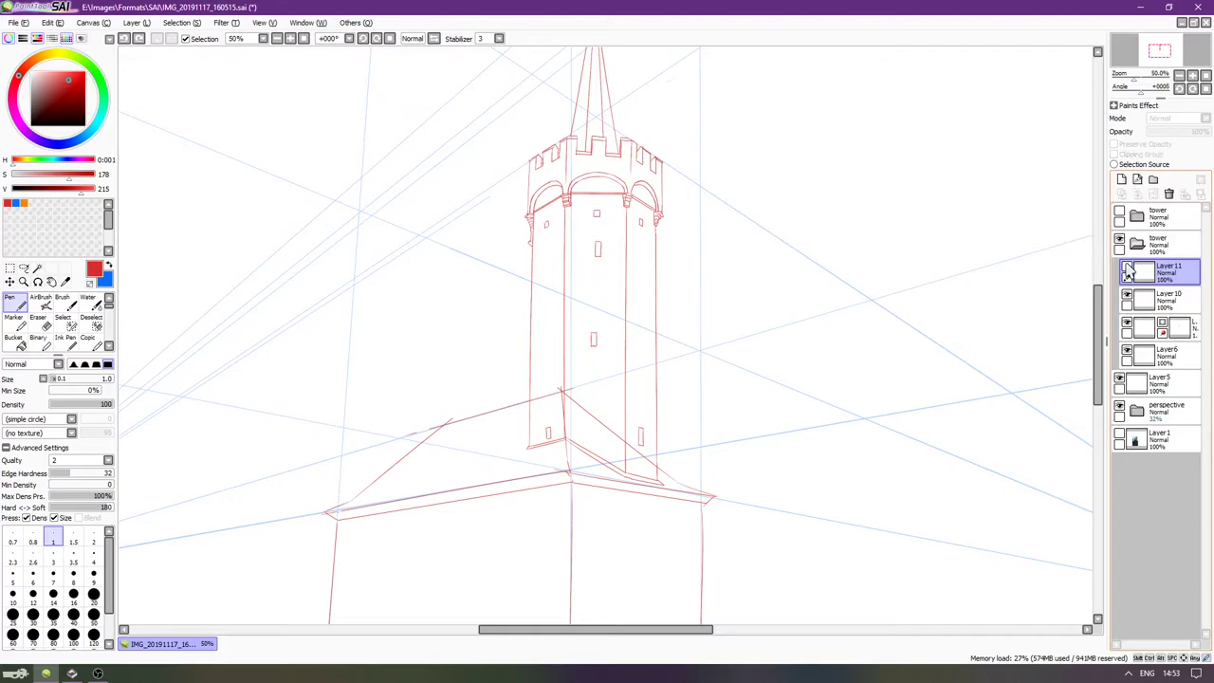
Delete Layer11 from the open tower folder.
key(ctrl+t)
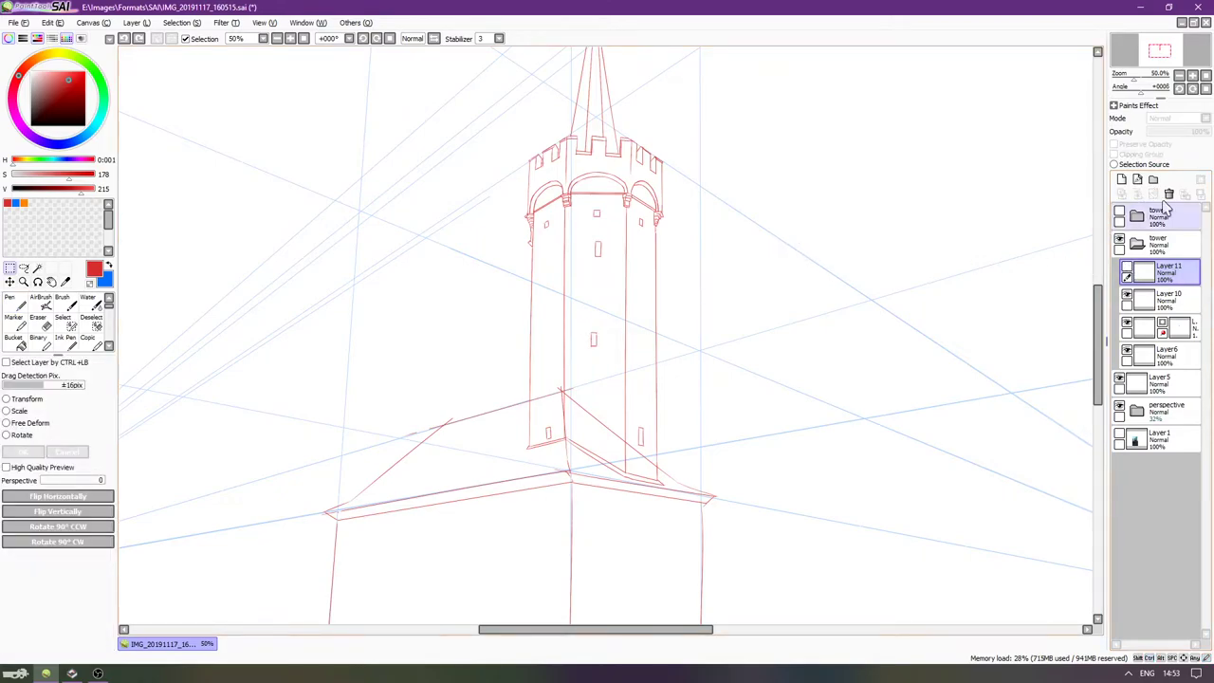
click(1168, 194)
scroll(646, 204, down, 2)
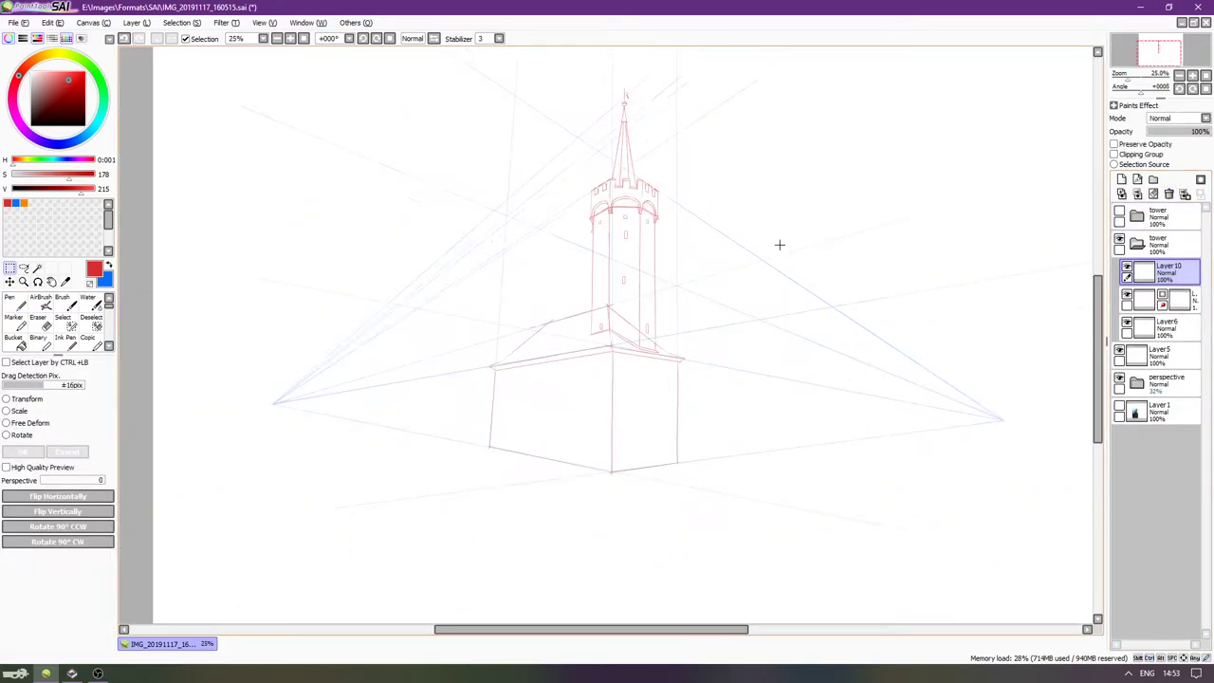
scroll(781, 240, up, 1)
scroll(625, 403, up, 3)
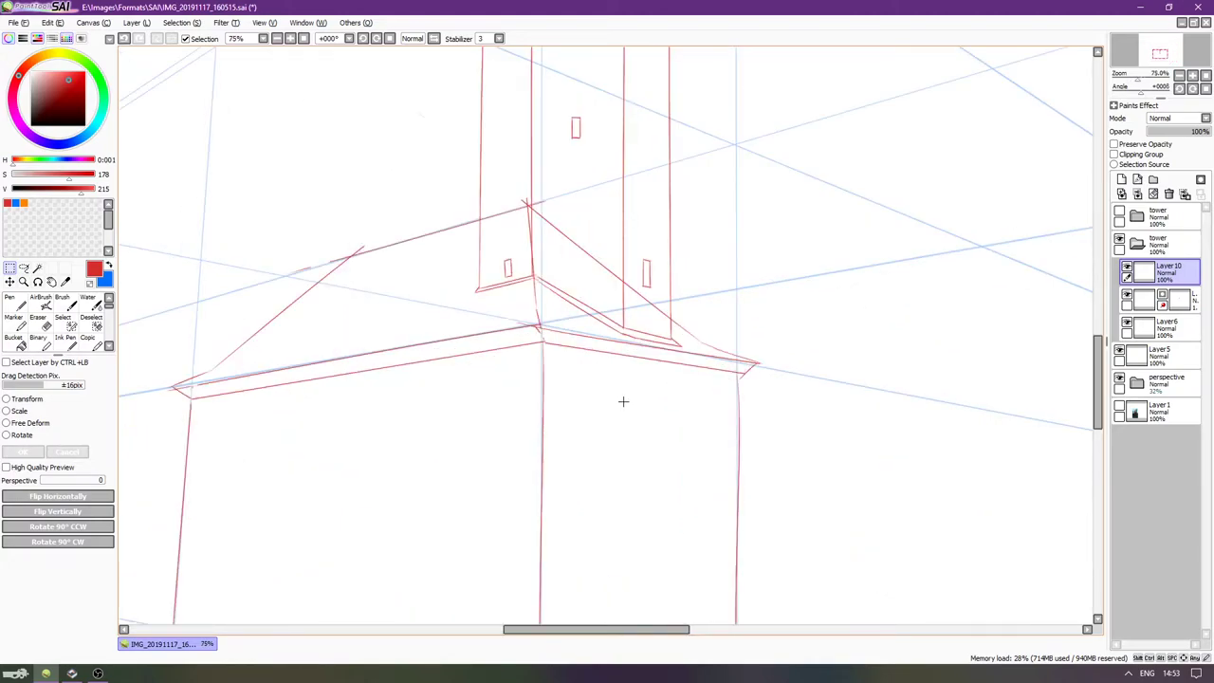
scroll(722, 410, down, 3)
scroll(482, 328, down, 1)
scroll(623, 294, up, 1)
Collapse and hide the finished tower's folder, then show and expand the other tower folder.
click(1142, 245)
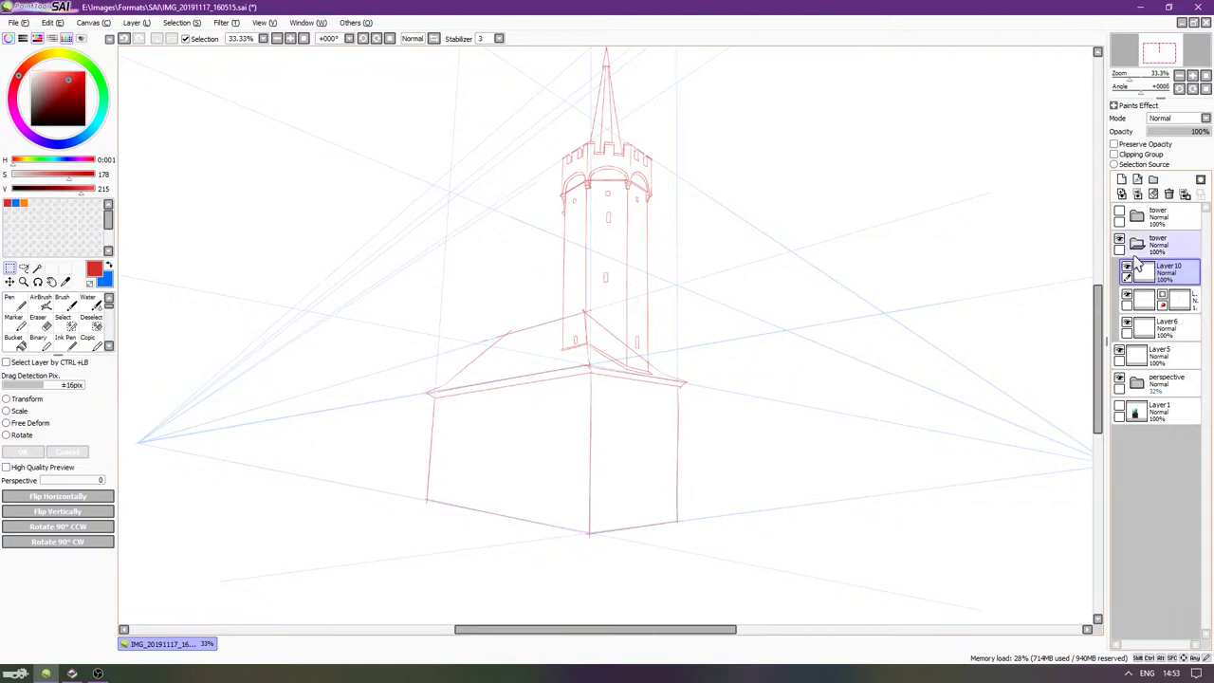
click(1141, 240)
click(1120, 241)
click(1120, 241)
click(1120, 241)
click(1128, 224)
click(1120, 214)
click(1136, 216)
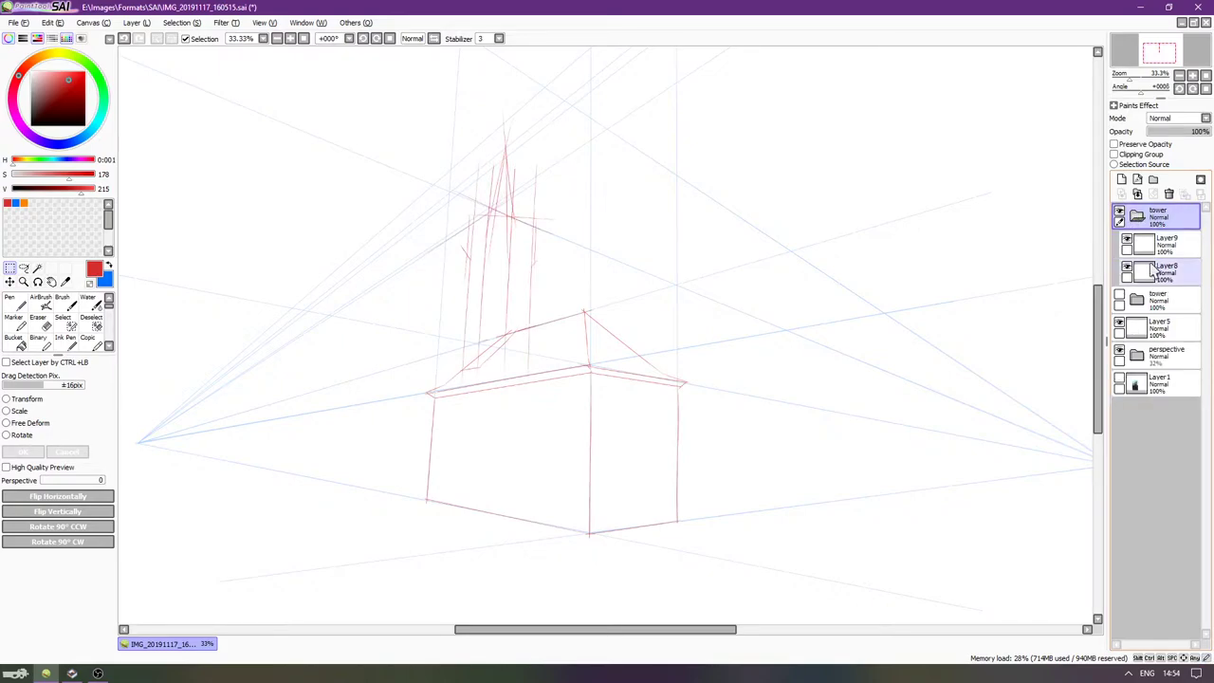
Hide Layer9 in the expanded tower folder and make Layer8 the active layer.
click(1153, 272)
click(1129, 241)
click(1127, 238)
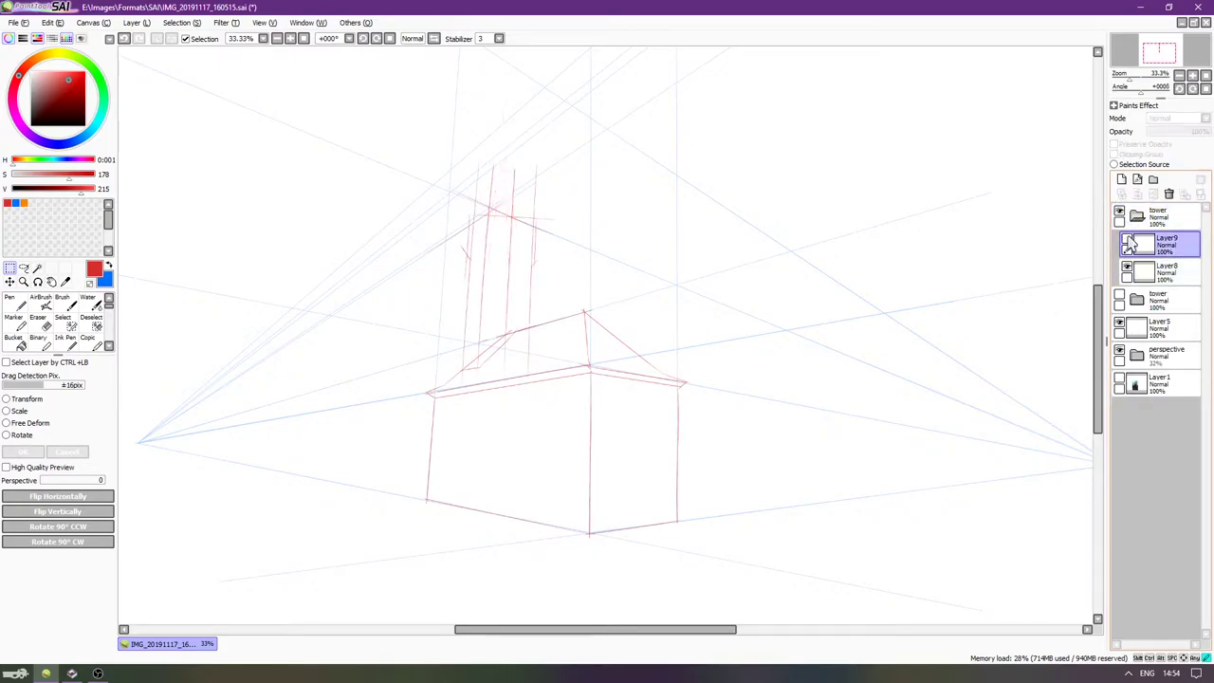
click(1128, 269)
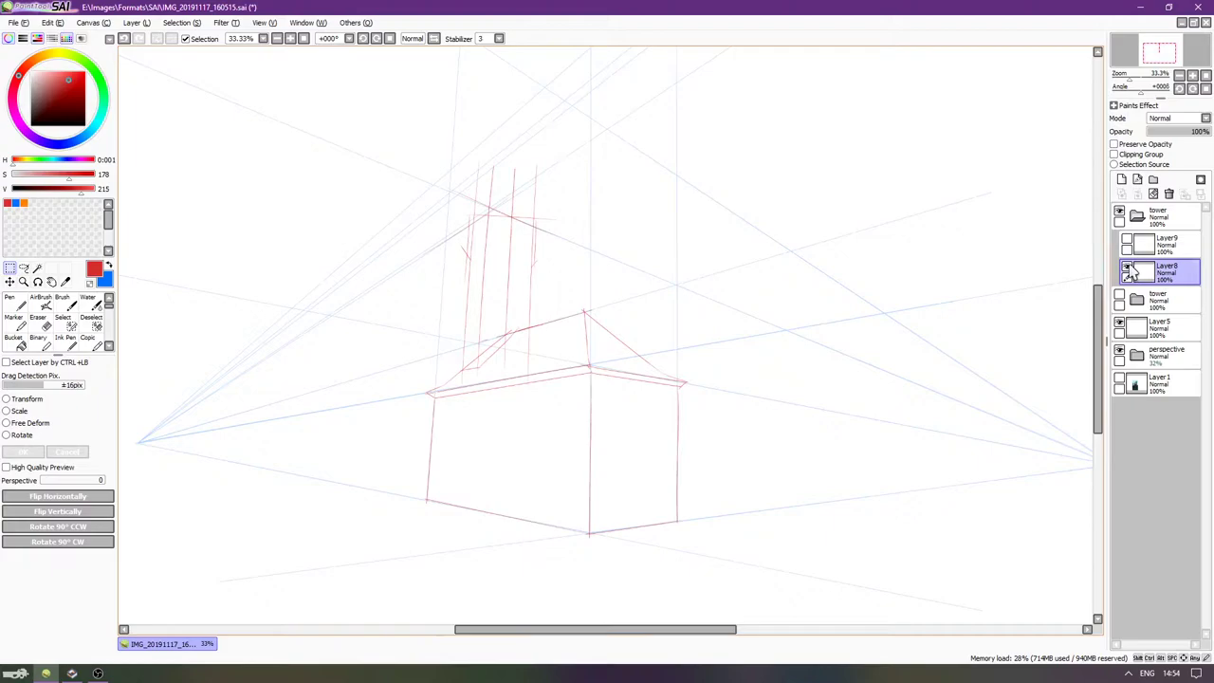
scroll(457, 284, up, 2)
drag(753, 272, 773, 333)
Show the reference photo on Layer1 and lower its opacity to 36%.
click(1119, 378)
click(1138, 385)
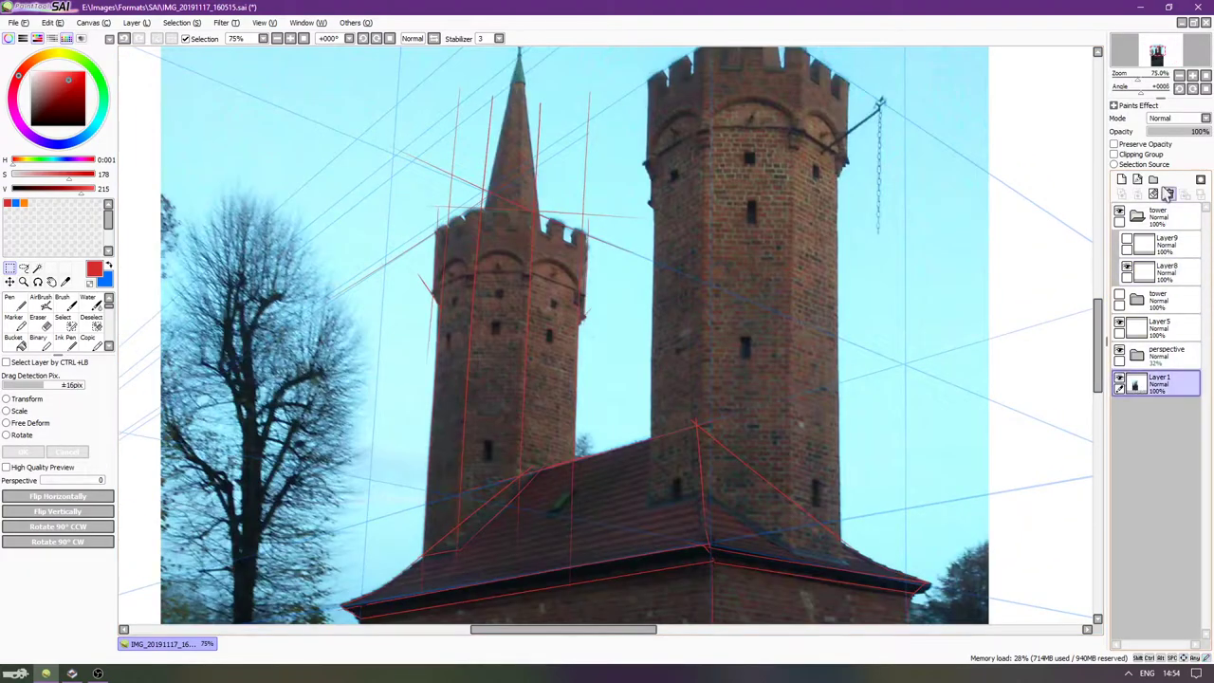
drag(1172, 132, 1168, 131)
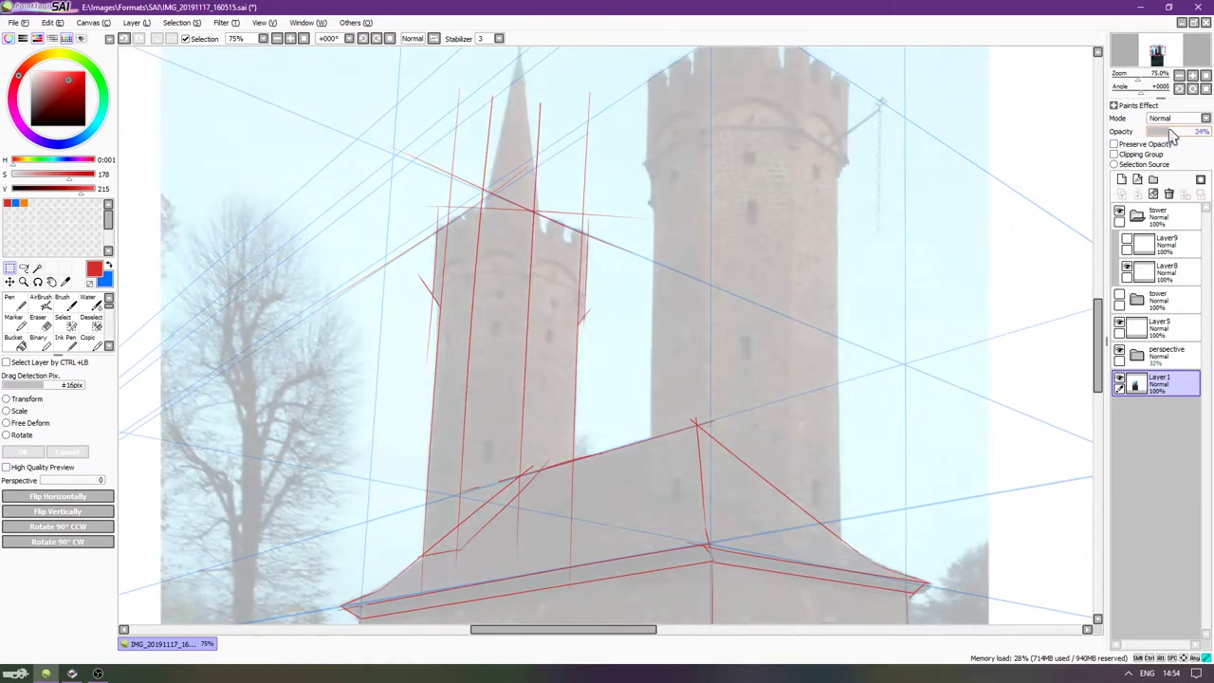
Make Layer8 active again, choose the Pen at size 1 and hide the interface panels around the canvas.
click(1146, 275)
click(1127, 268)
click(1127, 271)
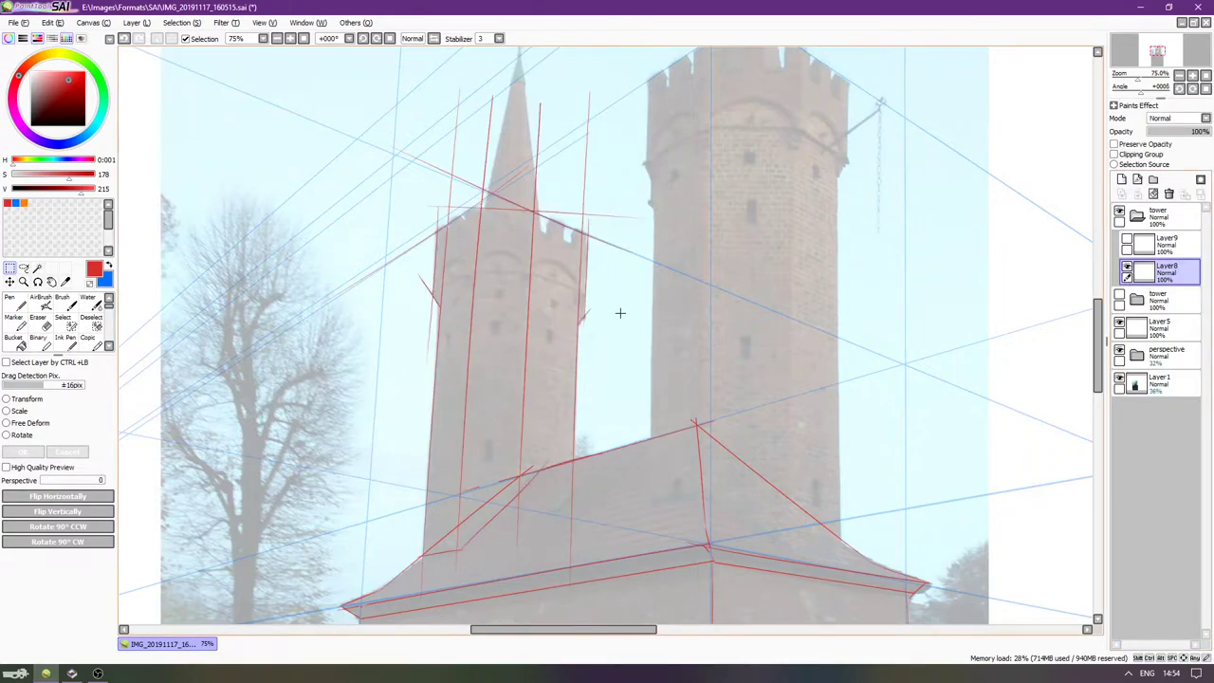
drag(609, 352, 630, 374)
key(ctrl+d)
click(61, 302)
key(n)
key(a)
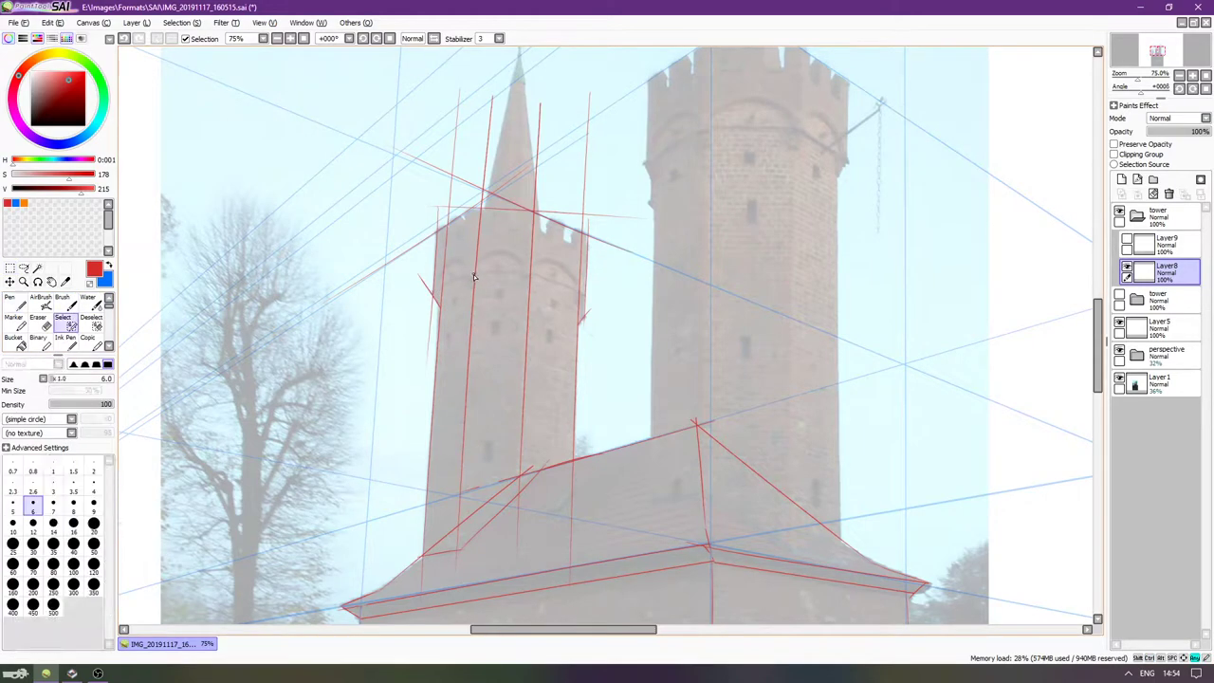
key(b)
key(n)
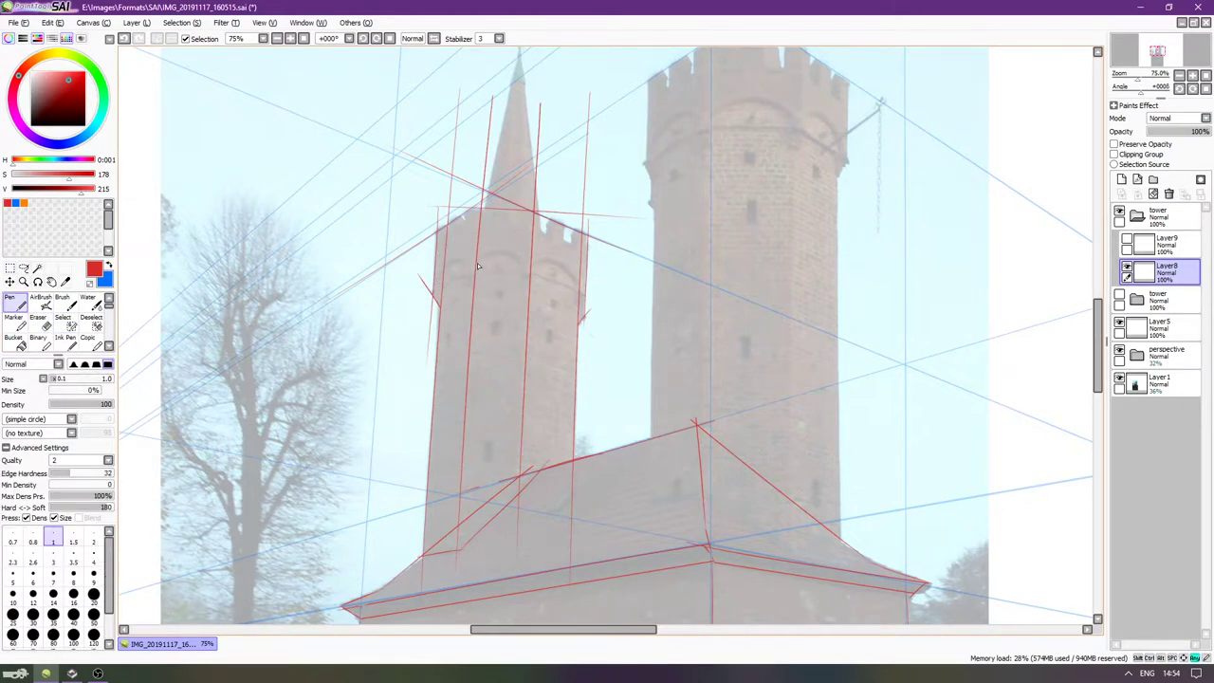
key(ctrl+z)
key(Tab)
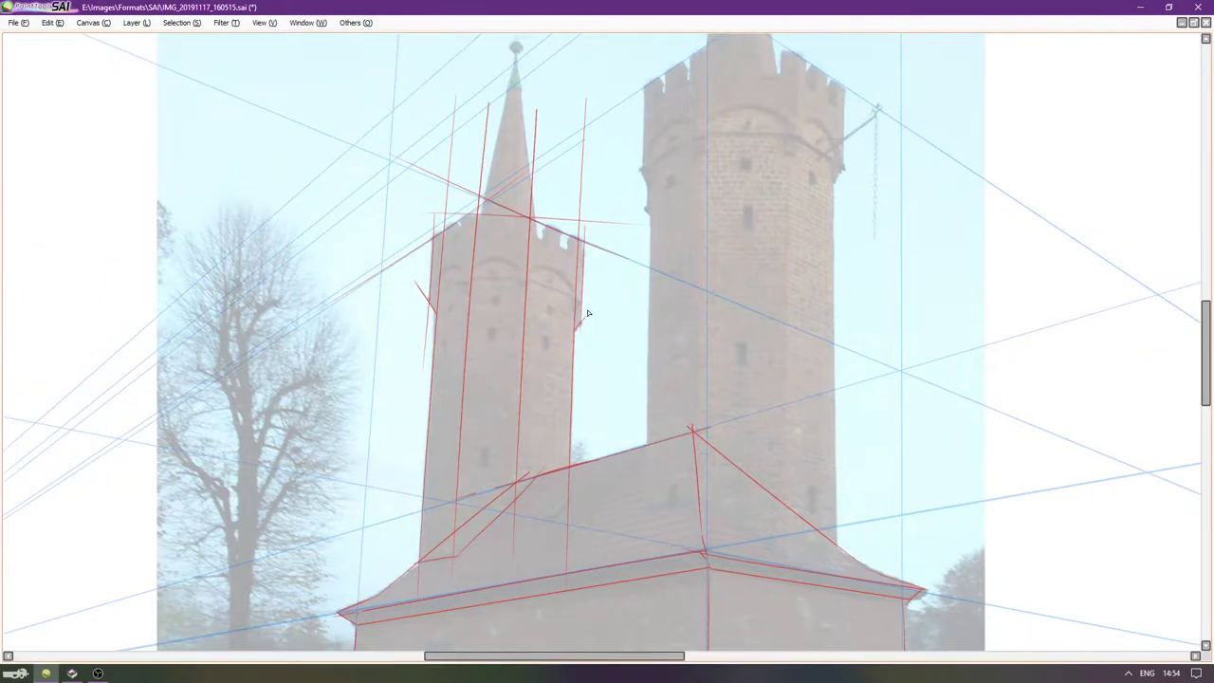
Erase the sketched line along the smaller tower's left edge from the roof up to the battlements, using a resized Eraser.
scroll(582, 334, up, 5)
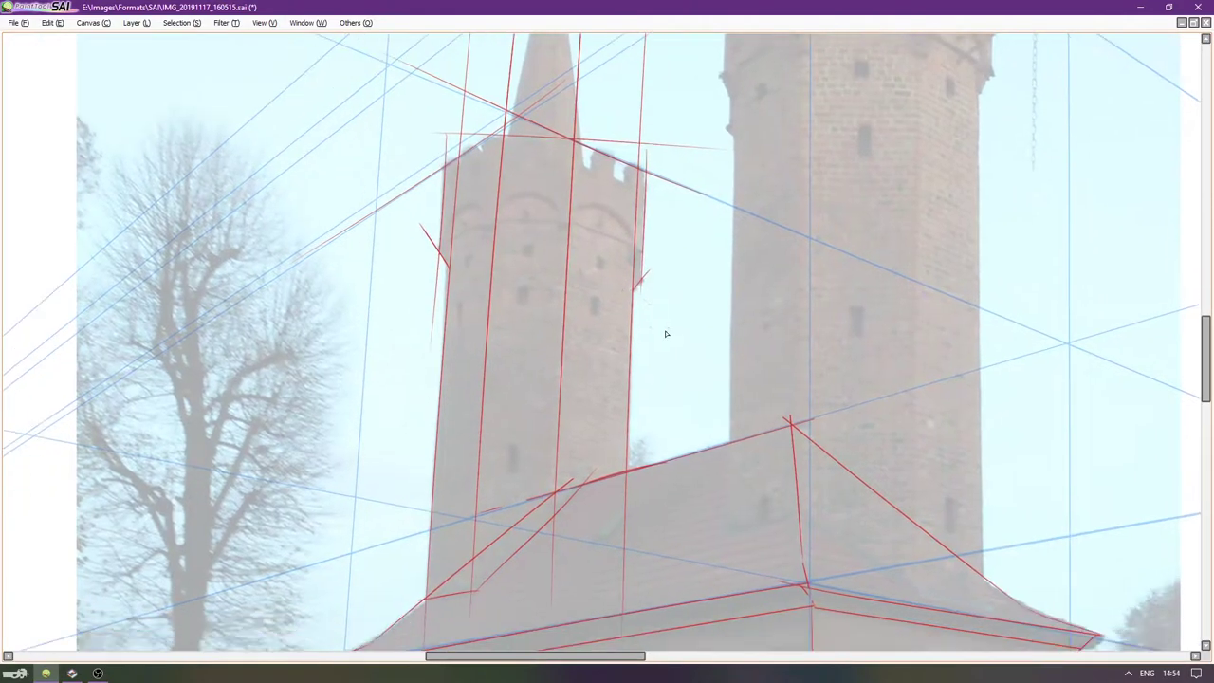
scroll(635, 291, up, 3)
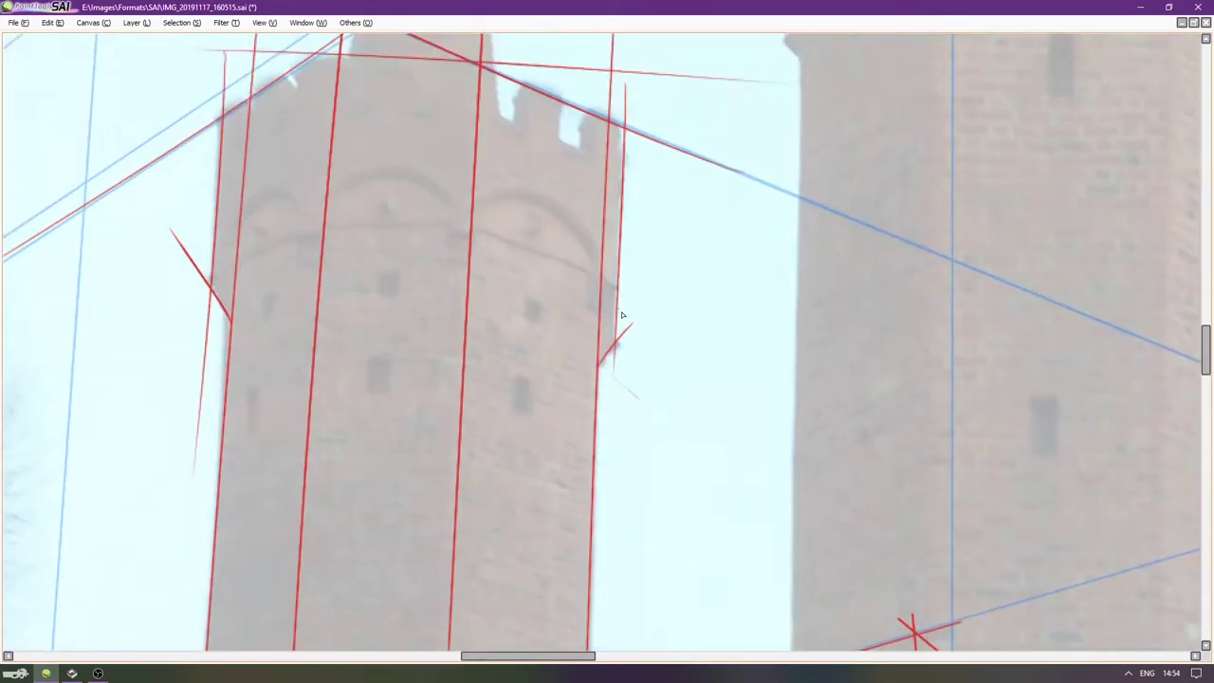
key(e)
key([)
key([)
key([)
key([)
key([)
key([)
key([)
key([)
key([)
key([)
key([)
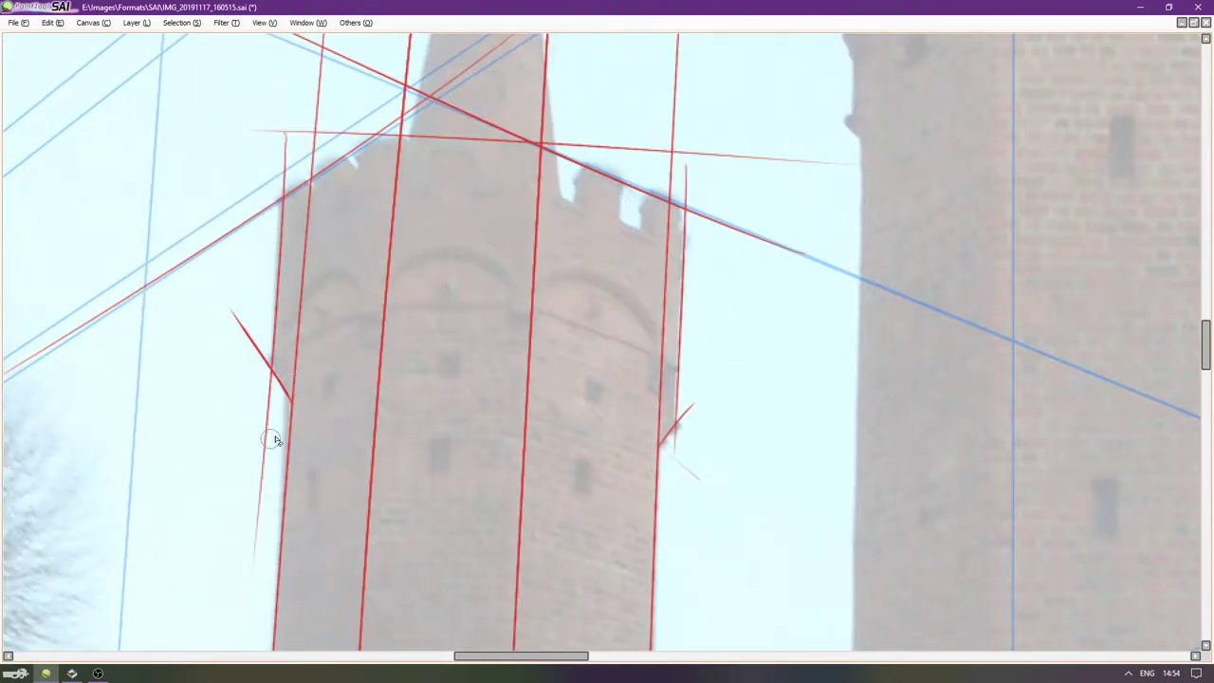
scroll(364, 397, down, 1)
key(Down)
key(Down)
key(Down)
key(Down)
key(Down)
key(Down)
key(Down)
key(Down)
key(Down)
key(Down)
key(Down)
key(Down)
key(Down)
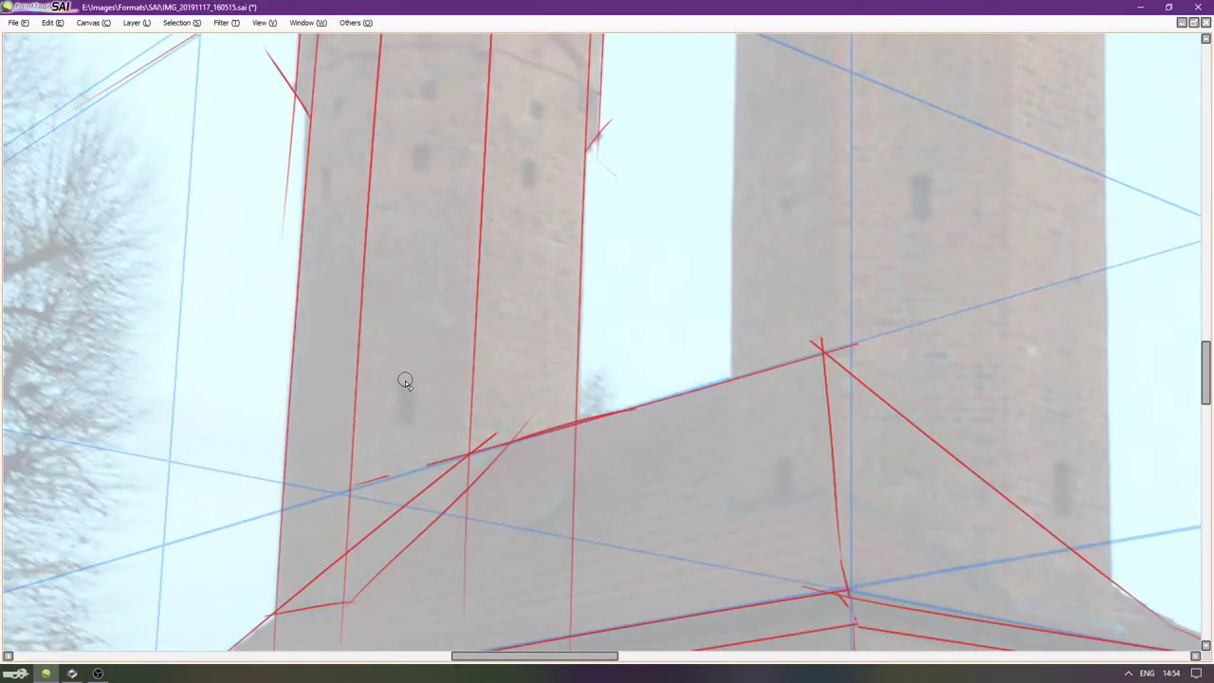
scroll(407, 386, down, 3)
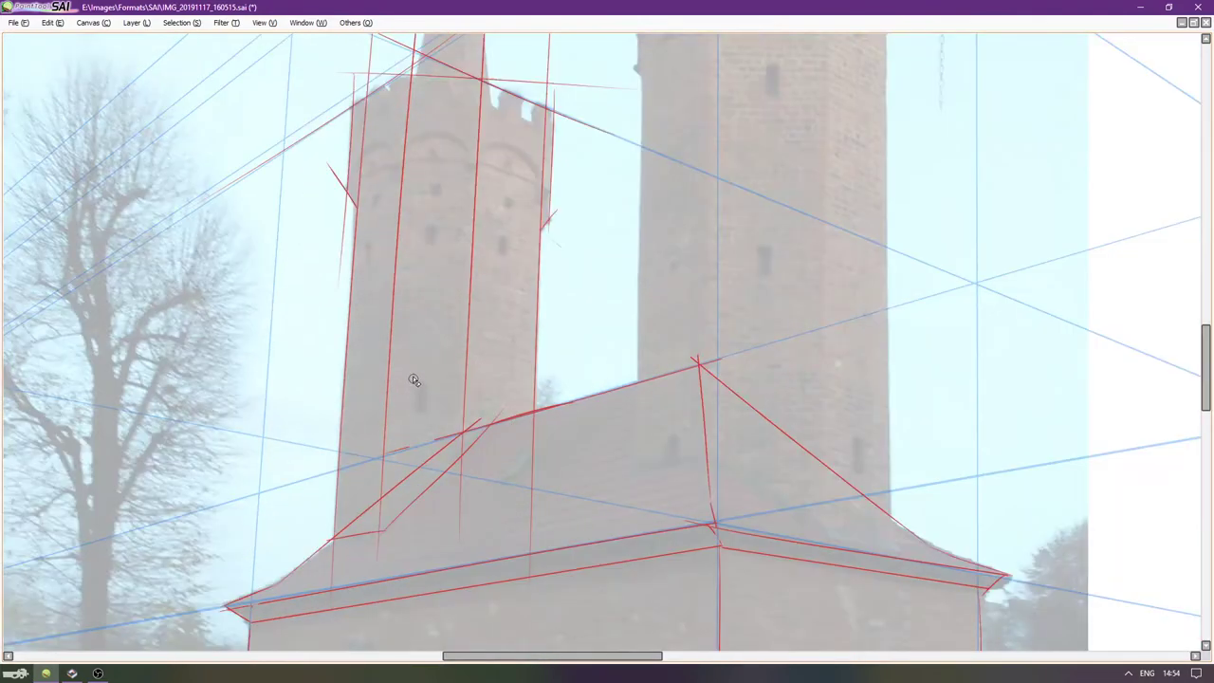
scroll(407, 386, up, 2)
scroll(352, 537, down, 1)
scroll(369, 528, up, 1)
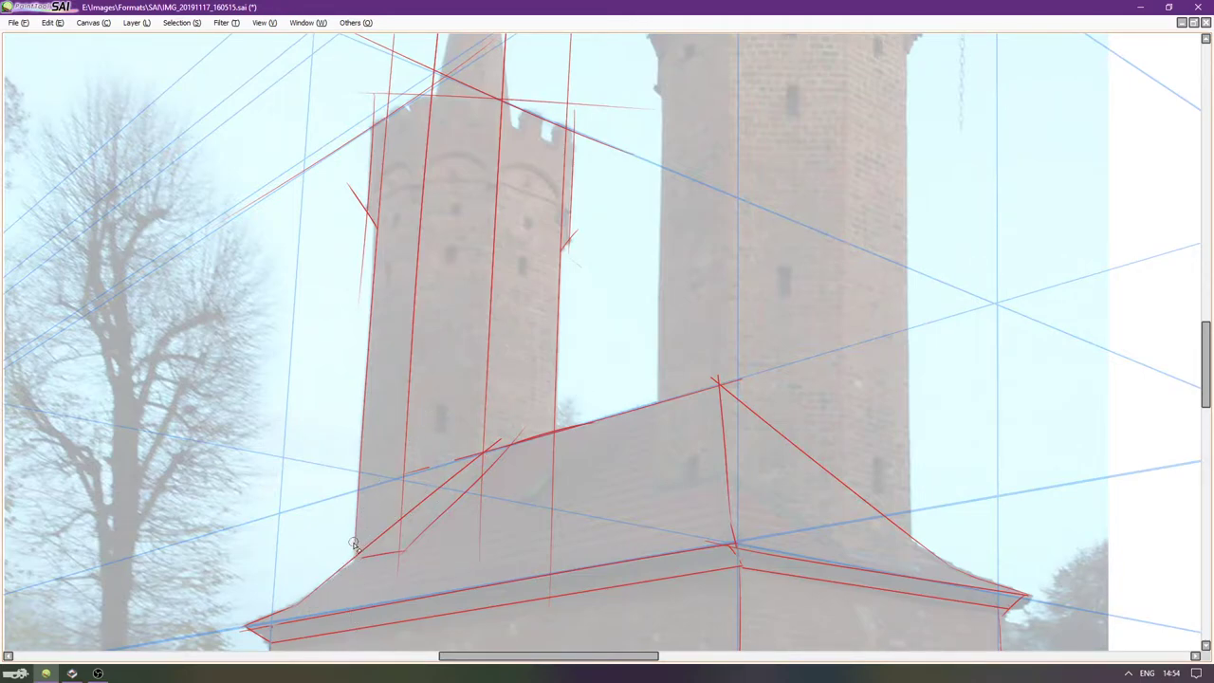
shift+click(393, 138)
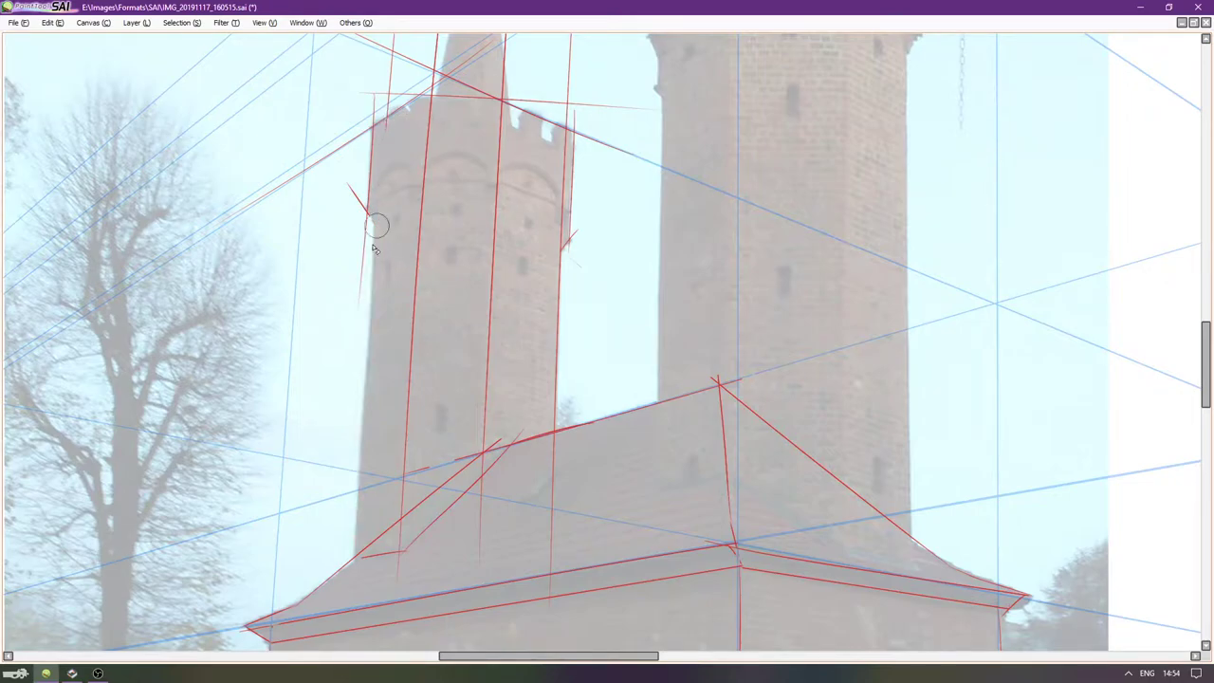
Erase the slanted stroke and the overshooting line at the smaller tower's left corbel.
scroll(387, 342, down, 1)
scroll(362, 375, up, 1)
scroll(357, 409, down, 1)
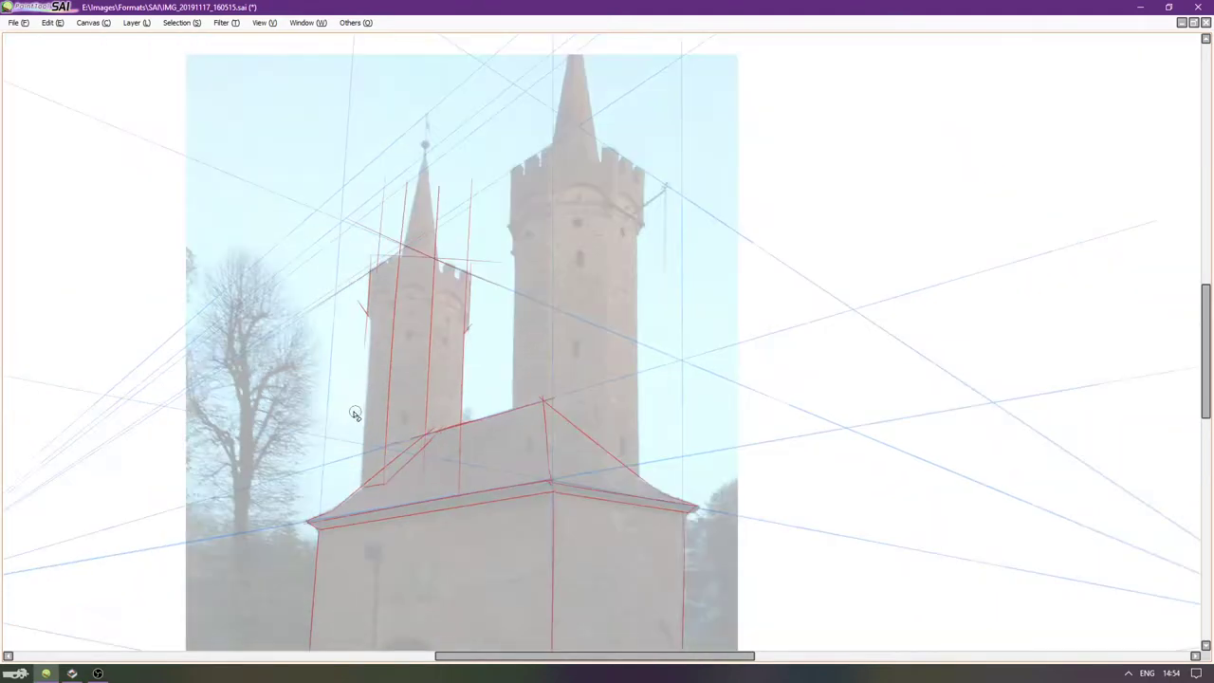
scroll(358, 408, up, 2)
scroll(363, 408, up, 1)
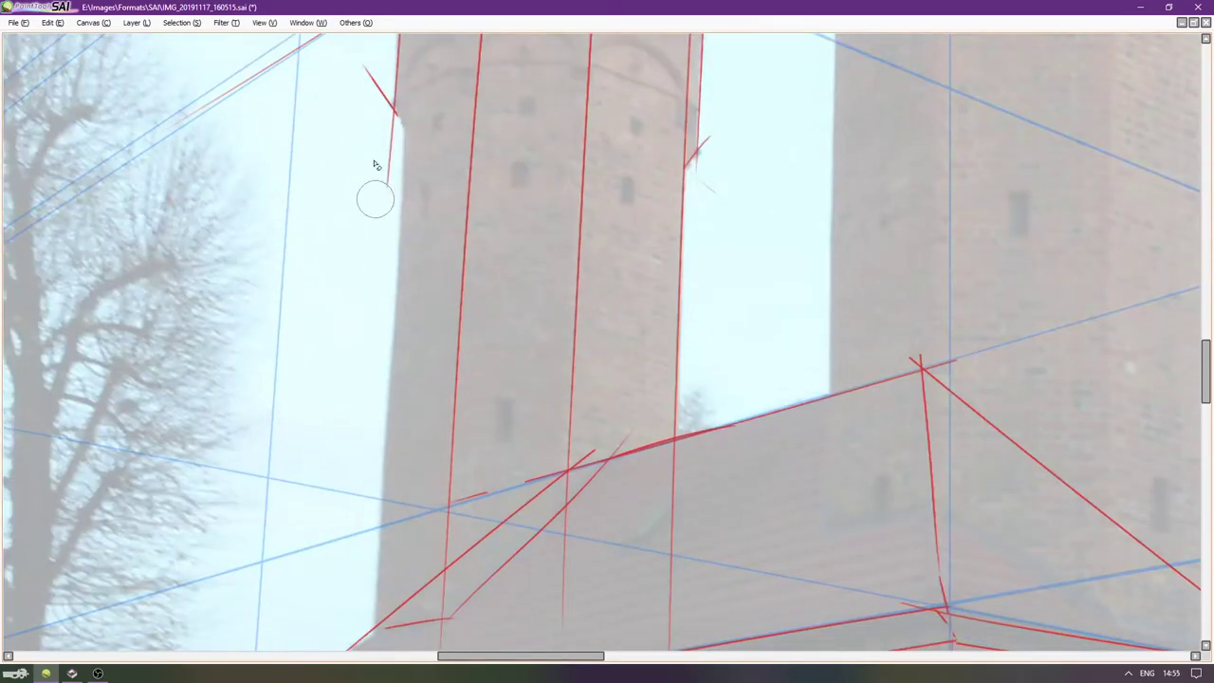
key(ctrl+z)
scroll(387, 214, down, 1)
scroll(432, 276, up, 1)
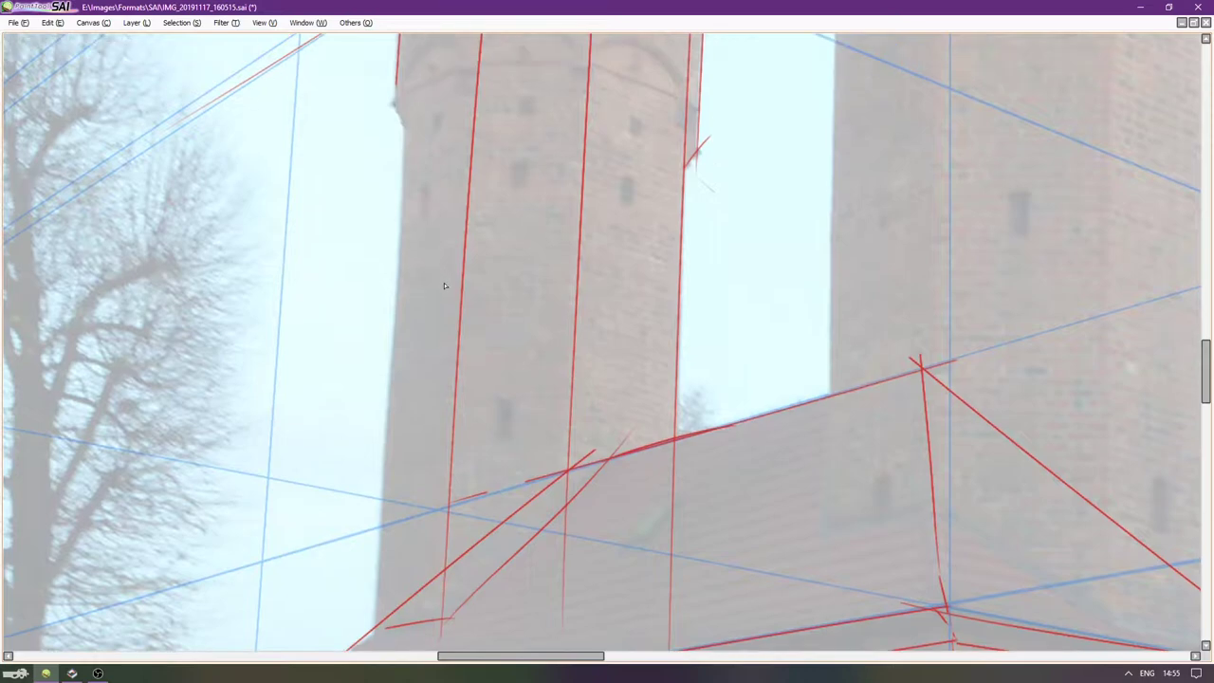
scroll(428, 303, down, 2)
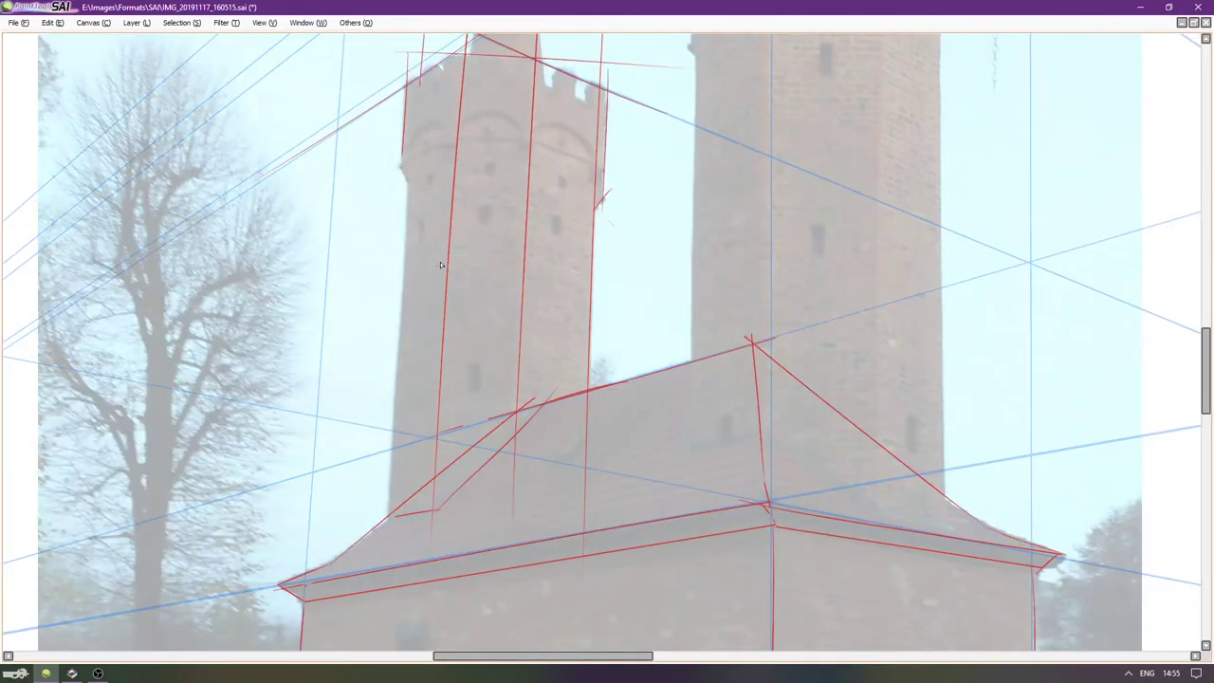
scroll(413, 214, down, 1)
scroll(410, 252, up, 1)
scroll(378, 415, down, 1)
scroll(375, 531, up, 1)
key(ctrl+z)
scroll(401, 515, down, 1)
scroll(414, 224, up, 1)
drag(413, 224, 385, 578)
key(ctrl+z)
scroll(424, 326, down, 1)
scroll(414, 213, up, 1)
drag(414, 214, 390, 607)
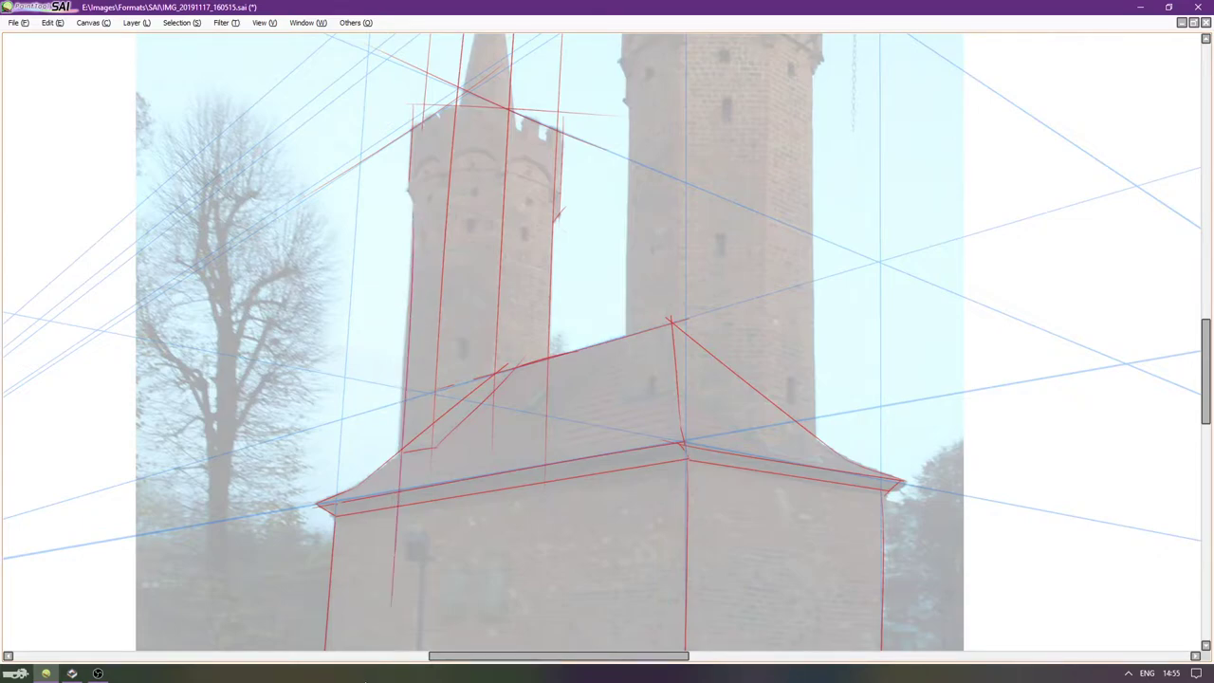
key(ctrl+z)
drag(418, 209, 369, 588)
key(ctrl+z)
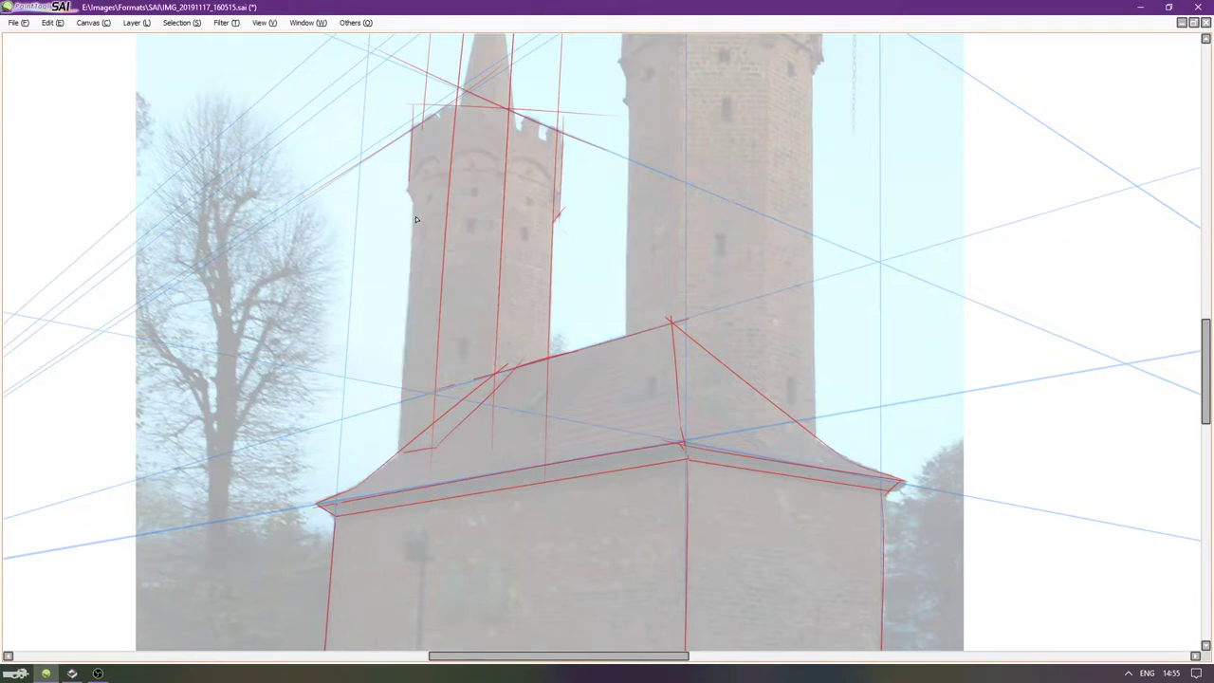
key(ctrl+z)
drag(414, 208, 387, 632)
key(ctrl+z)
scroll(370, 321, up, 2)
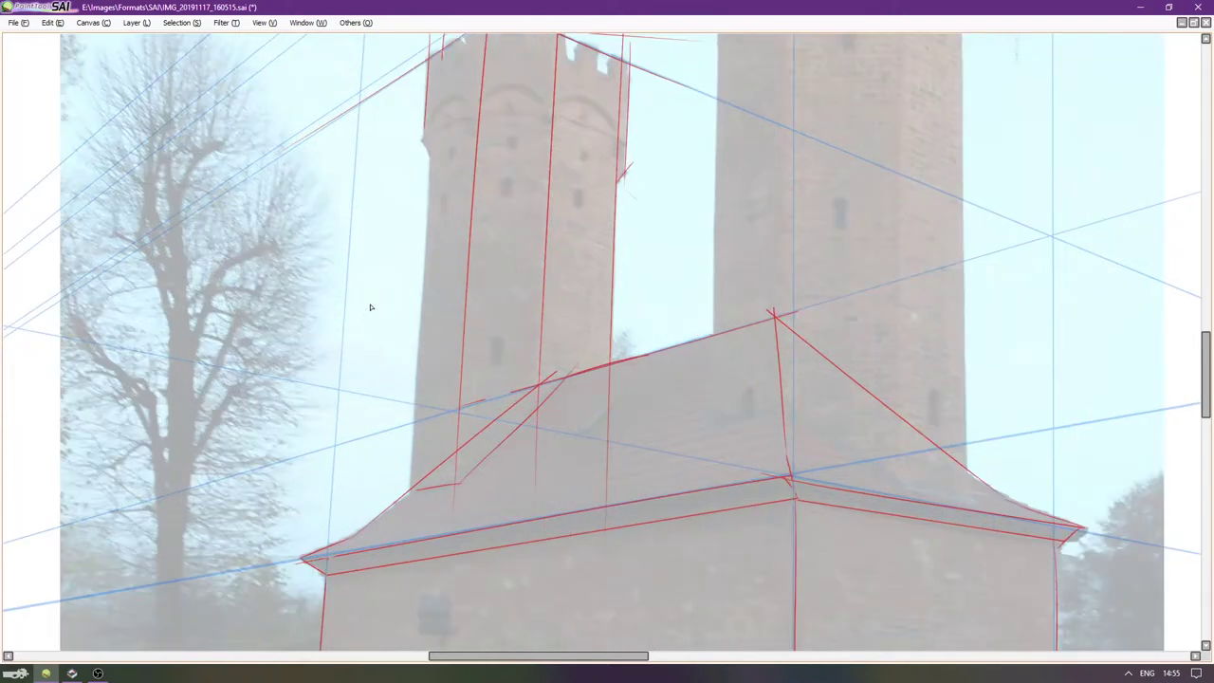
drag(431, 184, 396, 615)
key(ctrl+z)
drag(431, 180, 411, 473)
key(ctrl+z)
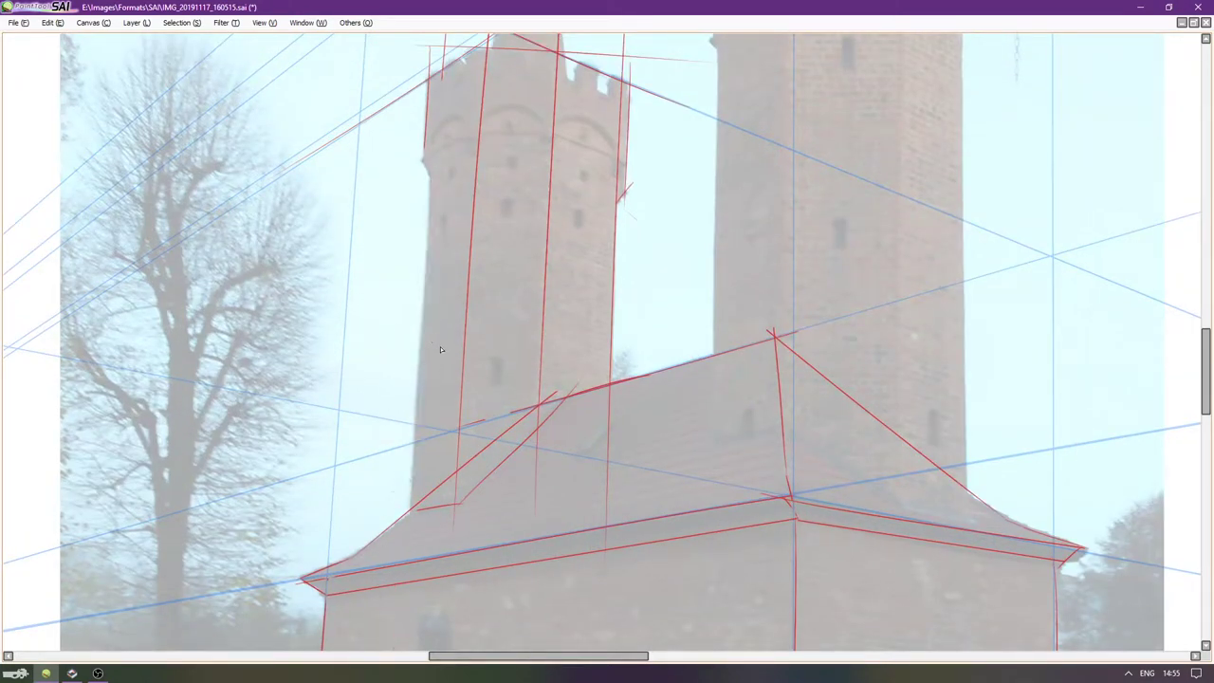
Redraw the smaller tower's left edge as one straight red stroke between the corbel and a point below the roofline.
key(Delete)
key(Delete)
key(Delete)
key(Delete)
key(Delete)
key(Delete)
key(Delete)
key(Delete)
key(Delete)
key(Delete)
key(Delete)
key(Delete)
key(Delete)
key(Delete)
key(Delete)
key(Right)
key(Right)
key(Right)
key(Right)
key(Right)
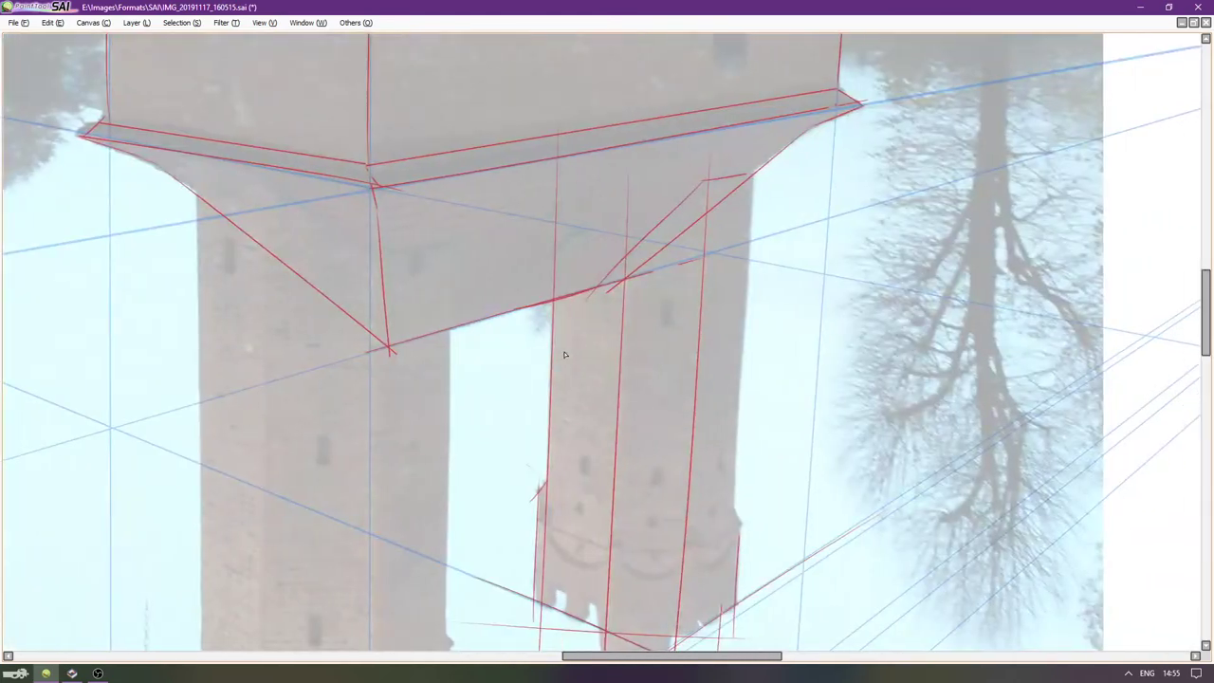
scroll(577, 369, right, 3)
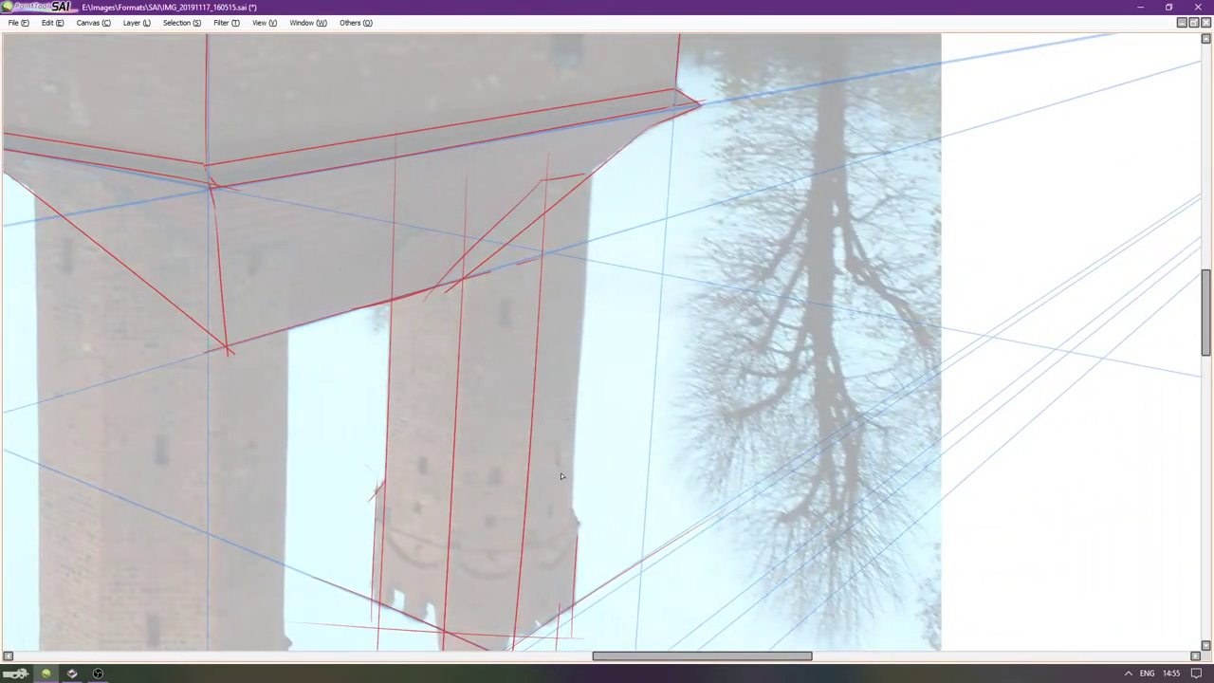
drag(569, 507, 598, 112)
key(ctrl+z)
drag(572, 501, 591, 68)
key(ctrl+z)
drag(572, 500, 596, 152)
key(ctrl+z)
key(ctrl+y)
key(ctrl+z)
key(ctrl+y)
key(ctrl+z)
drag(570, 488, 586, 126)
key(ctrl+z)
key(ctrl+y)
key(ctrl+z)
key(ctrl+y)
key(ctrl+z)
key(ctrl+y)
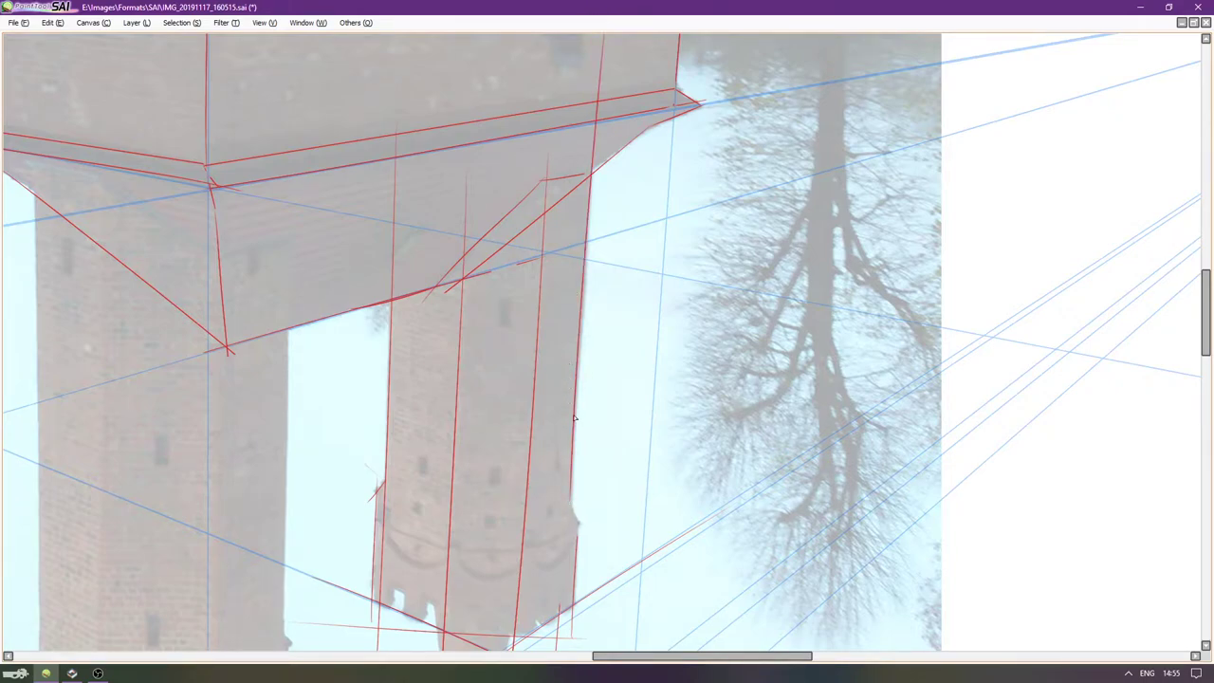
Erase the part of the new left edge line that runs past the roof slope over the eaves and wall.
key(Home)
scroll(553, 369, up, 8)
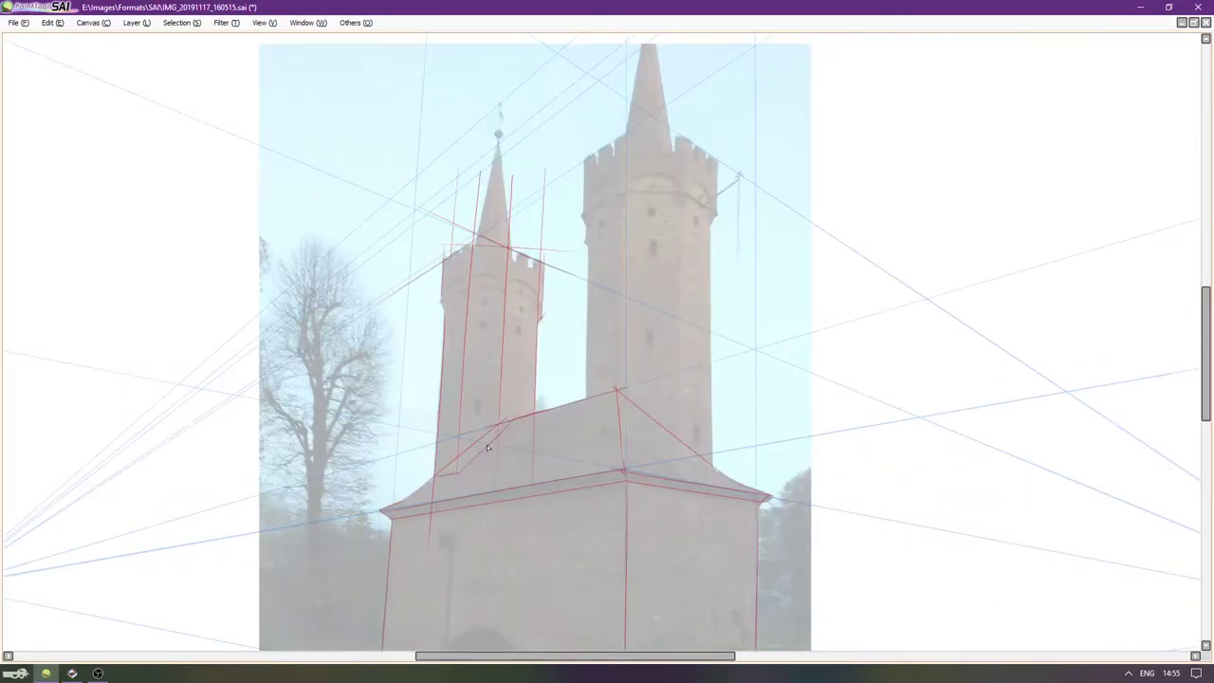
drag(409, 548, 408, 509)
scroll(399, 509, down, 2)
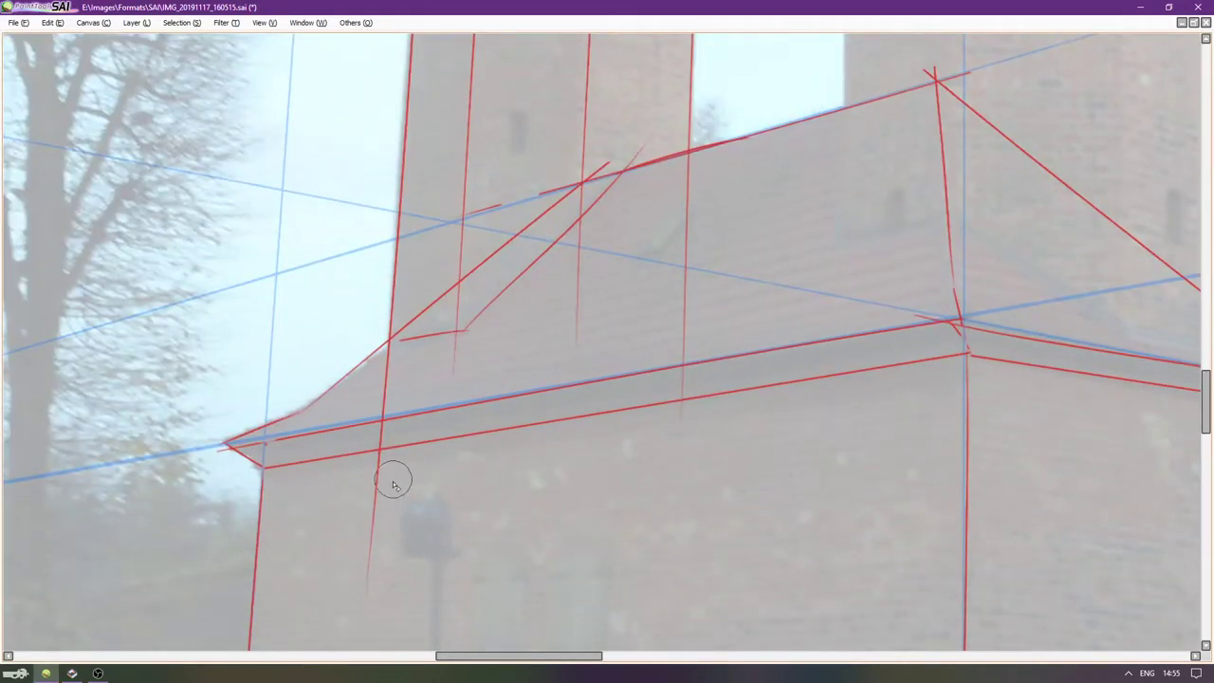
drag(379, 605, 394, 370)
key(Right)
key(Up)
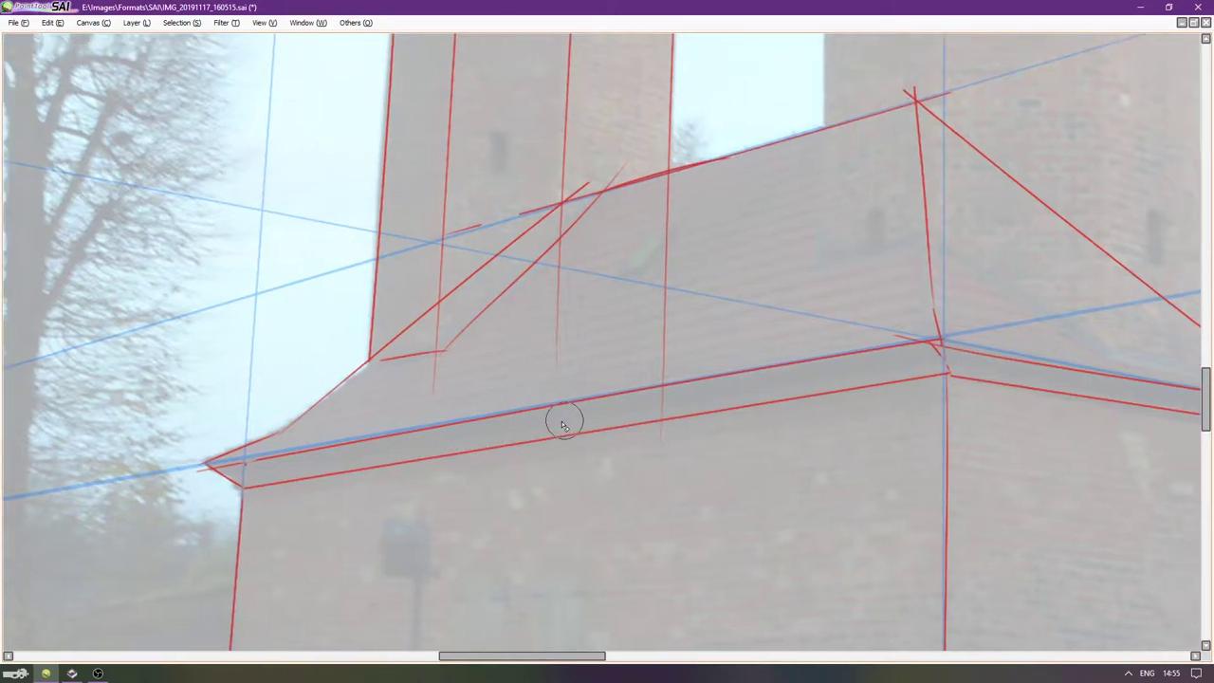
scroll(545, 403, up, 1)
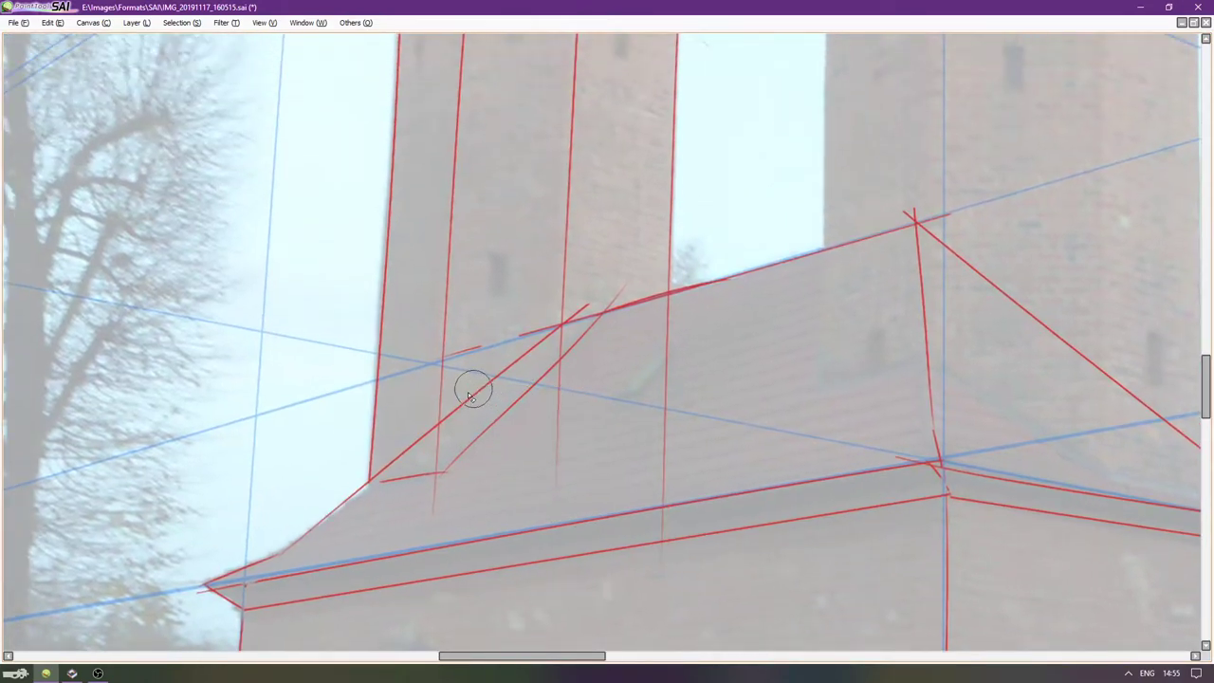
Erase the inner edge line's excess below the roof slope and the long line ends overshooting the smaller tower's battlements.
scroll(536, 398, up, 1)
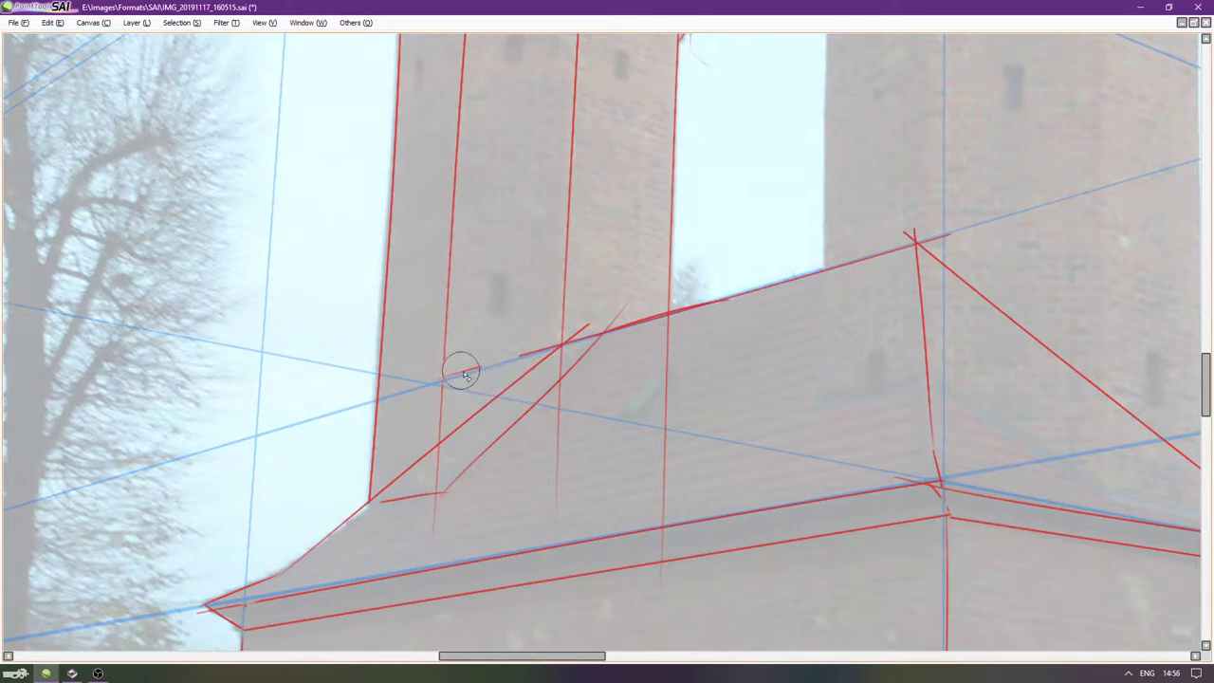
scroll(514, 383, up, 1)
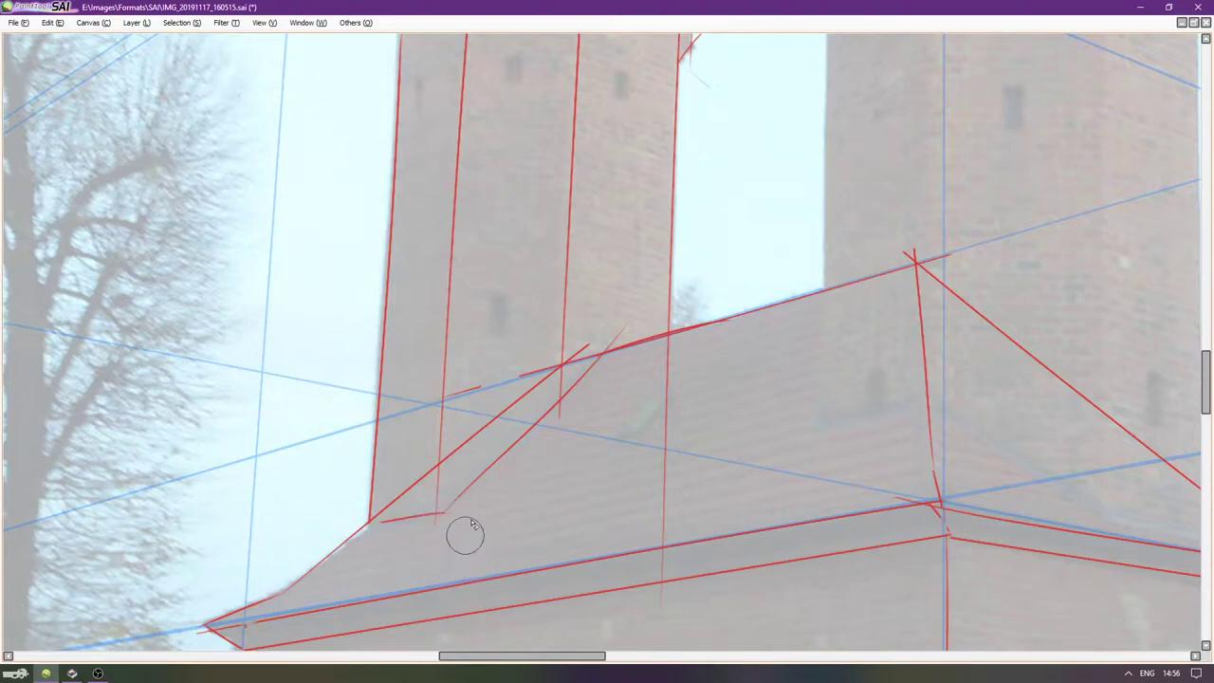
scroll(591, 442, up, 10)
scroll(700, 438, up, 4)
scroll(704, 455, up, 5)
scroll(698, 338, up, 2)
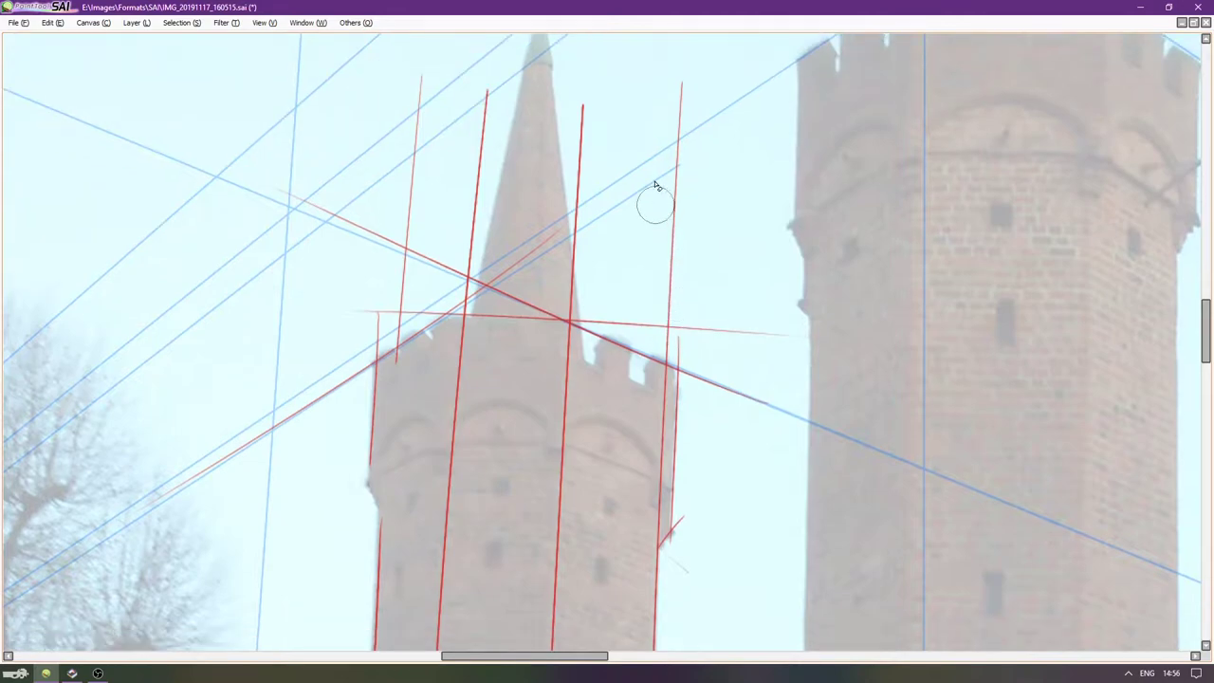
mouse_move(679, 311)
mouse_down()
mouse_move(752, 329)
mouse_move(743, 309)
mouse_move(590, 272)
mouse_move(585, 134)
mouse_move(557, 120)
mouse_move(481, 118)
mouse_move(455, 158)
mouse_move(435, 90)
mouse_move(412, 138)
mouse_move(395, 275)
mouse_move(361, 332)
mouse_move(403, 313)
mouse_move(386, 228)
mouse_move(326, 195)
mouse_move(308, 199)
mouse_move(379, 245)
mouse_move(457, 267)
mouse_move(477, 142)
mouse_move(563, 239)
mouse_move(535, 254)
mouse_move(570, 263)
mouse_move(470, 278)
mouse_move(597, 279)
mouse_move(580, 297)
mouse_move(626, 298)
mouse_move(677, 333)
mouse_move(625, 309)
mouse_up()
mouse_move(168, 474)
mouse_down()
mouse_move(118, 529)
mouse_move(254, 459)
mouse_move(477, 279)
mouse_move(463, 271)
mouse_move(469, 282)
mouse_move(522, 275)
mouse_move(542, 297)
mouse_move(599, 295)
mouse_move(743, 365)
mouse_up()
key(Down)
scroll(521, 405, up, 1)
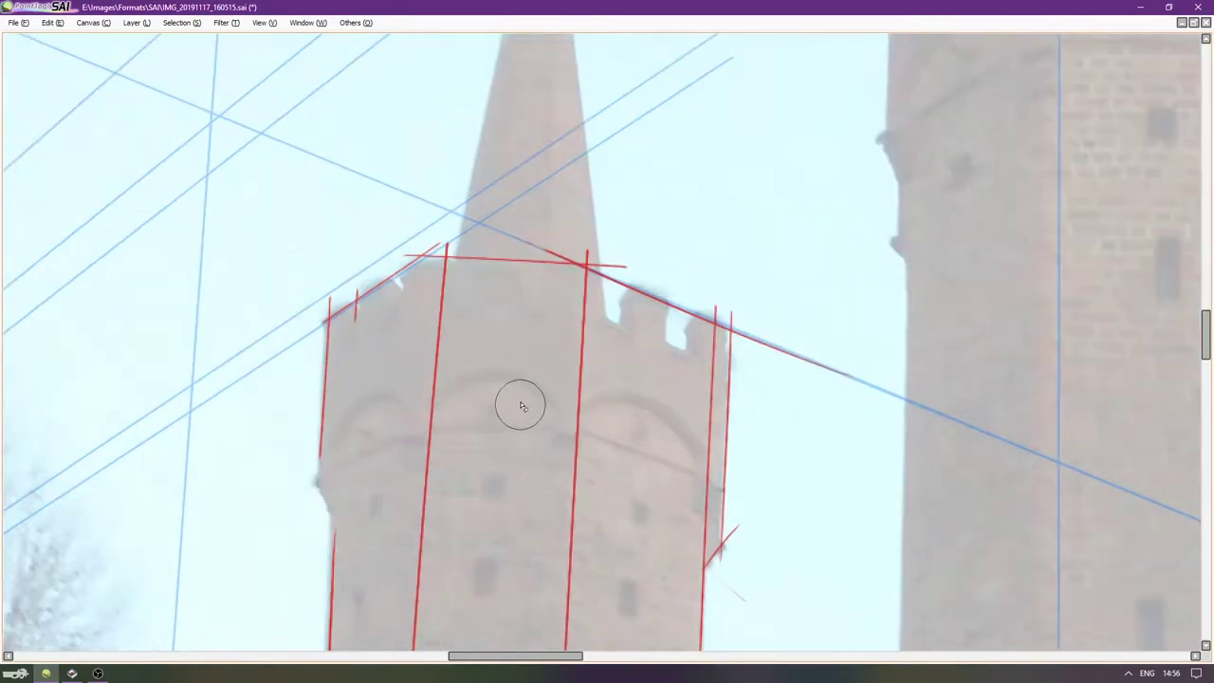
Erase the smaller tower's two inner vertical lines between the parapet top and a point below the arches.
key(Down)
key(Down)
key(Down)
mouse_move(442, 238)
mouse_down()
mouse_move(442, 209)
mouse_move(434, 361)
mouse_up()
mouse_move(583, 337)
mouse_down()
mouse_move(576, 369)
mouse_move(580, 216)
mouse_up()
scroll(675, 423, down, 1)
scroll(680, 434, down, 1)
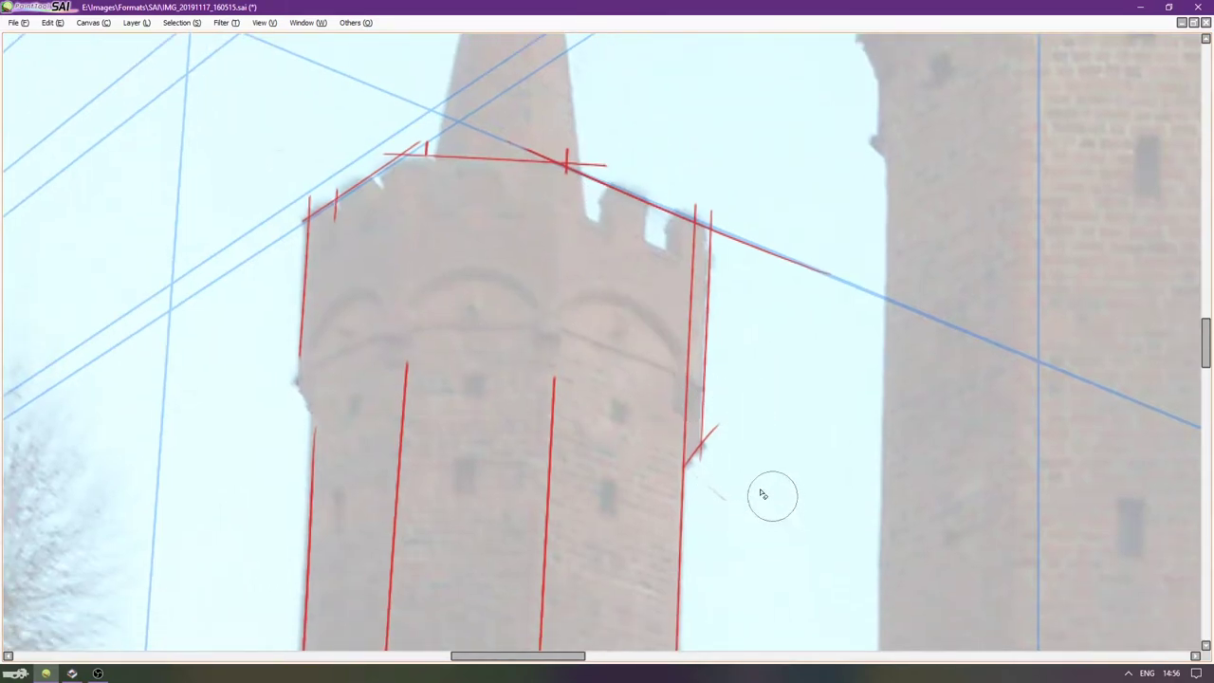
Erase the faint stray stroke beside the smaller tower's right corbel on Layer5, and return to Layer8.
scroll(740, 501, left, 1)
key(Tab)
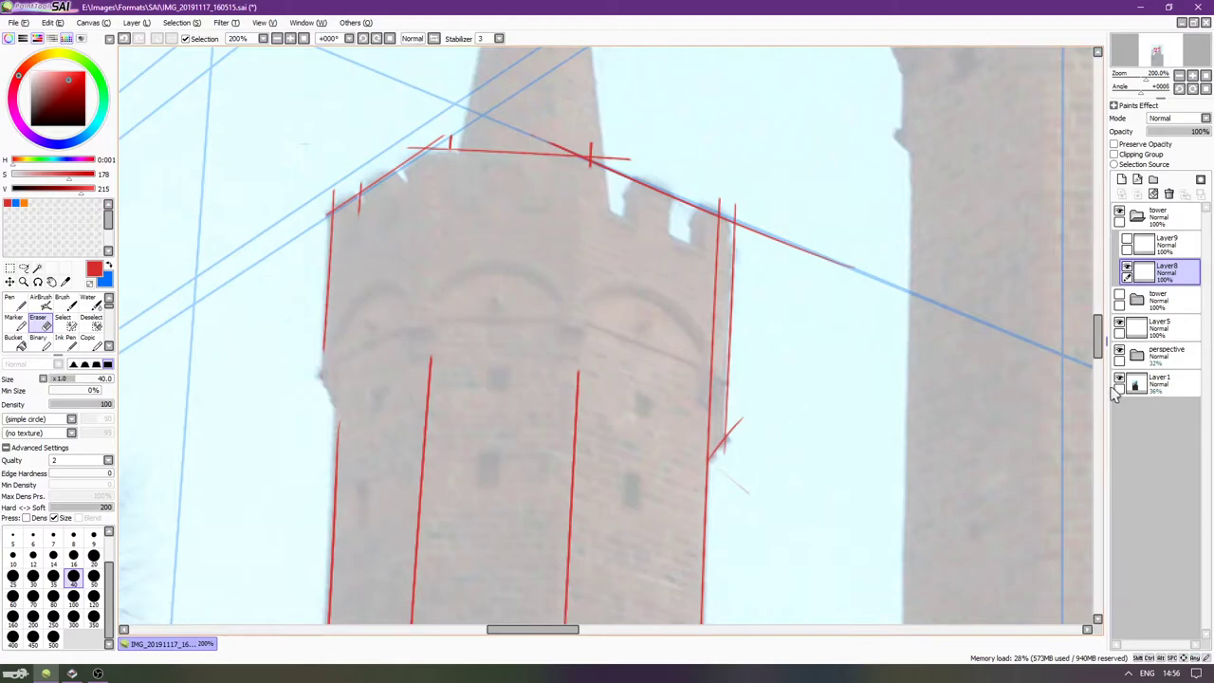
click(1137, 327)
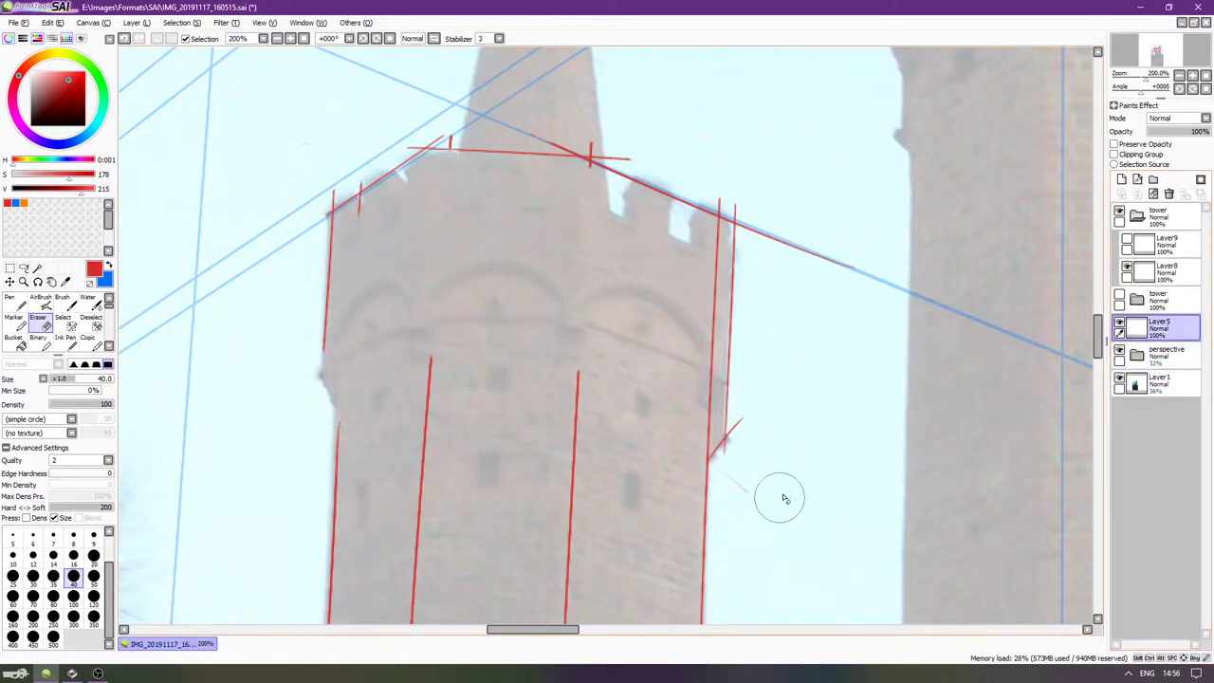
click(1158, 272)
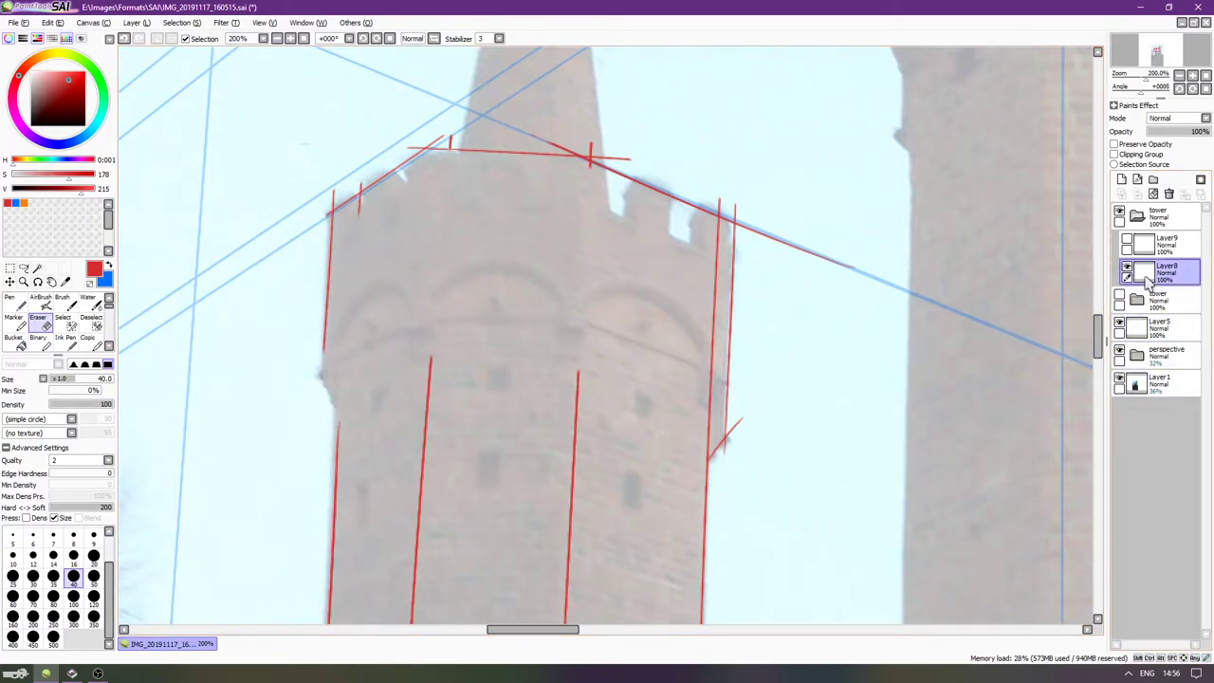
key(Tab)
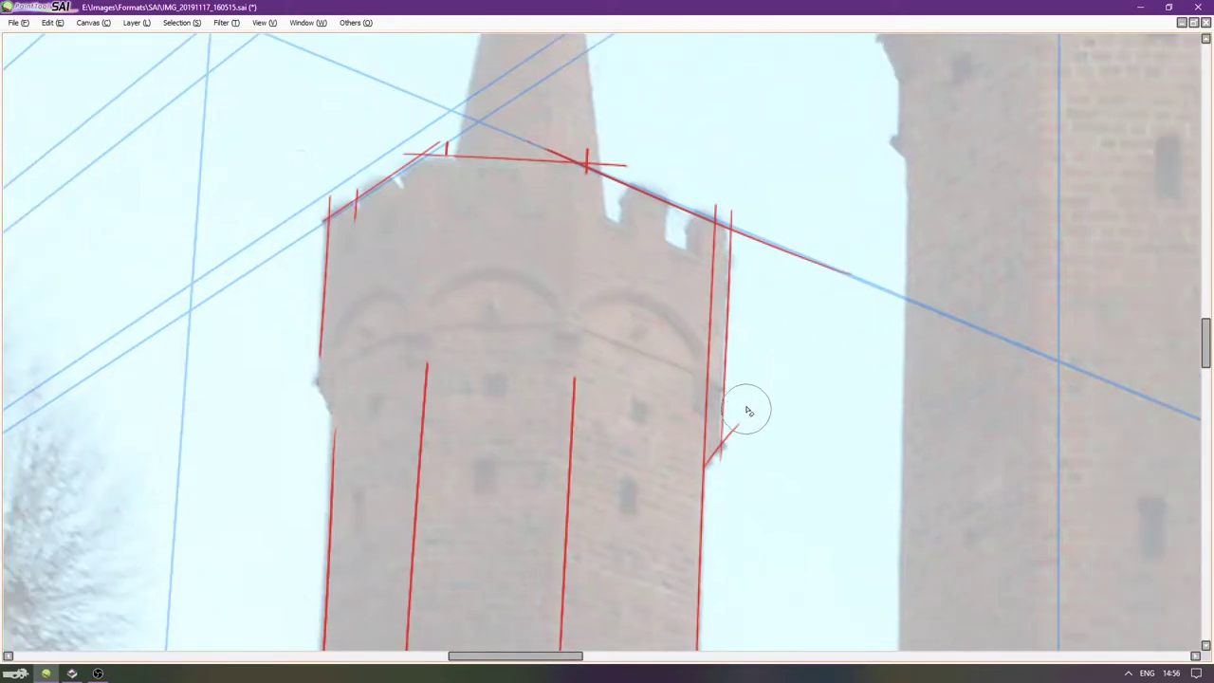
scroll(580, 282, up, 1)
scroll(580, 282, down, 1)
scroll(569, 365, up, 2)
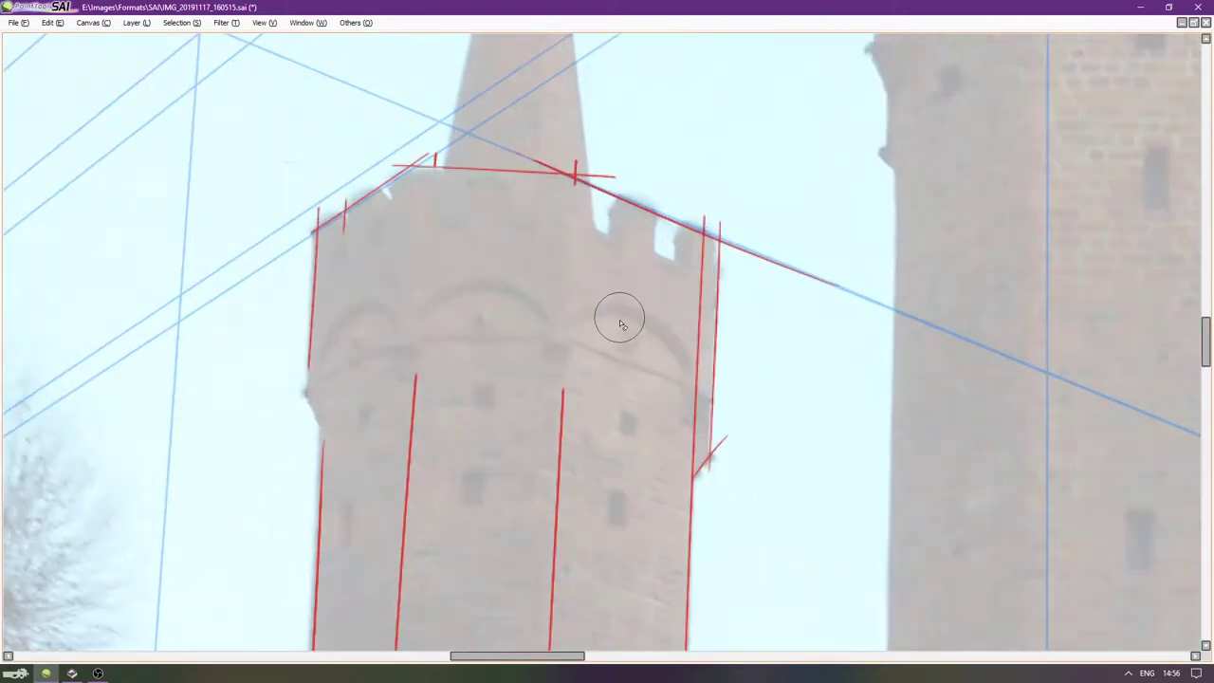
Trim the top of the smaller tower's left parapet edge and draw a short slanted stroke joining it to the battlement line.
key(Left)
key(Left)
key(Left)
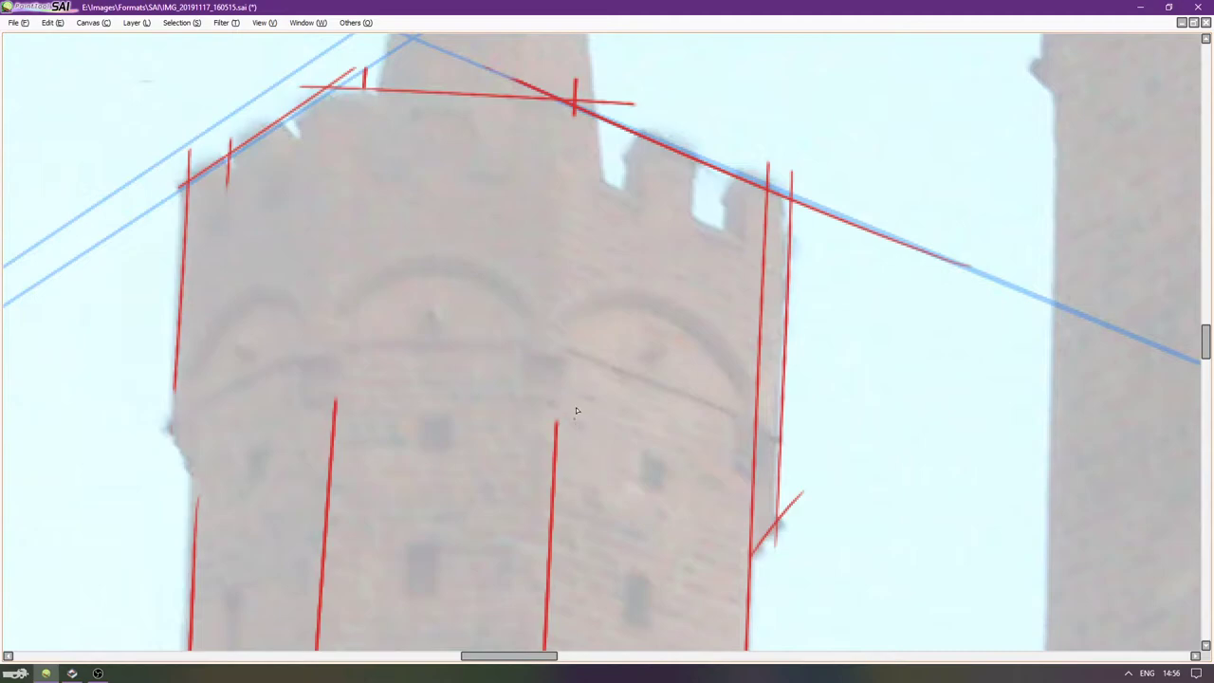
key(Up)
key(Left)
key(Left)
key(Left)
key(Left)
key(Up)
key(Up)
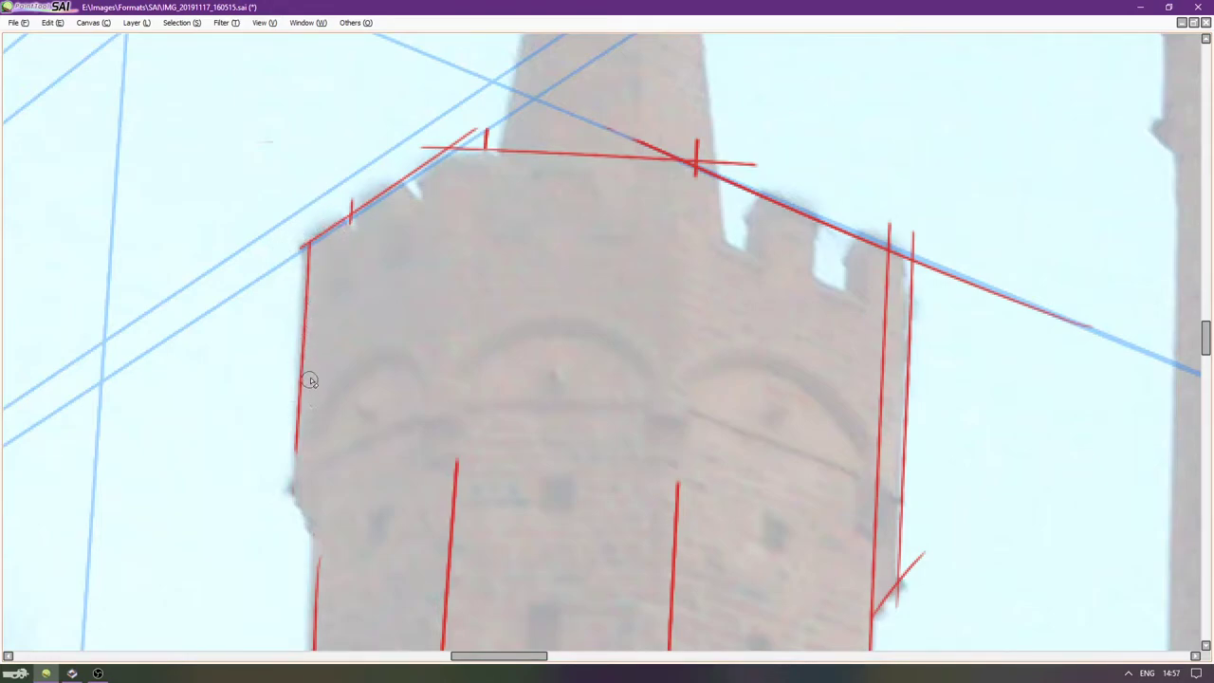
key(ctrl+z)
drag(297, 439, 310, 243)
Erase the battlement line's overshoot past the smaller tower's right corner and the excess top of the right parapet edge.
key(Down)
key(Down)
key(Right)
key(Right)
key(Right)
key(Right)
key(Right)
key(Right)
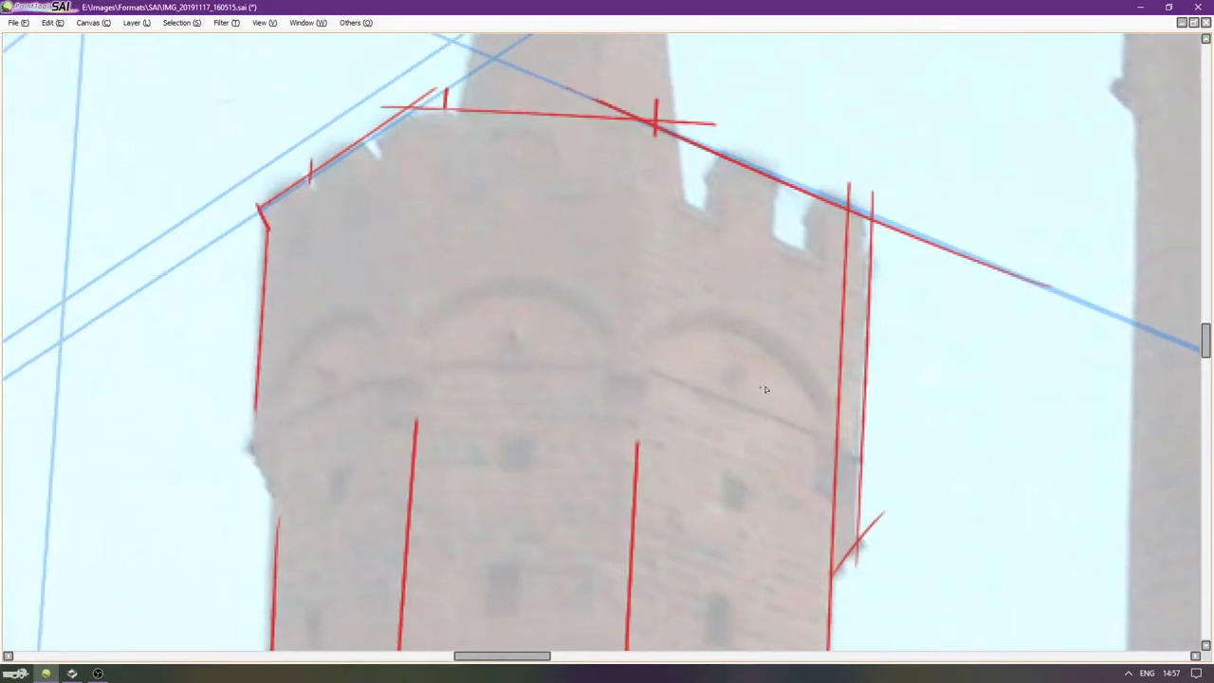
key(Down)
key(Down)
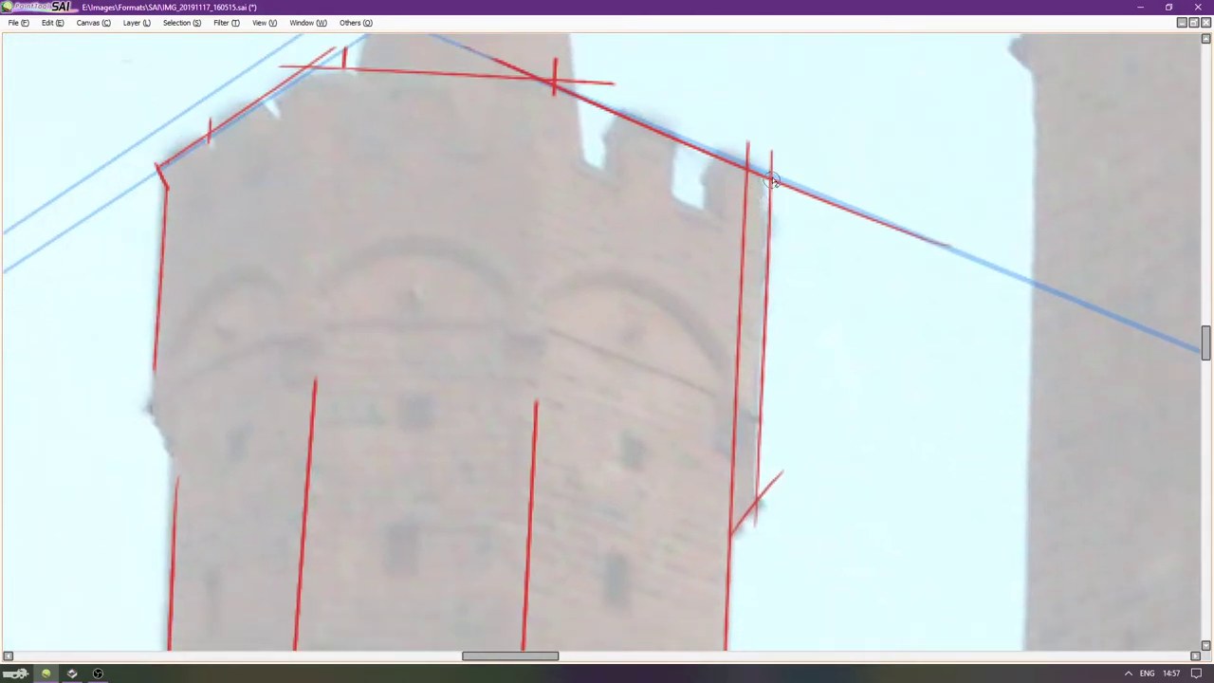
shift+click(948, 248)
drag(772, 151, 772, 169)
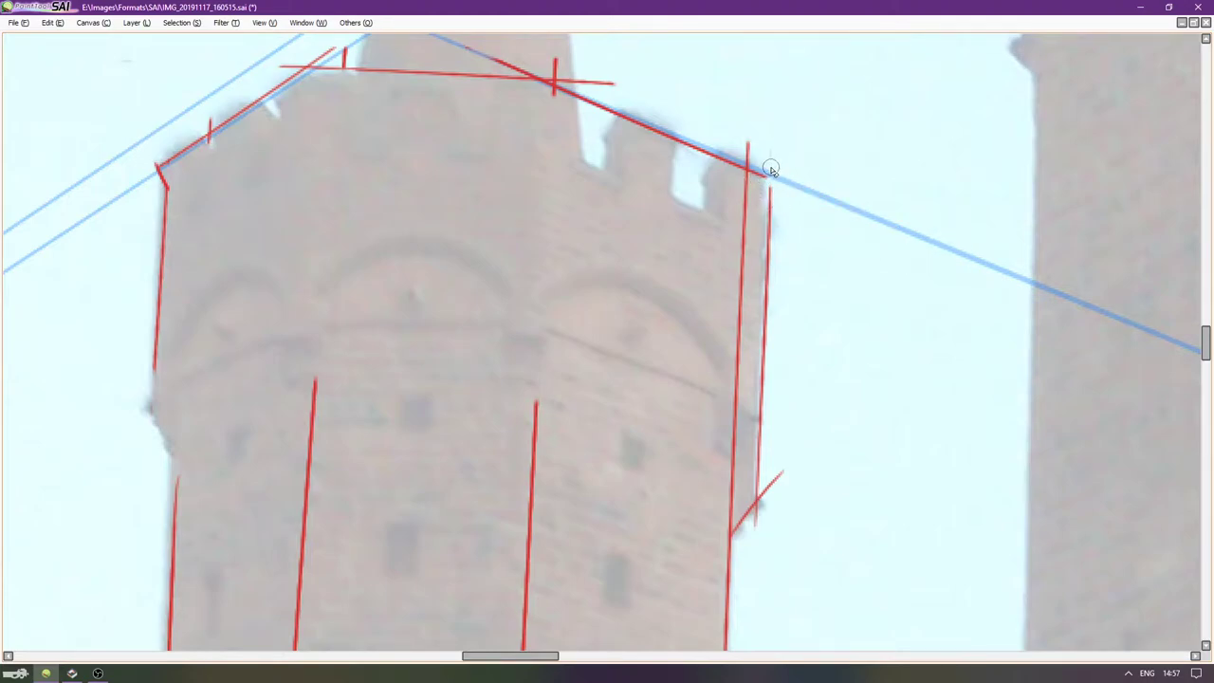
Lower the perspective folder's opacity to 16% and return to Layer8.
key(Tab)
click(1159, 383)
click(1161, 272)
click(1158, 328)
drag(1173, 133, 1168, 134)
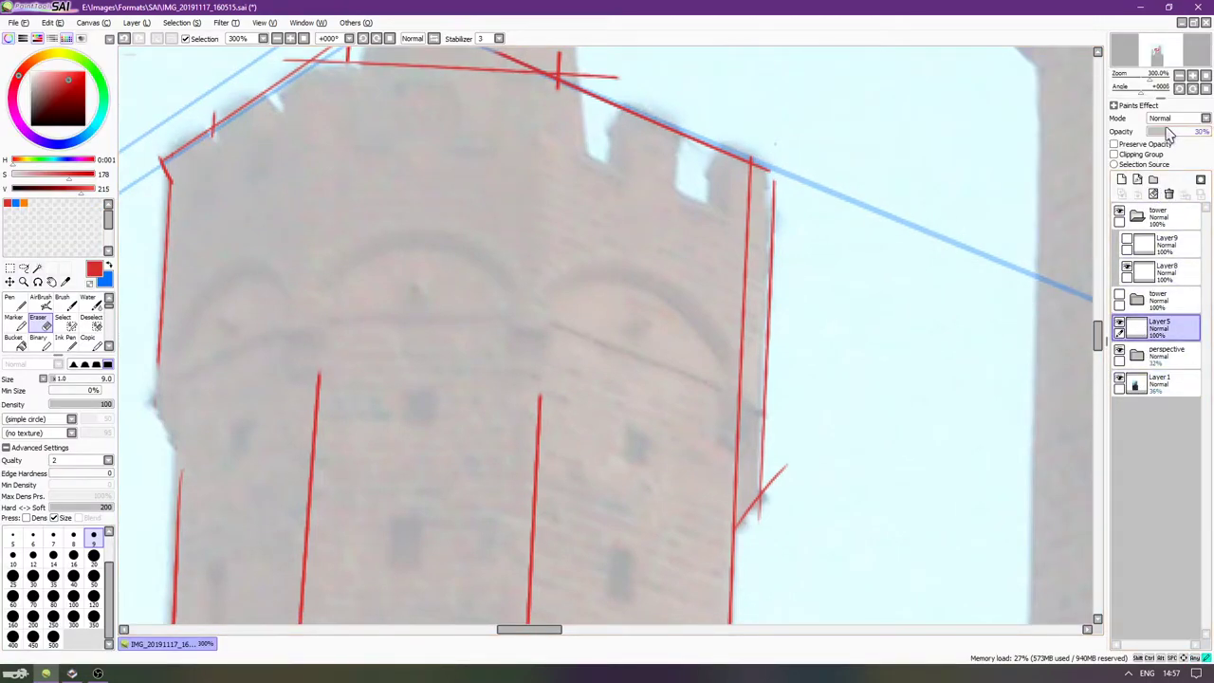
click(1162, 353)
mouse_move(1171, 136)
mouse_down()
mouse_move(1145, 131)
mouse_move(1181, 131)
mouse_move(1162, 130)
mouse_up()
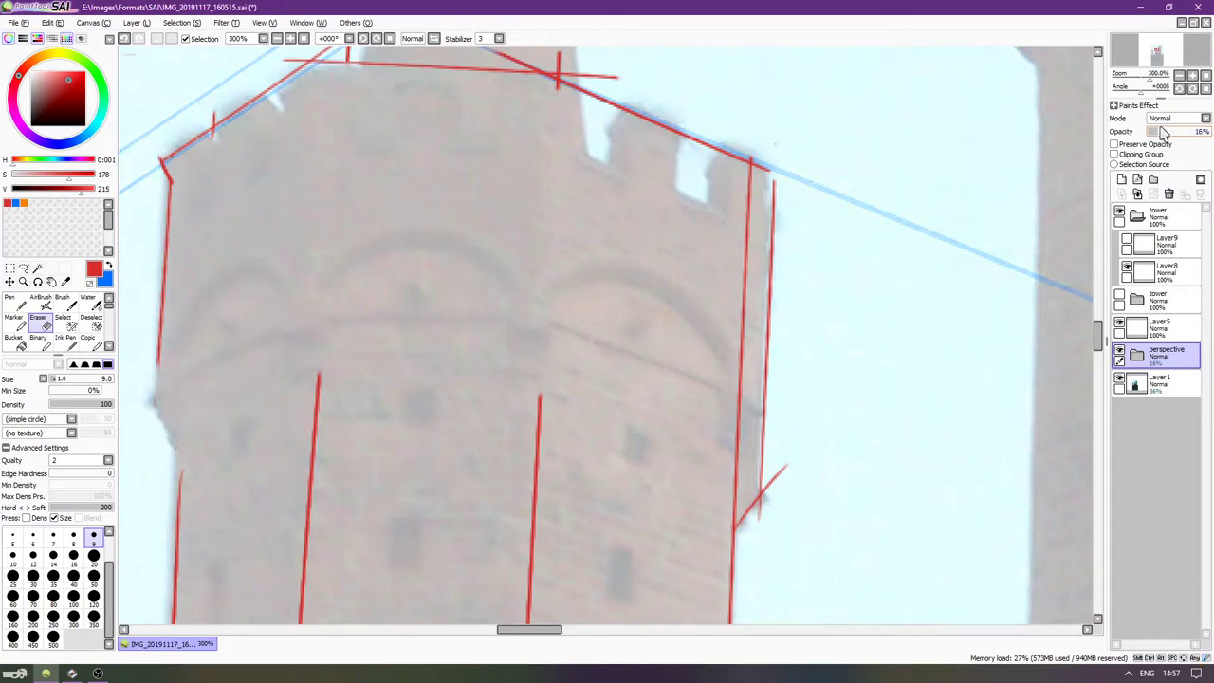
click(1150, 272)
key(Tab)
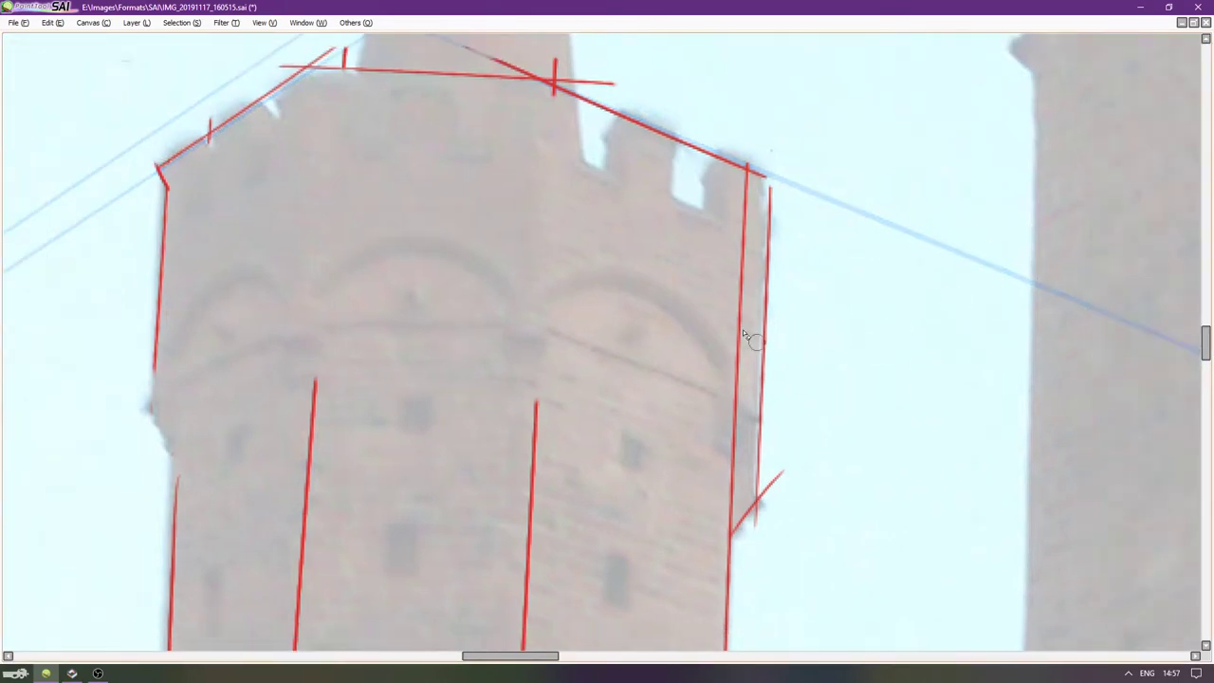
Erase the overshooting stroke at the smaller tower's right corbel and redraw the corbel's pointed outline in red.
mouse_move(783, 472)
mouse_down()
mouse_move(758, 499)
mouse_move(756, 528)
mouse_move(762, 502)
mouse_move(774, 507)
mouse_up()
scroll(296, 491, left, 2)
Raise the opacity of the reference photo on Layer1 and return to Layer8.
key(Tab)
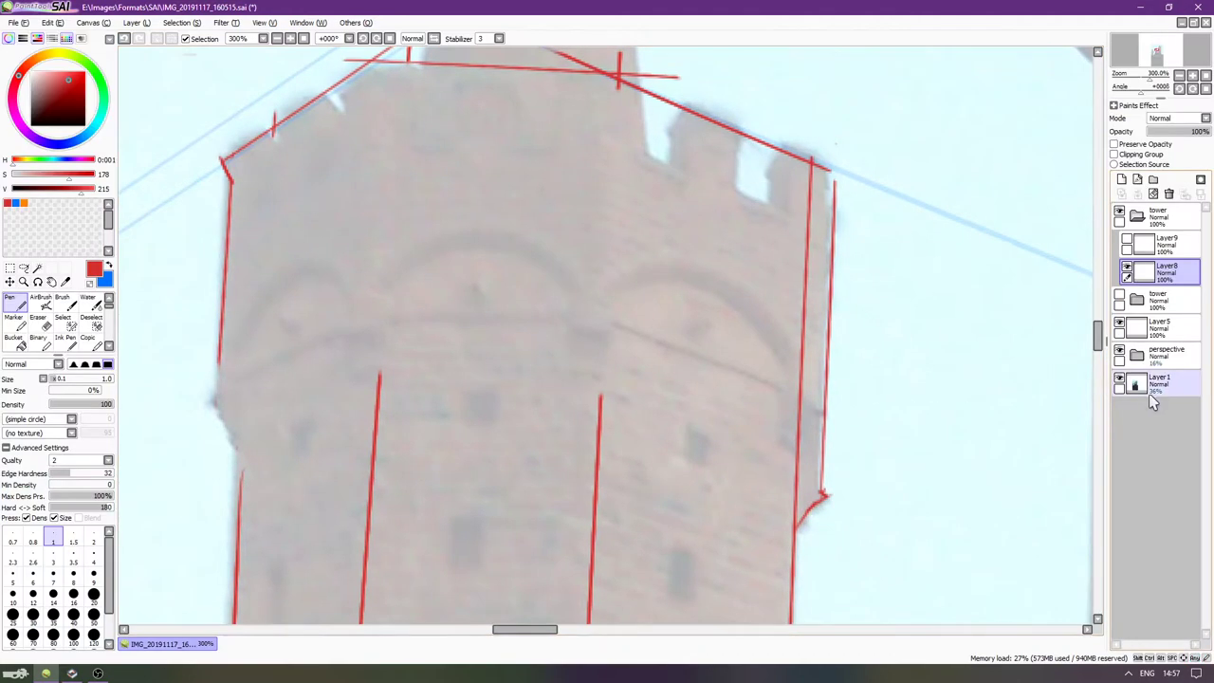
click(1175, 132)
drag(1177, 131, 1182, 133)
click(1157, 274)
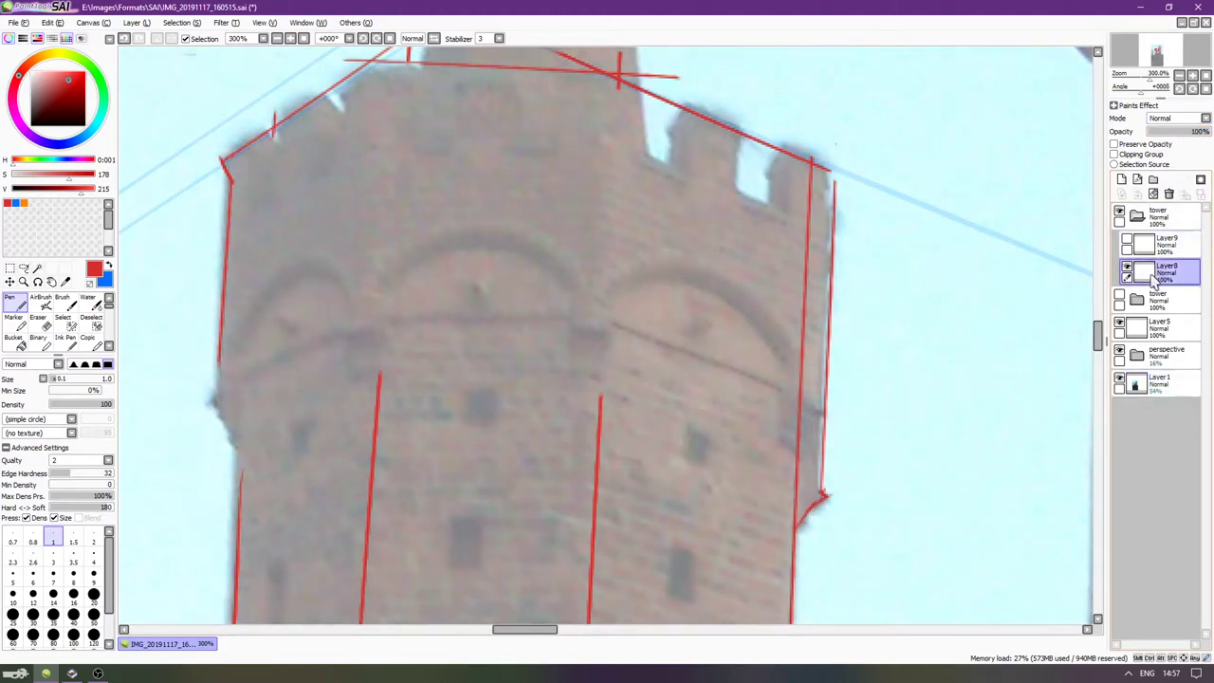
key(Tab)
Draw the ledge beneath the smaller tower's arches as three connected straight red segments across its visible faces.
drag(377, 484, 417, 485)
key(Home)
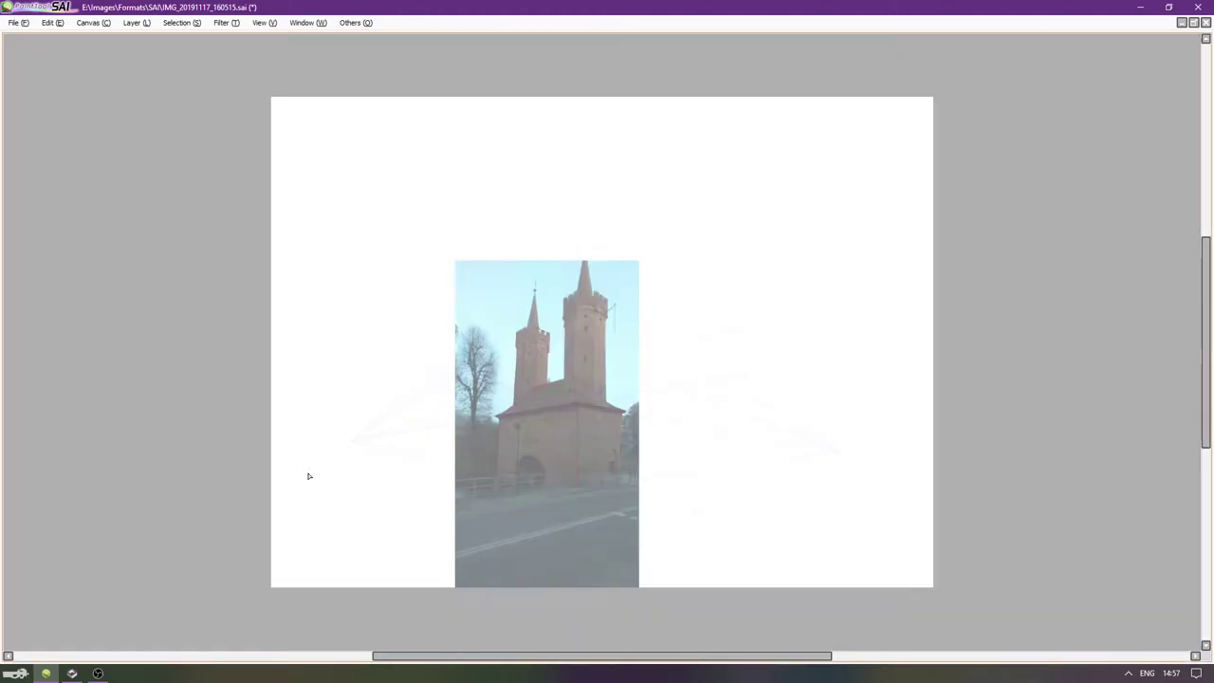
scroll(515, 363, up, 2)
scroll(541, 368, up, 10)
key(Up)
key(Up)
key(Up)
key(Up)
key(Up)
key(Up)
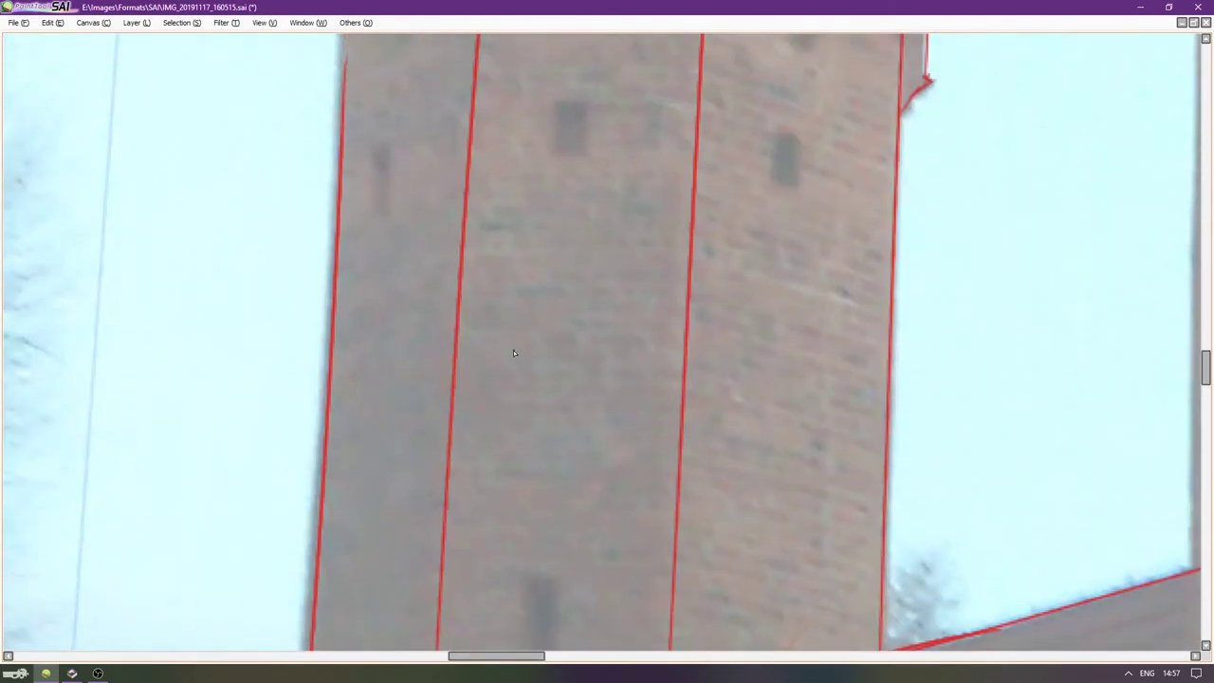
key(Up)
key(Up)
key(Up)
key(Up)
key(Right)
key(Right)
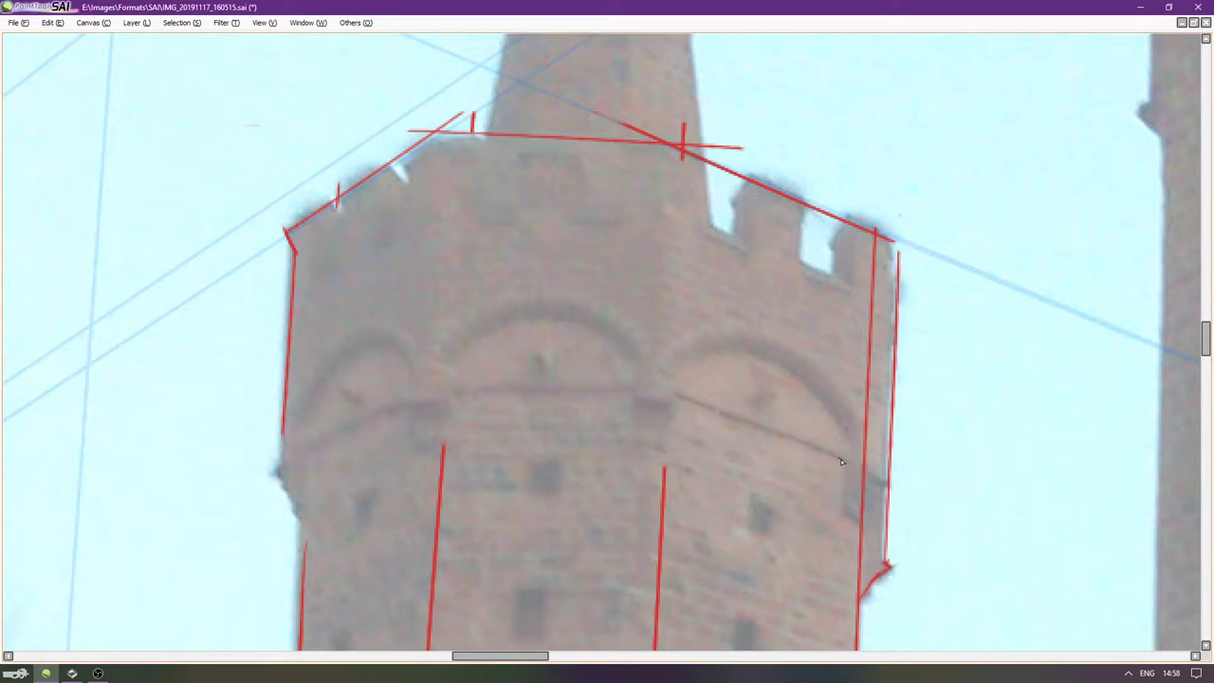
shift+click(672, 390)
key(ctrl+z)
shift+click(672, 395)
shift+click(442, 398)
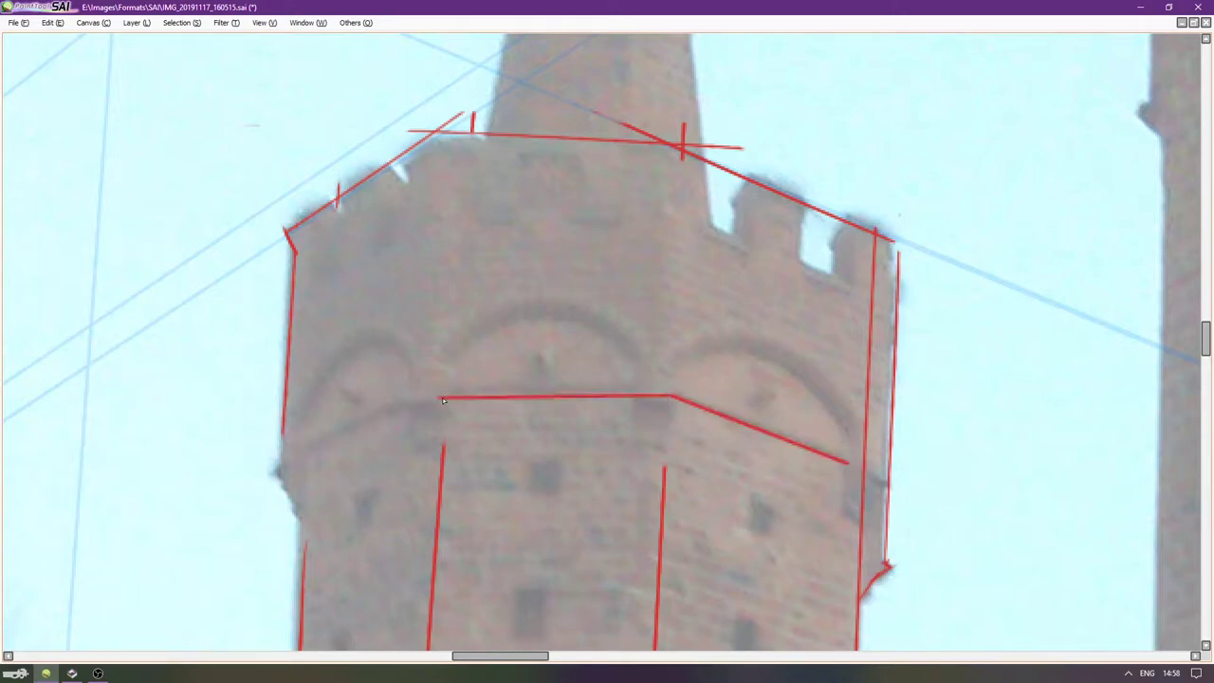
shift+click(281, 457)
Draw the smaller tower's left corbel as an angled red outline below the ledge, joined to the shaft's left edge.
scroll(271, 547, down, 8)
scroll(474, 423, up, 10)
scroll(460, 337, down, 6)
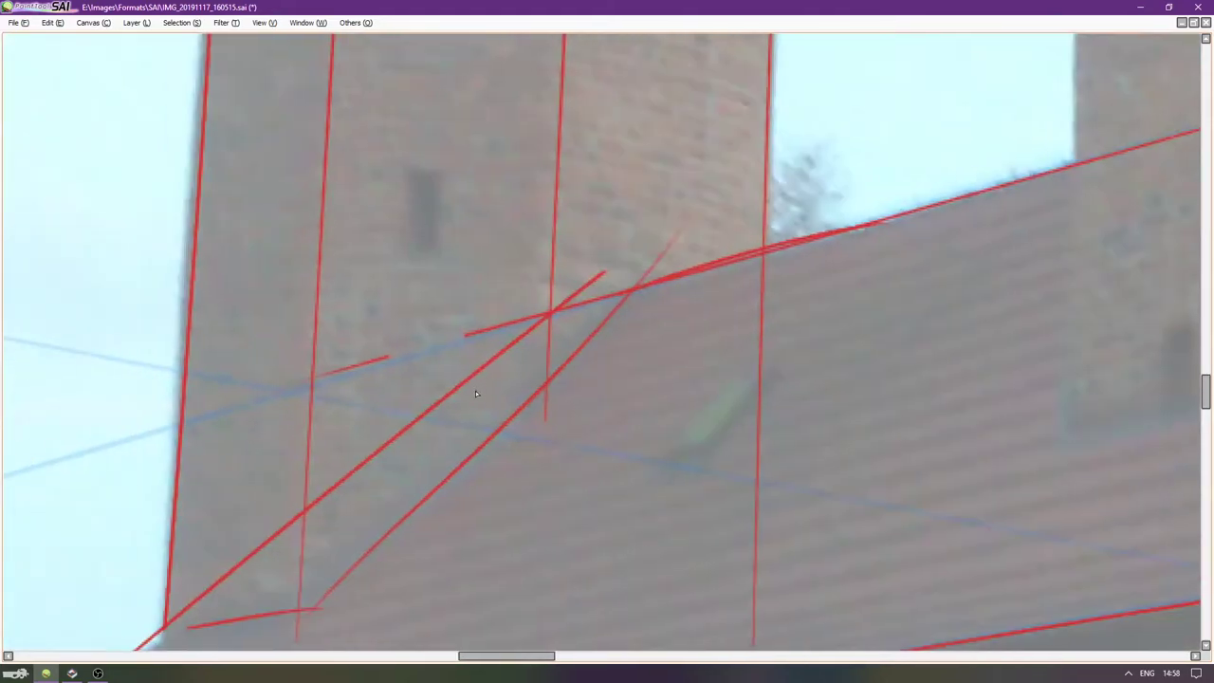
scroll(400, 320, up, 7)
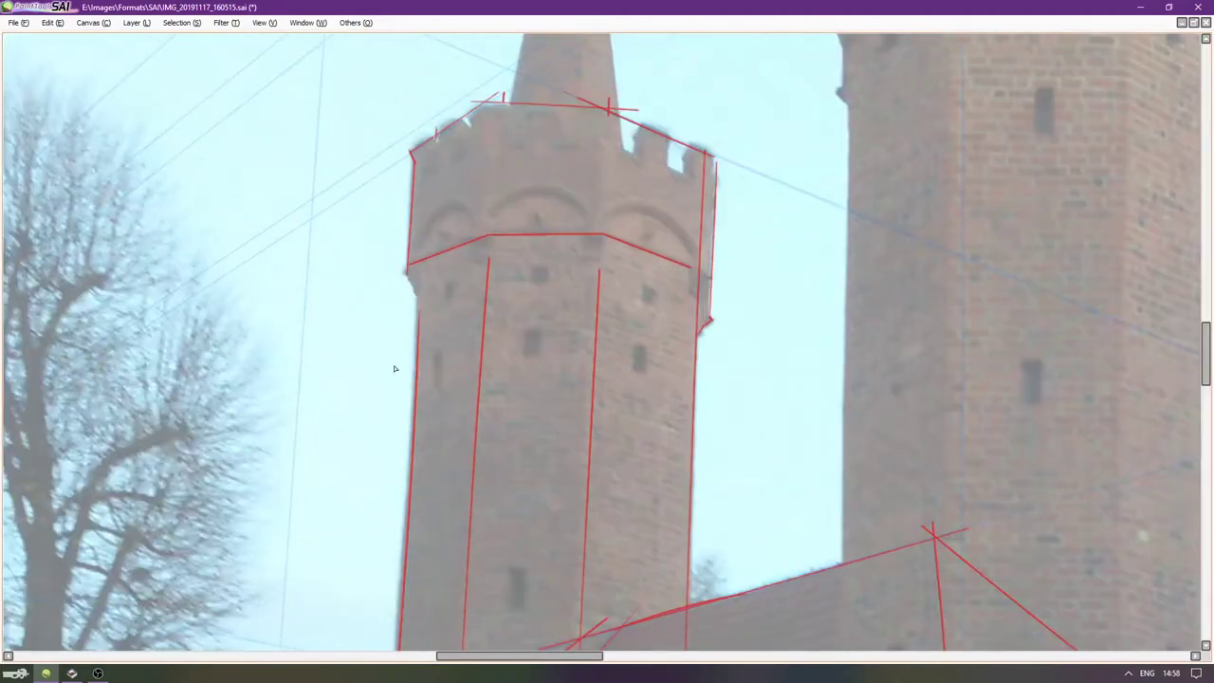
key(Up)
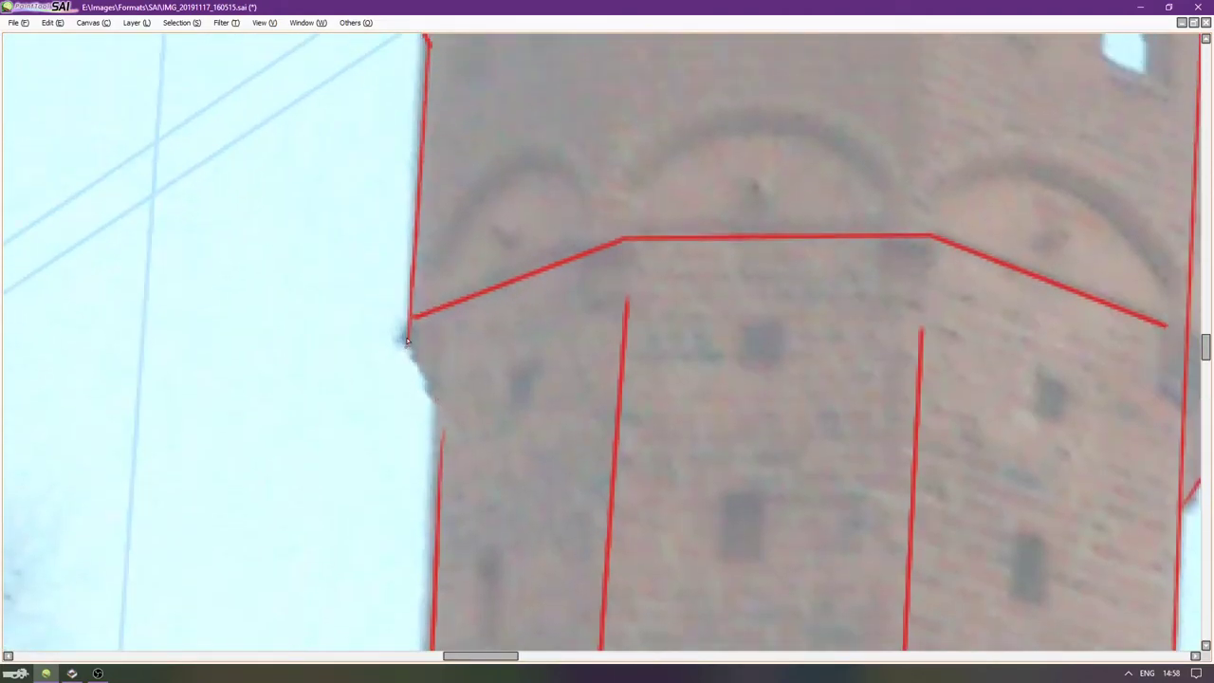
key(ctrl+z)
drag(390, 338, 438, 402)
key(ctrl+z)
drag(387, 338, 437, 397)
drag(384, 333, 381, 343)
drag(571, 363, 550, 361)
key(Right)
key(Down)
key(Down)
key(Down)
key(Down)
key(Down)
key(Down)
key(Down)
key(Down)
key(Down)
key(Down)
key(Down)
key(Down)
key(Down)
key(Down)
key(Down)
key(Down)
key(Down)
key(Down)
key(Down)
key(Down)
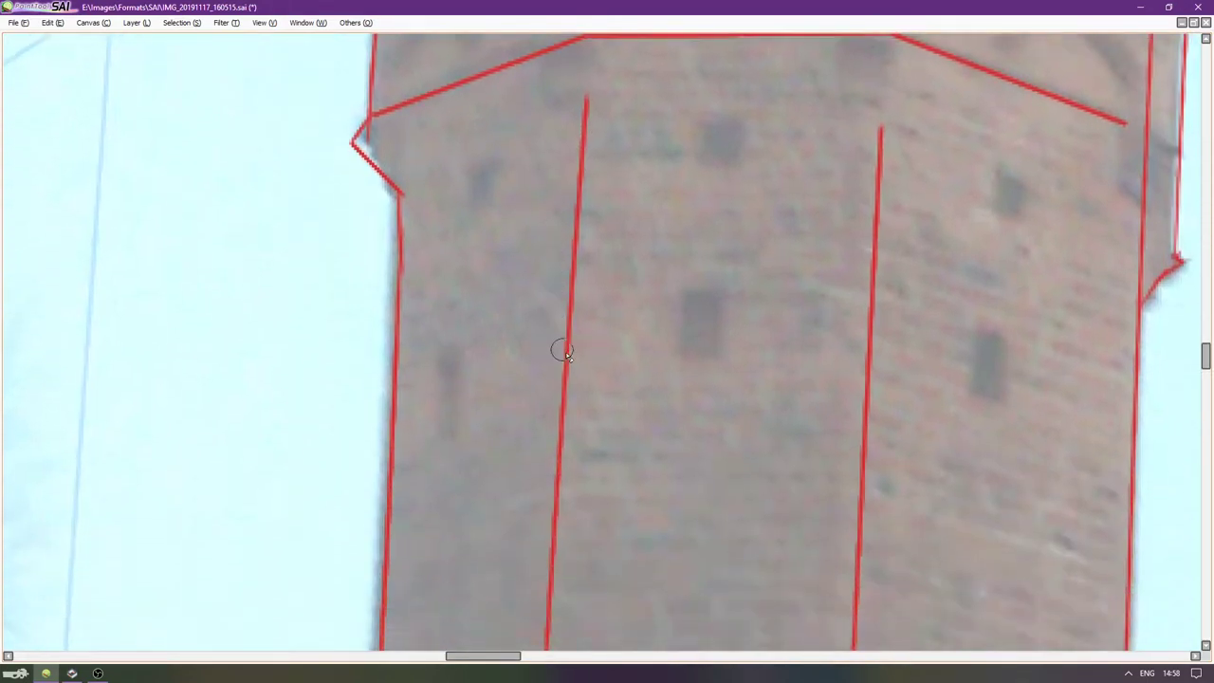
Erase the smaller tower's left inner vertical line along the shaft down to its end on the roof.
scroll(599, 353, down, 1)
scroll(598, 353, down, 1)
key(Down)
key(Down)
key(Down)
key(Down)
key(Down)
key(Down)
key(Down)
key(Down)
key(Down)
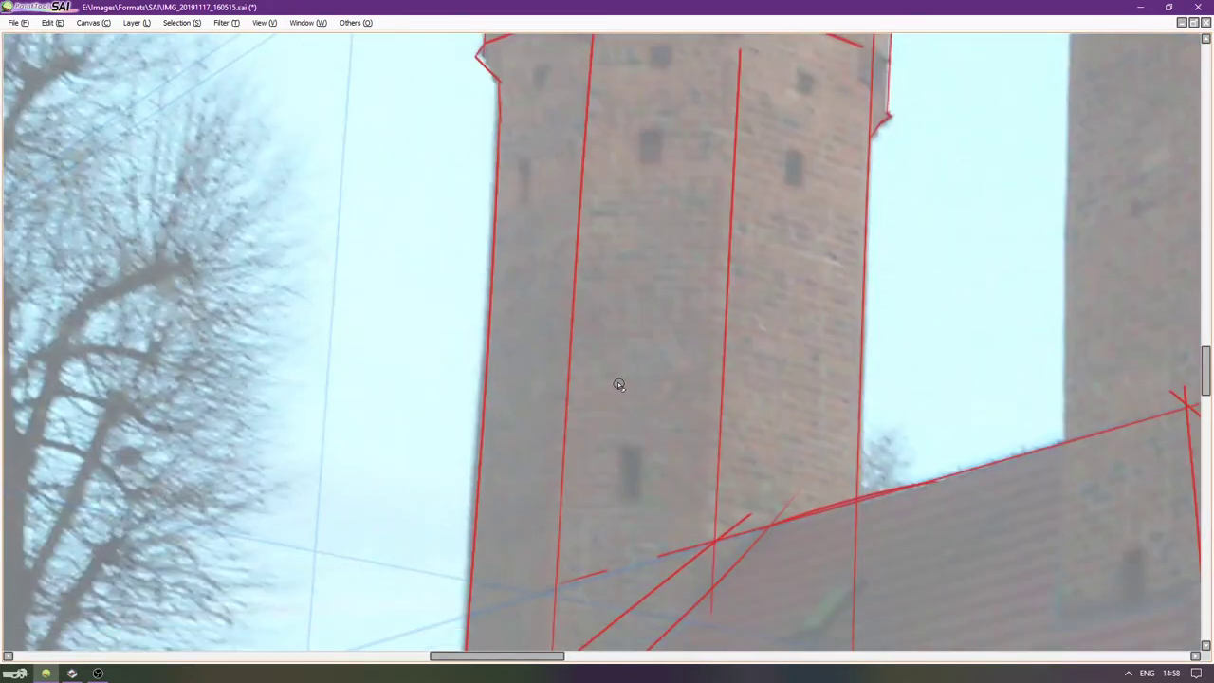
key(Up)
scroll(616, 381, up, 5)
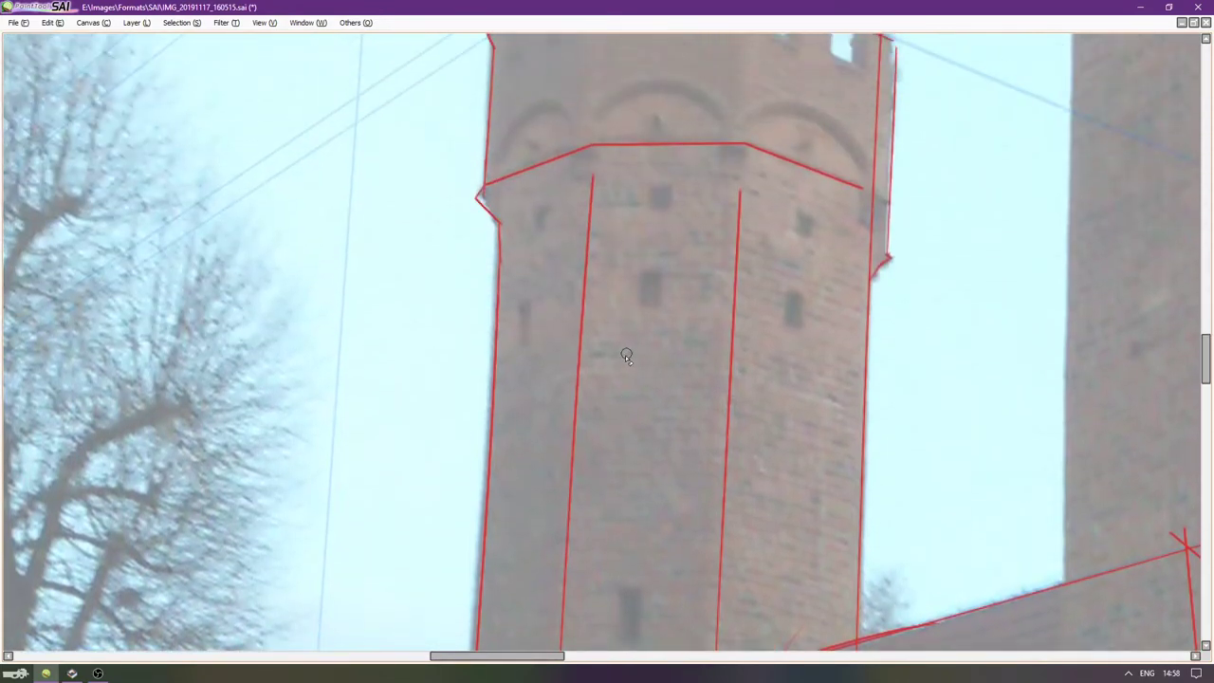
scroll(626, 355, up, 2)
scroll(623, 275, up, 2)
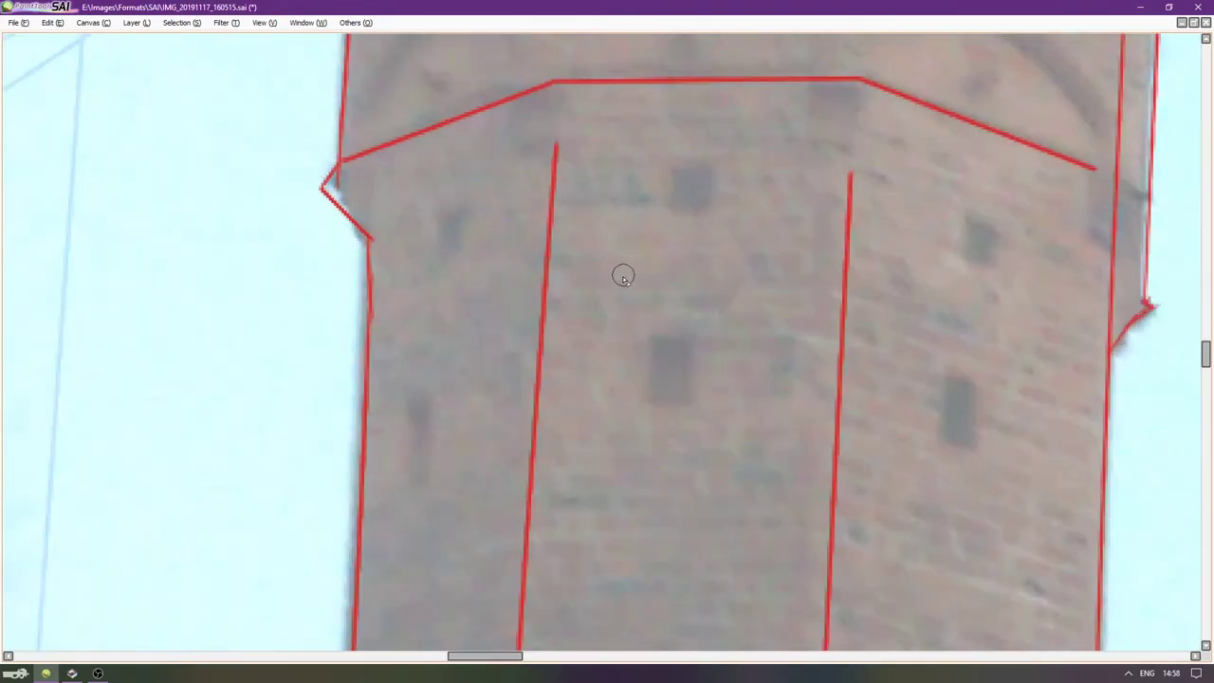
key(Up)
key(Up)
scroll(578, 257, down, 2)
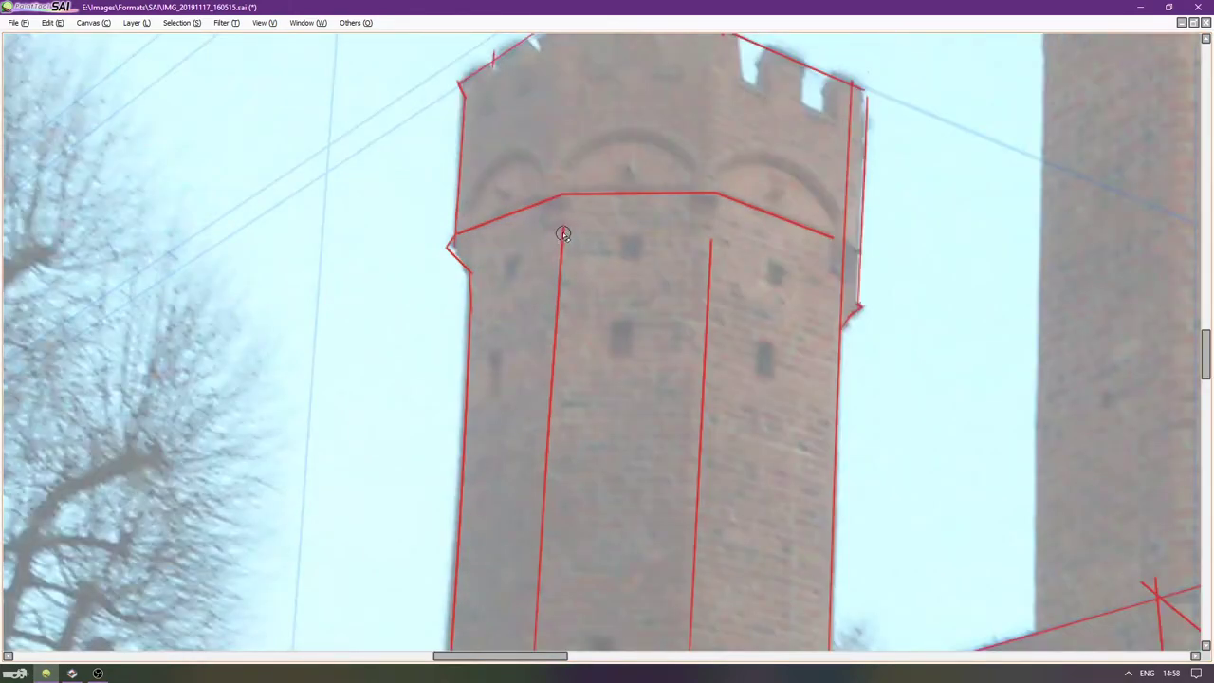
scroll(563, 235, down, 10)
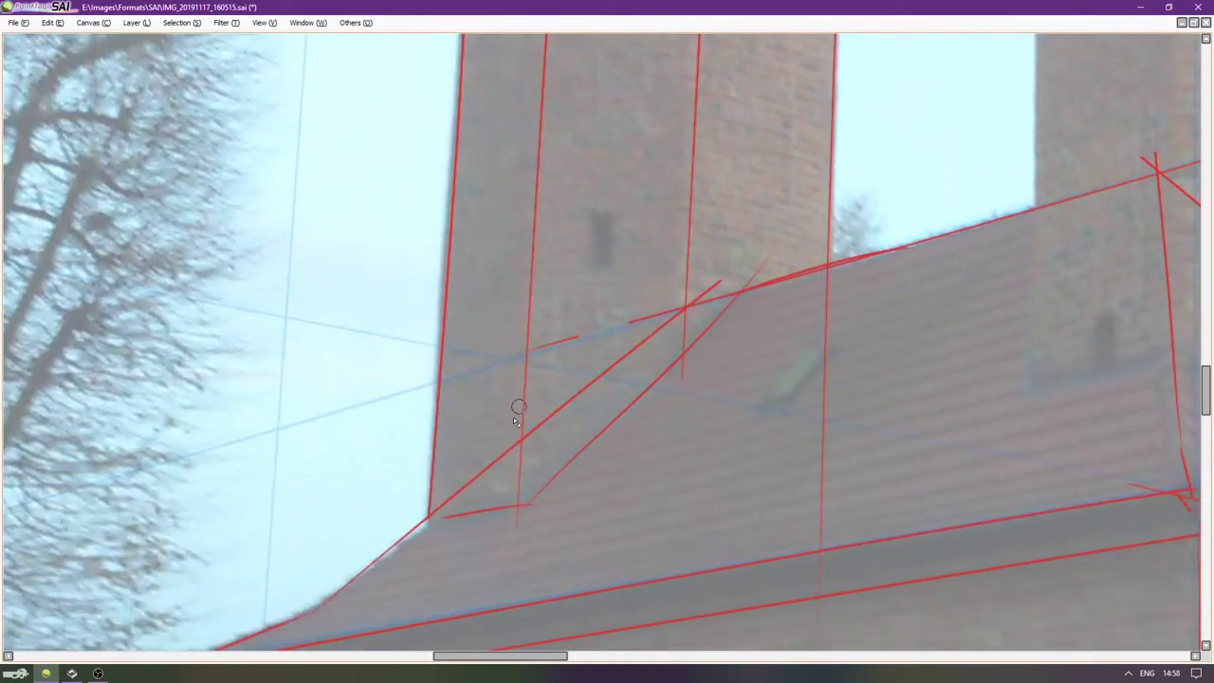
shift+click(520, 484)
click(520, 512)
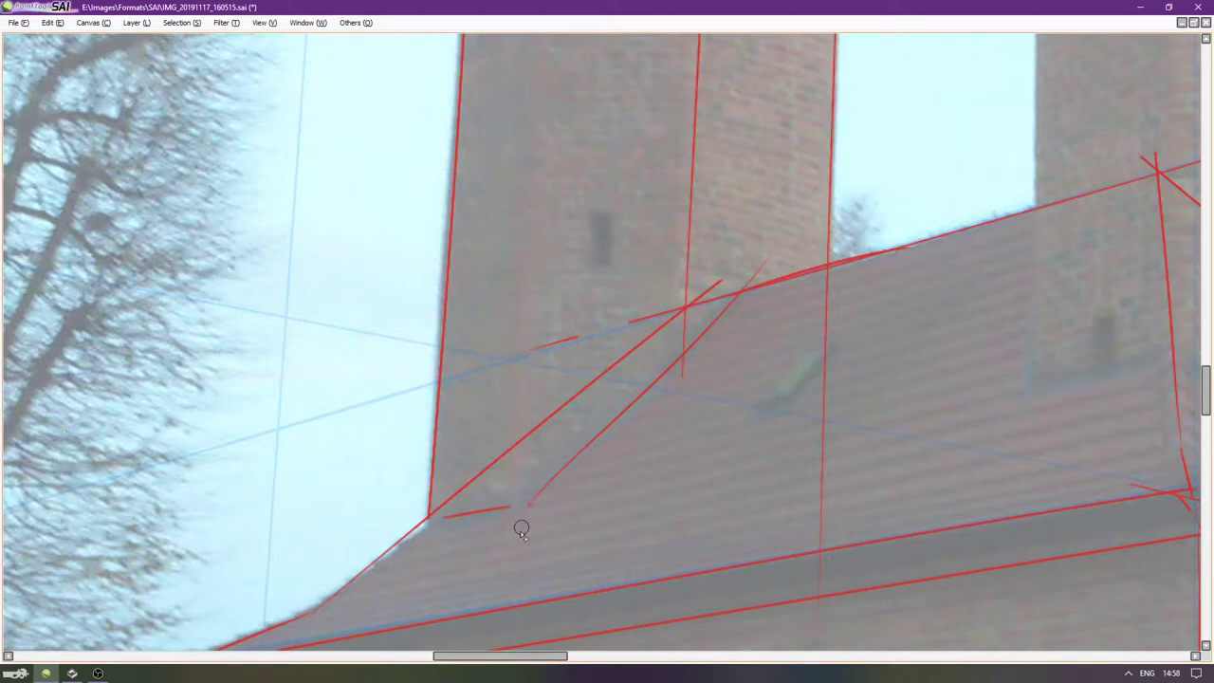
scroll(607, 483, up, 3)
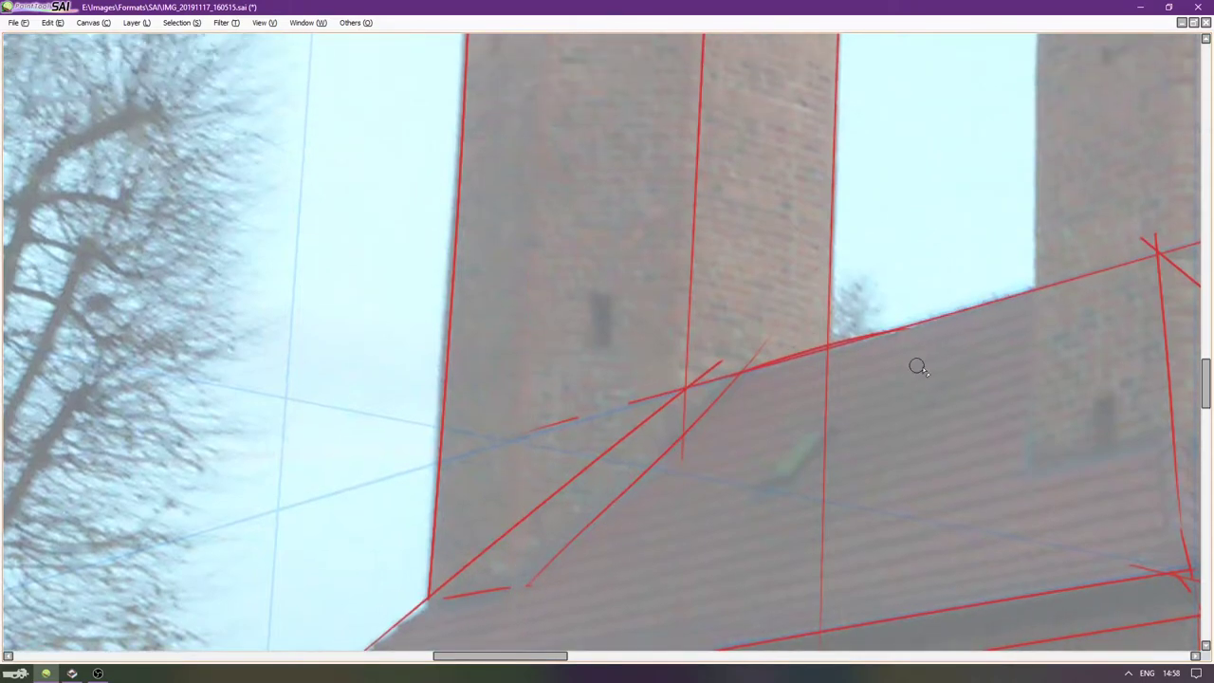
Raise the reference photo's opacity on Layer1 to 92% and return to Layer8.
key(Tab)
click(1129, 388)
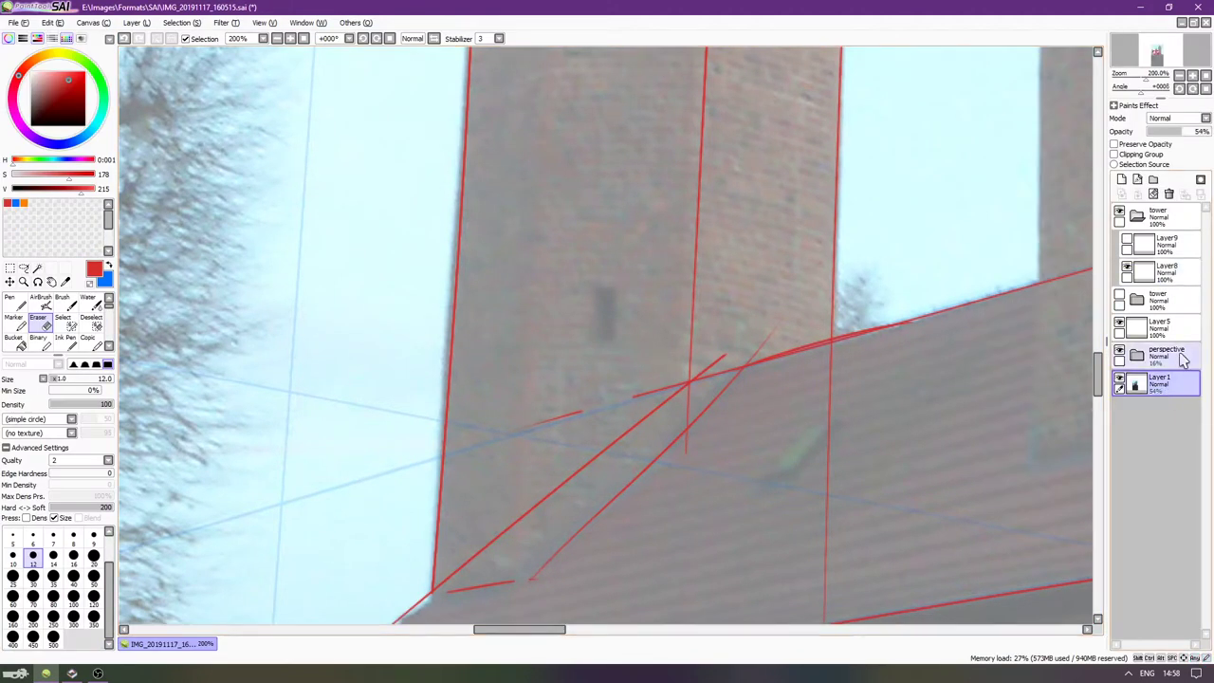
click(1208, 132)
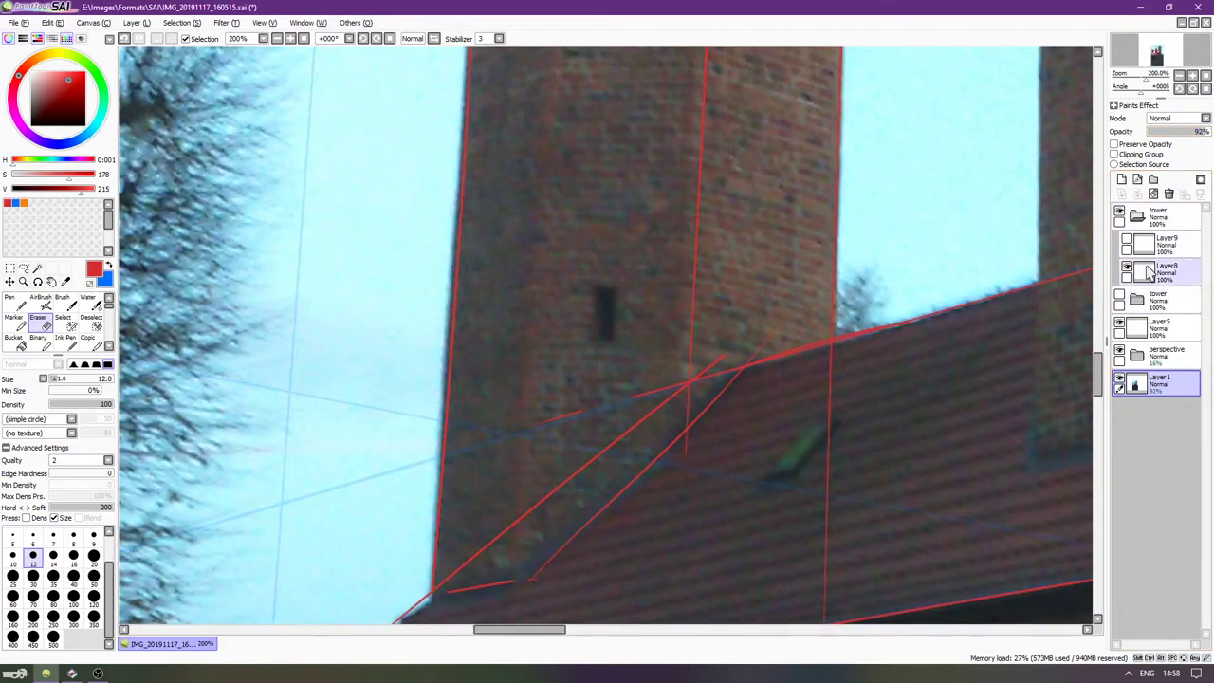
click(1162, 272)
scroll(692, 408, right, 1)
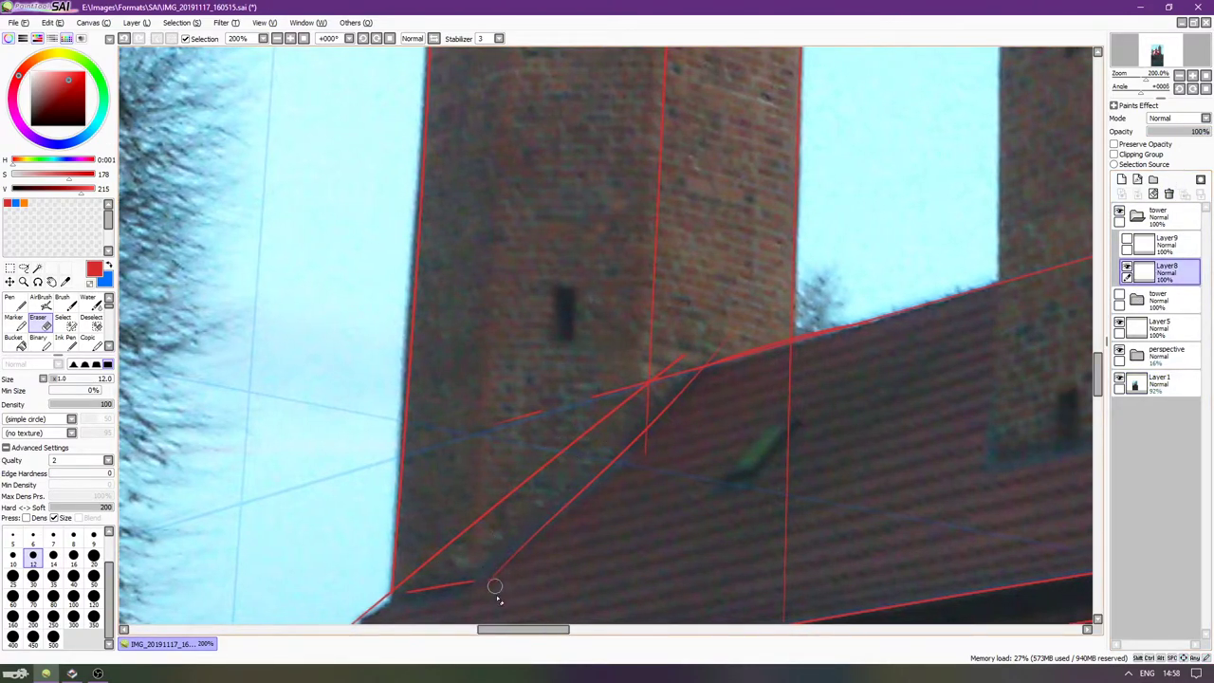
key(n)
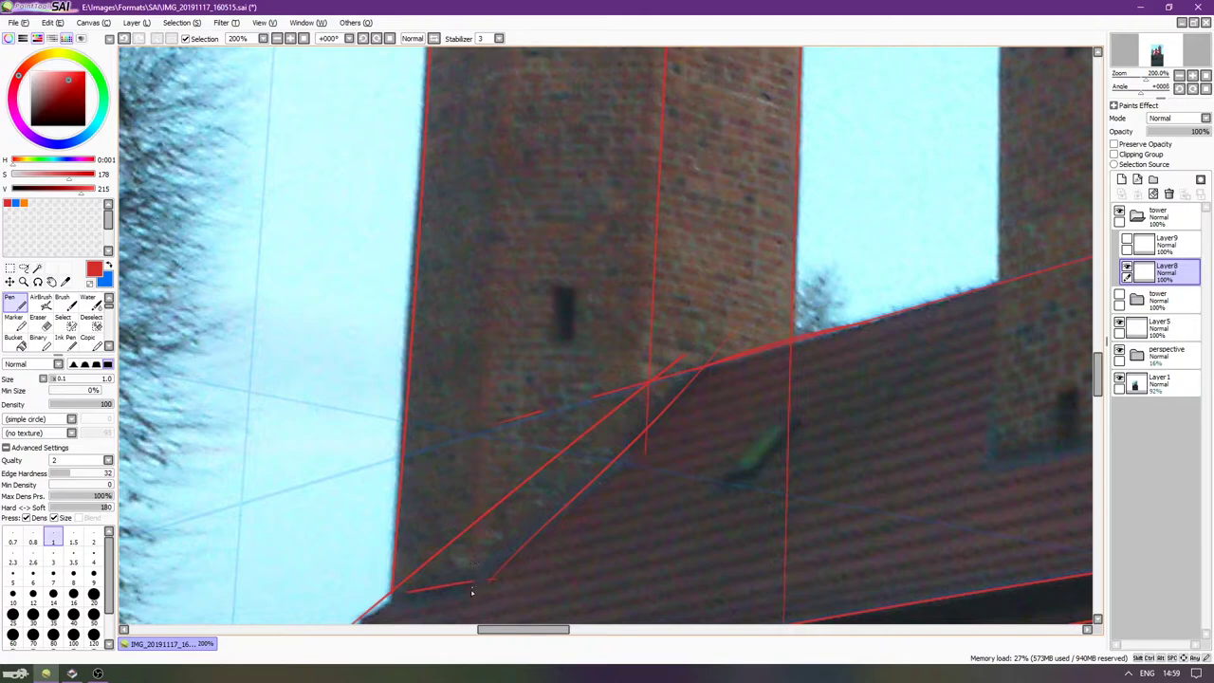
scroll(472, 590, up, 6)
shift+click(521, 159)
key(ctrl+z)
shift+click(521, 164)
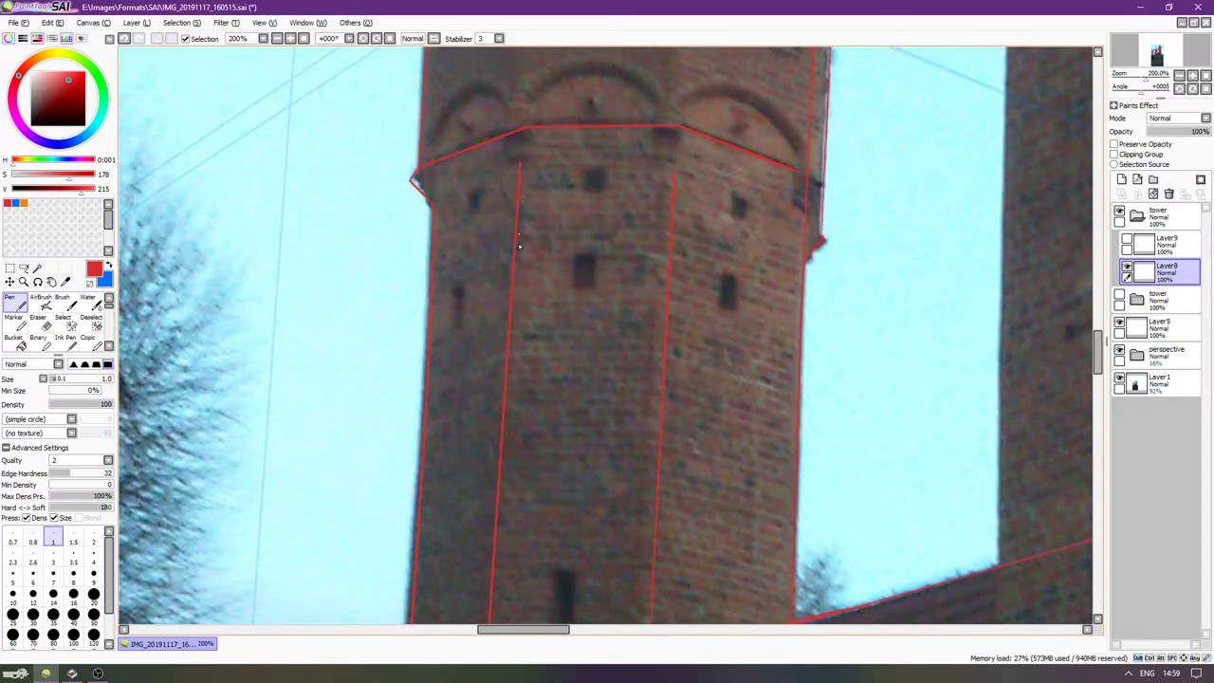
scroll(603, 312, down, 3)
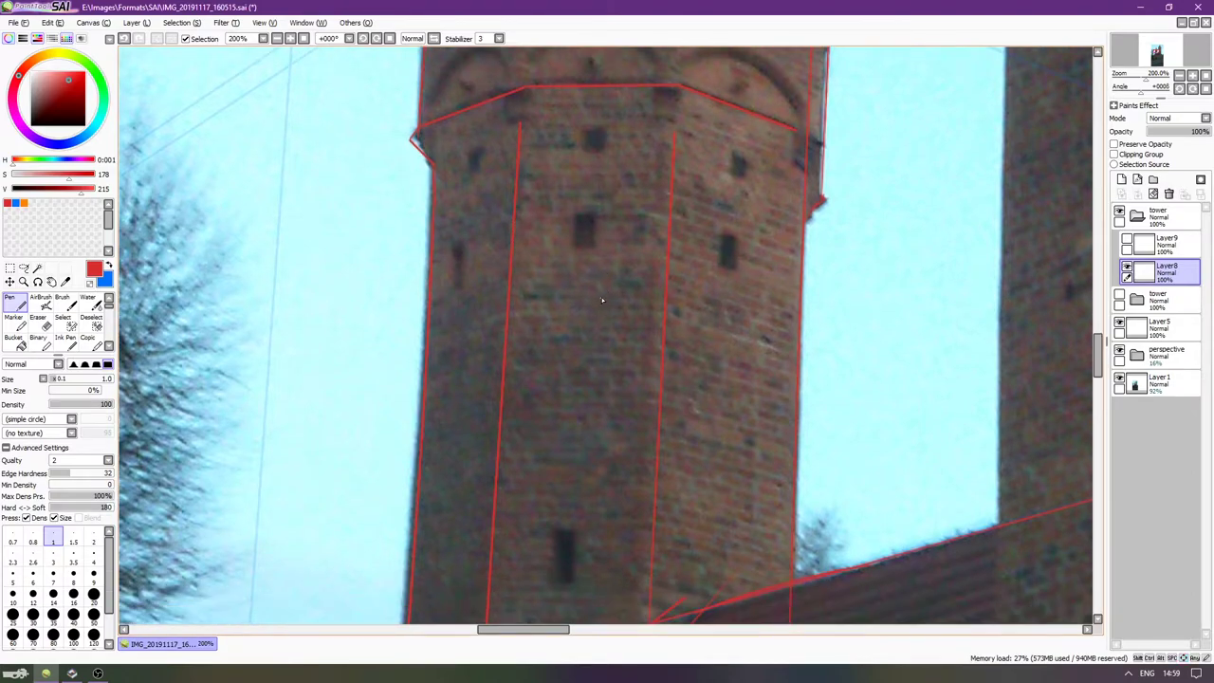
scroll(604, 304, down, 5)
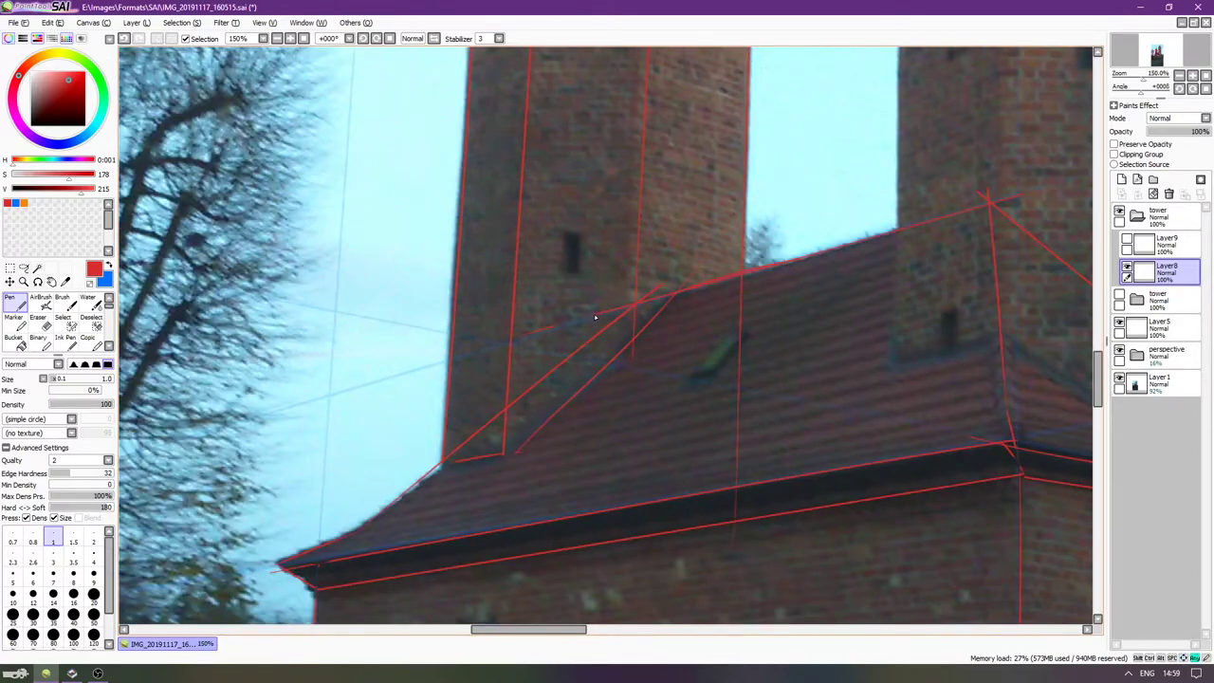
key(ctrl+z)
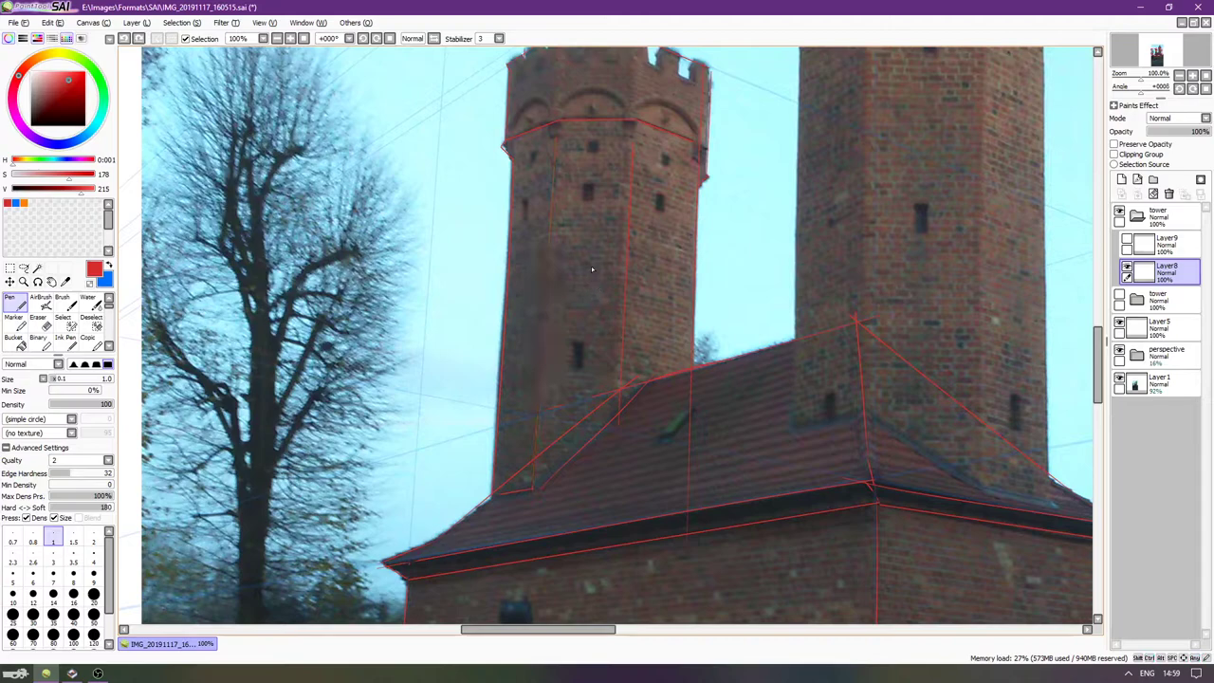
Draw the smaller tower's left inner vertical edge as one long slanted red line from below the ledge past the roof junction.
scroll(609, 369, up, 1)
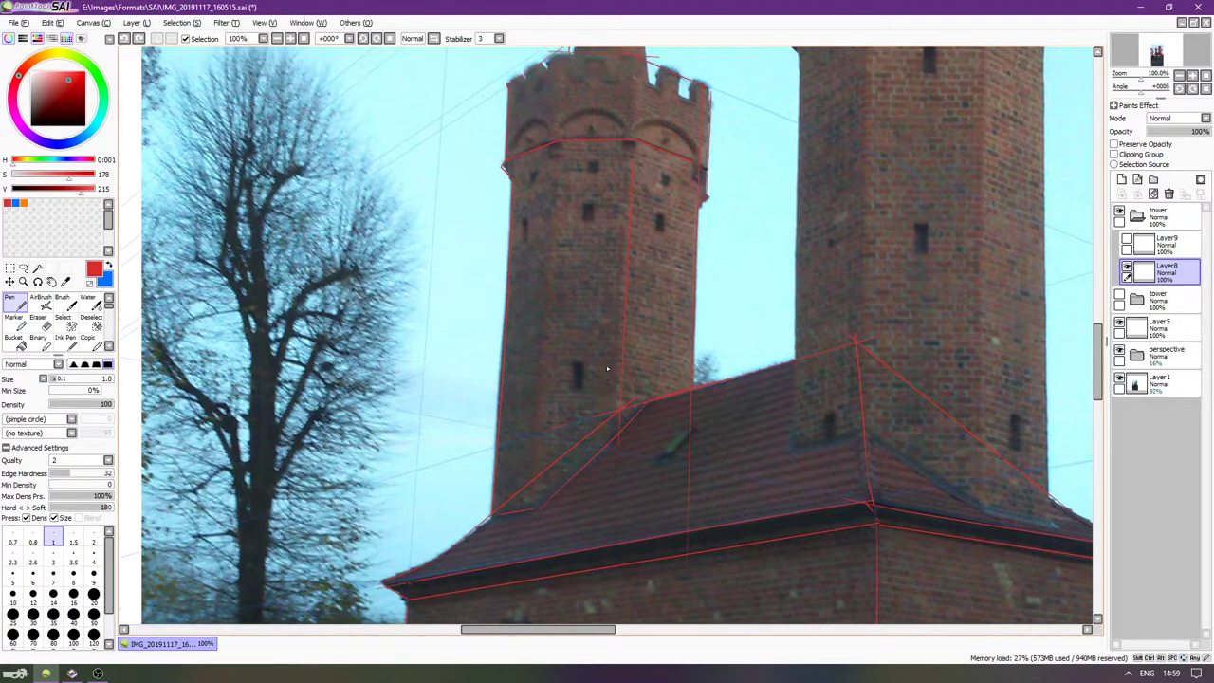
drag(557, 165, 501, 597)
key(ctrl+z)
key(ctrl+z)
drag(557, 177, 538, 601)
key(ctrl+z)
drag(556, 163, 521, 595)
key(ctrl+z)
key(ctrl+z)
drag(555, 166, 548, 514)
key(ctrl+z)
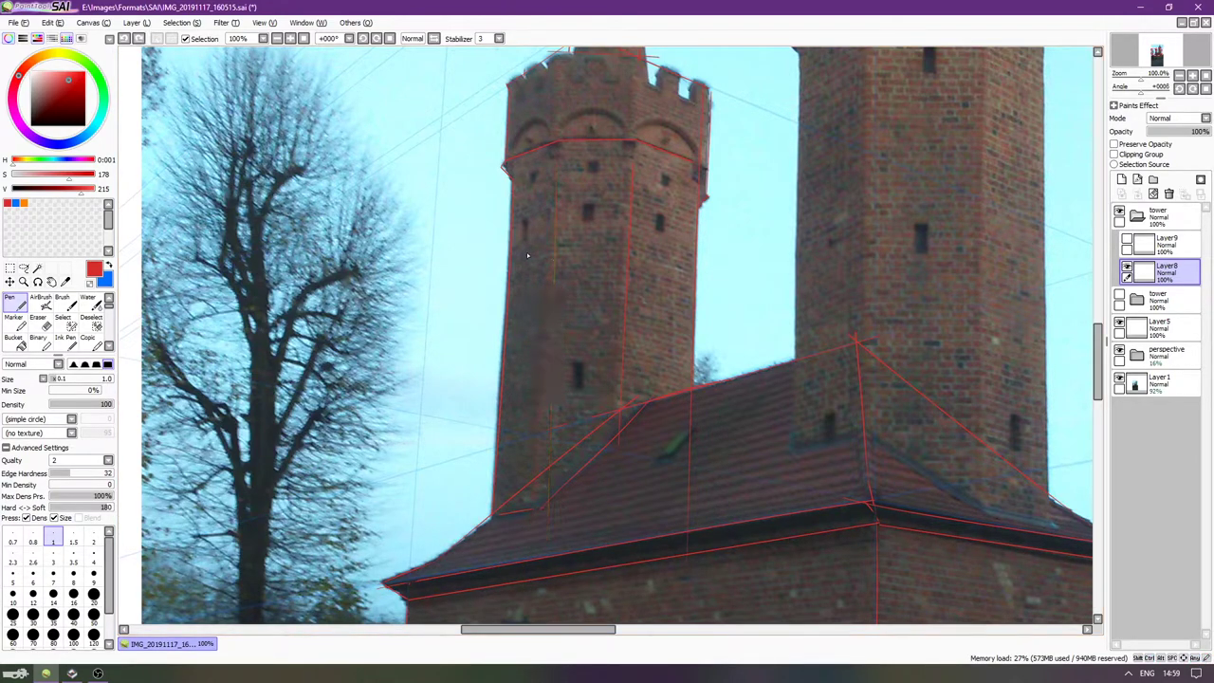
key(ctrl+y)
key(ctrl+z)
key(ctrl+y)
key(ctrl+z)
key(ctrl+y)
key(ctrl+z)
key(ctrl+y)
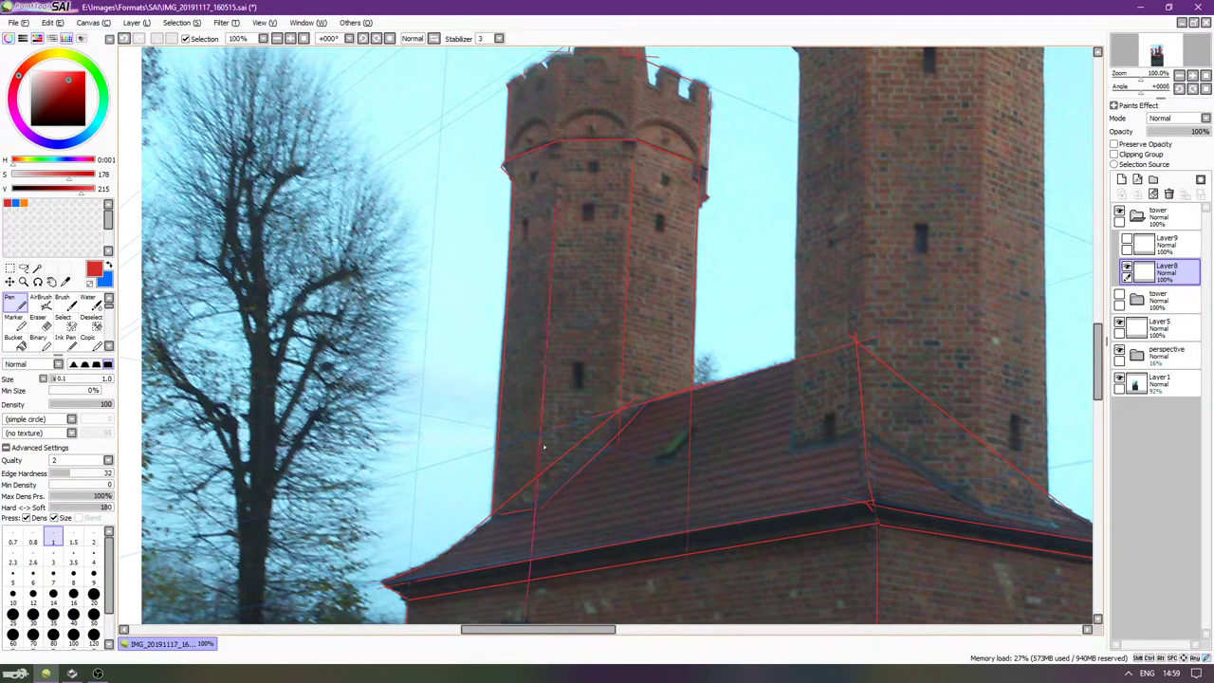
key(ctrl+z)
scroll(534, 490, up, 2)
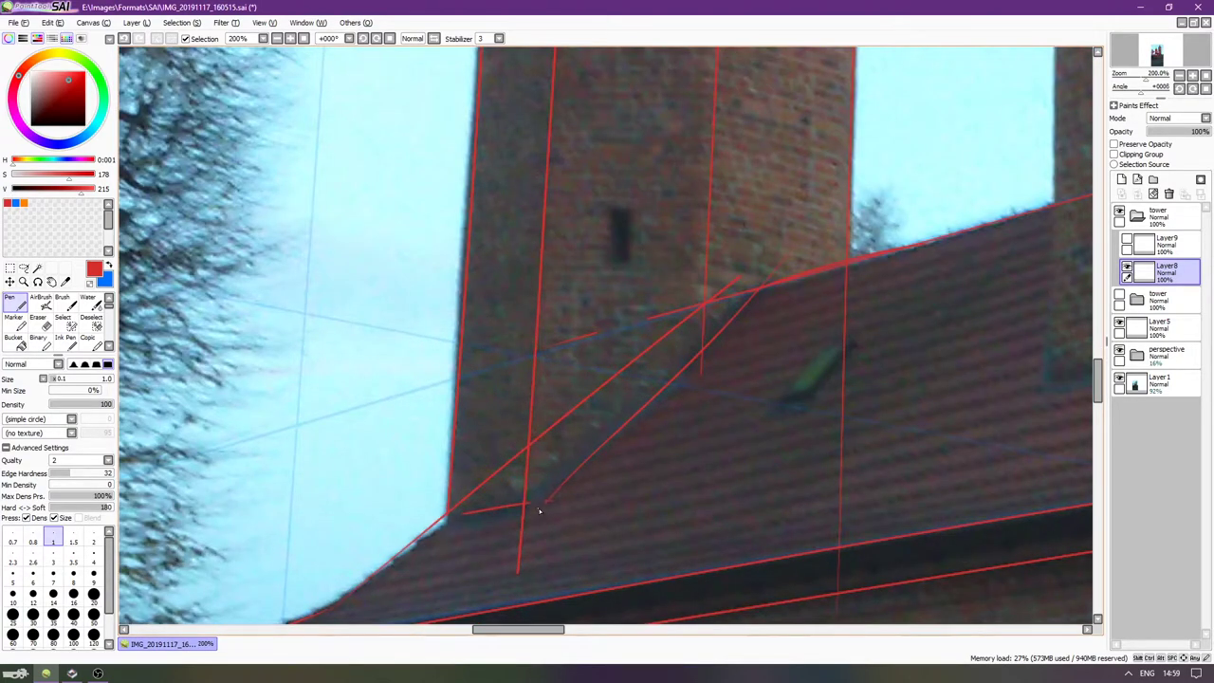
Erase the stray line ends above the smaller tower's battlements and cut gaps in the top outline between the left merlons.
scroll(546, 495, up, 3)
scroll(550, 485, up, 3)
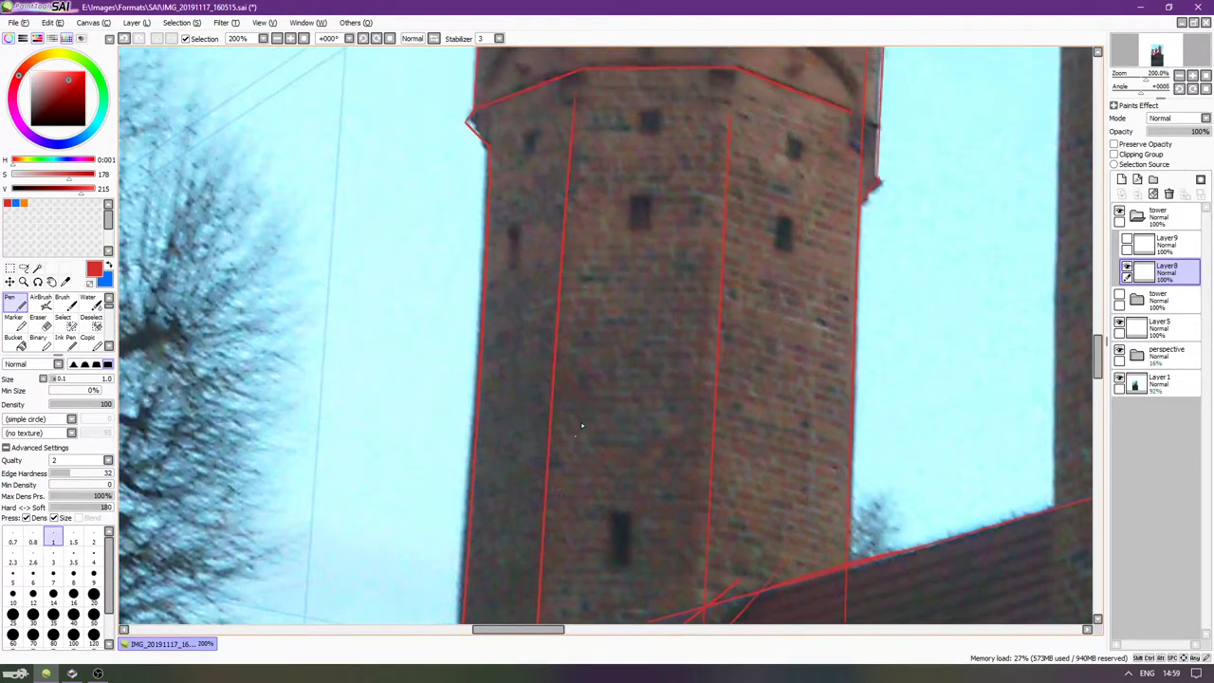
scroll(589, 234, up, 3)
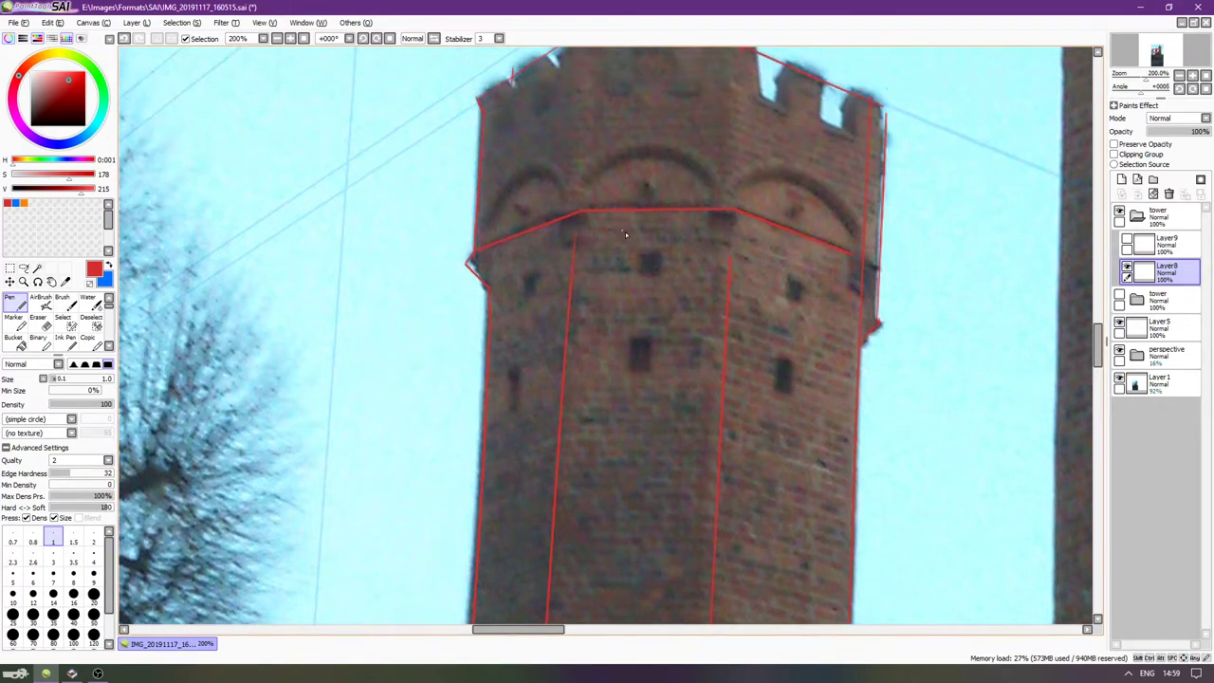
scroll(728, 321, up, 1)
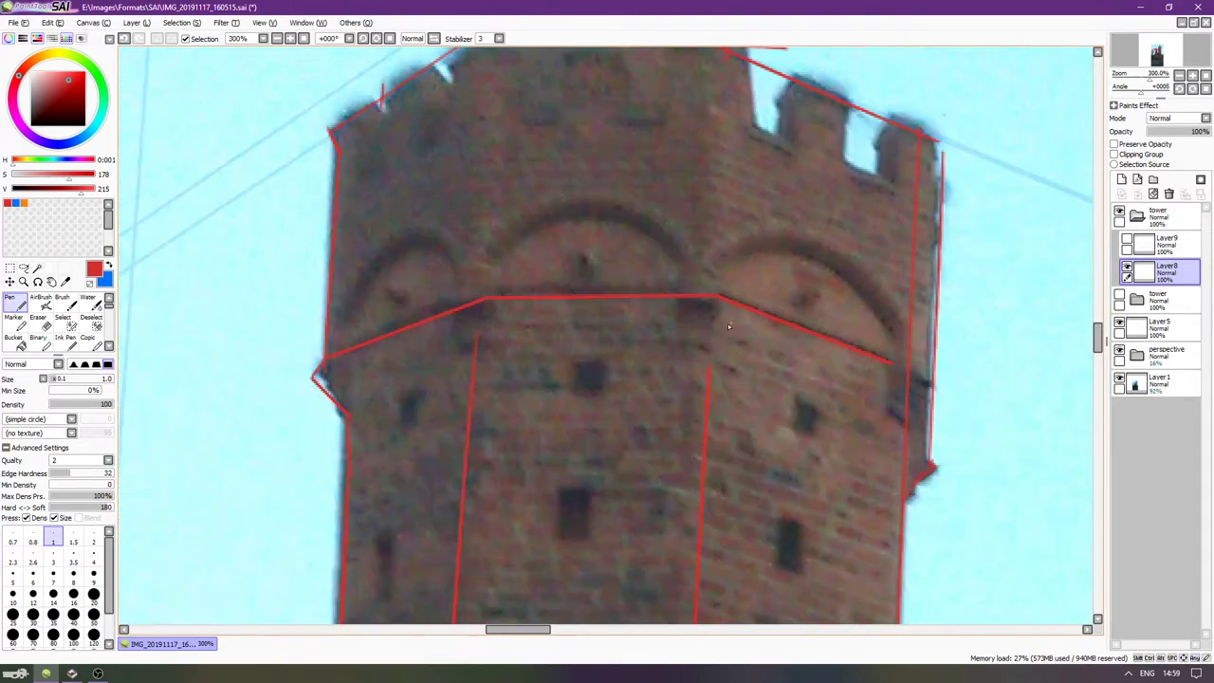
drag(728, 321, 715, 337)
scroll(715, 338, down, 1)
drag(633, 205, 621, 268)
scroll(531, 265, up, 1)
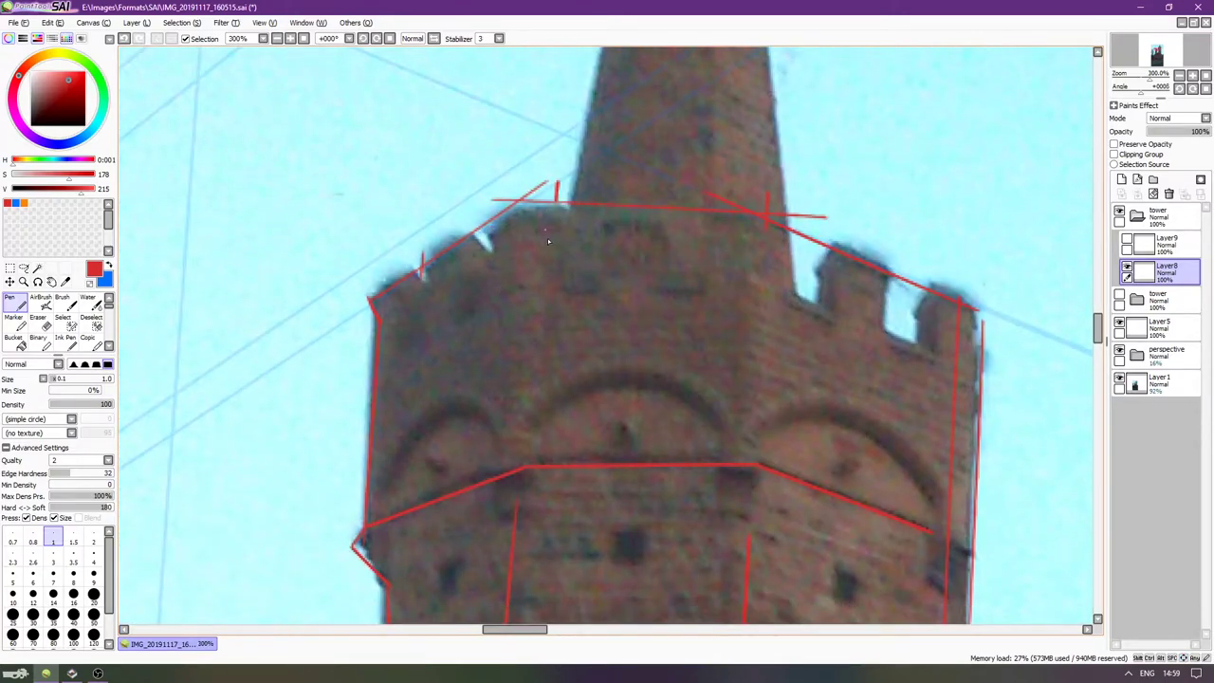
key(e)
drag(509, 187, 590, 179)
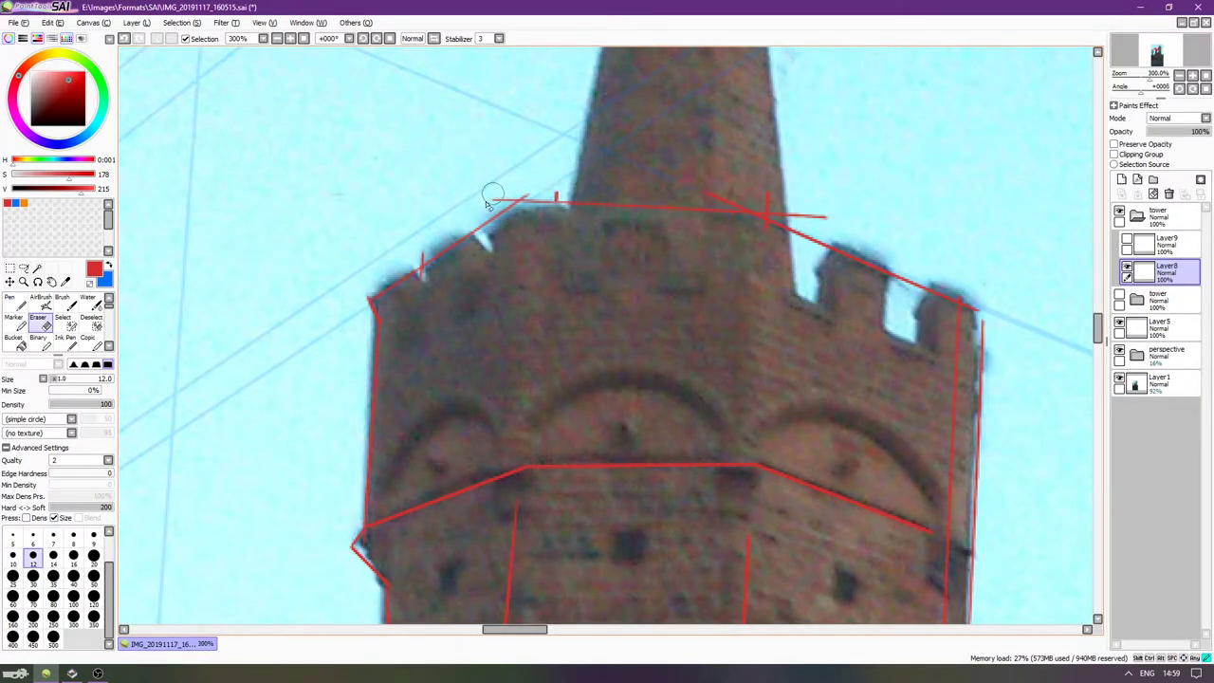
drag(420, 274, 446, 253)
mouse_move(580, 203)
mouse_down()
mouse_move(689, 217)
mouse_move(712, 186)
mouse_move(788, 195)
mouse_move(736, 197)
mouse_move(837, 219)
mouse_up()
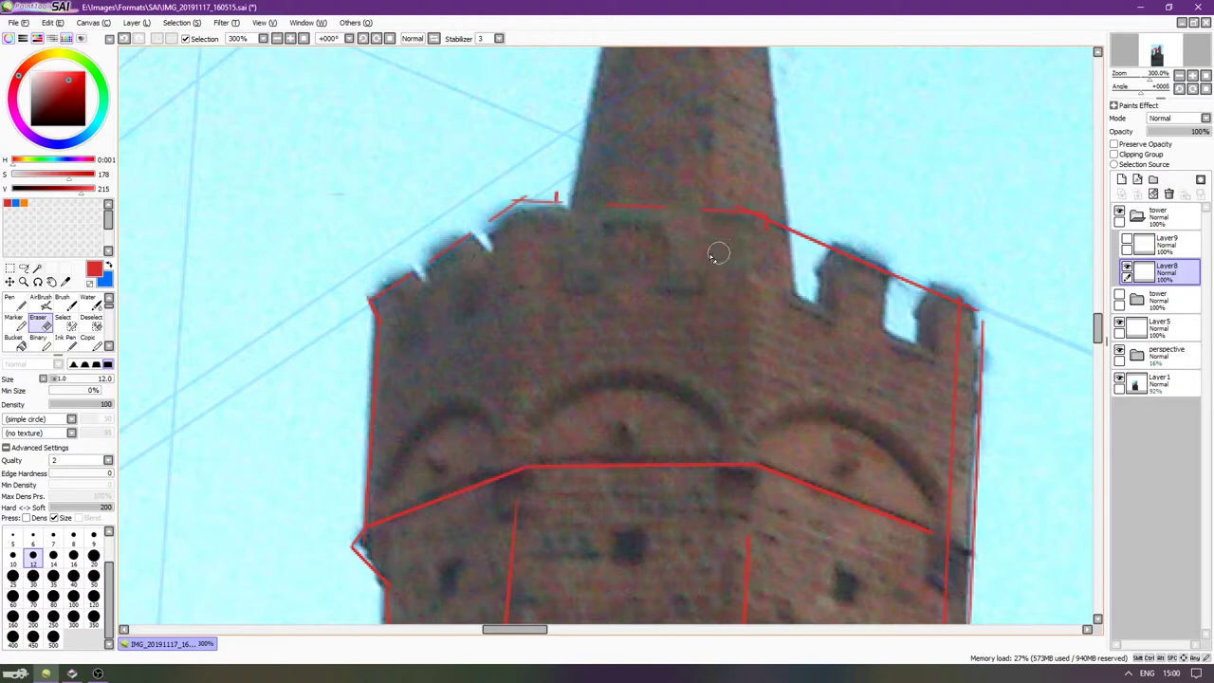
Erase the inner construction line and the outer right edge line of the smaller tower's upper section, down to the right corbel.
drag(872, 406, 833, 366)
drag(893, 509, 815, 426)
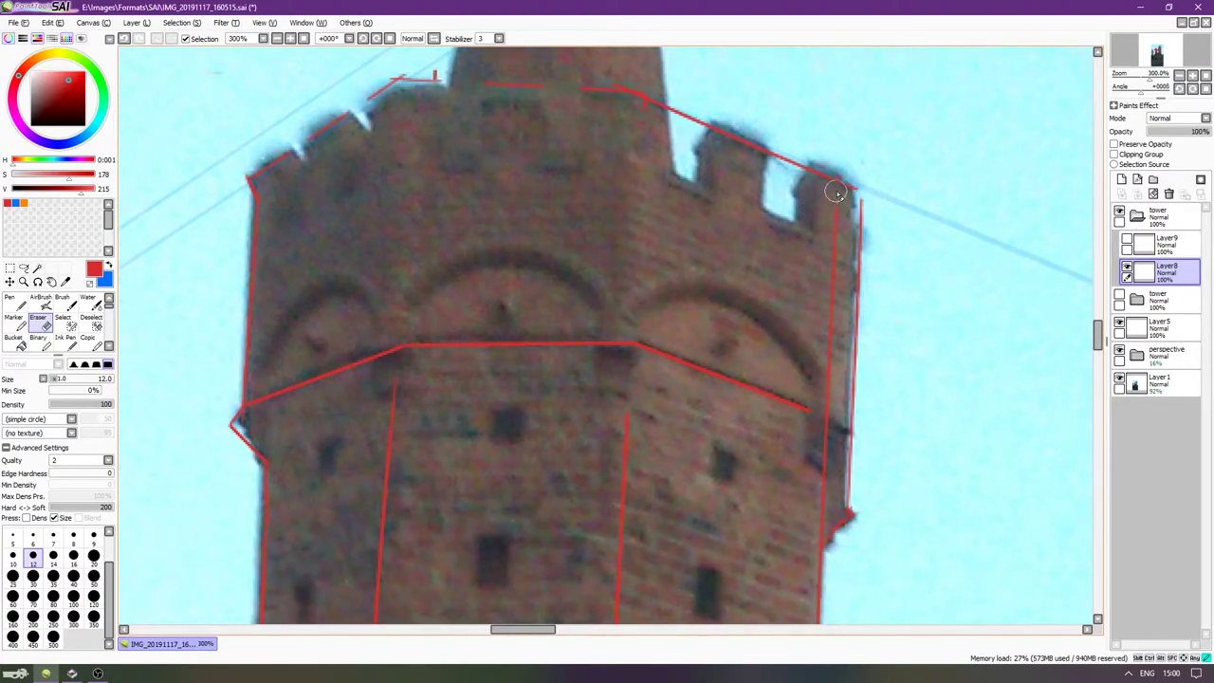
drag(837, 194, 816, 517)
scroll(759, 503, up, 1)
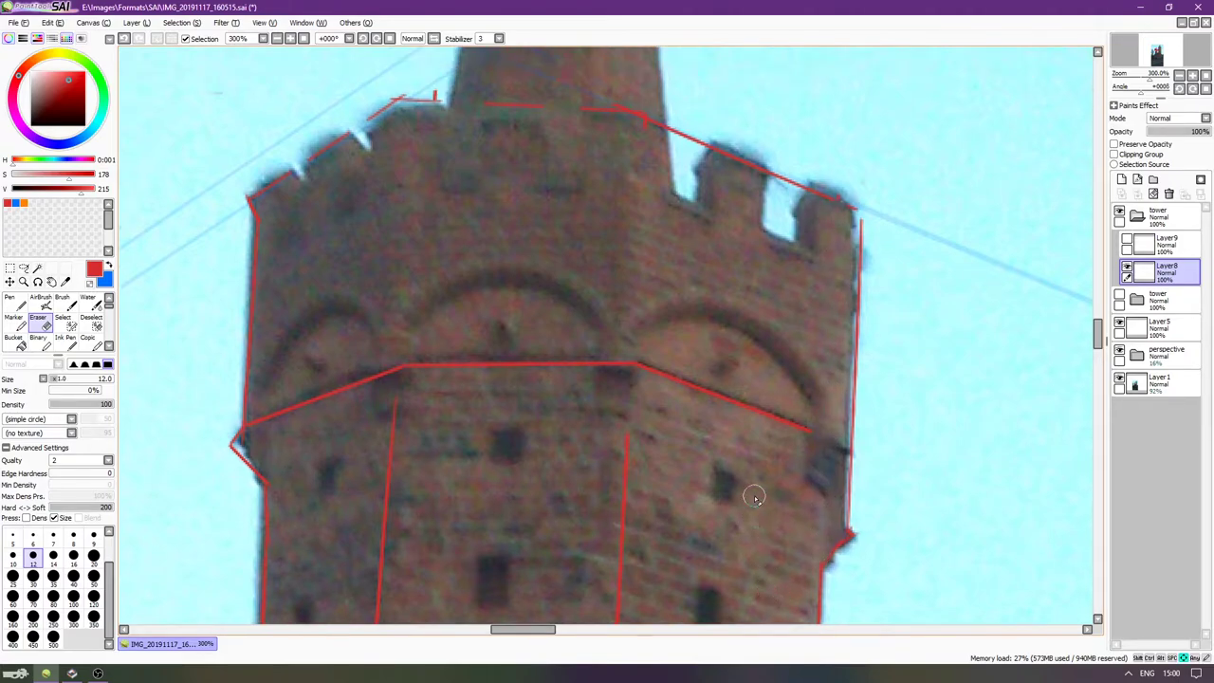
scroll(743, 348, up, 2)
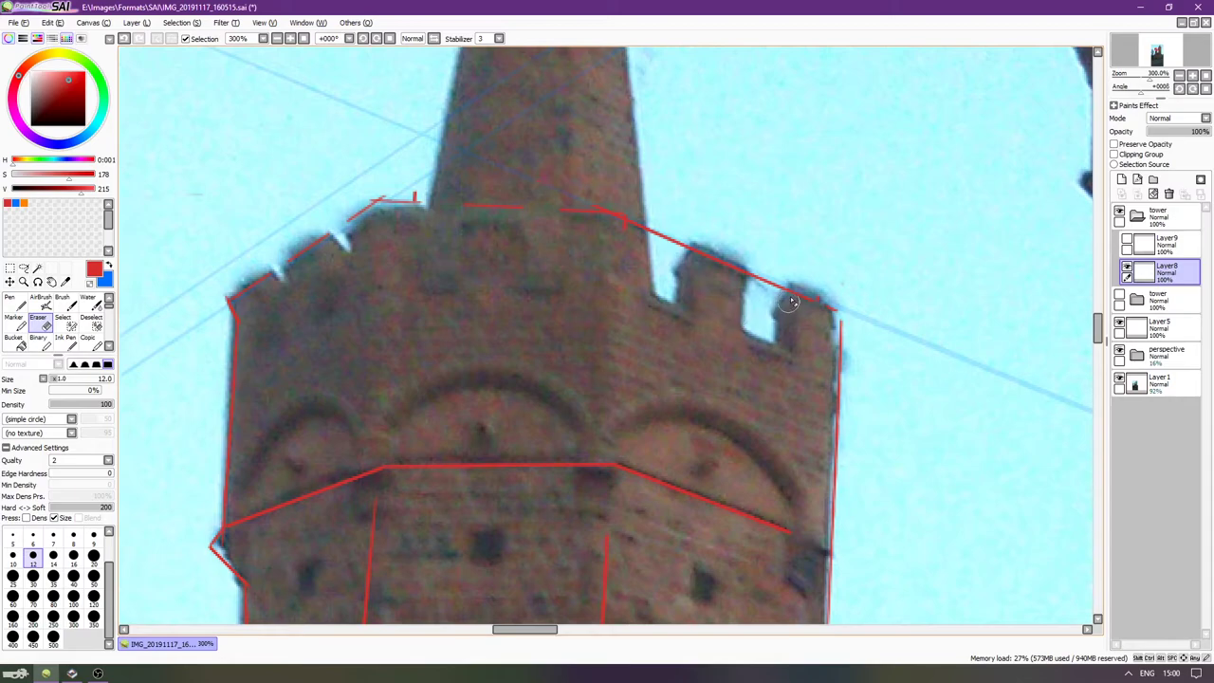
scroll(807, 351, down, 2)
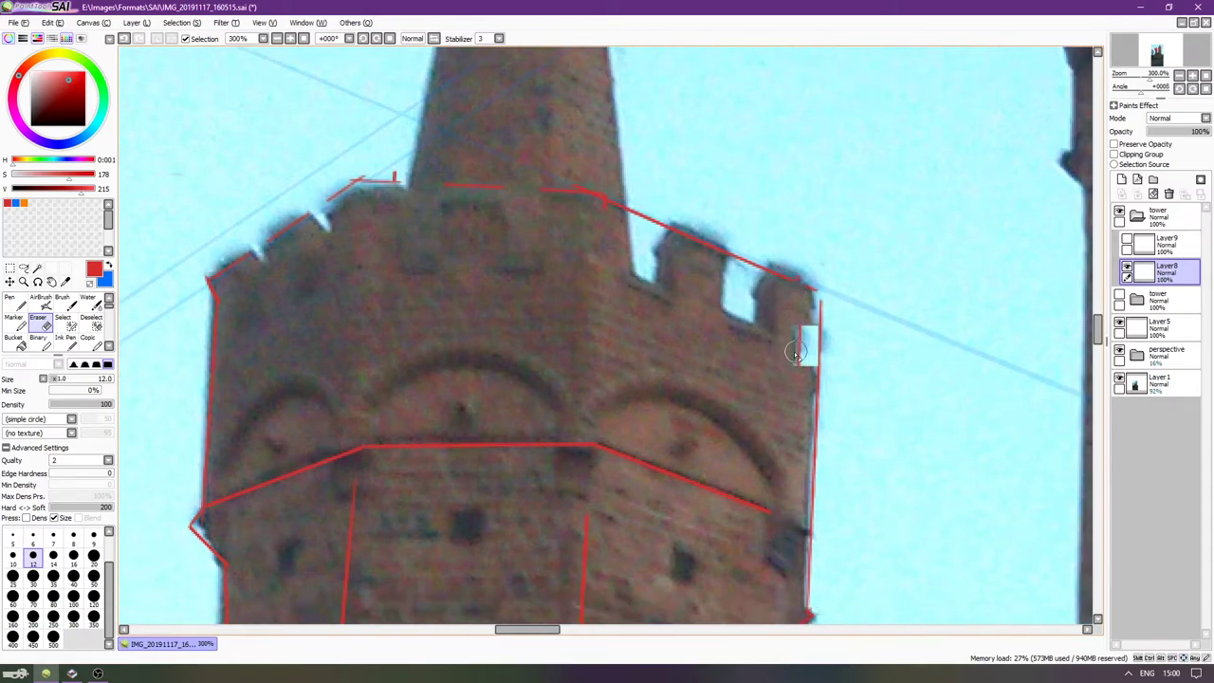
drag(779, 235, 768, 525)
Redraw the upper section's right edge as a straight red line between the outermost merlon and the right corbel.
key(n)
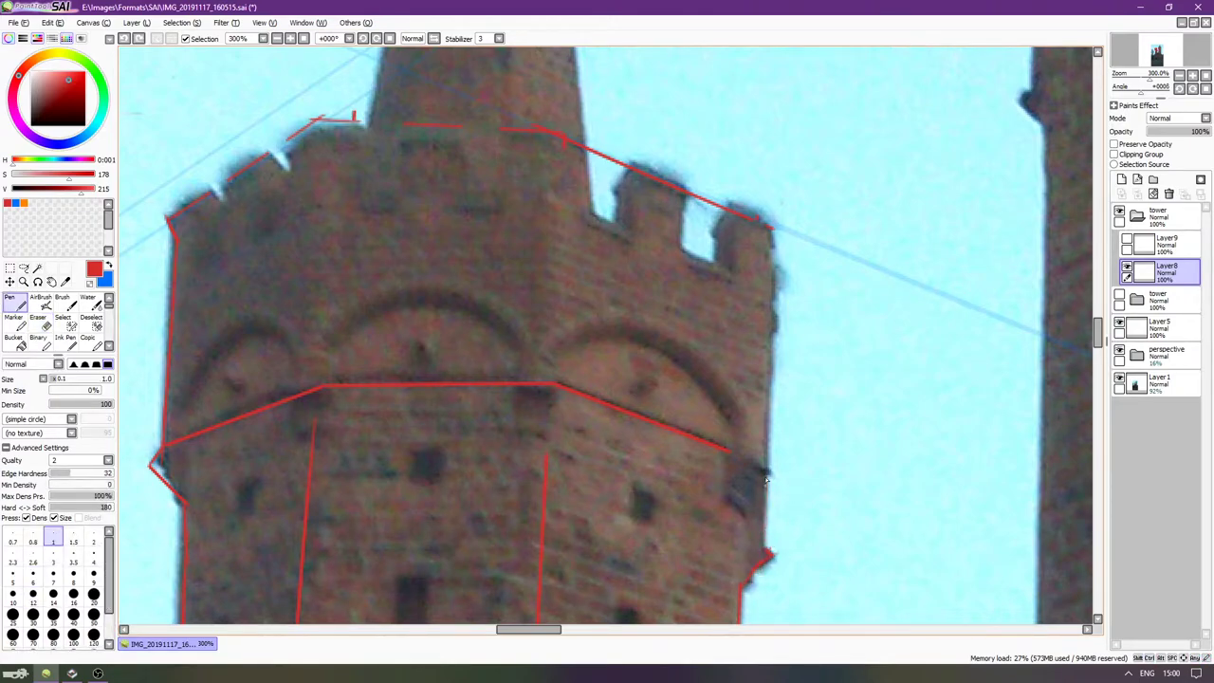
drag(765, 477, 766, 548)
key(ctrl+z)
drag(767, 476, 764, 545)
mouse_move(770, 231)
mouse_down()
mouse_move(753, 493)
mouse_move(771, 255)
mouse_up()
key(ctrl+z)
mouse_move(763, 545)
mouse_down()
mouse_move(776, 144)
mouse_move(780, 211)
mouse_move(592, 156)
mouse_up()
Erase the top outline across the openings between the merlons on the smaller tower's right face.
key(e)
key(ctrl+z)
key(ctrl+z)
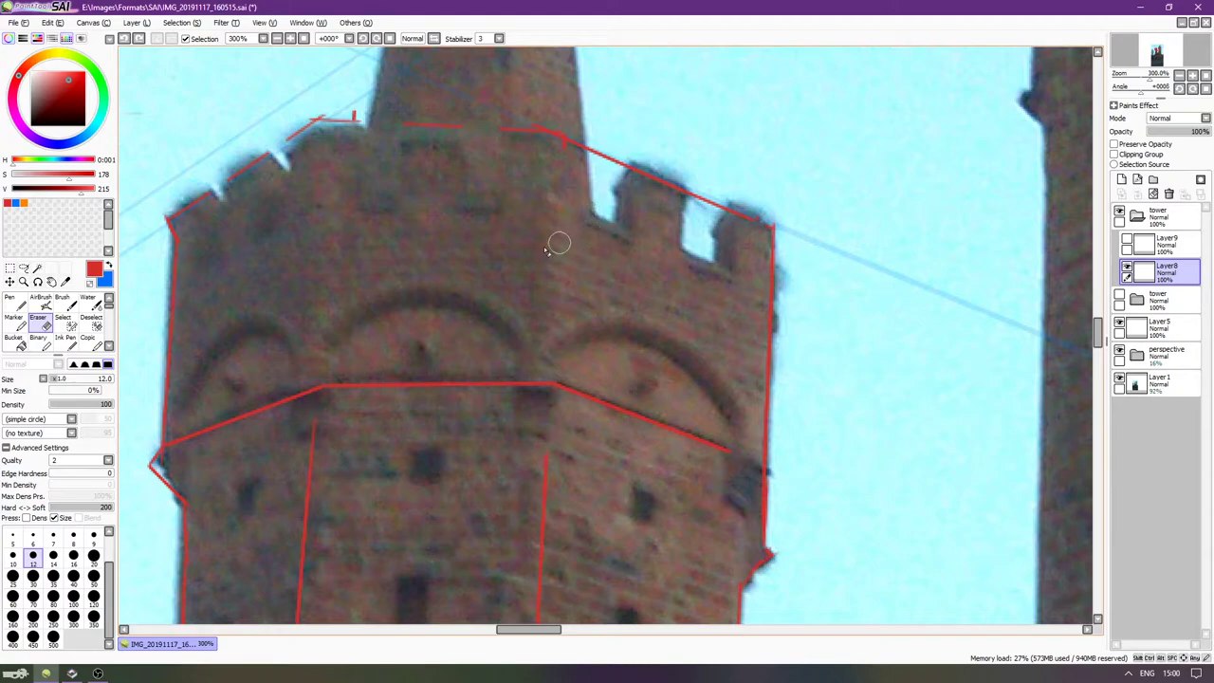
drag(586, 149, 616, 166)
drag(700, 195, 709, 216)
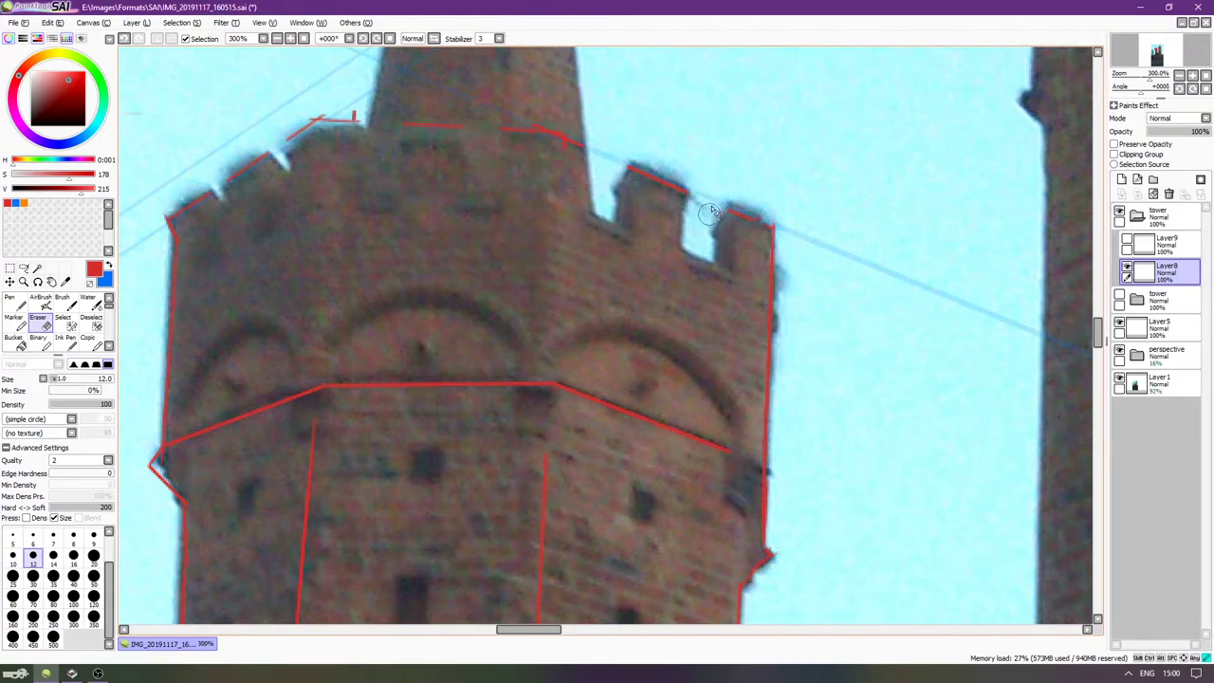
Draw two parallel red lines along the base of the merlons on the smaller tower's right face.
key(n)
drag(730, 271, 733, 353)
mouse_move(733, 357)
mouse_down()
mouse_move(758, 329)
mouse_move(697, 277)
mouse_move(602, 283)
mouse_move(598, 238)
mouse_up()
drag(584, 166, 584, 339)
key(ctrl+z)
key(ctrl+z)
key(ctrl+z)
key(ctrl+z)
key(ctrl+y)
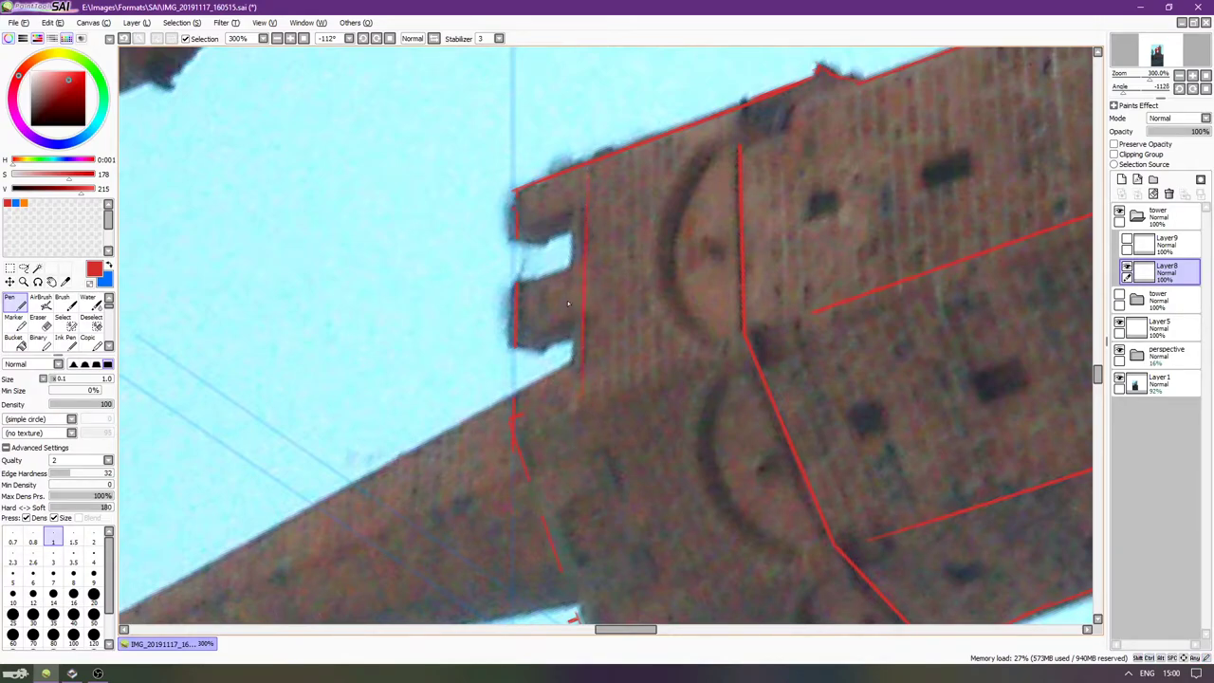
mouse_move(574, 197)
mouse_down()
mouse_move(570, 435)
mouse_move(583, 269)
mouse_move(571, 366)
mouse_up()
key(ctrl+z)
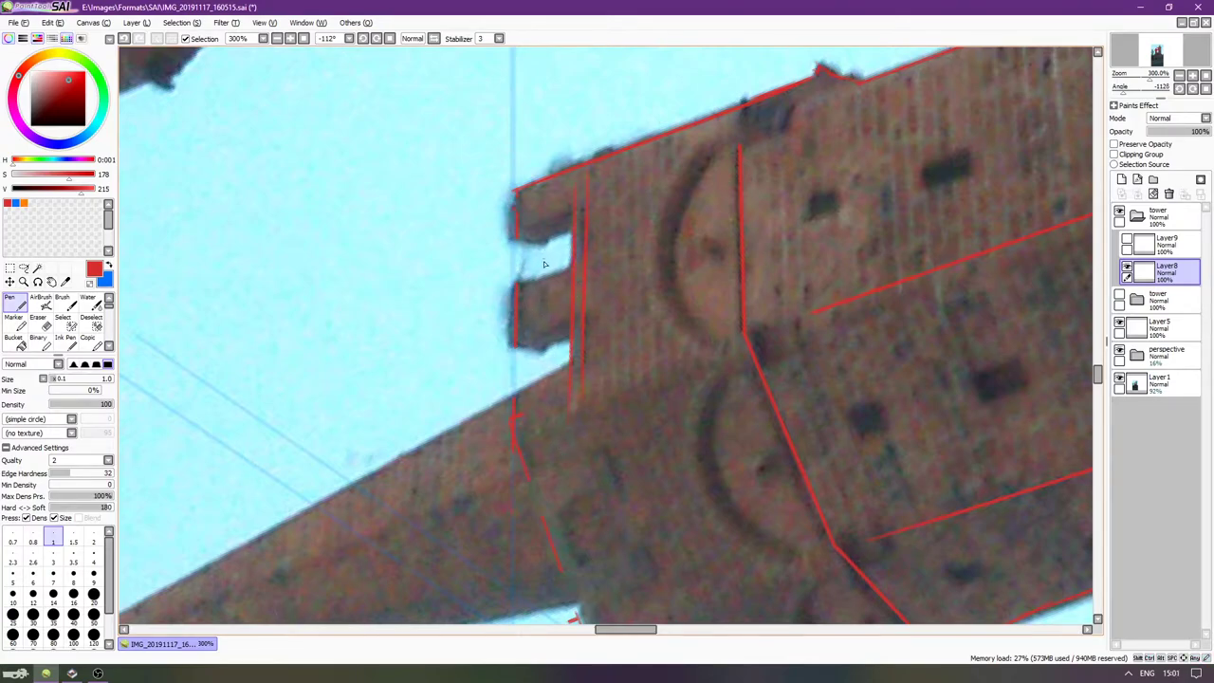
Draw two parallel red lines along the base of the merlons on the smaller tower's front face.
key(Down)
key(End)
key(End)
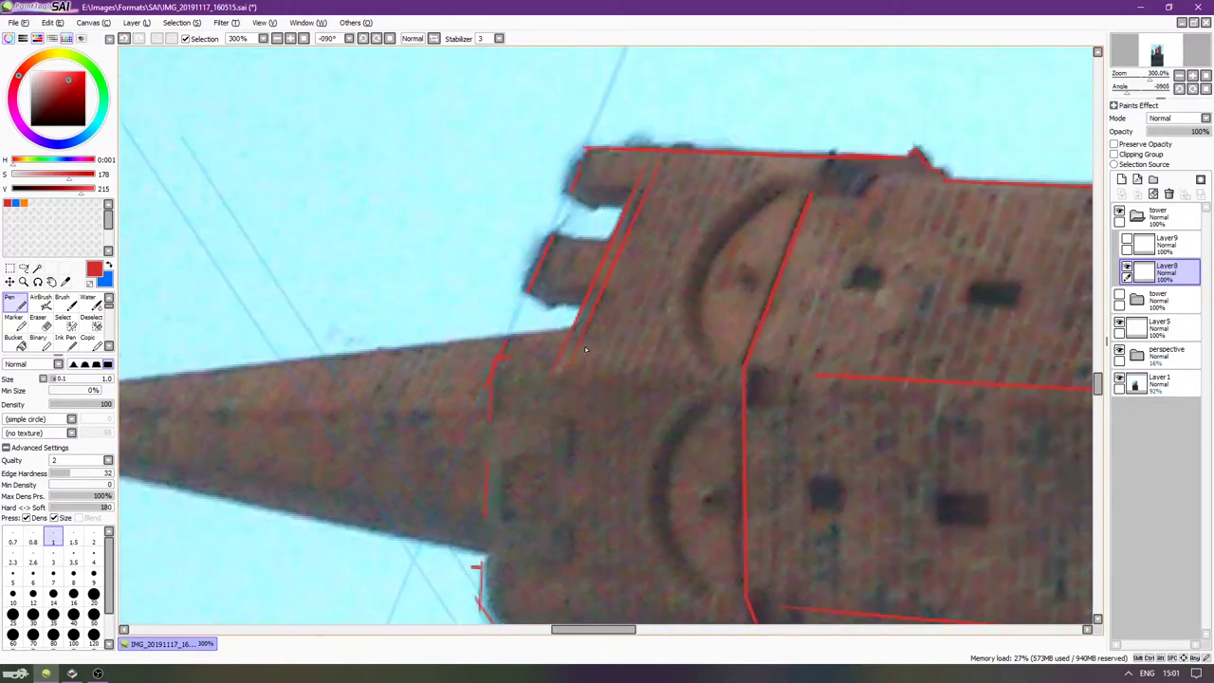
key(Down)
key(Down)
mouse_move(561, 380)
mouse_down()
mouse_move(600, 383)
mouse_move(553, 426)
mouse_move(549, 367)
mouse_move(562, 350)
mouse_move(573, 441)
mouse_up()
key(ctrl+z)
drag(575, 260, 572, 477)
key(ctrl+z)
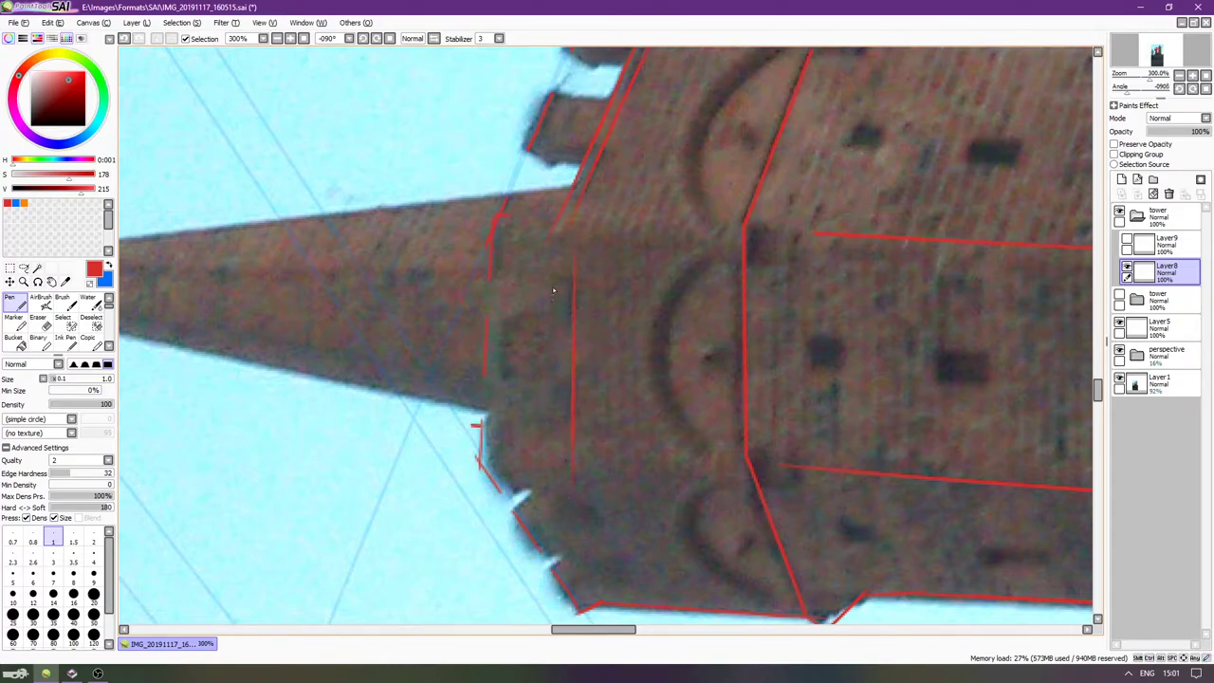
drag(566, 273, 566, 467)
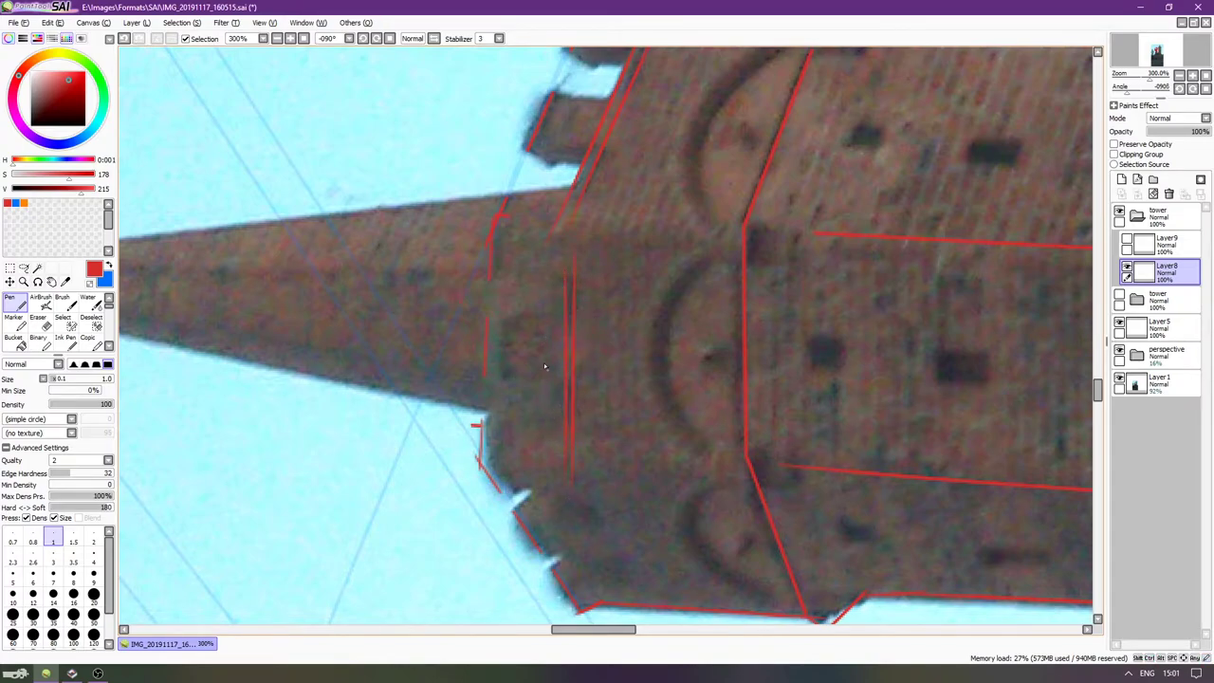
Draw a straight red line along the top of the front face's battlements, extending slightly past the left corner.
drag(501, 246, 513, 495)
key(ctrl+z)
drag(499, 250, 503, 515)
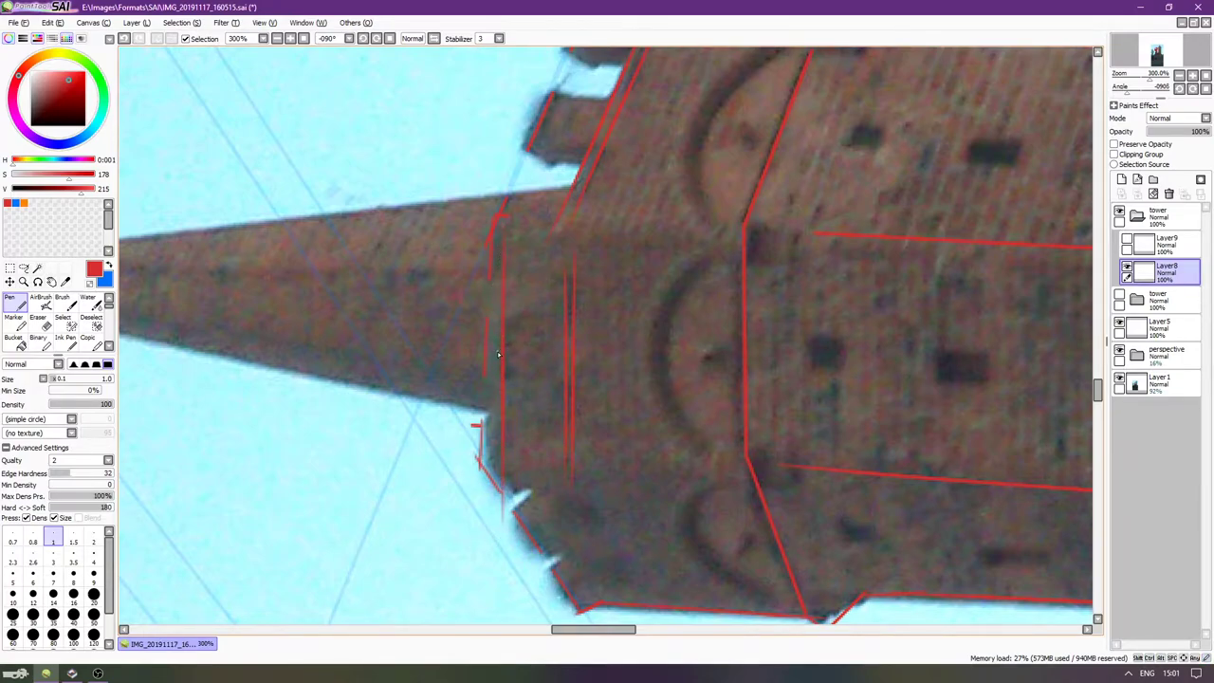
key(ctrl+z)
drag(506, 250, 509, 469)
key(ctrl+z)
drag(502, 225, 501, 545)
key(ctrl+z)
drag(502, 225, 499, 544)
key(ctrl+z)
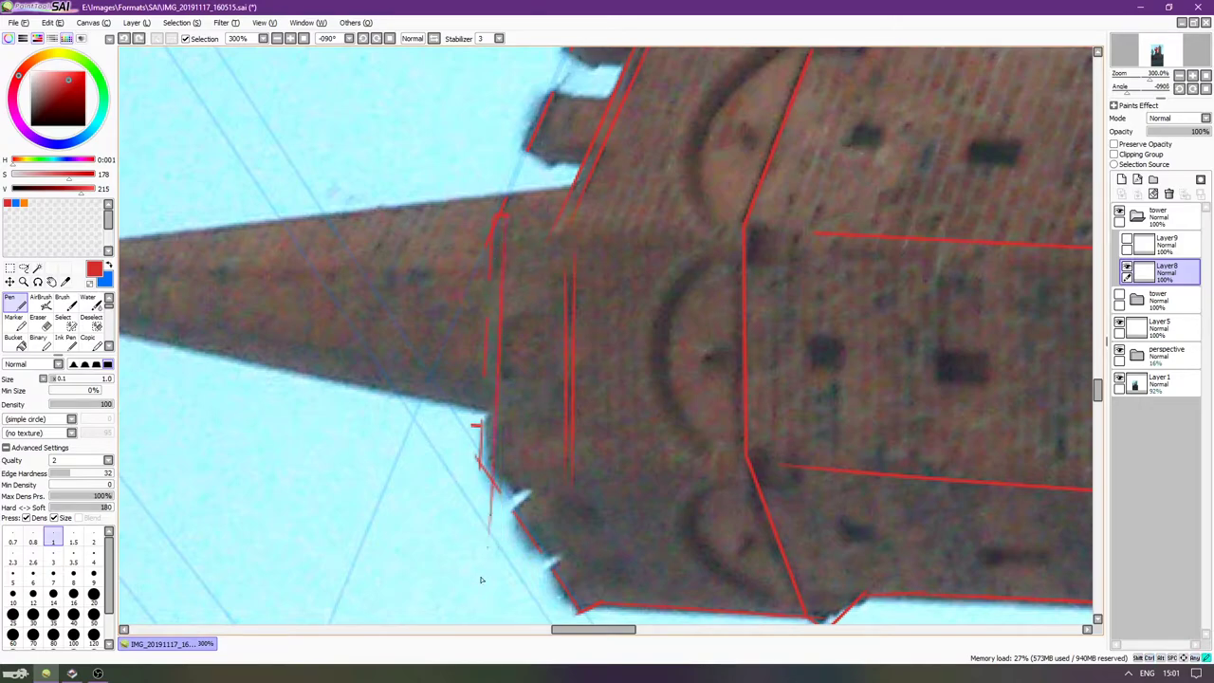
drag(506, 223, 499, 573)
key(ctrl+z)
drag(506, 224, 494, 541)
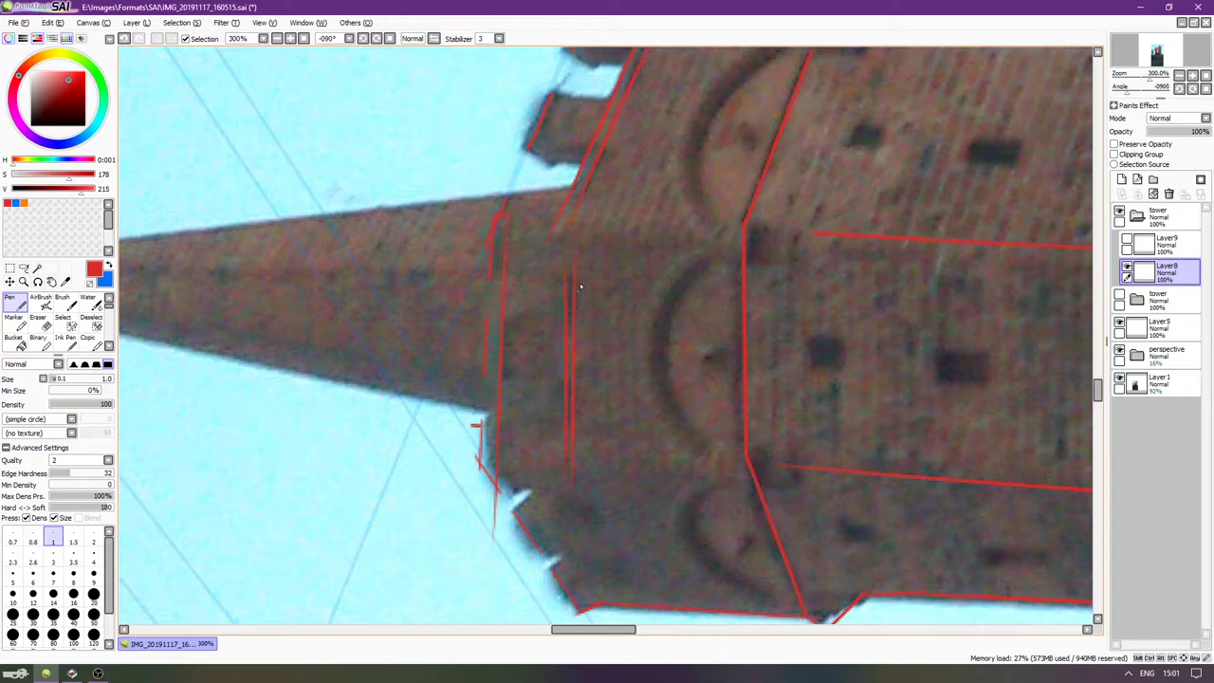
key(Home)
scroll(539, 285, up, 6)
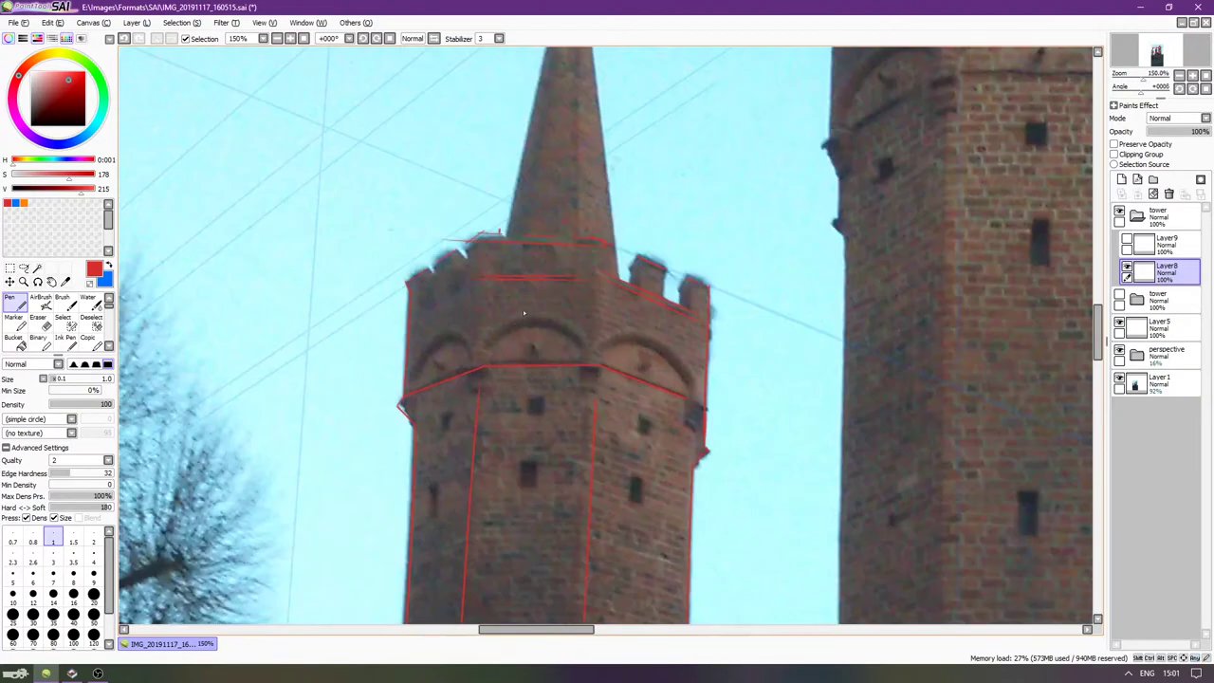
scroll(522, 309, up, 2)
drag(572, 245, 634, 245)
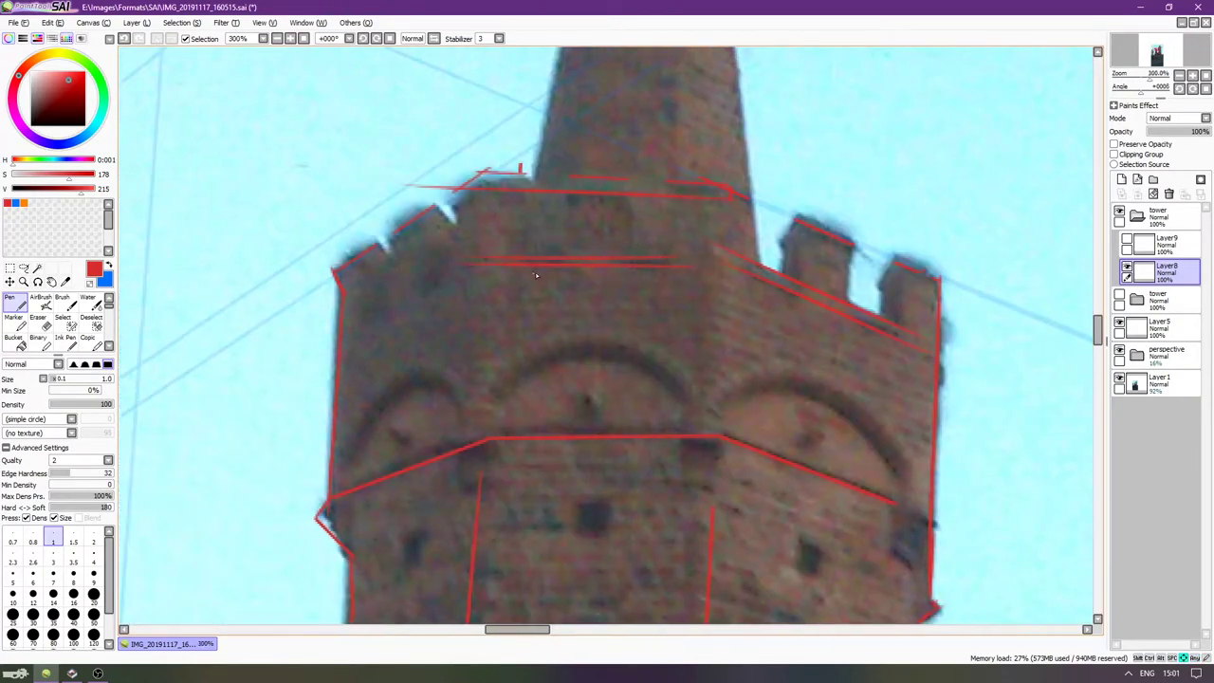
Undo the battlement top line and the upper merlon-base line on the smaller tower's front face.
drag(724, 256, 680, 276)
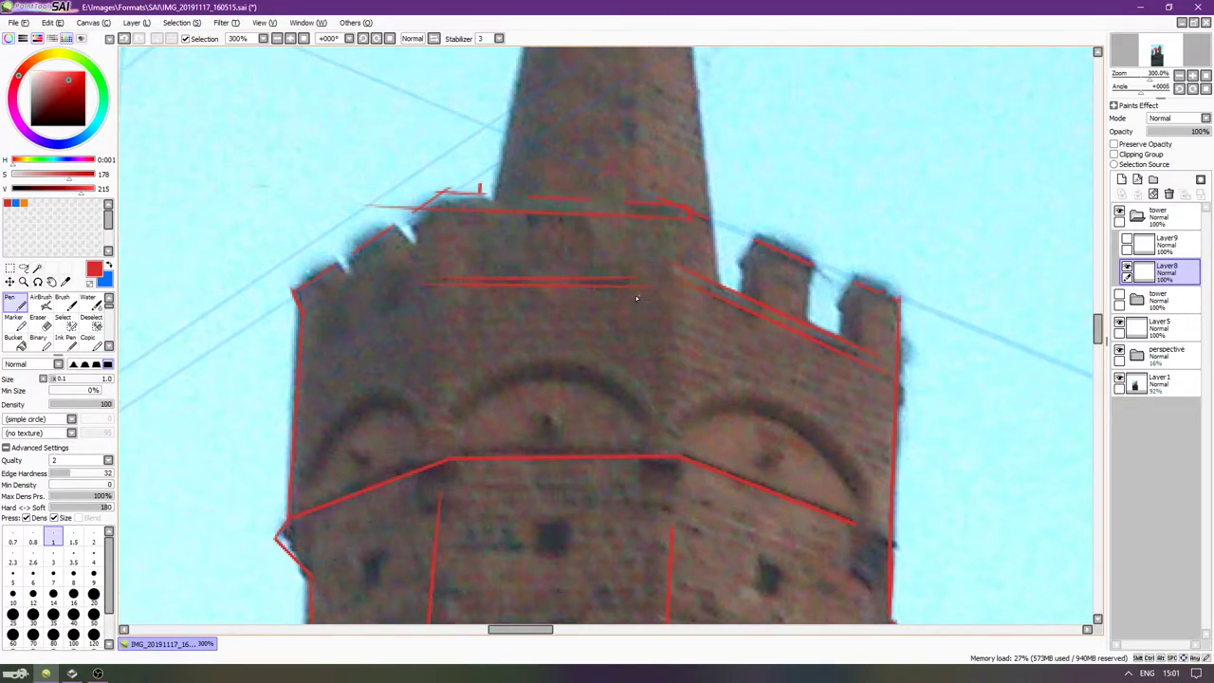
key(ctrl+z)
key(ctrl+z)
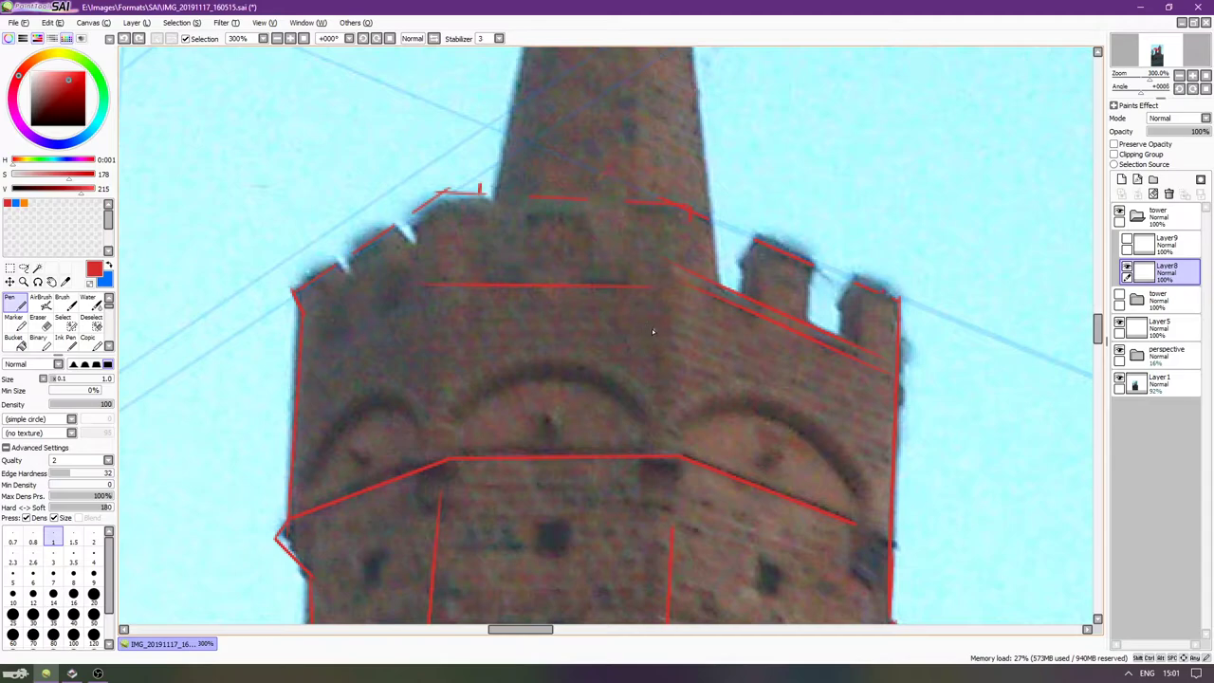
Redraw the upper merlon-base line on the front face, parallel to the lower one with a wider gap between them.
scroll(652, 318, up, 1)
drag(694, 237, 696, 298)
drag(665, 349, 663, 362)
key(Delete)
key(Delete)
key(Delete)
key(Delete)
key(Delete)
key(Delete)
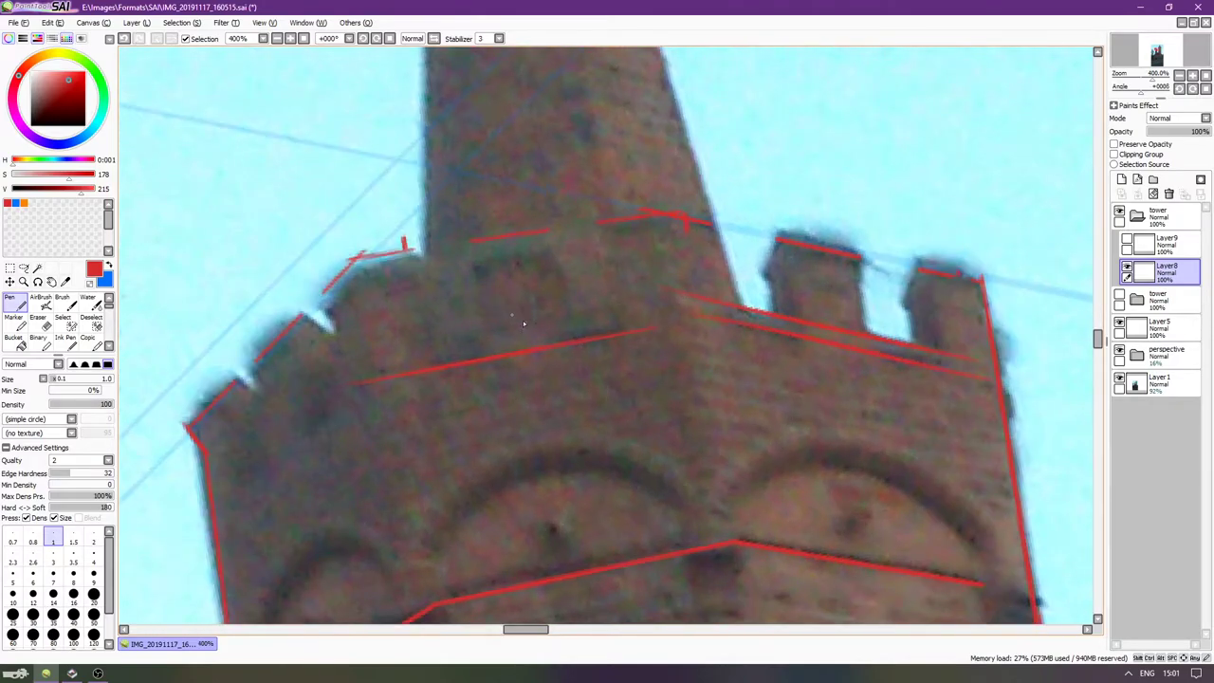
scroll(575, 313, down, 1)
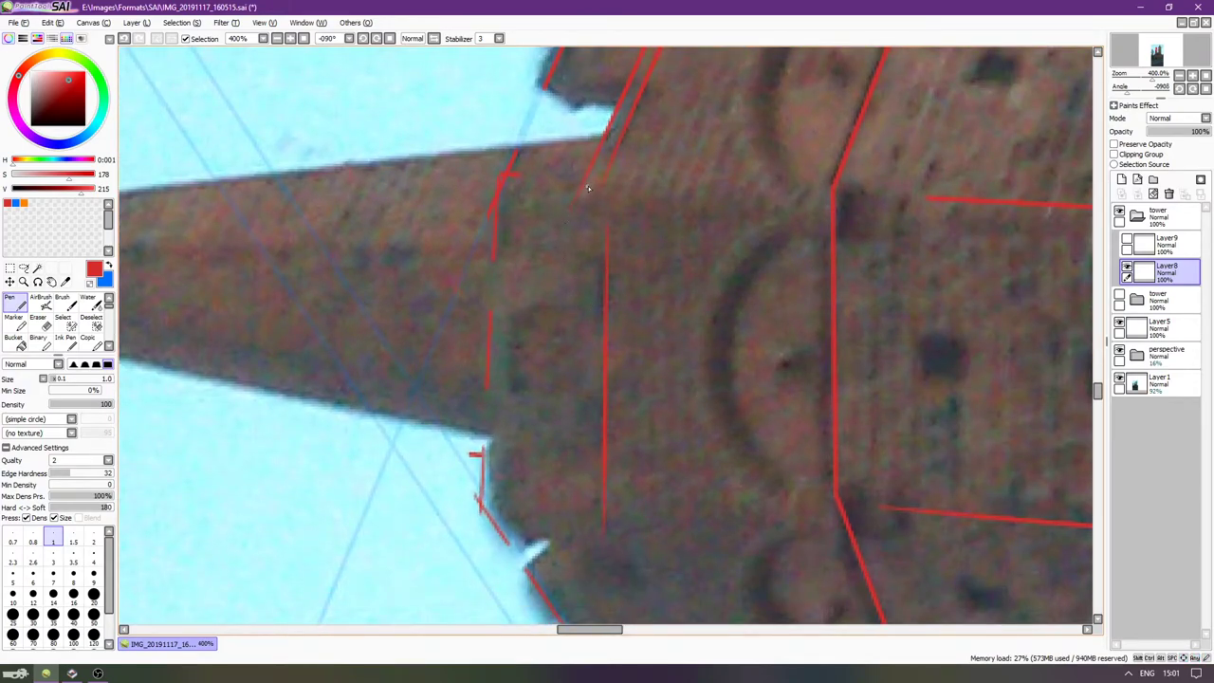
mouse_move(582, 224)
mouse_down()
mouse_move(594, 493)
mouse_move(590, 568)
mouse_move(582, 223)
mouse_move(590, 577)
mouse_move(571, 559)
mouse_move(569, 577)
mouse_up()
key(ctrl+z)
key(ctrl+z)
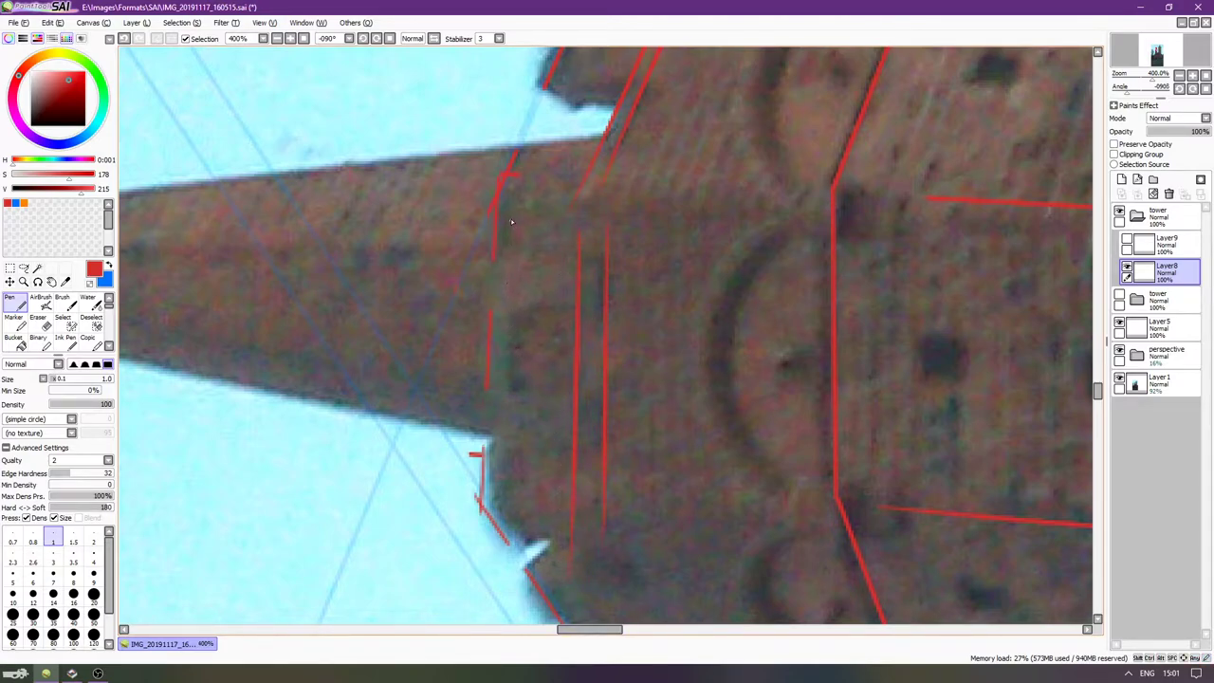
drag(517, 246, 521, 607)
key(ctrl+z)
drag(513, 209, 500, 606)
key(ctrl+z)
drag(511, 208, 514, 606)
key(ctrl+z)
drag(512, 210, 522, 600)
key(ctrl+z)
drag(513, 209, 508, 595)
key(ctrl+z)
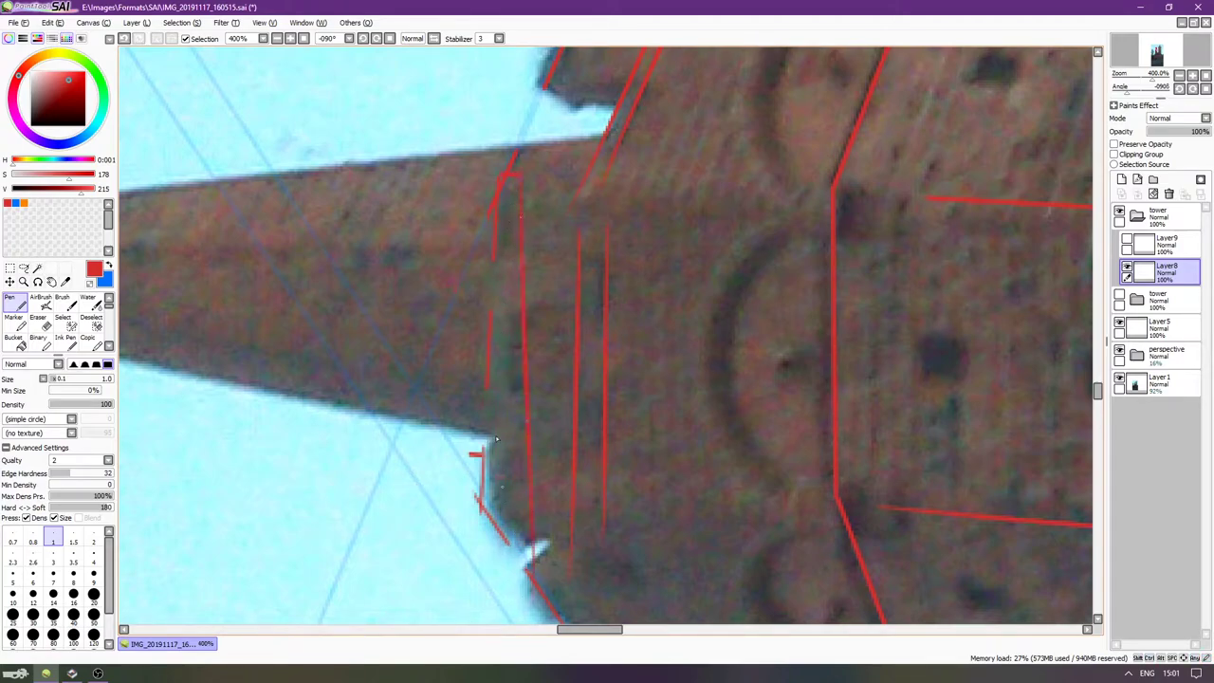
drag(512, 209, 522, 620)
key(ctrl+z)
drag(513, 205, 521, 607)
key(ctrl+z)
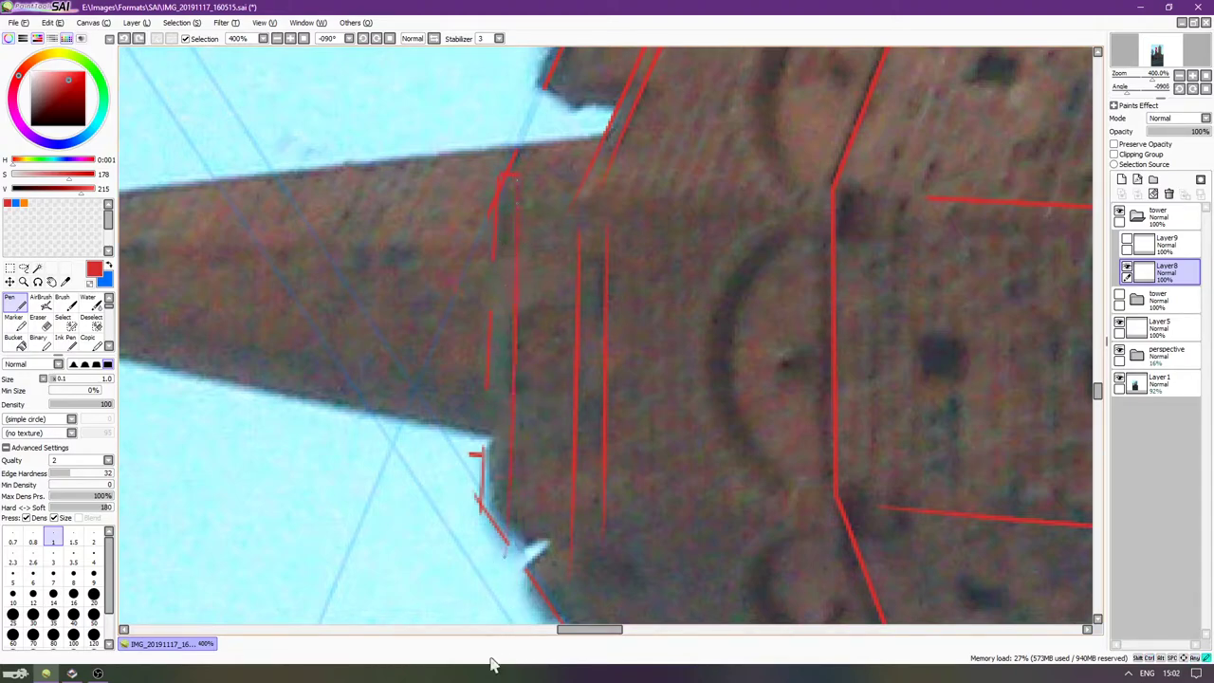
drag(512, 175, 509, 607)
key(ctrl+z)
drag(484, 445, 482, 621)
key(ctrl+z)
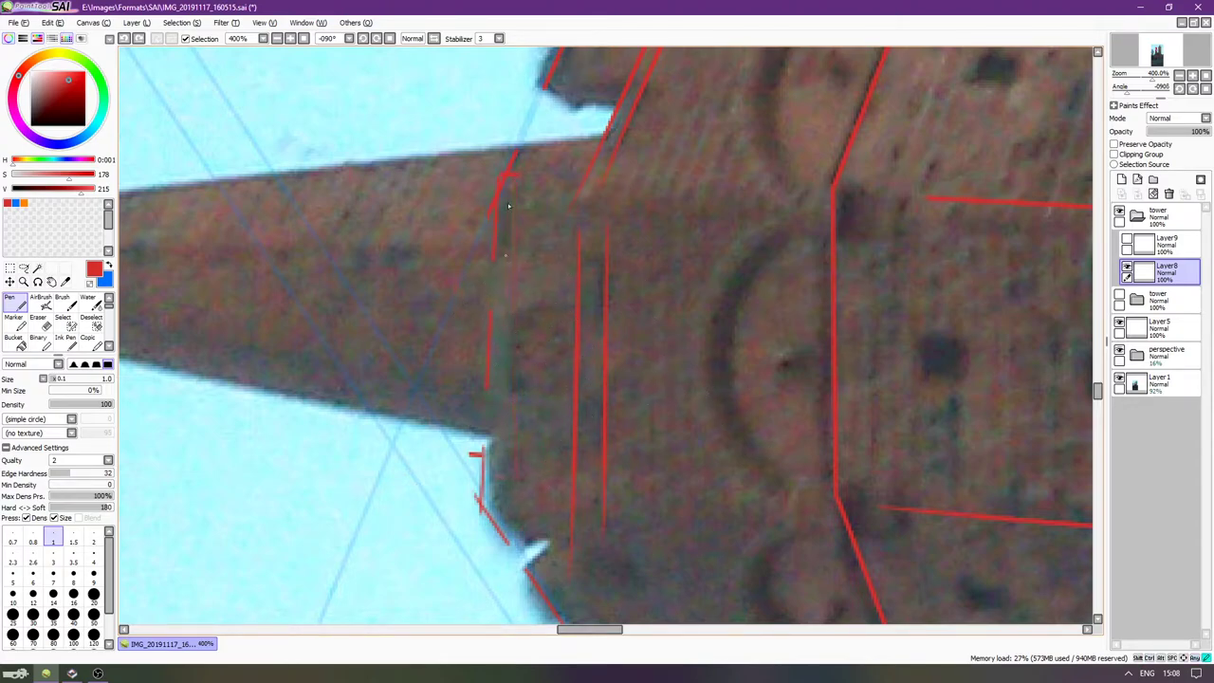
Draw a straight red line across the upper part of the front face's merlons, running past the face's left corner.
drag(515, 172, 505, 580)
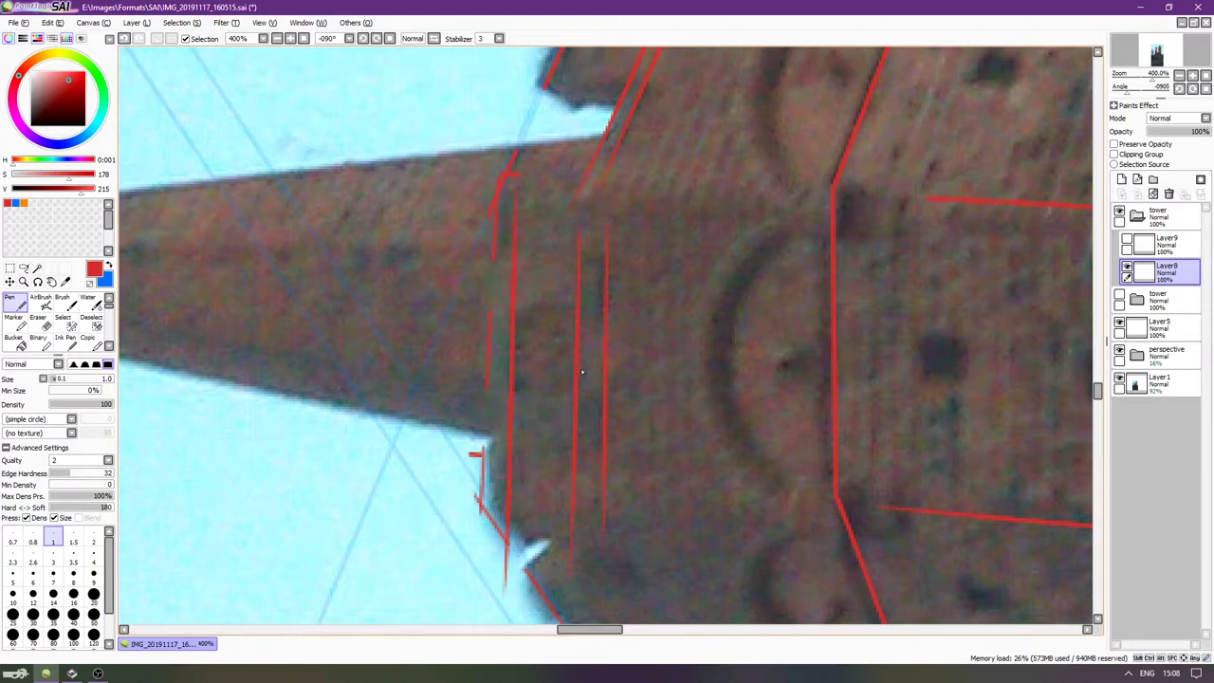
key(End)
key(End)
key(End)
key(End)
key(End)
key(End)
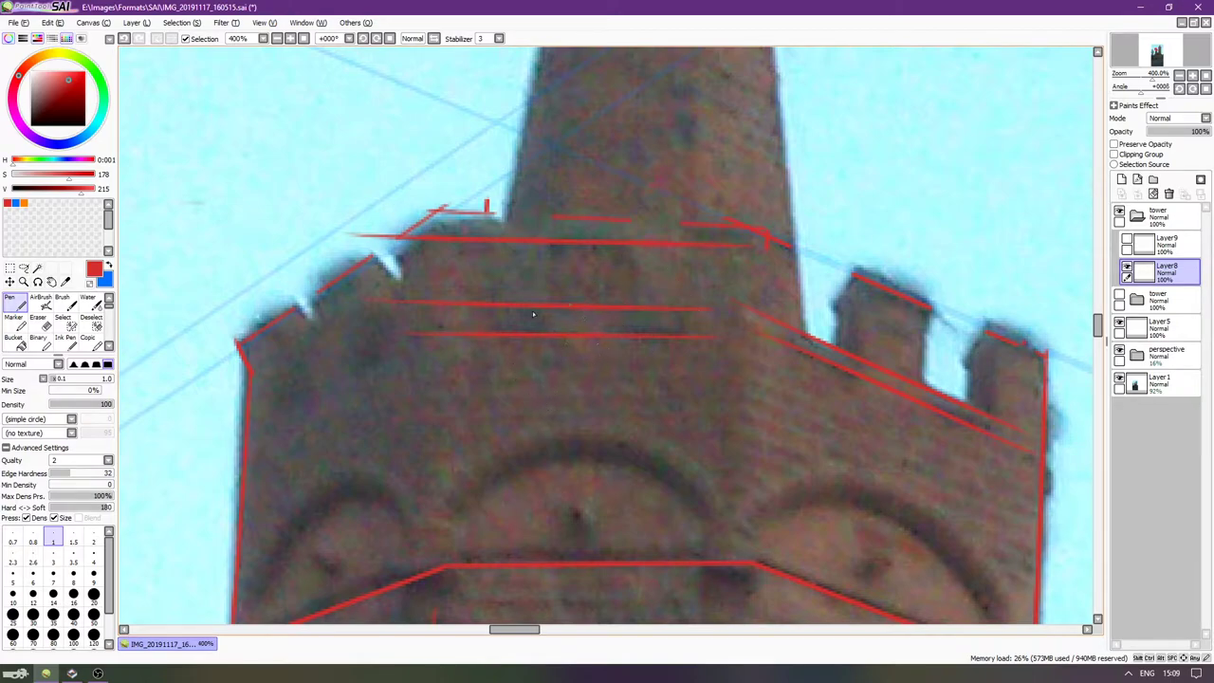
Draw the right edge of the front face's left merlon as a near-vertical red line crossing both base lines.
key(Left)
key(Left)
key(Left)
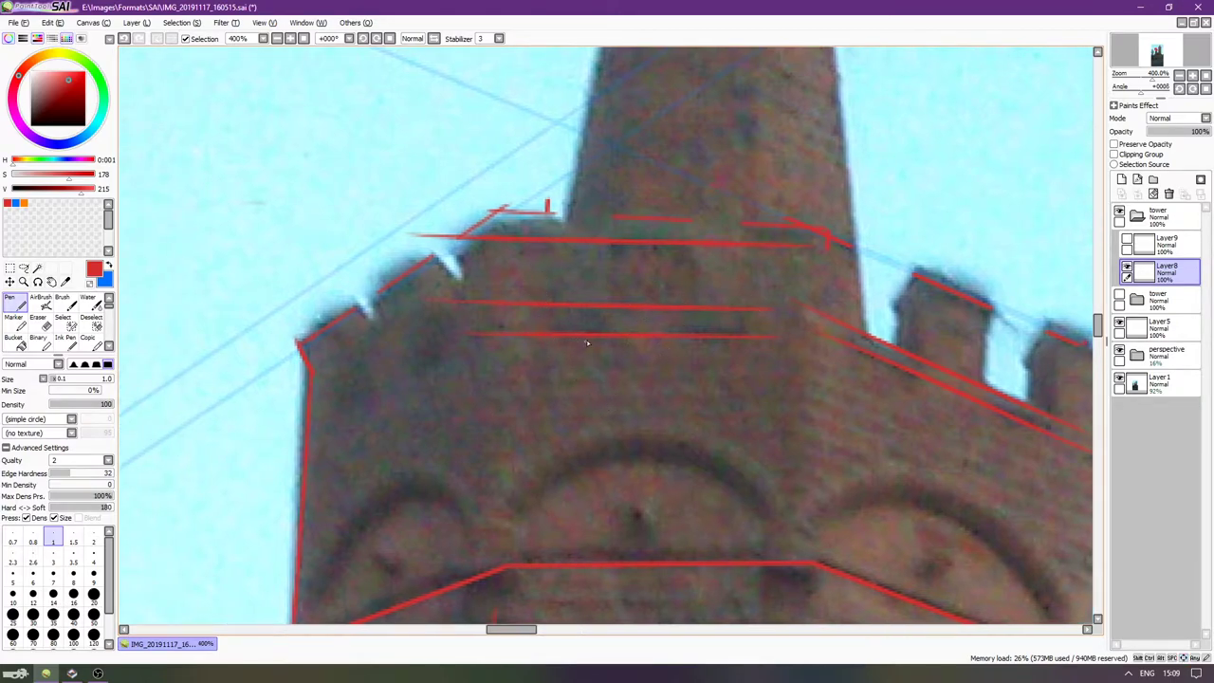
scroll(626, 338, up, 4)
scroll(626, 338, right, 4)
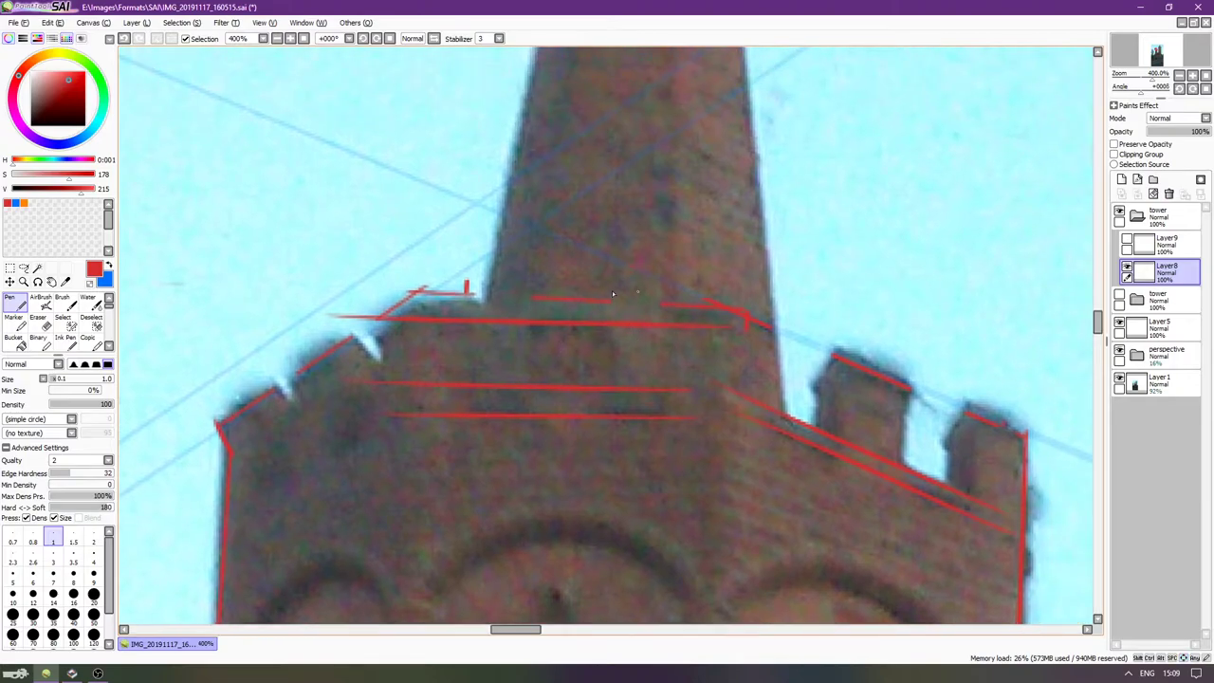
scroll(563, 378, down, 2)
scroll(563, 377, left, 3)
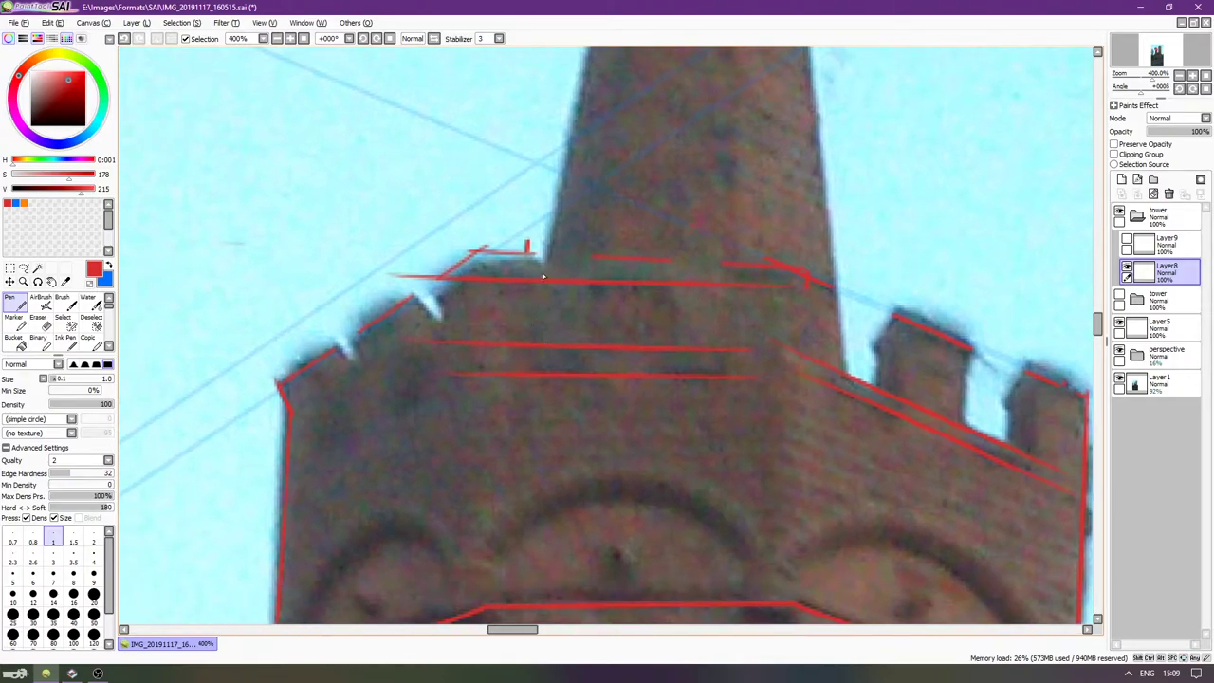
drag(542, 276, 530, 364)
key(ctrl+z)
drag(541, 232, 536, 370)
key(ctrl+z)
drag(537, 244, 529, 416)
Draw both side edges of the front face's middle merlon as vertical red lines crossing both base lines.
drag(596, 266, 590, 381)
key(ctrl+z)
drag(595, 256, 592, 409)
drag(671, 270, 667, 400)
key(ctrl+z)
drag(672, 270, 672, 379)
key(ctrl+z)
drag(673, 301, 673, 393)
Draw the left edge of the front face's right merlon as a vertical red line crossing both base lines.
drag(726, 270, 723, 376)
key(ctrl+z)
drag(730, 266, 727, 393)
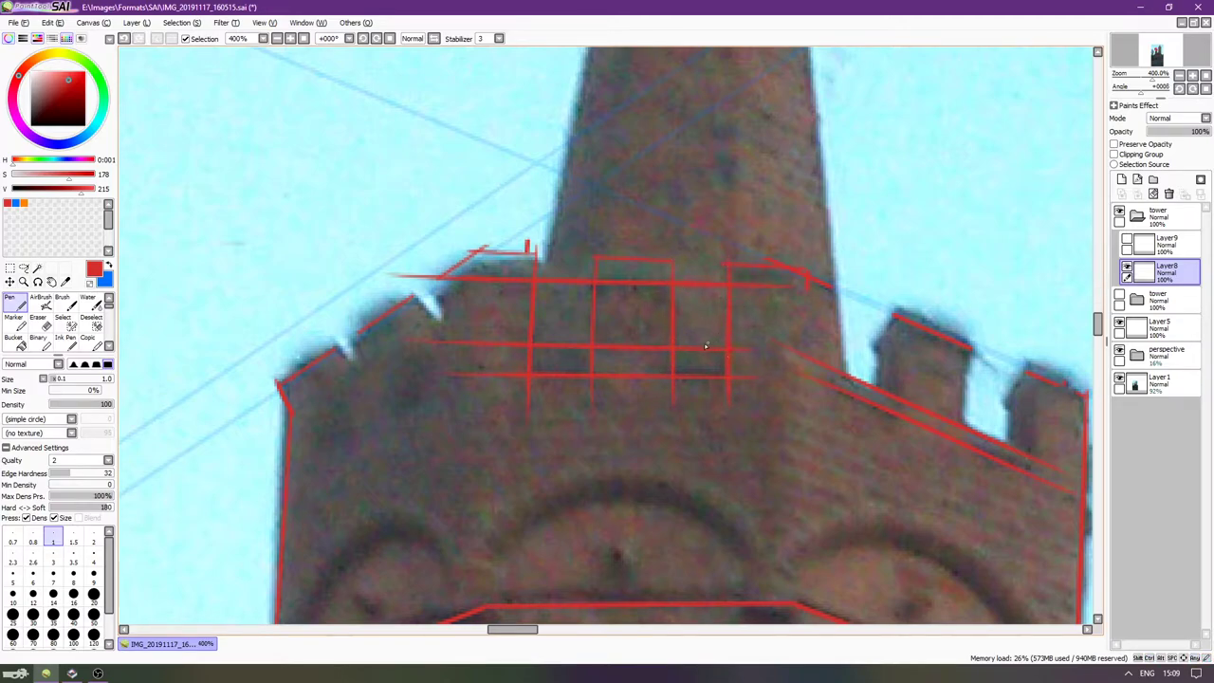
key(Right)
key(Right)
key(Right)
key(Right)
key(Right)
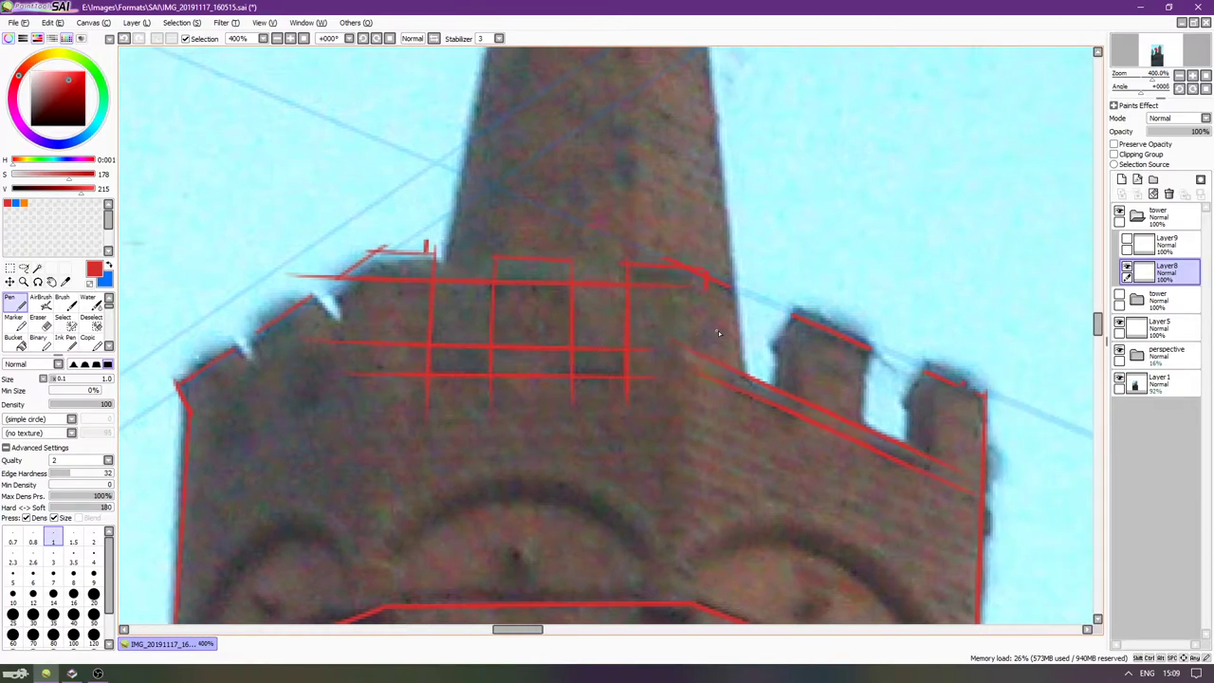
Switch to the foobar2000 music player, look through its playlist and minimize it again.
key(alt+Tab)
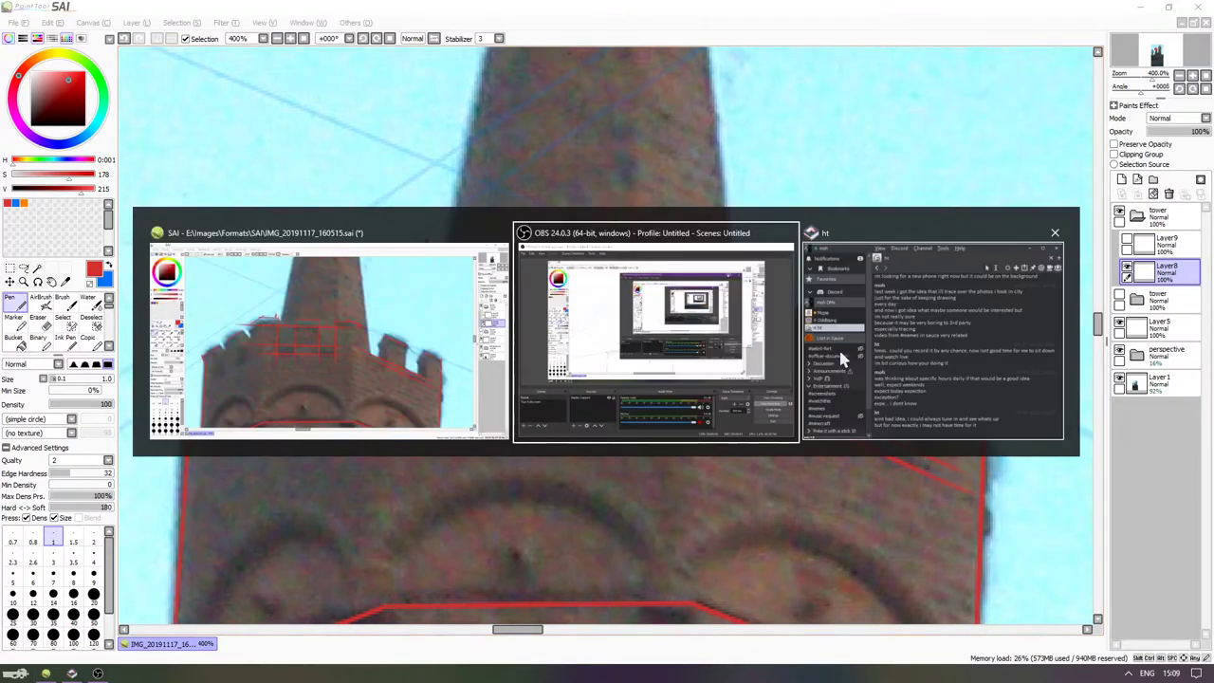
click(1129, 673)
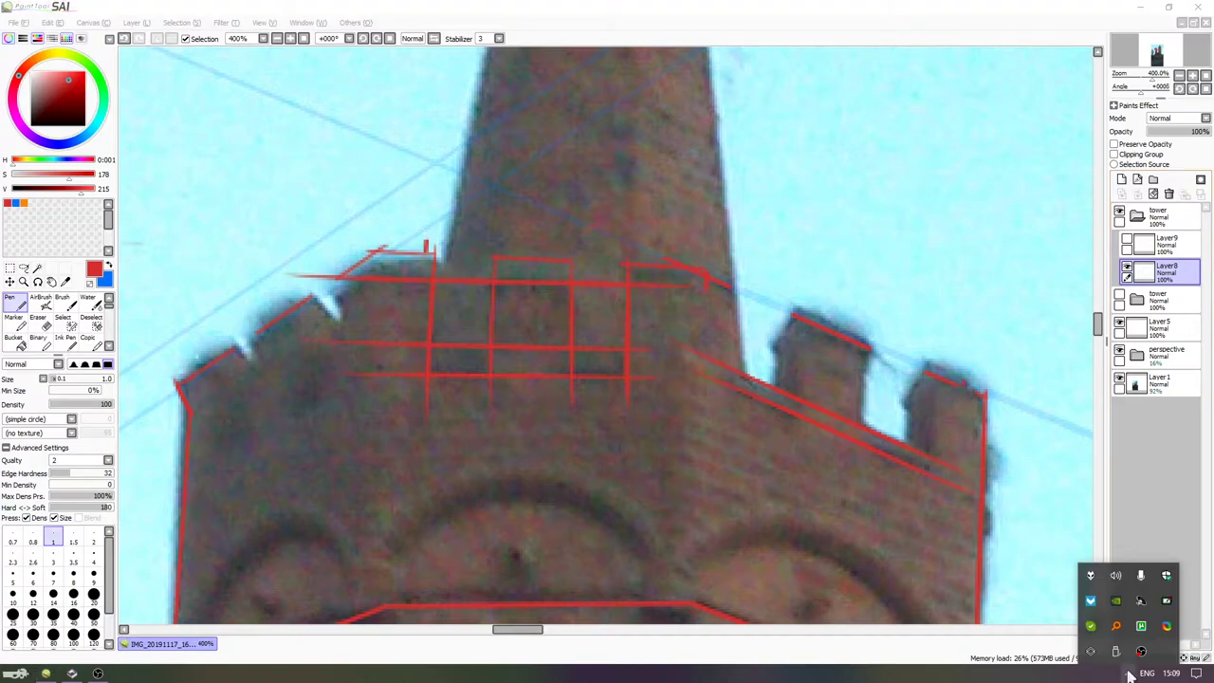
click(1092, 575)
scroll(333, 308, down, 1)
scroll(333, 308, down, 15)
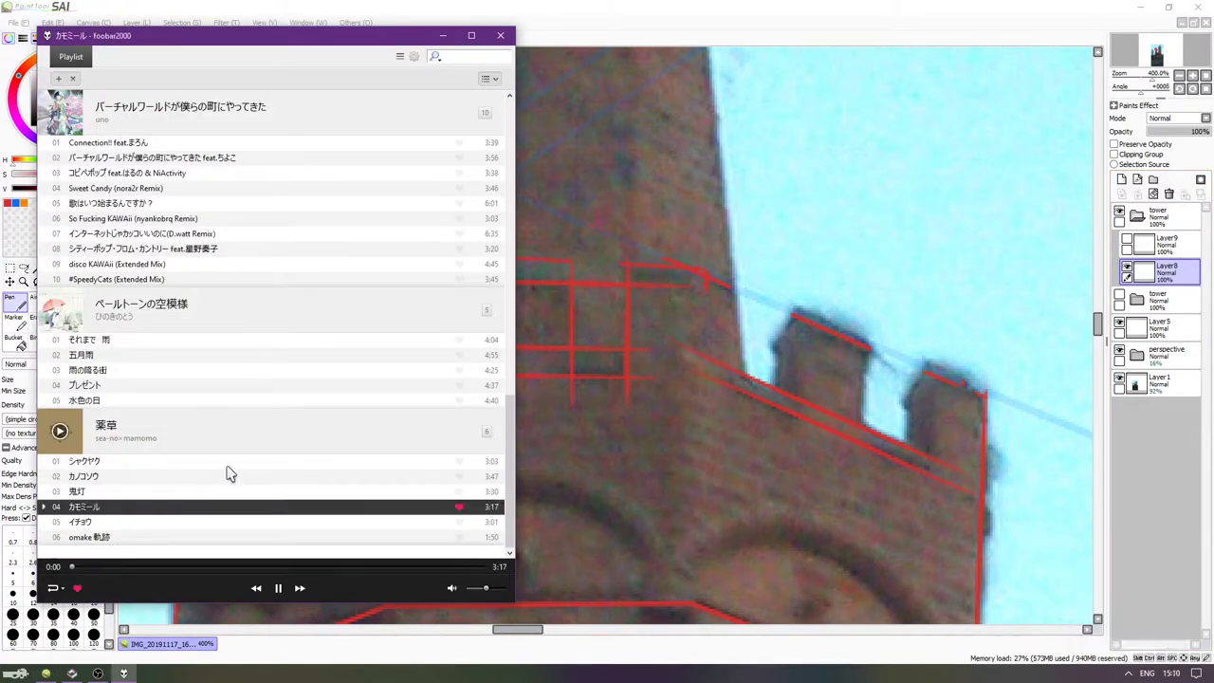
click(438, 36)
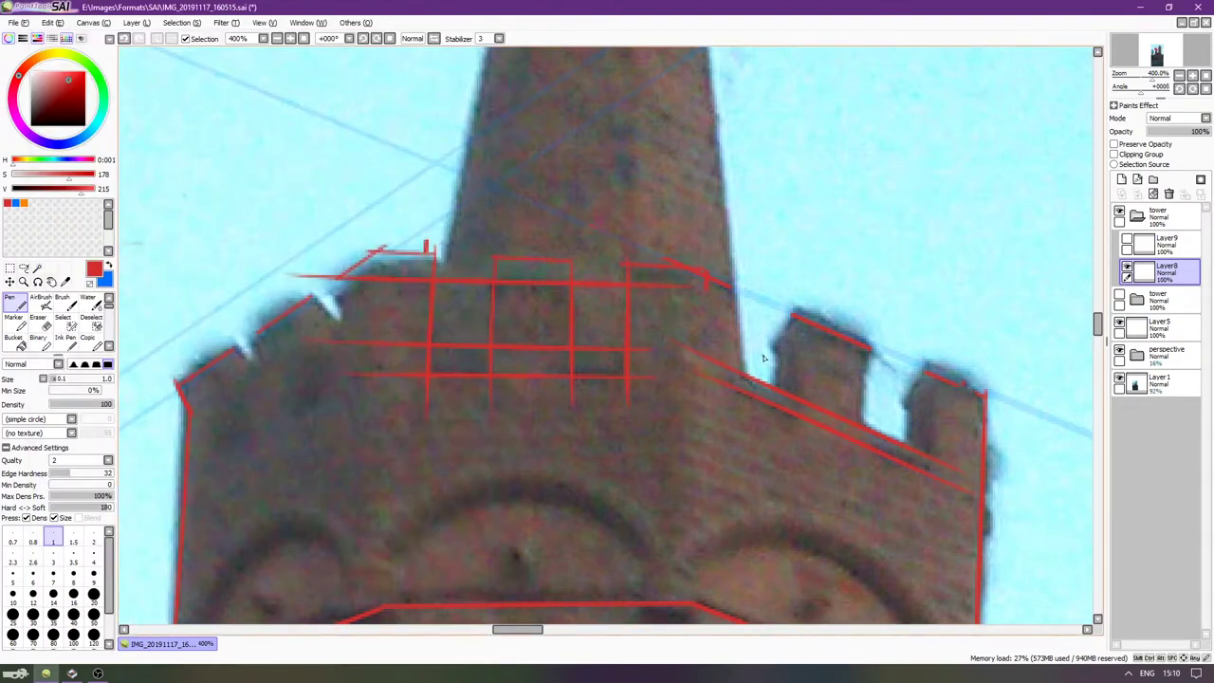
Draw the right edge of the corner merlon on the tower's right face, from its top outline down across both base lines.
drag(684, 352, 603, 331)
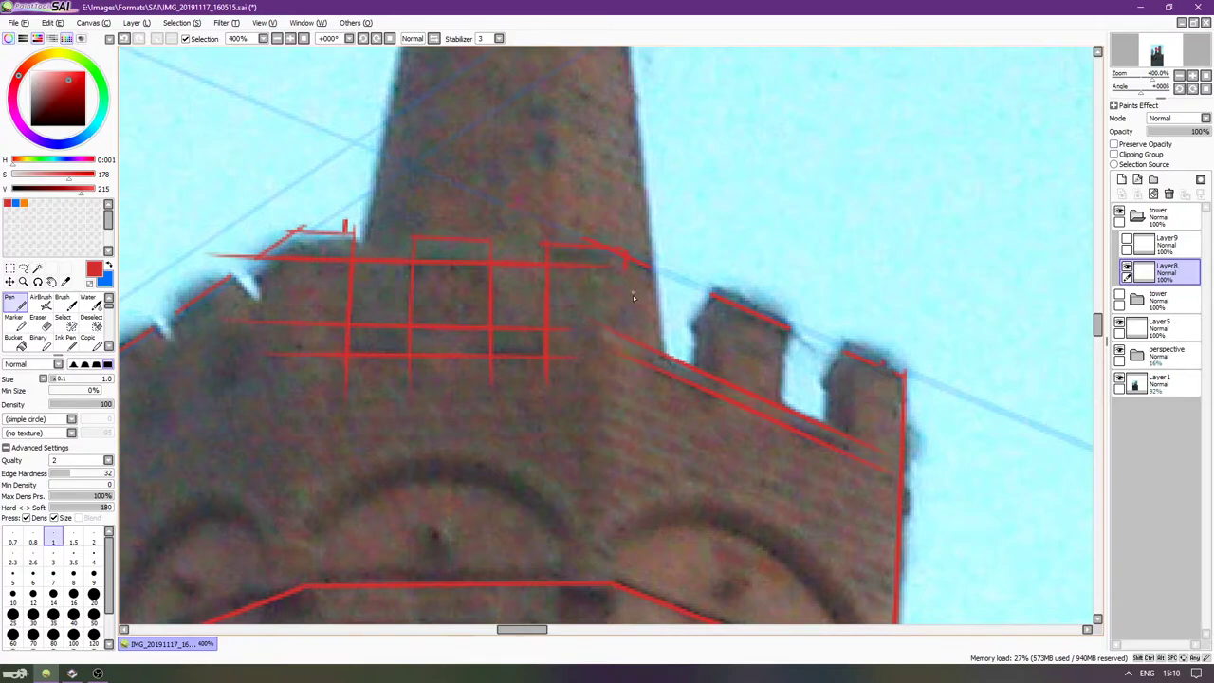
key(ctrl+z)
drag(633, 255, 630, 368)
key(ctrl+z)
drag(649, 265, 643, 392)
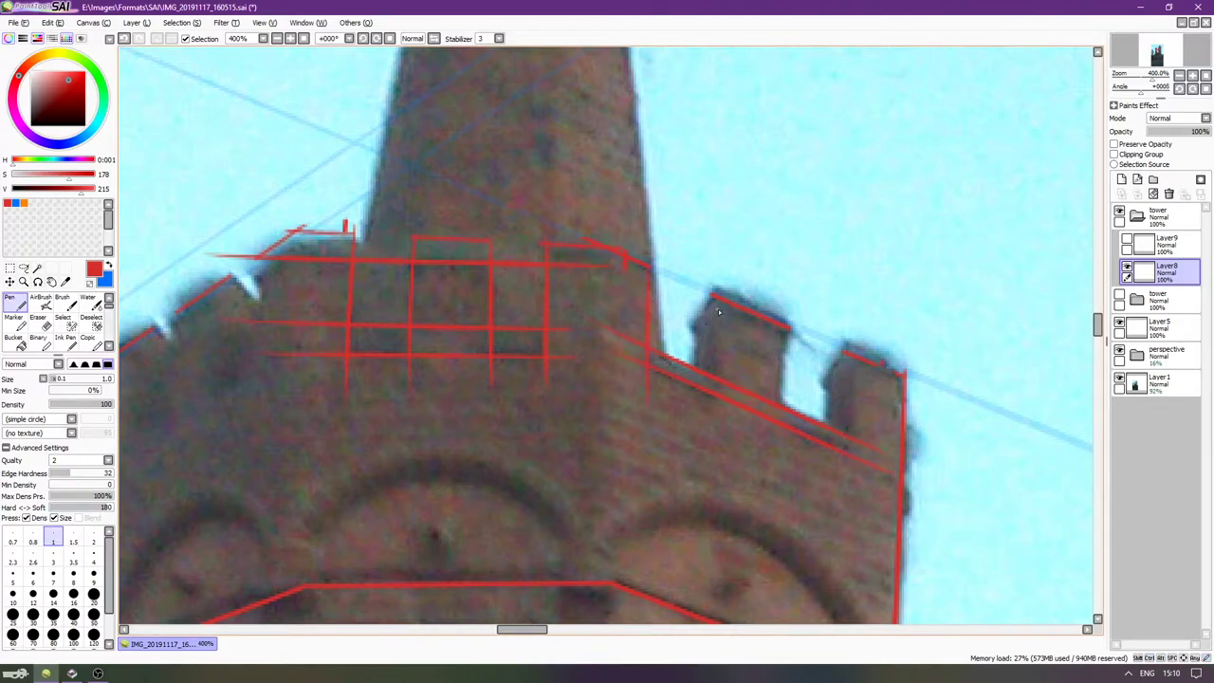
drag(724, 328, 720, 359)
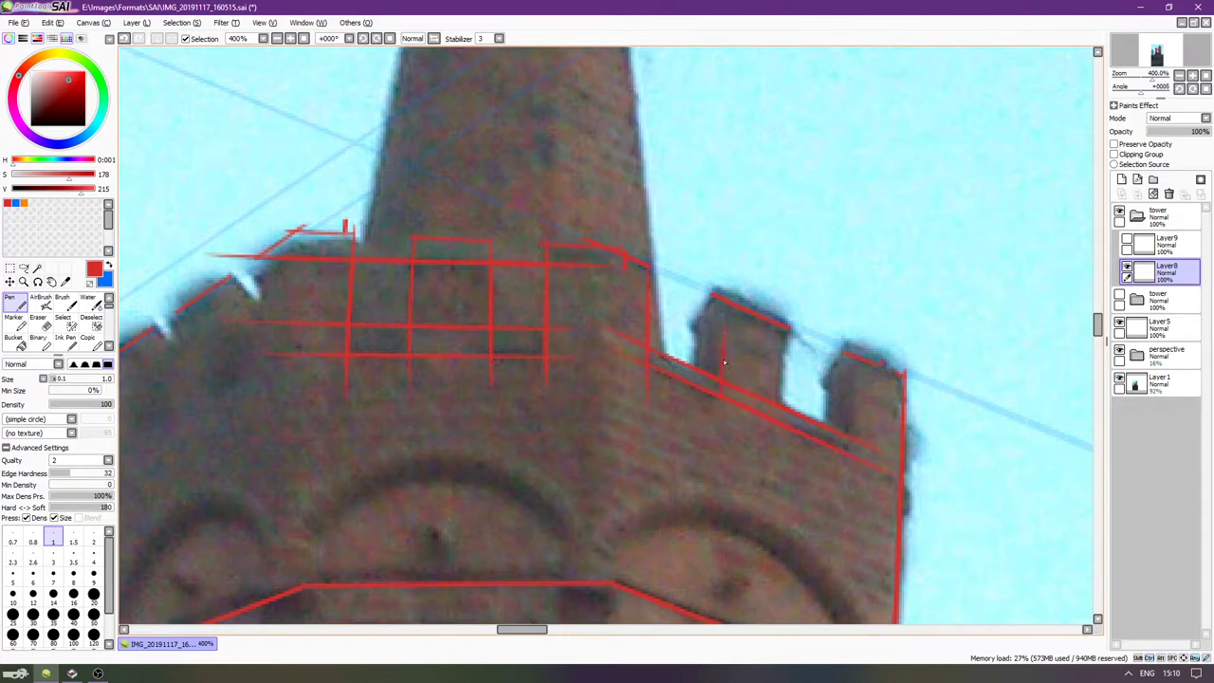
mouse_move(693, 330)
mouse_down()
mouse_move(715, 285)
mouse_move(693, 328)
mouse_up()
key(ctrl+z)
key(ctrl+z)
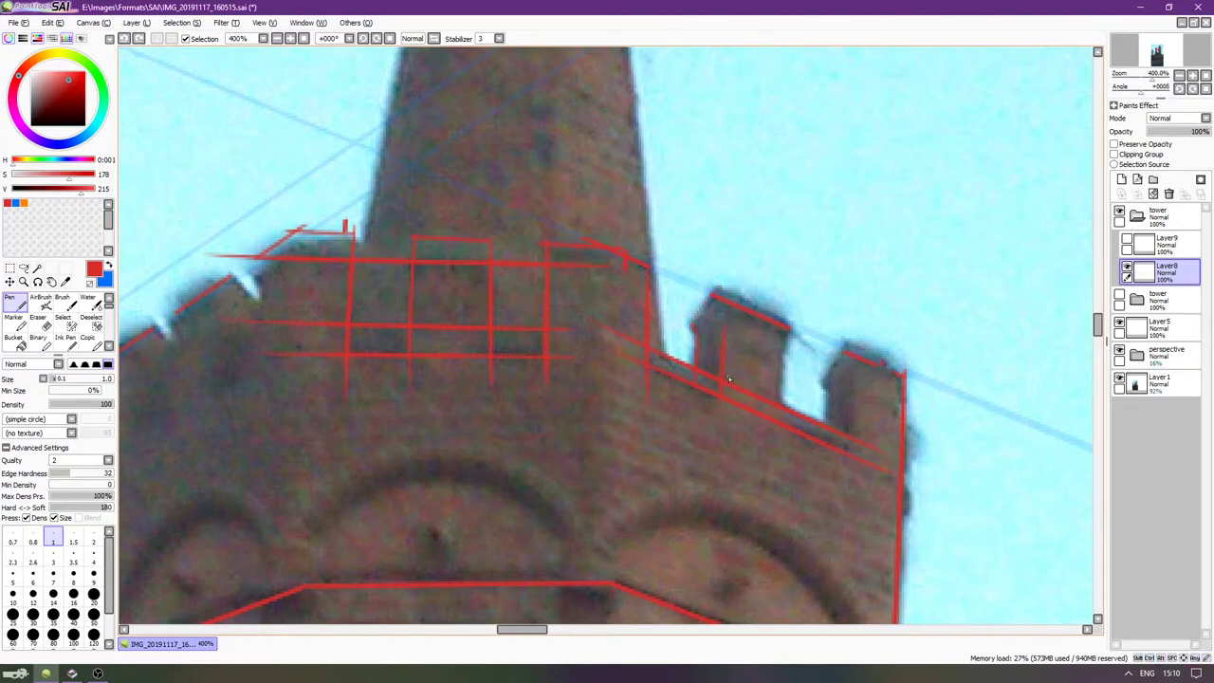
key(ctrl+z)
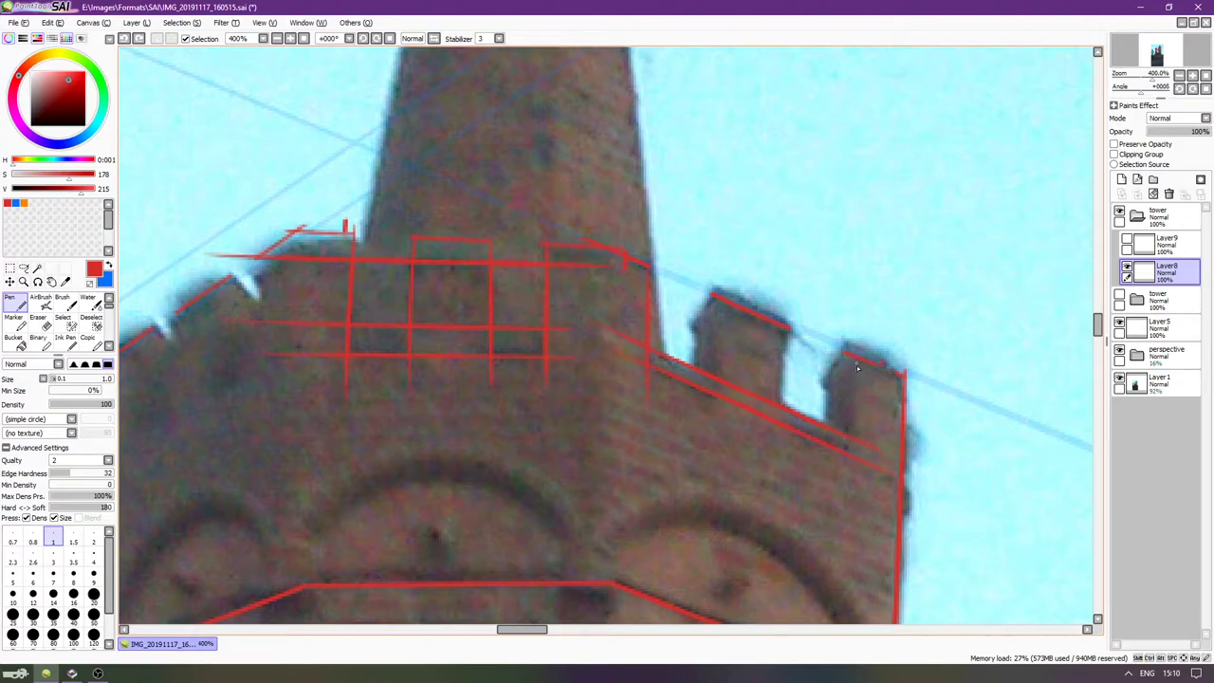
Outline the two outer merlons on the right face with vertical edges and slanted side strokes reaching down to the base lines.
drag(850, 353, 854, 441)
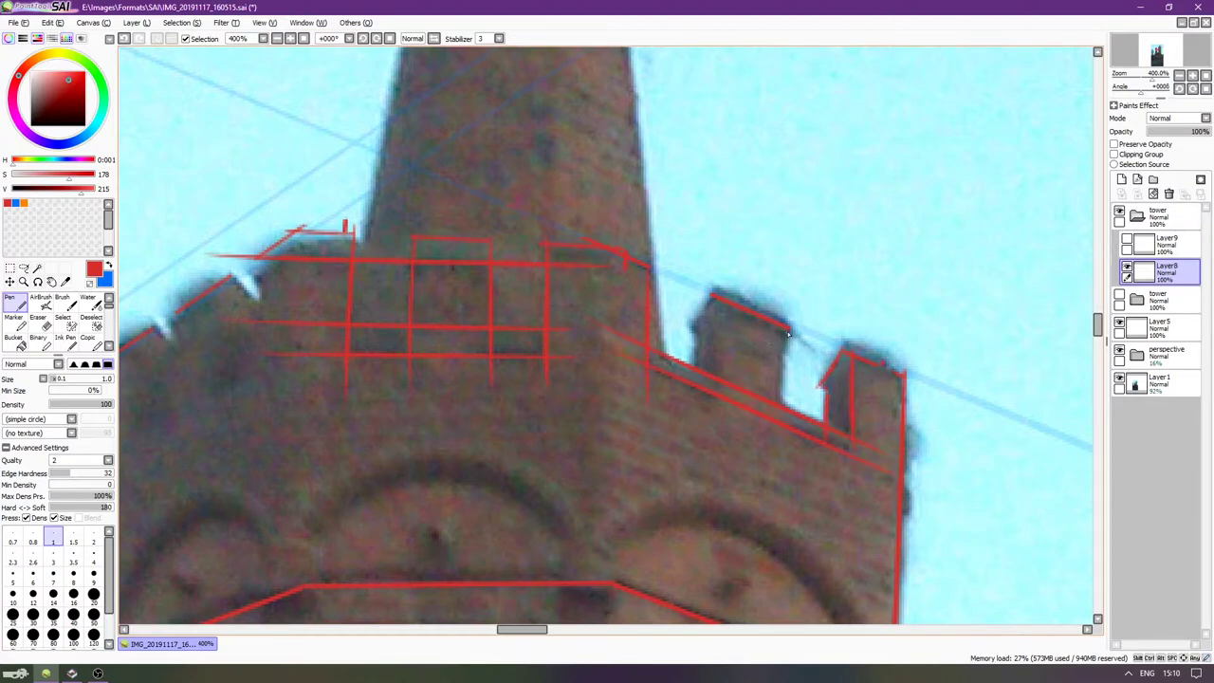
drag(783, 333, 787, 400)
key(ctrl+z)
drag(716, 377, 718, 348)
mouse_move(718, 299)
mouse_down()
mouse_move(710, 381)
mouse_move(715, 330)
mouse_up()
key(ctrl+z)
mouse_move(714, 380)
mouse_down()
mouse_move(714, 293)
mouse_move(695, 329)
mouse_up()
key(ctrl+z)
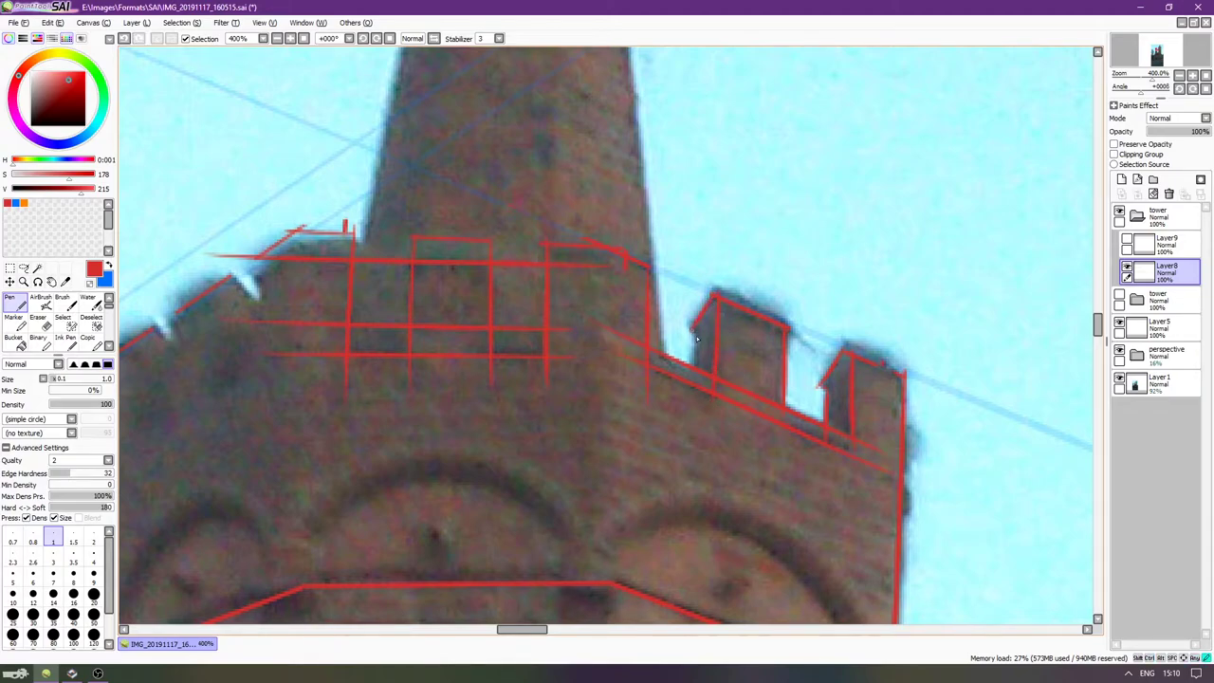
Draw two parallel red lines along the base of the left face's merlons, extending past the tower's outer edge.
key(Left)
key(Left)
key(Left)
key(Left)
key(Left)
key(Left)
key(Left)
key(Left)
key(Left)
key(Left)
key(Left)
key(Left)
key(Left)
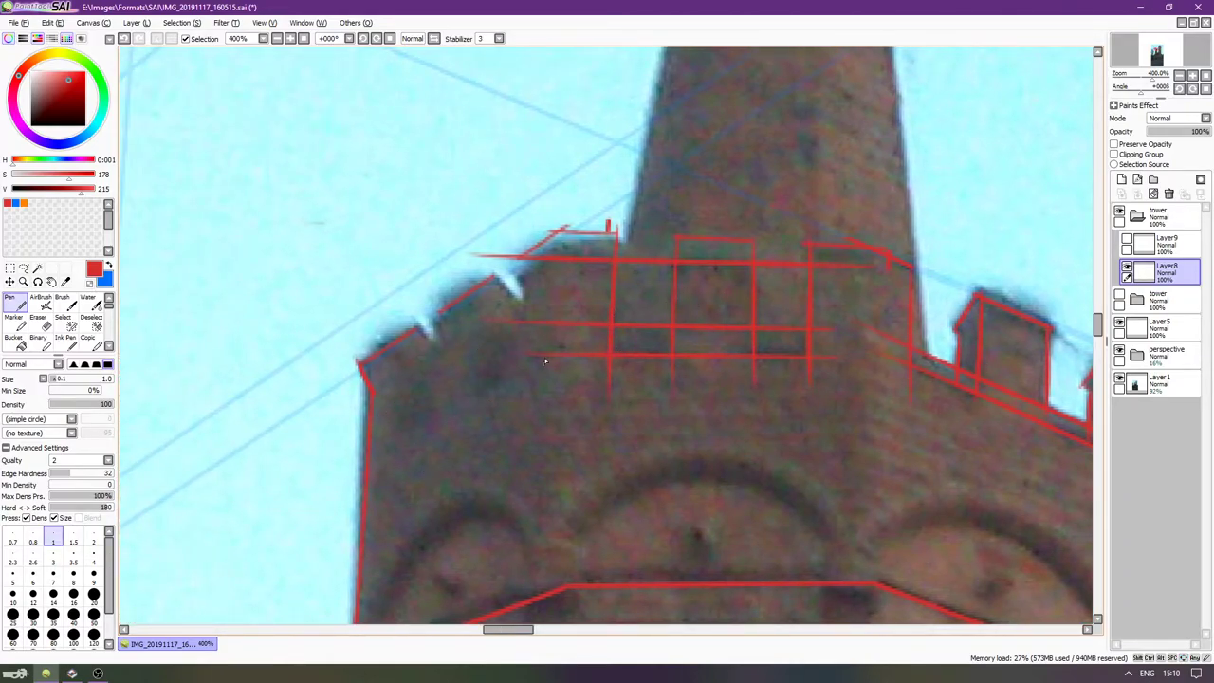
key(Delete)
key(Delete)
key(Delete)
key(Delete)
key(Delete)
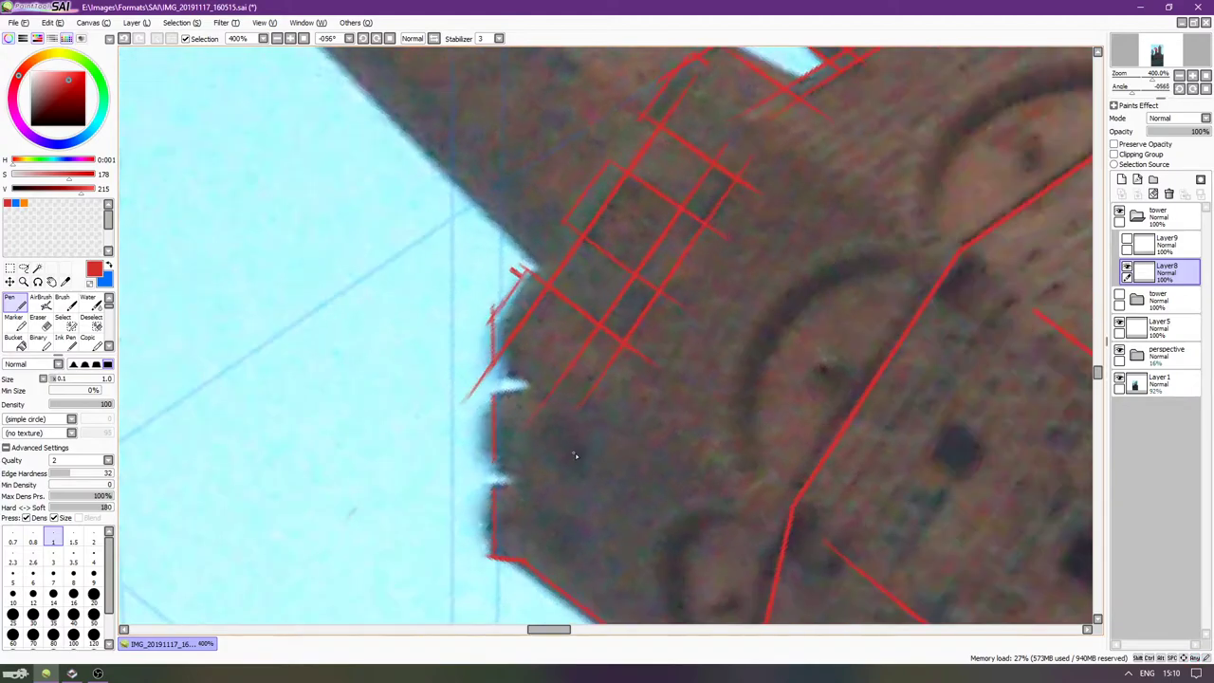
key(Down)
key(Down)
scroll(586, 398, down, 2)
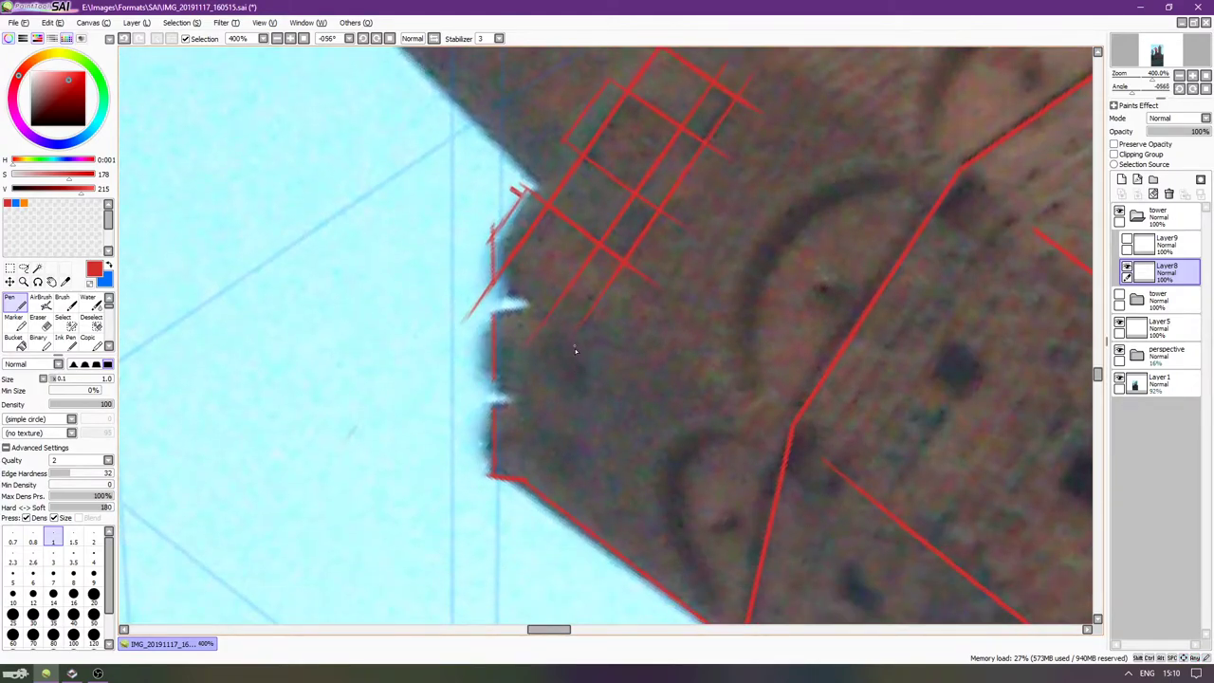
key(ctrl+z)
mouse_move(578, 319)
mouse_down()
mouse_move(572, 503)
mouse_move(571, 482)
mouse_up()
key(ctrl+z)
drag(580, 319, 567, 531)
key(ctrl+z)
drag(583, 317, 586, 623)
key(ctrl+z)
drag(586, 320, 579, 622)
shift+click(560, 295)
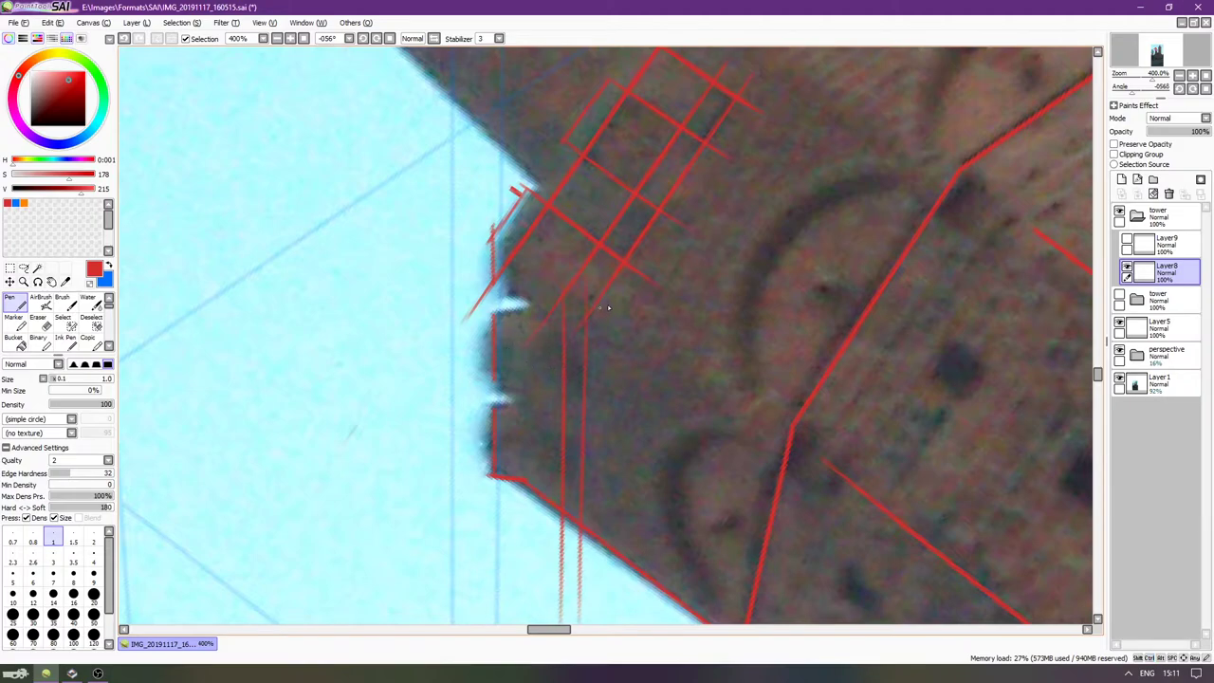
Draw the right edge of the outermost merlon on the left face, from its top outline down to the lower base line.
key(Delete)
key(Delete)
key(End)
key(End)
key(End)
key(End)
key(End)
key(End)
key(End)
key(End)
key(End)
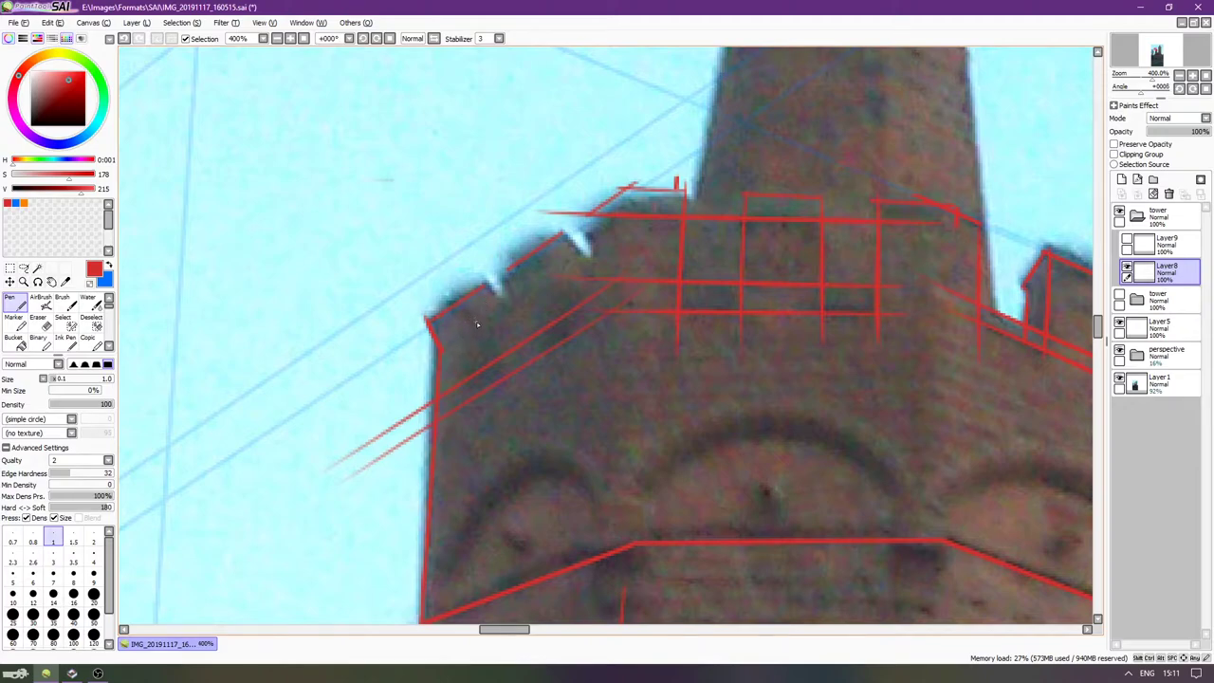
key(Right)
key(Right)
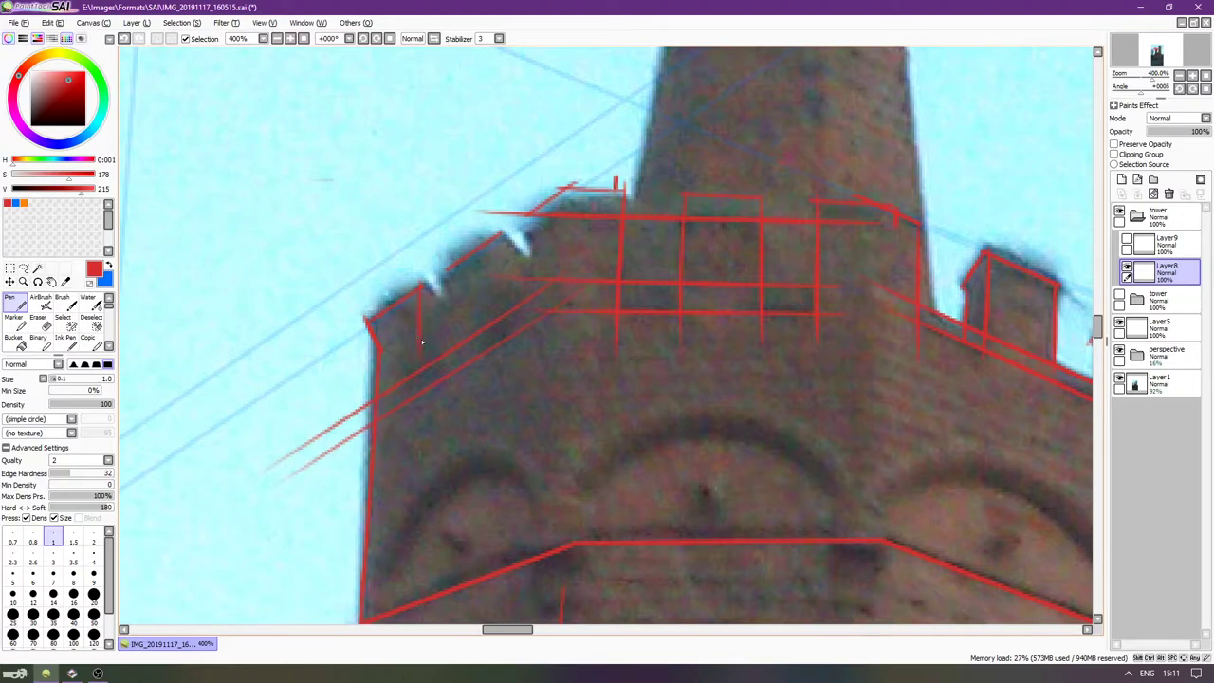
key(ctrl+z)
drag(414, 397, 418, 287)
key(ctrl+z)
drag(409, 403, 418, 286)
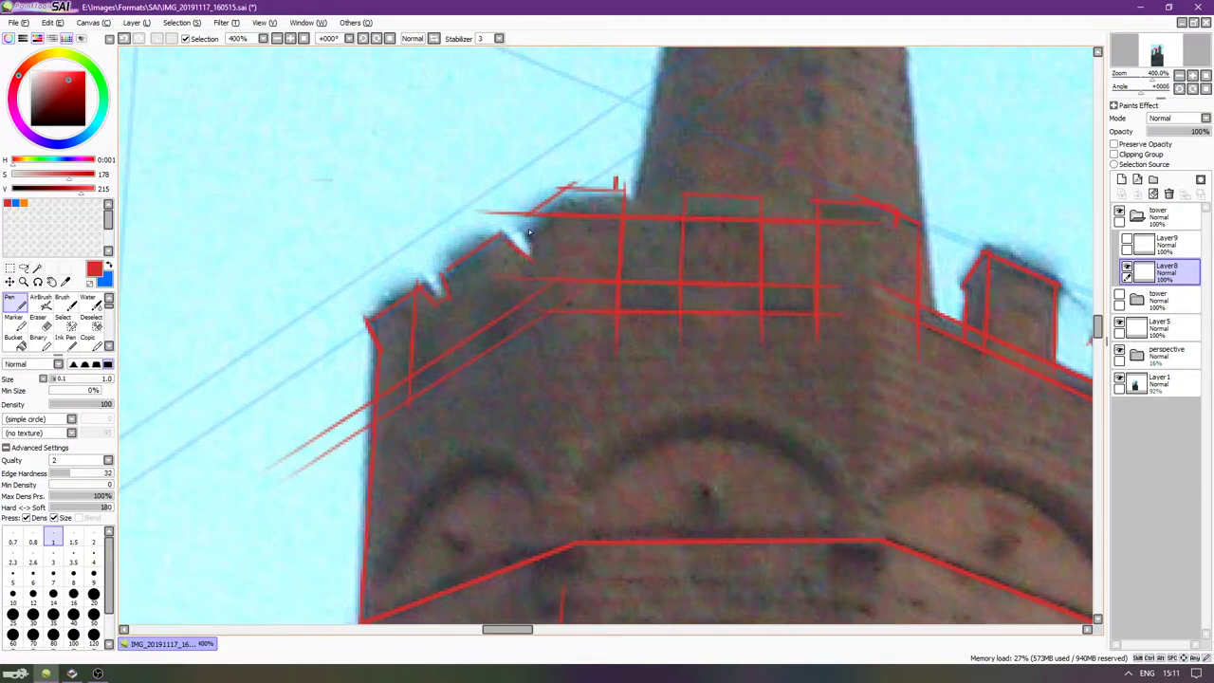
Erase the rough top outline of the merlon at the front face's left corner and the top line's overshoot past it.
key(e)
mouse_move(517, 212)
mouse_down()
mouse_move(504, 208)
mouse_move(556, 183)
mouse_move(599, 190)
mouse_up()
key(ctrl+z)
key(ctrl+z)
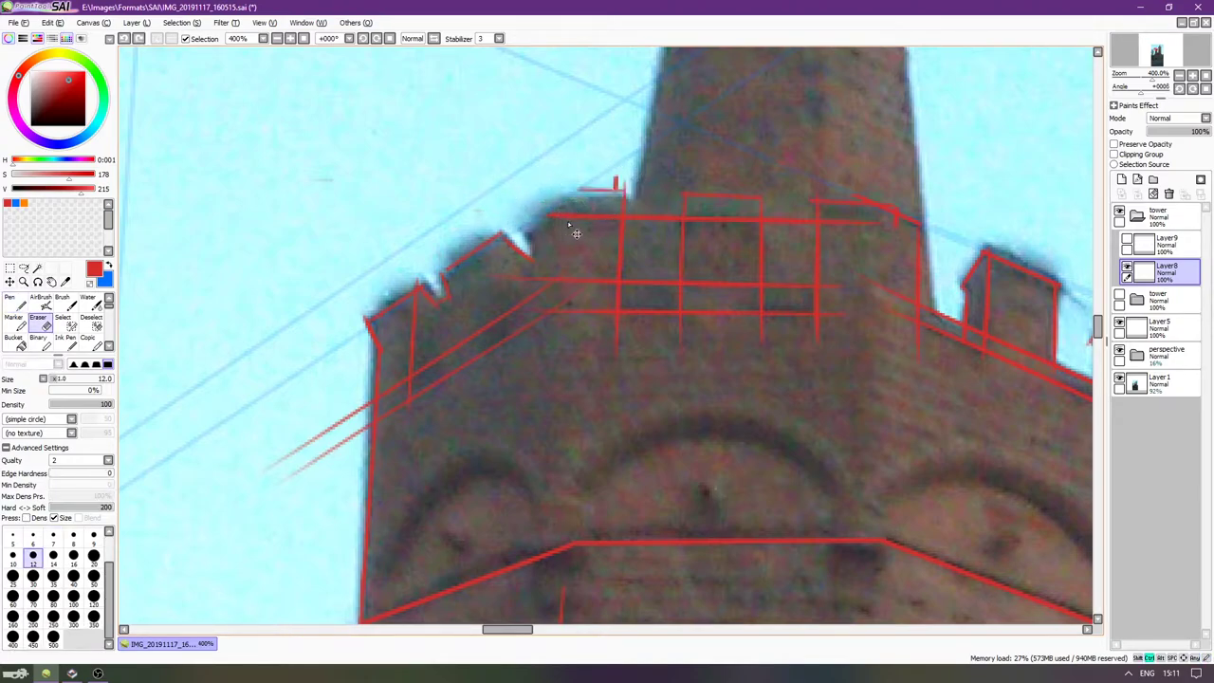
mouse_move(482, 212)
mouse_down()
mouse_move(529, 196)
mouse_move(539, 220)
mouse_move(536, 202)
mouse_move(621, 184)
mouse_up()
Redraw the left corner merlon's top outline as a clean slanted edge meeting the front face's flat top edge.
key(n)
key(e)
mouse_move(521, 209)
mouse_down()
mouse_move(529, 237)
mouse_move(549, 215)
mouse_move(544, 233)
mouse_move(574, 217)
mouse_move(553, 229)
mouse_move(579, 204)
mouse_move(562, 198)
mouse_move(626, 196)
mouse_up()
key(ctrl+z)
key(n)
key(e)
key(n)
key(ctrl+z)
key(ctrl+z)
key(ctrl+z)
drag(518, 228, 560, 201)
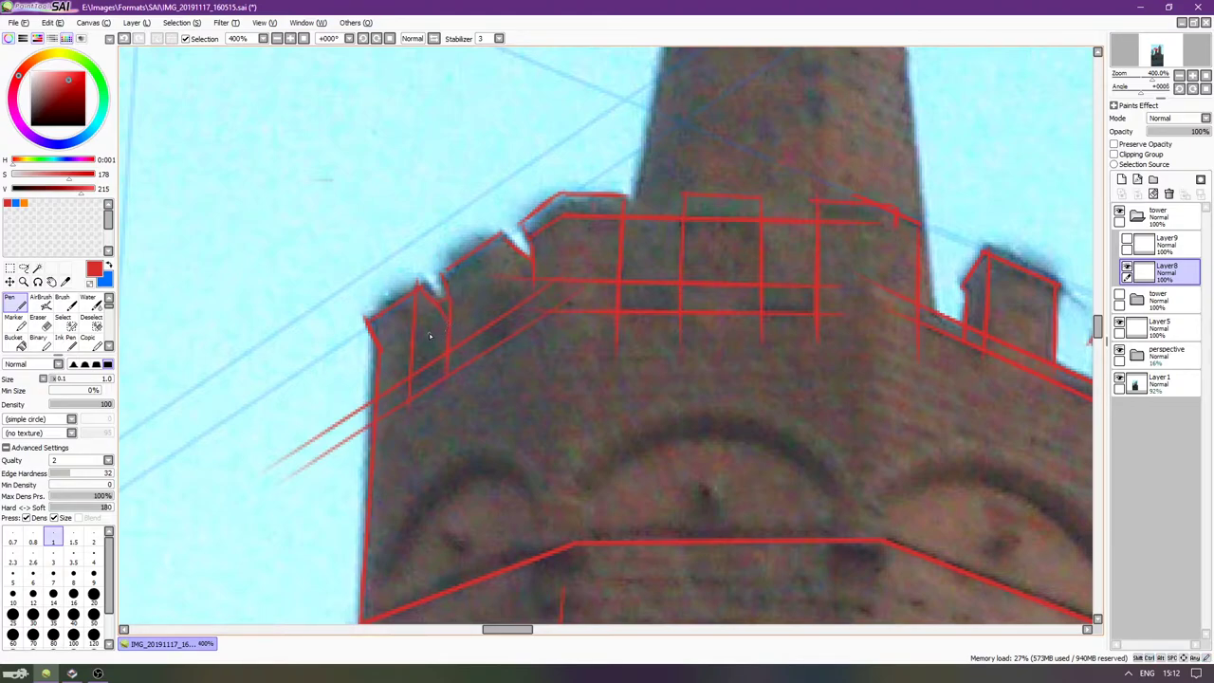
Draw the near-vertical inner edge of the left face's second merlon, from its top corner down to the lower base line.
key(Right)
key(Right)
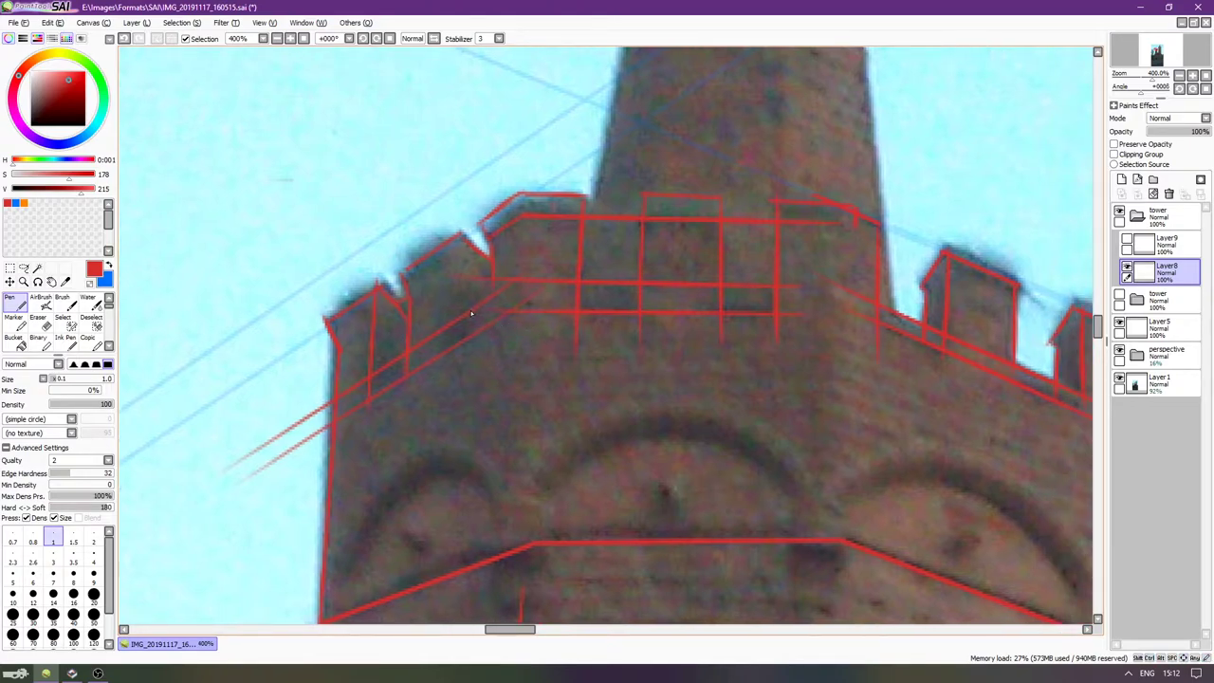
scroll(517, 309, right, 1)
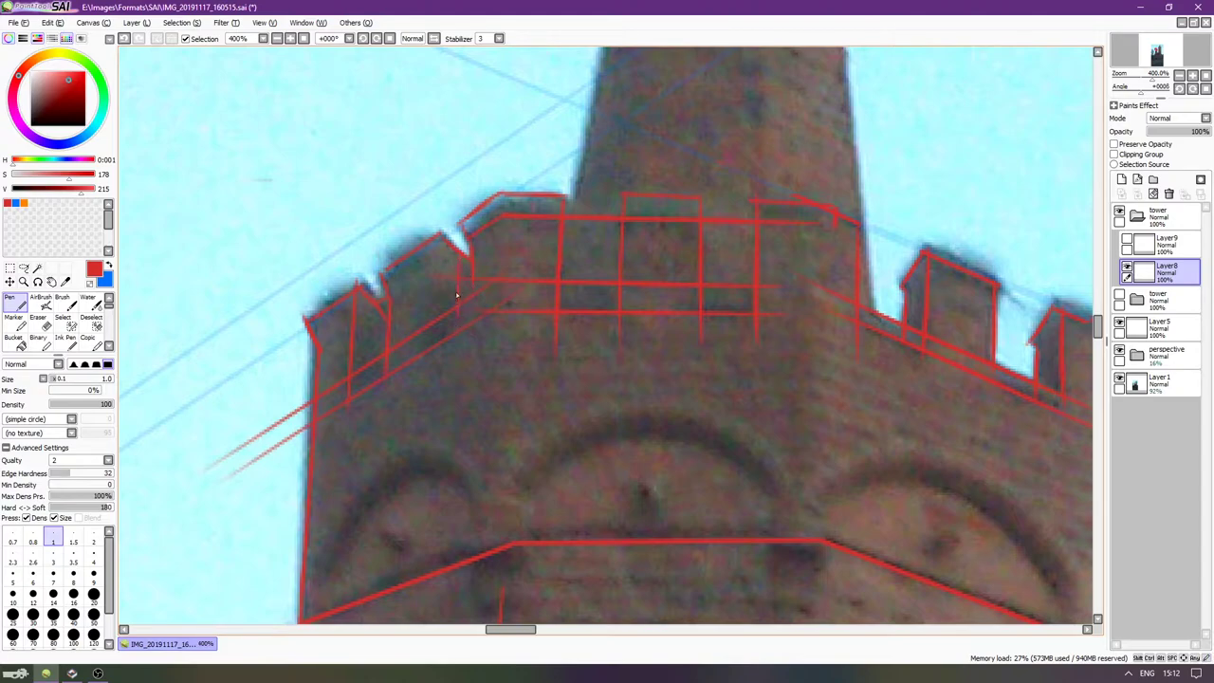
drag(444, 236, 434, 336)
key(ctrl+z)
drag(446, 237, 443, 331)
key(ctrl+z)
drag(445, 239, 442, 304)
Erase the left face's base lines outside the merlon gaps, including their overshoot past the tower's outer edge.
scroll(429, 339, down, 1)
key(e)
mouse_move(218, 421)
mouse_down()
mouse_move(247, 449)
mouse_move(283, 381)
mouse_move(292, 399)
mouse_move(325, 375)
mouse_move(339, 386)
mouse_up()
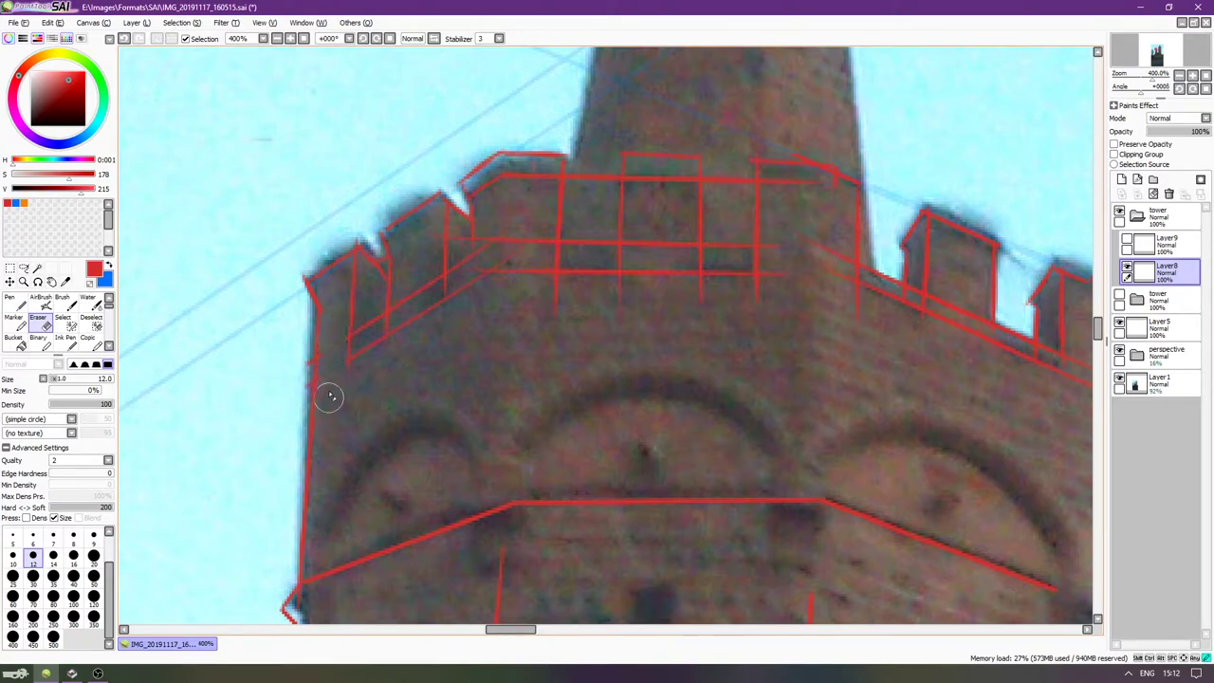
drag(388, 334, 398, 316)
mouse_move(431, 231)
mouse_down()
mouse_move(444, 282)
mouse_move(406, 311)
mouse_move(406, 336)
mouse_move(406, 298)
mouse_move(407, 319)
mouse_move(420, 282)
mouse_move(453, 316)
mouse_up()
Erase the base lines crossing the left corner merlon and extend the adjacent gap's right edge down to the lower base line.
key(n)
key(e)
mouse_move(496, 252)
mouse_down()
mouse_move(528, 239)
mouse_move(541, 272)
mouse_move(539, 253)
mouse_move(538, 265)
mouse_move(501, 240)
mouse_move(500, 276)
mouse_move(476, 260)
mouse_up()
key(n)
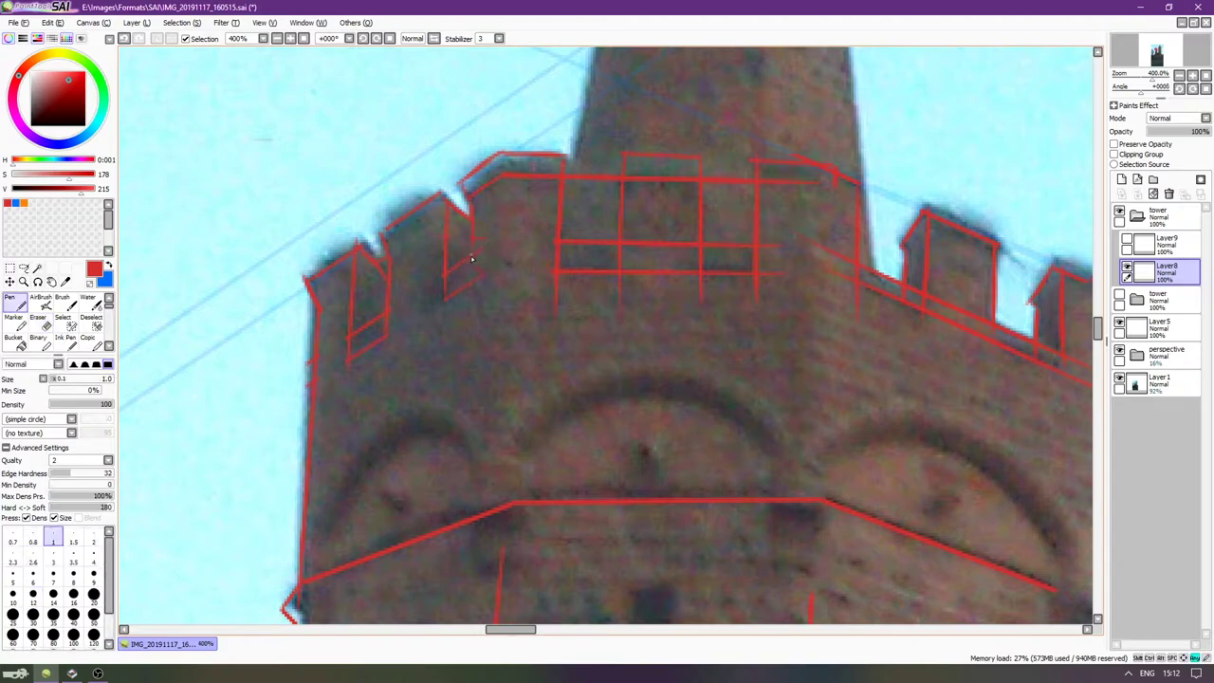
Erase the front face's top line across the gaps and its base lines and edge overshoots beneath the merlons.
key(e)
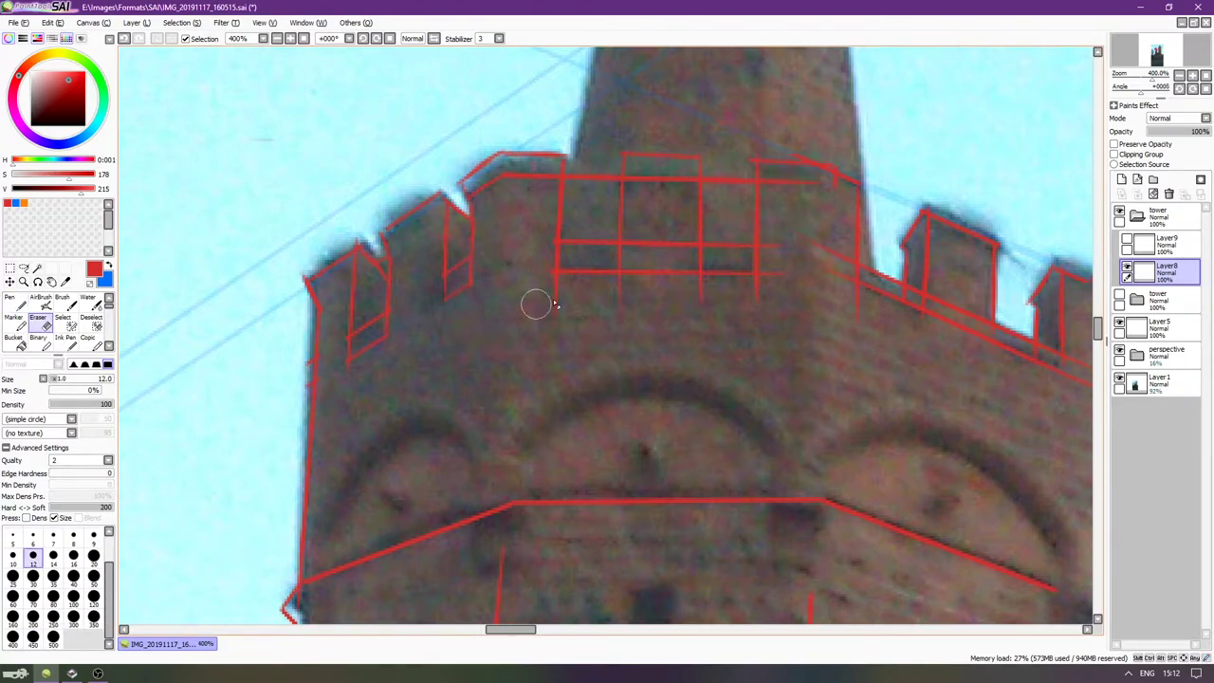
key(Right)
scroll(464, 327, up, 1)
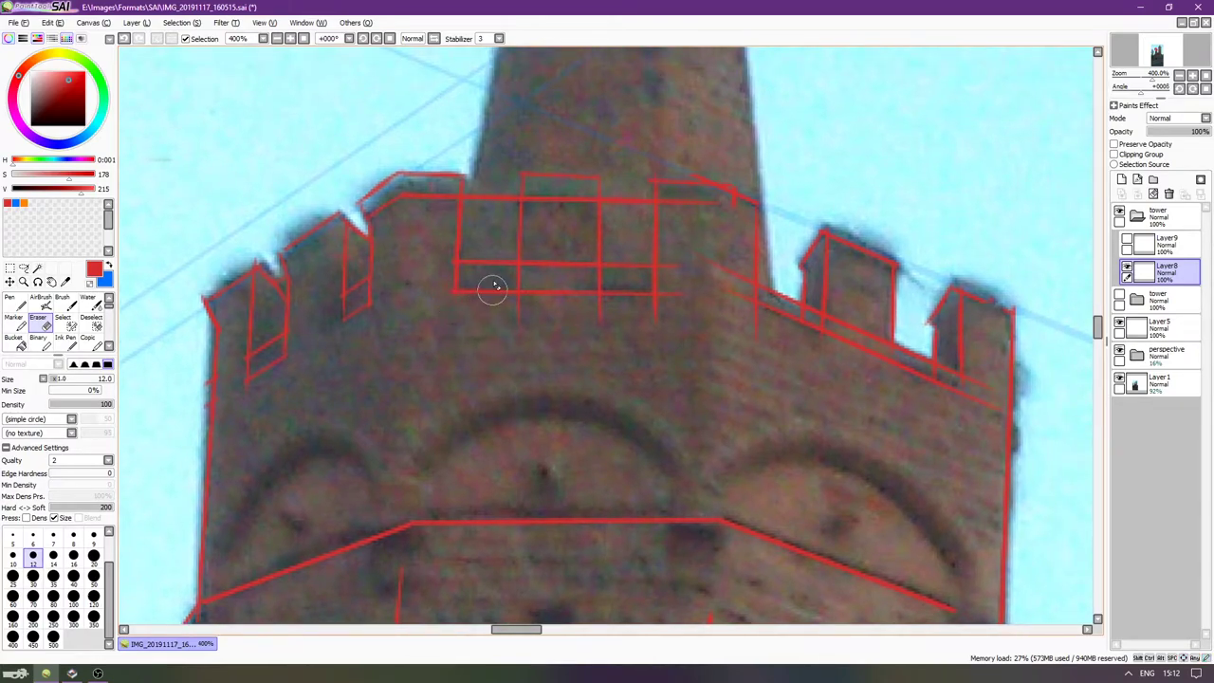
mouse_move(480, 195)
mouse_down()
mouse_move(480, 209)
mouse_move(503, 192)
mouse_up()
mouse_move(534, 316)
mouse_down()
mouse_move(536, 258)
mouse_move(545, 297)
mouse_move(573, 296)
mouse_move(584, 269)
mouse_move(571, 289)
mouse_move(603, 319)
mouse_move(641, 328)
mouse_move(652, 315)
mouse_move(688, 330)
mouse_move(672, 294)
mouse_up()
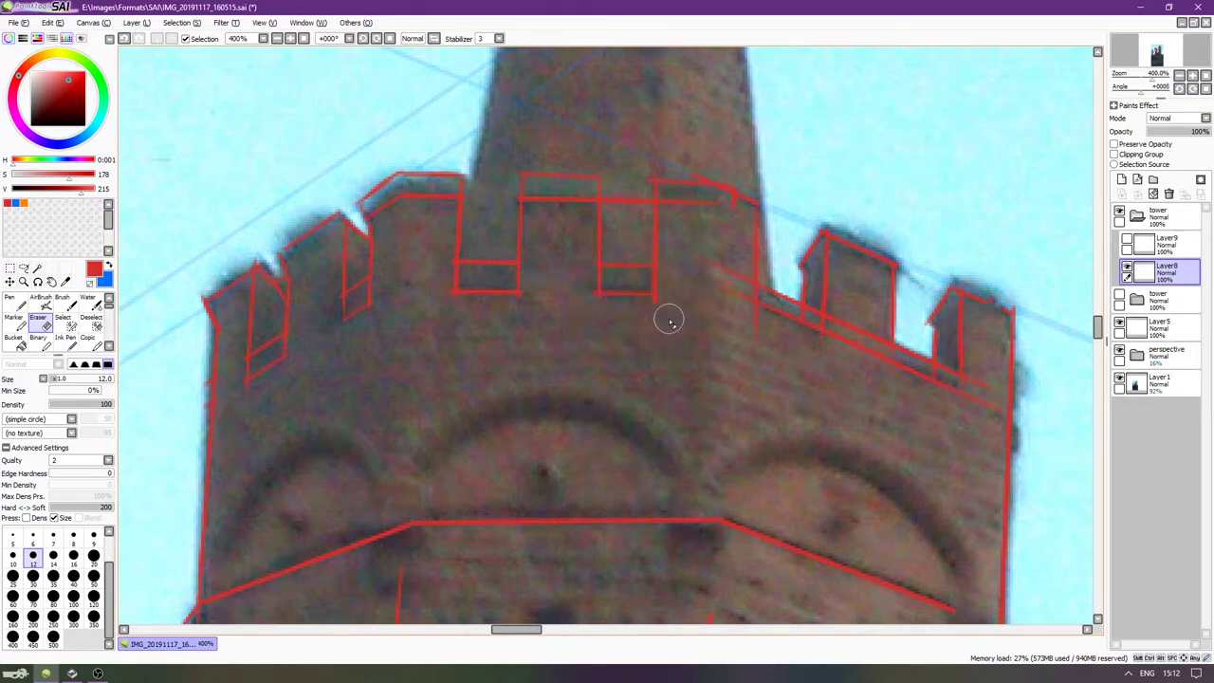
Erase the rough top lines of the front face's right corner merlon and redraw both outlines bending down along the right face.
scroll(531, 274, right, 3)
mouse_move(551, 200)
mouse_down()
mouse_move(544, 190)
mouse_move(541, 222)
mouse_move(555, 179)
mouse_up()
scroll(562, 197, right, 3)
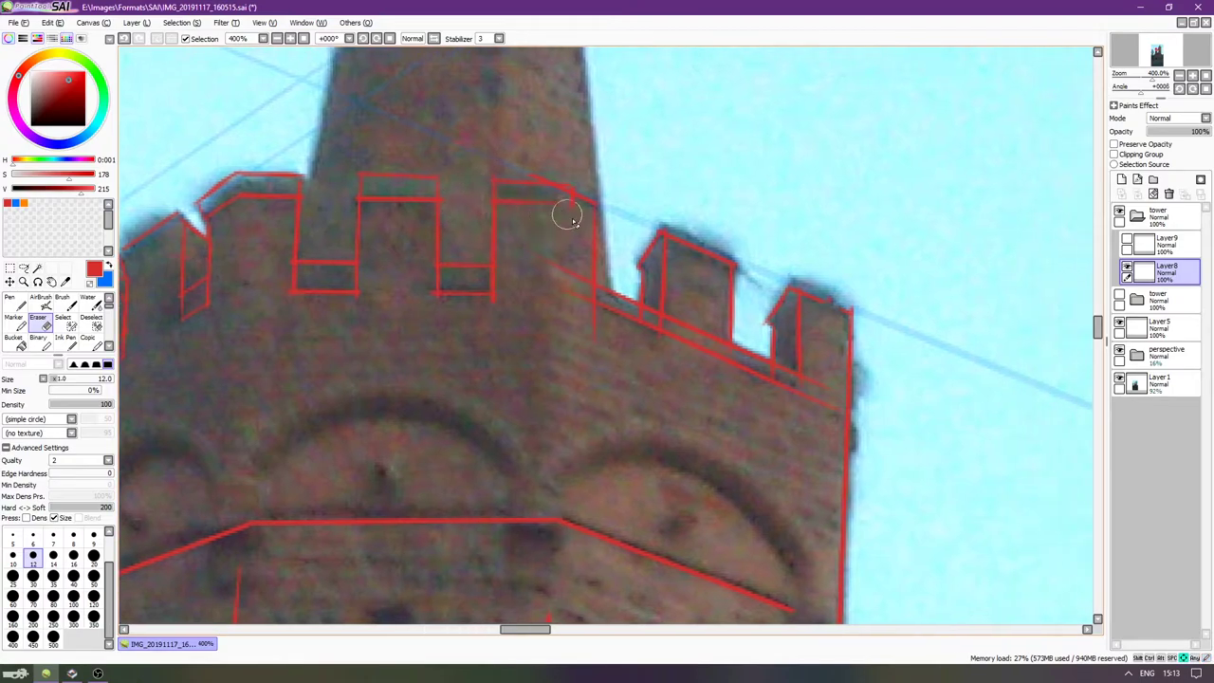
key(n)
key(ctrl+z)
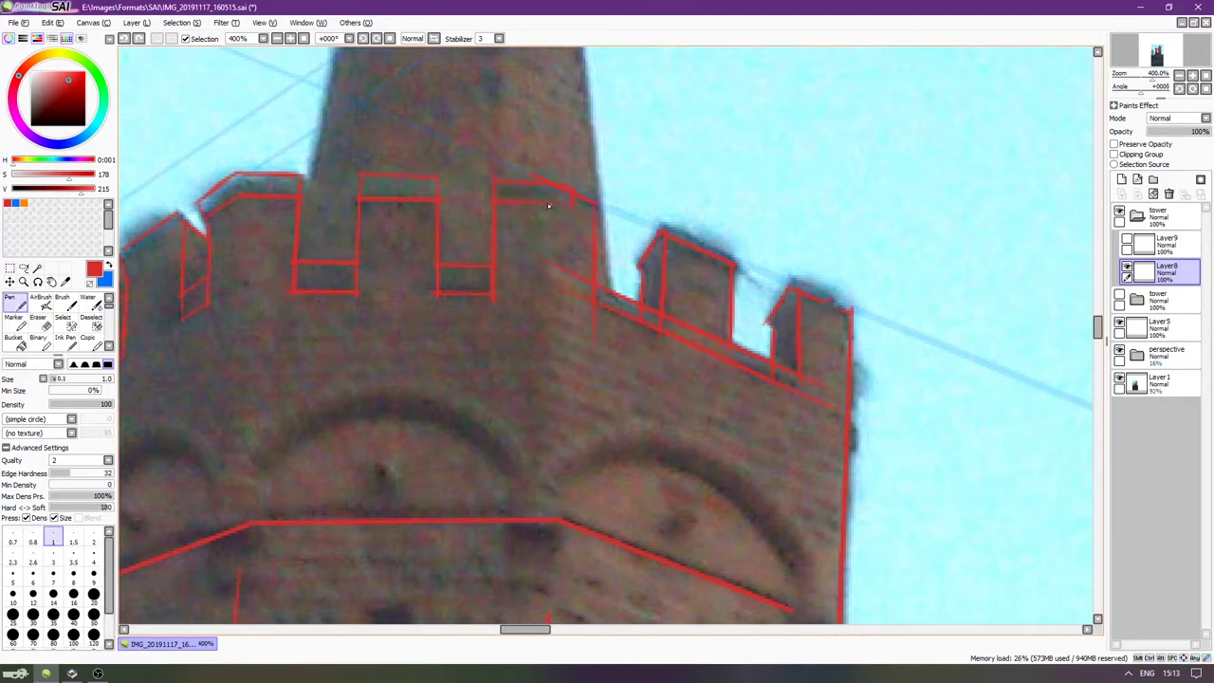
key(ctrl+z)
drag(572, 207, 595, 220)
key(e)
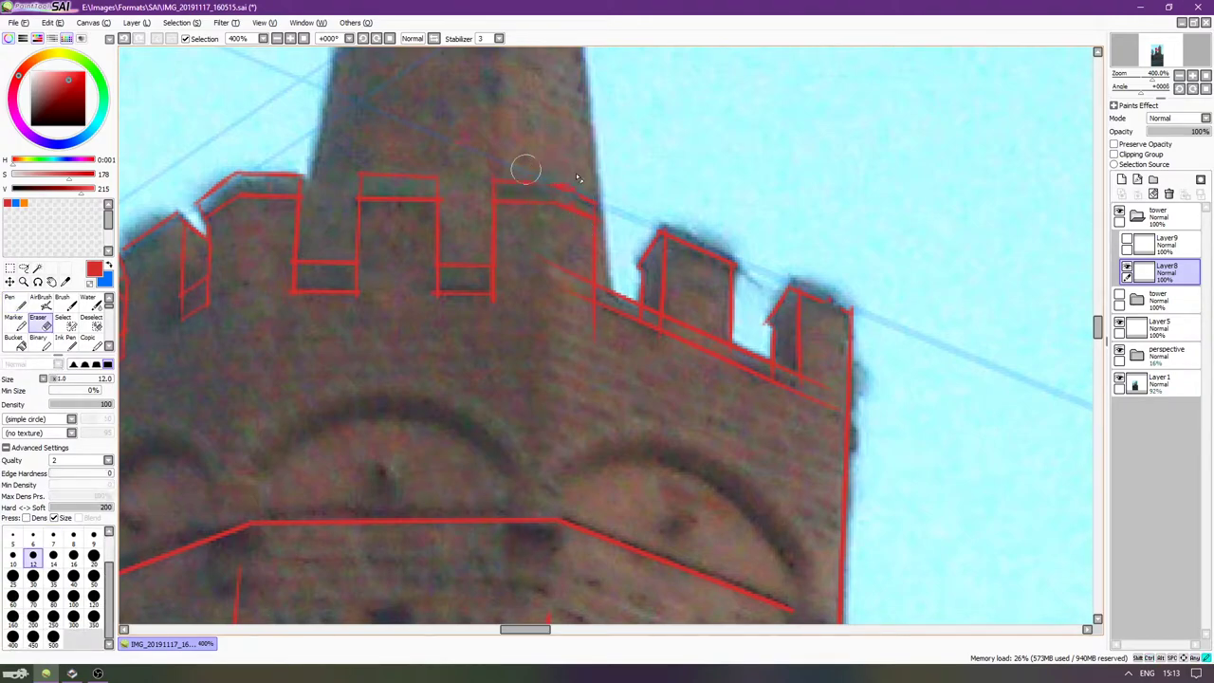
key(n)
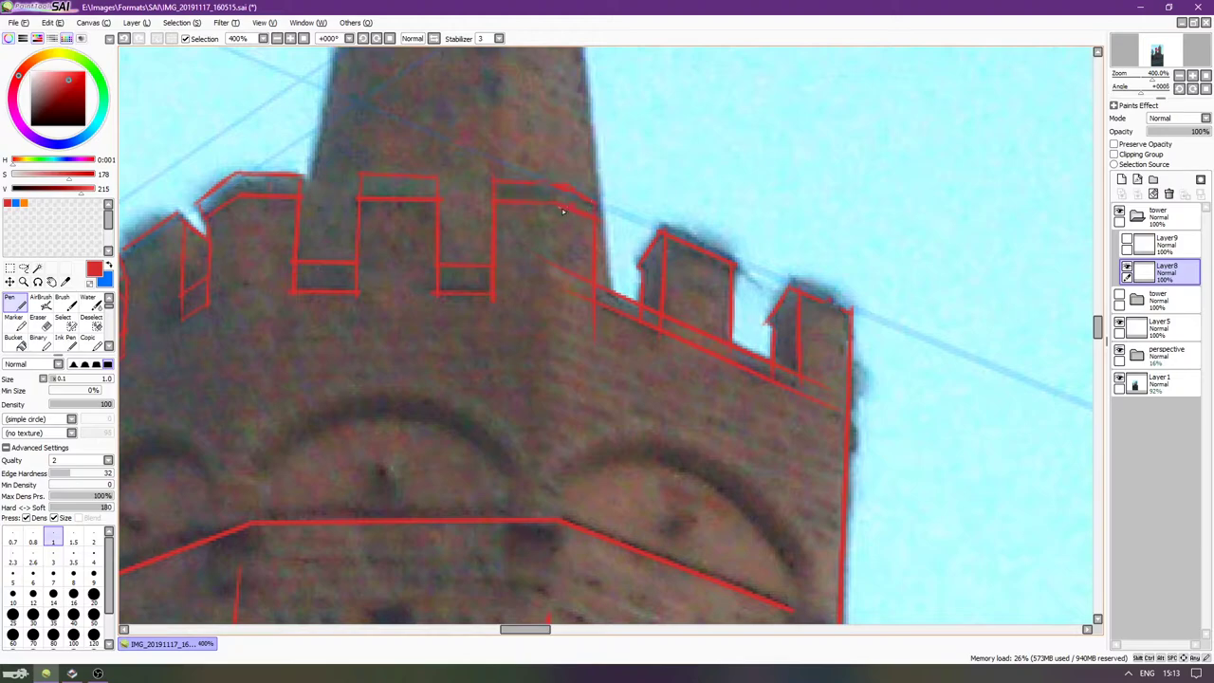
key(ctrl+z)
drag(562, 188, 571, 194)
Erase the right face's base lines beneath its merlons and the overshoots around the two gaps.
key(e)
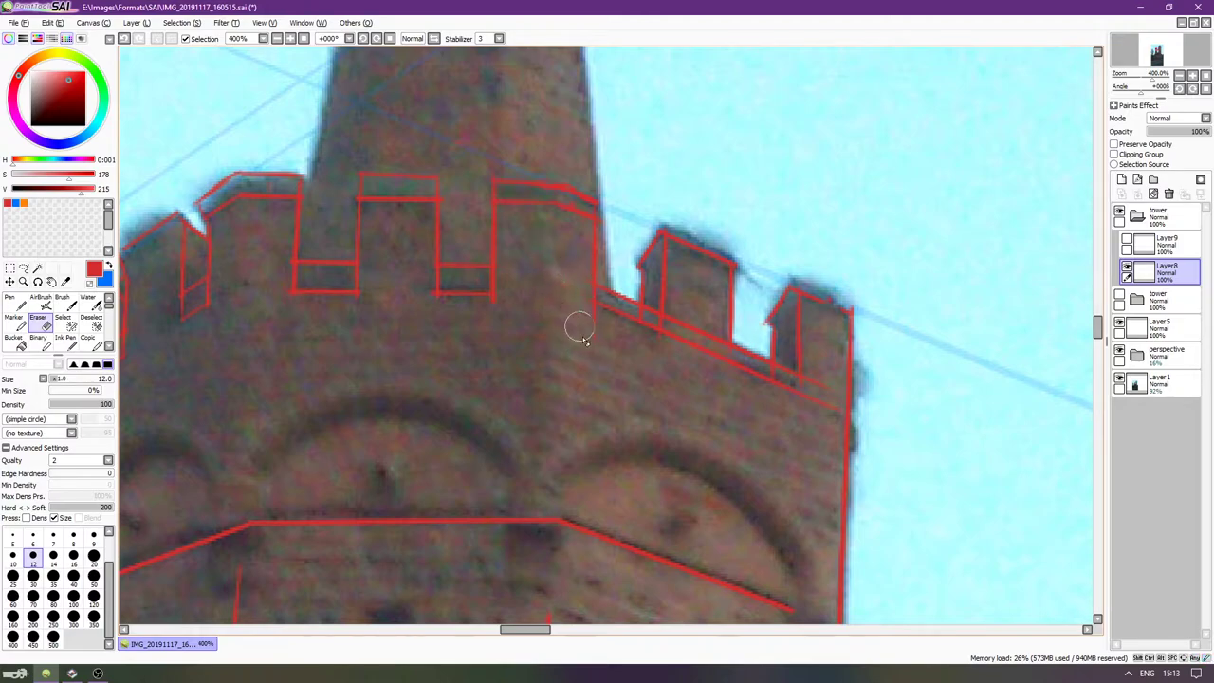
drag(597, 327, 580, 318)
mouse_move(686, 339)
mouse_down()
mouse_move(683, 349)
mouse_move(705, 354)
mouse_move(711, 341)
mouse_up()
mouse_move(794, 407)
mouse_down()
mouse_move(815, 393)
mouse_move(767, 373)
mouse_move(785, 380)
mouse_up()
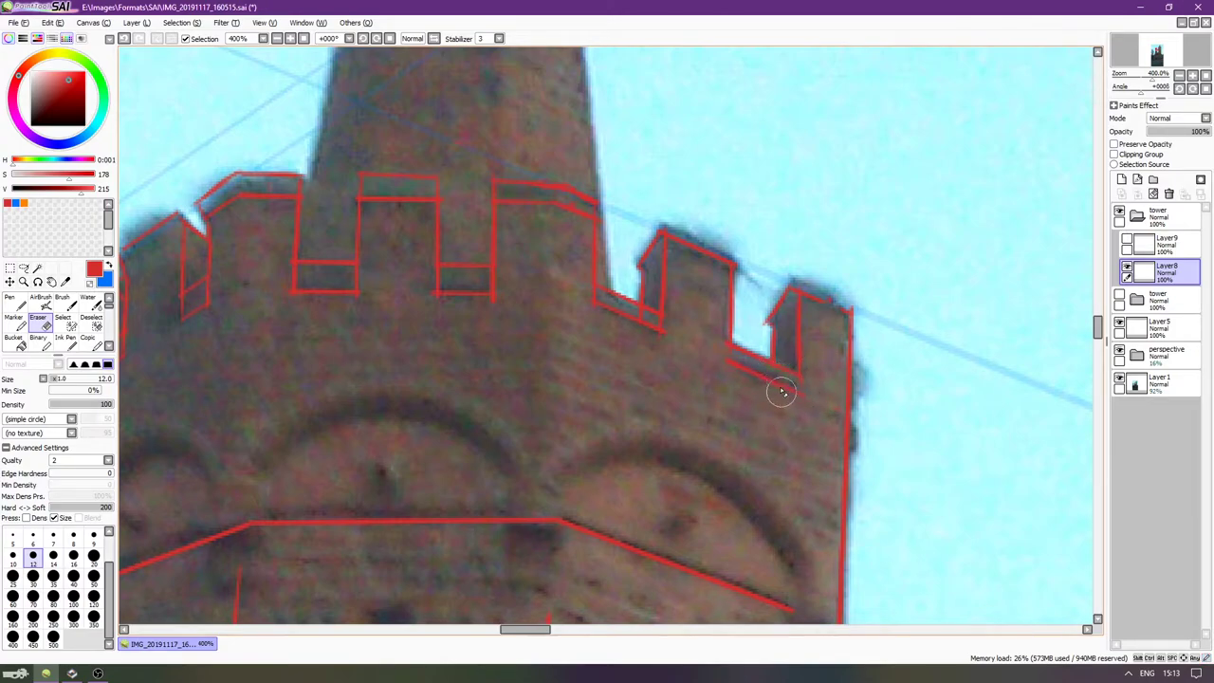
drag(637, 313, 645, 318)
Touch up the lower corners of the right face's gaps with short closing edges.
key(n)
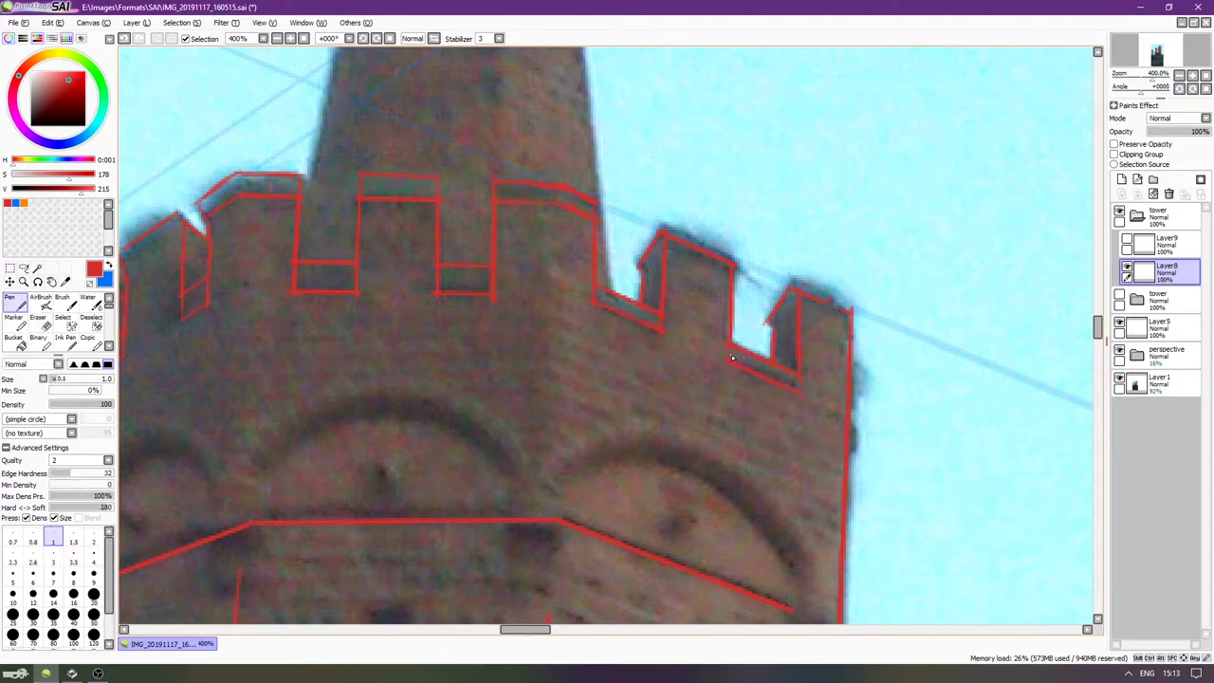
key(ctrl+z)
drag(800, 373, 798, 388)
key(ctrl+z)
Trim the bottom corner of the left face's outermost gap and redraw its slanted lower line.
key(Left)
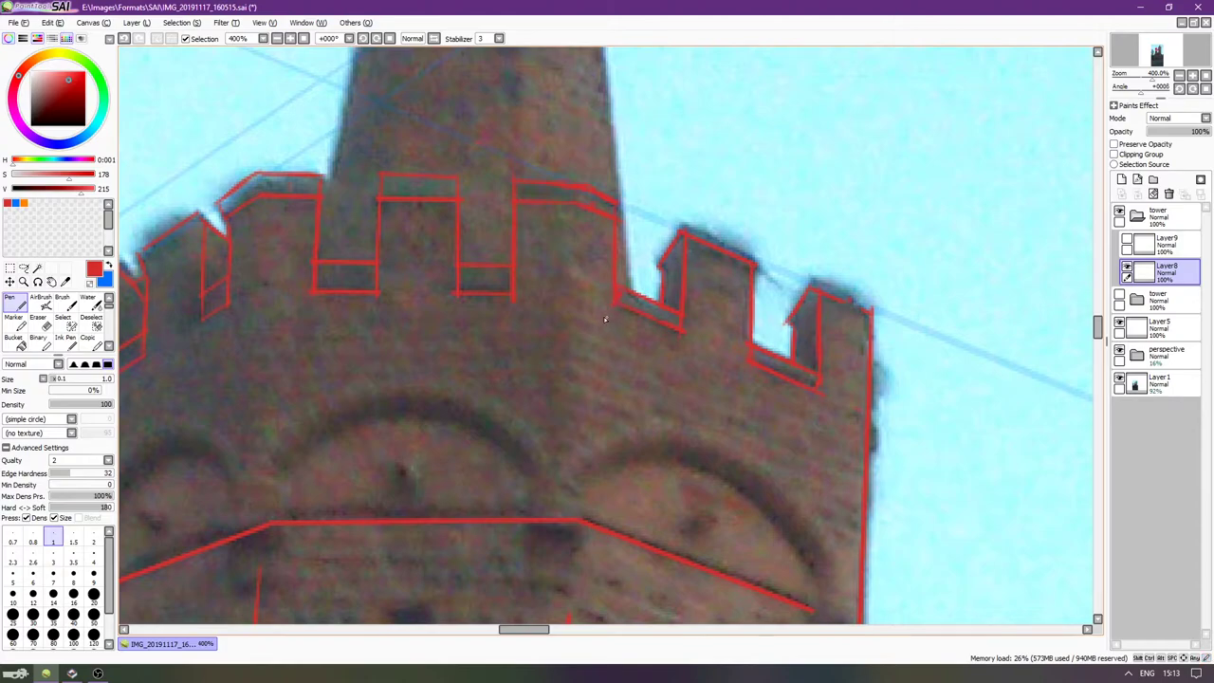
scroll(468, 357, left, 6)
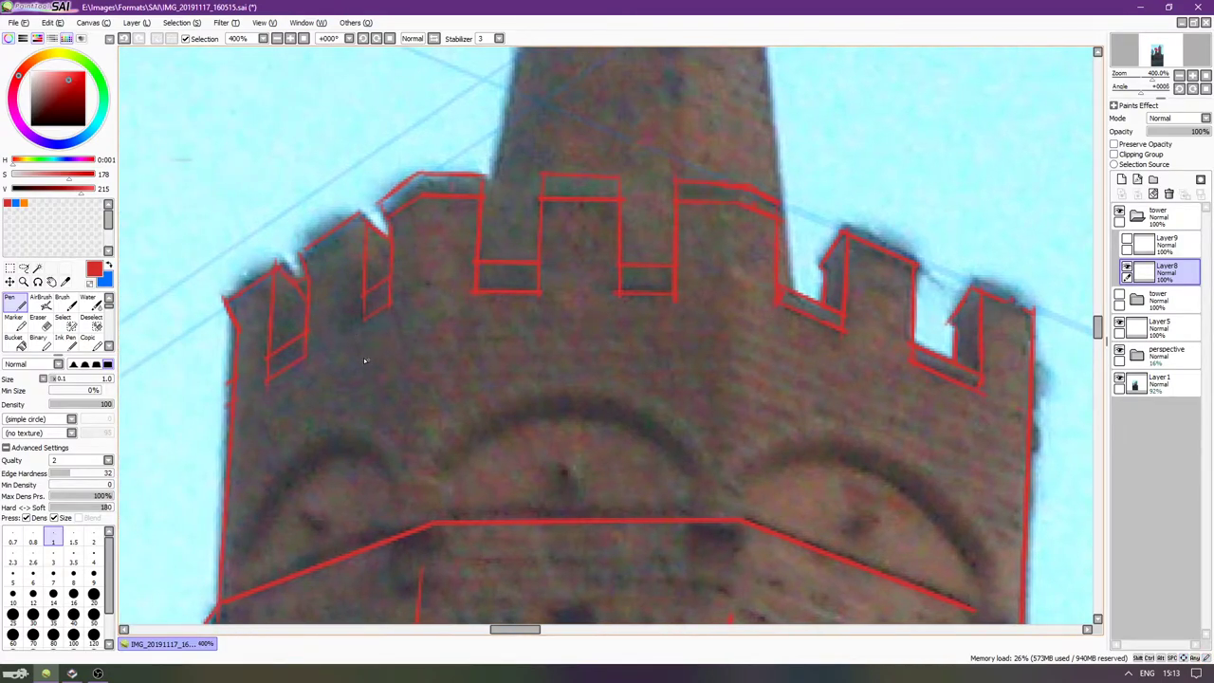
key(e)
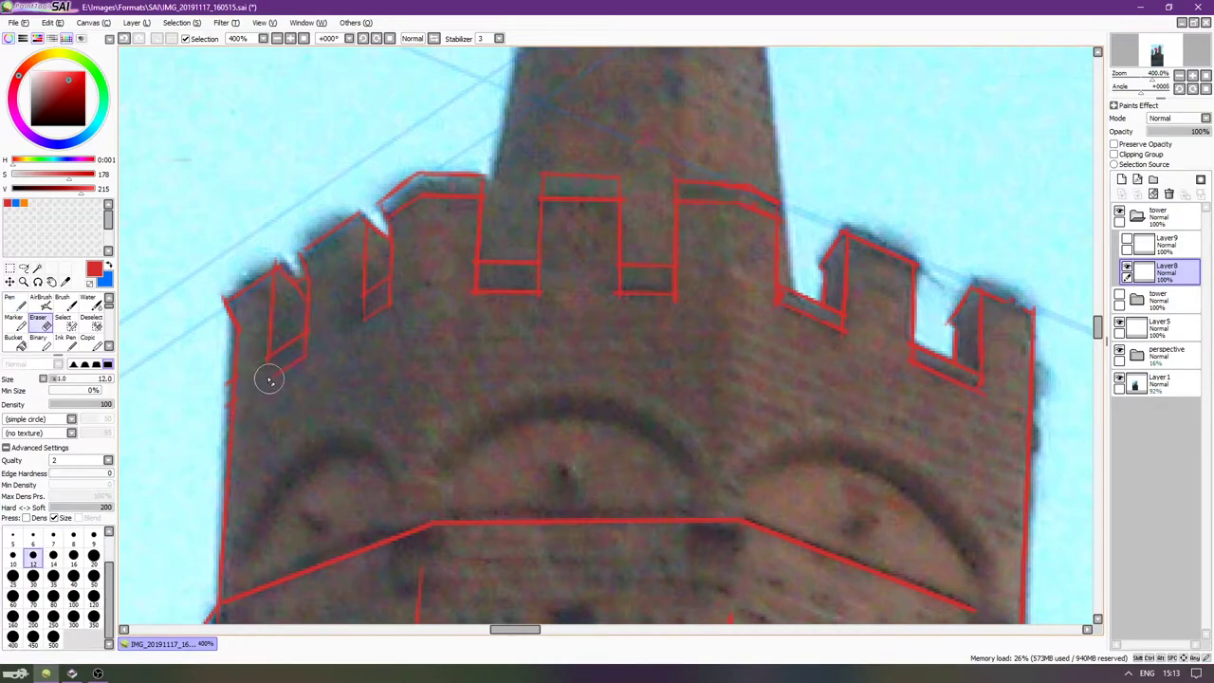
key(n)
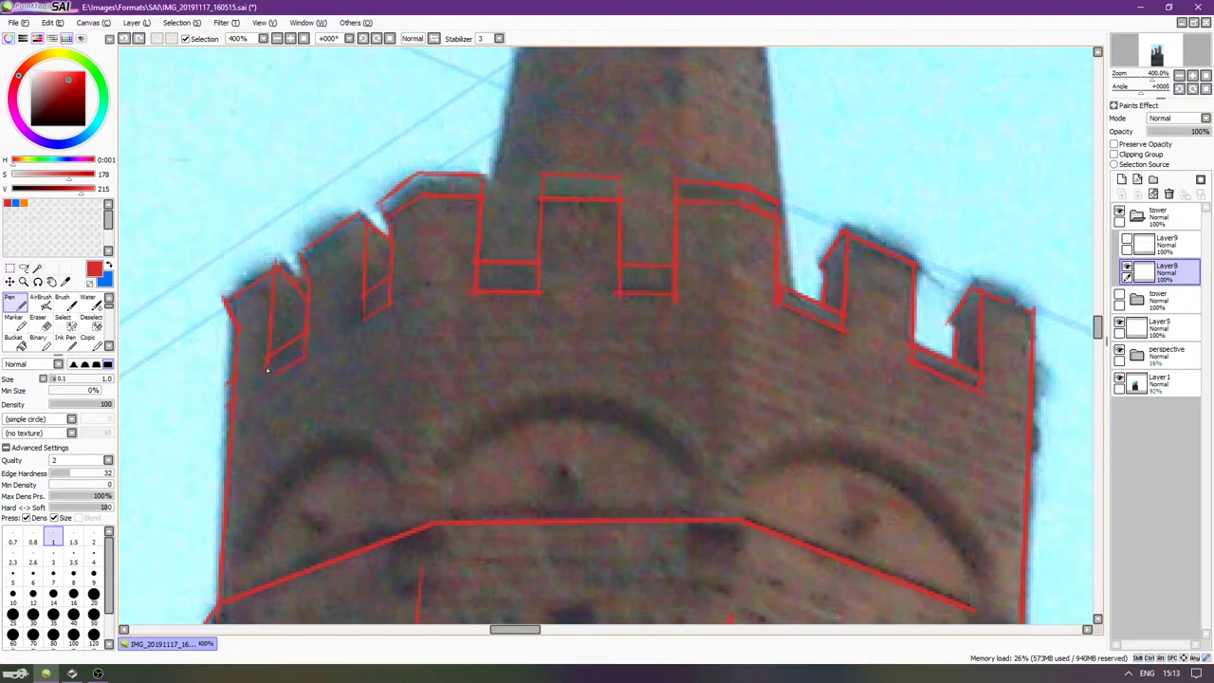
drag(275, 376, 311, 357)
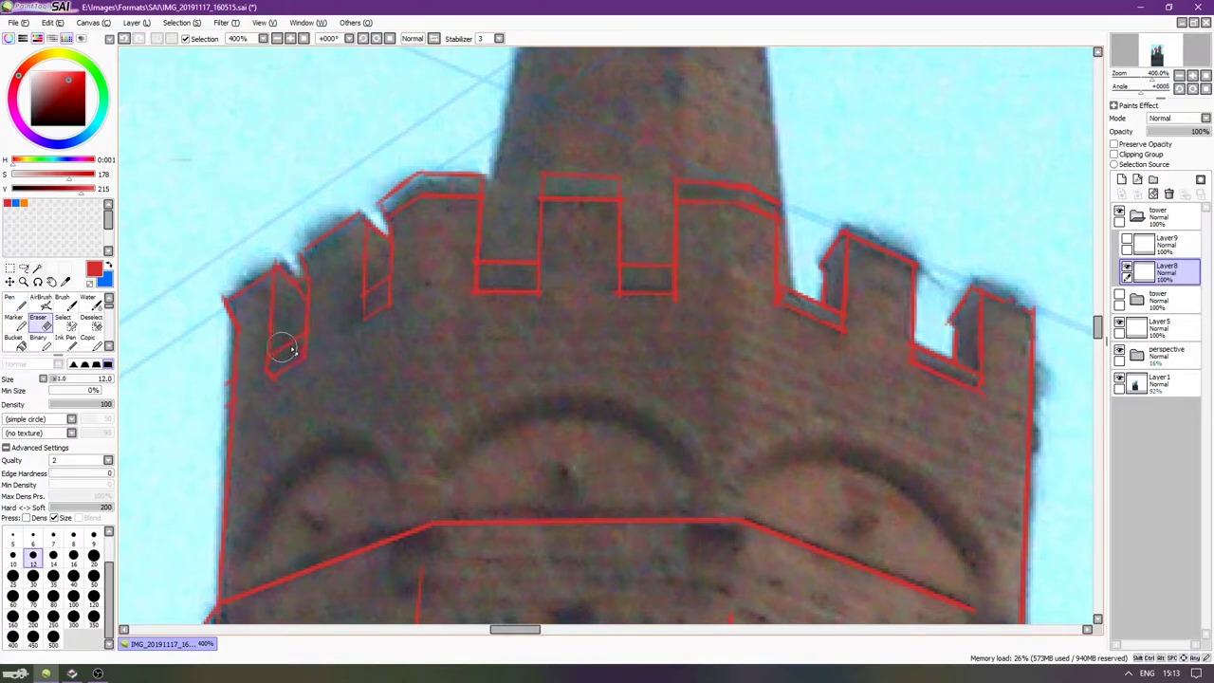
Erase the left edge of the left face's second gap and redraw it slanting outward from the merlon's top corner.
key(e)
drag(364, 242, 360, 323)
key(n)
drag(363, 227, 361, 324)
key(ctrl+z)
key(ctrl+z)
mouse_move(360, 224)
mouse_down()
mouse_move(352, 341)
mouse_move(356, 325)
mouse_up()
key(ctrl+z)
key(ctrl+z)
key(ctrl+z)
drag(355, 223, 349, 361)
key(ctrl+z)
drag(357, 266, 356, 318)
key(ctrl+z)
drag(356, 267, 344, 351)
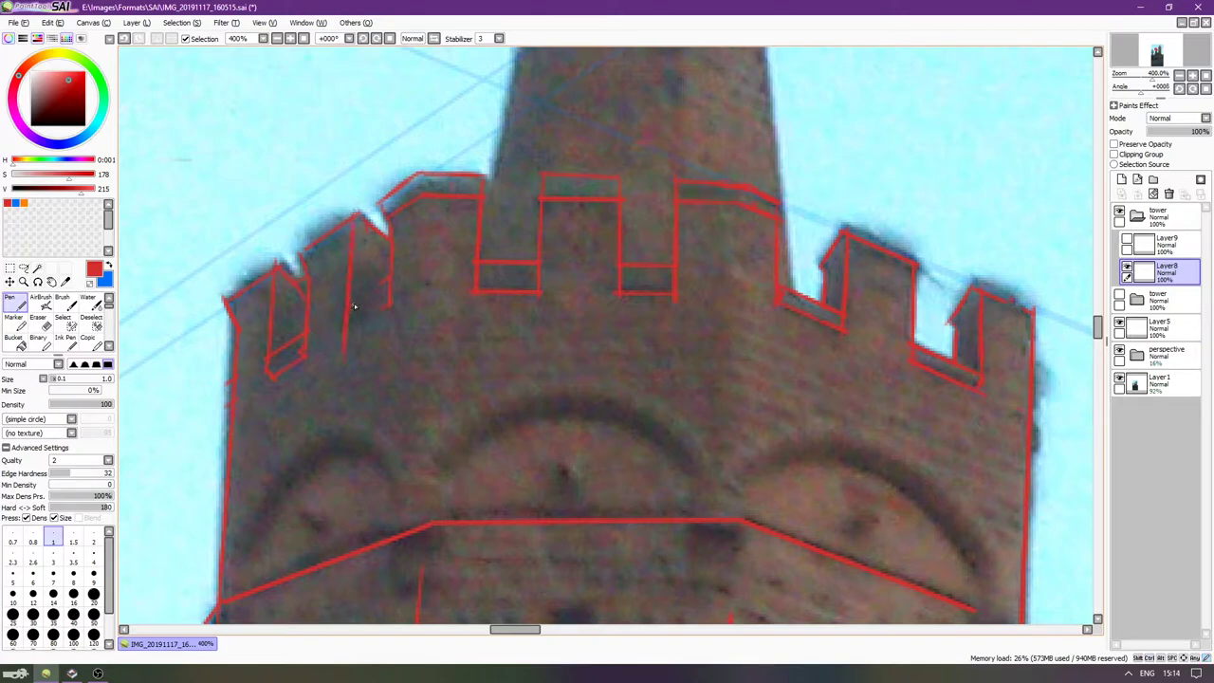
Trim the second gap's edge overshoot on the left face and redraw its two slanted base lines.
key(e)
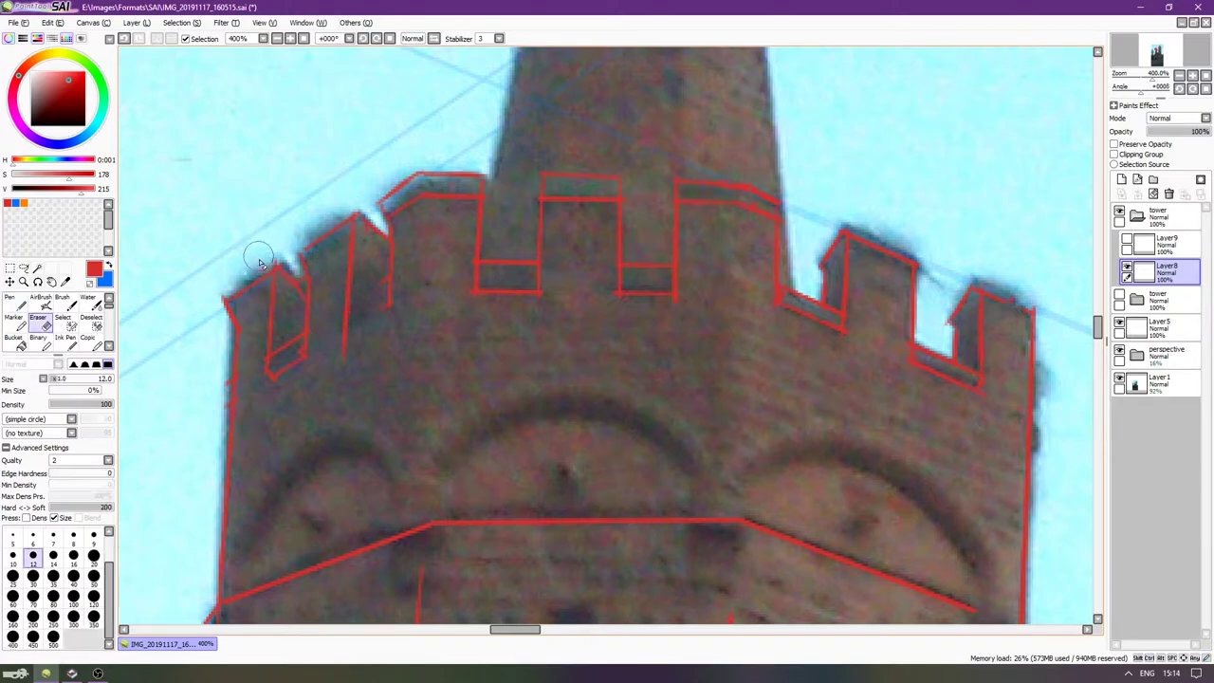
mouse_move(358, 343)
mouse_down()
mouse_move(393, 307)
mouse_move(379, 322)
mouse_move(364, 300)
mouse_move(343, 310)
mouse_move(390, 278)
mouse_up()
key(n)
key(ctrl+z)
key(ctrl+z)
key(ctrl+z)
key(ctrl+z)
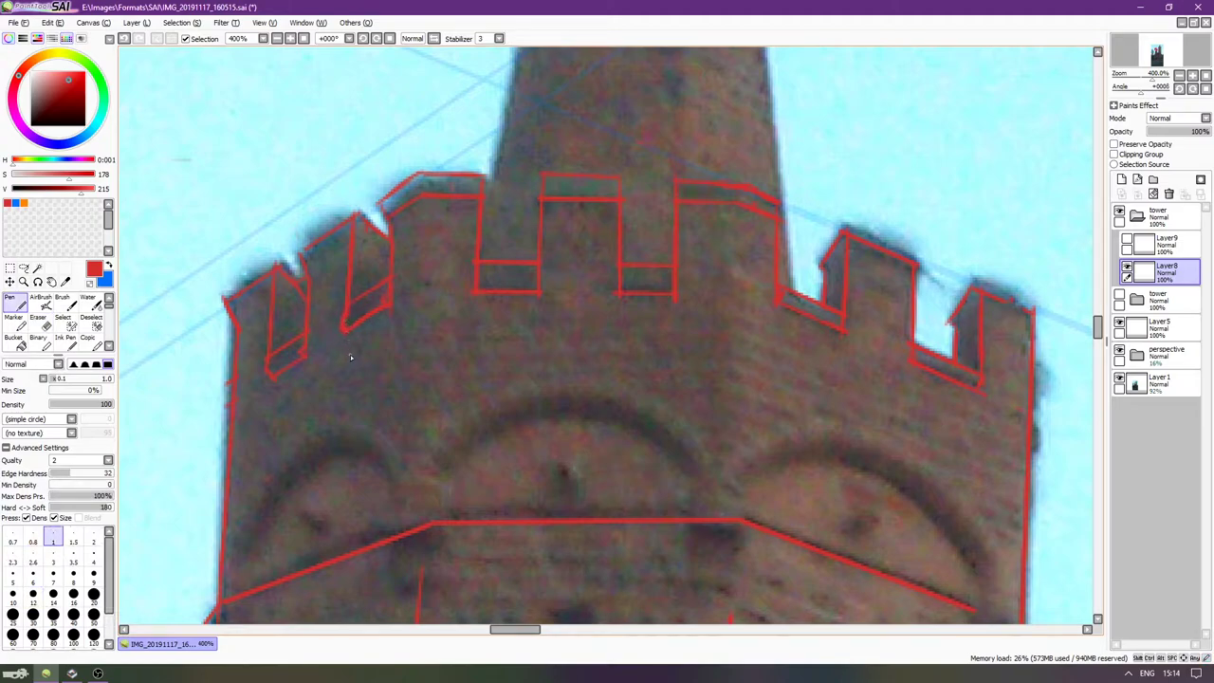
Draw the front face's two vertical corner edges from the corner merlons' tops down toward the arches.
scroll(349, 353, right, 2)
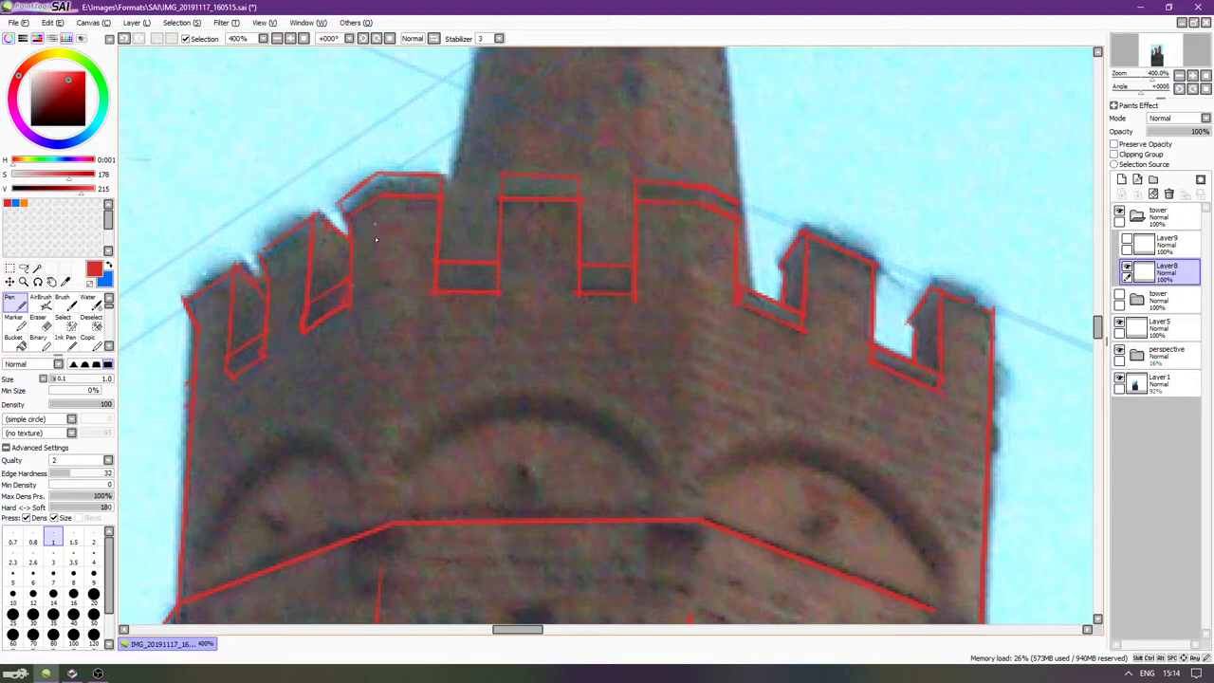
drag(373, 197, 371, 403)
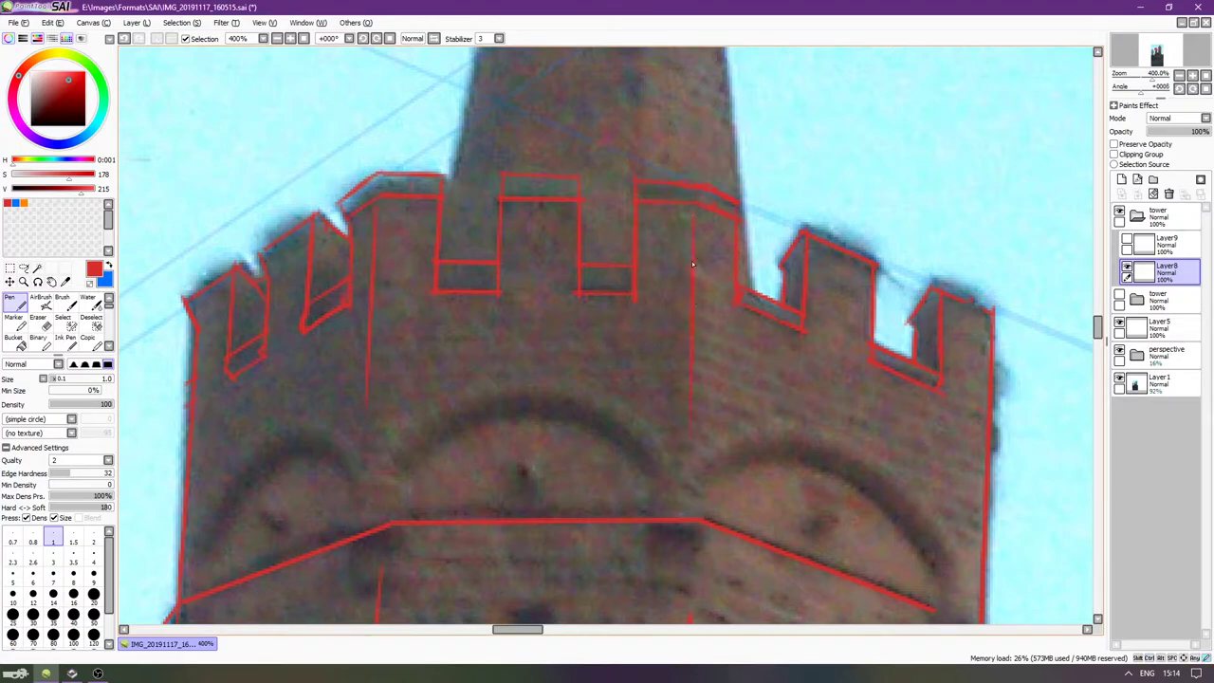
Redraw the right face's outermost merlon top so it meets the tower's outer edge, and trim the overshoot.
scroll(685, 309, right, 5)
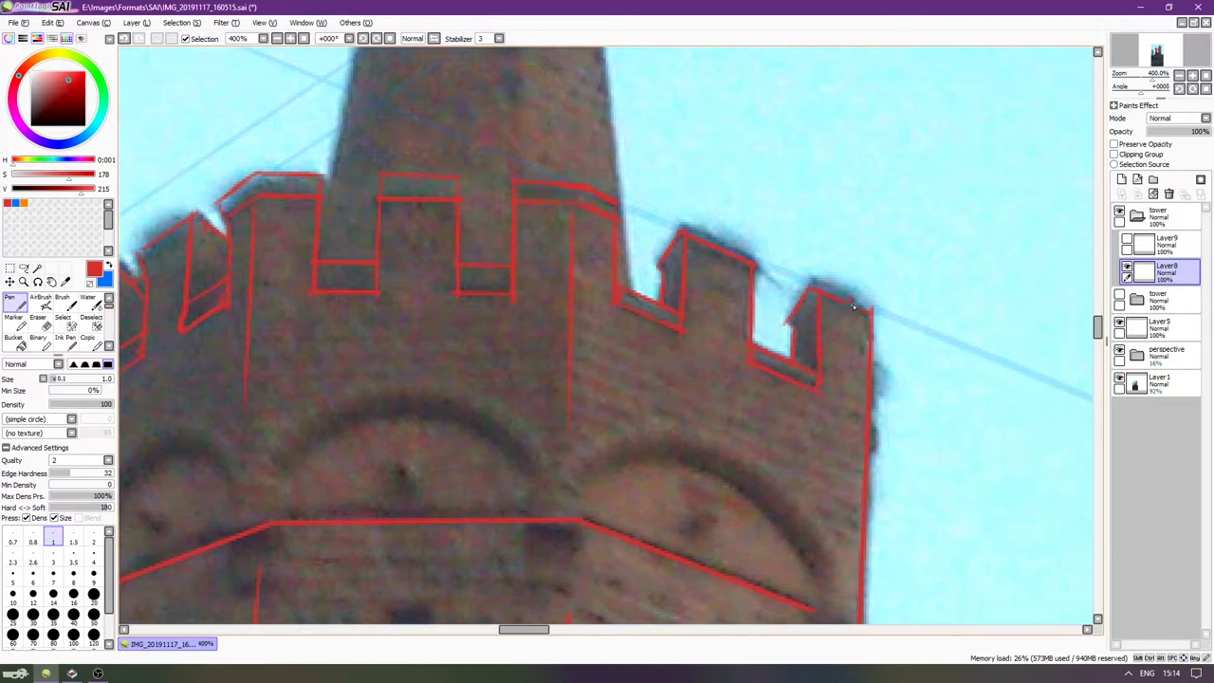
drag(845, 302, 870, 310)
key(ctrl+z)
key(e)
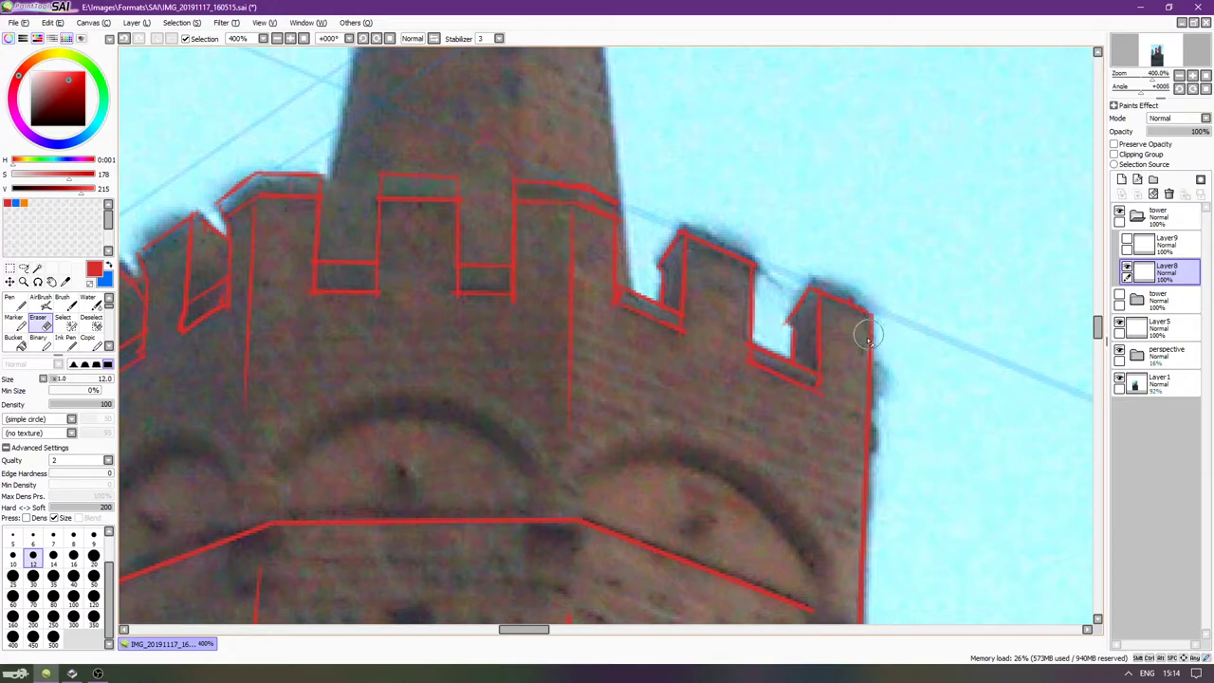
Erase the ledge line where it crosses the dark corbels at the front face's left and right corners.
key(Page_Down)
key(Down)
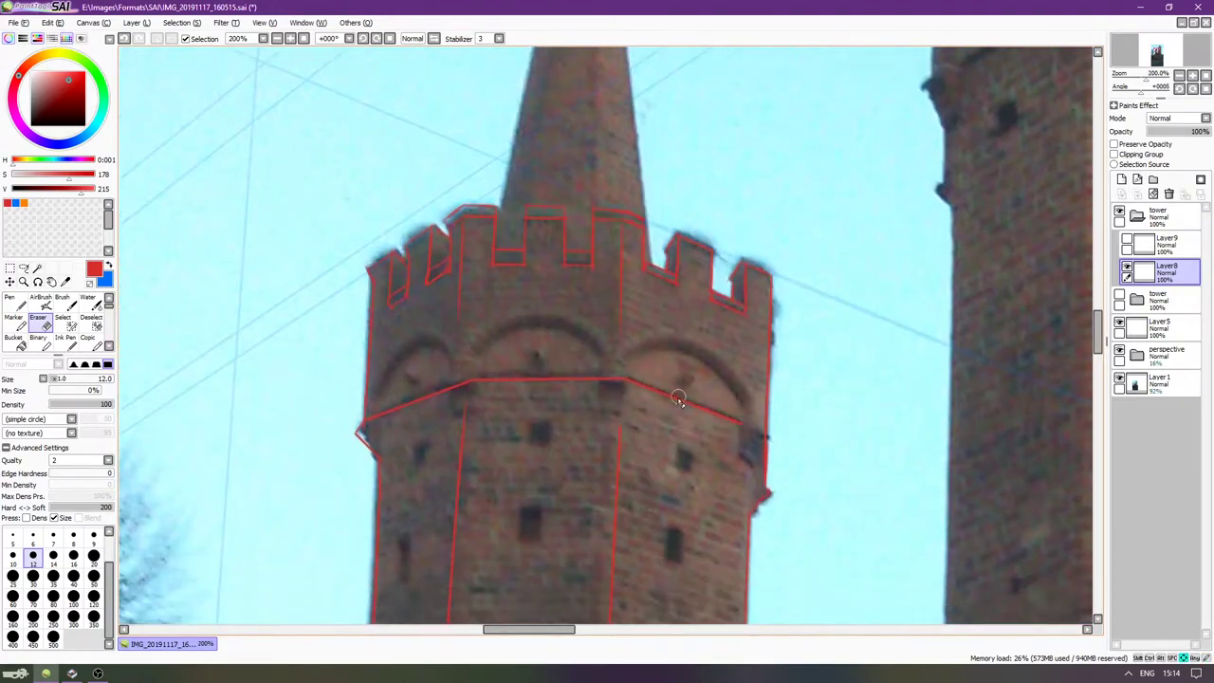
key(Down)
scroll(680, 331, up, 1)
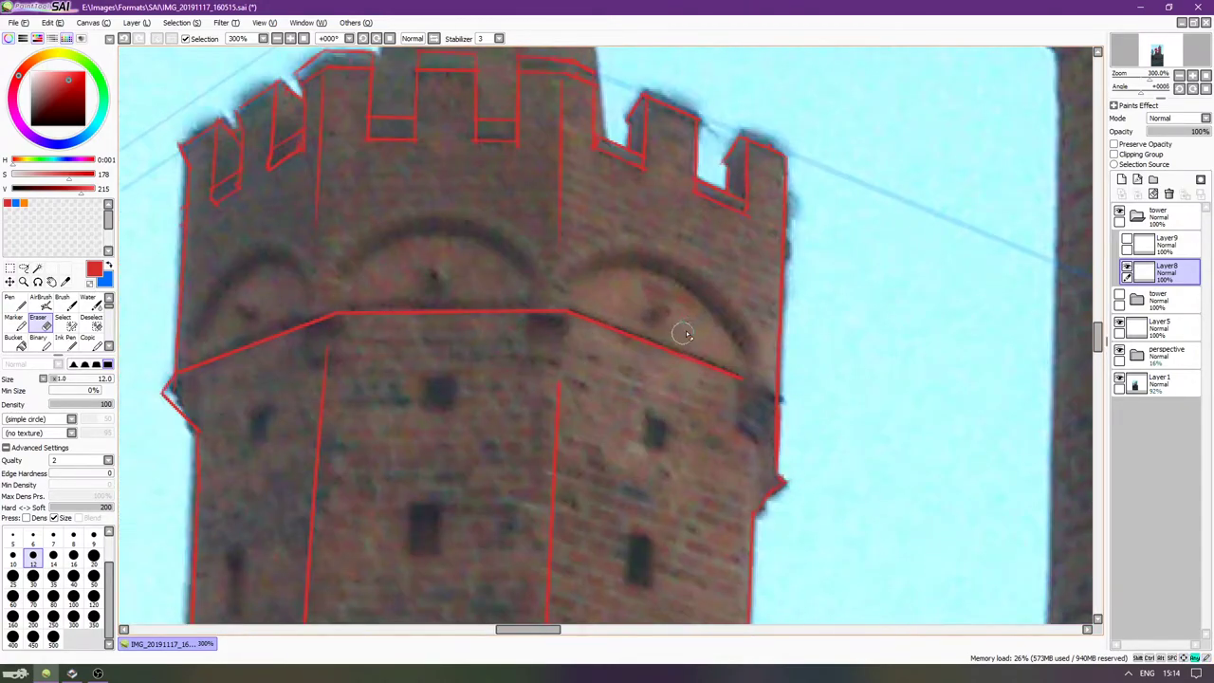
key(Left)
key(Down)
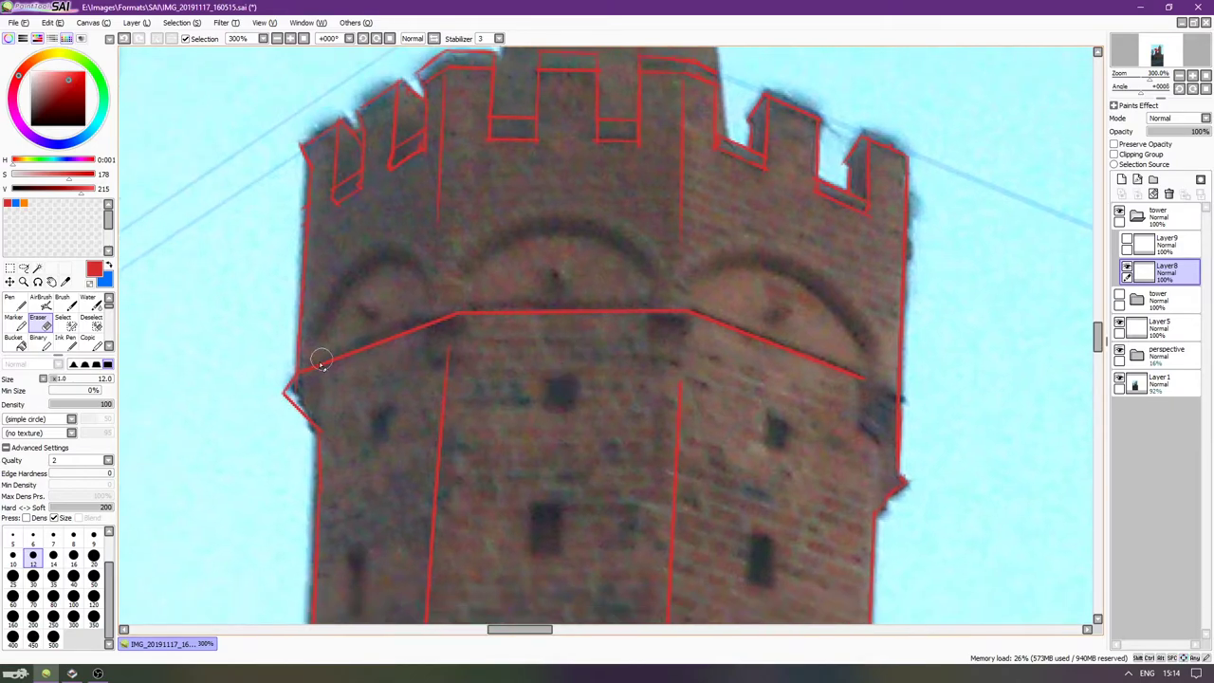
key(n)
scroll(398, 339, up, 1)
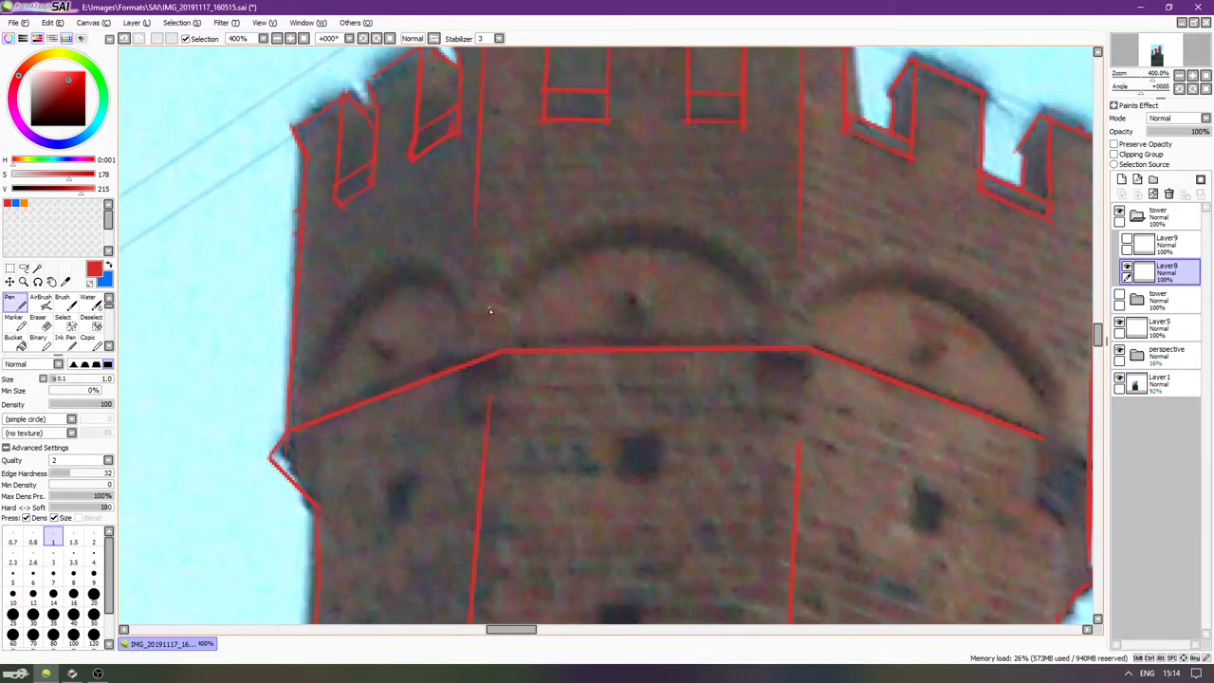
mouse_move(567, 344)
mouse_down()
mouse_move(527, 363)
mouse_move(497, 349)
mouse_move(435, 350)
mouse_move(425, 378)
mouse_move(407, 376)
mouse_move(424, 360)
mouse_move(451, 368)
mouse_move(416, 425)
mouse_move(450, 397)
mouse_up()
key(e)
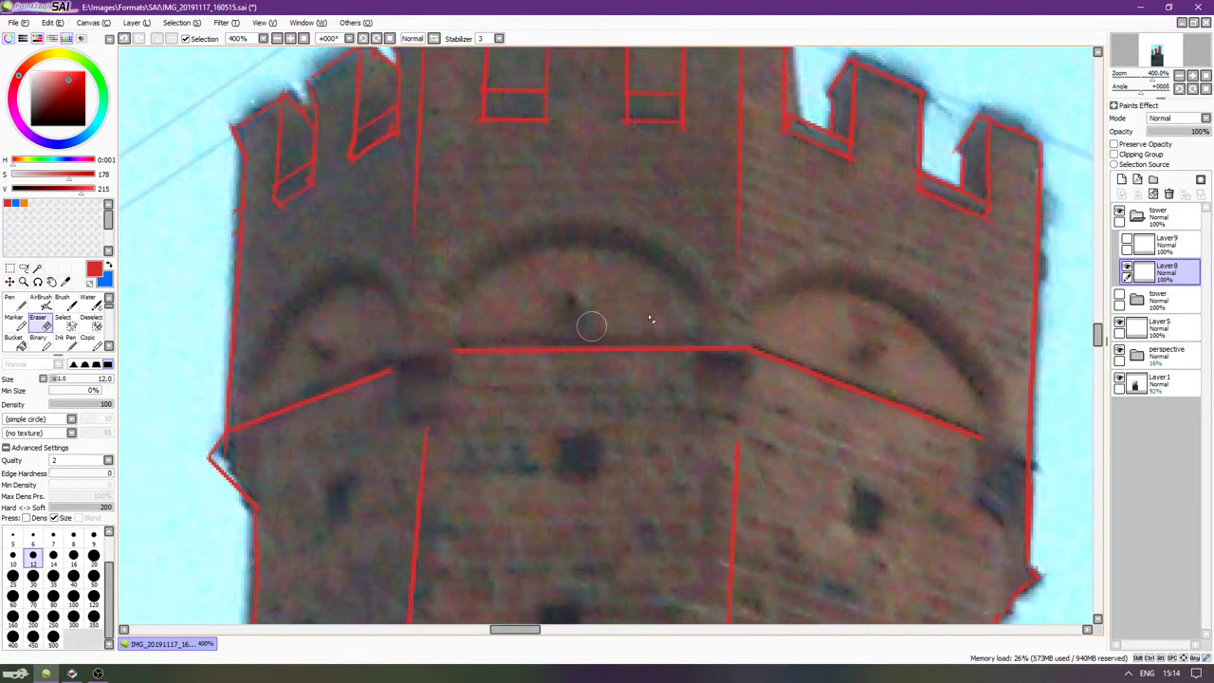
drag(715, 350, 764, 347)
Draw the left half of the front face's arch, curving up from the ledge line's left end.
key(n)
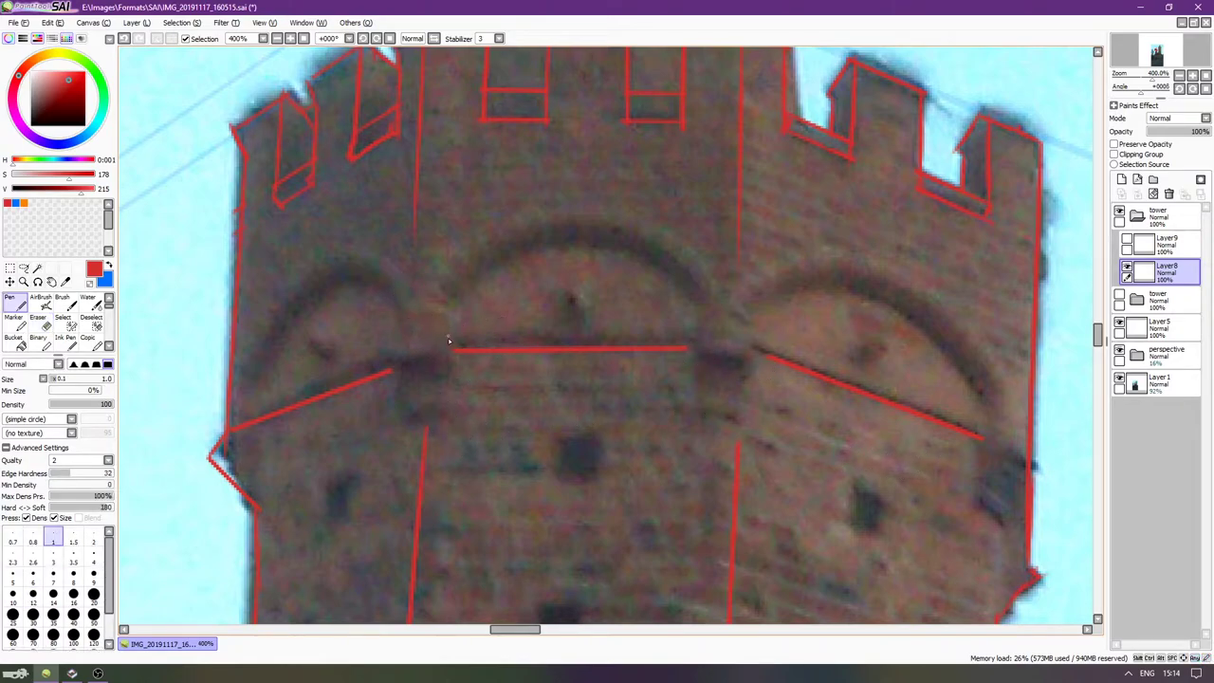
drag(446, 345, 491, 268)
drag(450, 353, 522, 252)
key(ctrl+z)
mouse_move(451, 357)
mouse_down()
mouse_move(521, 252)
mouse_move(644, 244)
mouse_up()
key(ctrl+z)
key(ctrl+z)
mouse_move(539, 249)
mouse_down()
mouse_move(685, 276)
mouse_move(683, 298)
mouse_up()
mouse_move(633, 255)
mouse_down()
mouse_move(689, 341)
mouse_move(685, 307)
mouse_move(700, 341)
mouse_up()
key(ctrl+z)
key(ctrl+z)
key(ctrl+z)
key(ctrl+z)
key(ctrl+z)
drag(537, 250, 683, 295)
key(ctrl+z)
mouse_move(538, 251)
mouse_down()
mouse_move(641, 254)
mouse_move(685, 300)
mouse_up()
key(ctrl+z)
drag(533, 247, 685, 271)
key(ctrl+z)
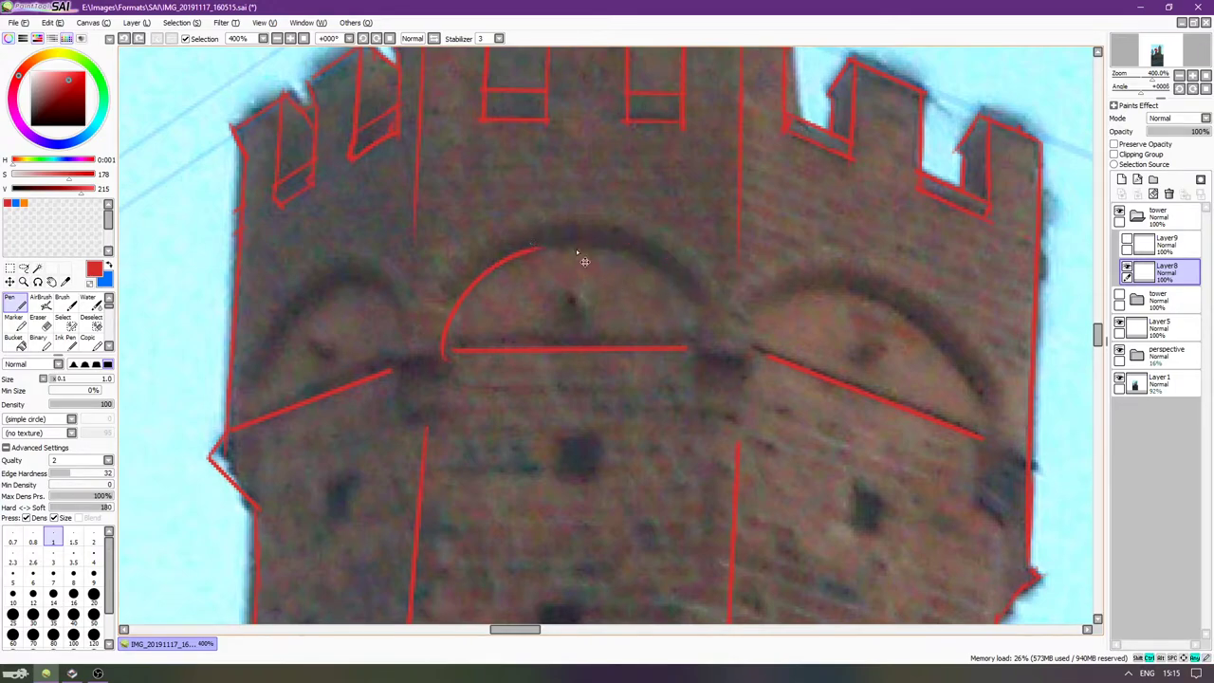
drag(536, 248, 695, 286)
key(ctrl+z)
drag(538, 248, 672, 289)
key(ctrl+z)
drag(537, 249, 678, 270)
key(ctrl+z)
drag(548, 248, 673, 282)
key(ctrl+z)
drag(531, 252, 677, 270)
key(ctrl+z)
mouse_move(530, 256)
mouse_down()
mouse_move(638, 248)
mouse_move(675, 284)
mouse_up()
key(ctrl+z)
Draw the right half of the front face's arch down to the ledge line's right end and smooth the kink on its right shoulder.
mouse_move(529, 254)
mouse_down()
mouse_move(610, 243)
mouse_move(668, 300)
mouse_move(656, 284)
mouse_move(676, 291)
mouse_move(668, 276)
mouse_move(692, 331)
mouse_up()
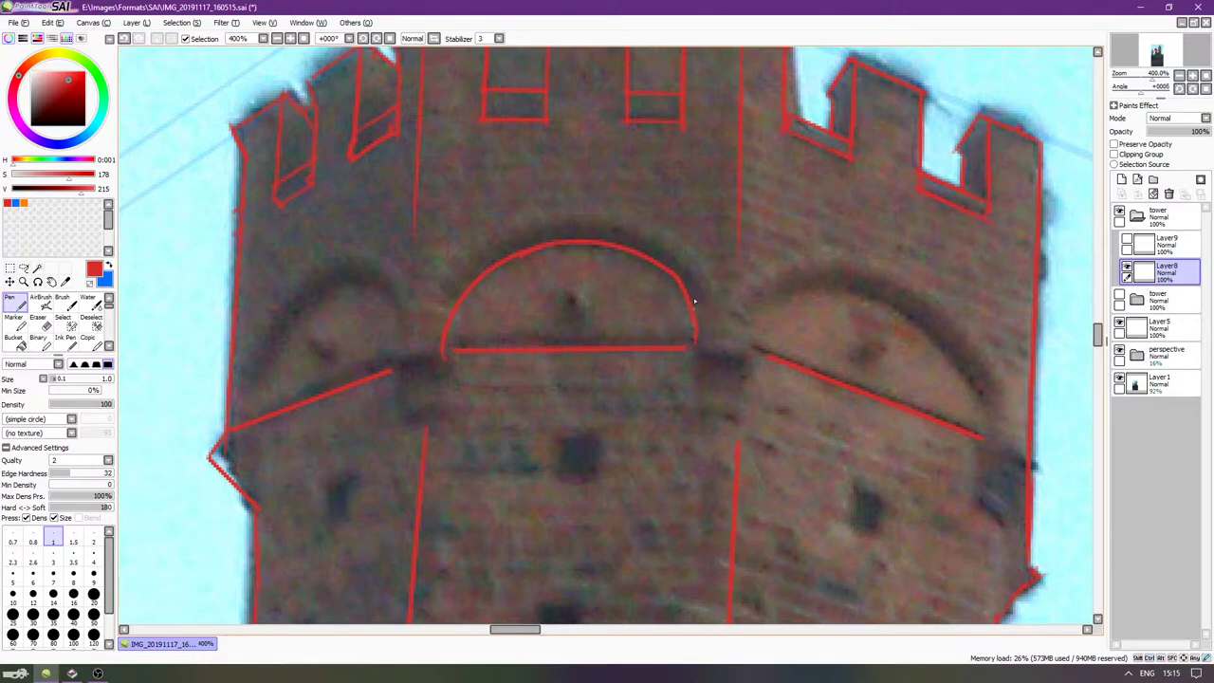
key(e)
mouse_move(693, 284)
mouse_down()
mouse_move(674, 259)
mouse_move(697, 289)
mouse_up()
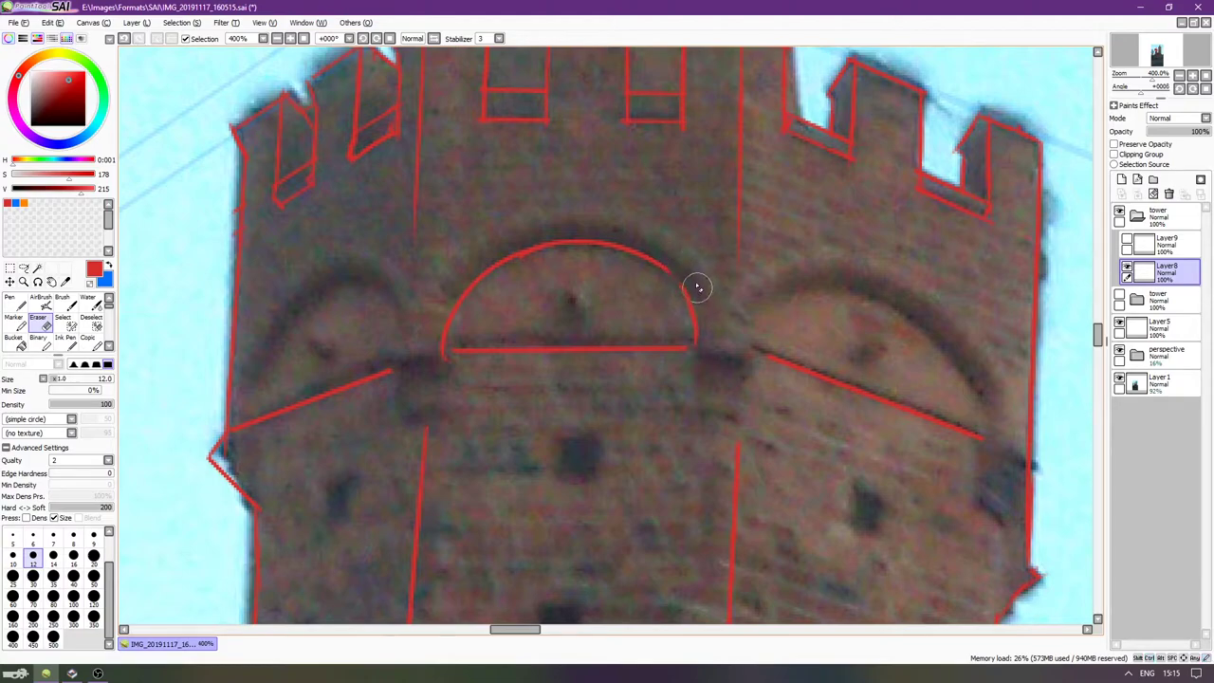
key(n)
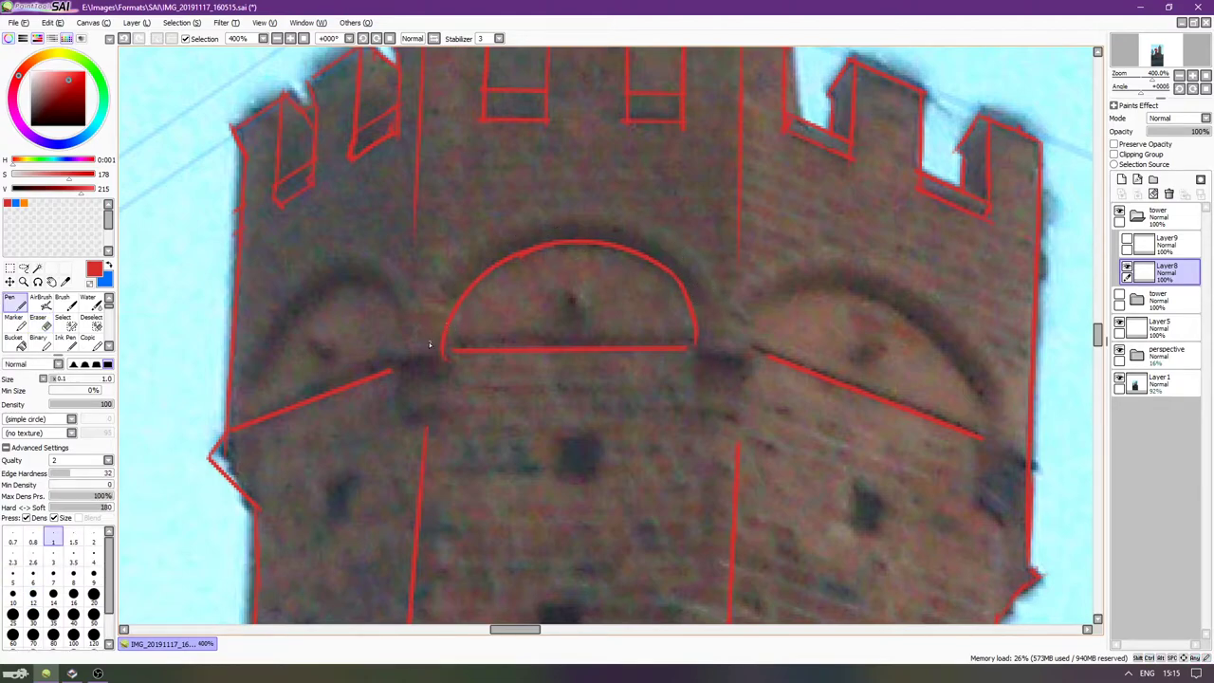
Draw the left side of the front face's outer arch curve, parallel to the inner arch and rising from beside the left corbel.
key(ctrl+z)
key(ctrl+z)
drag(423, 343, 461, 261)
key(ctrl+z)
drag(414, 346, 462, 267)
key(ctrl+z)
key(ctrl+z)
drag(419, 347, 458, 273)
key(ctrl+z)
drag(423, 346, 459, 272)
key(ctrl+z)
key(ctrl+z)
drag(421, 342, 460, 261)
key(ctrl+z)
mouse_move(418, 352)
mouse_down()
mouse_move(457, 264)
mouse_move(468, 272)
mouse_move(526, 209)
mouse_up()
key(ctrl+z)
key(ctrl+z)
Continue the outer arch curve over the crown of the front face's arch, along the upper edge of the dark brick band.
drag(466, 255, 542, 206)
key(ctrl+z)
drag(467, 255, 580, 216)
key(ctrl+z)
drag(465, 259, 595, 203)
key(ctrl+z)
drag(460, 263, 602, 209)
key(ctrl+z)
mouse_move(482, 267)
mouse_down()
mouse_move(607, 211)
mouse_move(662, 244)
mouse_up()
key(ctrl+z)
Try to extend the front face's outer arch curve from the crown over its right shoulder toward the right corbel.
mouse_move(569, 218)
mouse_down()
mouse_move(662, 240)
mouse_move(702, 292)
mouse_up()
key(ctrl+z)
drag(631, 231, 716, 315)
key(ctrl+z)
drag(651, 237, 717, 314)
key(ctrl+z)
drag(667, 244, 706, 315)
key(ctrl+z)
mouse_move(673, 250)
mouse_down()
mouse_move(729, 339)
mouse_move(705, 286)
mouse_move(723, 368)
mouse_up()
key(ctrl+z)
key(ctrl+z)
drag(626, 193, 719, 359)
key(ctrl+z)
drag(667, 245, 709, 317)
key(ctrl+z)
drag(670, 245, 717, 311)
key(ctrl+z)
drag(668, 244, 719, 338)
key(ctrl+z)
drag(667, 245, 716, 329)
key(ctrl+z)
key(ctrl+z)
drag(666, 248, 731, 389)
key(ctrl+z)
drag(664, 241, 724, 378)
key(ctrl+z)
drag(664, 243, 738, 383)
key(ctrl+z)
drag(665, 245, 709, 370)
key(ctrl+z)
drag(654, 243, 724, 353)
key(ctrl+z)
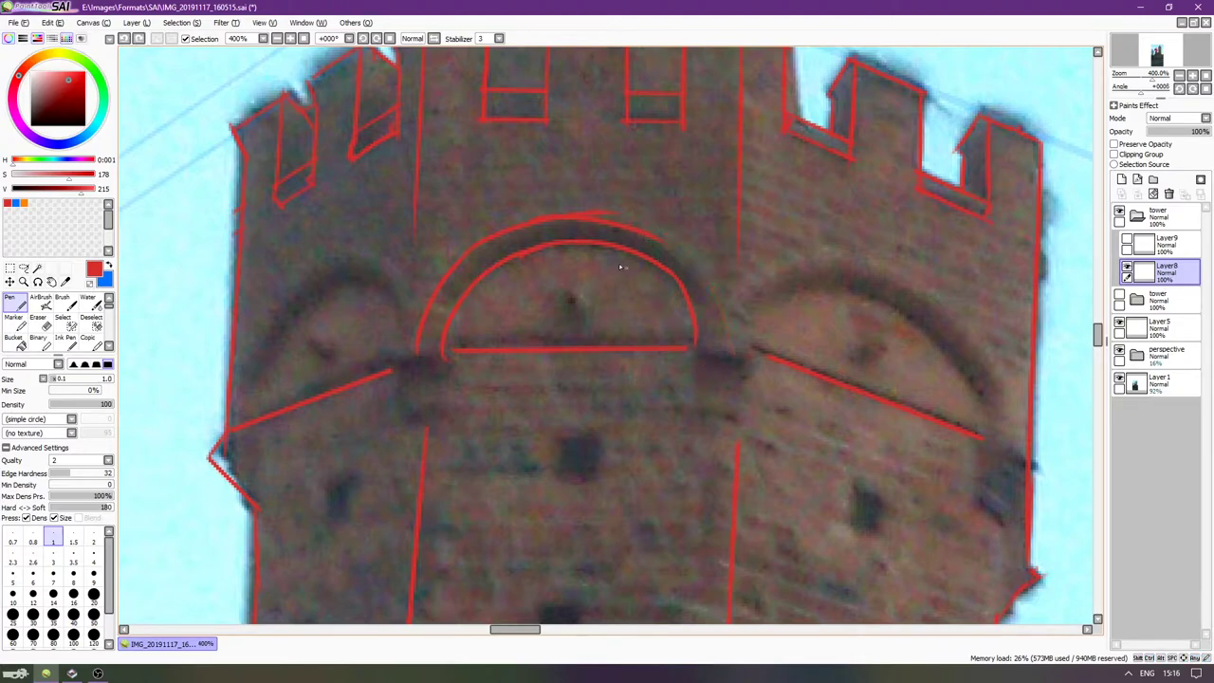
Rotate the canvas to -135° and try to draw the missing right side of the outer arch along the dark brick band.
key(Delete)
mouse_move(674, 181)
mouse_down()
mouse_move(521, 299)
mouse_move(523, 383)
mouse_up()
key(ctrl+z)
drag(512, 260, 516, 368)
key(ctrl+z)
mouse_move(537, 228)
mouse_down()
mouse_move(505, 364)
mouse_move(534, 226)
mouse_up()
key(ctrl+z)
key(ctrl+z)
key(ctrl+z)
drag(503, 366, 536, 220)
key(ctrl+z)
drag(517, 265, 544, 217)
key(ctrl+z)
drag(502, 368, 547, 211)
key(ctrl+z)
drag(502, 370, 513, 265)
key(ctrl+z)
drag(503, 367, 536, 222)
key(ctrl+z)
drag(503, 367, 529, 226)
key(ctrl+z)
mouse_move(502, 366)
mouse_down()
mouse_move(513, 265)
mouse_move(489, 319)
mouse_move(533, 443)
mouse_up()
key(ctrl+z)
key(ctrl+z)
drag(532, 250, 538, 447)
key(ctrl+z)
drag(534, 250, 544, 426)
key(ctrl+z)
mouse_move(540, 237)
mouse_down()
mouse_move(521, 406)
mouse_move(508, 292)
mouse_up()
key(ctrl+z)
key(ctrl+z)
mouse_move(536, 239)
mouse_down()
mouse_move(503, 362)
mouse_move(516, 417)
mouse_up()
key(ctrl+z)
key(ctrl+z)
drag(536, 239, 516, 408)
key(ctrl+z)
drag(540, 224, 518, 410)
key(ctrl+z)
mouse_move(508, 272)
mouse_down()
mouse_move(500, 358)
mouse_move(544, 218)
mouse_up()
key(ctrl+z)
key(ctrl+z)
drag(508, 384, 538, 220)
key(ctrl+z)
drag(519, 407, 540, 215)
key(ctrl+z)
drag(537, 440, 532, 196)
drag(541, 440, 539, 202)
key(ctrl+z)
drag(537, 428, 541, 203)
key(ctrl+z)
key(ctrl+y)
key(ctrl+z)
key(ctrl+y)
key(ctrl+z)
key(ctrl+y)
key(ctrl+z)
key(ctrl+y)
key(ctrl+z)
drag(537, 248, 533, 408)
key(ctrl+z)
drag(528, 241, 531, 430)
key(ctrl+z)
drag(504, 383, 534, 217)
key(ctrl+z)
drag(513, 395, 529, 216)
key(ctrl+z)
drag(505, 368, 527, 224)
key(ctrl+z)
drag(506, 375, 522, 237)
key(ctrl+z)
key(ctrl+y)
key(ctrl+z)
key(ctrl+y)
key(ctrl+z)
key(ctrl+y)
key(ctrl+z)
key(ctrl+y)
key(ctrl+z)
key(ctrl+y)
key(ctrl+z)
key(ctrl+y)
key(ctrl+z)
key(ctrl+y)
key(ctrl+z)
key(ctrl+y)
key(ctrl+z)
drag(513, 268, 500, 384)
key(ctrl+z)
mouse_move(532, 246)
mouse_down()
mouse_move(498, 394)
mouse_move(501, 385)
mouse_up()
key(ctrl+z)
key(ctrl+z)
key(ctrl+y)
key(ctrl+z)
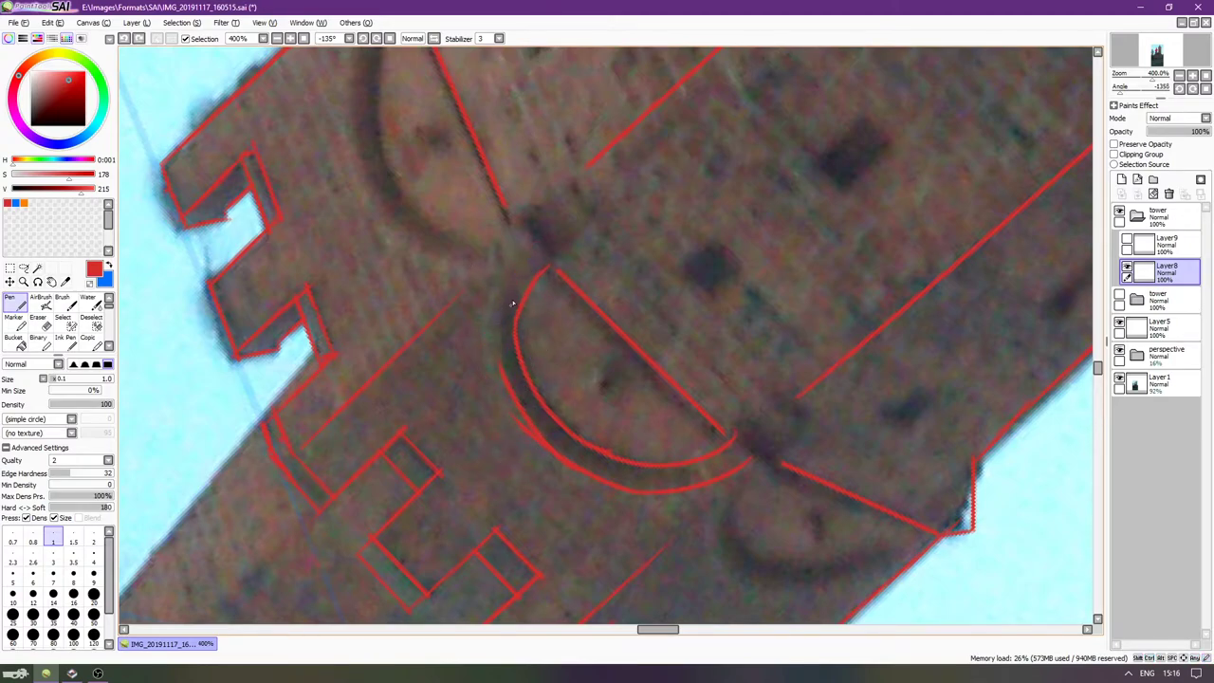
Draw the right side of the front face's outer arch, joining the crown curve to the right corbel.
drag(520, 249, 536, 405)
key(e)
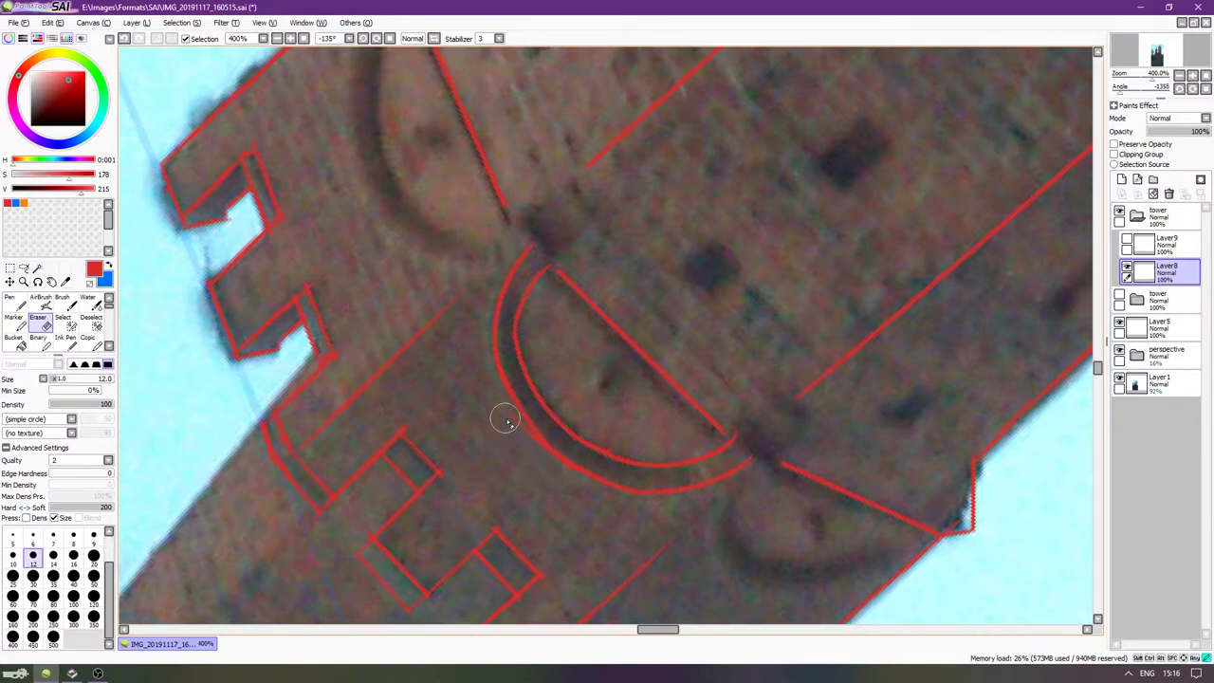
scroll(535, 322, up, 3)
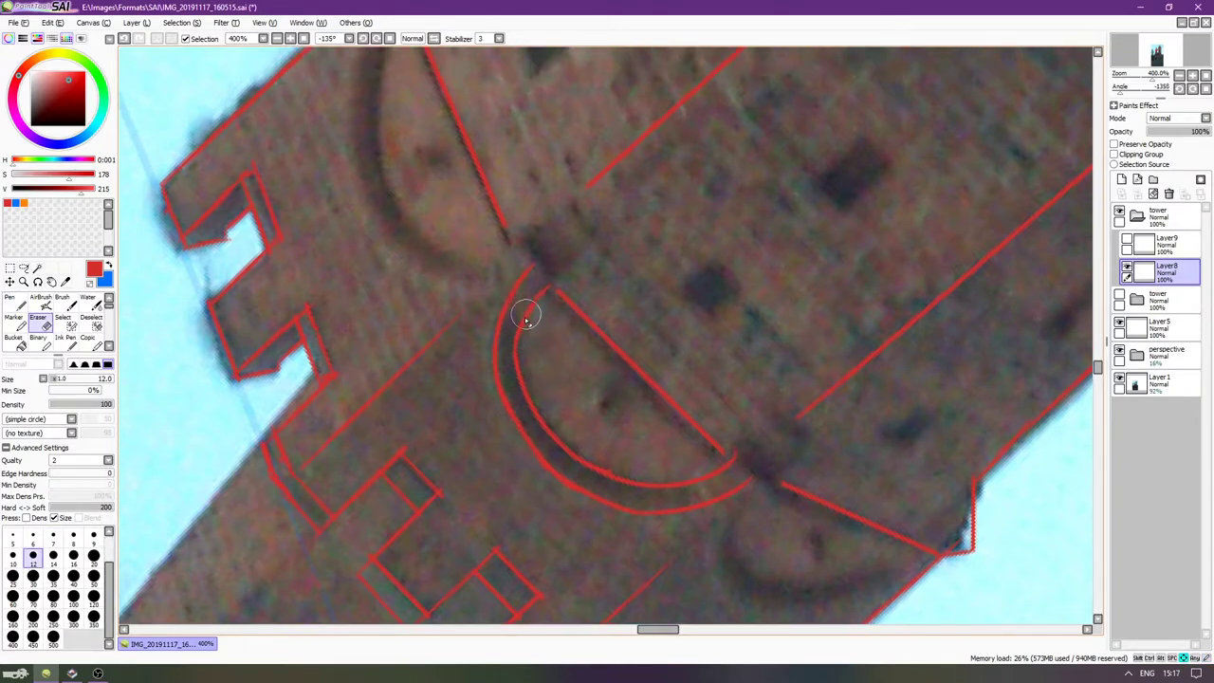
scroll(526, 251, up, 2)
key(n)
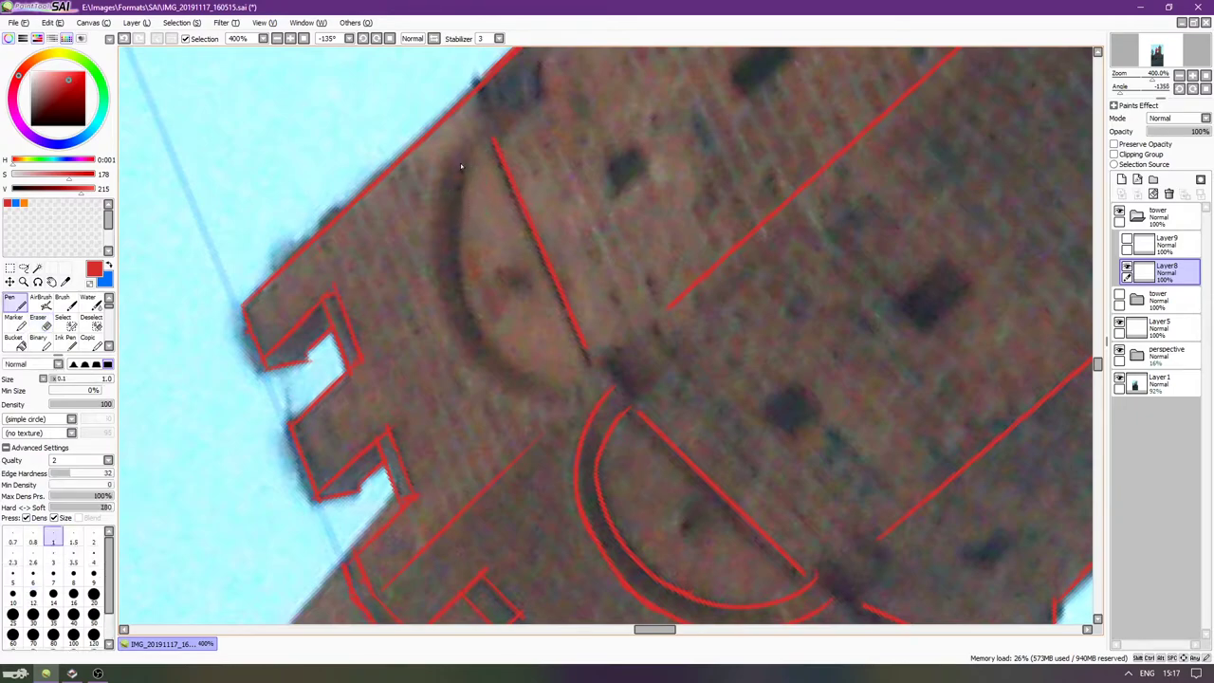
Rotate the canvas to about -11° and draw the left side and crown of the right face's inner arch.
key(Delete)
key(End)
key(End)
key(End)
key(End)
key(End)
key(End)
key(End)
key(End)
key(End)
key(End)
key(End)
key(End)
key(Right)
scroll(495, 272, up, 3)
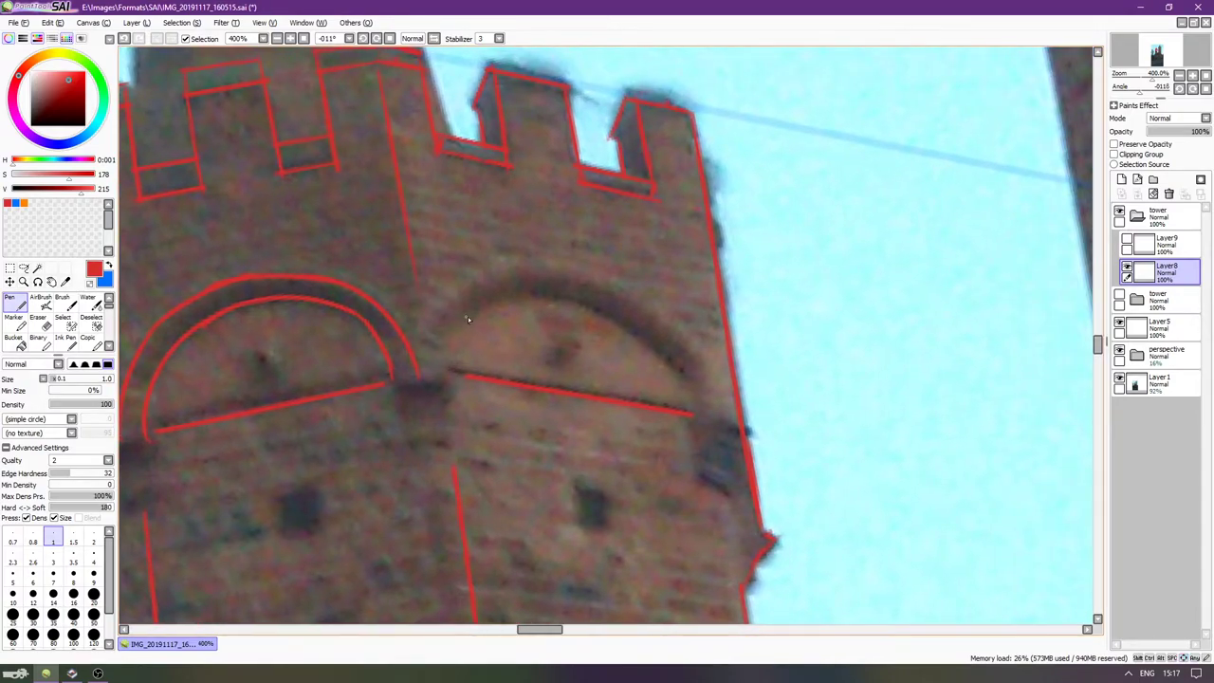
key(ctrl+z)
key(ctrl+z)
drag(456, 319, 566, 278)
key(ctrl+z)
drag(449, 338, 569, 279)
key(ctrl+z)
mouse_move(447, 332)
mouse_down()
mouse_move(589, 284)
mouse_move(506, 306)
mouse_move(656, 329)
mouse_move(681, 348)
mouse_up()
key(ctrl+z)
key(ctrl+z)
Draw the right shoulder of the right face's inner arch down to the ledge's end and finish its left foot at the corbel.
drag(566, 305, 689, 381)
key(ctrl+z)
drag(563, 301, 700, 391)
key(ctrl+z)
key(ctrl+y)
key(ctrl+z)
drag(545, 292, 623, 317)
key(ctrl+z)
drag(572, 306, 706, 427)
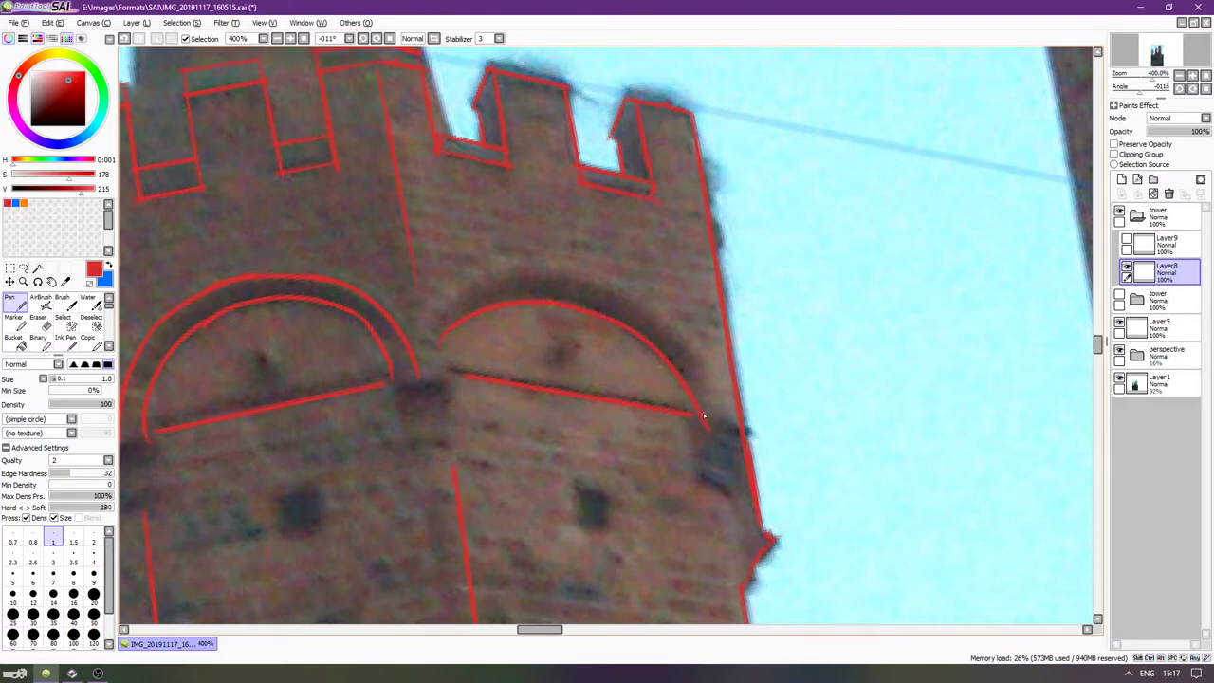
key(ctrl+z)
drag(442, 340, 432, 355)
key(ctrl+z)
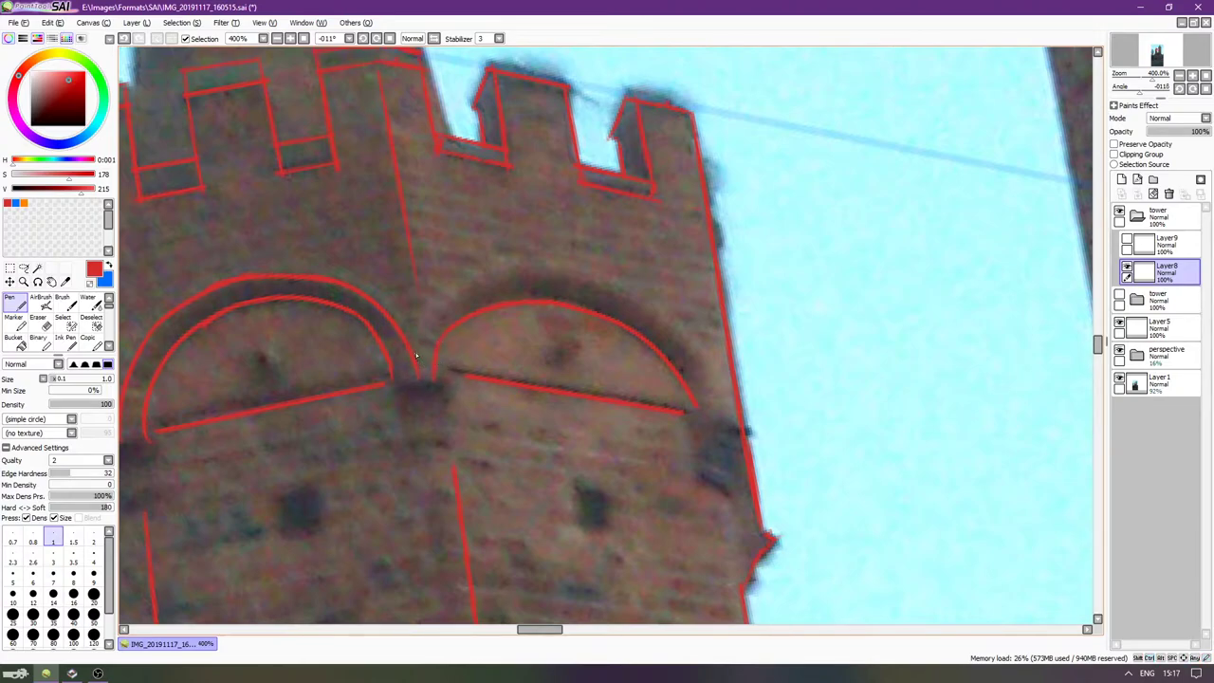
Draw the left foot of the right face's outer arch, rising from the corbel between the front and right faces.
drag(424, 365, 484, 265)
key(ctrl+z)
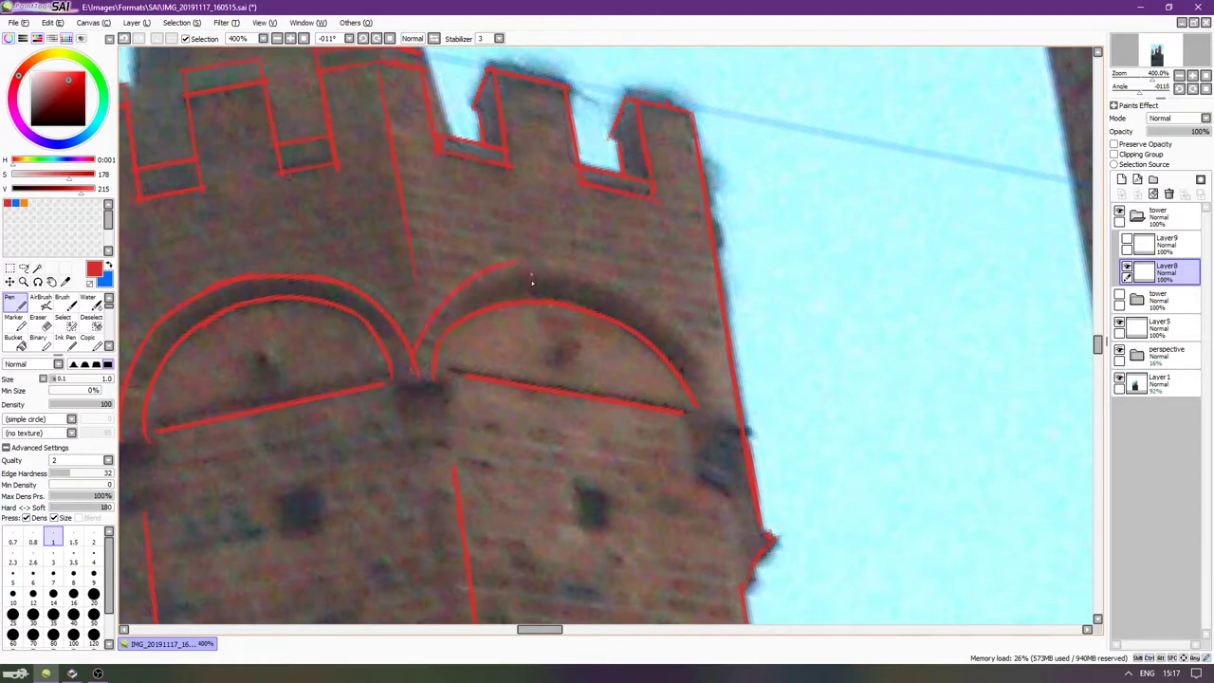
key(ctrl+z)
key(ctrl+z)
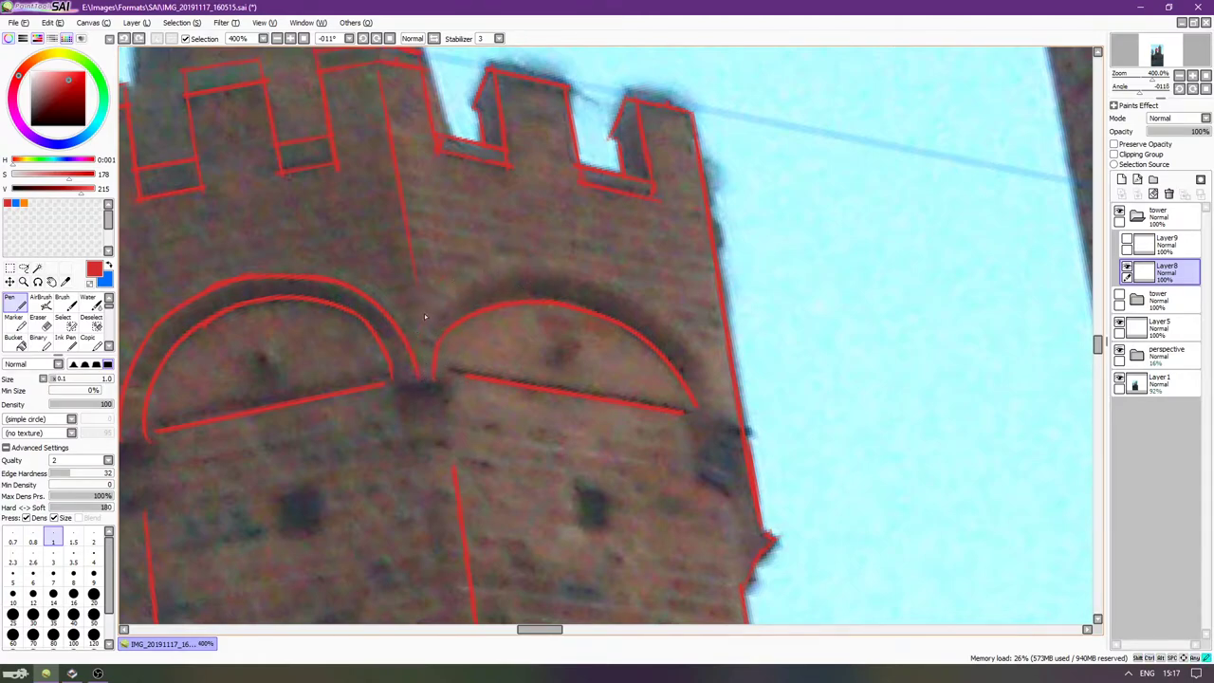
key(ctrl+z)
key(ctrl+z)
key(ctrl+z)
Rotate the canvas to -112° and draw the right face's outer arch from its outer corbel to the crown along the dark brick band.
key(Delete)
key(Delete)
key(Delete)
key(Delete)
key(Delete)
key(Delete)
key(Delete)
key(Delete)
key(Delete)
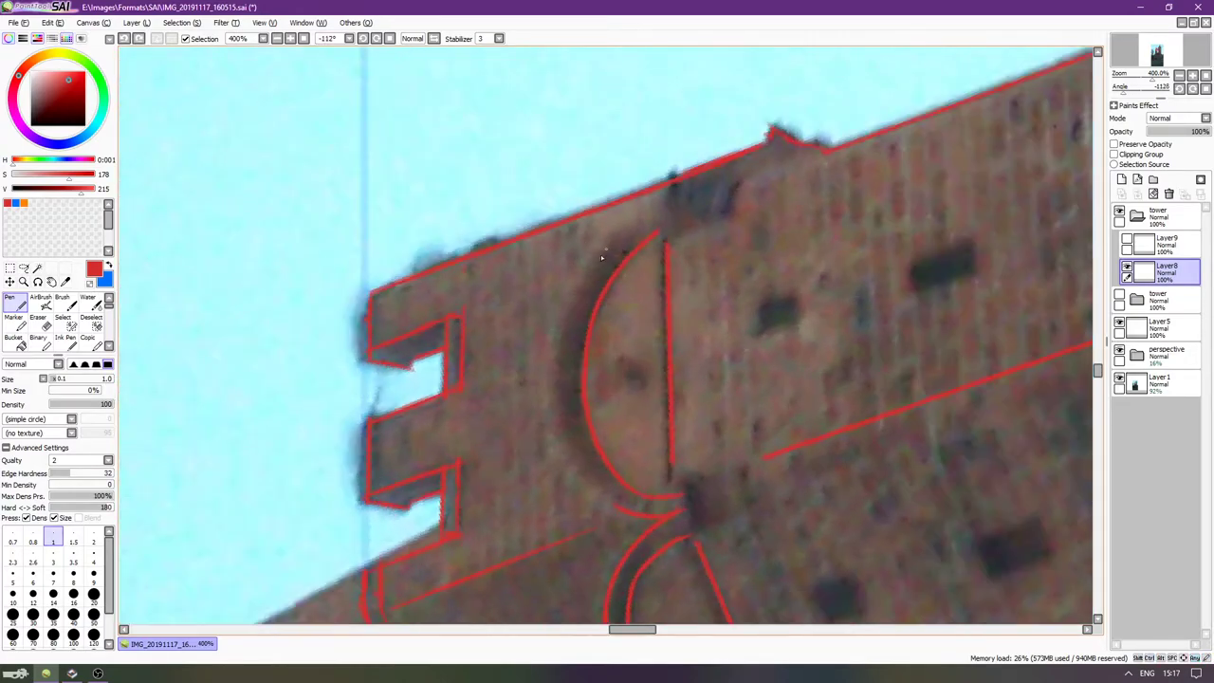
key(Right)
scroll(588, 272, down, 2)
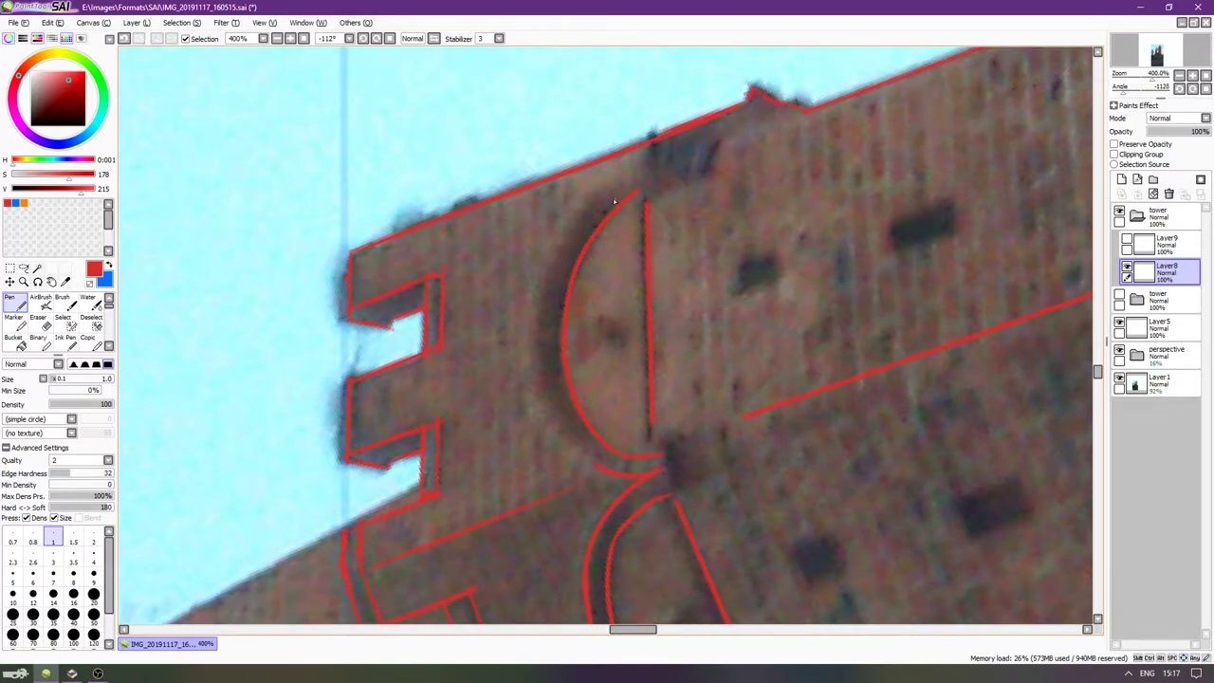
key(ctrl+z)
drag(639, 171, 588, 235)
key(ctrl+z)
drag(634, 176, 506, 358)
key(ctrl+z)
drag(626, 180, 534, 412)
key(ctrl+z)
drag(639, 173, 535, 330)
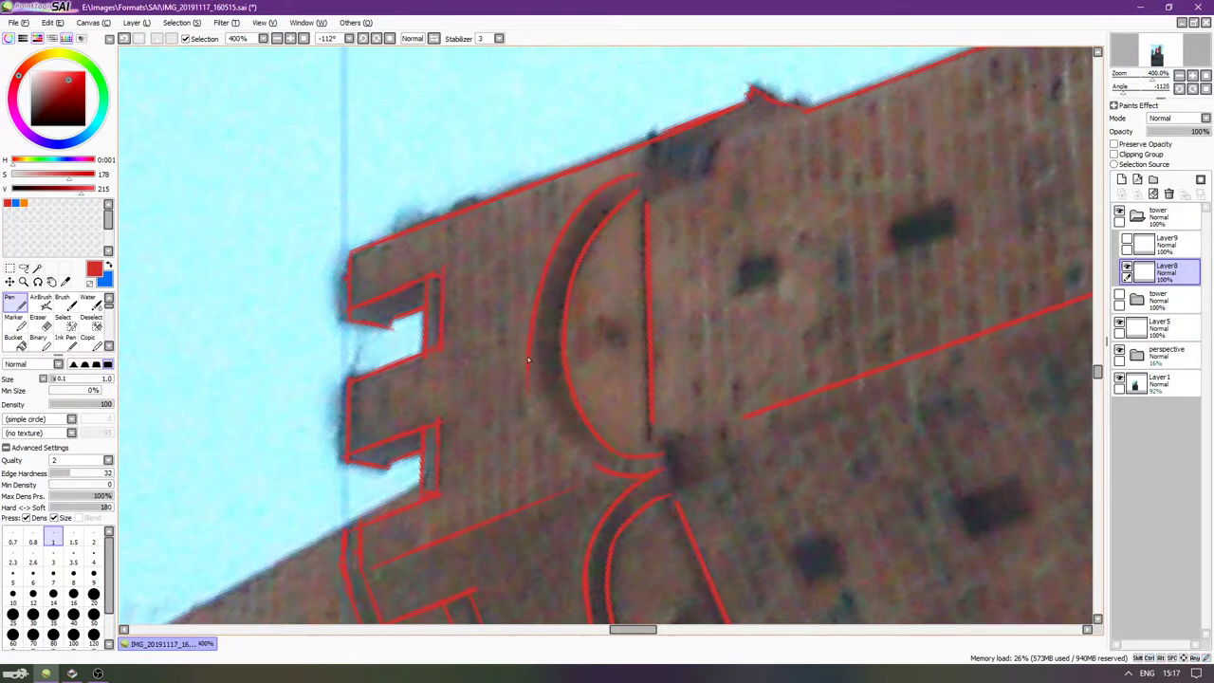
Continue the right face's outer arch from the crown to the corbel shared with the front face, and clean up the overshooting line.
key(ctrl+z)
drag(534, 344, 597, 487)
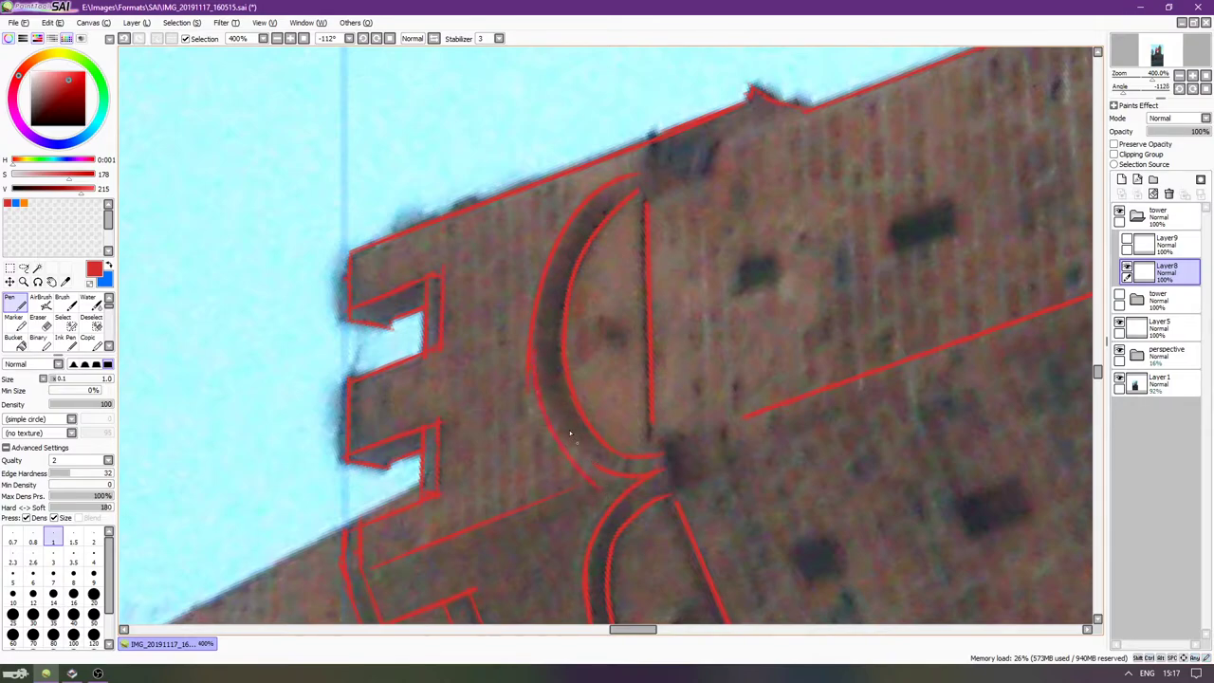
drag(533, 344, 568, 432)
key(ctrl+z)
drag(532, 344, 607, 471)
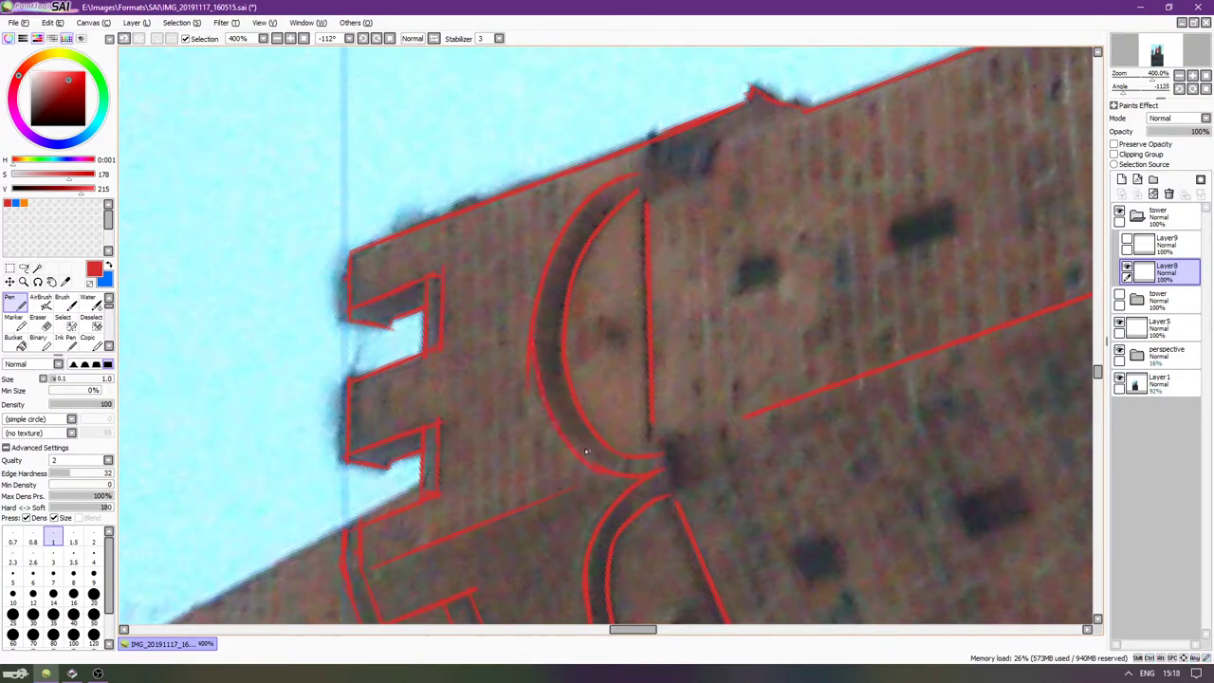
key(e)
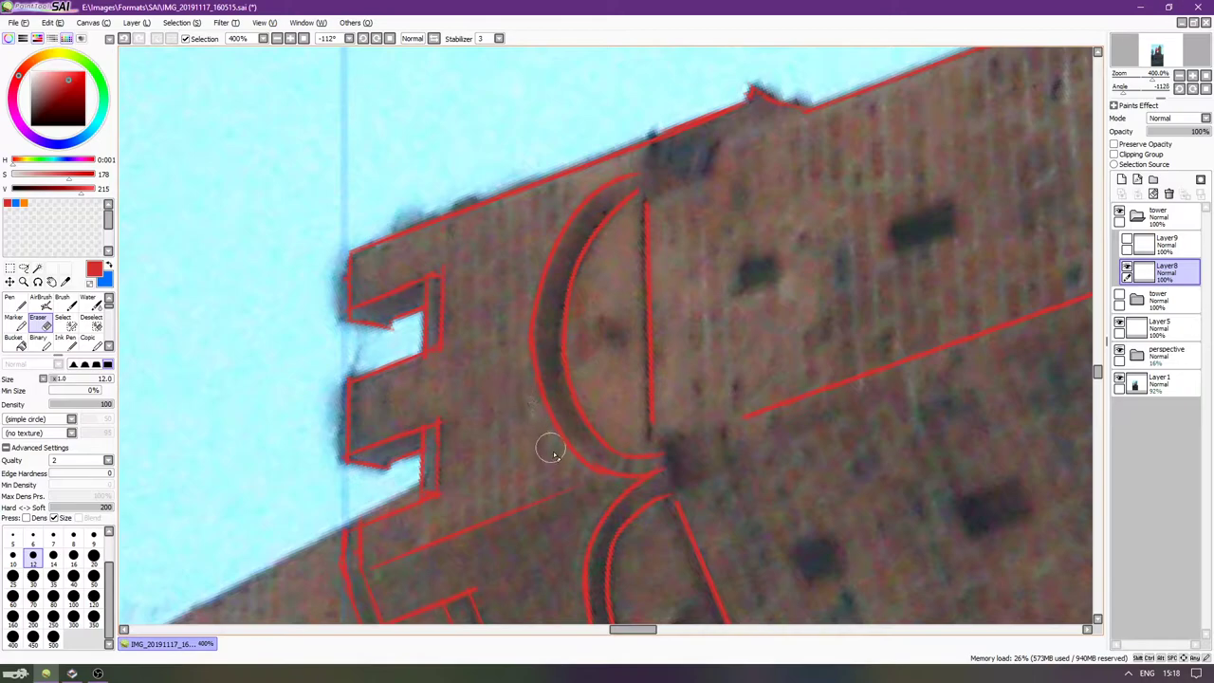
Reset the canvas rotation to 0° and draw the right half of the left face's inner arch from its crown to the corbel.
key(Delete)
key(End)
key(End)
key(End)
key(End)
key(End)
key(End)
key(End)
key(End)
key(End)
key(End)
mouse_move(727, 410)
mouse_down()
mouse_move(634, 355)
mouse_move(598, 293)
mouse_move(522, 323)
mouse_up()
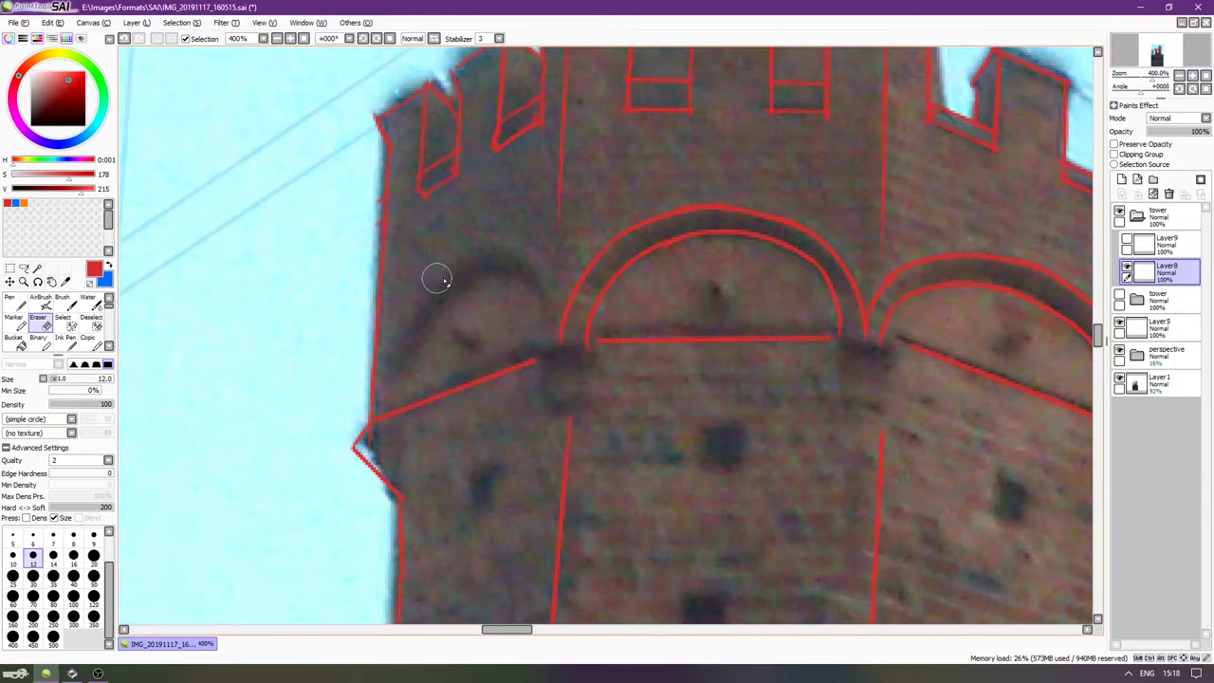
key(n)
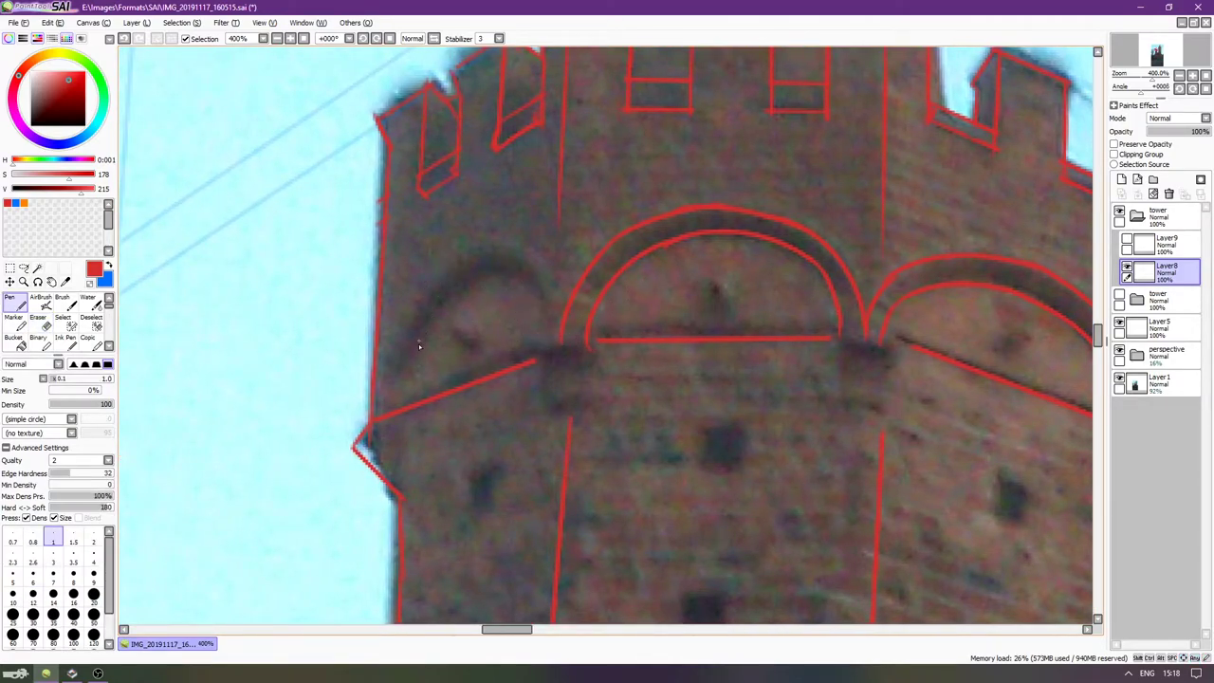
drag(421, 330, 403, 379)
drag(461, 278, 476, 264)
key(ctrl+z)
drag(403, 377, 529, 268)
key(ctrl+z)
mouse_move(409, 371)
mouse_down()
mouse_move(422, 338)
mouse_move(486, 279)
mouse_up()
key(ctrl+z)
drag(407, 383, 474, 282)
key(ctrl+z)
mouse_move(401, 381)
mouse_down()
mouse_move(488, 281)
mouse_move(456, 298)
mouse_move(544, 297)
mouse_move(538, 334)
mouse_up()
key(ctrl+z)
key(ctrl+z)
Draw the left side of the left face's inner arch, curving from the ledge's outer end up to the crown.
drag(404, 378, 478, 278)
key(ctrl+z)
drag(401, 381, 463, 306)
key(ctrl+z)
drag(398, 381, 482, 271)
key(ctrl+z)
drag(398, 381, 480, 275)
key(ctrl+z)
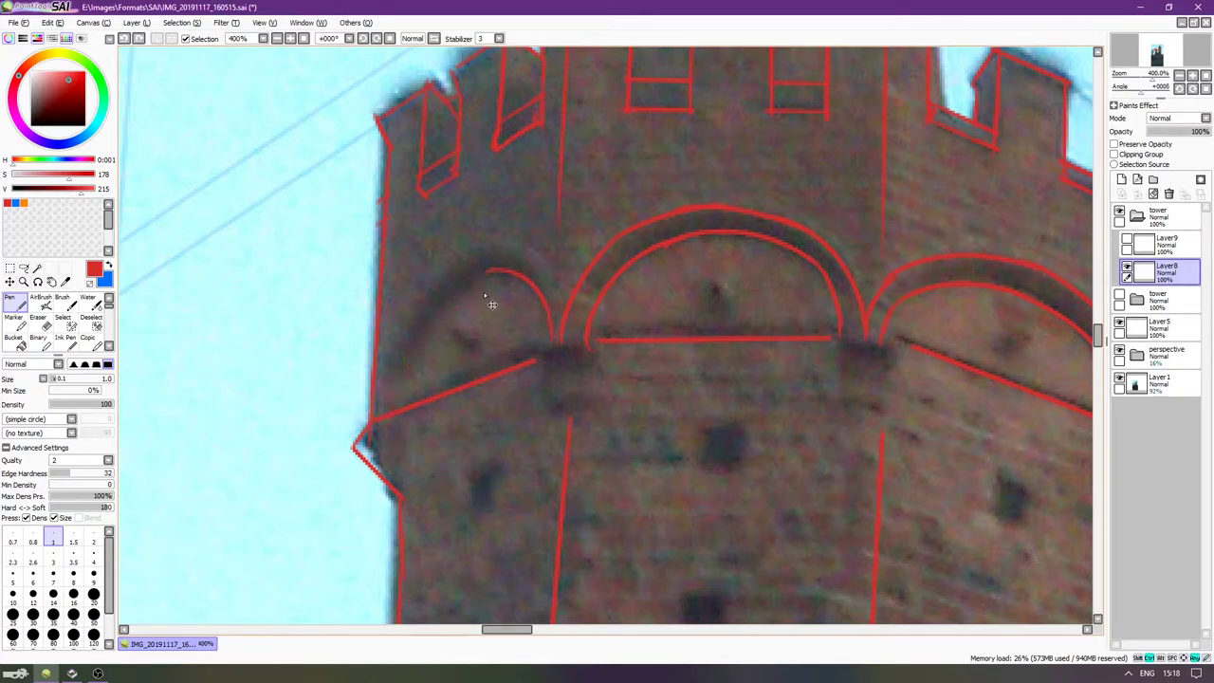
key(ctrl+y)
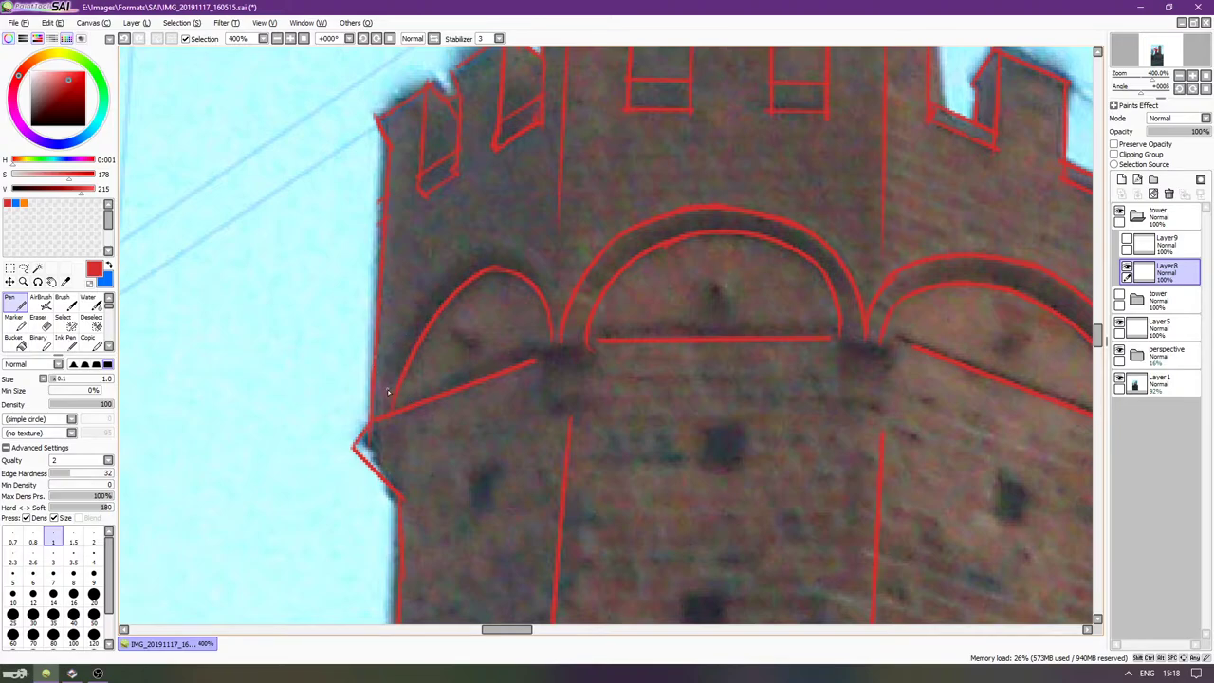
Try to draw the left side of the left face's outer arch from the tower's outer edge upward.
drag(377, 414, 416, 285)
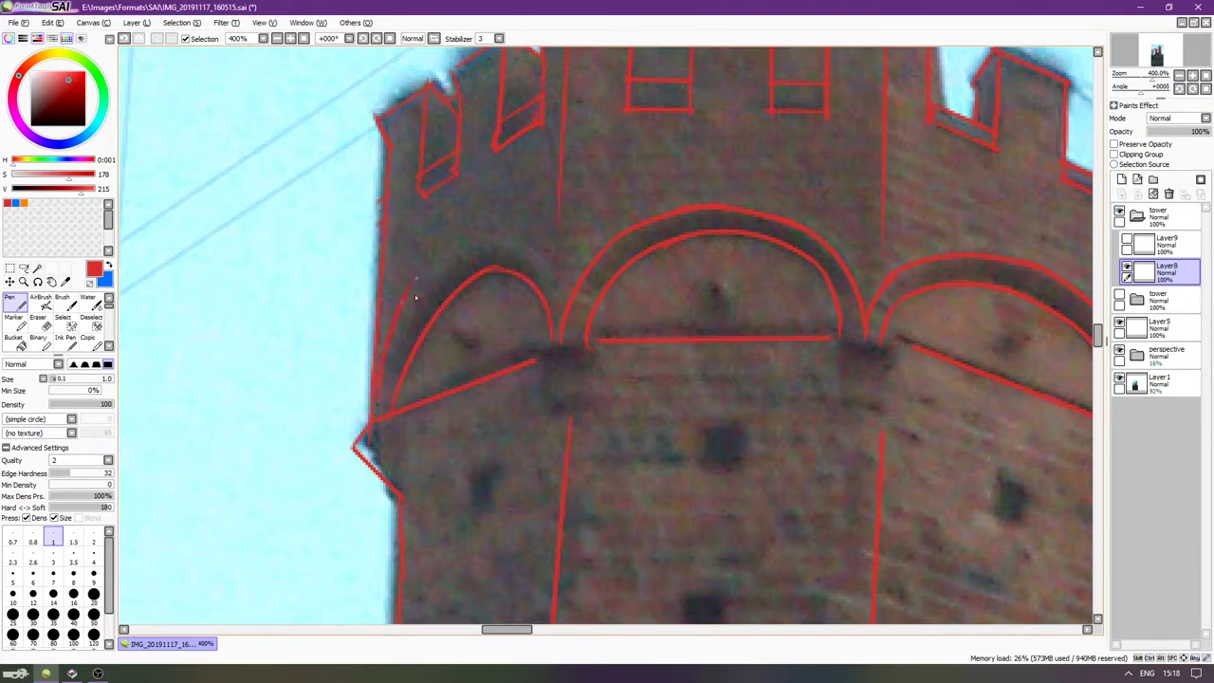
mouse_move(377, 410)
mouse_down()
mouse_move(434, 270)
mouse_move(417, 308)
mouse_up()
key(ctrl+z)
key(ctrl+z)
Try to draw the right side of the left face's outer arch from the crown down to the corbel.
mouse_move(477, 248)
mouse_down()
mouse_move(540, 273)
mouse_move(528, 272)
mouse_move(555, 306)
mouse_up()
key(ctrl+z)
key(ctrl+z)
mouse_move(488, 249)
mouse_down()
mouse_move(541, 270)
mouse_move(570, 325)
mouse_up()
key(ctrl+z)
drag(520, 248, 568, 324)
key(ctrl+z)
drag(520, 246, 565, 311)
key(ctrl+z)
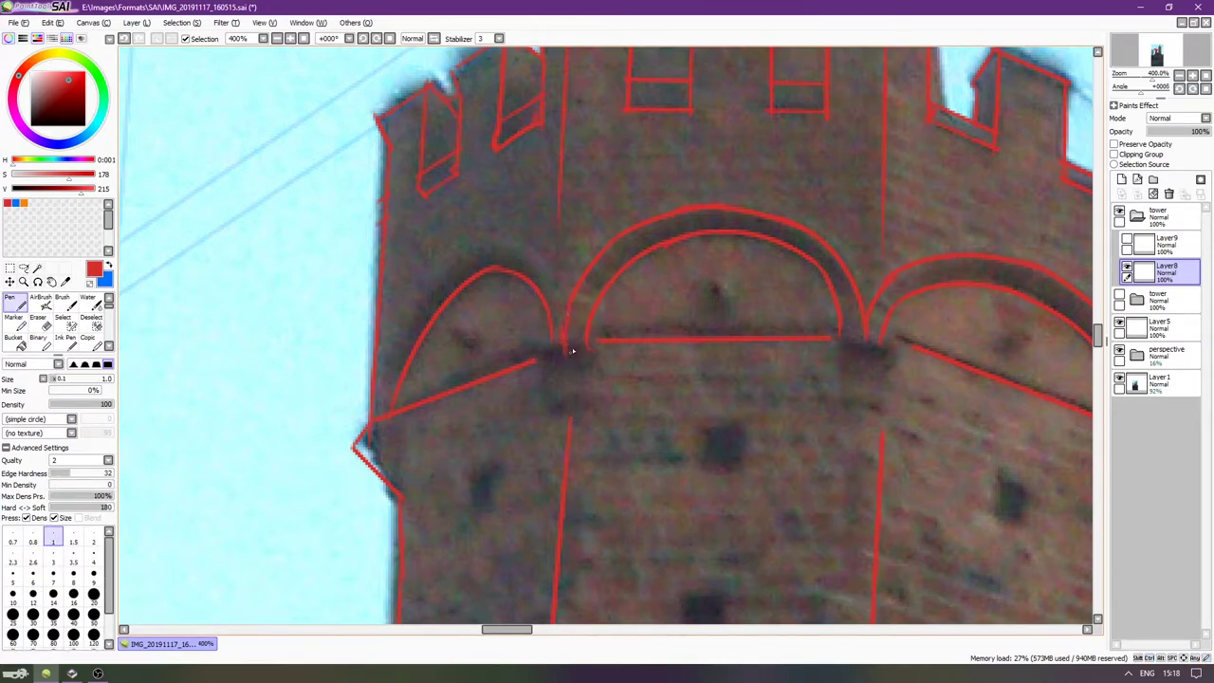
Draw the right side of the left face's outer arch so it meets the front face's outer arch at the shared corbel.
drag(516, 254, 561, 326)
key(ctrl+z)
key(ctrl+z)
drag(534, 261, 561, 311)
key(ctrl+z)
mouse_move(482, 256)
mouse_down()
mouse_move(537, 269)
mouse_move(543, 283)
mouse_move(461, 258)
mouse_up()
key(ctrl+z)
key(ctrl+z)
key(ctrl+z)
drag(542, 276, 463, 257)
key(ctrl+z)
key(ctrl+y)
key(ctrl+z)
key(ctrl+y)
key(ctrl+z)
Draw the left side of the left face's outer arch from the ledge's outer end up toward the crown.
drag(395, 340, 456, 264)
key(ctrl+z)
key(ctrl+y)
key(ctrl+z)
mouse_move(379, 403)
mouse_down()
mouse_move(442, 271)
mouse_move(376, 405)
mouse_move(390, 359)
mouse_move(387, 409)
mouse_move(395, 344)
mouse_move(451, 261)
mouse_up()
key(ctrl+z)
key(ctrl+z)
key(ctrl+y)
key(ctrl+z)
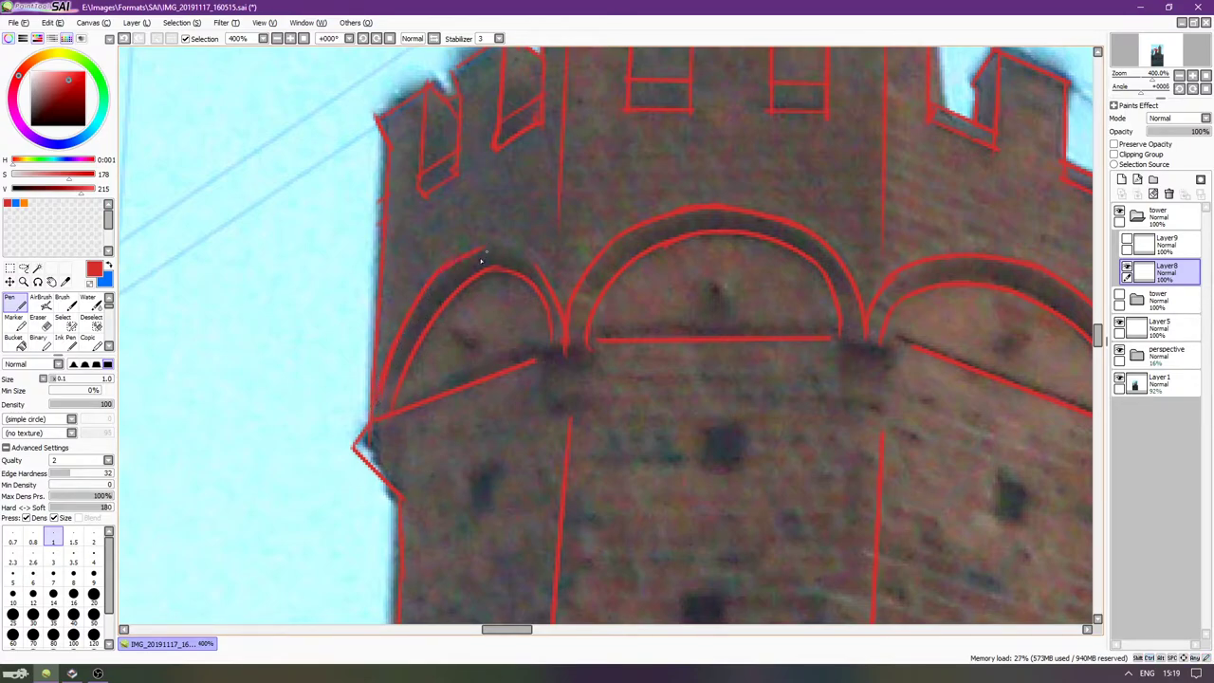
Compare the last outer arch stroke on and off, and join both sides with a curve over the left face's arch crown.
key(ctrl+y)
key(ctrl+z)
key(ctrl+y)
key(ctrl+z)
key(ctrl+y)
key(ctrl+z)
key(ctrl+y)
key(ctrl+z)
drag(441, 269, 530, 270)
Switch to foobar2000, play the track "Somnium foeti" from the Library Viewer Selection playlist, and return to the drawing.
click(1128, 673)
click(1090, 575)
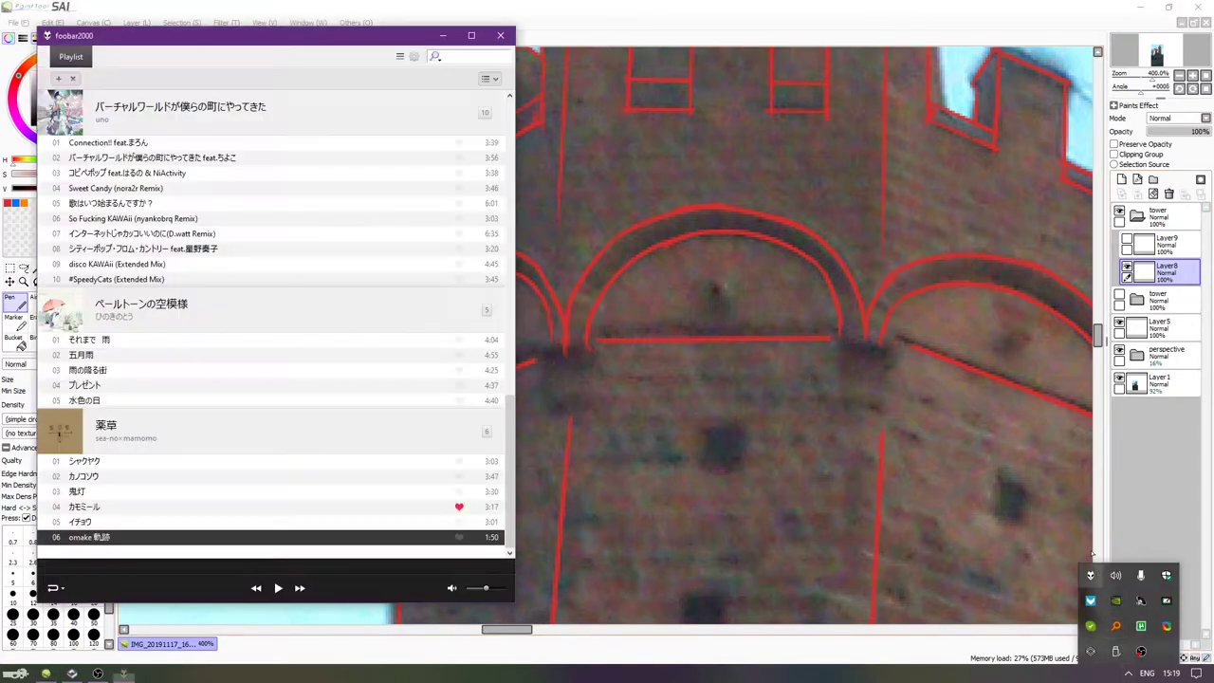
click(486, 78)
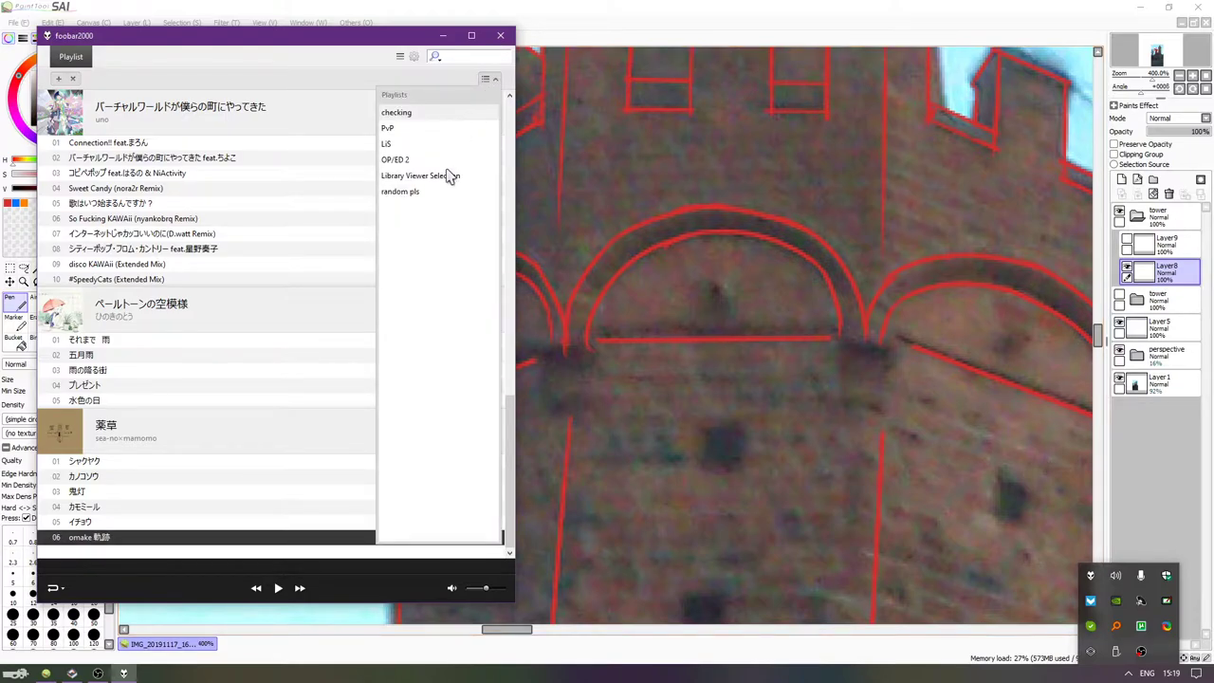
click(450, 175)
click(487, 79)
scroll(414, 231, down, 12)
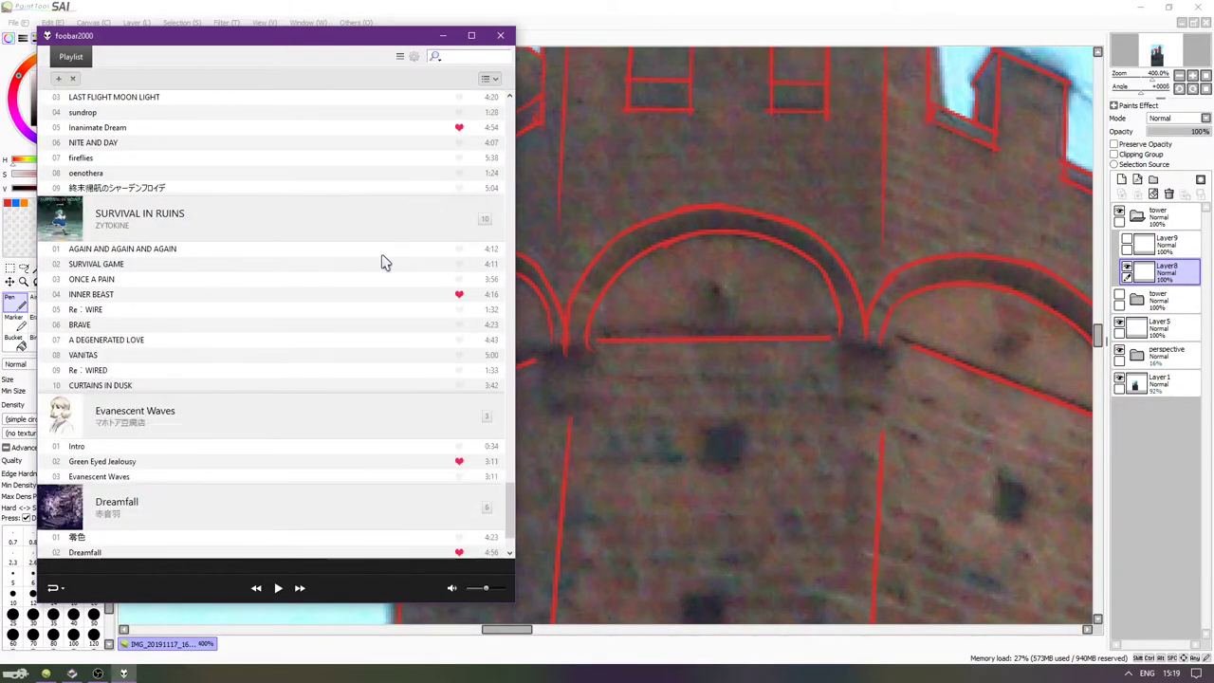
double_click(228, 492)
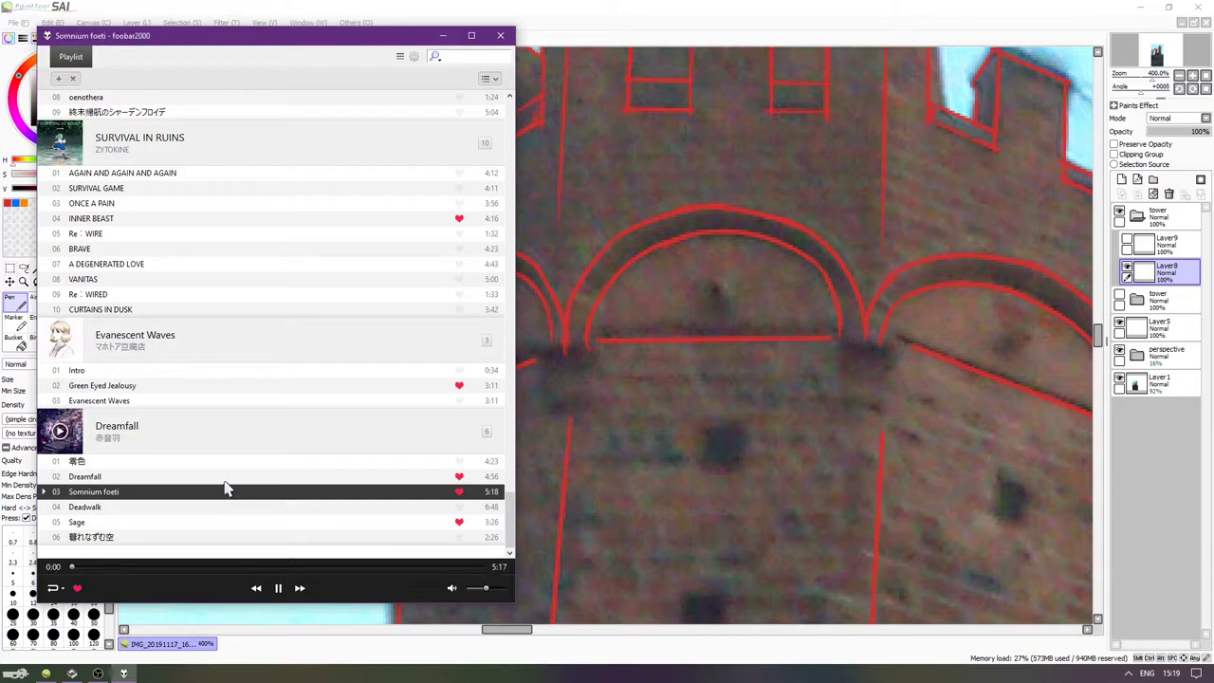
click(442, 35)
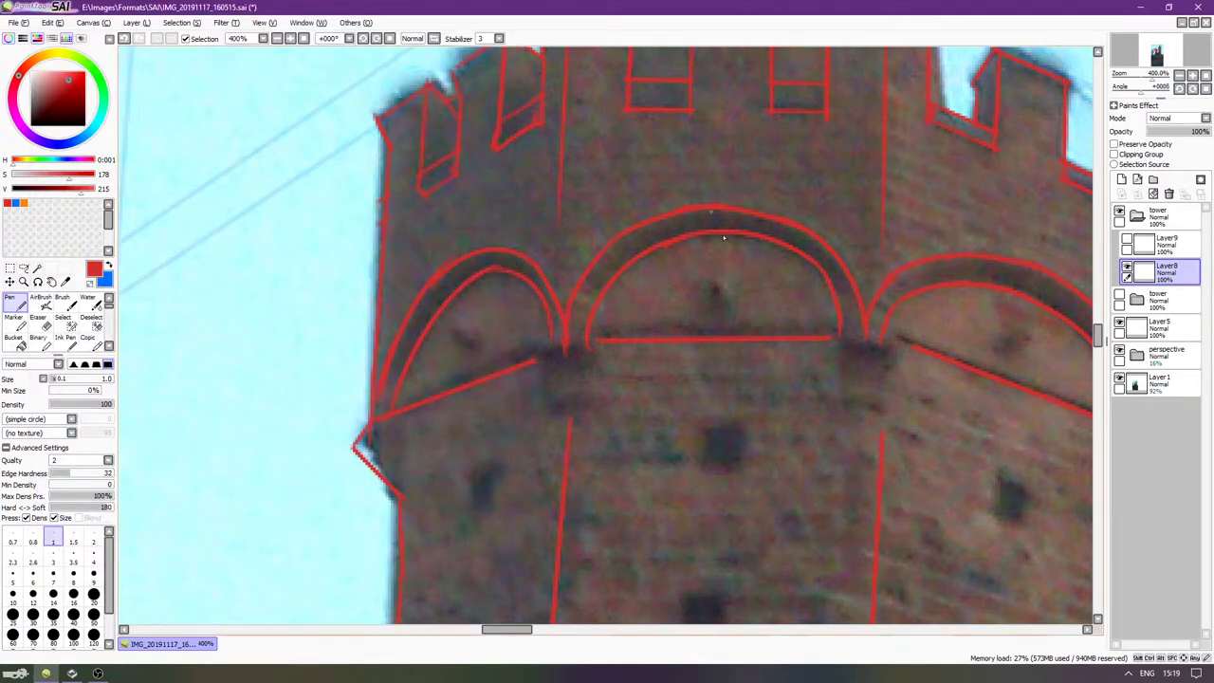
Clean up the line around the crown of the left face's outer arch with the Eraser and switch back to the Pen.
scroll(723, 273, right, 1)
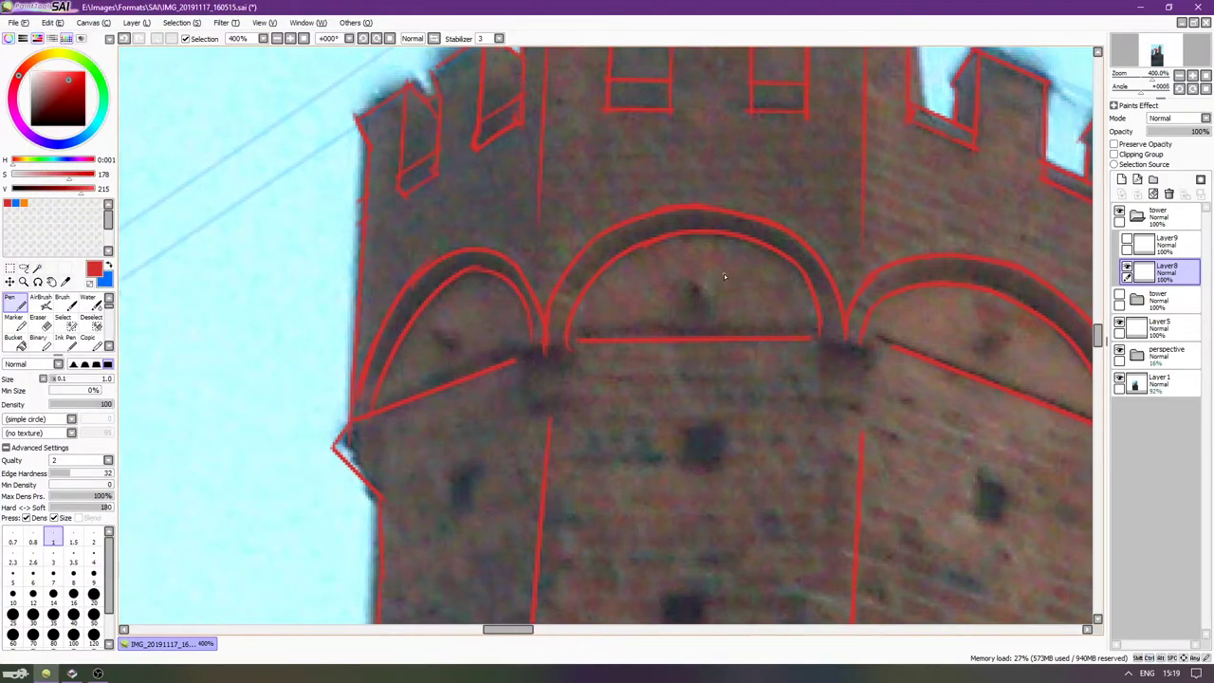
key(e)
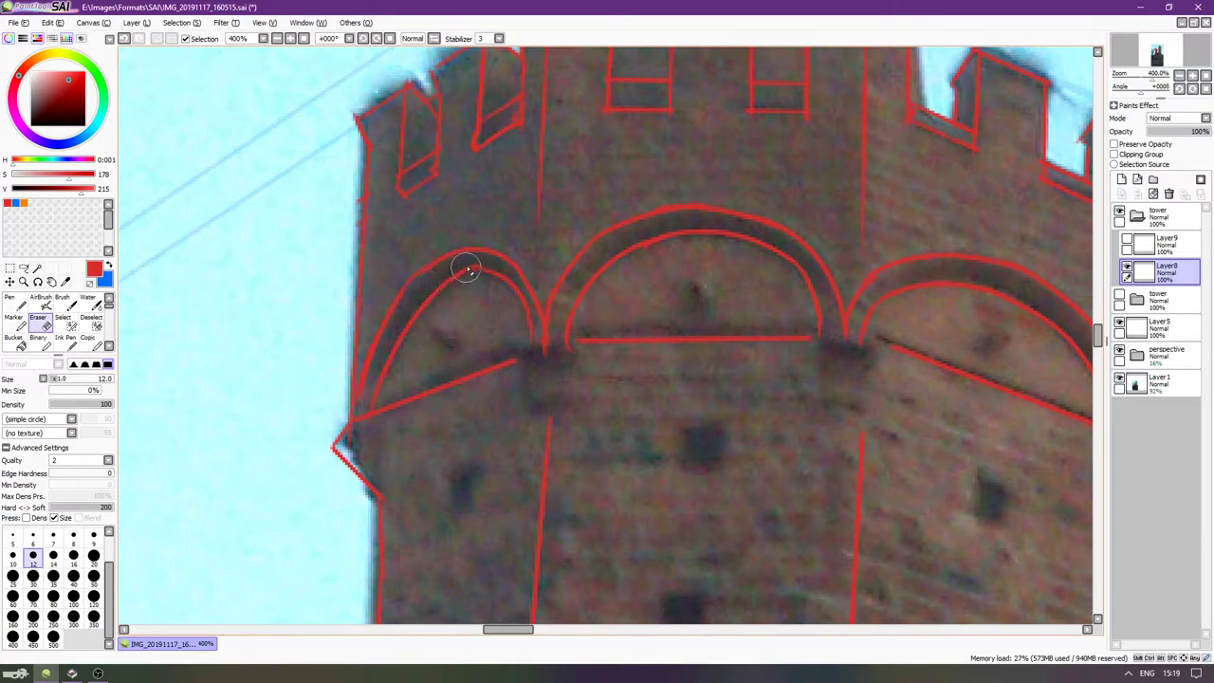
mouse_move(477, 261)
mouse_down()
mouse_move(449, 298)
mouse_move(406, 285)
mouse_move(429, 243)
mouse_up()
key(n)
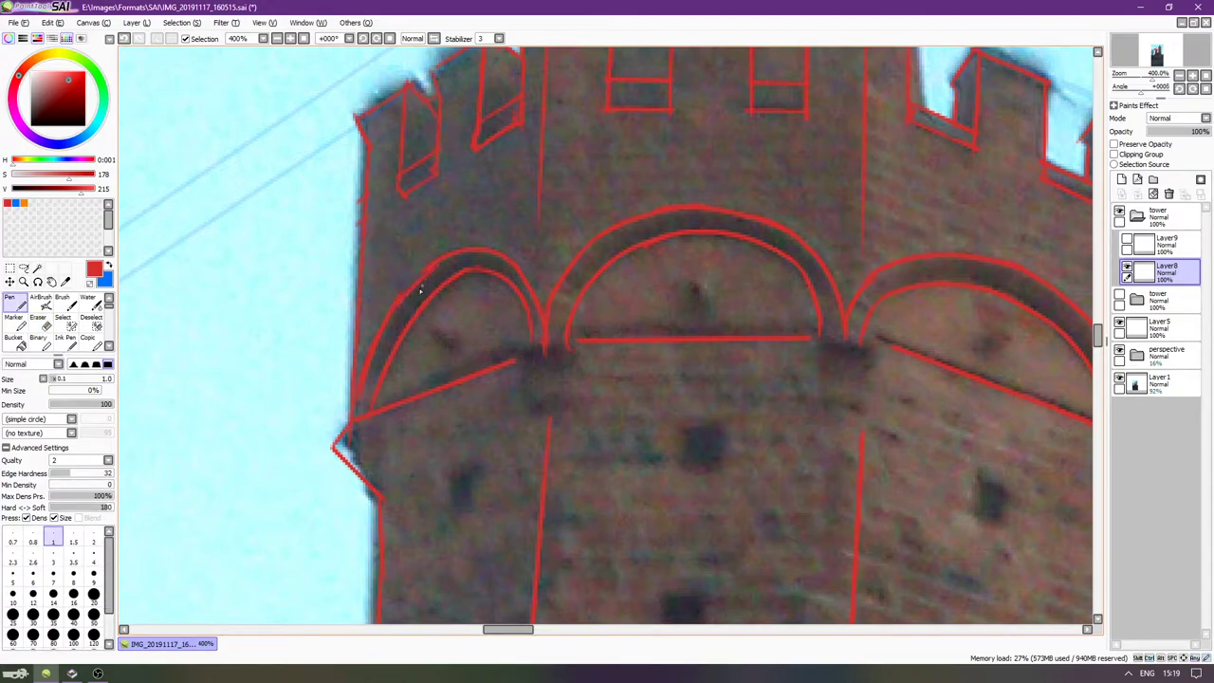
Hide the photo layer and examine the smaller tower's line art on its own, from the battlements down to the roof.
key(Up)
key(Right)
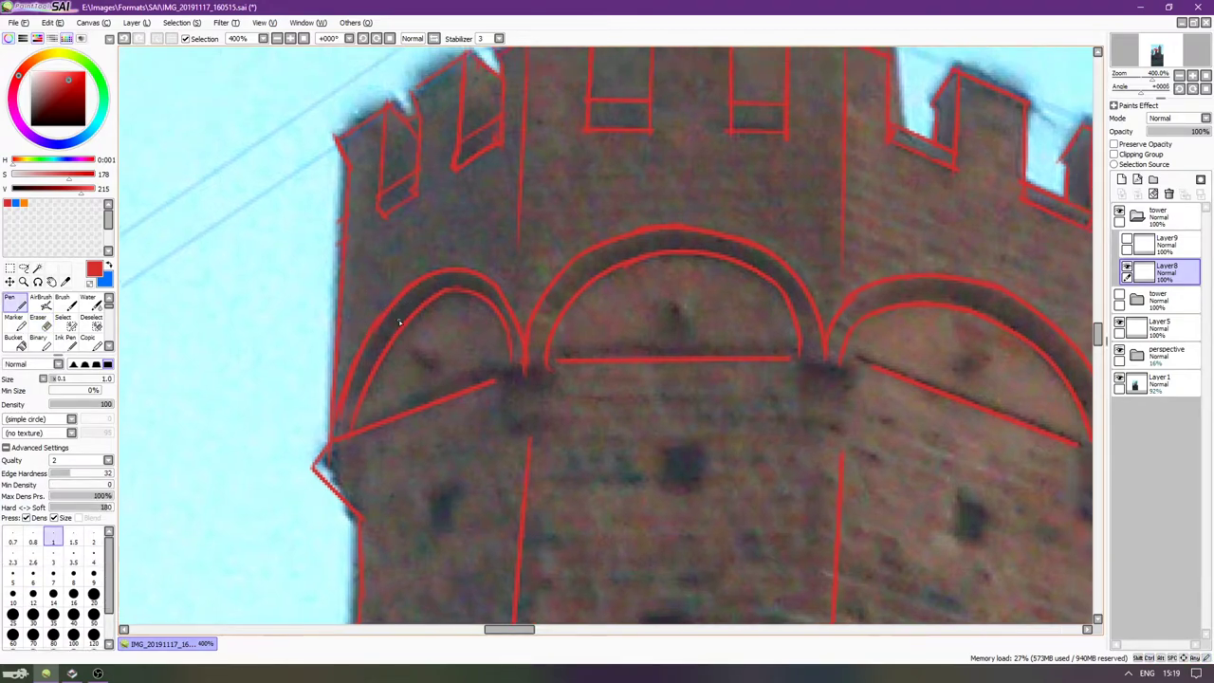
key(Up)
key(Right)
key(Right)
key(Right)
scroll(568, 351, down, 1)
key(Right)
scroll(677, 420, down, 5)
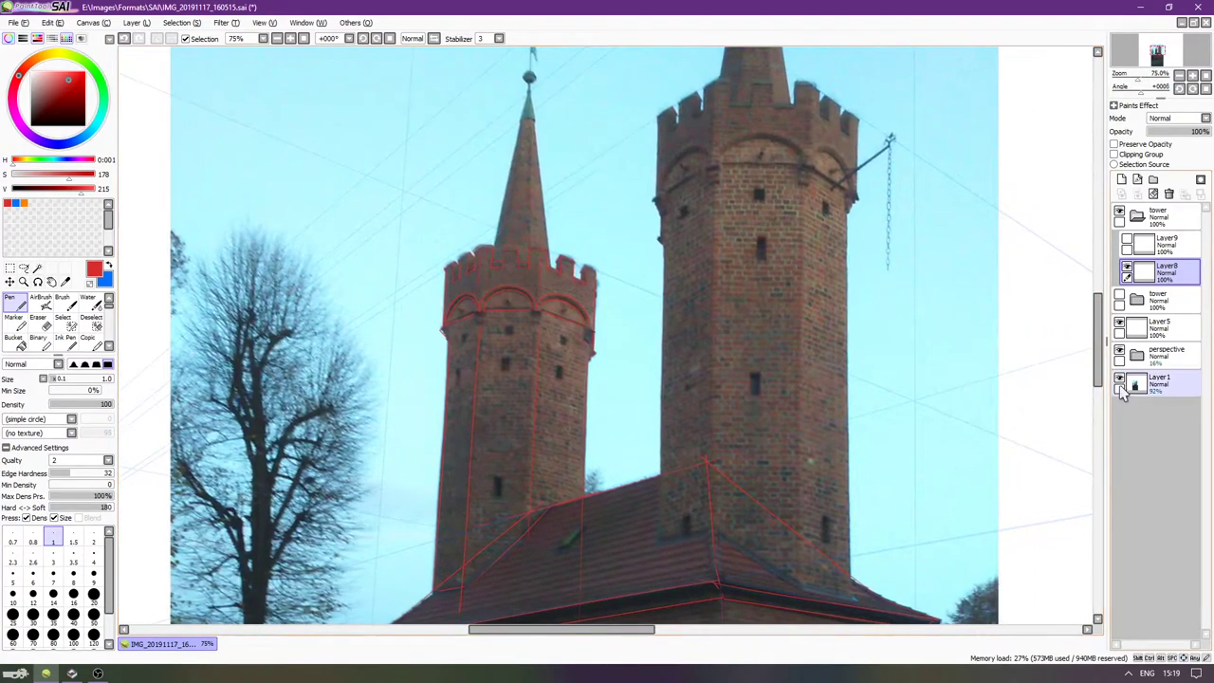
click(1118, 379)
key(Right)
key(Down)
key(Down)
key(Down)
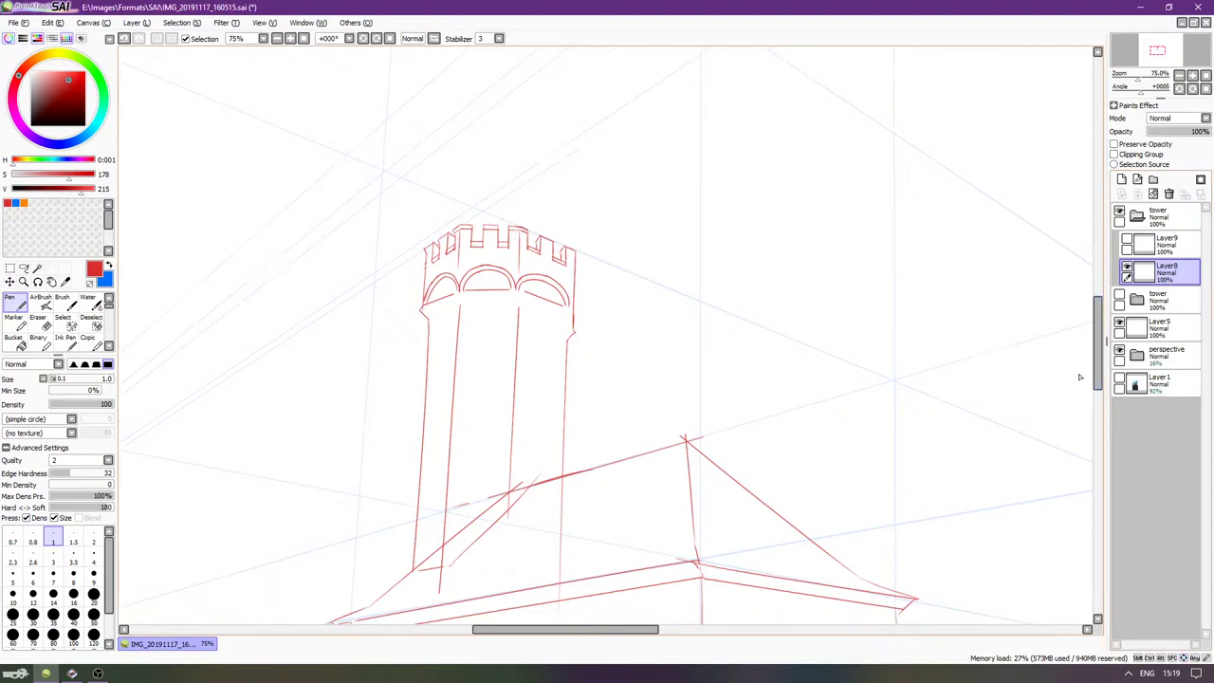
key(Up)
key(Left)
scroll(557, 256, up, 2)
key(Up)
key(Up)
key(Left)
key(Down)
key(Down)
key(Down)
key(Down)
key(Down)
key(Down)
key(Down)
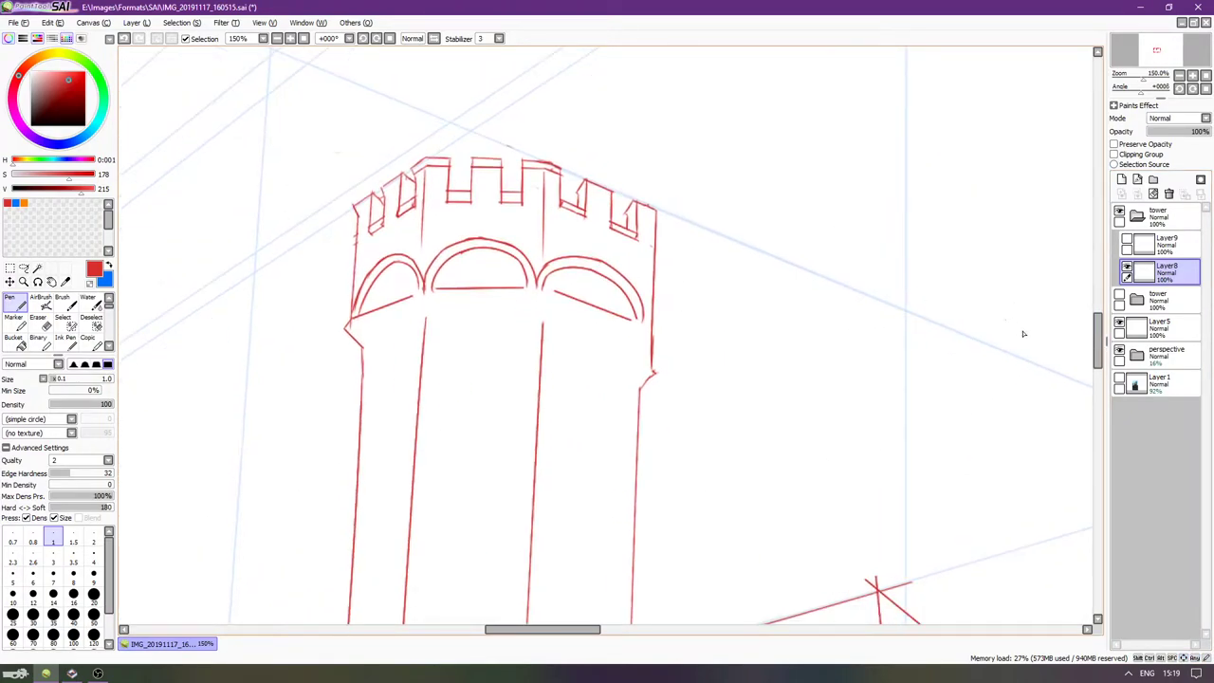
Show the photo layer again and compare the tower with and without the Layer8 line art.
click(1119, 379)
key(Down)
key(Down)
key(Down)
key(Down)
key(Up)
key(Up)
key(Up)
key(Up)
key(Up)
key(Up)
key(Up)
key(Up)
key(Up)
click(1127, 266)
click(1128, 266)
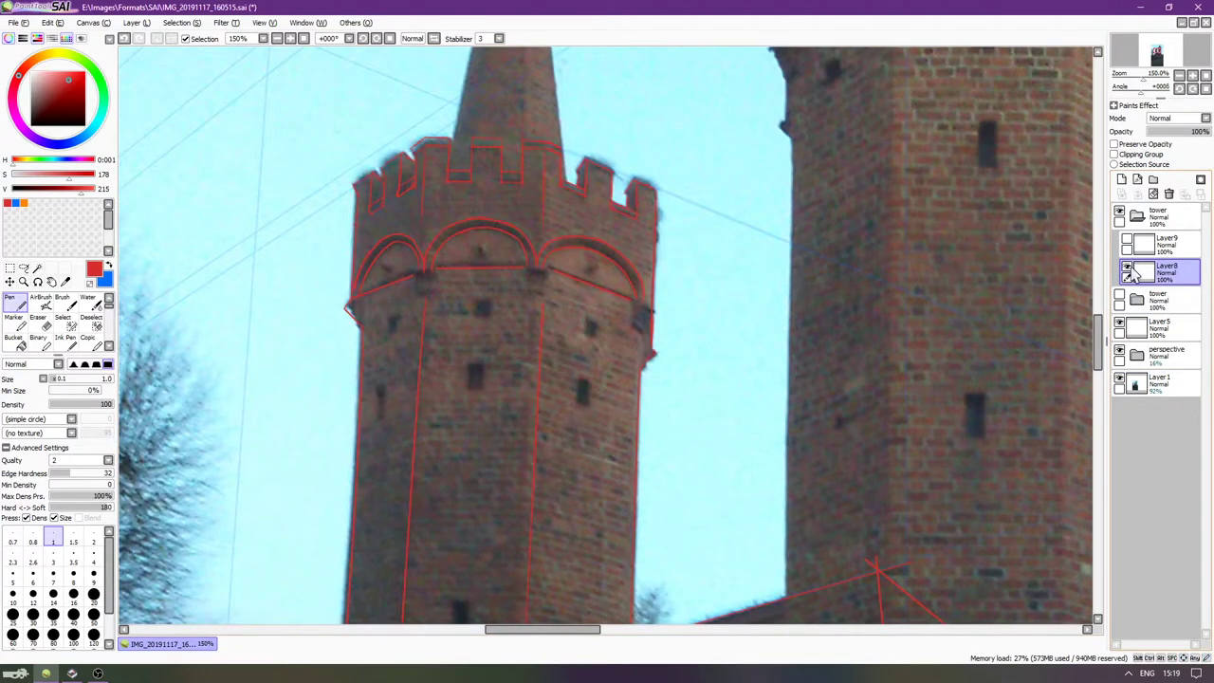
Lower the opacity of the photo on Layer1 to 75% and make Layer8 active again.
key(Down)
key(Down)
key(Down)
key(Down)
key(Down)
key(Down)
key(Down)
key(Down)
key(Down)
key(Down)
key(Down)
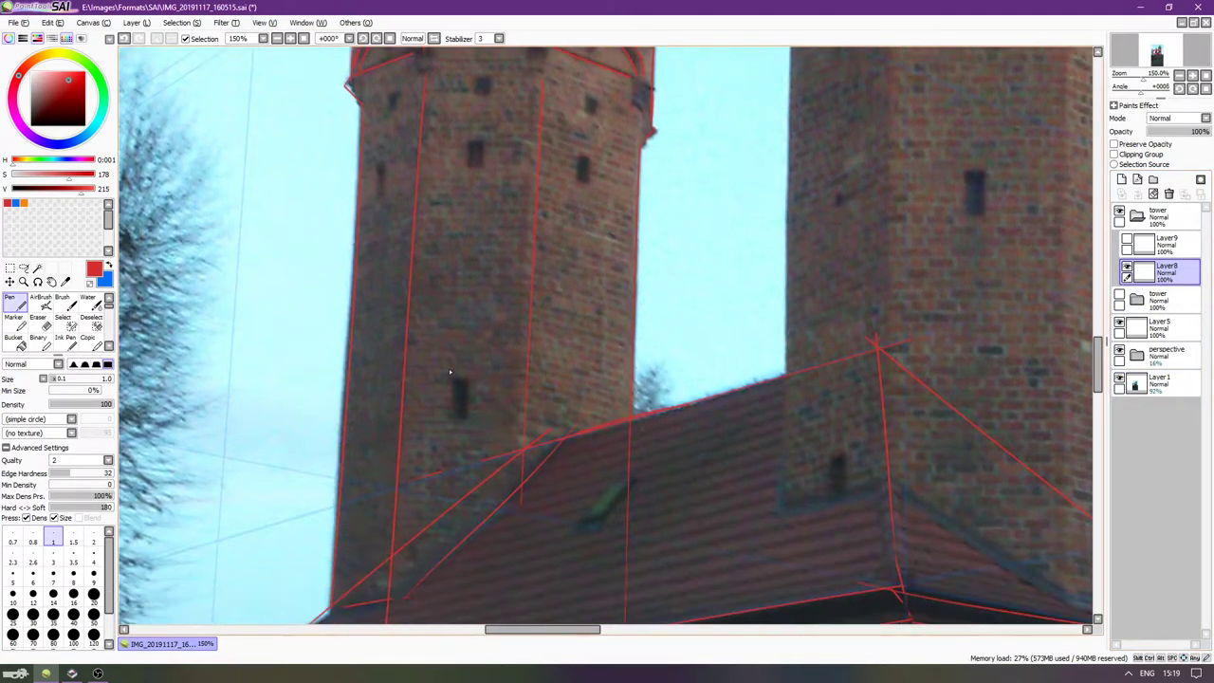
key(Left)
key(Left)
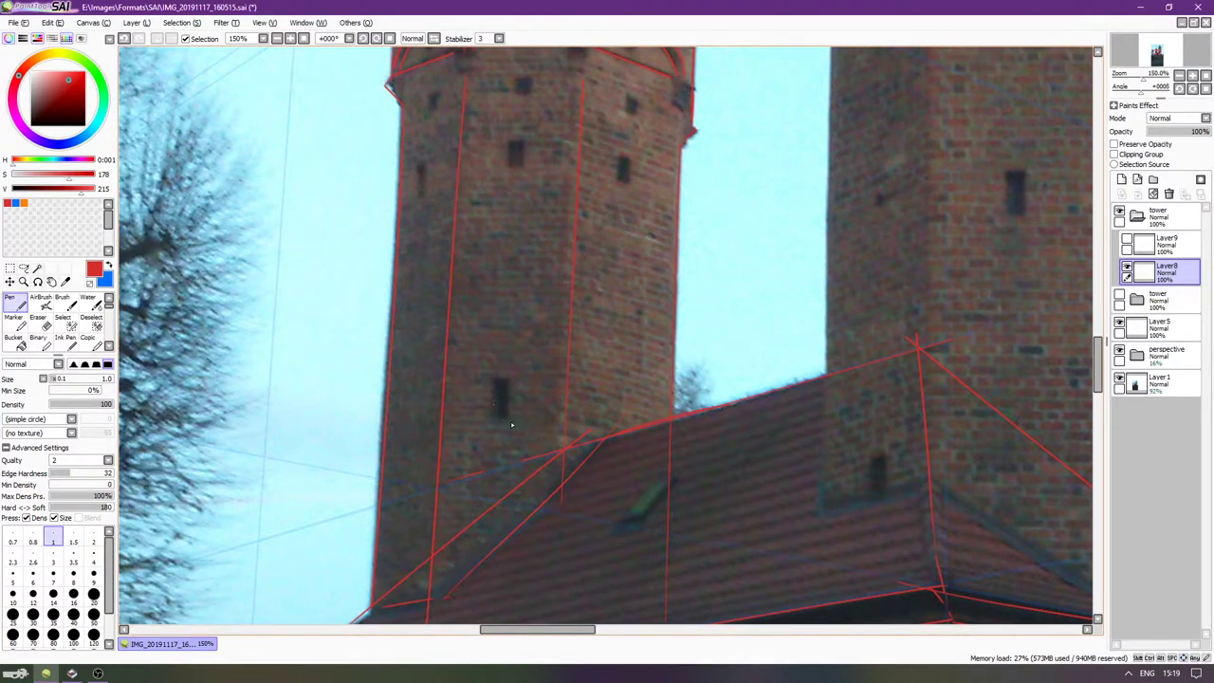
scroll(566, 470, down, 2)
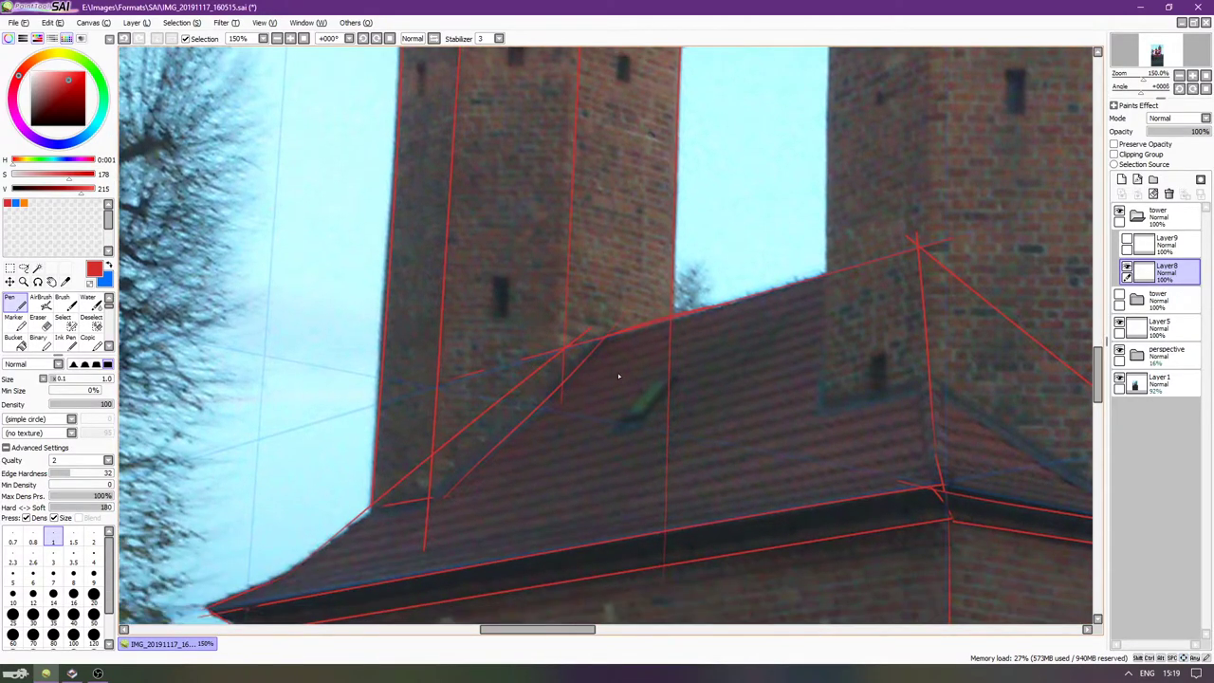
key(Tab)
key(Tab)
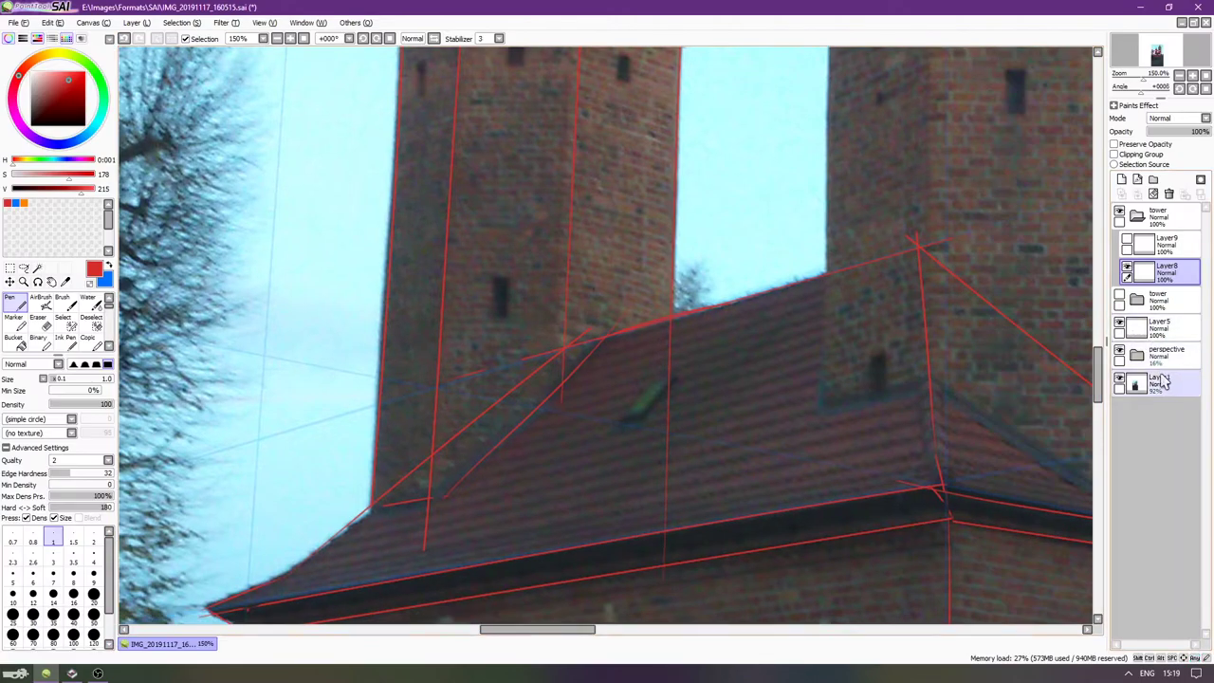
mouse_move(1197, 134)
mouse_down()
mouse_move(1176, 132)
mouse_move(1194, 133)
mouse_up()
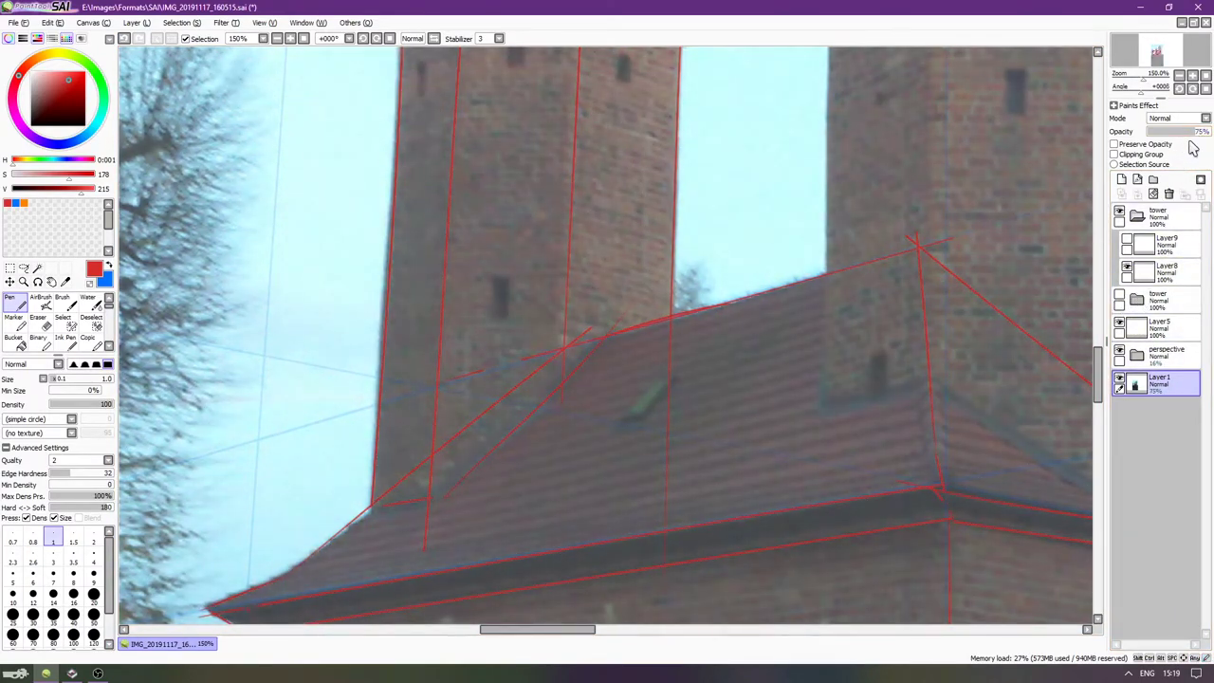
click(1134, 272)
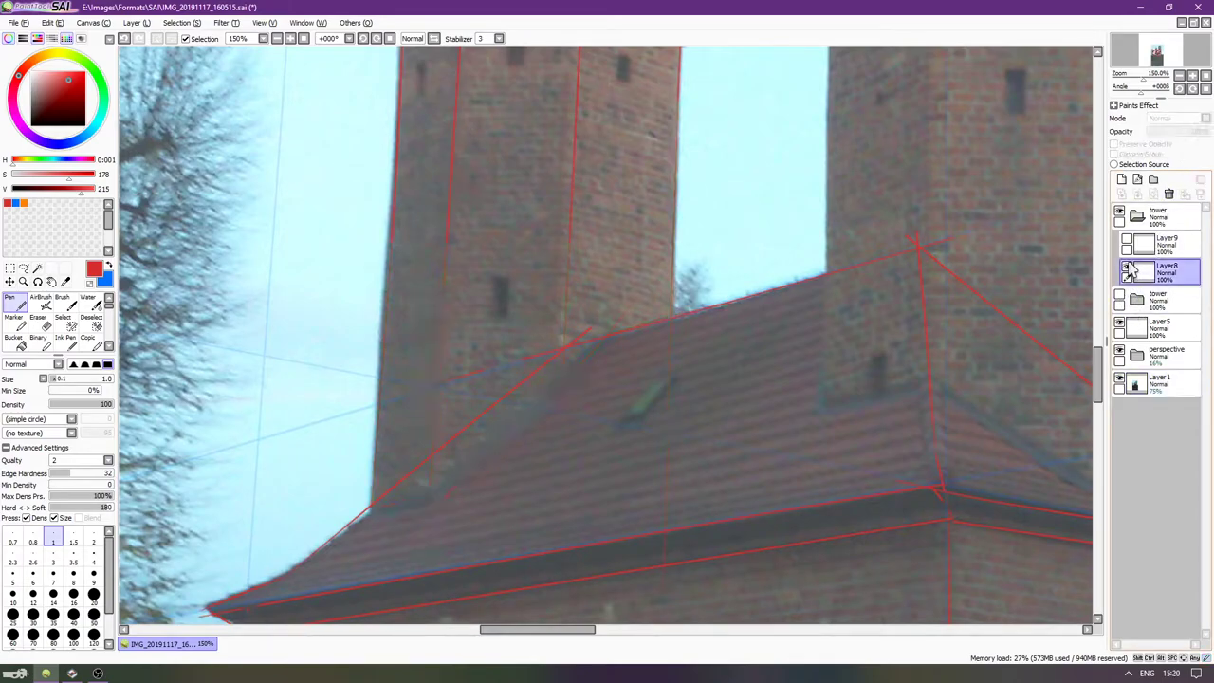
With the Eraser at size 70, erase the ends of the tower's vertical edge lines that run over the roof.
key(e)
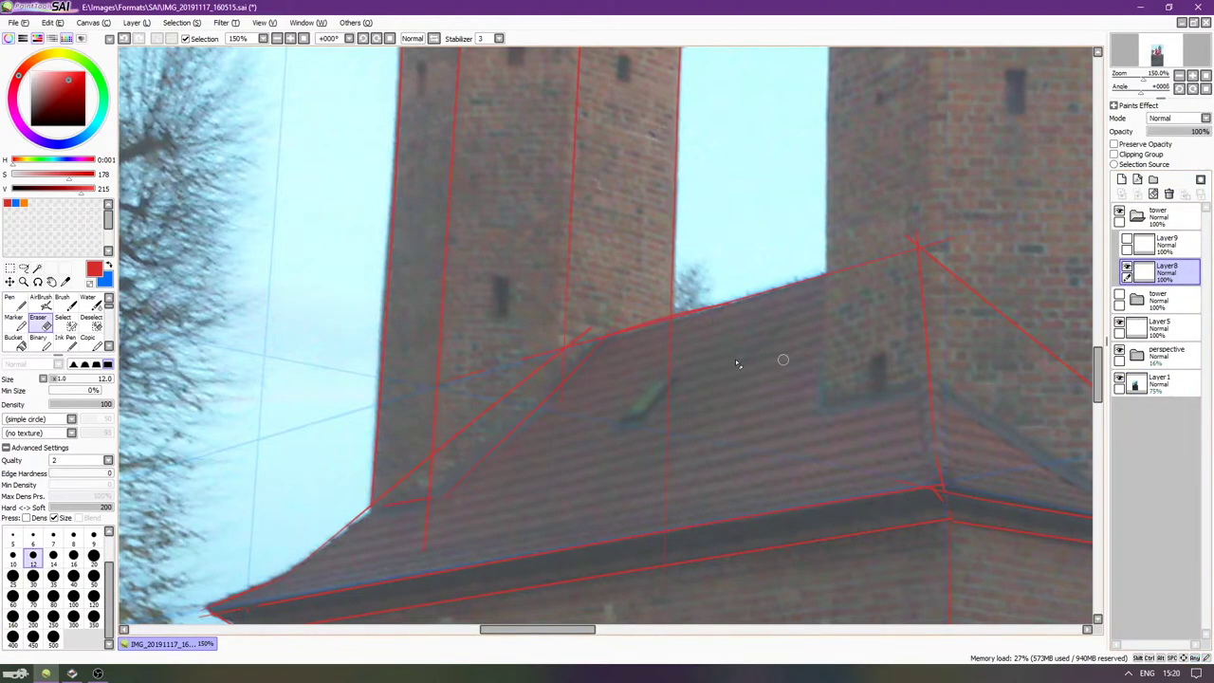
key(bracketright)
key(bracketright)
key(bracketright)
key(bracketright)
key(bracketright)
key(bracketright)
key(bracketright)
key(bracketright)
key(bracketright)
key(bracketright)
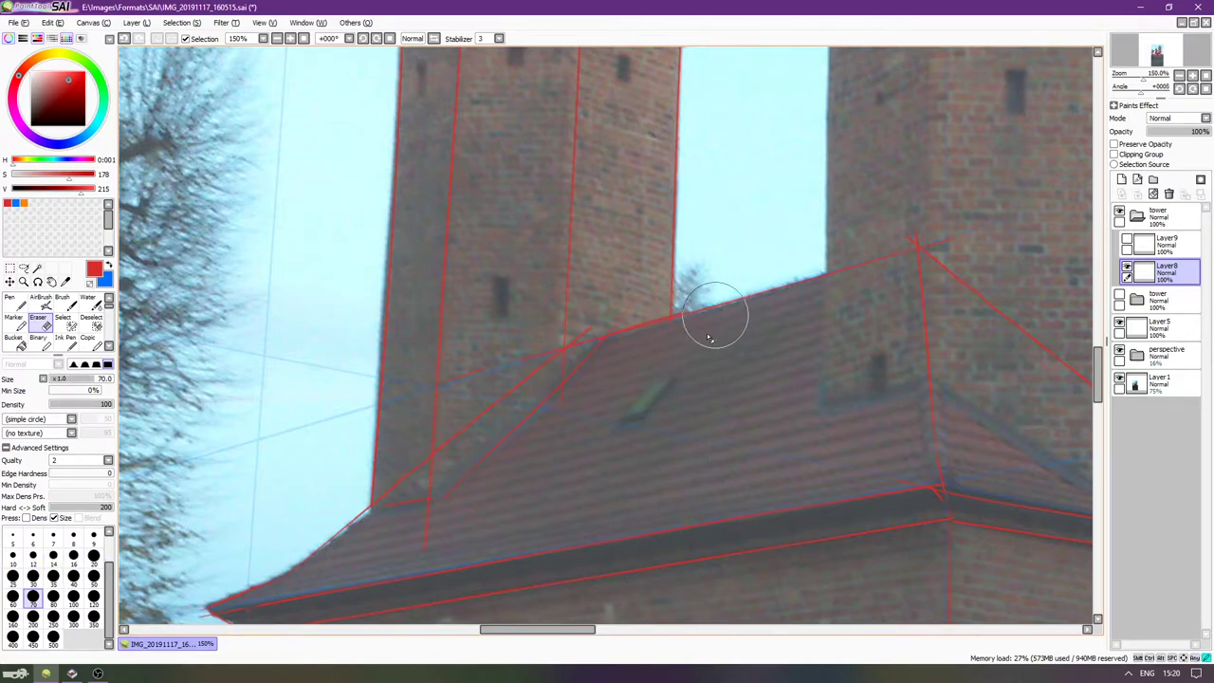
drag(424, 552, 426, 547)
With the Eraser at size 16, remove the old slanted line and leftover line ends where the tower meets the roof.
key(bracketleft)
key(bracketleft)
key(bracketleft)
key(bracketleft)
key(bracketleft)
key(bracketleft)
key(bracketleft)
key(bracketleft)
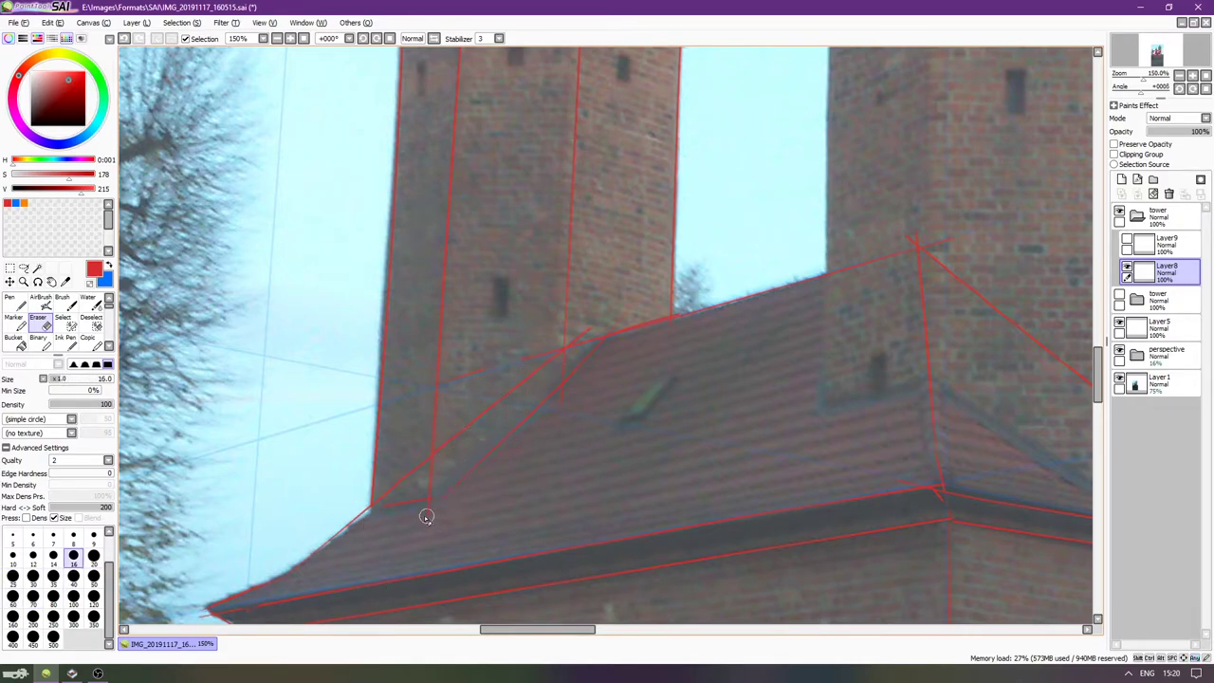
scroll(427, 517, up, 2)
mouse_move(422, 520)
mouse_down()
mouse_move(441, 501)
mouse_move(420, 490)
mouse_move(461, 487)
mouse_move(575, 349)
mouse_move(756, 193)
mouse_up()
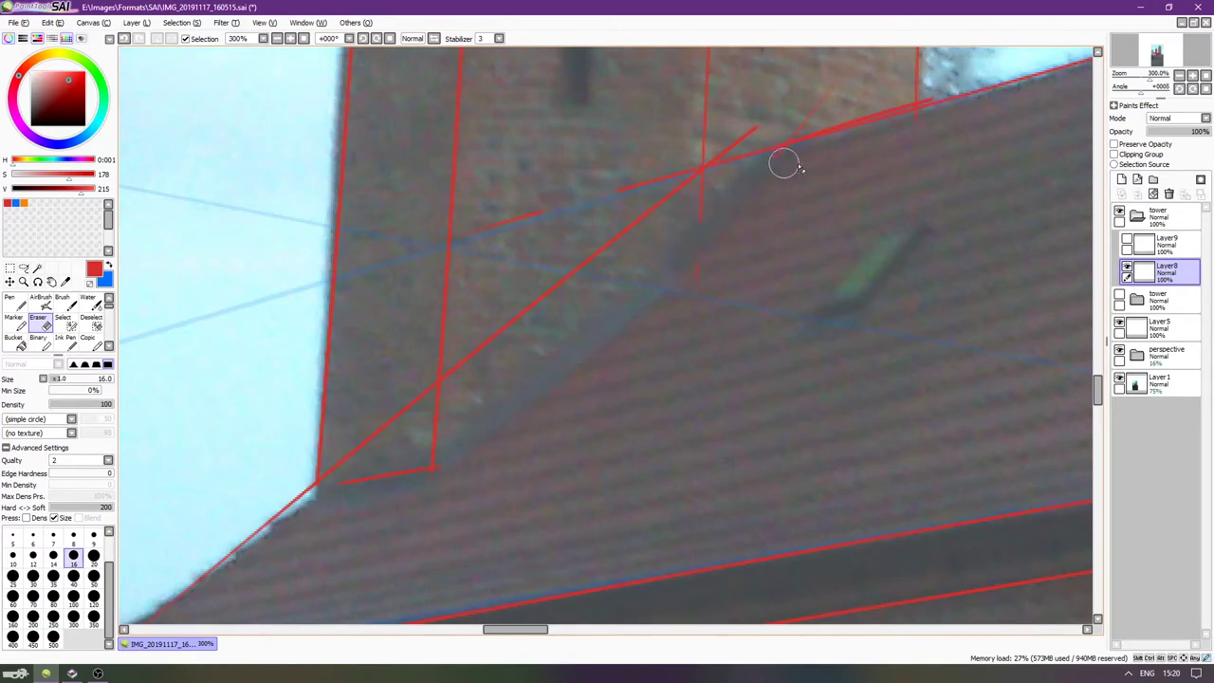
mouse_move(830, 148)
mouse_down()
mouse_move(769, 230)
mouse_move(722, 201)
mouse_move(765, 170)
mouse_up()
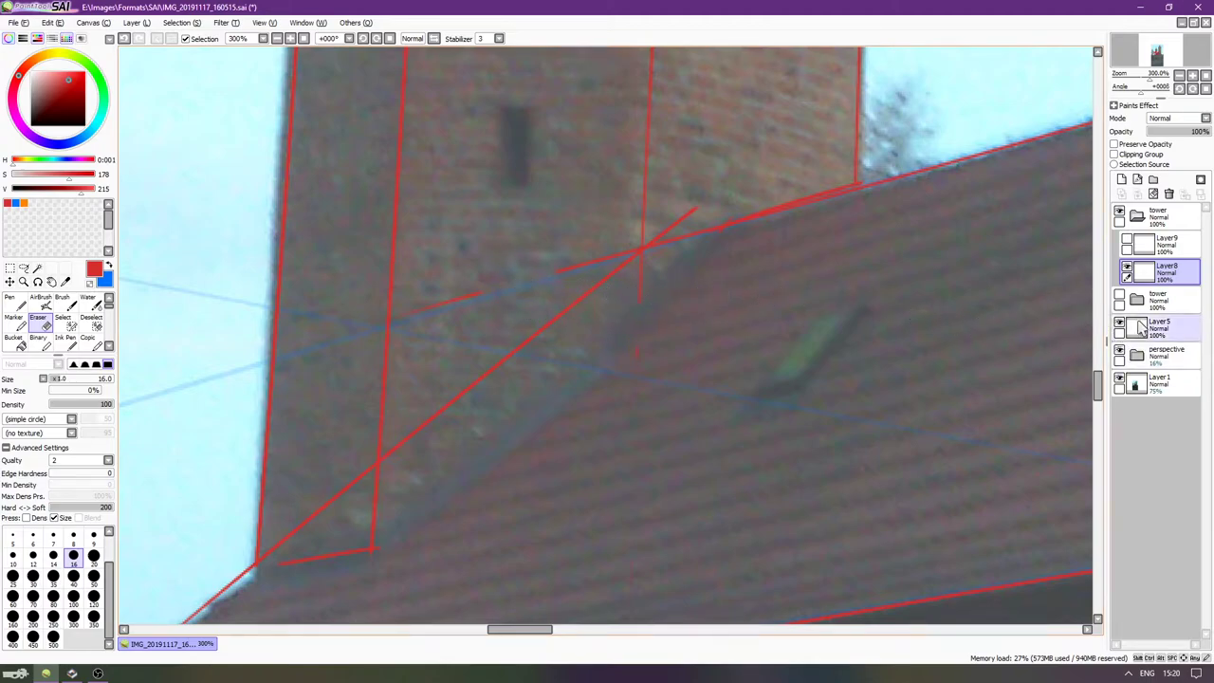
On Layer5, erase the roof line ends crossing the tower, and check the layer by switching it off and on.
mouse_move(417, 304)
mouse_down()
mouse_move(607, 245)
mouse_move(674, 200)
mouse_move(699, 201)
mouse_move(686, 219)
mouse_up()
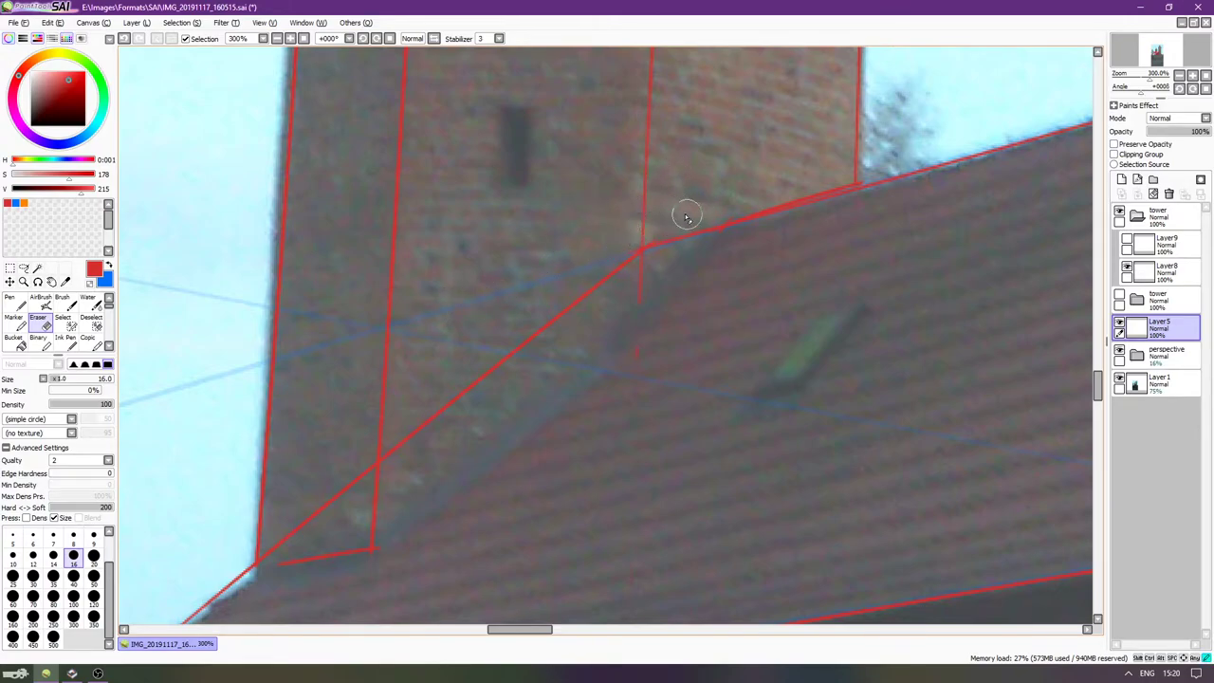
click(1119, 323)
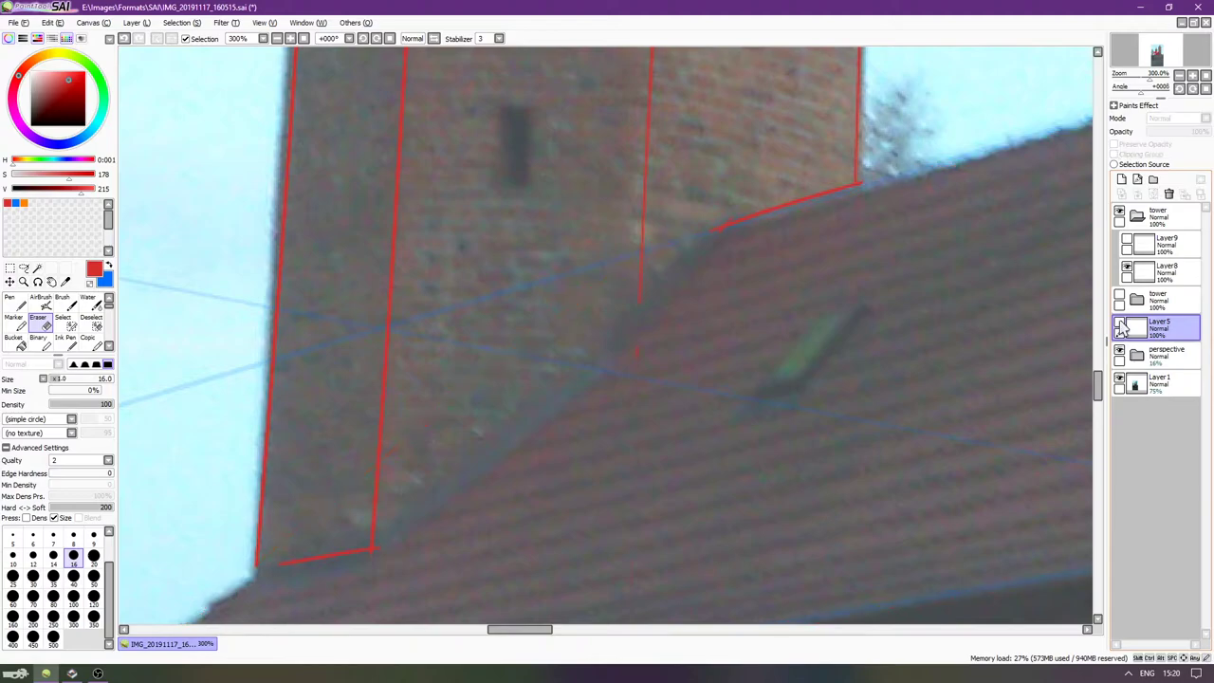
click(1120, 323)
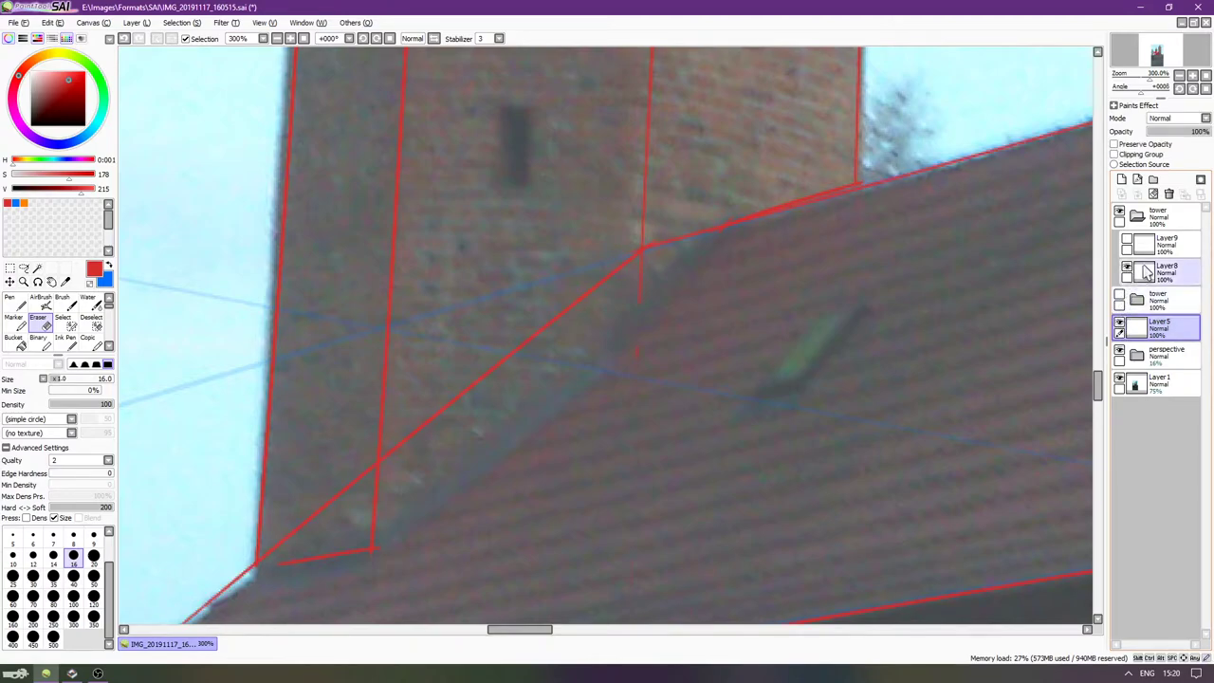
On Layer8, erase the doubled line along the roof ridge and connect the left face's base line to the tower's outer corner.
click(1162, 272)
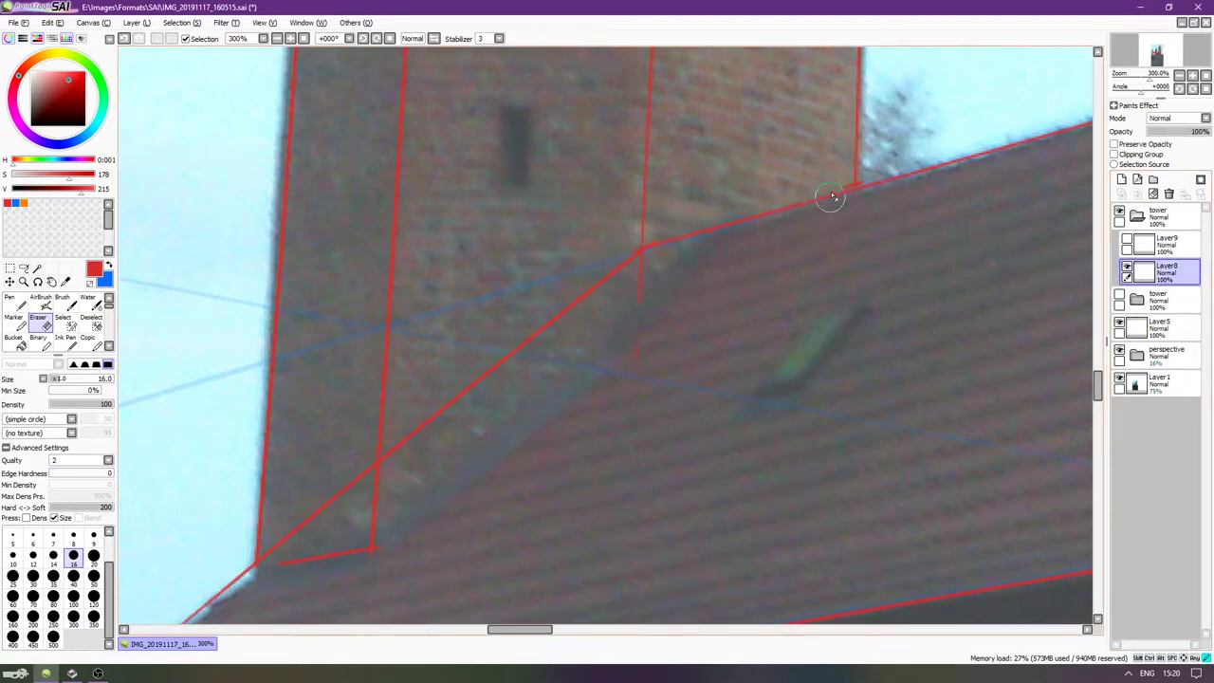
key(n)
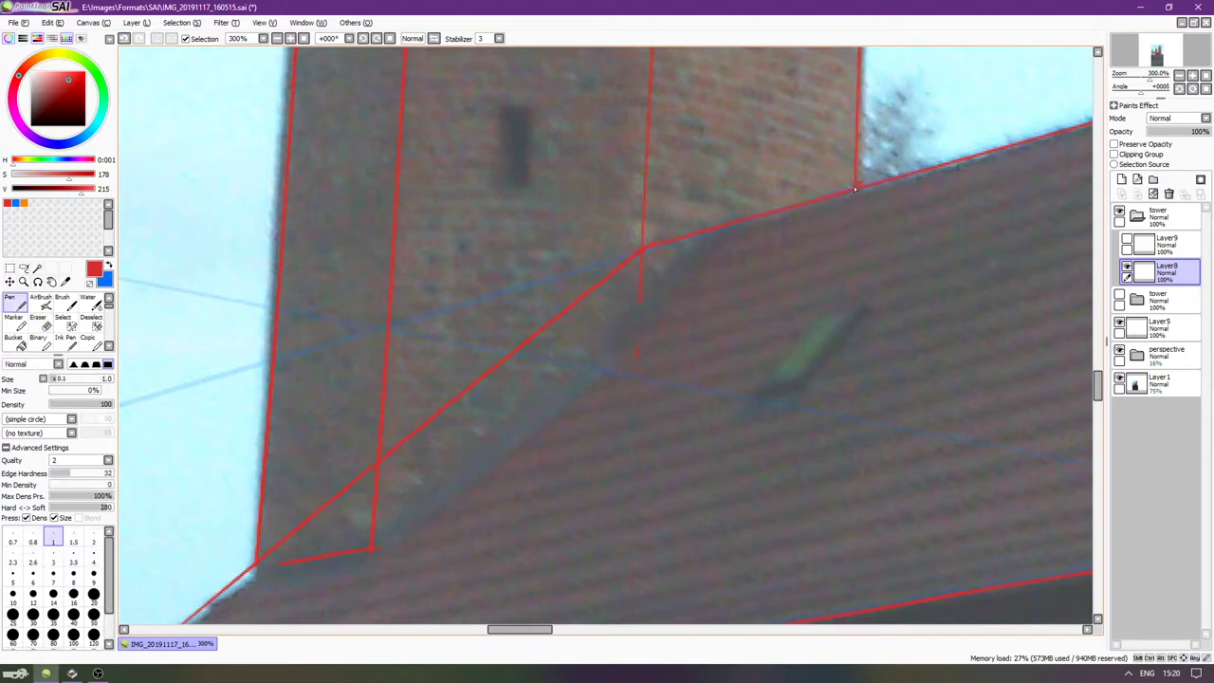
mouse_move(427, 510)
mouse_down()
mouse_move(498, 468)
mouse_move(469, 526)
mouse_up()
key(e)
key(n)
key(ctrl+z)
drag(338, 526, 360, 523)
key(ctrl+z)
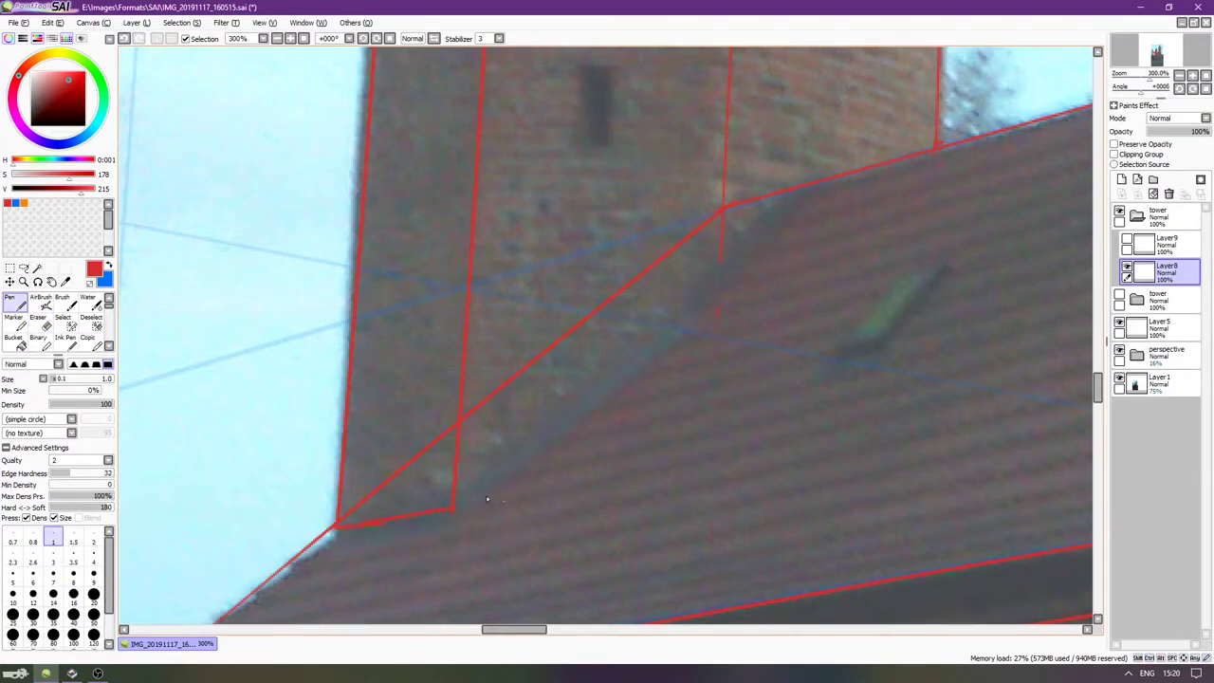
Draw the slanted line where the middle face meets the roof, from the left face's base corner to the ridge, and trim its overshoot.
drag(643, 393, 619, 216)
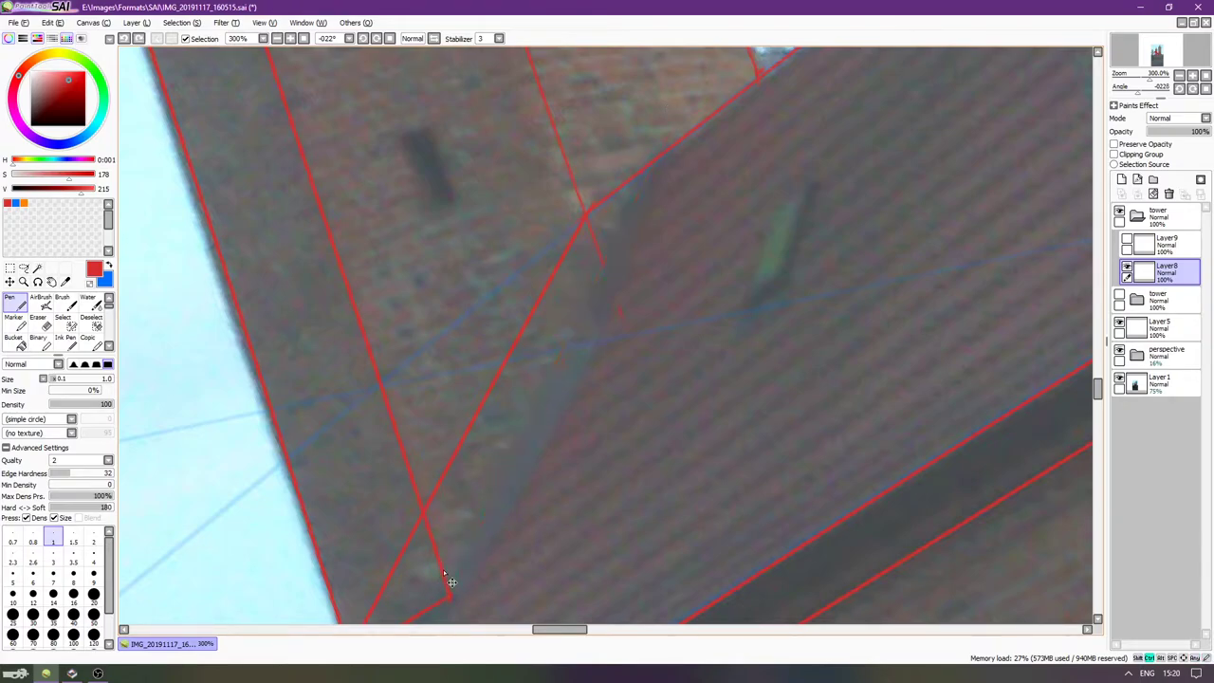
drag(453, 593, 654, 124)
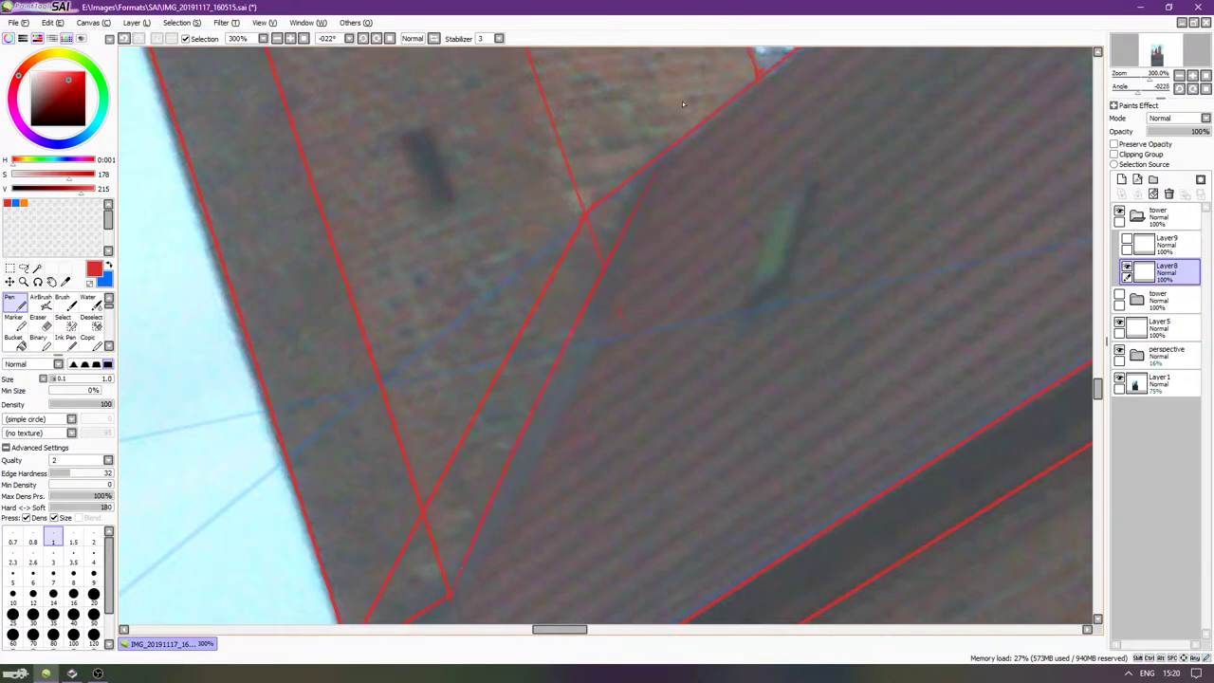
drag(454, 603, 702, 27)
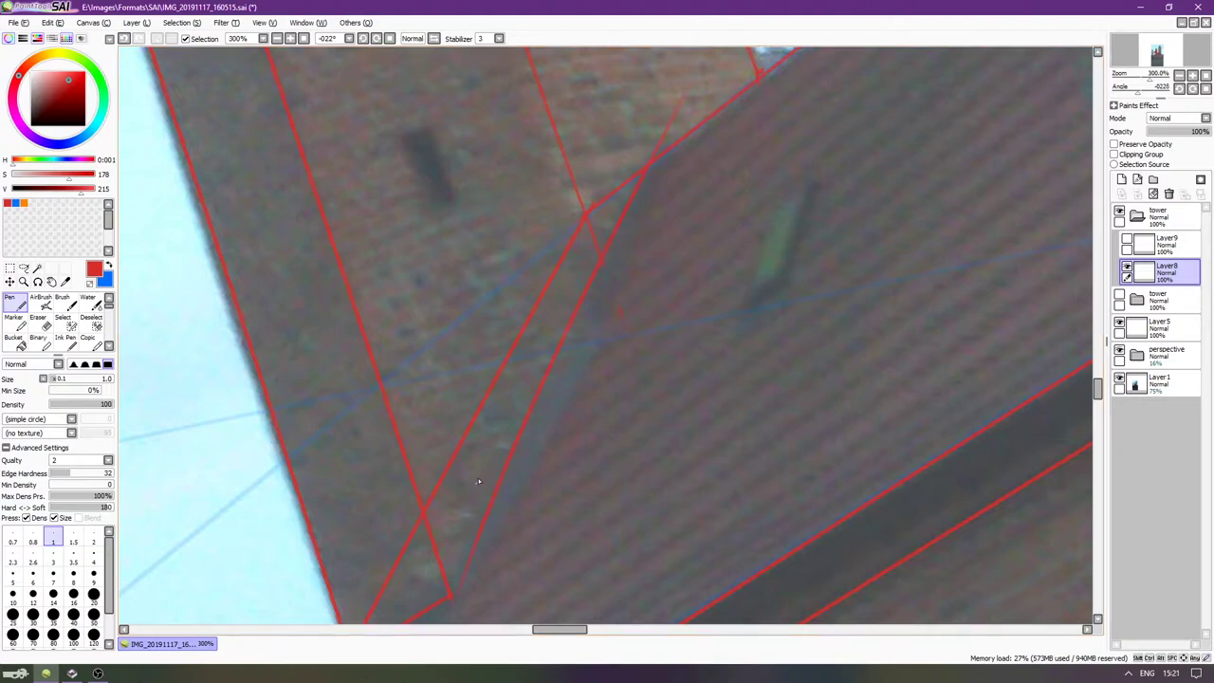
key(e)
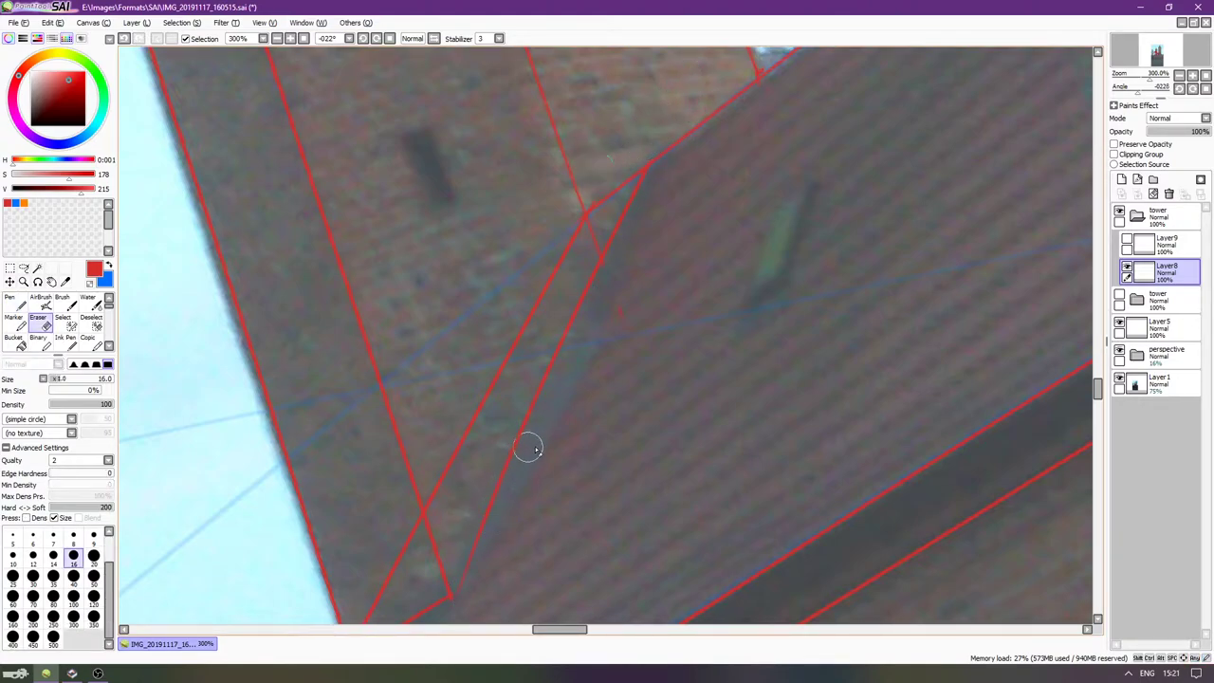
scroll(493, 503, down, 2)
key(n)
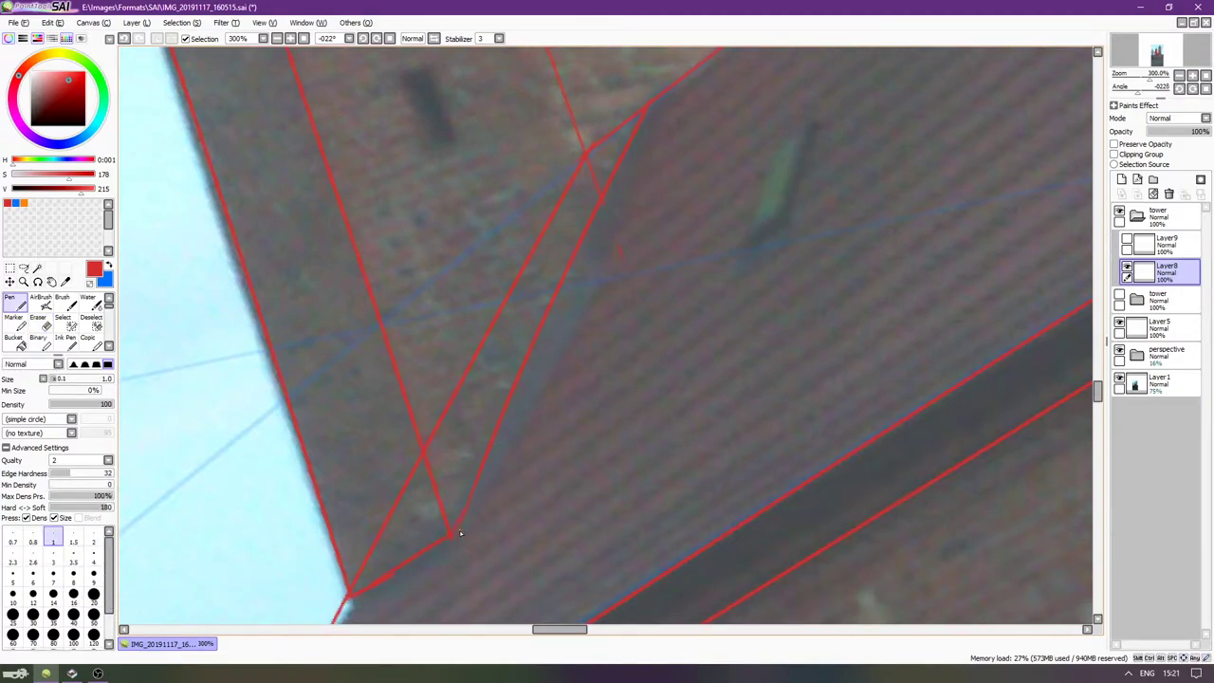
scroll(390, 578, down, 2)
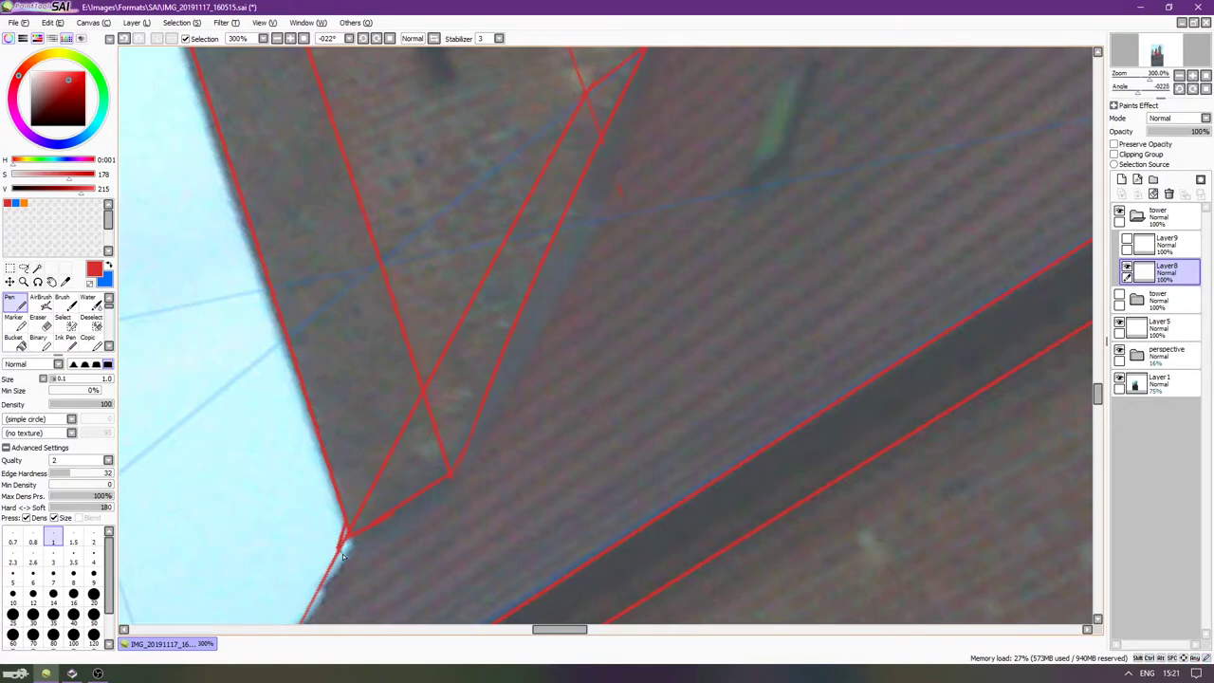
Try to draw a second line just below the left face's base line, along the roof joint.
key(Delete)
key(Delete)
key(Delete)
key(Down)
key(Down)
key(Down)
key(Down)
key(Down)
key(Down)
key(Down)
key(Down)
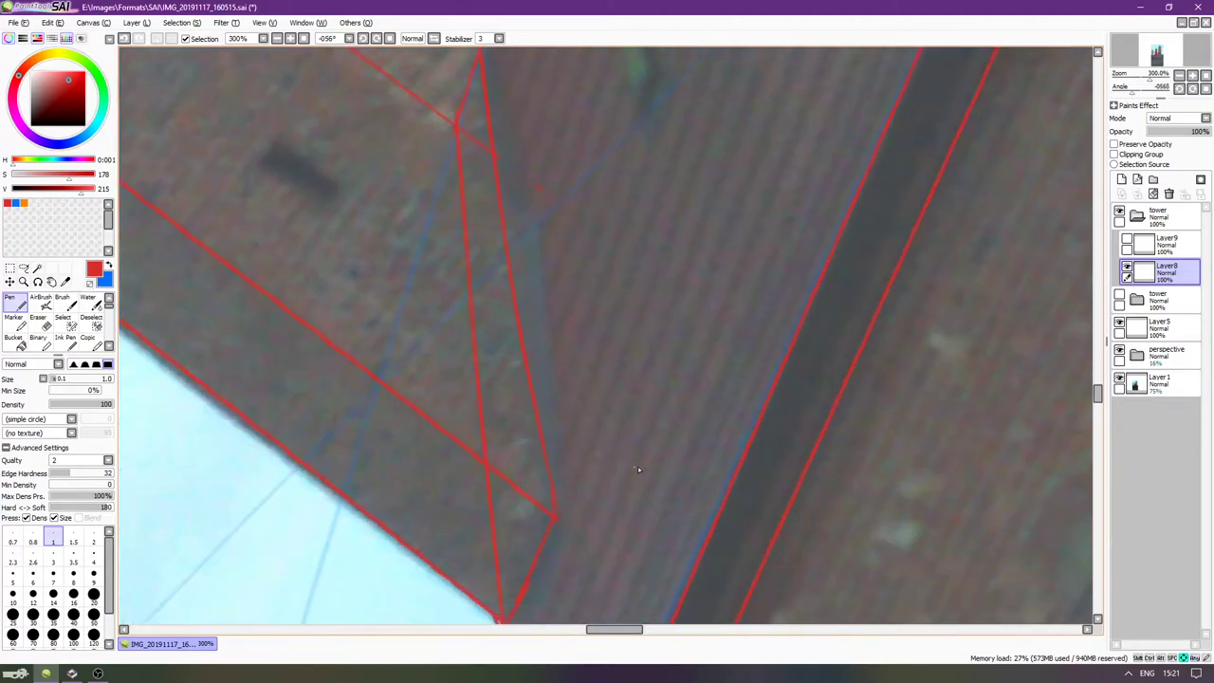
key(Delete)
key(Delete)
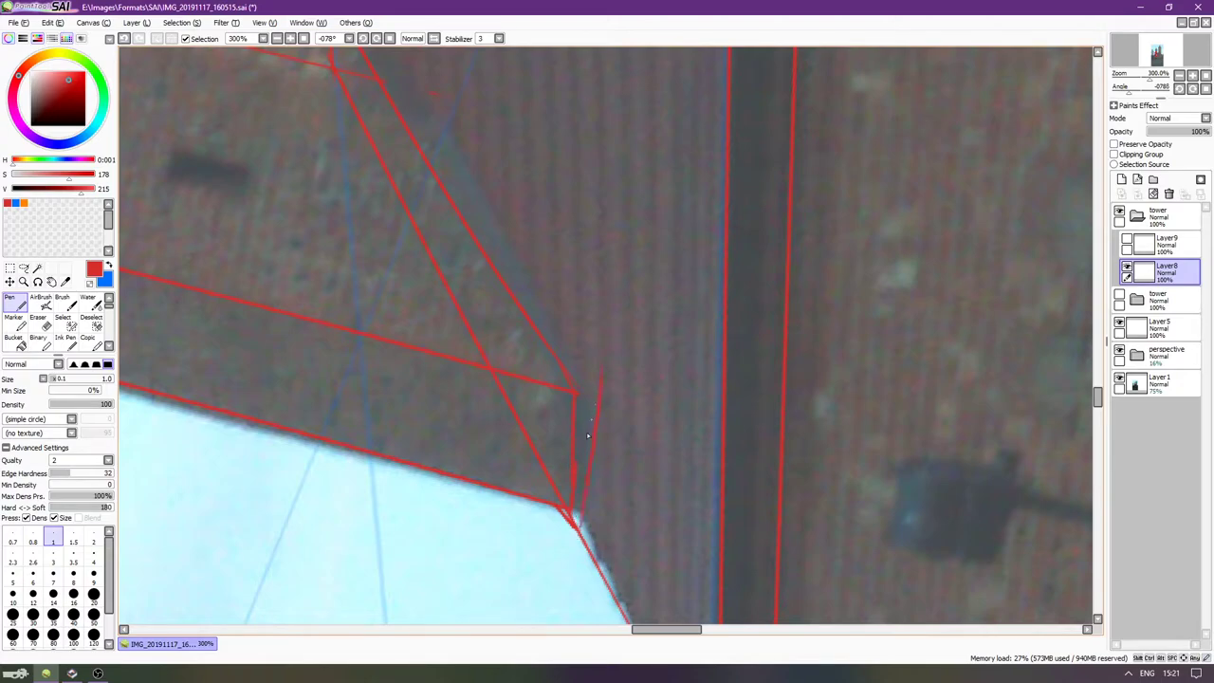
mouse_move(585, 396)
mouse_down()
mouse_move(568, 558)
mouse_move(580, 604)
mouse_up()
key(ctrl+z)
key(ctrl+z)
key(ctrl+z)
drag(587, 402, 572, 591)
key(ctrl+z)
drag(587, 391, 582, 594)
key(ctrl+z)
drag(585, 522, 582, 603)
key(ctrl+z)
drag(580, 514, 575, 609)
key(ctrl+z)
mouse_move(582, 515)
mouse_down()
mouse_move(572, 605)
mouse_move(585, 616)
mouse_up()
key(ctrl+z)
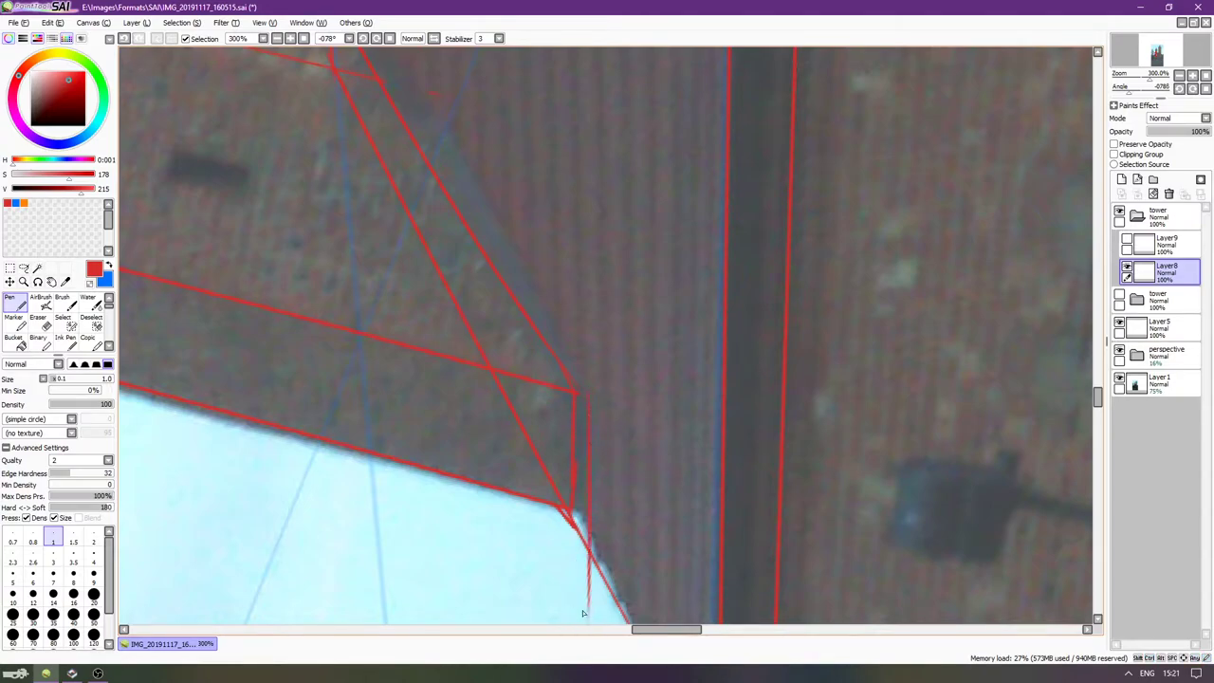
key(ctrl+z)
mouse_move(591, 529)
mouse_down()
mouse_move(587, 607)
mouse_move(567, 614)
mouse_up()
key(ctrl+z)
key(ctrl+z)
drag(576, 520, 584, 611)
key(ctrl+z)
Draw the second line parallel to the left face's base line and erase its end sticking out into the sky.
drag(575, 520, 585, 582)
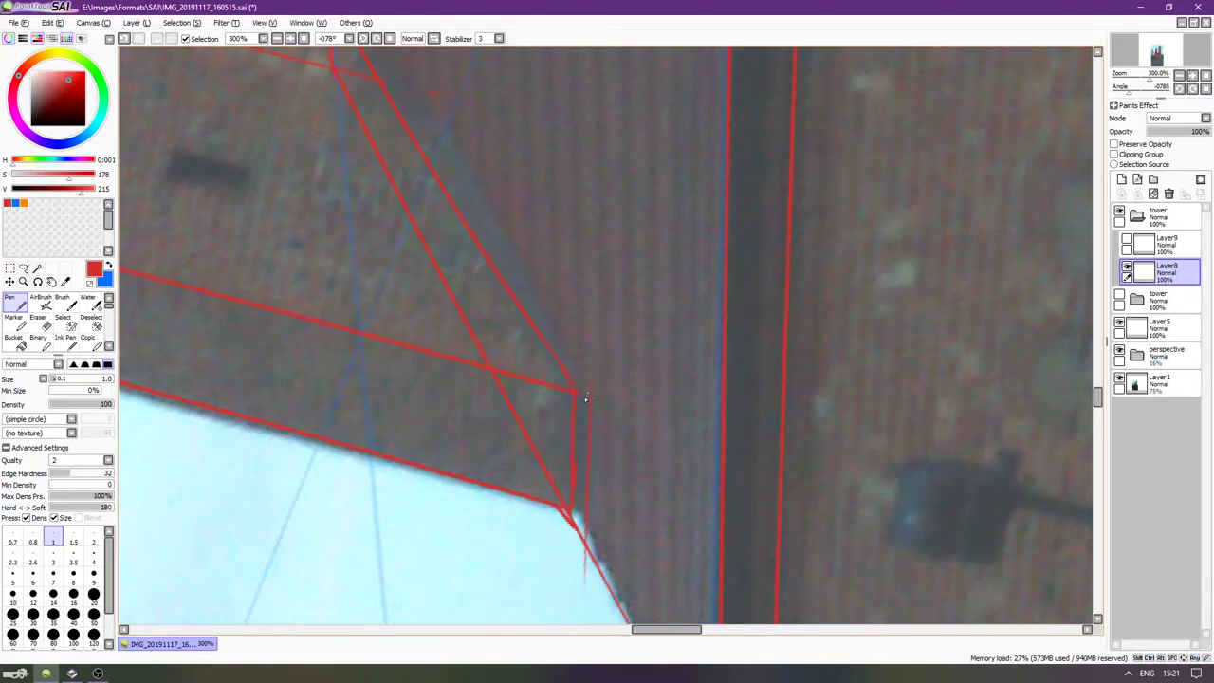
key(e)
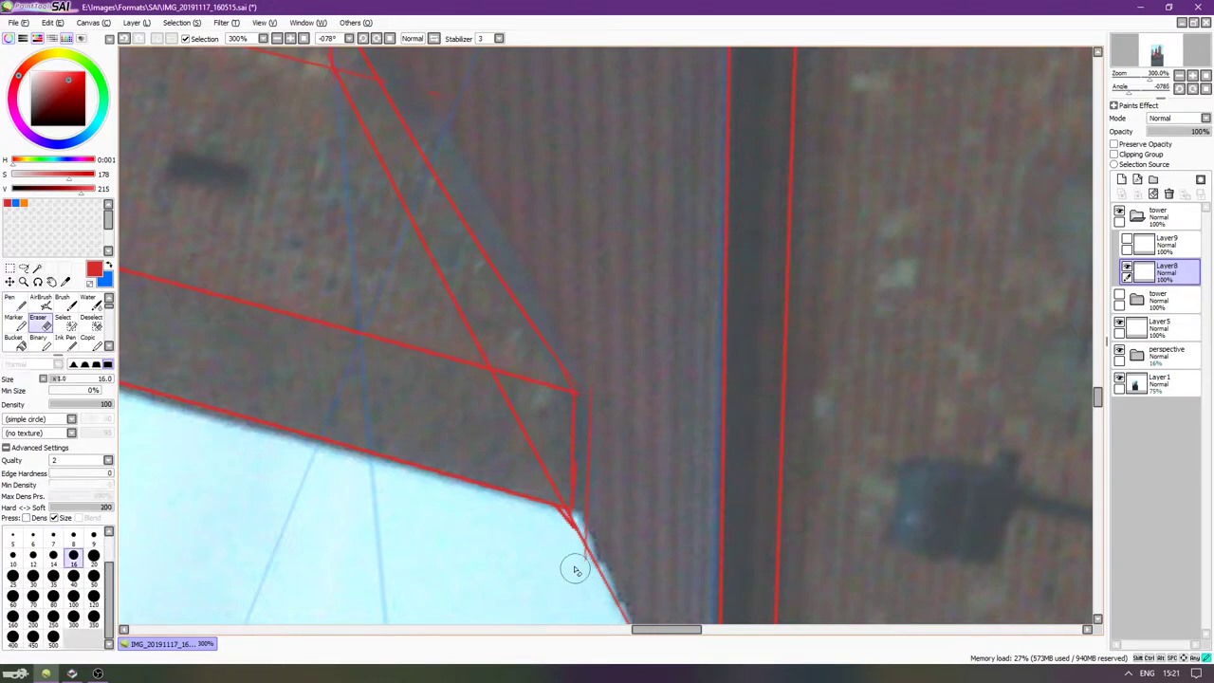
scroll(512, 543, right, 1)
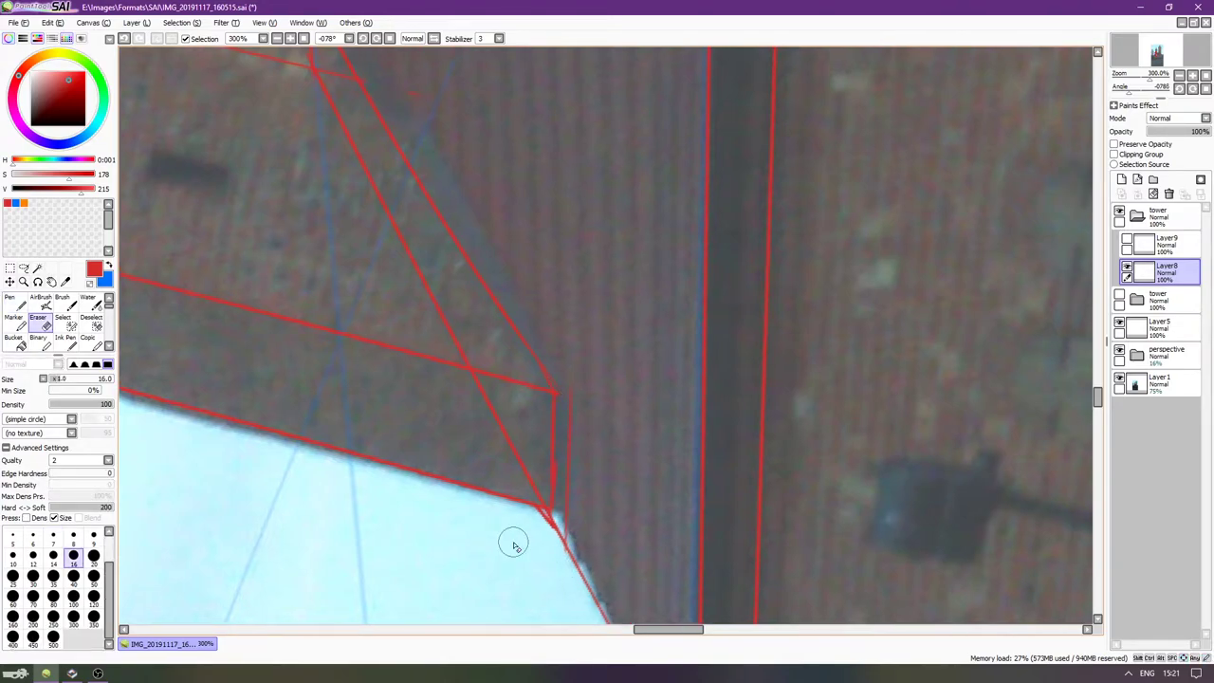
key(Delete)
key(Delete)
key(End)
key(End)
key(End)
key(End)
key(End)
key(End)
key(End)
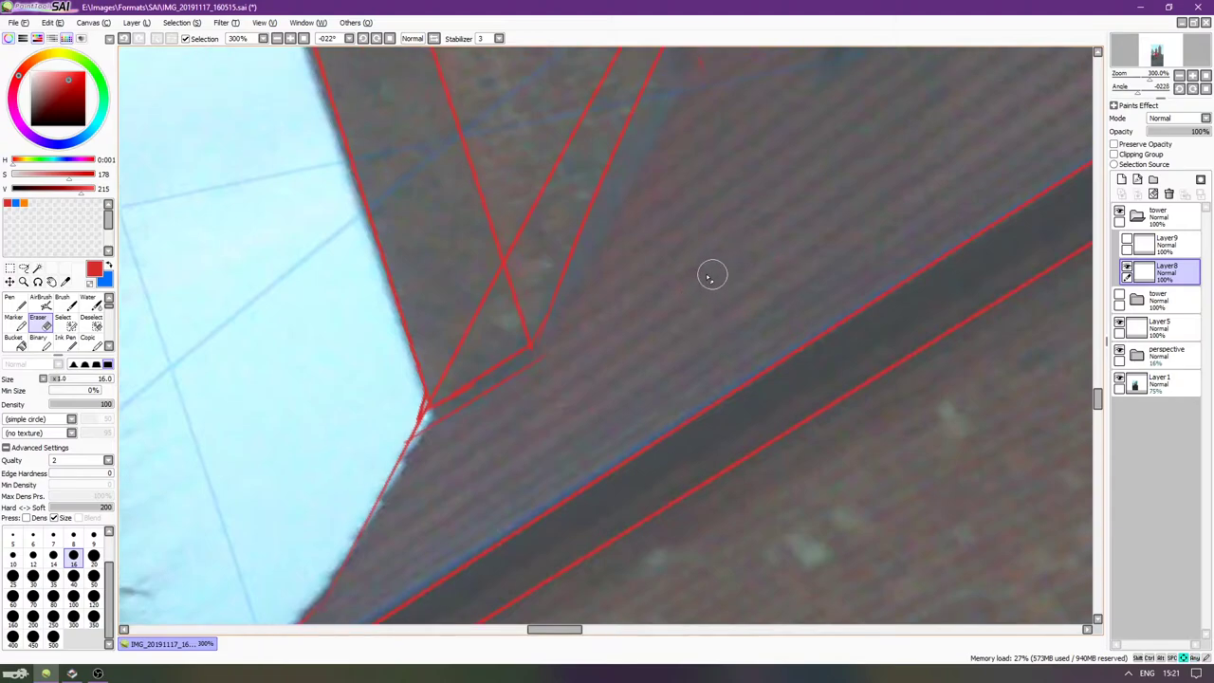
Try to draw a second line alongside the slanted line where the middle face meets the roof.
scroll(714, 276, up, 5)
key(n)
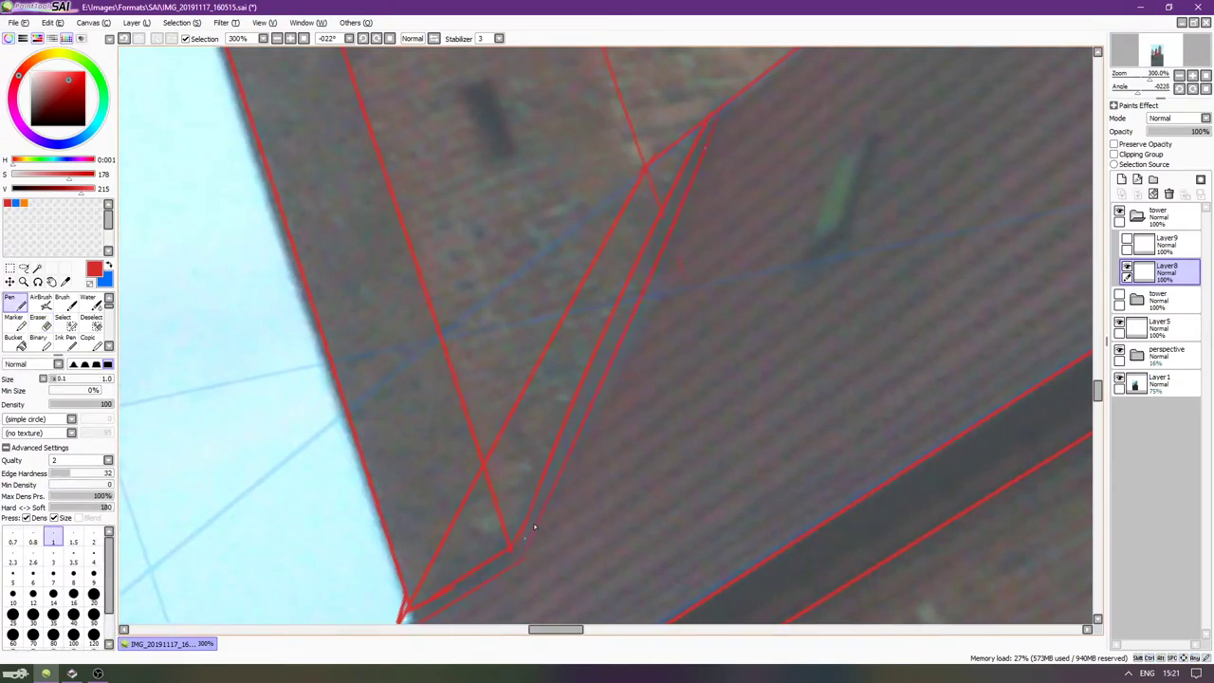
key(ctrl+z)
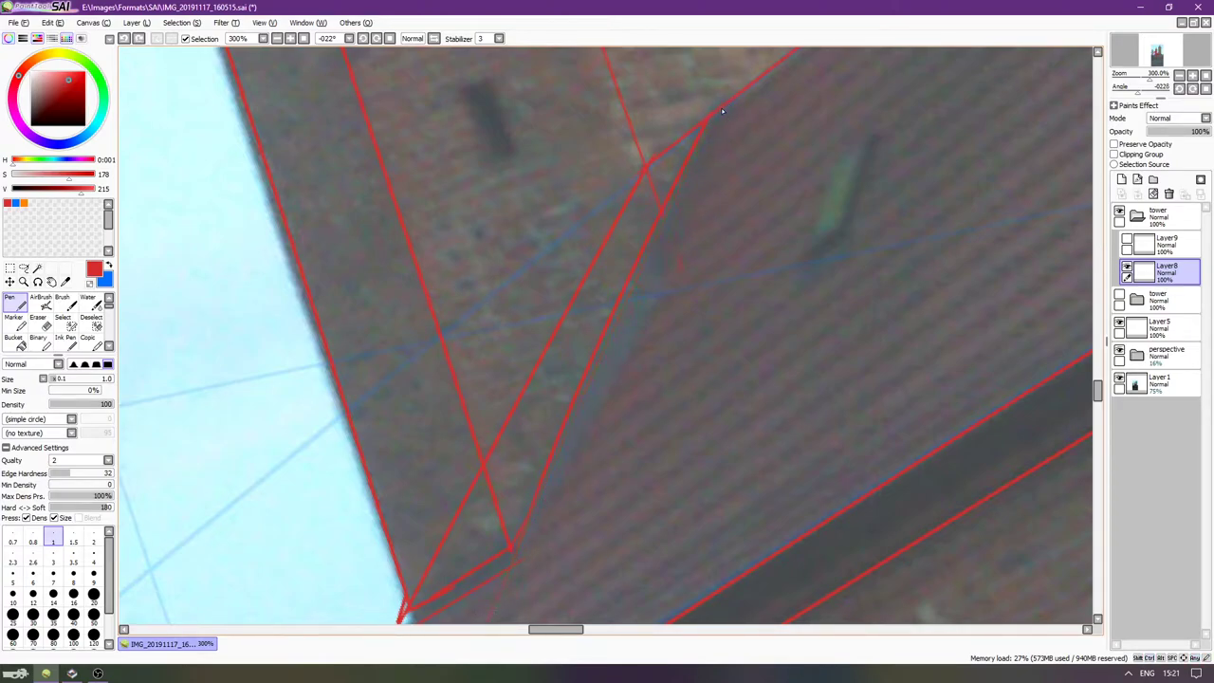
key(ctrl+z)
key(ctrl+z)
scroll(608, 370, down, 1)
drag(609, 373, 588, 351)
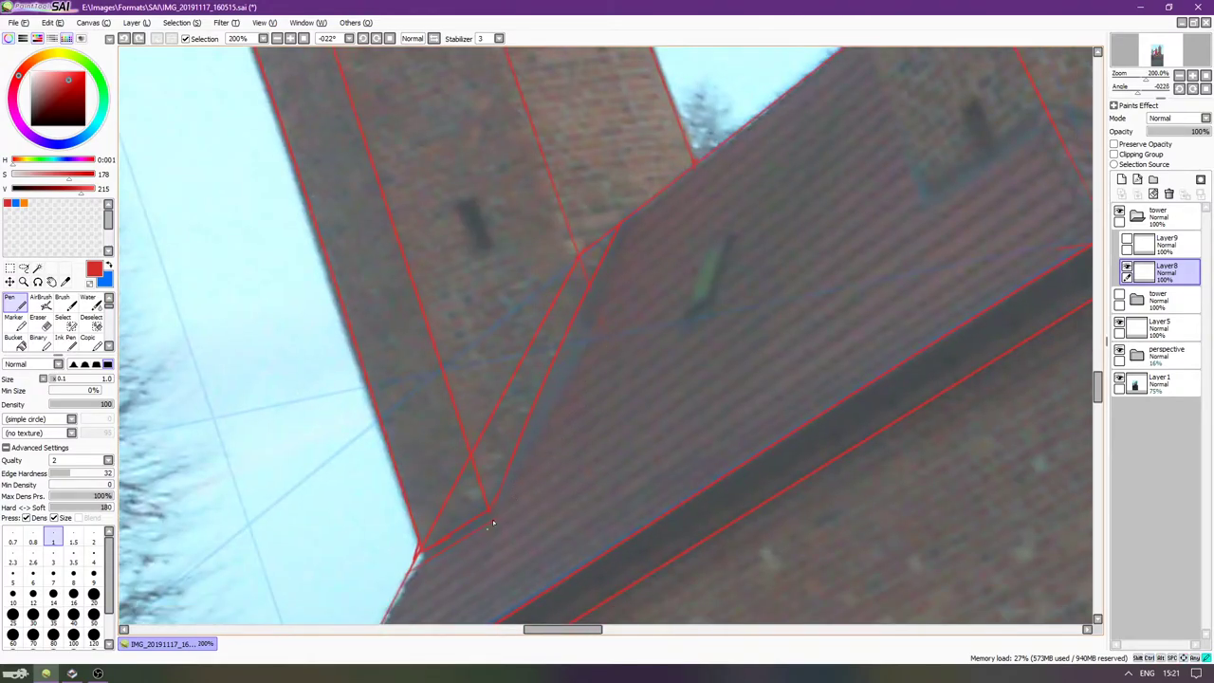
key(ctrl+z)
Draw a second line parallel to the middle face's slanted roof line, from the ridge down to the left face's base corner.
drag(620, 227, 541, 402)
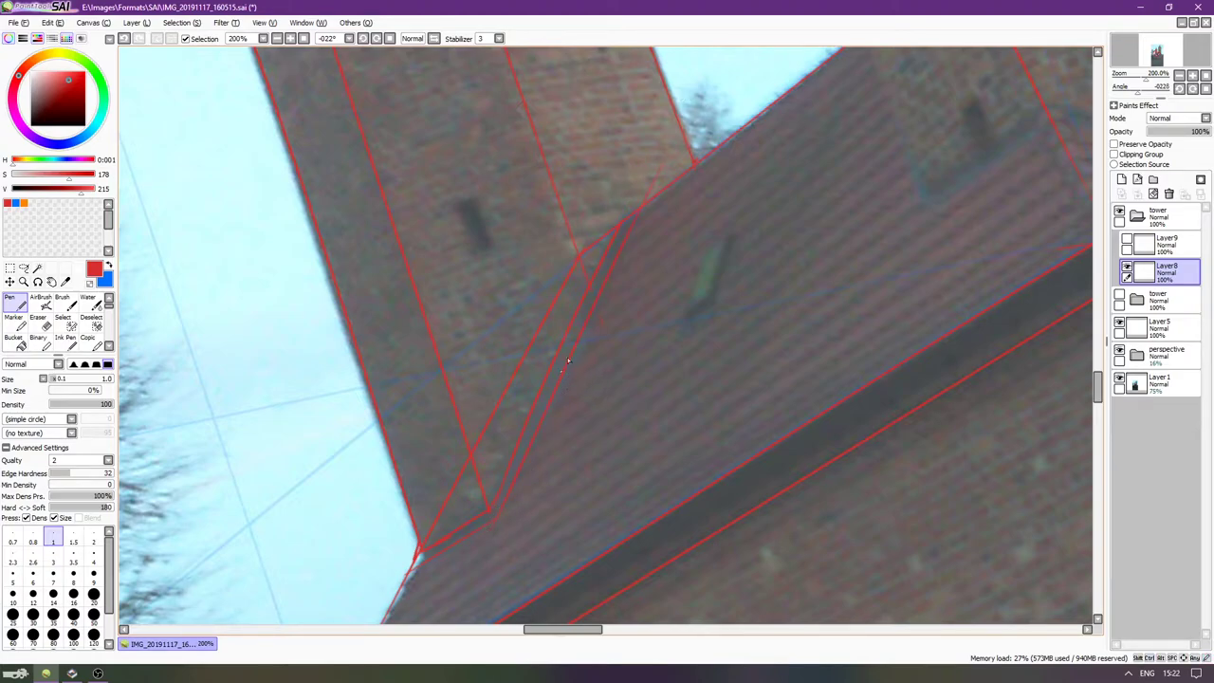
key(e)
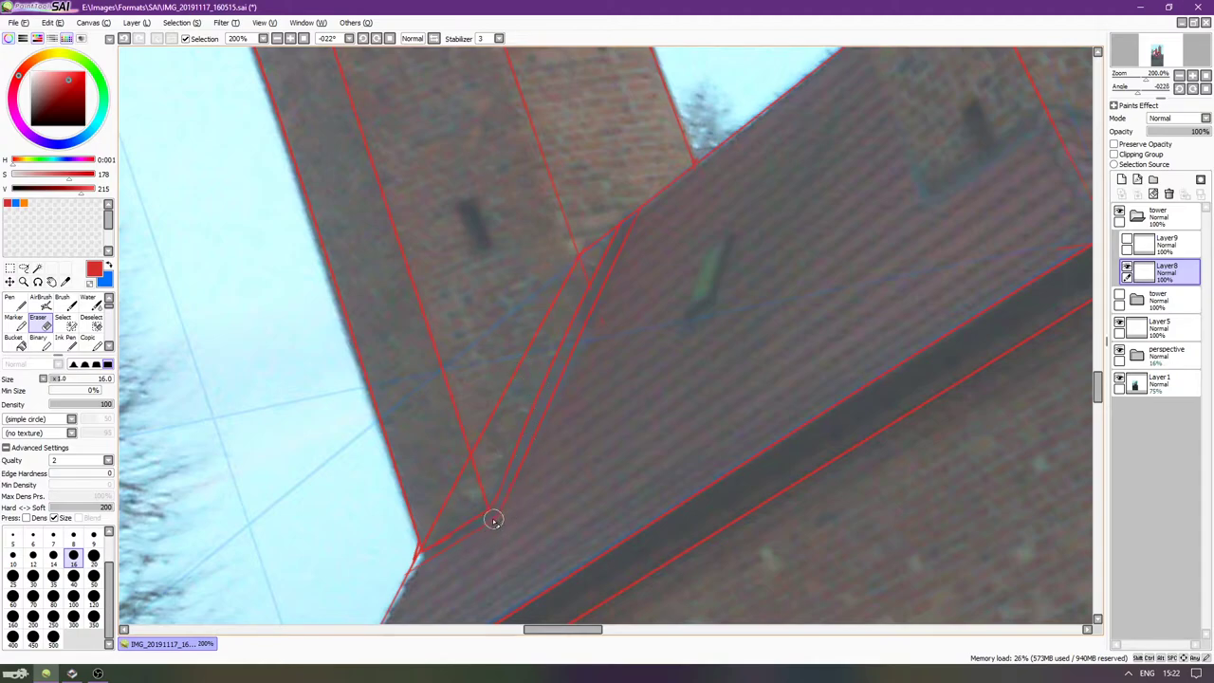
key(n)
key(ctrl+z)
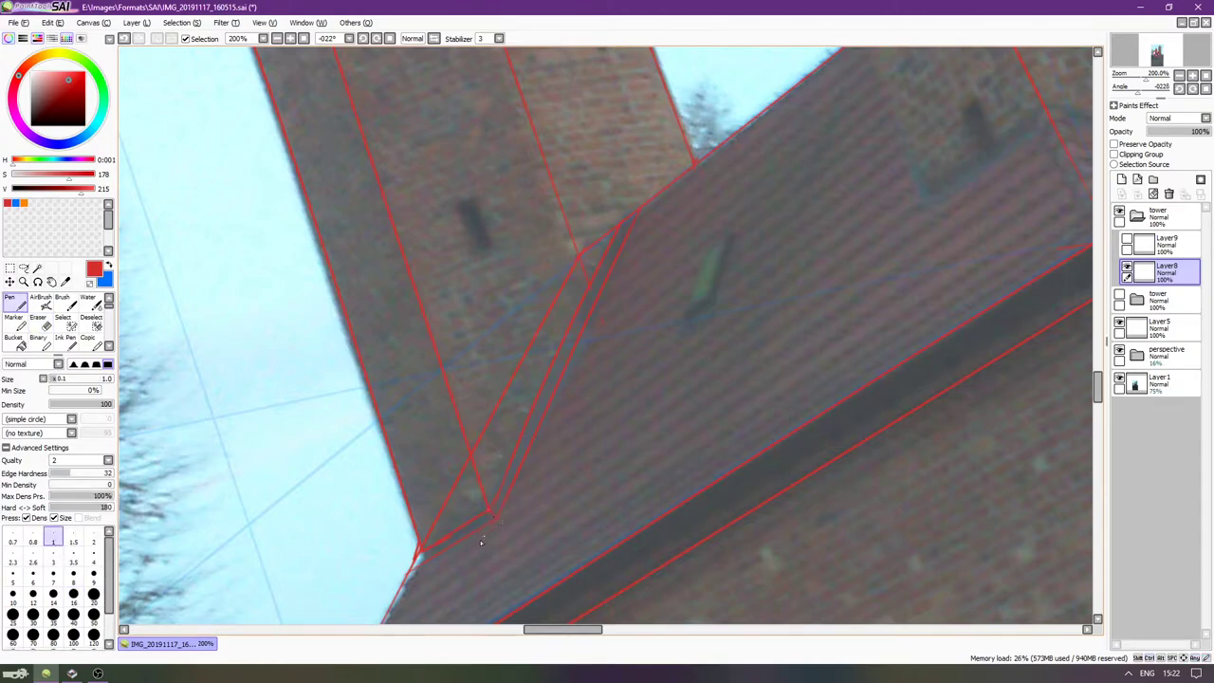
Straighten the canvas rotation and outline the narrow window on the tower's middle face with a red rectangle.
drag(698, 250, 689, 427)
key(End)
key(End)
key(End)
key(Delete)
scroll(502, 374, up, 1)
drag(503, 375, 538, 391)
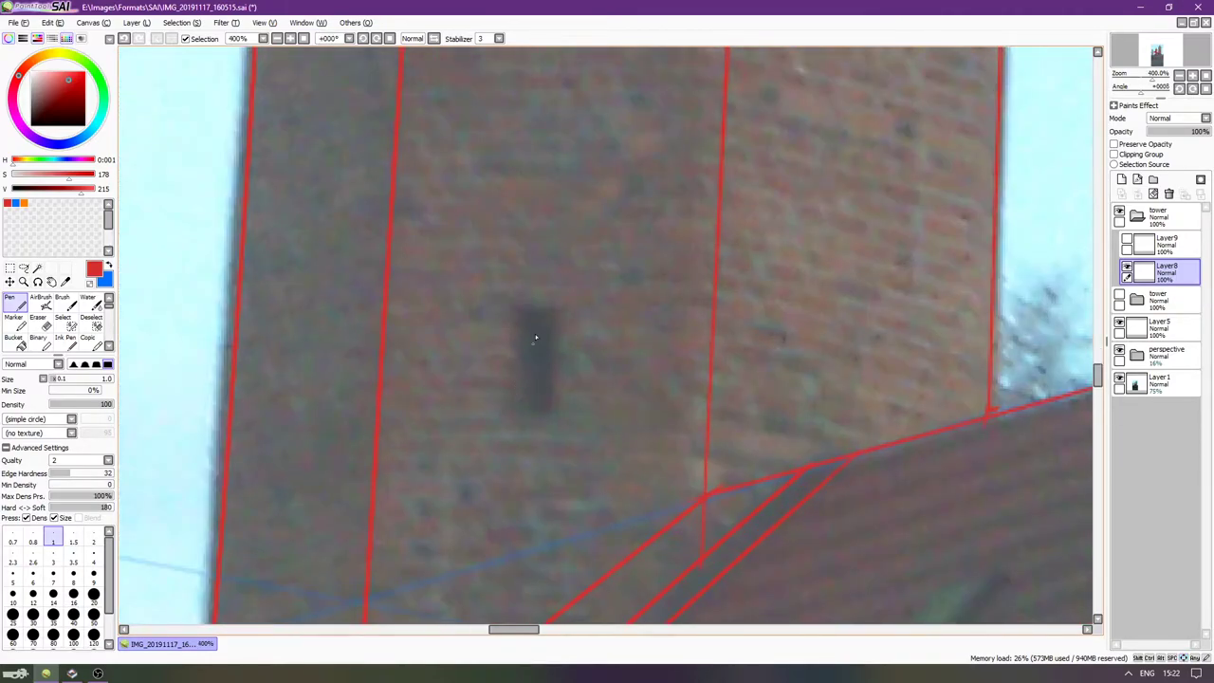
key(ctrl+z)
key(ctrl+z)
drag(518, 313, 557, 314)
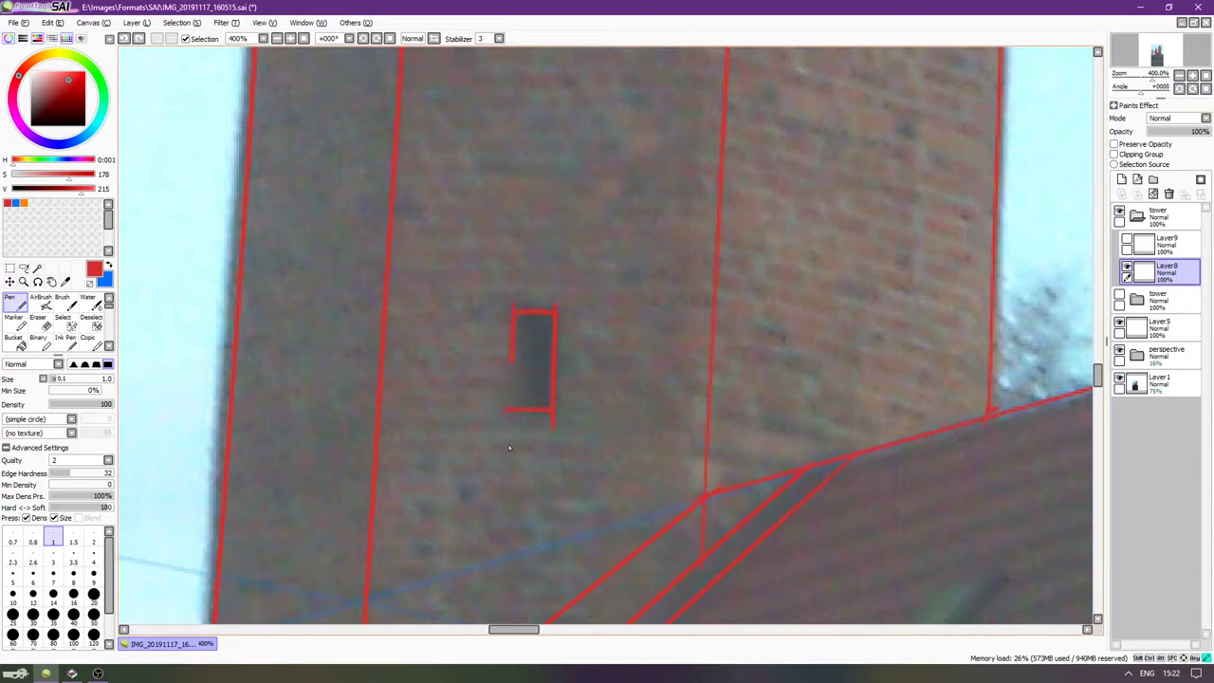
key(e)
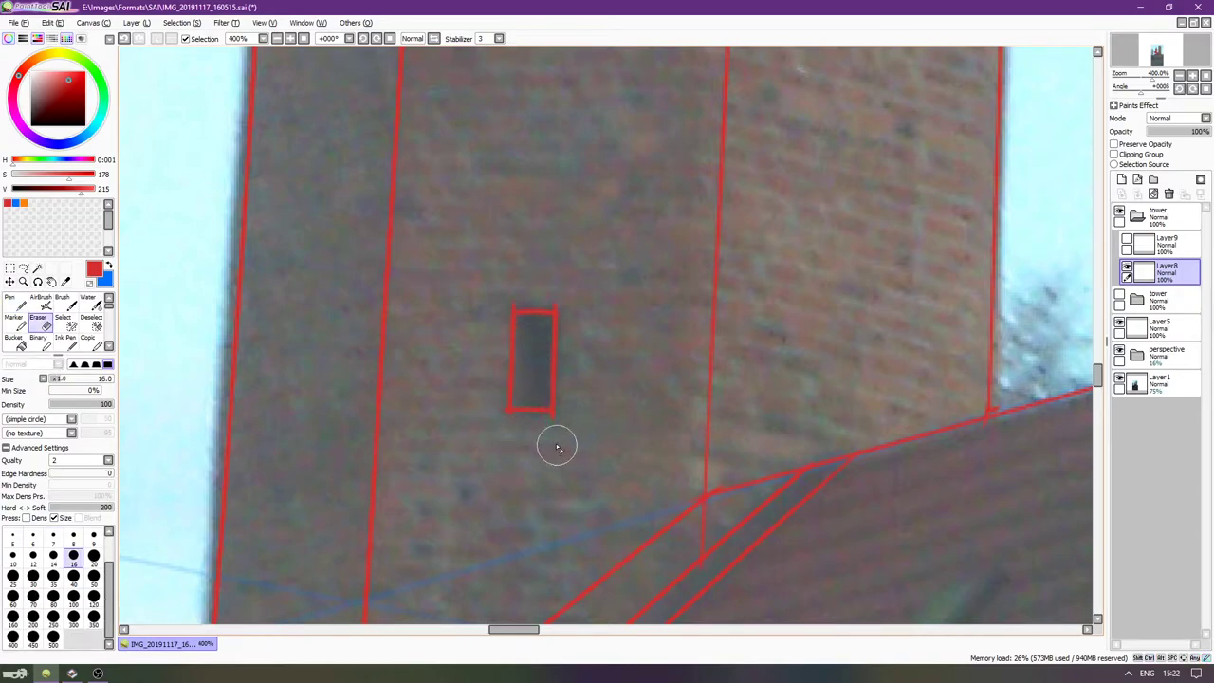
Examine the line art of the tower's upper part, from the small windows to the arches and battlements.
scroll(585, 502, up, 5)
scroll(648, 383, up, 4)
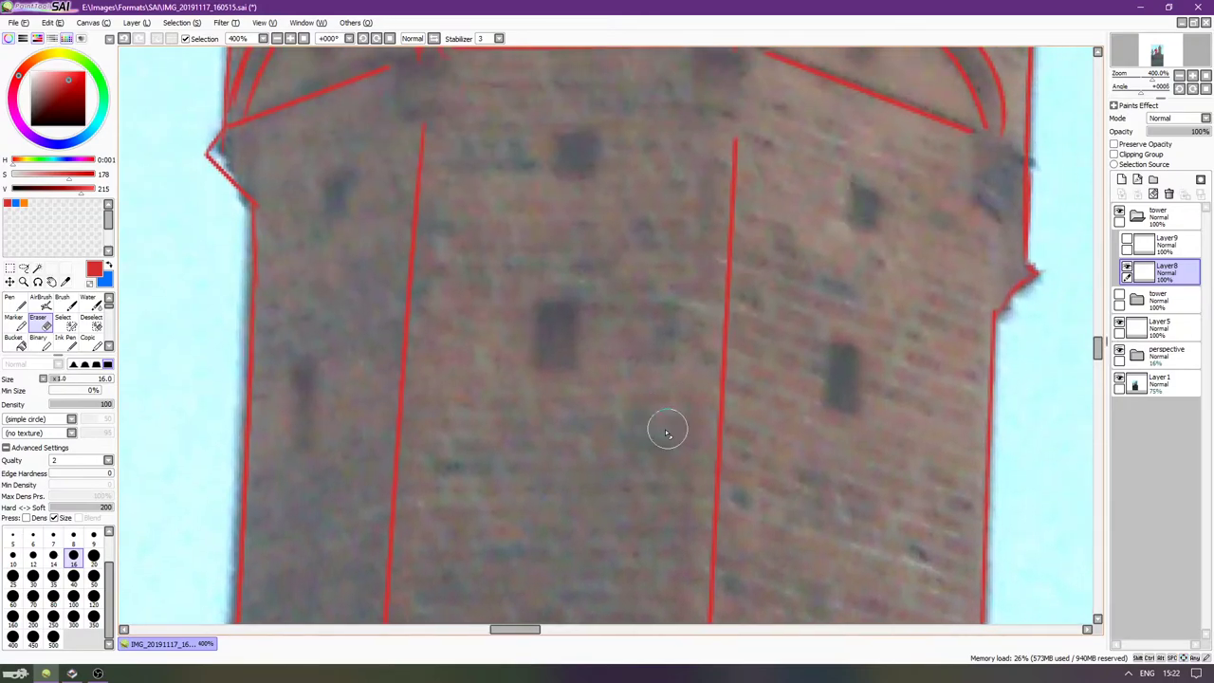
scroll(637, 430, up, 3)
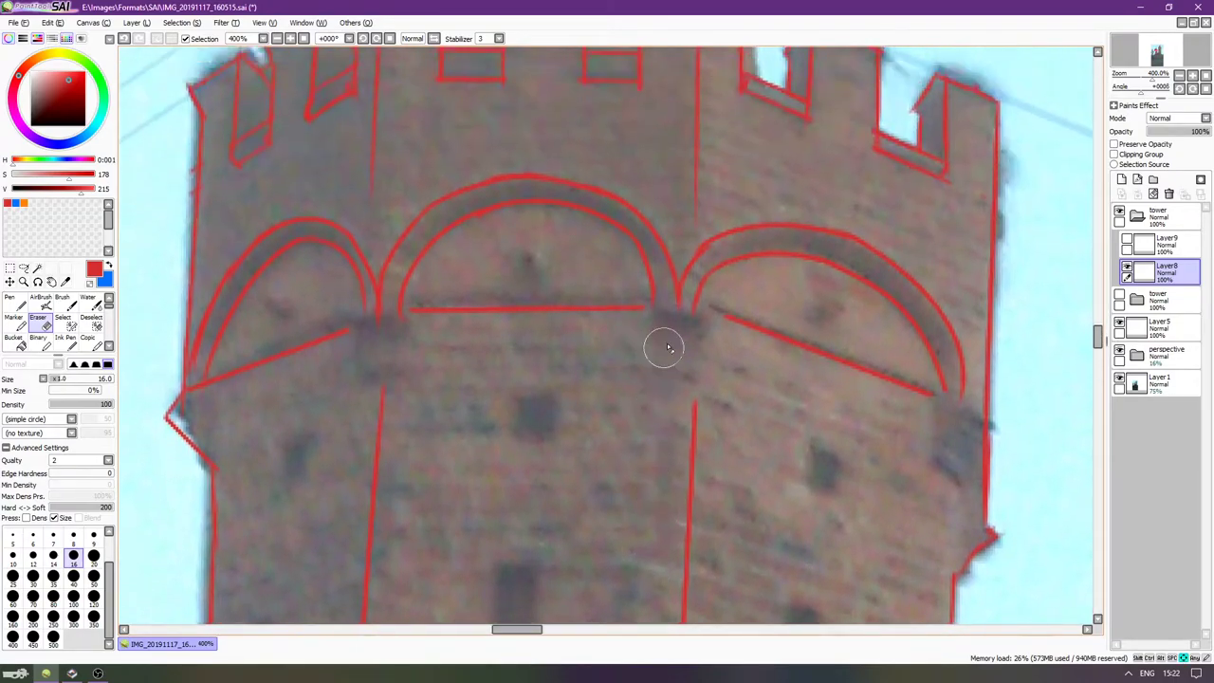
scroll(652, 389, down, 1)
key(n)
scroll(670, 382, down, 1)
key(Down)
key(Down)
key(Down)
key(Down)
key(Down)
key(Down)
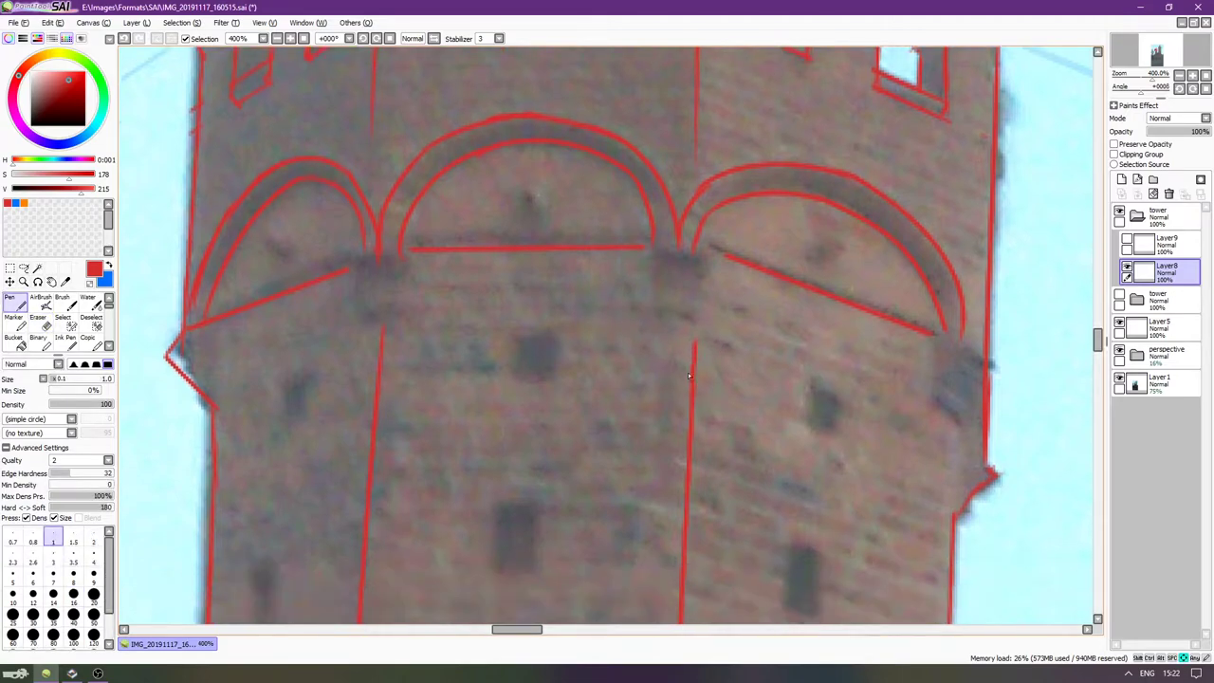
key(Right)
key(Right)
key(Up)
key(Up)
key(Right)
key(Right)
key(Right)
key(Up)
key(Up)
scroll(663, 320, up, 3)
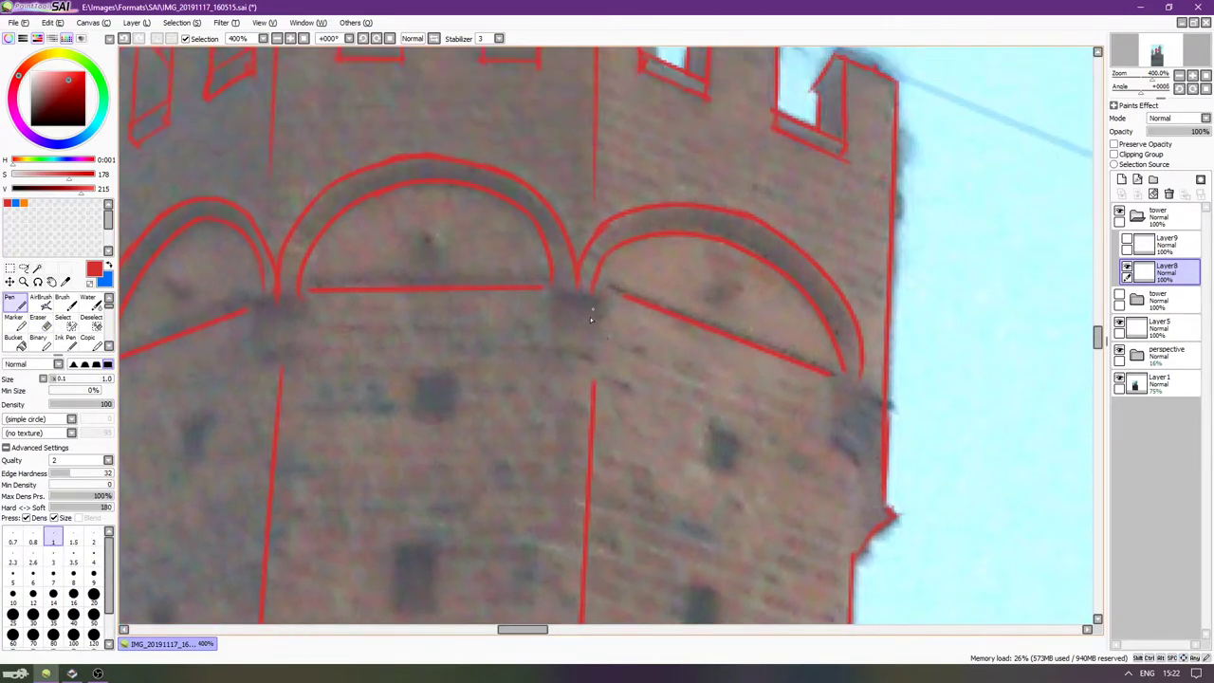
key(Up)
key(Up)
key(Up)
key(Up)
key(Up)
key(Up)
key(Up)
key(Up)
key(Up)
key(Up)
key(Up)
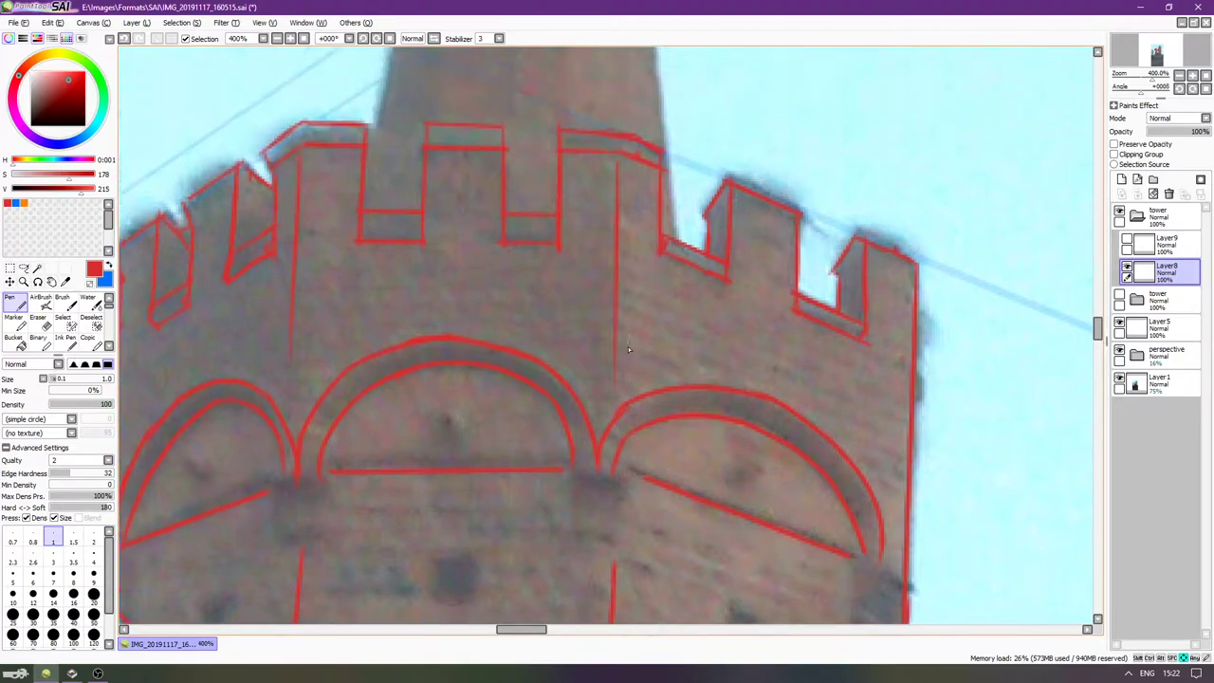
key(Left)
key(Down)
key(Down)
key(Down)
key(Down)
key(Down)
key(Down)
key(Down)
key(Down)
key(Down)
key(Down)
Show Layer9 and the second tower folder, and hide the photo on Layer1 to leave only the line art.
scroll(613, 375, down, 4)
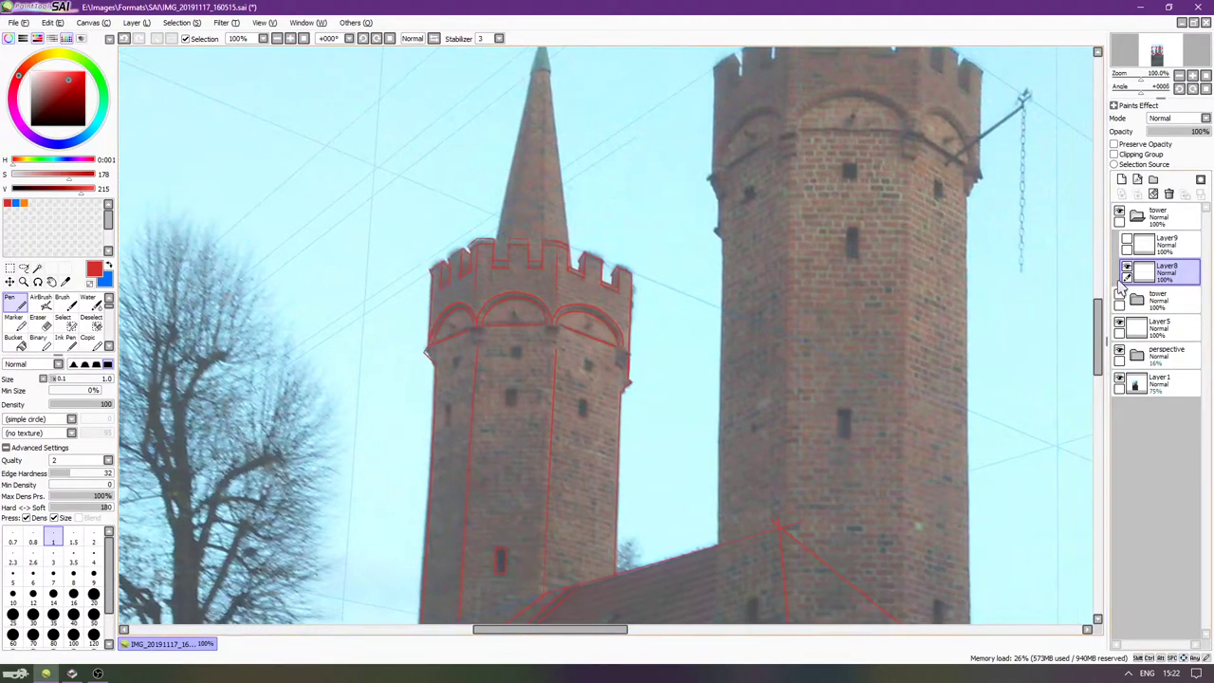
click(1127, 243)
click(1130, 218)
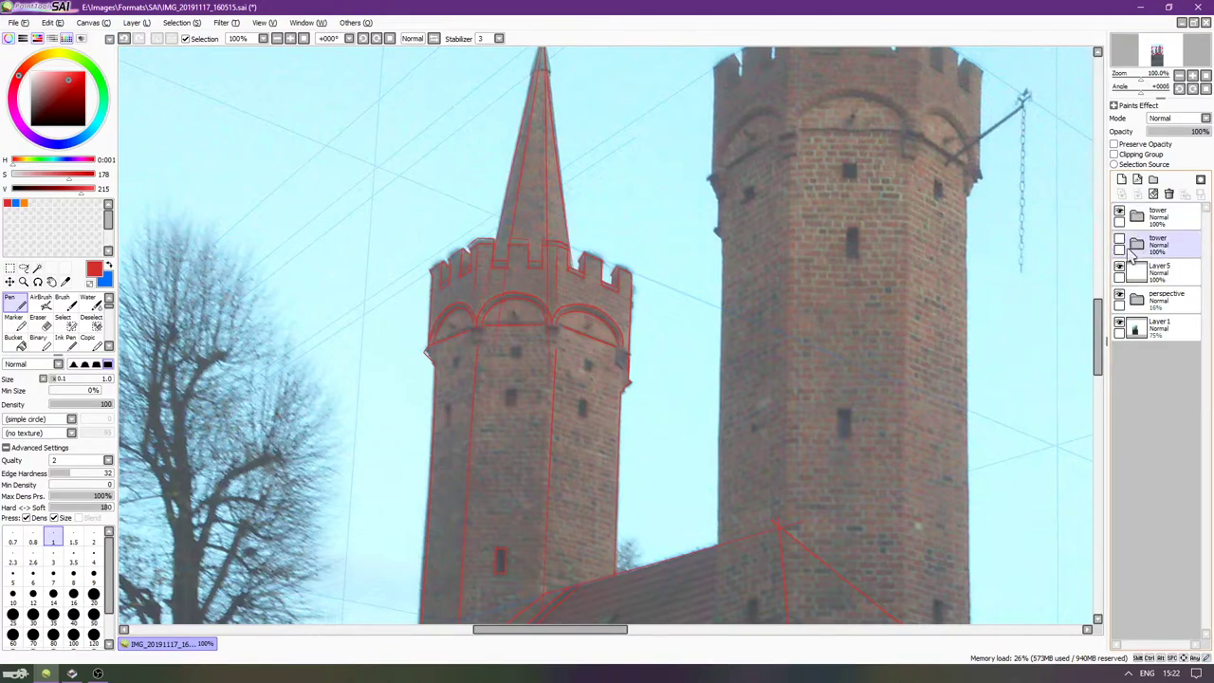
click(1120, 331)
scroll(1061, 330, up, 5)
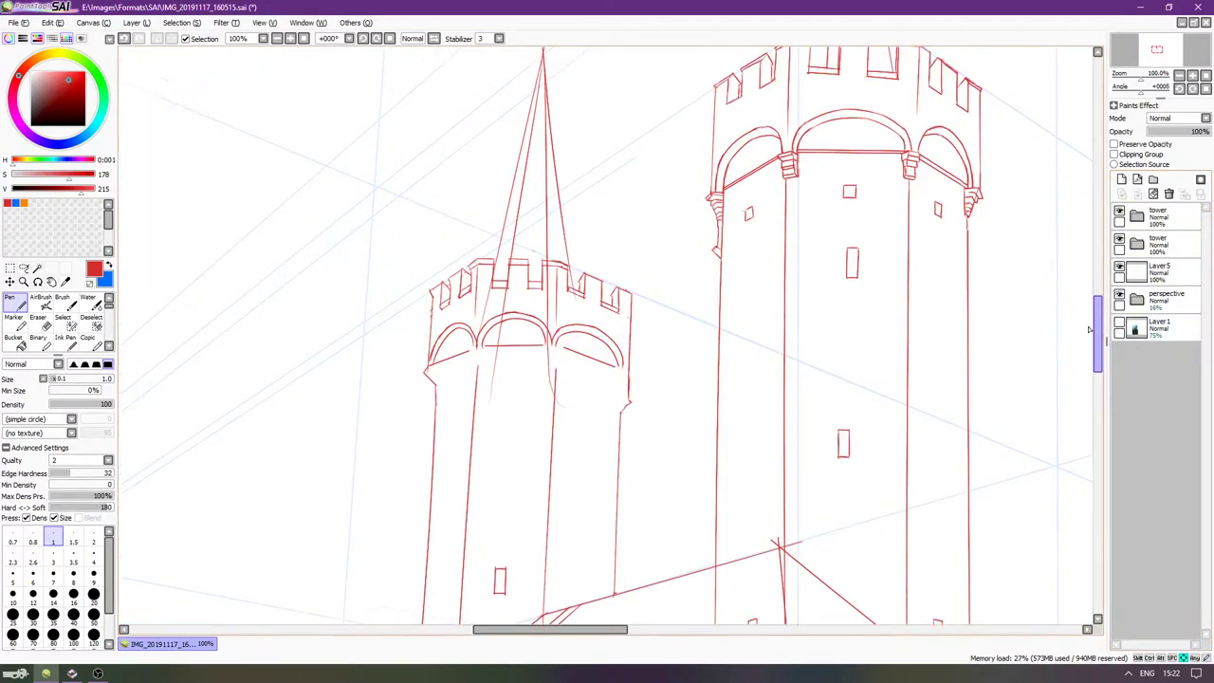
Find the smaller tower's spire among the tower folders' layers and select its layer, Layer9.
click(1137, 243)
click(1126, 296)
click(1126, 296)
click(1138, 244)
click(1137, 217)
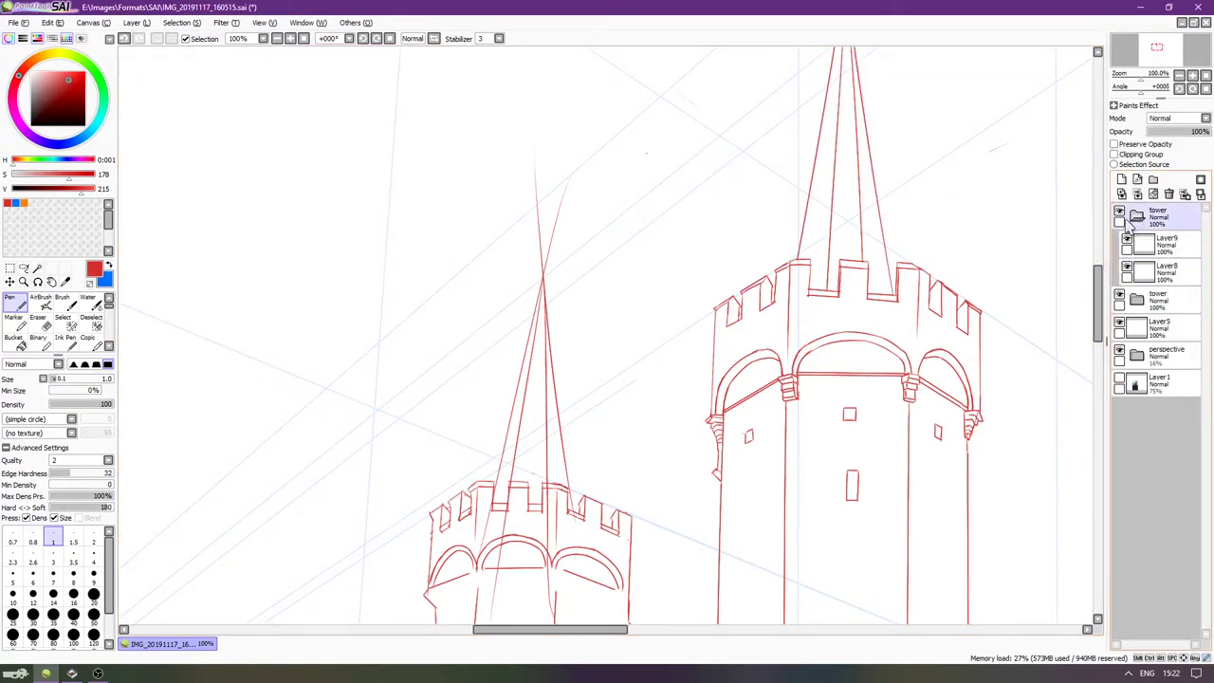
click(1127, 239)
click(1126, 239)
click(1141, 245)
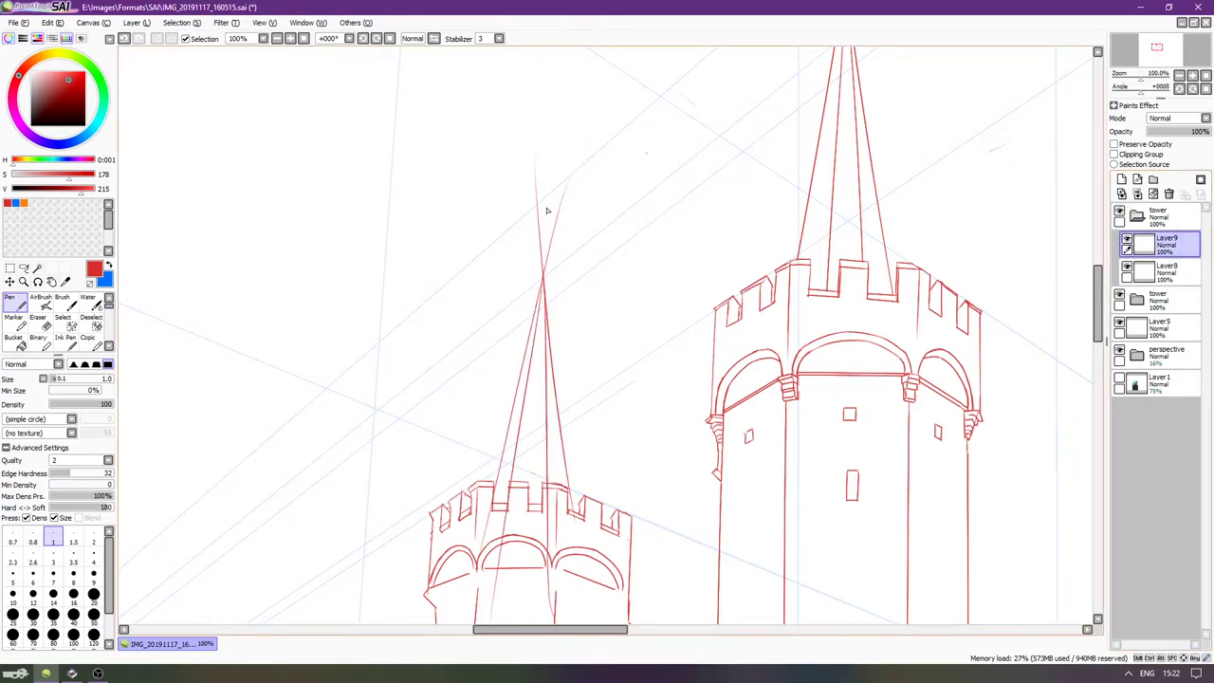
Erase the spire lines overshooting above the smaller tower's tip with a size 50 eraser.
key(e)
key(bracketright)
key(bracketright)
key(bracketright)
key(bracketright)
key(bracketright)
key(bracketright)
mouse_move(534, 149)
mouse_down()
mouse_move(541, 222)
mouse_move(528, 257)
mouse_up()
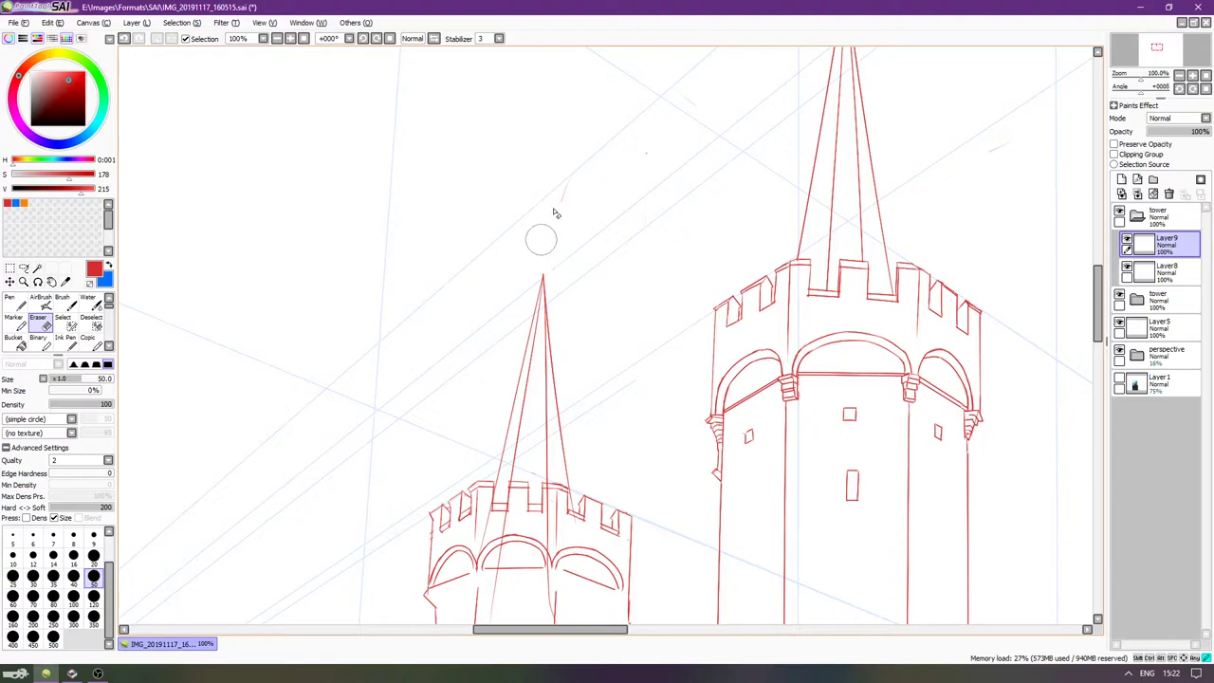
Compare both spires' line art with the photo by toggling Layer1's visibility, leaving the photo hidden.
scroll(653, 268, left, 1)
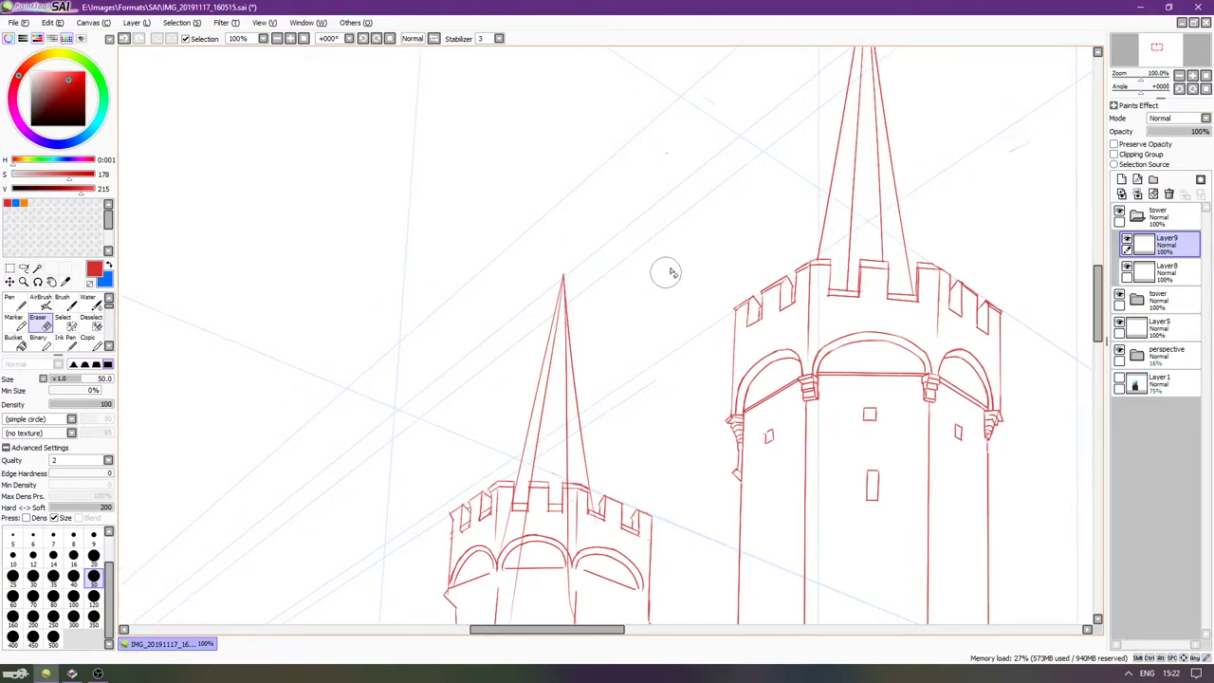
scroll(1041, 316, up, 5)
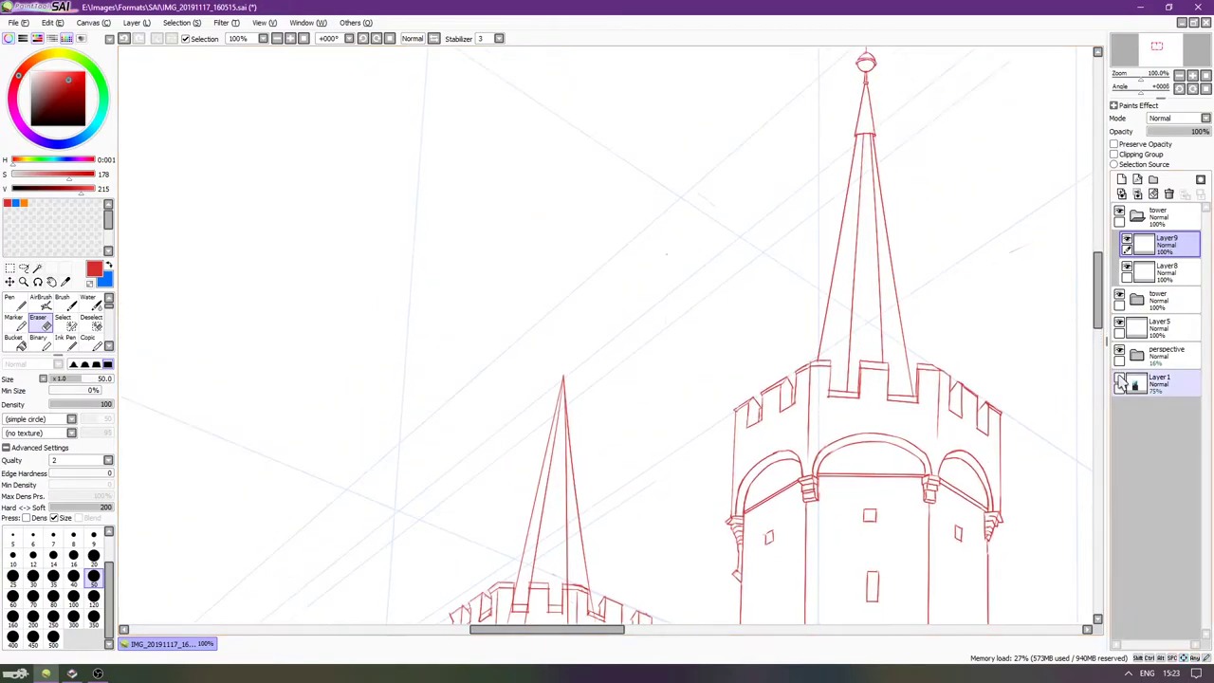
click(1120, 379)
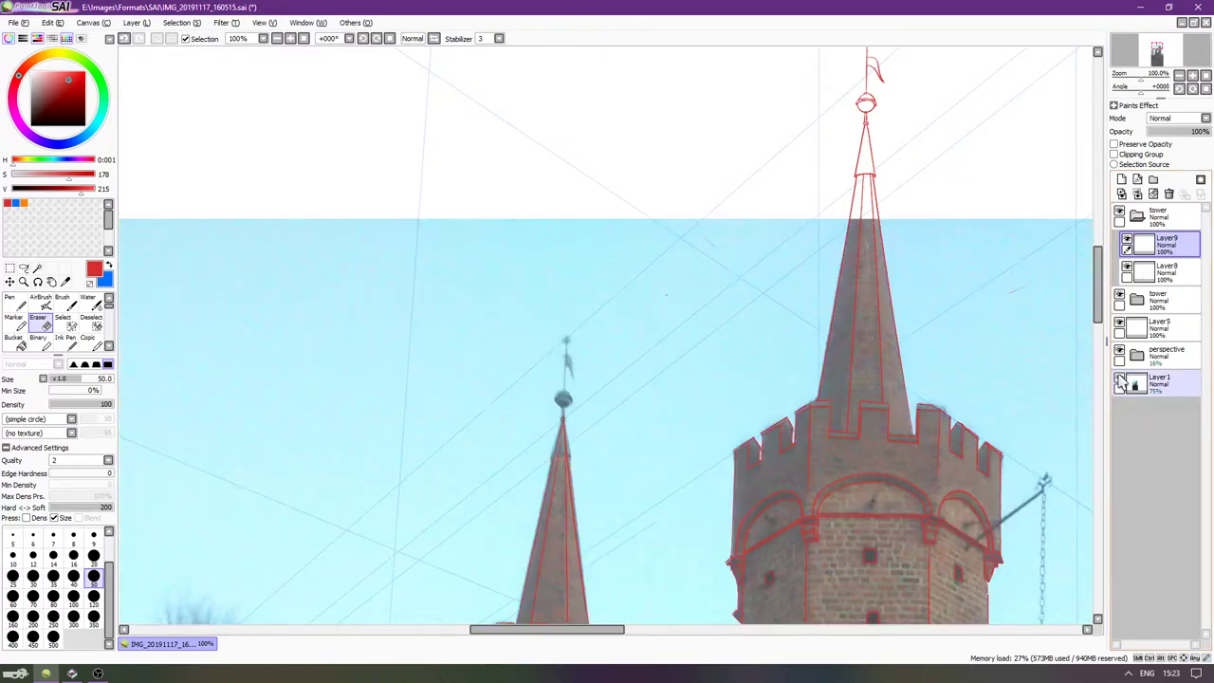
click(1120, 381)
click(1120, 380)
click(1120, 380)
click(1120, 380)
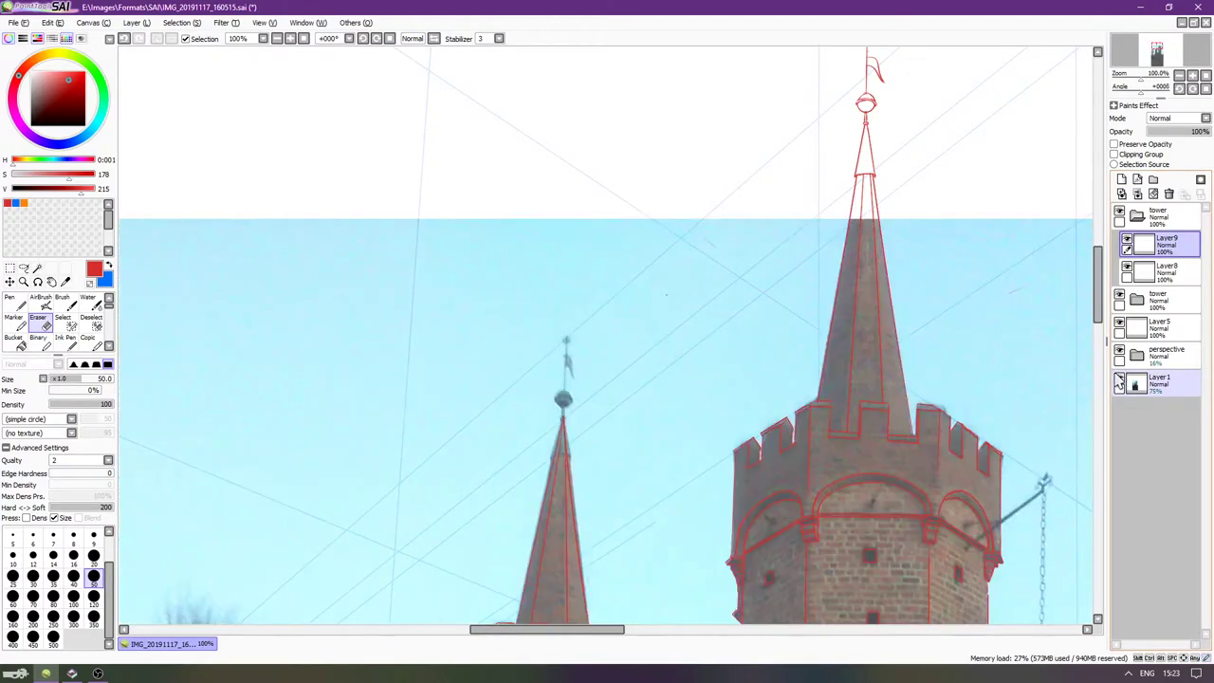
click(1120, 383)
On Layer9, erase the lower ends of the spire lines that run down over the arches.
scroll(1124, 322, down, 5)
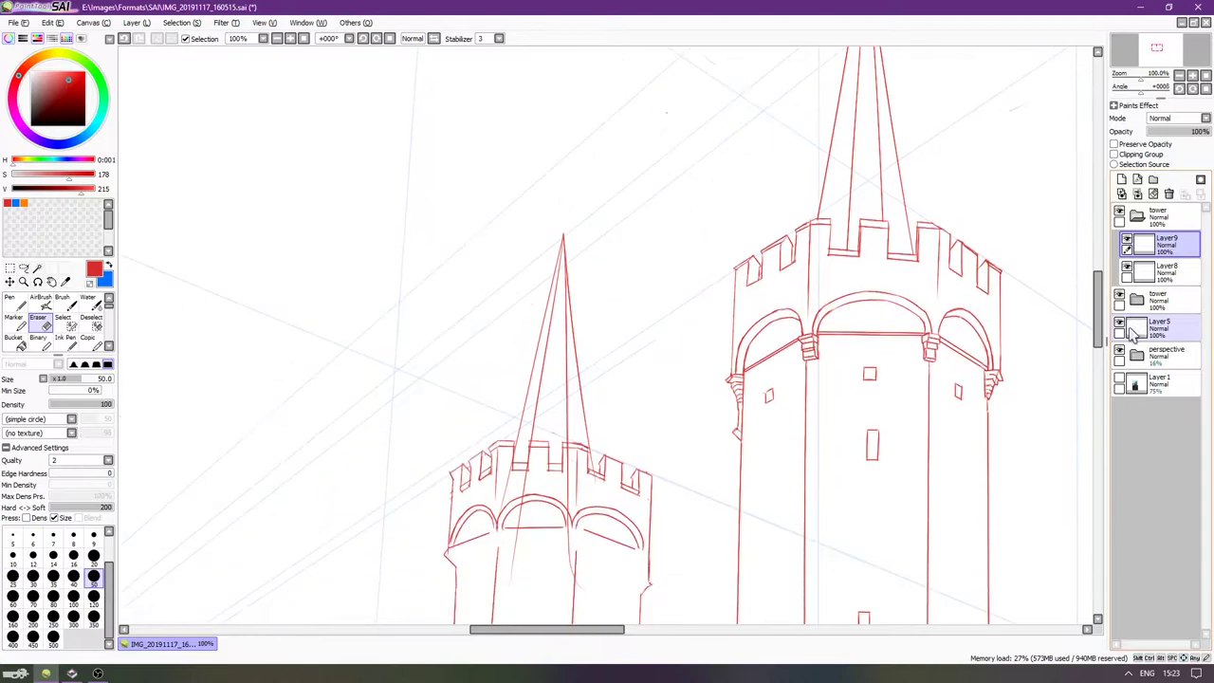
click(1127, 269)
click(1127, 269)
scroll(764, 345, down, 3)
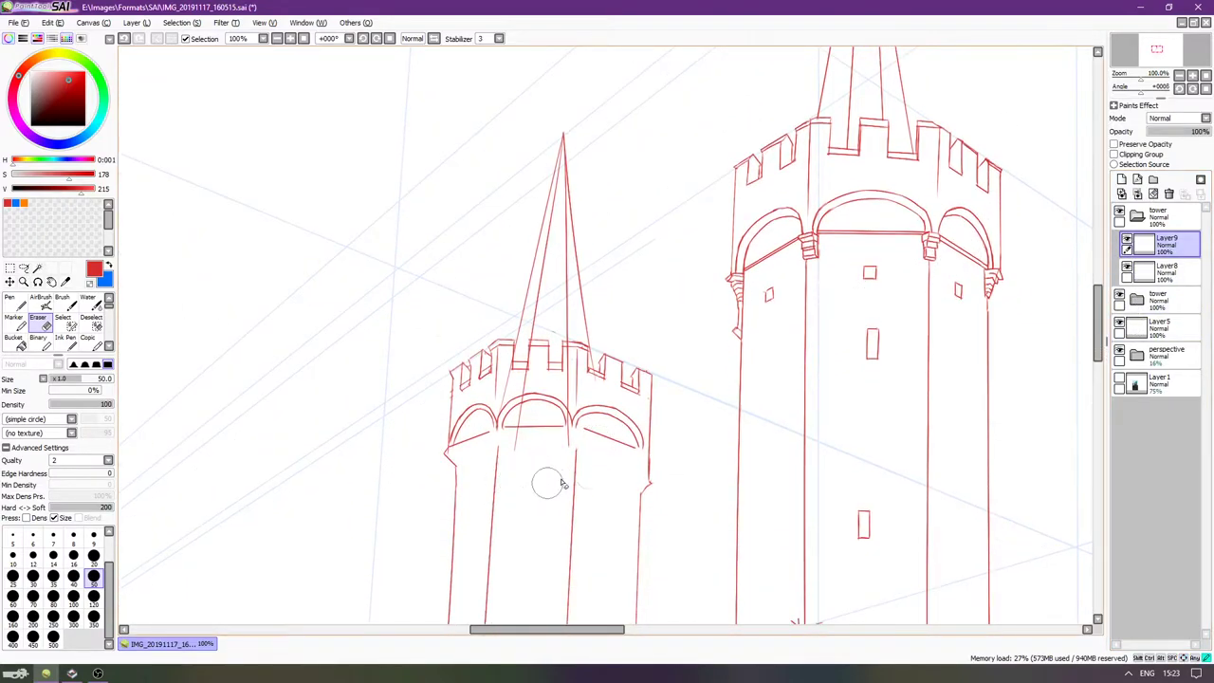
mouse_move(518, 441)
mouse_down()
mouse_move(526, 419)
mouse_move(554, 426)
mouse_move(525, 408)
mouse_move(586, 418)
mouse_up()
scroll(569, 406, up, 3)
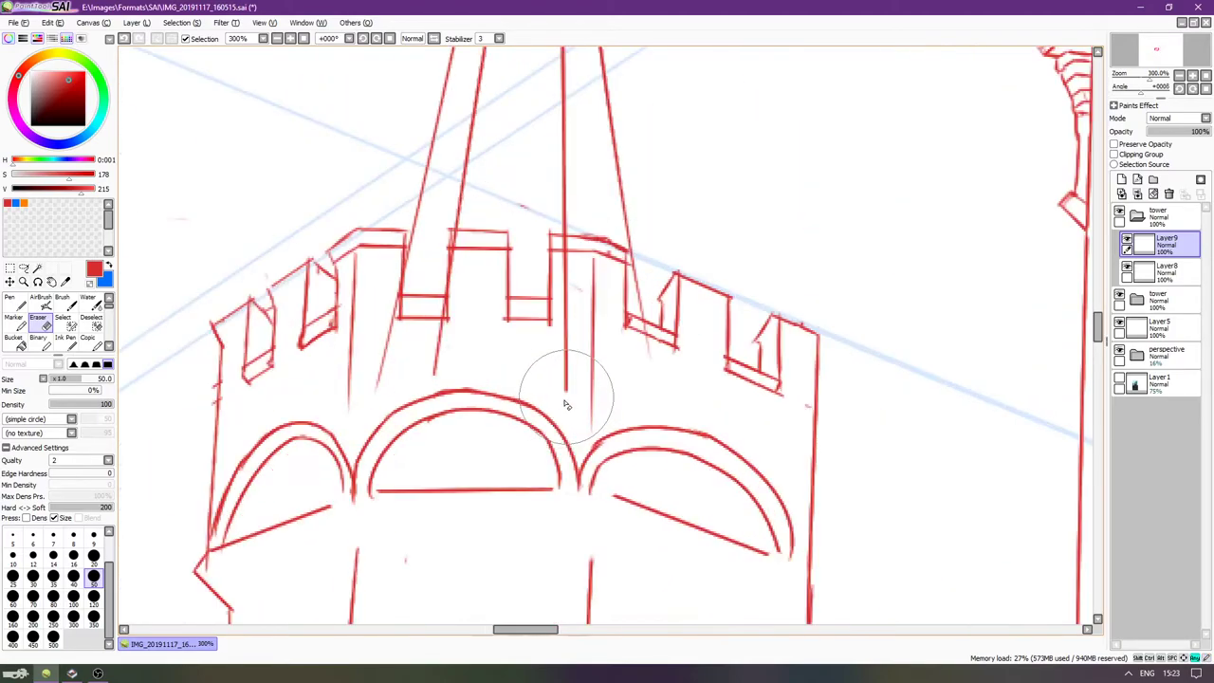
Draw a straight base line across the spire just below the battlements and erase the spire line ends beneath it.
key(n)
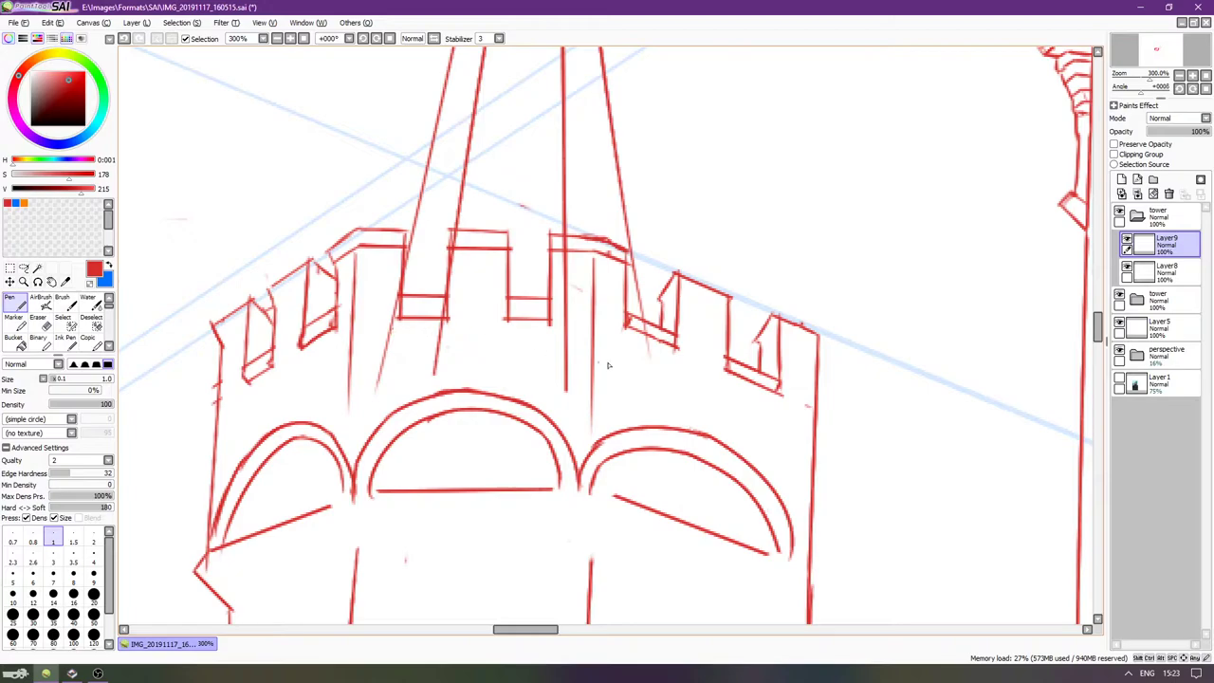
shift+click(648, 345)
key(e)
drag(383, 387, 723, 445)
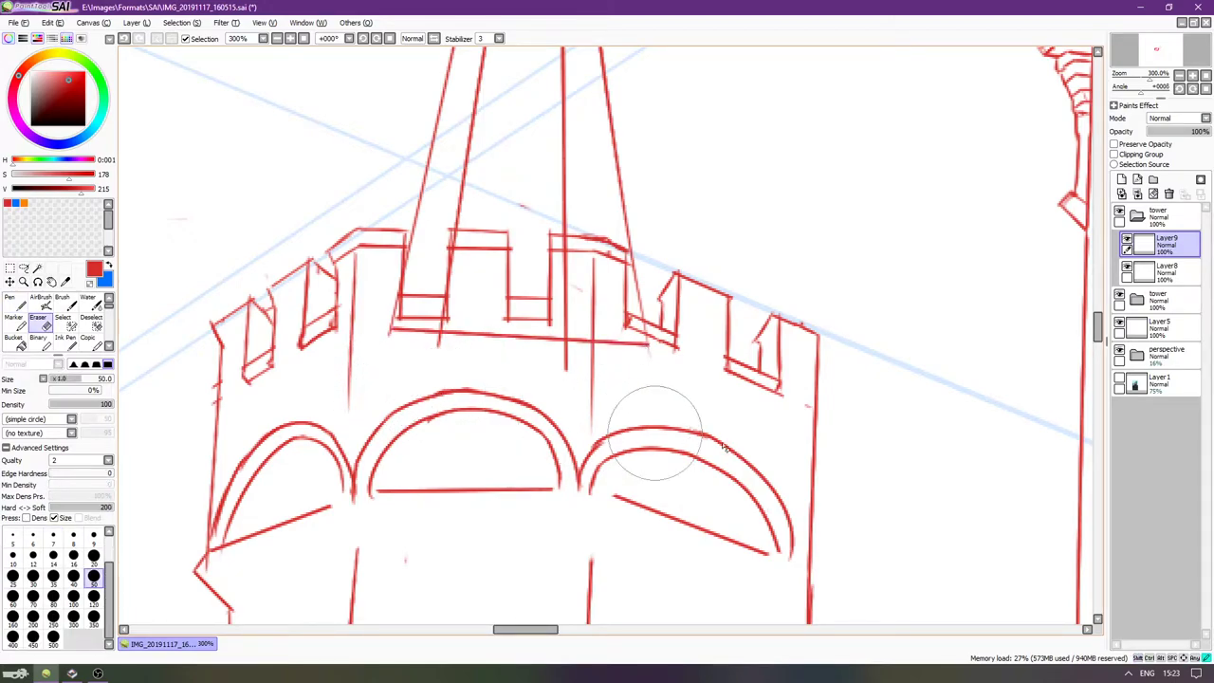
Add a layer mask to Layer9 and apply a Bucket fill to it.
click(1201, 181)
key(g)
click(723, 271)
scroll(389, 452, up, 3)
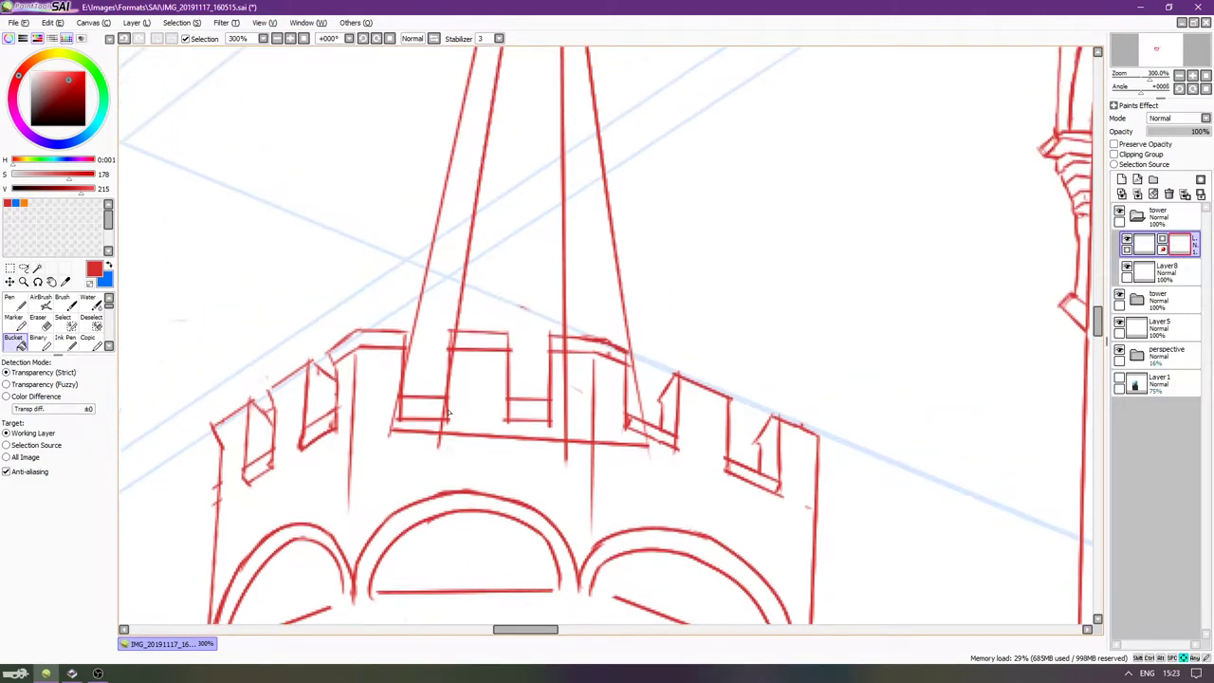
On Layer9's mask, erase the spire and base lines overlapping the battlements, reducing the eraser from size 50 to 14.
key(e)
drag(392, 442, 388, 458)
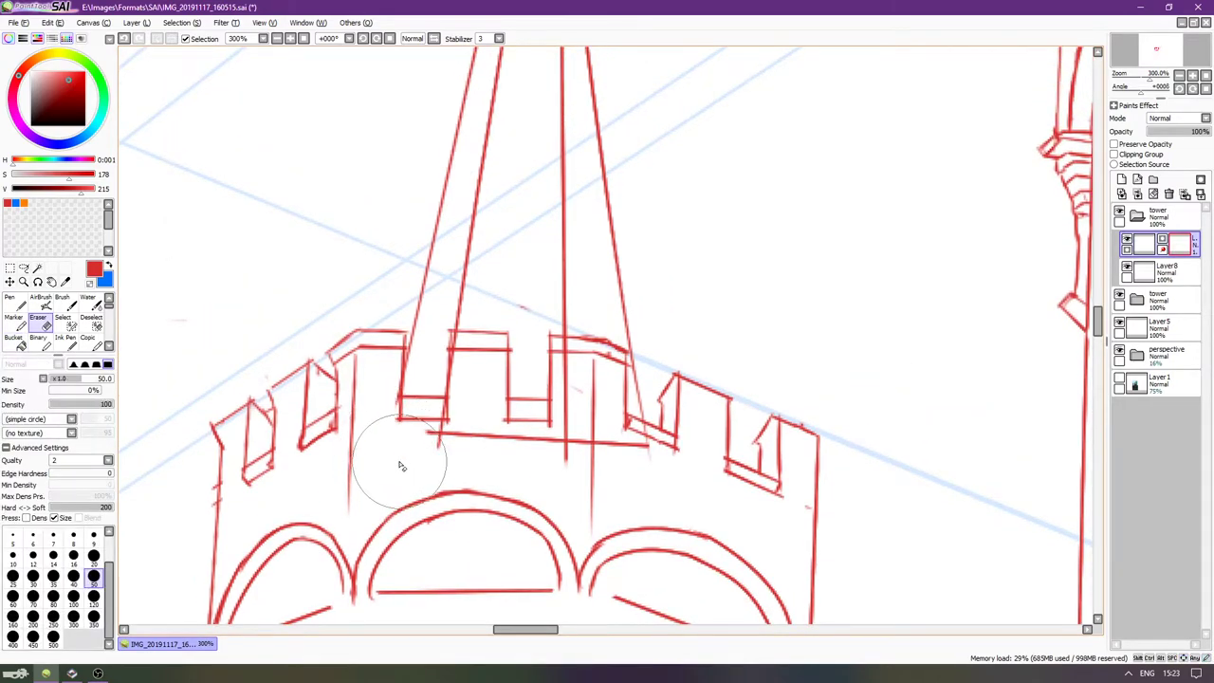
key(bracketleft)
key(bracketleft)
key(bracketleft)
key(bracketleft)
key(bracketleft)
key(bracketleft)
key(bracketleft)
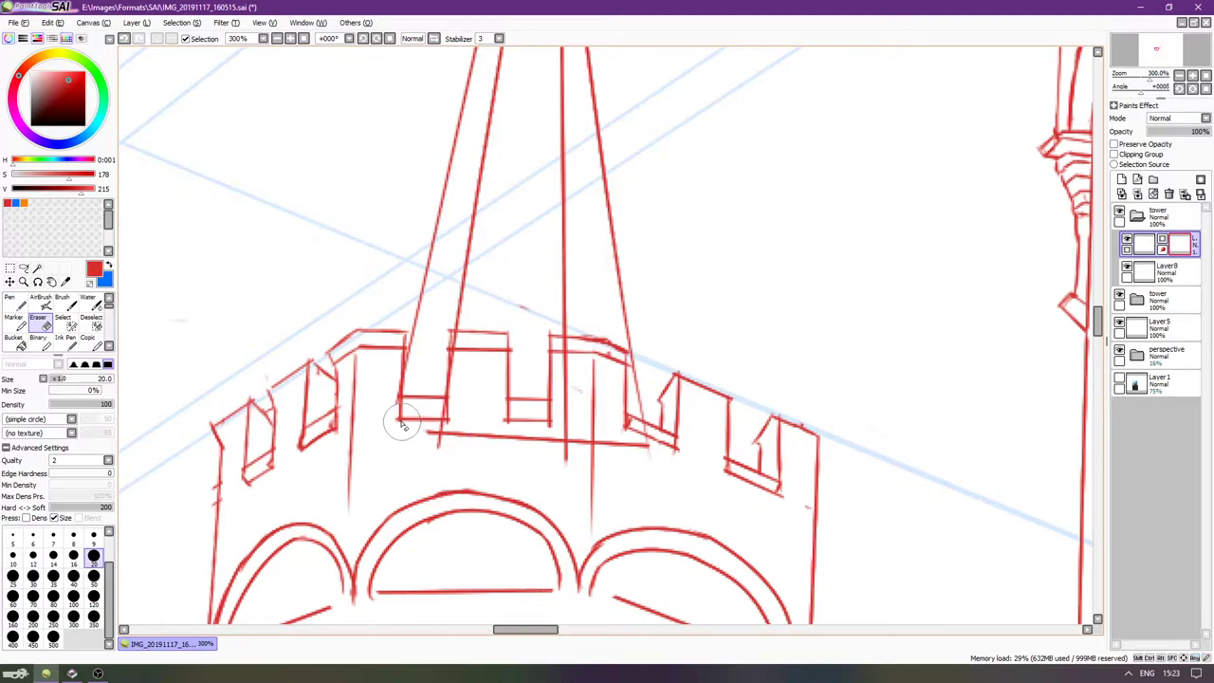
mouse_move(402, 415)
mouse_down()
mouse_move(441, 424)
mouse_move(447, 411)
mouse_move(466, 434)
mouse_move(519, 418)
mouse_move(528, 441)
mouse_move(541, 436)
mouse_move(509, 432)
mouse_move(584, 451)
mouse_move(556, 465)
mouse_move(562, 351)
mouse_move(633, 439)
mouse_up()
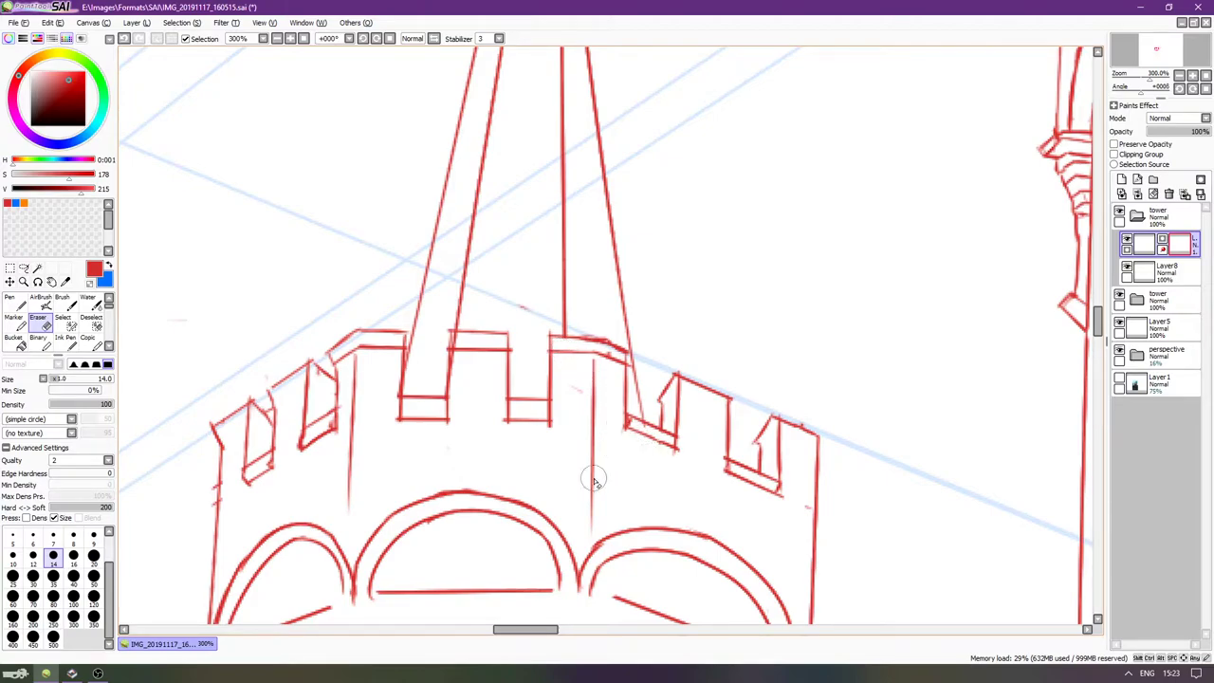
Add a new layer above the masked Layer9 in the tower folder and ready the Pen tool at the spire's tip.
scroll(560, 427, up, 4)
scroll(540, 369, up, 3)
scroll(550, 372, down, 1)
scroll(574, 377, down, 1)
scroll(659, 373, down, 2)
scroll(683, 306, right, 1)
key(Right)
key(Up)
key(Up)
key(Up)
key(Up)
click(1143, 244)
key(Right)
key(Right)
key(Right)
key(Up)
key(Up)
key(Right)
key(Up)
key(Up)
key(Up)
key(Left)
key(Left)
key(Left)
key(Up)
key(Up)
click(1122, 193)
scroll(564, 373, up, 1)
scroll(563, 373, left, 1)
scroll(503, 344, up, 2)
scroll(524, 374, up, 1)
scroll(524, 375, left, 1)
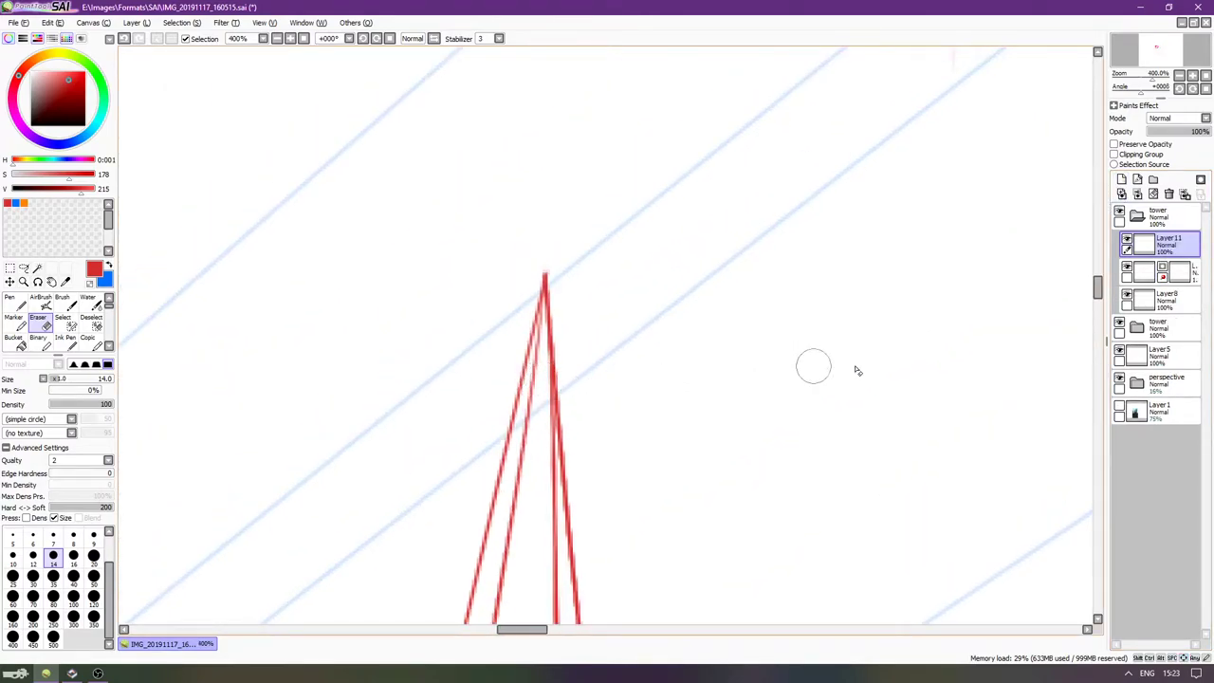
click(1120, 409)
click(1119, 409)
key(n)
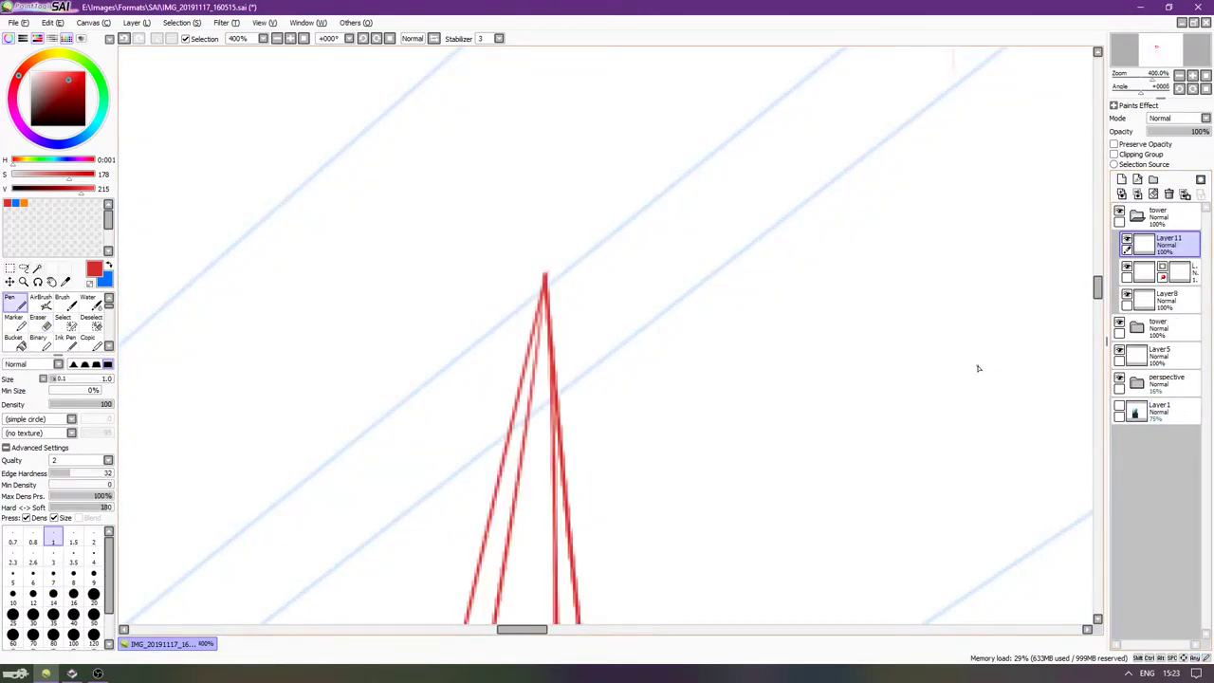
Check the photo on Layer1, hide it again, and draw a curved line across the spire a short way below its tip on Layer11.
click(1119, 406)
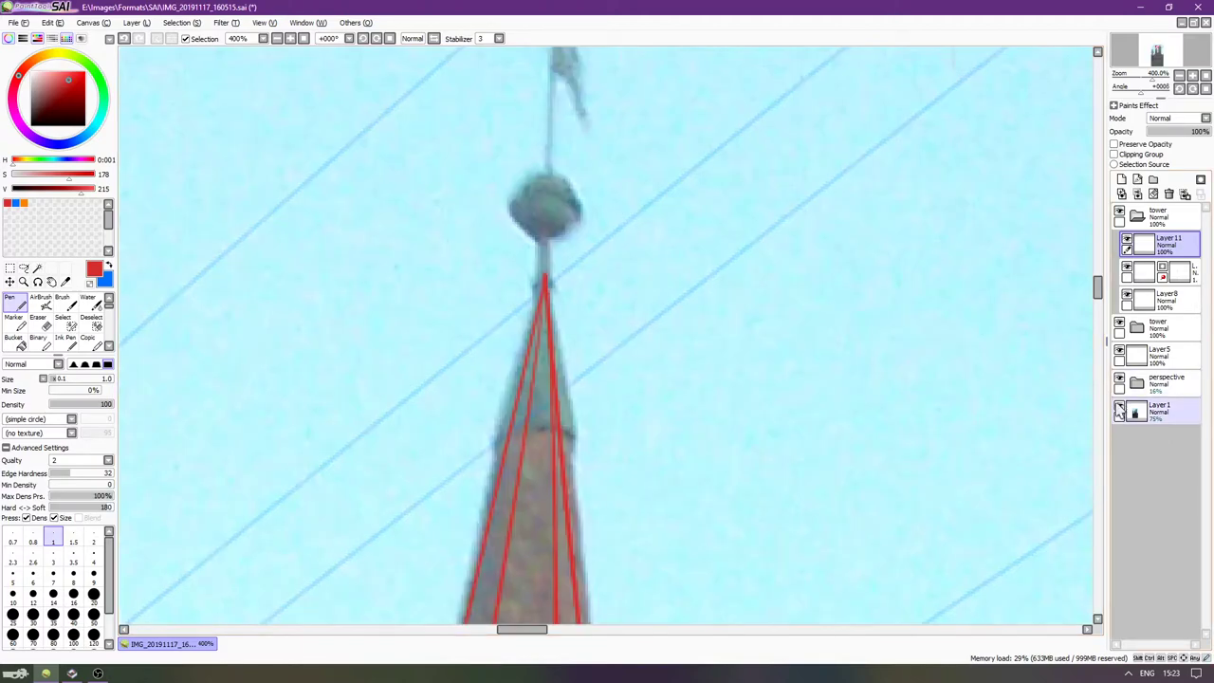
click(1120, 408)
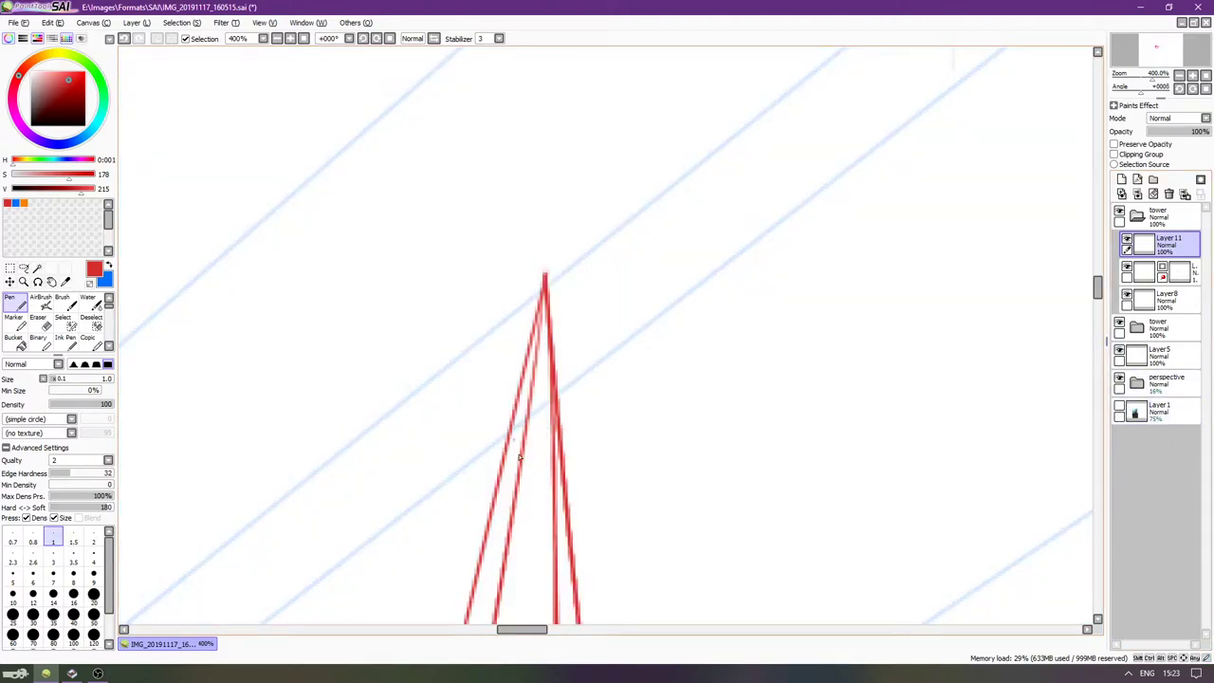
key(ctrl+z)
mouse_move(503, 435)
mouse_down()
mouse_move(550, 424)
mouse_move(571, 436)
mouse_up()
key(ctrl+z)
key(ctrl+z)
key(ctrl+z)
key(ctrl+y)
key(ctrl+z)
key(ctrl+y)
key(ctrl+z)
key(ctrl+y)
key(ctrl+z)
key(ctrl+y)
key(ctrl+z)
key(ctrl+y)
key(ctrl+z)
key(ctrl+y)
key(ctrl+z)
key(ctrl+y)
key(ctrl+z)
key(ctrl+y)
key(ctrl+z)
key(ctrl+y)
Draw the two slanted side lines of the spire's cap from the curved line's ends up past the tip.
drag(505, 435, 538, 312)
key(ctrl+z)
drag(505, 436, 547, 238)
key(ctrl+z)
drag(503, 423, 552, 230)
key(ctrl+z)
drag(493, 467, 553, 207)
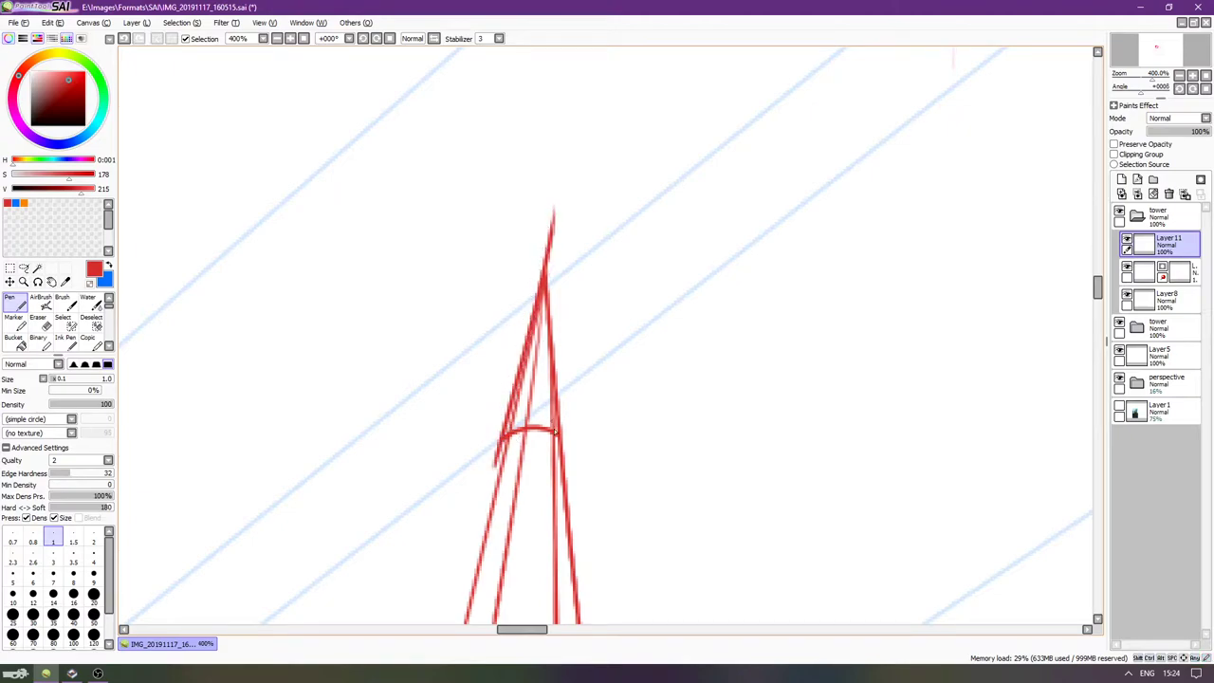
drag(561, 444, 543, 203)
key(ctrl+z)
drag(559, 436, 538, 214)
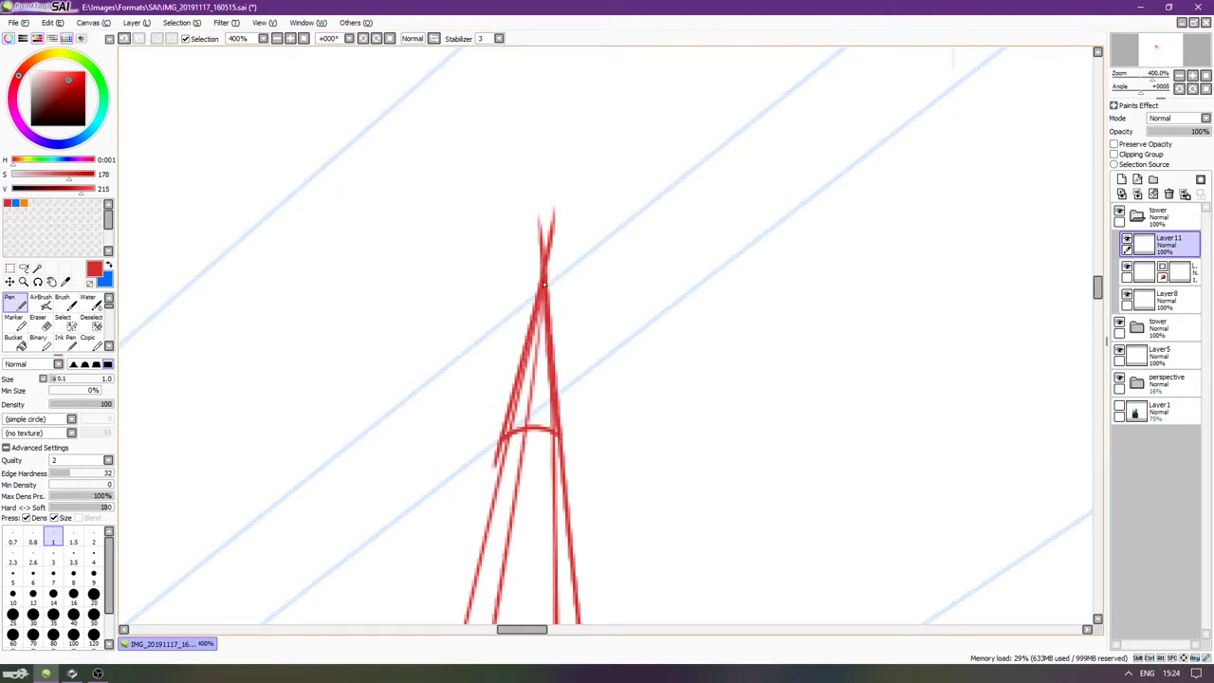
Erase the overshooting ends of the cap's side lines, and mask out Layer9's spire lines inside the cap.
key(e)
drag(485, 481, 498, 449)
mouse_move(541, 248)
mouse_down()
mouse_move(554, 220)
mouse_move(546, 260)
mouse_up()
click(1136, 273)
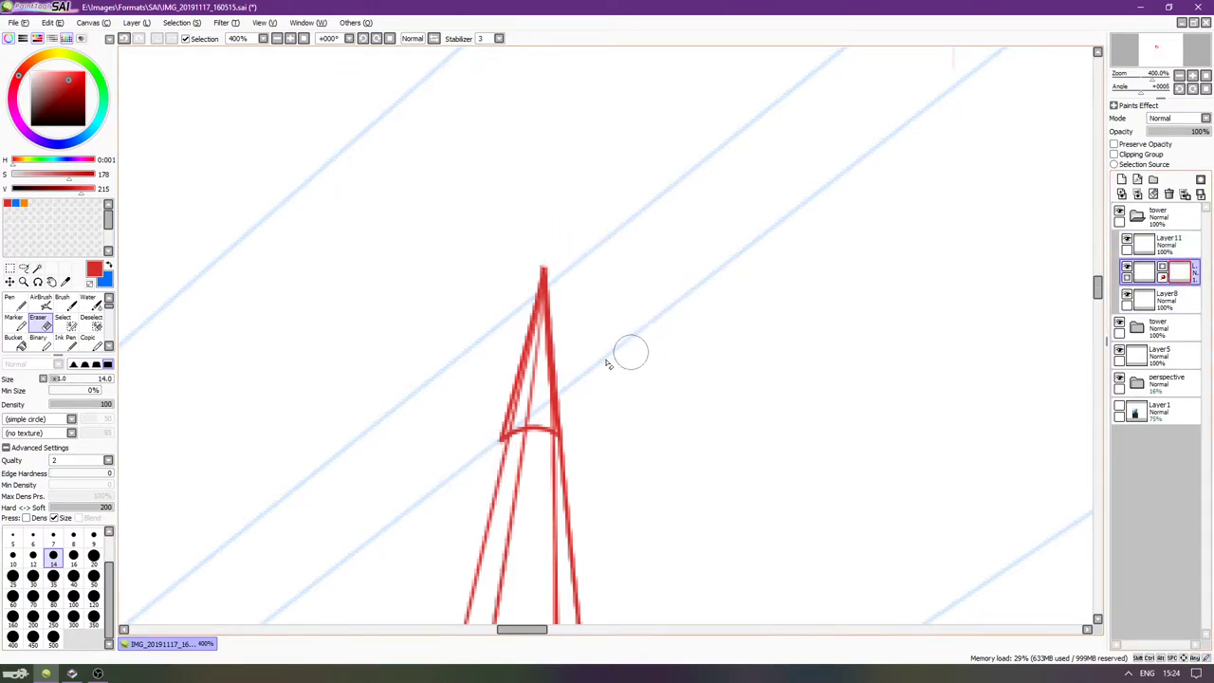
mouse_move(548, 305)
mouse_down()
mouse_move(529, 365)
mouse_move(541, 384)
mouse_move(500, 421)
mouse_move(562, 419)
mouse_move(550, 374)
mouse_move(557, 297)
mouse_move(568, 375)
mouse_up()
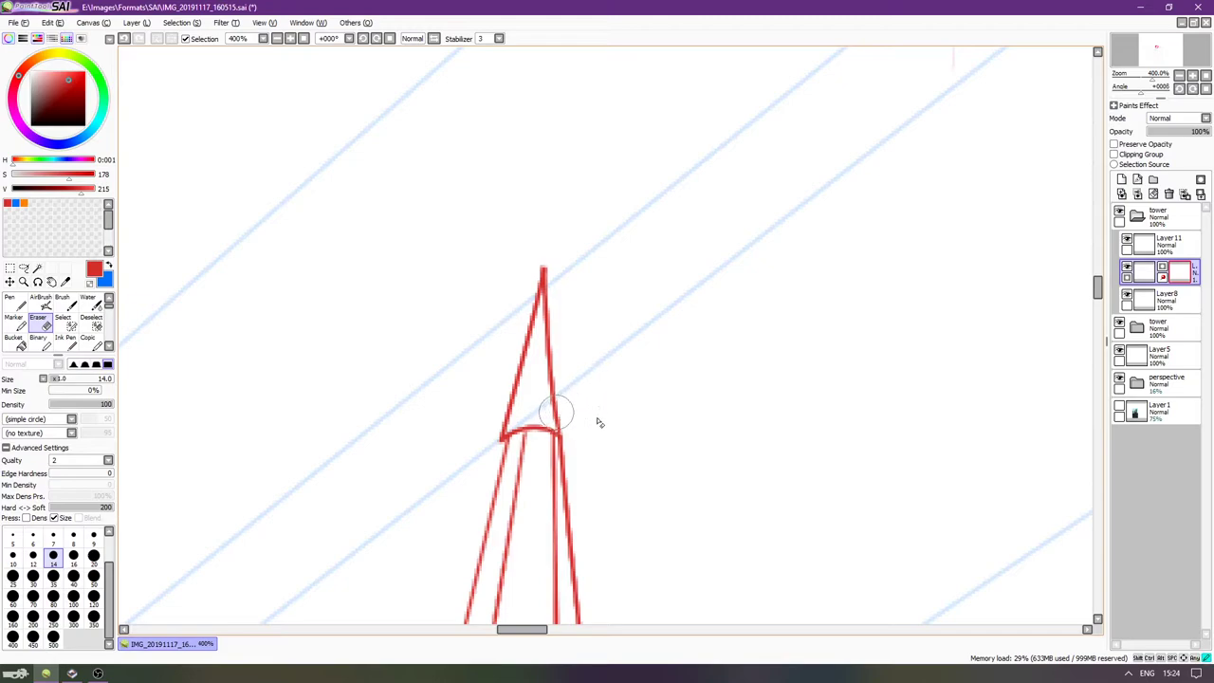
Show the photo on Layer1 and lower its opacity to 54%.
click(1167, 244)
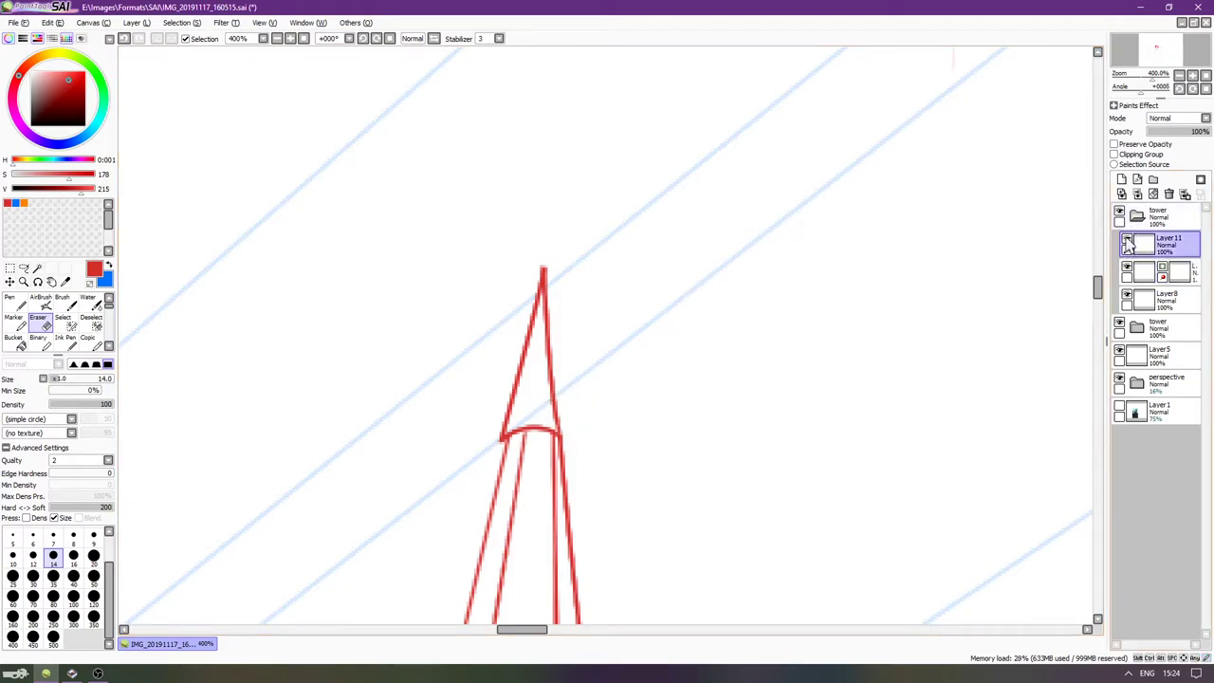
key(n)
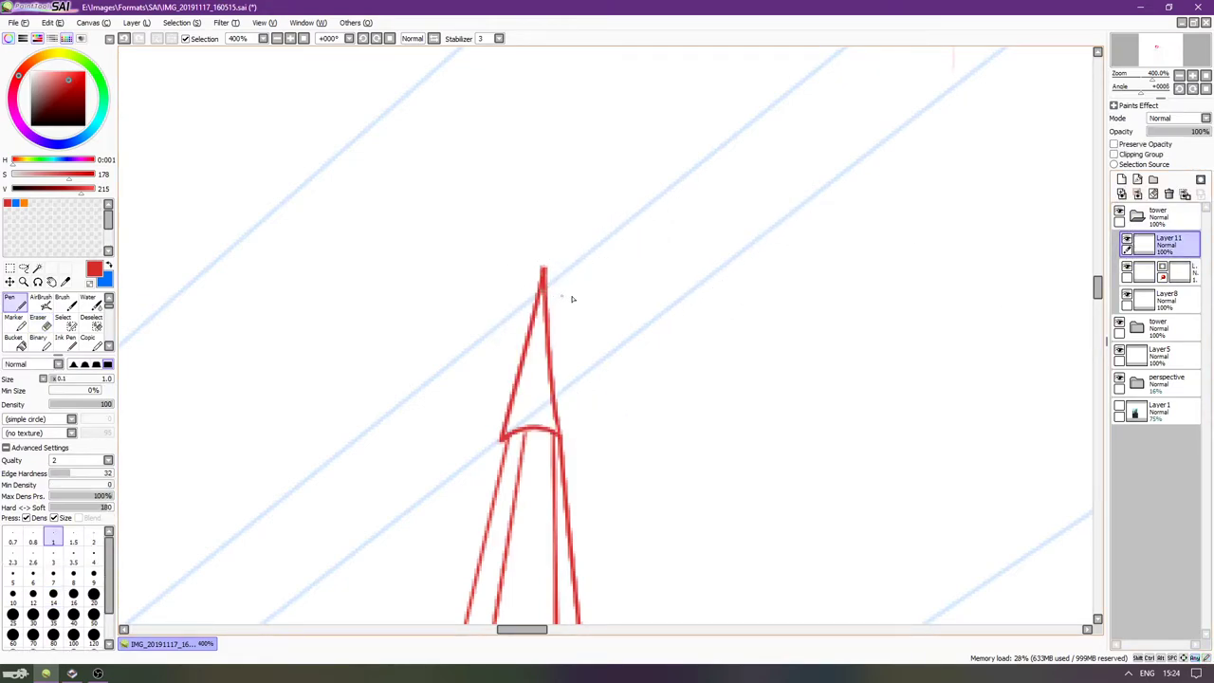
scroll(567, 299, down, 2)
scroll(485, 311, up, 4)
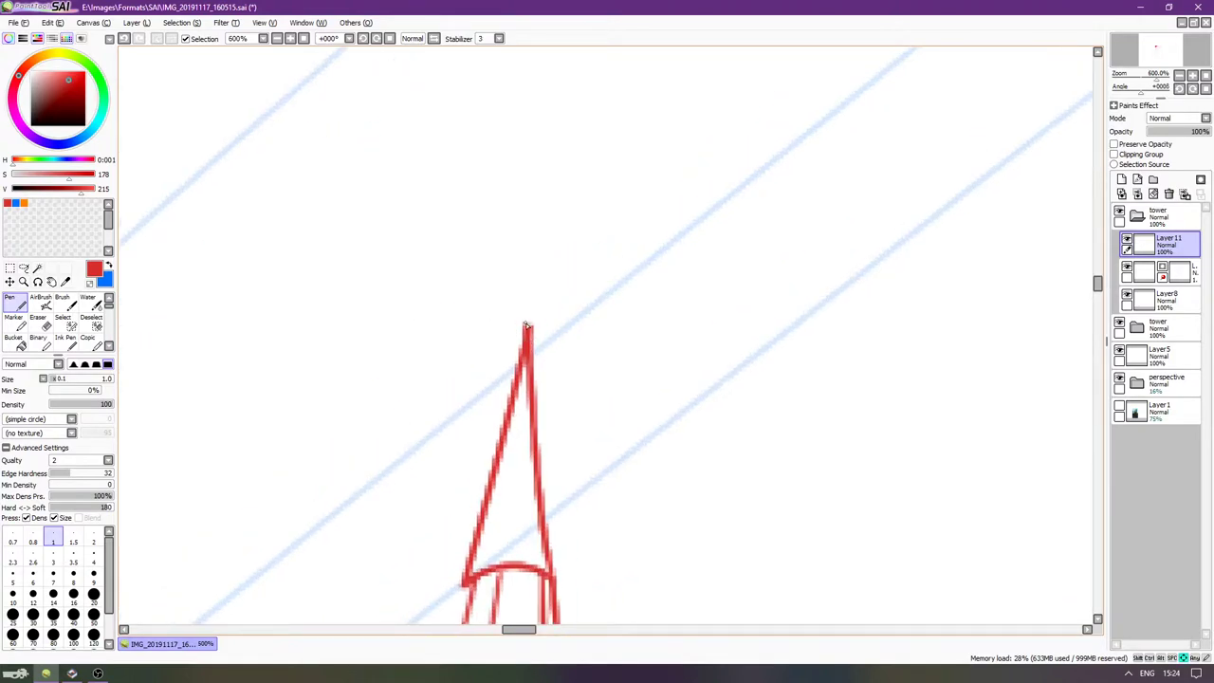
click(1121, 408)
click(1143, 417)
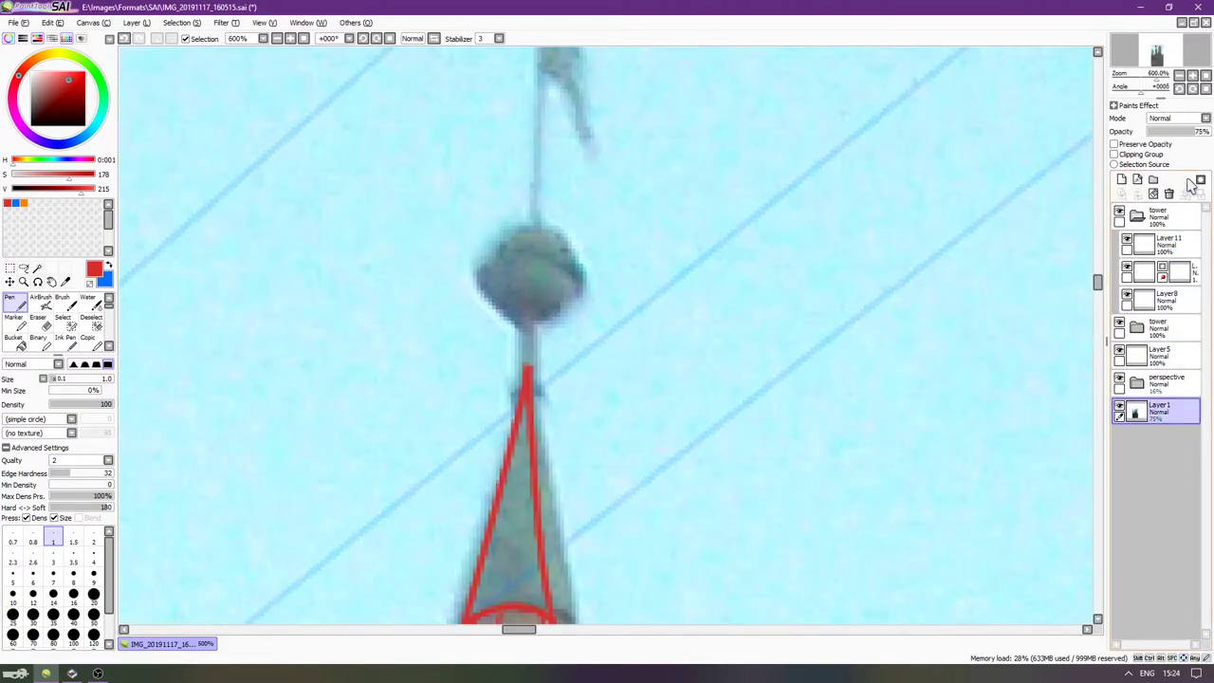
click(1179, 131)
Erase the pointed tip of the cap on Layer11 and outline a small collar over the cut end.
click(1148, 245)
key(e)
mouse_move(526, 368)
mouse_down()
mouse_move(544, 379)
mouse_move(542, 363)
mouse_move(519, 379)
mouse_move(542, 393)
mouse_up()
key(n)
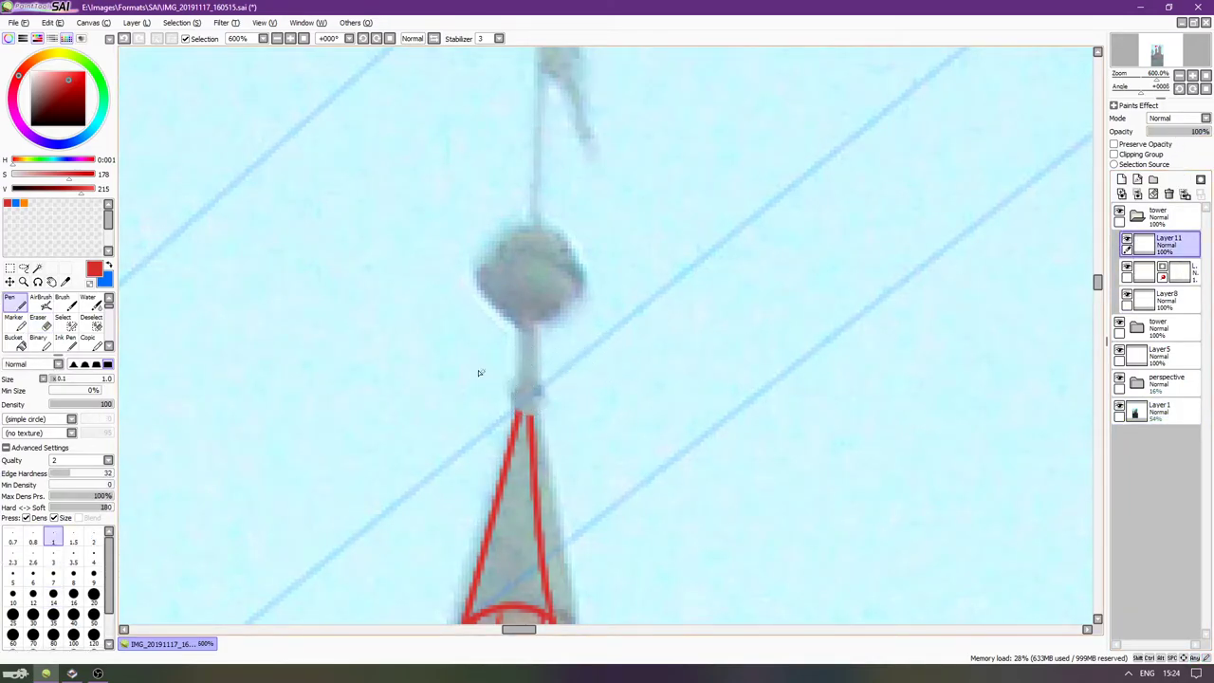
mouse_move(508, 406)
mouse_down()
mouse_move(538, 405)
mouse_move(542, 391)
mouse_up()
key(ctrl+z)
key(ctrl+z)
key(ctrl+z)
key(ctrl+z)
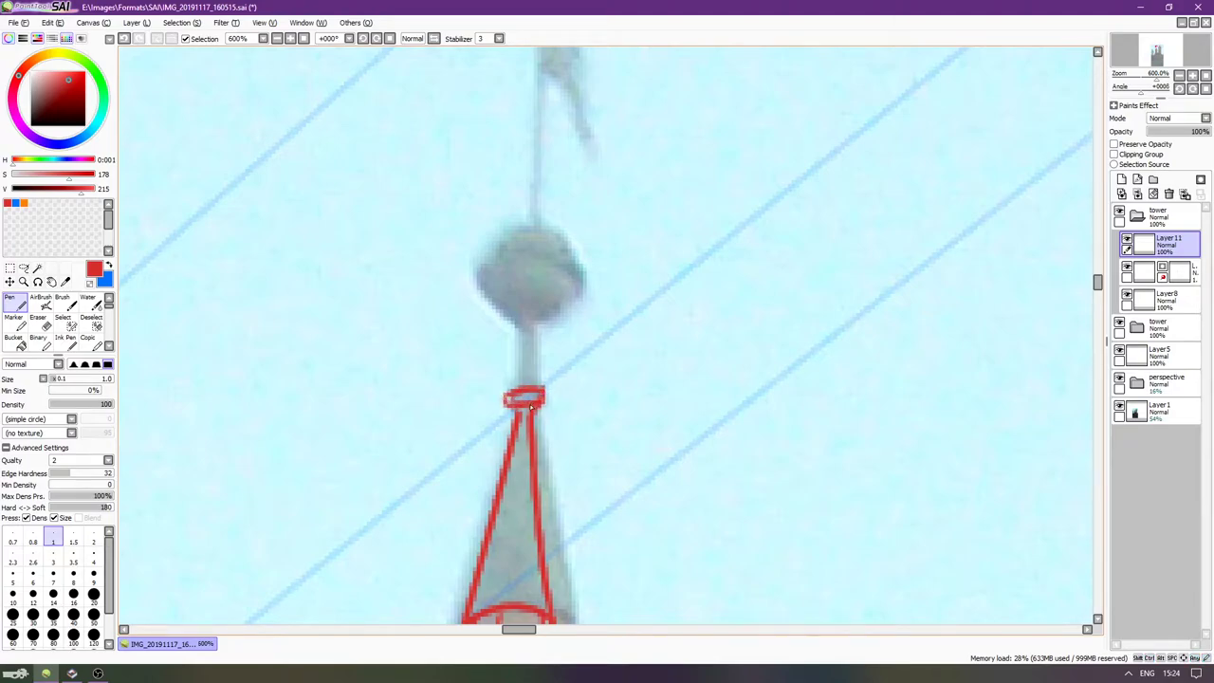
drag(519, 328, 520, 387)
key(ctrl+z)
drag(520, 327, 516, 388)
key(ctrl+z)
Trace the round outline of the ball ornament above the collar, redoing the stroke until it fits the photo.
scroll(527, 337, up, 3)
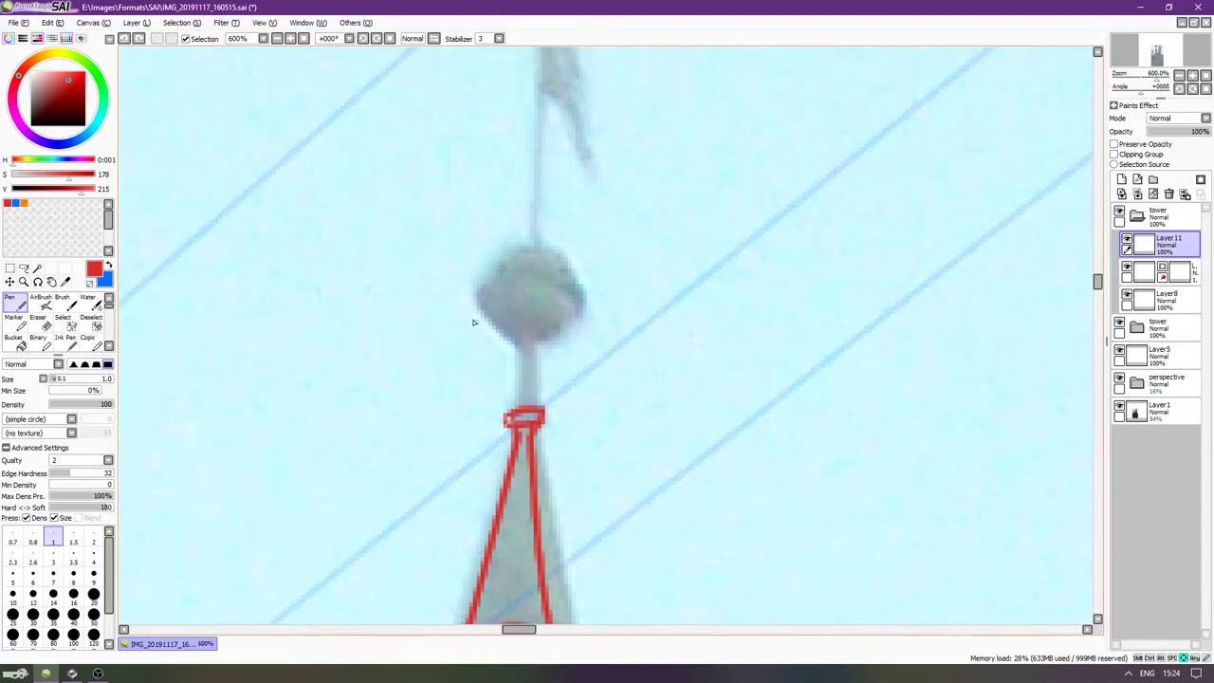
mouse_move(526, 285)
mouse_down()
mouse_move(580, 333)
mouse_move(498, 398)
mouse_move(561, 376)
mouse_move(495, 385)
mouse_move(549, 388)
mouse_move(486, 316)
mouse_move(590, 355)
mouse_move(562, 372)
mouse_move(574, 363)
mouse_move(486, 319)
mouse_move(547, 293)
mouse_move(495, 379)
mouse_move(497, 285)
mouse_move(575, 345)
mouse_move(478, 331)
mouse_move(570, 314)
mouse_move(546, 386)
mouse_move(579, 362)
mouse_move(573, 314)
mouse_move(476, 355)
mouse_move(528, 286)
mouse_move(569, 328)
mouse_move(528, 287)
mouse_move(544, 295)
mouse_move(497, 317)
mouse_move(569, 315)
mouse_move(535, 382)
mouse_move(533, 292)
mouse_move(554, 294)
mouse_move(540, 285)
mouse_move(493, 359)
mouse_move(545, 284)
mouse_move(545, 378)
mouse_up()
key(ctrl+z)
key(ctrl+z)
key(ctrl+z)
key(ctrl+z)
key(ctrl+z)
key(ctrl+z)
key(ctrl+z)
key(ctrl+z)
key(ctrl+z)
key(ctrl+z)
key(ctrl+z)
key(ctrl+z)
key(ctrl+z)
key(ctrl+z)
key(ctrl+z)
key(ctrl+z)
key(ctrl+z)
key(ctrl+z)
key(ctrl+z)
key(ctrl+z)
key(ctrl+z)
key(ctrl+z)
key(ctrl+z)
key(ctrl+z)
key(ctrl+z)
key(ctrl+z)
key(ctrl+z)
key(ctrl+z)
key(ctrl+z)
key(ctrl+z)
key(ctrl+z)
key(ctrl+z)
mouse_move(590, 329)
mouse_down()
mouse_move(533, 282)
mouse_move(539, 297)
mouse_move(525, 290)
mouse_up()
key(ctrl+z)
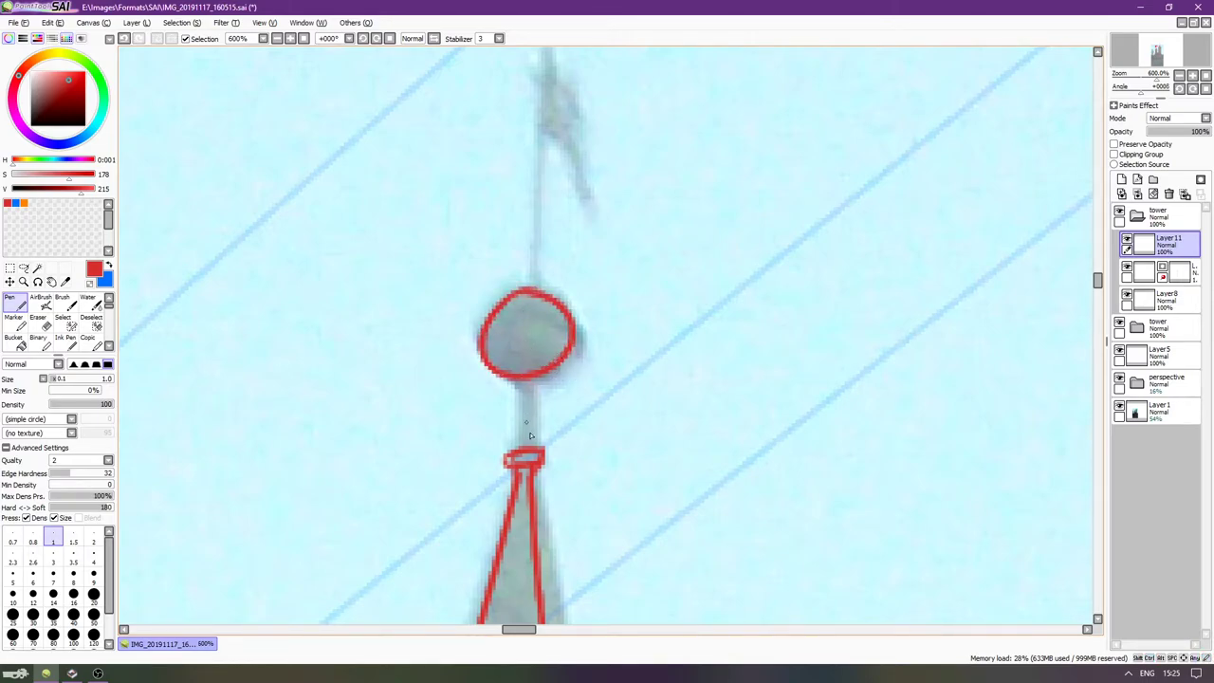
Draw the two side lines of the narrow neck joining the ball to the collar.
drag(520, 379, 524, 450)
drag(518, 381, 521, 448)
key(ctrl+z)
drag(524, 381, 519, 448)
key(ctrl+z)
key(ctrl+z)
drag(523, 381, 519, 449)
drag(533, 379, 530, 450)
Draw a thick arched band across the middle of the ball, redoing the strokes until the curve fits.
mouse_move(486, 339)
mouse_down()
mouse_move(548, 321)
mouse_move(572, 332)
mouse_move(536, 321)
mouse_move(571, 343)
mouse_up()
key(ctrl+z)
key(ctrl+z)
key(ctrl+z)
key(ctrl+z)
mouse_move(478, 348)
mouse_down()
mouse_move(572, 327)
mouse_move(572, 339)
mouse_up()
key(ctrl+z)
key(ctrl+z)
drag(483, 341, 565, 330)
key(ctrl+z)
drag(481, 343, 569, 323)
key(ctrl+z)
drag(485, 341, 568, 330)
key(ctrl+z)
drag(486, 328, 570, 326)
key(ctrl+z)
drag(486, 332, 569, 333)
key(ctrl+z)
key(ctrl+z)
drag(487, 331, 569, 324)
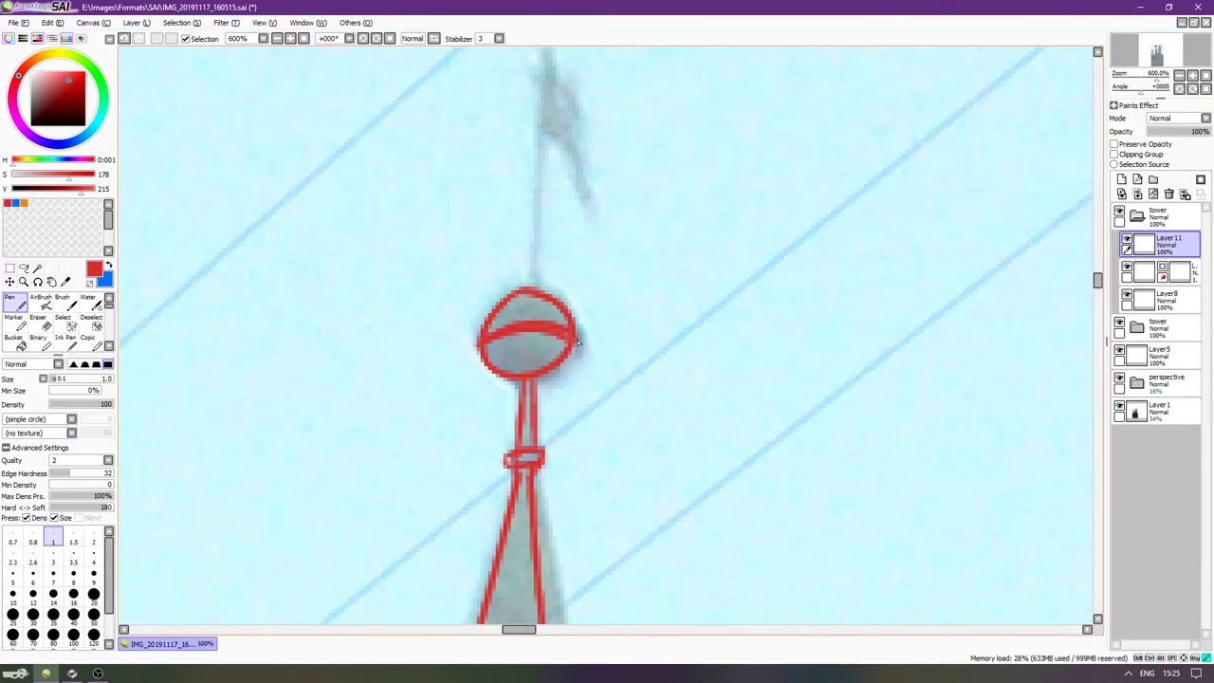
Reduce the eraser to size 2.3 and erase a thin gap along the ball's arched band to split it into two lines.
key(e)
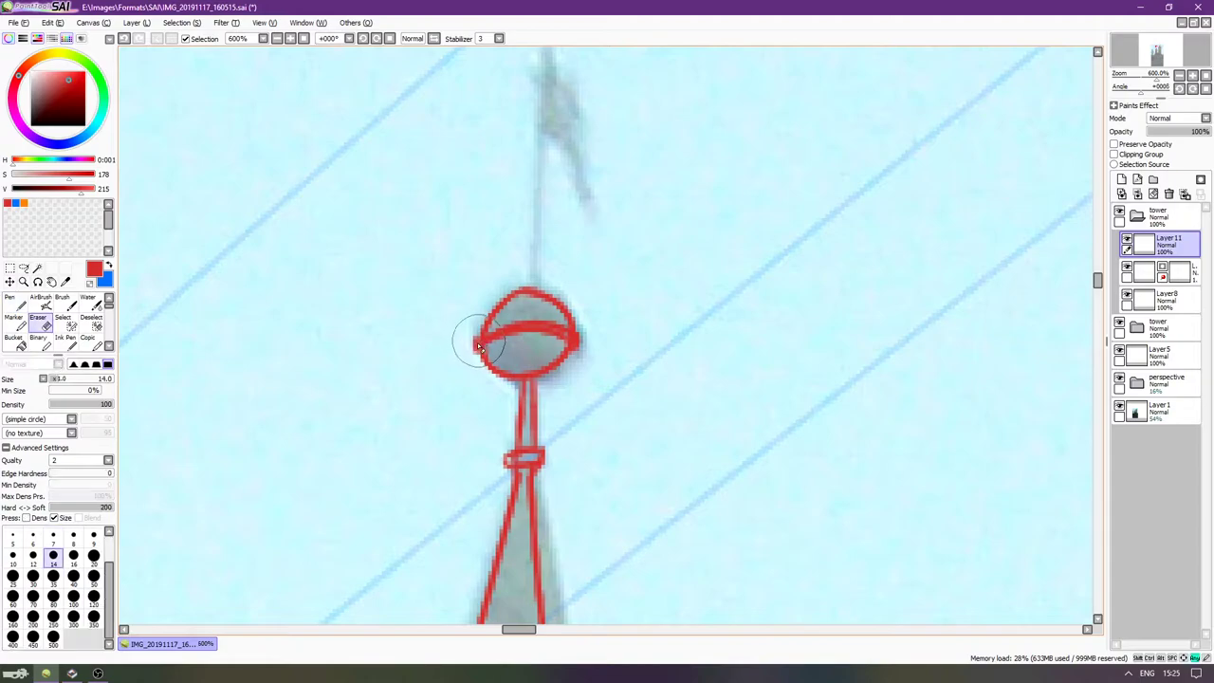
key(bracketleft)
key(bracketleft)
key(bracketleft)
key(bracketleft)
key(bracketleft)
key(bracketleft)
key(bracketleft)
key(bracketleft)
key(bracketleft)
key(bracketleft)
key(bracketleft)
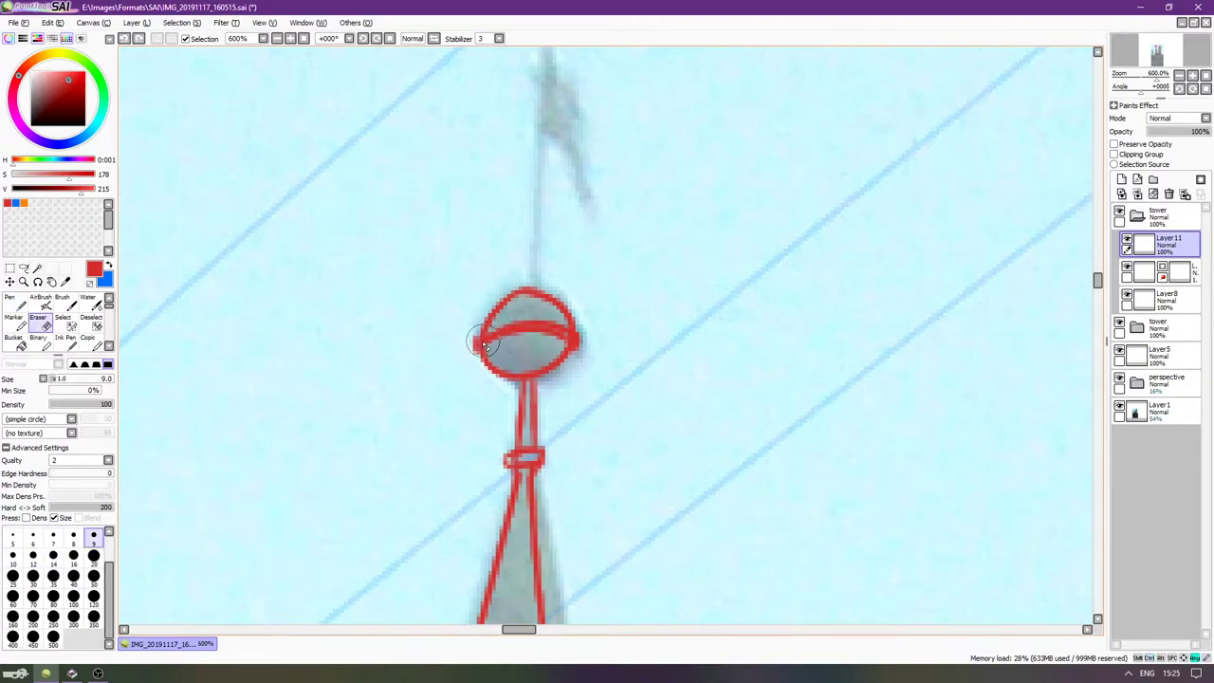
key(ctrl+z)
drag(478, 341, 541, 329)
key(ctrl+z)
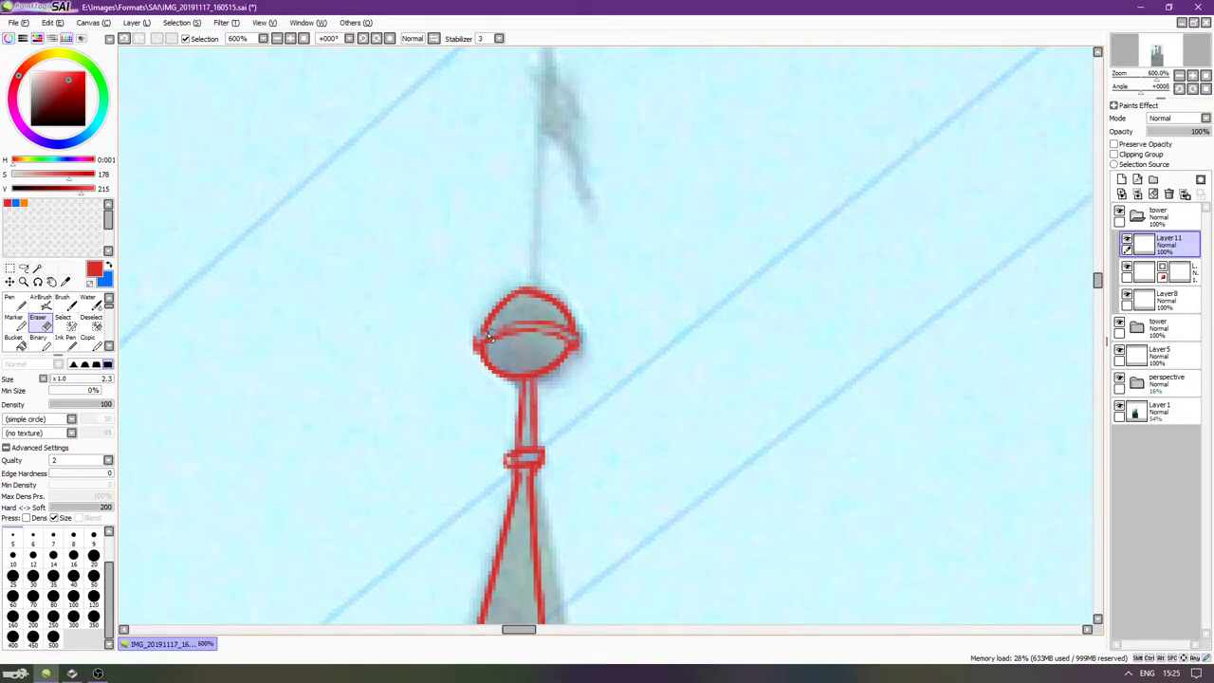
Draw a straight flagpole up from the top of the ball and finish it with a small pointed tip.
scroll(494, 330, up, 3)
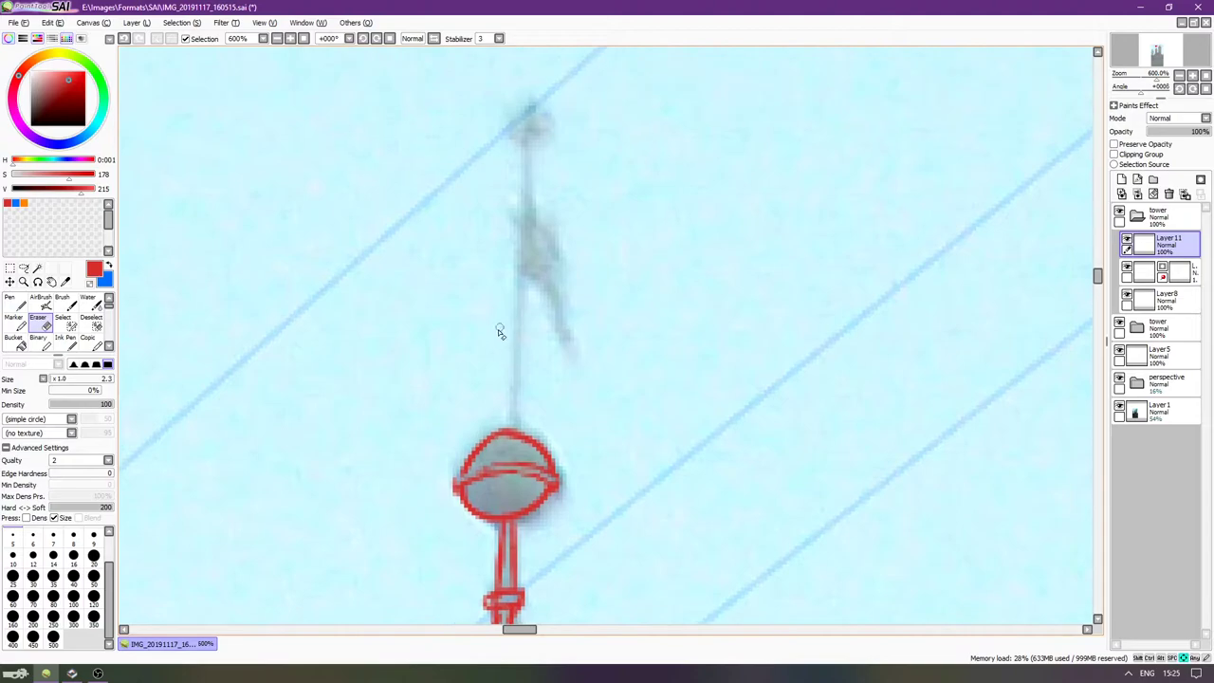
key(n)
scroll(449, 360, up, 2)
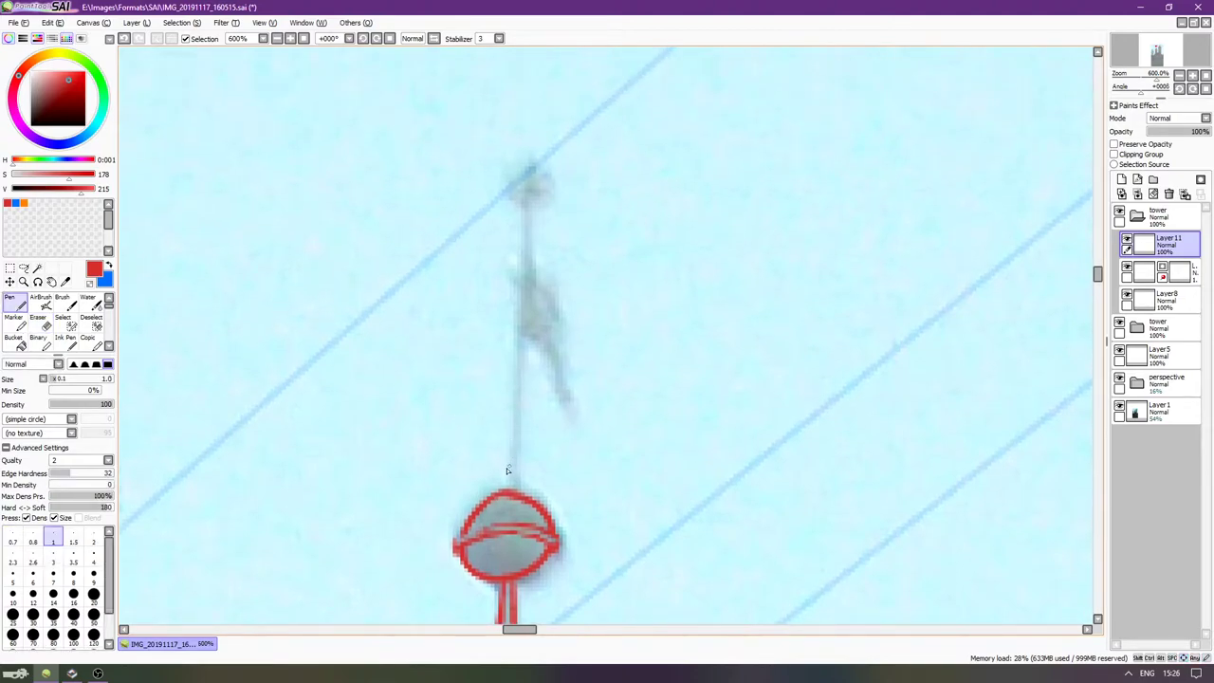
drag(510, 490, 497, 275)
key(ctrl+z)
mouse_move(523, 144)
mouse_down()
mouse_move(503, 474)
mouse_move(517, 88)
mouse_move(516, 163)
mouse_up()
key(ctrl+z)
key(e)
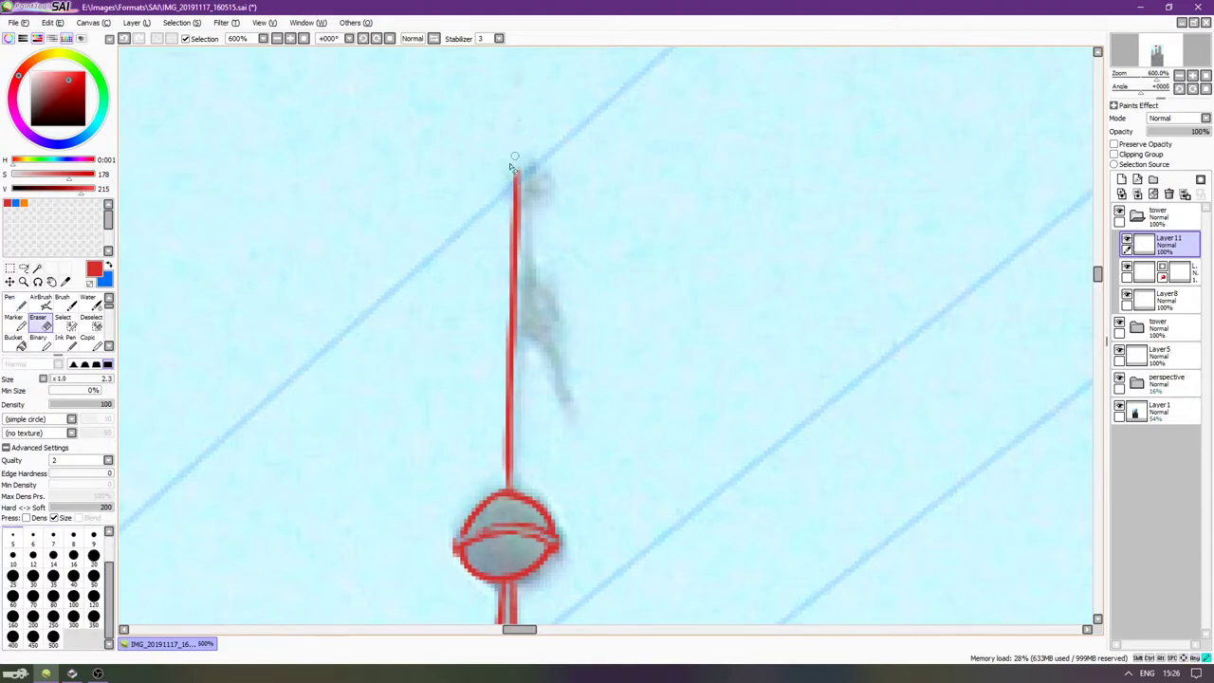
key(n)
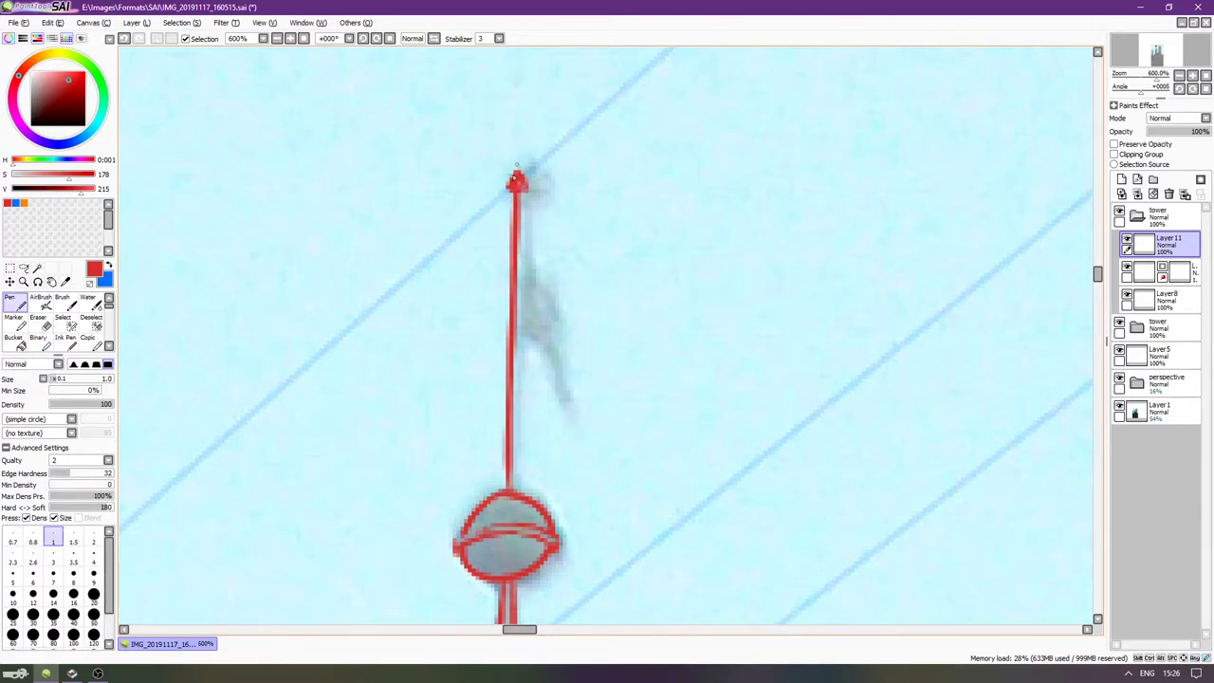
Draw the drooping pennant on the flagpole with two curved lines that meet in a trailing tail.
drag(516, 251, 596, 433)
mouse_move(513, 329)
mouse_down()
mouse_move(577, 430)
mouse_move(599, 443)
mouse_up()
key(ctrl+z)
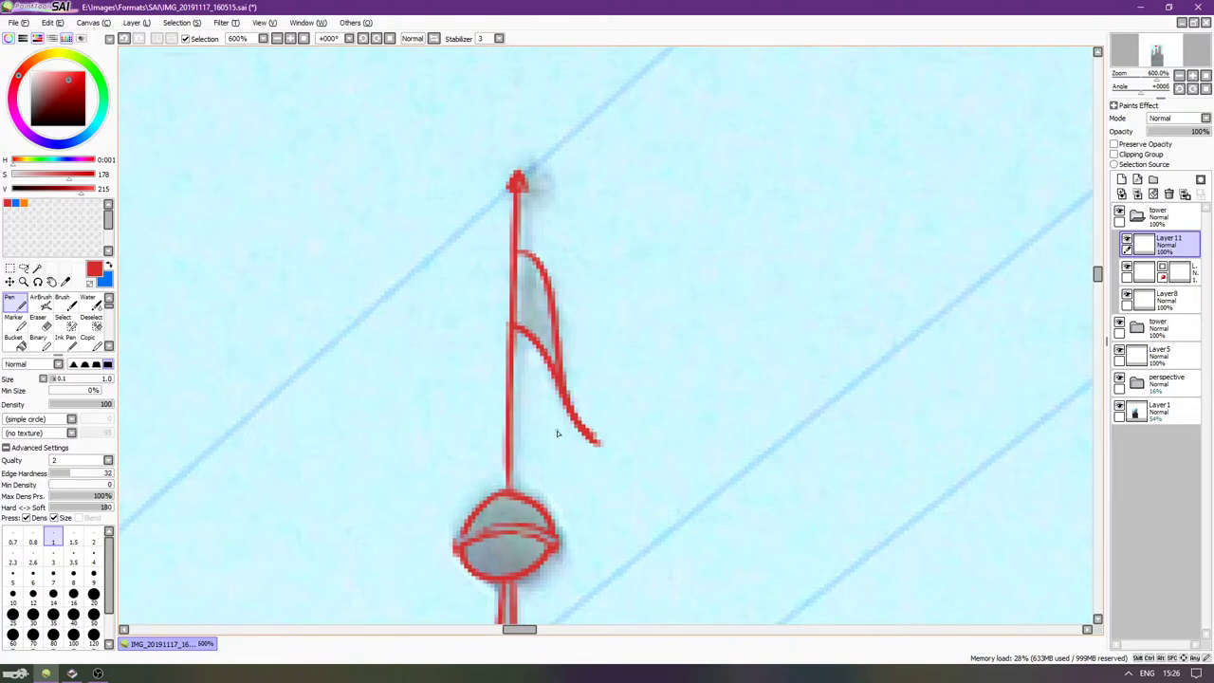
Examine the spire's pennant, ball and cap against the photo, and inspect the collar joint up close.
scroll(557, 433, down, 4)
key(Down)
key(Down)
key(Down)
key(Down)
key(Down)
key(Down)
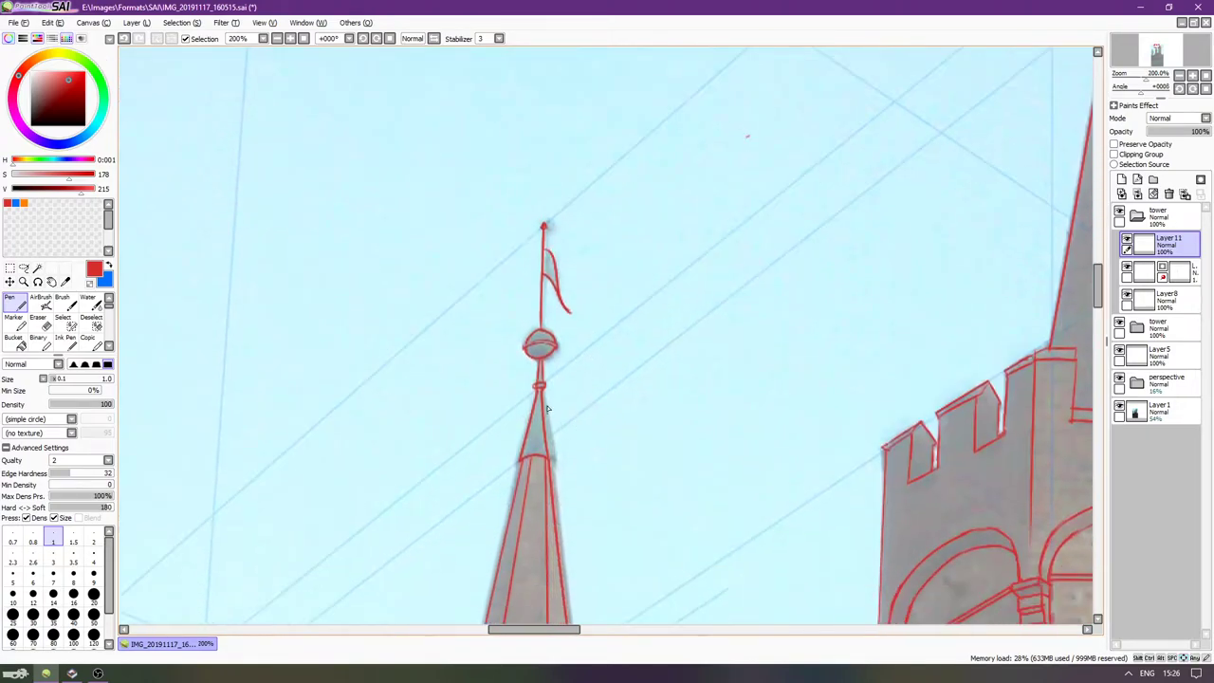
scroll(533, 387, up, 3)
scroll(527, 384, up, 1)
scroll(533, 399, up, 2)
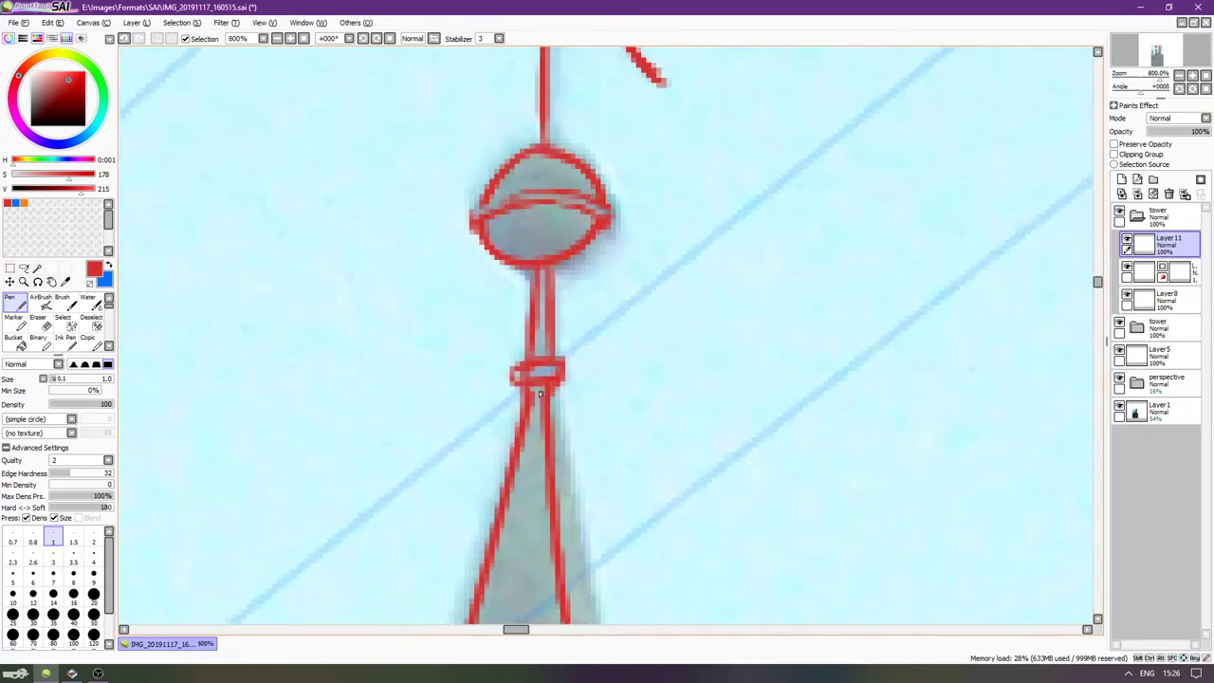
Erase the stray red inside the collar beneath the spire's ball so its band reads as an open outline.
key(e)
drag(537, 372, 551, 375)
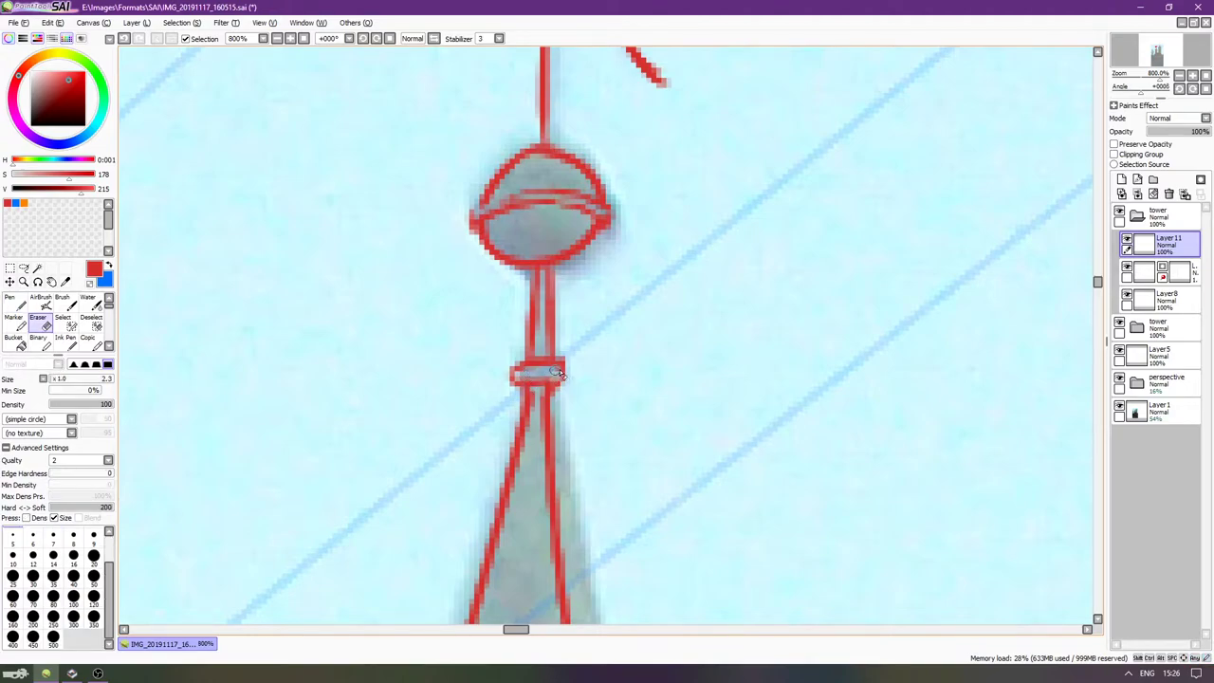
key(n)
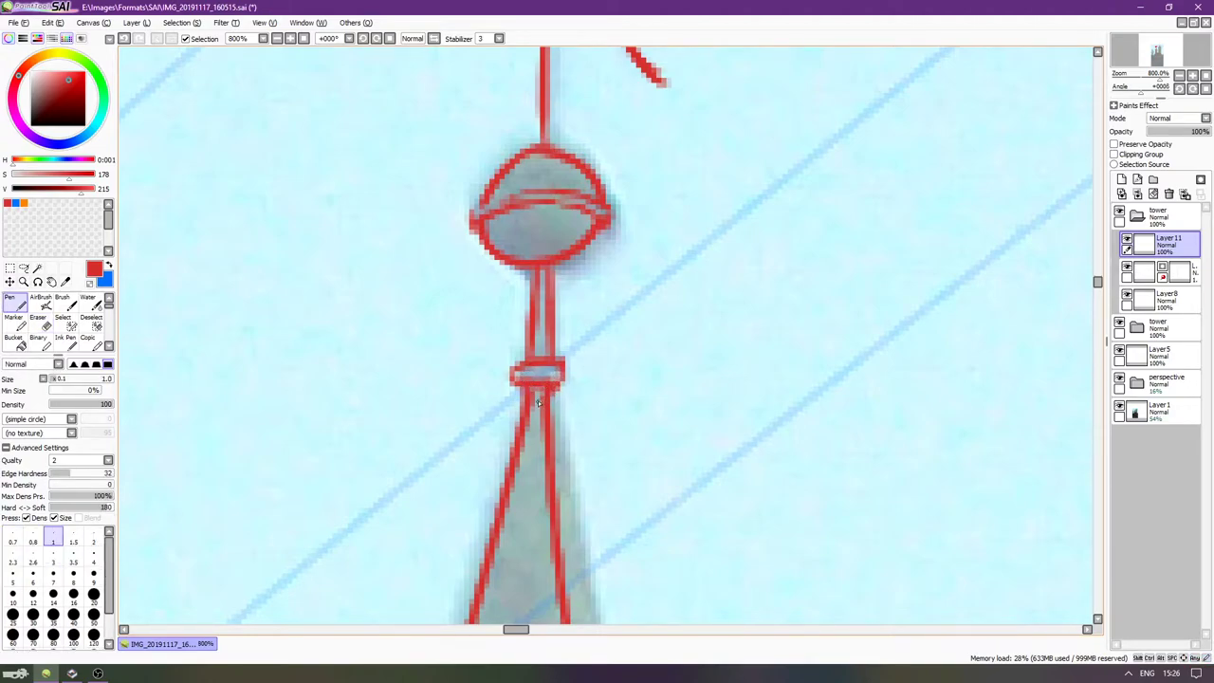
Hide the photo layer and examine the red line art of both towers on its own.
scroll(541, 382, down, 4)
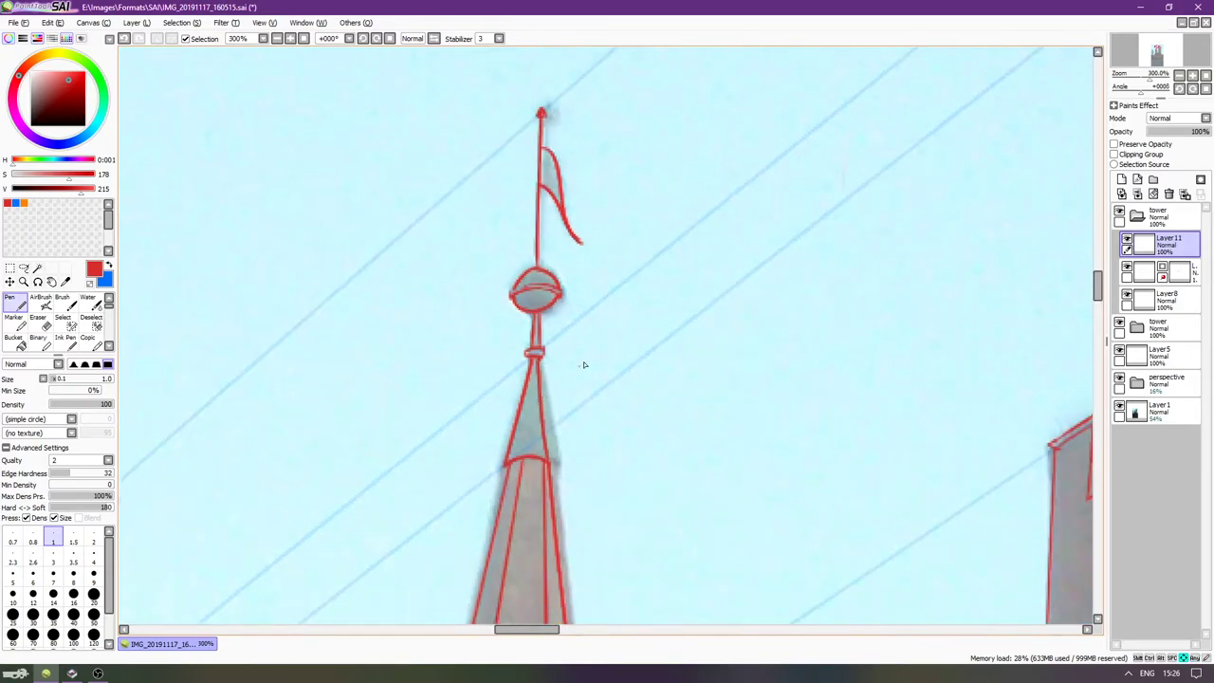
scroll(592, 365, down, 4)
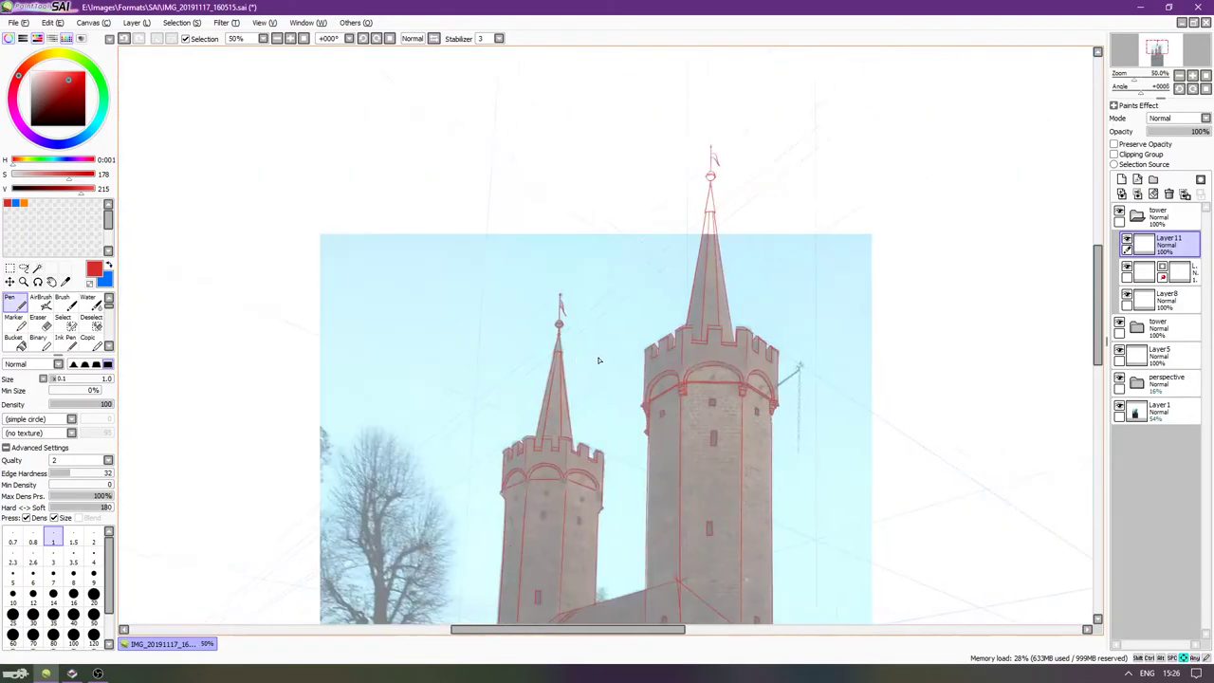
drag(658, 332, 638, 312)
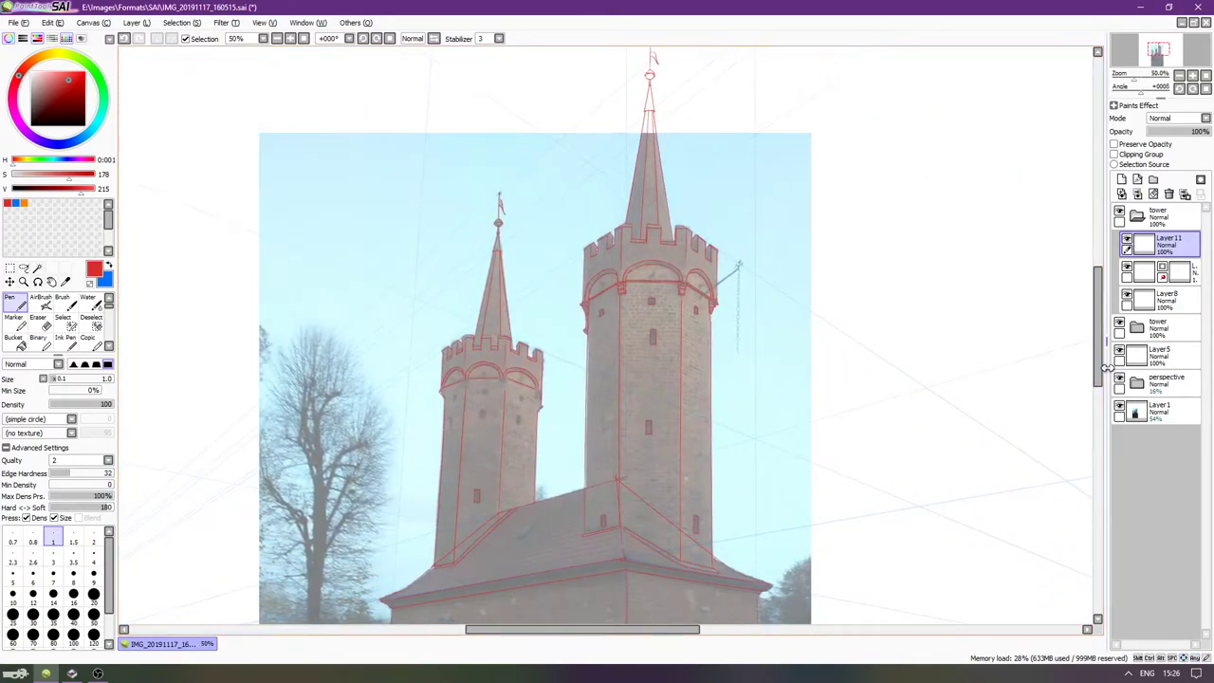
click(1143, 410)
click(1120, 408)
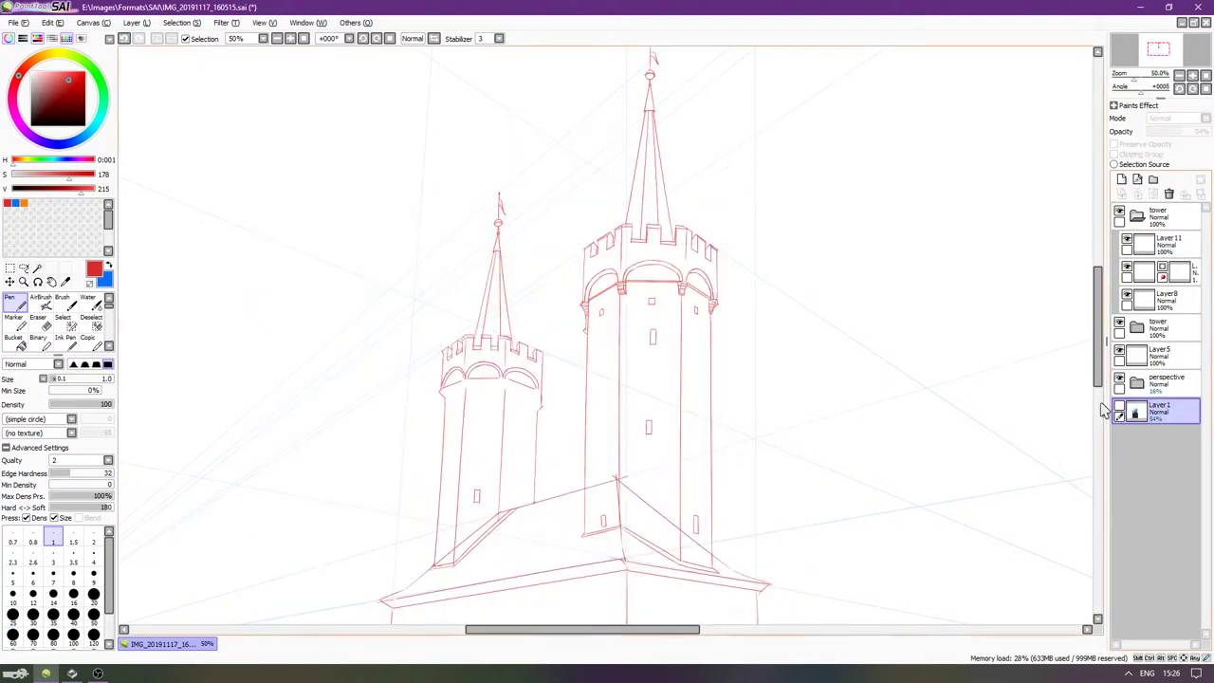
scroll(873, 347, down, 1)
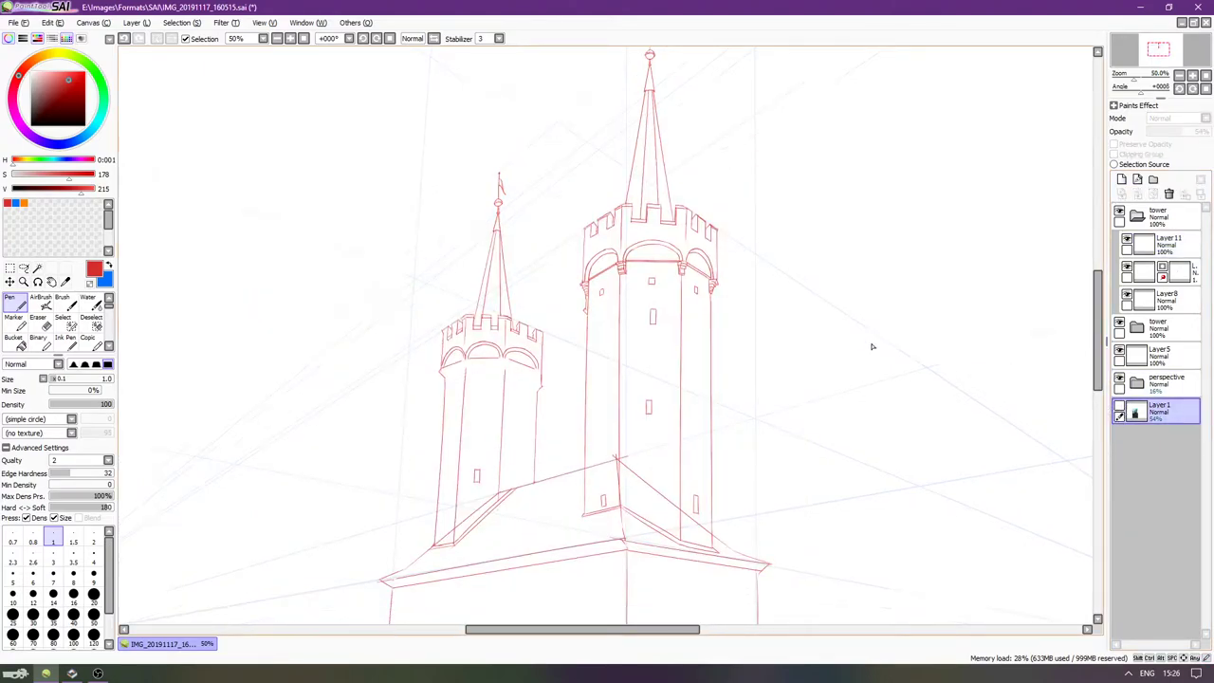
scroll(807, 352, down, 2)
scroll(804, 352, left, 1)
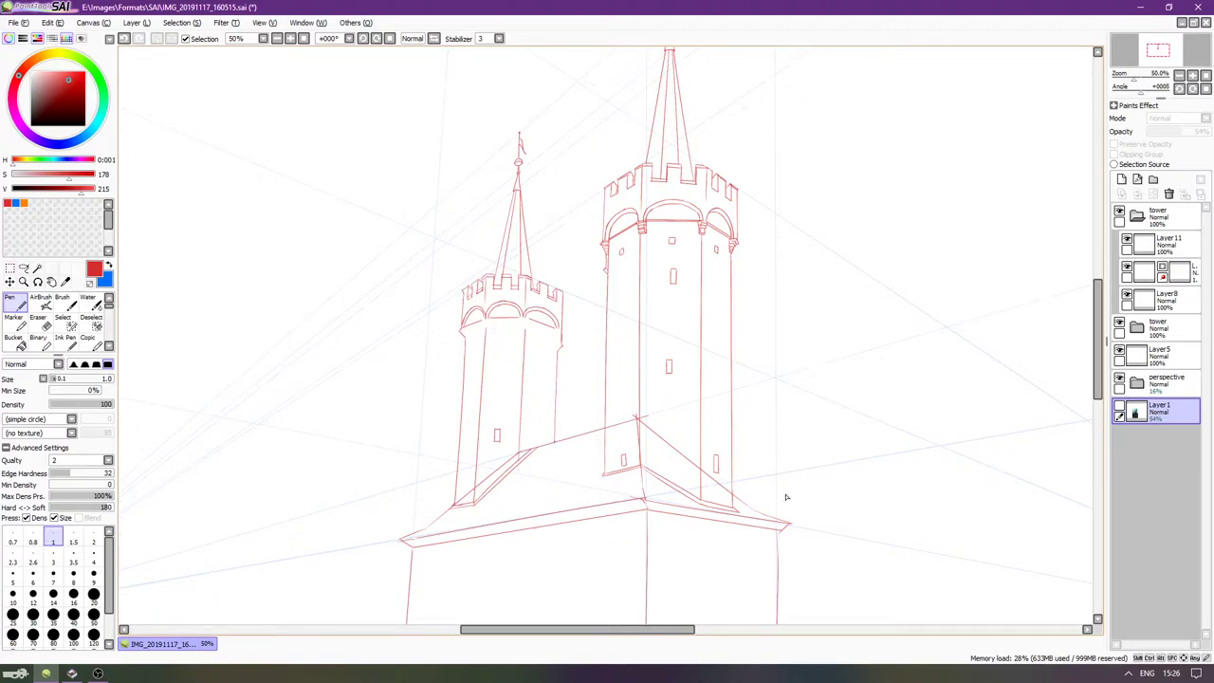
Find the layer holding the smaller tower's lines, make Layer8 active, and show the photo layer again.
click(1145, 245)
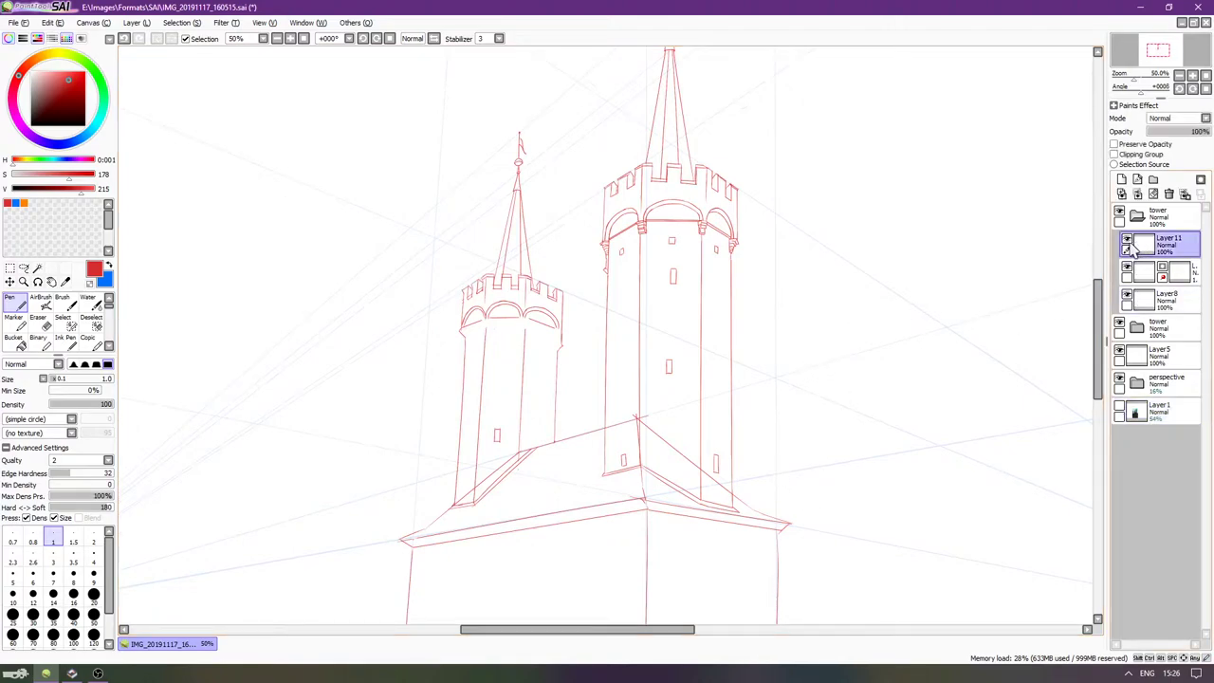
click(1134, 277)
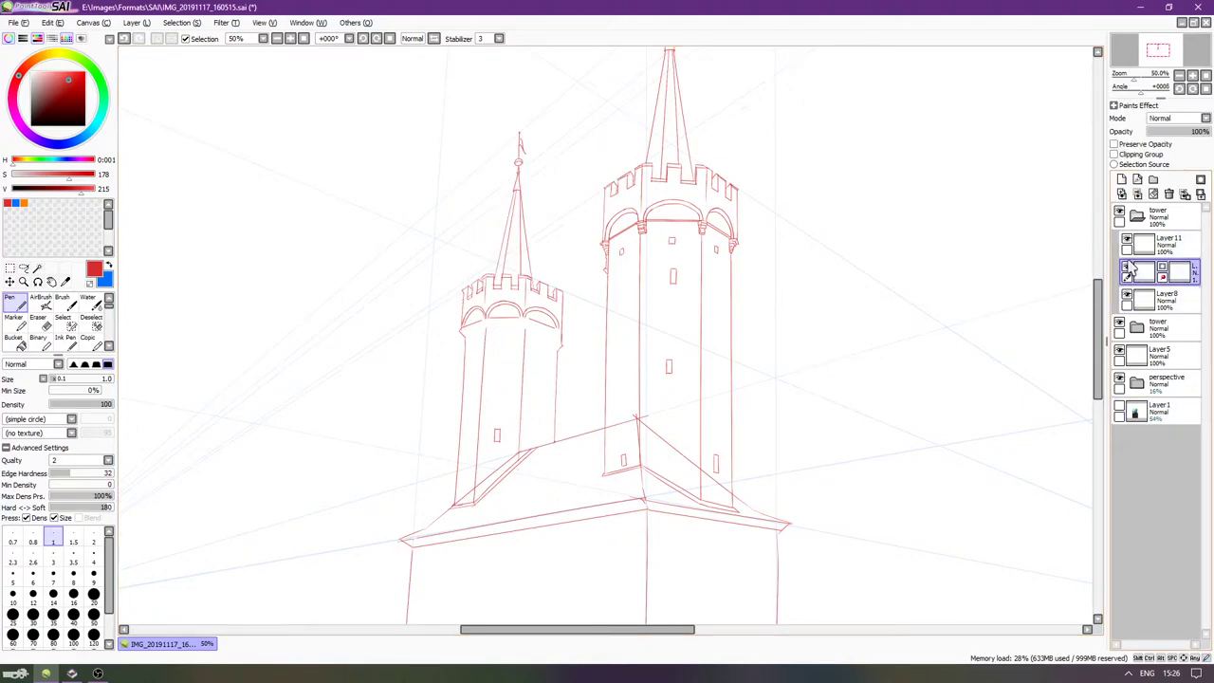
click(1142, 300)
click(1127, 297)
click(1126, 297)
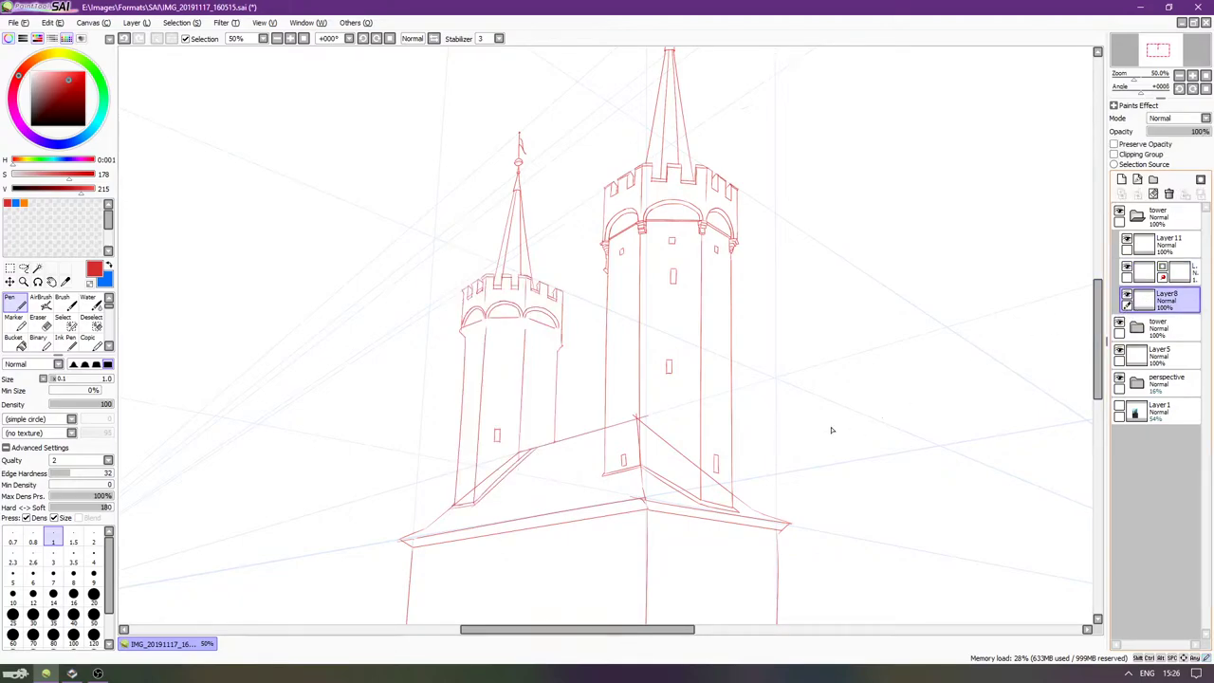
scroll(519, 420, up, 2)
scroll(482, 410, up, 1)
drag(672, 368, 711, 407)
click(1121, 410)
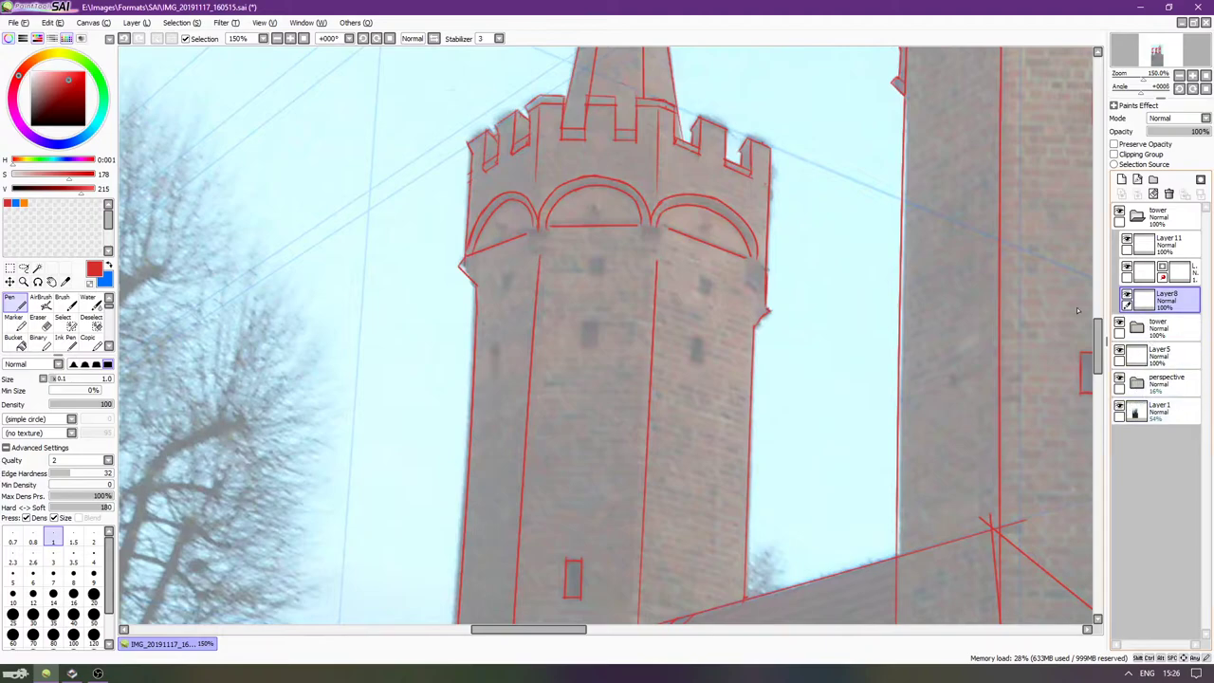
Try to rework the sloping base line under the smaller tower's right arch.
scroll(665, 273, up, 2)
drag(747, 264, 652, 326)
scroll(678, 308, up, 1)
key(Tab)
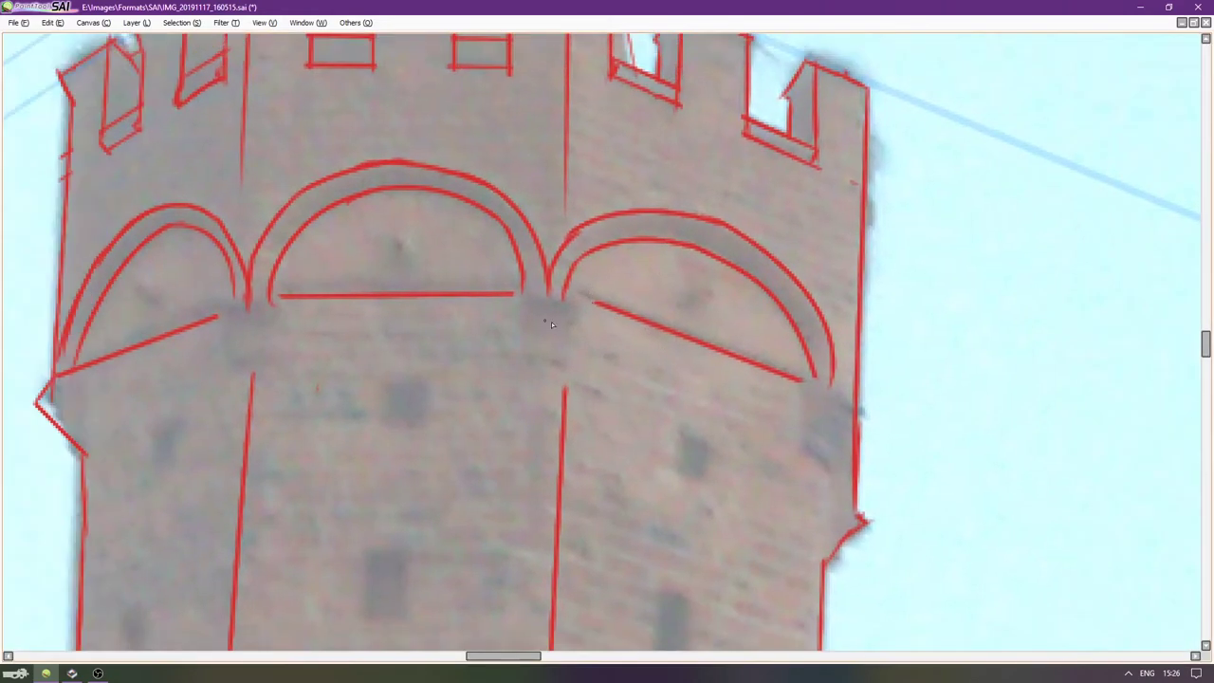
key(Left)
key(Down)
key(Down)
key(Left)
key(Up)
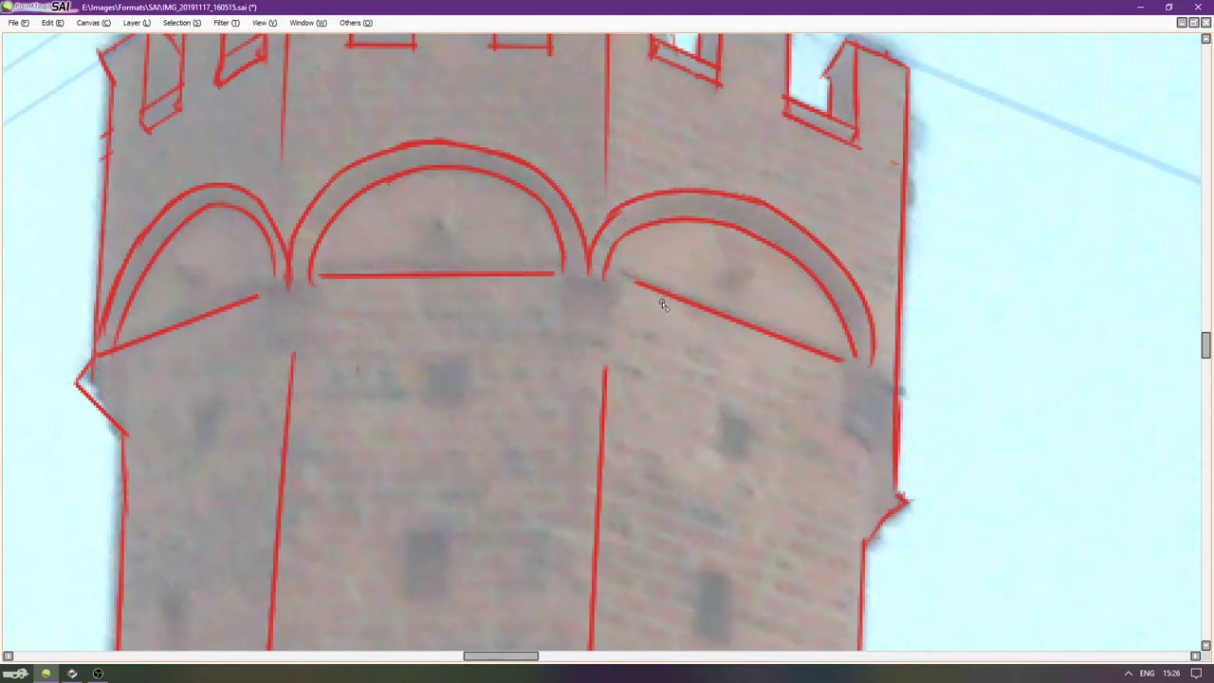
mouse_move(627, 284)
mouse_down()
mouse_move(763, 338)
mouse_move(665, 302)
mouse_move(691, 292)
mouse_move(834, 360)
mouse_up()
key(ctrl+z)
key(Left)
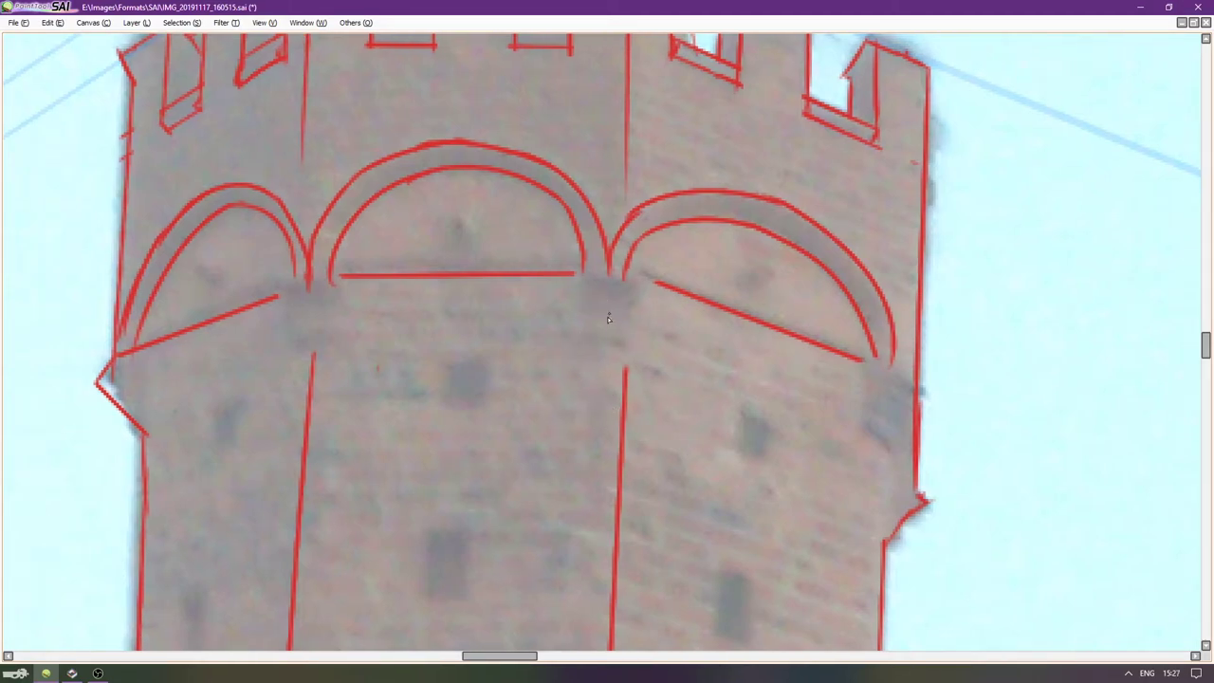
Replace the plain angled bracket at the smaller tower's left edge with a stepped, pointed corbel outline.
scroll(757, 371, right, 3)
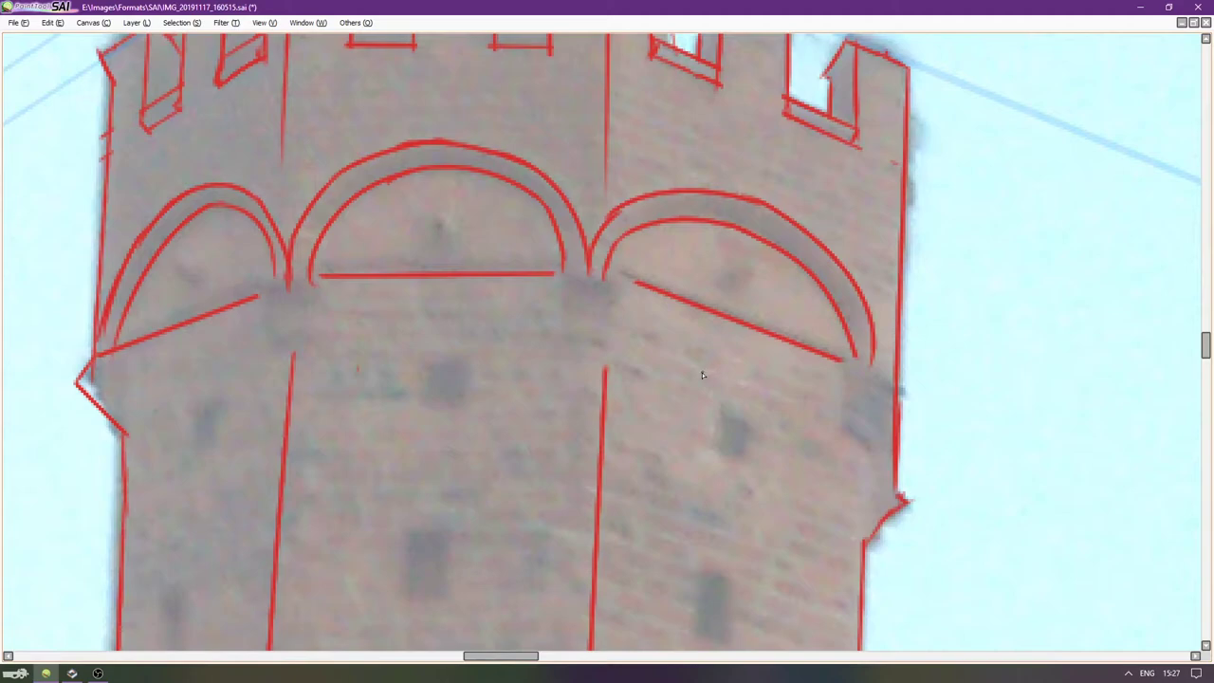
scroll(676, 378, left, 1)
key(Left)
key(Left)
key(Left)
key(Left)
key(Left)
key(Left)
key(Left)
key(Left)
key(Left)
key(Left)
key(Down)
key(Left)
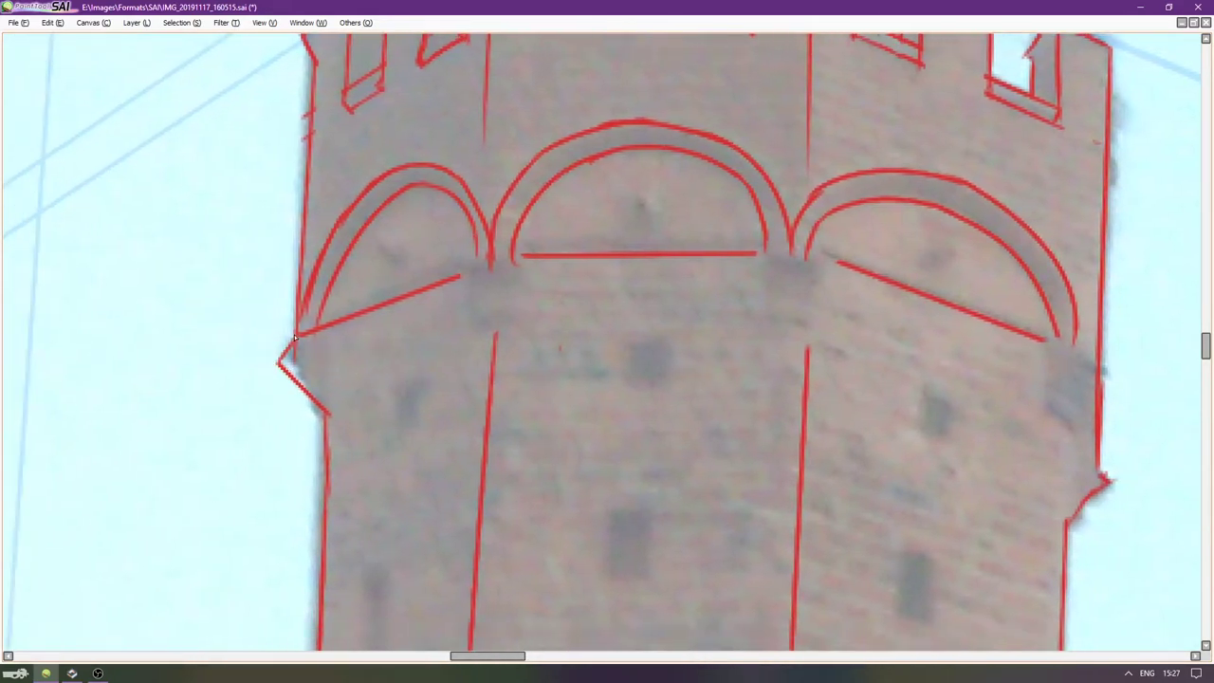
scroll(280, 407, up, 1)
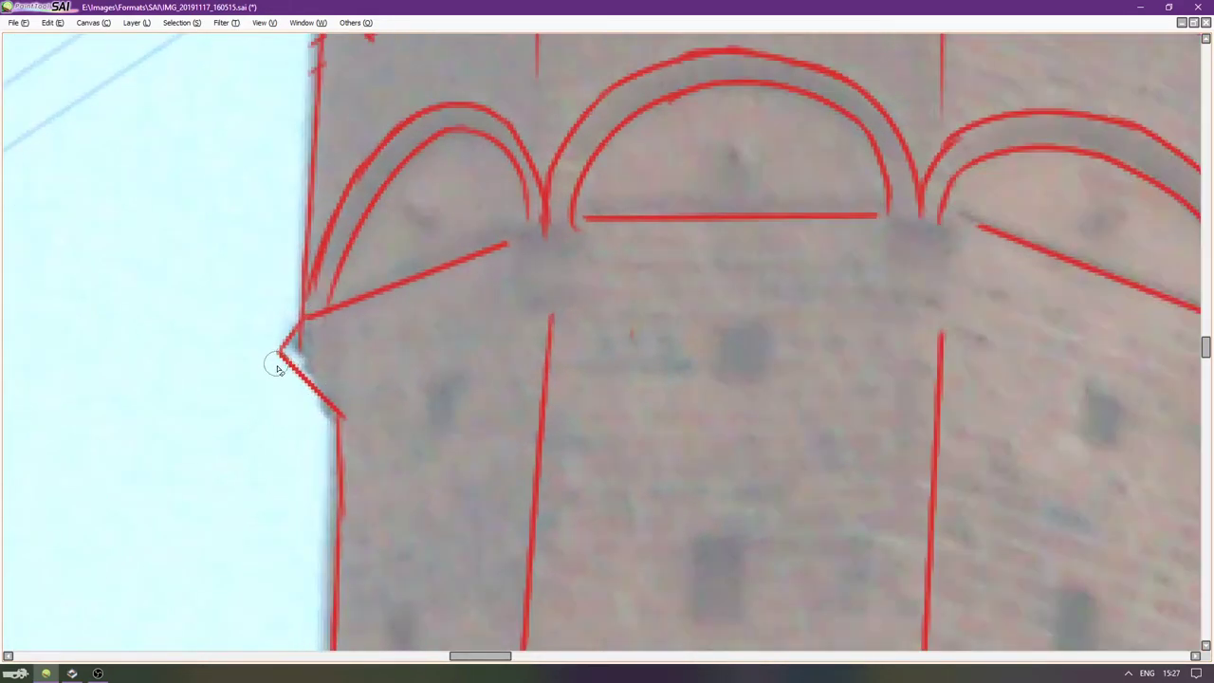
mouse_move(284, 345)
mouse_down()
mouse_move(300, 389)
mouse_move(332, 410)
mouse_up()
key(ctrl+z)
mouse_move(319, 388)
mouse_down()
mouse_move(303, 365)
mouse_move(321, 356)
mouse_move(304, 339)
mouse_up()
key(ctrl+z)
key(e)
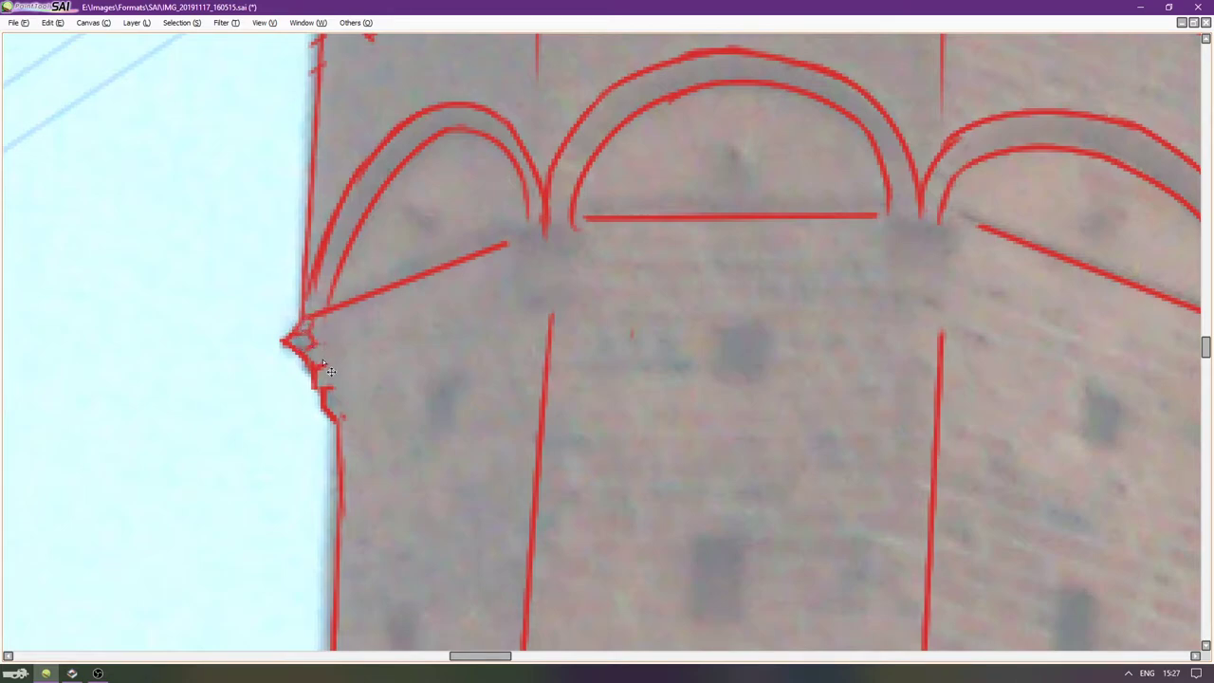
Draw short lines inside the left-edge corbel to divide it into stacked stone blocks.
drag(315, 345, 323, 364)
mouse_move(316, 345)
mouse_down()
mouse_move(332, 335)
mouse_move(332, 350)
mouse_move(330, 318)
mouse_move(334, 366)
mouse_move(340, 311)
mouse_up()
key(ctrl+z)
key(ctrl+z)
key(ctrl+z)
key(ctrl+z)
Close the left-edge corbel with a vertical line from the arch's base line down to the corbel's lower tip.
drag(355, 311, 348, 425)
key(ctrl+z)
drag(353, 310, 345, 417)
key(ctrl+z)
drag(347, 306, 348, 420)
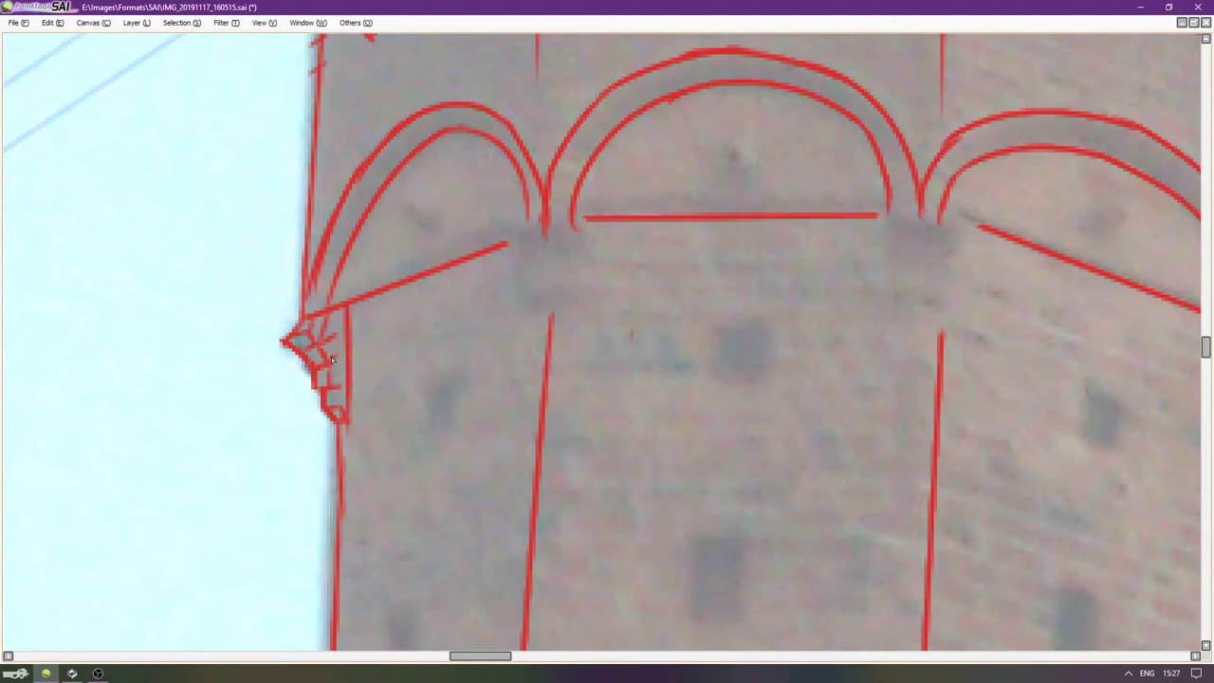
Raise the photo layer's opacity to 75% and make Layer11 active with the Pen tool.
drag(601, 335, 481, 395)
drag(400, 293, 439, 333)
key(Up)
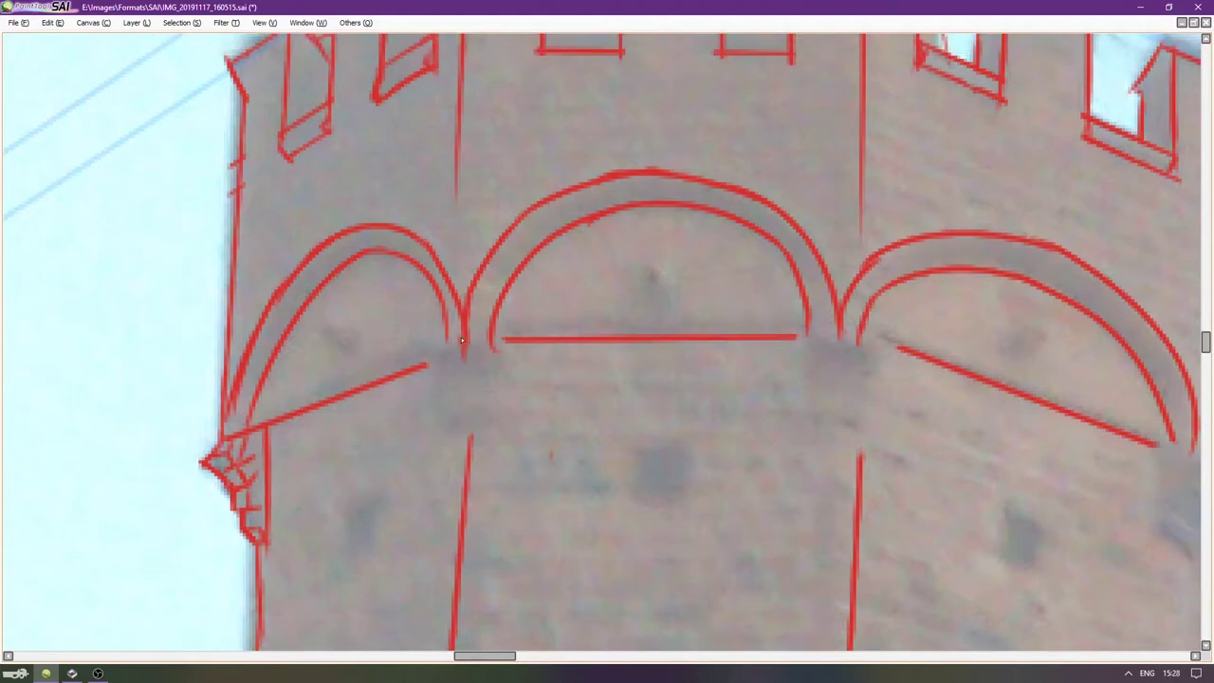
scroll(459, 367, up, 1)
key(Right)
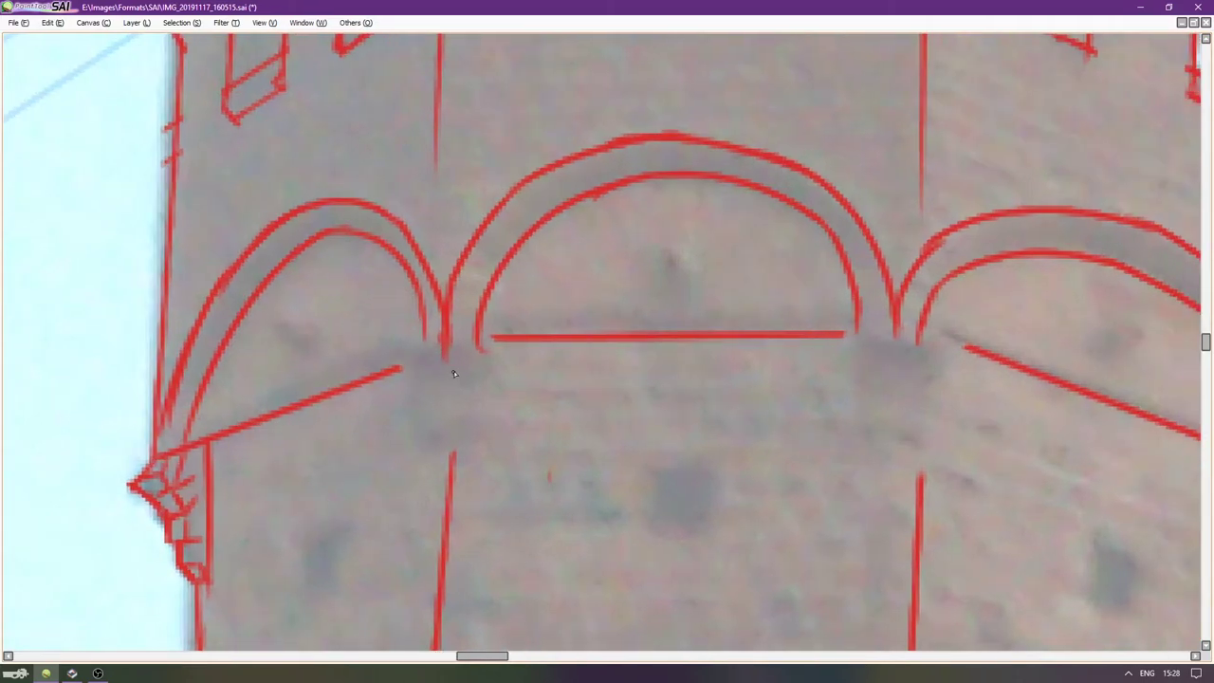
key(Tab)
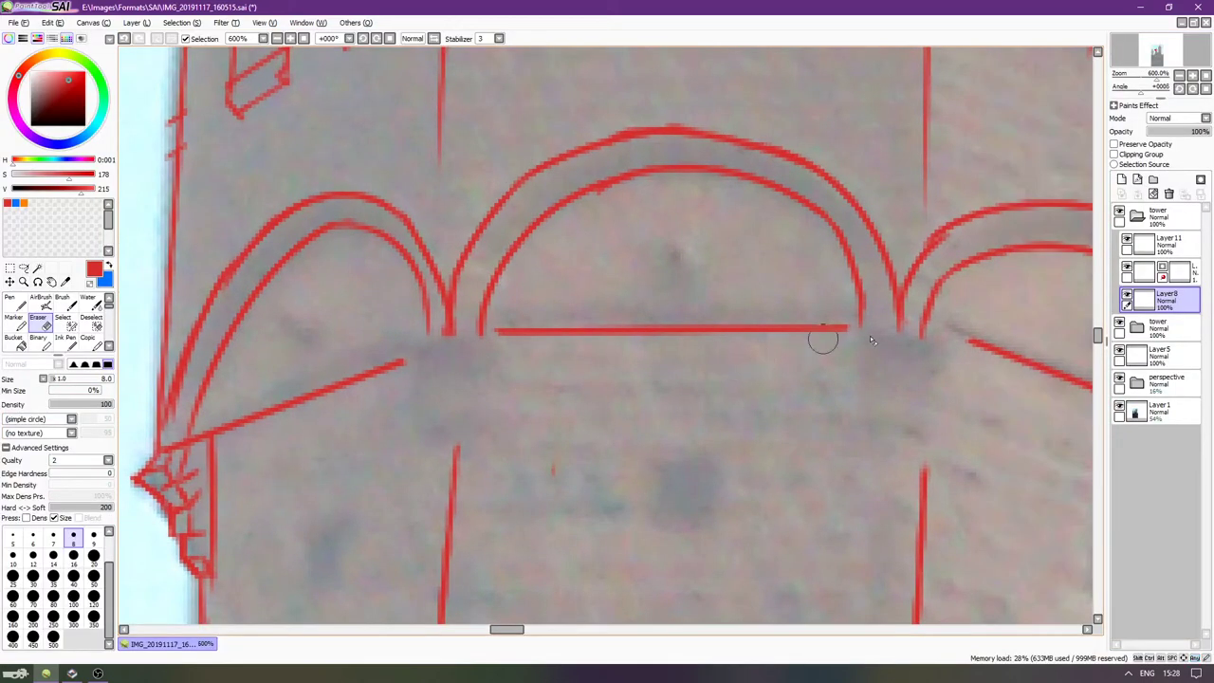
click(1156, 407)
mouse_move(1197, 132)
mouse_down()
mouse_move(1212, 130)
mouse_move(1183, 132)
mouse_move(1195, 132)
mouse_up()
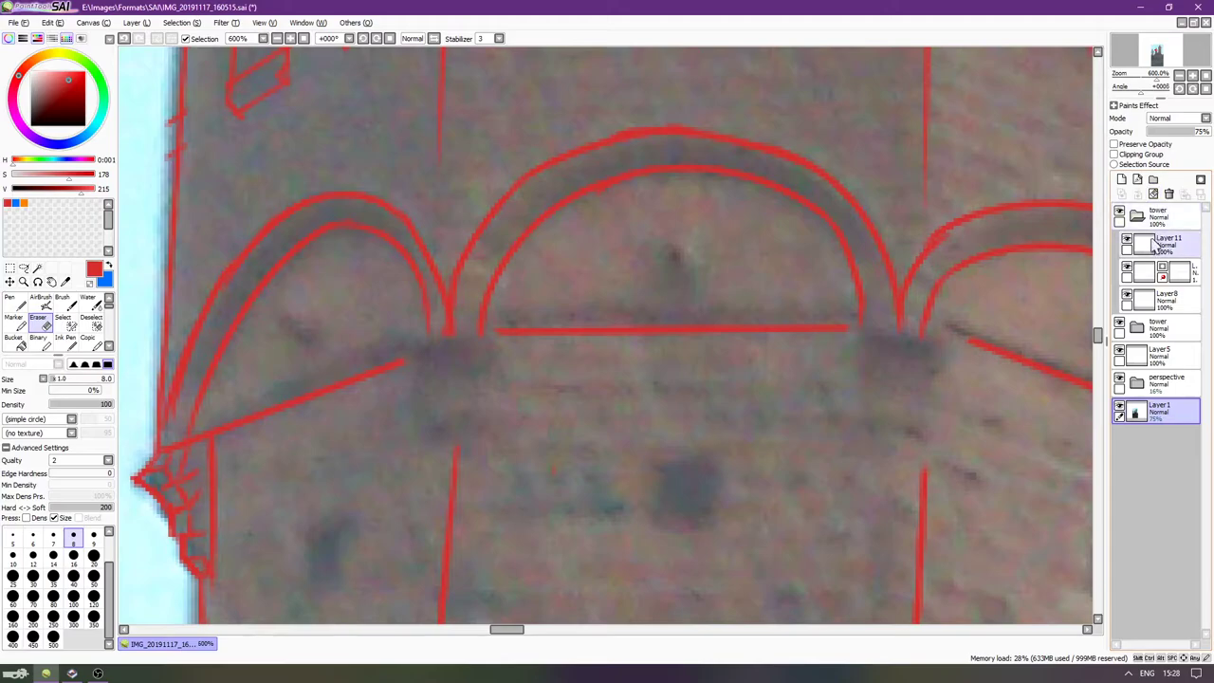
click(1164, 243)
key(n)
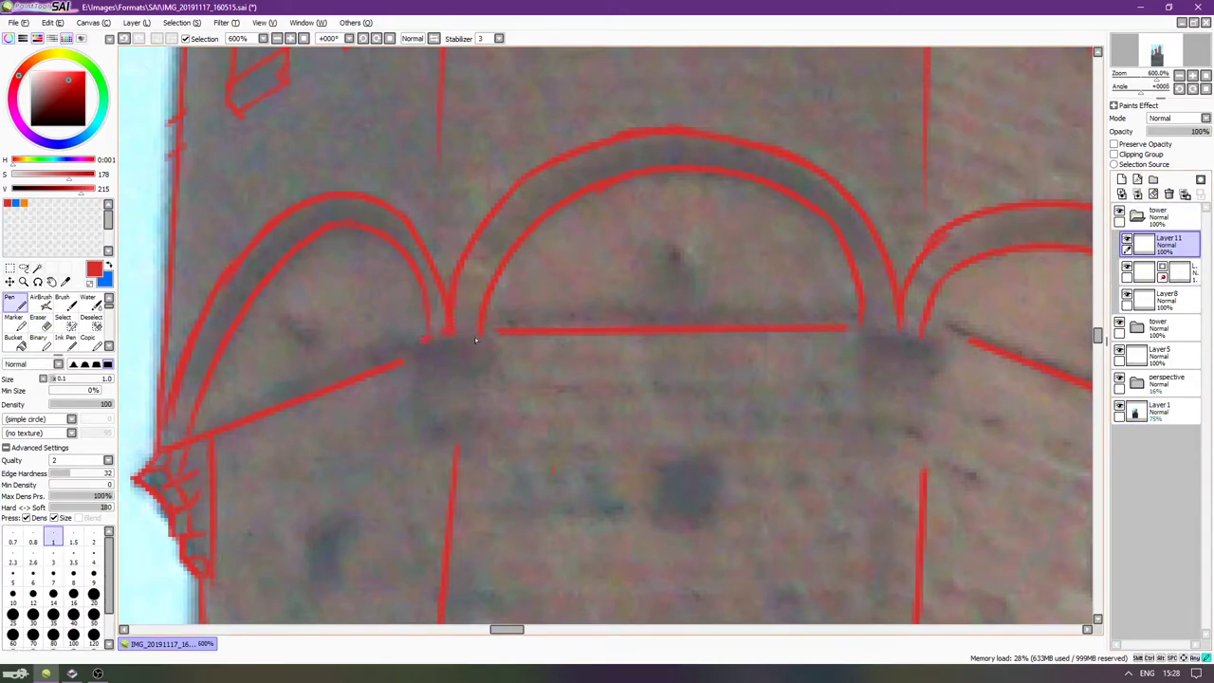
Mark the top and bottom edges of the corbel between the left and middle arches with two short lines.
drag(416, 340, 492, 343)
drag(454, 443, 482, 444)
key(ctrl+z)
key(ctrl+z)
drag(419, 442, 488, 438)
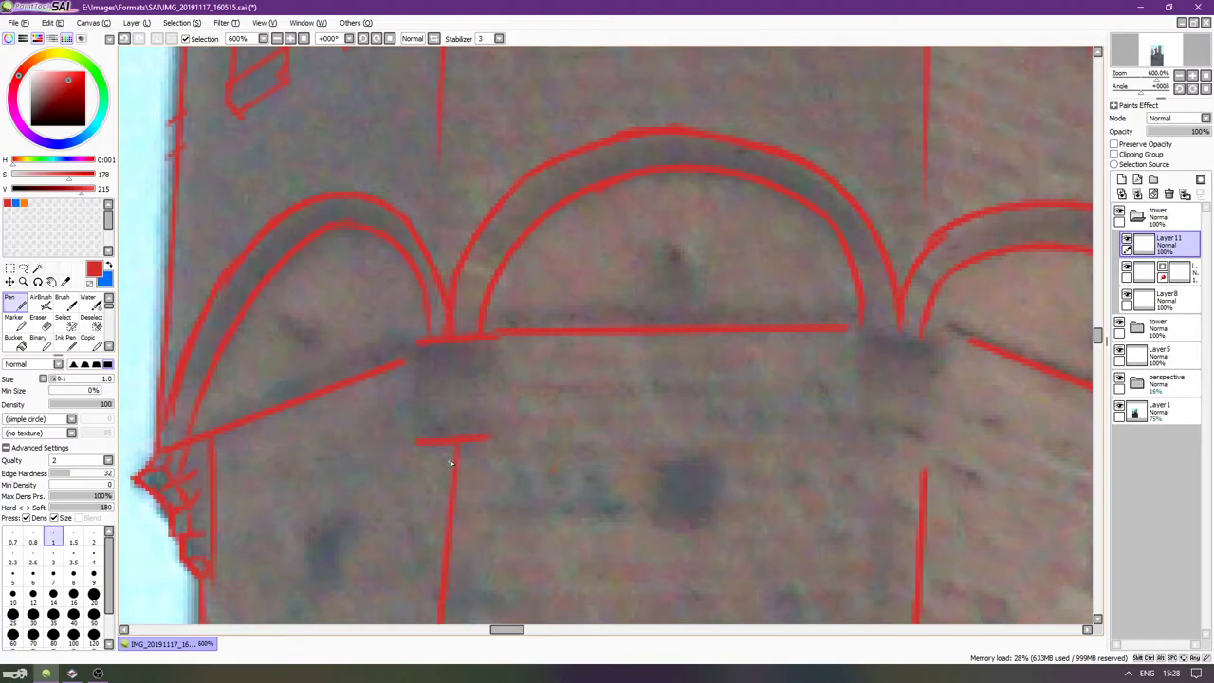
Try to draw the corbel between the left and middle arches as a cap with stacked blocks beneath it.
scroll(450, 463, down, 3)
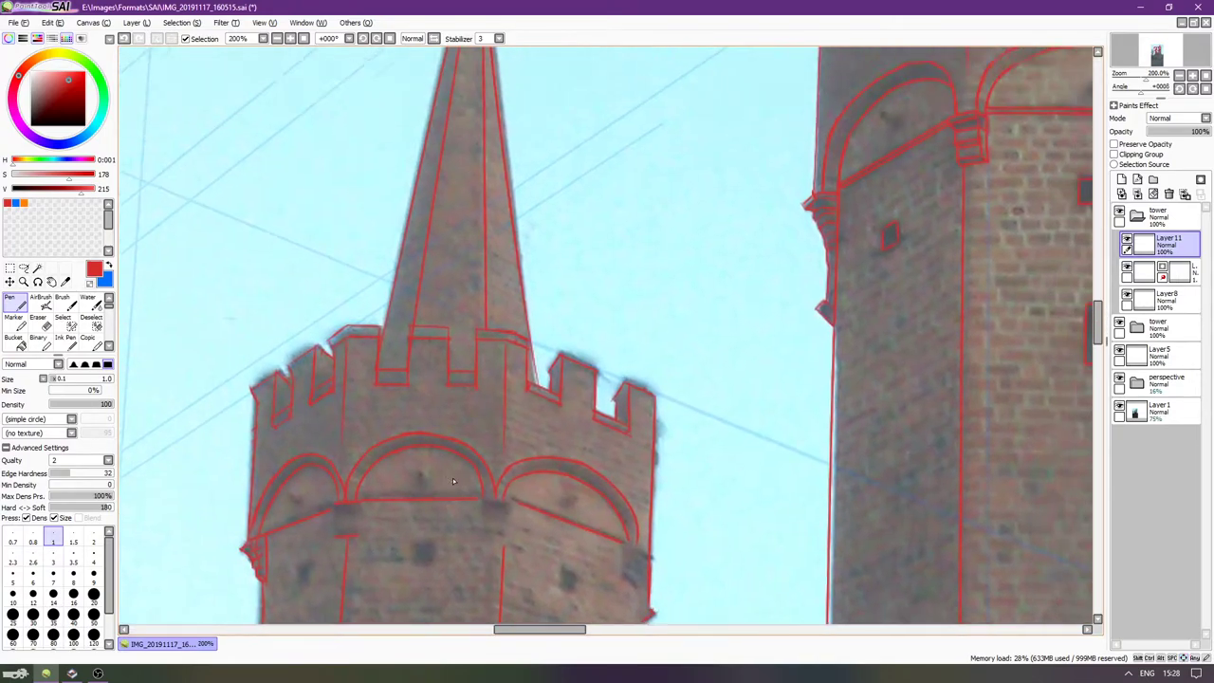
drag(473, 461, 453, 481)
key(Left)
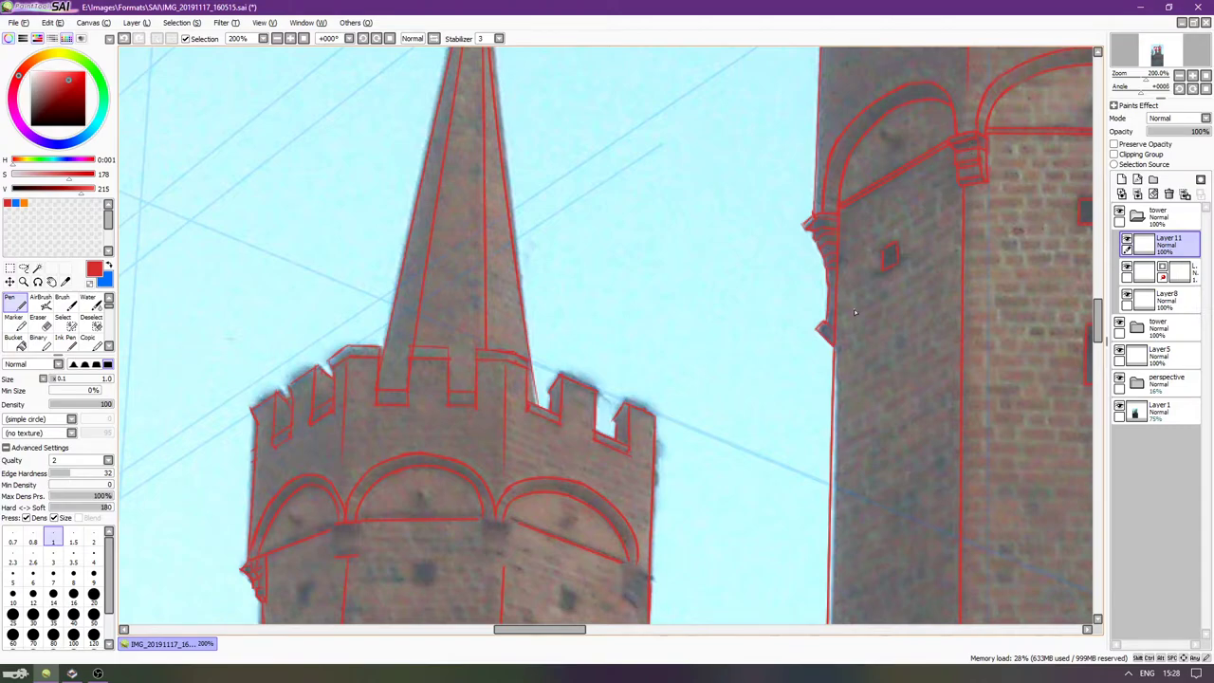
scroll(396, 432, up, 3)
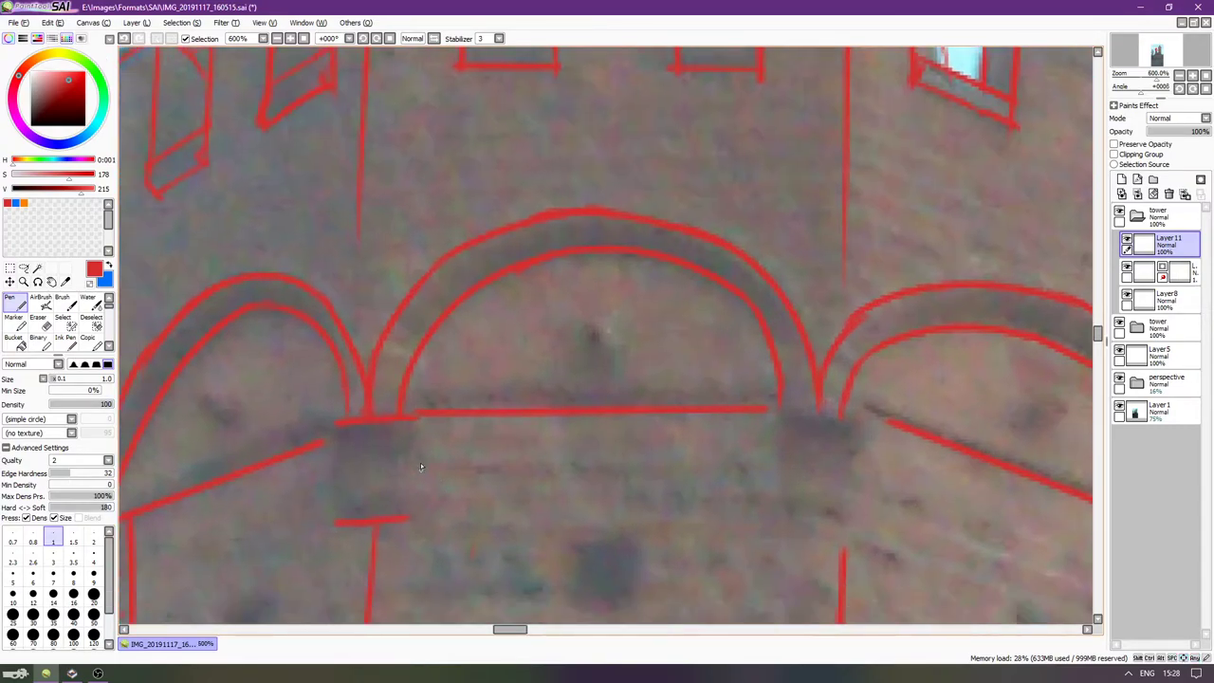
key(Down)
key(Down)
key(Left)
mouse_move(414, 328)
mouse_down()
mouse_move(484, 346)
mouse_move(494, 330)
mouse_move(471, 346)
mouse_move(414, 345)
mouse_move(491, 342)
mouse_up()
key(ctrl+z)
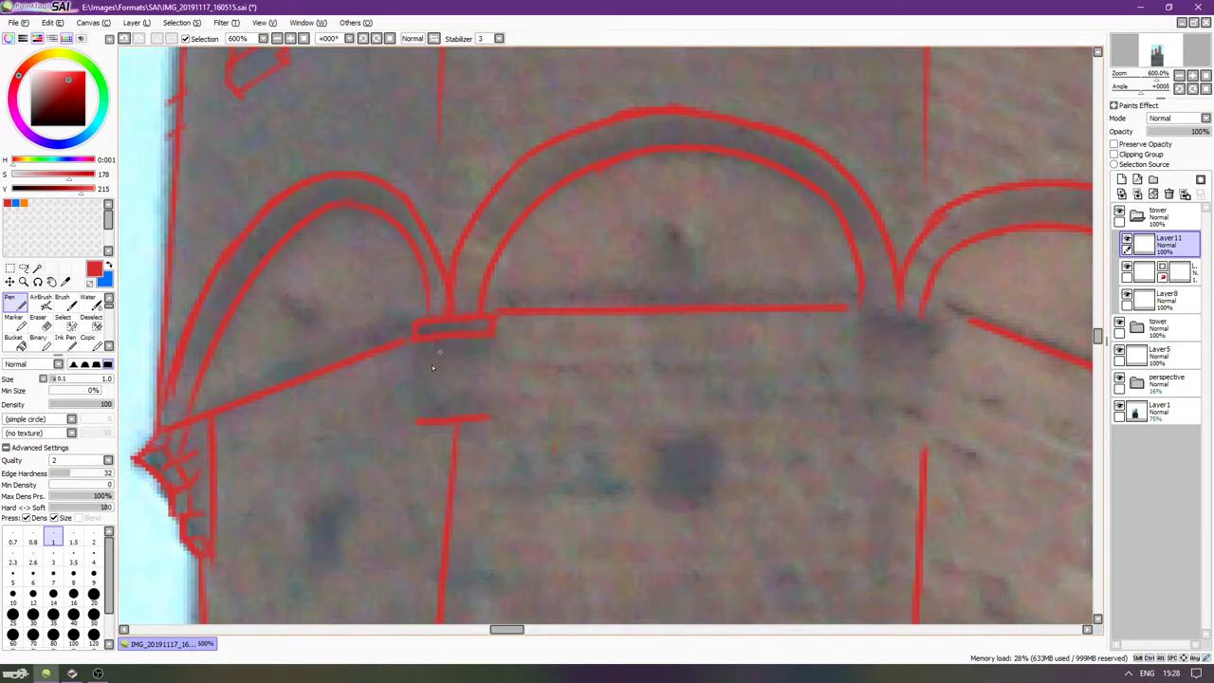
mouse_move(427, 368)
mouse_down()
mouse_move(456, 366)
mouse_move(484, 343)
mouse_move(487, 356)
mouse_move(478, 379)
mouse_move(428, 371)
mouse_move(484, 367)
mouse_move(435, 408)
mouse_move(425, 391)
mouse_move(423, 420)
mouse_up()
key(ctrl+z)
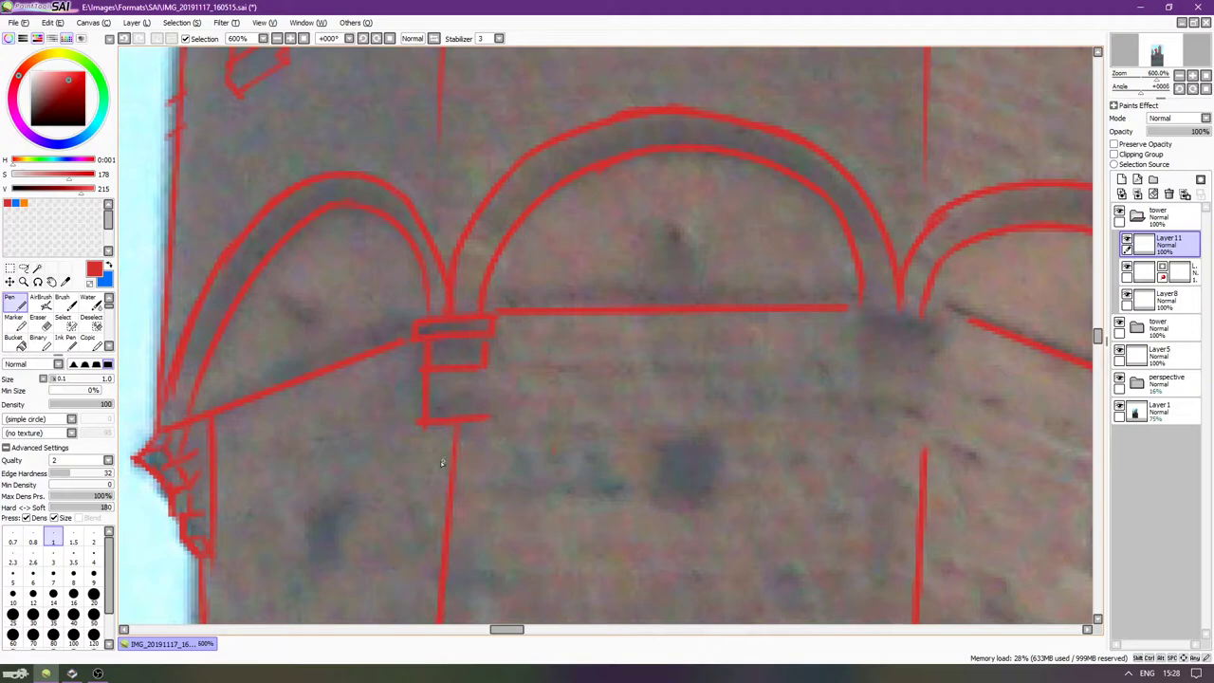
key(ctrl+z)
key(ctrl+z)
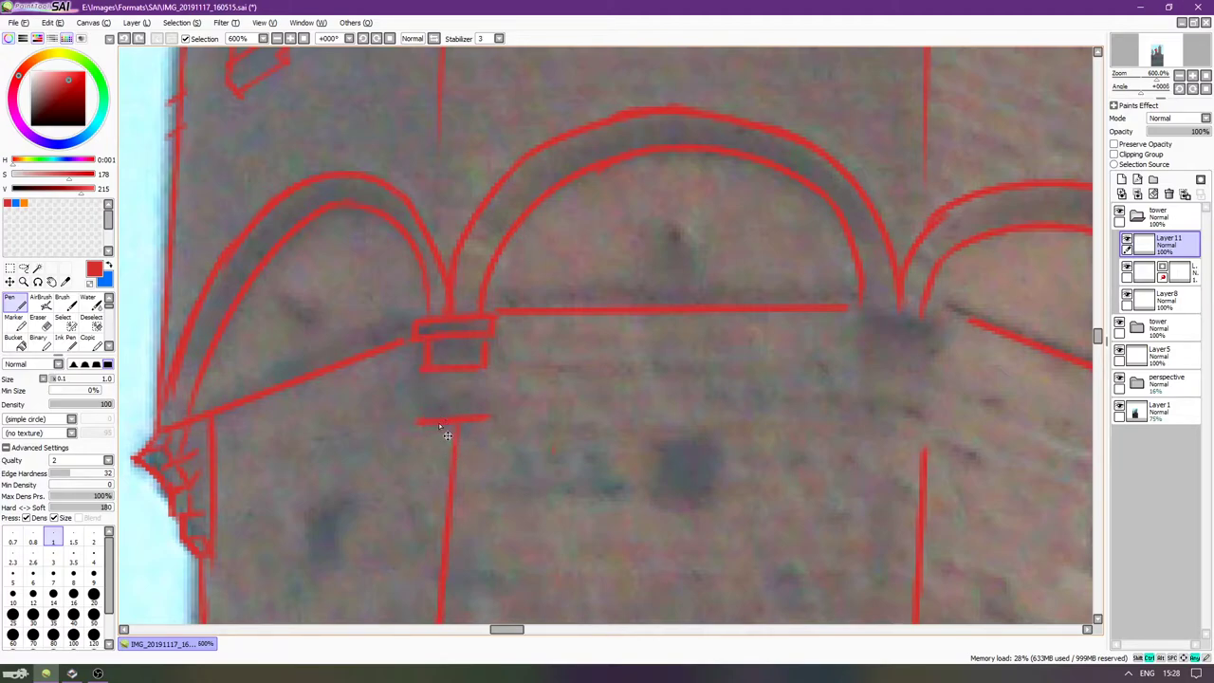
key(ctrl+z)
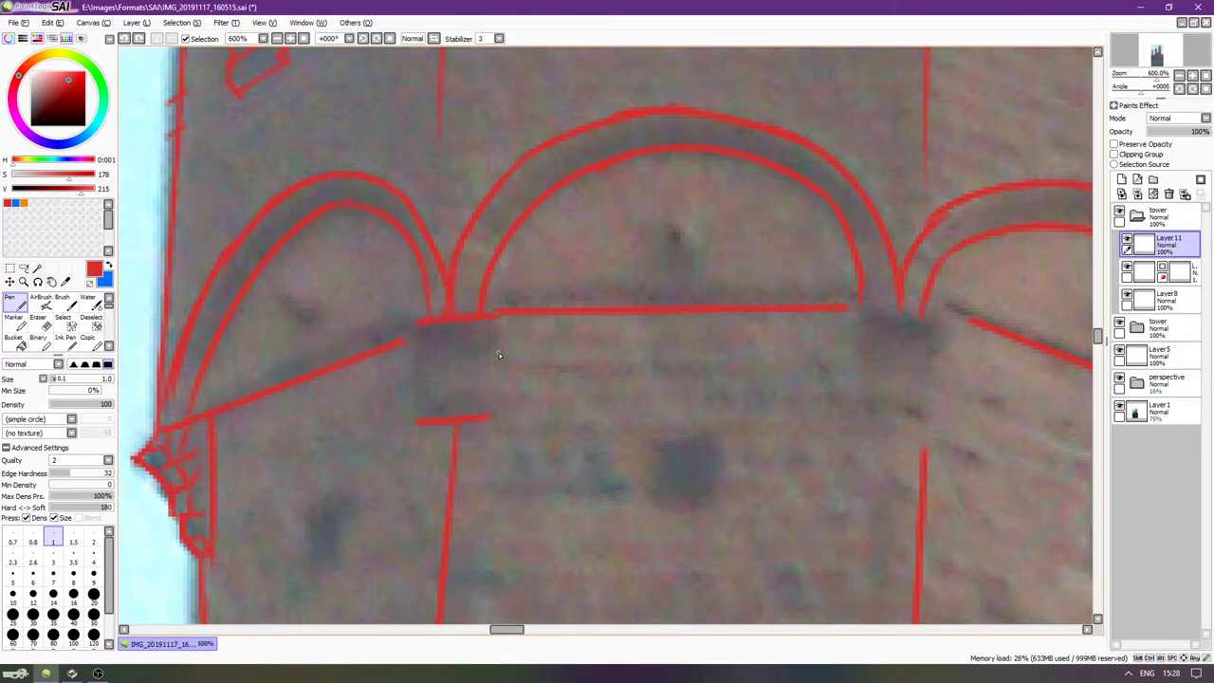
Draw the corbel's flat cap, a vertical side line down to its base, and the left side of the block below.
mouse_move(499, 318)
mouse_down()
mouse_move(499, 437)
mouse_move(482, 363)
mouse_move(487, 413)
mouse_up()
key(ctrl+z)
key(ctrl+z)
key(ctrl+z)
drag(498, 318, 495, 419)
key(ctrl+z)
mouse_move(478, 319)
mouse_down()
mouse_move(477, 349)
mouse_move(485, 336)
mouse_up()
key(ctrl+z)
mouse_move(423, 336)
mouse_down()
mouse_move(484, 350)
mouse_move(455, 350)
mouse_move(482, 351)
mouse_move(458, 338)
mouse_move(481, 349)
mouse_move(436, 347)
mouse_move(479, 347)
mouse_move(433, 380)
mouse_up()
key(ctrl+z)
key(ctrl+z)
key(ctrl+z)
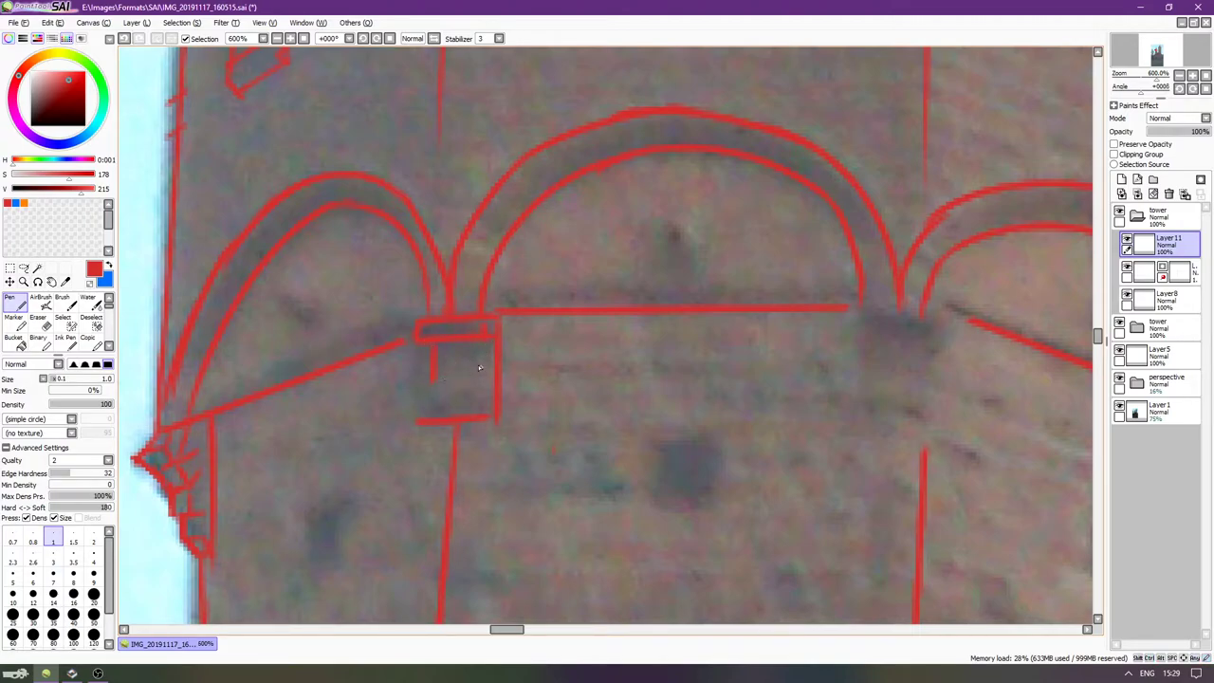
Outline the two narrower blocks beneath the corbel's cap and erase the overhanging left end of its base line.
mouse_move(479, 345)
mouse_down()
mouse_move(439, 387)
mouse_move(480, 378)
mouse_up()
key(e)
drag(418, 440, 429, 433)
key(n)
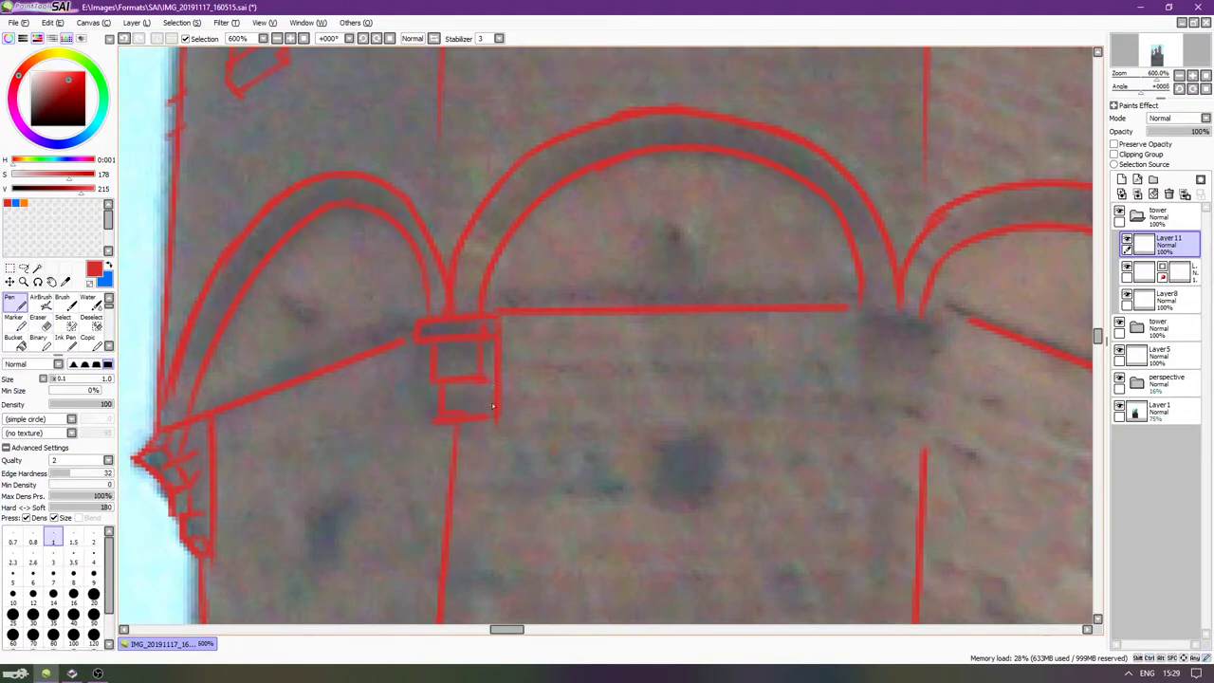
Draw the short sloped top edge of the corbel between the middle and right arches with the Pen tool.
key(Right)
key(Right)
key(Right)
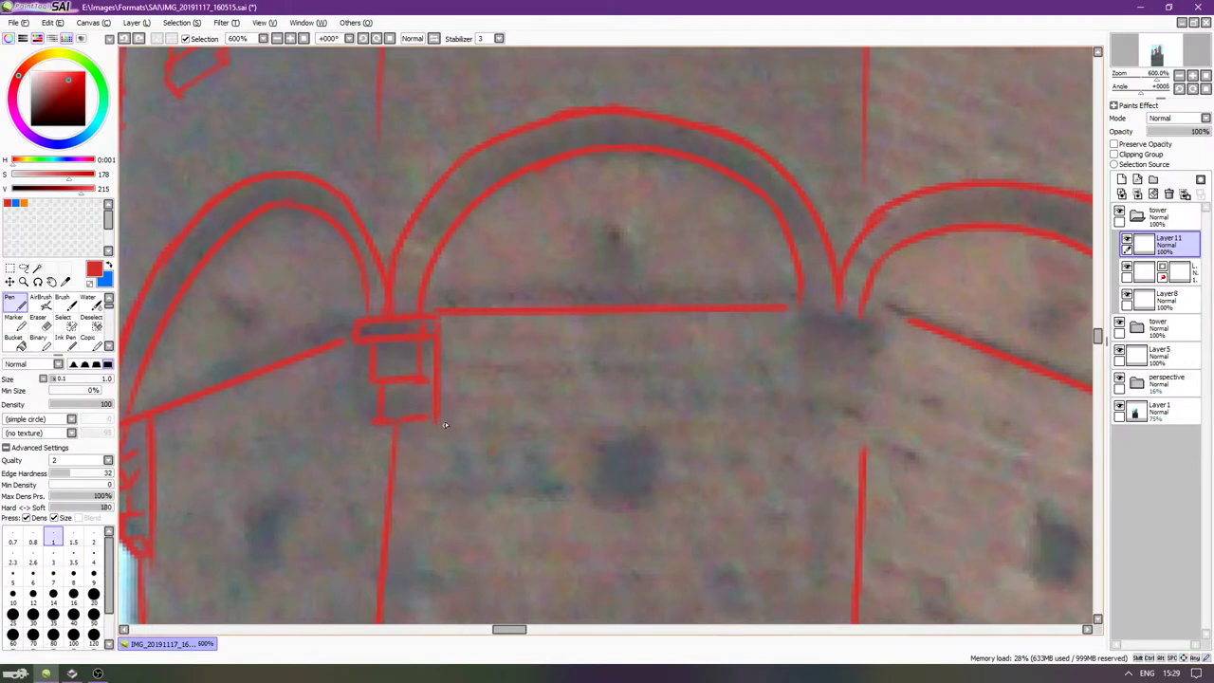
key(e)
scroll(474, 428, right, 8)
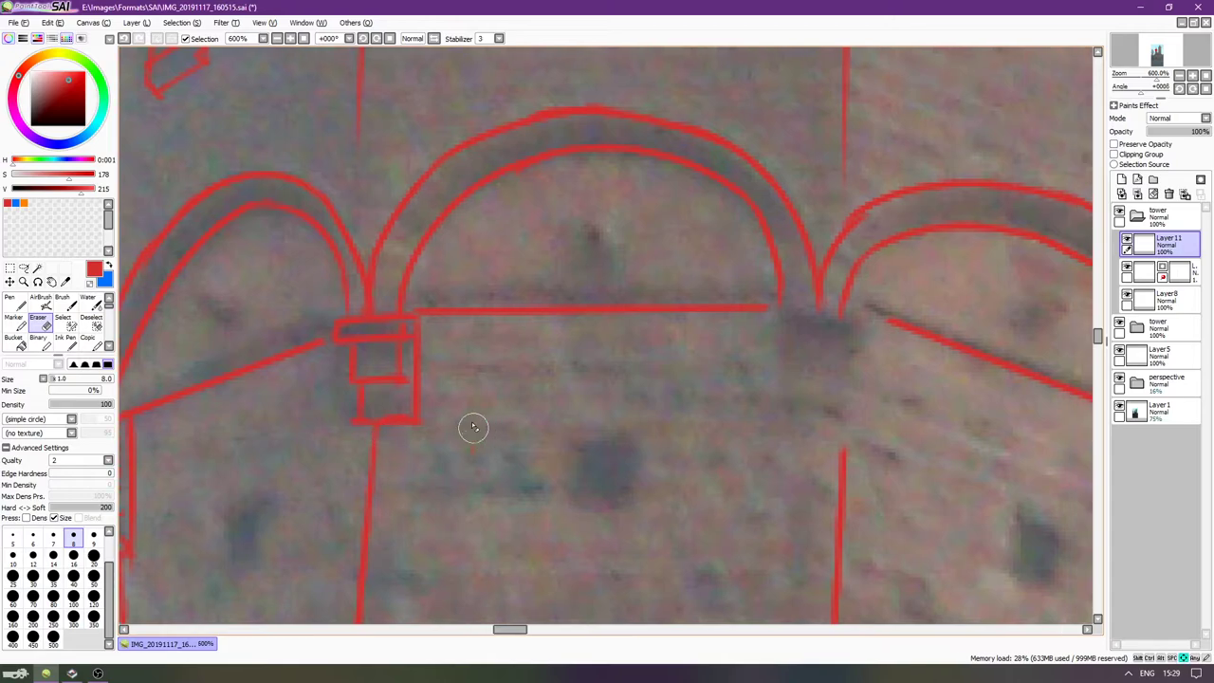
scroll(544, 354, right, 3)
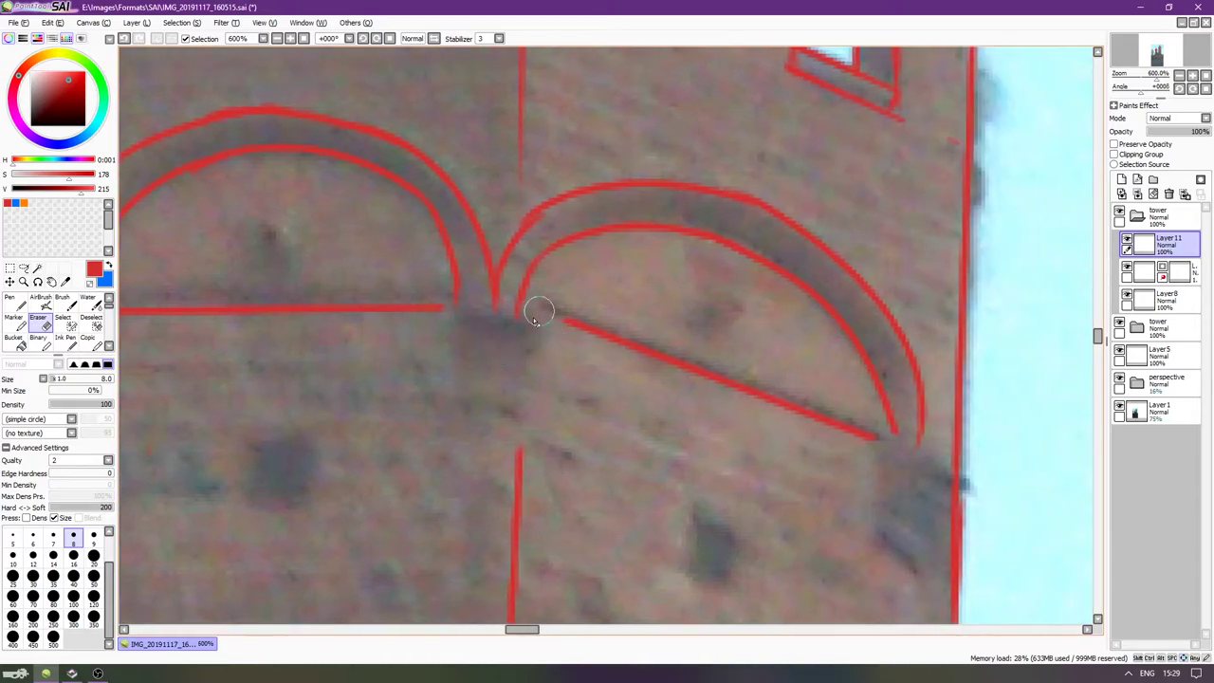
key(n)
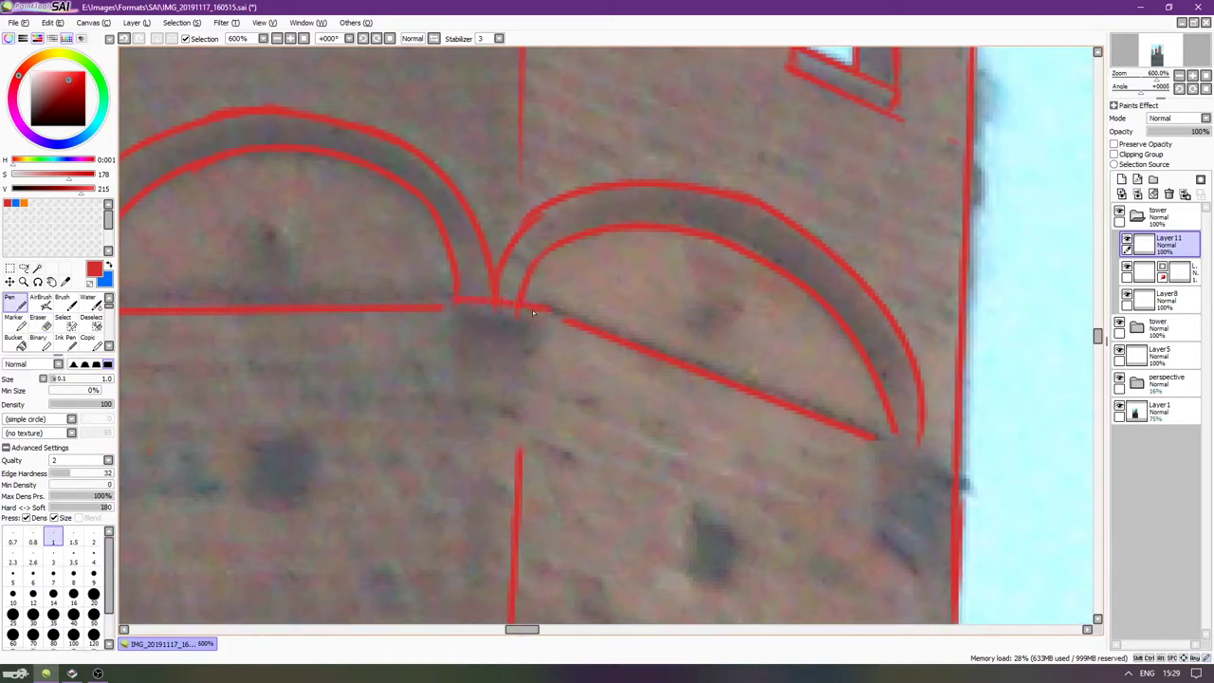
drag(459, 301, 548, 319)
key(ctrl+z)
drag(474, 303, 552, 328)
key(ctrl+z)
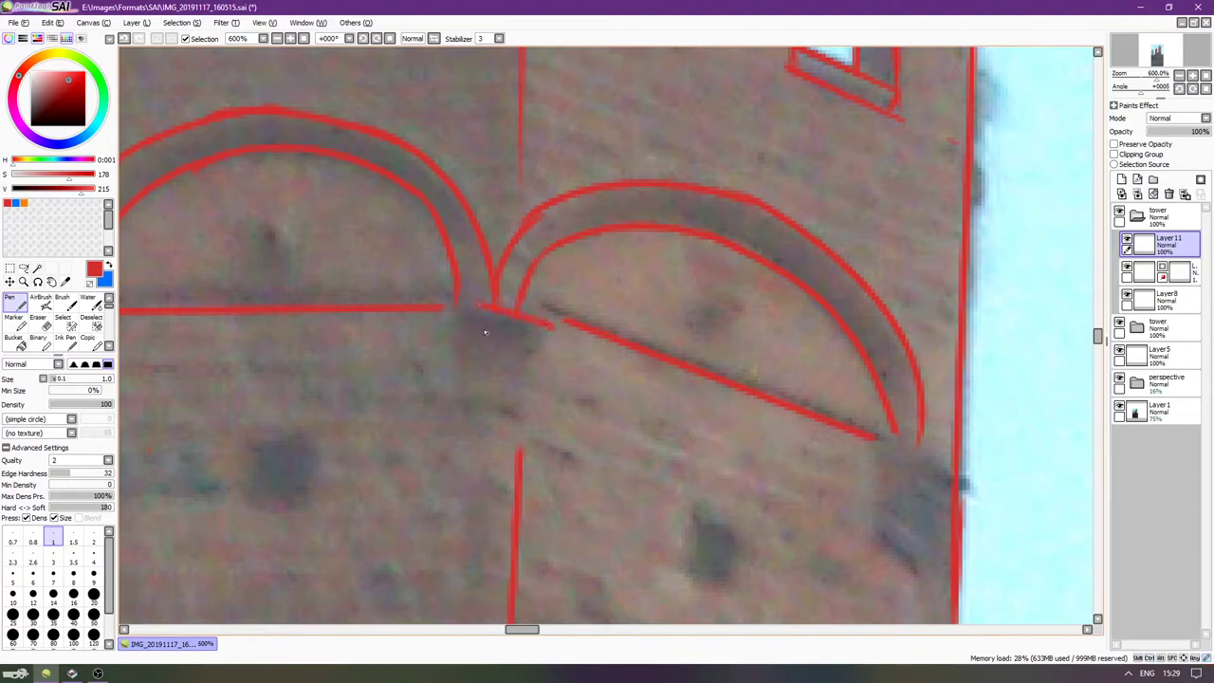
Draw the corbel's vertical side line under the middle arch's end and close its thin sloped cap.
drag(461, 305, 460, 460)
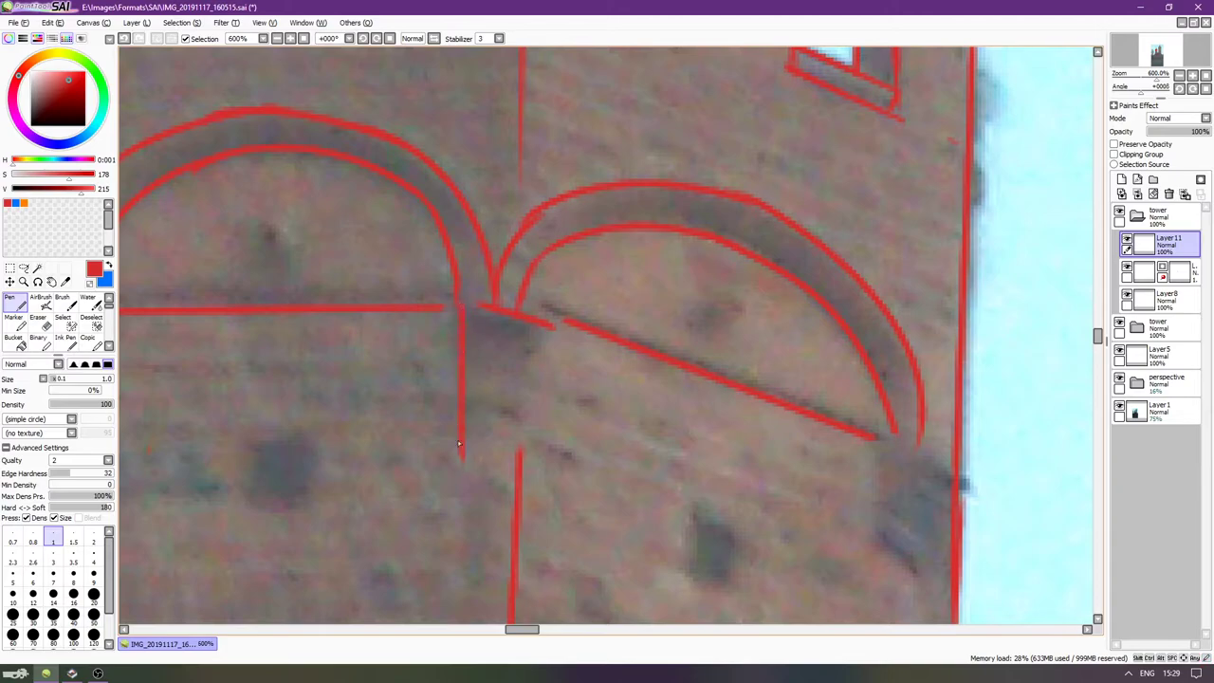
drag(463, 311, 473, 306)
drag(463, 309, 550, 329)
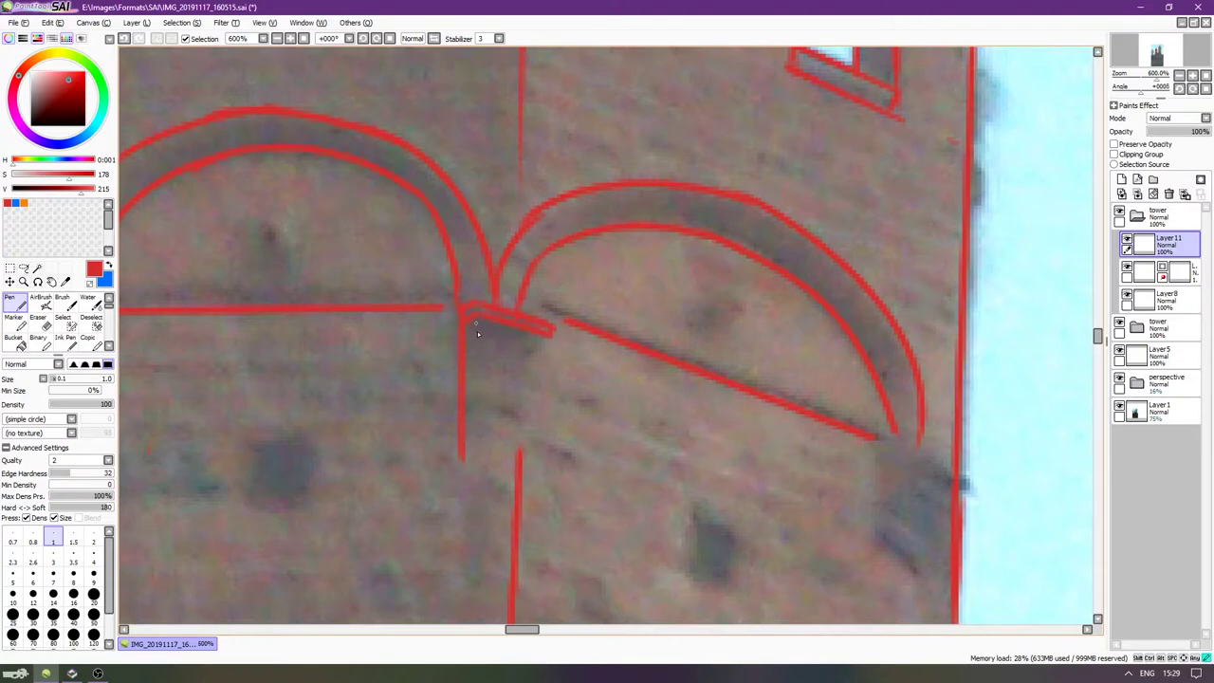
Outline the stepped blocks beneath the corbel's cap, close the base, and erase the overhanging lower end of the side line.
drag(477, 316, 477, 362)
drag(476, 354, 534, 376)
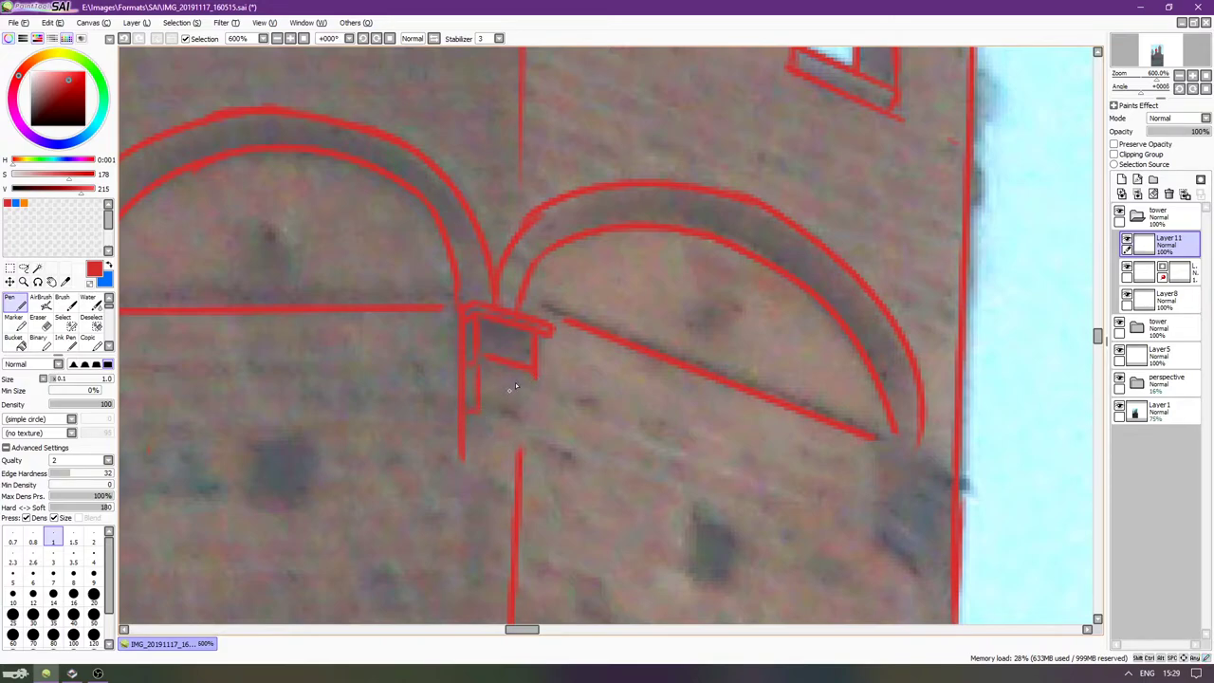
mouse_move(483, 371)
mouse_down()
mouse_move(521, 389)
mouse_move(531, 376)
mouse_move(472, 414)
mouse_move(507, 418)
mouse_up()
key(e)
drag(459, 458, 470, 434)
key(n)
key(End)
key(End)
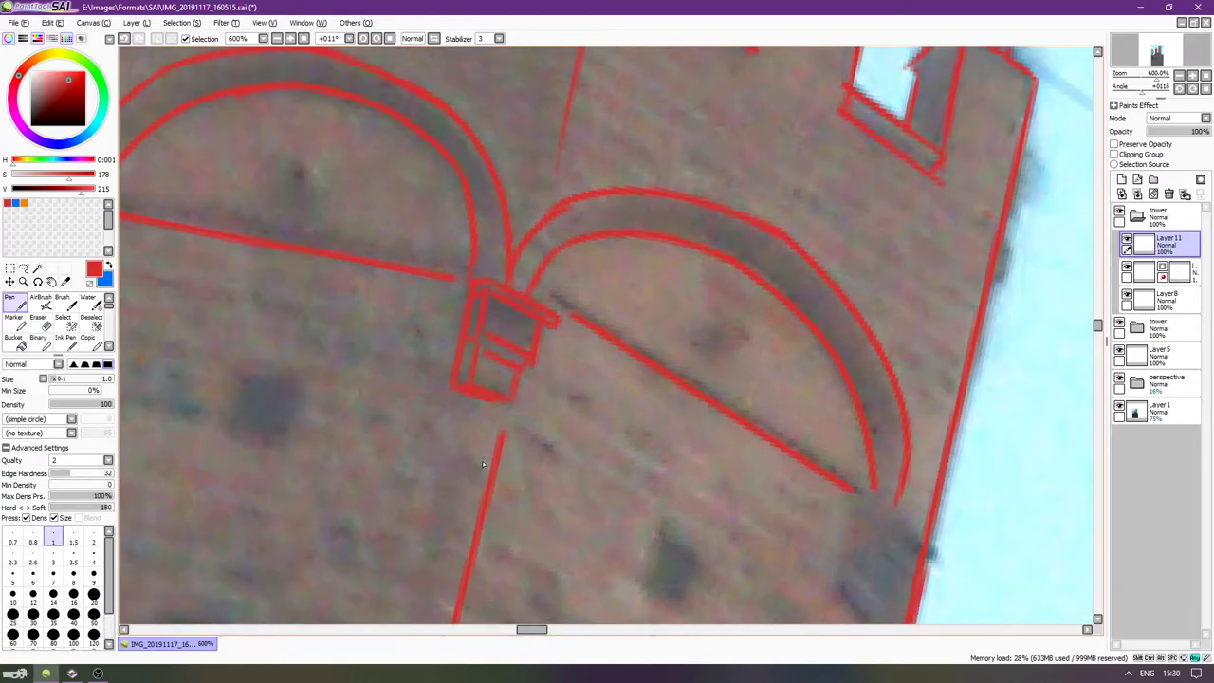
key(Home)
Extend the sloped line at the base of the right arch with a short stroke to the tower's right edge.
scroll(483, 463, down, 3)
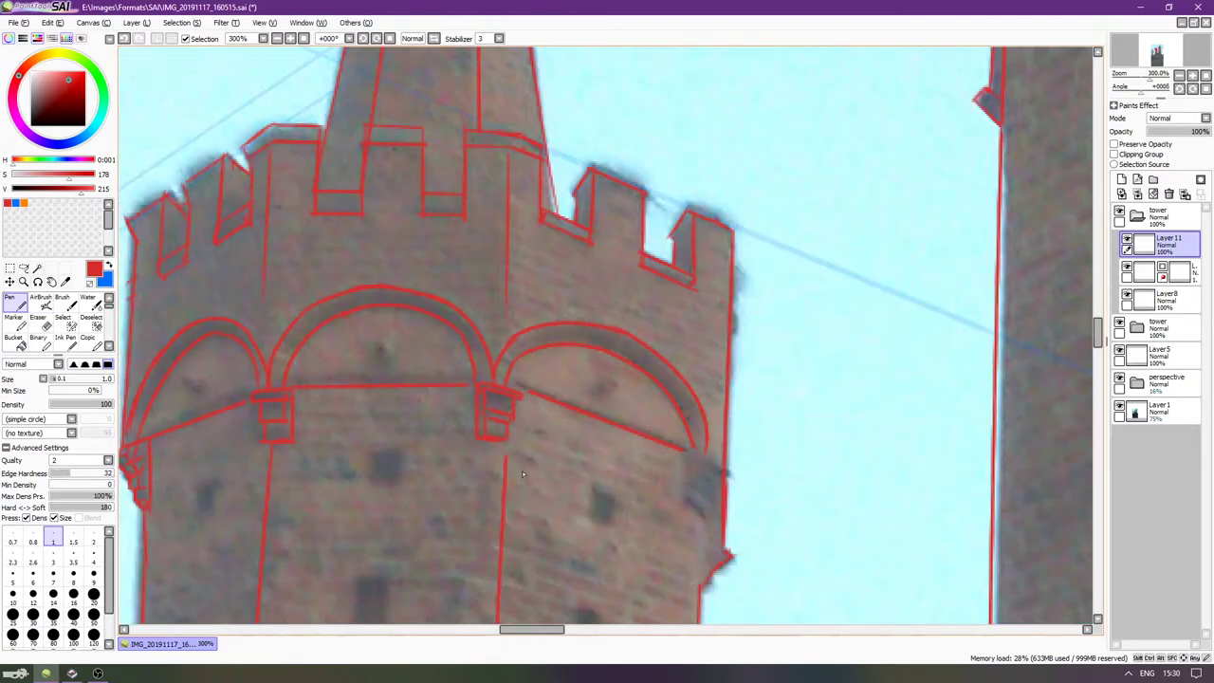
drag(759, 547, 700, 544)
scroll(692, 531, up, 2)
drag(695, 493, 676, 469)
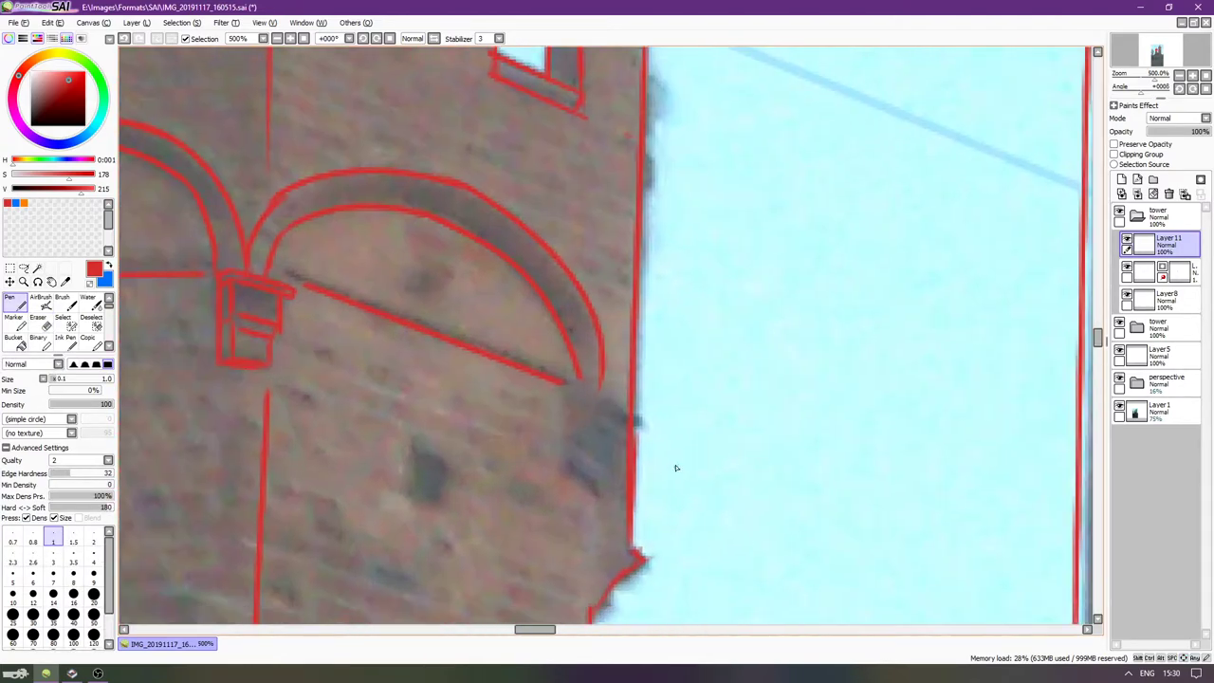
key(Down)
key(Down)
key(Down)
key(Right)
key(Right)
key(Right)
key(Right)
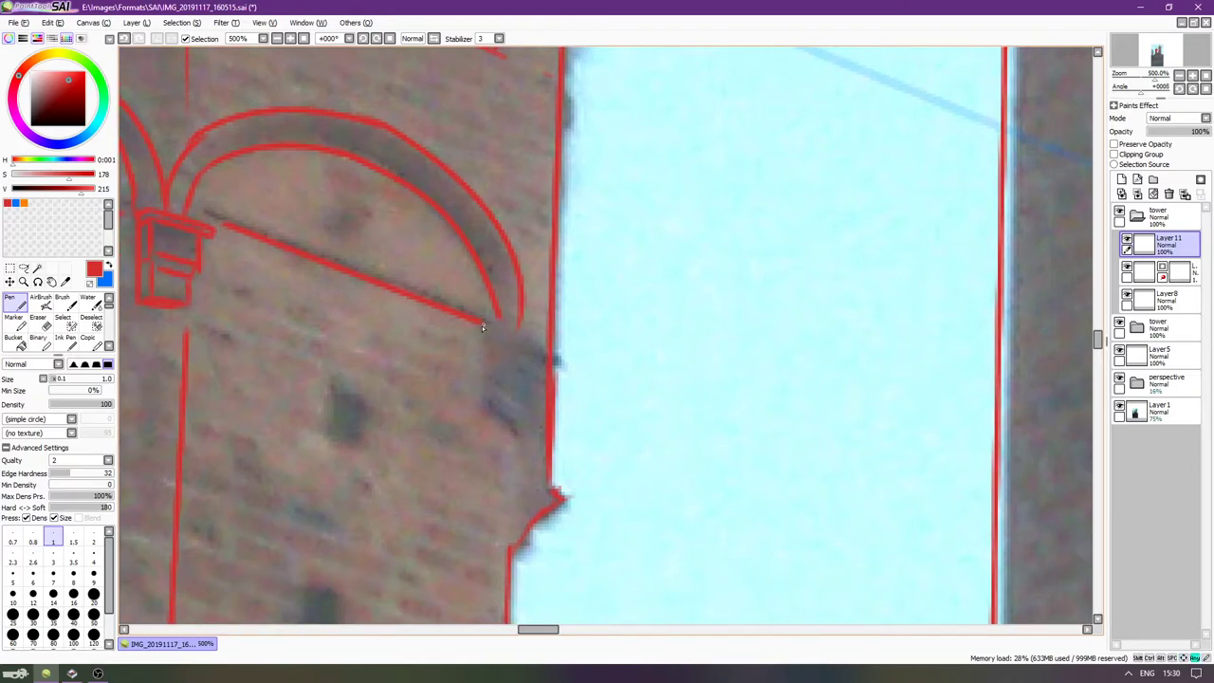
drag(484, 324, 548, 358)
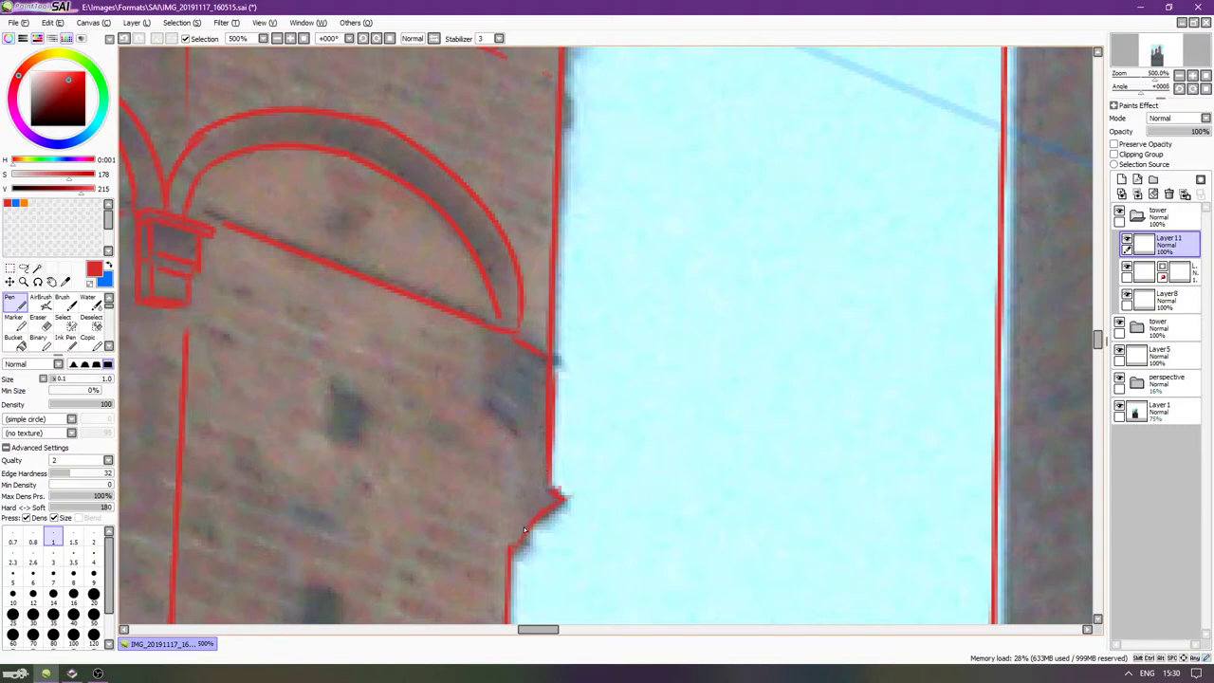
On Layer8, erase the slanted outline below the small ledge on the tower's right edge and redraw it as a step.
key(e)
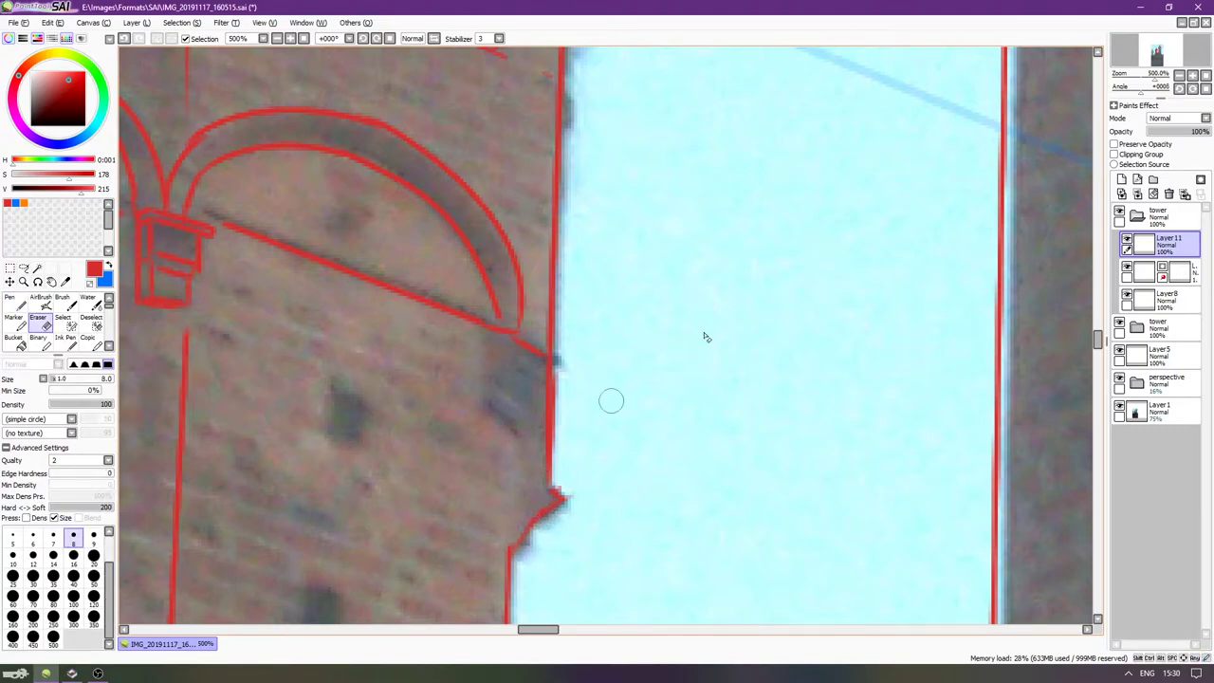
click(1138, 299)
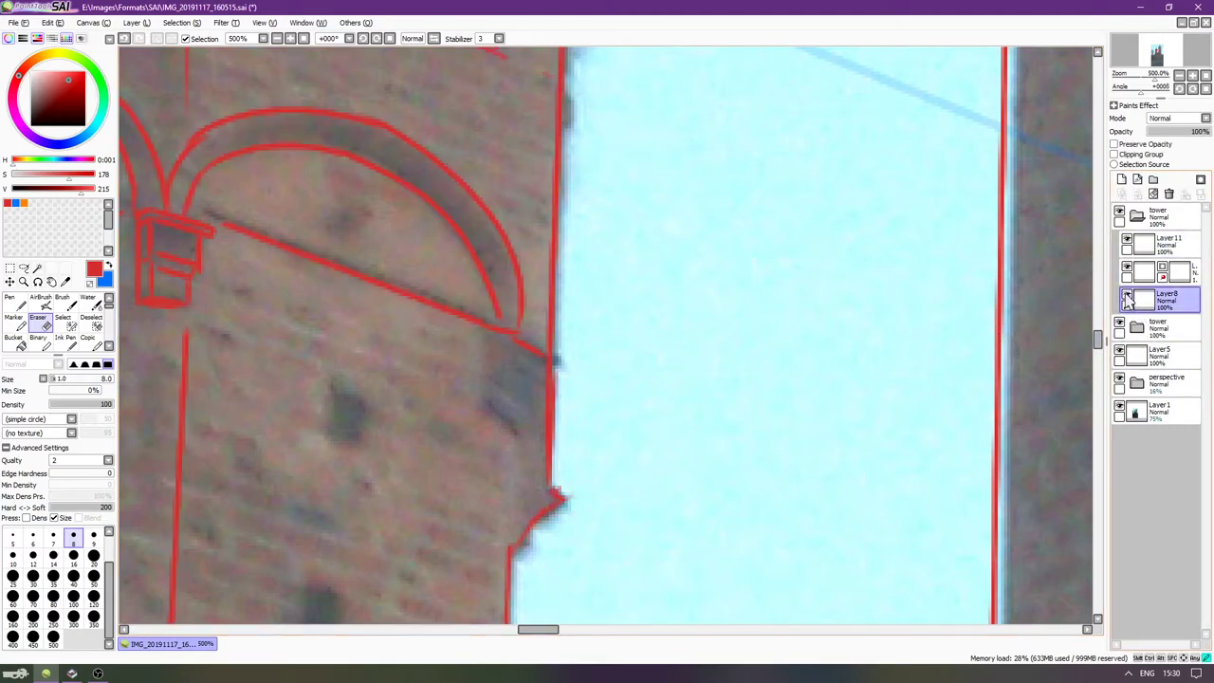
key(n)
key(e)
mouse_move(525, 539)
mouse_down()
mouse_move(516, 556)
mouse_move(563, 496)
mouse_move(544, 521)
mouse_up()
key(n)
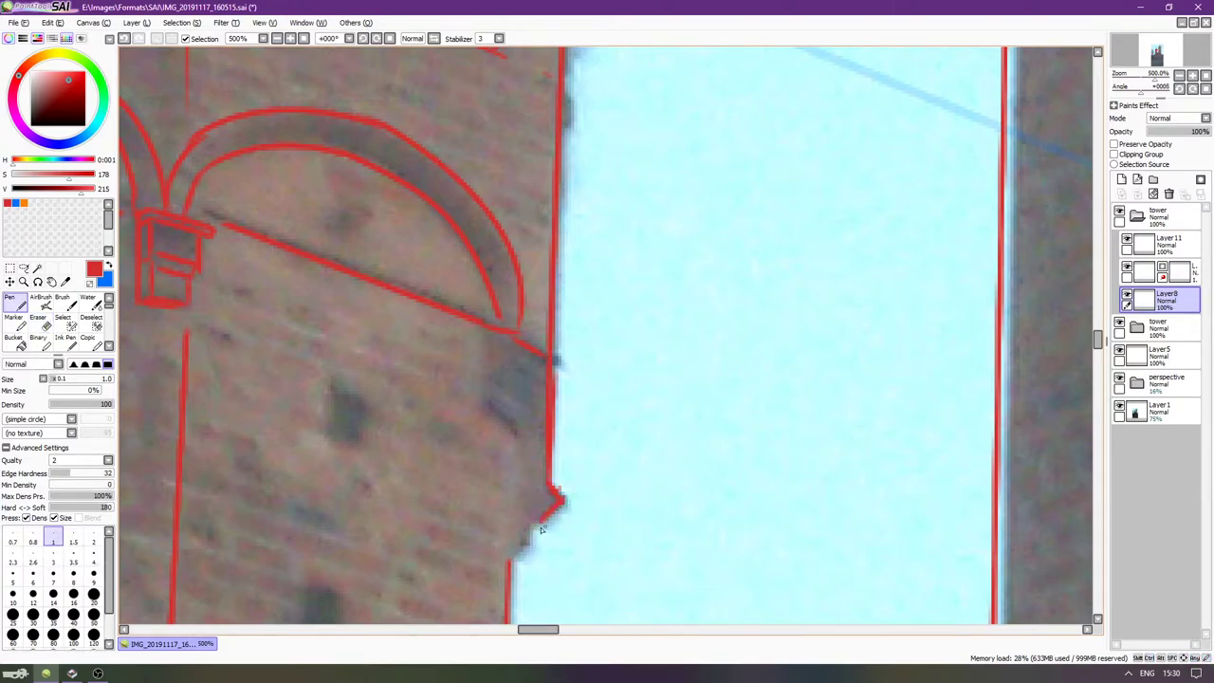
key(ctrl+z)
drag(510, 560, 522, 543)
On Layer11, mark the layers of the corbel on the tower's right edge with short inward strokes.
click(1166, 242)
scroll(709, 292, down, 1)
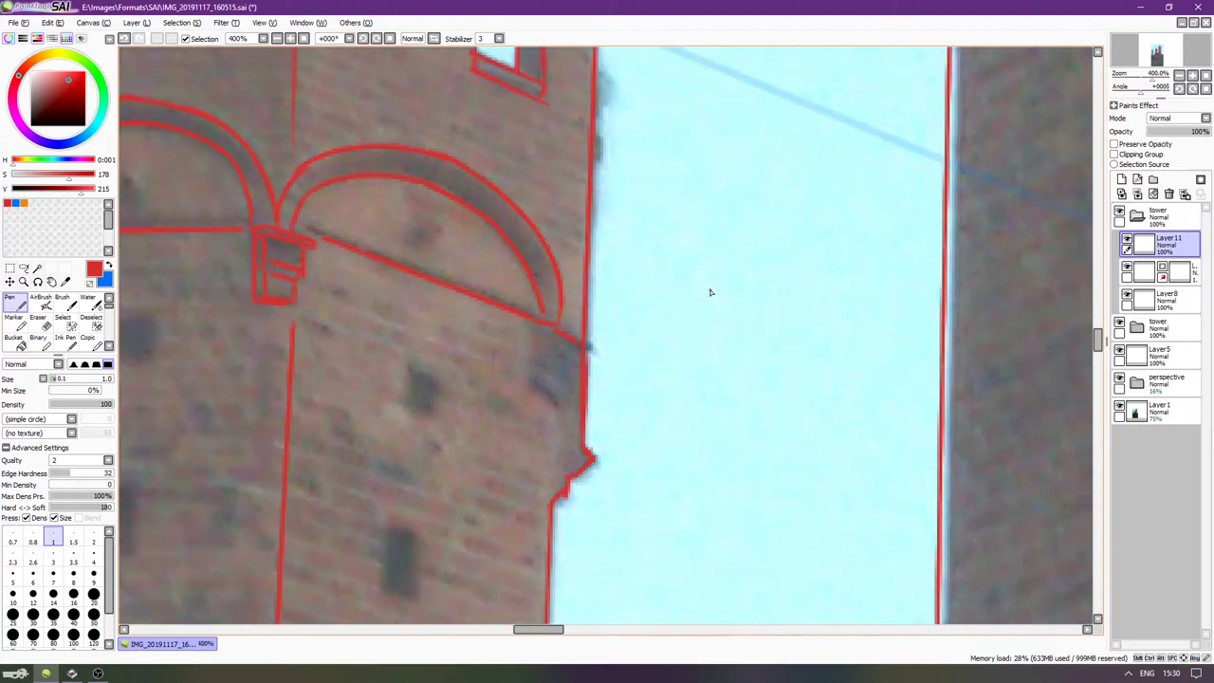
scroll(709, 292, down, 3)
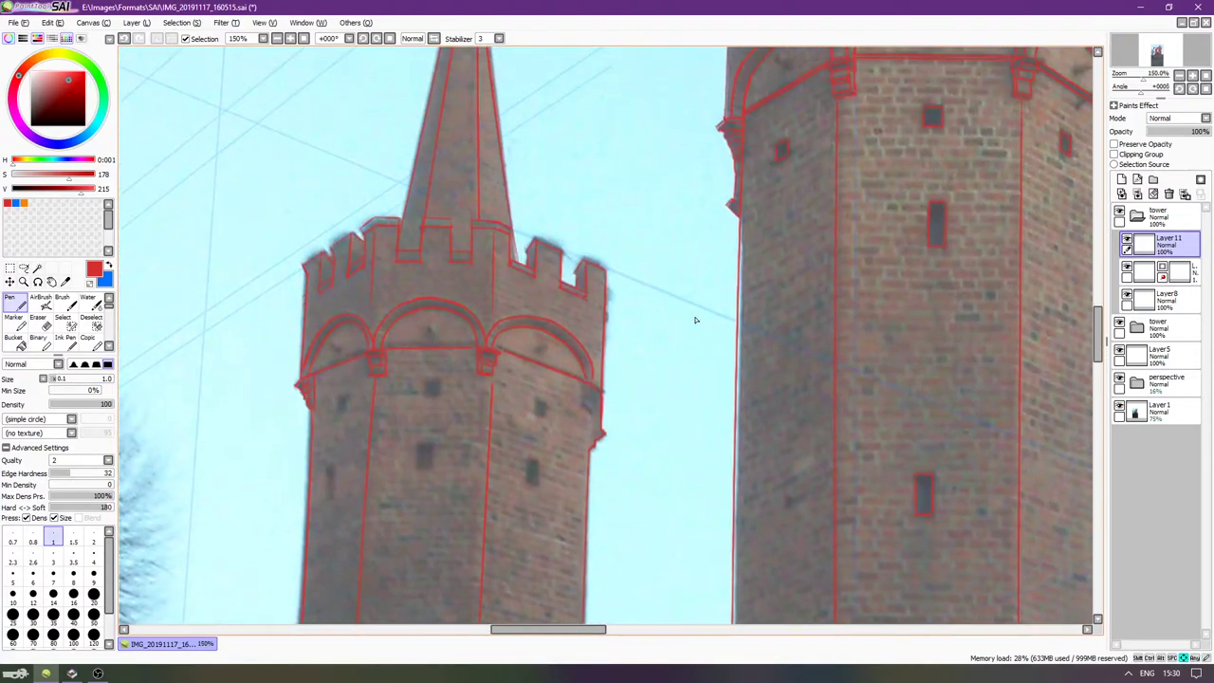
scroll(694, 321, down, 2)
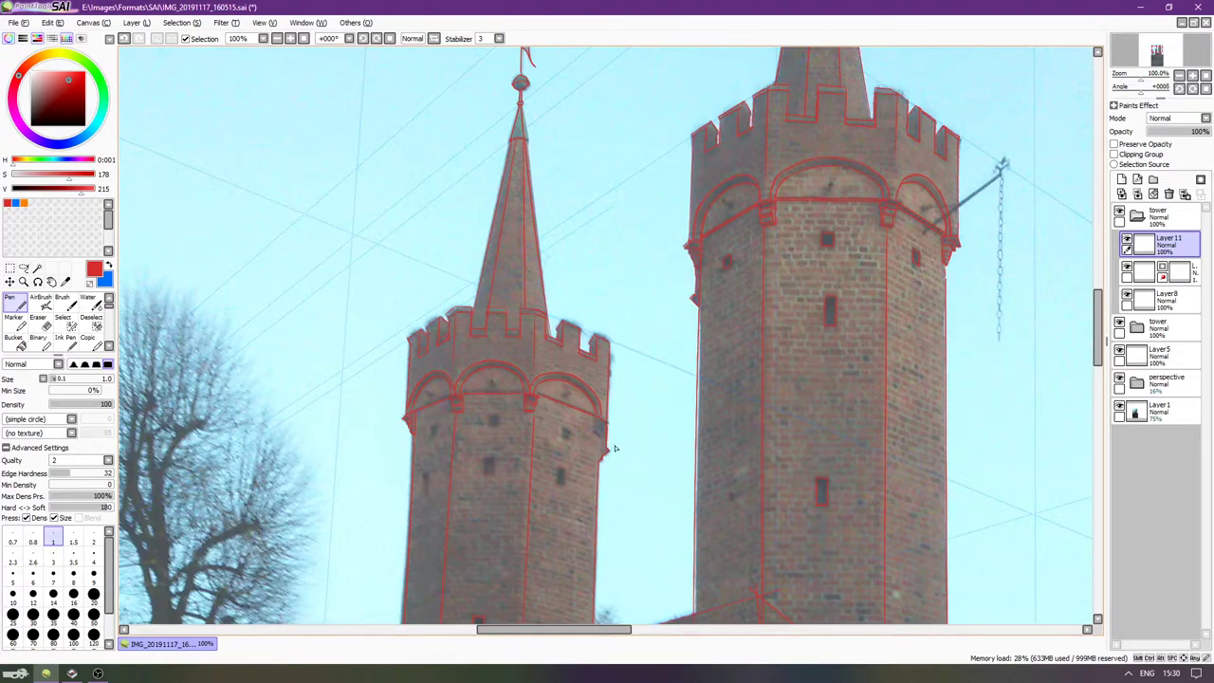
scroll(607, 474, up, 3)
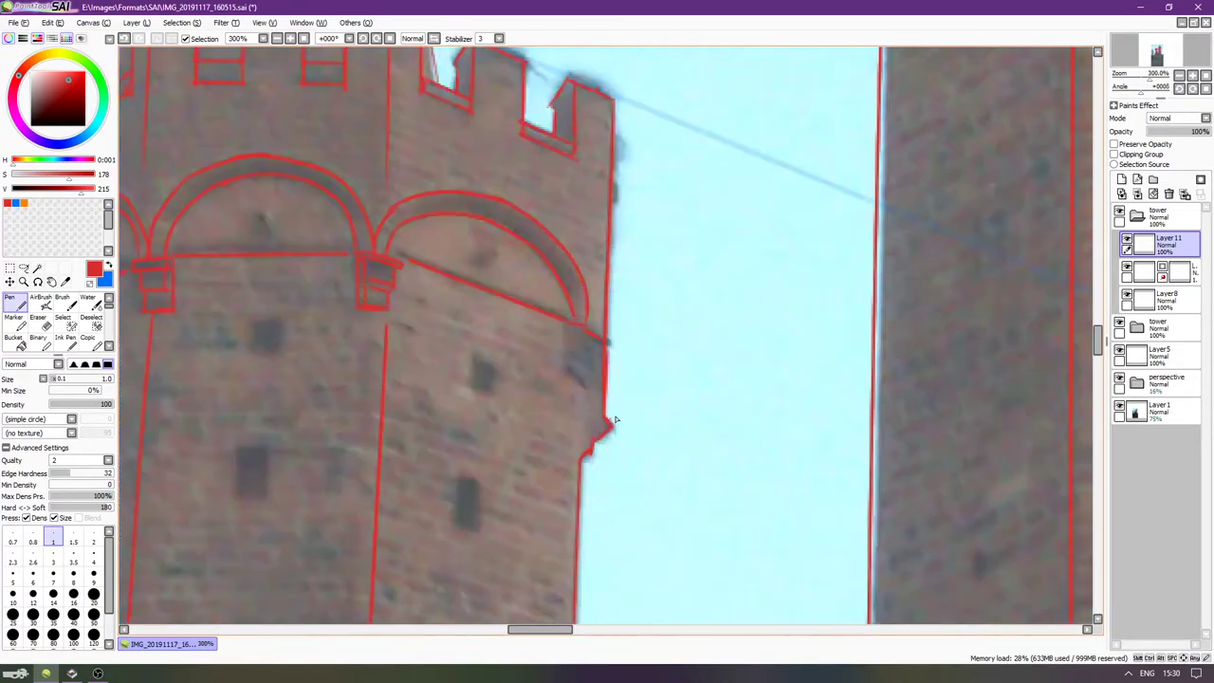
scroll(617, 421, down, 3)
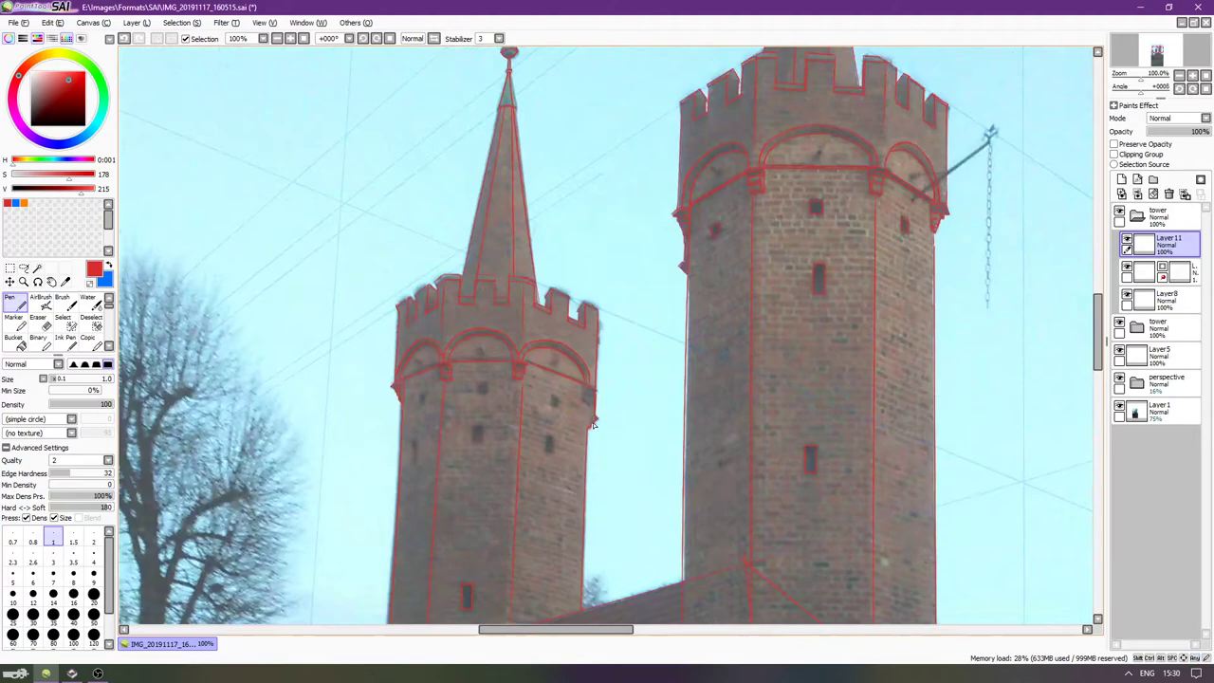
drag(593, 424, 613, 425)
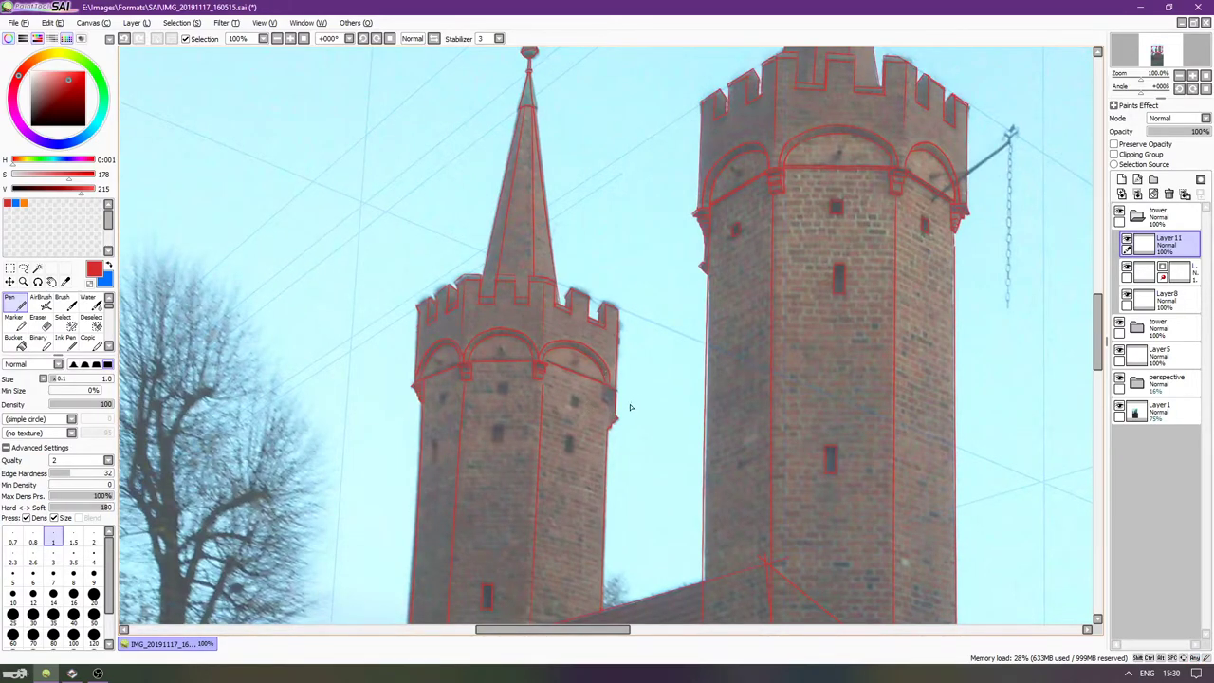
scroll(617, 427, up, 4)
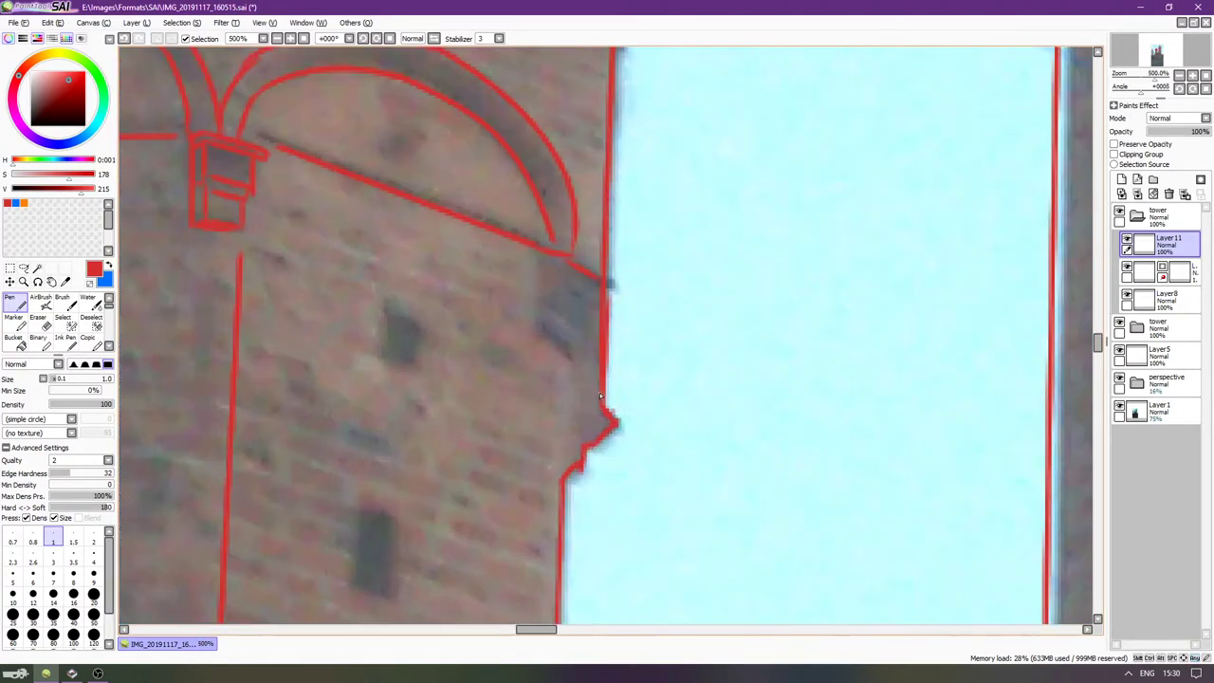
scroll(594, 493, up, 1)
drag(566, 489, 585, 489)
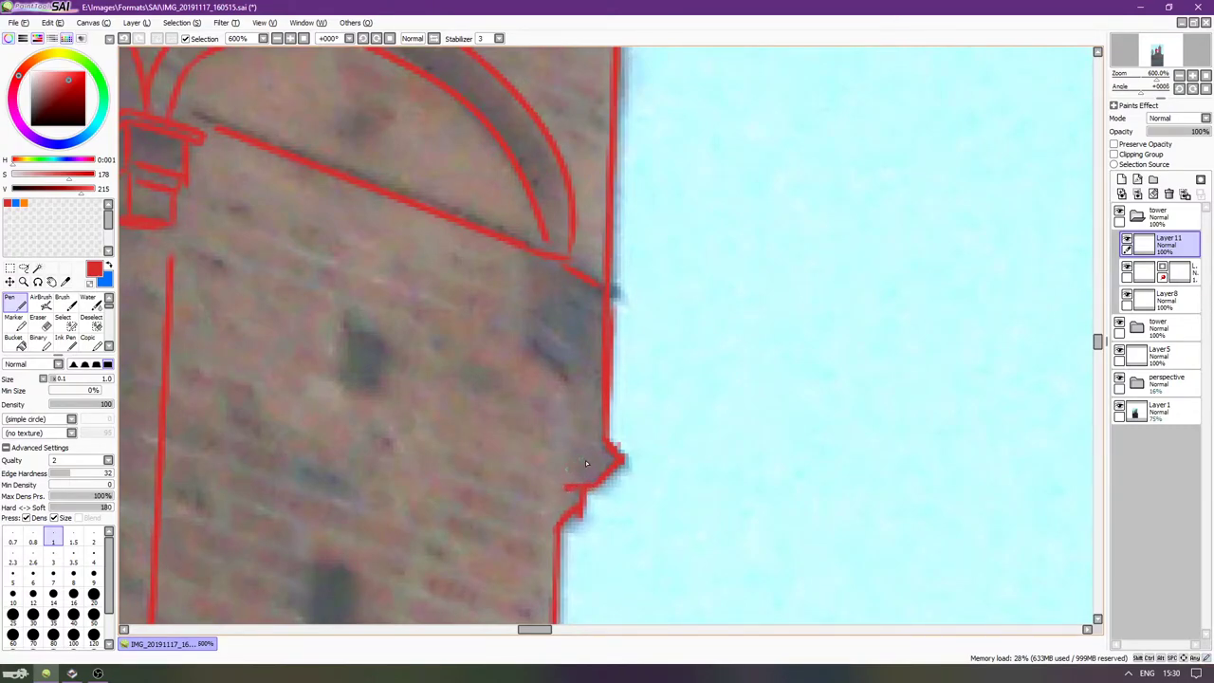
mouse_move(567, 436)
mouse_down()
mouse_move(601, 427)
mouse_move(603, 375)
mouse_up()
drag(583, 316, 602, 319)
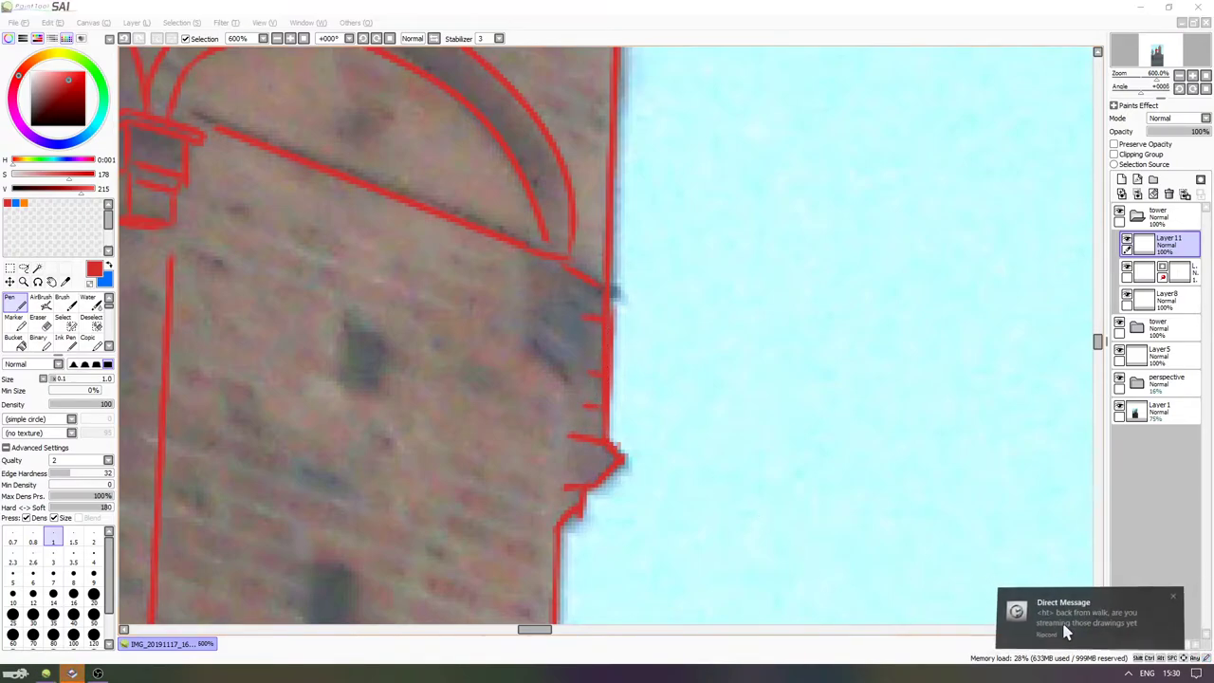
Switch to the chat client, reply "i can" and "i guess" to the direct message, and return to the drawing.
click(71, 673)
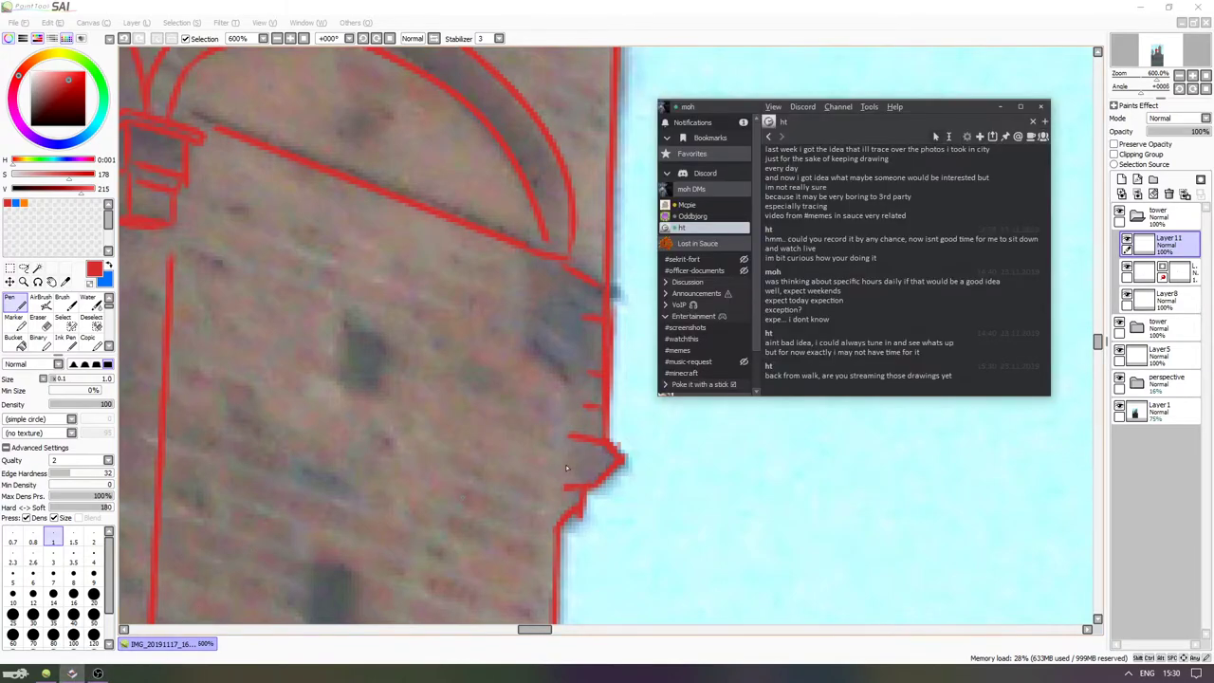
click(935, 389)
text(i can)
key(Return)
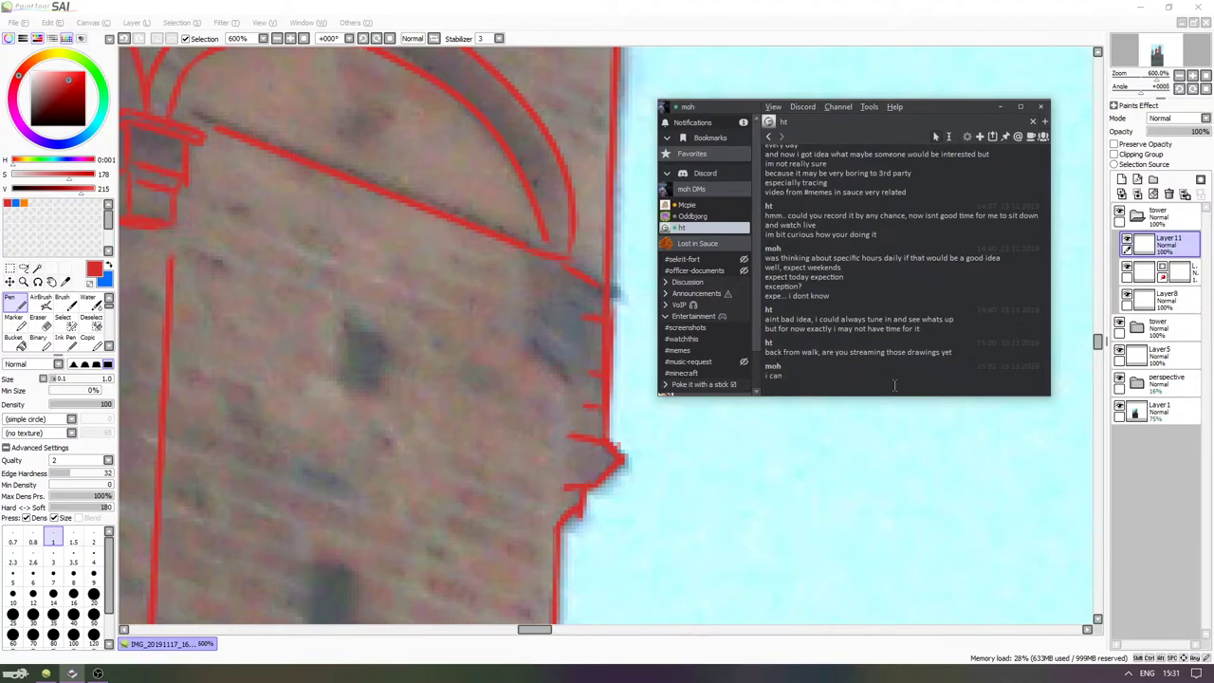
text(i guess)
key(Return)
click(1049, 5)
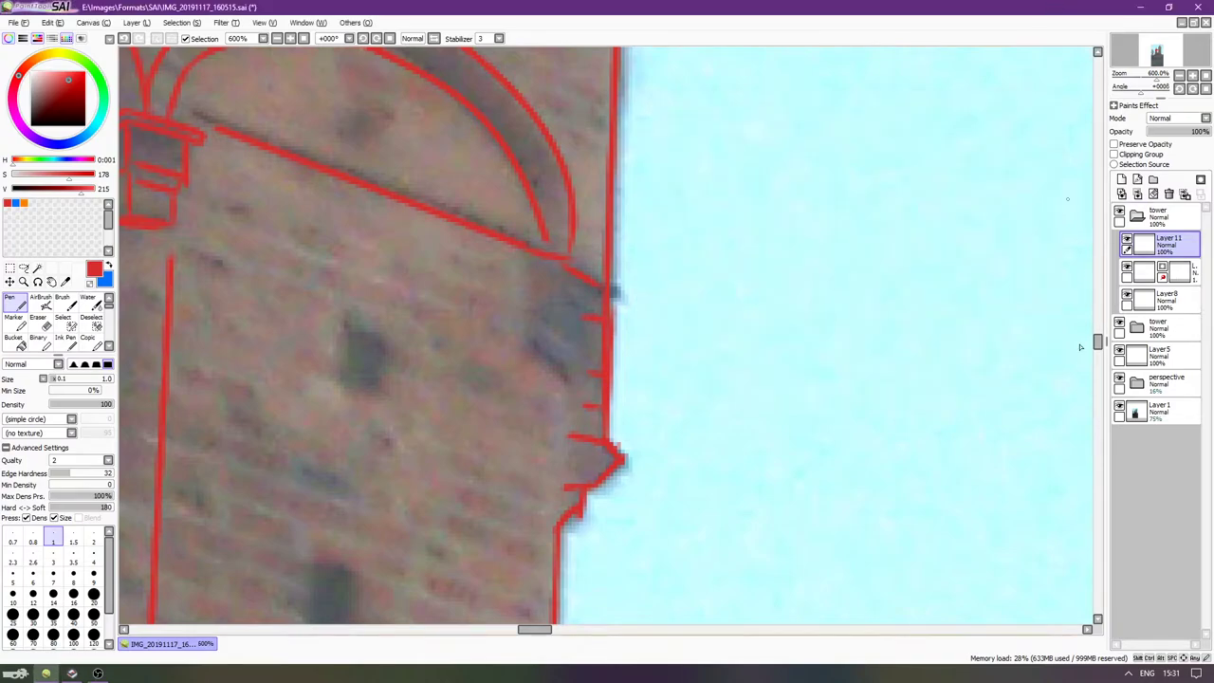
Switch to OBS, start streaming alongside the running recording, and minimize its window.
click(1127, 672)
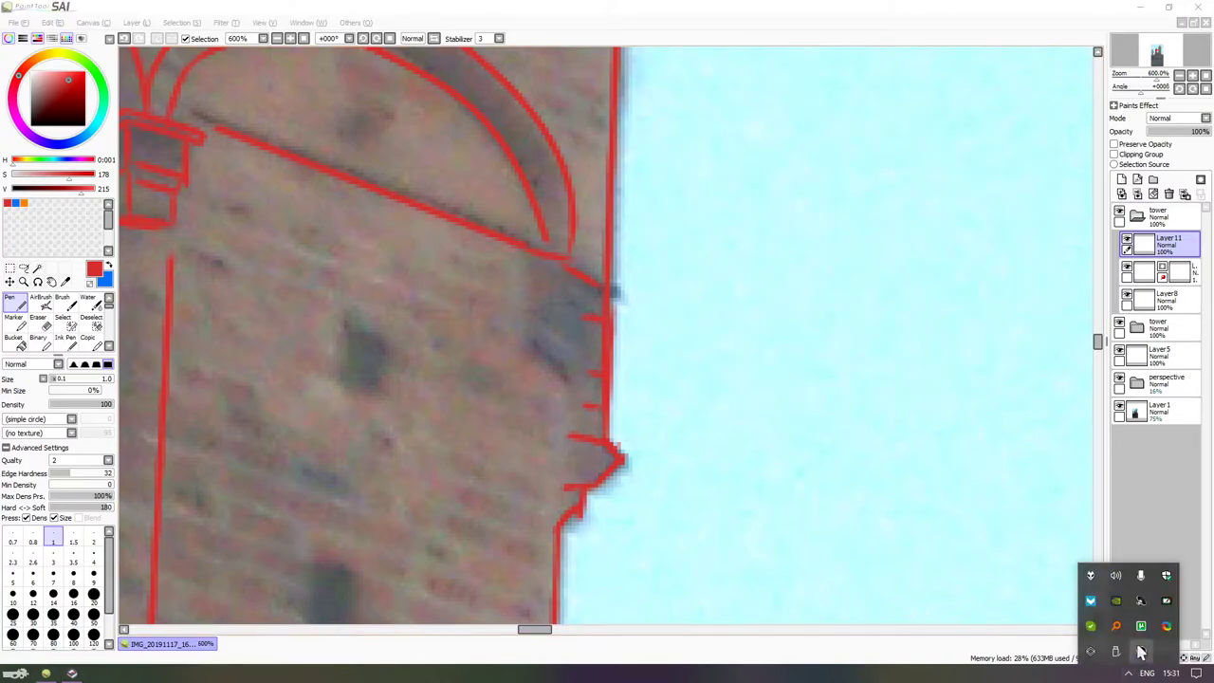
right_click(1140, 652)
click(1122, 563)
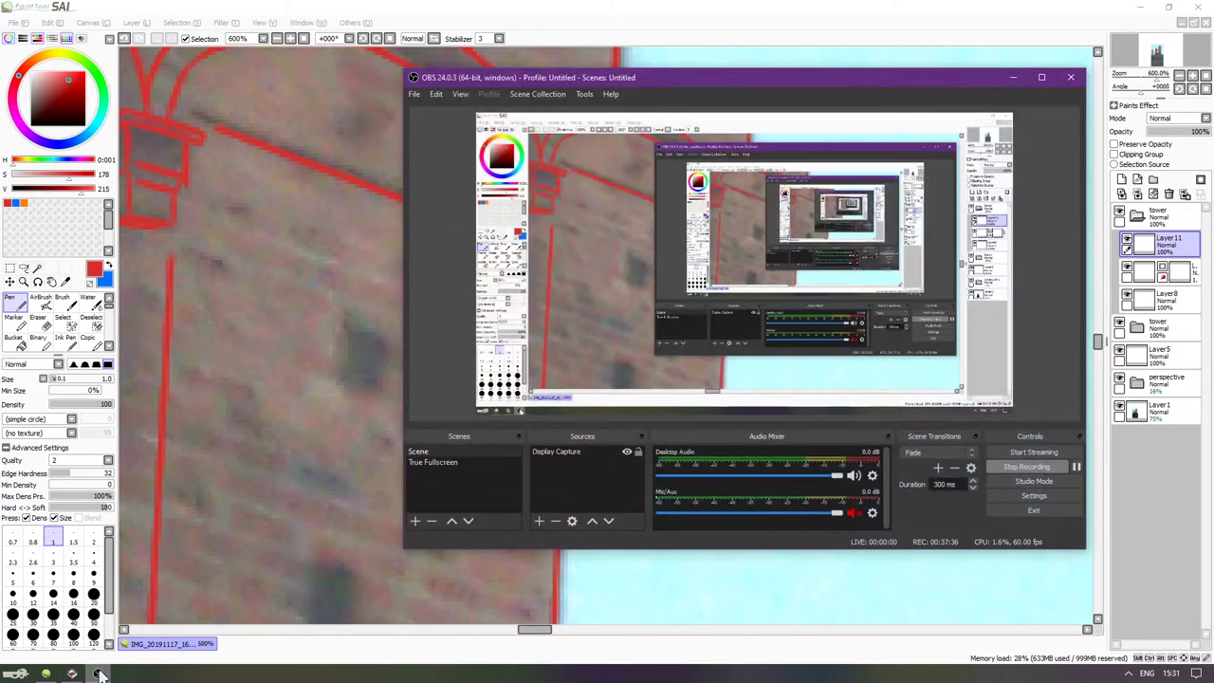
click(1029, 454)
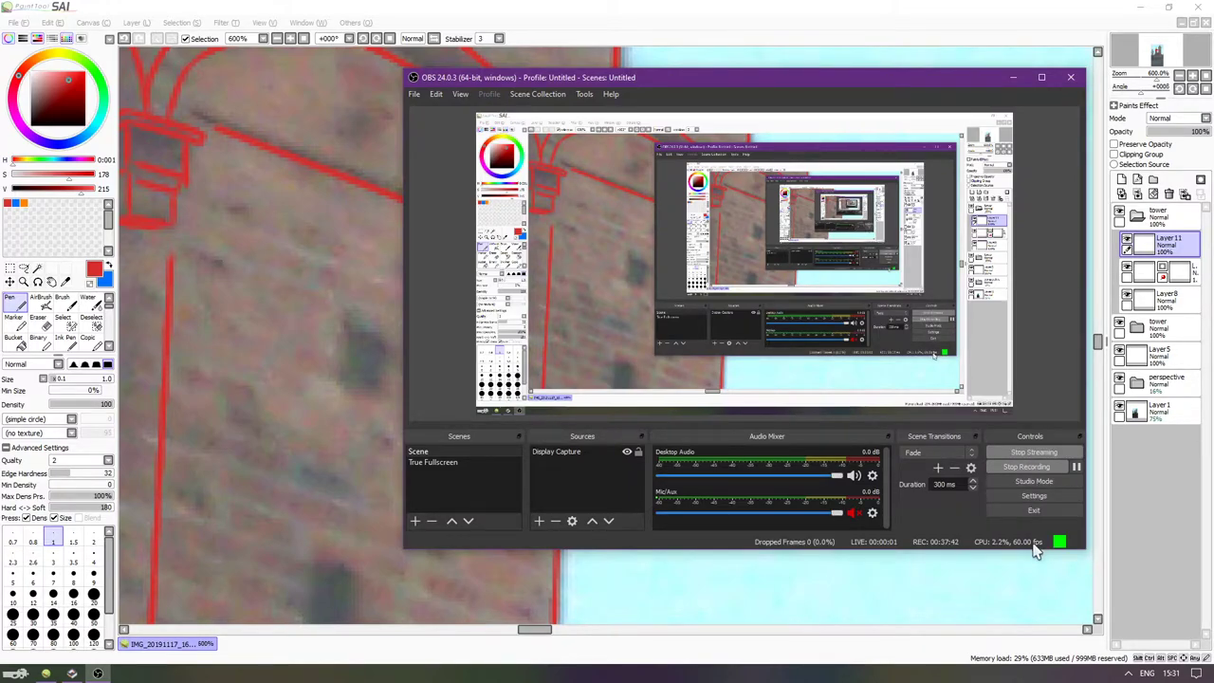
click(1012, 77)
click(1048, 607)
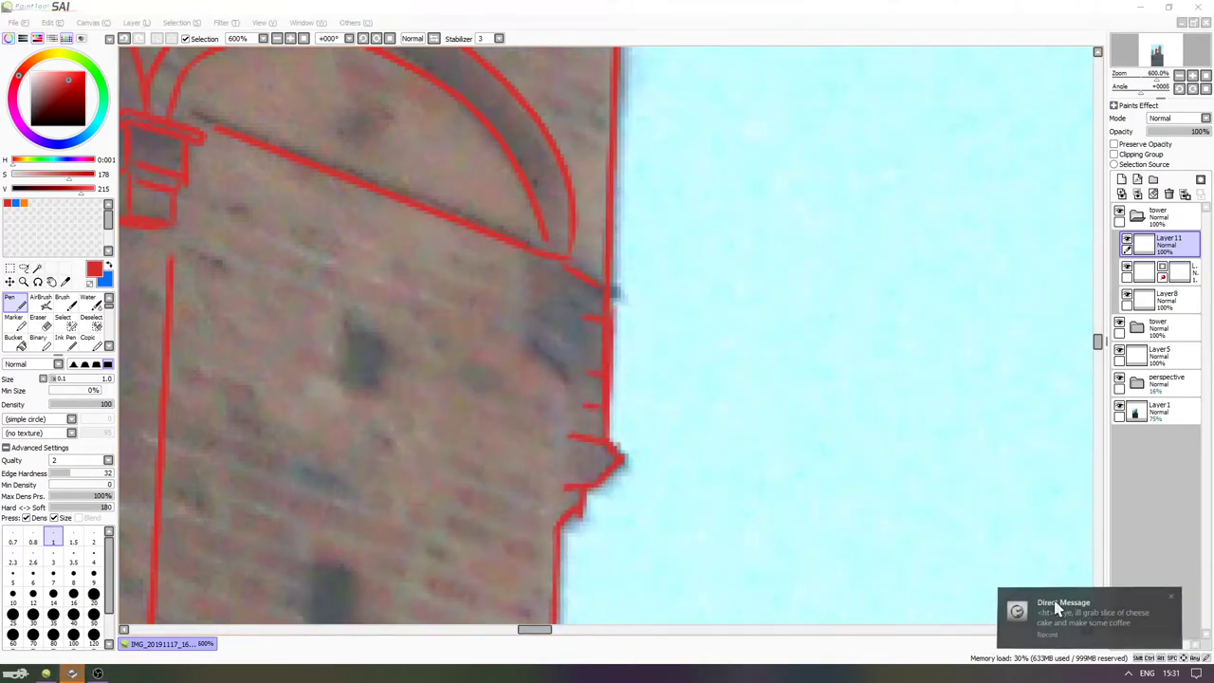
Open a Firefox browser window.
key(super)
text(firefox)
key(Return)
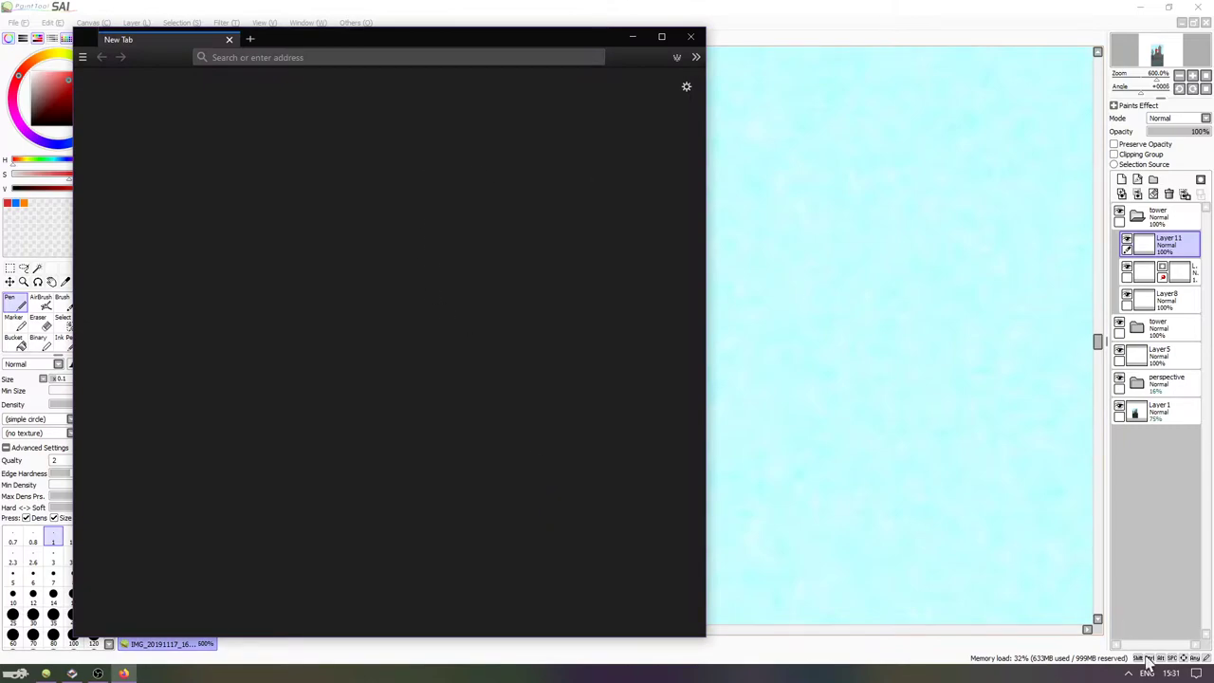
Switch back to the OBS window and bring it in front of the browser.
click(1126, 672)
right_click(1141, 650)
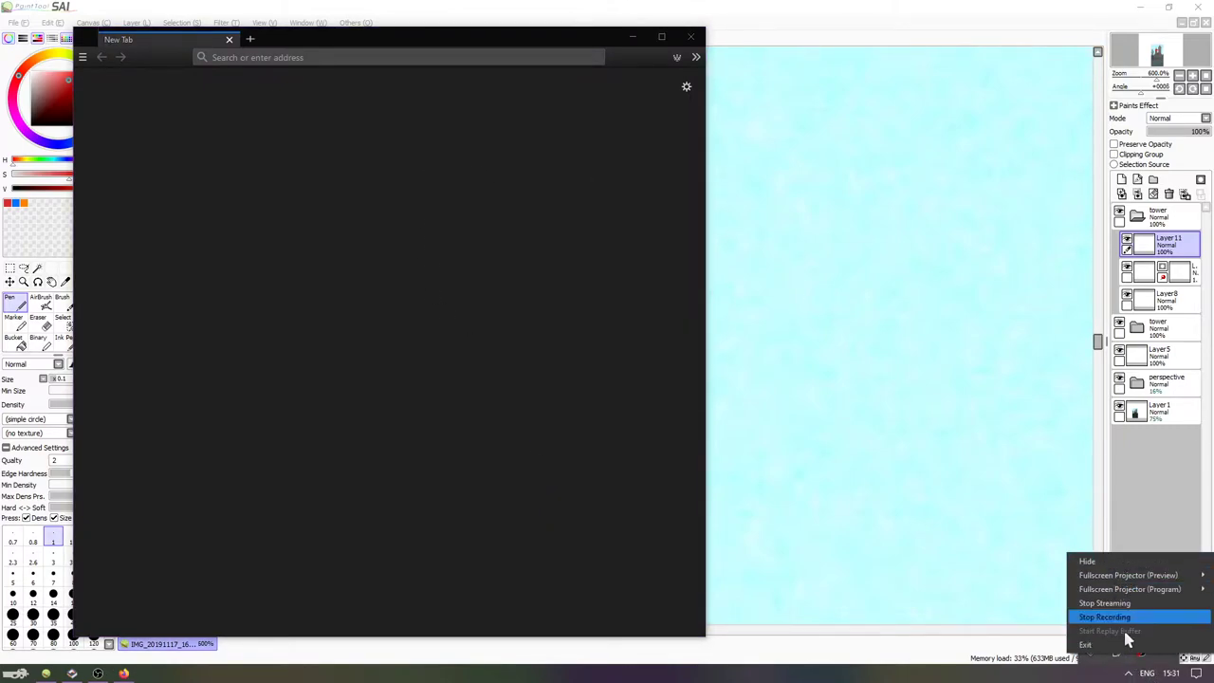
click(1128, 674)
key(alt+Tab)
click(767, 347)
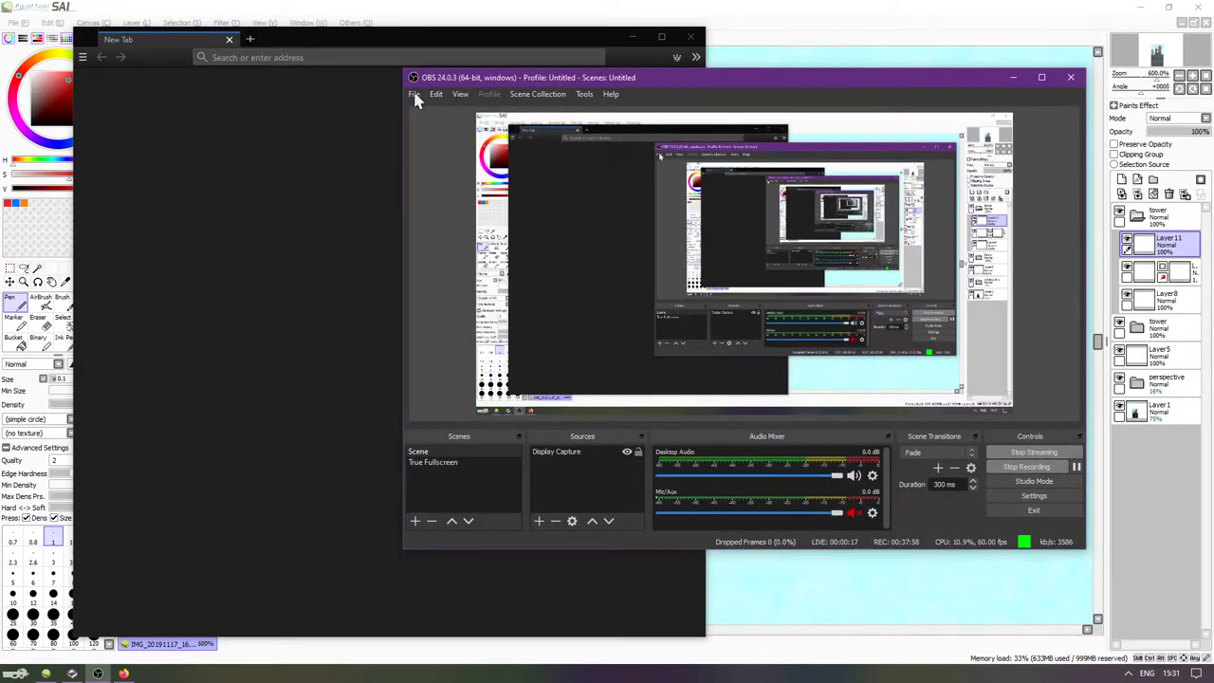
Open the OBS stream settings to check the configured streaming service, and close them without changes.
click(588, 94)
click(588, 93)
click(407, 92)
click(460, 143)
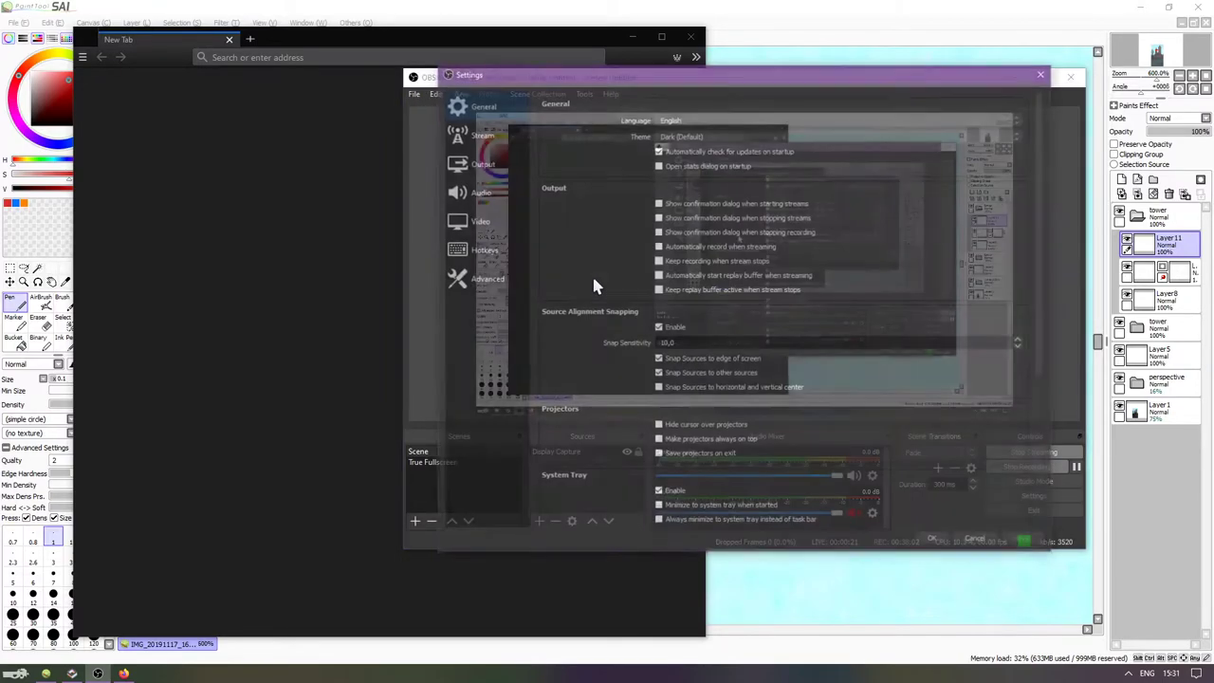
click(493, 135)
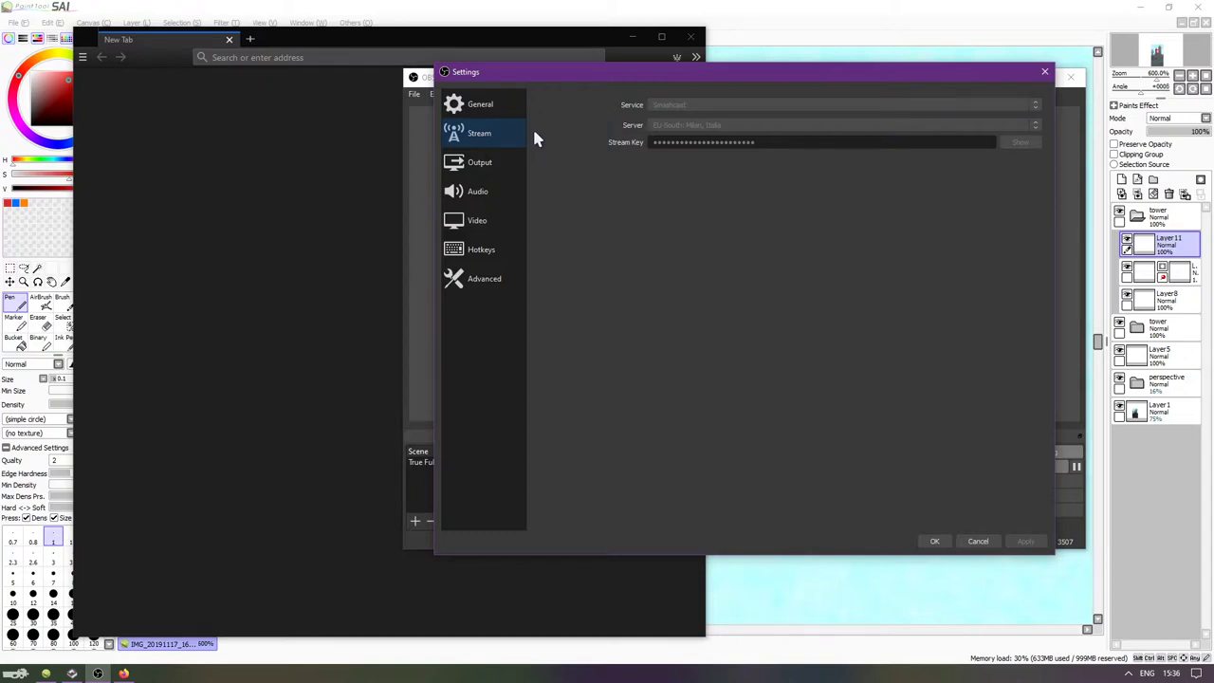
click(1041, 73)
Switch to the Firefox window and open the streaming account's own channel page on smashcast.tv.
click(251, 534)
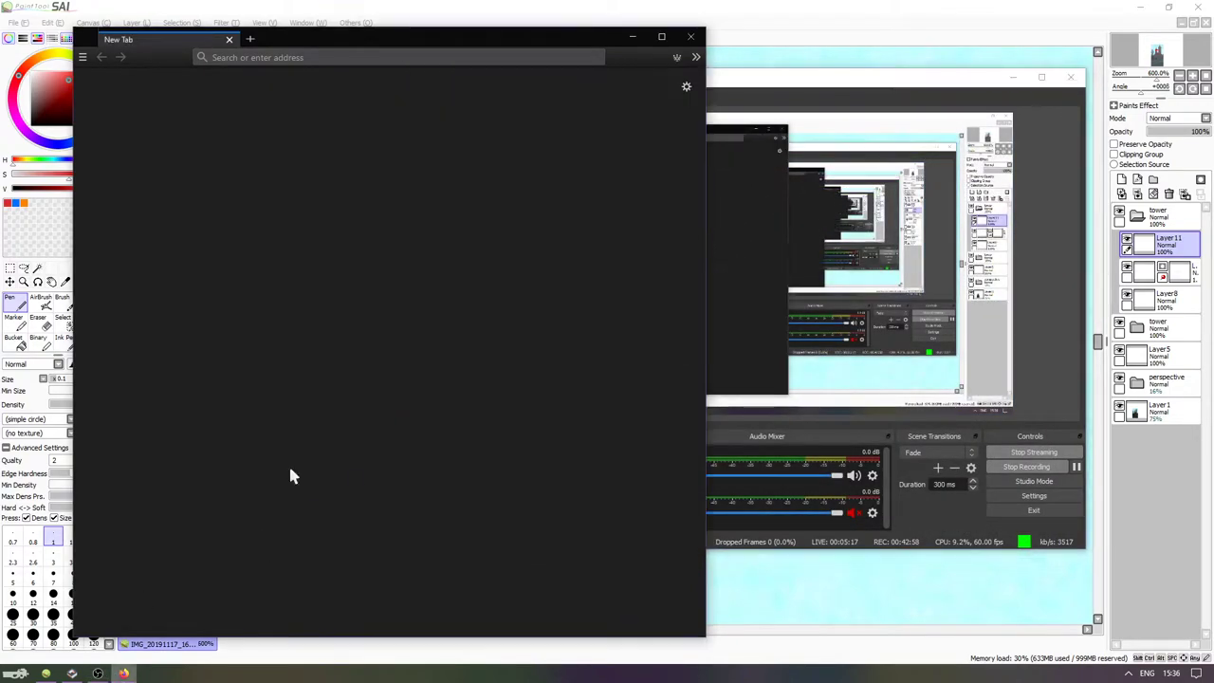
click(384, 58)
text(smashcast.tv/)
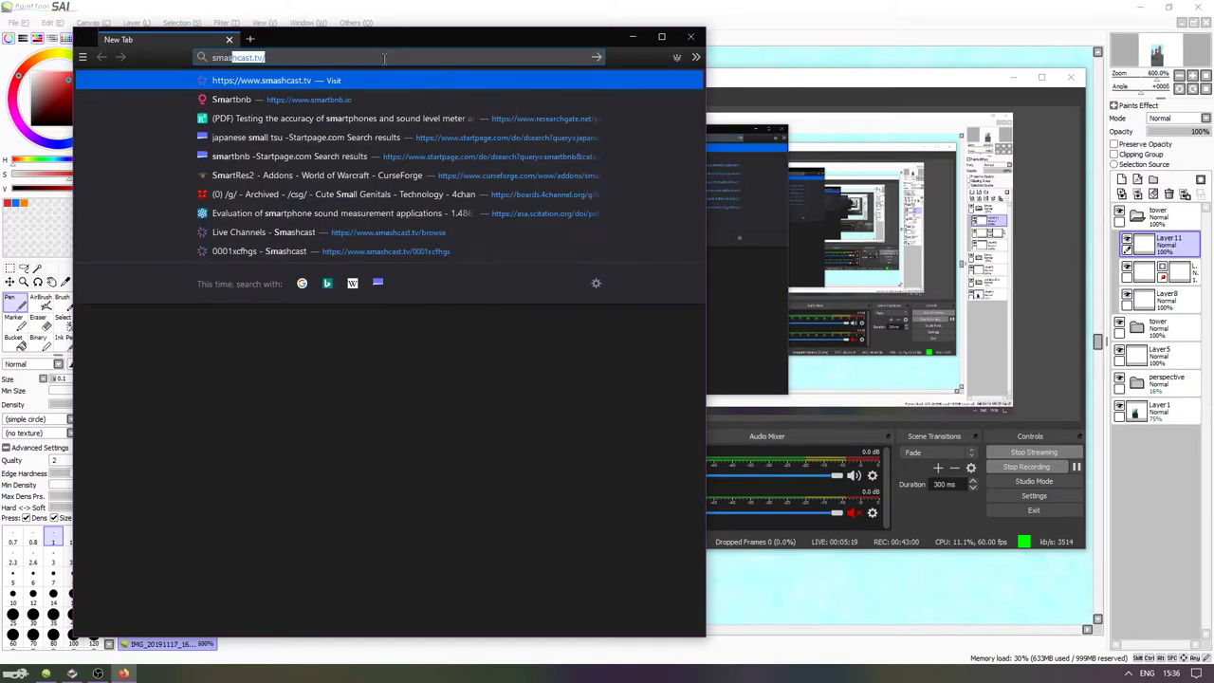
key(Down)
key(Down)
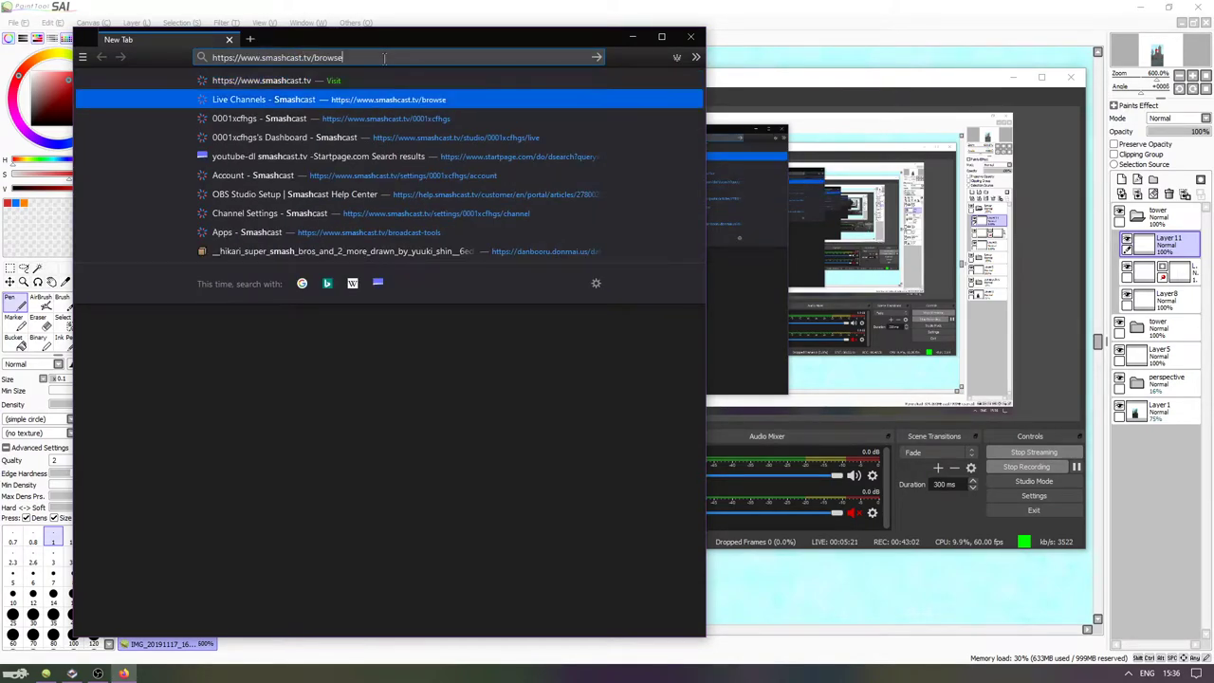
key(Return)
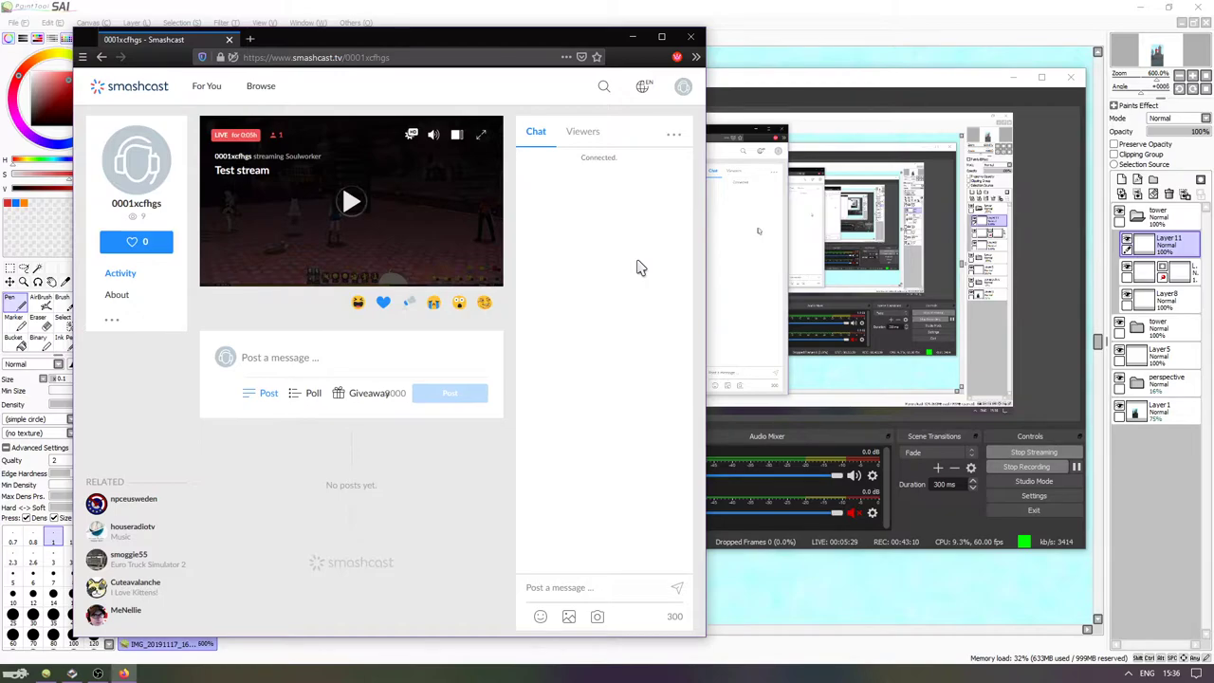
Play the live test stream on the Smashcast channel page and copy the page's address.
click(349, 202)
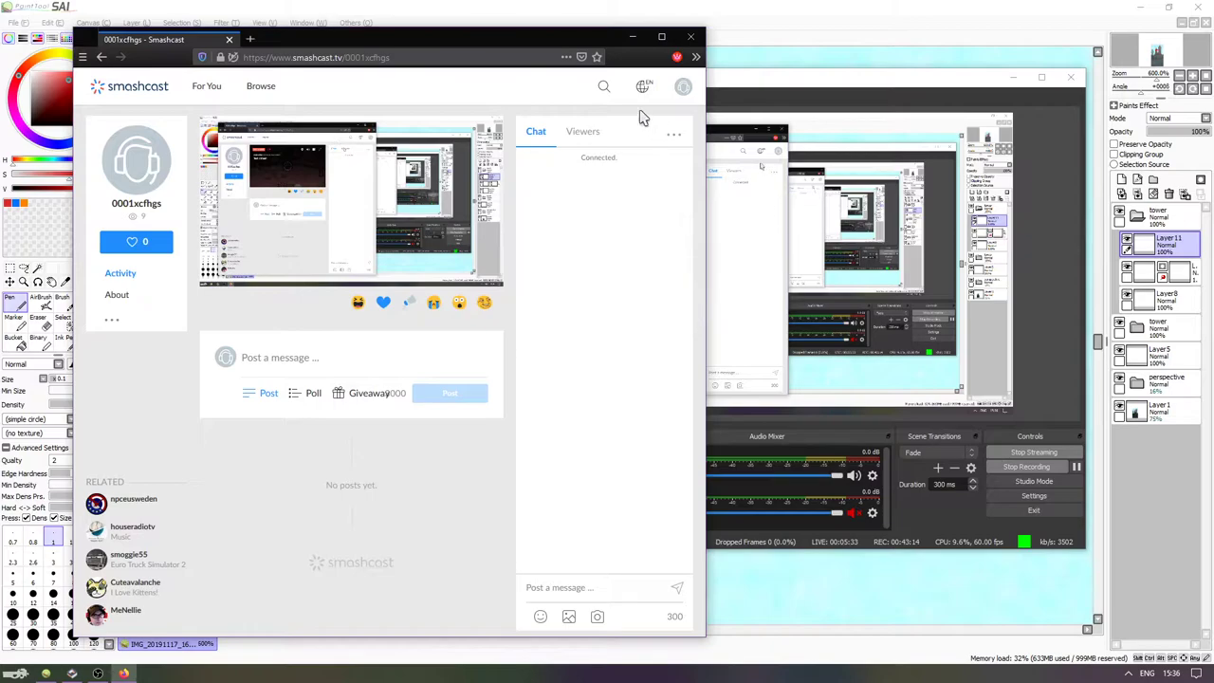
click(406, 56)
key(ctrl+c)
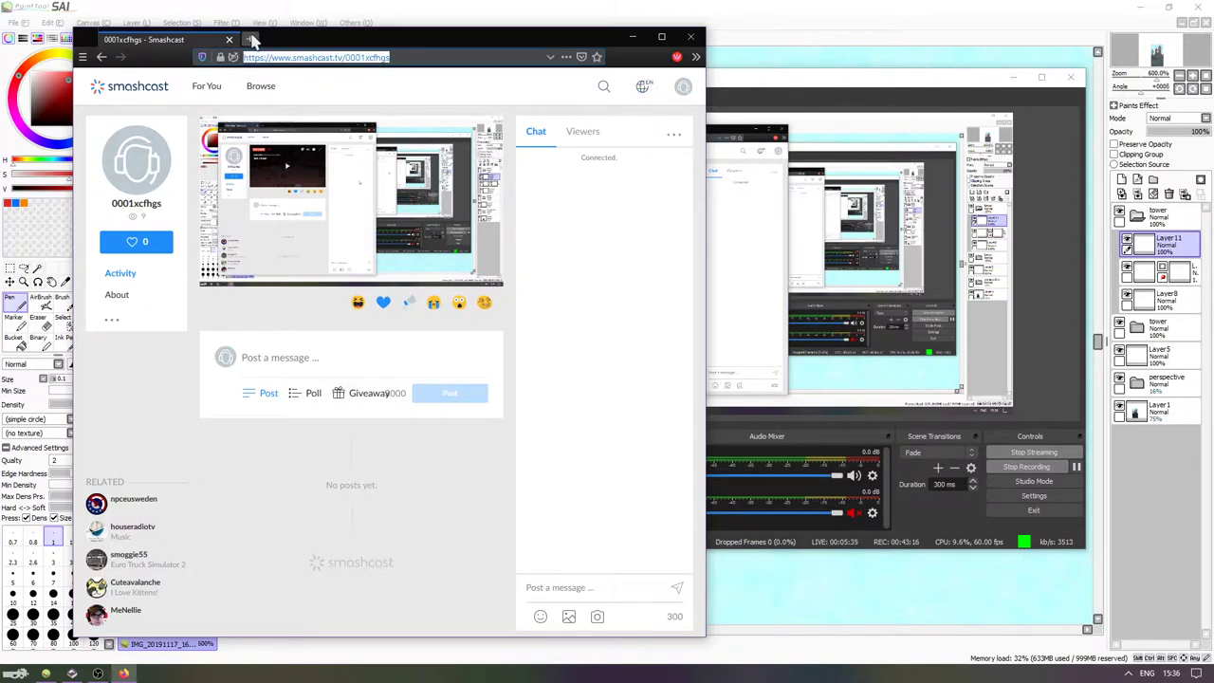
Close the browser and send the copied stream link in the open direct message in Ripcord.
click(251, 39)
click(230, 39)
click(230, 39)
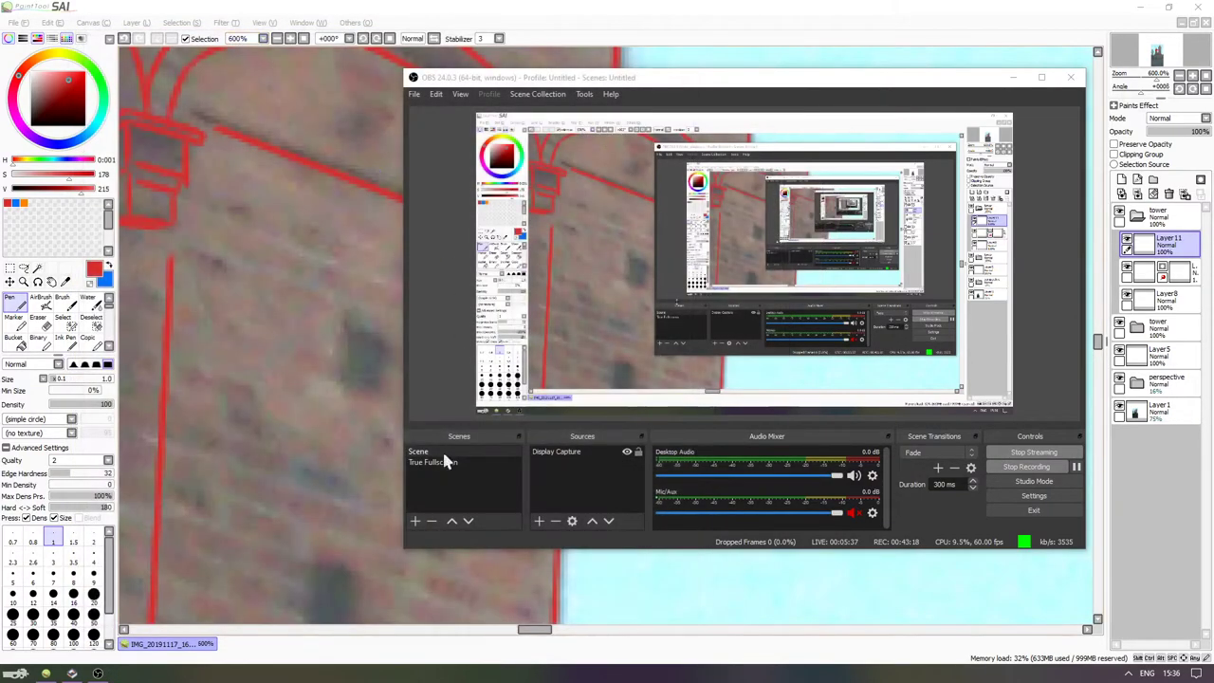
click(71, 672)
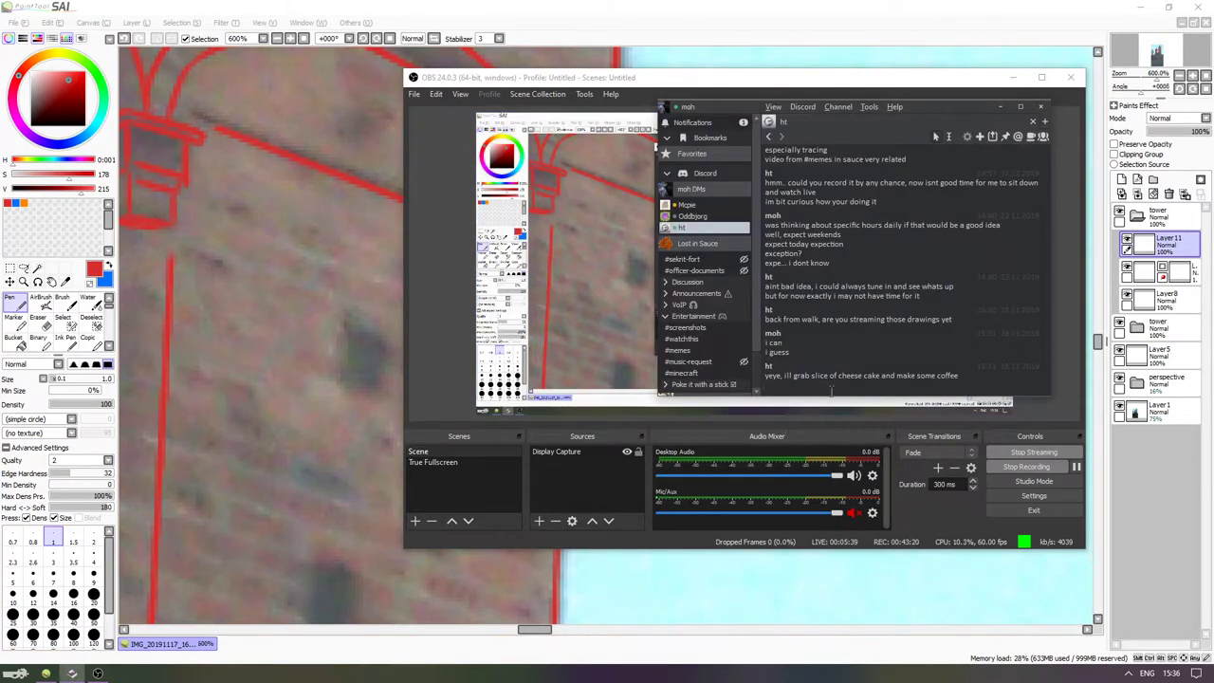
key(ctrl+v)
key(Return)
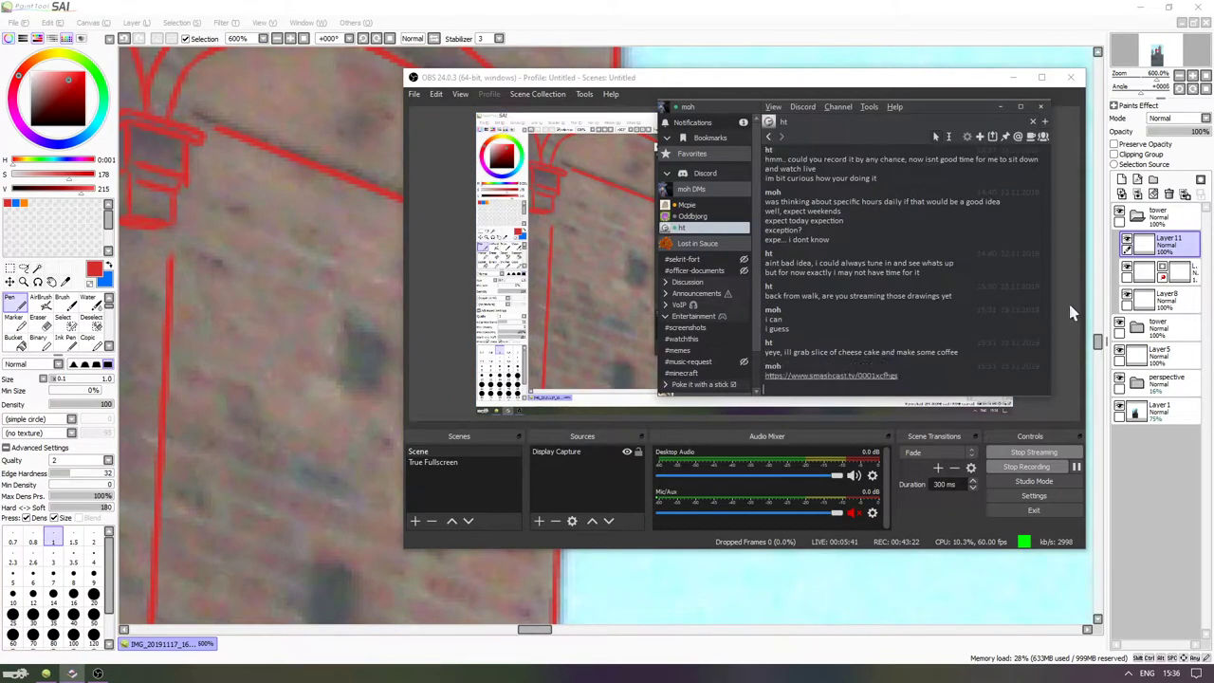
Send the follow-up messages "too lazy to make proper user on twitch" and "or whatever" in the same chat.
text(too lazy to make prope)
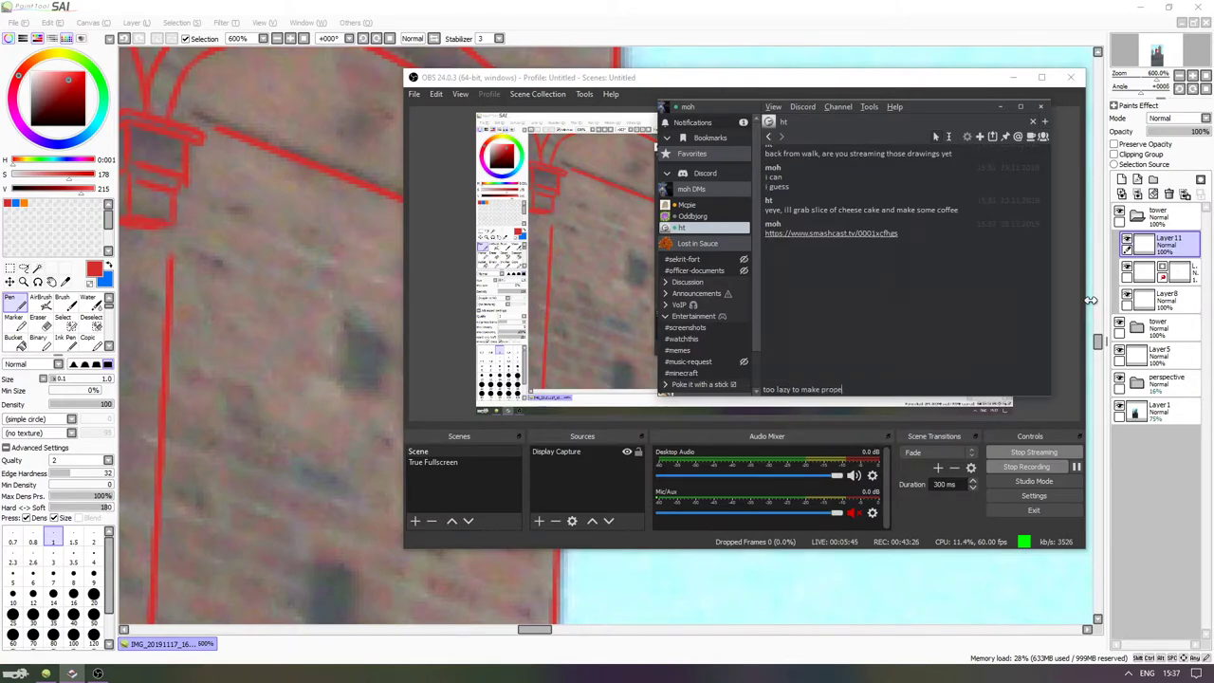
text(r user on t)
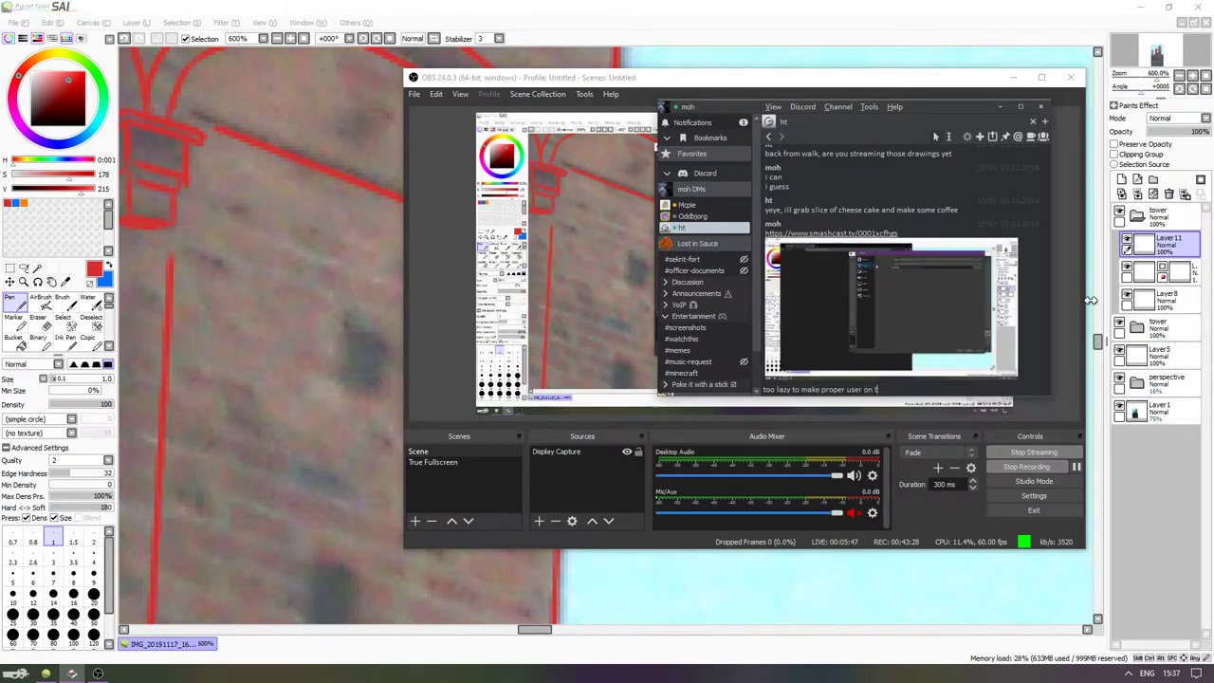
text(witch)
key(Return)
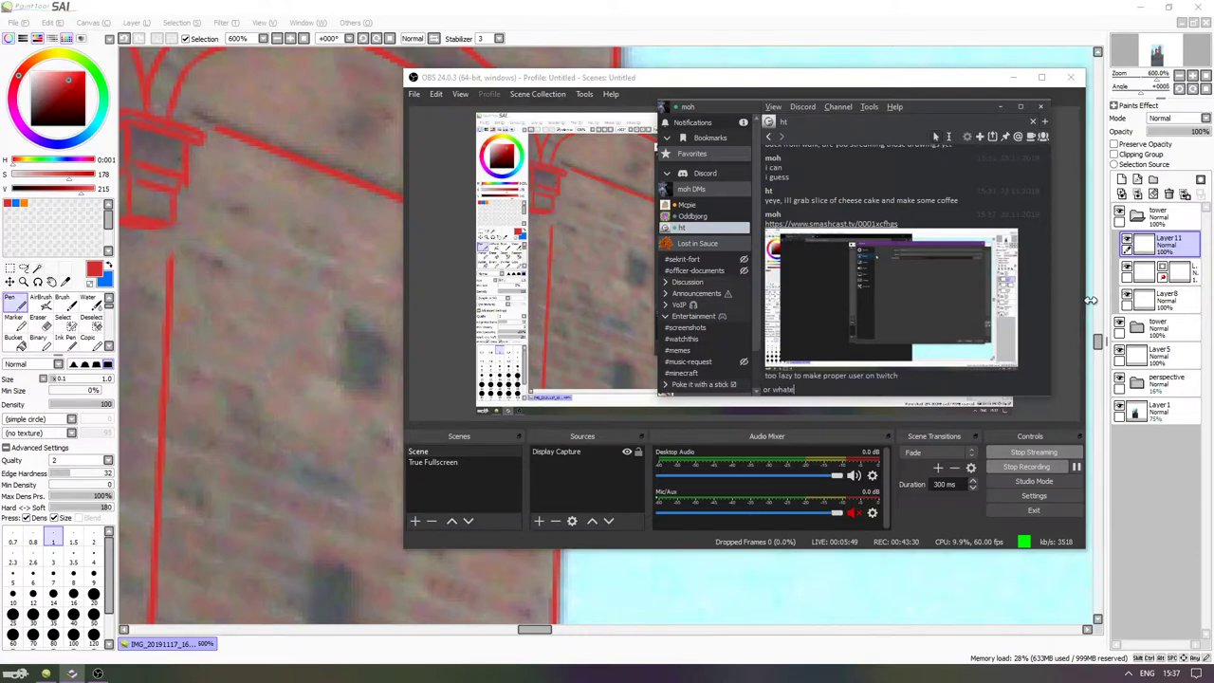
key(Return)
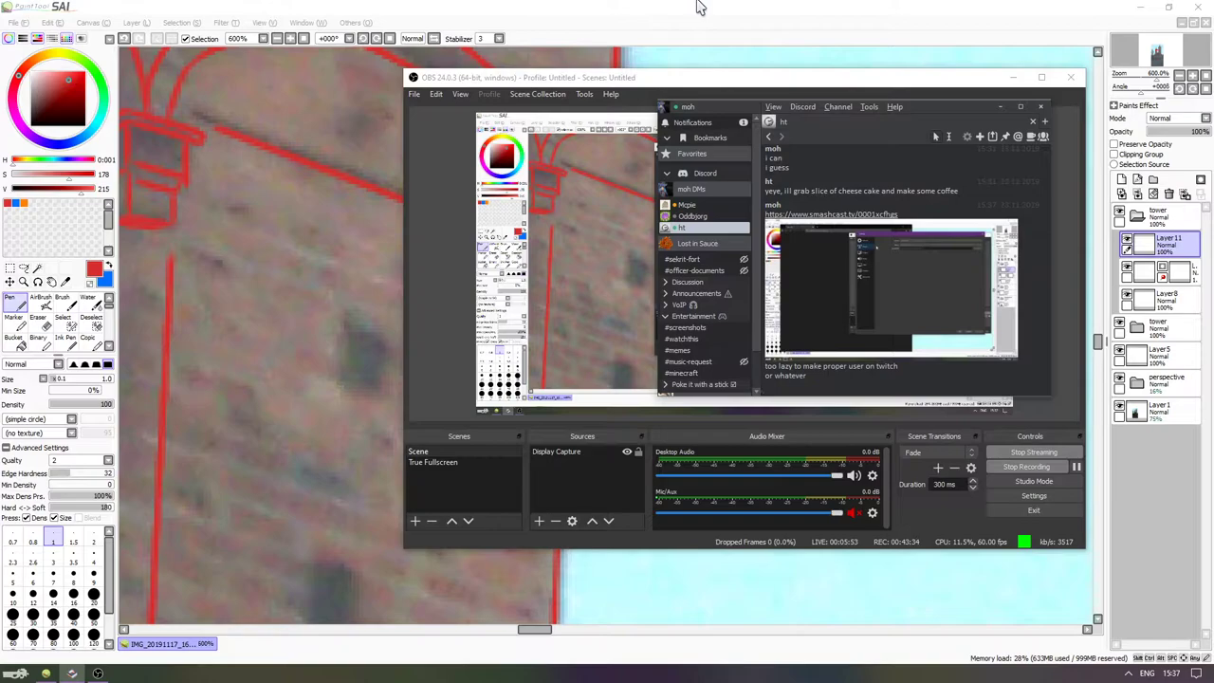
Switch back to PaintTool SAI and toggle Layer11's visibility to examine which of the tower's lines it holds.
click(663, 78)
click(680, 43)
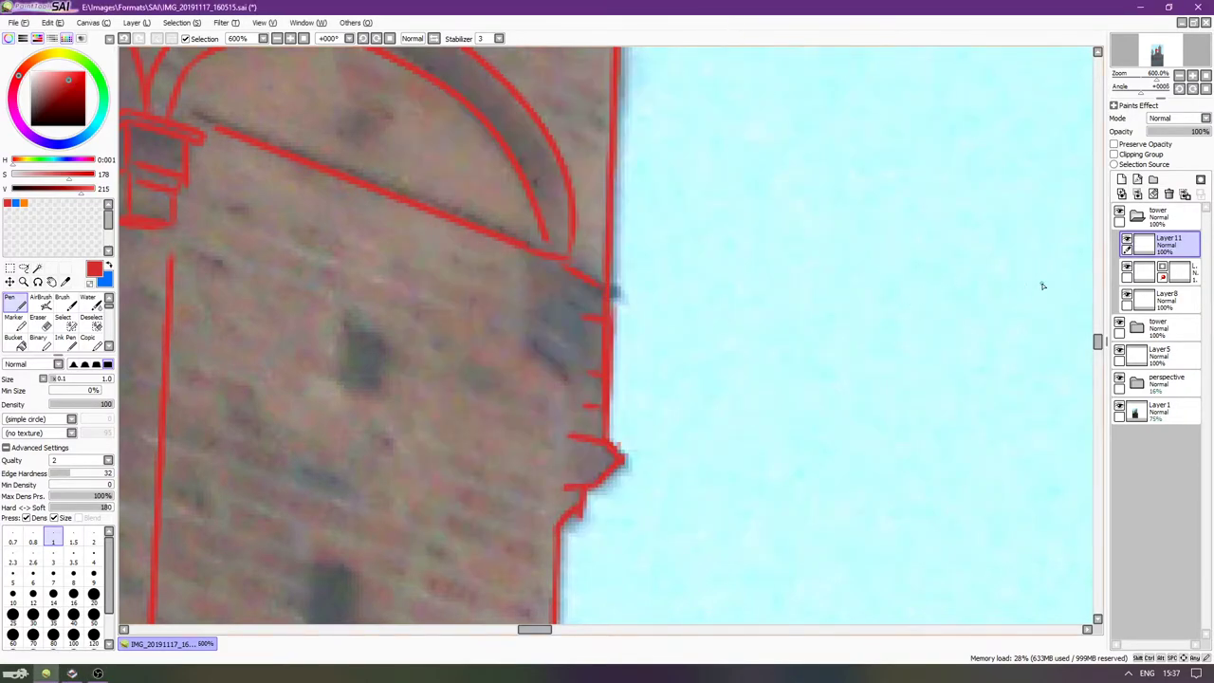
click(1127, 239)
click(1126, 239)
key(Left)
key(Left)
key(Left)
key(Up)
key(Up)
key(Tab)
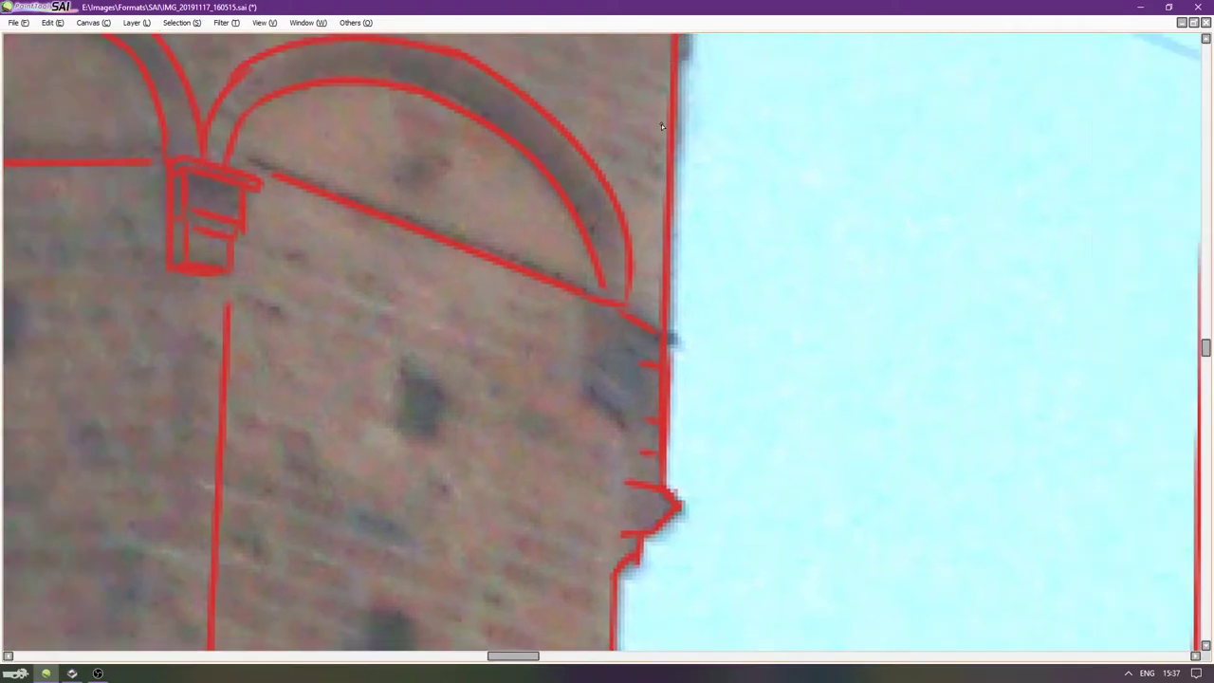
key(Left)
key(Up)
key(Up)
key(Up)
key(Up)
key(Up)
key(Left)
key(Left)
key(Tab)
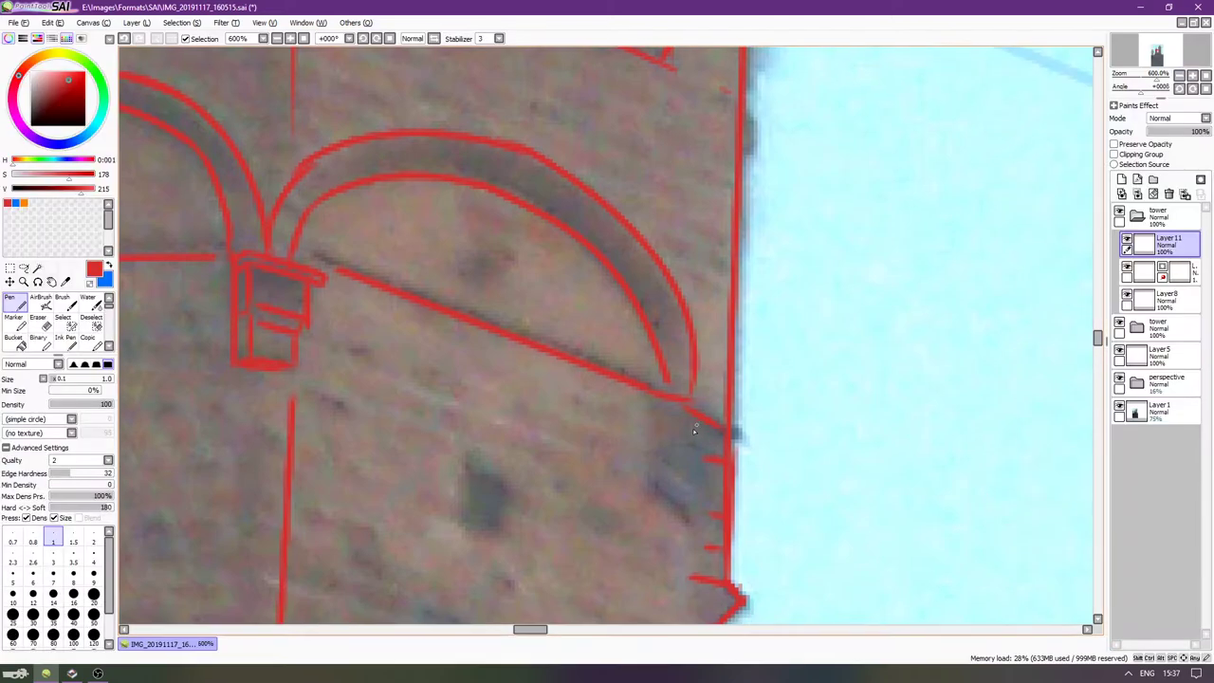
click(1125, 242)
click(1129, 242)
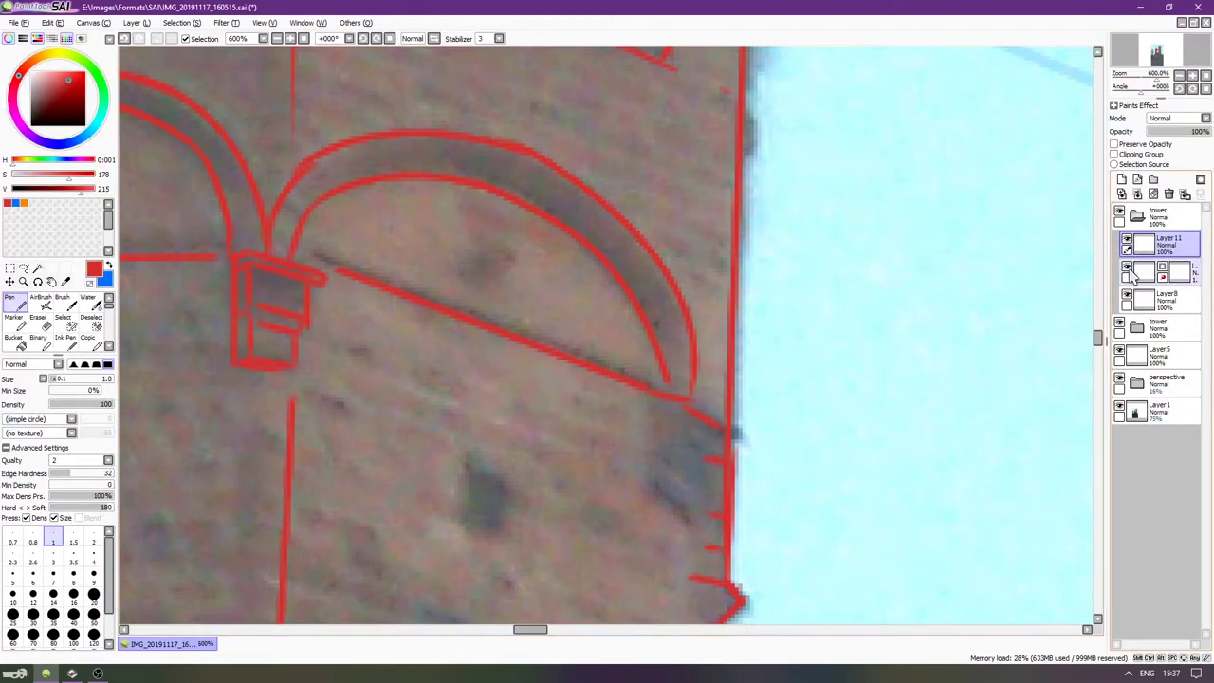
Toggle the upper tower folder and Layer8 to identify their lines, and make Layer8 the active layer.
click(1120, 213)
click(1120, 213)
click(1126, 296)
click(1125, 296)
click(1143, 307)
click(1125, 296)
click(1125, 296)
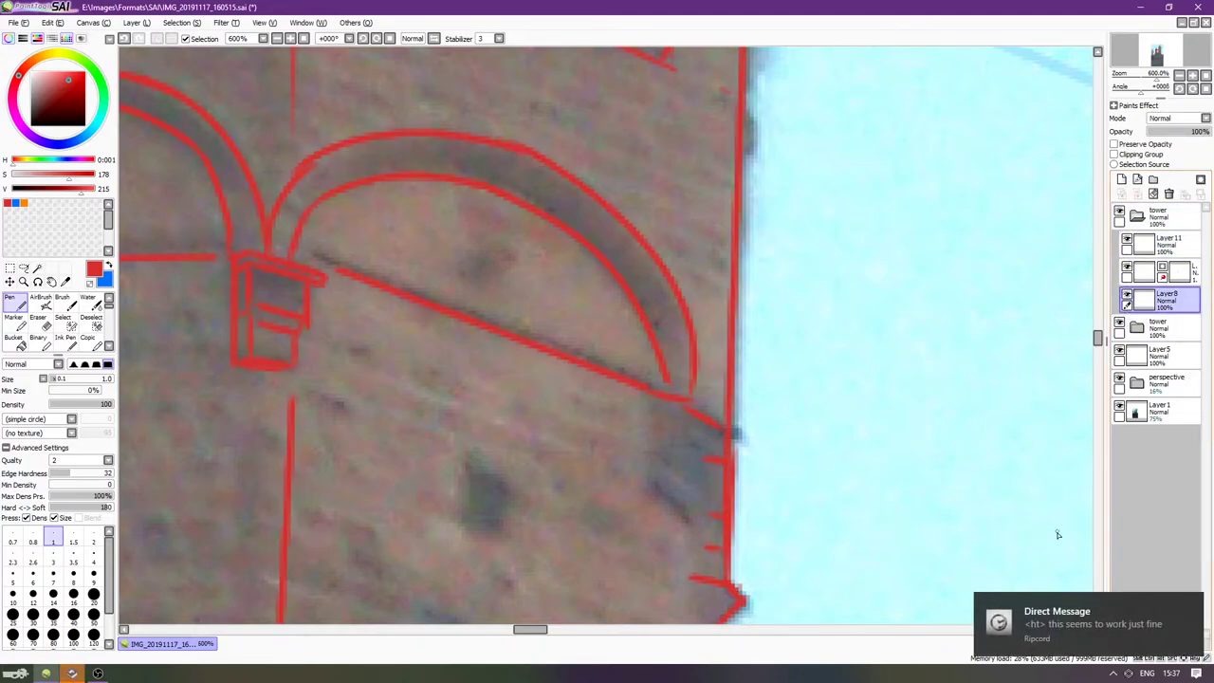
Check the new direct message in Ripcord and return to PaintTool SAI.
key(alt+Tab)
key(alt+Tab)
key(alt+Tab)
key(alt+Tab)
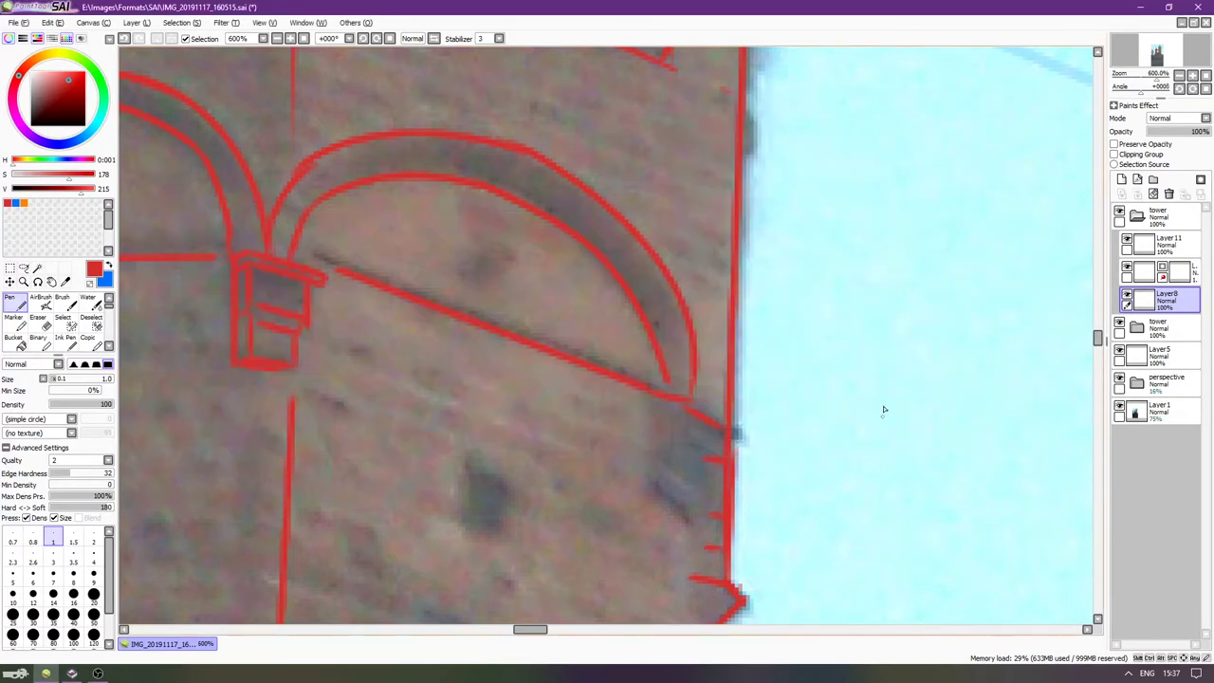
Toggle Layer8's visibility repeatedly to examine its outlines on the smaller tower's battlements and arches.
click(1127, 299)
click(1128, 300)
key(ctrl+z)
drag(763, 228, 948, 268)
click(1127, 293)
click(1127, 299)
scroll(758, 333, down, 5)
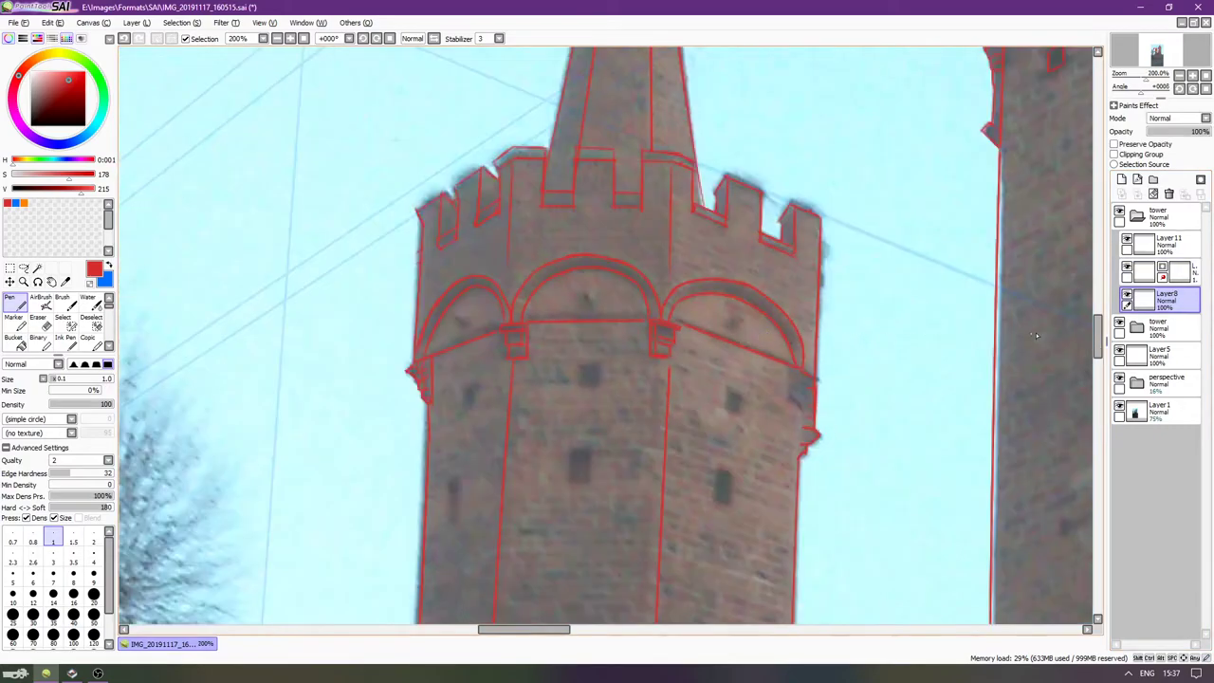
click(1128, 296)
click(1128, 296)
click(1129, 293)
click(1128, 293)
click(1129, 293)
click(1128, 293)
click(1128, 293)
click(1128, 293)
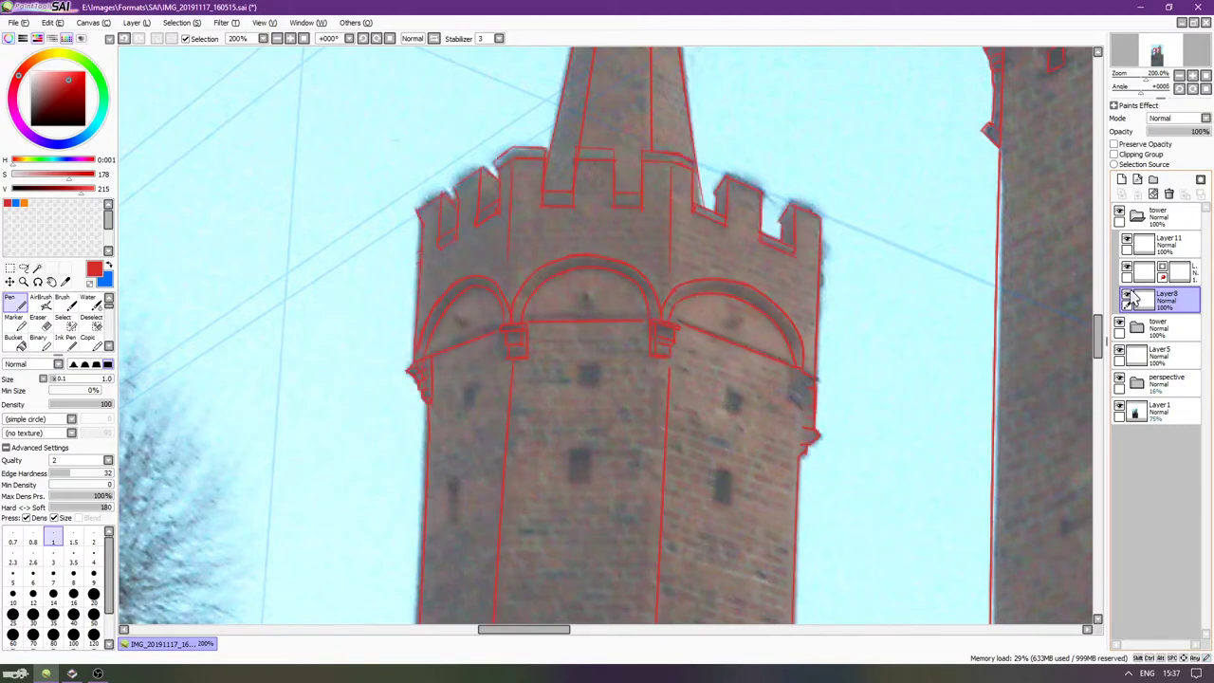
Examine the smaller tower's traced edges from the arches down to where they meet the roof.
scroll(722, 384, up, 2)
scroll(785, 388, up, 2)
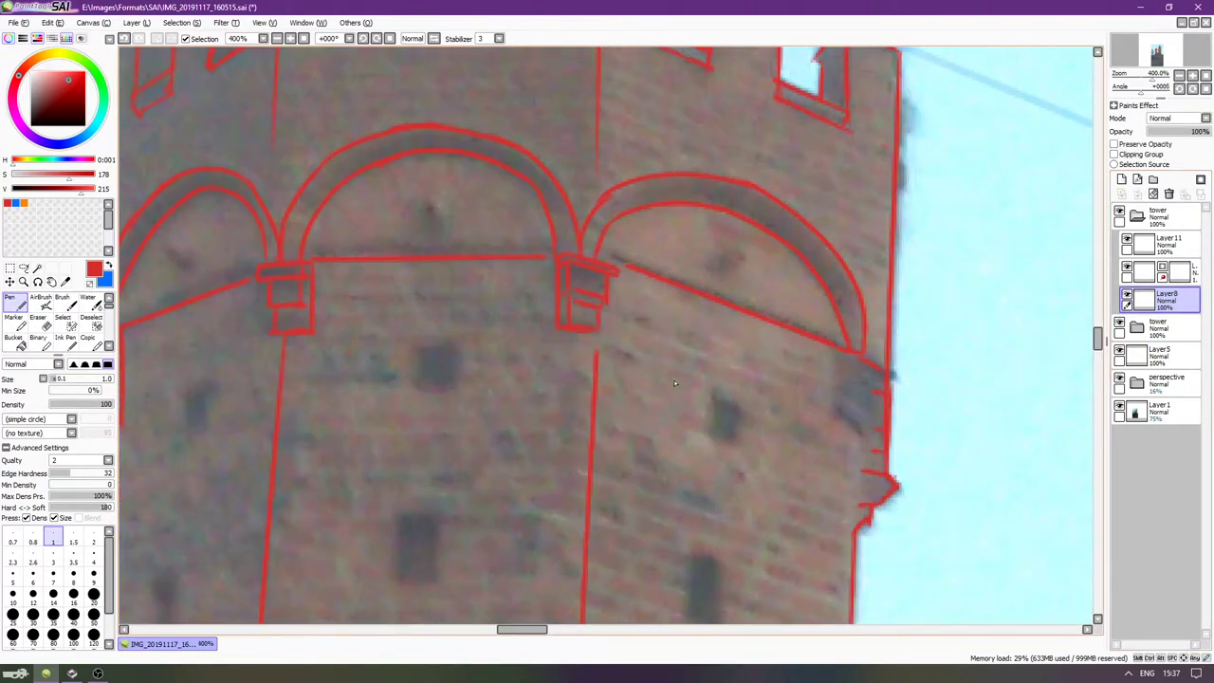
scroll(691, 377, down, 2)
key(Down)
key(Down)
key(Down)
key(Down)
key(Down)
key(Down)
key(Down)
key(Down)
key(Down)
key(Down)
key(Down)
key(Down)
key(Down)
scroll(685, 375, down, 3)
scroll(655, 384, right, 1)
scroll(593, 436, up, 2)
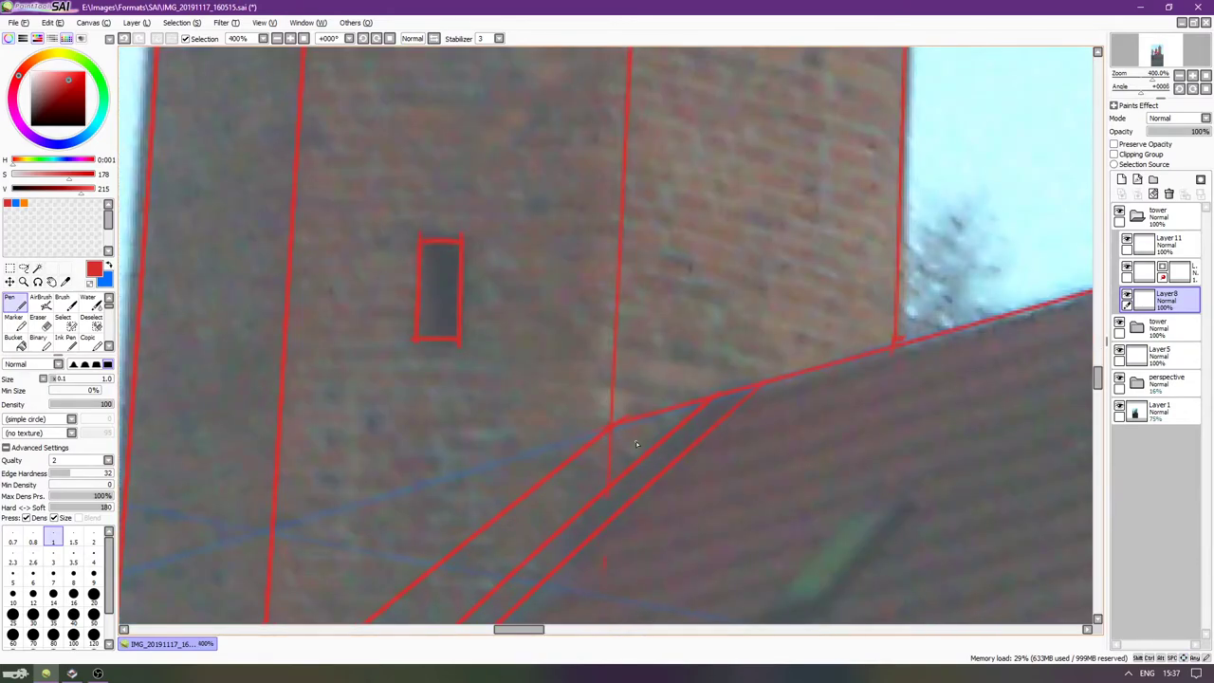
scroll(636, 444, right, 1)
scroll(642, 439, up, 2)
scroll(642, 439, down, 2)
scroll(613, 454, right, 1)
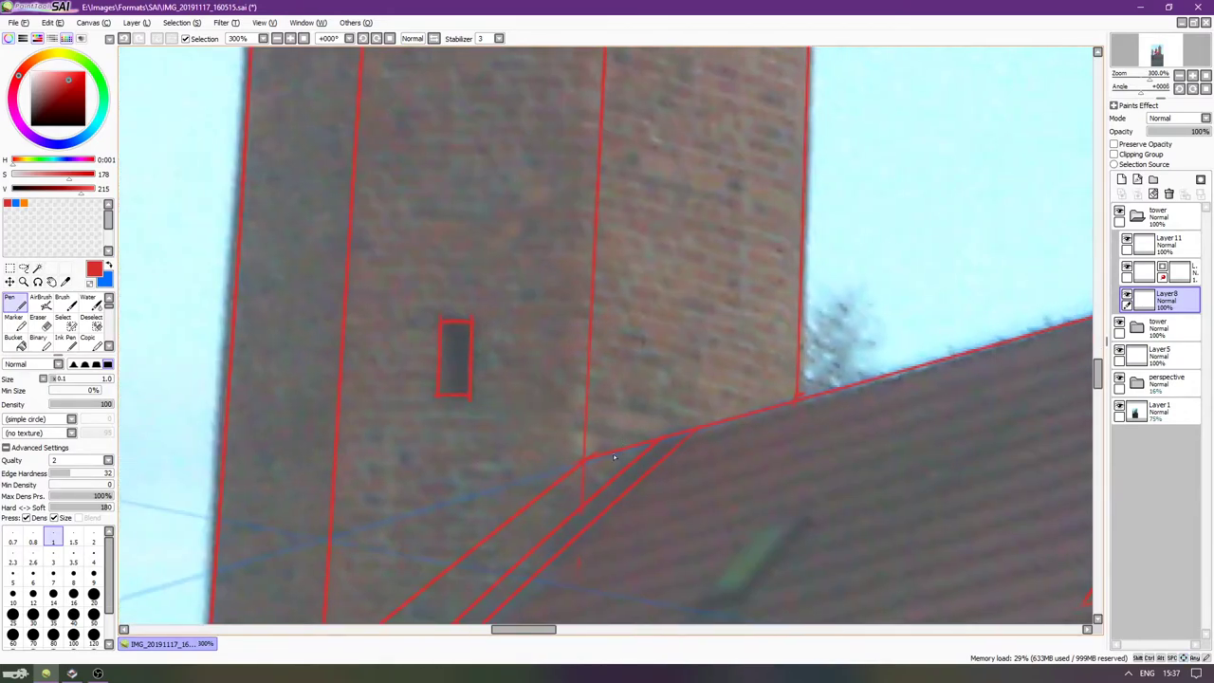
Erase the smaller tower's right inner vertical edge on Layer8, from below the arch corbel to the roof.
scroll(613, 453, up, 10)
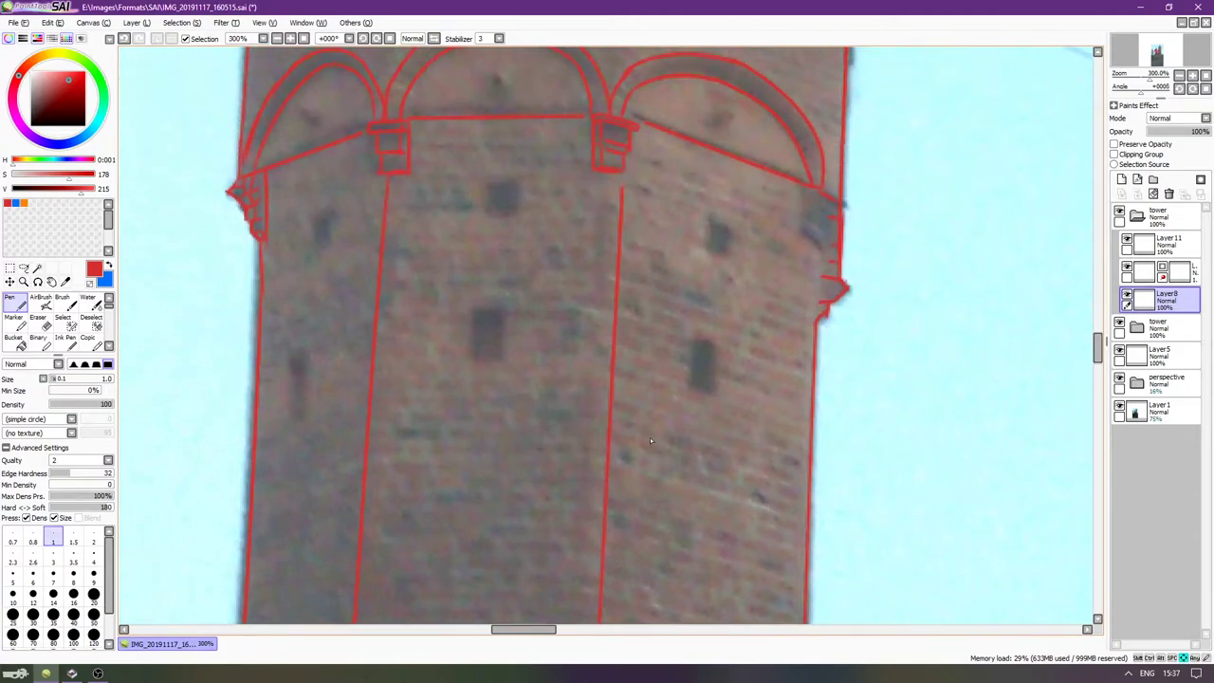
key(e)
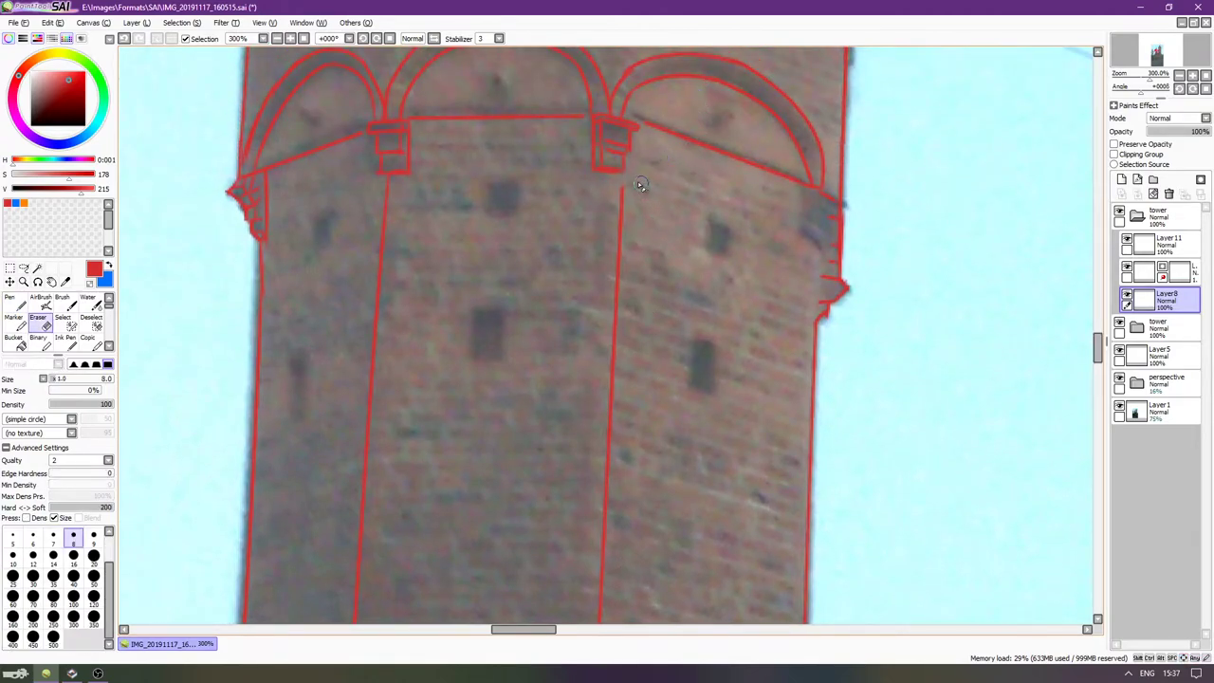
scroll(636, 221, down, 10)
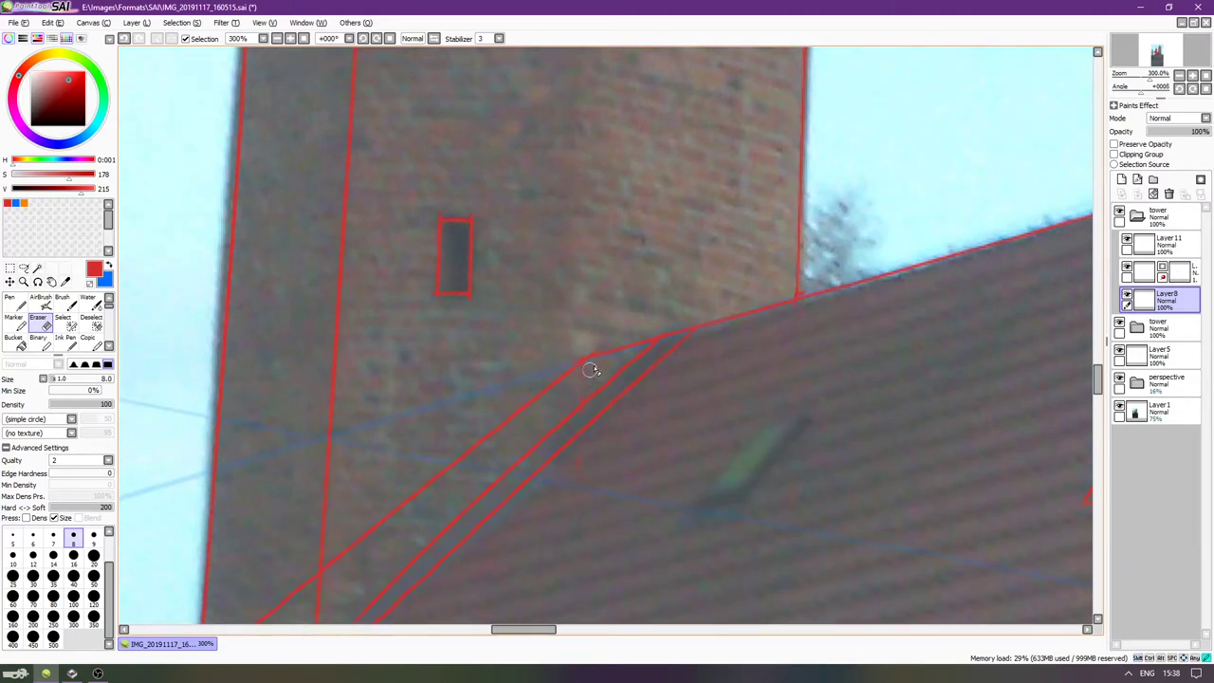
scroll(592, 398, up, 10)
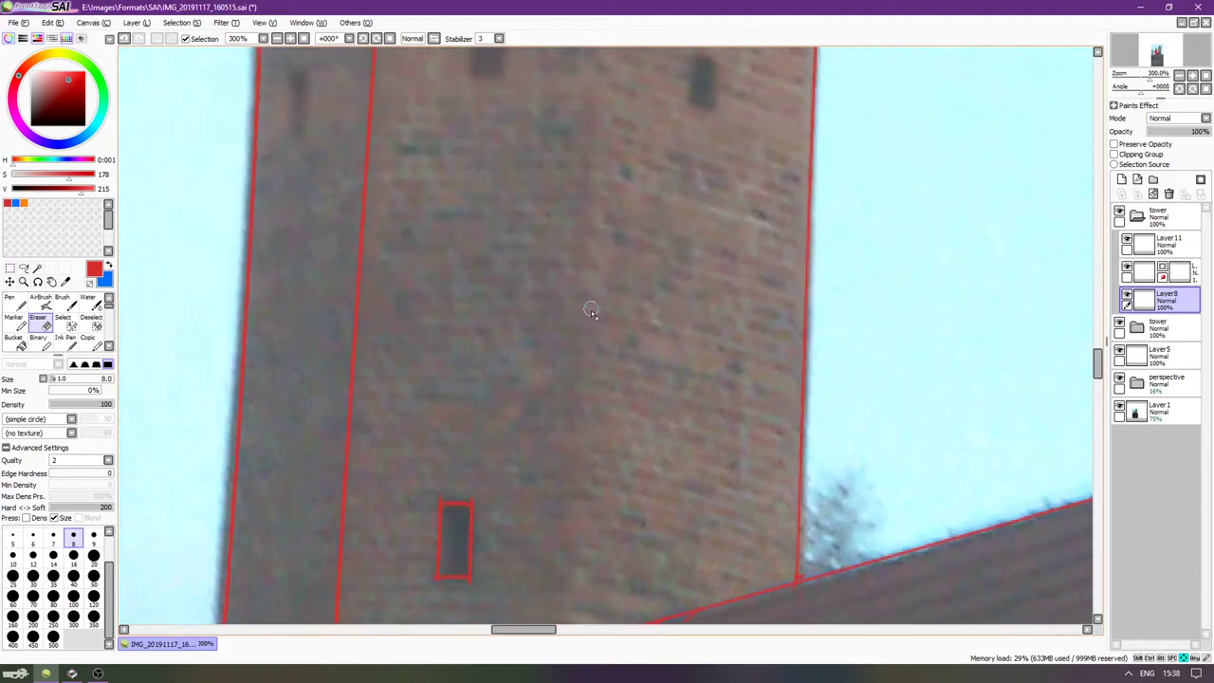
Redraw the smaller tower's right inner vertical edge from the arch corbel to the roof with the size 1 Pen, undoing misplaced attempts.
key(Tab)
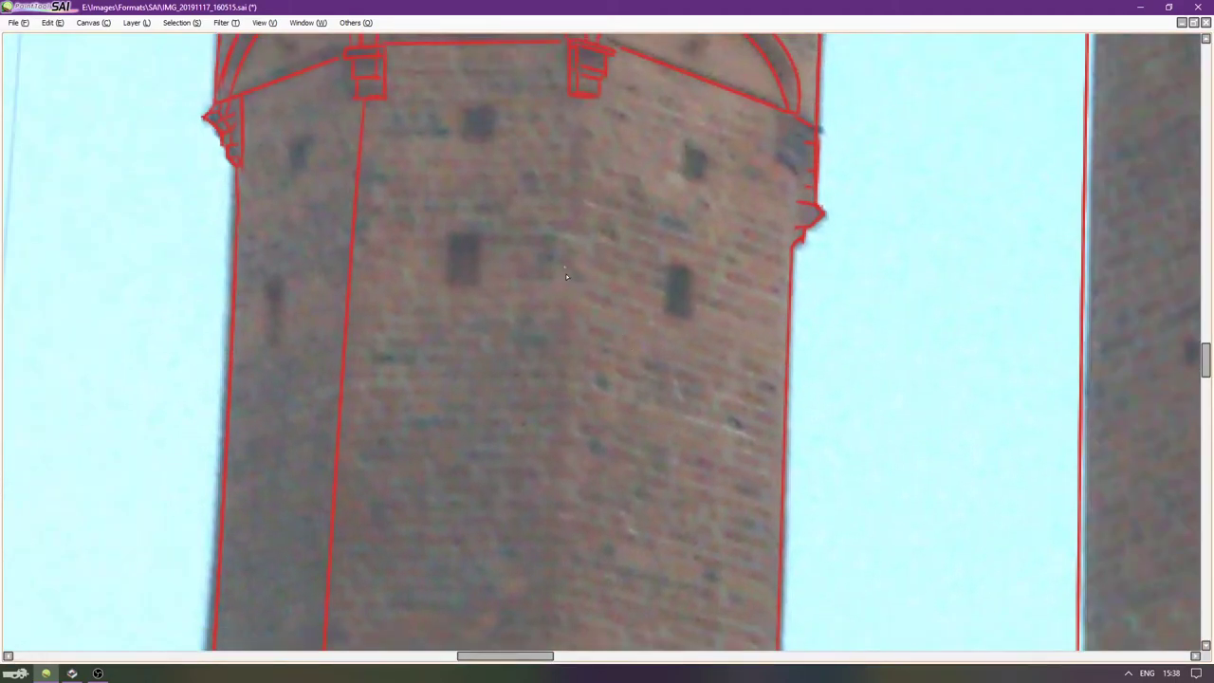
scroll(568, 275, up, 3)
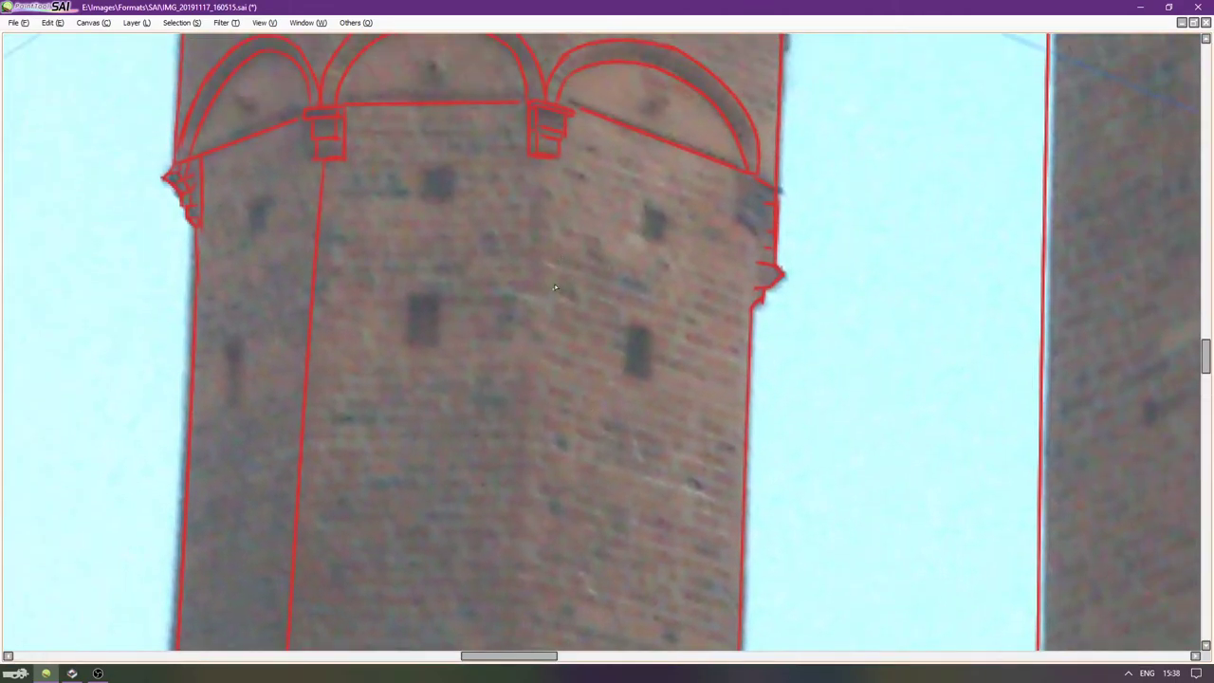
scroll(484, 301, down, 1)
drag(483, 300, 512, 221)
scroll(494, 236, down, 1)
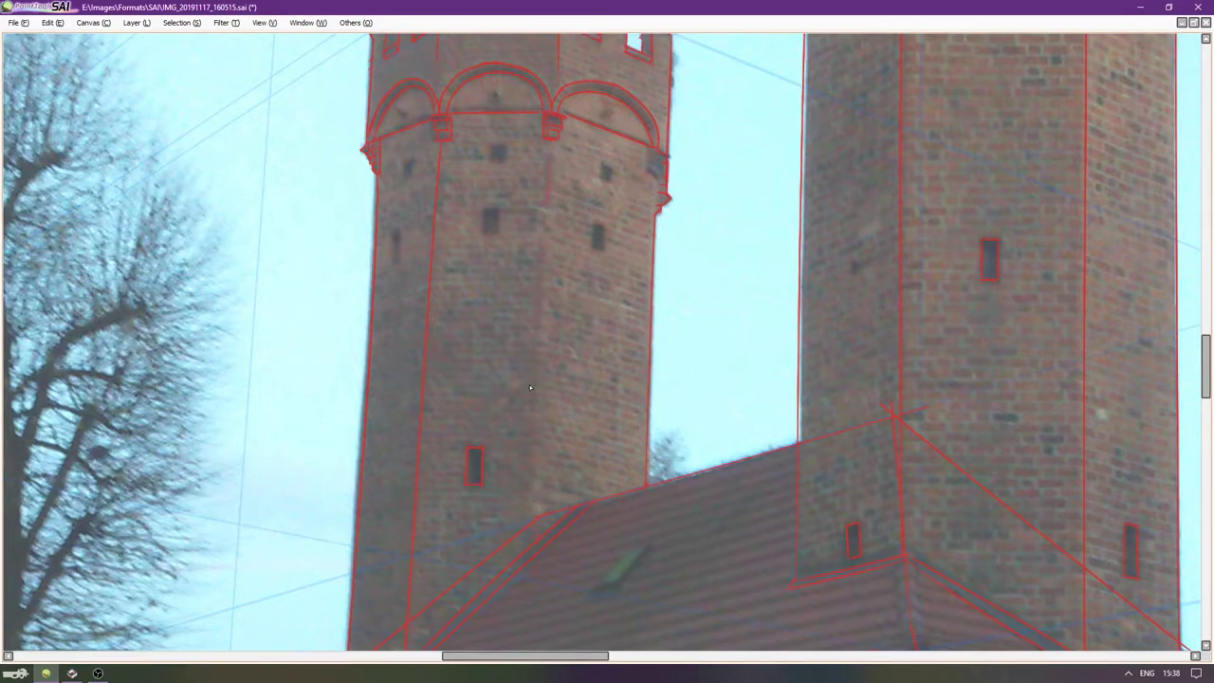
key(Tab)
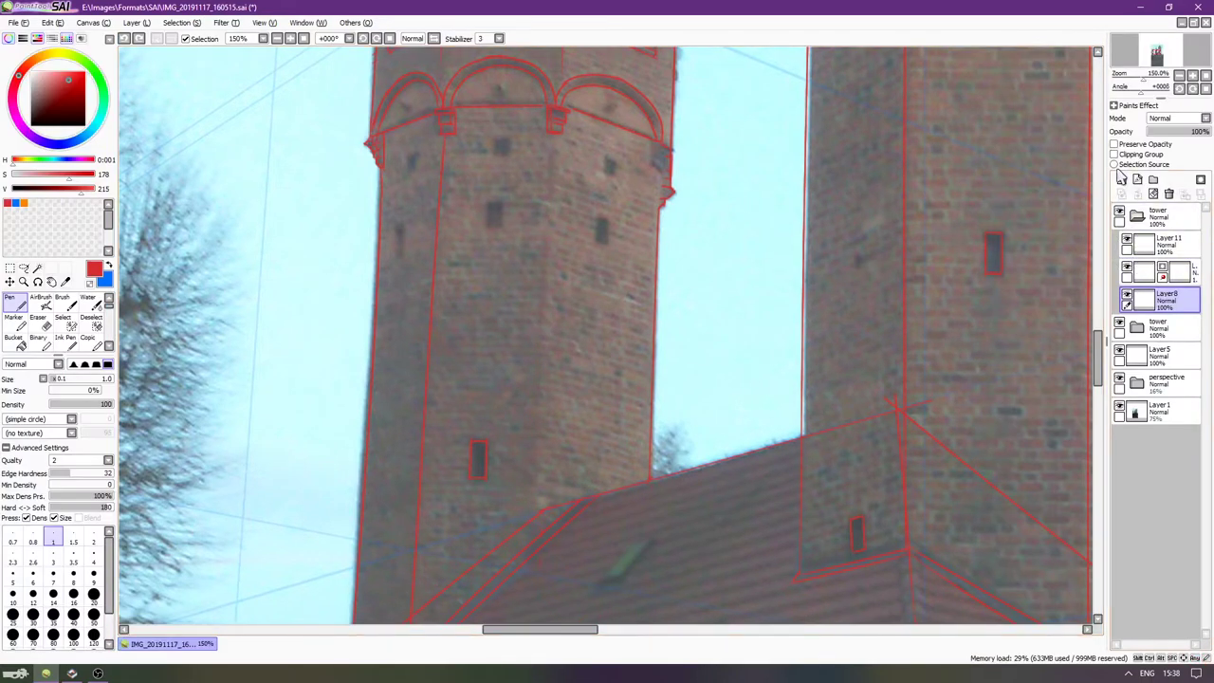
key(Tab)
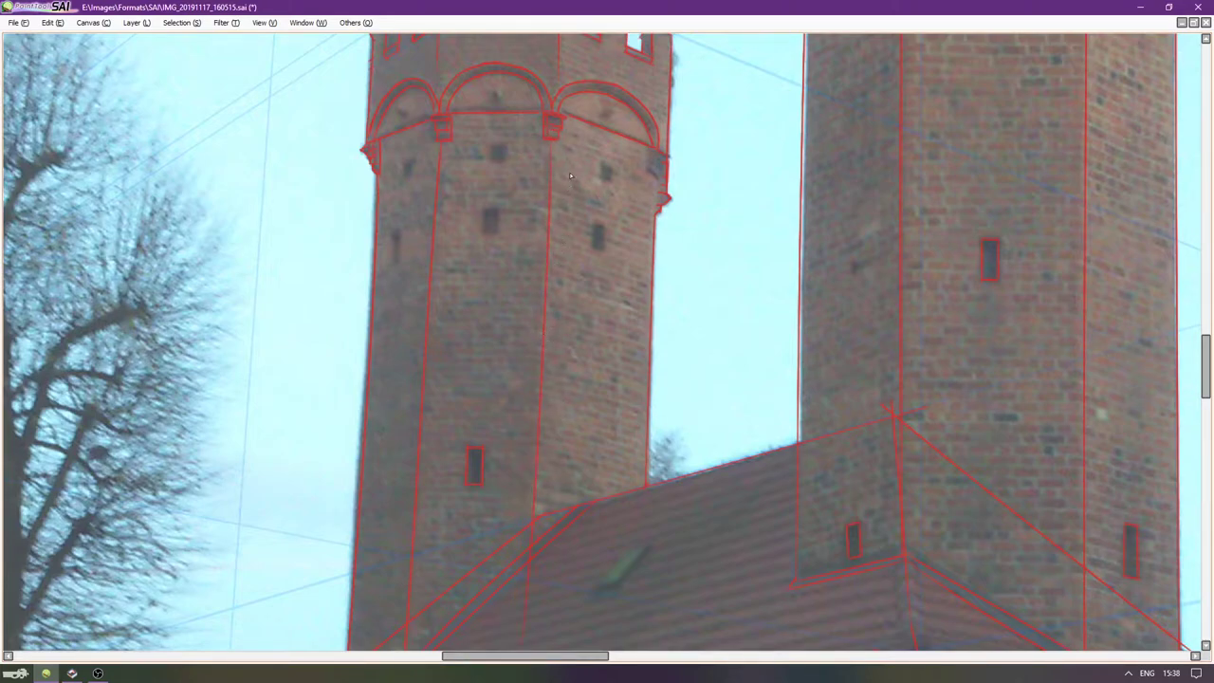
key(ctrl+z)
drag(555, 144, 537, 621)
key(ctrl+z)
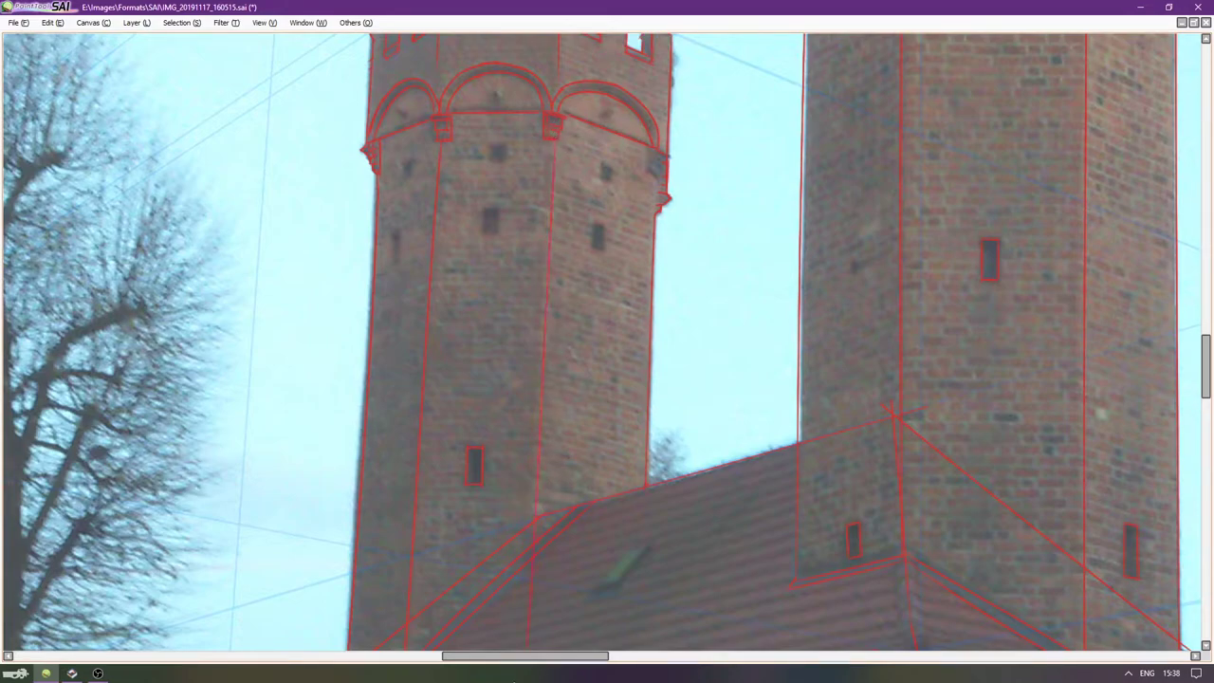
key(ctrl+z)
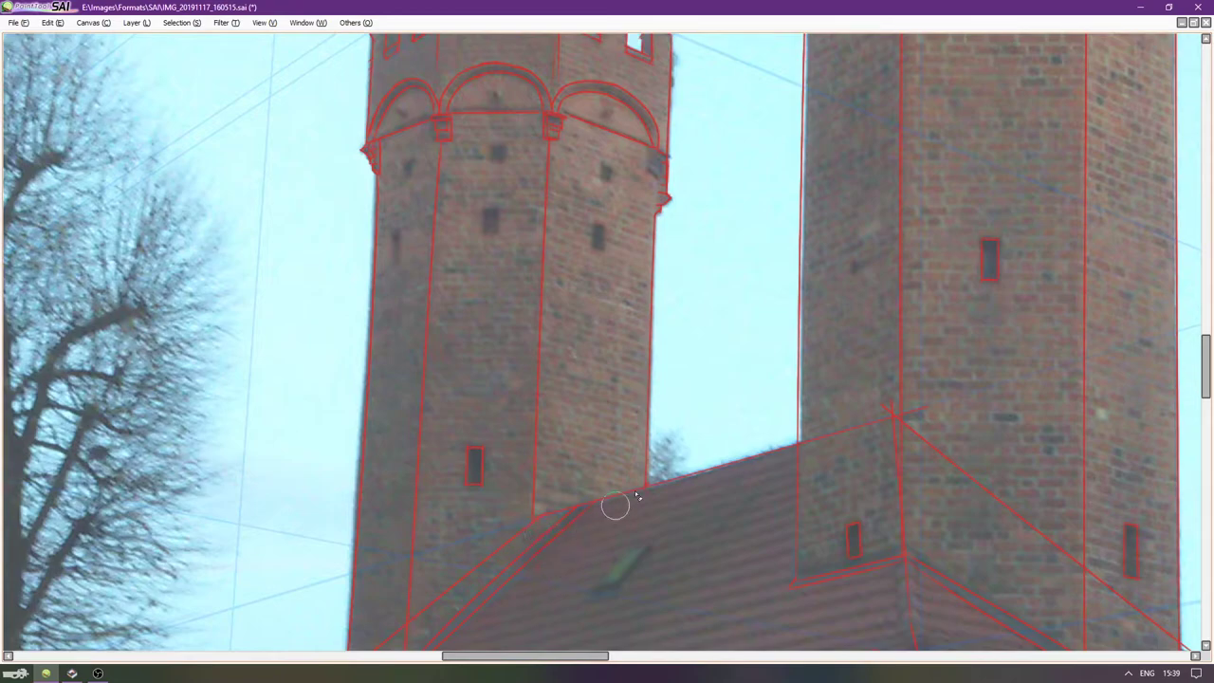
Hide the Layer1 reference photo and toggle Layer8 to check the towers' line work on its own.
key(Tab)
key(Tab)
scroll(691, 358, up, 4)
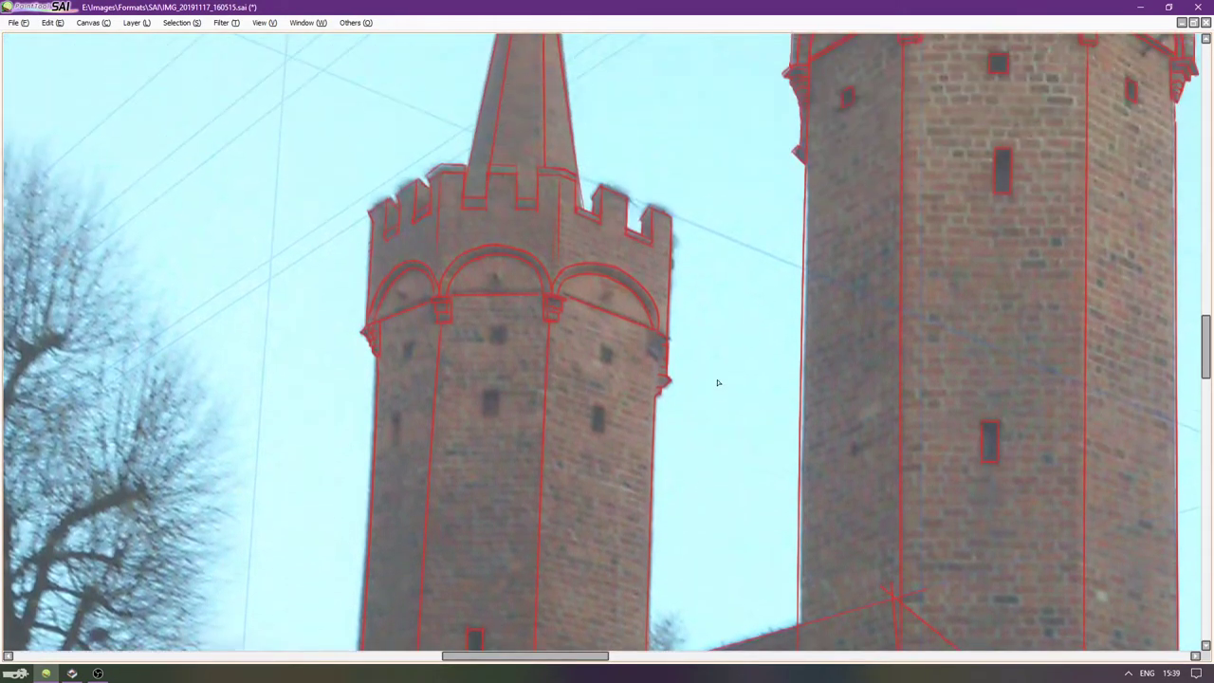
key(Tab)
click(1119, 406)
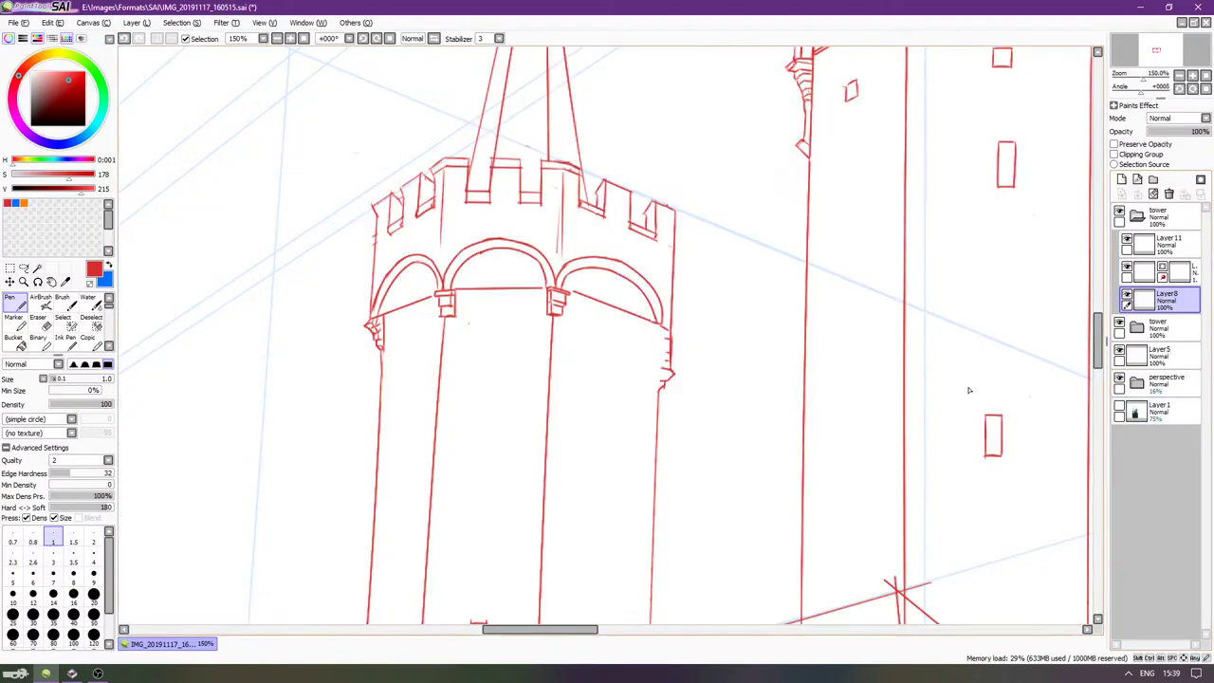
click(1127, 295)
click(1126, 296)
Switch to the Eraser and reduce its size to 9.
key(e)
key(bracketleft)
key(bracketleft)
key(bracketleft)
key(bracketleft)
key(bracketleft)
key(bracketleft)
key(bracketleft)
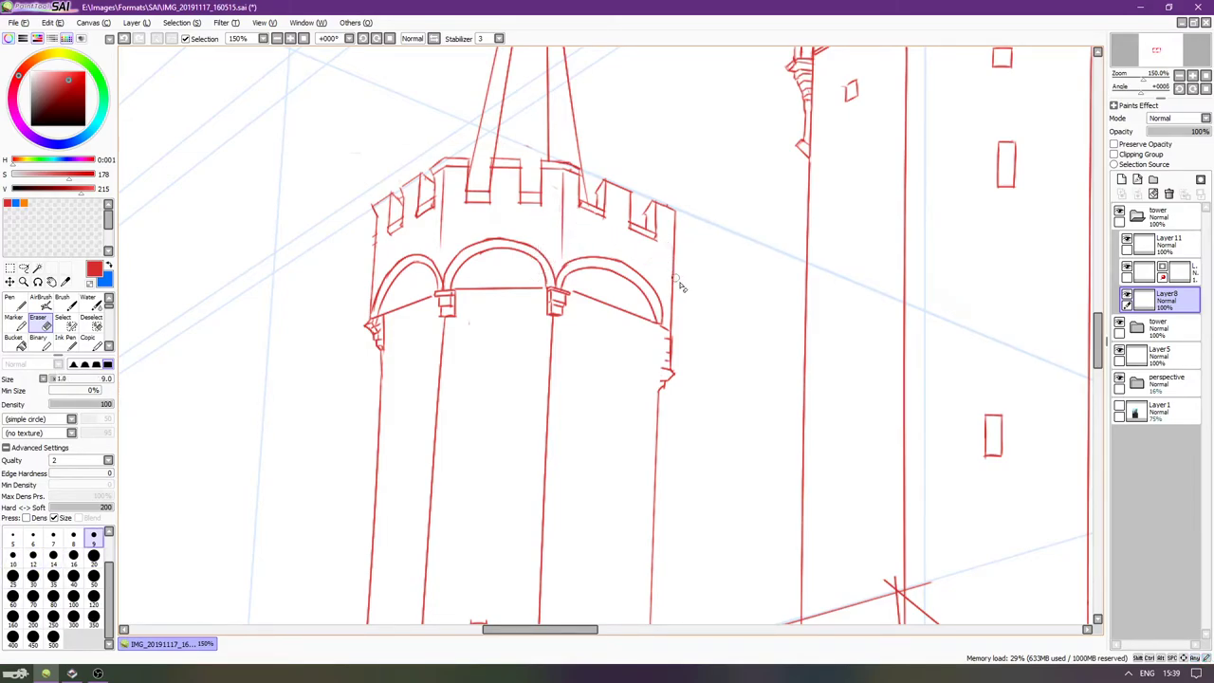
Toggle Layer8's visibility to examine which of the smaller tower's arch and corbel lines belong to it.
drag(698, 284, 635, 359)
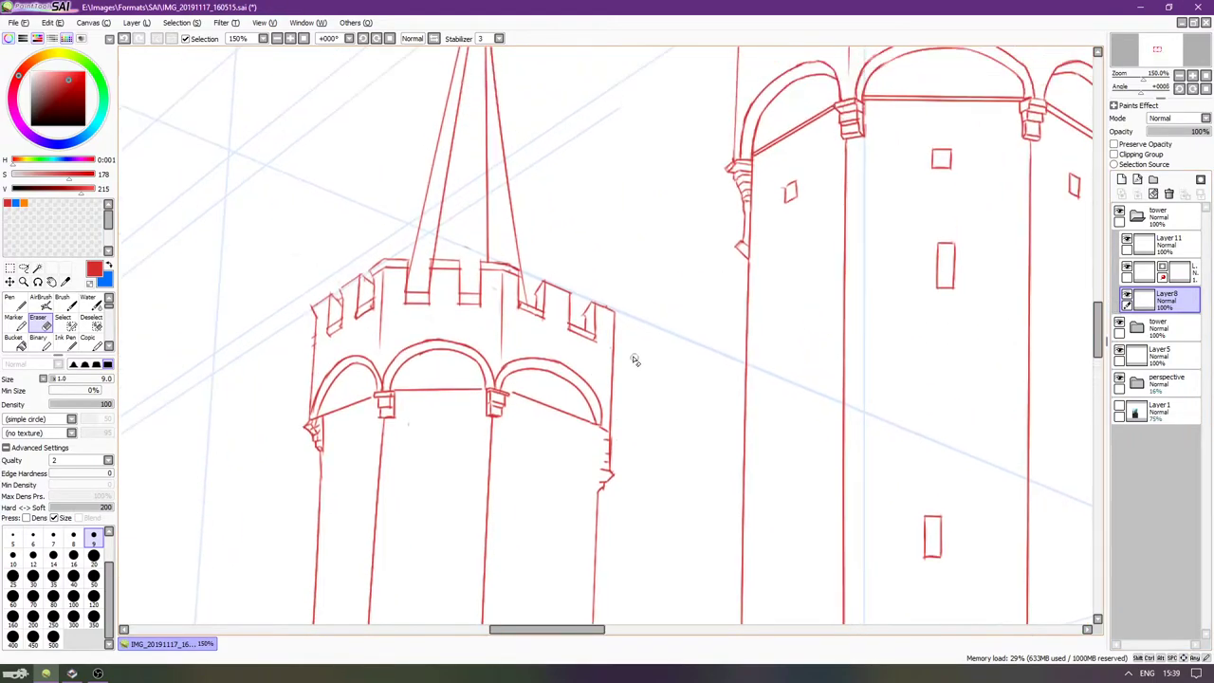
scroll(636, 361, down, 5)
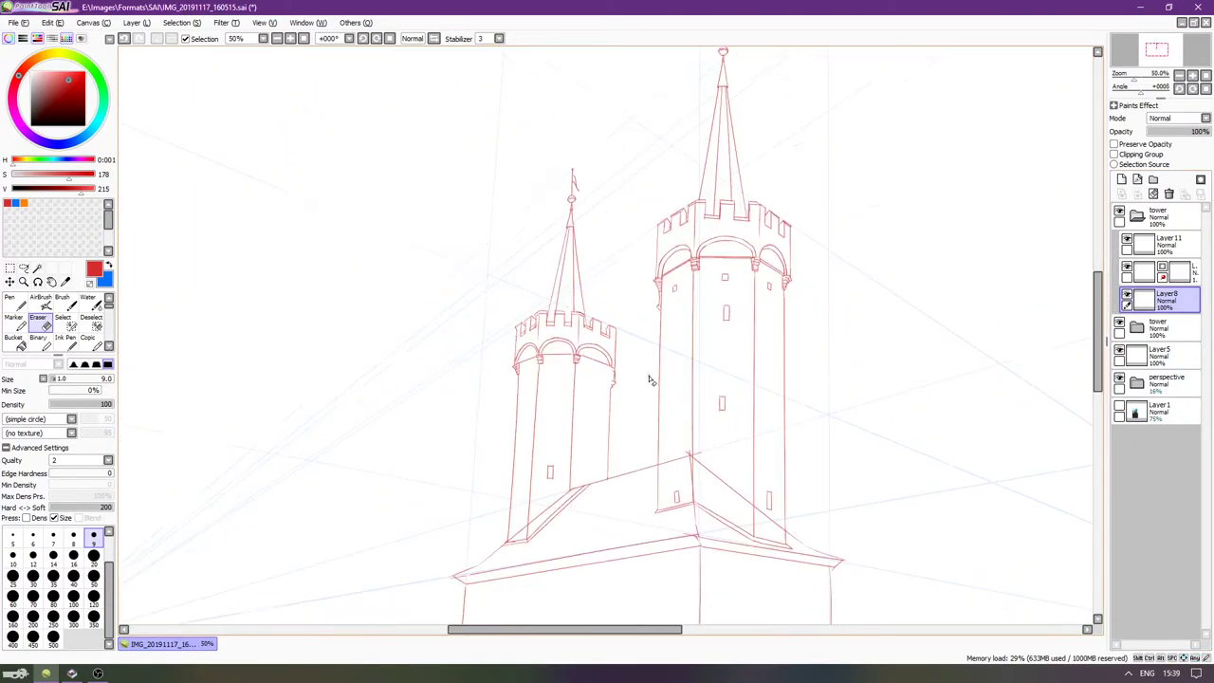
scroll(1018, 304, down, 2)
click(1126, 298)
click(1126, 299)
double_click(1128, 300)
scroll(616, 352, up, 4)
scroll(749, 312, down, 2)
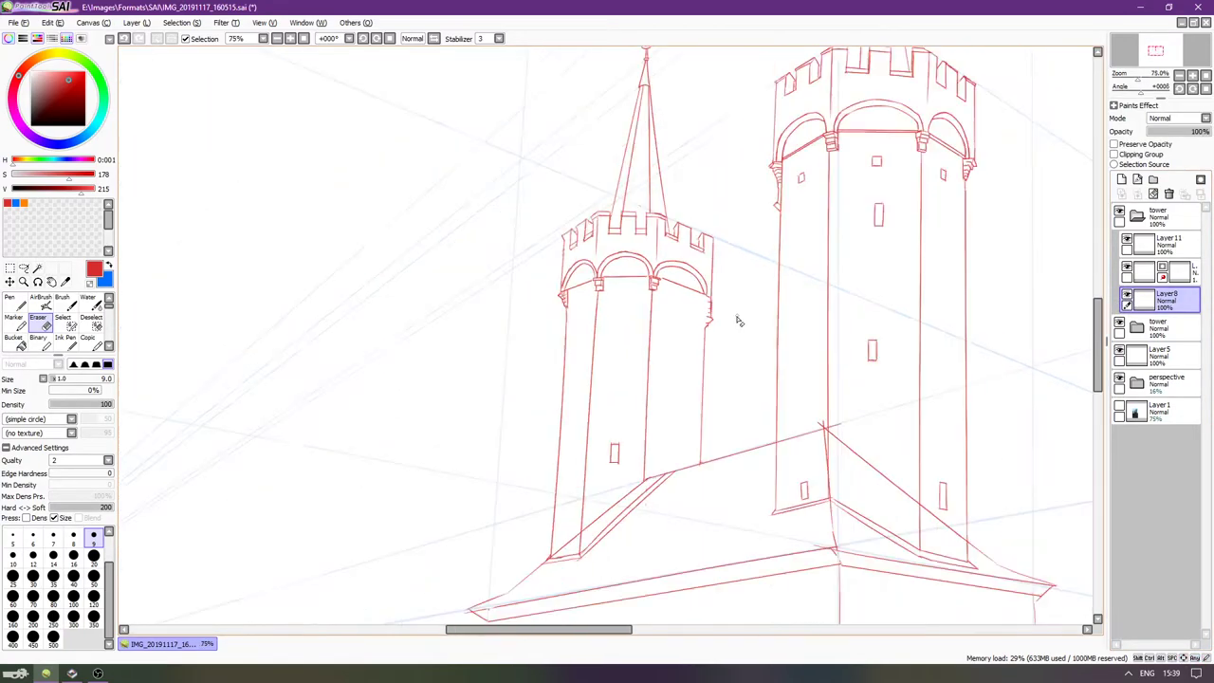
scroll(749, 304, up, 4)
click(1126, 299)
click(1127, 295)
key(Left)
key(Left)
key(Left)
key(Left)
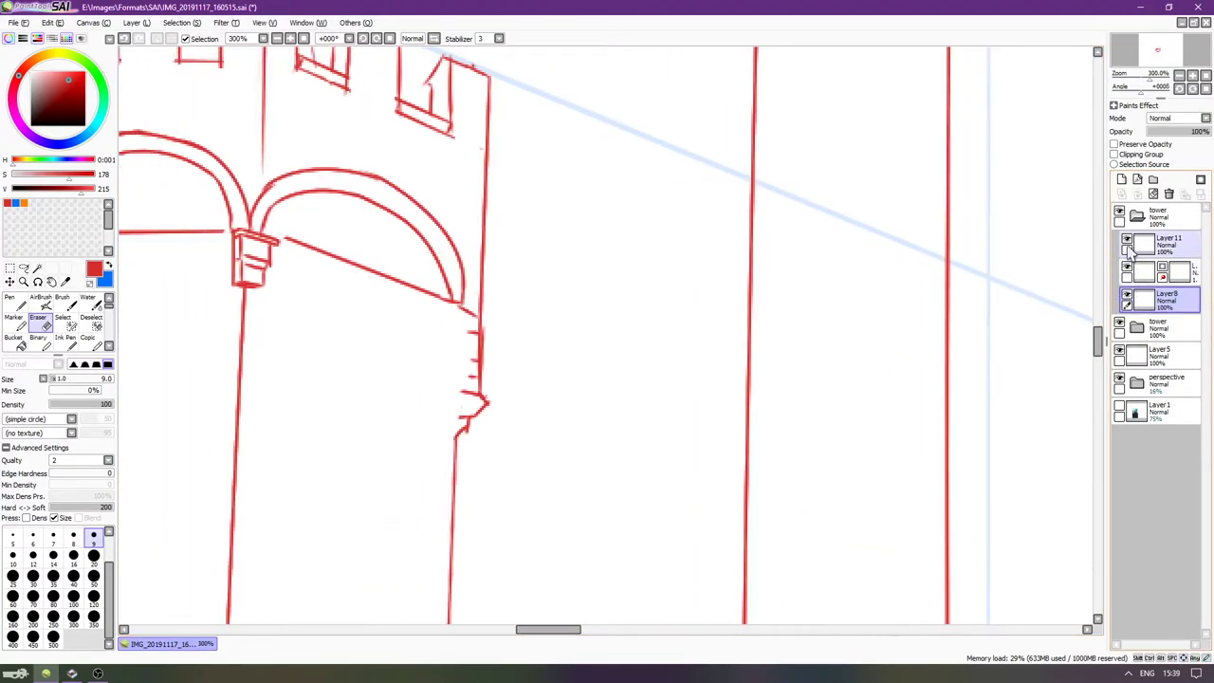
Draw the inner vertical edge of the smaller tower's right corbel on Layer11 with the size 1 Pen, undoing misplaced strokes.
click(1126, 242)
key(n)
drag(493, 313, 484, 427)
key(ctrl+z)
drag(494, 312, 484, 414)
key(ctrl+z)
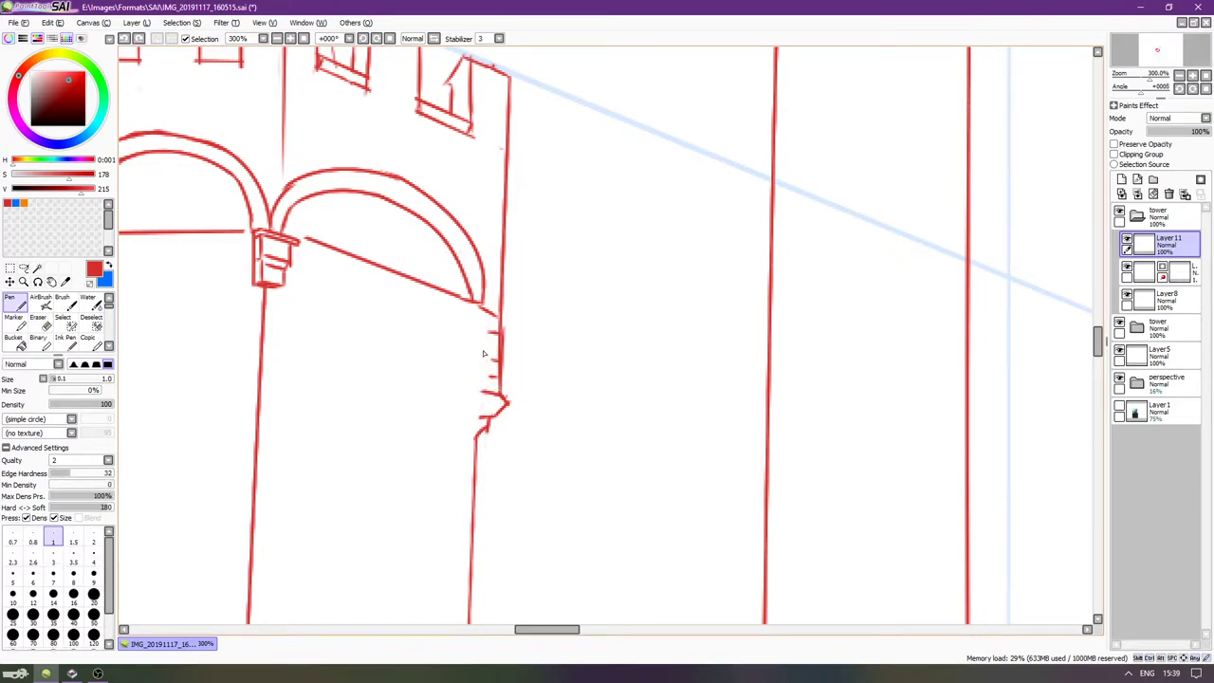
drag(484, 311, 482, 430)
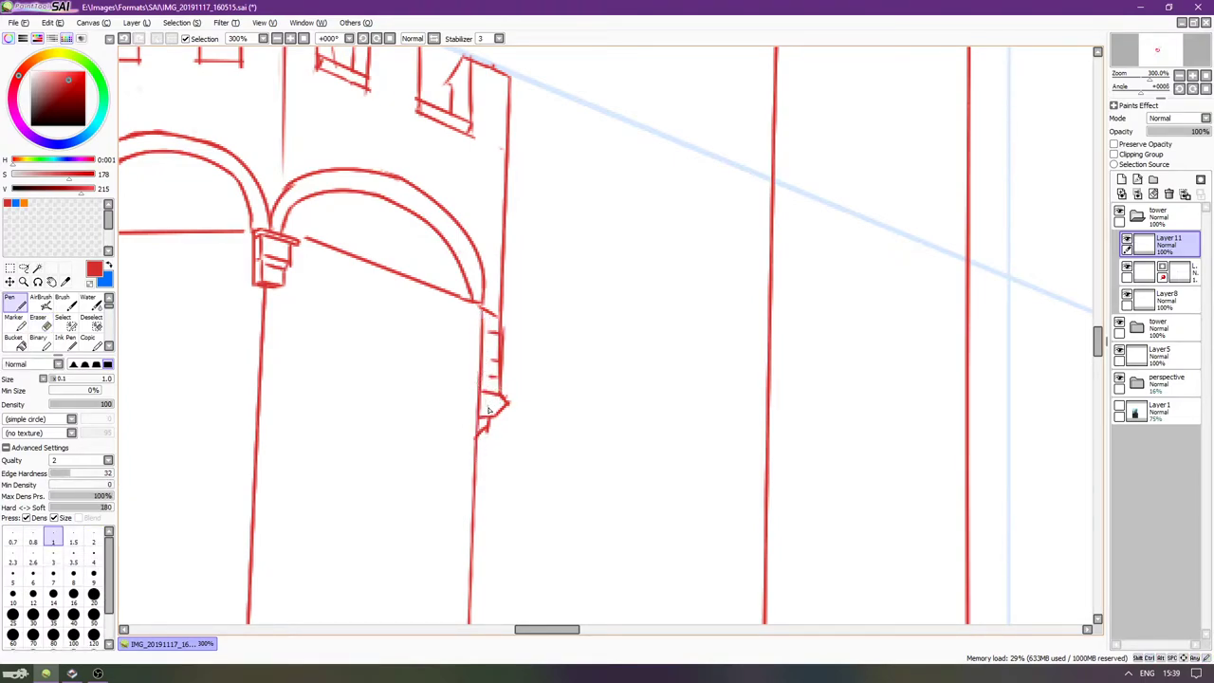
Compare Layer11 and Layer8 by toggling their visibility, reselect Layer8 and review the whole drawing.
scroll(495, 413, left, 5)
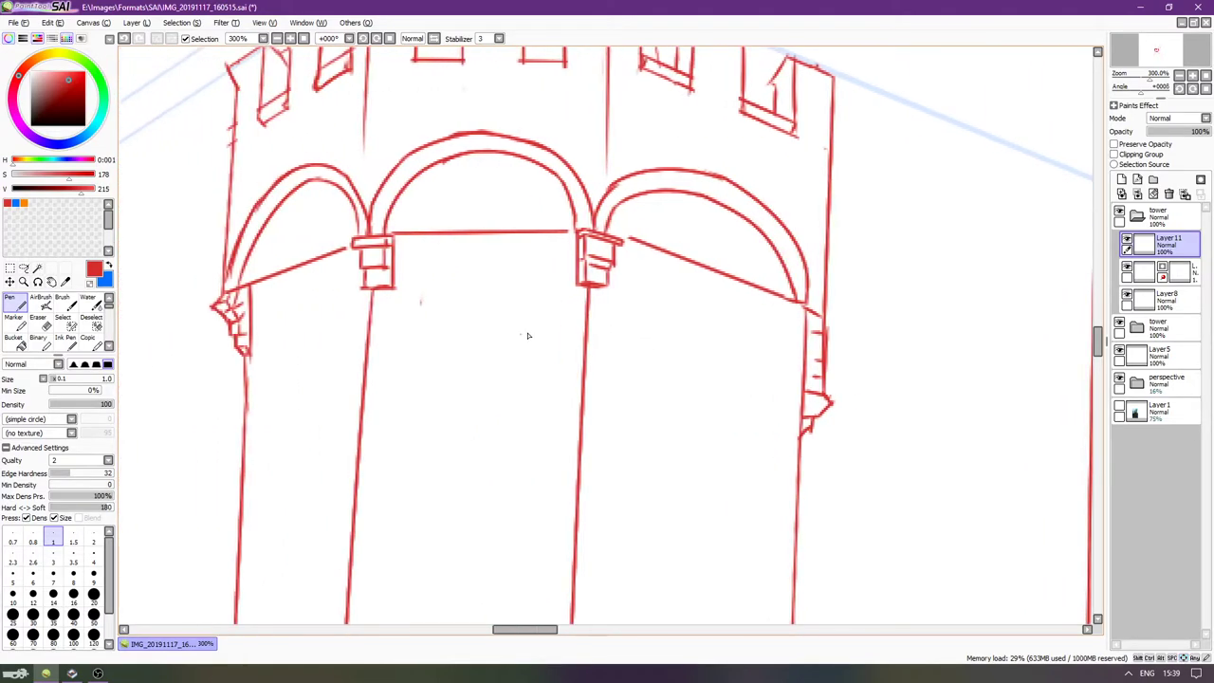
scroll(522, 380, down, 2)
drag(550, 353, 612, 394)
click(1127, 237)
click(1127, 238)
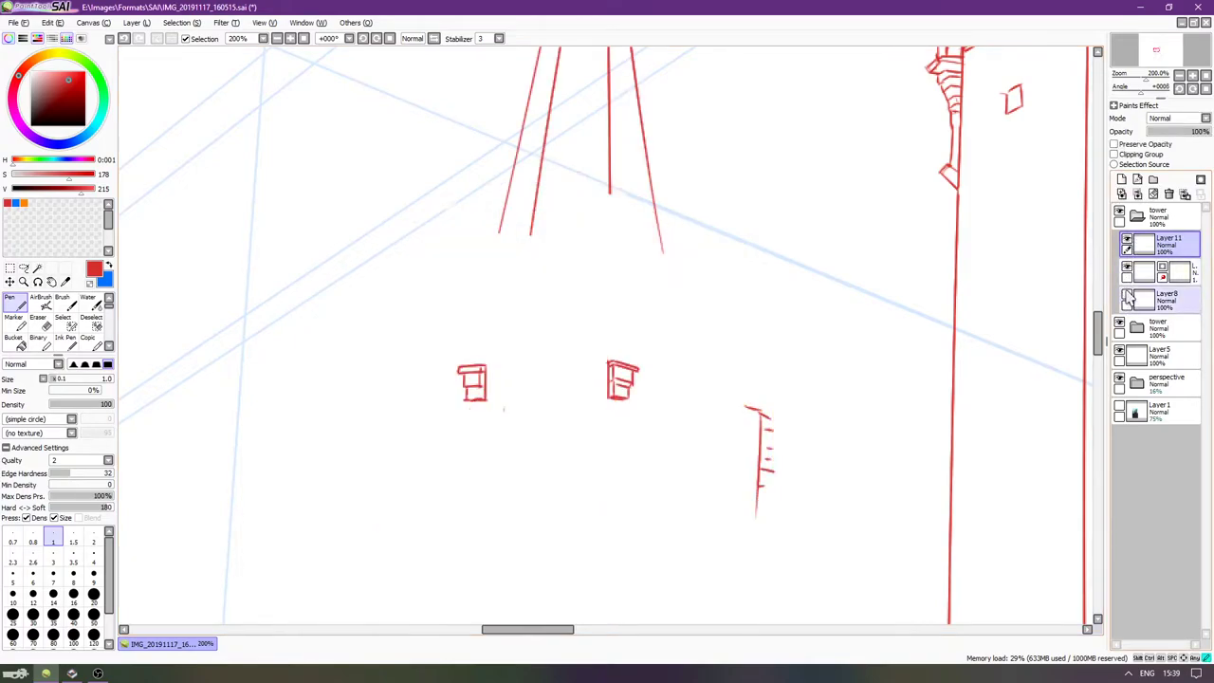
click(1126, 296)
click(1145, 303)
click(1126, 294)
key(Home)
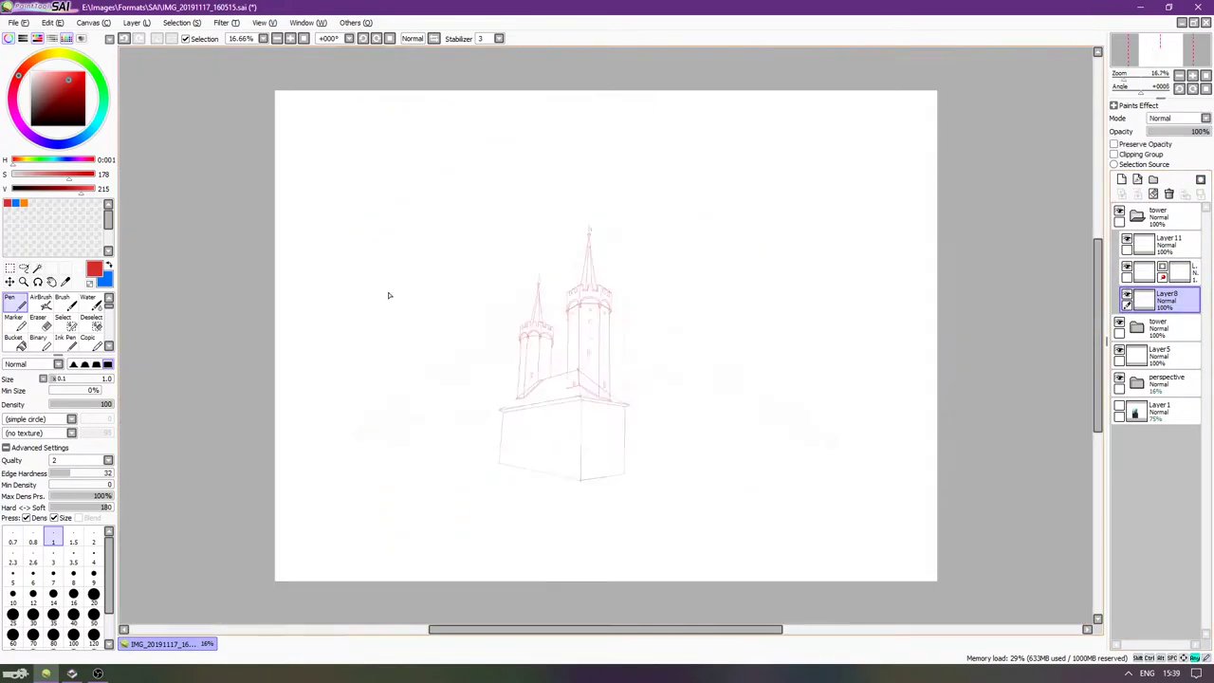
scroll(485, 340, up, 10)
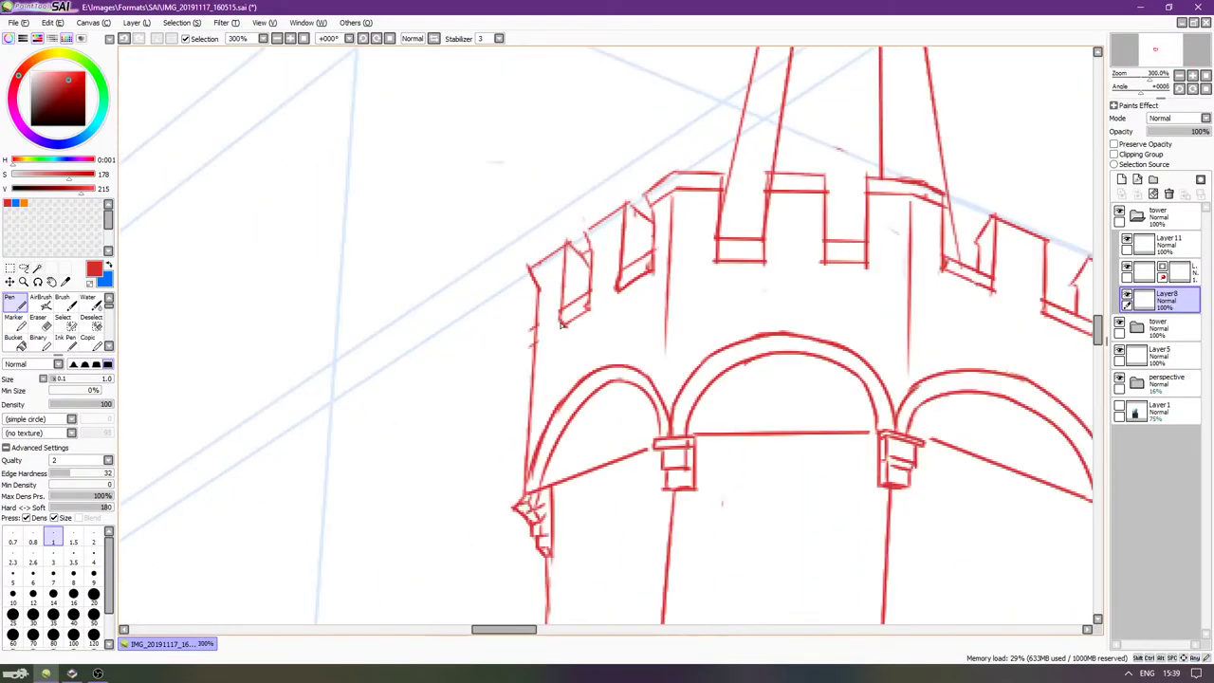
Erase the stray marks along the smaller tower's left wall edge and left battlements on Layer8.
key(e)
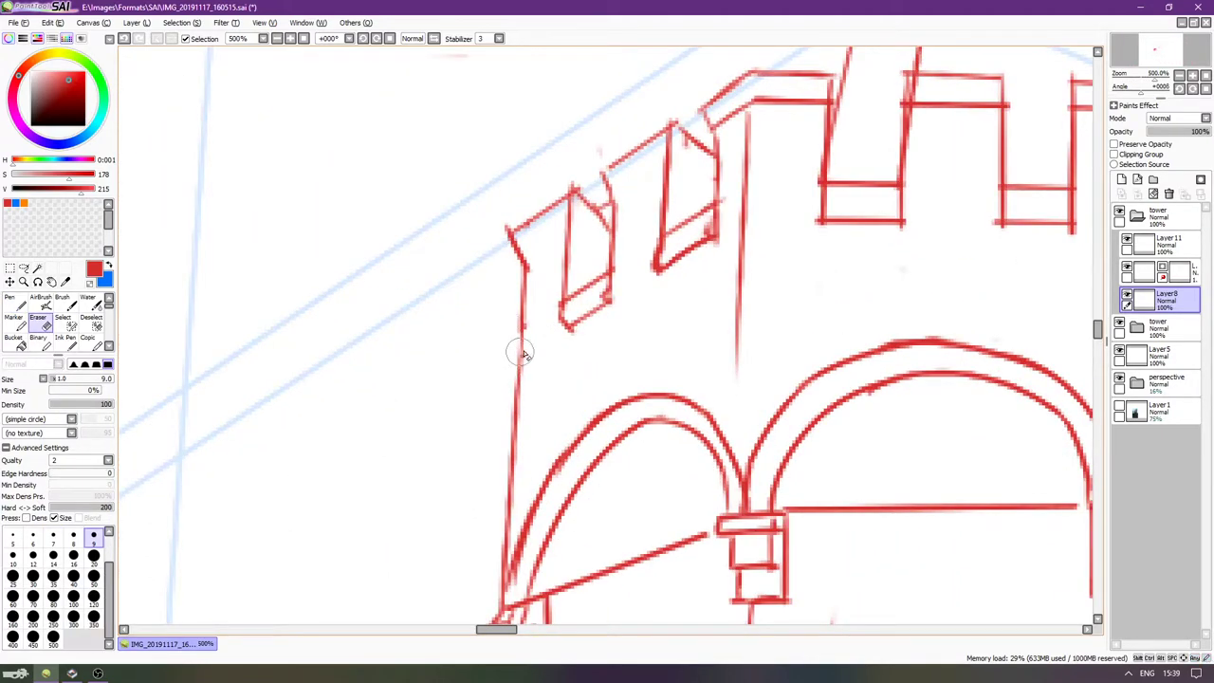
key(Right)
key(Right)
key(Right)
key(Right)
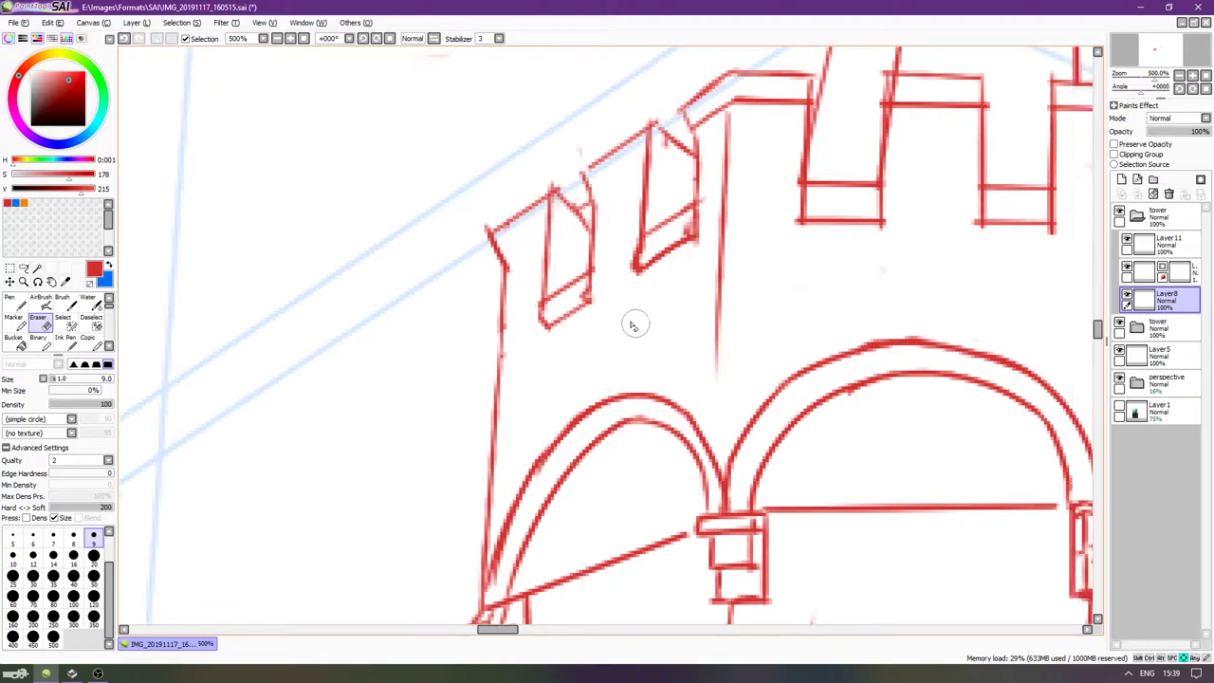
scroll(559, 308, up, 3)
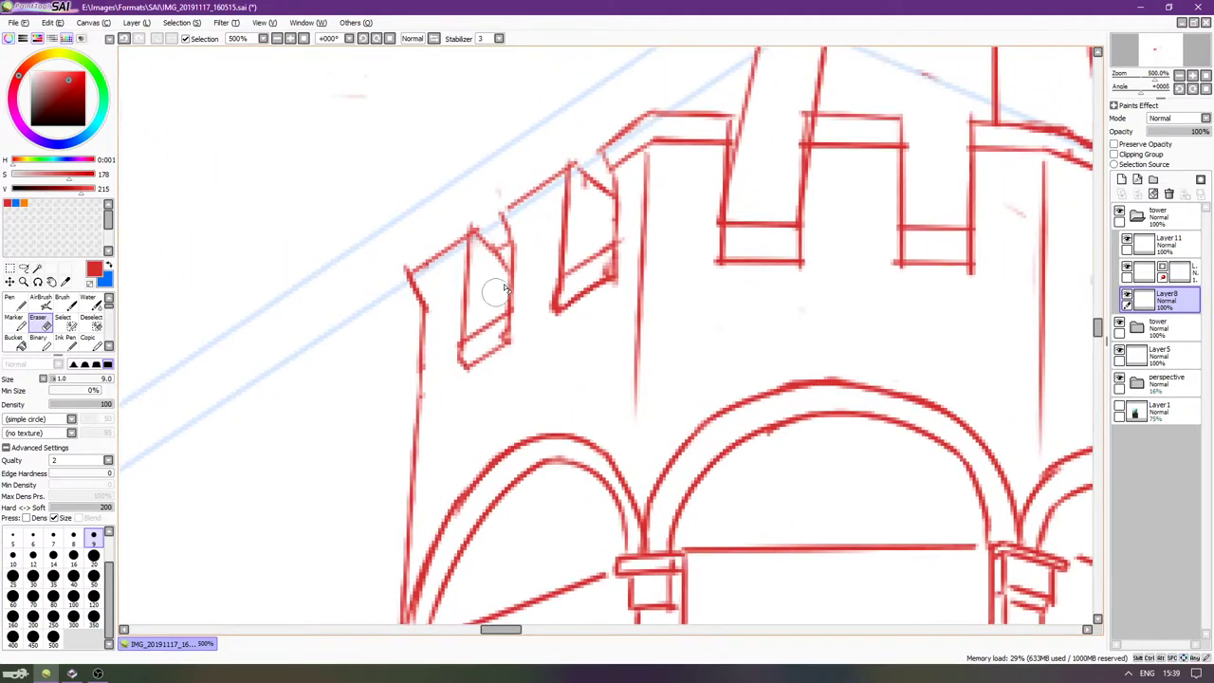
scroll(531, 247, right, 2)
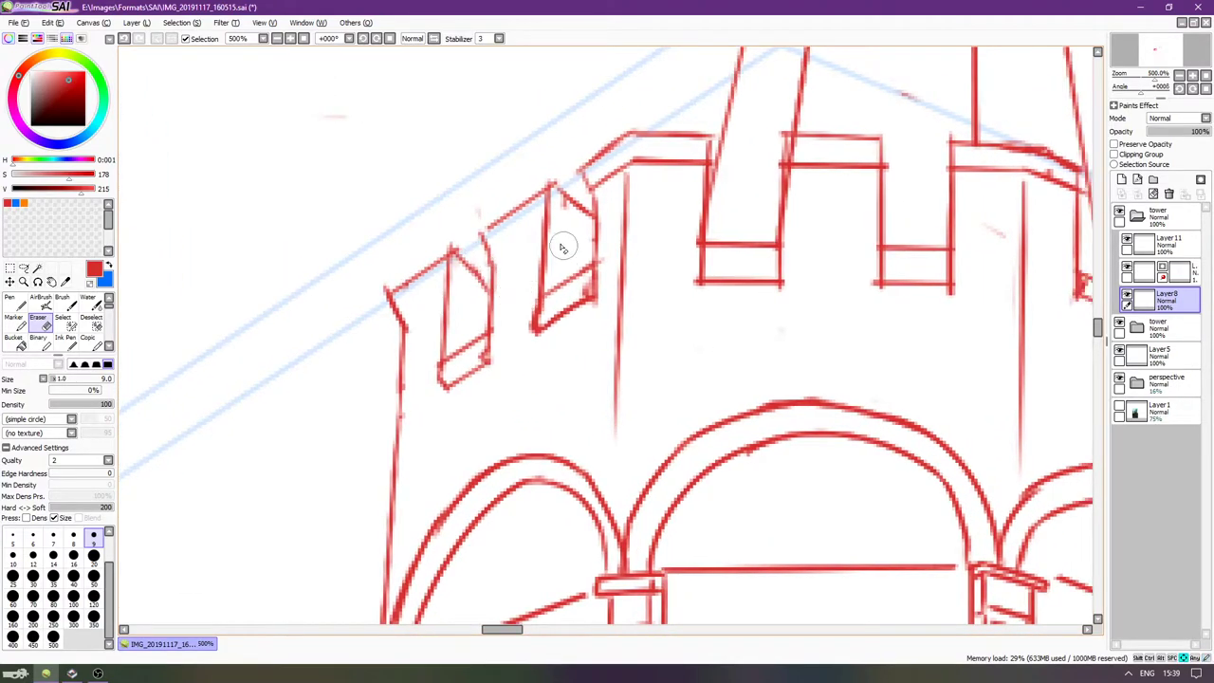
scroll(545, 223, right, 2)
scroll(536, 237, up, 3)
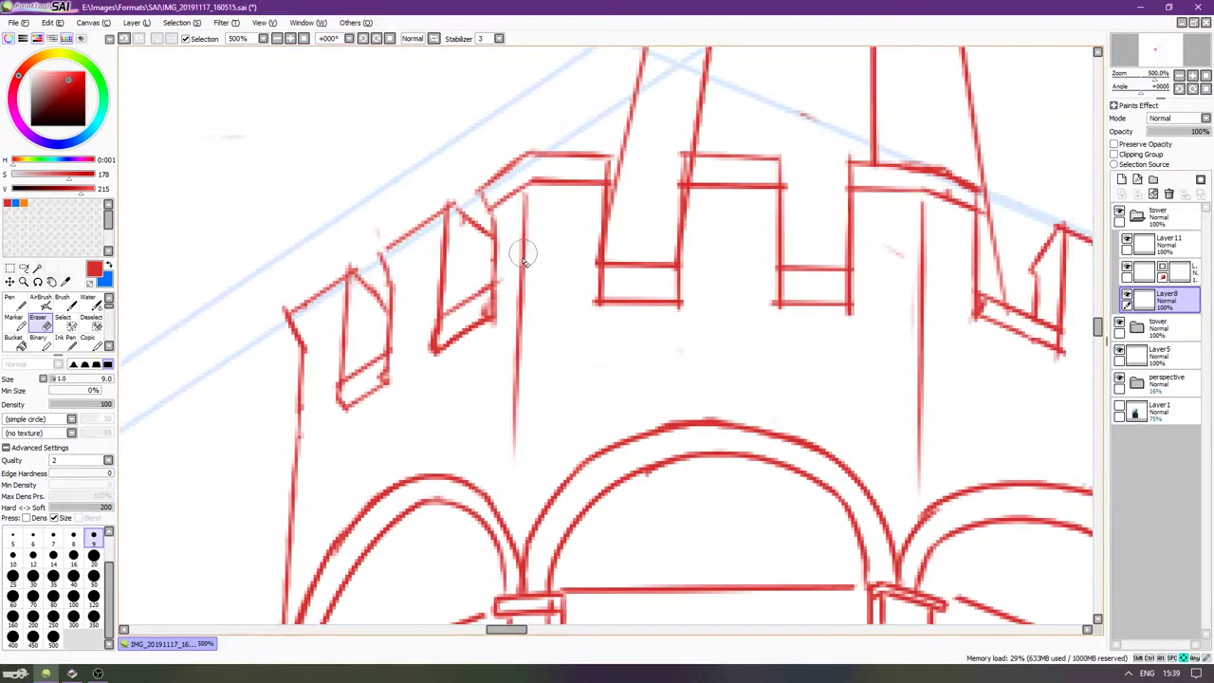
scroll(526, 252, right, 2)
scroll(526, 251, up, 3)
Erase the spire line crossing the middle merlon on the masked layer, and the stray marks near the right battlements on Layer8.
click(1162, 272)
mouse_move(642, 298)
mouse_down()
mouse_move(634, 271)
mouse_move(636, 316)
mouse_up()
scroll(948, 370, right, 4)
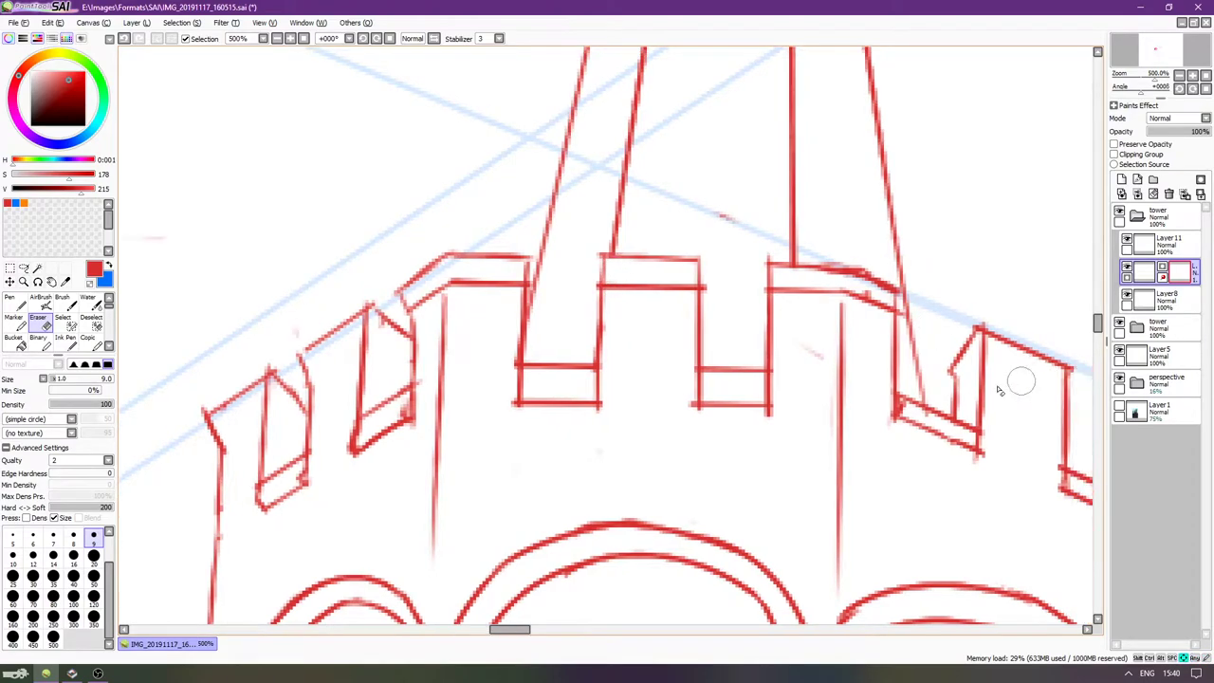
click(1128, 302)
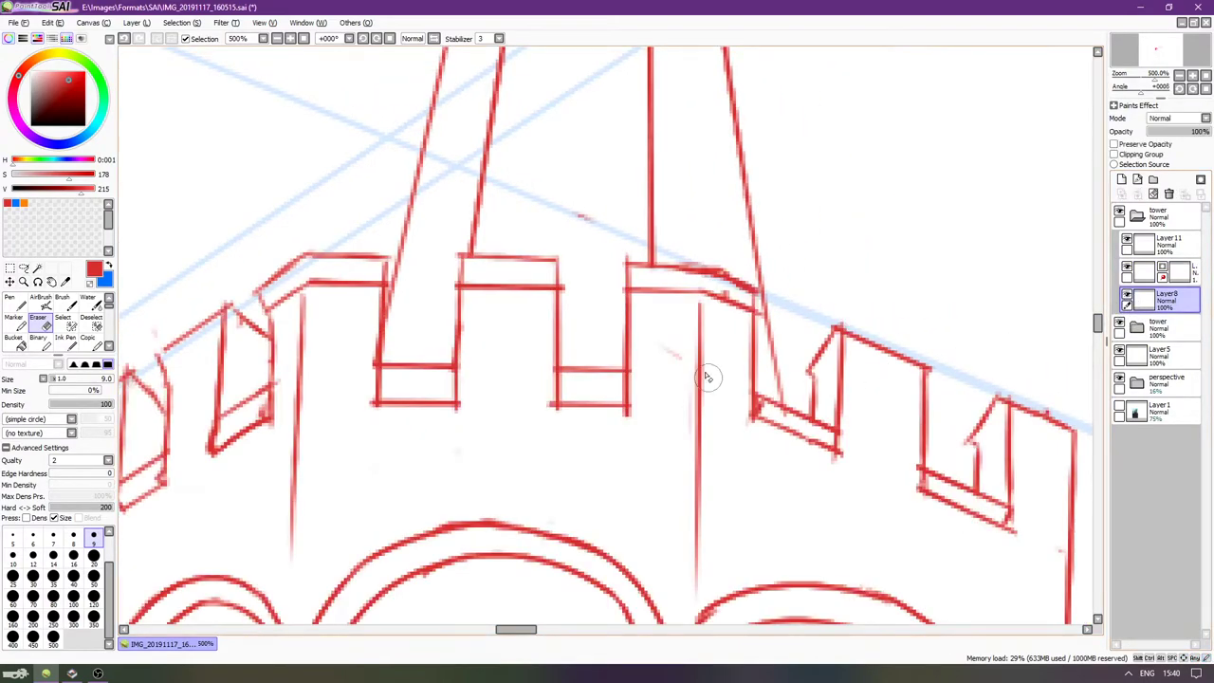
drag(579, 218, 590, 221)
drag(622, 245, 634, 257)
drag(897, 440, 836, 379)
Toggle Layer11 and Layer8 to check how the smaller tower's lines are split between them, and reselect Layer8.
click(1140, 274)
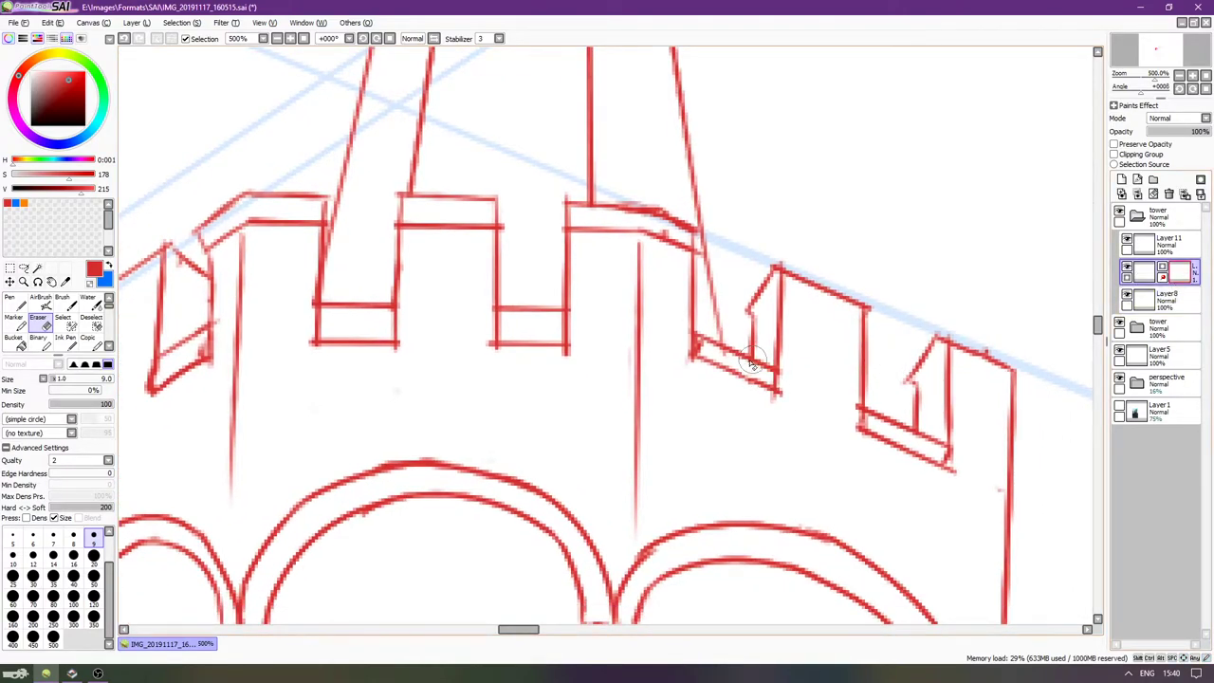
scroll(957, 442, down, 4)
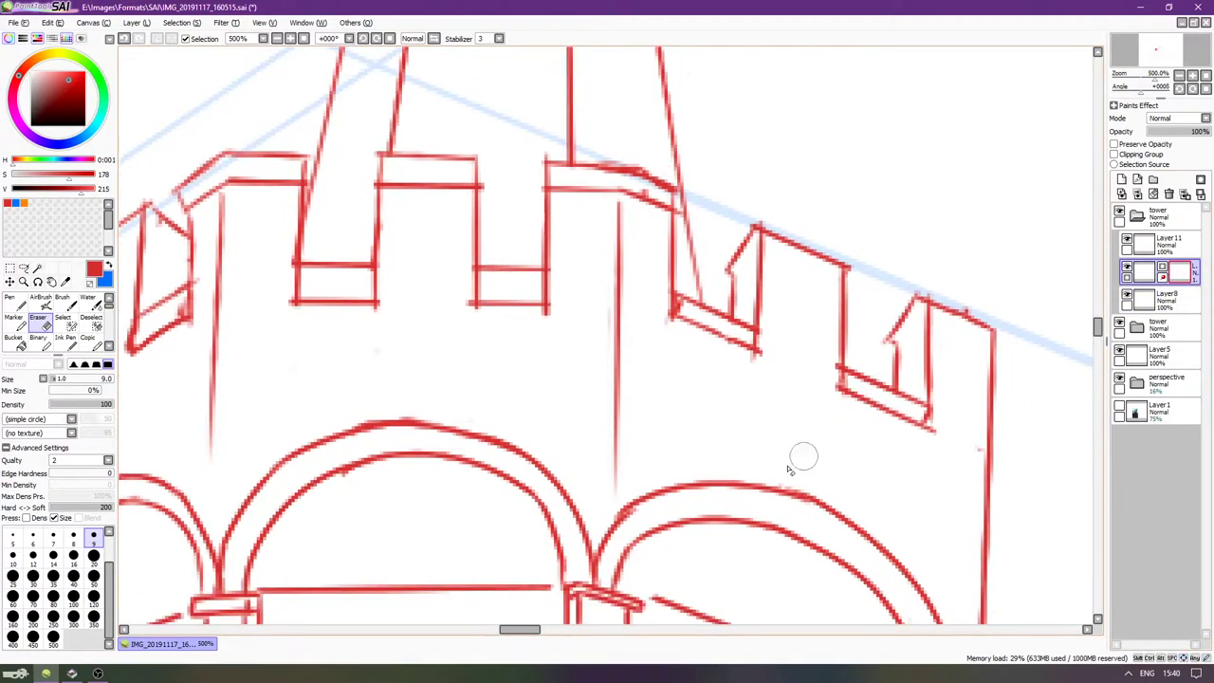
drag(1097, 325, 1097, 334)
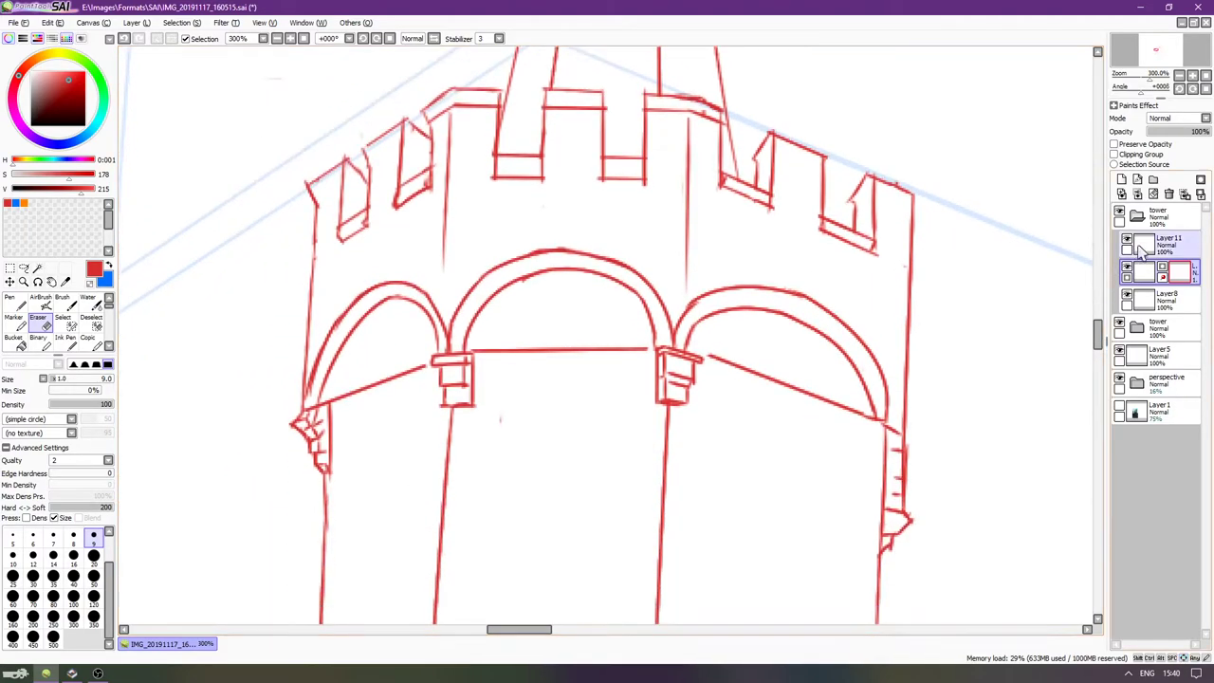
click(1138, 245)
click(1127, 240)
click(1127, 240)
click(1127, 295)
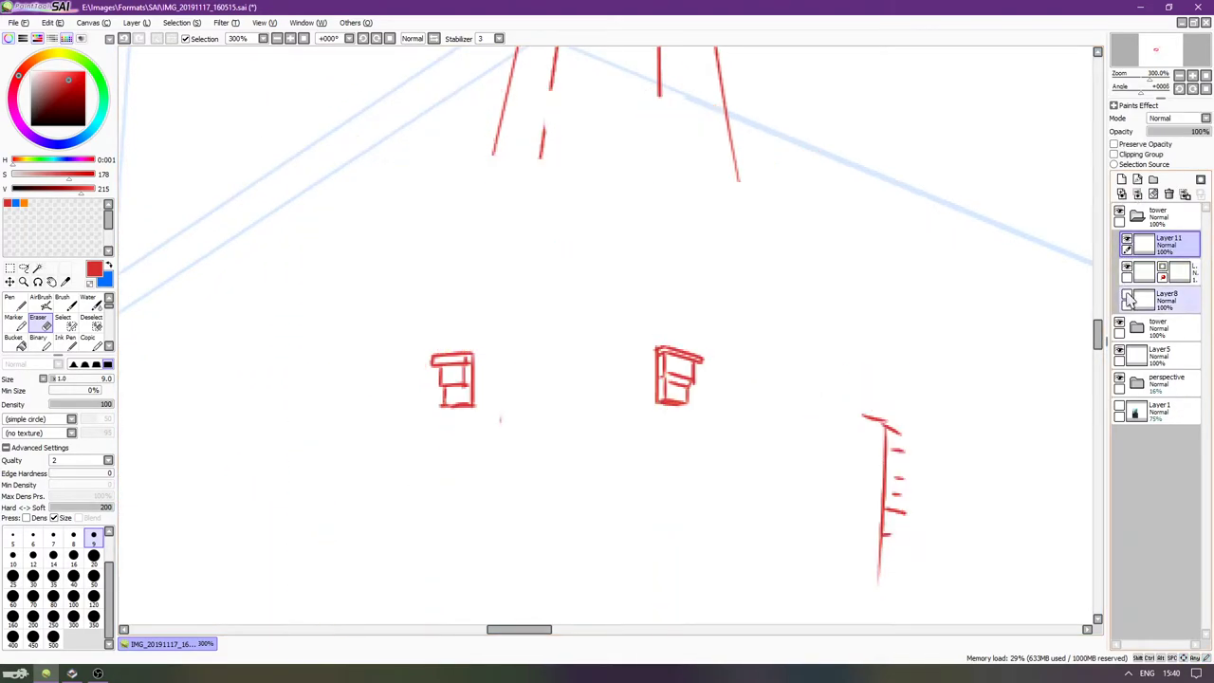
click(1126, 296)
click(1142, 303)
Show the Layer1 reference photo at 34% opacity and make Layer8 active for drawing with the Pen.
scroll(809, 483, up, 4)
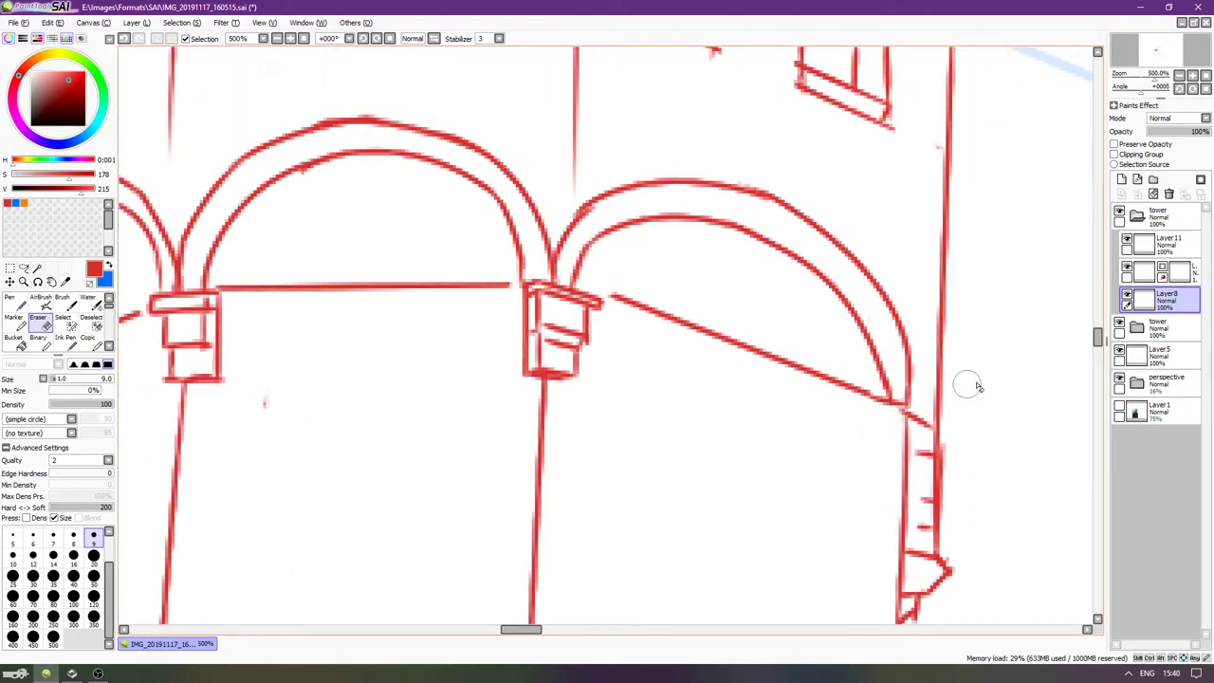
key(n)
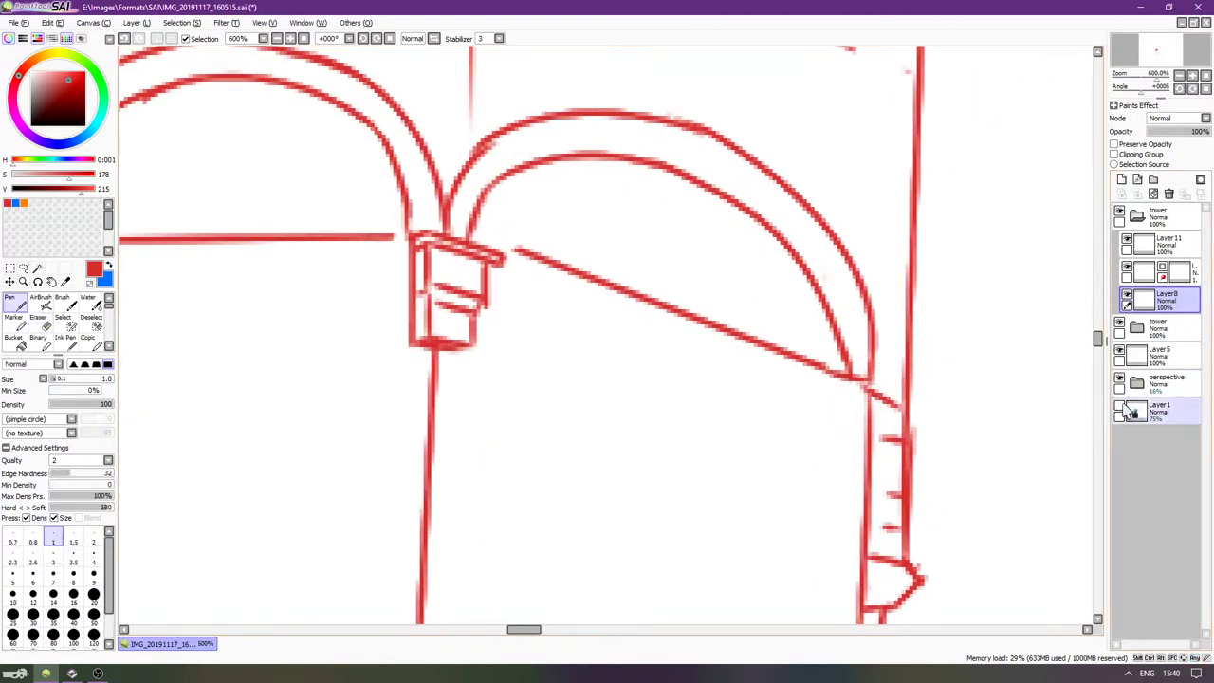
click(1119, 406)
click(1144, 409)
click(1169, 131)
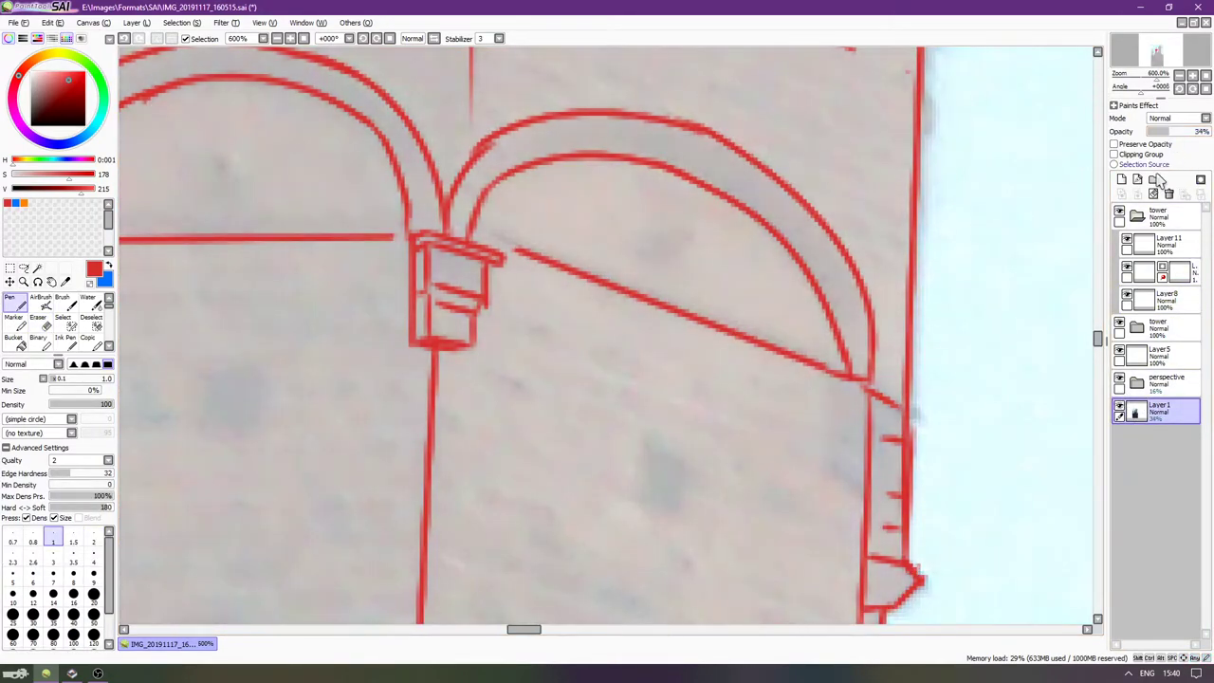
click(1162, 299)
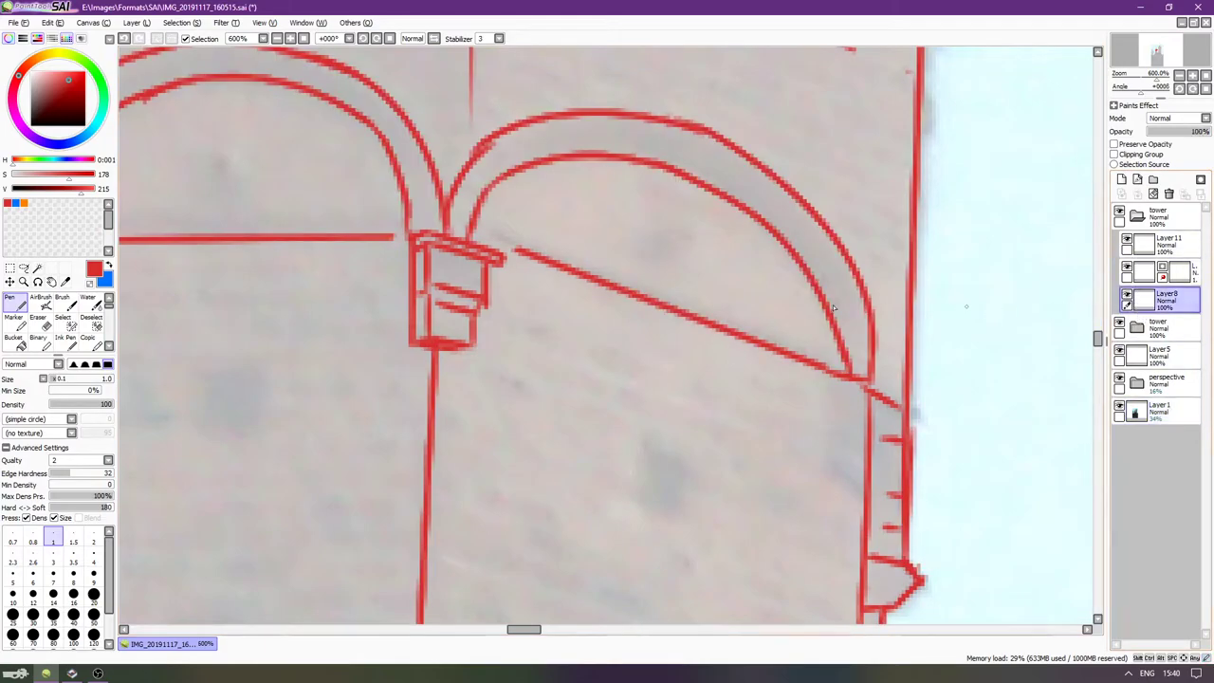
Erase the slanted line beneath the smaller tower's right arch on Layer8, toggling layers to check where it lies.
mouse_move(521, 256)
mouse_down()
mouse_move(658, 295)
mouse_move(824, 386)
mouse_move(815, 368)
mouse_move(830, 393)
mouse_up()
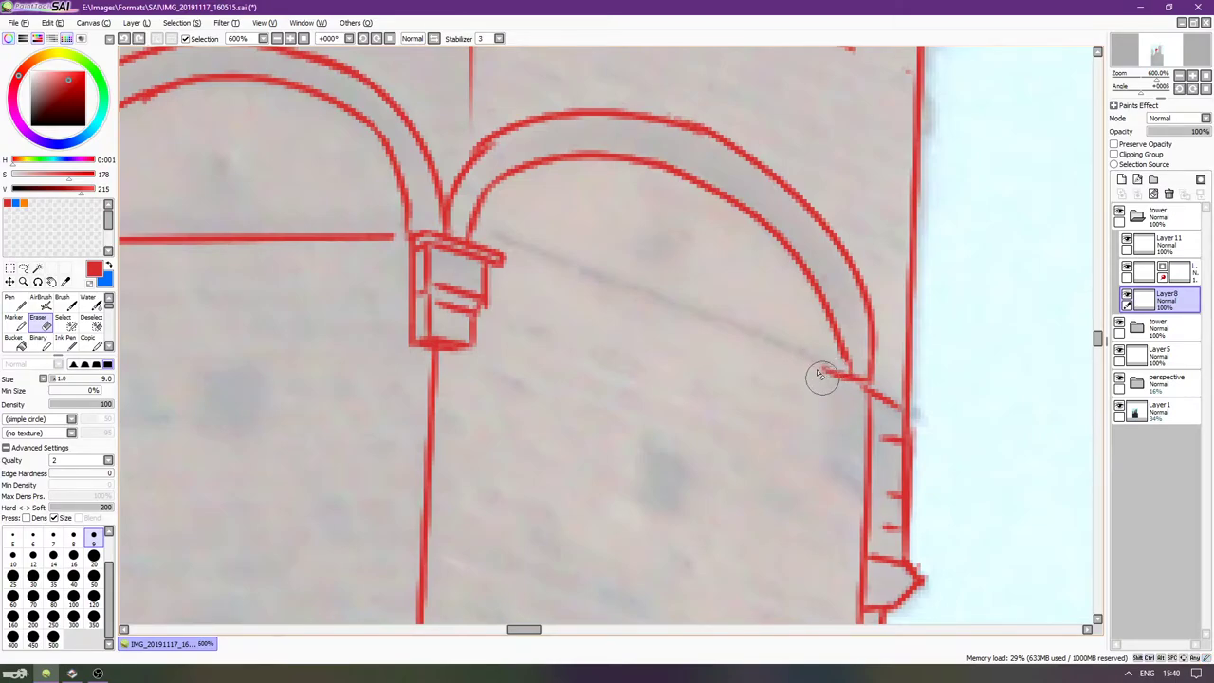
click(1127, 300)
click(1126, 299)
click(1127, 271)
click(1127, 271)
click(1152, 244)
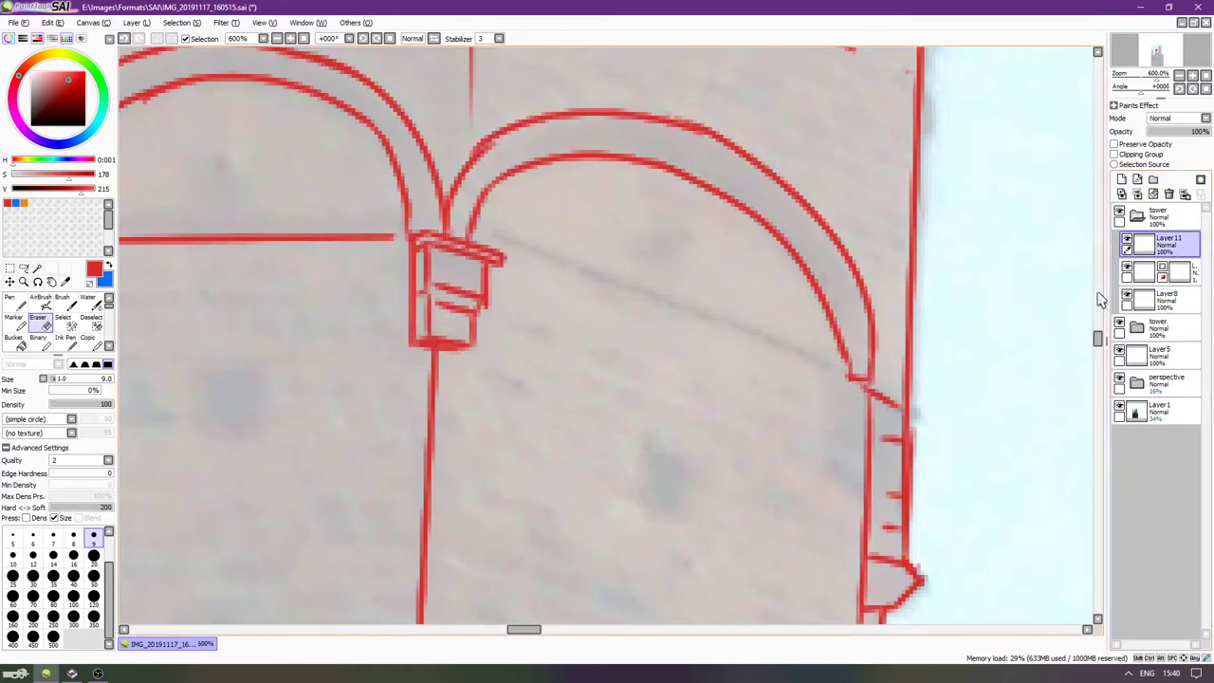
click(1159, 300)
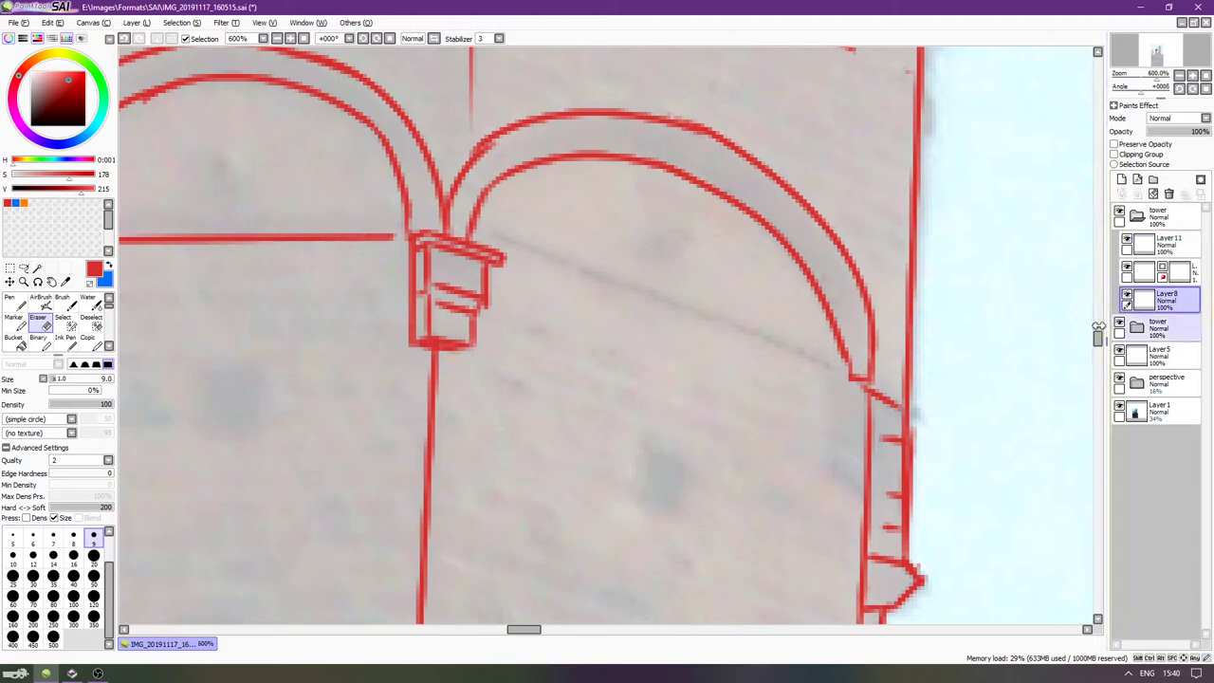
click(1127, 300)
click(1127, 300)
Try to redraw the straight line beneath the right arch on Layer8 with the size 1 Pen on a canvas rotated to -101°.
key(n)
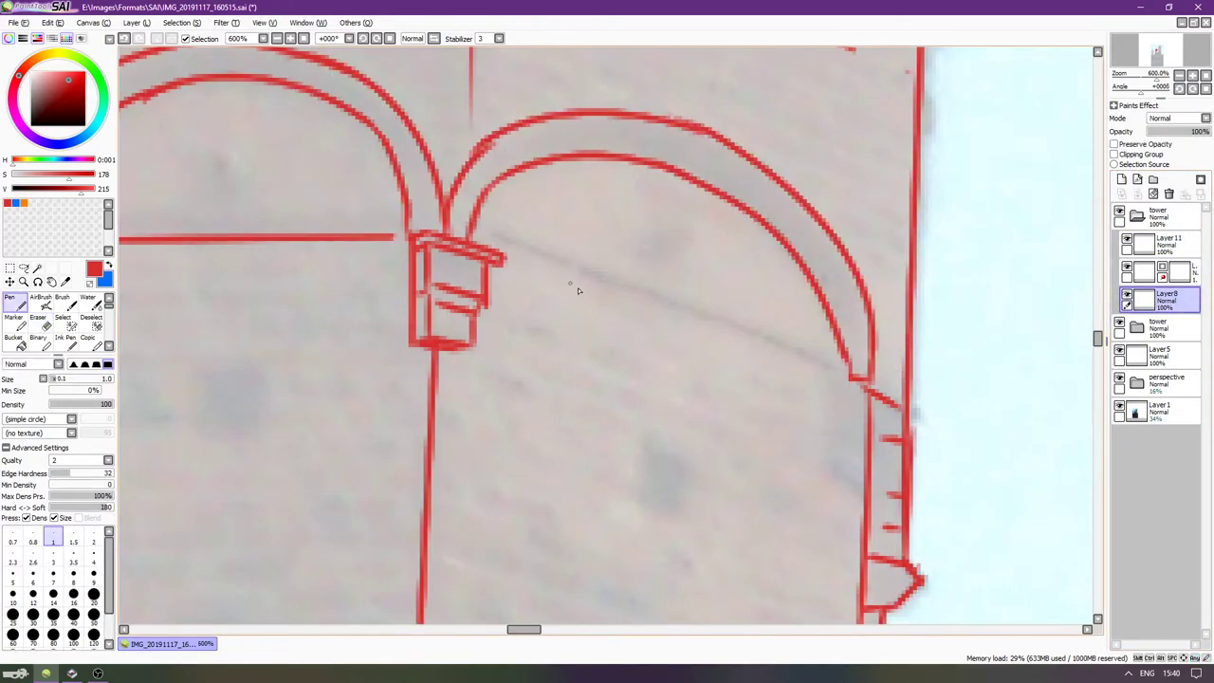
mouse_move(650, 323)
mouse_down()
mouse_move(727, 297)
mouse_move(669, 309)
mouse_move(602, 274)
mouse_move(579, 313)
mouse_up()
scroll(578, 312, down, 1)
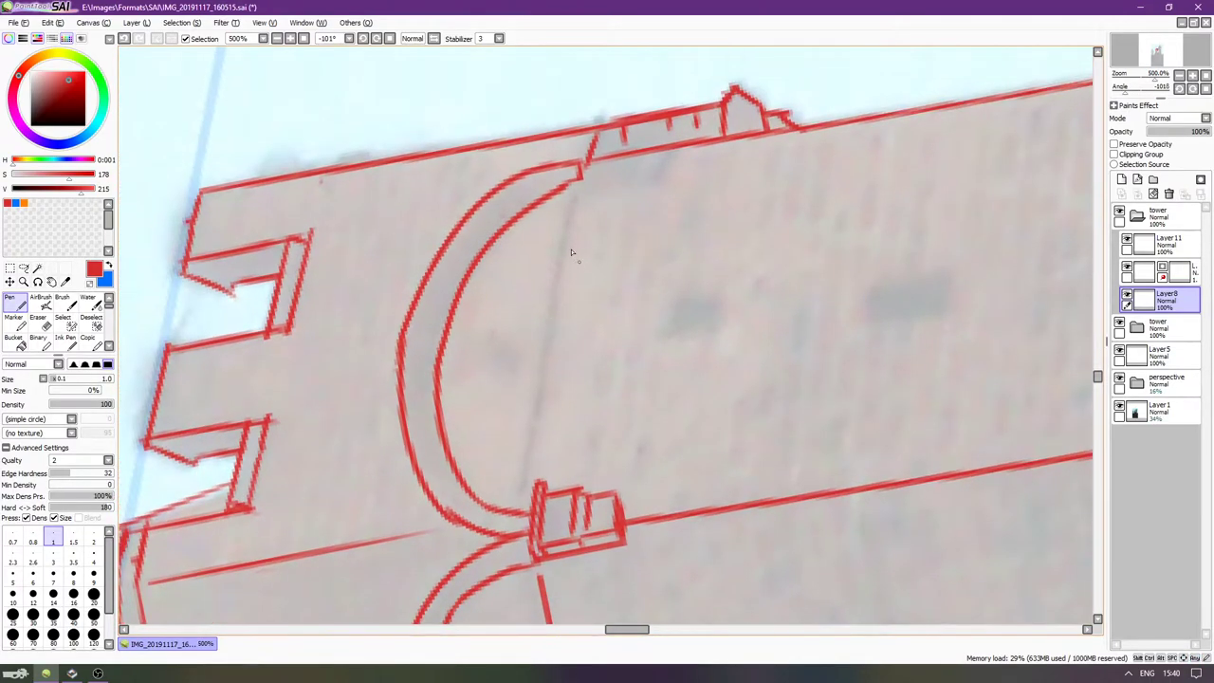
drag(572, 197, 541, 482)
key(ctrl+z)
drag(578, 176, 540, 482)
key(ctrl+z)
drag(578, 178, 541, 485)
key(ctrl+z)
drag(579, 195, 528, 496)
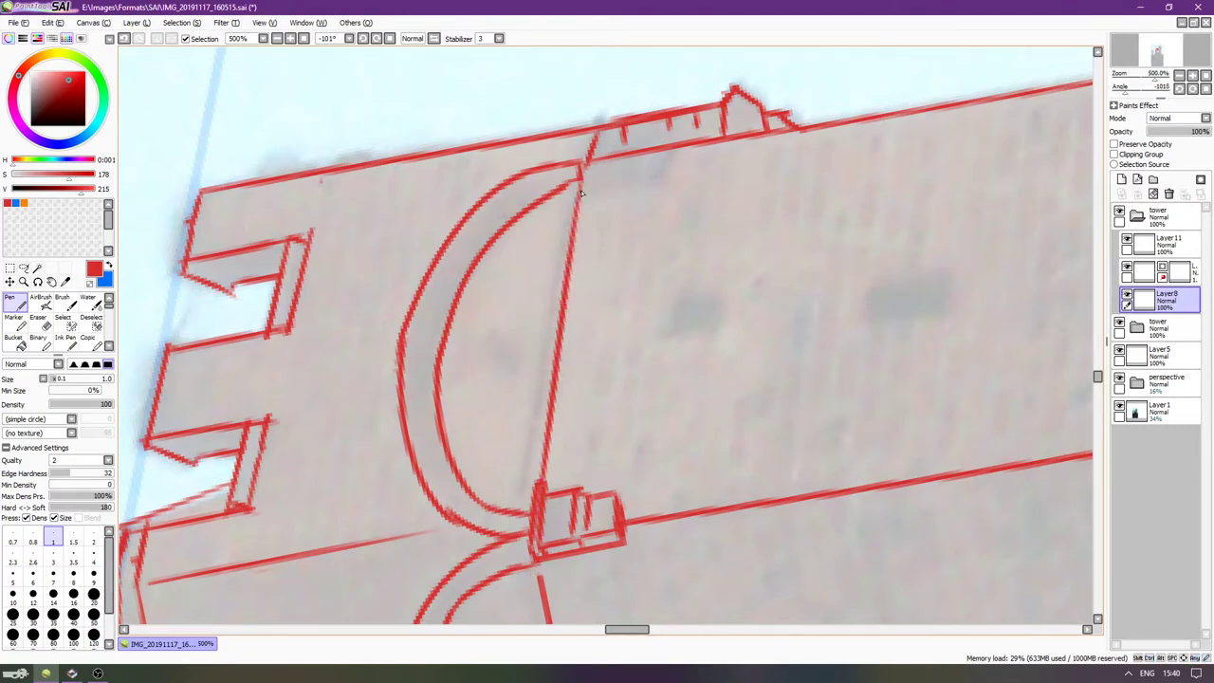
key(ctrl+z)
mouse_move(574, 187)
mouse_down()
mouse_move(501, 547)
mouse_move(581, 197)
mouse_up()
key(ctrl+z)
key(ctrl+z)
drag(577, 378, 570, 489)
key(ctrl+z)
drag(573, 187, 547, 538)
key(ctrl+z)
mouse_move(547, 493)
mouse_down()
mouse_move(572, 123)
mouse_move(573, 208)
mouse_move(545, 493)
mouse_up()
key(ctrl+z)
key(ctrl+z)
Add a new layer above Layer8 and draw two parallel lines beneath the right arch down to the corbel, undoing misplaced strokes.
click(1119, 180)
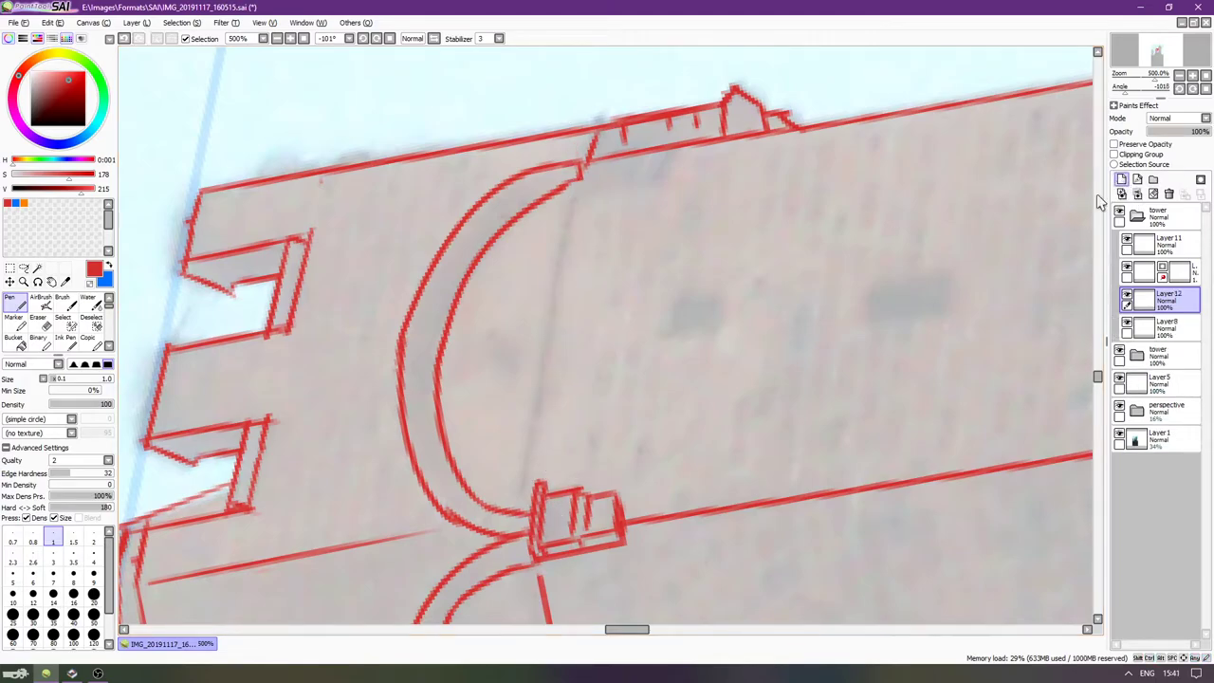
drag(581, 170, 547, 484)
key(ctrl+z)
drag(583, 165, 550, 485)
shift+click(578, 192)
key(ctrl+z)
drag(578, 180, 519, 532)
key(ctrl+z)
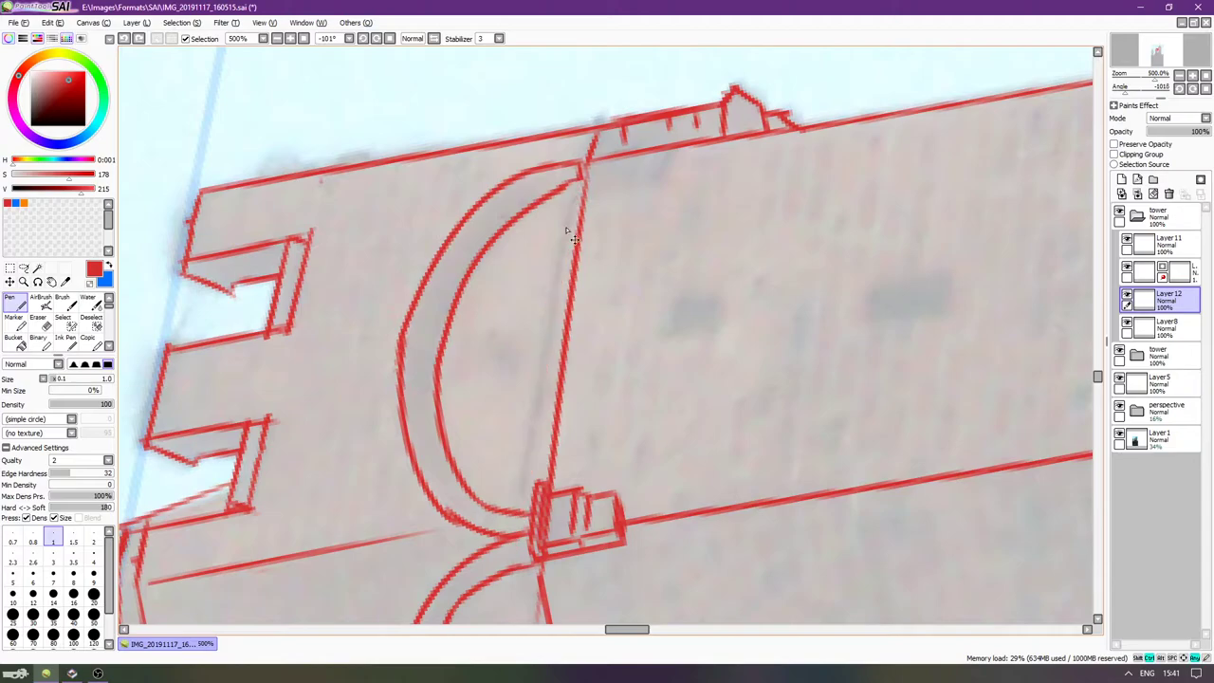
drag(582, 181, 550, 453)
key(ctrl+z)
drag(580, 176, 520, 561)
key(ctrl+z)
drag(580, 176, 531, 492)
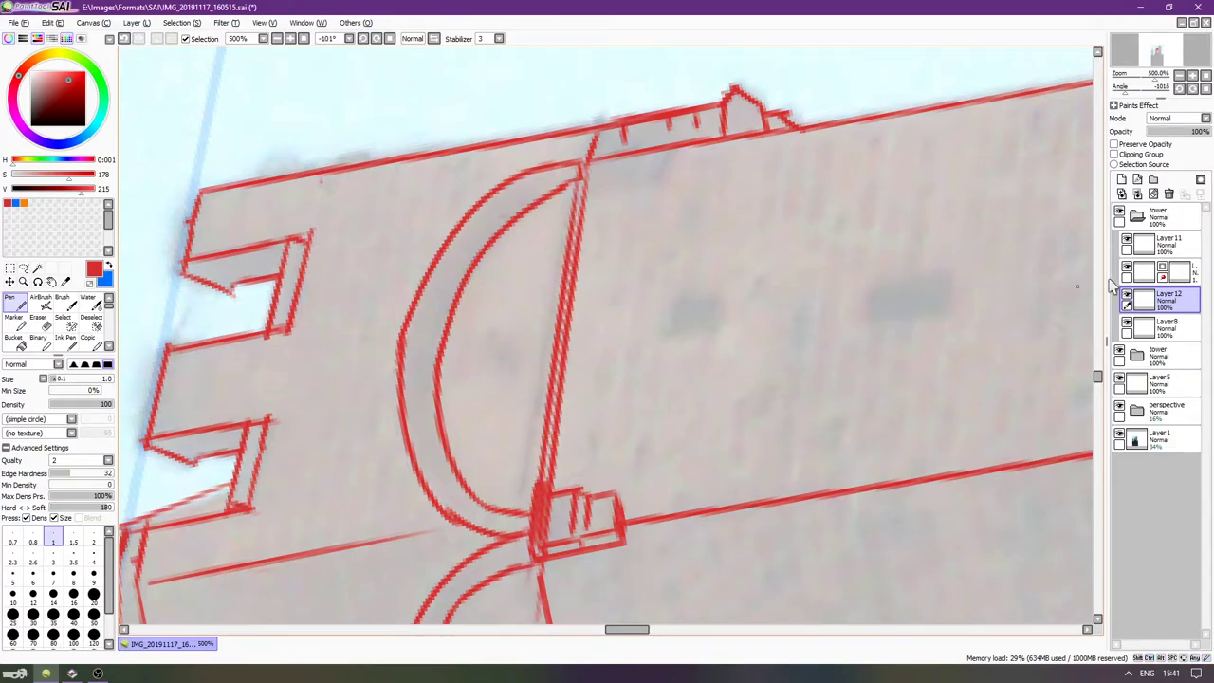
Erase the overshooting ends of the parallel lines at the right arch's corbel and merge Layer12 down into Layer8.
key(e)
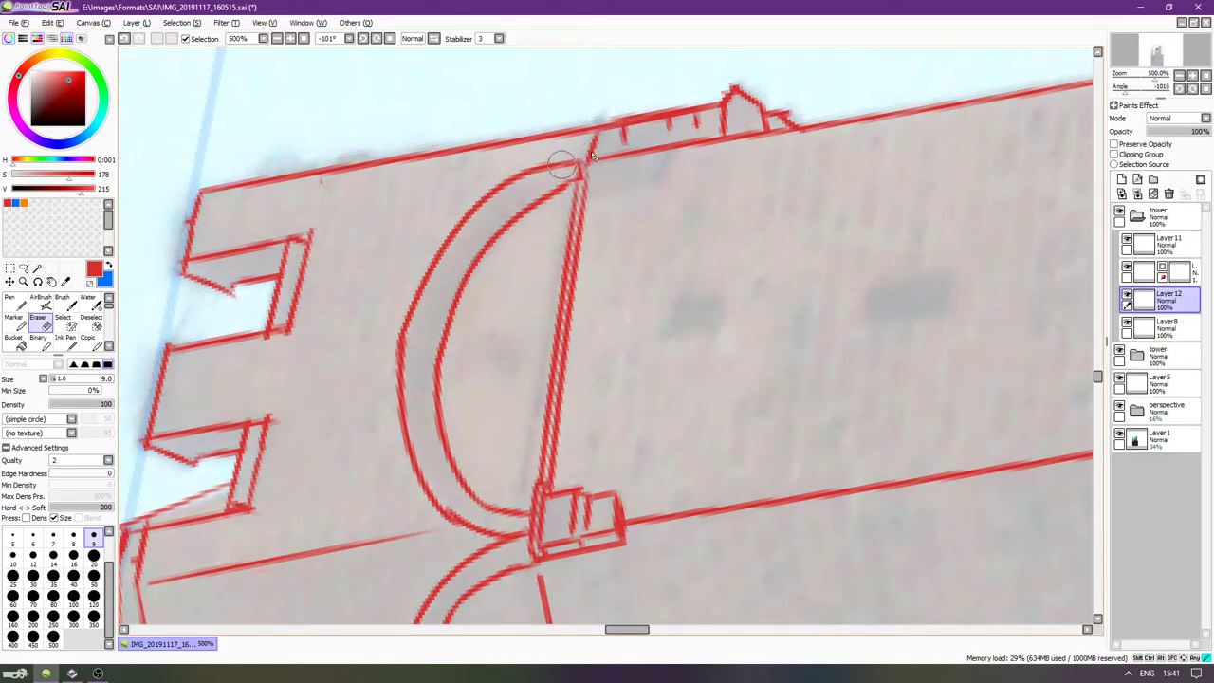
scroll(705, 274, down, 1)
click(1127, 297)
click(1126, 298)
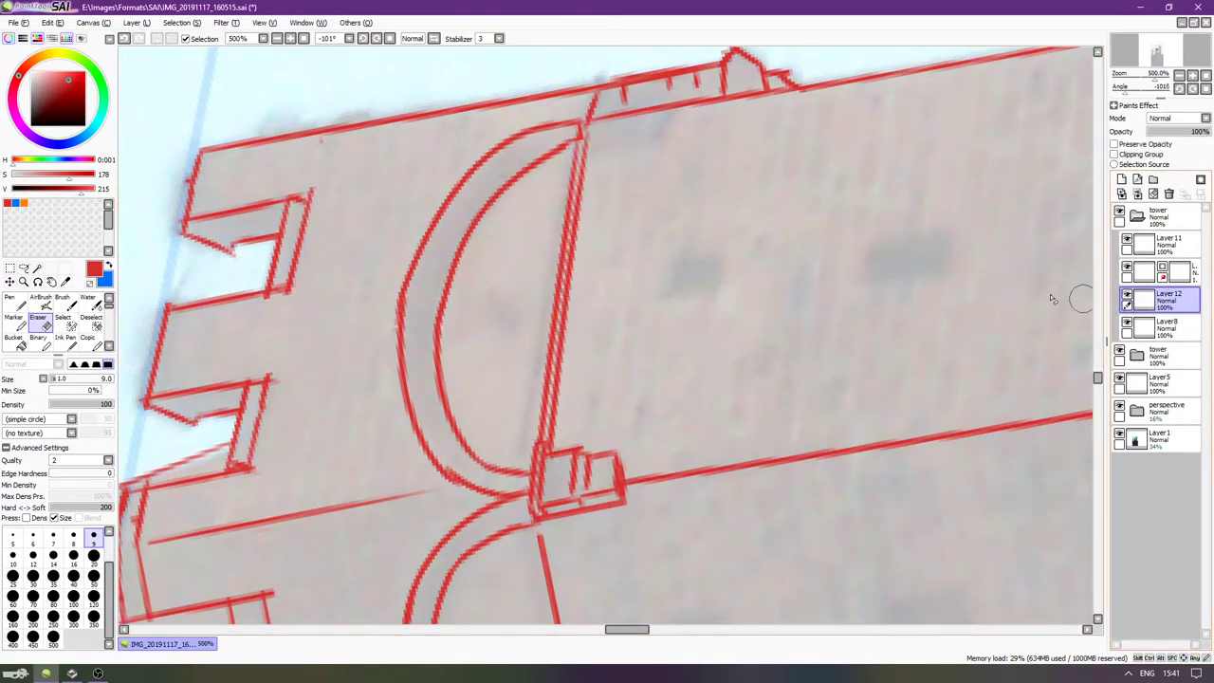
key(ctrl+e)
Rotate the canvas to -78° at the middle arch and add a new layer above Layer8 for its second lower line.
scroll(786, 319, down, 2)
scroll(524, 409, down, 4)
key(End)
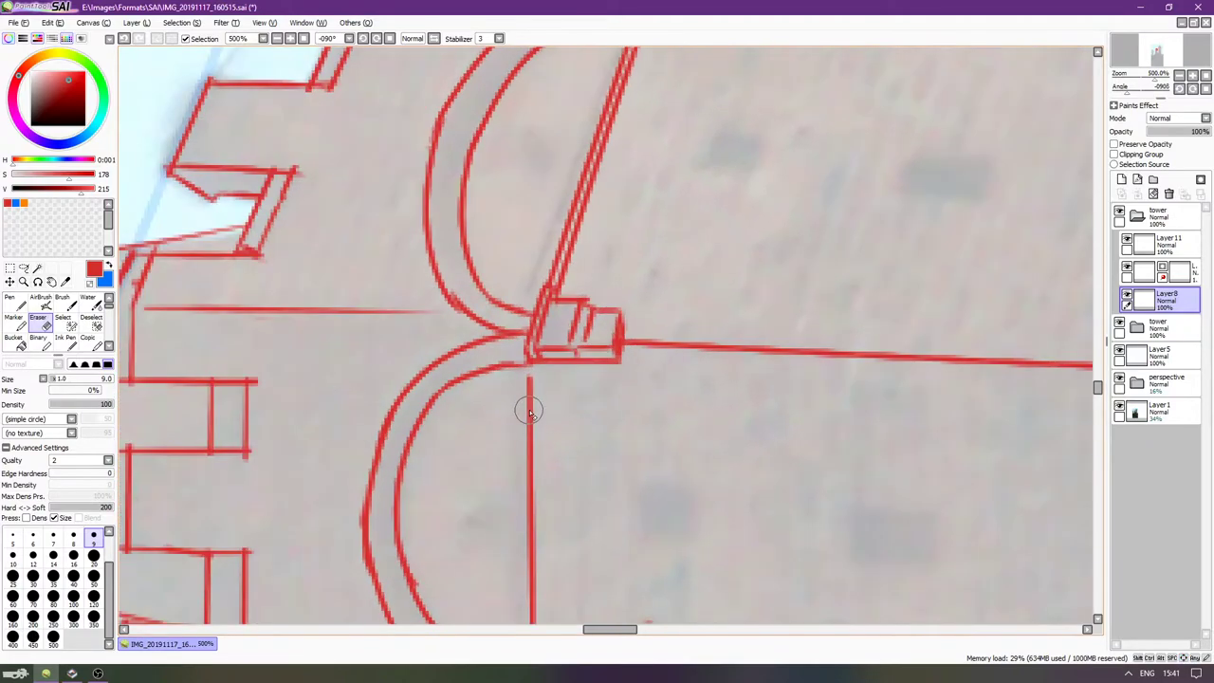
key(End)
scroll(566, 373, down, 1)
scroll(572, 346, down, 6)
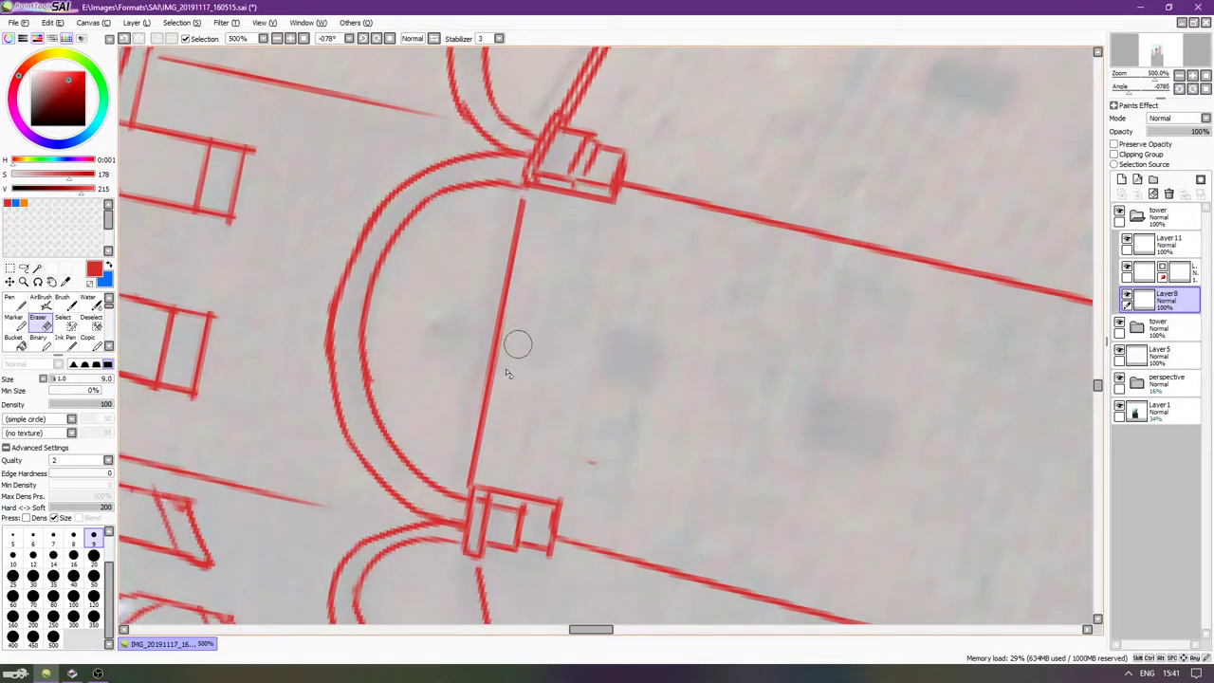
key(n)
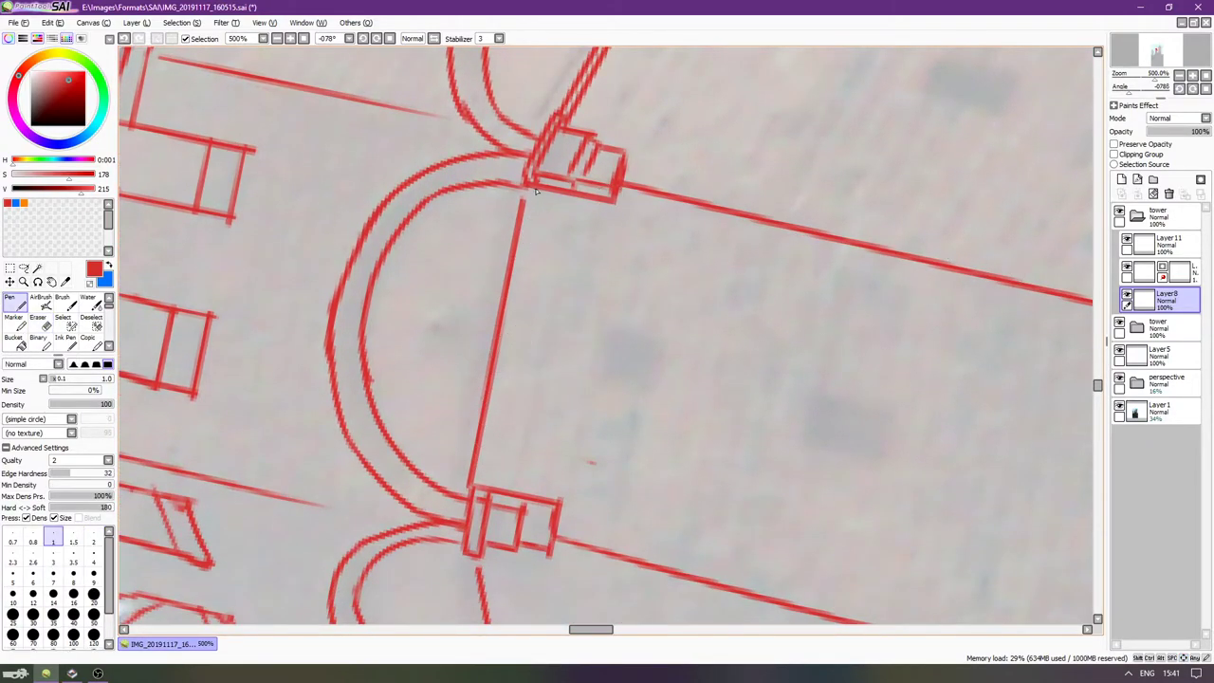
drag(538, 181, 455, 560)
key(ctrl+z)
click(1122, 179)
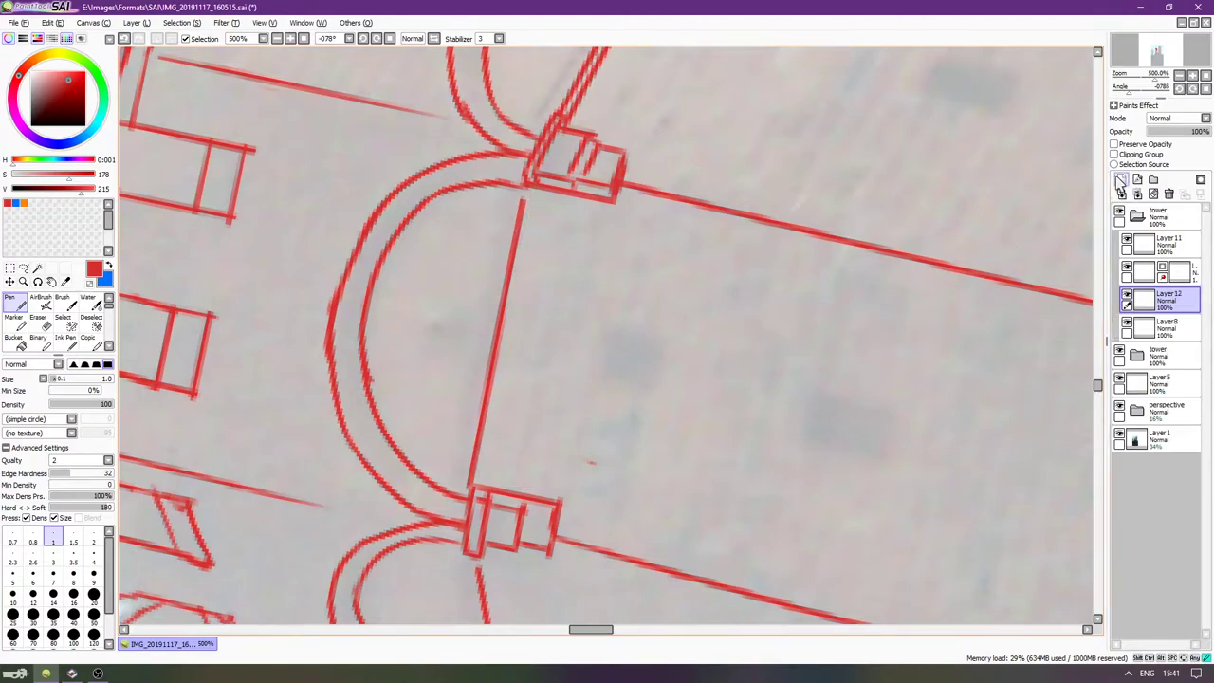
Try to draw a parallel line just below the middle arch's straight base line, from one corbel to the other, with the size 1 Pen.
drag(535, 201, 468, 555)
key(ctrl+z)
drag(527, 206, 471, 554)
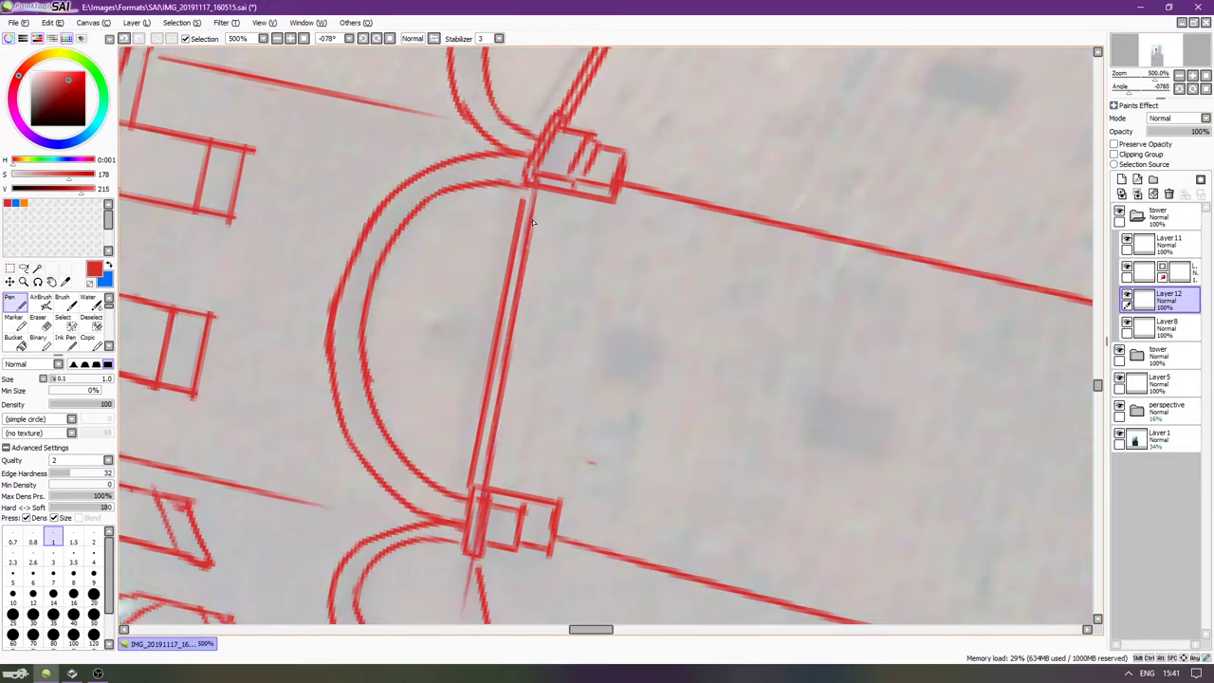
key(ctrl+z)
key(ctrl+y)
key(ctrl+z)
key(ctrl+y)
key(ctrl+z)
drag(538, 193, 468, 554)
key(ctrl+z)
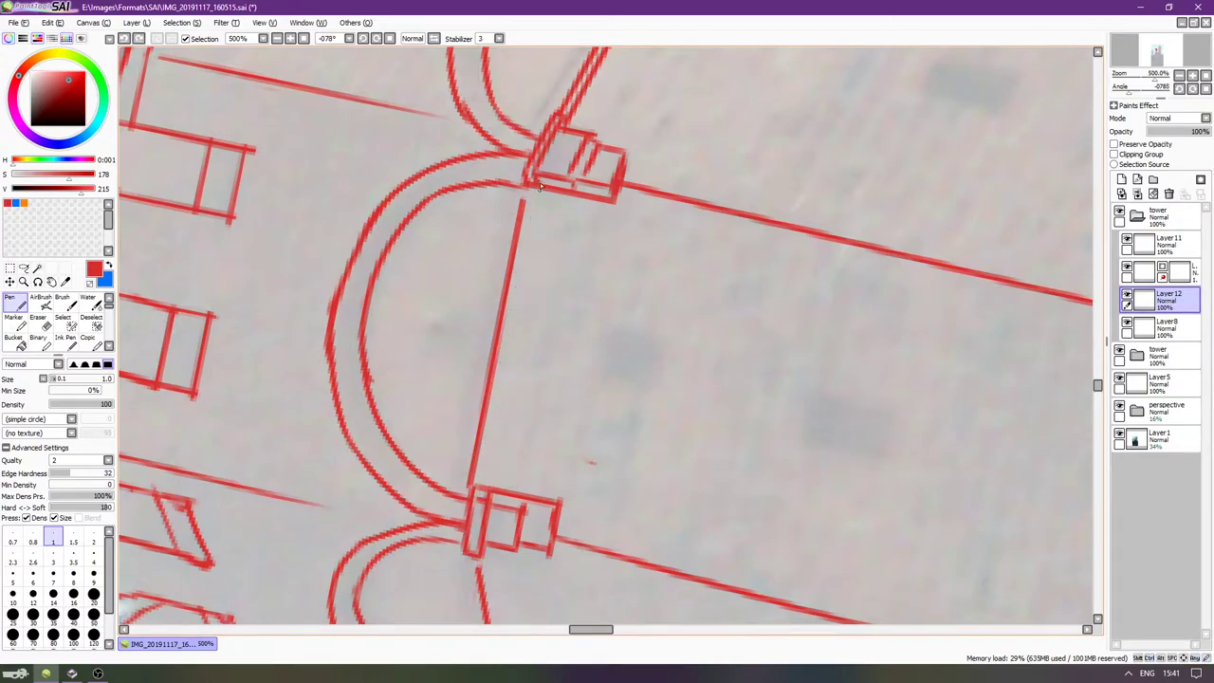
key(ctrl+y)
key(ctrl+z)
key(ctrl+y)
key(ctrl+z)
drag(481, 509, 533, 190)
key(ctrl+z)
key(ctrl+y)
key(ctrl+z)
mouse_move(481, 497)
mouse_down()
mouse_move(529, 189)
mouse_move(509, 380)
mouse_move(555, 194)
mouse_move(540, 191)
mouse_up()
key(ctrl+z)
key(ctrl+z)
key(ctrl+z)
key(ctrl+y)
key(ctrl+z)
key(ctrl+y)
key(ctrl+z)
key(ctrl+y)
key(ctrl+z)
drag(484, 498, 536, 188)
key(ctrl+z)
key(ctrl+y)
key(ctrl+z)
Draw the second line beneath the middle arch between the corbels, trim its overshoot, and merge Layer12 down into Layer8.
drag(481, 495, 537, 199)
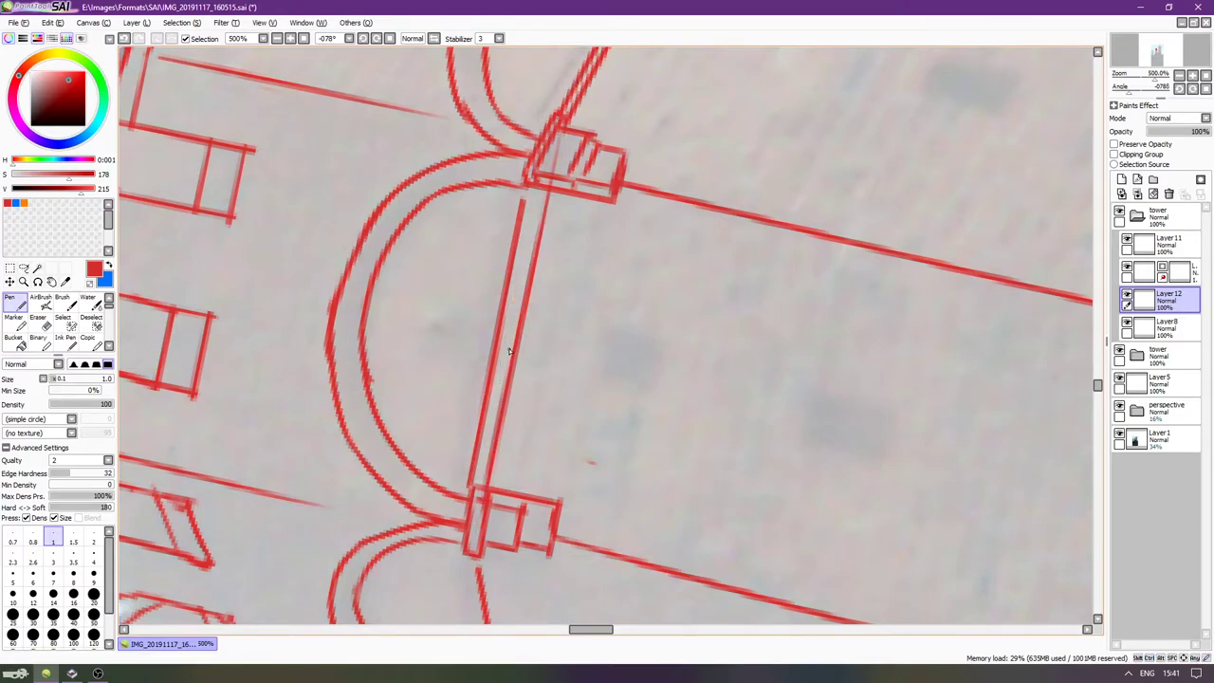
key(ctrl+z)
key(ctrl+y)
key(e)
drag(545, 168, 537, 188)
key(ctrl+z)
mouse_move(548, 119)
mouse_down()
mouse_move(561, 76)
mouse_move(557, 106)
mouse_up()
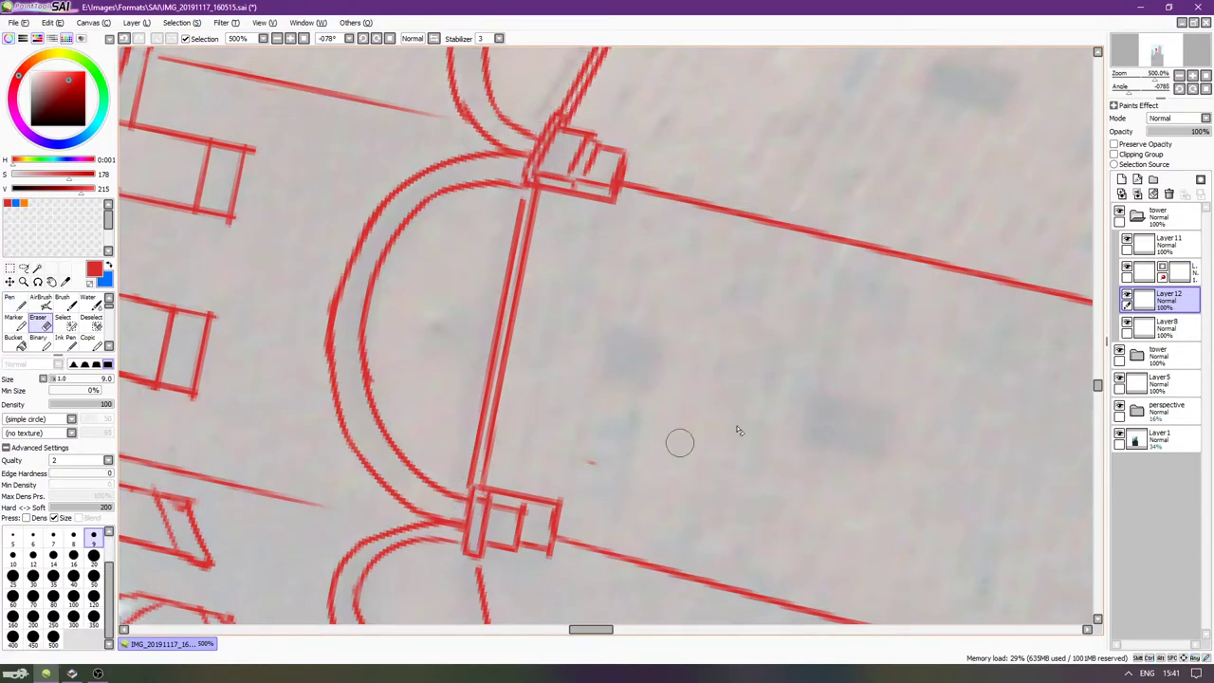
key(ctrl+e)
key(n)
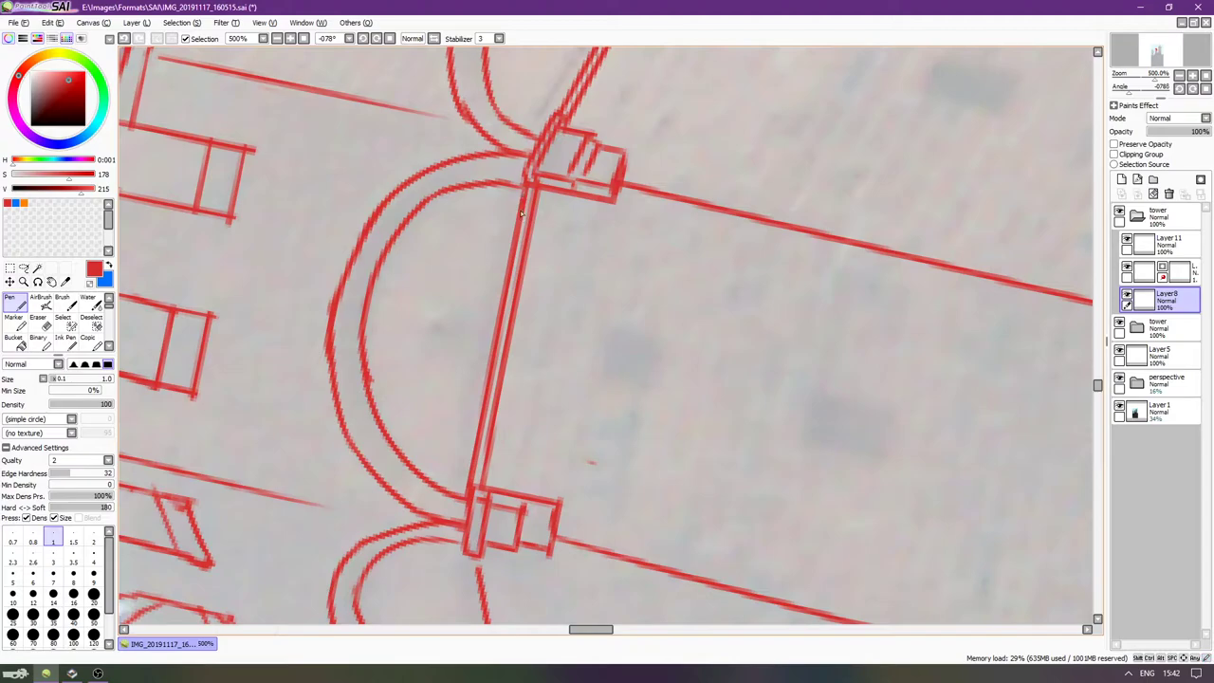
Try to draw a second line beneath the left arch with the canvas rotated to -56°, toggling Layer8 to compare.
key(Down)
key(Down)
key(Down)
key(Down)
key(Down)
key(Down)
key(End)
key(End)
key(End)
key(Left)
mouse_move(512, 407)
mouse_down()
mouse_move(548, 396)
mouse_move(502, 384)
mouse_move(510, 328)
mouse_up()
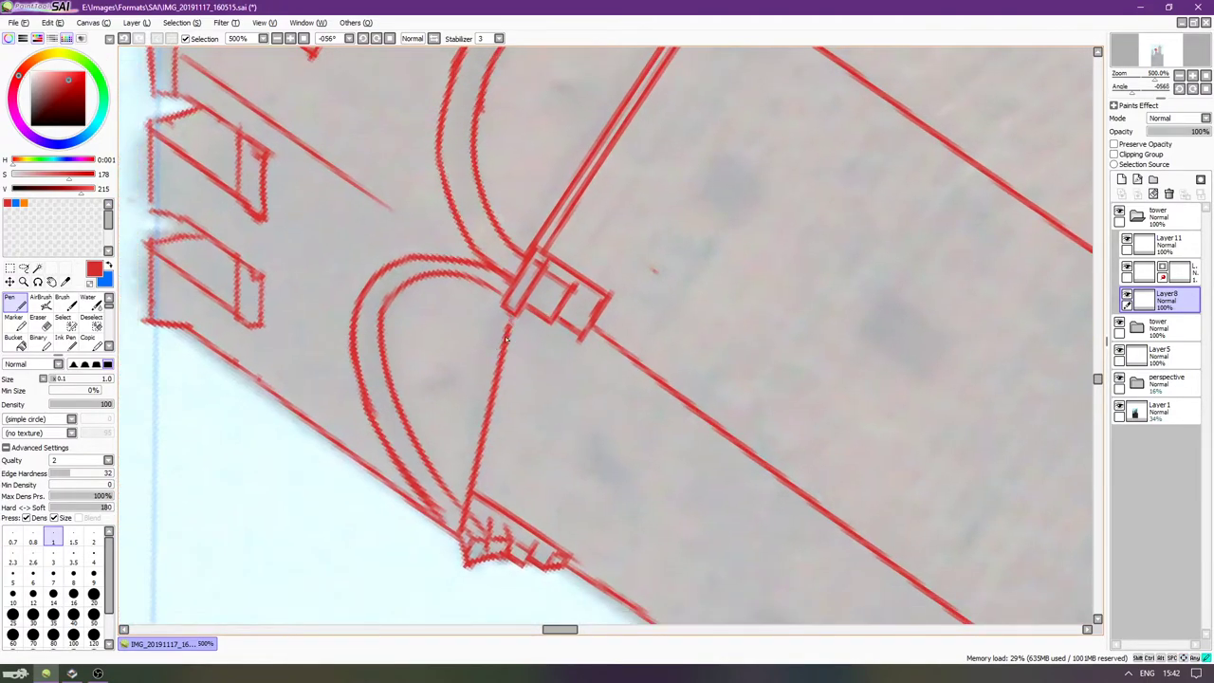
mouse_move(522, 327)
mouse_down()
mouse_move(461, 503)
mouse_move(511, 338)
mouse_up()
key(ctrl+z)
key(ctrl+z)
drag(478, 483, 526, 305)
key(ctrl+z)
mouse_move(477, 498)
mouse_down()
mouse_move(519, 317)
mouse_move(456, 514)
mouse_move(473, 498)
mouse_move(514, 330)
mouse_move(471, 488)
mouse_up()
key(ctrl+z)
key(ctrl+z)
key(ctrl+z)
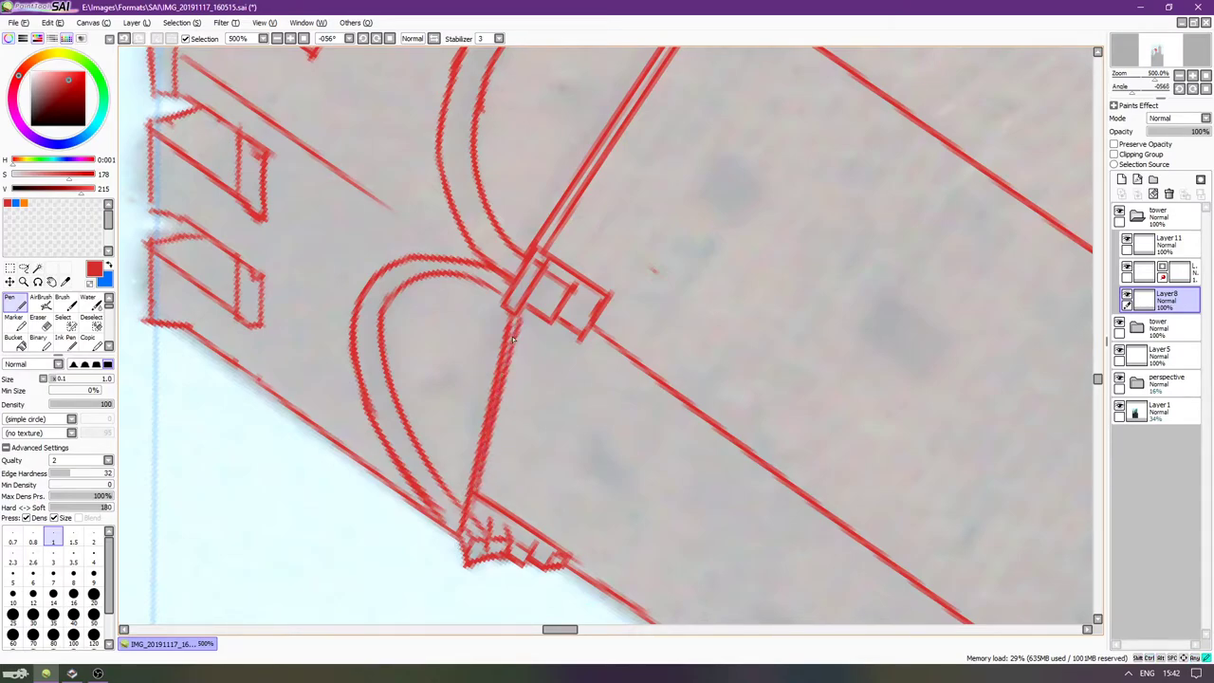
click(1125, 295)
click(1126, 296)
Redraw the second line beneath the left arch from its corbel towards the tower's outer edge, undoing misplaced strokes.
mouse_move(543, 320)
mouse_down()
mouse_move(474, 328)
mouse_move(545, 379)
mouse_move(580, 446)
mouse_move(496, 383)
mouse_move(493, 434)
mouse_up()
scroll(524, 410, down, 1)
key(e)
key(n)
key(ctrl+z)
drag(505, 363, 492, 440)
key(ctrl+z)
key(ctrl+z)
drag(503, 370, 489, 457)
key(ctrl+z)
key(ctrl+z)
mouse_move(504, 375)
mouse_down()
mouse_move(490, 448)
mouse_move(491, 427)
mouse_up()
key(ctrl+z)
drag(509, 358, 485, 449)
key(ctrl+z)
drag(507, 358, 488, 432)
key(ctrl+z)
drag(506, 360, 489, 424)
key(ctrl+z)
drag(502, 364, 485, 433)
key(ctrl+z)
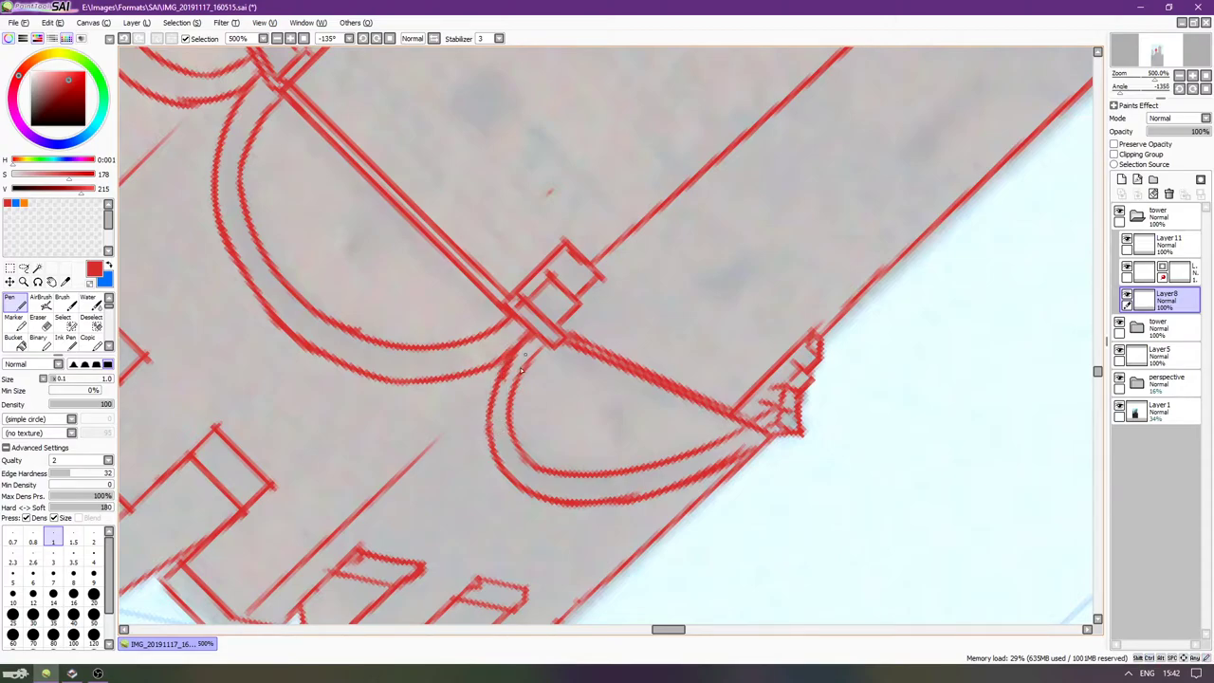
key(ctrl+z)
drag(506, 363, 489, 451)
key(ctrl+z)
drag(506, 360, 487, 451)
Reset the canvas rotation to 0° and erase the stray mark below the middle arch on the masked layer above Layer8.
mouse_move(472, 356)
mouse_down()
mouse_move(493, 399)
mouse_move(538, 374)
mouse_move(685, 423)
mouse_move(475, 422)
mouse_up()
key(Delete)
key(End)
key(End)
drag(675, 209, 589, 291)
key(e)
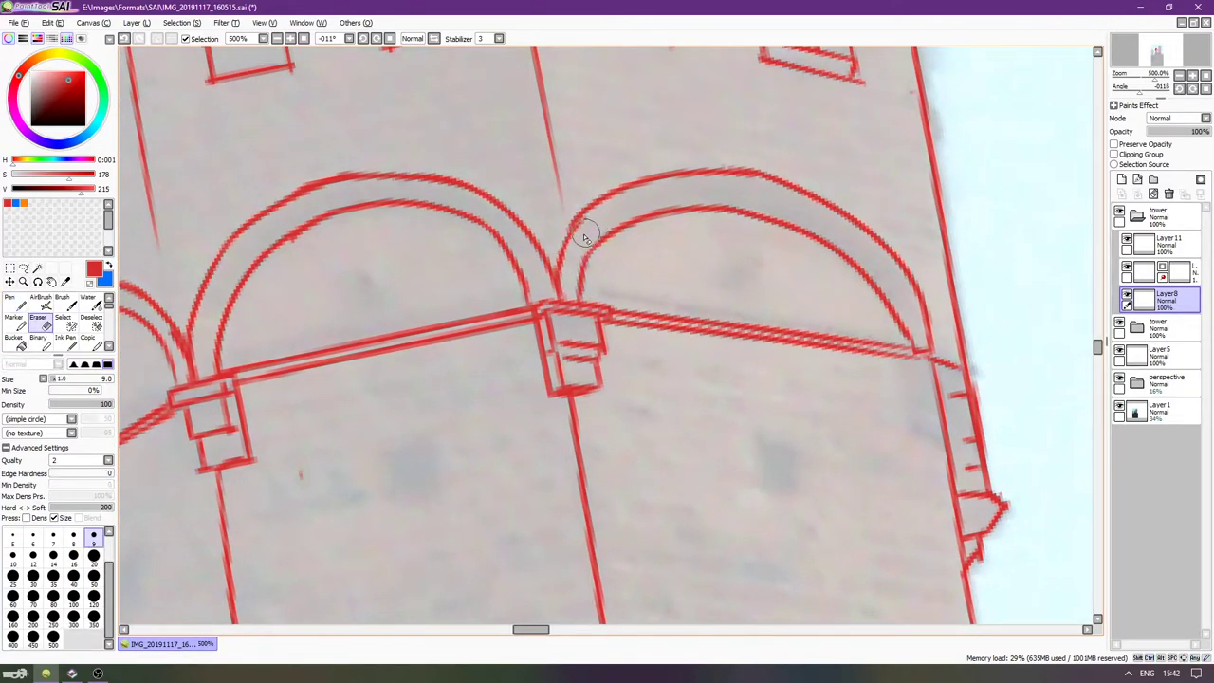
key(Home)
scroll(702, 363, down, 1)
scroll(699, 361, up, 1)
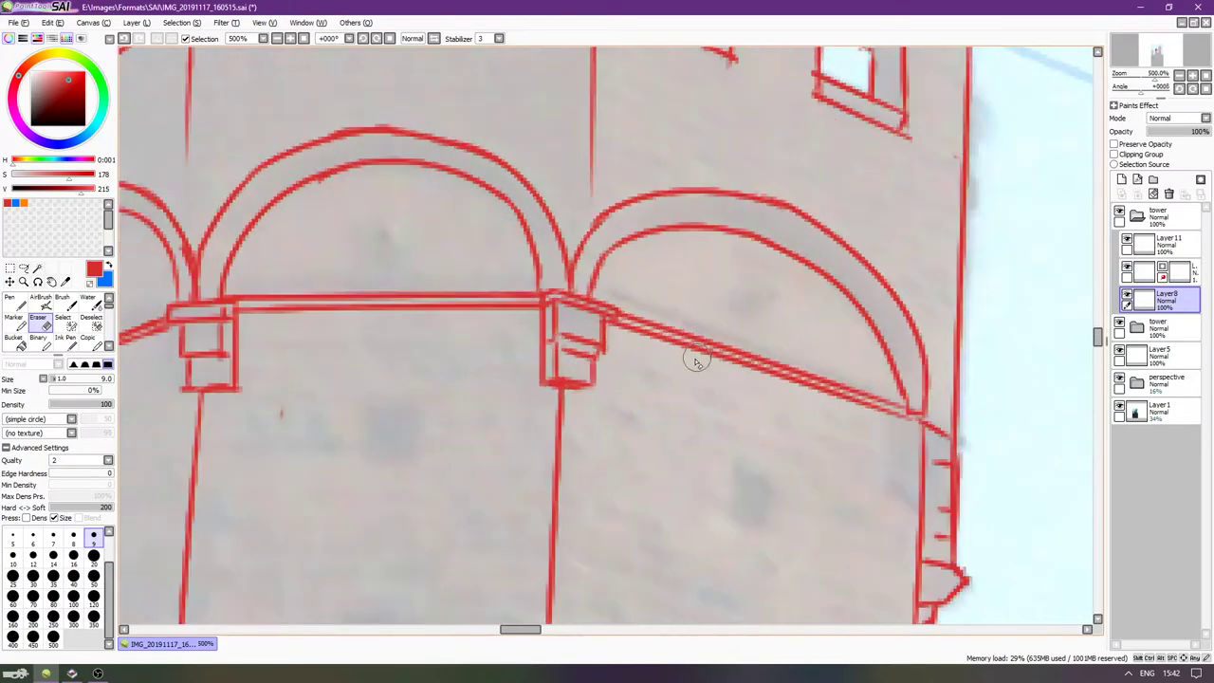
scroll(696, 360, down, 1)
drag(386, 403, 407, 402)
key(Left)
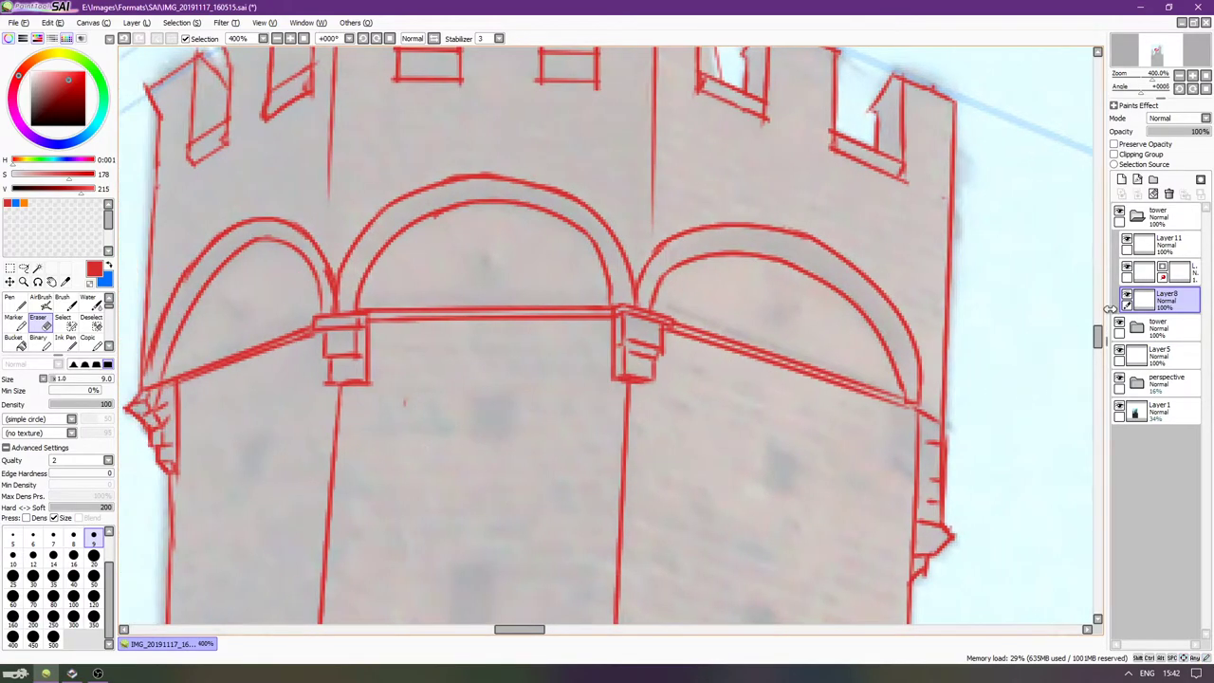
click(1126, 267)
click(1126, 268)
click(1139, 273)
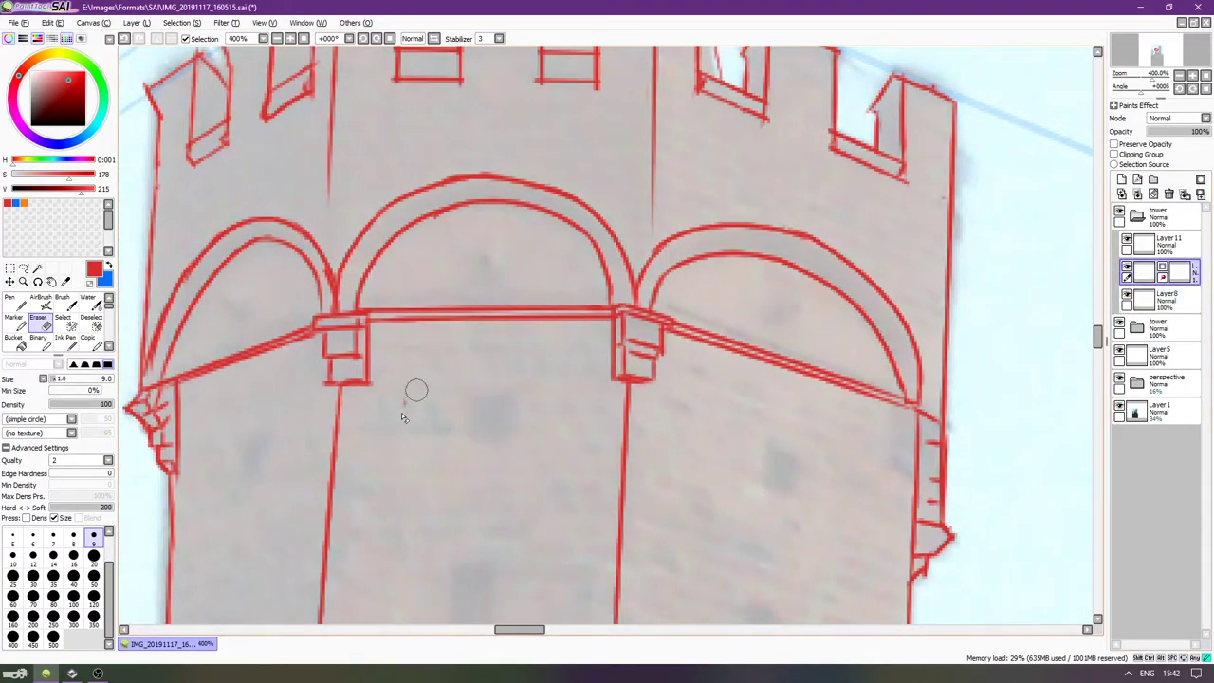
Examine the line art of both towers with the Layer1 reference photo hidden and shown again.
scroll(442, 427, down, 2)
scroll(610, 353, down, 8)
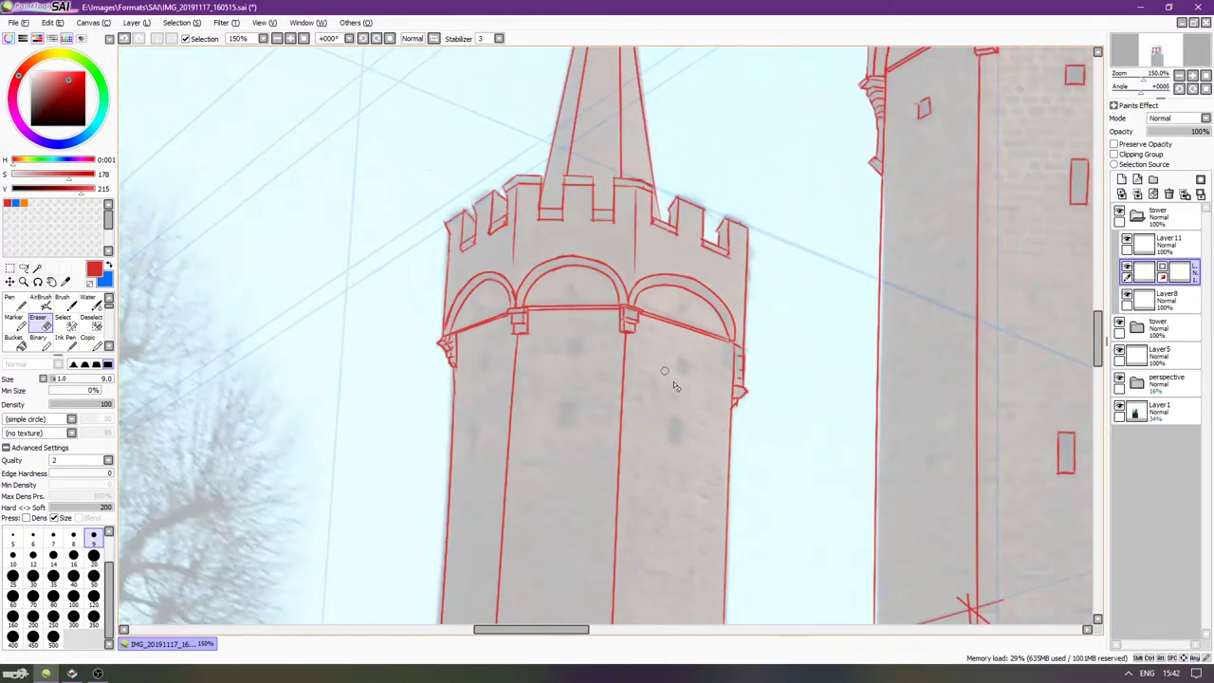
scroll(787, 343, down, 2)
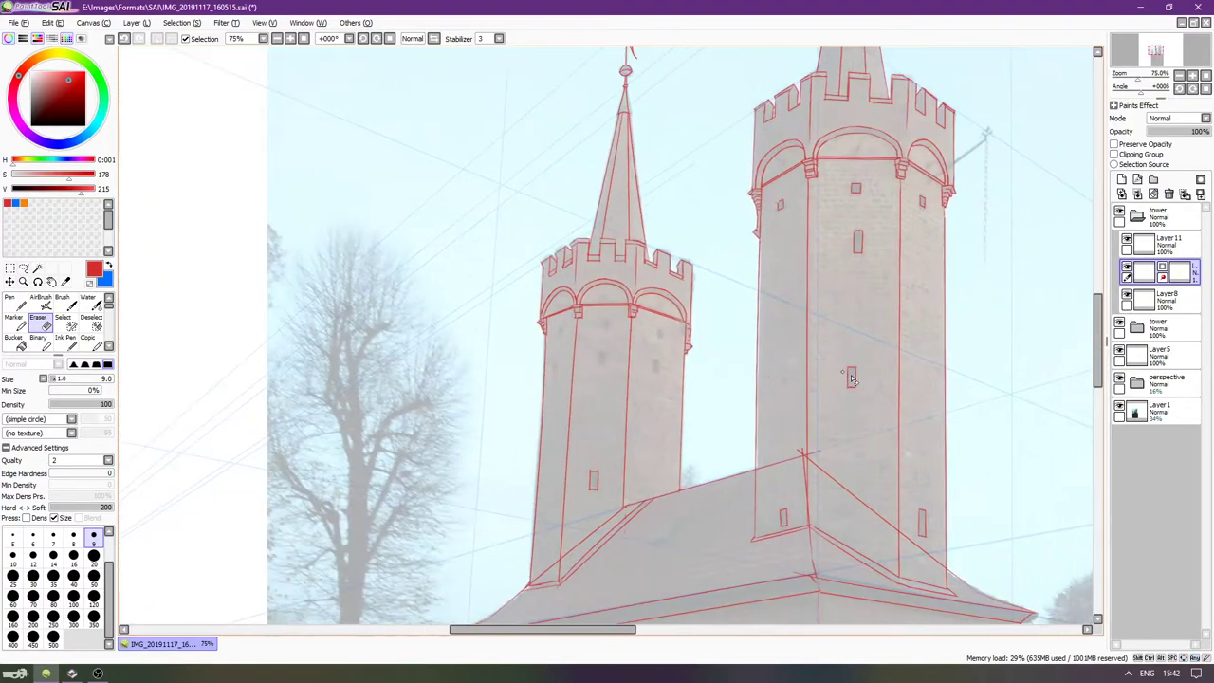
click(1119, 408)
key(Right)
key(Right)
key(Right)
key(Right)
key(Right)
key(Right)
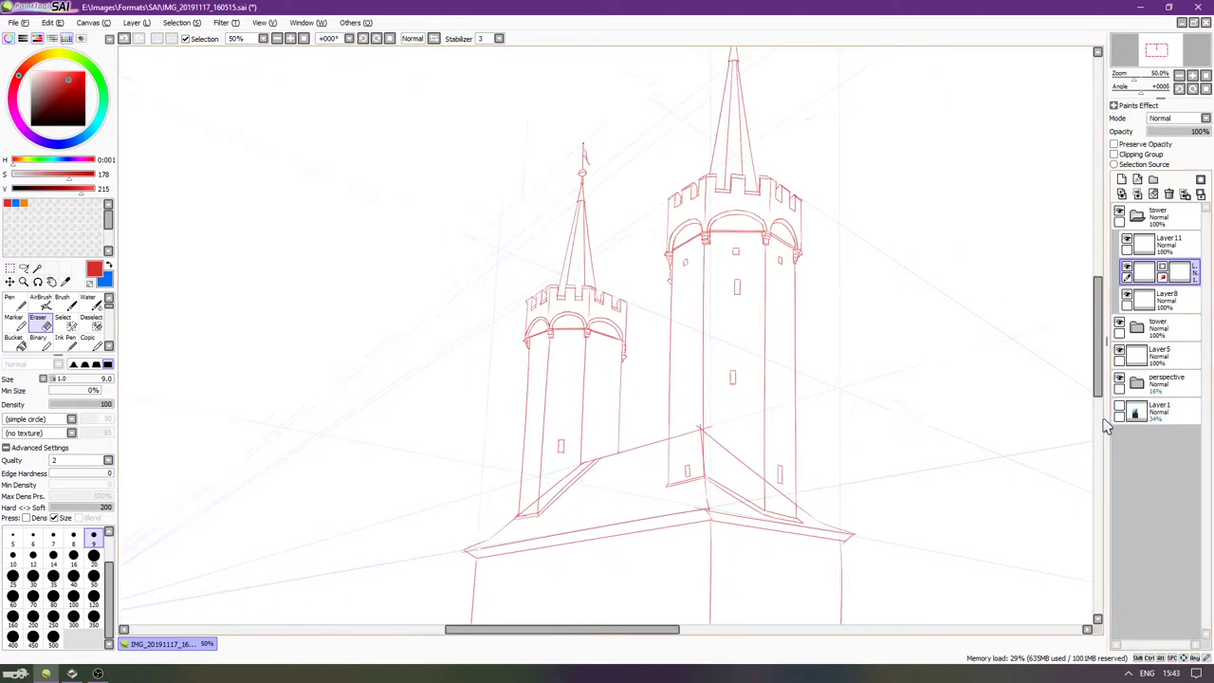
scroll(1119, 414, left, 1)
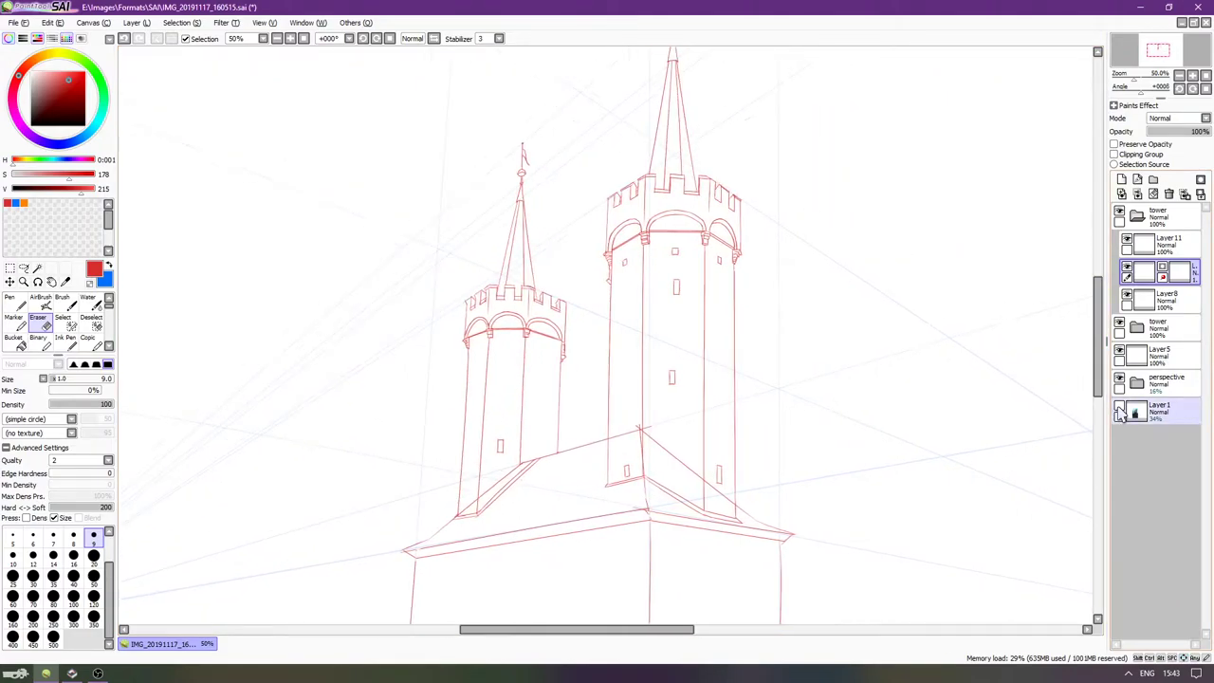
click(1121, 408)
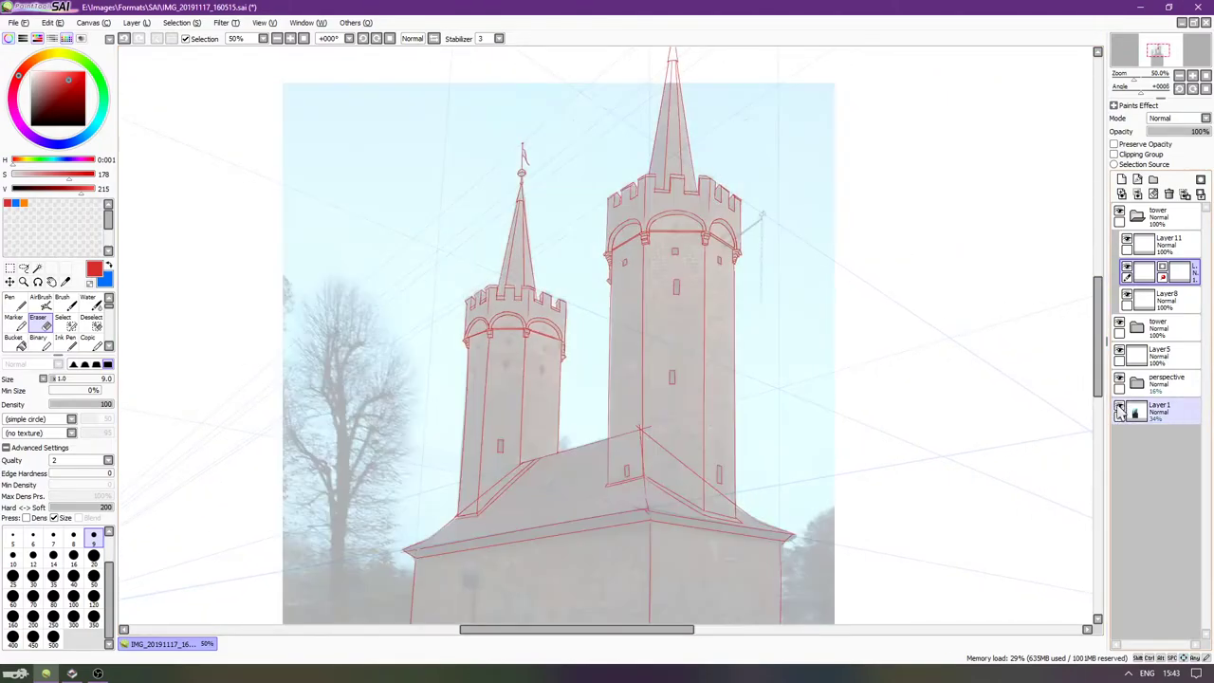
scroll(1120, 407, left, 2)
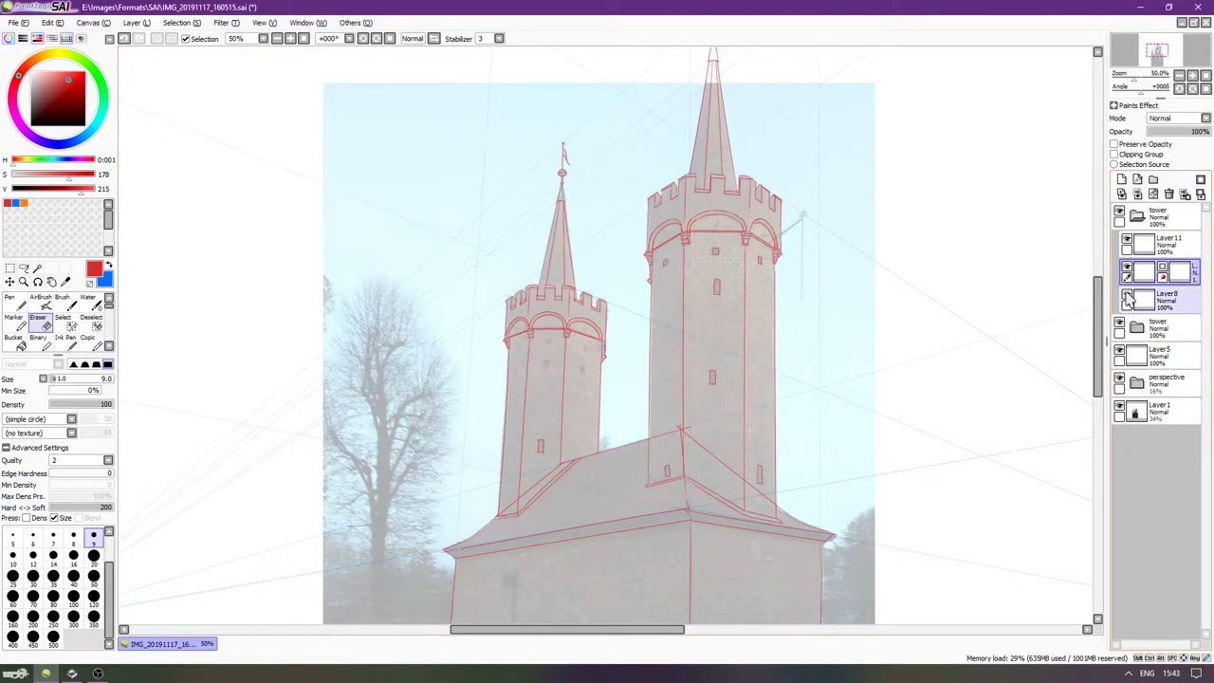
Raise the Layer1 reference photo's opacity to 82% and make Layer8 active for drawing with the Pen on the smaller tower.
click(1152, 299)
scroll(581, 347, up, 3)
scroll(582, 347, up, 2)
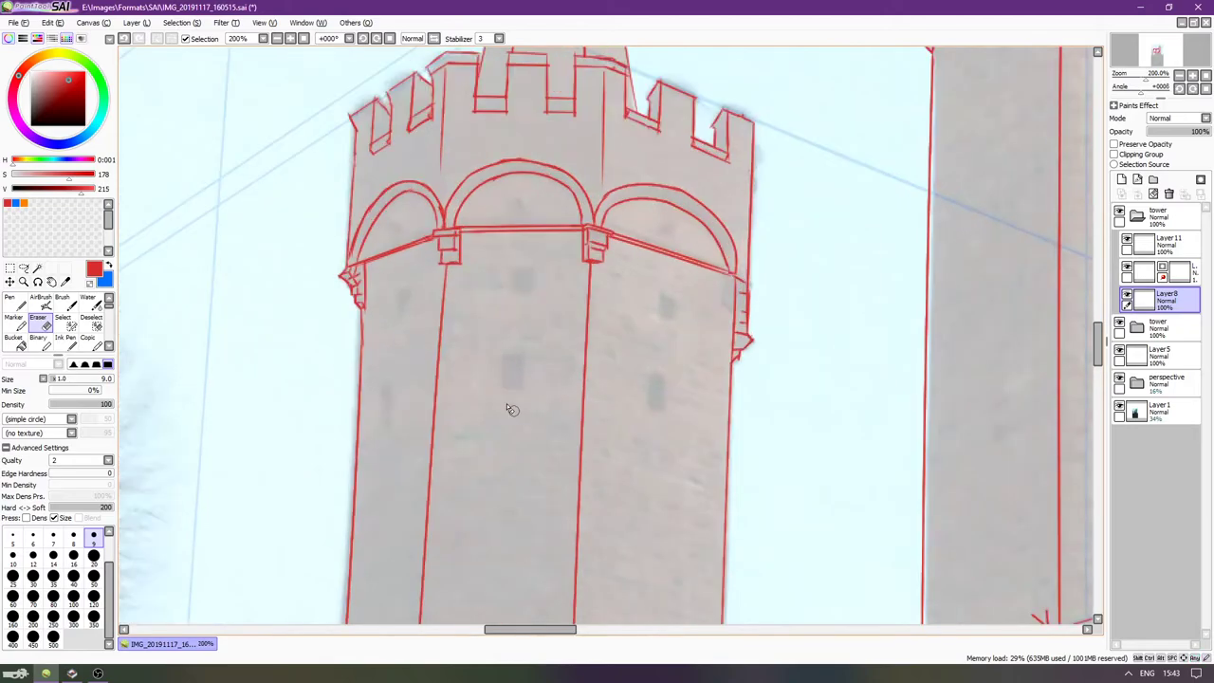
key(n)
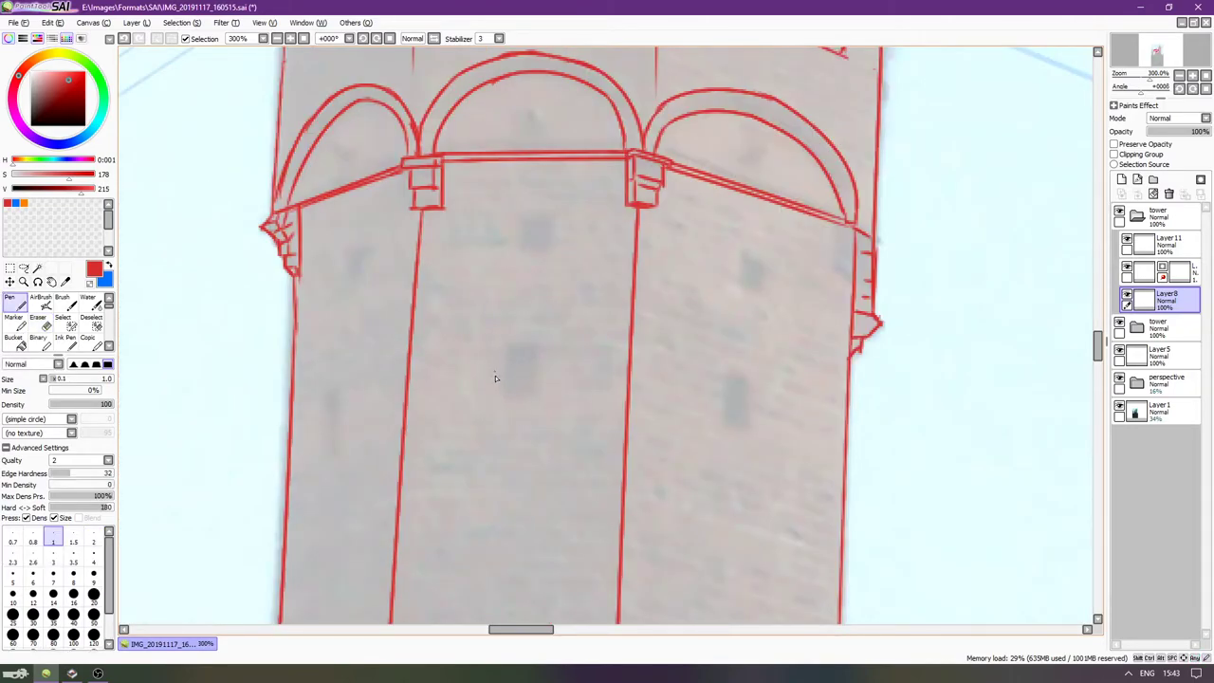
scroll(500, 389, up, 1)
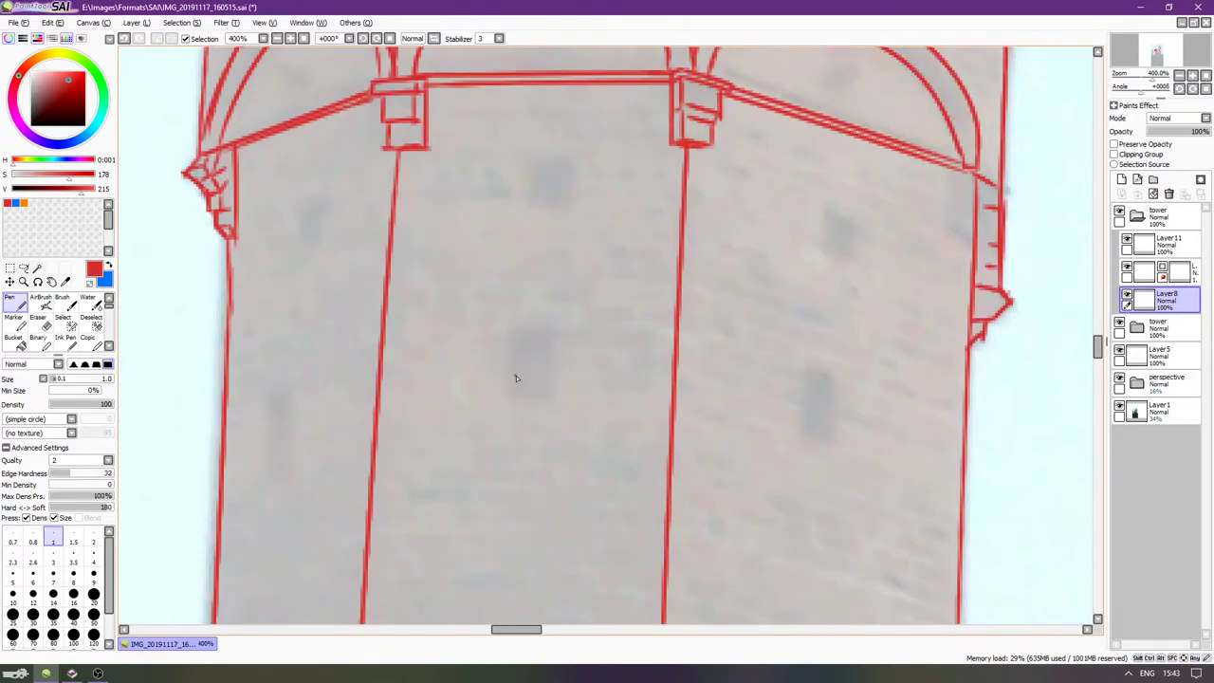
click(1159, 410)
drag(1180, 132, 1202, 134)
click(1165, 300)
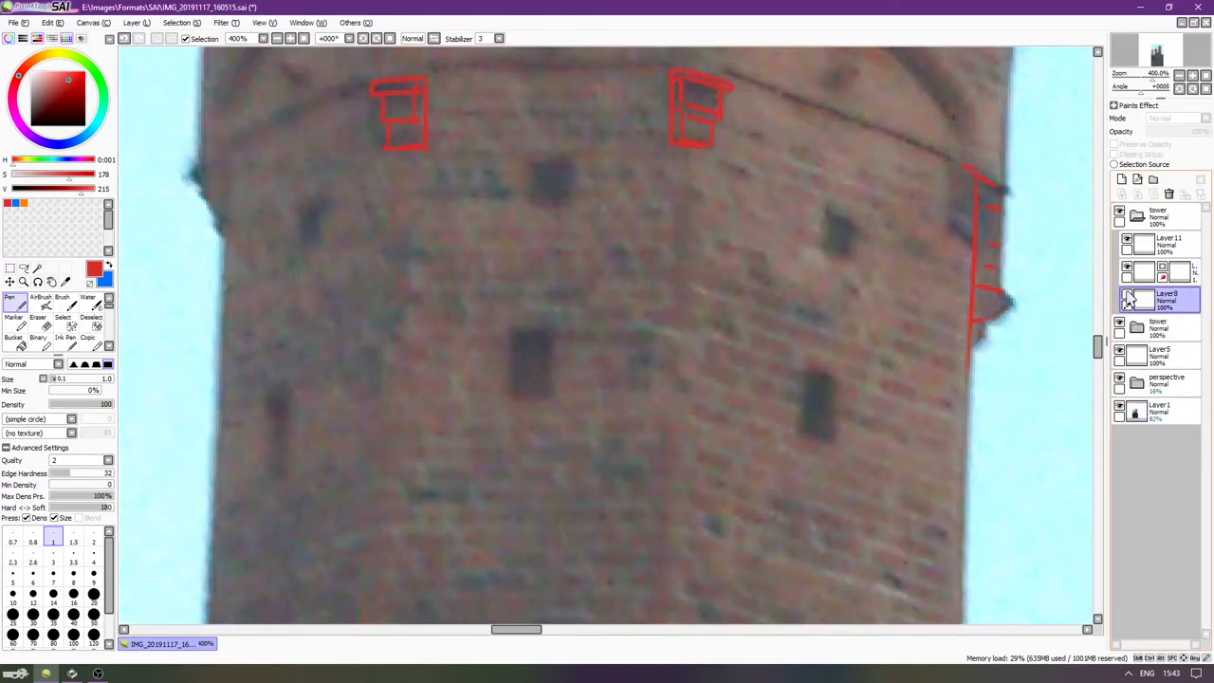
Outline the lower window on the smaller tower's middle face and erase the line ends overshooting its corners.
drag(510, 330, 511, 417)
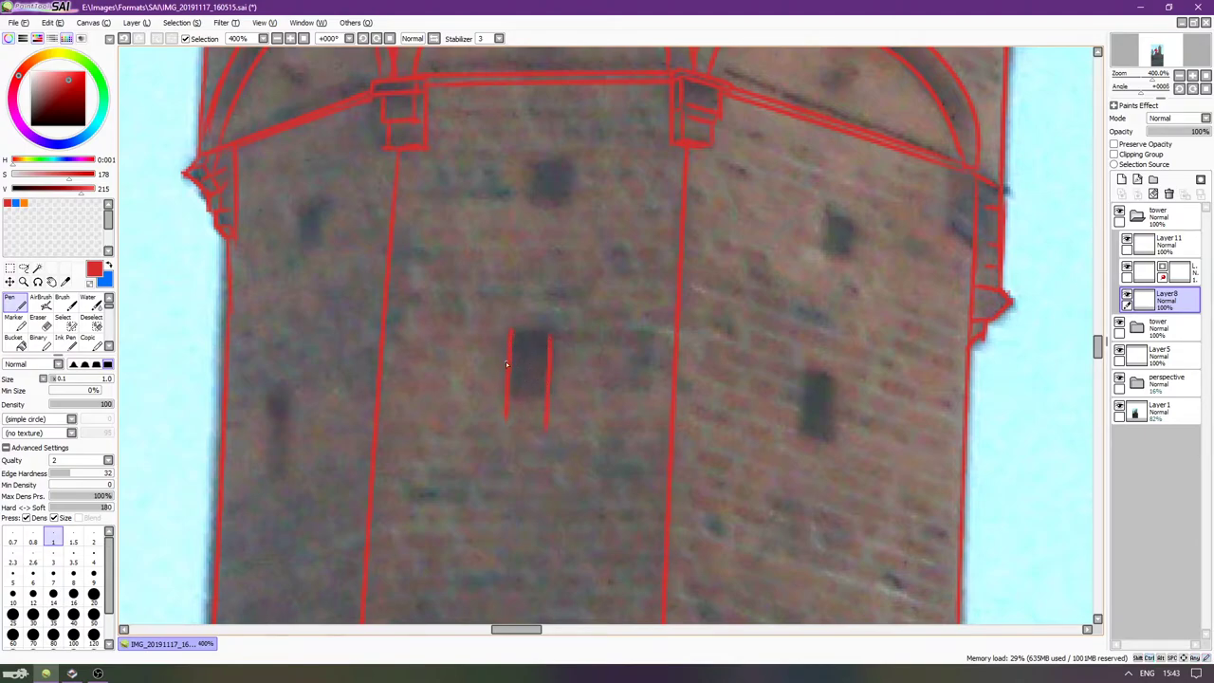
key(ctrl+z)
drag(510, 332, 552, 335)
key(ctrl+z)
key(e)
drag(500, 406, 510, 417)
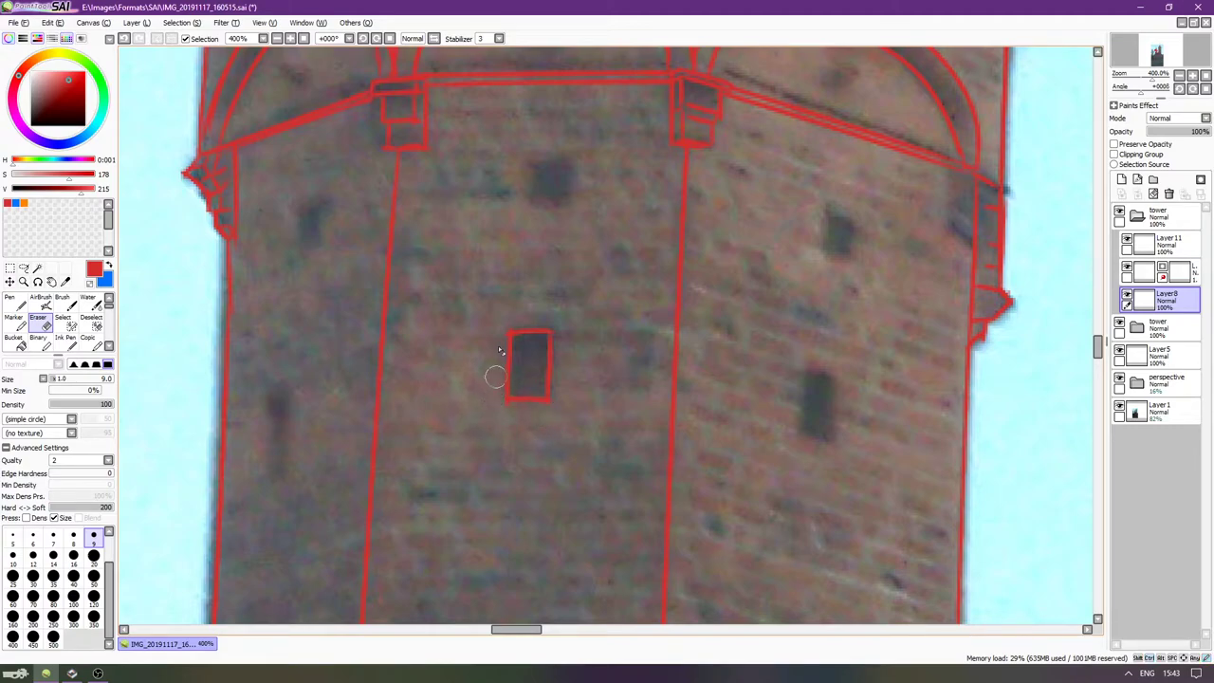
Outline the small upper window on the smaller tower's middle face with the size 1 Pen.
scroll(582, 304, up, 2)
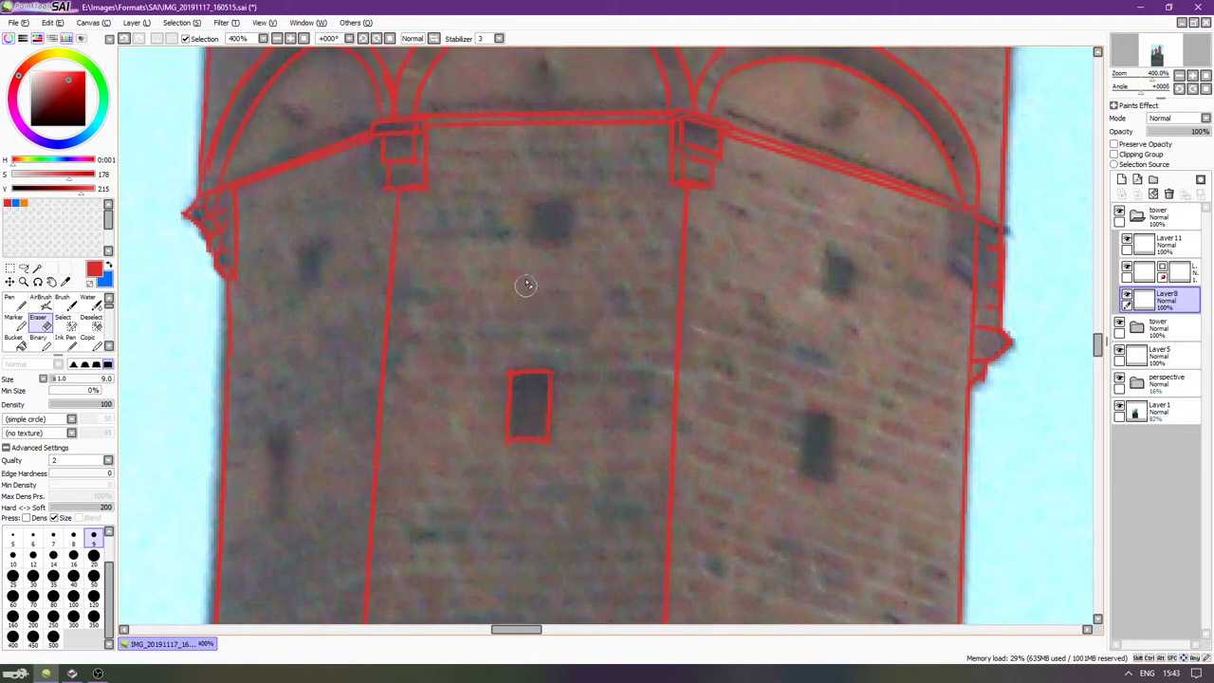
key(n)
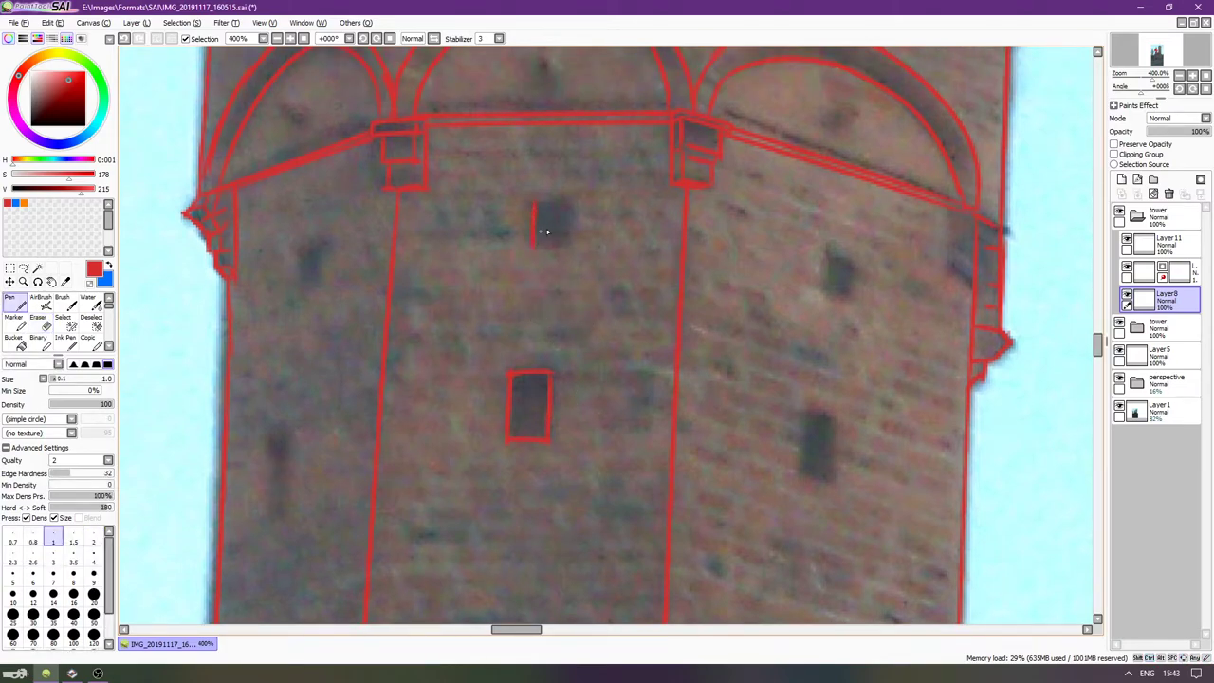
key(ctrl+z)
drag(536, 203, 575, 212)
key(ctrl+z)
Outline the lower window on the smaller tower's right face with the Pen and erase the line ends overshooting its corners.
drag(812, 398, 711, 358)
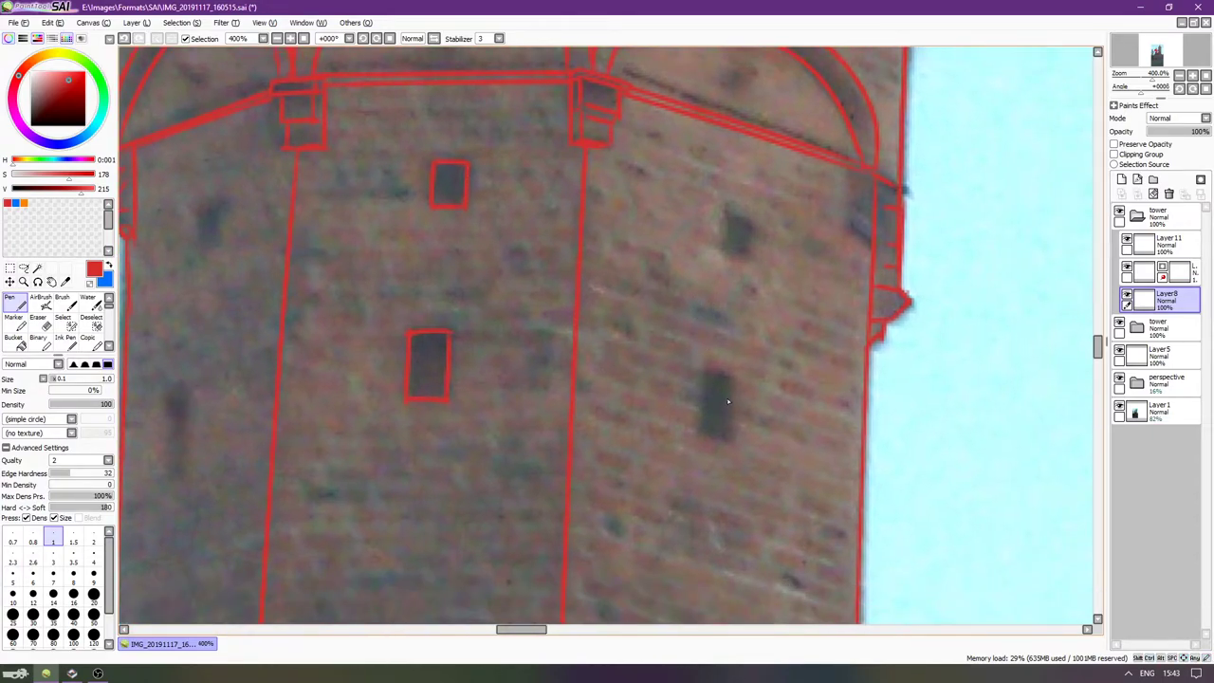
key(ctrl+z)
drag(704, 366, 698, 449)
drag(703, 366, 732, 377)
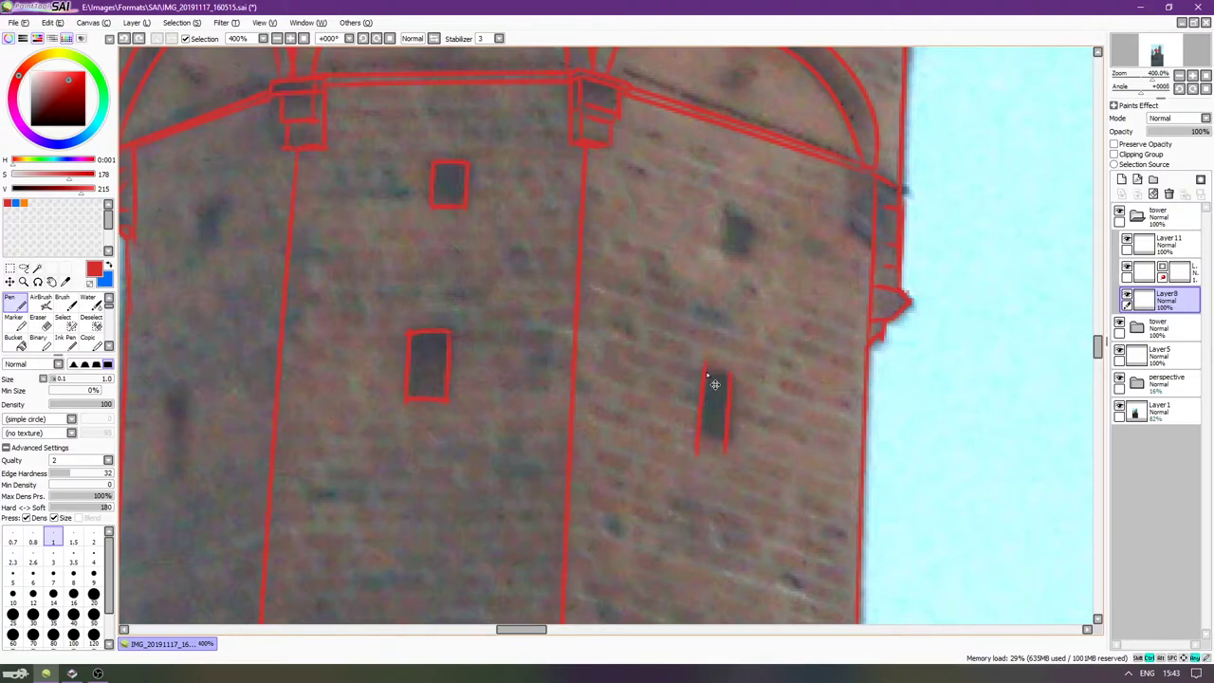
key(e)
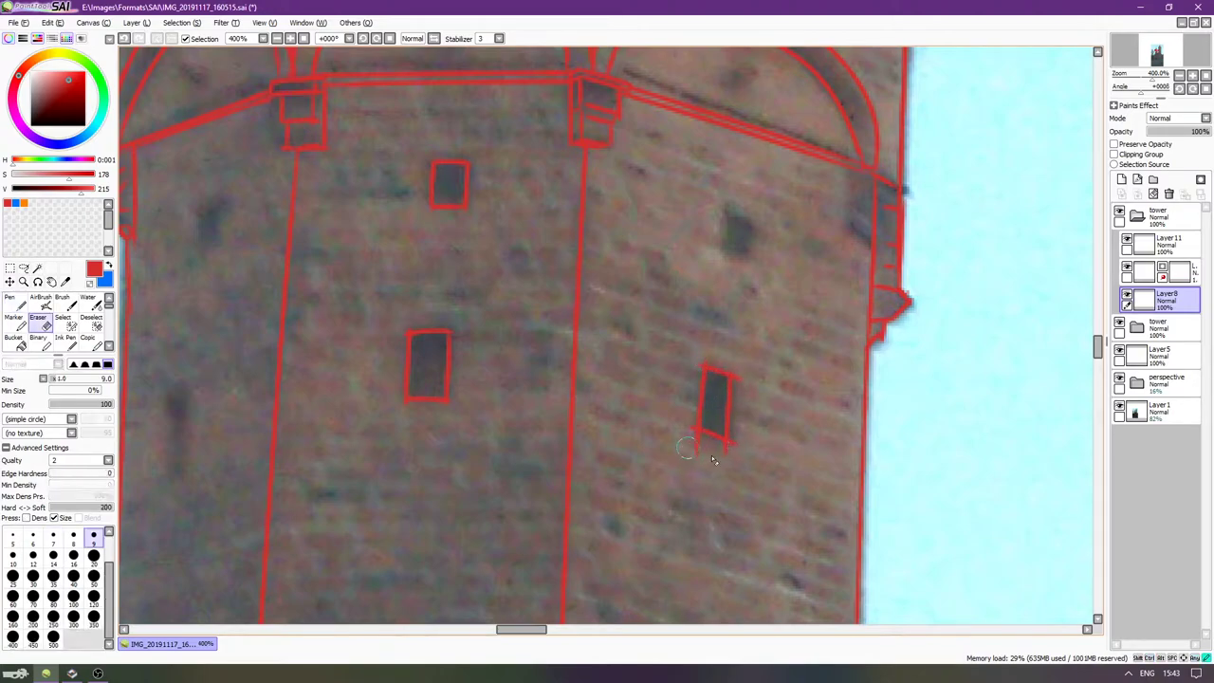
mouse_move(703, 451)
mouse_down()
mouse_move(736, 462)
mouse_move(739, 439)
mouse_up()
Outline the small upper window on the smaller tower's right face and trim its overshooting line ends.
scroll(683, 361, up, 1)
key(n)
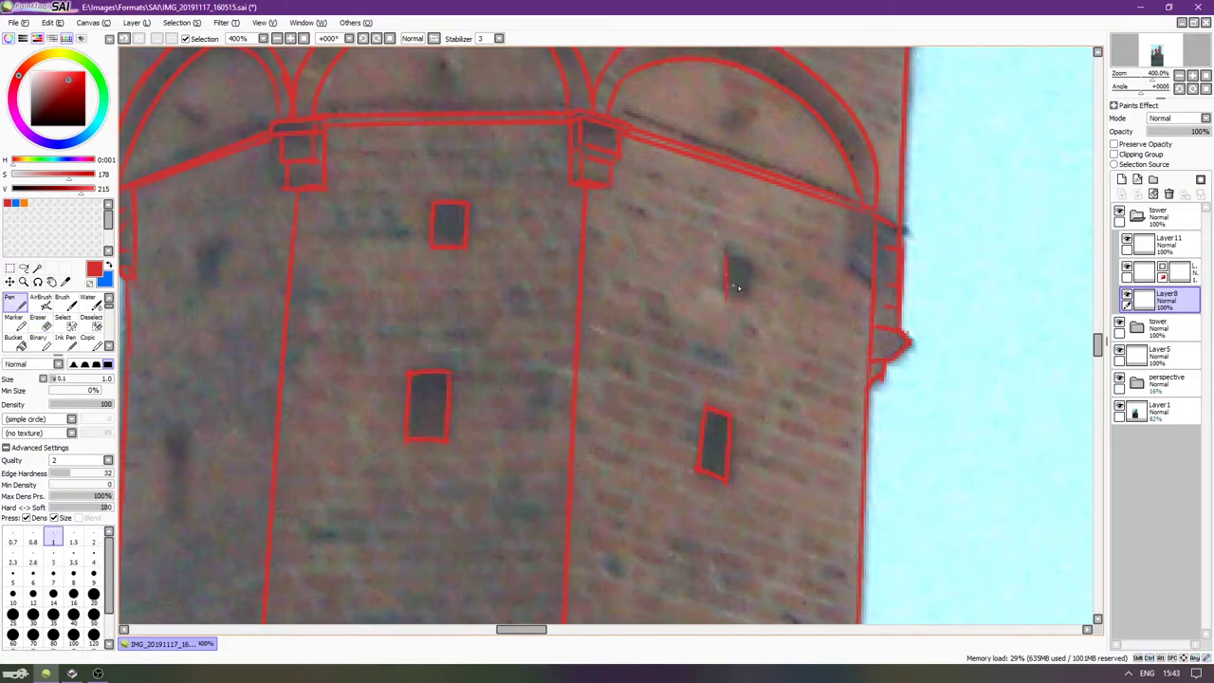
key(ctrl+z)
key(ctrl+z)
mouse_move(715, 290)
mouse_down()
mouse_move(754, 312)
mouse_move(716, 267)
mouse_move(710, 290)
mouse_move(712, 328)
mouse_move(753, 311)
mouse_move(758, 267)
mouse_move(760, 321)
mouse_up()
key(e)
drag(541, 468, 561, 469)
drag(409, 476, 571, 454)
Outline the small upper window on the smaller tower's left face, slanted to the perspective, and erase the surplus line ends.
key(n)
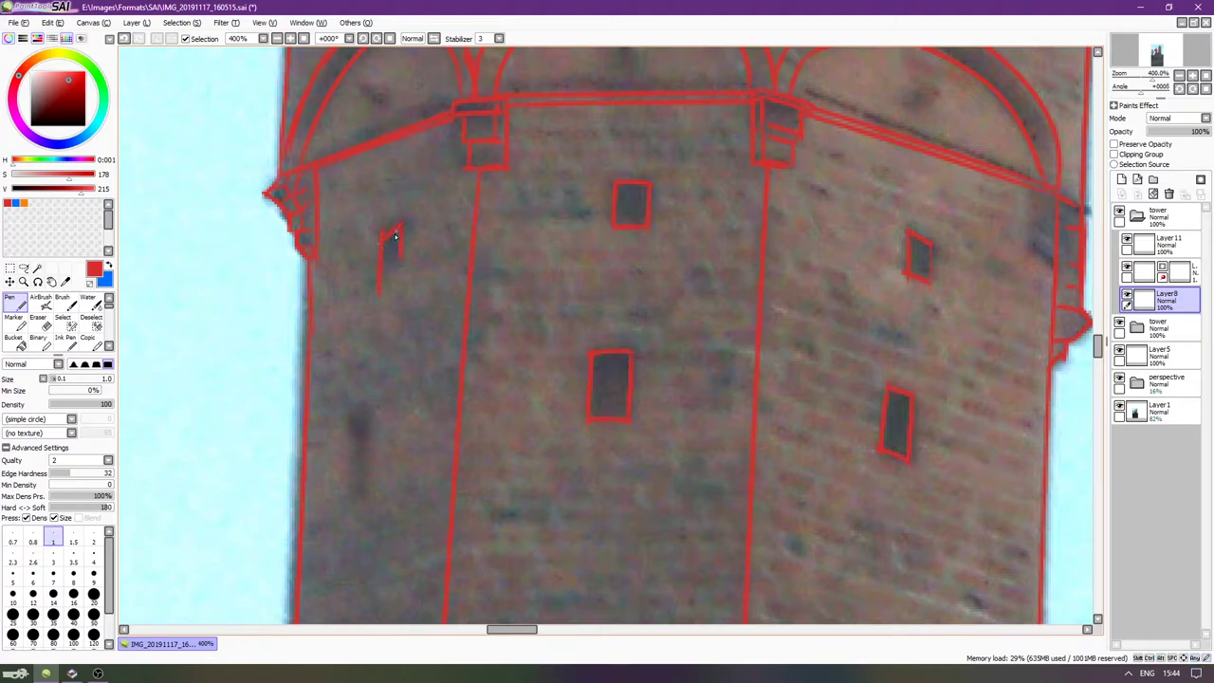
key(ctrl+z)
drag(383, 232, 433, 230)
key(ctrl+z)
key(ctrl+z)
key(e)
drag(379, 276, 384, 284)
Outline the tall narrow lower window on the smaller tower's left face and erase the line ends beyond its corners.
scroll(345, 270, down, 1)
scroll(365, 265, down, 4)
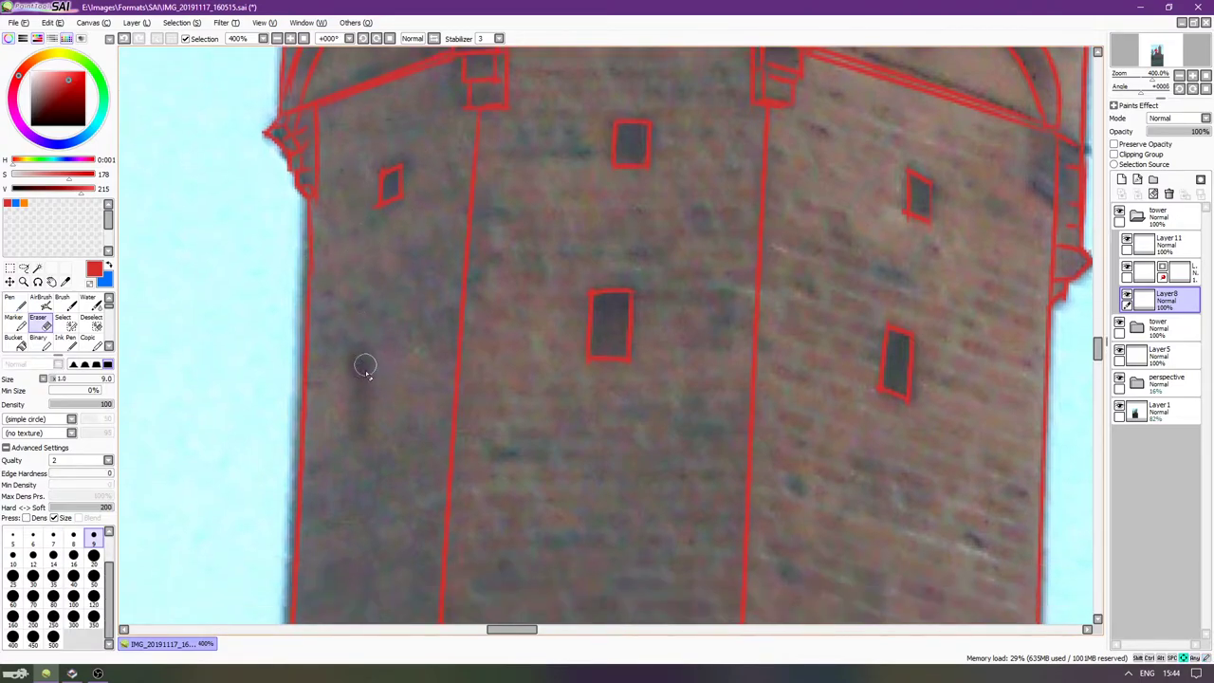
key(n)
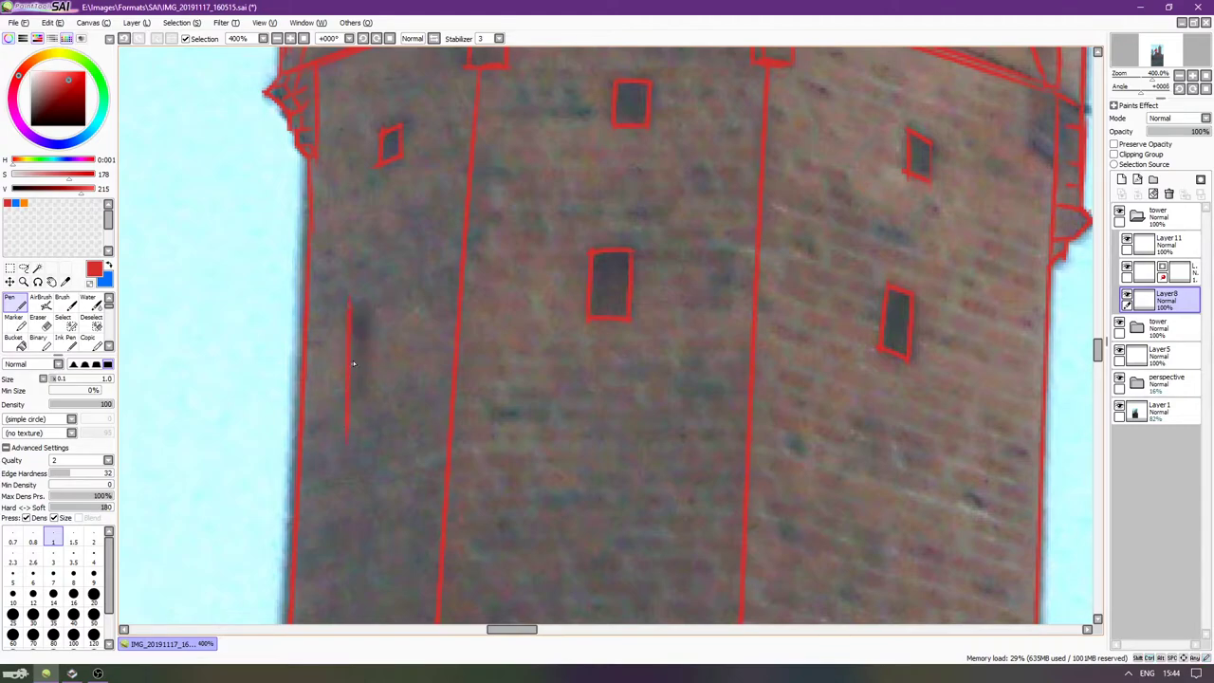
key(ctrl+z)
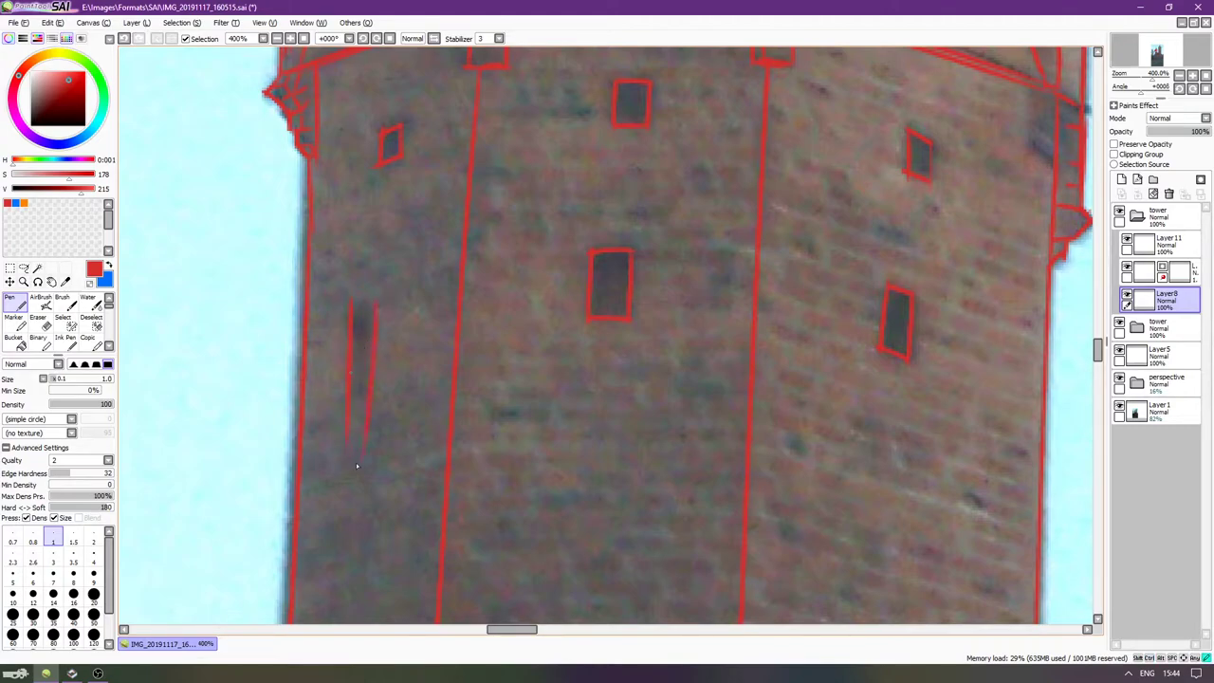
key(ctrl+z)
drag(369, 296, 368, 441)
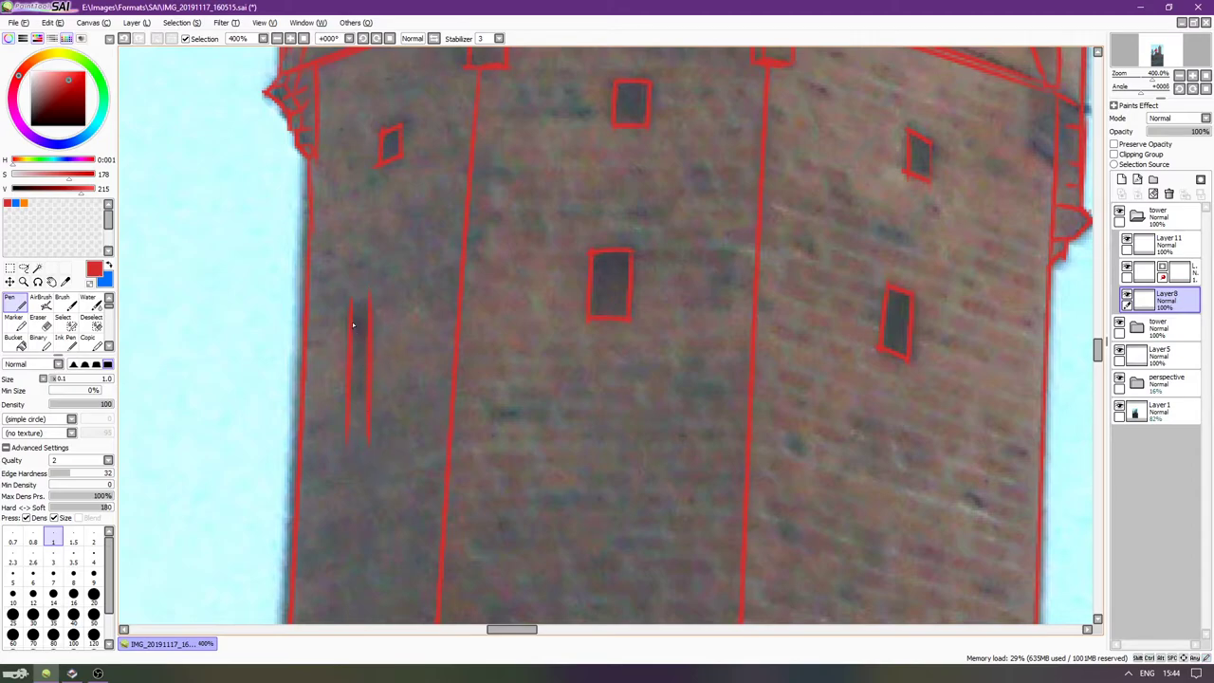
drag(340, 317, 381, 298)
key(ctrl+z)
key(ctrl+z)
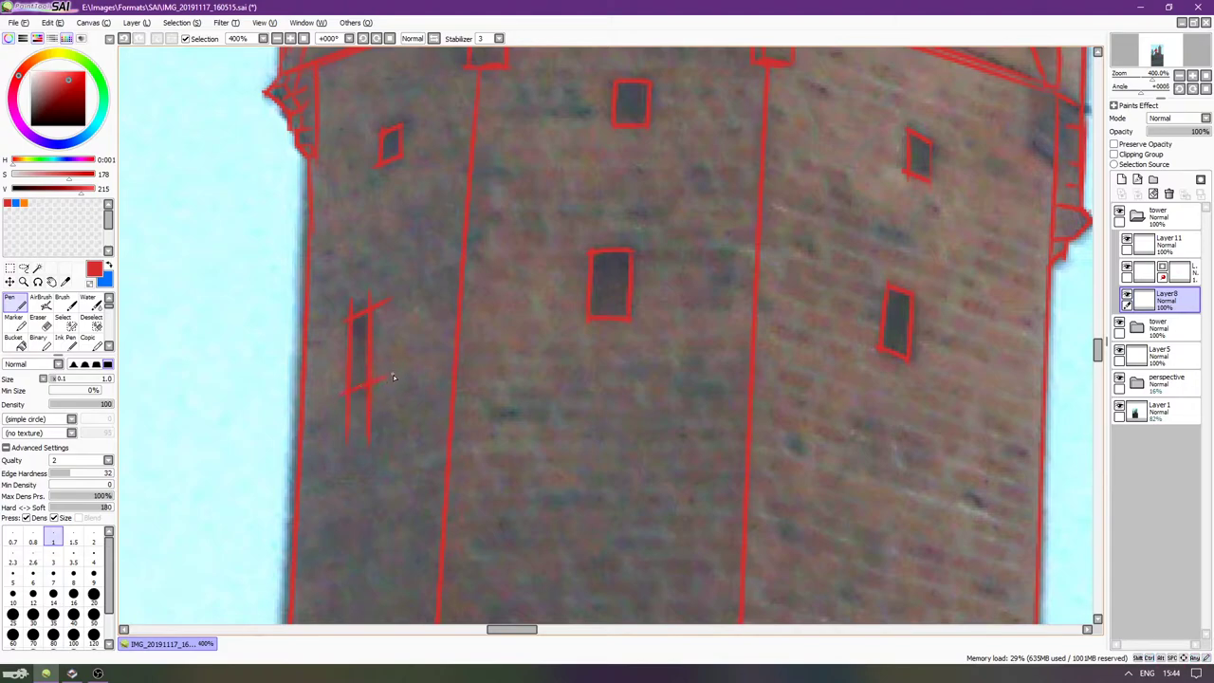
key(e)
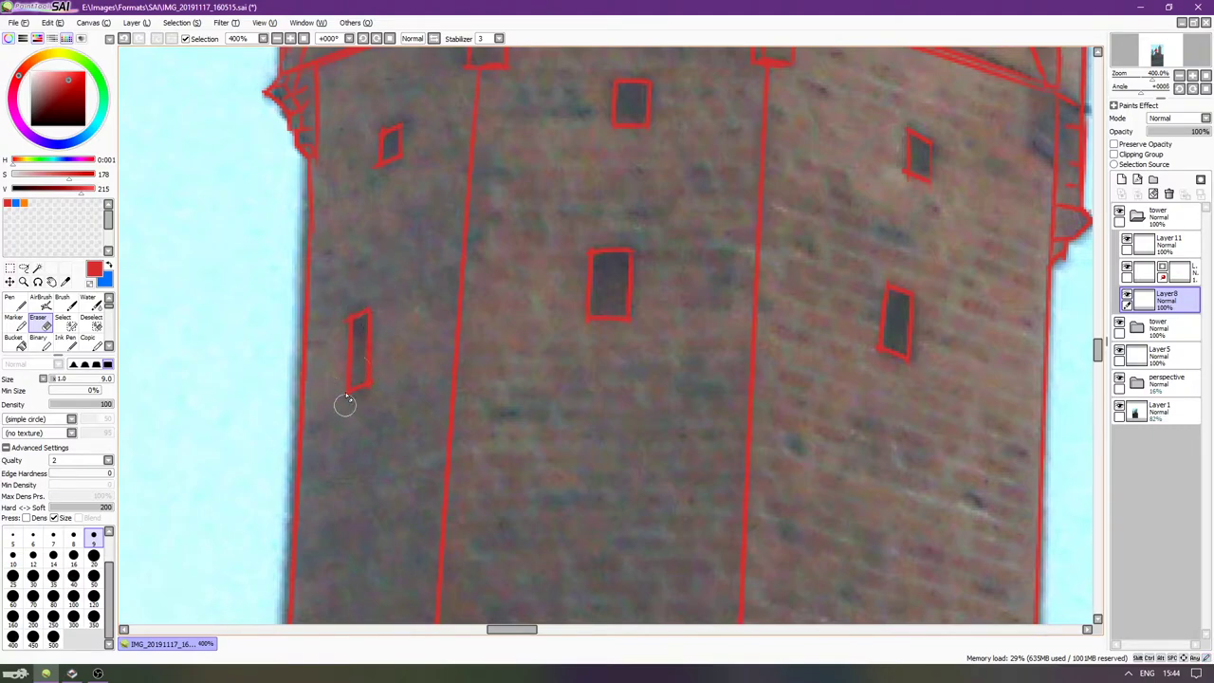
Hide the Layer1 reference photo to check the line art of both towers.
scroll(508, 372, down, 4)
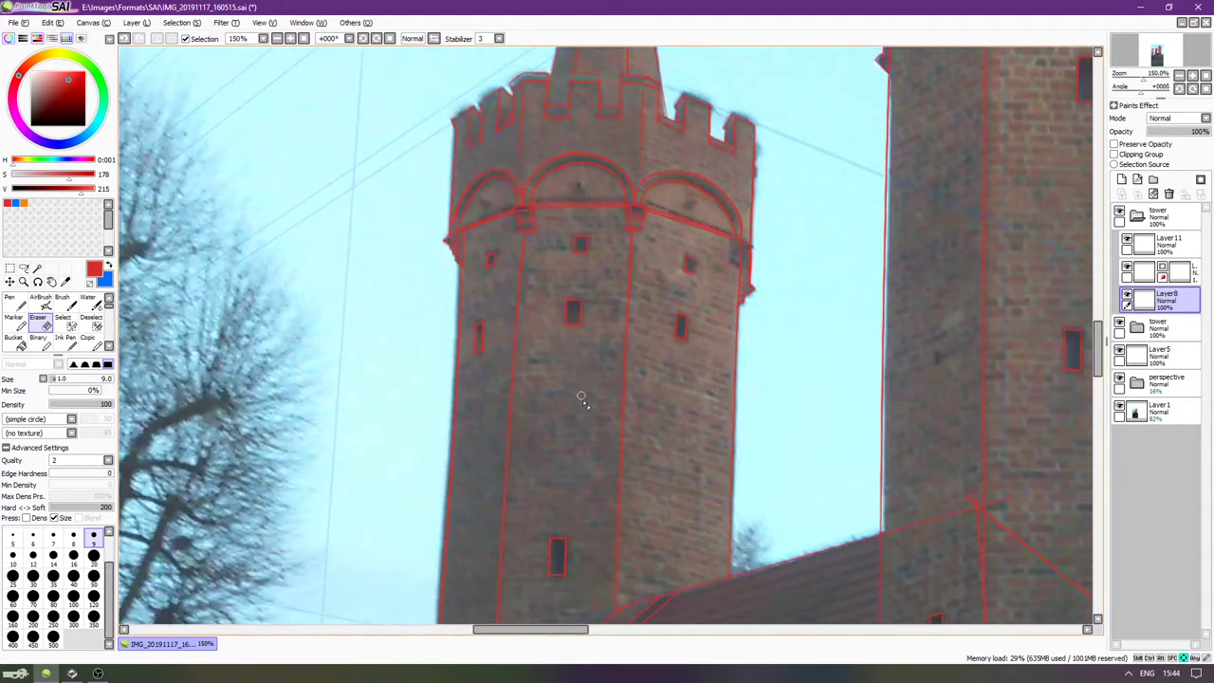
scroll(590, 434, up, 4)
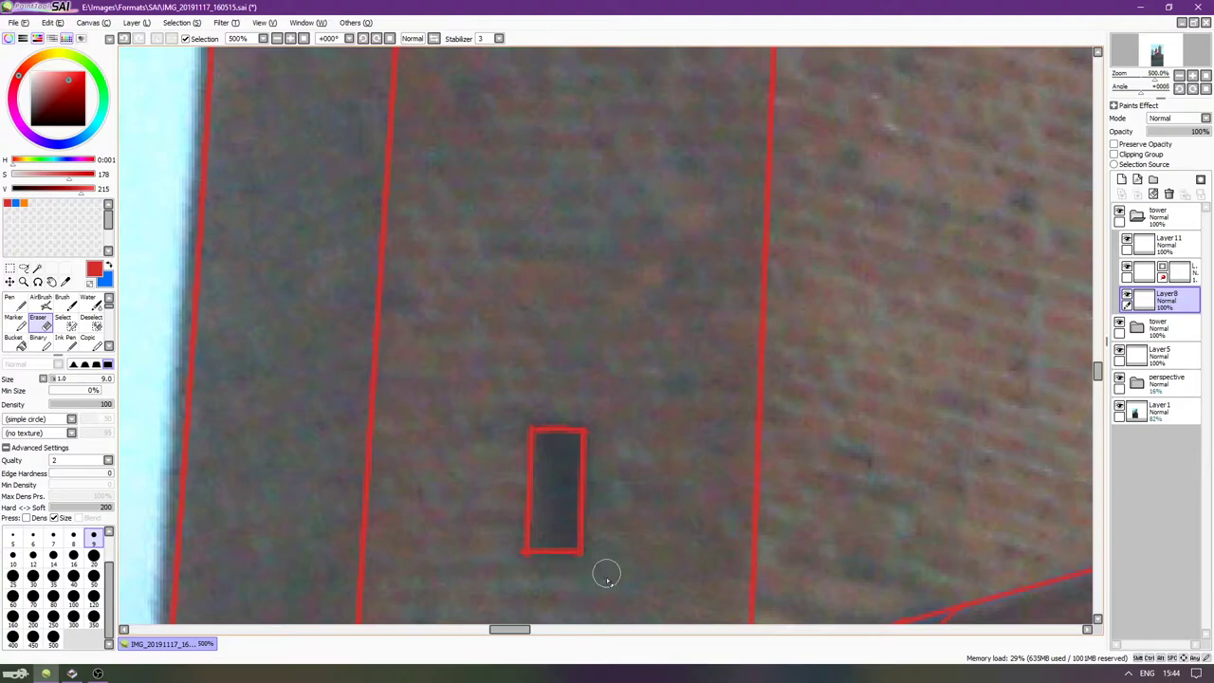
scroll(607, 572, down, 4)
drag(927, 384, 865, 384)
click(1119, 406)
scroll(779, 437, down, 3)
scroll(699, 423, right, 3)
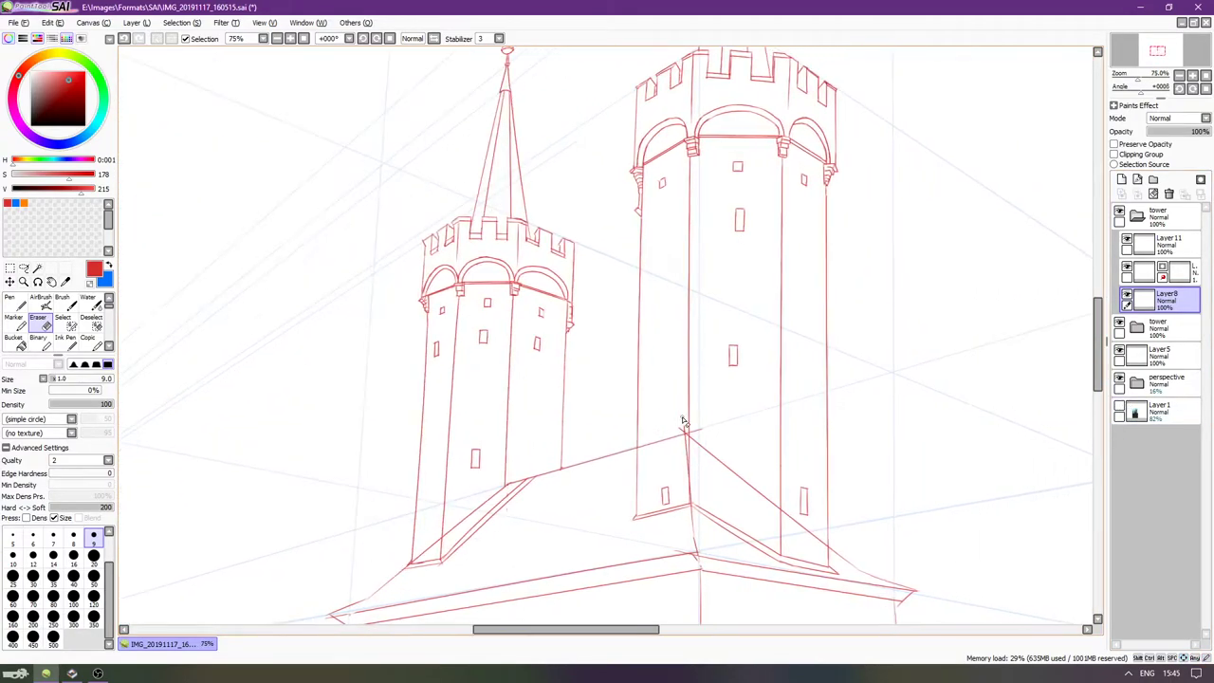
Redraw the vertical sides of the upper window on the smaller tower's right face, erasing the weak left line.
scroll(534, 333, up, 5)
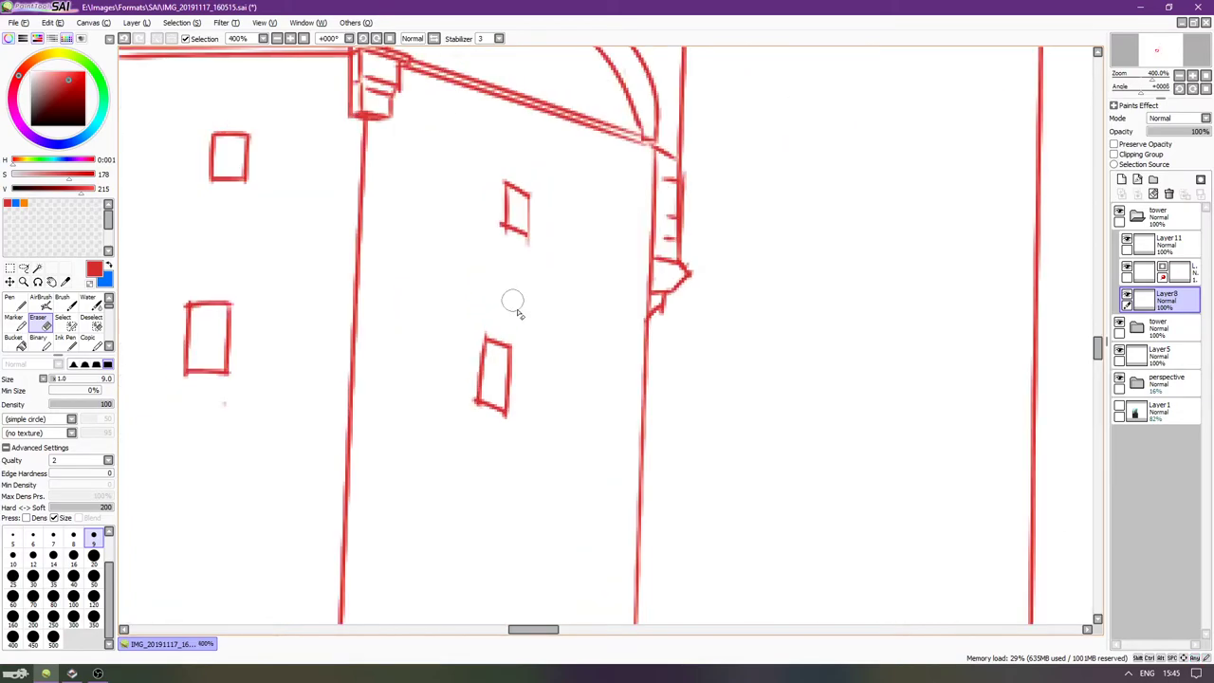
key(n)
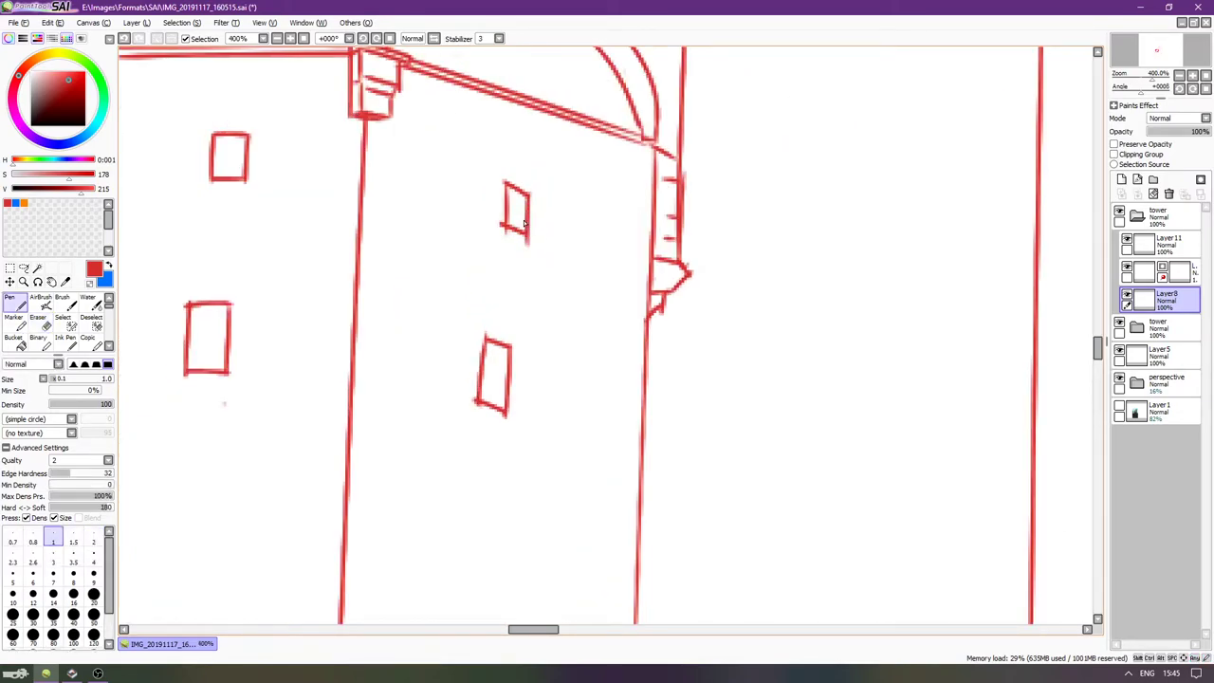
key(ctrl+z)
key(e)
mouse_move(506, 197)
mouse_down()
mouse_move(500, 244)
mouse_move(501, 225)
mouse_up()
key(n)
key(ctrl+z)
key(ctrl+z)
key(ctrl+z)
Erase and redraw the left side of the lower window on the smaller tower's right face, closer to vertical.
scroll(500, 368, left, 1)
key(ctrl+z)
key(ctrl+y)
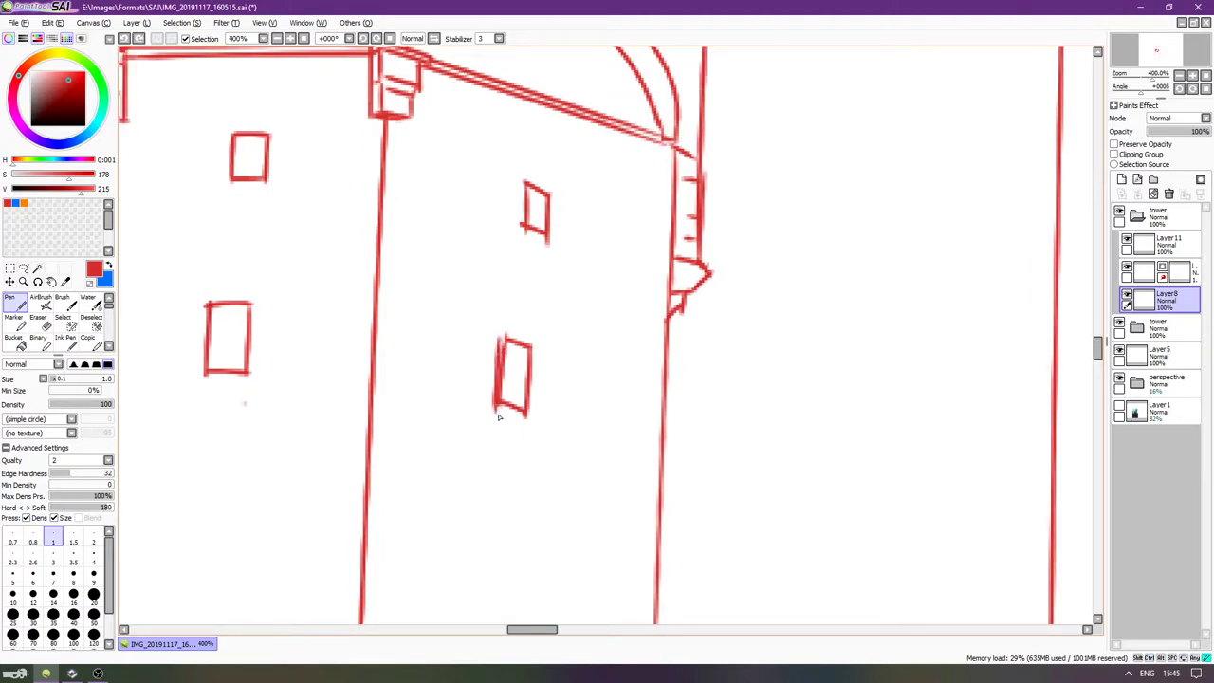
key(e)
drag(501, 337, 500, 419)
key(n)
key(ctrl+z)
key(ctrl+z)
drag(502, 339, 501, 415)
key(ctrl+z)
key(ctrl+y)
key(ctrl+z)
key(ctrl+y)
key(ctrl+z)
key(ctrl+y)
key(e)
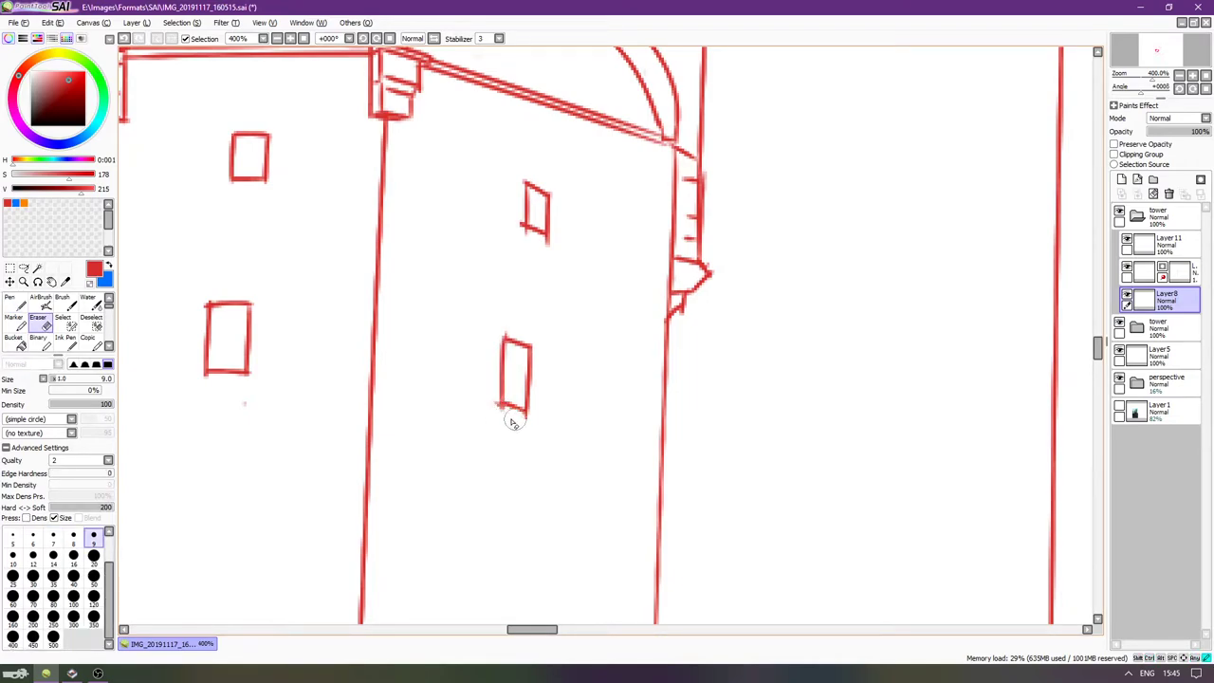
Make Layer5 with the main building active, add a layer mask to it and fill the mask with the Bucket.
scroll(541, 392, down, 6)
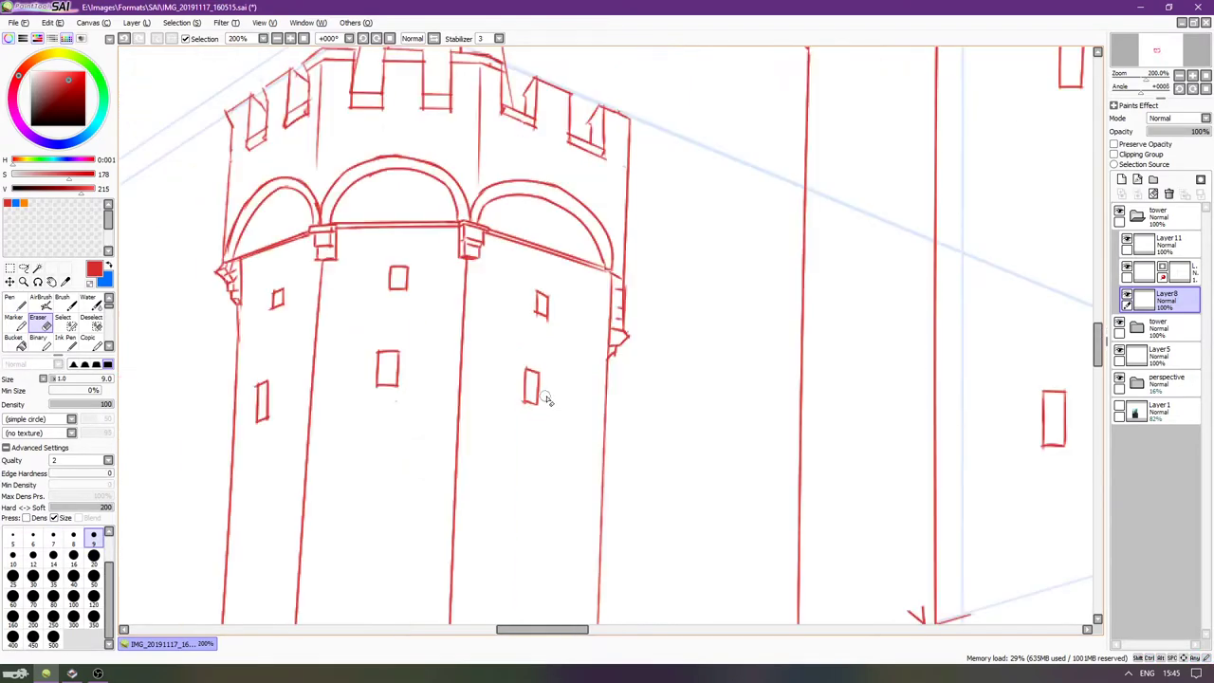
scroll(597, 372, down, 3)
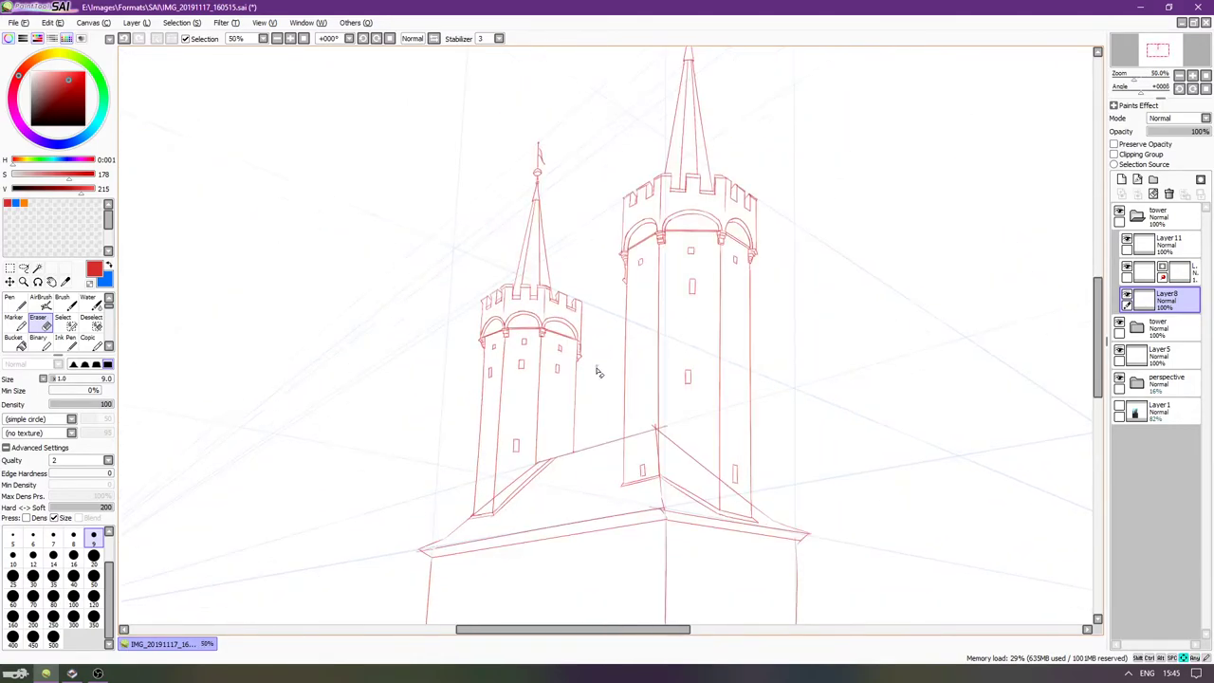
mouse_move(621, 441)
mouse_down()
mouse_move(642, 382)
mouse_move(664, 382)
mouse_move(662, 361)
mouse_up()
double_click(1119, 353)
click(1147, 355)
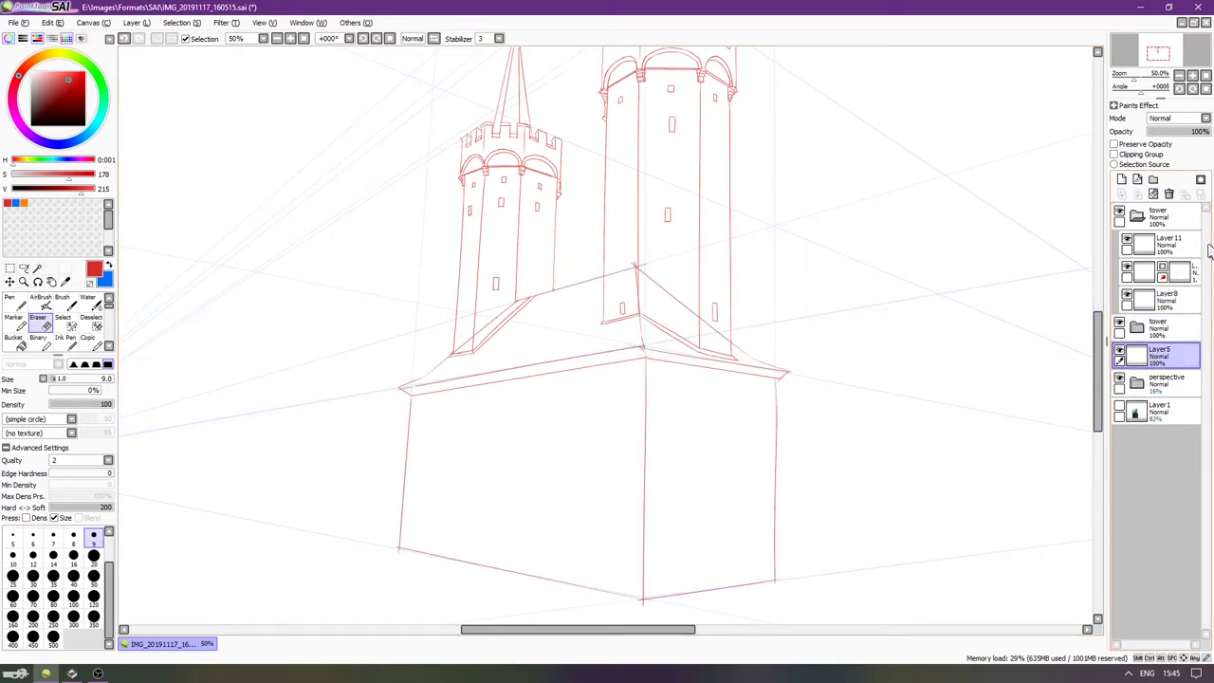
click(1199, 180)
key(g)
click(673, 415)
Mask out the main building's roof lines crossing the smaller tower with the Eraser at size 100.
key(e)
key(bracketright)
key(bracketright)
key(bracketright)
key(bracketright)
key(bracketright)
key(bracketright)
key(bracketright)
key(bracketright)
key(bracketright)
key(bracketright)
key(bracketright)
key(bracketright)
key(bracketright)
key(bracketright)
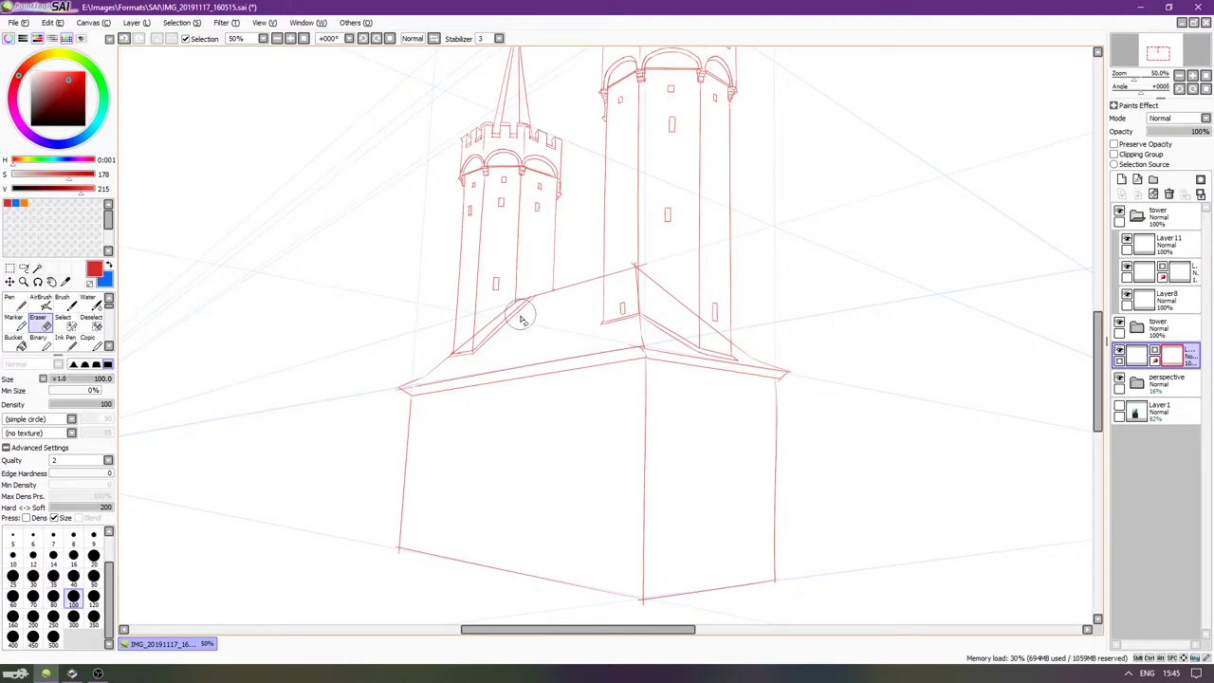
scroll(489, 326, up, 3)
mouse_move(417, 349)
mouse_down()
mouse_move(411, 364)
mouse_move(379, 343)
mouse_move(433, 347)
mouse_move(515, 285)
mouse_move(546, 297)
mouse_move(536, 342)
mouse_up()
drag(625, 295, 605, 316)
Mask out the roof ridge and slope lines crossing the larger tower on the Layer5 mask.
key(Right)
key(Up)
key(Up)
key(Up)
key(Up)
key(Right)
key(Right)
key(Right)
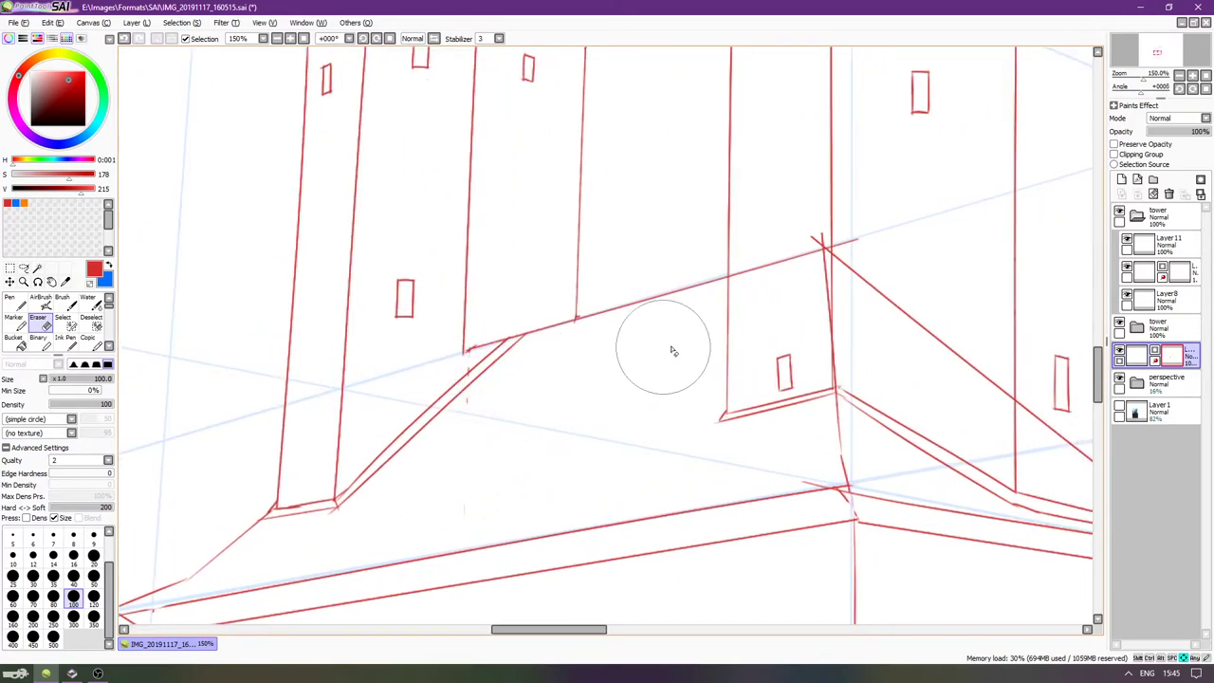
scroll(666, 352, right, 5)
mouse_move(650, 344)
mouse_down()
mouse_move(624, 307)
mouse_move(627, 269)
mouse_move(589, 301)
mouse_move(576, 274)
mouse_move(703, 315)
mouse_move(866, 446)
mouse_up()
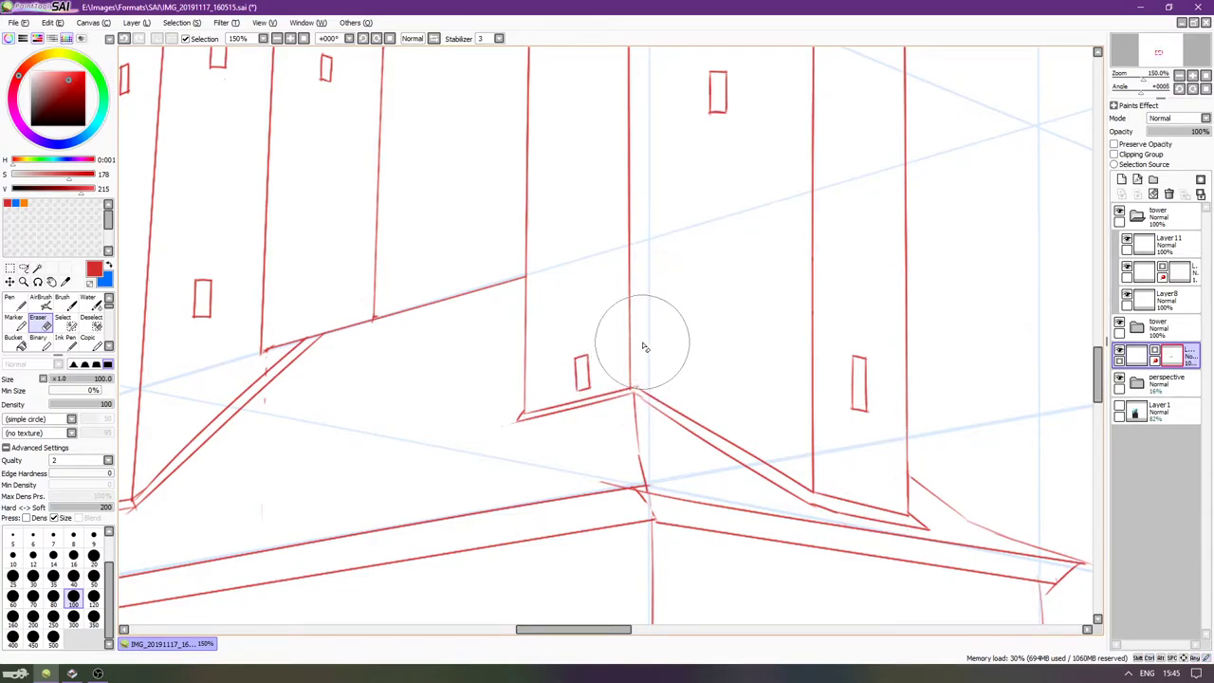
Erase the eave line's overshoot past the roof's front corner with the Eraser at size 16.
scroll(644, 347, down, 3)
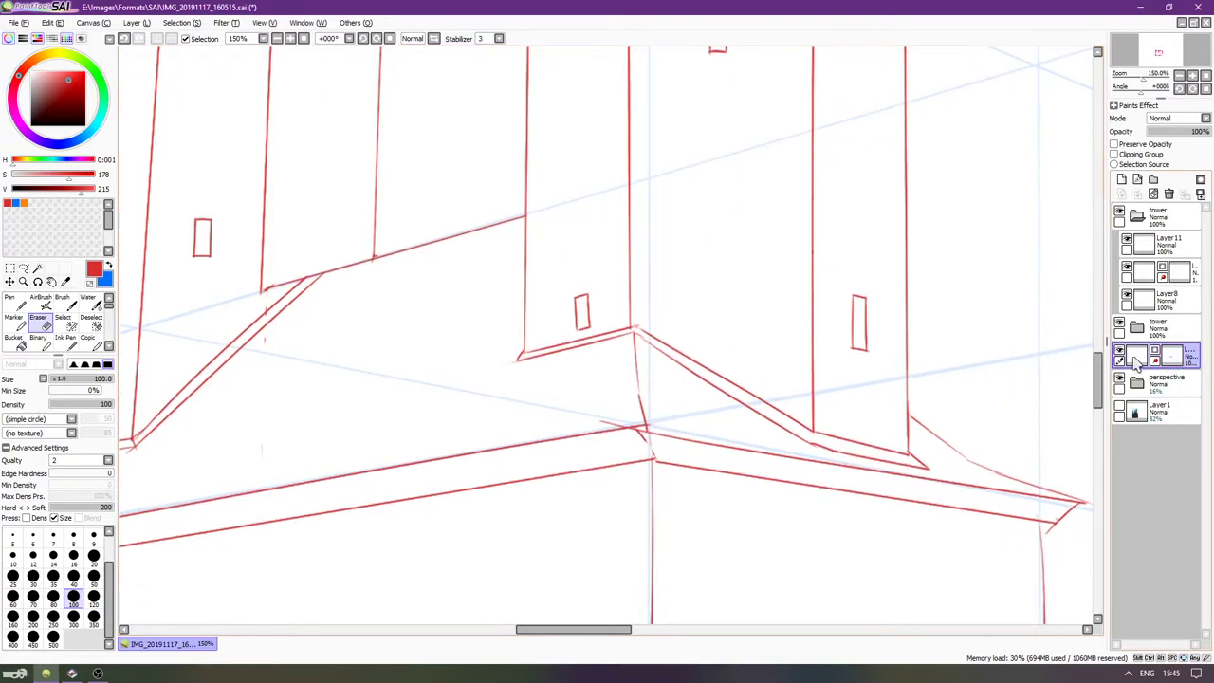
key(n)
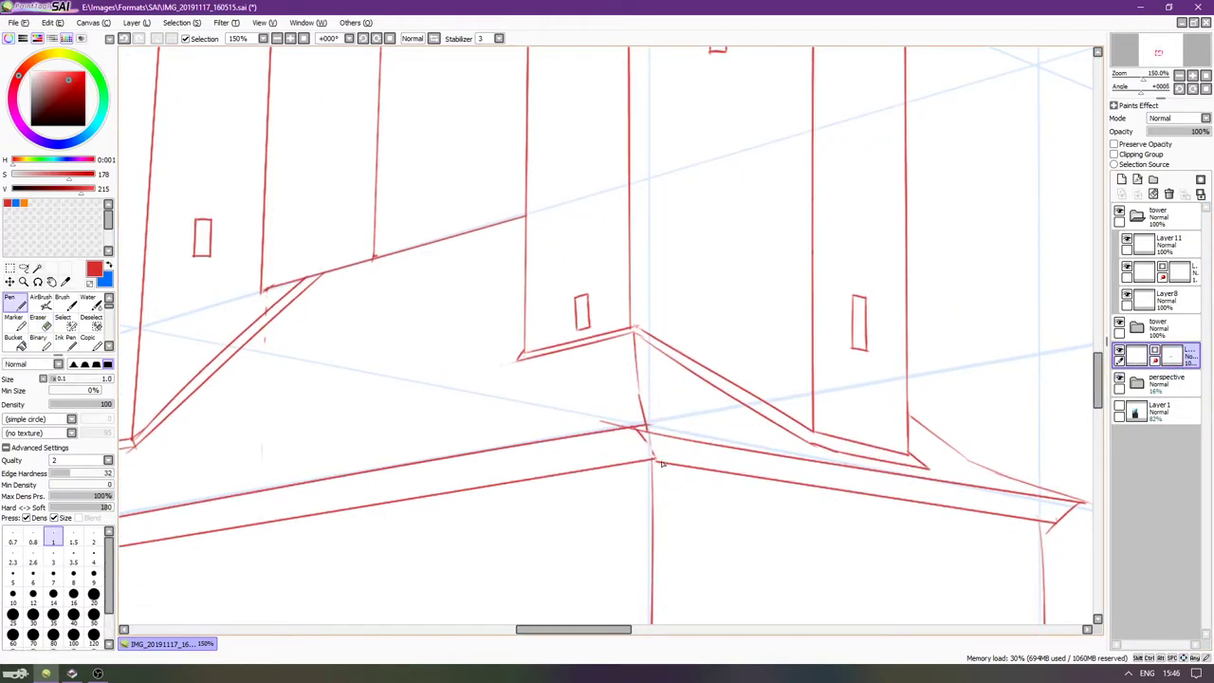
scroll(651, 462, up, 2)
drag(678, 437, 604, 383)
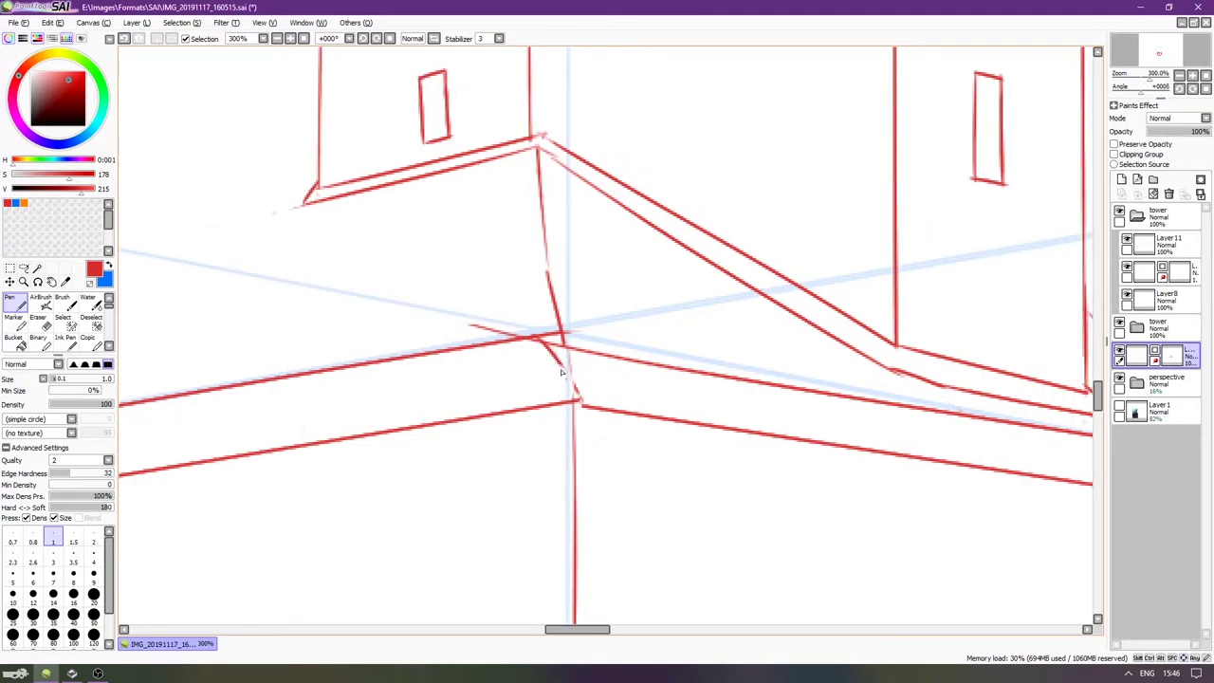
key(e)
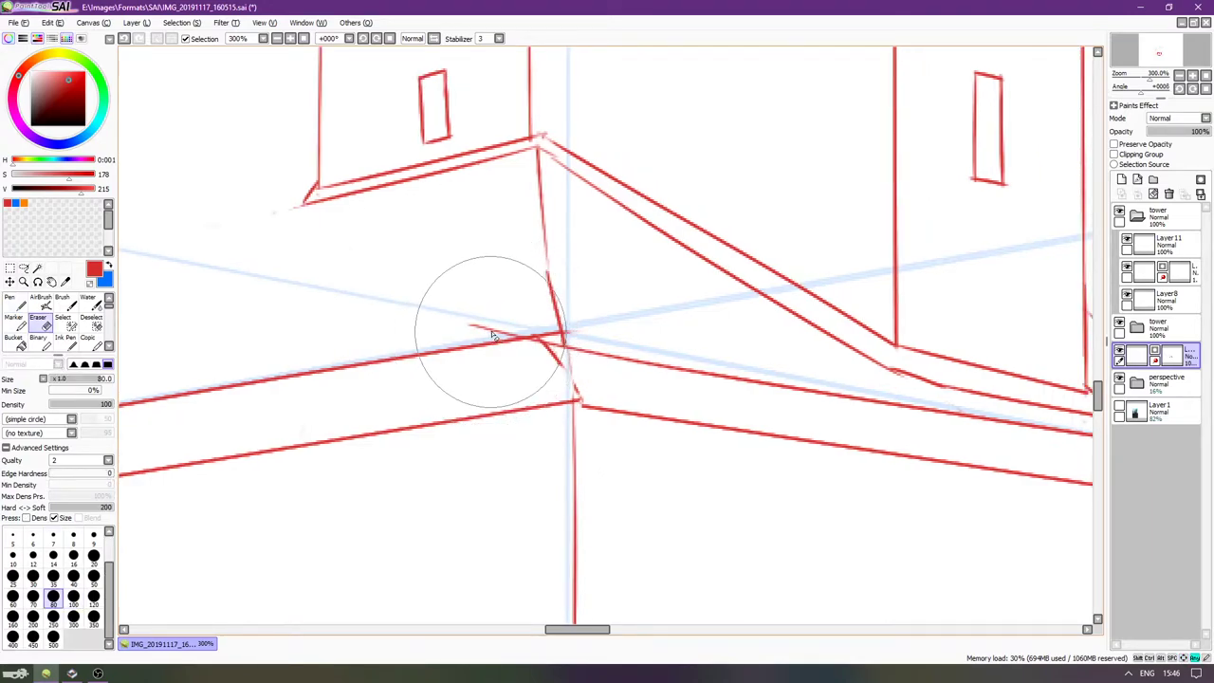
key(bracketleft)
key(bracketleft)
key(bracketleft)
key(bracketleft)
key(bracketleft)
key(bracketleft)
key(bracketright)
key(bracketright)
key(bracketright)
drag(473, 321, 528, 326)
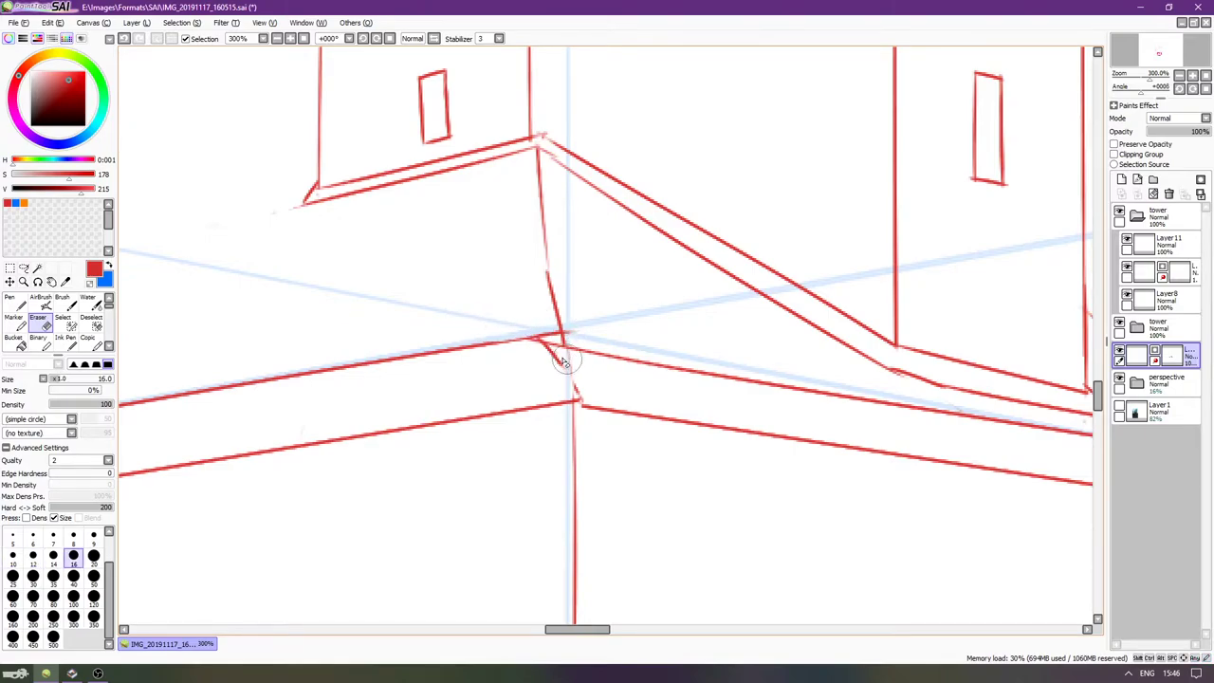
Erase the upper eave line on the right side of the main building's roof, from the front corner to the far tip.
drag(620, 395, 621, 414)
key(Right)
key(Right)
key(Right)
key(Right)
key(Delete)
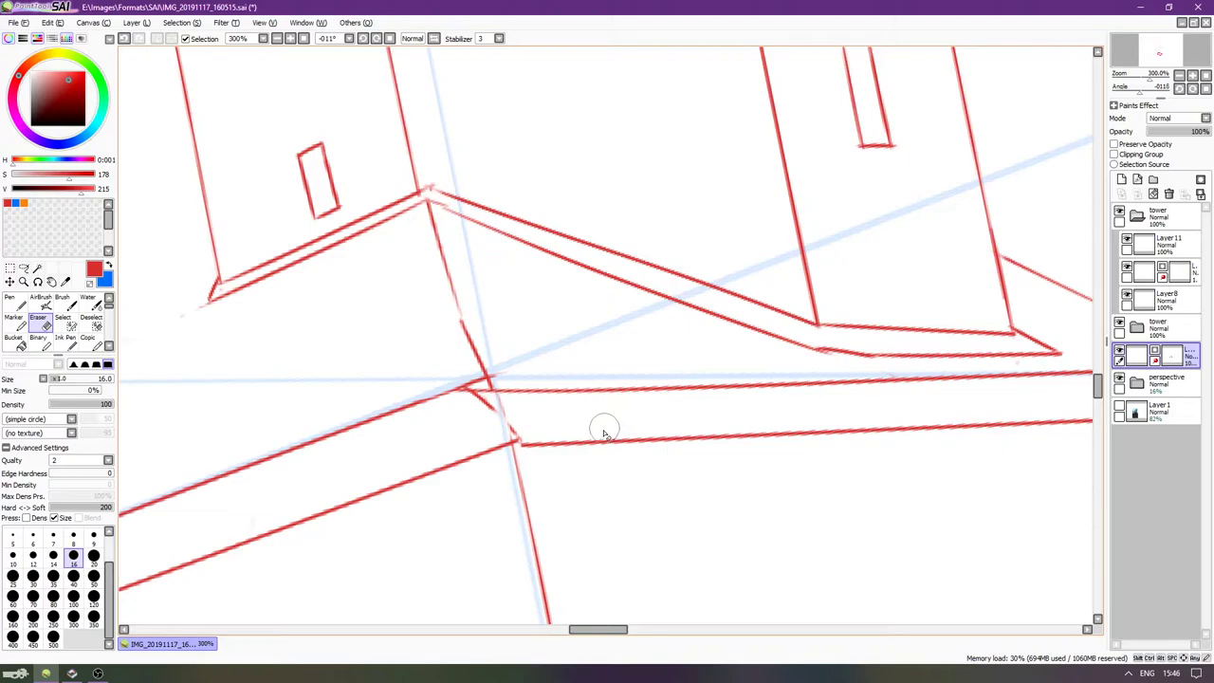
key(Delete)
key(End)
key(End)
scroll(602, 433, down, 1)
key(Right)
key(Down)
key(Right)
key(Down)
mouse_move(476, 365)
mouse_down()
mouse_move(489, 347)
mouse_move(504, 356)
mouse_up()
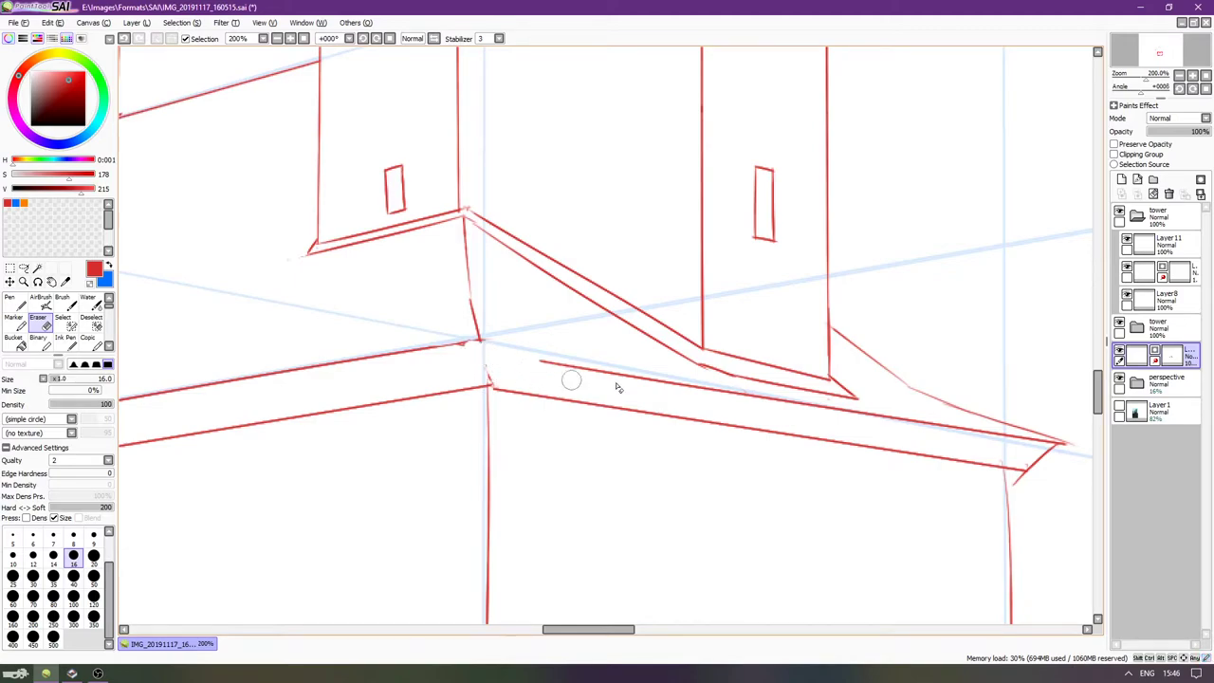
shift+click(1038, 445)
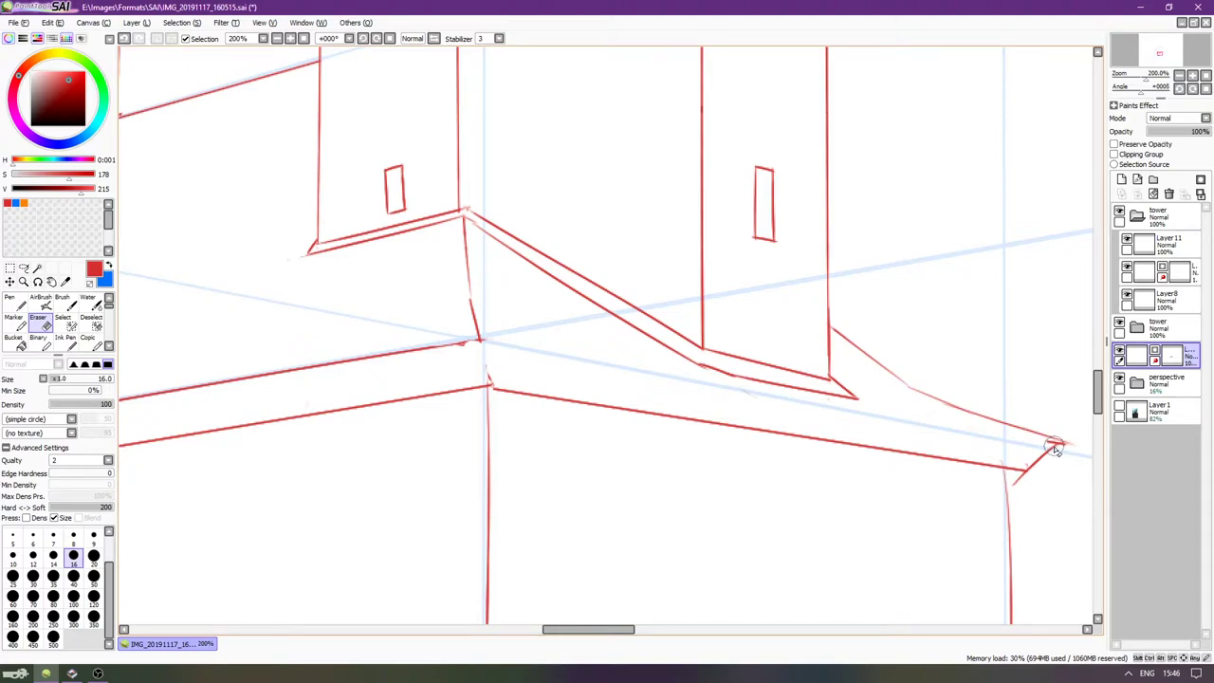
Rotate the canvas to about -78° and redraw the right upper eave line from the far tip through the front corner with the Pen.
key(n)
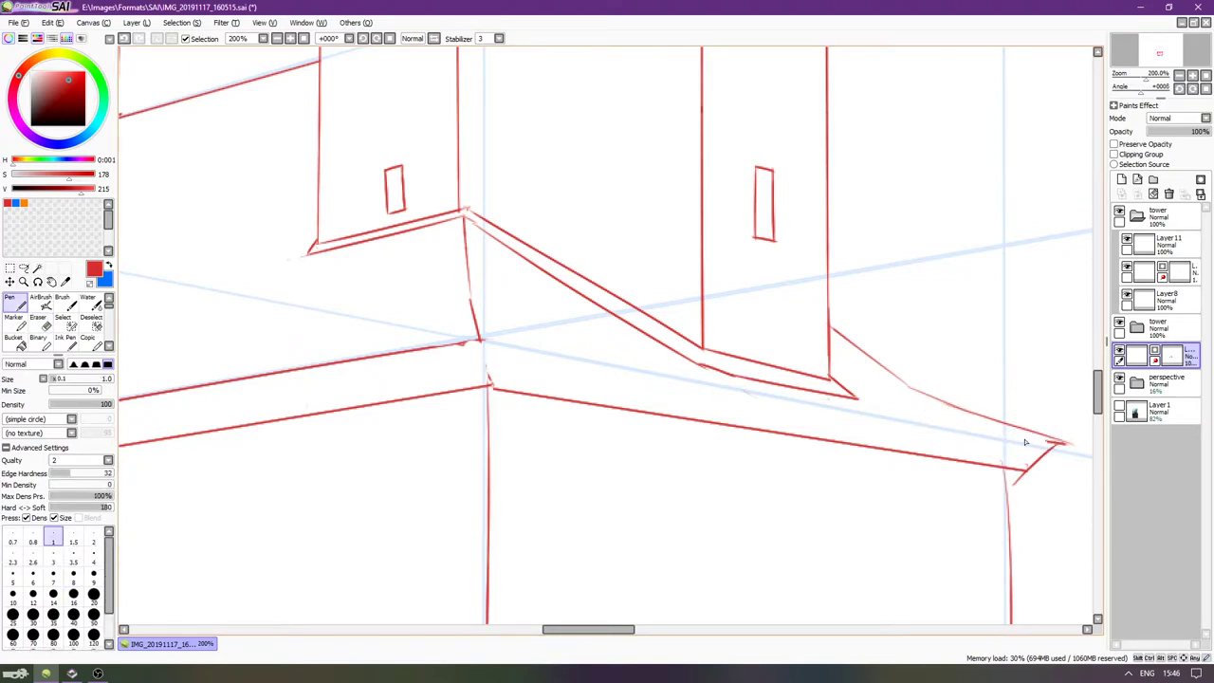
key(Delete)
key(Delete)
key(Delete)
key(Delete)
key(Delete)
key(Delete)
key(Delete)
scroll(761, 373, down, 1)
key(Right)
key(Right)
key(Right)
key(Right)
key(Right)
key(Up)
key(Up)
key(Up)
key(Up)
key(Up)
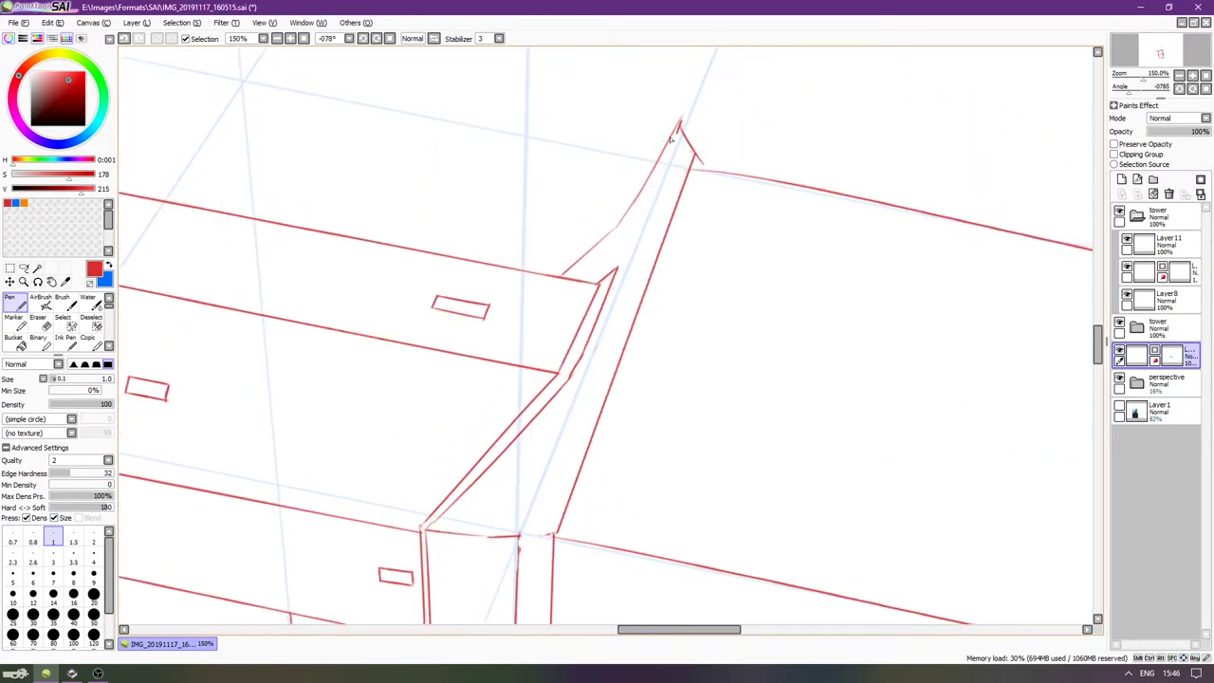
drag(678, 133, 484, 621)
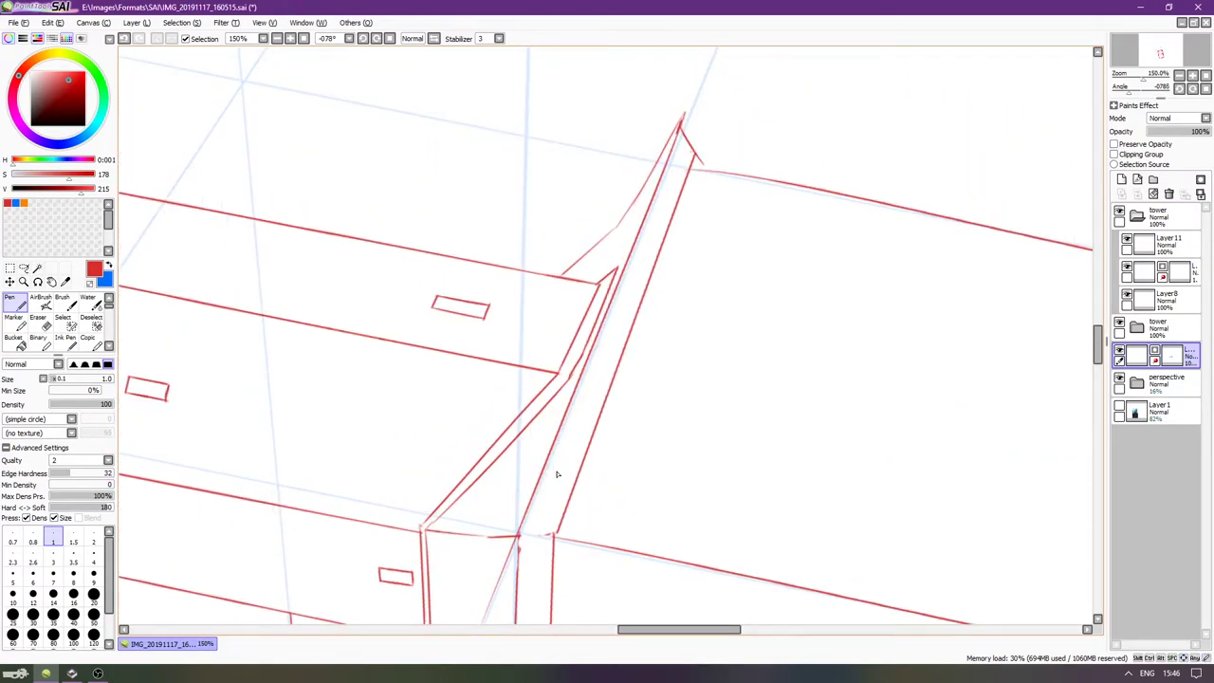
Erase the stray diagonal line running below the main building roof's front corner with the Eraser at size 16.
scroll(585, 449, down, 3)
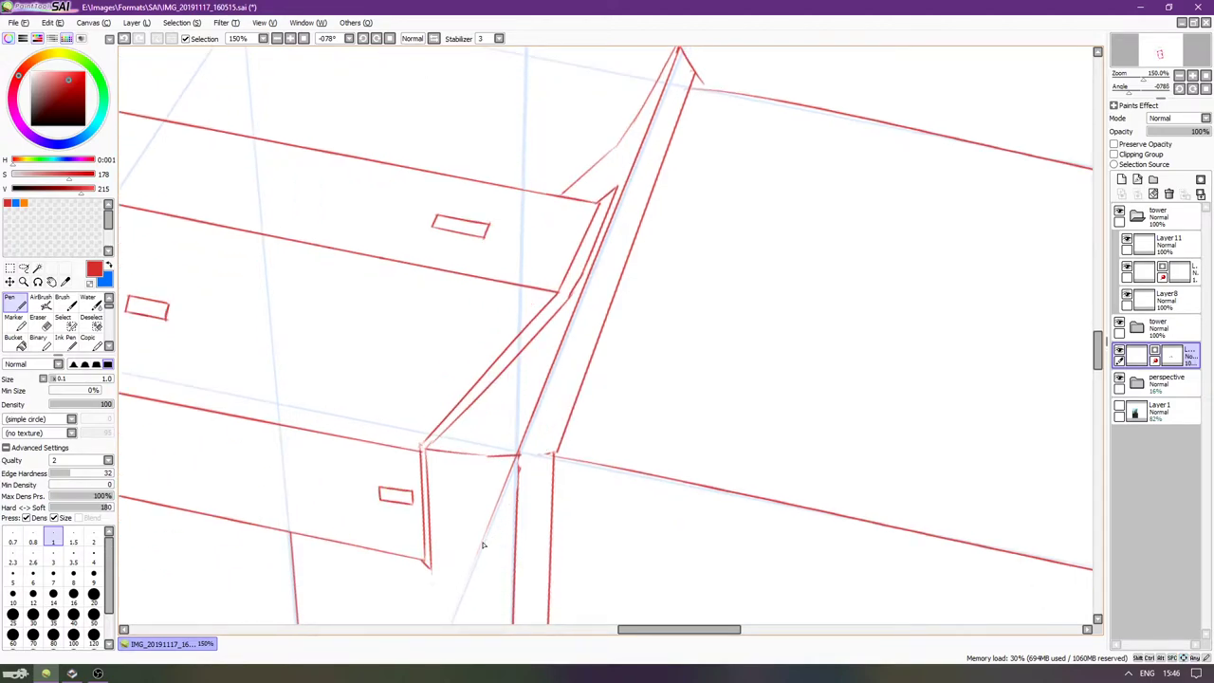
scroll(496, 525, down, 2)
key(e)
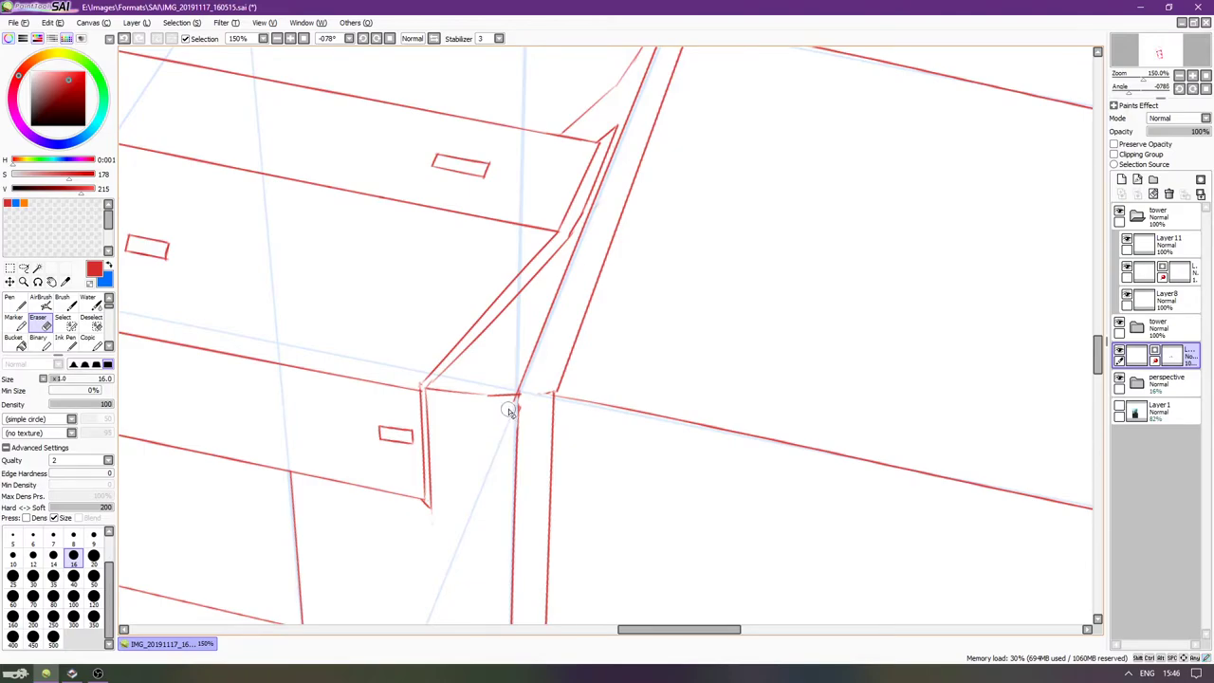
key(End)
key(End)
key(End)
key(End)
key(End)
key(End)
key(End)
key(End)
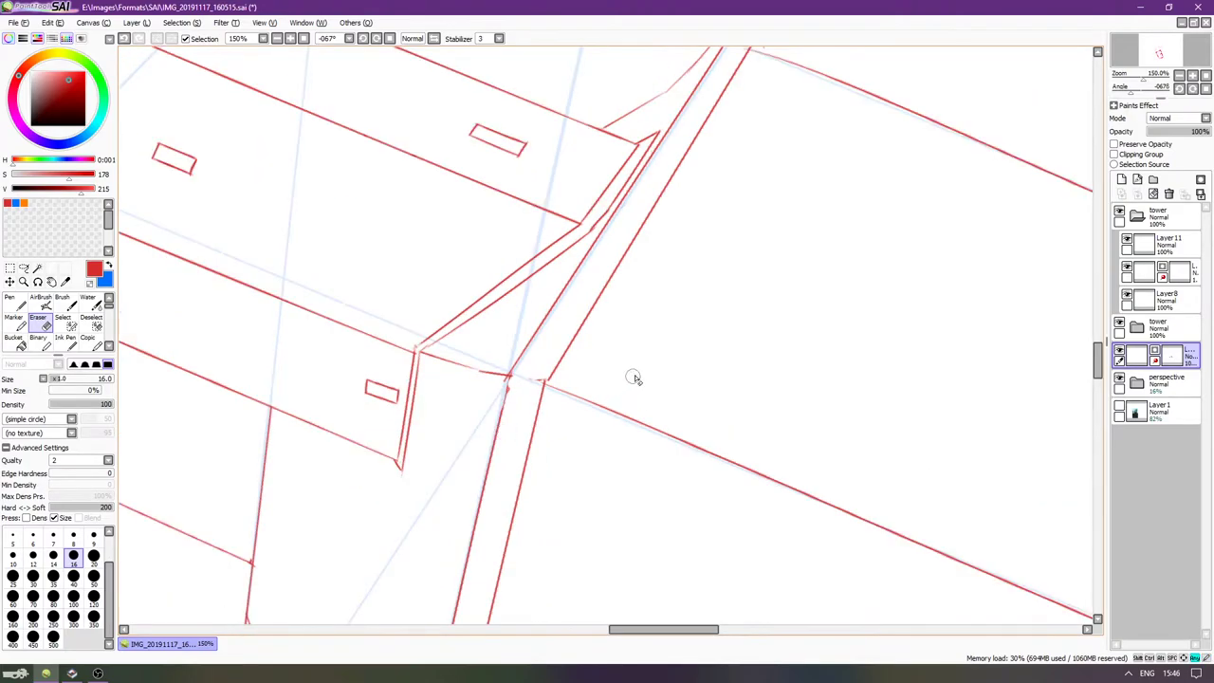
Rotate the canvas to about -11° and erase the overshoot below the lower eave line at the roof's far right end.
key(Delete)
key(Delete)
drag(701, 346, 680, 365)
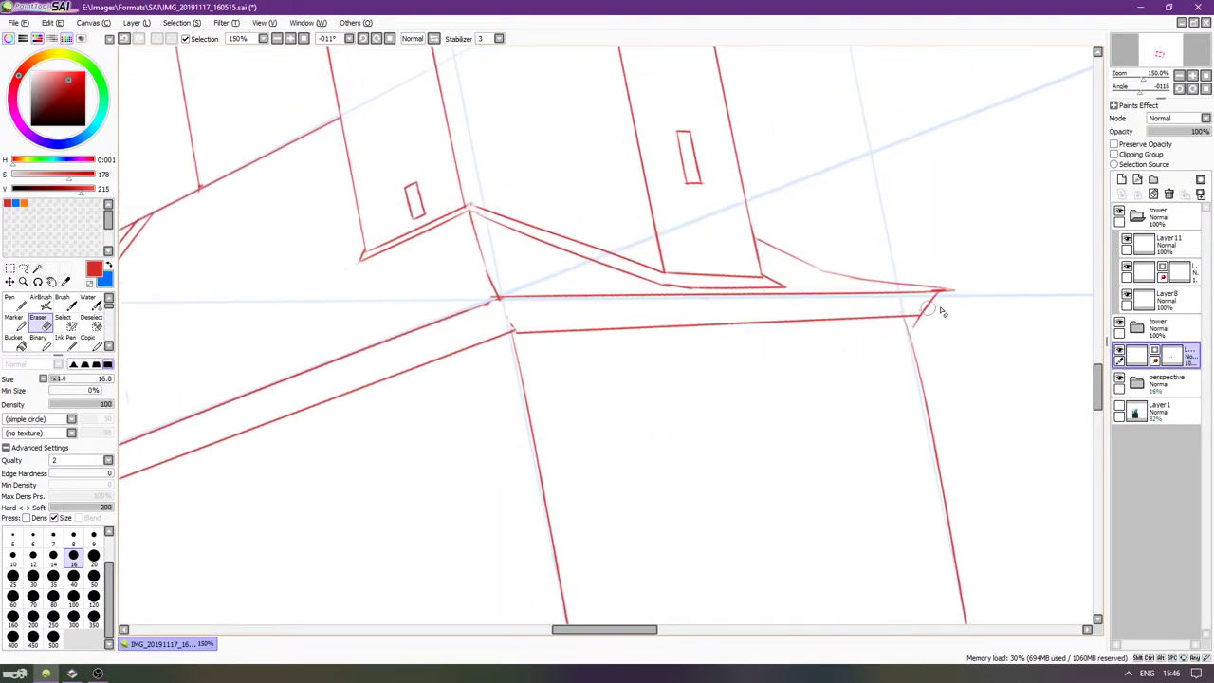
drag(917, 327, 918, 329)
drag(922, 330, 923, 331)
key(Up)
scroll(1078, 406, up, 2)
Show the reference photo on Layer1, reselect the building's masked line layer and erase the straight end line of the right eave.
click(1119, 408)
click(1158, 410)
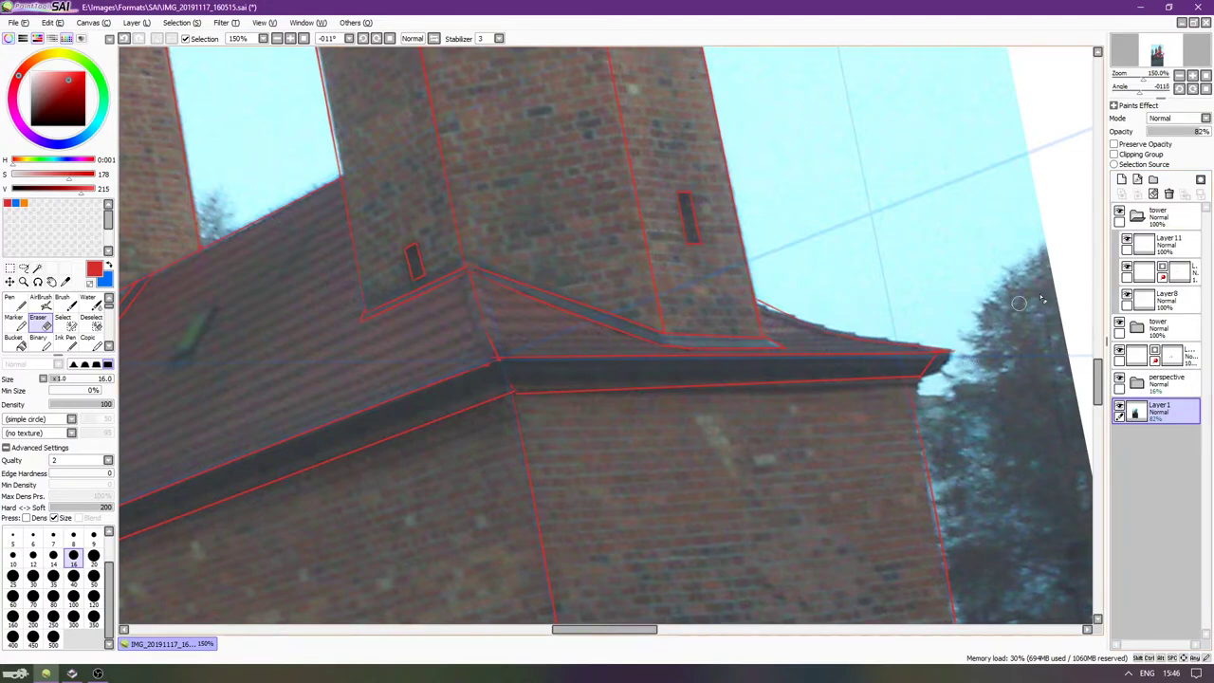
click(1148, 355)
scroll(980, 369, up, 1)
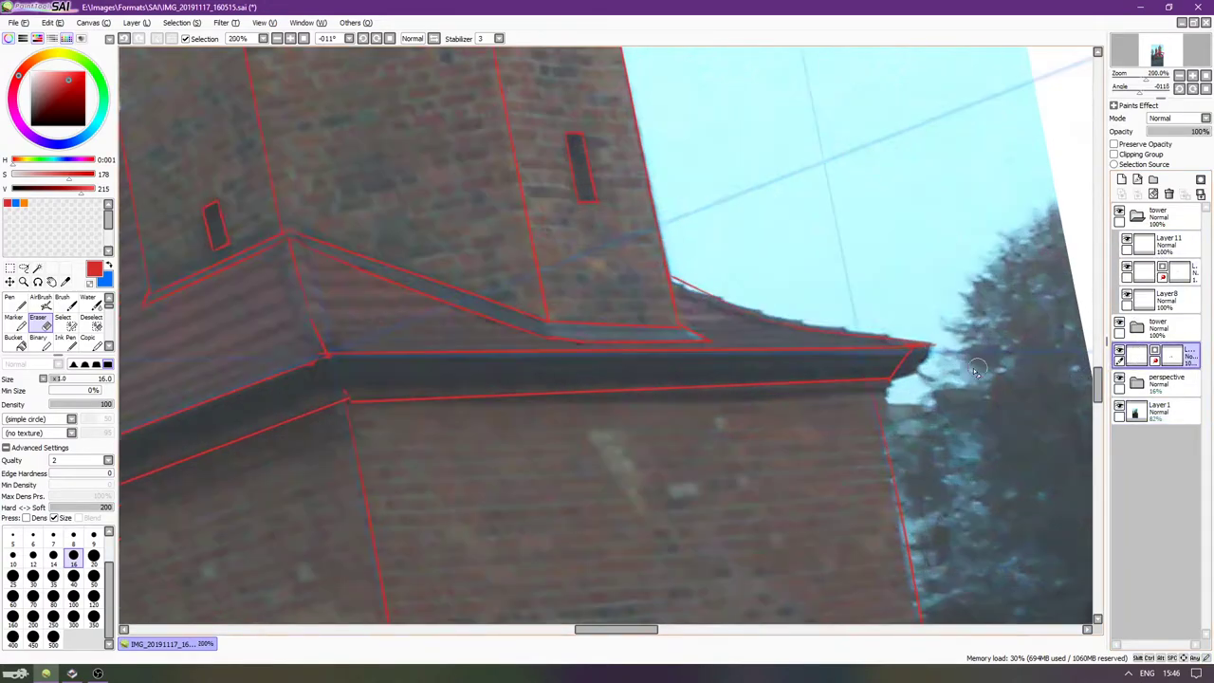
scroll(979, 369, up, 1)
scroll(853, 393, up, 1)
drag(734, 366, 766, 357)
Erase the whole lower eave line on the roof's right side, from the front corner to the far end.
key(n)
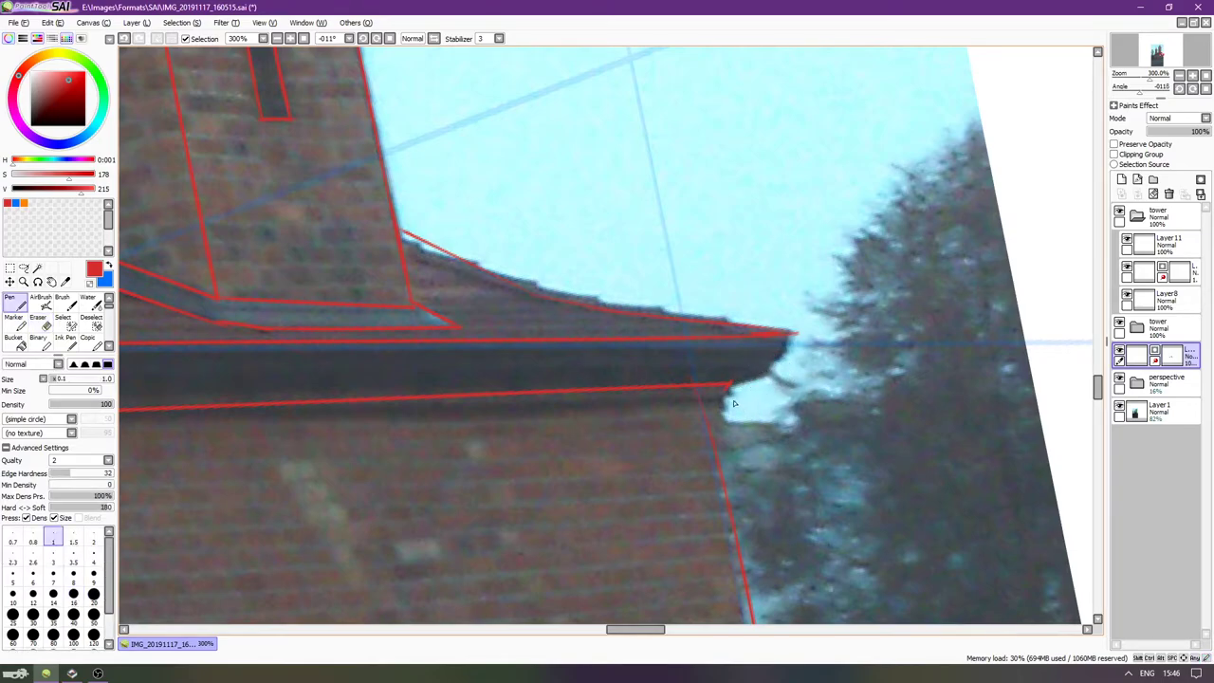
key(Left)
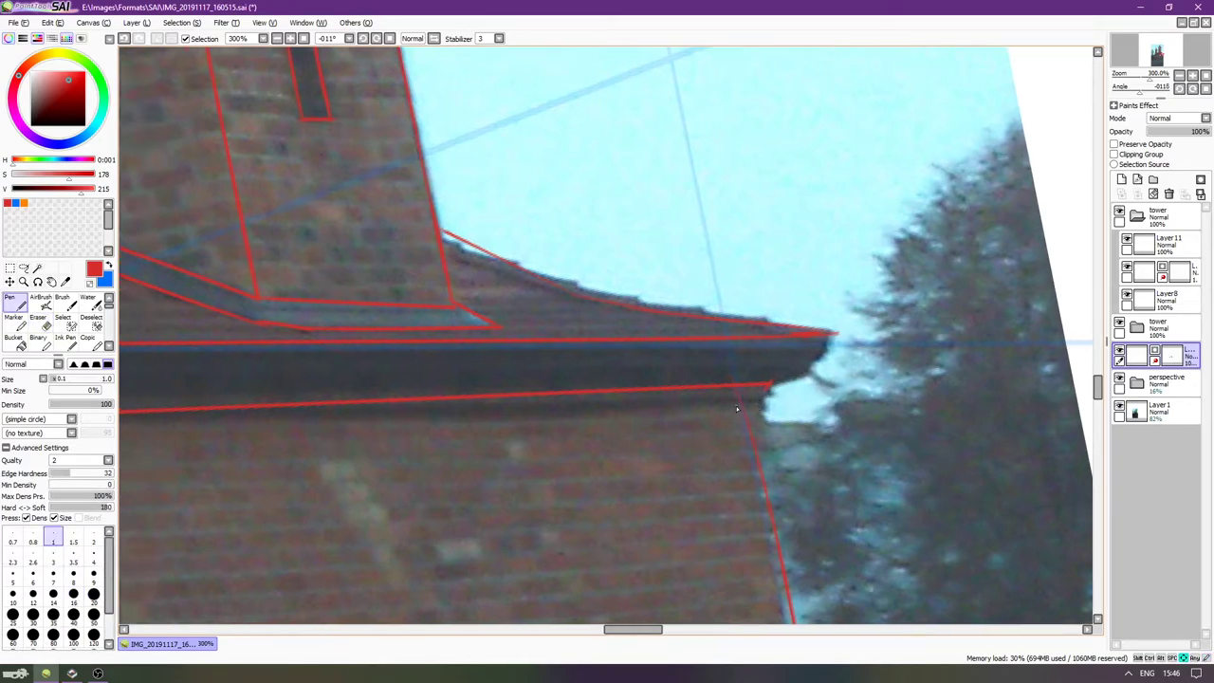
scroll(736, 415, down, 2)
key(Right)
key(Down)
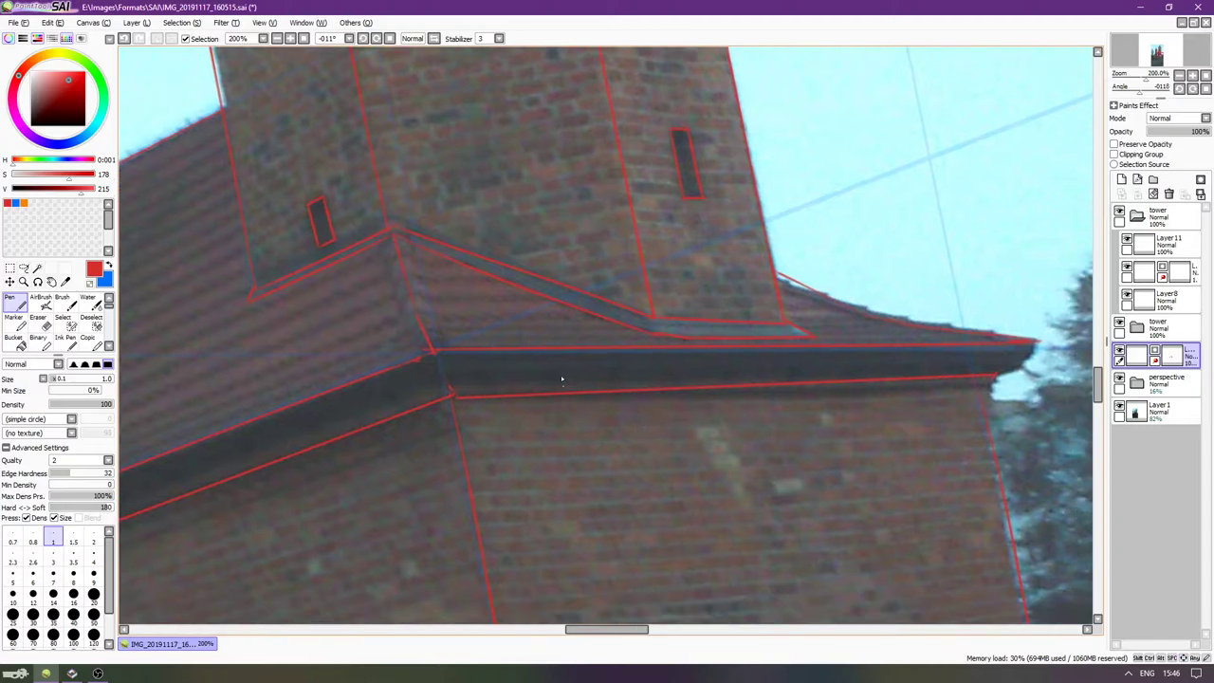
key(e)
drag(461, 393, 457, 397)
shift+click(999, 384)
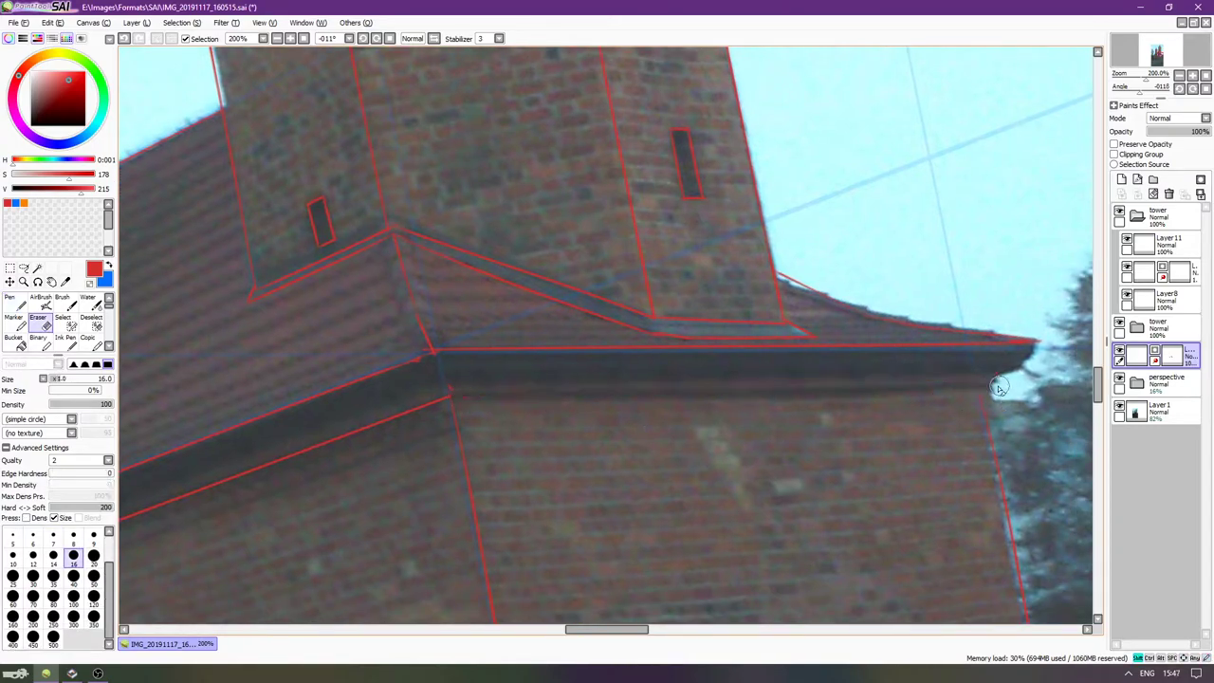
Rotate the canvas to about -90° at 150% zoom and ready the size 1 Pen for the right lower eave line.
key(Delete)
key(Delete)
key(Delete)
key(Delete)
key(Delete)
key(Delete)
key(Delete)
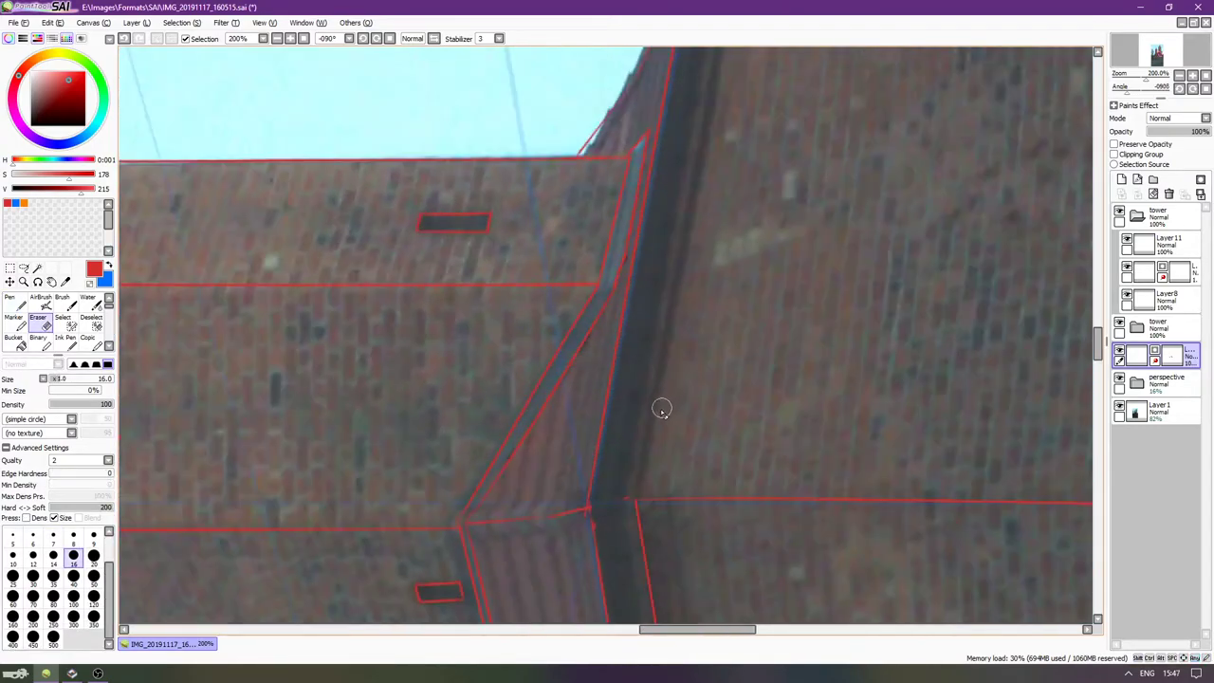
key(Right)
scroll(652, 414, down, 1)
key(Right)
key(Right)
key(Right)
key(Up)
key(n)
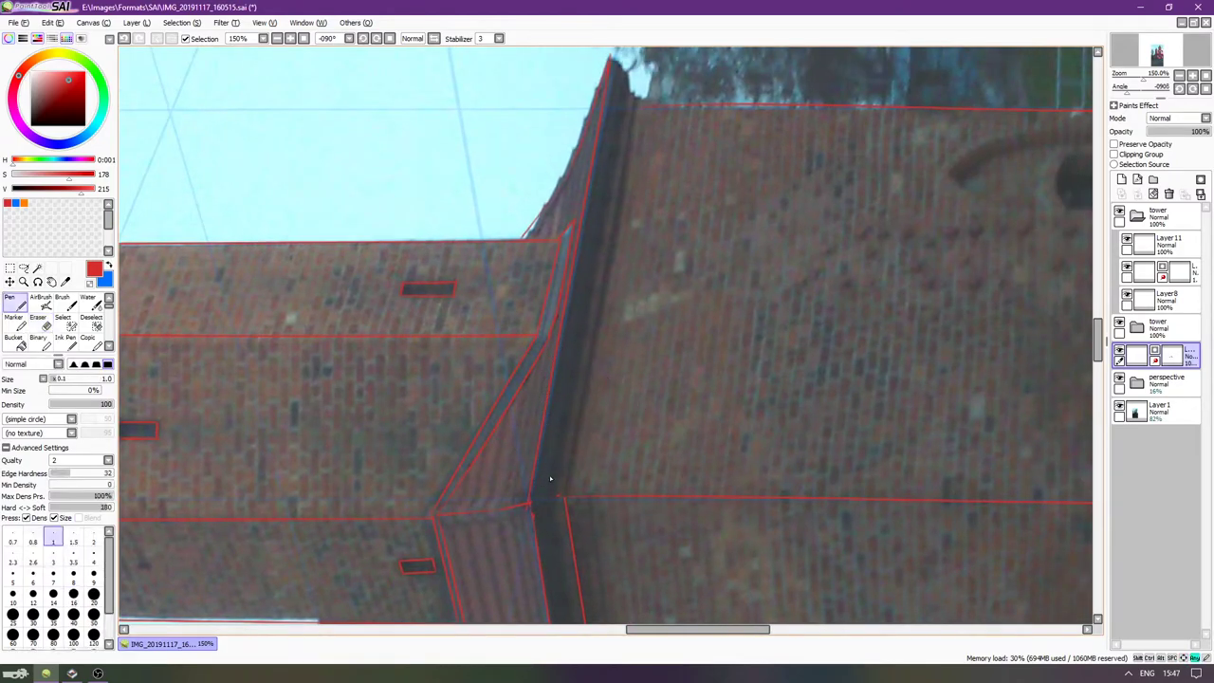
scroll(573, 426, up, 1)
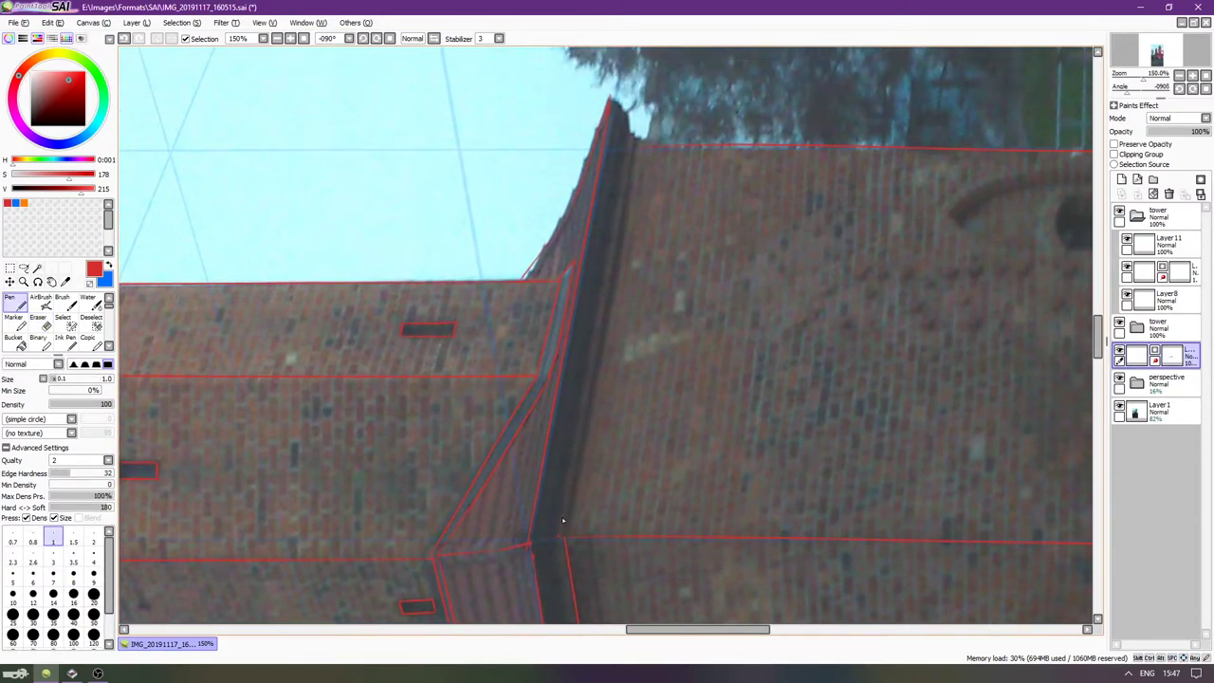
Try to draw the right lower eave line from the front corner to beyond the far end, undoing the strokes.
key(ctrl+z)
drag(565, 536, 691, 11)
key(ctrl+z)
drag(565, 536, 660, 38)
key(ctrl+z)
drag(566, 537, 660, 38)
key(ctrl+z)
key(ctrl+y)
key(ctrl+z)
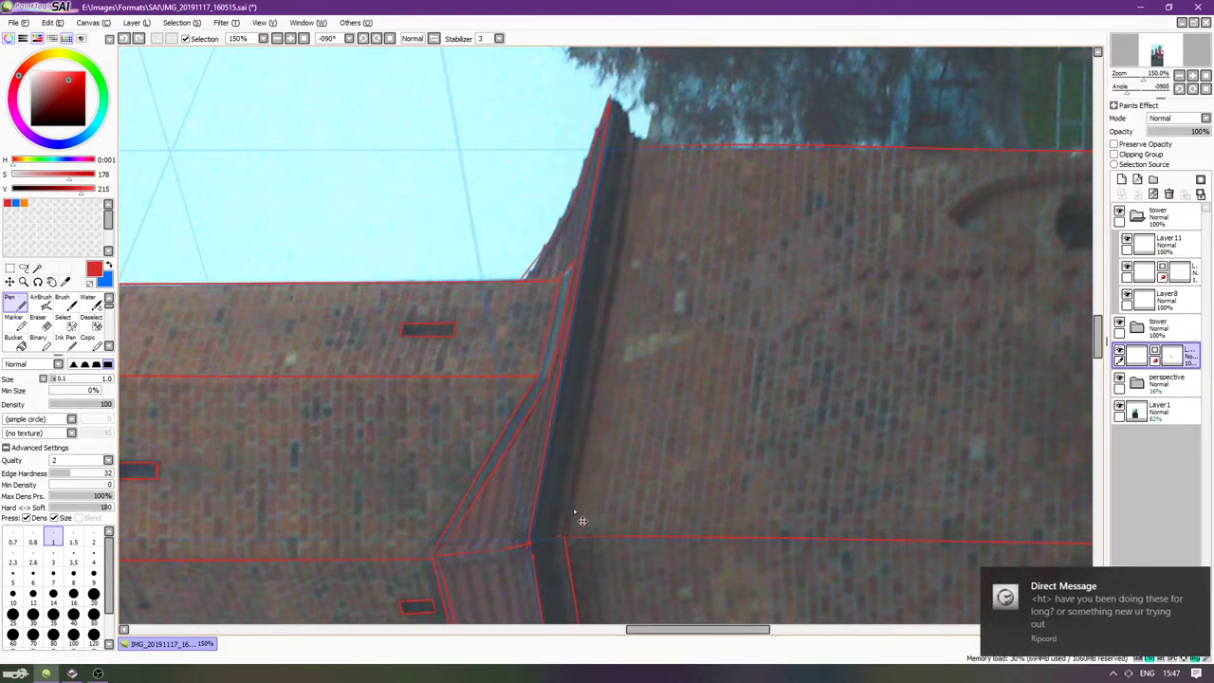
key(ctrl+y)
key(ctrl+z)
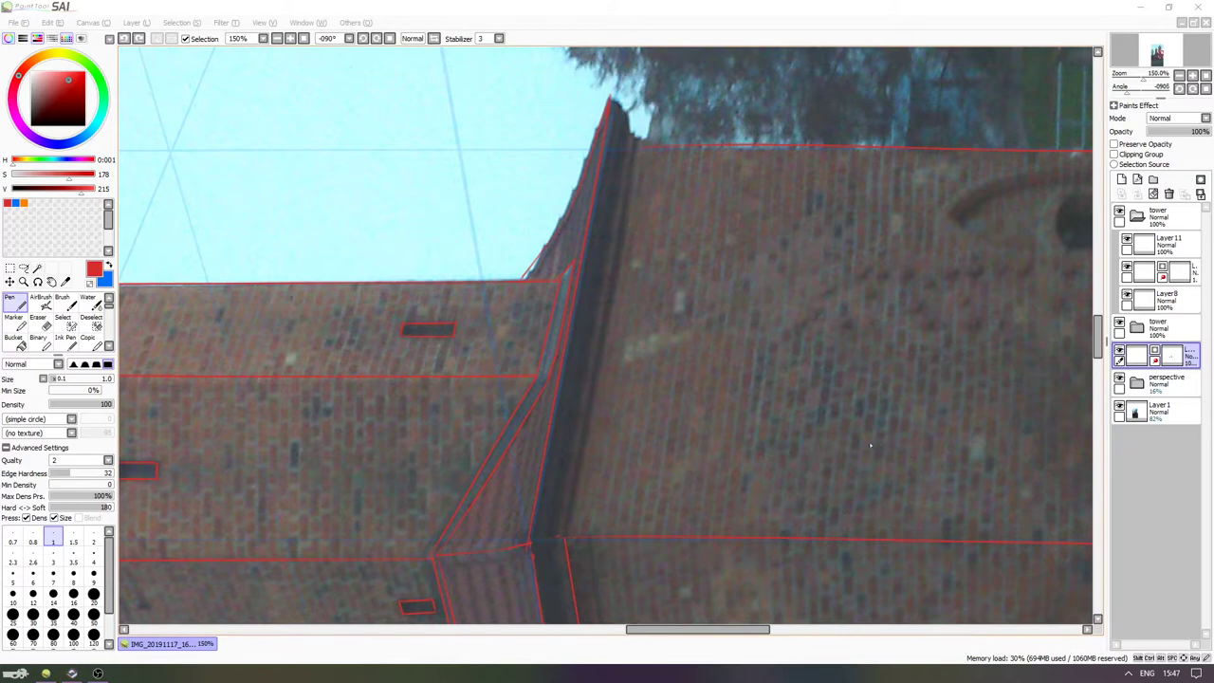
Switch to the Ripcord chat, send "as in drawings?" and "or those traces", and return to the drawing.
key(alt+Tab)
click(730, 314)
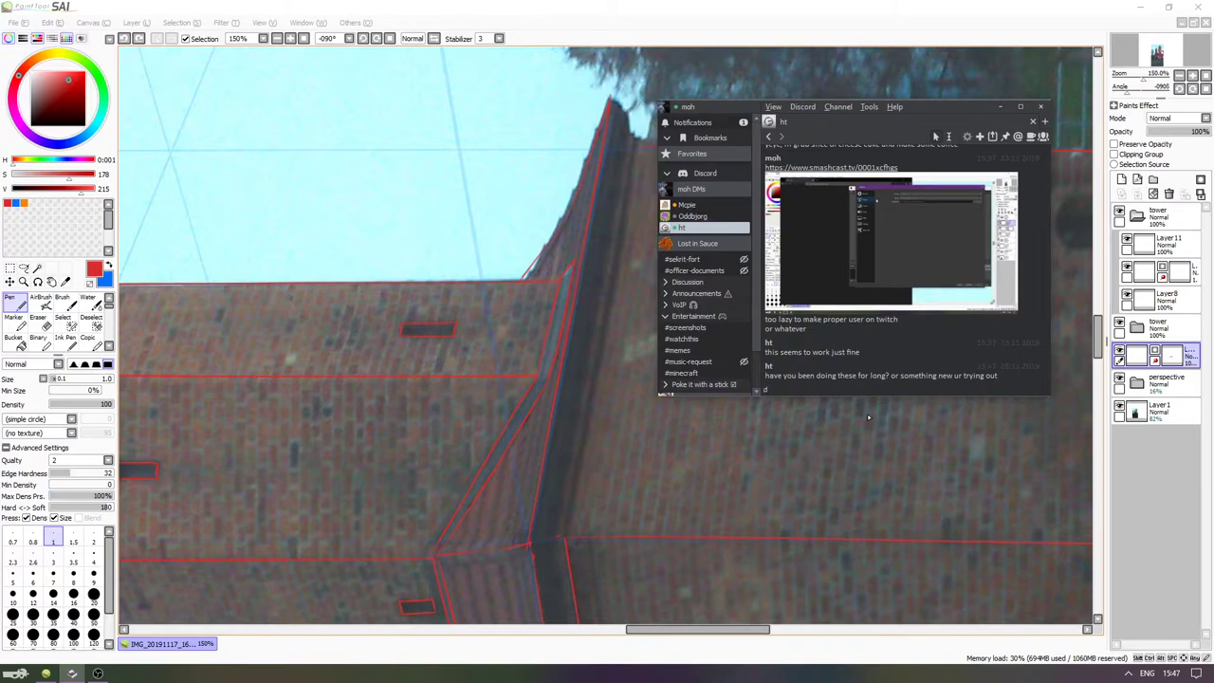
text(as in drawings?)
key(Return)
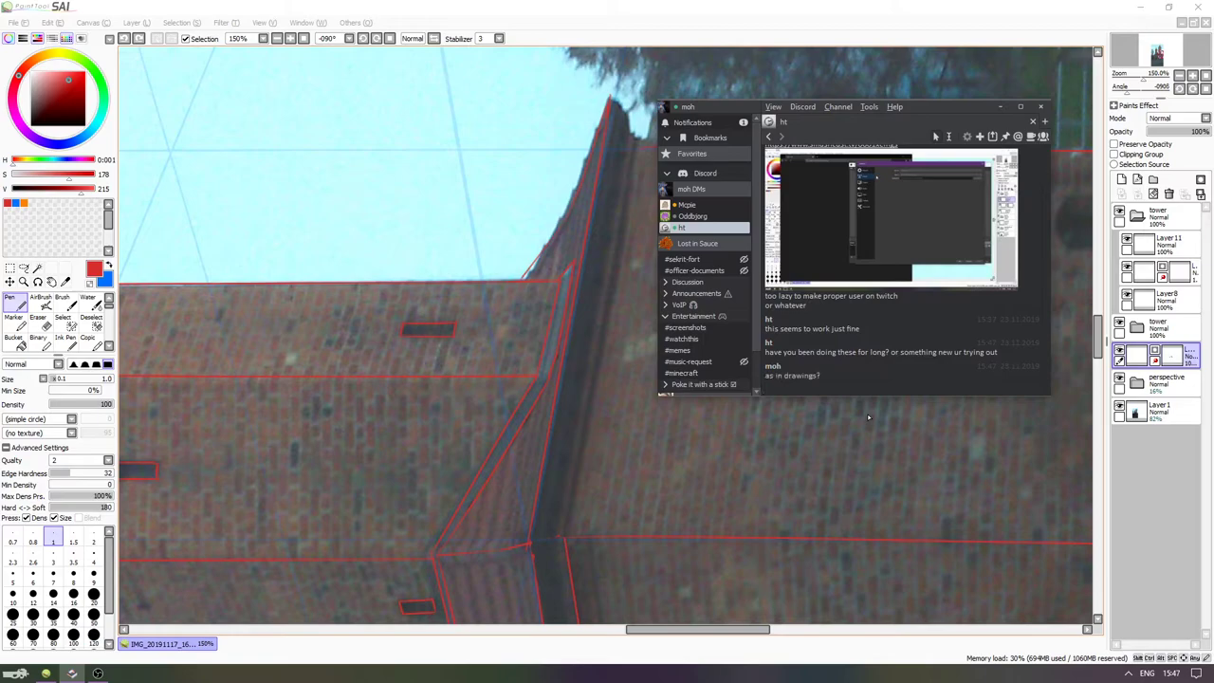
text(or those traces)
key(Return)
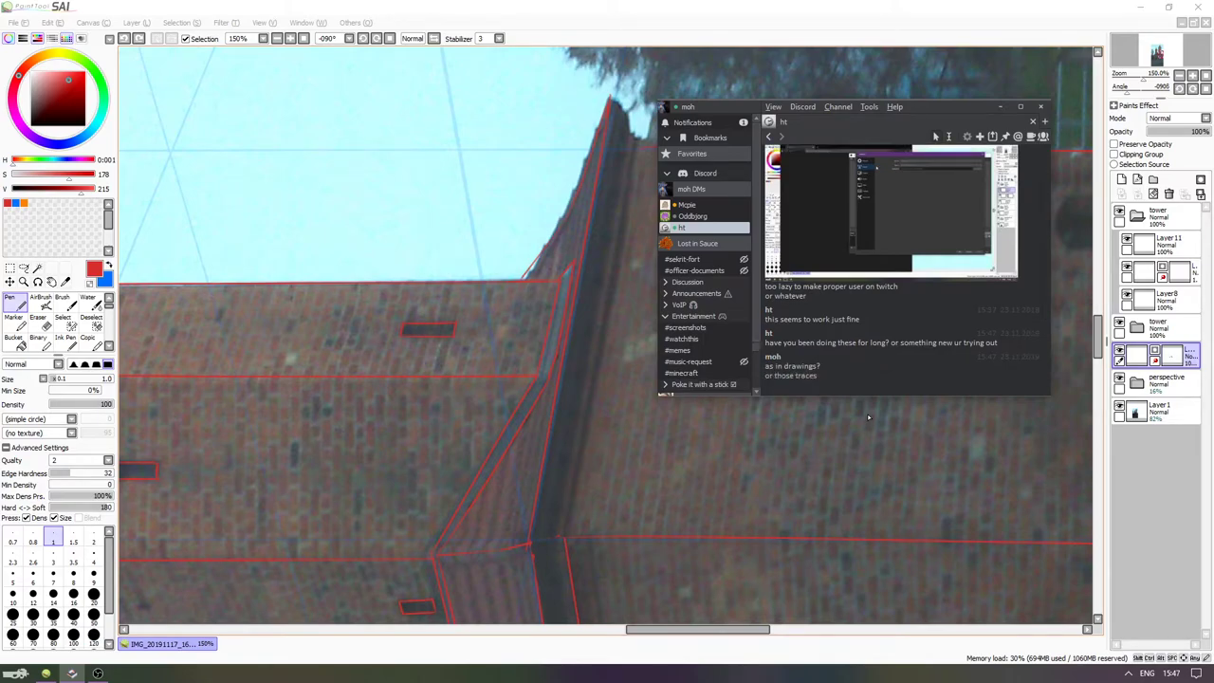
key(alt+Tab)
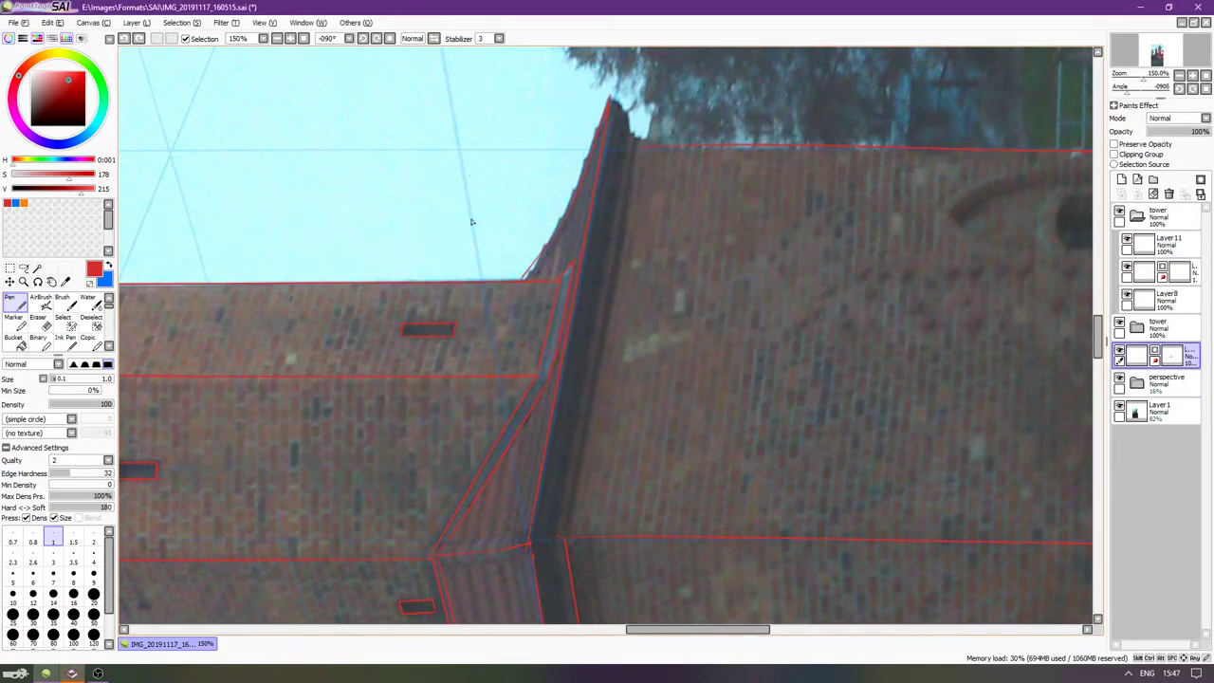
Reply in the Ripcord chat with "random things in the past", "and this idiea", "from last week" and a line about this week's image, then return.
key(alt+Tab)
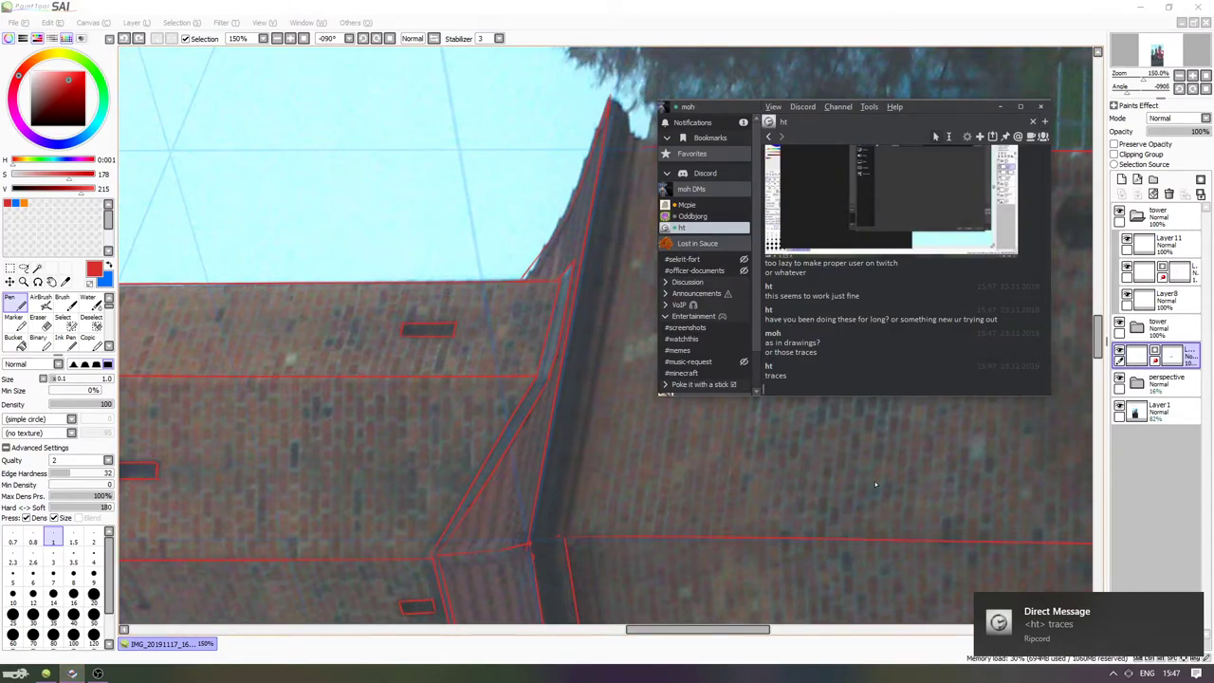
text(random thin)
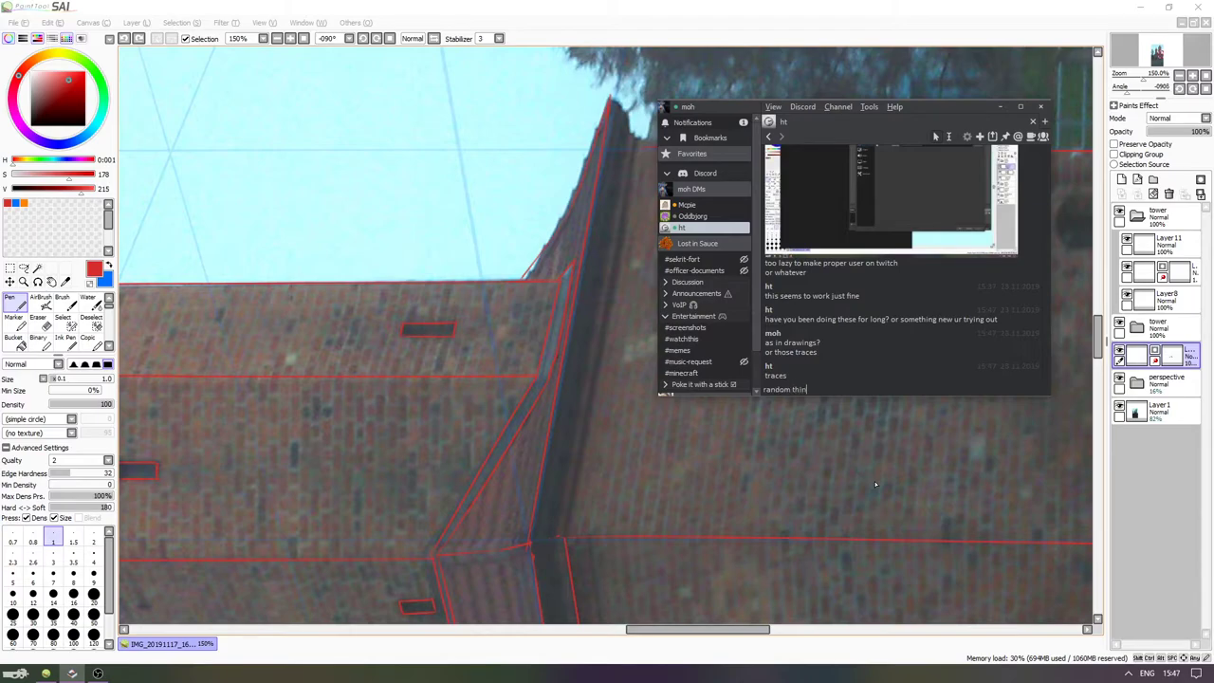
text(gs in the past)
key(Return)
text(and this idiea)
key(Return)
text(from last week)
key(Return)
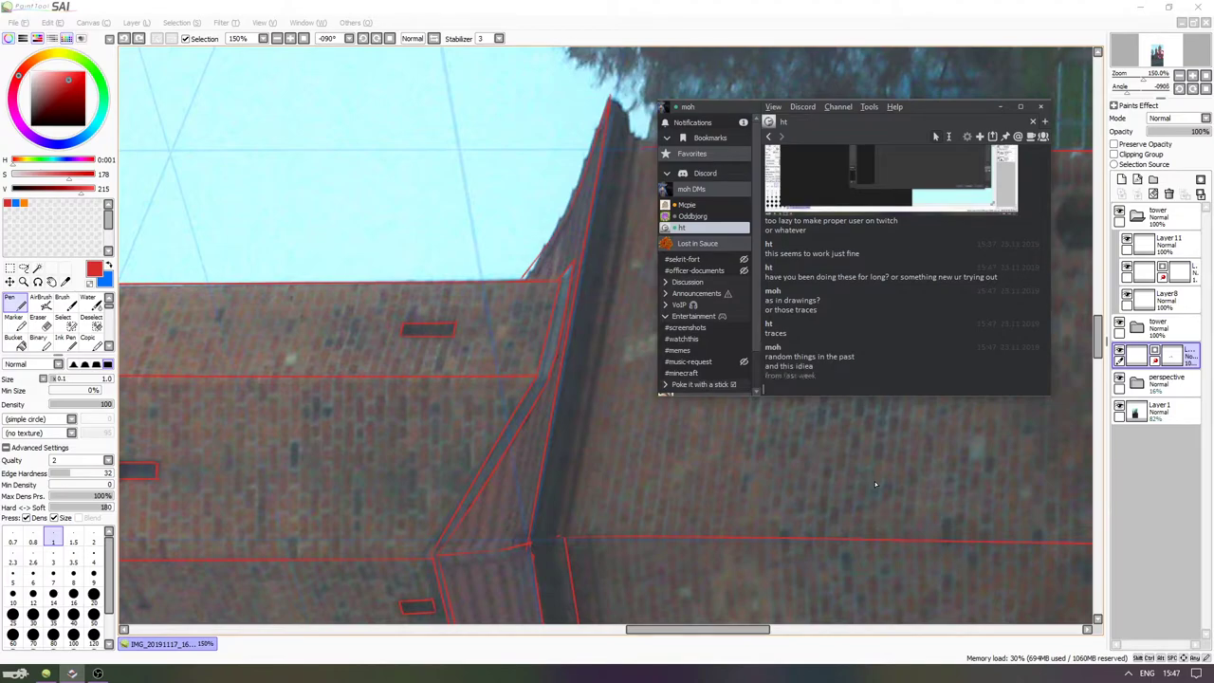
text(S)
text(th image this week)
key(Return)
key(alt+Tab)
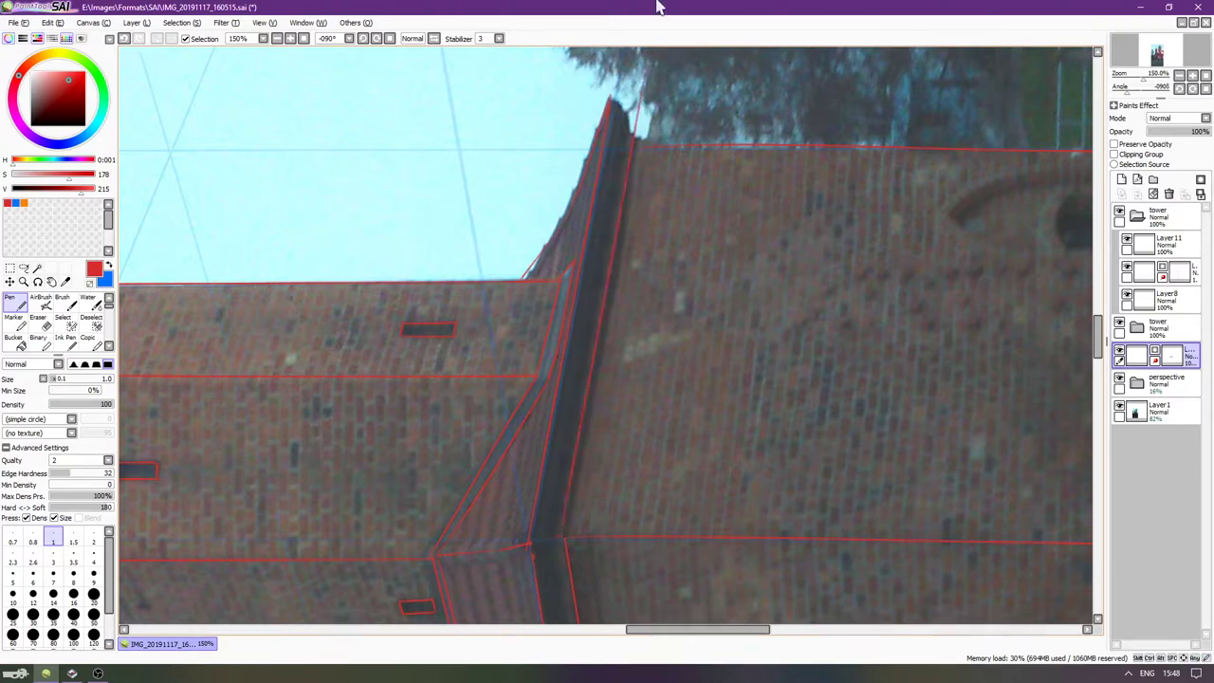
Draw the right lower eave line in red from the front corner to past the far end, keeping the second stroke.
drag(561, 545, 669, 5)
key(ctrl+z)
drag(563, 544, 668, 44)
key(ctrl+z)
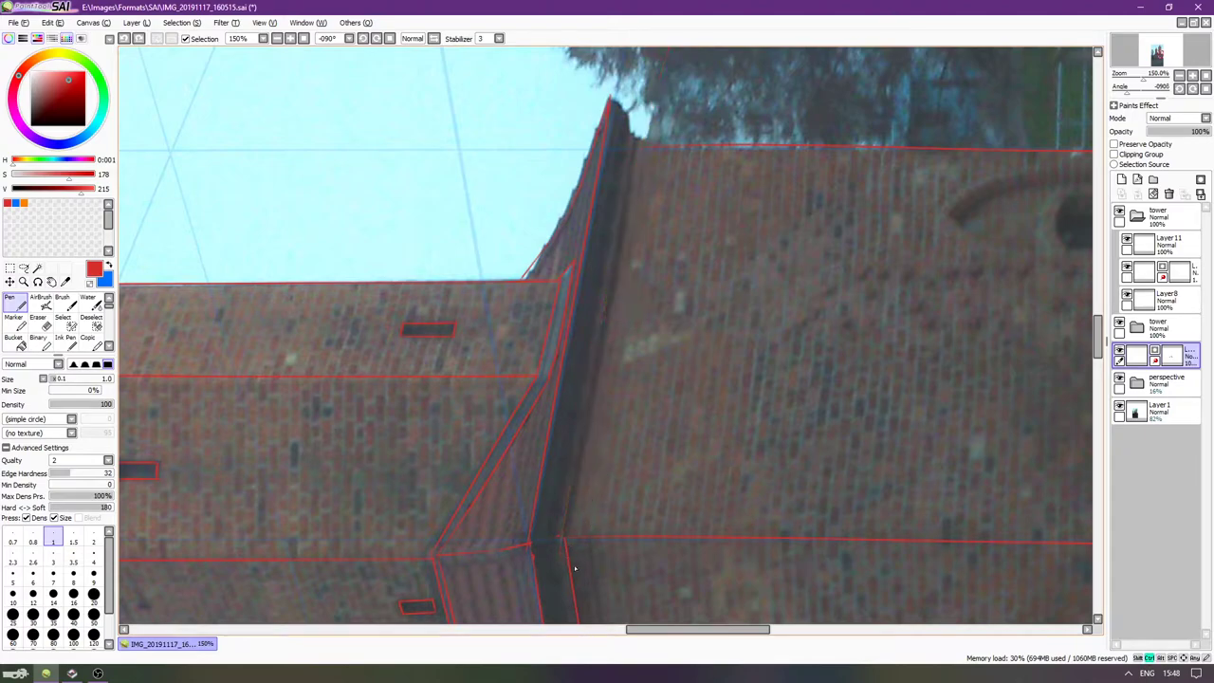
key(ctrl+y)
key(ctrl+z)
key(ctrl+y)
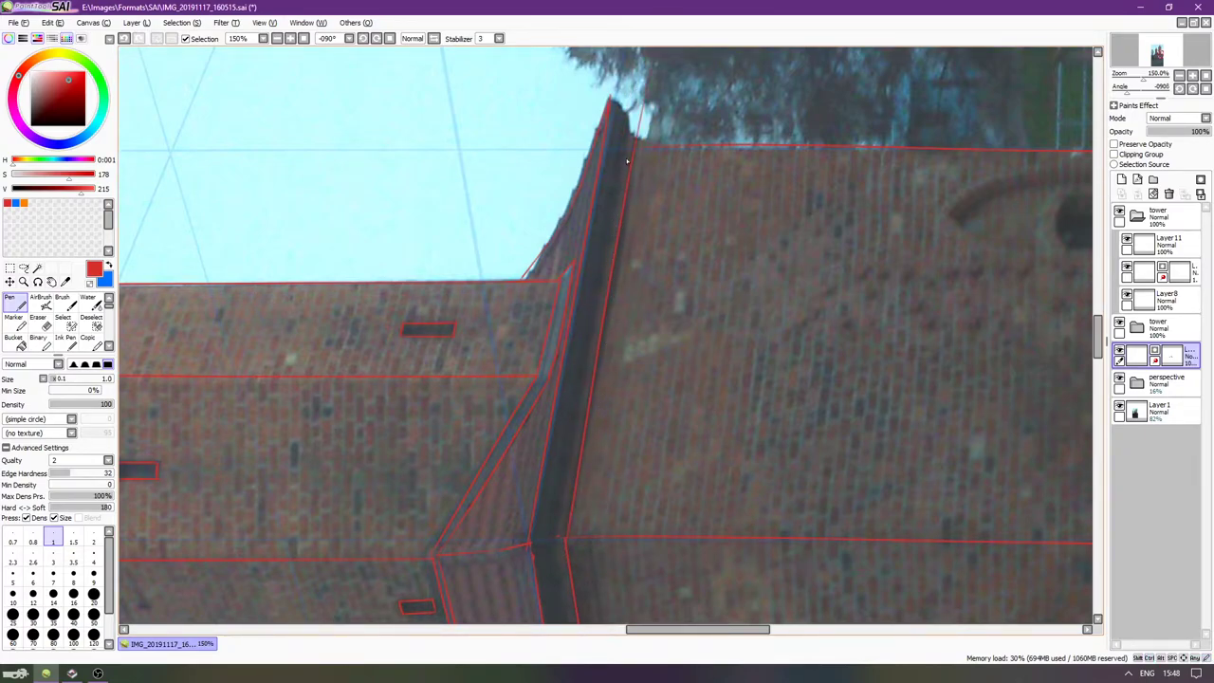
Reset the canvas rotation and trace the stepped end profile of the right eave from the lower line up to the tip.
key(Home)
scroll(634, 413, up, 7)
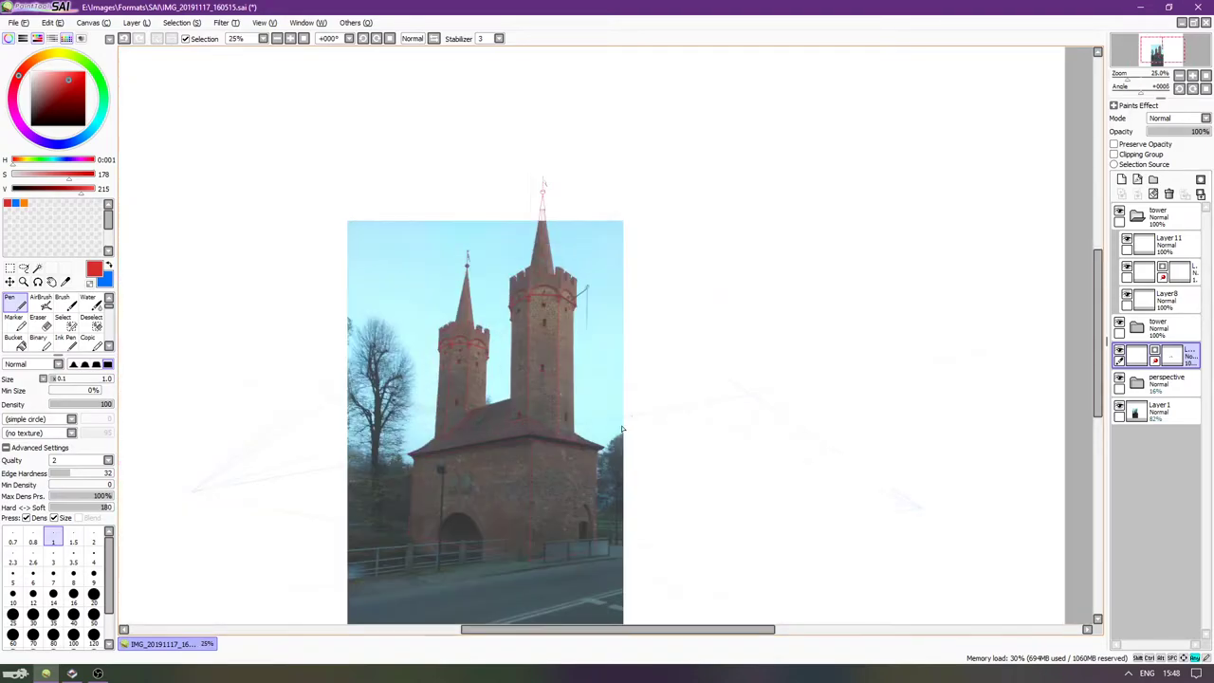
scroll(709, 289, up, 3)
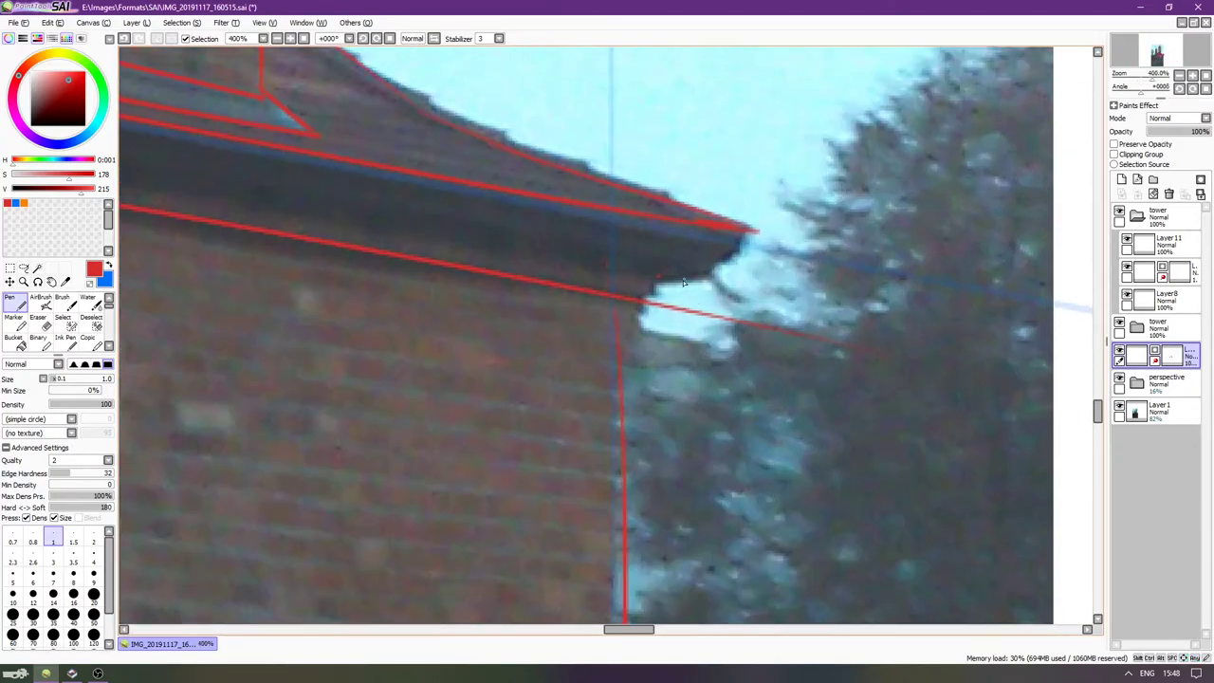
mouse_move(647, 323)
mouse_down()
mouse_move(646, 345)
mouse_move(709, 321)
mouse_move(745, 273)
mouse_up()
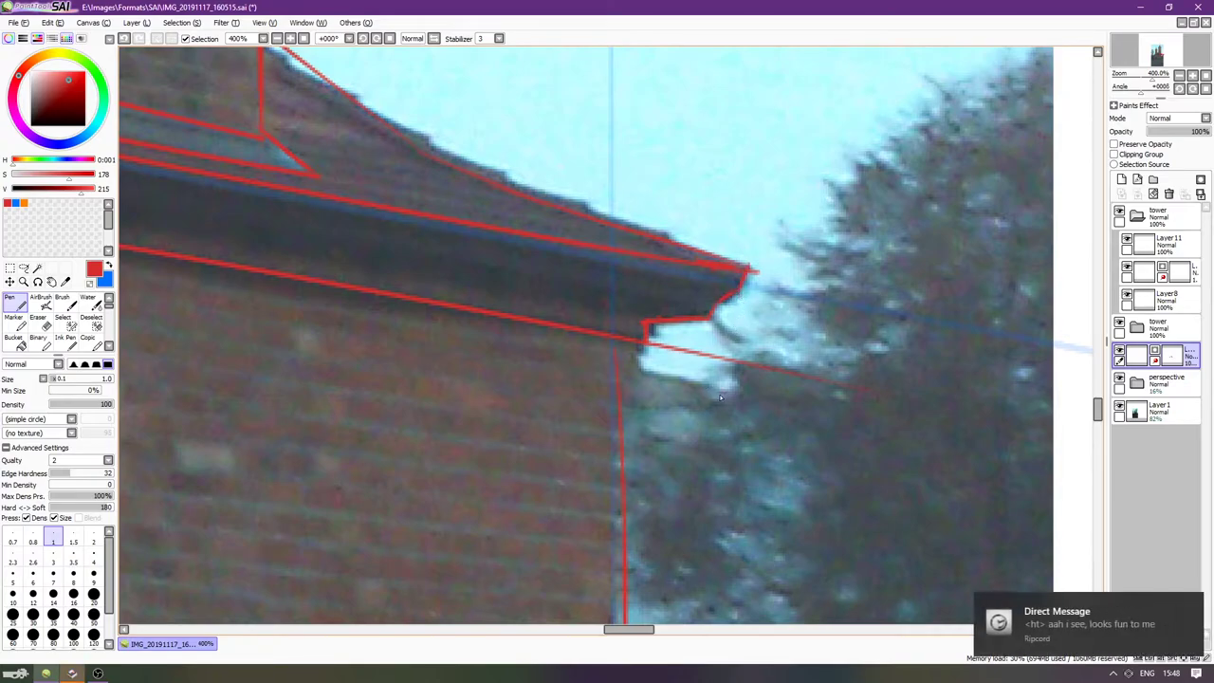
Erase the lower eave line's overshoot past the stepped end profile with the Eraser at size 16.
key(Delete)
key(Delete)
key(Delete)
key(End)
scroll(707, 371, down, 1)
key(e)
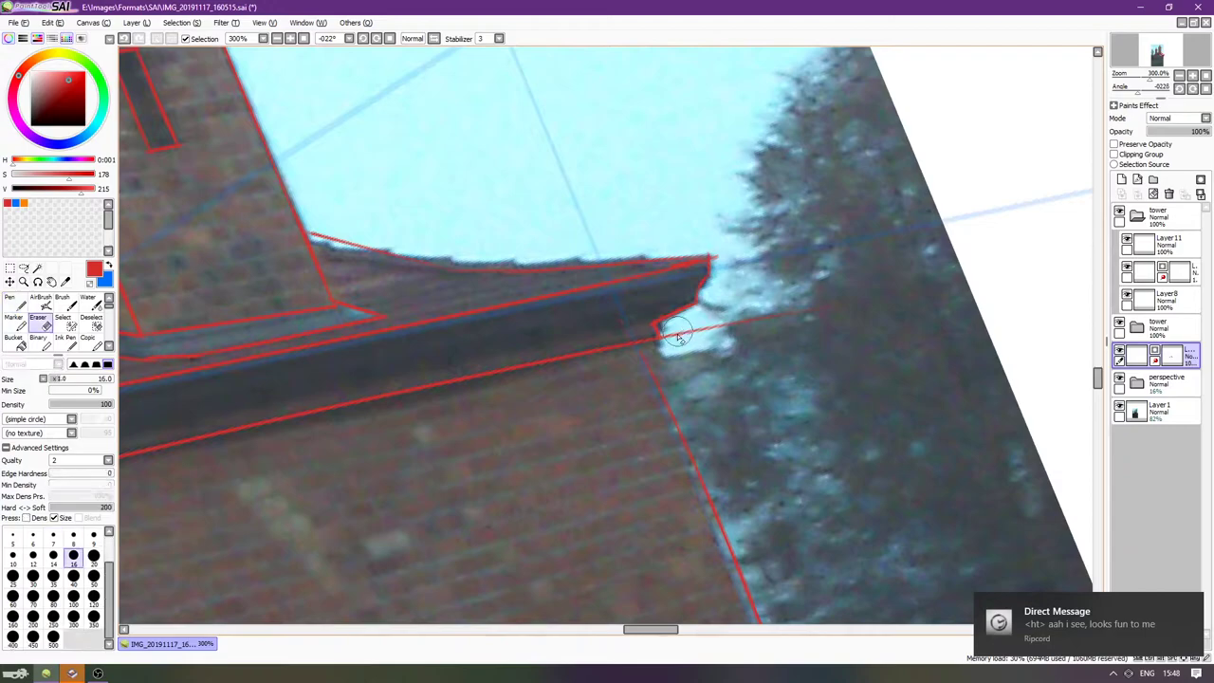
drag(679, 336, 847, 306)
Turn the canvas back to about -90° at 150% zoom with the whole right eave in view, and reselect the Pen.
key(Delete)
key(End)
key(Delete)
key(Delete)
key(Delete)
key(Delete)
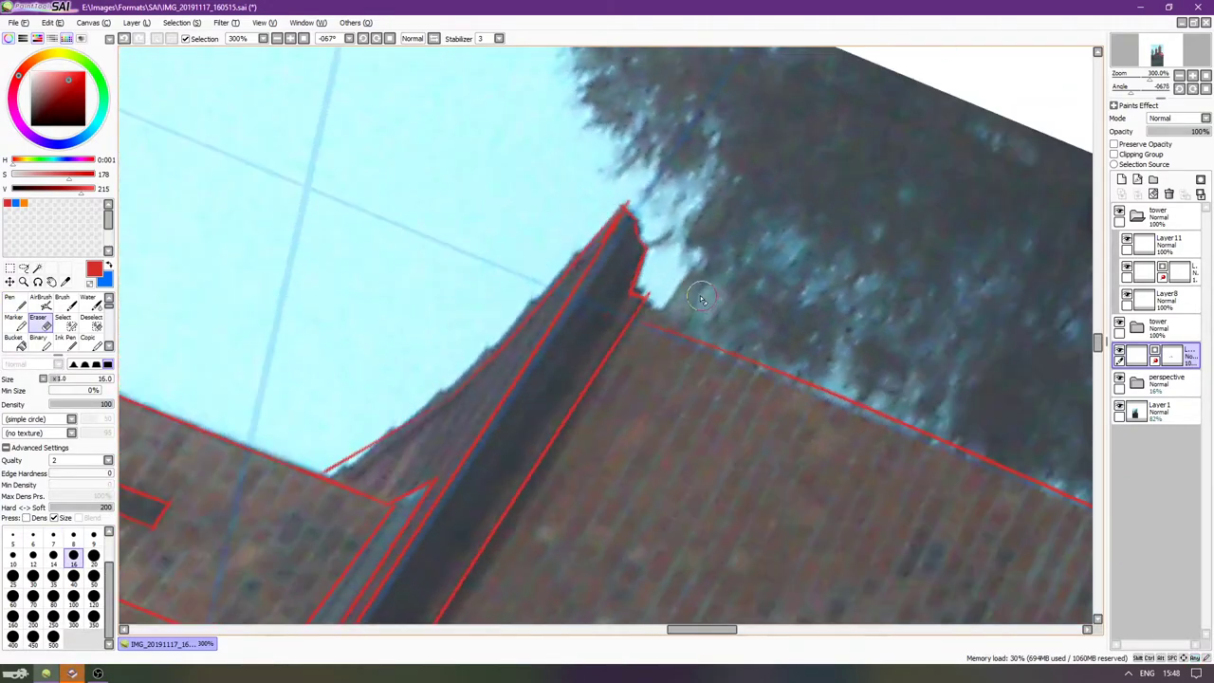
key(Delete)
key(Delete)
scroll(707, 271, down, 3)
scroll(688, 304, up, 1)
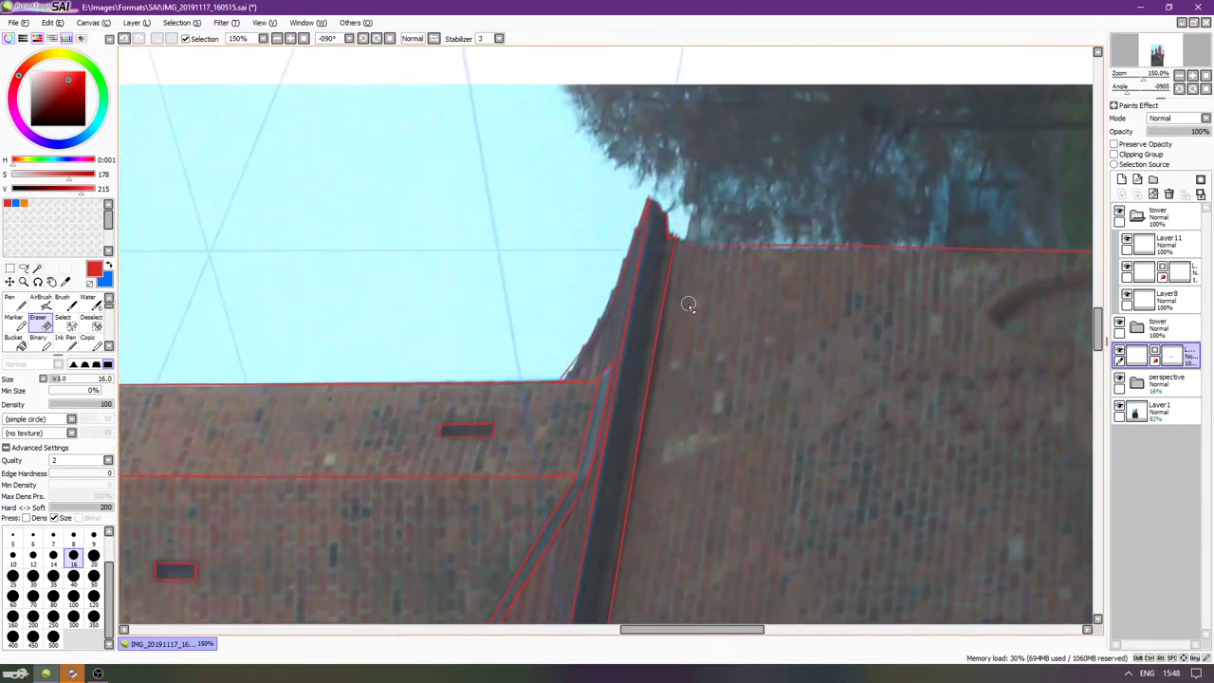
scroll(688, 305, down, 3)
key(n)
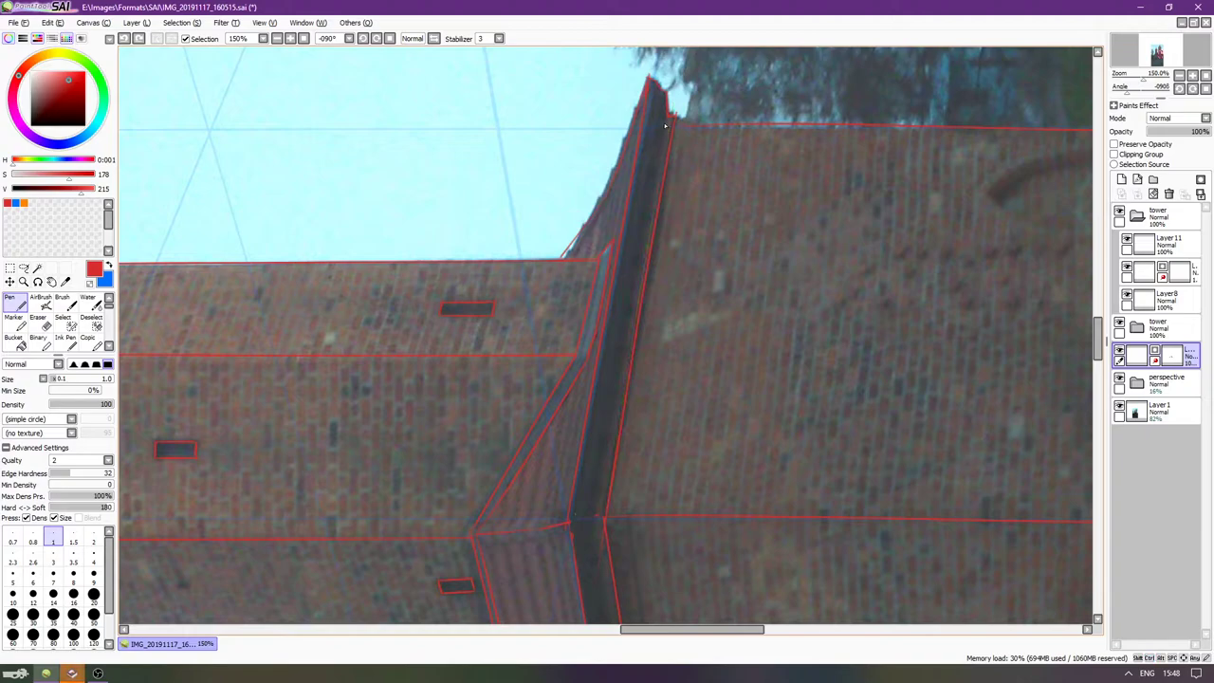
Add a new layer above the building's line layer and draw two moulding lines between the right upper and lower eave lines.
drag(671, 123, 601, 519)
key(ctrl+z)
drag(672, 121, 593, 561)
click(1121, 180)
drag(669, 108, 587, 571)
drag(660, 101, 572, 580)
key(ctrl+z)
drag(660, 93, 572, 550)
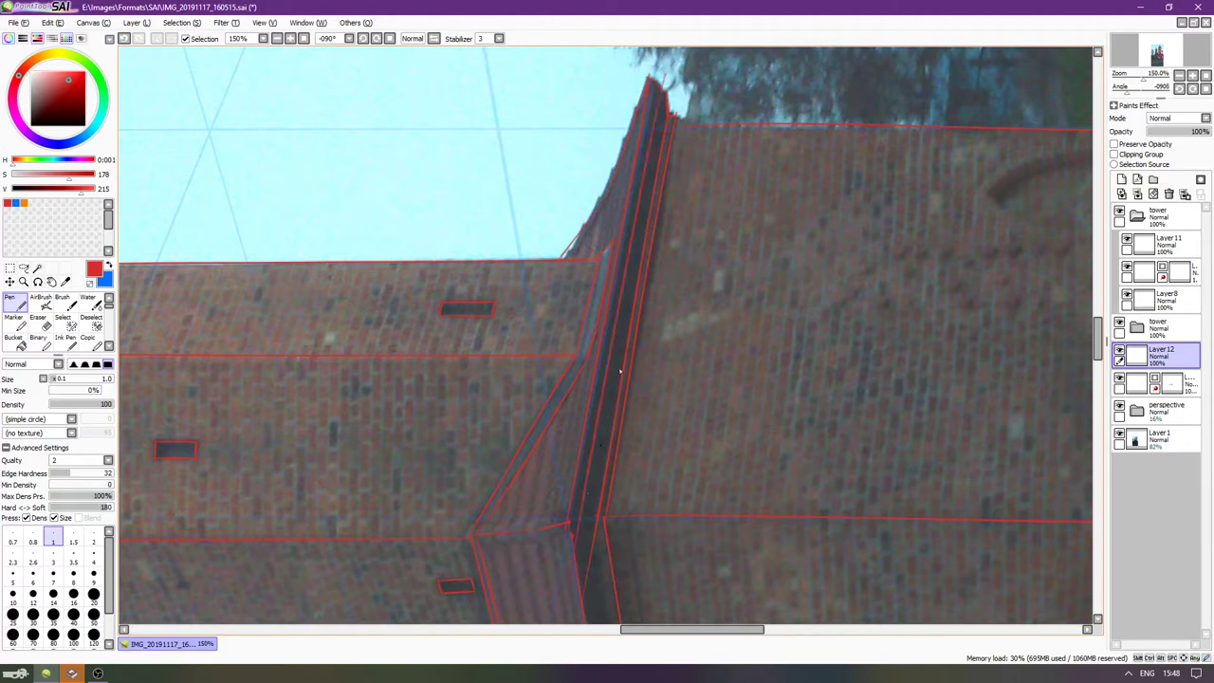
Reset the canvas rotation and erase the two moulding lines' overshoot past the right eave's stepped end profile with the Eraser at size 16.
key(e)
scroll(610, 483, down, 5)
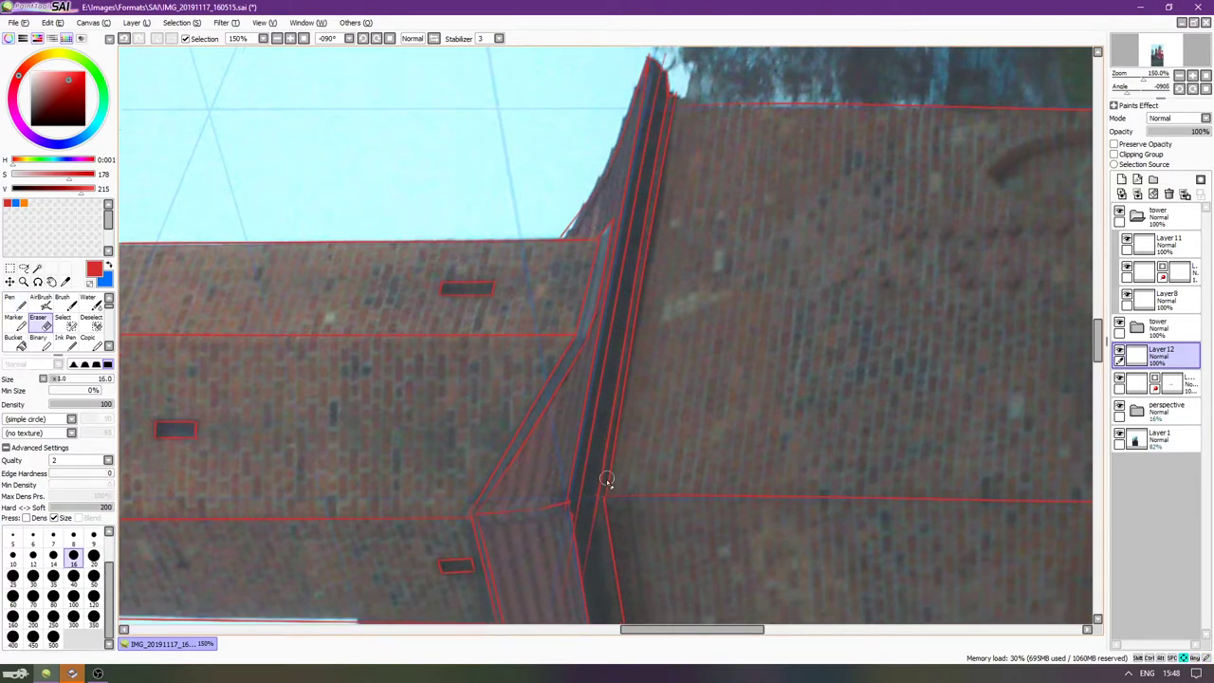
mouse_move(572, 416)
mouse_down()
mouse_move(574, 369)
mouse_move(605, 357)
mouse_up()
key(Home)
scroll(668, 398, up, 5)
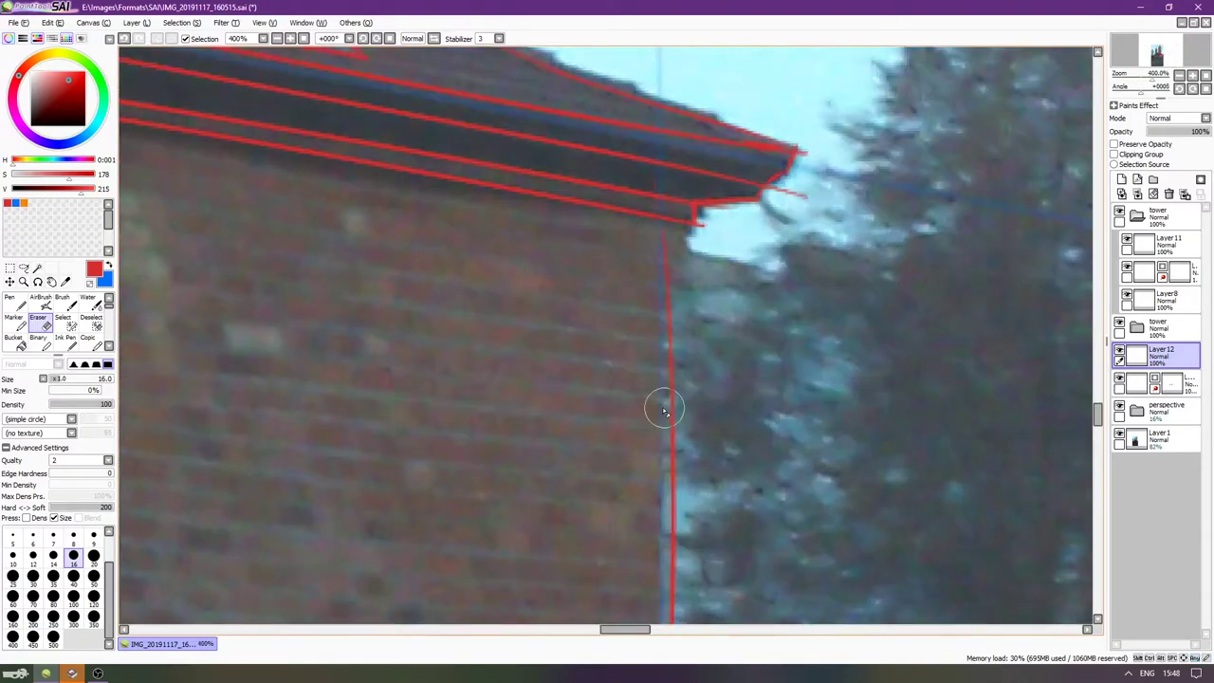
drag(827, 198, 814, 197)
Examine the traced eave lines from the right end past the building's corner to the far left tip.
scroll(796, 237, down, 4)
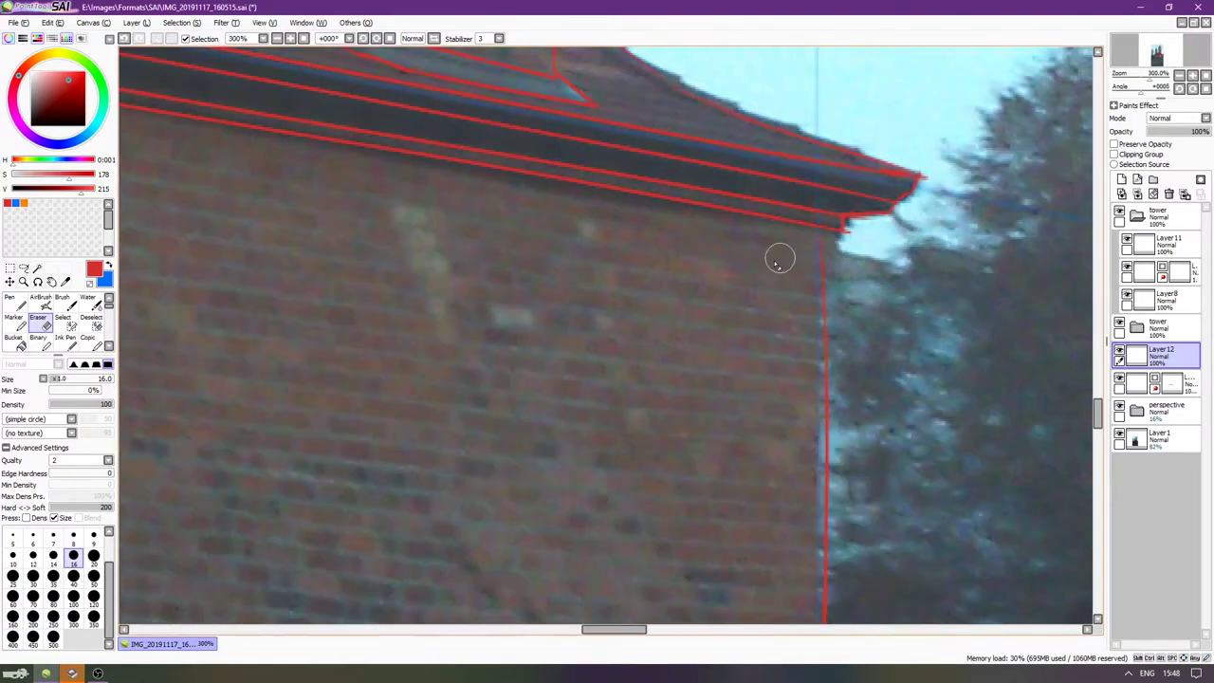
key(Up)
key(Up)
key(Up)
key(Left)
key(Left)
key(Up)
key(Up)
key(Up)
key(Left)
key(Left)
key(Left)
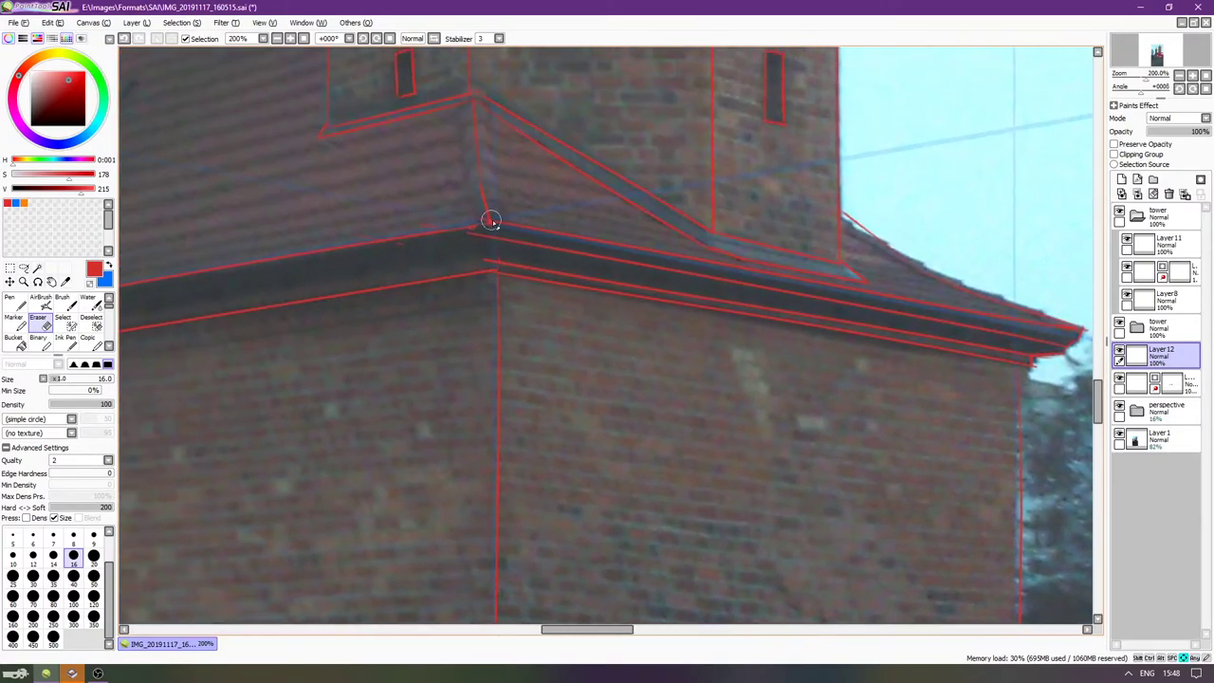
key(Left)
key(Left)
key(Left)
key(Left)
key(Left)
key(Left)
key(Left)
key(Left)
key(Left)
key(Left)
key(Left)
key(Left)
key(Left)
key(Left)
key(Left)
key(Left)
key(Left)
key(Left)
key(Left)
key(Left)
key(Left)
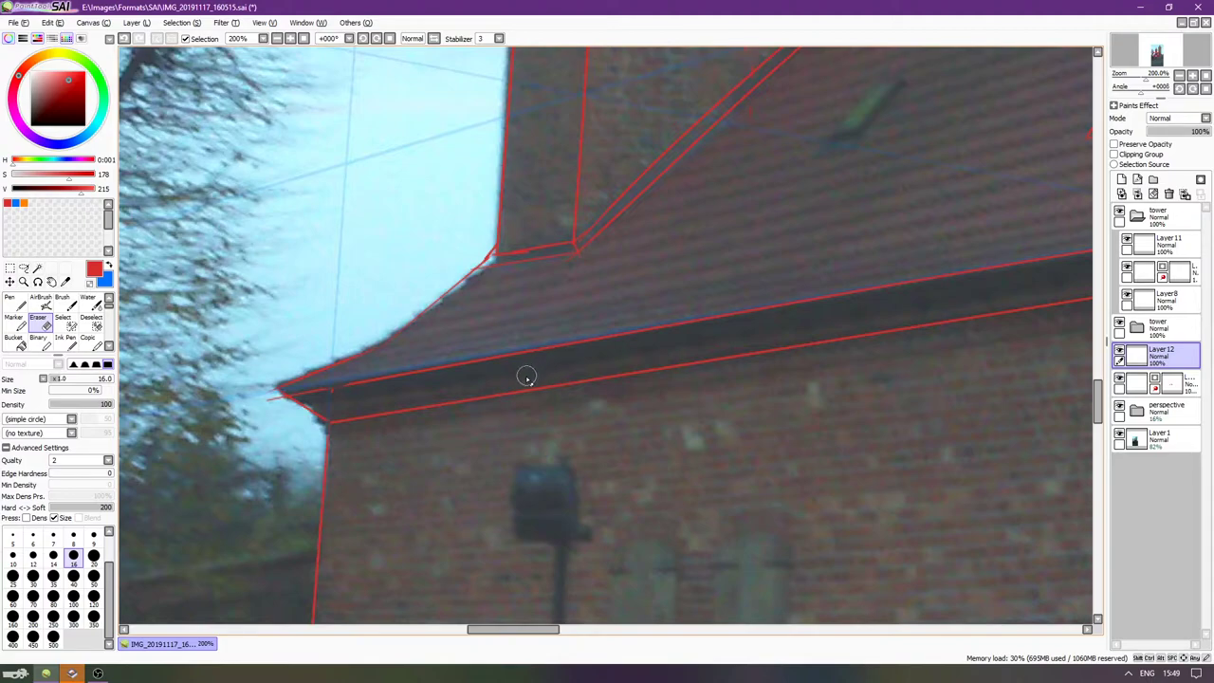
key(Left)
key(Left)
key(Left)
Erase the moulding lines' overshoot past the building's front corner, where the left and right eaves meet.
key(Right)
key(Right)
key(Right)
key(Right)
key(Right)
key(Right)
key(Right)
key(Right)
key(Right)
key(Right)
key(Right)
key(Right)
key(Right)
key(Right)
key(Right)
key(Right)
key(Right)
key(Right)
key(Right)
key(Right)
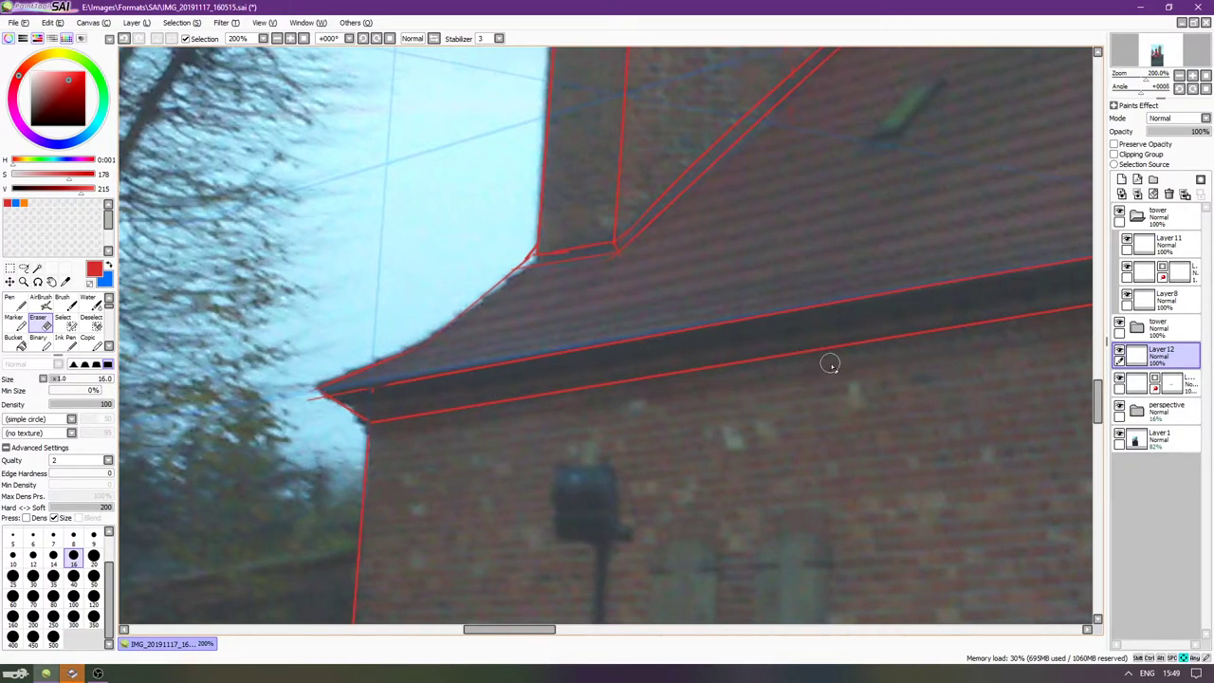
key(Right)
key(Right)
key(Right)
key(Right)
key(Right)
key(Right)
key(Right)
key(Right)
key(Right)
key(Right)
key(Right)
key(Right)
key(Right)
key(Right)
key(Right)
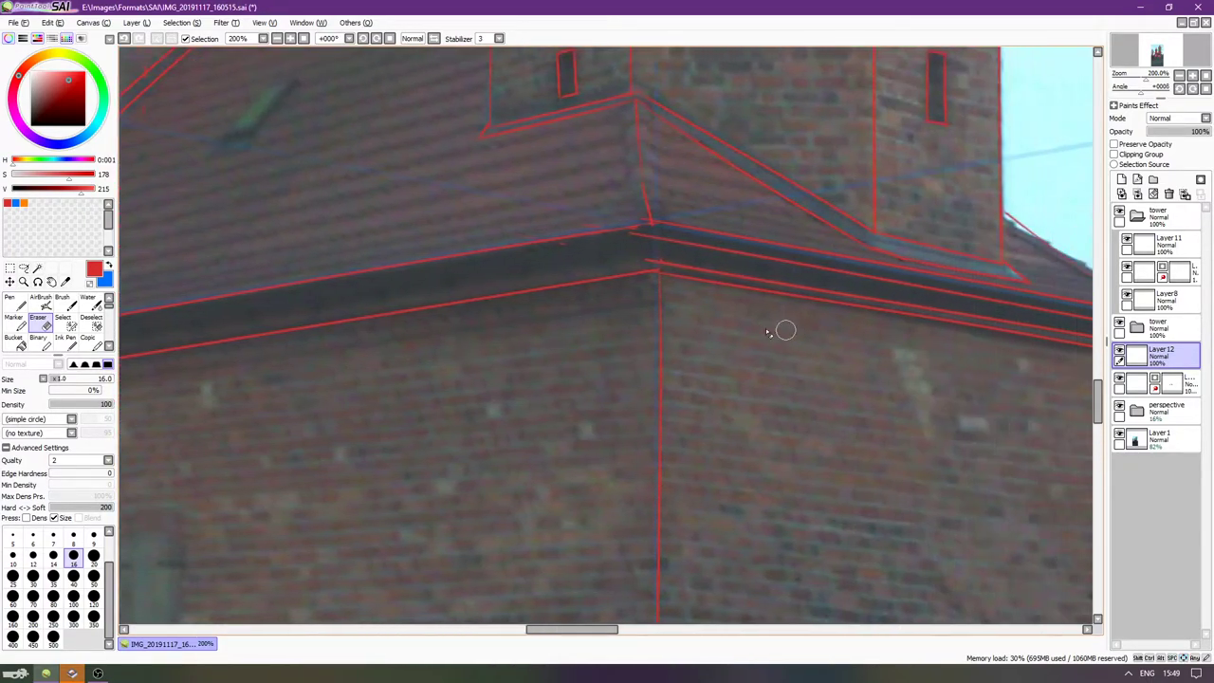
key(Right)
key(Page_Up)
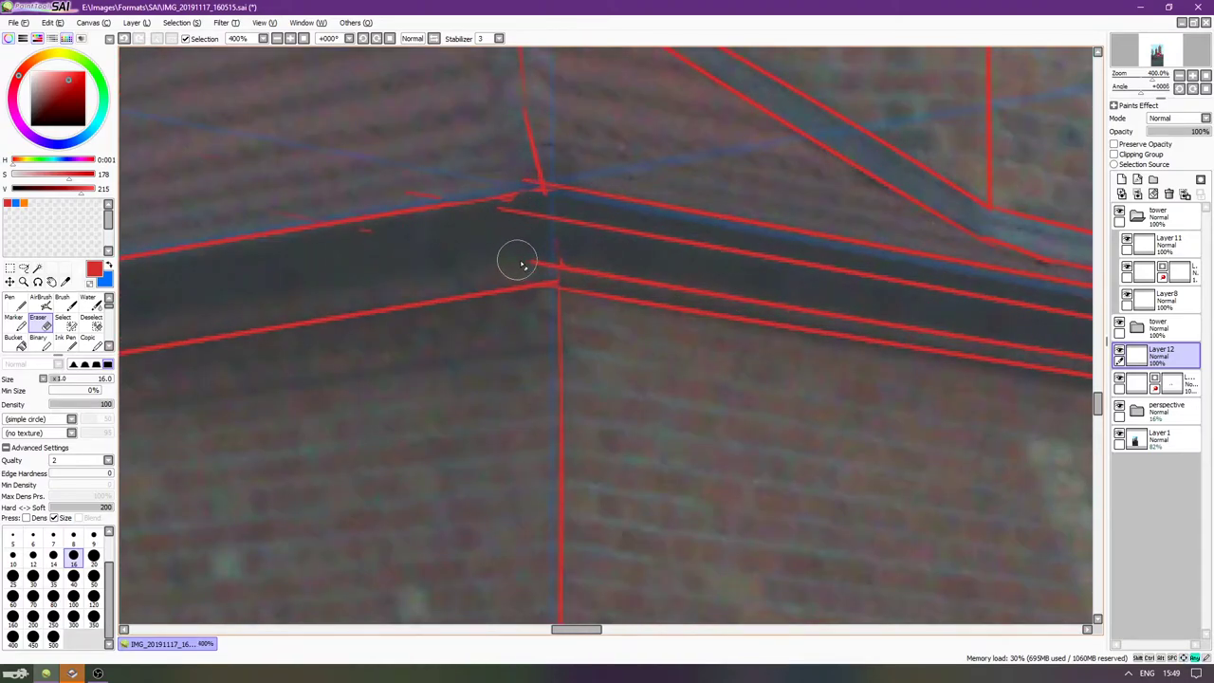
mouse_move(528, 264)
mouse_down()
mouse_move(499, 219)
mouse_move(487, 268)
mouse_move(558, 317)
mouse_move(557, 293)
mouse_move(585, 299)
mouse_move(548, 187)
mouse_move(528, 247)
mouse_up()
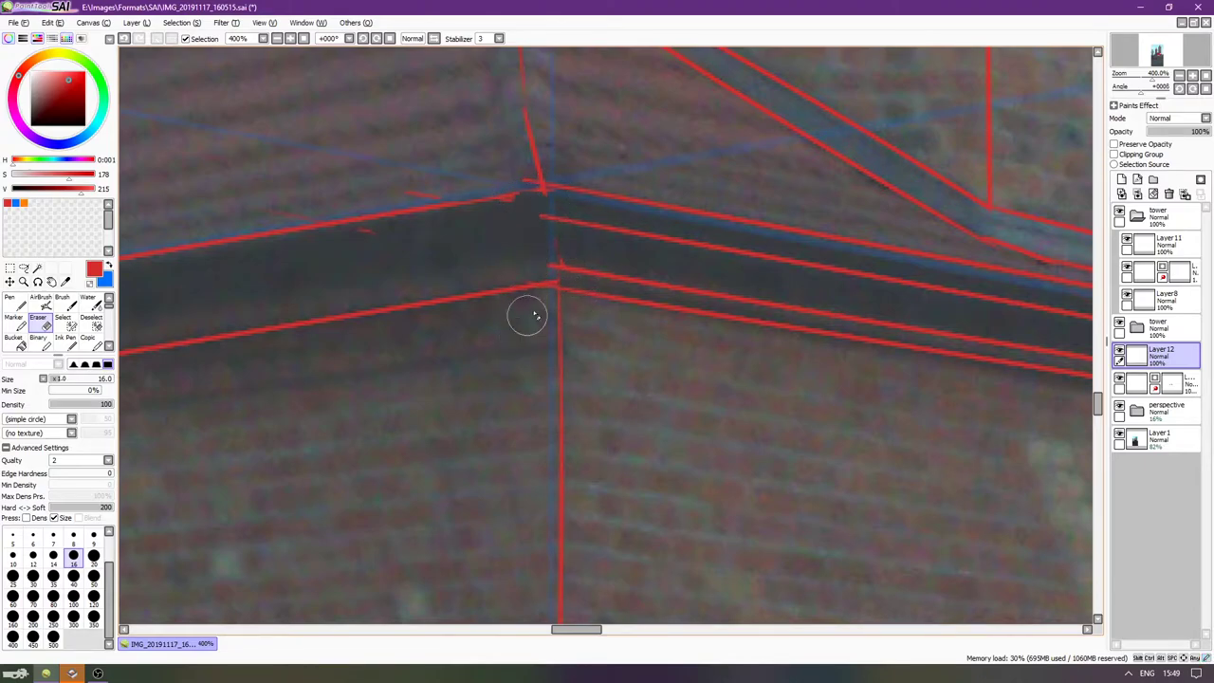
Rotate the canvas to about -78° so the left eave runs nearly vertically, and hide the interface panels.
key(Left)
key(Left)
key(Left)
key(Left)
key(Left)
key(Left)
key(Left)
key(Left)
key(Left)
key(Left)
key(Left)
key(Left)
key(Left)
key(Left)
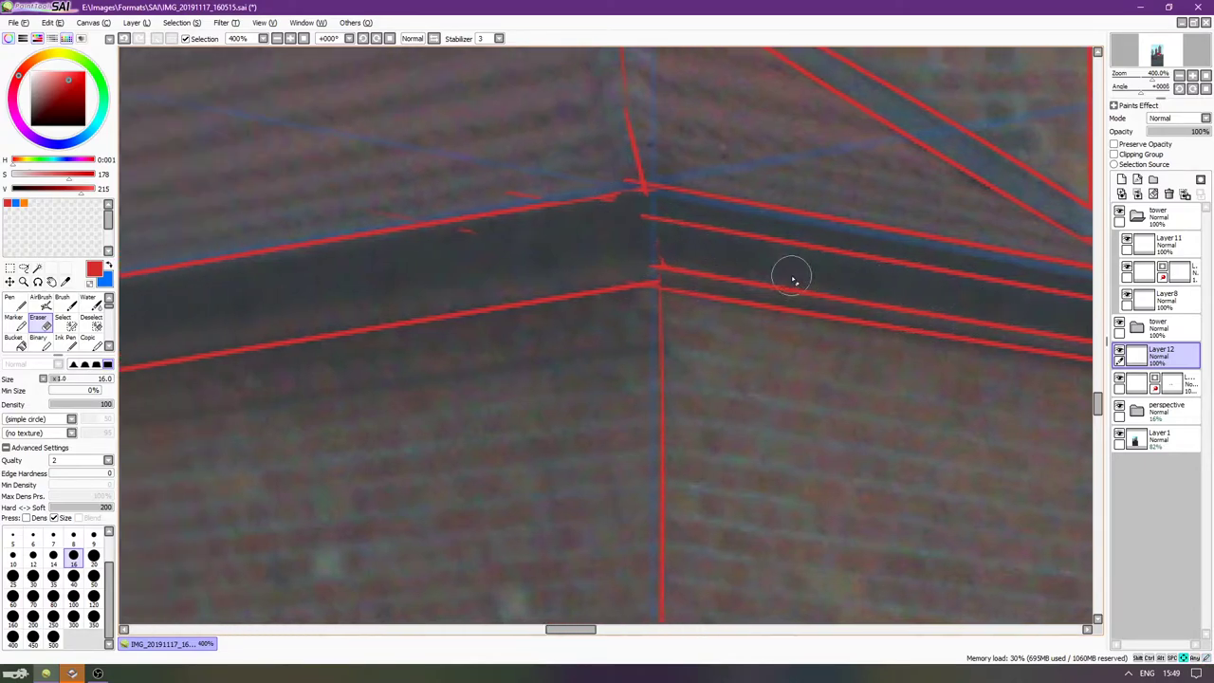
key(Delete)
key(Delete)
key(Delete)
key(Delete)
key(Delete)
key(Delete)
key(Delete)
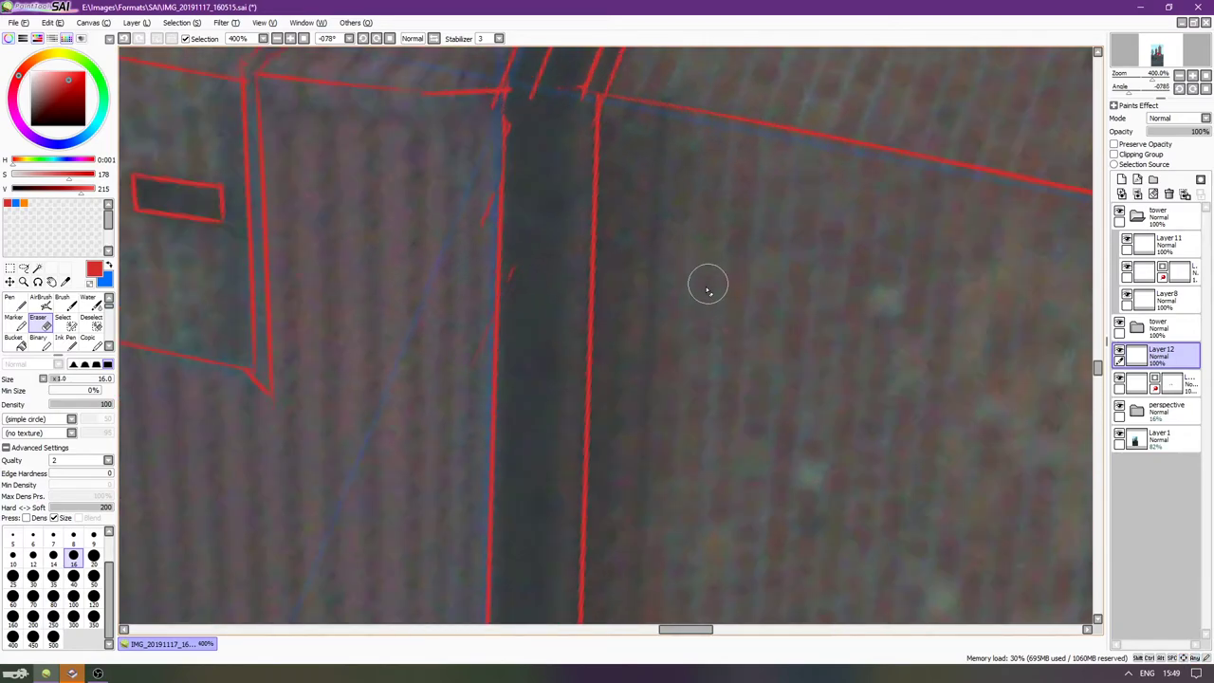
scroll(707, 280, down, 2)
key(Tab)
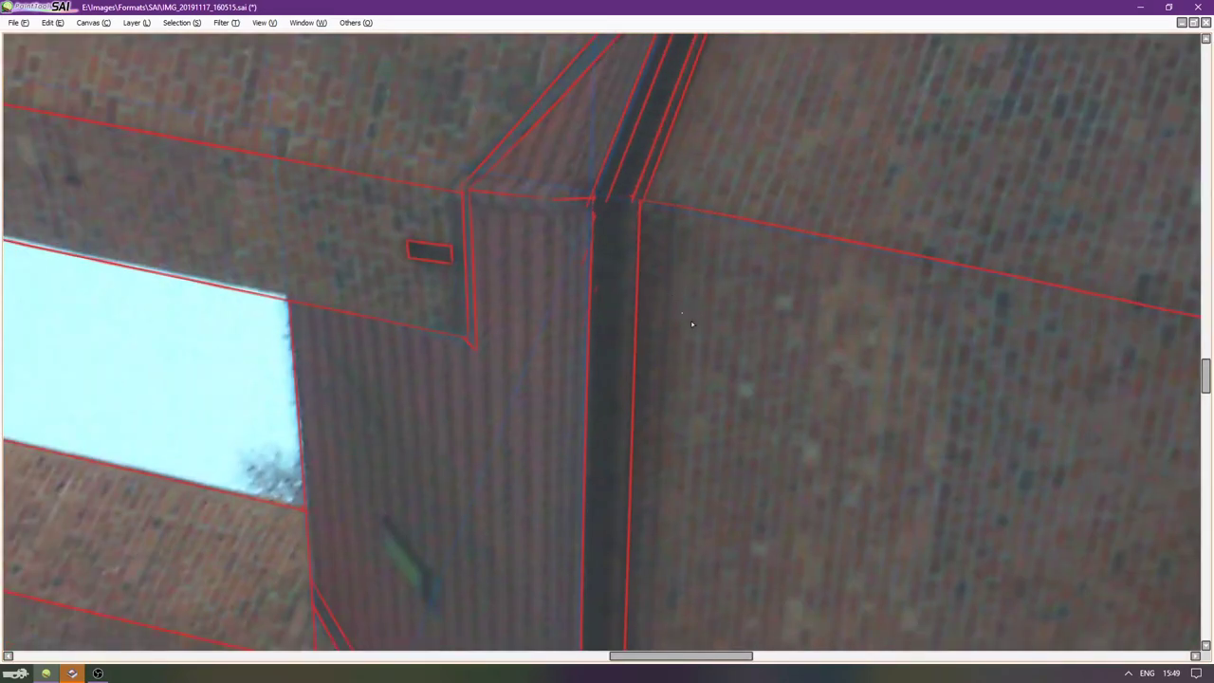
Try to draw a moulding line with the Pen along the left eave, from the building's corner to the left tip.
scroll(619, 348, down, 2)
key(Down)
key(Down)
key(Down)
key(Down)
key(Down)
key(Down)
key(Right)
key(Right)
key(Right)
key(Down)
key(Down)
key(Down)
key(Down)
key(Down)
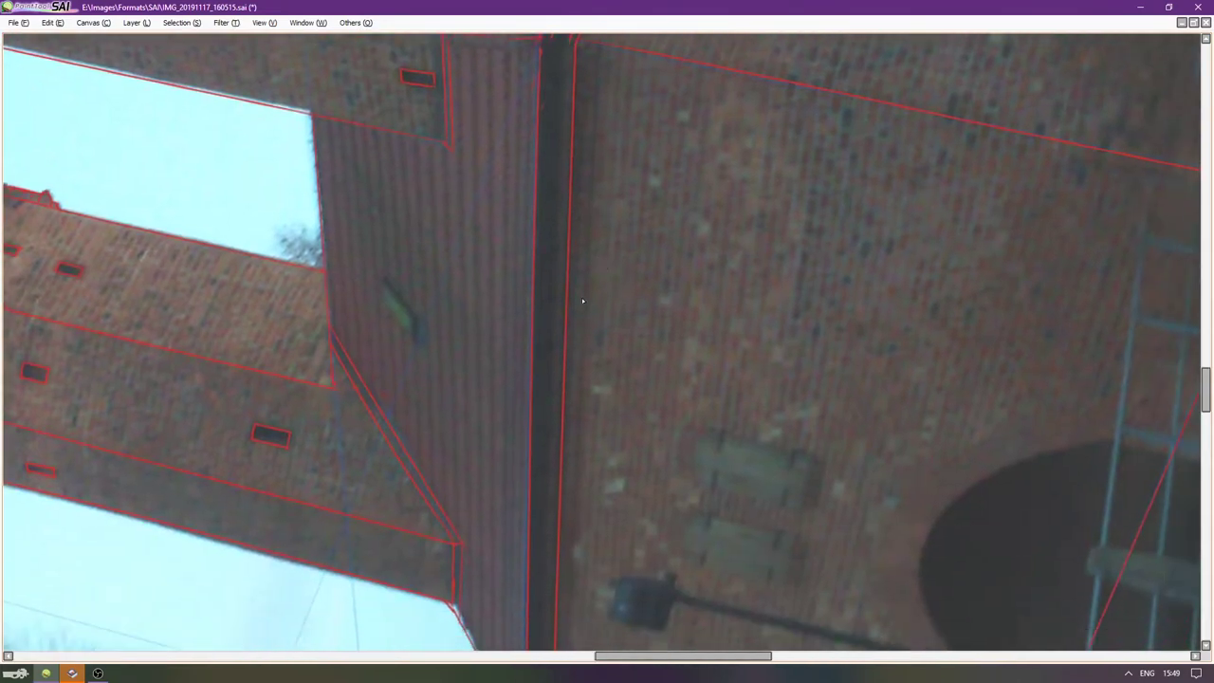
key(Right)
scroll(581, 332, down, 1)
key(Right)
key(Up)
key(Up)
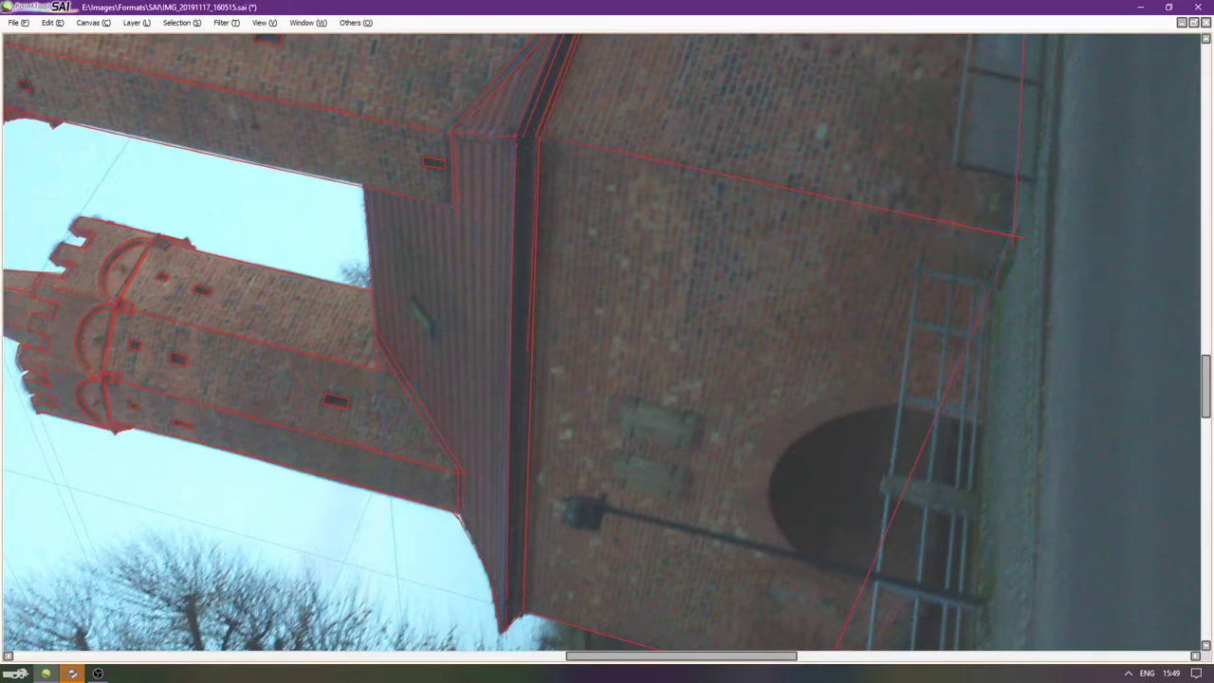
key(Right)
key(Down)
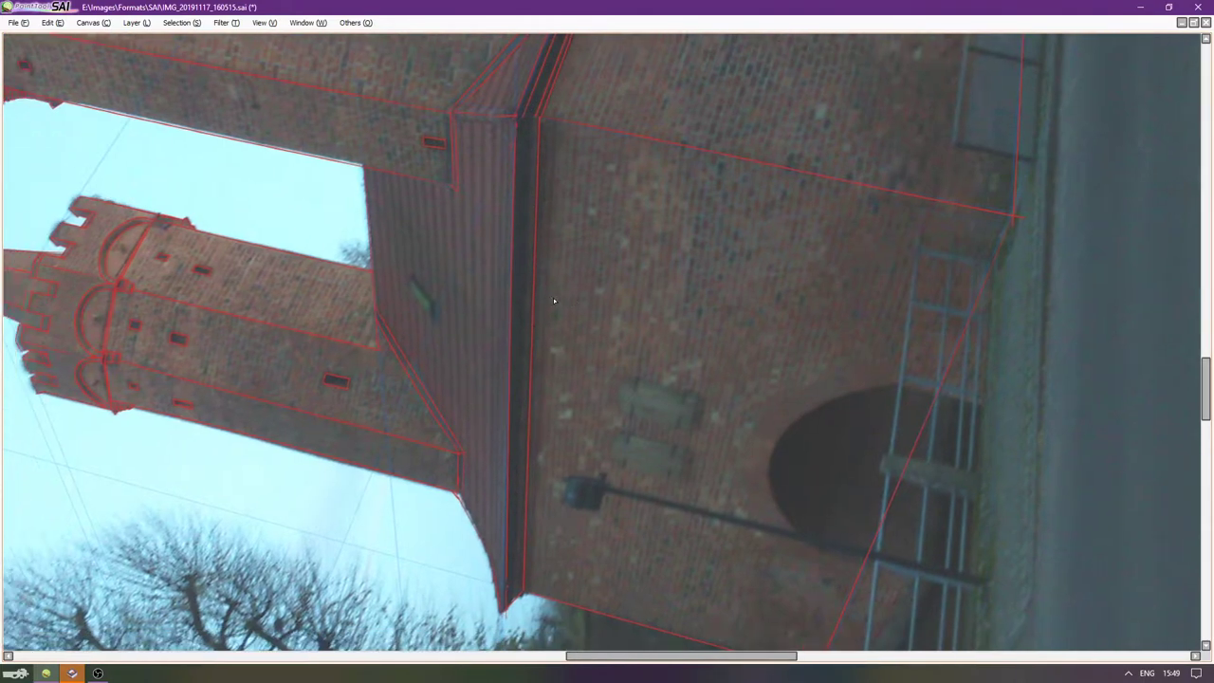
key(Down)
scroll(553, 282, down, 1)
key(Left)
key(Left)
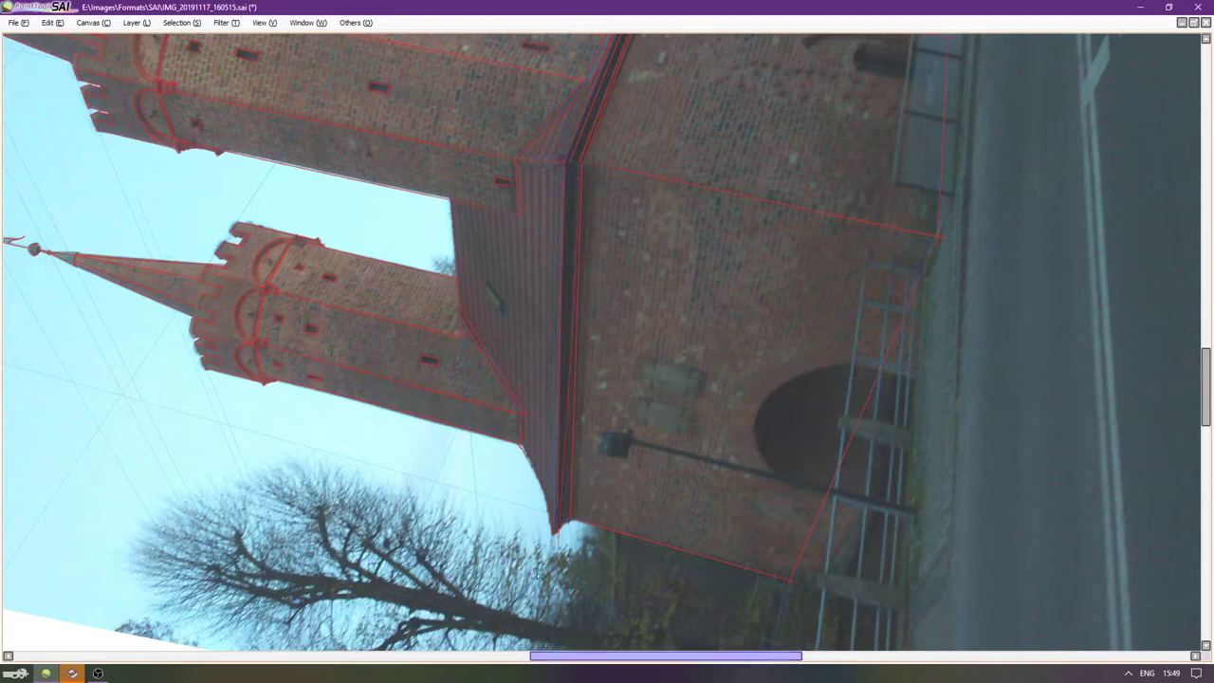
key(ctrl+z)
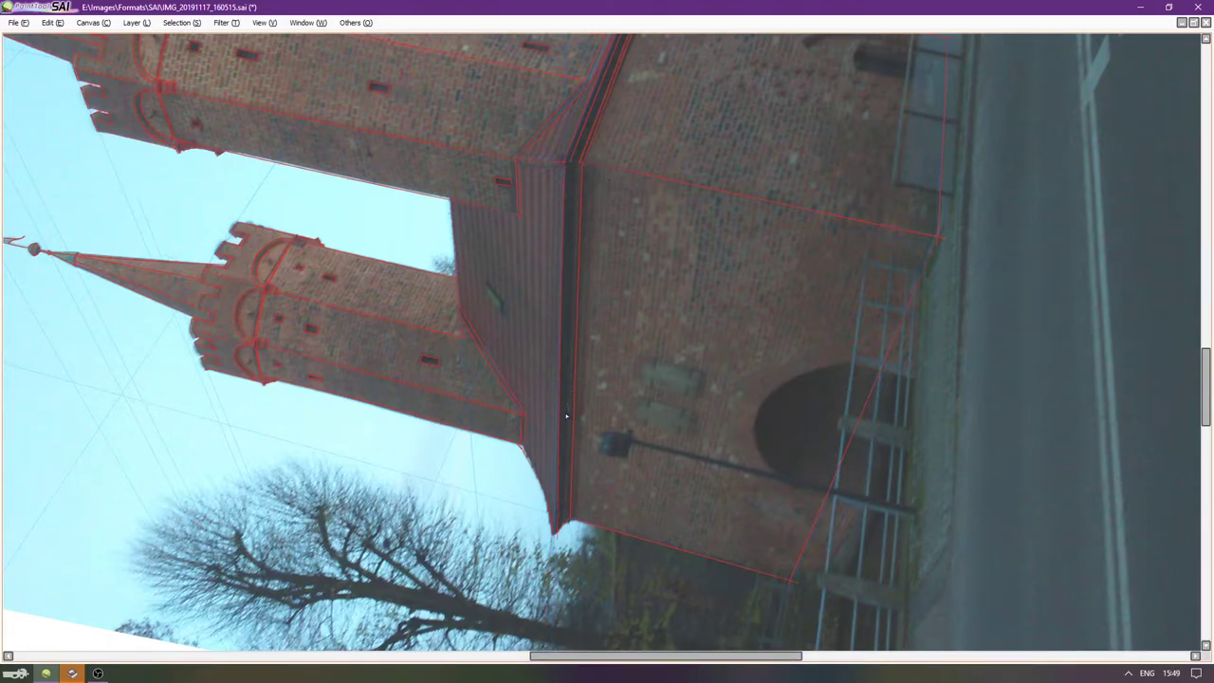
scroll(566, 416, up, 2)
drag(584, 89, 554, 580)
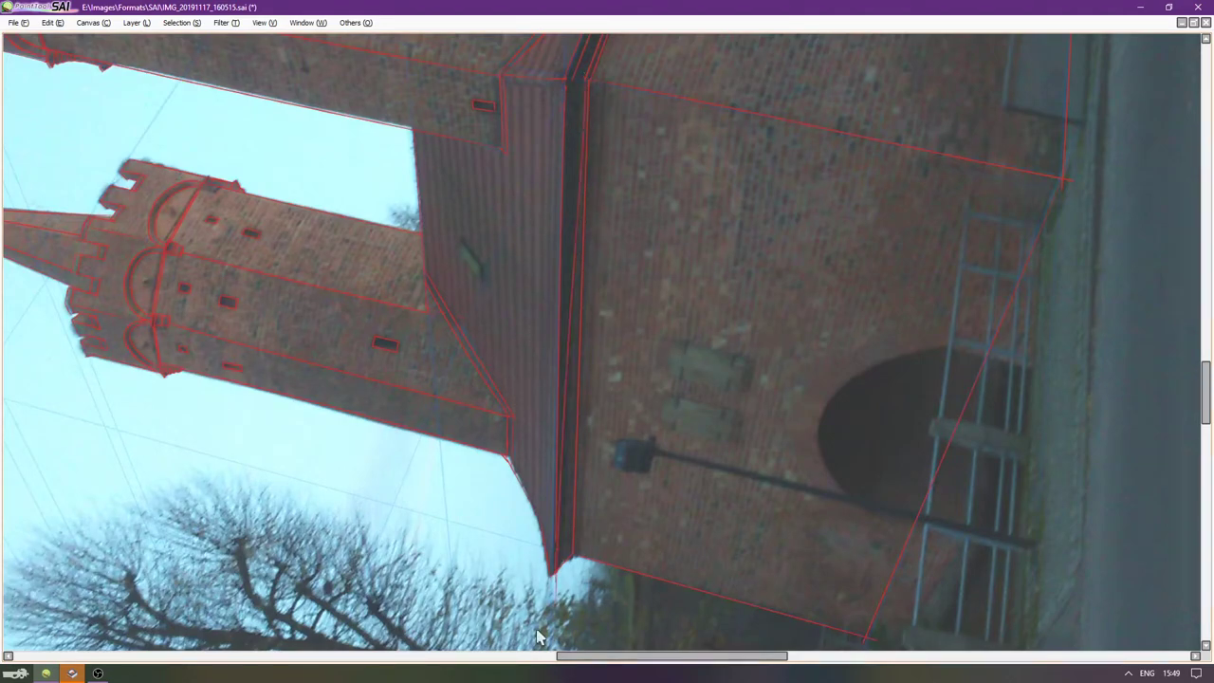
drag(584, 80, 554, 596)
key(ctrl+z)
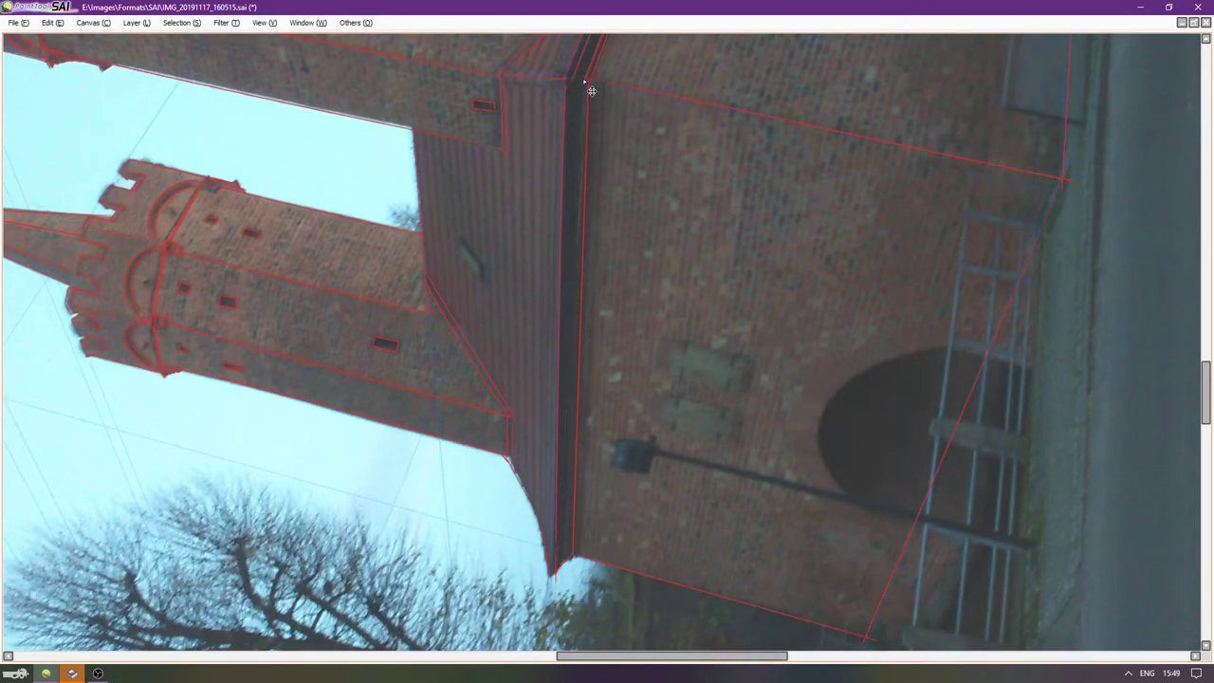
drag(586, 79, 555, 603)
key(ctrl+z)
drag(589, 98, 584, 598)
key(ctrl+z)
drag(578, 188, 544, 656)
key(ctrl+z)
Rotate the canvas to +112° so the left eave runs upward from the building's corner to its tip.
key(Delete)
key(Delete)
key(Delete)
key(Delete)
key(Delete)
key(Delete)
key(Delete)
key(Delete)
key(Delete)
key(Delete)
key(Delete)
key(Delete)
key(Delete)
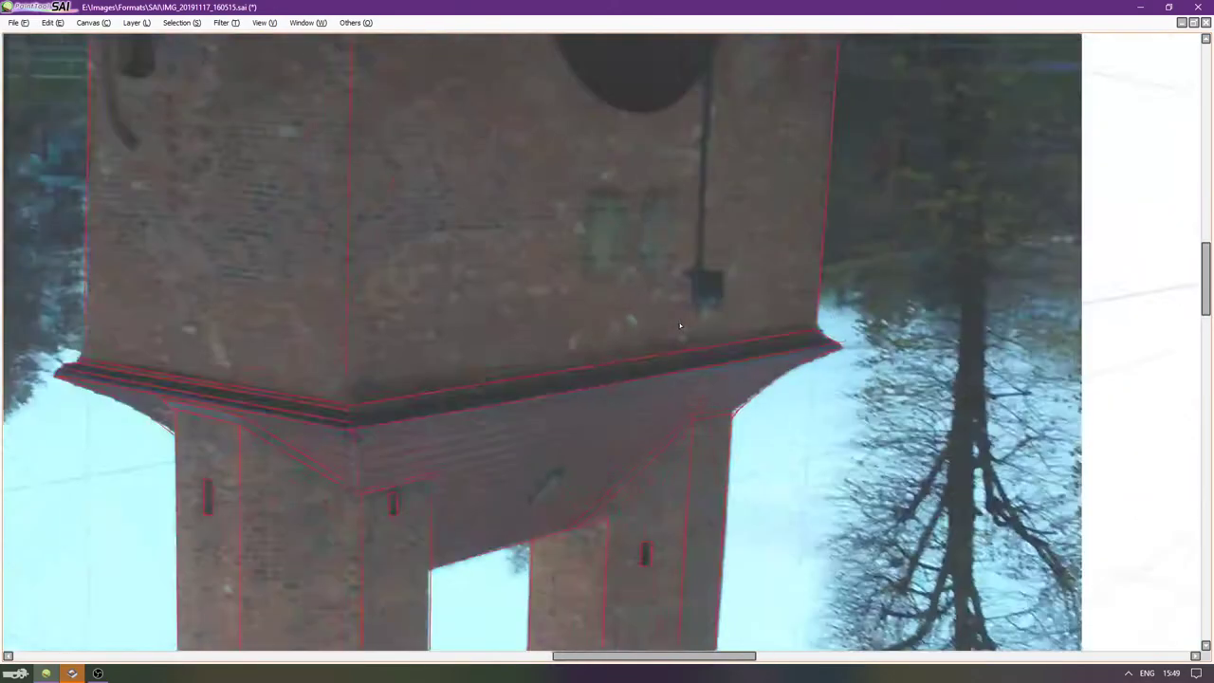
key(End)
key(End)
key(Right)
key(Right)
key(Right)
key(Right)
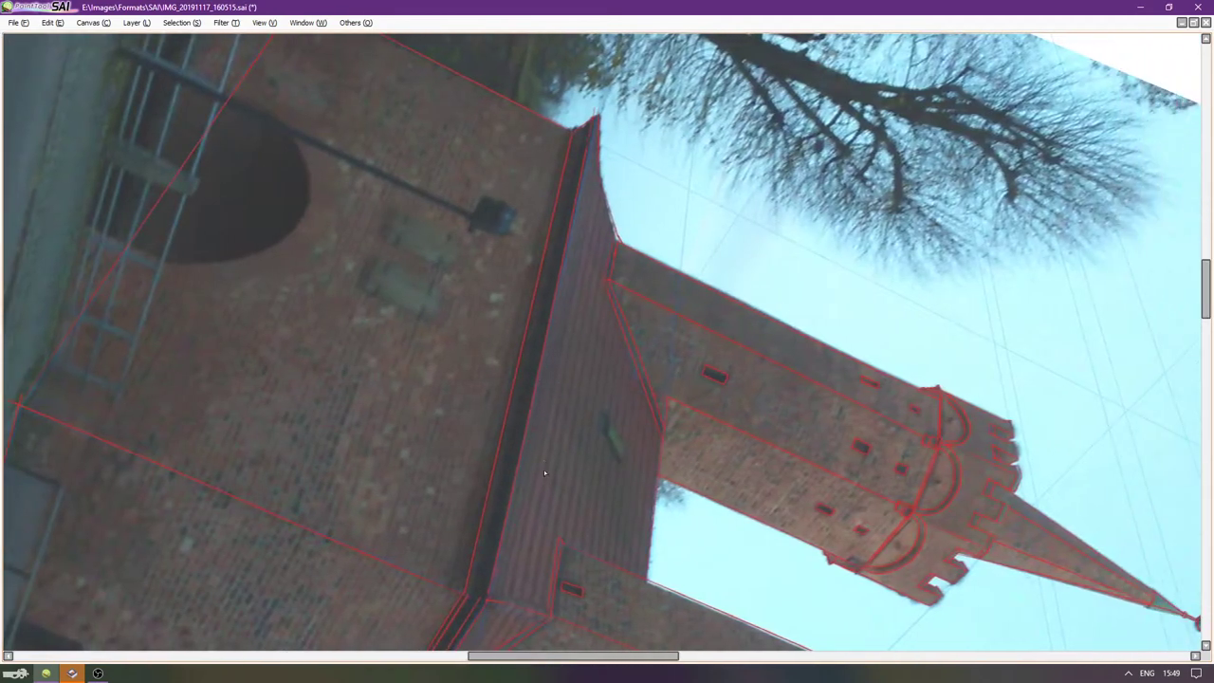
key(Down)
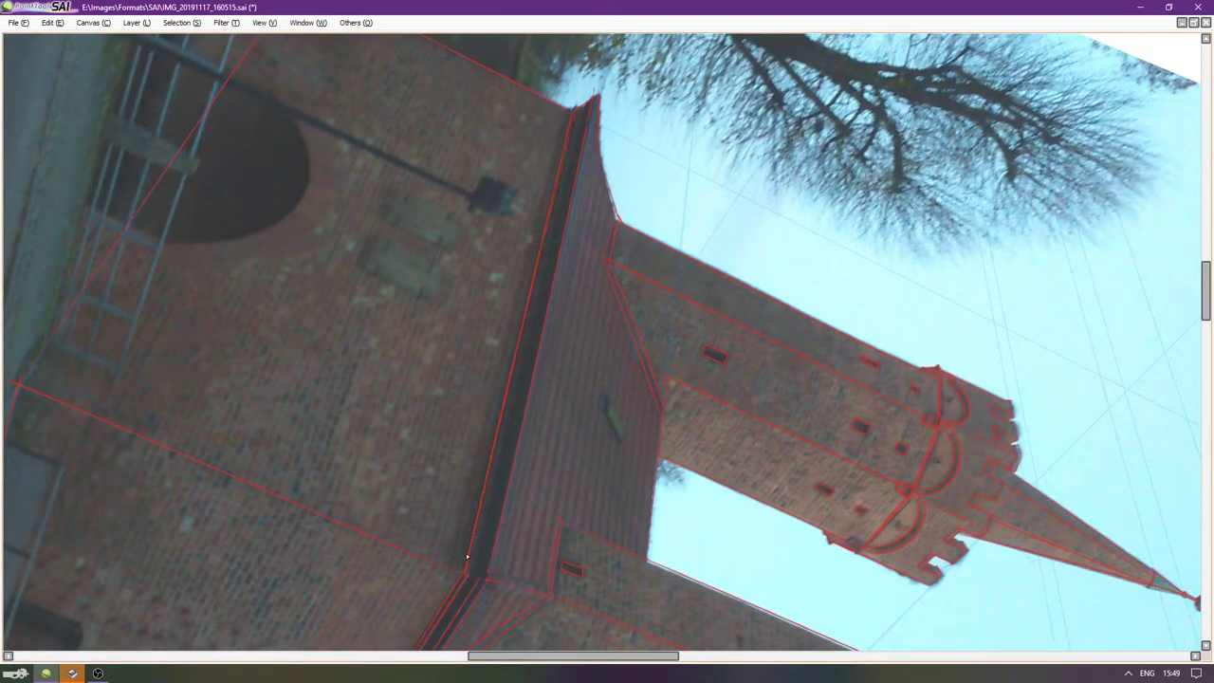
key(alt+Tab)
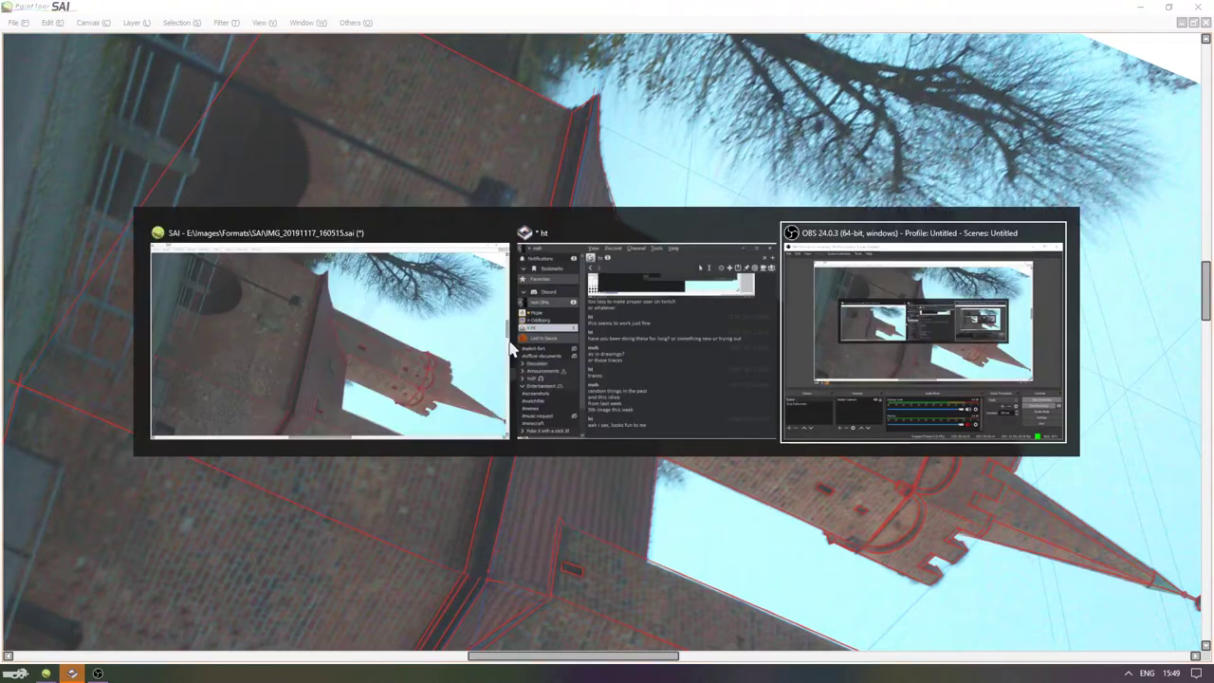
key(alt+Tab)
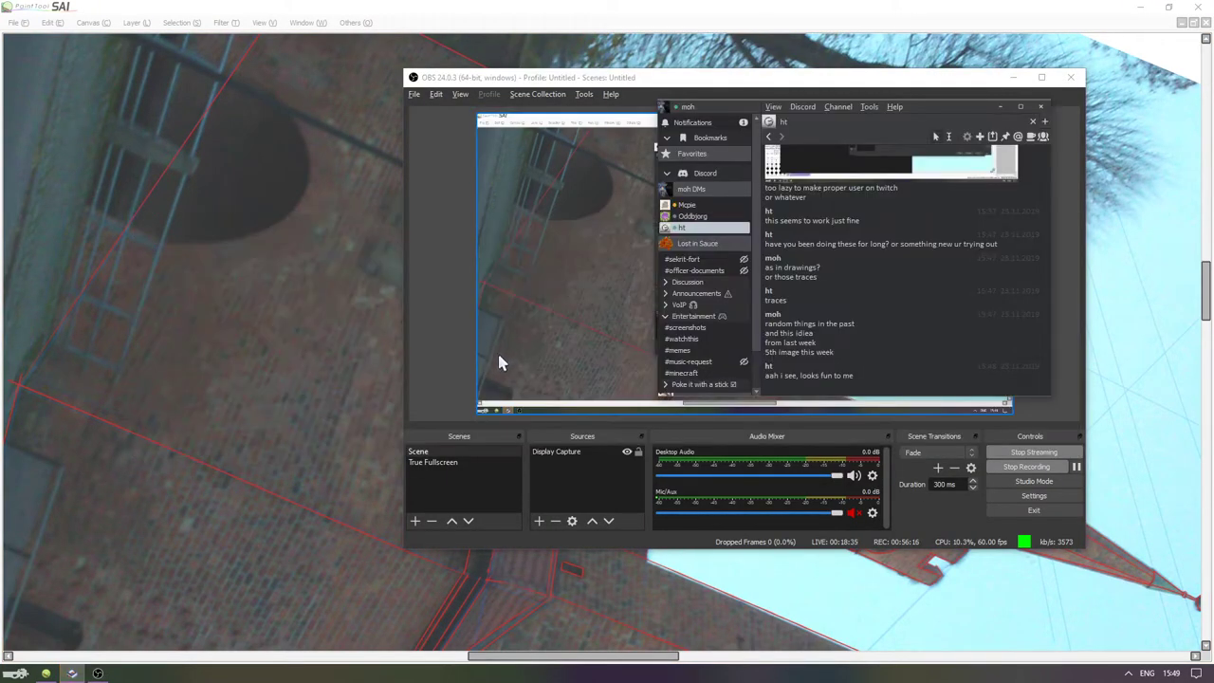
key(alt+Tab)
key(alt+Tab)
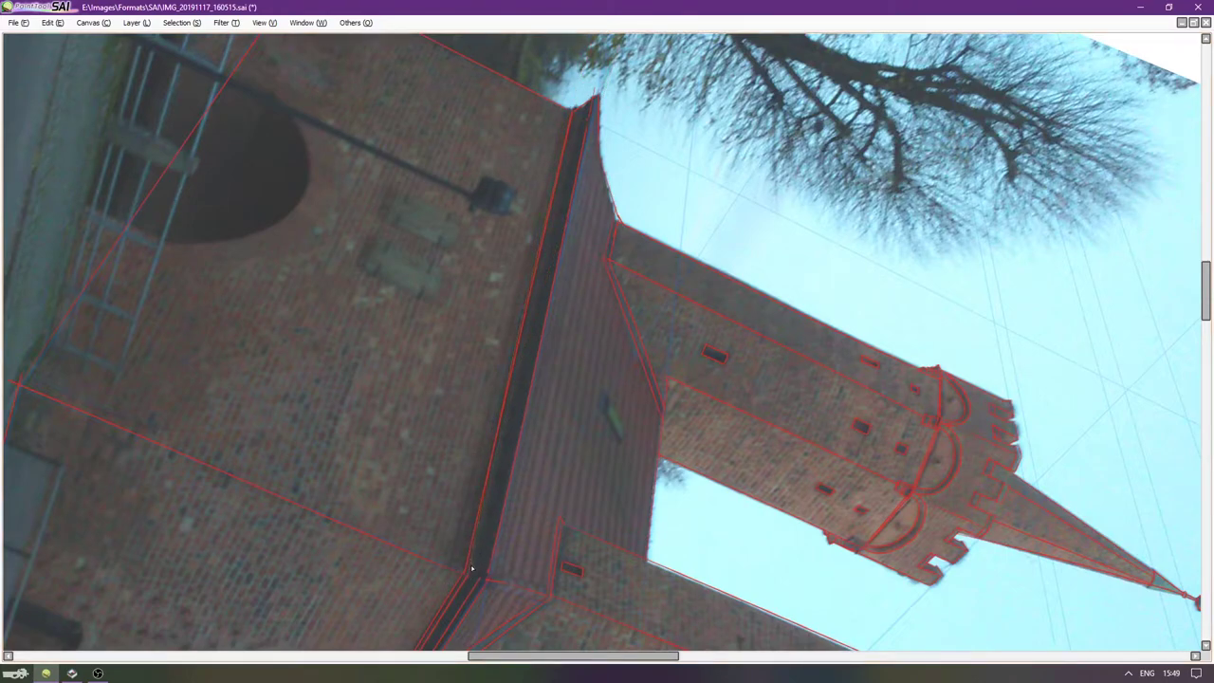
Undo the last moulding stroke and redraw the lower moulding line along the left eave, from the building's corner past the tip.
key(ctrl+z)
drag(467, 575, 596, 72)
mouse_move(503, 394)
mouse_down()
mouse_move(511, 512)
mouse_move(476, 547)
mouse_up()
click(465, 579)
Try to draw a second, upper moulding line along the left eave, starting at the building's corner.
drag(480, 581, 618, 34)
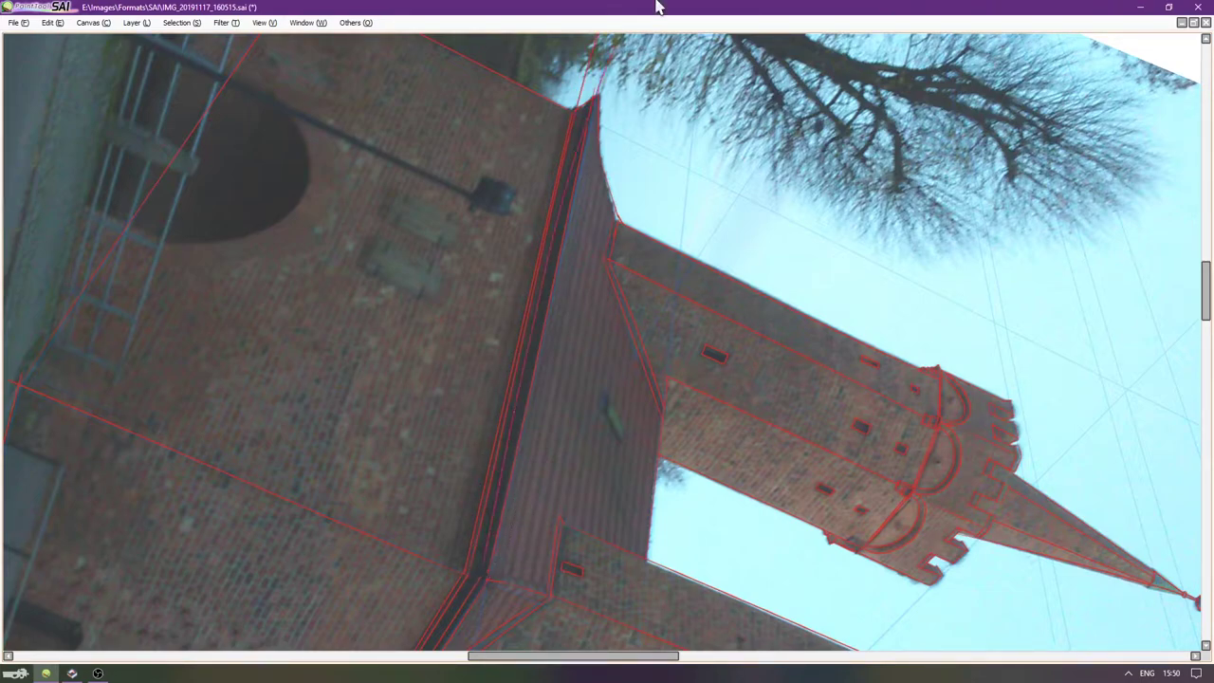
key(ctrl+z)
drag(485, 579, 593, 4)
key(ctrl+z)
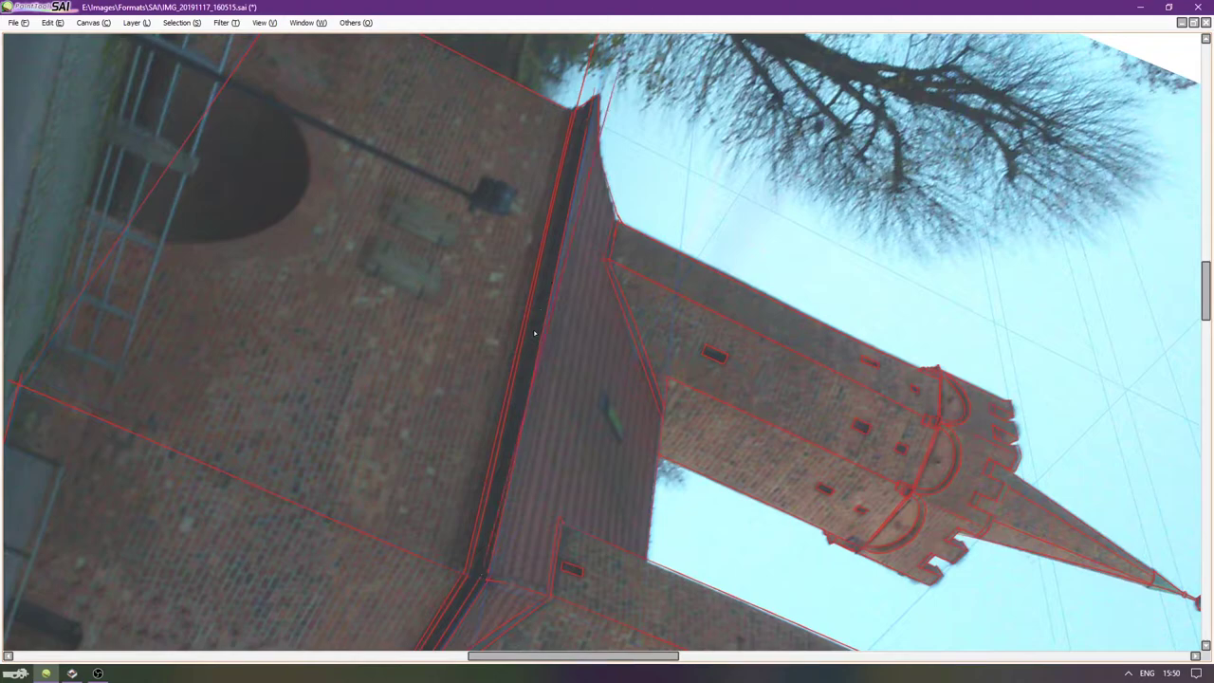
Show the interface panels, lower the opacity of the photo layer Layer1 to 40%, and make Layer12 active again.
scroll(586, 383, down, 2)
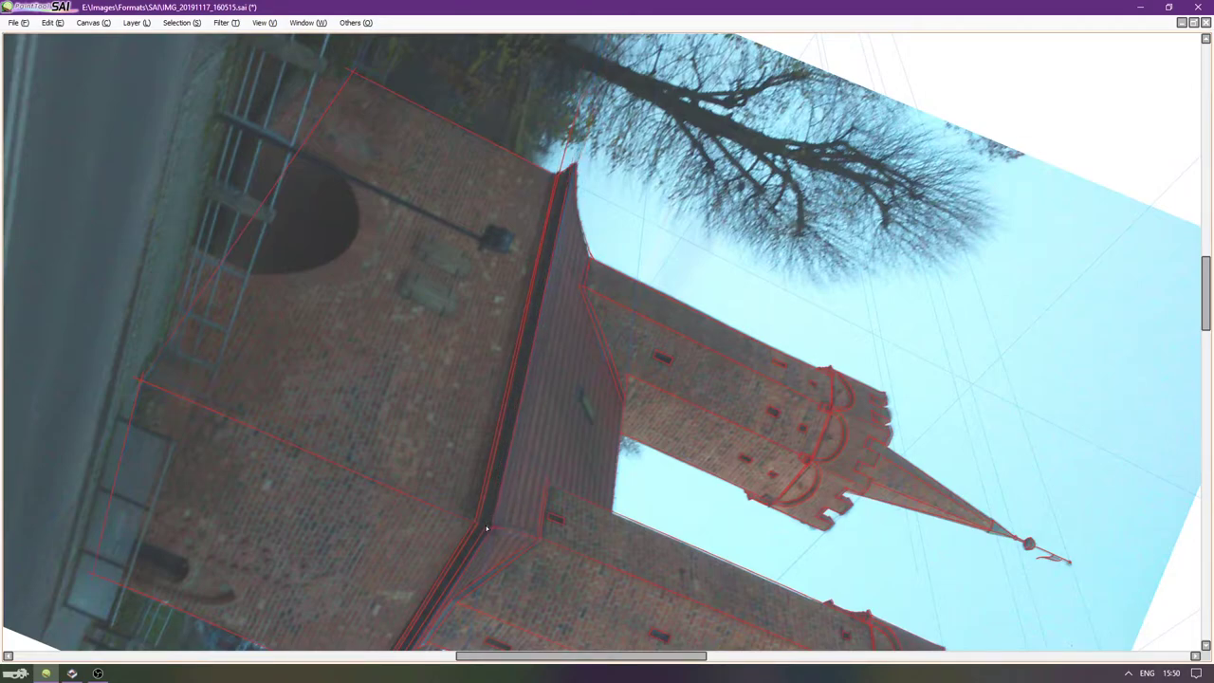
key(Tab)
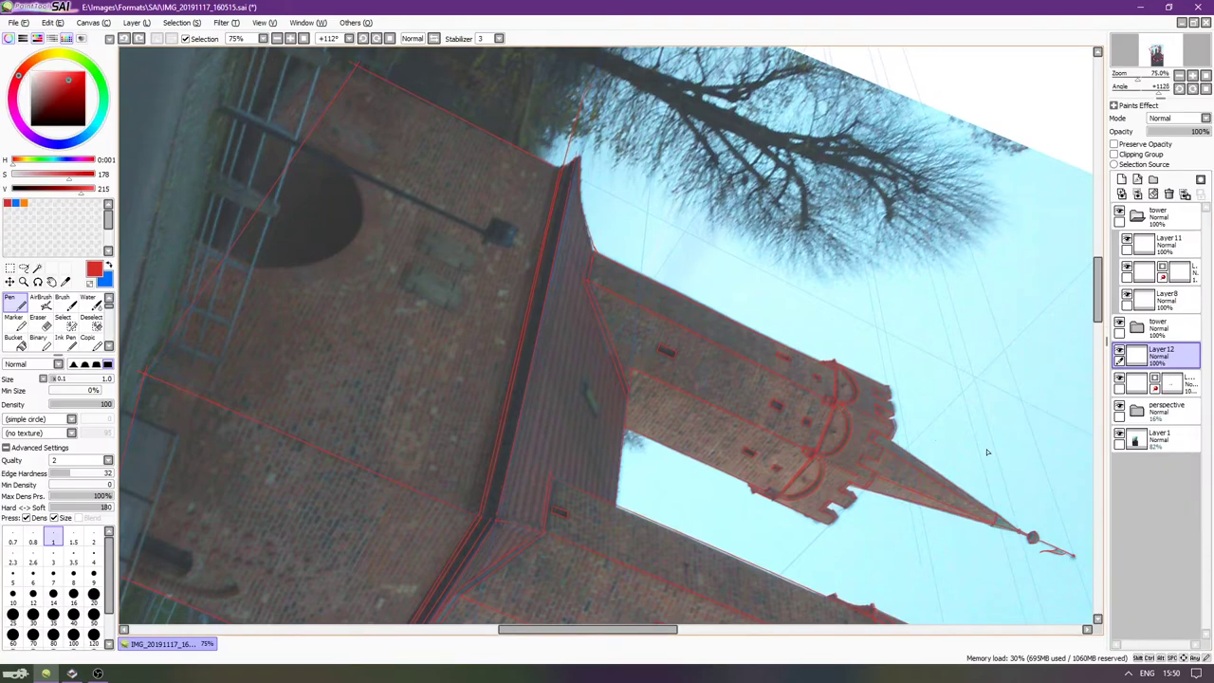
click(1141, 436)
click(1173, 132)
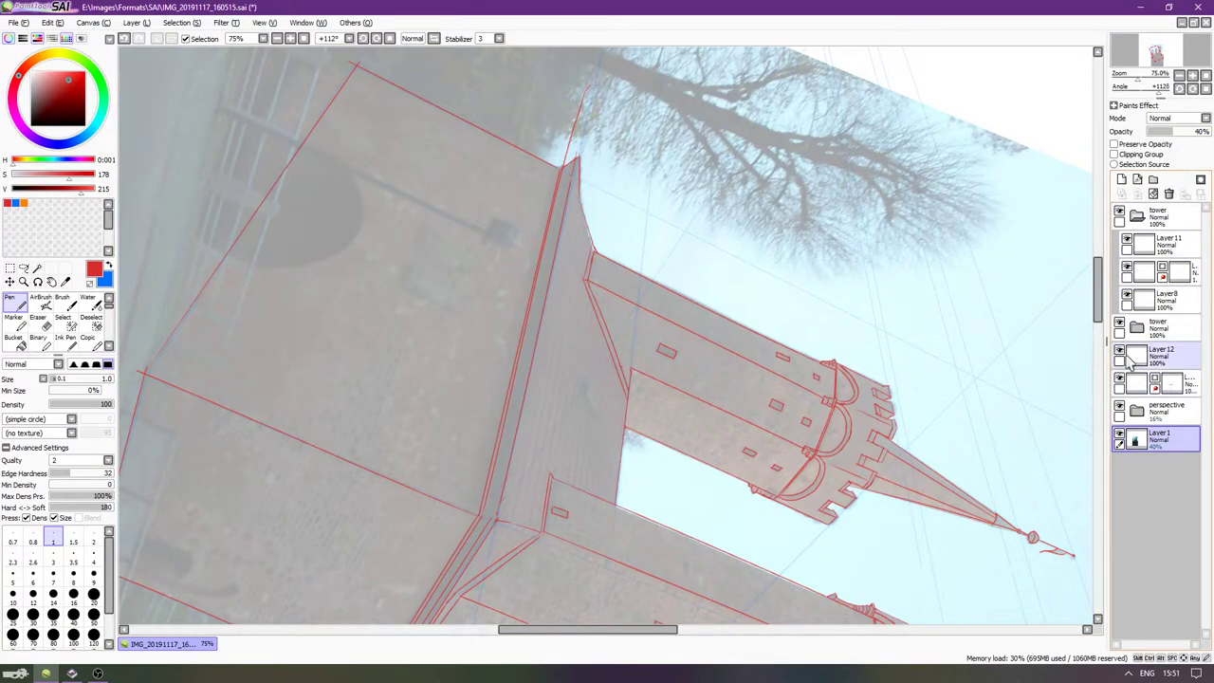
click(1162, 355)
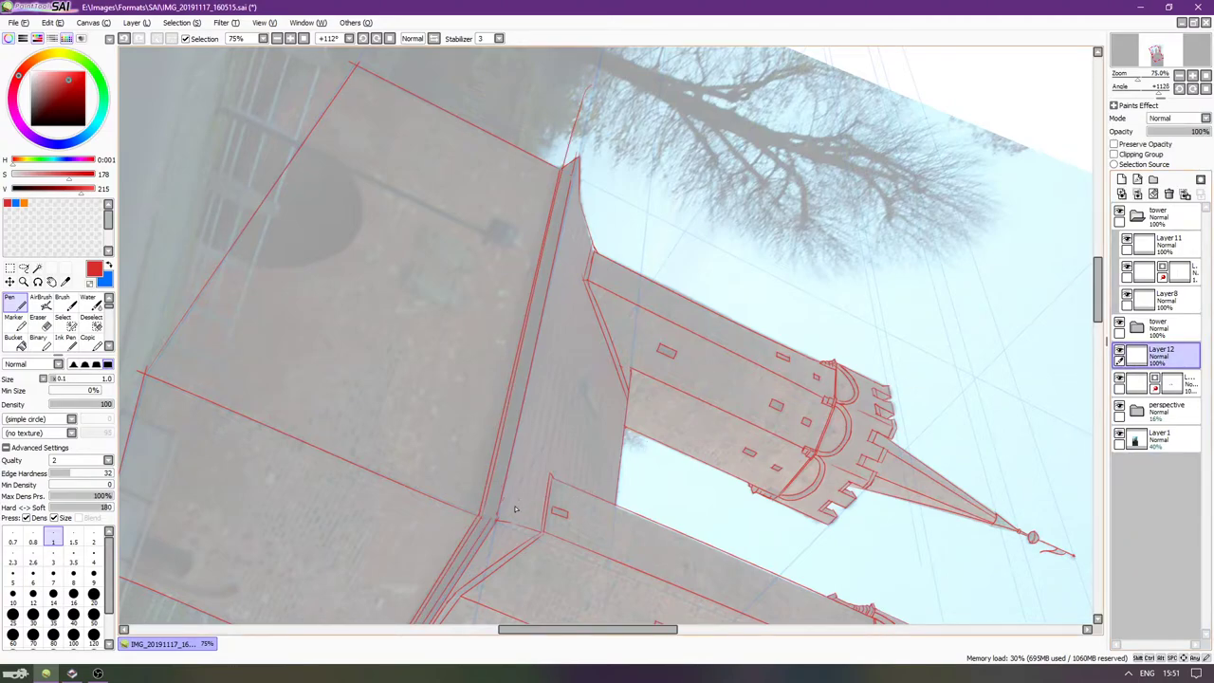
Draw the upper moulding line along the left eave with the Pen, retrying until it runs cleanly from the building's corner past the tip.
drag(488, 523, 604, 6)
key(ctrl+z)
drag(488, 520, 571, 141)
key(ctrl+z)
drag(489, 520, 601, 50)
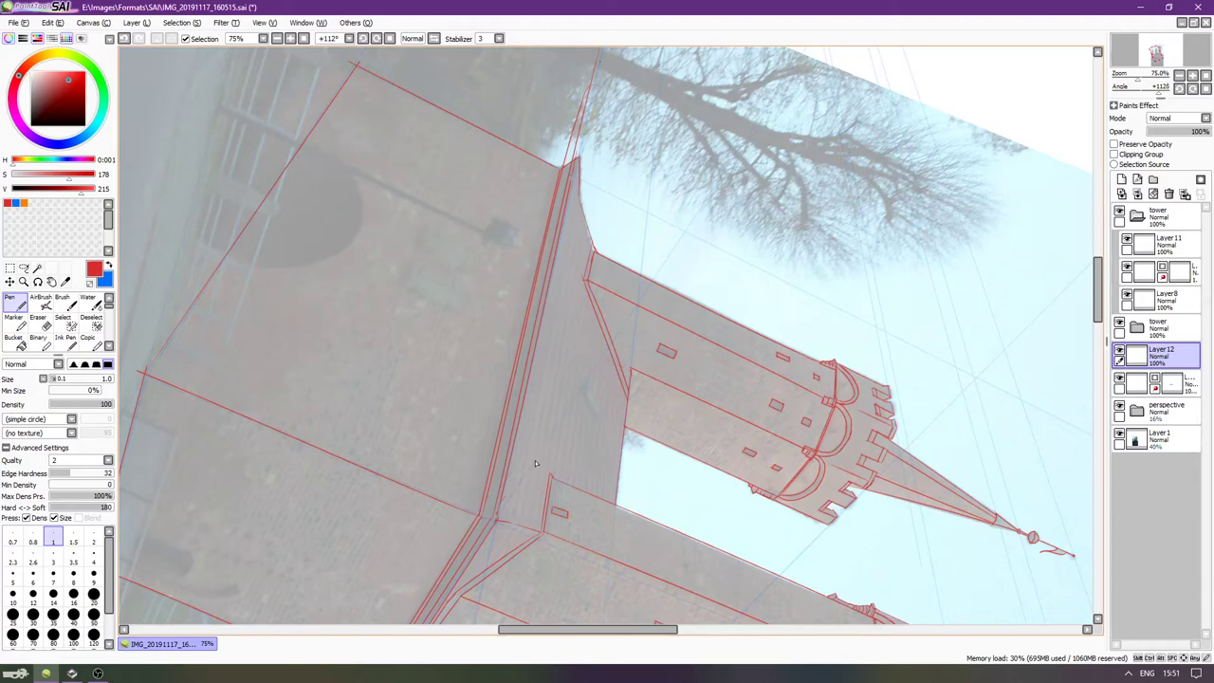
Reset the canvas rotation to 0° and erase the moulding lines' overshoot beyond the left eave tip with a size 80 Eraser.
key(Delete)
key(Delete)
key(Delete)
key(Delete)
key(Delete)
key(Delete)
key(Delete)
key(Delete)
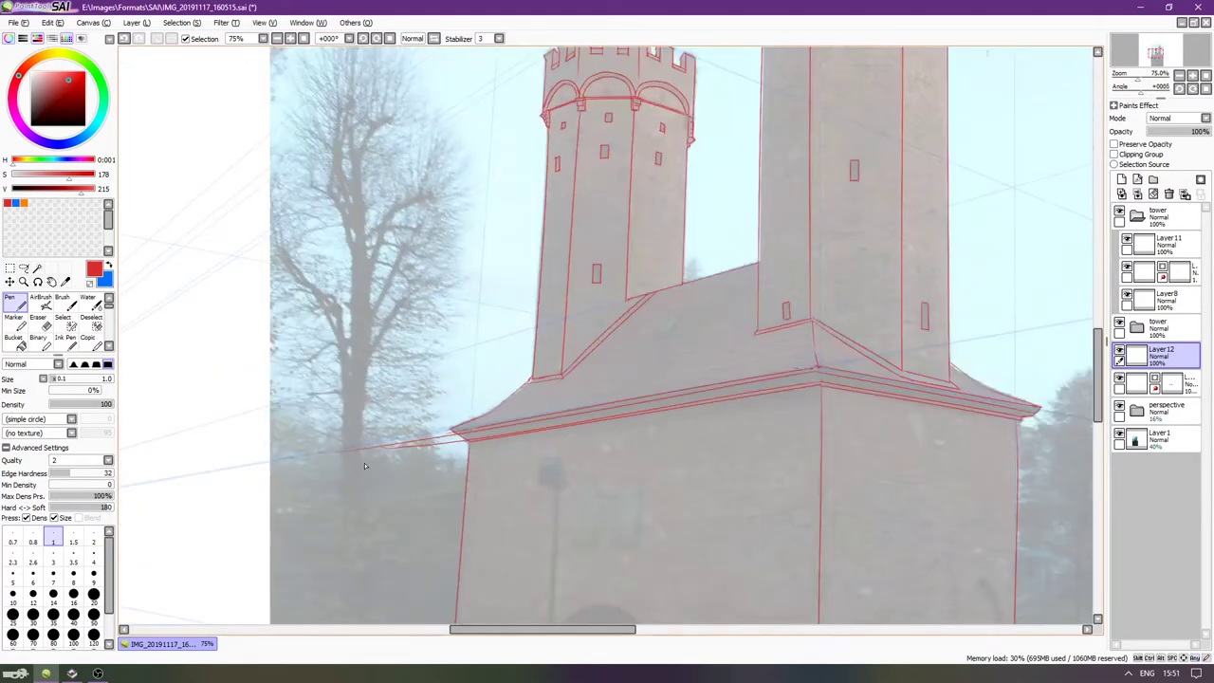
key(e)
key(bracketright)
key(bracketright)
key(bracketright)
key(bracketright)
key(bracketright)
key(bracketright)
key(bracketright)
key(bracketright)
key(bracketright)
drag(326, 455, 417, 448)
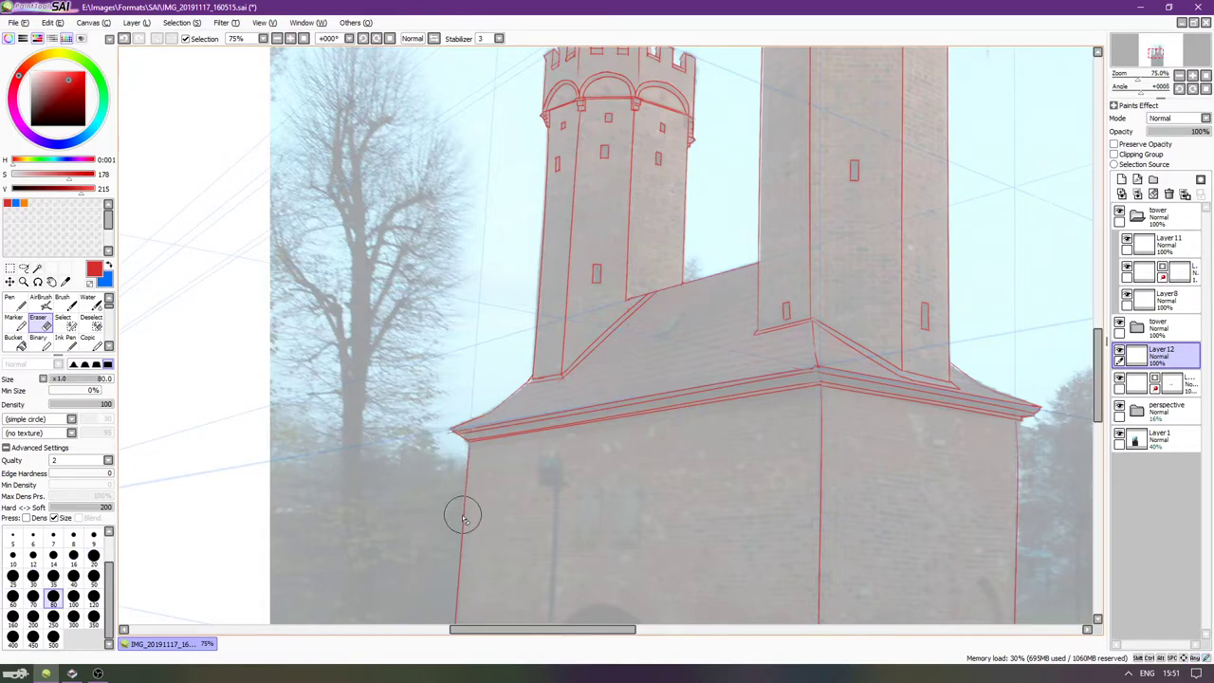
key(ctrl+z)
drag(329, 463, 416, 446)
Trim the remaining moulding line stubs at the left eave tip, reducing the Eraser size to 20 for the close work.
scroll(469, 480, up, 1)
scroll(479, 474, up, 2)
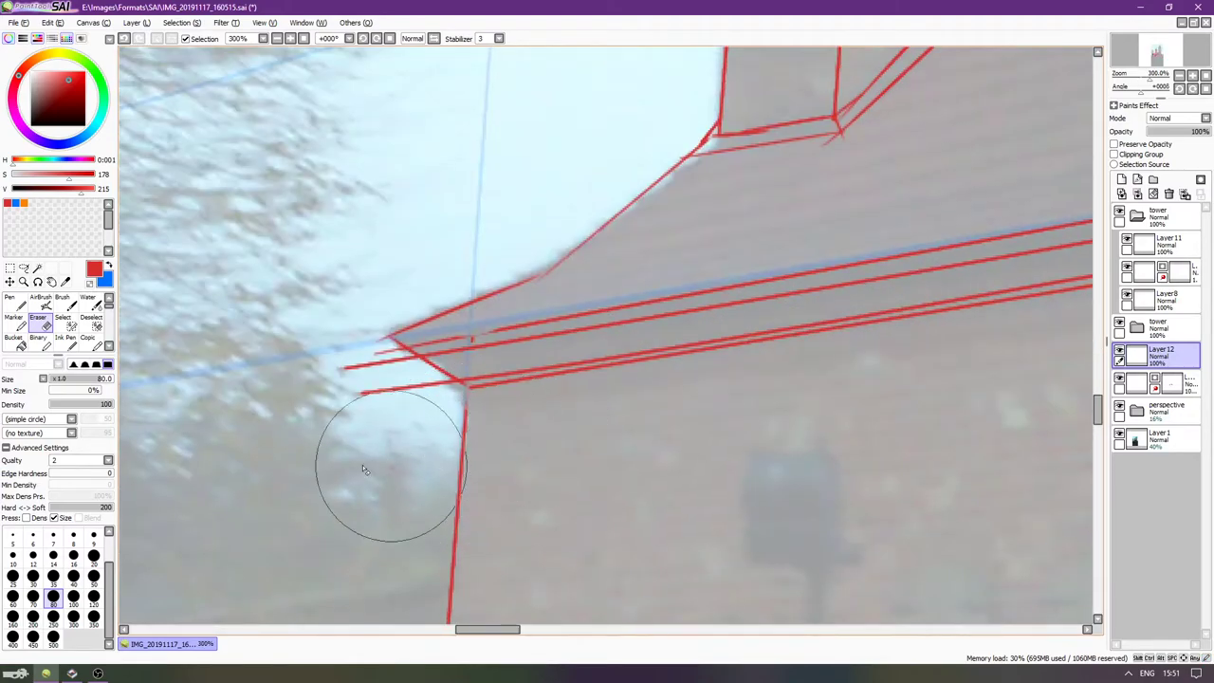
drag(377, 457, 385, 426)
key([)
key([)
key([)
key([)
key([)
key([)
key([)
key([)
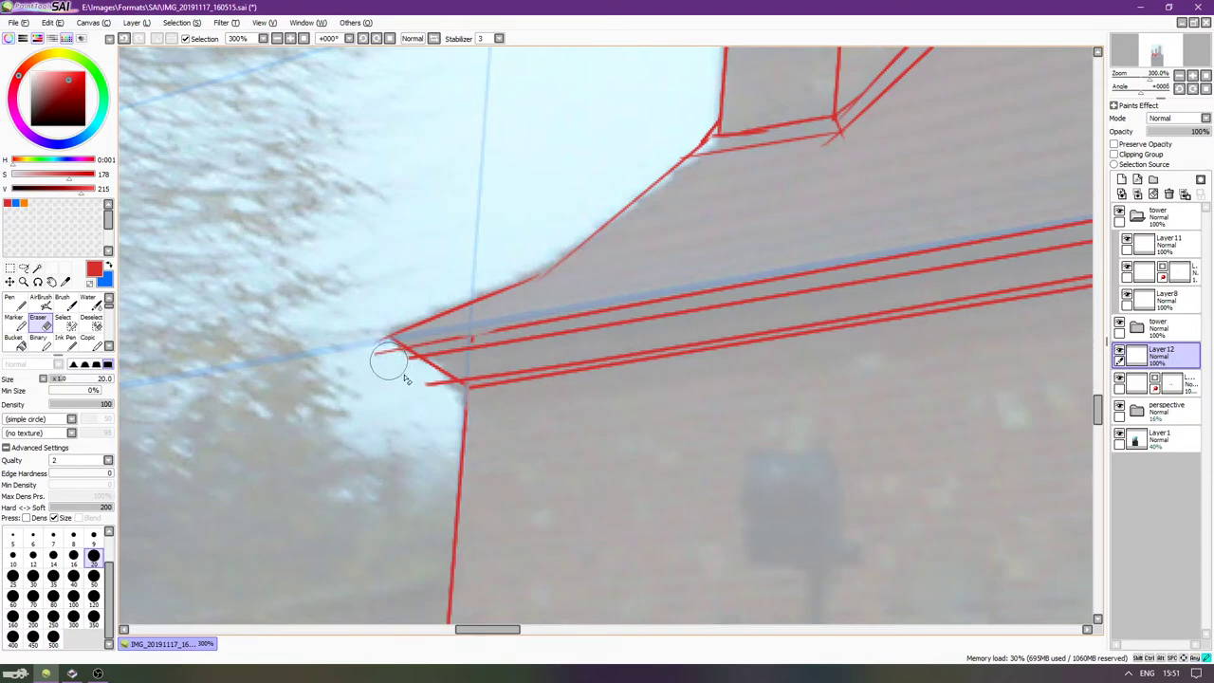
drag(404, 370, 421, 388)
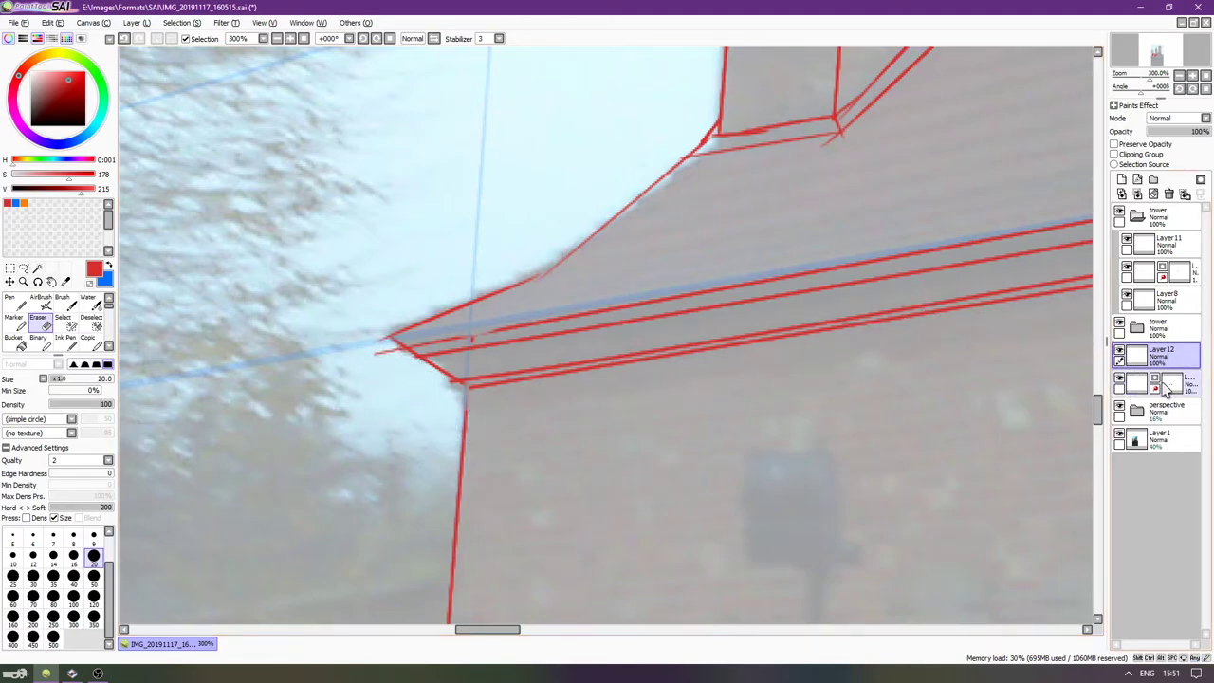
Activate the masked layer below Layer12 and erase the eave line stub sticking out past the left tip.
key(Right)
click(1120, 350)
click(1120, 349)
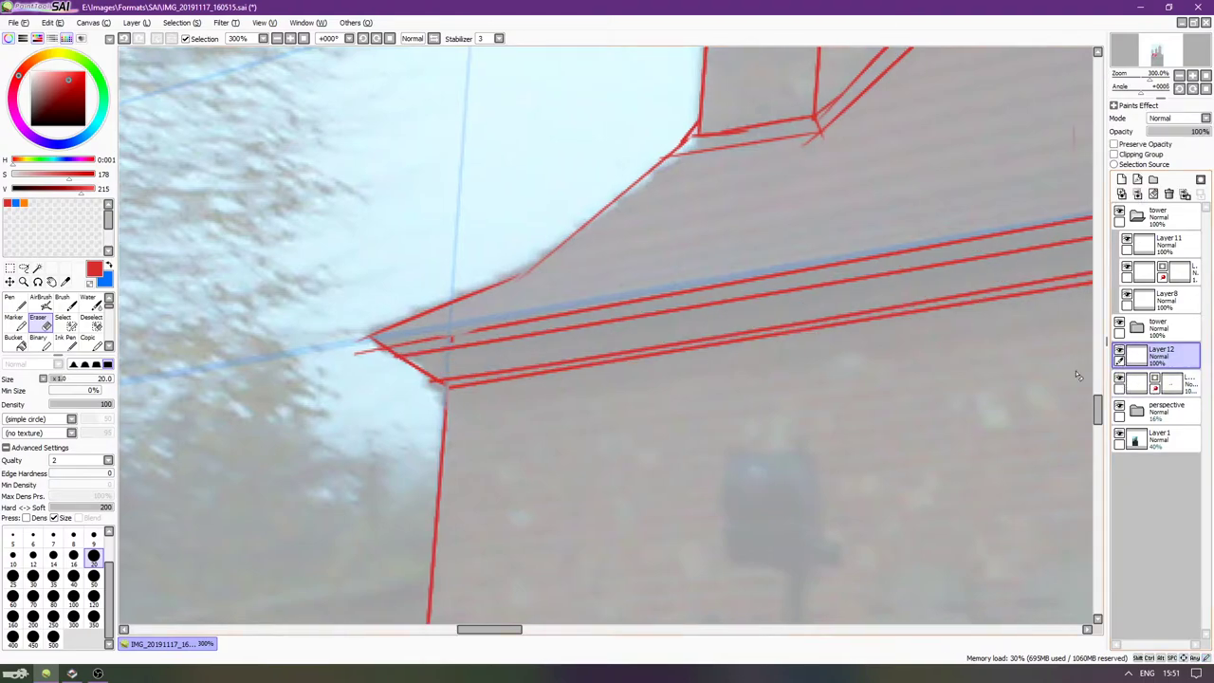
click(1190, 381)
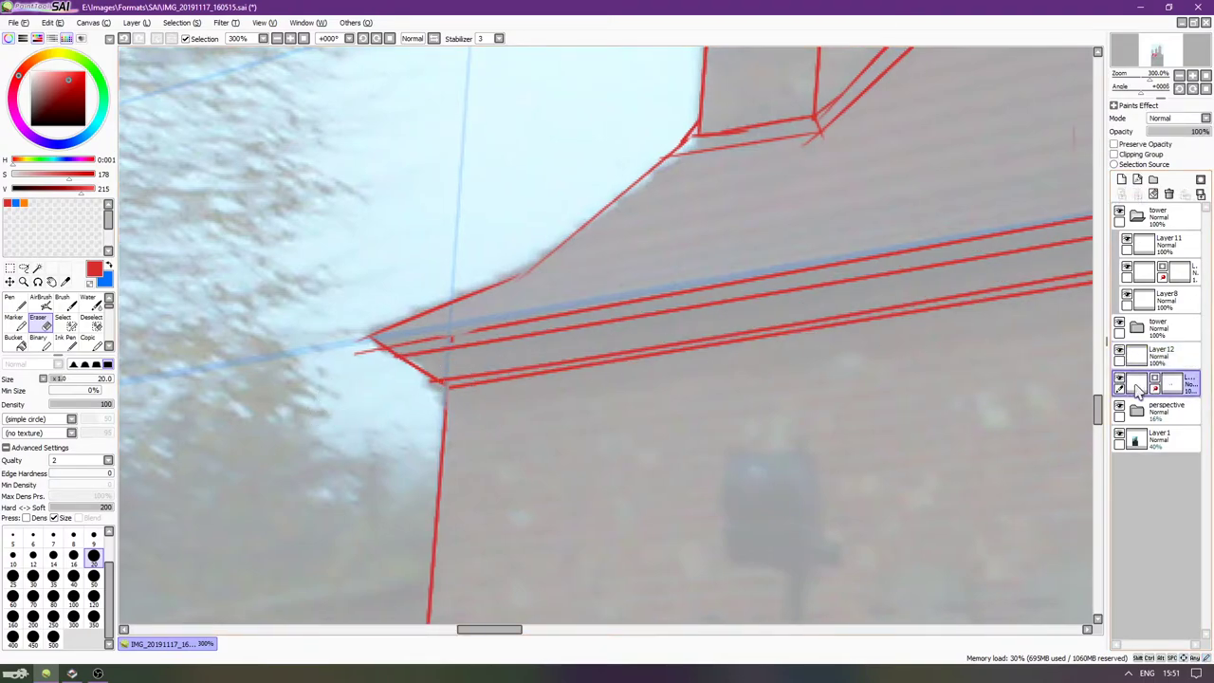
drag(351, 357, 358, 356)
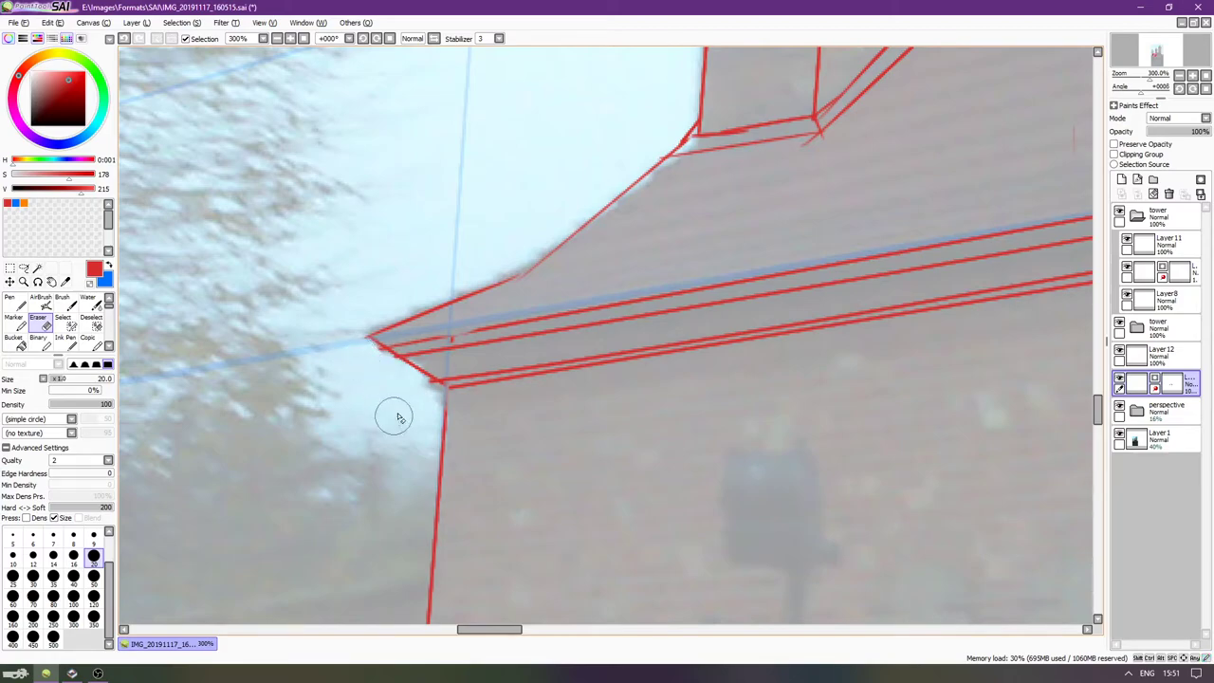
Examine the traced eave lines from the left tip to the right end and back again.
key(Right)
key(Right)
key(Right)
key(Right)
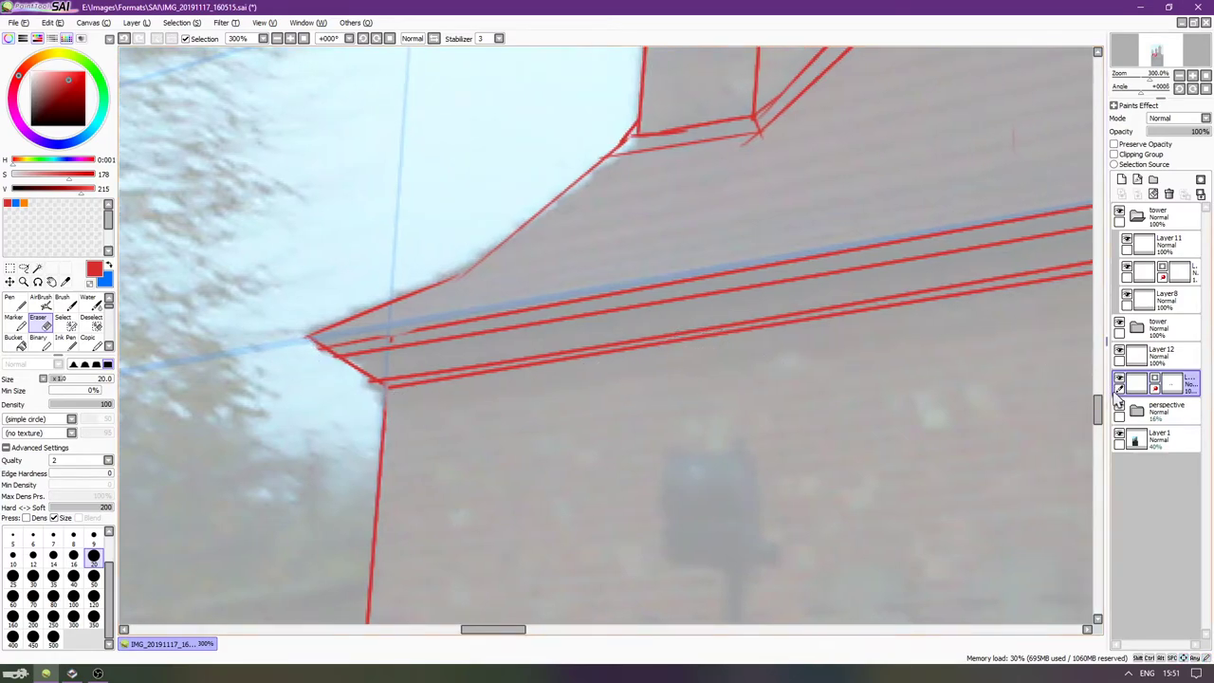
scroll(951, 360, down, 2)
key(Right)
key(Right)
key(Right)
key(Right)
key(Right)
key(Right)
key(Right)
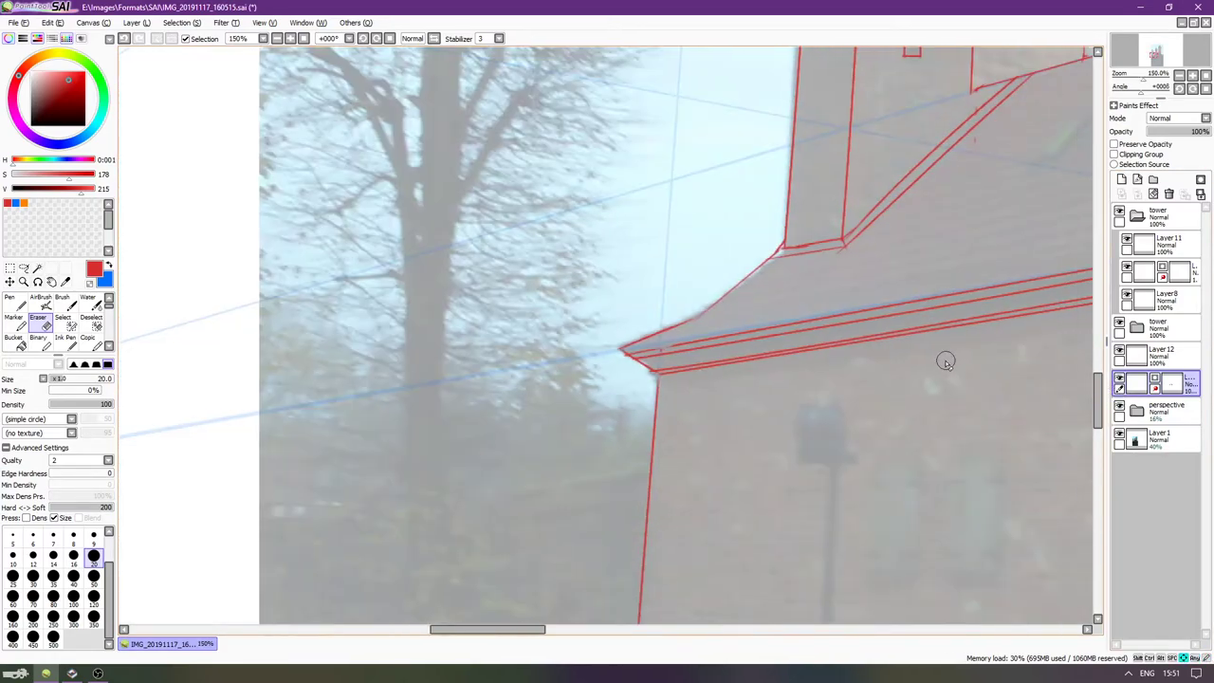
key(Right)
key(Right)
key(Right)
key(Right)
key(Right)
key(Right)
key(Right)
key(Right)
key(Right)
key(Right)
key(Right)
key(Right)
key(Right)
key(Right)
key(Right)
key(Right)
key(Right)
key(Right)
key(Right)
key(Right)
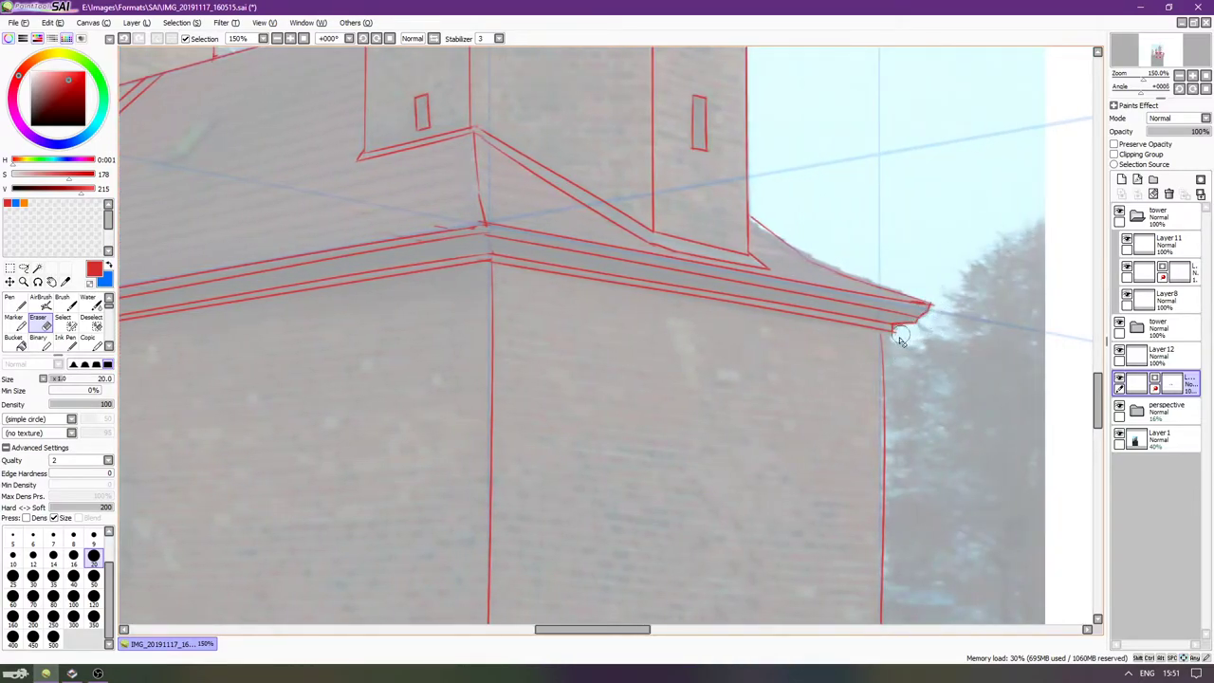
key(Left)
key(Left)
key(Left)
key(Left)
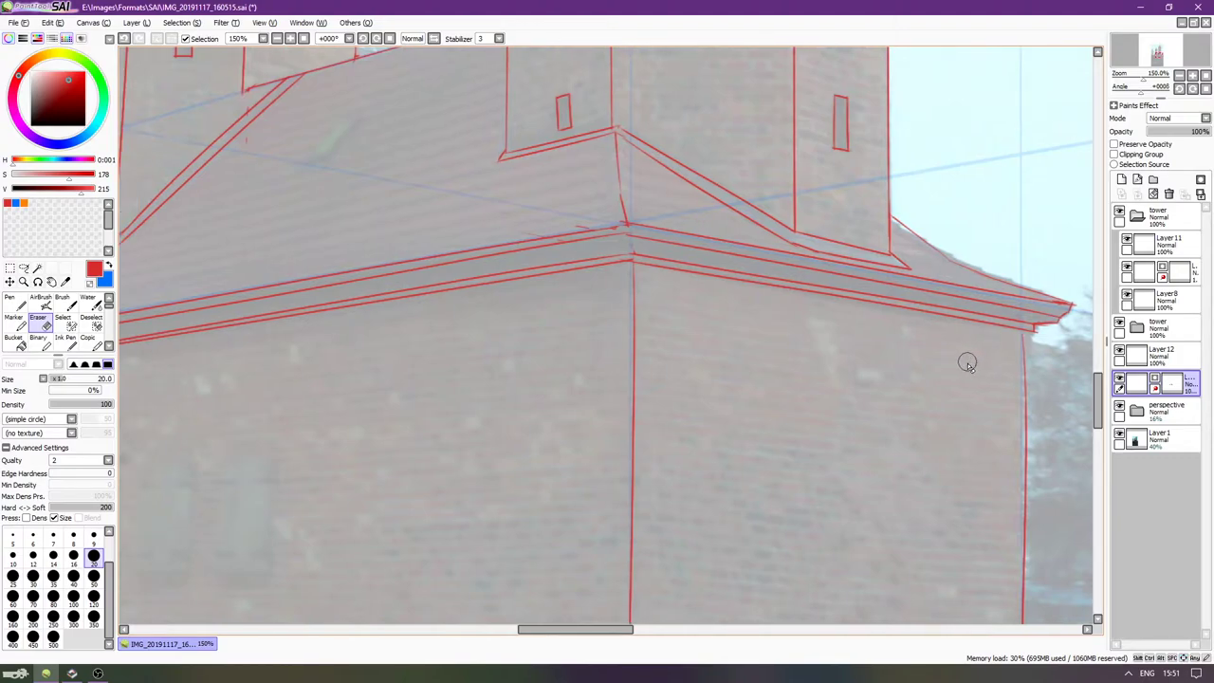
key(Left)
key(Left)
key(Left)
key(Left)
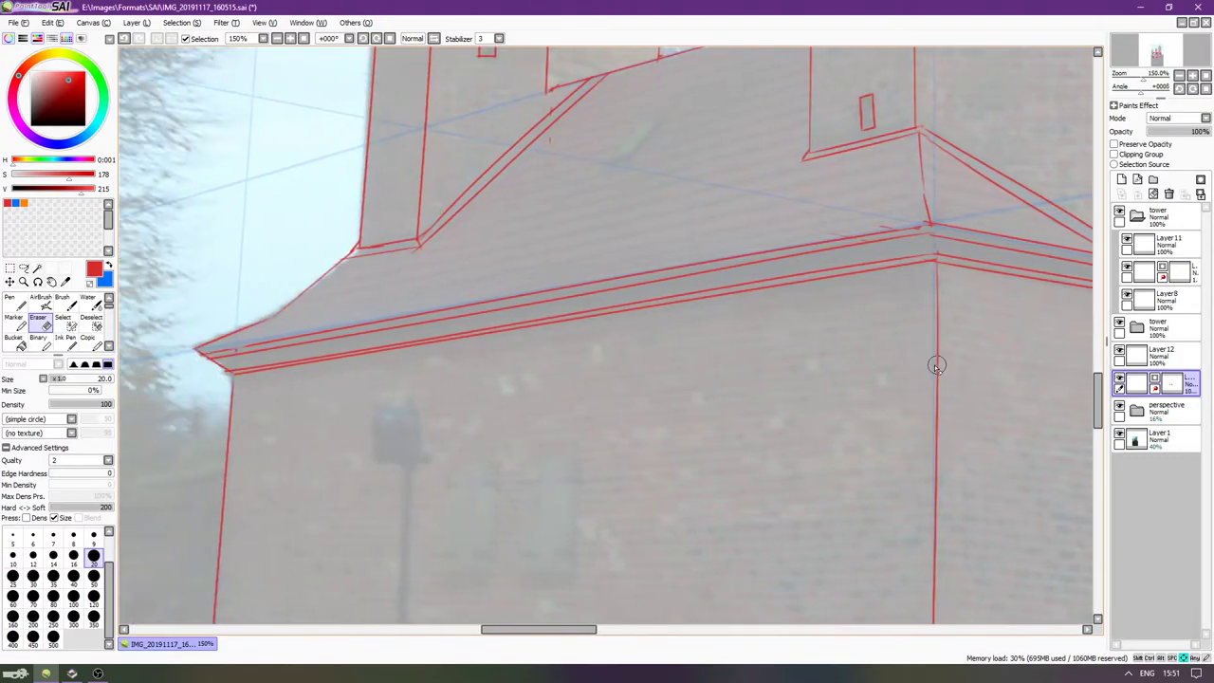
key(Left)
key(Left)
key(Left)
key(Left)
key(Left)
Add a short vertical Pen edge closing the ends of the two lower moulding lines at the left eave tip, redoing the first stroke.
scroll(300, 412, up, 3)
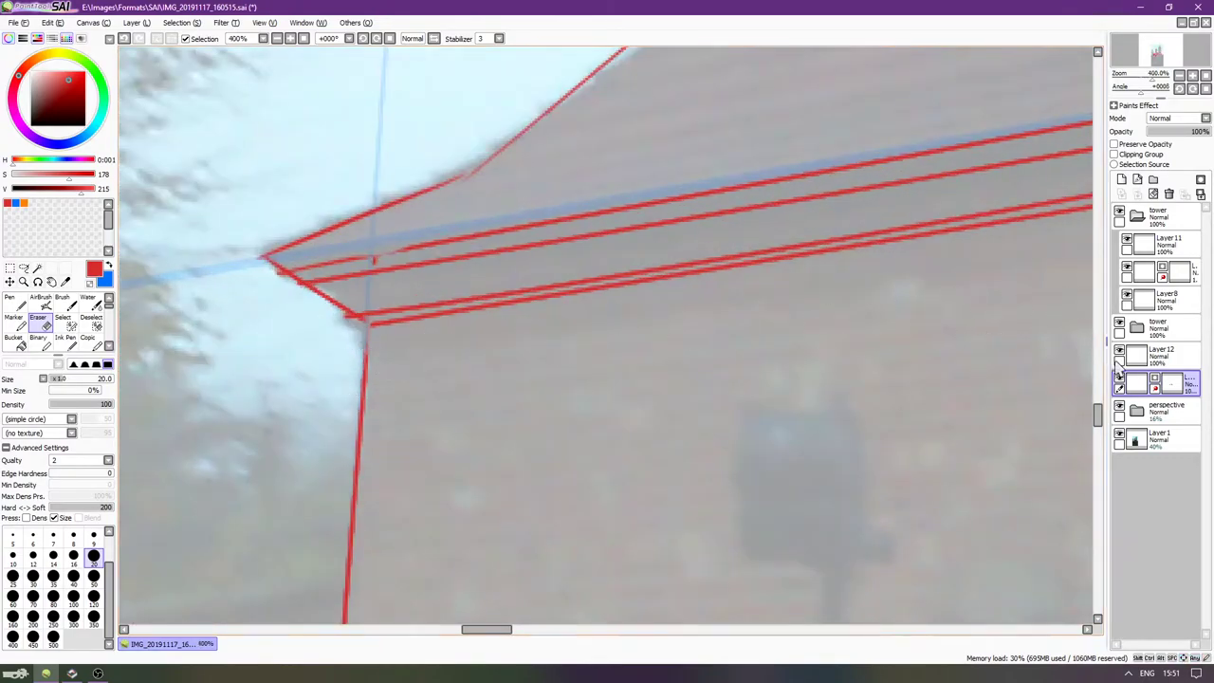
key(n)
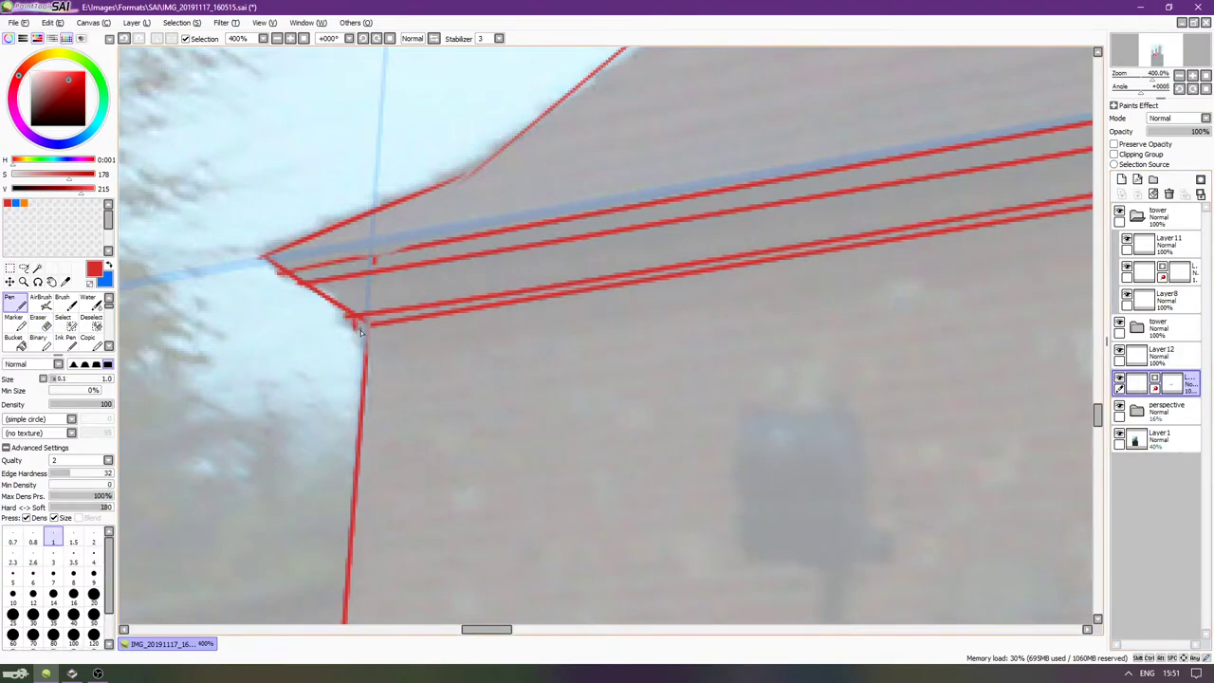
key(ctrl+z)
scroll(325, 298, up, 3)
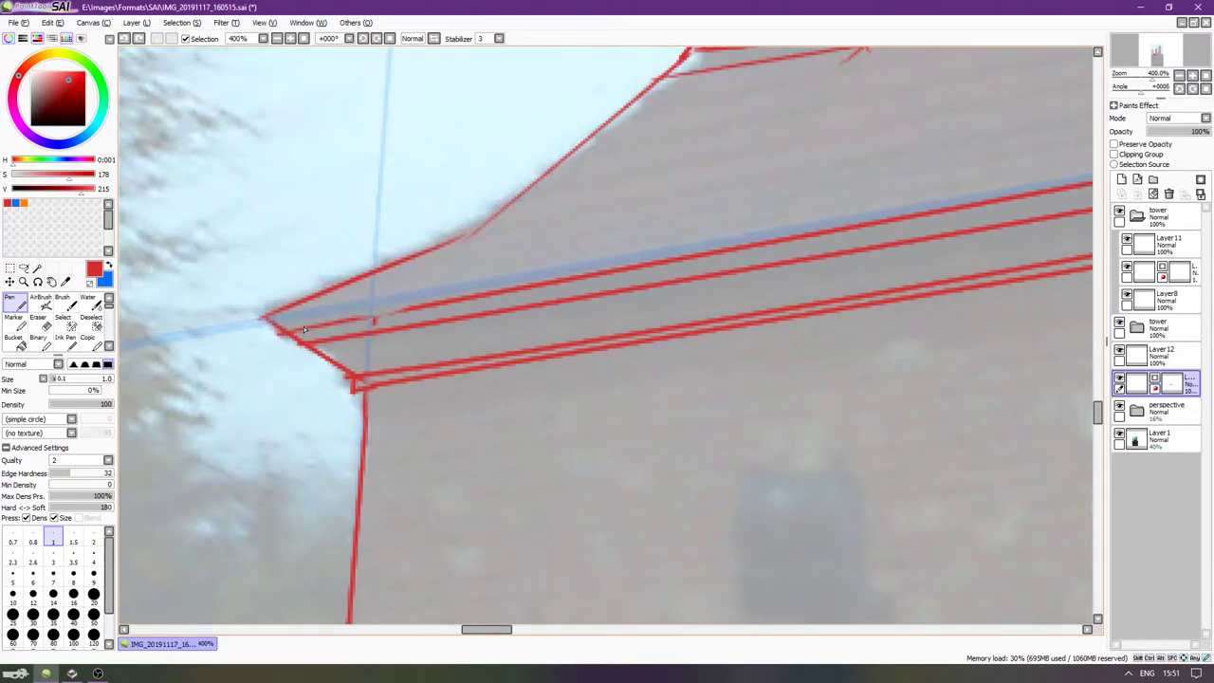
Shape the small step at the upper moulding lines' left ends, alternating the Pen with the Eraser at size 5.
key(e)
drag(289, 343, 291, 352)
key(ctrl+z)
key(bracketleft)
key(bracketleft)
key(bracketleft)
key(bracketleft)
key(bracketleft)
key(bracketleft)
key(bracketleft)
key(bracketleft)
key(bracketleft)
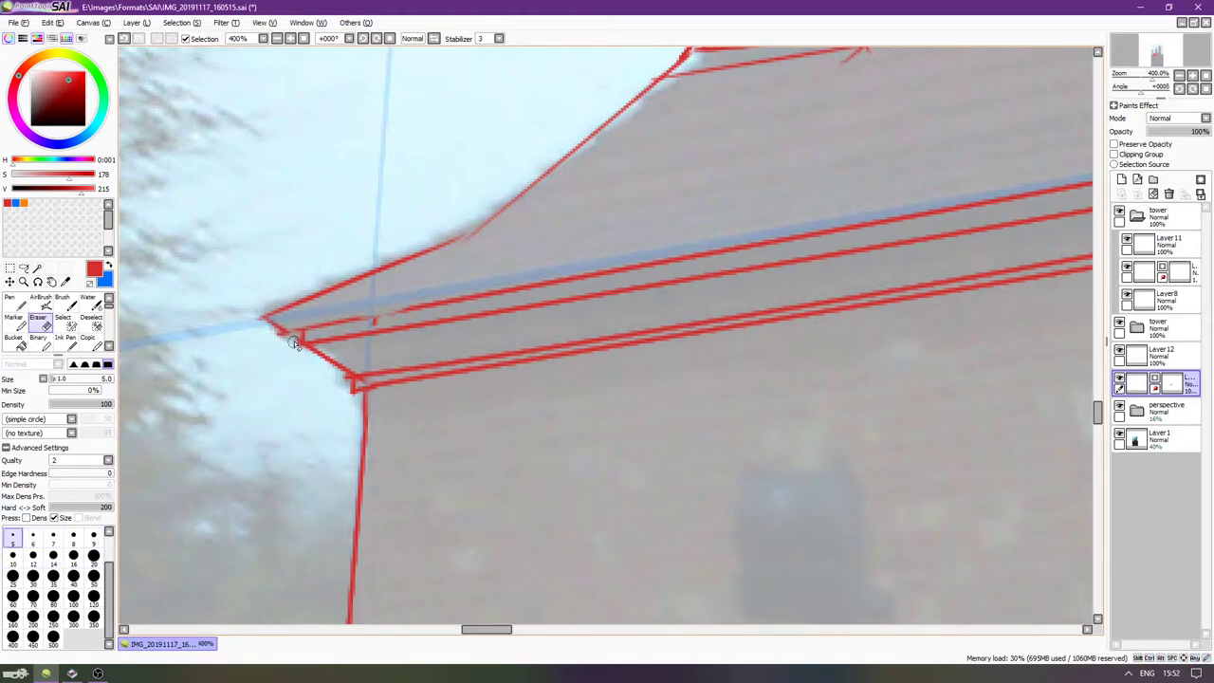
key(n)
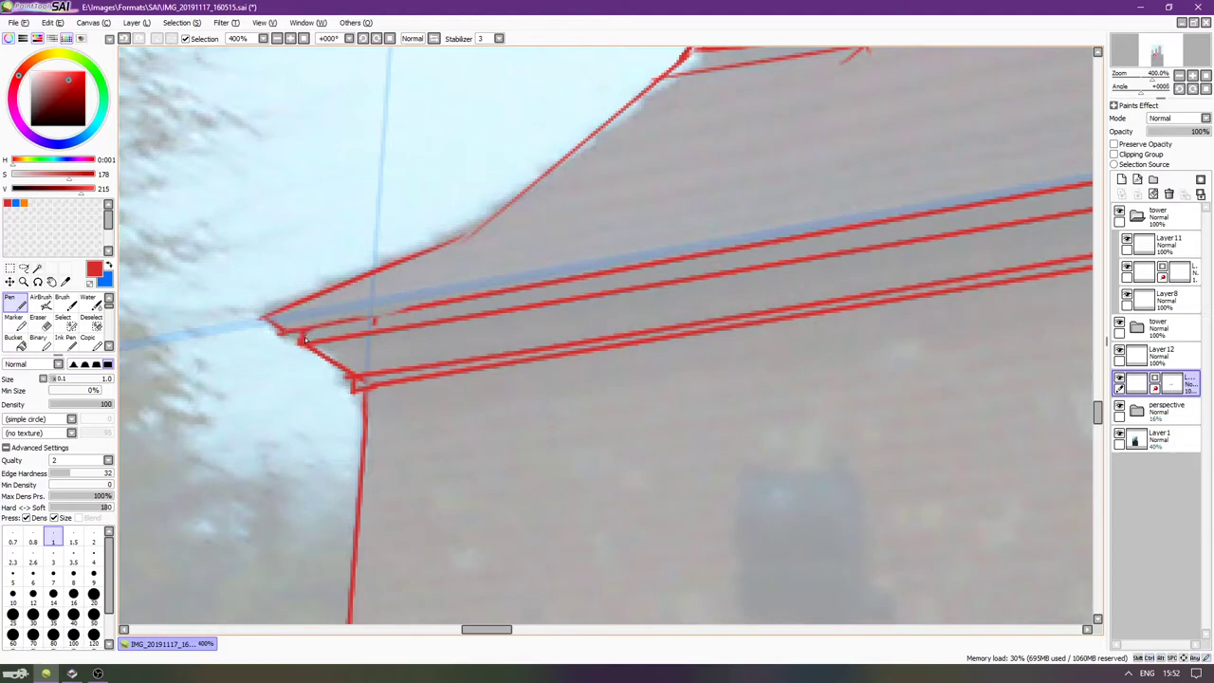
key(e)
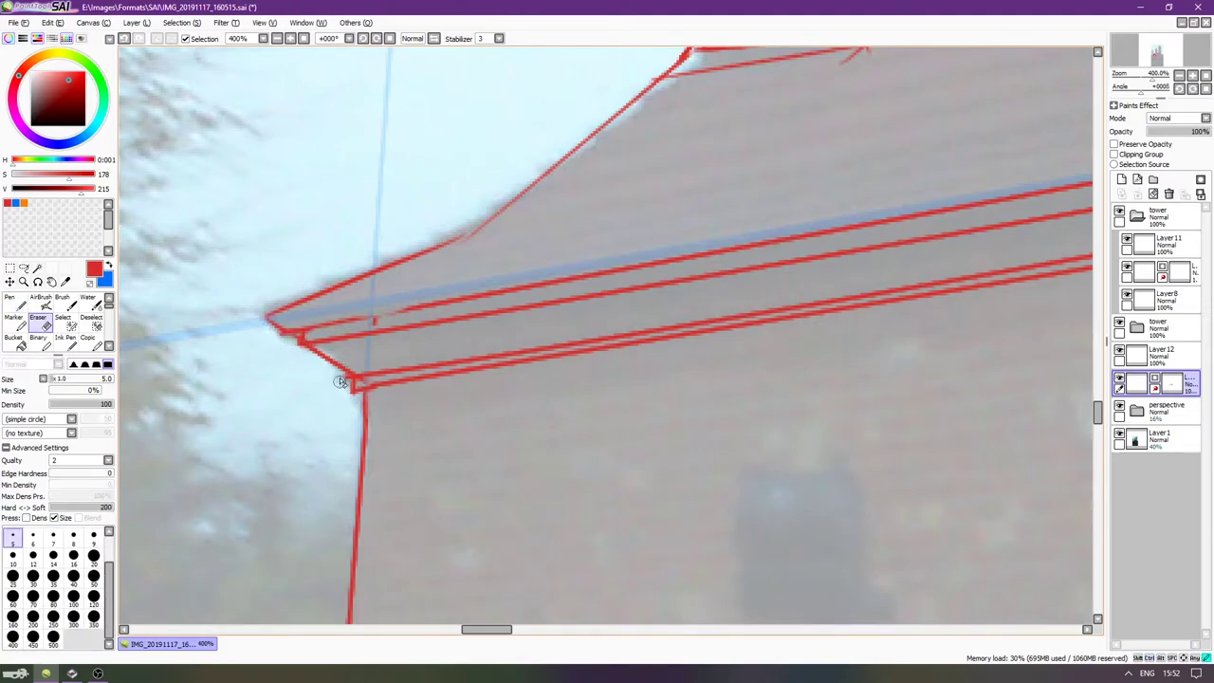
Join the lower moulding step to the wall's left edge with a short Pen stroke and trim the excess with the Eraser.
key(n)
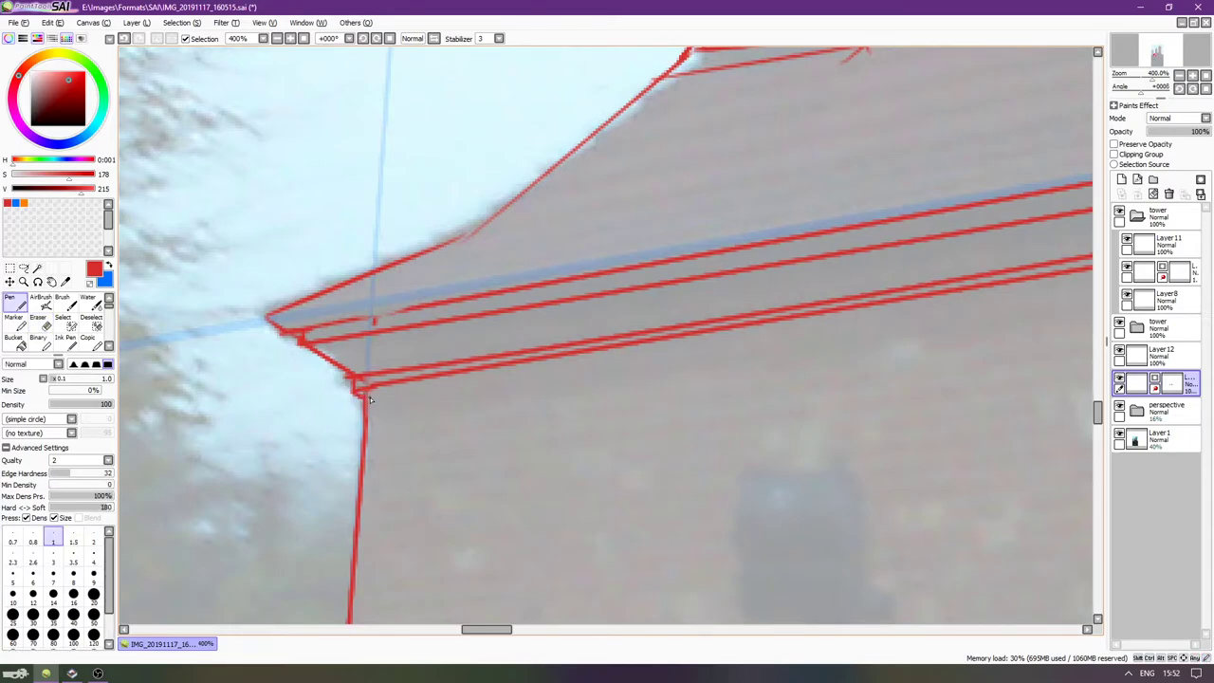
key(e)
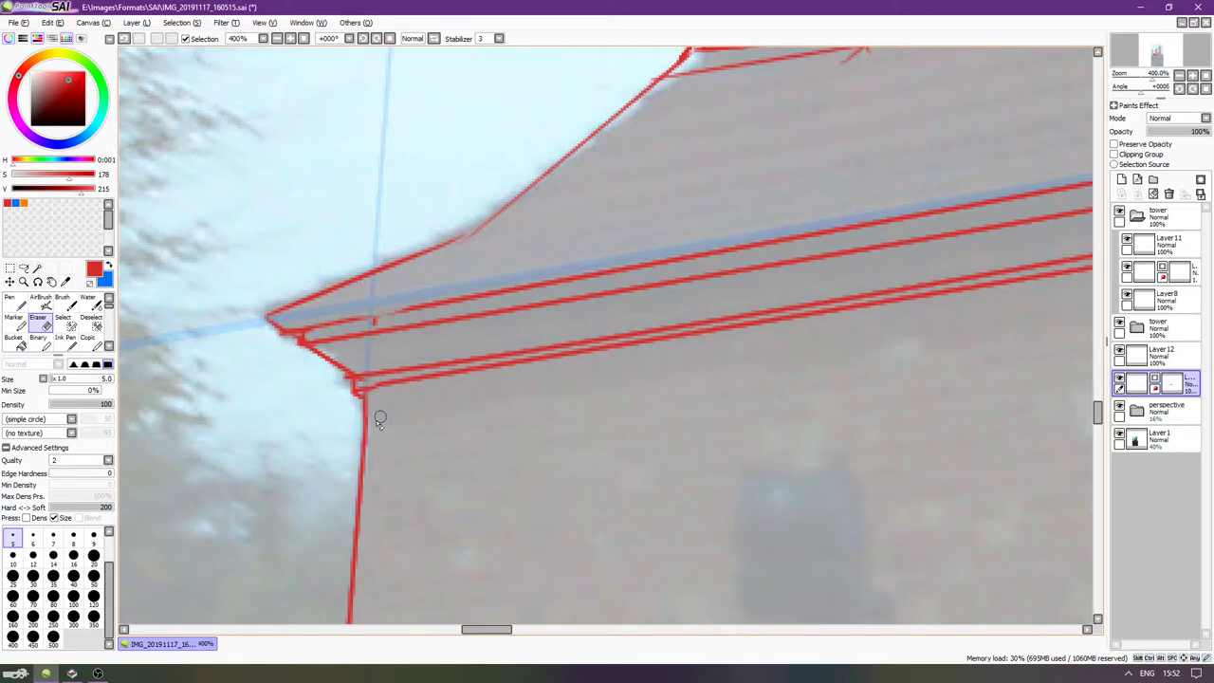
drag(451, 358, 430, 379)
key(ctrl+z)
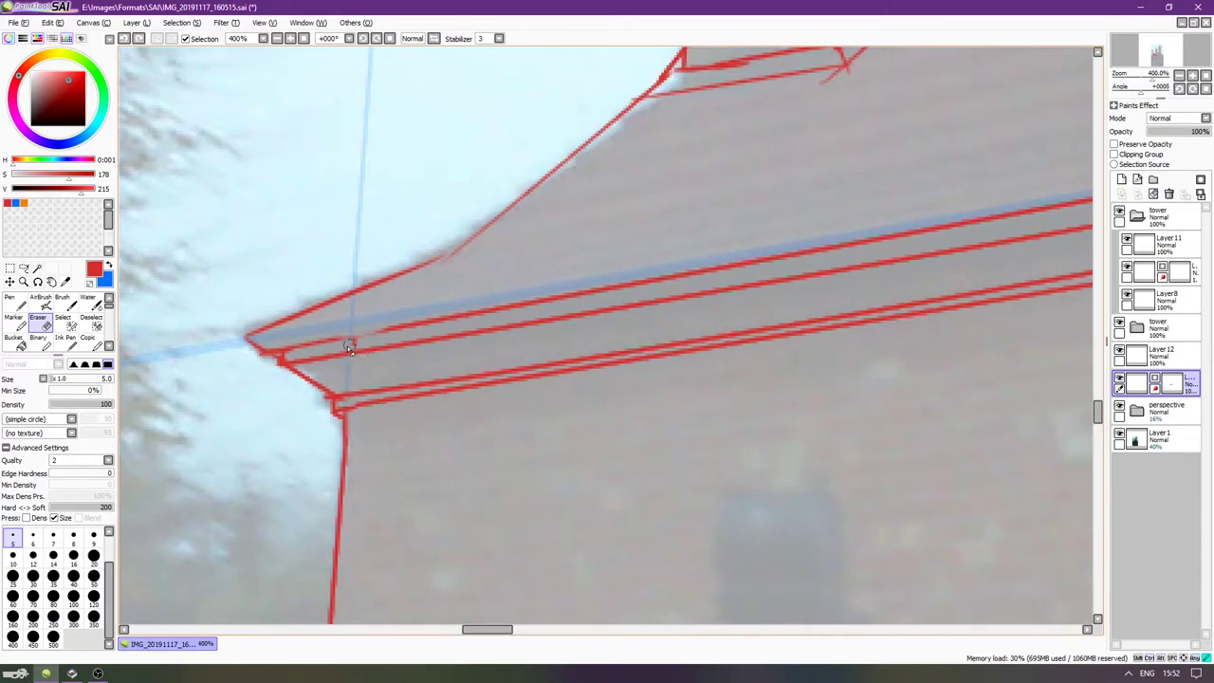
Erase the stray red marks on Layer12 above the left eave lines near the centre corner with the Eraser at size 14.
scroll(641, 353, down, 4)
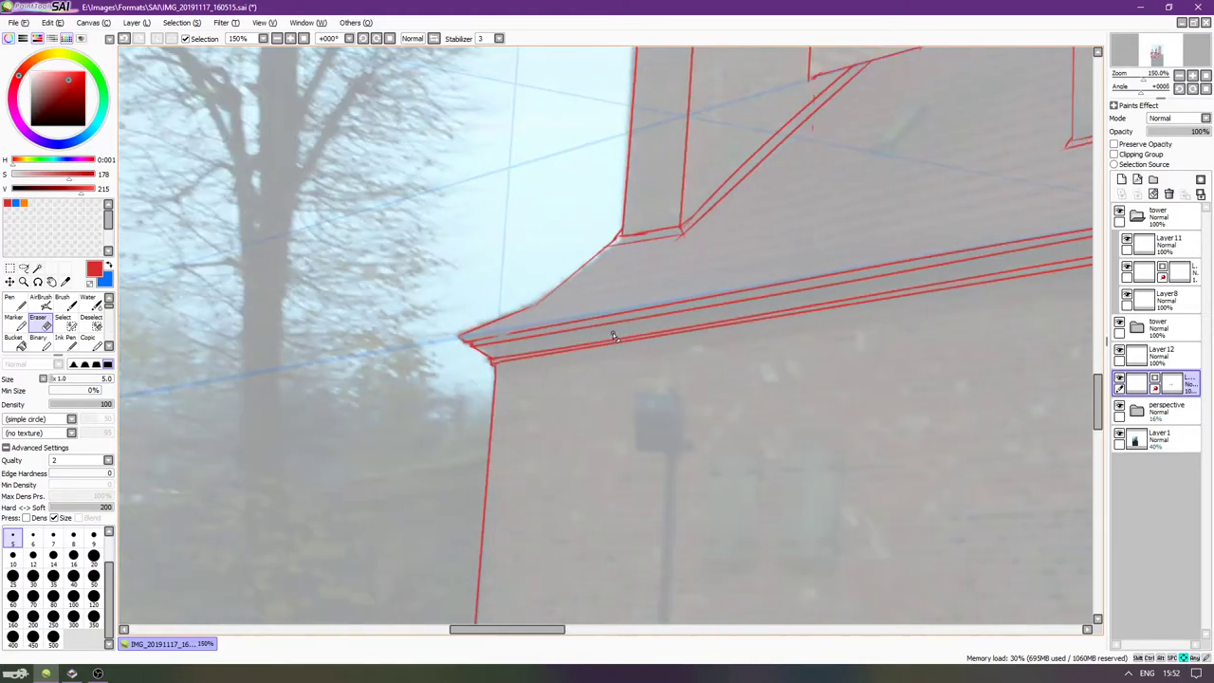
scroll(690, 318, up, 5)
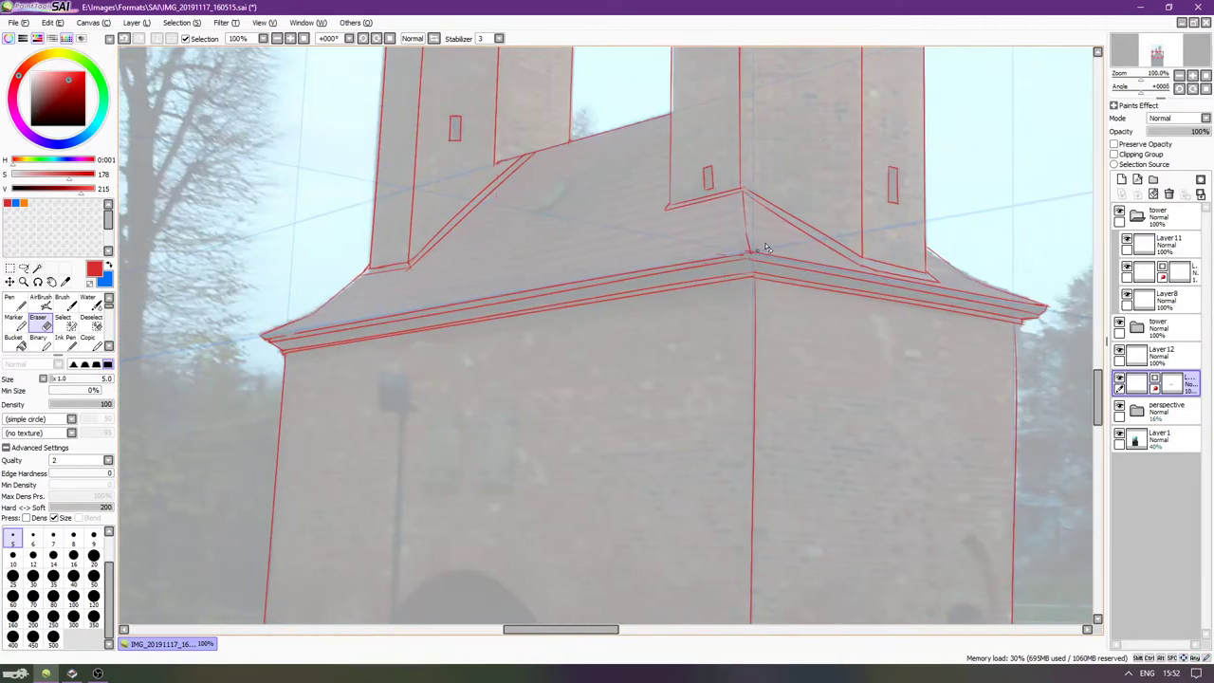
key(bracketright)
key(bracketright)
key(bracketright)
key(bracketright)
key(bracketright)
key(bracketright)
key(bracketright)
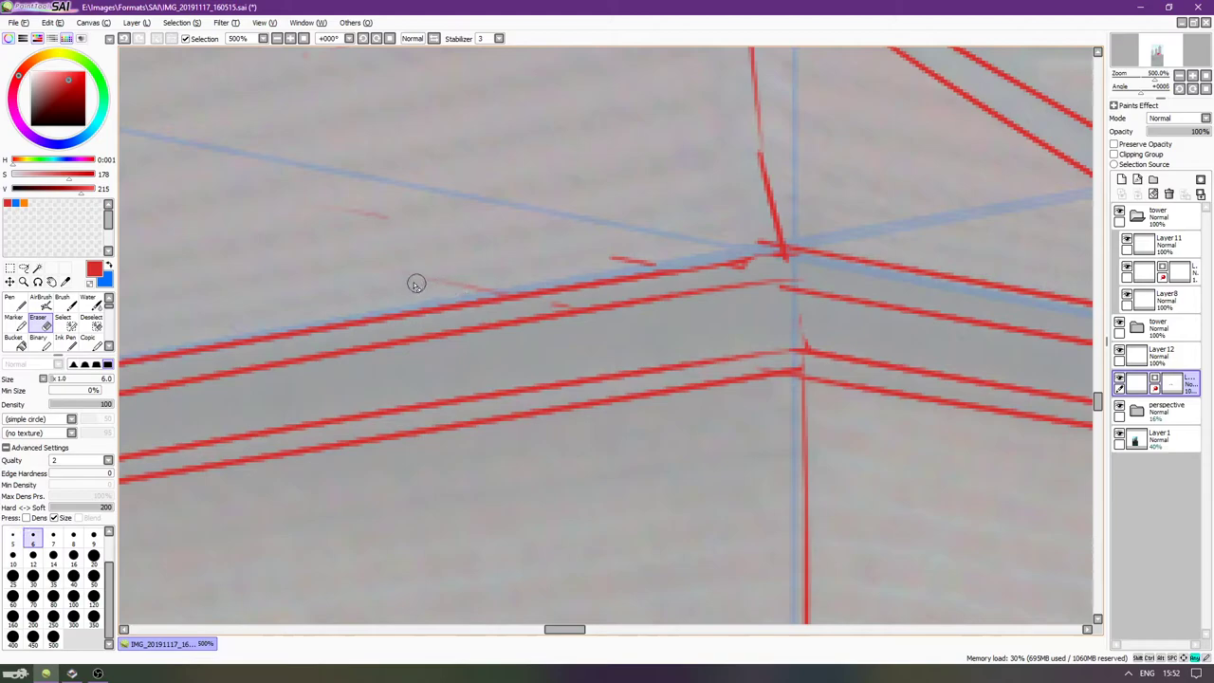
click(1119, 351)
click(1119, 351)
click(1159, 327)
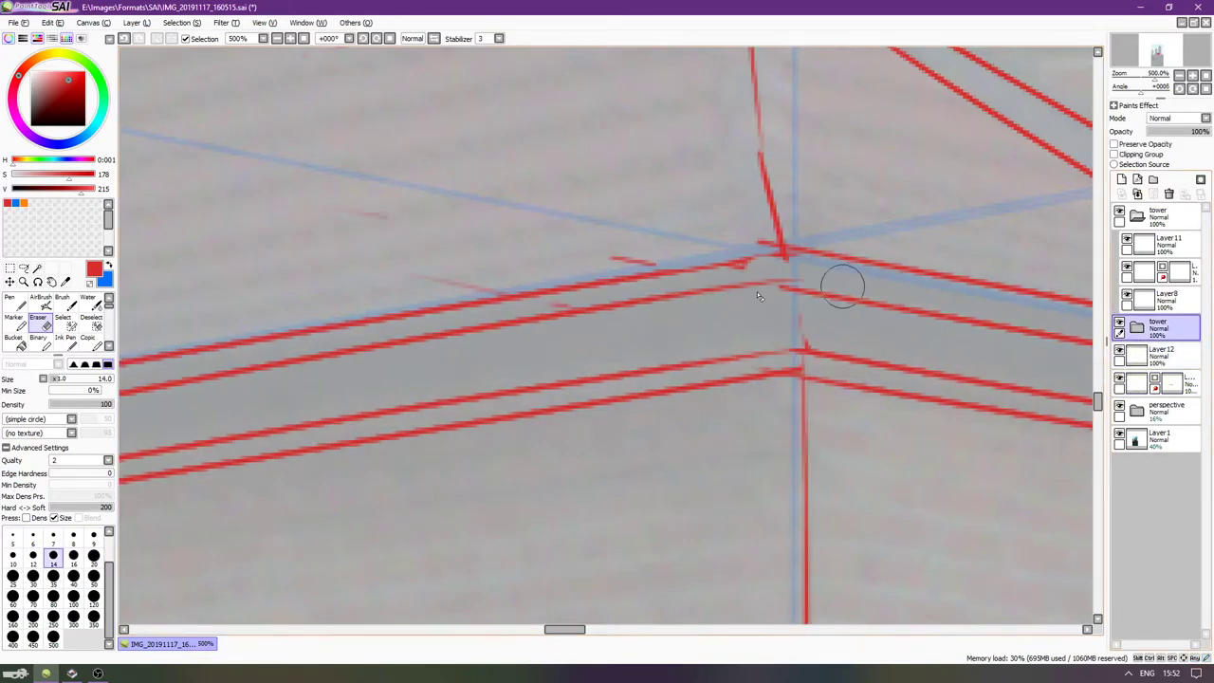
click(1165, 355)
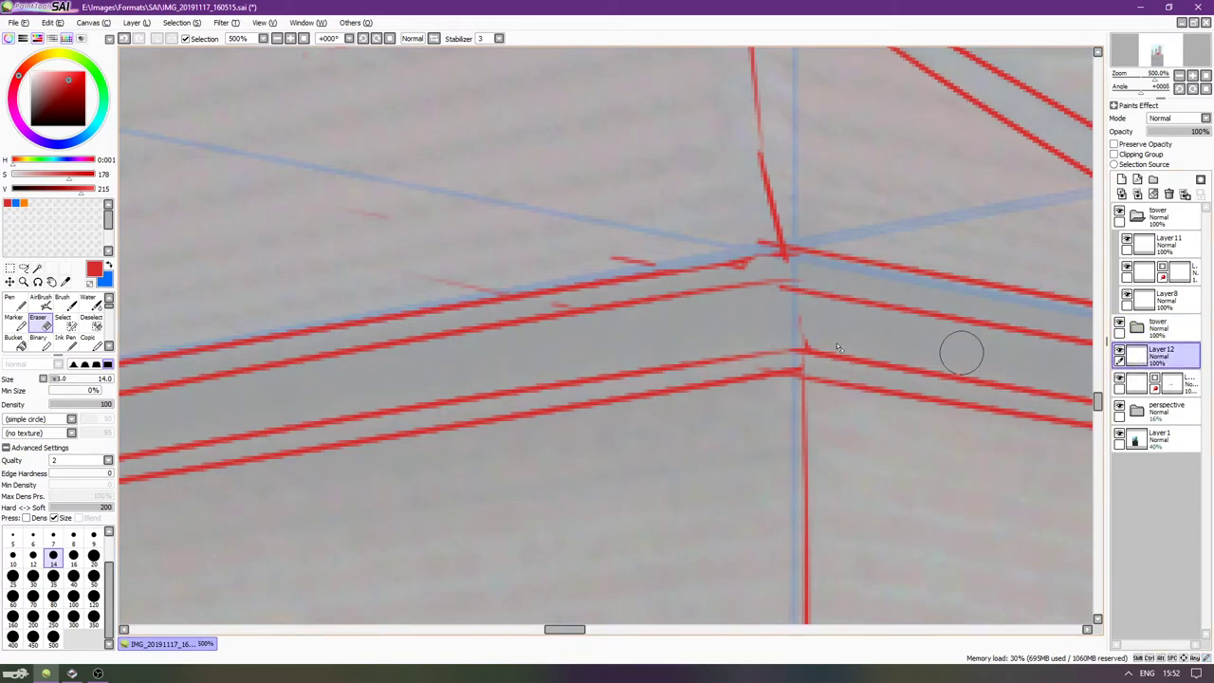
drag(445, 283, 493, 265)
mouse_move(613, 247)
mouse_down()
mouse_move(628, 245)
mouse_move(623, 222)
mouse_move(677, 243)
mouse_move(658, 252)
mouse_up()
On the masked line layer, draw the moulding's centre corner edge with the Pen at size 1, joining the upper lines to the lower ones.
key(Right)
key(Right)
key(Right)
key(Right)
key(Right)
key(Right)
key(Right)
click(1142, 383)
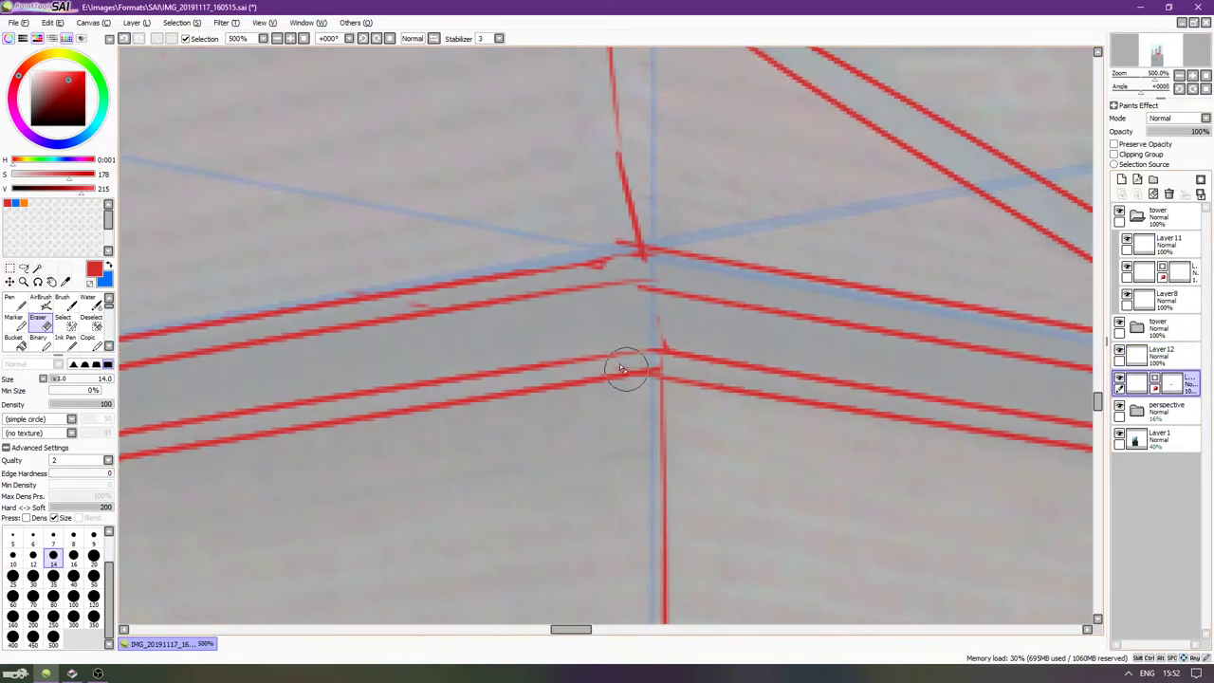
key(n)
scroll(654, 319, right, 2)
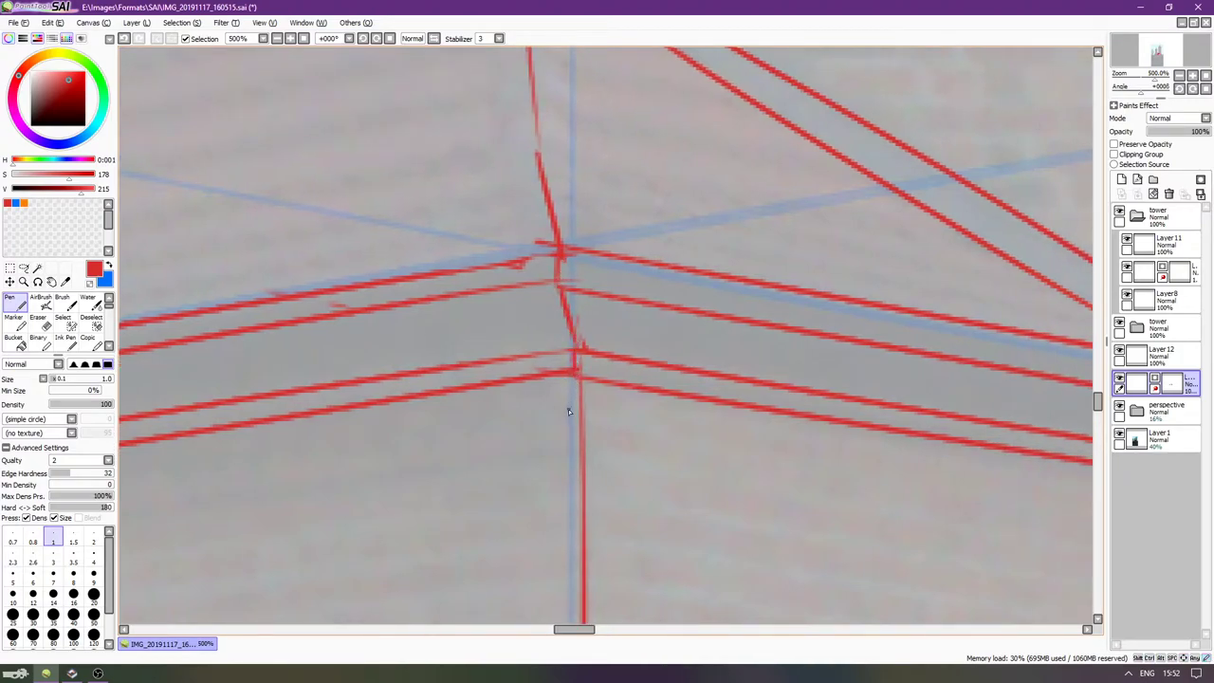
Merge Layer12 with the masked line layer directly beneath it.
scroll(569, 412, down, 6)
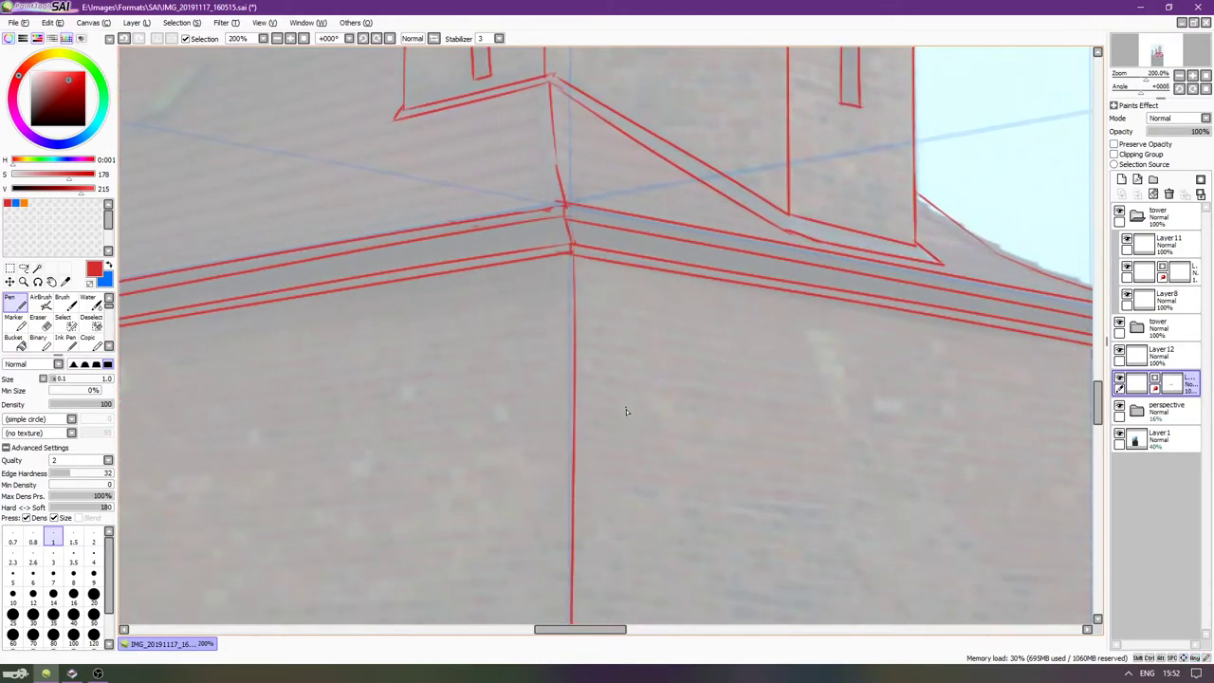
scroll(664, 420, down, 1)
scroll(667, 425, right, 2)
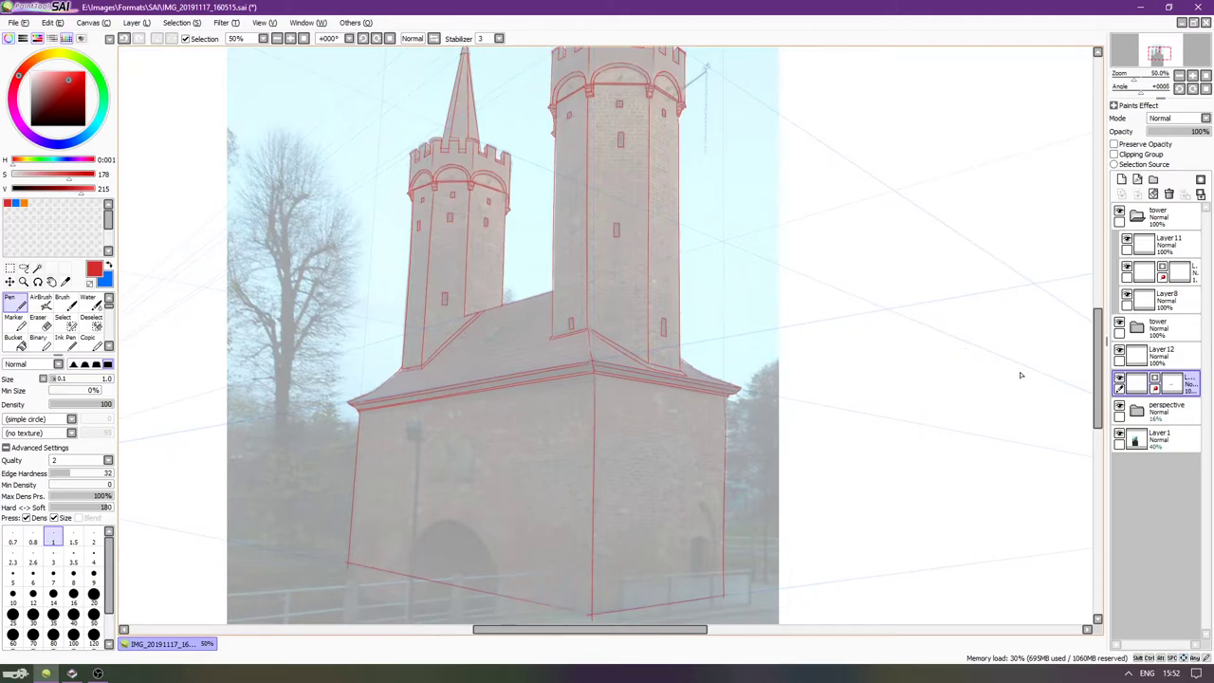
scroll(1020, 374, down, 1)
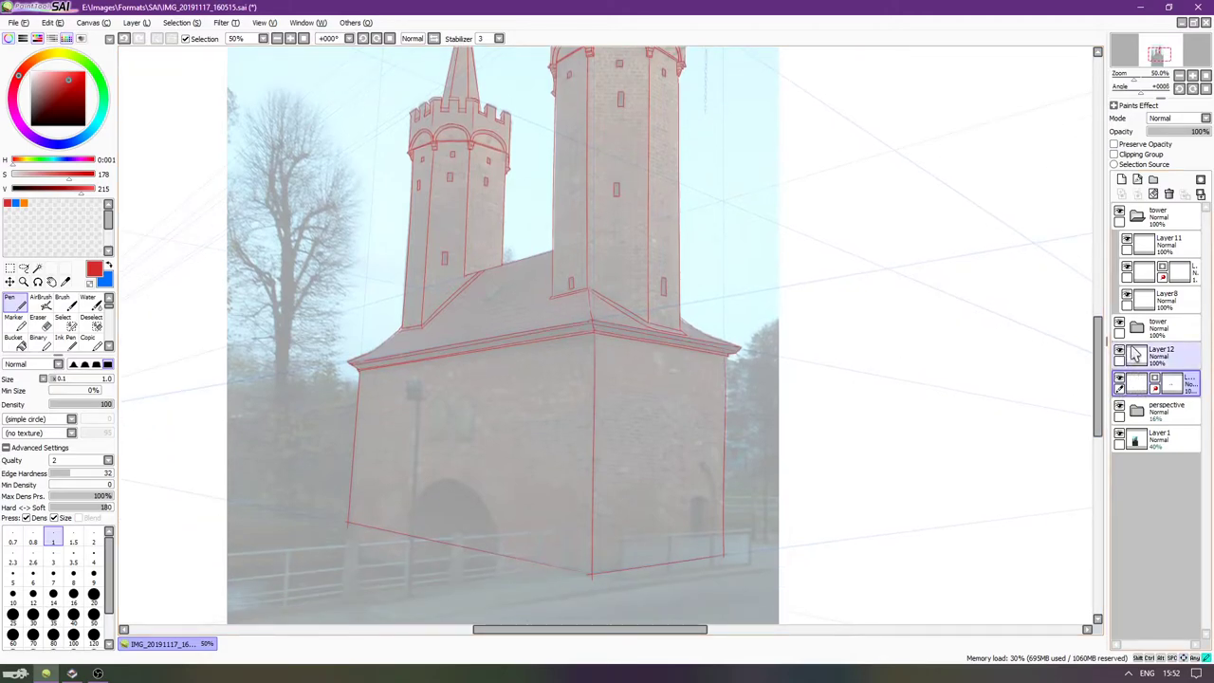
click(1174, 385)
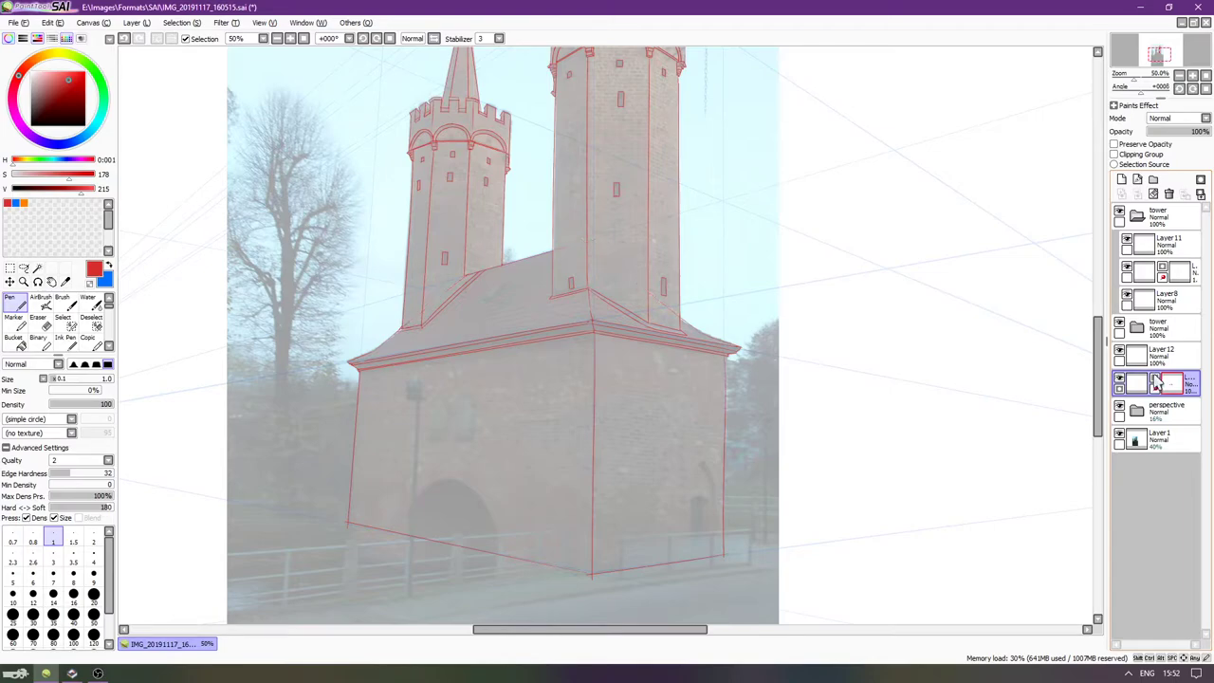
click(1161, 359)
click(1157, 378)
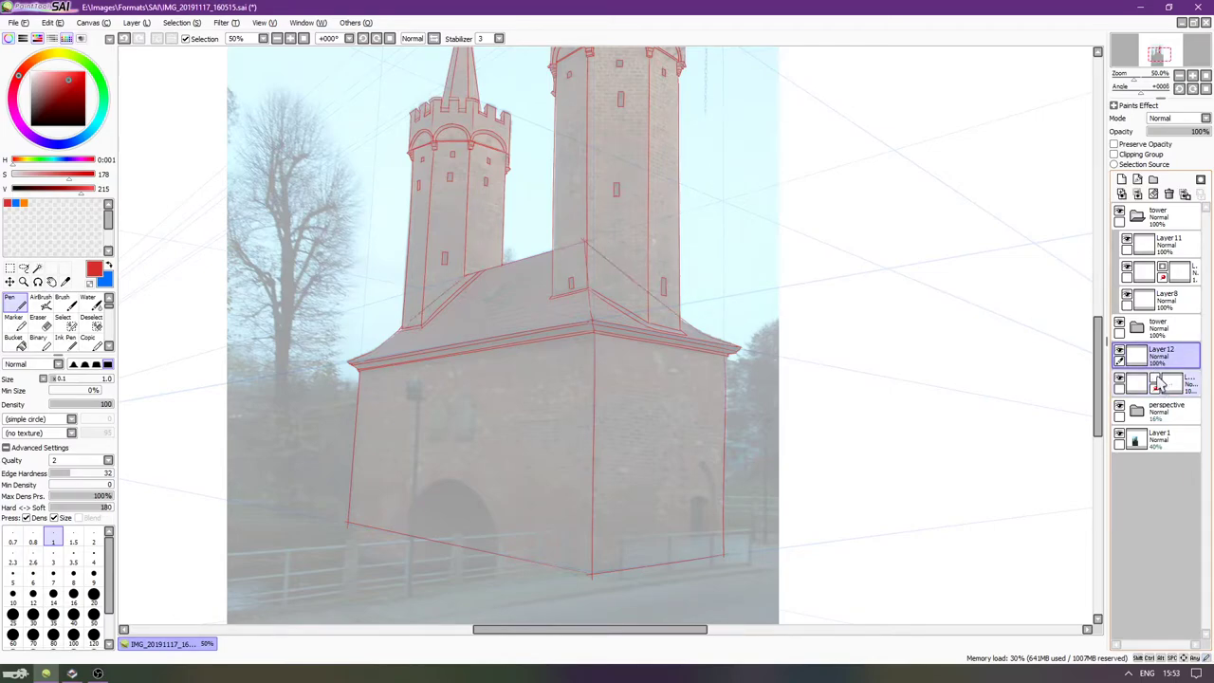
key(ctrl+e)
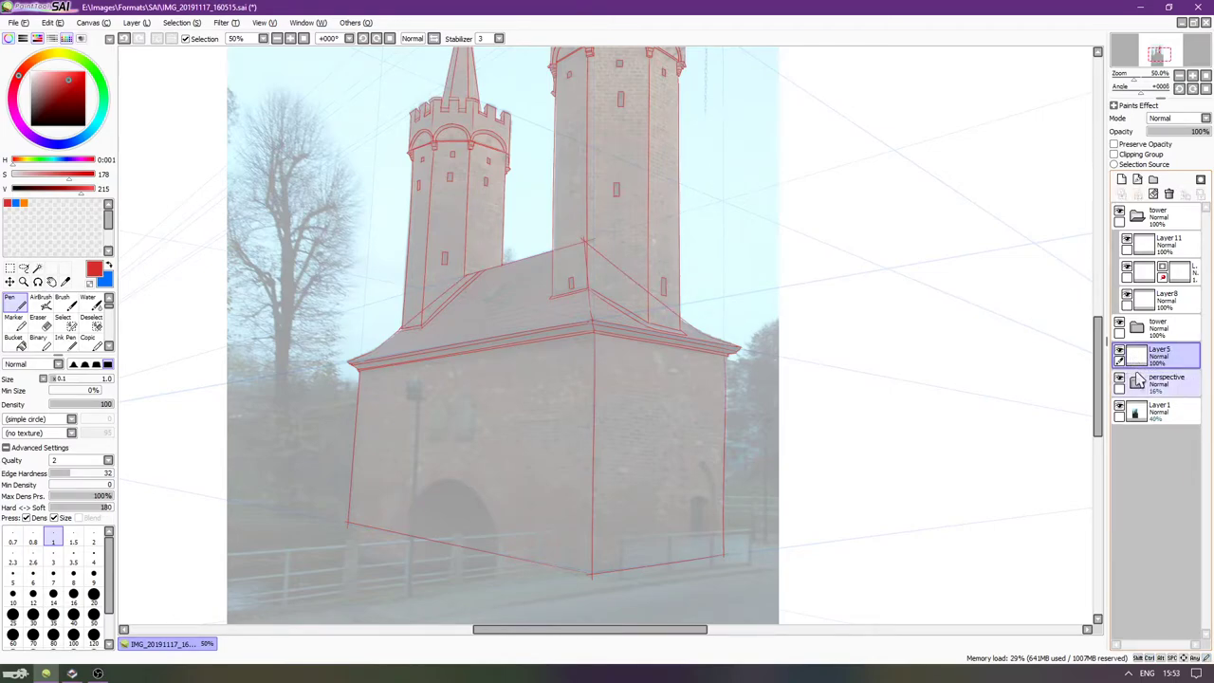
Check the merged line layer by toggling its visibility and add a layer mask to it.
click(1119, 351)
click(1119, 351)
ctrl+click(1201, 180)
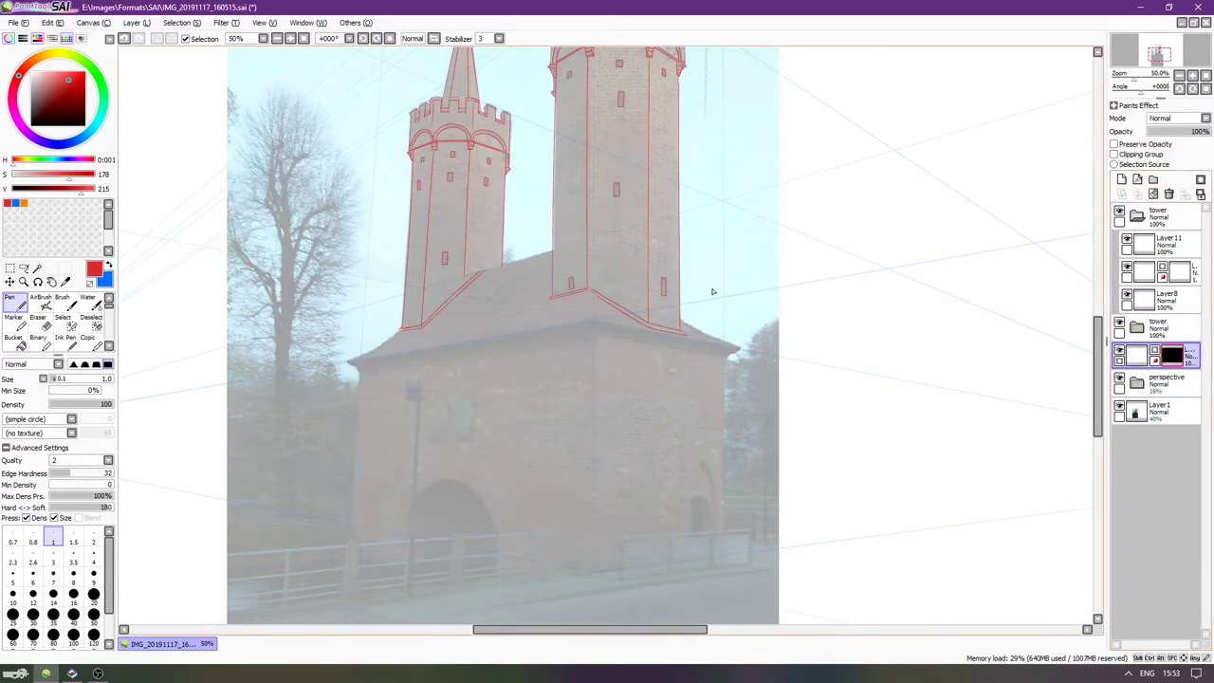
Erase the construction lines around the roof apex on the mask with the Eraser at size 70.
key(e)
key(bracketright)
key(bracketright)
key(bracketright)
key(bracketright)
key(bracketright)
key(bracketright)
key(bracketright)
key(bracketright)
key(bracketright)
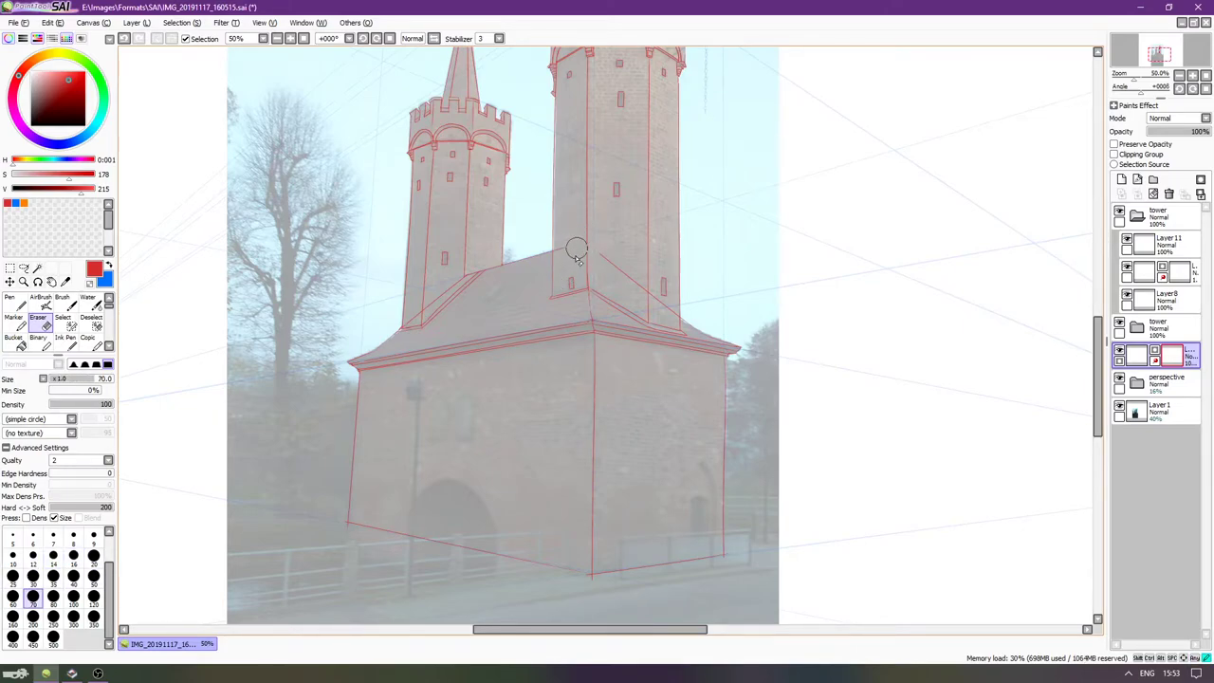
mouse_move(564, 253)
mouse_down()
mouse_move(623, 285)
mouse_move(648, 276)
mouse_move(665, 306)
mouse_up()
scroll(403, 309, up, 4)
mouse_move(382, 308)
mouse_down()
mouse_move(325, 331)
mouse_move(414, 288)
mouse_move(489, 188)
mouse_move(532, 163)
mouse_move(531, 180)
mouse_move(552, 165)
mouse_move(547, 228)
mouse_move(588, 238)
mouse_up()
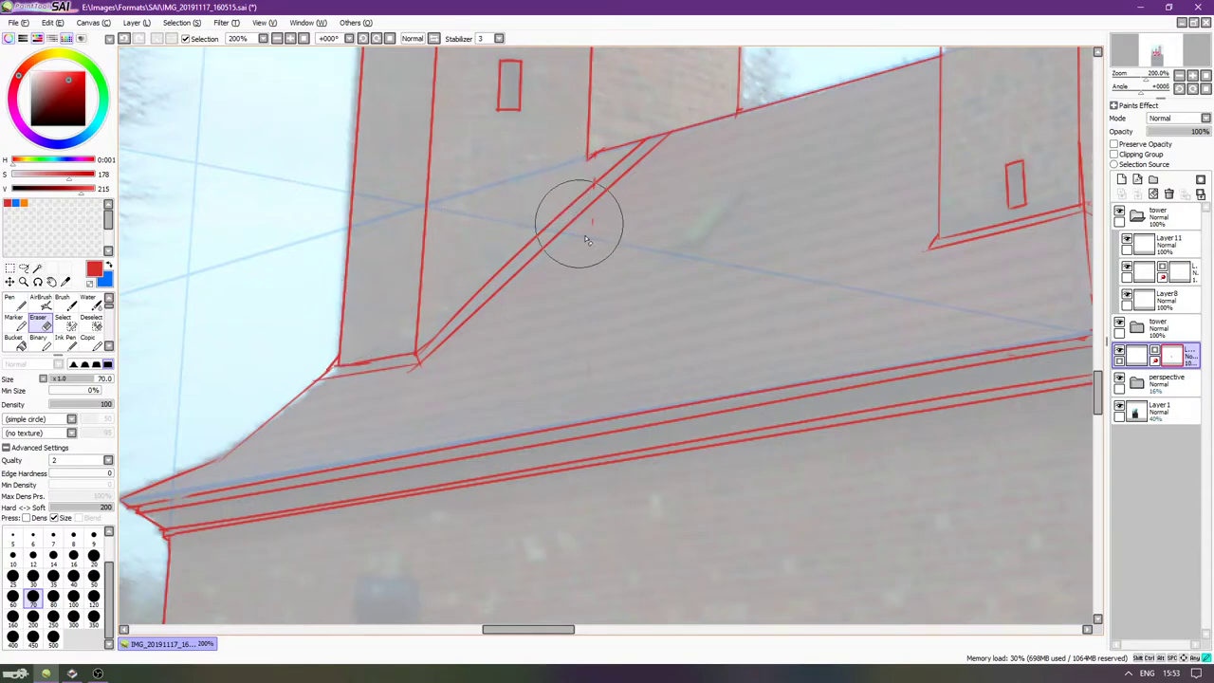
Toggle layer visibility to find which layer holds the stray mark below the left tower's sloping roof seam, and select Layer8.
key(n)
click(1120, 352)
click(1120, 352)
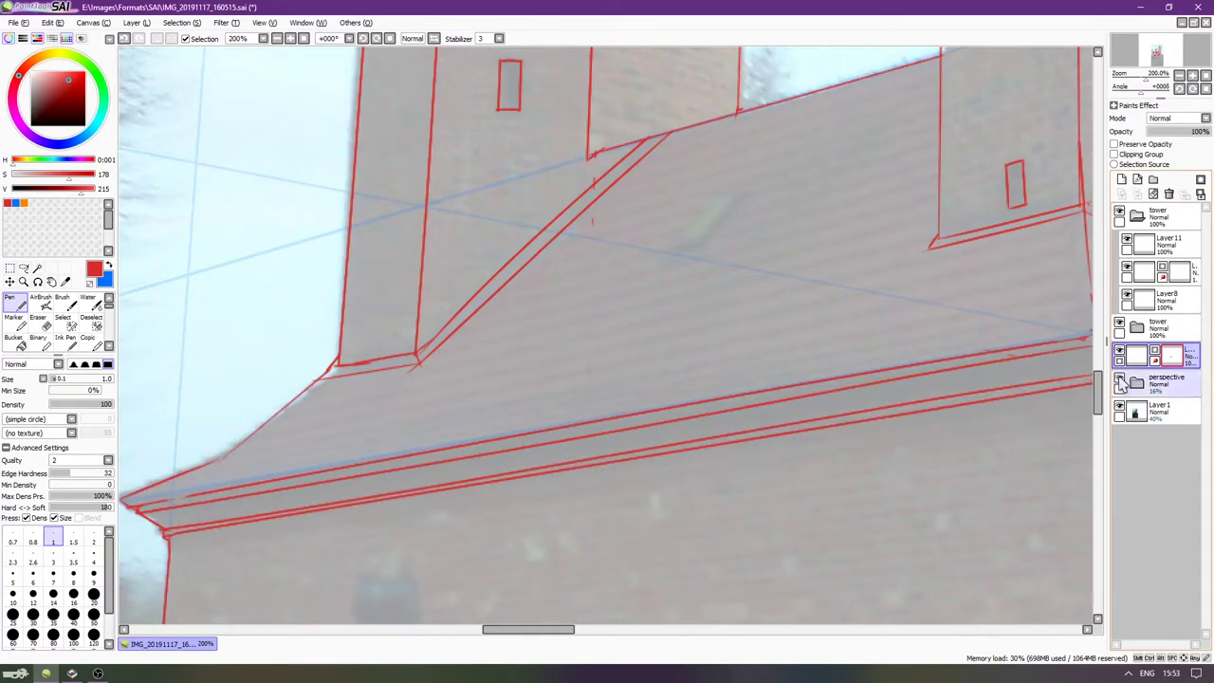
click(1119, 327)
double_click(1119, 327)
key(Escape)
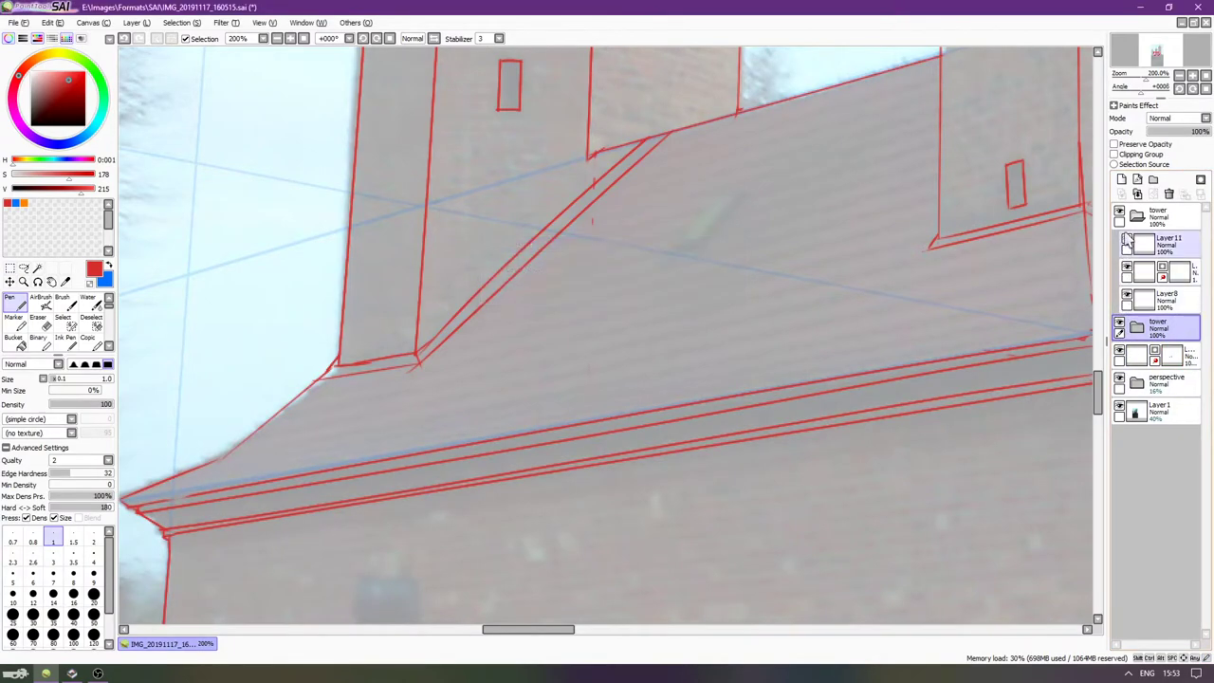
click(1121, 209)
click(1121, 209)
click(1130, 245)
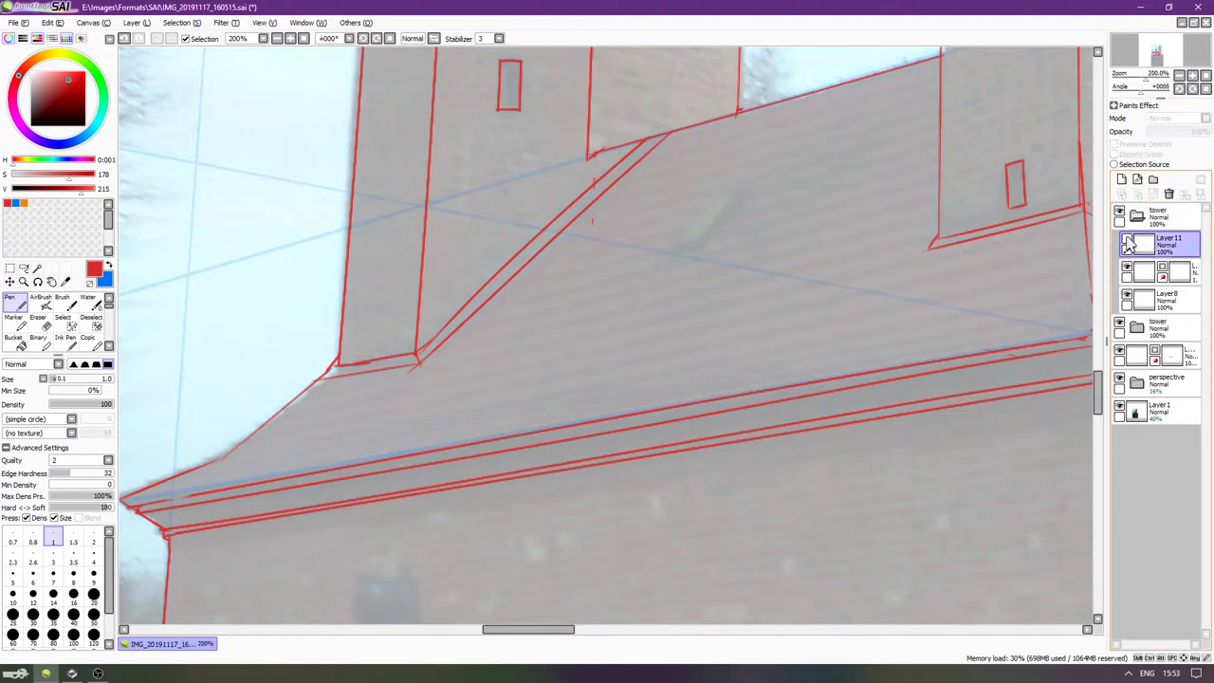
click(1126, 295)
click(1126, 295)
click(1143, 300)
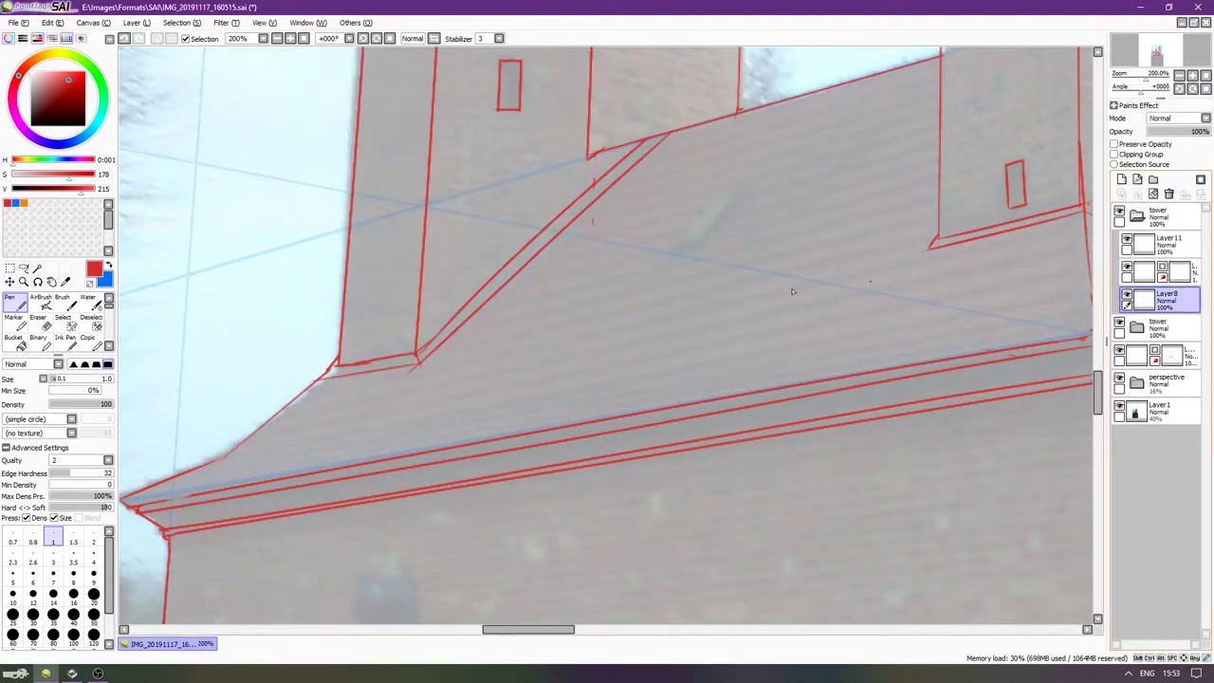
key(bracketright)
key(bracketright)
key(bracketright)
key(bracketright)
key(bracketright)
key(bracketright)
key(bracketright)
key(bracketright)
key(bracketright)
key(bracketright)
key(bracketright)
key(bracketright)
key(bracketright)
key(bracketright)
key(bracketright)
mouse_move(586, 353)
mouse_down()
mouse_move(588, 365)
mouse_move(599, 356)
mouse_move(584, 385)
mouse_up()
key(ctrl+z)
key(ctrl+z)
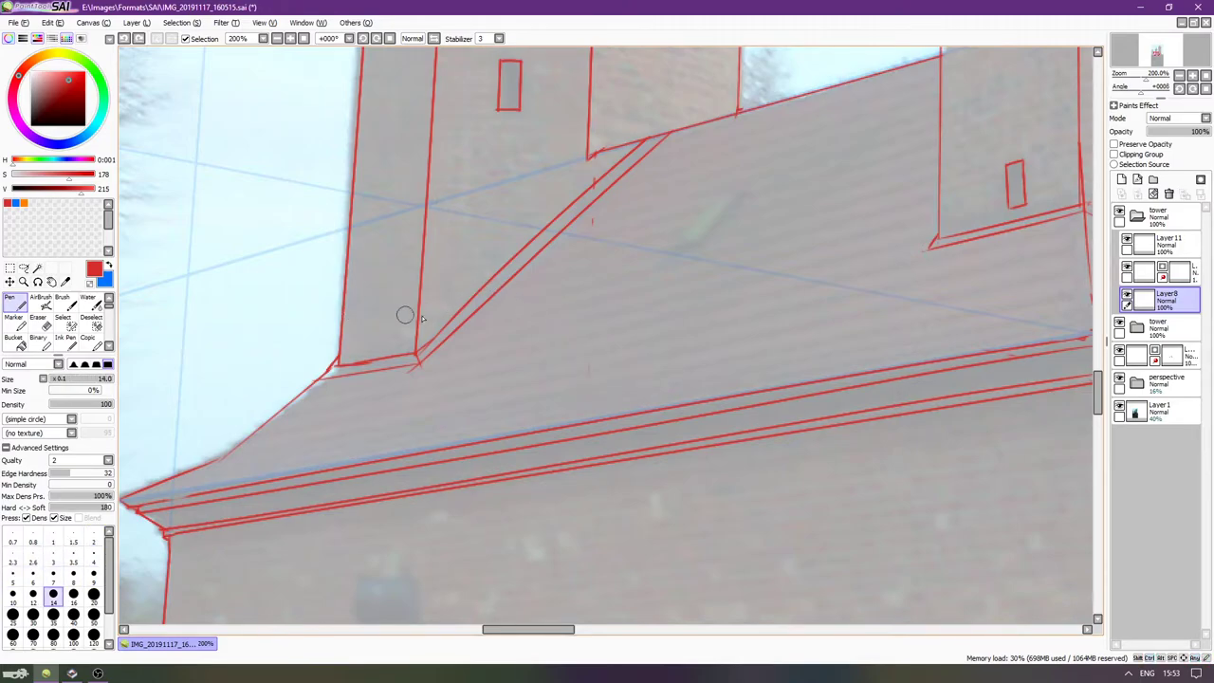
Erase the stray mark below the sloping roof seam and the overshoot at the left tower's base corner, using the Eraser at size 9.
click(40, 322)
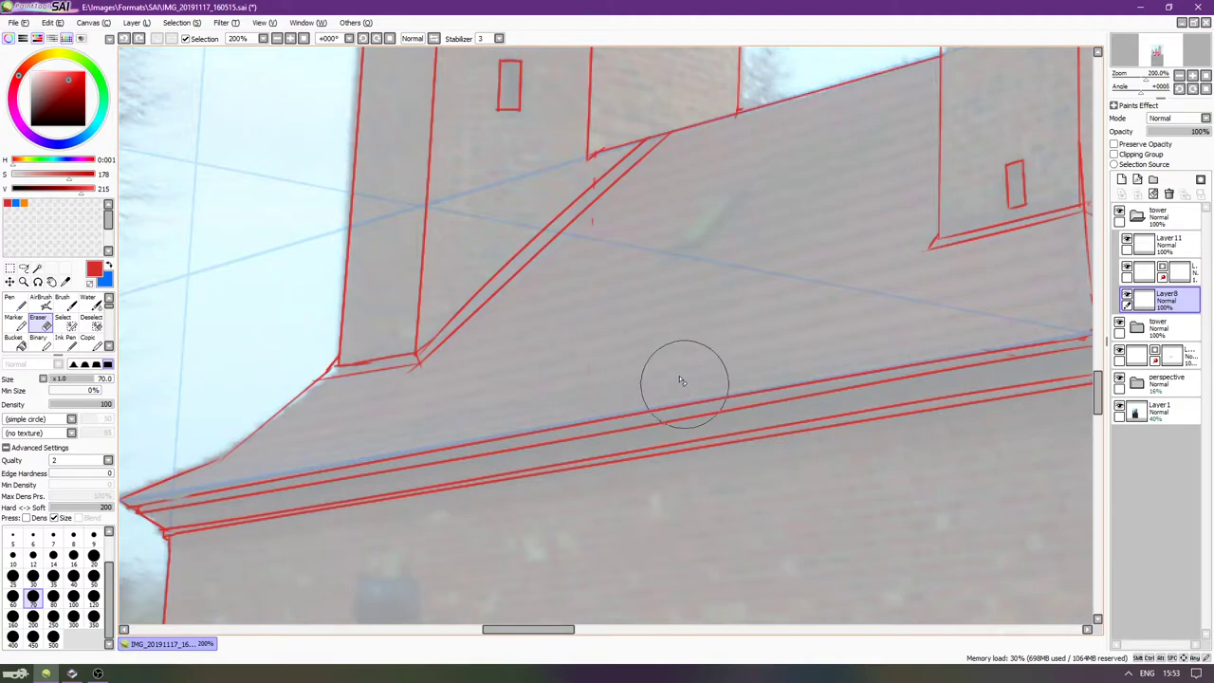
key(bracketleft)
key(bracketleft)
key(bracketleft)
key(bracketleft)
key(bracketleft)
key(bracketleft)
key(bracketleft)
key(bracketleft)
key(bracketleft)
key(bracketleft)
key(bracketleft)
key(bracketleft)
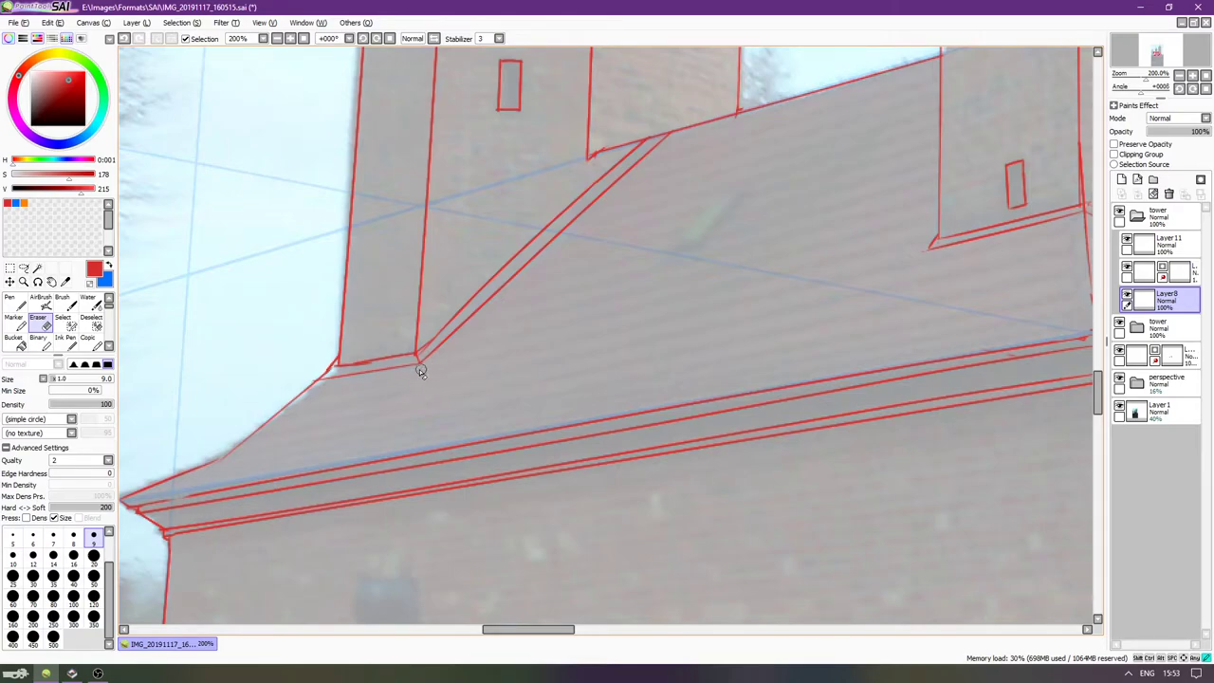
Trim the doubled corner line at the foot of the right tower on the merged layer's mask with the Eraser at size 9.
scroll(593, 354, down, 3)
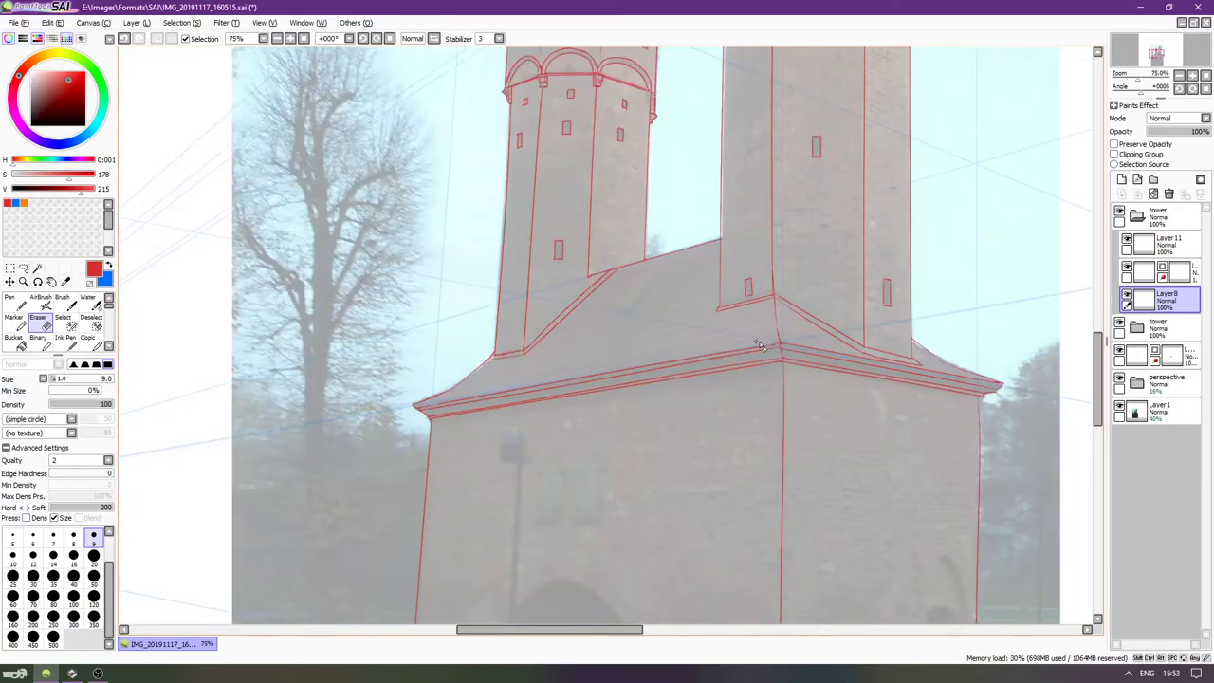
drag(836, 371, 795, 329)
drag(788, 278, 769, 277)
scroll(753, 260, up, 3)
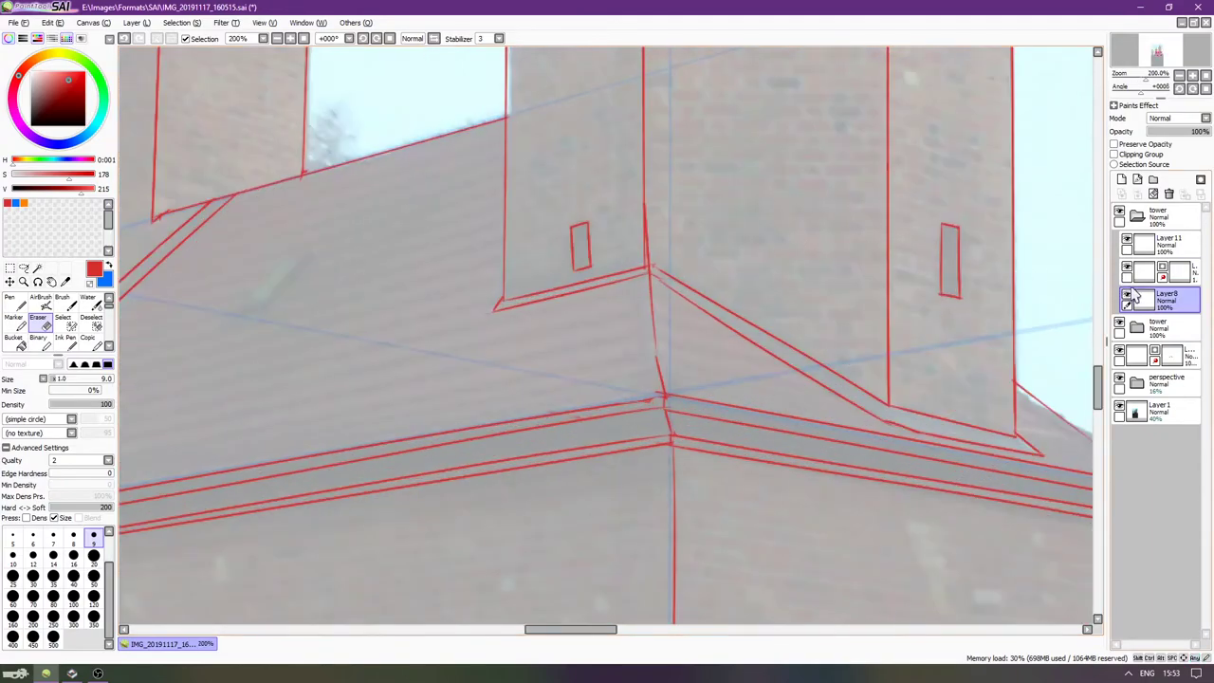
click(1173, 358)
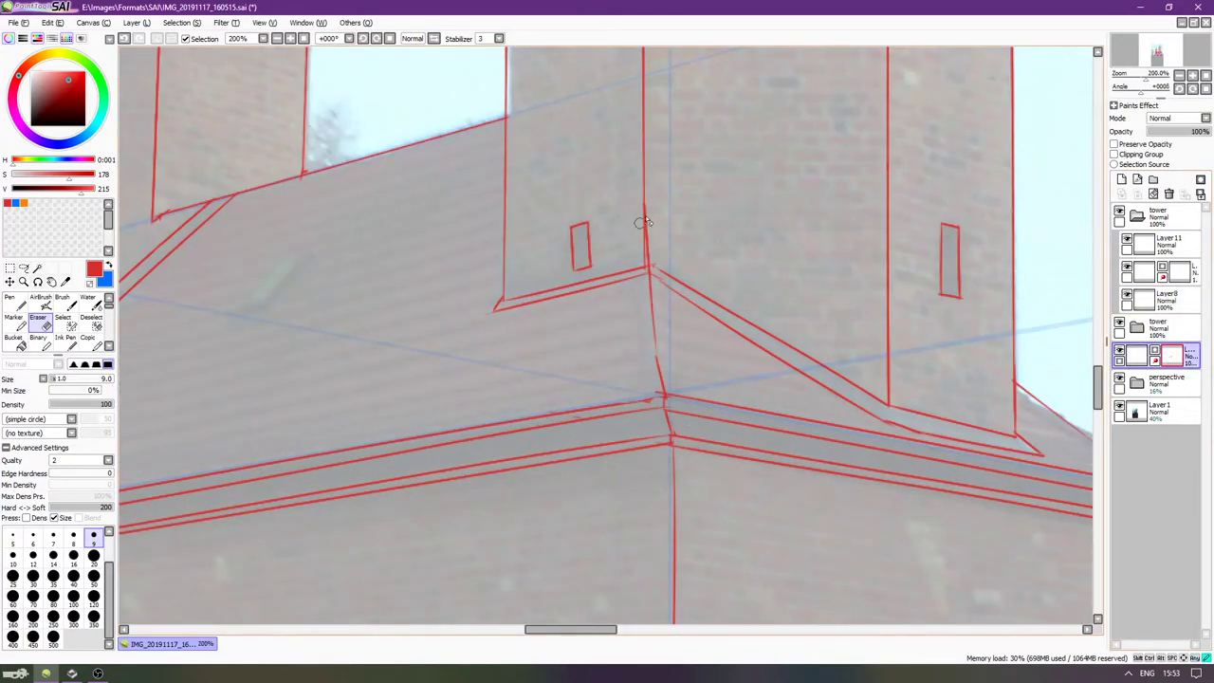
drag(647, 239, 651, 268)
Add a new layer directly above the masked line layer and hide the interface panels.
scroll(853, 365, down, 4)
key(Down)
key(Right)
key(Down)
key(Right)
key(Right)
key(Right)
key(Right)
key(Right)
key(Right)
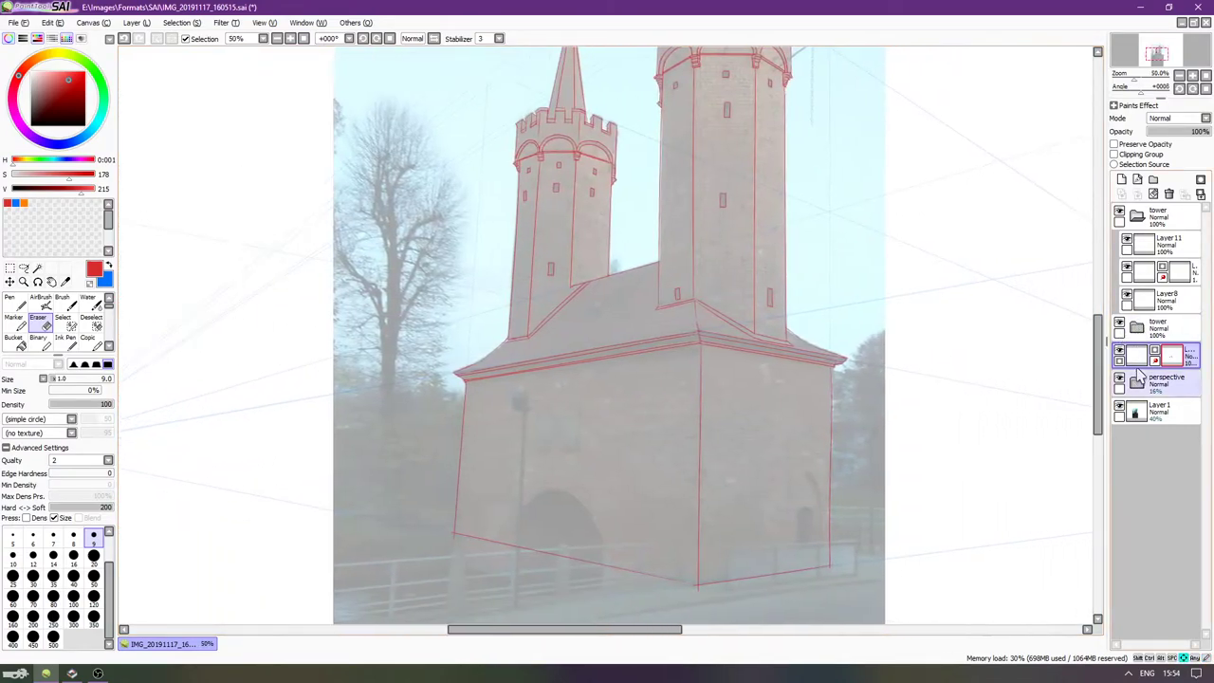
click(1137, 357)
click(1122, 182)
key(n)
key(Tab)
Examine the arched gateway in the lower left wall at close range.
scroll(745, 471, up, 2)
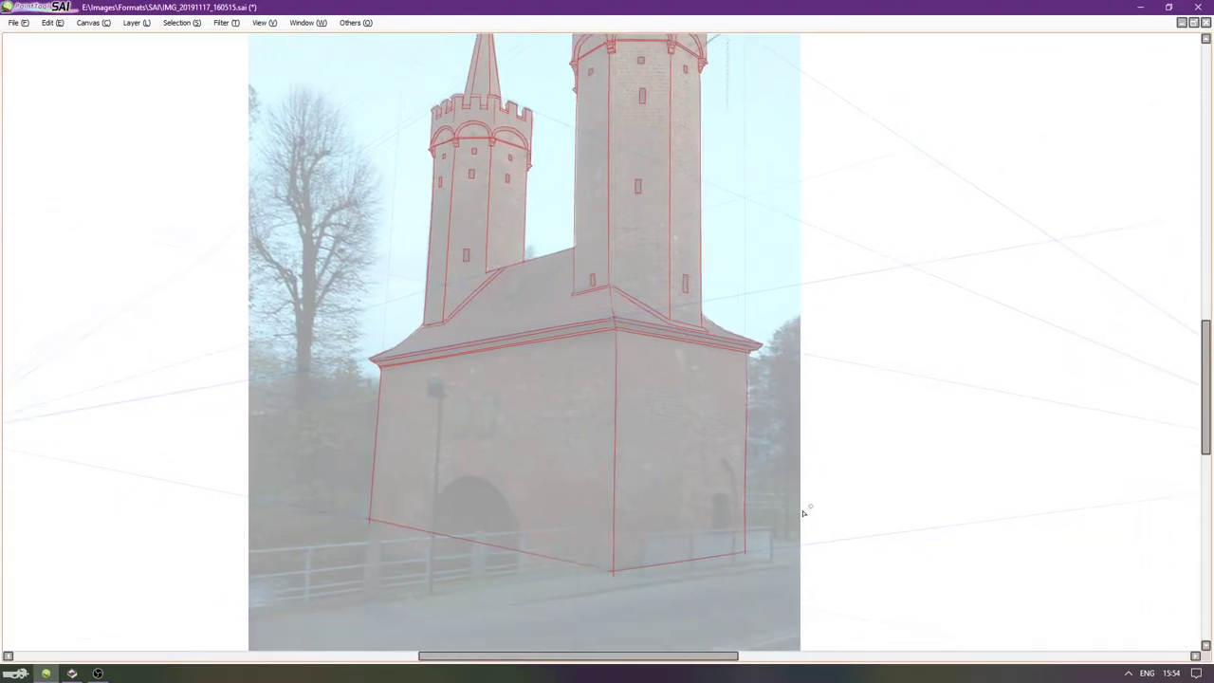
scroll(588, 472, up, 1)
key(Left)
key(Left)
key(Left)
key(Left)
key(Left)
key(Left)
key(Left)
key(Left)
key(Left)
key(Left)
key(Left)
key(Down)
key(Down)
key(Down)
key(Down)
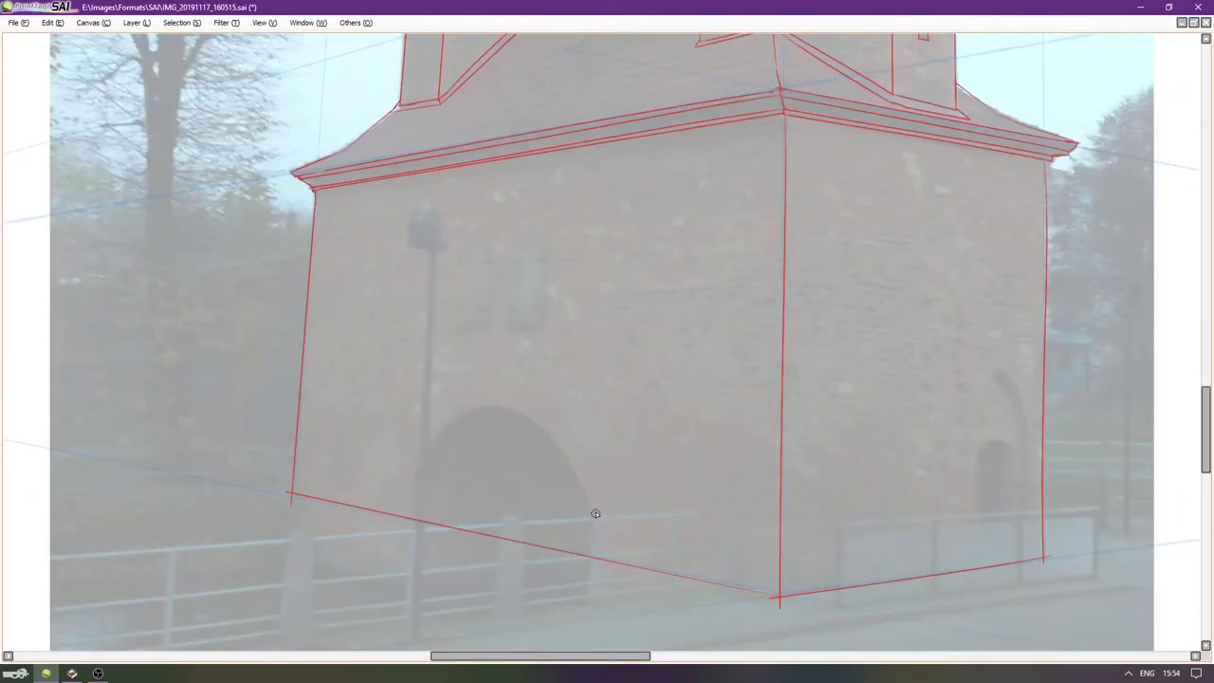
scroll(609, 483, up, 1)
key(Up)
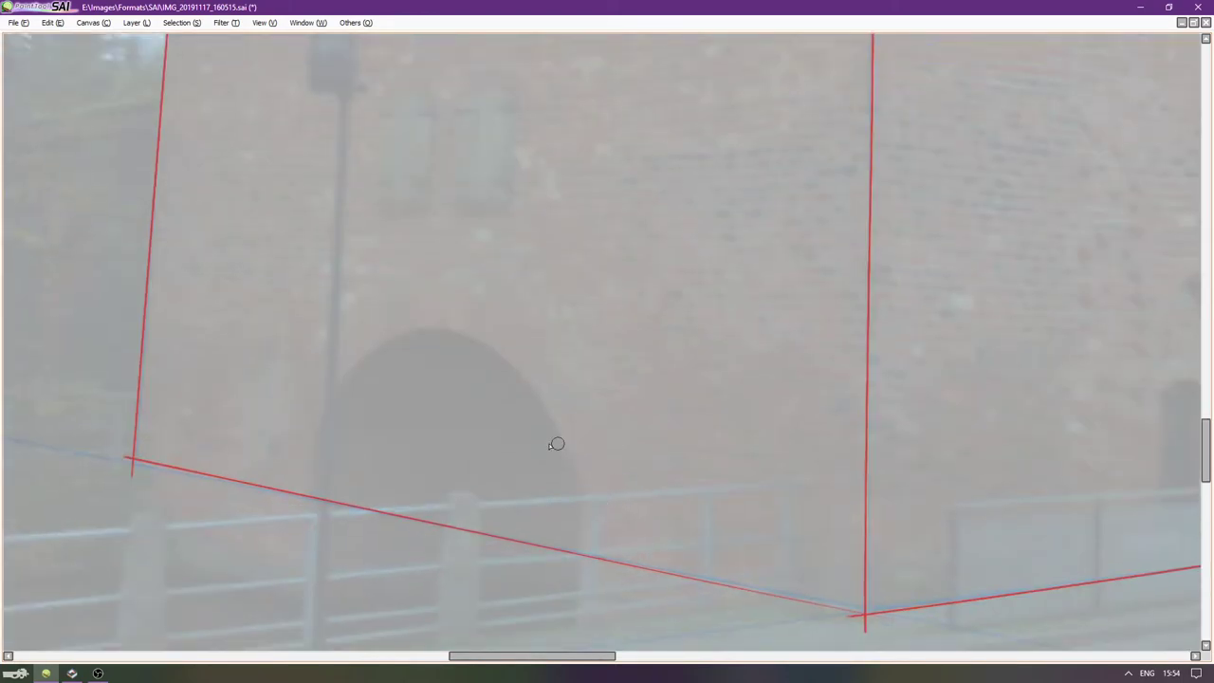
key(Left)
key(Left)
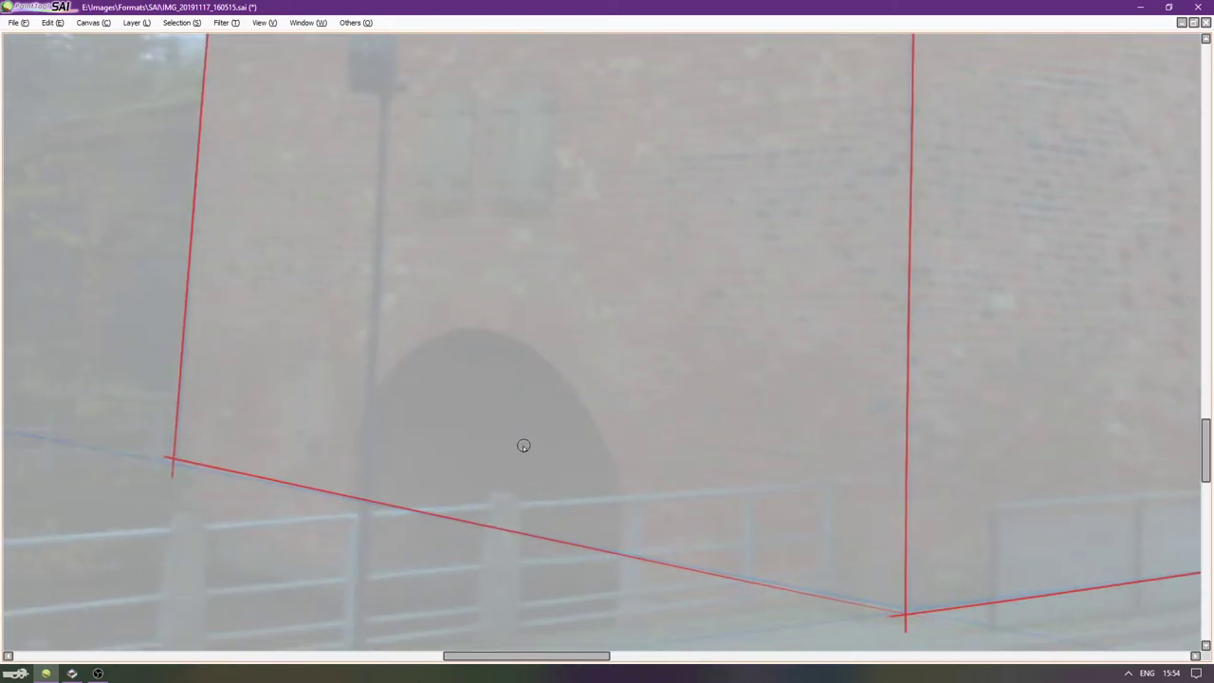
key(Left)
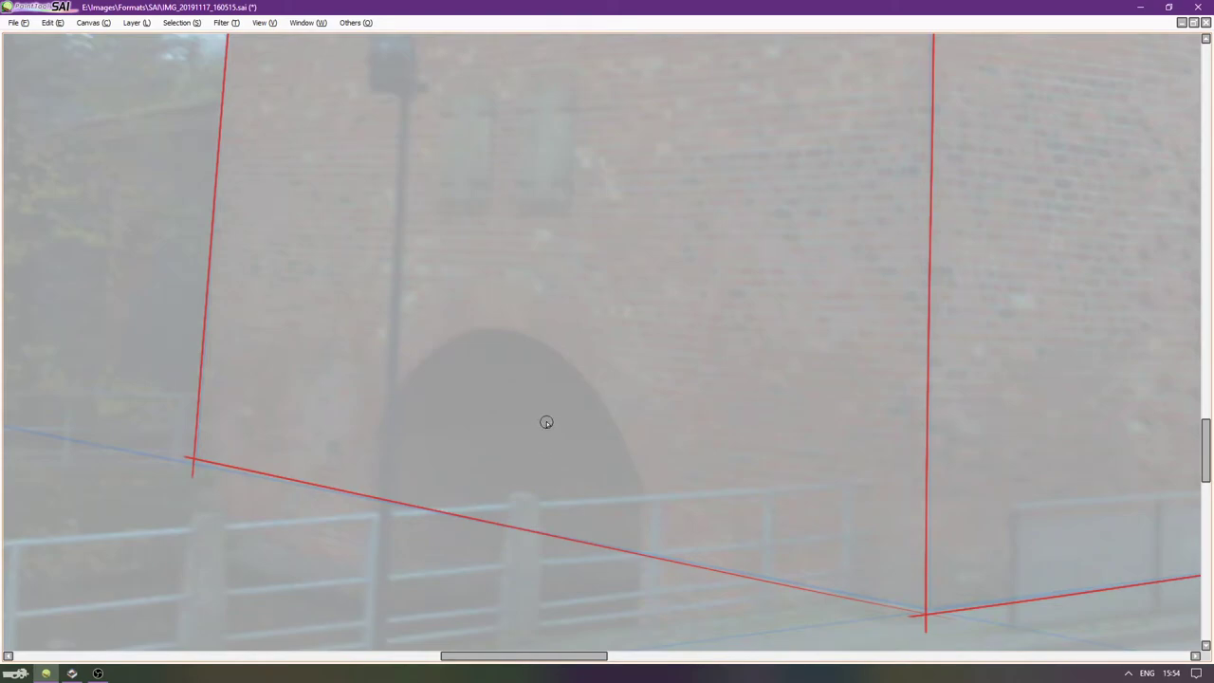
key(Tab)
click(38, 322)
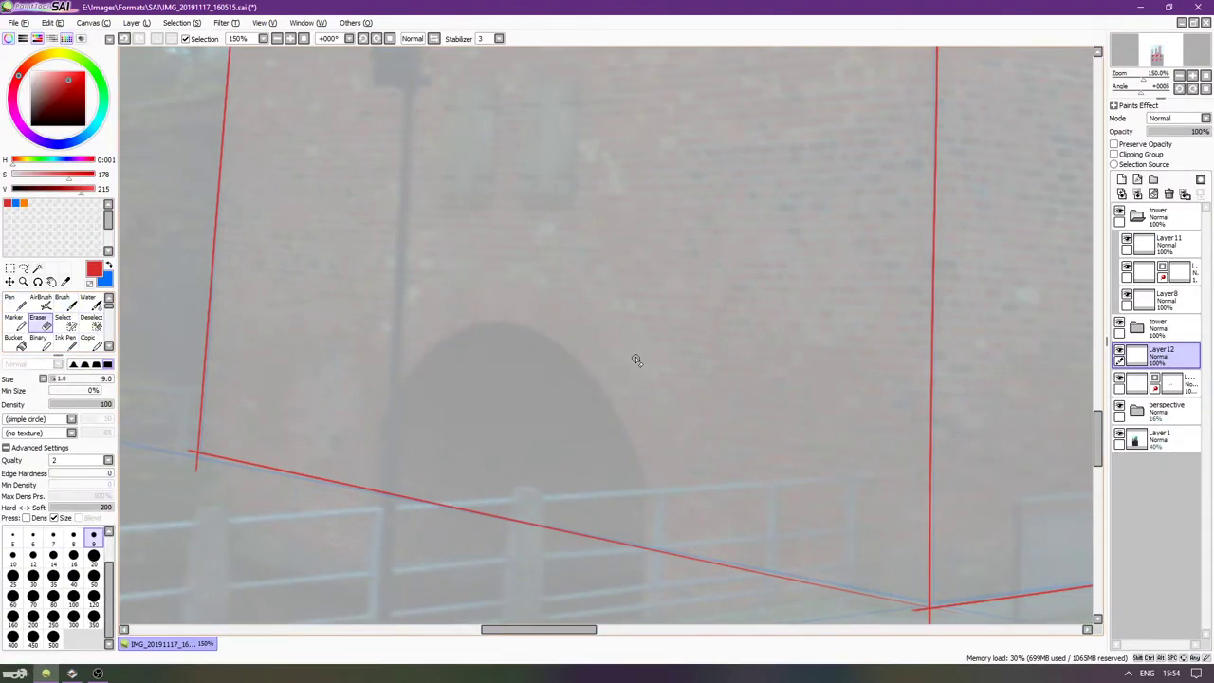
key(Tab)
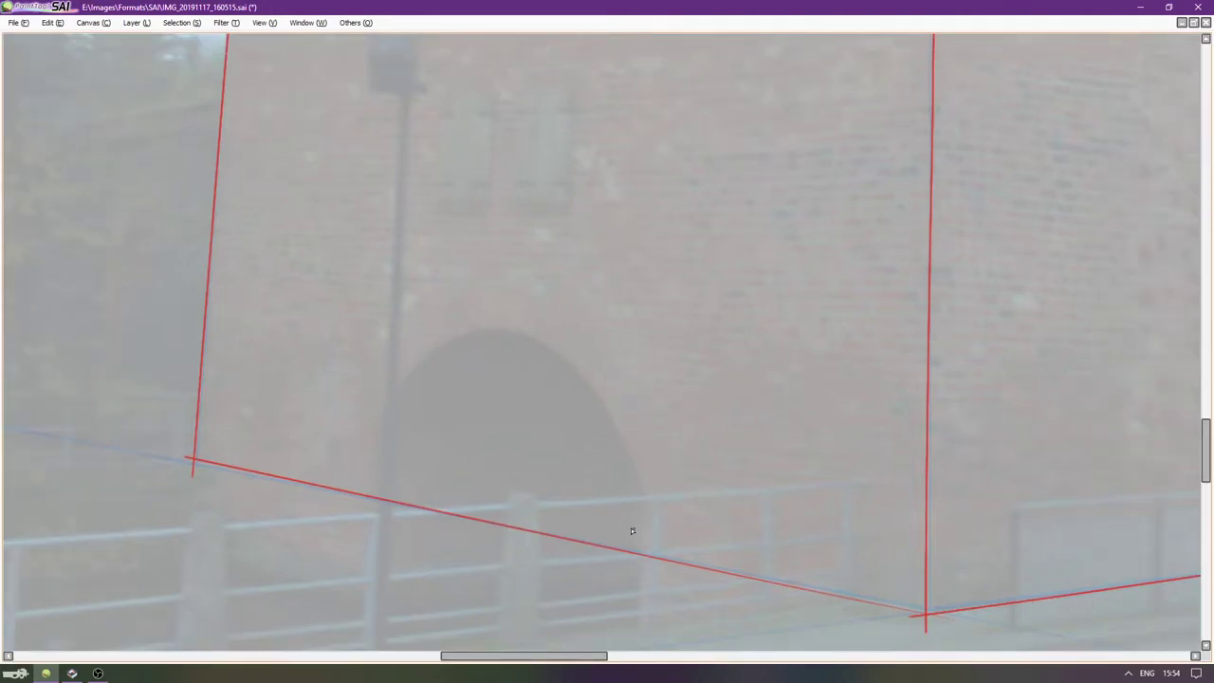
key(ctrl+z)
drag(645, 467, 631, 604)
key(ctrl+z)
drag(636, 494, 621, 623)
key(ctrl+z)
key(ctrl+z)
key(ctrl+z)
Draw a vertical Pen line through the centre of the archway, from between the windows to below the wall's base line, redoing the first stroke.
drag(504, 265, 502, 552)
key(ctrl+z)
key(Tab)
key(Tab)
drag(502, 72, 492, 564)
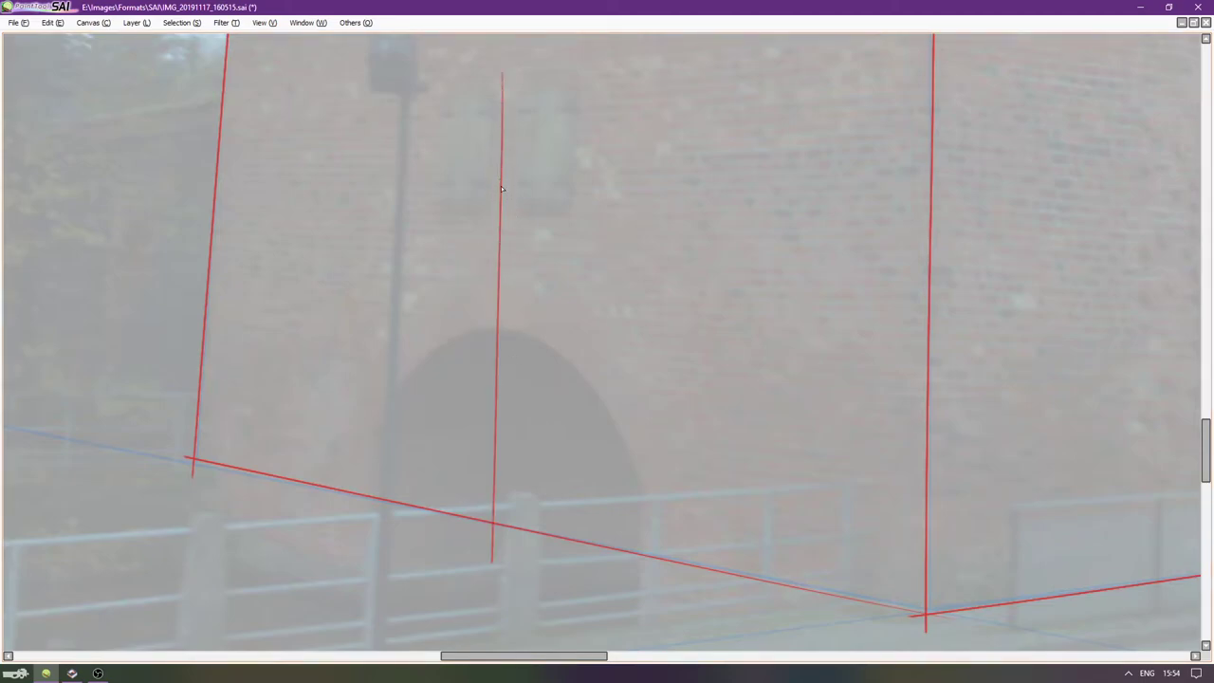
Add a new layer above the archway's centre line layer and hide the interface panels again.
key(Tab)
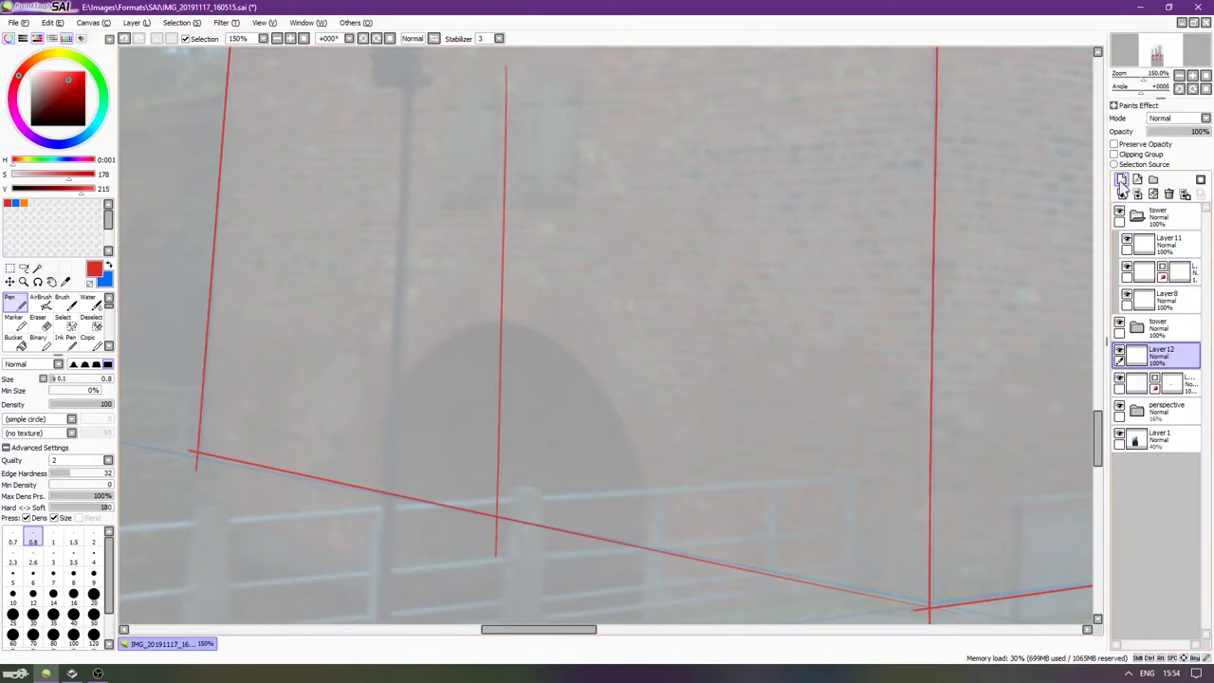
click(1121, 179)
key(Tab)
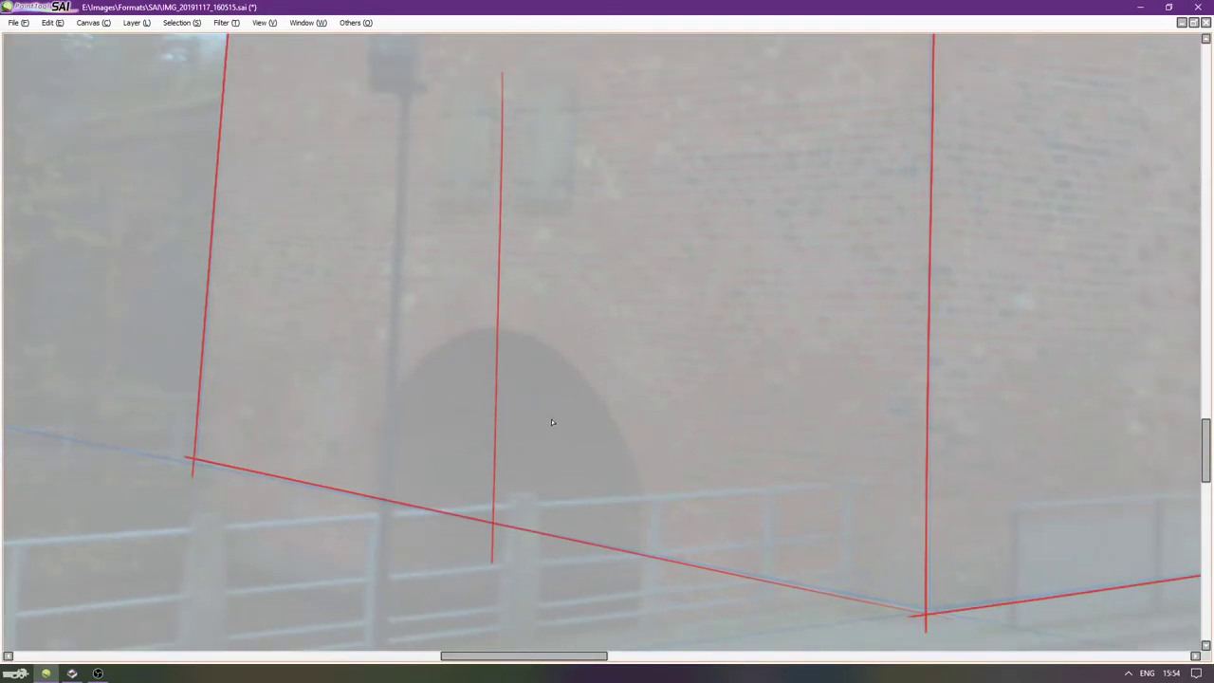
Trace the left half of the archway as one curve from the centre line down past the wall's base line, redoing the stroke until it fits.
key(Delete)
key(End)
key(Down)
key(Down)
key(Left)
drag(513, 289, 411, 369)
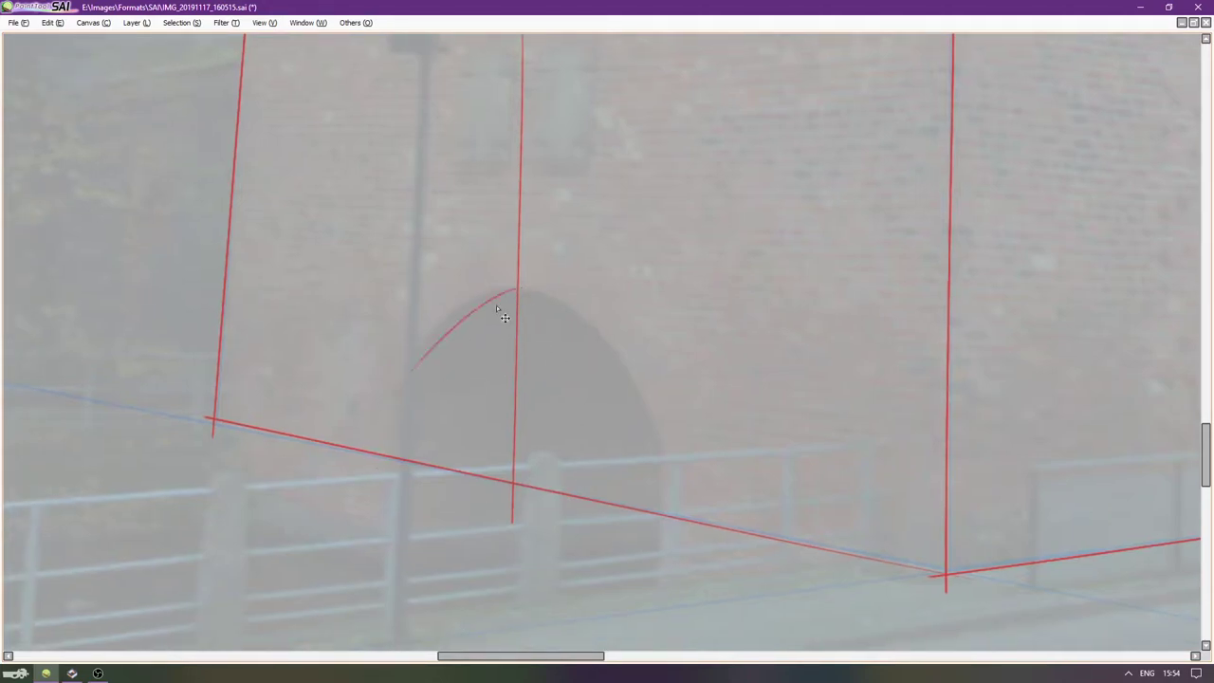
mouse_move(517, 293)
mouse_down()
mouse_move(360, 490)
mouse_move(443, 524)
mouse_up()
key(ctrl+z)
drag(515, 287, 381, 646)
key(ctrl+z)
drag(515, 287, 347, 615)
key(ctrl+z)
drag(513, 287, 360, 647)
key(ctrl+z)
drag(514, 286, 393, 649)
key(ctrl+z)
mouse_move(515, 287)
mouse_down()
mouse_move(379, 447)
mouse_move(363, 648)
mouse_up()
key(ctrl+z)
drag(515, 287, 369, 649)
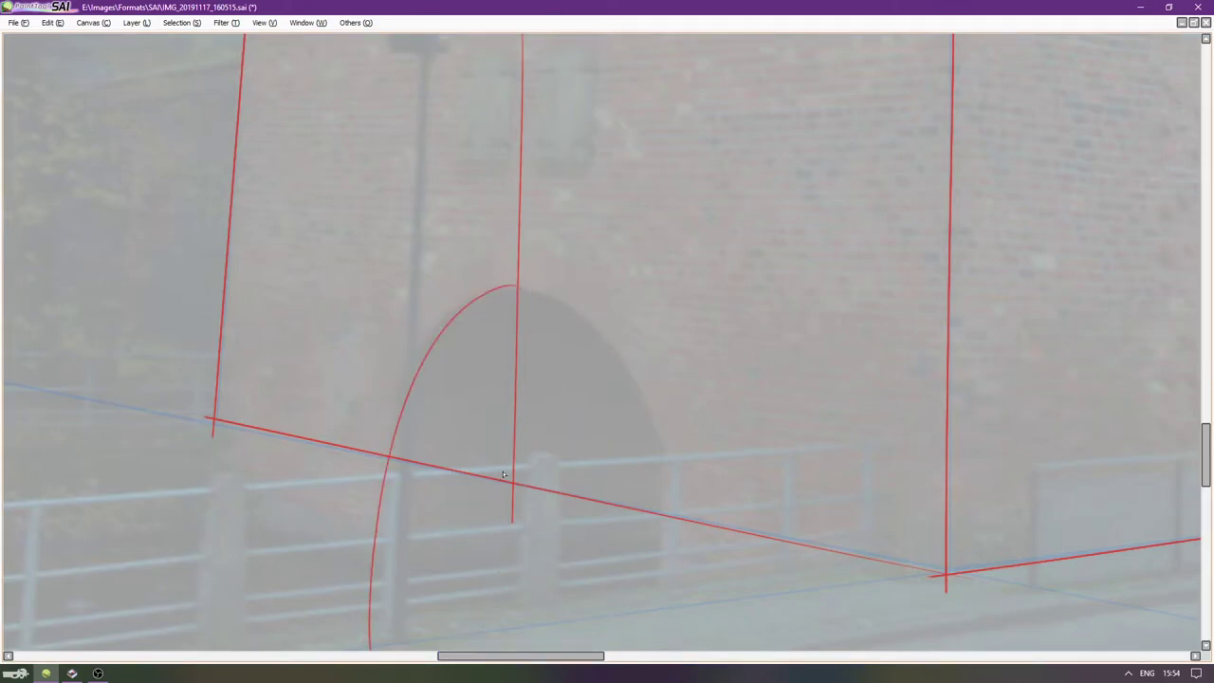
key(ctrl+z)
drag(515, 286, 377, 645)
key(ctrl+z)
drag(516, 285, 377, 648)
key(ctrl+z)
mouse_move(515, 285)
mouse_down()
mouse_move(392, 433)
mouse_move(383, 648)
mouse_up()
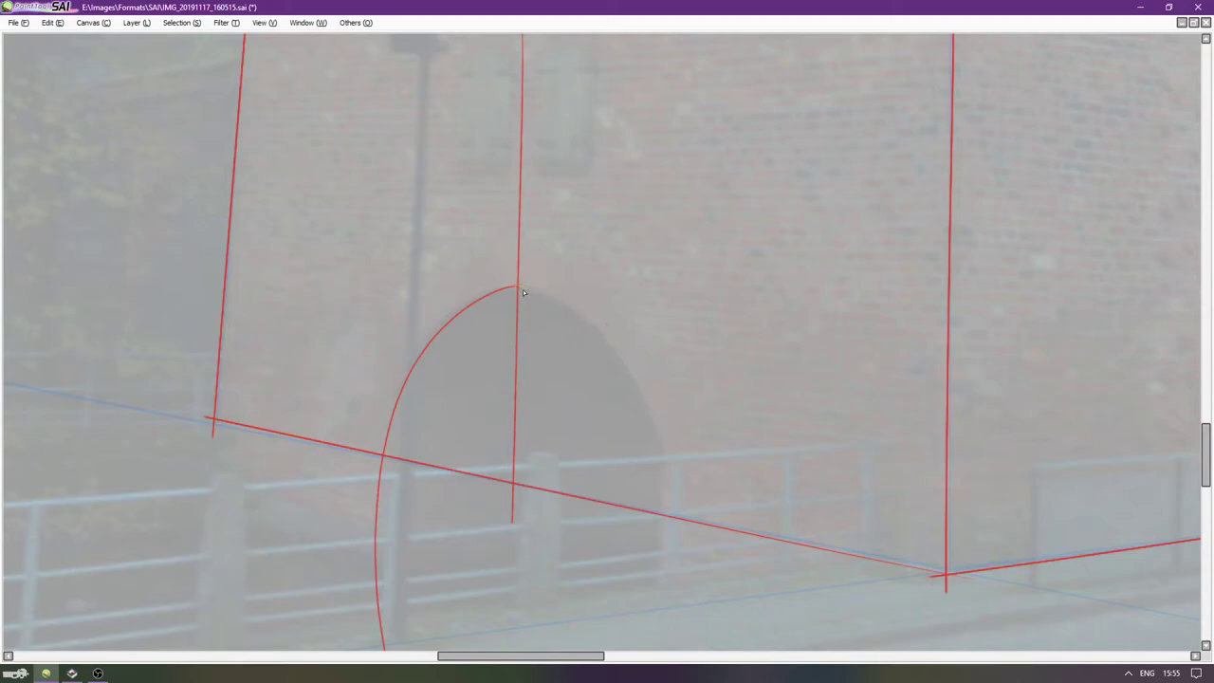
Try to trace the right half of the archway from the apex down past the wall's base line, undoing each stroke.
mouse_move(517, 287)
mouse_down()
mouse_move(671, 618)
mouse_move(666, 648)
mouse_up()
key(ctrl+z)
mouse_move(519, 285)
mouse_down()
mouse_move(629, 349)
mouse_move(690, 649)
mouse_up()
key(ctrl+z)
mouse_move(519, 287)
mouse_down()
mouse_move(642, 425)
mouse_move(669, 651)
mouse_up()
key(ctrl+z)
drag(519, 287, 668, 651)
key(ctrl+z)
mouse_move(520, 284)
mouse_down()
mouse_move(667, 571)
mouse_move(661, 651)
mouse_up()
key(ctrl+z)
drag(519, 286, 669, 650)
key(ctrl+z)
mouse_move(520, 285)
mouse_down()
mouse_move(648, 448)
mouse_move(665, 651)
mouse_up()
key(ctrl+z)
drag(519, 287, 669, 651)
key(ctrl+z)
drag(519, 284, 651, 650)
key(ctrl+z)
drag(615, 384, 595, 343)
drag(489, 245, 668, 650)
key(ctrl+z)
mouse_move(489, 245)
mouse_down()
mouse_move(663, 479)
mouse_move(670, 650)
mouse_up()
key(ctrl+z)
drag(497, 256, 650, 650)
key(ctrl+z)
drag(495, 247, 675, 628)
key(ctrl+z)
drag(495, 246, 655, 648)
key(ctrl+z)
drag(495, 245, 673, 634)
key(ctrl+z)
drag(495, 245, 673, 634)
key(ctrl+z)
drag(495, 247, 644, 598)
key(ctrl+z)
mouse_move(495, 245)
mouse_down()
mouse_move(586, 305)
mouse_move(645, 619)
mouse_up()
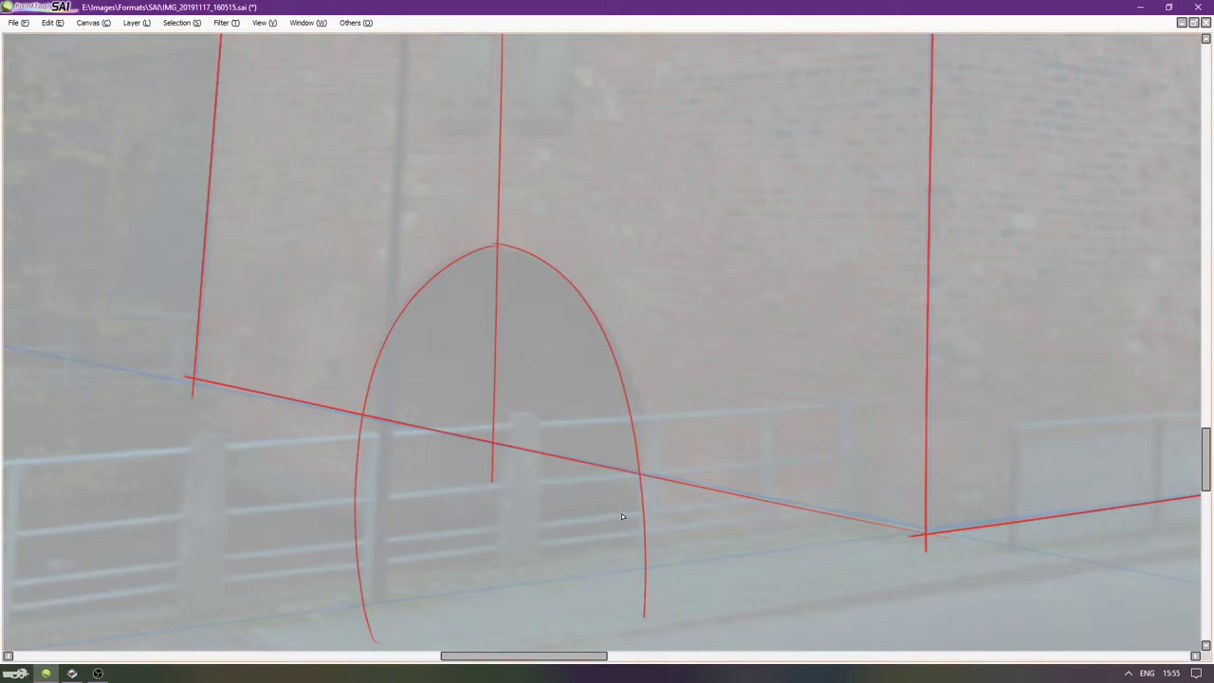
key(ctrl+z)
drag(495, 244, 645, 618)
key(ctrl+z)
drag(495, 245, 663, 612)
key(ctrl+z)
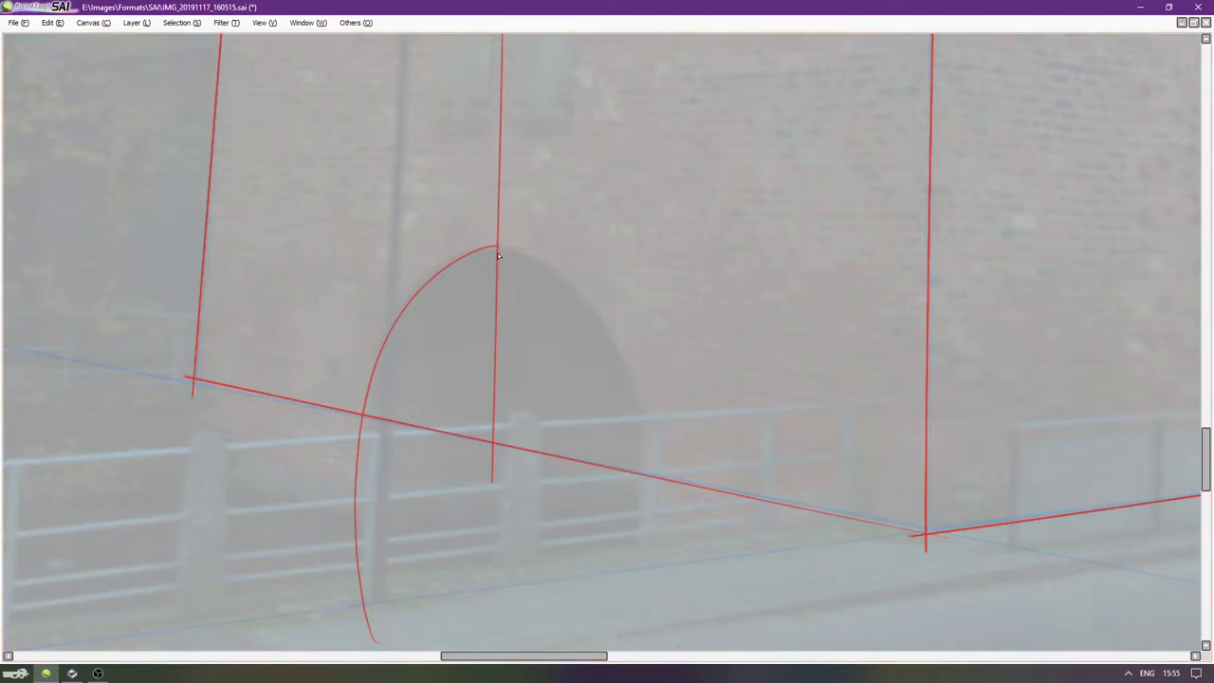
key(ctrl+y)
key(ctrl+z)
mouse_move(495, 244)
mouse_down()
mouse_move(536, 256)
mouse_move(677, 628)
mouse_up()
key(ctrl+z)
Turn the canvas nearly upside down around the archway and retry the curve of its right half, undoing each stroke.
key(Delete)
key(Delete)
key(Delete)
key(Delete)
key(Delete)
key(Delete)
key(Delete)
key(Delete)
key(Delete)
key(Delete)
key(Delete)
key(Delete)
key(Delete)
key(Delete)
key(Delete)
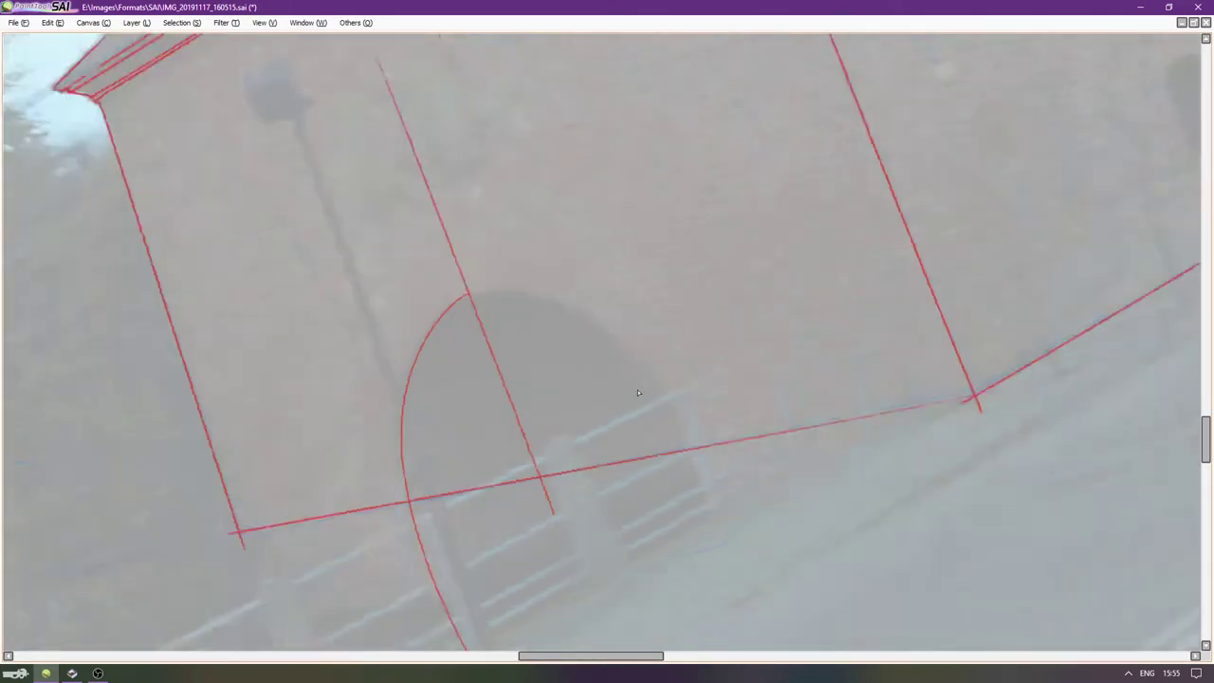
key(Right)
key(Right)
key(End)
key(End)
key(Right)
key(Right)
key(Up)
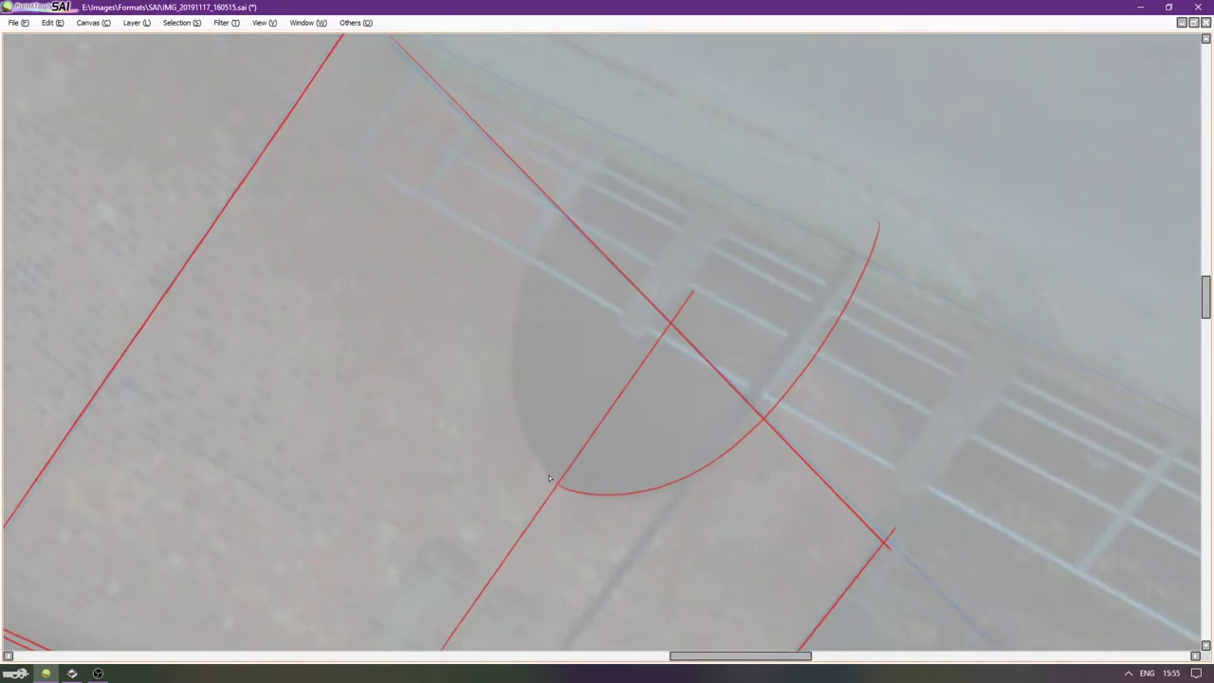
key(ctrl+y)
key(ctrl+z)
key(ctrl+y)
key(ctrl+z)
key(ctrl+y)
key(ctrl+z)
key(ctrl+y)
key(ctrl+z)
key(ctrl+y)
key(ctrl+z)
key(ctrl+y)
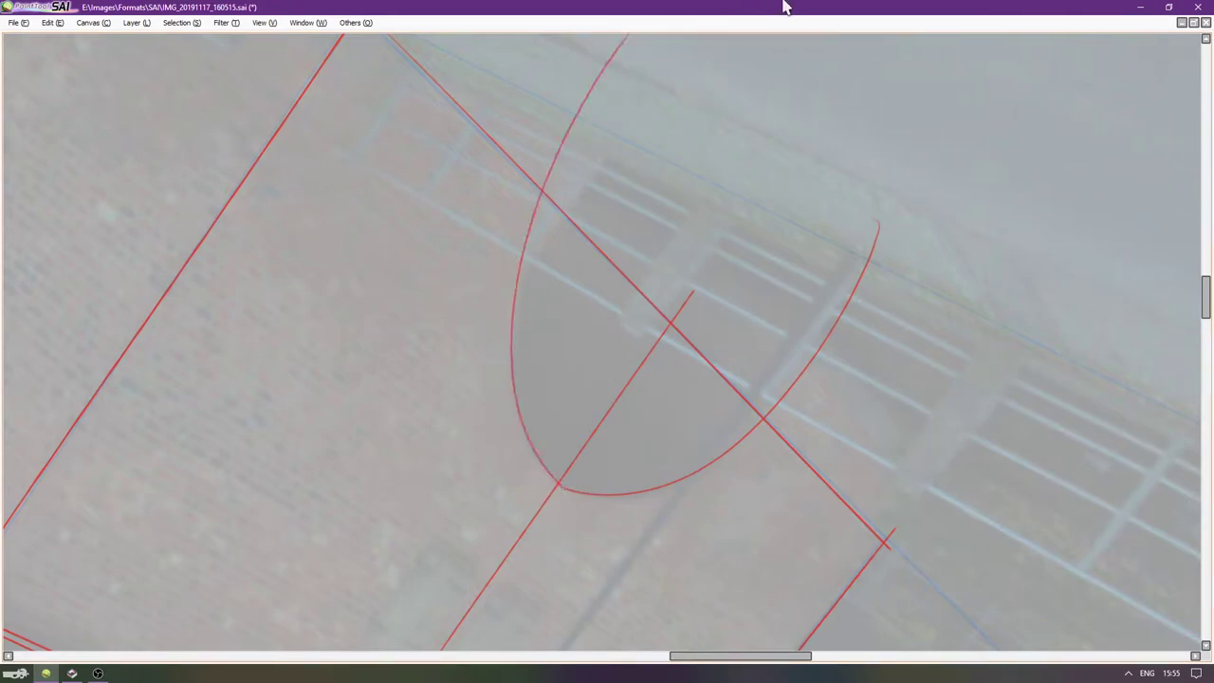
key(ctrl+z)
key(ctrl+y)
key(ctrl+z)
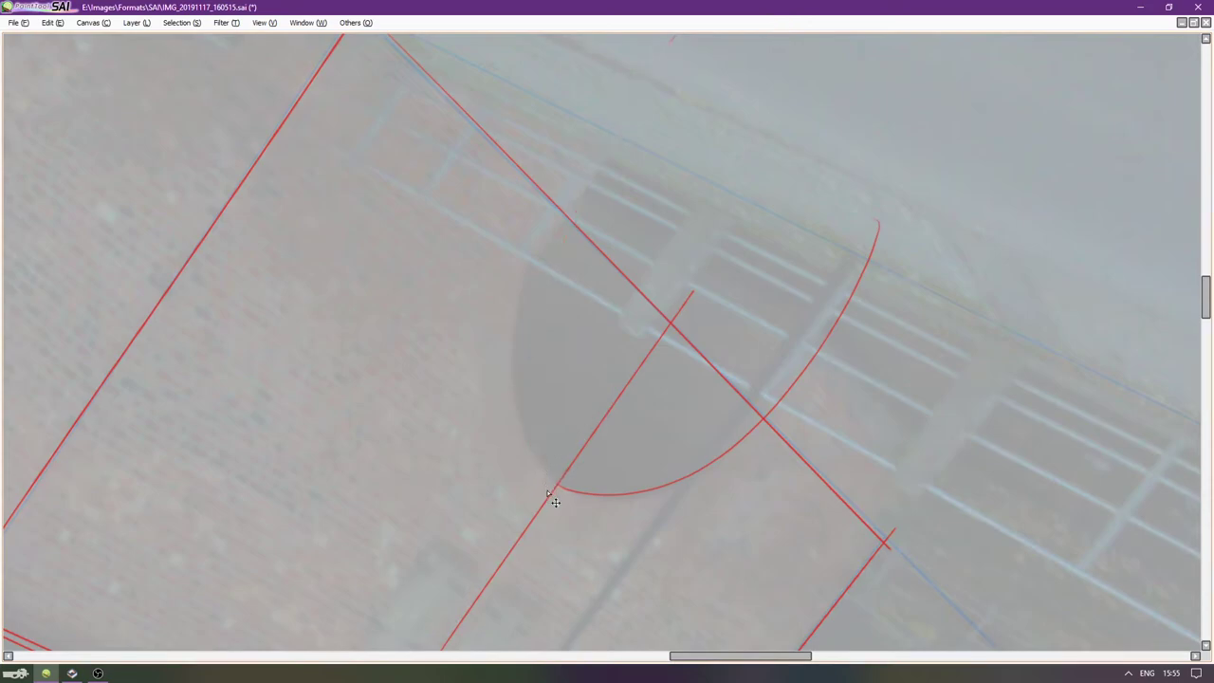
Try to trace the archway's right half and rework the curve's lower part with the eraser and new strokes, undoing the attempts.
key(ctrl+y)
key(ctrl+z)
key(ctrl+y)
key(ctrl+z)
key(ctrl+y)
key(ctrl+z)
key(ctrl+y)
key(ctrl+z)
key(ctrl+y)
key(ctrl+z)
key(ctrl+y)
key(ctrl+z)
key(ctrl+y)
key(e)
drag(557, 136, 475, 387)
drag(534, 243, 523, 280)
key(ctrl+z)
key(ctrl+y)
key(ctrl+z)
key(ctrl+y)
key(ctrl+z)
key(ctrl+y)
key(ctrl+z)
key(ctrl+y)
key(ctrl+z)
key(ctrl+y)
key(ctrl+z)
key(ctrl+y)
key(ctrl+z)
key(ctrl+y)
key(ctrl+z)
key(ctrl+y)
key(ctrl+z)
key(ctrl+z)
mouse_move(518, 307)
mouse_down()
mouse_move(708, 37)
mouse_move(610, 201)
mouse_move(525, 302)
mouse_move(666, 73)
mouse_up()
key(ctrl+z)
key(ctrl+z)
Trace the archway's right half from the apex, redoing the stroke until its upper part follows the arch edge.
key(ctrl+y)
key(ctrl+z)
key(ctrl+y)
key(ctrl+z)
key(ctrl+y)
key(ctrl+z)
key(ctrl+y)
key(ctrl+z)
key(ctrl+y)
key(ctrl+z)
key(ctrl+y)
key(ctrl+z)
key(ctrl+y)
key(ctrl+z)
key(ctrl+y)
key(ctrl+z)
key(ctrl+y)
key(ctrl+z)
key(ctrl+y)
key(ctrl+z)
Erase the lower part of the archway's right curve and redraw it past the wall's base line, redoing the stroke until it fits.
drag(605, 177, 486, 479)
key(ctrl+z)
key(ctrl+y)
key(ctrl+z)
mouse_move(517, 310)
mouse_down()
mouse_move(690, 44)
mouse_move(515, 298)
mouse_move(679, 33)
mouse_up()
key(ctrl+z)
key(ctrl+z)
drag(515, 304, 679, 38)
key(ctrl+z)
drag(552, 234, 700, 36)
key(ctrl+z)
drag(517, 313, 709, 50)
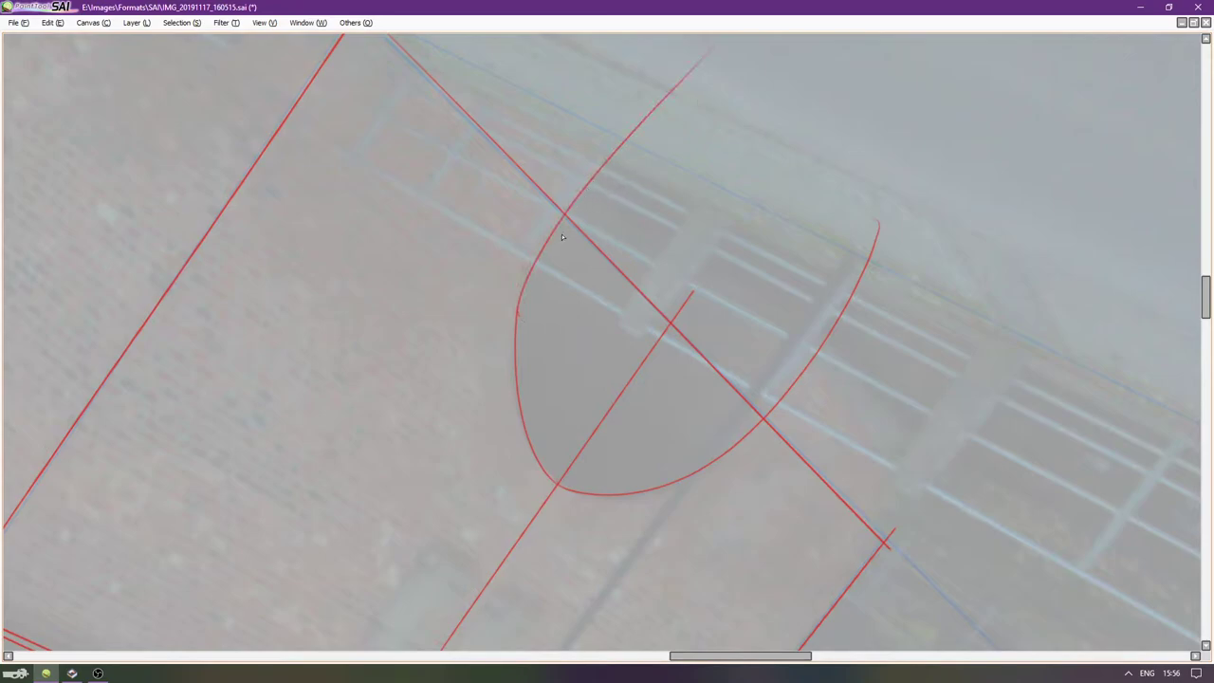
Return the canvas to its upright orientation and erase the lower ends of both archway curves with an enlarged eraser.
key(Home)
scroll(539, 520, up, 7)
scroll(559, 424, up, 1)
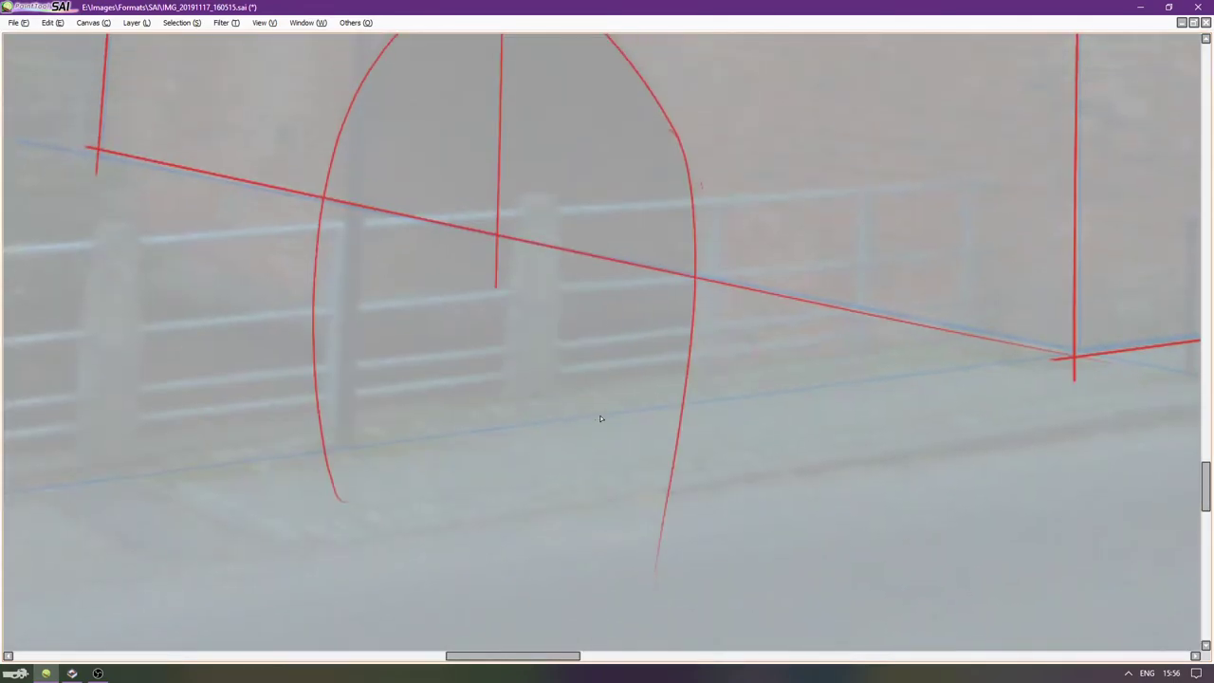
key(bracketright)
key(bracketright)
key(bracketright)
key(bracketright)
key(bracketright)
key(bracketright)
key(bracketright)
key(bracketright)
key(bracketright)
key(bracketright)
key(bracketright)
key(bracketright)
mouse_move(313, 434)
mouse_down()
mouse_move(768, 504)
mouse_move(663, 575)
mouse_move(489, 478)
mouse_move(386, 363)
mouse_move(420, 329)
mouse_move(355, 583)
mouse_move(616, 499)
mouse_move(685, 437)
mouse_up()
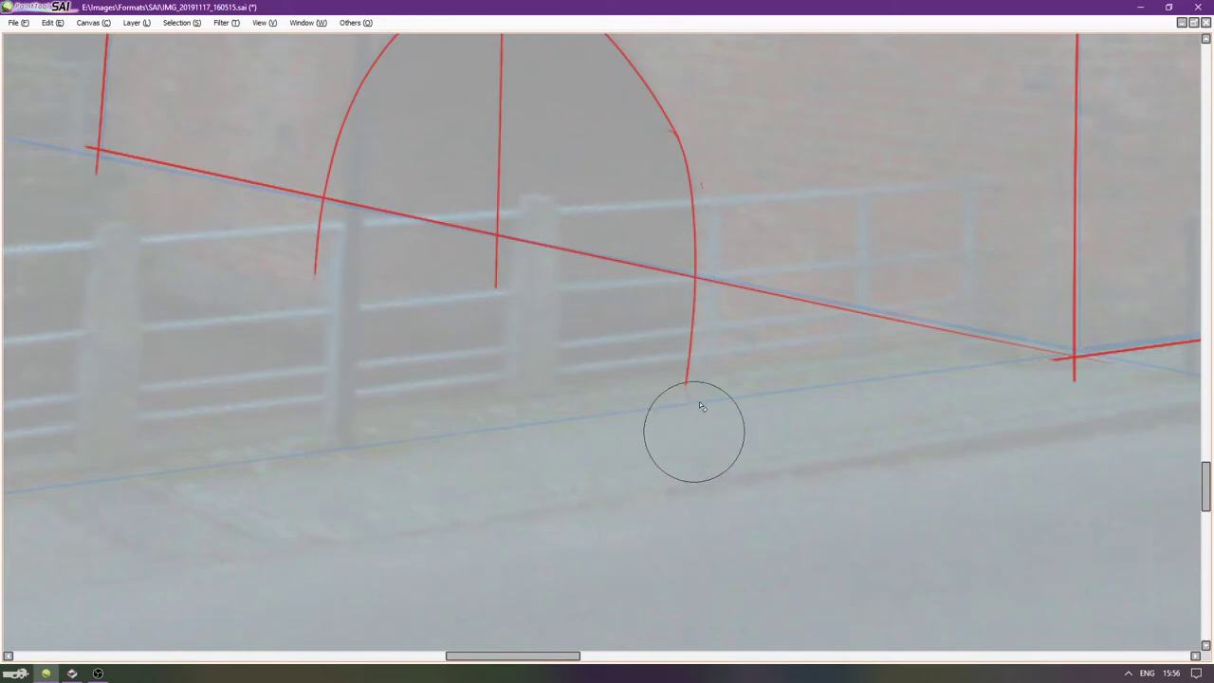
Extend both sides of the archway nearly straight down from the shortened curve ends, redoing the strokes that miss.
scroll(702, 455, up, 3)
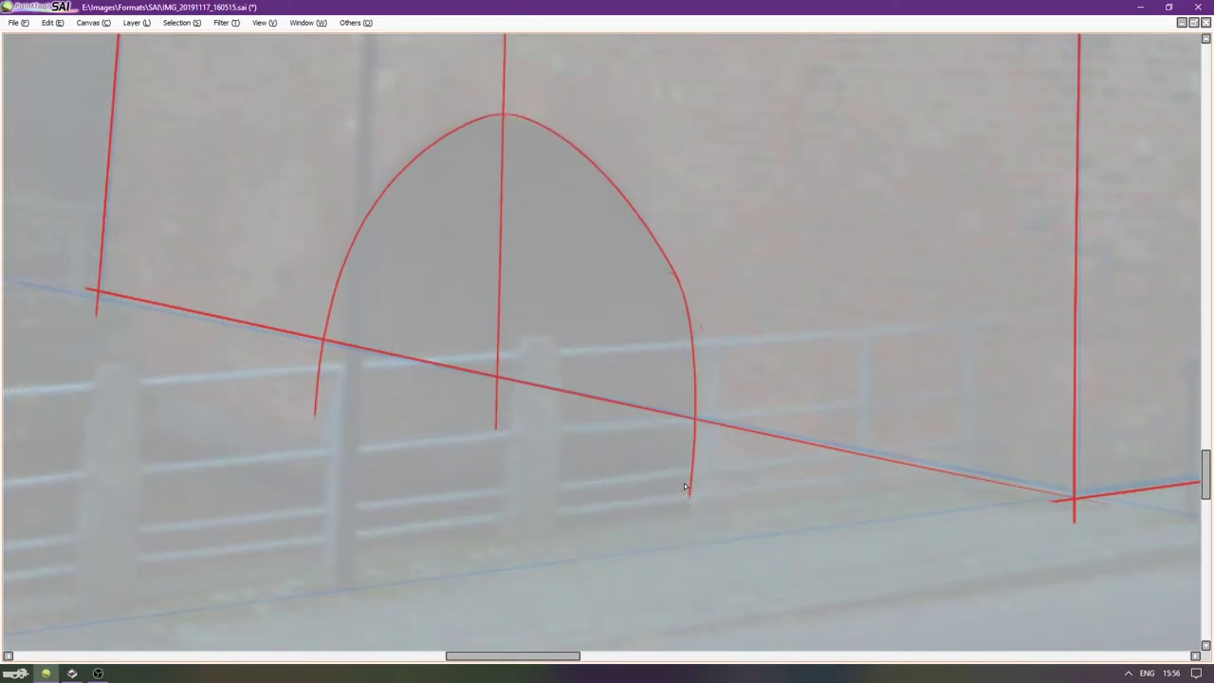
drag(694, 478, 688, 650)
key(ctrl+z)
drag(694, 477, 680, 681)
drag(316, 595, 315, 651)
key(ctrl+z)
drag(313, 417, 341, 661)
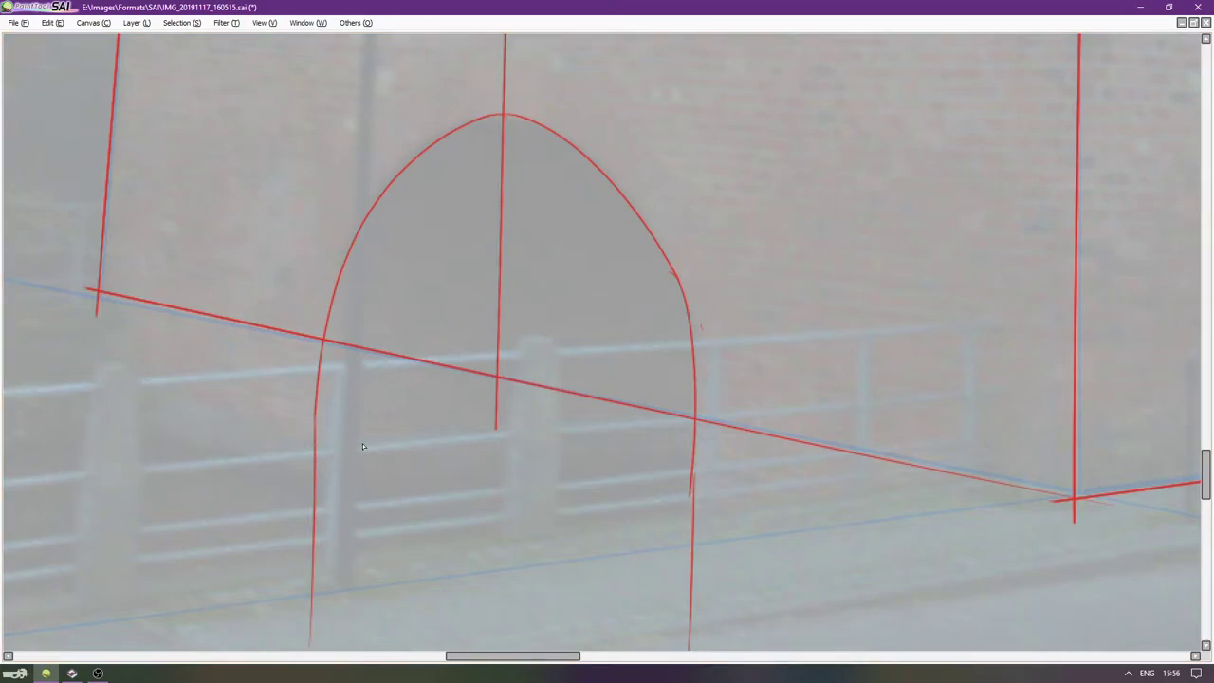
Draw the right part of an outer arc above the archway, starting at the centre line and following the arch, redoing the first stroke.
scroll(362, 441, up, 3)
key(Left)
key(Left)
key(Left)
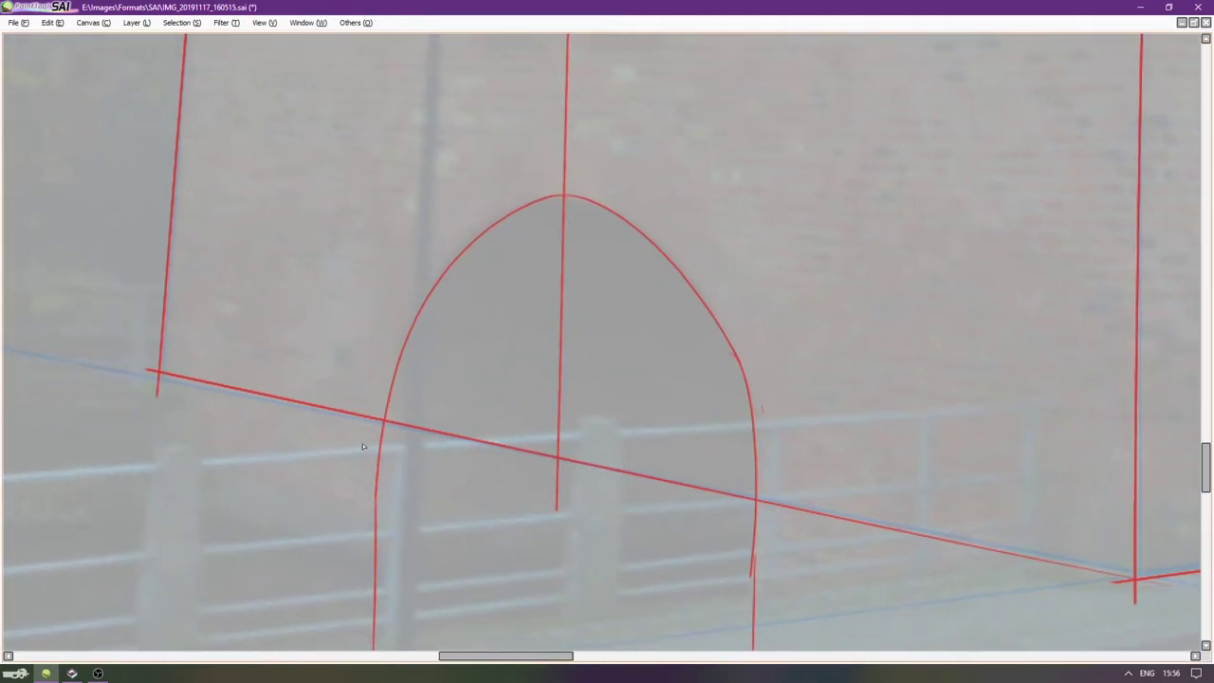
key(Up)
key(Right)
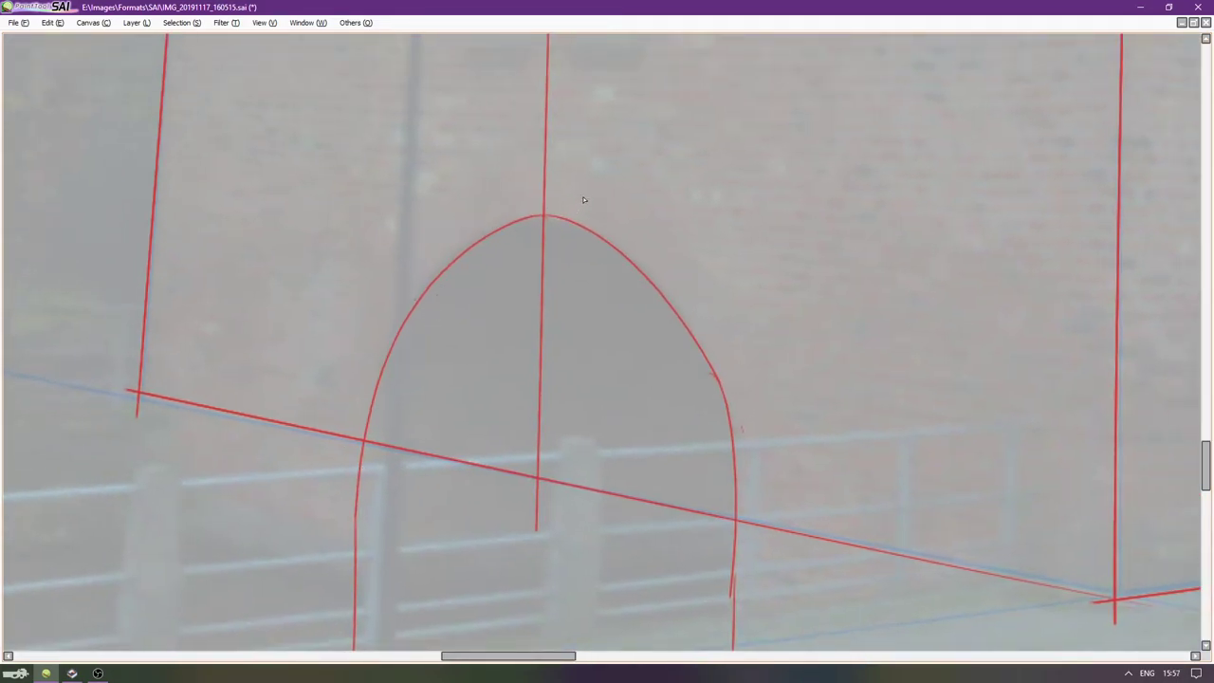
drag(582, 202, 539, 221)
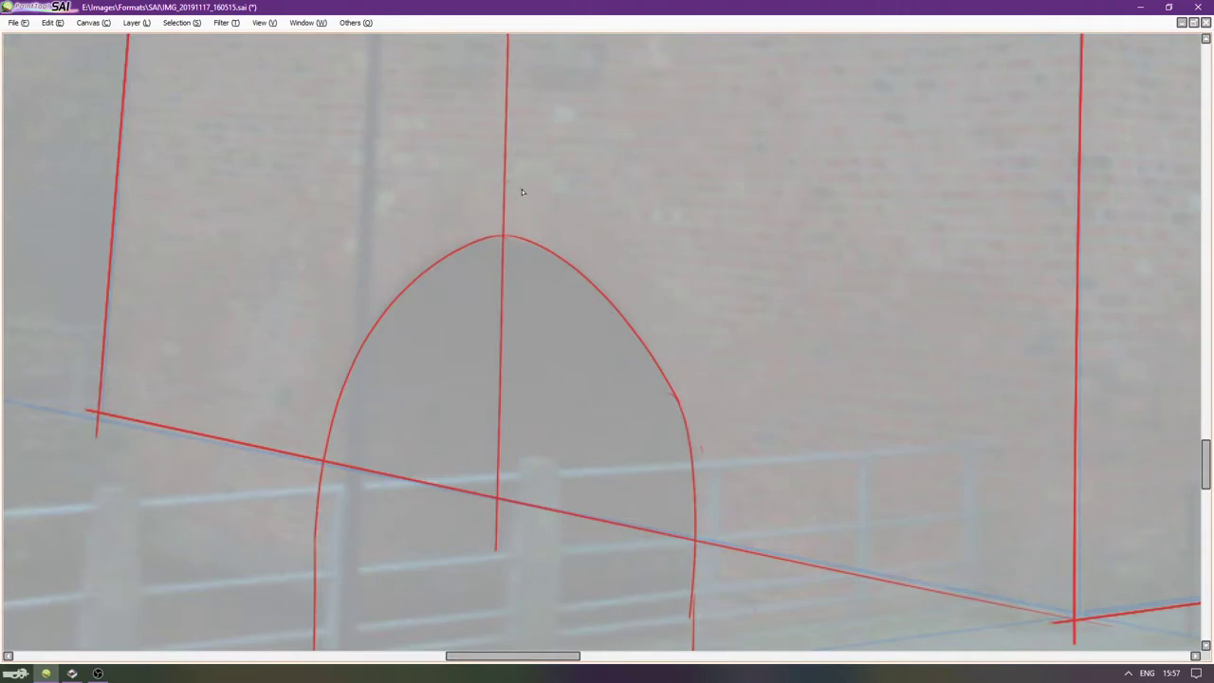
drag(510, 183, 636, 288)
key(ctrl+z)
drag(511, 187, 721, 427)
drag(505, 184, 348, 289)
key(ctrl+z)
key(Delete)
key(Delete)
key(Delete)
key(Delete)
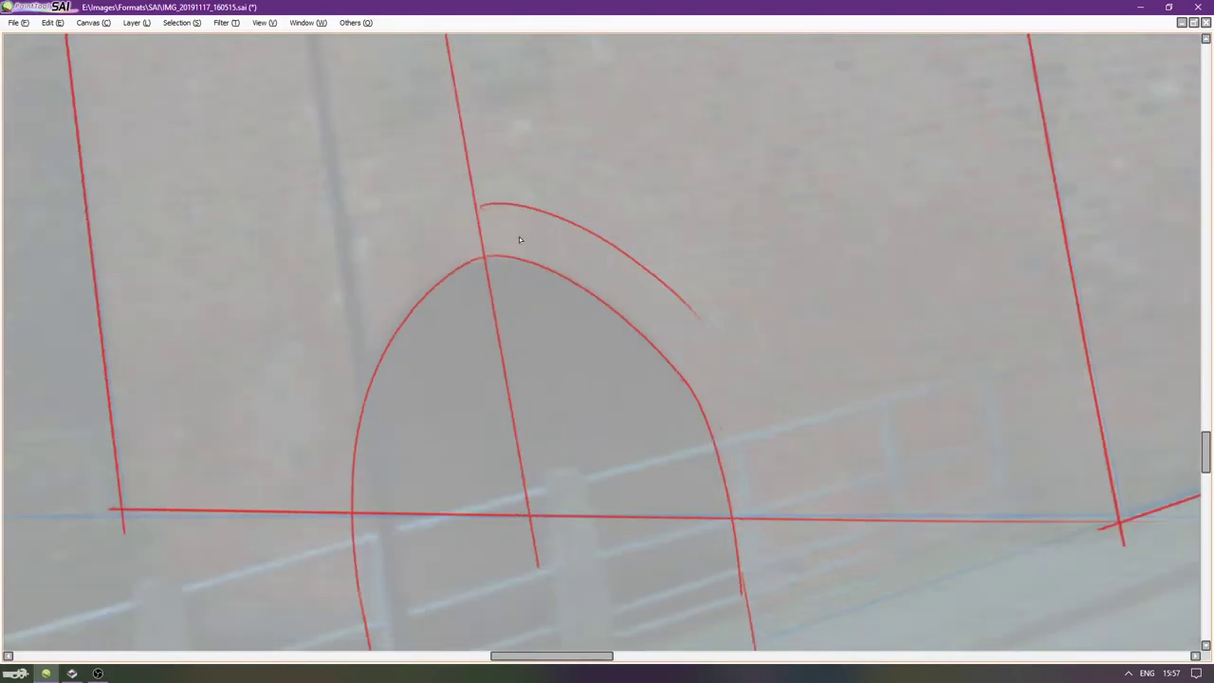
mouse_move(494, 278)
mouse_down()
mouse_move(528, 307)
mouse_move(491, 271)
mouse_move(502, 226)
mouse_move(456, 531)
mouse_up()
key(ctrl+z)
drag(498, 199, 470, 485)
key(ctrl+z)
drag(461, 430, 472, 531)
key(ctrl+z)
drag(506, 198, 474, 577)
key(ctrl+z)
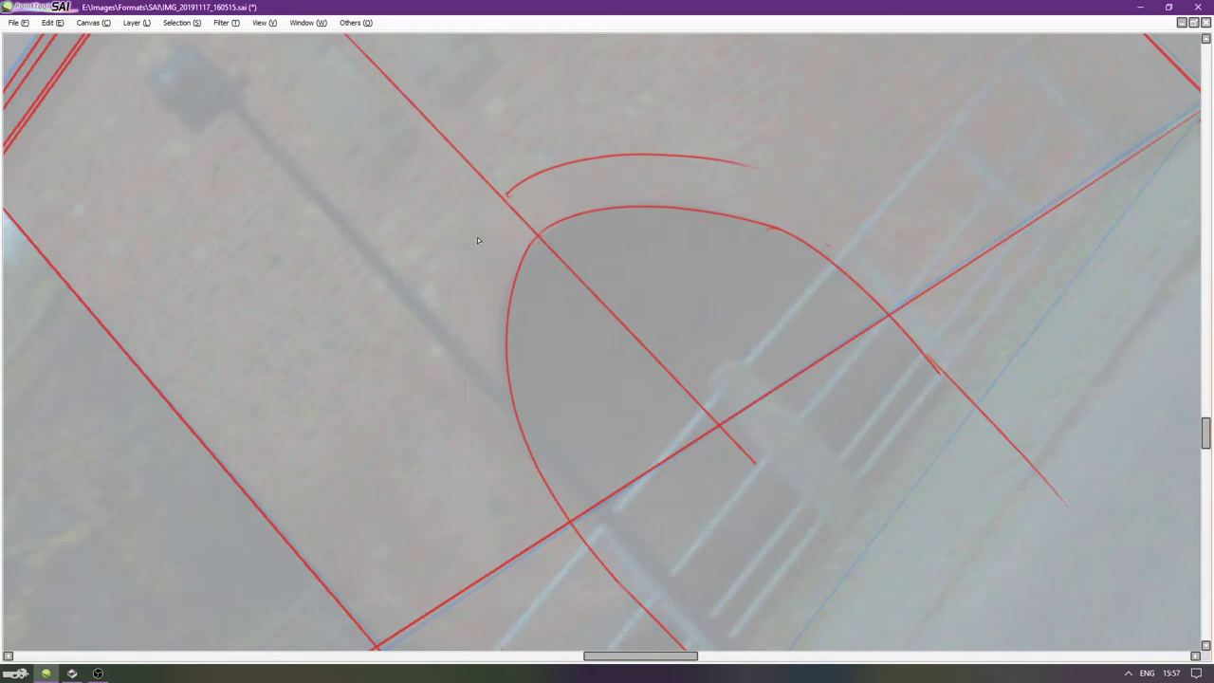
drag(463, 462, 465, 516)
key(ctrl+z)
drag(502, 199, 459, 483)
key(ctrl+z)
drag(504, 198, 480, 457)
key(ctrl+z)
mouse_move(504, 195)
mouse_down()
mouse_move(482, 461)
mouse_move(524, 93)
mouse_up()
key(ctrl+z)
key(ctrl+z)
drag(493, 462, 523, 115)
key(ctrl+z)
drag(504, 195, 483, 607)
key(ctrl+z)
drag(505, 195, 463, 423)
key(ctrl+z)
Rotate the canvas nearly upside down and draw the left half of the outer arc from the centre line, following the archway.
key(Delete)
key(Delete)
key(Delete)
key(Delete)
key(Delete)
key(Delete)
key(Delete)
key(Delete)
key(Delete)
key(Delete)
key(Delete)
key(Delete)
key(Delete)
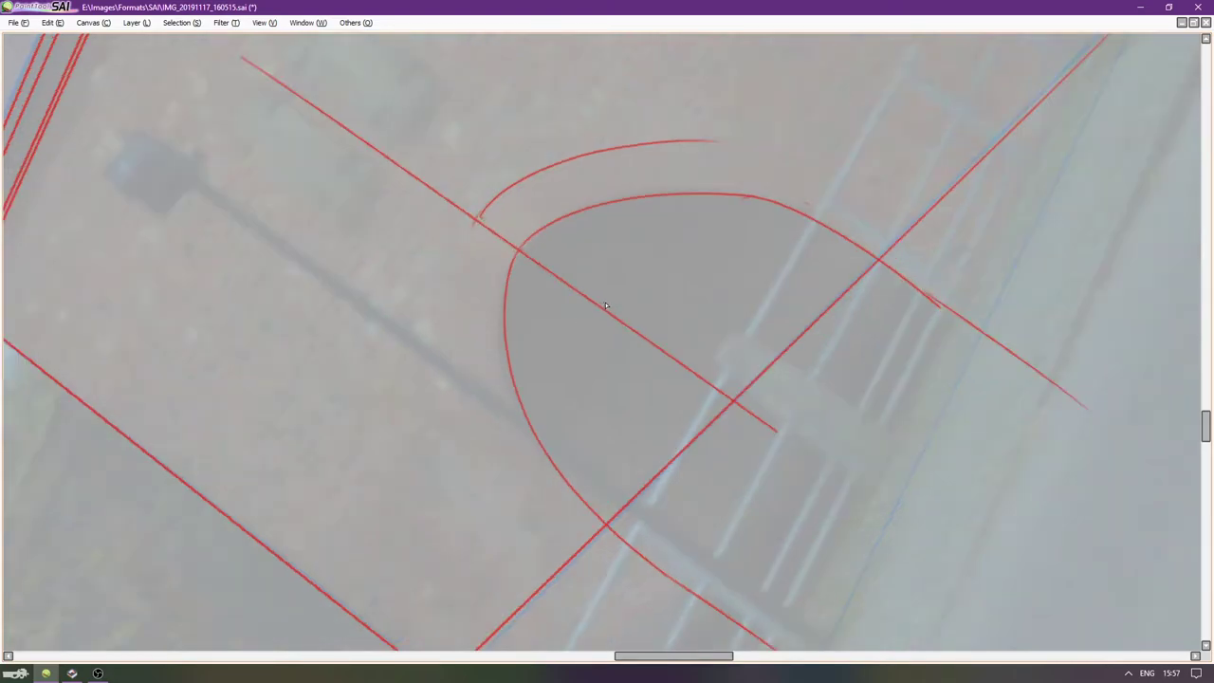
key(Right)
key(Right)
key(Right)
key(Right)
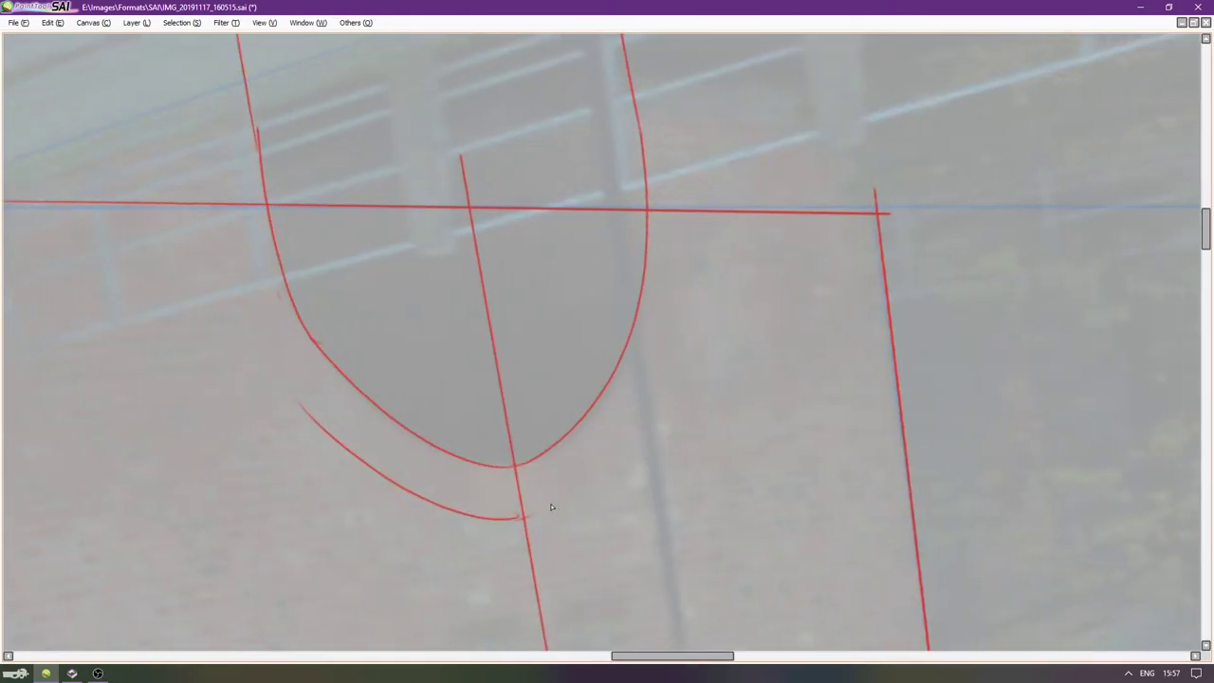
key(ctrl+y)
key(ctrl+z)
key(ctrl+y)
key(ctrl+z)
drag(521, 520, 687, 277)
key(ctrl+z)
key(ctrl+y)
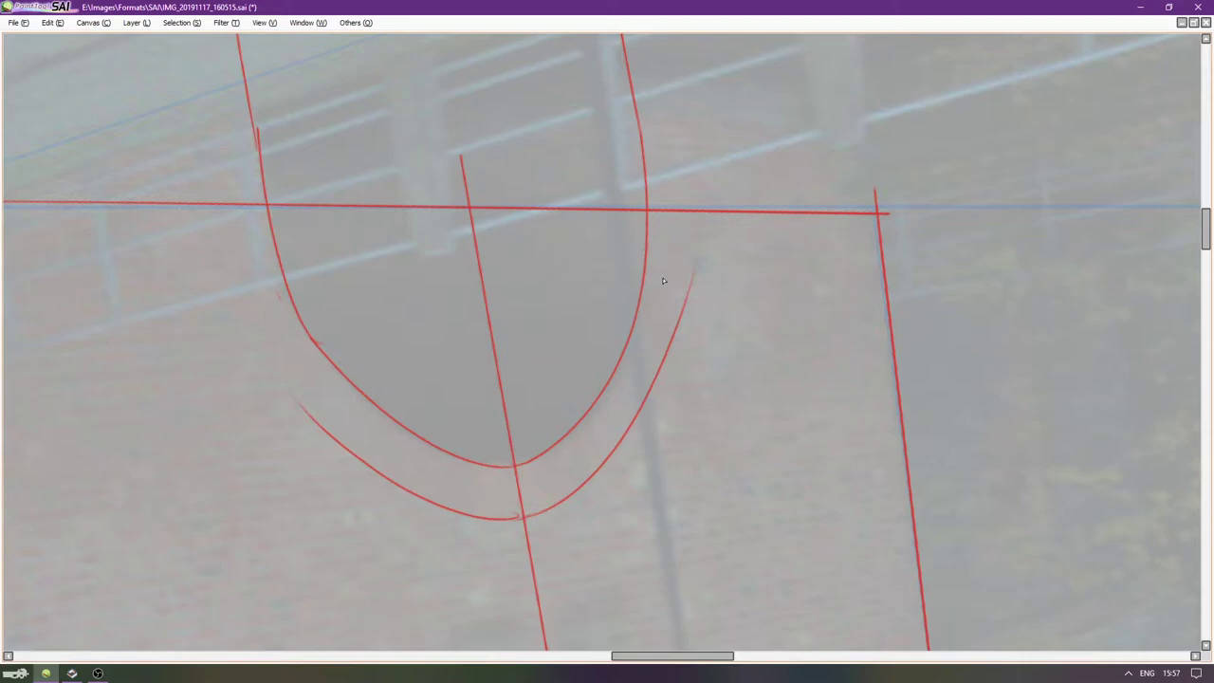
Trim the overlong end of the outer arc's left half with the eraser and return the canvas to its upright orientation.
drag(669, 204, 662, 135)
key(ctrl+z)
mouse_move(694, 265)
mouse_down()
mouse_move(732, 297)
mouse_move(706, 290)
mouse_move(703, 385)
mouse_move(699, 327)
mouse_move(681, 367)
mouse_up()
drag(713, 328, 674, 389)
key(n)
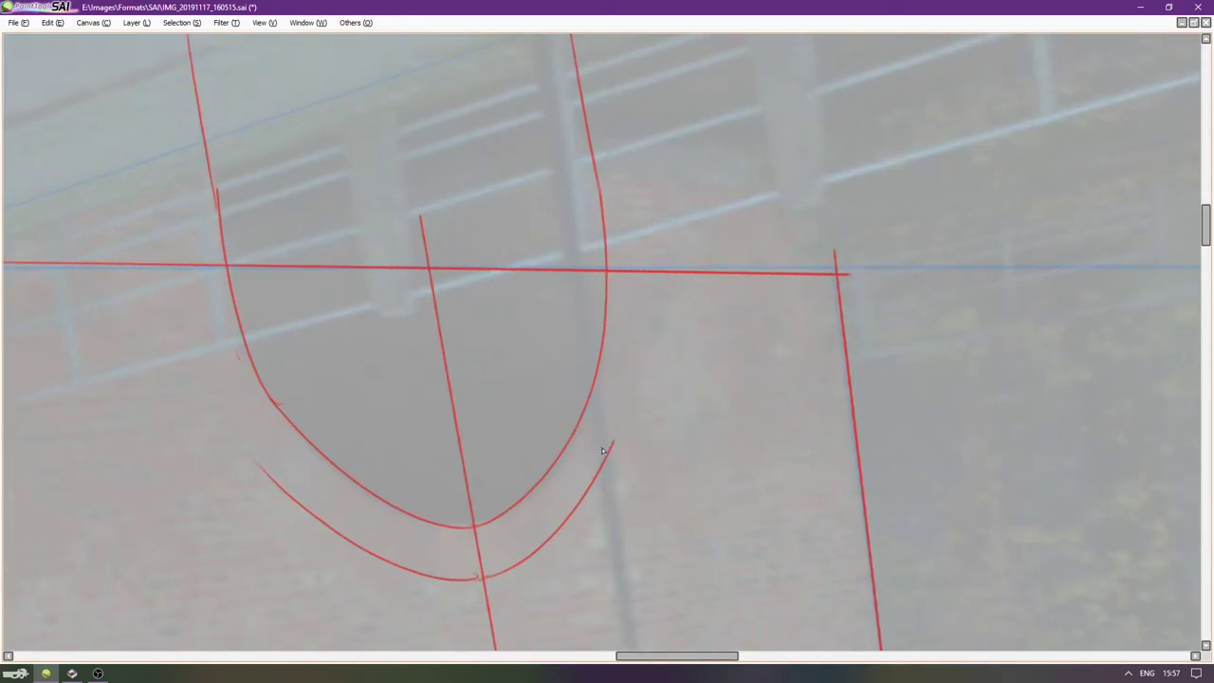
drag(614, 448, 618, 279)
key(ctrl+z)
key(Home)
scroll(547, 475, up, 6)
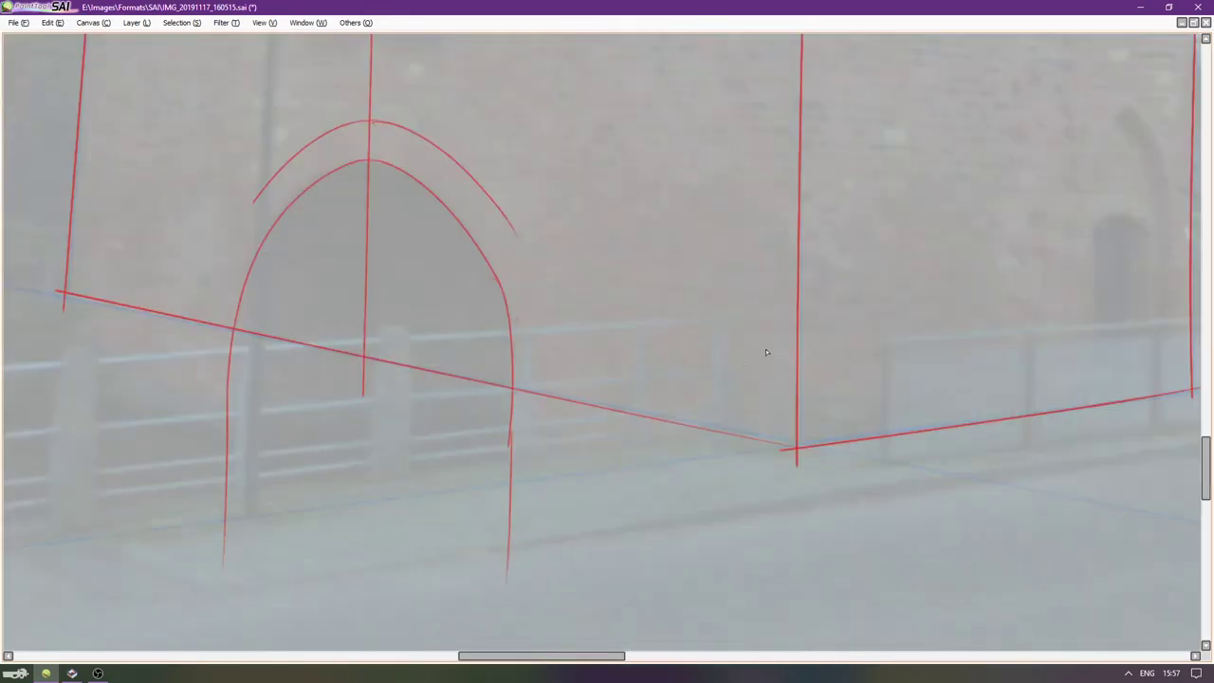
Raise the photo layer's opacity to 100% and make Layer13 the active layer again.
key(Tab)
click(1158, 464)
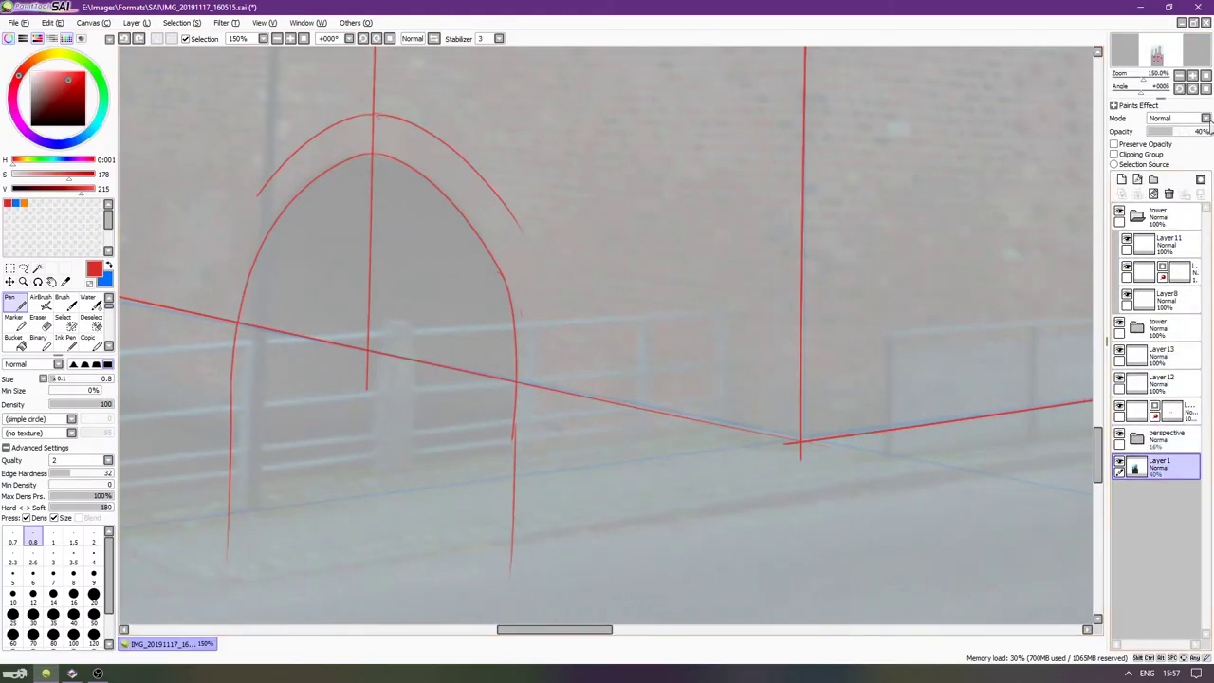
drag(1199, 133, 1212, 134)
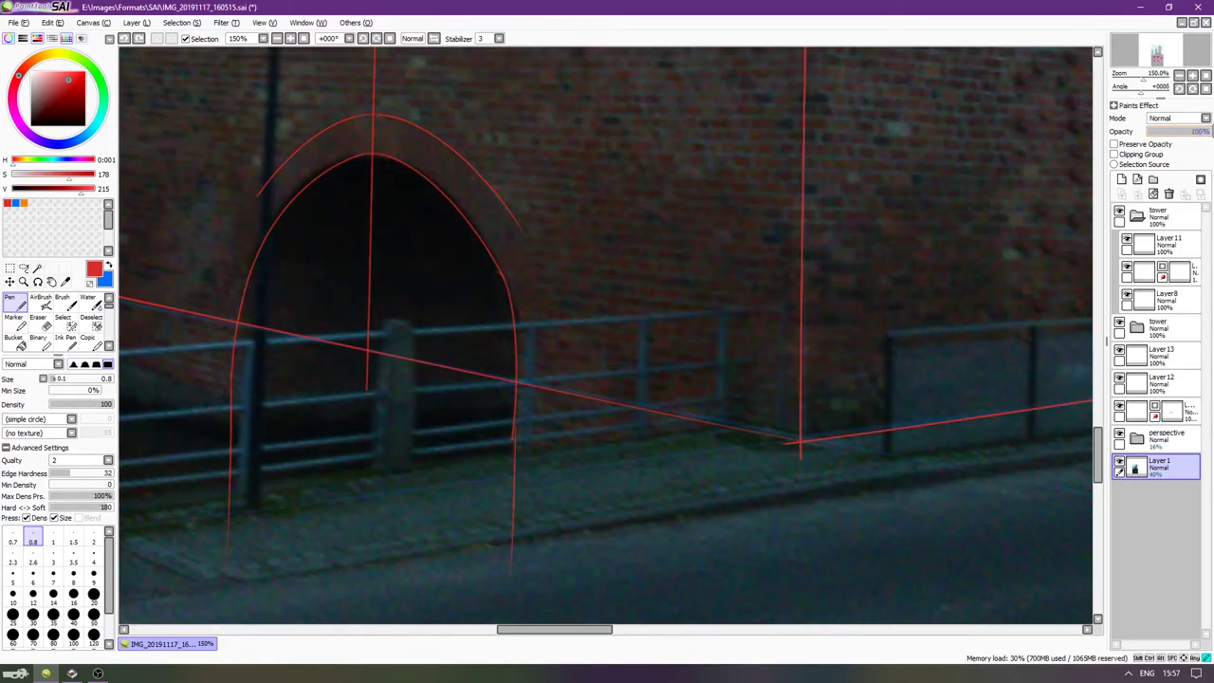
click(1155, 357)
click(1118, 350)
click(1119, 350)
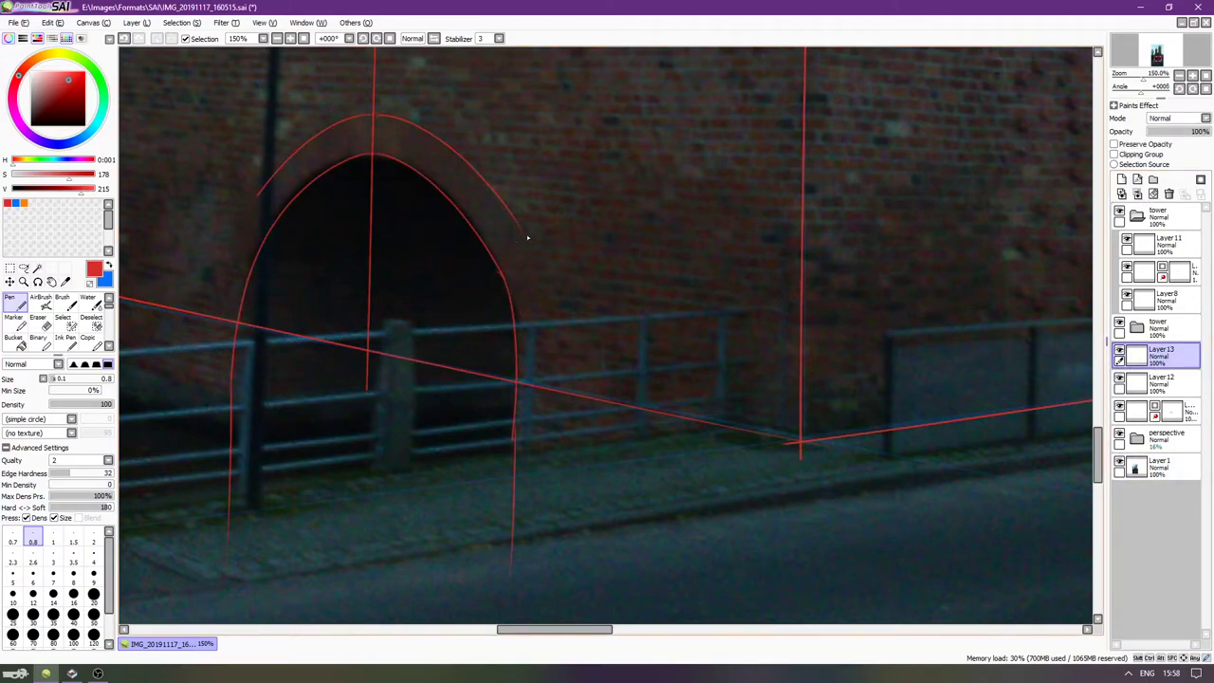
Draw a short slanted line from each end of the outer arc across the archway's edge, redoing the strokes that miss.
key(ctrl+z)
drag(522, 228, 471, 289)
key(ctrl+z)
drag(521, 229, 453, 306)
key(ctrl+z)
drag(515, 236, 457, 294)
drag(256, 195, 288, 238)
key(ctrl+z)
drag(252, 195, 302, 249)
key(ctrl+z)
mouse_move(528, 309)
mouse_down()
mouse_move(575, 312)
mouse_move(592, 355)
mouse_up()
drag(683, 362, 663, 360)
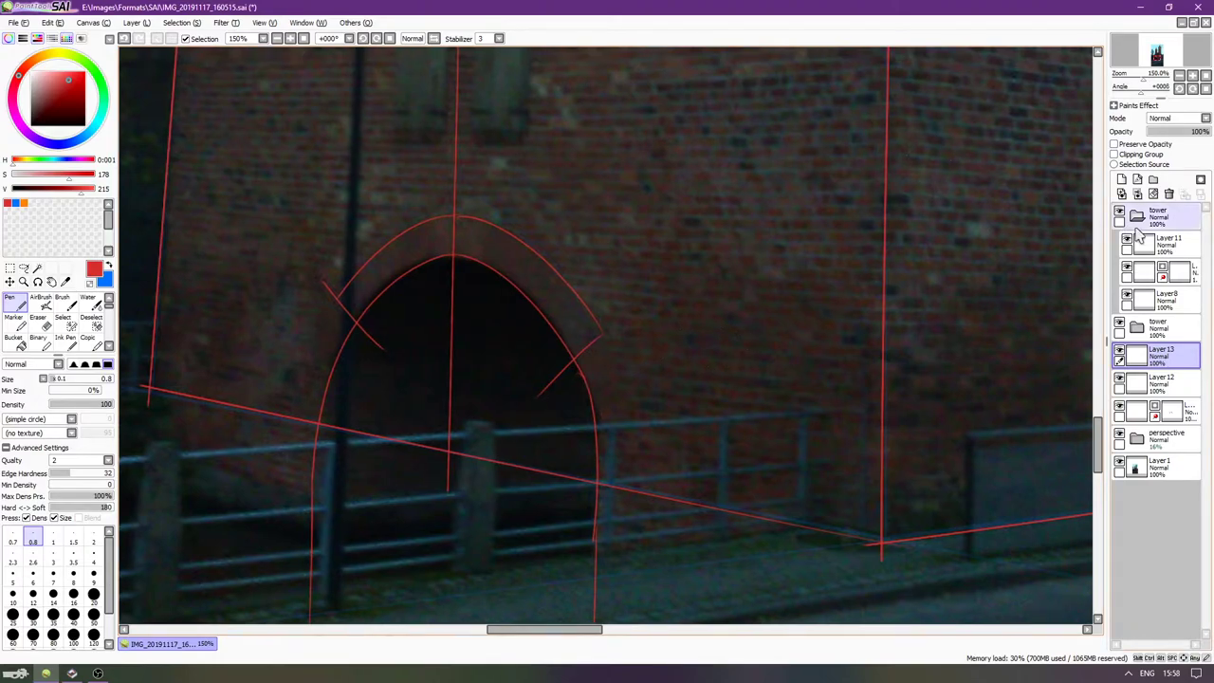
Lower the photo layer's opacity to 26% and delete Layer12, which holds the archway's vertical centre line.
click(1162, 466)
drag(1175, 134, 1163, 132)
scroll(745, 331, down, 3)
key(Up)
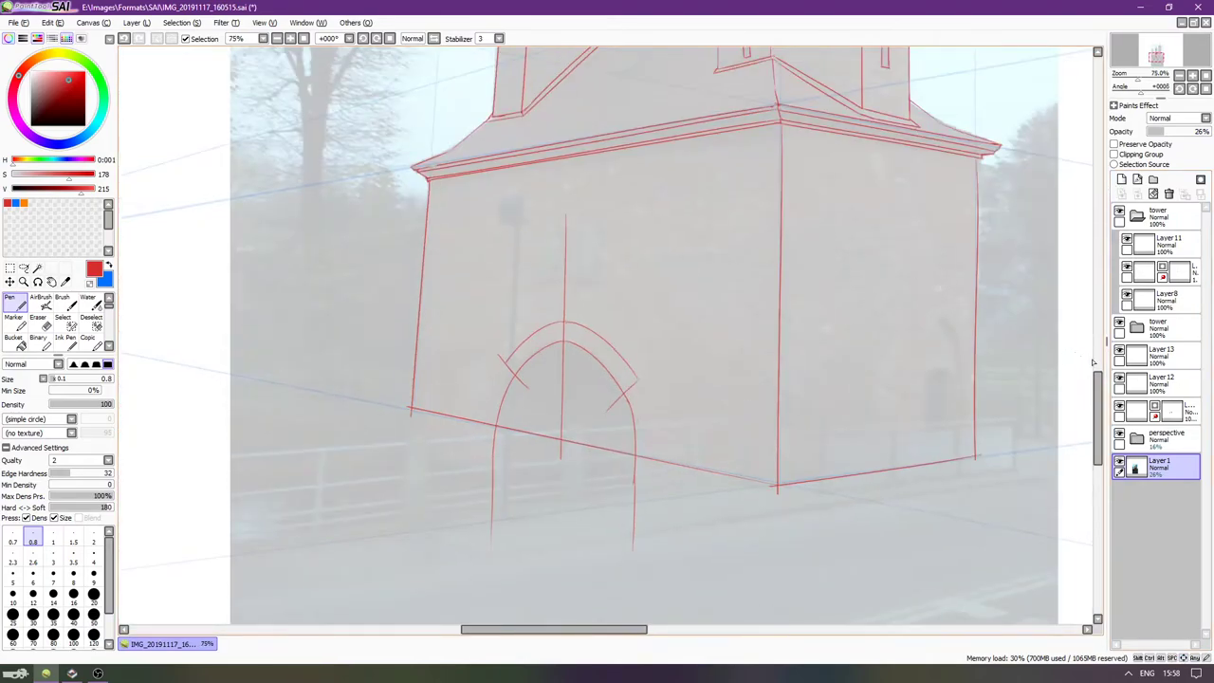
key(Right)
click(1119, 378)
click(1128, 386)
click(1168, 194)
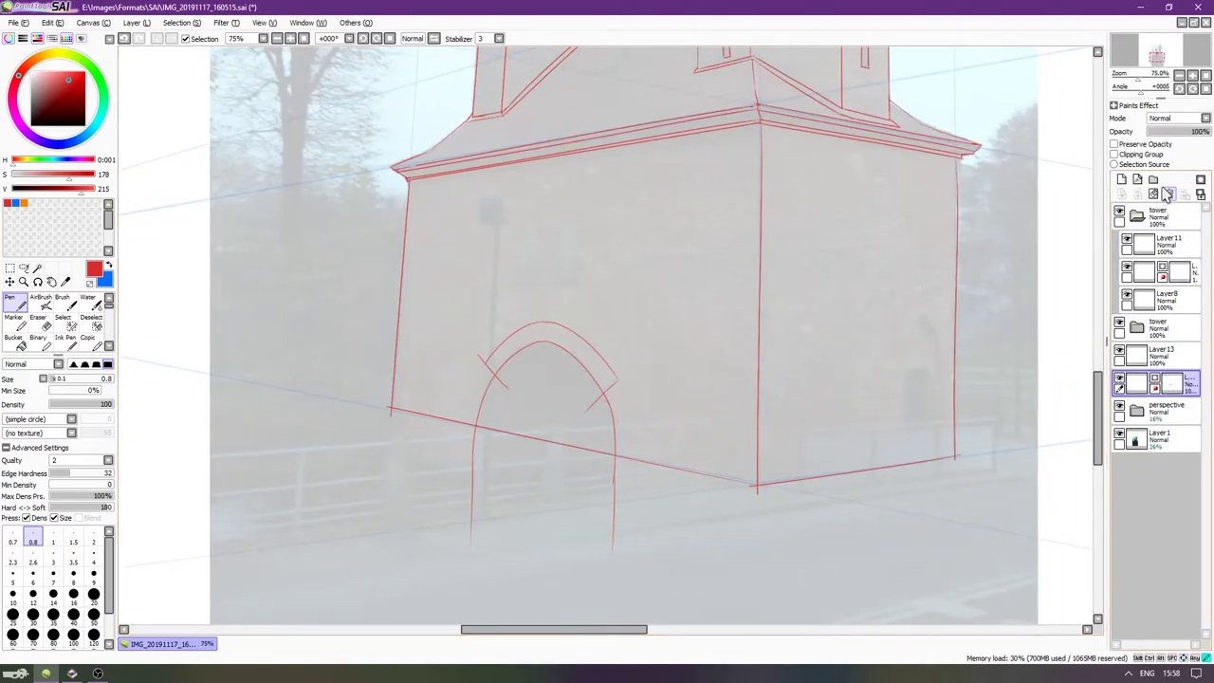
On Layer13, erase the stray overlapping stroke end on the archway's right side with the eraser at size 20.
scroll(579, 392, up, 2)
key(Down)
key(Down)
key(Down)
key(Right)
key(Right)
key(Right)
key(Right)
key(Right)
key(Down)
key(Down)
key(Down)
key(Down)
key(Down)
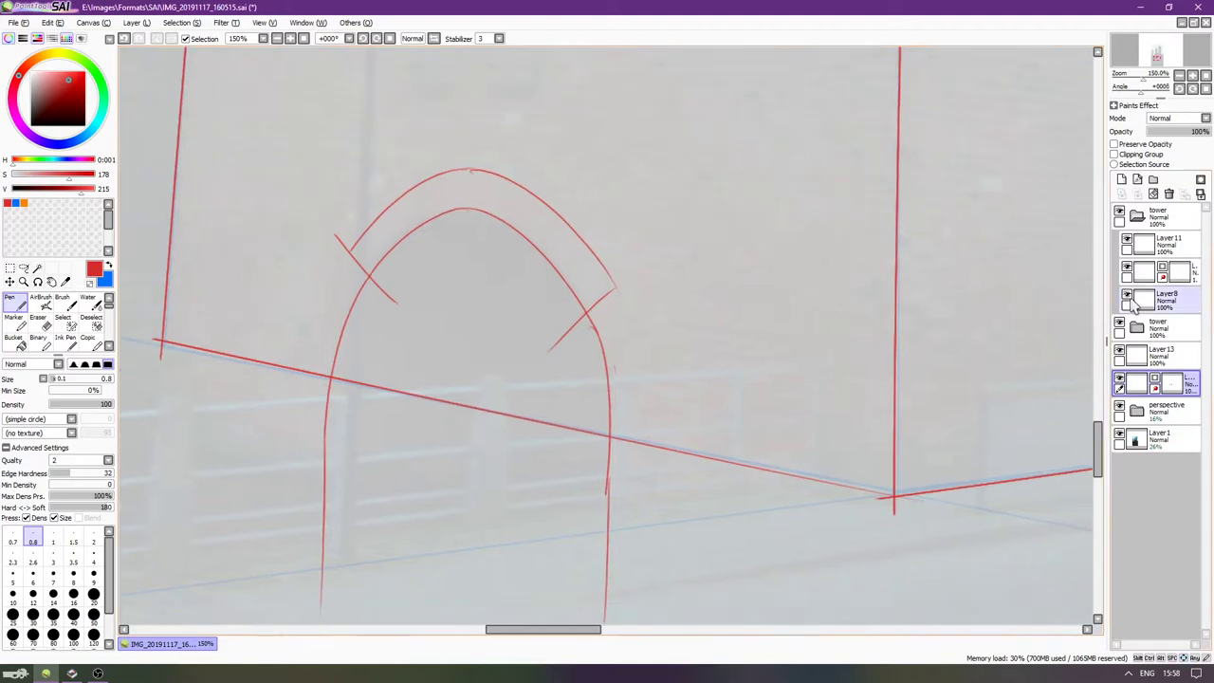
click(1162, 356)
key(e)
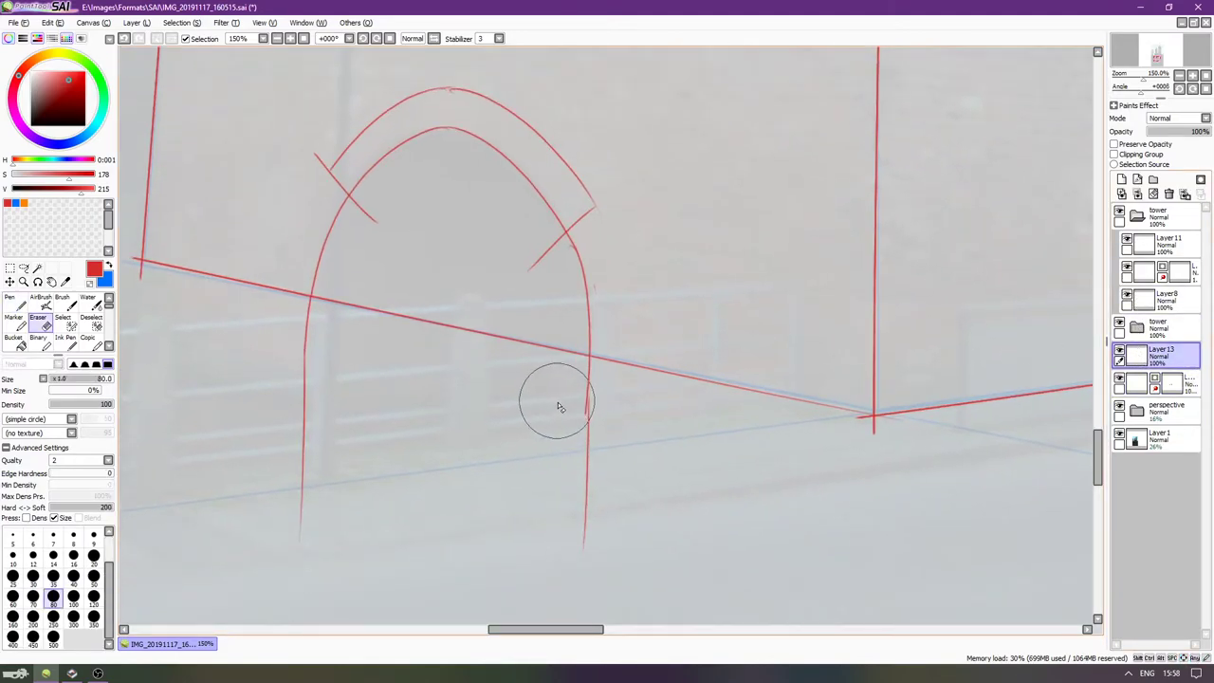
key(bracketleft)
key(bracketleft)
key(bracketleft)
key(bracketleft)
key(bracketleft)
key(bracketleft)
key(bracketleft)
key(bracketleft)
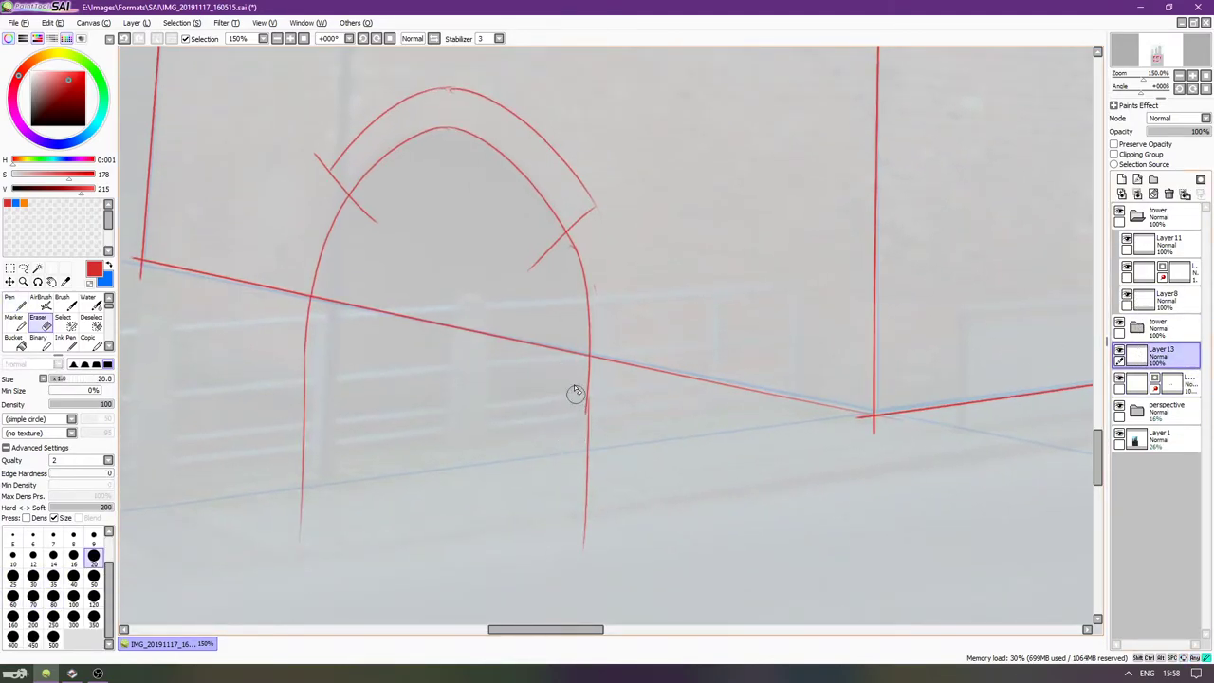
key(Up)
key(Up)
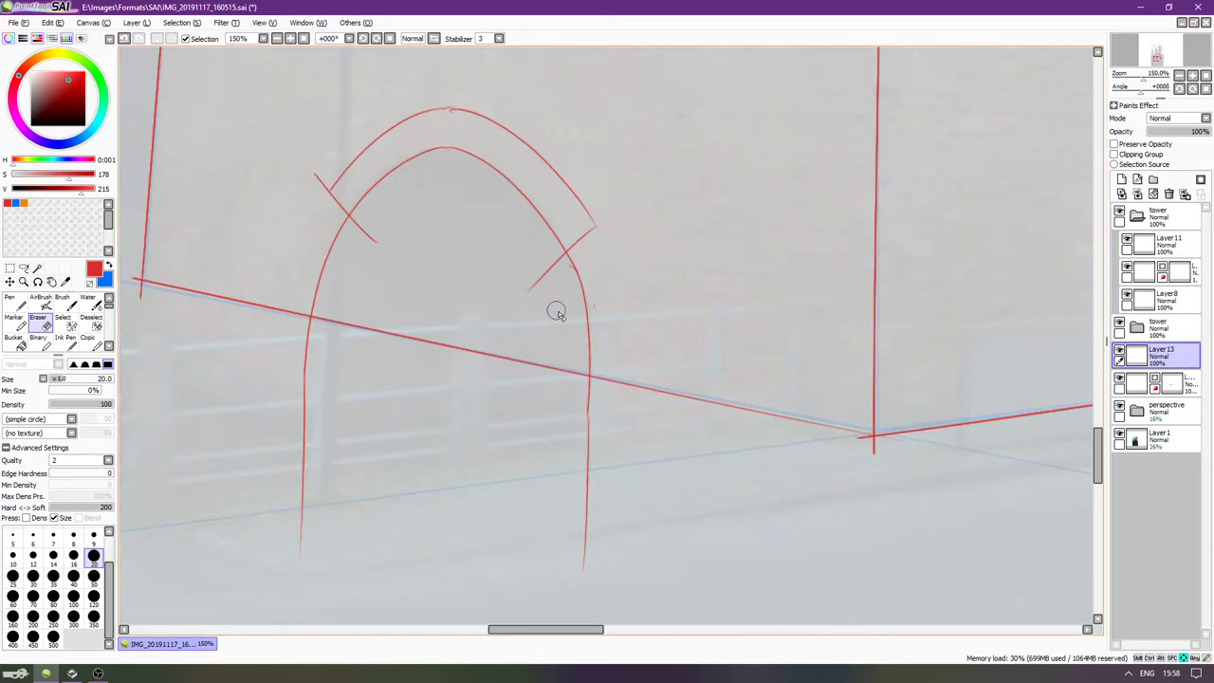
Erase the overhanging ends of both slanted lines so they only connect the outer arc to the archway.
key(Left)
key(Left)
mouse_move(632, 330)
mouse_down()
mouse_move(609, 301)
mouse_move(578, 309)
mouse_move(588, 284)
mouse_up()
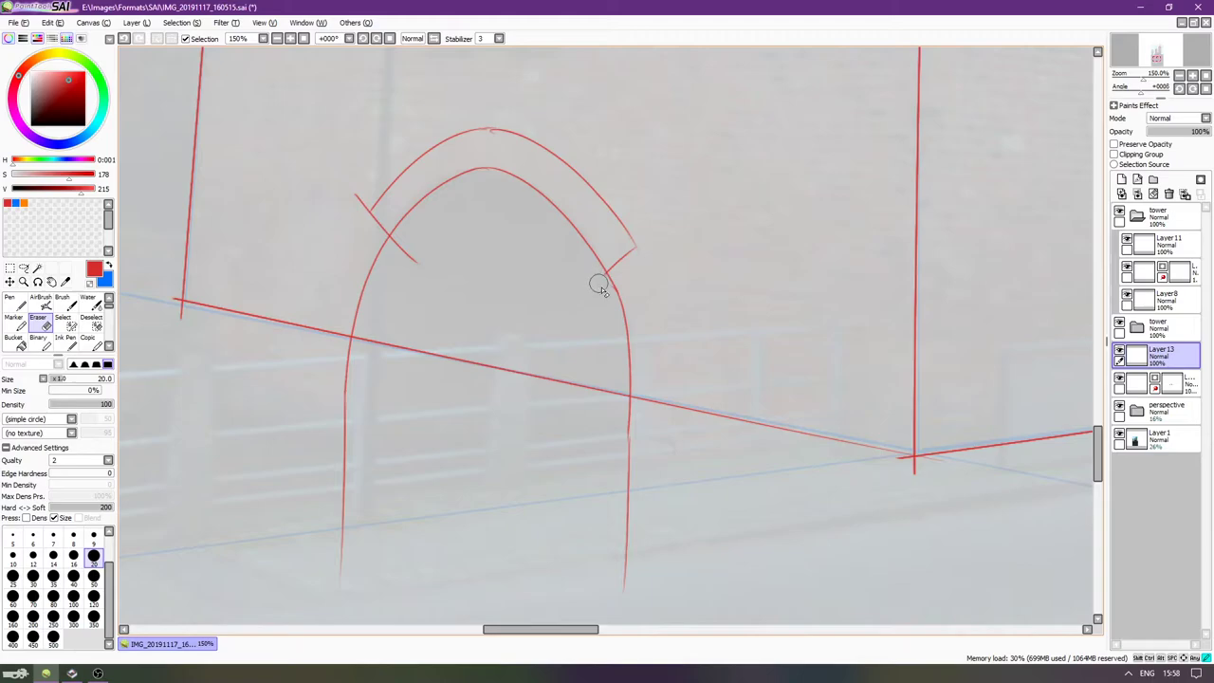
scroll(569, 280, up, 4)
drag(417, 334, 406, 346)
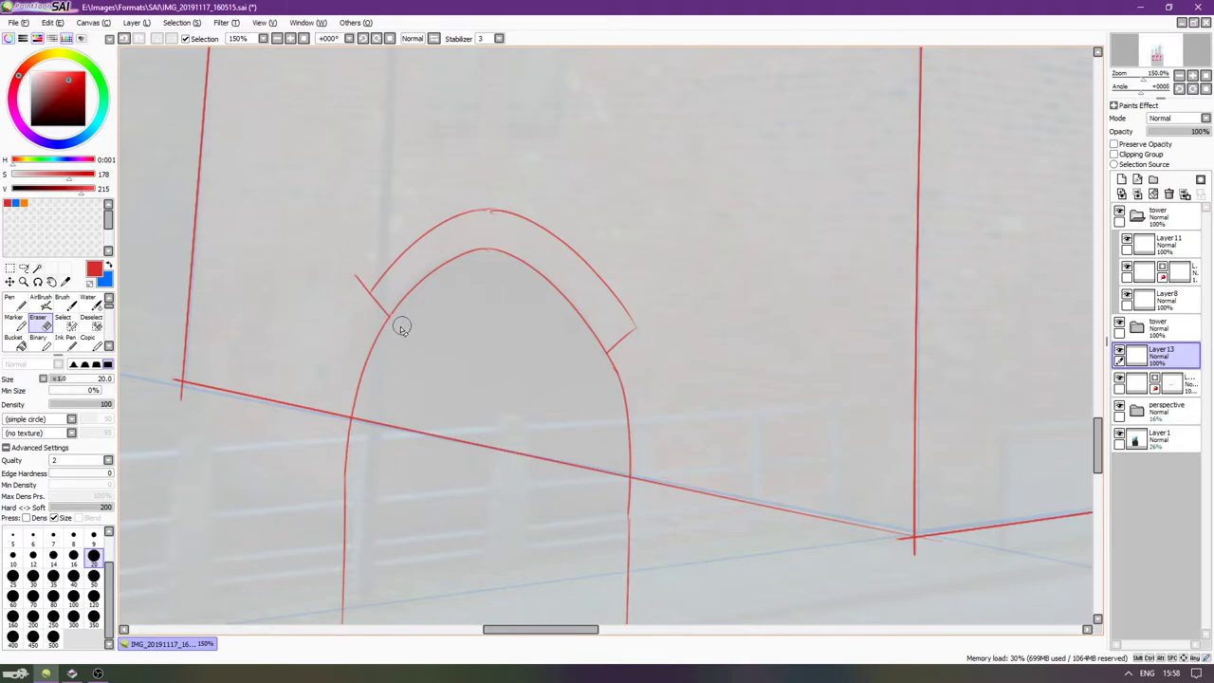
drag(376, 298, 352, 302)
scroll(650, 382, down, 1)
On the mask of the wall line layer below Layer13, erase the wall's base line inside the archway opening.
click(1176, 387)
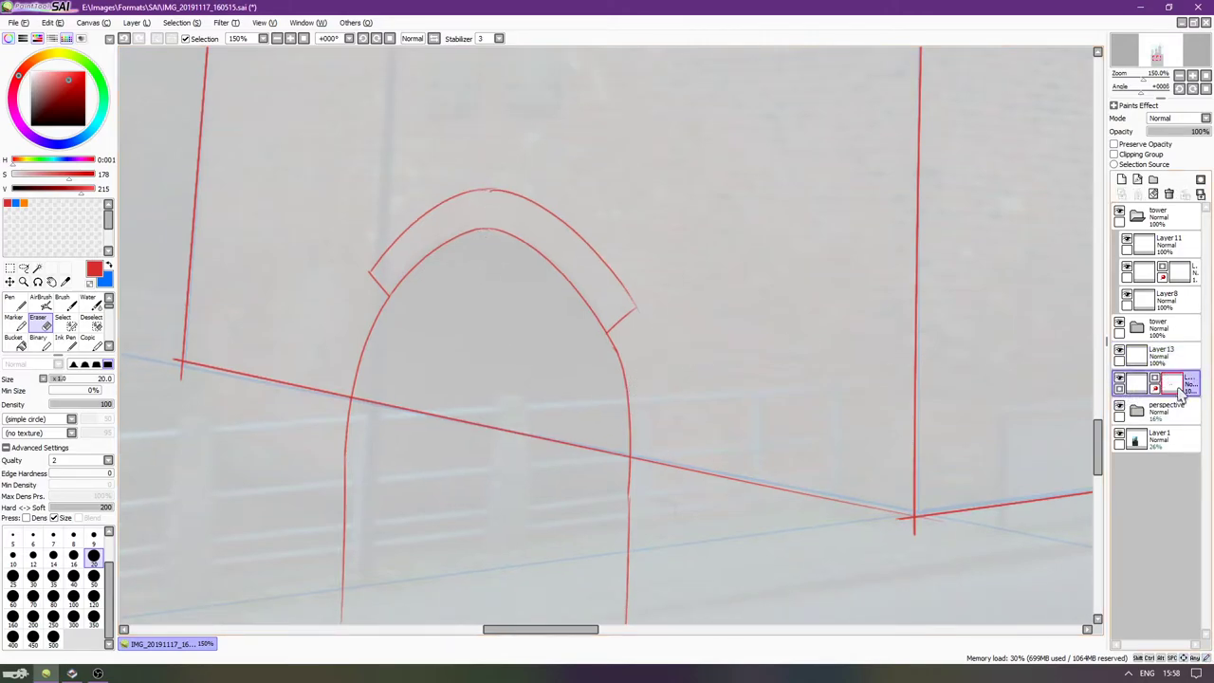
mouse_move(461, 422)
mouse_down()
mouse_move(394, 389)
mouse_move(361, 397)
mouse_move(608, 454)
mouse_up()
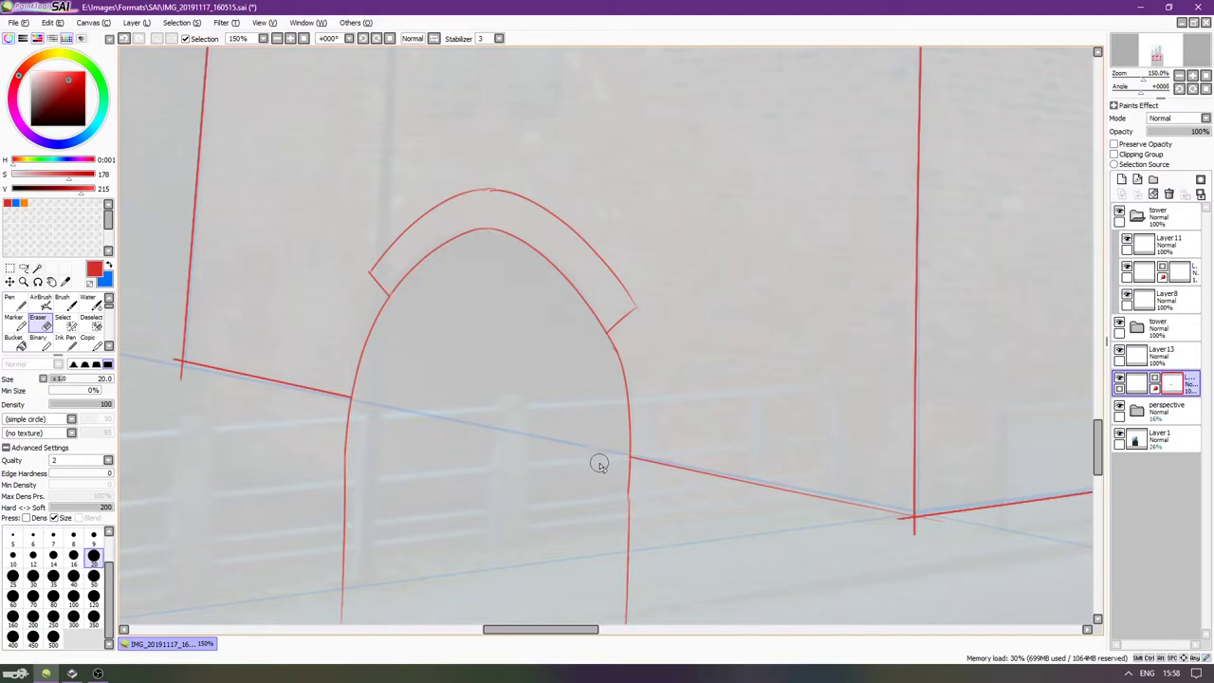
scroll(649, 370, down, 2)
drag(749, 397, 692, 444)
scroll(651, 478, up, 3)
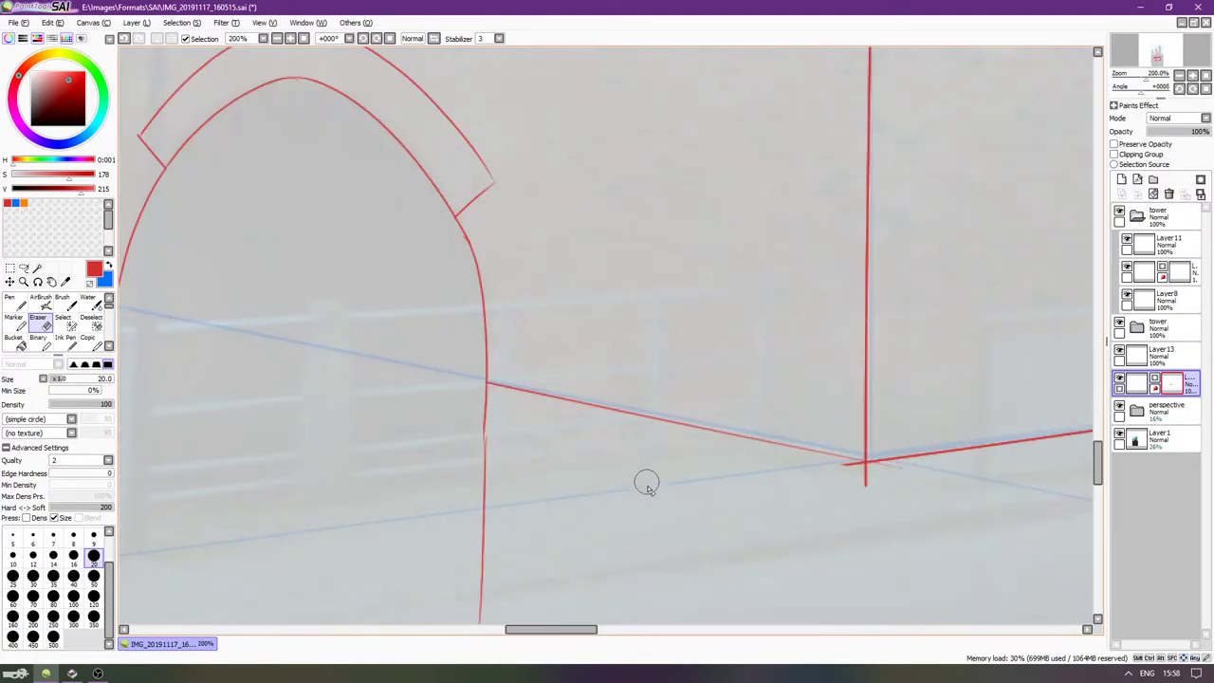
scroll(603, 454, down, 1)
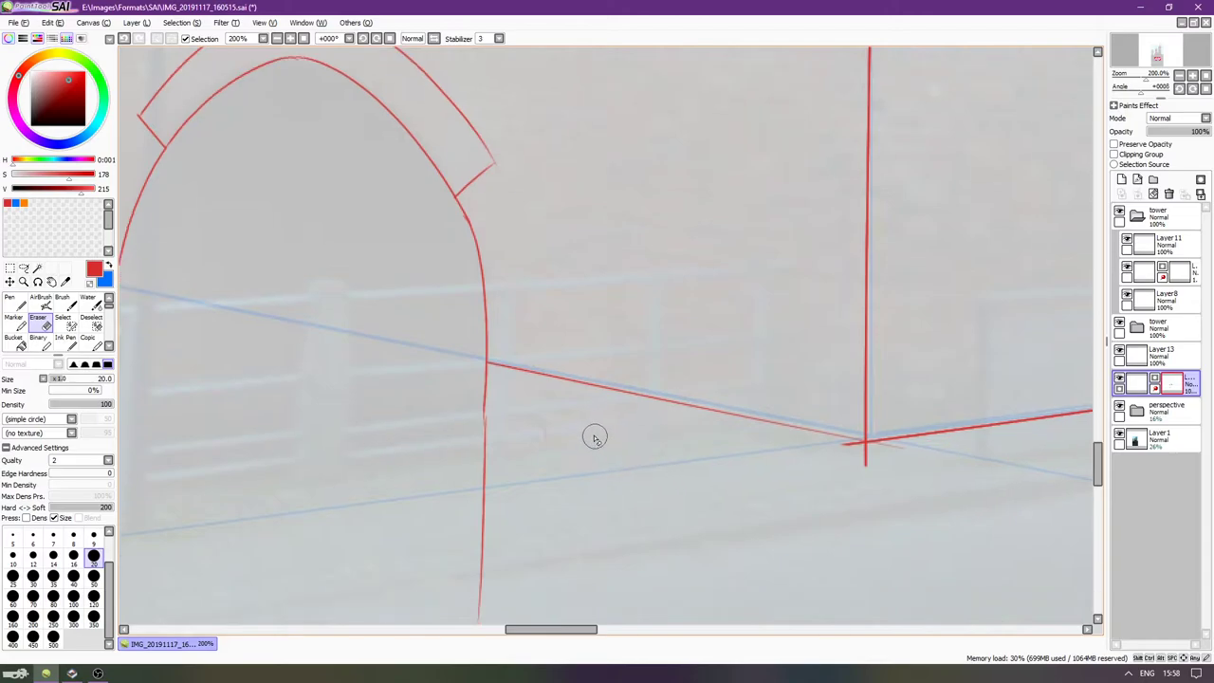
scroll(595, 436, down, 1)
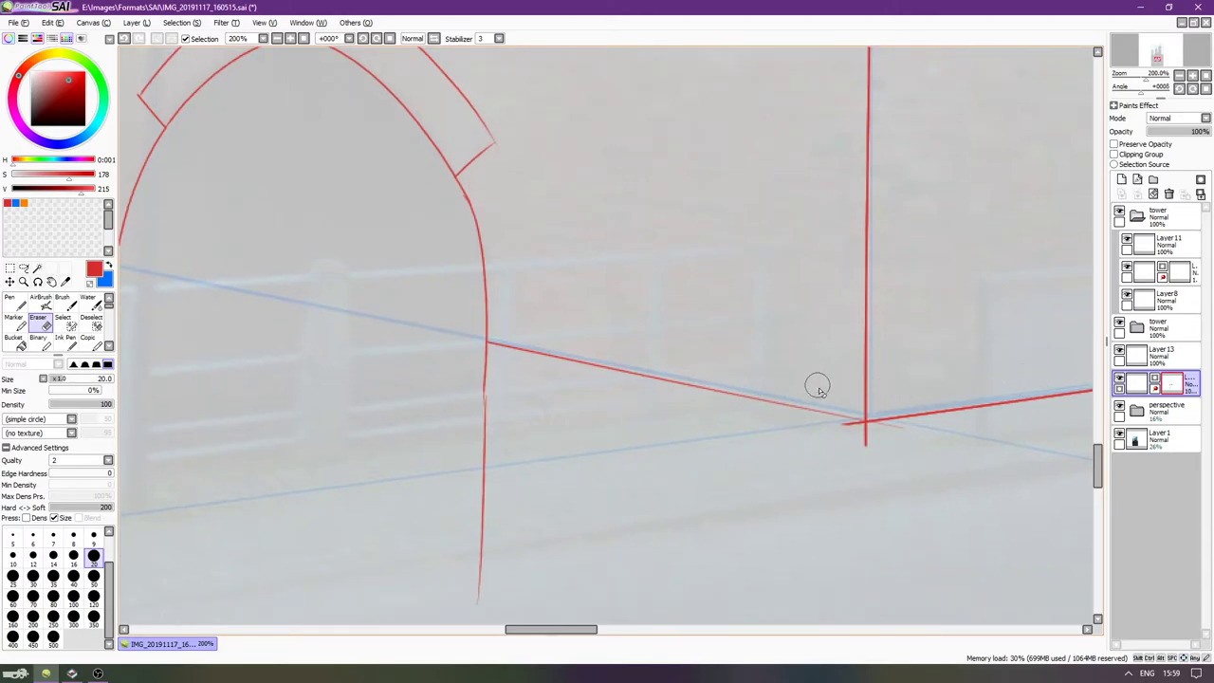
Add a new layer above Layer13, raise the photo layer's opacity to 61%, and make the new layer active for drawing with the pen.
click(1141, 365)
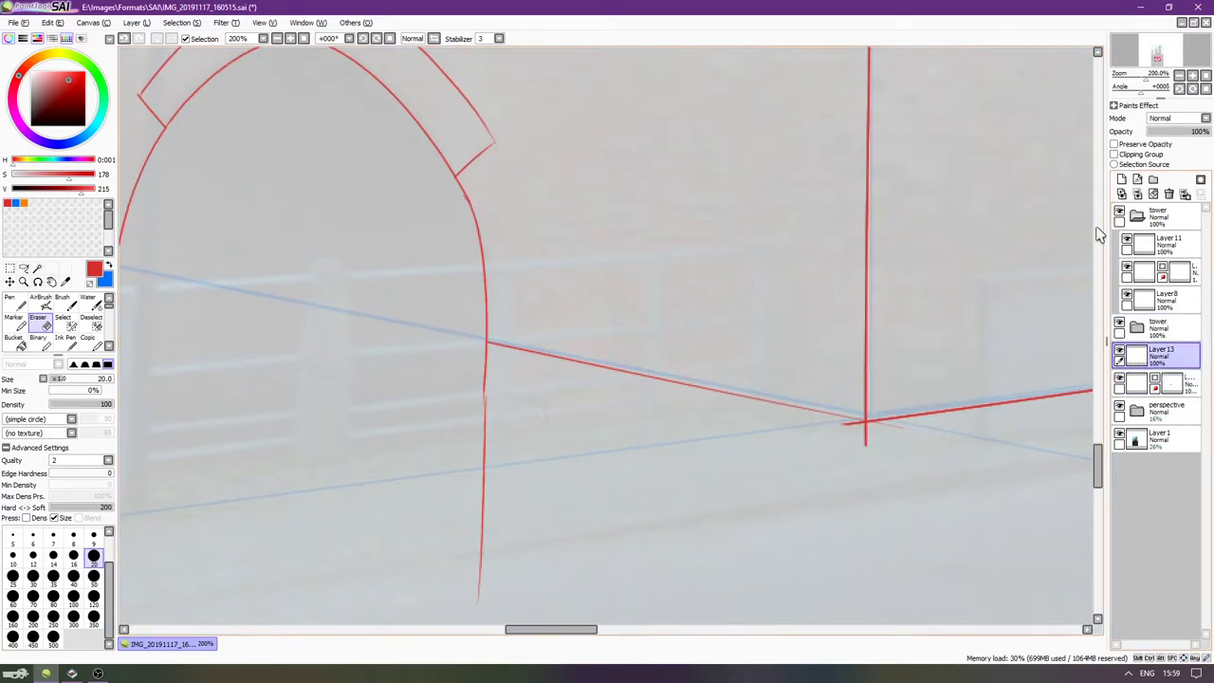
click(1122, 180)
key(n)
click(1162, 465)
drag(1179, 133, 1191, 133)
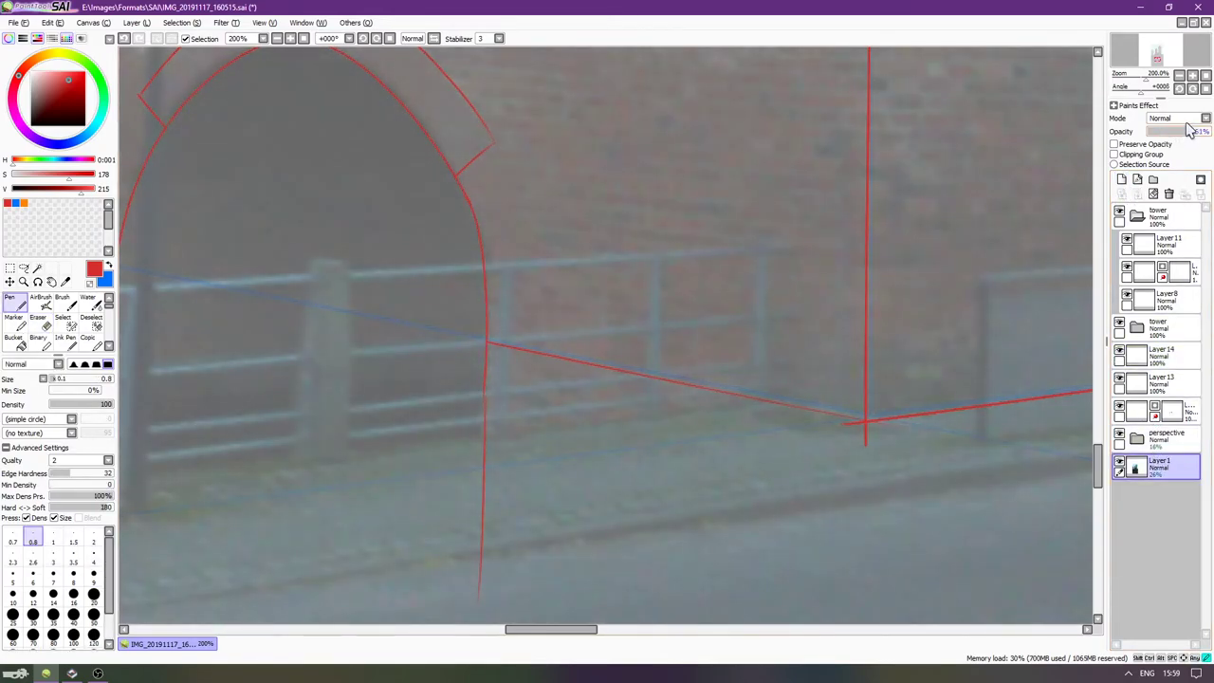
click(1119, 385)
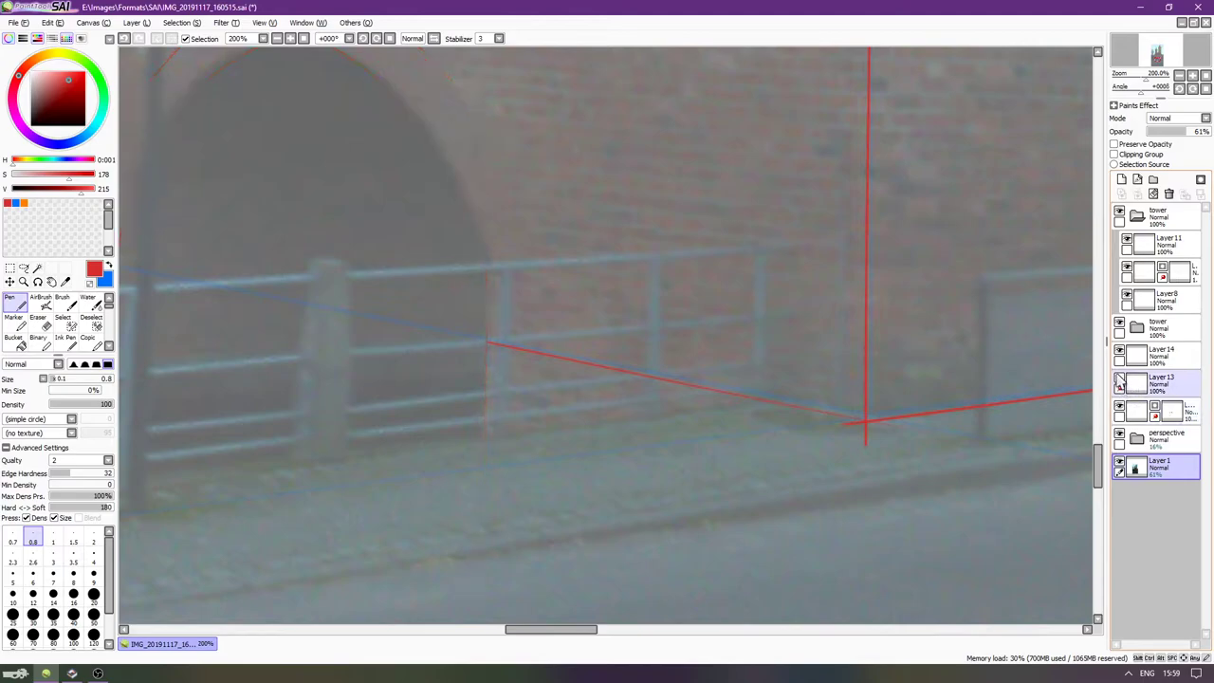
click(1143, 352)
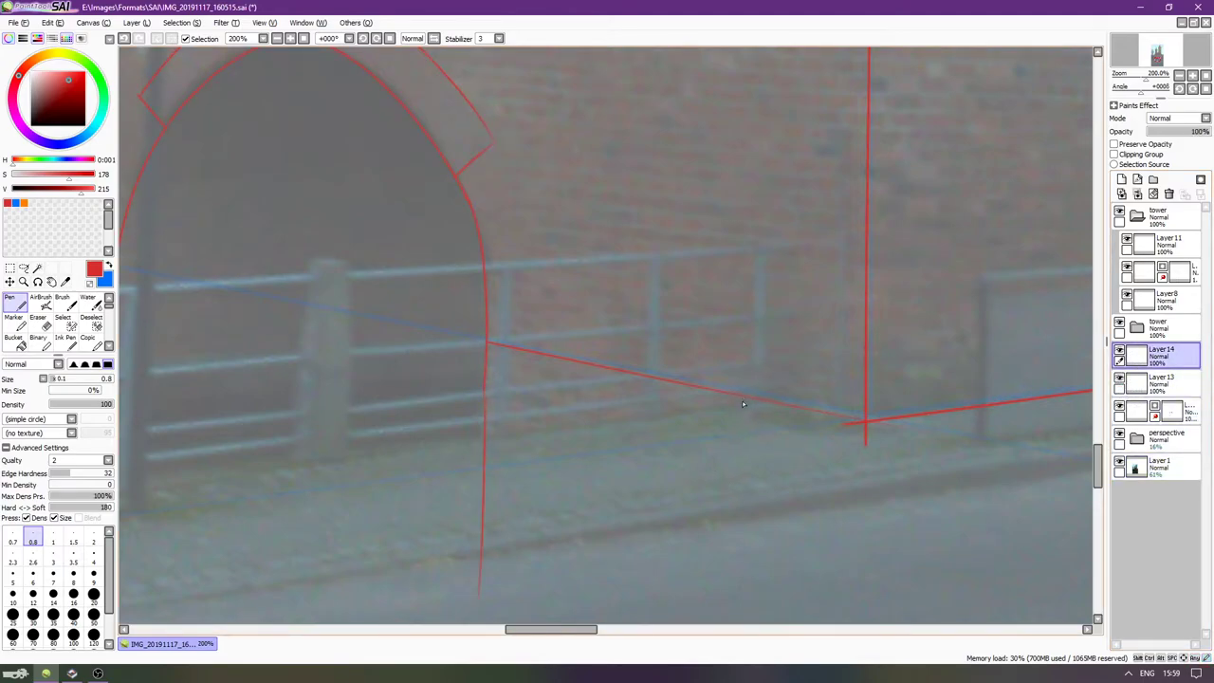
On Layer14, draw the gently curved ground line from the wall's base near its front corner leftward across the foot of the archway.
key(ctrl+z)
key(ctrl+z)
drag(759, 402, 351, 469)
drag(747, 402, 189, 495)
key(ctrl+z)
drag(758, 401, 571, 429)
key(ctrl+z)
drag(752, 400, 227, 466)
Try drawing a near-vertical line down from the wall's base line, just inside the wall's left corner.
key(Left)
key(Left)
key(Left)
key(Left)
key(Left)
key(Left)
key(Left)
key(Left)
key(Left)
key(Left)
key(Left)
key(Left)
key(Left)
key(Left)
key(Left)
key(Left)
key(Left)
key(Left)
key(Left)
key(Left)
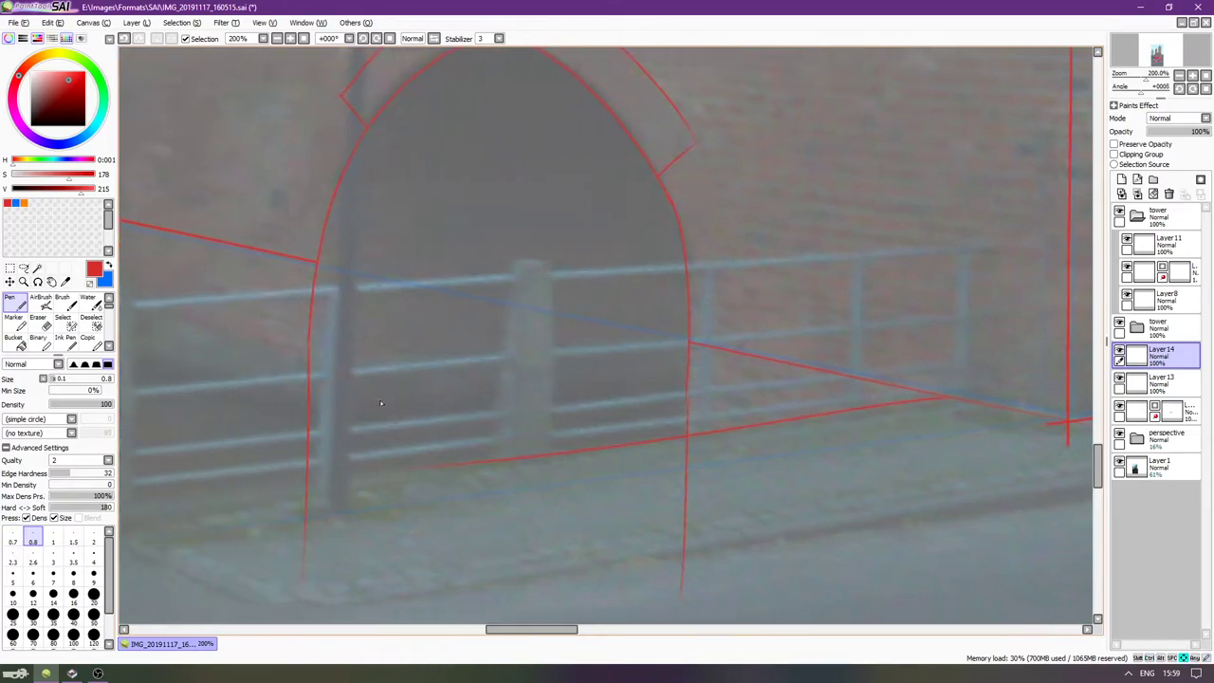
key(Up)
key(Up)
scroll(468, 328, up, 2)
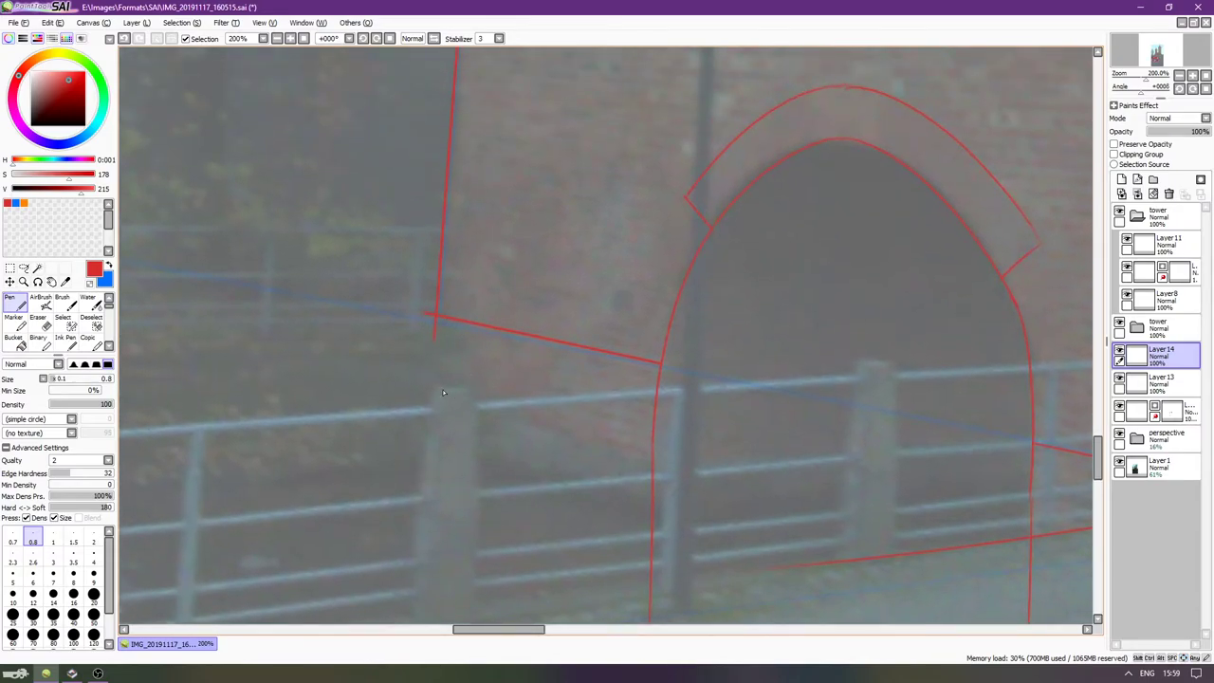
key(ctrl+z)
key(ctrl+z)
key(ctrl+z)
scroll(465, 470, right, 4)
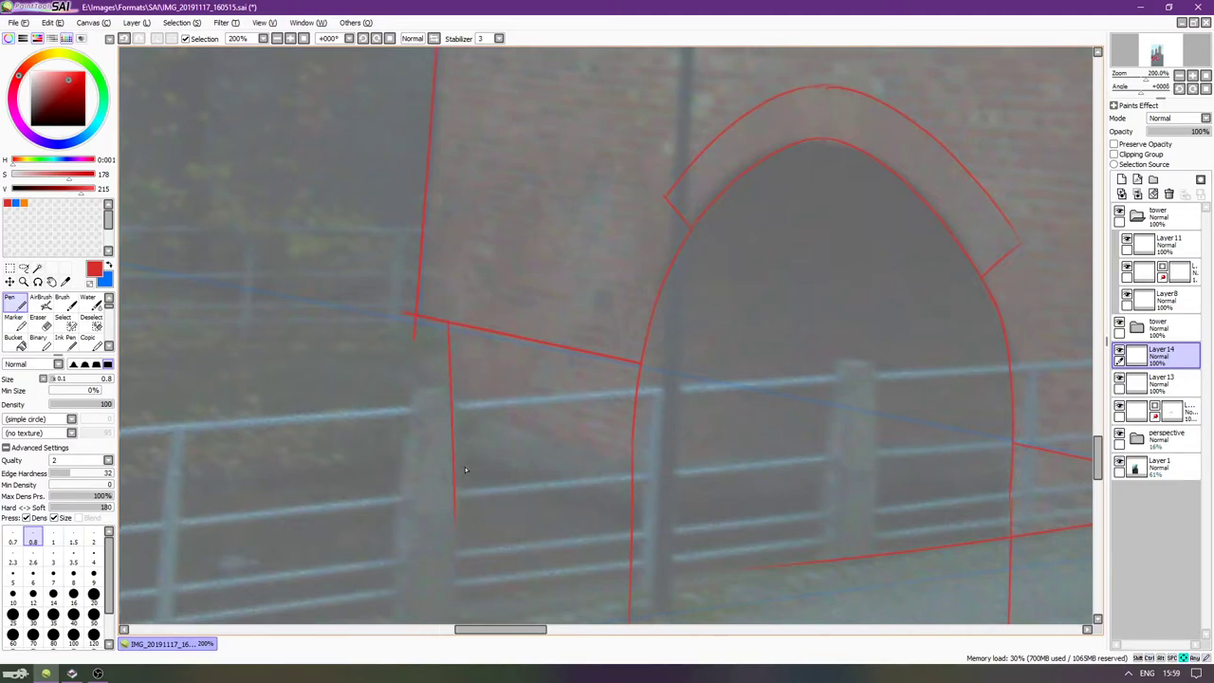
key(Right)
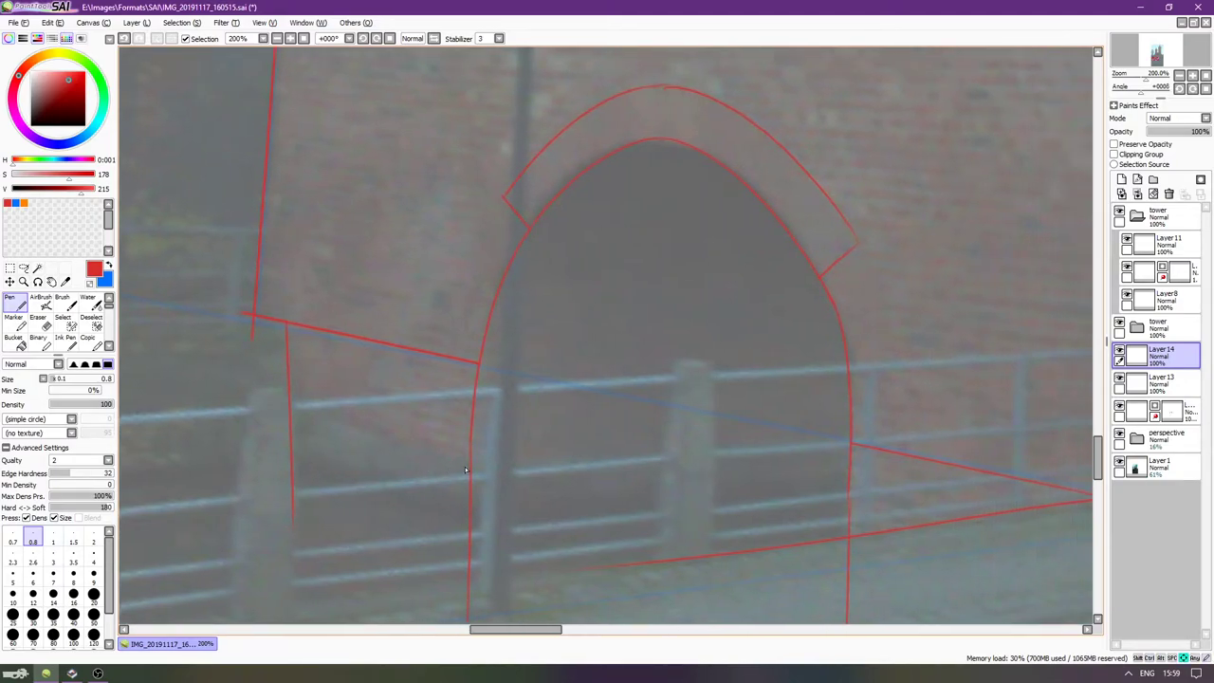
On the mask of the wall line layer below Layer13, erase the wall's base line between the archway and the start of the ground line.
key(Down)
click(1166, 409)
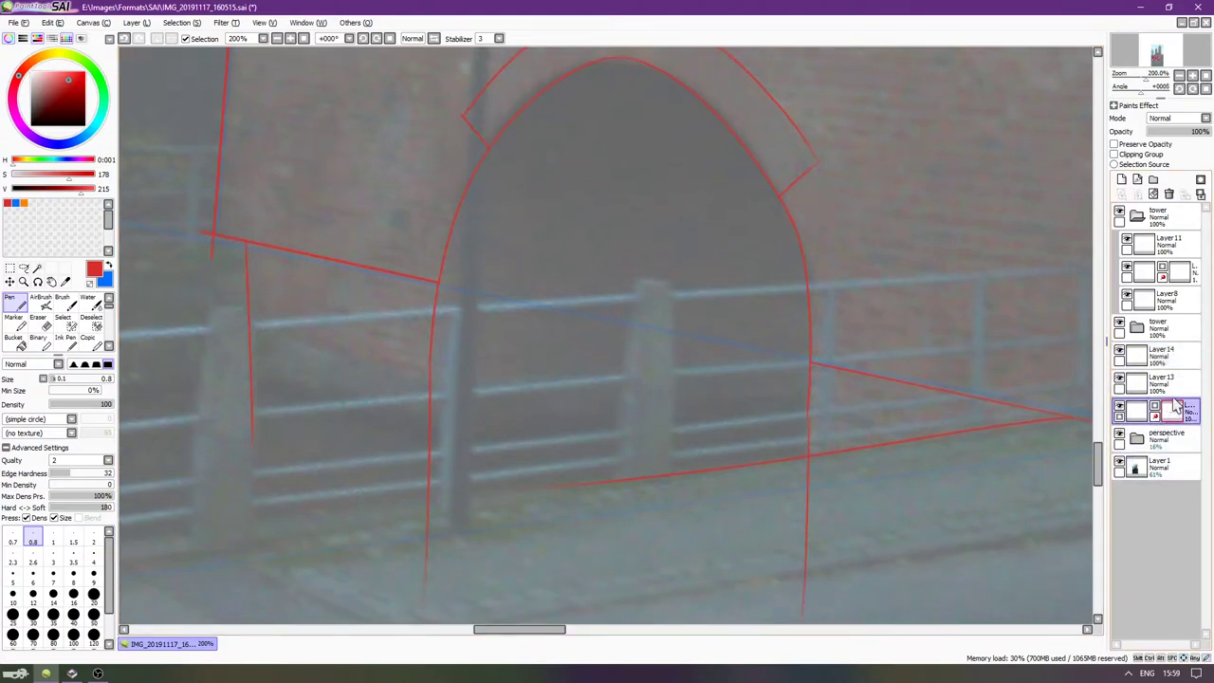
key(e)
drag(830, 387, 809, 385)
scroll(809, 386, right, 5)
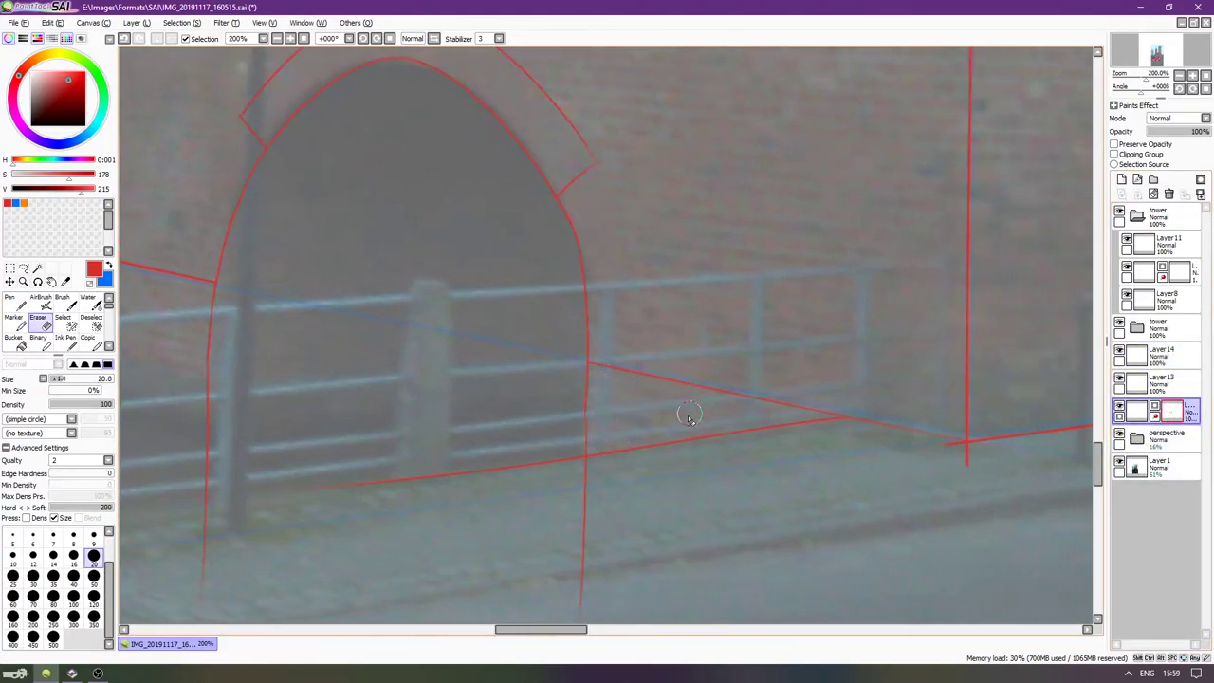
mouse_move(719, 401)
mouse_down()
mouse_move(830, 404)
mouse_move(872, 393)
mouse_up()
Erase the base line from the wall's left offset to the archway and trim the overshooting line ends at the wall's left corner.
scroll(417, 285, left, 9)
mouse_move(434, 304)
mouse_down()
mouse_move(404, 307)
mouse_move(404, 293)
mouse_move(565, 339)
mouse_up()
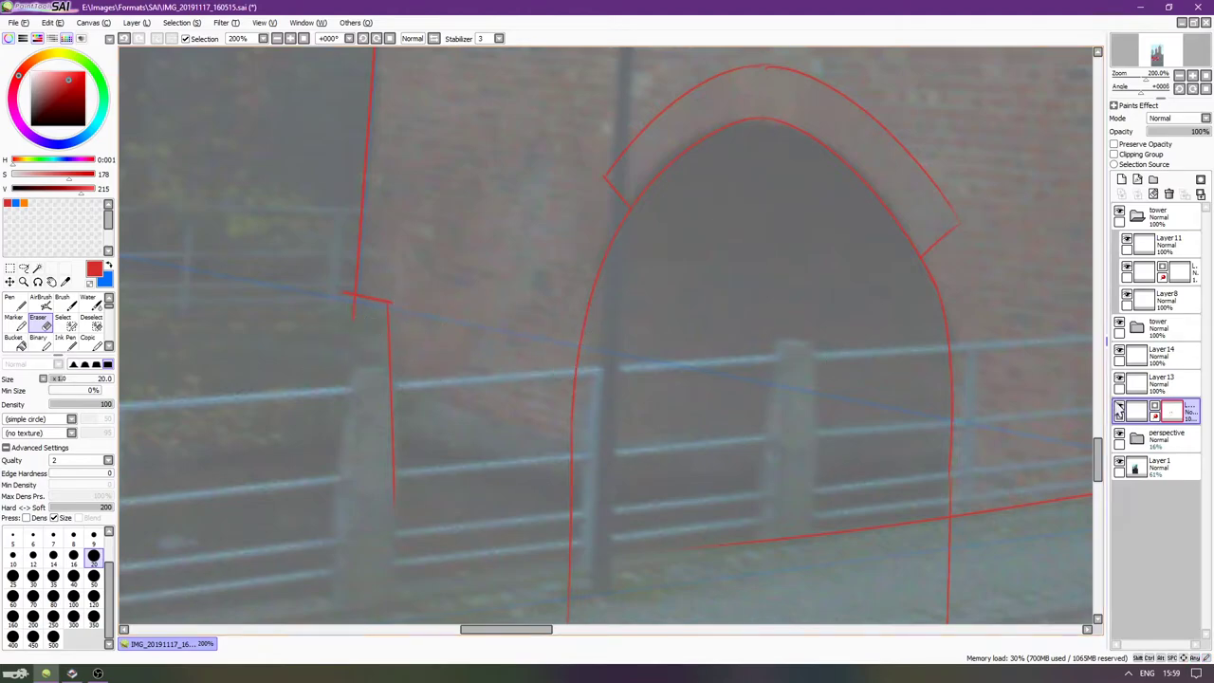
drag(353, 318, 336, 283)
drag(778, 405, 759, 404)
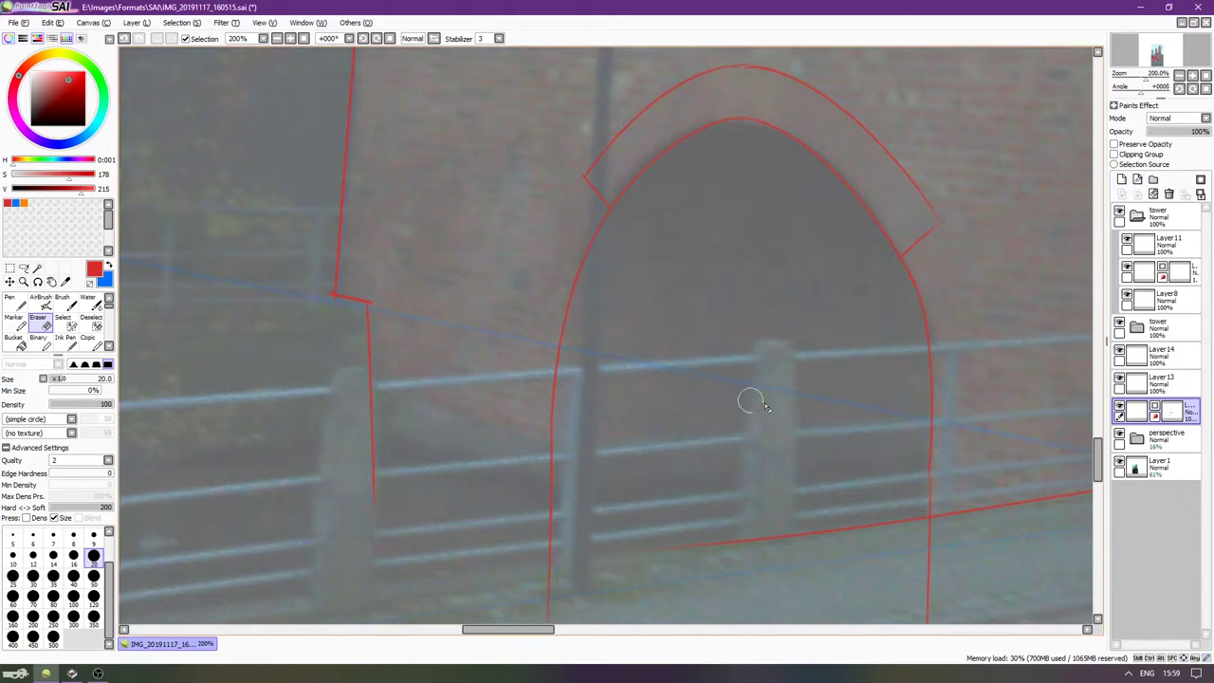
scroll(756, 405, right, 1)
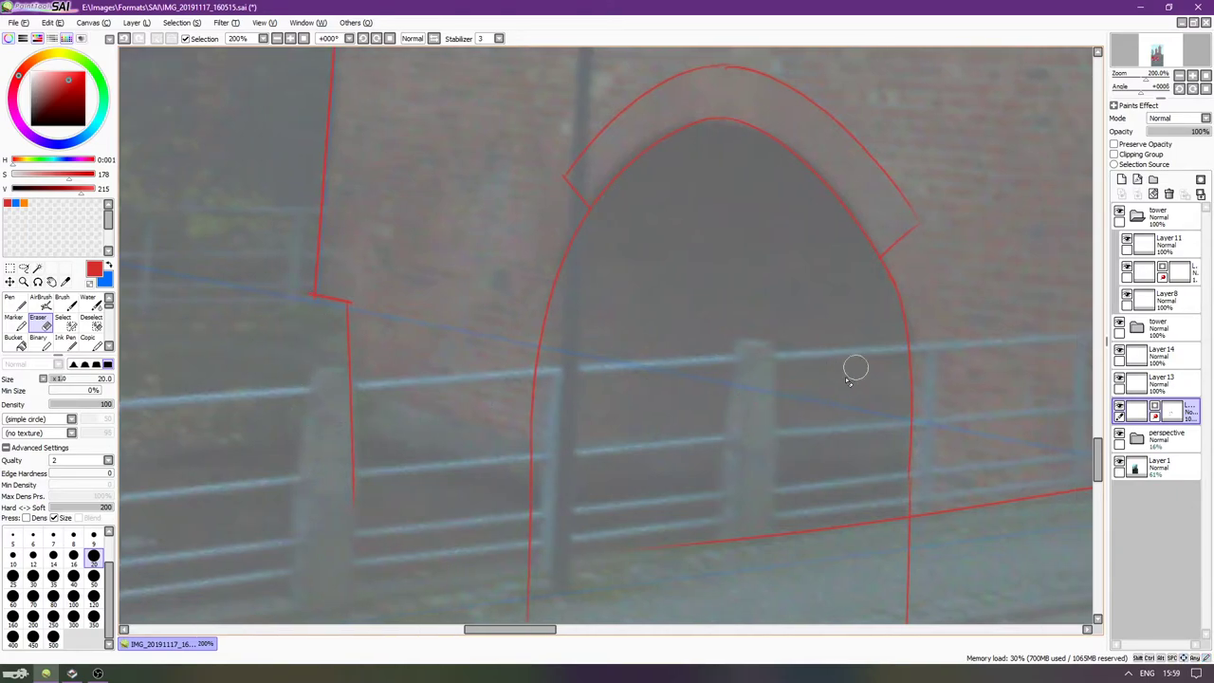
On Layer14, erase the near-vertical line beneath the wall's left offset and redraw it with the pen, slanting toward the archway.
click(1120, 350)
click(1133, 356)
drag(343, 320, 360, 405)
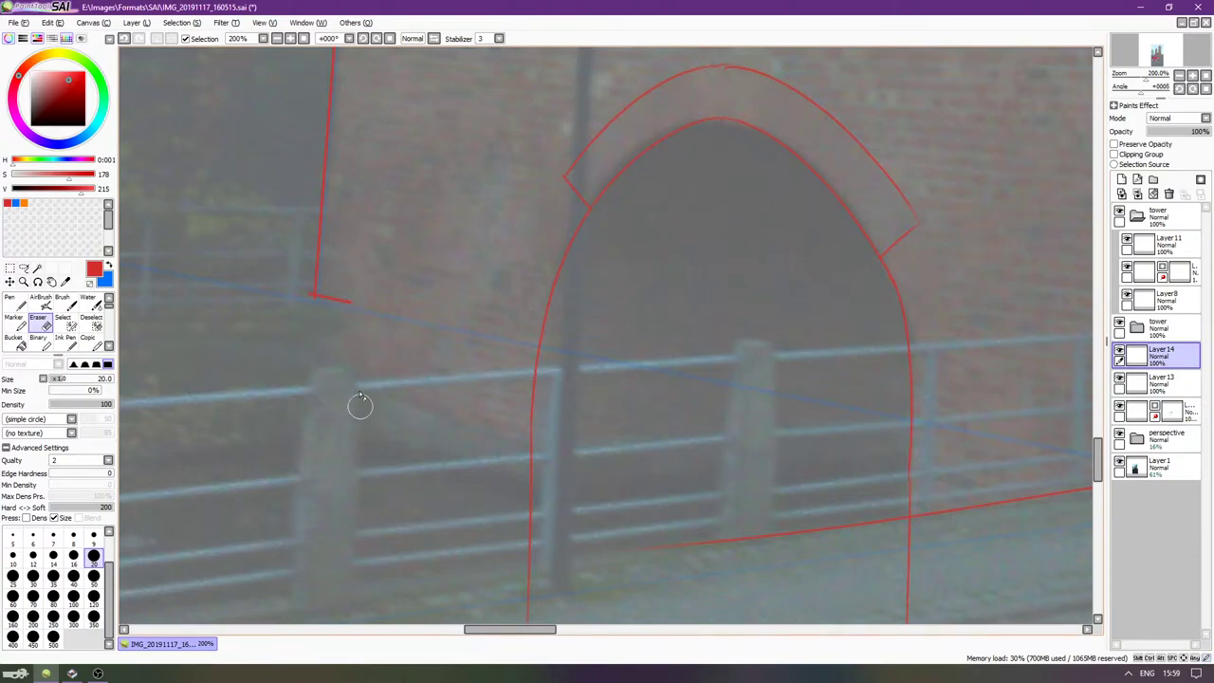
key(n)
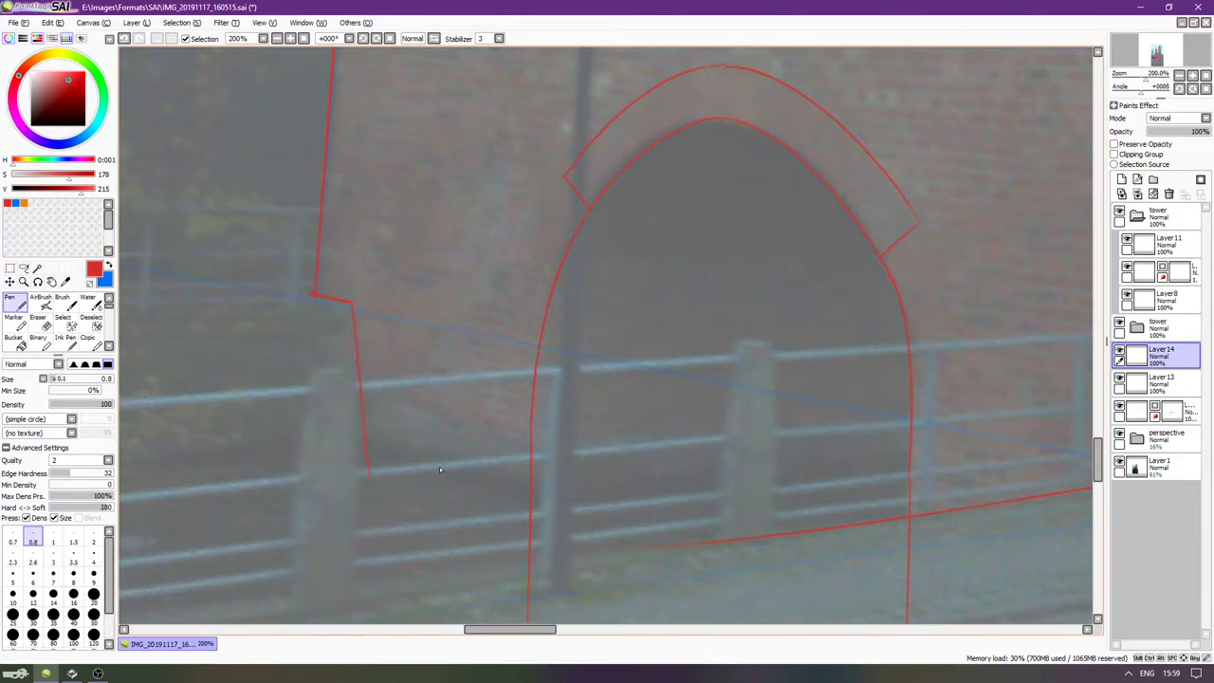
Lower the opacity of the photo layer Layer1 to 9%.
scroll(482, 431, down, 1)
scroll(482, 431, right, 4)
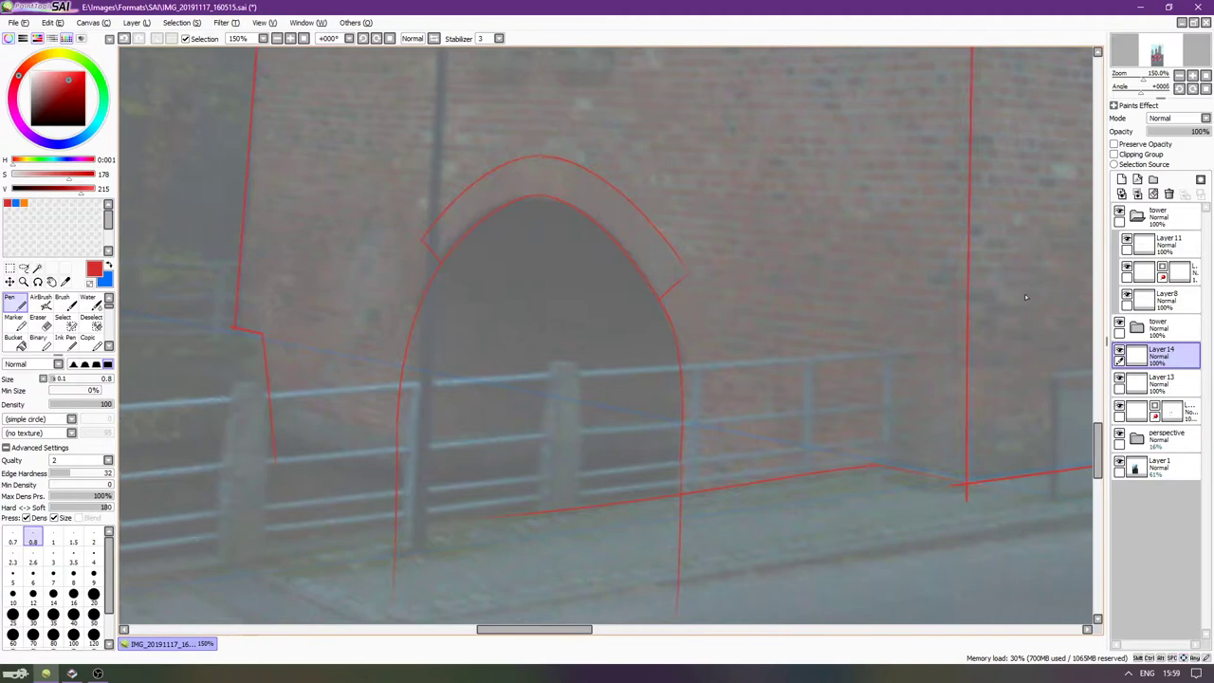
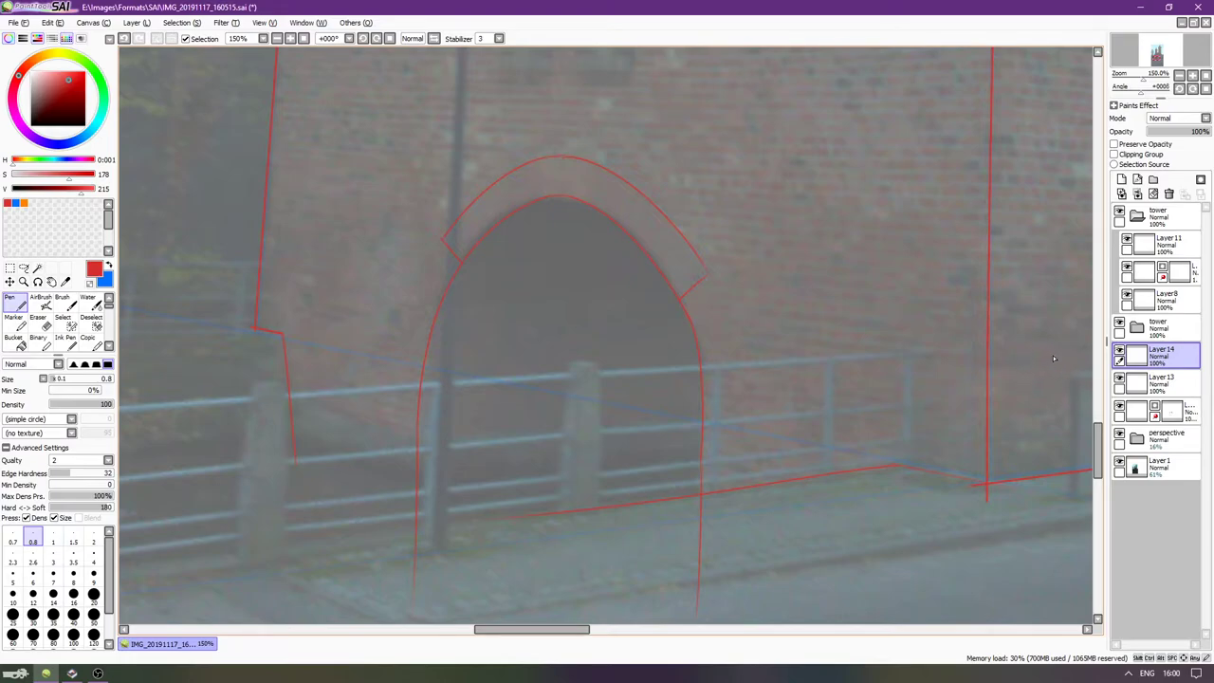
click(1161, 464)
drag(1182, 131, 1153, 131)
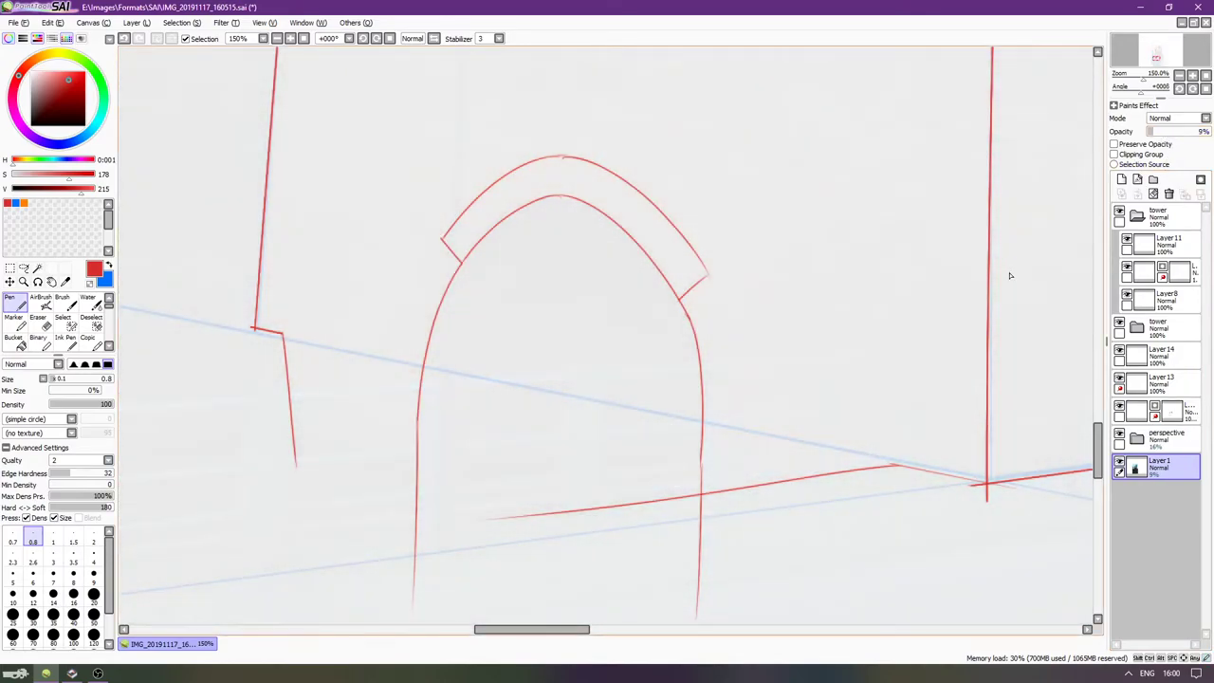
Examine the traced line art from the gateway up to both towers and spires over the faded photo.
scroll(1010, 276, down, 2)
key(Right)
key(Right)
key(Right)
key(Right)
key(Right)
key(Right)
key(Right)
key(Right)
key(Right)
key(Right)
key(Right)
key(Right)
key(Right)
key(Right)
key(Up)
key(Up)
key(Up)
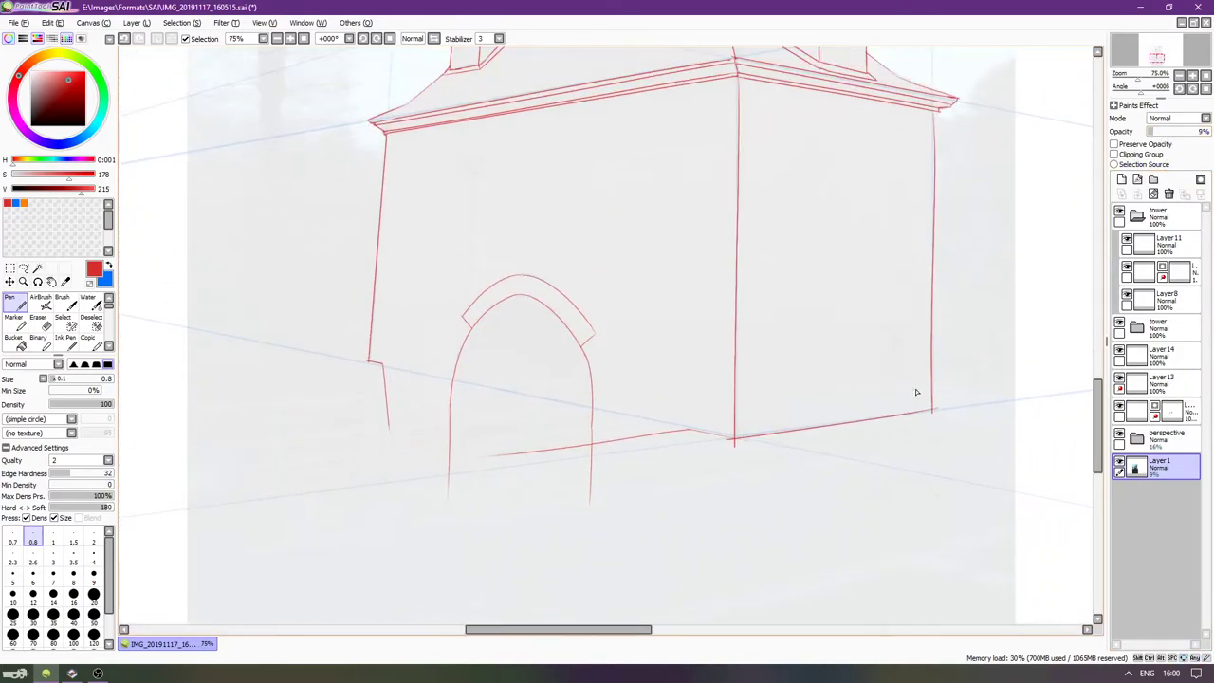
scroll(916, 392, up, 1)
scroll(907, 357, up, 5)
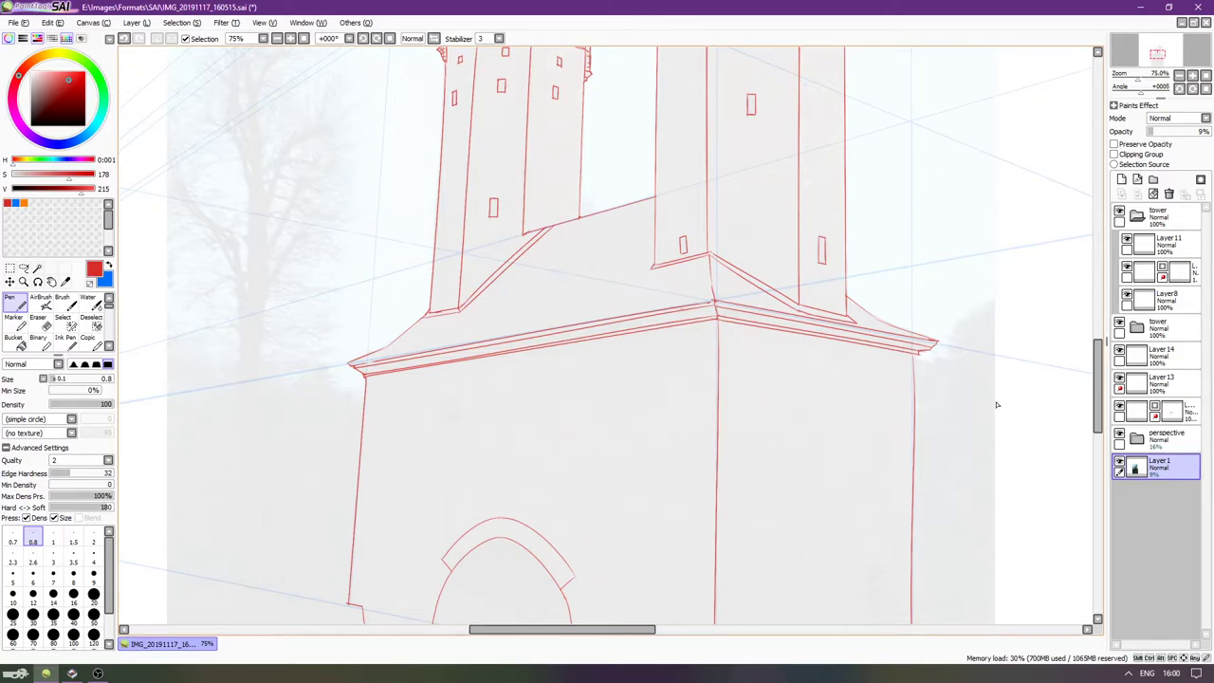
key(Tab)
scroll(937, 388, up, 6)
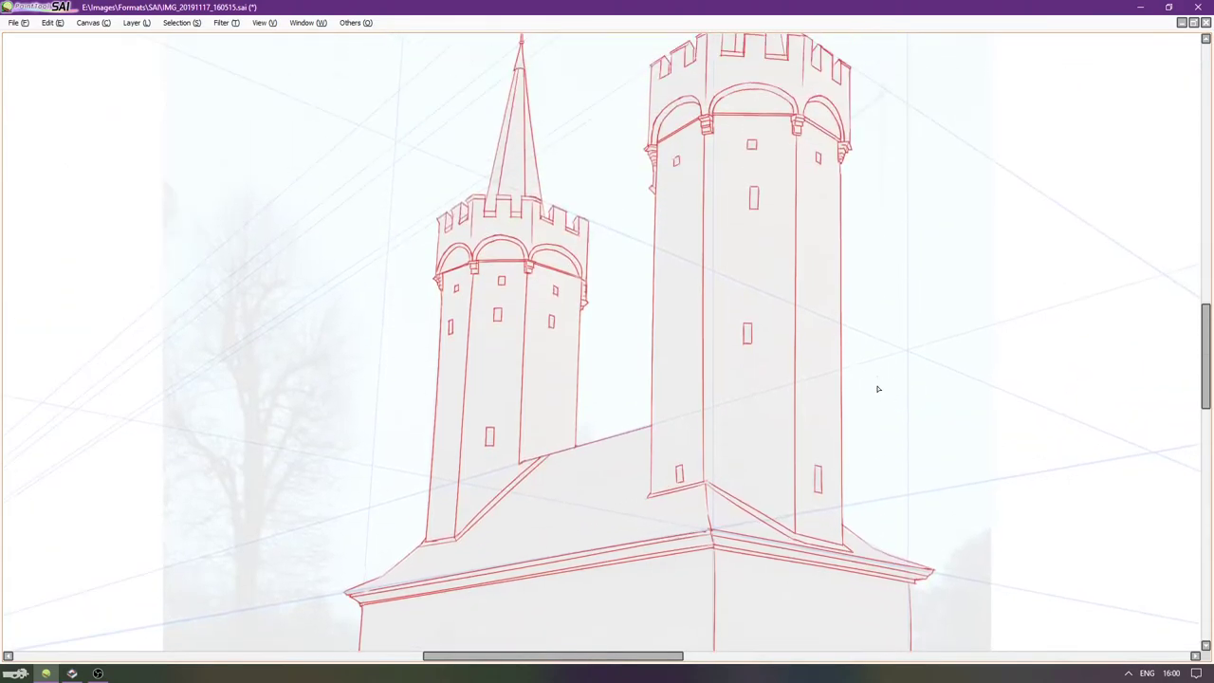
scroll(879, 382, down, 2)
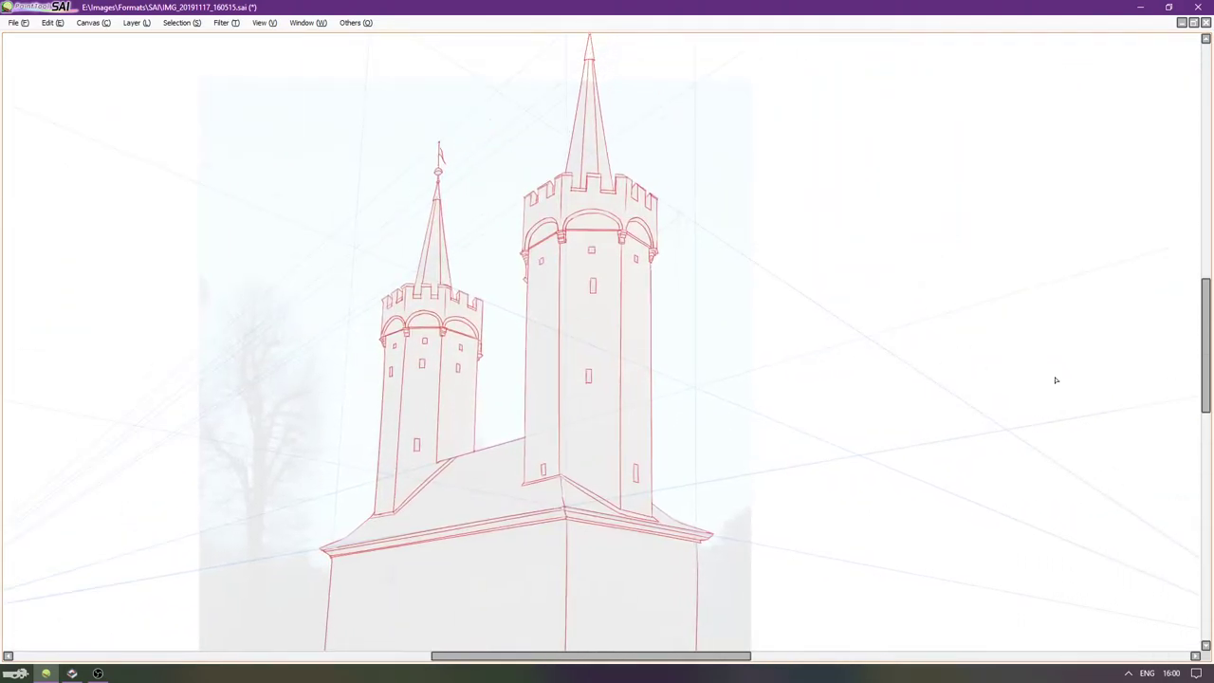
Hide the photo layer and the perspective folder so only the red line art is shown.
key(Tab)
click(1122, 462)
key(Tab)
key(Left)
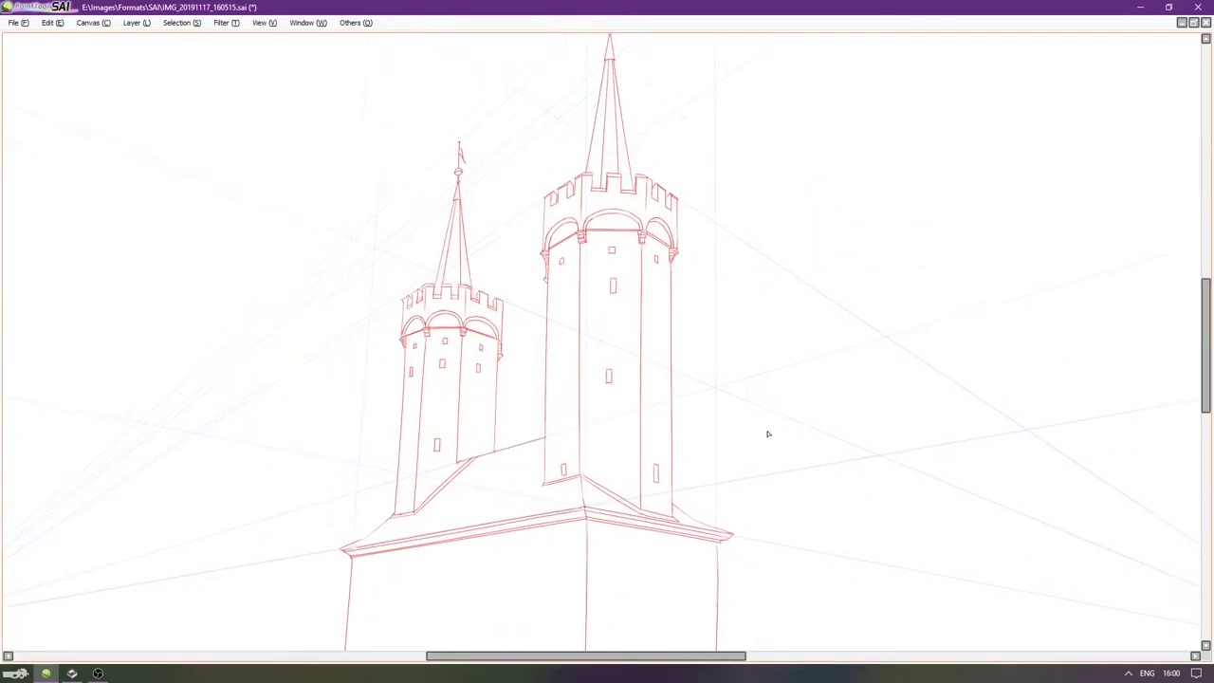
key(Left)
key(Down)
scroll(916, 408, down, 1)
key(Right)
key(Right)
key(Right)
key(Right)
key(Down)
key(Down)
key(Down)
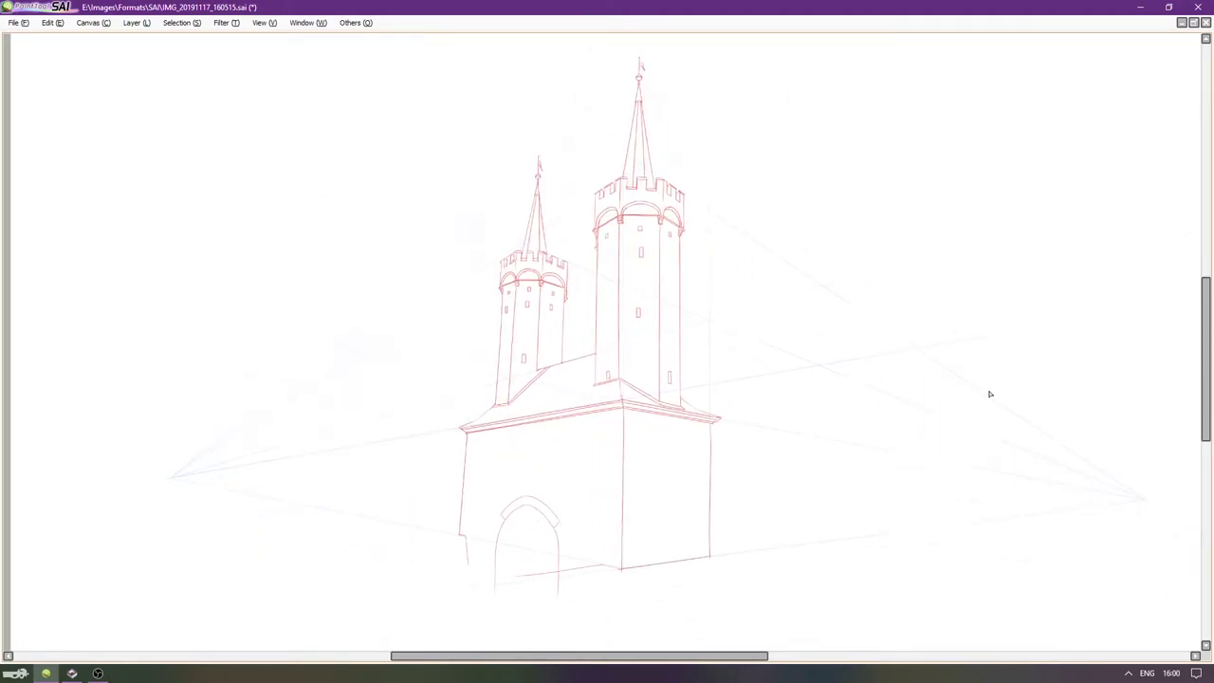
key(Tab)
click(1119, 436)
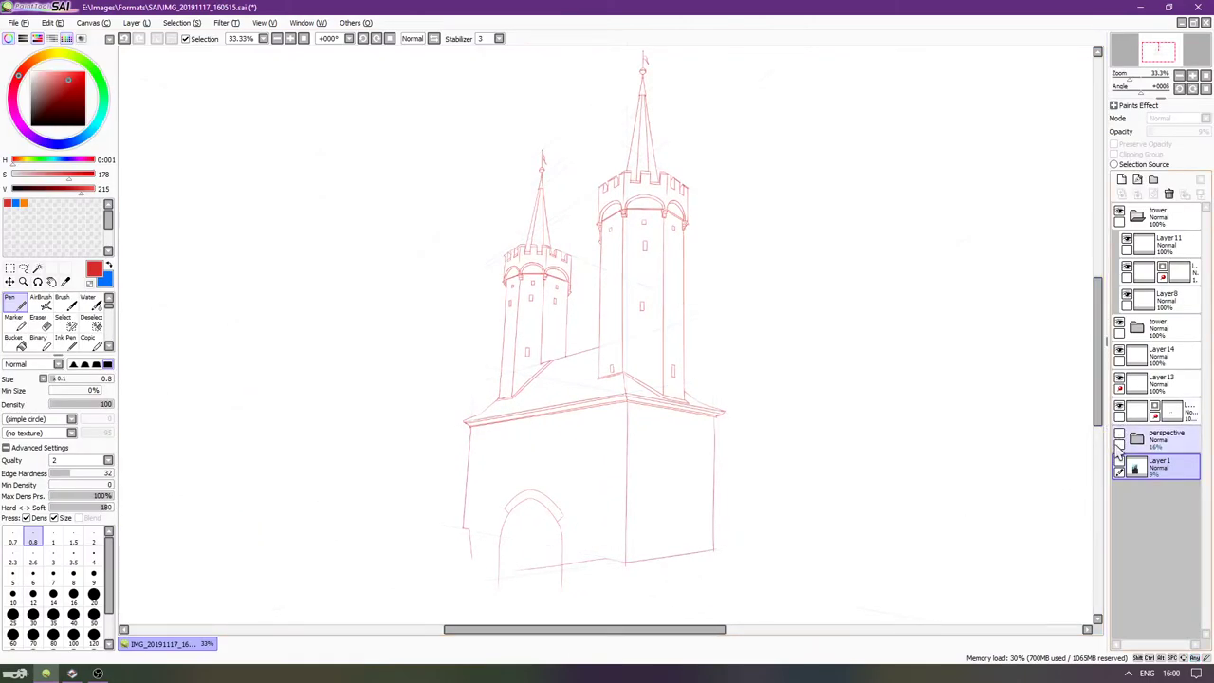
Inspect the clean line art up close where the towers meet the roof, checking for flaws in the joins.
key(Tab)
scroll(777, 452, up, 1)
key(Left)
key(Left)
key(Left)
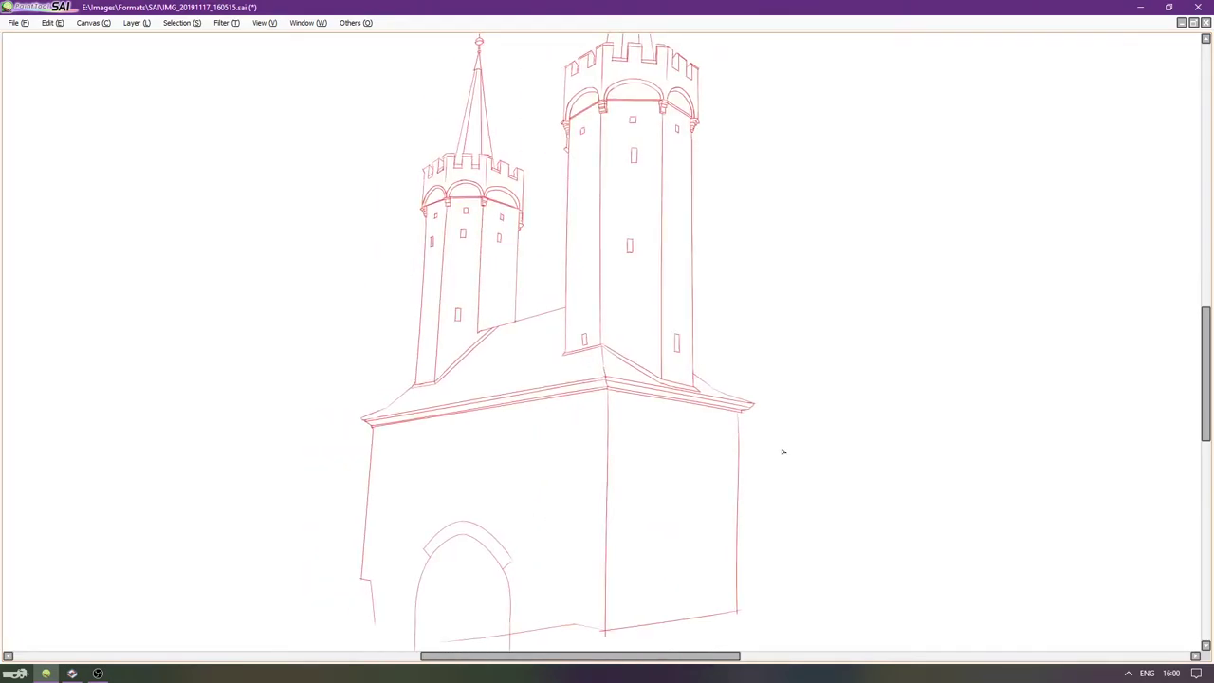
scroll(783, 451, left, 1)
scroll(782, 451, up, 1)
scroll(782, 451, left, 2)
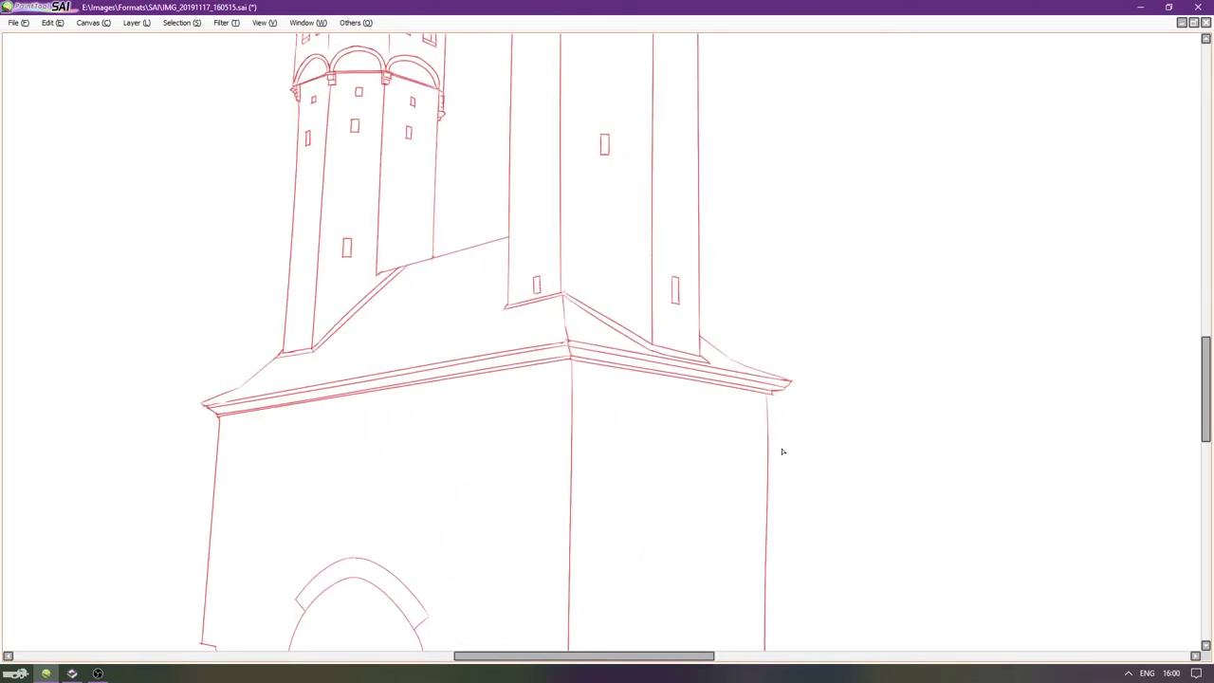
key(Left)
key(Left)
key(Up)
key(Up)
key(Up)
key(Up)
key(Up)
key(Up)
key(Up)
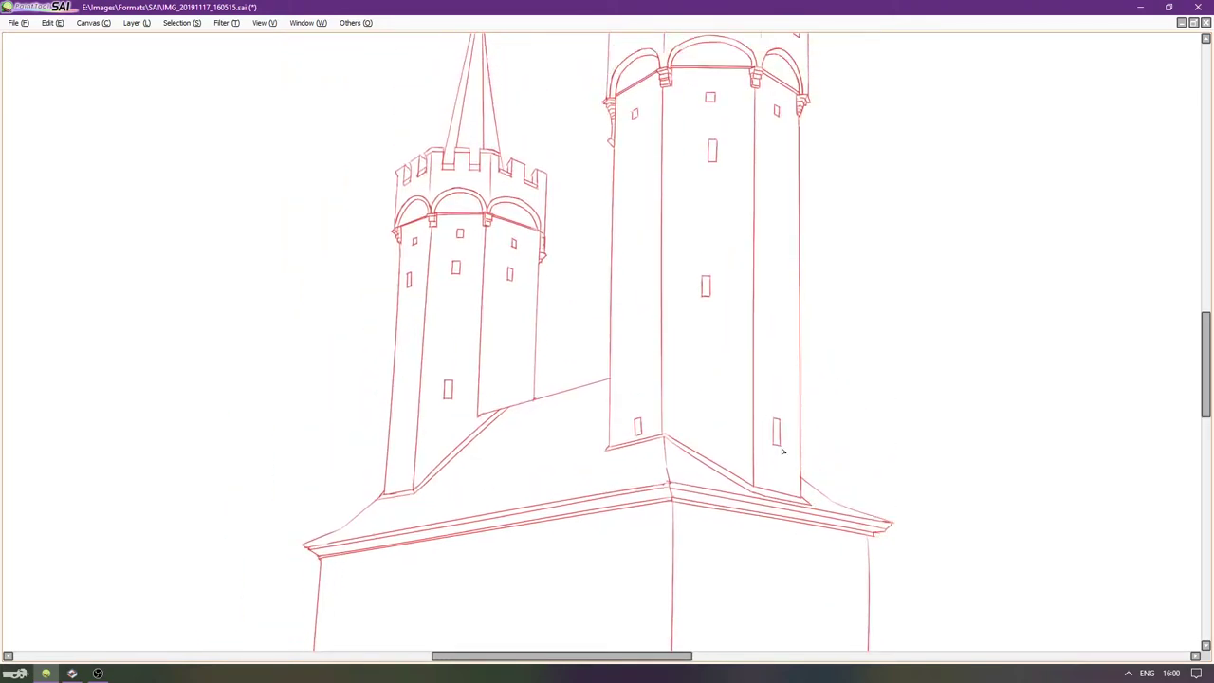
scroll(782, 451, up, 2)
scroll(782, 452, left, 2)
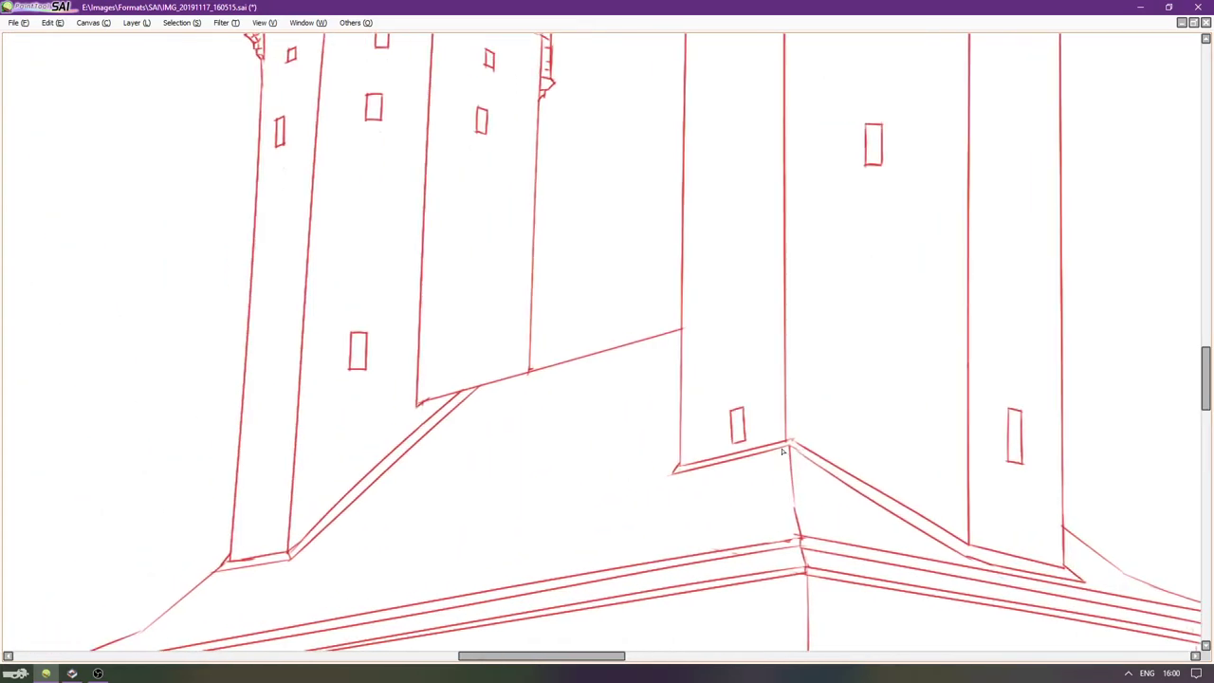
Show the photo layer again and raise its opacity to 100%.
key(Tab)
key(Left)
key(Left)
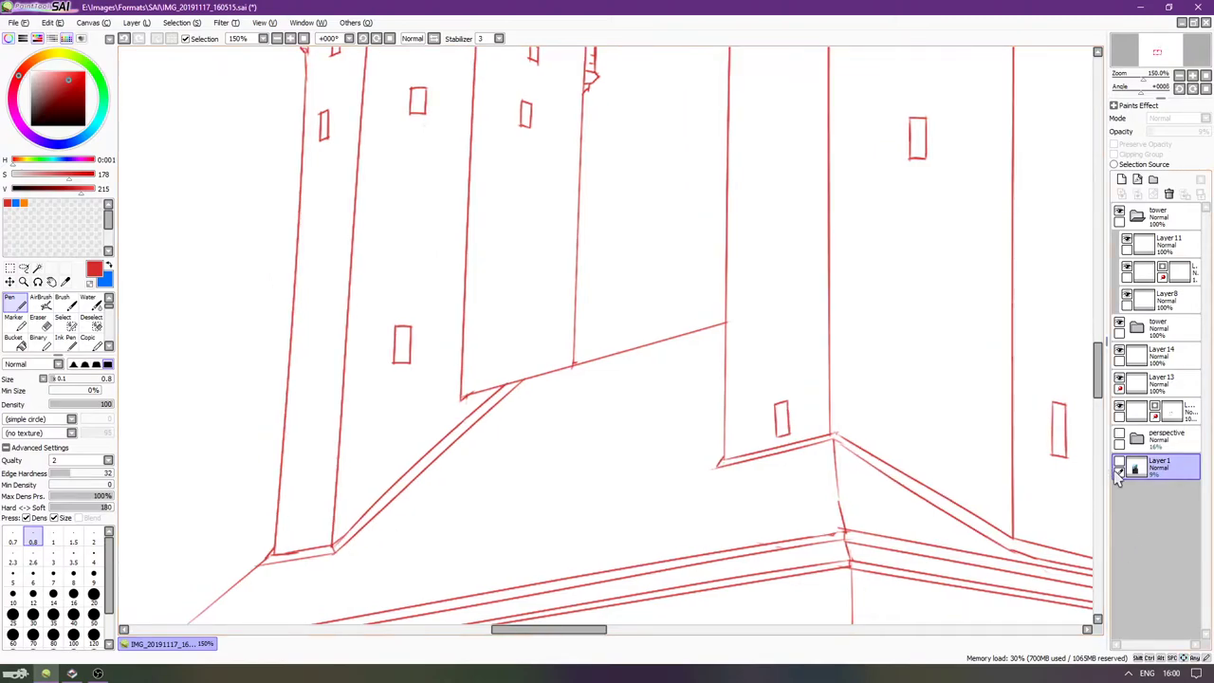
click(1120, 462)
drag(1180, 132, 1211, 140)
key(Left)
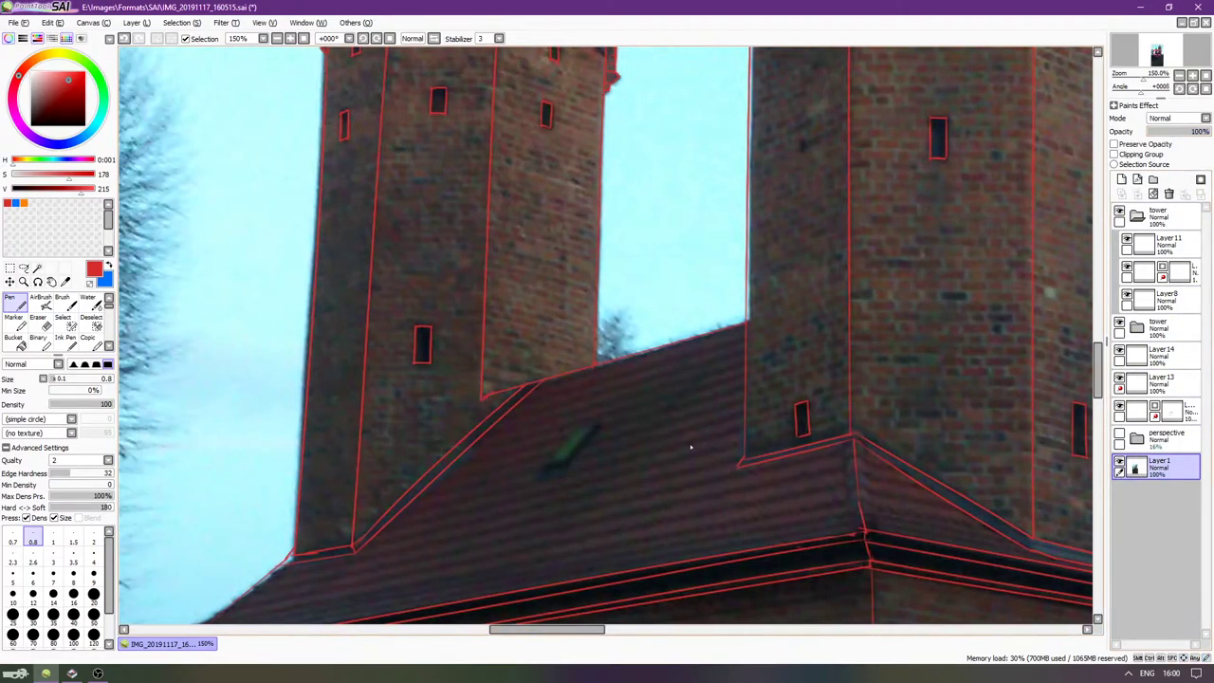
On Layer8 in the tower folder, extend the smaller tower's right corner line down to the sloping edge strip of the roof.
scroll(464, 398, up, 2)
key(Right)
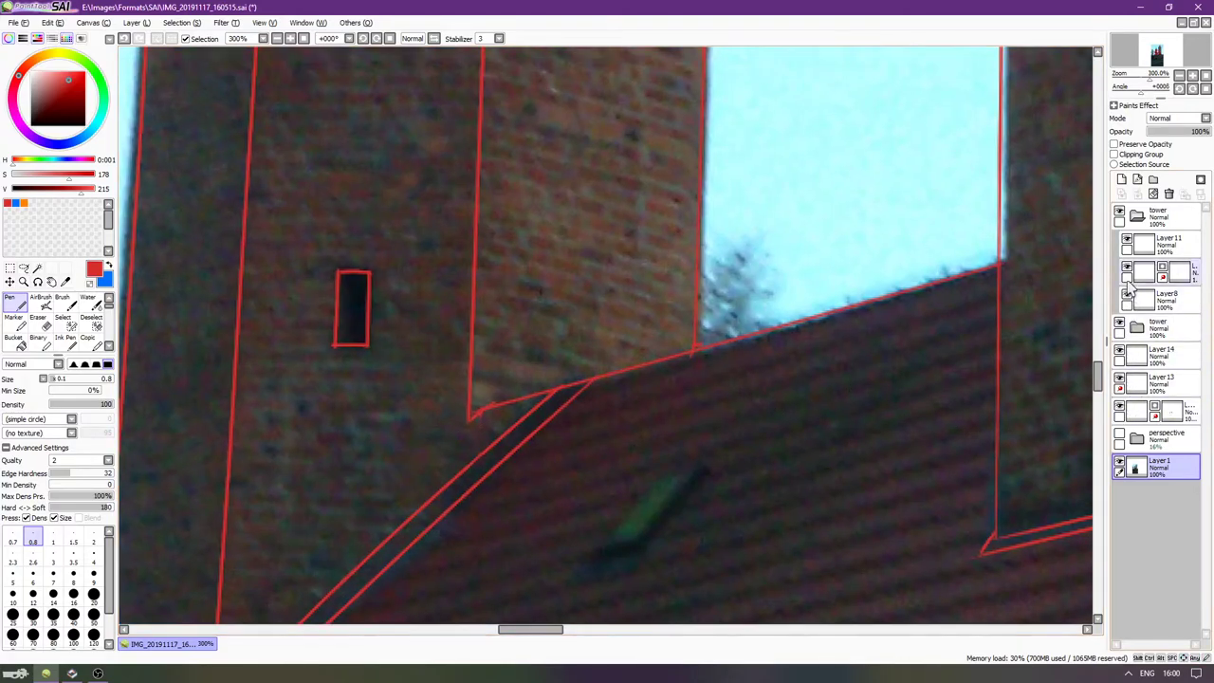
click(1122, 216)
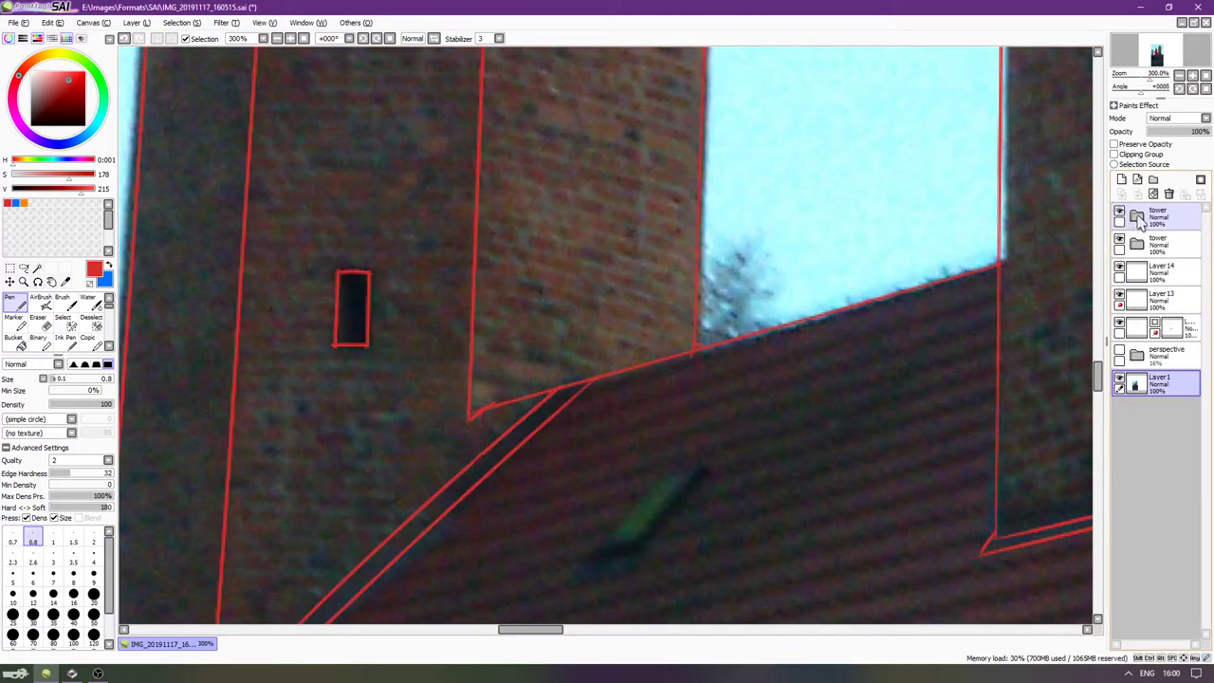
click(1137, 217)
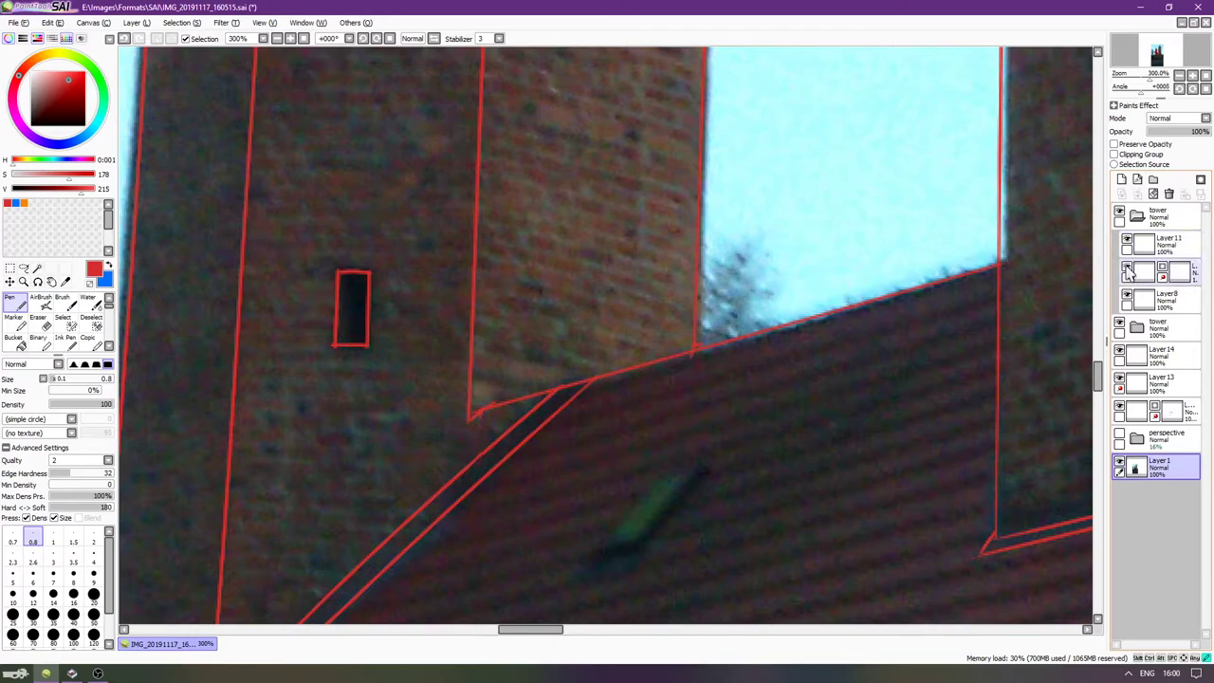
click(1137, 300)
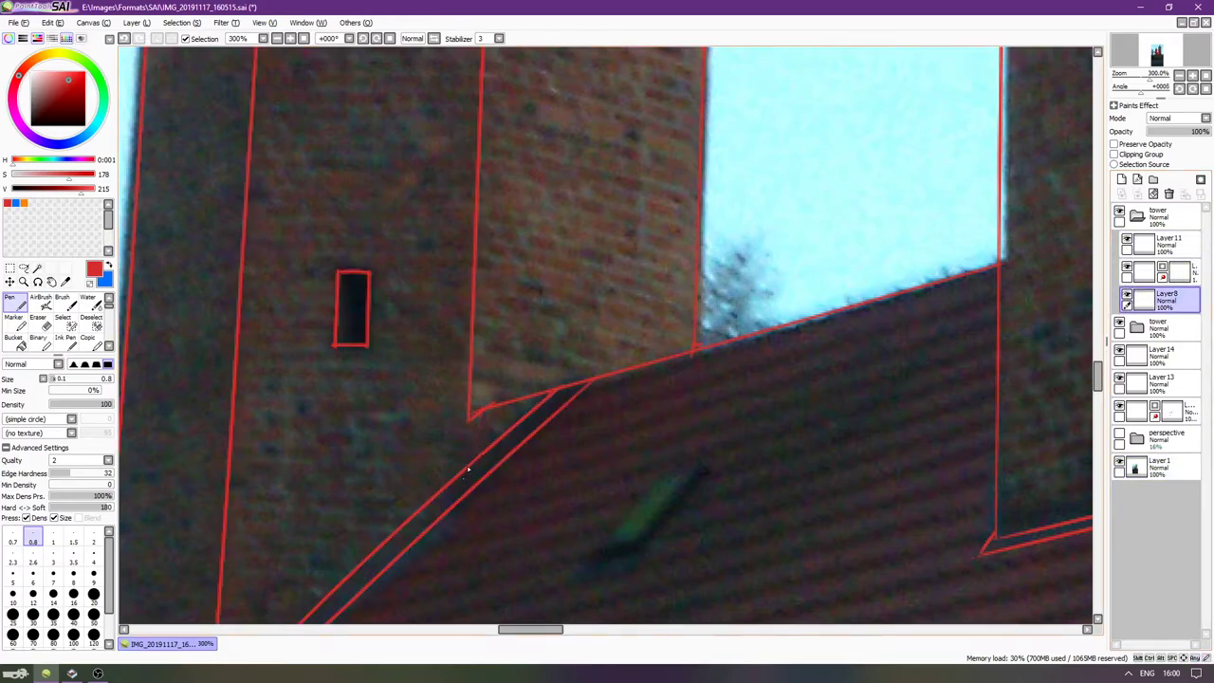
key(ctrl+z)
drag(470, 408, 463, 465)
key(ctrl+z)
drag(471, 407, 464, 476)
key(ctrl+z)
On the mask of the layer below Layer13, erase the roof ridge line where it crosses the smaller tower's wall beyond the sloping edge strip.
key(e)
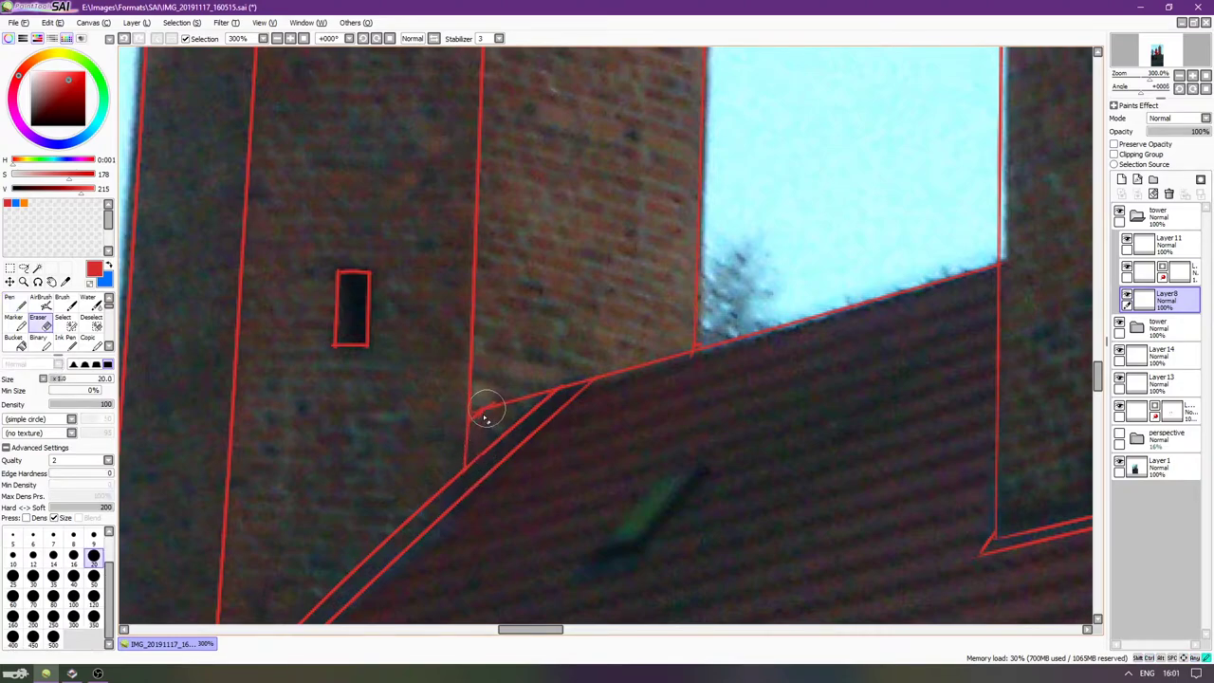
click(1128, 300)
click(1128, 299)
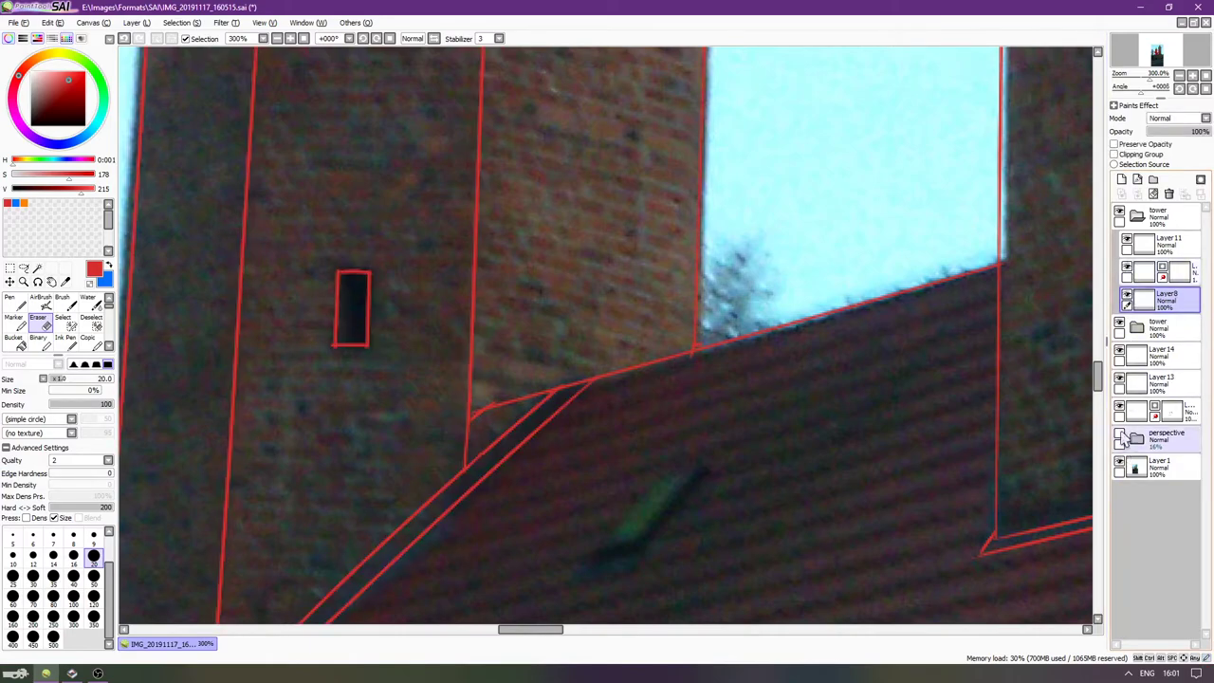
click(1171, 411)
mouse_move(499, 387)
mouse_down()
mouse_move(474, 401)
mouse_move(524, 393)
mouse_move(530, 369)
mouse_up()
Hide the photo layer to leave the line art of the towers and roof on white.
key(Page_Down)
key(Page_Down)
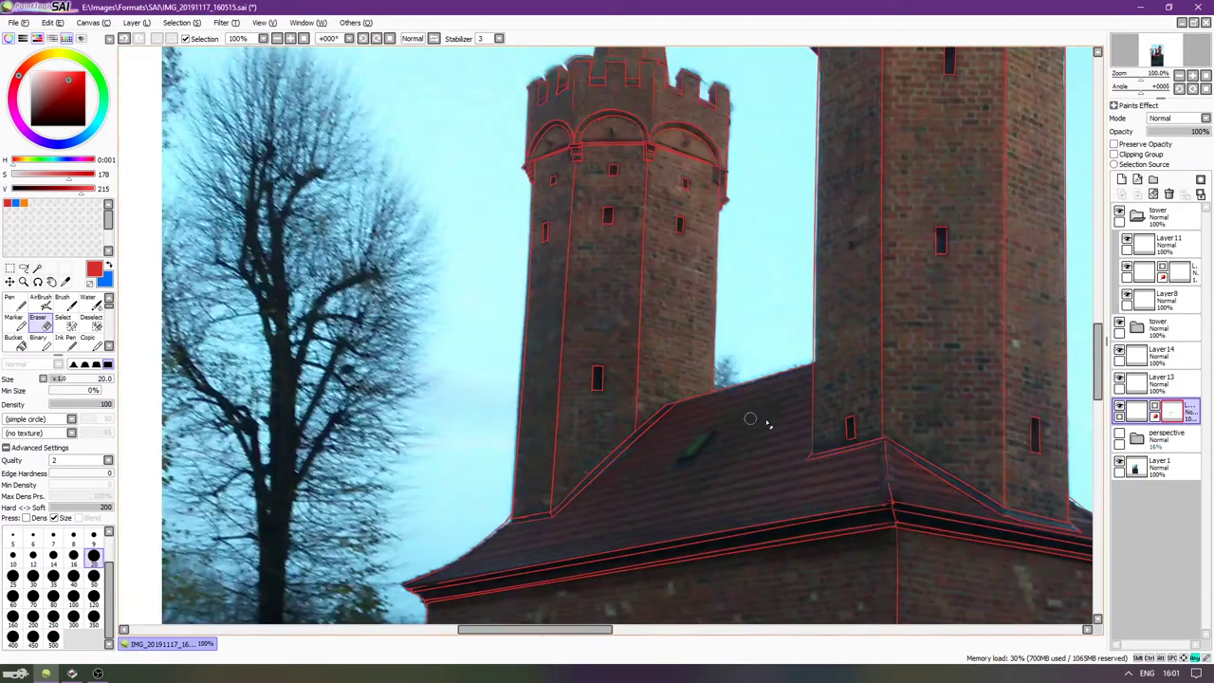
key(Right)
click(1119, 461)
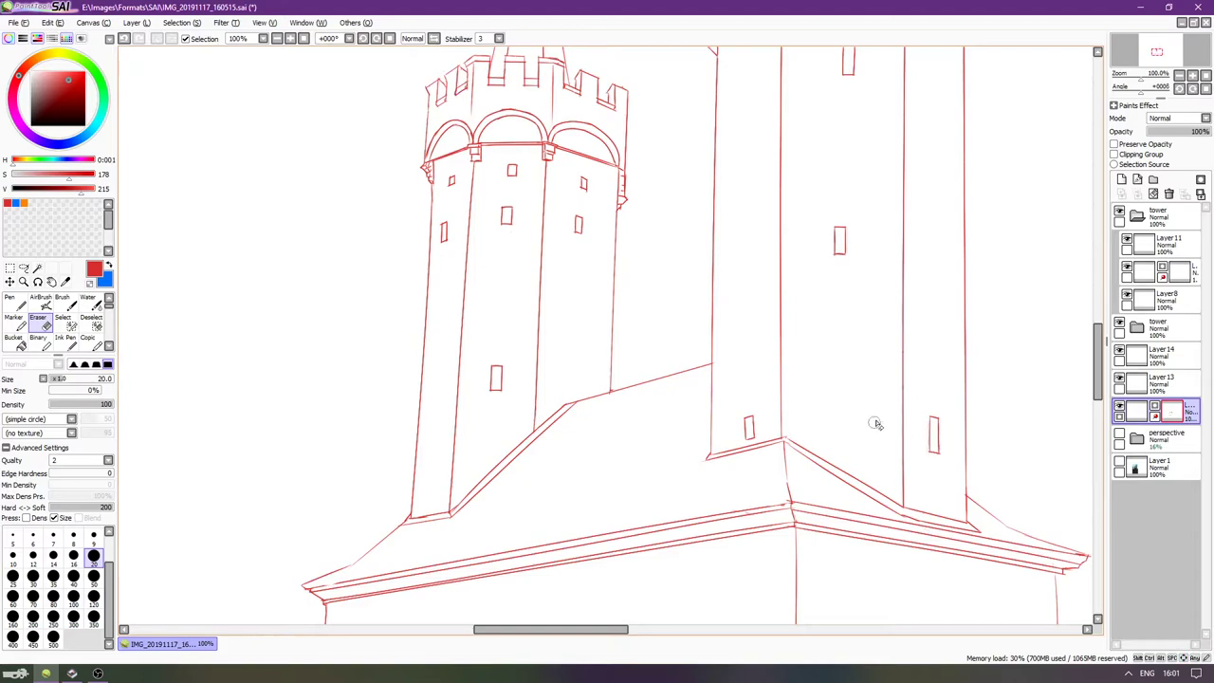
On Layer8 in the tower folder, erase the line remnants around the foot of the smaller tower's right corner line.
click(1120, 408)
click(1120, 408)
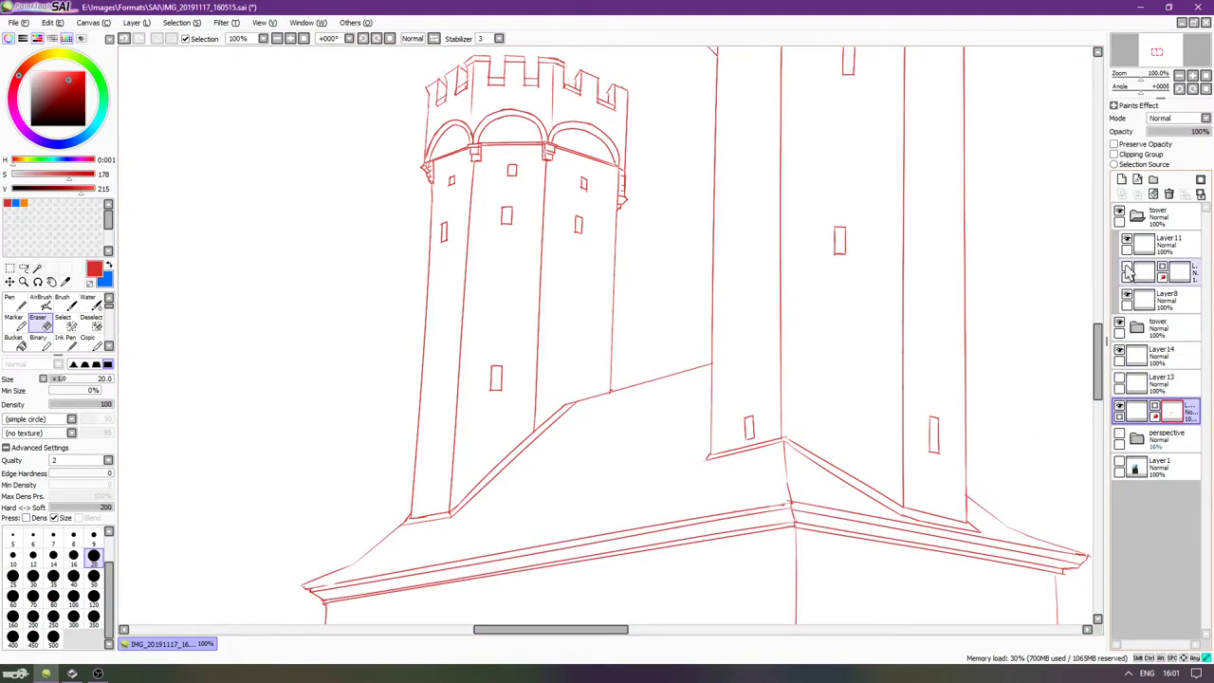
click(1128, 296)
click(1127, 296)
click(1147, 299)
scroll(617, 371, up, 6)
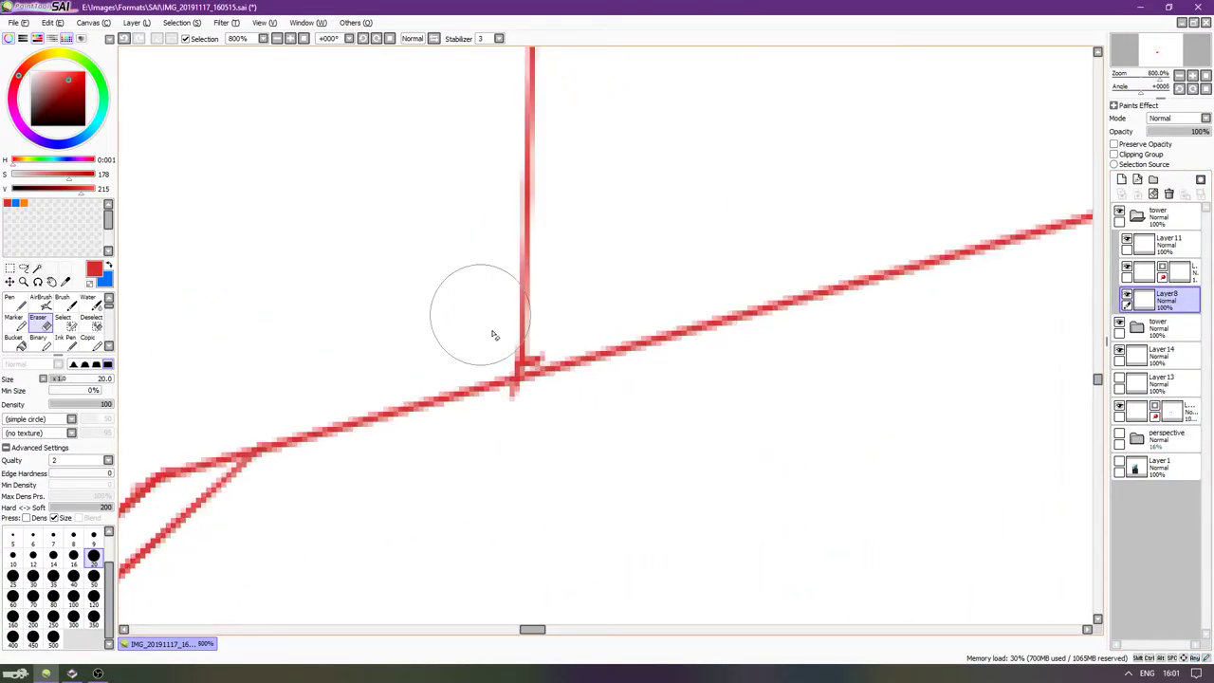
drag(550, 379, 537, 426)
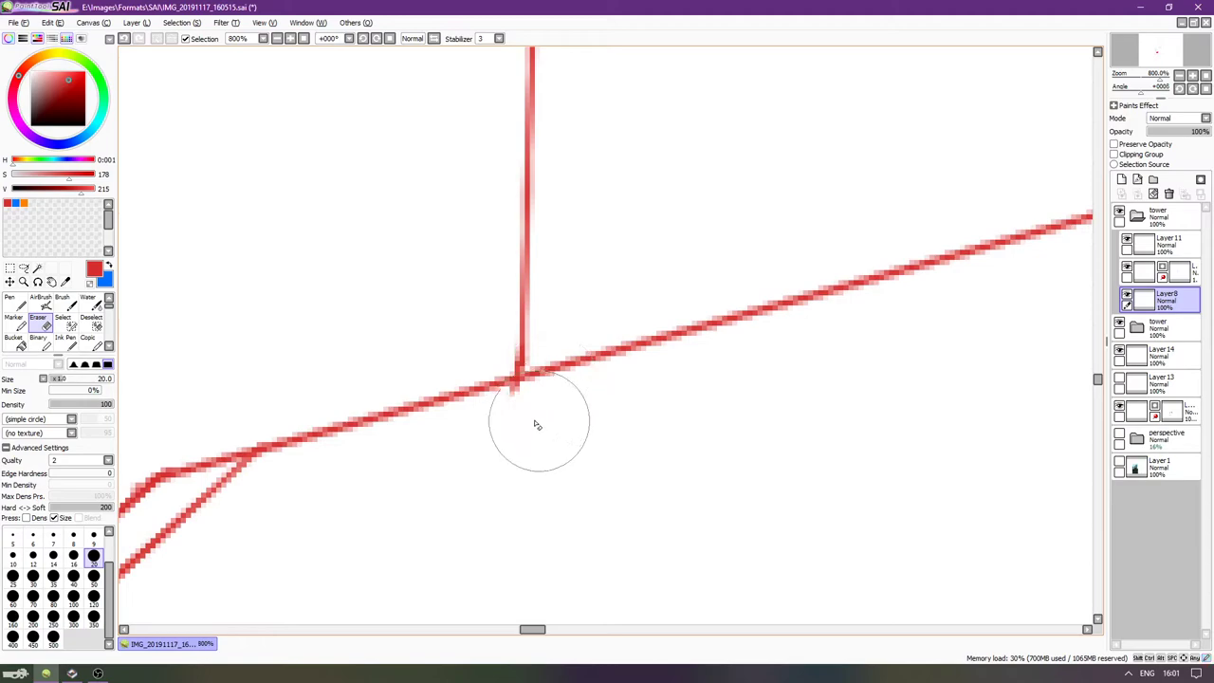
scroll(514, 463, down, 6)
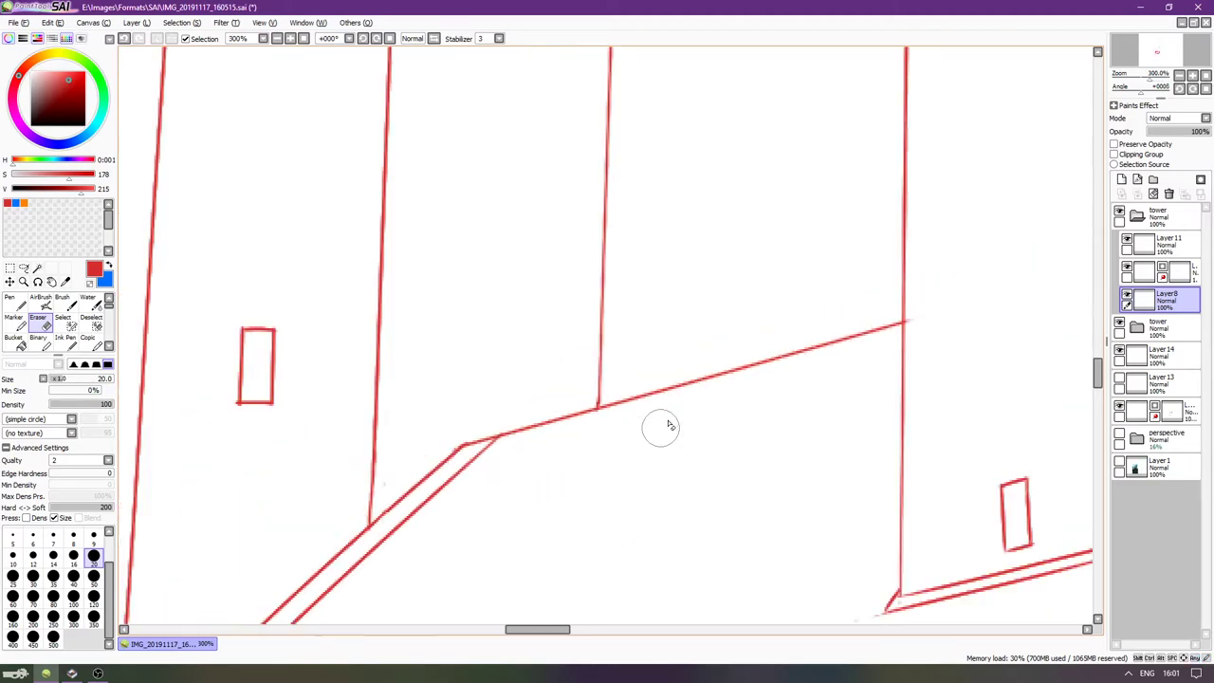
Show Layer13 again and save the drawing.
scroll(719, 453, down, 3)
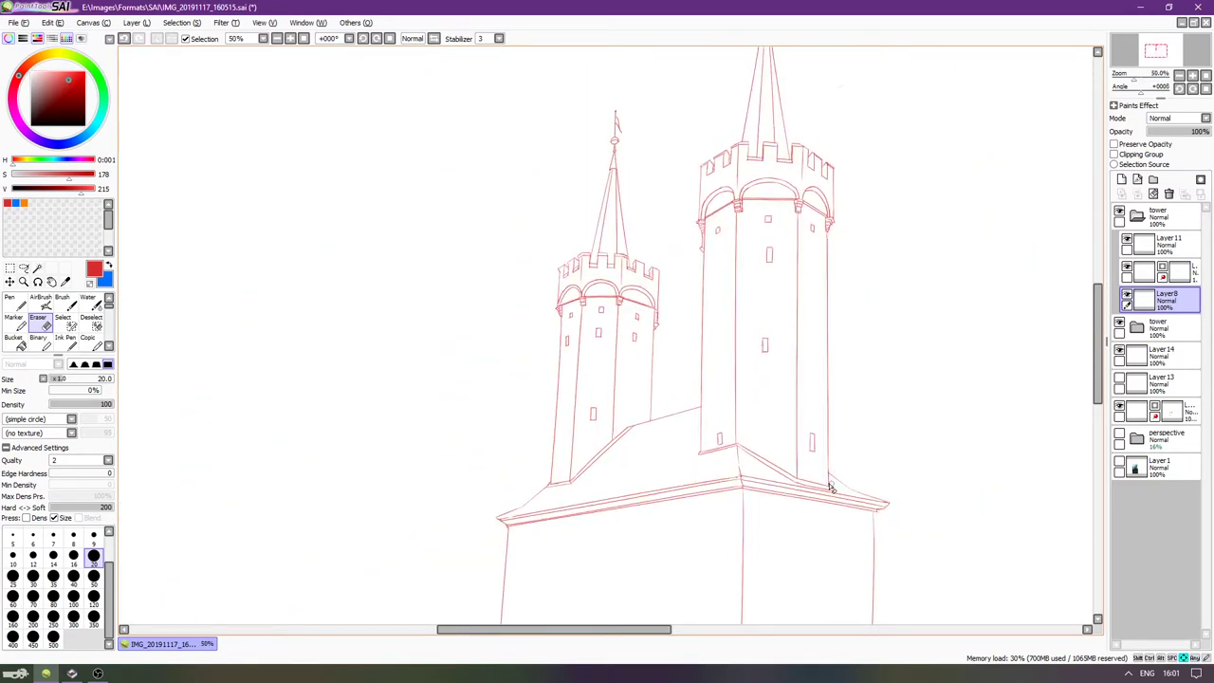
key(Right)
key(Right)
key(Right)
key(Right)
key(Right)
key(Right)
key(Right)
key(Down)
key(Down)
key(Left)
key(Down)
key(Down)
click(1119, 378)
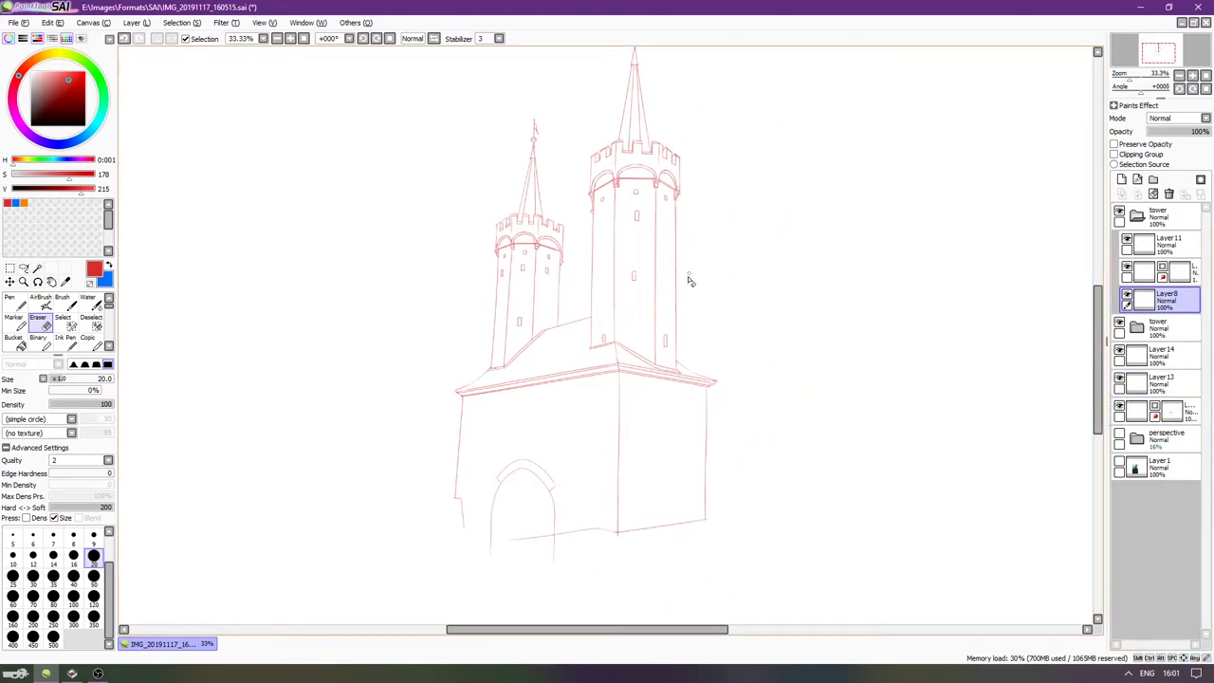
key(ctrl+s)
Collapse the open tower folder and hide both tower folders, leaving the lines of the main building.
key(n)
key(Page_Up)
key(Left)
key(Down)
key(Down)
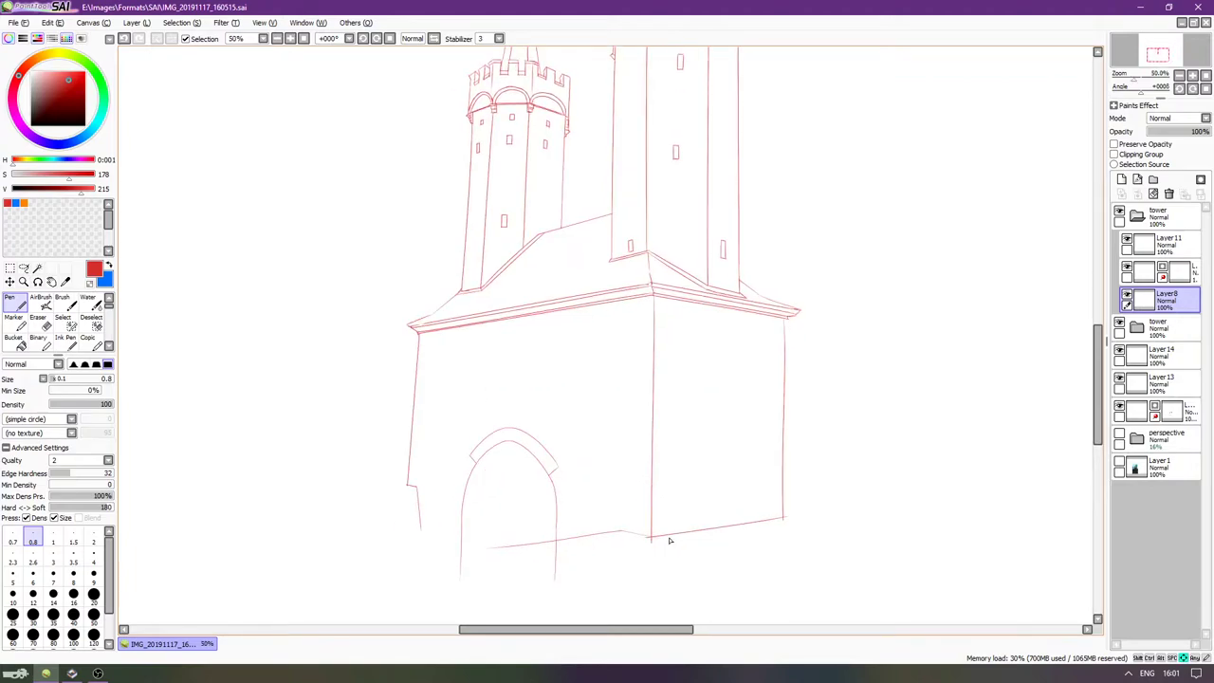
key(Left)
key(Left)
key(Left)
key(Left)
key(Down)
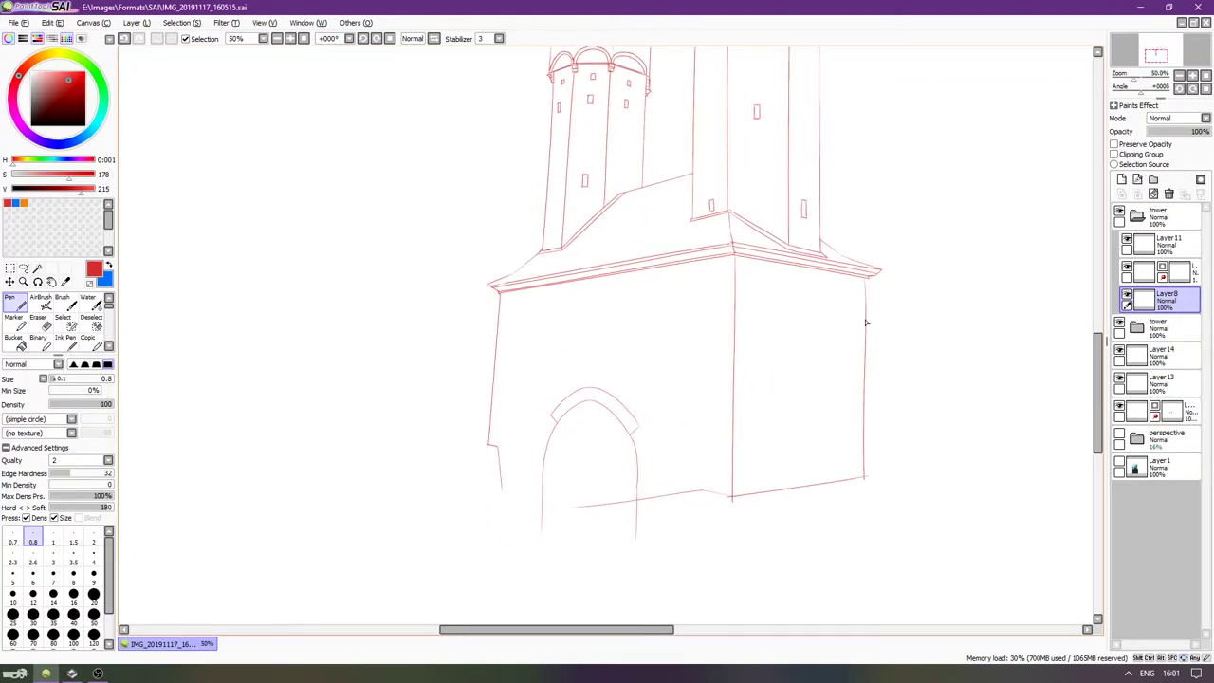
click(1126, 296)
click(1126, 295)
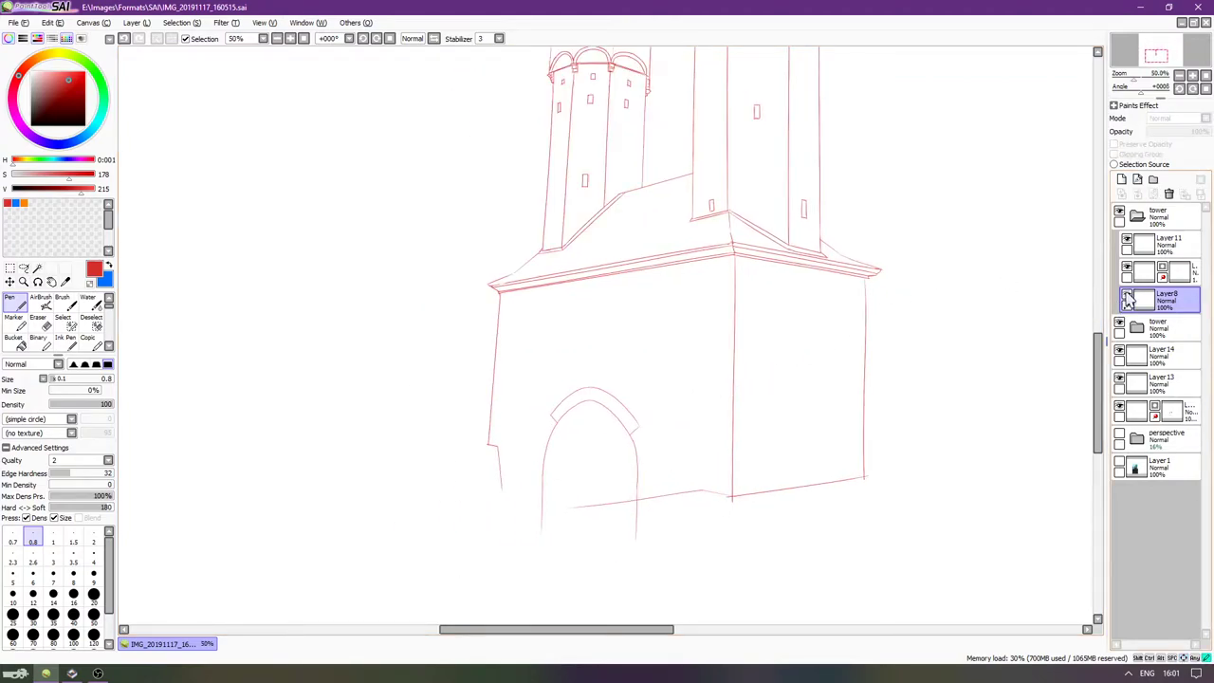
click(1136, 216)
click(1120, 211)
key(Up)
scroll(1105, 211, down, 1)
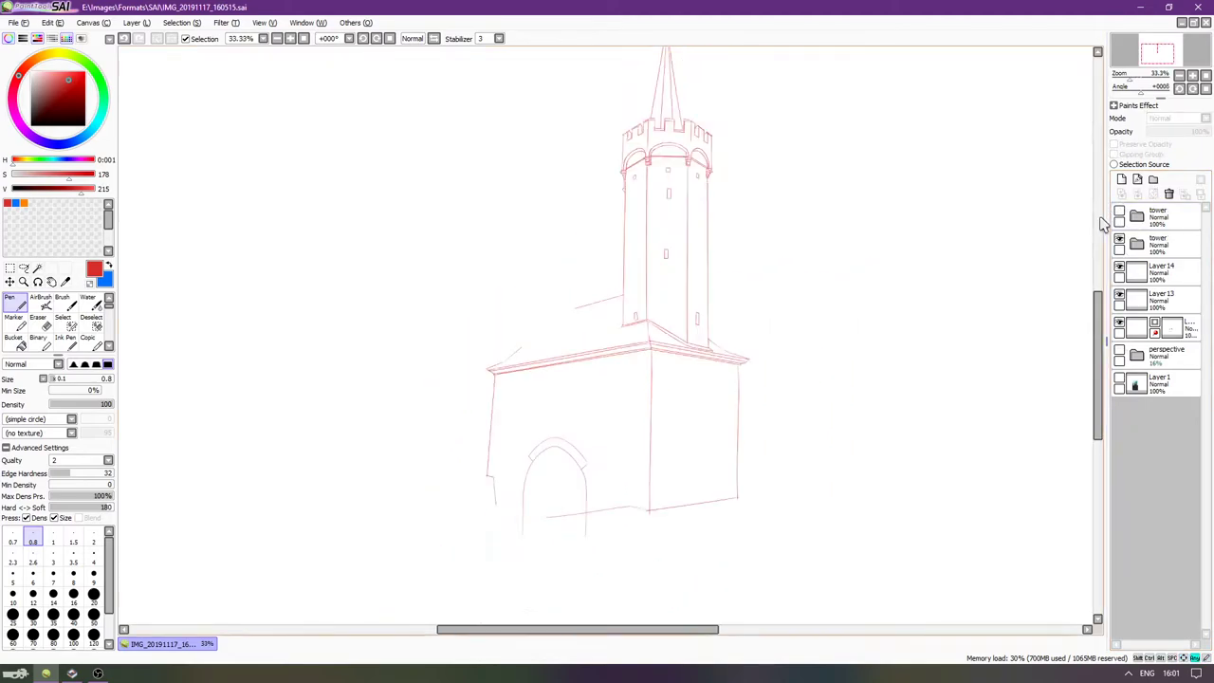
click(1122, 217)
click(1120, 240)
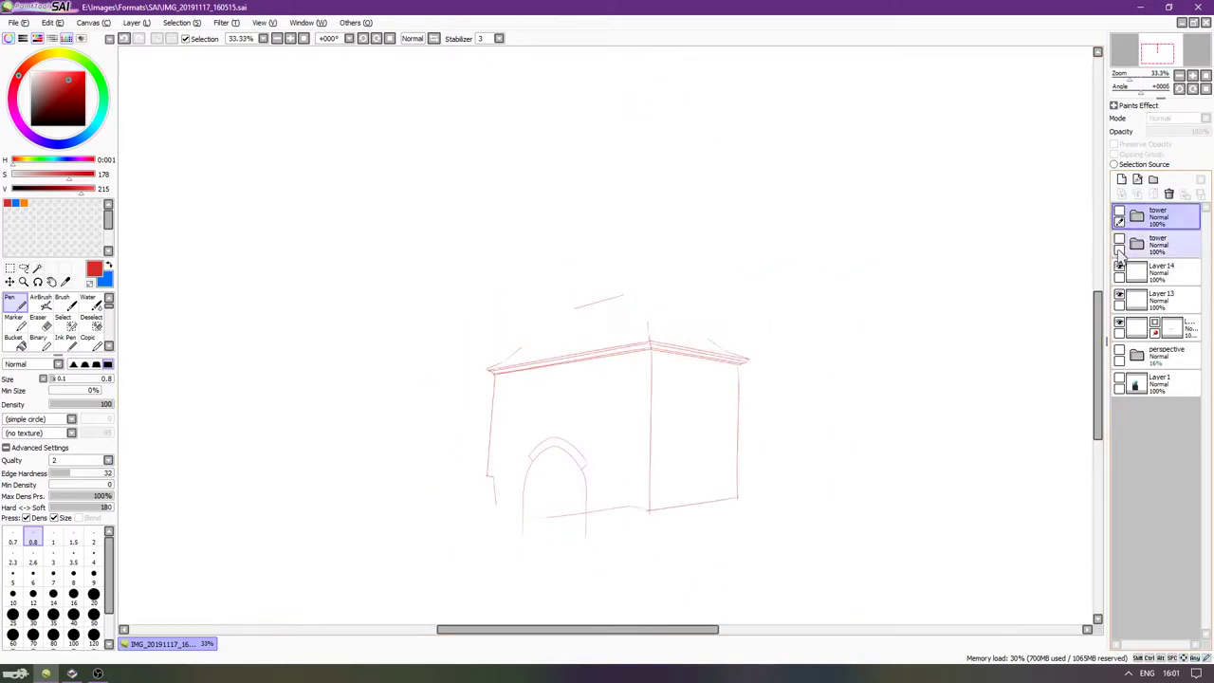
On the masked layer below Layer13, erase the overshooting line ends at the foot of the building's front corner.
key(Down)
key(Down)
key(Down)
click(1120, 266)
click(1121, 266)
click(1122, 273)
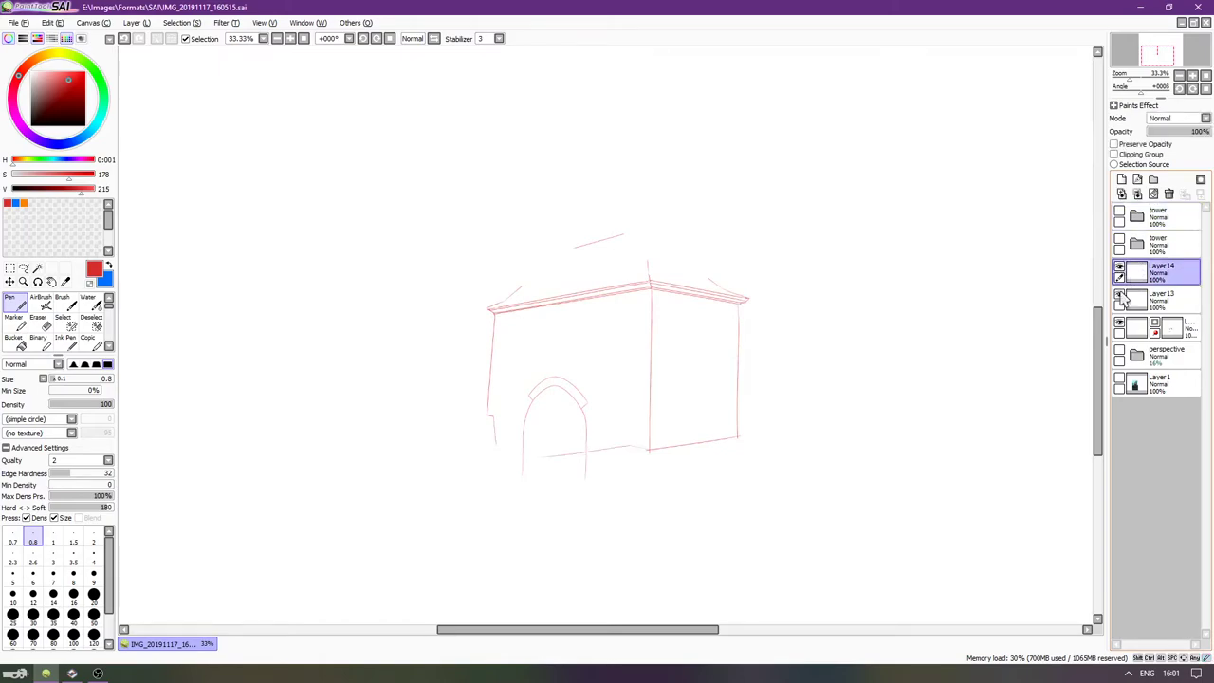
scroll(673, 442, up, 3)
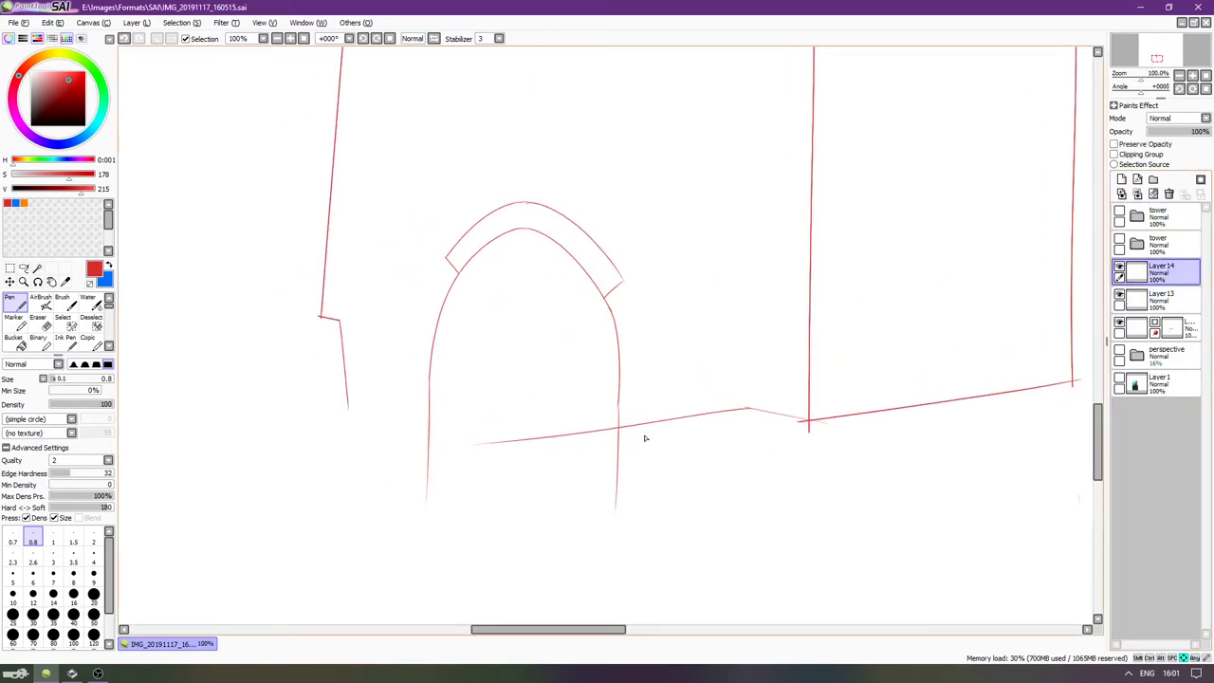
click(1119, 270)
click(1120, 270)
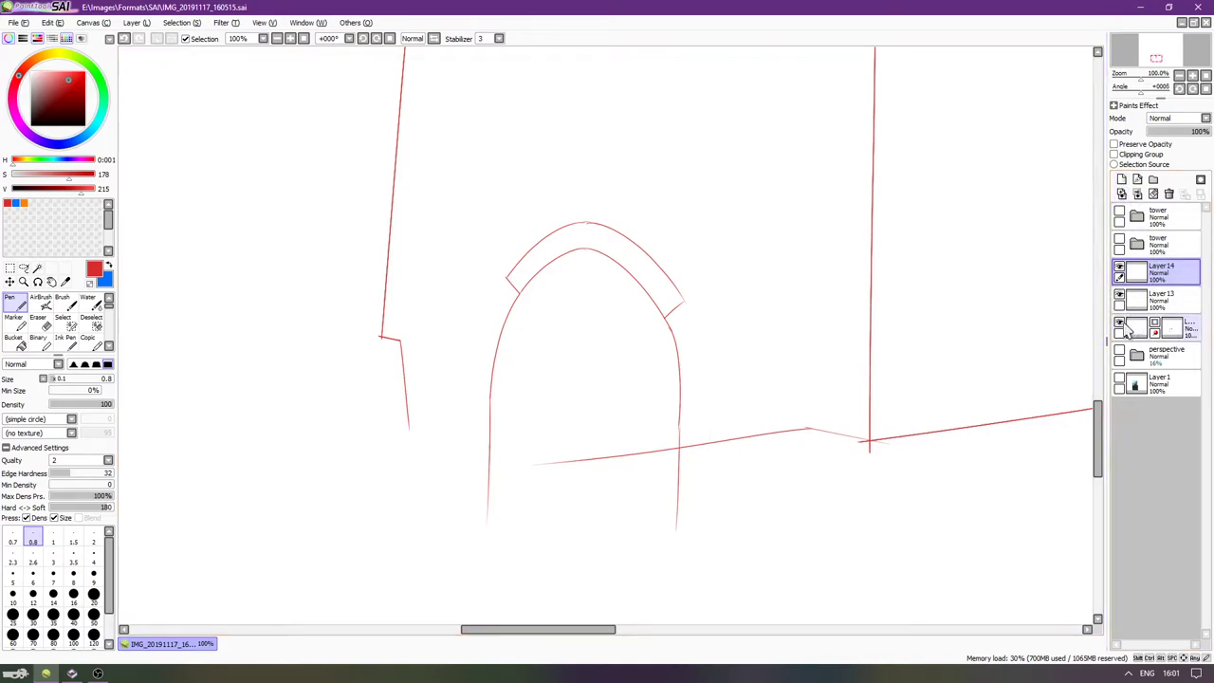
click(1162, 328)
key(e)
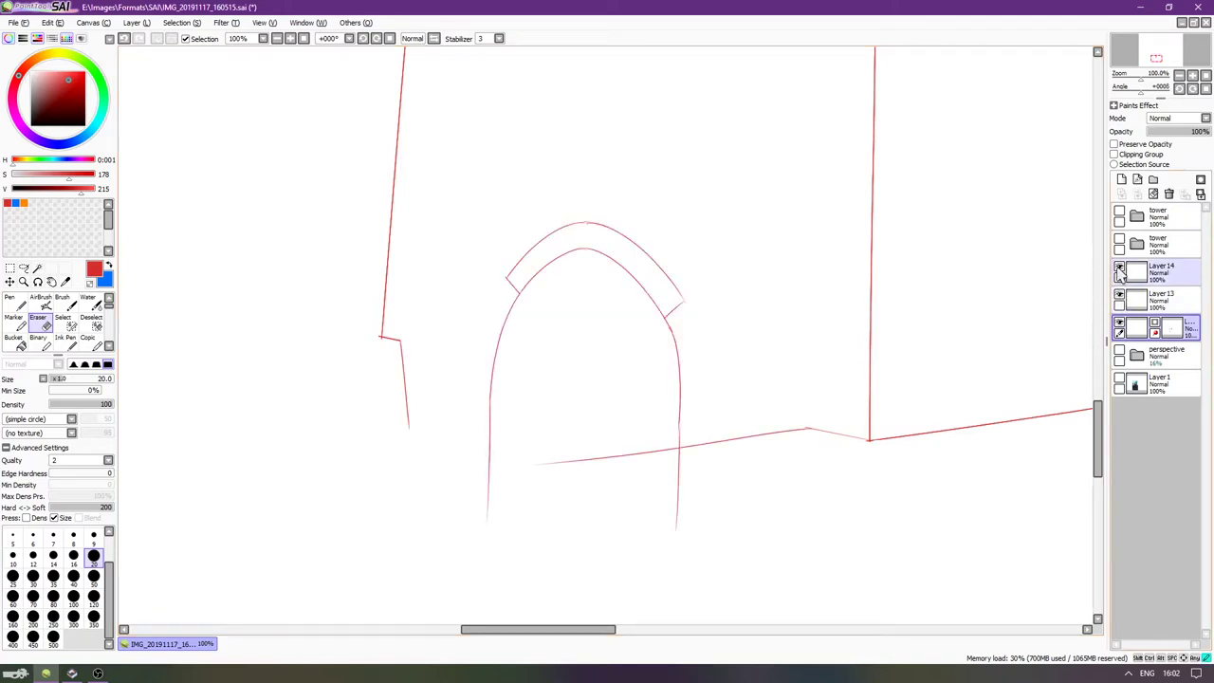
Show the photo layer again and lower its opacity to 69%.
key(Left)
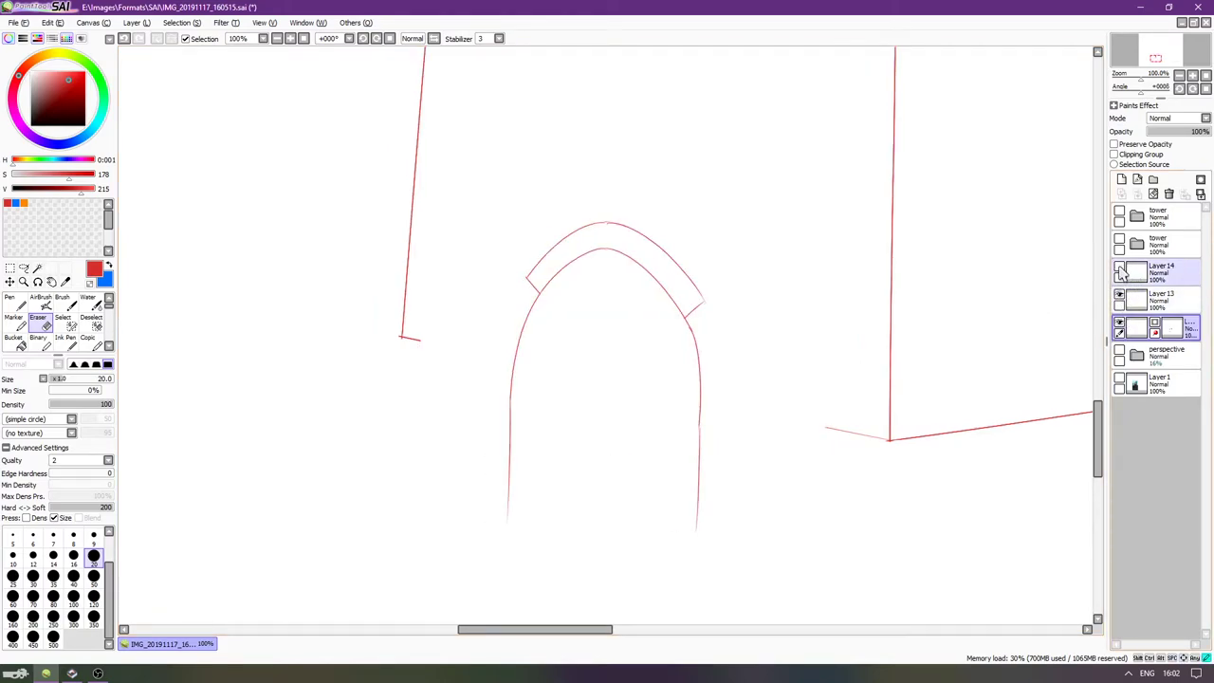
click(1140, 270)
key(Left)
key(Right)
key(Right)
key(Down)
scroll(749, 561, up, 1)
scroll(749, 561, right, 1)
scroll(734, 534, left, 8)
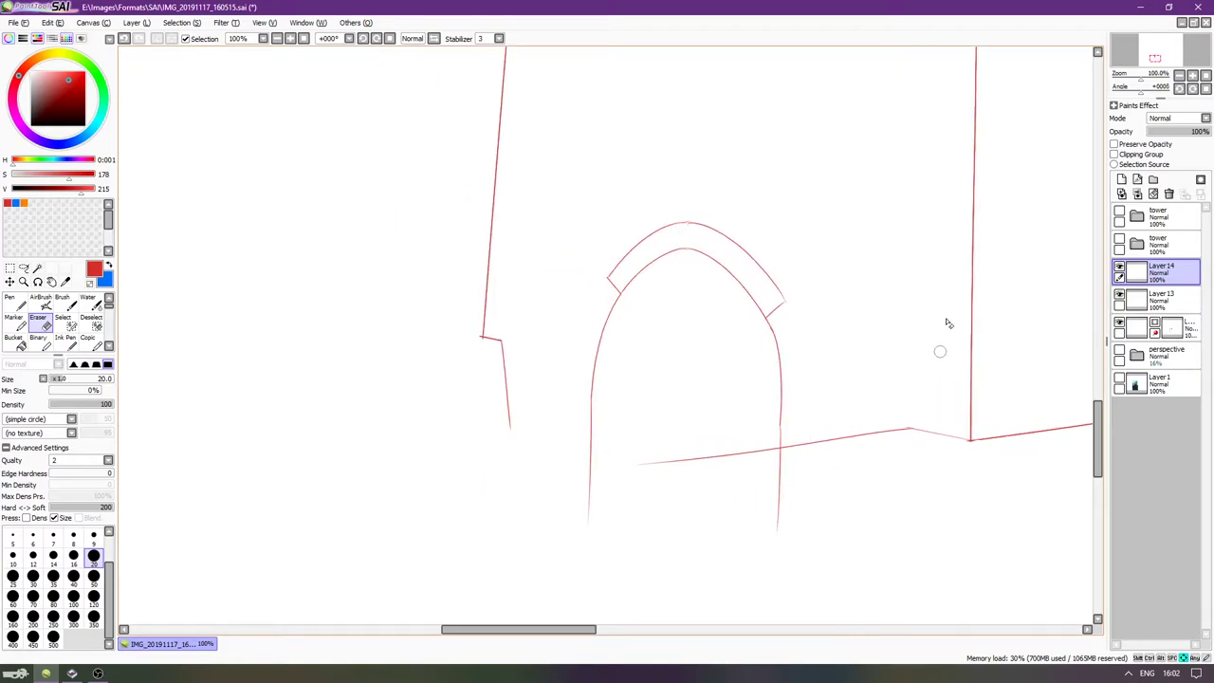
click(1119, 379)
key(Page_Down)
key(Left)
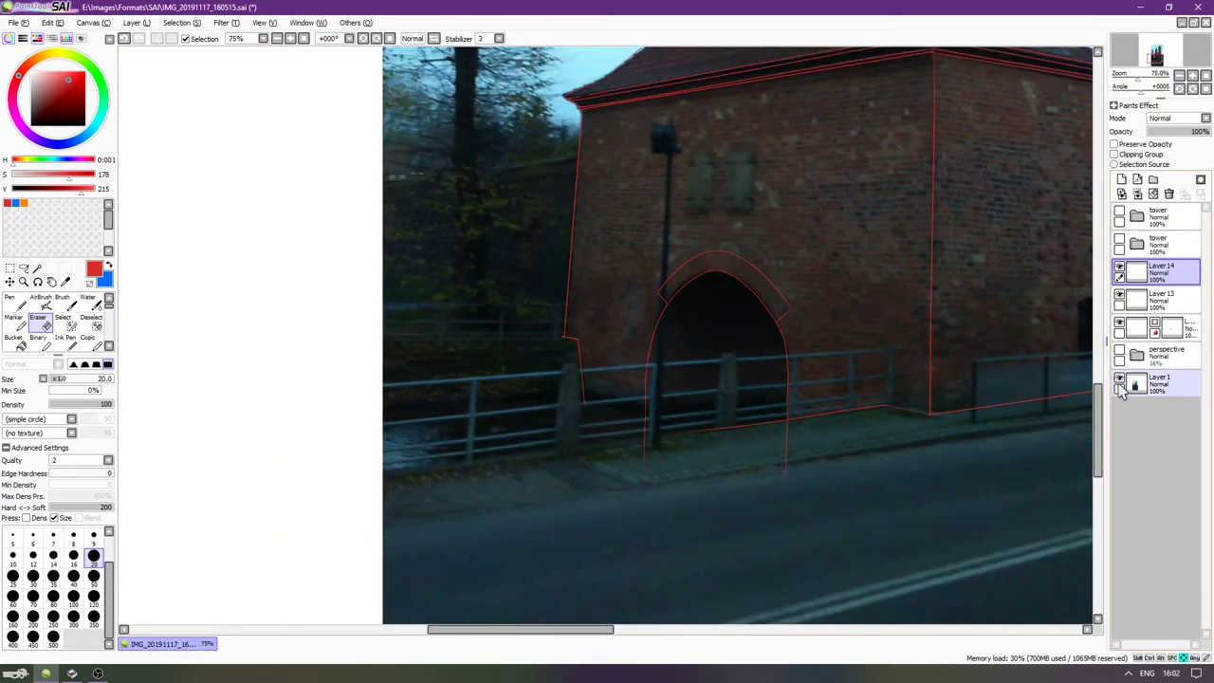
key(Right)
key(Up)
key(Up)
click(1138, 383)
mouse_move(1199, 130)
mouse_down()
mouse_move(1175, 131)
mouse_move(1190, 130)
mouse_up()
Create a new folder above Layer14 and add a new empty layer inside it.
click(1129, 273)
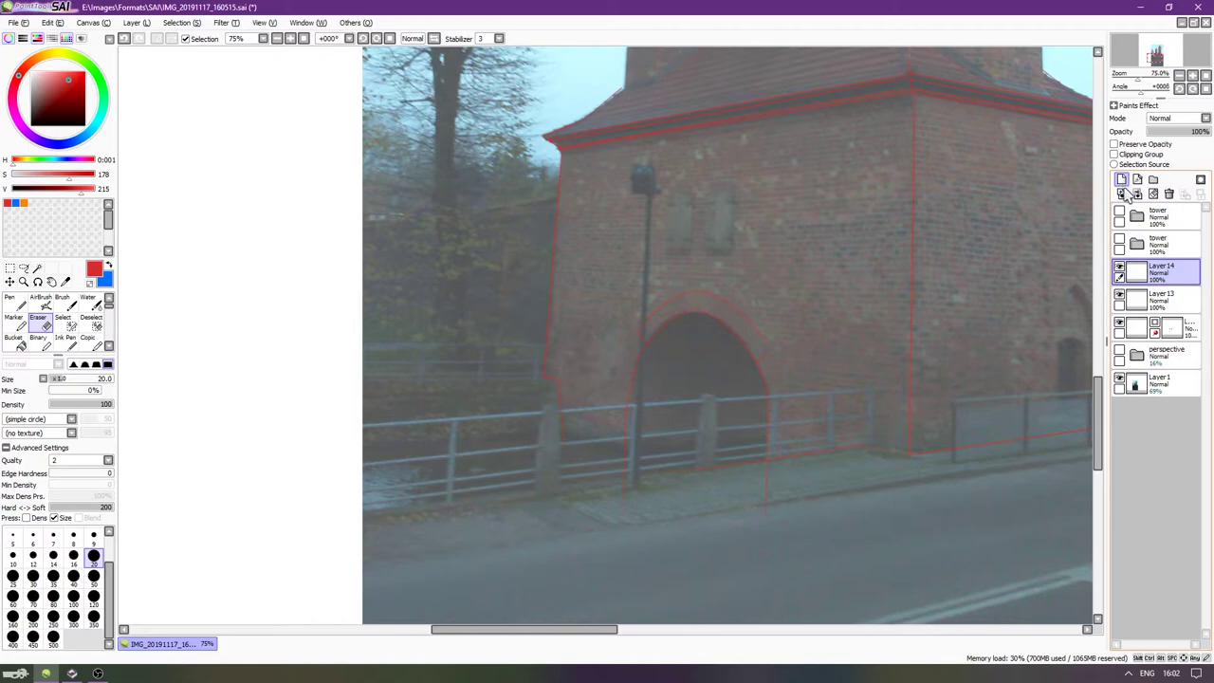
click(1153, 179)
click(1121, 178)
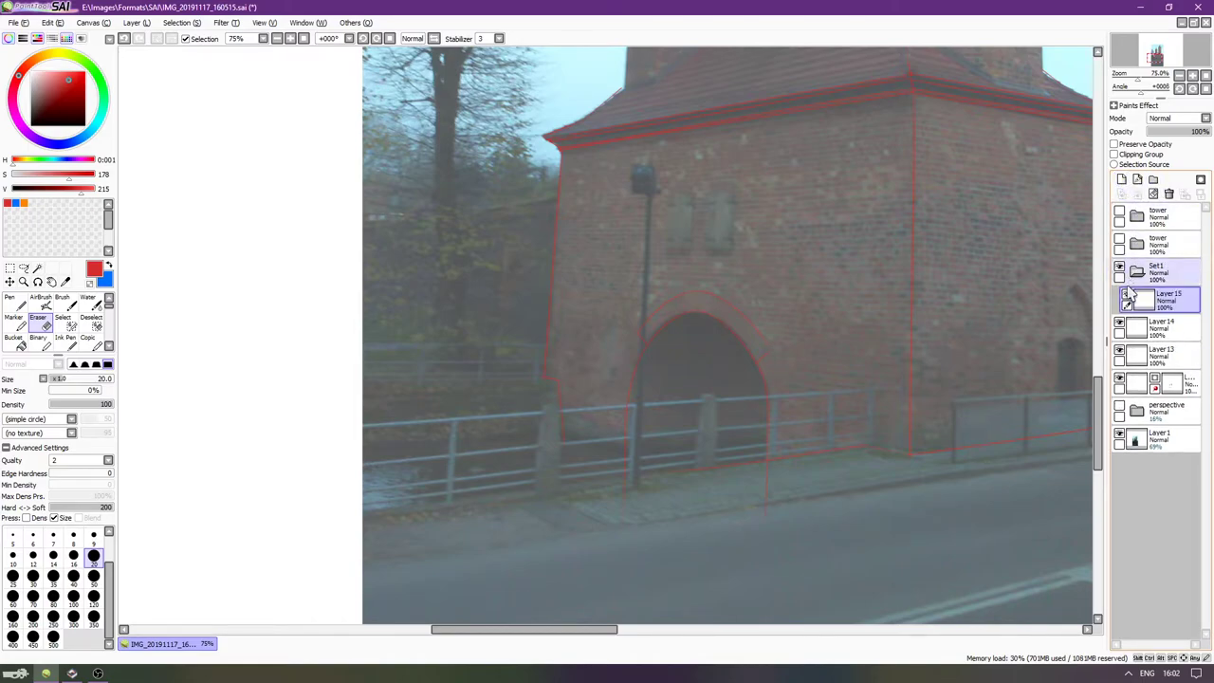
Try to draw the inner ground line through the arch opening with the Pen tool.
key(Tab)
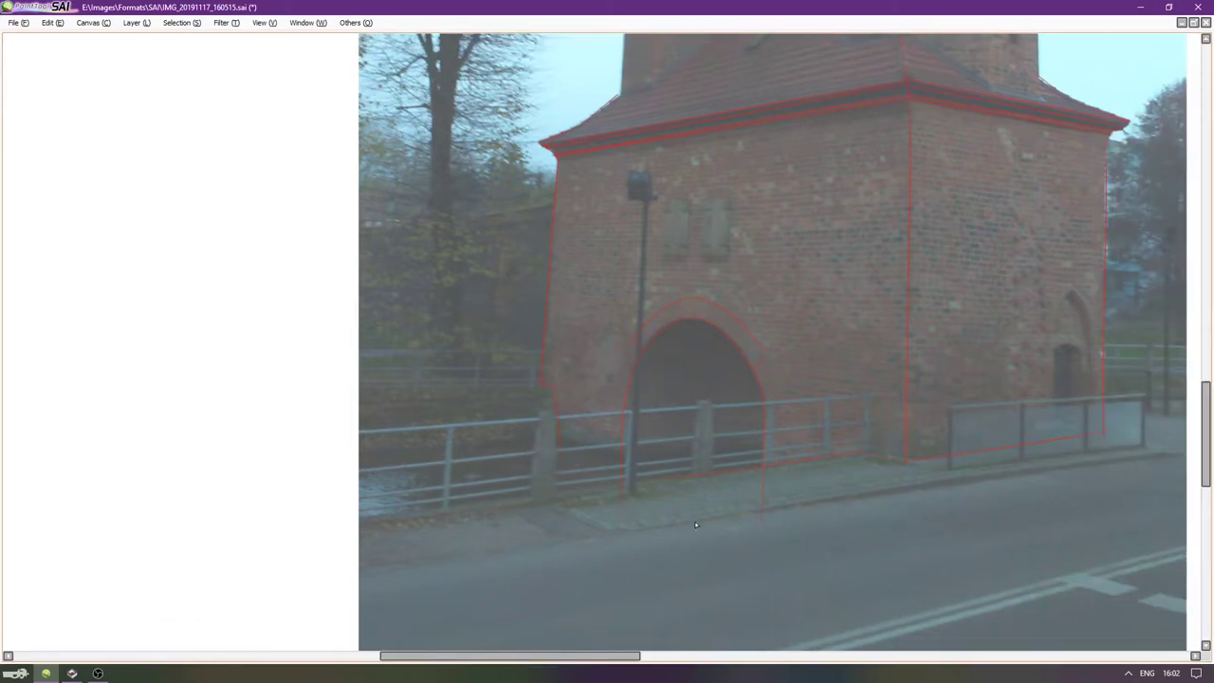
scroll(658, 500, up, 2)
drag(560, 435, 703, 473)
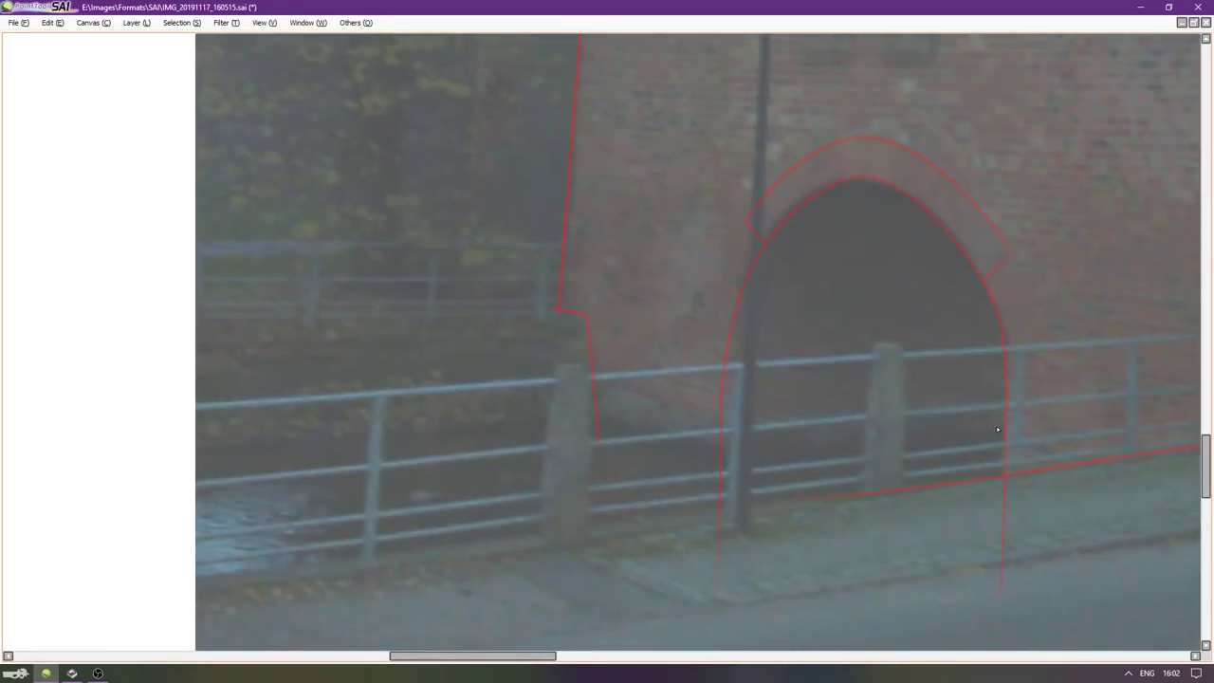
drag(746, 343, 633, 263)
scroll(664, 254, down, 1)
scroll(730, 260, up, 4)
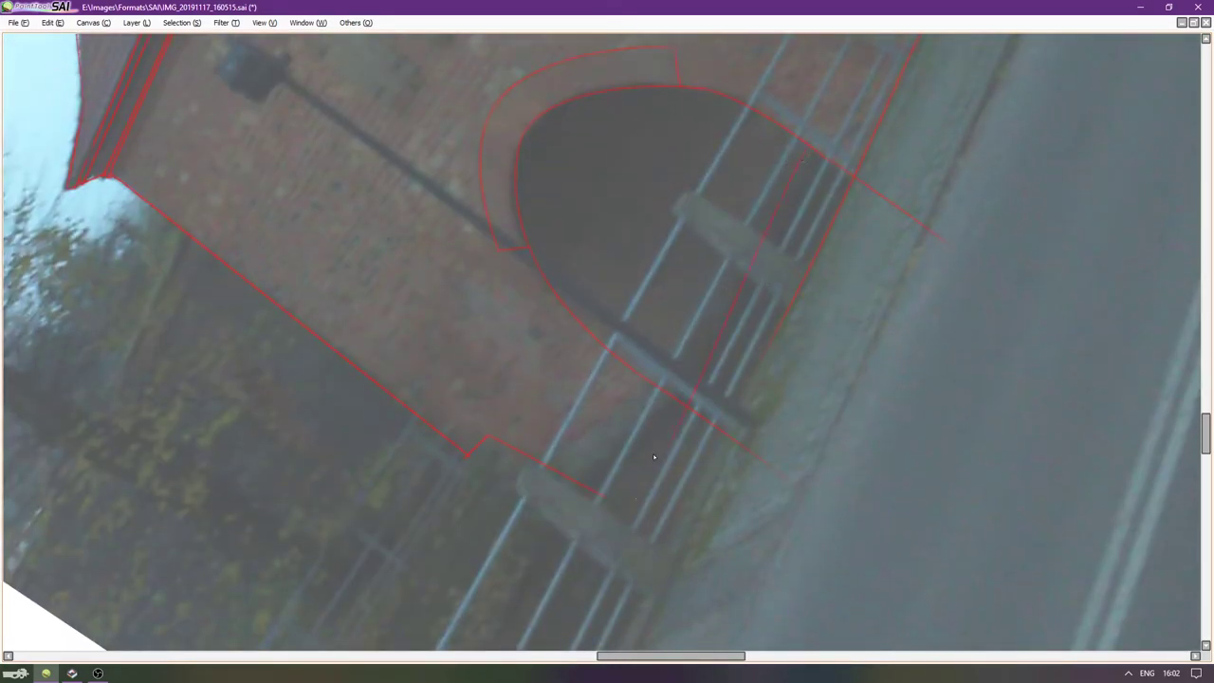
drag(736, 320, 712, 424)
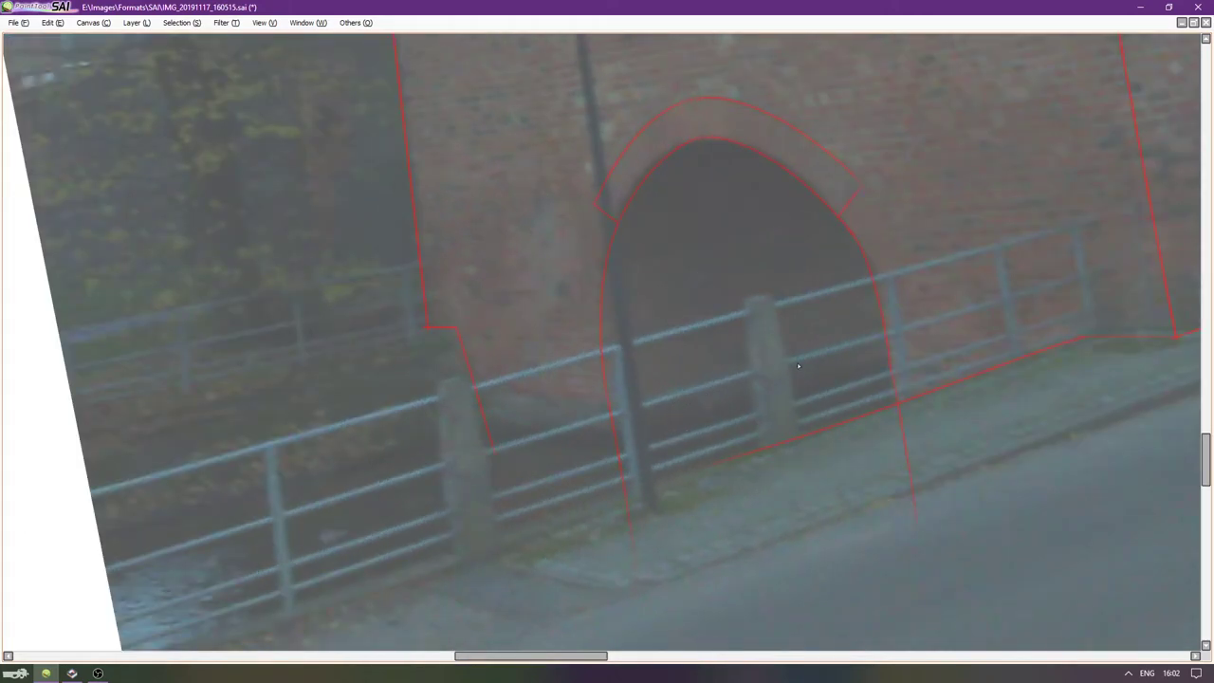
Show the perspective folder, raise its opacity to 75%, and make Layer15 active again.
key(Tab)
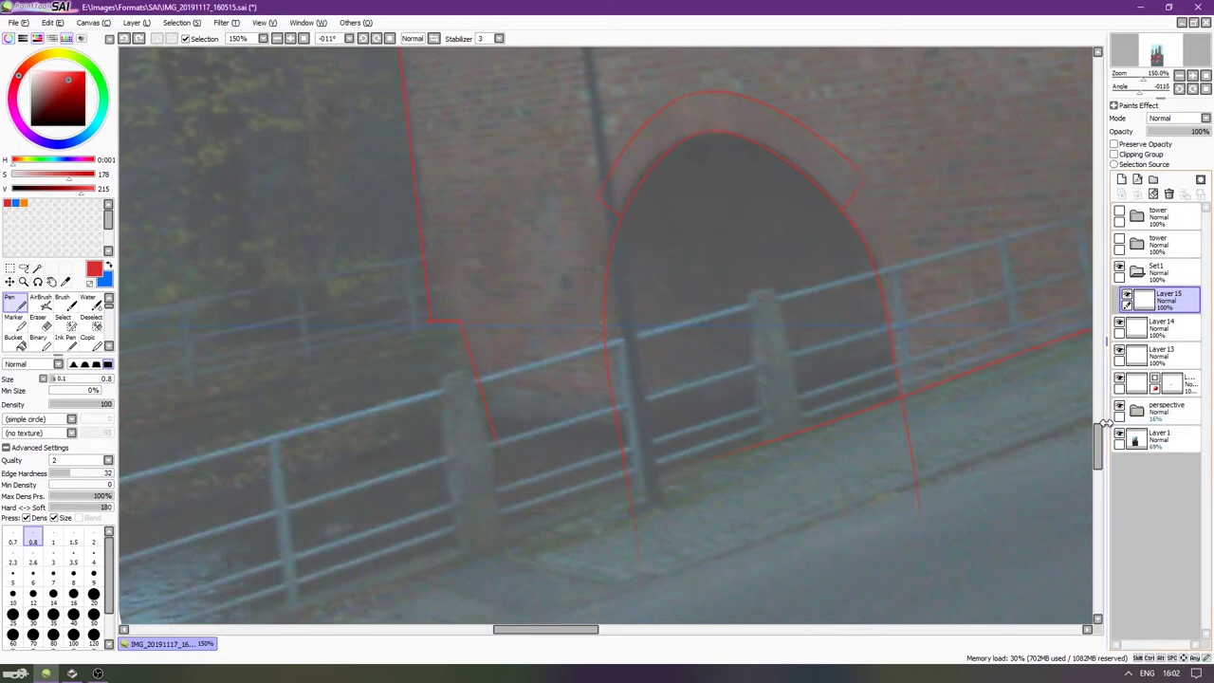
click(1150, 414)
drag(1180, 133, 1193, 140)
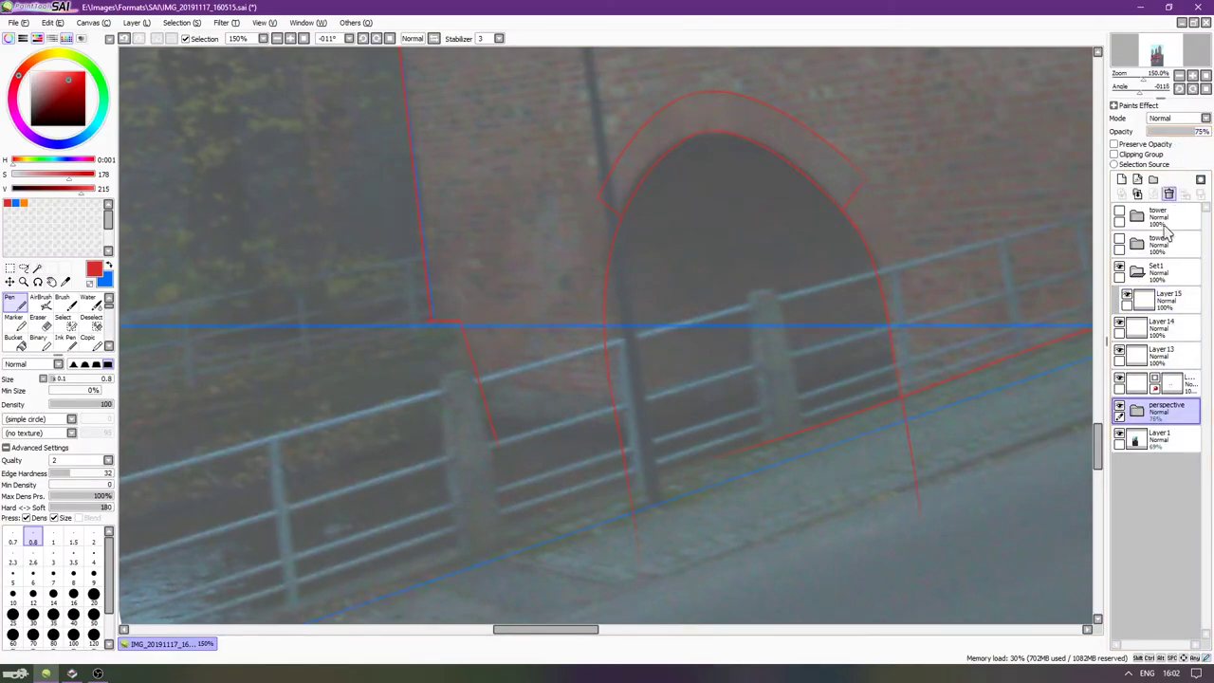
click(1152, 302)
On Layer15, draw the inner ground line through the arch opening and continue it behind the railings past the photo's left edge.
key(Tab)
key(Delete)
key(Delete)
key(Delete)
key(Delete)
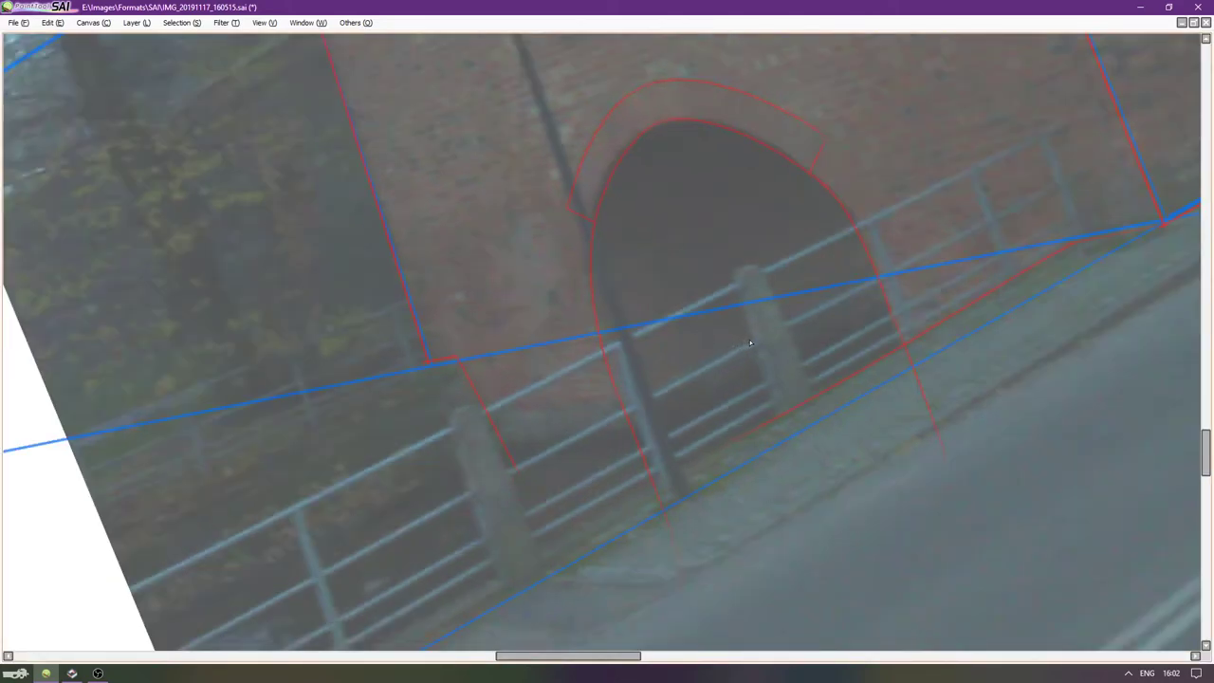
drag(743, 284, 702, 341)
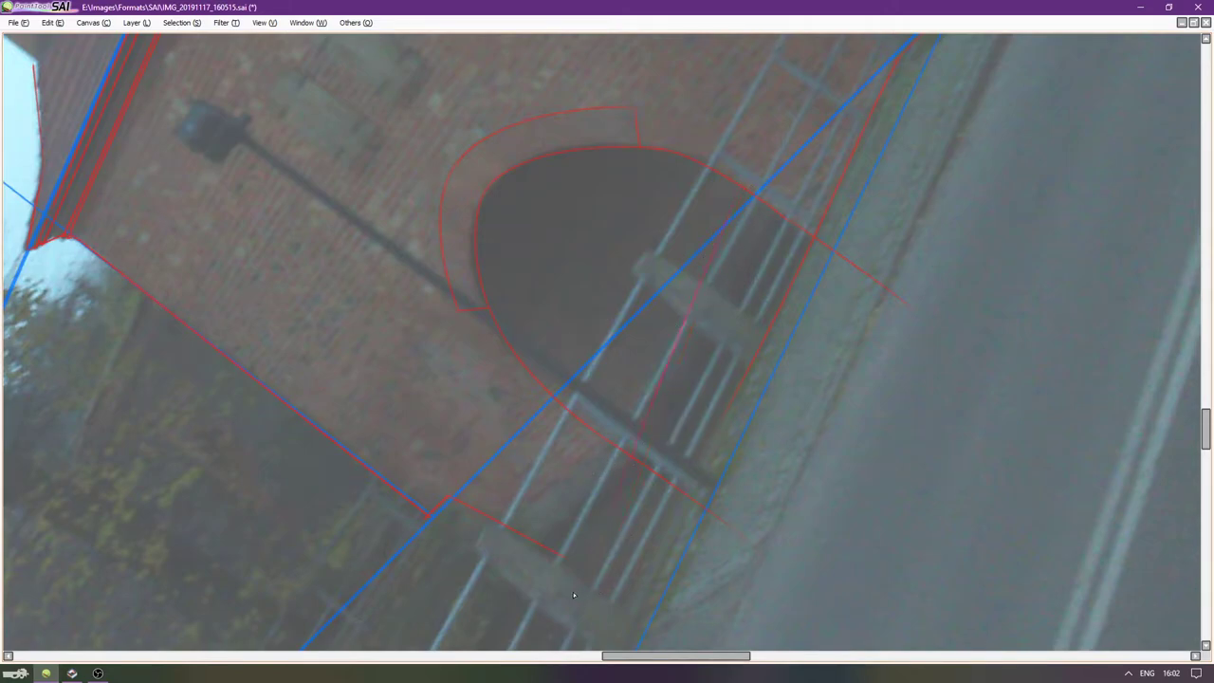
drag(584, 468, 666, 449)
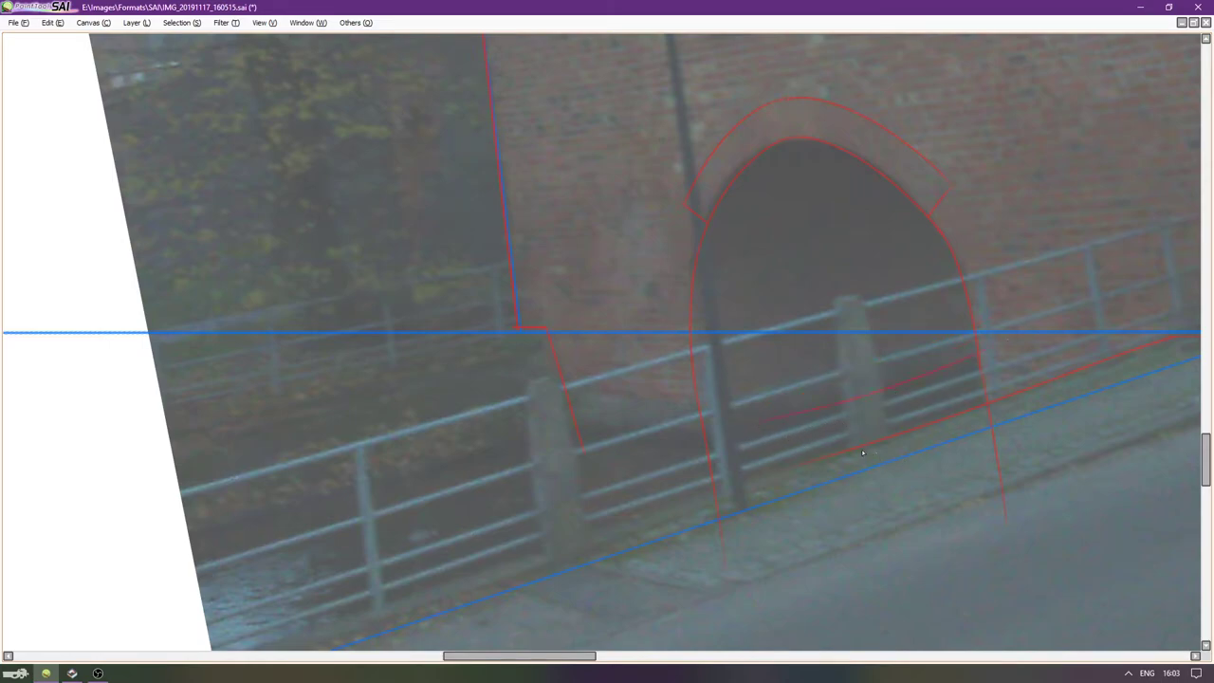
drag(776, 436, 809, 231)
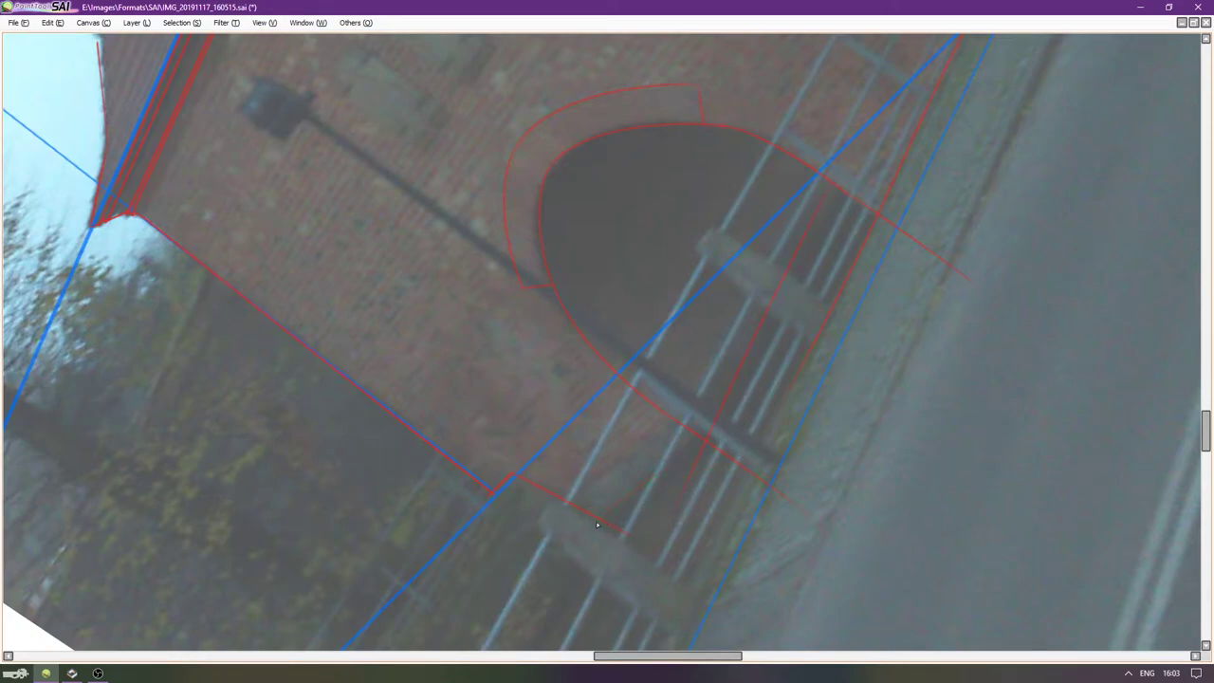
drag(588, 526, 687, 254)
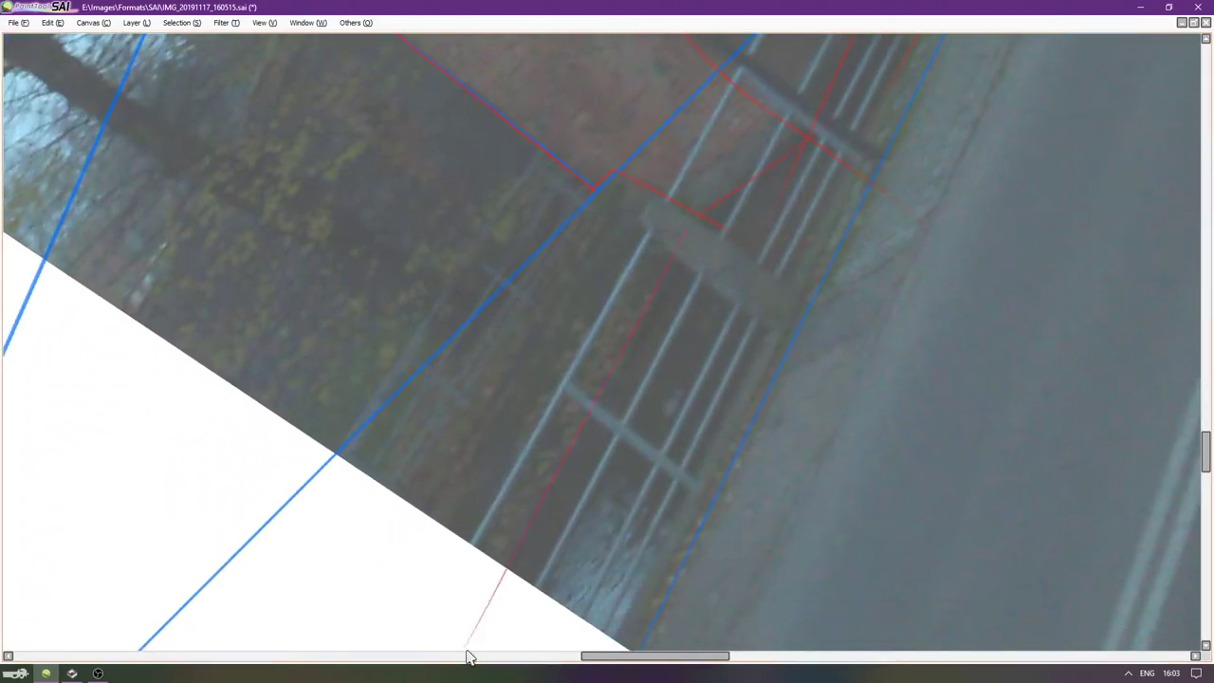
Extend the inner ground line in a gentle curve far into the blank canvas beyond the photo's left edge.
scroll(628, 398, down, 4)
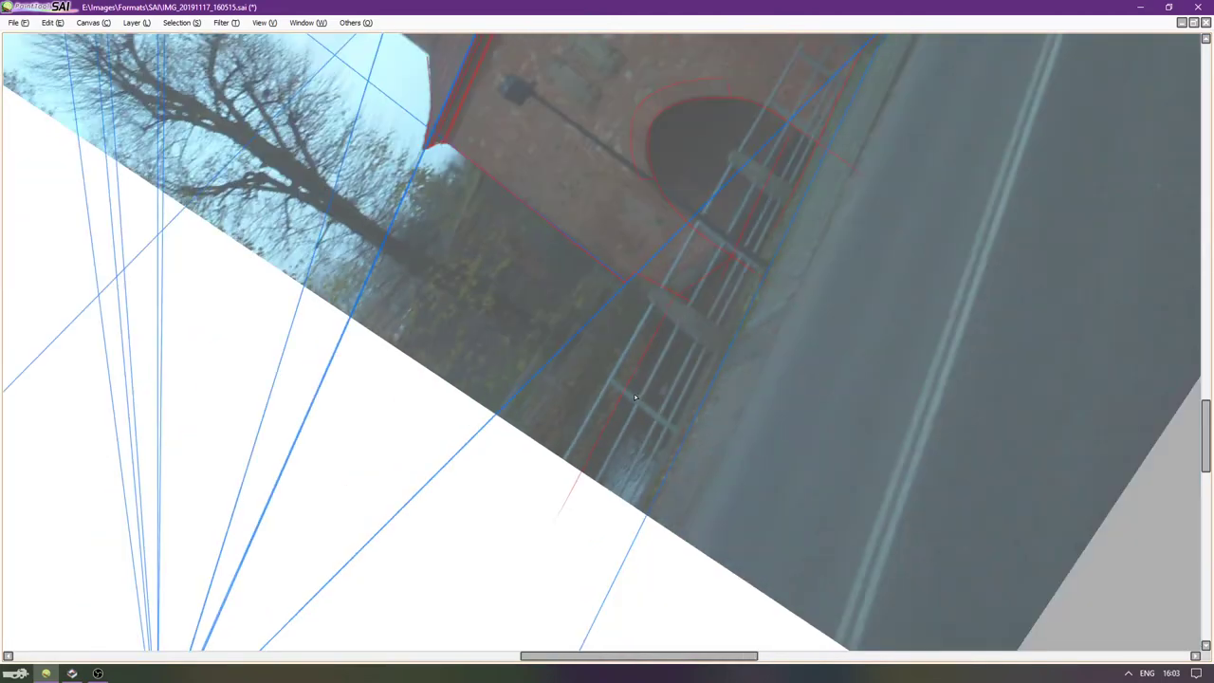
scroll(664, 389, down, 1)
drag(691, 322, 495, 654)
key(ctrl+z)
drag(685, 322, 493, 681)
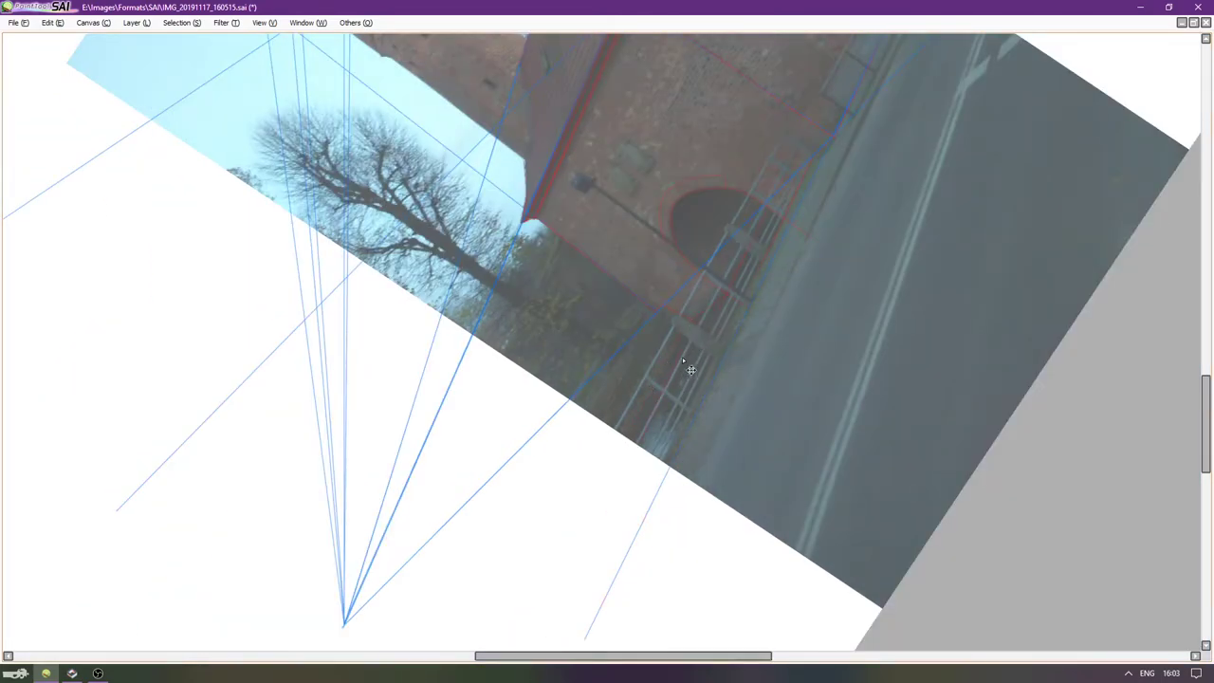
key(Delete)
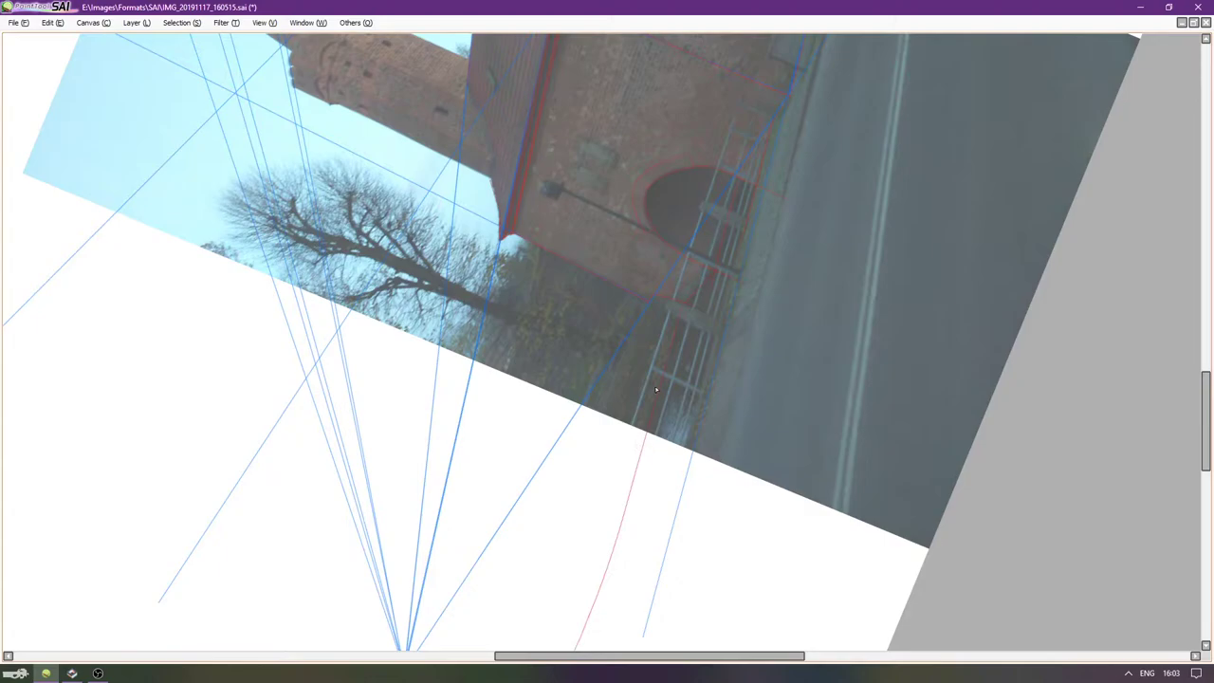
scroll(650, 396, up, 4)
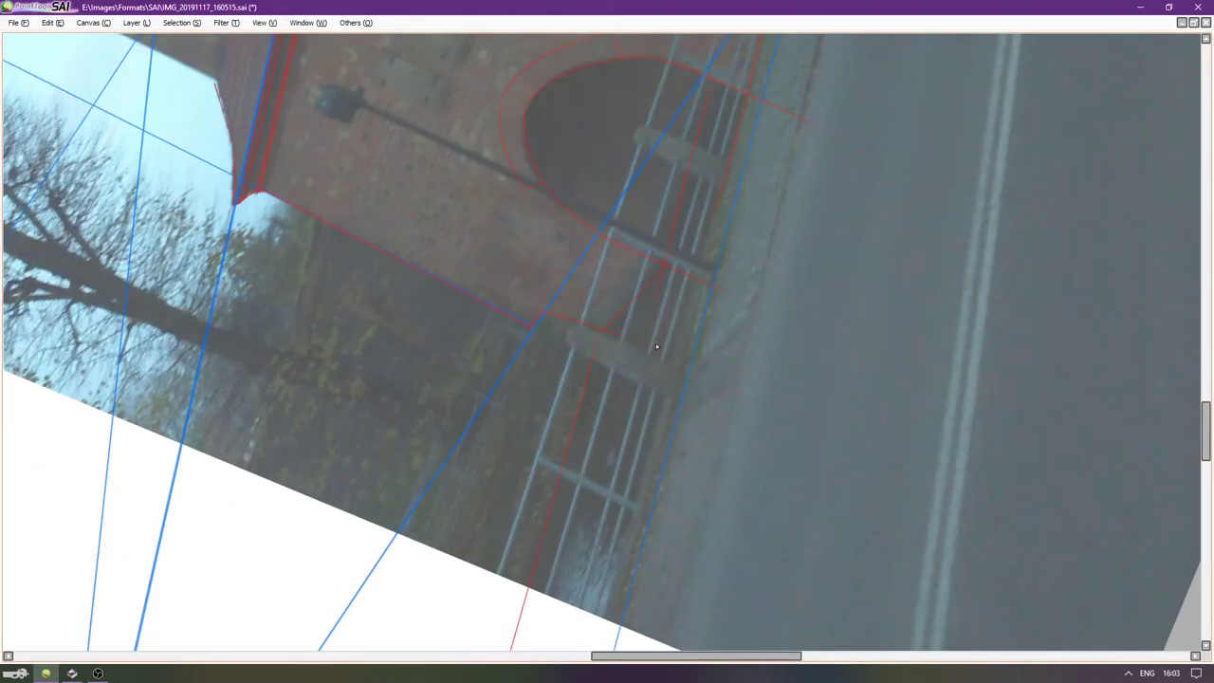
Reset the canvas rotation and draw a diagonal stroke down from the extended ground line in the blank area left of the photo.
scroll(652, 355, down, 1)
scroll(649, 357, down, 1)
key(End)
key(End)
key(End)
key(End)
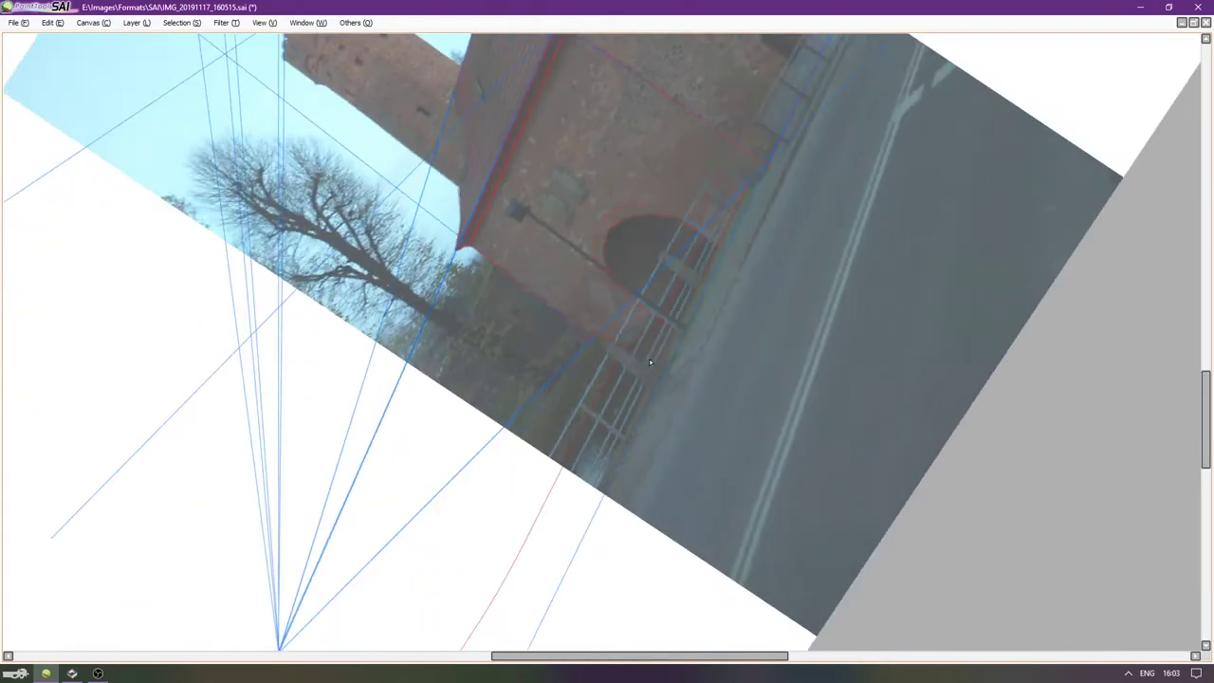
key(Home)
scroll(428, 420, up, 2)
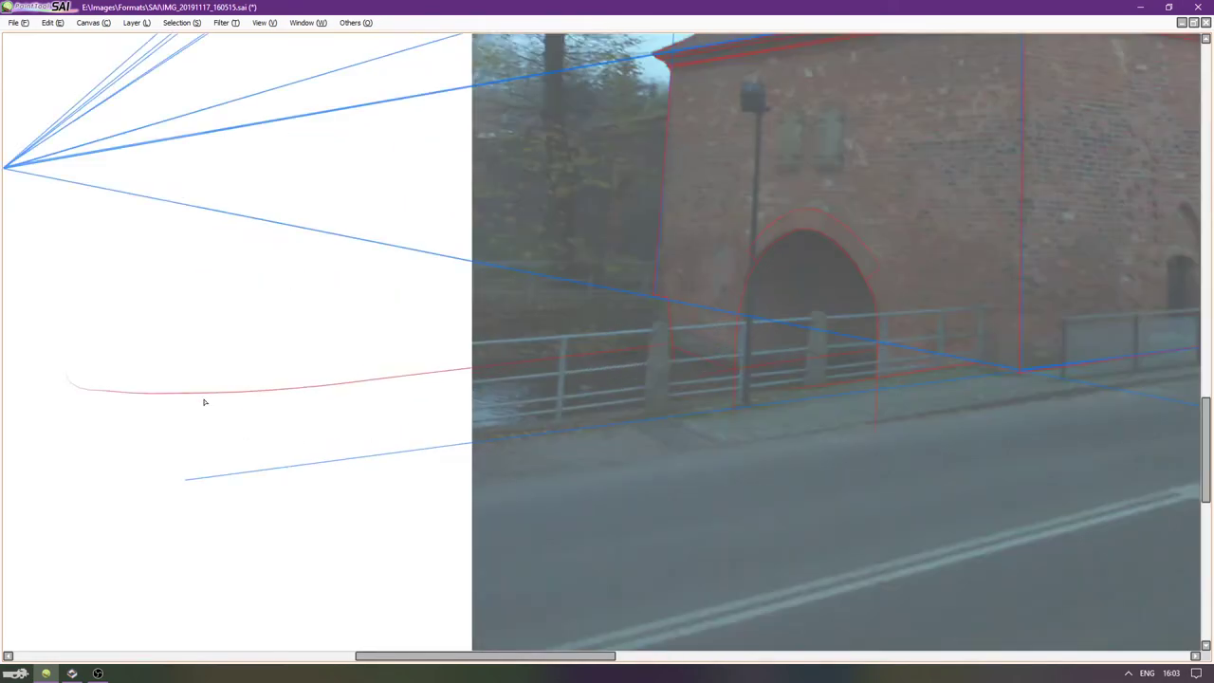
scroll(747, 385, up, 2)
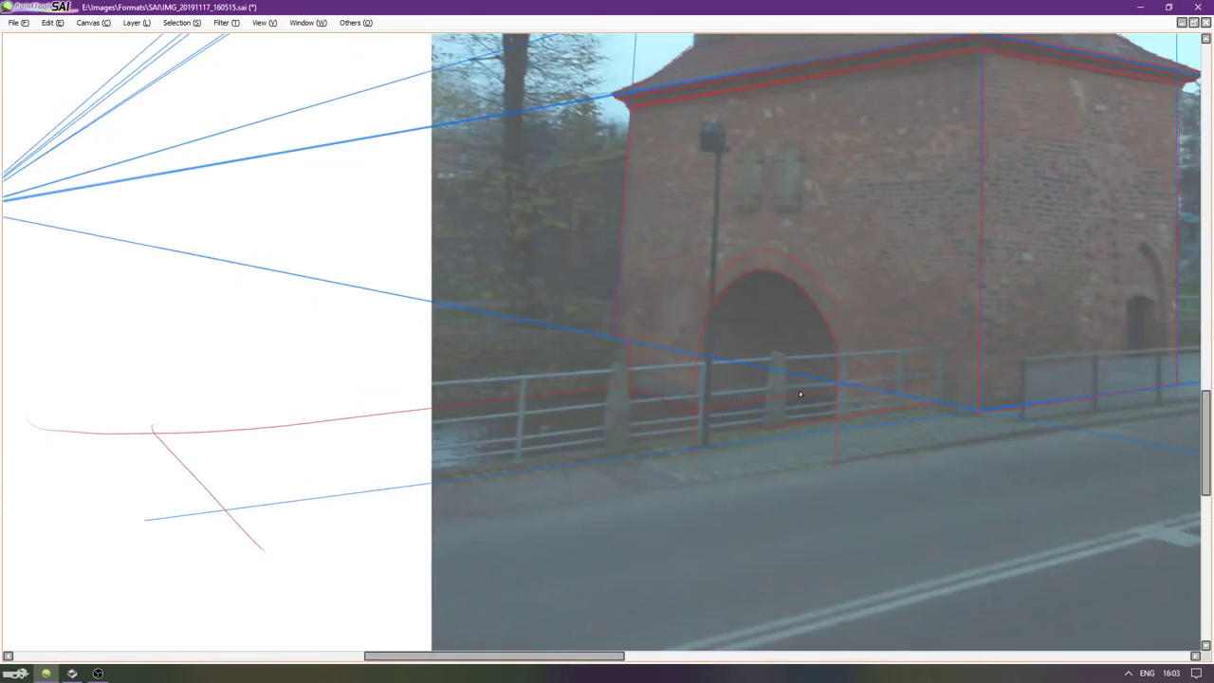
Hide the reference photo layer and lower the perspective folder's opacity to 25%.
key(Tab)
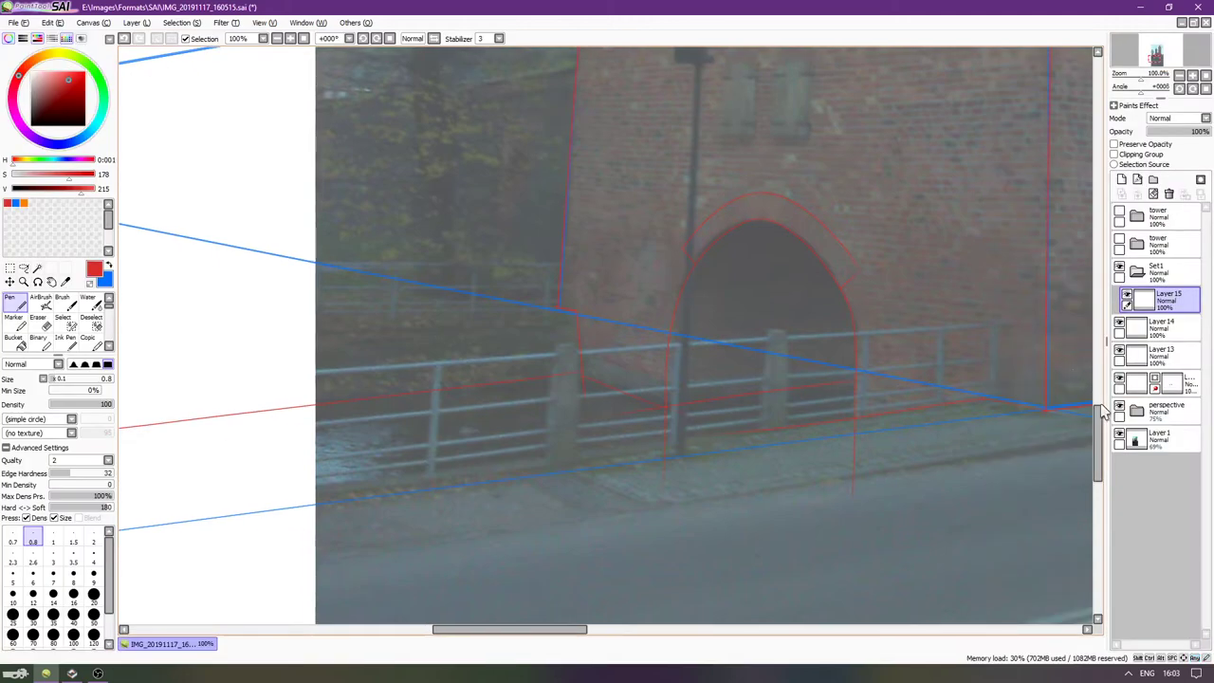
click(1119, 438)
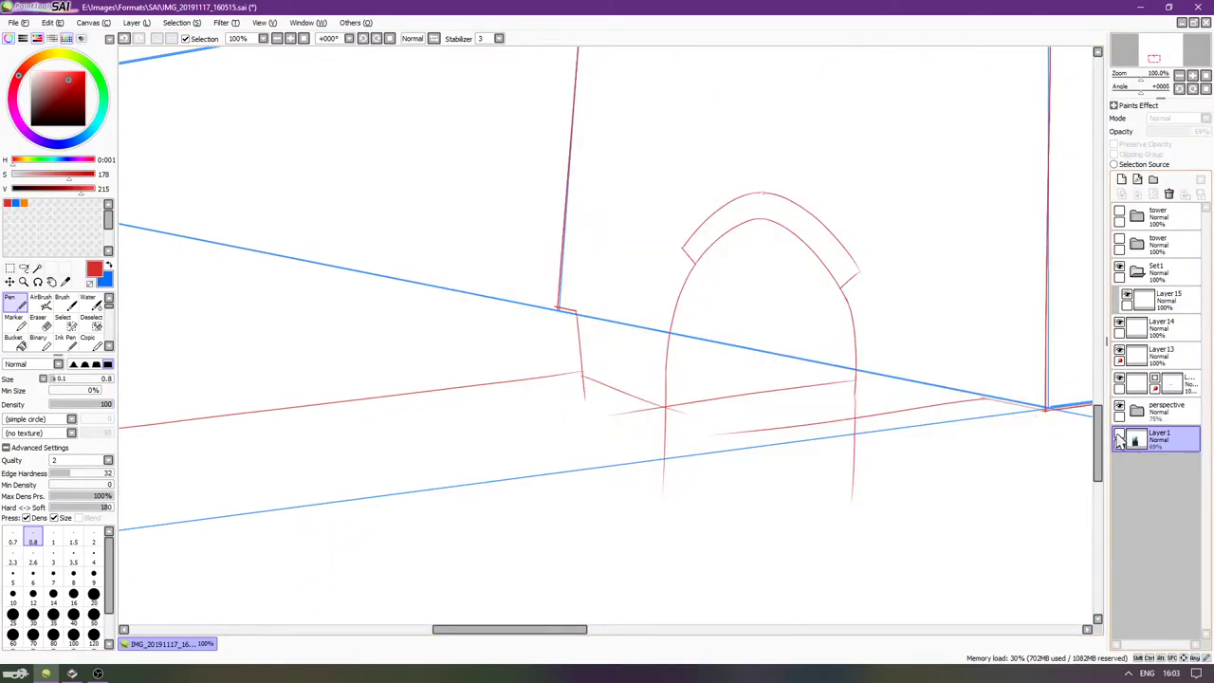
click(1136, 410)
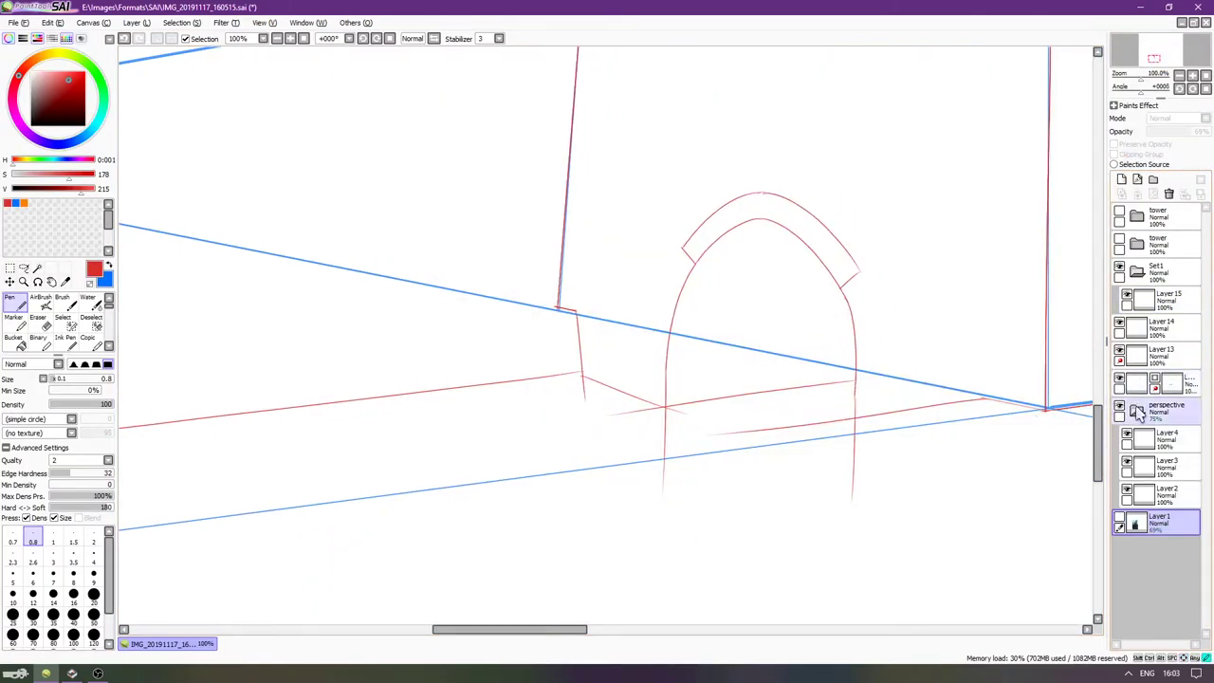
click(1166, 410)
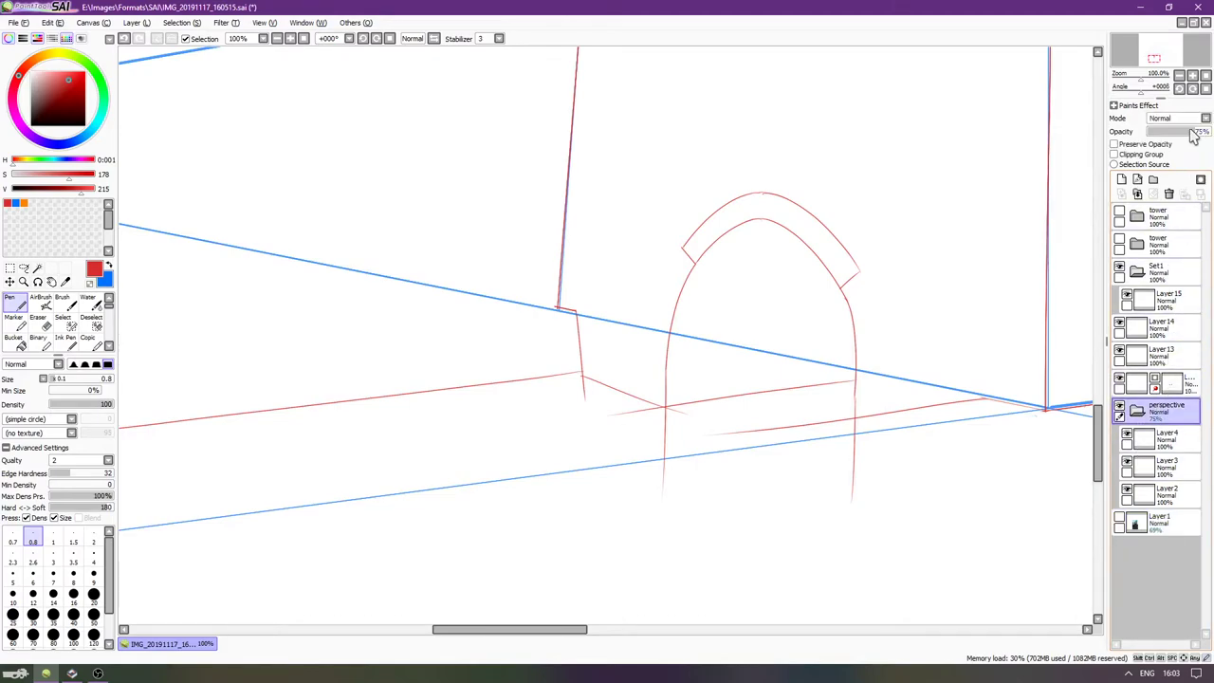
drag(1175, 141, 1163, 139)
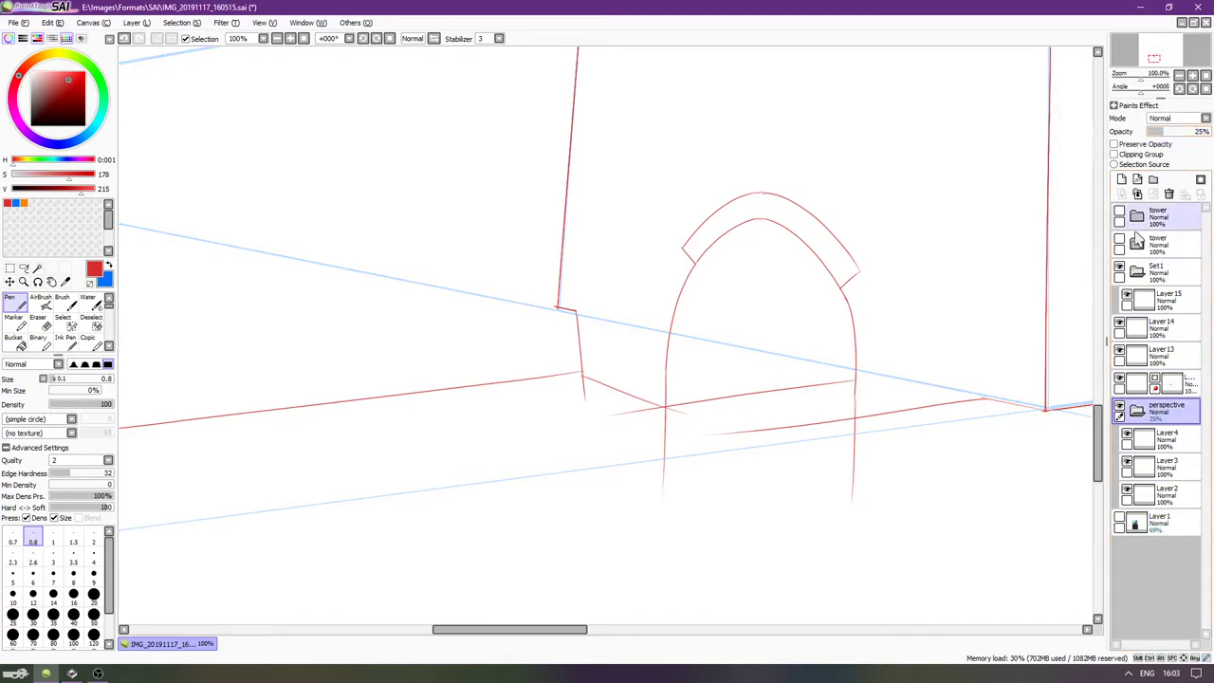
click(1137, 412)
key(Left)
key(Left)
key(Left)
key(Left)
Toggle the visibility of Layer15 and Layer14 to check which lines each layer holds.
click(1133, 302)
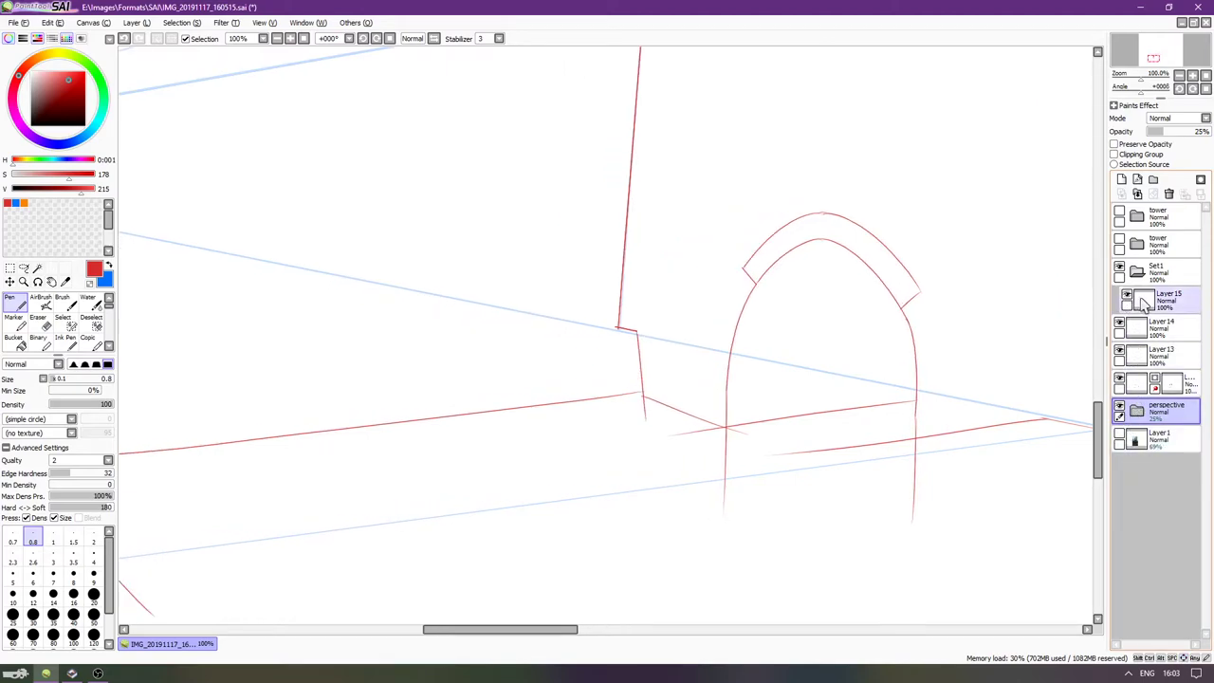
click(1125, 295)
click(1125, 295)
click(1125, 295)
click(1125, 295)
key(Right)
key(Right)
key(Left)
key(Left)
key(Right)
key(Right)
click(1127, 295)
click(1126, 295)
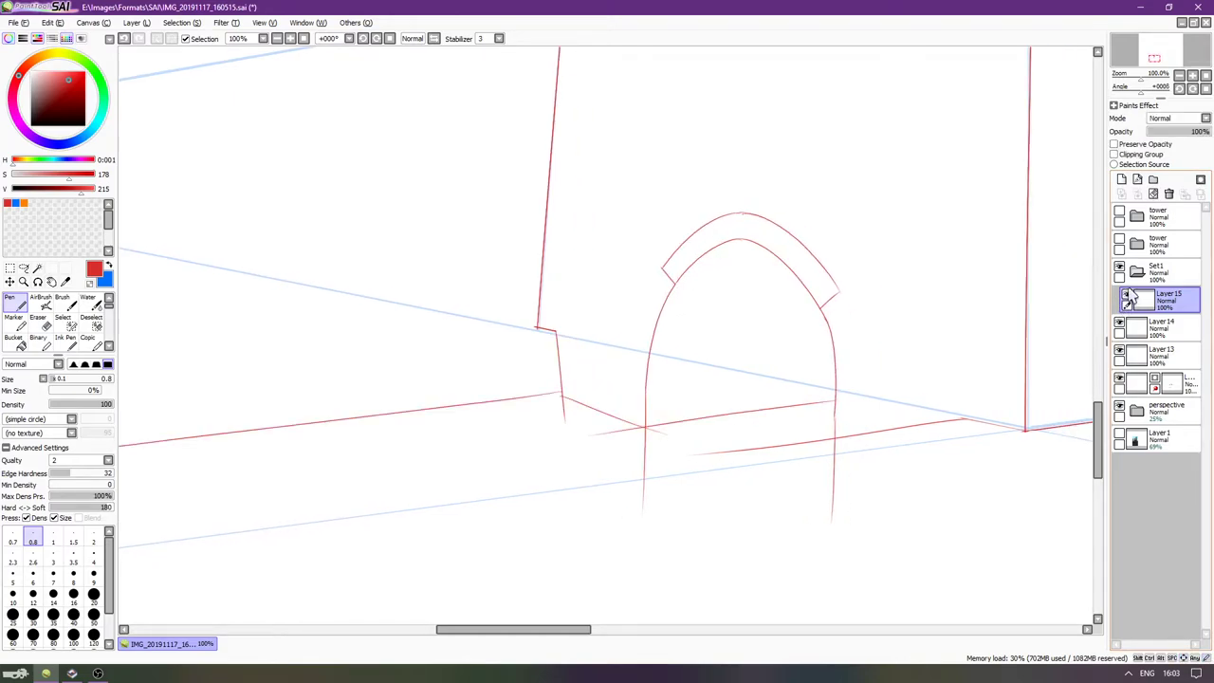
key(Left)
key(Left)
key(Left)
click(1121, 322)
click(1121, 322)
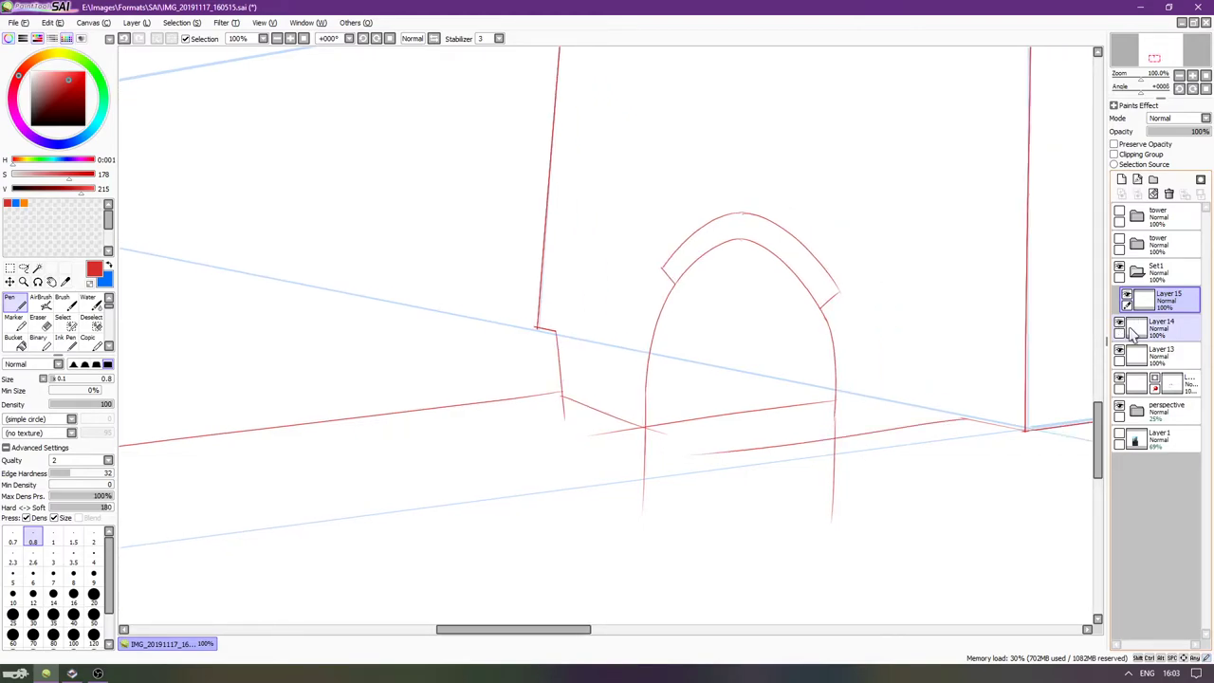
On Layer14, erase the short ground line running from near the tower's base corner past the arch.
click(1130, 328)
key(Down)
click(1120, 323)
click(1120, 323)
key(Left)
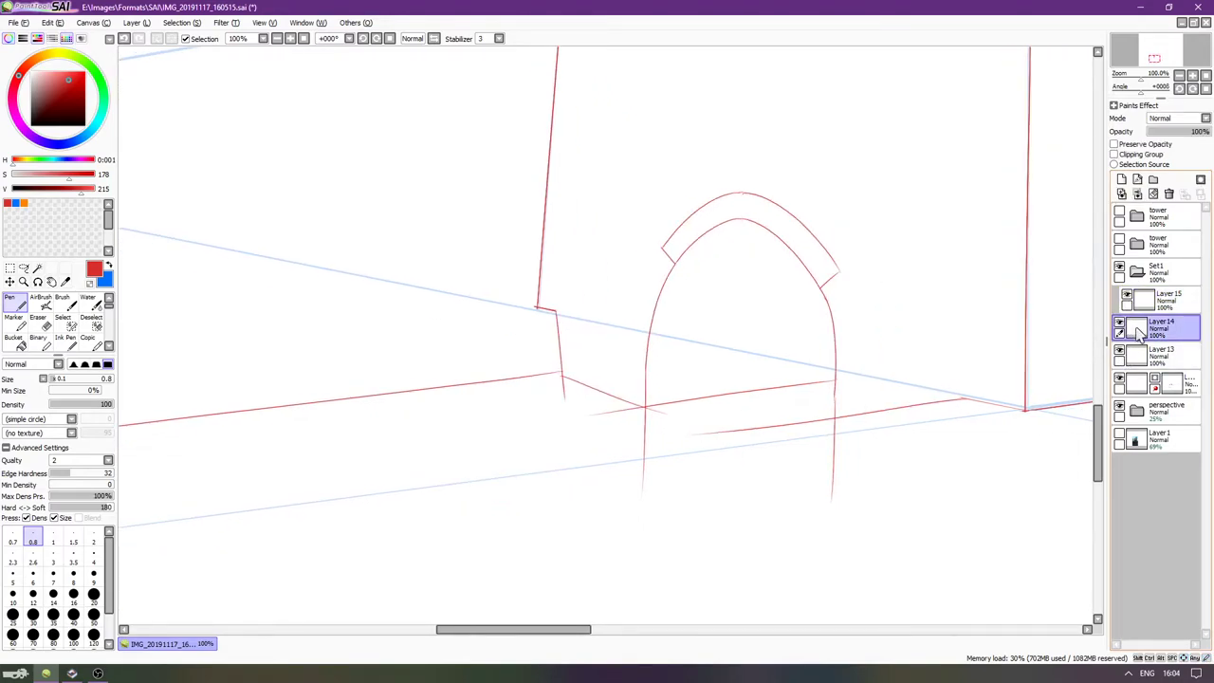
key(Delete)
key(End)
key(End)
key(Delete)
key(Delete)
scroll(976, 313, down, 2)
key(Right)
key(Right)
key(Right)
key(Right)
key(Right)
key(Right)
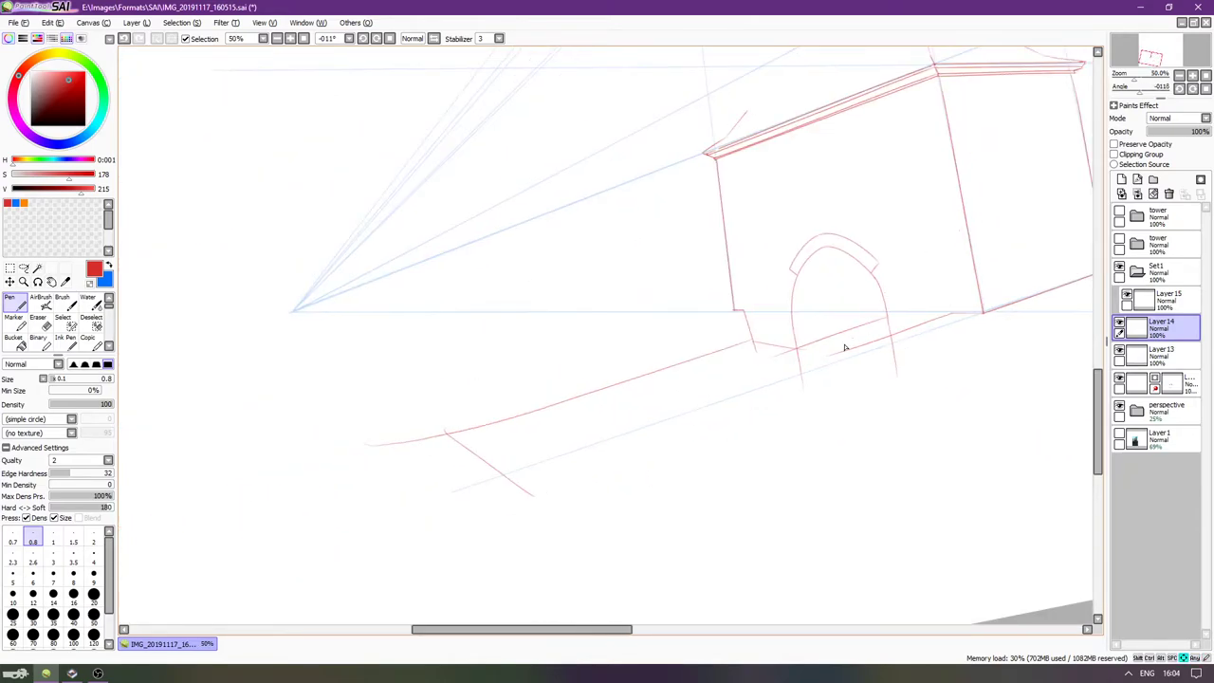
key(Delete)
drag(839, 346, 662, 328)
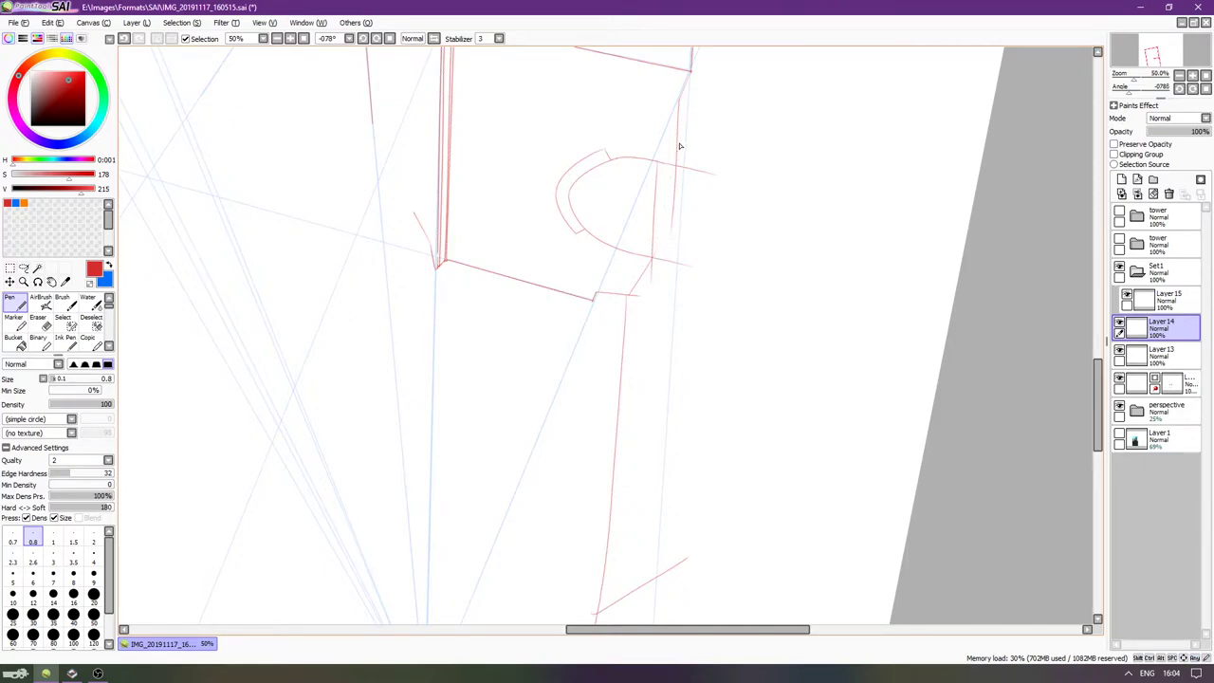
key(e)
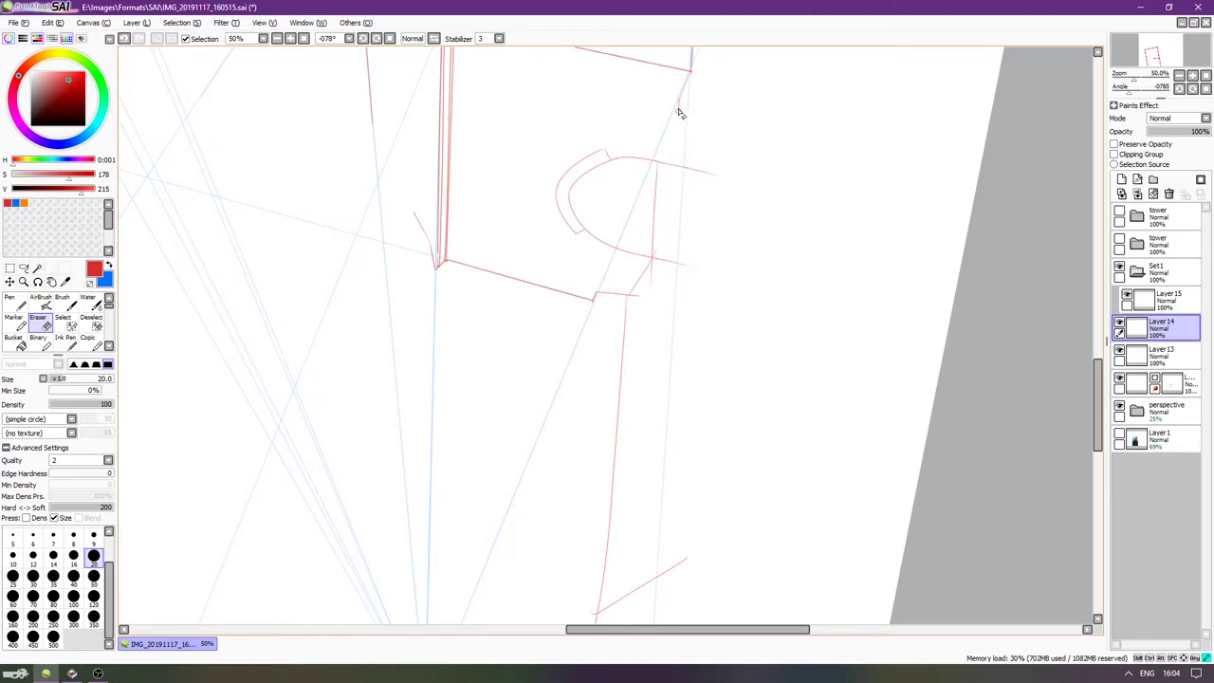
With the Pen, draw one long ground line from near the tower's base corner past the arch and across the far diagonal line.
key(n)
drag(680, 91, 645, 548)
key(ctrl+z)
scroll(641, 417, down, 1)
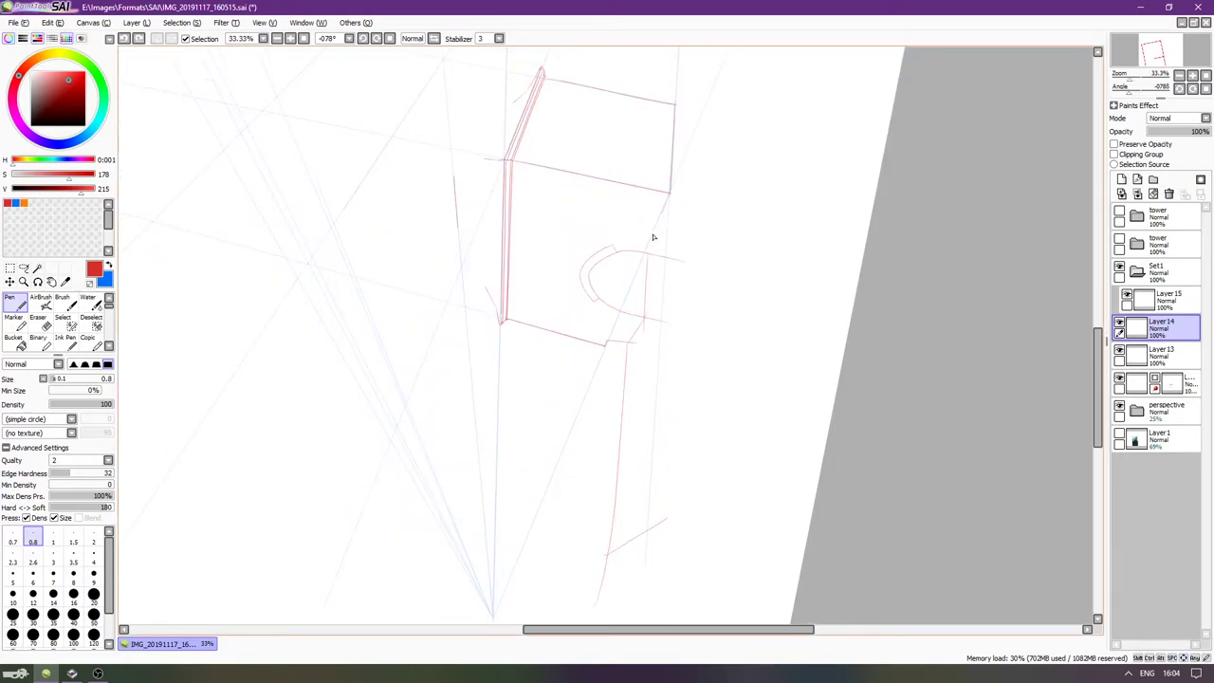
key(ctrl+z)
drag(661, 214, 630, 621)
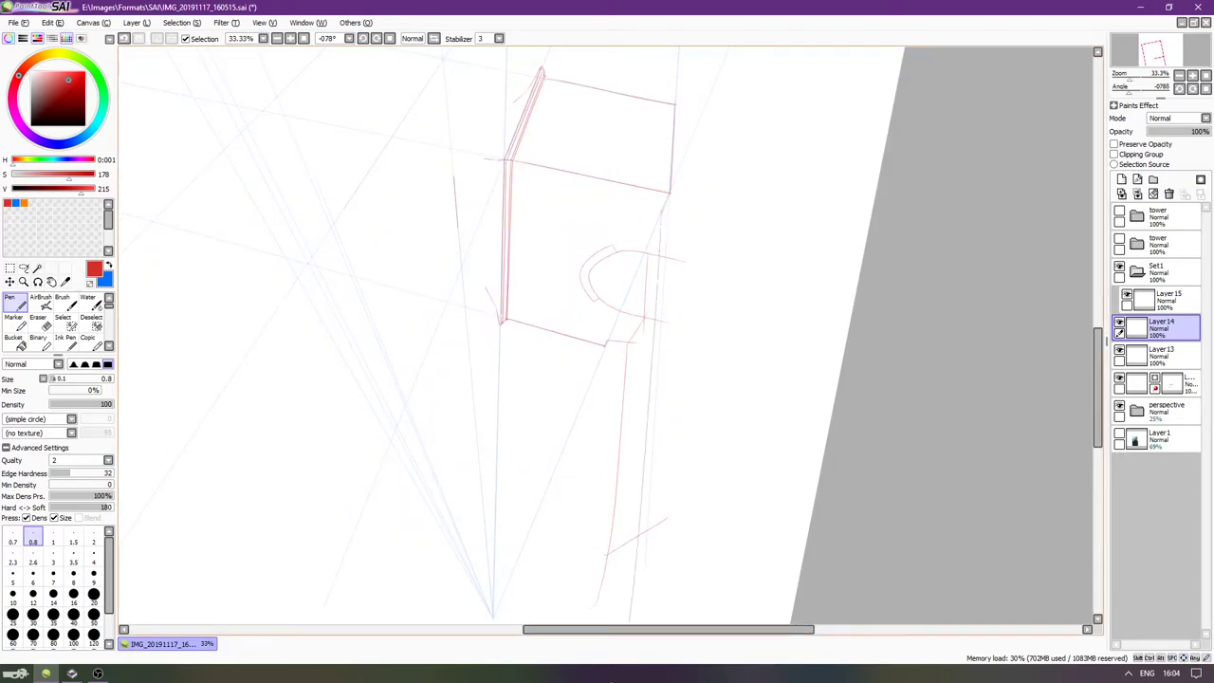
key(ctrl+z)
drag(660, 227, 631, 568)
key(ctrl+z)
drag(665, 222, 637, 621)
key(ctrl+z)
drag(663, 255, 640, 619)
key(ctrl+z)
drag(661, 208, 634, 599)
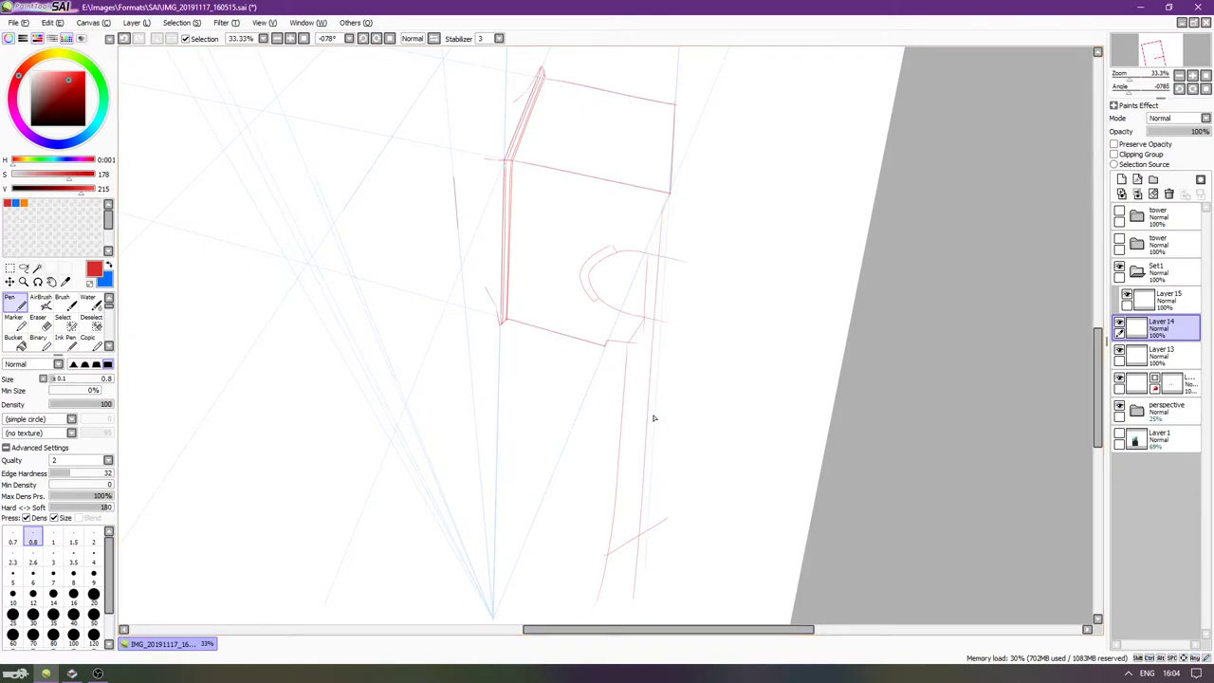
On Layer15, erase the overshooting line ends where the ledge and sloping lines cross the arch's left leg.
key(Home)
scroll(555, 486, up, 3)
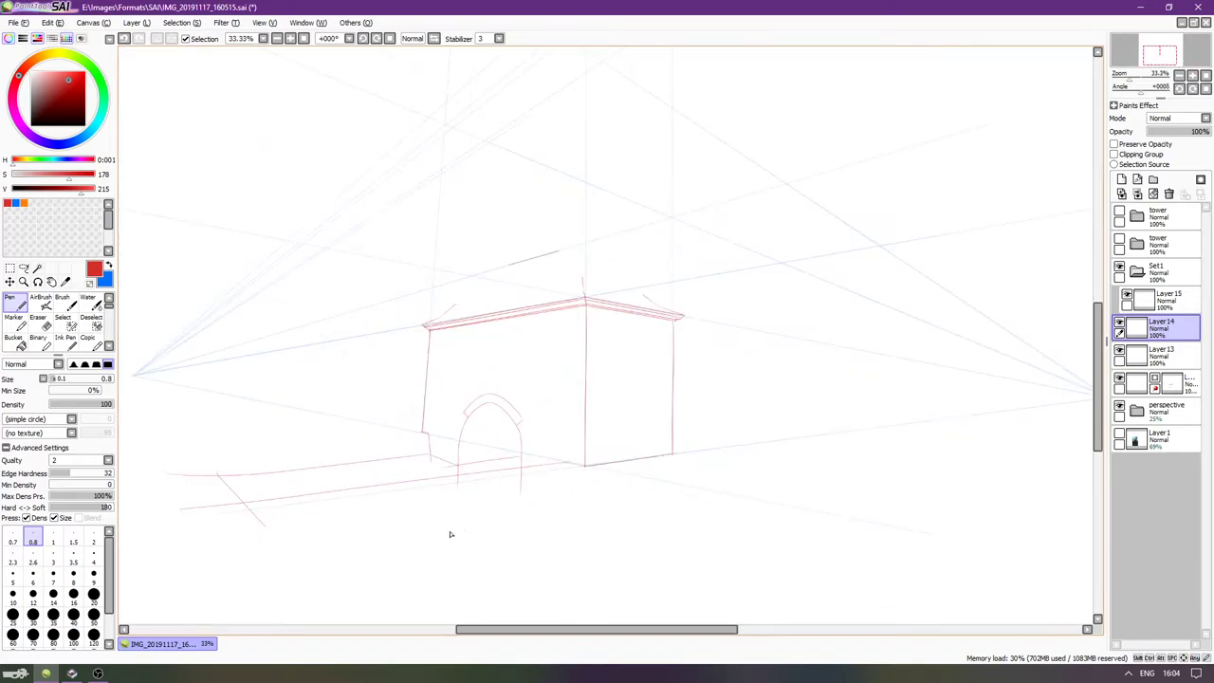
drag(447, 479, 549, 476)
scroll(607, 471, up, 4)
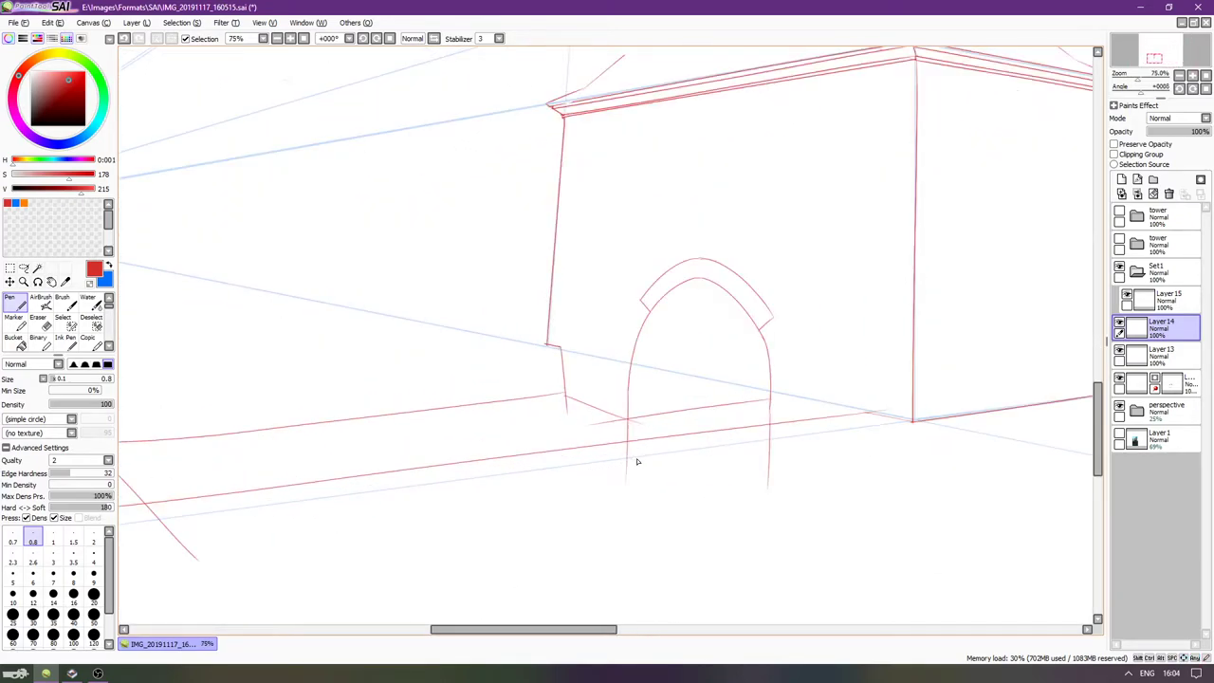
key(Right)
key(Right)
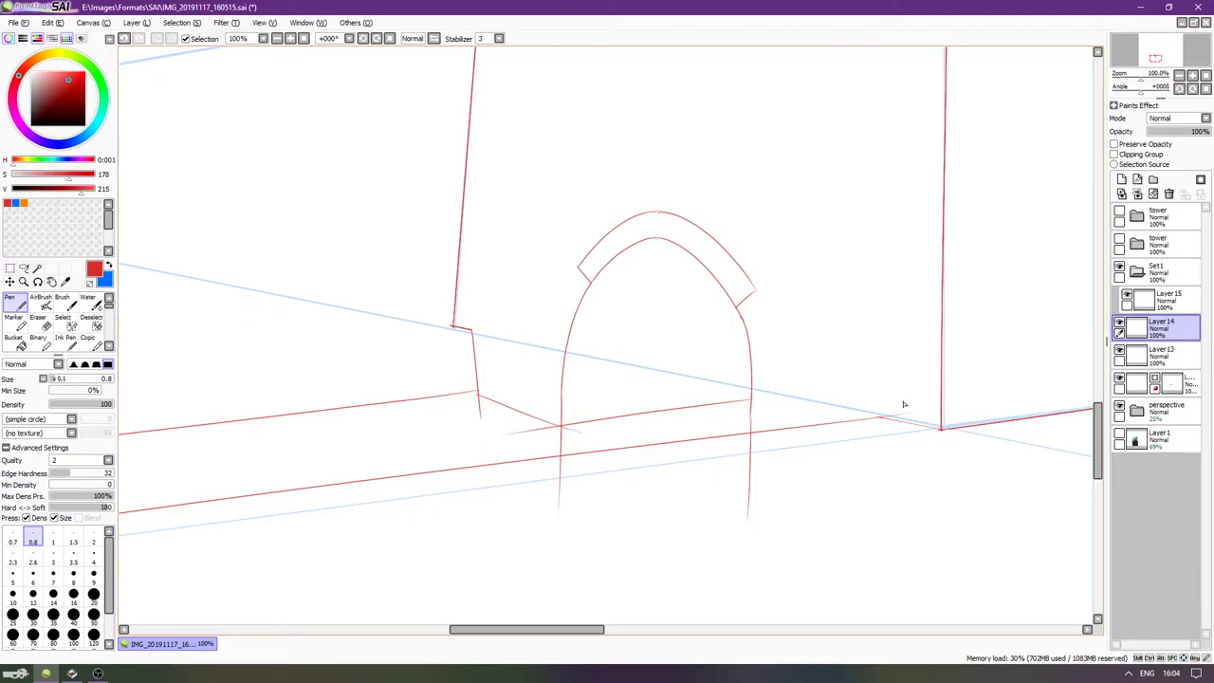
key(e)
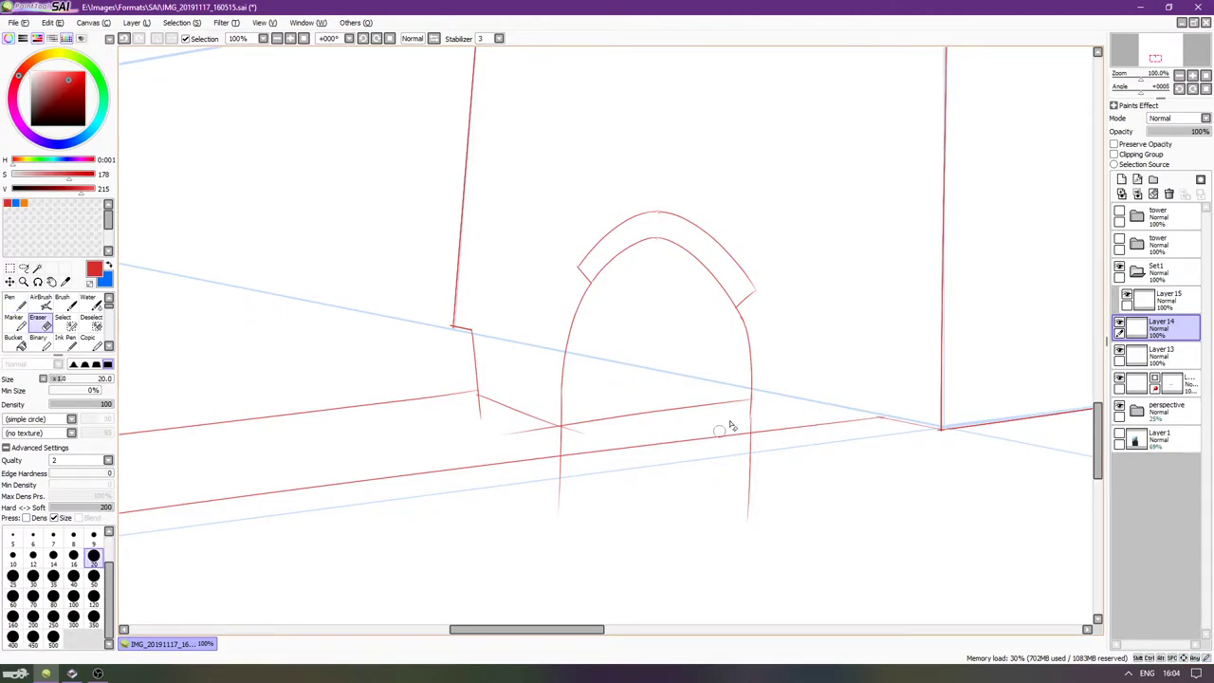
scroll(720, 427, left, 1)
click(1138, 304)
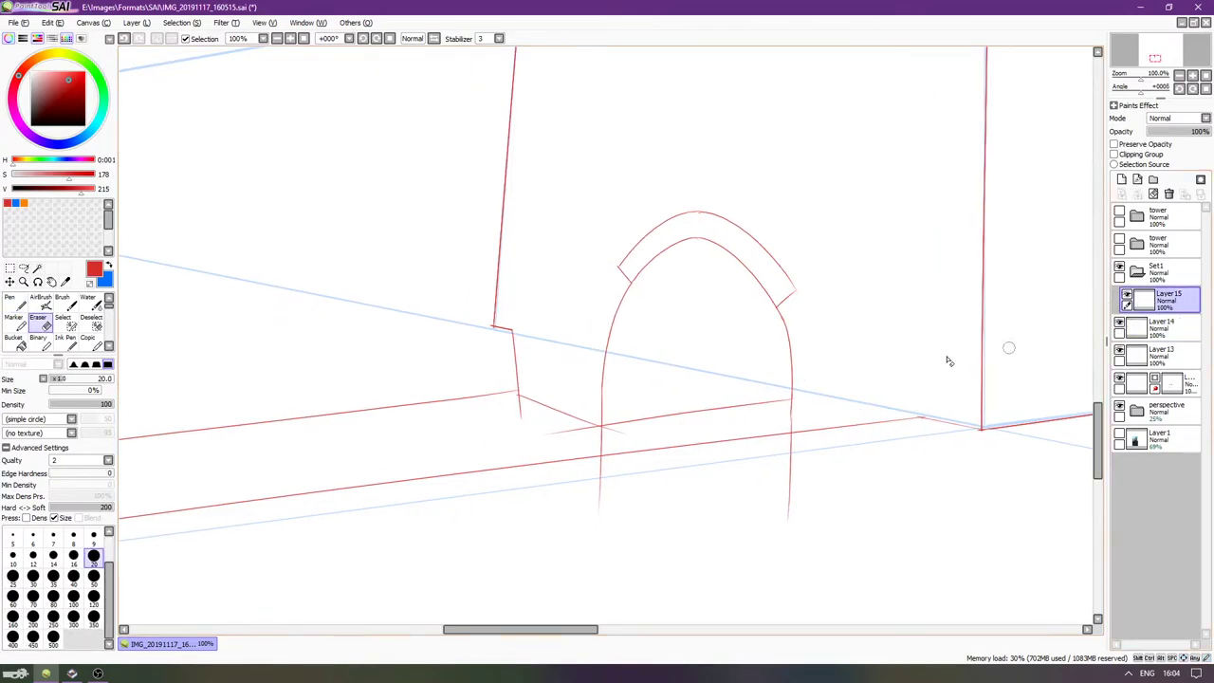
scroll(600, 447, up, 2)
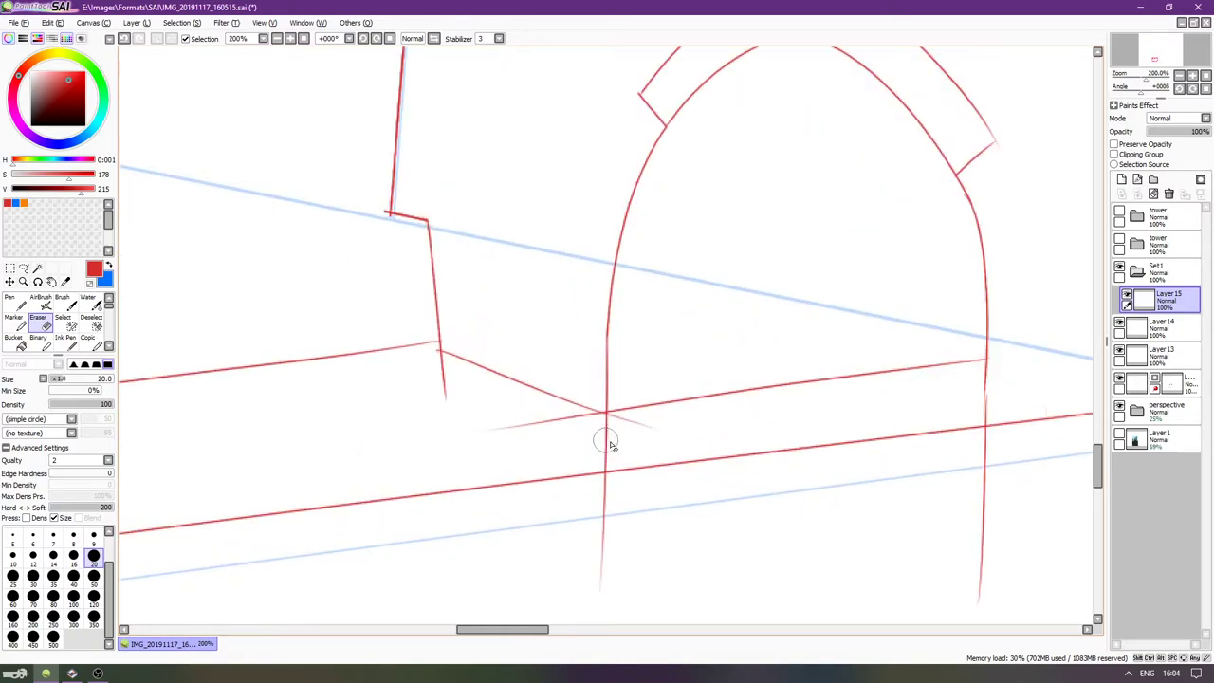
mouse_move(564, 428)
mouse_down()
mouse_move(598, 417)
mouse_move(661, 426)
mouse_up()
drag(447, 413, 508, 455)
Toggle Layer13, Layer14 and Layer15 to check which layer holds the sloping line beside the arch.
click(1119, 351)
click(1118, 352)
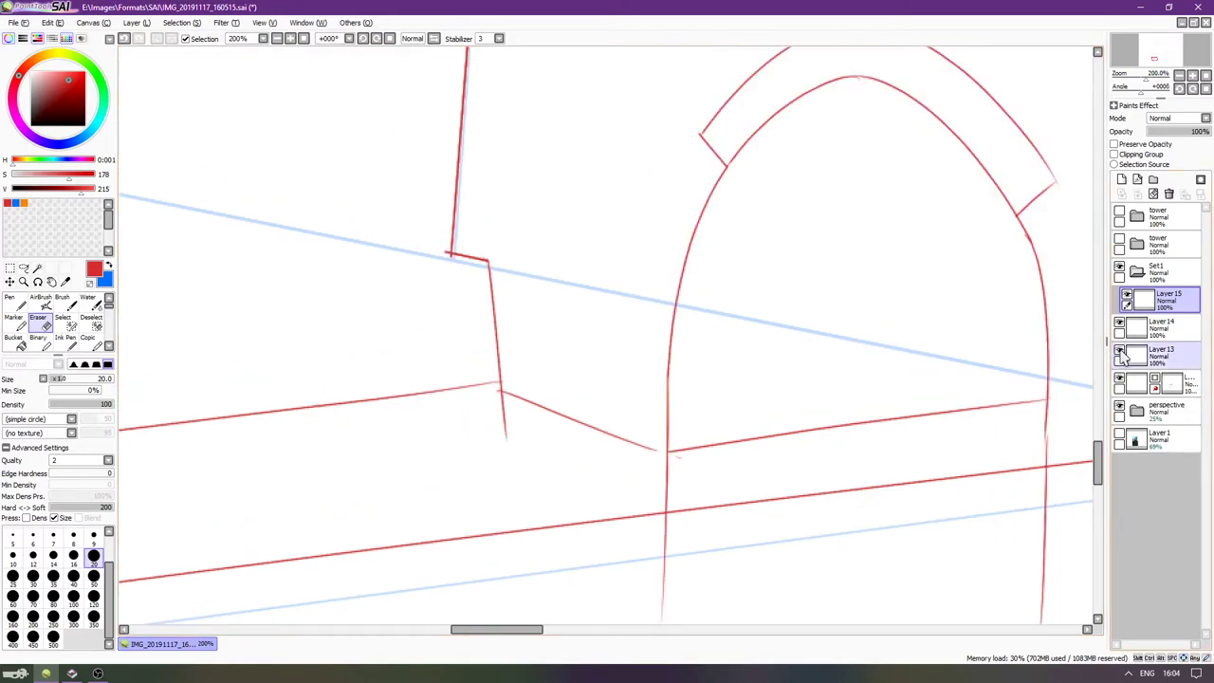
click(1119, 325)
click(1119, 324)
key(Left)
key(Left)
key(Left)
key(Left)
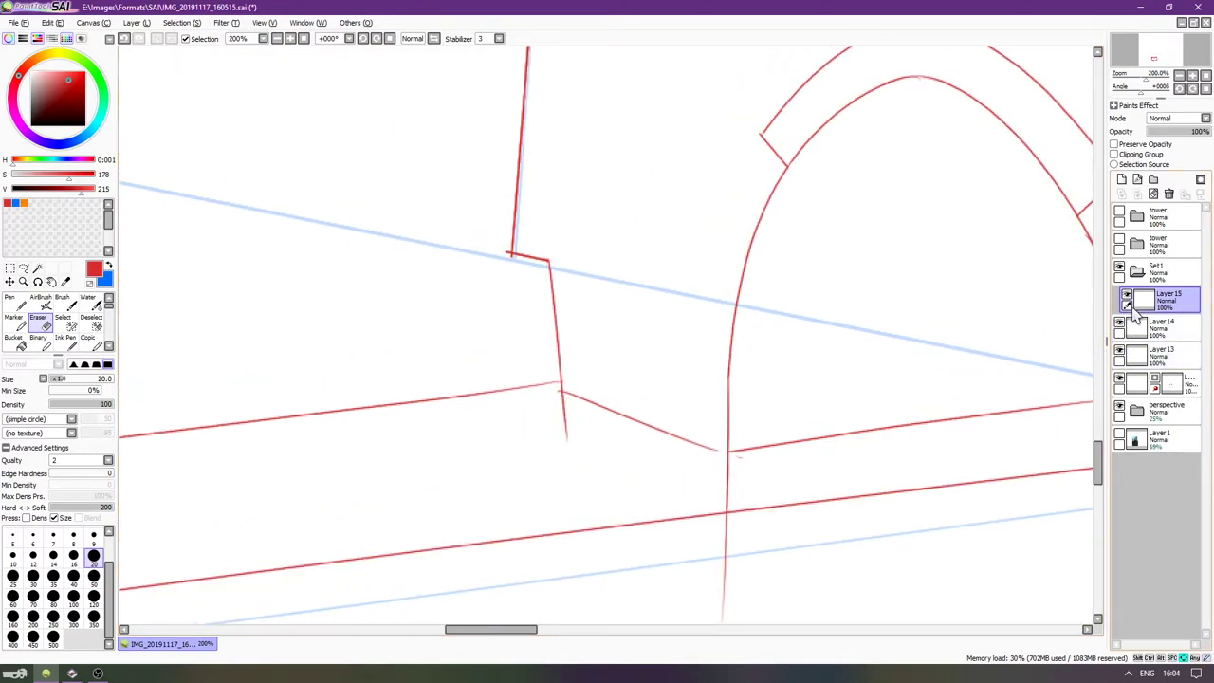
click(1127, 296)
click(1126, 296)
Erase the upper part of the sloping line on Layer15 and redraw it to meet the wall edge and bank line.
key(Right)
drag(563, 390, 623, 412)
key(n)
drag(551, 382, 669, 436)
key(ctrl+z)
key(Right)
key(Right)
key(Right)
key(Right)
key(Right)
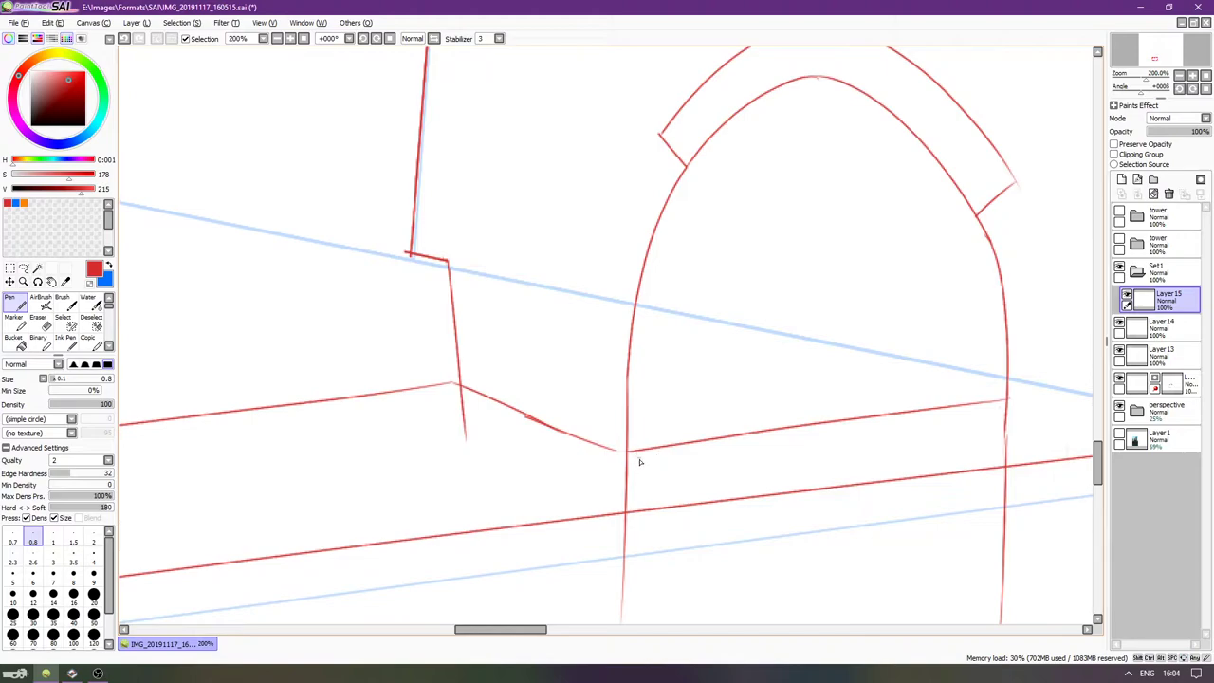
Add a new layer above Layer15 in the Set1 folder.
scroll(638, 459, left, 1)
key(e)
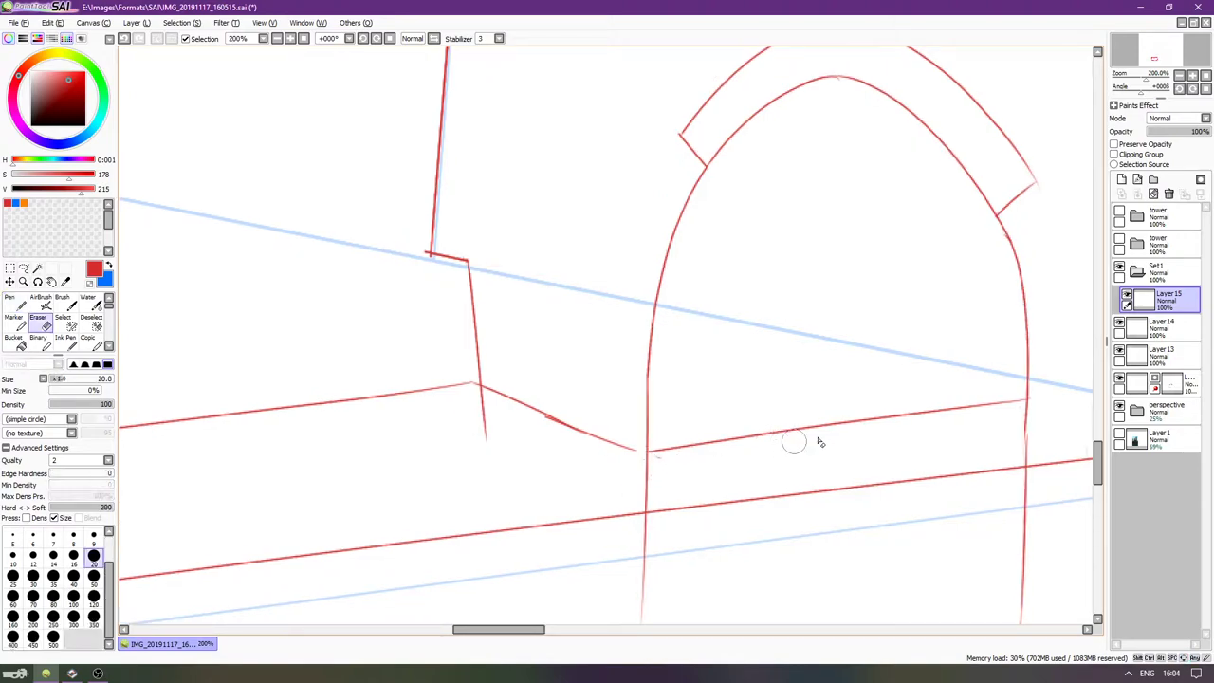
scroll(873, 277, right, 1)
scroll(873, 277, right, 4)
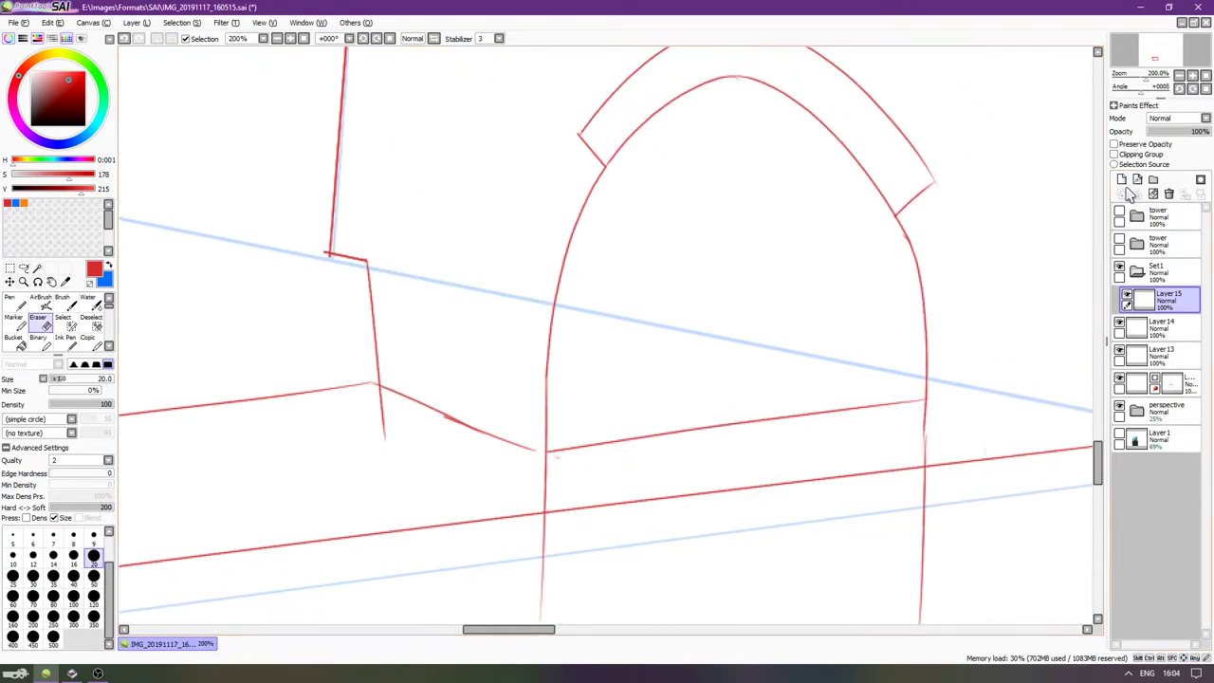
click(1120, 180)
scroll(907, 276, right, 4)
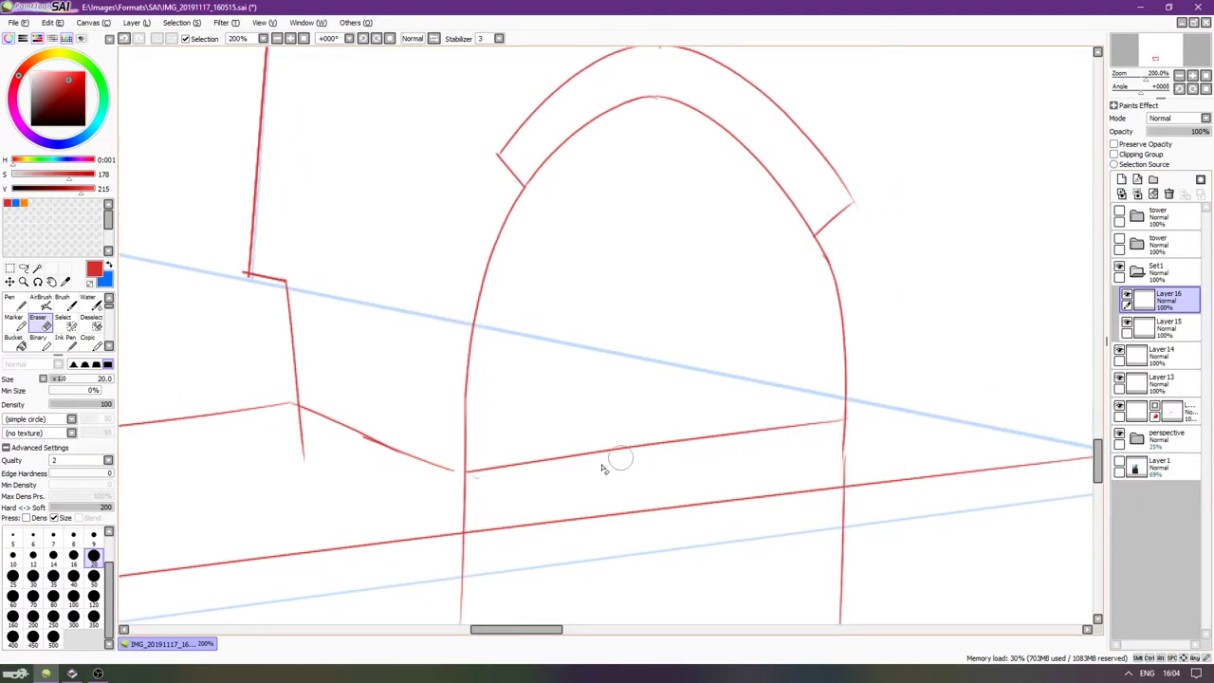
With the Pen, sketch an uneven edge over the straight line inside the arch, starting at its right leg.
key(n)
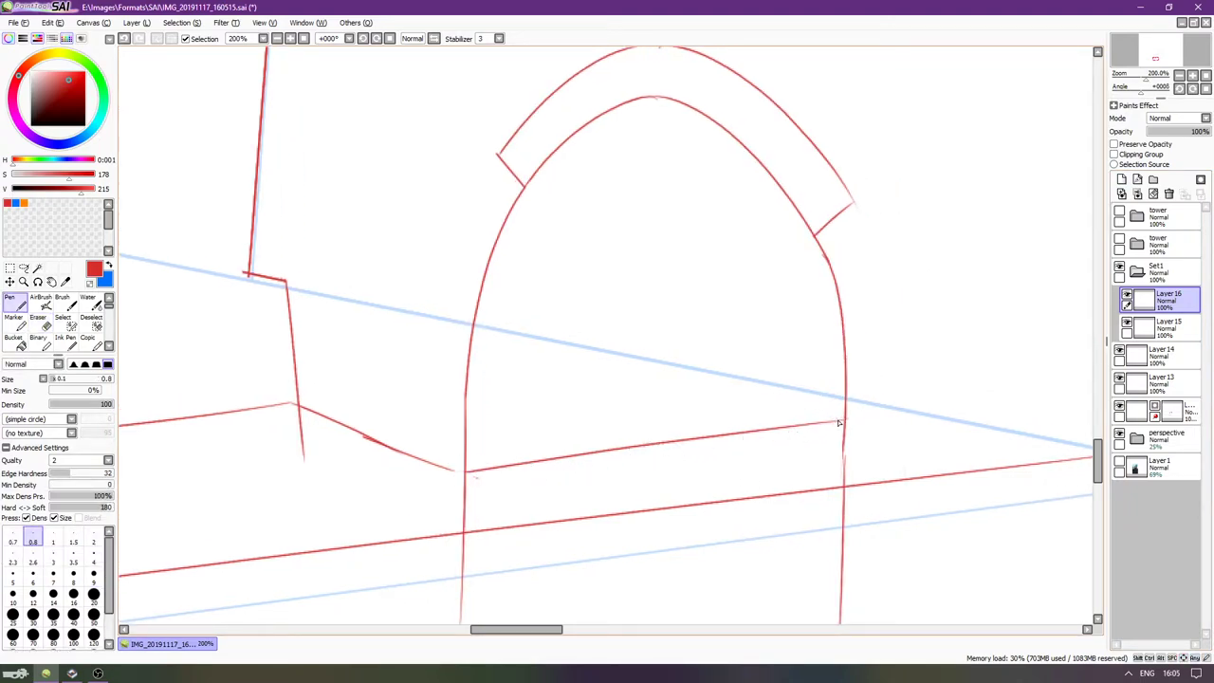
key(ctrl+z)
drag(844, 418, 709, 454)
key(ctrl+z)
drag(788, 422, 719, 442)
key(ctrl+z)
key(ctrl+z)
drag(793, 431, 700, 449)
Continue the uneven edge to the arch's left leg and up the sloping line to the wall edge.
drag(599, 467, 532, 470)
key(ctrl+z)
mouse_move(692, 436)
mouse_down()
mouse_move(507, 480)
mouse_move(649, 447)
mouse_up()
key(ctrl+z)
drag(552, 464, 477, 487)
key(ctrl+z)
drag(547, 461, 488, 485)
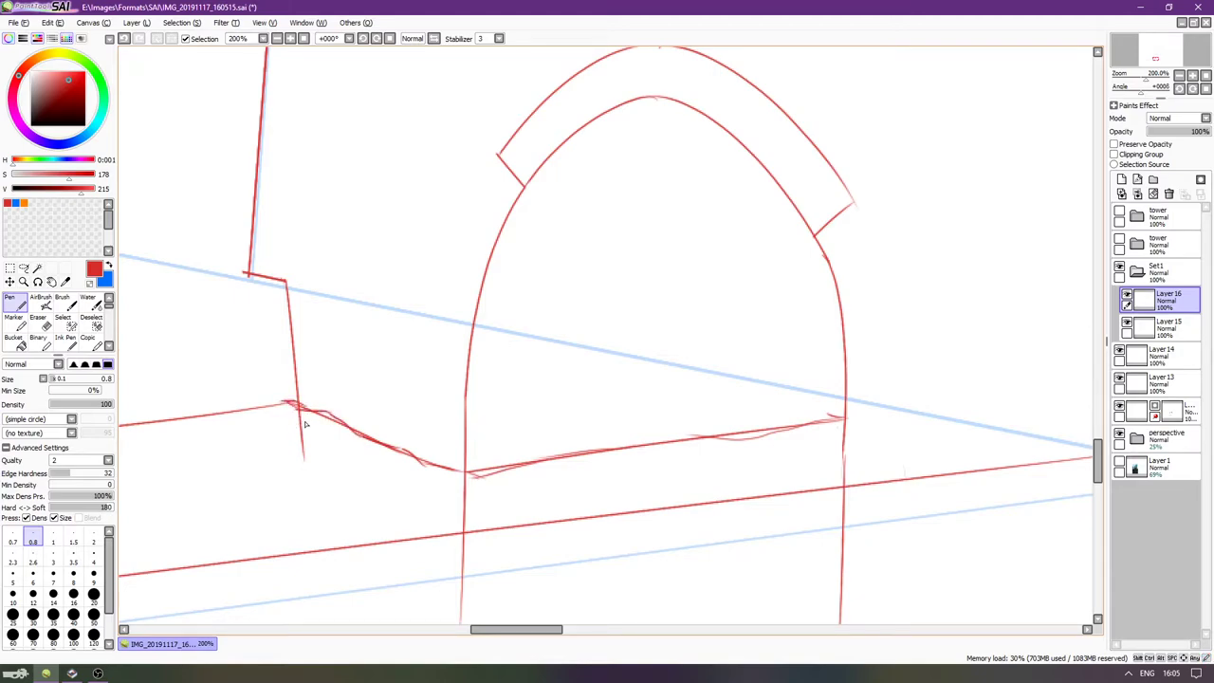
key(ctrl+z)
mouse_move(329, 416)
mouse_down()
mouse_move(285, 400)
mouse_move(394, 450)
mouse_move(409, 470)
mouse_move(541, 481)
mouse_move(541, 446)
mouse_up()
Rotate the canvas to -45° and sketch an uneven edge from the wall edge along the upper bank line.
scroll(608, 429, down, 2)
drag(611, 428, 694, 251)
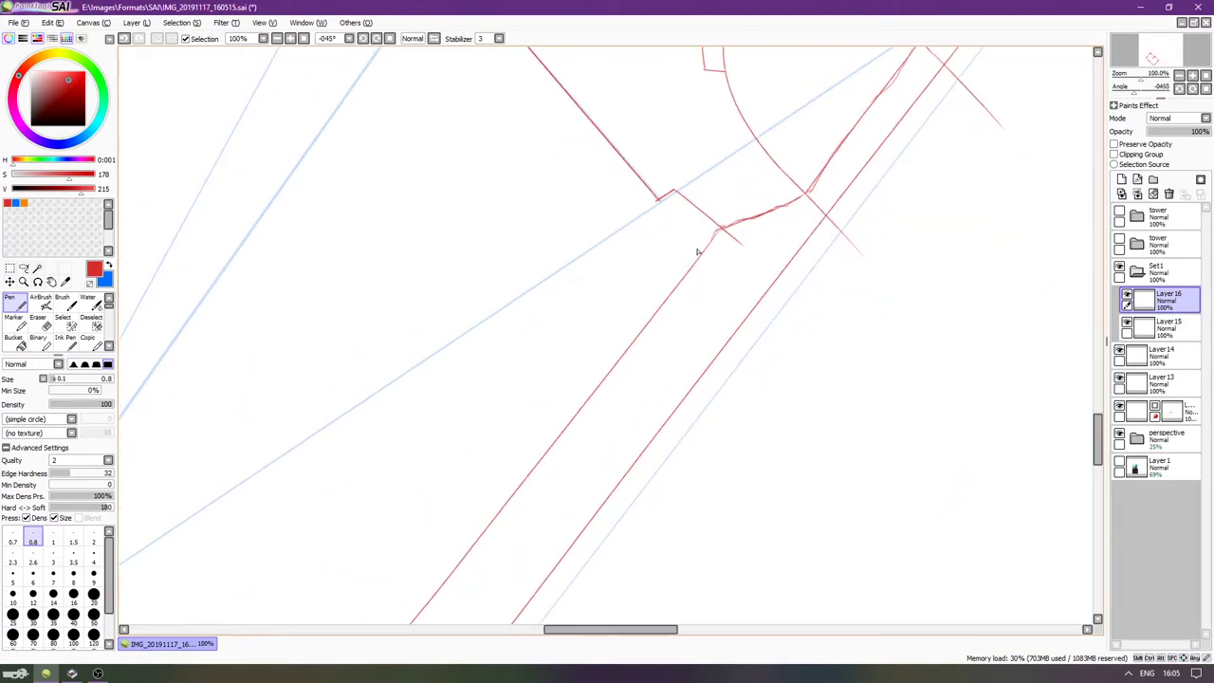
scroll(719, 296, up, 4)
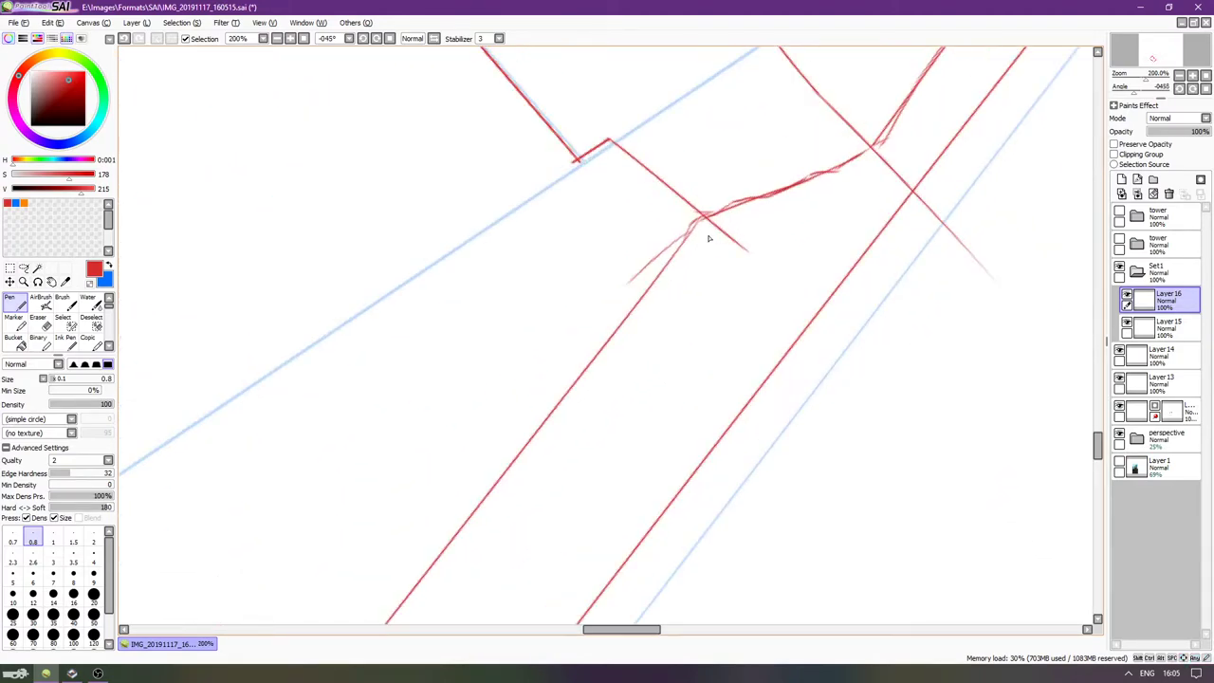
mouse_move(688, 233)
mouse_down()
mouse_move(606, 355)
mouse_move(509, 415)
mouse_move(459, 487)
mouse_up()
key(ctrl+z)
mouse_move(609, 347)
mouse_down()
mouse_move(530, 413)
mouse_move(459, 489)
mouse_up()
key(ctrl+z)
mouse_move(576, 379)
mouse_down()
mouse_move(408, 581)
mouse_move(451, 545)
mouse_move(386, 611)
mouse_up()
Refine and extend the uneven edge with short wavy strokes along the middle of the upper bank line.
scroll(562, 484, down, 2)
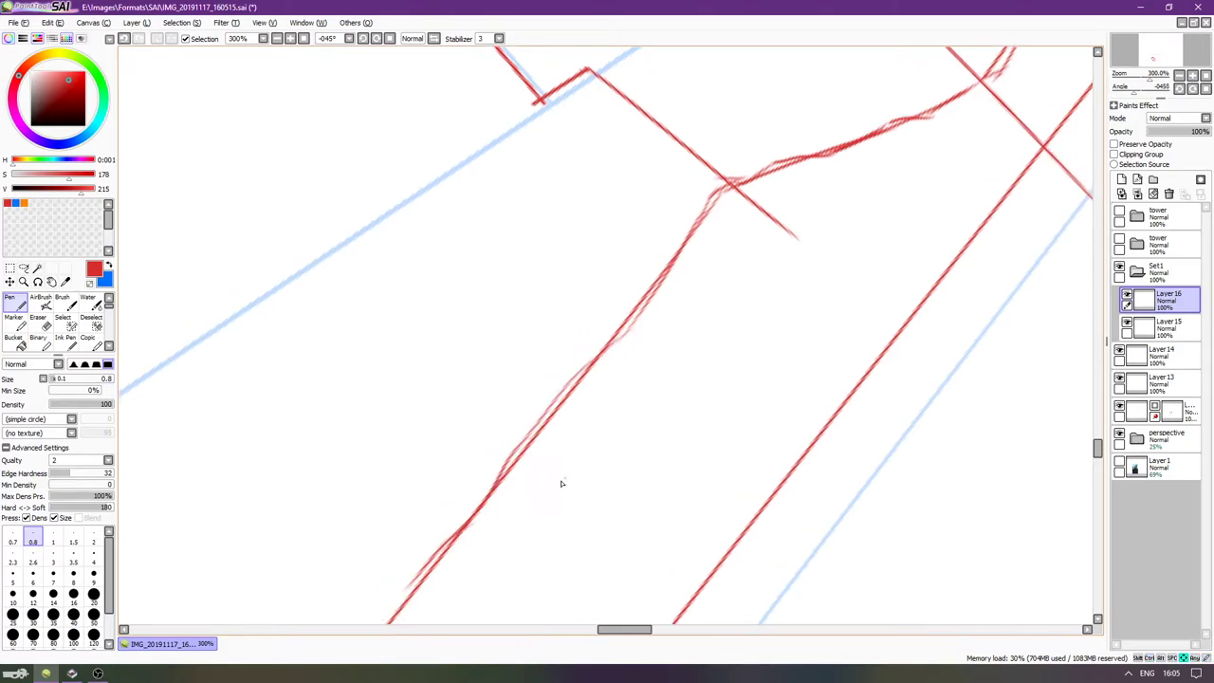
mouse_move(575, 404)
mouse_down()
mouse_move(693, 383)
mouse_move(694, 319)
mouse_up()
mouse_move(672, 436)
mouse_down()
mouse_move(689, 262)
mouse_move(740, 183)
mouse_move(609, 371)
mouse_up()
key(ctrl+z)
drag(745, 174, 566, 372)
key(ctrl+z)
drag(700, 229, 463, 501)
key(ctrl+z)
drag(536, 427, 409, 574)
key(ctrl+z)
drag(485, 514, 420, 595)
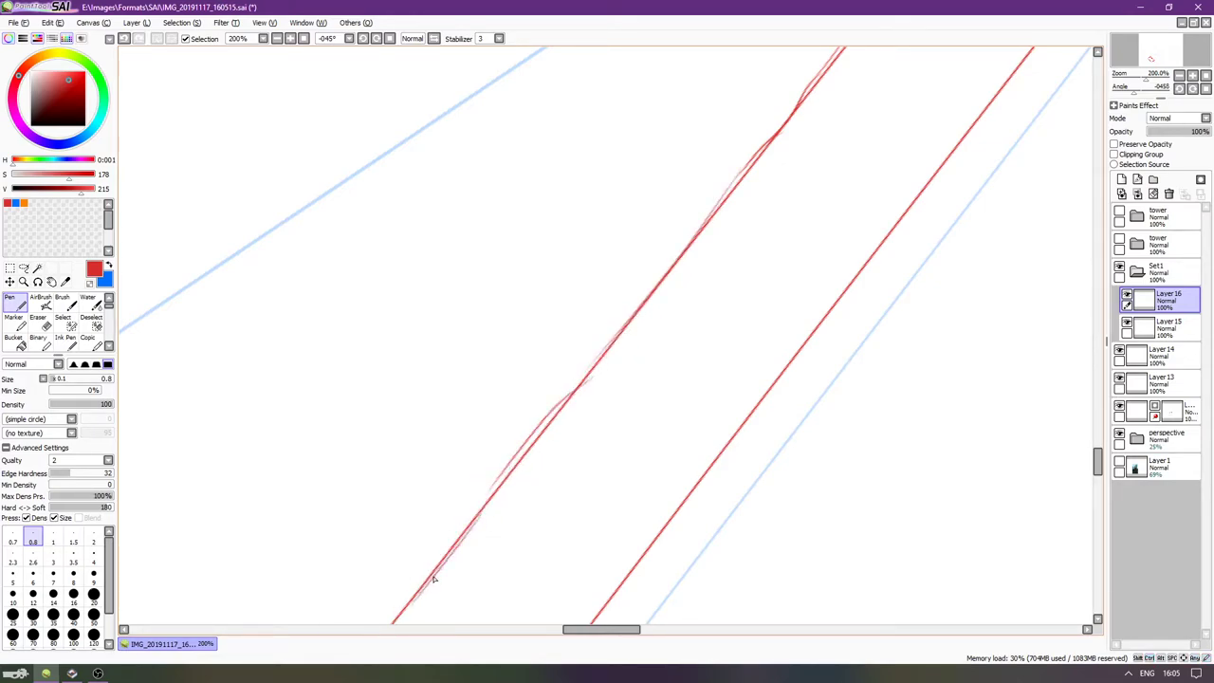
Extend the uneven edge along the upper bank line until it reaches the crossing diagonal line at the far end.
key(Left)
key(Left)
key(Down)
key(Left)
key(Down)
key(Left)
key(Down)
key(Left)
key(Down)
key(Left)
key(Down)
key(Left)
key(Down)
key(Left)
key(Down)
key(Left)
key(Down)
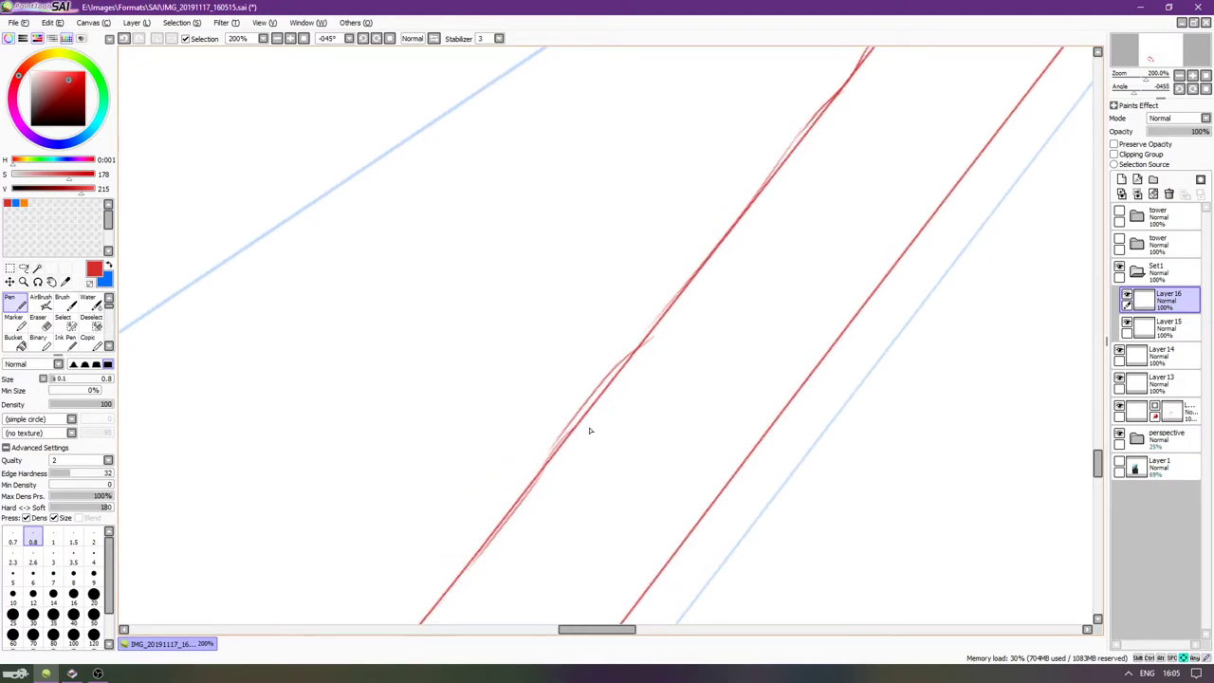
mouse_move(644, 391)
mouse_down()
mouse_move(664, 376)
mouse_move(682, 382)
mouse_move(699, 354)
mouse_move(630, 433)
mouse_up()
key(ctrl+z)
drag(705, 342, 480, 583)
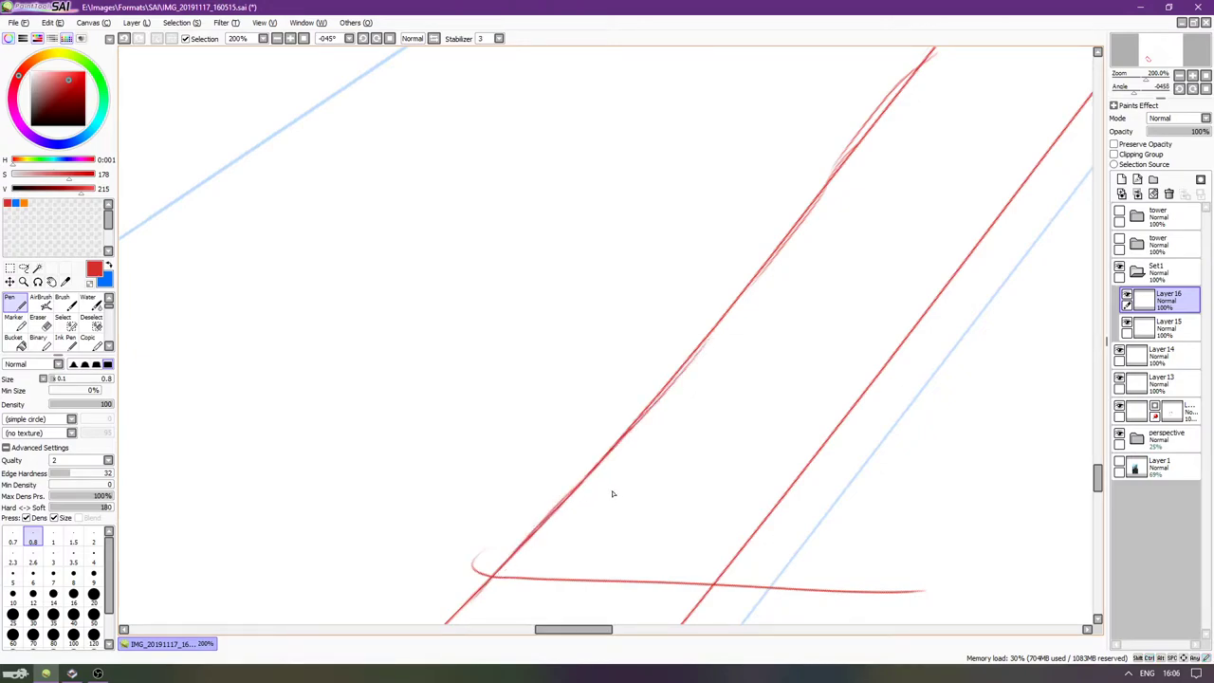
Reset the canvas rotation and hide Layer15 with the straight guide lines, checking which lines belong to Layer16.
key(Home)
scroll(575, 479, up, 6)
key(Left)
key(Left)
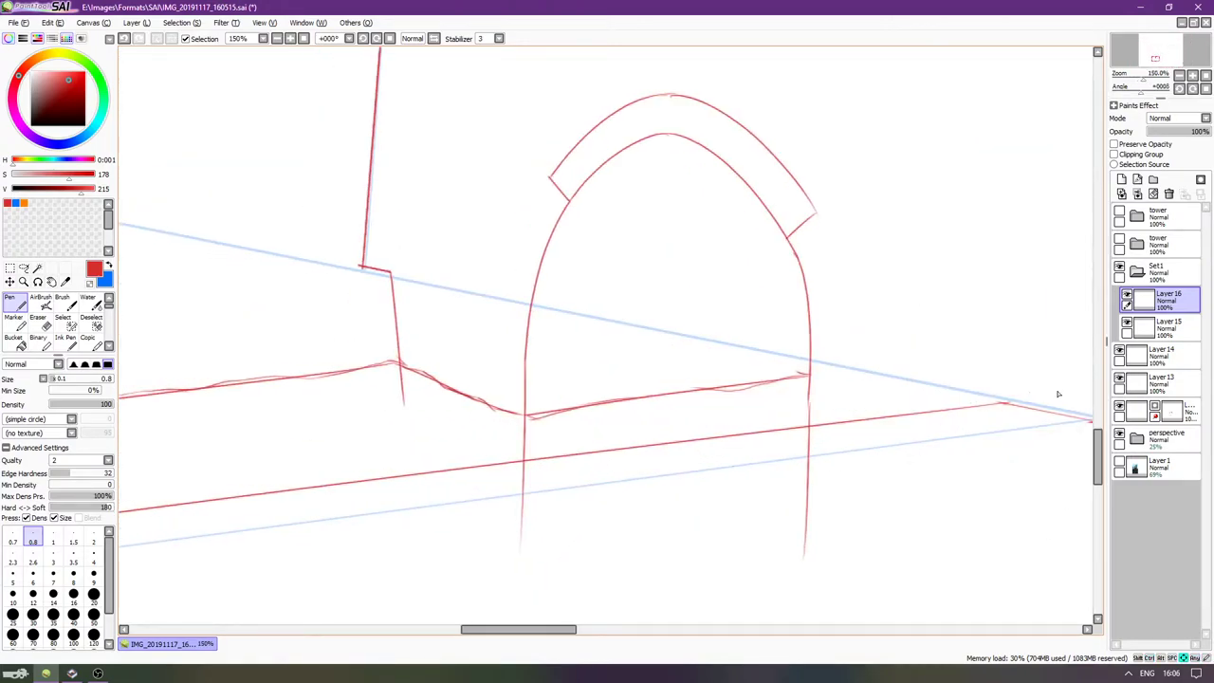
click(1127, 324)
click(1127, 299)
click(1128, 299)
scroll(707, 400, right, 1)
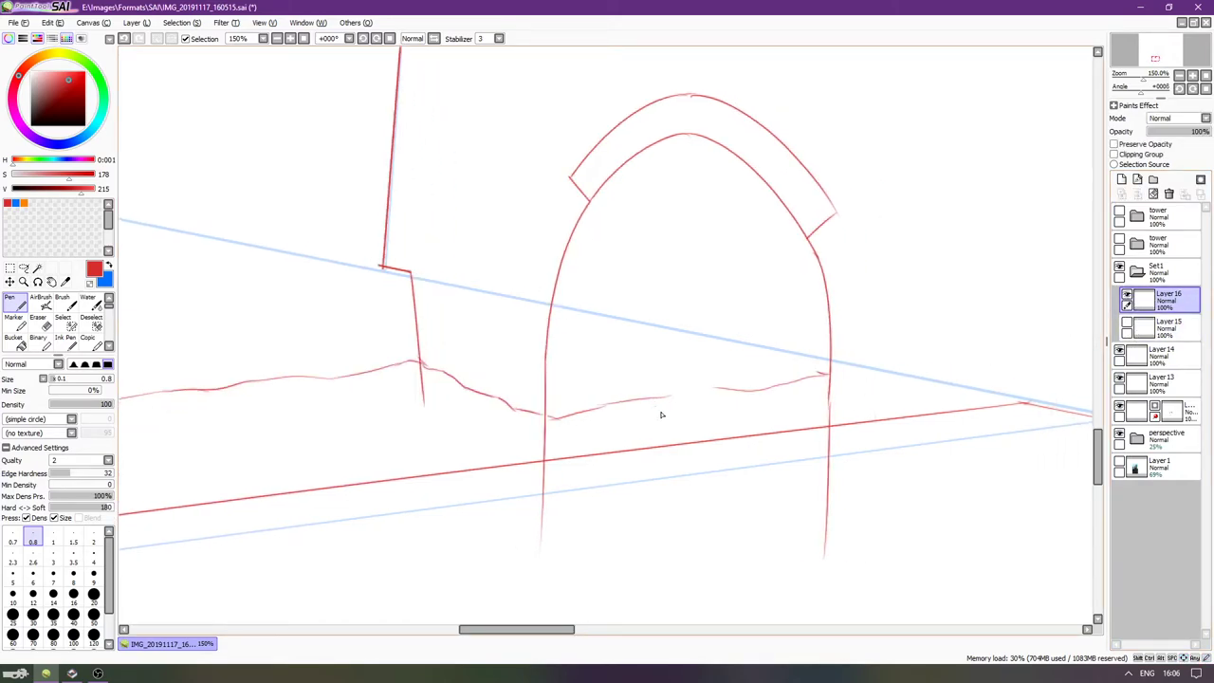
Bridge the remaining gaps in the uneven edge between the arch's legs and along the bank beyond the wall.
key(ctrl+z)
drag(661, 398, 733, 393)
key(ctrl+z)
key(ctrl+z)
scroll(515, 360, left, 1)
scroll(651, 412, down, 5)
scroll(442, 446, up, 4)
drag(421, 433, 526, 427)
key(ctrl+z)
drag(441, 433, 526, 425)
key(ctrl+z)
drag(430, 433, 532, 424)
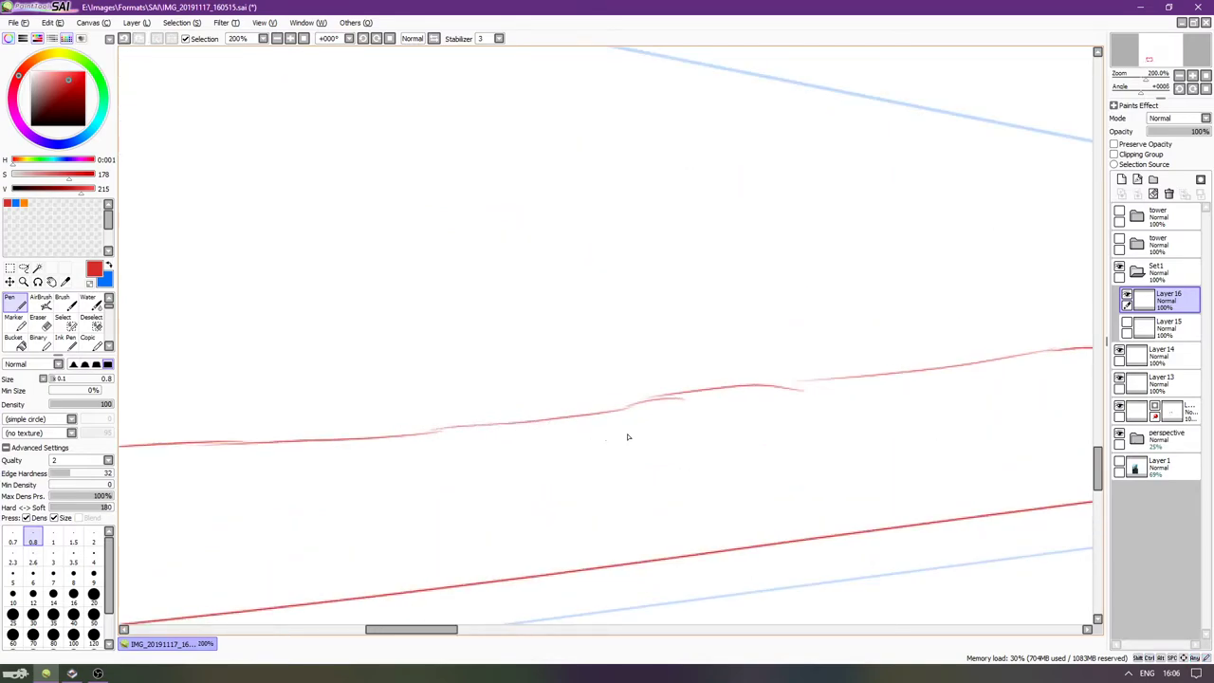
mouse_move(778, 387)
mouse_down()
mouse_move(867, 373)
mouse_move(791, 397)
mouse_move(718, 380)
mouse_up()
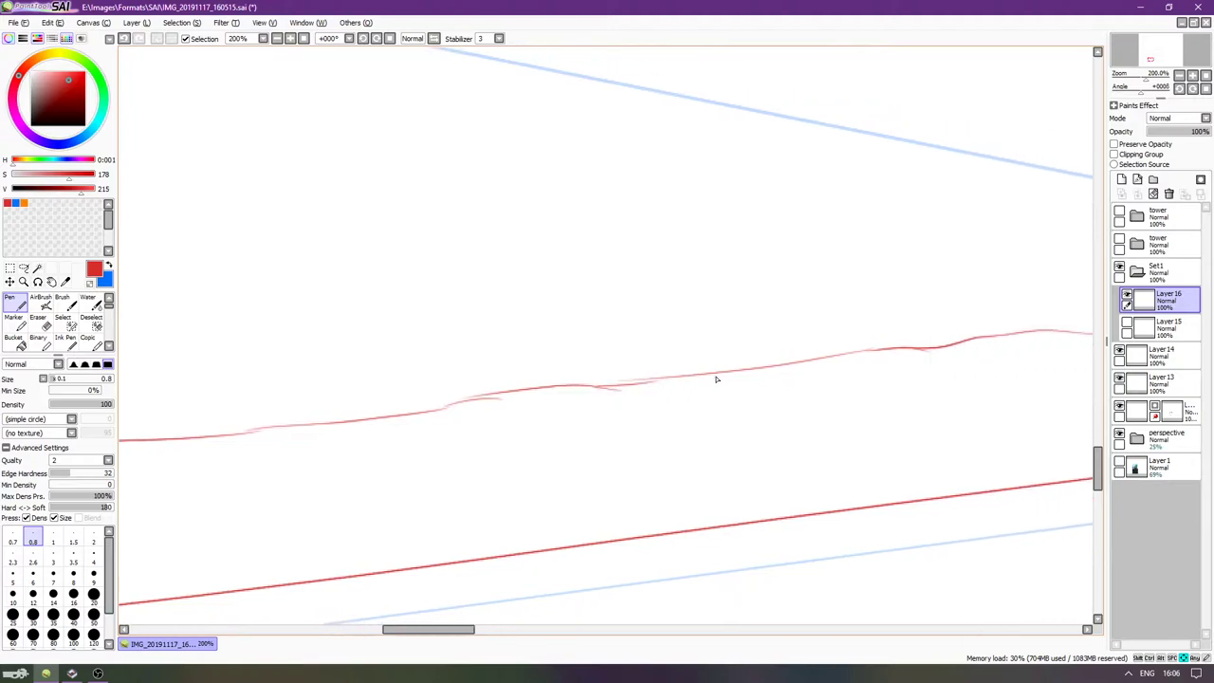
drag(1028, 380, 713, 388)
scroll(713, 387, right, 5)
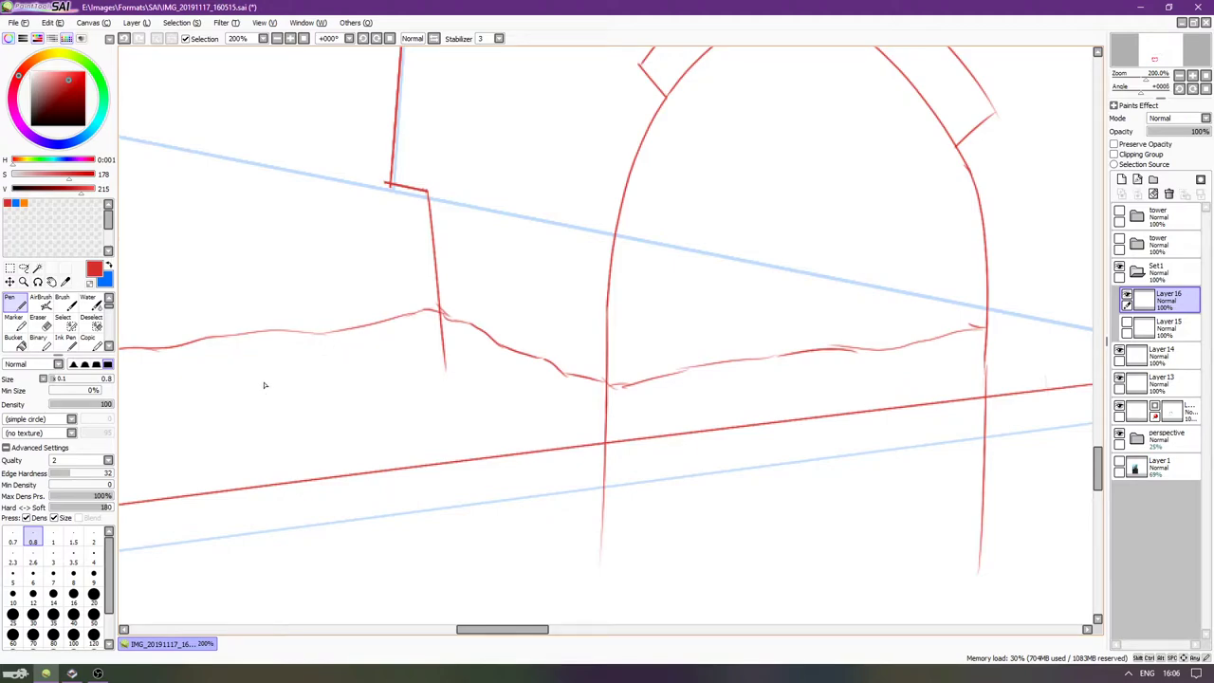
key(Left)
key(Left)
key(Left)
key(Left)
key(Left)
key(Left)
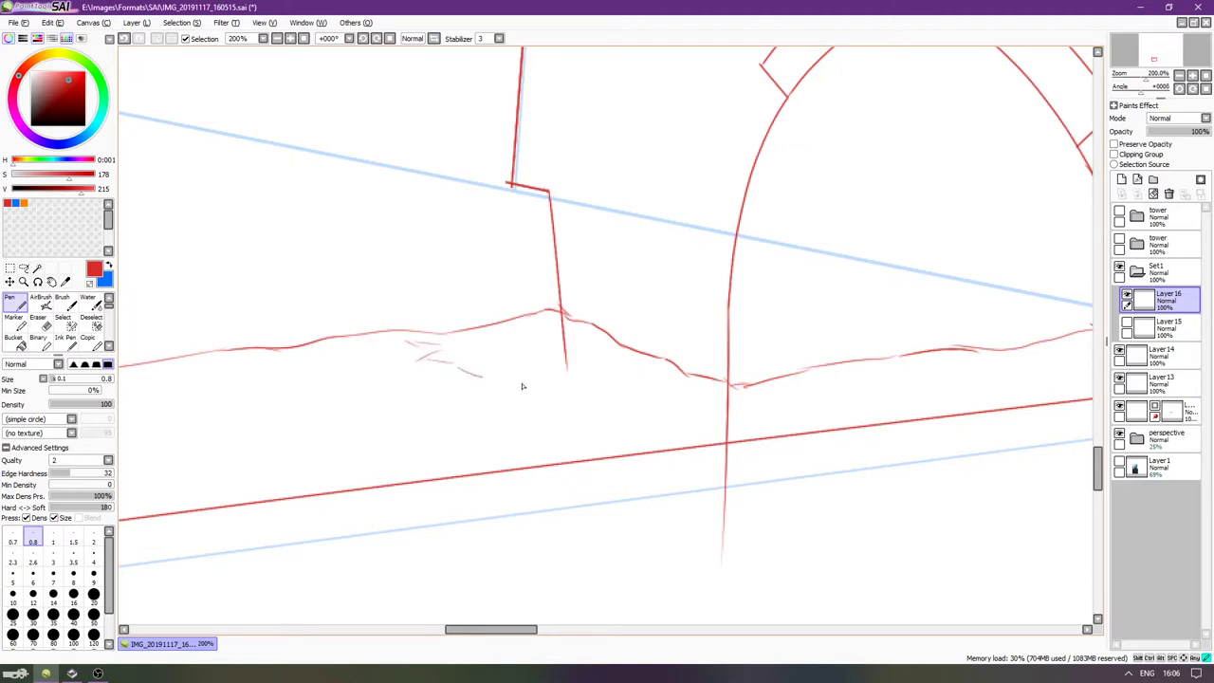
key(ctrl+z)
key(ctrl+z)
scroll(596, 391, up, 1)
scroll(528, 409, right, 4)
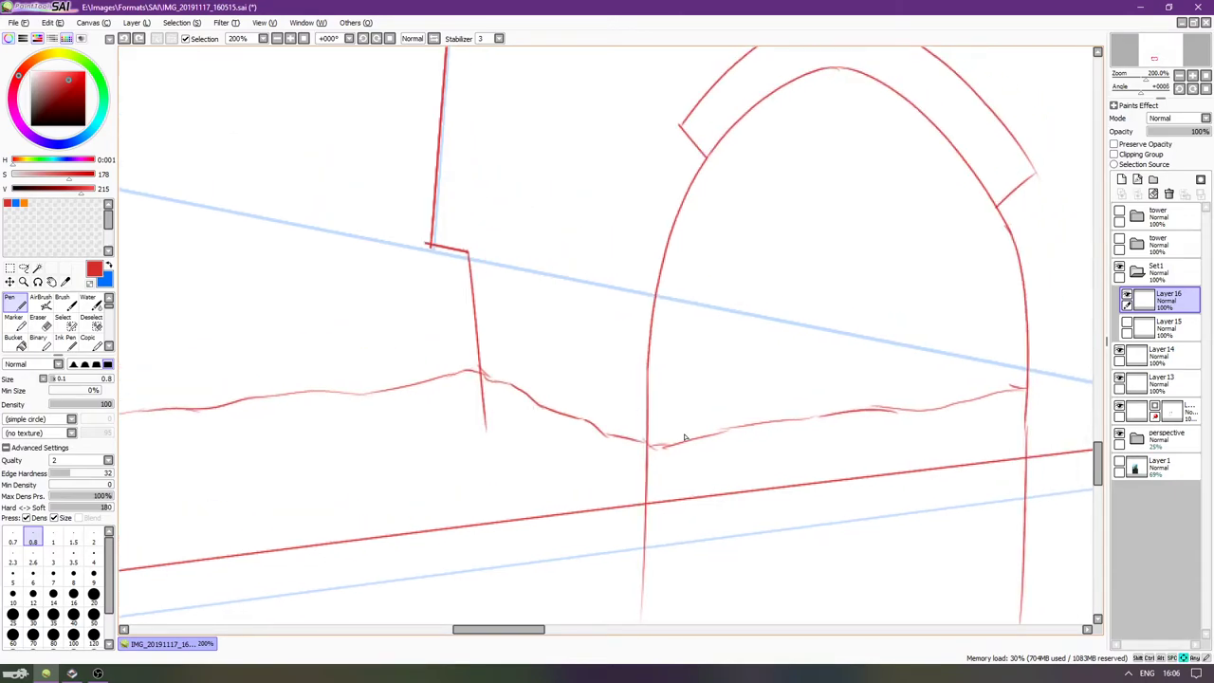
Identify the arch's layer by toggling layer visibility, then erase both arch leg ends below the red ground line on Layer13.
drag(684, 449, 645, 428)
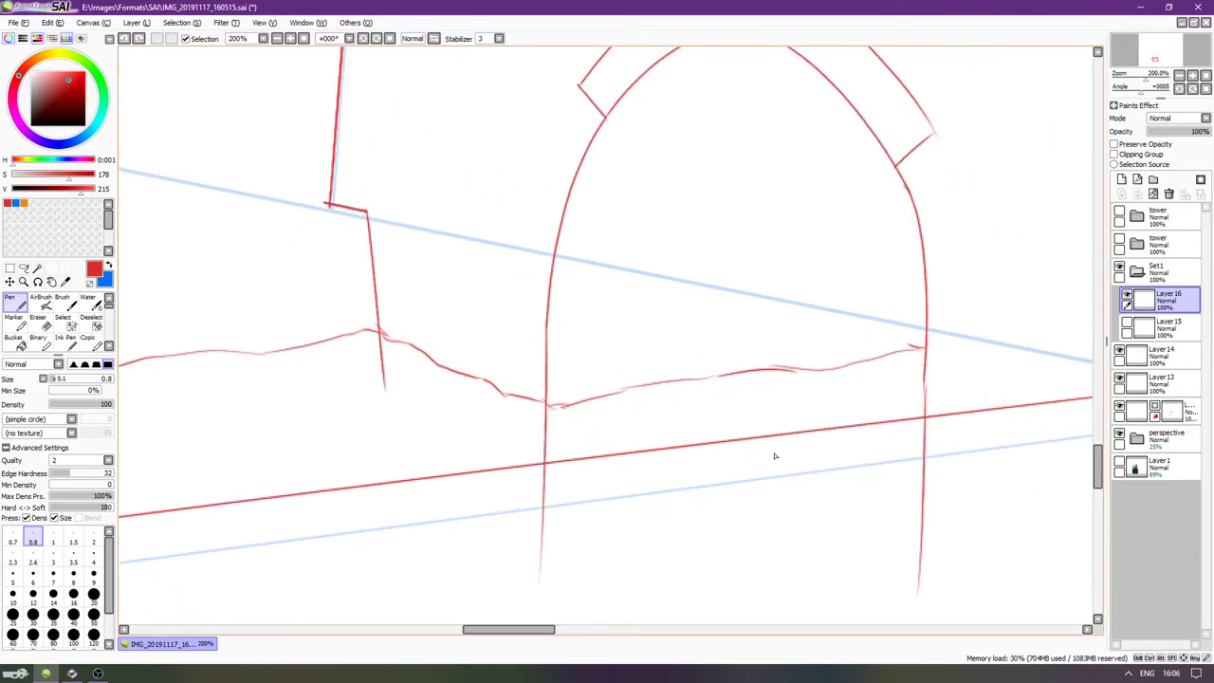
click(1121, 408)
click(1121, 408)
click(1120, 380)
click(1120, 379)
click(1120, 380)
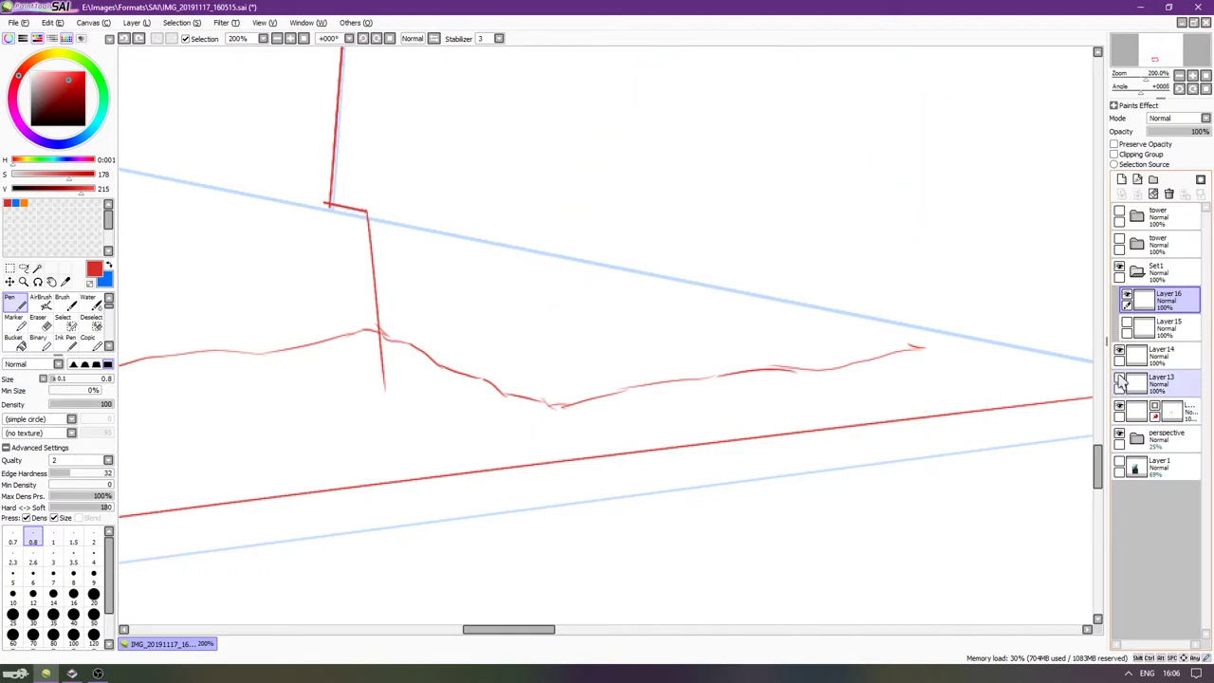
click(1120, 379)
click(1143, 383)
key(e)
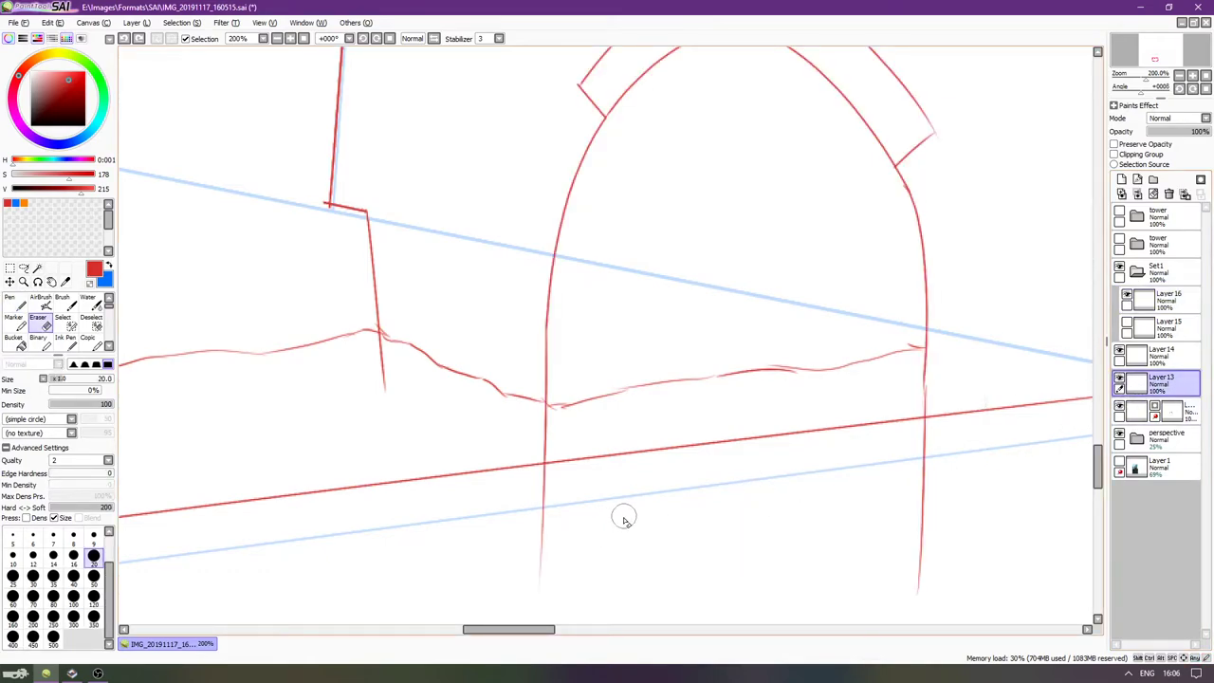
scroll(758, 514, down, 2)
scroll(853, 513, right, 1)
scroll(886, 514, down, 1)
mouse_move(887, 514)
mouse_down()
mouse_move(912, 429)
mouse_move(911, 373)
mouse_up()
drag(525, 479, 528, 414)
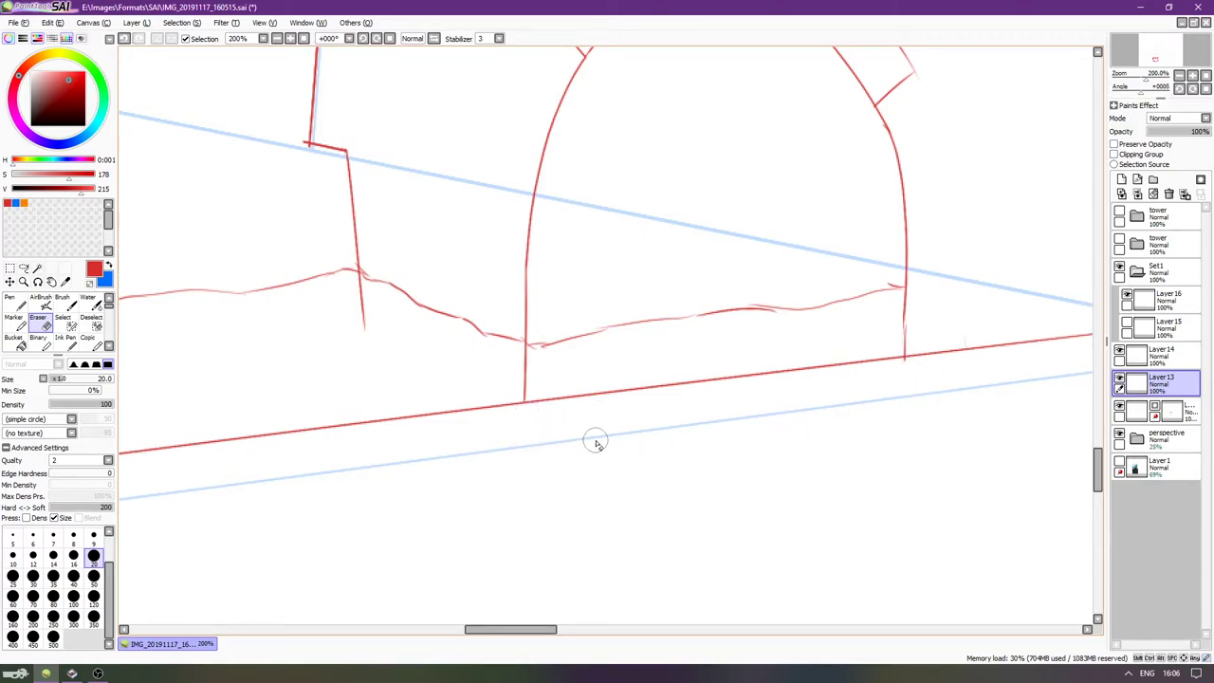
Add a new layer above Layer16 for pen drawing and rename the Set1 folder to watah.
scroll(787, 439, up, 3)
scroll(787, 439, left, 1)
scroll(1043, 418, up, 2)
scroll(1043, 417, left, 2)
click(1164, 300)
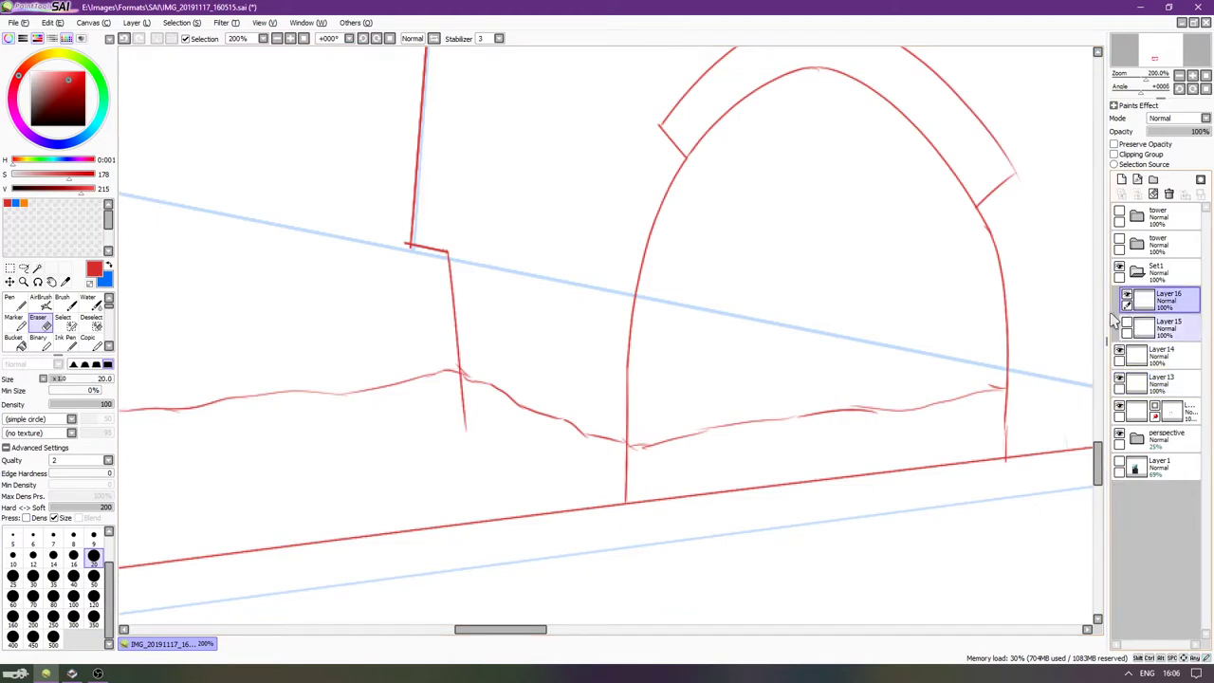
scroll(641, 367, down, 1)
click(1121, 180)
key(n)
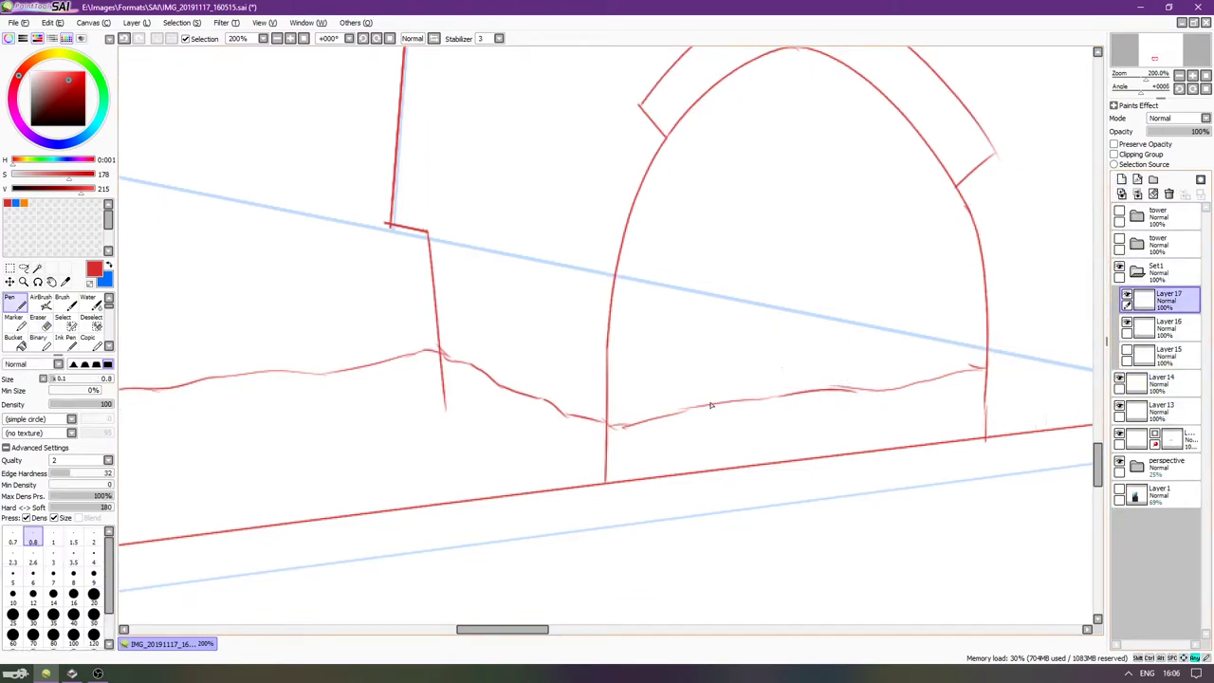
double_click(1158, 271)
text(watah)
key(Return)
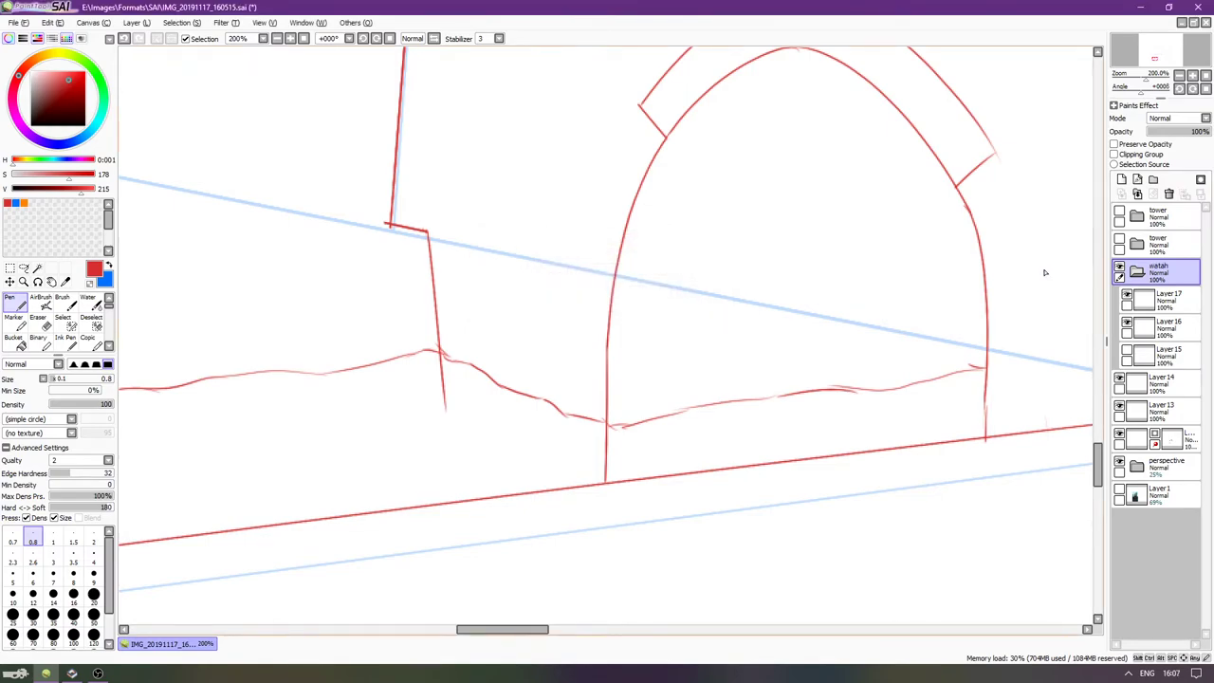
click(643, 439)
click(1140, 299)
drag(692, 441, 770, 426)
key(ctrl+z)
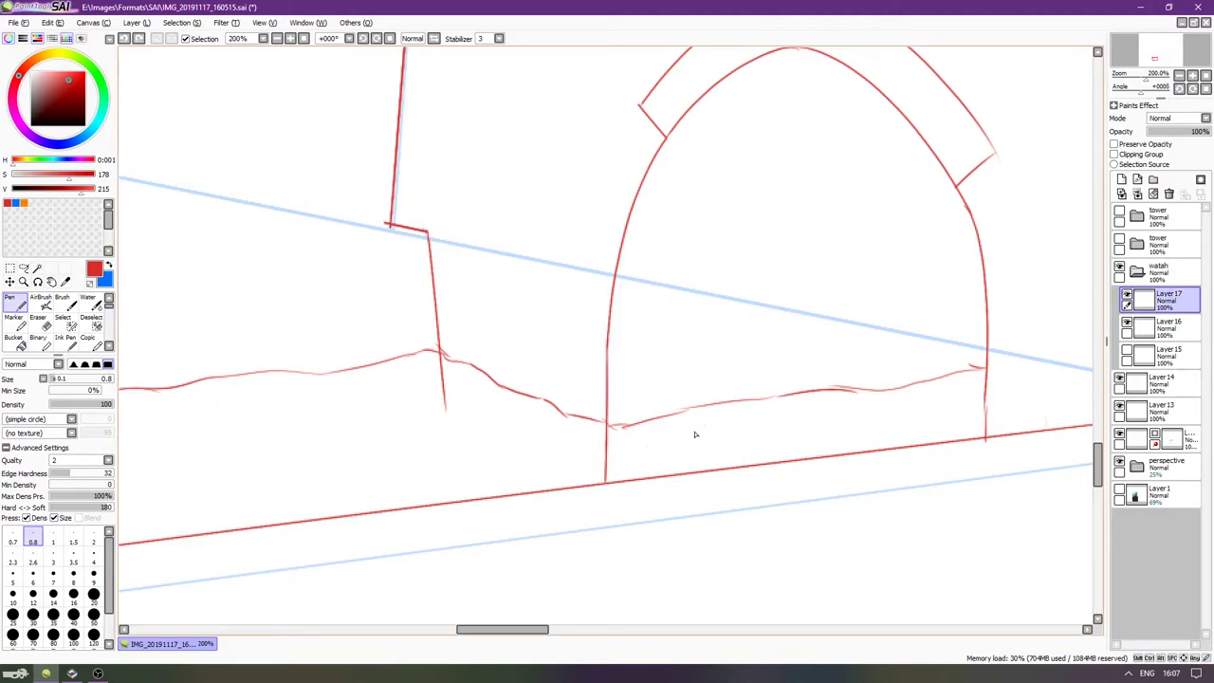
drag(840, 406, 984, 423)
key(ctrl+z)
key(ctrl+z)
key(ctrl+z)
Sketch loose zigzag contours on Layer17 between the uneven edge and the ground line, under the arch and around the wall edge.
drag(710, 418, 808, 432)
drag(484, 442, 506, 442)
drag(431, 465, 674, 425)
mouse_move(423, 364)
mouse_down()
mouse_move(475, 363)
mouse_move(475, 377)
mouse_move(462, 364)
mouse_move(496, 377)
mouse_move(467, 414)
mouse_move(663, 452)
mouse_up()
mouse_move(624, 344)
mouse_down()
mouse_move(753, 430)
mouse_move(906, 424)
mouse_move(912, 413)
mouse_move(961, 413)
mouse_up()
Sketch two more stepped zigzag contours below the uneven edge, farther along the bank away from the wall.
scroll(706, 457, left, 1)
scroll(706, 457, left, 10)
scroll(706, 357, down, 2)
mouse_move(663, 364)
mouse_down()
mouse_move(718, 372)
mouse_move(707, 364)
mouse_move(747, 383)
mouse_move(772, 429)
mouse_move(878, 431)
mouse_up()
scroll(588, 452, left, 5)
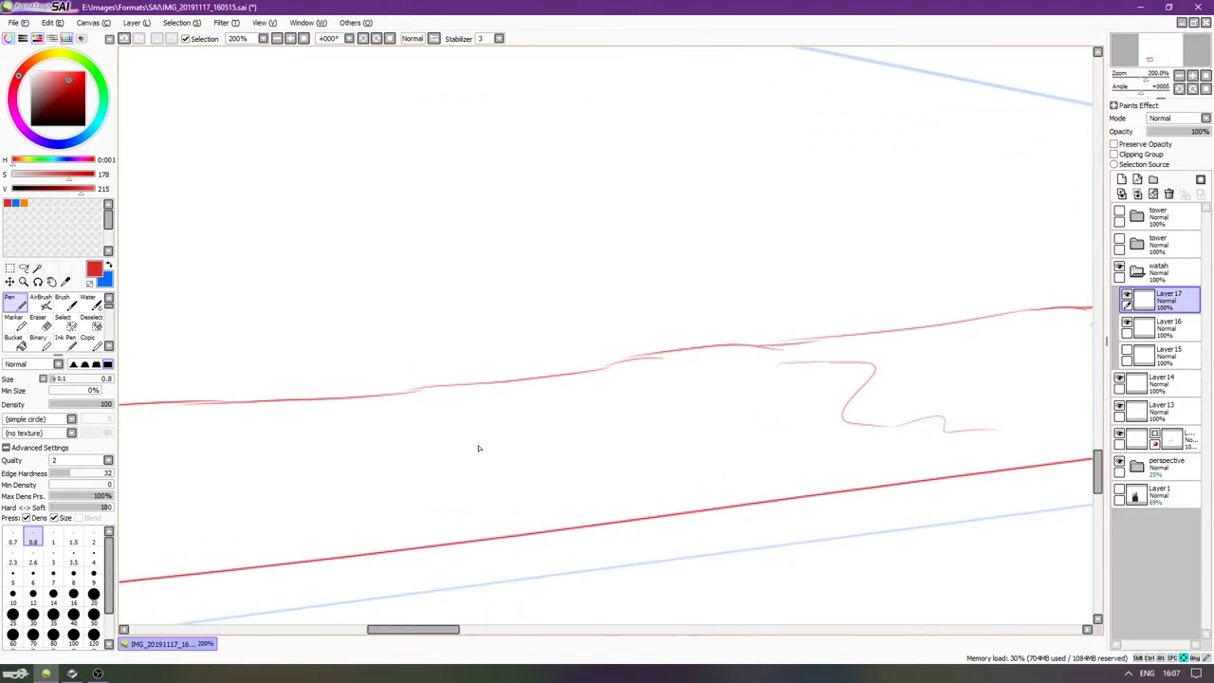
mouse_move(621, 405)
mouse_down()
mouse_move(675, 417)
mouse_move(675, 492)
mouse_move(814, 494)
mouse_up()
scroll(759, 483, right, 15)
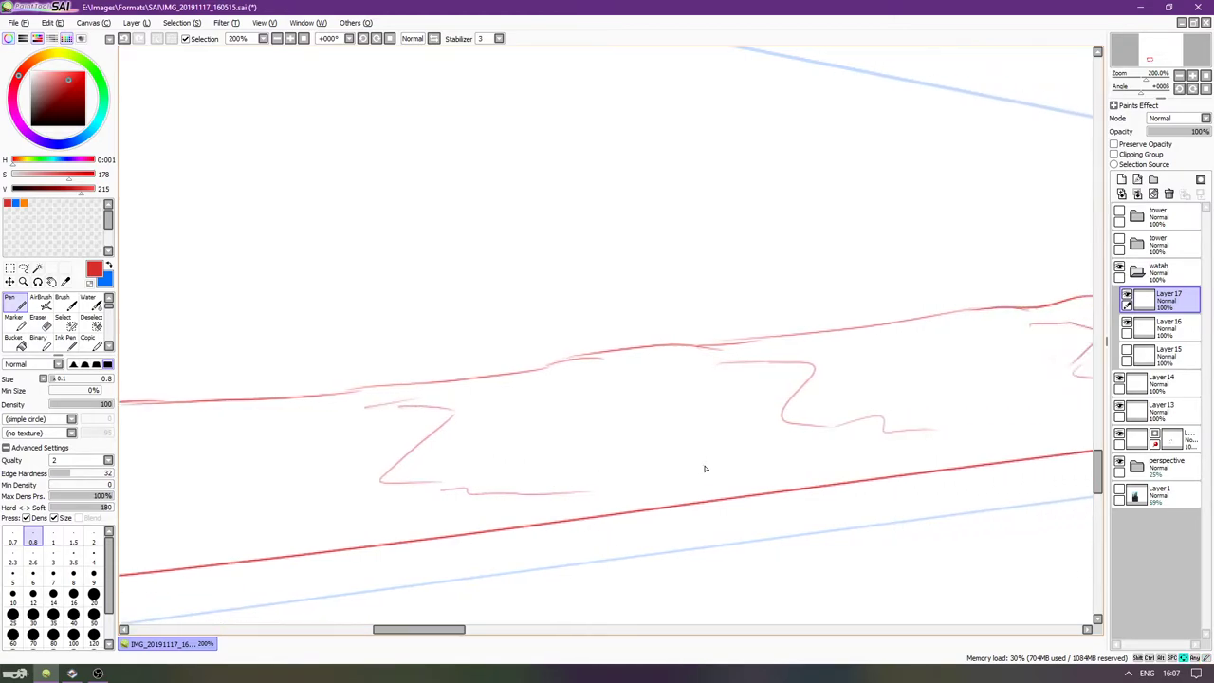
Sketch a jagged contour with short strokes from the foot of the wall edge down the slope to the arch's near leg.
scroll(730, 357, right, 1)
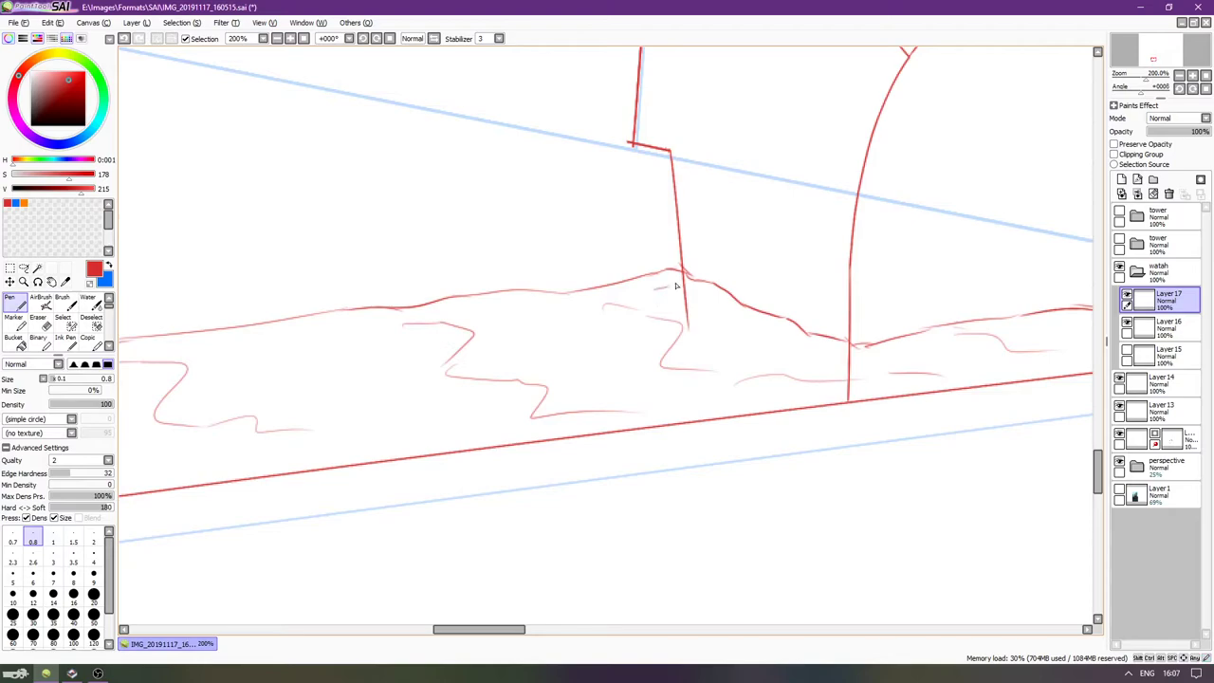
mouse_move(658, 285)
mouse_down()
mouse_move(802, 329)
mouse_move(829, 356)
mouse_up()
scroll(760, 382, right, 5)
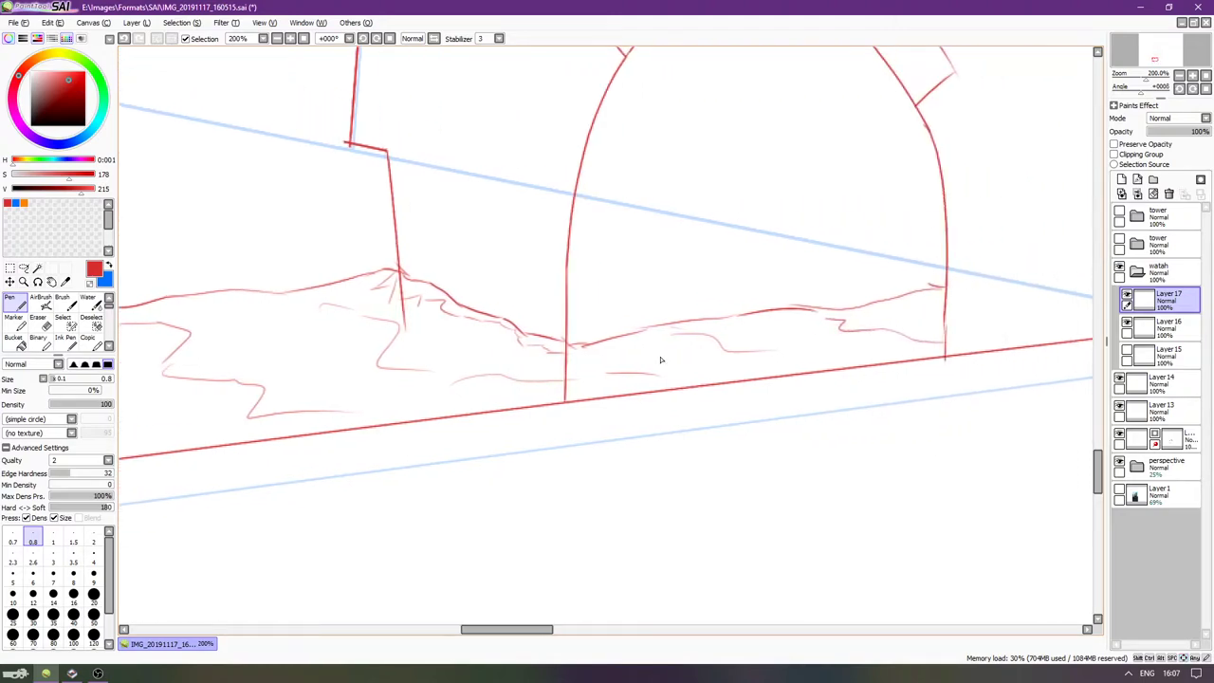
Add wavy strokes along and below the uneven edge between the arch's legs.
mouse_move(596, 350)
mouse_down()
mouse_move(749, 321)
mouse_move(735, 328)
mouse_move(763, 310)
mouse_move(819, 315)
mouse_move(876, 300)
mouse_move(858, 315)
mouse_move(935, 296)
mouse_move(947, 314)
mouse_move(850, 324)
mouse_move(897, 329)
mouse_up()
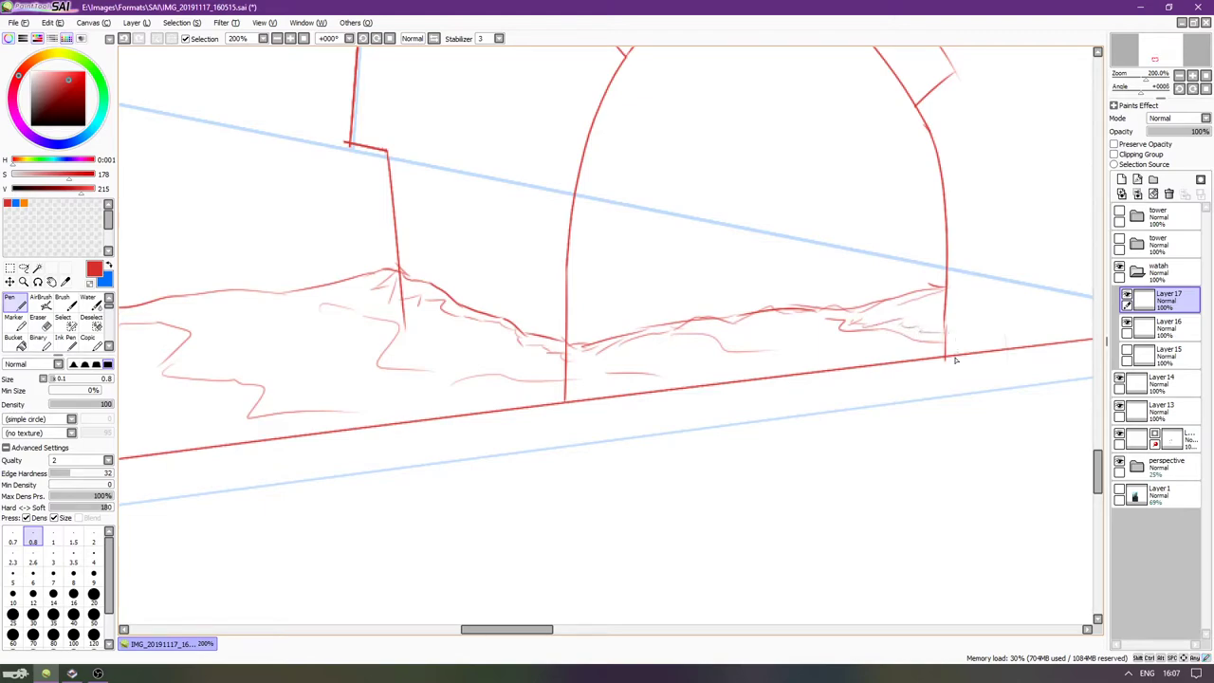
drag(832, 341, 933, 349)
drag(681, 339, 726, 366)
drag(730, 364, 760, 369)
Add a second irregular contour around the zigzag beside the wall edge, running from the bank's crest toward the arch.
key(Left)
key(Left)
key(Left)
key(Left)
key(Left)
key(Left)
key(Left)
key(Left)
key(Left)
key(Left)
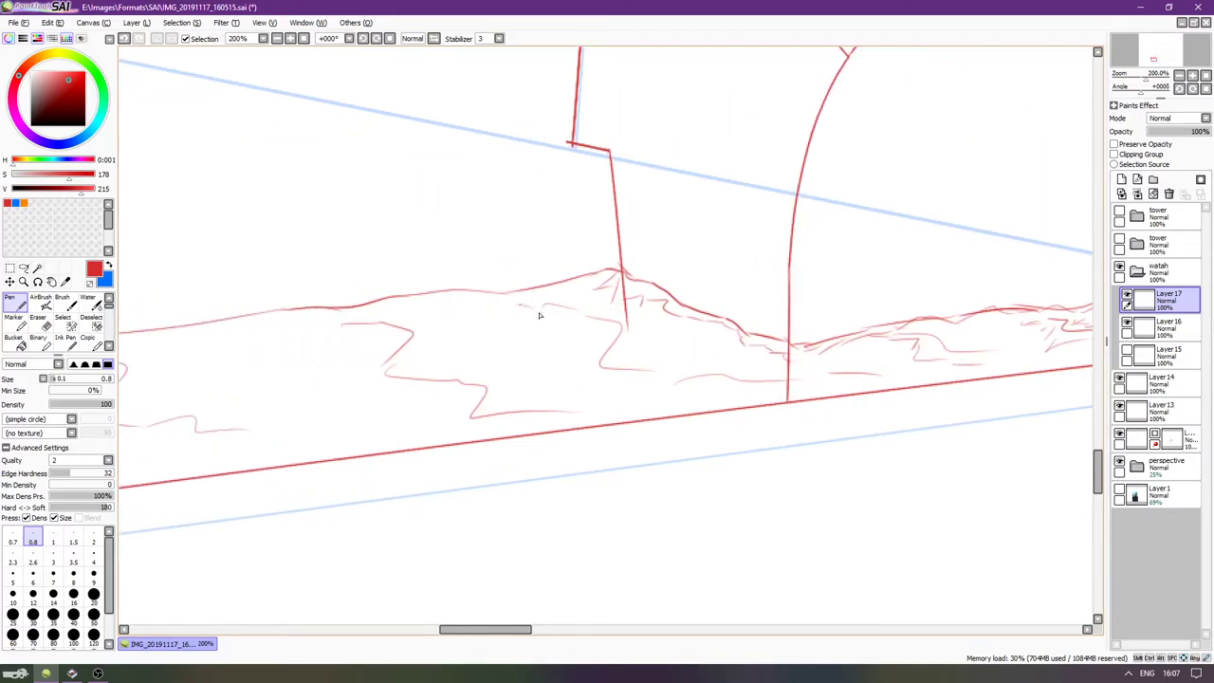
mouse_move(428, 302)
mouse_down()
mouse_move(531, 309)
mouse_move(564, 325)
mouse_move(544, 352)
mouse_move(614, 389)
mouse_move(739, 384)
mouse_up()
Detail the next zigzag along the bank with a parallel outer contour and short hatch strokes.
scroll(550, 385, left, 5)
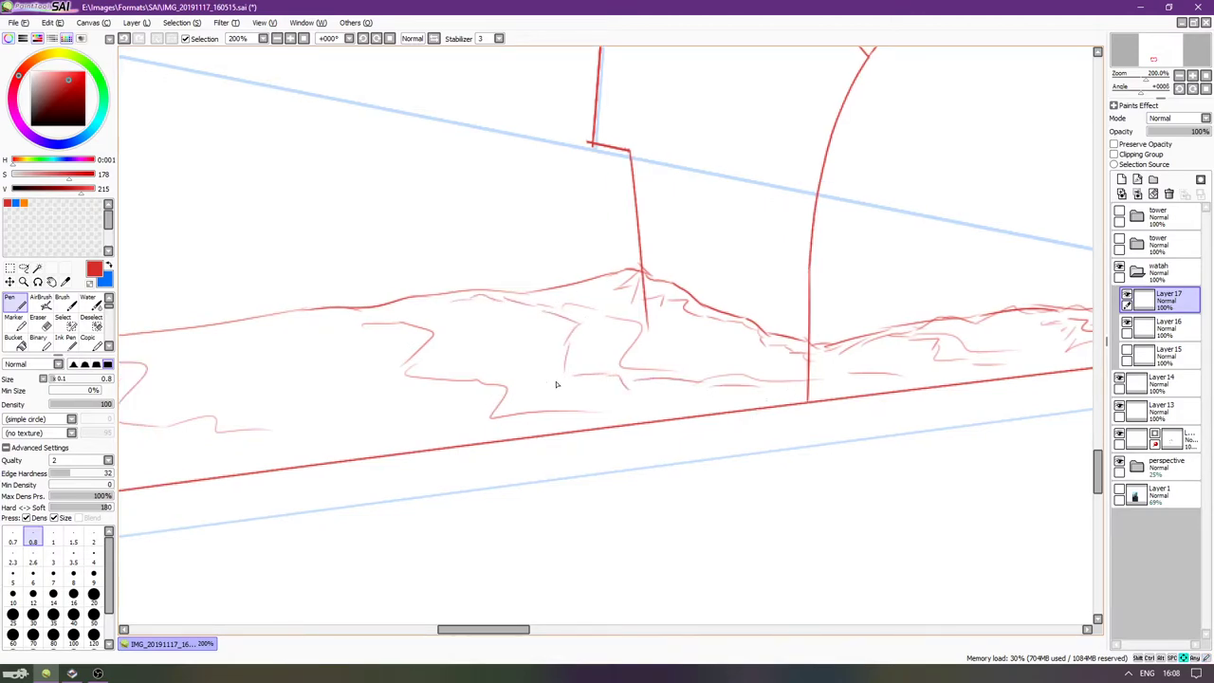
mouse_move(592, 325)
mouse_down()
mouse_move(544, 323)
mouse_move(666, 304)
mouse_up()
mouse_move(592, 334)
mouse_down()
mouse_move(558, 389)
mouse_move(571, 381)
mouse_move(583, 404)
mouse_move(624, 407)
mouse_move(648, 427)
mouse_move(665, 413)
mouse_move(674, 430)
mouse_move(755, 426)
mouse_move(705, 405)
mouse_move(728, 398)
mouse_move(699, 393)
mouse_move(706, 383)
mouse_move(639, 379)
mouse_up()
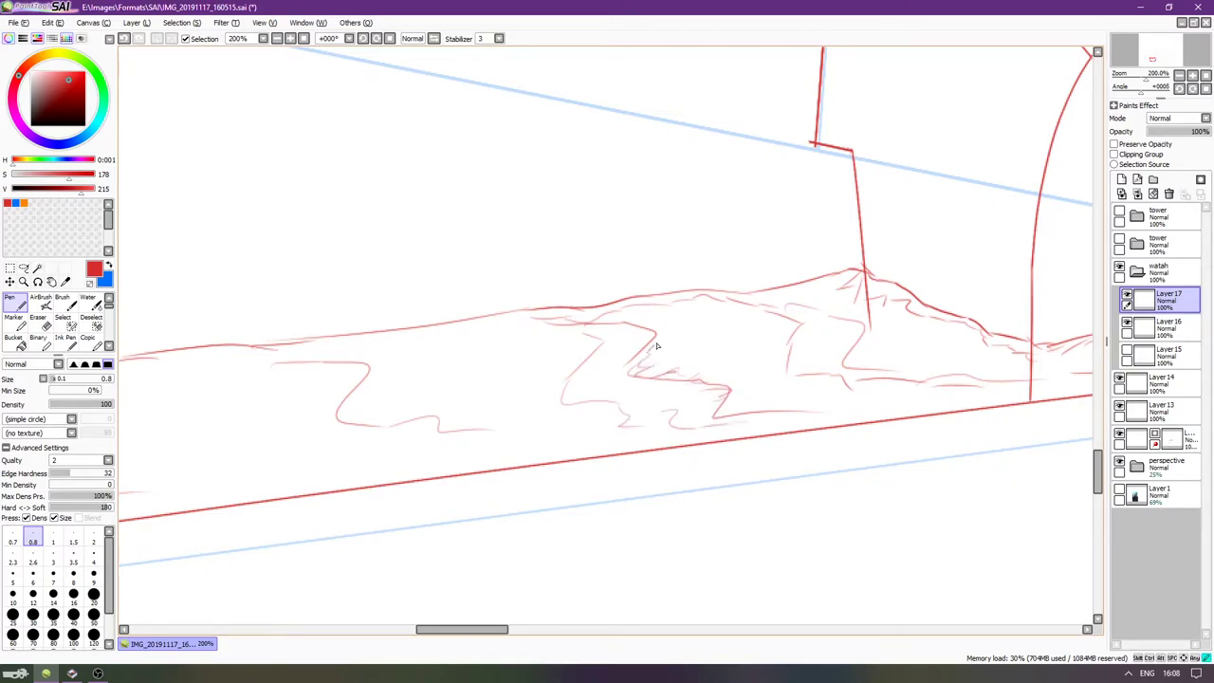
Add a second wavy contour around the third zigzag from the wall and thicken its lower end.
key(Left)
key(Left)
key(Left)
key(Left)
key(Left)
key(Left)
key(Left)
key(Left)
key(Left)
key(Left)
key(Left)
key(Left)
key(Left)
key(Left)
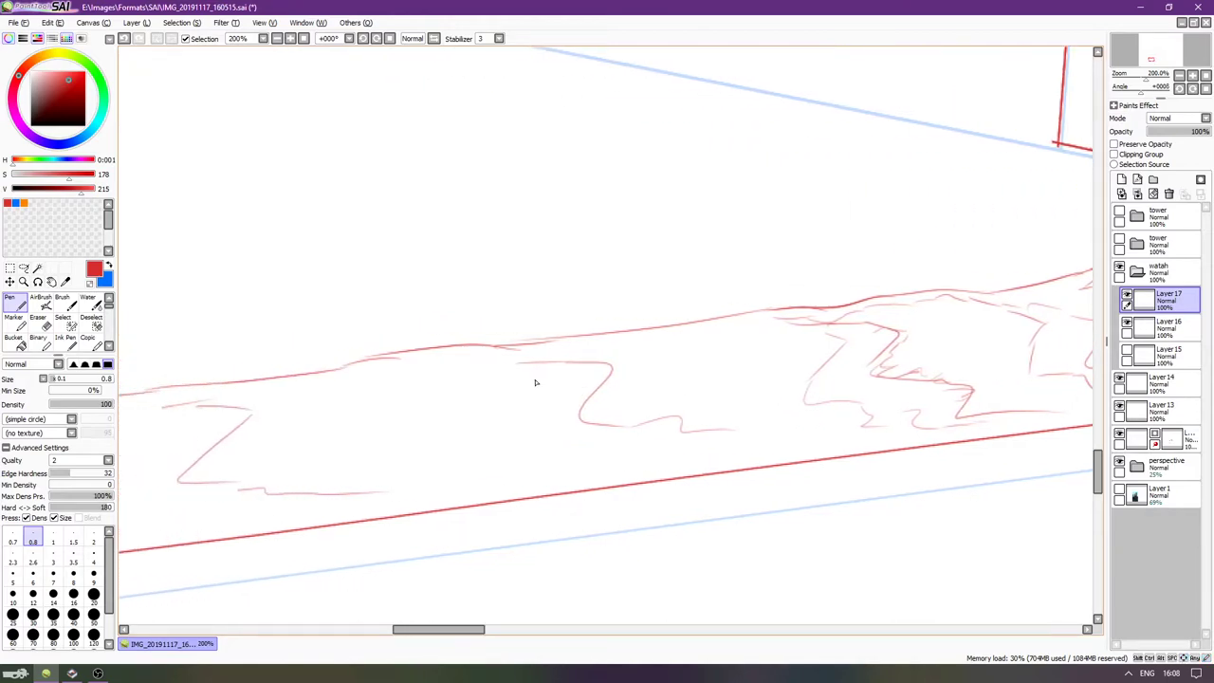
key(Down)
mouse_move(523, 338)
mouse_down()
mouse_move(603, 364)
mouse_move(550, 401)
mouse_up()
mouse_move(593, 350)
mouse_down()
mouse_move(550, 408)
mouse_move(594, 414)
mouse_move(616, 438)
mouse_move(702, 431)
mouse_up()
mouse_move(788, 425)
mouse_down()
mouse_move(732, 412)
mouse_move(761, 413)
mouse_move(713, 399)
mouse_move(637, 412)
mouse_up()
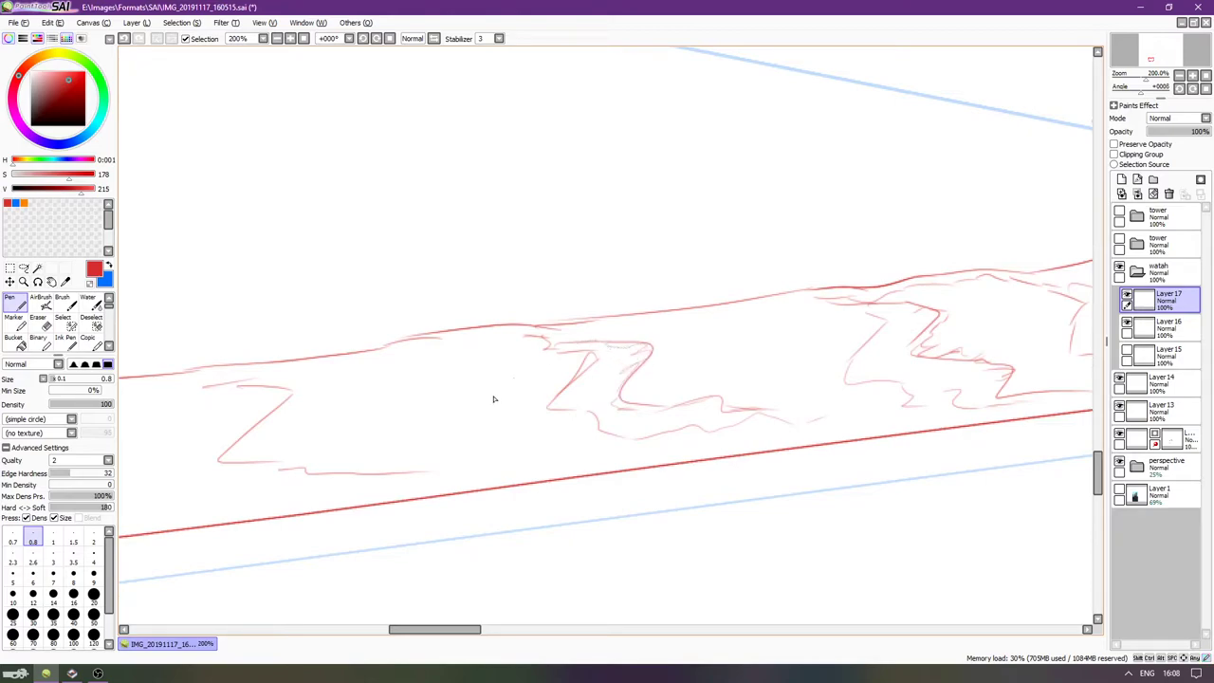
Surround the farthest zigzag with an outer contour and add short strokes around its pointed lower corner.
scroll(490, 404, left, 2)
scroll(460, 484, left, 5)
mouse_move(534, 387)
mouse_down()
mouse_move(681, 377)
mouse_move(695, 387)
mouse_move(678, 424)
mouse_move(663, 427)
mouse_move(699, 433)
mouse_move(708, 420)
mouse_move(704, 442)
mouse_move(825, 464)
mouse_up()
drag(610, 469, 569, 462)
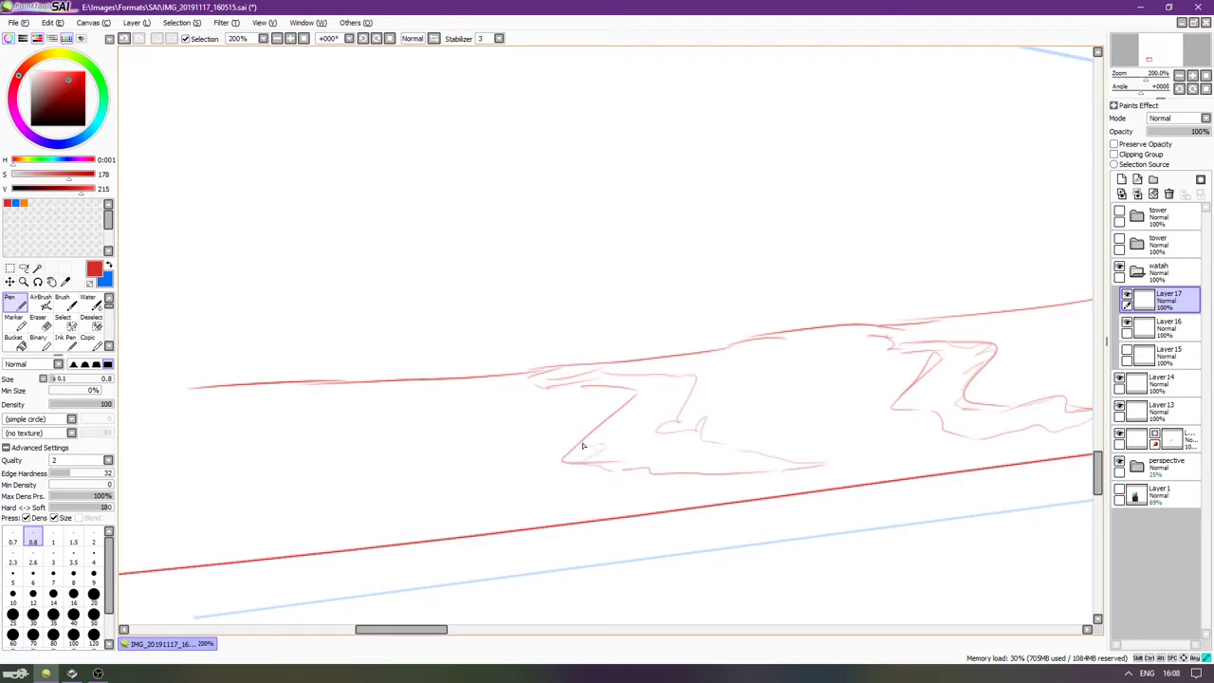
mouse_move(626, 410)
mouse_down()
mouse_move(635, 400)
mouse_move(537, 467)
mouse_move(652, 479)
mouse_up()
Add light strokes just below the uneven edge between the second and third zigzags from the wall.
key(Right)
key(Right)
key(Right)
key(Right)
key(Right)
key(Right)
key(Right)
key(Right)
key(Right)
key(Right)
key(Right)
key(Right)
key(Right)
key(Right)
key(Right)
key(Right)
key(Right)
key(Right)
key(Right)
key(Right)
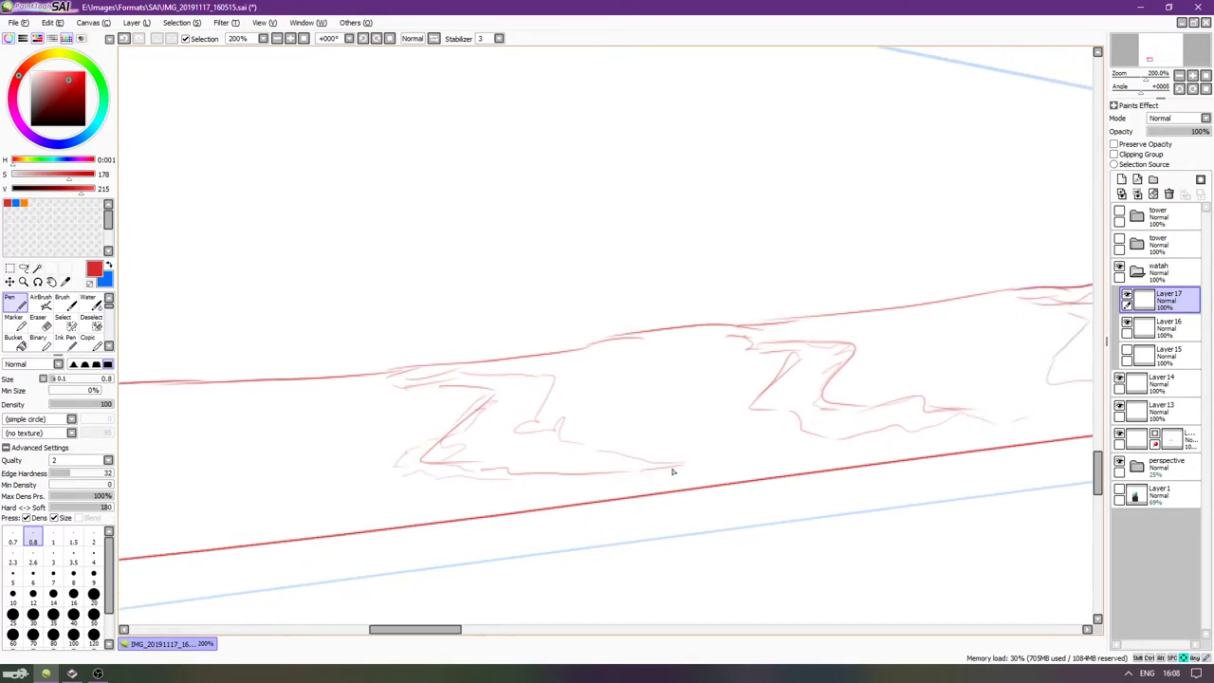
key(Right)
key(Right)
key(Right)
key(Right)
drag(487, 334, 536, 330)
drag(631, 307, 489, 330)
Sketch a wavy contour just below the uneven edge linking the farthest zigzag to its neighbour.
key(Left)
key(Left)
key(Left)
key(Left)
key(Left)
key(Left)
key(Left)
scroll(310, 381, left, 1)
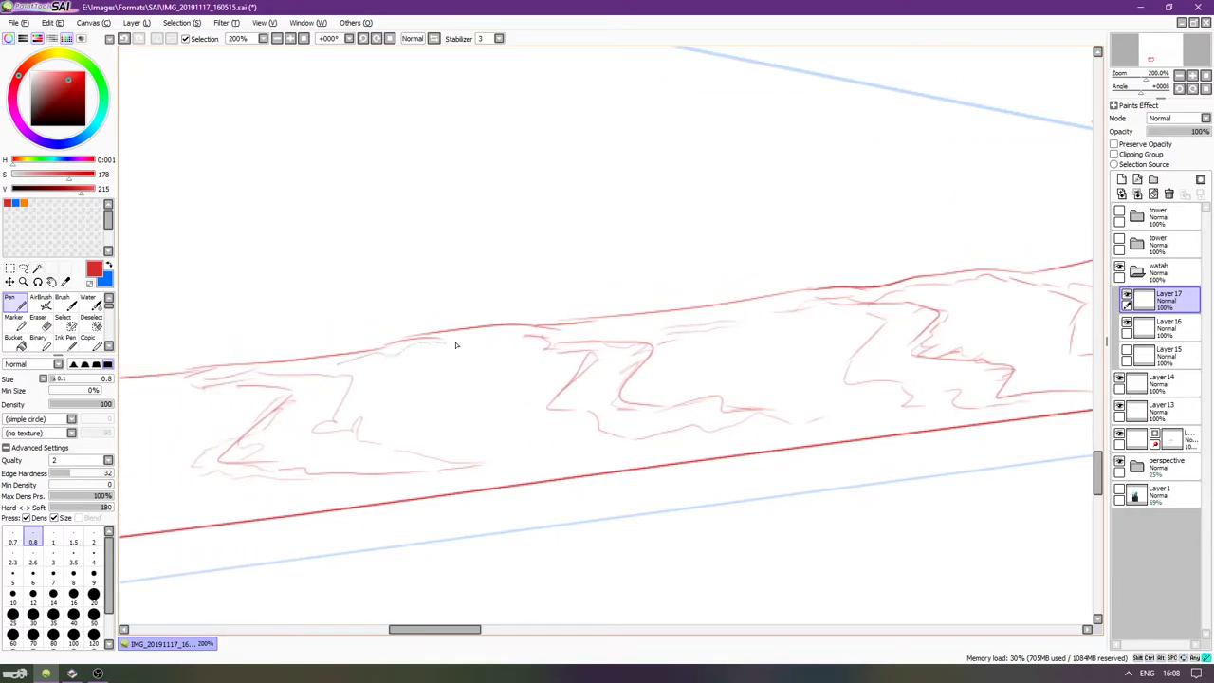
scroll(298, 401, left, 9)
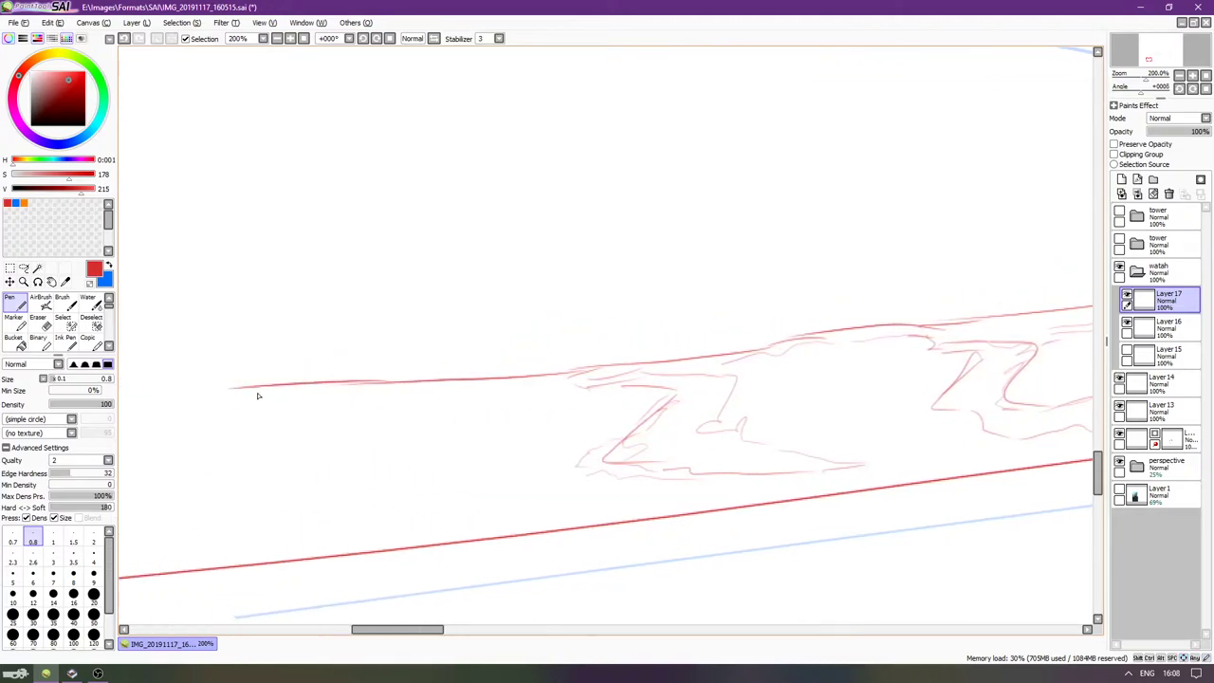
Add faint strokes just below the far end of the uneven ground edge.
key(Right)
key(Right)
key(Right)
key(Right)
key(Right)
key(Right)
key(Right)
key(Right)
key(Right)
key(Right)
key(Right)
key(Right)
key(Right)
key(Right)
key(Right)
key(Right)
key(Right)
key(Right)
key(Right)
key(Right)
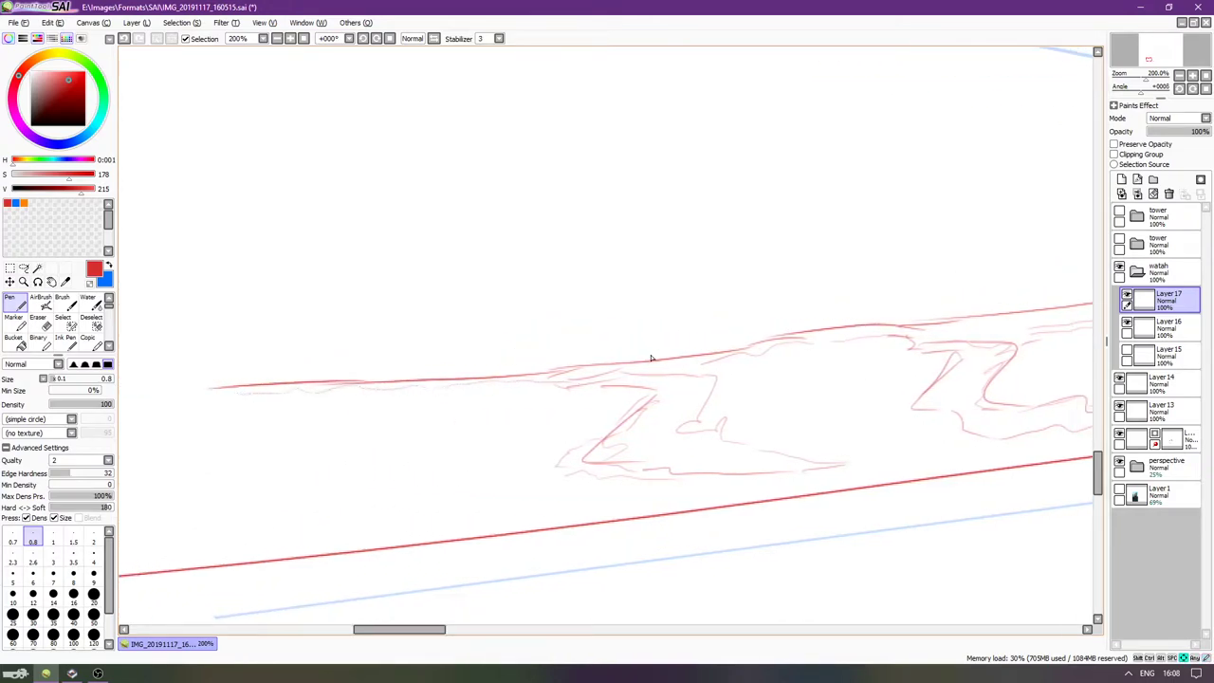
Roughen the ground peak at the tower's lower corner with light strokes, continuing along the slope and near the base line toward the arch.
scroll(750, 331, right, 6)
scroll(674, 355, up, 1)
scroll(539, 373, right, 4)
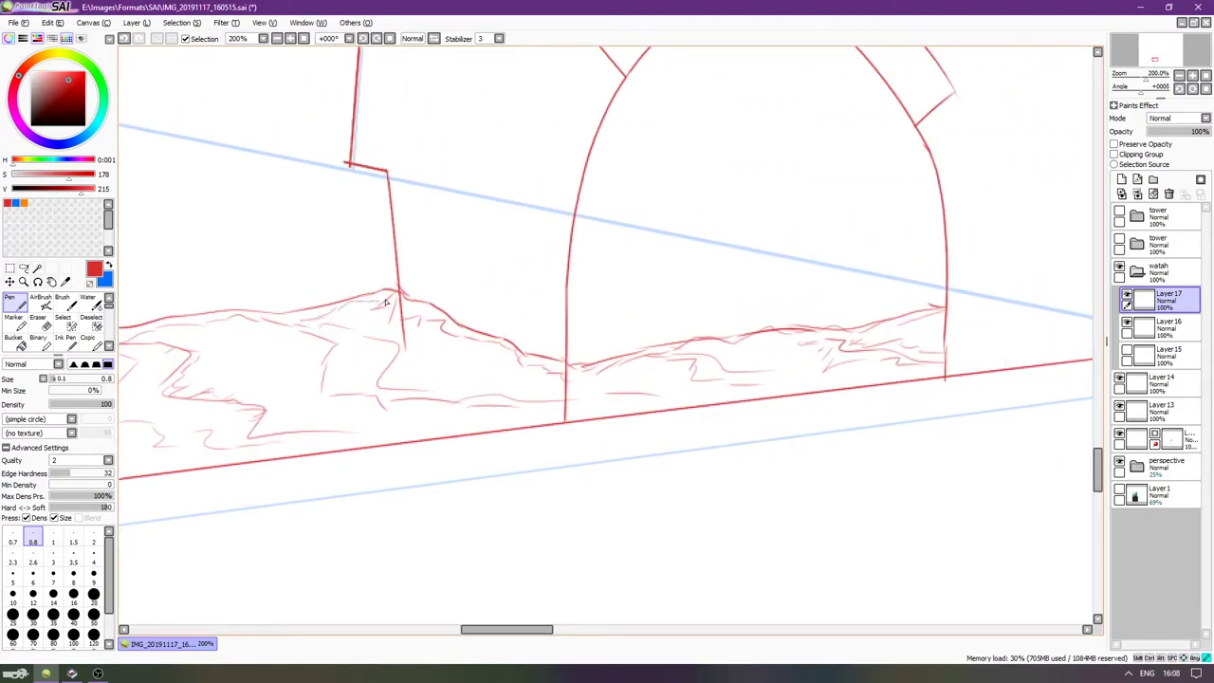
scroll(356, 320, left, 1)
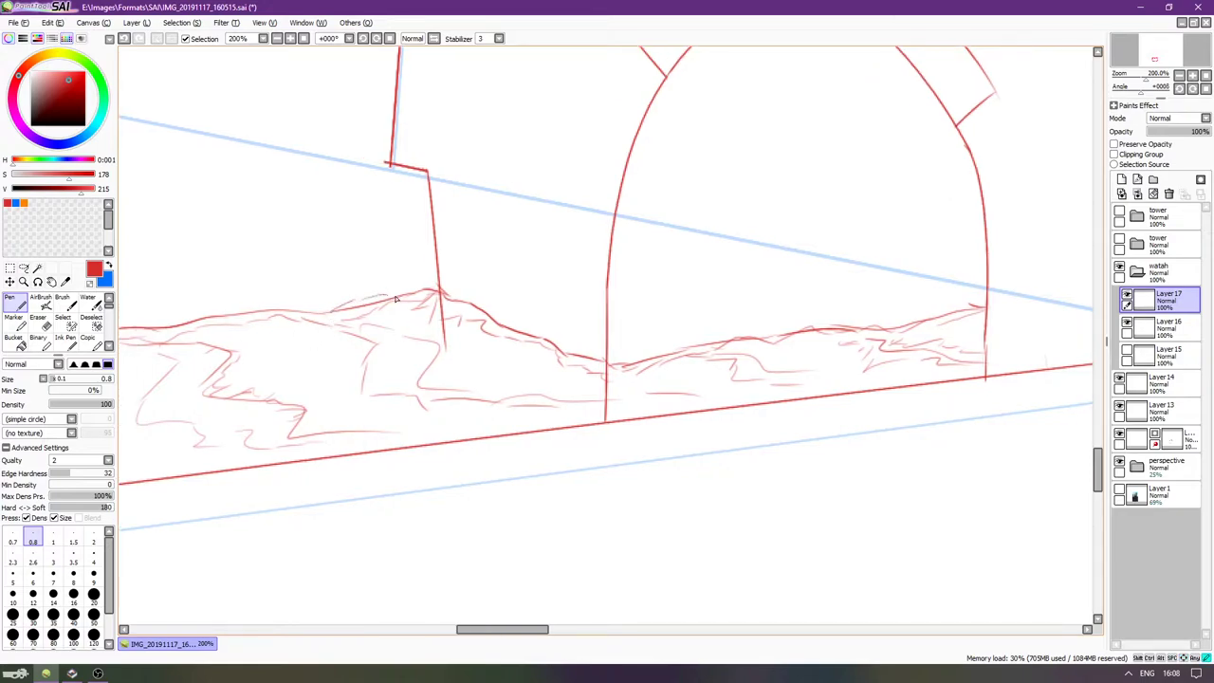
mouse_move(401, 297)
mouse_down()
mouse_move(429, 283)
mouse_move(519, 343)
mouse_move(591, 371)
mouse_move(631, 368)
mouse_up()
mouse_move(506, 417)
mouse_down()
mouse_move(726, 408)
mouse_move(929, 378)
mouse_up()
key(Left)
key(Left)
key(Left)
key(Left)
key(Left)
key(Left)
key(Left)
key(Left)
key(Left)
key(Left)
key(Left)
key(Left)
key(Left)
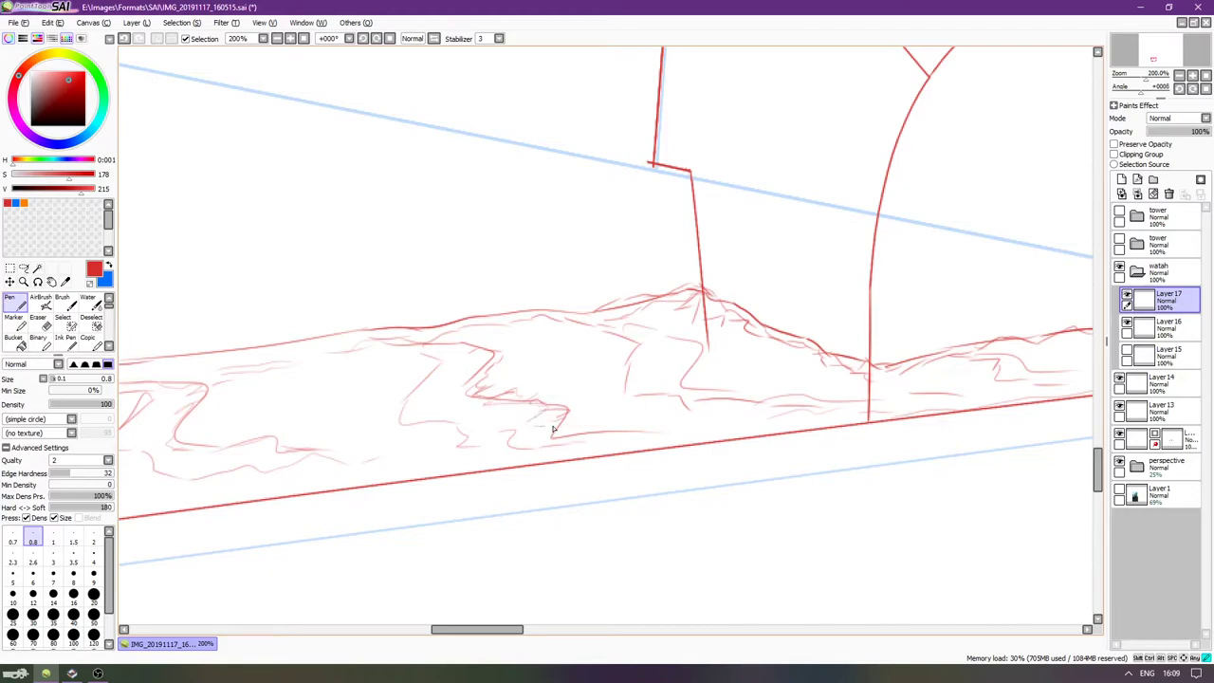
Collapse the watah layer folder and make Layer 14 the active layer.
scroll(550, 428, down, 4)
key(Page_Down)
key(Right)
key(Right)
key(Right)
key(Up)
key(Up)
key(Page_Up)
key(Up)
key(Left)
scroll(840, 374, left, 2)
click(1124, 270)
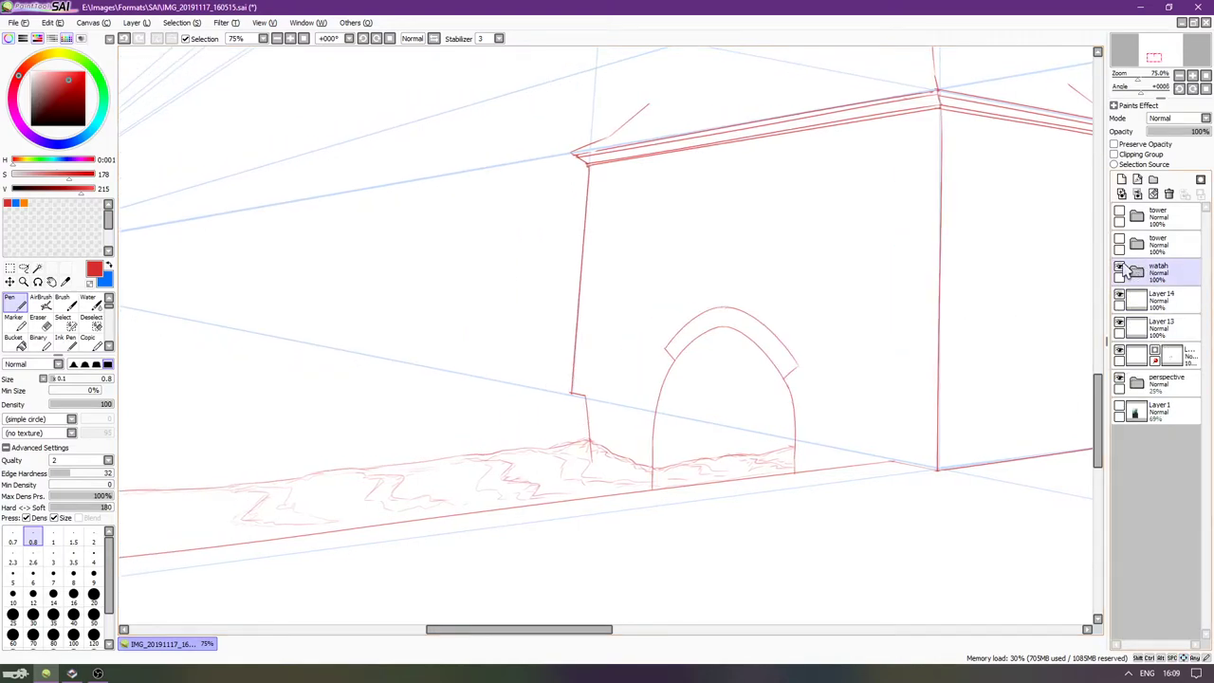
click(1133, 297)
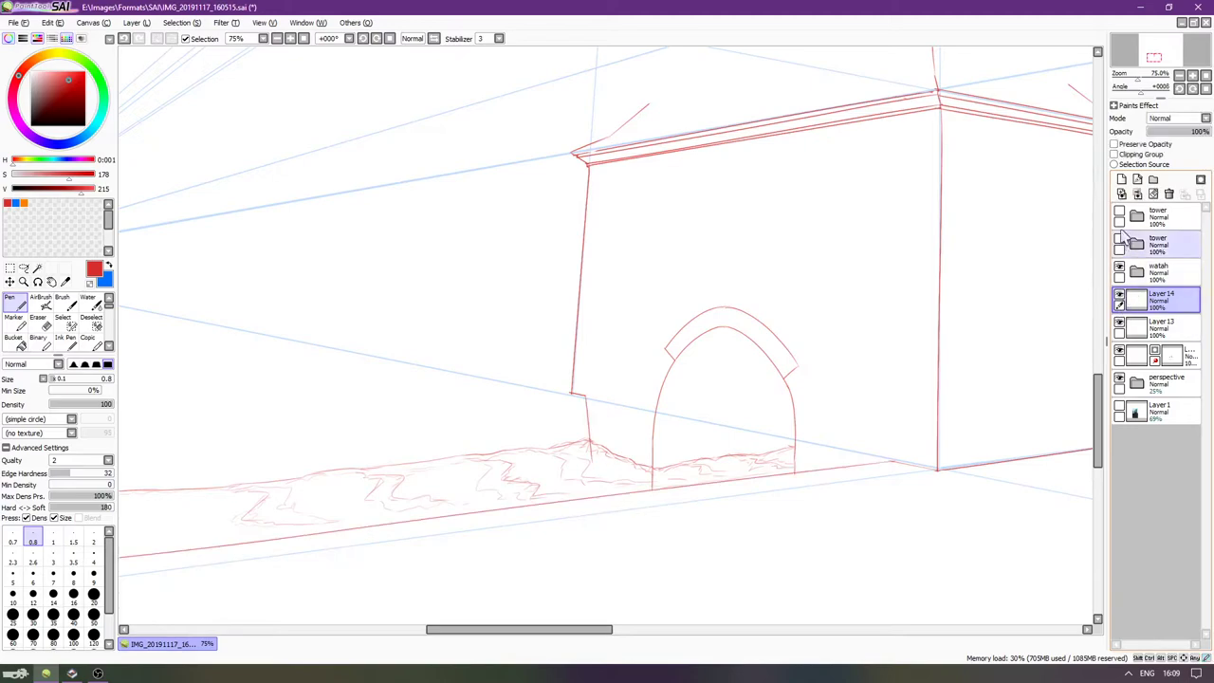
click(1121, 179)
scroll(1034, 331, down, 1)
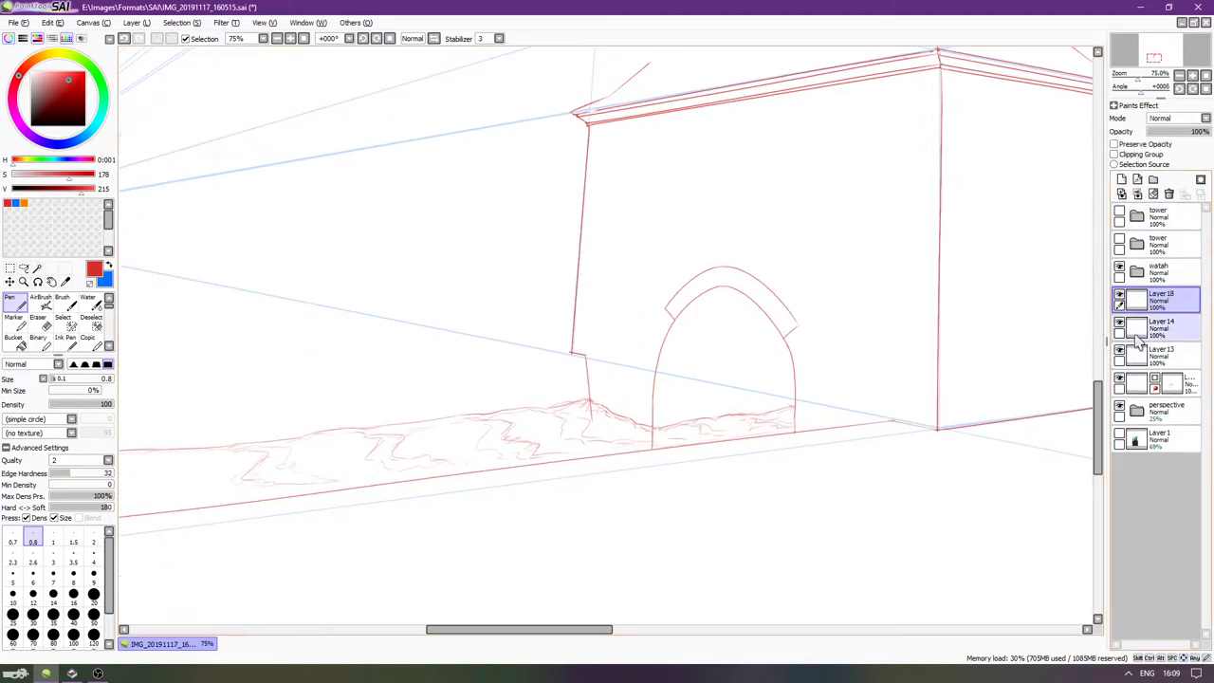
click(1168, 195)
Put Layer 14 inside a new layer folder and add an empty layer above it within that folder.
click(1153, 179)
drag(1140, 324, 1139, 303)
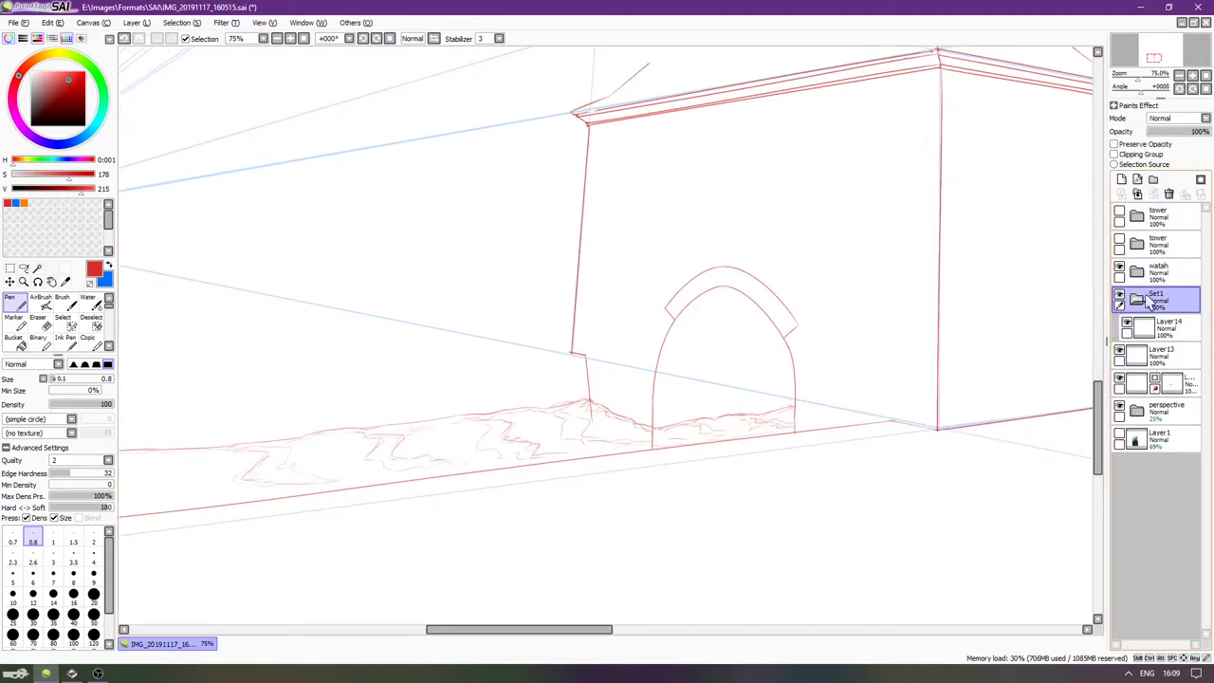
click(1146, 327)
click(1127, 322)
click(1128, 322)
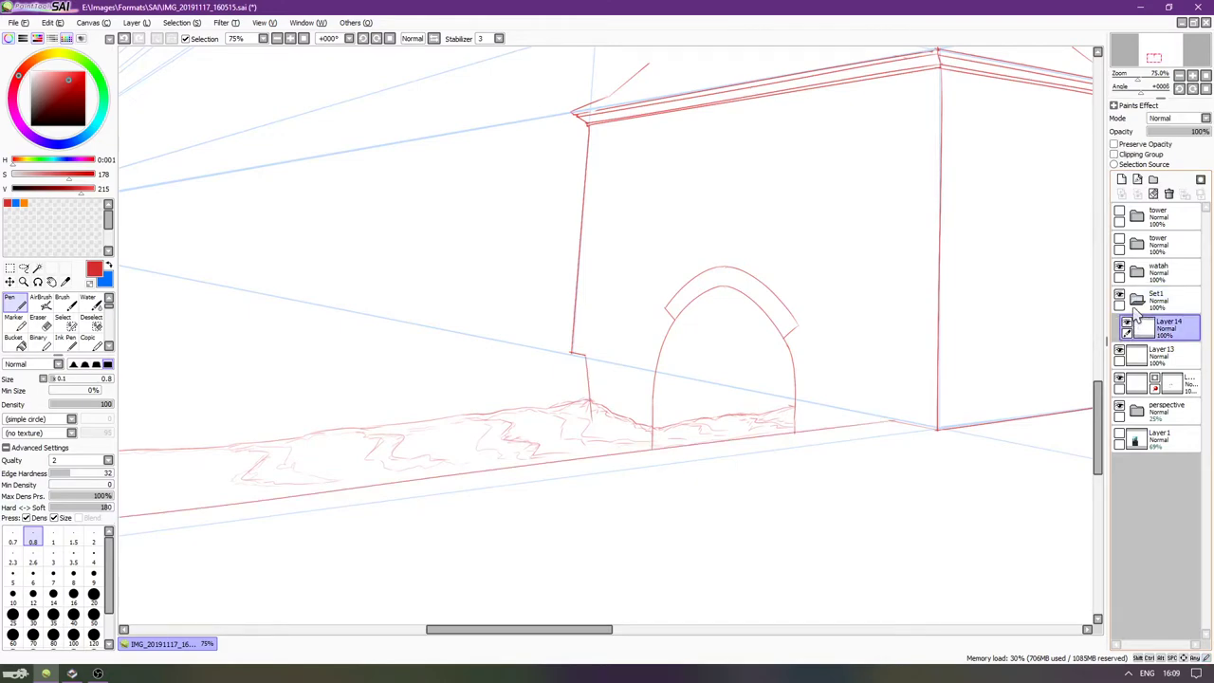
click(1121, 179)
Sketch a small upright block on the short base edge between the arch and the tower's front corner.
key(Tab)
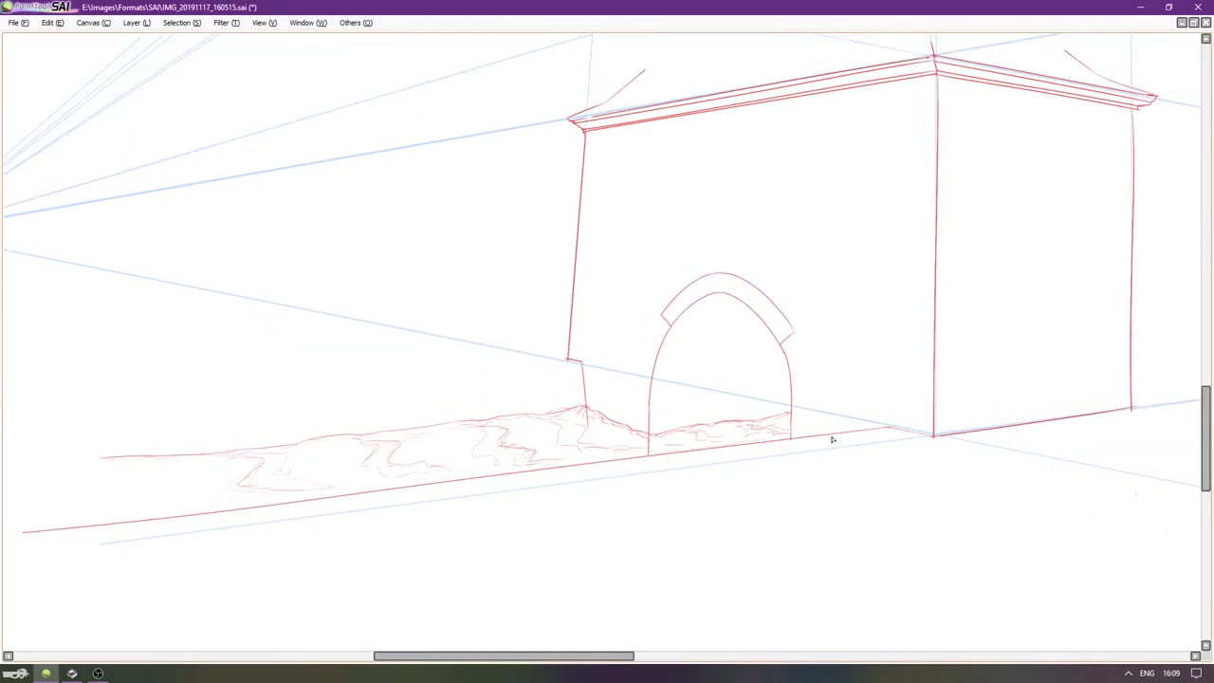
scroll(874, 437, up, 5)
scroll(711, 470, down, 4)
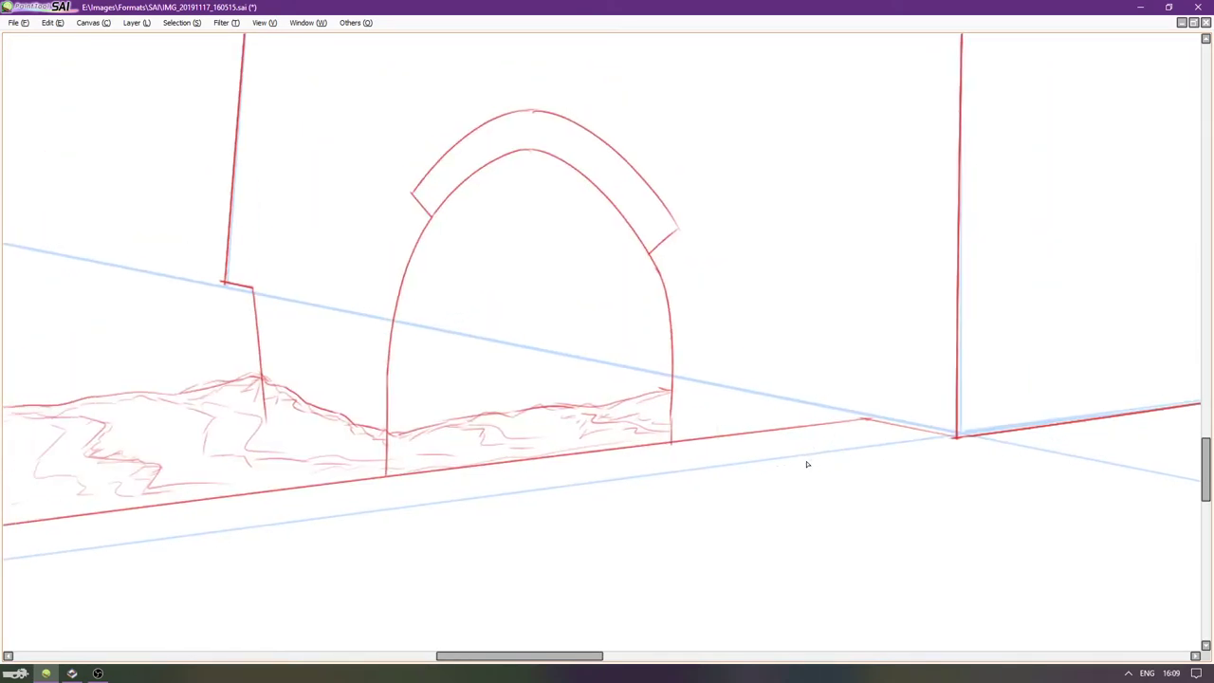
key(Tab)
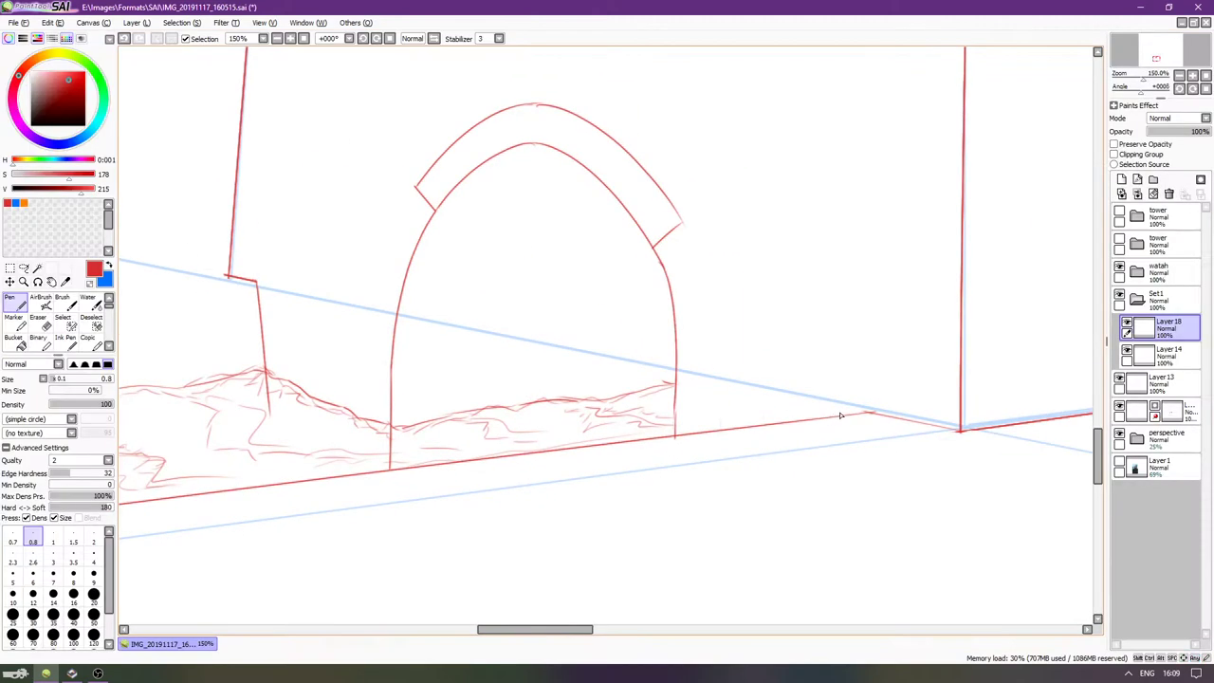
key(Tab)
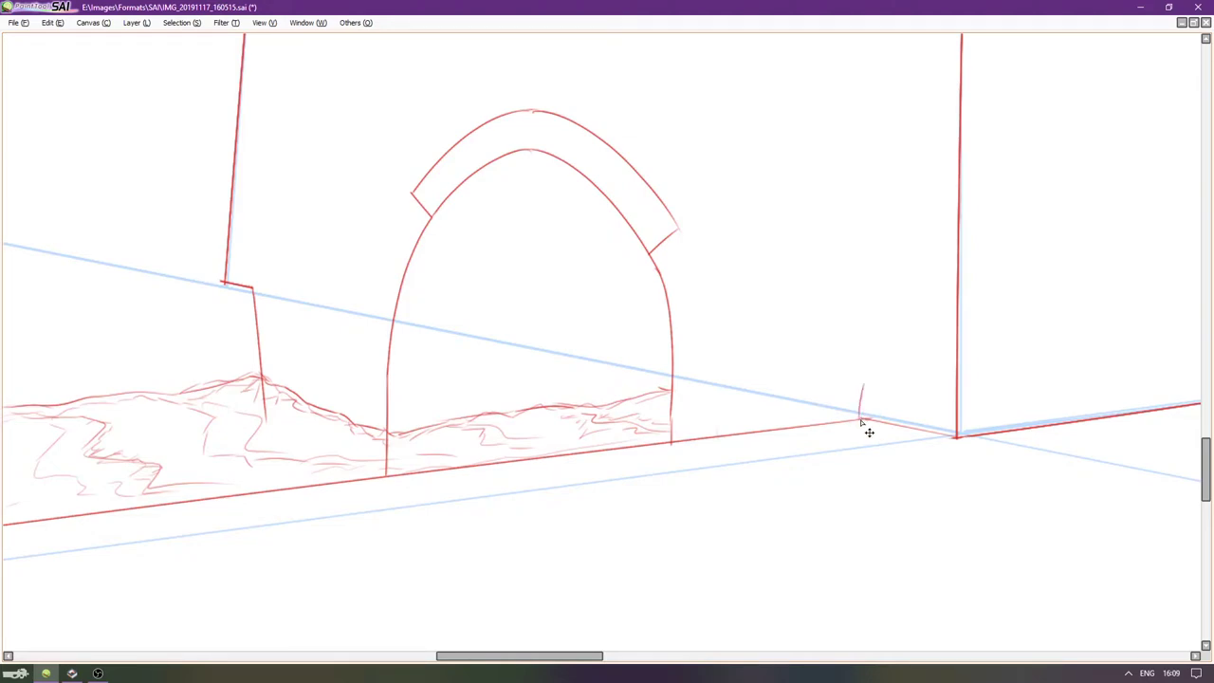
key(ctrl+z)
drag(861, 388, 860, 420)
drag(900, 396, 898, 441)
key(ctrl+z)
key(ctrl+z)
drag(899, 397, 895, 438)
key(ctrl+z)
drag(900, 395, 901, 444)
key(ctrl+z)
drag(853, 389, 903, 402)
key(ctrl+z)
Try to draw a long straight line from the block's lower outer corner alongside the tower's base line.
key(Delete)
key(Delete)
key(Delete)
key(Delete)
key(Delete)
key(Delete)
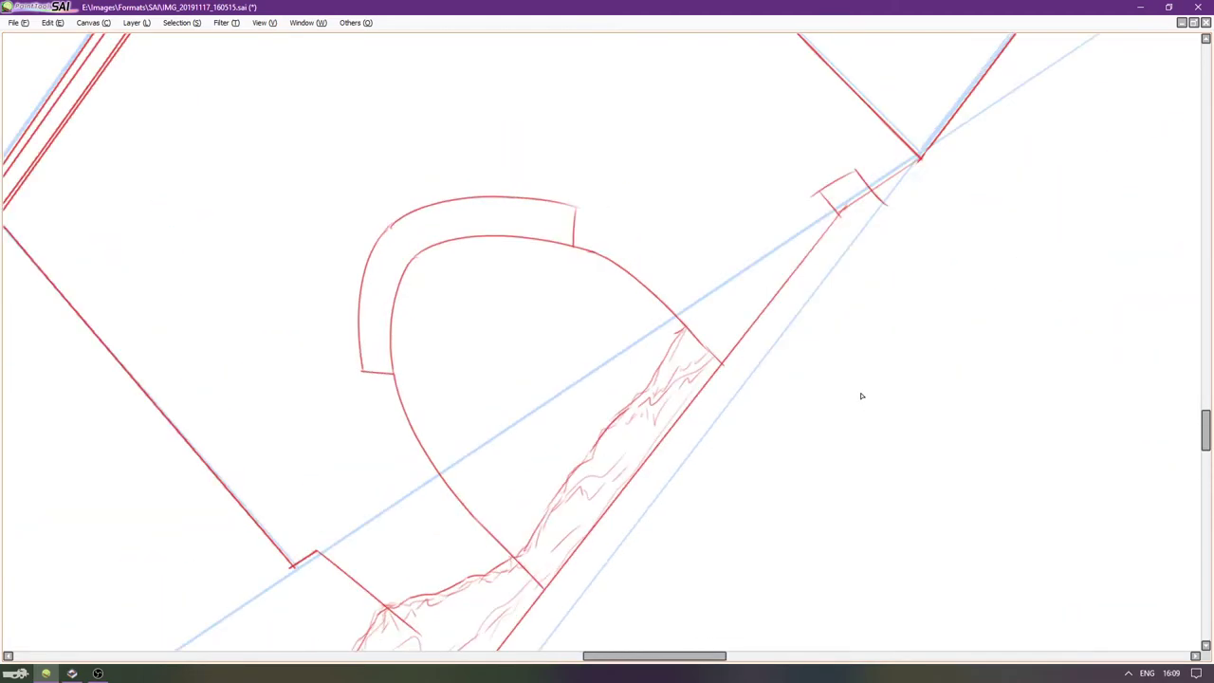
scroll(777, 303, down, 1)
mouse_move(775, 303)
mouse_down()
mouse_move(773, 233)
mouse_move(697, 483)
mouse_up()
key(ctrl+z)
drag(770, 163, 669, 626)
key(ctrl+z)
drag(676, 498, 634, 650)
key(ctrl+z)
drag(771, 164, 638, 659)
key(ctrl+z)
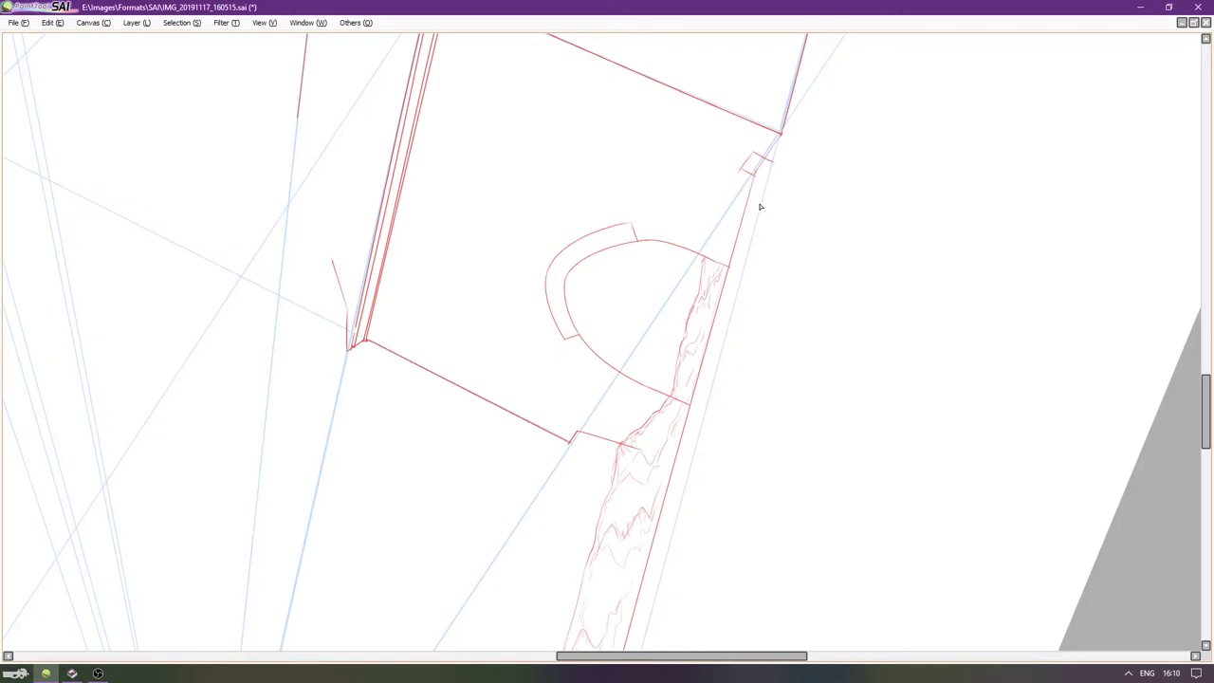
Examine the small block's size and placement against the arch and the whole tower.
key(Home)
scroll(710, 330, up, 5)
drag(510, 607, 546, 575)
key(Left)
key(Left)
key(Left)
key(Left)
key(Left)
key(Left)
key(Left)
key(Left)
key(Left)
key(Left)
key(Left)
key(Down)
key(Down)
key(Down)
key(Down)
key(Down)
key(Down)
key(Down)
key(Down)
key(Down)
key(Down)
key(Down)
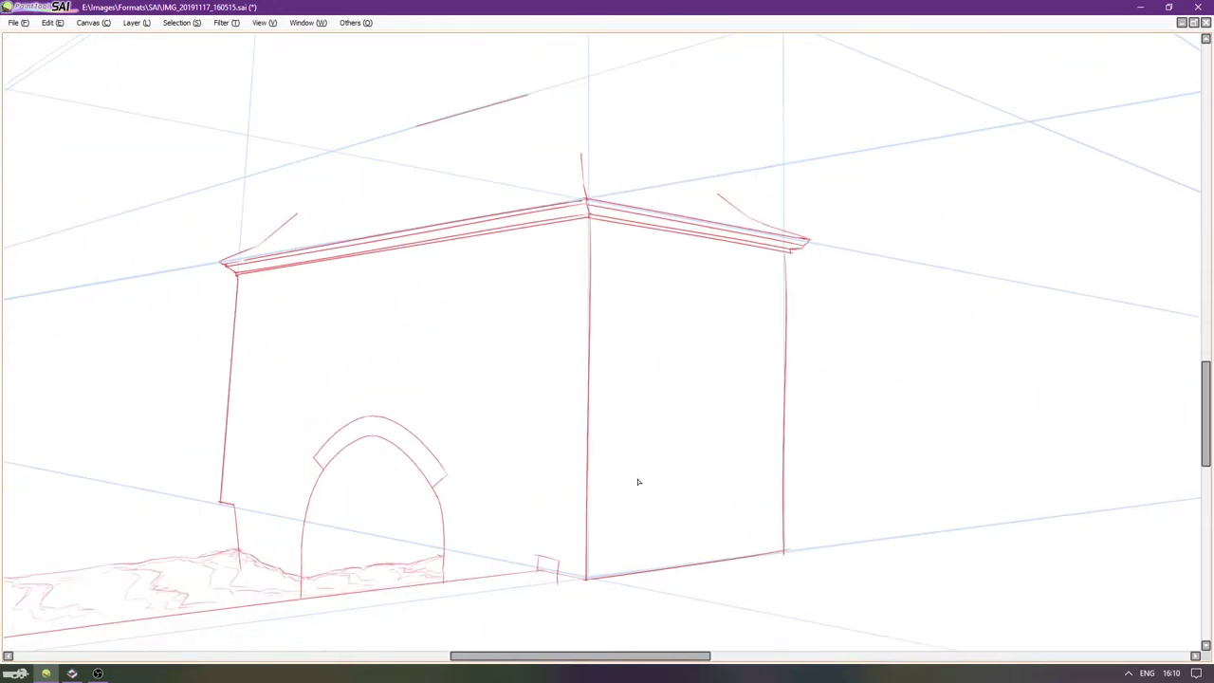
scroll(580, 556, down, 1)
scroll(570, 533, left, 1)
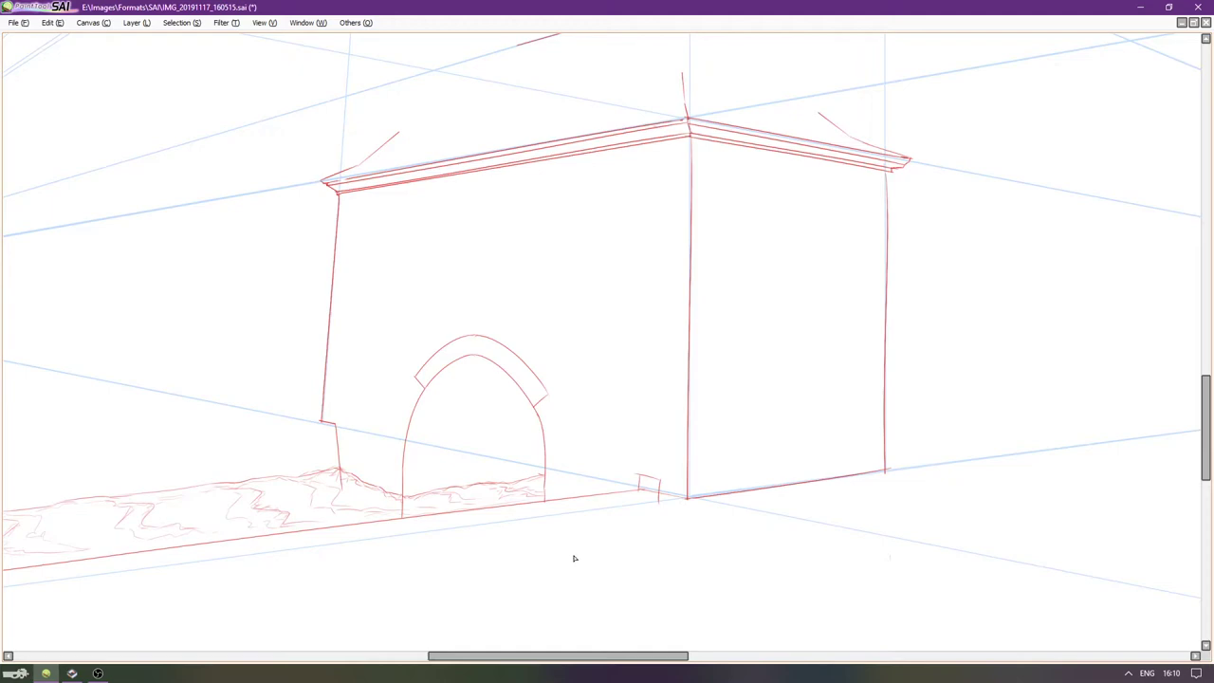
scroll(591, 548, left, 2)
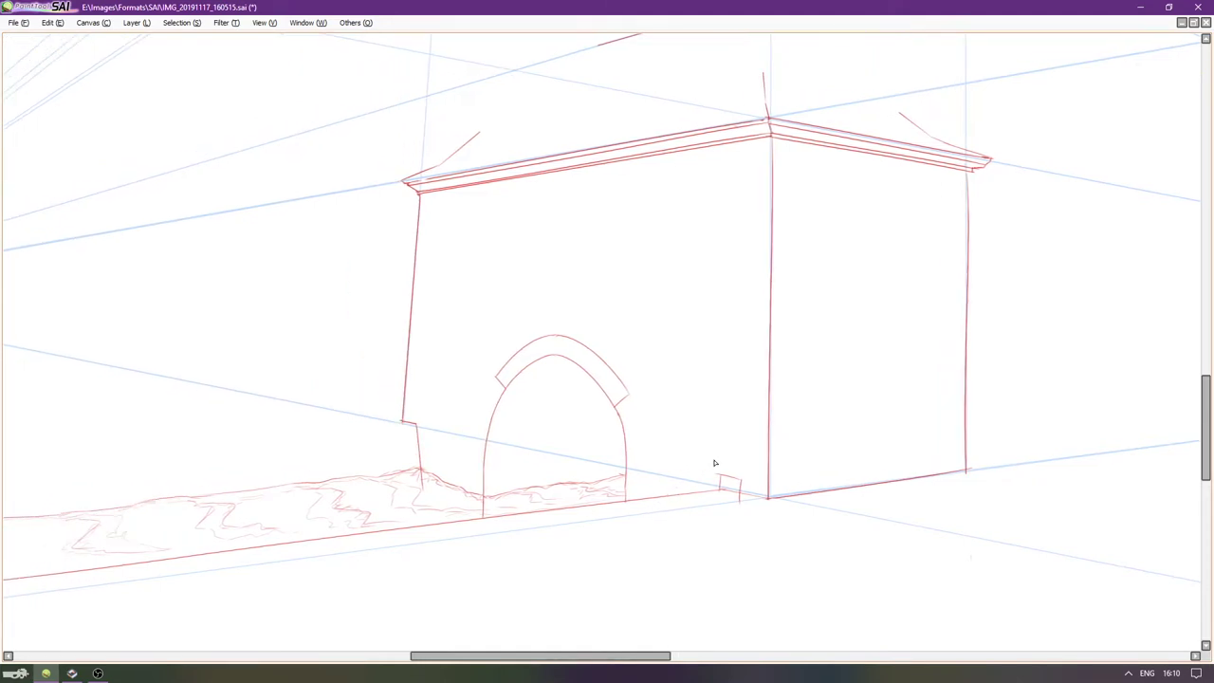
scroll(734, 540, left, 1)
Remove the small block sketch from beside the tower's front corner.
scroll(735, 487, up, 5)
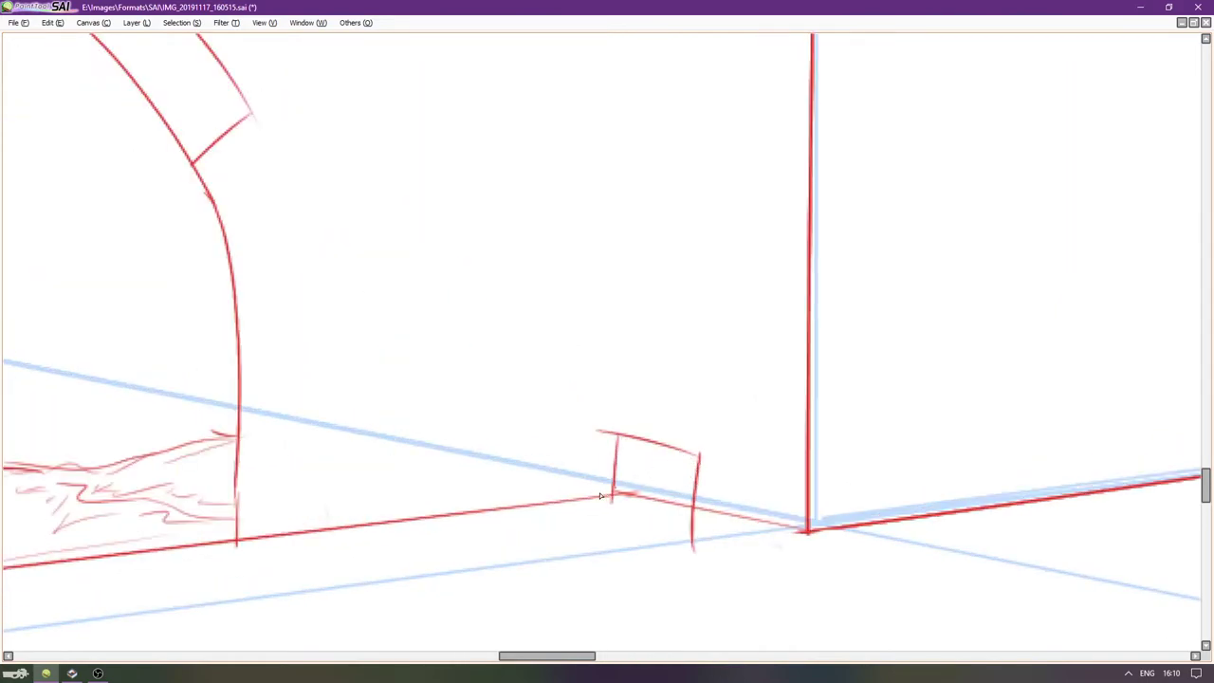
key(Tab)
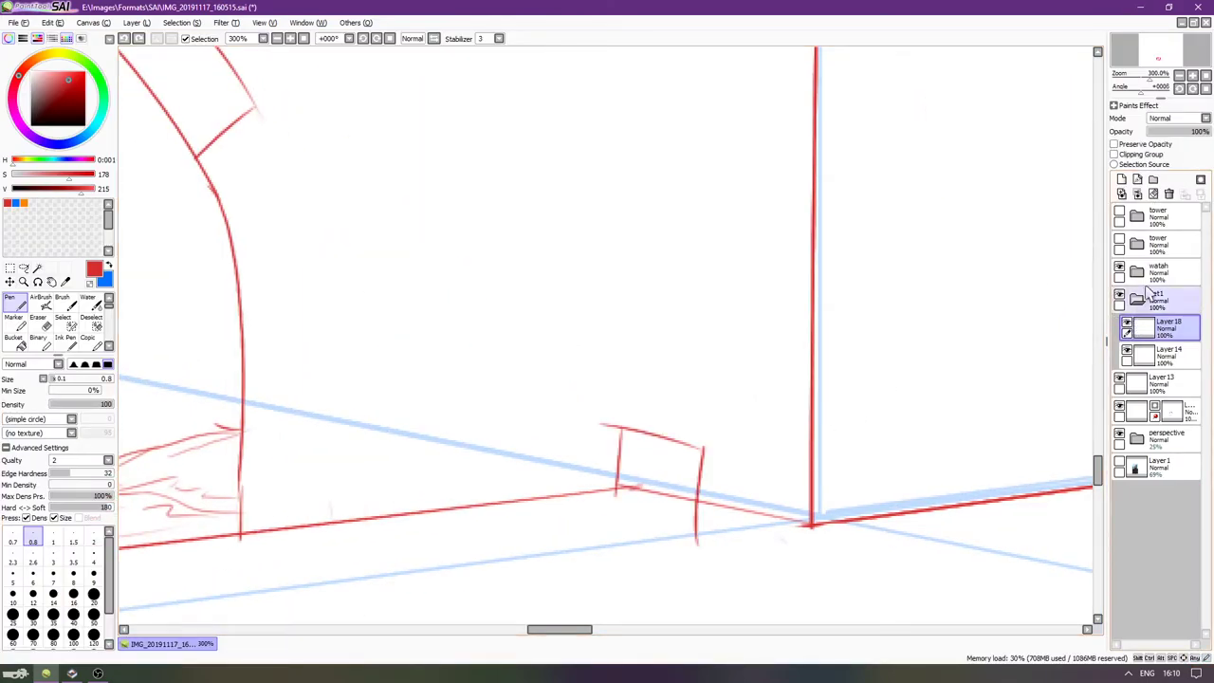
click(1170, 194)
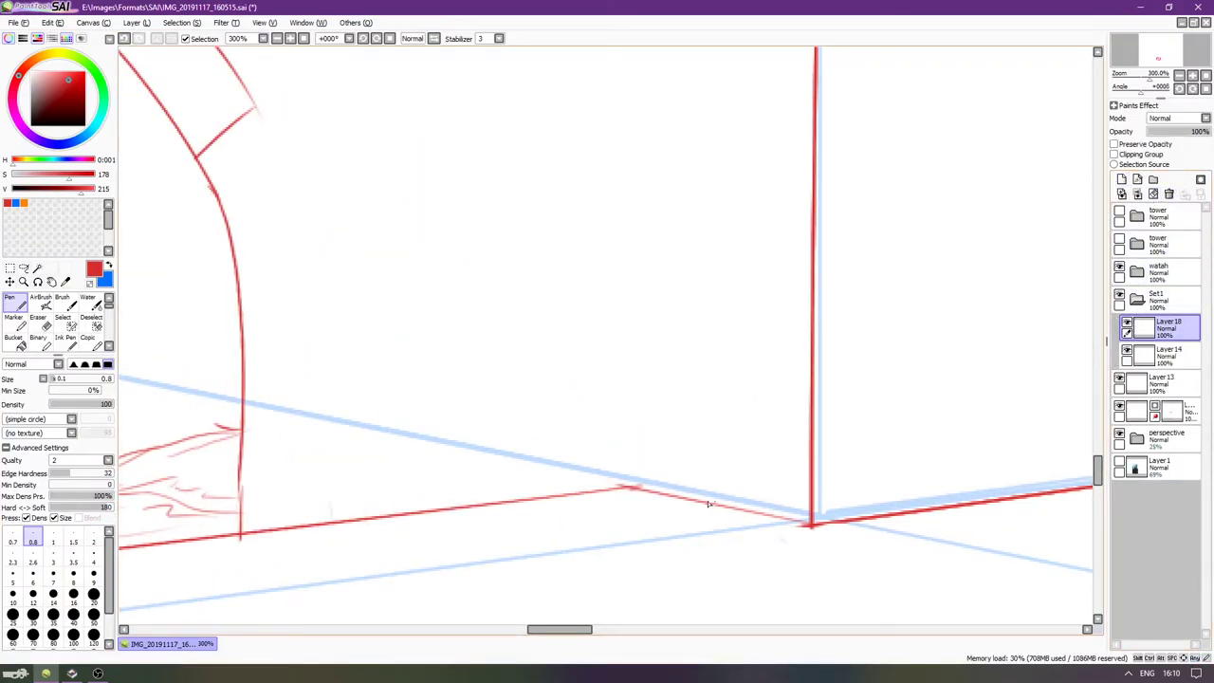
Draw a small upright block with two sides and a top edge on the short base edge, right beside the tower's front corner.
key(Tab)
drag(658, 521, 743, 528)
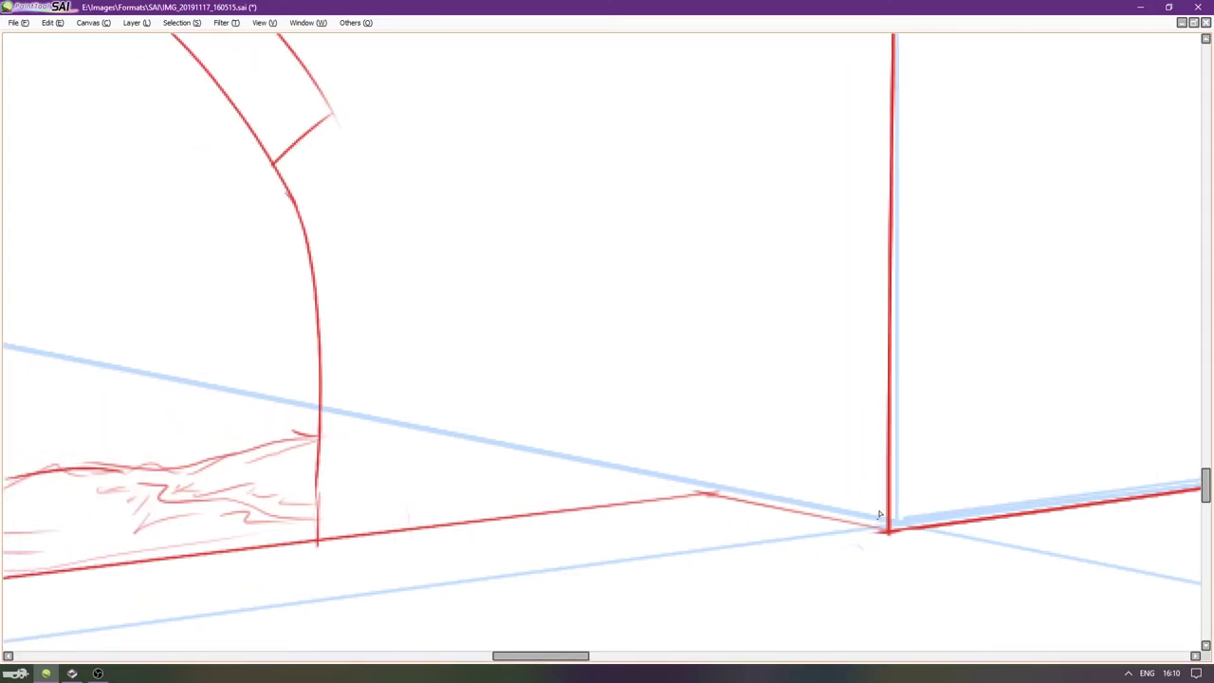
drag(874, 528, 871, 533)
key(ctrl+z)
drag(872, 464, 869, 534)
key(ctrl+z)
drag(869, 451, 868, 540)
drag(846, 448, 874, 450)
key(ctrl+z)
drag(778, 442, 874, 458)
drag(776, 438, 775, 505)
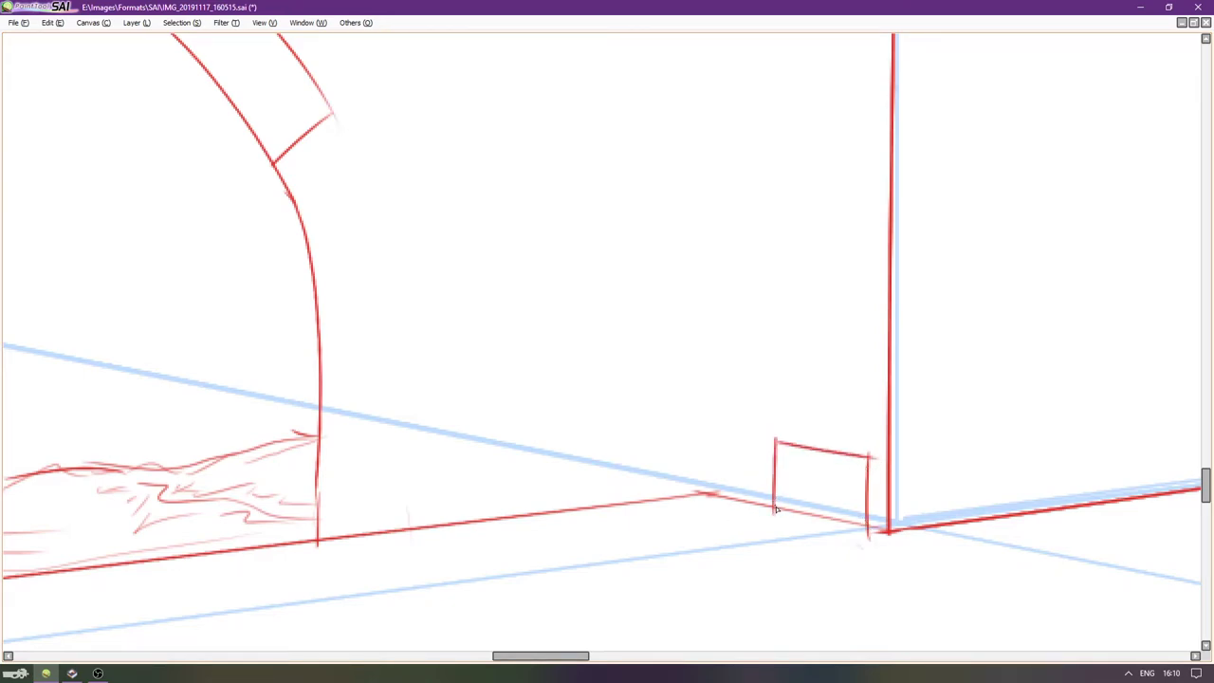
Draw a long straight line from the tower's front lower corner along the light blue guide beneath the existing base line.
key(Delete)
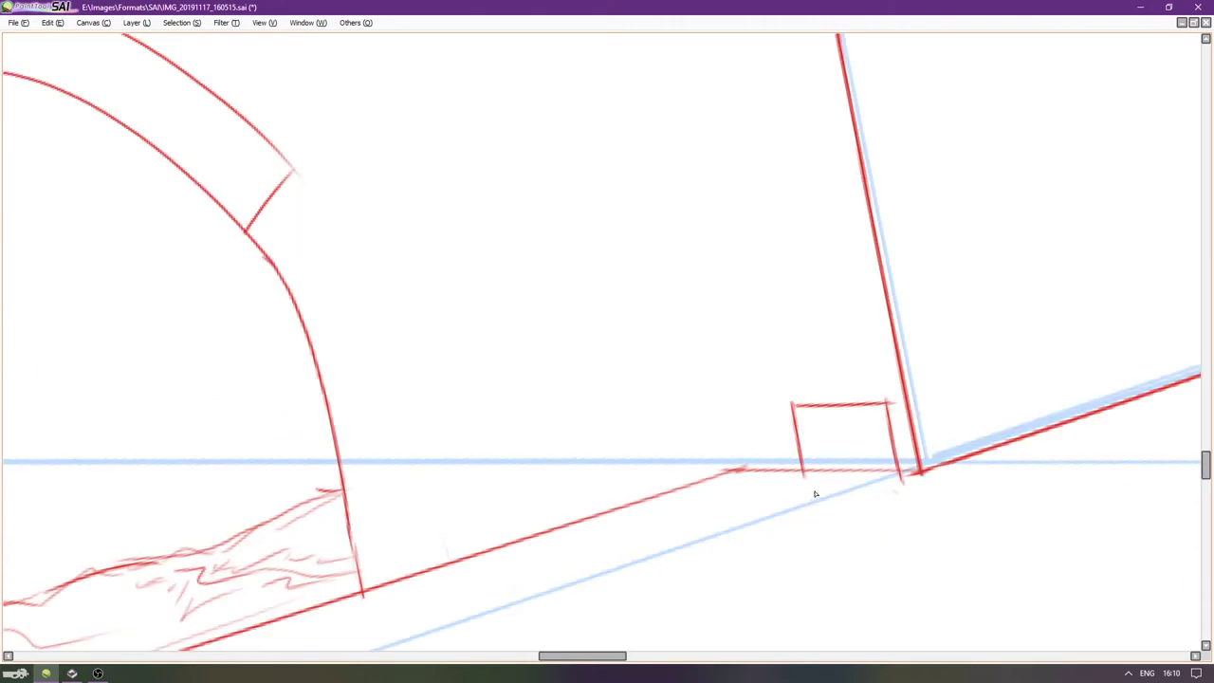
key(Delete)
key(Delete)
key(Delete)
key(Delete)
key(Delete)
key(Delete)
scroll(823, 398, down, 2)
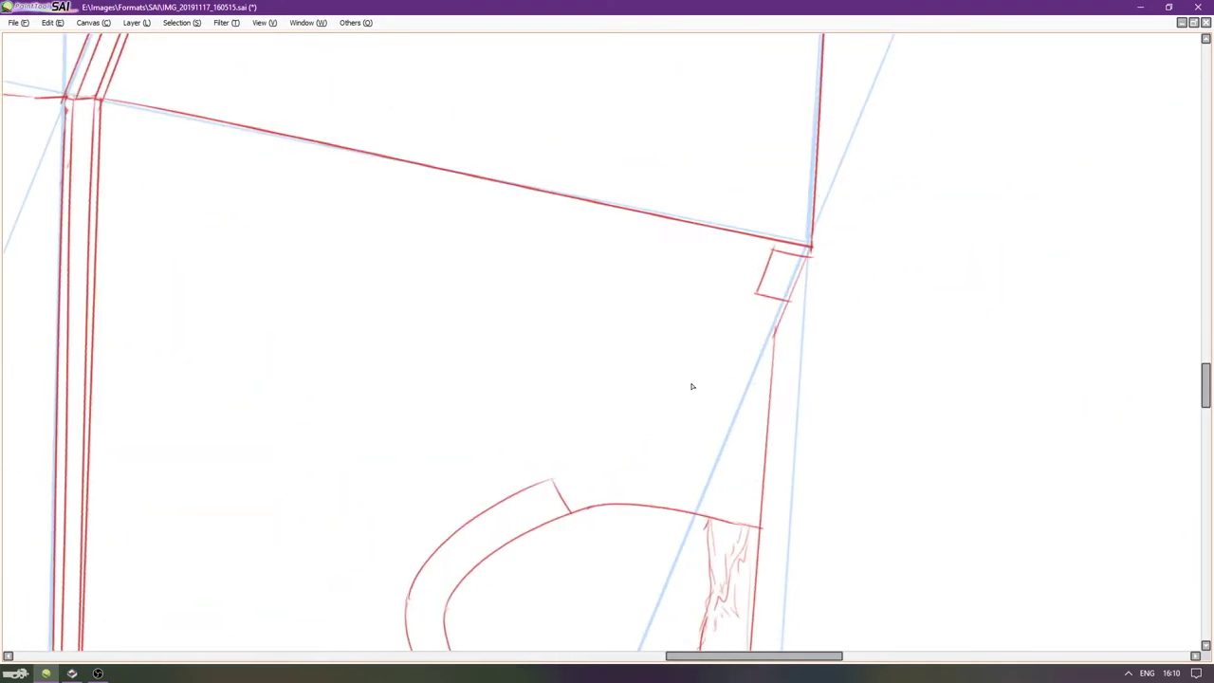
key(Right)
key(Right)
key(Right)
key(Right)
key(Down)
key(Right)
key(Right)
key(Right)
key(Down)
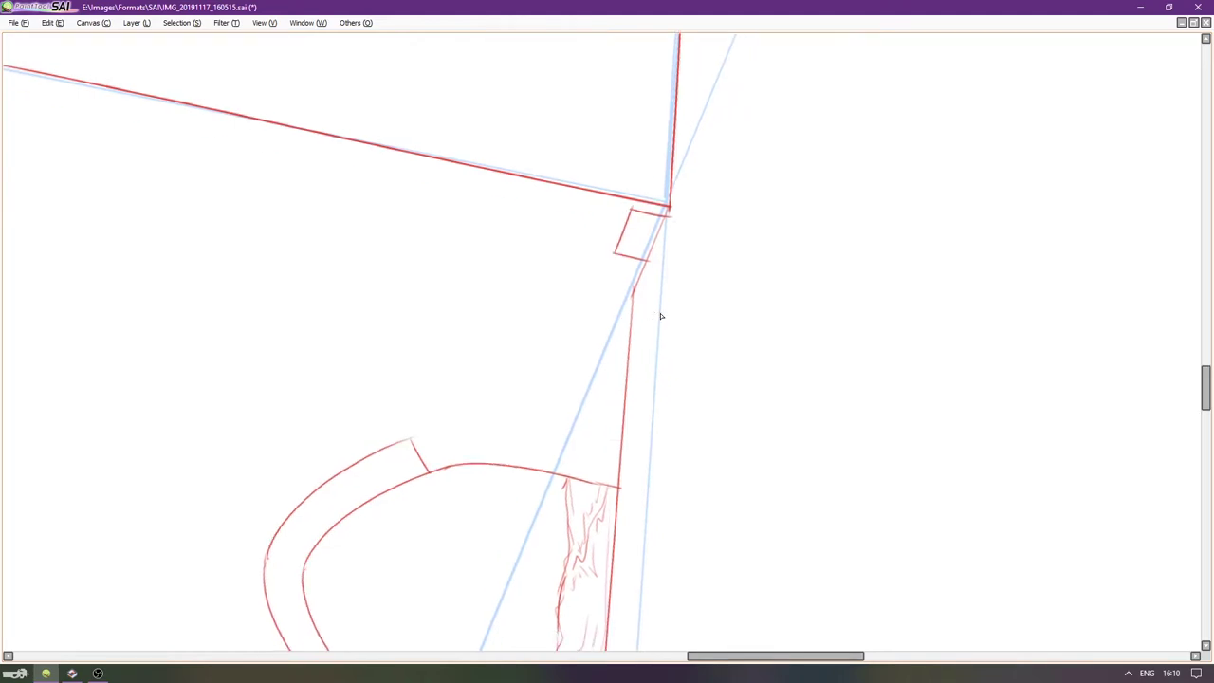
scroll(659, 315, down, 2)
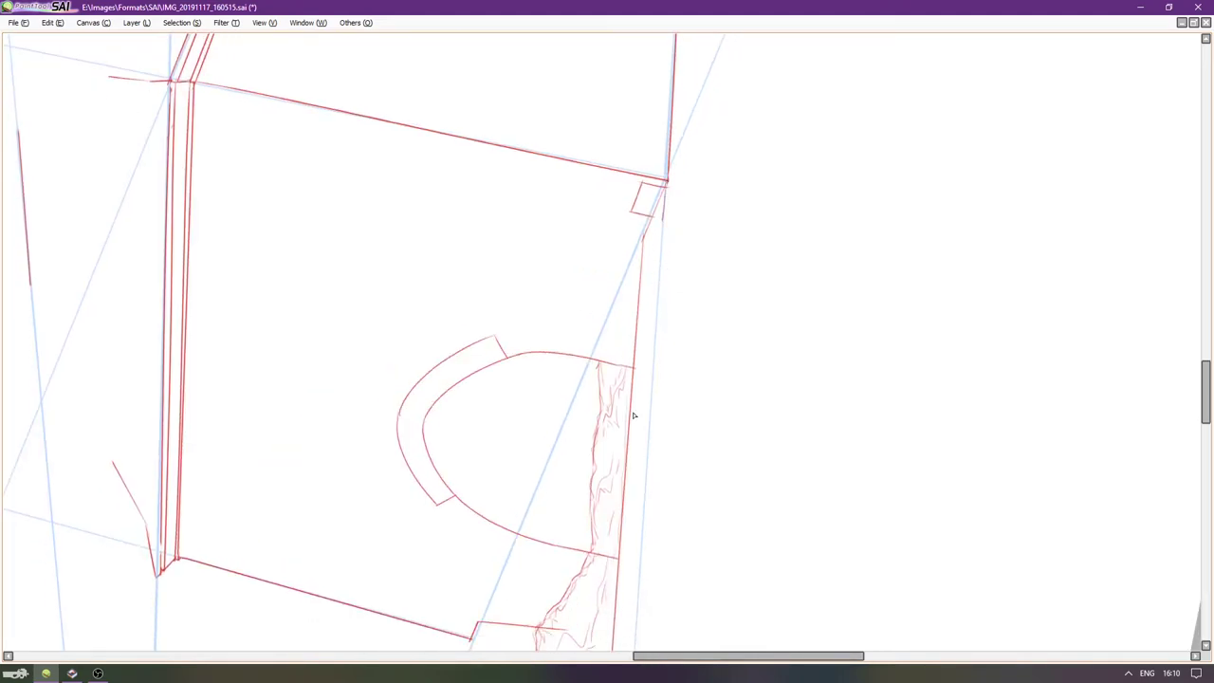
drag(667, 185, 646, 651)
key(ctrl+z)
drag(666, 186, 647, 651)
key(ctrl+z)
drag(667, 202, 624, 649)
key(ctrl+z)
drag(667, 198, 638, 648)
key(ctrl+z)
drag(667, 194, 623, 649)
key(ctrl+z)
drag(669, 200, 648, 613)
key(ctrl+z)
drag(668, 192, 622, 612)
key(ctrl+z)
key(ctrl+y)
key(ctrl+z)
key(ctrl+y)
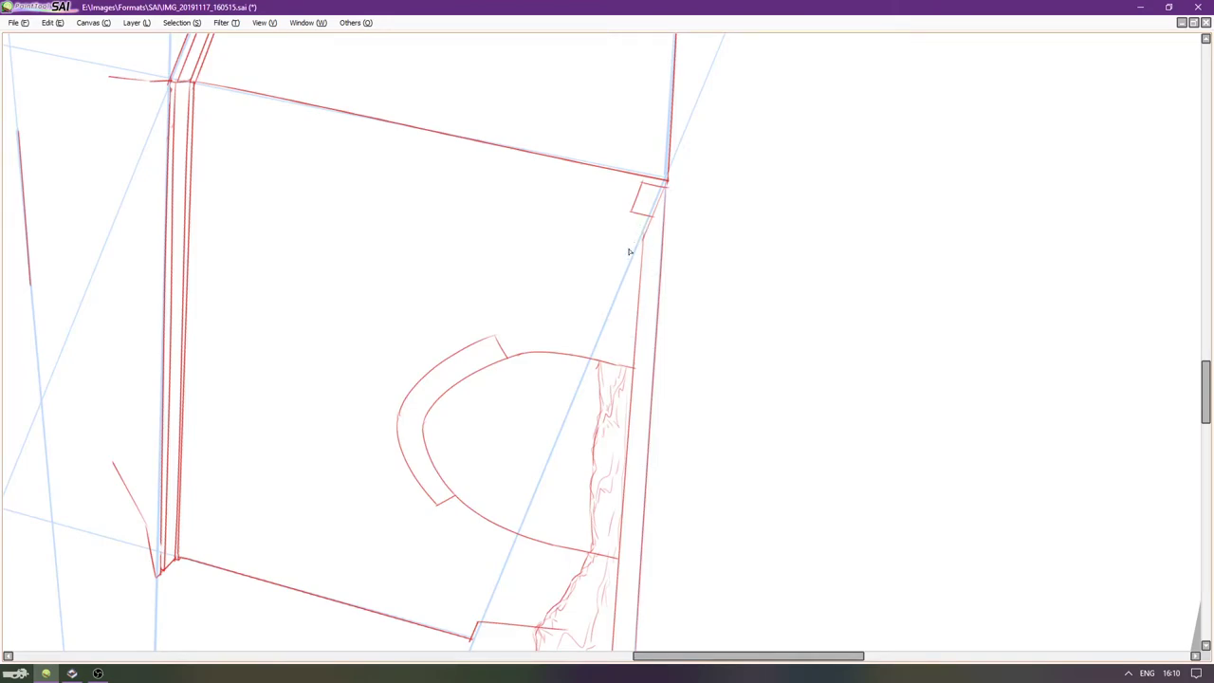
key(ctrl+y)
key(ctrl+z)
key(ctrl+y)
key(ctrl+z)
scroll(635, 324, down, 4)
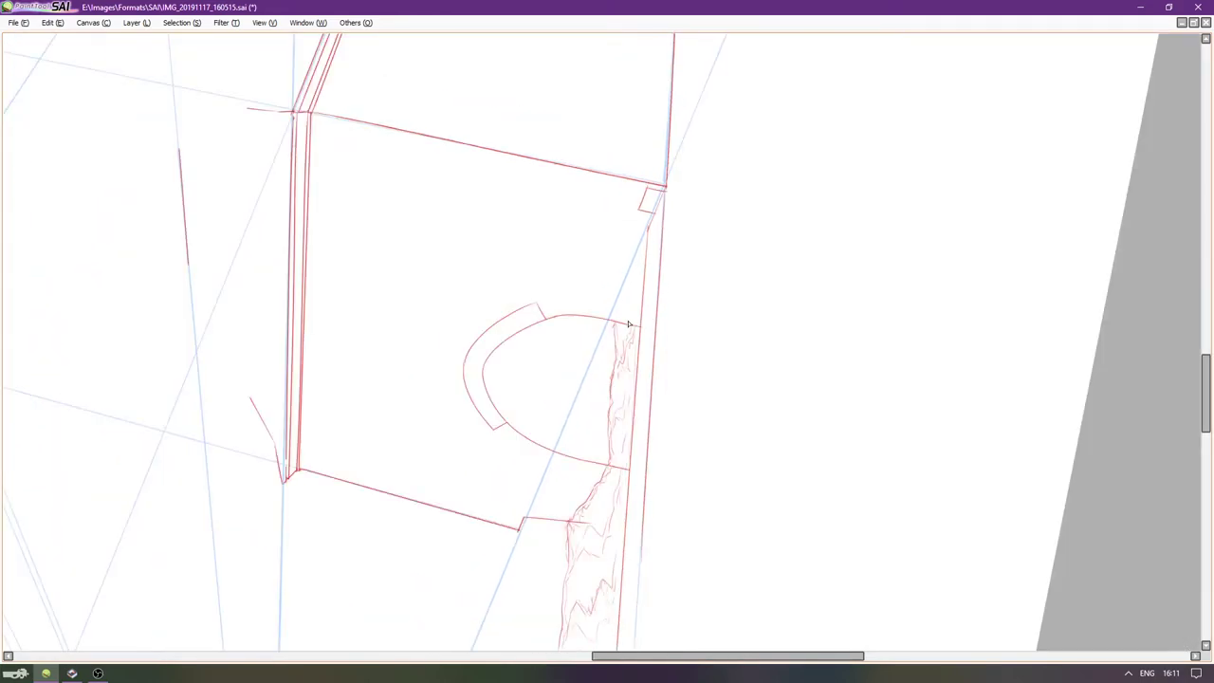
Try to draw a long straight line from the small block's upper far corner, running along the wall base past the arch.
drag(646, 248, 667, 206)
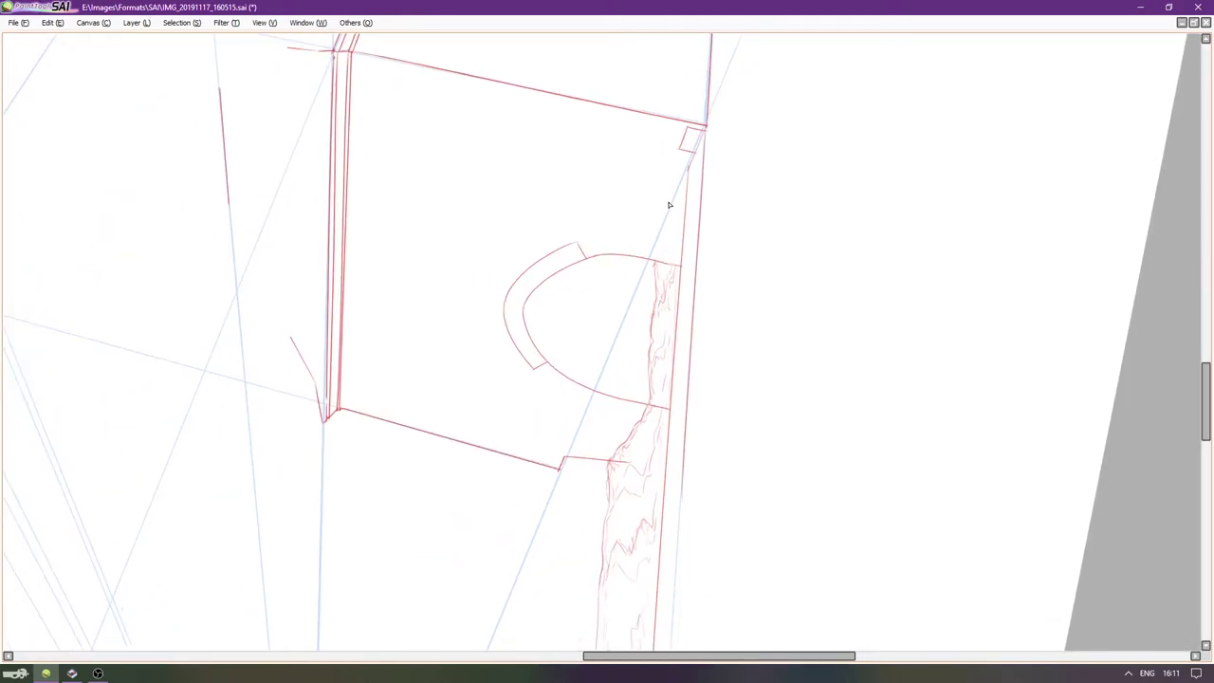
drag(680, 151, 625, 649)
key(ctrl+z)
drag(680, 154, 629, 649)
key(ctrl+z)
drag(681, 149, 656, 609)
key(ctrl+z)
drag(679, 151, 636, 650)
key(ctrl+z)
key(ctrl+y)
key(ctrl+z)
drag(686, 141, 646, 548)
key(ctrl+z)
drag(686, 144, 633, 649)
key(ctrl+z)
drag(680, 149, 626, 680)
key(ctrl+z)
drag(681, 157, 634, 620)
key(ctrl+z)
drag(680, 147, 654, 649)
key(ctrl+z)
drag(682, 150, 644, 546)
key(ctrl+z)
drag(683, 184, 653, 648)
key(ctrl+z)
scroll(665, 453, down, 1)
key(Down)
key(Down)
key(Down)
key(Down)
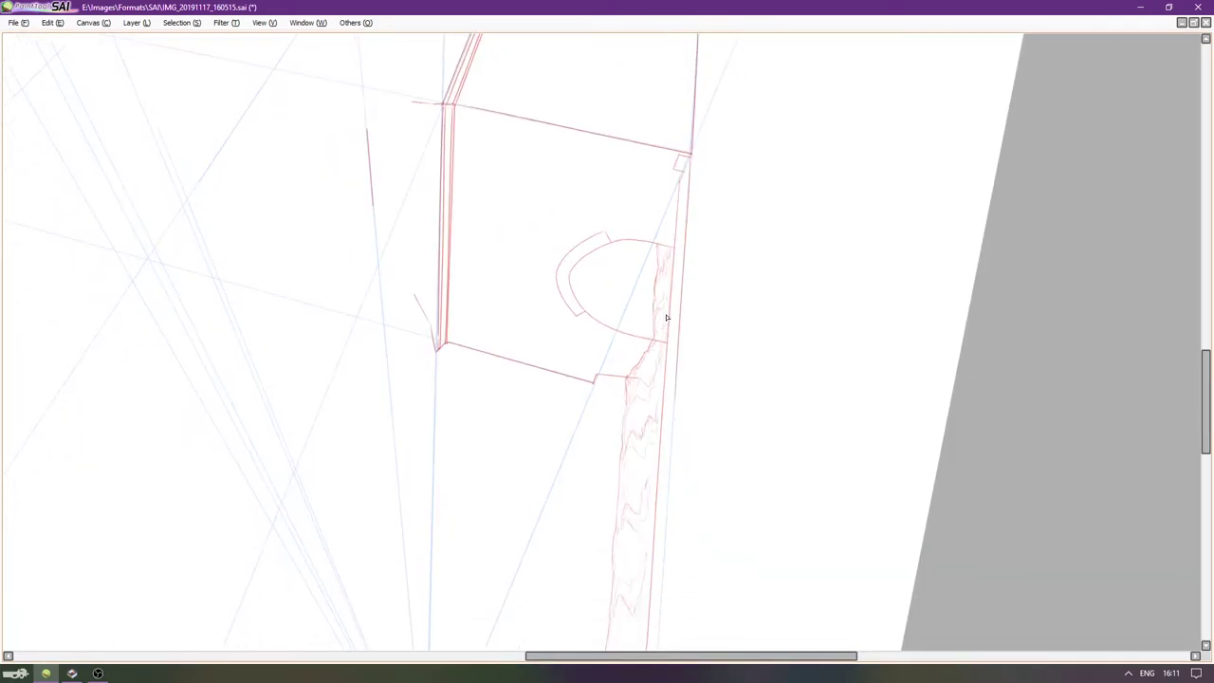
drag(665, 323, 656, 278)
drag(697, 139, 679, 598)
key(ctrl+z)
drag(697, 127, 645, 648)
key(ctrl+z)
drag(693, 140, 654, 597)
key(ctrl+z)
key(ctrl+z)
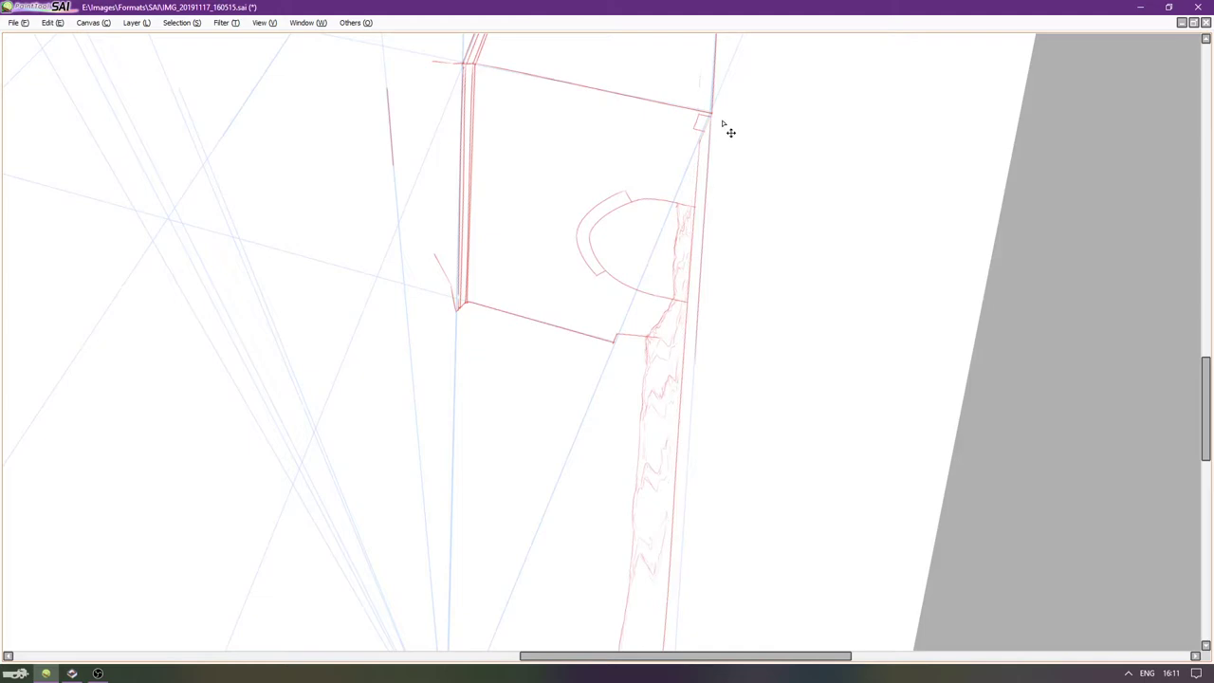
Draw two long, nearly parallel lines through the small block's two upper corners, running along the wall base past the arch.
drag(695, 97, 638, 552)
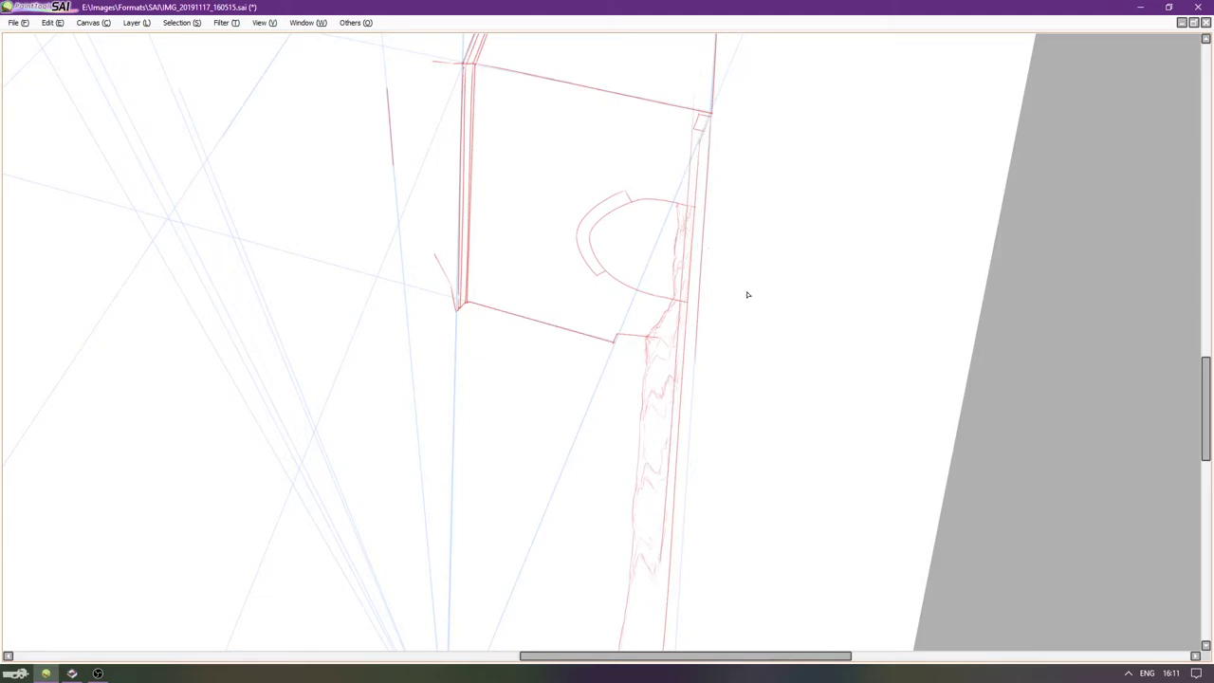
drag(699, 108, 663, 560)
key(ctrl+z)
drag(700, 102, 670, 567)
Examine the new ledge lines against the arch and the whole tower with the canvas upright.
key(Home)
scroll(606, 460, up, 3)
key(Left)
key(Left)
key(Left)
key(Left)
key(Left)
key(Left)
key(Left)
key(Left)
key(Left)
key(Right)
scroll(675, 498, up, 1)
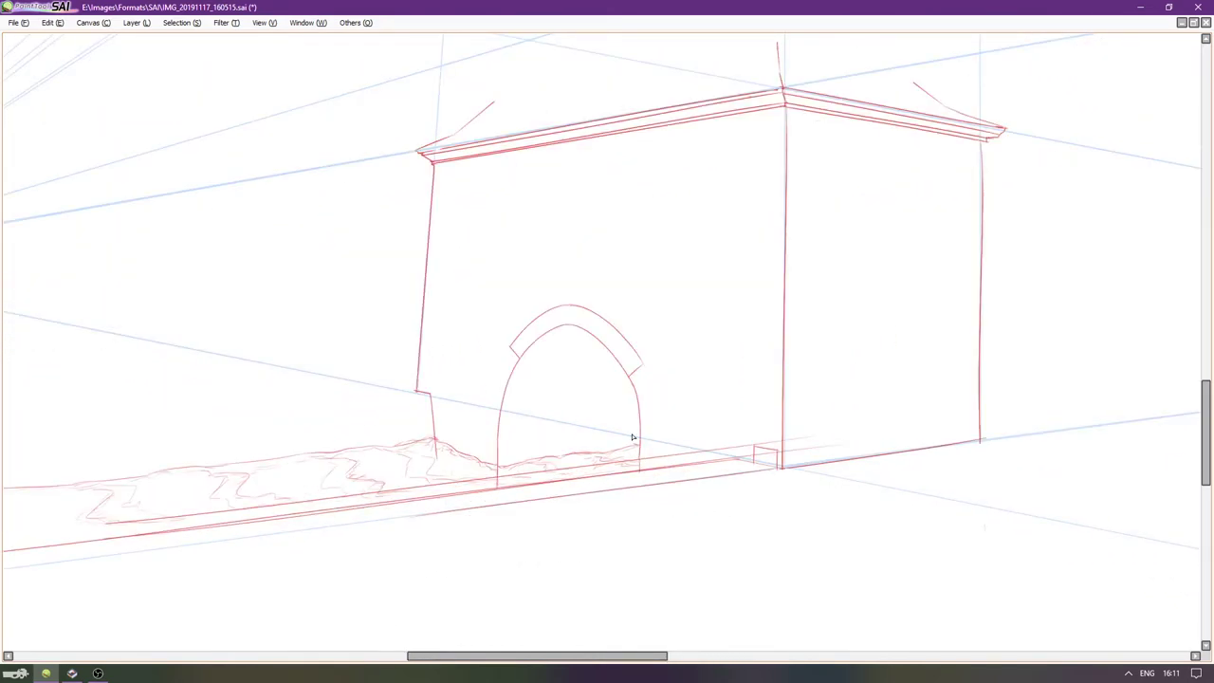
Switch to foobar2000, play the track Selmina from the World Clade album, and minimise the player.
click(1127, 672)
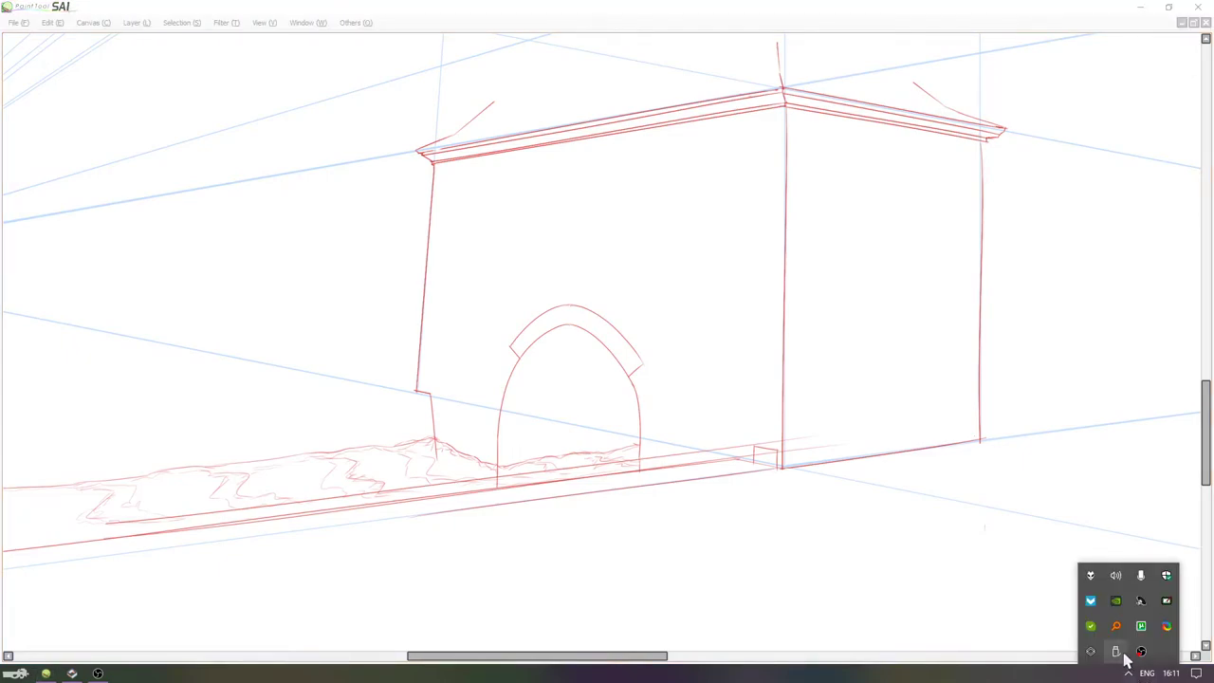
click(1090, 599)
scroll(394, 278, up, 15)
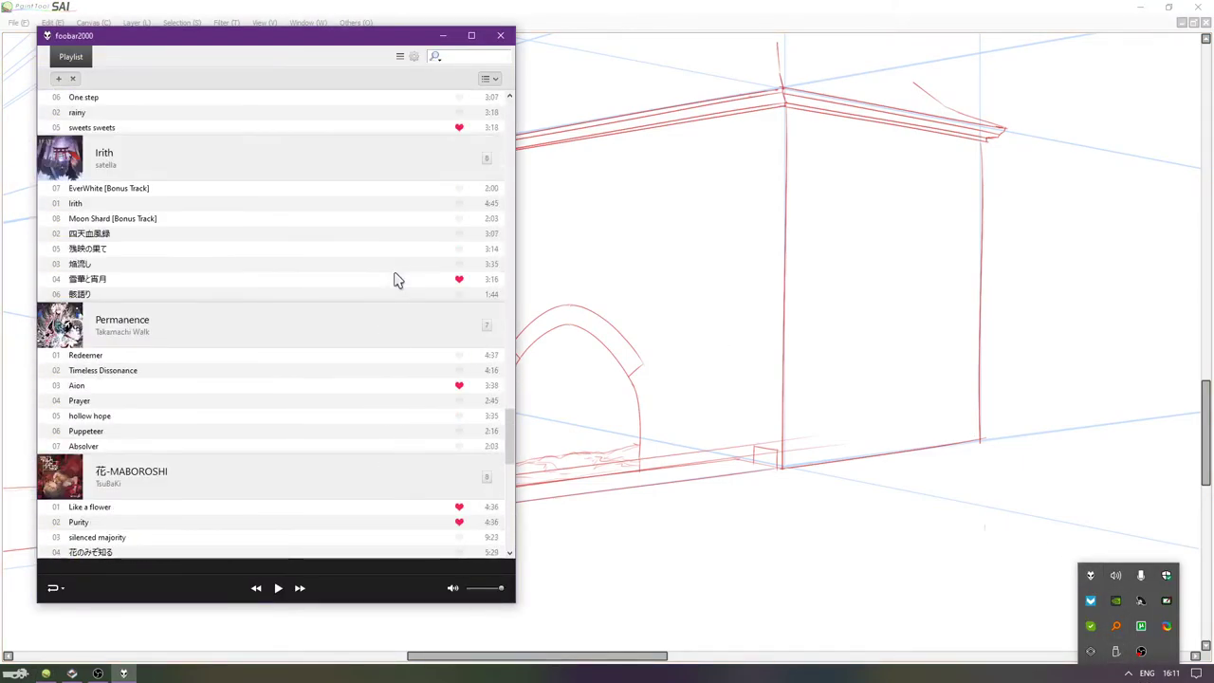
scroll(397, 278, up, 10)
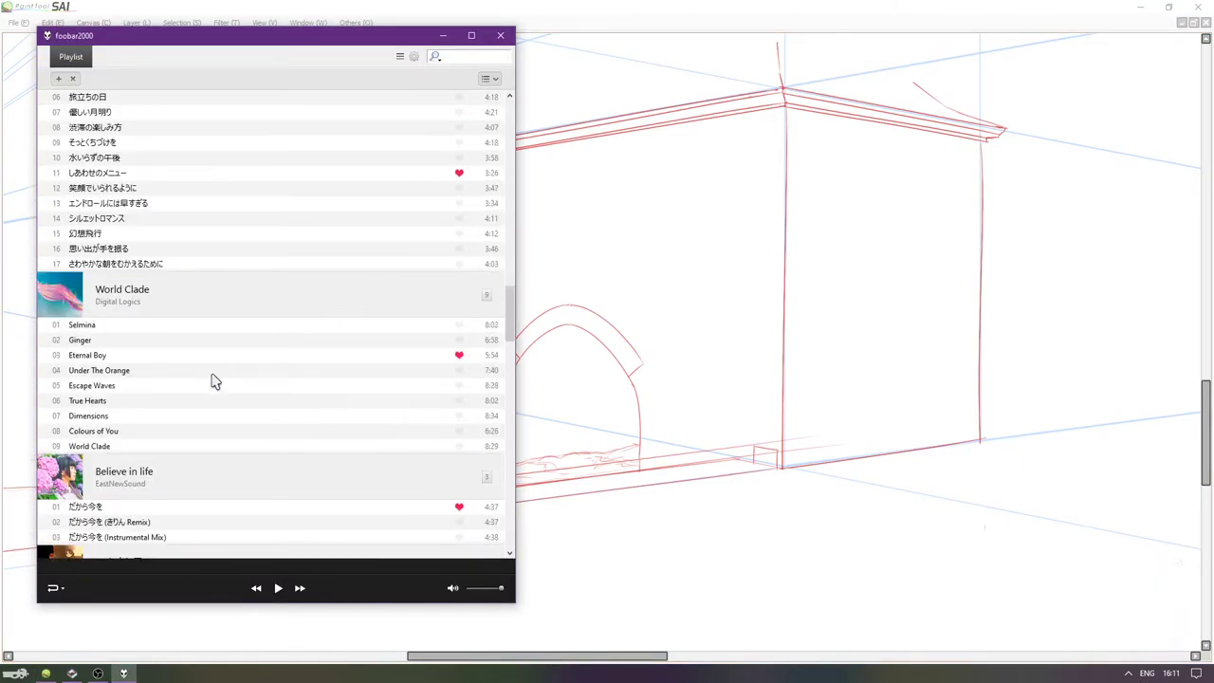
click(199, 329)
double_click(198, 330)
click(445, 38)
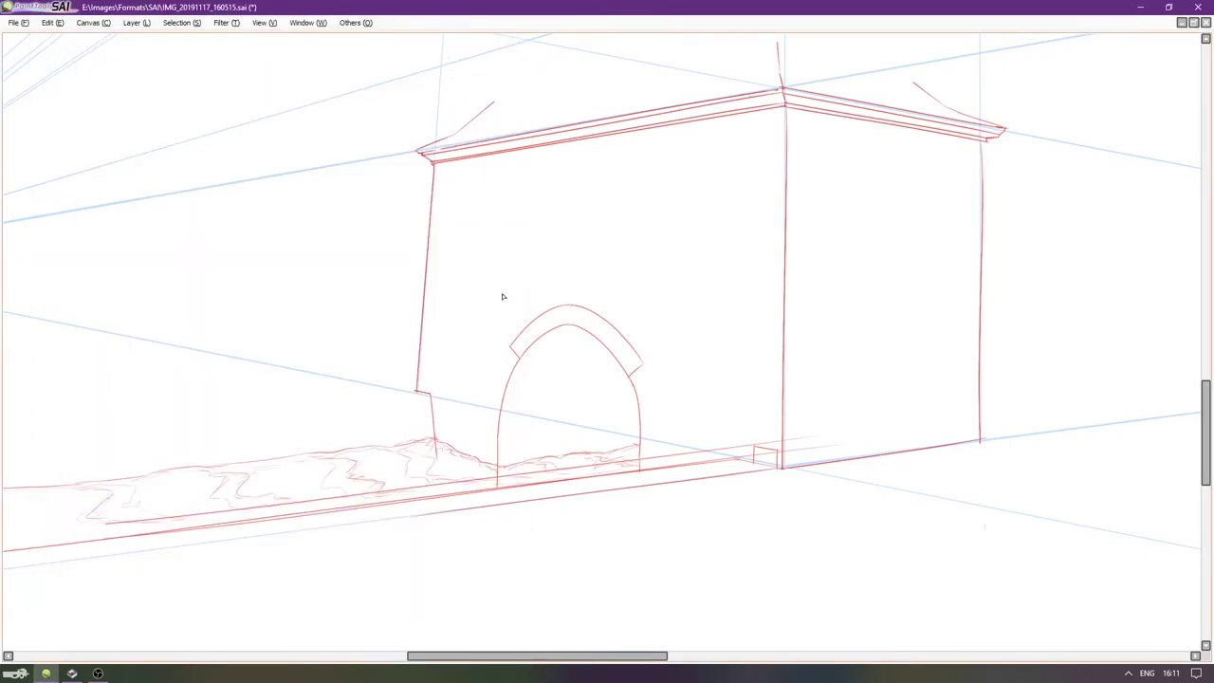
Bring back the full interface around the canvas and hide Layer 14, comparing its base line with the Layer 18 sketch.
key(Tab)
drag(724, 478, 845, 376)
click(1127, 323)
click(1127, 326)
click(1127, 352)
click(1127, 353)
click(1126, 353)
click(1126, 327)
click(1127, 326)
click(1126, 326)
click(1126, 326)
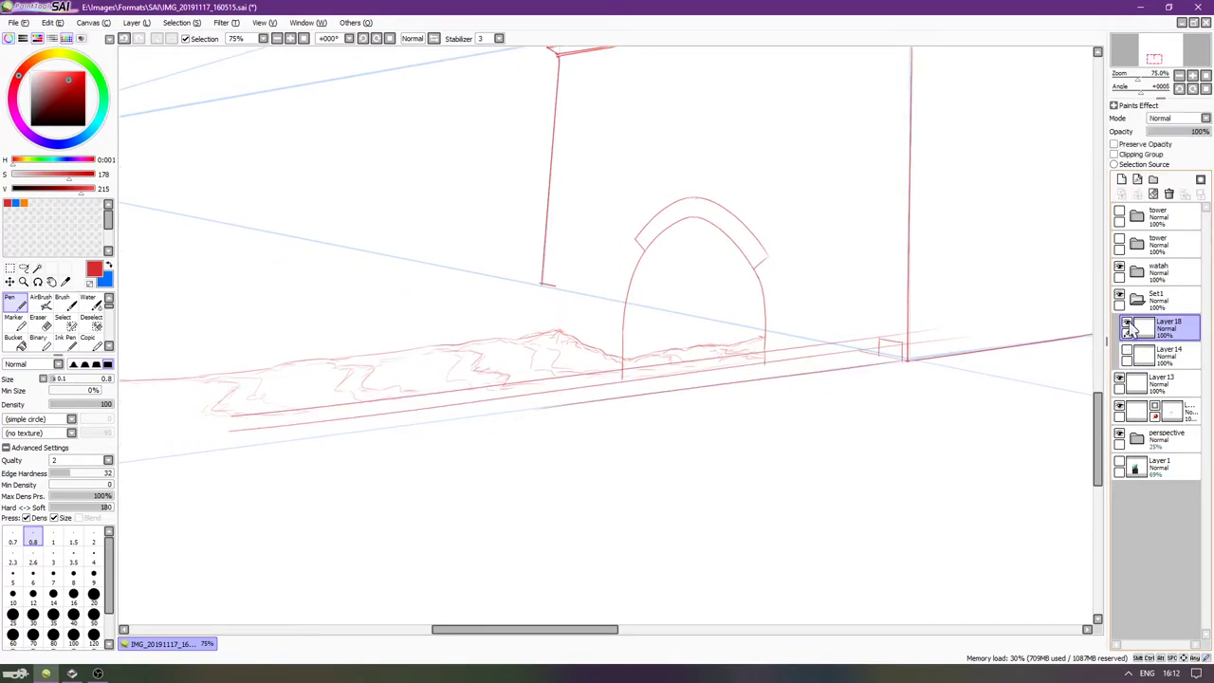
Erase the ledge lines' overshoots past the small block together with the block's old top edge.
scroll(954, 338, up, 5)
key(e)
mouse_move(971, 338)
mouse_down()
mouse_move(954, 339)
mouse_move(892, 397)
mouse_up()
mouse_move(695, 457)
mouse_down()
mouse_move(698, 439)
mouse_move(867, 401)
mouse_move(805, 420)
mouse_up()
mouse_move(719, 401)
mouse_down()
mouse_move(575, 408)
mouse_move(874, 356)
mouse_move(623, 427)
mouse_move(677, 457)
mouse_move(578, 408)
mouse_move(618, 427)
mouse_move(569, 431)
mouse_up()
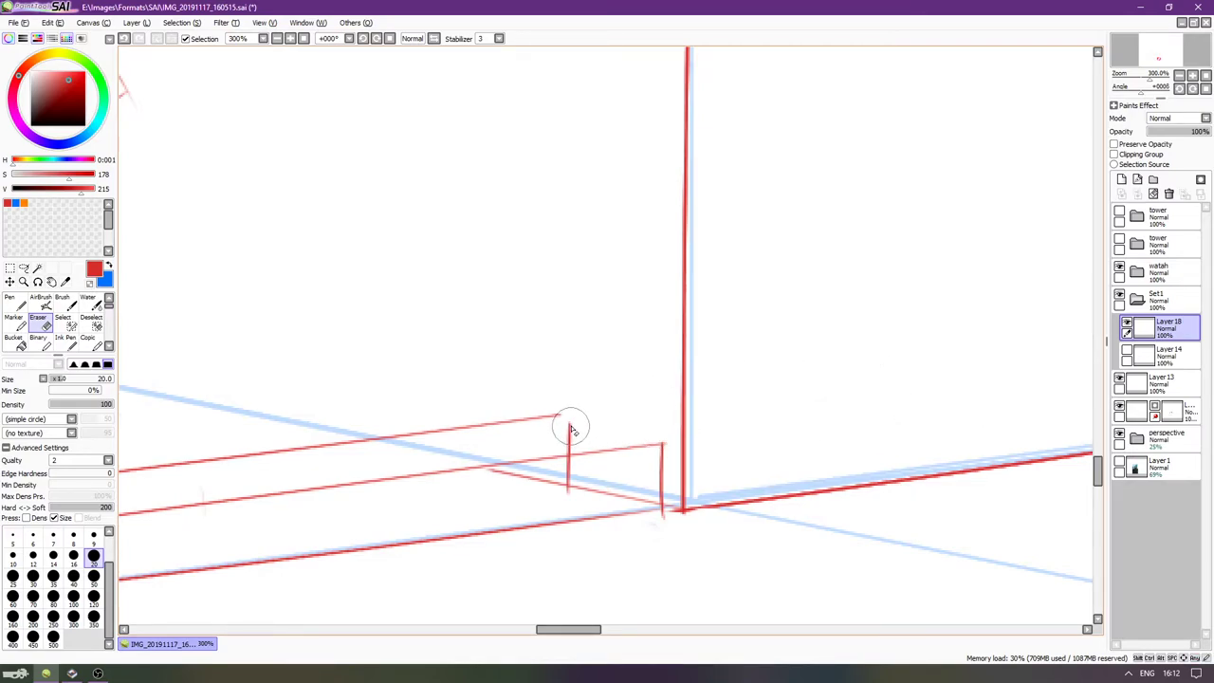
Redraw the block's slanted top edge through its two upper corners and erase its overshoot past the front side.
key(n)
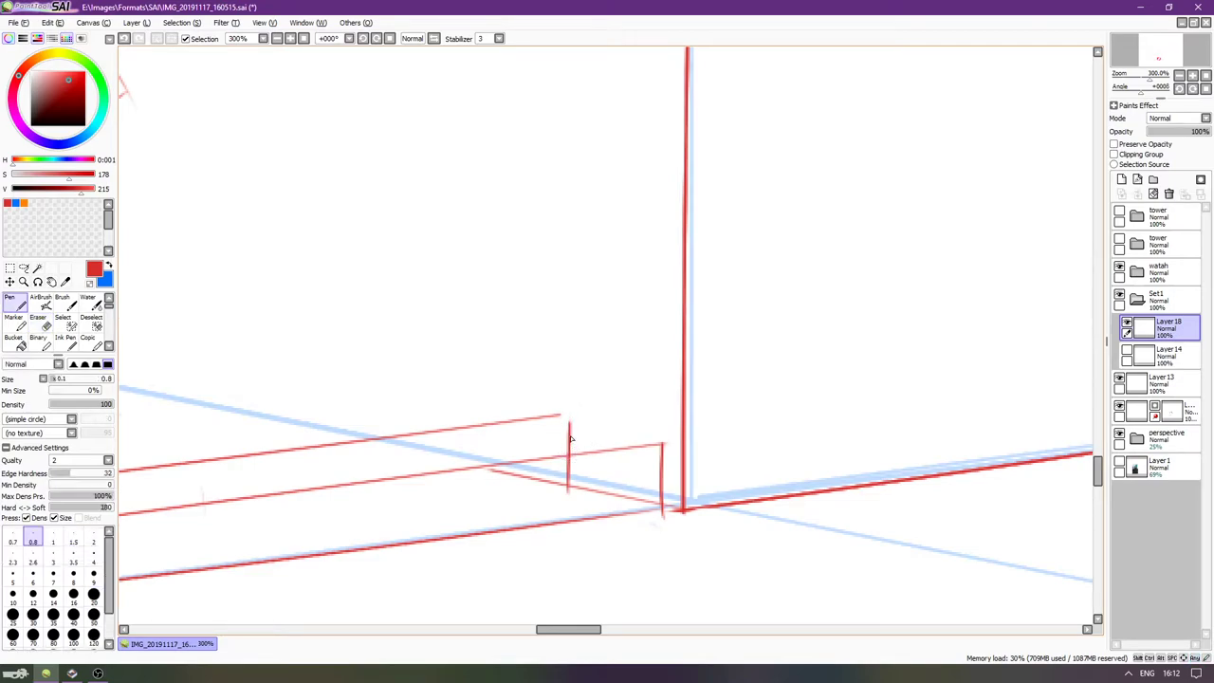
drag(553, 420, 680, 448)
key(ctrl+z)
drag(568, 424, 678, 452)
key(ctrl+z)
drag(539, 417, 704, 453)
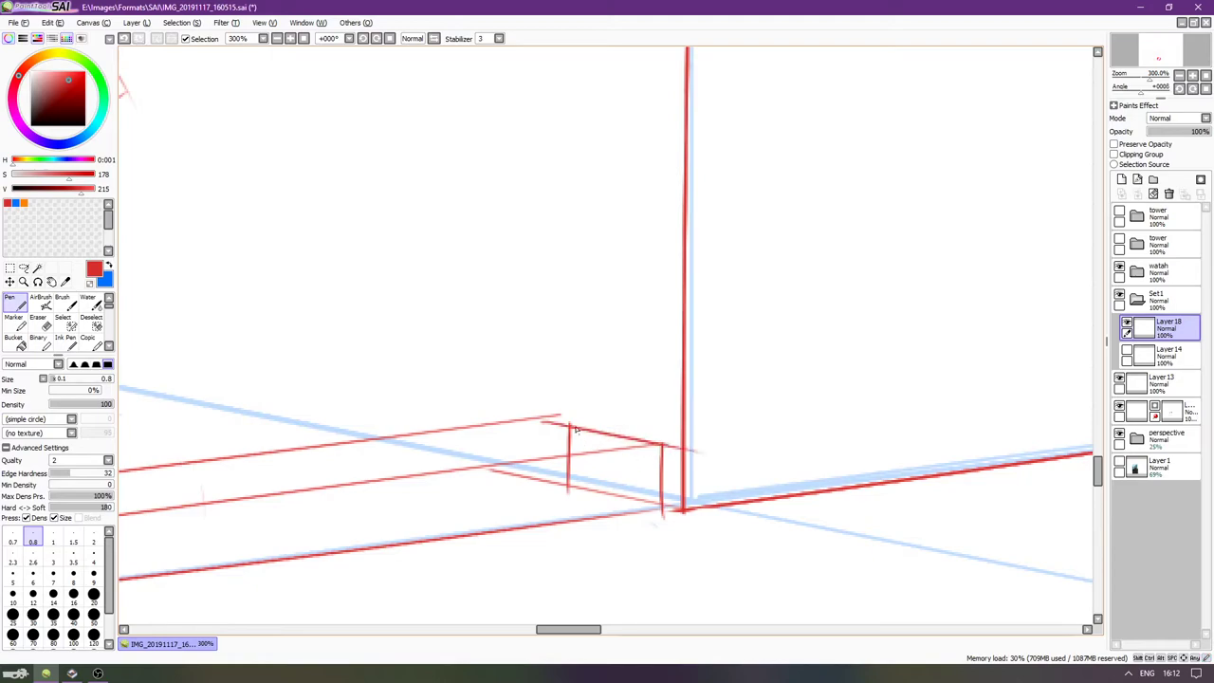
key(e)
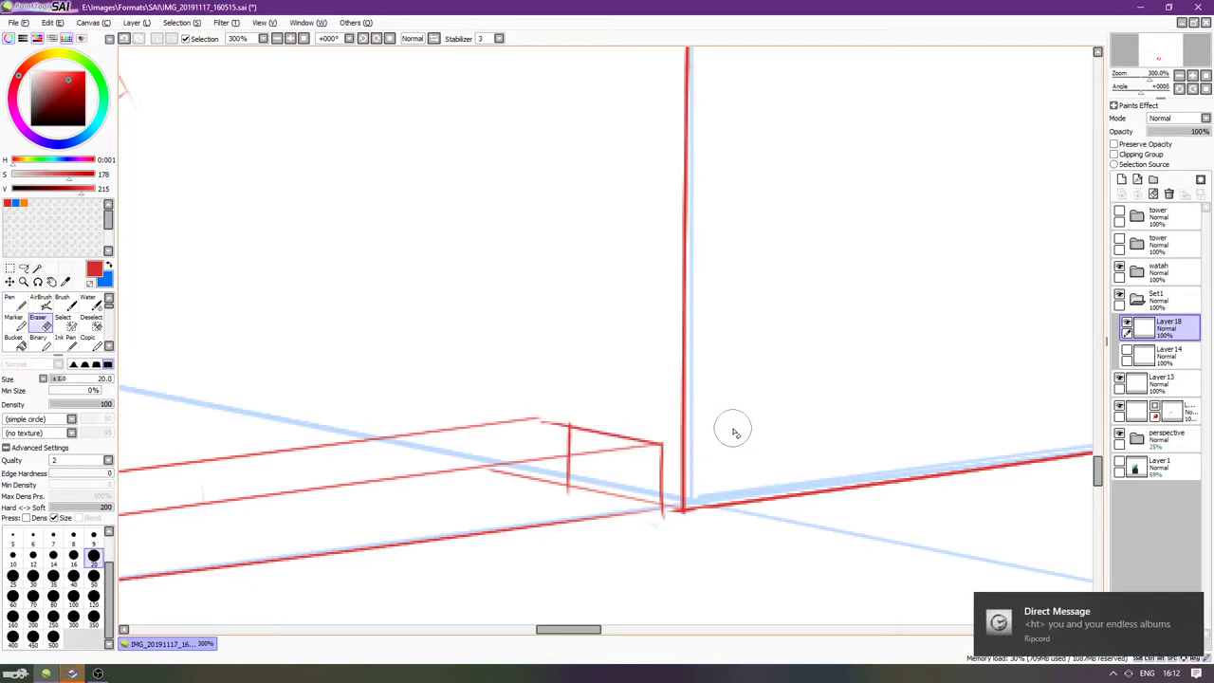
Switch to the Ripcord chat, send the reply "those are already checked out", and return to the drawing.
click(1078, 633)
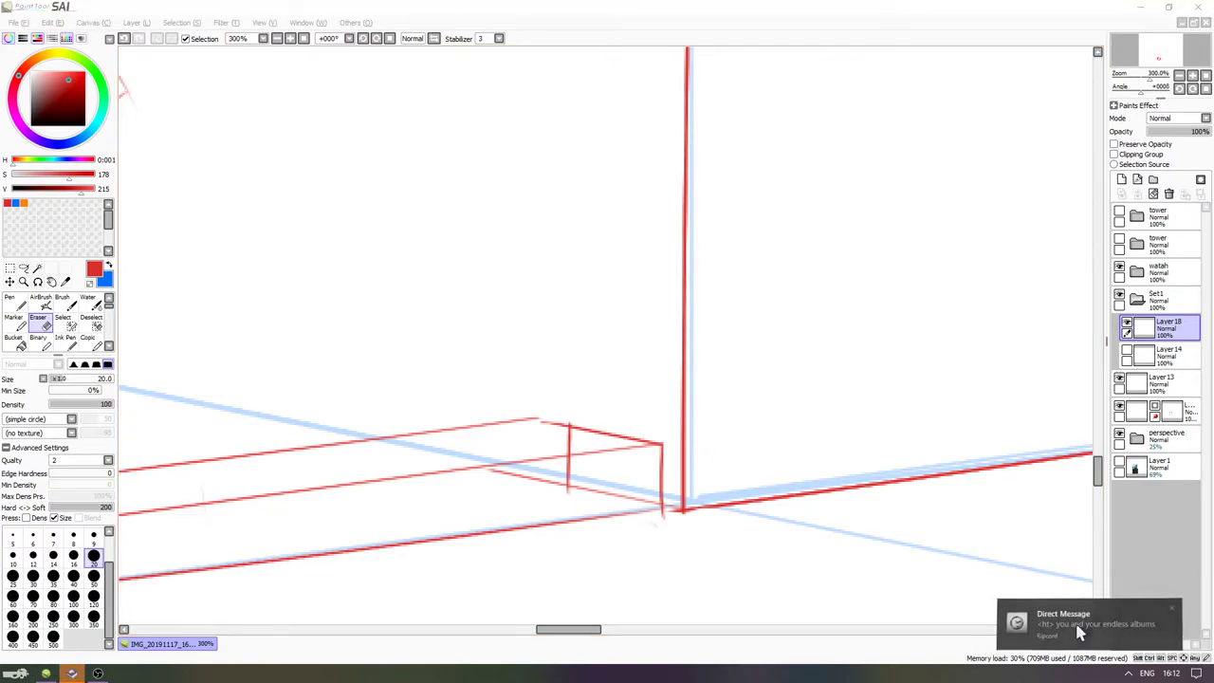
click(95, 673)
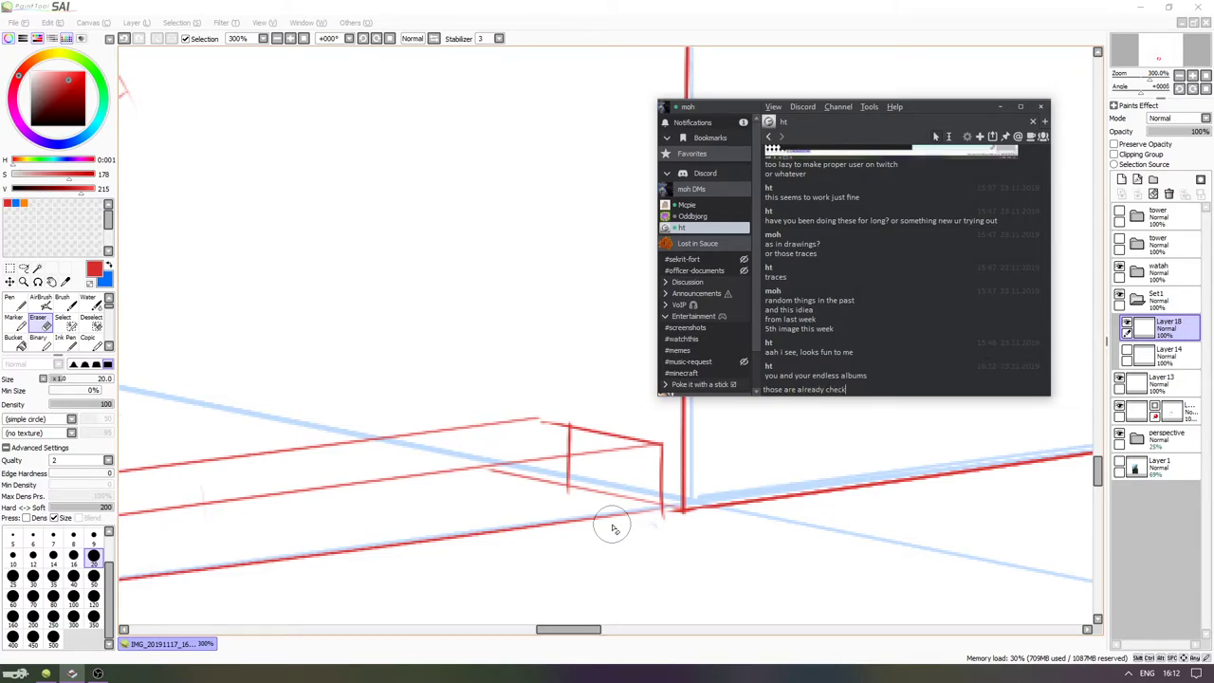
text(ut)
key(Return)
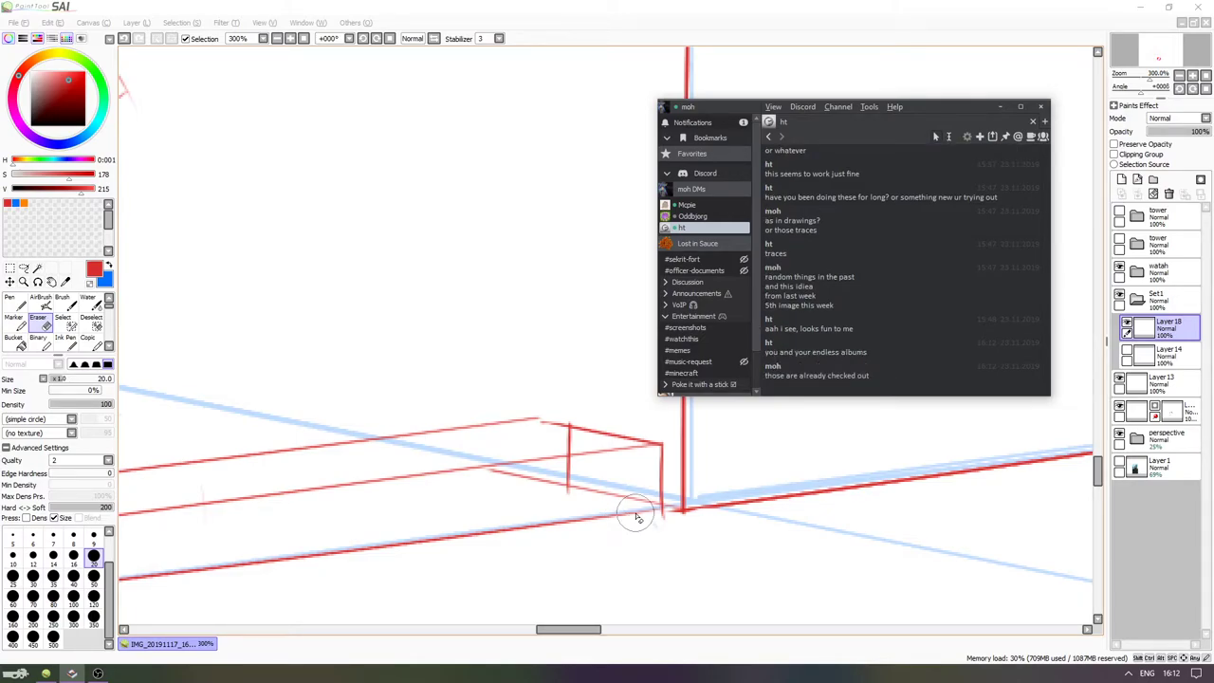
click(636, 505)
Erase the block's far upright side between the ledge's top edge and the base.
drag(680, 415, 780, 357)
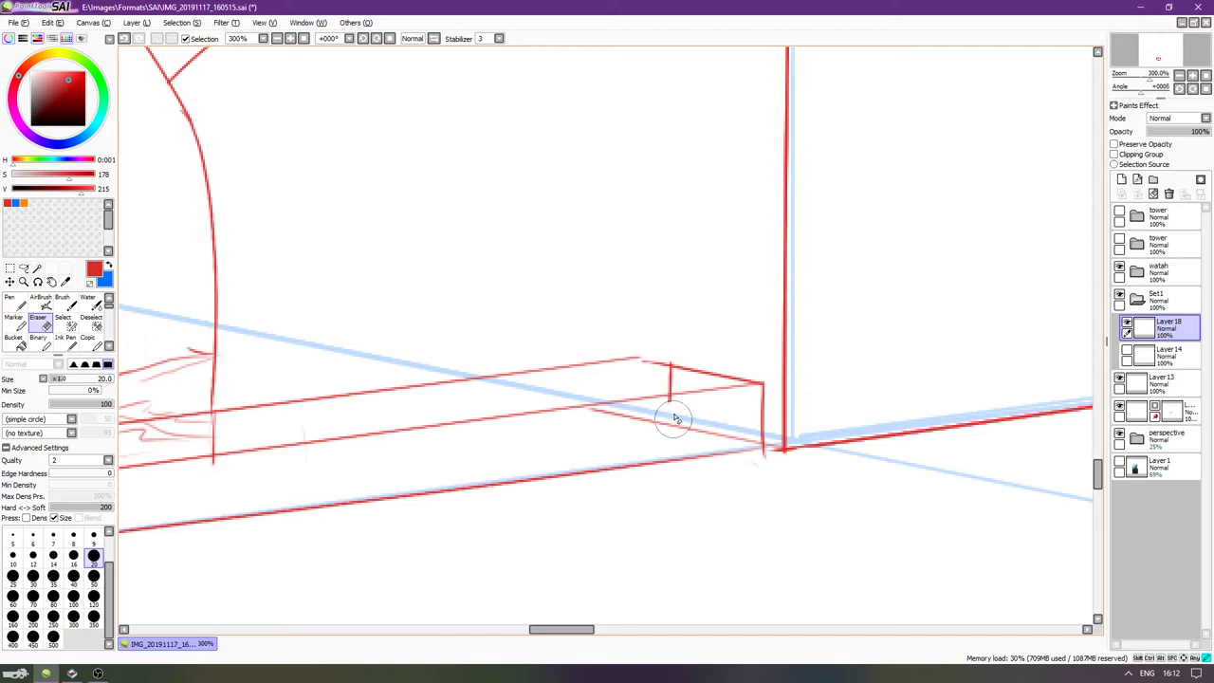
drag(671, 376, 671, 385)
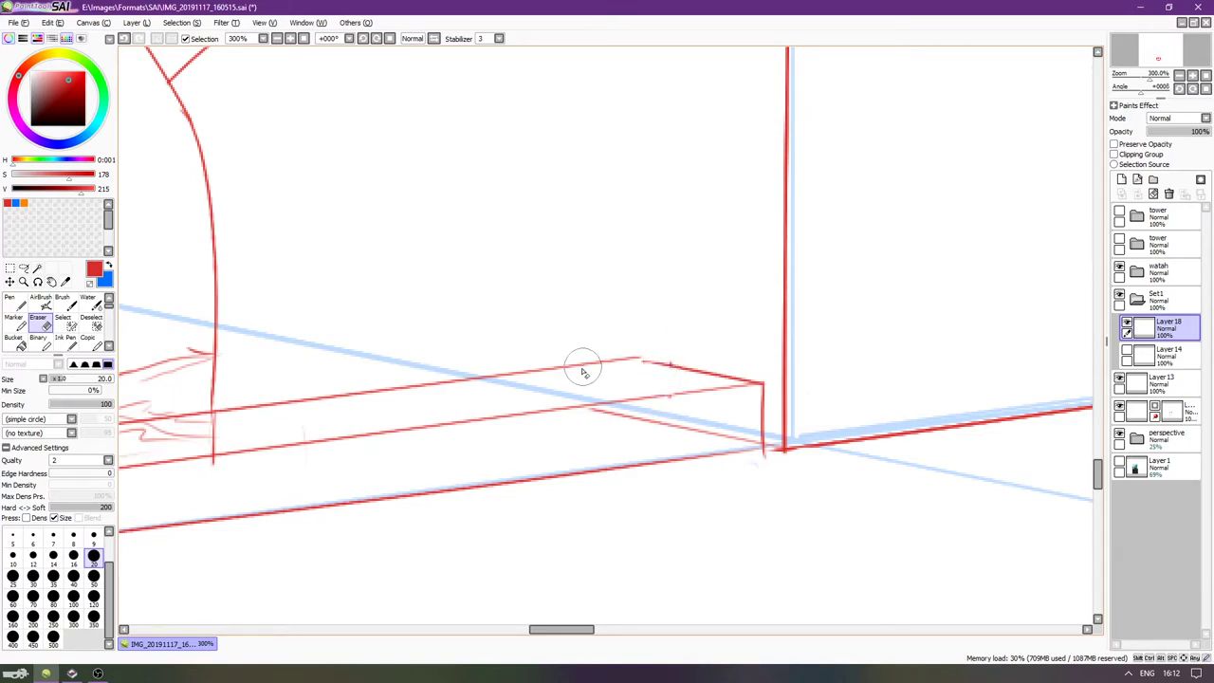
key(Delete)
key(Delete)
key(End)
key(End)
key(Page_Down)
key(Page_Down)
key(Left)
scroll(541, 398, left, 6)
scroll(499, 343, right, 6)
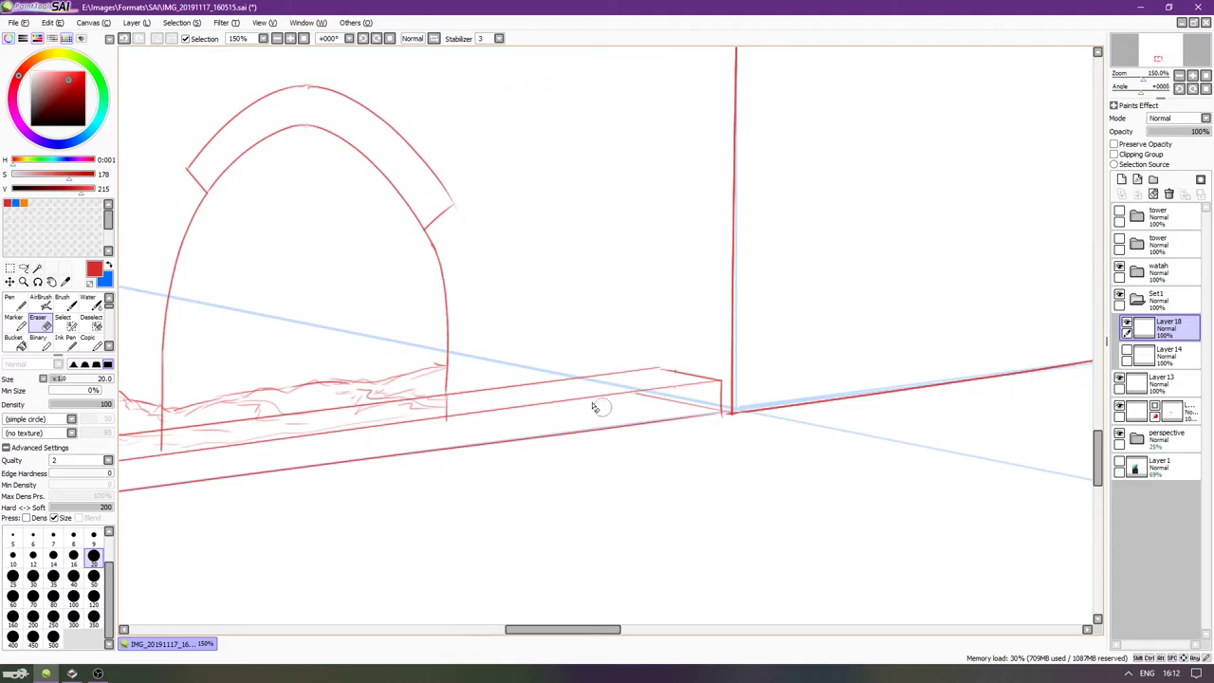
Erase the short slanted base edge behind the ledge's end face on the masked layer below Layer 13.
key(n)
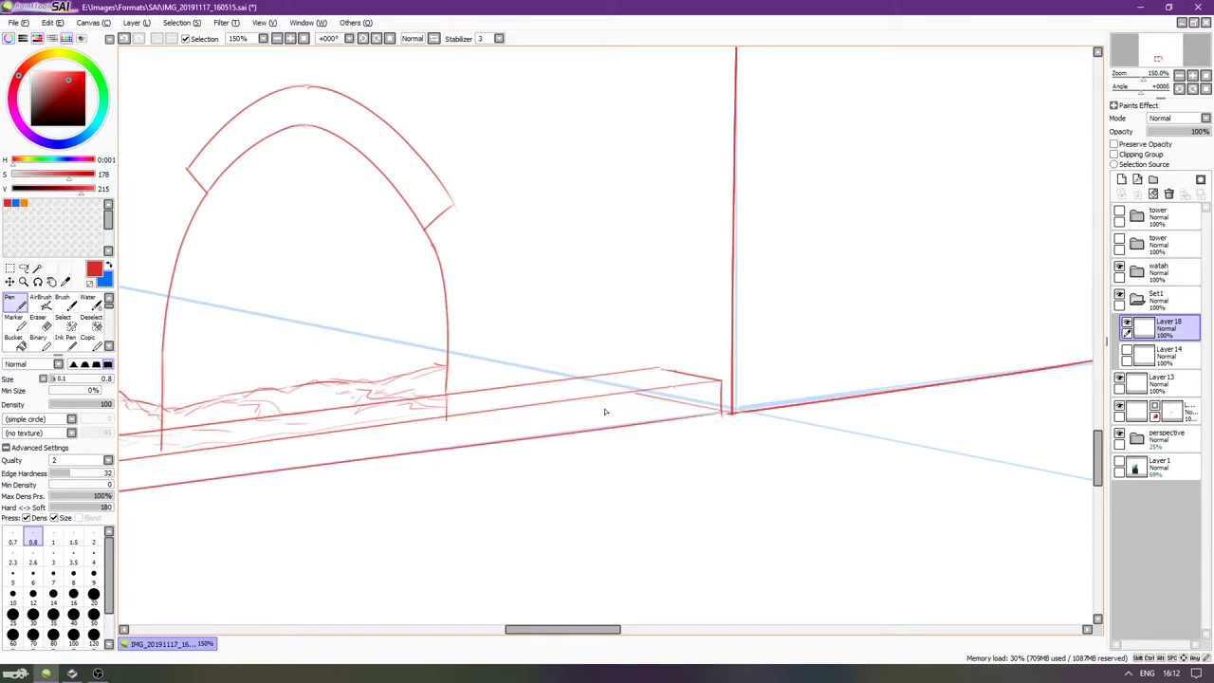
scroll(617, 400, up, 4)
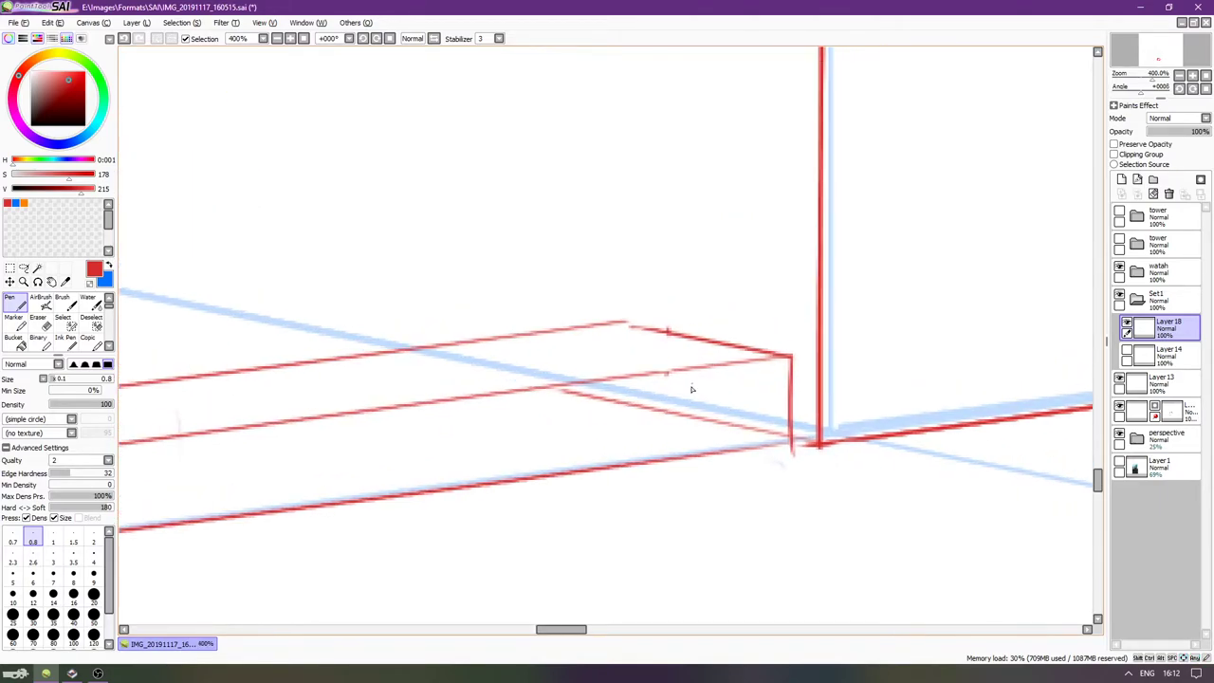
click(1126, 326)
click(1126, 326)
click(1120, 408)
click(1120, 408)
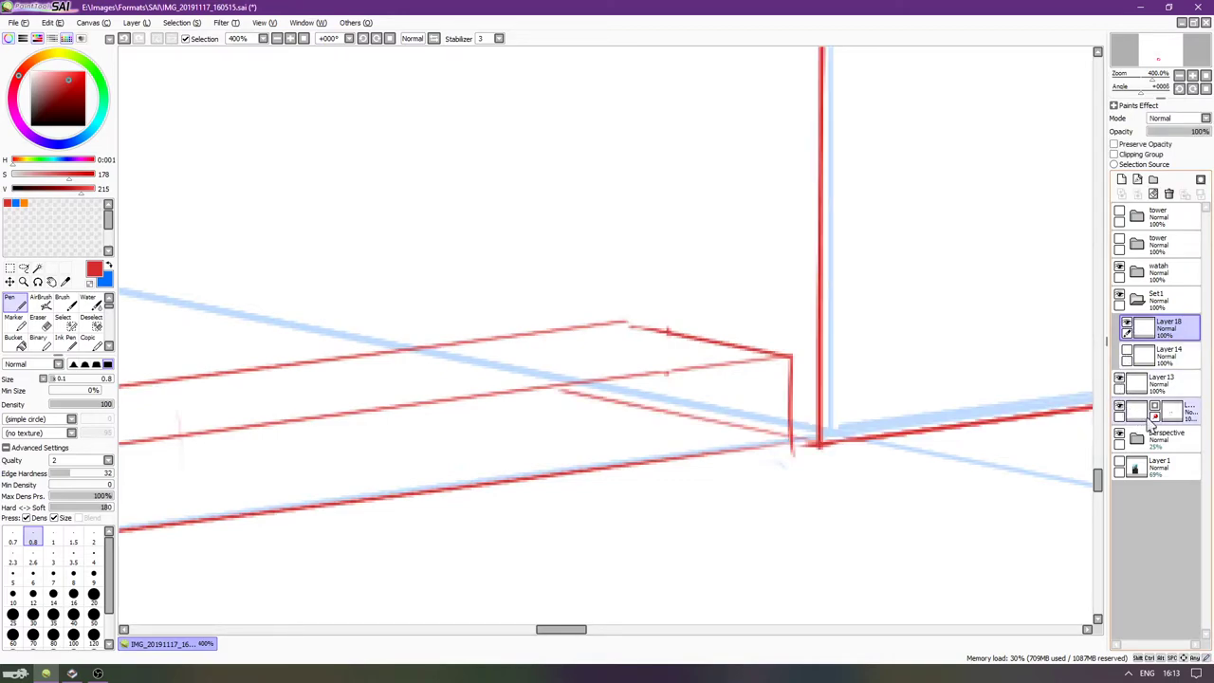
click(1169, 417)
key(e)
mouse_move(678, 430)
mouse_down()
mouse_move(584, 399)
mouse_move(787, 444)
mouse_up()
On Layer 18, draw the first upright divider line on the ledge's front face, just beside its near end corner.
click(1169, 326)
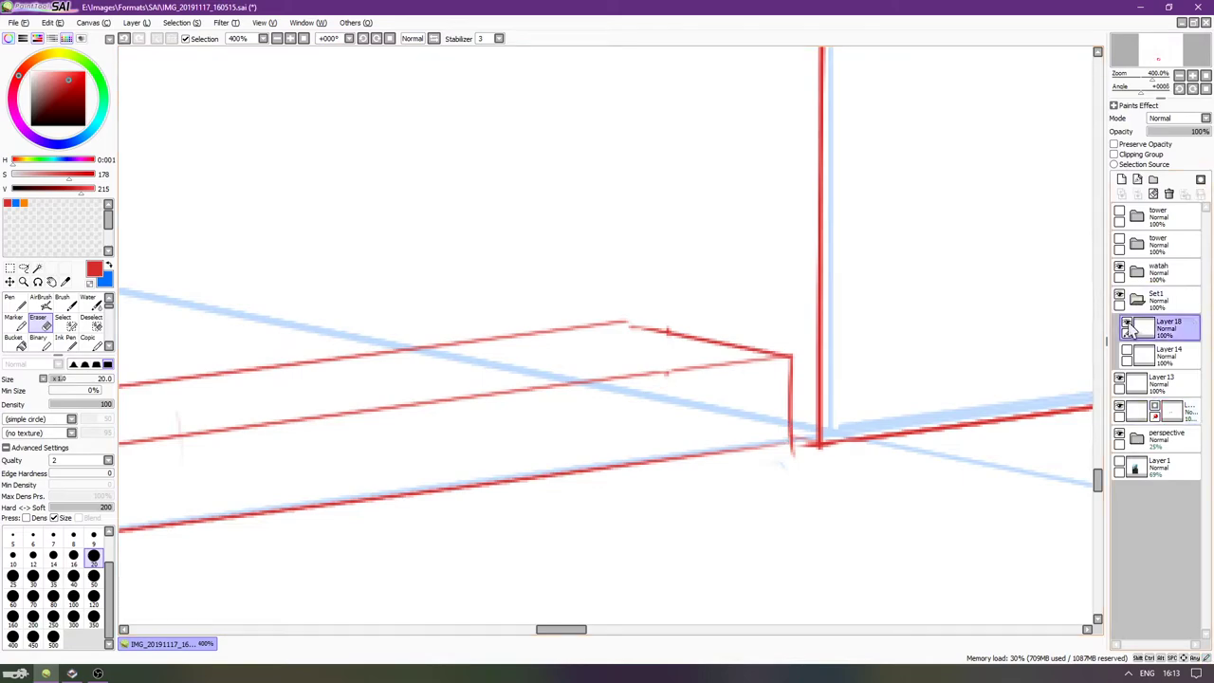
key(n)
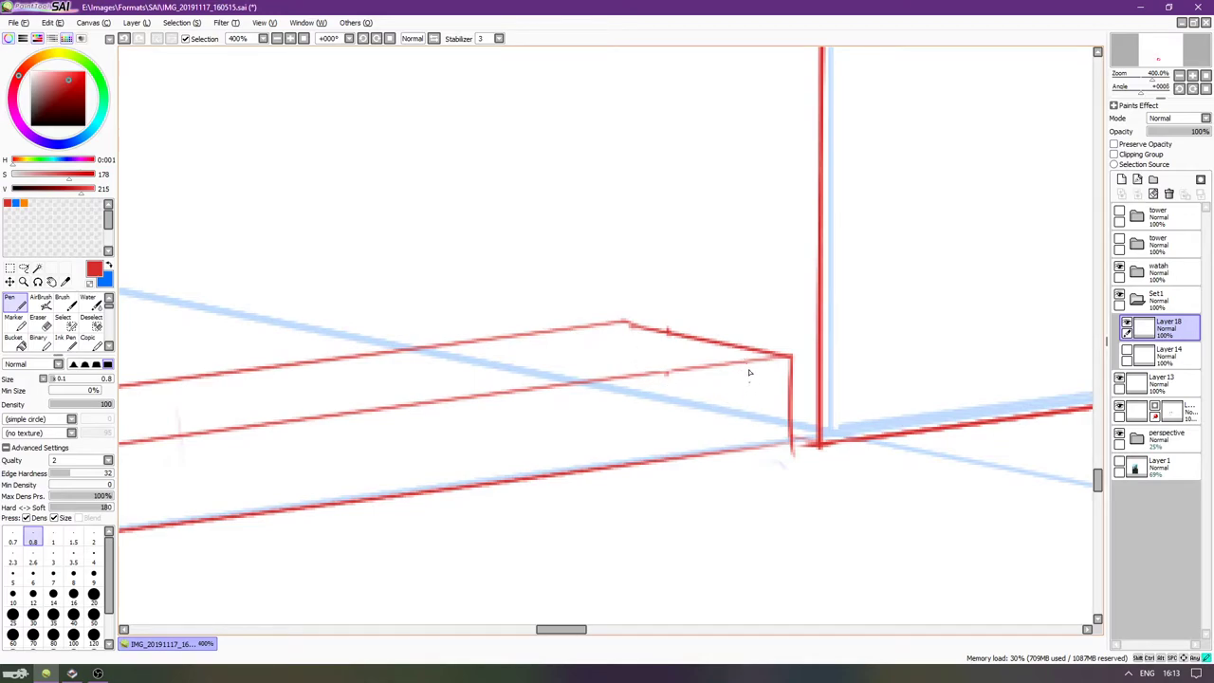
mouse_move(747, 353)
mouse_down()
mouse_move(745, 466)
mouse_move(746, 421)
mouse_move(750, 457)
mouse_up()
key(ctrl+z)
key(ctrl+z)
drag(751, 353, 743, 436)
key(ctrl+z)
drag(749, 358, 743, 457)
key(ctrl+z)
drag(753, 351, 747, 443)
key(ctrl+z)
drag(745, 358, 743, 432)
Add four more evenly spaced upright dividers on the front face, continuing away from the ledge's end corner.
drag(689, 362, 690, 470)
key(ctrl+z)
key(ctrl+z)
drag(700, 363, 697, 460)
drag(661, 373, 656, 459)
drag(623, 383, 620, 464)
drag(583, 386, 575, 486)
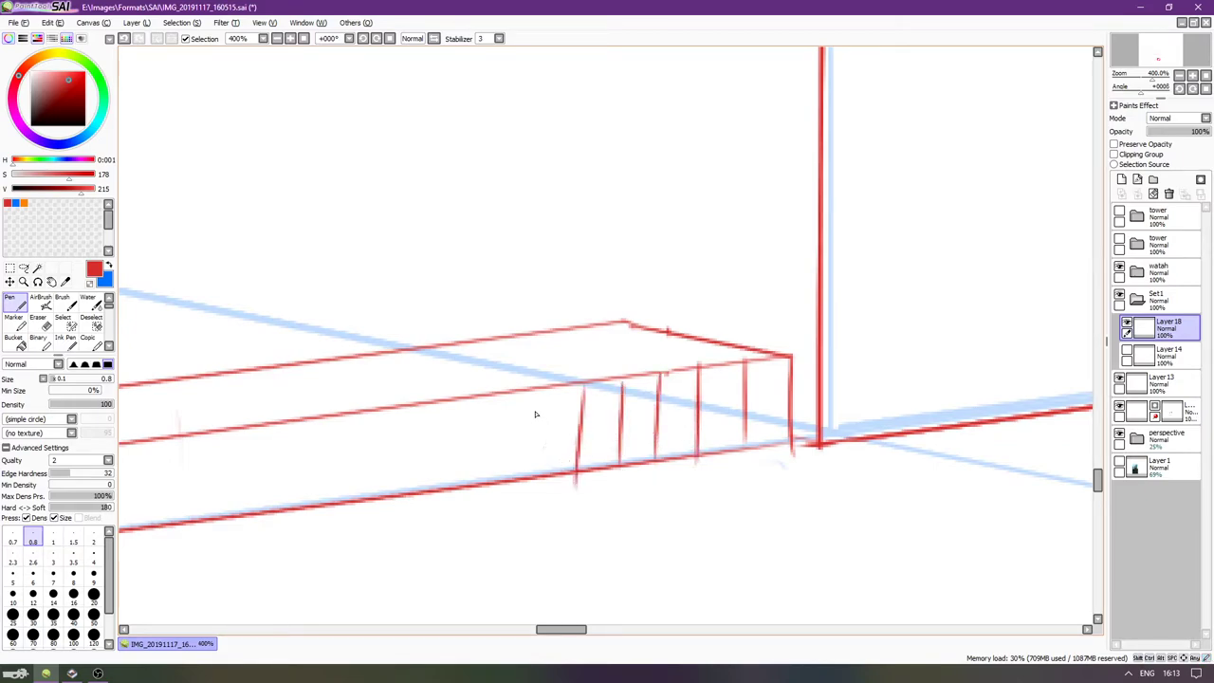
Extend the row on the ledge's front face with four further upright brick dividers at the same spacing.
drag(545, 389, 542, 472)
drag(506, 398, 502, 474)
drag(473, 400, 471, 505)
drag(434, 405, 427, 499)
key(ctrl+z)
drag(438, 392, 431, 470)
key(ctrl+z)
mouse_move(451, 406)
mouse_down()
mouse_move(446, 502)
mouse_move(439, 488)
mouse_up()
key(ctrl+z)
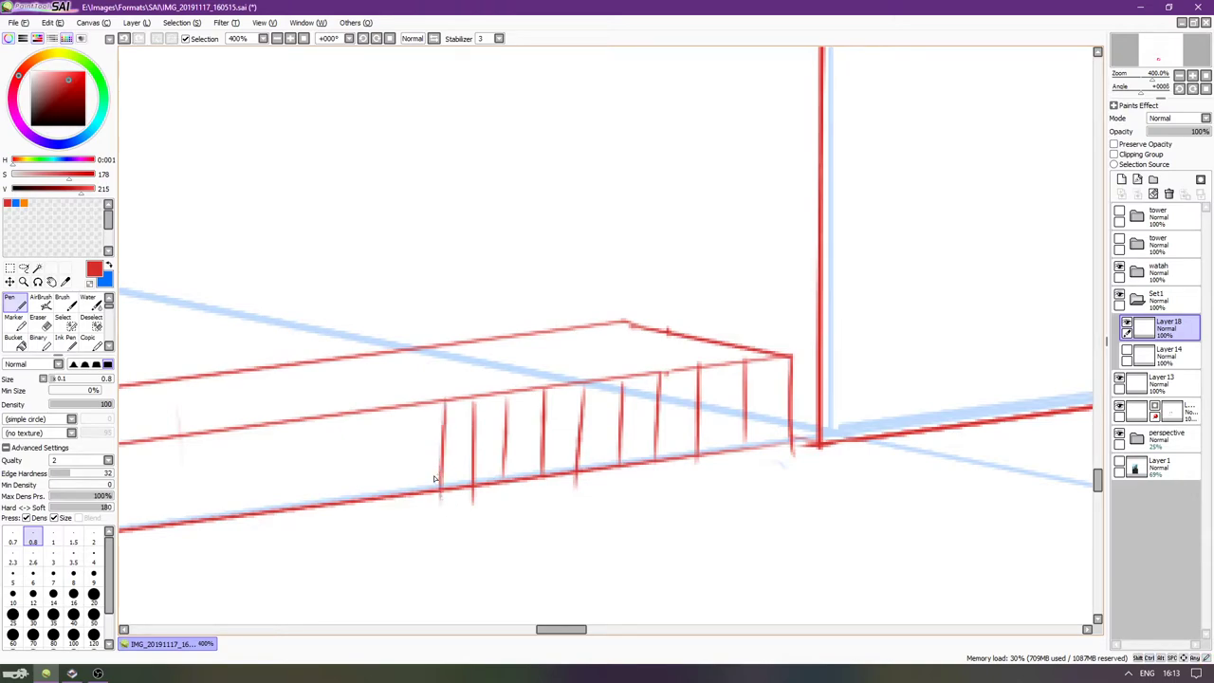
Draw the following two upright dividers between the ledge's upper front edge and its base line, redoing misplaced strokes.
mouse_move(384, 457)
mouse_down()
mouse_move(509, 449)
mouse_move(605, 402)
mouse_move(647, 465)
mouse_up()
key(ctrl+z)
drag(591, 380, 601, 451)
key(ctrl+z)
key(ctrl+z)
drag(608, 399, 608, 443)
key(ctrl+z)
drag(602, 376, 600, 463)
key(ctrl+z)
drag(603, 376, 601, 456)
key(ctrl+z)
drag(607, 383, 608, 467)
key(ctrl+z)
drag(604, 384, 603, 463)
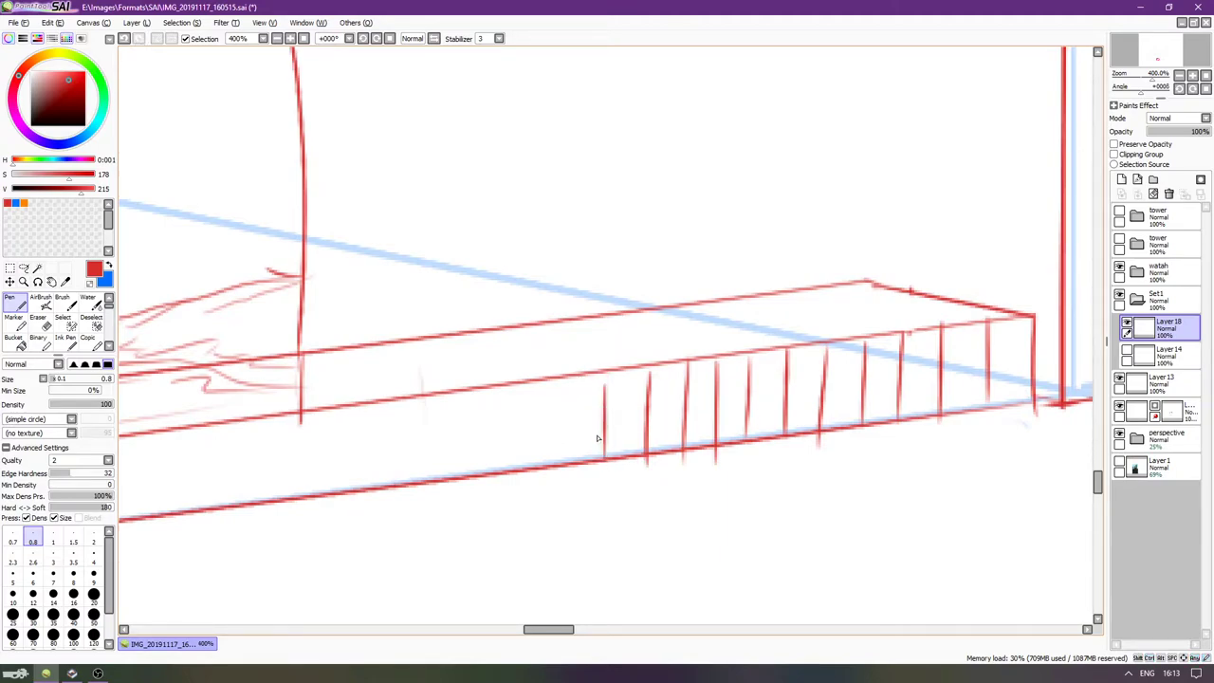
Draw four upright dividers on the ledge's front face up to just short of the arch's right side.
drag(566, 385, 564, 465)
drag(522, 383, 520, 488)
drag(472, 392, 470, 467)
drag(445, 399, 441, 480)
key(ctrl+z)
drag(436, 397, 430, 488)
key(ctrl+z)
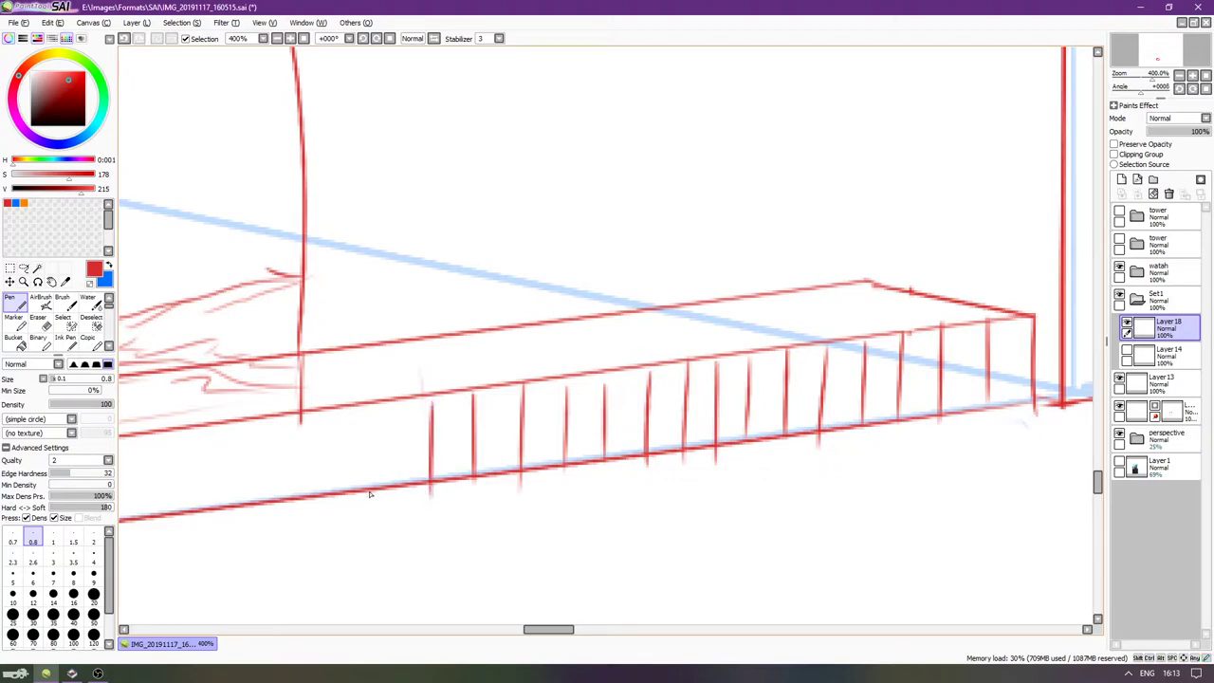
Continue the upright dividers along the ledge's front face past the arch's right side and under the arch opening.
key(Left)
key(Left)
key(Left)
key(Left)
key(Left)
key(Left)
key(Left)
key(Left)
key(Left)
key(Left)
key(Left)
key(Left)
key(Left)
drag(673, 397, 671, 484)
key(ctrl+z)
mouse_move(667, 406)
mouse_down()
mouse_move(663, 500)
mouse_move(632, 406)
mouse_move(581, 495)
mouse_up()
key(ctrl+z)
drag(548, 418, 546, 516)
drag(505, 422, 501, 507)
drag(463, 429, 459, 516)
drag(417, 440, 415, 530)
drag(381, 447, 379, 539)
drag(334, 450, 332, 538)
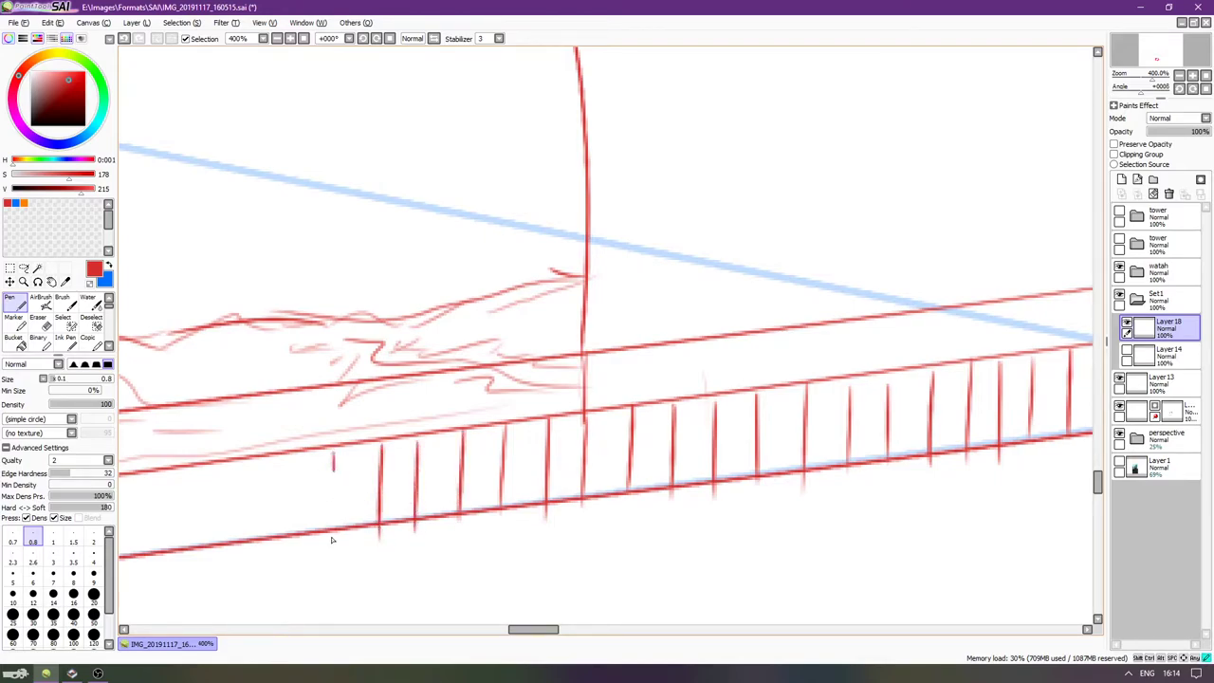
Fill the front face beneath the middle of the arch opening with evenly spaced upright dividers, redrawing uneven ones.
key(ctrl+z)
drag(339, 448, 337, 537)
mouse_move(300, 453)
mouse_down()
mouse_move(300, 512)
mouse_move(350, 527)
mouse_move(569, 488)
mouse_move(598, 444)
mouse_move(656, 404)
mouse_move(656, 471)
mouse_up()
key(Left)
key(ctrl+z)
drag(668, 399, 661, 480)
drag(625, 404, 620, 499)
key(ctrl+z)
drag(577, 408, 574, 479)
key(ctrl+z)
drag(580, 407, 577, 500)
mouse_move(541, 414)
mouse_down()
mouse_move(539, 500)
mouse_move(505, 516)
mouse_up()
drag(468, 422, 465, 523)
drag(432, 432, 429, 509)
drag(393, 434, 386, 531)
drag(355, 439, 348, 537)
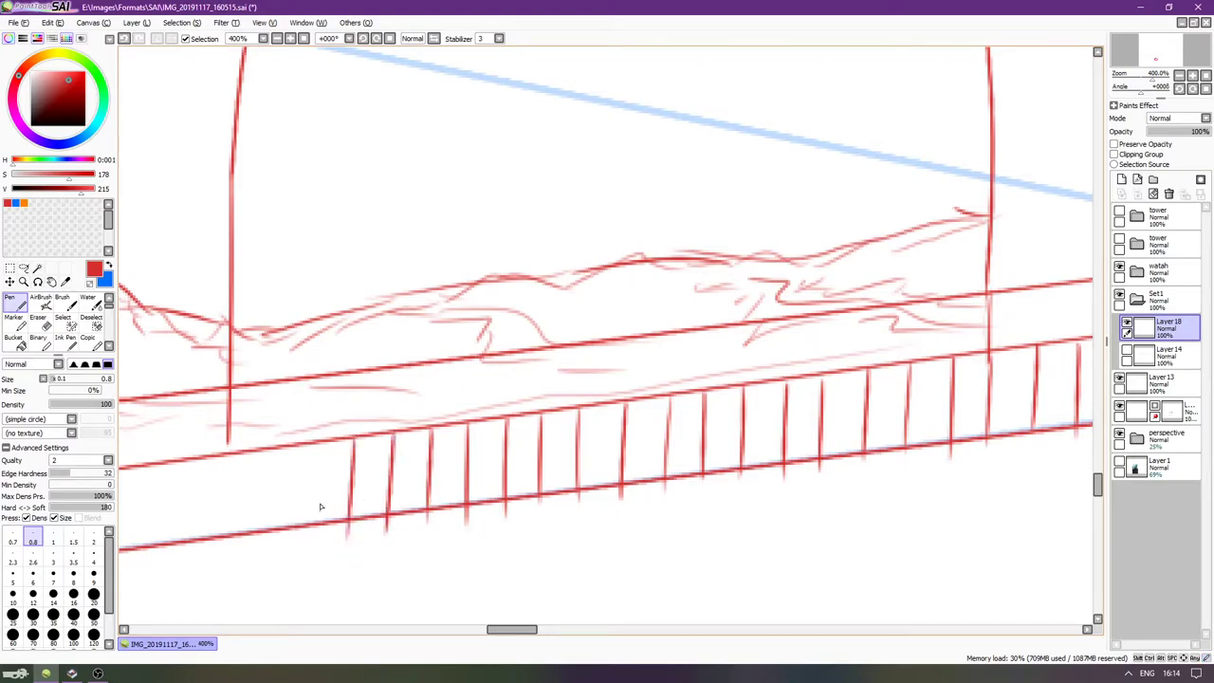
Carry the upright dividers on past the arch's left side, below the foot of the mountain sketch.
drag(320, 439, 317, 542)
mouse_move(283, 449)
mouse_down()
mouse_move(277, 537)
mouse_move(274, 515)
mouse_move(361, 521)
mouse_move(477, 482)
mouse_move(481, 539)
mouse_up()
key(ctrl+z)
key(ctrl+z)
drag(502, 454, 497, 539)
drag(465, 463, 462, 552)
drag(421, 469, 420, 548)
drag(382, 471, 379, 569)
drag(343, 475, 337, 567)
drag(305, 481, 300, 586)
mouse_move(264, 490)
mouse_down()
mouse_move(263, 599)
mouse_move(339, 576)
mouse_move(460, 568)
mouse_up()
Draw four last upright dividers on the ledge's front face, up to where its red base line fades out.
mouse_move(325, 543)
mouse_down()
mouse_move(426, 534)
mouse_move(518, 476)
mouse_up()
drag(571, 412, 563, 512)
key(ctrl+z)
key(ctrl+z)
drag(569, 411, 561, 519)
key(ctrl+z)
key(ctrl+z)
drag(569, 411, 566, 503)
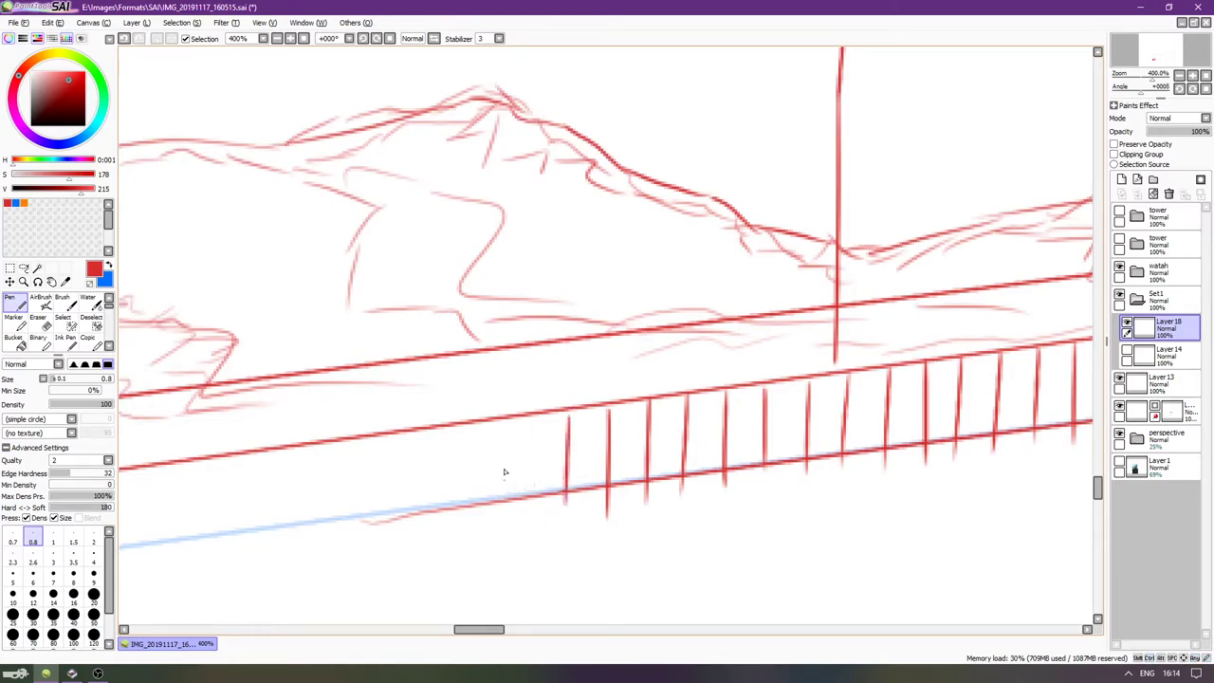
mouse_move(527, 420)
mouse_down()
mouse_move(520, 517)
mouse_move(525, 503)
mouse_up()
key(ctrl+z)
drag(486, 429, 484, 527)
mouse_move(444, 429)
mouse_down()
mouse_move(435, 547)
mouse_move(353, 547)
mouse_up()
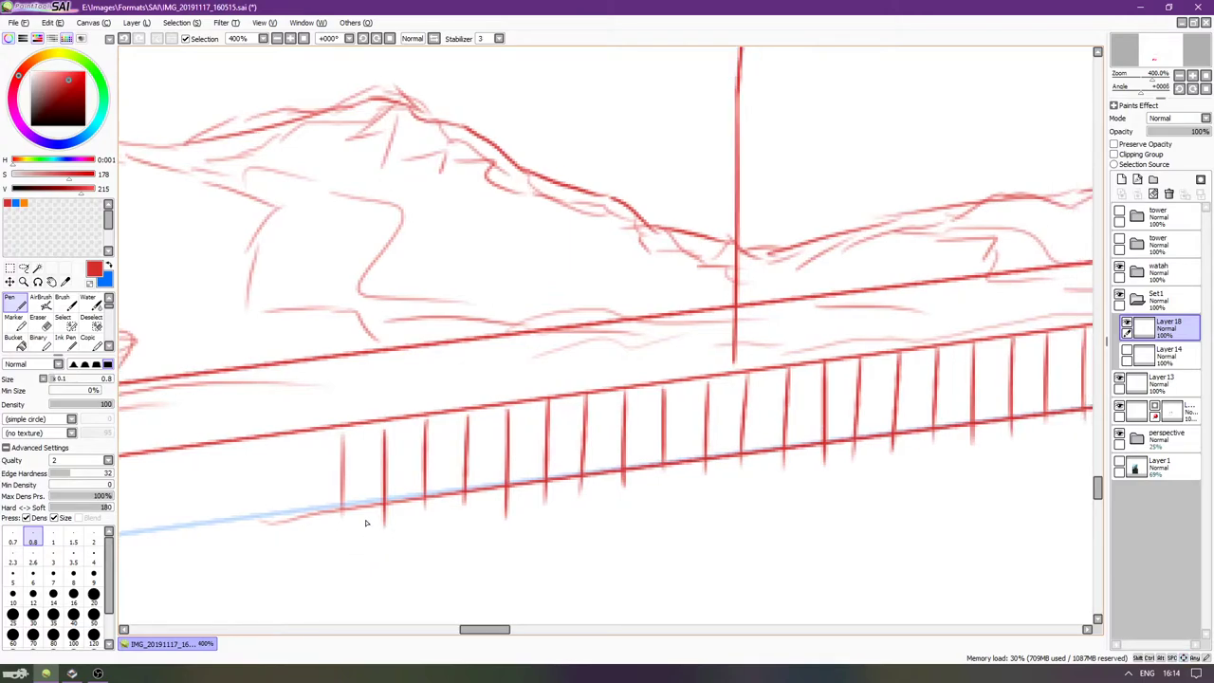
Erase the divider overshoots below the ledge's base line, working back along the front face to the end corner.
key(e)
key(Right)
key(Right)
key(Right)
key(Right)
key(Right)
key(Right)
key(Right)
key(Right)
key(Right)
key(Right)
key(Right)
key(Right)
key(Right)
key(Right)
key(Right)
key(Right)
key(Right)
key(Right)
key(Right)
key(Right)
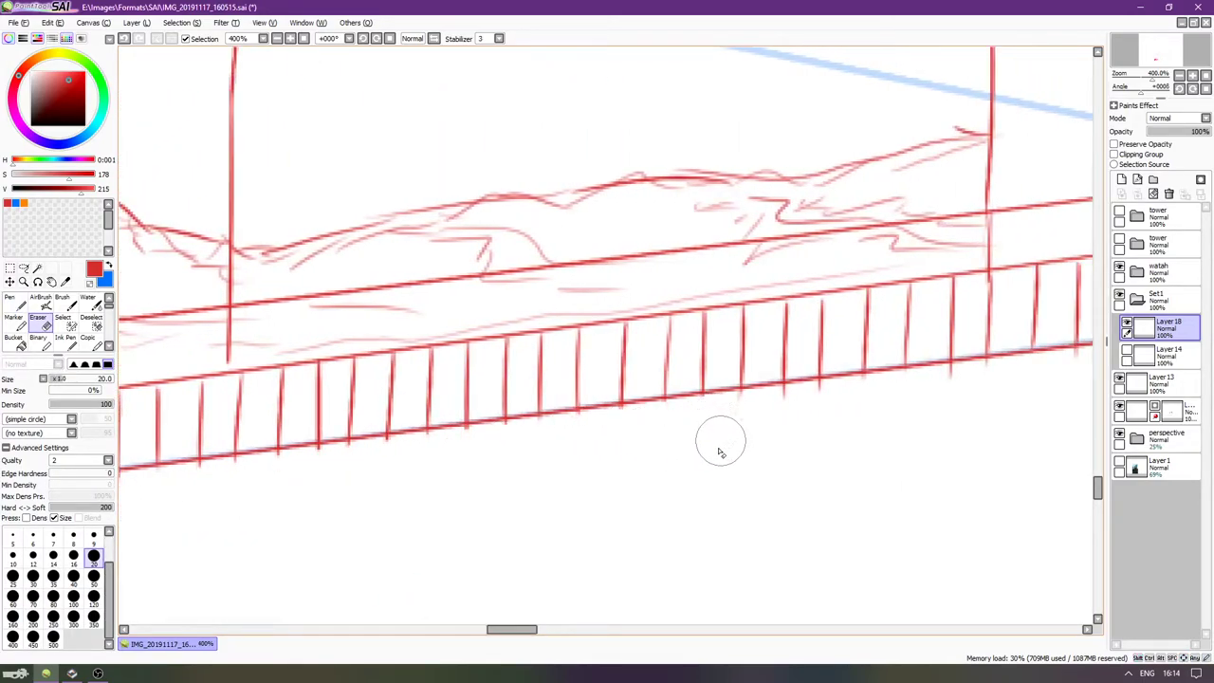
scroll(672, 503, right, 6)
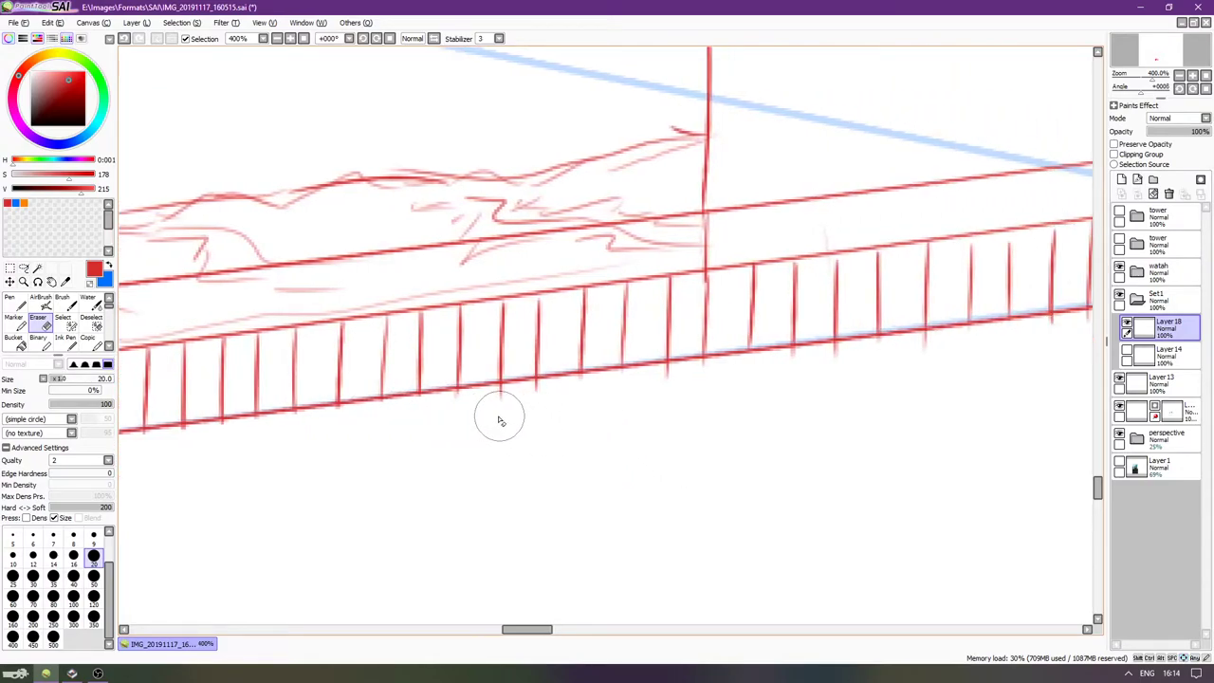
scroll(697, 445, right, 1)
scroll(690, 434, right, 5)
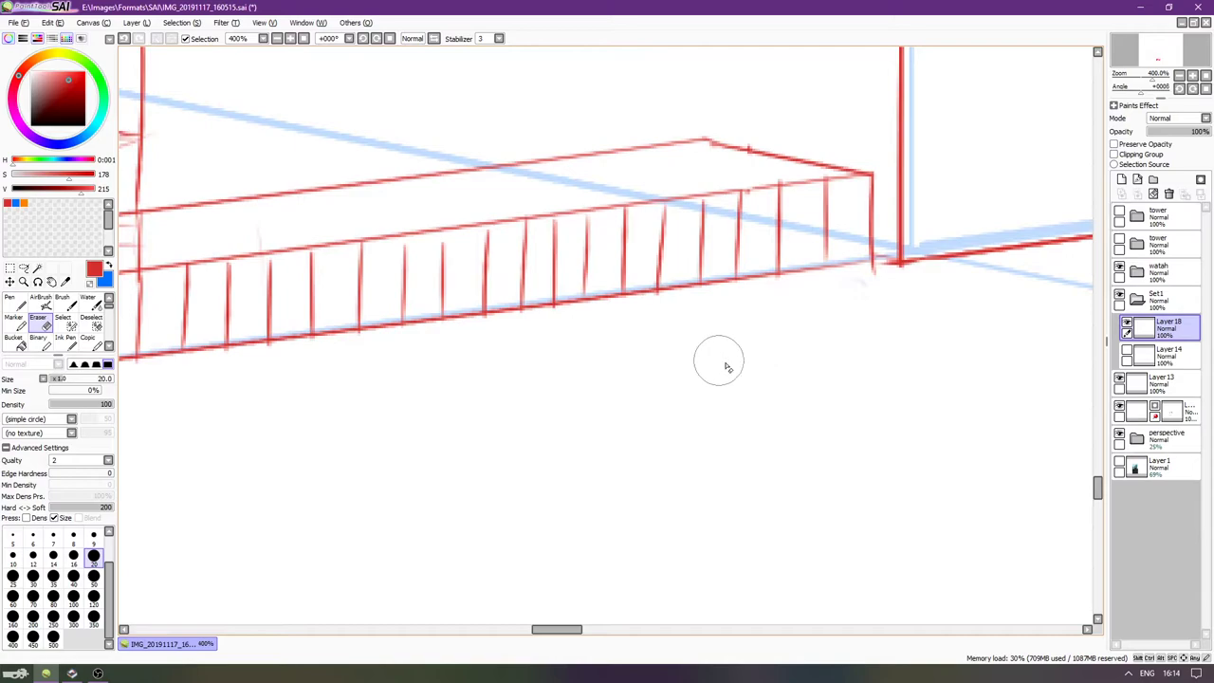
scroll(712, 357, up, 2)
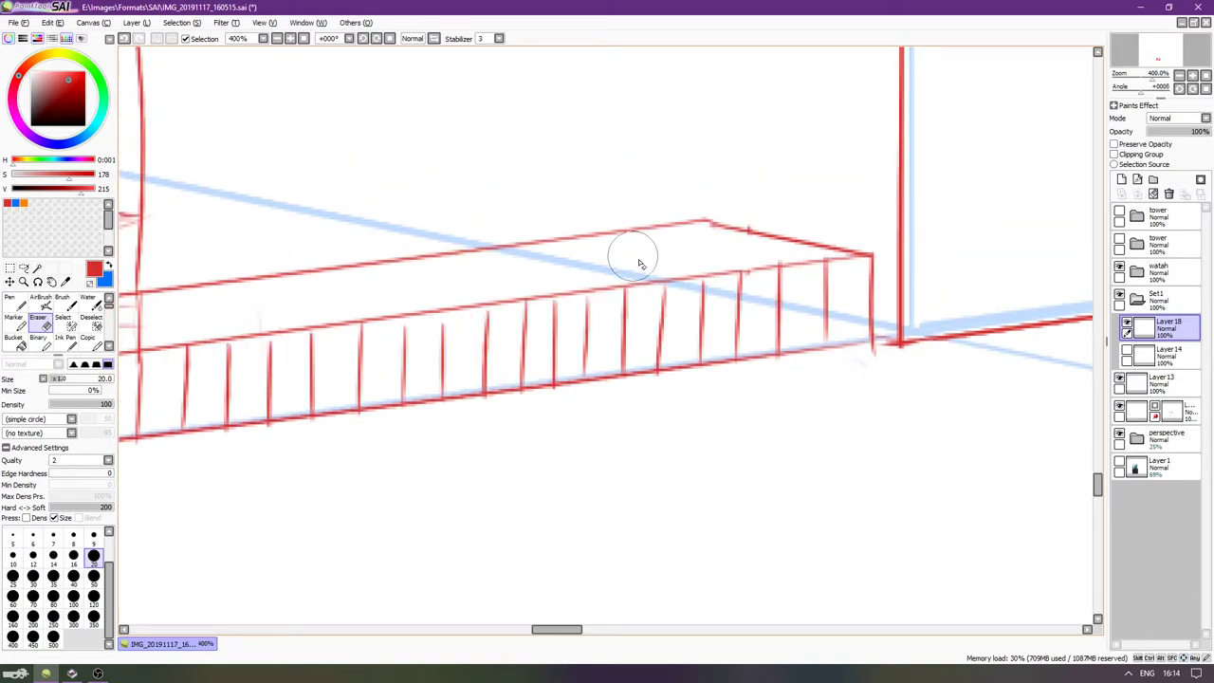
Draw four slanted pen dividers across the ledge's top face, starting from its end near the tower corner.
key(n)
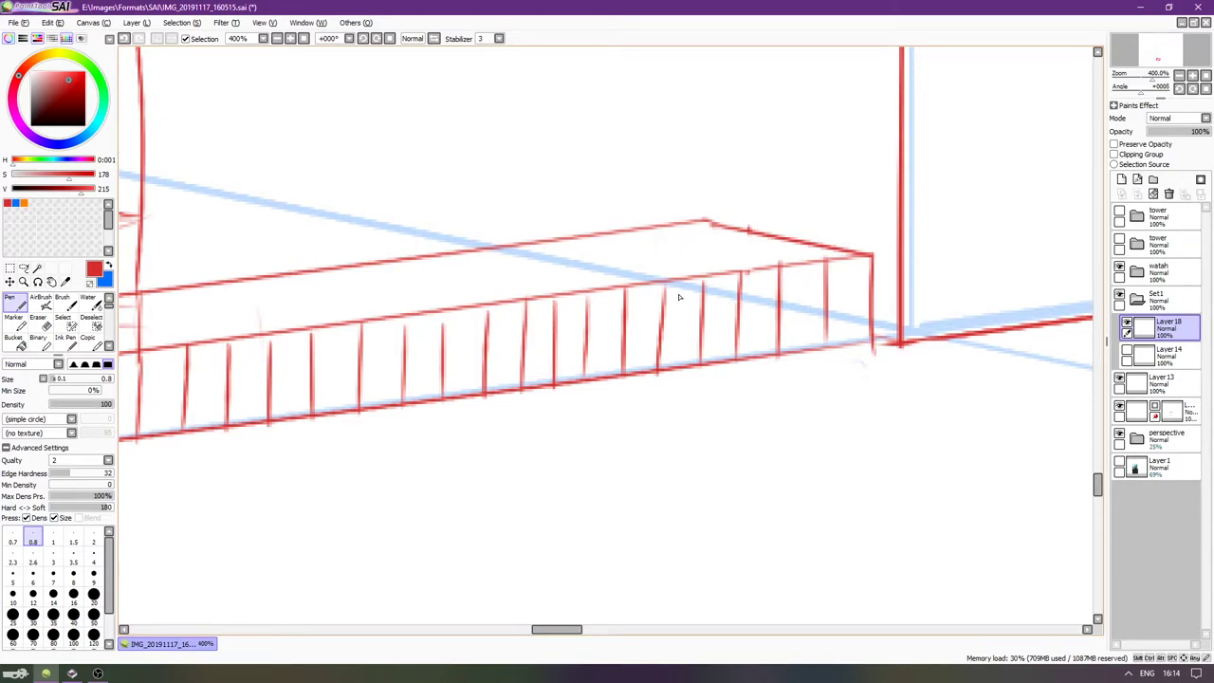
key(End)
key(End)
key(End)
key(End)
key(End)
key(End)
key(End)
key(End)
key(Right)
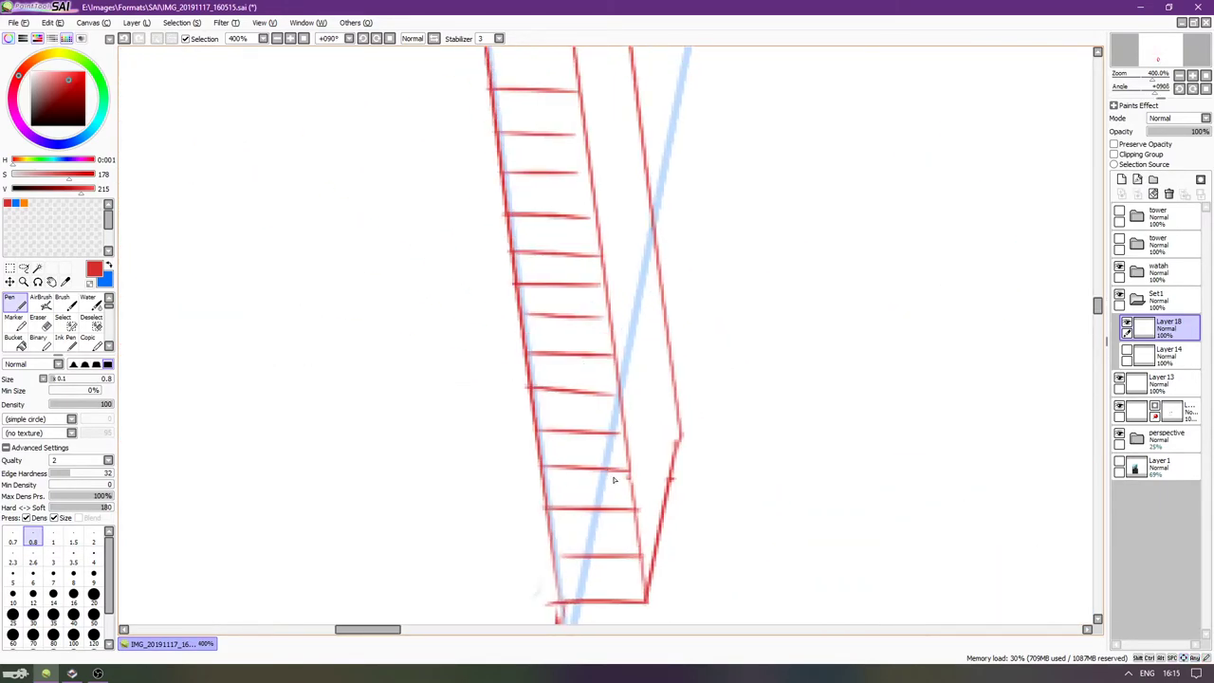
key(Right)
drag(621, 558, 643, 406)
key(ctrl+z)
drag(621, 550, 652, 401)
drag(618, 490, 647, 369)
drag(613, 474, 646, 333)
drag(607, 432, 636, 294)
Add three more slanted dividers farther along the ledge's top face, redrawing the uneven first one.
drag(598, 400, 623, 254)
key(ctrl+z)
drag(598, 391, 630, 236)
key(ctrl+z)
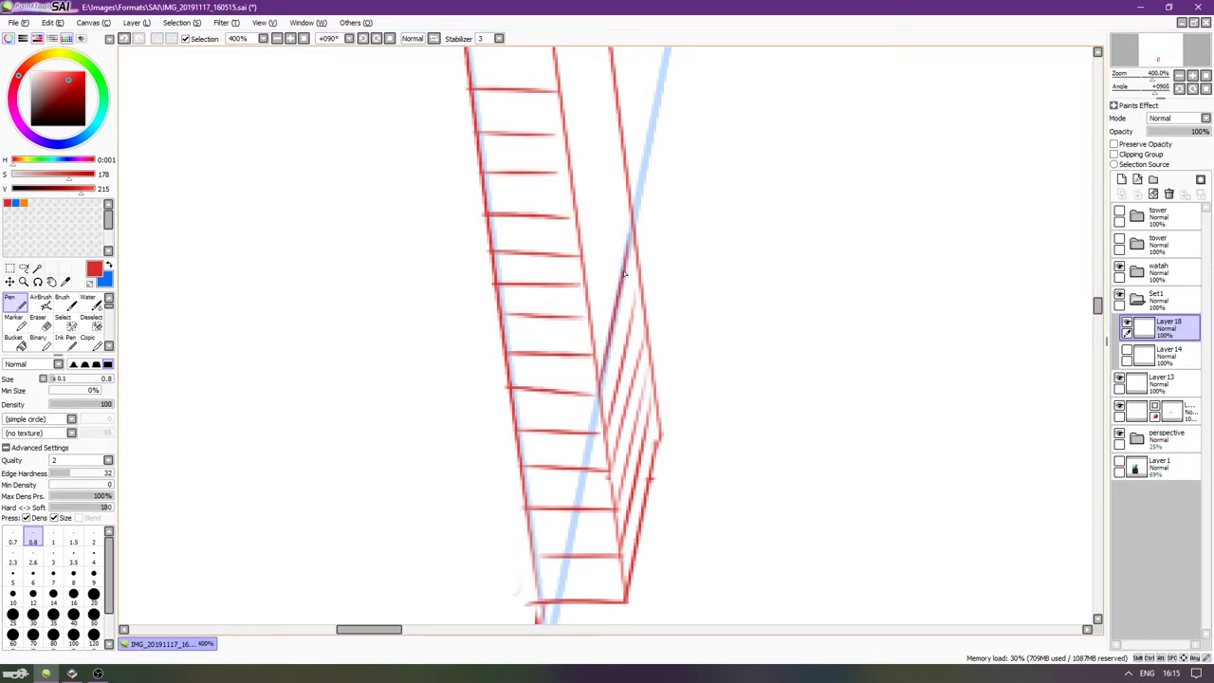
drag(595, 351, 625, 215)
drag(592, 307, 623, 176)
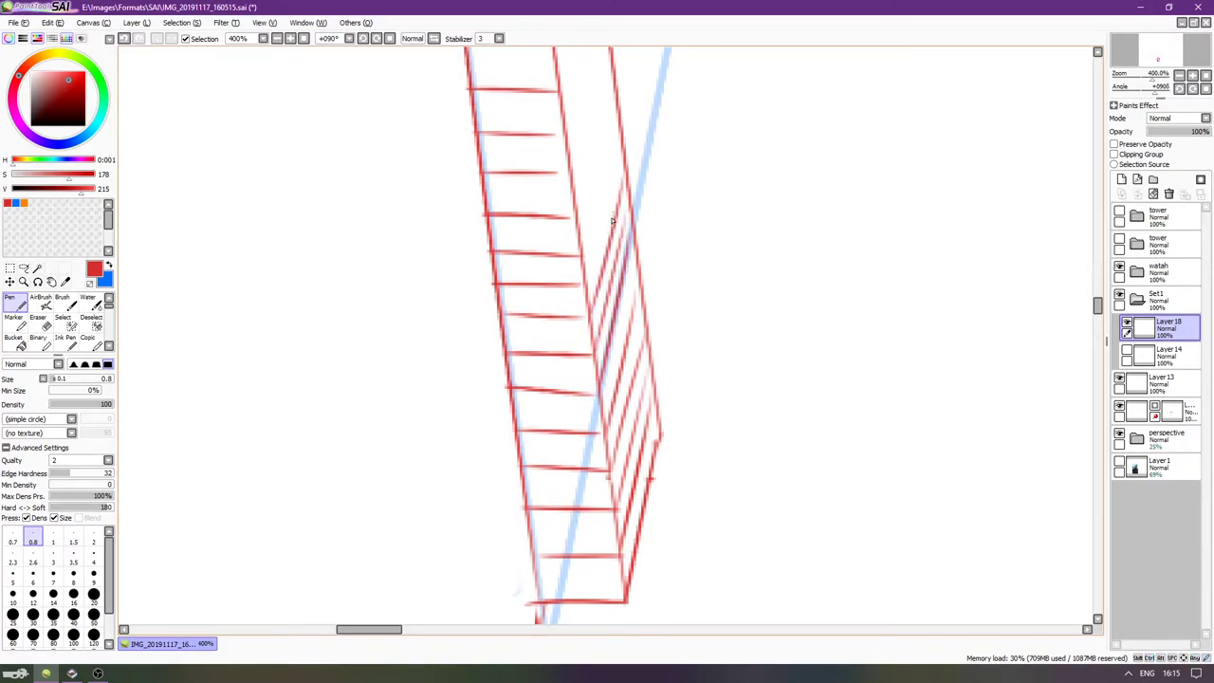
Replace the last slanted divider on the top face and continue the row with two more toward the arch.
key(Up)
key(Up)
key(Up)
key(Up)
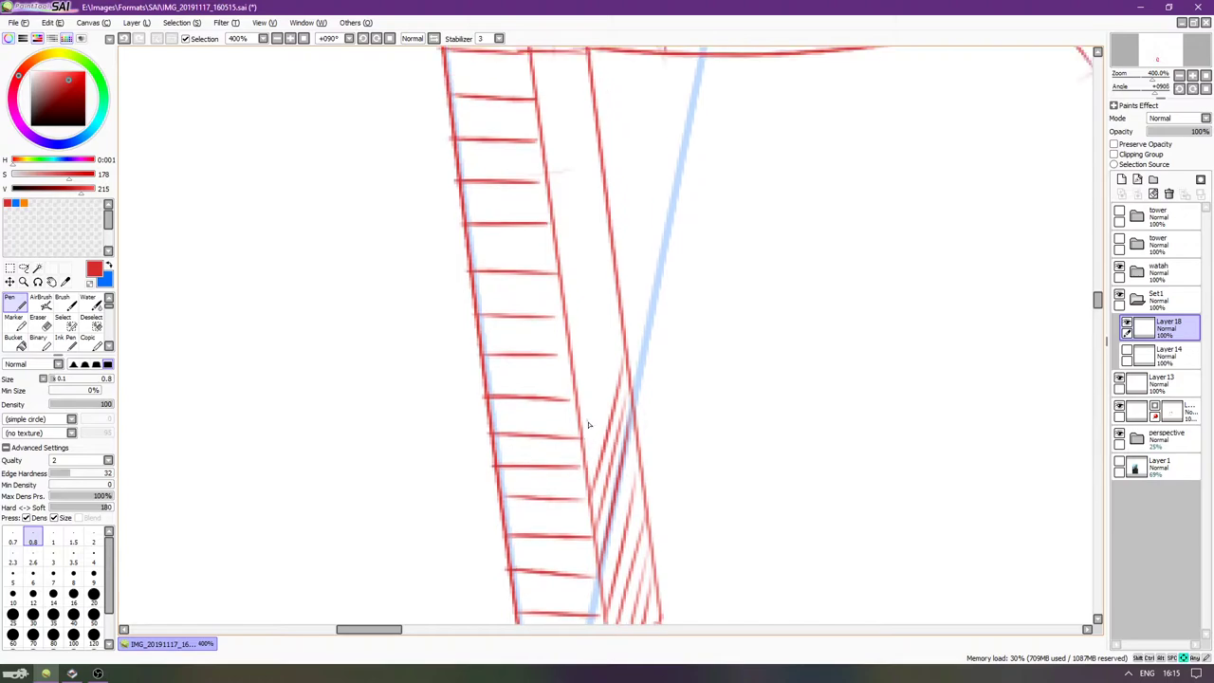
key(ctrl+z)
mouse_move(587, 455)
mouse_down()
mouse_move(607, 302)
mouse_move(613, 317)
mouse_up()
key(ctrl+z)
drag(585, 450, 621, 319)
drag(572, 397, 611, 271)
drag(561, 359, 606, 222)
Try to add further slanted dividers and erase the latest one's overshoot past the top face's front edge.
scroll(574, 297, up, 3)
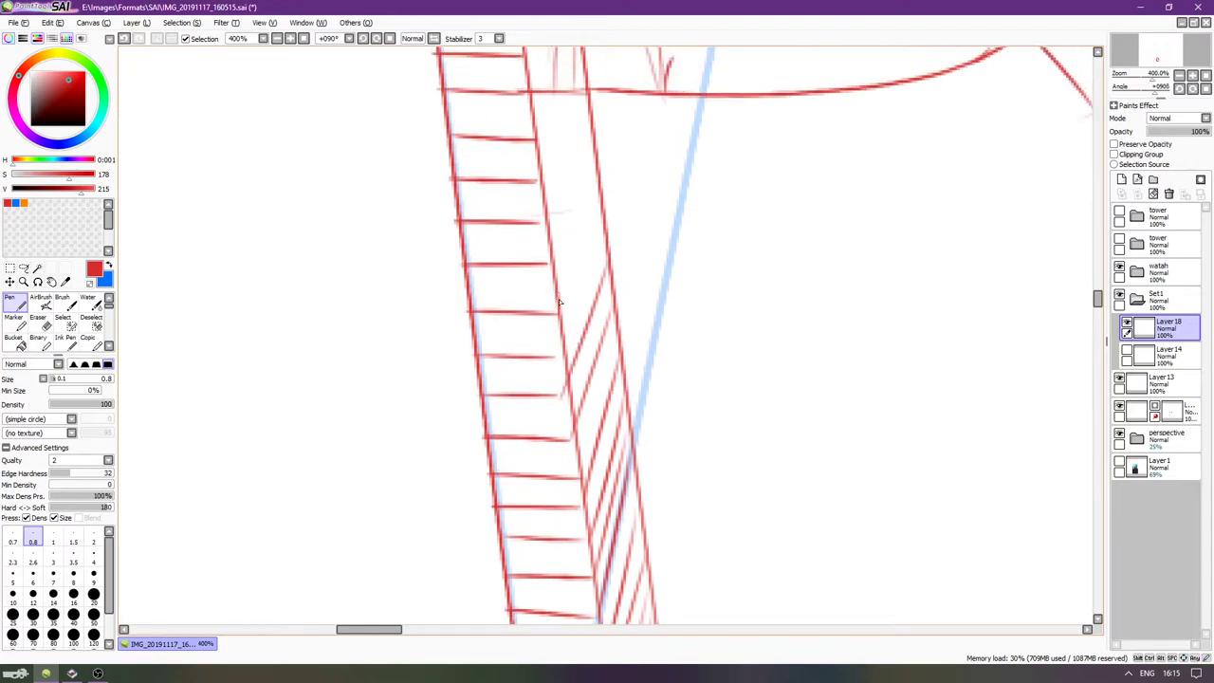
drag(567, 410, 598, 304)
key(ctrl+z)
drag(565, 399, 603, 298)
drag(560, 370, 599, 267)
key(ctrl+z)
key(ctrl+z)
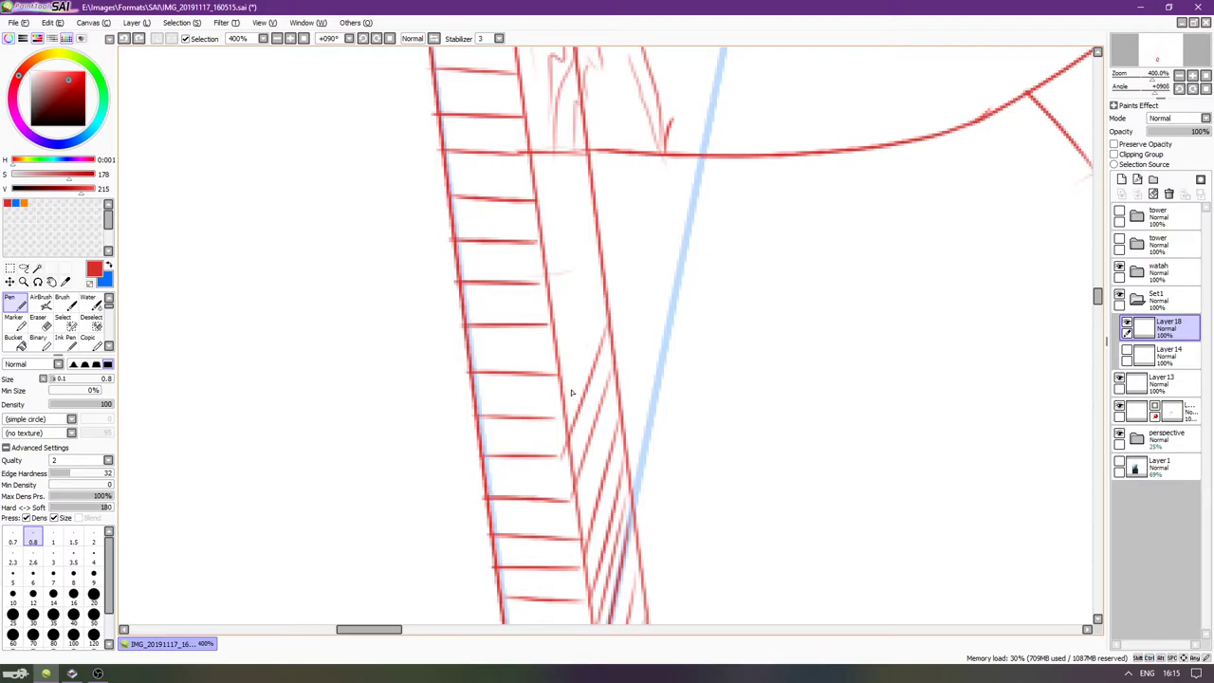
key(e)
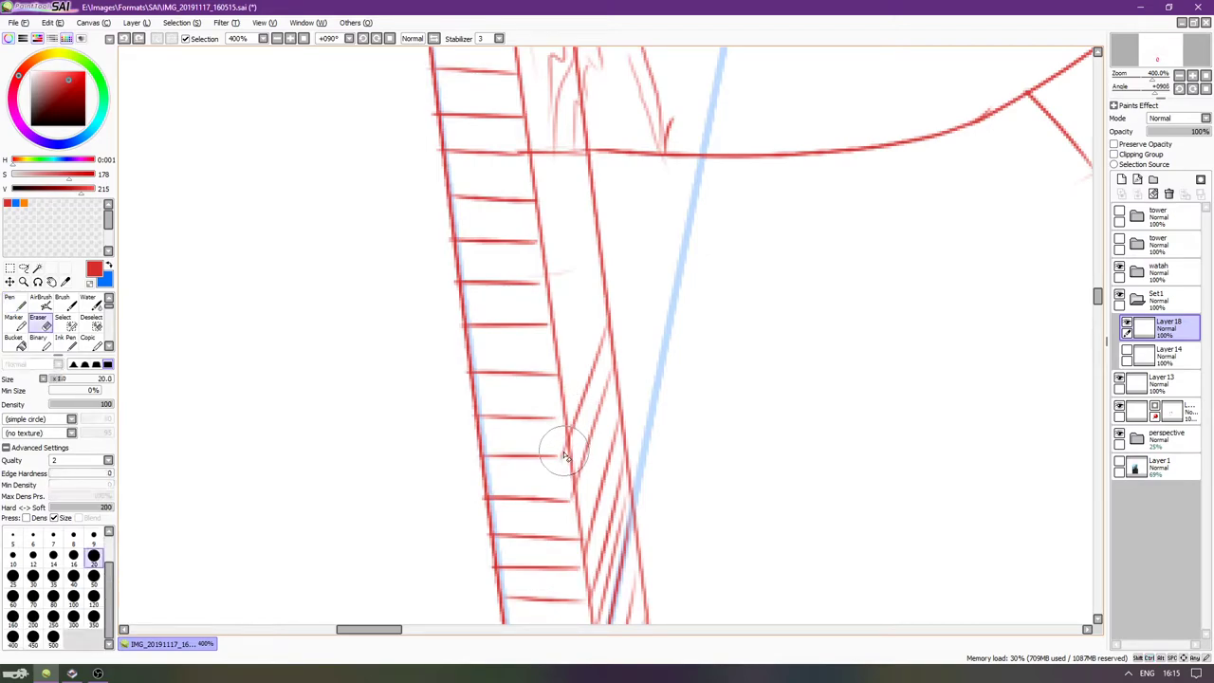
drag(581, 390, 588, 357)
key(ctrl+z)
key(ctrl+z)
key(n)
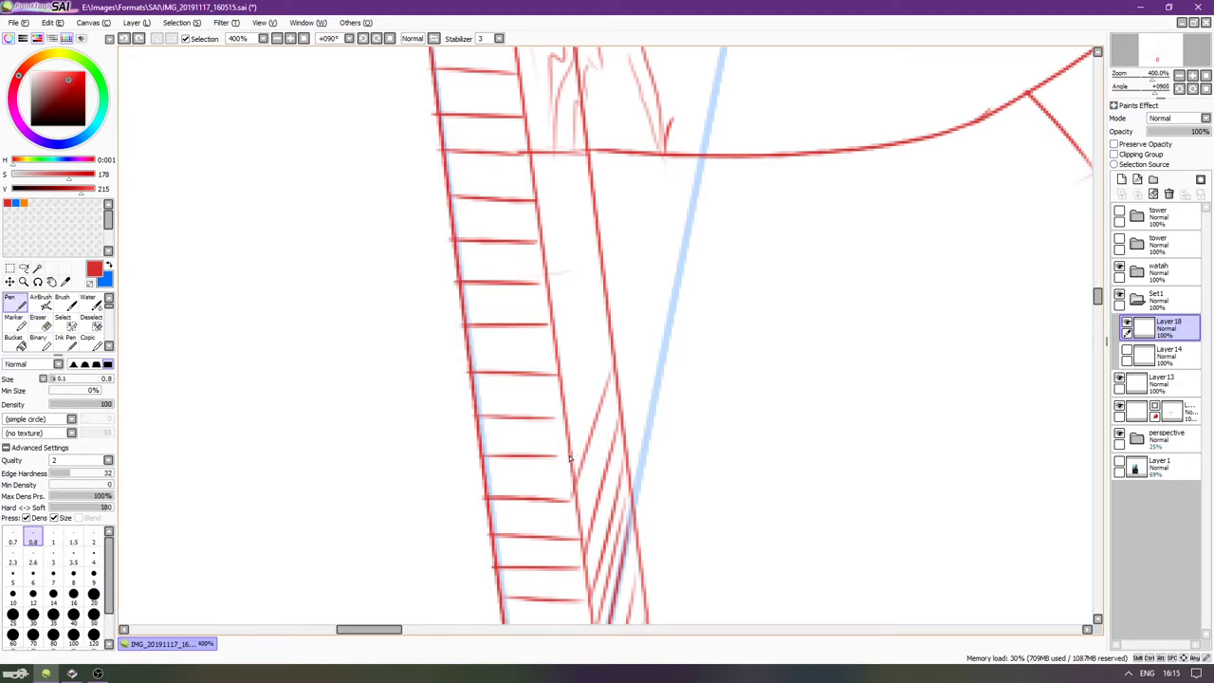
Redraw the slanted dividers at the arch-side end of the top-face row, correcting their angle and spacing.
mouse_move(575, 439)
mouse_down()
mouse_move(599, 323)
mouse_move(608, 340)
mouse_up()
key(ctrl+z)
key(ctrl+z)
drag(574, 455, 612, 346)
key(ctrl+z)
key(ctrl+z)
drag(578, 495, 612, 353)
key(ctrl+z)
drag(577, 499, 614, 371)
key(ctrl+z)
drag(576, 459, 610, 349)
Try to extend the slanted dividers along the top face toward the arch's right foot, undoing the uneven strokes.
drag(571, 417, 609, 323)
key(ctrl+z)
drag(569, 424, 607, 316)
drag(565, 372, 601, 284)
key(ctrl+z)
drag(558, 337, 598, 256)
key(ctrl+z)
drag(560, 320, 601, 246)
key(ctrl+z)
drag(562, 319, 594, 241)
key(ctrl+z)
key(ctrl+z)
key(ctrl+z)
key(ctrl+z)
Make Layer2 in the perspective folder the active layer and switch the drawing colour to blue.
key(Up)
key(Up)
key(Up)
scroll(591, 419, down, 2)
key(Delete)
key(Delete)
key(Delete)
key(Delete)
key(Delete)
key(Delete)
key(Delete)
key(Delete)
key(Delete)
key(Delete)
key(Delete)
key(Delete)
key(Home)
scroll(482, 503, up, 3)
key(Left)
scroll(540, 501, up, 1)
key(Left)
key(Left)
key(Left)
key(Left)
key(Left)
key(Left)
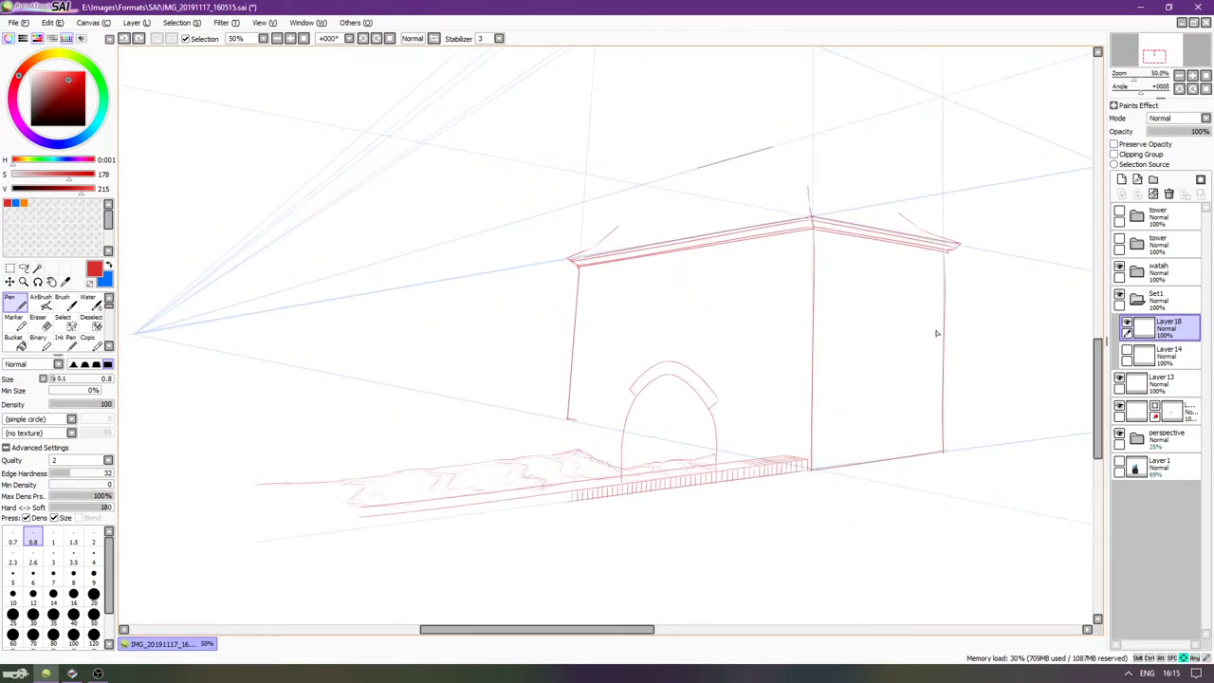
click(1136, 442)
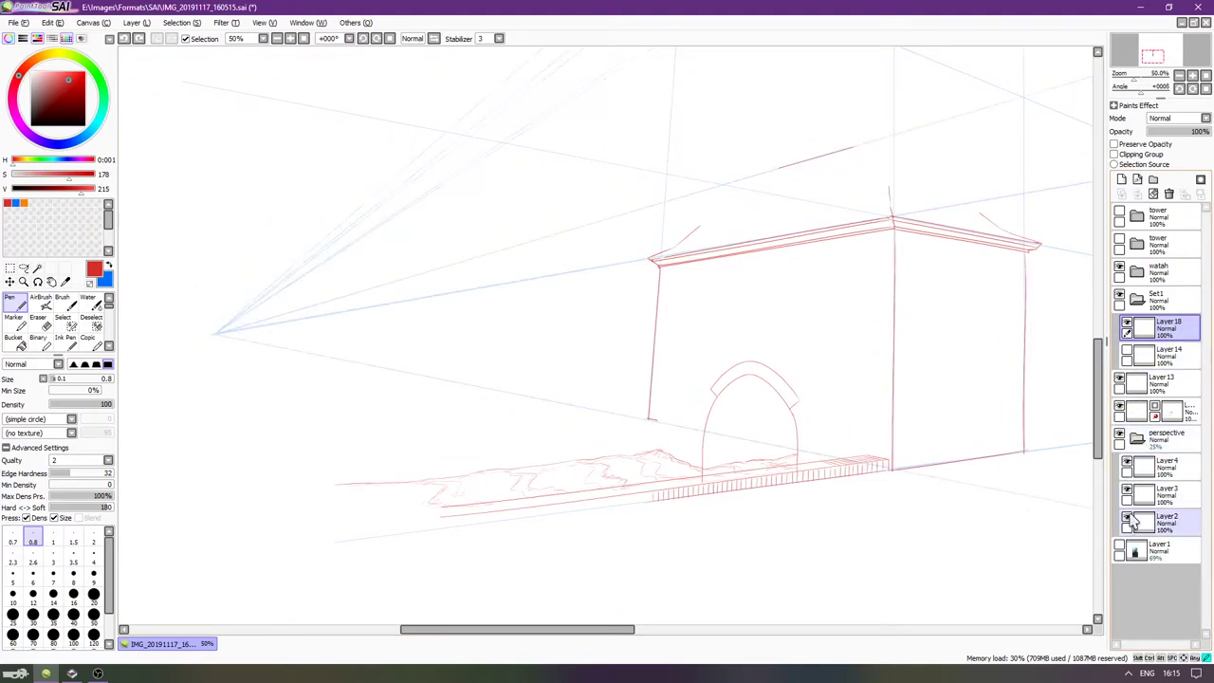
click(1164, 521)
key(x)
Draw a straight blue guide line from the left vanishing point to the arch's right foot on the ledge.
scroll(226, 356, up, 6)
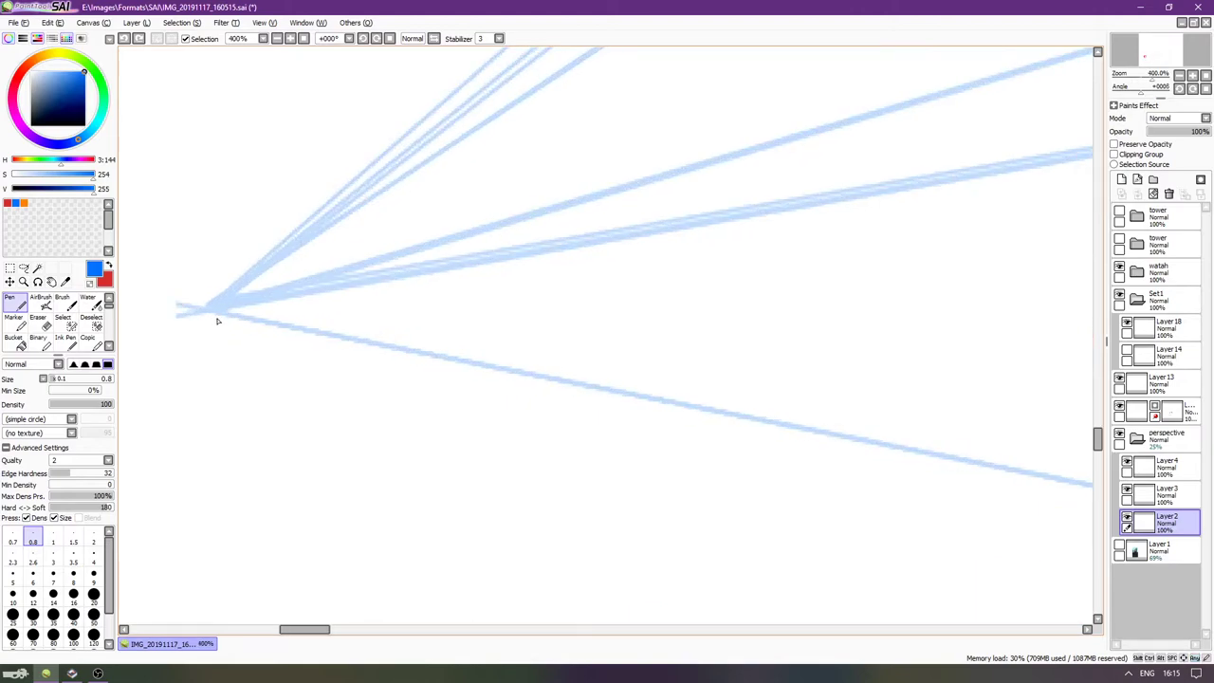
scroll(228, 332, down, 7)
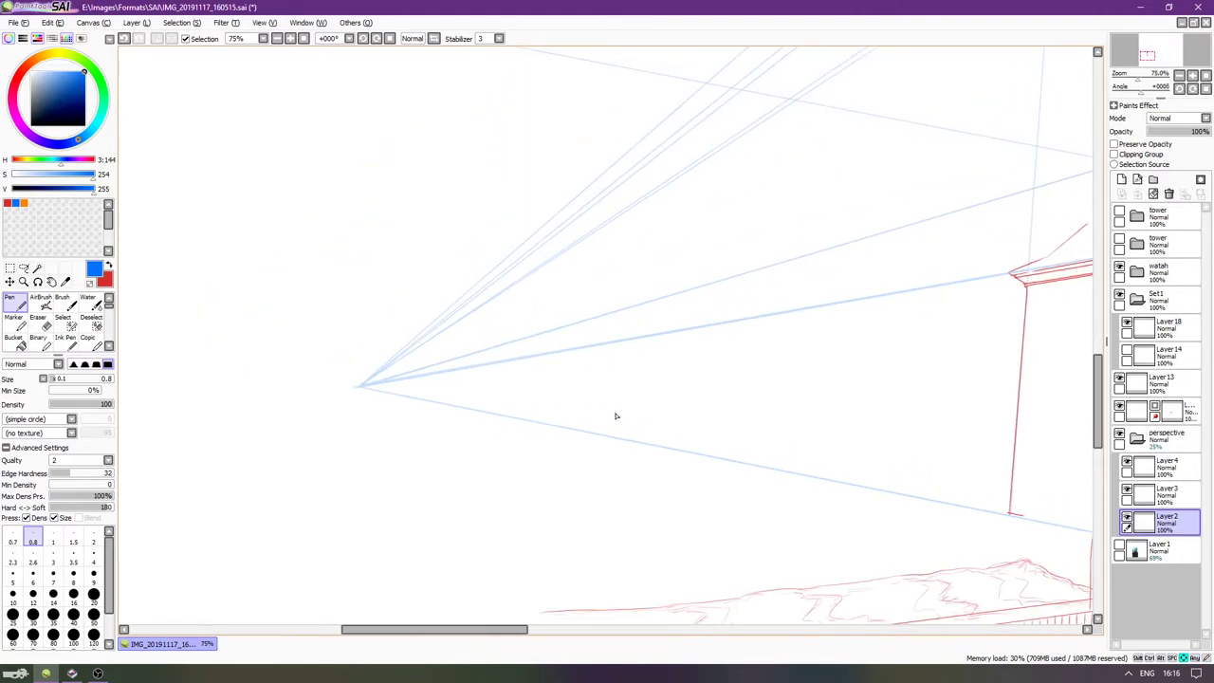
drag(986, 466, 644, 408)
drag(941, 547, 881, 529)
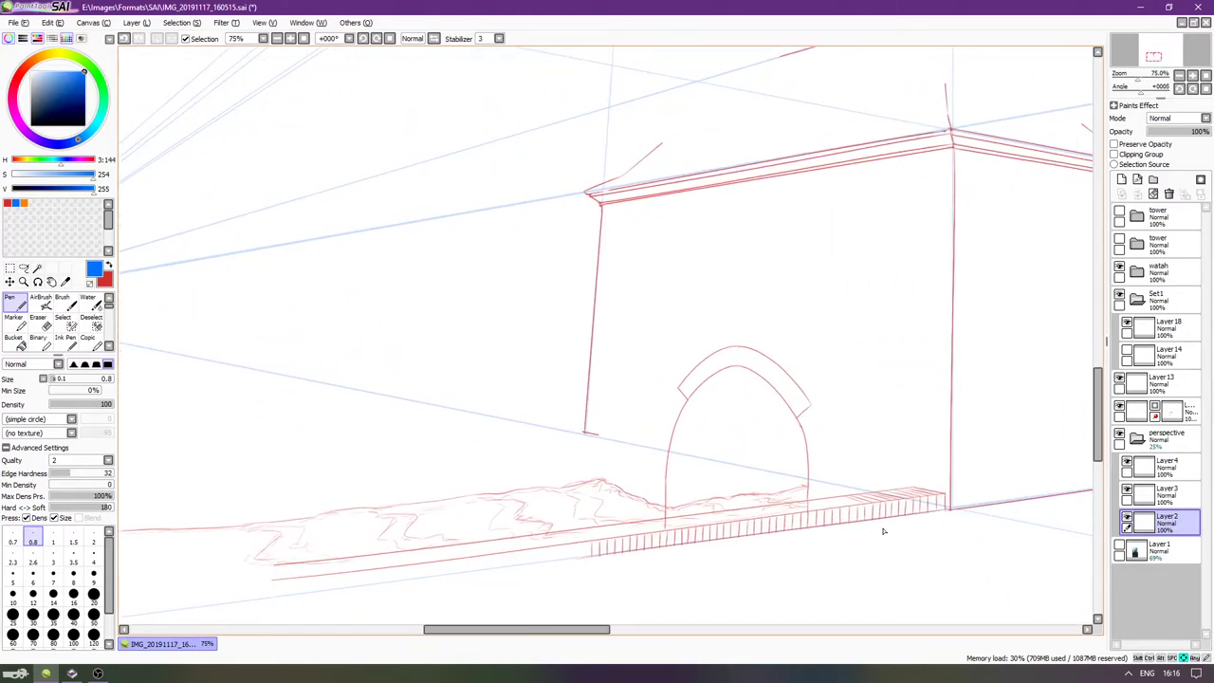
scroll(895, 558, up, 2)
scroll(895, 560, up, 1)
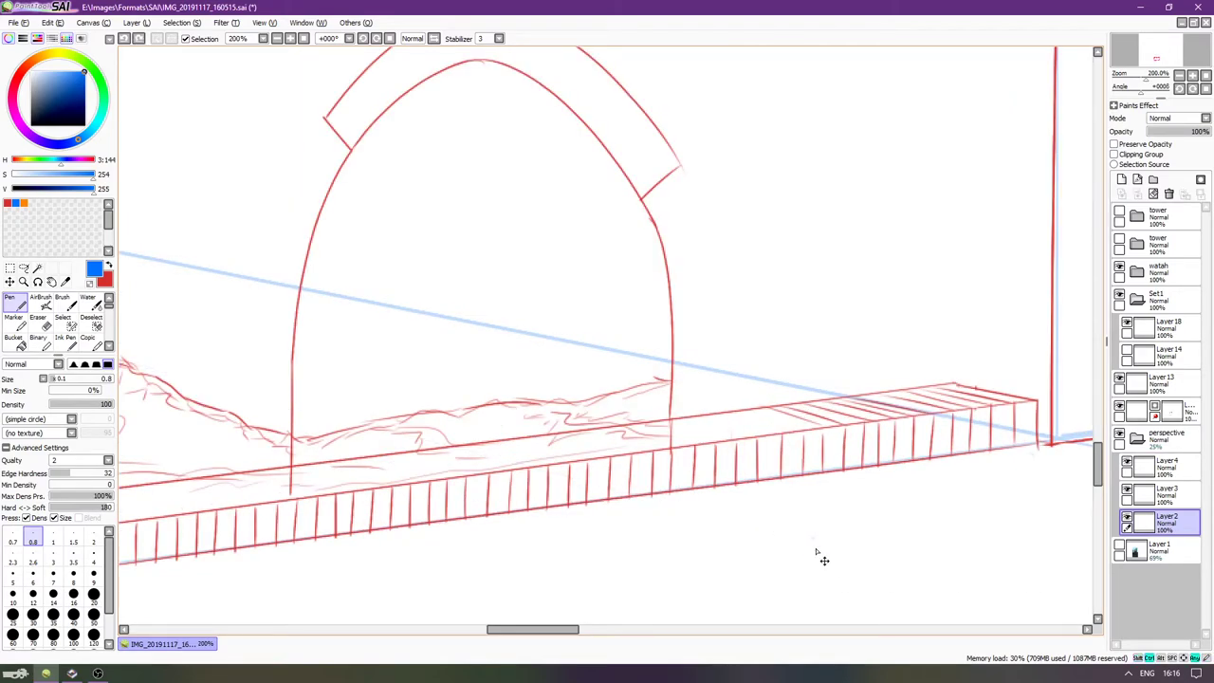
shift+click(673, 451)
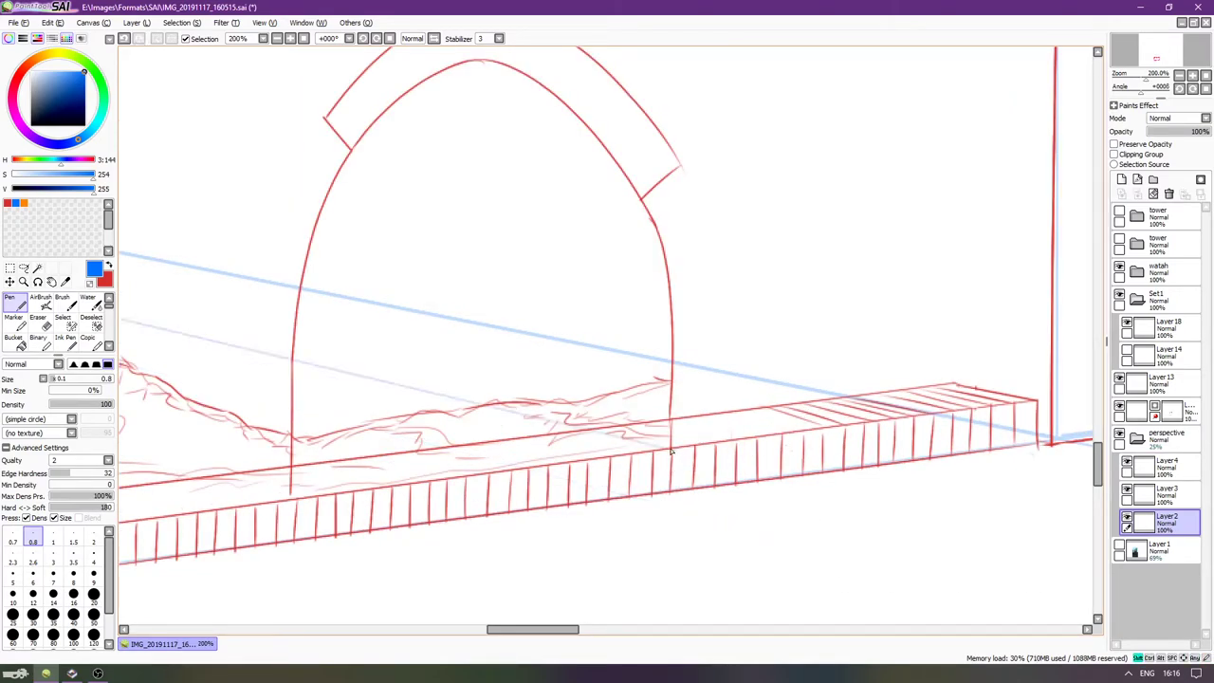
Draw two more blue guide lines from the left vanishing point, to the leftmost upright divider and the arch's left foot.
scroll(600, 524, down, 3)
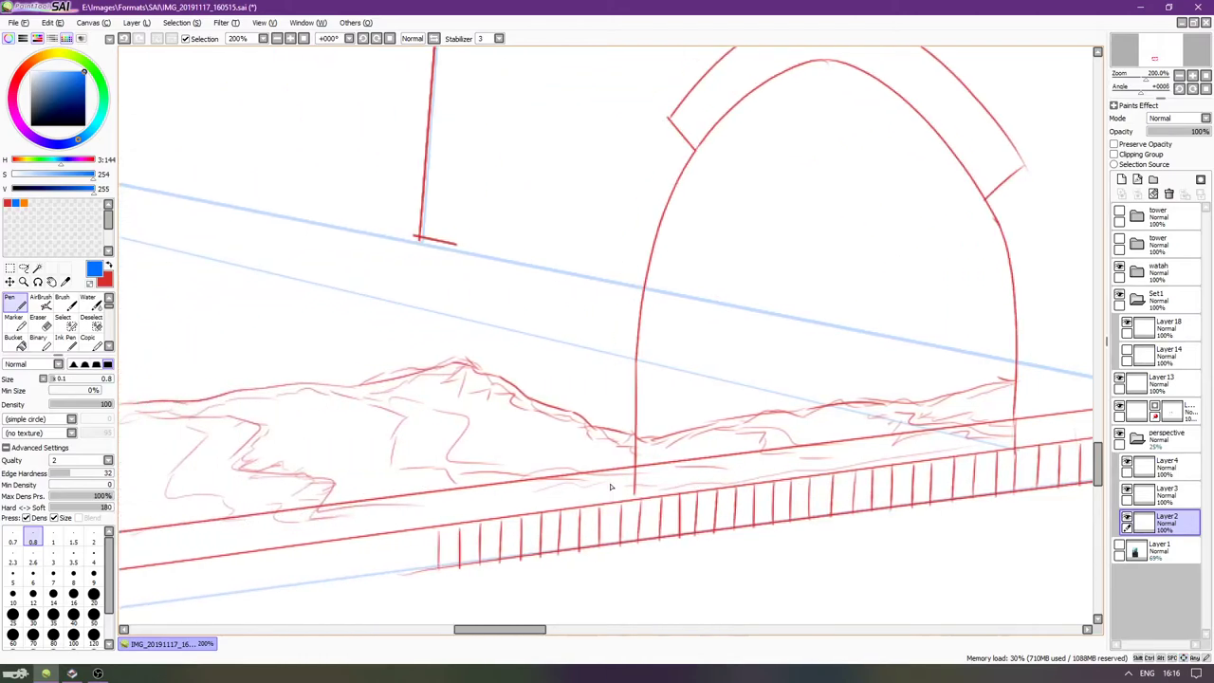
scroll(290, 333, left, 5)
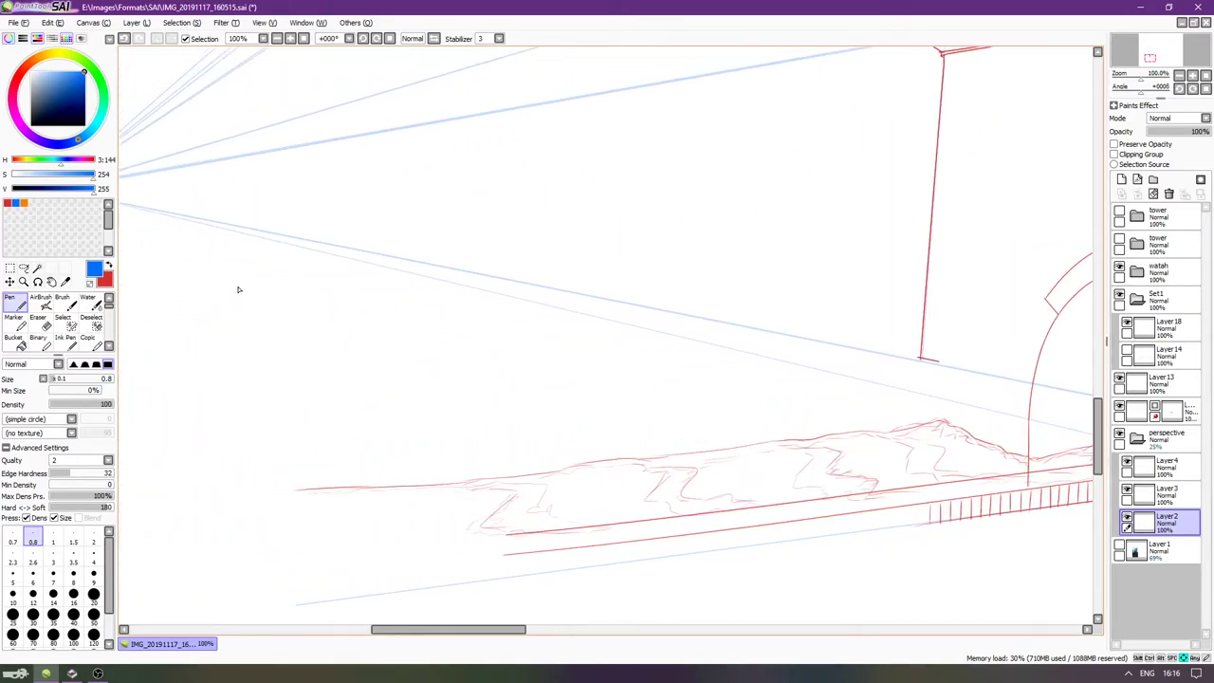
scroll(233, 307, right, 5)
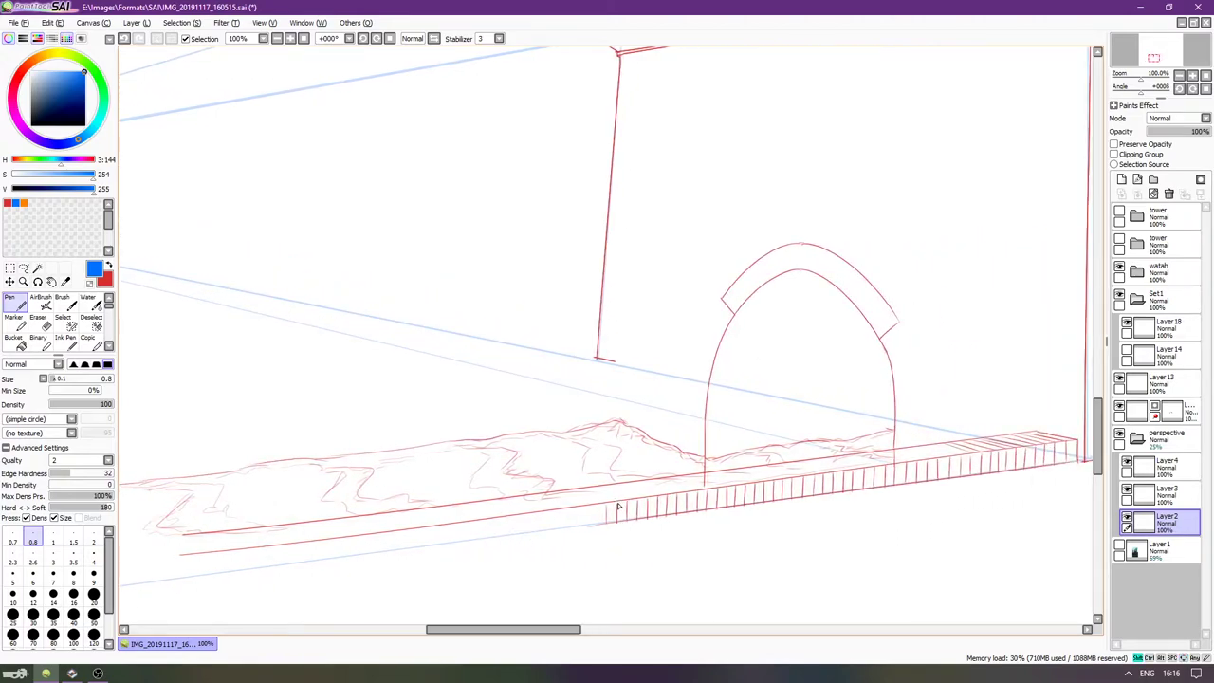
scroll(301, 307, left, 5)
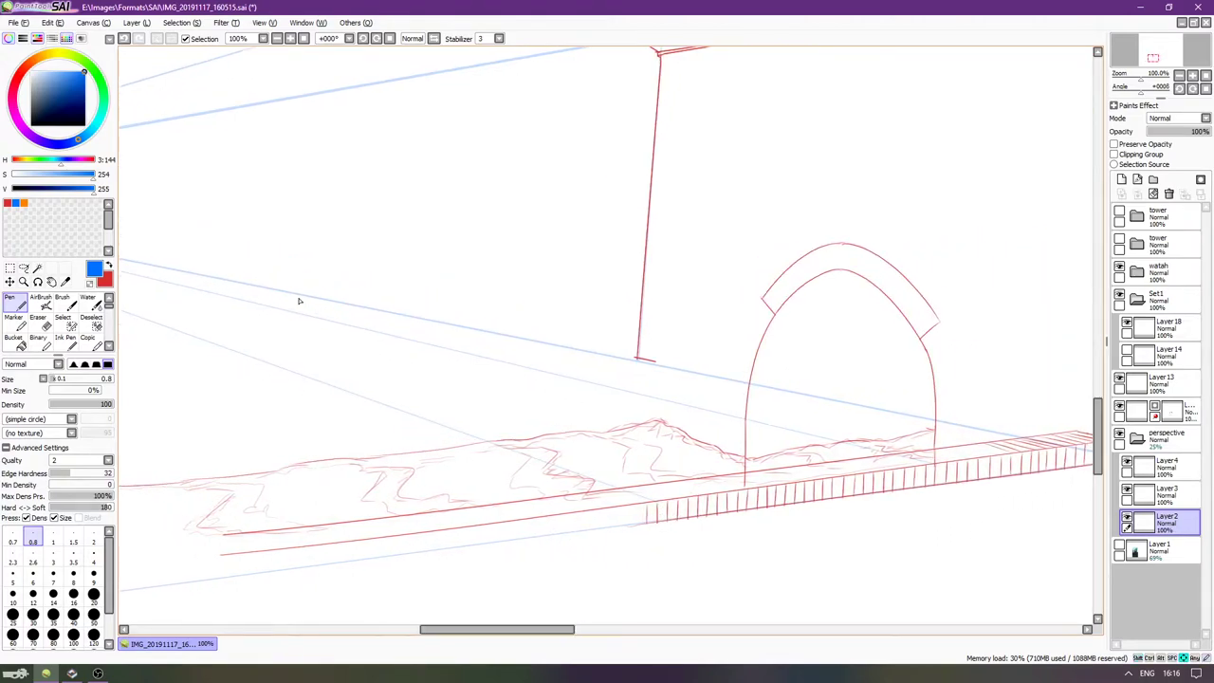
scroll(515, 449, right, 5)
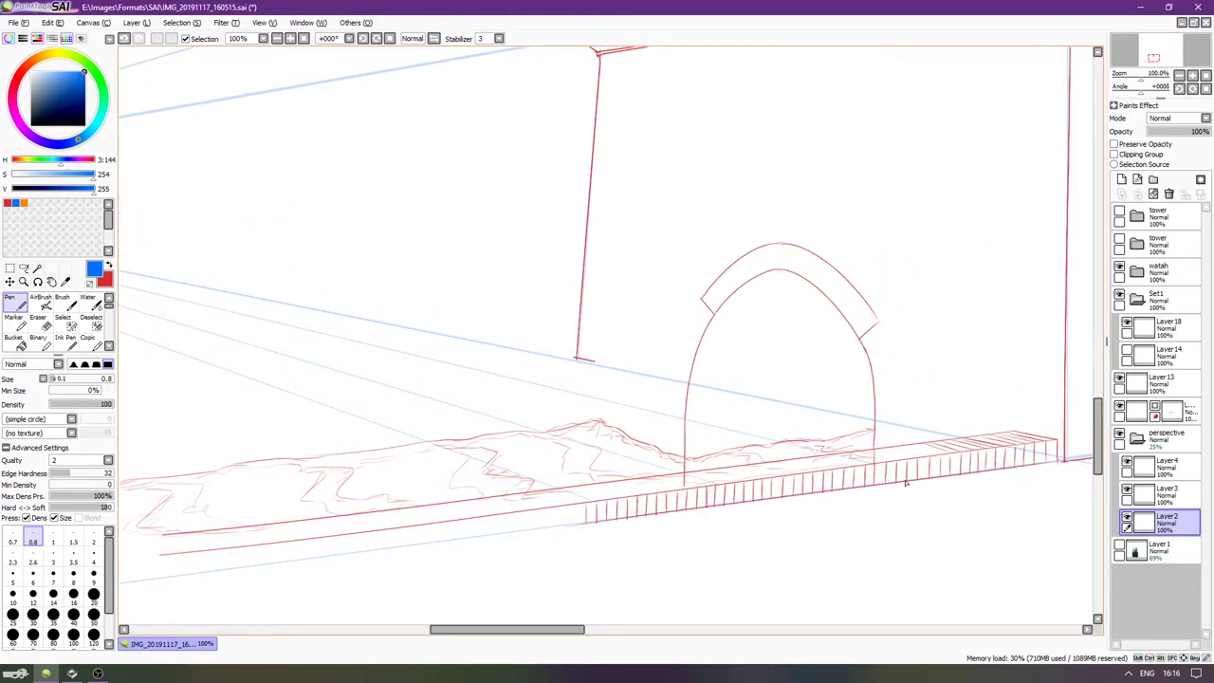
Return to Layer 18 and draw five red slanted dividers on the top face, from the guide line at the arch's right foot toward the existing row.
click(1136, 436)
click(1141, 325)
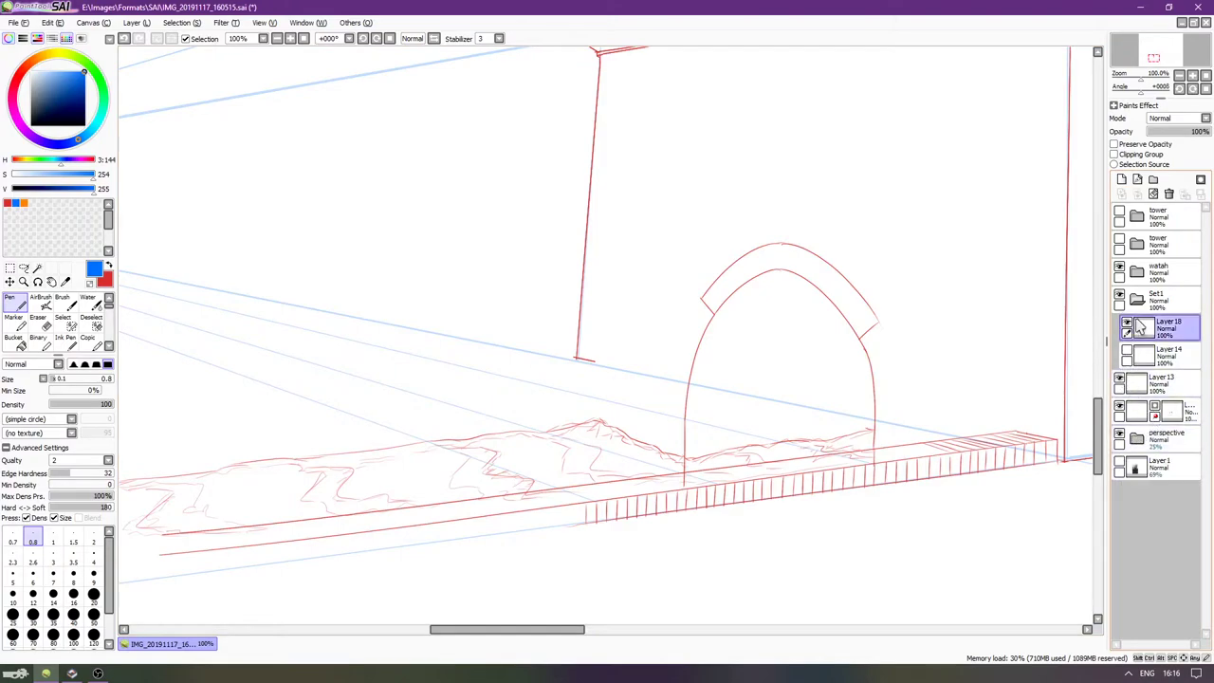
key(Tab)
scroll(939, 480, up, 4)
key(End)
key(End)
key(End)
key(End)
key(End)
key(End)
key(End)
key(End)
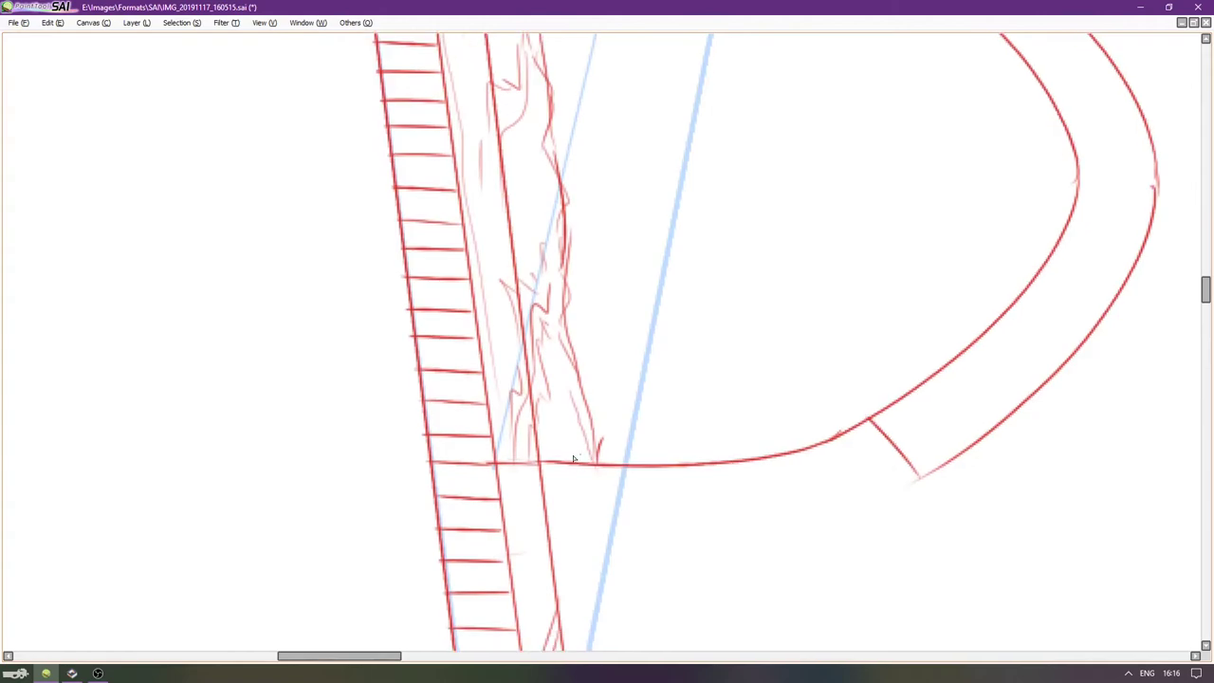
key(Tab)
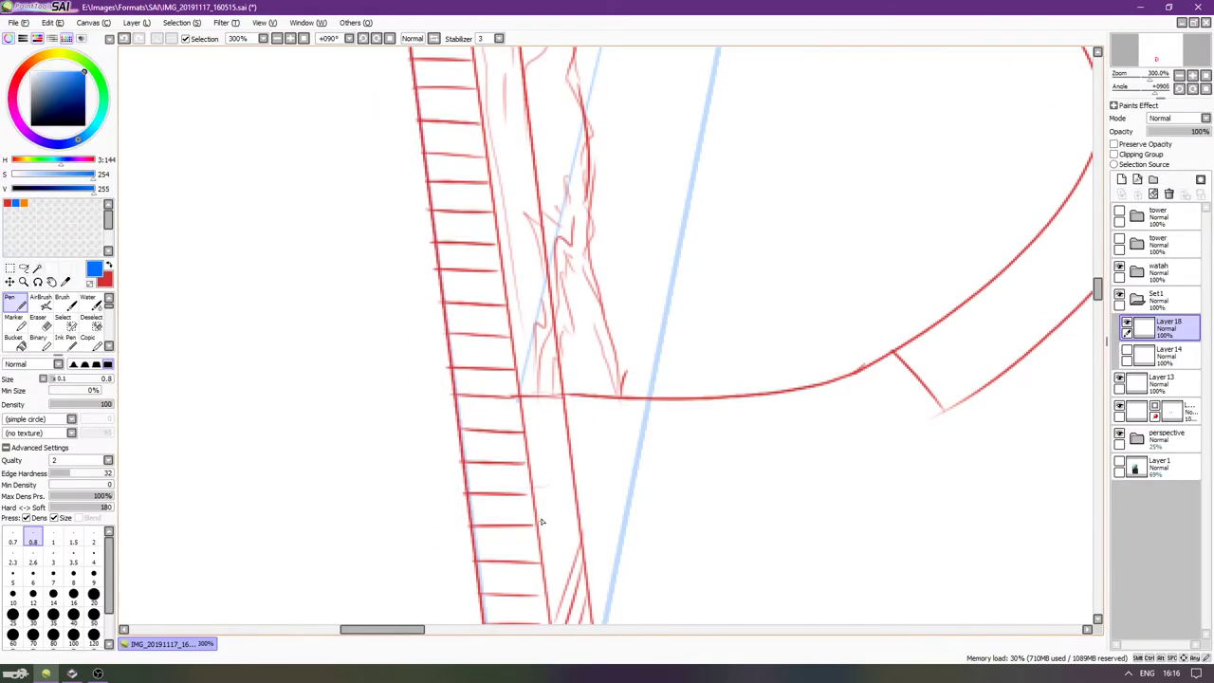
key(Tab)
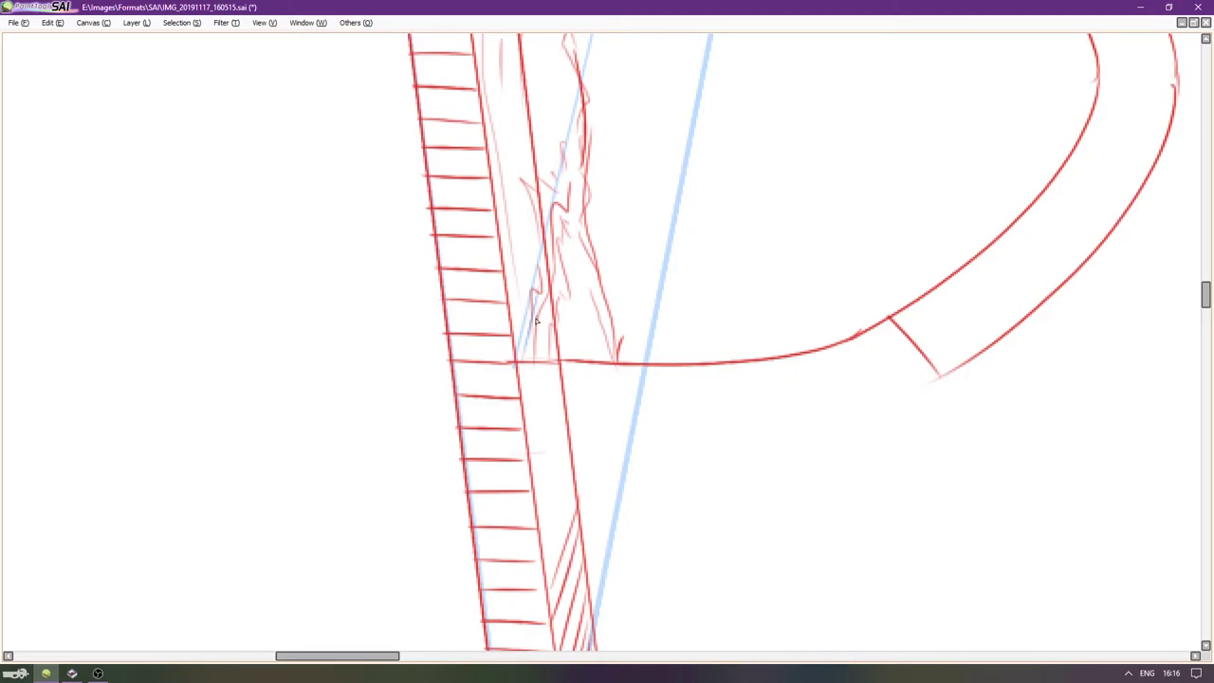
key(Tab)
key(Tab)
drag(523, 362, 537, 294)
drag(523, 399, 547, 308)
drag(531, 427, 555, 319)
drag(533, 461, 563, 349)
drag(538, 493, 565, 414)
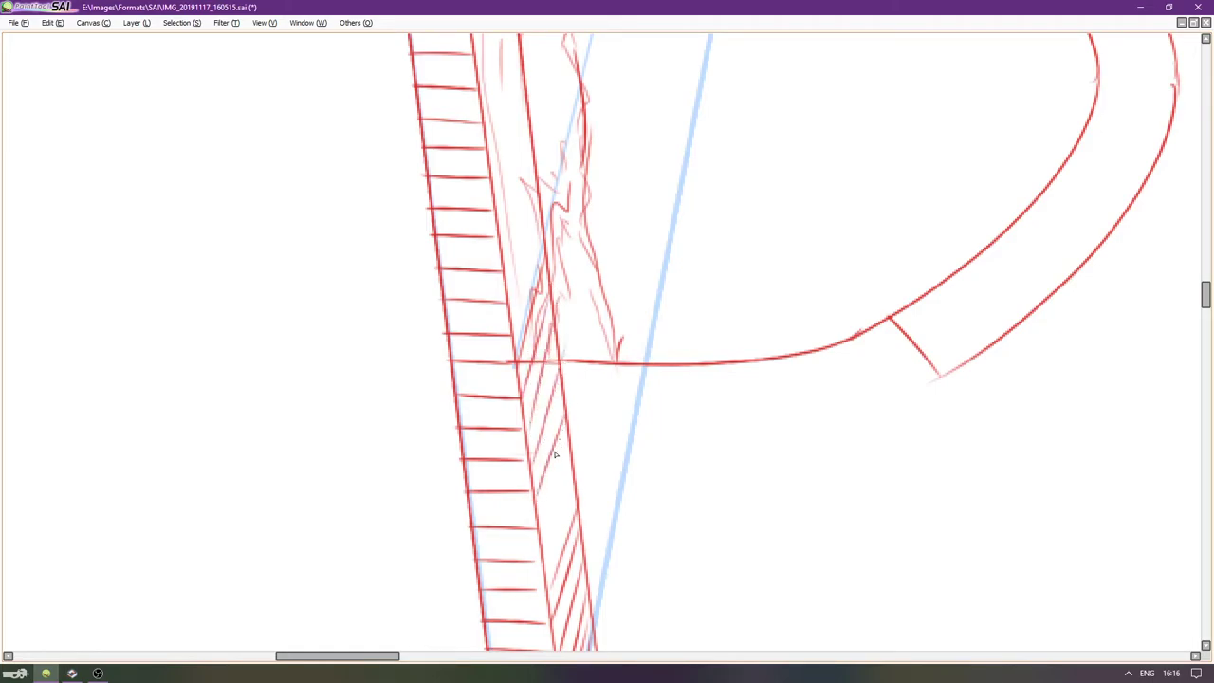
Fill the remaining gap between the two groups of slanted dividers with two strokes, redrawing the uneven ones.
drag(541, 531, 569, 450)
key(ctrl+z)
drag(546, 521, 569, 459)
key(ctrl+z)
drag(543, 537, 568, 438)
key(ctrl+z)
drag(539, 531, 570, 441)
drag(545, 561, 565, 491)
Draw two slanted dividers on the top face just inside the arch opening, parallel to the guide line.
scroll(493, 408, up, 5)
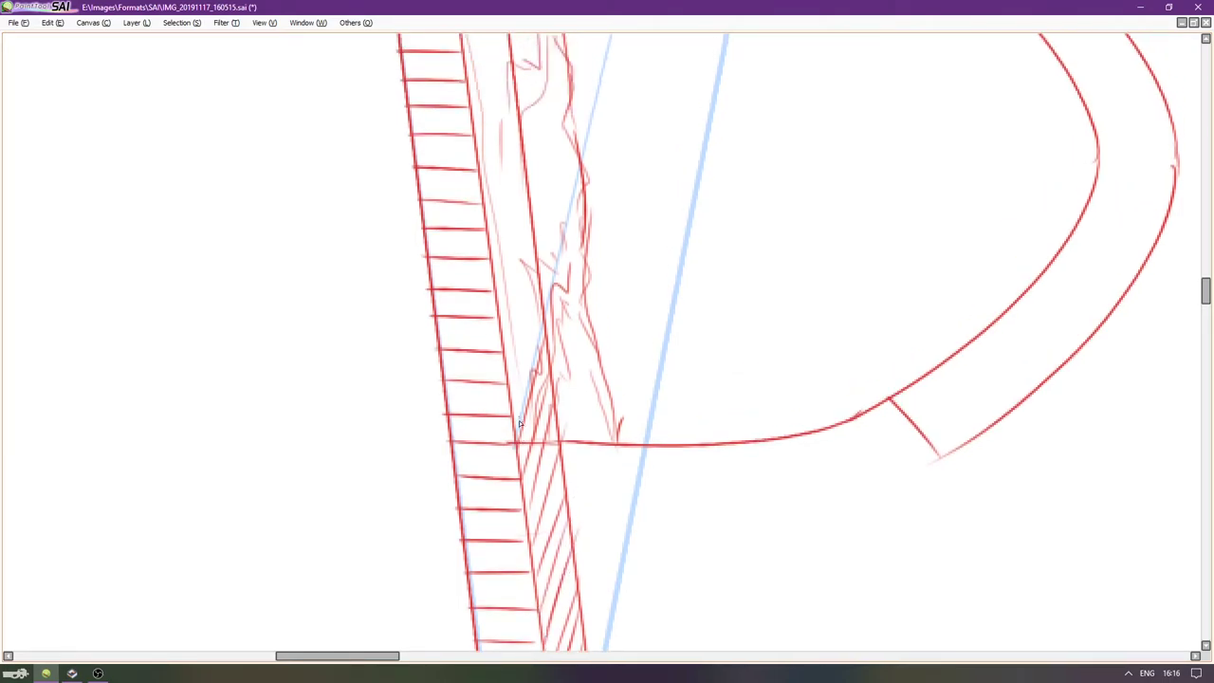
key(ctrl+z)
mouse_move(511, 555)
mouse_down()
mouse_move(526, 450)
mouse_move(540, 453)
mouse_up()
key(ctrl+z)
drag(513, 529, 536, 439)
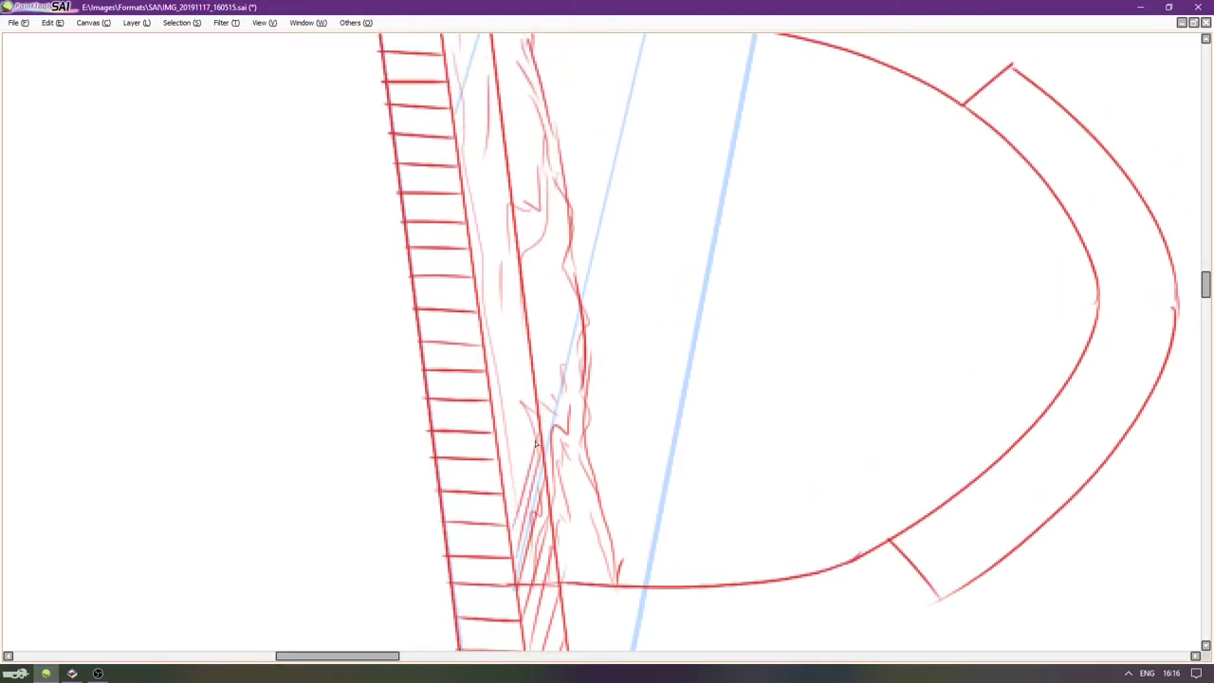
drag(506, 497, 535, 398)
Add the next slanted divider farther inside the arch opening, redrawing it until its angle and spacing fit.
drag(502, 450, 522, 367)
key(ctrl+z)
drag(507, 463, 526, 347)
key(ctrl+z)
mouse_move(502, 451)
mouse_down()
mouse_move(535, 335)
mouse_move(532, 367)
mouse_up()
key(ctrl+z)
key(ctrl+z)
drag(502, 453, 528, 352)
drag(494, 431, 521, 302)
key(ctrl+z)
key(ctrl+z)
drag(494, 379, 535, 399)
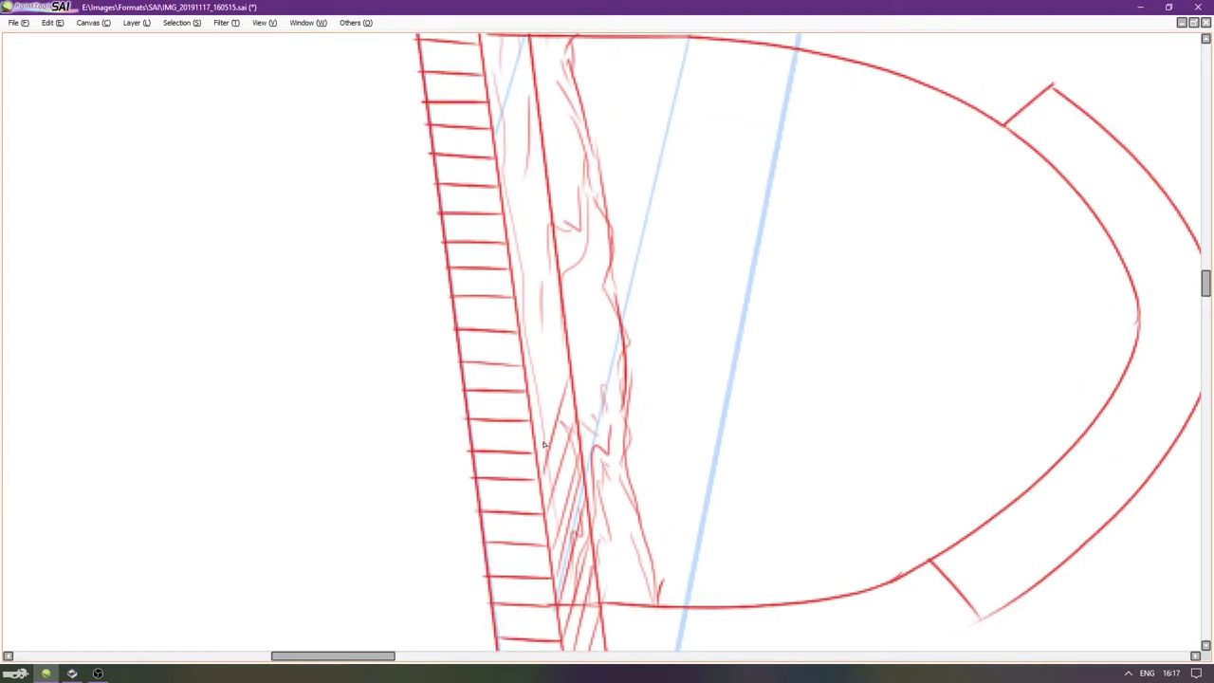
key(ctrl+z)
drag(541, 476, 570, 373)
key(ctrl+z)
drag(543, 471, 559, 351)
key(ctrl+z)
drag(541, 478, 571, 379)
key(ctrl+z)
drag(542, 485, 588, 337)
key(ctrl+z)
drag(545, 445, 575, 346)
key(ctrl+z)
mouse_move(542, 459)
mouse_down()
mouse_move(571, 328)
mouse_move(567, 345)
mouse_up()
key(ctrl+z)
Add two slanted dividers on the ledge's top face farther inside the arch opening, redrawing them until angle and spacing match the row.
mouse_move(547, 395)
mouse_down()
mouse_move(496, 504)
mouse_move(495, 407)
mouse_up()
key(ctrl+z)
drag(472, 522, 502, 405)
key(ctrl+z)
key(ctrl+z)
drag(473, 528, 494, 393)
key(ctrl+z)
drag(472, 523, 500, 415)
drag(472, 499, 499, 384)
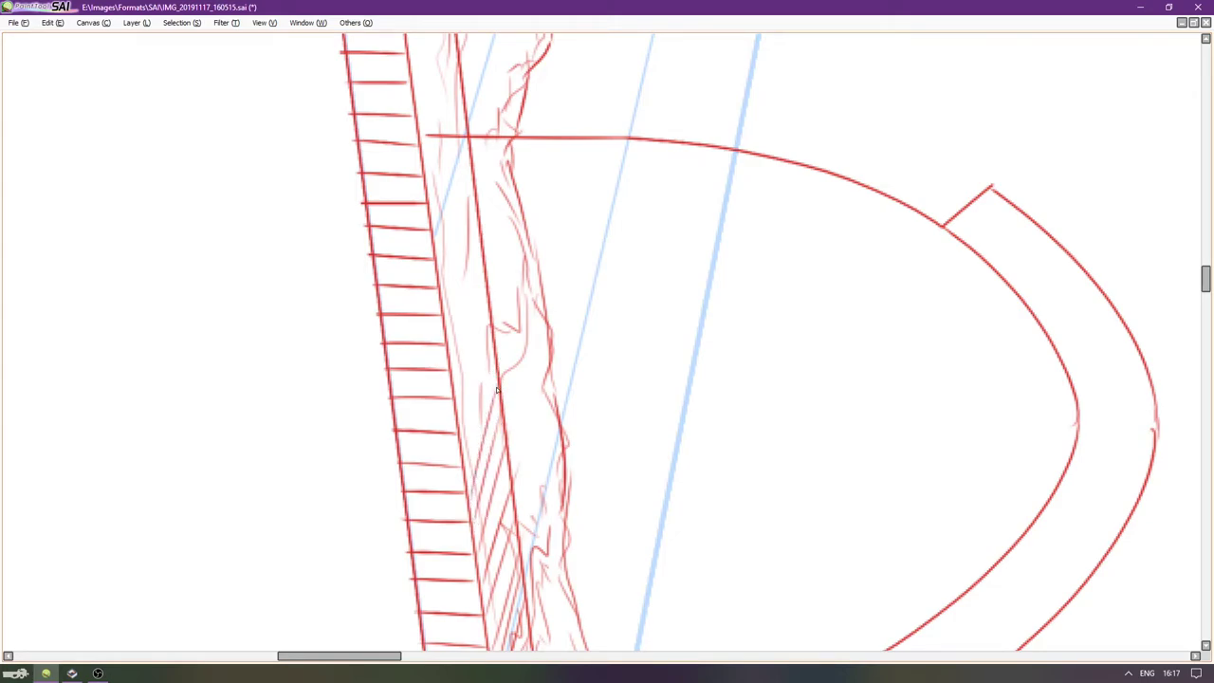
Continue the slanted top-face dividers inside the arch opening with three more strokes, redrawing the uneven one.
drag(467, 472, 493, 356)
drag(463, 431, 489, 318)
drag(463, 390, 482, 277)
drag(453, 368, 472, 253)
key(ctrl+z)
key(ctrl+z)
drag(455, 398, 483, 286)
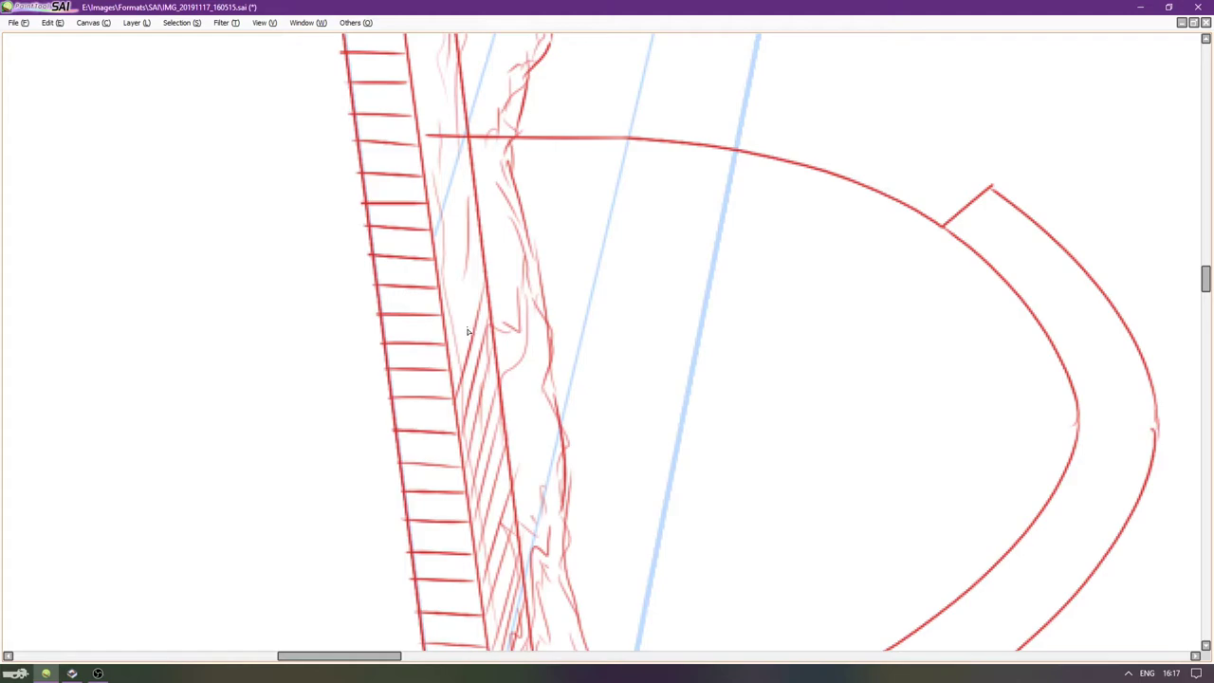
Draw four more slanted dividers on the top face, carrying the row up to the arch's left foot.
drag(451, 370, 483, 262)
drag(453, 338, 480, 246)
key(ctrl+z)
drag(449, 313, 474, 216)
key(ctrl+z)
drag(449, 313, 474, 212)
drag(442, 290, 474, 184)
drag(438, 263, 480, 142)
scroll(399, 265, up, 1)
scroll(402, 275, up, 3)
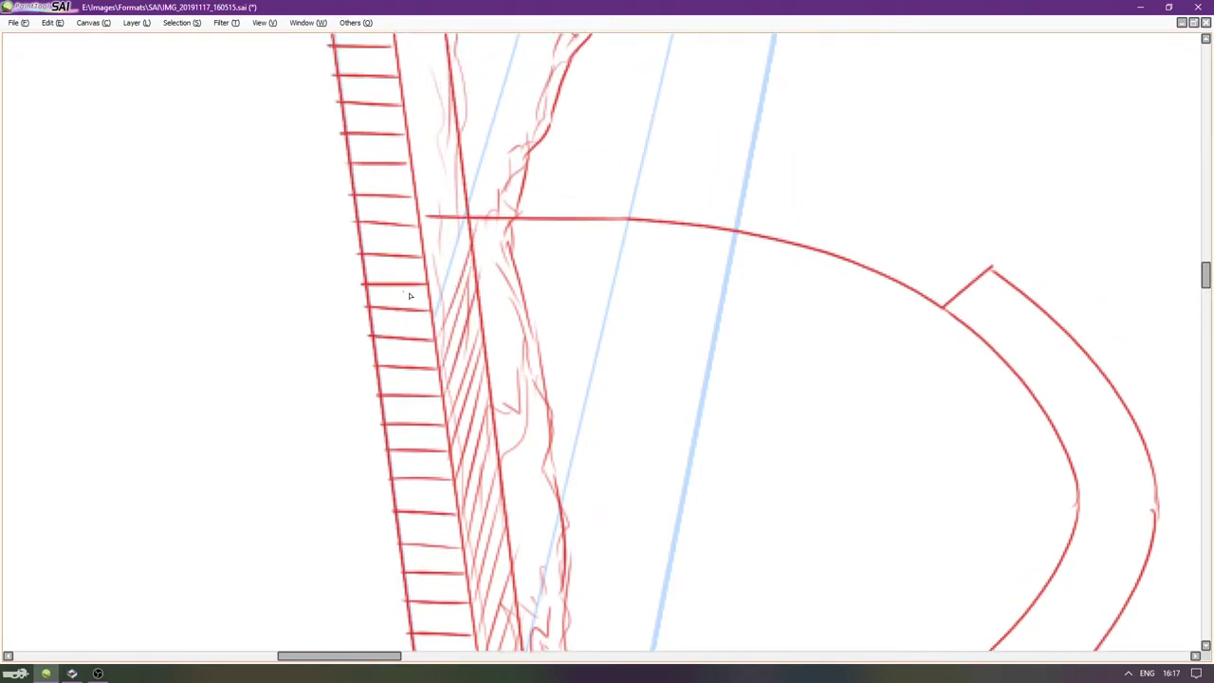
Draw the slanted divider along the blue guide line at the arch's left foot, redrawing it until it fits.
drag(435, 438, 467, 326)
key(ctrl+z)
drag(434, 429, 466, 336)
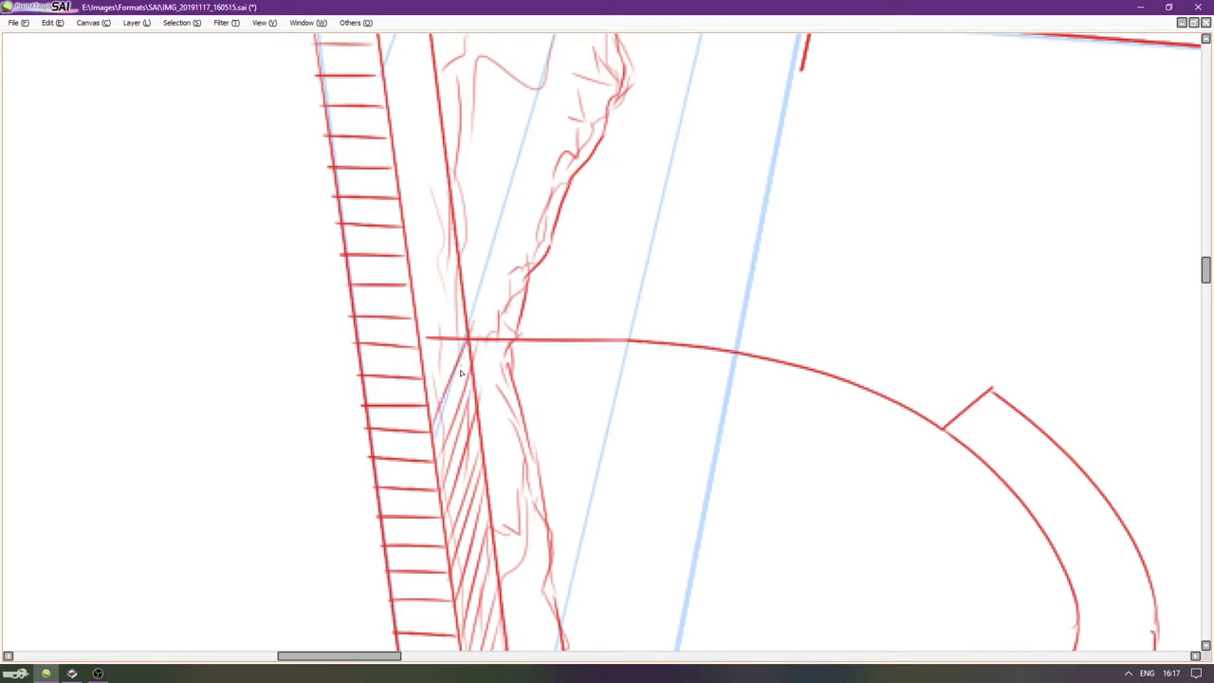
key(ctrl+z)
drag(436, 427, 464, 325)
key(ctrl+z)
drag(434, 446, 471, 318)
key(ctrl+z)
drag(434, 440, 474, 298)
key(ctrl+z)
drag(444, 432, 470, 313)
key(ctrl+z)
drag(434, 433, 466, 324)
Extend the slanted dividers across and just beyond the arch's left foot with three evenly spaced strokes.
drag(430, 399, 461, 299)
drag(431, 371, 464, 265)
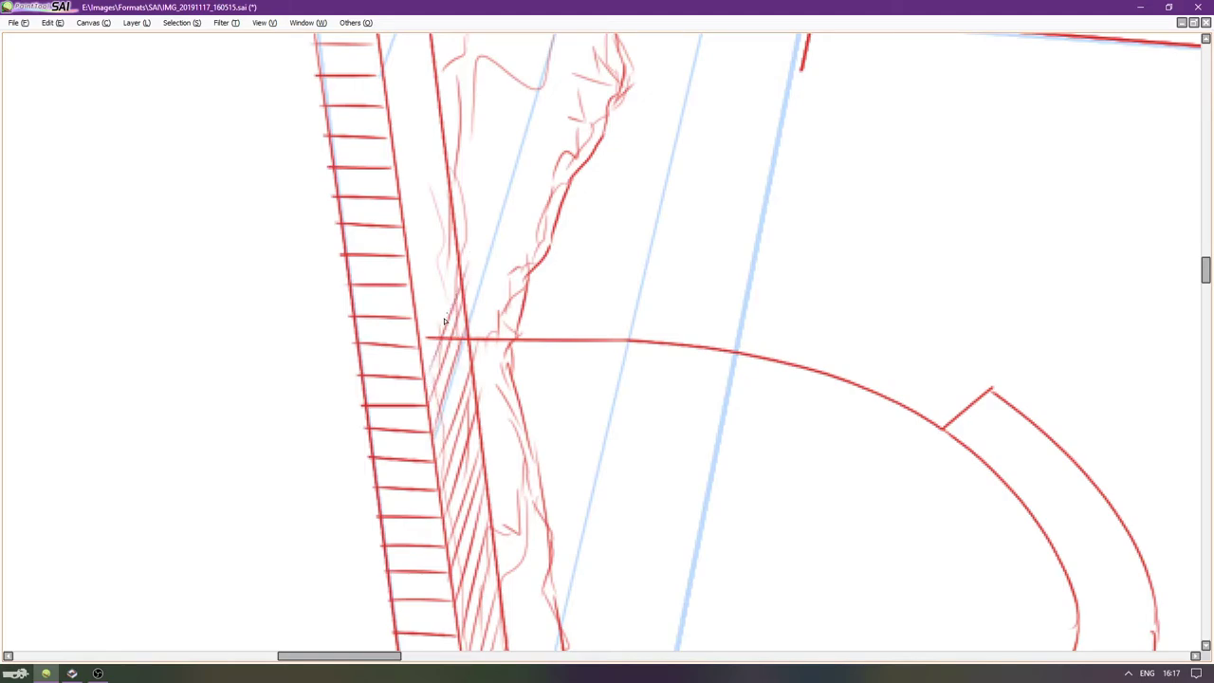
drag(426, 338, 465, 239)
key(ctrl+z)
drag(427, 338, 461, 224)
scroll(408, 353, up, 4)
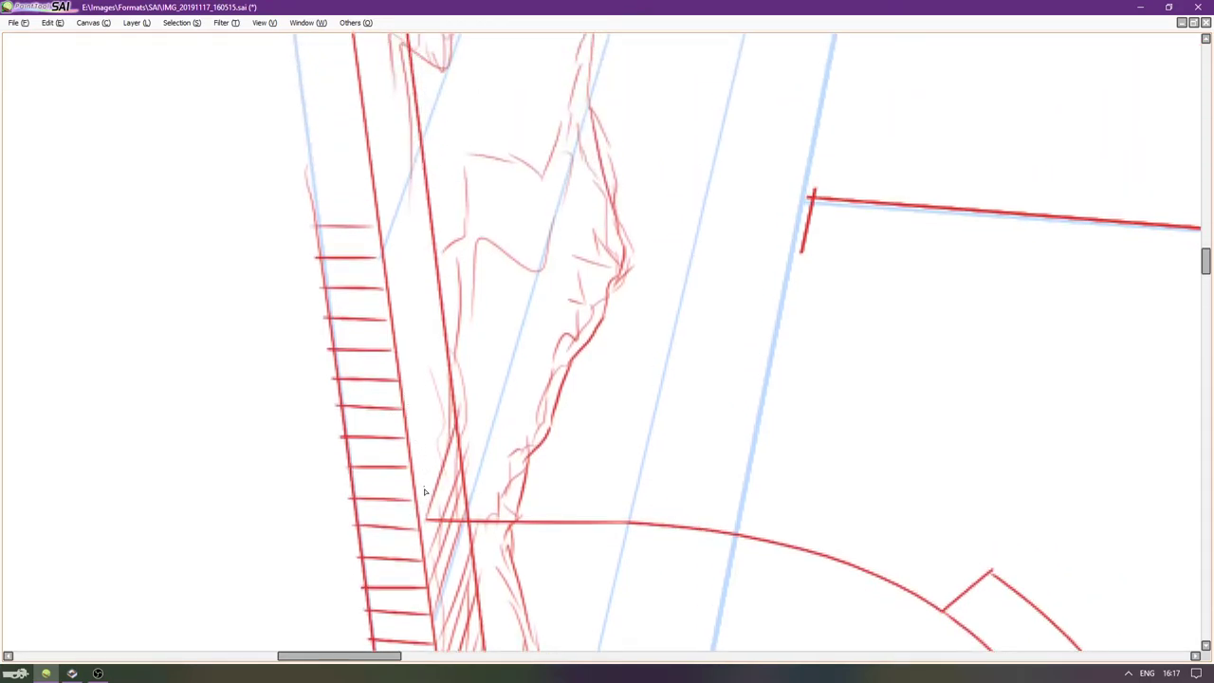
Redraw the last divider beyond the arch's left foot and continue the row outward, replacing strokes with uneven spacing.
key(ctrl+z)
drag(420, 487, 451, 384)
key(ctrl+z)
drag(418, 499, 450, 394)
key(ctrl+z)
drag(420, 501, 449, 392)
key(ctrl+z)
mouse_move(415, 460)
mouse_down()
mouse_move(453, 317)
mouse_move(422, 434)
mouse_move(448, 359)
mouse_up()
key(ctrl+z)
drag(408, 420, 443, 304)
key(ctrl+z)
drag(410, 442, 444, 322)
drag(406, 406, 436, 287)
drag(404, 387, 426, 273)
key(ctrl+z)
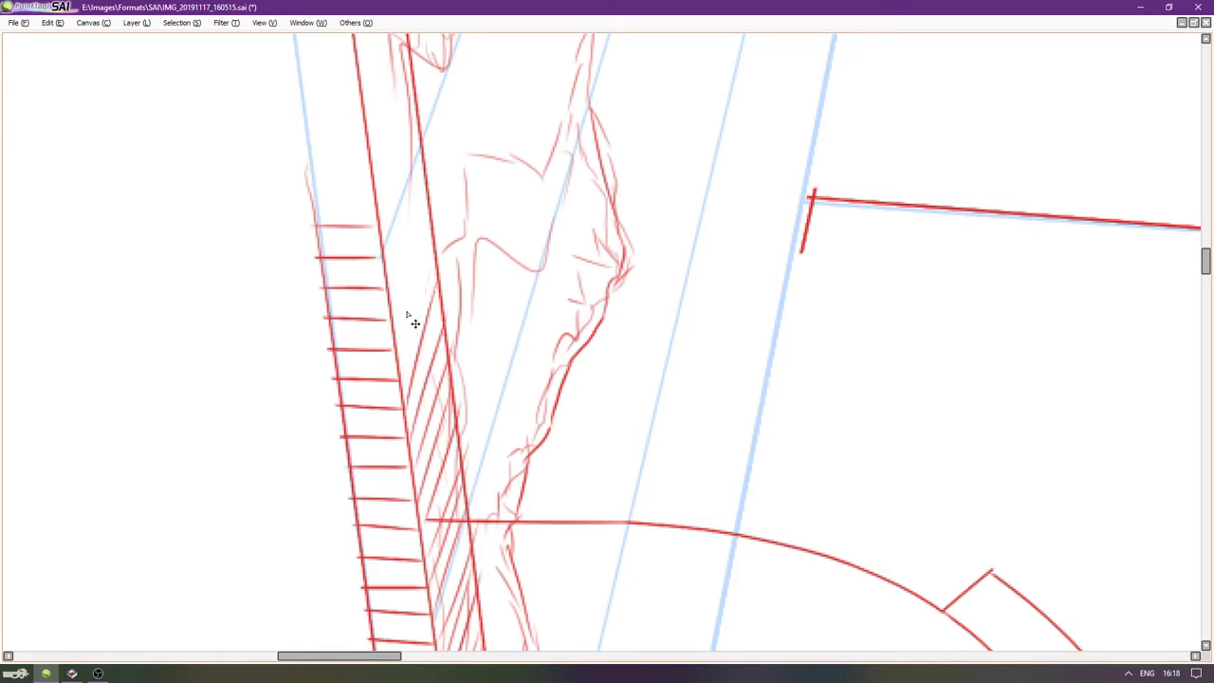
Redo the outermost divider and add further parallel dividers on the top face toward the next blue guide line.
key(ctrl+z)
drag(412, 406, 445, 268)
key(ctrl+z)
drag(407, 387, 440, 270)
drag(401, 377, 435, 263)
drag(401, 332, 433, 239)
key(ctrl+z)
key(ctrl+z)
drag(400, 356, 432, 249)
drag(397, 328, 428, 204)
drag(389, 298, 424, 175)
key(ctrl+z)
mouse_move(397, 279)
mouse_down()
mouse_move(431, 170)
mouse_move(425, 180)
mouse_up()
key(ctrl+z)
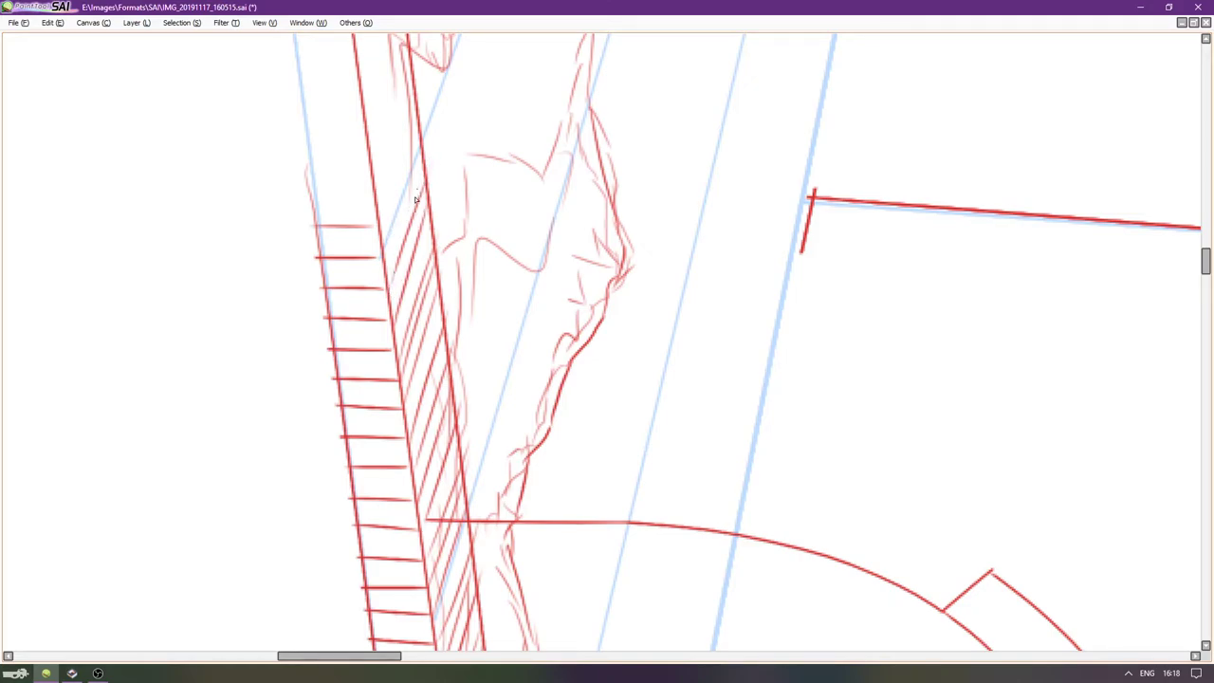
drag(384, 254, 423, 125)
key(ctrl+z)
drag(385, 252, 427, 130)
key(ctrl+z)
drag(375, 248, 427, 110)
key(ctrl+z)
Set the perspective folder's opacity to 16% and return to Layer 18 at 100% opacity.
key(Home)
scroll(529, 514, up, 4)
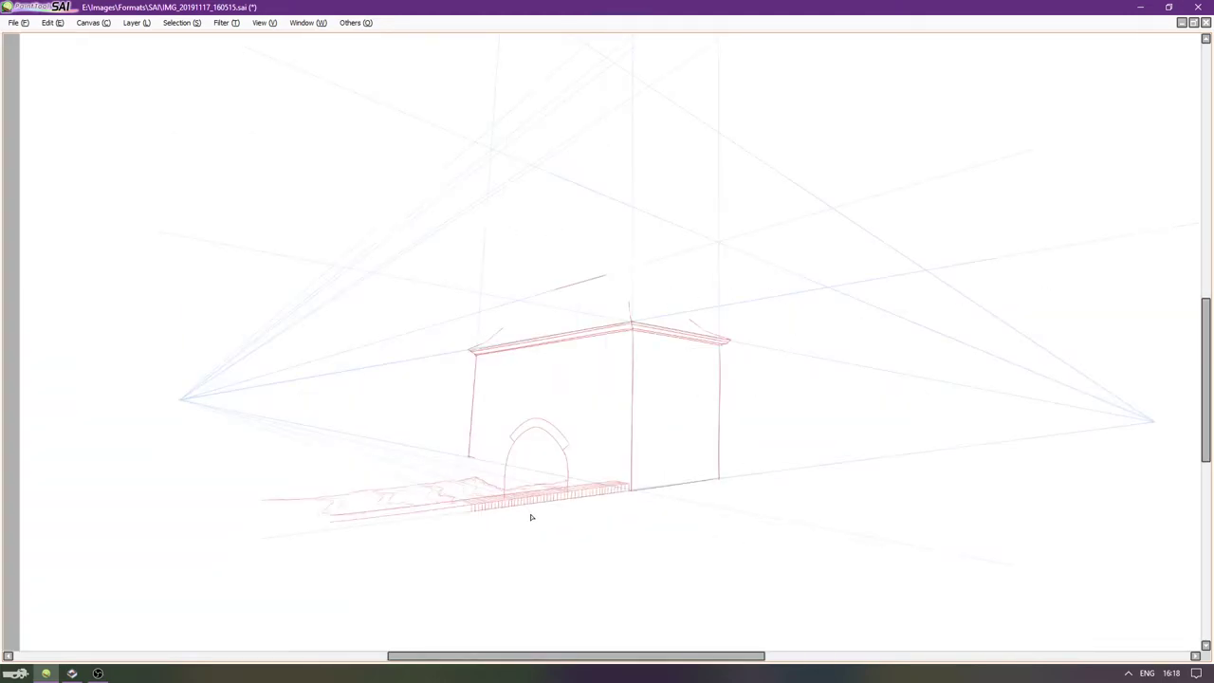
key(Tab)
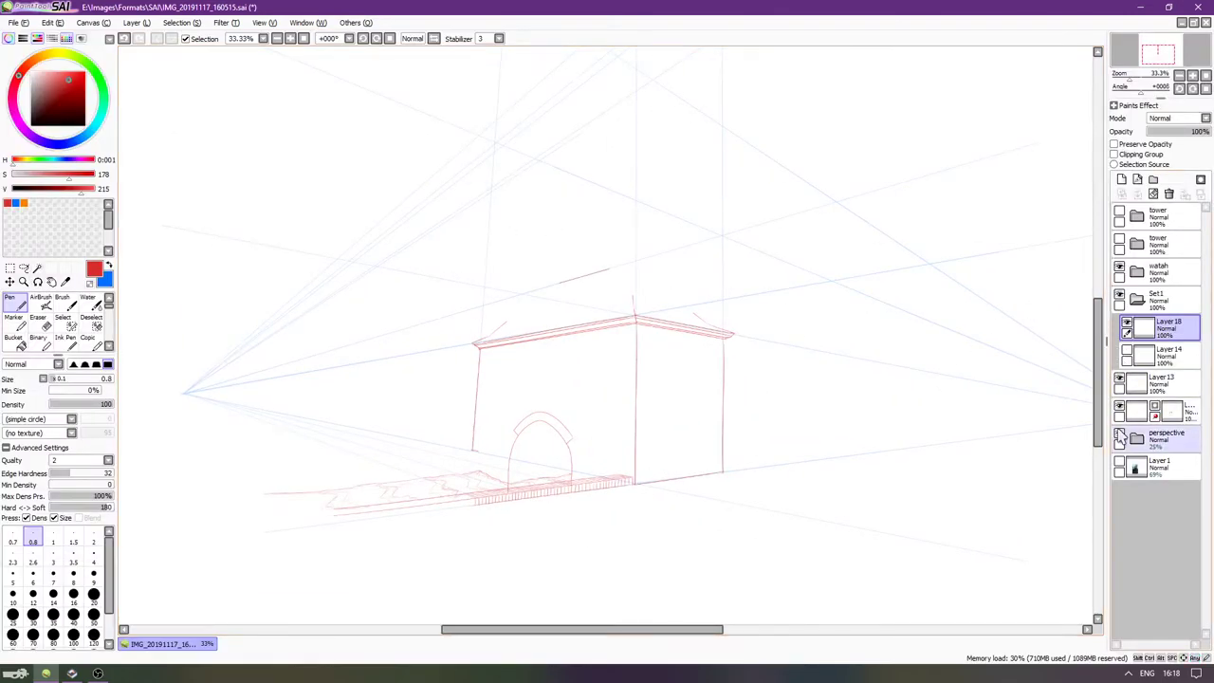
click(1136, 438)
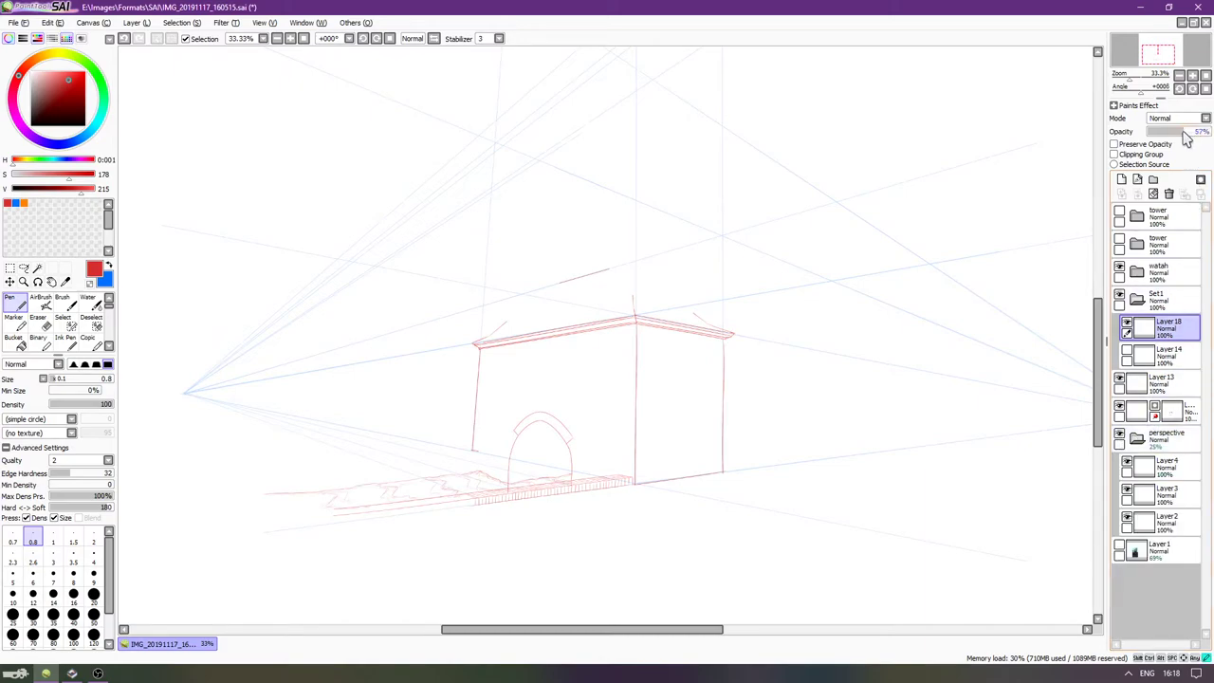
drag(1173, 138, 1169, 133)
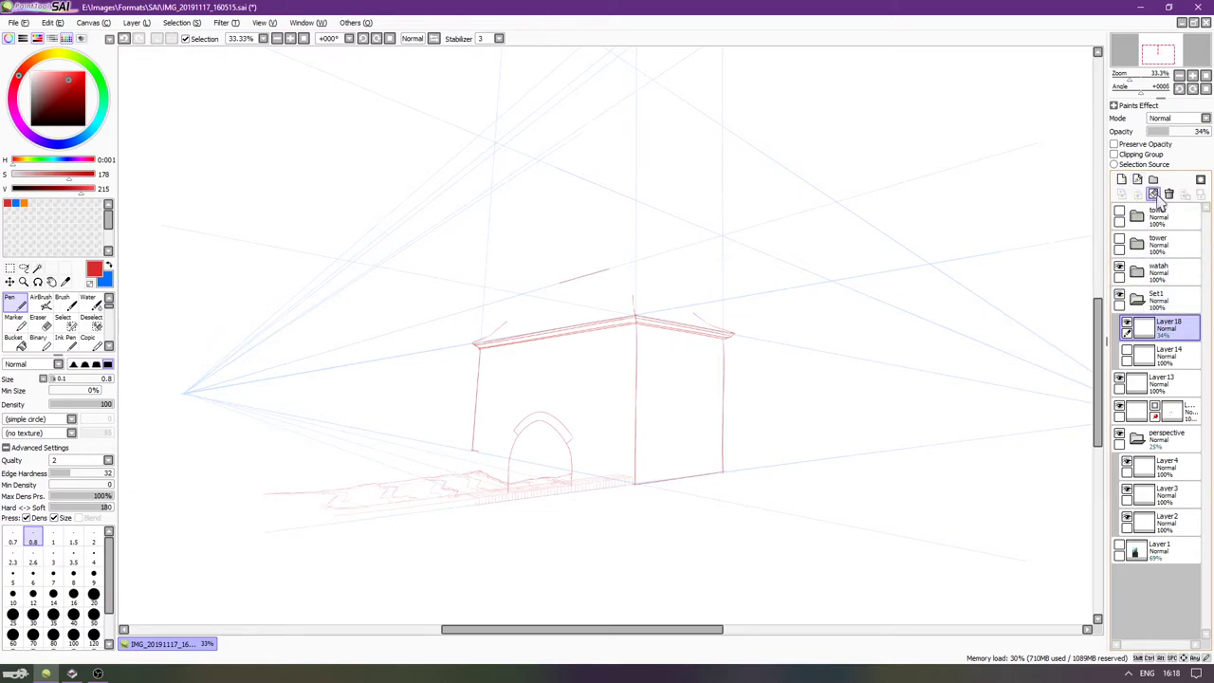
mouse_move(1182, 135)
mouse_down()
mouse_move(1206, 130)
mouse_move(1158, 136)
mouse_up()
click(1174, 432)
key(Tab)
key(Tab)
click(1138, 437)
click(1145, 328)
key(Tab)
Examine the brick divisions on the ledge's top and front faces, from the tower corner to the arch.
scroll(601, 482, up, 1)
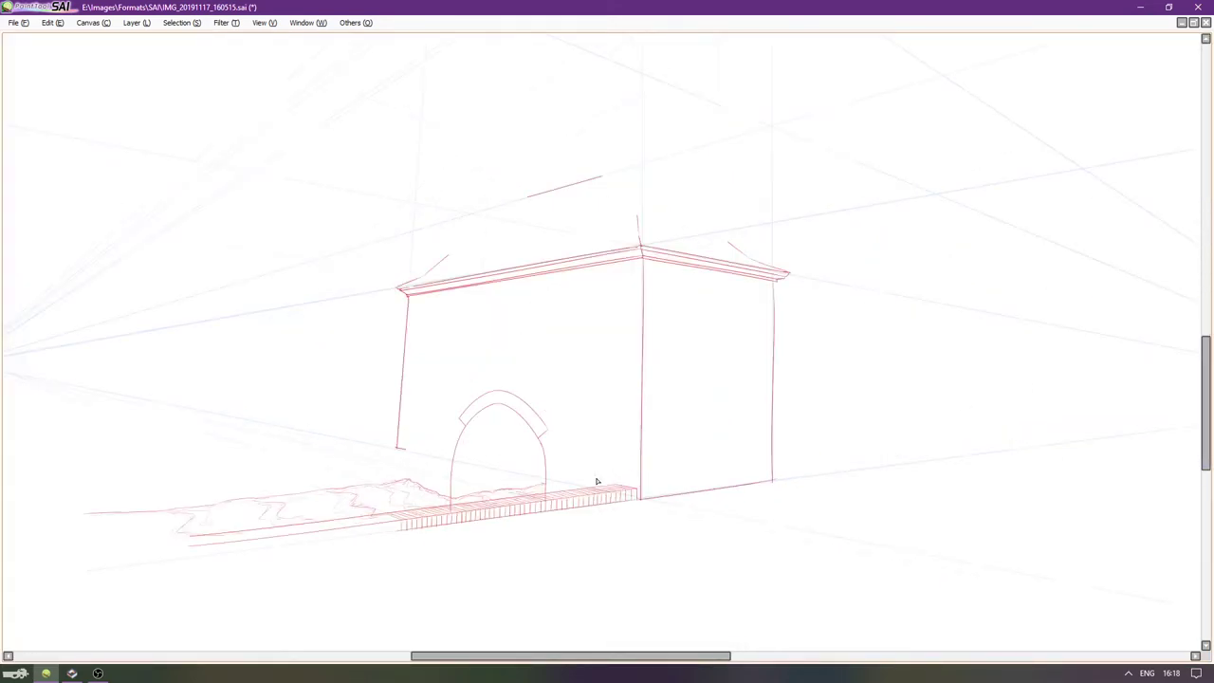
scroll(601, 482, up, 4)
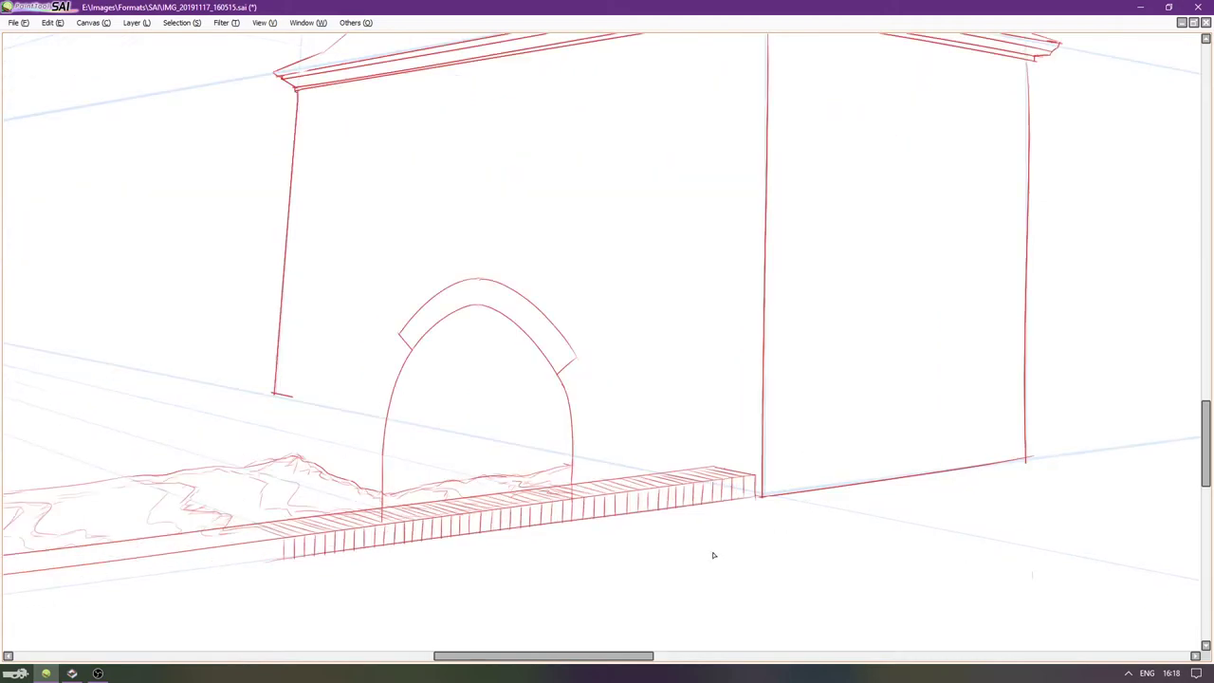
scroll(708, 555, up, 2)
key(Tab)
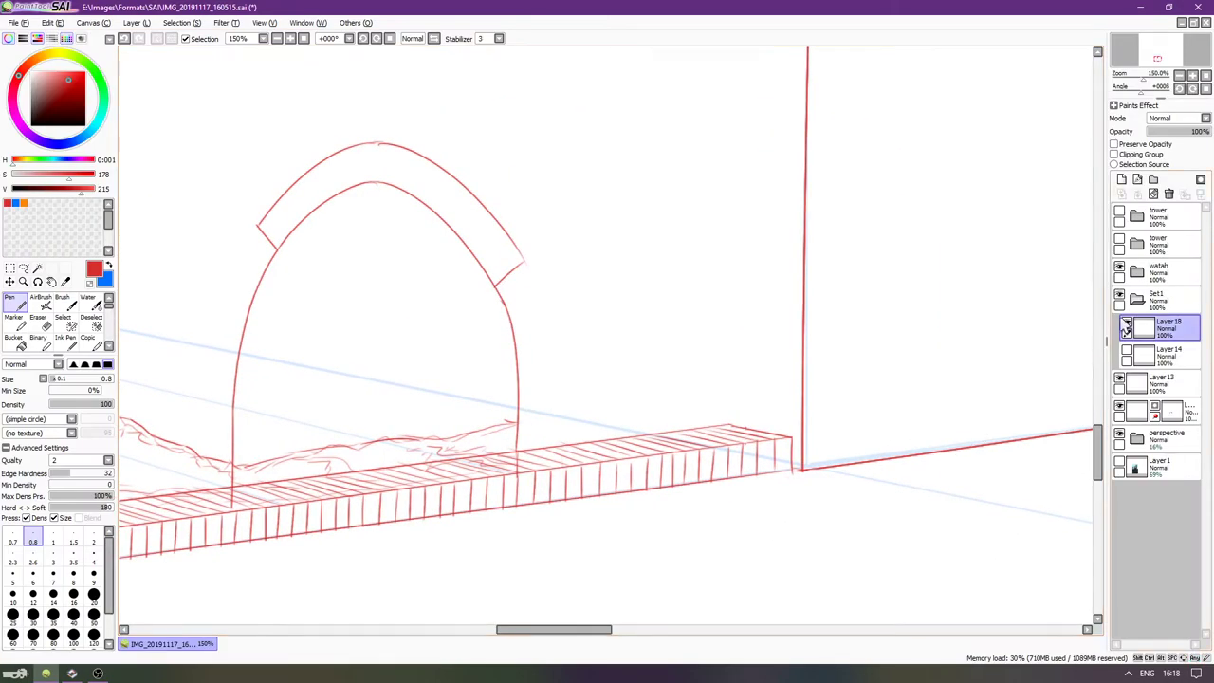
scroll(870, 433, up, 4)
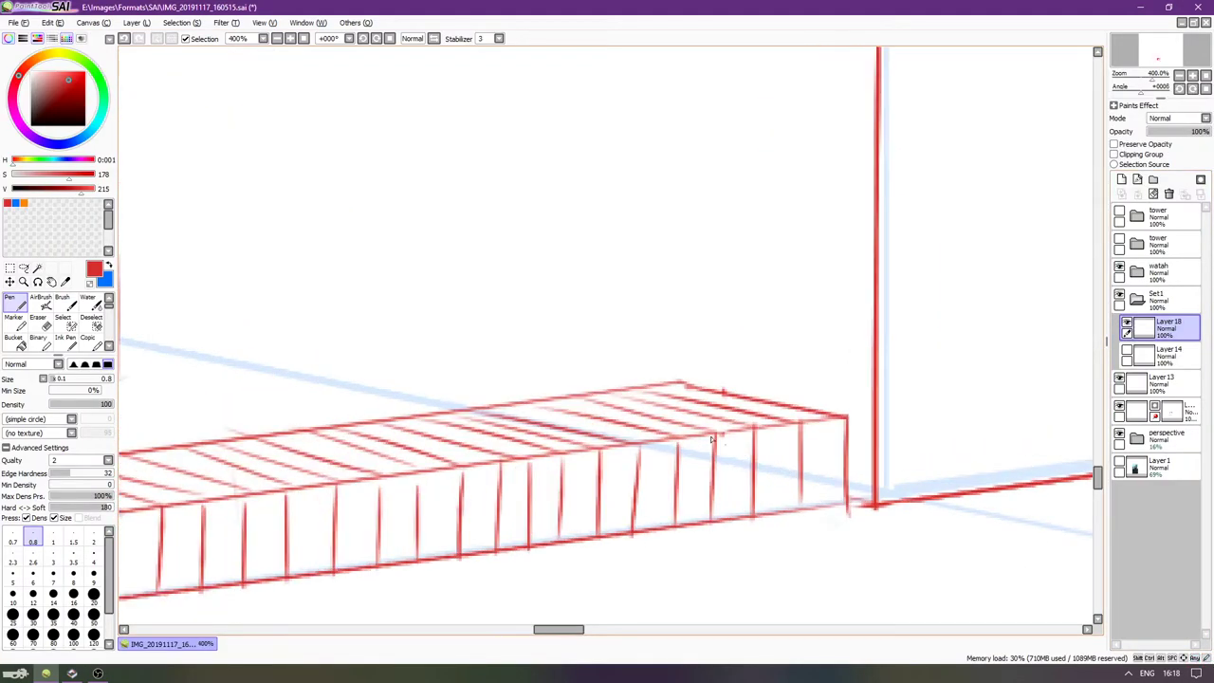
drag(651, 460, 754, 424)
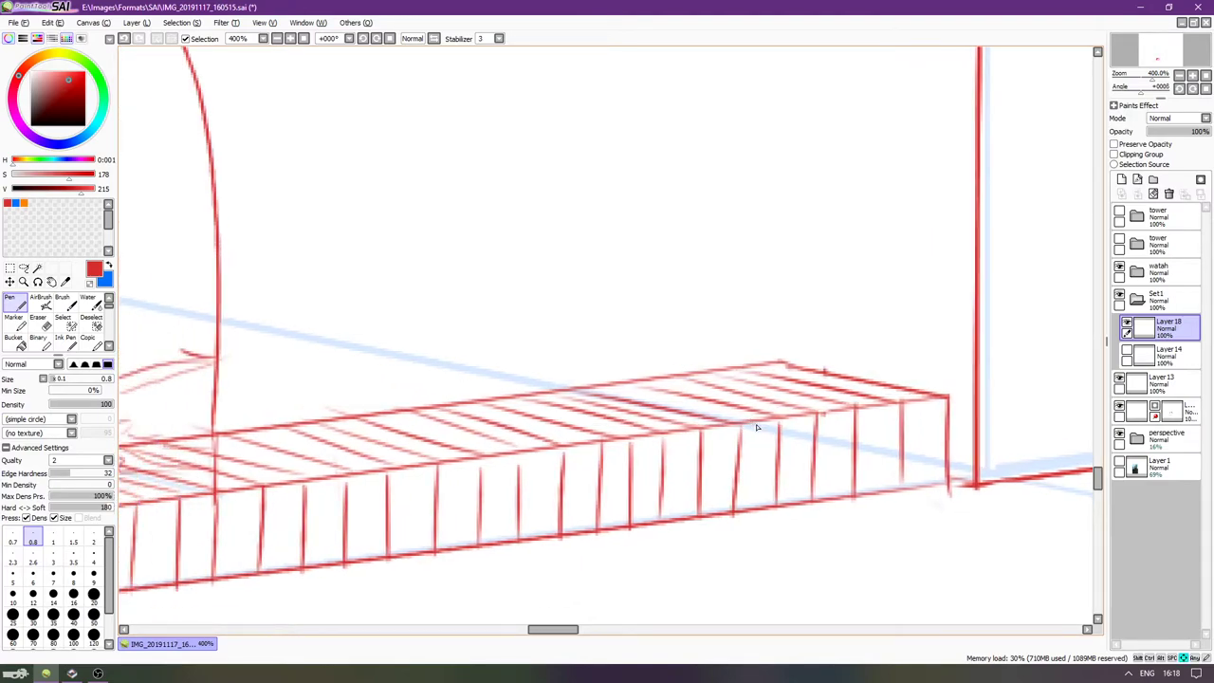
key(Right)
key(Right)
key(Right)
key(Right)
key(Right)
key(Right)
key(Right)
key(Right)
key(Right)
key(Left)
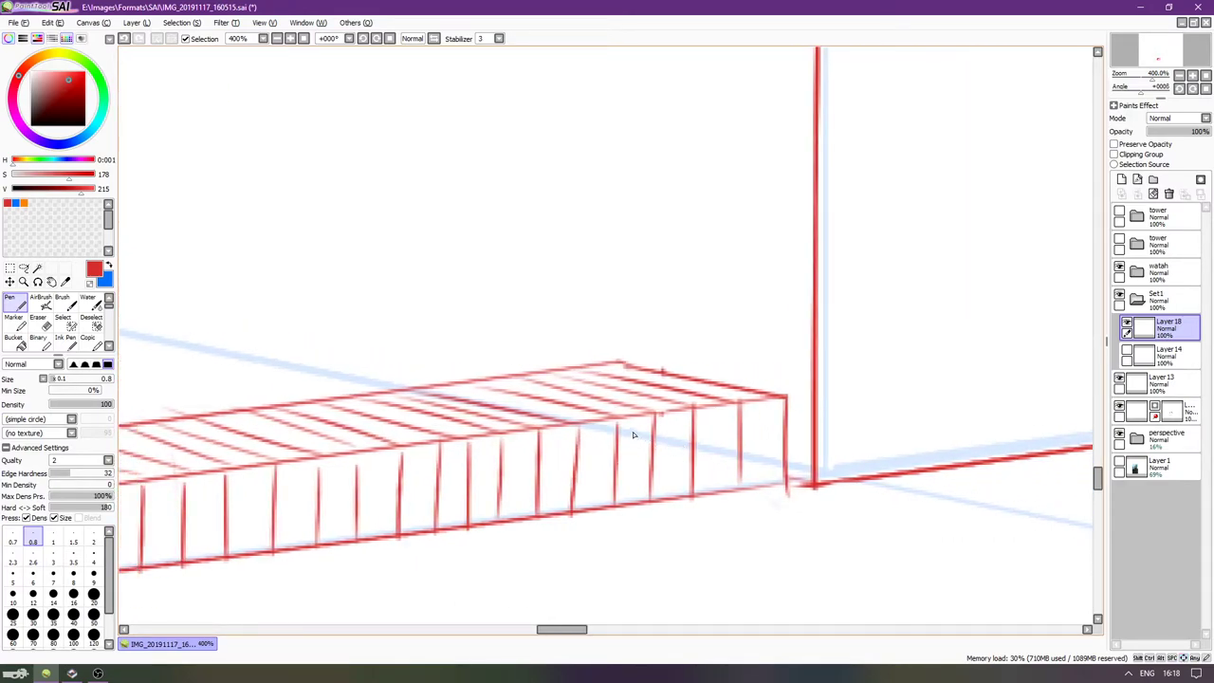
key(Tab)
scroll(652, 456, down, 6)
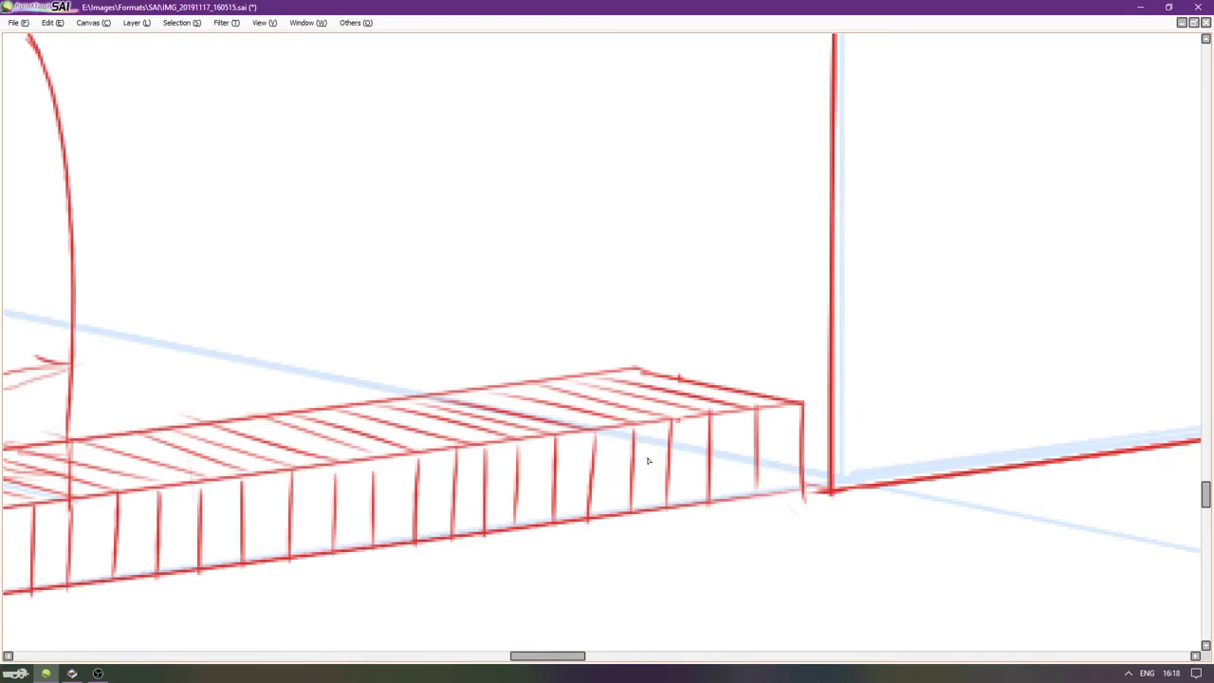
scroll(639, 471, up, 3)
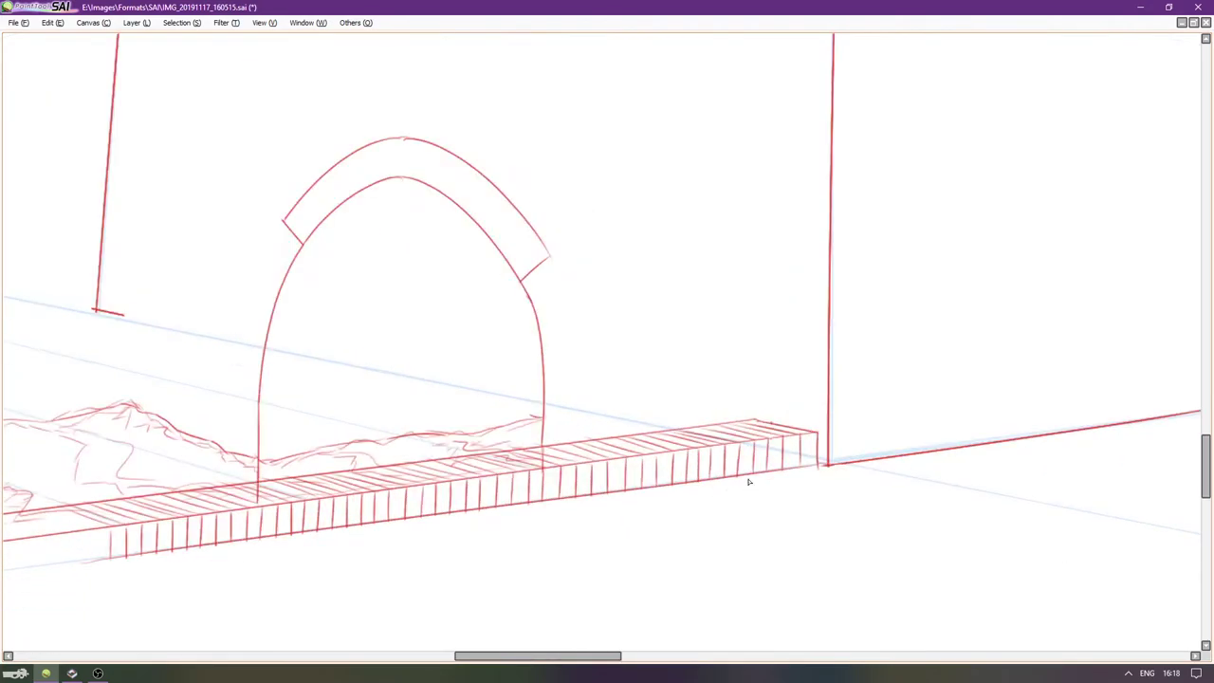
scroll(696, 469, down, 4)
Thicken three vertical dividers on the ledge's front face near the tower corner, redrawing the first one.
scroll(726, 460, up, 5)
drag(737, 454, 661, 446)
scroll(701, 458, up, 1)
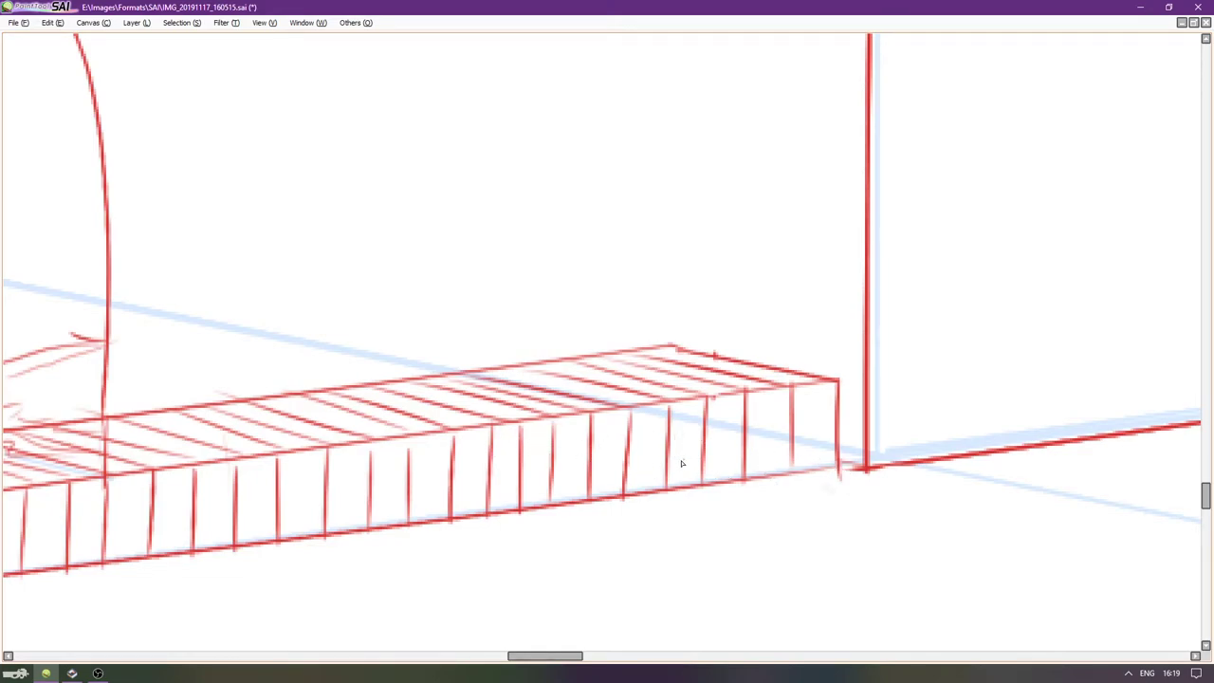
drag(743, 414, 745, 451)
key(ctrl+z)
key(ctrl+z)
drag(742, 407, 746, 470)
drag(702, 400, 701, 463)
mouse_move(668, 424)
mouse_down()
mouse_move(665, 466)
mouse_move(665, 407)
mouse_move(666, 422)
mouse_up()
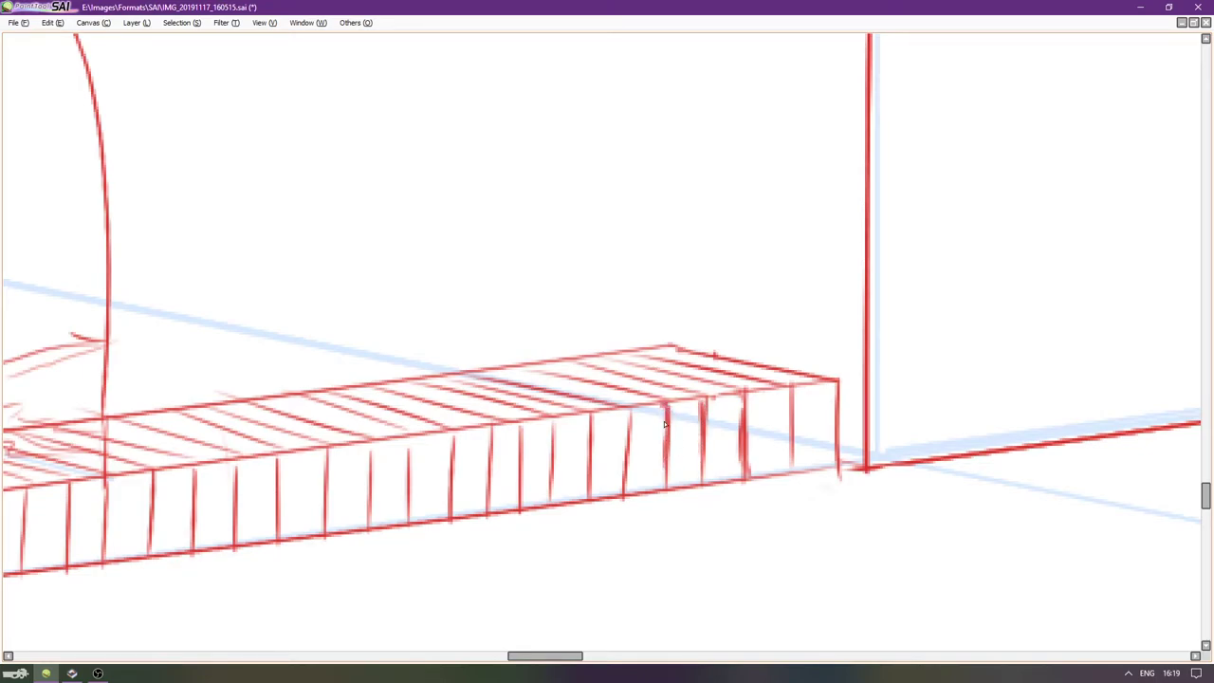
Darken further front-face dividers toward the arch and add a jagged crack at one brick's lower corner.
drag(626, 472, 623, 493)
mouse_move(613, 481)
mouse_down()
mouse_move(571, 461)
mouse_move(556, 505)
mouse_up()
scroll(494, 468, left, 3)
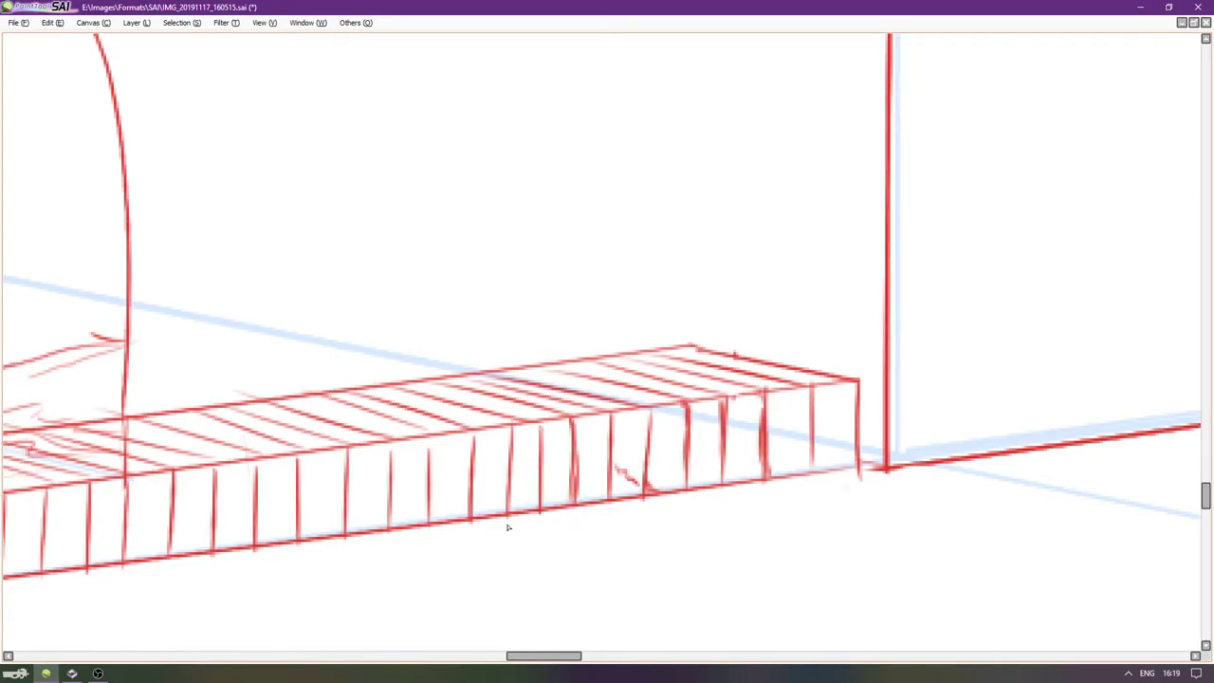
mouse_move(592, 431)
mouse_down()
mouse_move(593, 461)
mouse_move(548, 512)
mouse_up()
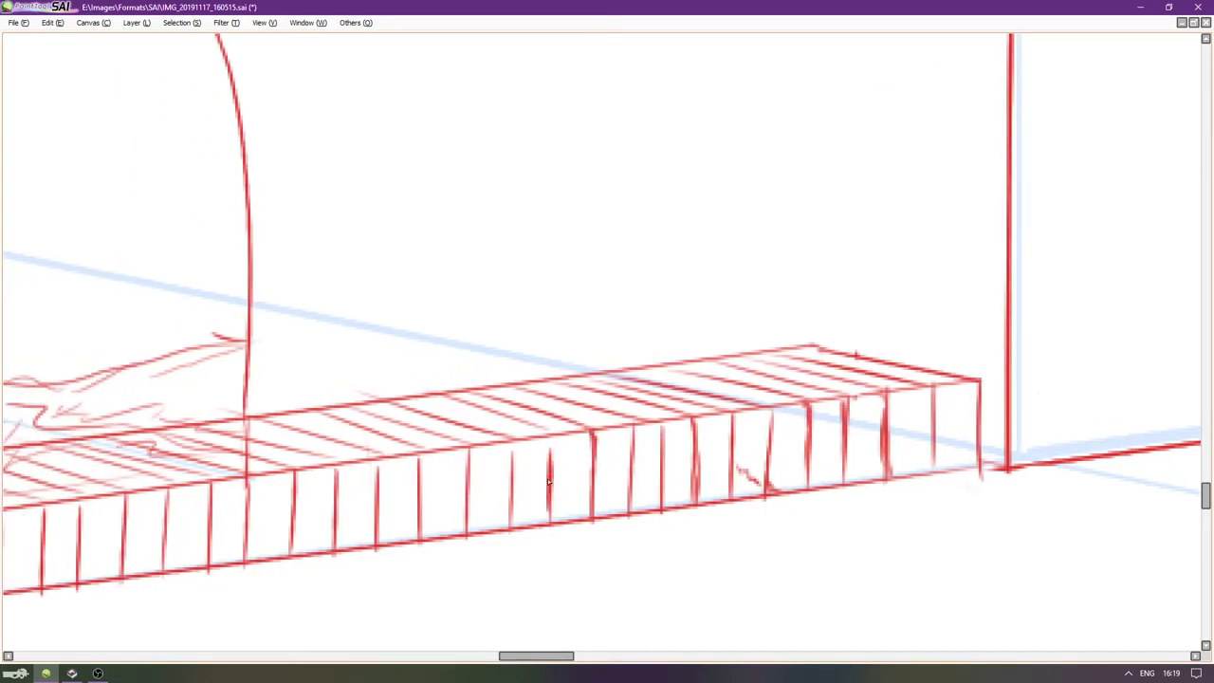
mouse_move(547, 446)
mouse_down()
mouse_move(543, 459)
mouse_move(511, 462)
mouse_move(515, 510)
mouse_up()
scroll(474, 509, left, 3)
drag(518, 457, 523, 521)
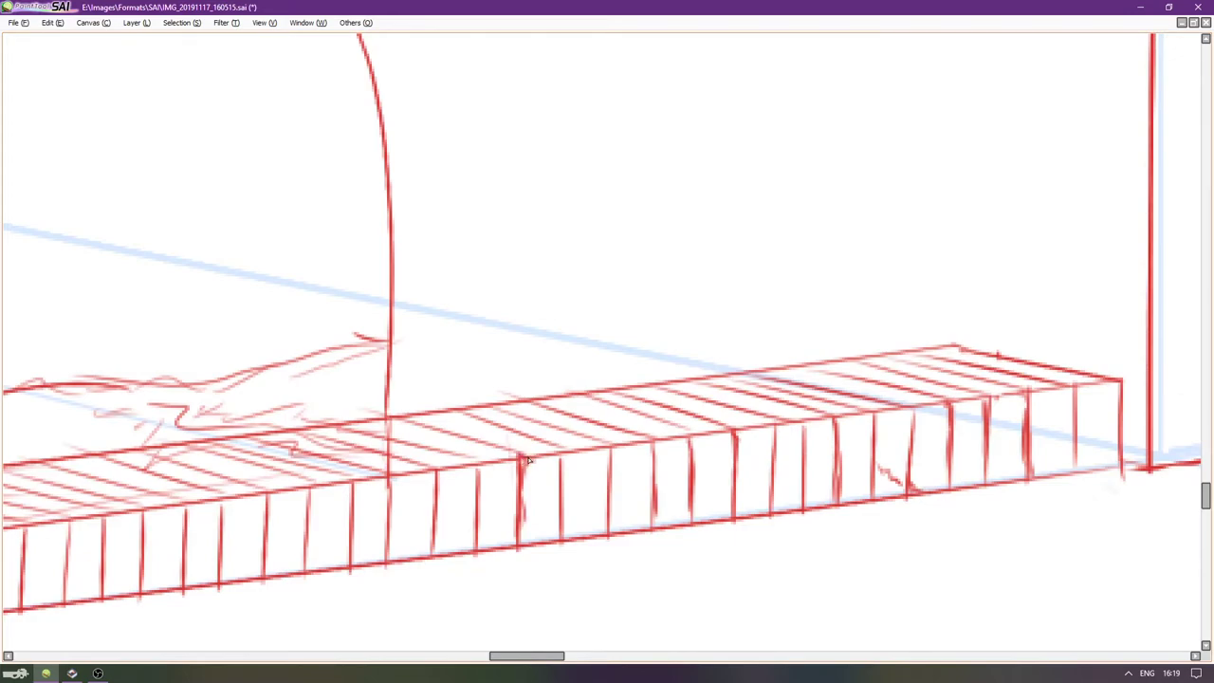
Accent the upper corner of the thickened front-face divider just outside the arch's right foot, carrying the mark onto the top face.
drag(480, 490, 498, 490)
mouse_move(437, 523)
mouse_down()
mouse_move(518, 523)
mouse_move(559, 502)
mouse_up()
drag(659, 436, 678, 437)
key(Left)
key(Down)
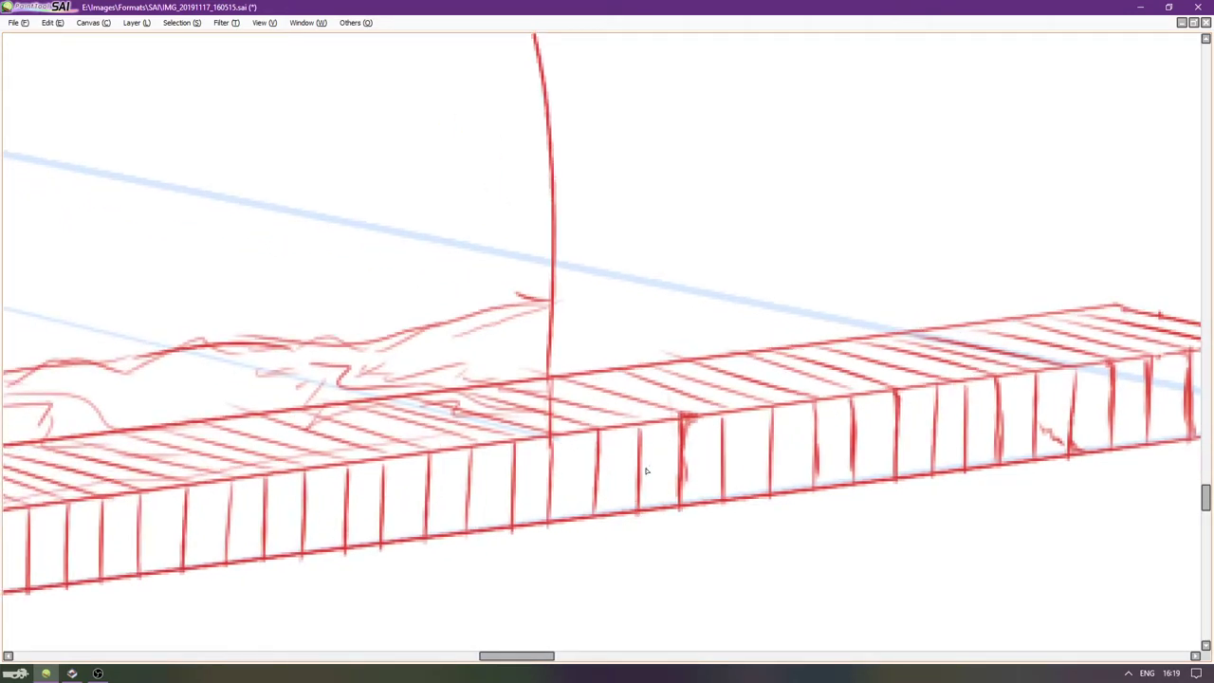
key(Left)
key(Down)
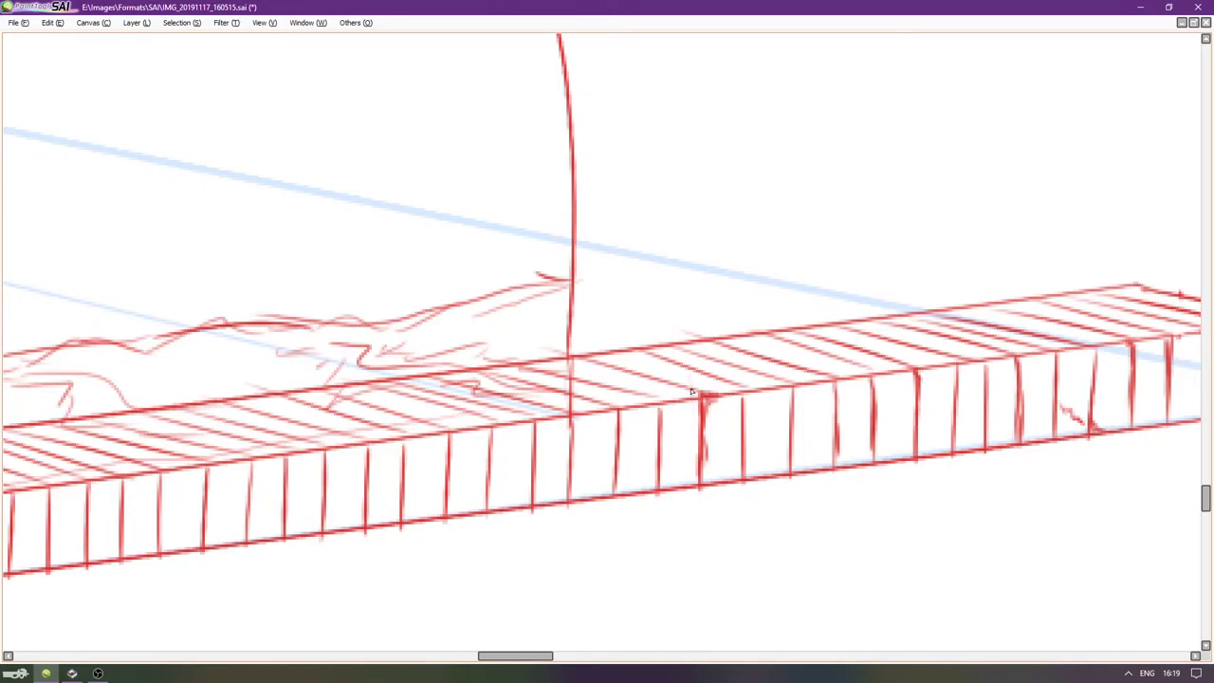
drag(692, 388, 715, 394)
key(Left)
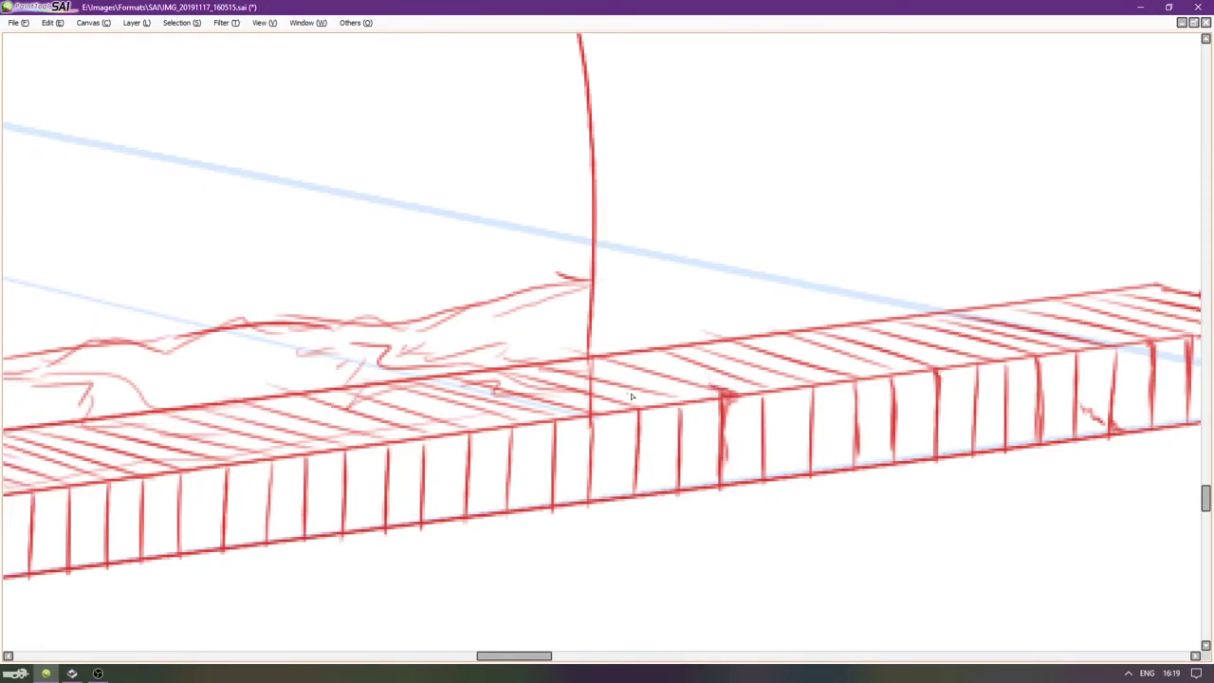
Darken the end of a top-face divider beside the arch's right foot and thicken the front-face divider below that foot.
drag(638, 394, 679, 408)
scroll(679, 408, left, 3)
mouse_move(590, 395)
mouse_down()
mouse_move(645, 415)
mouse_move(651, 474)
mouse_up()
drag(503, 444, 542, 443)
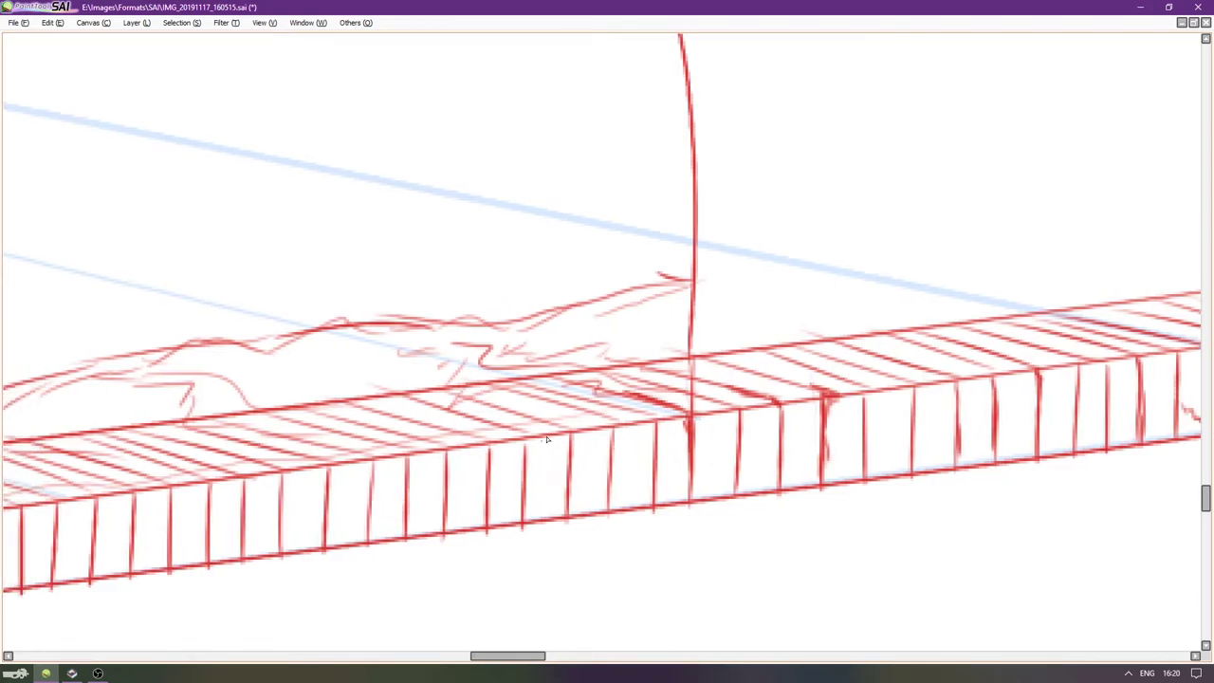
Darken the front ends of two top-face dividers inside the arch opening and accent the front-face divider where one meets the edge.
scroll(541, 444, left, 2)
mouse_move(534, 384)
mouse_down()
mouse_move(556, 390)
mouse_move(543, 424)
mouse_move(573, 433)
mouse_move(516, 412)
mouse_move(607, 453)
mouse_up()
key(Left)
key(Left)
scroll(502, 446, left, 2)
scroll(531, 439, left, 2)
scroll(530, 439, left, 2)
mouse_move(522, 441)
mouse_down()
mouse_move(541, 448)
mouse_move(507, 442)
mouse_move(545, 454)
mouse_up()
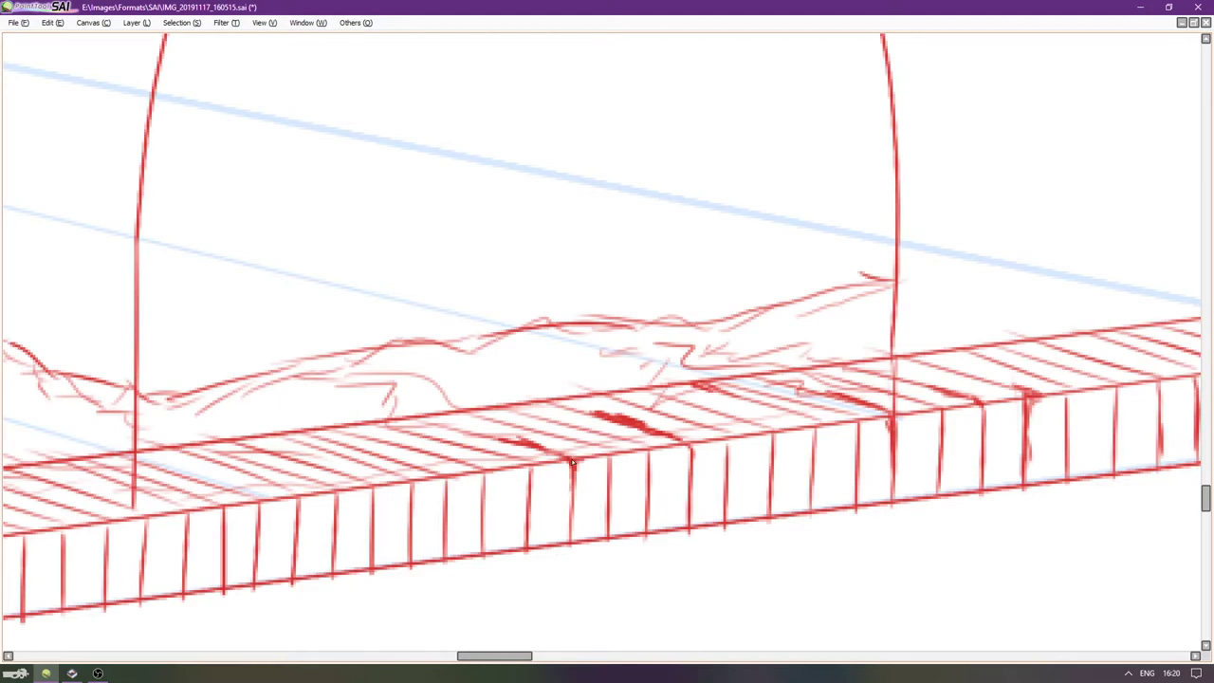
drag(567, 456, 580, 459)
key(Left)
key(Left)
key(Left)
scroll(511, 467, down, 4)
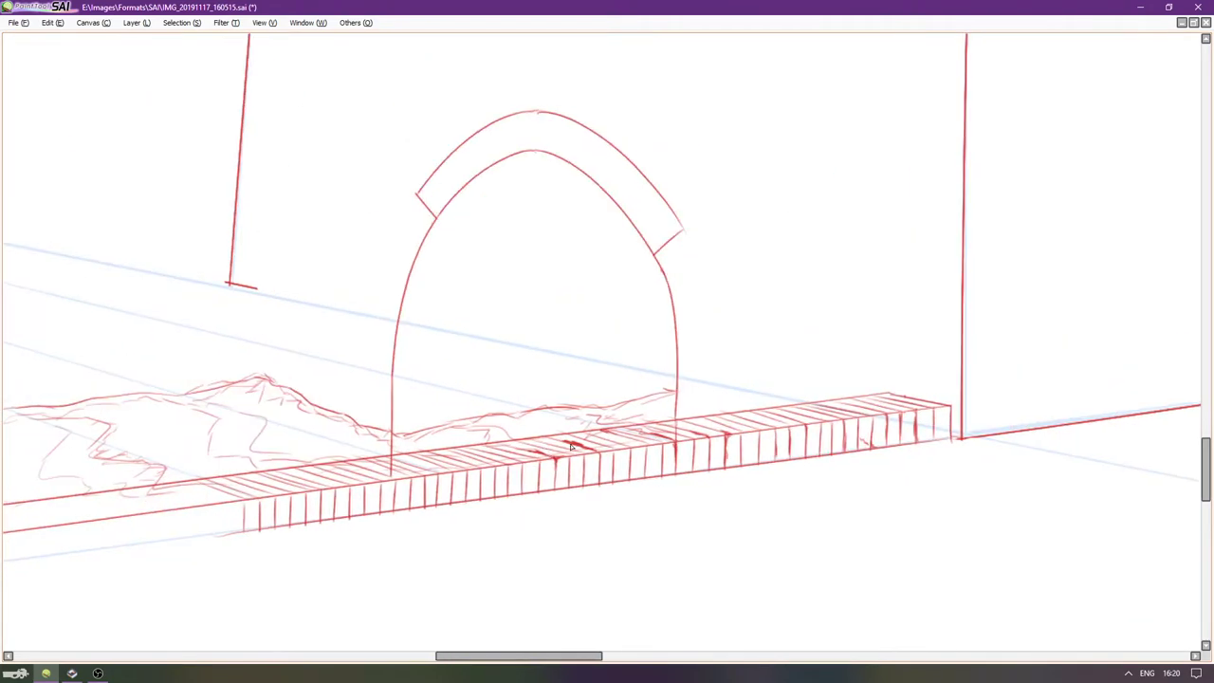
scroll(449, 497, up, 4)
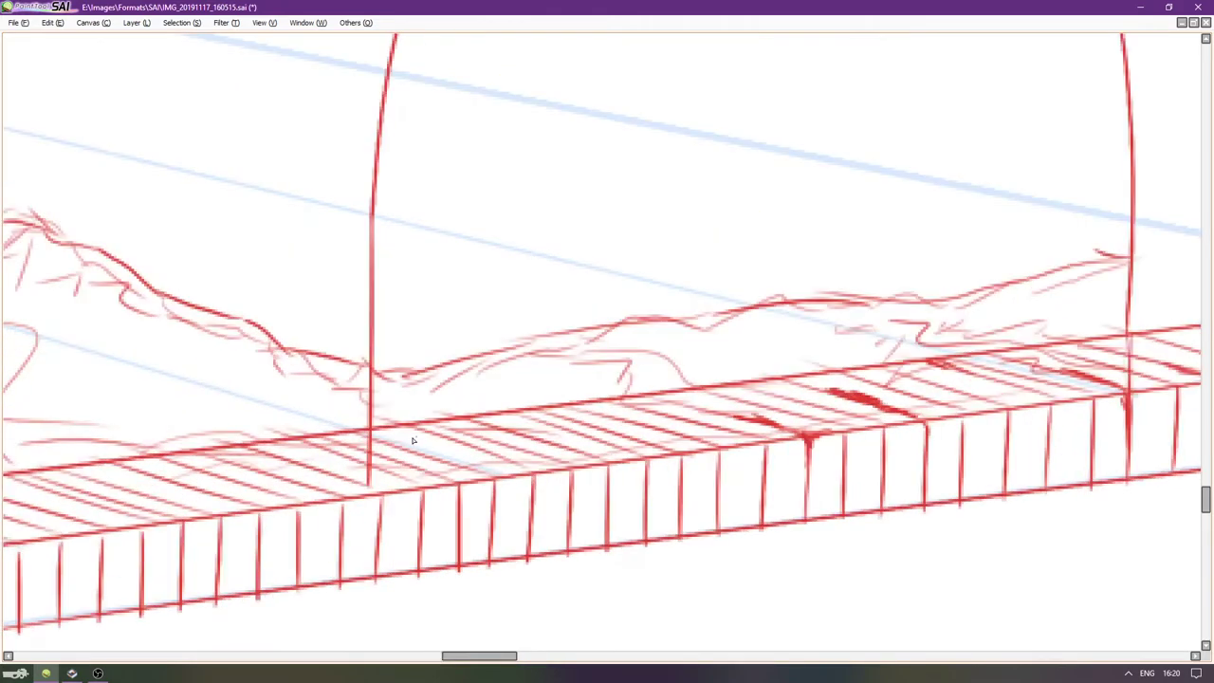
Darken the top-face marks around the arch's left foot and thicken the nearby front-face dividers and their corners.
scroll(380, 440, left, 2)
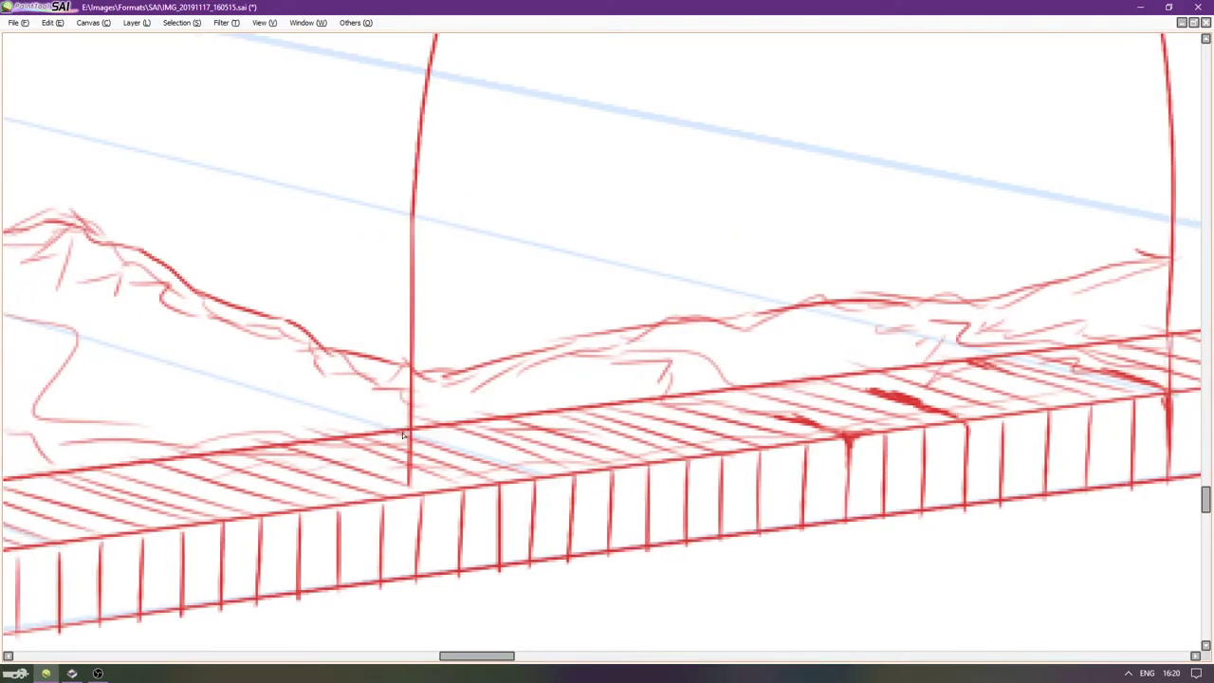
scroll(433, 446, left, 1)
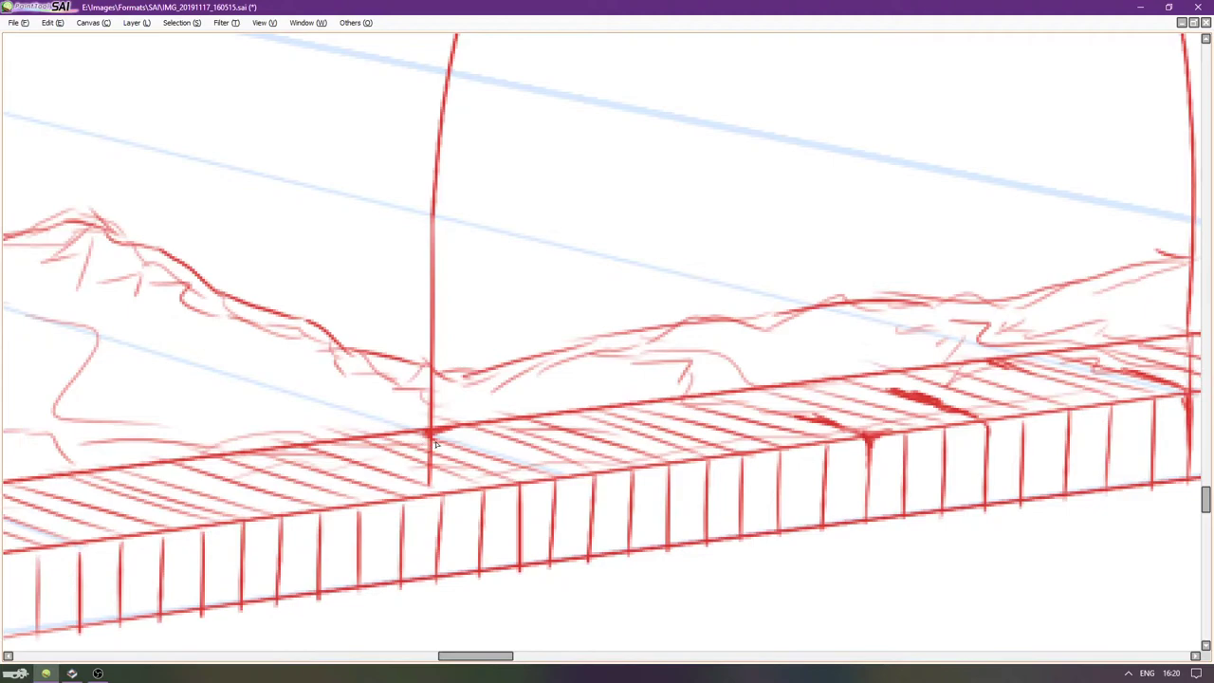
scroll(435, 453, left, 1)
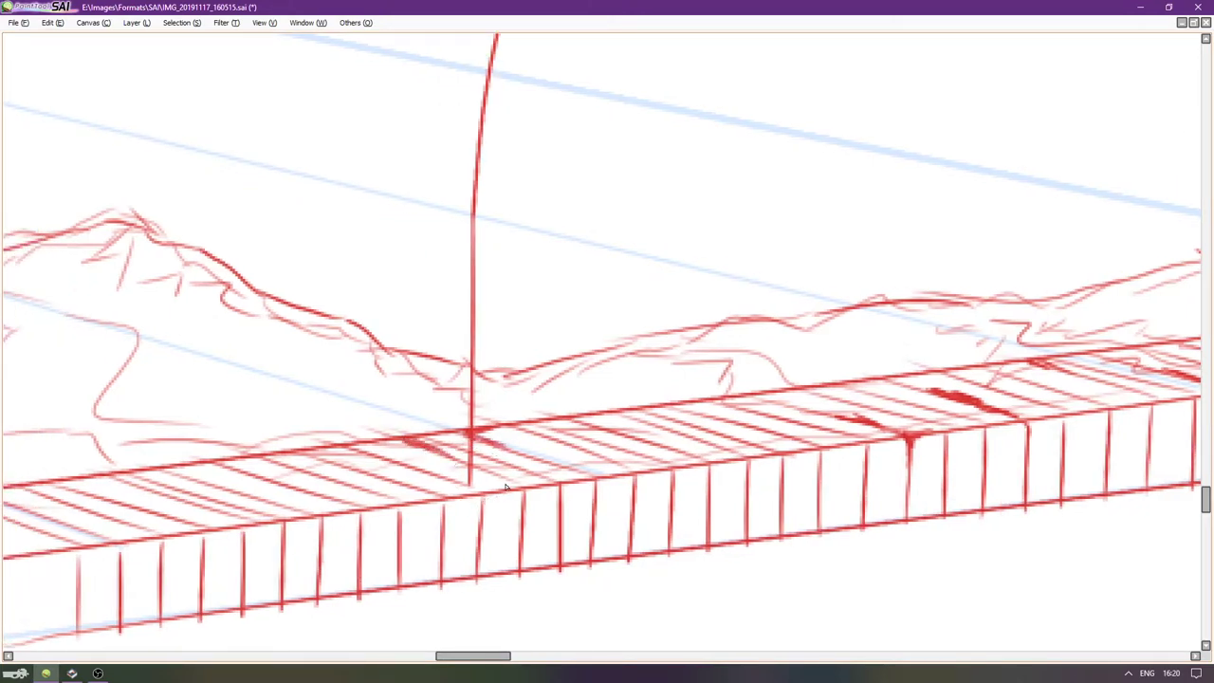
scroll(521, 493, left, 2)
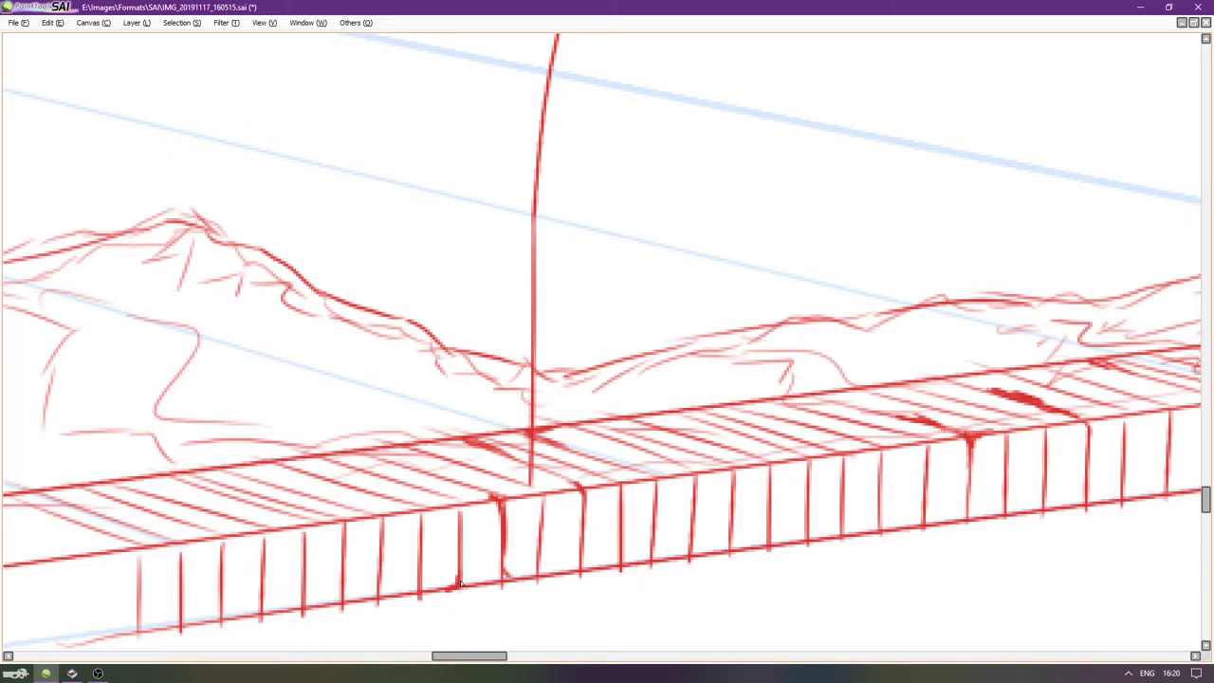
Draw a jagged crack across a front-face brick just outside the arch's left foot.
scroll(428, 548, left, 2)
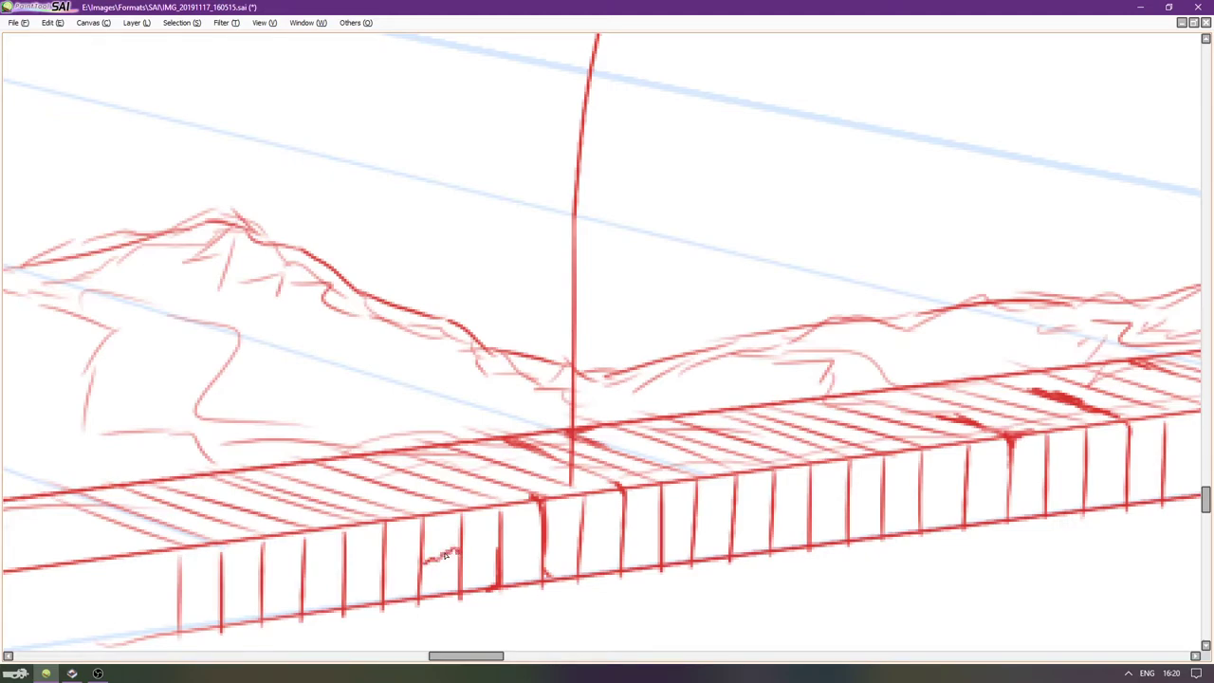
drag(440, 557, 460, 550)
key(Left)
key(Left)
key(Left)
key(Down)
key(Down)
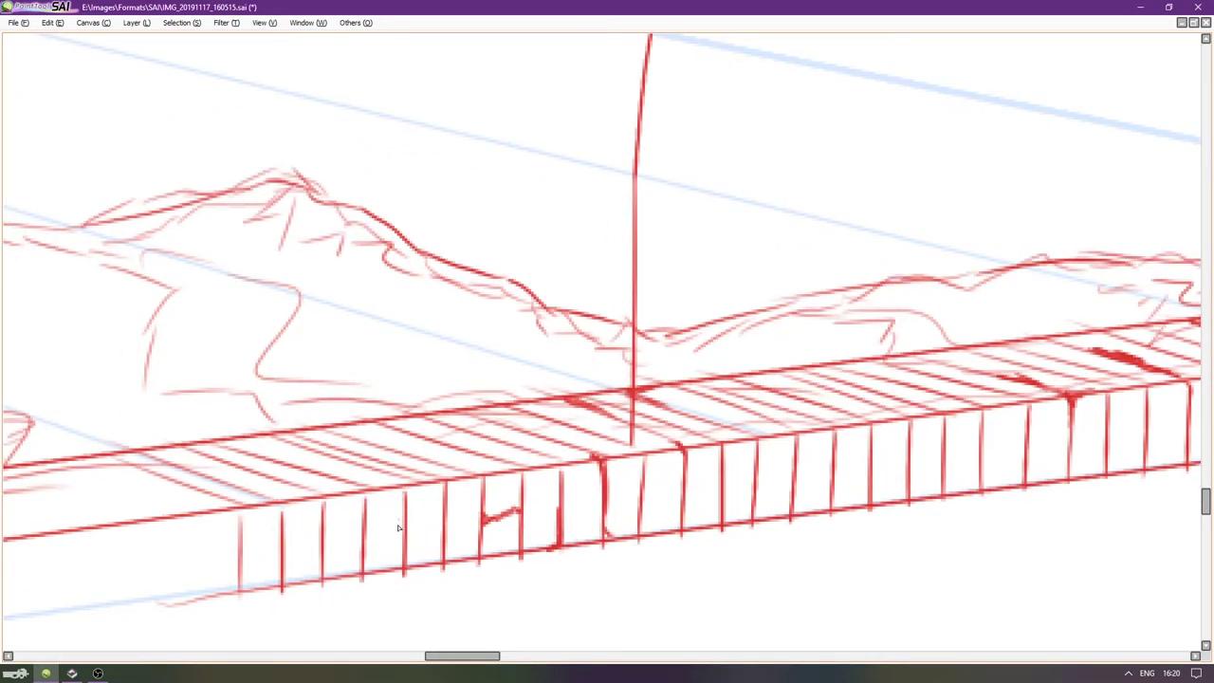
Add a small jagged crack on the ledge's top face inside the arch, near its left foot.
scroll(456, 512, right, 8)
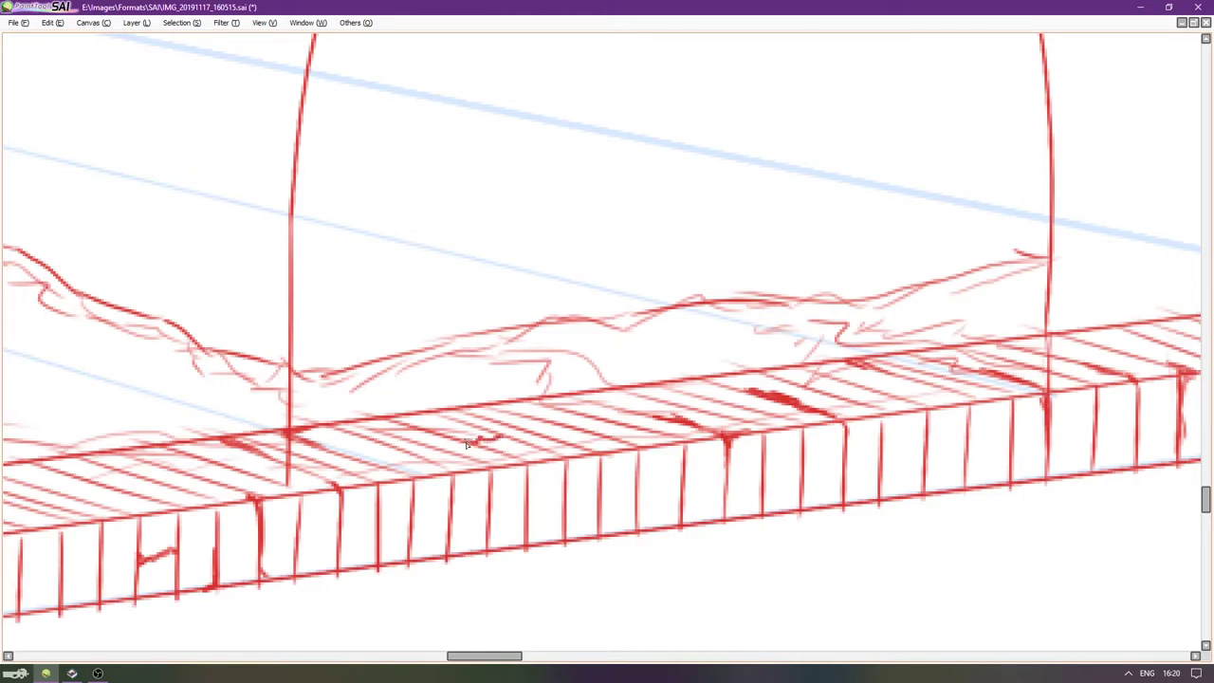
scroll(495, 444, right, 12)
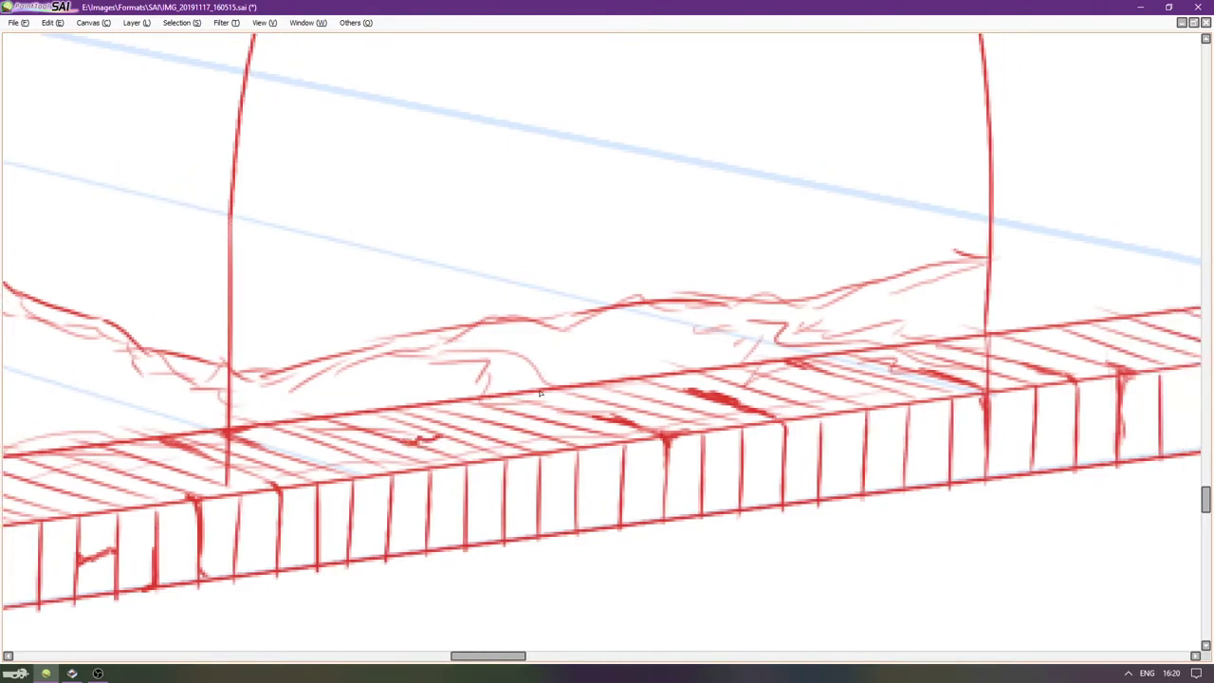
scroll(649, 408, down, 5)
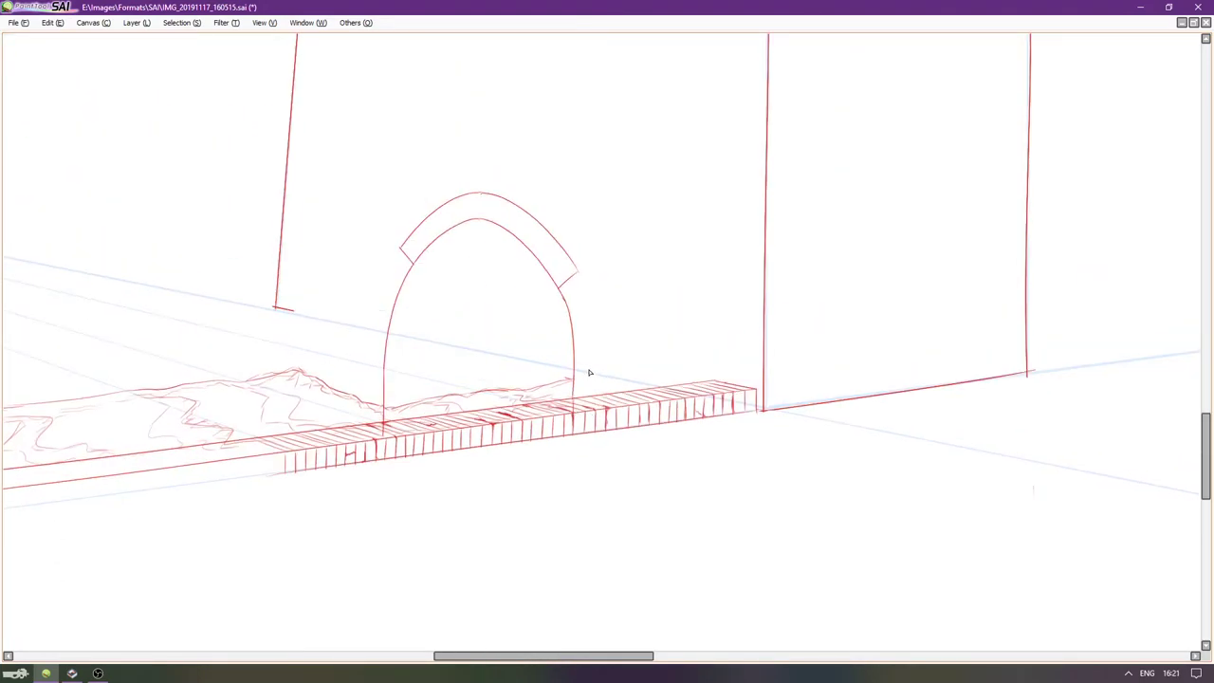
Toggle the visibility of the watah folder and Layer13 to check which lines each contains.
key(Tab)
click(1119, 378)
click(1119, 378)
click(1134, 273)
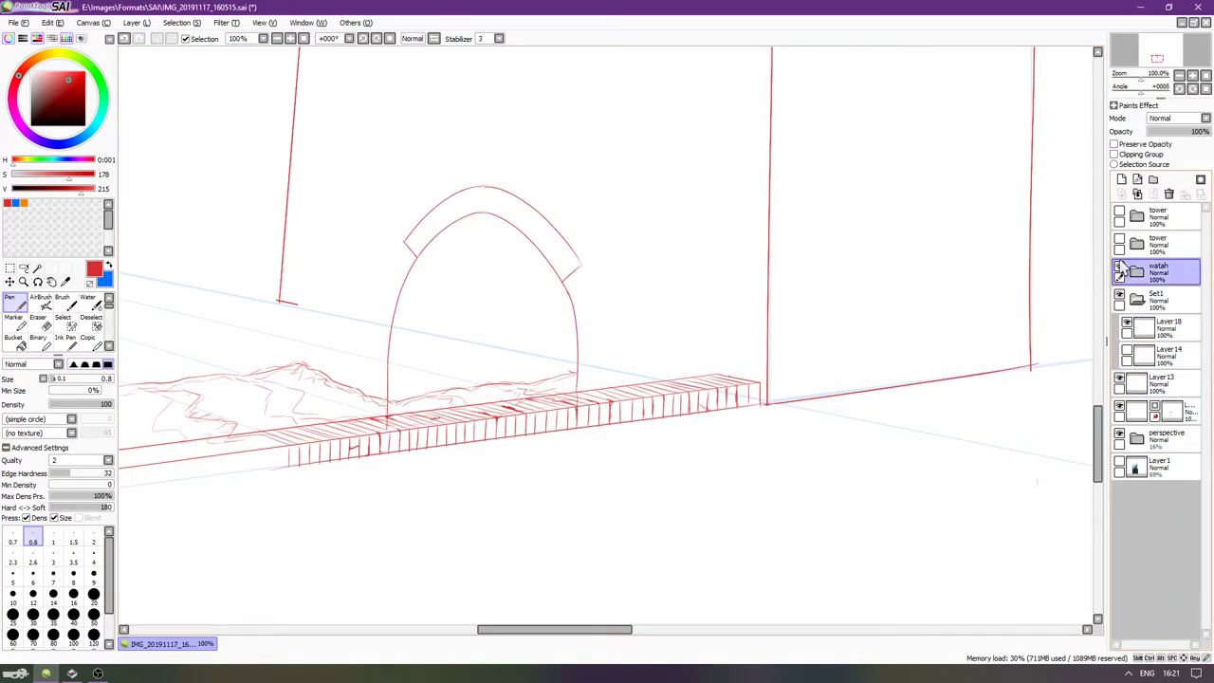
click(1120, 268)
click(1120, 268)
click(1120, 268)
click(1119, 378)
click(1119, 378)
Add a layer mask to Layer13 and erase the arch legs where they overlap the ledge.
click(1152, 382)
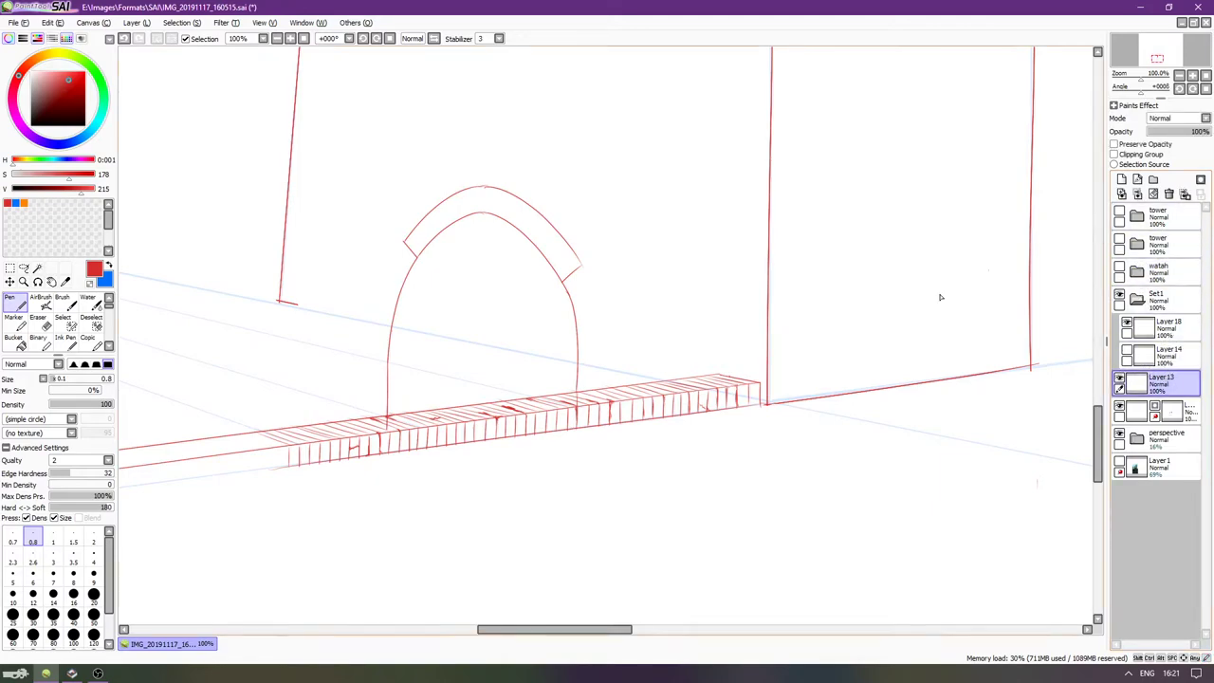
click(1200, 179)
key(g)
click(607, 406)
key(e)
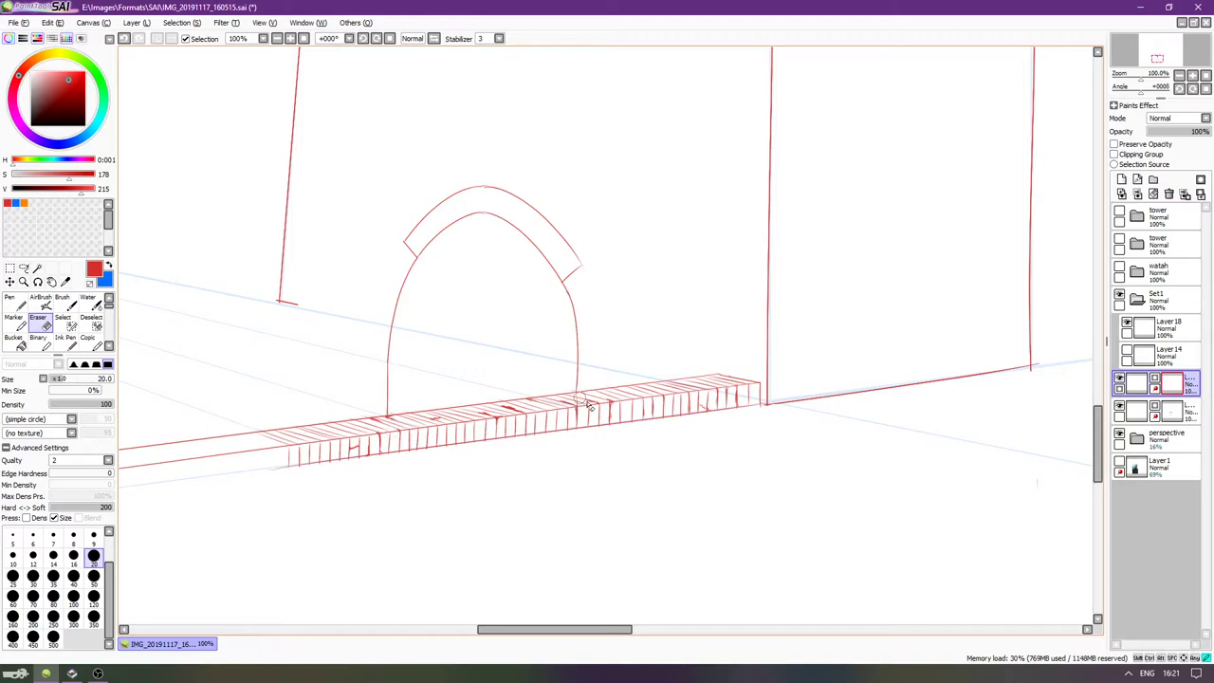
Collapse the Set1 folder and make the watah folder visible again.
click(1150, 305)
click(1137, 300)
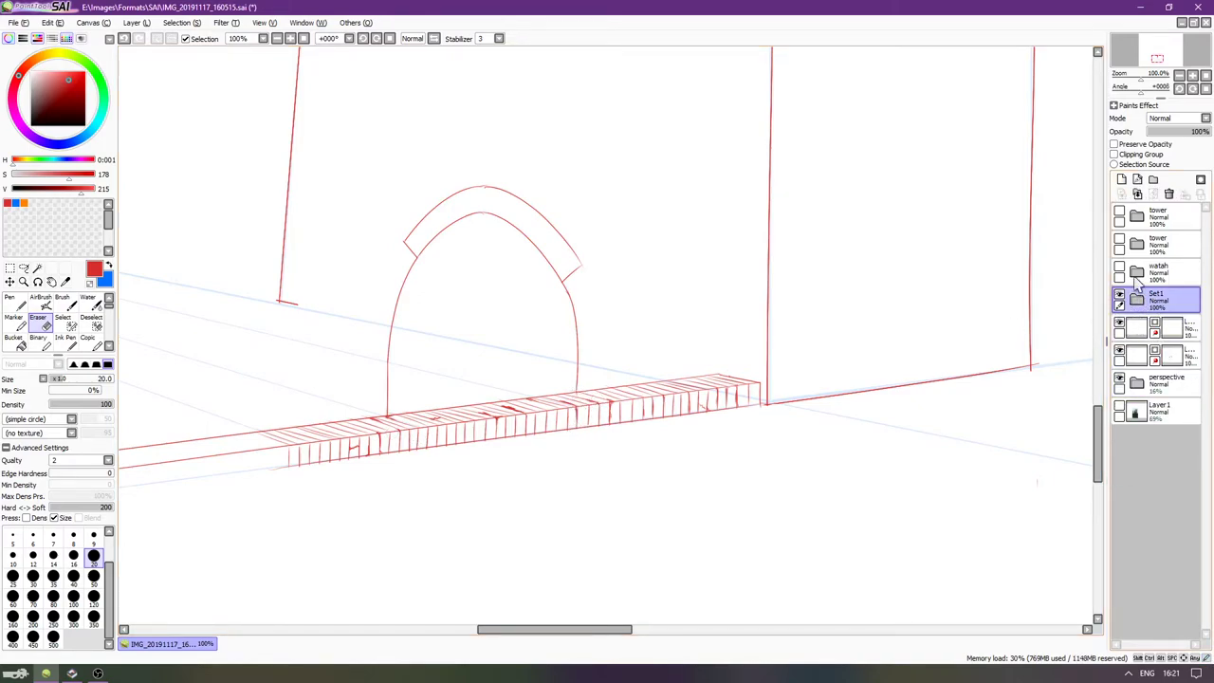
click(1137, 271)
click(1119, 268)
click(1137, 271)
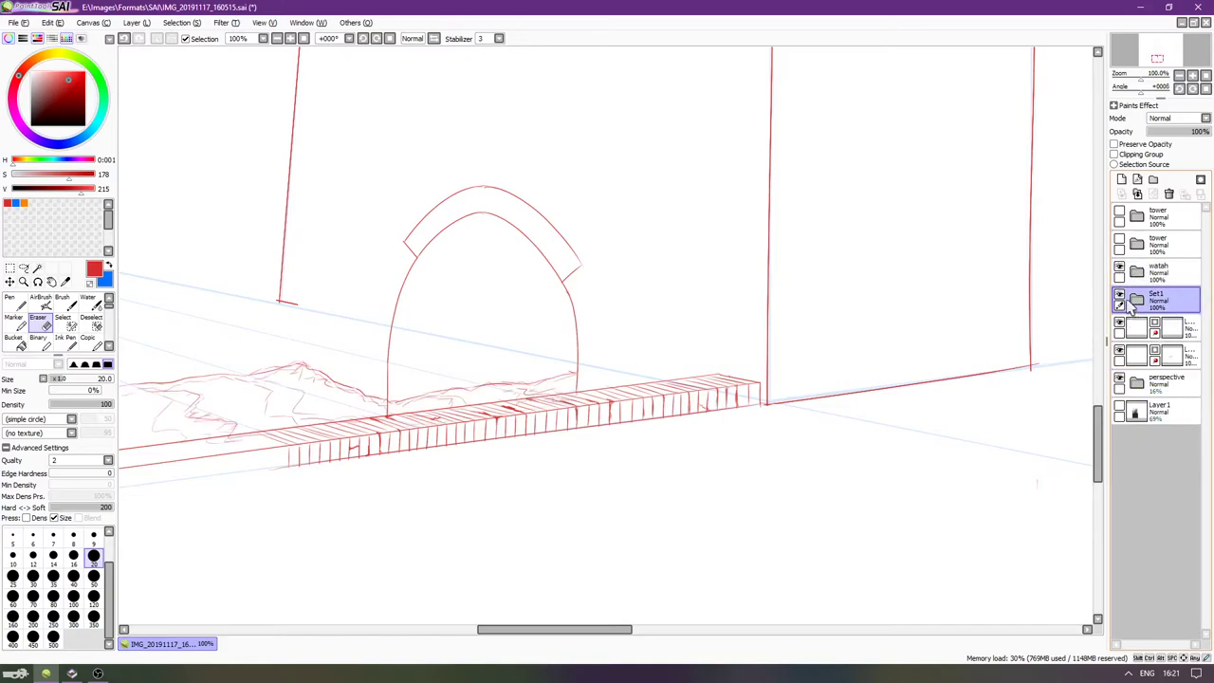
click(1200, 180)
key(g)
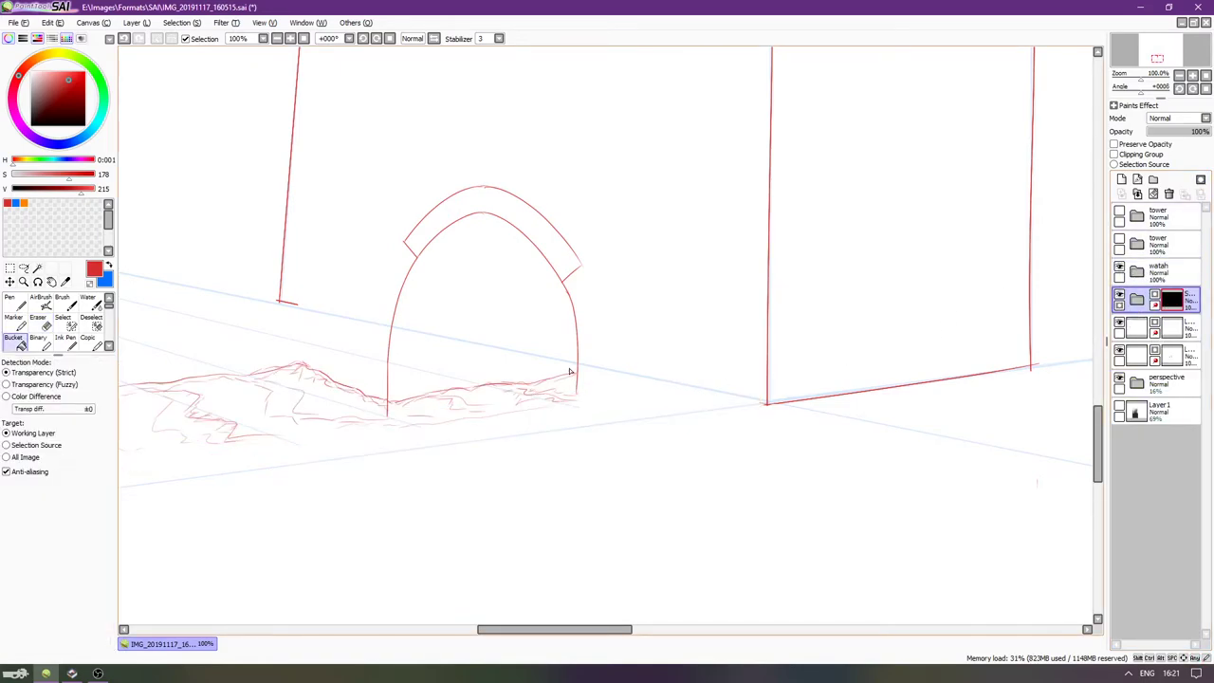
key(ctrl+z)
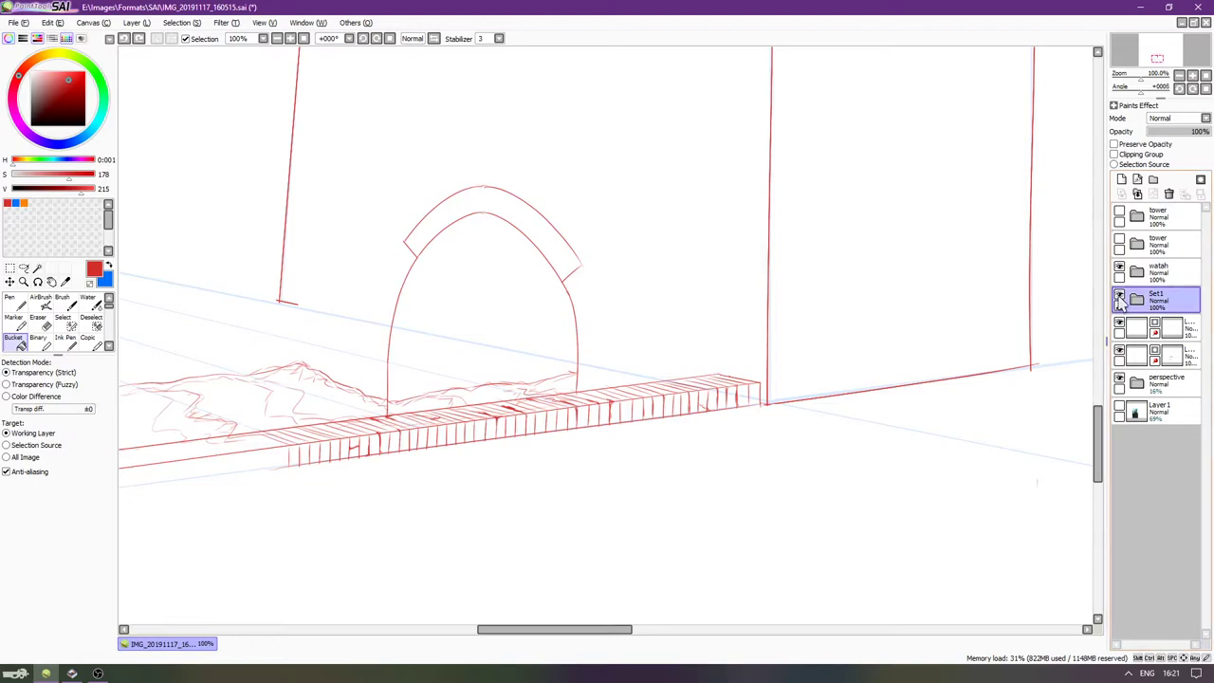
Add a layer mask to the watah folder and erase its lines overlapping the ledge with a size 50 eraser.
click(1136, 271)
click(1172, 253)
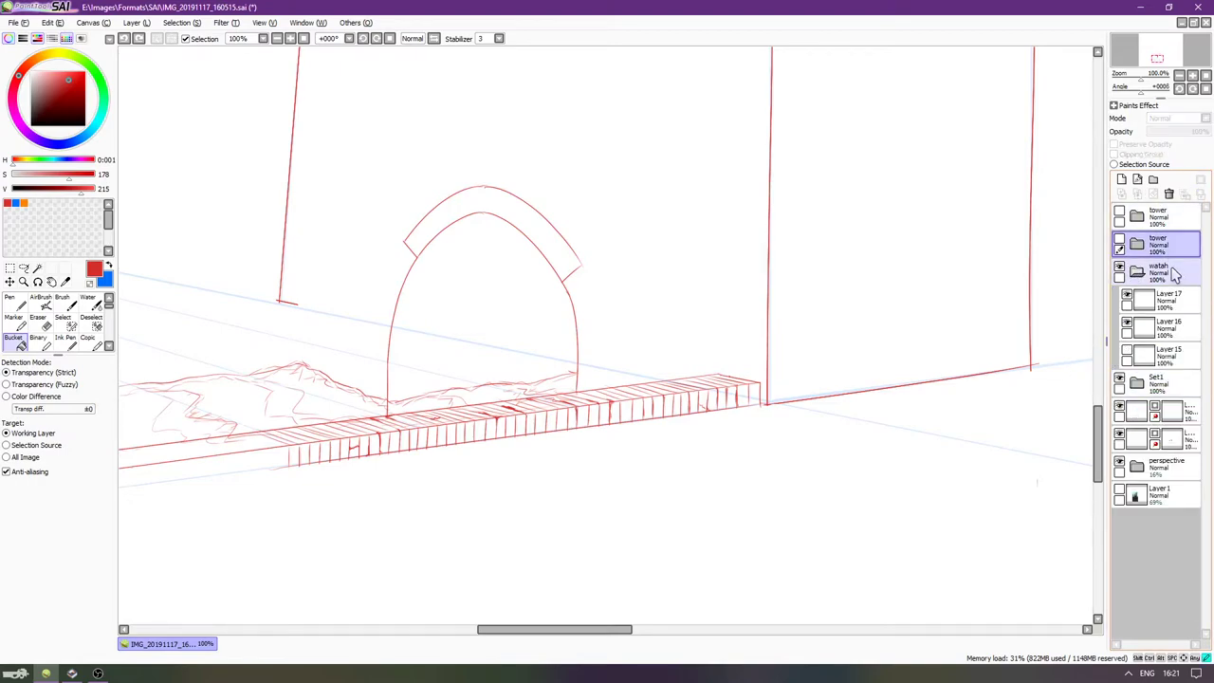
click(1175, 271)
click(1200, 180)
key(e)
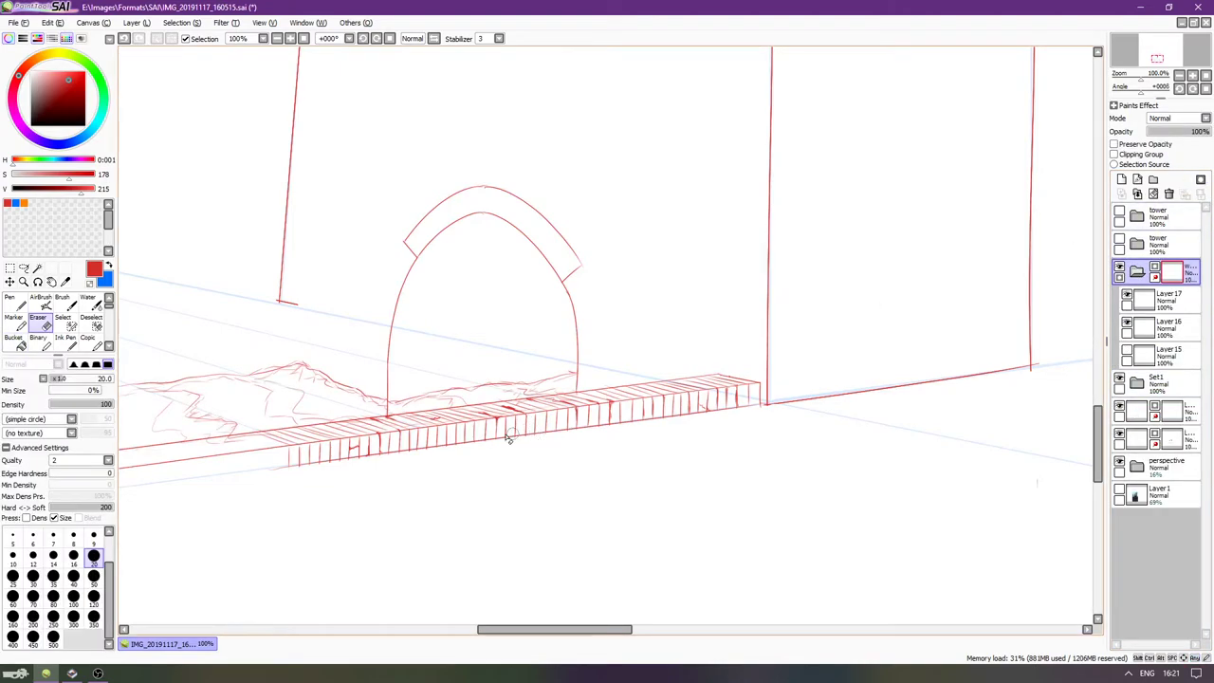
key(bracketright)
key(bracketright)
key(bracketright)
key(bracketright)
key(bracketright)
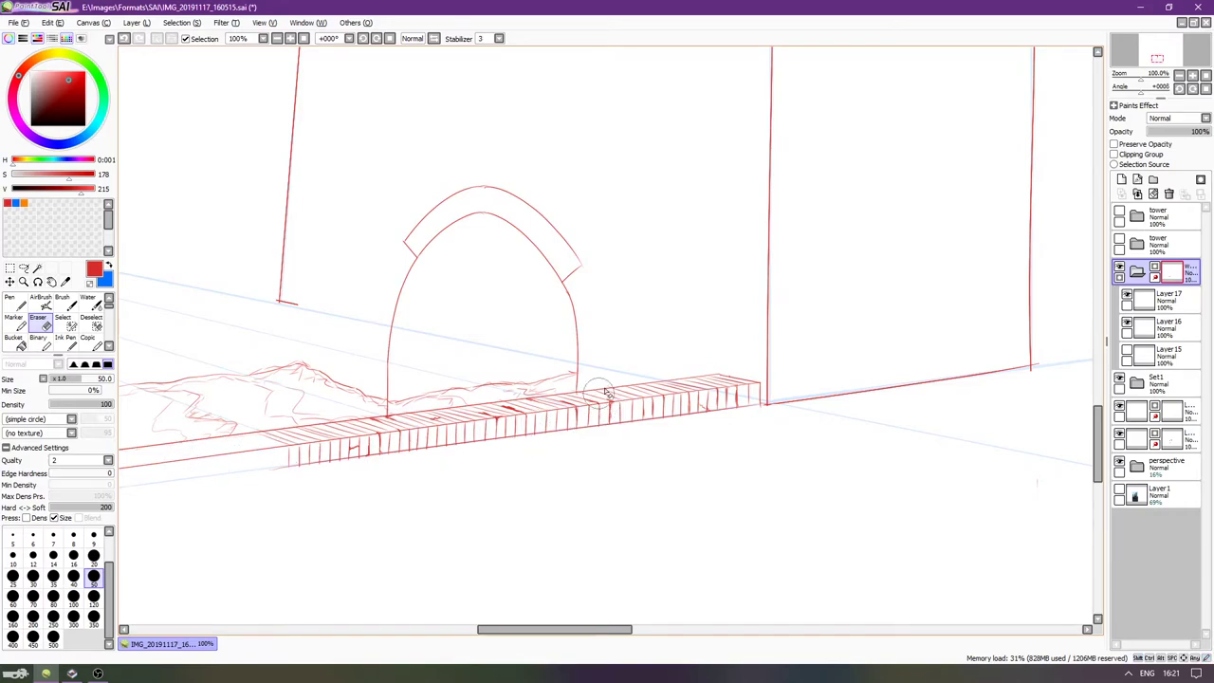
Save the drawing.
key(Left)
key(Left)
key(Left)
key(Left)
key(Left)
key(Left)
scroll(804, 78, down, 1)
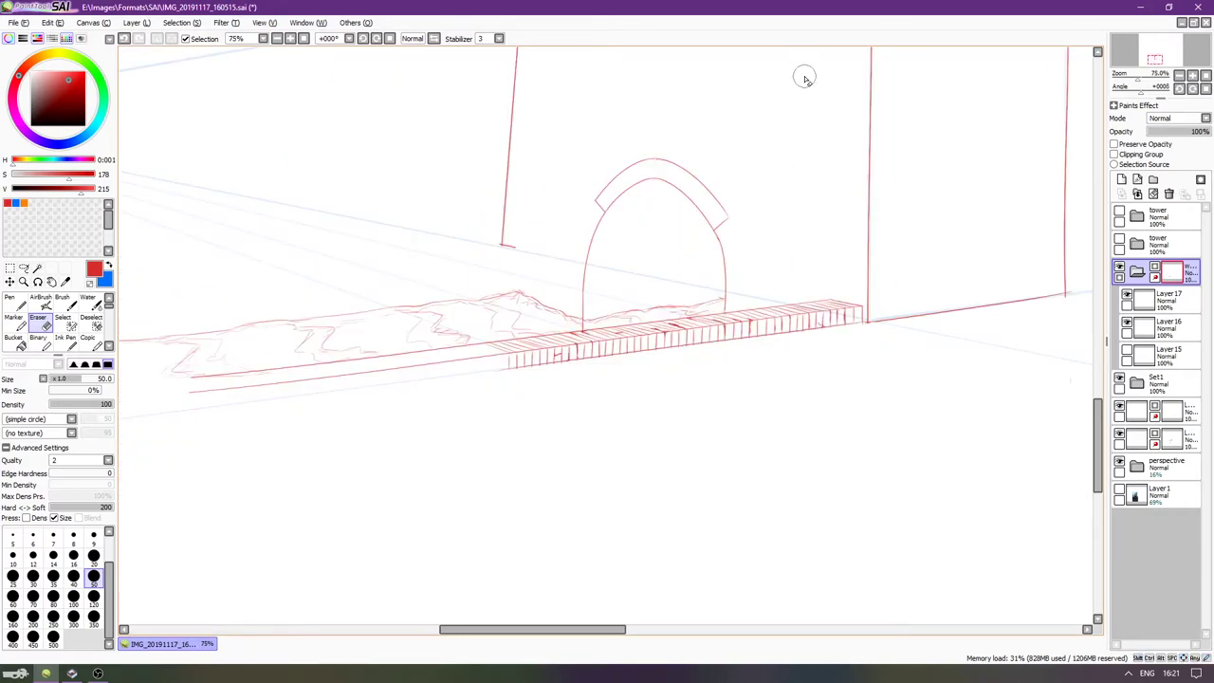
key(Up)
key(Up)
key(Right)
key(Right)
key(Right)
key(Up)
key(Up)
key(ctrl+s)
key(ctrl+s)
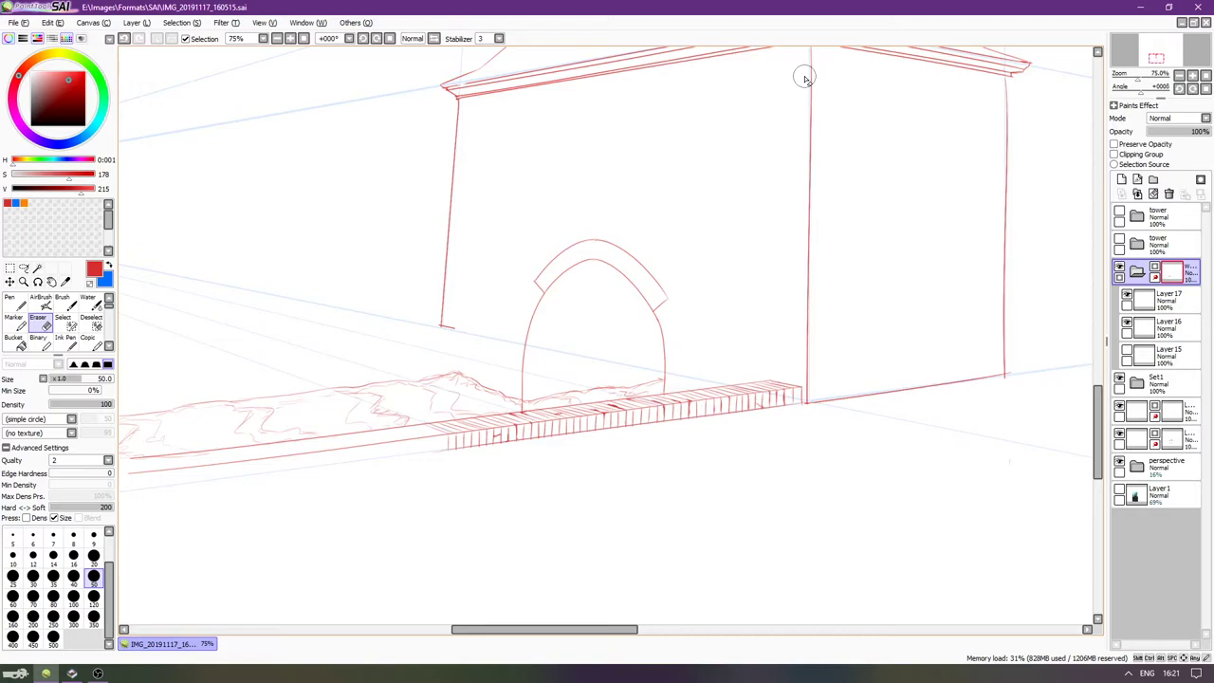
Collapse the watah folder and select the masked arch line layer for drawing with the Pen.
click(1135, 272)
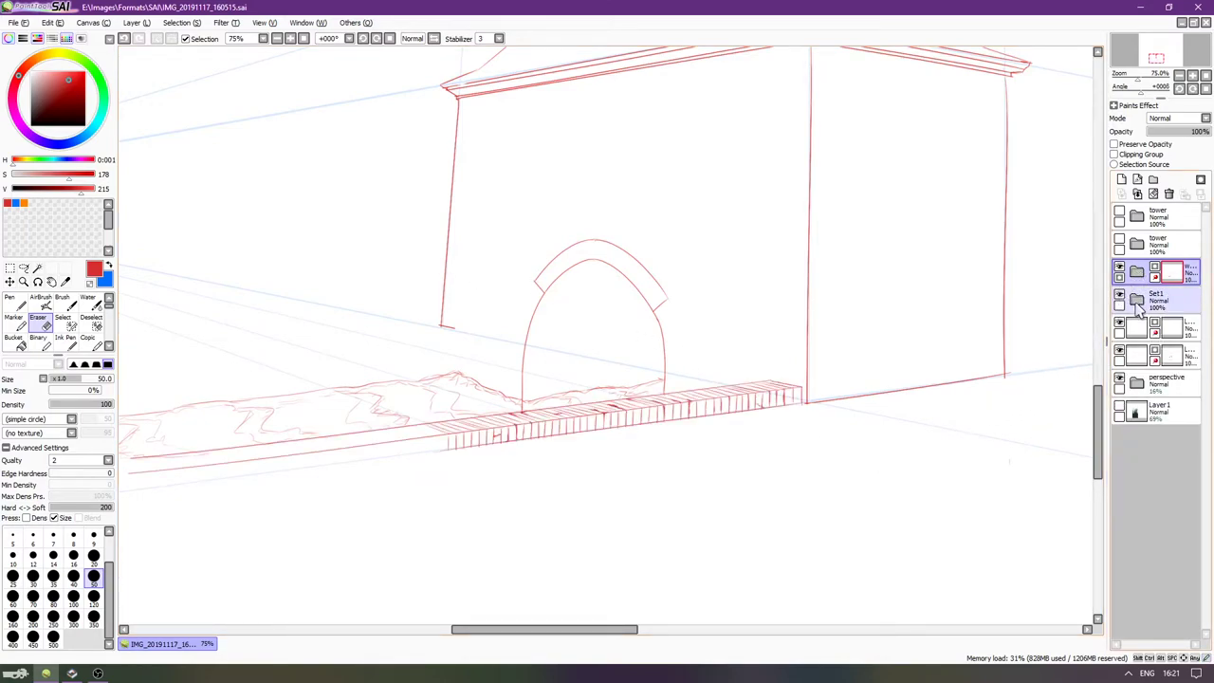
click(1129, 327)
scroll(607, 275, up, 4)
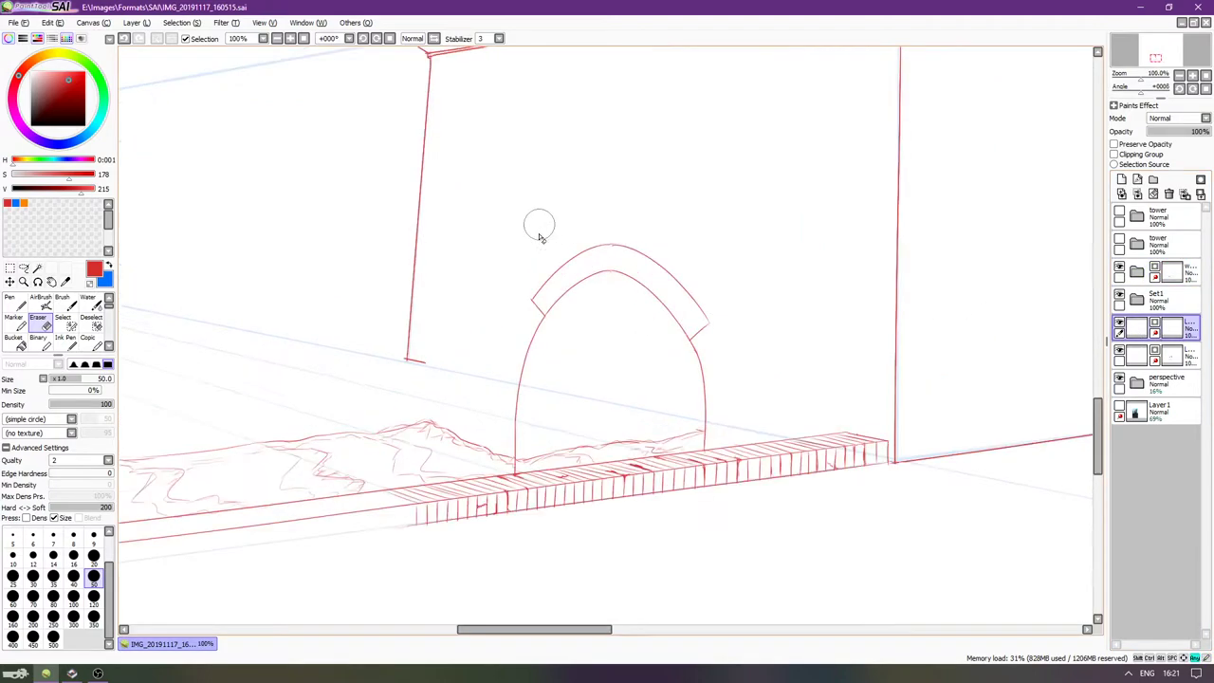
key(n)
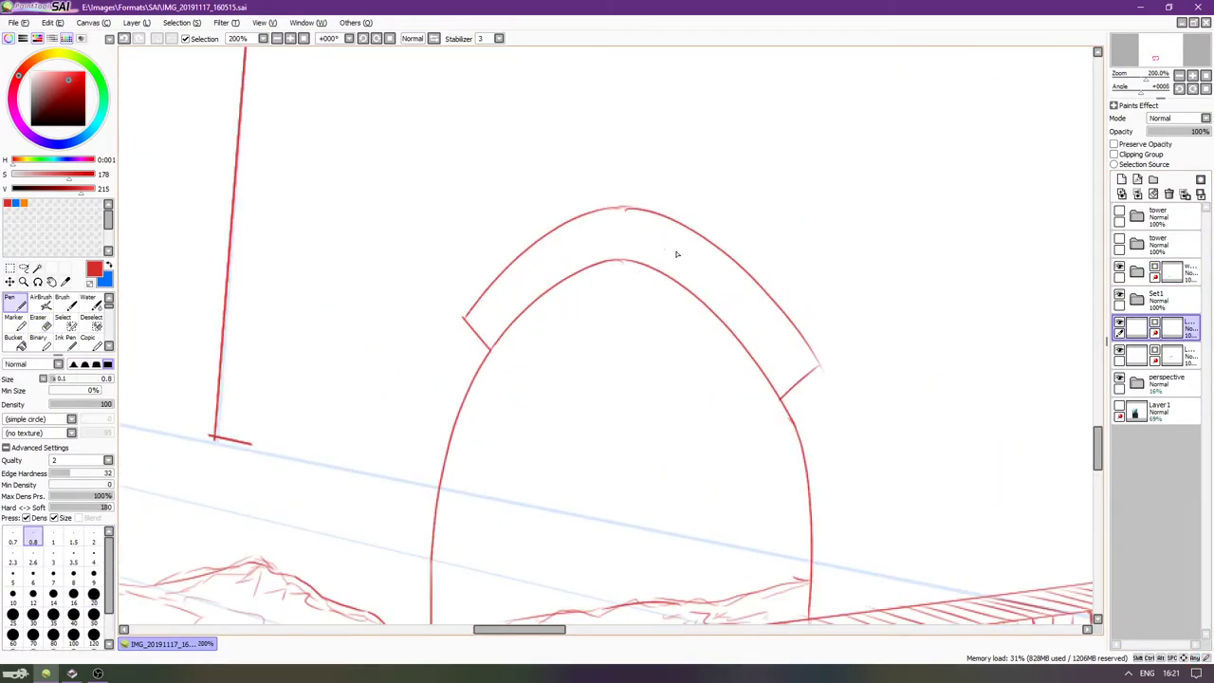
Show the Layer1 reference photo behind the arch, set its opacity to 45%, and hide it again.
scroll(853, 332, right, 1)
scroll(854, 332, up, 1)
click(1161, 410)
click(1119, 409)
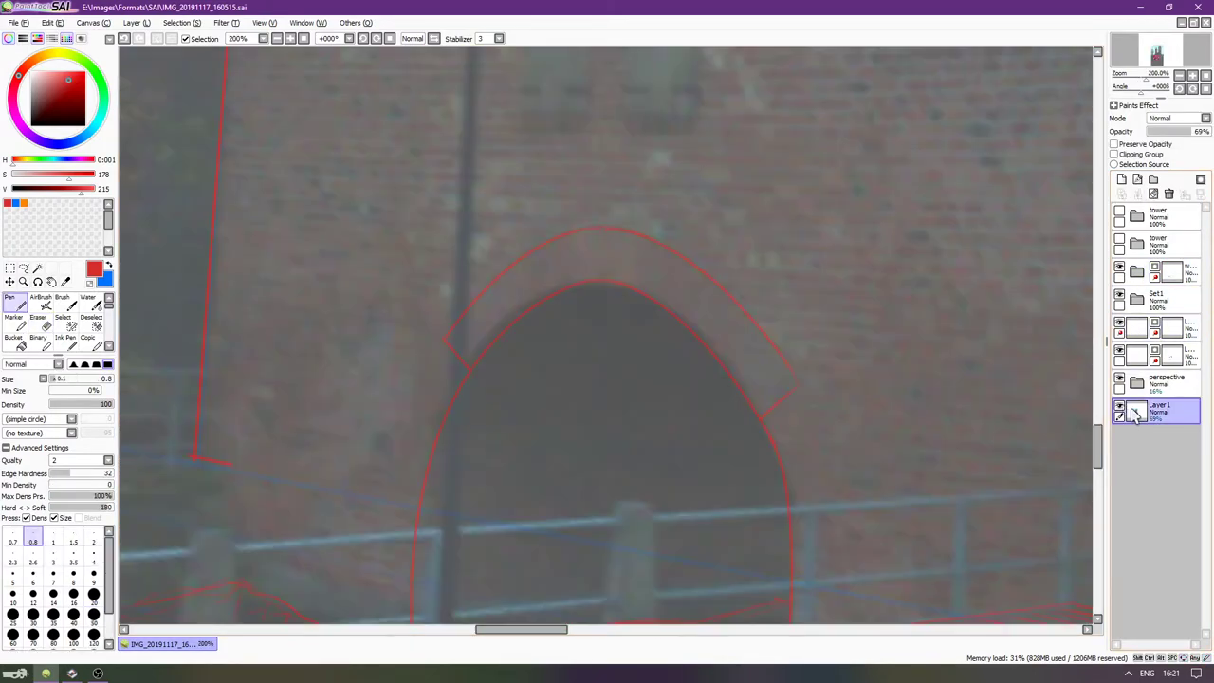
drag(1196, 131, 1168, 132)
click(1119, 408)
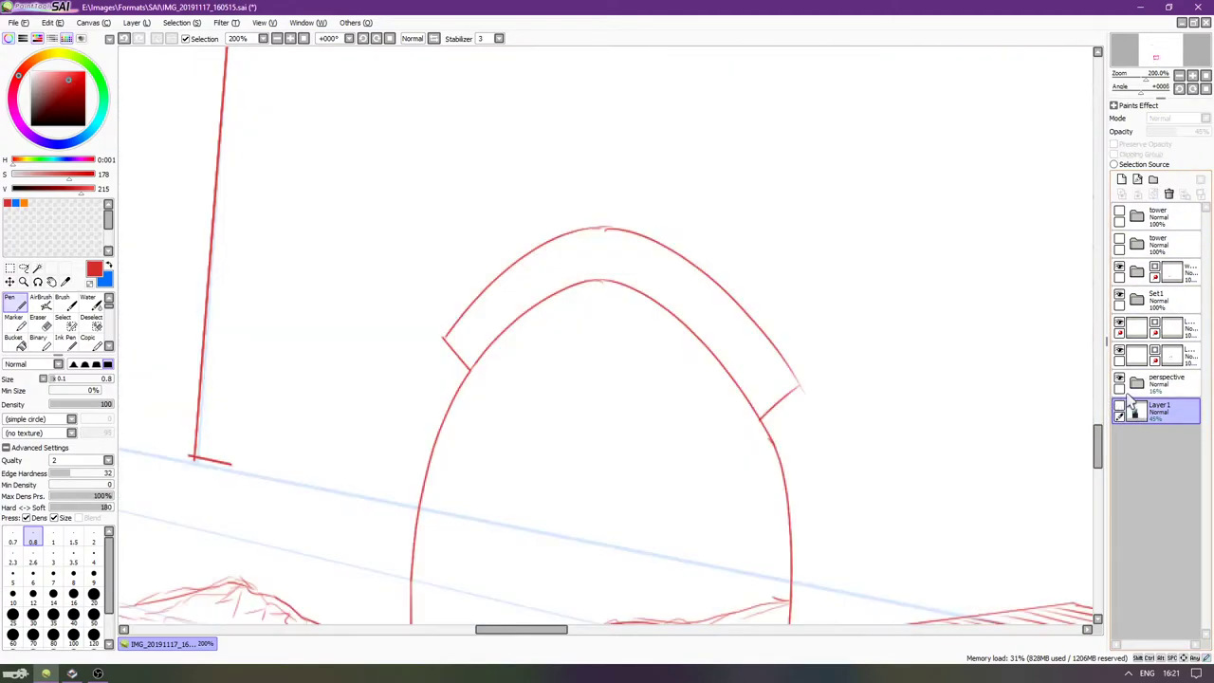
Check the two masked line layers by toggling their visibility and make the upper one active for the arch.
click(1152, 353)
click(1119, 350)
click(1119, 351)
click(1152, 327)
click(1119, 325)
click(1119, 326)
drag(1081, 162, 1020, 143)
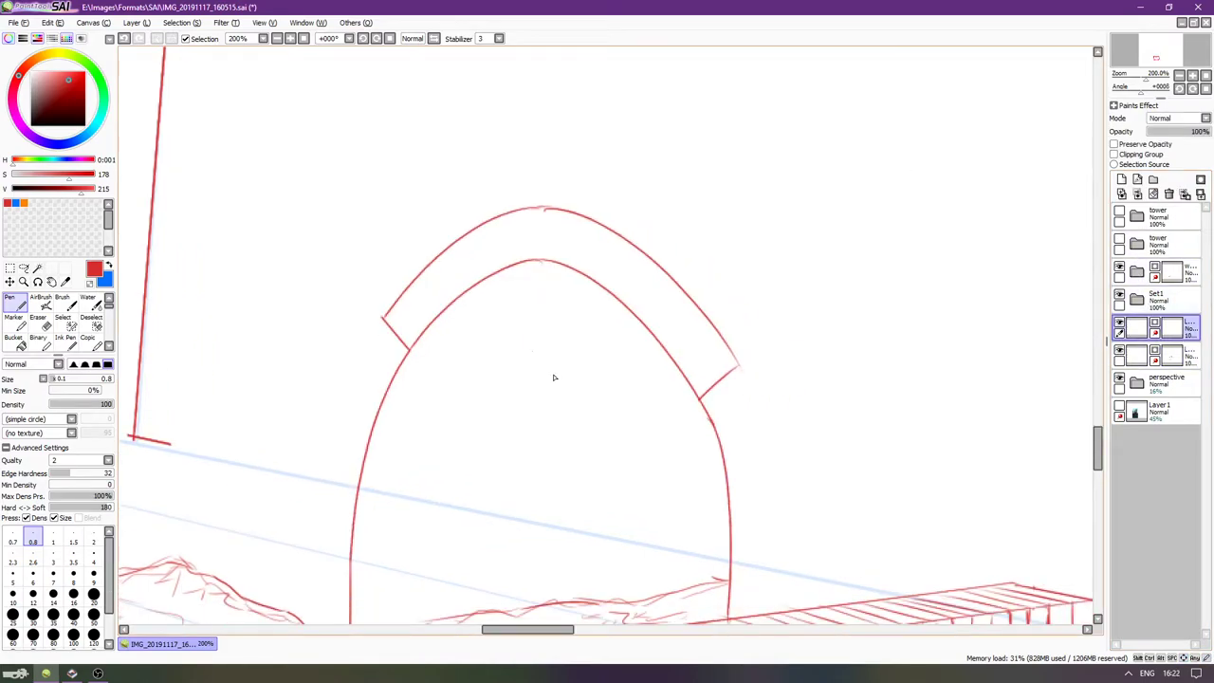
key(Tab)
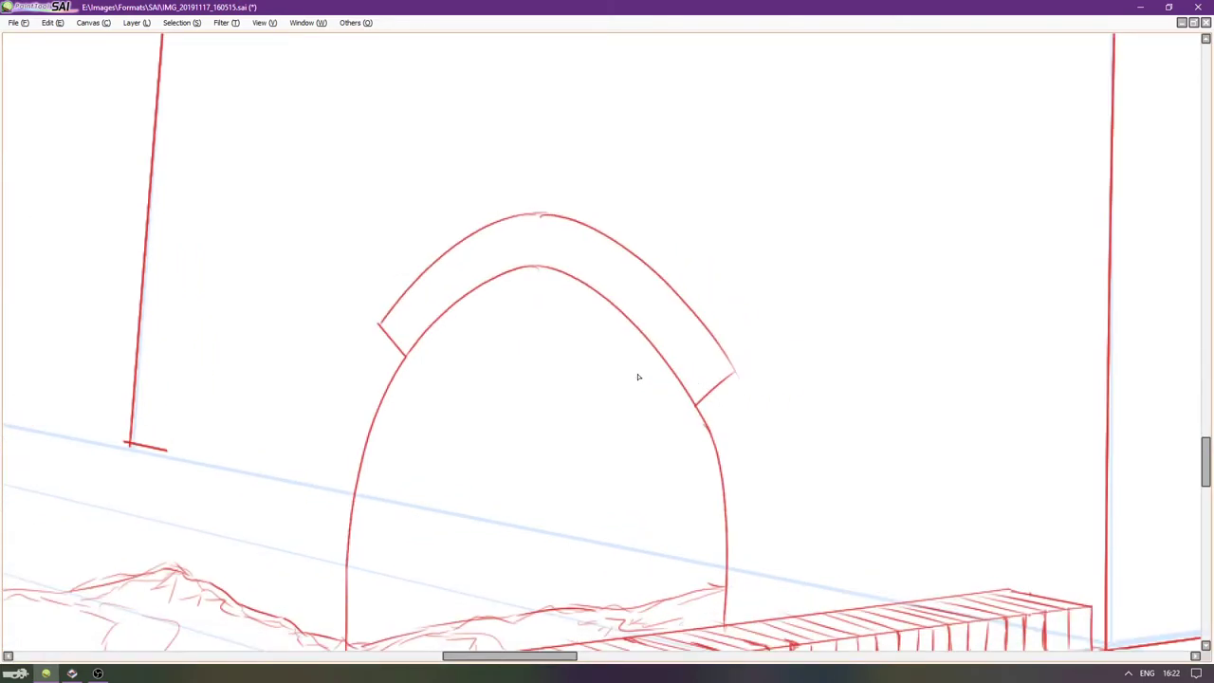
scroll(591, 313, up, 2)
scroll(523, 287, up, 3)
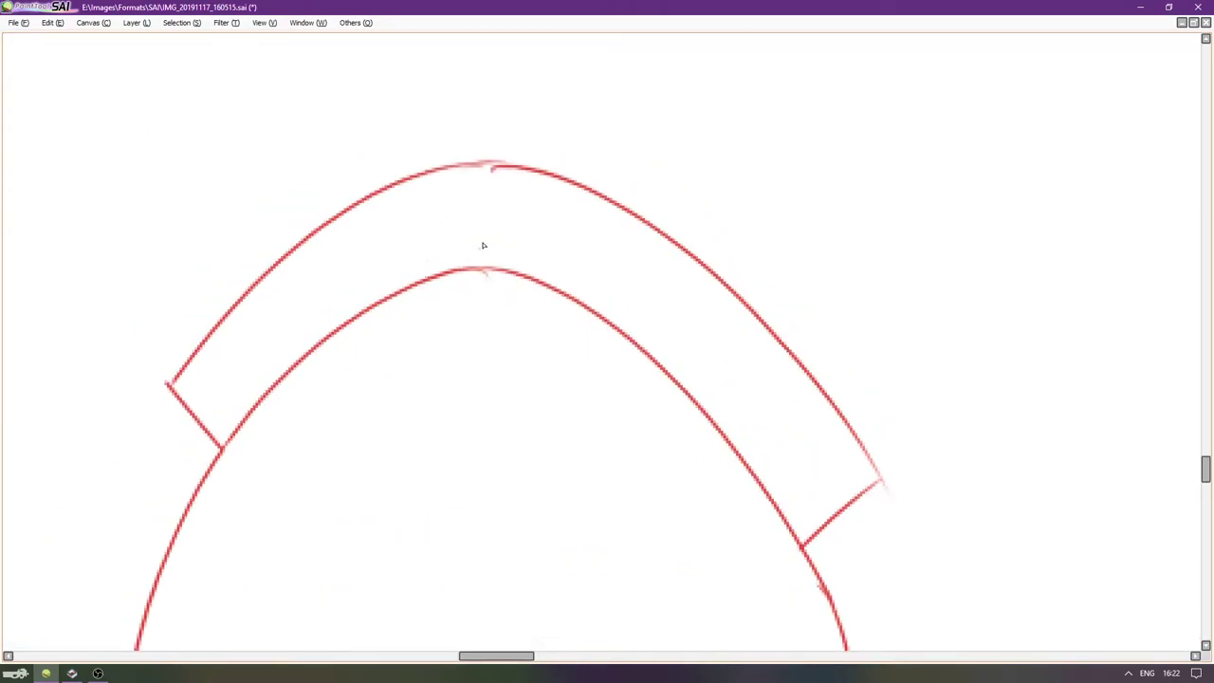
Erase the overshooting line tail at the outer corner of the arch band's right end with a smaller eraser.
key(e)
key([)
key([)
key([)
key([)
key(bracketleft)
key(n)
Draw two near-vertical brick joints across the arch band at its crown, retrying until their position and angle fit.
drag(479, 168, 478, 258)
key(ctrl+z)
drag(484, 163, 477, 267)
key(ctrl+z)
drag(494, 168, 493, 275)
key(ctrl+z)
key(ctrl+z)
drag(512, 169, 497, 273)
key(ctrl+z)
drag(512, 169, 497, 270)
key(ctrl+z)
key(ctrl+z)
key(ctrl+z)
drag(482, 163, 478, 269)
mouse_move(508, 168)
mouse_down()
mouse_move(498, 268)
mouse_move(507, 158)
mouse_move(500, 268)
mouse_up()
Try a more slanted brick joint just right of the arch's crown.
key(ctrl+z)
key(ctrl+z)
mouse_move(523, 175)
mouse_down()
mouse_move(503, 264)
mouse_move(520, 175)
mouse_up()
key(ctrl+z)
key(ctrl+z)
key(ctrl+z)
drag(503, 262, 521, 161)
key(ctrl+z)
drag(502, 261, 522, 170)
key(ctrl+z)
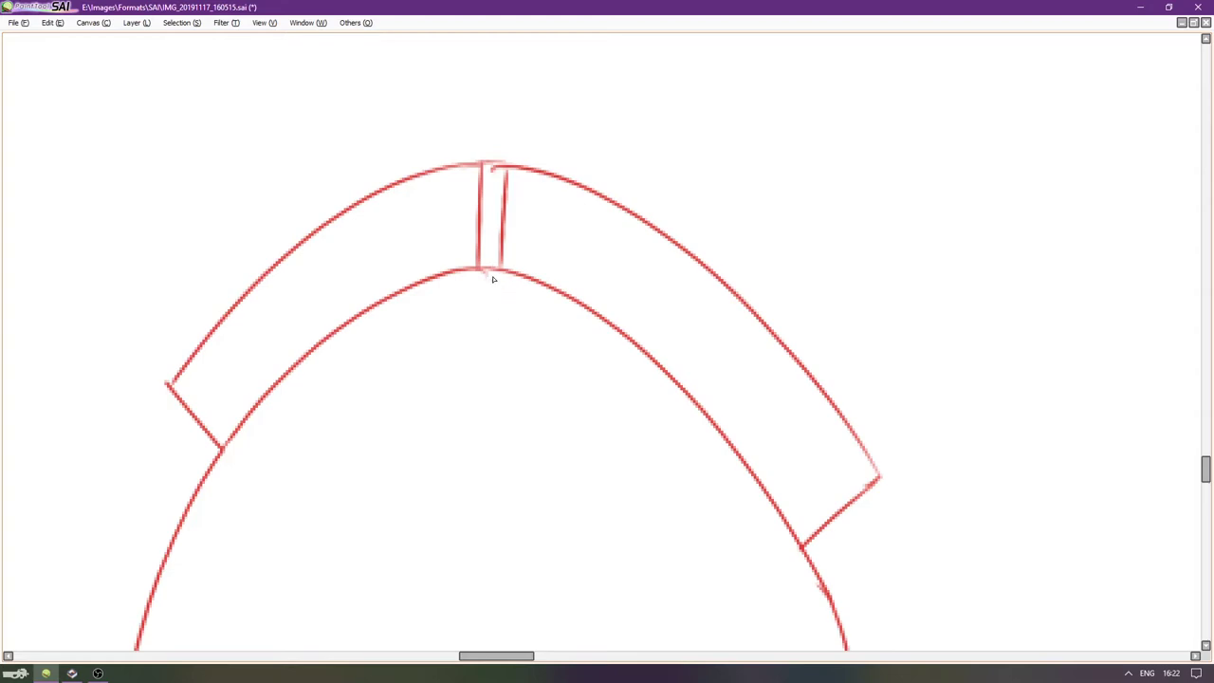
Draw two parallel slanted brick joints across the middle of the arch band's right half.
mouse_move(691, 269)
mouse_down()
mouse_move(641, 333)
mouse_move(695, 266)
mouse_up()
key(ctrl+z)
drag(652, 354, 713, 285)
key(ctrl+z)
drag(650, 351, 718, 281)
key(ctrl+z)
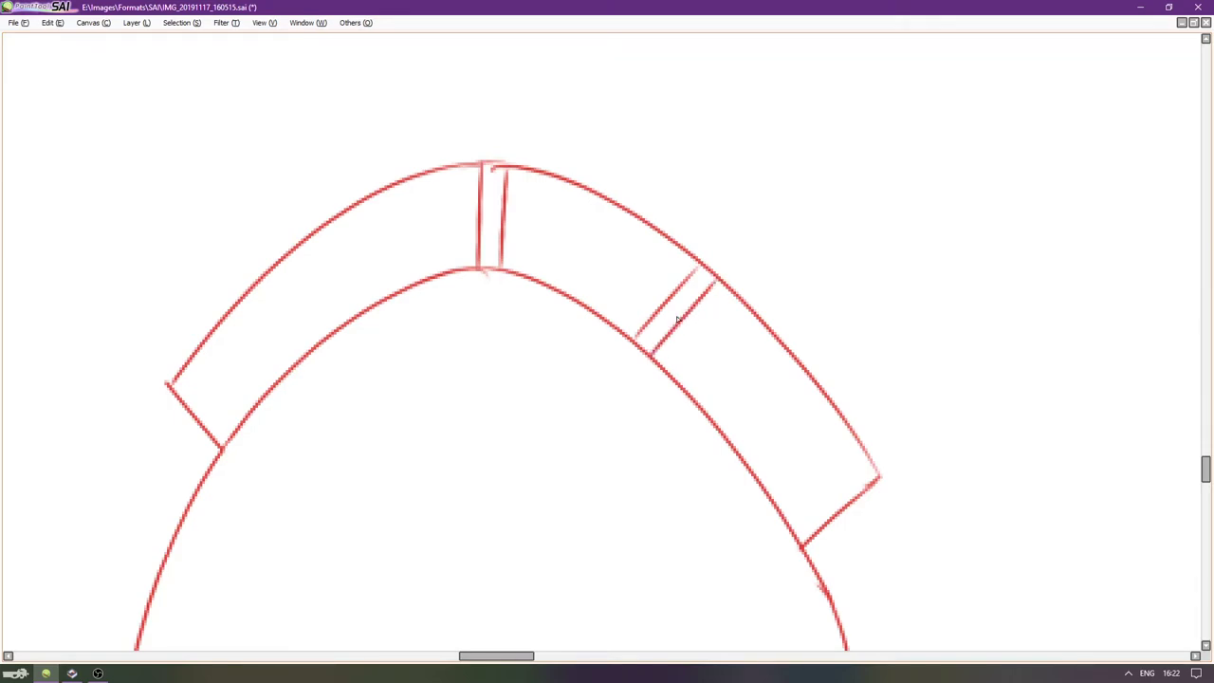
Draw two slanted brick joints across the middle of the arch band's left half.
drag(293, 249, 329, 316)
key(ctrl+z)
drag(291, 255, 331, 332)
drag(270, 273, 307, 336)
Draw a brick joint parallel to the arch band's right end, just inside it, redrawing it until it fits.
drag(790, 527, 846, 456)
key(ctrl+z)
key(ctrl+z)
mouse_move(795, 530)
mouse_down()
mouse_move(860, 461)
mouse_move(787, 531)
mouse_up()
key(ctrl+z)
key(ctrl+z)
key(ctrl+z)
key(ctrl+z)
drag(866, 459, 782, 545)
key(ctrl+z)
mouse_move(867, 455)
mouse_down()
mouse_move(789, 523)
mouse_move(817, 509)
mouse_move(864, 463)
mouse_up()
key(ctrl+z)
key(ctrl+z)
drag(791, 533, 869, 449)
key(ctrl+z)
mouse_move(792, 531)
mouse_down()
mouse_move(865, 462)
mouse_move(793, 531)
mouse_up()
key(ctrl+z)
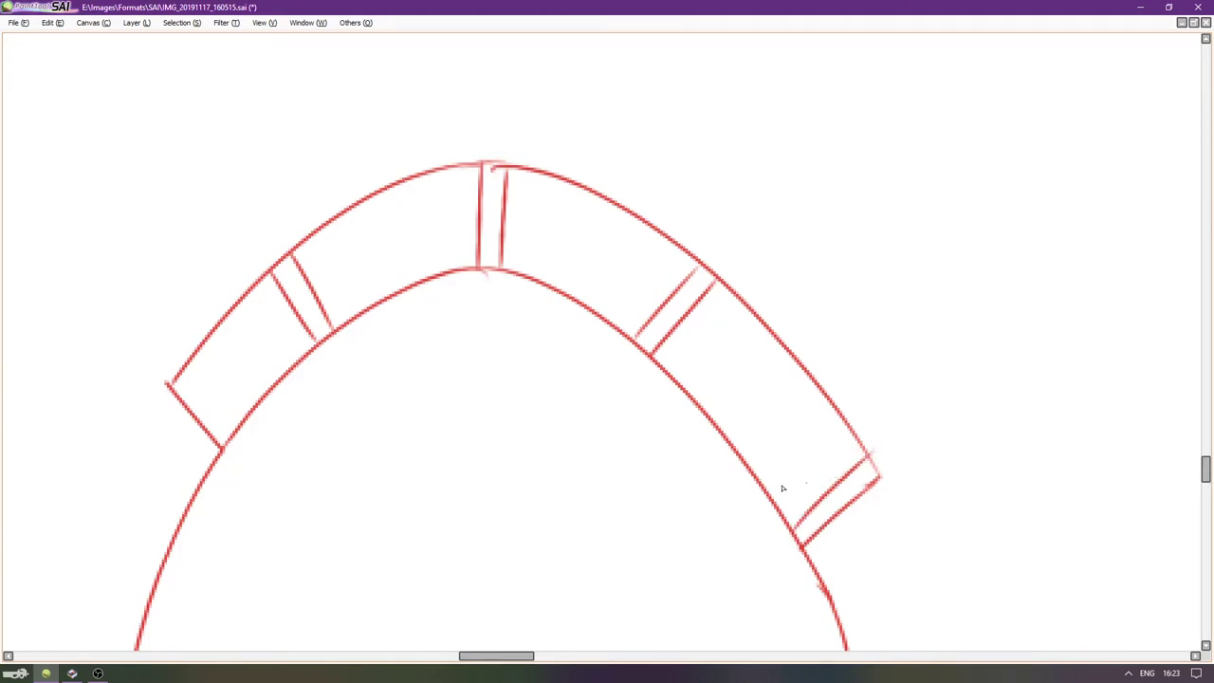
Draw a brick joint parallel to the arch band's left end, just inside it, redrawing it until it fits.
drag(184, 369, 233, 428)
key(ctrl+z)
key(ctrl+z)
drag(184, 370, 236, 428)
key(ctrl+z)
key(ctrl+z)
Draw two slanted brick joints across the band's left half, between the middle pair and the crown, redrawing them until they fit.
drag(364, 204, 393, 277)
key(ctrl+z)
drag(356, 203, 393, 287)
drag(385, 192, 413, 280)
key(ctrl+z)
key(ctrl+z)
drag(356, 203, 389, 281)
key(ctrl+z)
drag(347, 196, 389, 290)
key(ctrl+z)
key(ctrl+z)
drag(351, 201, 393, 295)
key(ctrl+z)
drag(358, 196, 391, 292)
key(ctrl+z)
drag(384, 184, 412, 281)
Draw one pair of brick joints between the crown and the right half's middle pair, and another between that middle pair and the right end.
drag(559, 289, 599, 185)
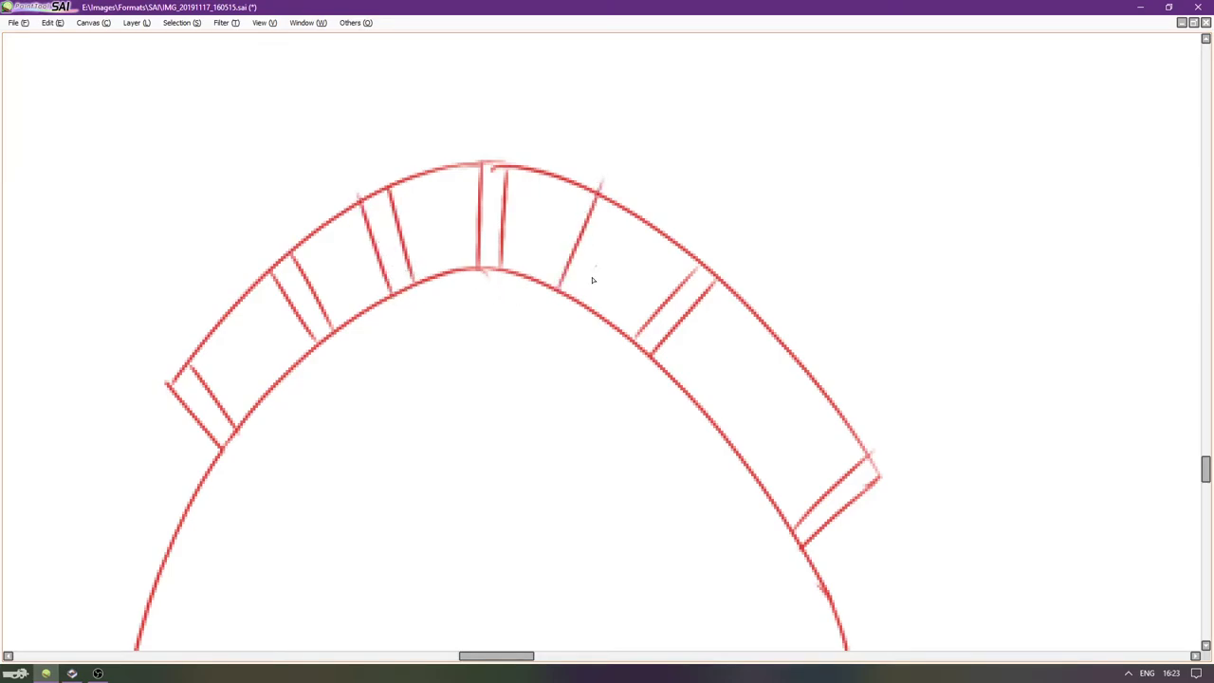
key(ctrl+z)
drag(580, 300, 617, 207)
mouse_move(713, 421)
mouse_down()
mouse_move(785, 349)
mouse_move(802, 366)
mouse_up()
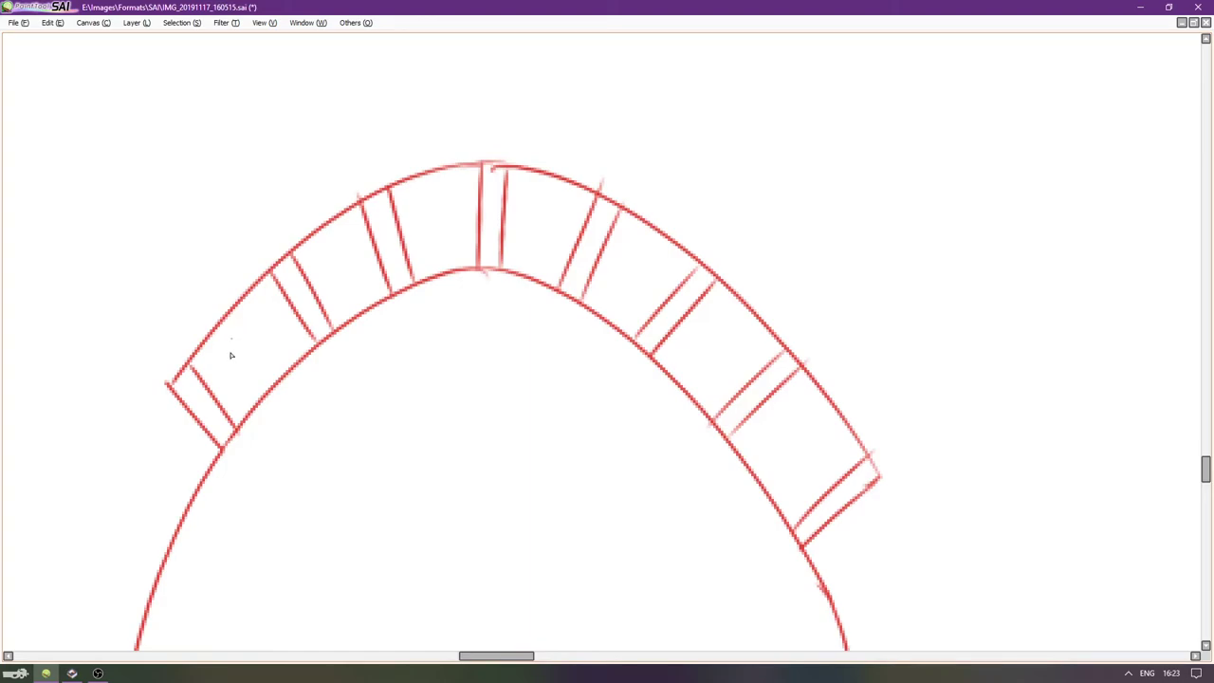
Draw two slanted brick joints between the left half's middle pair and the band's left end.
drag(274, 373, 282, 380)
drag(219, 328, 269, 388)
key(ctrl+z)
Draw two brick joints just right of the arch's crown, redrawing them until their slant fits the neighbouring joints.
drag(545, 168, 521, 296)
key(ctrl+z)
mouse_move(543, 168)
mouse_down()
mouse_move(525, 250)
mouse_move(530, 296)
mouse_up()
key(ctrl+z)
drag(563, 177, 524, 302)
key(ctrl+z)
drag(567, 176, 534, 298)
key(ctrl+z)
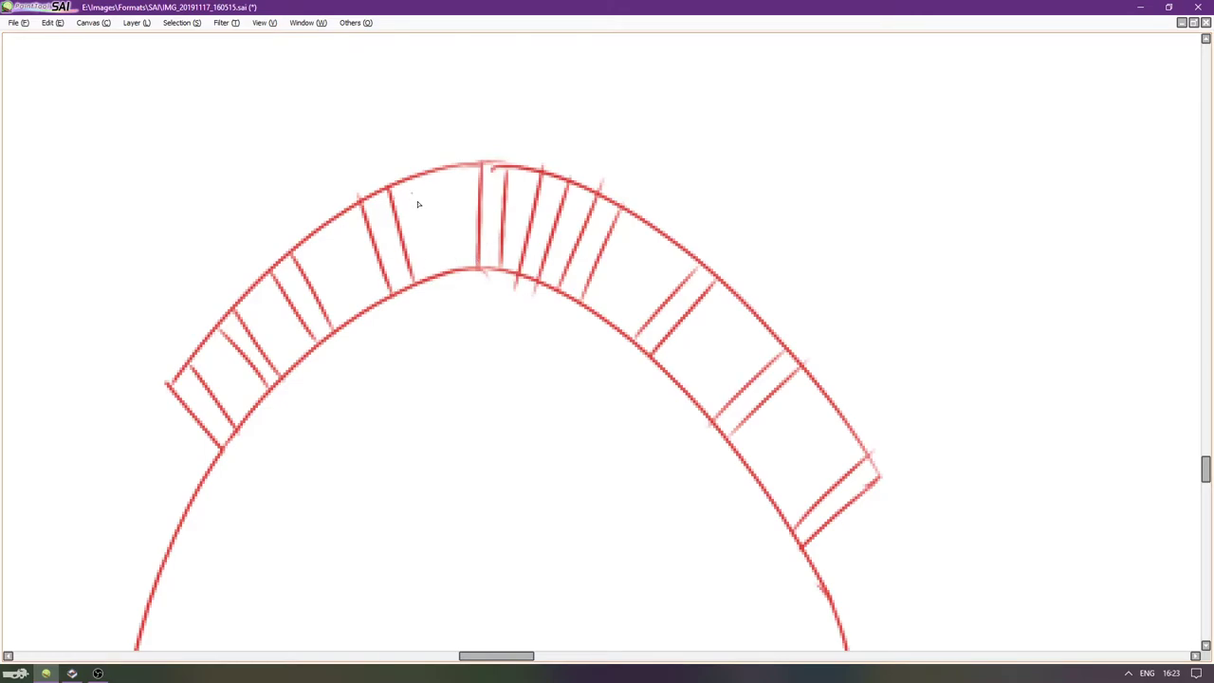
Draw two steep brick joints just left of the arch's crown.
mouse_move(424, 168)
mouse_down()
mouse_move(436, 271)
mouse_move(413, 171)
mouse_move(458, 273)
mouse_up()
key(ctrl+z)
key(ctrl+z)
Add two slanted brick joints in the gap between the two existing pairs on the band's upper left half.
drag(332, 215, 381, 322)
key(ctrl+z)
drag(328, 217, 373, 312)
drag(309, 225, 354, 330)
key(ctrl+z)
mouse_move(315, 235)
mouse_down()
mouse_move(365, 324)
mouse_move(357, 317)
mouse_up()
key(ctrl+z)
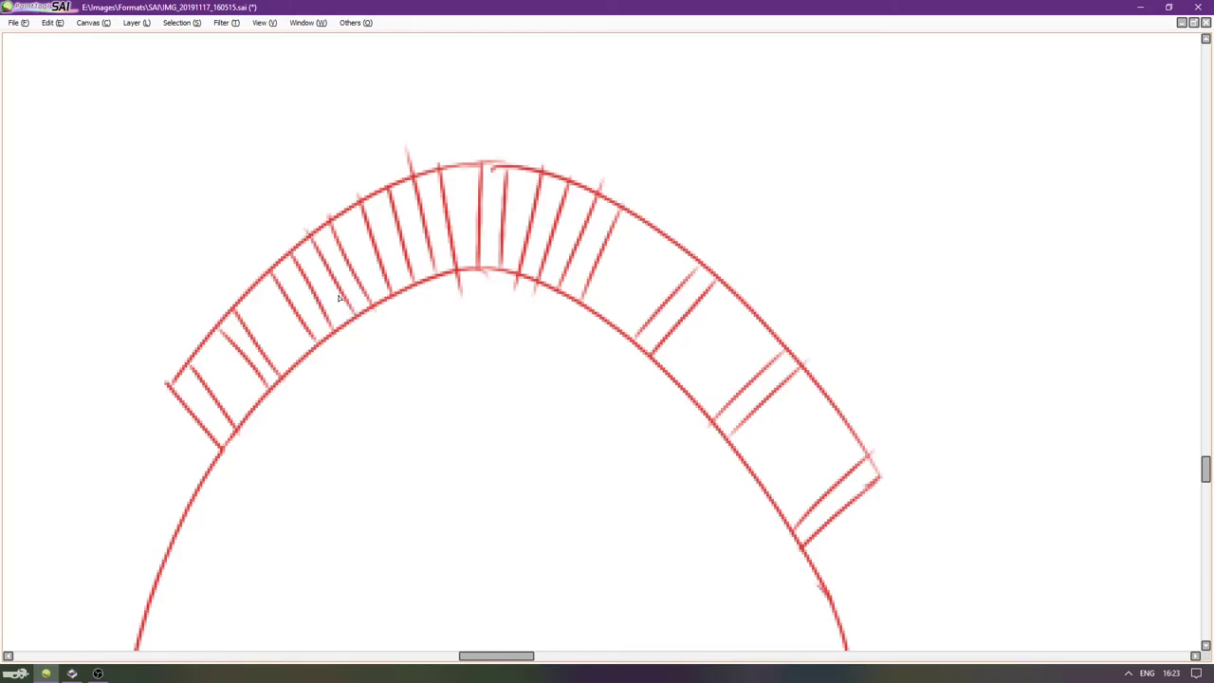
Fill the gaps on both sides of the right half's middle pair and below the left half's middle pair with brick joints.
drag(670, 241, 599, 337)
mouse_move(745, 305)
mouse_down()
mouse_move(692, 358)
mouse_move(757, 318)
mouse_move(662, 402)
mouse_up()
drag(254, 276, 308, 357)
drag(253, 303, 298, 373)
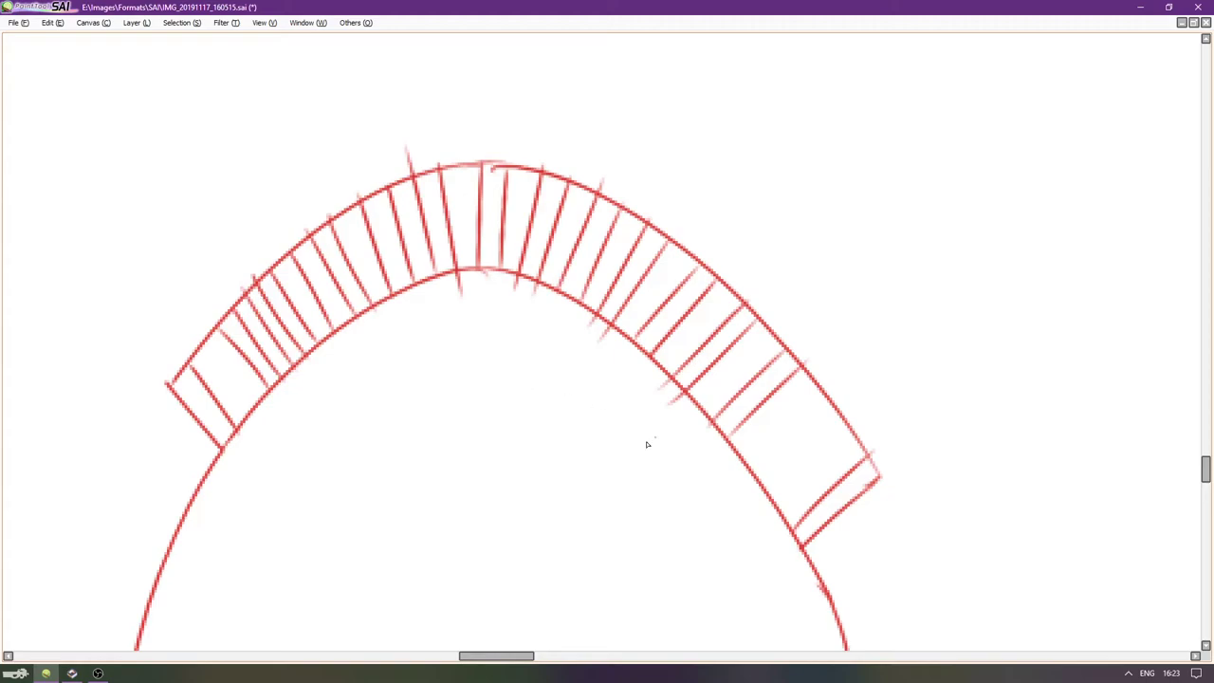
Add two brick joints near the arch band's left end and two near its right end.
drag(205, 334, 254, 407)
drag(191, 347, 228, 422)
drag(829, 398, 719, 504)
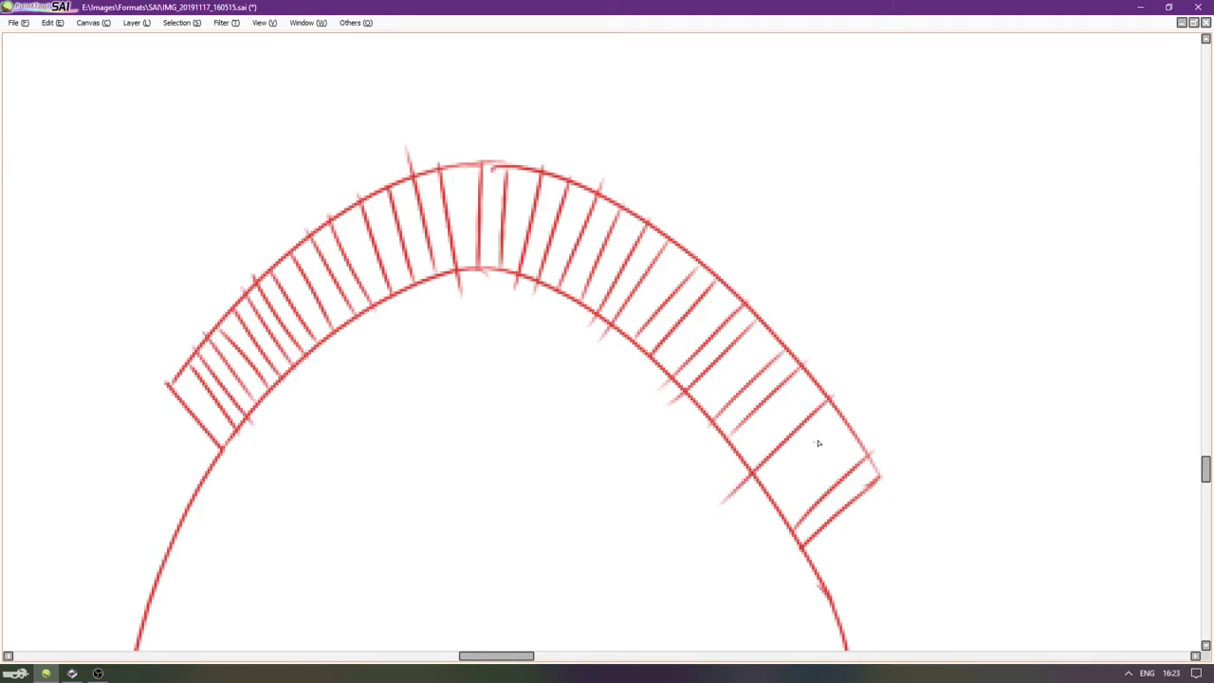
drag(854, 415, 741, 509)
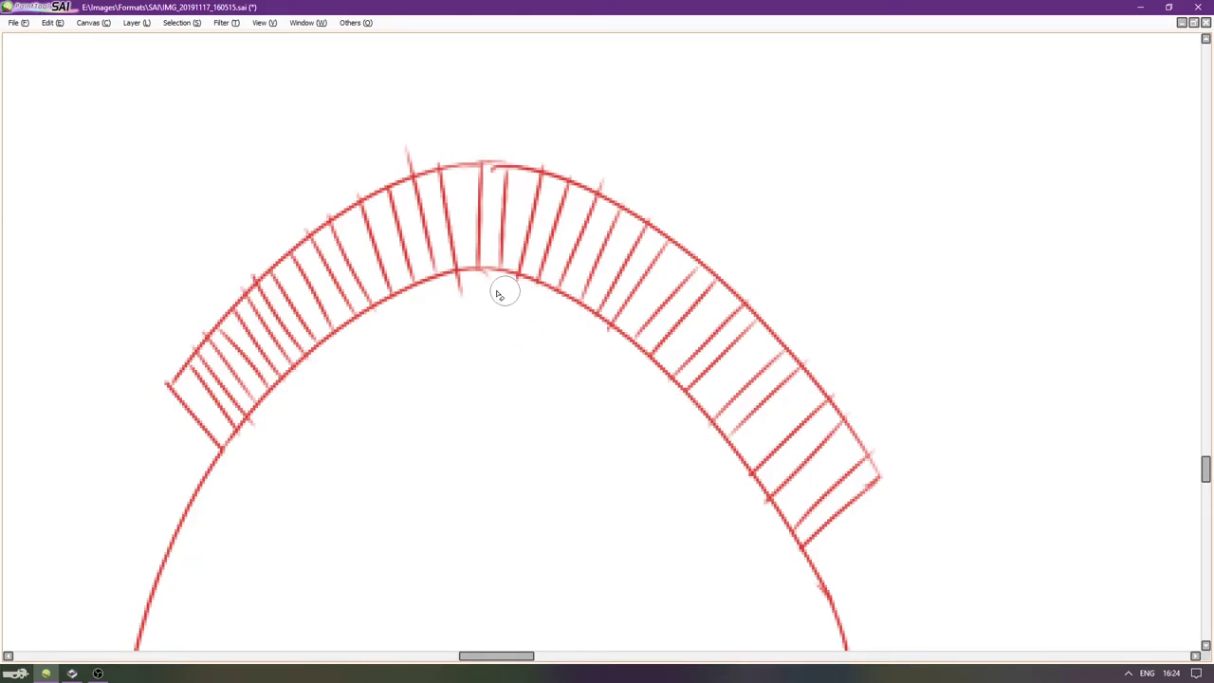
Erase the joint ends that overshoot the arch band, and add extra brick joints in the lower part of its right half.
drag(386, 159, 417, 143)
mouse_move(740, 457)
mouse_down()
mouse_move(831, 385)
mouse_move(820, 377)
mouse_up()
key(ctrl+z)
drag(698, 408, 764, 340)
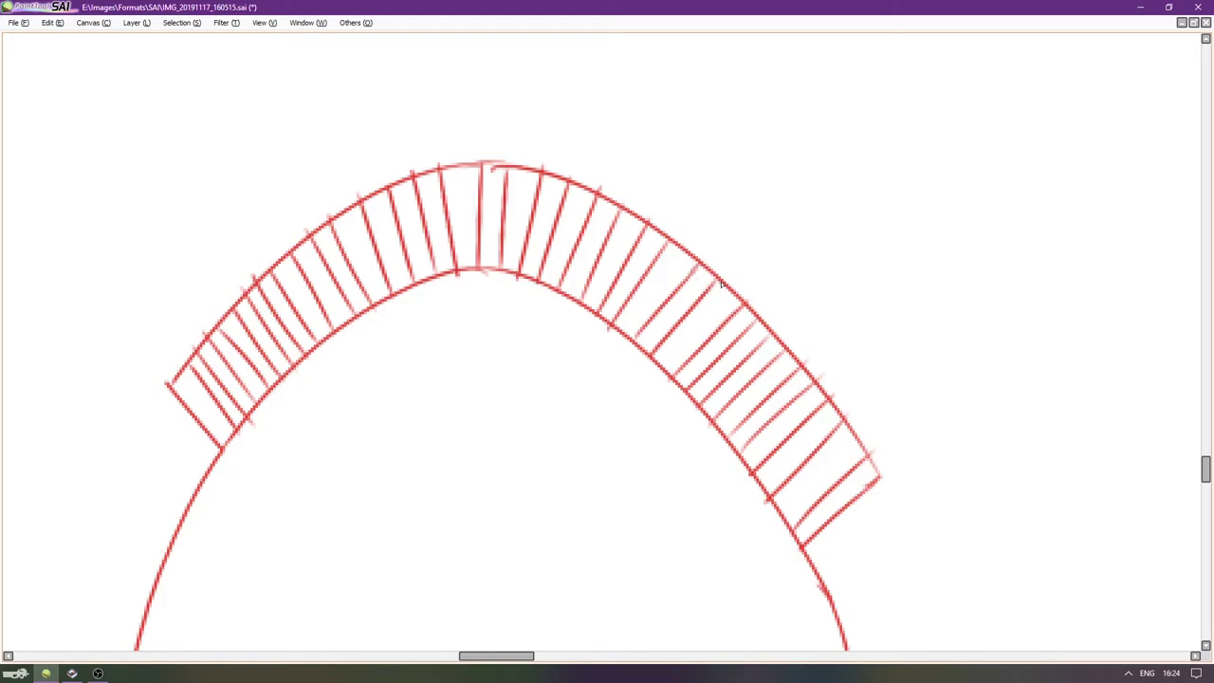
drag(485, 169, 505, 172)
Try a short horizontal line inward from the arch band's lower left corner.
key(Right)
key(Right)
key(Right)
key(Right)
key(Right)
key(Down)
key(Down)
key(Down)
key(Down)
key(Down)
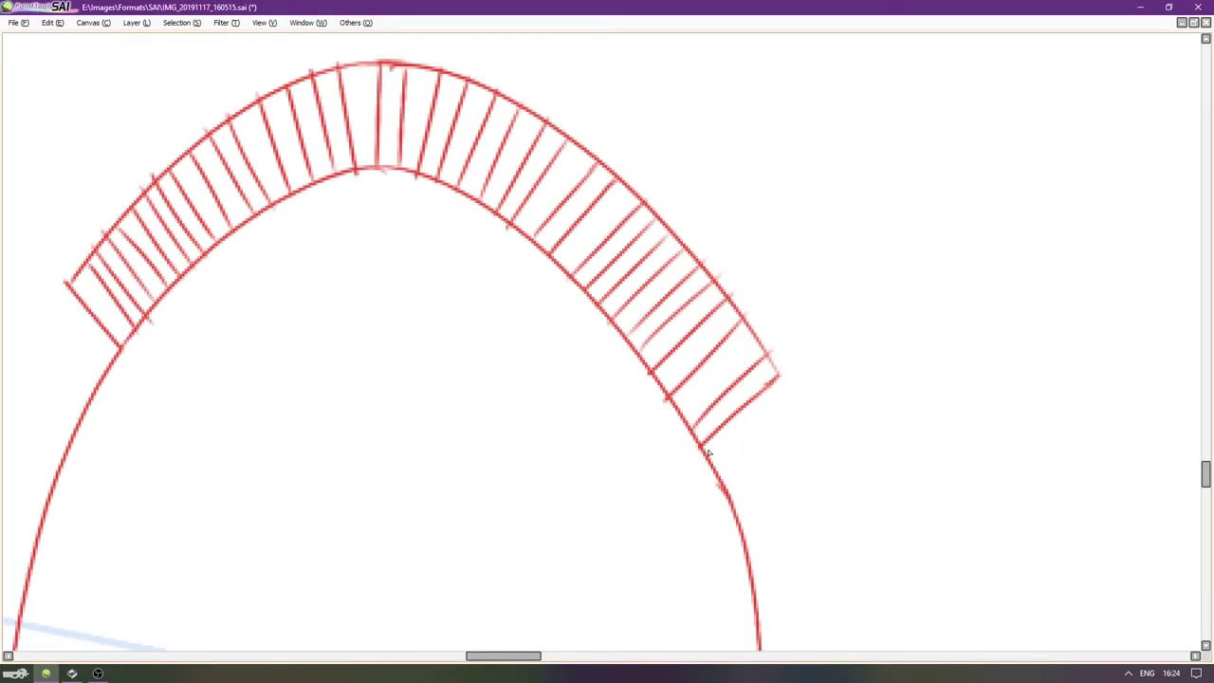
key(Down)
key(Down)
key(Down)
key(Left)
key(Left)
key(Left)
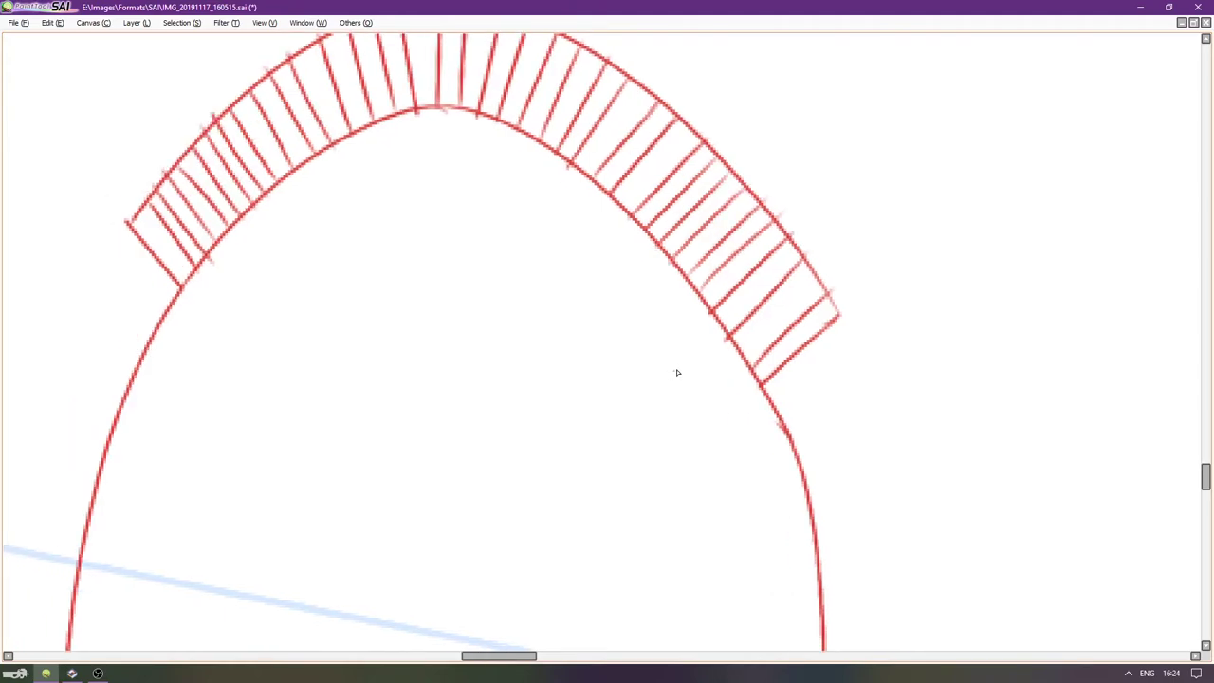
scroll(699, 377, up, 2)
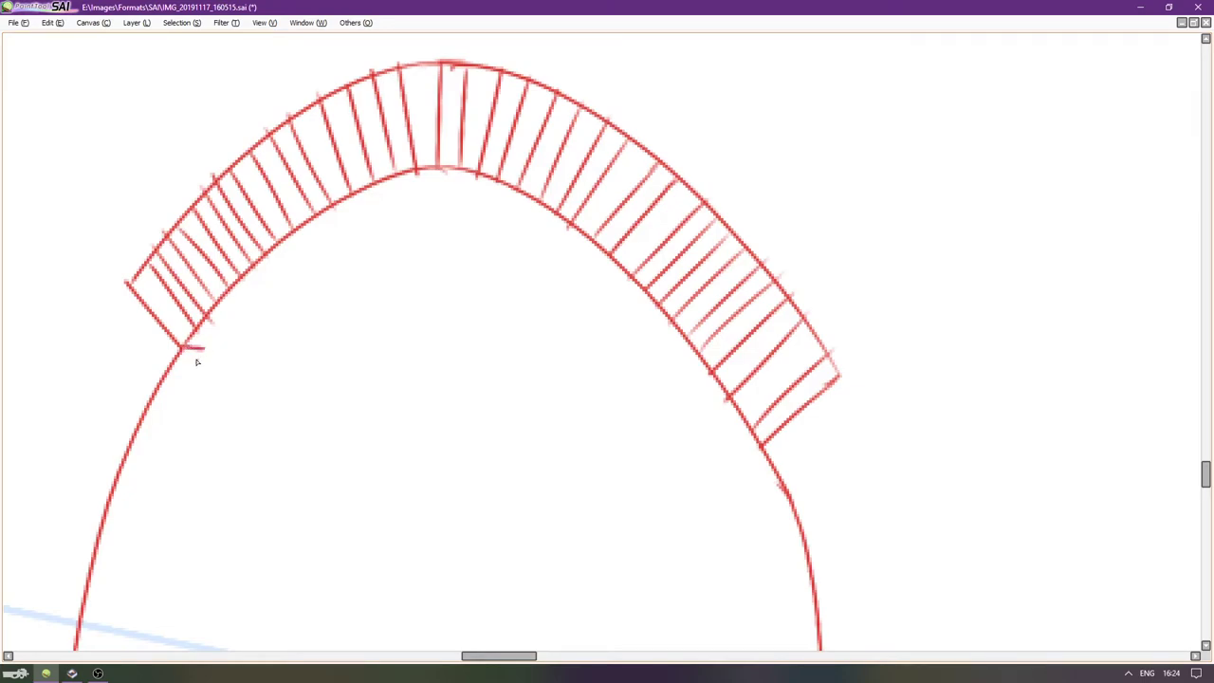
key(ctrl+z)
key(ctrl+z)
Enclose the arch's brick band in a rectangular selection and try shifting it slightly left.
key(Tab)
click(9, 268)
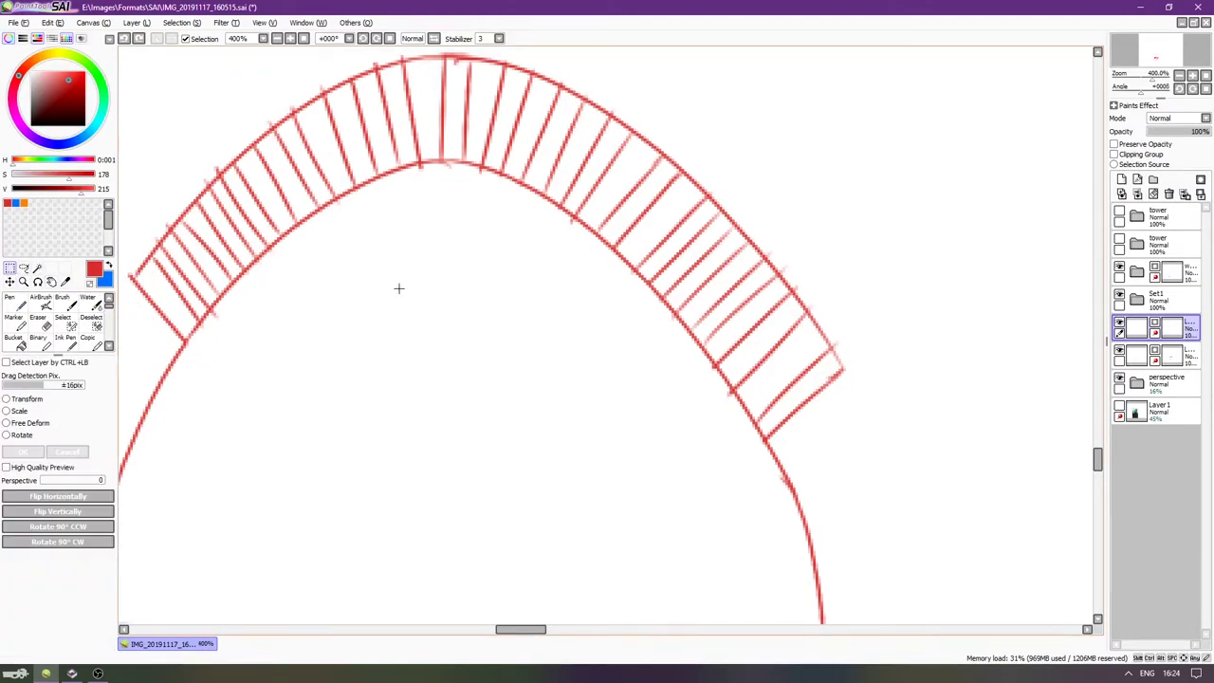
key(Left)
scroll(519, 298, down, 1)
drag(242, 137, 823, 428)
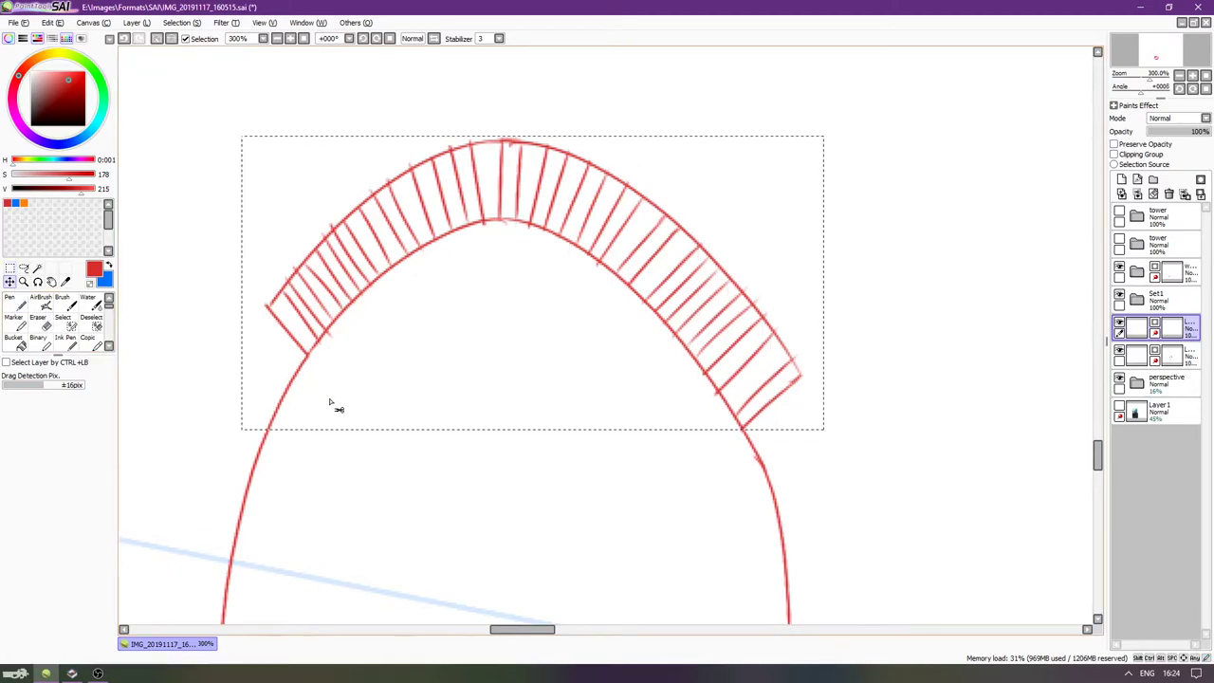
scroll(328, 399, up, 1)
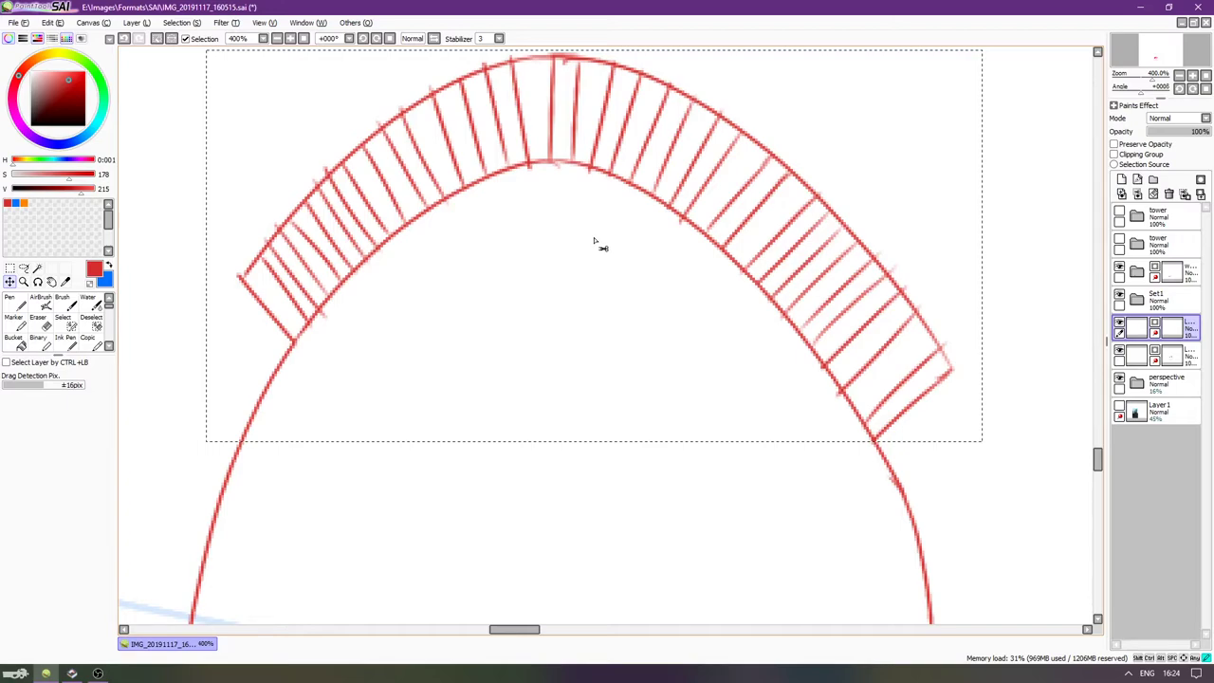
drag(590, 241, 587, 242)
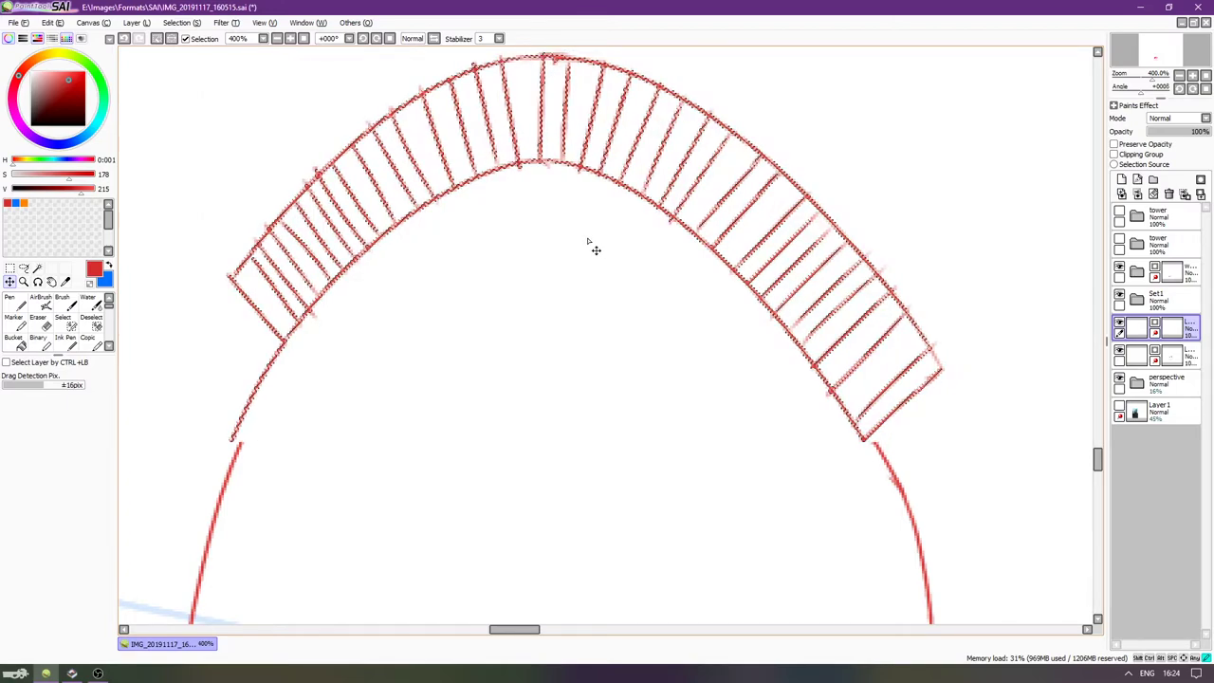
Deselect the arch curve below the band's ends, and move the selected brick band slightly left and down.
click(92, 326)
drag(239, 429, 301, 353)
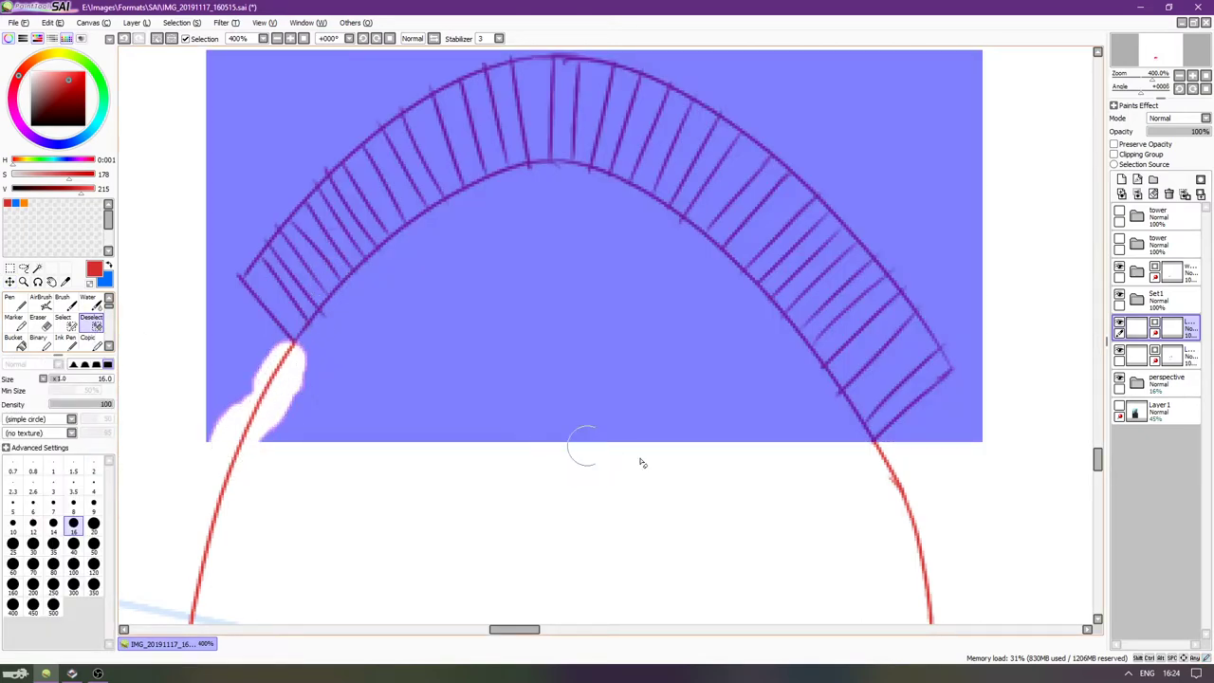
drag(895, 459, 882, 459)
click(11, 282)
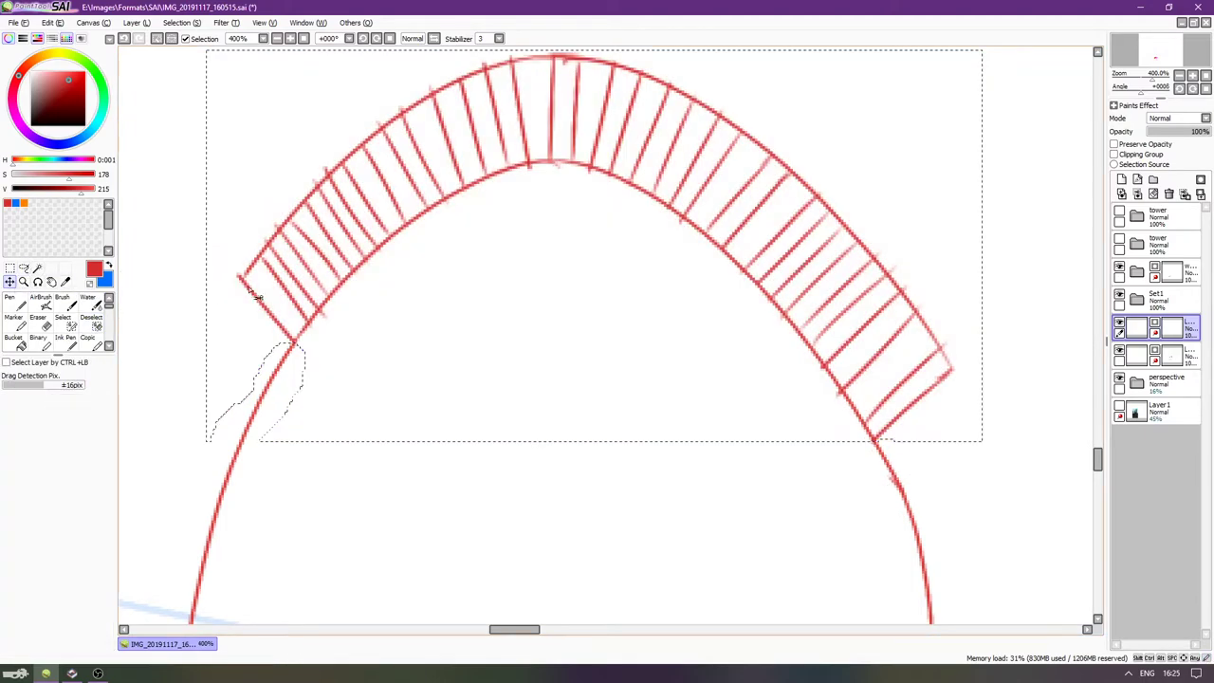
drag(531, 241, 530, 248)
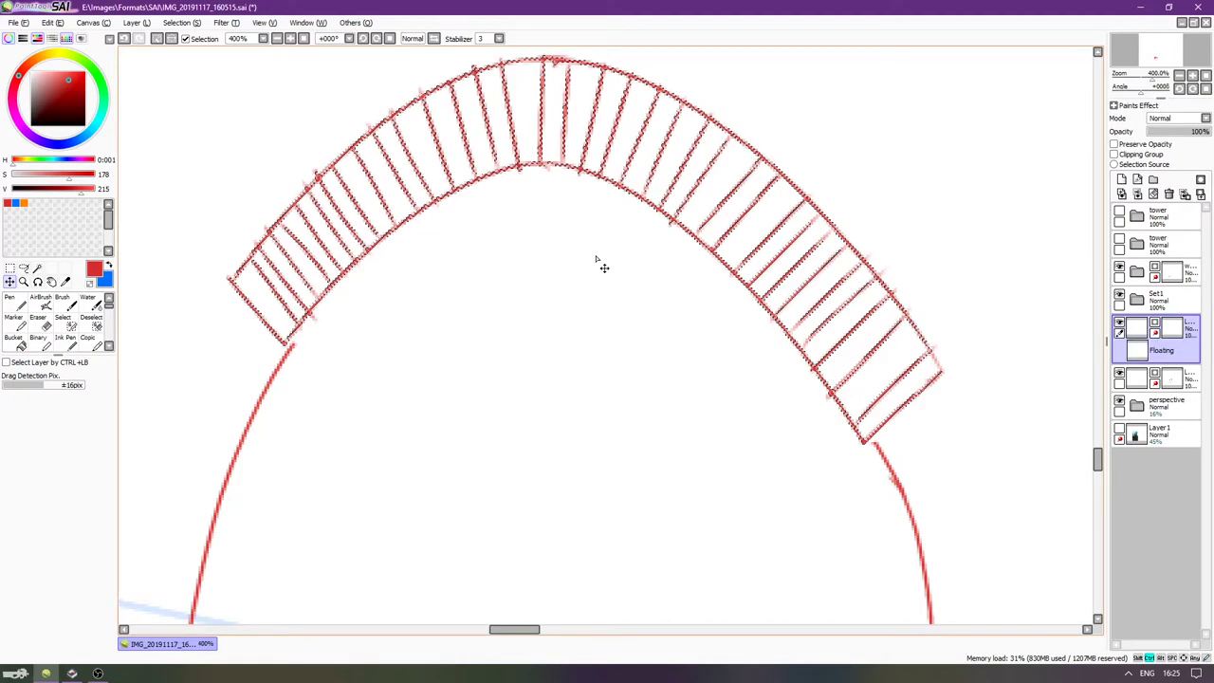
Draw a short horizontal line inward from the brick band's lower left corner with the Pen.
key(n)
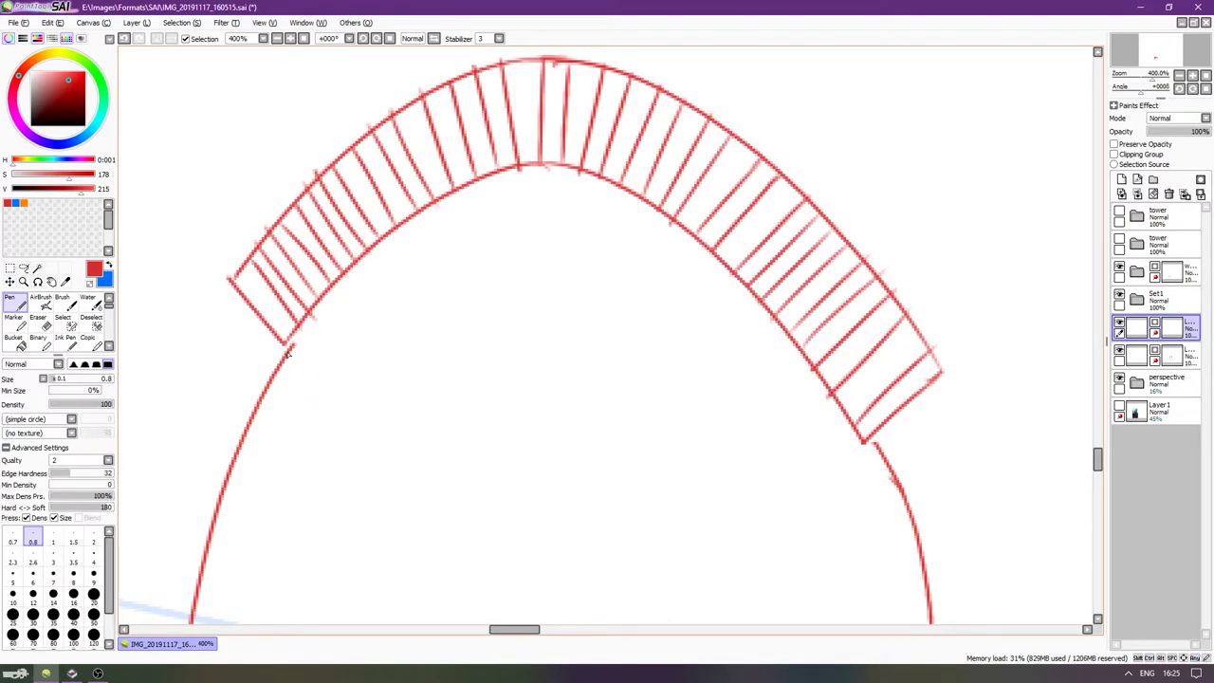
key(ctrl+z)
drag(282, 342, 310, 340)
key(ctrl+z)
Try an inner thickness curve from the short line's end up to the arch's crown.
drag(292, 339, 394, 256)
key(ctrl+z)
drag(311, 332, 470, 199)
key(ctrl+z)
drag(311, 332, 467, 200)
key(ctrl+z)
drag(313, 332, 495, 178)
key(ctrl+z)
drag(311, 333, 508, 171)
key(ctrl+z)
drag(313, 334, 515, 168)
key(ctrl+z)
drag(315, 334, 589, 167)
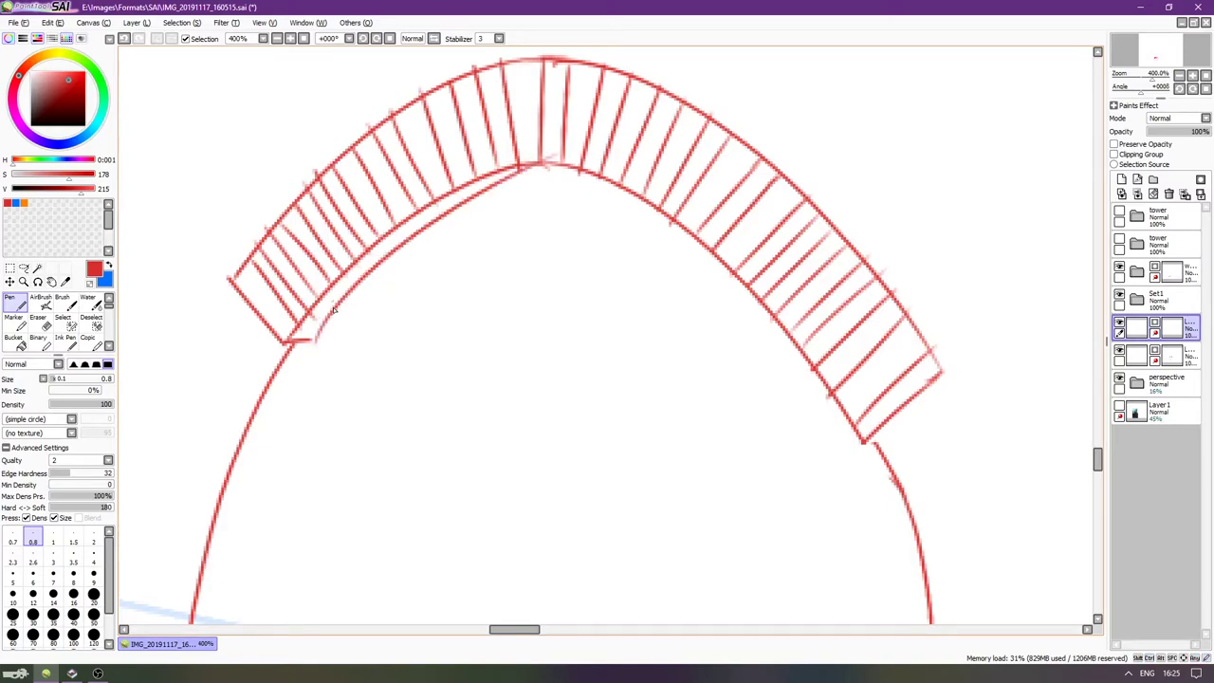
key(ctrl+z)
drag(317, 327, 556, 161)
key(ctrl+z)
drag(313, 332, 531, 166)
key(ctrl+z)
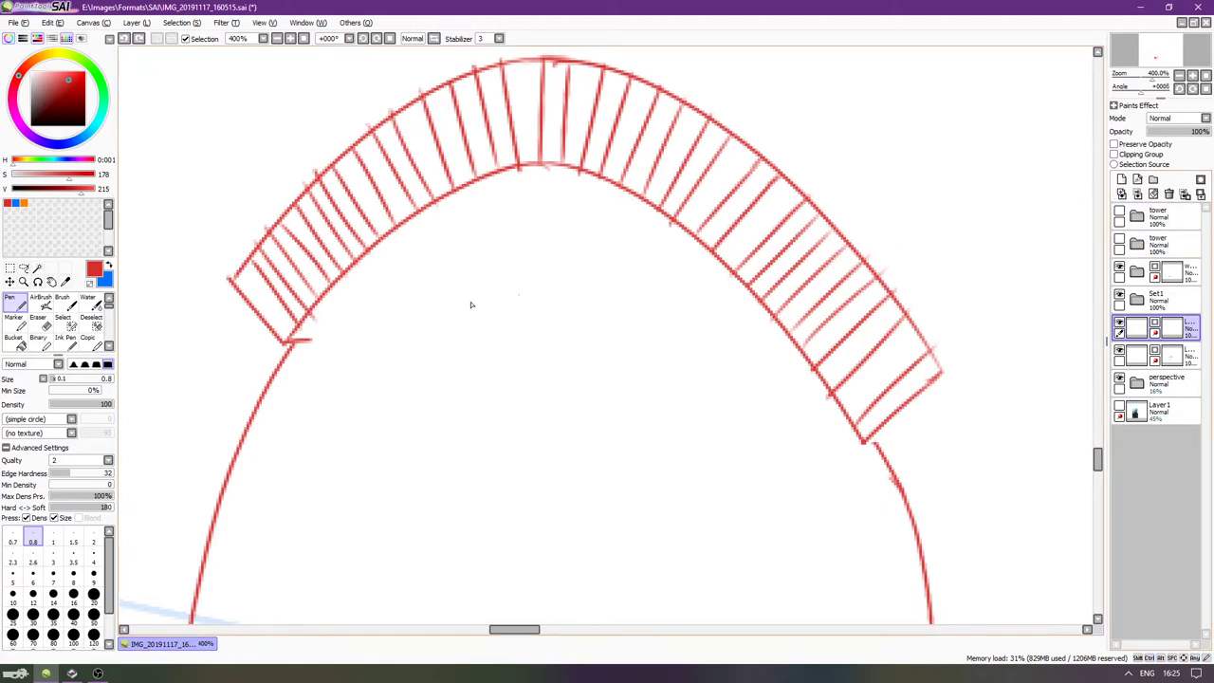
drag(334, 319, 516, 171)
key(ctrl+z)
drag(328, 303, 489, 154)
key(ctrl+z)
drag(315, 331, 503, 176)
key(ctrl+z)
drag(313, 335, 410, 245)
key(ctrl+z)
key(ctrl+z)
key(ctrl+z)
key(ctrl+z)
Draw an inner thickness curve from the crown down to the short line's end, redrawing it until it fits, and erase the excess below.
mouse_move(325, 335)
mouse_down()
mouse_move(533, 154)
mouse_move(341, 320)
mouse_move(256, 430)
mouse_up()
key(ctrl+z)
key(ctrl+z)
drag(552, 171, 251, 455)
key(ctrl+z)
mouse_move(535, 167)
mouse_down()
mouse_move(467, 190)
mouse_move(268, 413)
mouse_up()
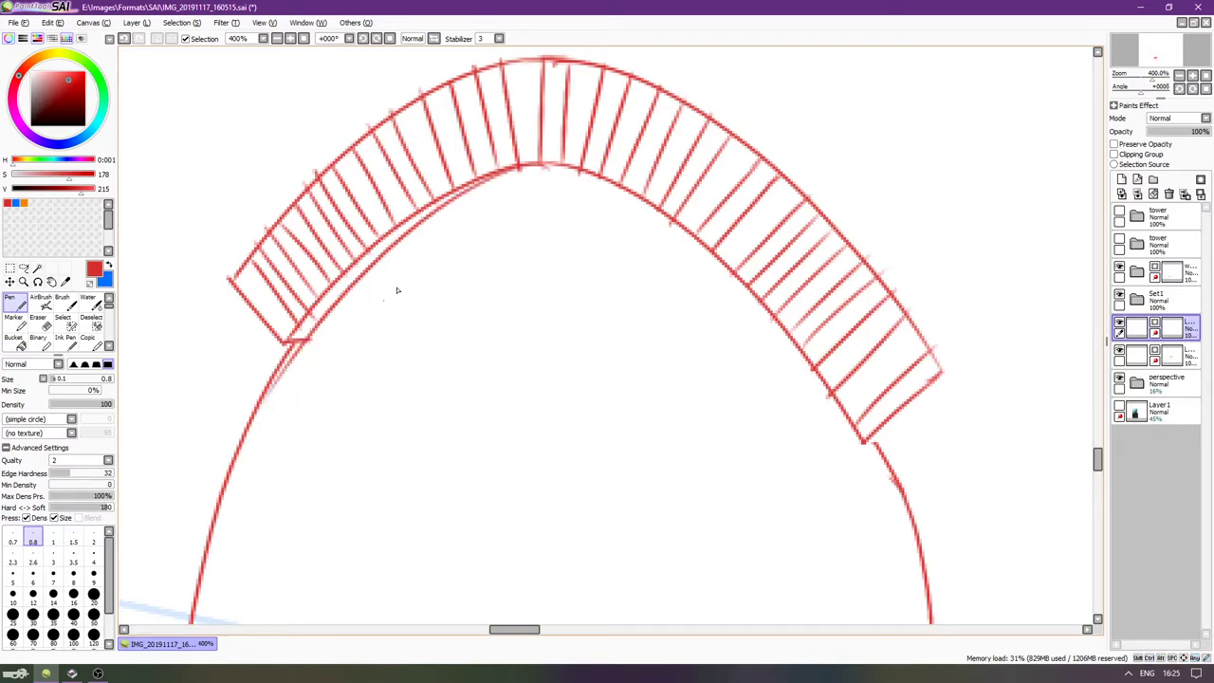
key(ctrl+z)
drag(539, 165, 270, 438)
key(ctrl+z)
drag(531, 171, 280, 414)
key(ctrl+z)
drag(515, 171, 277, 398)
key(ctrl+z)
drag(531, 171, 302, 338)
key(ctrl+z)
drag(518, 167, 268, 445)
key(ctrl+z)
drag(541, 168, 278, 436)
key(ctrl+z)
mouse_move(542, 164)
mouse_down()
mouse_move(237, 462)
mouse_move(306, 364)
mouse_up()
key(e)
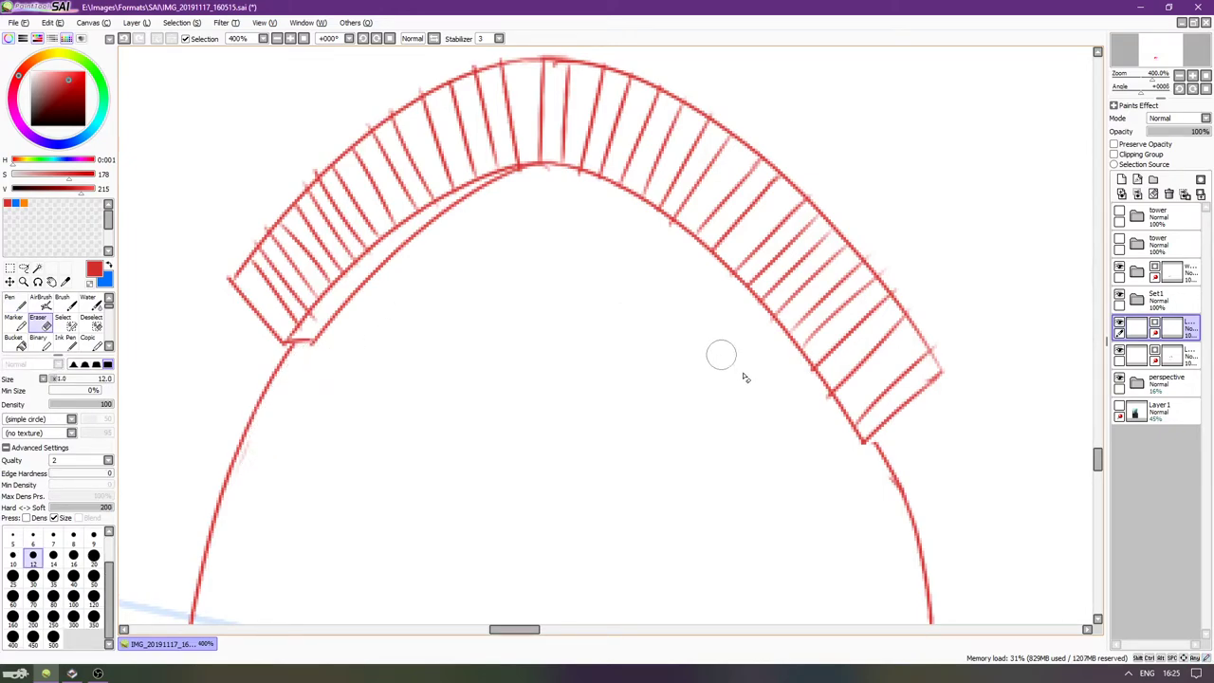
Draw a short horizontal line at the band's lower right corner and a slanted thickness line parallel to the band's right end.
scroll(656, 384, right, 3)
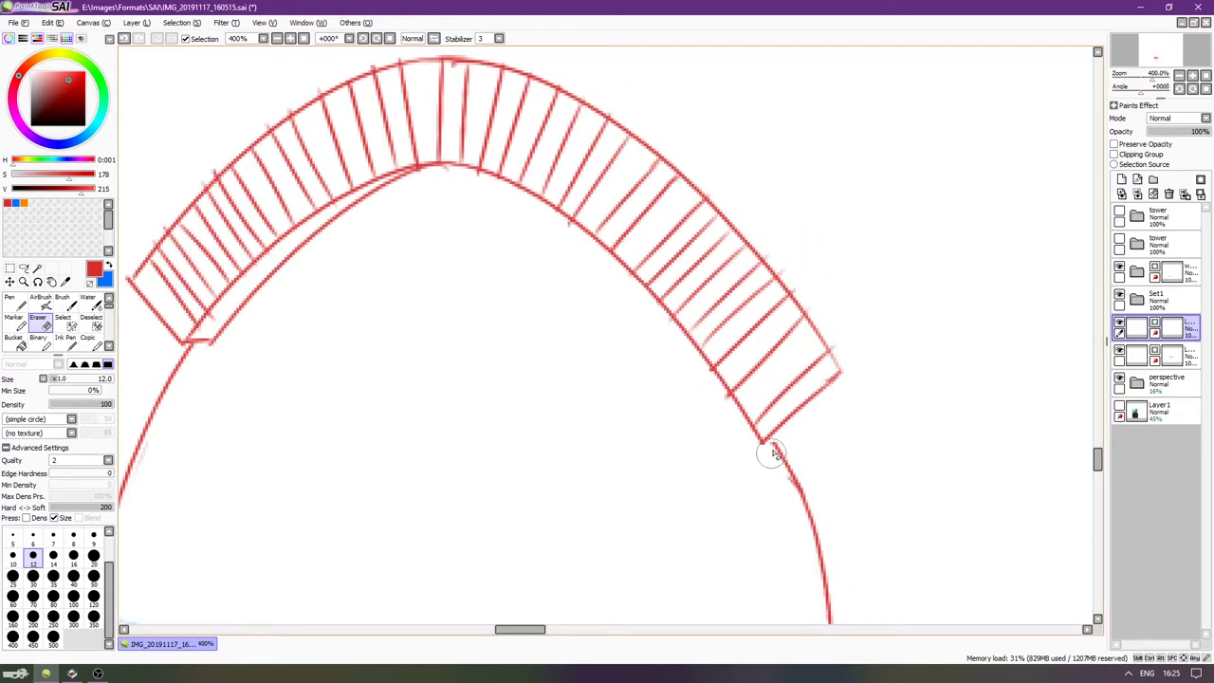
key(n)
mouse_move(765, 441)
mouse_down()
mouse_move(785, 445)
mouse_move(818, 408)
mouse_up()
key(ctrl+z)
key(ctrl+z)
mouse_move(777, 444)
mouse_down()
mouse_move(877, 367)
mouse_move(823, 415)
mouse_move(854, 380)
mouse_up()
key(ctrl+z)
key(ctrl+z)
key(ctrl+z)
drag(779, 443, 841, 384)
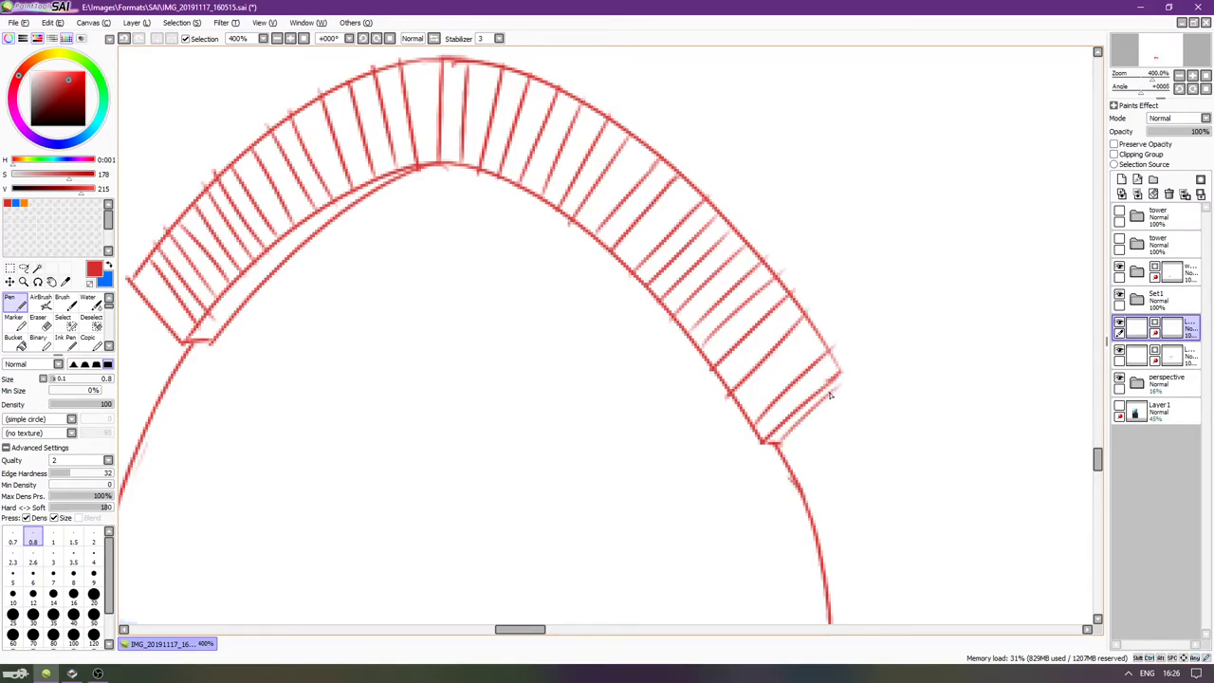
Redraw the slanted thickness line parallel to the brick band's right end until it fits.
key(ctrl+z)
drag(778, 444, 862, 364)
key(ctrl+z)
drag(778, 443, 846, 380)
key(ctrl+z)
drag(778, 443, 838, 381)
key(ctrl+z)
Try to redraw the band's outer edge as one smooth curve between its right end and the crown.
key(Up)
key(Right)
key(Right)
key(Up)
key(Right)
key(Up)
key(Up)
key(Delete)
key(Delete)
key(Delete)
key(Delete)
key(Delete)
key(Delete)
key(Delete)
key(Delete)
key(Delete)
key(Delete)
key(Delete)
key(Page_Down)
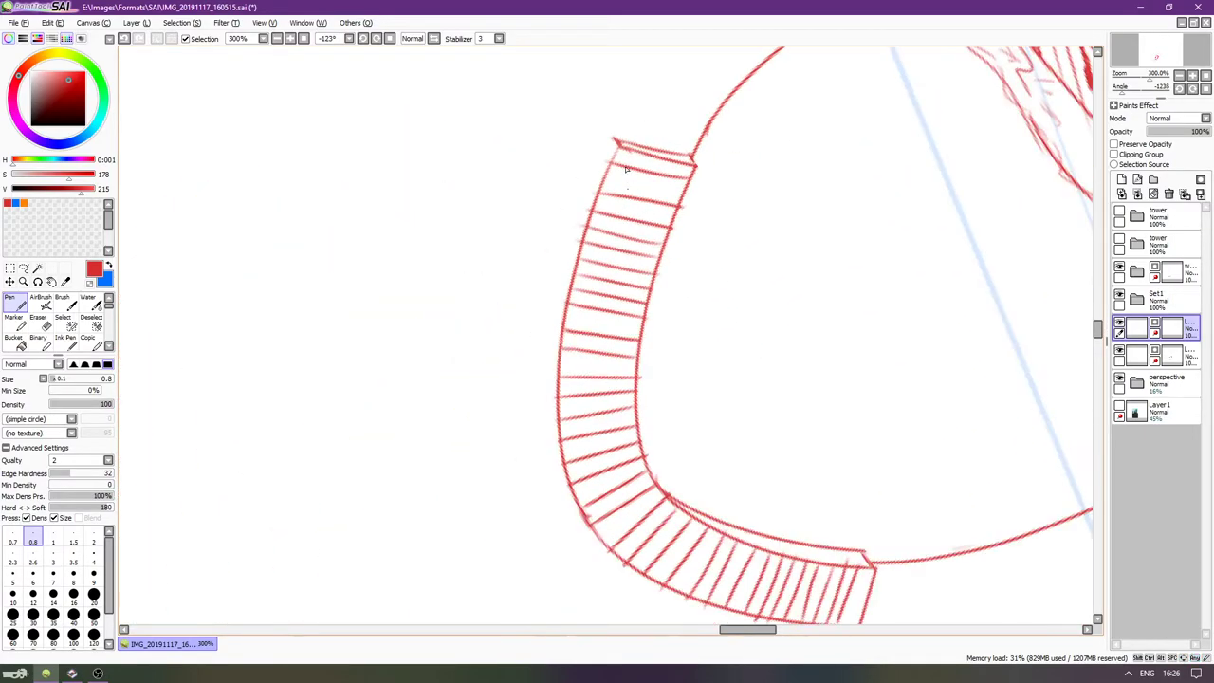
key(Left)
key(Down)
key(Down)
drag(626, 109, 527, 467)
key(ctrl+z)
mouse_move(631, 98)
mouse_down()
mouse_move(564, 438)
mouse_move(577, 537)
mouse_up()
key(ctrl+z)
drag(583, 423, 602, 98)
key(ctrl+z)
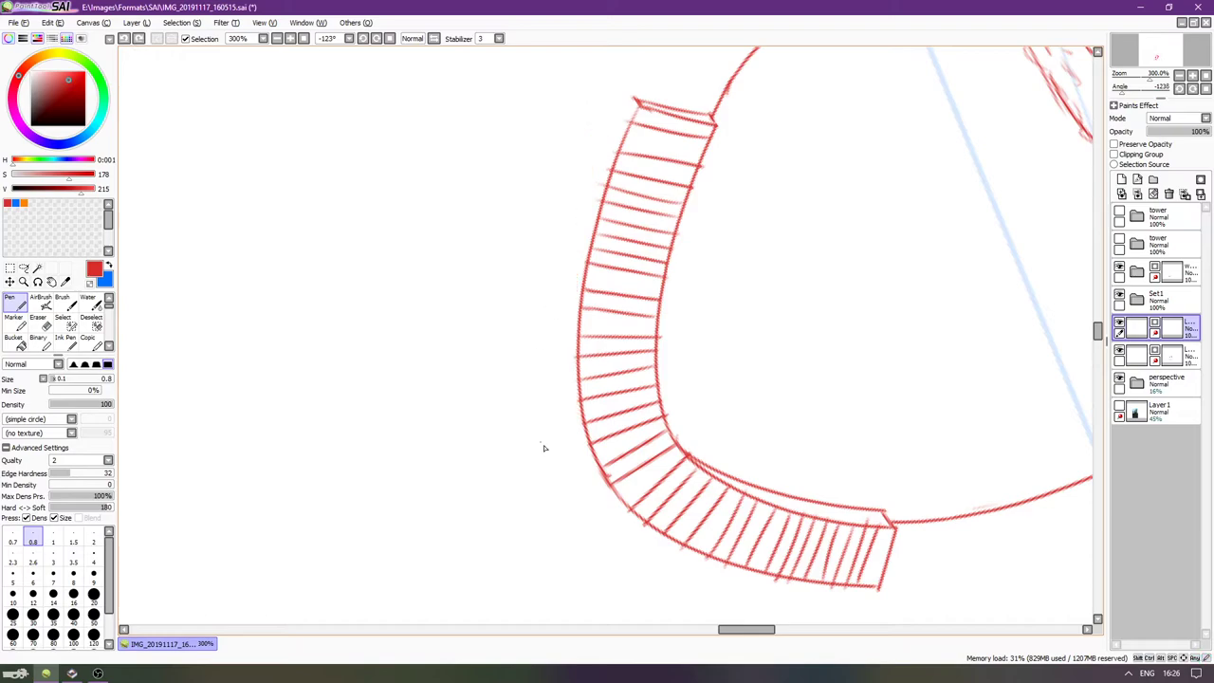
mouse_move(586, 448)
mouse_down()
mouse_move(601, 102)
mouse_move(554, 465)
mouse_up()
key(ctrl+z)
key(ctrl+z)
drag(617, 153, 574, 497)
key(ctrl+z)
Thin out the band's outer edge near its right end with the Eraser and try several replacement curves with the Pen.
key(e)
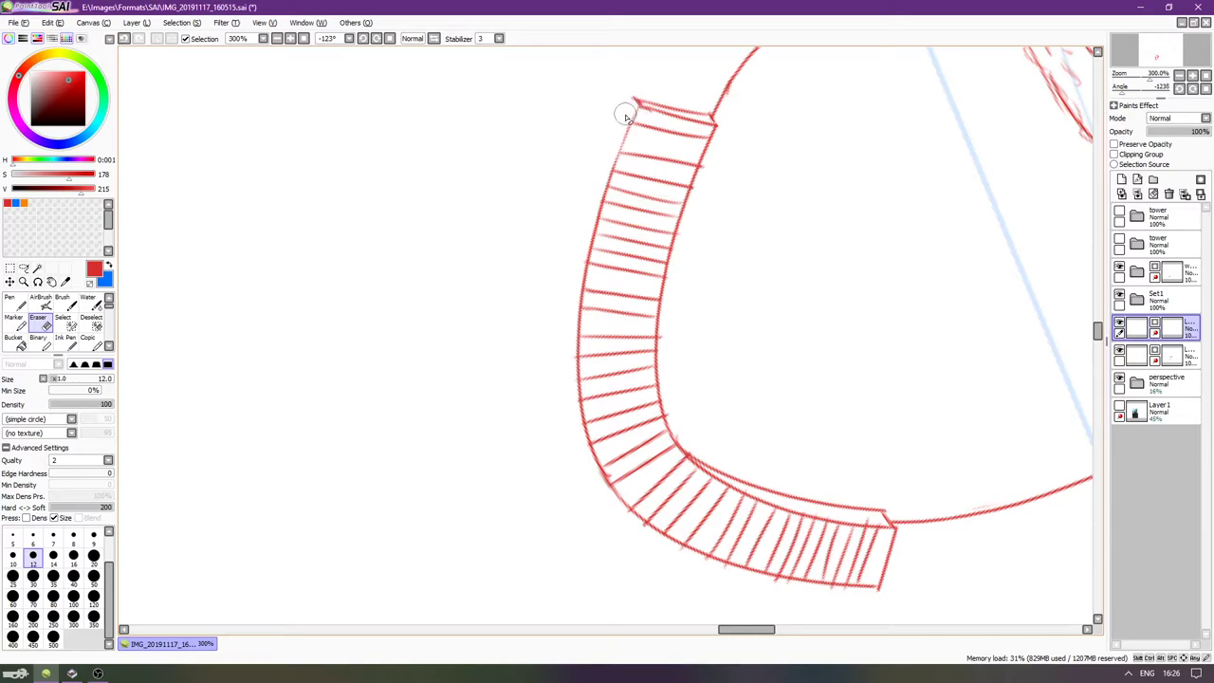
key(n)
drag(631, 103, 585, 272)
key(ctrl+z)
drag(631, 102, 553, 464)
key(ctrl+z)
drag(618, 128, 569, 474)
key(ctrl+z)
drag(624, 107, 571, 482)
key(ctrl+z)
drag(628, 109, 570, 498)
key(ctrl+z)
drag(626, 105, 569, 503)
key(ctrl+z)
drag(628, 101, 586, 552)
key(ctrl+z)
drag(629, 99, 592, 559)
key(ctrl+z)
drag(627, 102, 567, 529)
key(ctrl+z)
drag(630, 98, 575, 612)
key(ctrl+z)
drag(631, 98, 578, 270)
drag(561, 496, 570, 538)
key(ctrl+z)
key(End)
drag(621, 236, 558, 539)
key(ctrl+z)
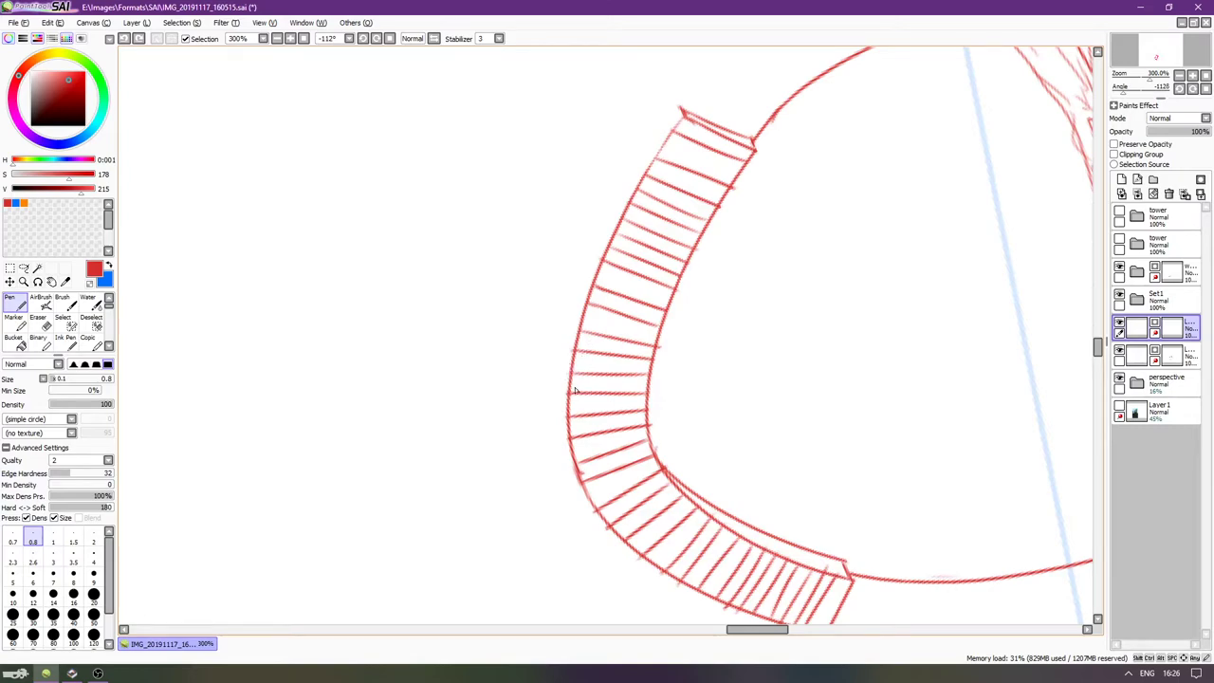
Draw the outer edge curve from near the crown past the band's right end and erase the part beyond the corner.
drag(569, 420, 652, 82)
key(ctrl+z)
drag(569, 382, 749, 31)
scroll(698, 114, up, 3)
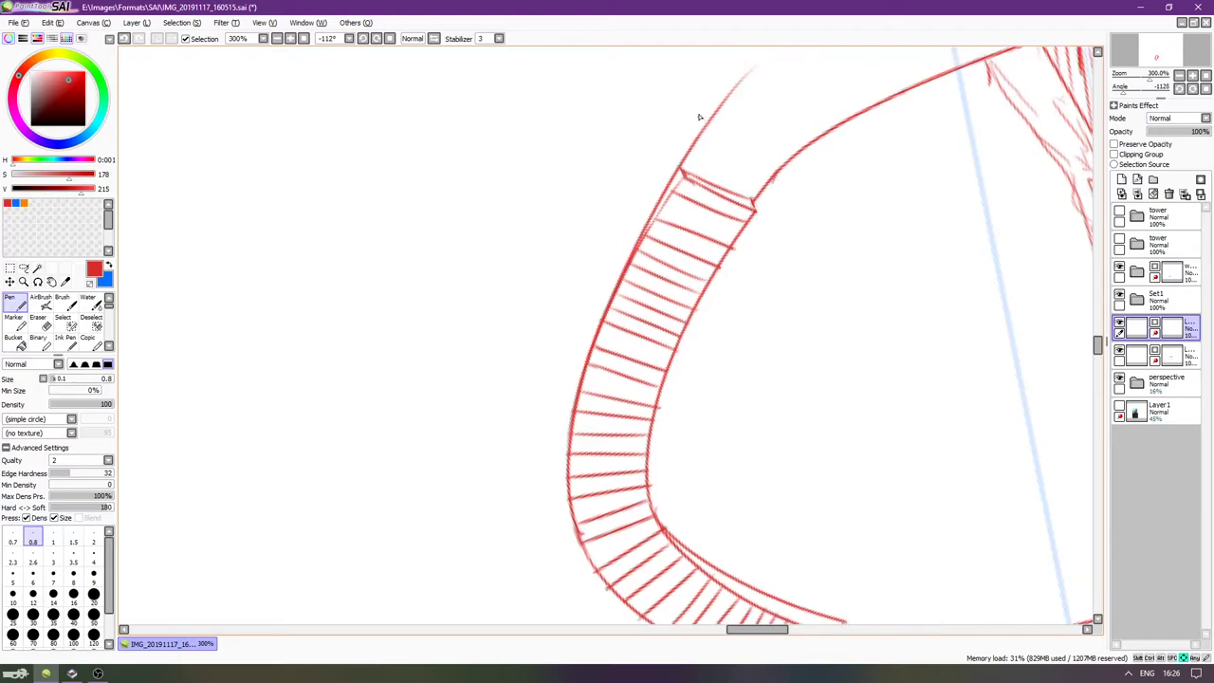
key(e)
drag(740, 121, 690, 197)
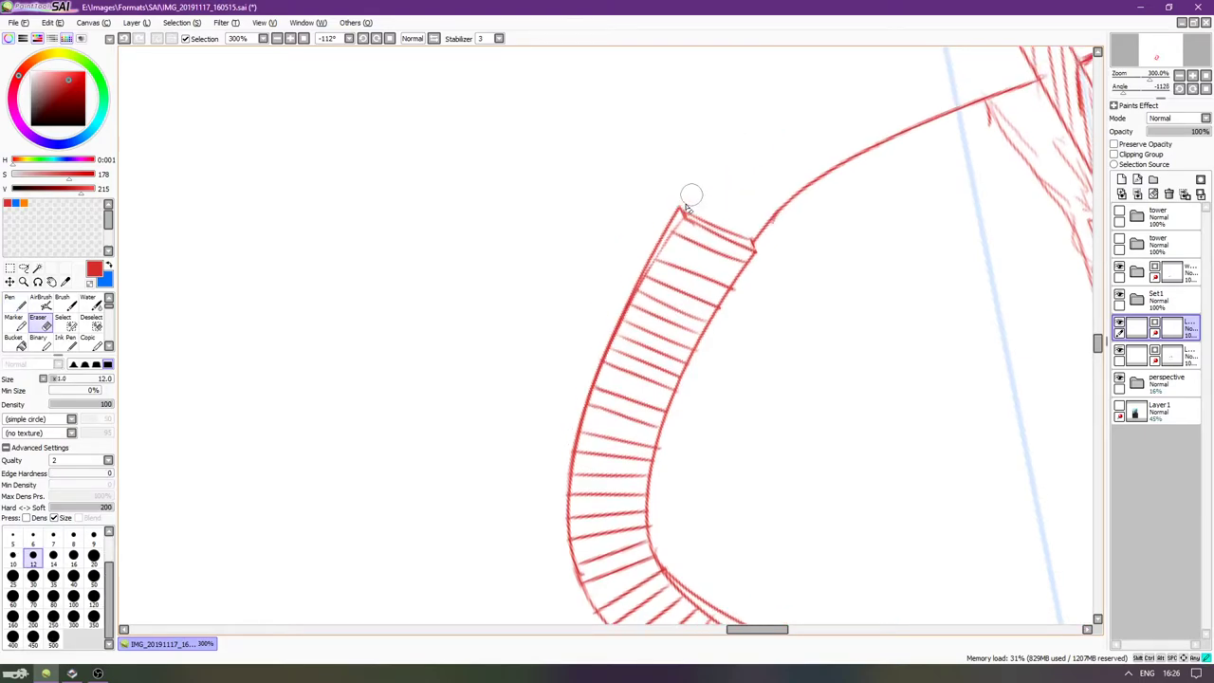
Show the reference photo on Layer1 and add a new layer above the arch line layers.
key(Home)
scroll(512, 512, up, 5)
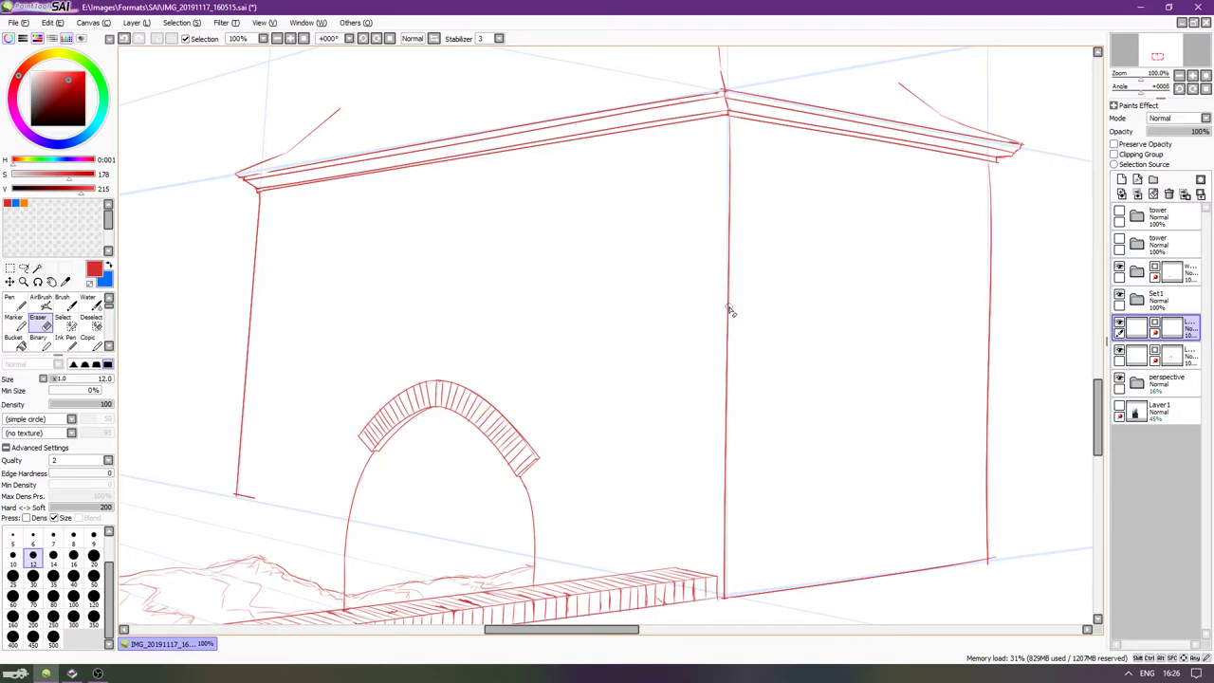
scroll(759, 237, down, 2)
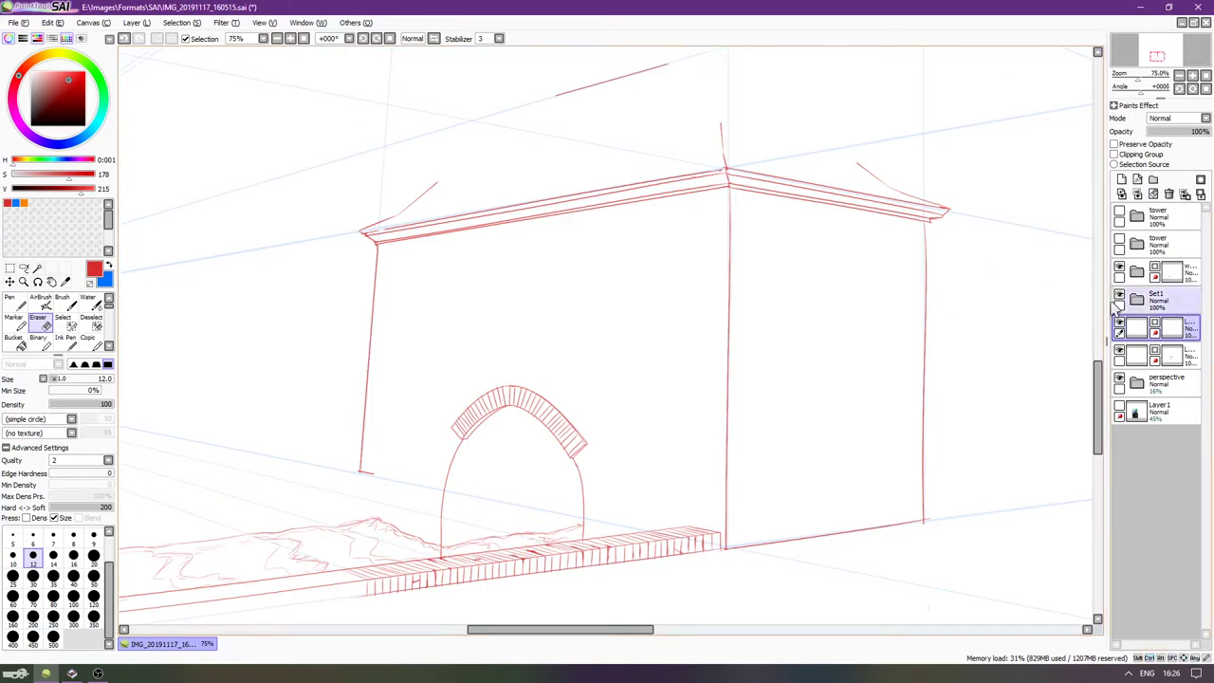
click(1120, 409)
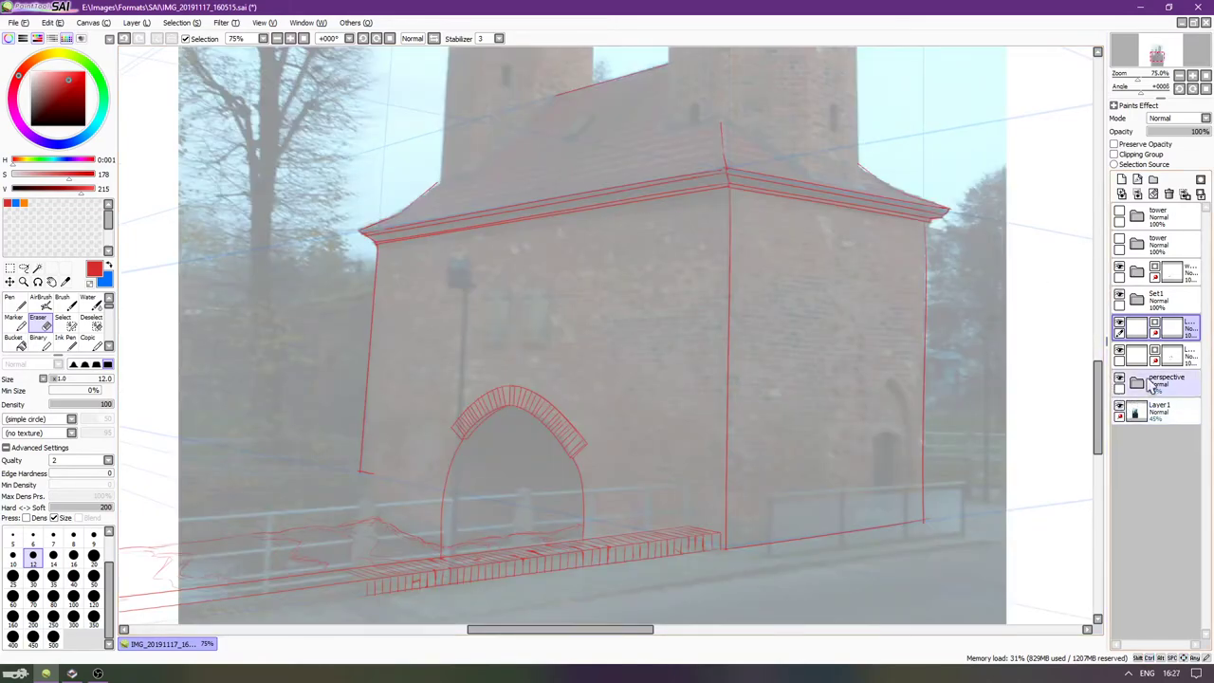
click(1122, 179)
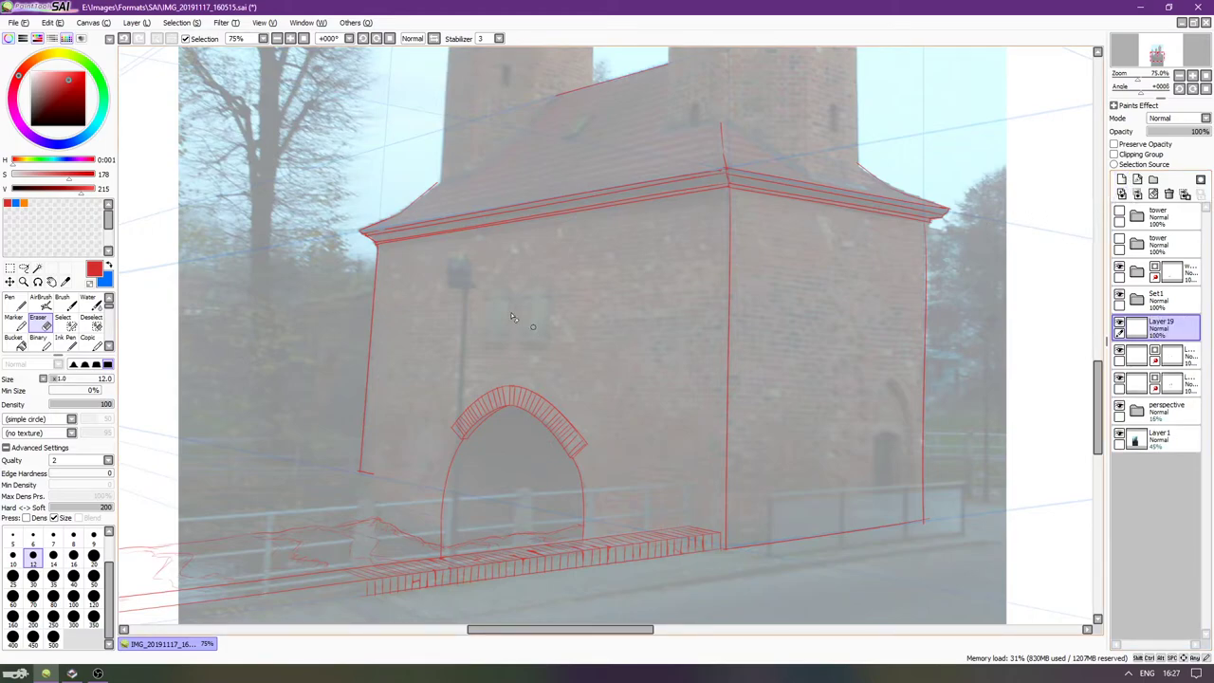
Draw a straight Pen line along the bottom edge of the two windows above the arch, redrawing it once.
key(n)
scroll(480, 332, up, 4)
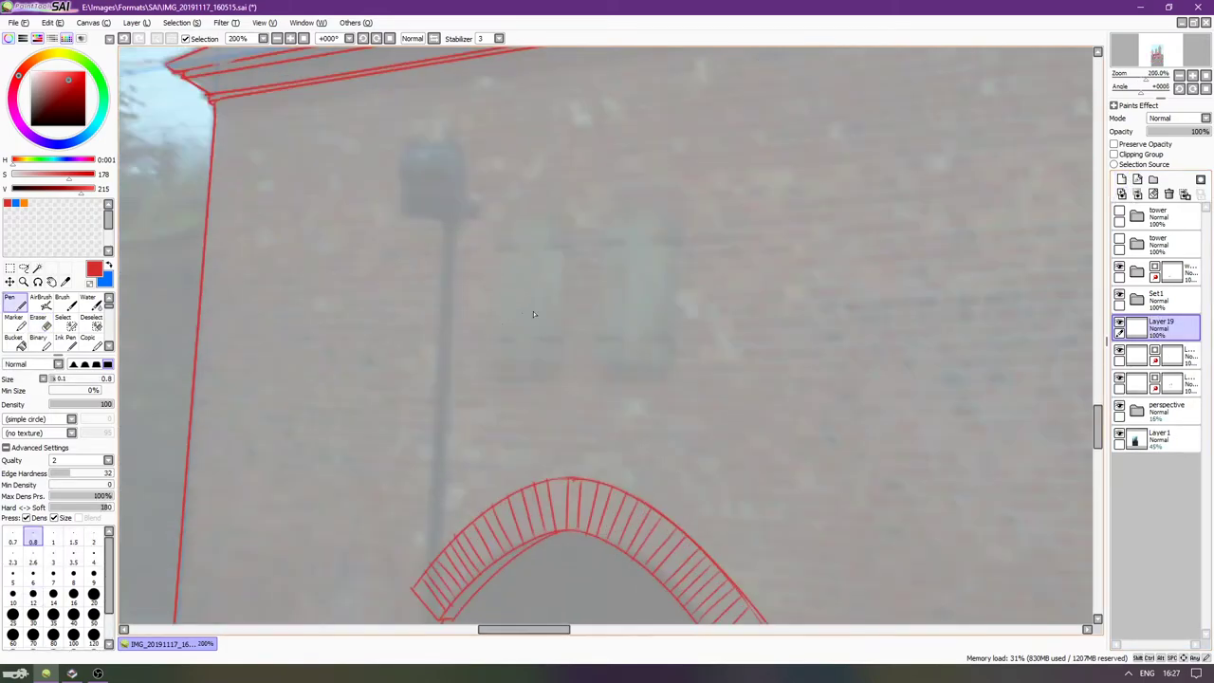
key(Tab)
key(Up)
key(Right)
key(Up)
key(Right)
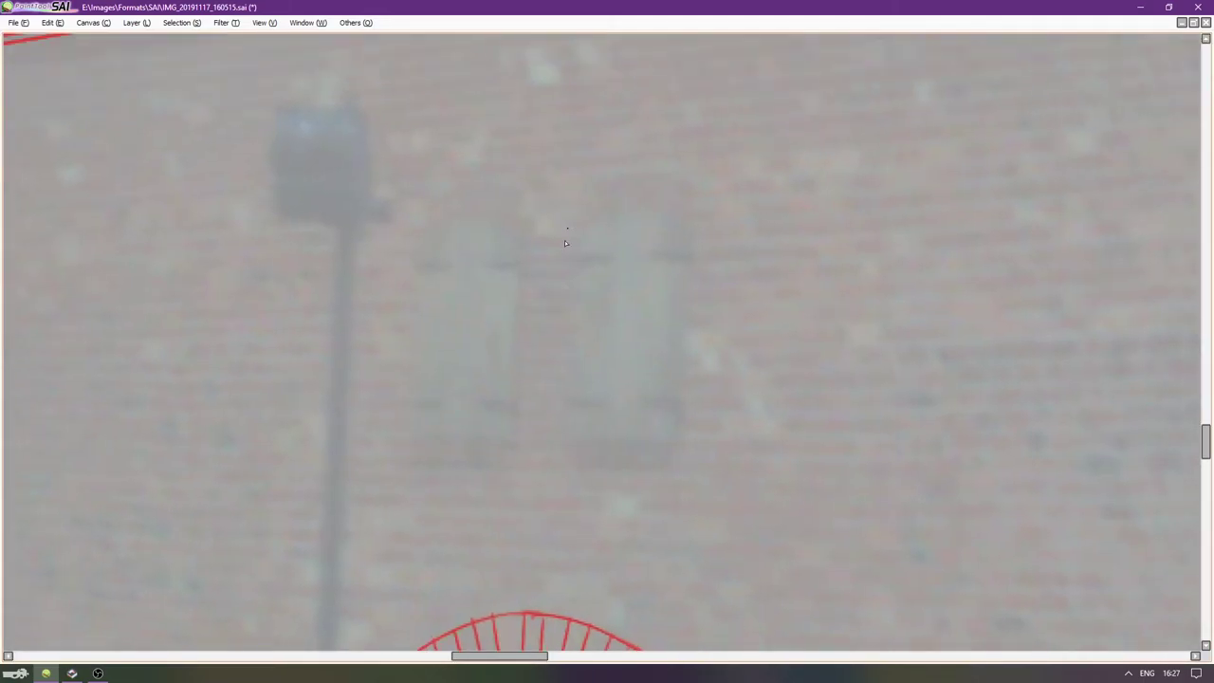
key(Tab)
key(Delete)
key(Delete)
key(Delete)
key(Delete)
key(Delete)
key(Delete)
key(Delete)
key(Delete)
key(Delete)
key(Delete)
key(Delete)
key(Delete)
key(Delete)
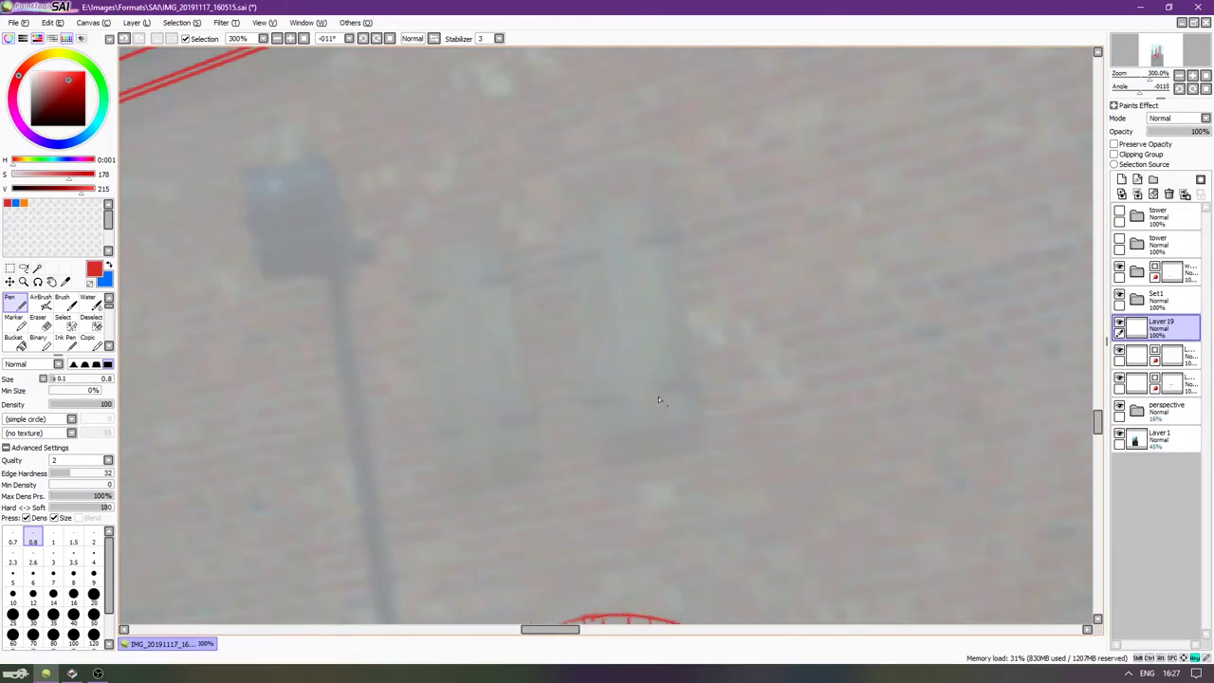
scroll(683, 273, down, 2)
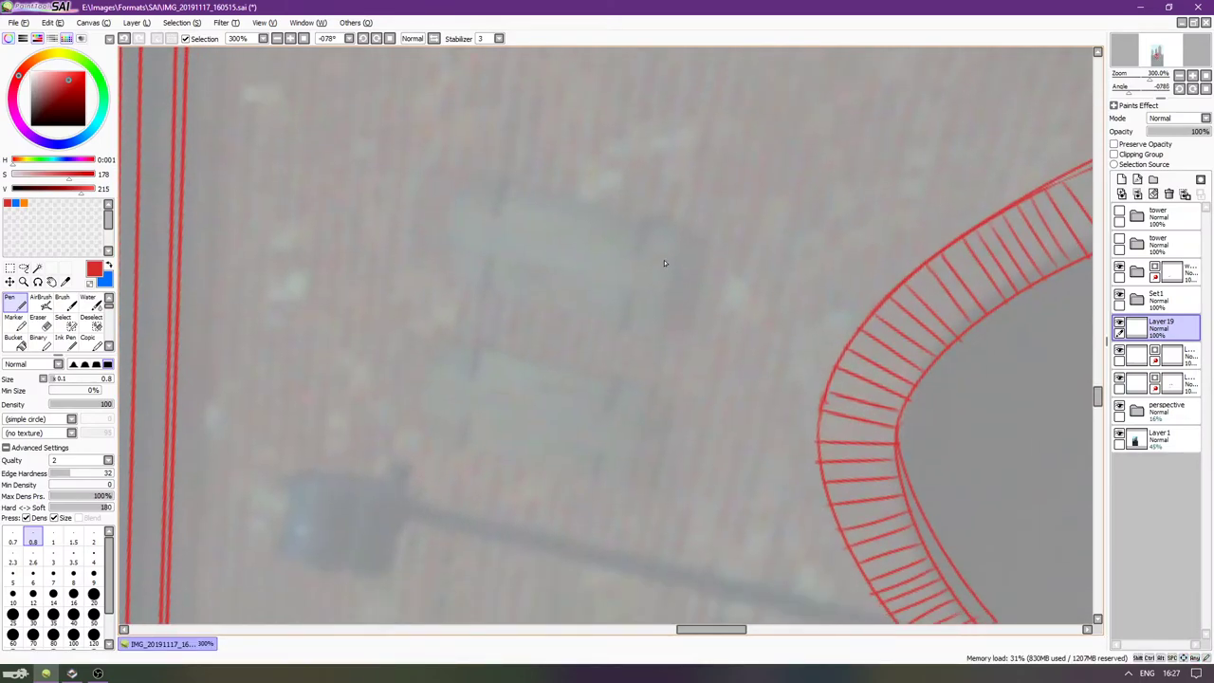
drag(688, 180, 603, 577)
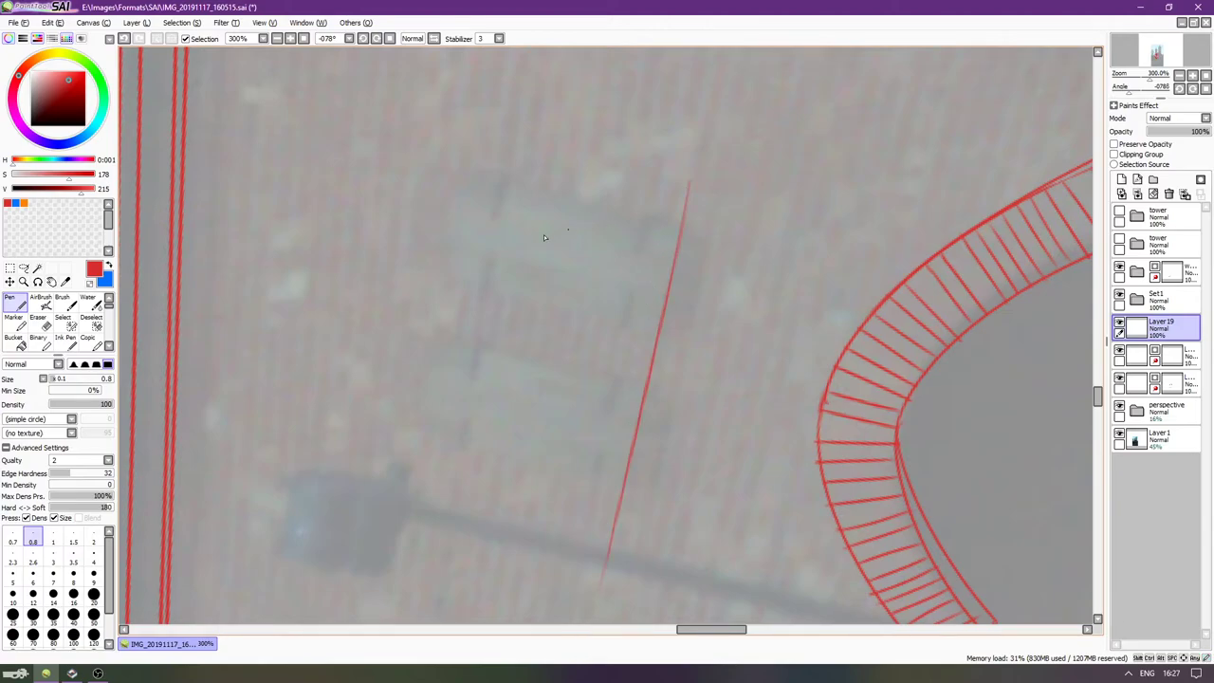
key(ctrl+z)
drag(696, 152, 597, 611)
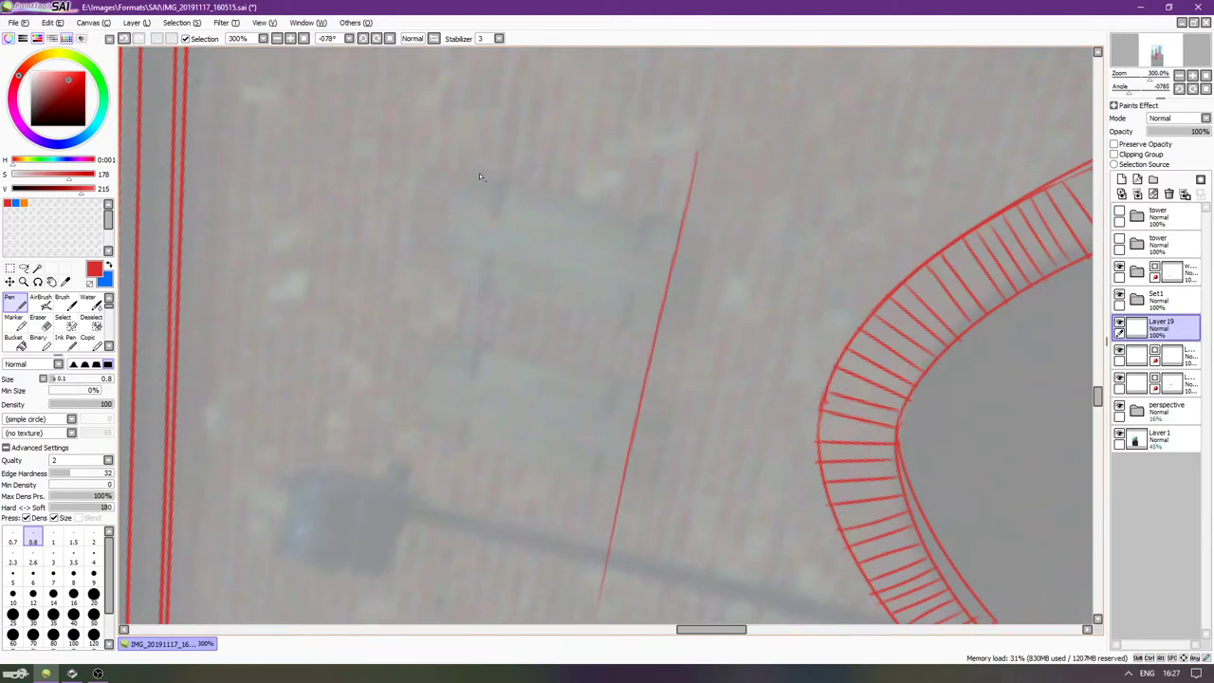
Draw a line along the top edge of the two windows, redrawing it until it fits the wall's perspective.
drag(463, 148, 345, 618)
key(ctrl+z)
drag(457, 148, 347, 620)
key(ctrl+z)
drag(468, 120, 396, 613)
key(ctrl+z)
drag(465, 106, 406, 559)
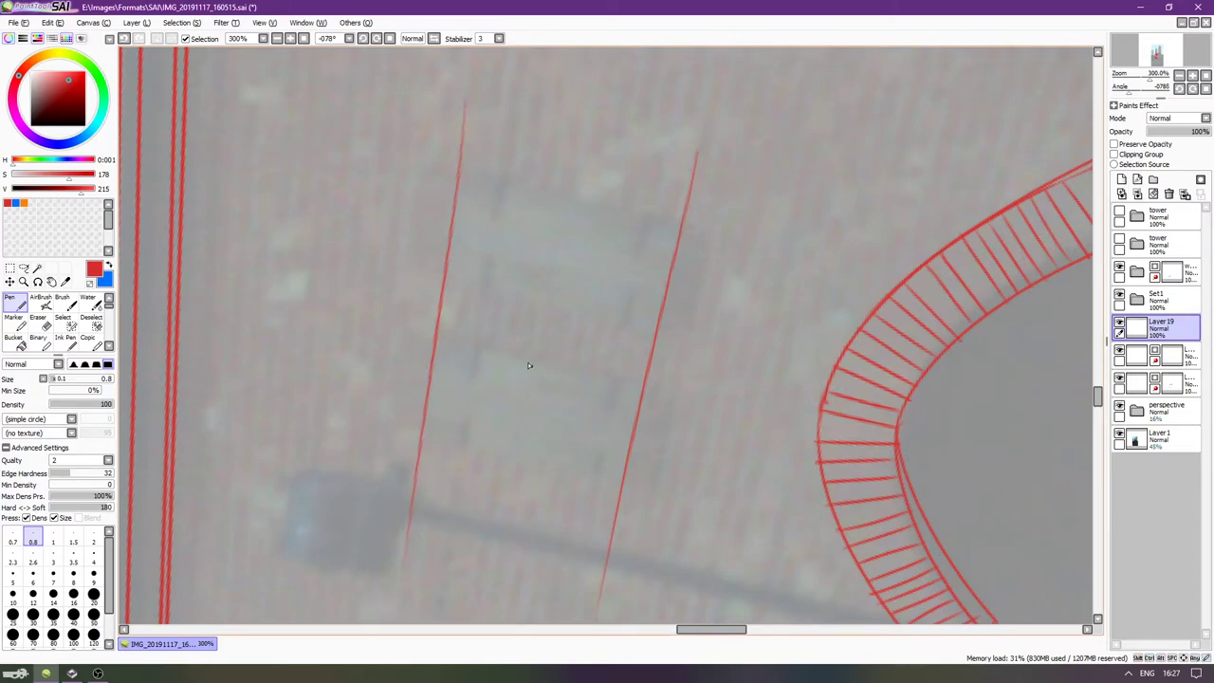
Try upright lines along the inner sides of the two windows.
key(End)
key(End)
key(End)
key(End)
key(End)
key(End)
key(End)
key(End)
mouse_move(627, 348)
mouse_down()
mouse_move(557, 392)
mouse_move(552, 410)
mouse_up()
drag(590, 185, 476, 603)
key(ctrl+z)
drag(592, 186, 480, 605)
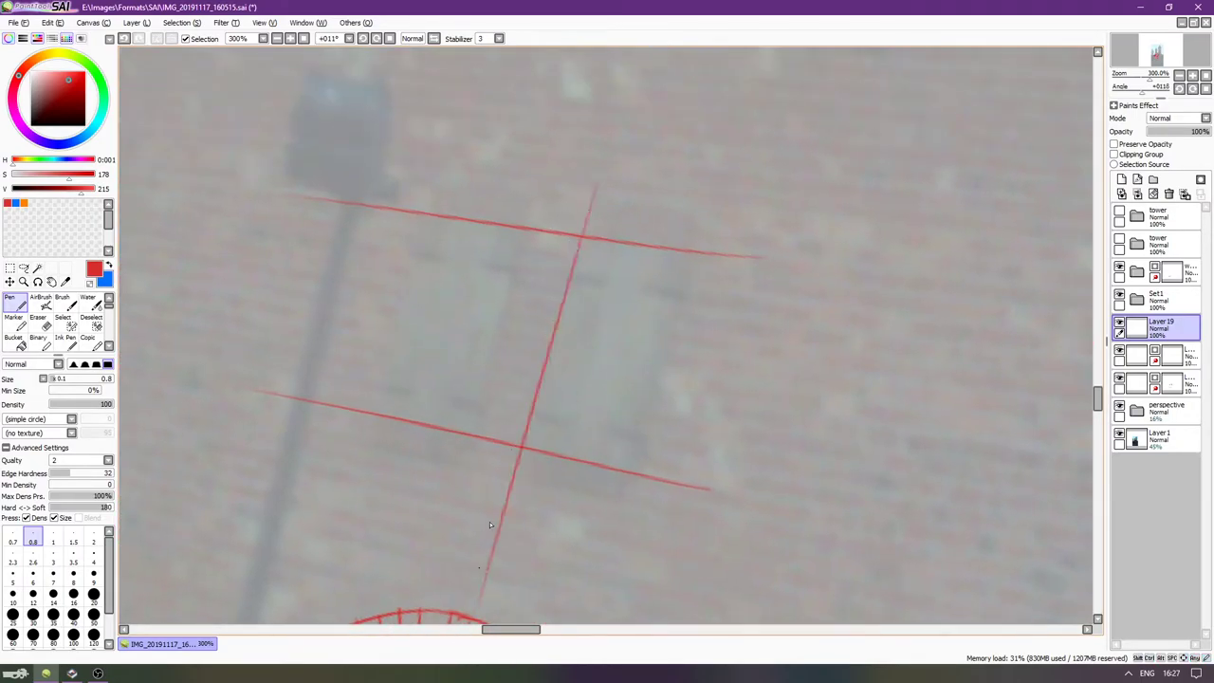
drag(538, 170, 447, 584)
key(ctrl+z)
key(ctrl+z)
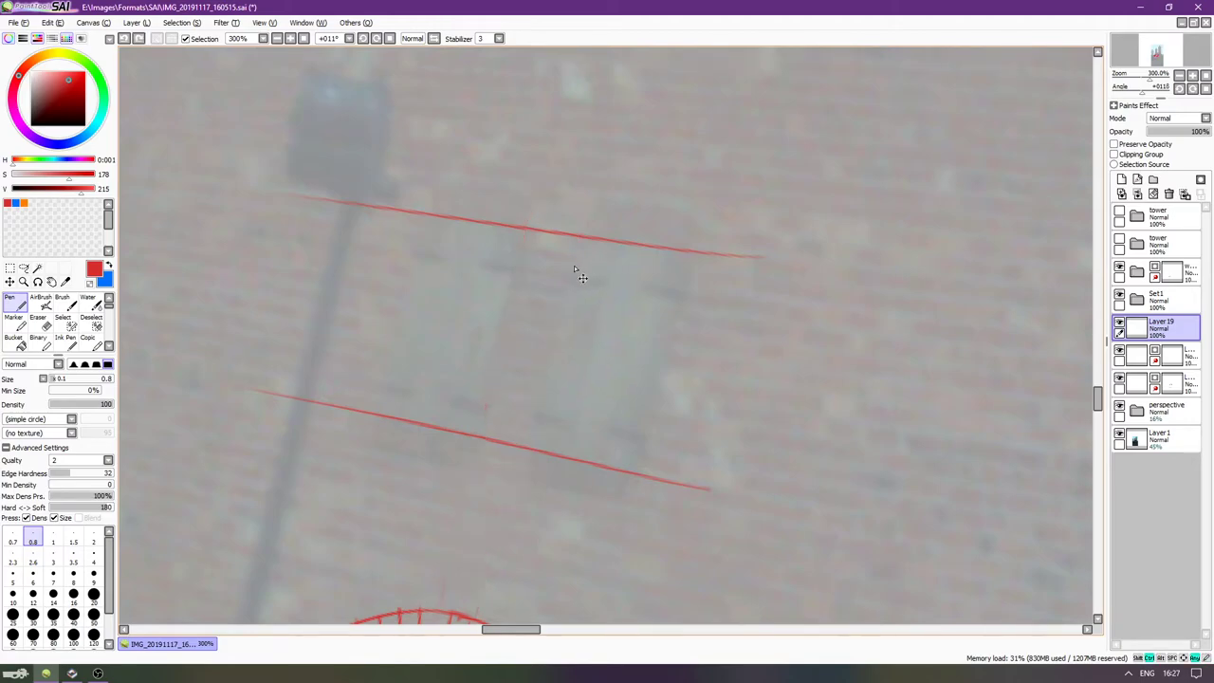
Draw four upright lines marking the inner and outer sides of the two windows across the top and bottom lines.
drag(564, 270, 494, 579)
drag(537, 177, 453, 575)
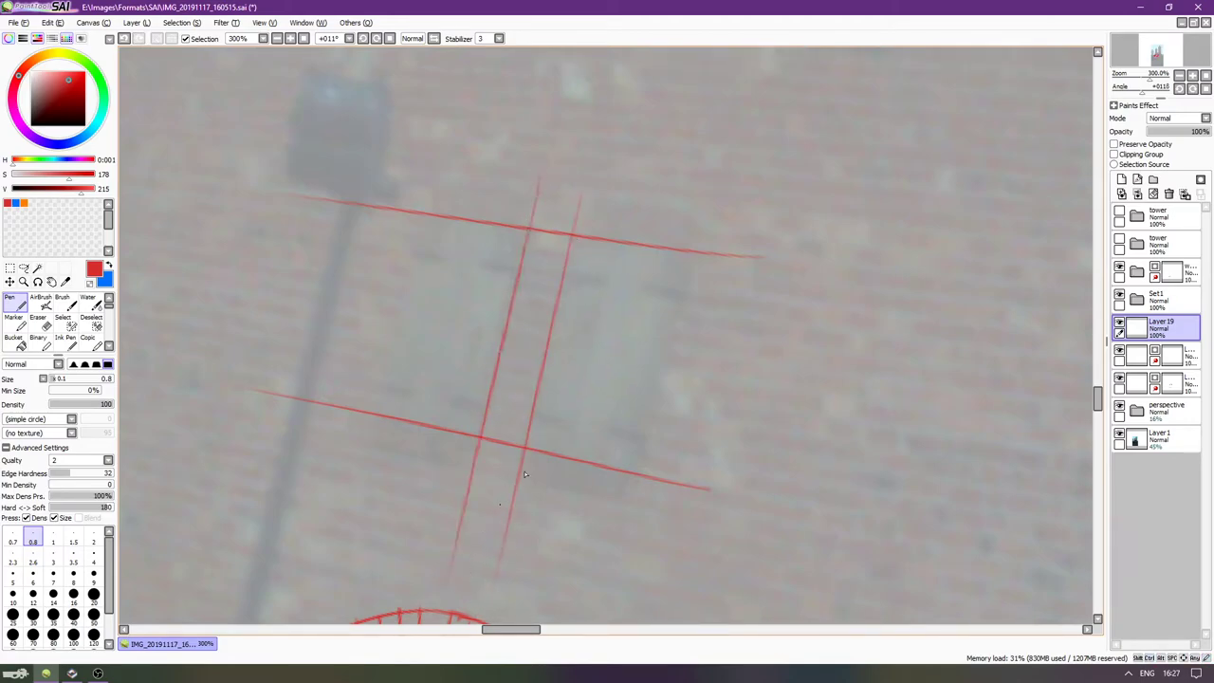
drag(698, 207, 615, 567)
drag(423, 183, 337, 526)
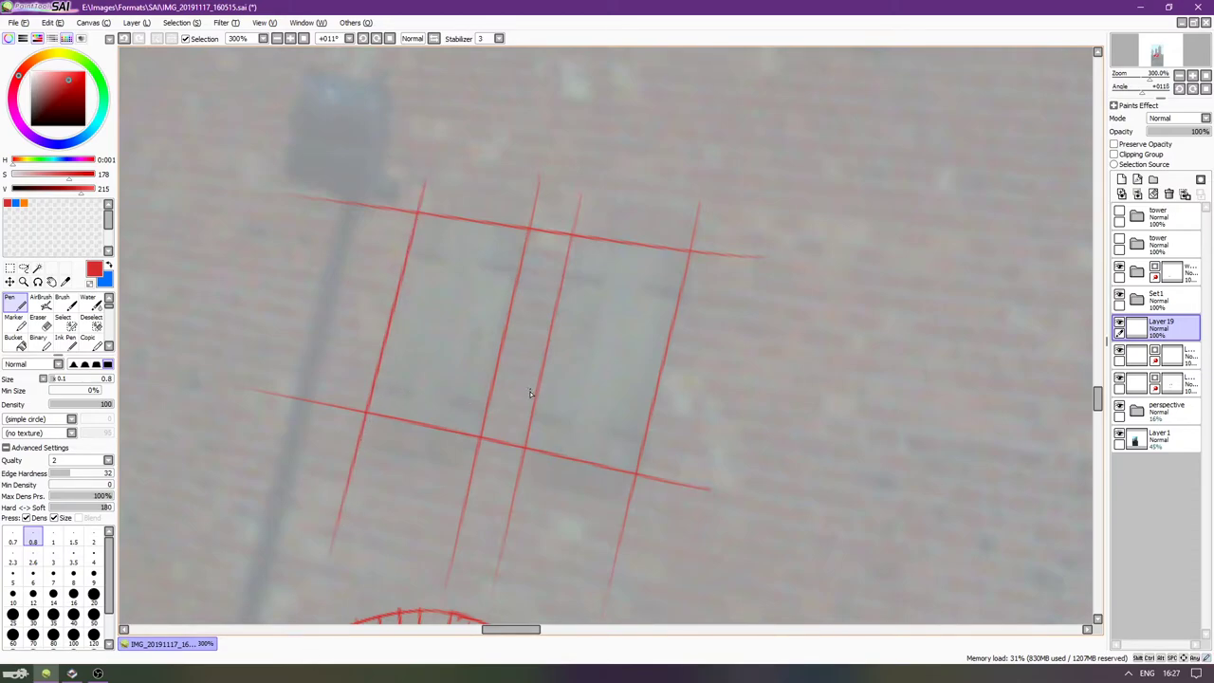
Erase the line along the bottom edge of the two windows.
key(Home)
scroll(522, 451, up, 6)
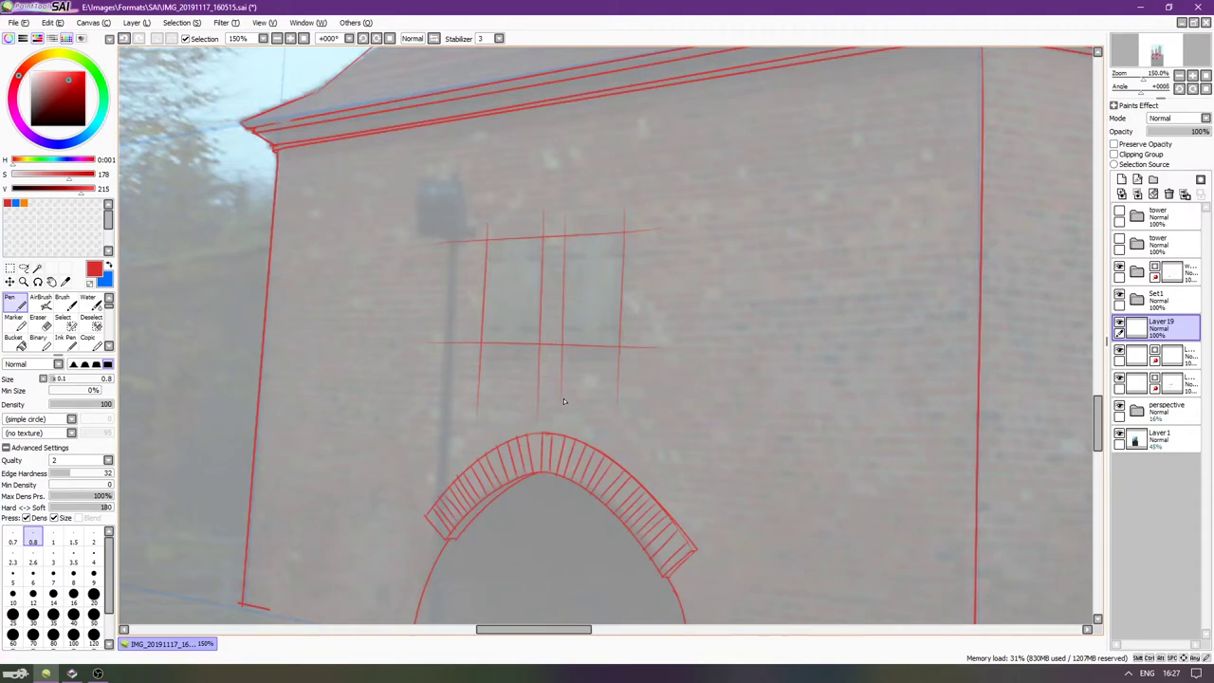
key(e)
drag(420, 353, 664, 353)
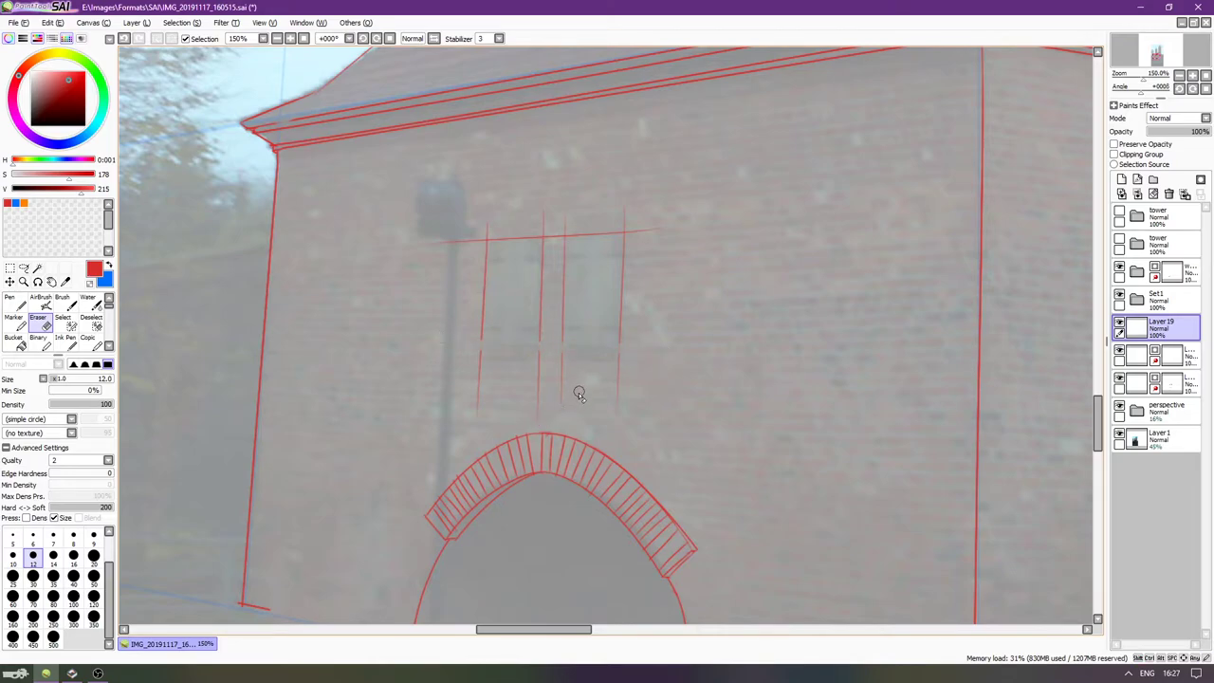
Draw a new bottom line across the windows' upright lines at the same height, redrawing it until its slope fits.
scroll(579, 392, up, 2)
key(Delete)
key(Delete)
key(Delete)
key(Delete)
key(Delete)
key(Delete)
key(Delete)
key(Delete)
key(Delete)
key(Delete)
key(Delete)
key(Delete)
key(Delete)
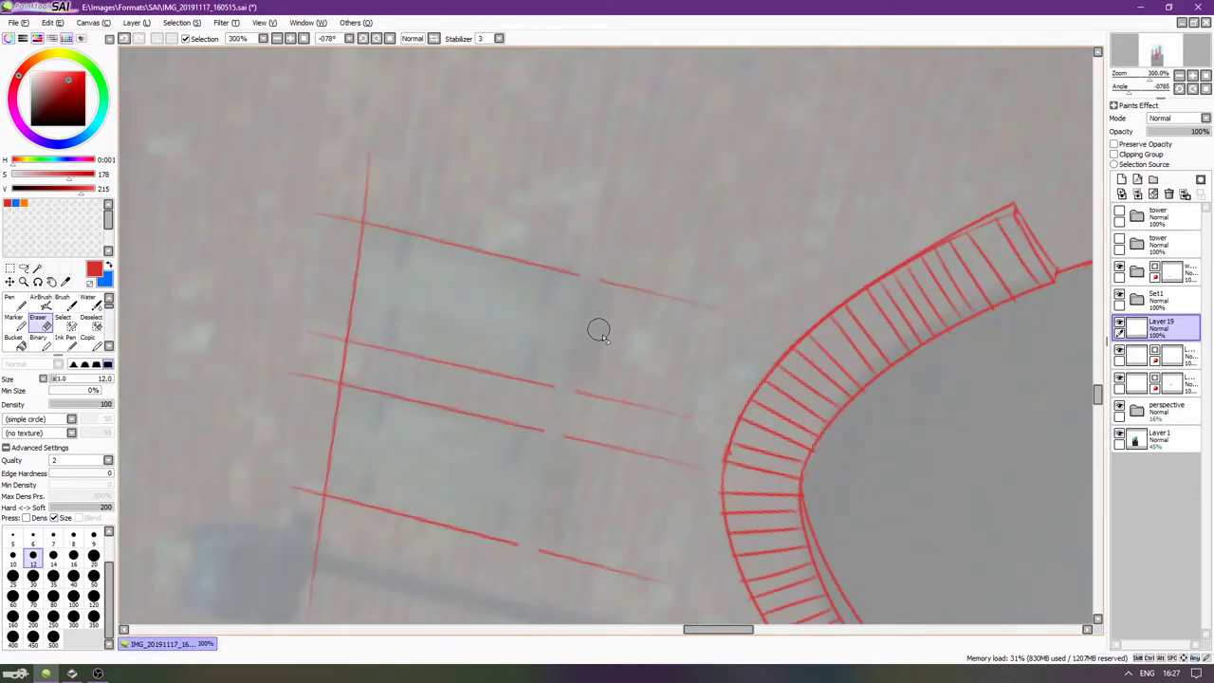
key(n)
drag(603, 198, 494, 623)
key(ctrl+z)
drag(589, 193, 505, 623)
key(ctrl+z)
drag(590, 190, 524, 623)
key(ctrl+z)
drag(588, 196, 504, 623)
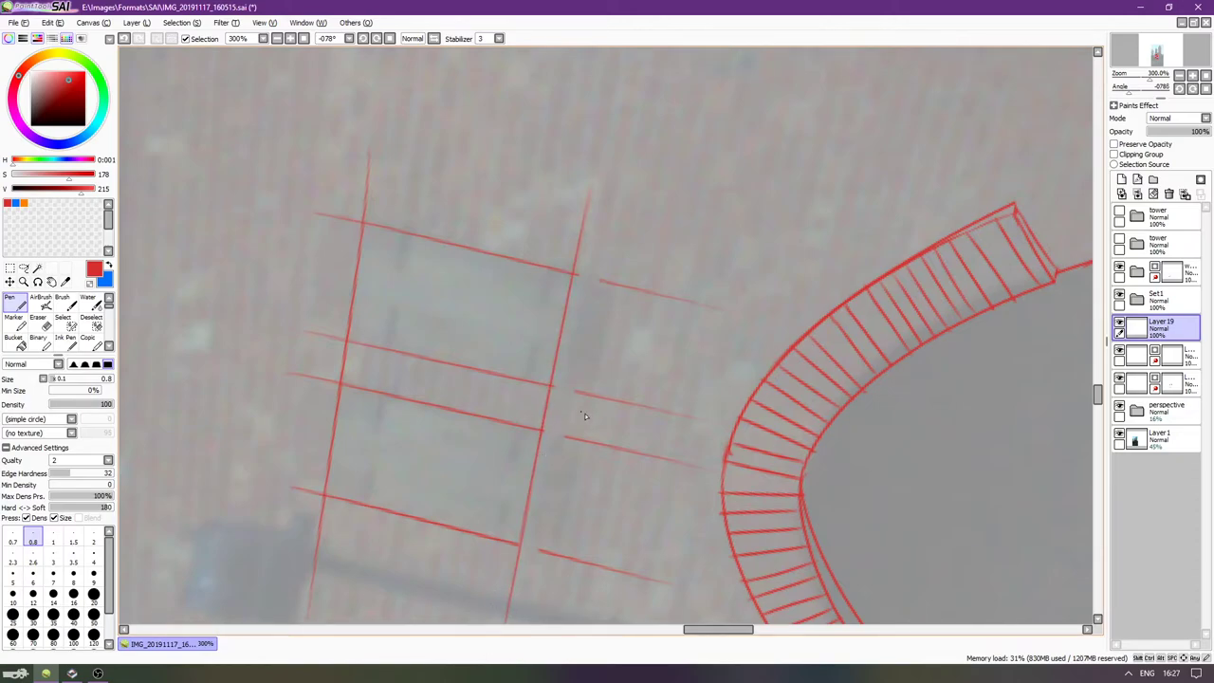
key(Home)
scroll(550, 409, up, 6)
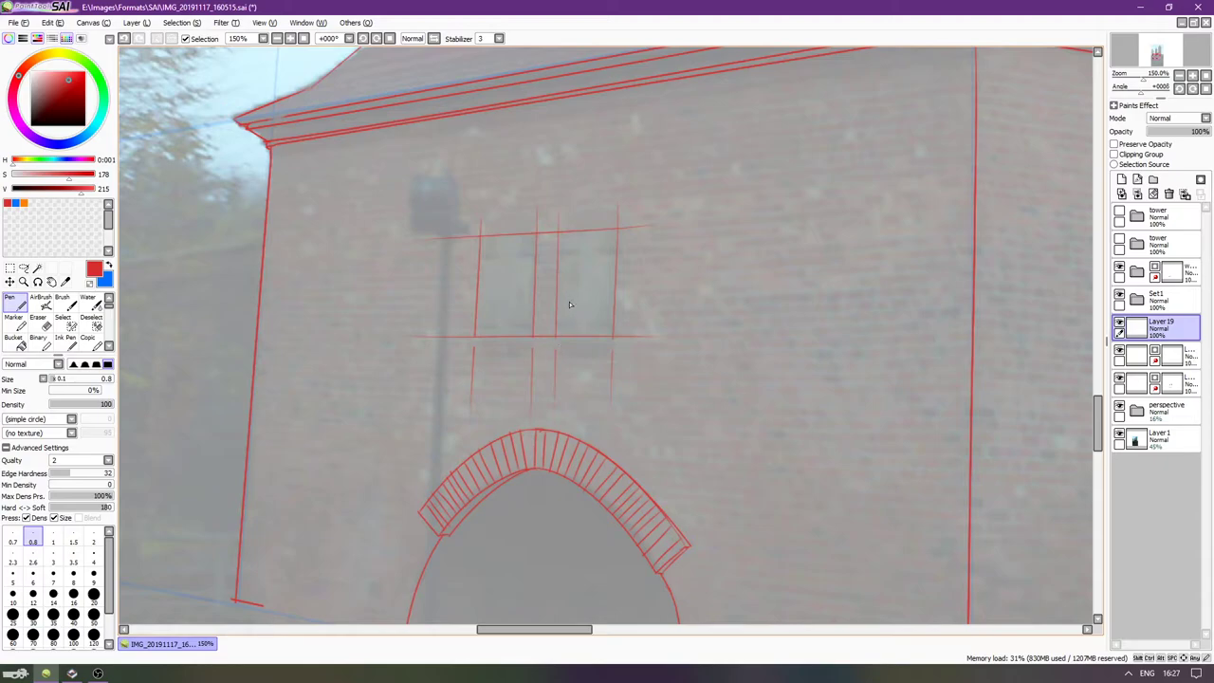
drag(591, 304, 571, 304)
drag(1068, 397, 625, 374)
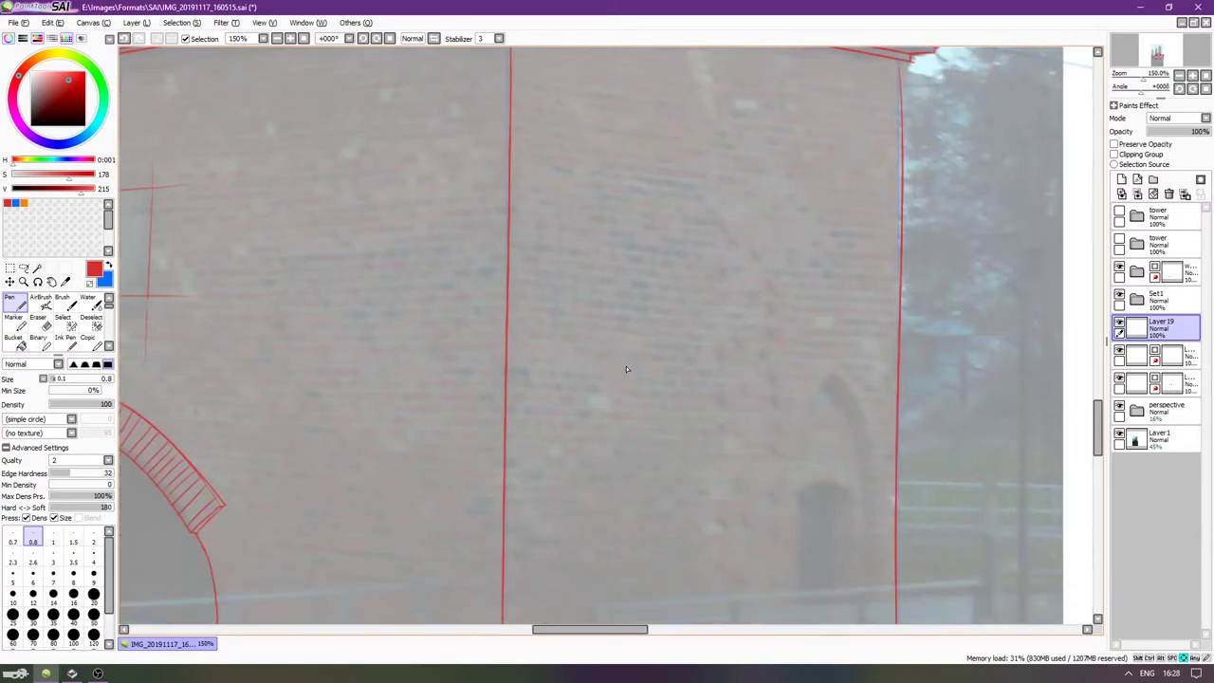
Erase the four upright line segments that continue below the bottom line of the two windows.
scroll(624, 375, down, 4)
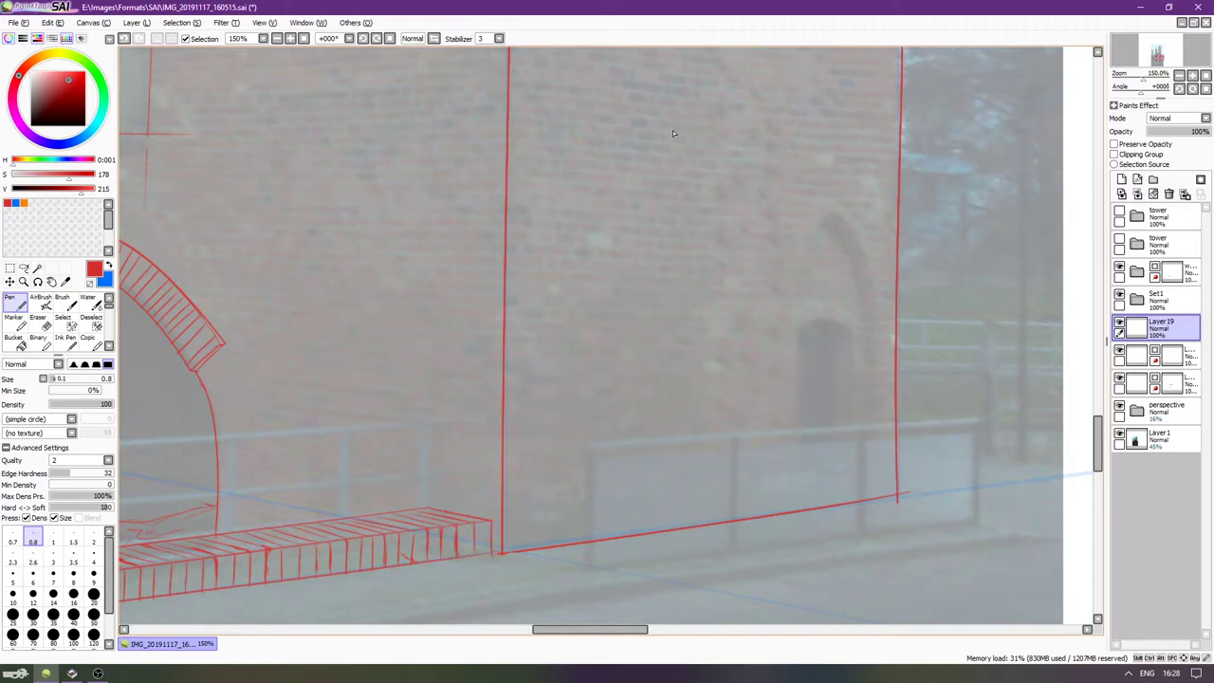
scroll(673, 130, left, 10)
scroll(611, 303, up, 5)
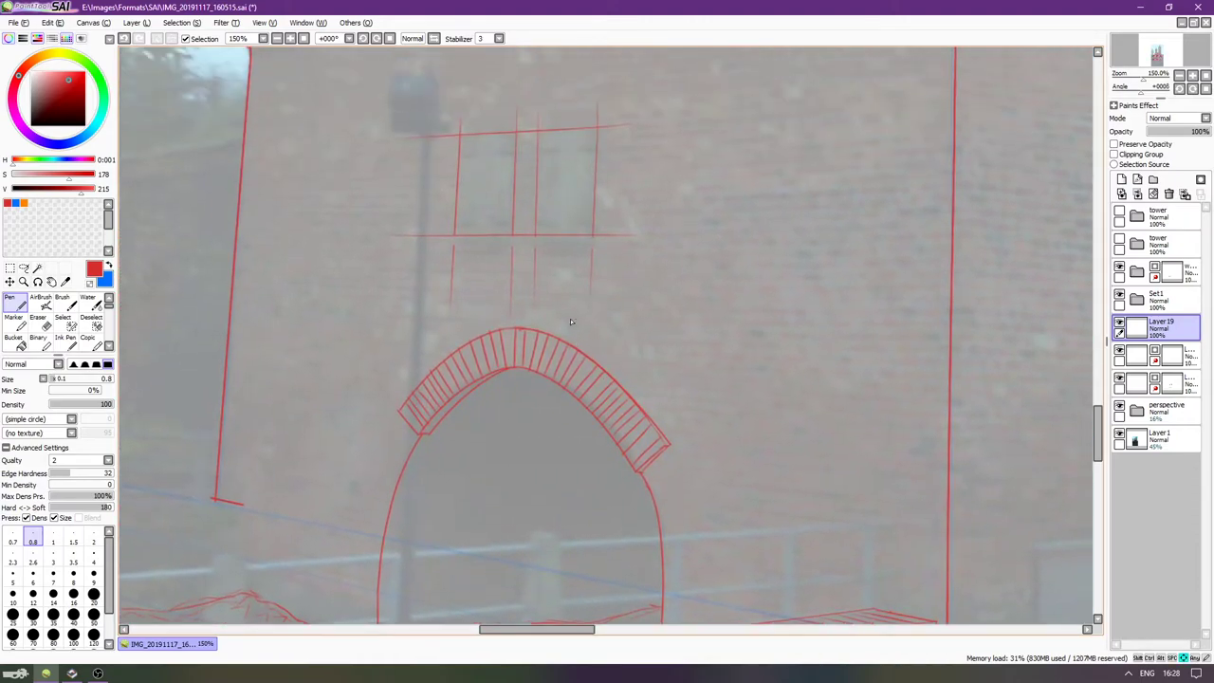
scroll(536, 320, up, 2)
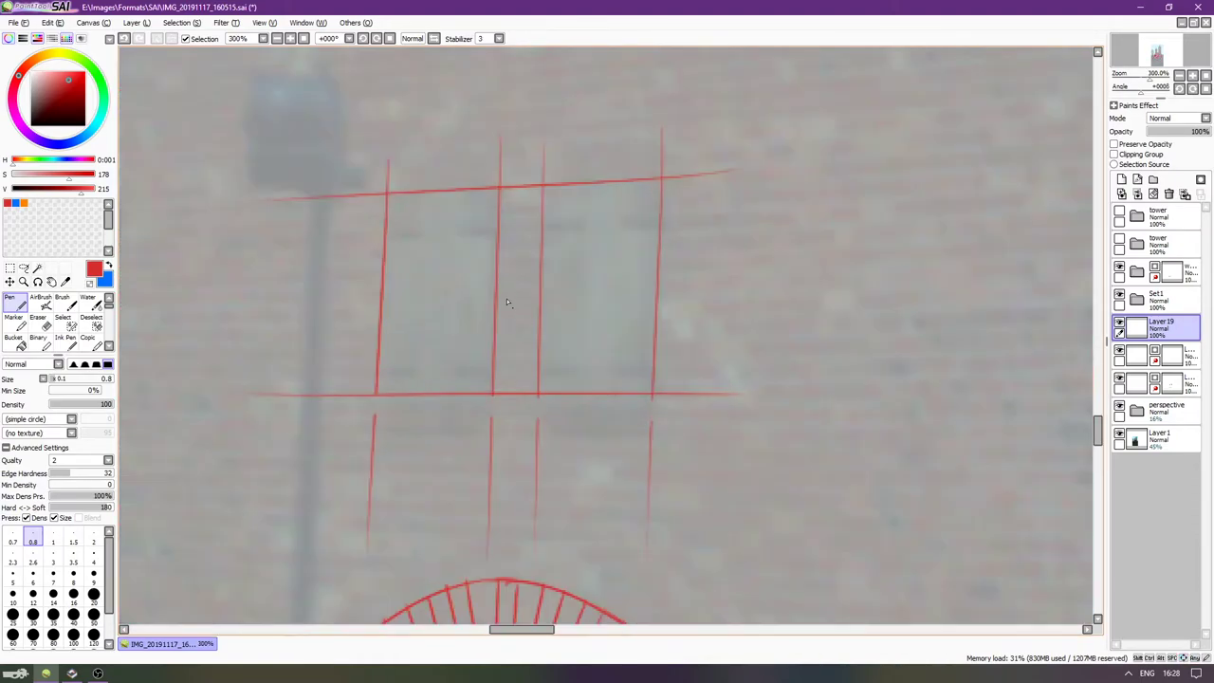
key(e)
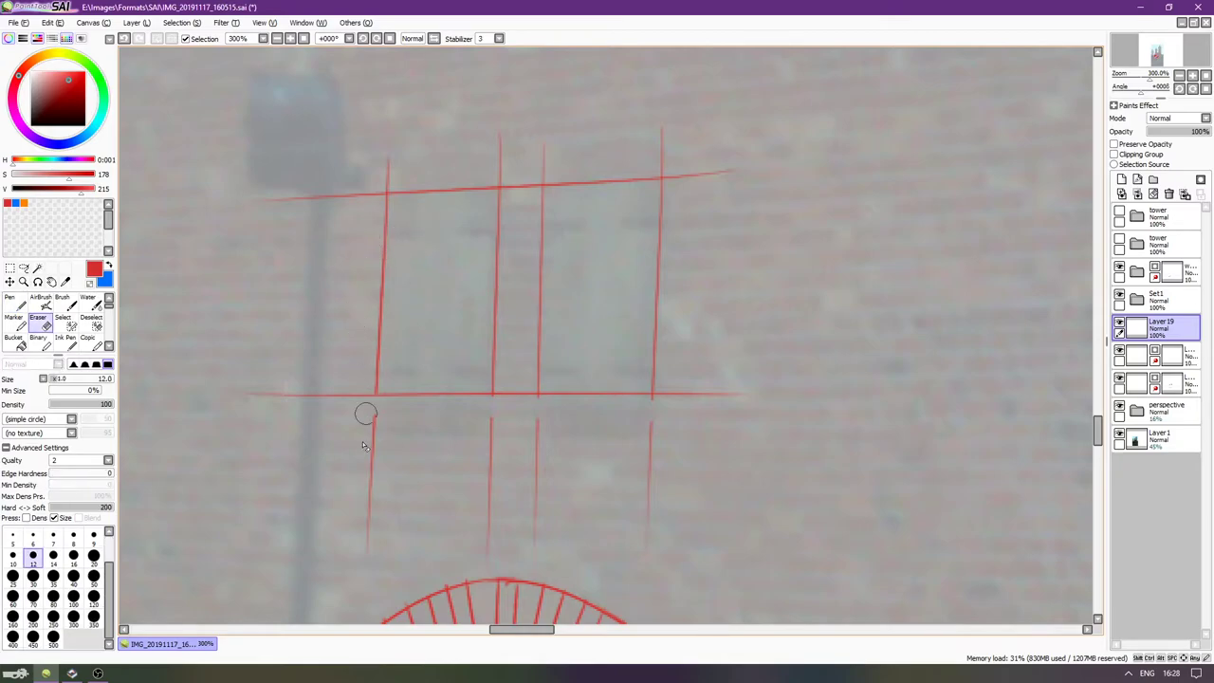
drag(369, 531, 373, 417)
drag(492, 417, 487, 548)
drag(538, 417, 535, 575)
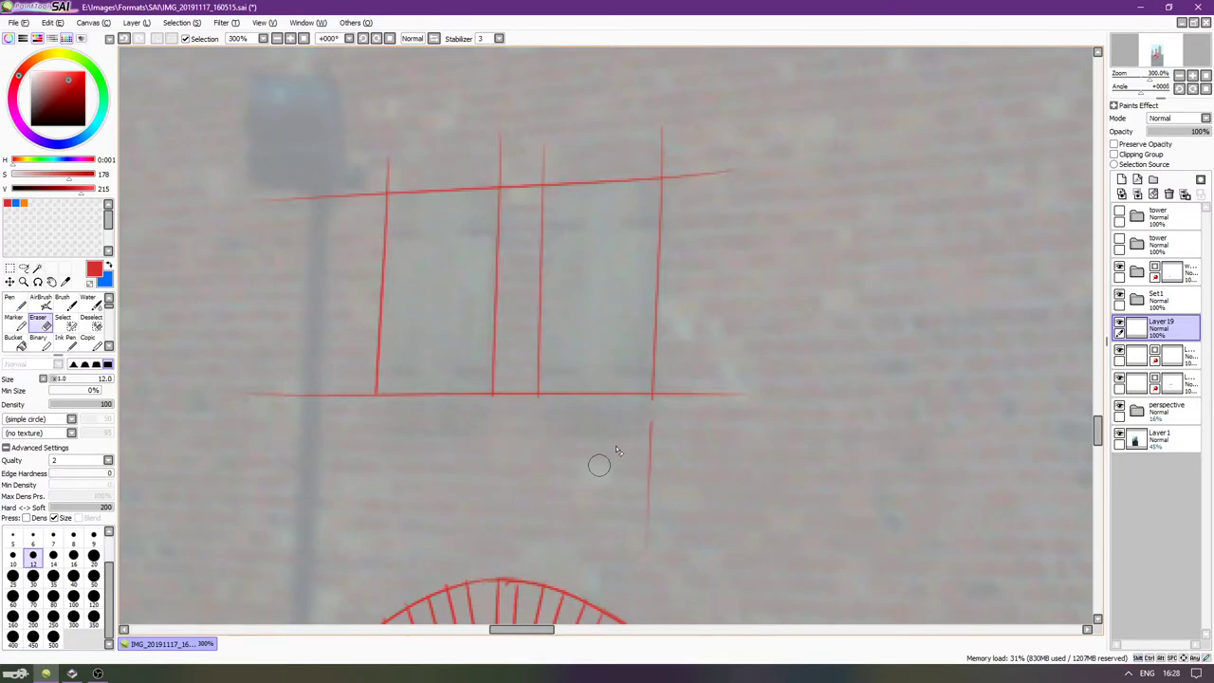
drag(651, 426, 636, 578)
Erase the overhanging ends of the windows' frame lines and the top and bottom segments between the two windows.
drag(666, 391, 744, 393)
mouse_move(685, 176)
mouse_down()
mouse_move(730, 176)
mouse_move(667, 142)
mouse_move(659, 159)
mouse_move(533, 149)
mouse_move(553, 163)
mouse_move(475, 168)
mouse_move(497, 152)
mouse_move(403, 182)
mouse_move(398, 164)
mouse_move(268, 188)
mouse_move(343, 193)
mouse_move(283, 362)
mouse_move(248, 367)
mouse_up()
mouse_move(335, 410)
mouse_down()
mouse_move(355, 395)
mouse_move(363, 406)
mouse_up()
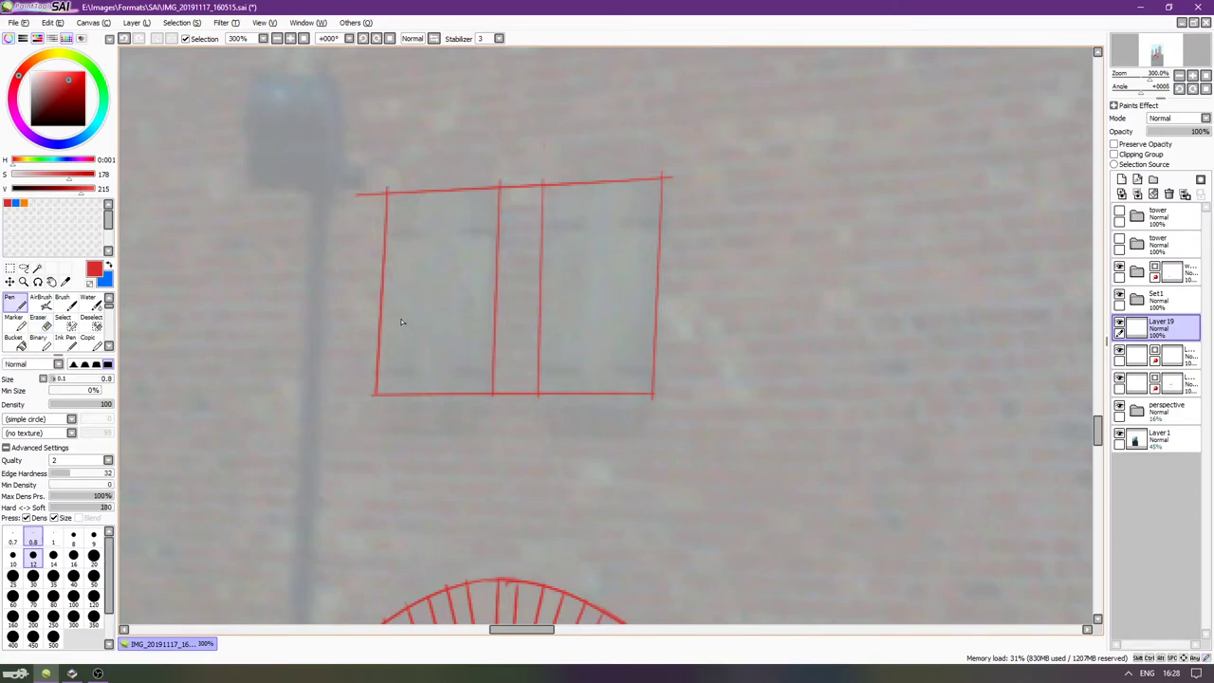
drag(351, 181, 370, 195)
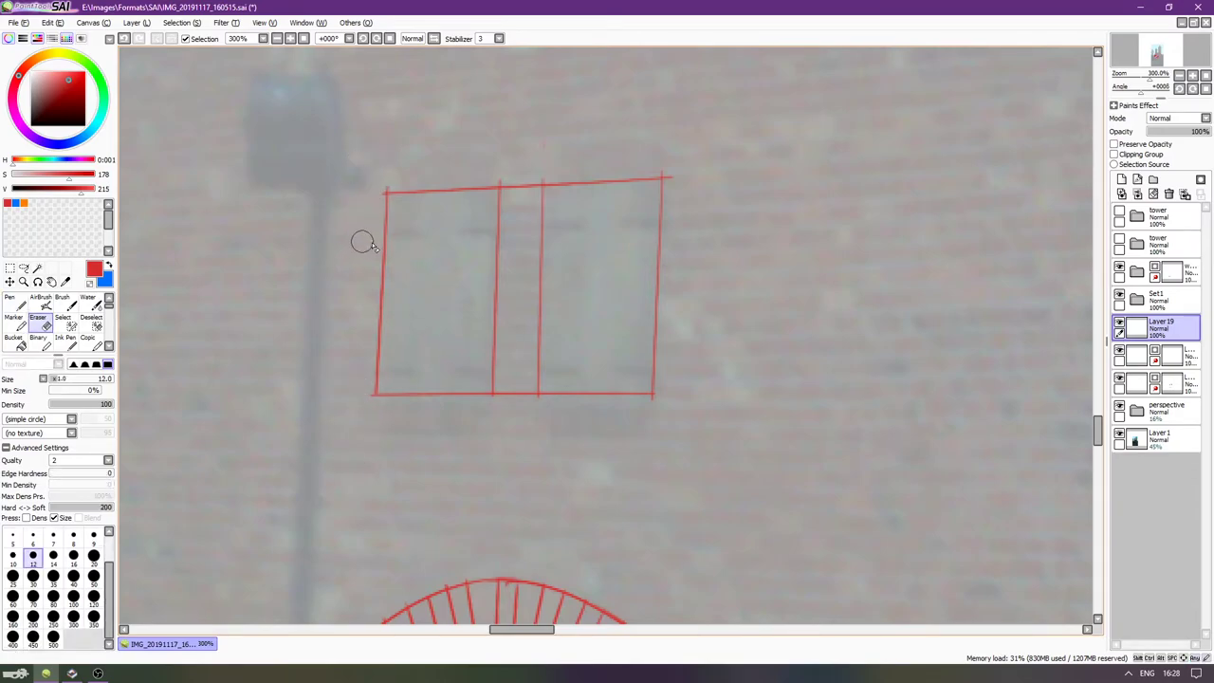
mouse_move(499, 379)
mouse_down()
mouse_move(515, 403)
mouse_move(525, 388)
mouse_move(528, 398)
mouse_up()
drag(524, 174, 509, 180)
key(n)
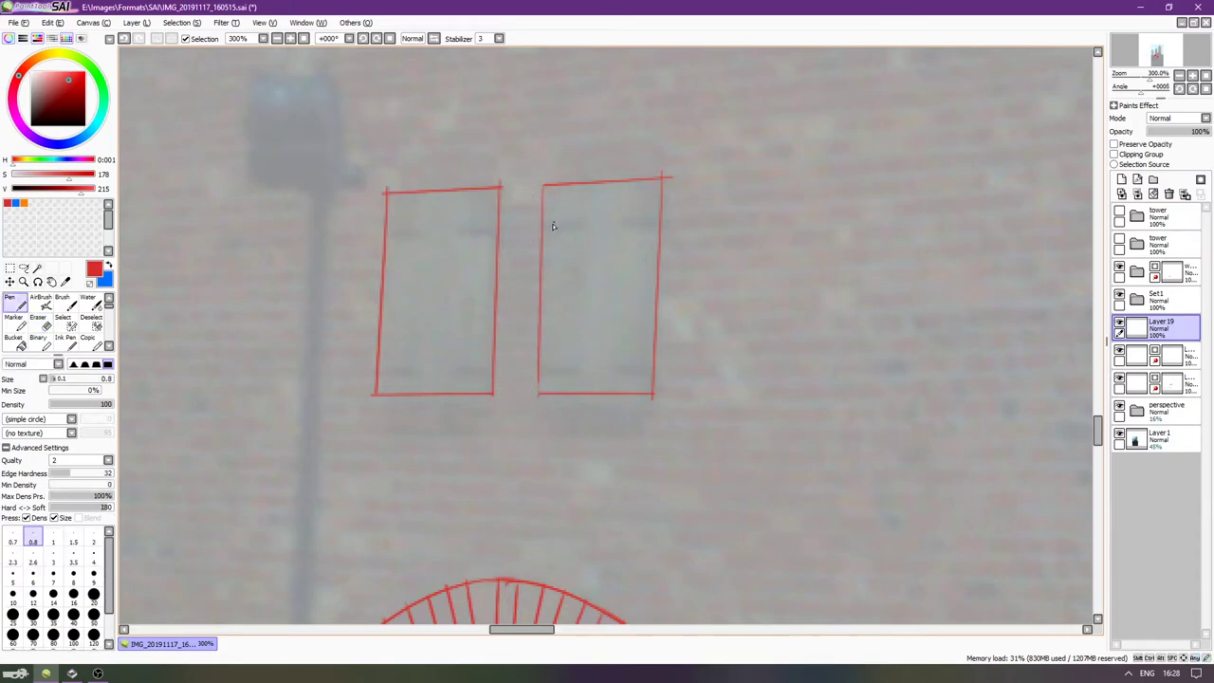
Draw a rounded arch top inside each of the two window frames, redrawing the right window's curves until they fit.
key(ctrl+z)
drag(550, 244, 661, 181)
key(ctrl+z)
mouse_move(549, 247)
mouse_down()
mouse_move(616, 169)
mouse_move(654, 226)
mouse_up()
key(ctrl+z)
key(ctrl+z)
key(ctrl+z)
drag(612, 183, 661, 265)
key(ctrl+z)
drag(611, 182, 661, 251)
key(ctrl+z)
key(ctrl+z)
drag(612, 182, 661, 248)
key(ctrl+z)
drag(612, 182, 661, 251)
key(ctrl+z)
drag(612, 182, 661, 249)
key(ctrl+z)
key(ctrl+z)
drag(612, 182, 661, 251)
key(ctrl+z)
mouse_move(612, 182)
mouse_down()
mouse_move(640, 295)
mouse_move(608, 182)
mouse_move(667, 261)
mouse_up()
key(ctrl+z)
key(ctrl+z)
drag(612, 181, 661, 267)
key(ctrl+z)
drag(453, 191, 506, 250)
Erase the square corners outside the left window's arched top.
key(e)
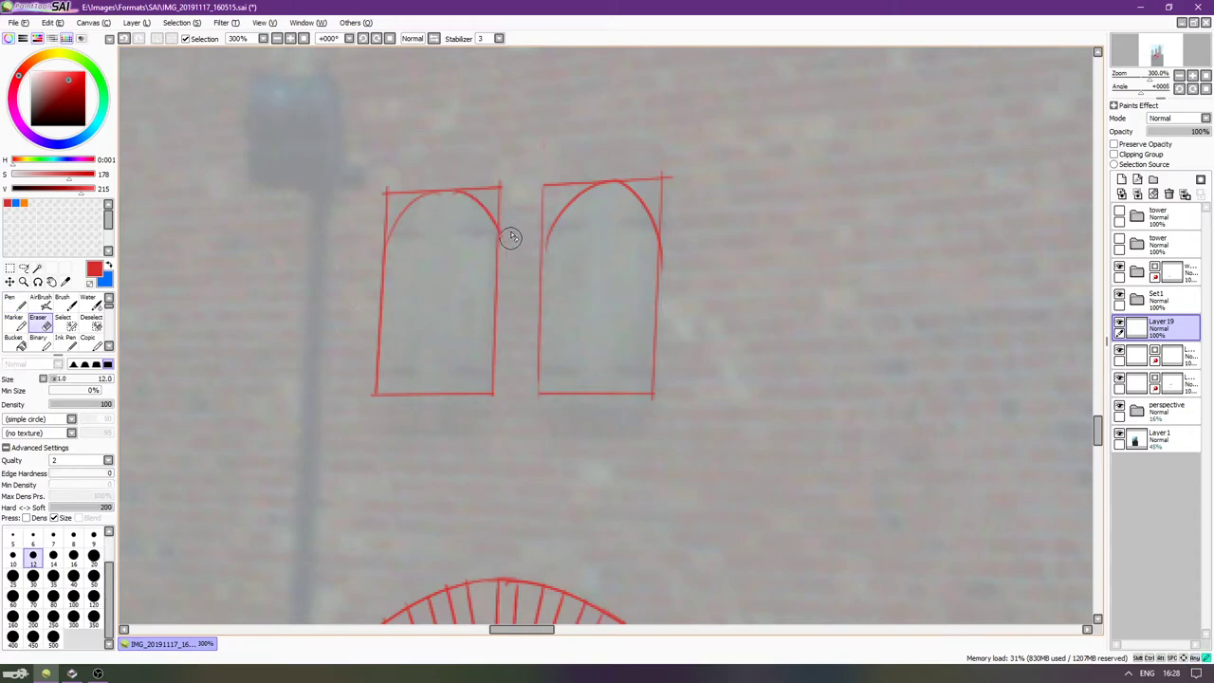
mouse_move(500, 185)
mouse_down()
mouse_move(510, 239)
mouse_move(498, 191)
mouse_move(459, 159)
mouse_move(481, 183)
mouse_move(443, 162)
mouse_move(474, 189)
mouse_move(459, 166)
mouse_move(385, 208)
mouse_move(410, 189)
mouse_up()
drag(375, 241, 388, 182)
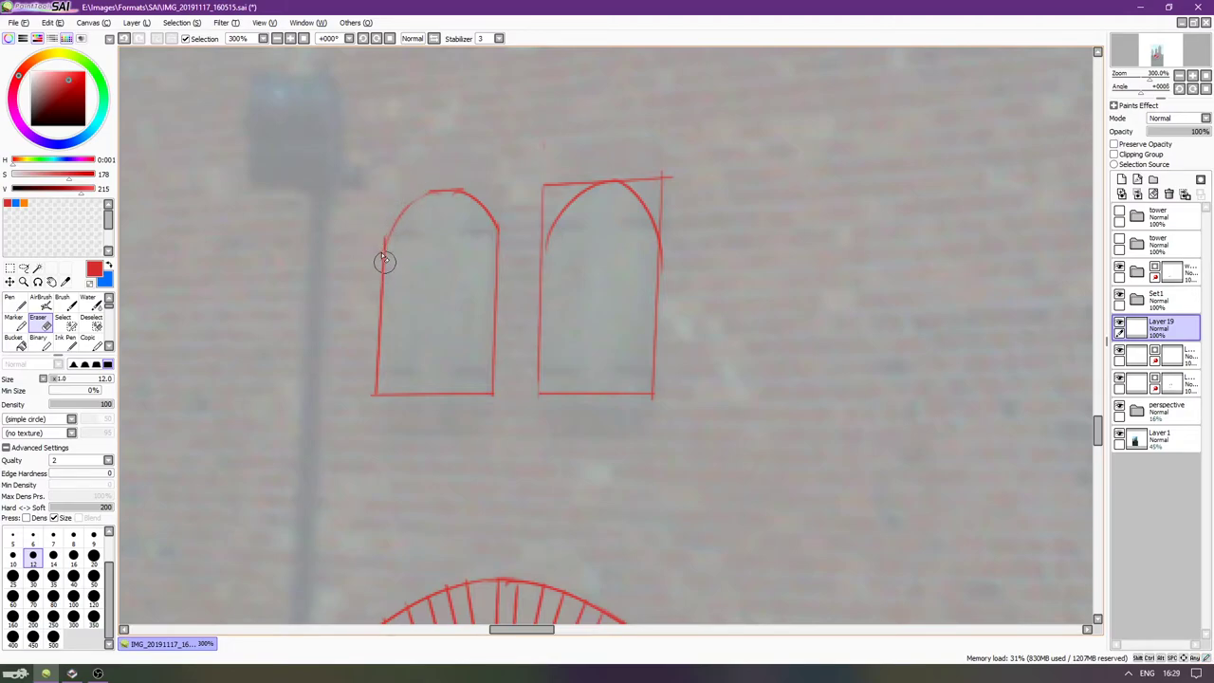
Try erasing the square corners outside the right window's arched top.
mouse_move(541, 179)
mouse_down()
mouse_move(537, 241)
mouse_move(558, 172)
mouse_move(601, 165)
mouse_move(654, 181)
mouse_move(680, 222)
mouse_up()
key(n)
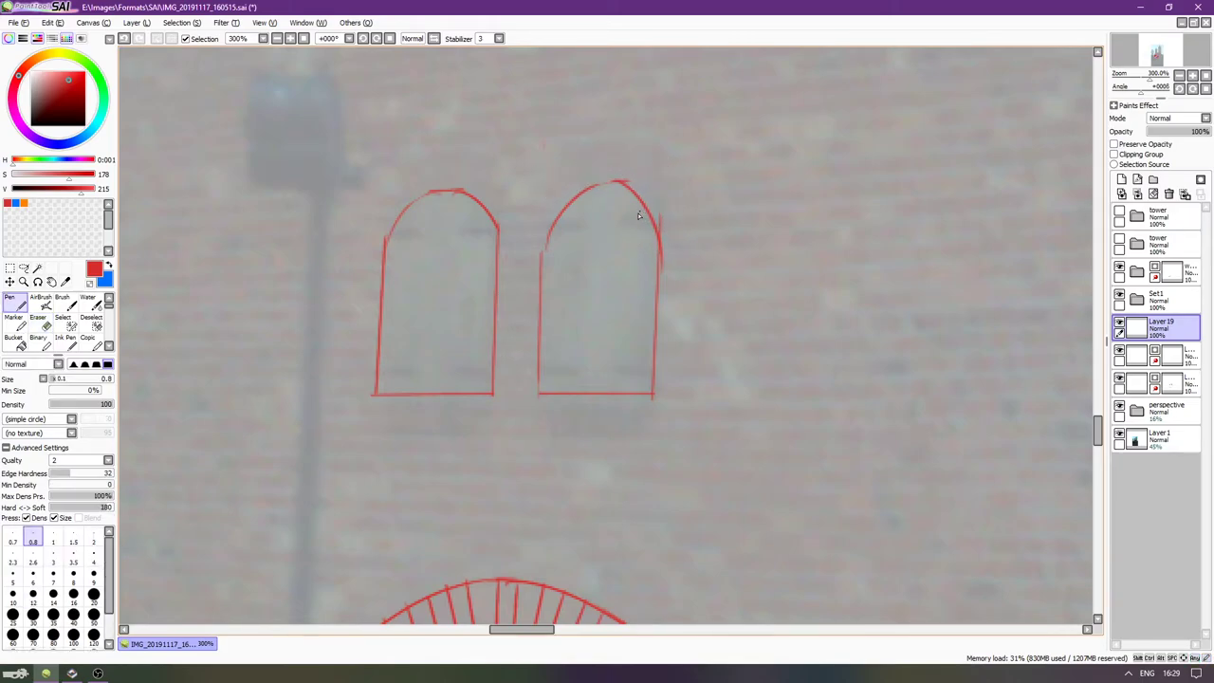
key(ctrl+z)
key(ctrl+z)
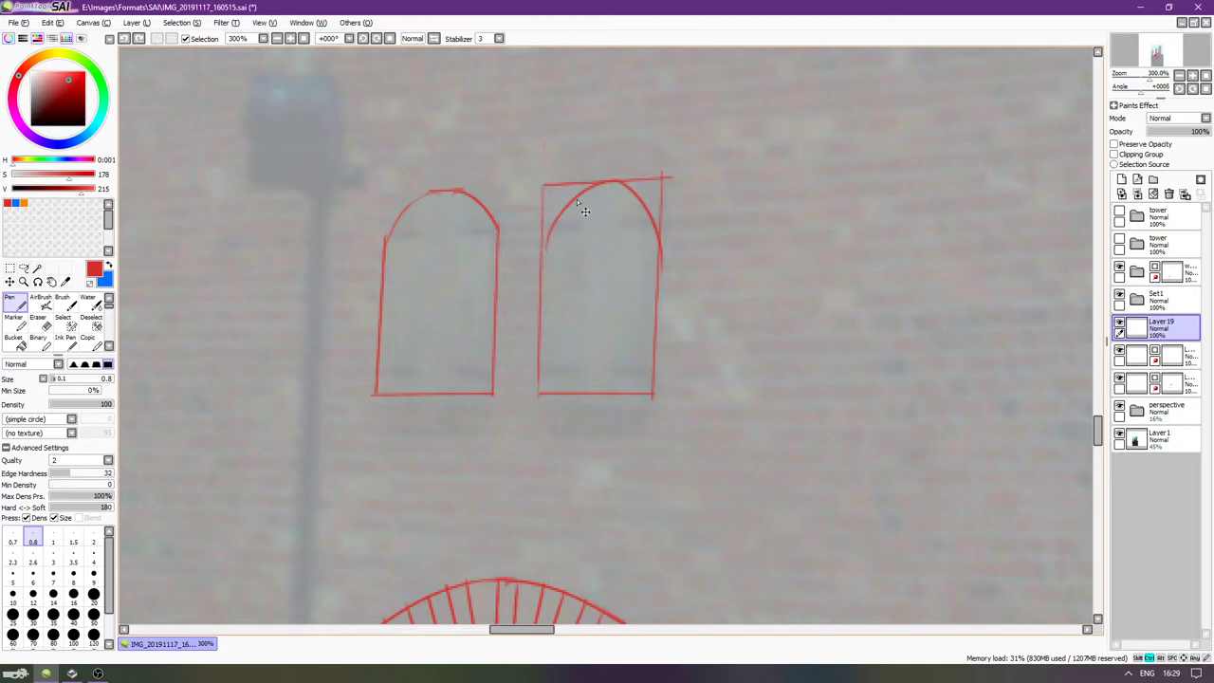
Erase the right window's arch curve and try new curves for its left half.
key(e)
mouse_move(572, 223)
mouse_down()
mouse_move(559, 234)
mouse_move(572, 203)
mouse_move(604, 195)
mouse_move(645, 221)
mouse_move(635, 195)
mouse_up()
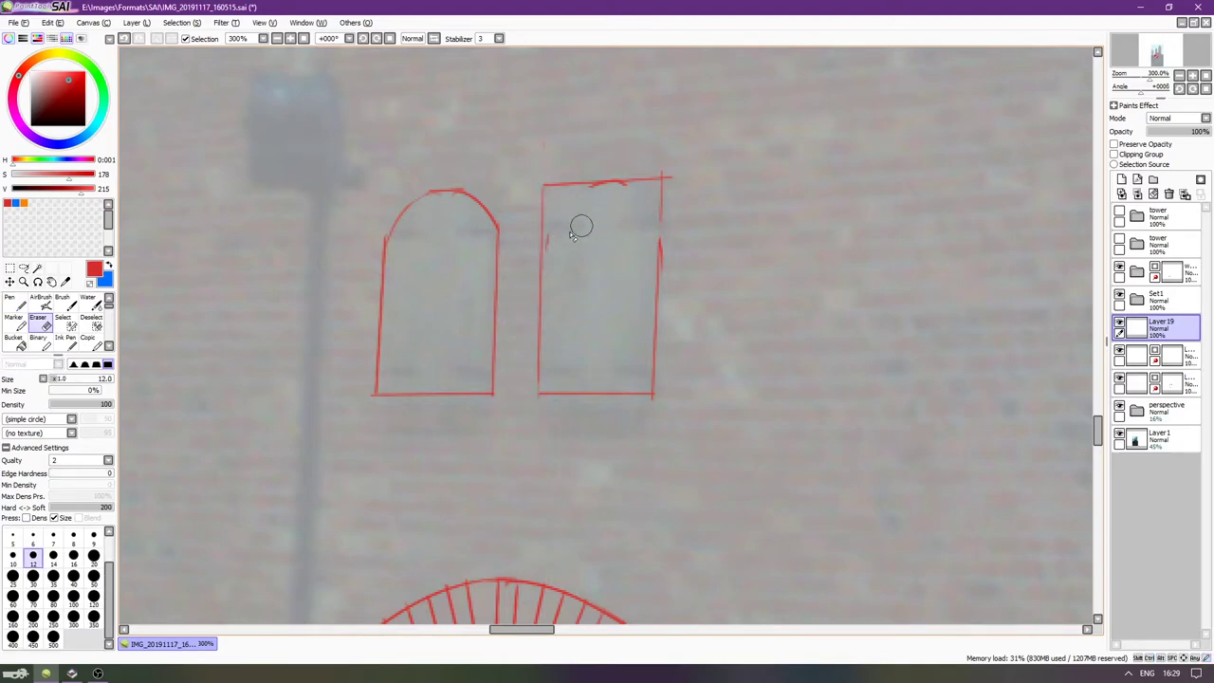
key(n)
drag(544, 237, 584, 177)
key(ctrl+z)
mouse_move(544, 237)
mouse_down()
mouse_move(626, 182)
mouse_move(541, 255)
mouse_up()
key(ctrl+z)
key(ctrl+z)
key(ctrl+z)
mouse_move(590, 185)
mouse_down()
mouse_move(540, 271)
mouse_move(621, 181)
mouse_up()
key(ctrl+z)
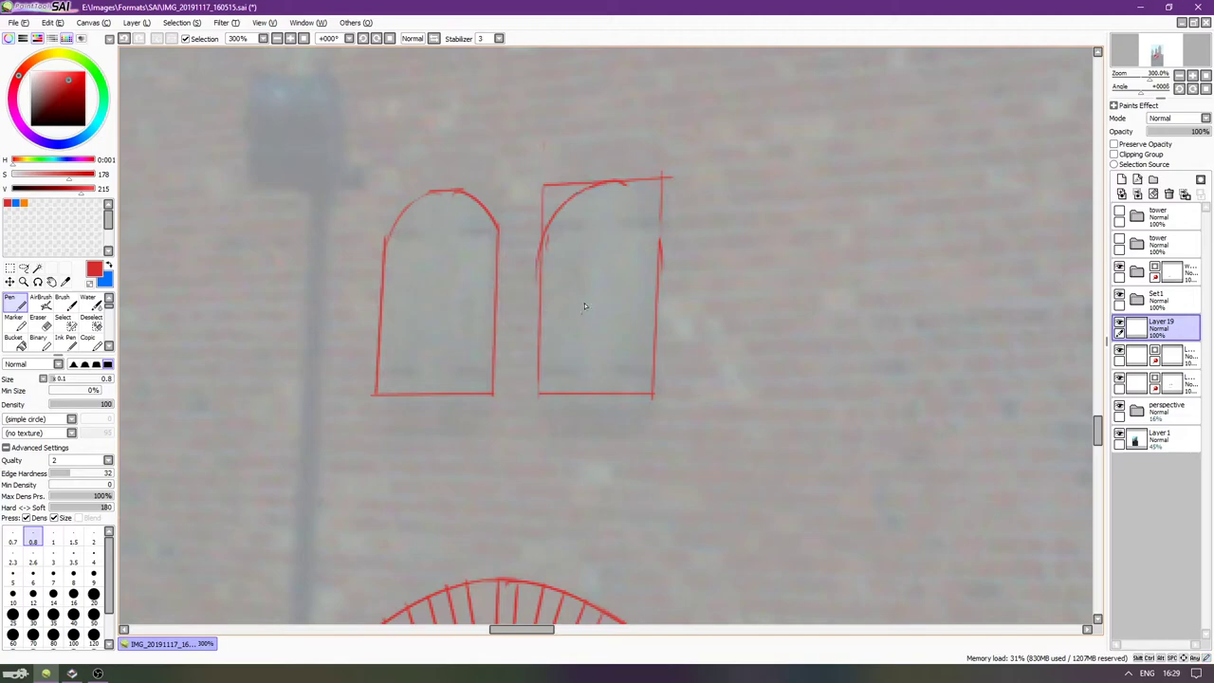
key(ctrl+z)
drag(541, 253, 621, 181)
key(ctrl+z)
key(ctrl+z)
key(ctrl+z)
key(ctrl+z)
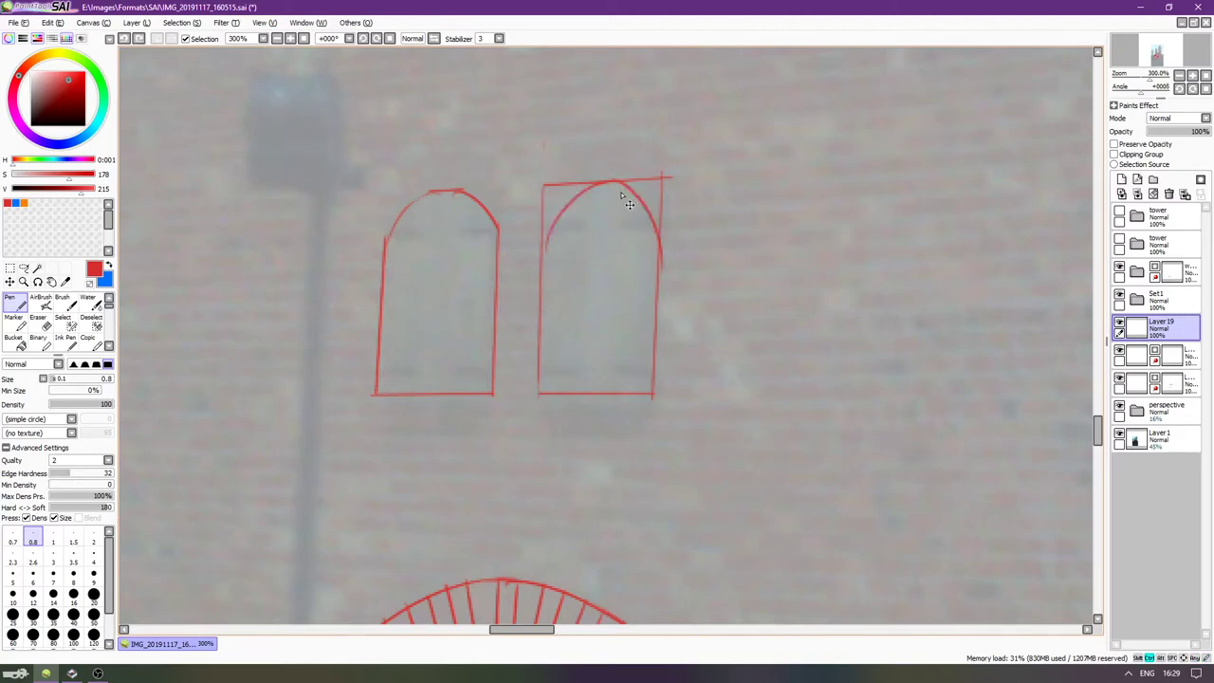
key(ctrl+z)
Redraw the right window's arched top as a wider, rounder curve, comparing the new strokes through repeated undo and redo.
mouse_move(541, 252)
mouse_down()
mouse_move(621, 181)
mouse_move(663, 259)
mouse_up()
key(ctrl+z)
key(ctrl+z)
drag(622, 183, 658, 247)
key(ctrl+z)
drag(622, 182, 663, 256)
key(ctrl+z)
key(ctrl+y)
key(ctrl+z)
key(ctrl+y)
key(ctrl+z)
key(ctrl+y)
key(ctrl+z)
key(ctrl+y)
key(ctrl+y)
key(ctrl+z)
key(ctrl+y)
key(ctrl+z)
key(ctrl+y)
Erase the square corners outside the right window's new arch and the curve's excess beyond its right side.
key(e)
key(n)
key(e)
drag(665, 170, 672, 183)
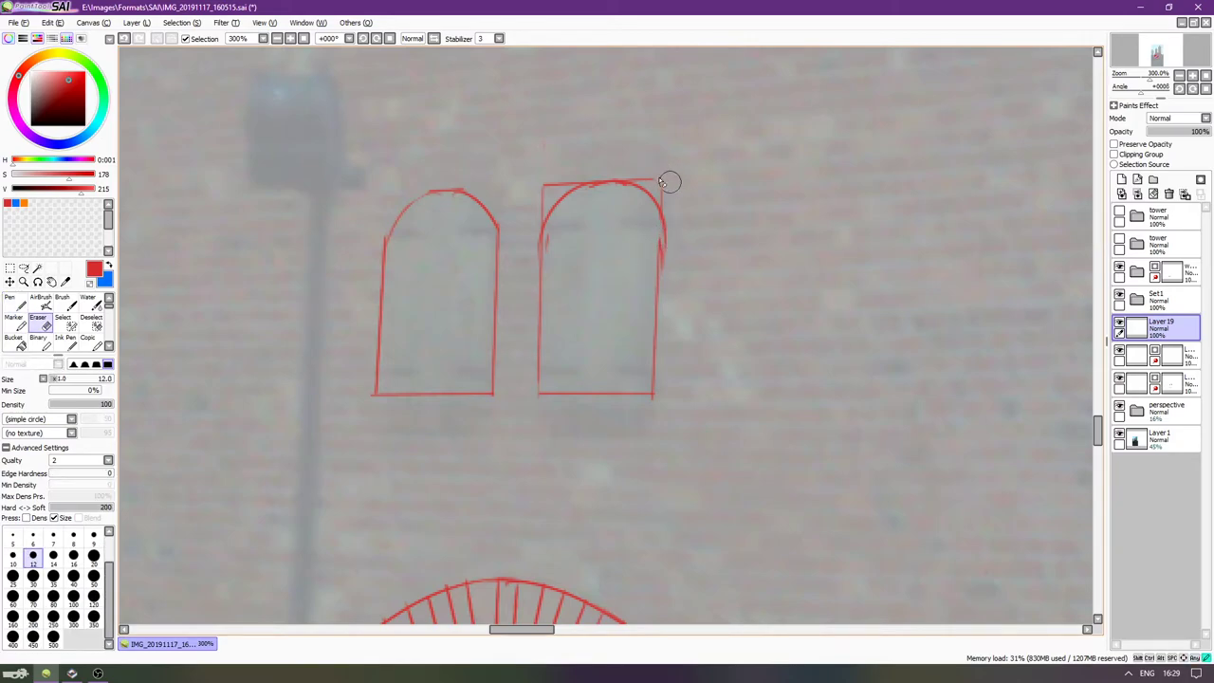
drag(562, 186, 543, 223)
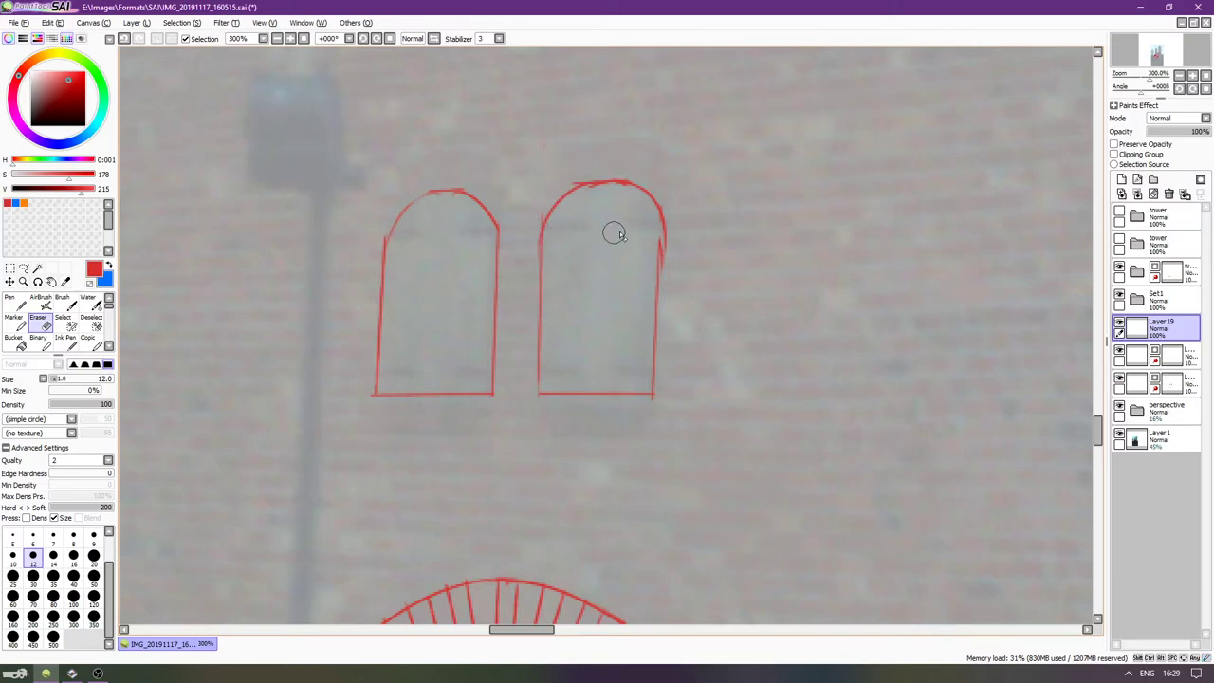
key(n)
key(e)
drag(673, 218, 670, 267)
key(n)
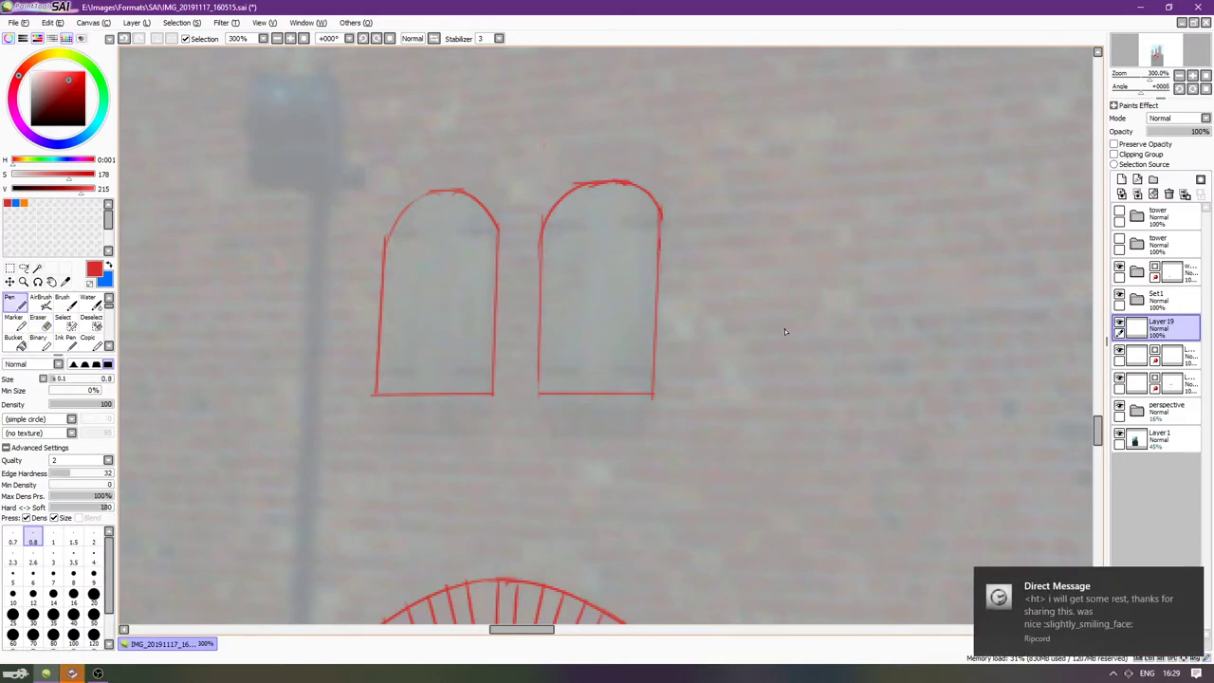
Switch to the Ripcord chat, send the replies "yay" and "np" in the open direct message, and return to PaintTool SAI.
key(alt+Tab)
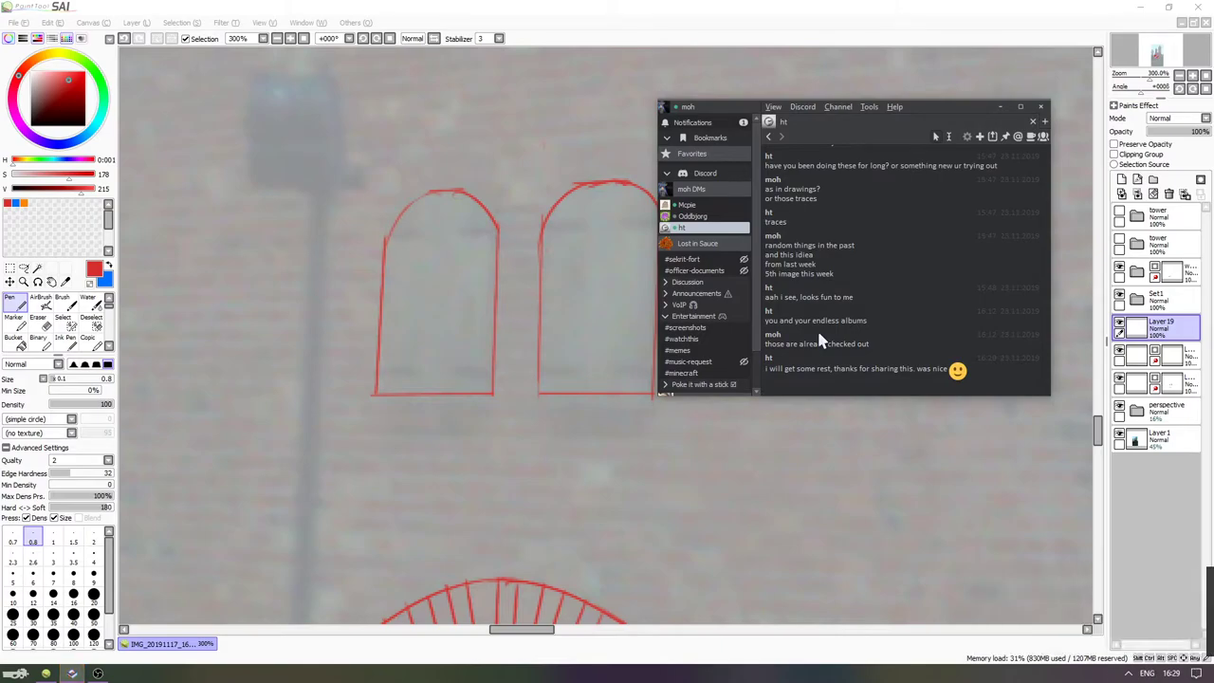
text(yay)
key(Return)
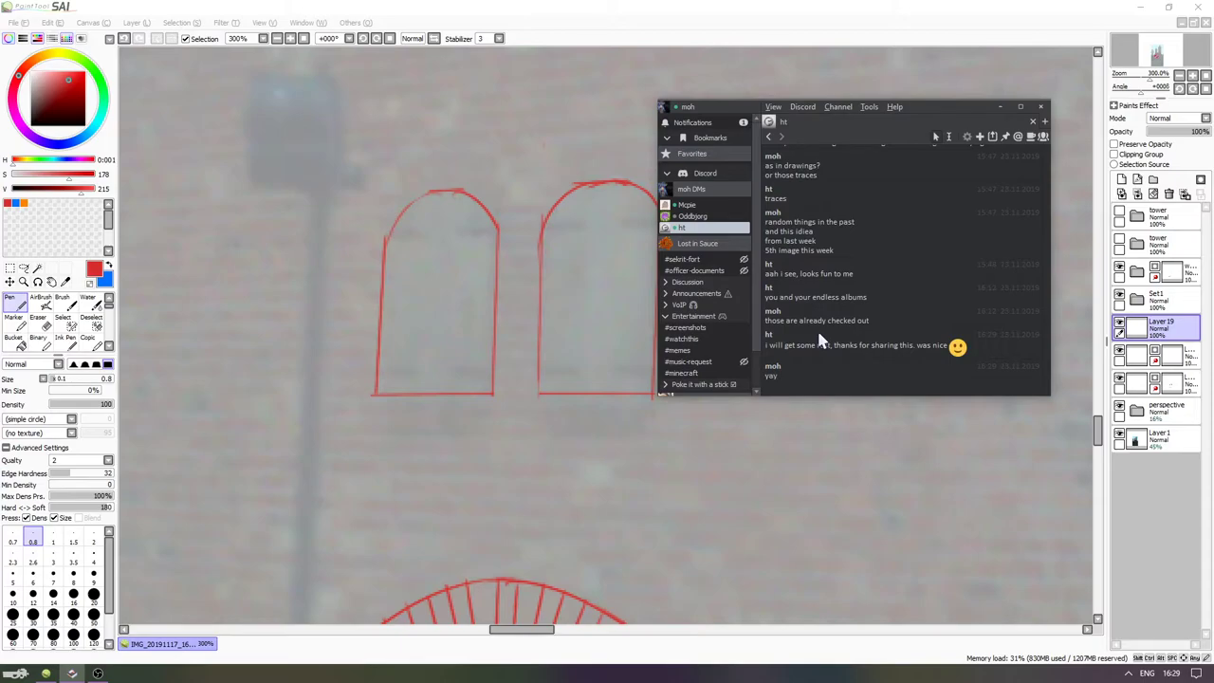
text(np)
key(Return)
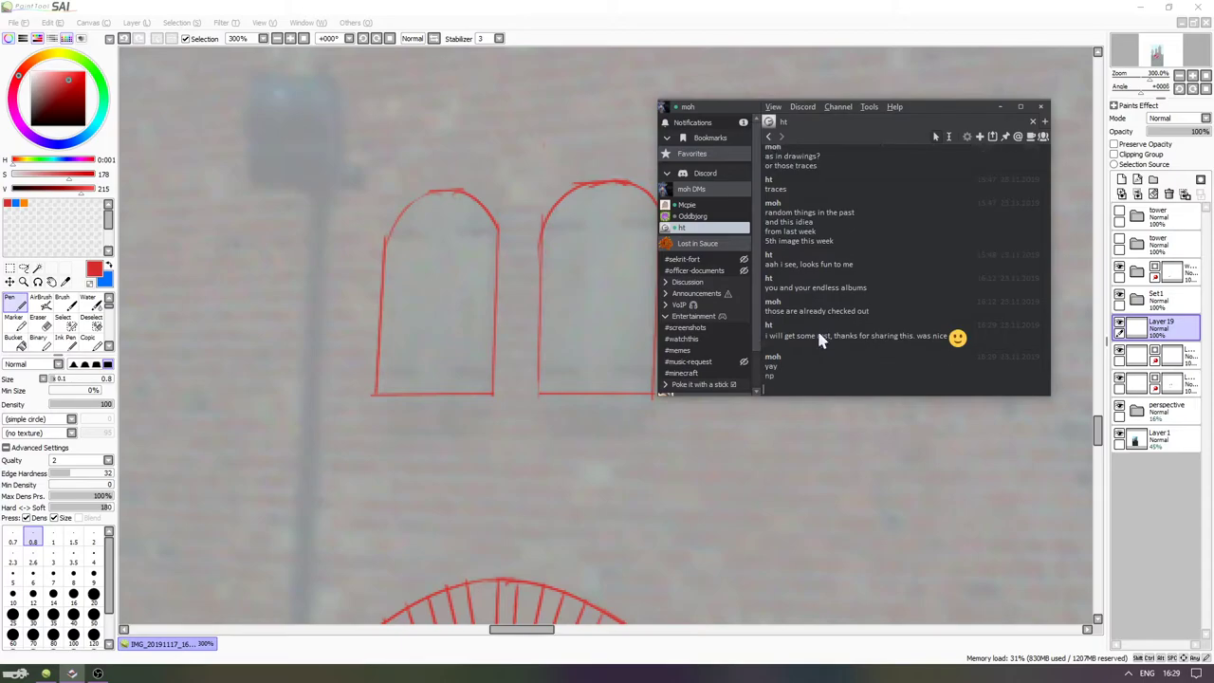
click(838, 42)
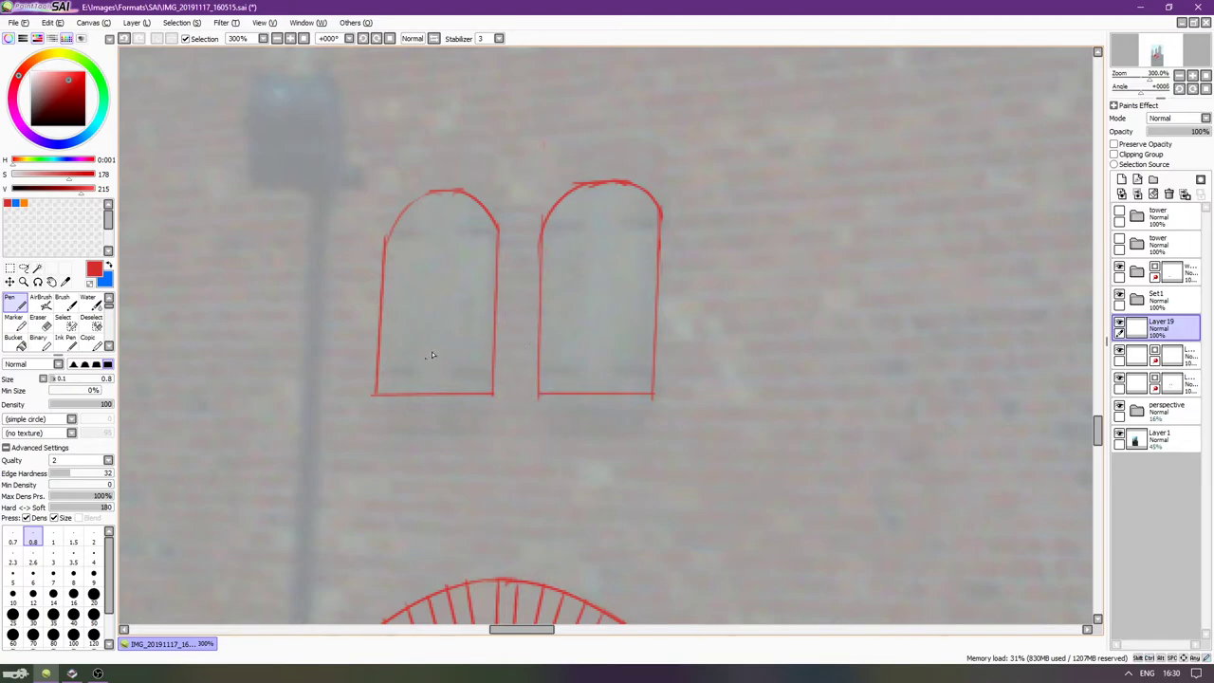
Draw upright plank lines from the arched top to the bottom edge inside the left window, redrawing the ones that do not fit.
scroll(414, 332, up, 4)
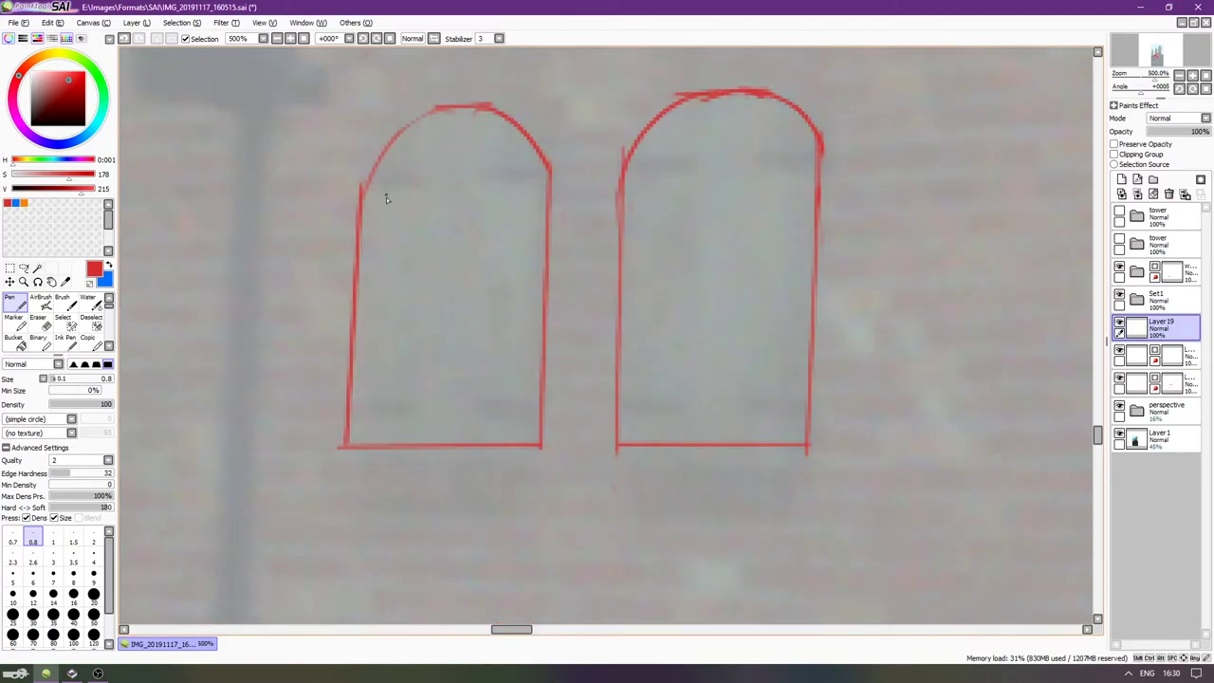
key(ctrl+z)
drag(393, 136, 368, 396)
key(ctrl+z)
drag(385, 160, 371, 465)
key(ctrl+z)
drag(389, 148, 369, 444)
key(ctrl+z)
drag(387, 157, 372, 425)
drag(412, 128, 395, 503)
drag(440, 120, 421, 444)
mouse_move(462, 112)
mouse_down()
mouse_move(455, 427)
mouse_move(463, 377)
mouse_up()
key(ctrl+z)
key(ctrl+z)
mouse_move(507, 116)
mouse_down()
mouse_move(497, 431)
mouse_move(479, 444)
mouse_up()
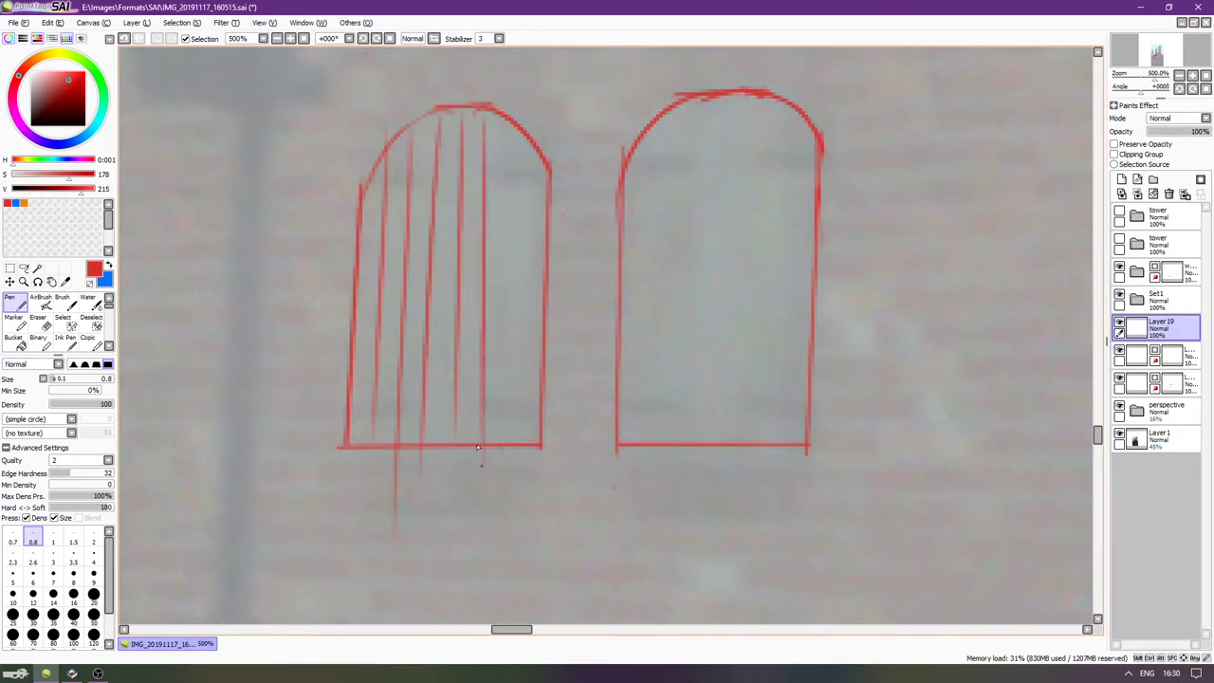
drag(521, 137, 512, 431)
Draw upright plank lines across the right window from its arched top past its bottom edge, redrawing misplaced ones.
drag(633, 222, 542, 225)
drag(543, 138, 543, 406)
key(ctrl+z)
drag(547, 159, 553, 446)
key(ctrl+z)
drag(544, 135, 543, 262)
drag(560, 121, 562, 479)
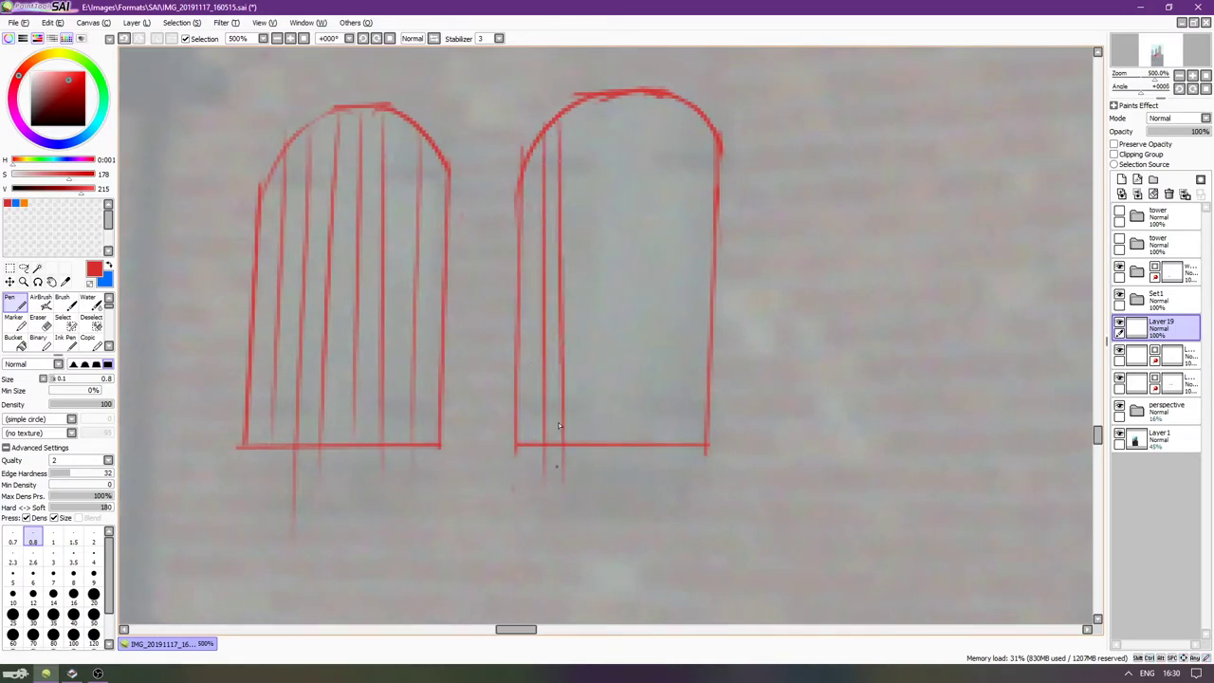
mouse_move(580, 98)
mouse_down()
mouse_move(582, 522)
mouse_move(600, 284)
mouse_move(601, 496)
mouse_up()
drag(622, 95, 626, 488)
drag(649, 97, 652, 444)
key(ctrl+z)
mouse_move(647, 95)
mouse_down()
mouse_move(651, 444)
mouse_move(668, 425)
mouse_up()
key(ctrl+z)
mouse_move(679, 106)
mouse_down()
mouse_move(683, 520)
mouse_move(661, 488)
mouse_up()
key(ctrl+z)
drag(695, 100, 689, 488)
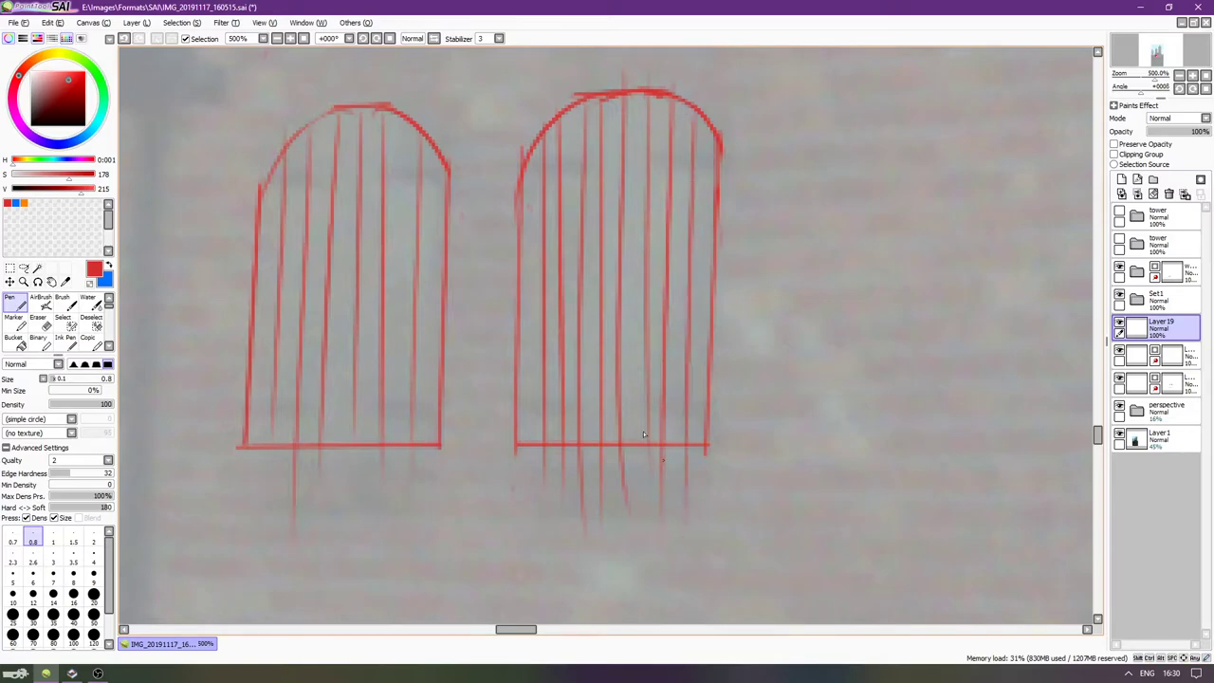
Erase the plank lines' overshoots below both windows and the stray line ends around their arched tops.
key(e)
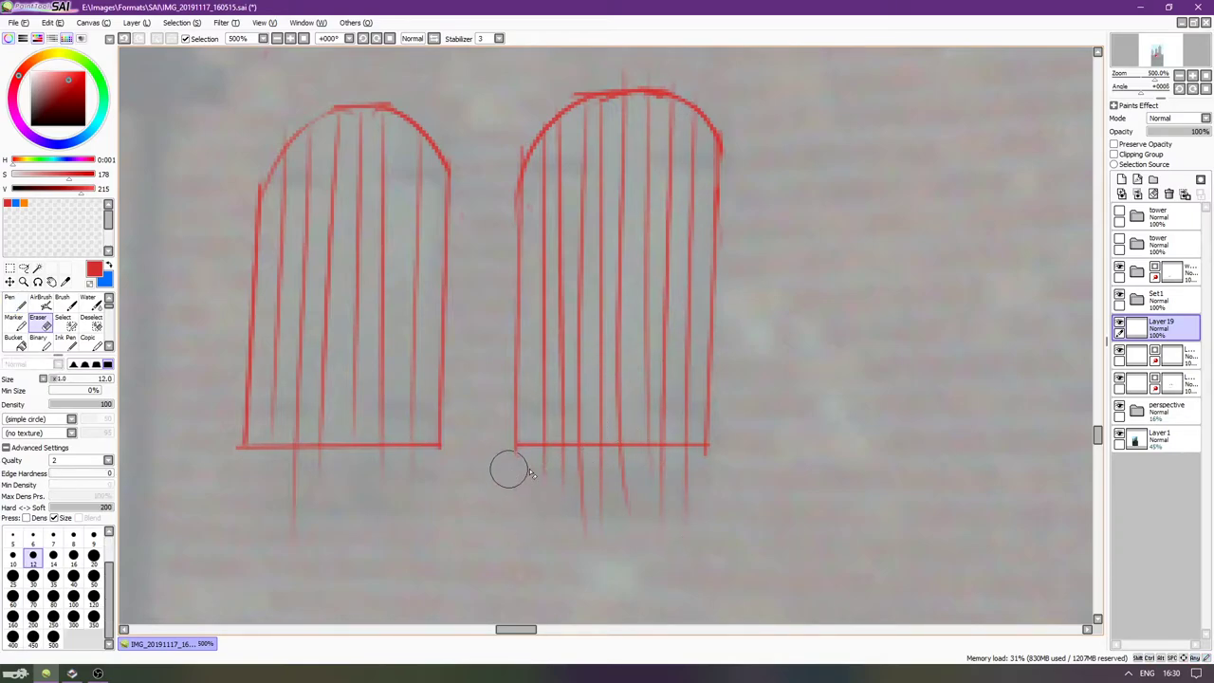
mouse_move(726, 466)
mouse_down()
mouse_move(518, 461)
mouse_move(642, 521)
mouse_move(509, 483)
mouse_up()
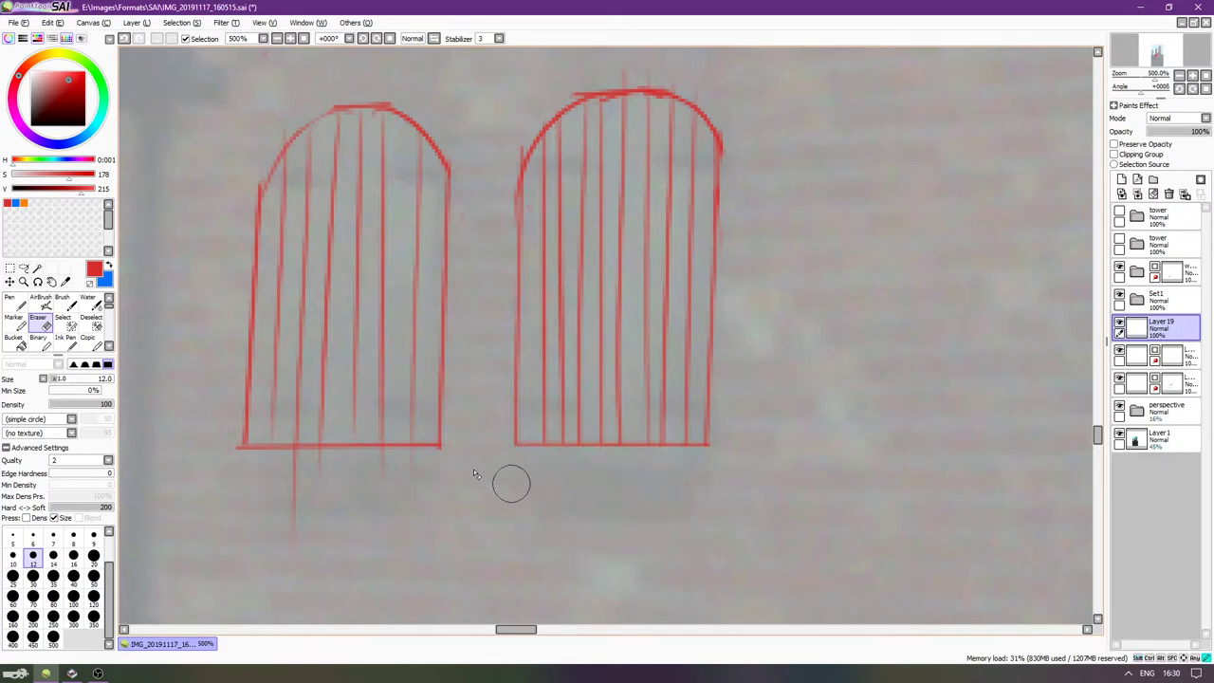
mouse_move(433, 466)
mouse_down()
mouse_move(208, 473)
mouse_move(306, 519)
mouse_up()
mouse_move(222, 433)
mouse_down()
mouse_move(224, 454)
mouse_move(222, 444)
mouse_up()
mouse_move(232, 145)
mouse_down()
mouse_move(282, 104)
mouse_move(270, 130)
mouse_move(306, 128)
mouse_up()
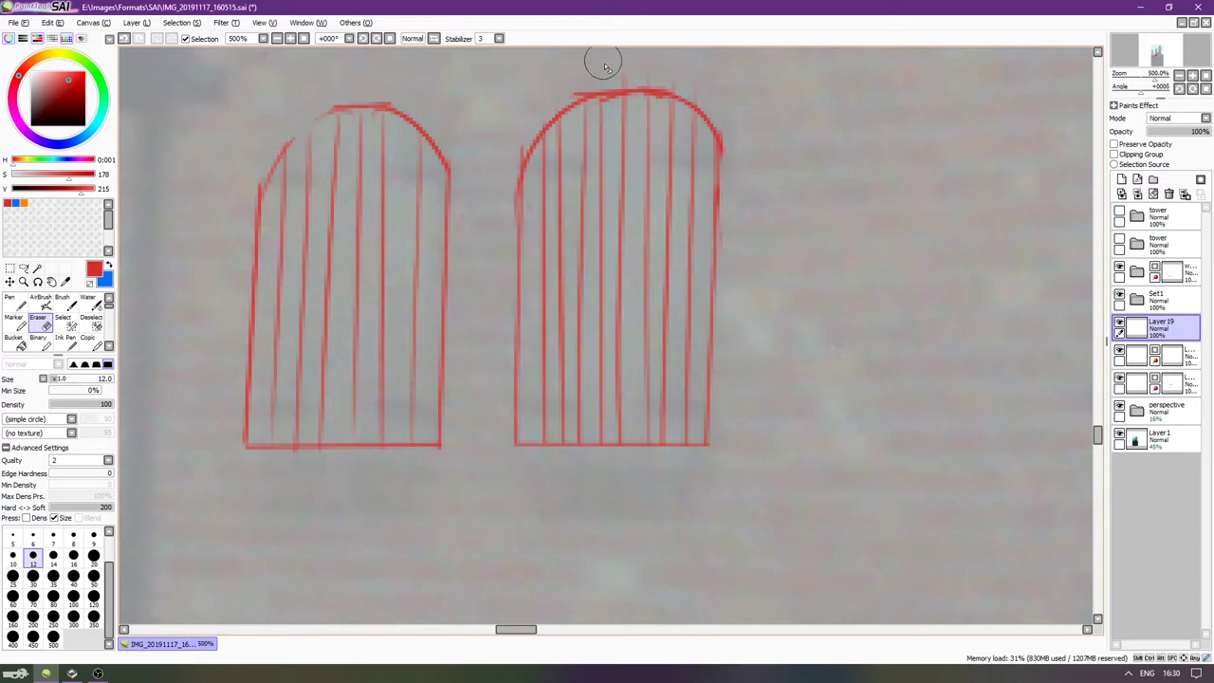
mouse_move(562, 92)
mouse_down()
mouse_move(588, 65)
mouse_move(626, 70)
mouse_up()
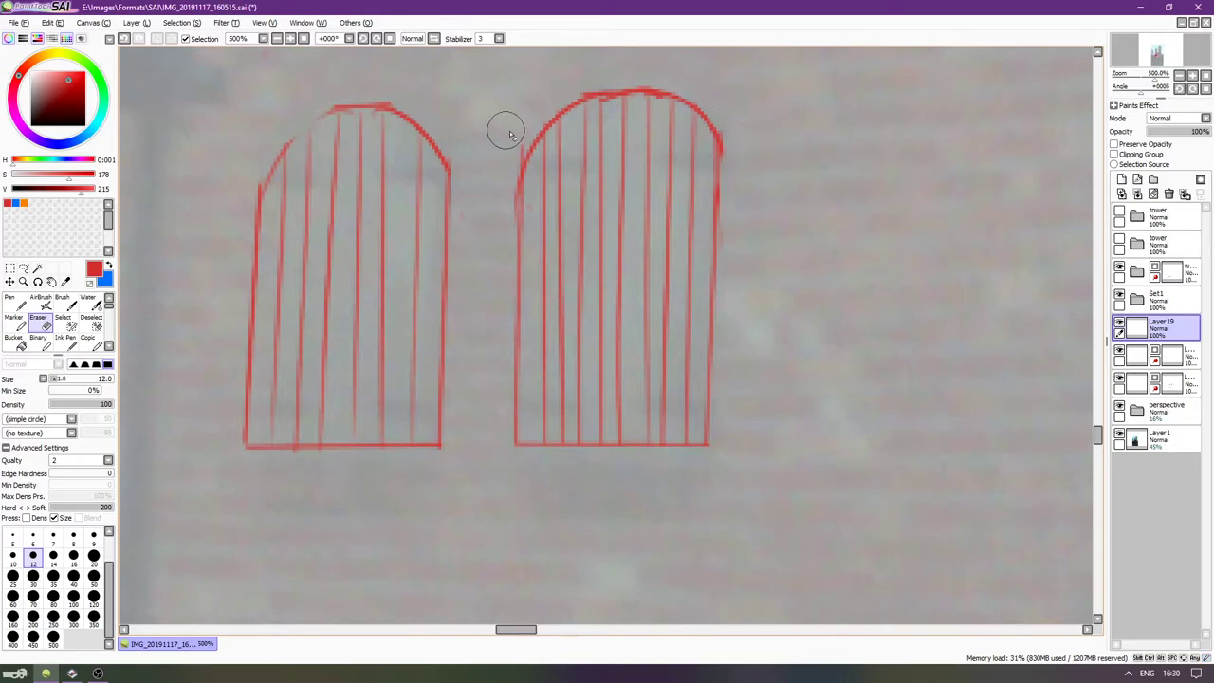
Add a new layer above Layer19 and get the Pen tool ready on it.
key(Left)
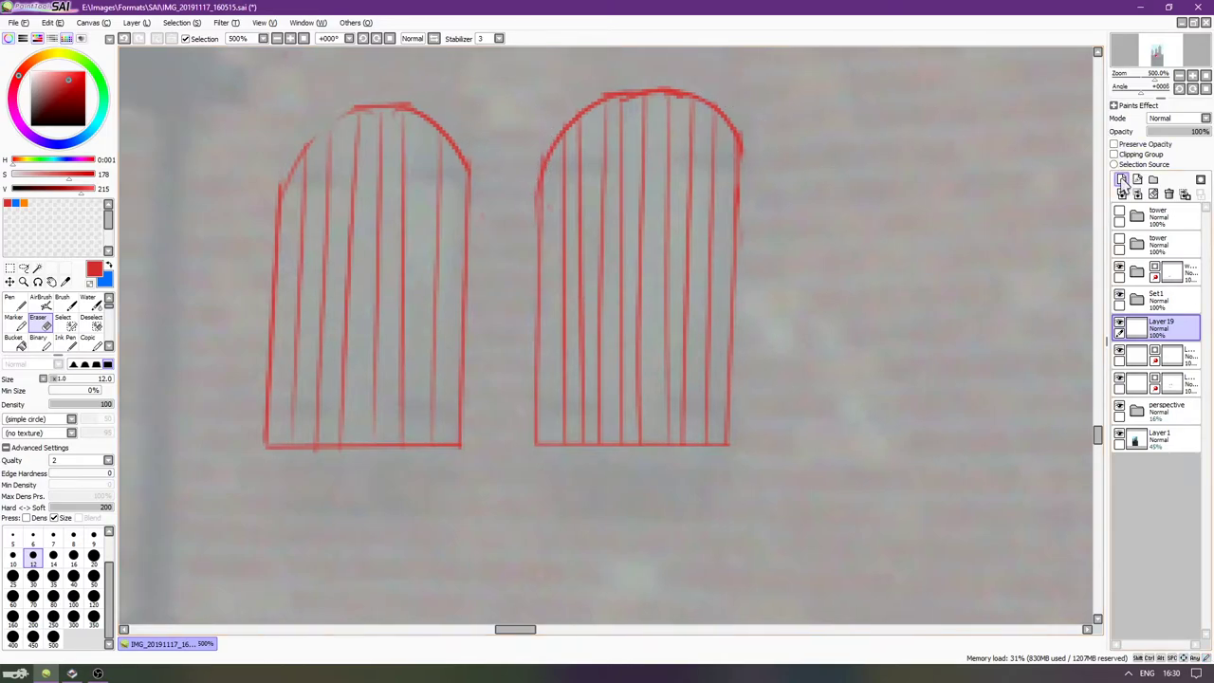
key(Up)
key(Up)
click(1121, 179)
key(n)
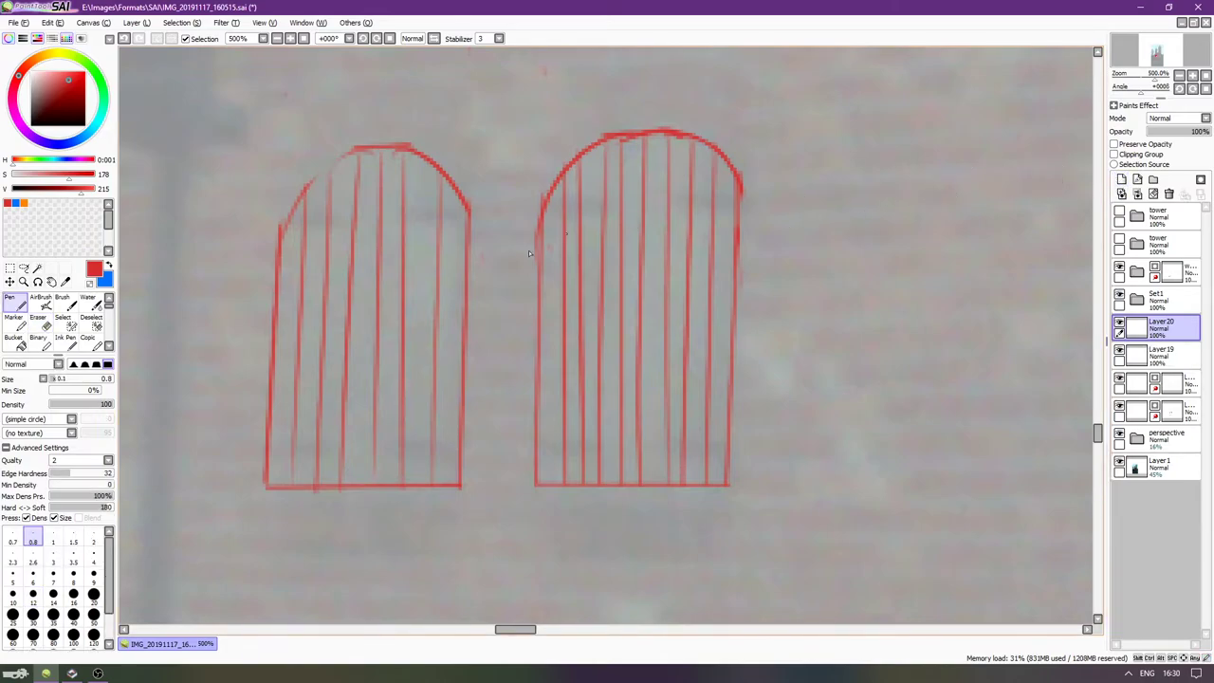
Raise the opacity of the reference photo layer Layer1 to 85% and make the new empty layer active again.
click(1171, 465)
drag(1181, 132, 1204, 133)
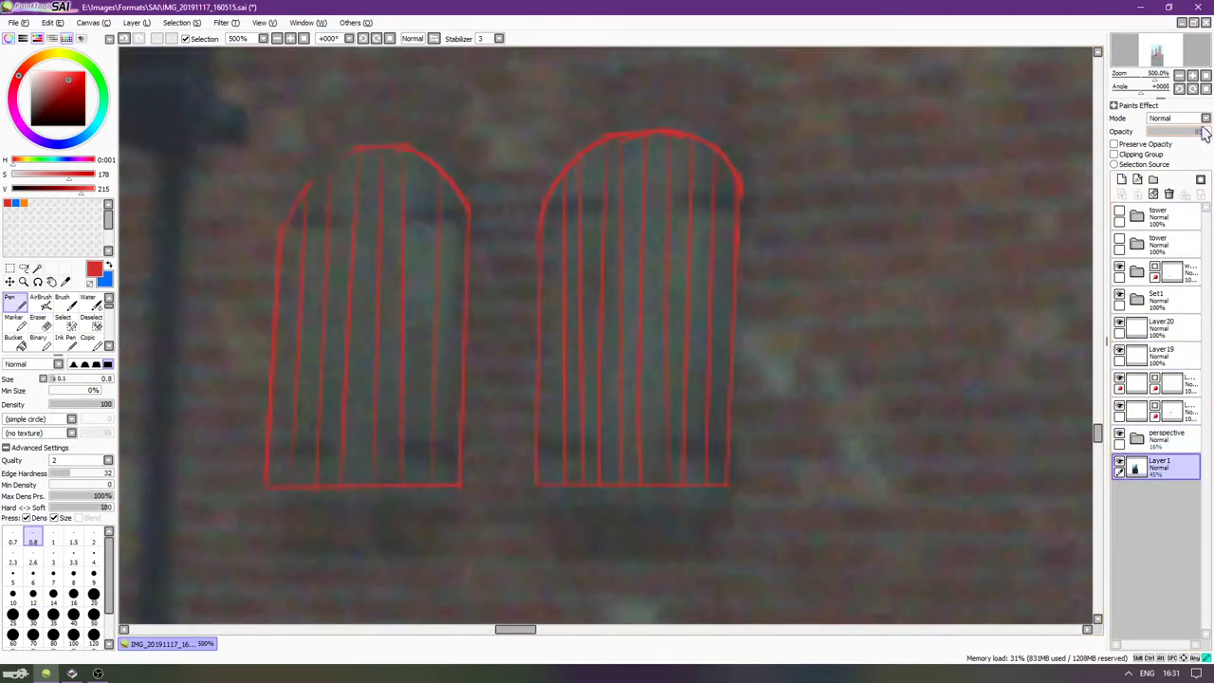
click(1123, 328)
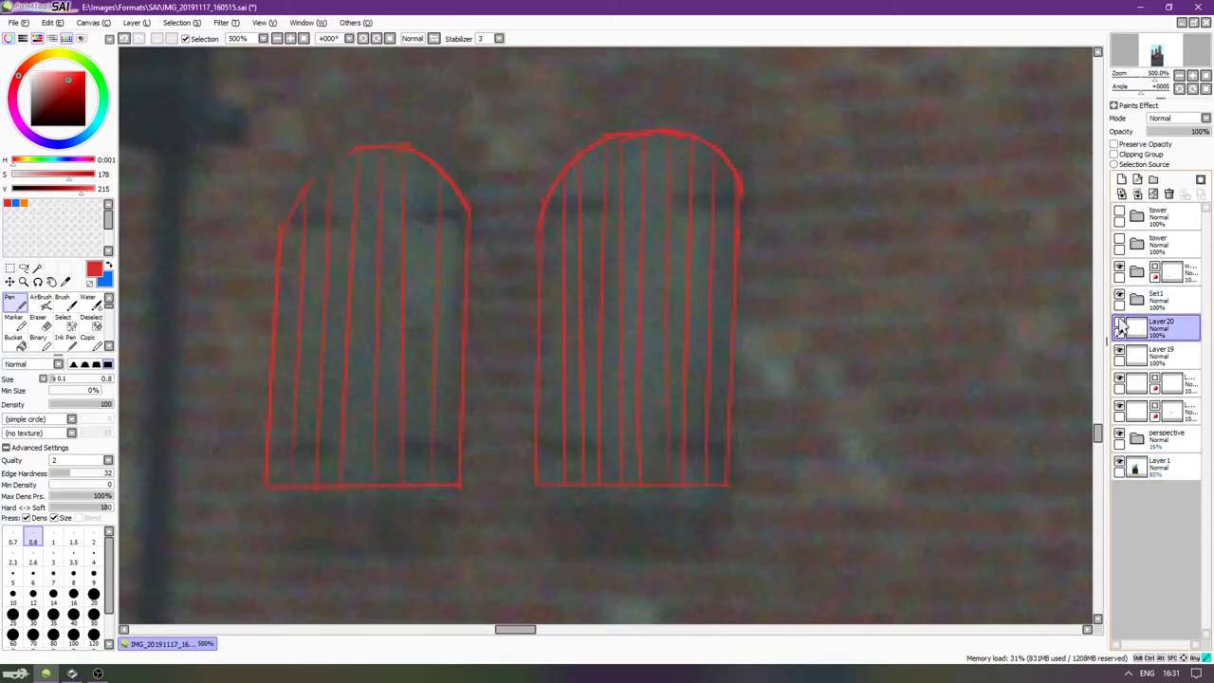
drag(1032, 311, 600, 206)
key(Delete)
key(Delete)
drag(665, 309, 605, 203)
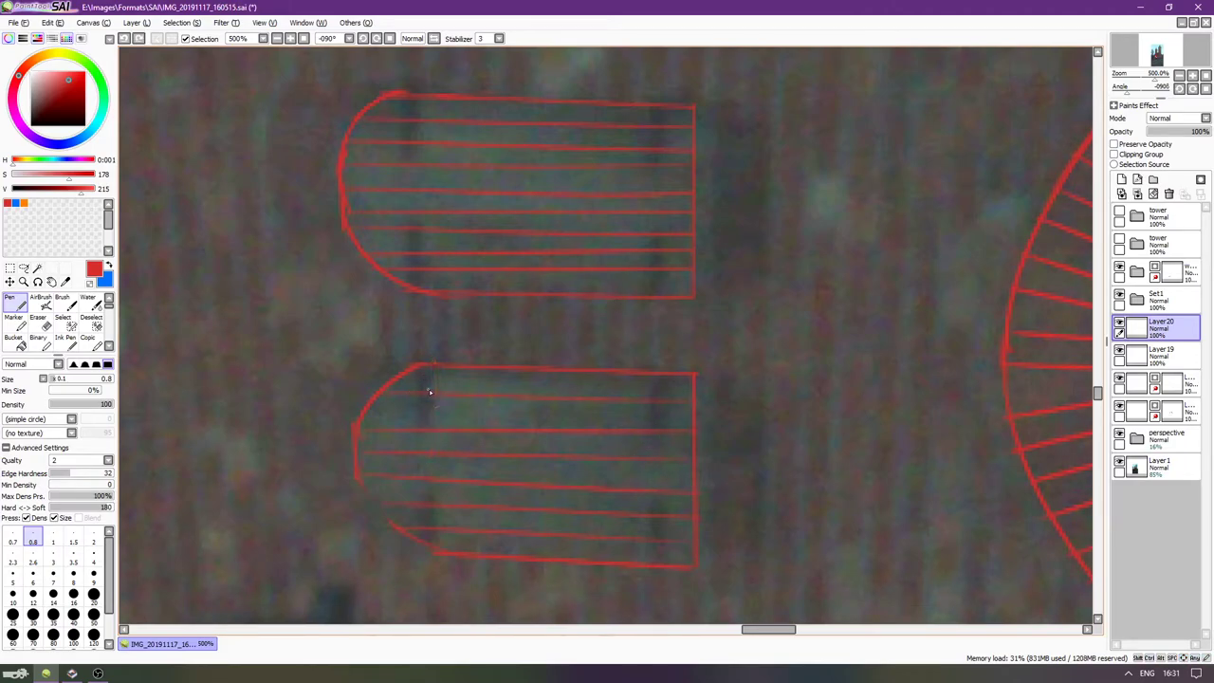
key(ctrl+z)
mouse_move(429, 355)
mouse_down()
mouse_move(439, 621)
mouse_move(444, 586)
mouse_up()
key(ctrl+z)
drag(428, 368, 442, 599)
key(ctrl+z)
drag(432, 364, 444, 599)
key(ctrl+z)
scroll(455, 275, down, 1)
drag(438, 249, 438, 270)
drag(426, 121, 454, 517)
key(ctrl+z)
drag(423, 142, 444, 517)
key(ctrl+z)
drag(422, 139, 449, 621)
key(ctrl+z)
drag(415, 124, 448, 605)
key(ctrl+z)
drag(423, 120, 433, 649)
key(ctrl+z)
drag(424, 142, 437, 541)
key(ctrl+z)
drag(425, 147, 444, 622)
key(ctrl+z)
drag(424, 149, 442, 607)
key(ctrl+z)
drag(426, 144, 424, 531)
key(ctrl+z)
drag(426, 142, 443, 517)
key(ctrl+z)
drag(435, 147, 447, 561)
key(ctrl+z)
Draw a line straight across both windows just below their arched tops on Layer20, redrawing it until it follows the dark band in the photo.
key(Left)
key(Left)
key(Left)
key(Left)
key(Left)
key(Left)
key(Left)
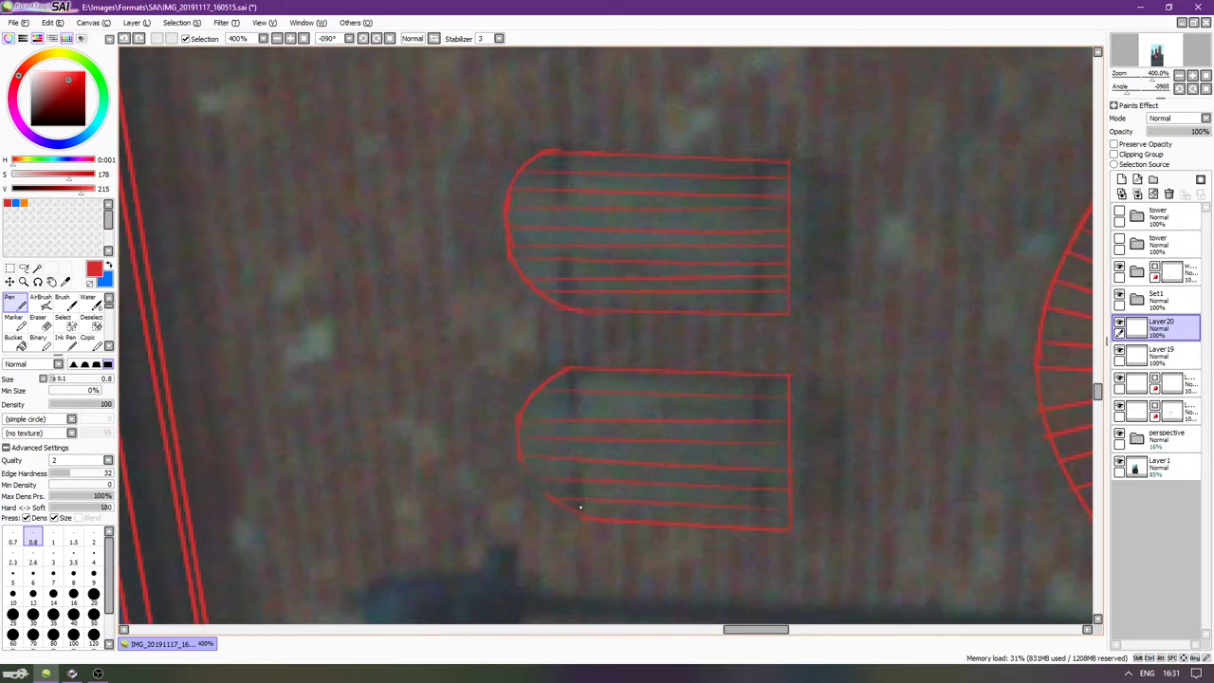
drag(581, 522, 576, 114)
key(ctrl+z)
key(ctrl+z)
drag(595, 522, 588, 81)
key(ctrl+z)
drag(589, 517, 556, 69)
key(ctrl+z)
drag(556, 128, 563, 616)
key(ctrl+z)
drag(567, 133, 555, 621)
key(ctrl+z)
drag(571, 152, 591, 621)
key(ctrl+z)
drag(569, 150, 582, 622)
key(ctrl+z)
drag(560, 148, 580, 621)
key(ctrl+z)
drag(560, 147, 586, 624)
key(ctrl+z)
key(ctrl+y)
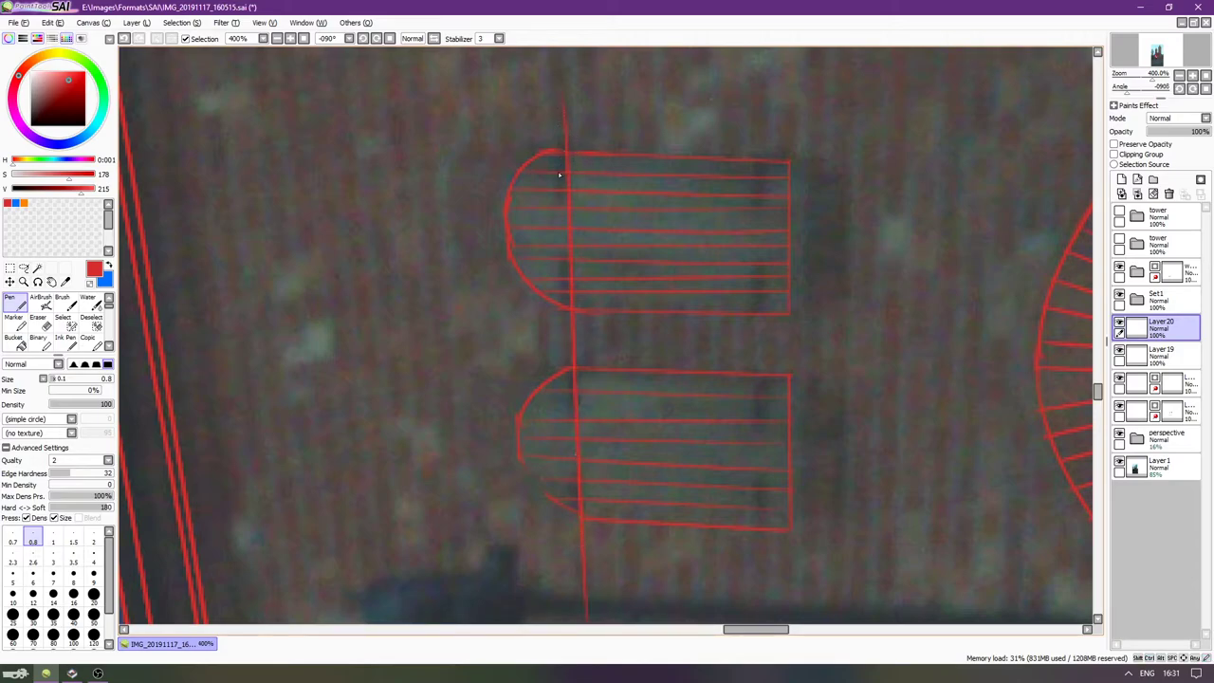
Draw a second line close alongside the first across both windows to form the upper hinge band, redrawing misplaced attempts.
drag(559, 153, 555, 616)
key(ctrl+z)
drag(569, 570, 564, 635)
key(ctrl+z)
drag(561, 149, 577, 636)
key(ctrl+z)
drag(559, 150, 566, 417)
key(ctrl+z)
key(ctrl+z)
key(ctrl+y)
mouse_move(560, 95)
mouse_down()
mouse_move(563, 370)
mouse_move(589, 621)
mouse_up()
key(ctrl+z)
drag(561, 121, 591, 623)
key(ctrl+z)
drag(560, 122, 590, 621)
key(ctrl+z)
drag(557, 125, 573, 579)
Draw two closely spaced parallel lines across both windows just above their bottom edges for the lower hinge band.
scroll(646, 286, right, 3)
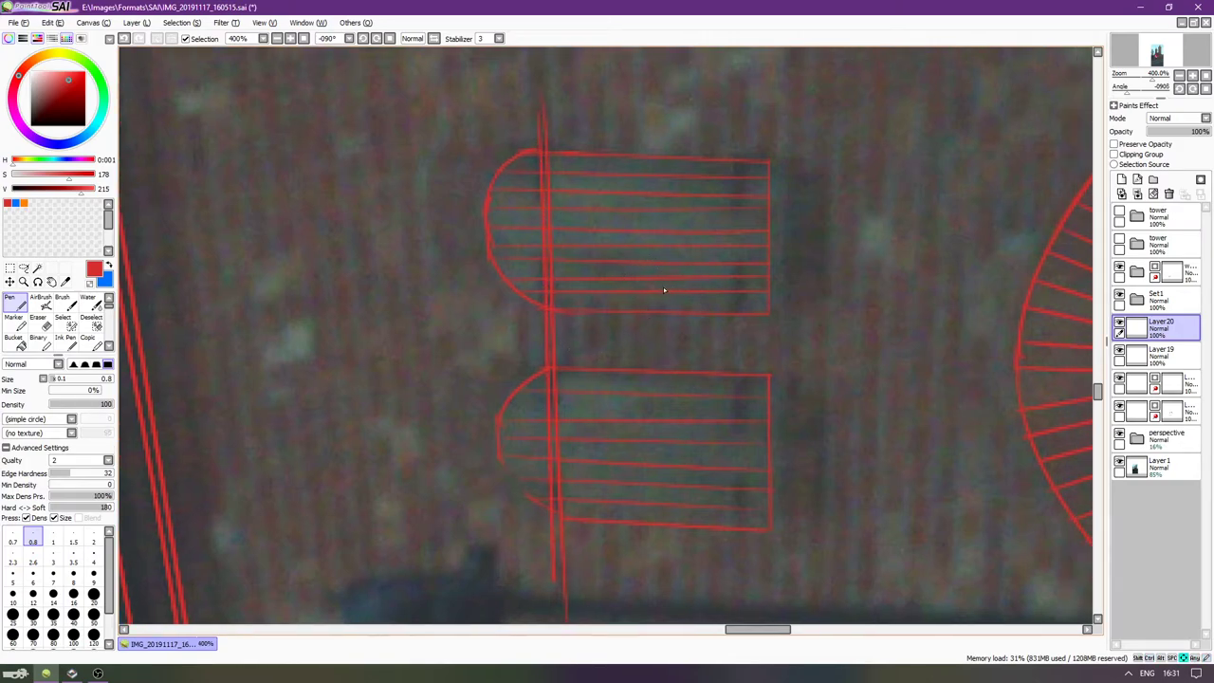
drag(618, 158, 676, 610)
key(ctrl+z)
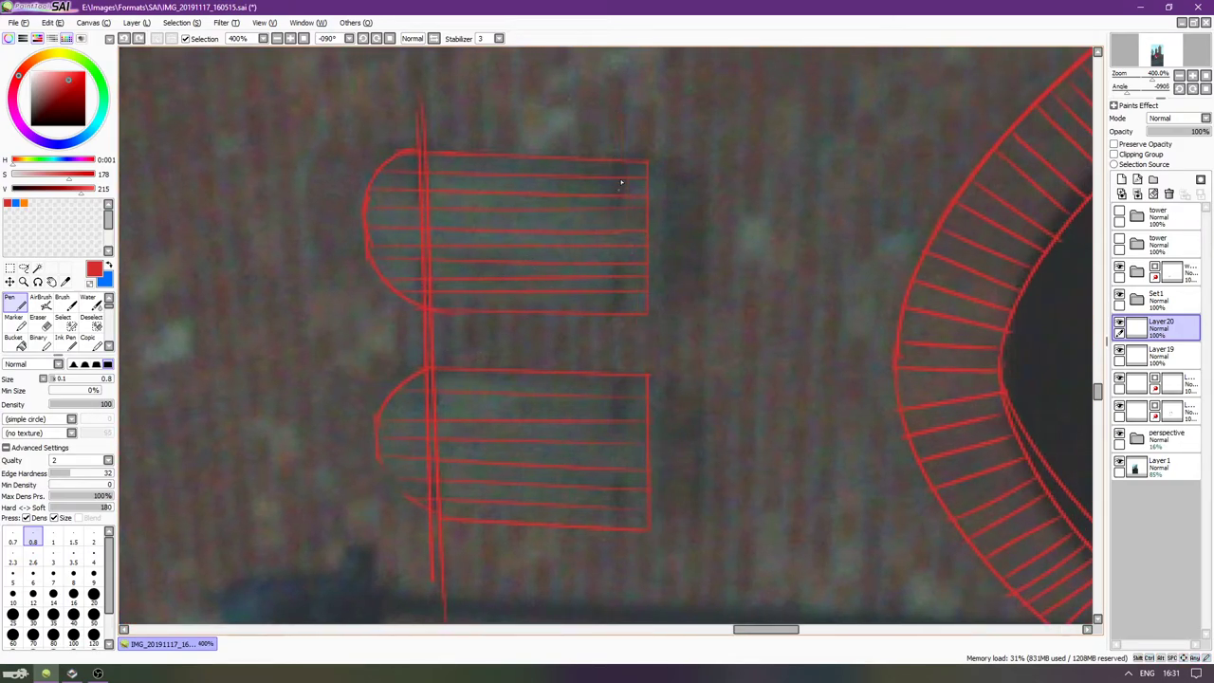
drag(626, 116, 630, 635)
key(ctrl+z)
drag(627, 124, 627, 679)
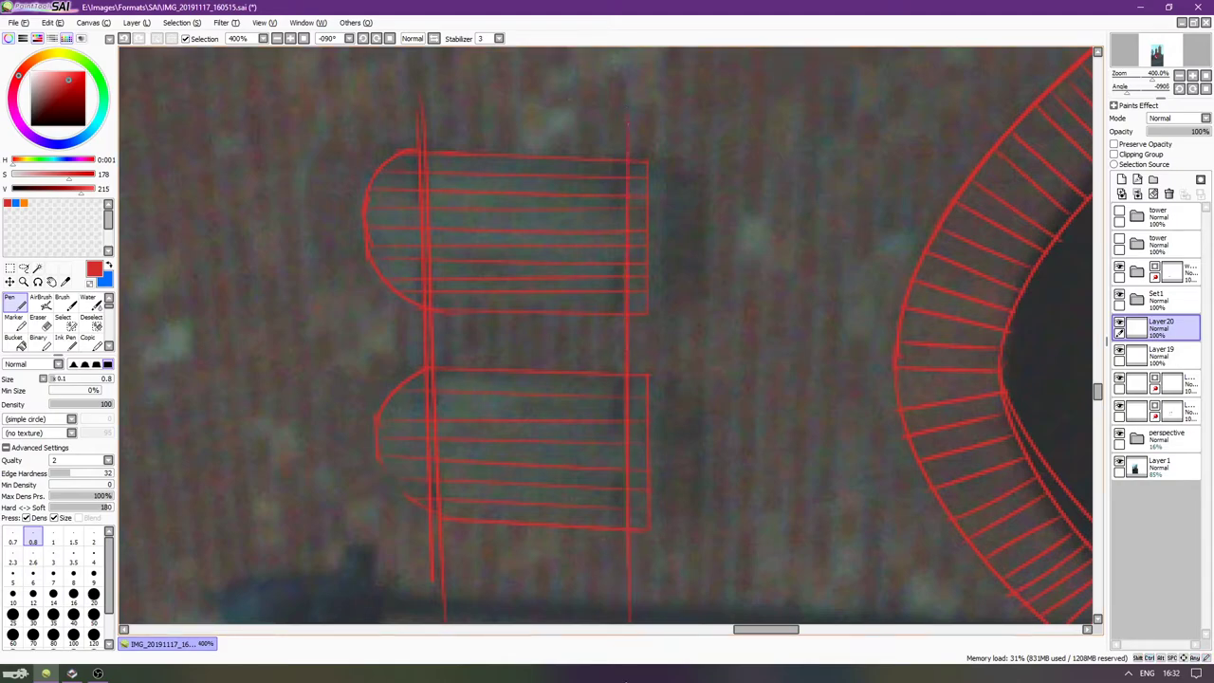
drag(621, 118, 623, 595)
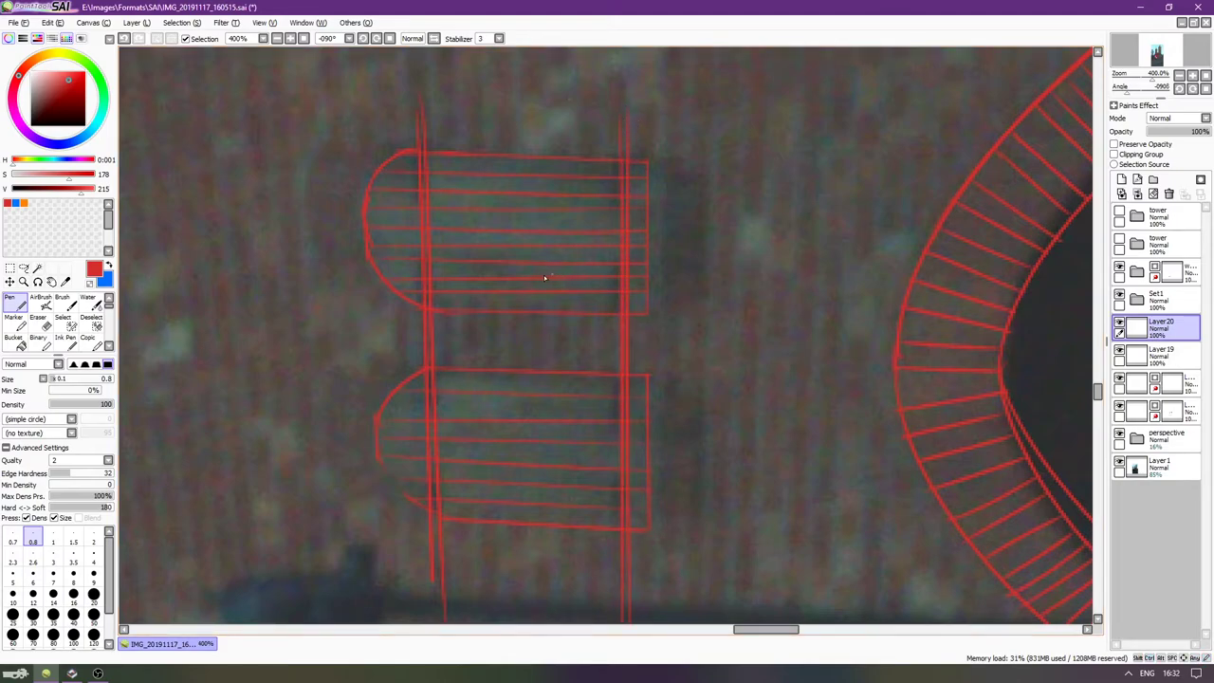
Erase the parts of the upper and lower band lines that run outside and between the two windows.
key(Home)
scroll(554, 365, up, 3)
scroll(498, 491, up, 6)
drag(530, 543, 598, 465)
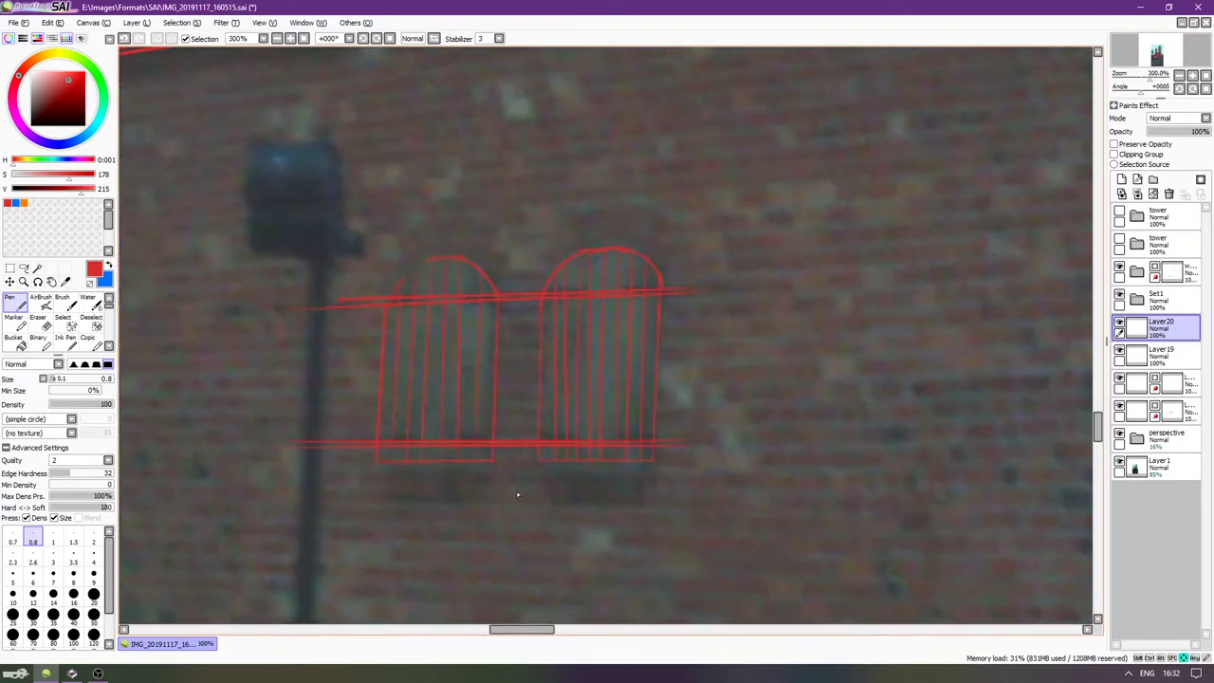
key(e)
mouse_move(298, 433)
mouse_down()
mouse_move(312, 466)
mouse_move(306, 456)
mouse_move(364, 436)
mouse_move(331, 439)
mouse_up()
mouse_move(327, 318)
mouse_down()
mouse_move(354, 284)
mouse_move(369, 305)
mouse_move(378, 288)
mouse_up()
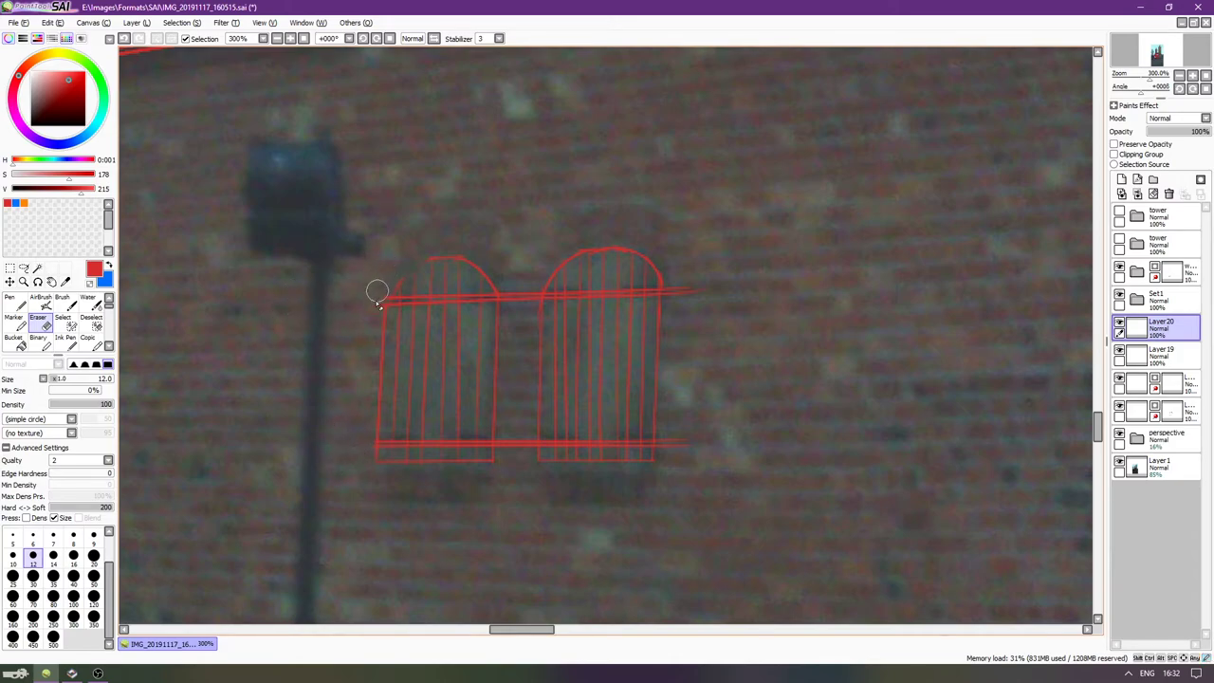
drag(517, 297, 531, 279)
mouse_move(523, 422)
mouse_down()
mouse_move(503, 442)
mouse_move(517, 429)
mouse_move(525, 445)
mouse_up()
mouse_move(652, 277)
mouse_down()
mouse_move(680, 274)
mouse_move(671, 291)
mouse_up()
mouse_move(693, 436)
mouse_down()
mouse_move(677, 428)
mouse_move(667, 447)
mouse_move(680, 427)
mouse_up()
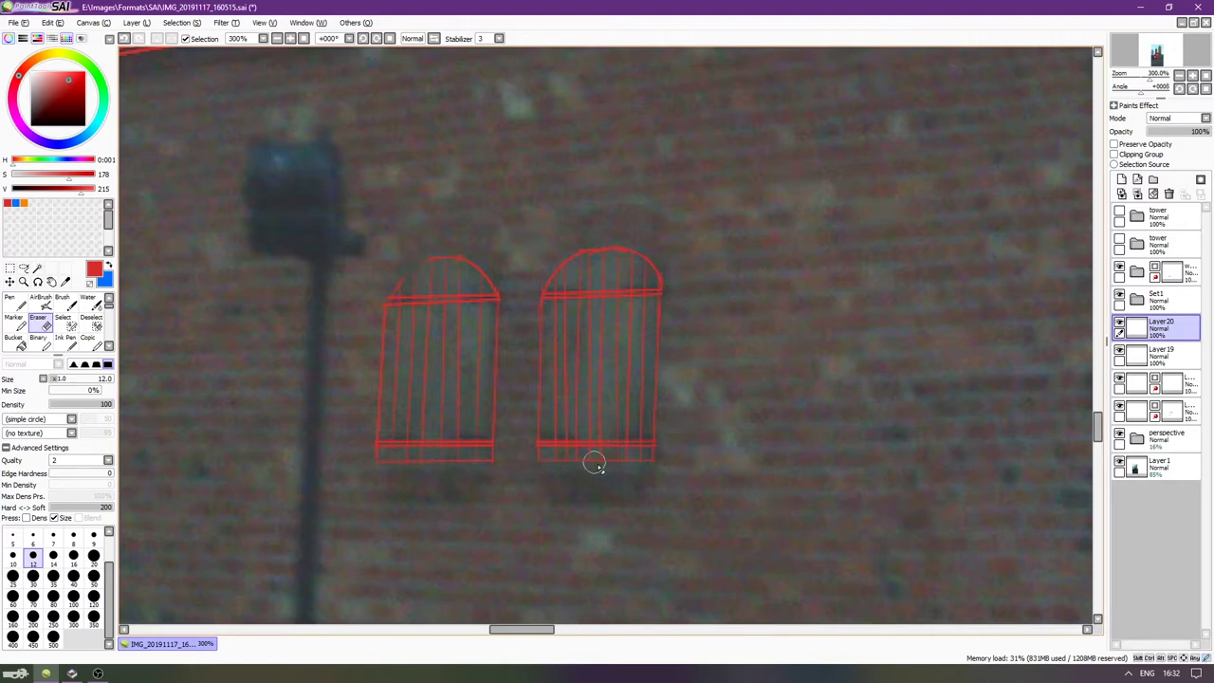
Erase the middle of every hinge band in both windows and close the cut ends with the Pen tool.
drag(592, 438, 596, 426)
drag(602, 275, 584, 282)
scroll(618, 448, up, 1)
scroll(620, 453, up, 2)
key(n)
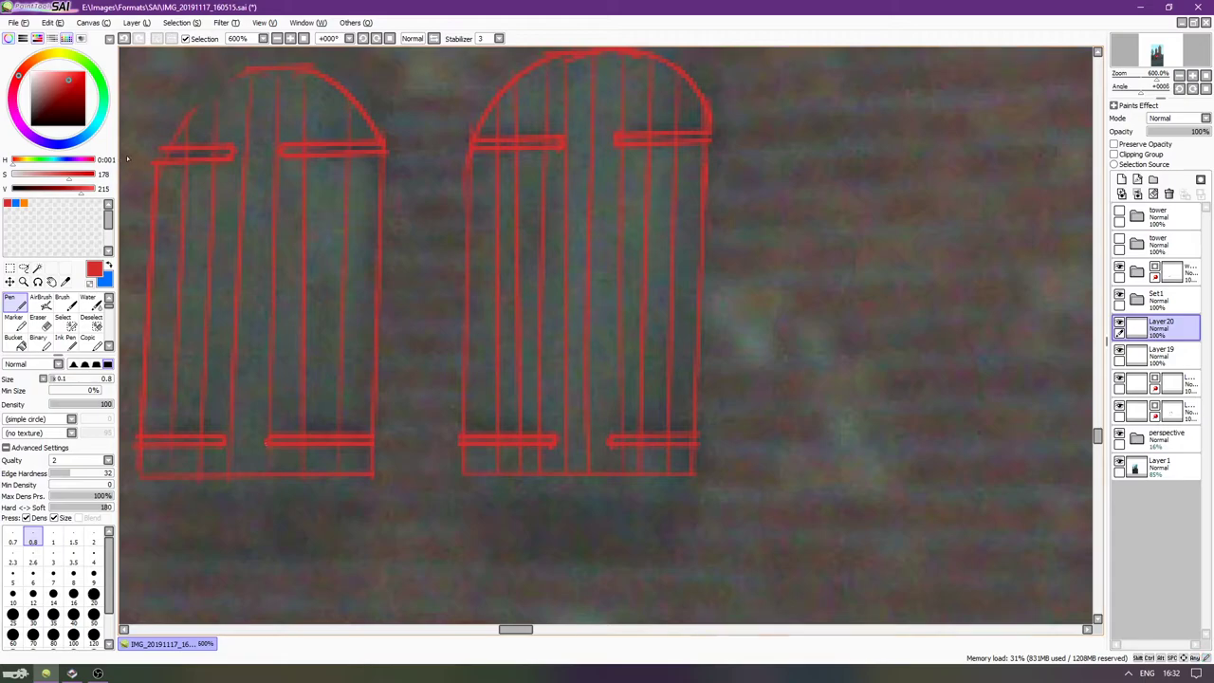
Make Layer19 active and close the gap in the left window's arched top with the Pen tool.
key(e)
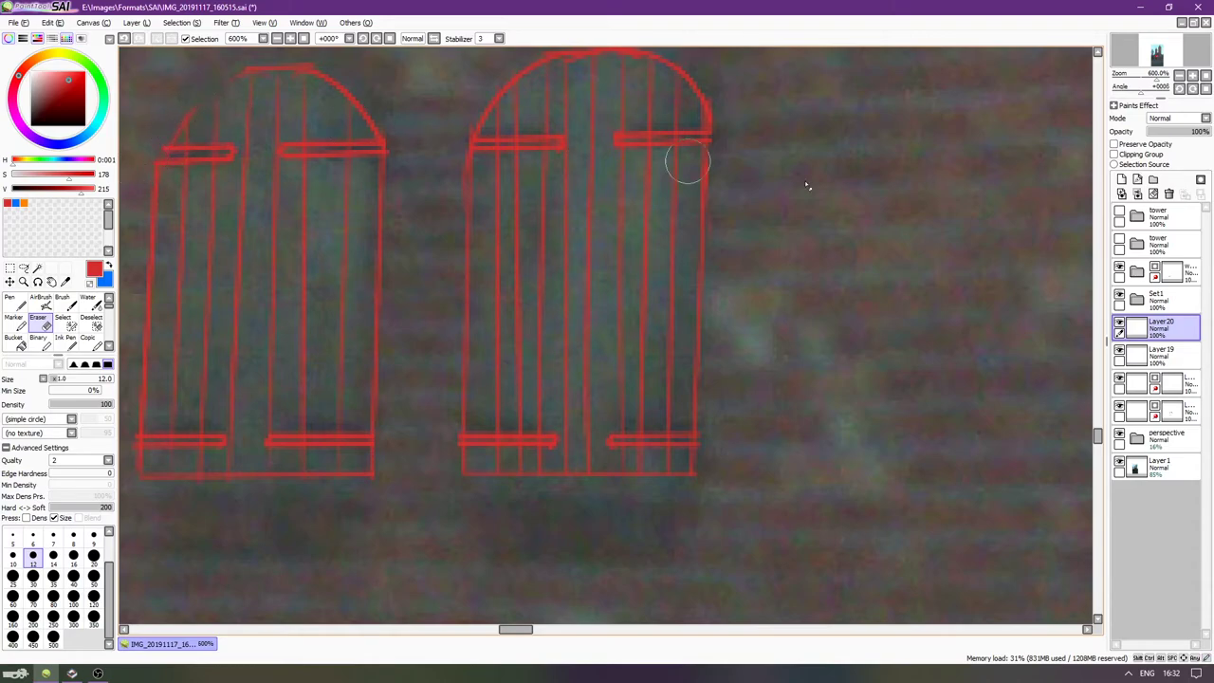
click(1125, 350)
key(n)
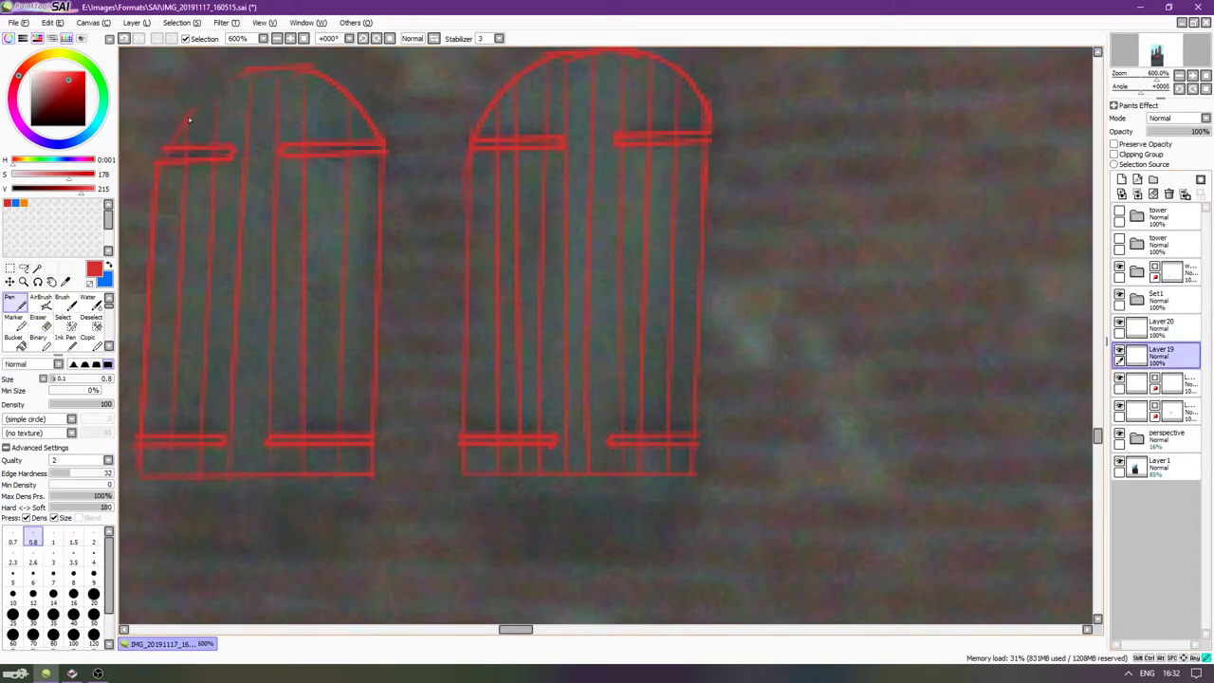
click(1118, 352)
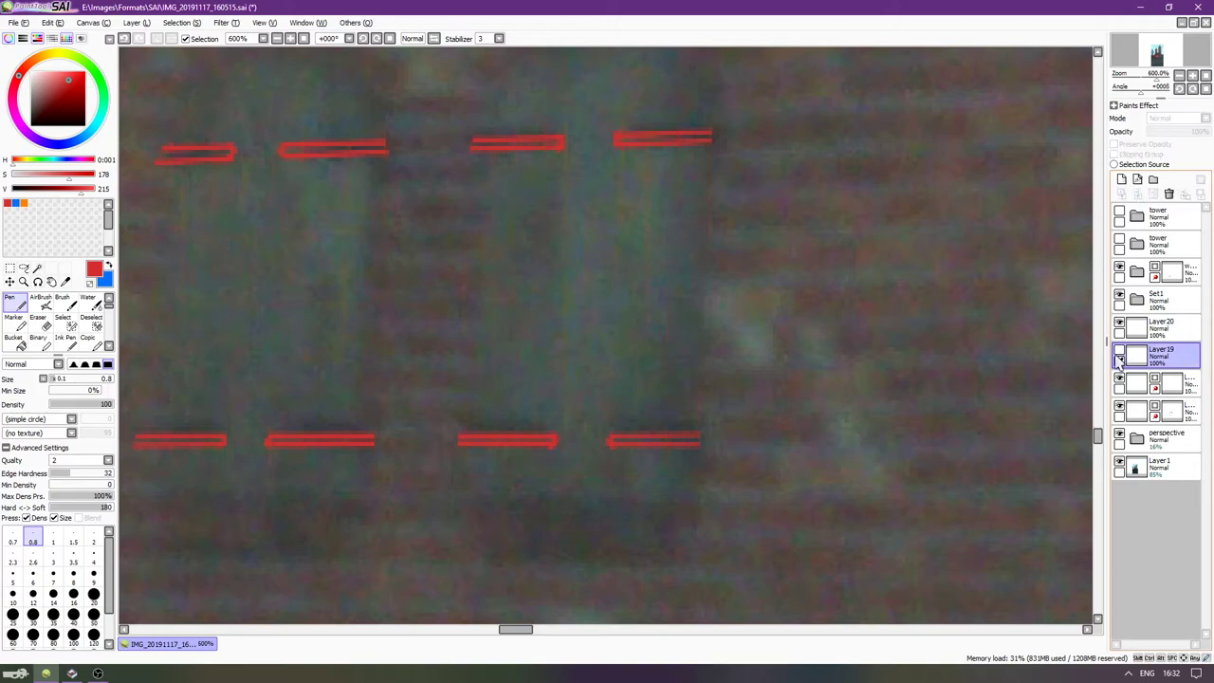
click(1119, 353)
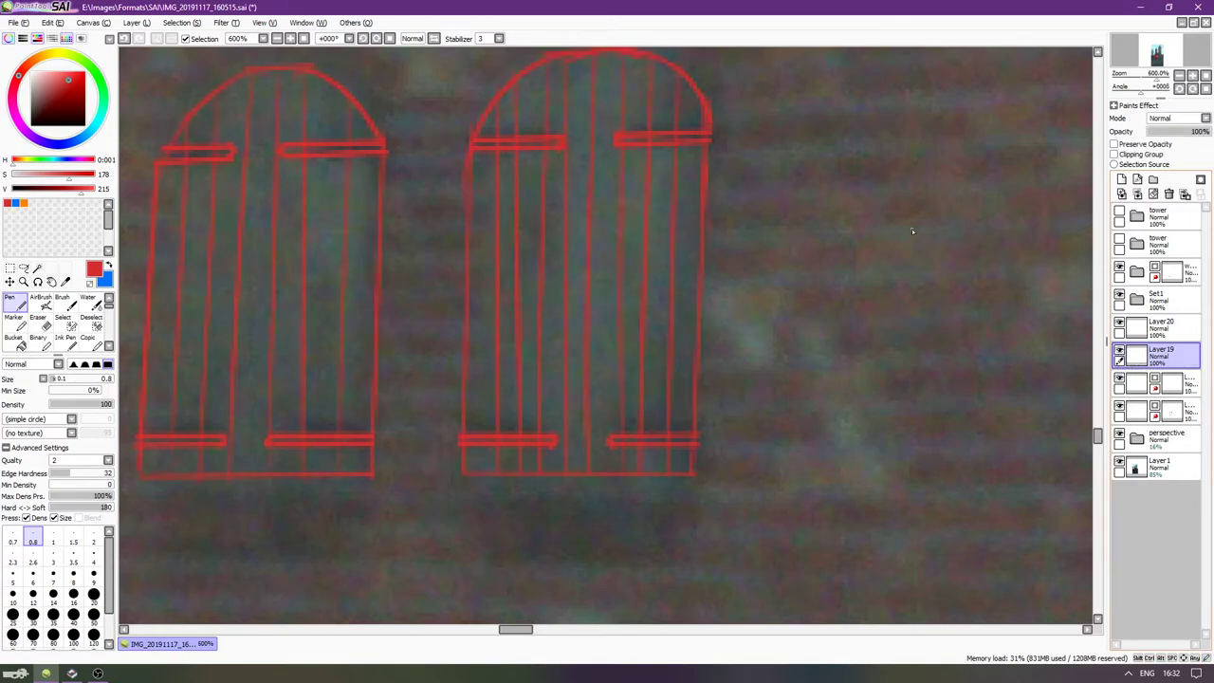
Reduce the Eraser size to 2.6 and erase the plank lines showing inside the hinge bands on Layer19.
key(e)
key(bracketleft)
key(bracketleft)
key(bracketleft)
key(bracketleft)
key(bracketleft)
key(bracketleft)
key(bracketleft)
key(bracketleft)
key(bracketleft)
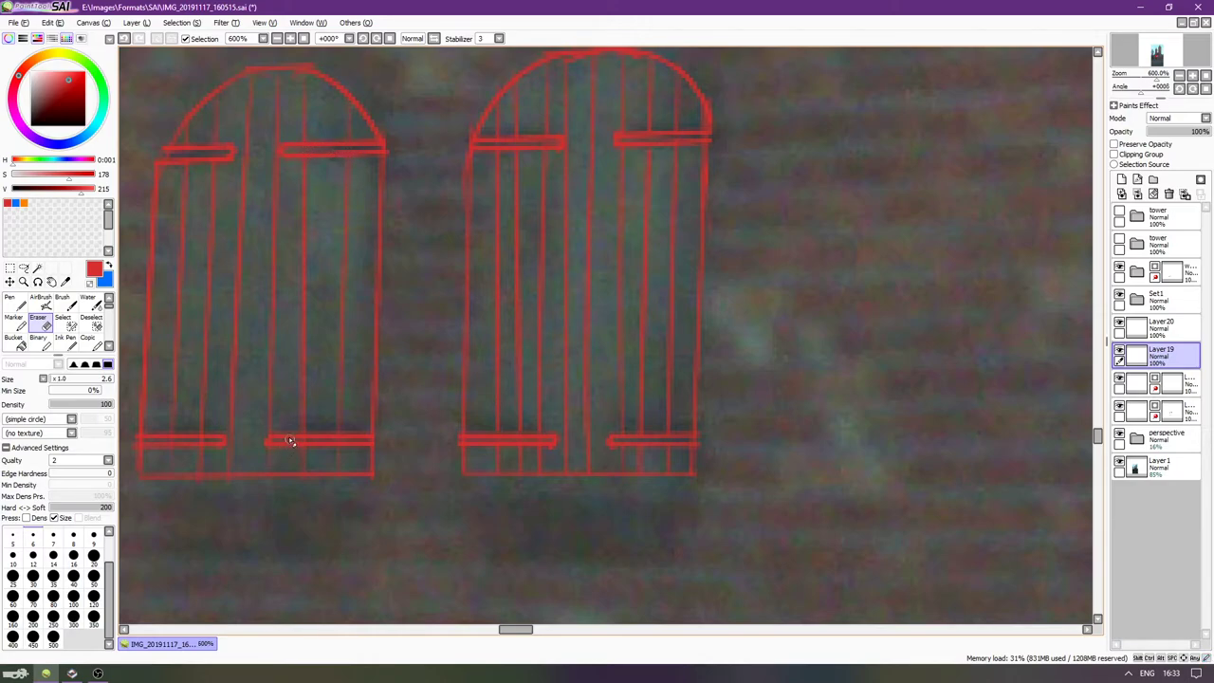
drag(275, 439, 345, 444)
Trim the outer end of the left window's upper left band on Layer20 and join the arch to the window side on Layer19.
click(1119, 325)
click(1119, 324)
click(1161, 325)
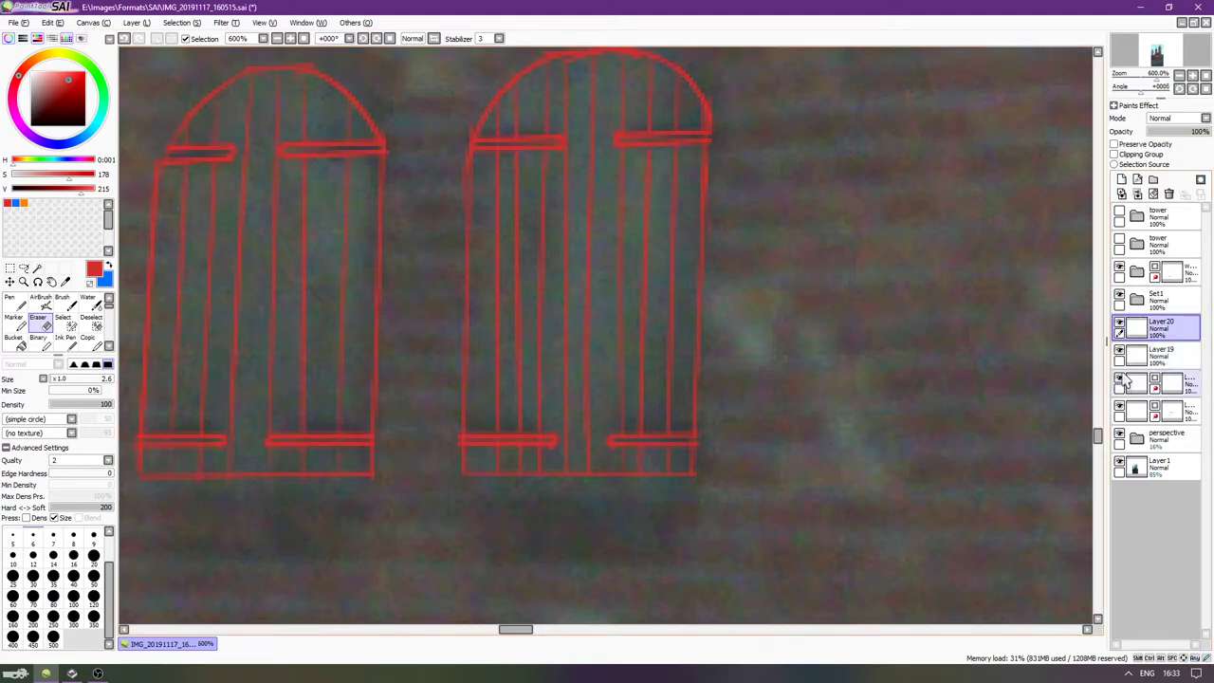
click(1153, 357)
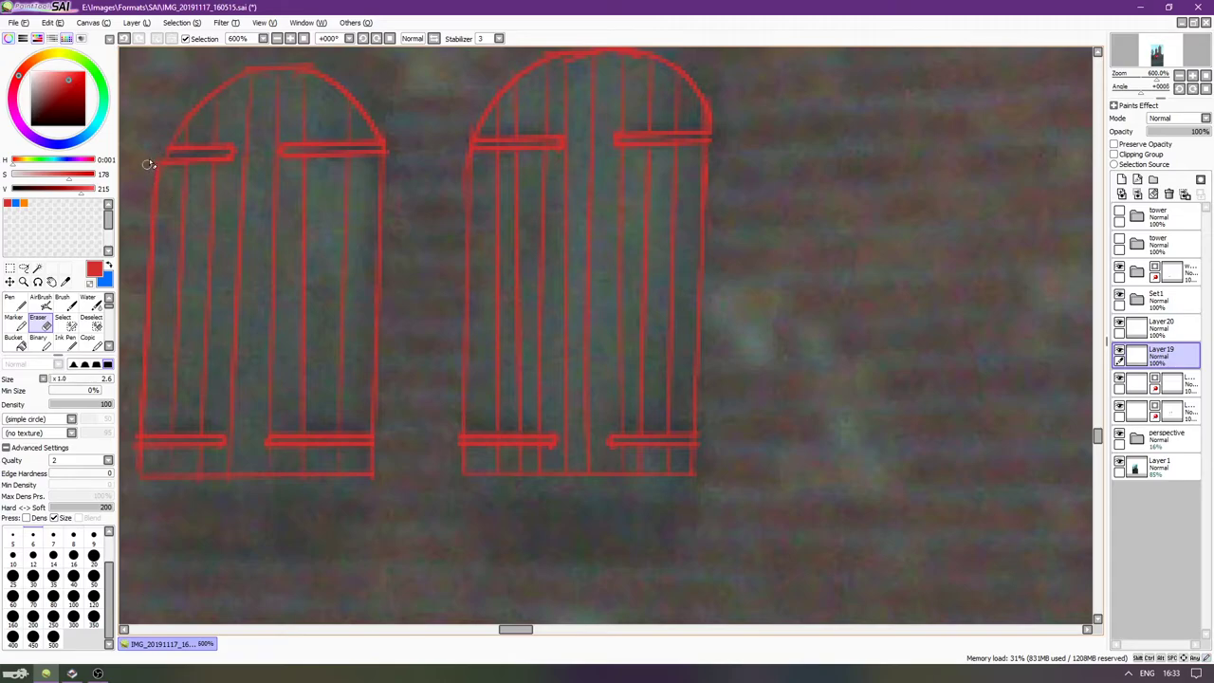
key(n)
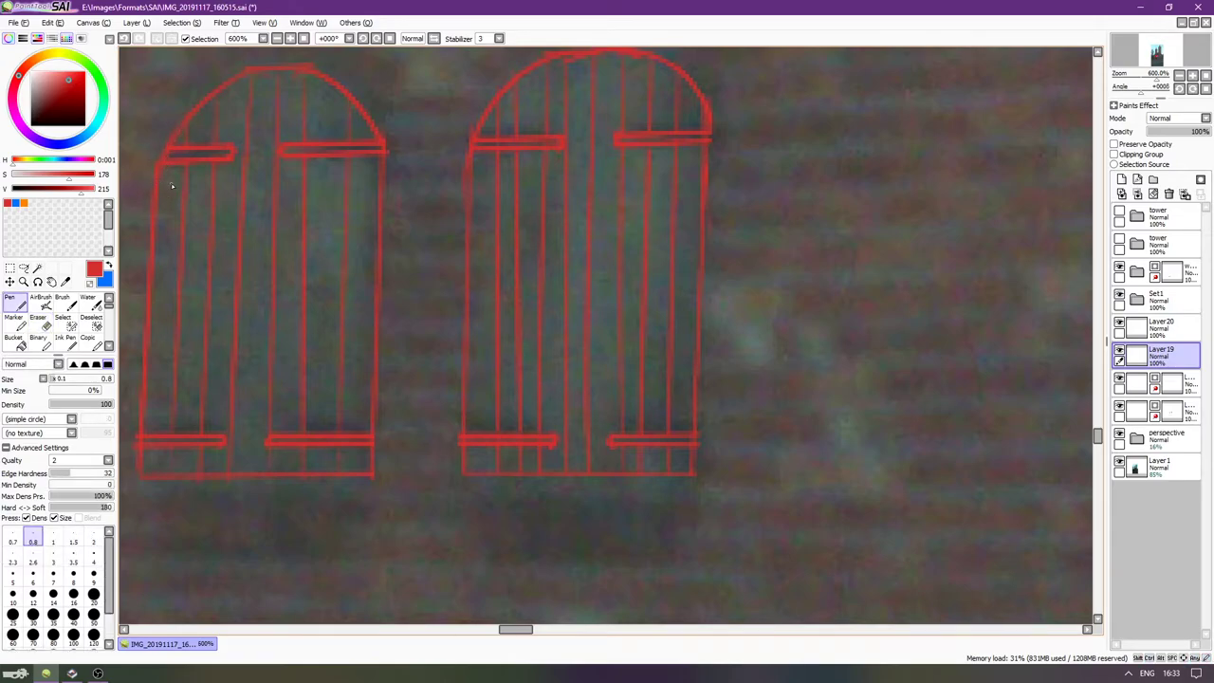
Merge Layer20 with the hinge bands down into Layer19.
scroll(408, 224, down, 5)
scroll(546, 223, up, 1)
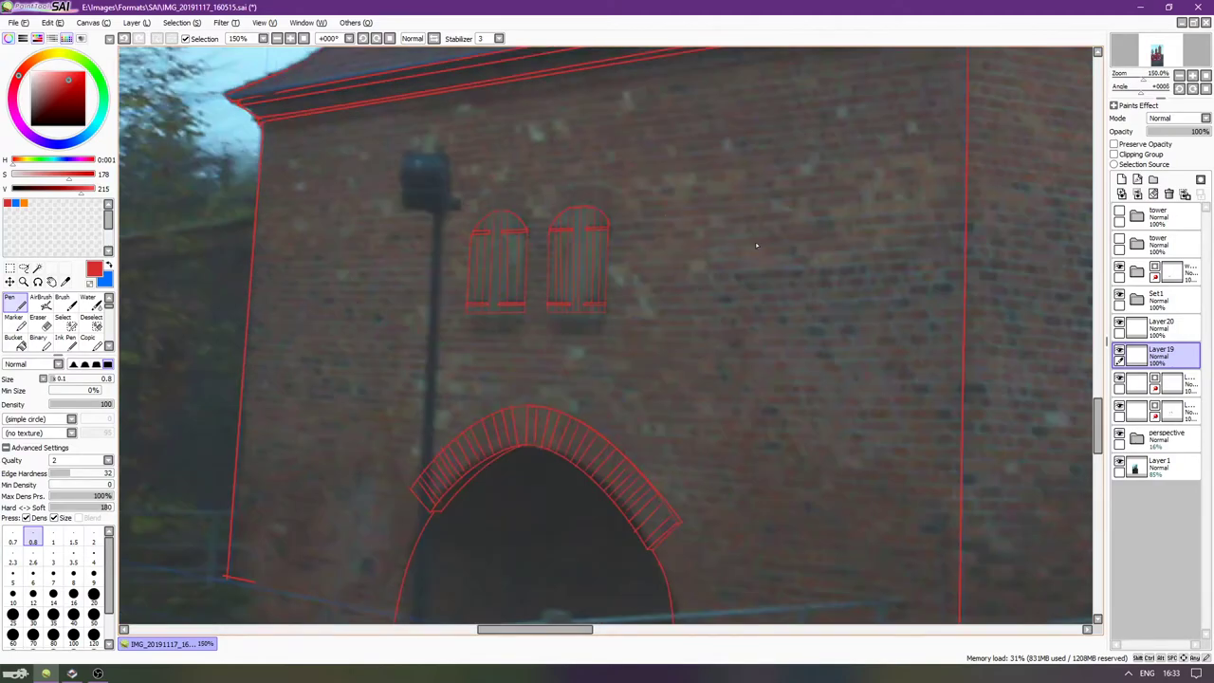
click(1146, 322)
key(ctrl+e)
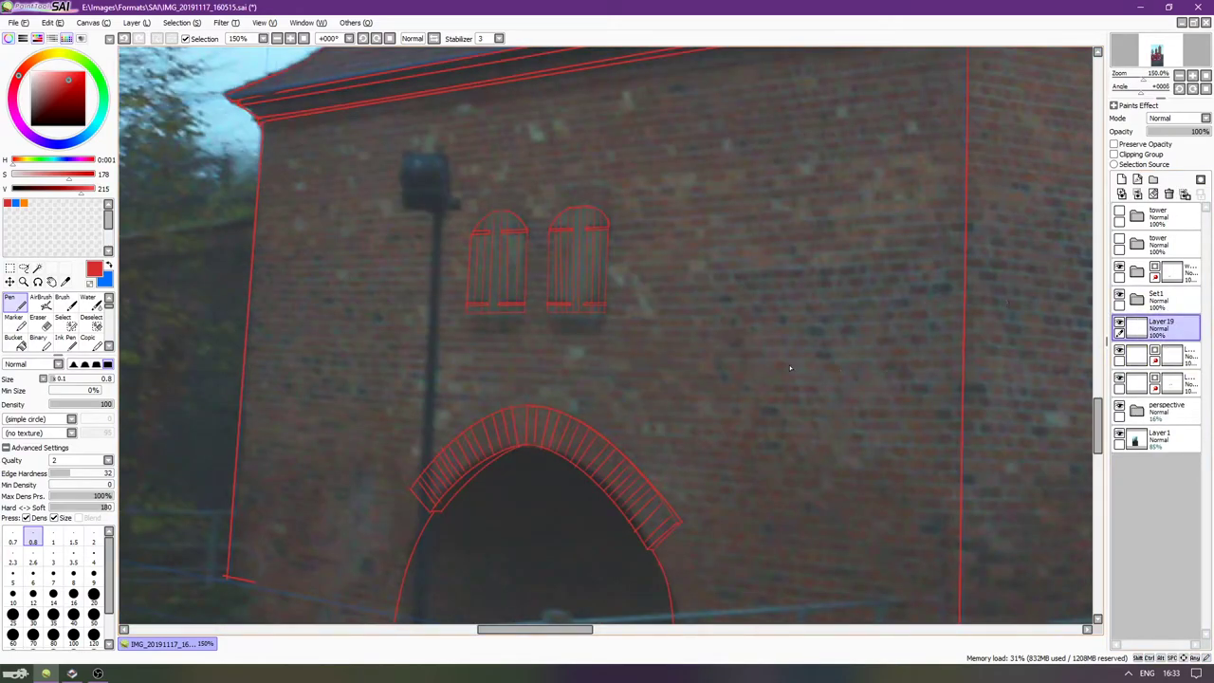
Draw short slanted sill lines downward from the bottom corners of both windows, redoing the misplaced first one.
scroll(536, 326, down, 2)
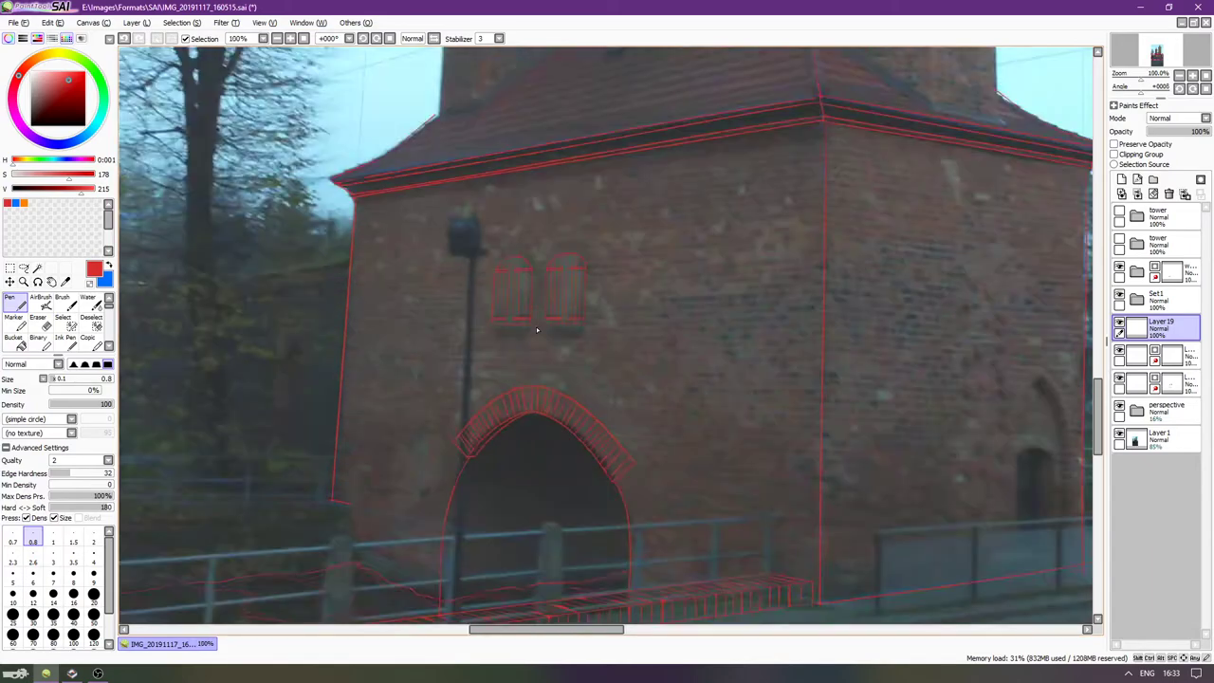
scroll(536, 329, up, 6)
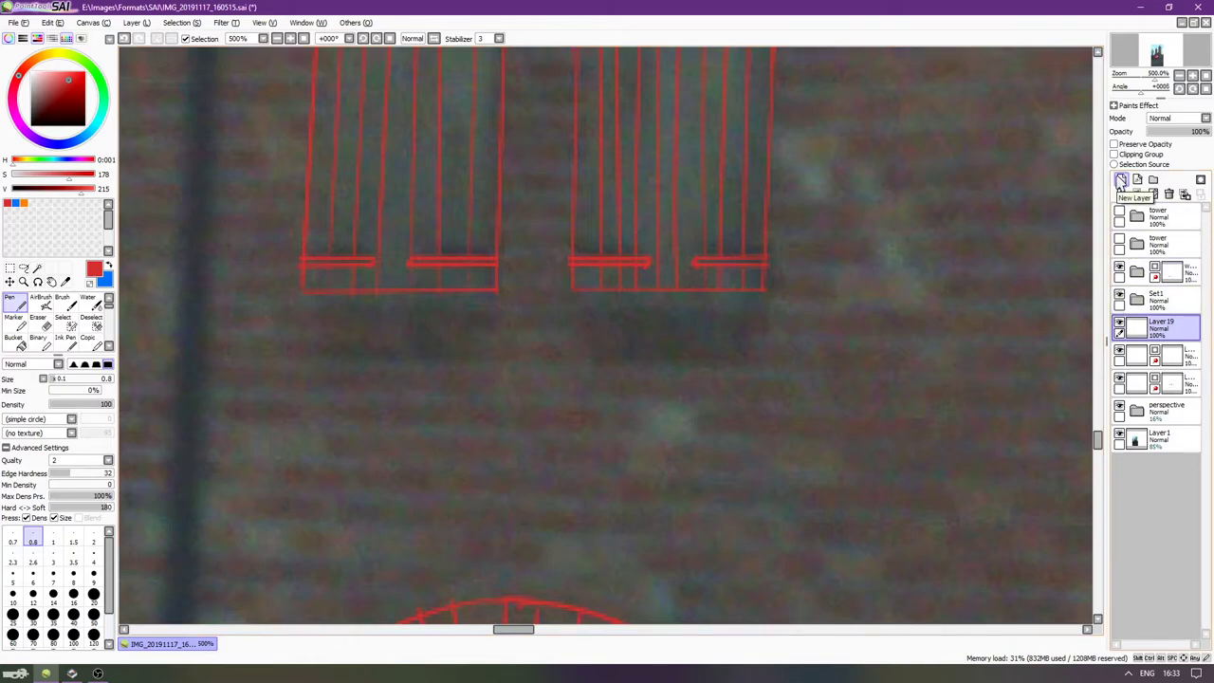
drag(575, 306, 523, 351)
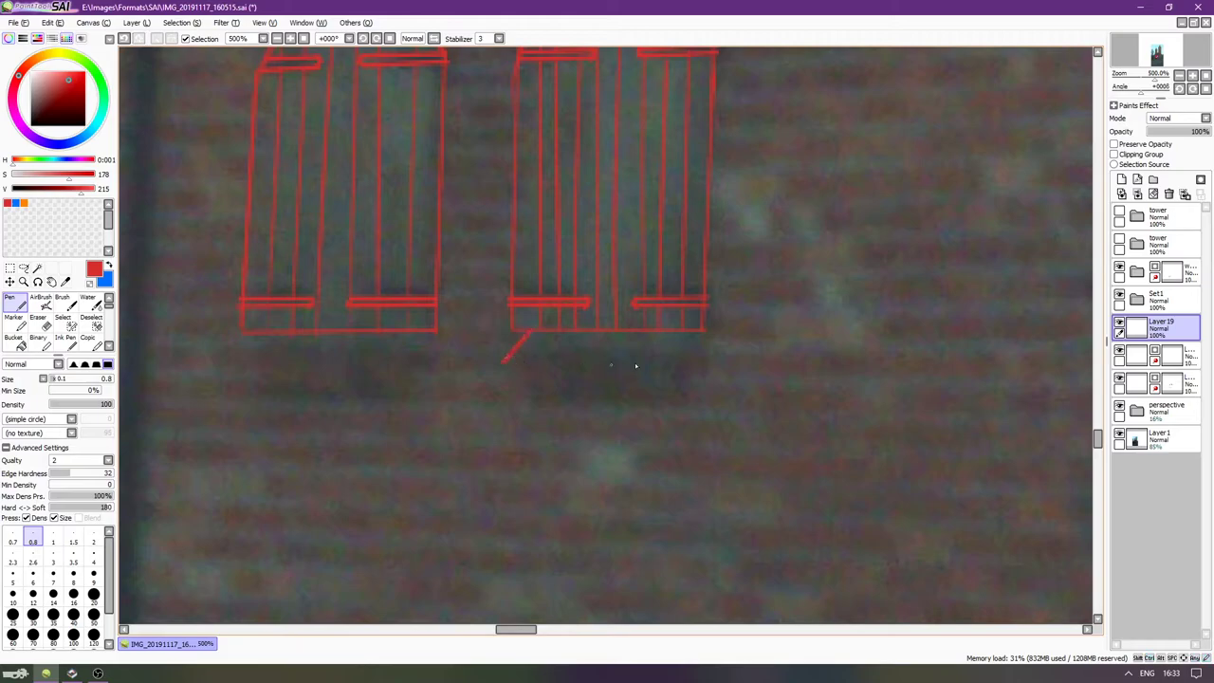
key(ctrl+z)
drag(702, 334, 691, 358)
Draw one long straight line through the ends of the slanted strokes beneath both windows as the front edge of the sills.
key(Delete)
key(Delete)
key(Delete)
key(Delete)
key(Delete)
key(Delete)
key(Delete)
key(Delete)
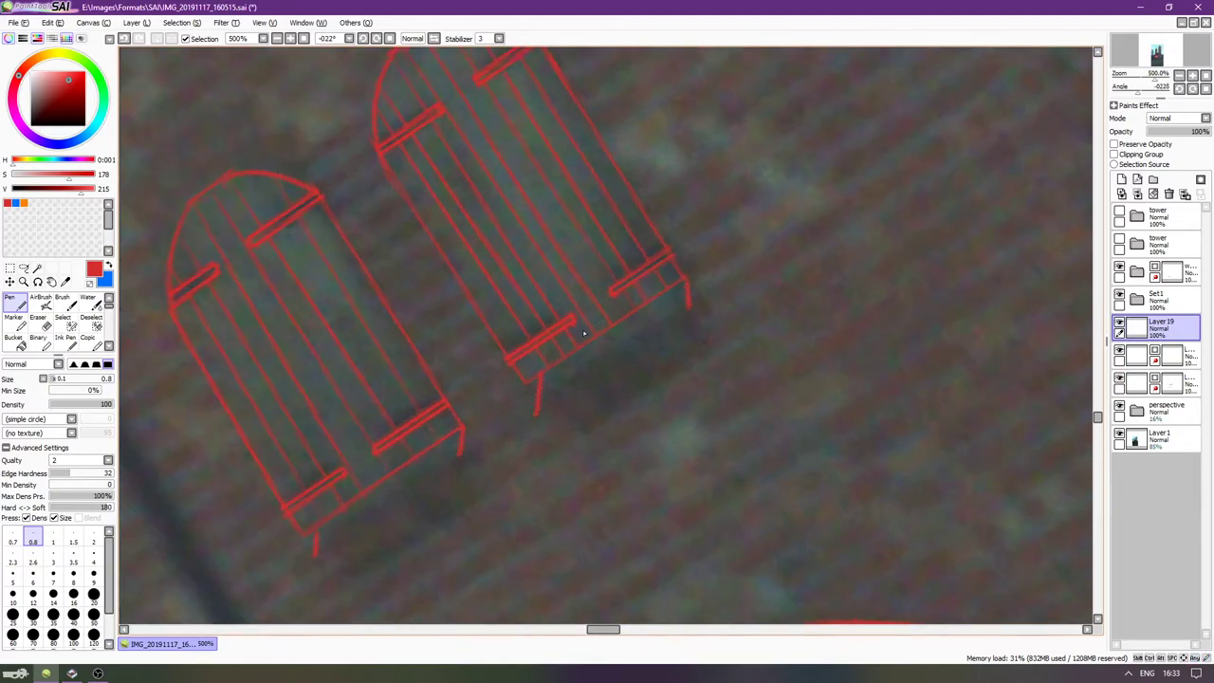
key(Right)
key(Down)
key(Down)
key(Down)
key(Down)
key(Down)
key(Down)
key(Down)
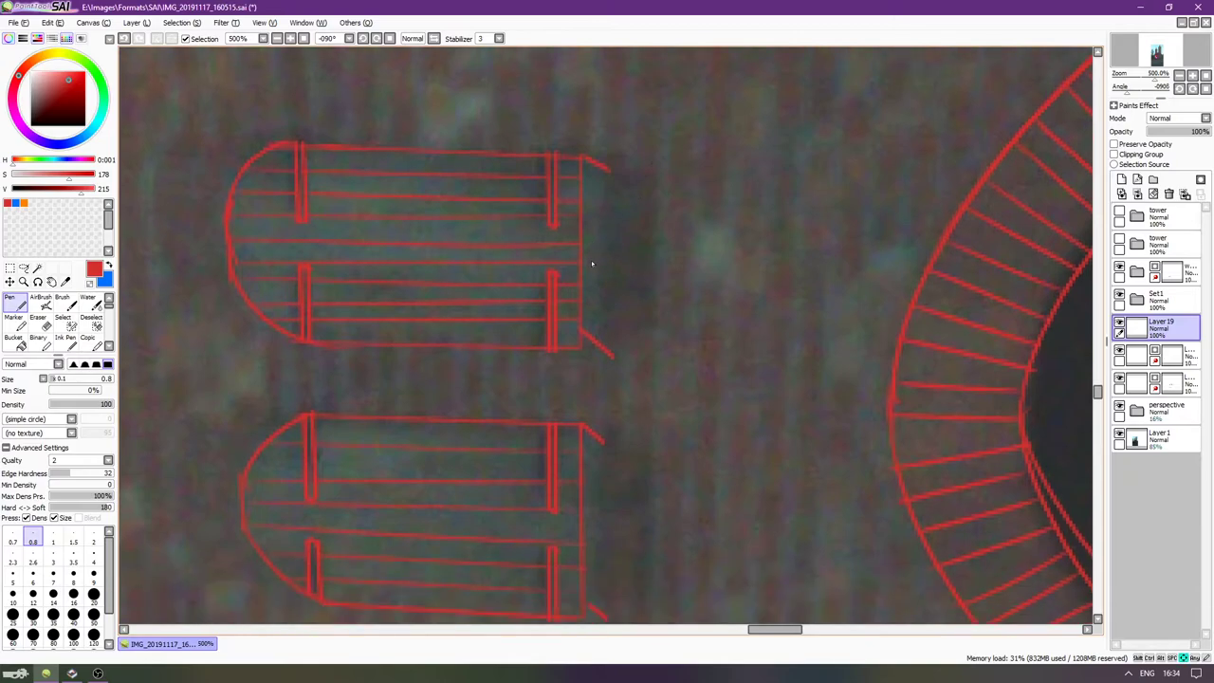
key(Right)
key(Right)
key(Page_Down)
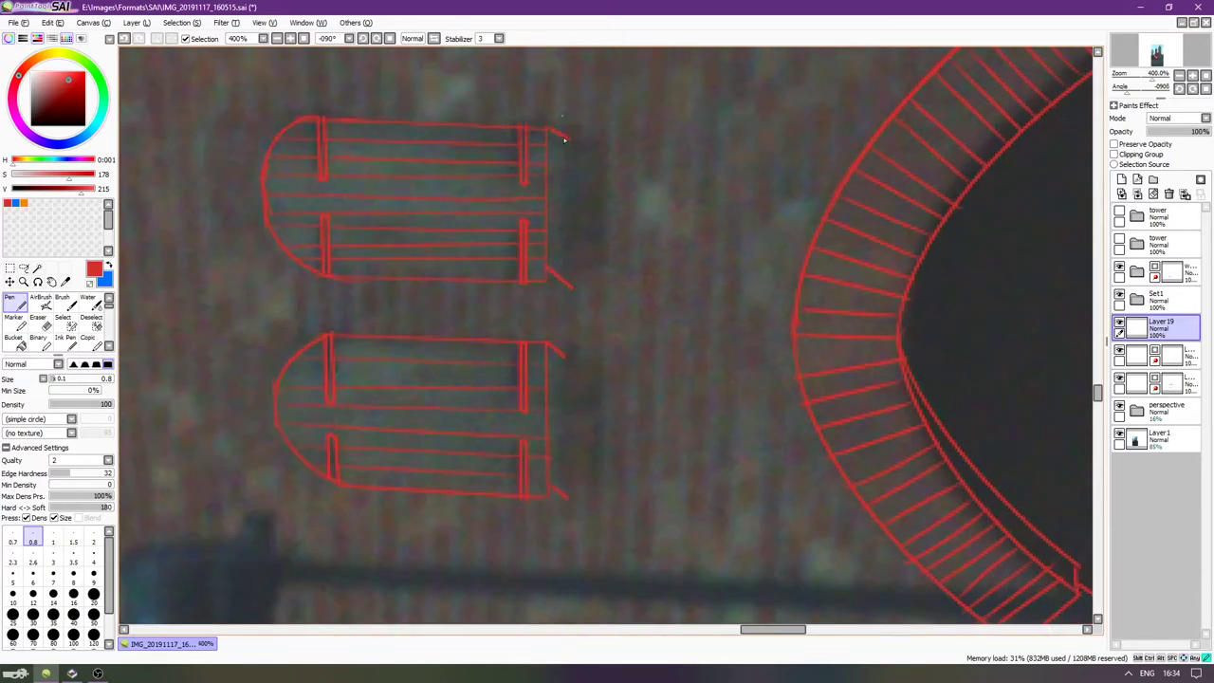
drag(567, 123, 562, 595)
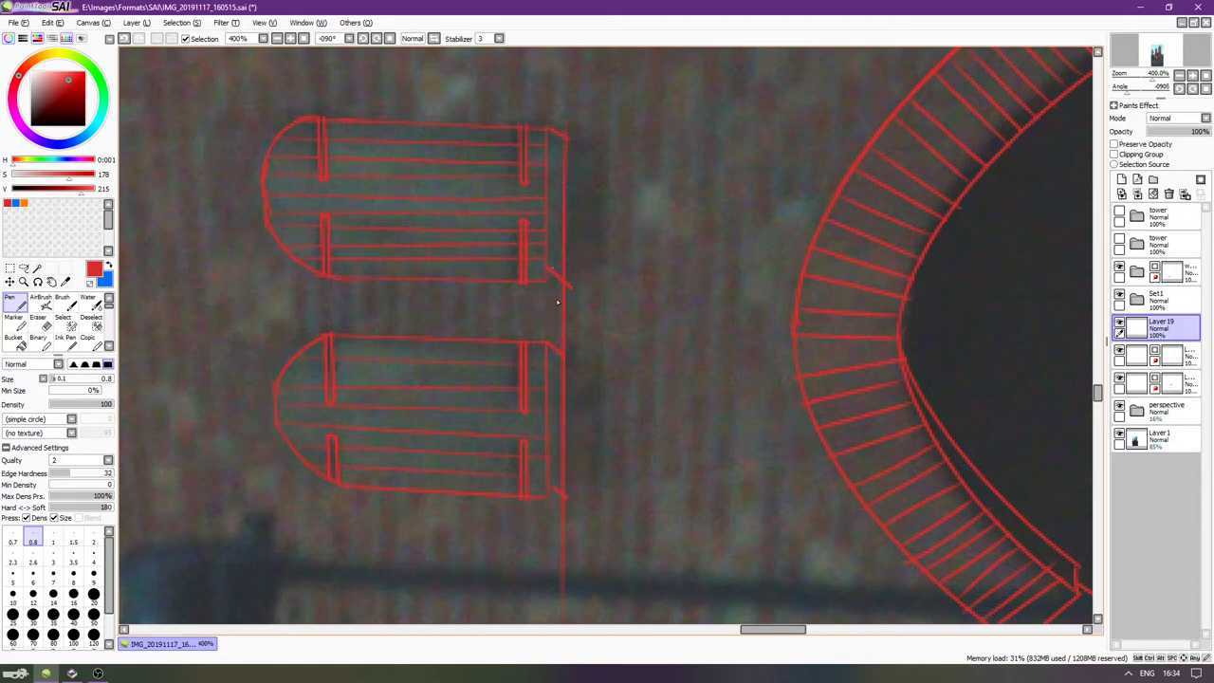
Draw short strokes slanting down to the right from the front-edge corners of both window sills.
key(Home)
scroll(545, 427, up, 9)
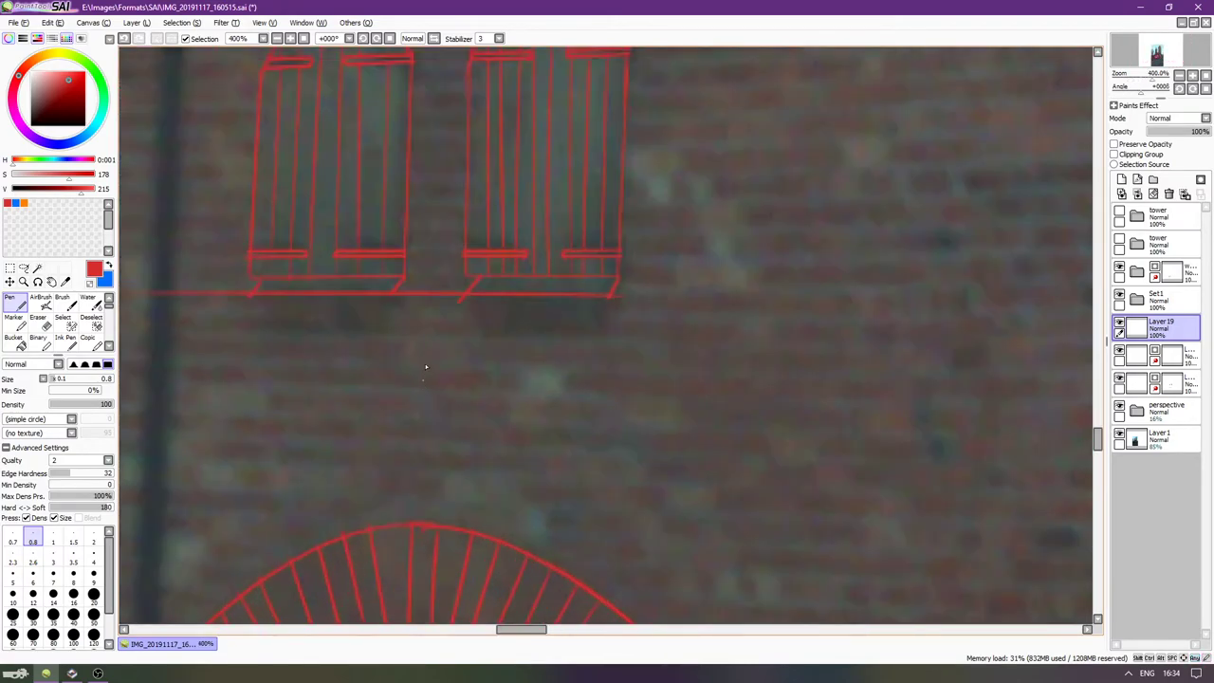
scroll(485, 290, up, 1)
drag(516, 309, 524, 314)
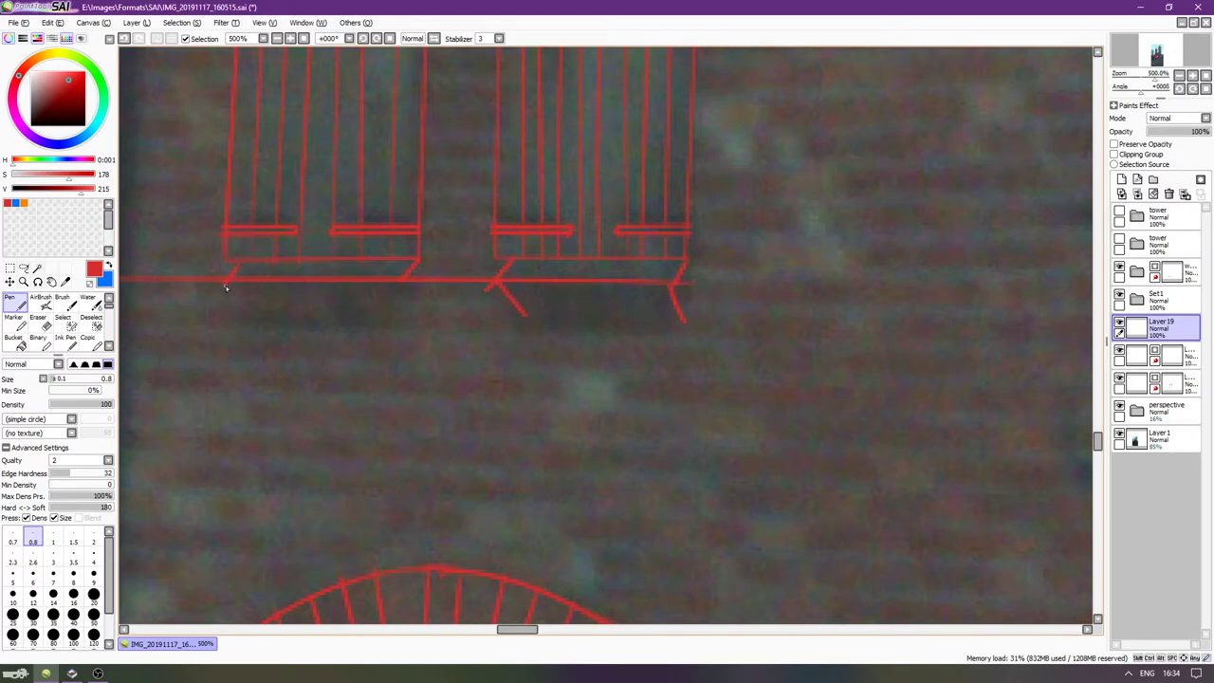
drag(402, 289, 415, 321)
Draw one long straight line through the ends of the new strokes as the lower edge of both sills.
key(Delete)
key(Delete)
key(Delete)
key(Delete)
key(Delete)
key(Delete)
key(Delete)
key(Delete)
key(Delete)
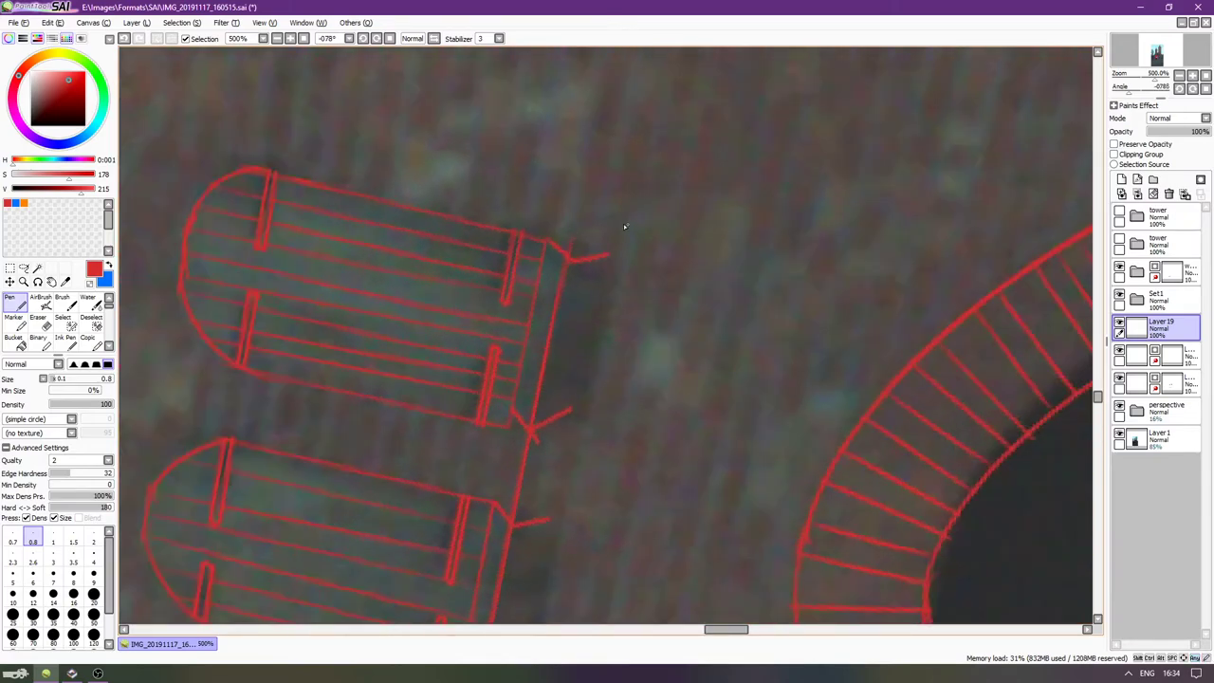
mouse_move(603, 284)
mouse_down()
mouse_move(590, 169)
mouse_move(592, 493)
mouse_up()
scroll(593, 172, down, 1)
drag(595, 104, 594, 294)
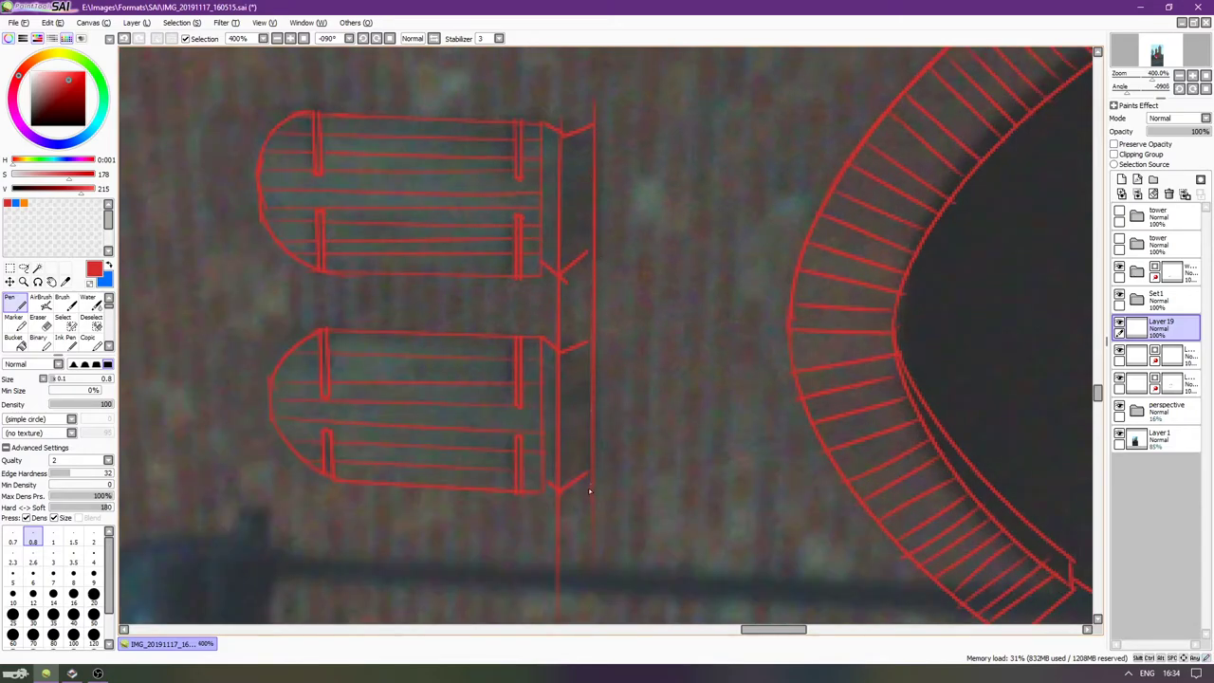
Erase the overshooting sill line ends and the stretches connecting the two windows, using eraser size 9.
key(e)
mouse_move(605, 562)
mouse_down()
mouse_move(605, 500)
mouse_move(557, 505)
mouse_move(558, 452)
mouse_move(595, 426)
mouse_up()
key(bracketright)
key(bracketright)
key(bracketright)
key(bracketright)
key(bracketright)
key(bracketright)
key(bracketright)
mouse_move(602, 252)
mouse_down()
mouse_move(564, 249)
mouse_move(550, 231)
mouse_move(557, 274)
mouse_move(597, 261)
mouse_move(589, 265)
mouse_move(594, 196)
mouse_up()
mouse_move(567, 240)
mouse_down()
mouse_move(563, 230)
mouse_move(601, 202)
mouse_up()
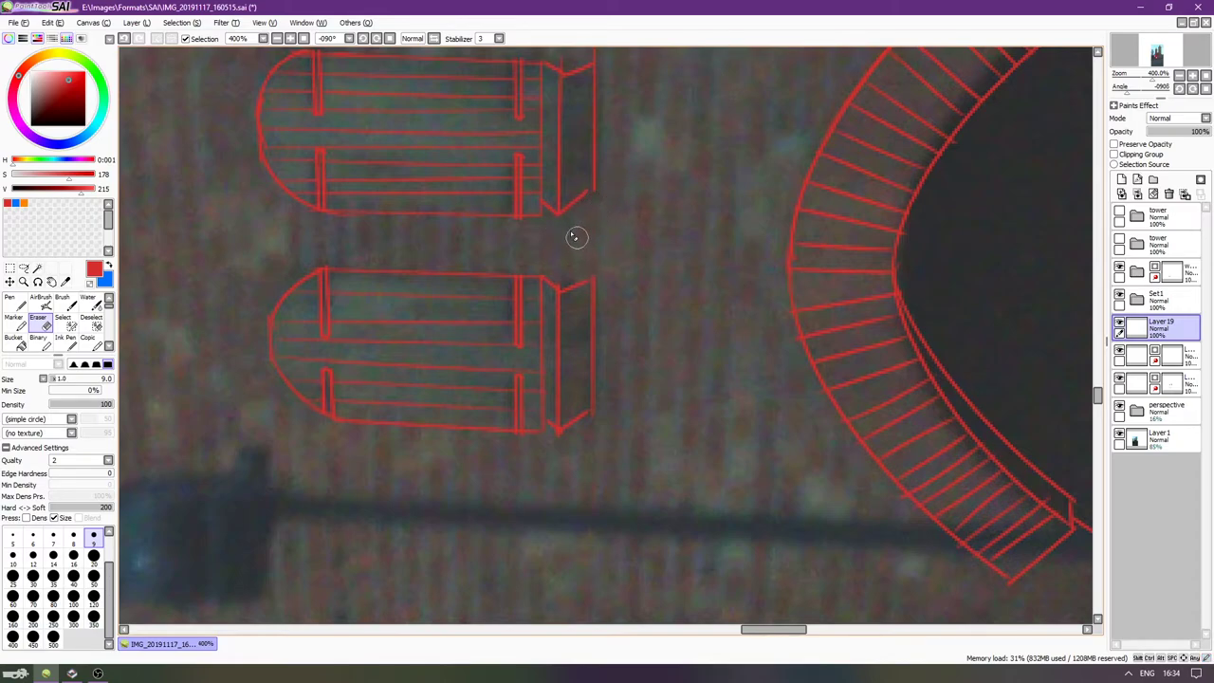
scroll(569, 143, up, 3)
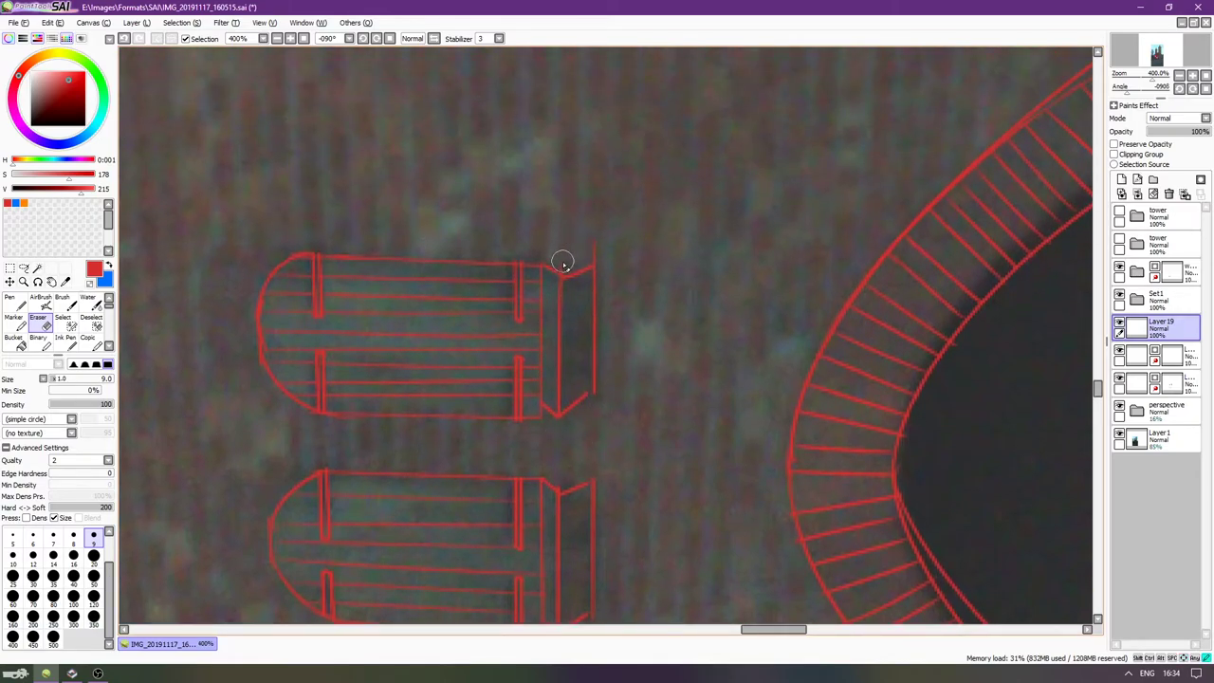
drag(596, 236, 596, 249)
Draw a short vertical line down the right side of each sill, closing it to the lower corner with the 0.8 pen.
key(Up)
key(Home)
key(Page_Up)
key(Page_Up)
key(Page_Up)
key(Page_Up)
key(Page_Up)
key(Page_Up)
key(Page_Up)
key(Page_Up)
key(Page_Up)
key(Down)
key(Left)
key(Left)
key(Left)
key(Left)
key(Left)
key(Left)
key(Left)
key(Left)
key(Left)
key(Left)
key(Up)
key(Up)
key(Up)
key(Up)
key(Up)
key(Up)
key(Up)
key(Up)
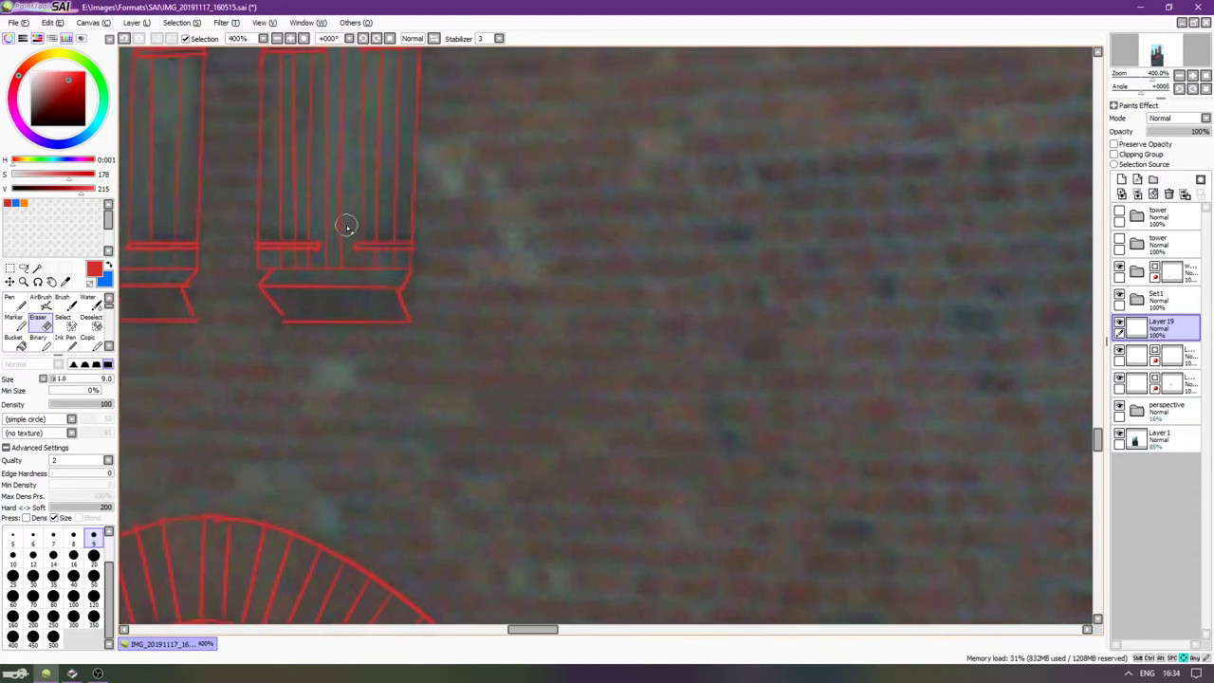
scroll(407, 303, up, 1)
scroll(465, 370, left, 3)
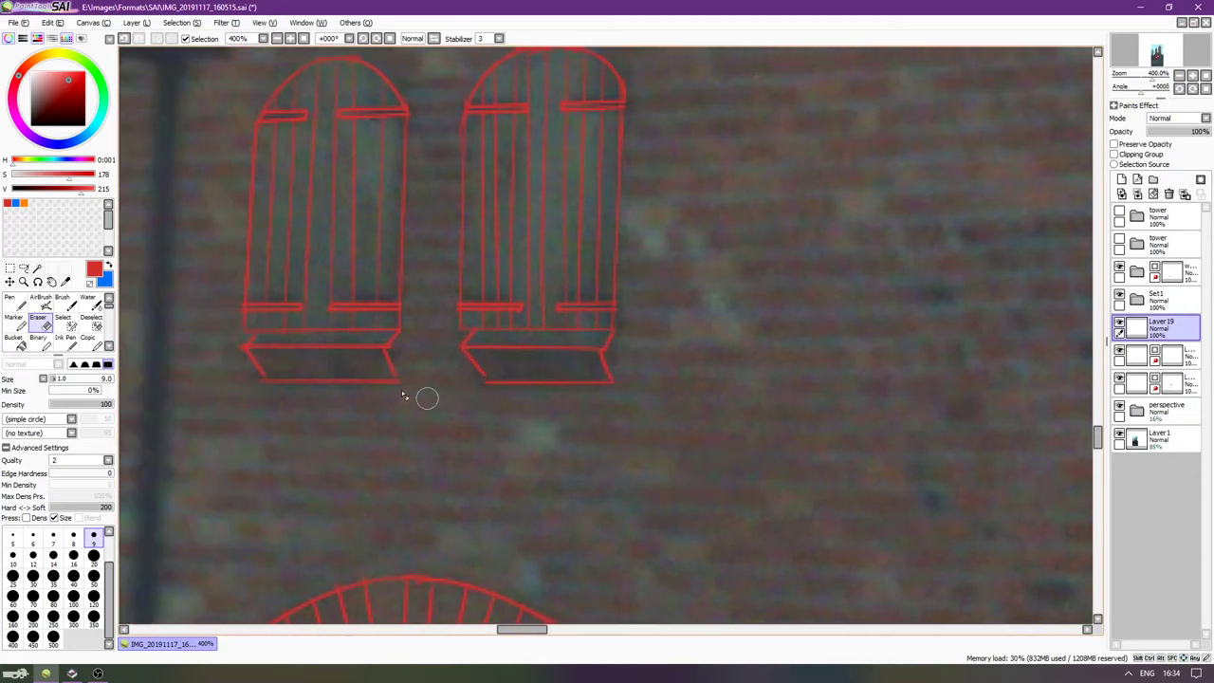
key(n)
drag(398, 326, 400, 383)
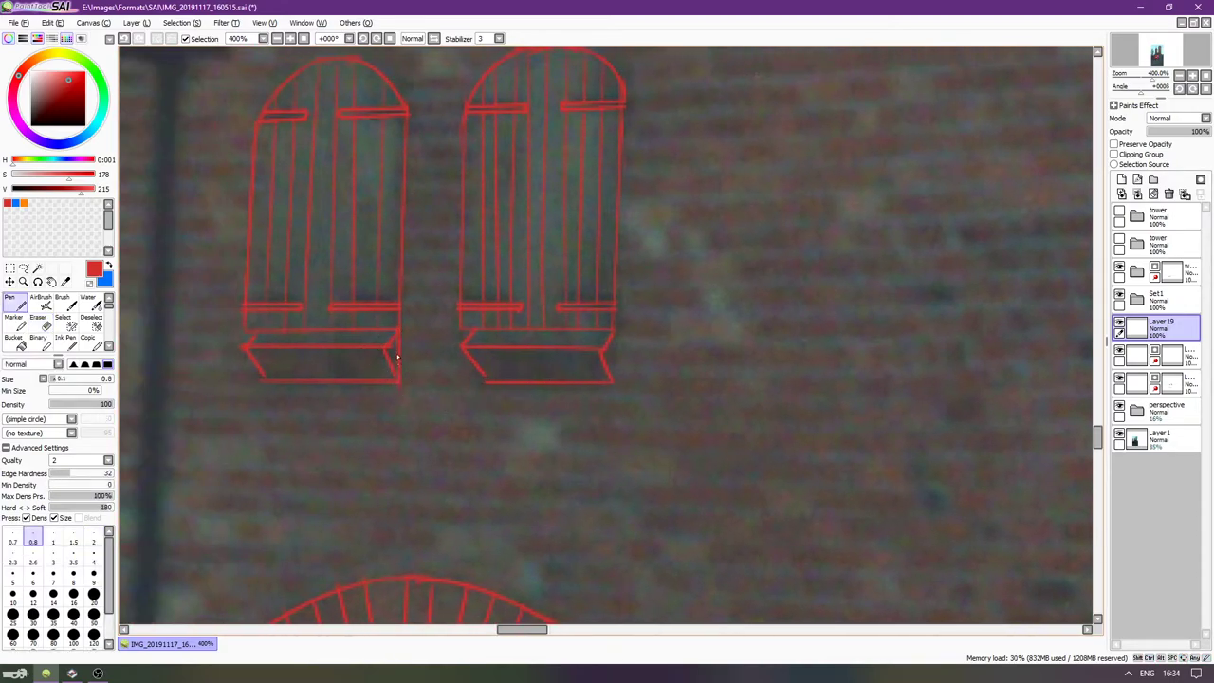
drag(614, 368, 614, 387)
Hide the reference photo on Layer1, show both tower folders, and save the drawing.
scroll(542, 327, down, 6)
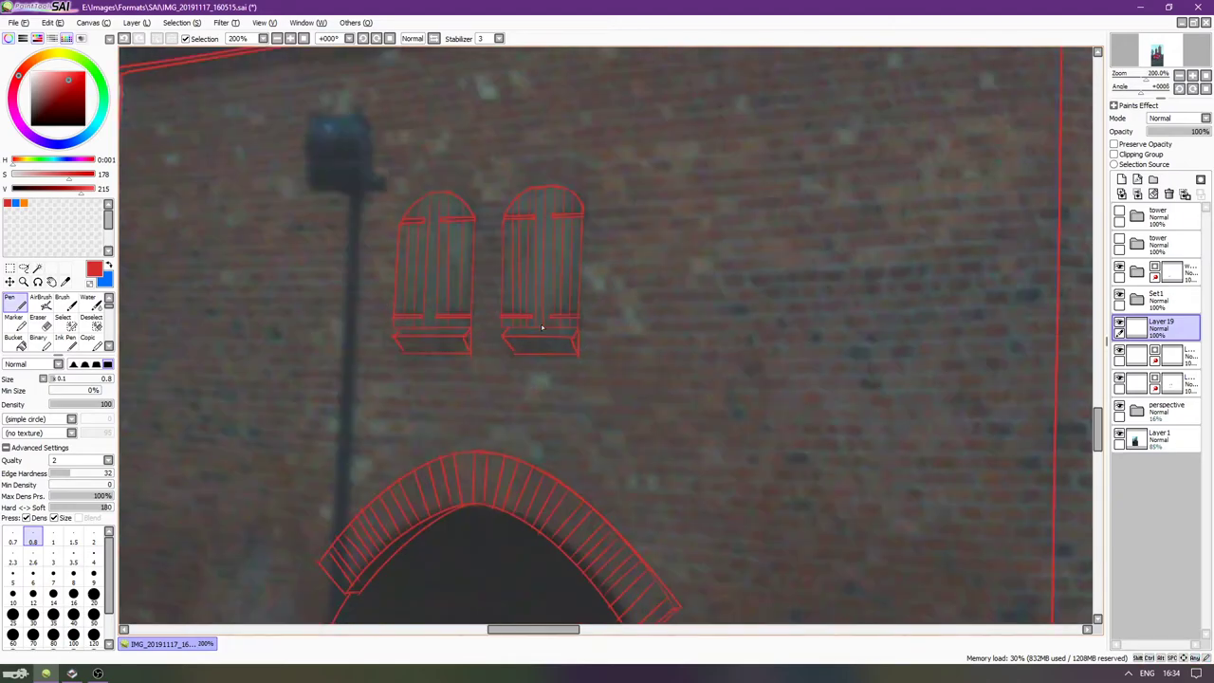
scroll(541, 327, down, 2)
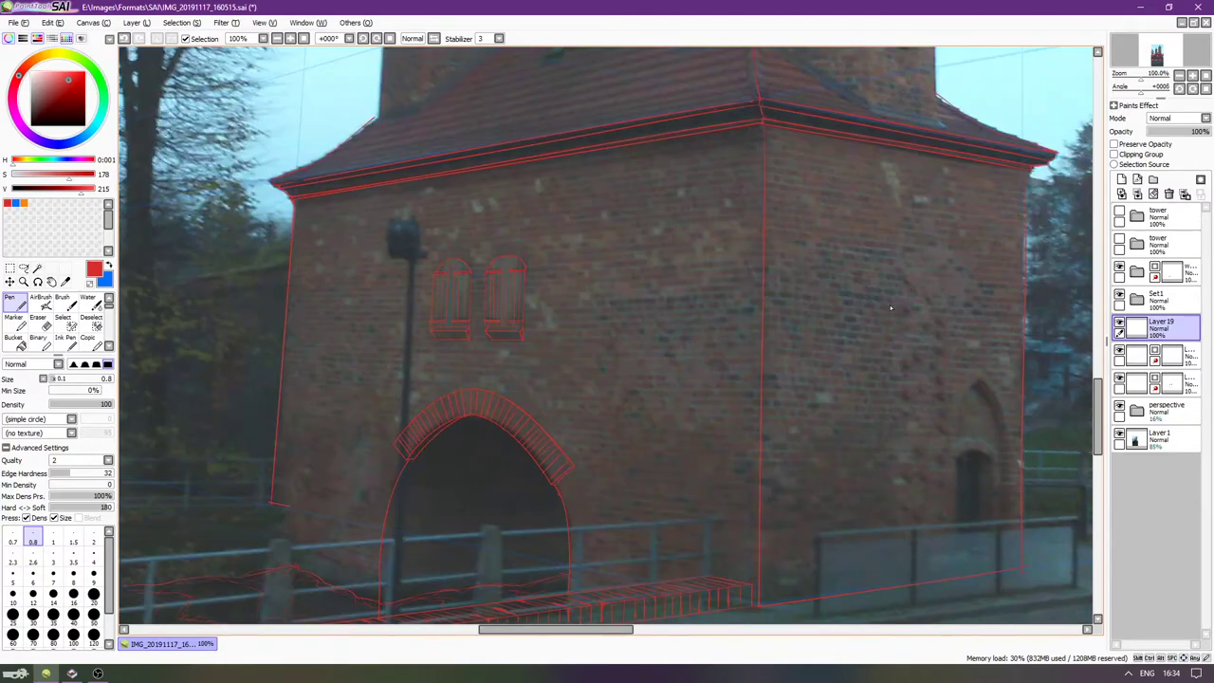
click(1119, 437)
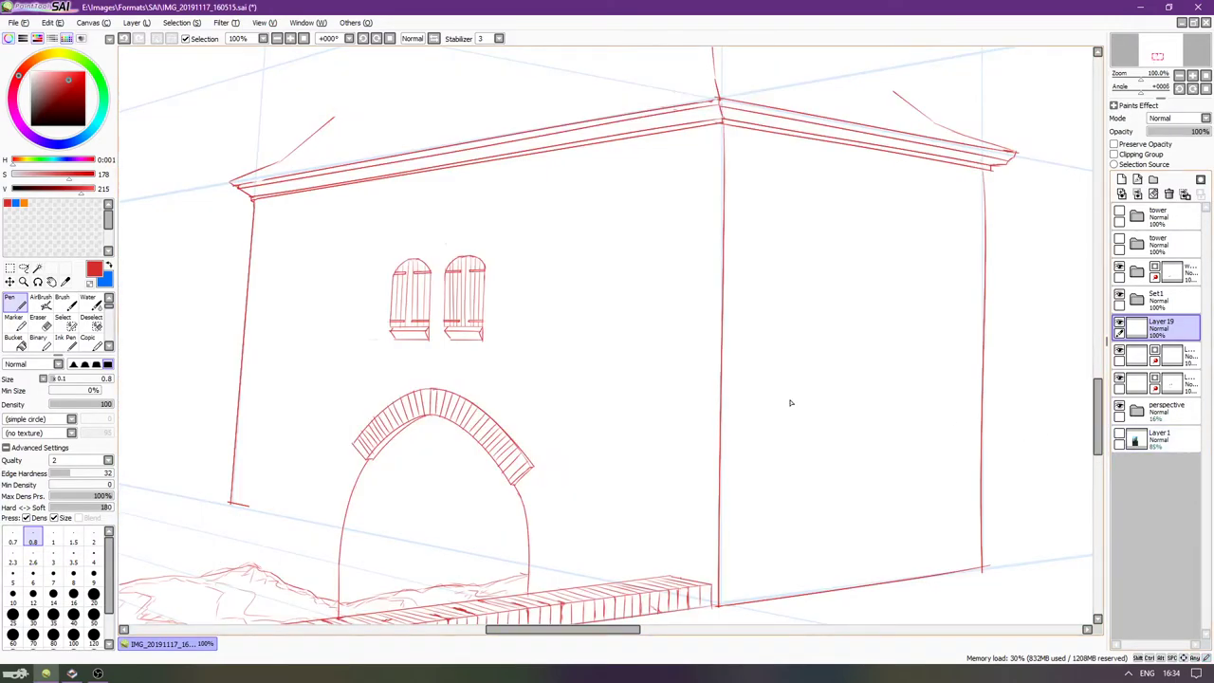
scroll(791, 404, down, 4)
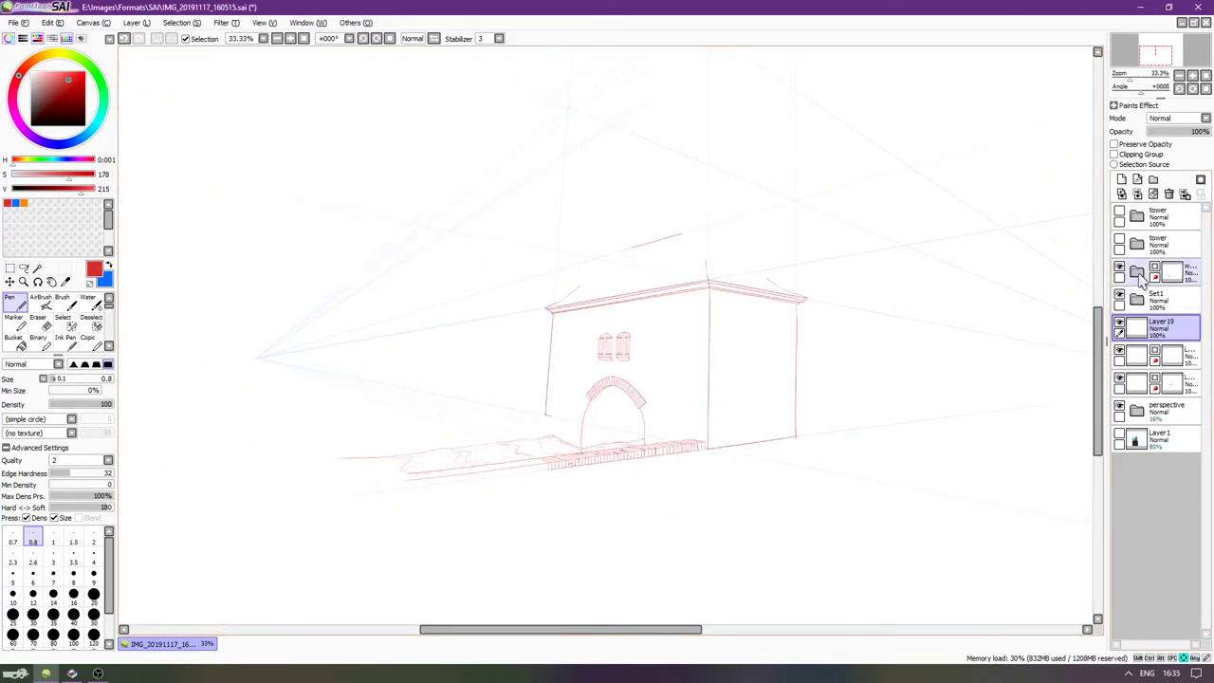
click(1119, 243)
click(1119, 217)
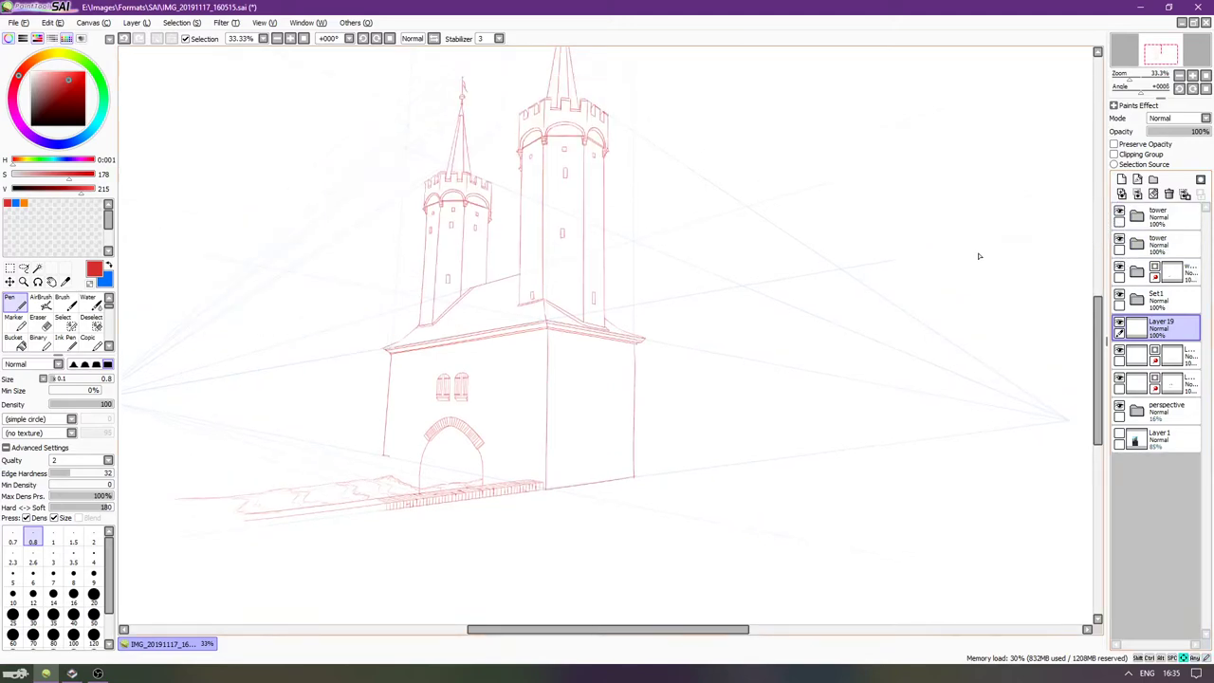
key(ctrl+s)
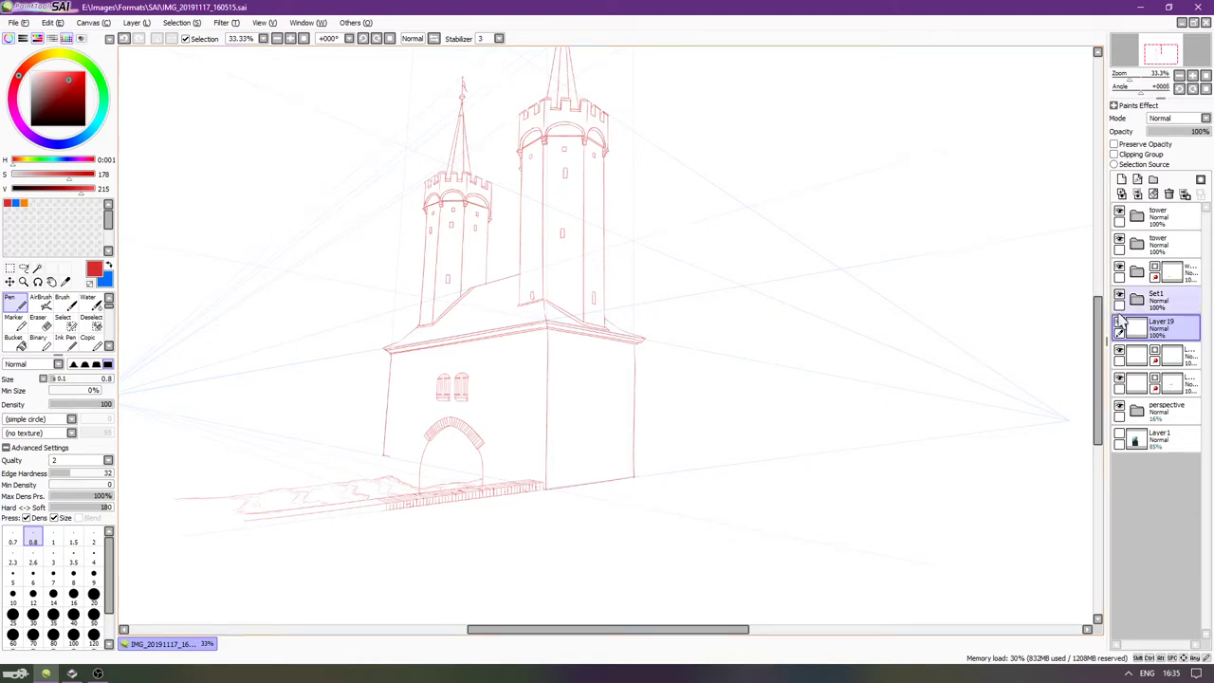
Check the contents of the two masked layers, then open the Set1 folder and select Layer14 in it.
click(1119, 378)
click(1119, 378)
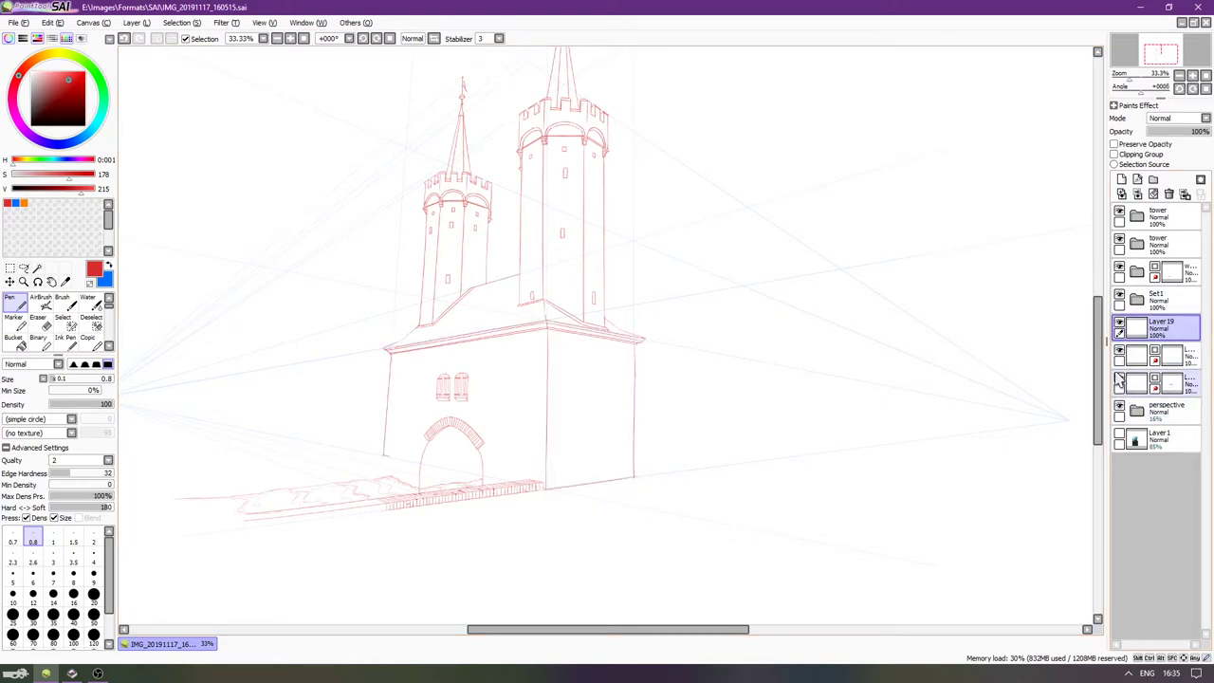
click(1118, 355)
click(1119, 354)
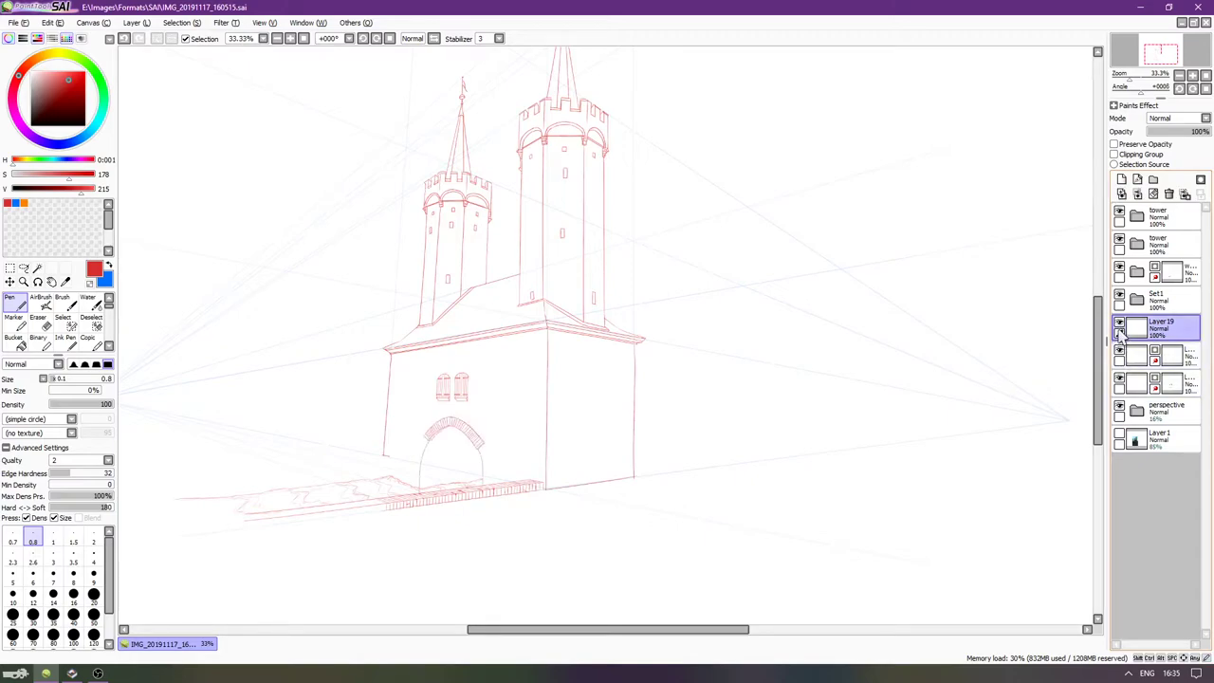
click(1136, 300)
click(1127, 351)
click(1127, 350)
click(1127, 351)
click(1138, 355)
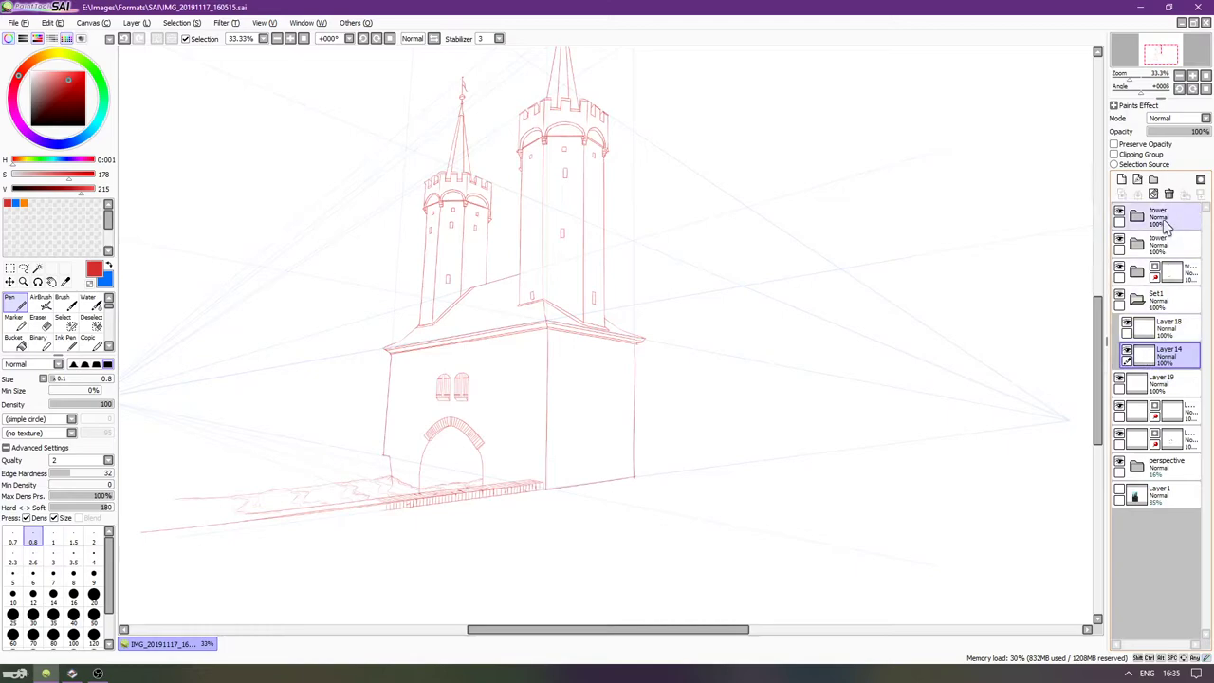
Examine which wall and ground lines belong to Layer14 by switching its visibility while viewing the tower's base.
key(Left)
key(Left)
key(Left)
key(Left)
key(Down)
key(Down)
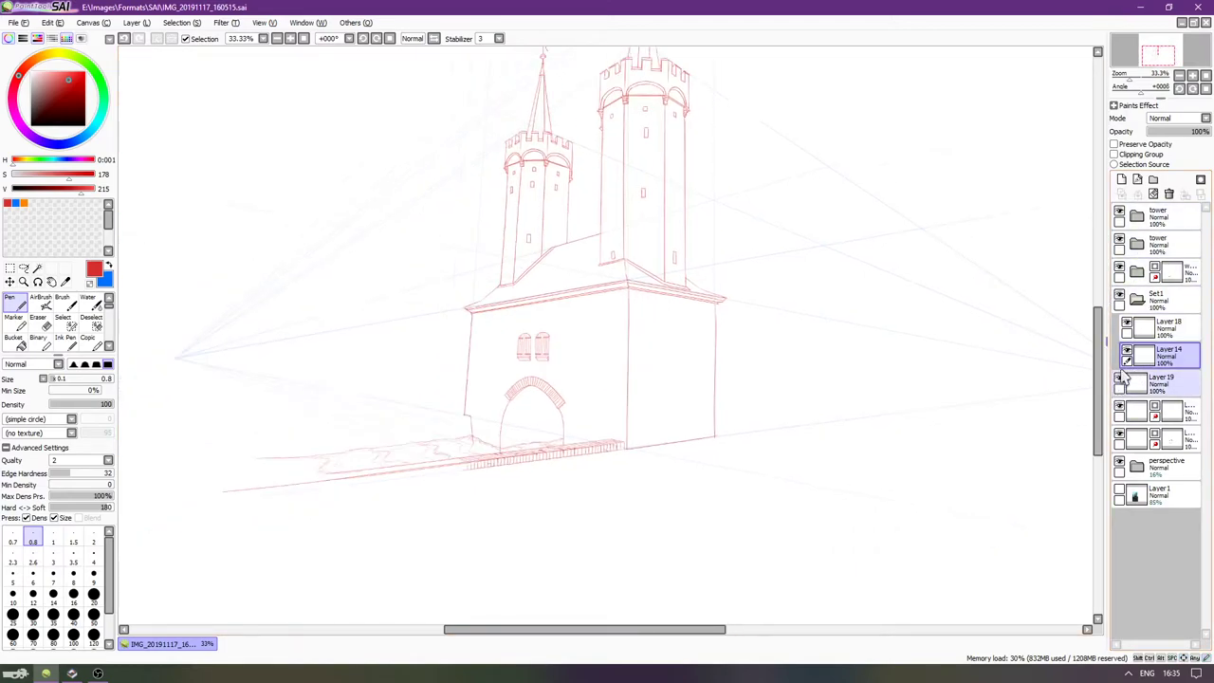
scroll(912, 428, up, 3)
key(Left)
key(Left)
key(Left)
key(Left)
key(Left)
key(Left)
key(Left)
key(Left)
key(Left)
key(Left)
key(Left)
key(Left)
key(Left)
key(Left)
key(Left)
key(Left)
key(Left)
key(Left)
key(Left)
key(Left)
key(Left)
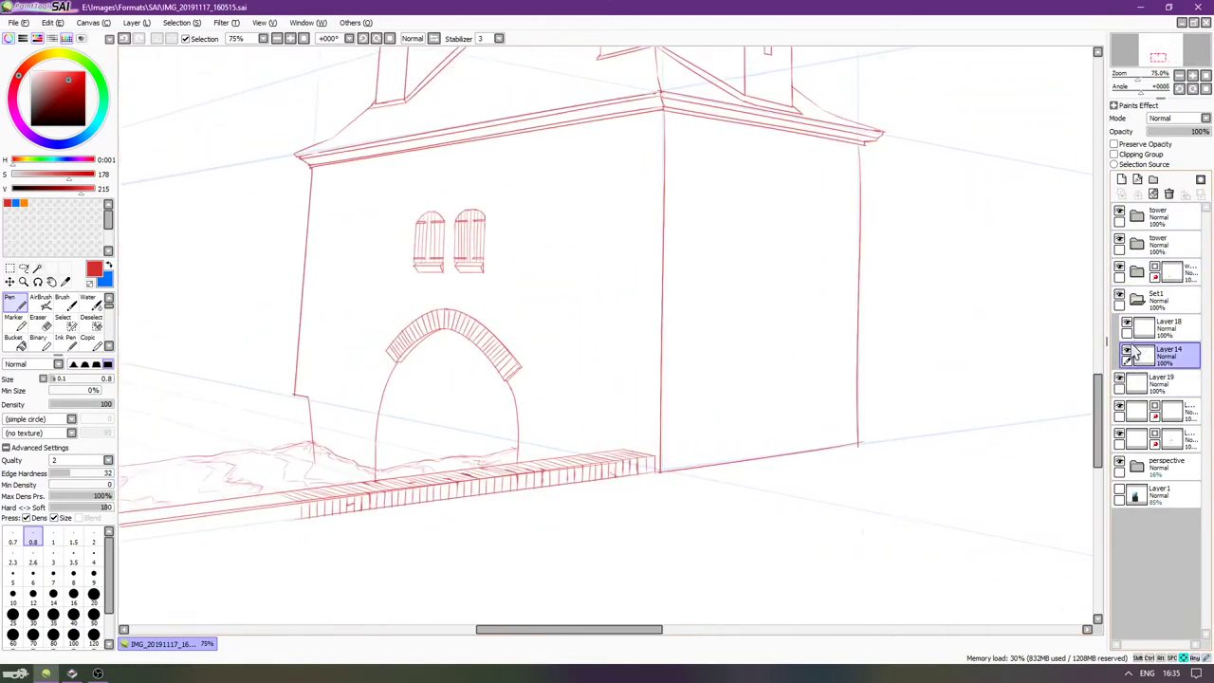
key(Down)
key(Down)
click(1127, 351)
click(1127, 352)
click(1127, 352)
click(1127, 351)
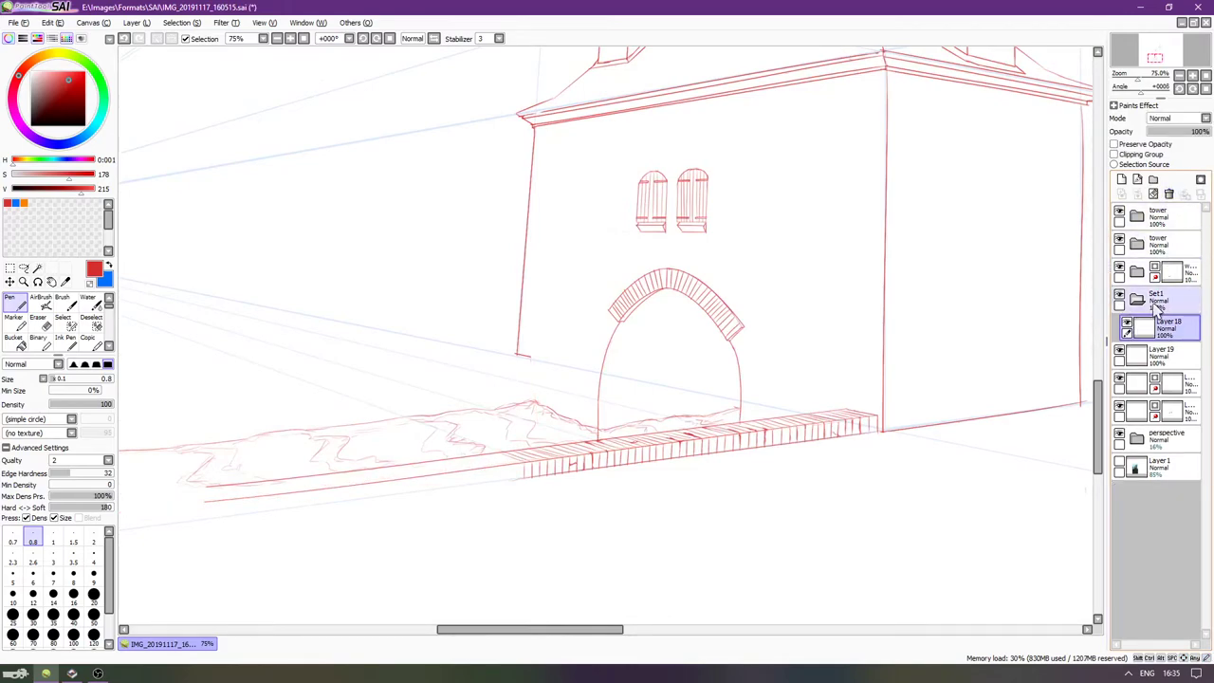
Add a mask to Layer14 and erase its long ground line along the brick course with an enlarged eraser, up to size 80.
click(1201, 182)
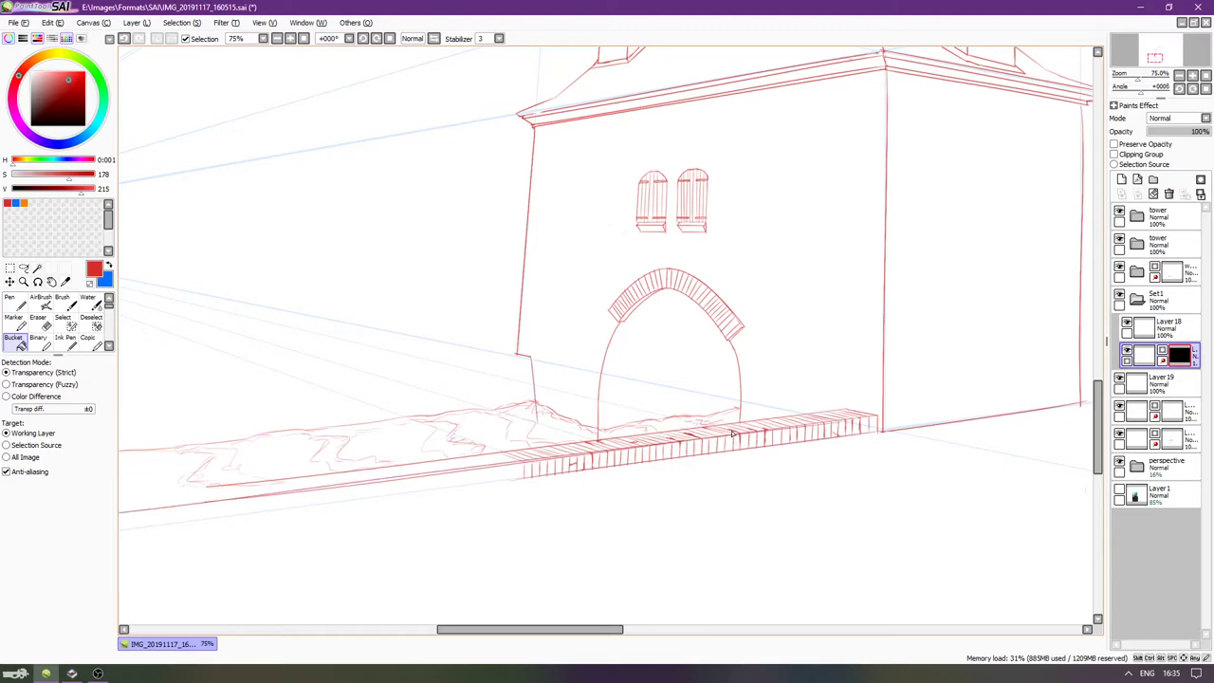
key(e)
key(bracketright)
key(bracketright)
key(bracketright)
key(bracketright)
key(bracketright)
key(bracketright)
key(bracketright)
key(bracketright)
key(bracketright)
key(bracketright)
key(bracketright)
key(bracketright)
key(bracketright)
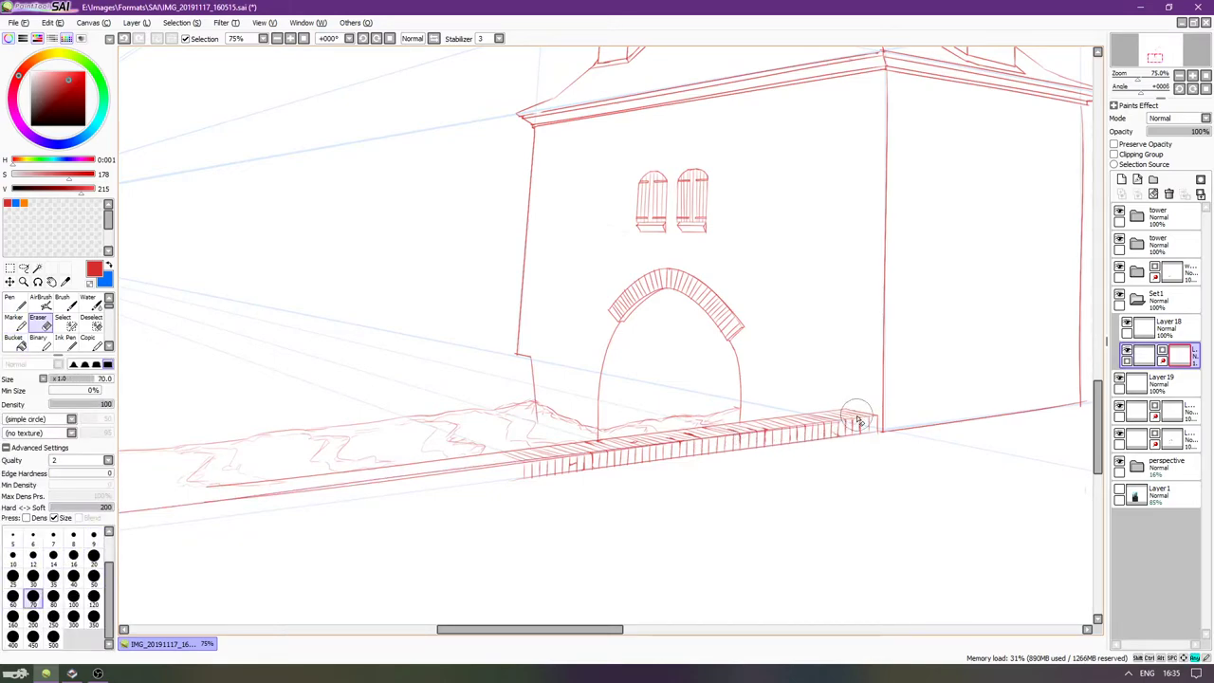
shift+click(170, 508)
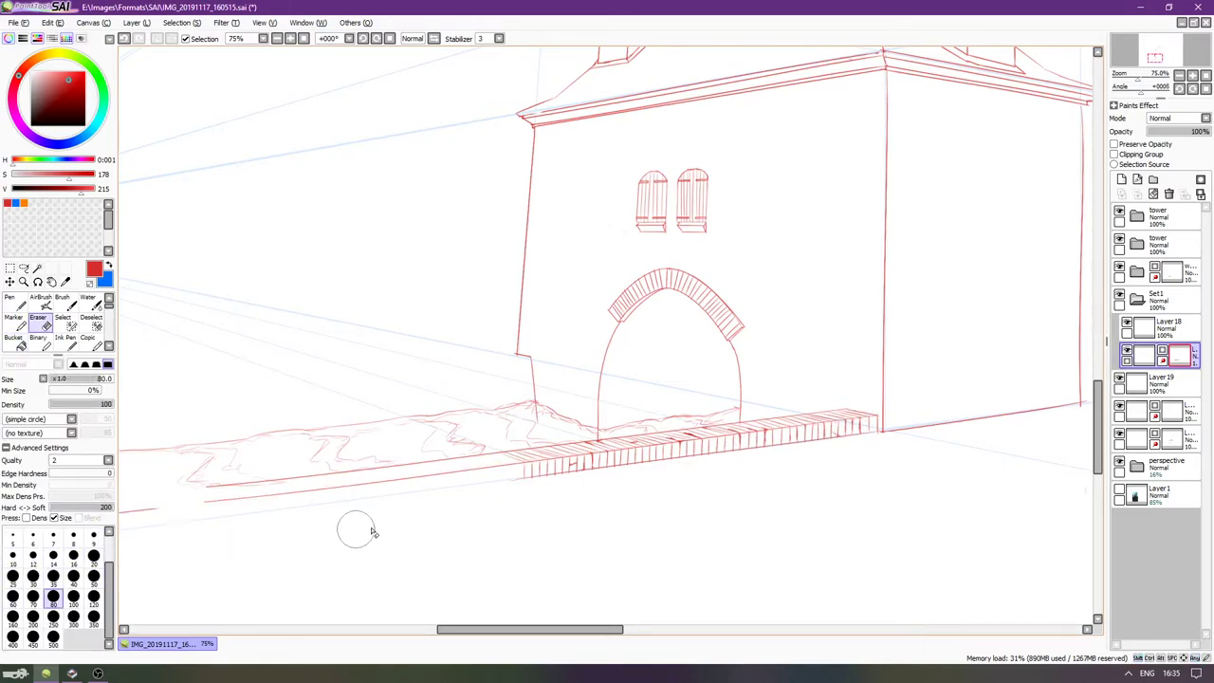
Erase the remaining far left piece of the ground line on Layer14's mask.
key(Left)
key(Left)
key(Left)
key(Left)
scroll(321, 506, left, 6)
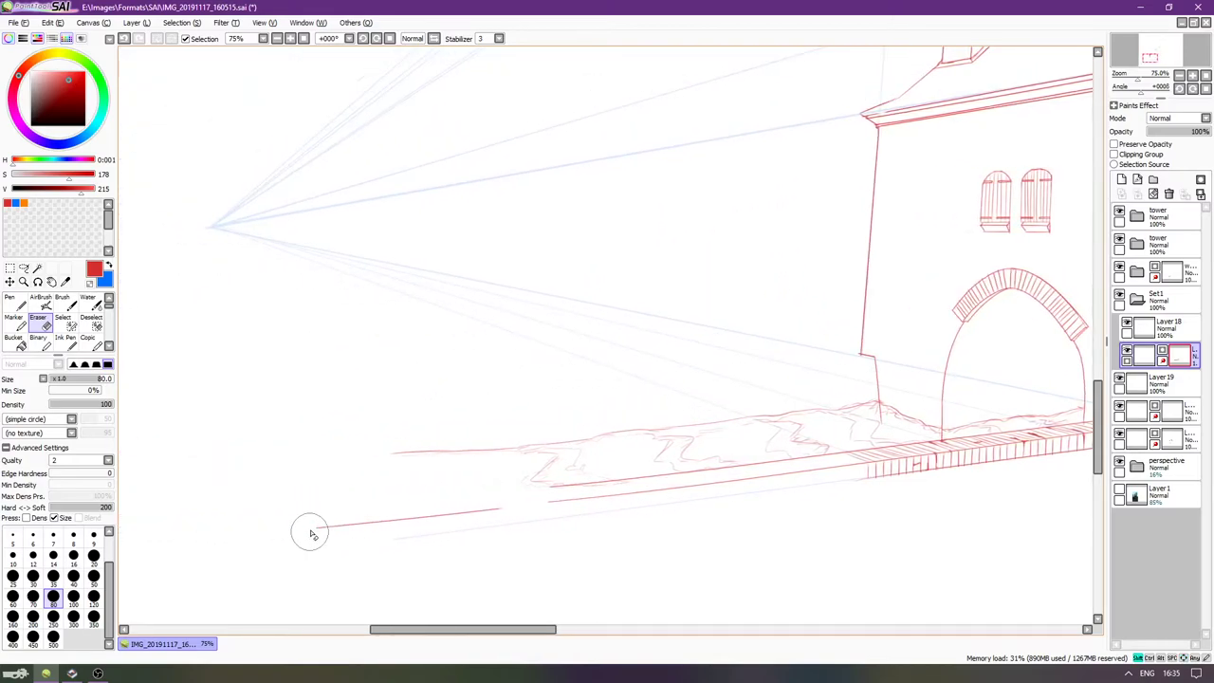
scroll(401, 479, right, 9)
scroll(401, 480, up, 2)
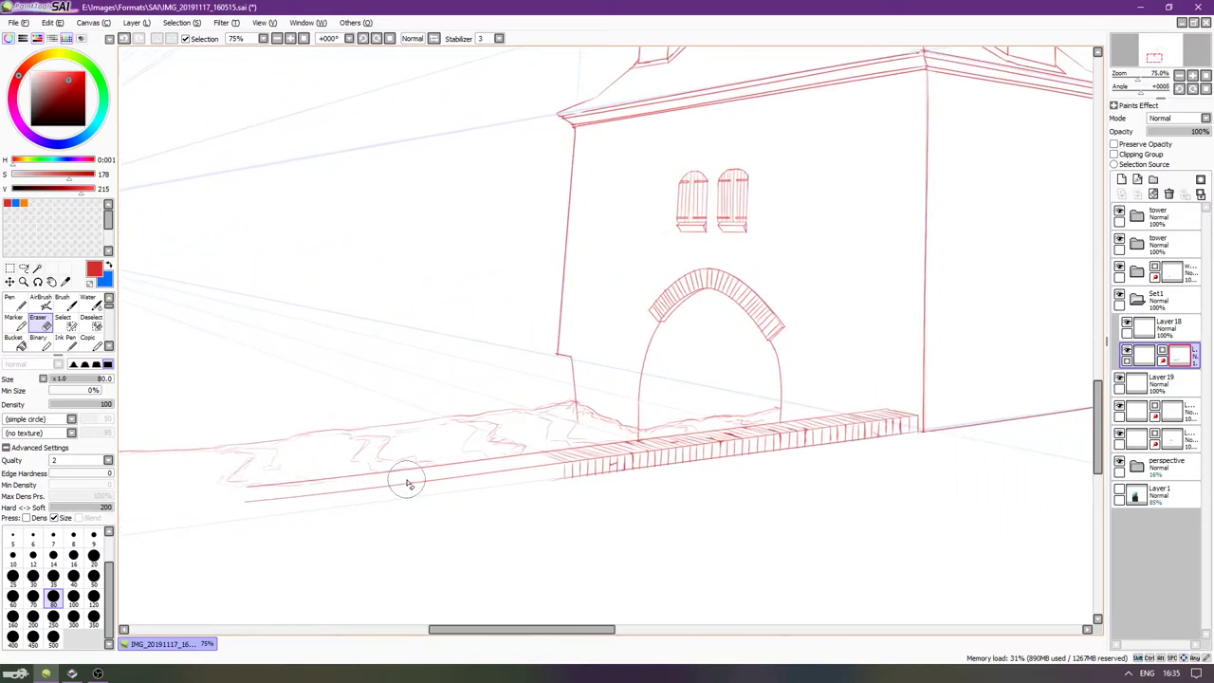
scroll(778, 389, left, 2)
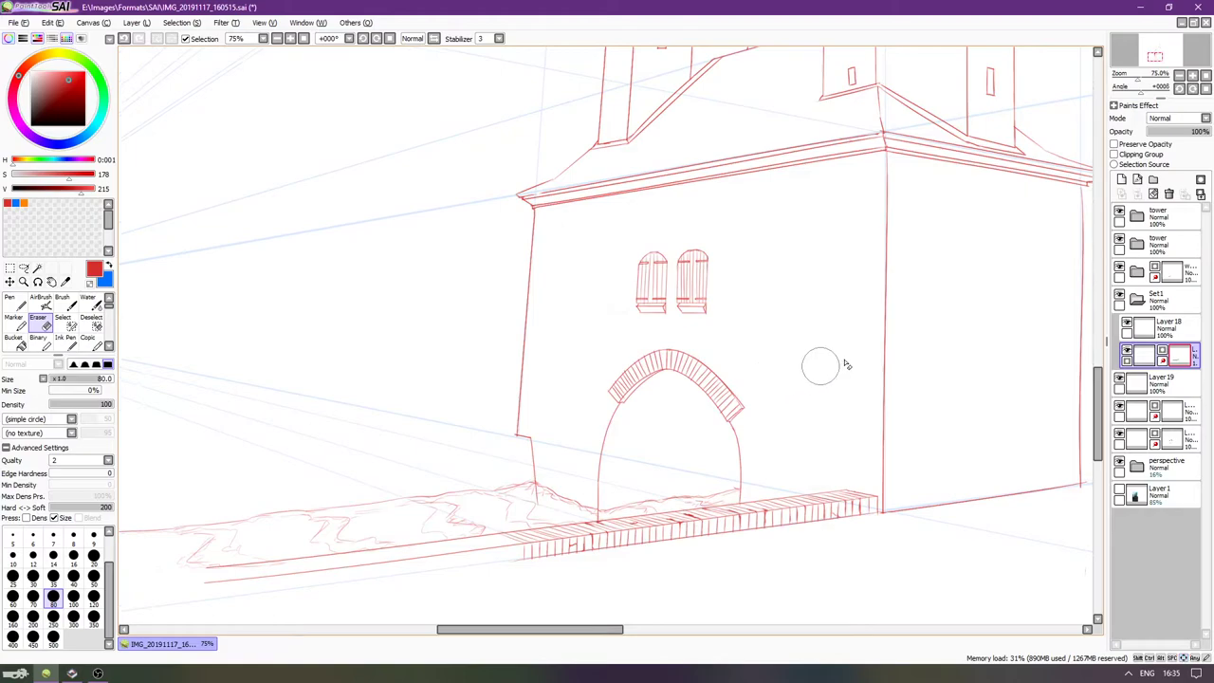
Collapse the Set1 folder and check what Layer19, the two masked layers and Set1 contain by toggling their visibility.
click(1141, 310)
click(1133, 325)
click(1120, 323)
click(1120, 323)
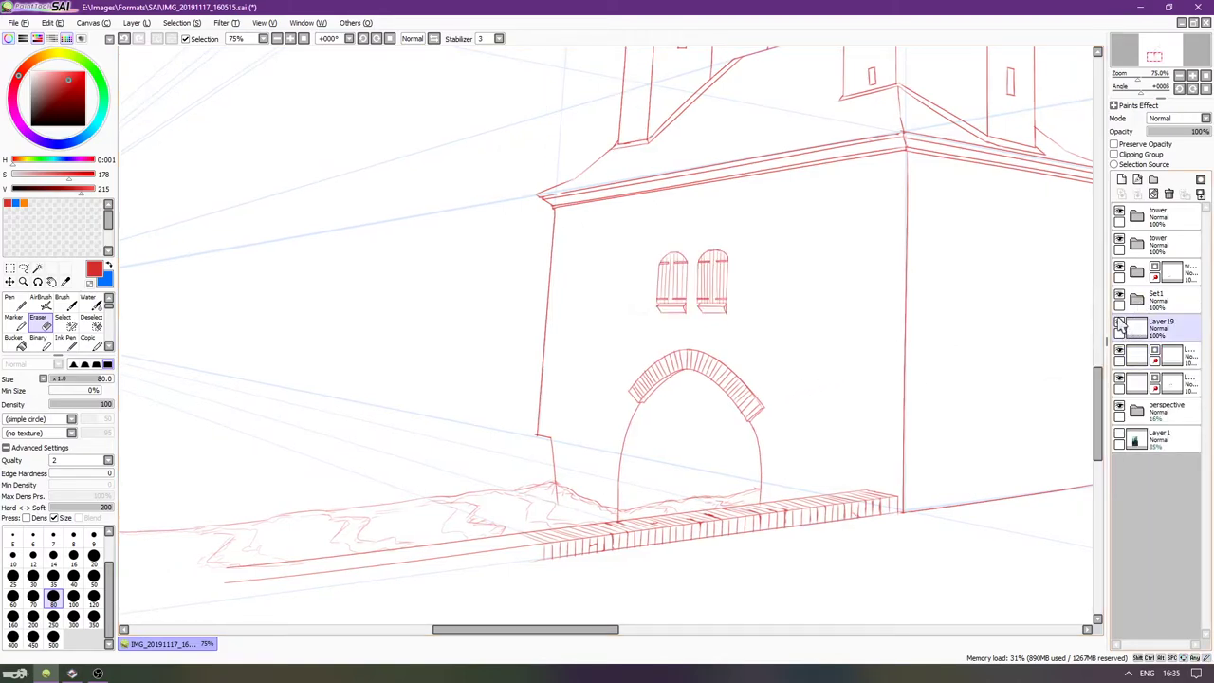
click(1119, 323)
click(1120, 323)
click(1119, 353)
click(1119, 353)
click(1119, 380)
click(1120, 380)
click(1120, 297)
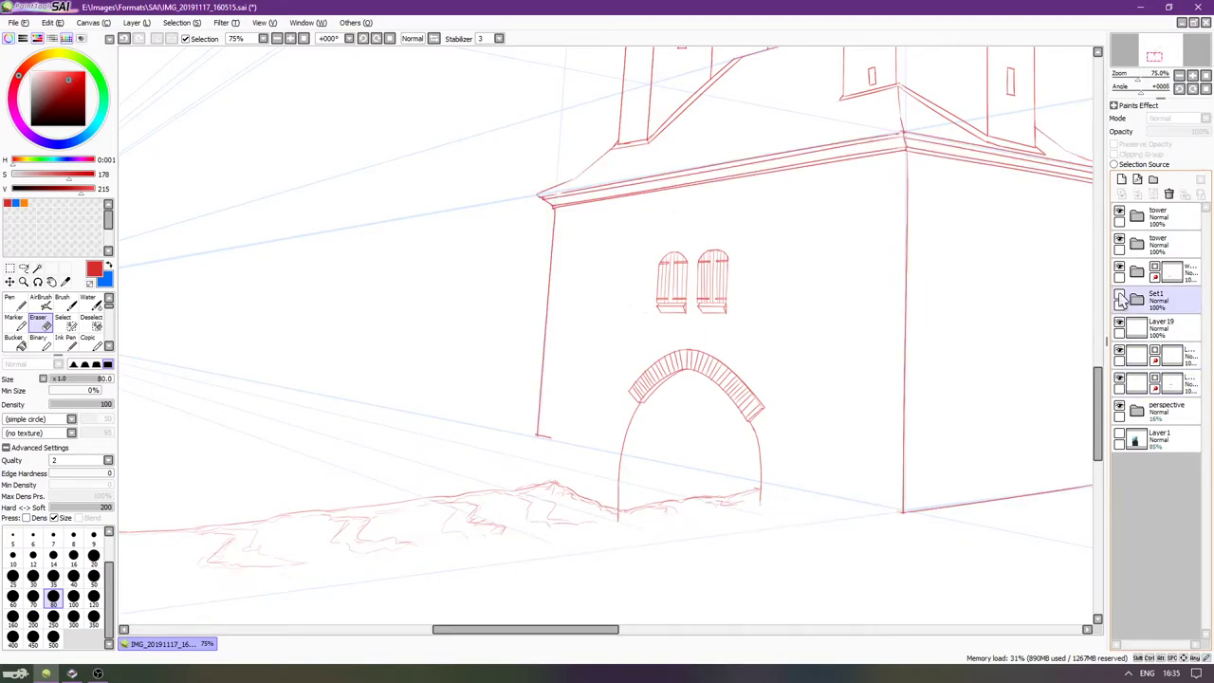
click(1120, 297)
Open Set1, check the contents of Layer18 and the masked layer, and add a new layer above Layer18.
click(1137, 301)
click(1136, 325)
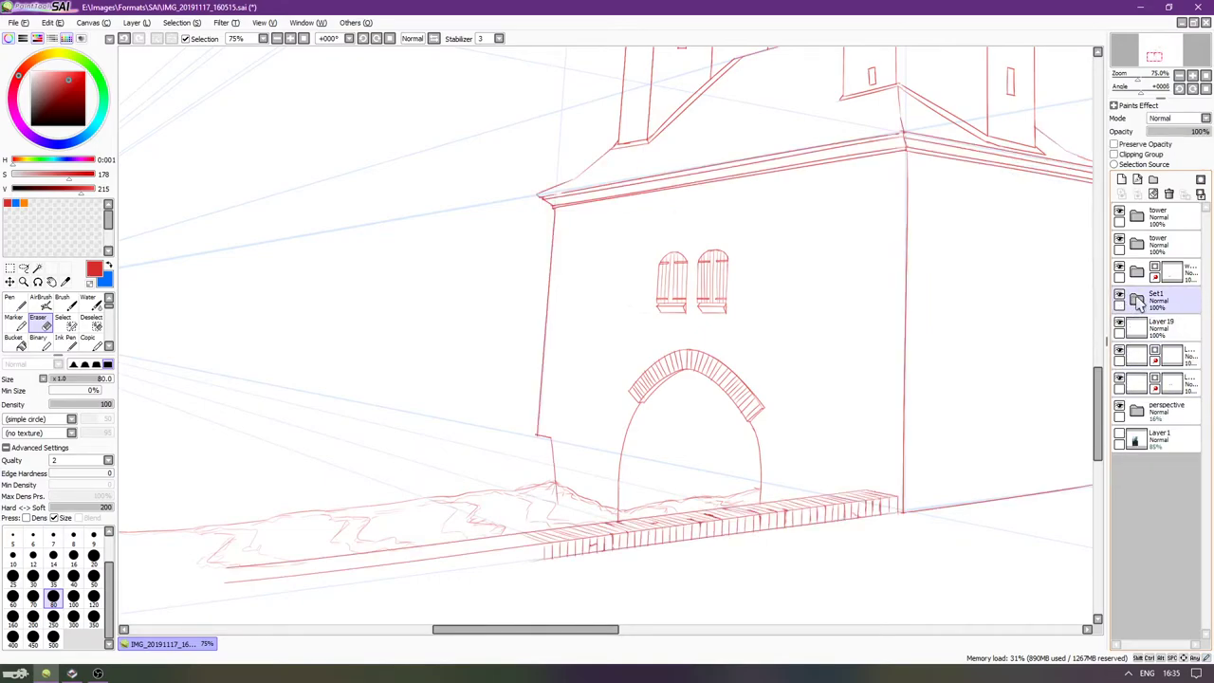
click(1128, 323)
click(1127, 324)
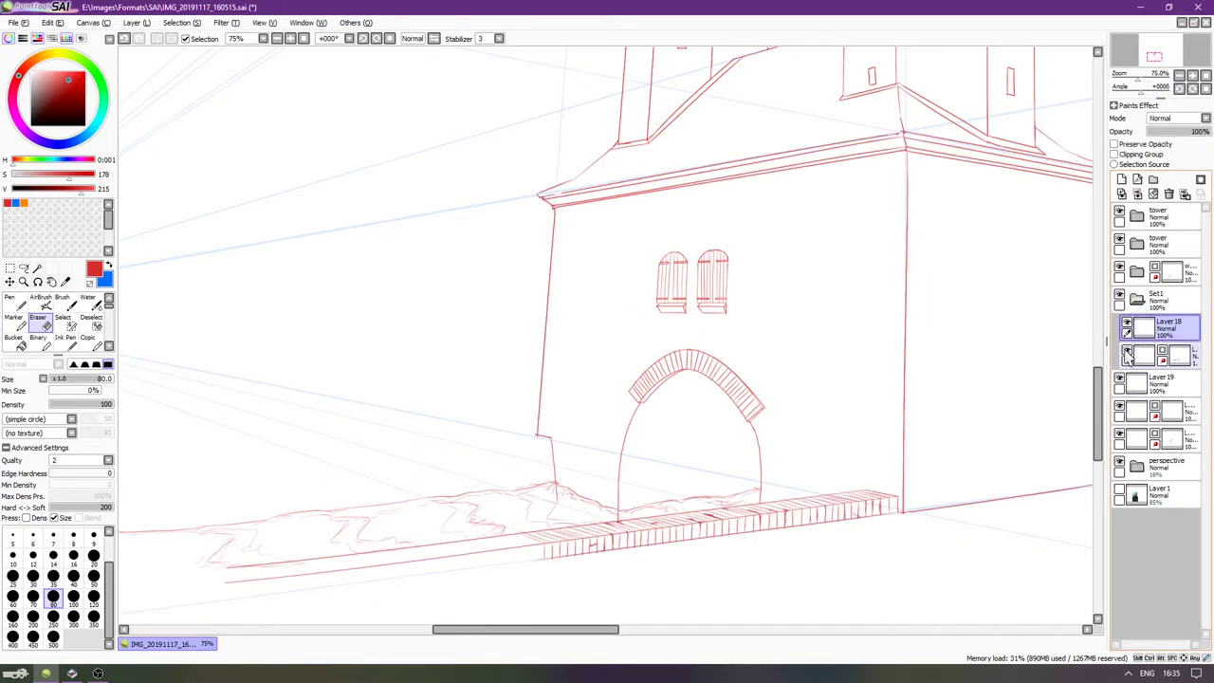
click(1138, 352)
click(1126, 350)
click(1126, 351)
click(1138, 325)
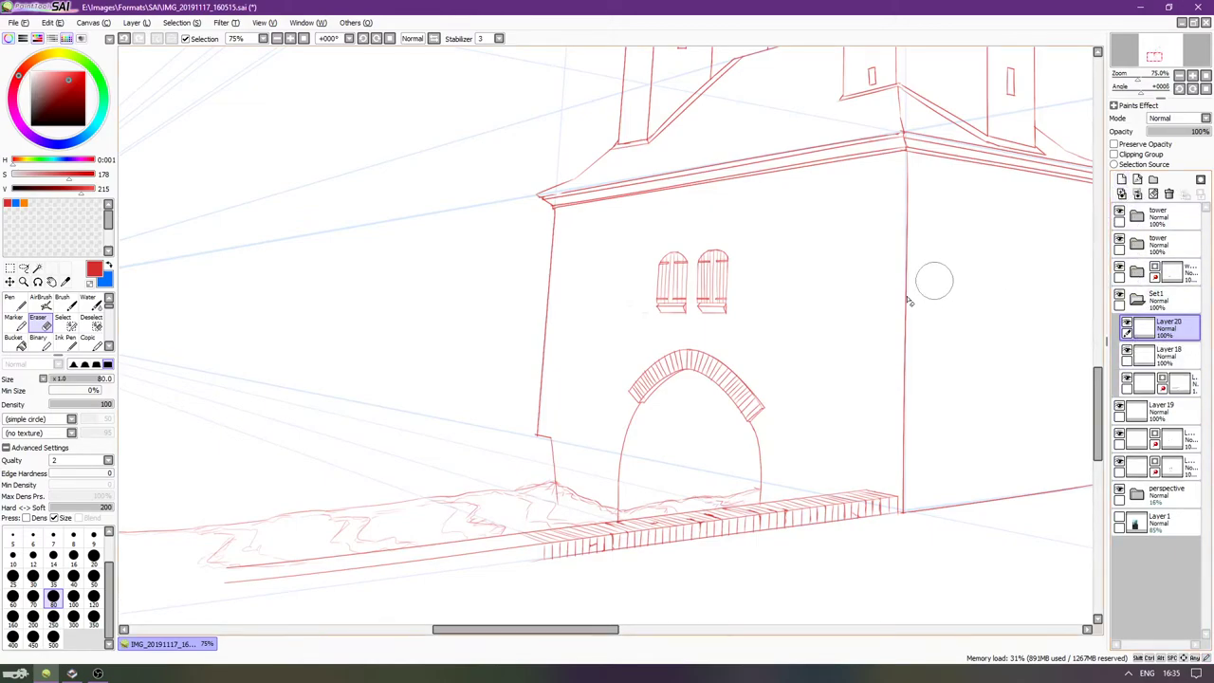
Try sketching a small rounded outline just below the ledge on the tower's left edge with the Pen, and undo it.
key(Tab)
key(Left)
key(Left)
key(Left)
key(Left)
key(Left)
key(Left)
key(Down)
key(Down)
key(Down)
key(Down)
key(Down)
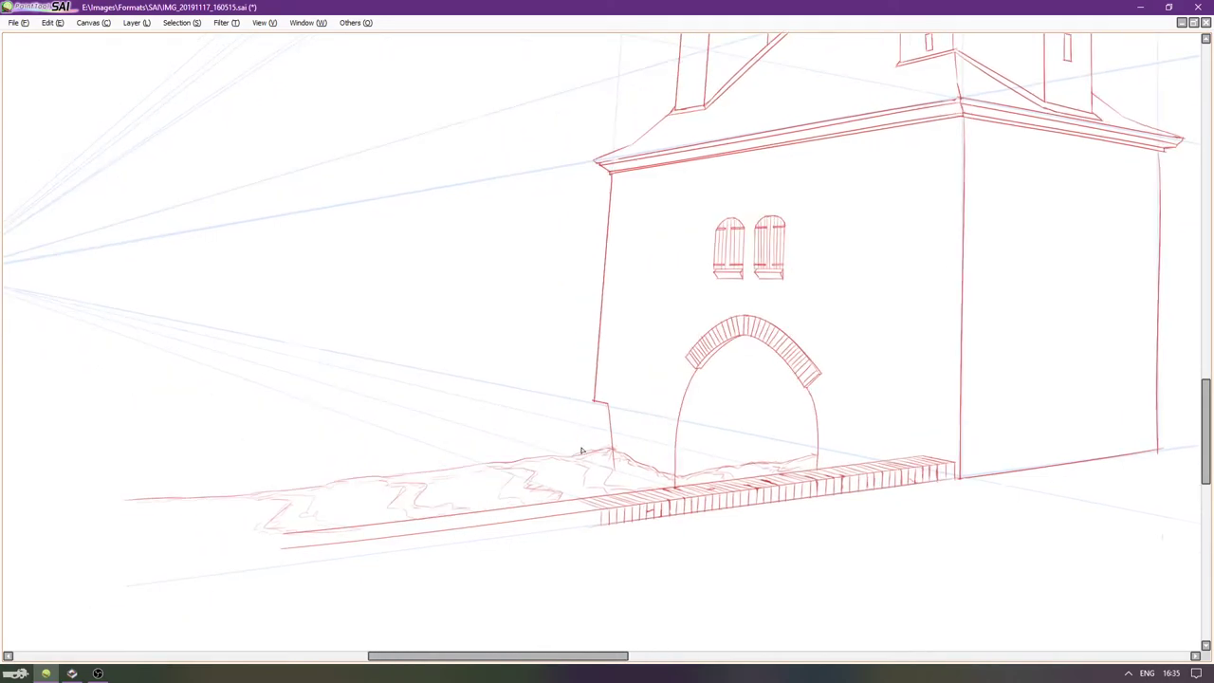
key(Up)
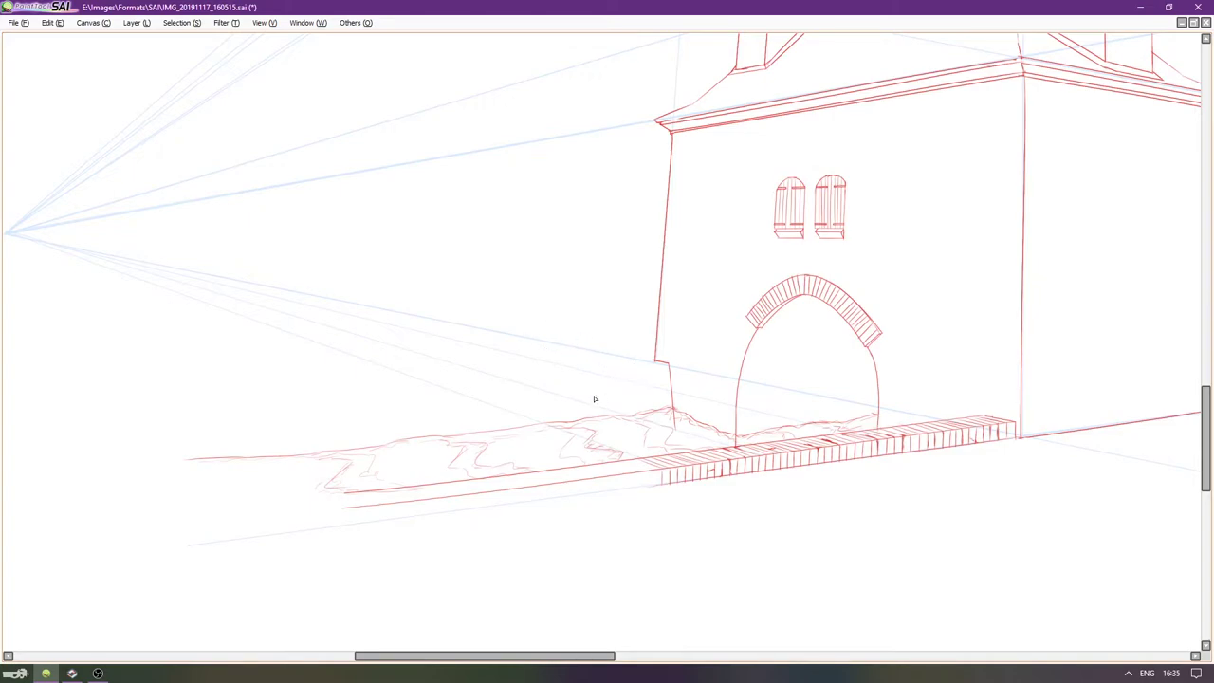
scroll(597, 399, up, 4)
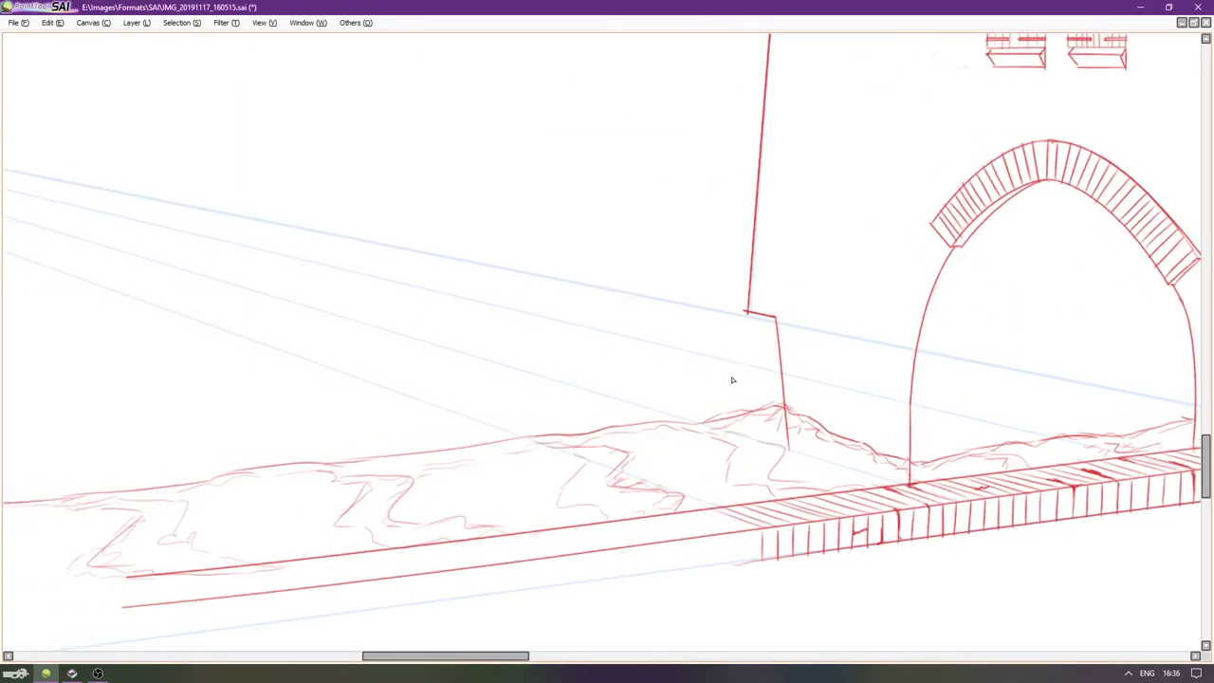
key(Left)
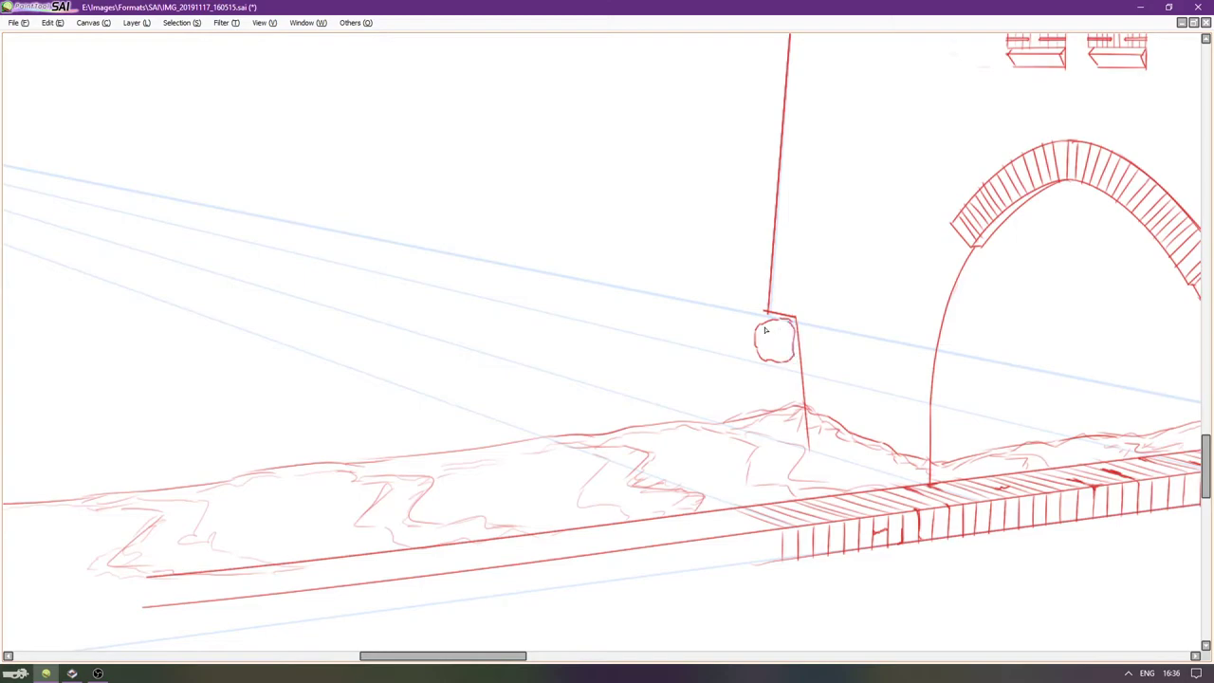
key(Left)
key(Left)
key(Left)
key(Right)
key(Right)
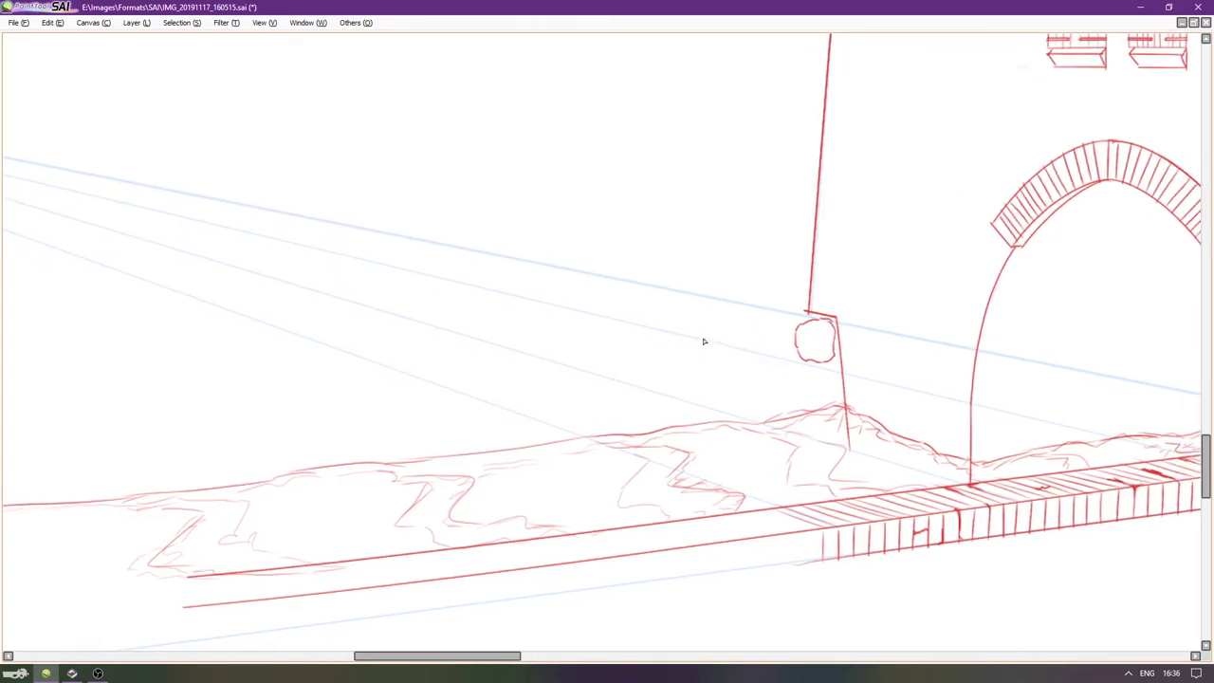
scroll(701, 338, down, 1)
key(ctrl+z)
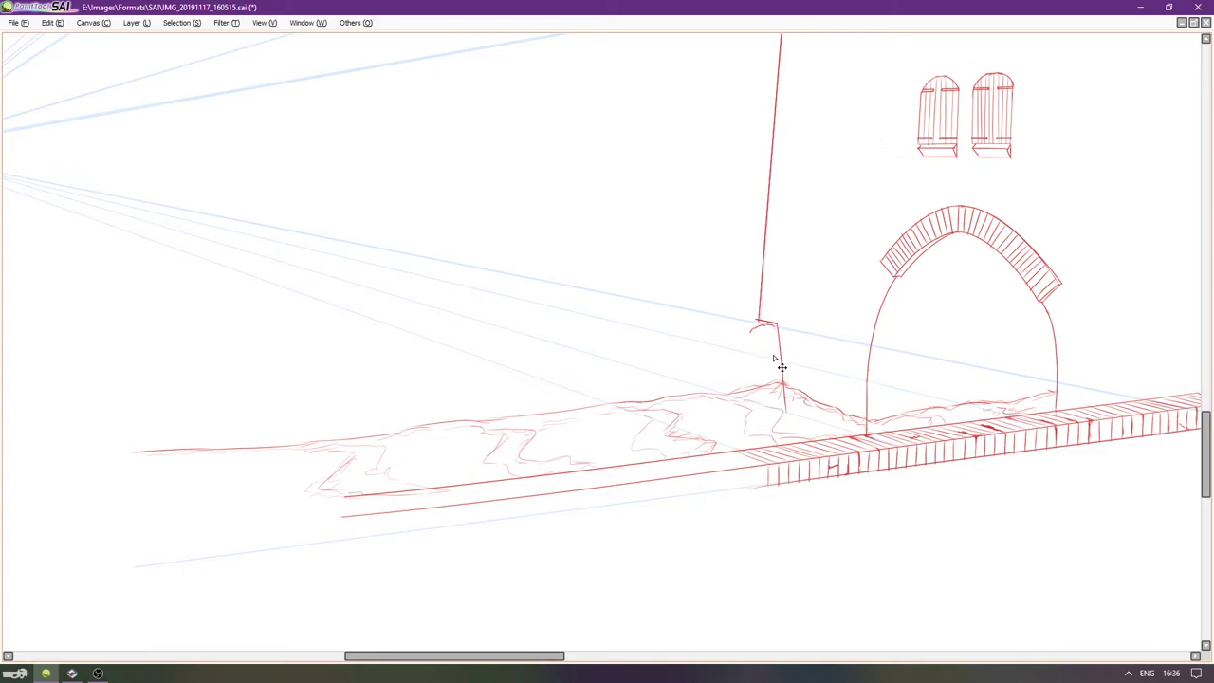
key(Tab)
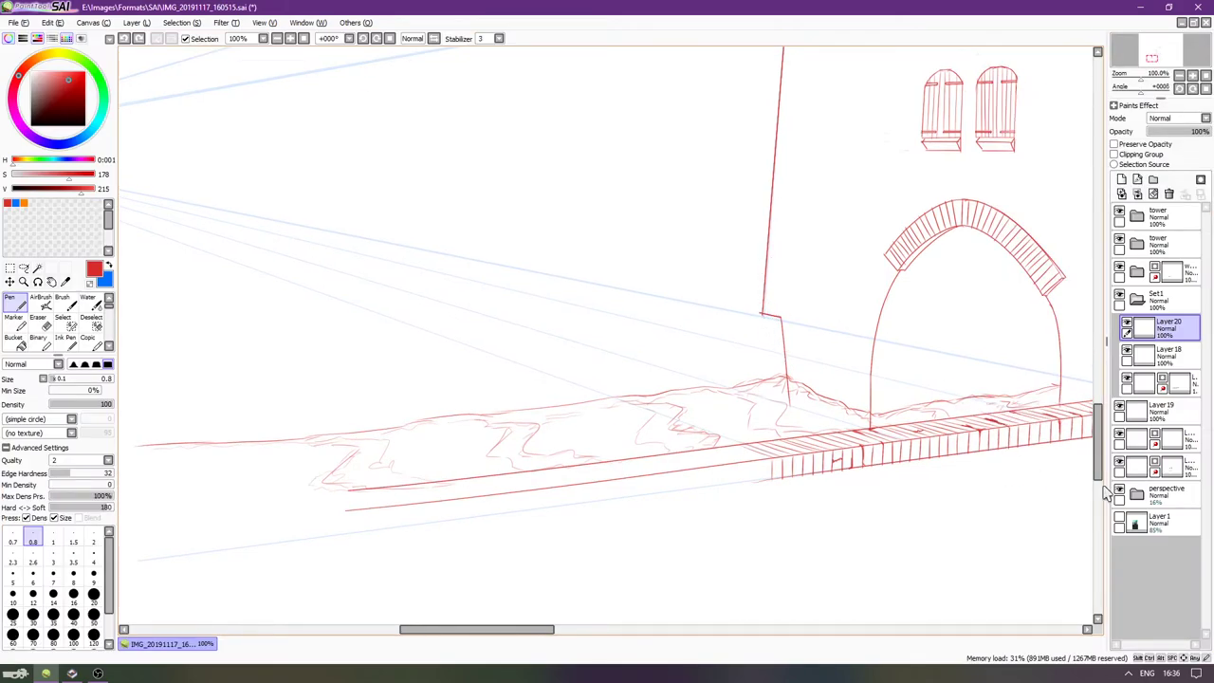
Briefly show the reference photo on Layer1 to compare it with the lines around the tower's lower left edge, and hide it again.
click(1119, 518)
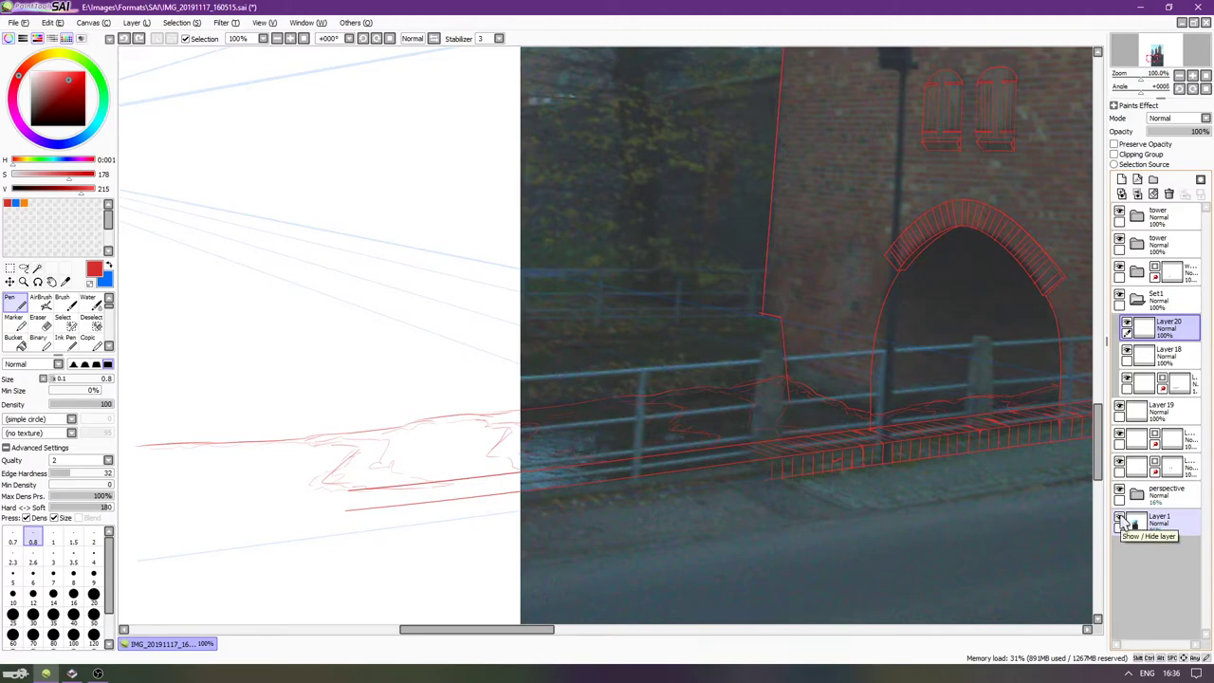
click(1119, 518)
scroll(812, 379, up, 3)
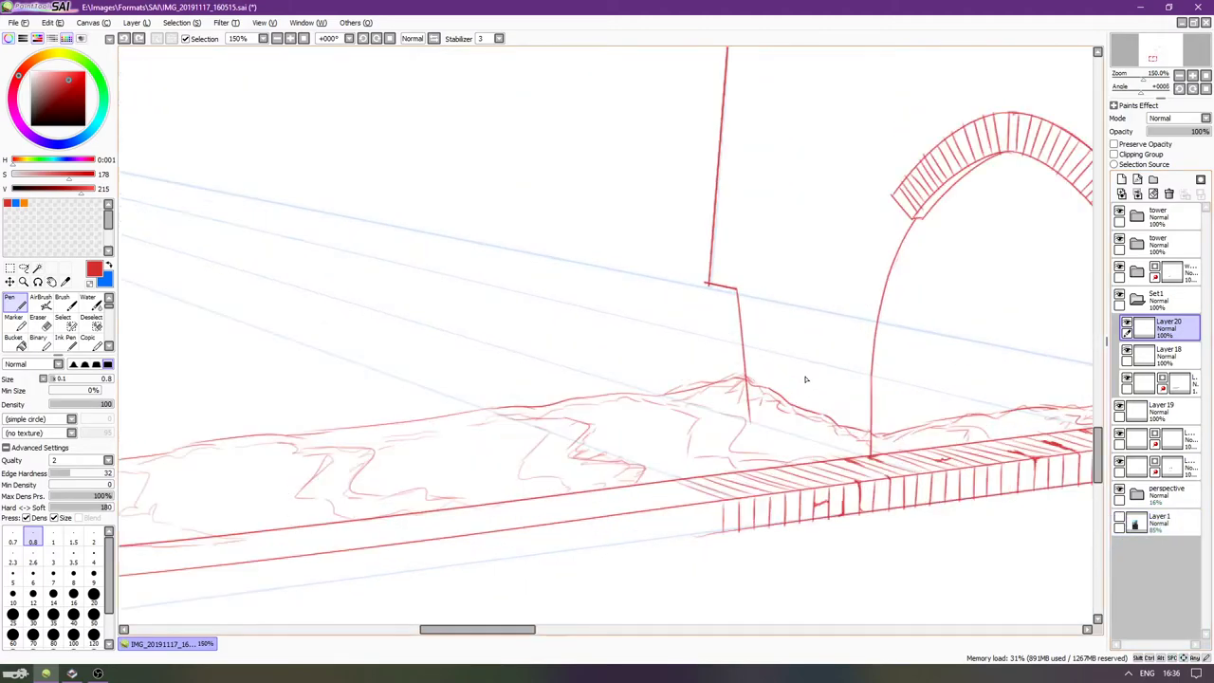
Rotate the canvas to about -78° with the rocky ground beside the building's stepped base in view.
scroll(952, 352, down, 3)
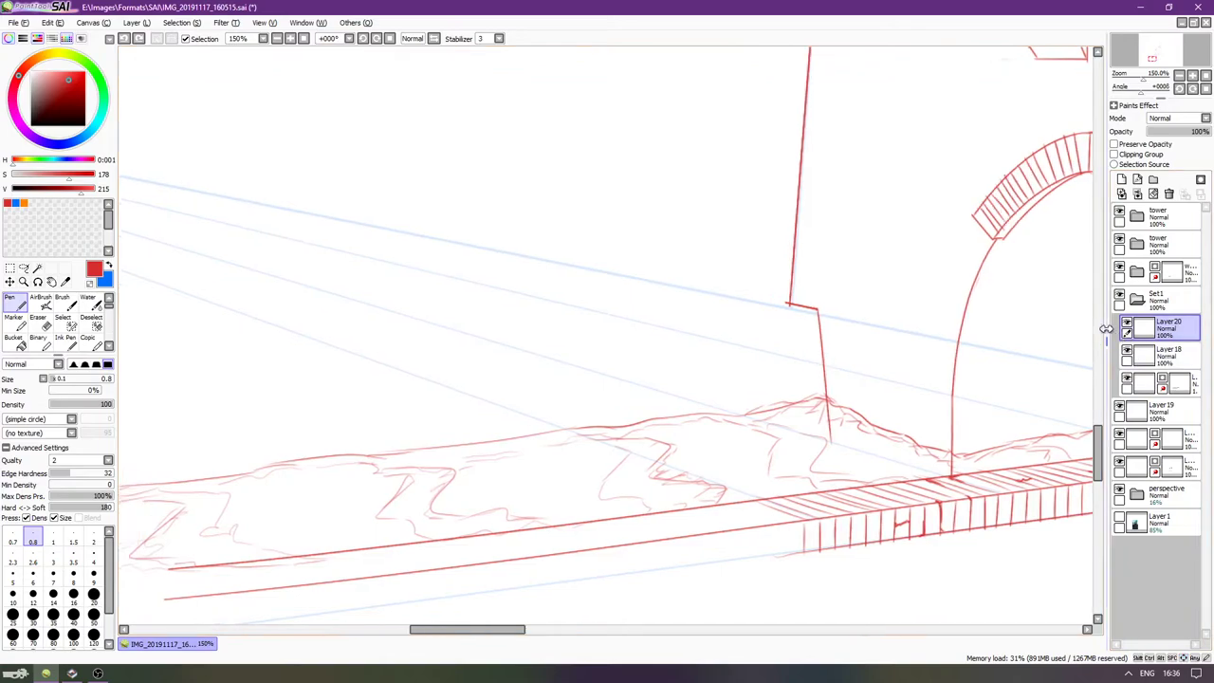
scroll(1076, 328, down, 1)
key(Right)
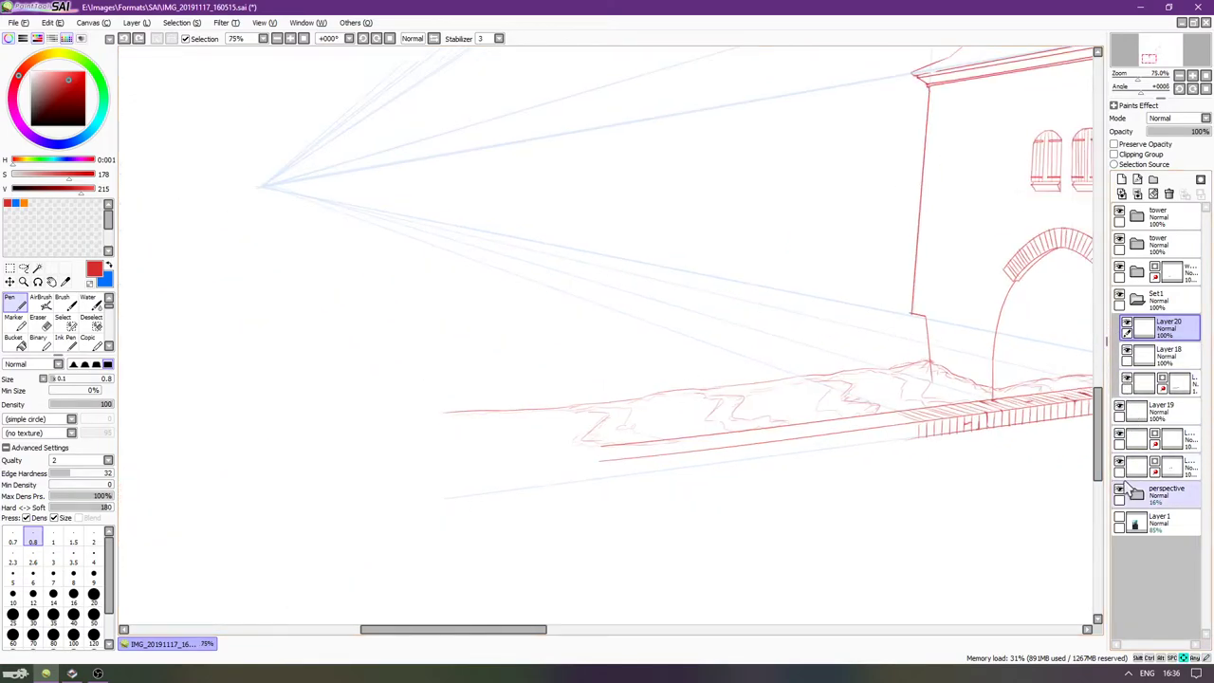
key(Right)
key(Right)
key(Right)
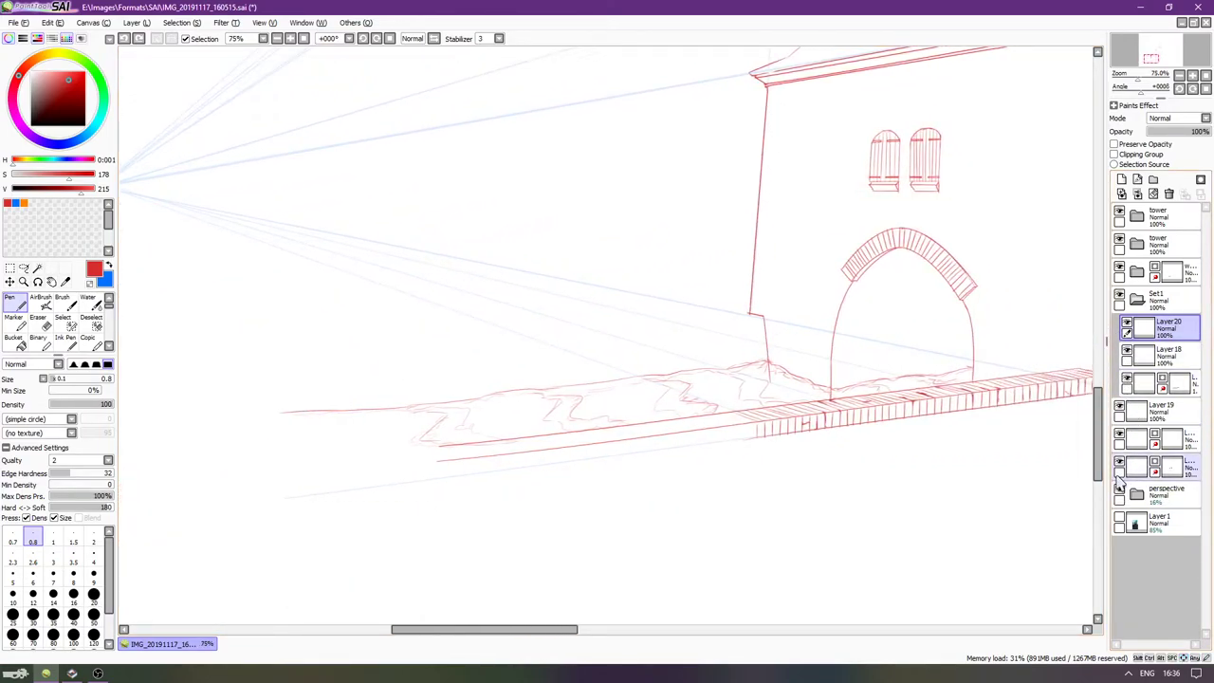
key(Right)
key(Delete)
key(Delete)
key(Delete)
key(Delete)
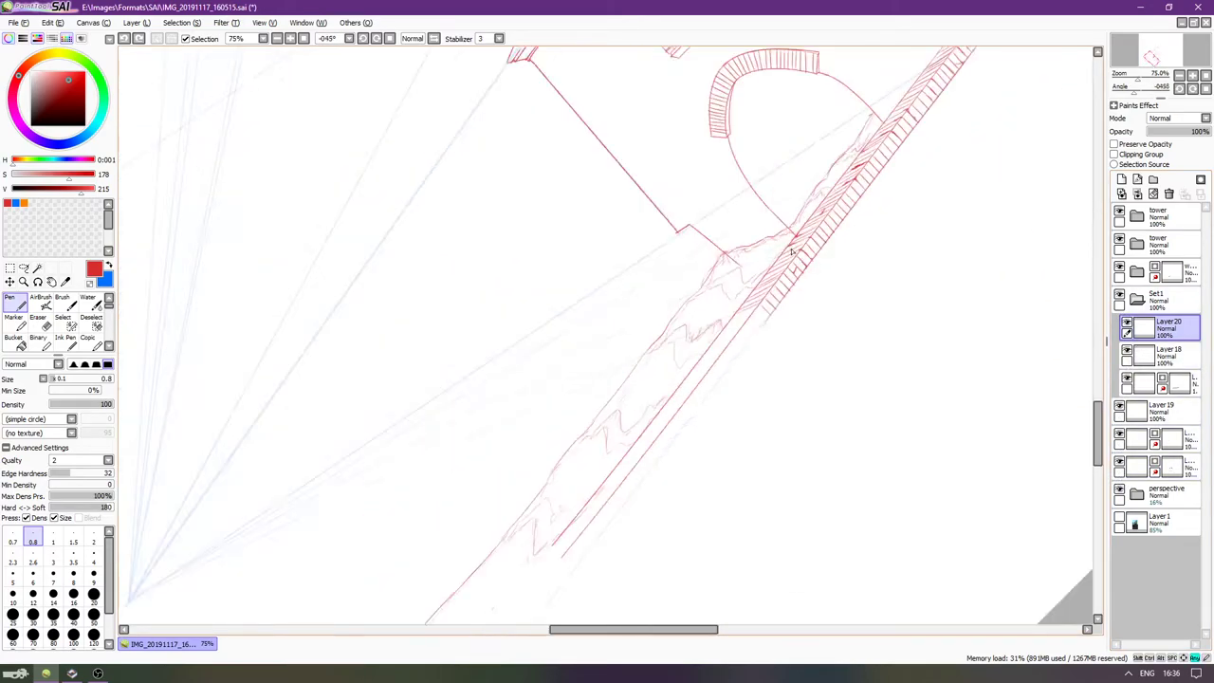
drag(799, 263, 671, 203)
scroll(621, 181, down, 1)
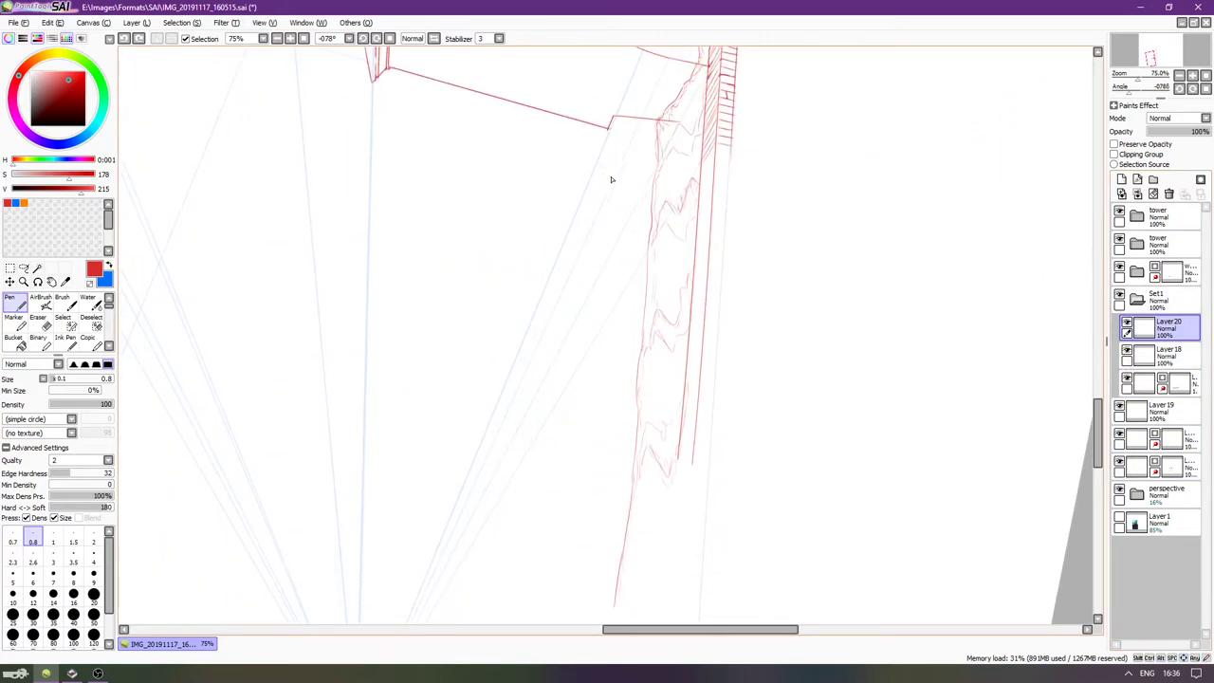
drag(610, 288, 594, 585)
key(ctrl+z)
drag(612, 118, 537, 679)
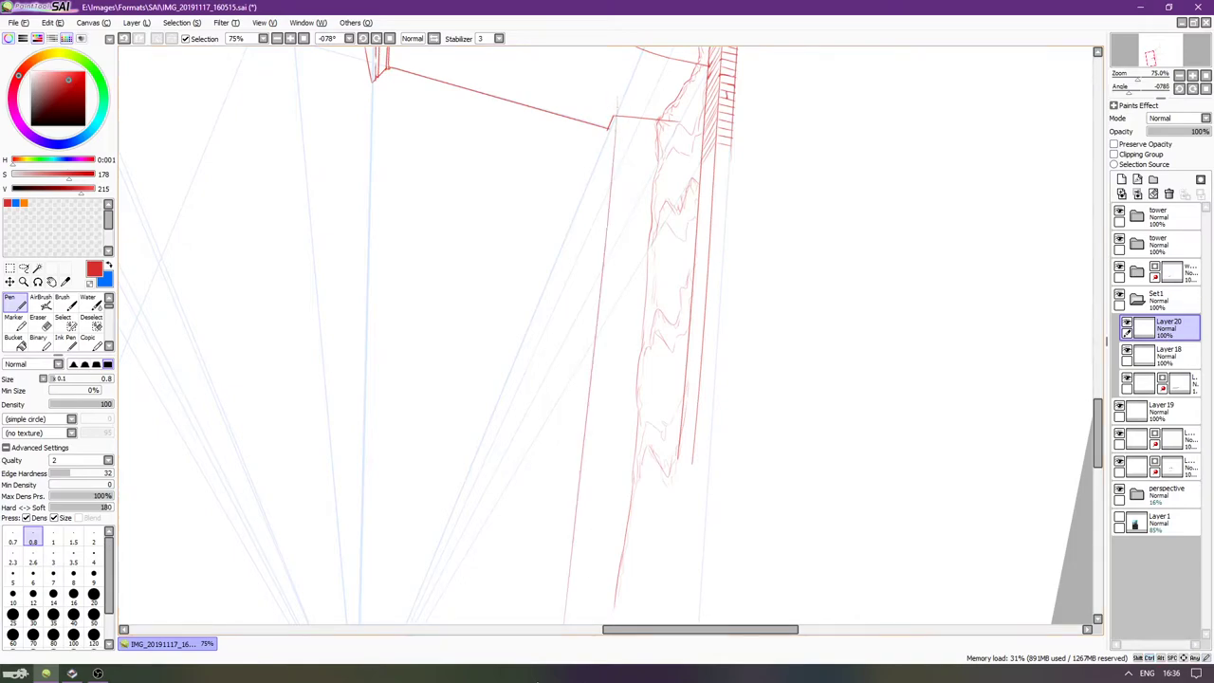
key(ctrl+z)
drag(613, 118, 558, 622)
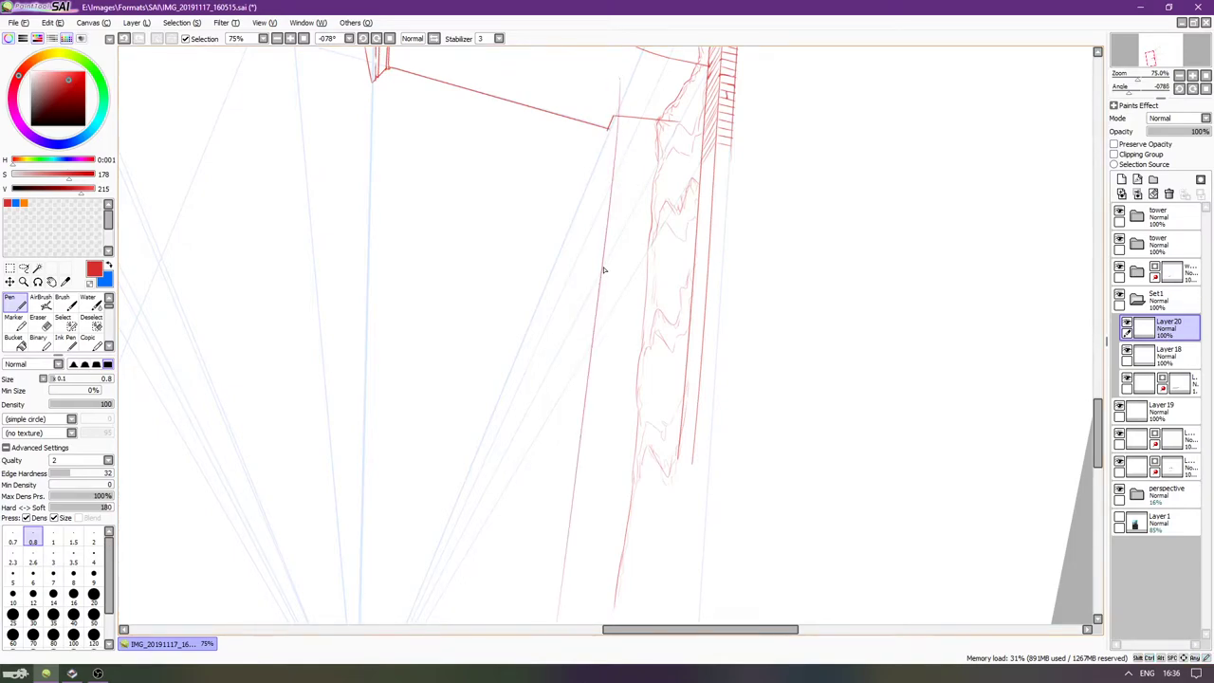
key(ctrl+z)
drag(612, 117, 567, 574)
key(ctrl+z)
drag(612, 117, 548, 559)
key(ctrl+z)
drag(612, 117, 553, 624)
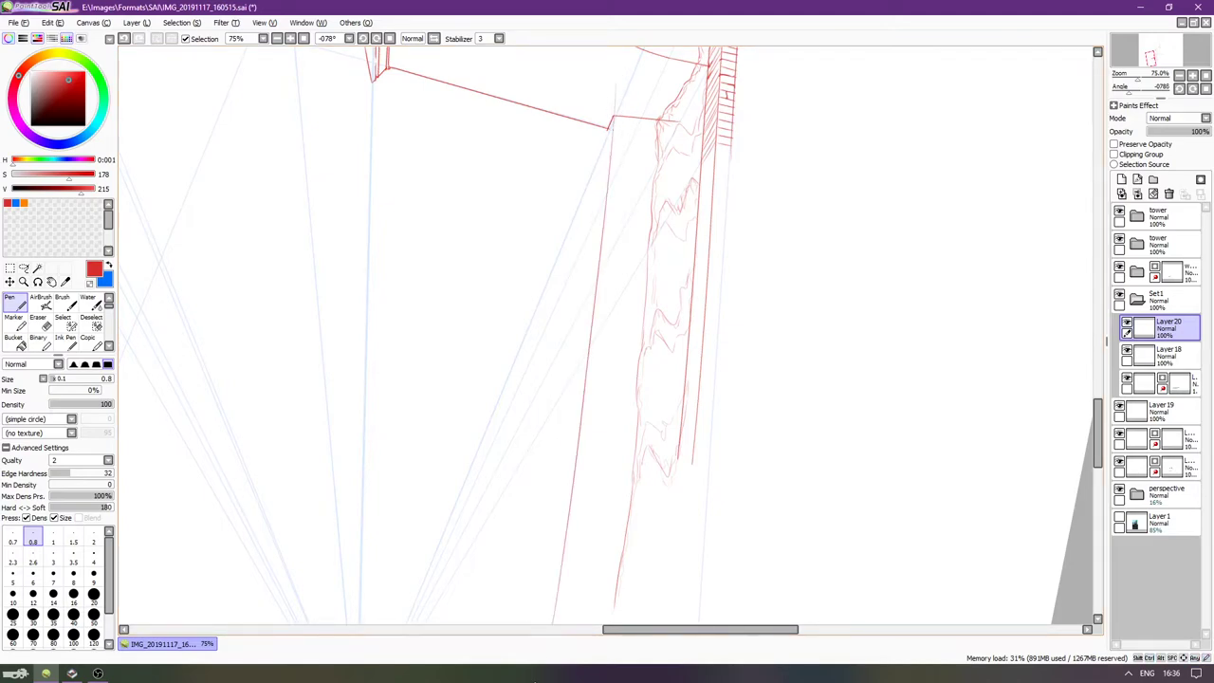
key(ctrl+z)
mouse_move(621, 117)
mouse_down()
mouse_move(554, 572)
mouse_move(520, 681)
mouse_up()
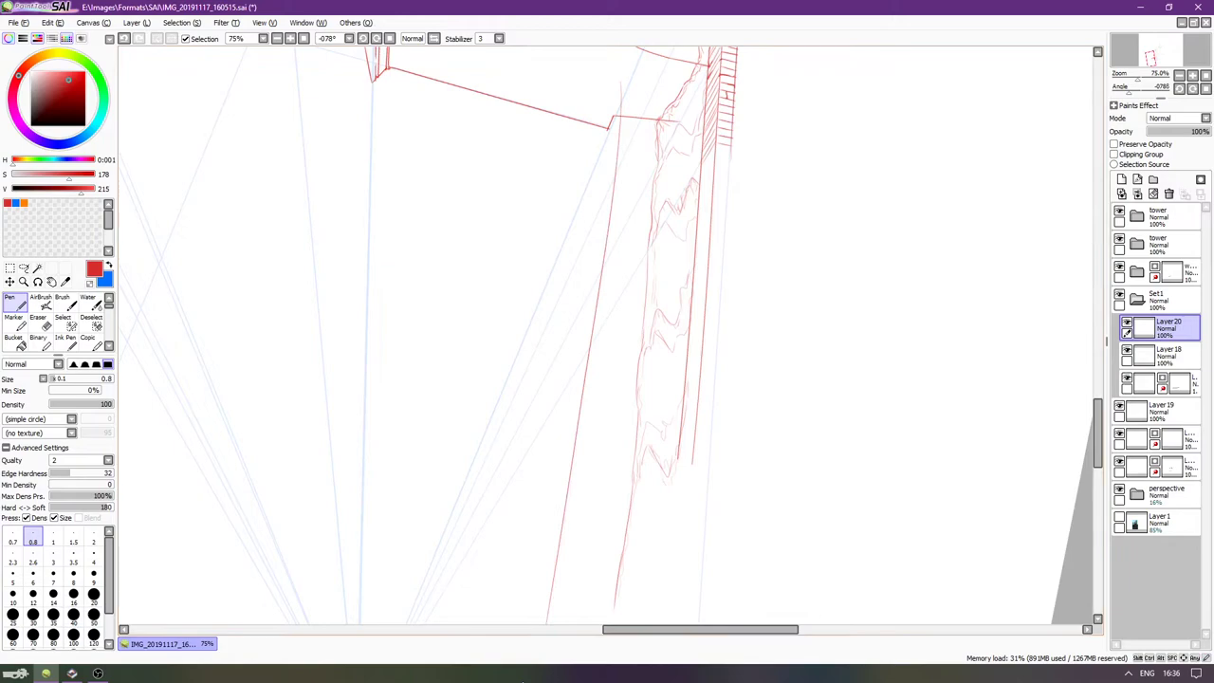
key(ctrl+z)
drag(623, 115, 560, 561)
key(ctrl+z)
drag(621, 72, 528, 680)
key(ctrl+z)
Draw a long straight red line from the corner of the building's stepped base alongside the rocky ground, and add a new layer above Layer20.
drag(613, 118, 548, 512)
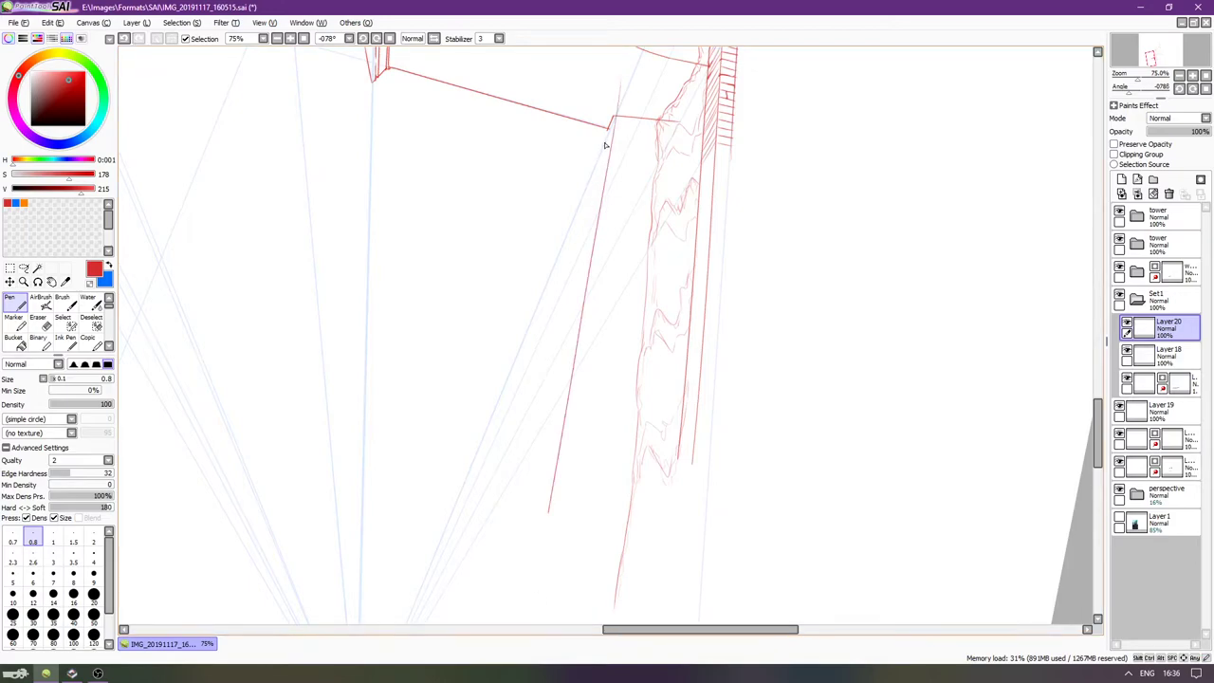
click(1122, 179)
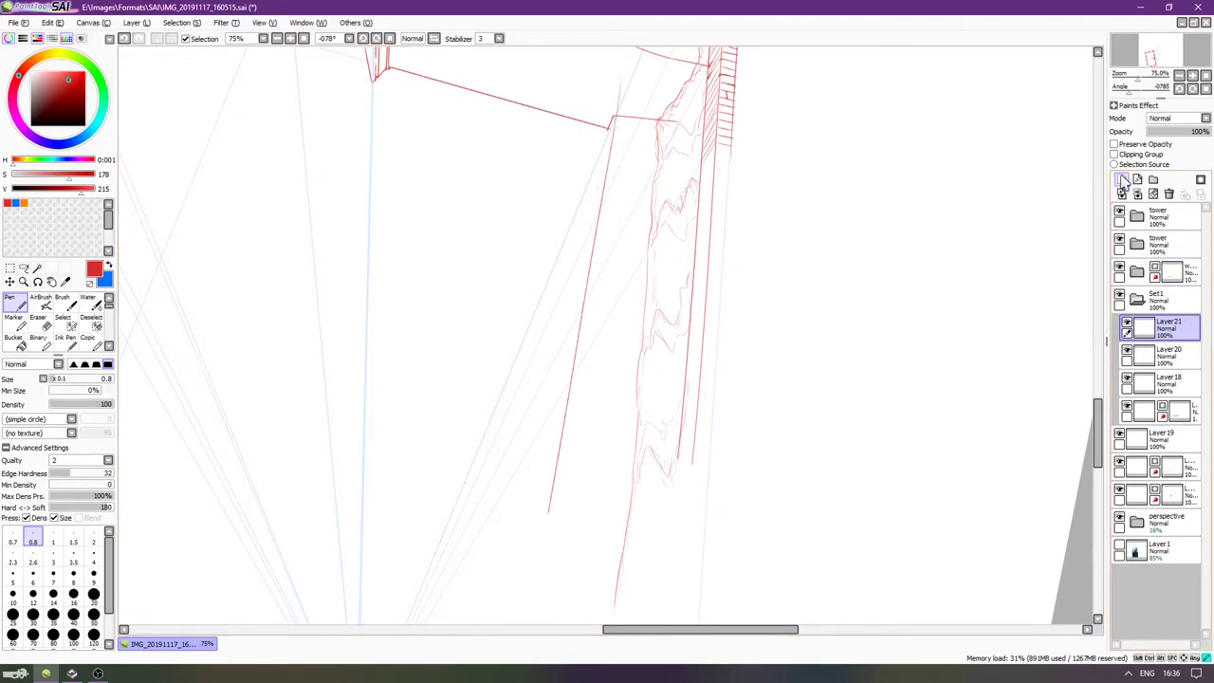
Draw a first row of three rounded stones against the short edge of the building's base, between the new line and the rocks.
key(Page_Up)
key(End)
mouse_move(626, 200)
mouse_down()
mouse_move(710, 238)
mouse_move(766, 184)
mouse_move(781, 231)
mouse_move(749, 230)
mouse_move(735, 276)
mouse_up()
key(Delete)
key(Delete)
key(Delete)
key(Delete)
key(Page_Up)
drag(481, 203, 543, 259)
key(Page_Up)
drag(603, 216, 556, 199)
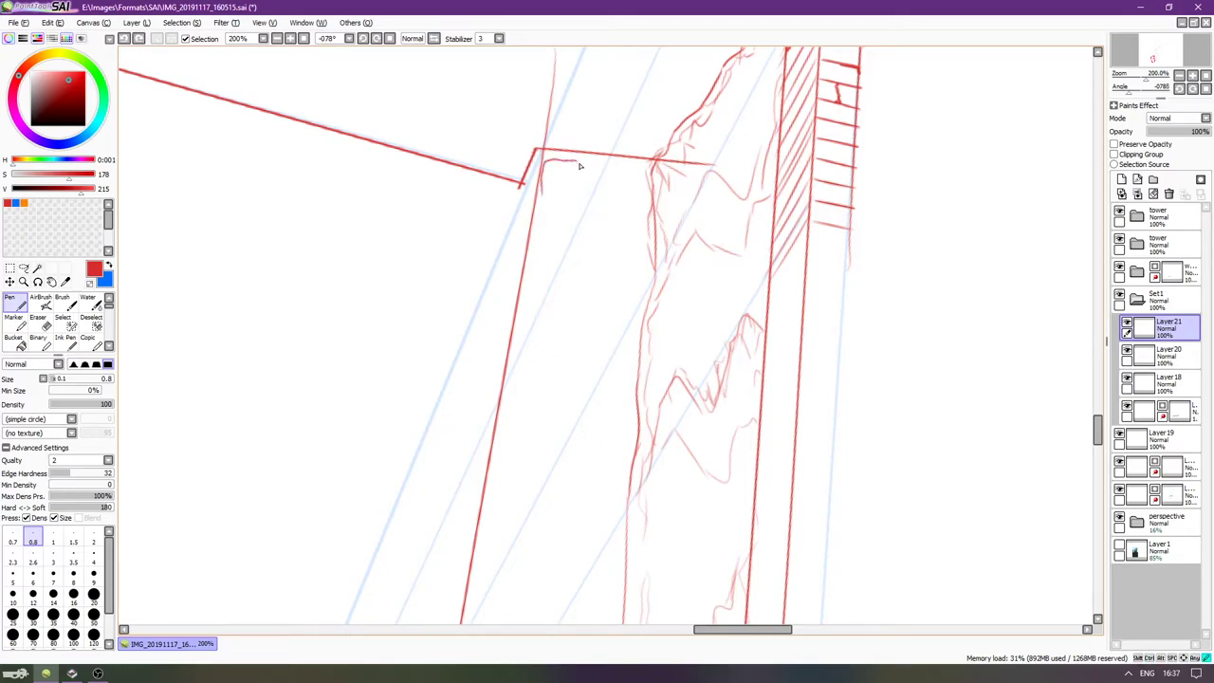
drag(542, 194, 543, 196)
mouse_move(640, 204)
mouse_down()
mouse_move(667, 210)
mouse_move(678, 194)
mouse_move(644, 168)
mouse_up()
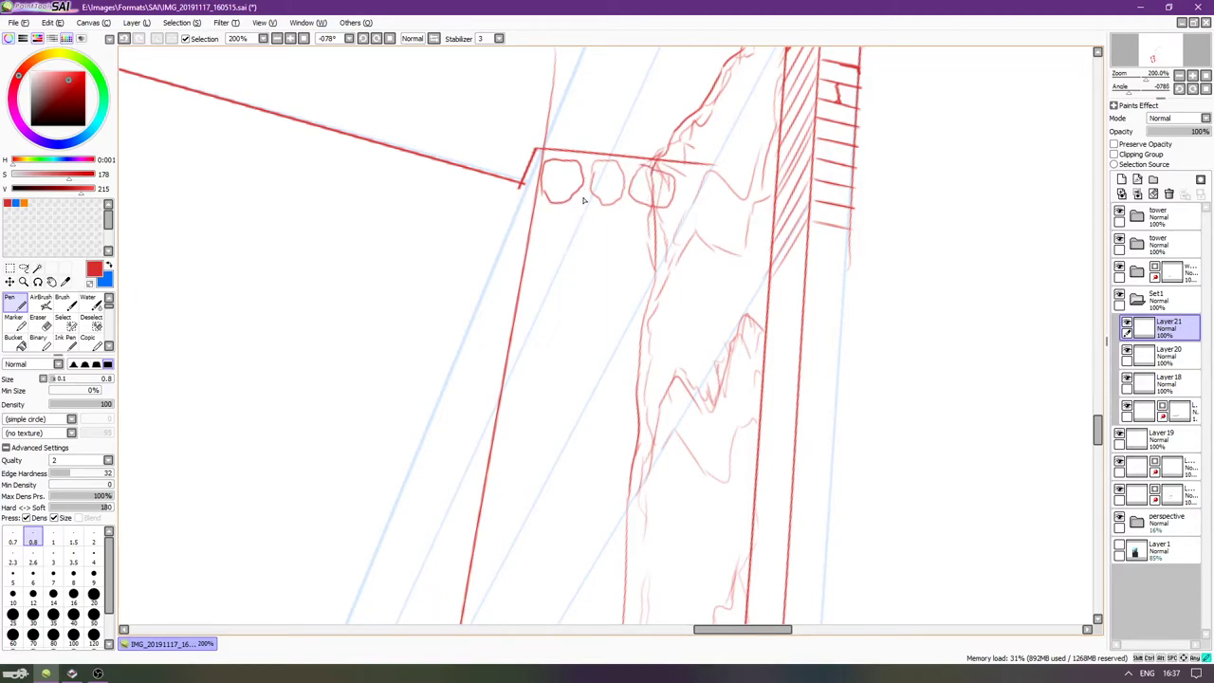
Continue the stonework with three more staggered rows of rounded stones, including small filler stones near the rock outline.
mouse_move(570, 212)
mouse_down()
mouse_move(567, 239)
mouse_move(592, 245)
mouse_move(603, 219)
mouse_up()
mouse_move(649, 245)
mouse_down()
mouse_move(654, 218)
mouse_move(623, 203)
mouse_up()
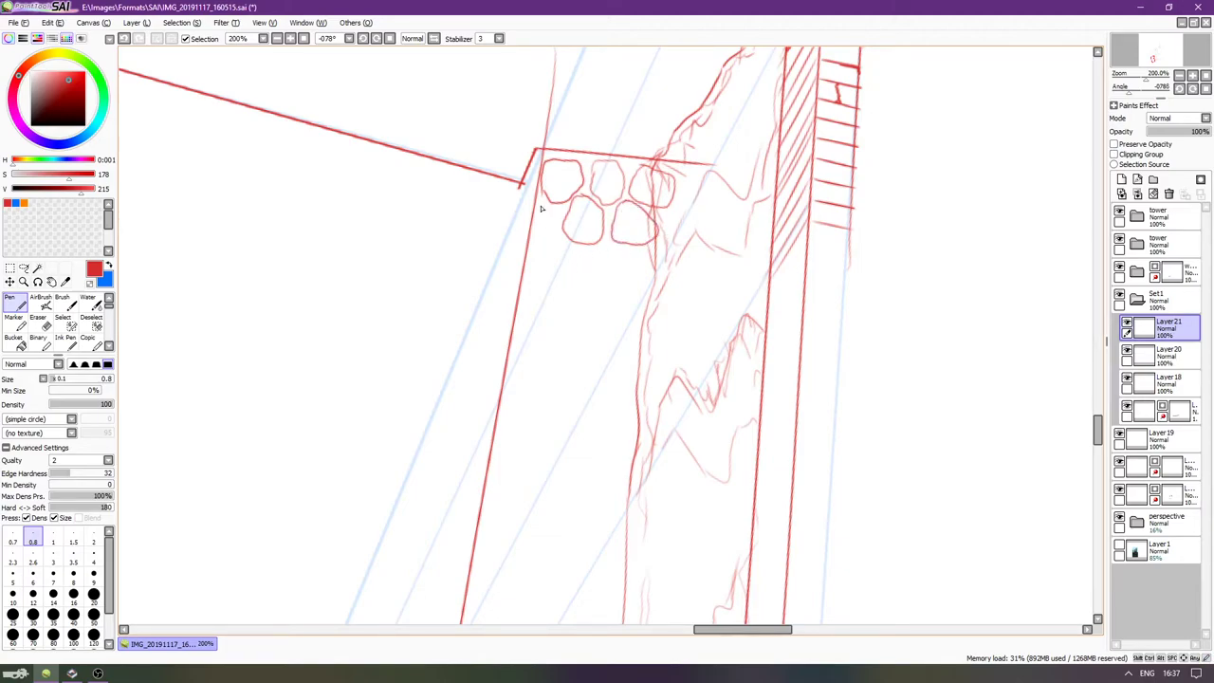
mouse_move(551, 214)
mouse_down()
mouse_move(558, 235)
mouse_move(545, 247)
mouse_move(537, 203)
mouse_up()
mouse_move(567, 248)
mouse_down()
mouse_move(580, 297)
mouse_move(561, 295)
mouse_move(549, 264)
mouse_move(613, 249)
mouse_move(637, 265)
mouse_move(628, 296)
mouse_move(601, 292)
mouse_move(594, 258)
mouse_up()
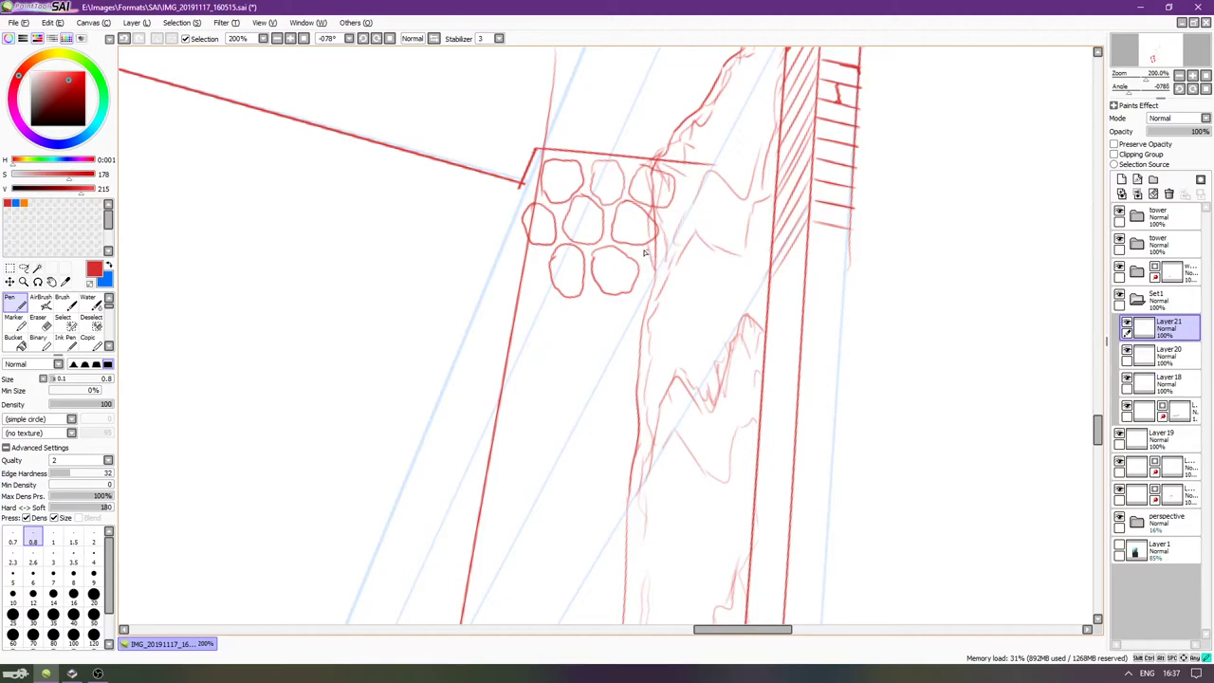
mouse_move(659, 254)
mouse_down()
mouse_move(647, 291)
mouse_move(676, 275)
mouse_up()
mouse_move(528, 297)
mouse_down()
mouse_move(519, 275)
mouse_move(537, 258)
mouse_up()
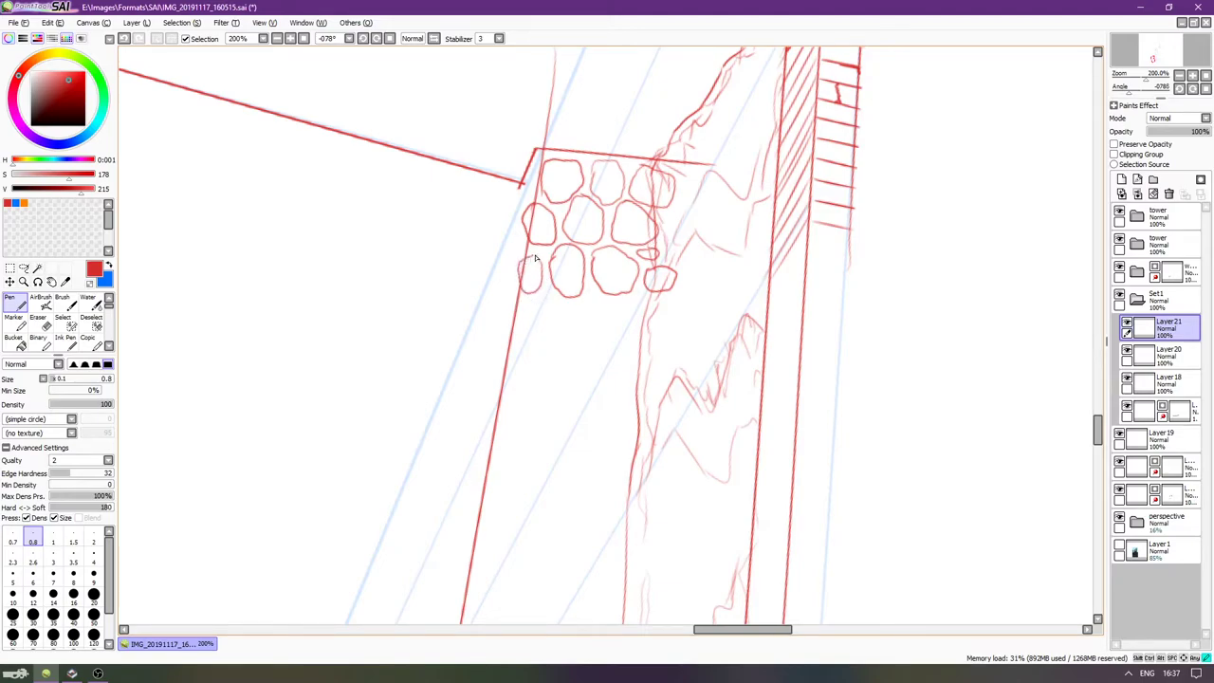
mouse_move(542, 301)
mouse_down()
mouse_move(534, 314)
mouse_move(552, 341)
mouse_move(561, 320)
mouse_move(601, 338)
mouse_move(612, 322)
mouse_move(593, 301)
mouse_move(578, 309)
mouse_move(637, 299)
mouse_move(626, 311)
mouse_move(638, 337)
mouse_move(667, 332)
mouse_move(658, 303)
mouse_move(628, 309)
mouse_up()
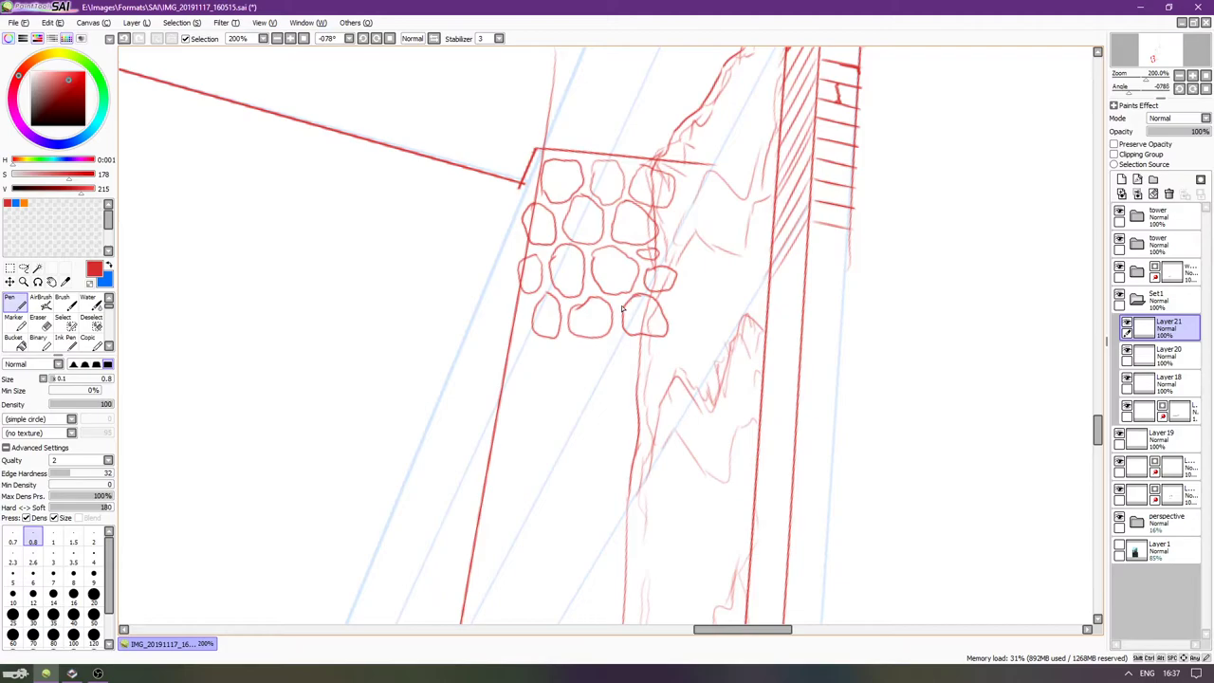
Add a narrow edge stone to the fourth row and draw two further rows of three stones each.
key(Down)
key(Down)
key(Down)
key(Down)
key(Down)
key(Left)
key(Left)
key(Left)
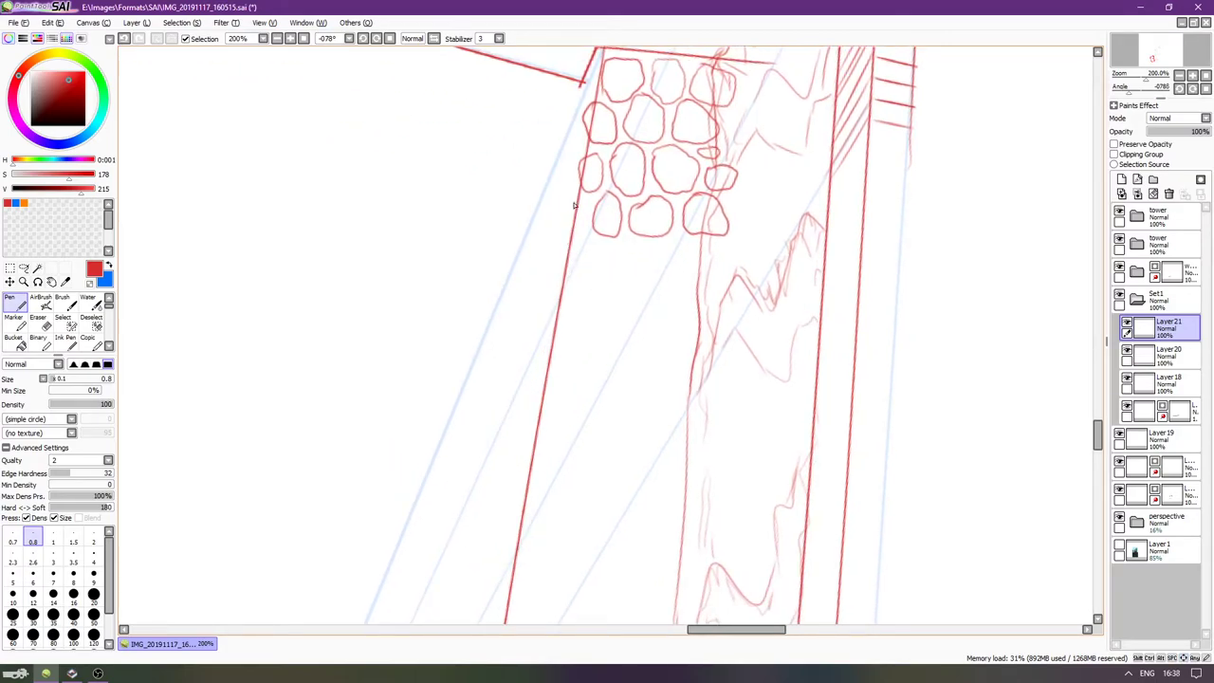
mouse_move(574, 238)
mouse_down()
mouse_move(589, 223)
mouse_move(576, 218)
mouse_up()
drag(563, 278, 594, 242)
mouse_move(612, 293)
mouse_down()
mouse_move(567, 291)
mouse_move(559, 269)
mouse_move(643, 240)
mouse_move(659, 249)
mouse_move(649, 288)
mouse_move(626, 280)
mouse_up()
mouse_move(677, 246)
mouse_down()
mouse_move(688, 237)
mouse_move(711, 252)
mouse_move(707, 283)
mouse_move(681, 275)
mouse_move(674, 245)
mouse_up()
mouse_move(655, 305)
mouse_down()
mouse_move(677, 275)
mouse_move(699, 305)
mouse_move(680, 323)
mouse_move(655, 295)
mouse_move(625, 297)
mouse_move(644, 302)
mouse_move(654, 332)
mouse_move(629, 353)
mouse_move(612, 329)
mouse_move(616, 300)
mouse_move(568, 303)
mouse_move(597, 311)
mouse_move(583, 348)
mouse_move(558, 344)
mouse_move(560, 303)
mouse_up()
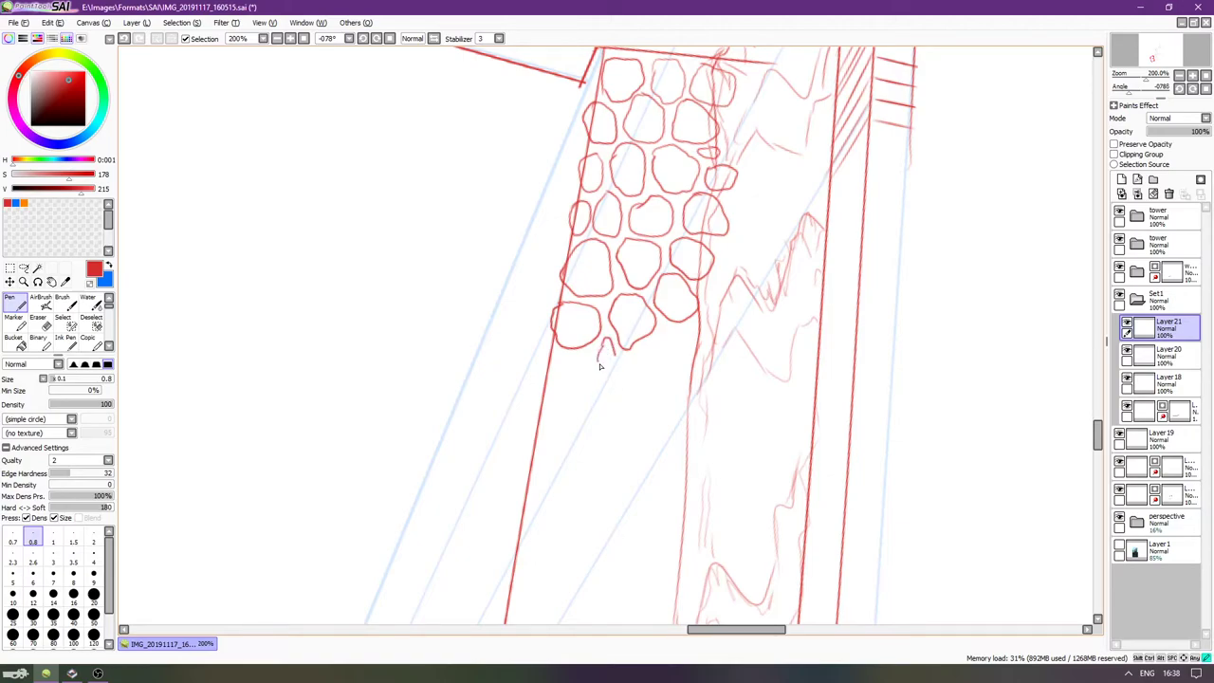
Draw a squarish stone on the wall's edge line, a neighbouring stone with small fillers, and extra stones overlapping the rock outline.
mouse_move(612, 375)
mouse_down()
mouse_move(613, 352)
mouse_move(573, 359)
mouse_move(595, 366)
mouse_move(594, 399)
mouse_move(562, 406)
mouse_up()
drag(547, 364, 551, 358)
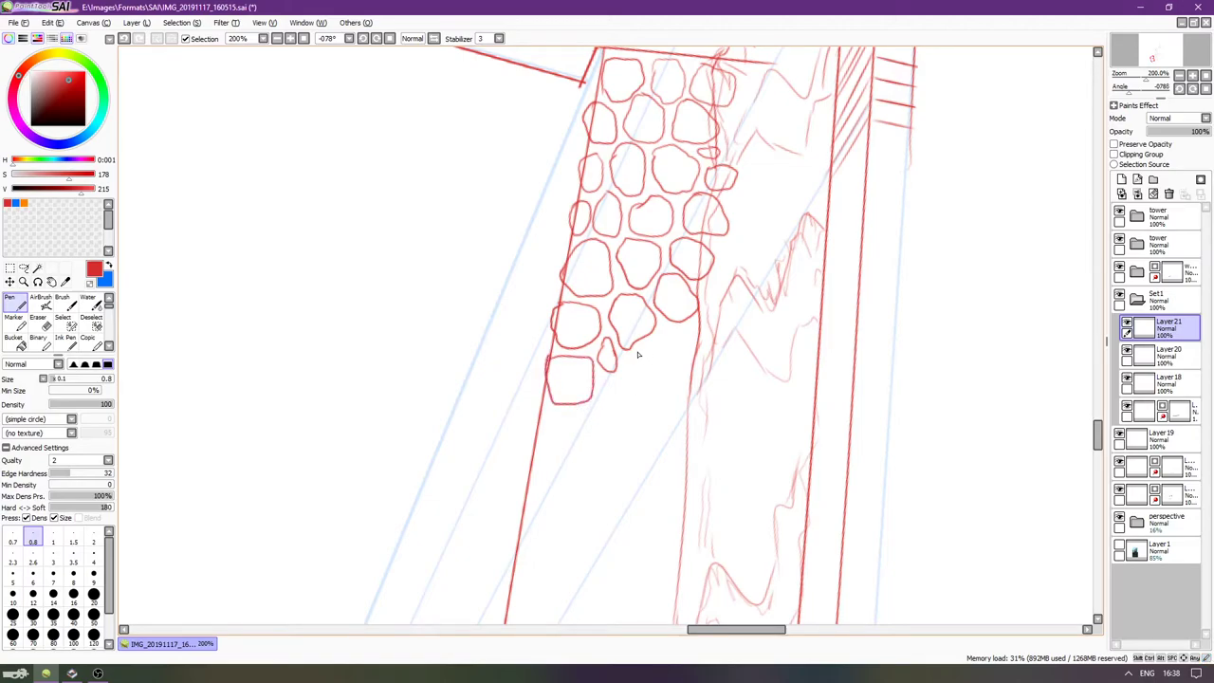
mouse_move(632, 349)
mouse_down()
mouse_move(625, 373)
mouse_move(639, 391)
mouse_move(662, 389)
mouse_move(666, 358)
mouse_move(633, 351)
mouse_move(690, 343)
mouse_move(679, 330)
mouse_move(663, 346)
mouse_up()
scroll(664, 374, down, 3)
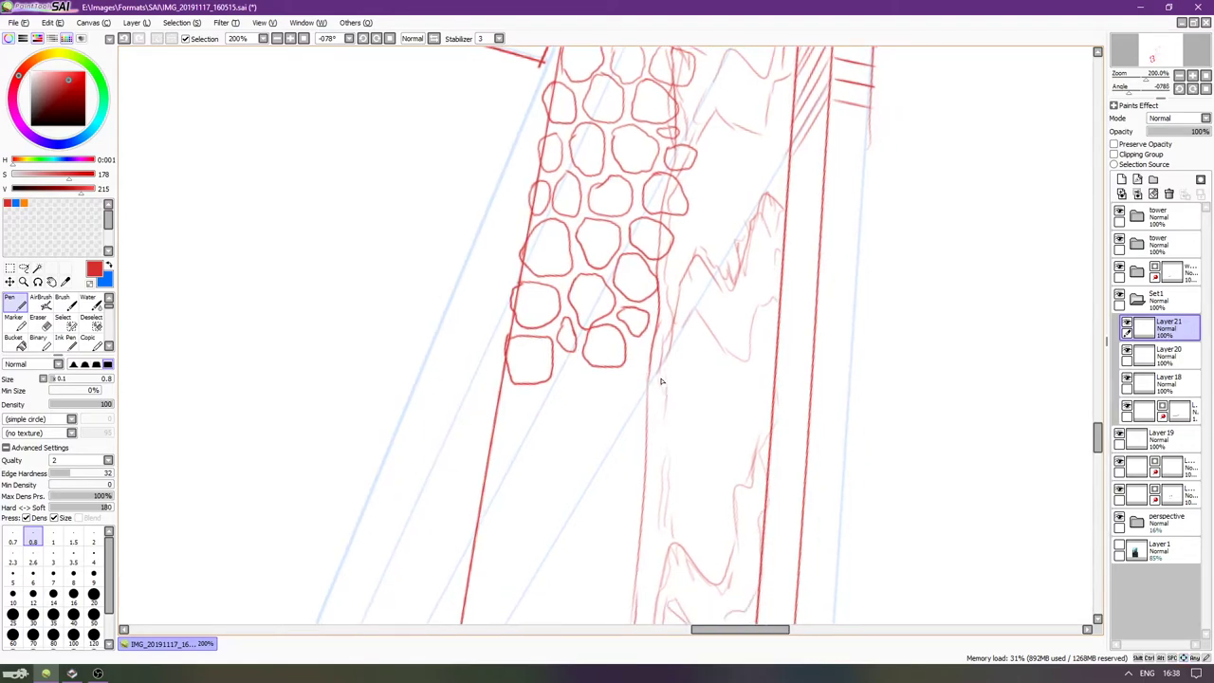
mouse_move(658, 272)
mouse_down()
mouse_move(678, 270)
mouse_move(657, 252)
mouse_move(664, 229)
mouse_move(679, 245)
mouse_move(691, 236)
mouse_move(699, 213)
mouse_move(683, 206)
mouse_move(666, 231)
mouse_move(699, 256)
mouse_move(696, 237)
mouse_move(679, 247)
mouse_up()
scroll(666, 212, up, 3)
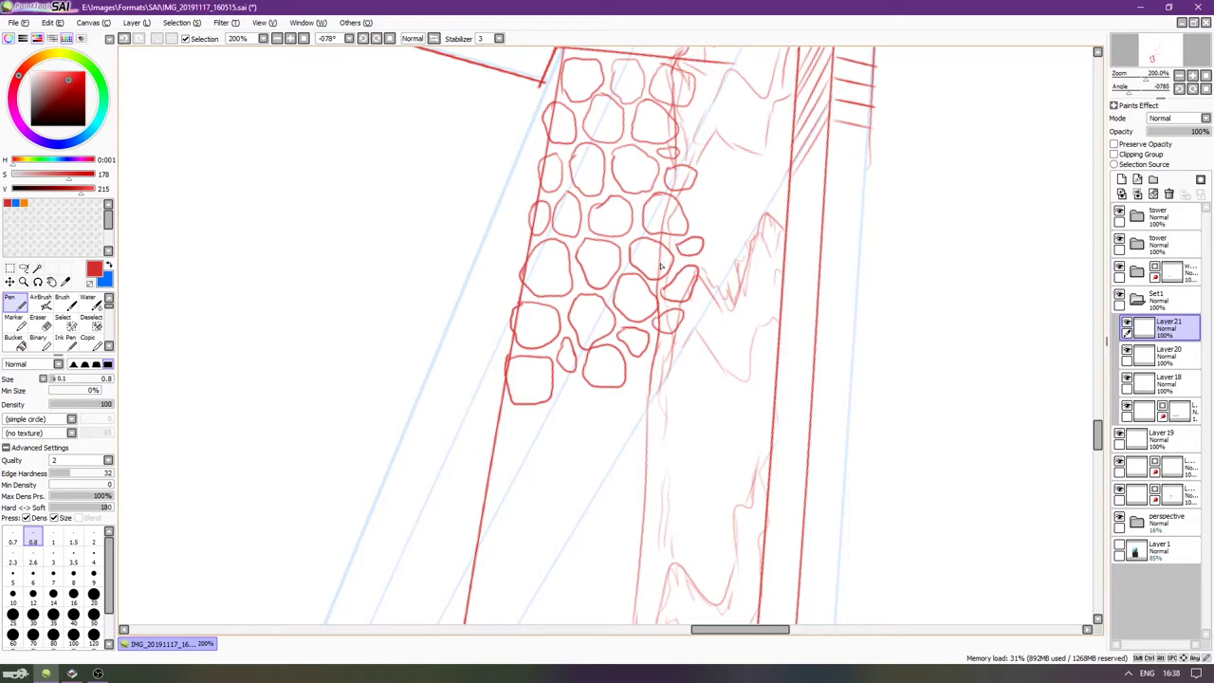
Extend the stonework with tall, elongated stones in the middle and rock-side columns, plus a small filler beside the squarish edge stone.
scroll(616, 268, down, 5)
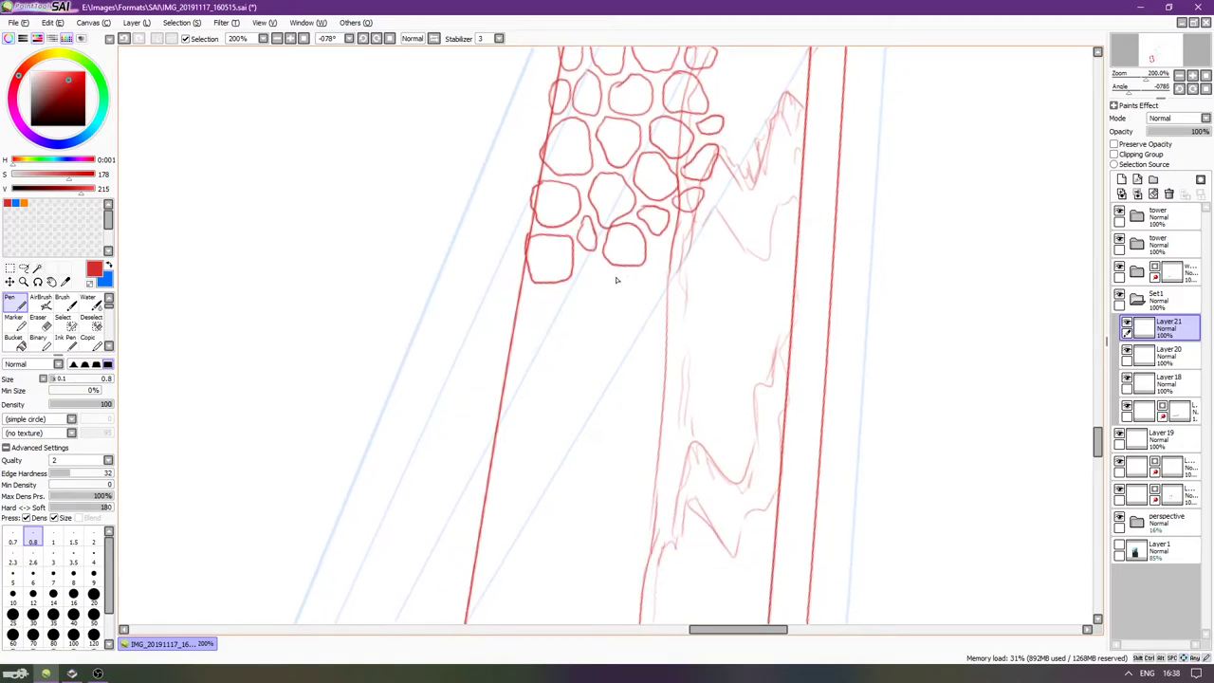
mouse_move(653, 247)
mouse_down()
mouse_move(689, 225)
mouse_move(703, 251)
mouse_move(683, 300)
mouse_move(662, 298)
mouse_move(654, 245)
mouse_up()
mouse_move(607, 278)
mouse_down()
mouse_move(634, 276)
mouse_move(650, 302)
mouse_move(646, 330)
mouse_move(621, 344)
mouse_move(608, 274)
mouse_up()
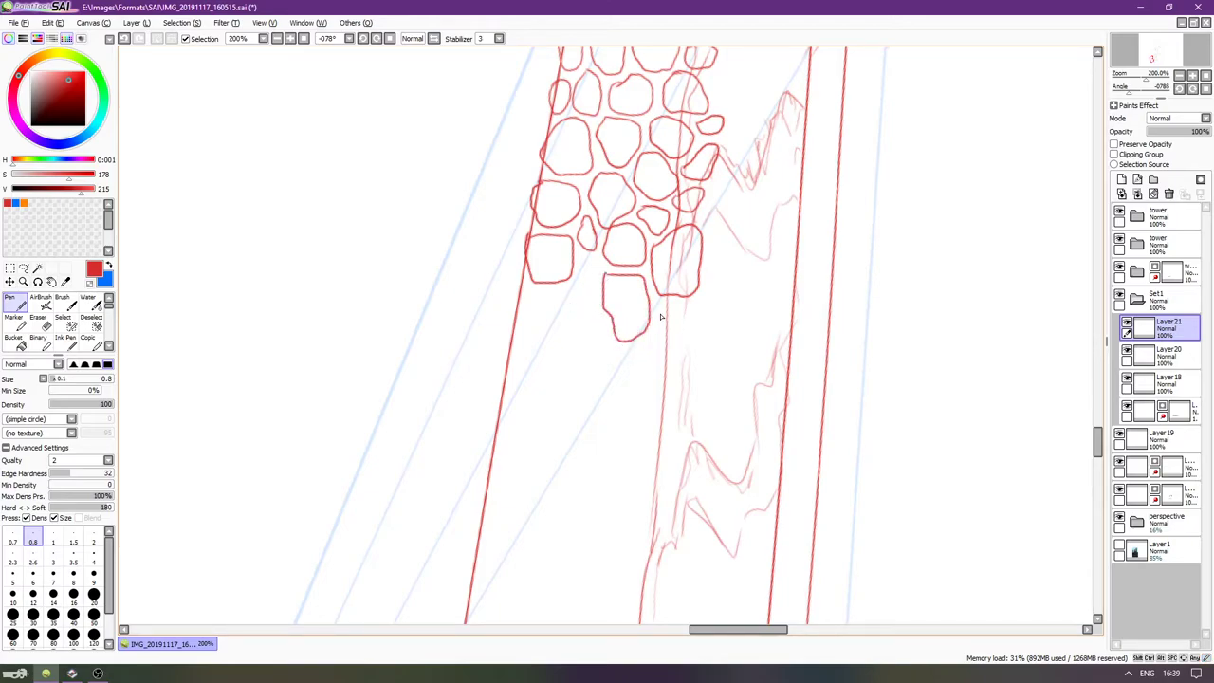
mouse_move(664, 305)
mouse_down()
mouse_move(698, 329)
mouse_move(685, 381)
mouse_move(663, 369)
mouse_move(663, 306)
mouse_up()
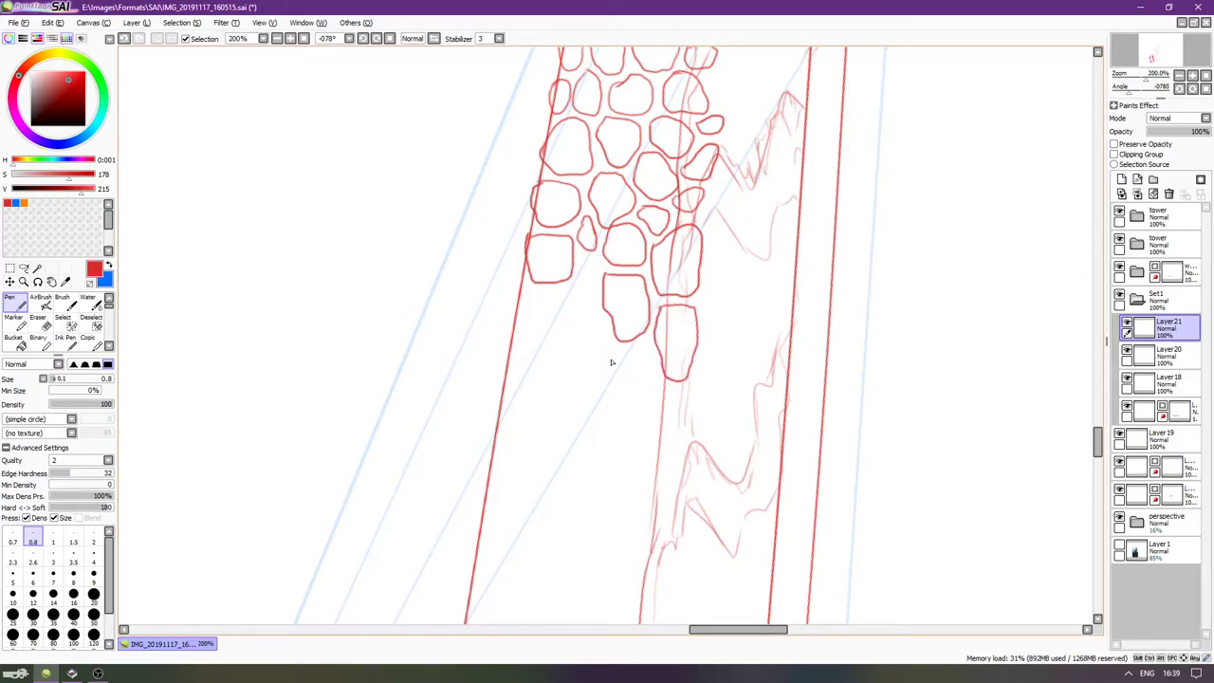
mouse_move(638, 351)
mouse_down()
mouse_move(654, 383)
mouse_move(643, 413)
mouse_move(621, 423)
mouse_move(602, 396)
mouse_move(610, 348)
mouse_up()
mouse_move(568, 302)
mouse_down()
mouse_move(594, 310)
mouse_move(597, 354)
mouse_move(580, 370)
mouse_move(560, 325)
mouse_move(595, 289)
mouse_move(581, 264)
mouse_up()
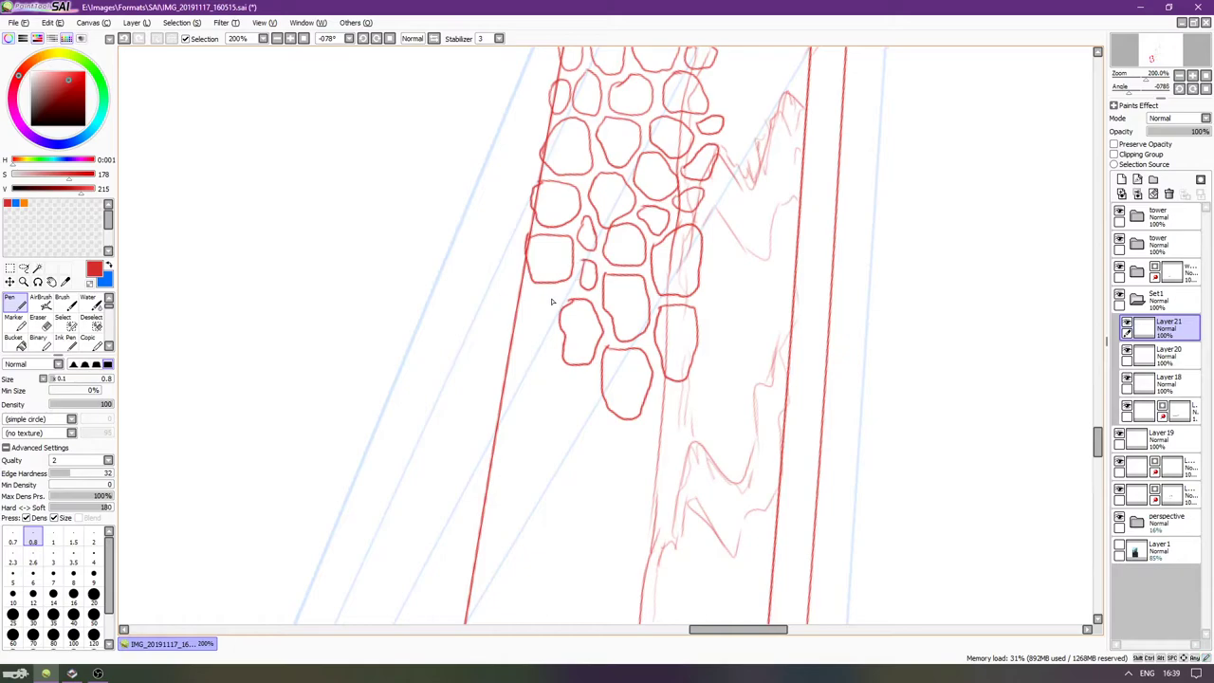
Fill the edge-line column with small and large stones and extend the other columns, ending with a row of three large stones.
mouse_move(519, 337)
mouse_down()
mouse_move(551, 345)
mouse_move(545, 412)
mouse_move(504, 396)
mouse_move(516, 325)
mouse_move(545, 313)
mouse_move(524, 286)
mouse_move(509, 313)
mouse_move(529, 328)
mouse_up()
drag(618, 374, 539, 316)
drag(564, 393, 562, 327)
mouse_move(483, 264)
mouse_down()
mouse_move(513, 258)
mouse_move(515, 306)
mouse_move(495, 337)
mouse_move(479, 328)
mouse_move(481, 262)
mouse_up()
mouse_move(527, 311)
mouse_down()
mouse_move(581, 311)
mouse_move(574, 353)
mouse_move(542, 364)
mouse_move(538, 309)
mouse_up()
mouse_move(581, 272)
mouse_down()
mouse_move(573, 297)
mouse_move(606, 308)
mouse_move(612, 283)
mouse_move(575, 266)
mouse_up()
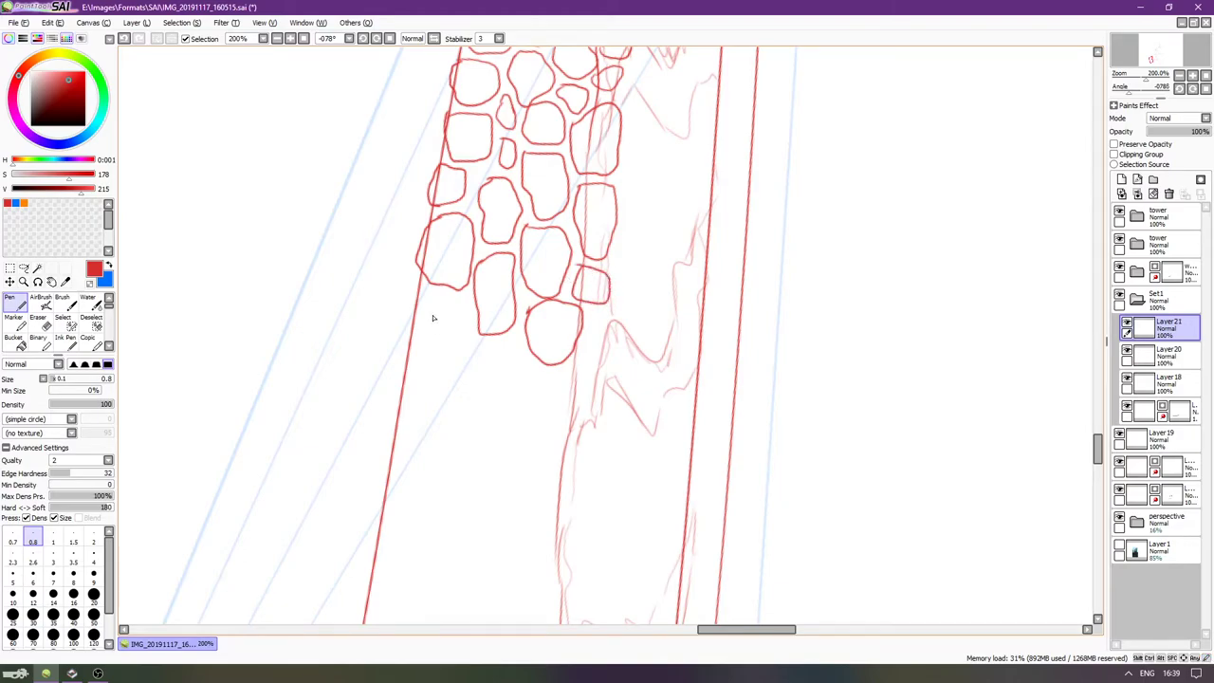
mouse_move(416, 305)
mouse_down()
mouse_move(467, 320)
mouse_move(465, 364)
mouse_move(449, 385)
mouse_move(418, 383)
mouse_move(412, 304)
mouse_up()
mouse_move(477, 347)
mouse_down()
mouse_move(519, 345)
mouse_move(529, 402)
mouse_move(491, 412)
mouse_move(476, 346)
mouse_up()
mouse_move(543, 370)
mouse_down()
mouse_move(578, 368)
mouse_move(599, 403)
mouse_move(579, 436)
mouse_move(548, 423)
mouse_move(542, 372)
mouse_up()
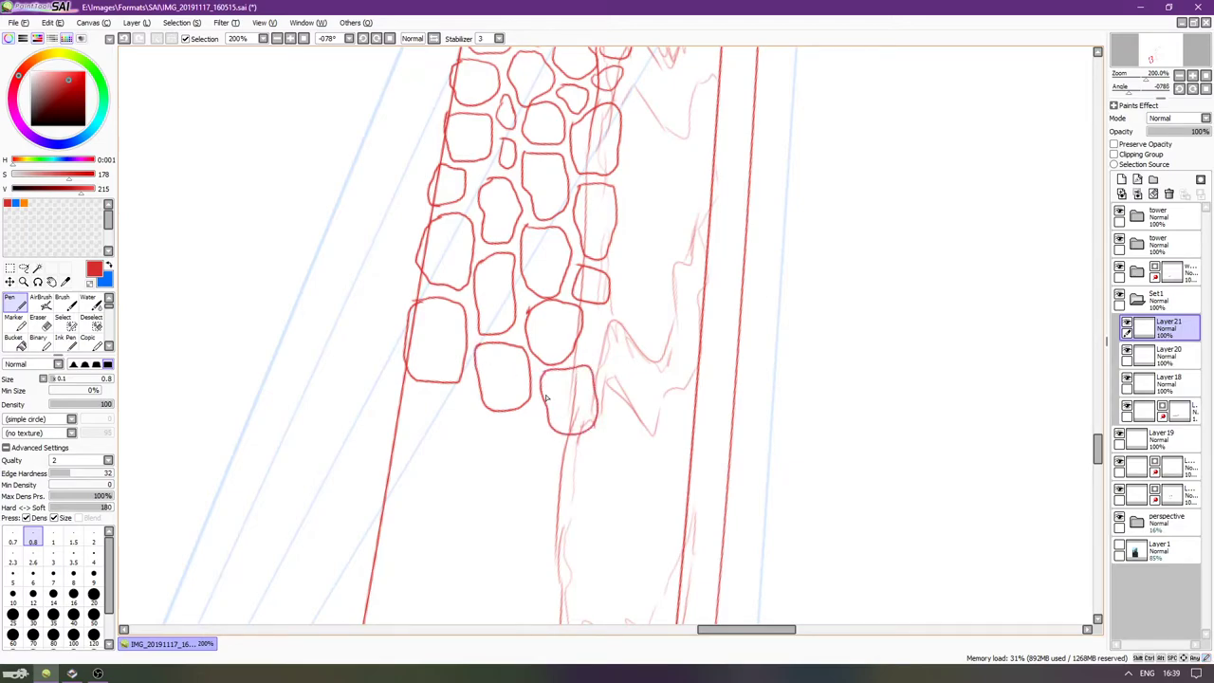
Examine the stonework along the wall at a lower zoom and at different canvas angles.
key(Home)
scroll(507, 487, up, 7)
drag(372, 393, 393, 393)
key(Left)
key(Left)
key(Left)
key(Left)
key(Left)
key(Left)
key(Left)
key(Left)
key(Left)
scroll(552, 391, up, 2)
key(Delete)
key(Delete)
key(Delete)
key(Delete)
key(Delete)
key(Delete)
key(Delete)
key(Delete)
key(Delete)
key(Right)
key(Right)
key(End)
key(End)
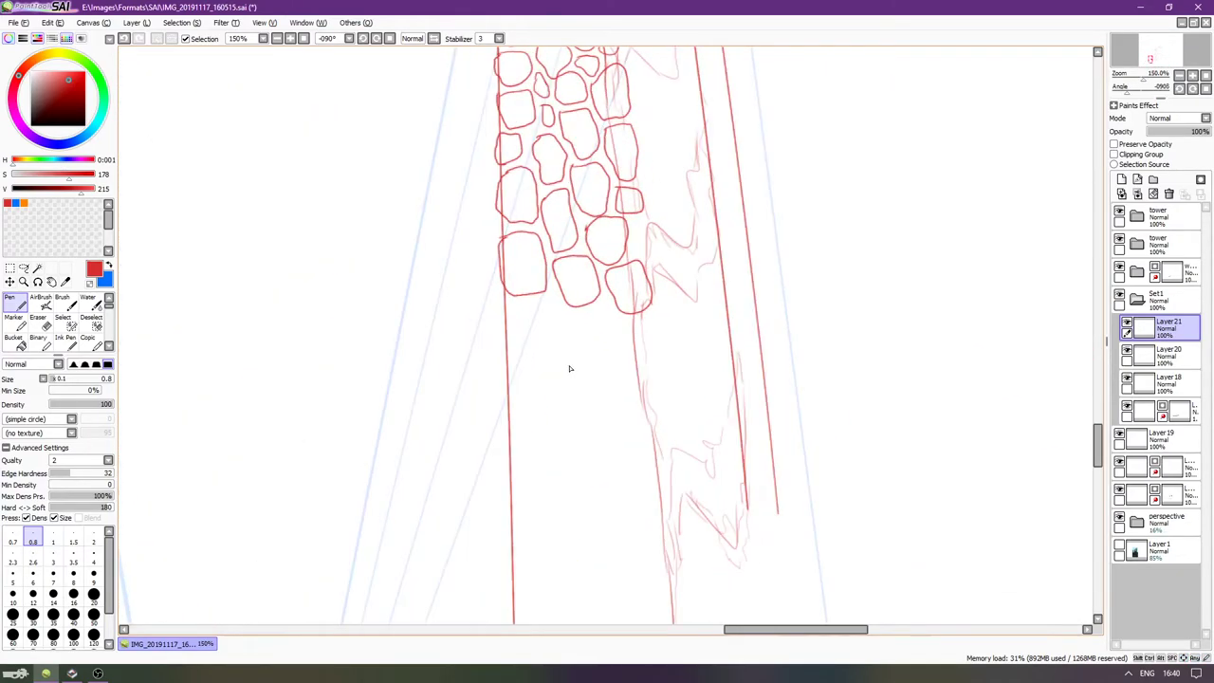
key(Right)
drag(575, 355, 494, 342)
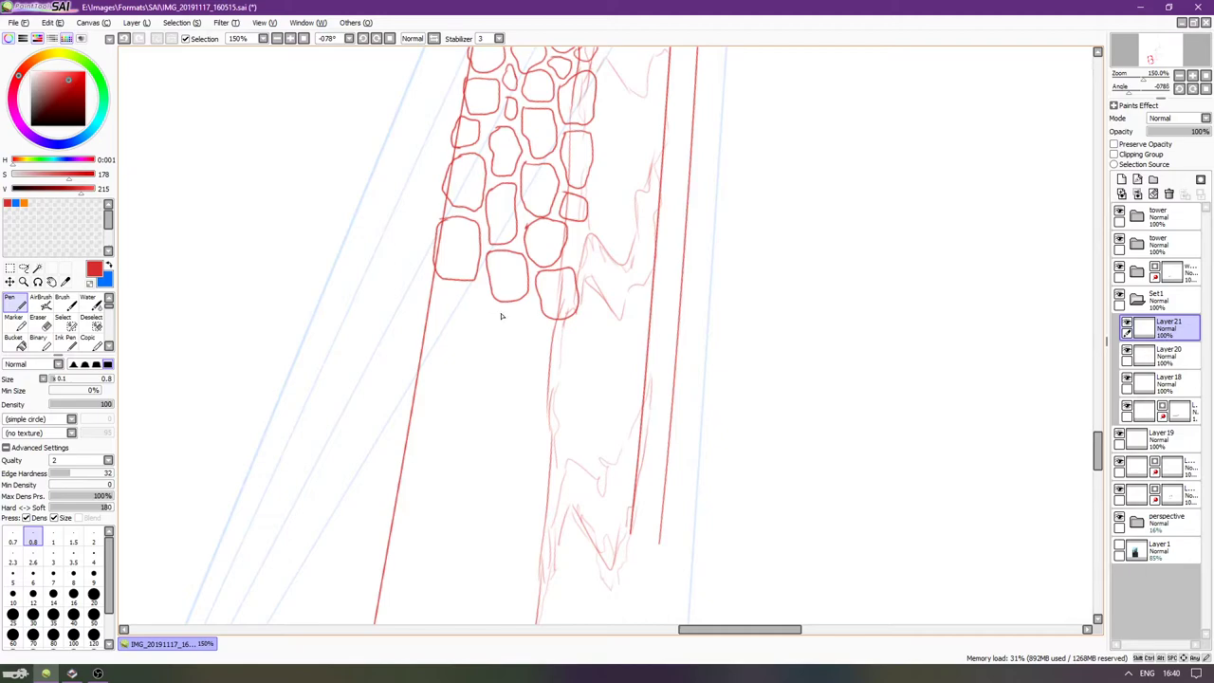
Draw a small oval filler with a rectangular stone below it, a round rock-side stone, and two large stones on the edge line.
mouse_move(490, 312)
mouse_down()
mouse_move(508, 310)
mouse_move(492, 329)
mouse_up()
mouse_move(431, 299)
mouse_down()
mouse_move(462, 291)
mouse_move(481, 332)
mouse_move(466, 351)
mouse_move(447, 350)
mouse_move(429, 318)
mouse_move(432, 291)
mouse_up()
drag(485, 346, 519, 348)
mouse_move(485, 388)
mouse_down()
mouse_move(485, 338)
mouse_move(559, 329)
mouse_up()
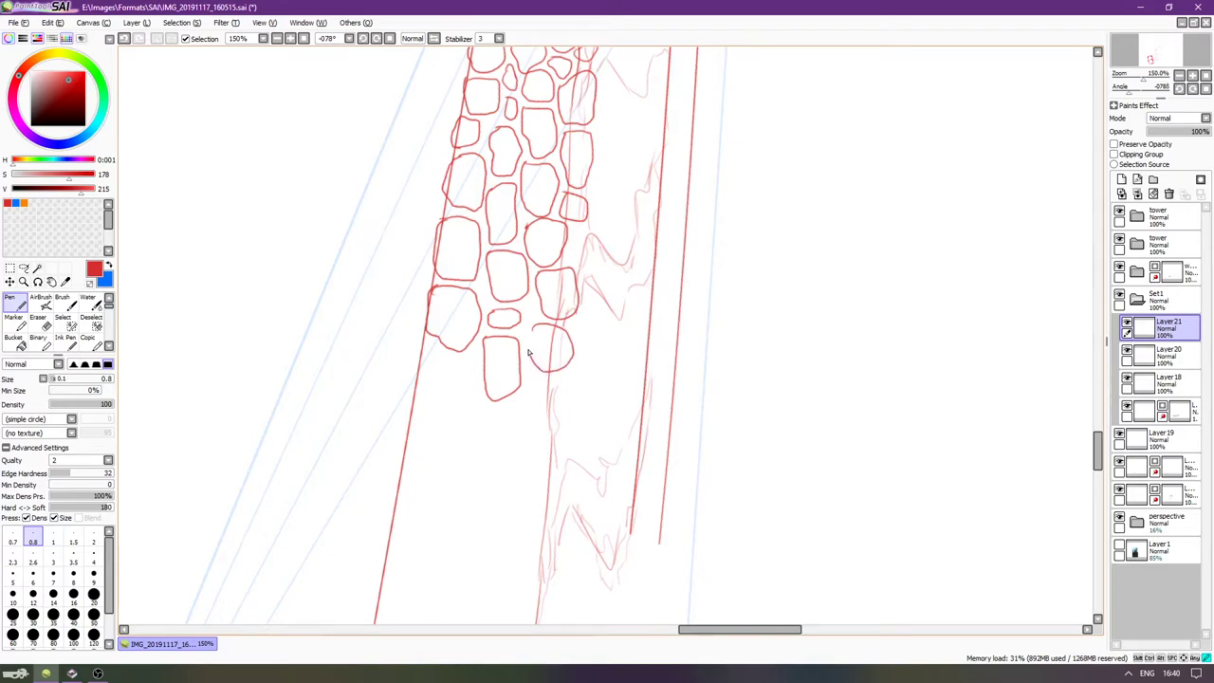
drag(423, 380, 439, 366)
drag(424, 410, 432, 376)
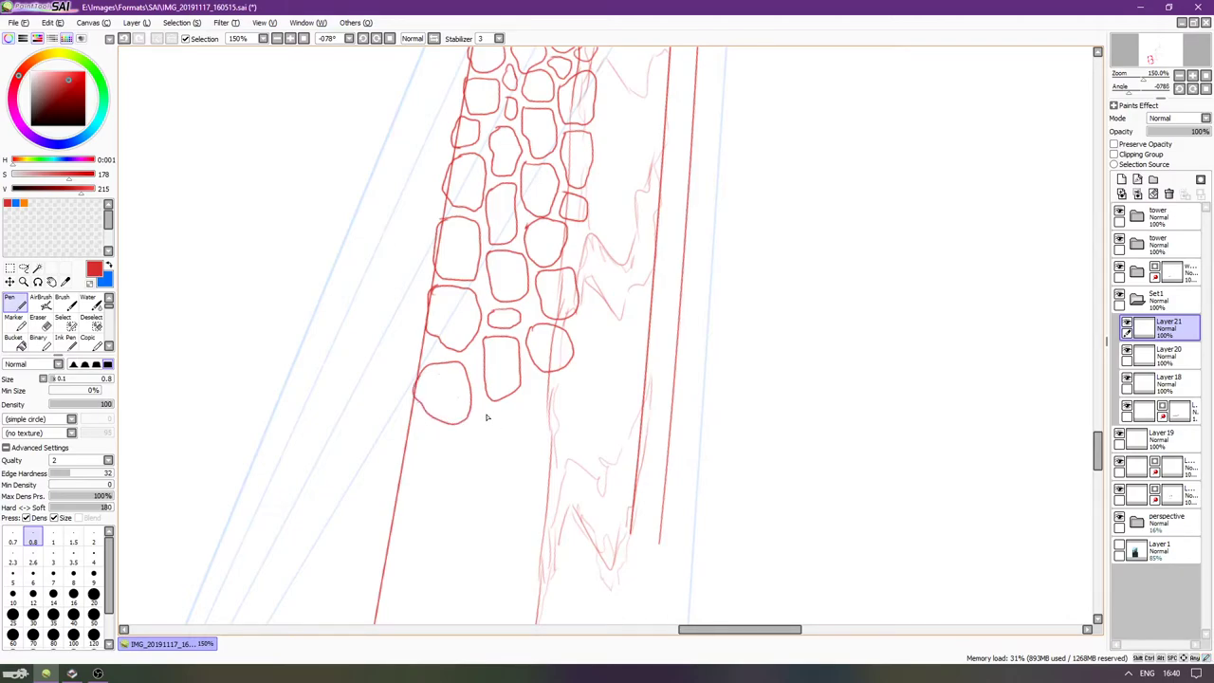
Continue all three columns of stones toward the end of the wall line with oval, squarish and slanted stones reaching the rock outline.
drag(537, 382, 541, 455)
drag(568, 383, 532, 380)
mouse_move(482, 445)
mouse_down()
mouse_move(504, 423)
mouse_move(502, 359)
mouse_up()
drag(520, 317, 535, 306)
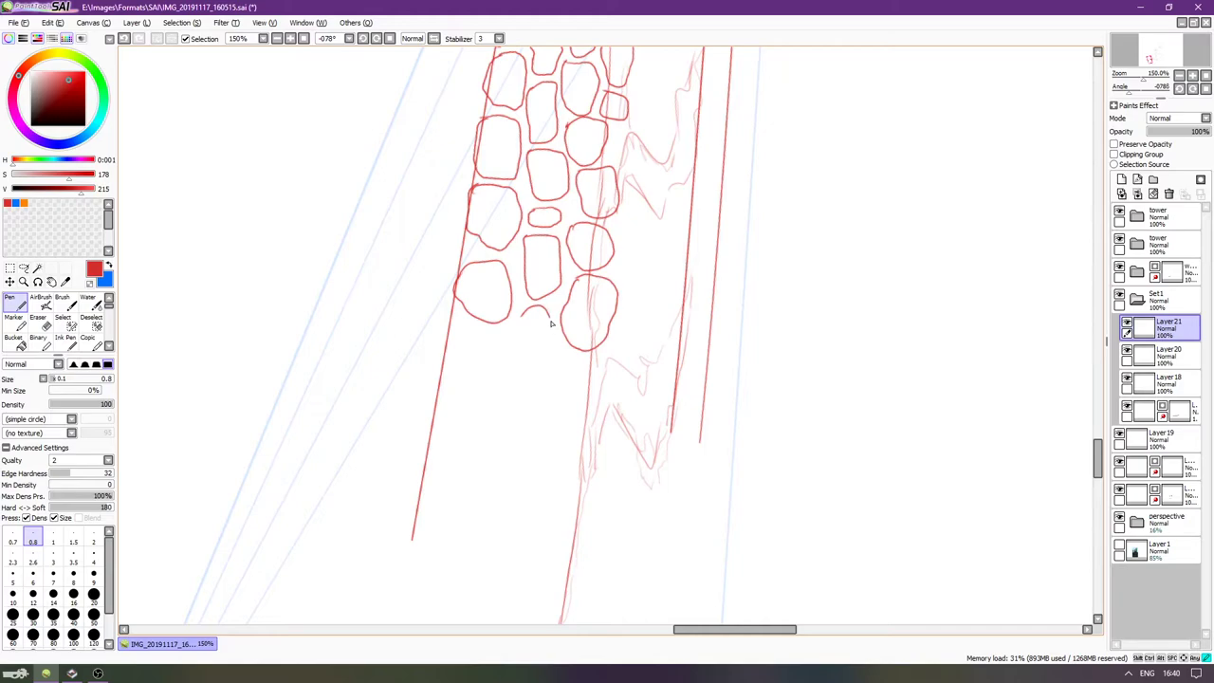
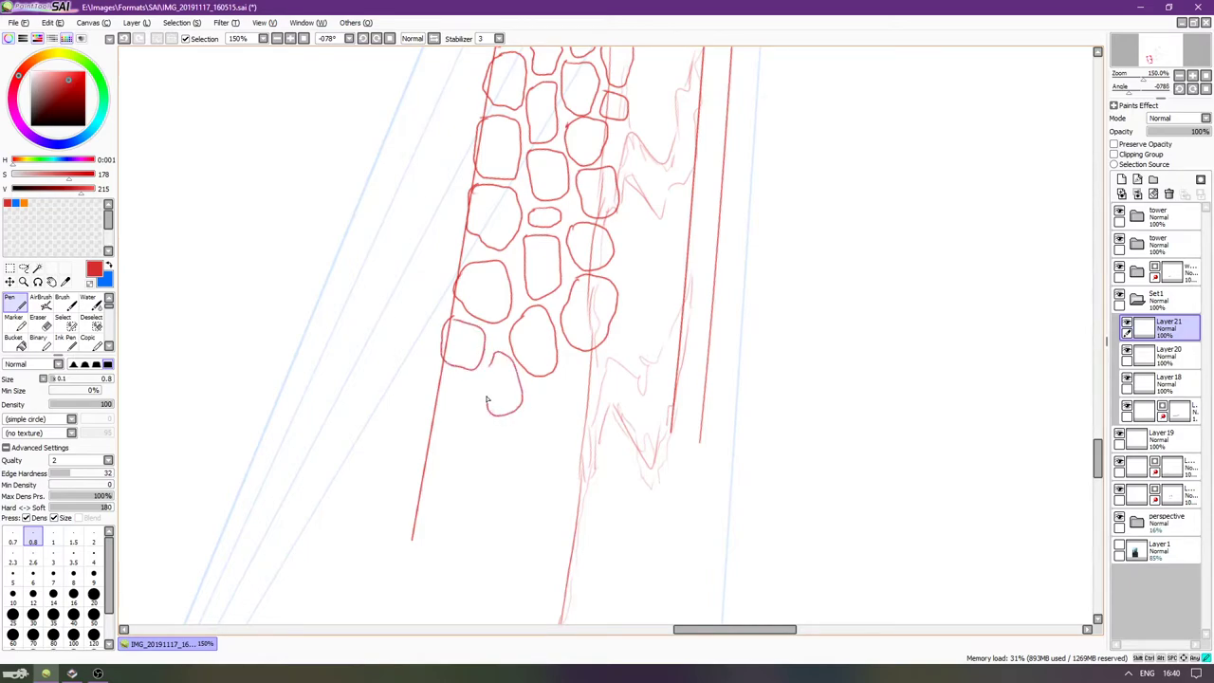
drag(565, 357, 567, 379)
drag(565, 396, 588, 417)
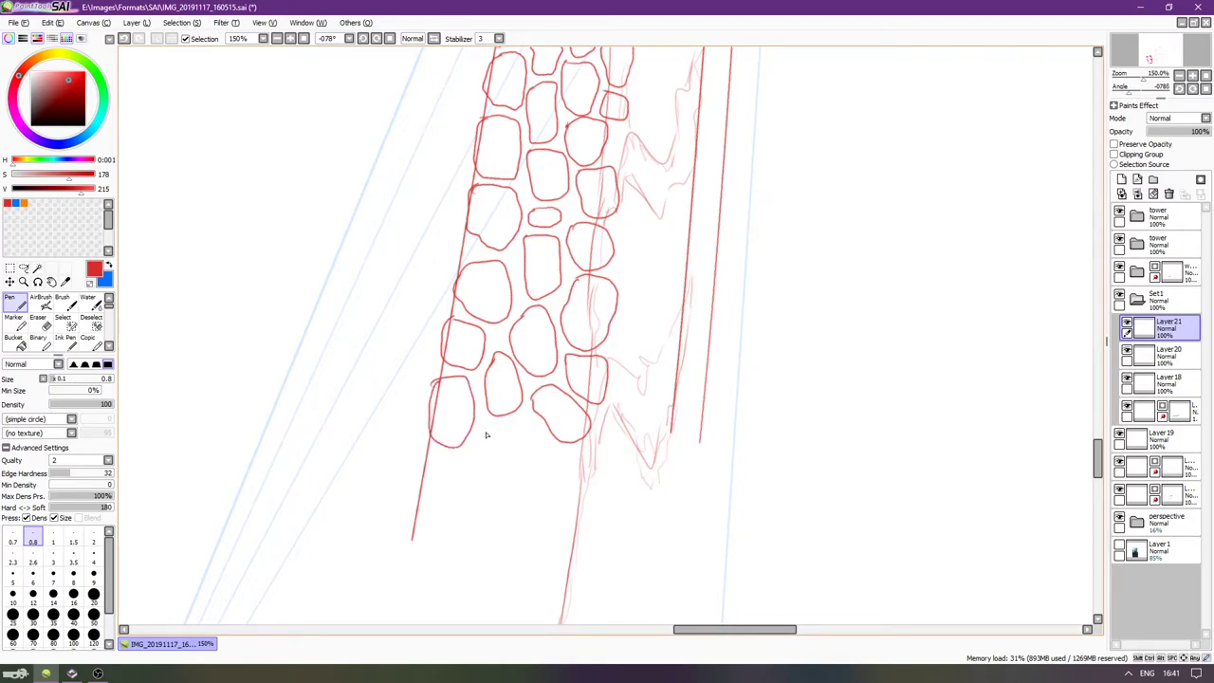
Examine the stone wall with the canvas unrotated, including its top line and the corner where it meets the building.
key(Home)
scroll(550, 470, up, 5)
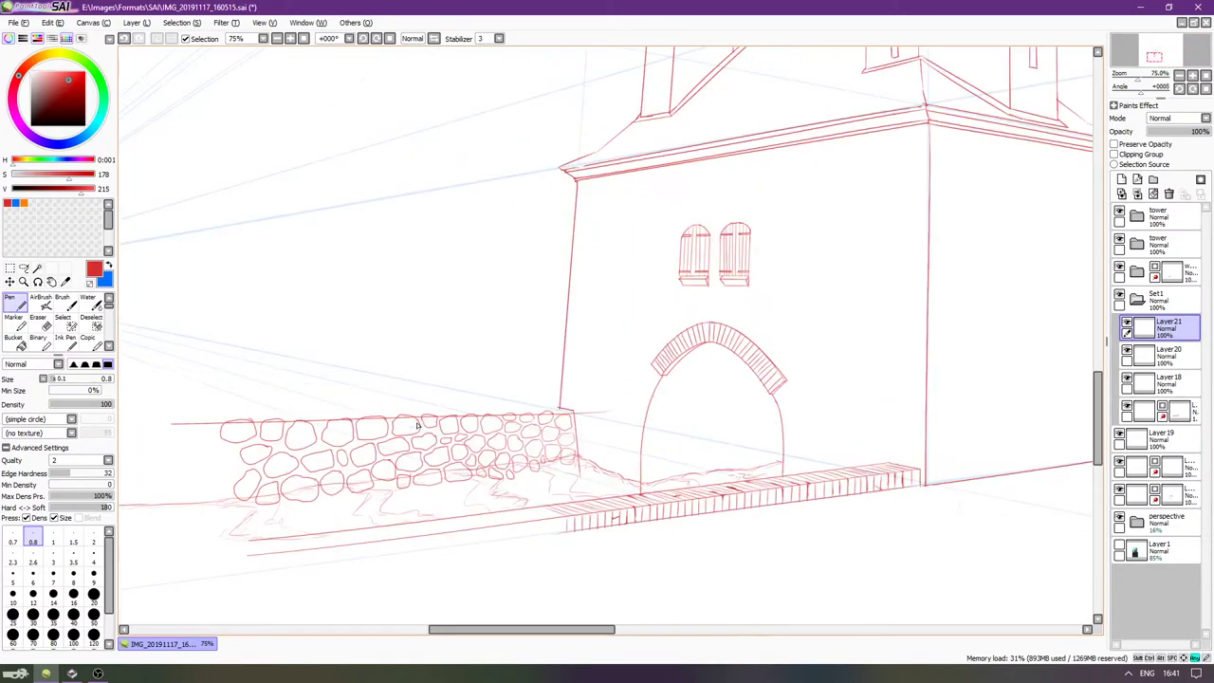
key(Left)
key(Left)
key(Left)
key(Left)
key(Left)
key(Left)
key(Left)
key(Left)
key(Right)
key(Right)
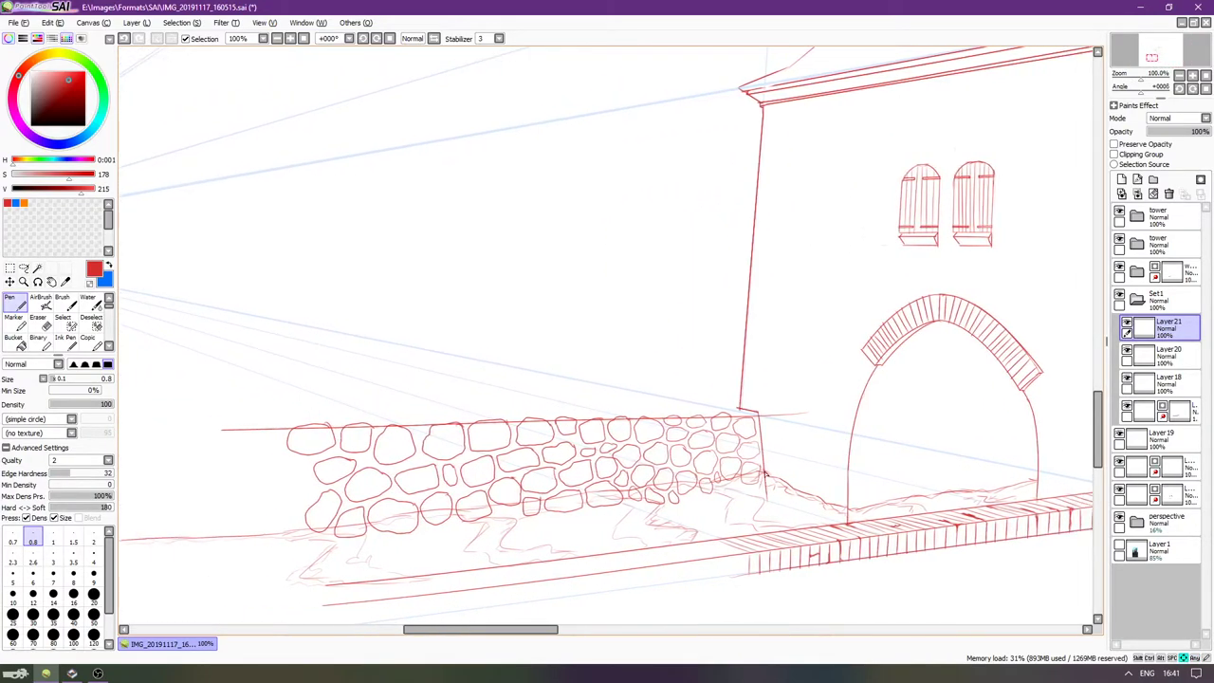
key(Down)
scroll(705, 408, up, 3)
key(Up)
key(Up)
key(Right)
key(Right)
key(Right)
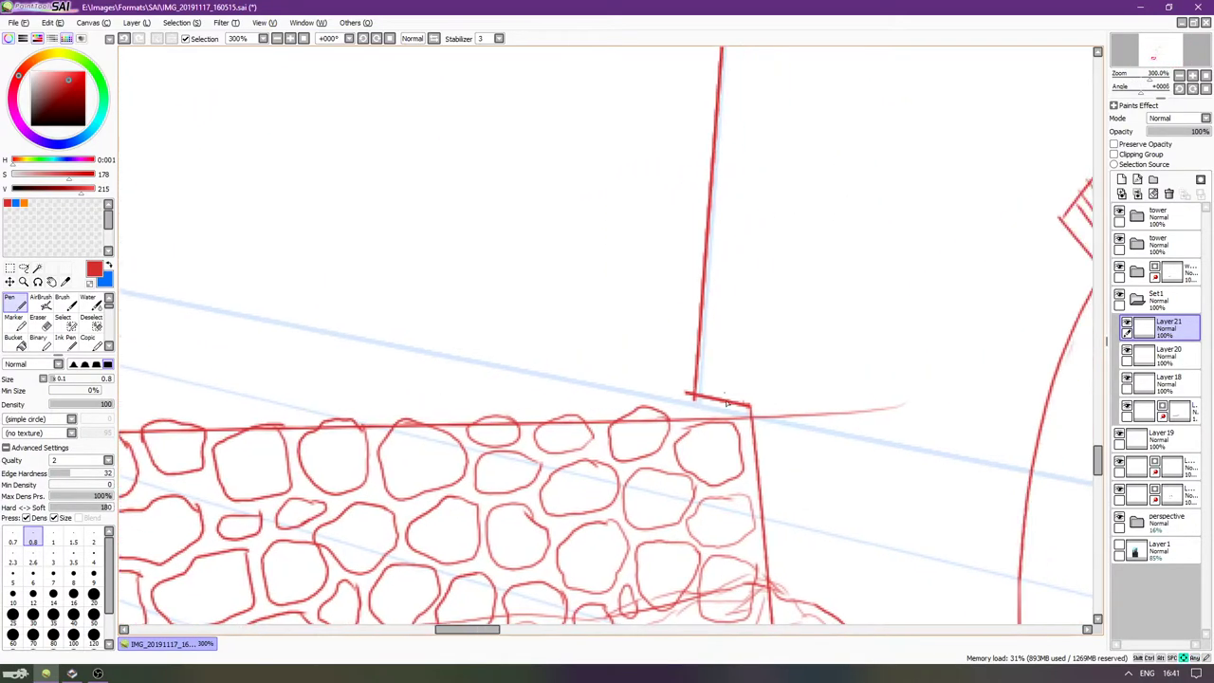
key(Down)
key(Down)
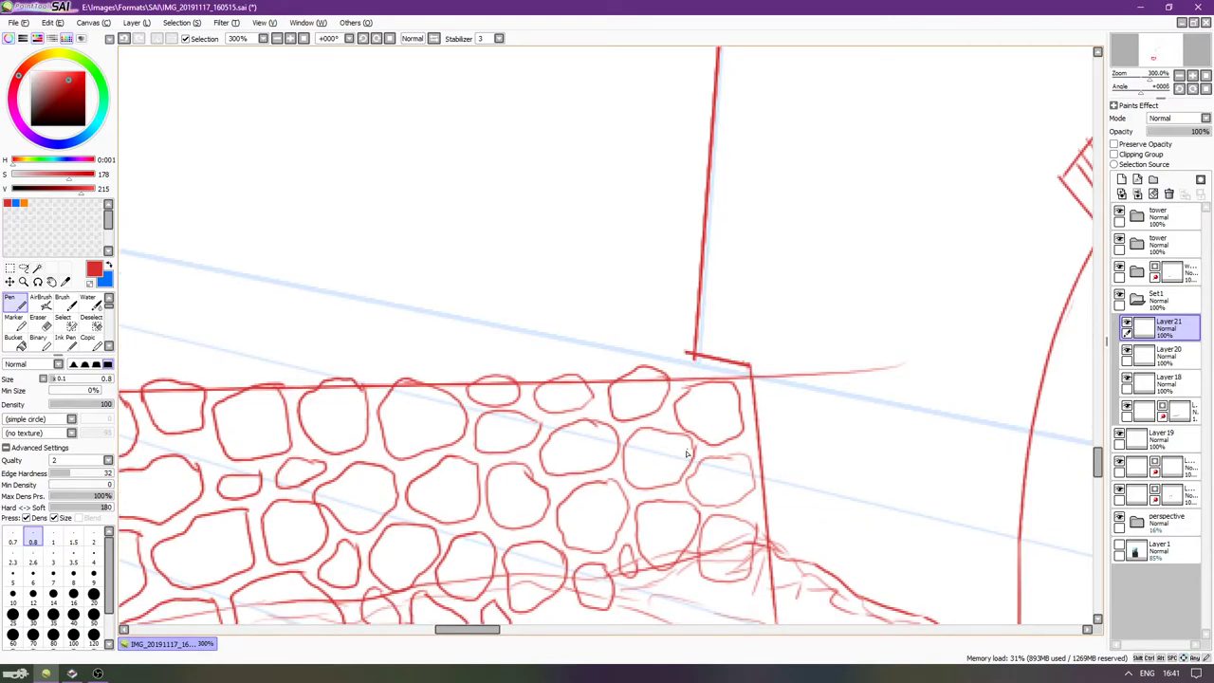
scroll(687, 453, down, 4)
scroll(661, 382, up, 1)
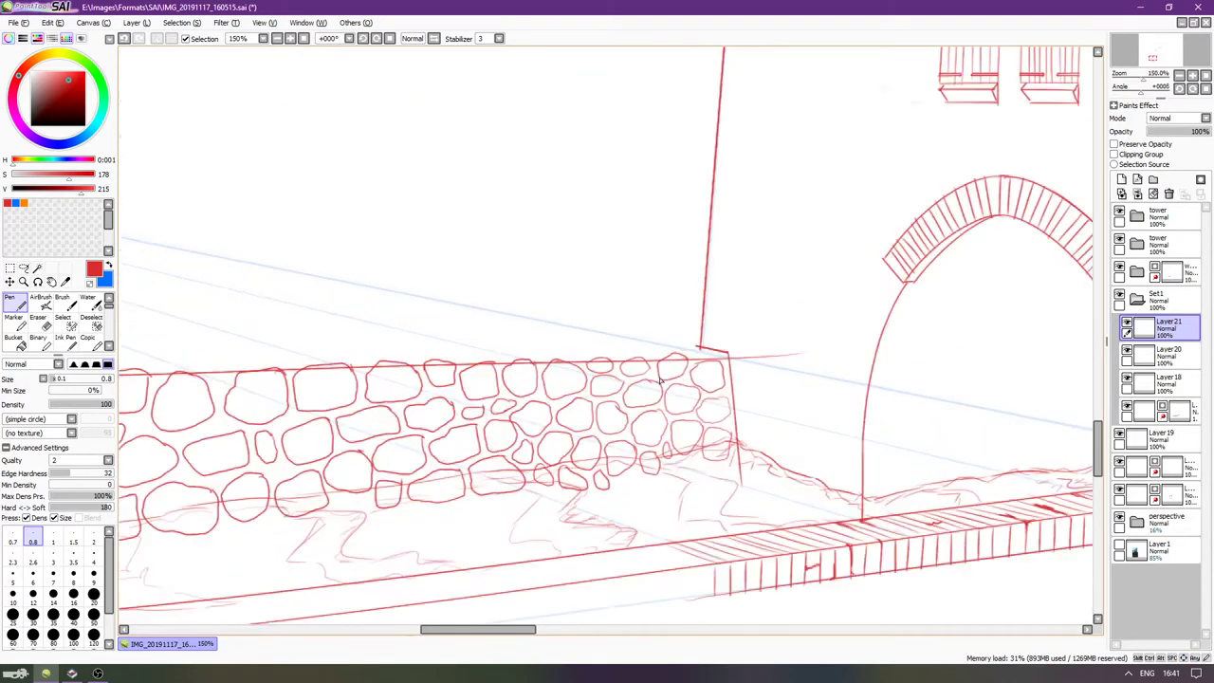
scroll(661, 382, up, 3)
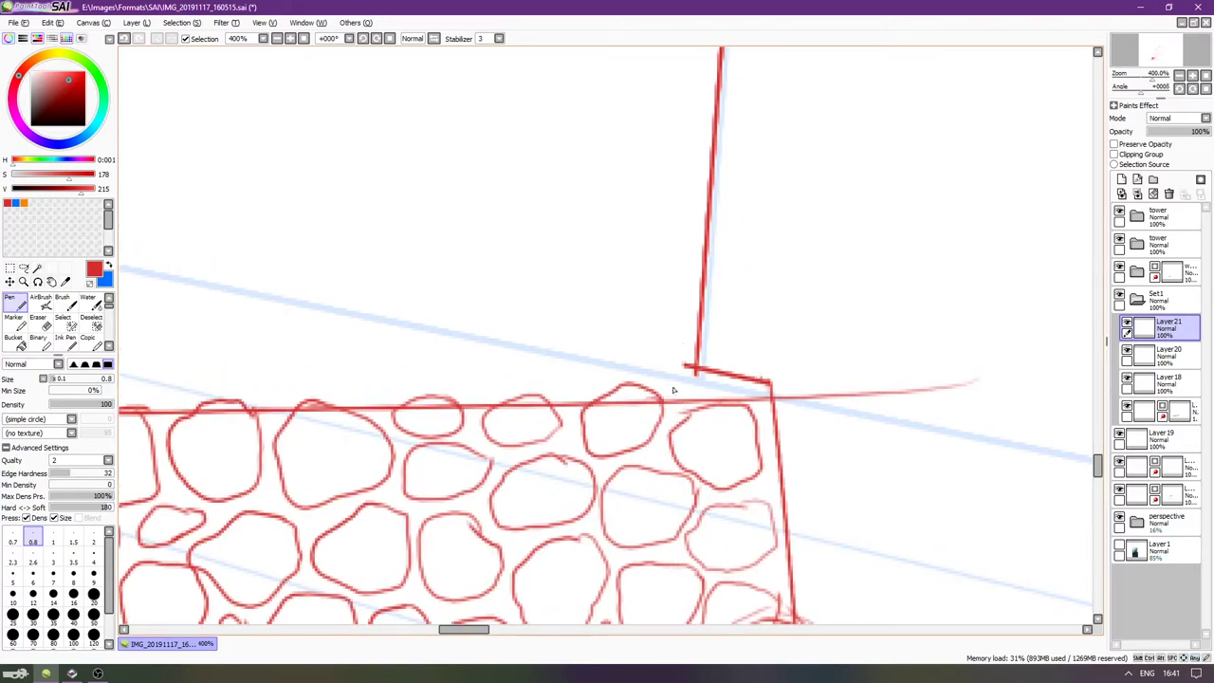
Draw a row of small flat capping stones above the wall's top line, starting at the building corner and moving away from it.
mouse_move(696, 397)
mouse_down()
mouse_move(716, 391)
mouse_move(664, 364)
mouse_up()
mouse_move(565, 390)
mouse_down()
mouse_move(611, 371)
mouse_move(599, 388)
mouse_move(555, 388)
mouse_move(557, 353)
mouse_move(611, 348)
mouse_move(631, 368)
mouse_move(607, 387)
mouse_move(630, 370)
mouse_up()
key(ctrl+z)
key(Left)
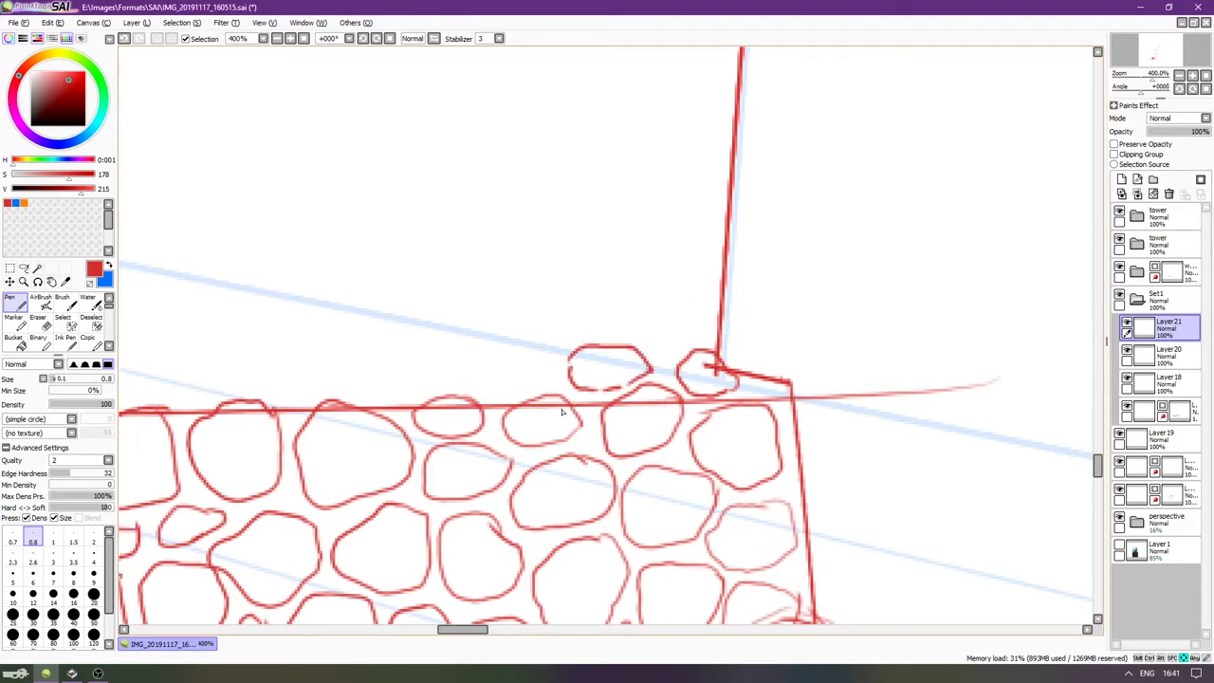
mouse_move(752, 386)
mouse_down()
mouse_move(802, 384)
mouse_move(808, 366)
mouse_move(755, 346)
mouse_move(747, 388)
mouse_up()
key(ctrl+z)
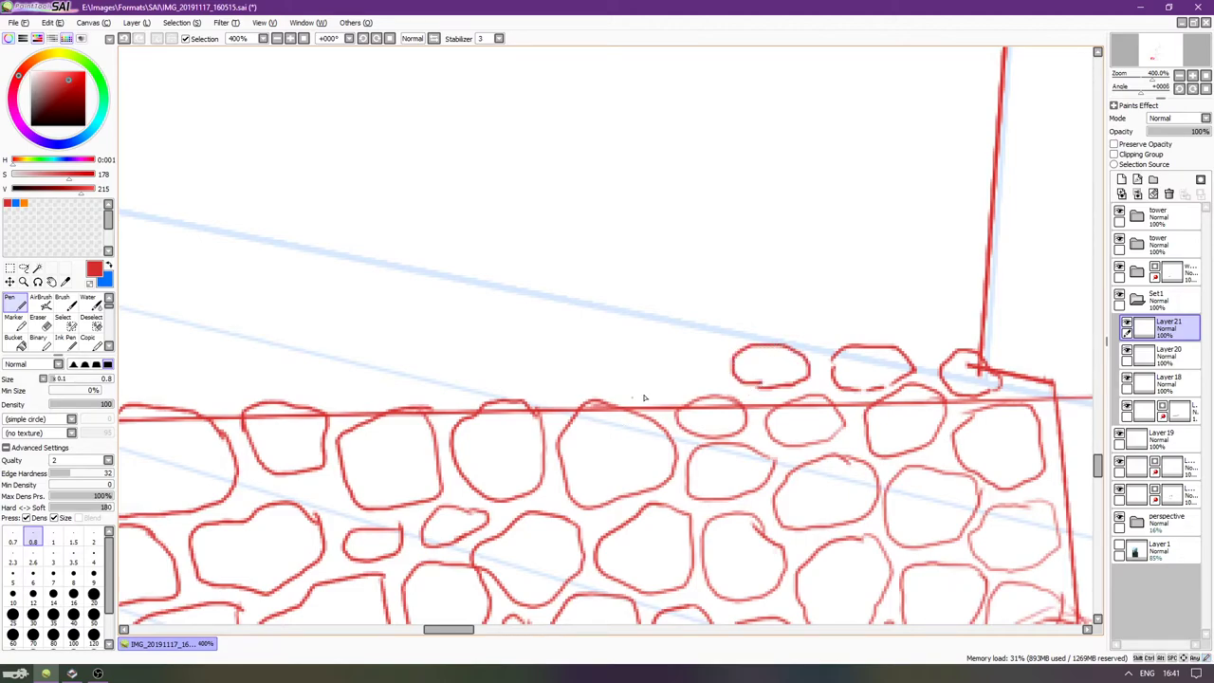
mouse_move(635, 386)
mouse_down()
mouse_move(713, 381)
mouse_move(675, 345)
mouse_move(630, 358)
mouse_move(644, 389)
mouse_move(604, 406)
mouse_move(786, 406)
mouse_move(764, 391)
mouse_move(792, 390)
mouse_move(793, 365)
mouse_move(746, 358)
mouse_move(720, 379)
mouse_move(733, 391)
mouse_up()
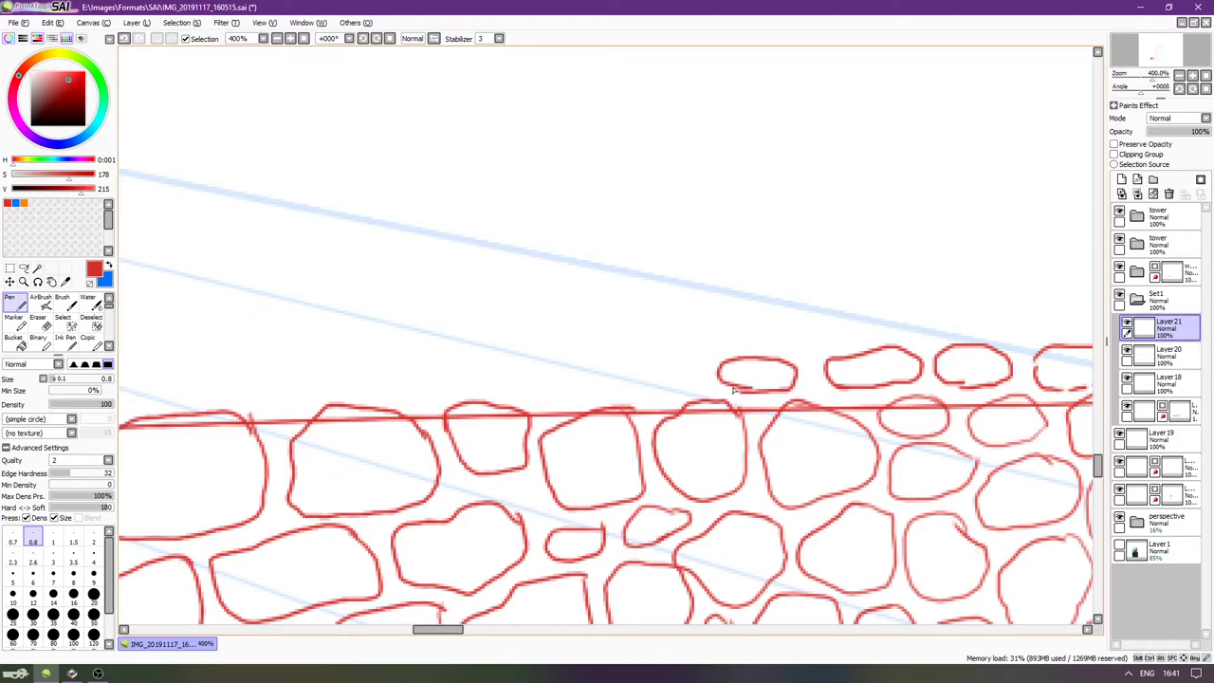
Continue the capping row with a small angular stone and a long uneven stone beside it.
key(Left)
key(Down)
key(Down)
key(Left)
mouse_move(687, 356)
mouse_down()
mouse_move(740, 354)
mouse_move(711, 327)
mouse_move(696, 326)
mouse_move(690, 356)
mouse_up()
scroll(689, 358, left, 2)
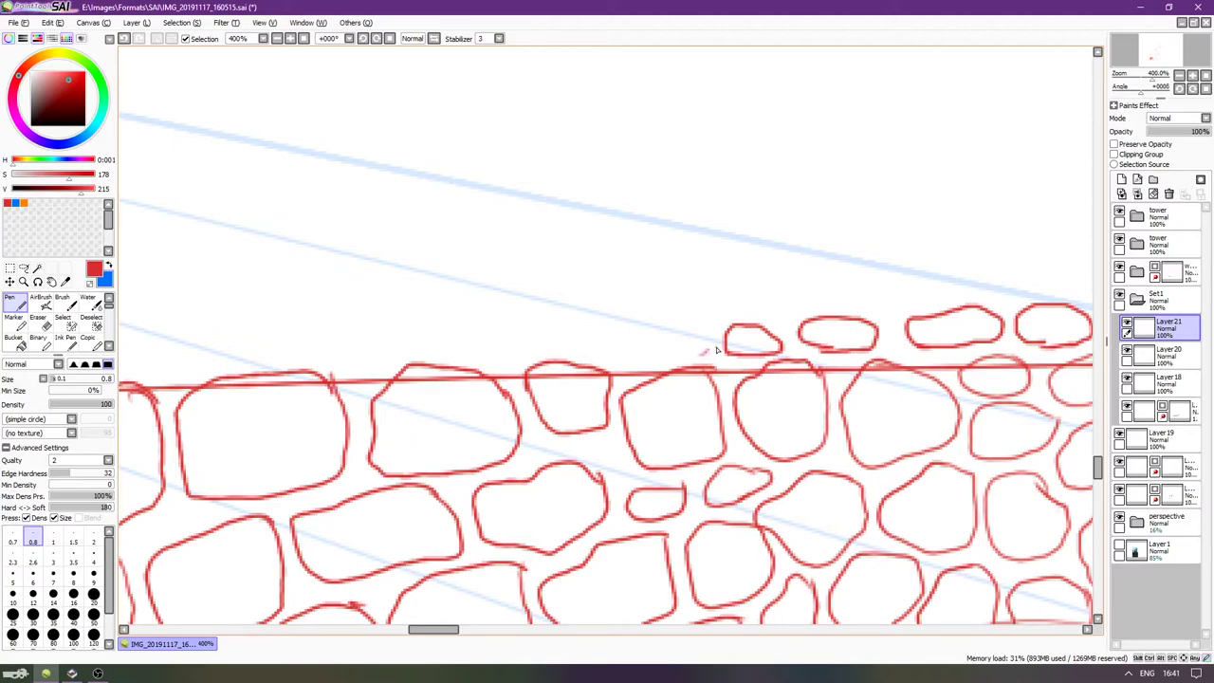
mouse_move(679, 318)
mouse_down()
mouse_move(616, 335)
mouse_move(622, 354)
mouse_move(697, 356)
mouse_up()
scroll(688, 366, left, 4)
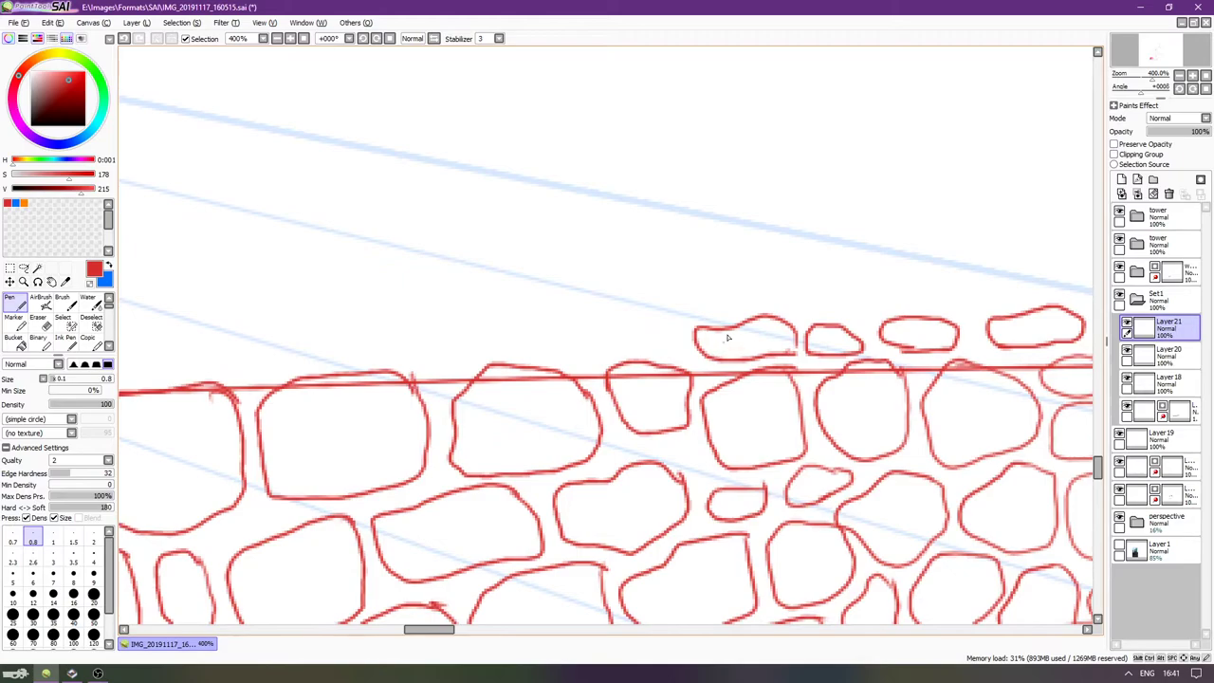
Erase the thin outer end of the long capping stone with a size 10 eraser and redraw it rounded.
key(e)
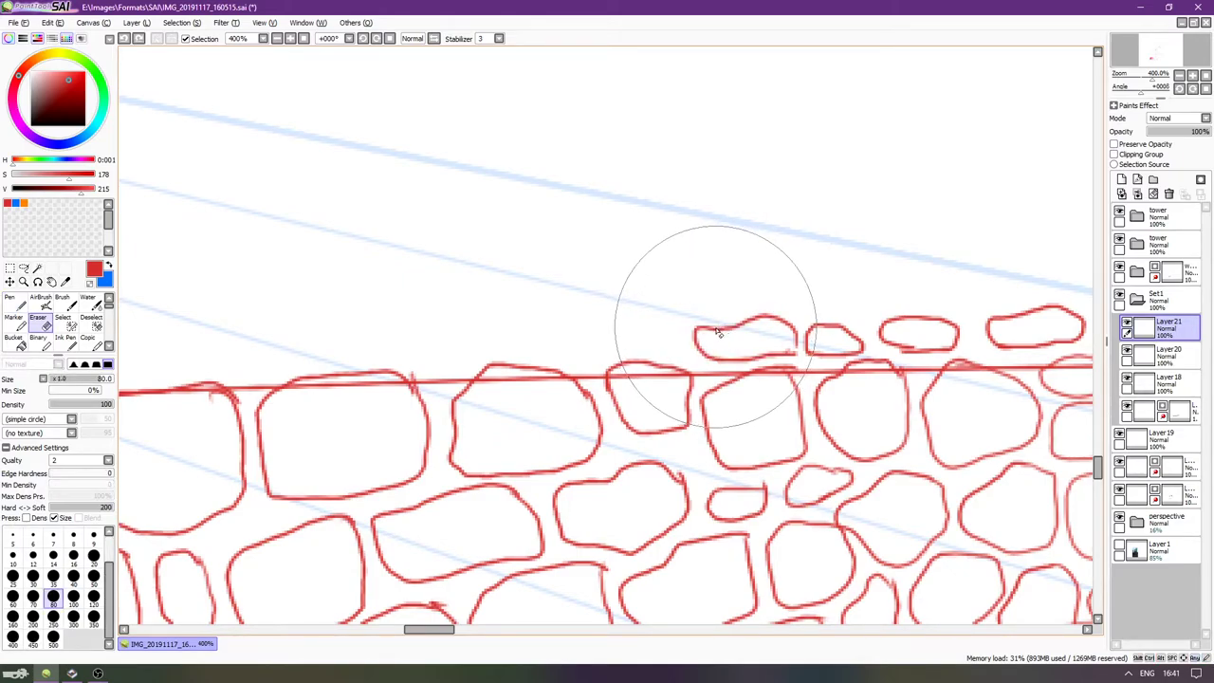
key(bracketleft)
key(bracketleft)
key(bracketleft)
key(bracketleft)
key(bracketleft)
key(bracketleft)
key(bracketleft)
key(bracketleft)
key(bracketleft)
key(bracketleft)
key(bracketleft)
mouse_move(718, 325)
mouse_down()
mouse_move(727, 328)
mouse_move(699, 325)
mouse_move(711, 352)
mouse_up()
key(n)
Extend the capping row away from the building with five more flat and oval stones, filling the gap between the last ones.
key(Right)
key(Left)
key(Left)
key(Left)
key(Left)
key(Left)
key(Left)
key(Left)
key(Left)
key(Left)
key(Left)
key(Left)
key(Left)
key(Left)
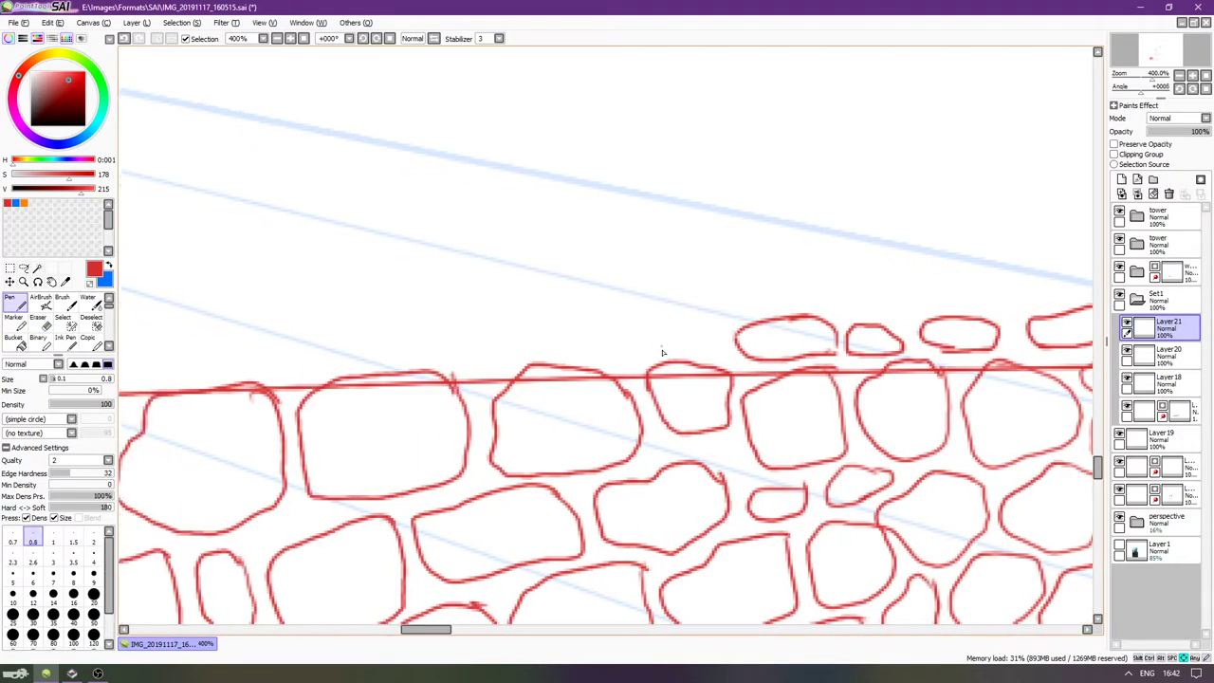
key(Right)
scroll(664, 325, right, 10)
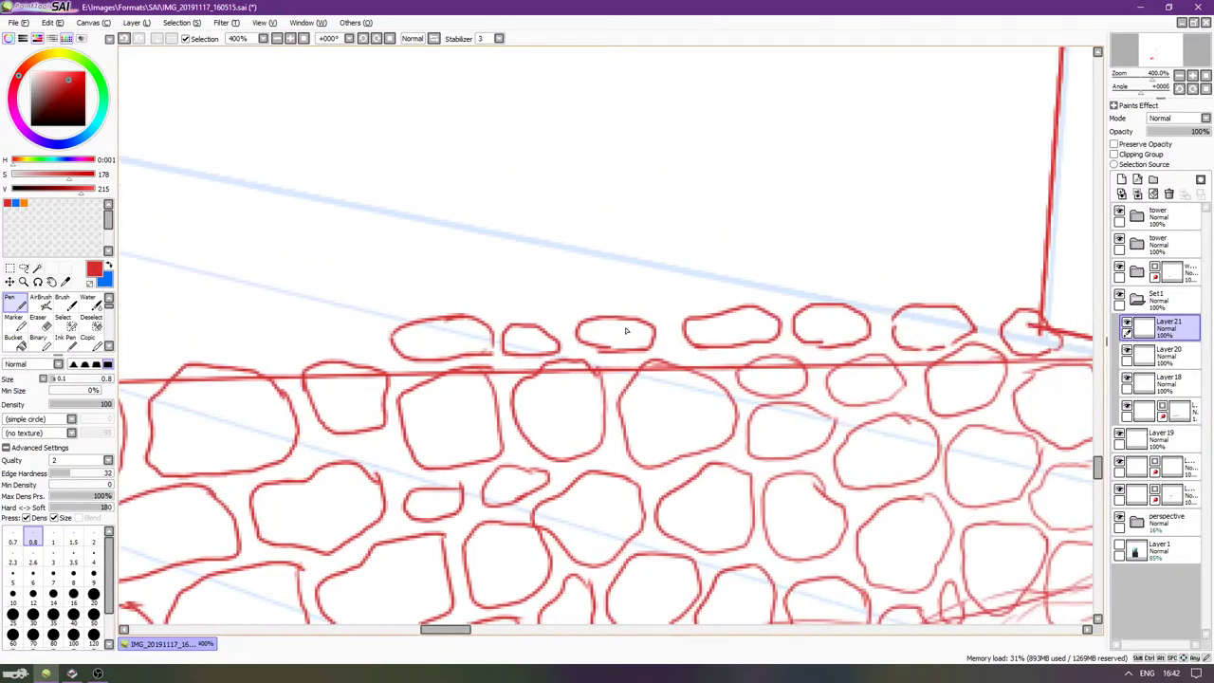
scroll(622, 302, left, 4)
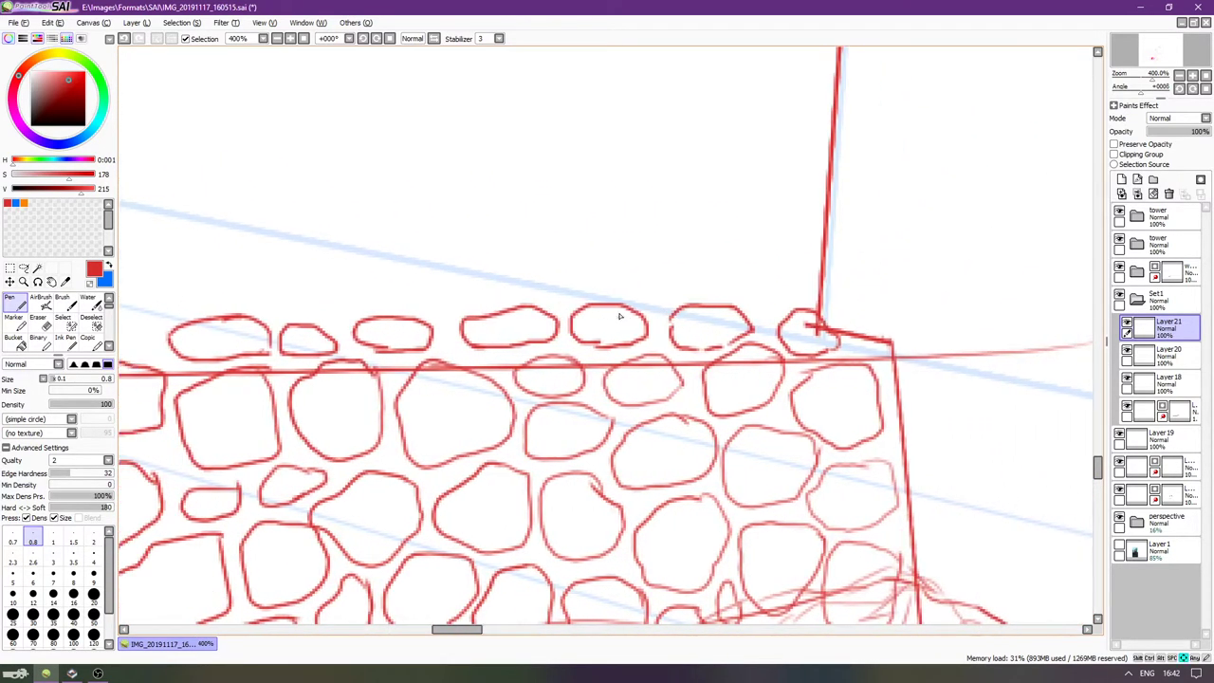
scroll(683, 318, left, 7)
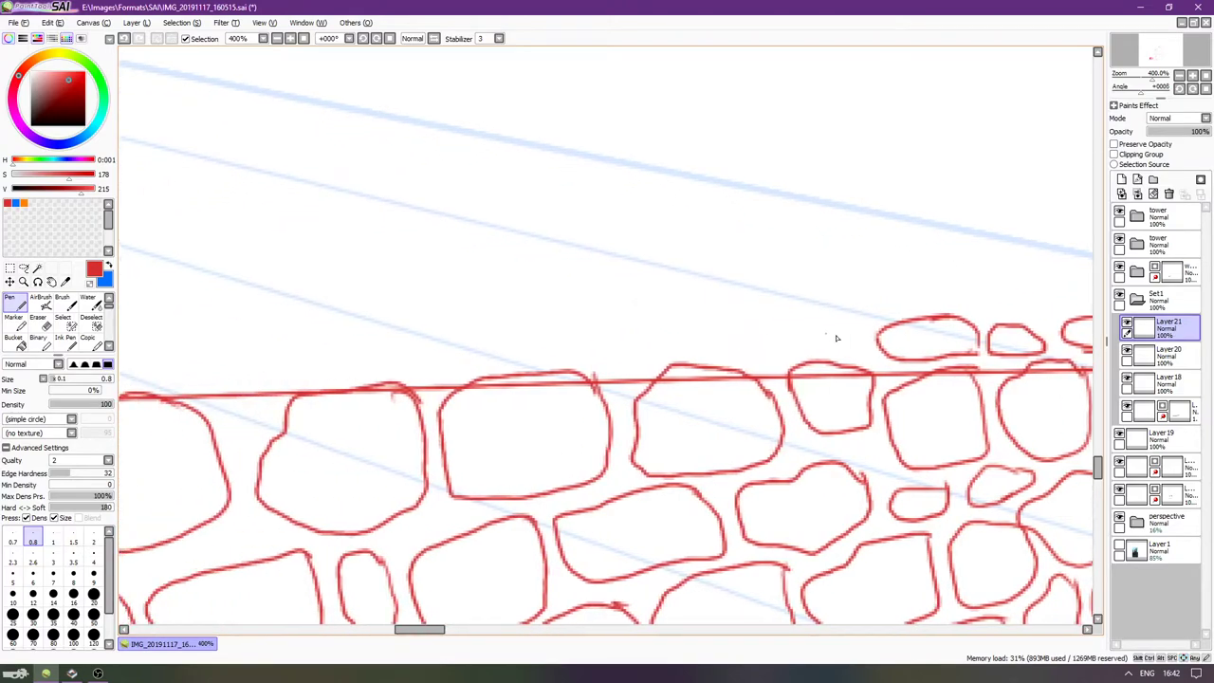
mouse_move(834, 328)
mouse_down()
mouse_move(793, 324)
mouse_move(807, 351)
mouse_move(839, 359)
mouse_move(862, 346)
mouse_up()
mouse_move(785, 353)
mouse_down()
mouse_move(717, 353)
mouse_move(692, 336)
mouse_move(741, 318)
mouse_move(787, 356)
mouse_move(787, 330)
mouse_move(811, 319)
mouse_move(868, 330)
mouse_move(874, 348)
mouse_move(799, 359)
mouse_up()
scroll(655, 354, left, 1)
scroll(655, 354, left, 3)
scroll(683, 344, left, 2)
mouse_move(662, 376)
mouse_down()
mouse_move(717, 347)
mouse_move(713, 332)
mouse_move(621, 333)
mouse_move(615, 365)
mouse_move(657, 378)
mouse_up()
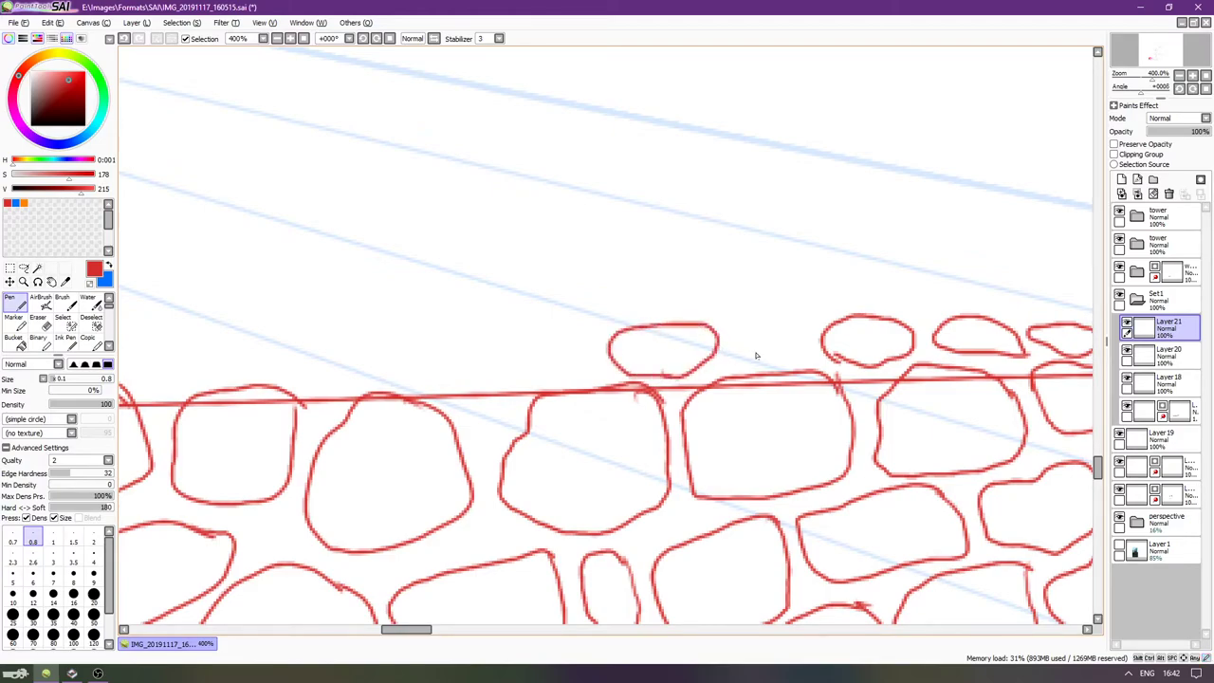
mouse_move(745, 336)
mouse_down()
mouse_move(770, 362)
mouse_move(813, 350)
mouse_move(800, 331)
mouse_move(747, 326)
mouse_up()
scroll(744, 341, left, 5)
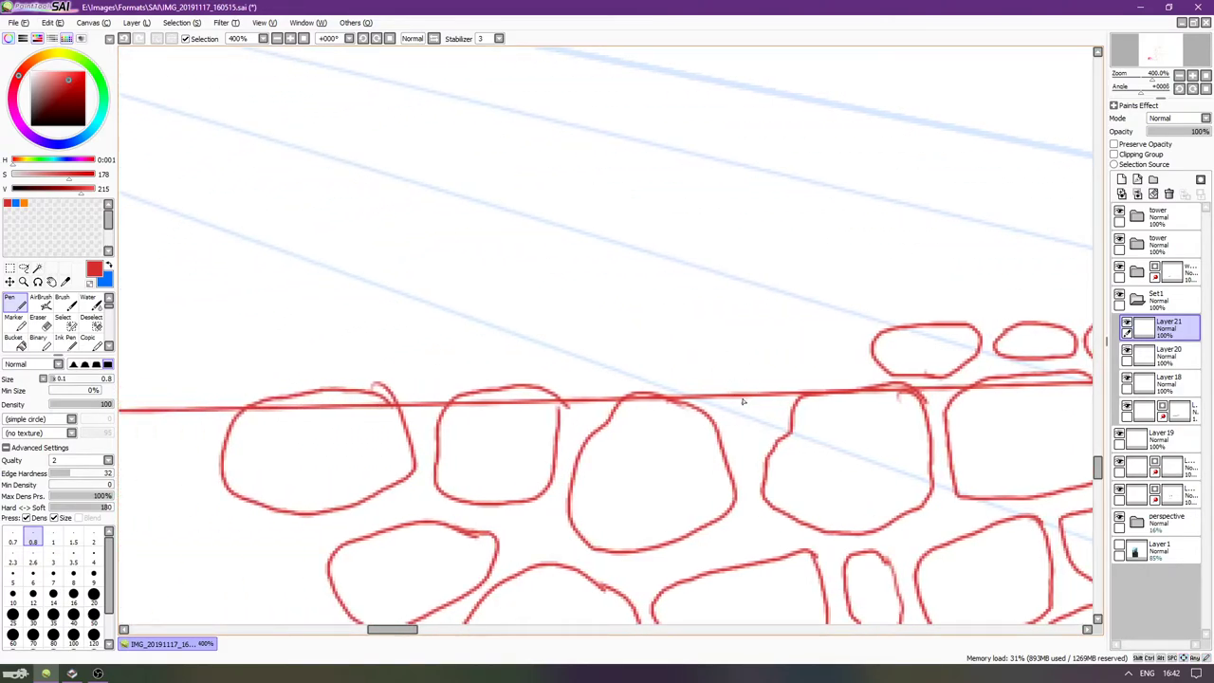
Draw a wedge-shaped stone dipping below the top line, a small rounded stone beside it, and two flat stones further along the capping row.
mouse_move(755, 415)
mouse_down()
mouse_move(779, 375)
mouse_move(765, 339)
mouse_move(730, 335)
mouse_move(704, 354)
mouse_move(731, 407)
mouse_move(753, 417)
mouse_up()
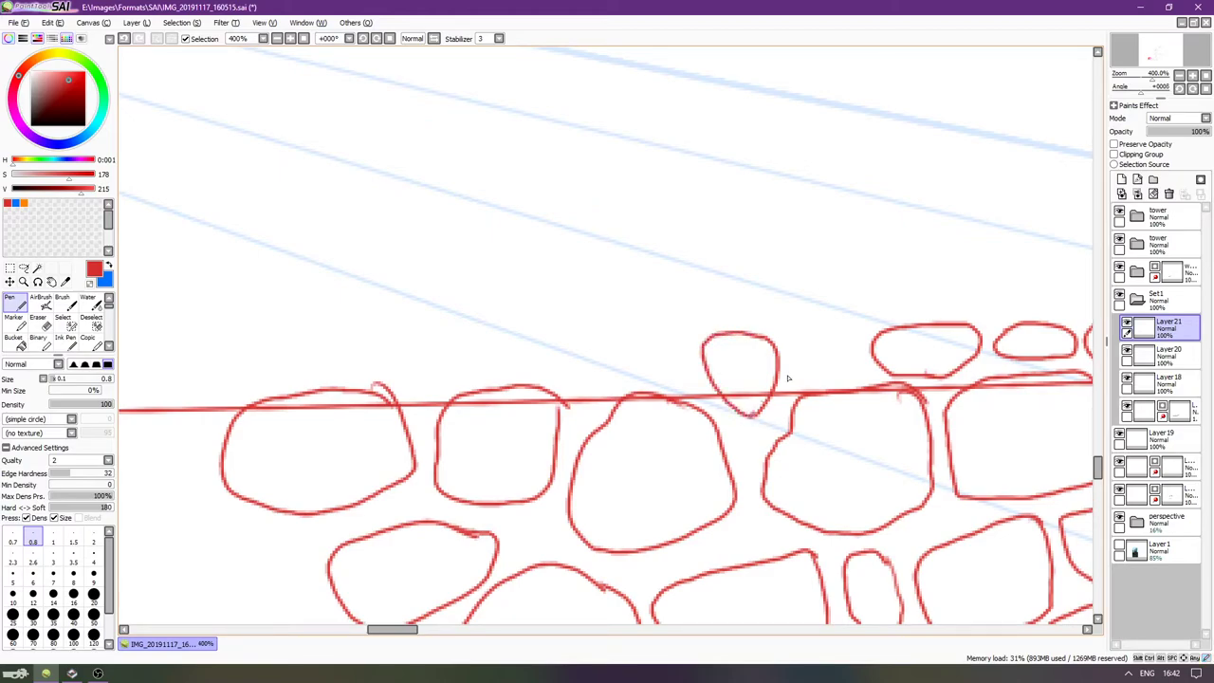
mouse_move(794, 348)
mouse_down()
mouse_move(853, 348)
mouse_move(852, 375)
mouse_move(833, 384)
mouse_move(797, 346)
mouse_up()
key(Left)
key(Left)
key(Left)
key(Left)
key(Left)
key(Left)
key(Left)
key(Left)
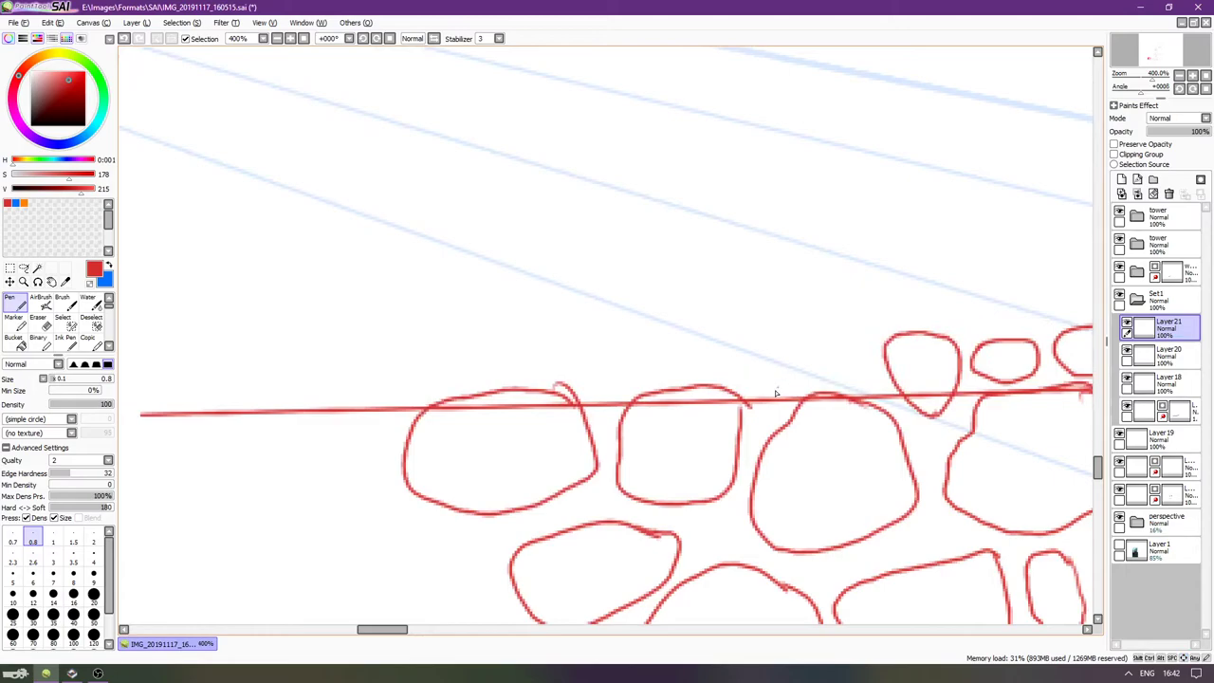
mouse_move(851, 352)
mouse_down()
mouse_move(834, 378)
mouse_move(769, 384)
mouse_move(767, 373)
mouse_move(833, 343)
mouse_move(851, 354)
mouse_up()
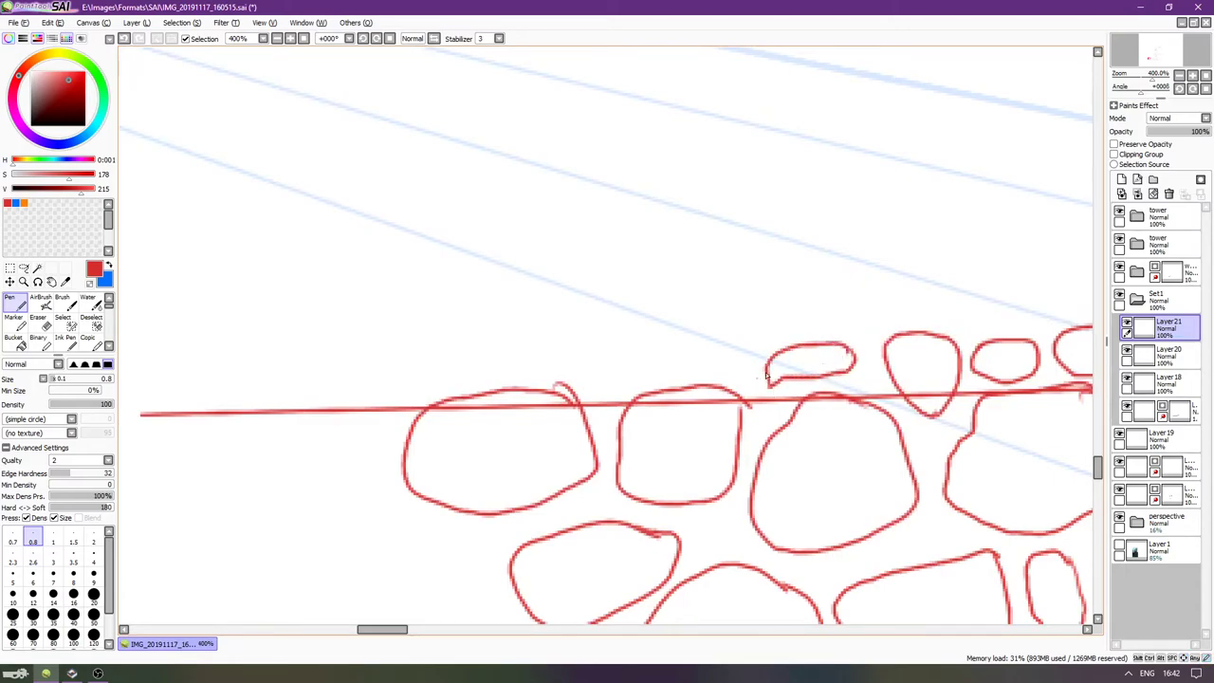
mouse_move(741, 370)
mouse_down()
mouse_move(692, 341)
mouse_move(666, 344)
mouse_move(664, 368)
mouse_move(747, 401)
mouse_up()
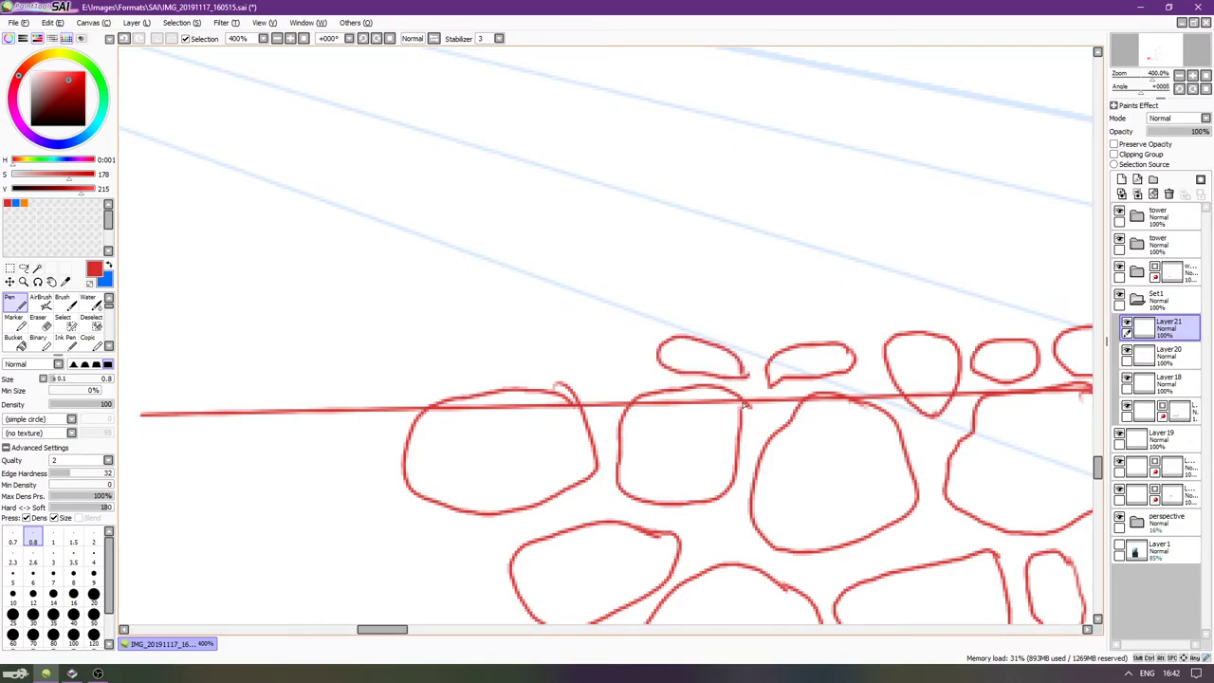
Erase the overshooting corner lines on two large top stones and finish the capping row with a wedge-shaped stone and a flat end stone.
key(e)
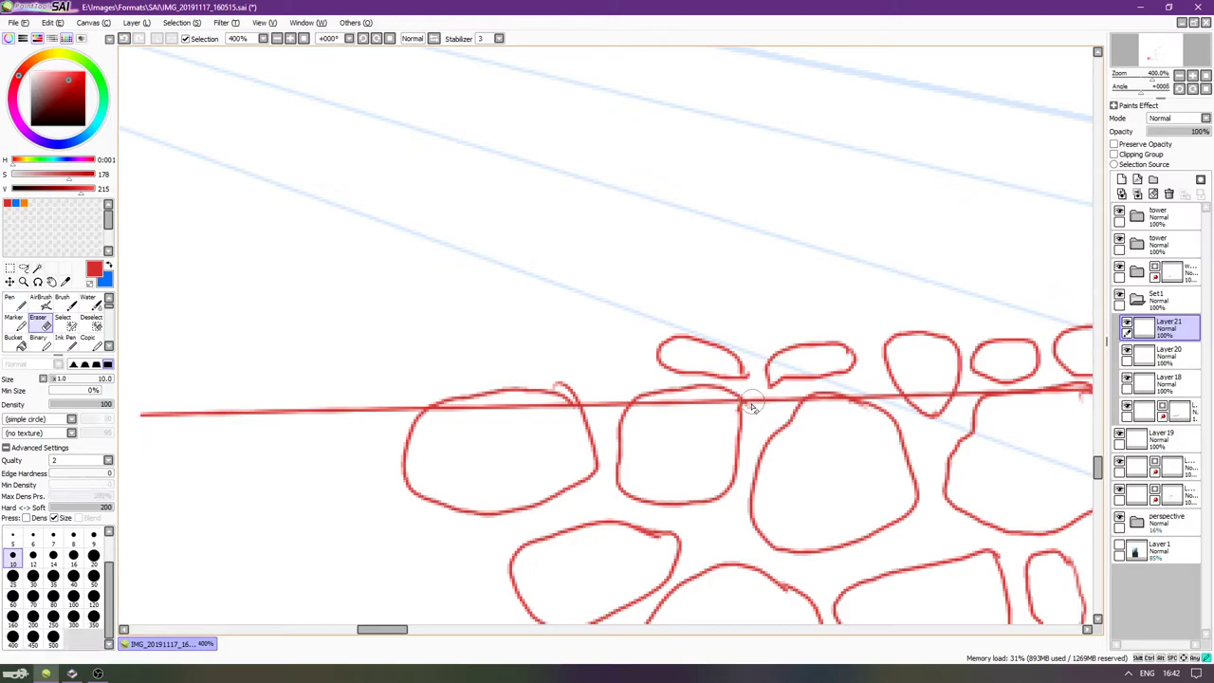
mouse_move(574, 382)
mouse_down()
mouse_move(524, 390)
mouse_move(555, 389)
mouse_move(587, 360)
mouse_move(607, 397)
mouse_move(631, 368)
mouse_move(626, 332)
mouse_move(578, 327)
mouse_move(562, 340)
mouse_move(607, 402)
mouse_up()
key(n)
mouse_move(544, 343)
mouse_down()
mouse_move(502, 375)
mouse_move(455, 376)
mouse_move(466, 343)
mouse_move(528, 334)
mouse_move(550, 345)
mouse_up()
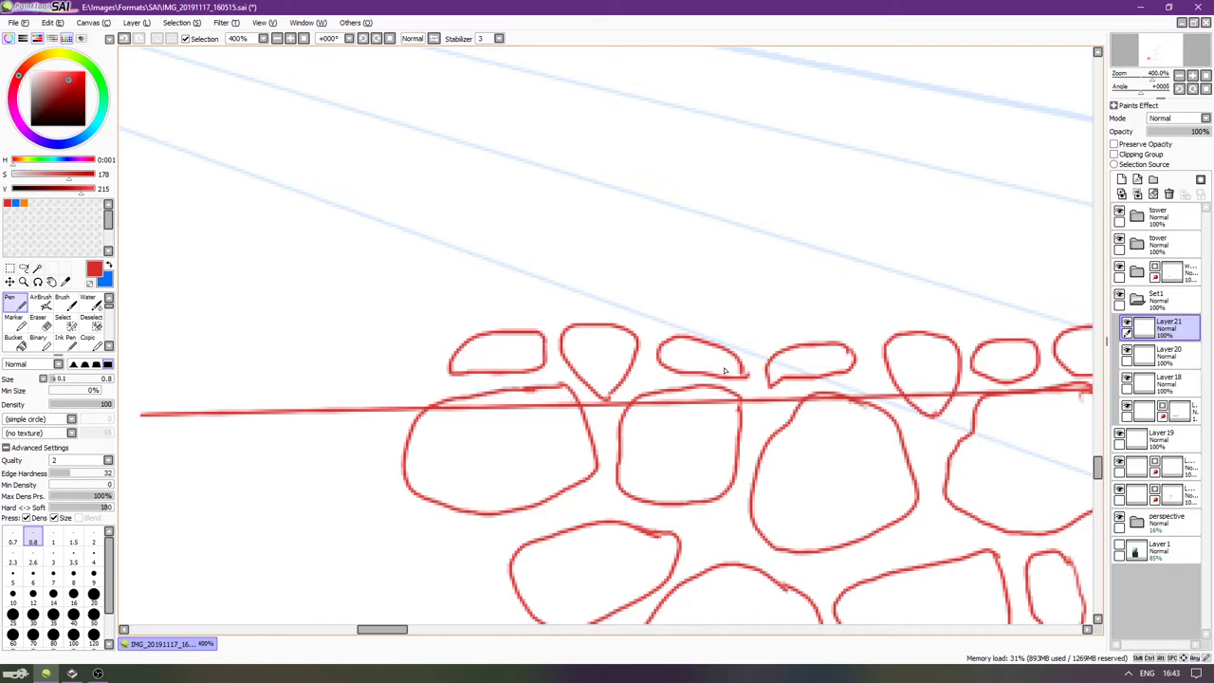
Hide Layer20 with the wall's straight top guide line and check the stonework along the whole wall.
scroll(726, 369, down, 4)
scroll(791, 336, up, 2)
scroll(842, 449, right, 5)
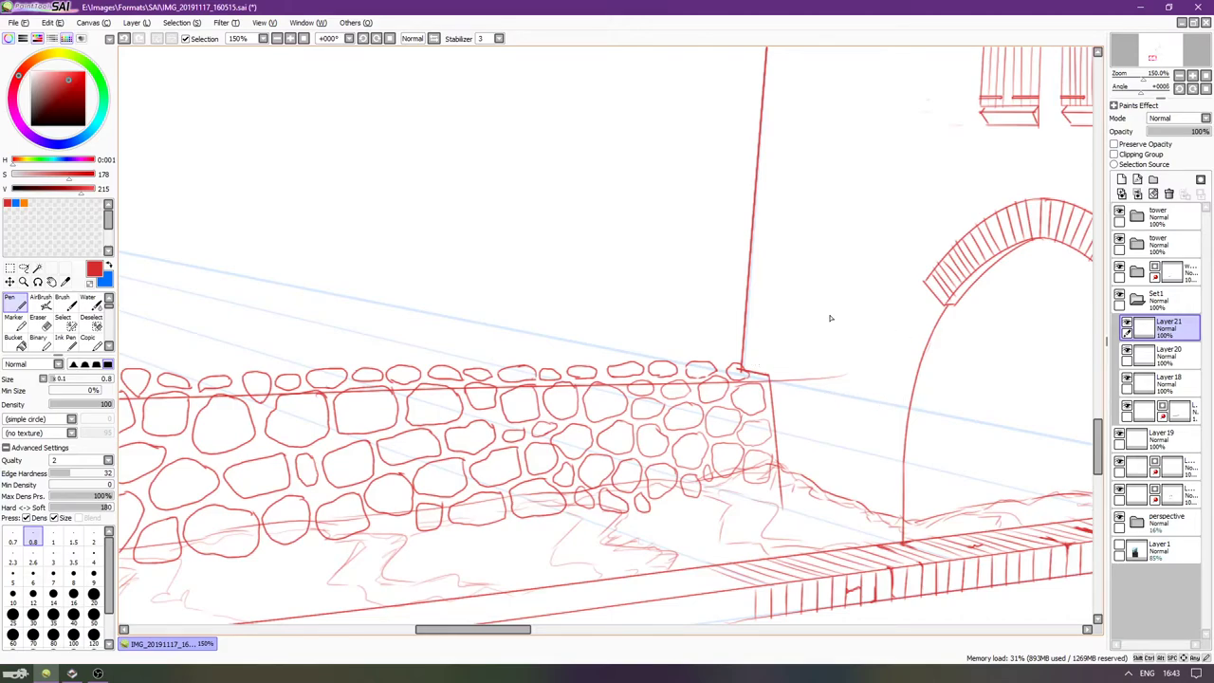
key(Left)
key(Down)
key(Down)
key(Left)
key(Left)
key(Left)
key(Down)
key(Down)
click(1127, 351)
key(Left)
key(Left)
key(Left)
key(Left)
key(Left)
key(Left)
key(Left)
key(Right)
key(Right)
key(Right)
key(Right)
scroll(1119, 347, right, 3)
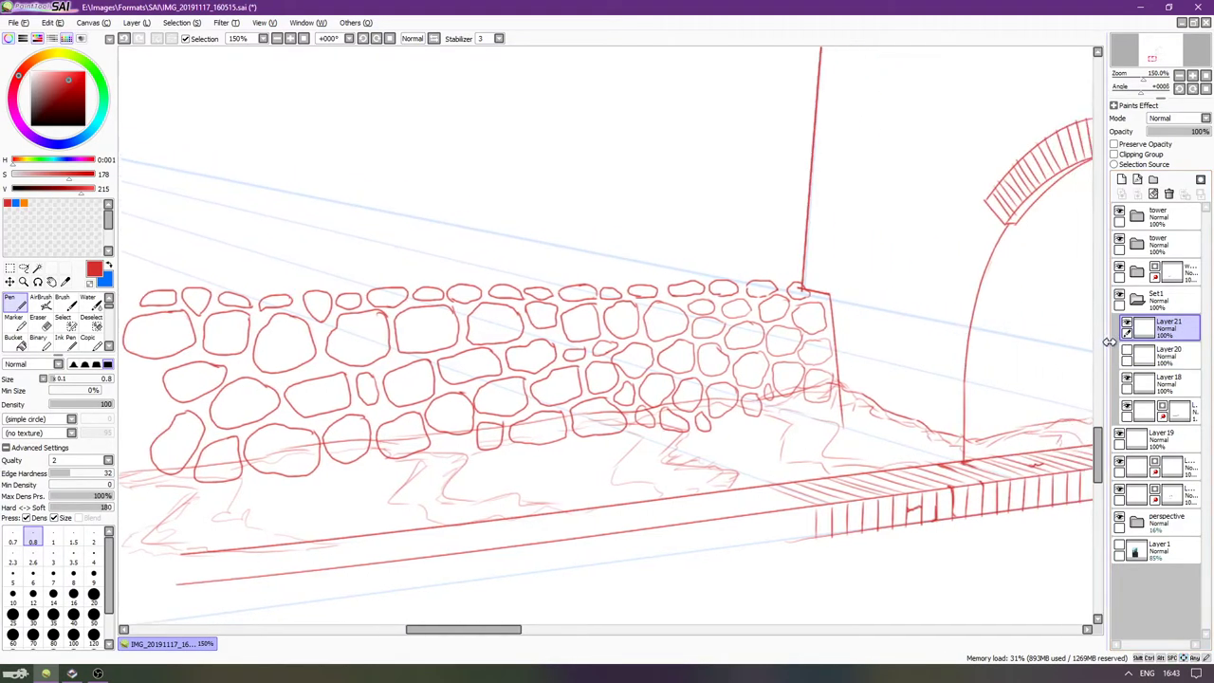
scroll(1115, 341, right, 2)
Identify the building's line layer, erase the line overlapping the corner capping stone on its mask, and return to Layer21.
click(1120, 491)
click(1120, 492)
click(1183, 493)
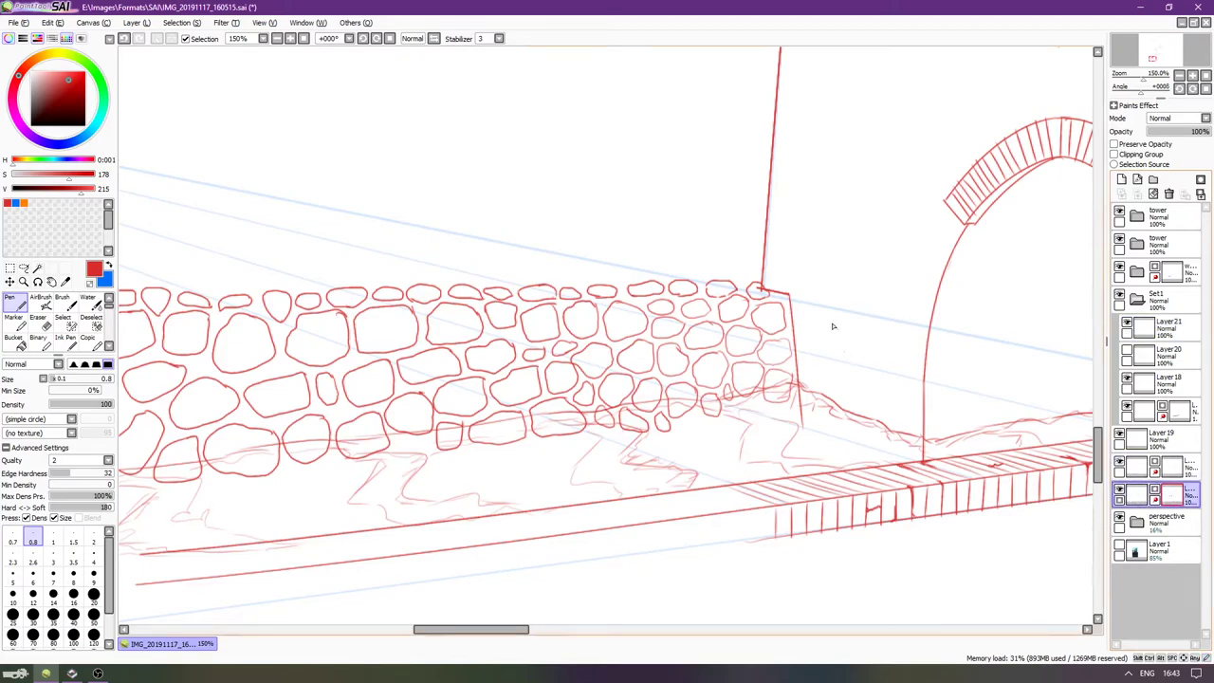
key(e)
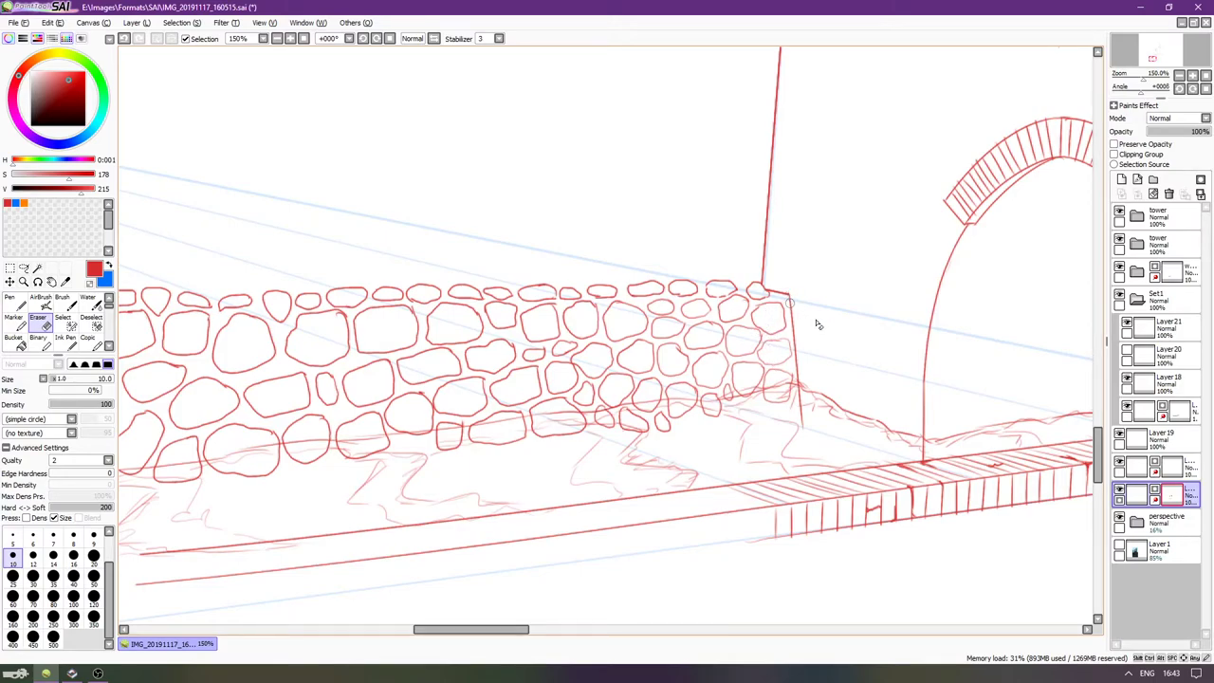
click(1128, 327)
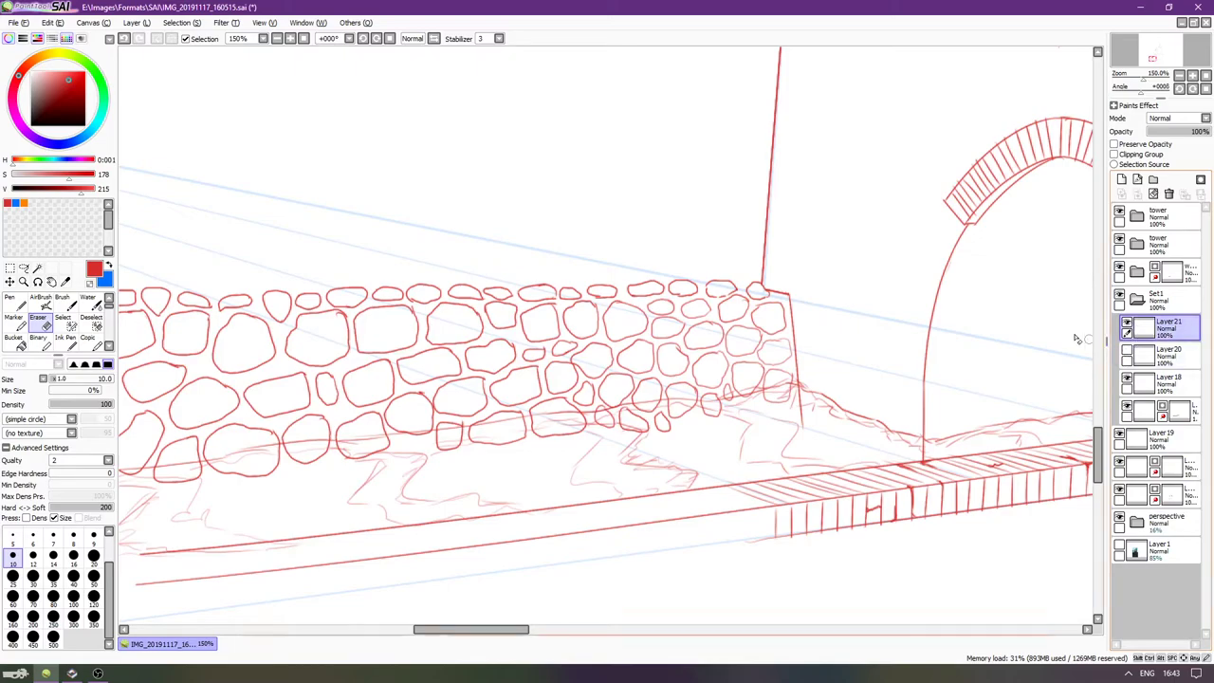
Expand the masked folder above Set1, toggle its visibility to check its content, and select its mask.
click(1136, 273)
click(1120, 266)
click(1120, 266)
key(Left)
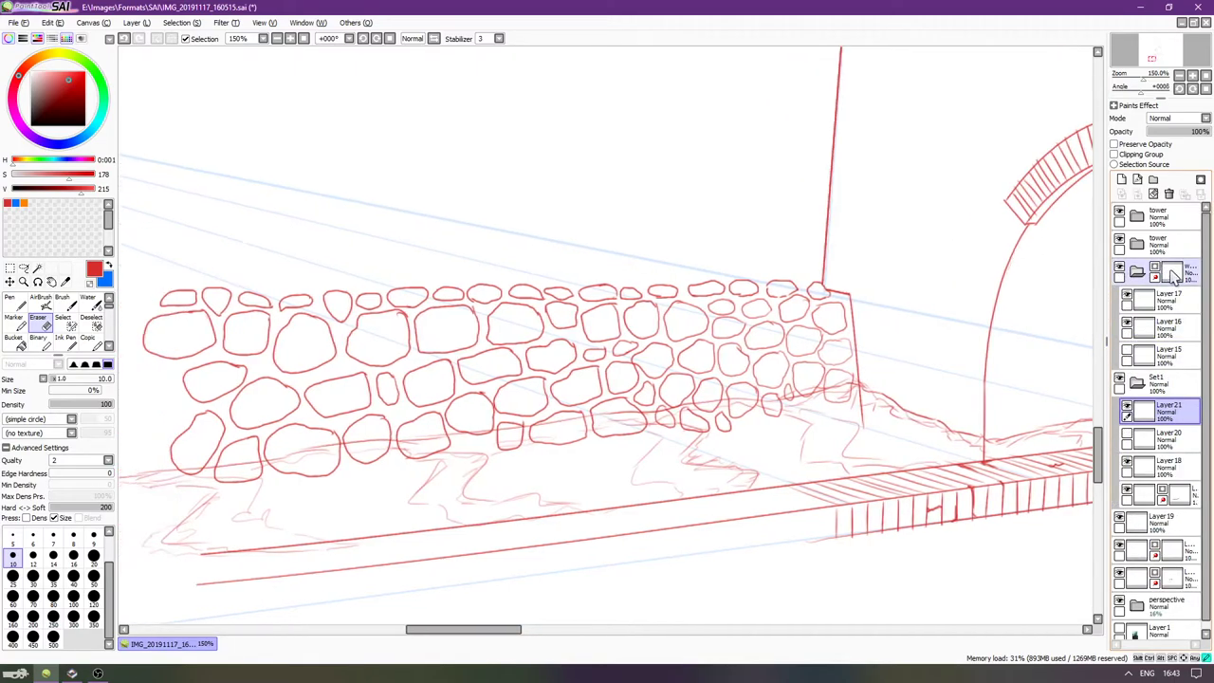
click(1173, 273)
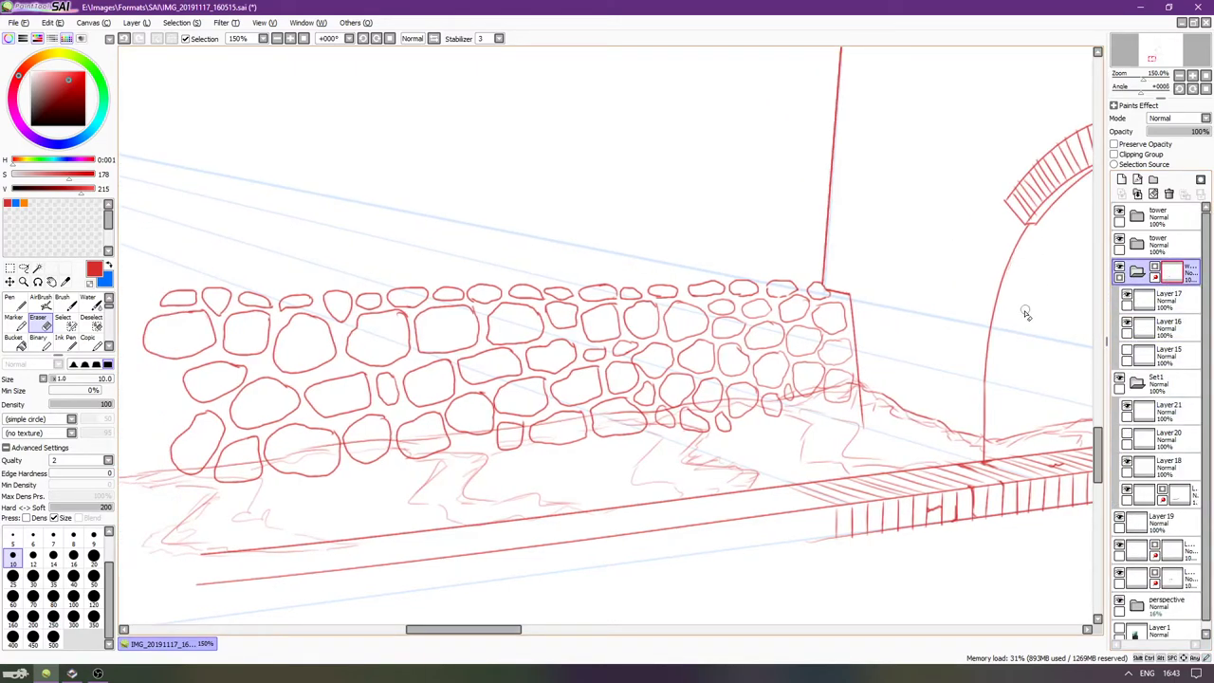
Check Layer21 in the Set1 folder by toggling its visibility, and make it the active layer for erasing near the rocks.
key(Left)
key(Left)
key(Left)
key(Left)
key(Left)
key(Left)
key(Right)
key(Right)
key(Right)
key(Right)
key(Right)
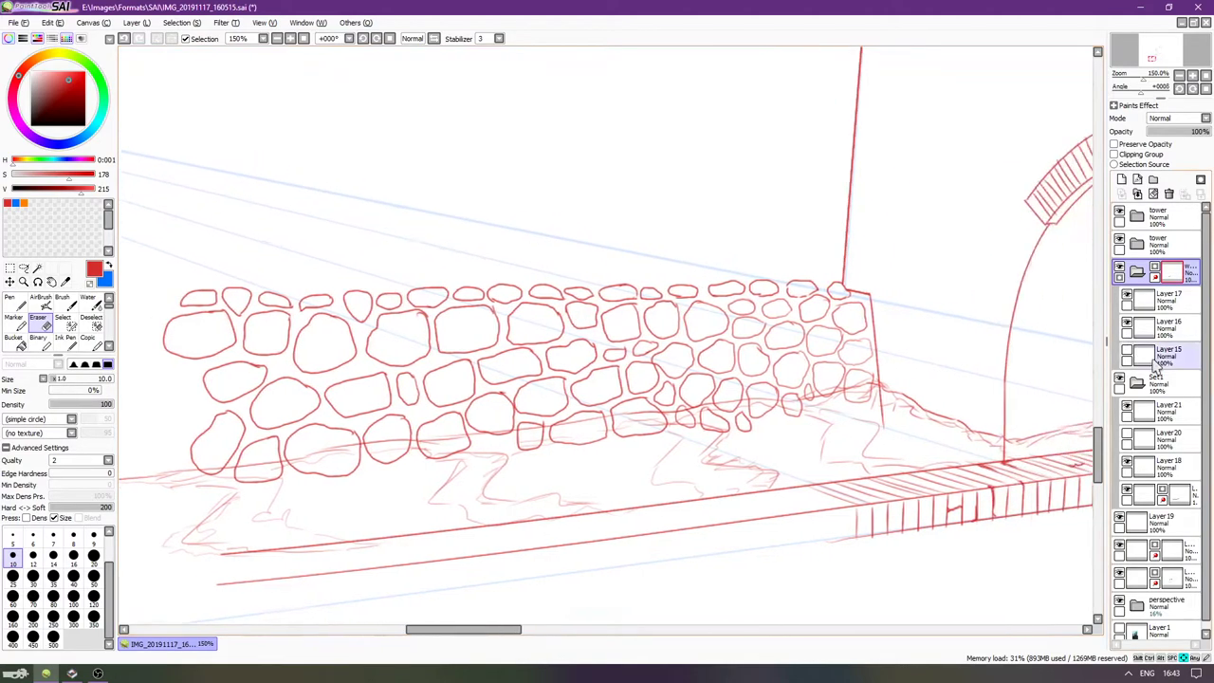
click(1138, 381)
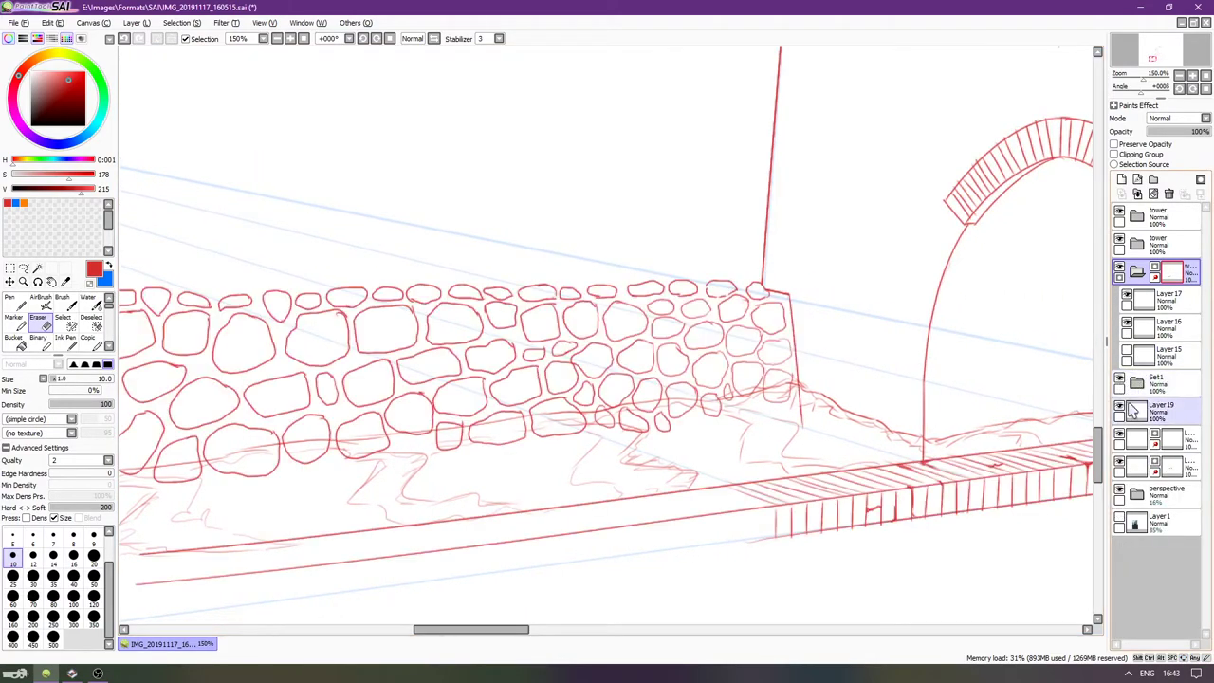
click(1136, 383)
click(1126, 405)
click(1127, 406)
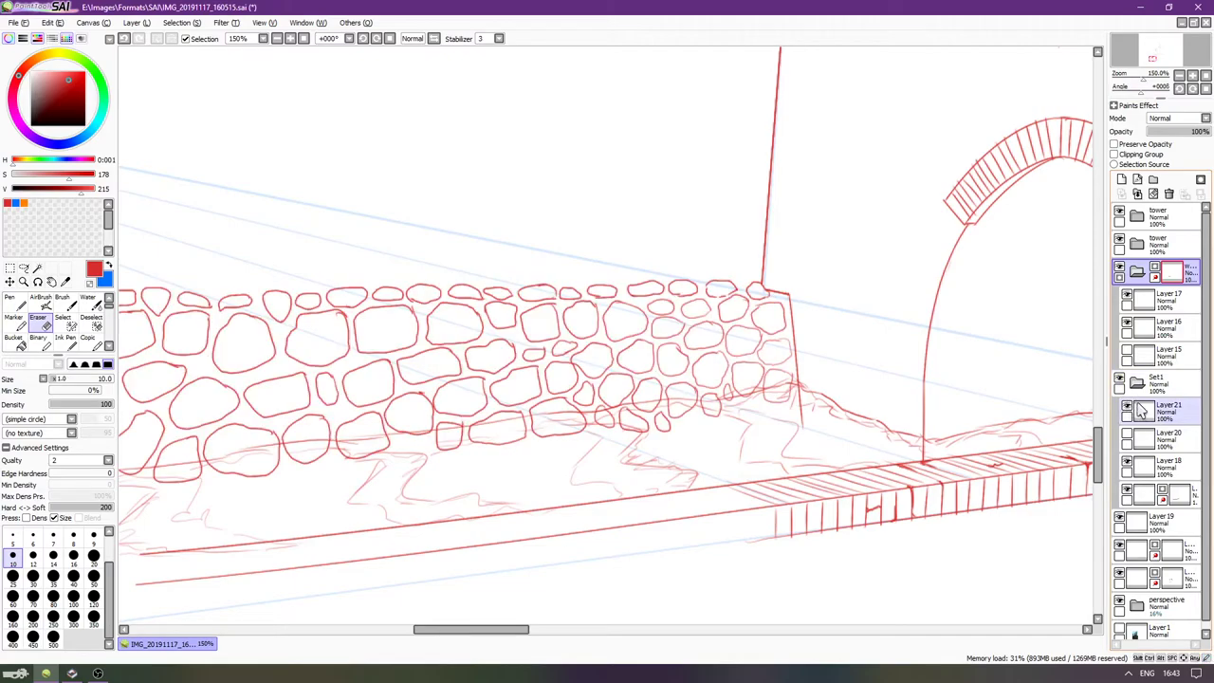
click(1140, 409)
scroll(710, 434, up, 2)
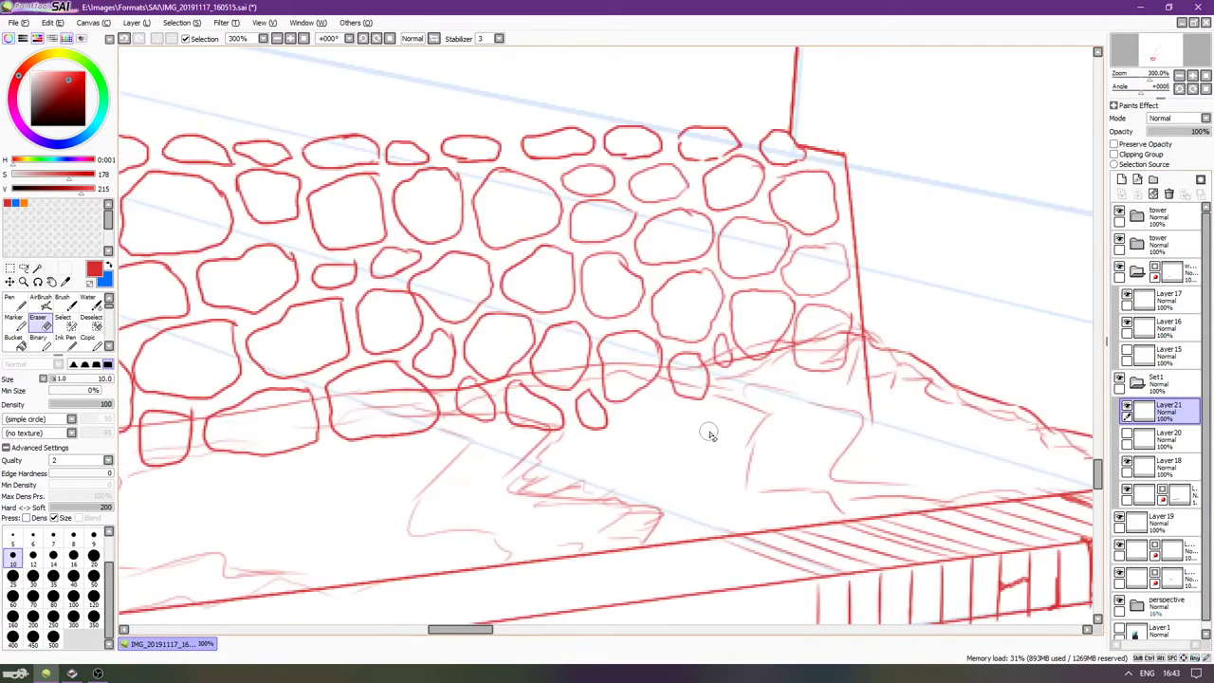
Draw broken outlines of partly buried stones with the 0.8 Pen below the wall's base, from the building corner towards the middle.
key(n)
mouse_move(724, 399)
mouse_down()
mouse_move(739, 374)
mouse_move(810, 394)
mouse_up()
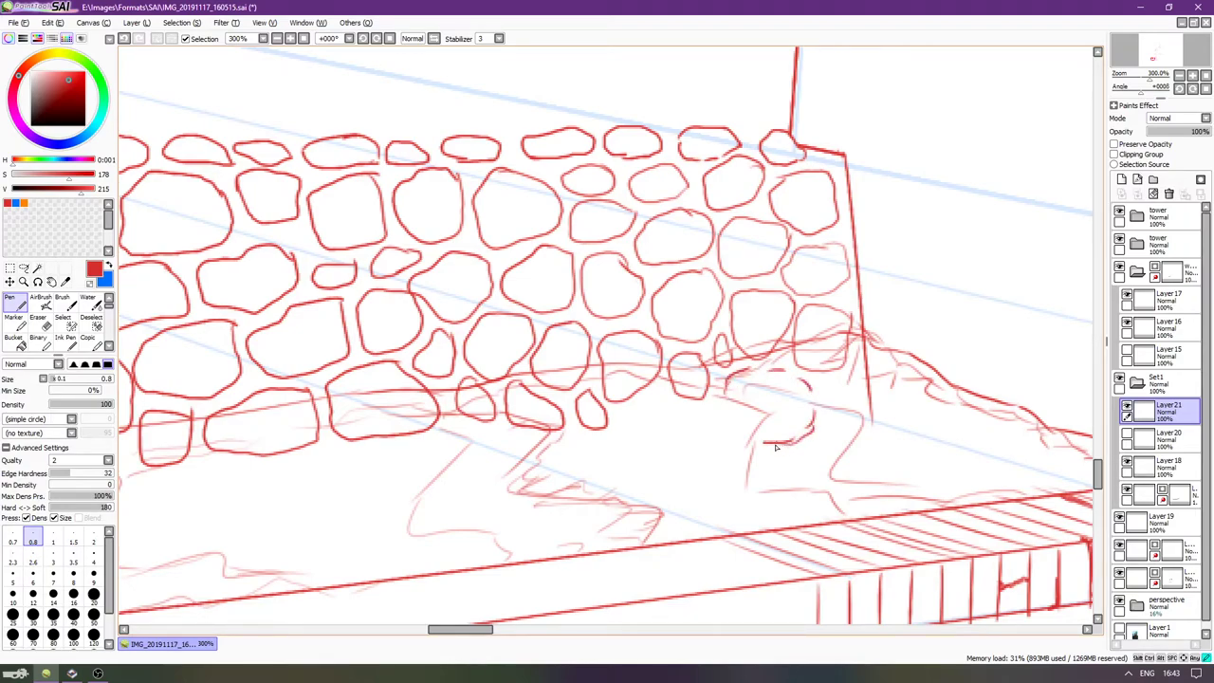
key(Left)
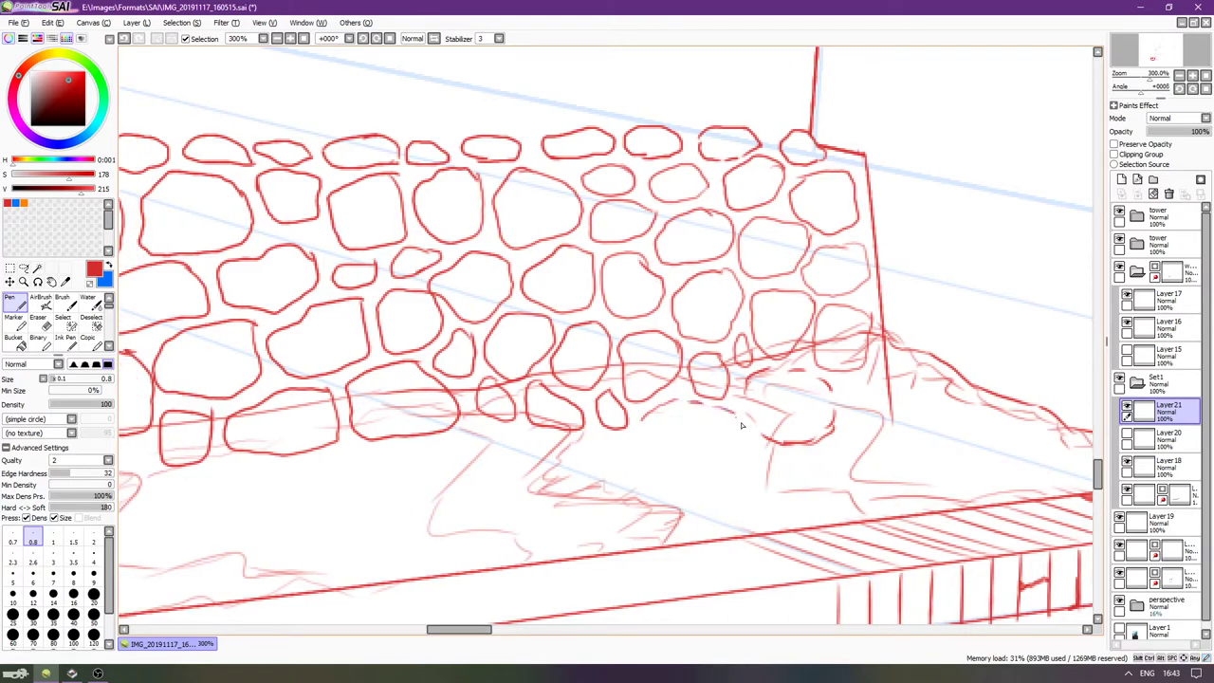
mouse_move(686, 471)
mouse_down()
mouse_move(635, 451)
mouse_move(676, 425)
mouse_move(666, 475)
mouse_up()
scroll(533, 499, left, 8)
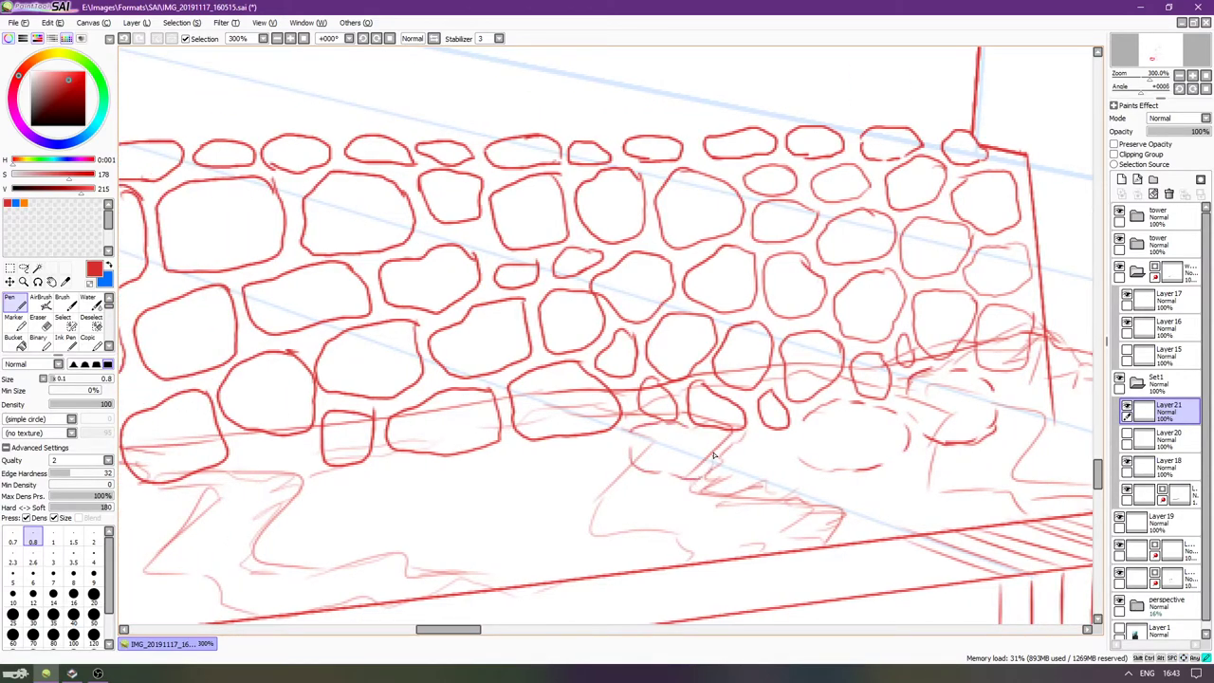
key(Left)
key(Left)
key(Left)
key(Left)
key(Down)
key(Down)
key(Down)
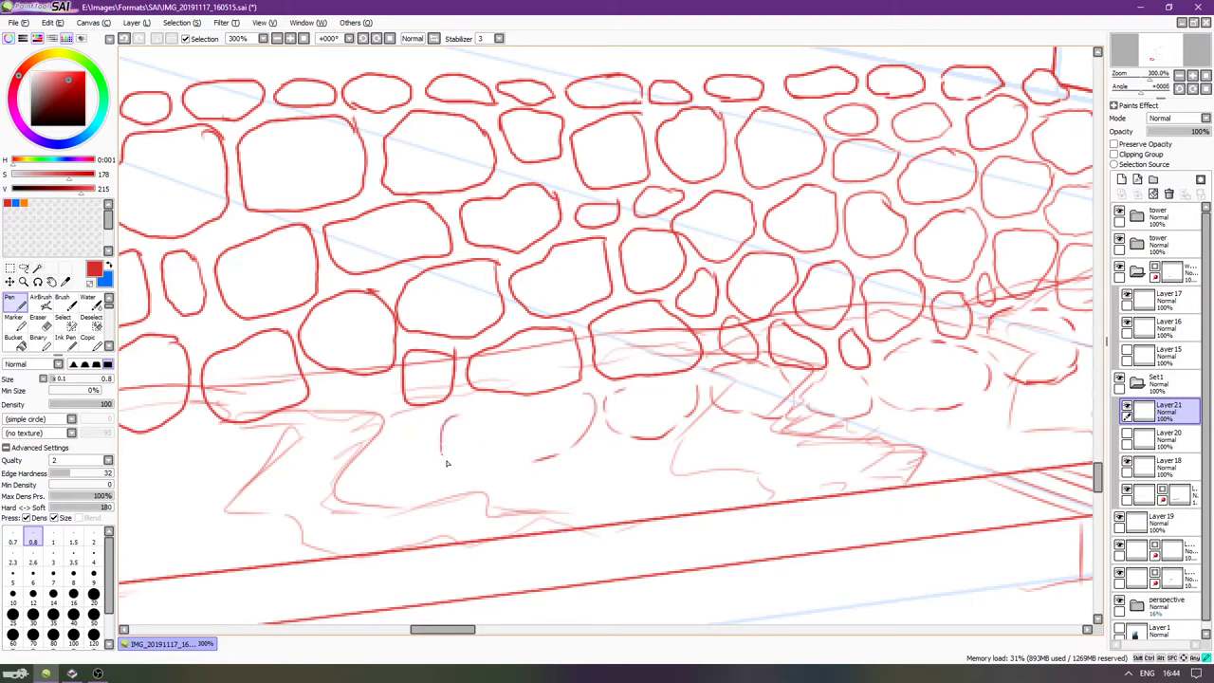
Sketch more loose stone outlines below the wall's bottom row, from the middle to its far end away from the building.
drag(469, 407, 492, 405)
key(Left)
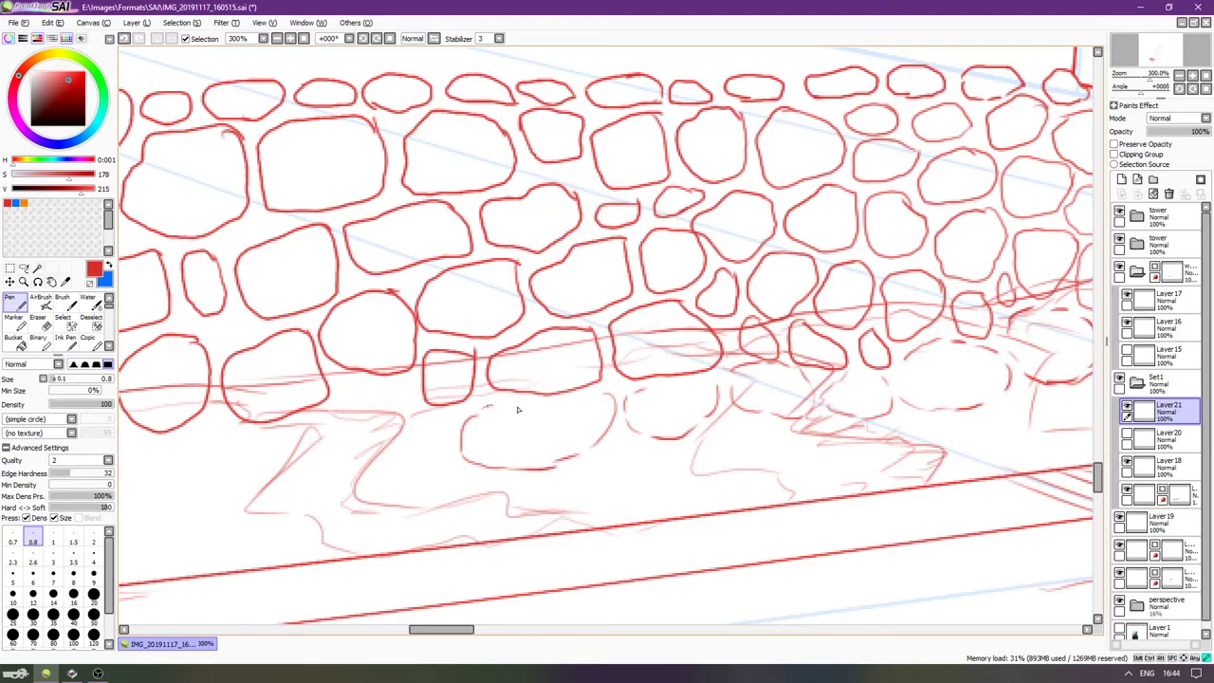
key(Left)
key(Left)
key(Left)
key(Left)
key(Left)
scroll(613, 441, left, 1)
drag(579, 442, 610, 424)
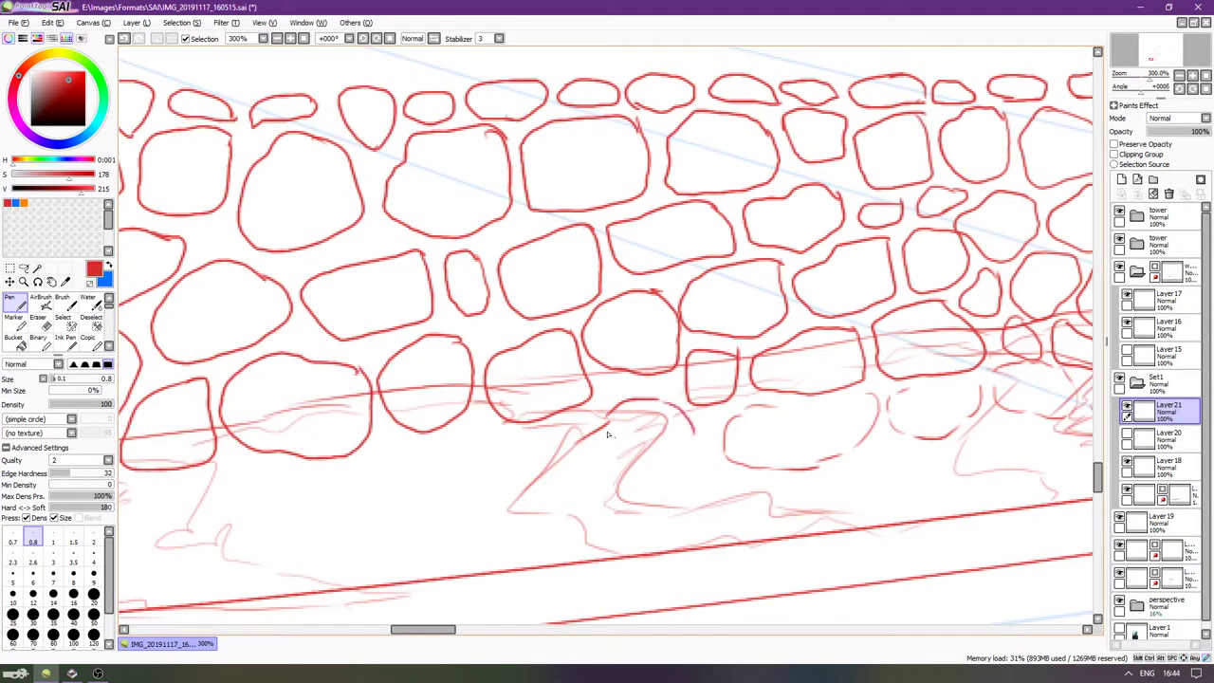
drag(624, 485, 677, 476)
scroll(702, 442, left, 4)
scroll(677, 408, down, 1)
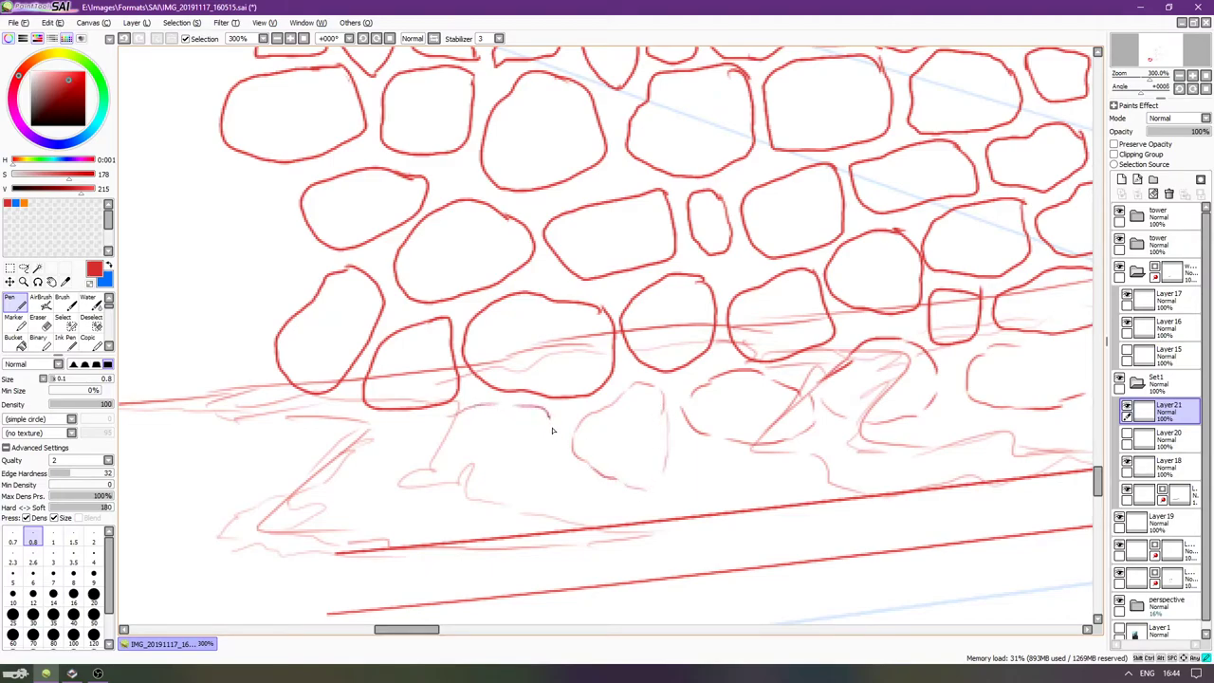
drag(541, 493, 555, 491)
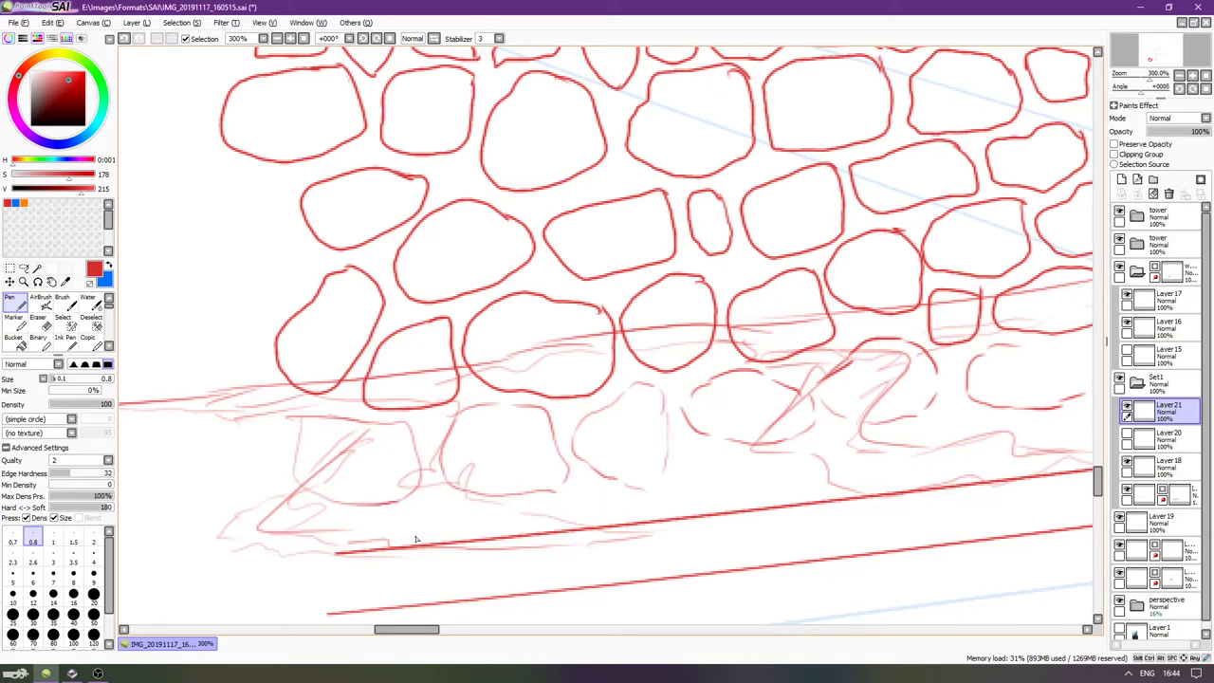
Check the added stones along the whole wall and compare the drawing with Layer21 hidden and shown.
scroll(415, 538, down, 4)
drag(905, 438, 782, 432)
scroll(782, 432, up, 4)
drag(712, 375, 1039, 381)
drag(818, 450, 896, 445)
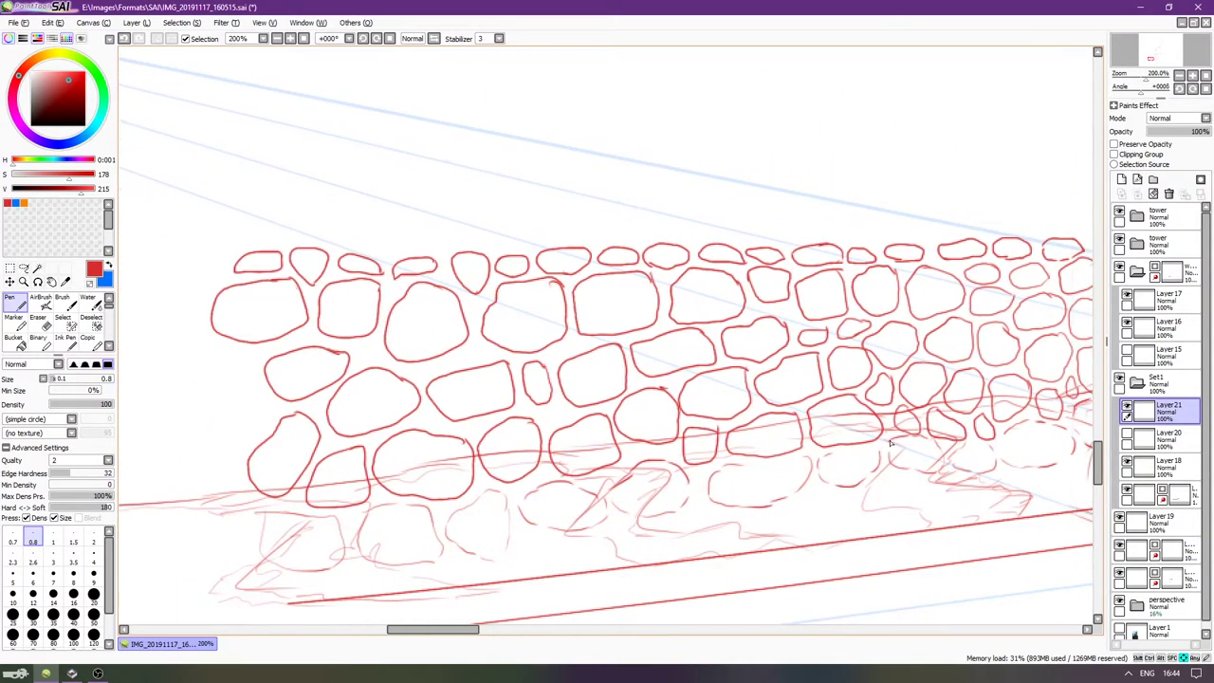
drag(1074, 446, 889, 446)
drag(1017, 427, 1126, 402)
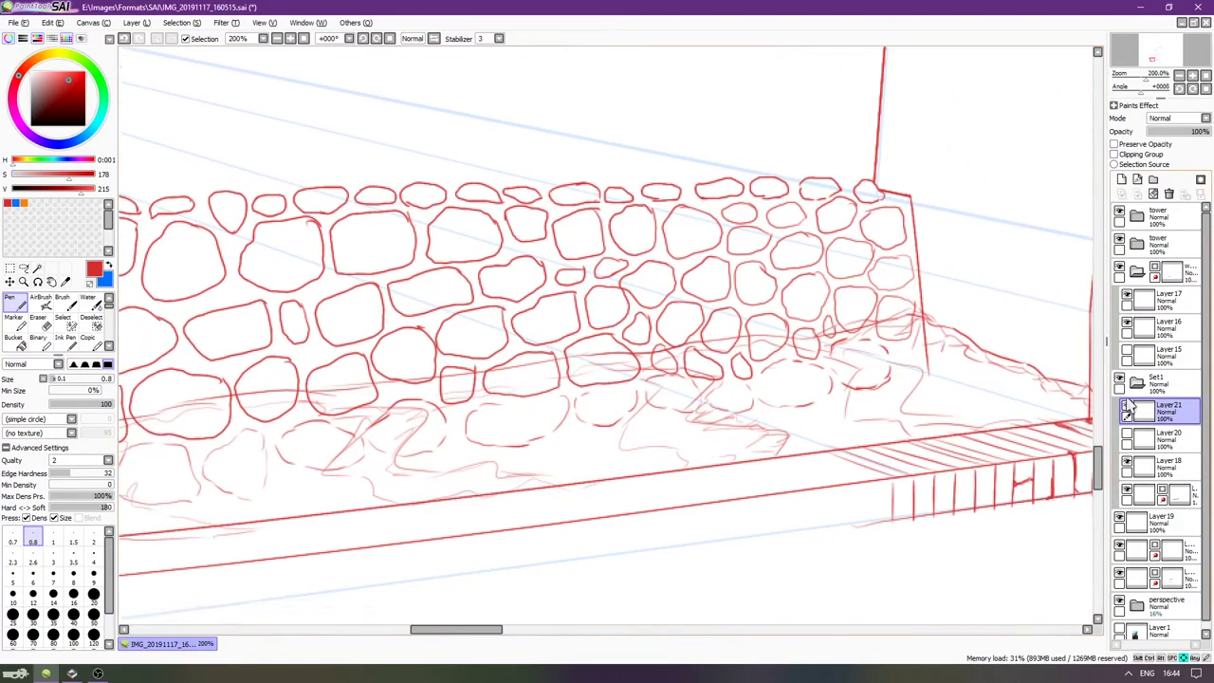
click(1126, 409)
click(1126, 408)
Add a layer mask to Layer21 and apply the Bucket fill to it.
click(1200, 179)
key(g)
click(843, 304)
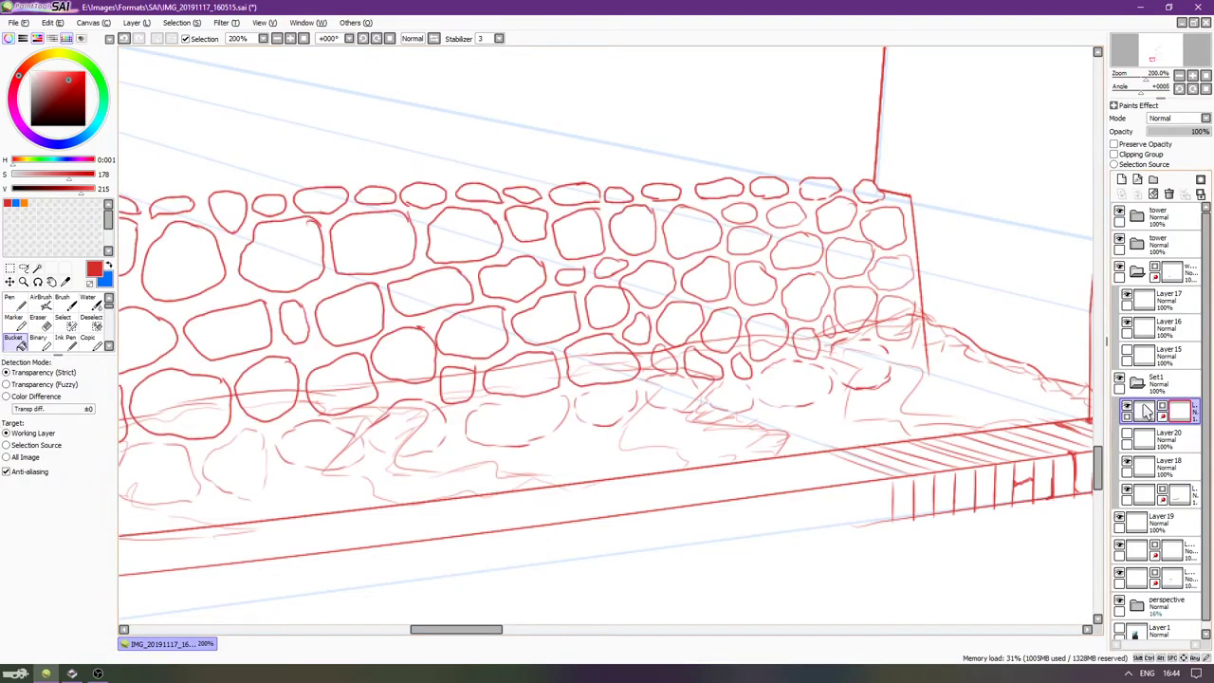
Fade the lower stones on Layer21's mask using the Eraser at size 50 and density 15.
key(e)
key(bracketright)
key(bracketright)
key(bracketright)
key(bracketright)
key(bracketright)
key(bracketright)
key(bracketright)
key(bracketright)
key(bracketright)
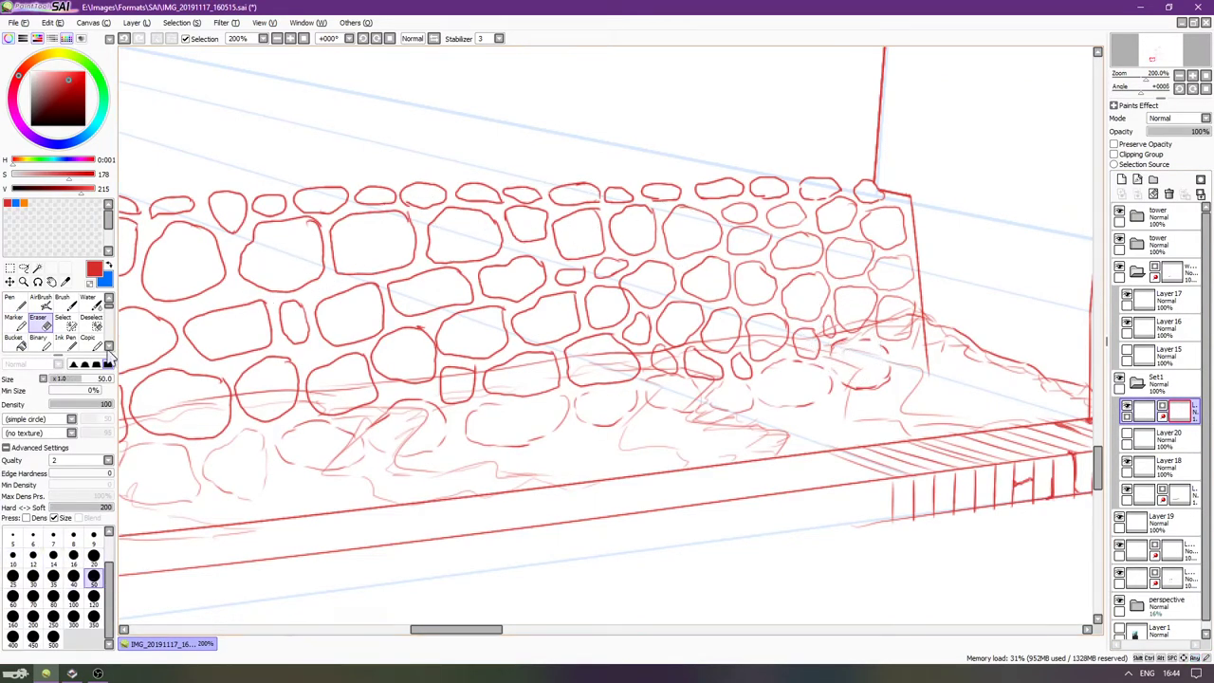
drag(76, 403, 59, 407)
mouse_move(604, 401)
mouse_down()
mouse_move(528, 399)
mouse_move(635, 390)
mouse_move(630, 400)
mouse_move(605, 390)
mouse_move(790, 354)
mouse_move(728, 369)
mouse_move(893, 372)
mouse_move(839, 388)
mouse_move(903, 377)
mouse_move(638, 435)
mouse_move(793, 385)
mouse_up()
mouse_move(554, 432)
mouse_down()
mouse_move(593, 433)
mouse_move(609, 411)
mouse_move(535, 445)
mouse_up()
scroll(574, 444, left, 8)
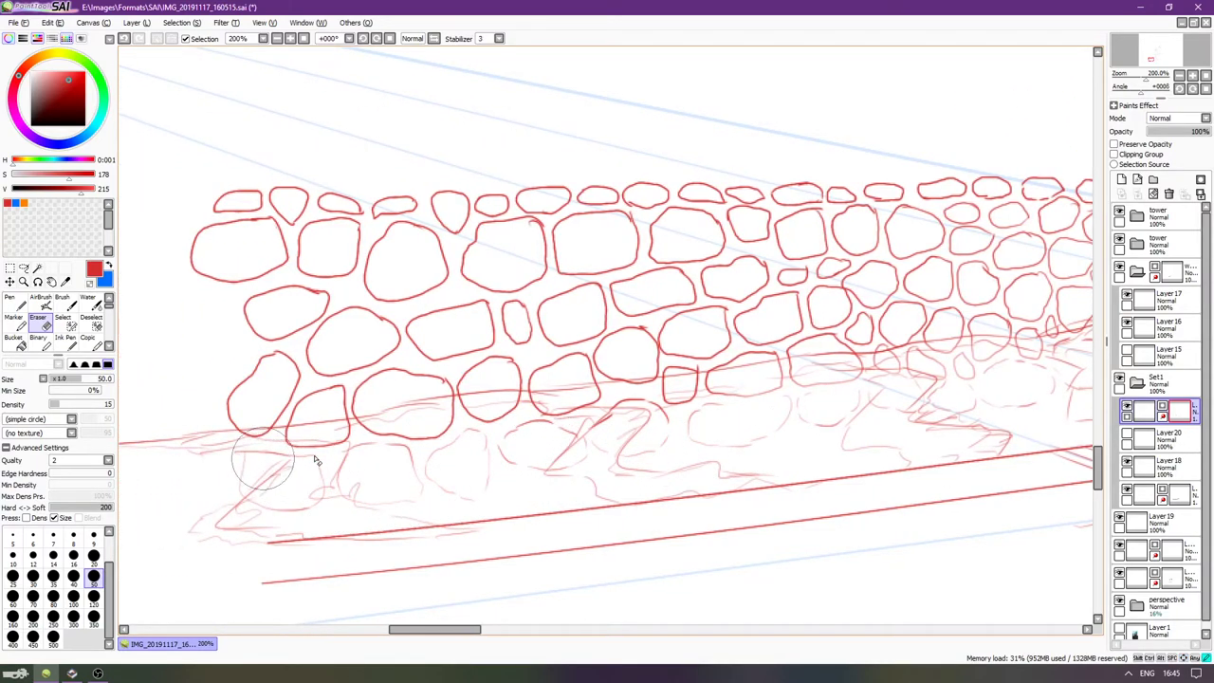
Soften the bottom stones at the wall's far end on the mask, using Eraser sizes 14 and 35.
key(bracketleft)
key(bracketleft)
key(bracketleft)
key(bracketleft)
key(bracketleft)
key(bracketleft)
key(bracketleft)
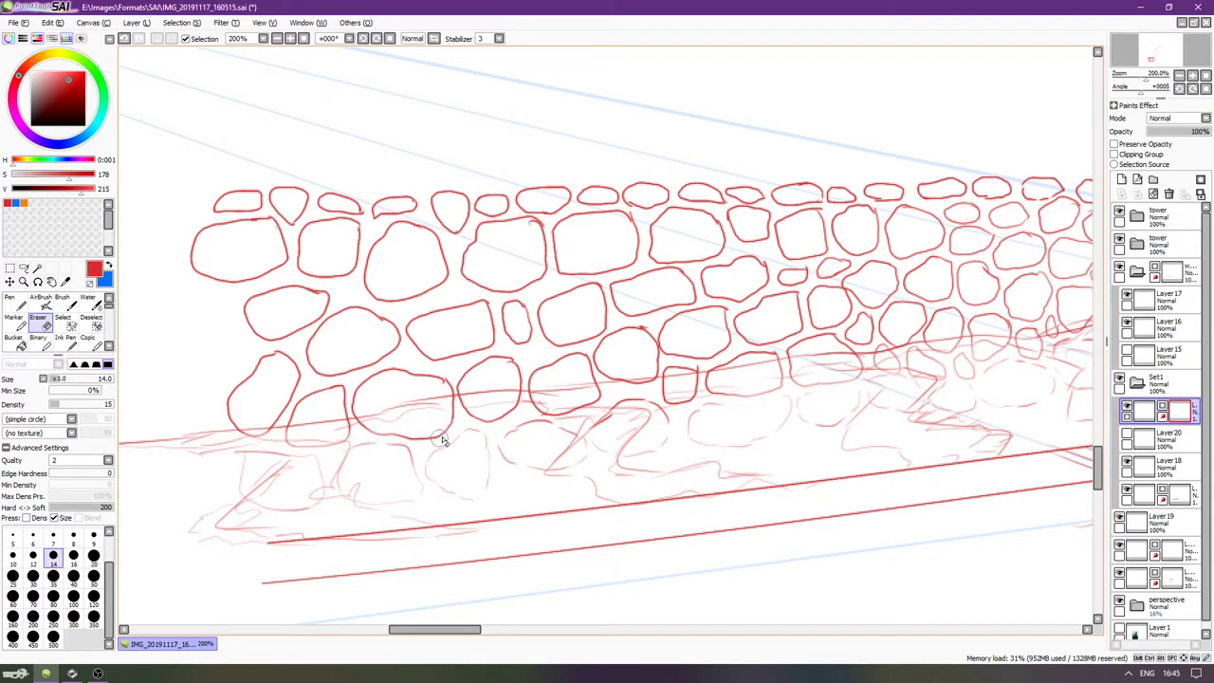
key(bracketright)
key(bracketright)
key(bracketright)
key(bracketright)
key(bracketright)
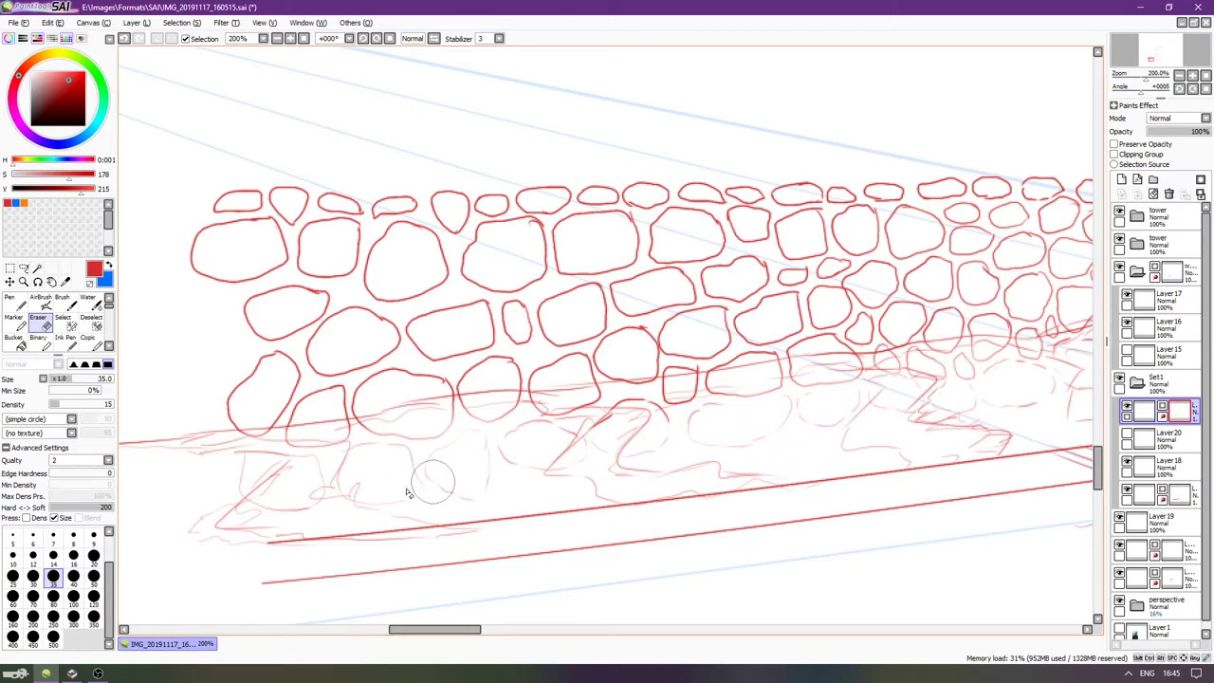
Fade the base stones into the rocky ground along the rest of the wall with the size 35 Eraser.
key(Right)
key(Right)
key(Right)
key(Right)
key(Right)
key(Right)
key(Right)
key(Right)
key(Right)
key(Right)
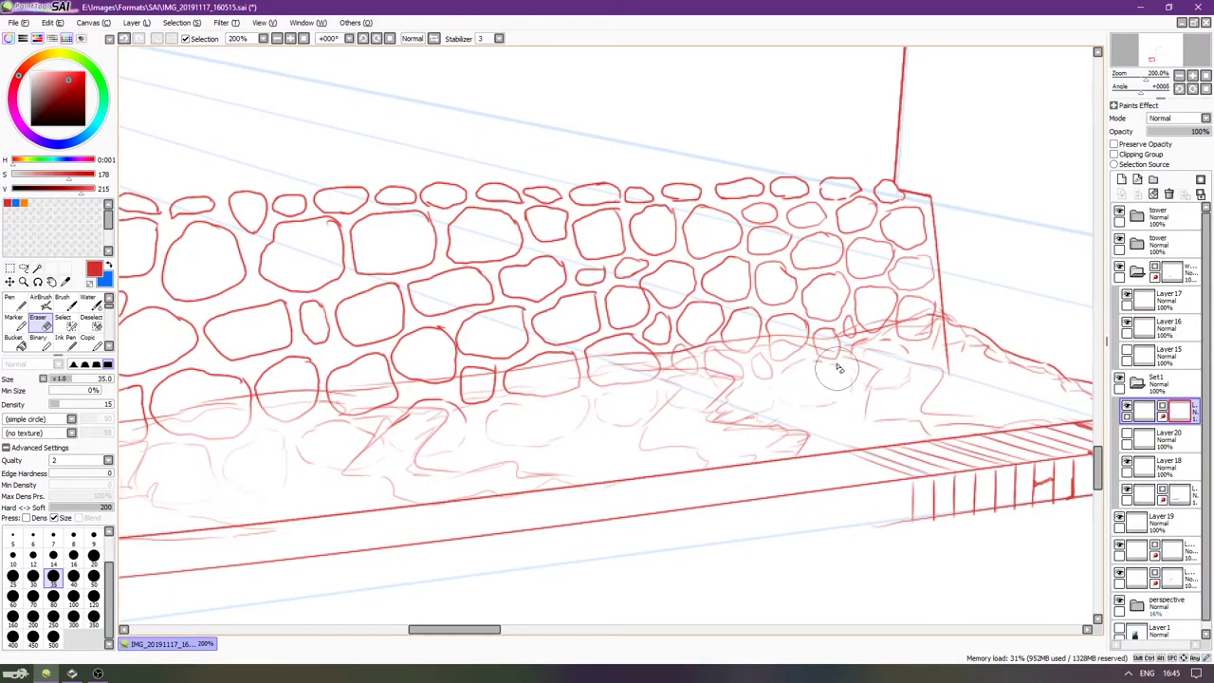
scroll(889, 382, left, 3)
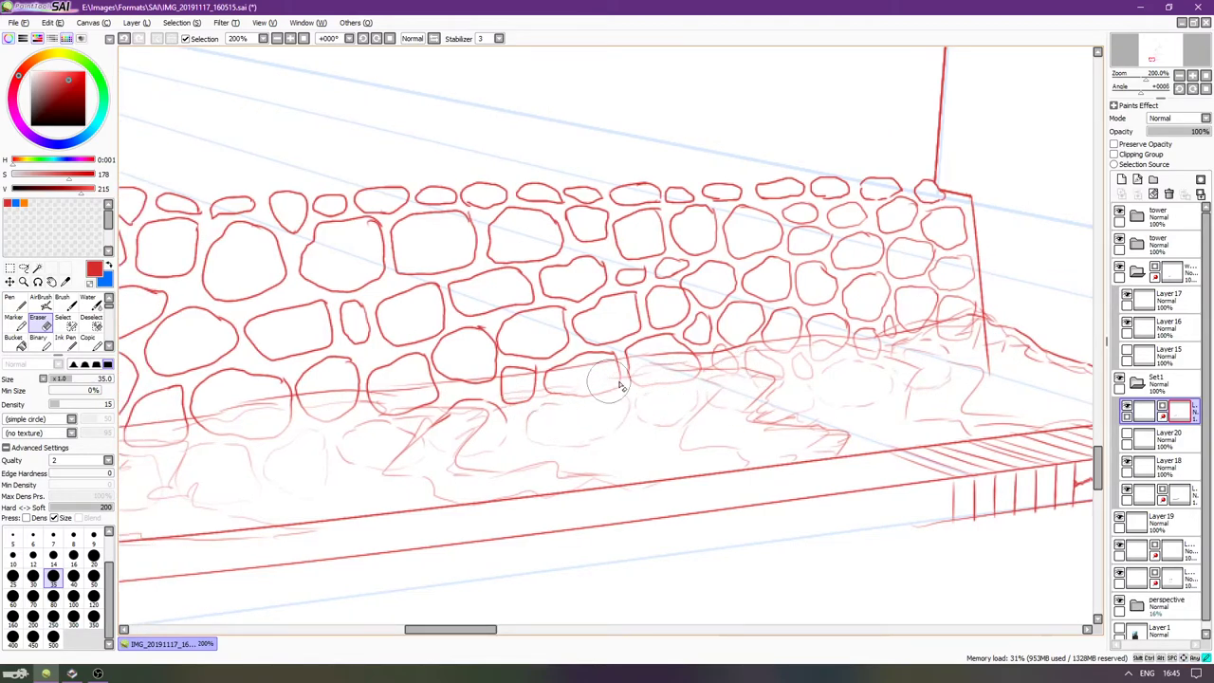
scroll(520, 418, left, 4)
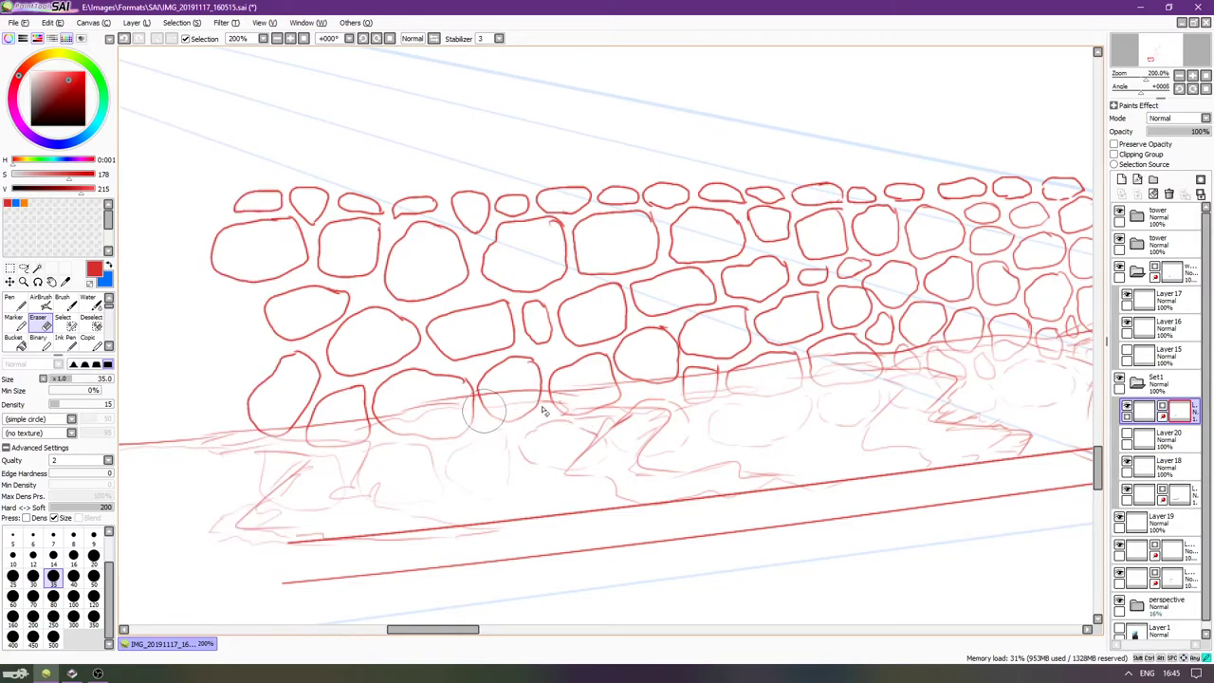
scroll(534, 427, down, 2)
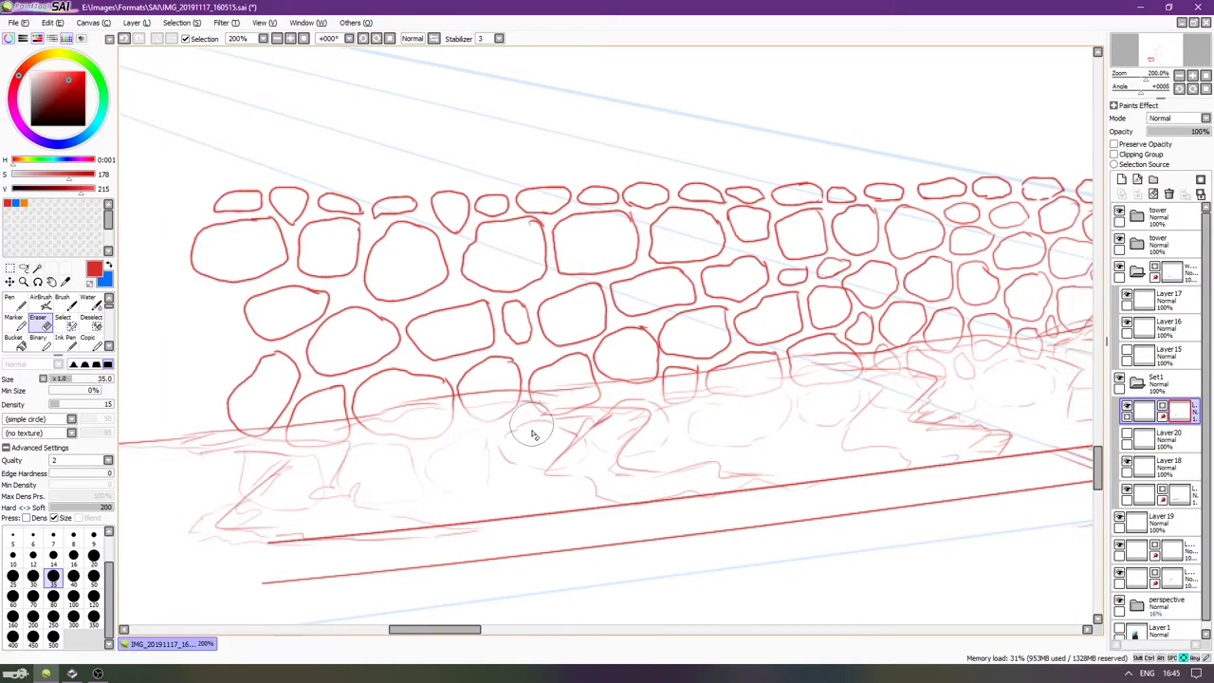
scroll(718, 411, down, 1)
scroll(736, 398, up, 4)
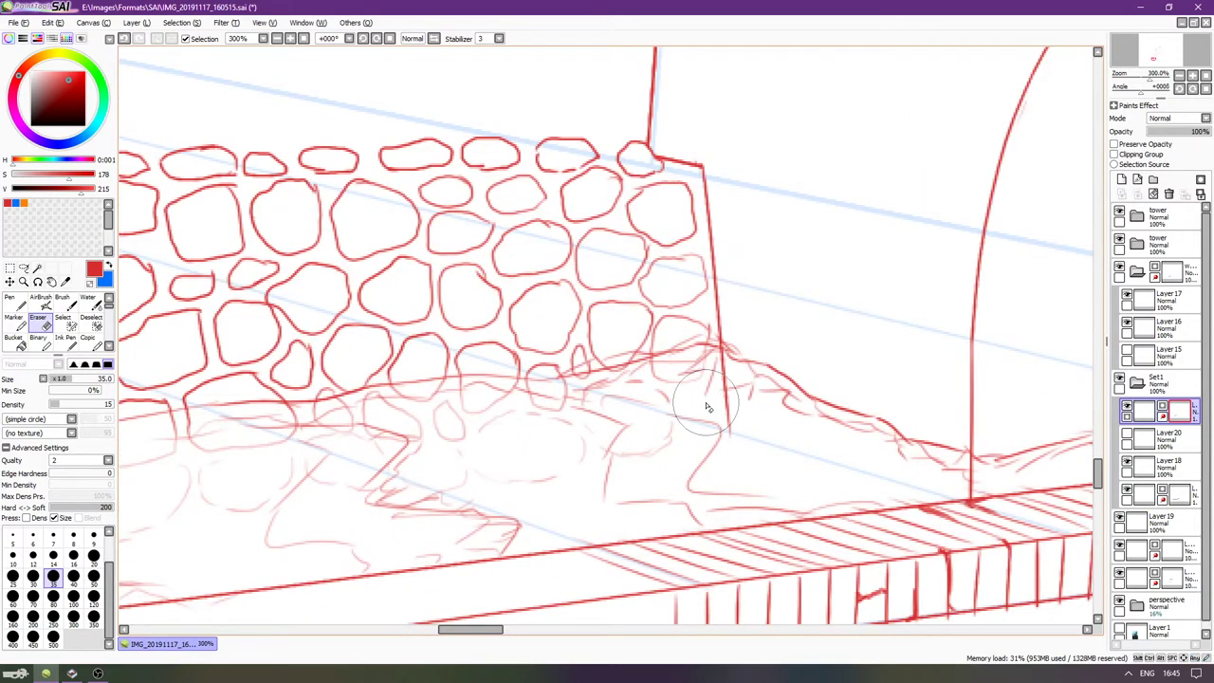
Compare the faded stonework with Layer21 hidden and shown, and make the layer's content active instead of its mask.
key(n)
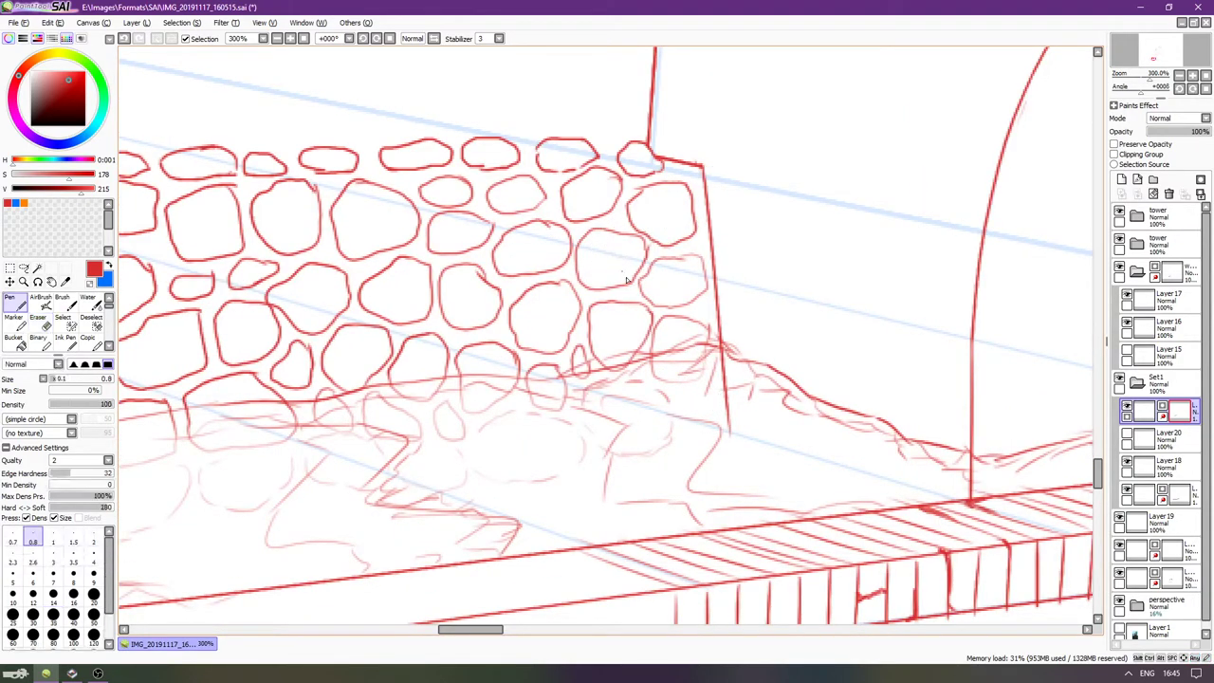
scroll(649, 353, down, 4)
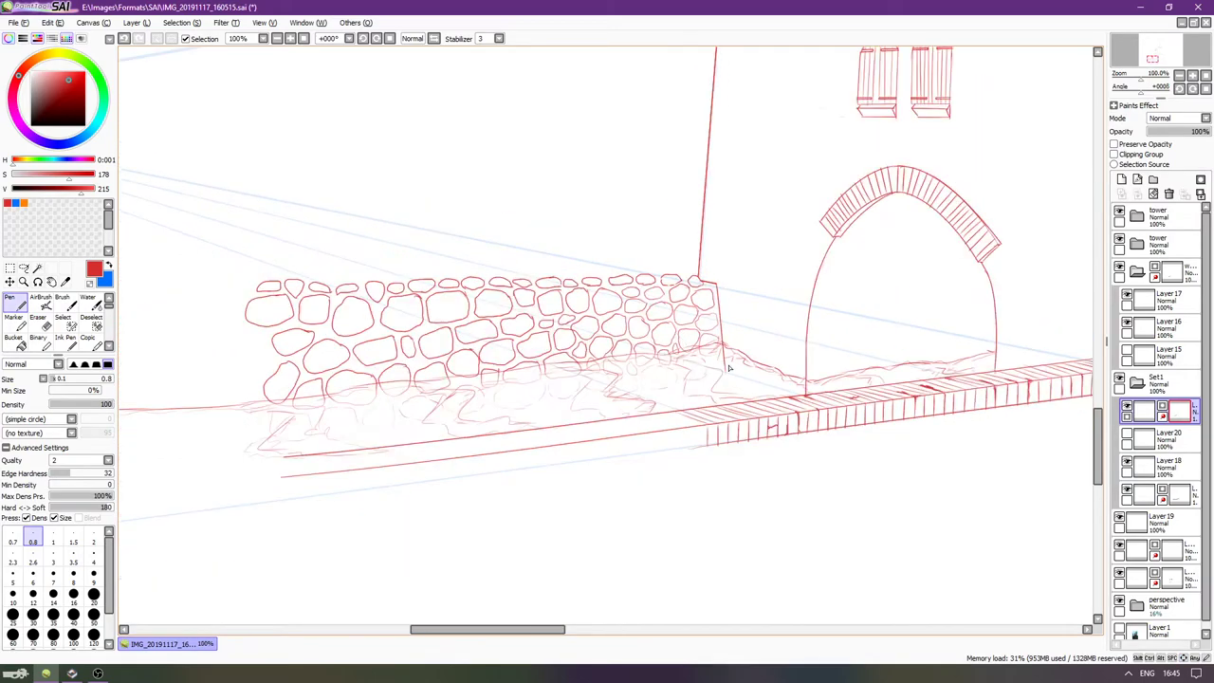
drag(741, 367, 761, 367)
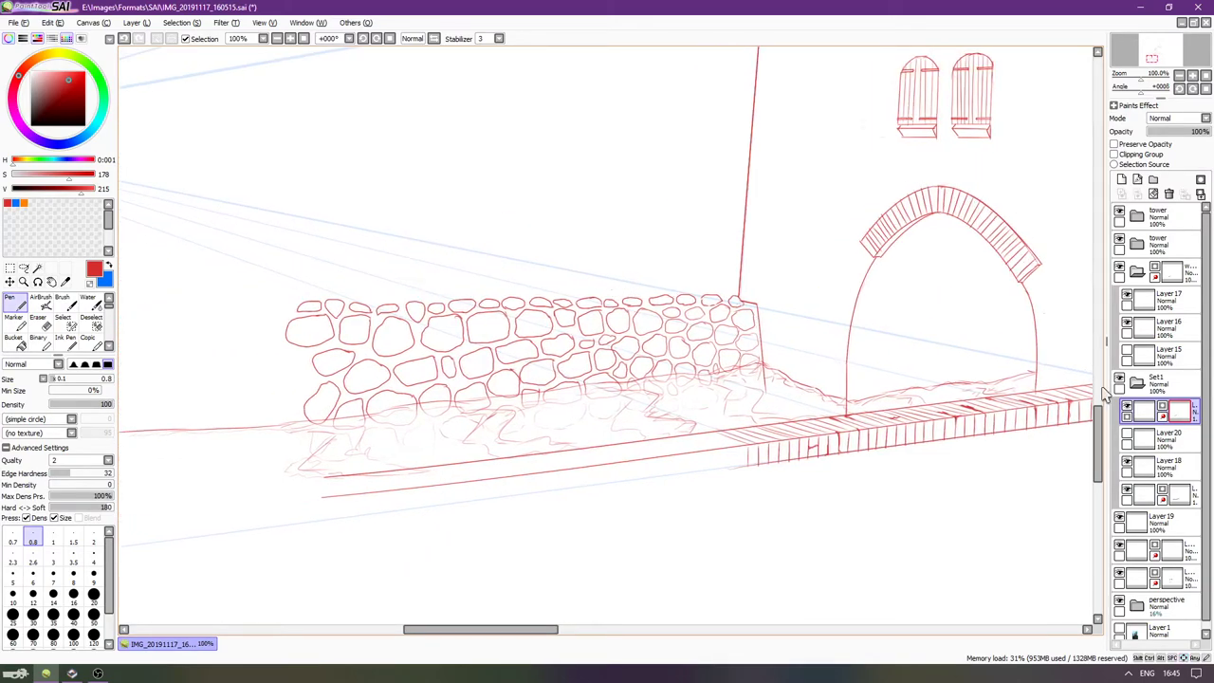
click(1127, 406)
click(1126, 406)
click(1140, 410)
Identify the building's line layer by toggling its visibility, and fade the corner line's lower end near the rocks on its mask.
scroll(811, 381, up, 5)
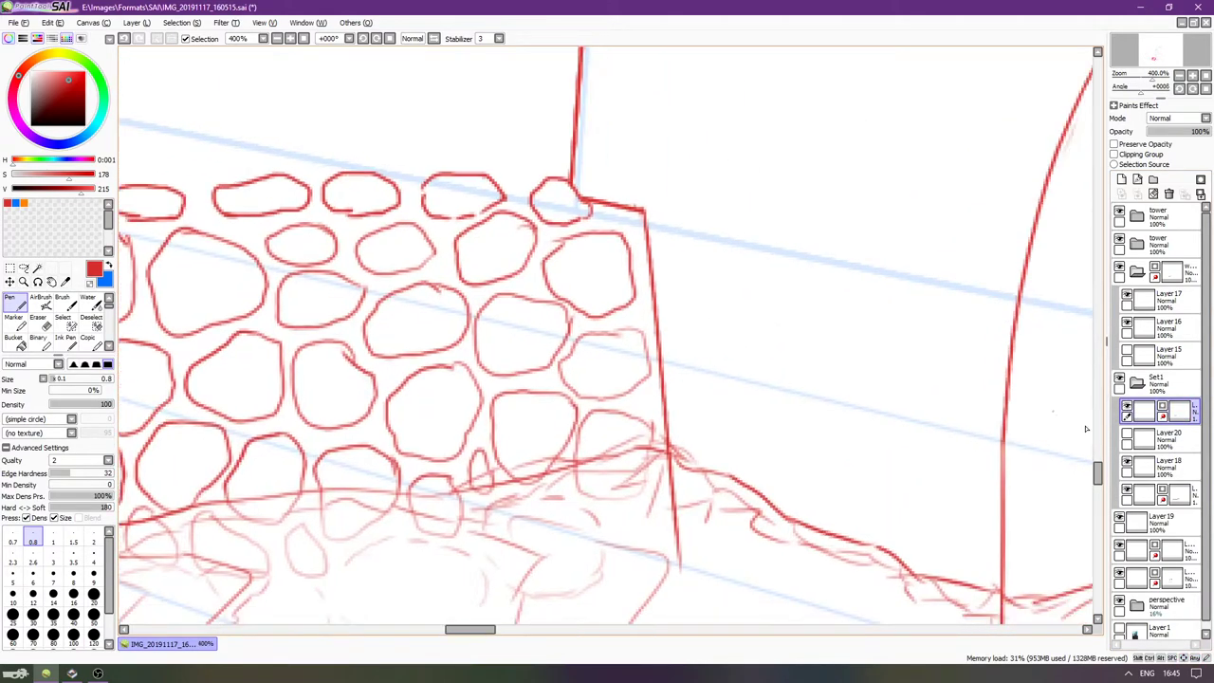
click(1127, 492)
click(1126, 493)
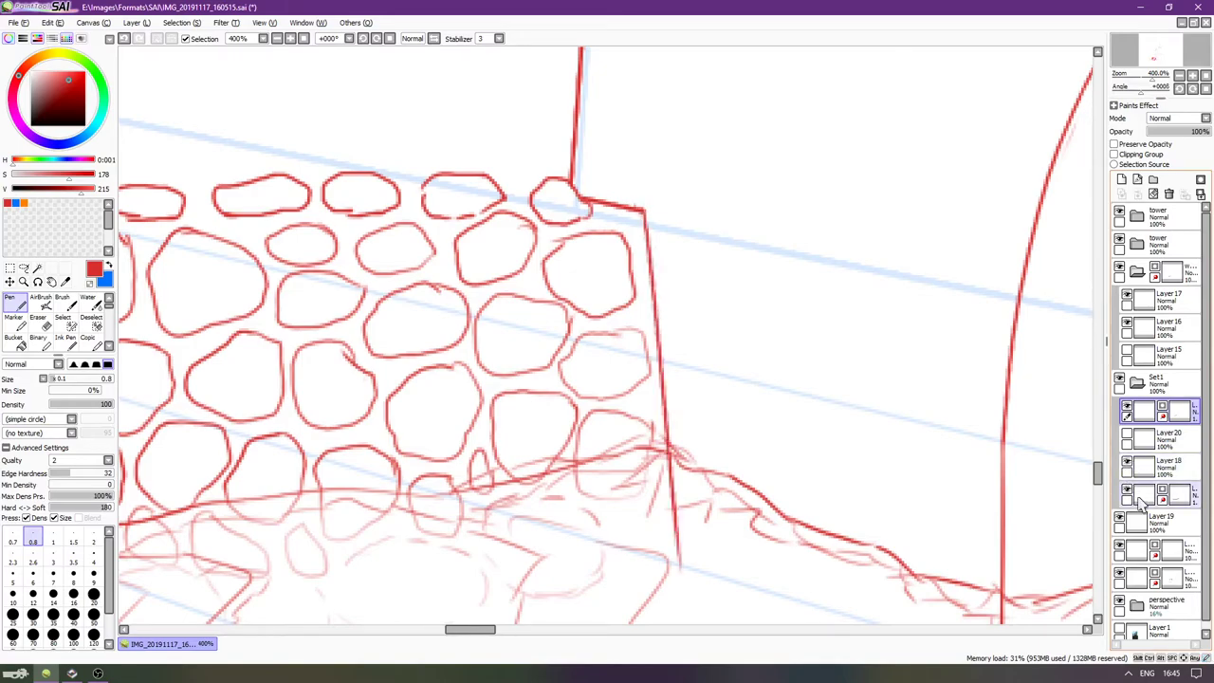
click(1142, 494)
key(Right)
key(Right)
key(Right)
key(Down)
key(Down)
click(1178, 494)
key(e)
mouse_move(623, 488)
mouse_down()
mouse_move(617, 486)
mouse_move(619, 633)
mouse_move(626, 492)
mouse_move(626, 526)
mouse_up()
key(Up)
key(Up)
key(Left)
key(Left)
scroll(685, 355, down, 3)
scroll(699, 319, up, 1)
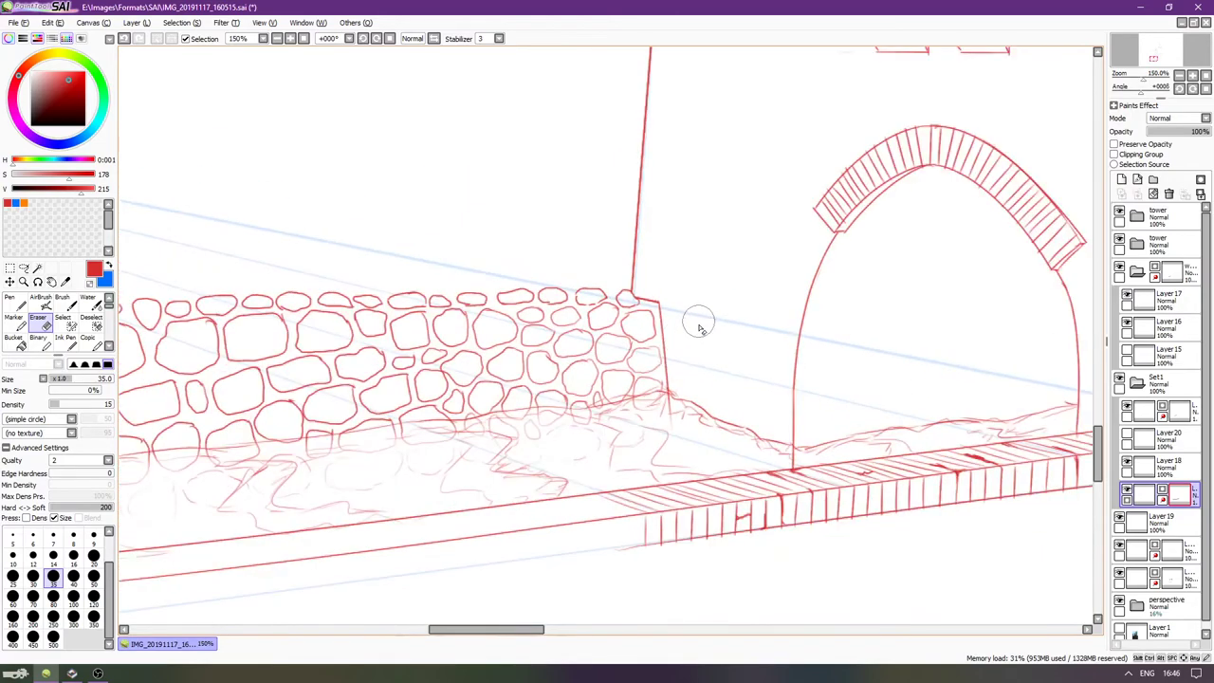
Return to Layer21 and draw short Pen lines joining the capping stones nearest the building corner.
scroll(695, 331, up, 2)
key(Up)
key(Up)
key(Left)
key(Left)
key(Left)
key(Left)
key(Left)
key(Left)
key(Left)
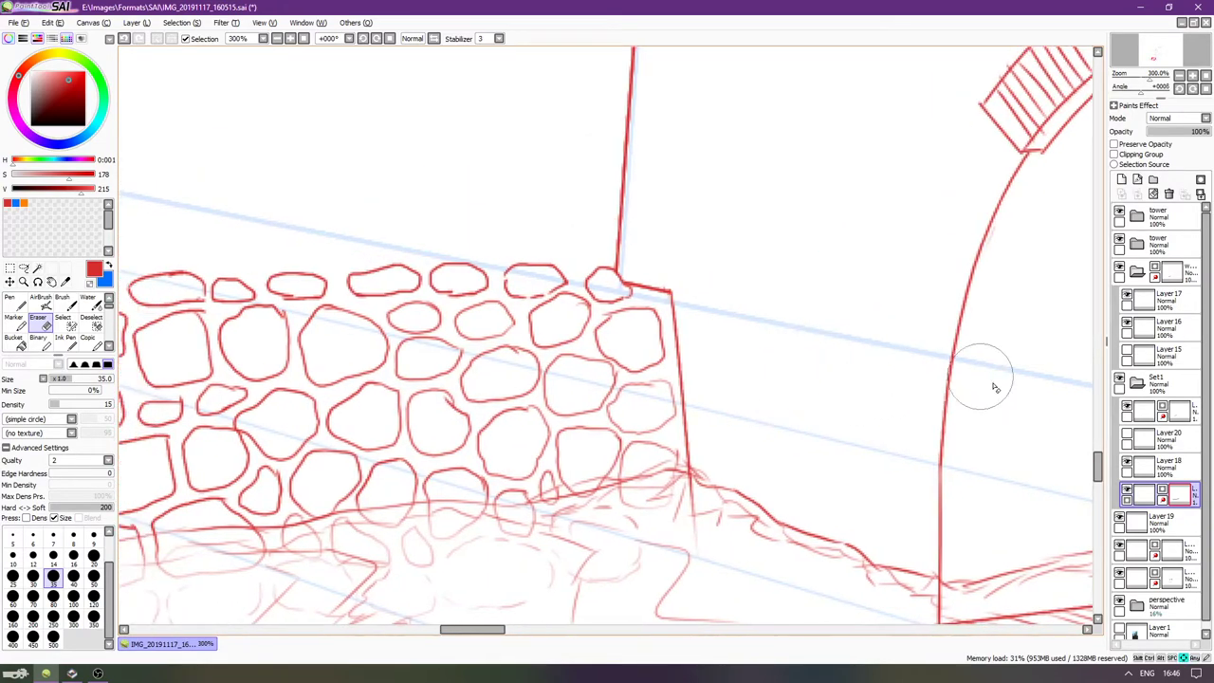
click(1130, 407)
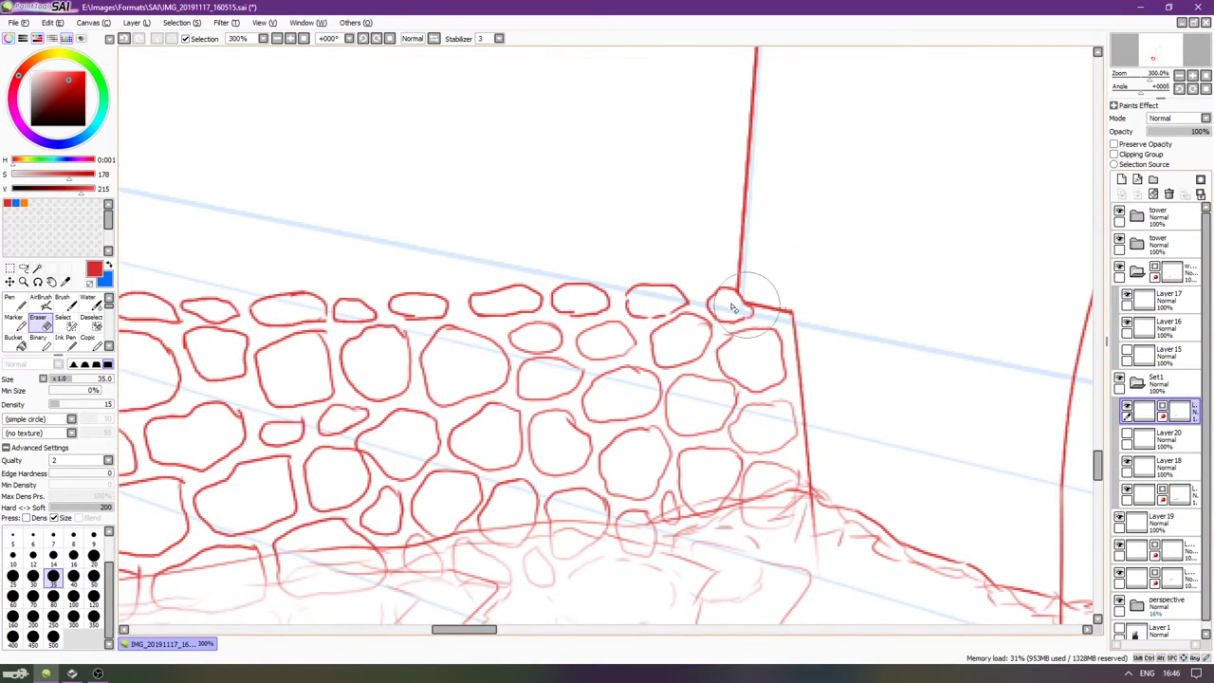
key(n)
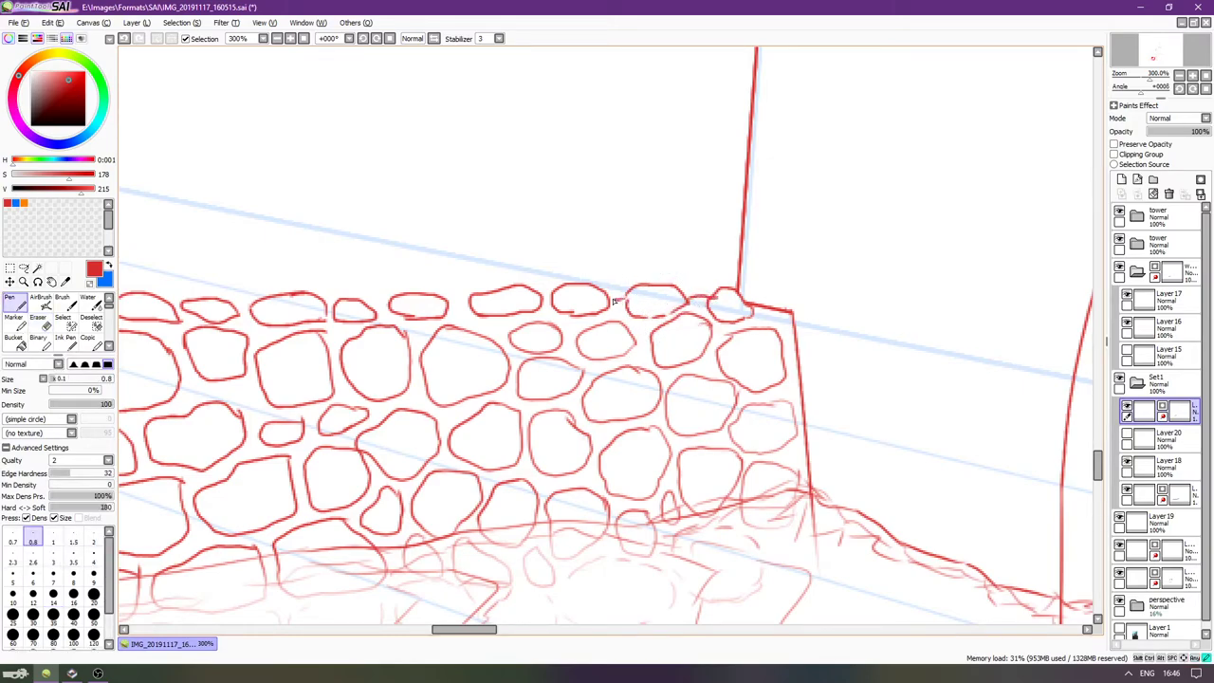
drag(533, 337, 720, 300)
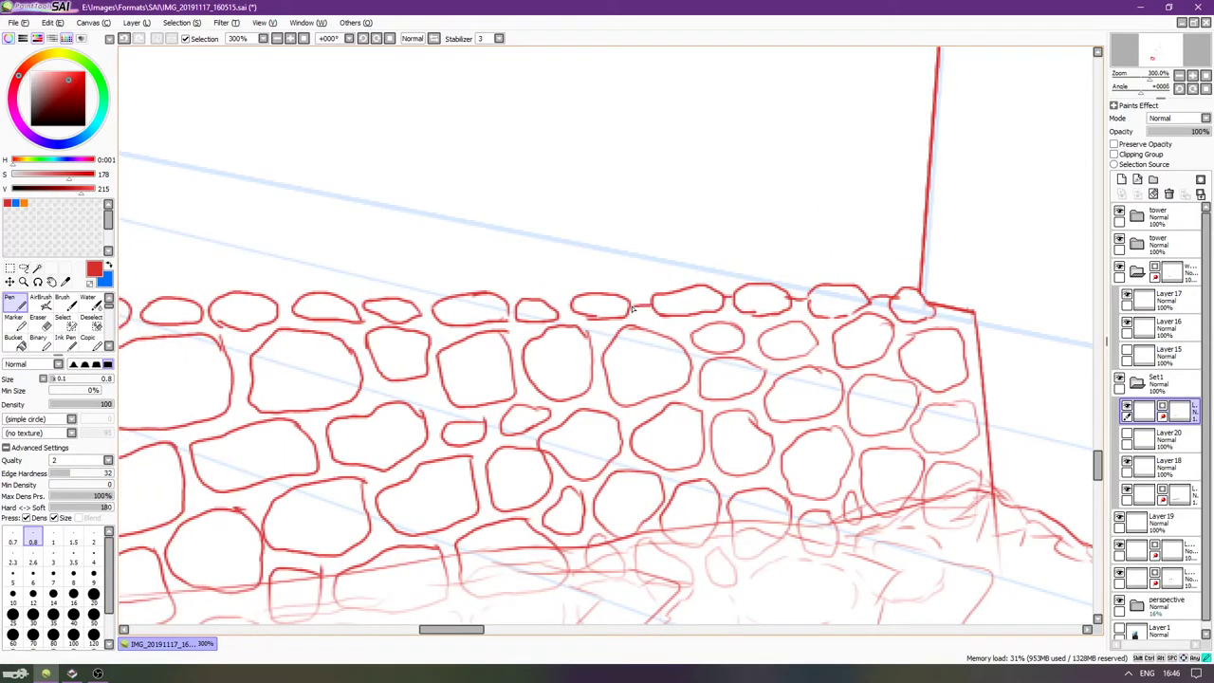
drag(633, 307, 628, 307)
key(Left)
key(Left)
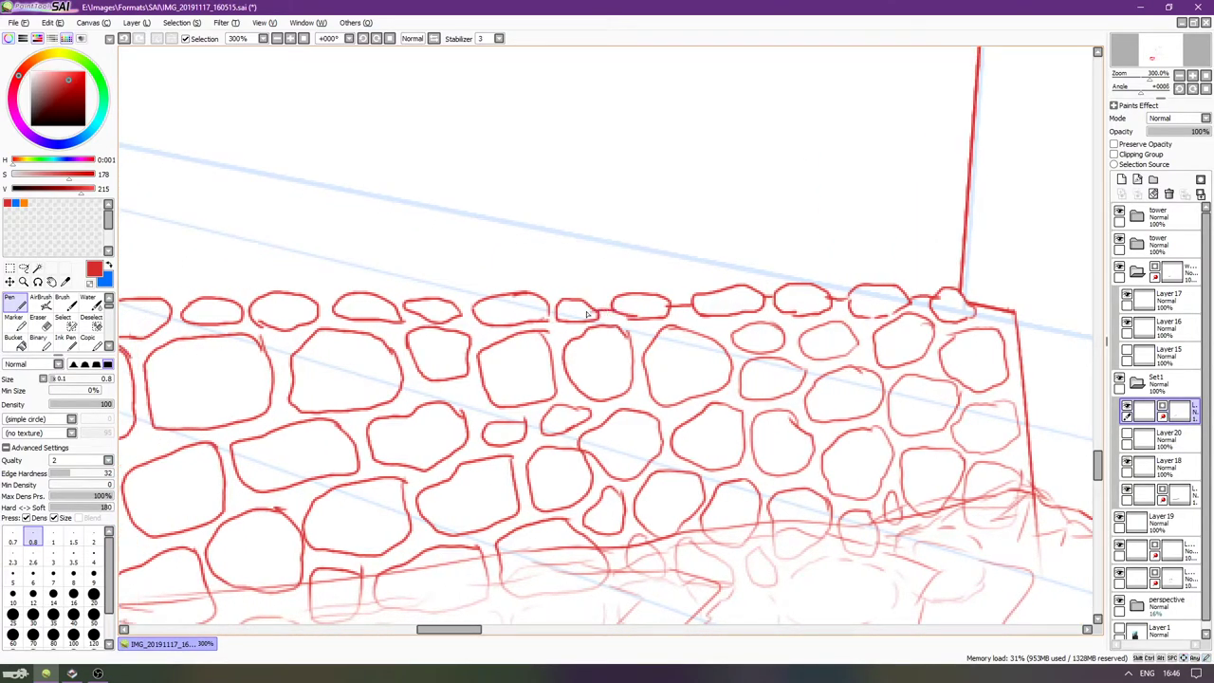
Draw short Pen lines joining the capping stones along the middle stretch of the wall.
key(Left)
key(Left)
key(Left)
key(Left)
key(Left)
key(Left)
key(Left)
key(Left)
key(Left)
key(Left)
key(Left)
key(Left)
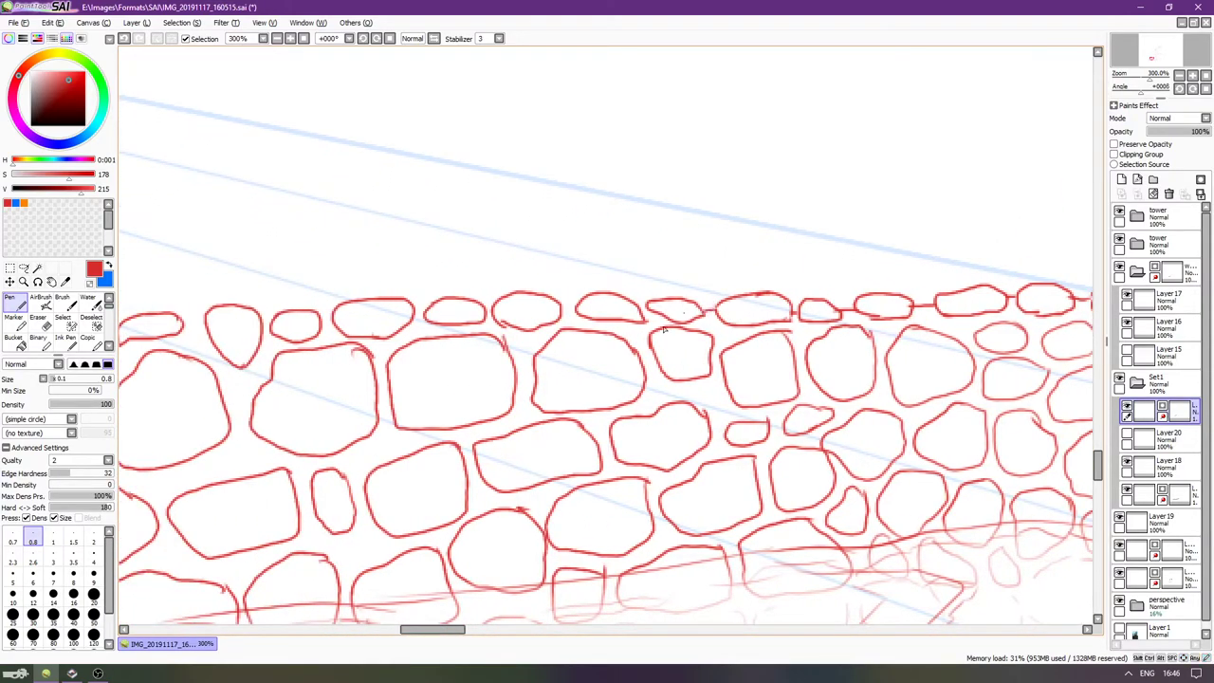
scroll(653, 314, left, 1)
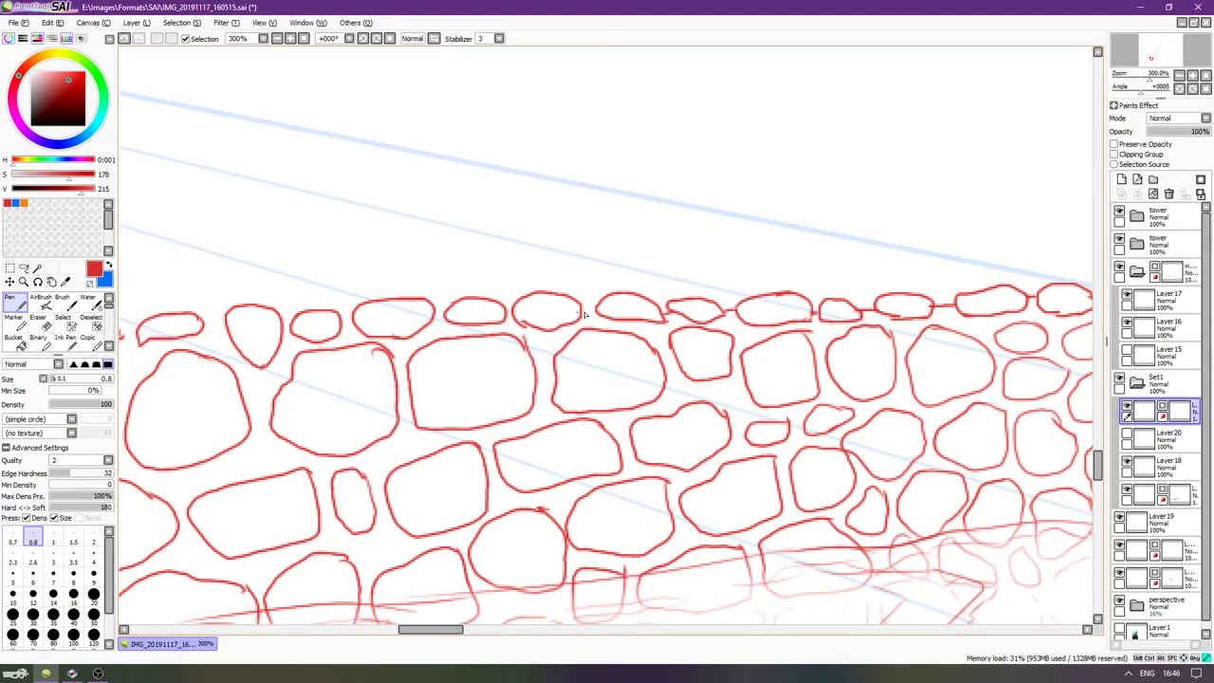
scroll(580, 315, left, 1)
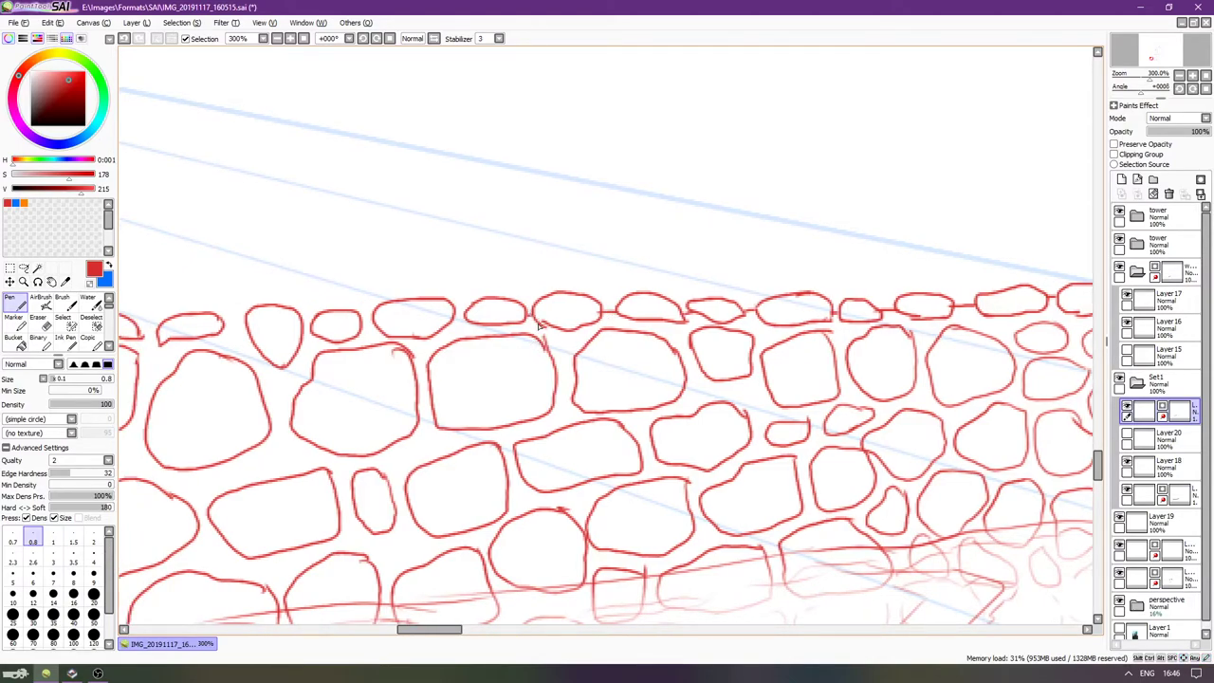
scroll(436, 338, left, 5)
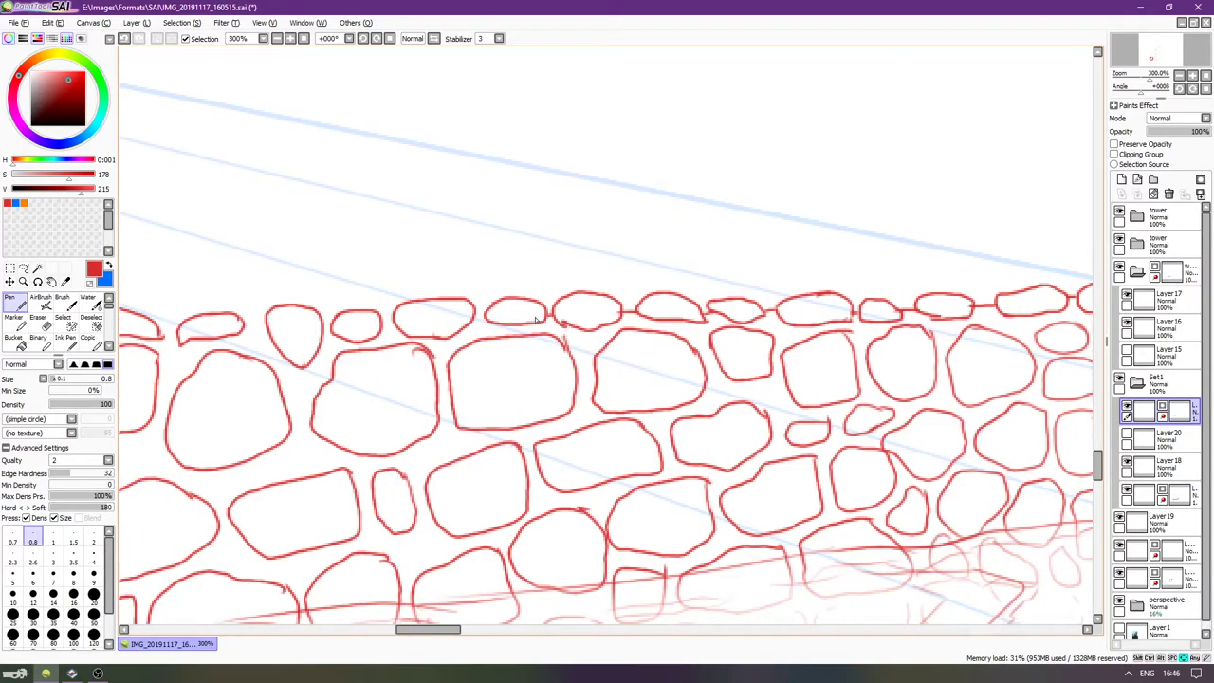
Trim the stray stroke ends on the stones below the capping row with the Eraser at size 10.
key(e)
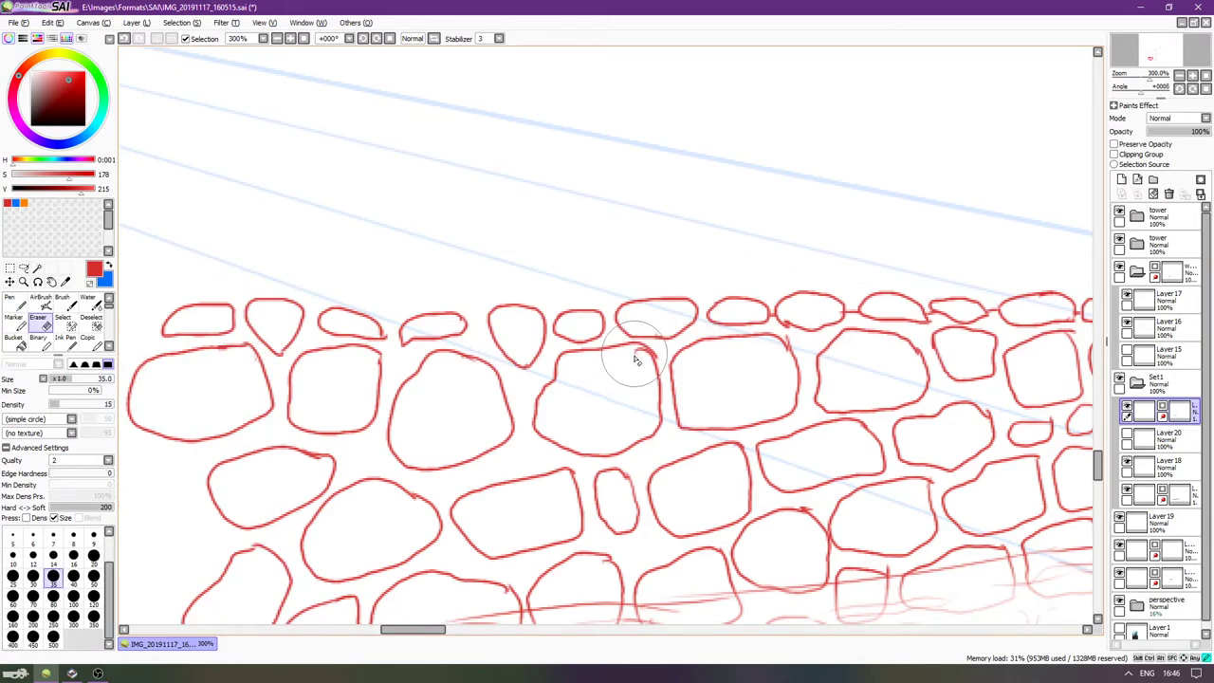
key(bracketleft)
key(bracketleft)
key(bracketleft)
key(bracketleft)
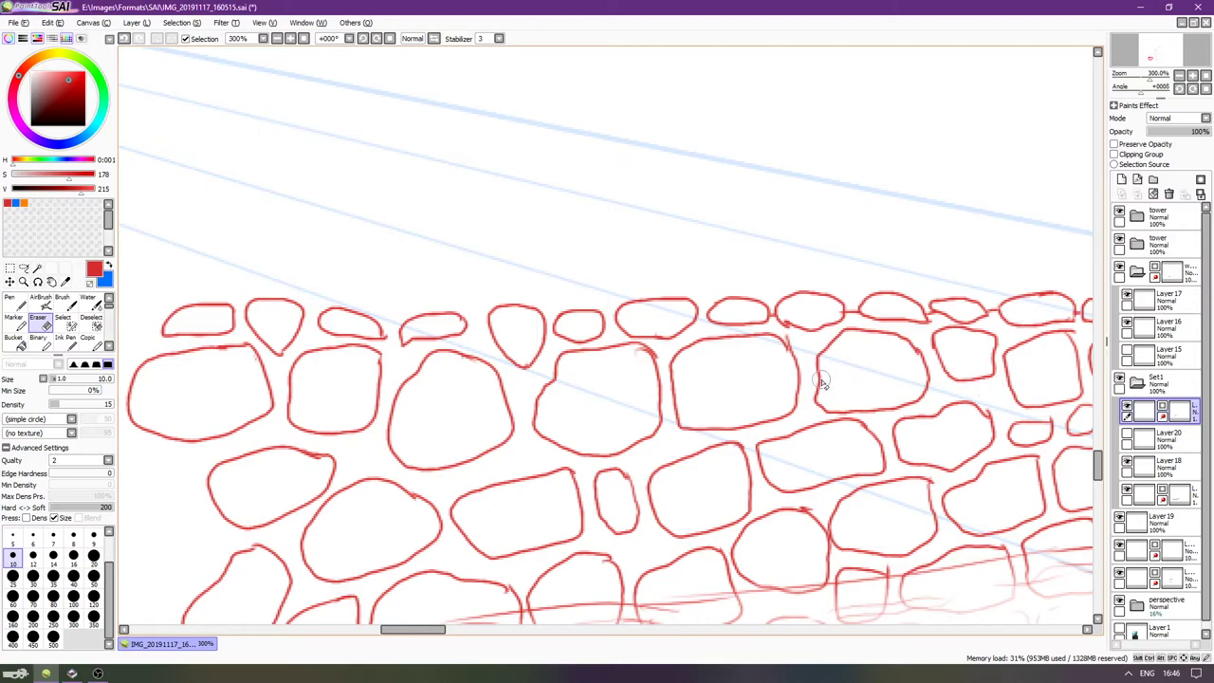
drag(103, 405, 133, 405)
key(n)
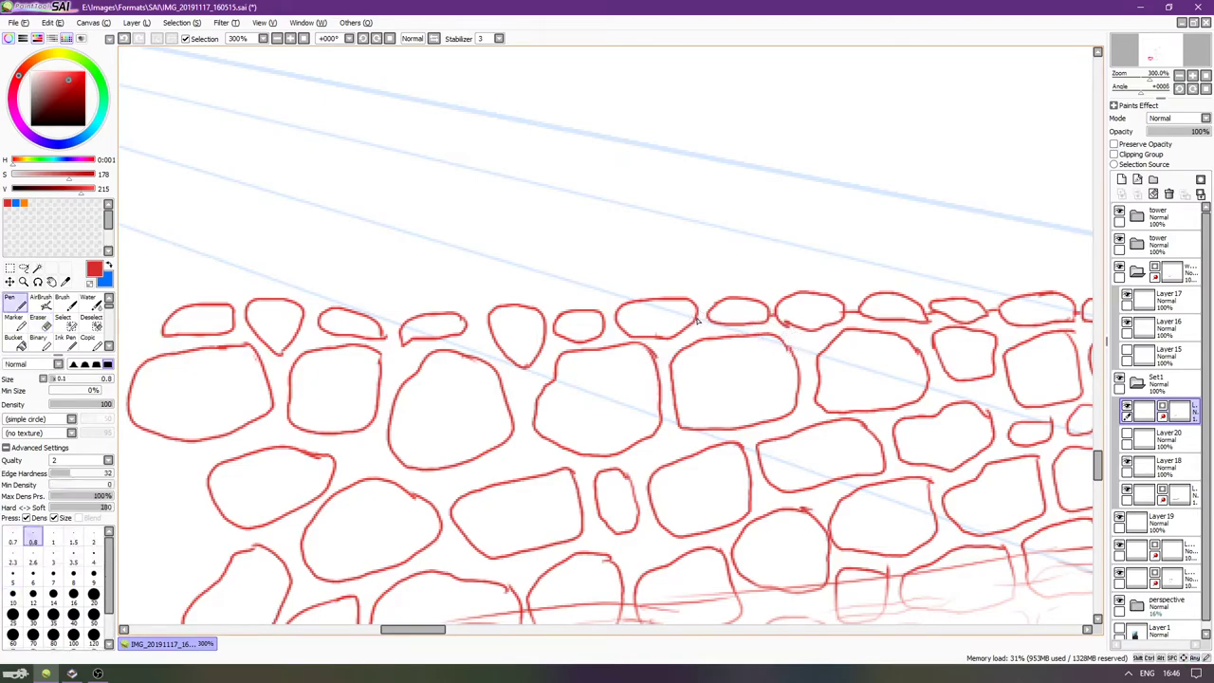
Join the remaining capping stones with the Pen and extend the line past the wall's far end, rotating the canvas to -90 degrees.
key(ctrl+z)
mouse_move(698, 316)
mouse_down()
mouse_move(708, 321)
mouse_move(675, 281)
mouse_move(600, 249)
mouse_up()
scroll(704, 322, down, 2)
key(Delete)
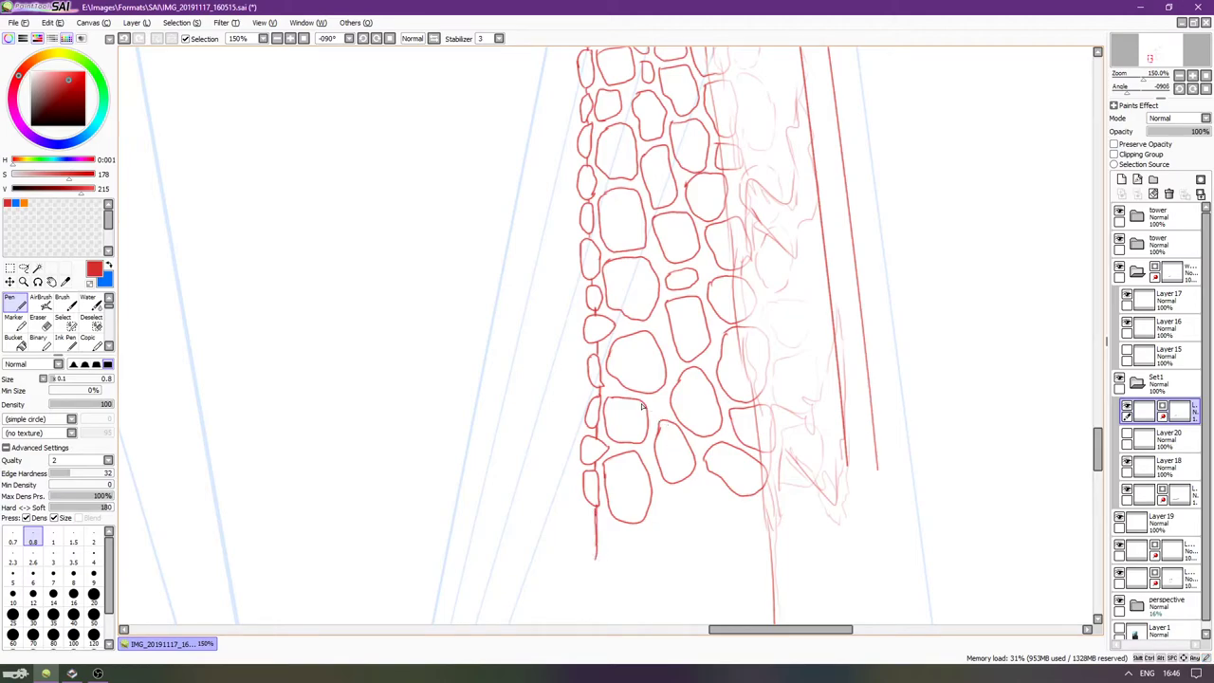
Reset the canvas rotation and close the gap in the outline of the second capping stone from the building corner.
scroll(641, 398, up, 1)
scroll(634, 383, down, 1)
key(Home)
scroll(550, 453, up, 4)
scroll(480, 533, up, 5)
scroll(580, 441, down, 4)
scroll(673, 460, up, 2)
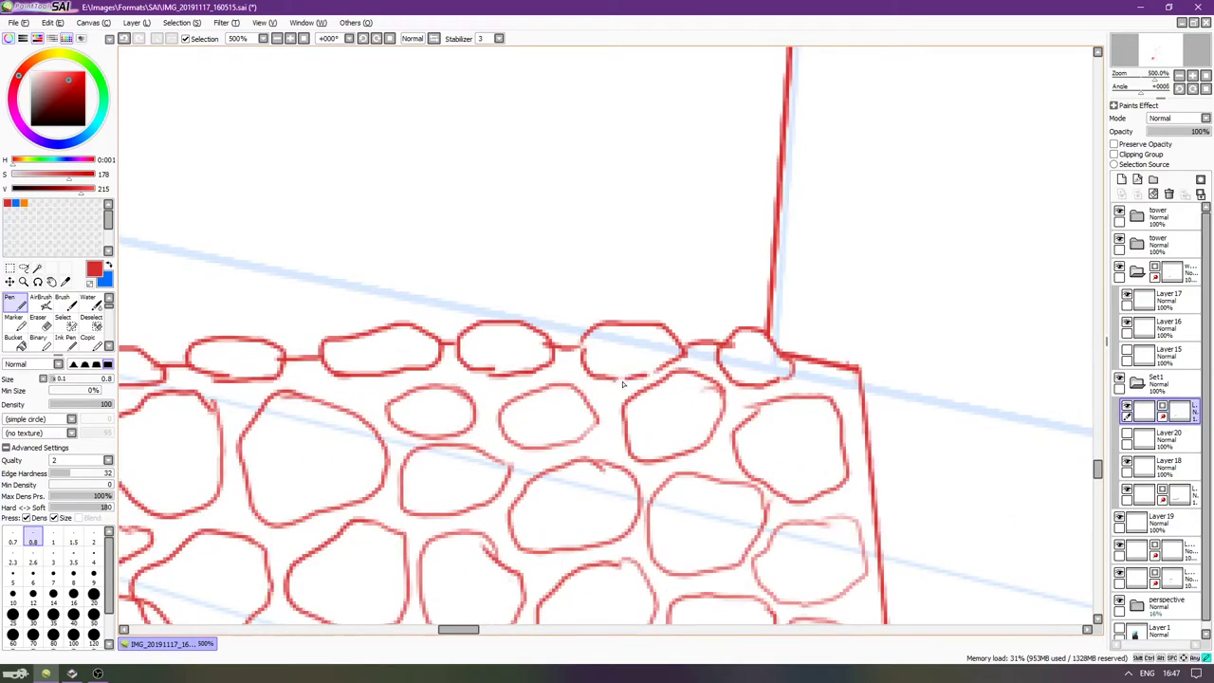
drag(637, 380, 668, 360)
Review the wall, the arched building and both towers at several zoom levels.
scroll(633, 398, down, 6)
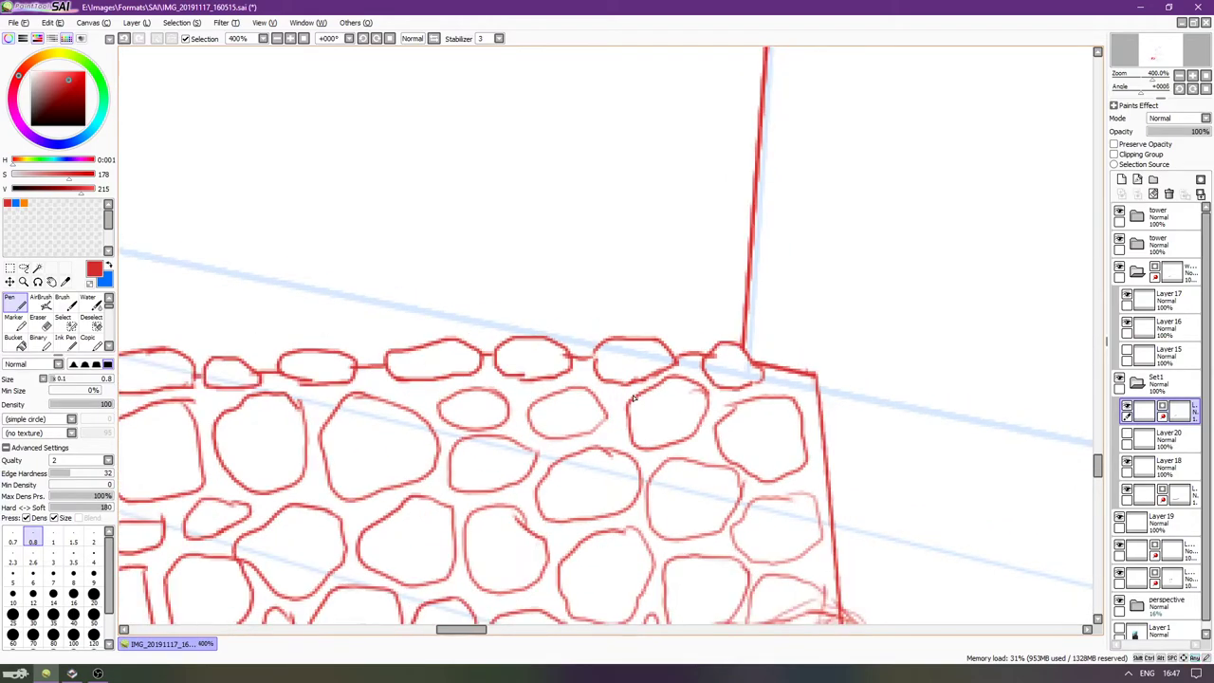
scroll(633, 398, down, 2)
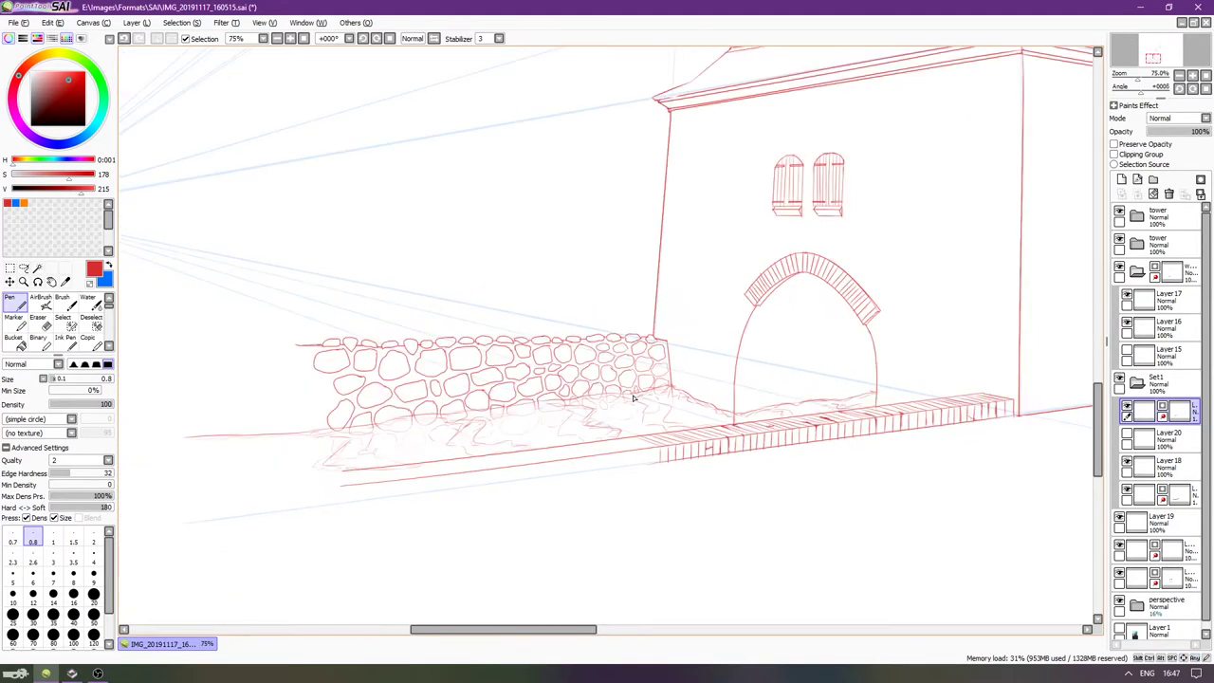
scroll(668, 336, down, 2)
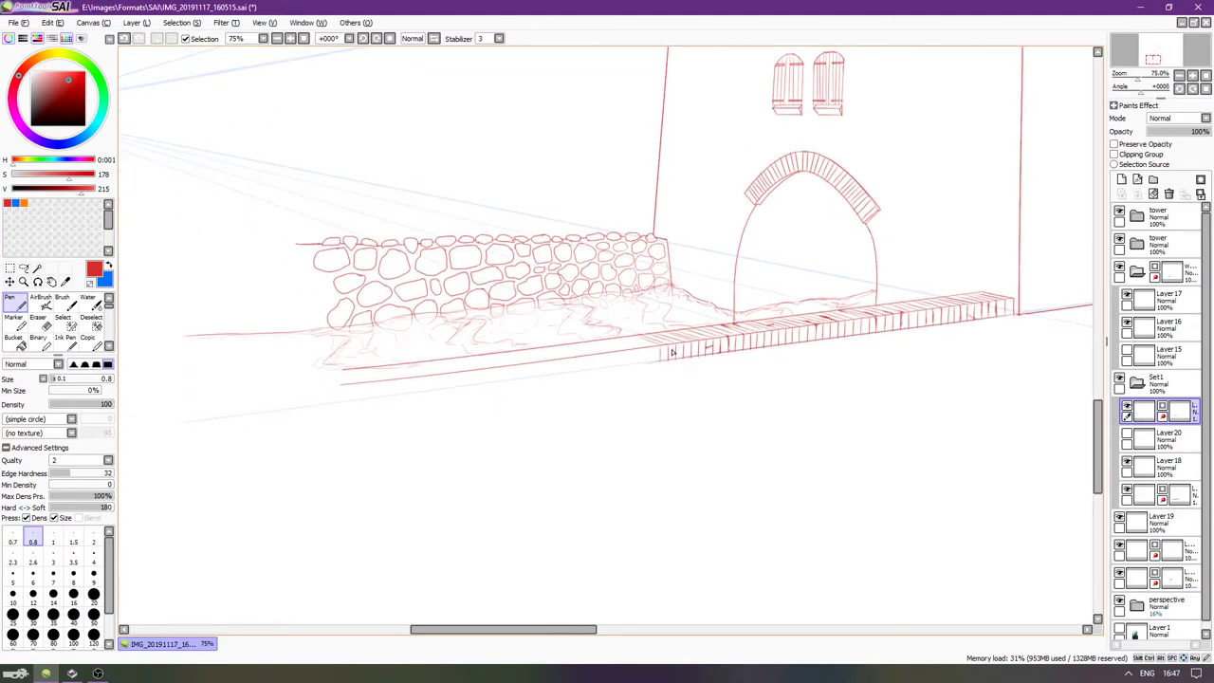
scroll(669, 349, right, 1)
key(Right)
key(Up)
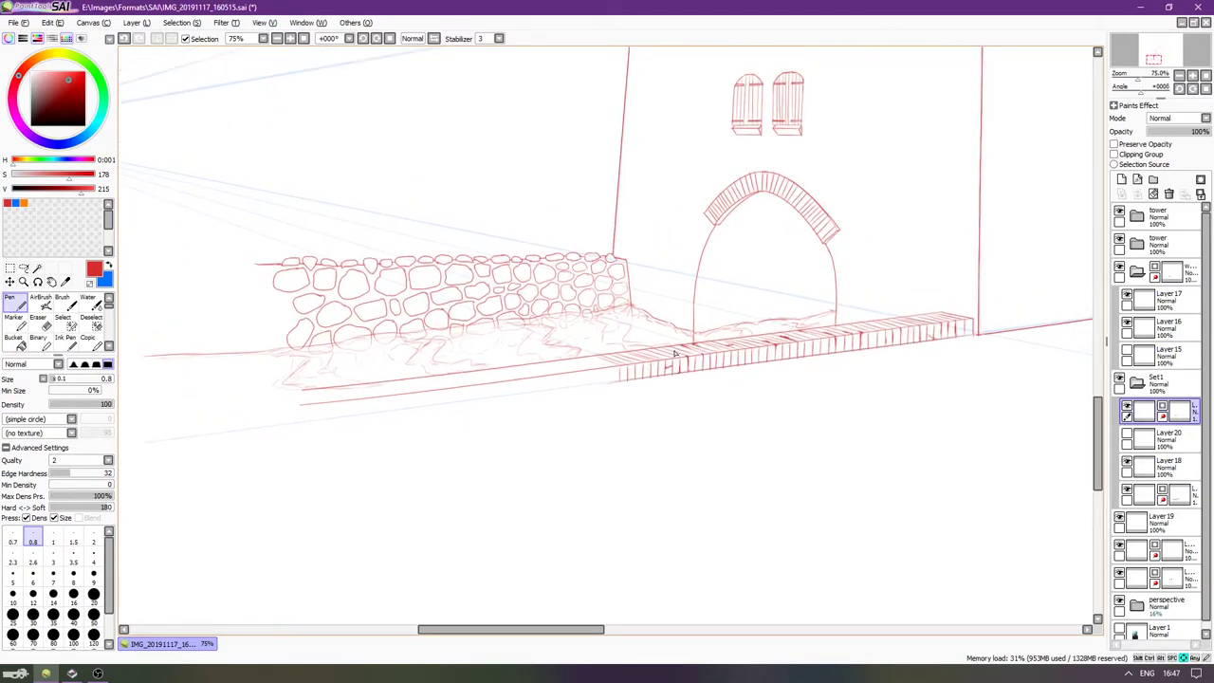
key(Right)
key(Right)
key(Right)
key(Up)
key(Up)
scroll(670, 350, down, 1)
key(Right)
key(Up)
key(Right)
key(Right)
key(Up)
key(Up)
key(Right)
key(Up)
key(Up)
key(Up)
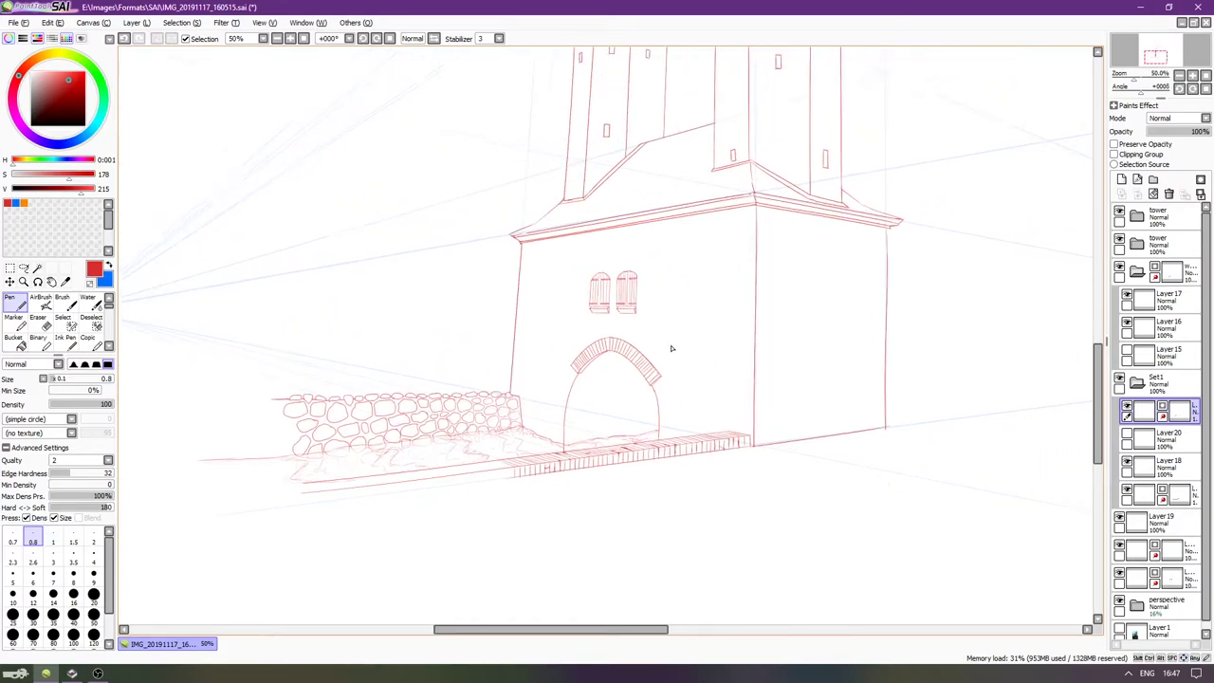
key(Right)
key(Up)
key(Right)
key(Up)
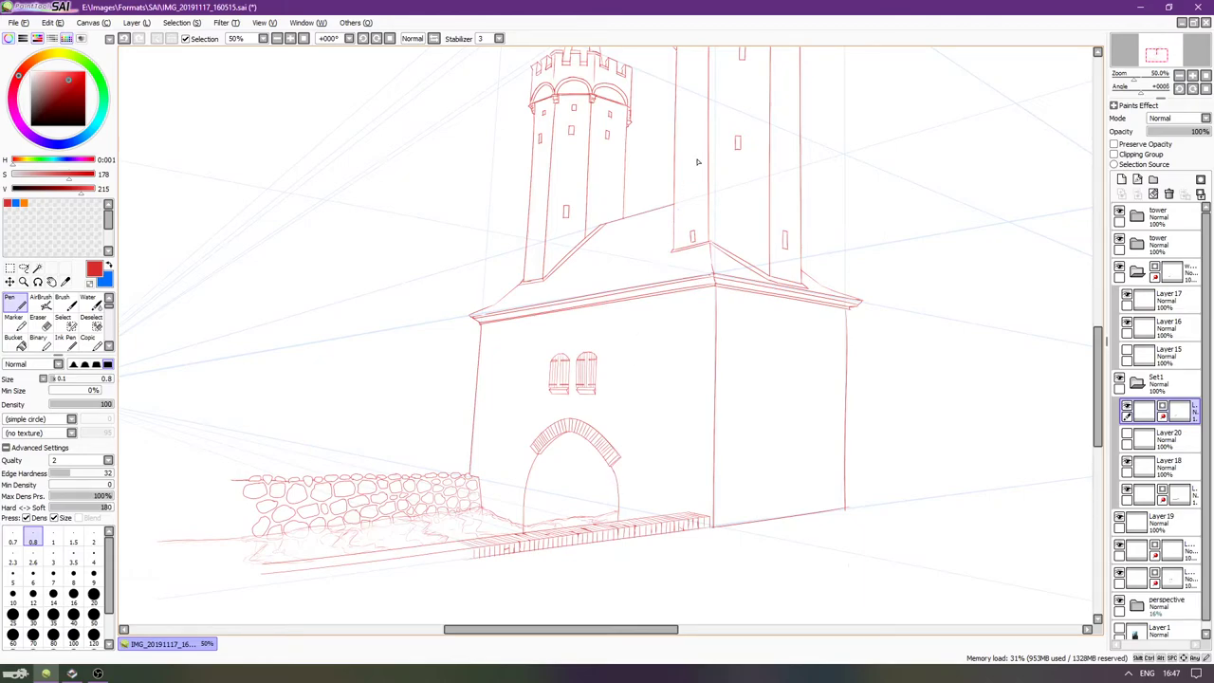
scroll(707, 179, down, 2)
scroll(454, 319, up, 2)
scroll(454, 320, down, 2)
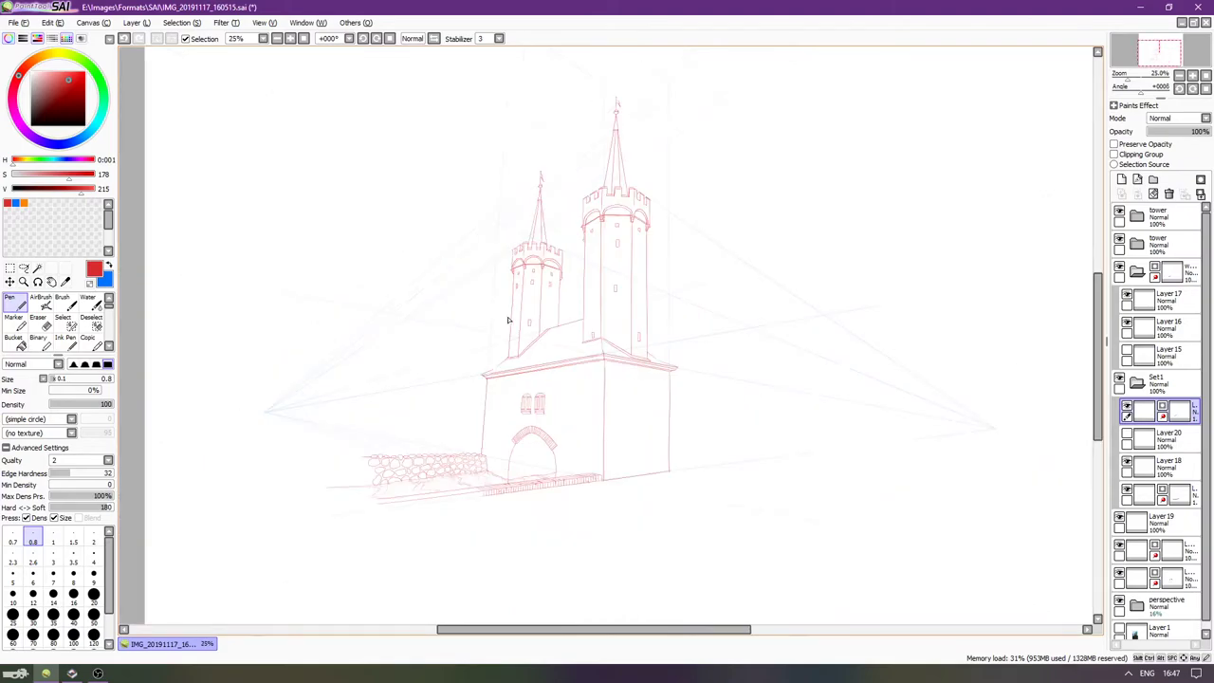
scroll(506, 323, up, 1)
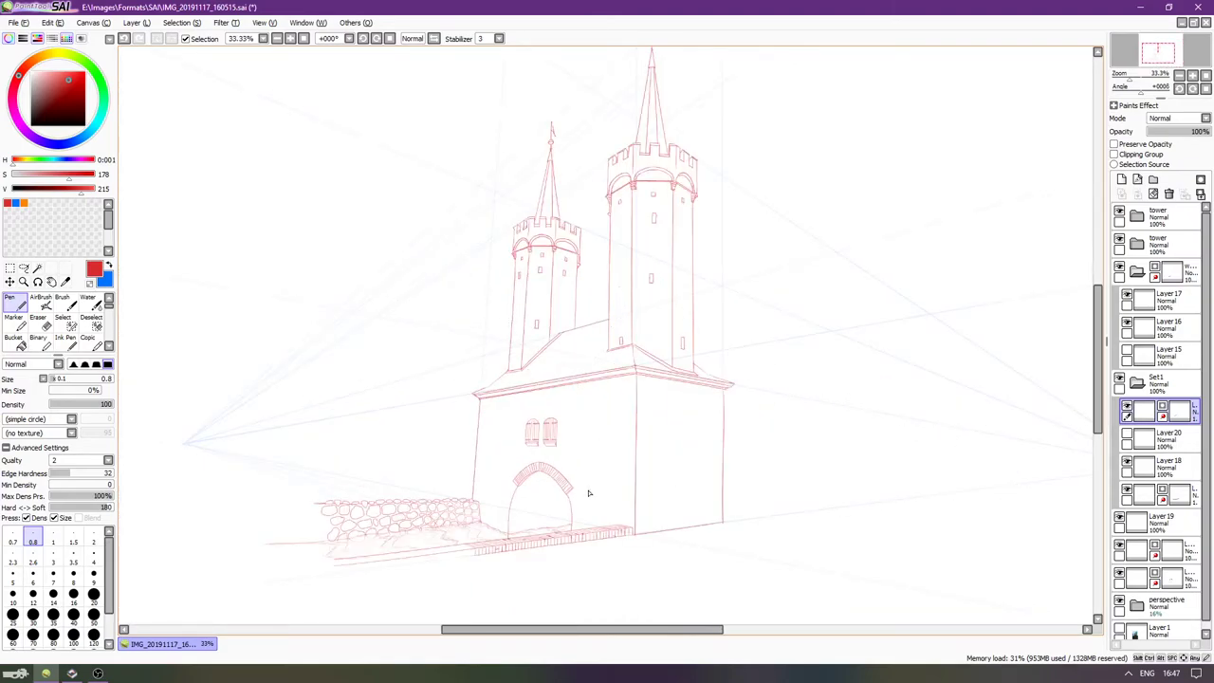
scroll(560, 498, up, 4)
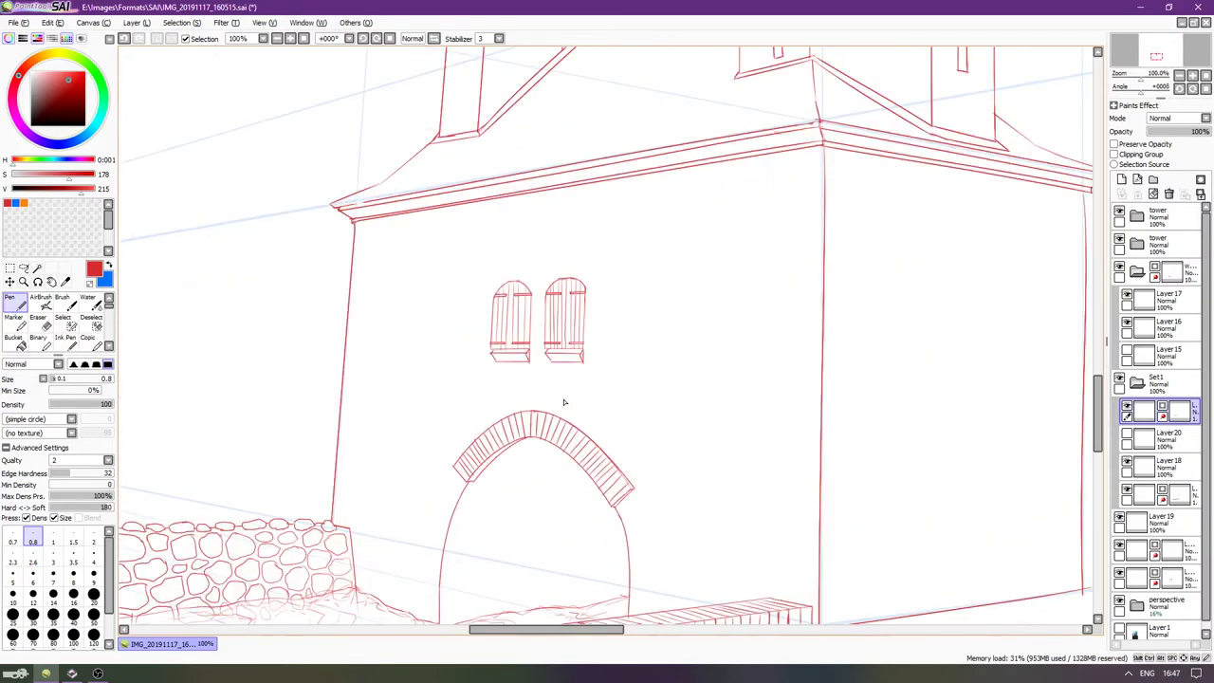
scroll(640, 334, down, 3)
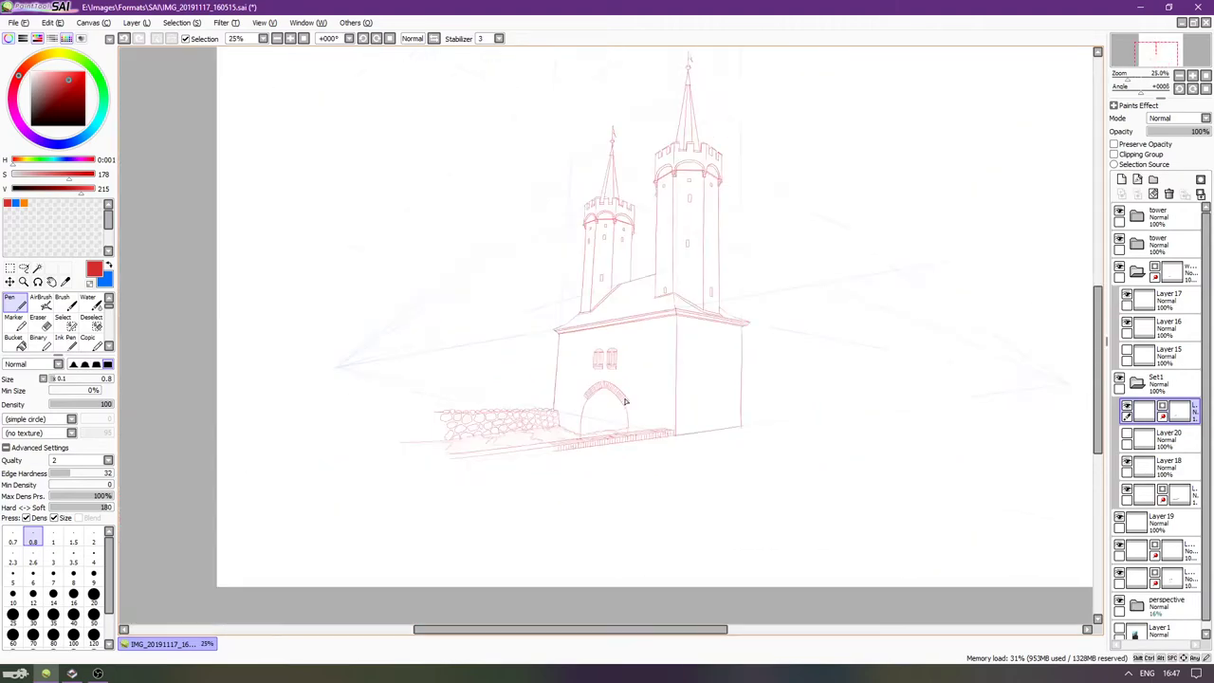
scroll(626, 360, up, 1)
Check the Set1 folder by toggling its visibility, and collapse it and the masked folder above it.
click(1136, 383)
click(1118, 378)
click(1119, 377)
click(1119, 380)
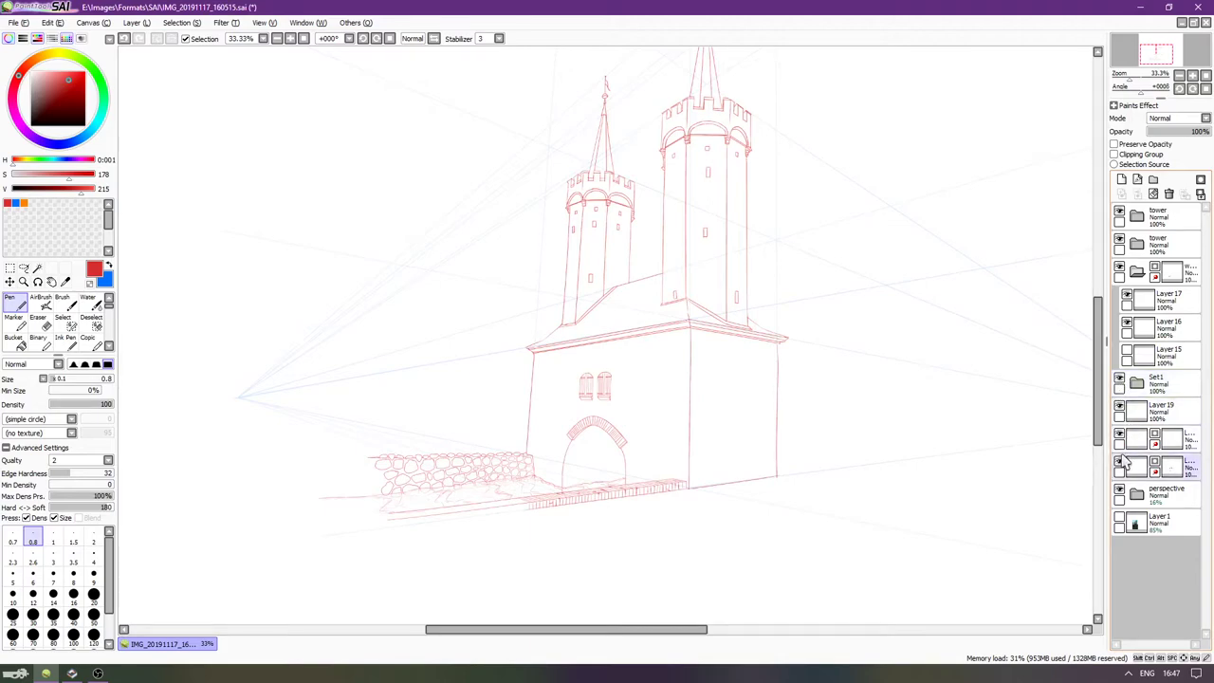
click(1119, 377)
click(1119, 377)
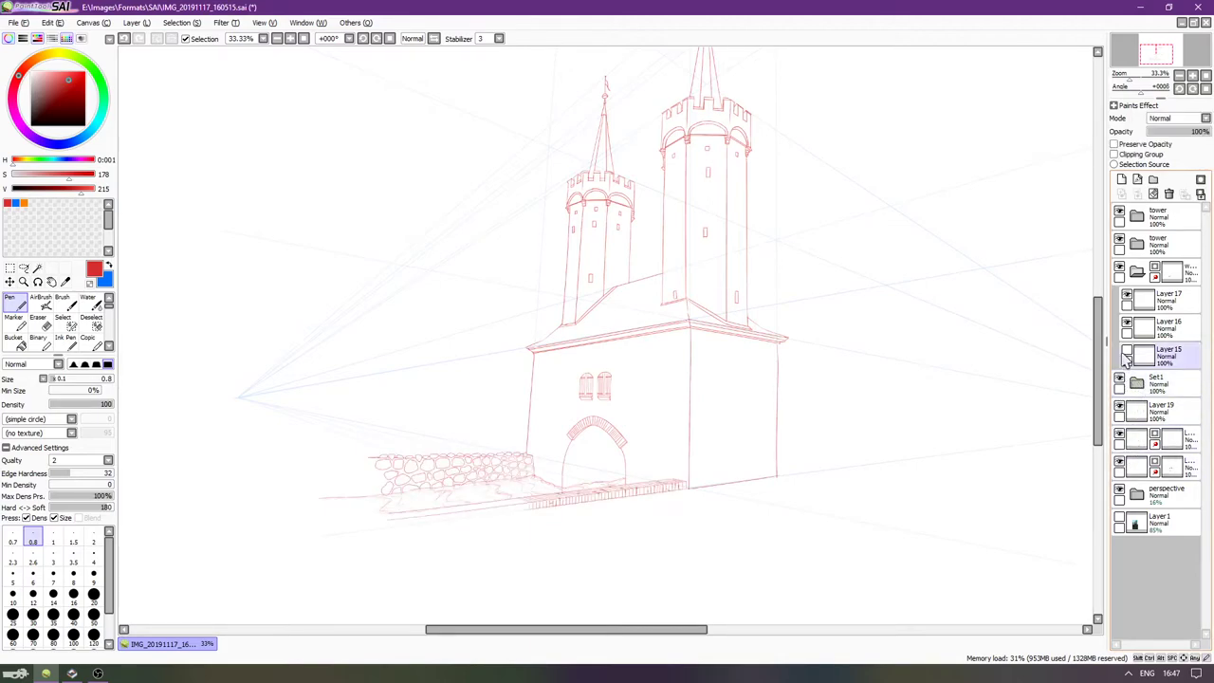
click(1118, 265)
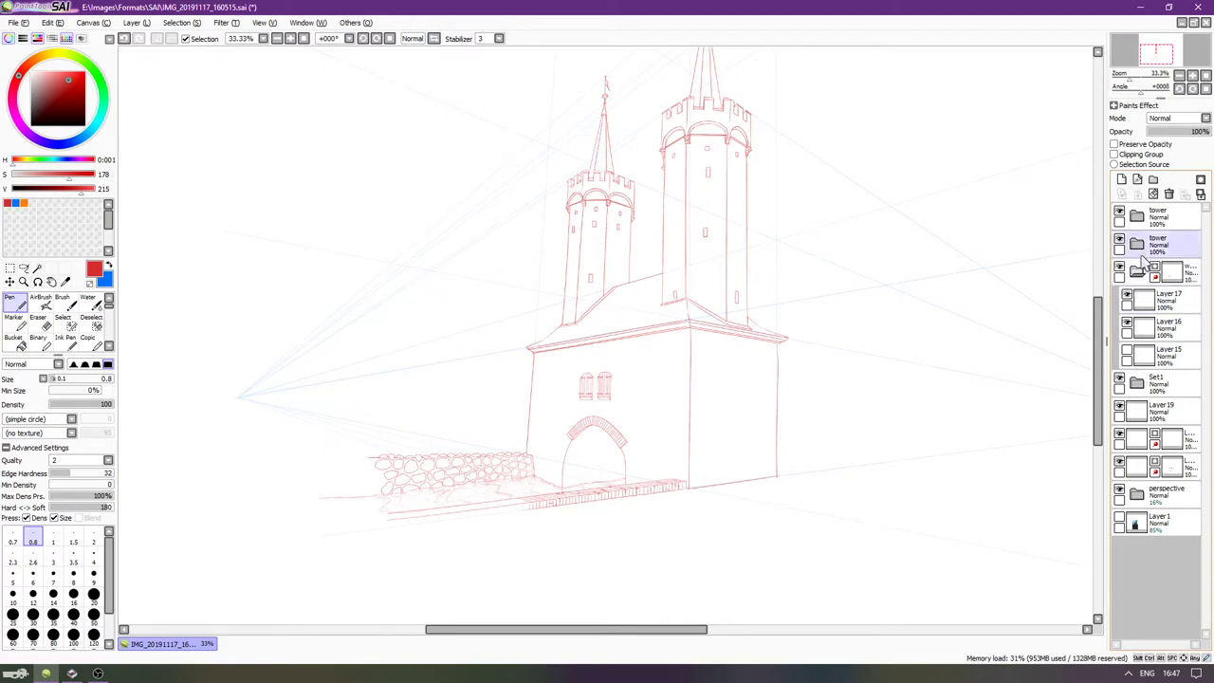
click(1136, 271)
Toggle the visibility of Set1 and Layer19 to identify their contents, and add a new layer above Layer19.
click(1130, 301)
click(1118, 297)
click(1119, 297)
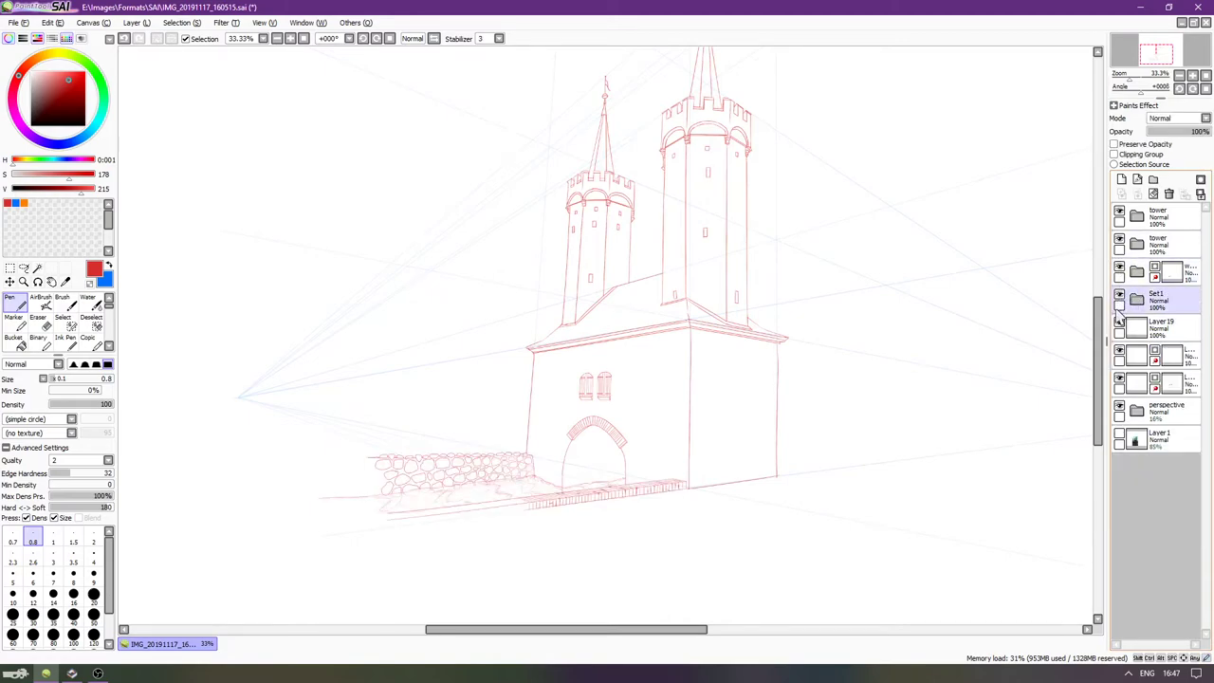
click(1127, 326)
click(1119, 322)
click(1119, 322)
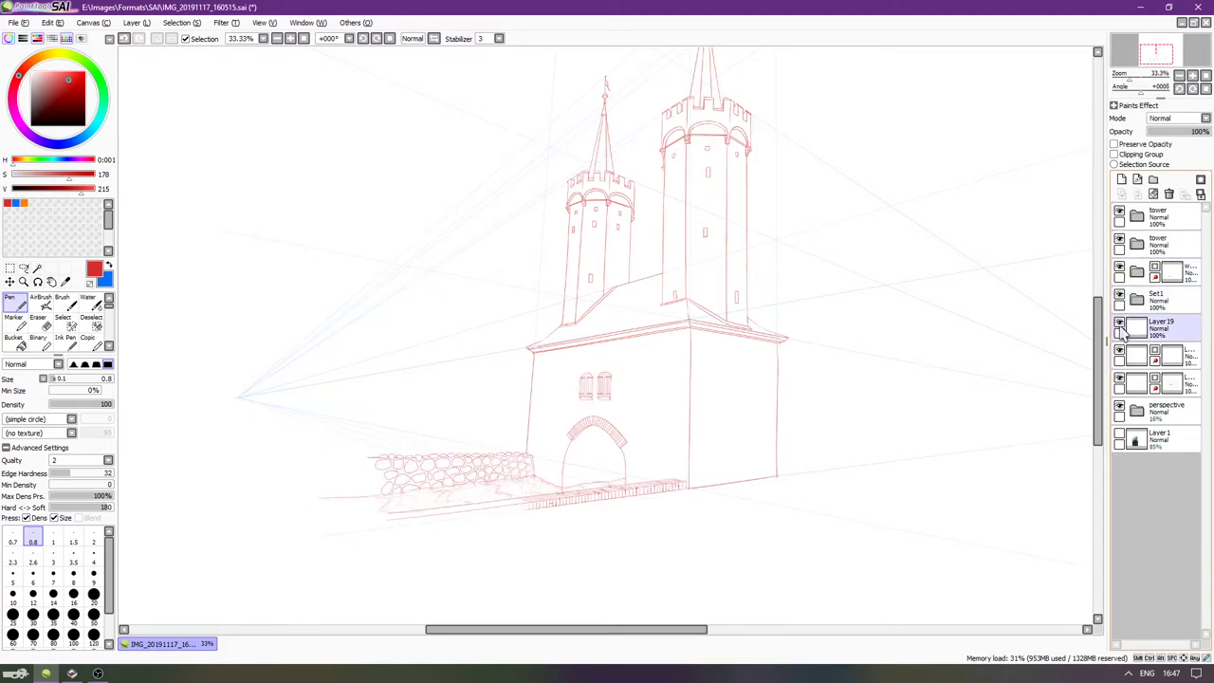
click(1120, 179)
Show the Layer1 reference photo and frame the small doorway on the building's side wall with the interface panels hidden.
scroll(774, 449, up, 2)
scroll(774, 450, up, 1)
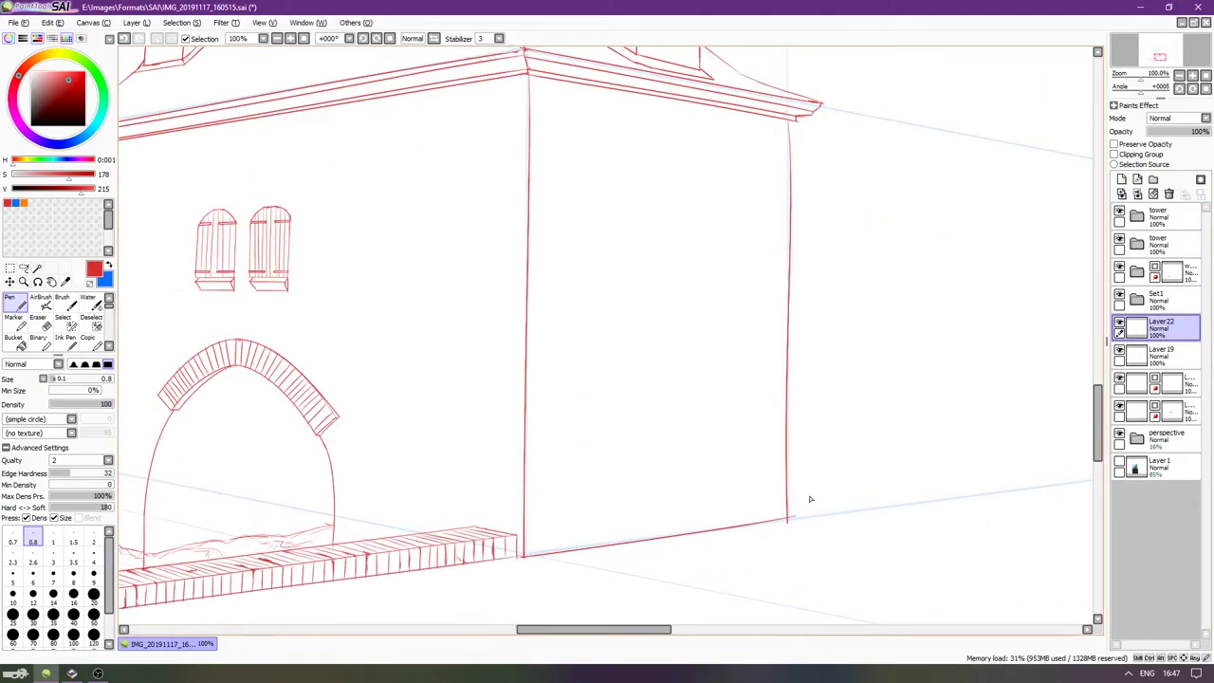
click(1119, 465)
scroll(897, 425, up, 1)
drag(844, 375, 790, 375)
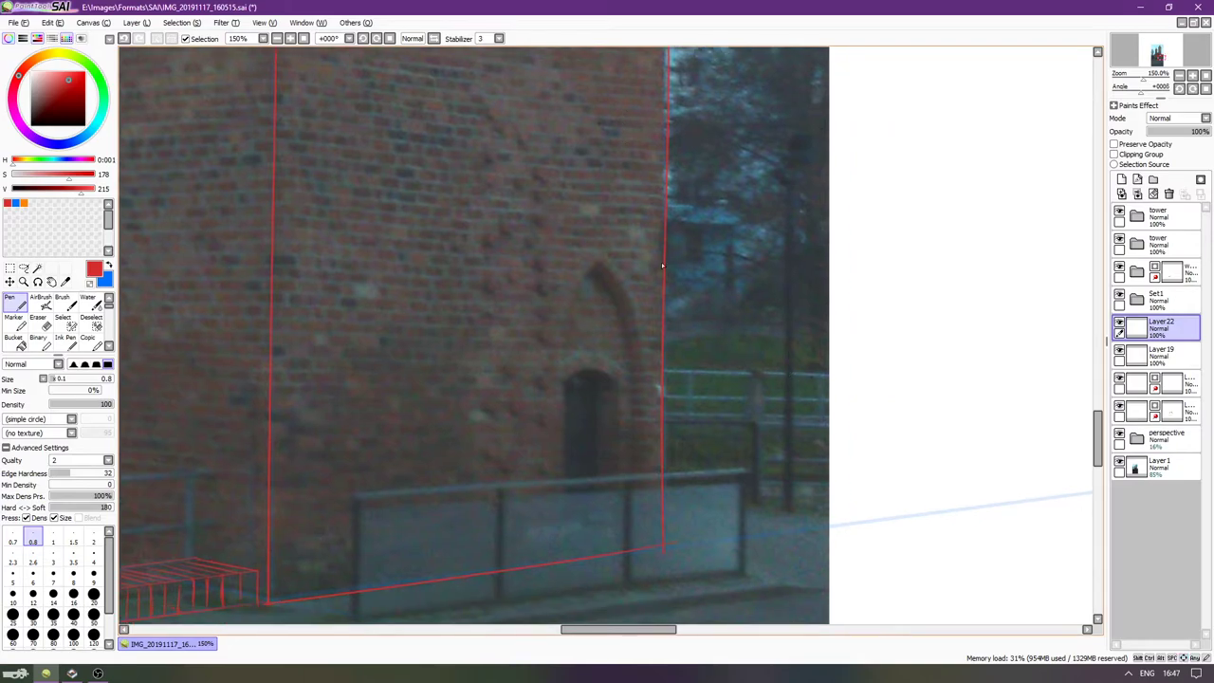
key(Tab)
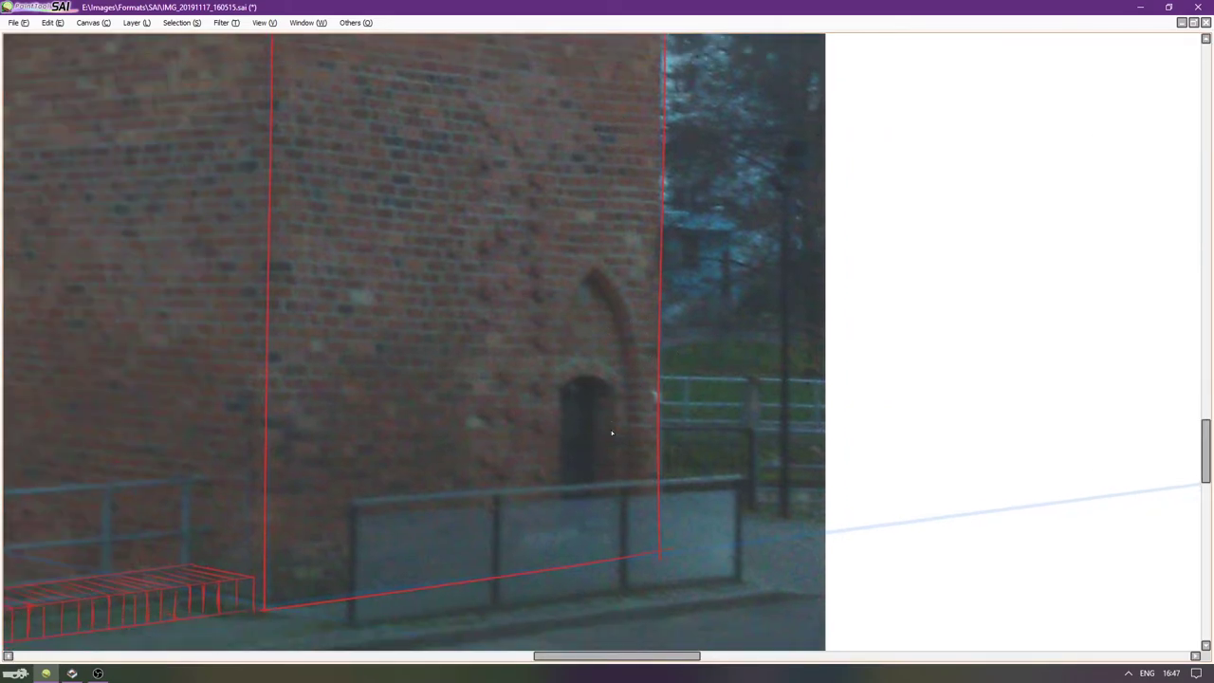
key(Left)
key(Down)
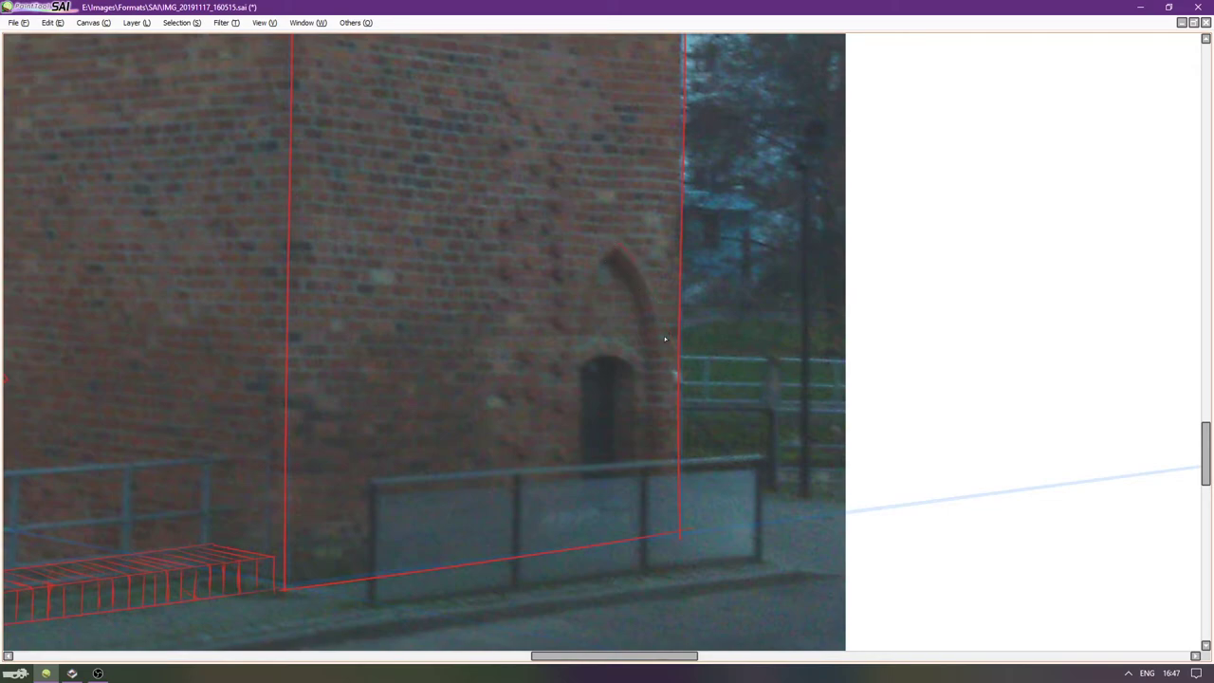
Trace the right outer curve of the pointed arch around the side doorway, redrawing it to fit the photo.
drag(616, 249, 665, 416)
key(ctrl+z)
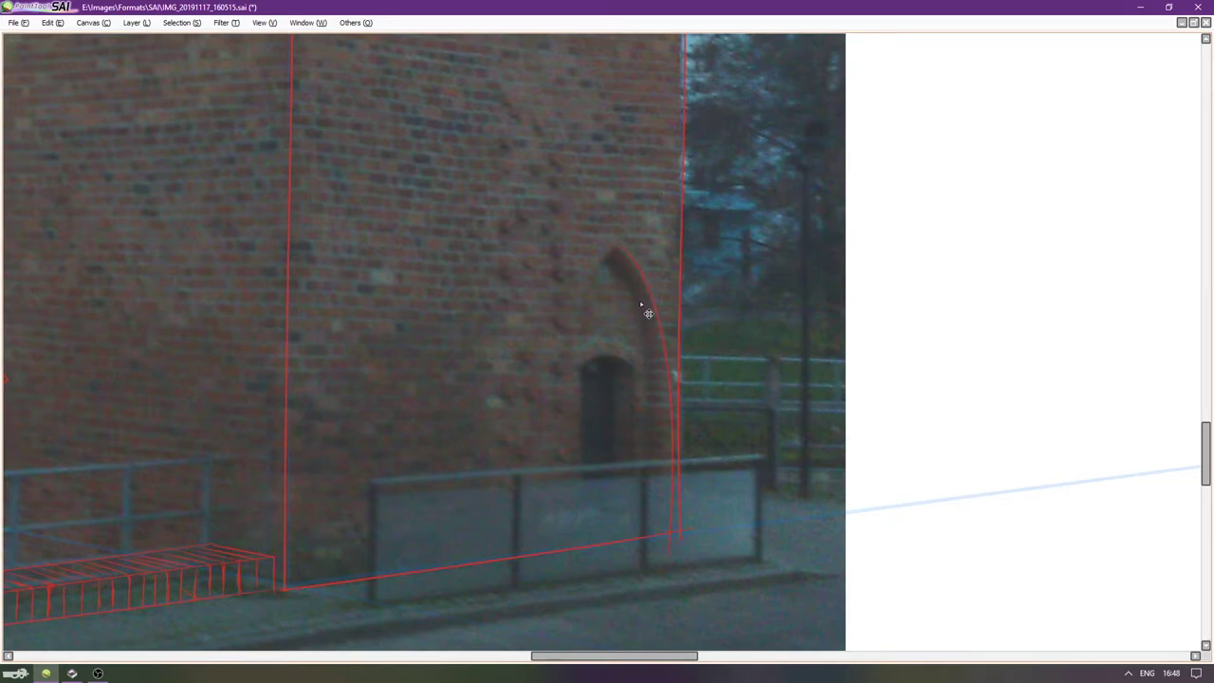
key(ctrl+z)
mouse_move(616, 251)
mouse_down()
mouse_move(658, 361)
mouse_move(664, 465)
mouse_up()
key(ctrl+z)
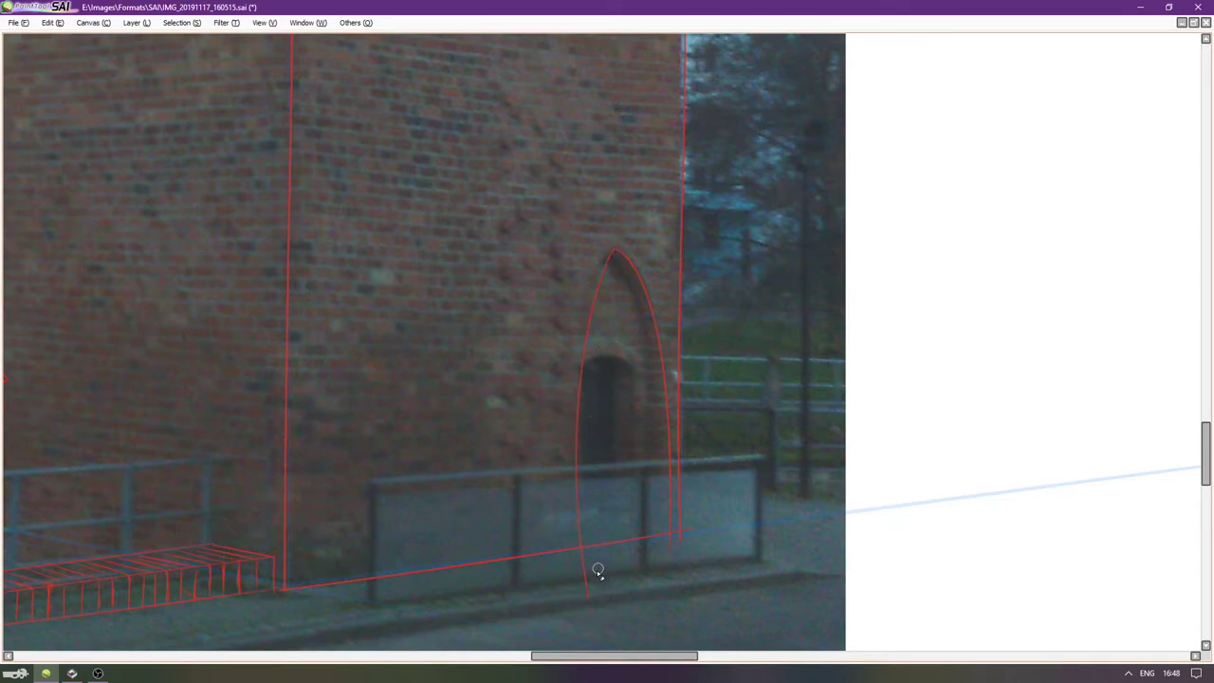
Redraw the pointed arch's left curve from its apex to the wall's base line and erase the overshooting end.
key(e)
drag(583, 581, 573, 563)
click(602, 269)
key(ctrl+z)
drag(614, 250, 585, 566)
key(ctrl+z)
mouse_move(614, 250)
mouse_down()
mouse_move(580, 592)
mouse_move(607, 628)
mouse_move(568, 565)
mouse_up()
key(e)
Draw the inner curve of the arch's right side from the apex to the base, retrying until it follows the recess.
drag(616, 270, 663, 536)
key(ctrl+z)
drag(609, 264, 640, 566)
key(ctrl+z)
drag(609, 264, 633, 564)
key(ctrl+z)
drag(648, 396, 651, 567)
key(ctrl+z)
mouse_move(612, 263)
mouse_down()
mouse_move(647, 351)
mouse_move(662, 571)
mouse_up()
key(ctrl+z)
mouse_move(611, 263)
mouse_down()
mouse_move(661, 569)
mouse_move(660, 387)
mouse_move(662, 569)
mouse_move(649, 558)
mouse_up()
key(ctrl+z)
key(ctrl+z)
key(ctrl+z)
drag(614, 269, 639, 557)
key(ctrl+z)
mouse_move(607, 259)
mouse_down()
mouse_move(652, 554)
mouse_move(672, 550)
mouse_up()
Clean up the inner curve, draw the doorway's arched head and right jamb, and bring back the interface panels.
key(e)
drag(630, 372, 634, 542)
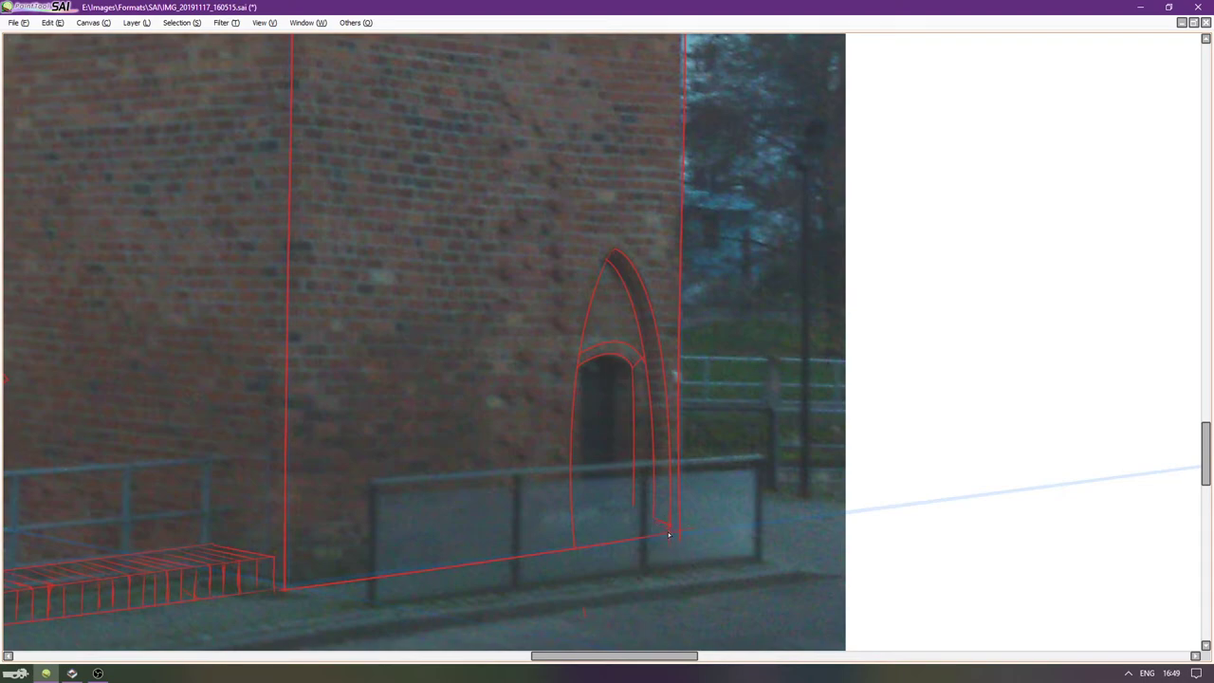
key(Tab)
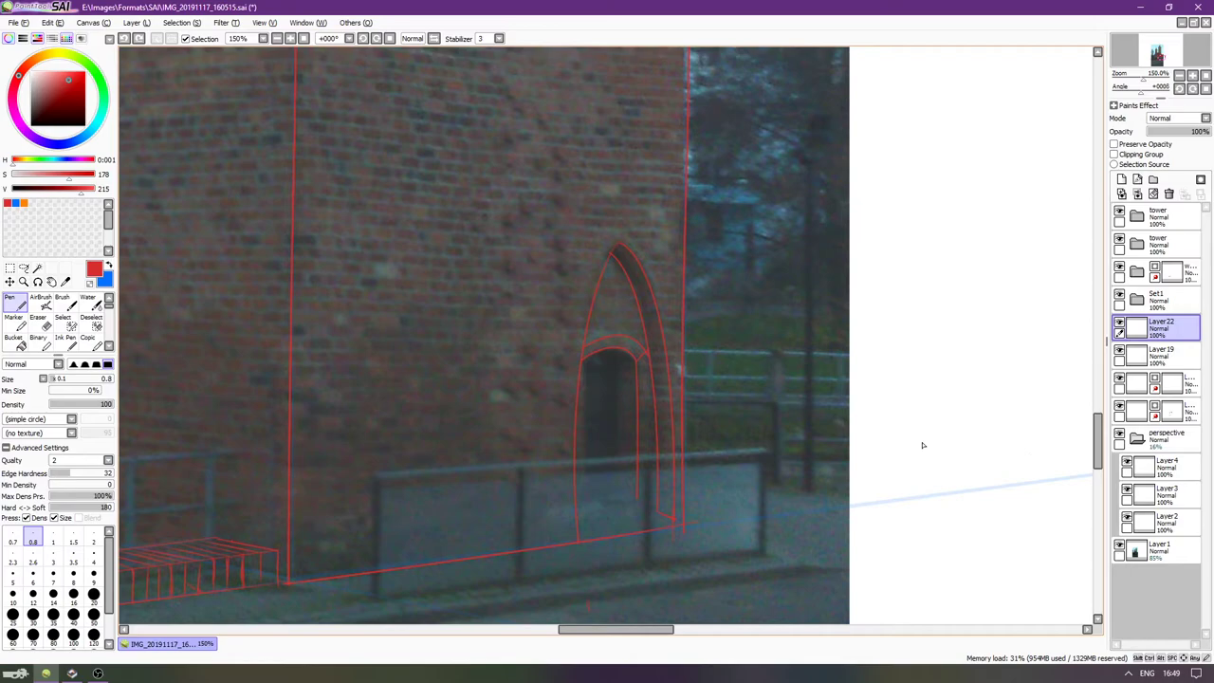
Set the perspective folder's opacity to 100% and the Layer1 photo's opacity to 58%.
scroll(925, 444, down, 4)
key(Right)
key(Right)
key(Right)
key(Right)
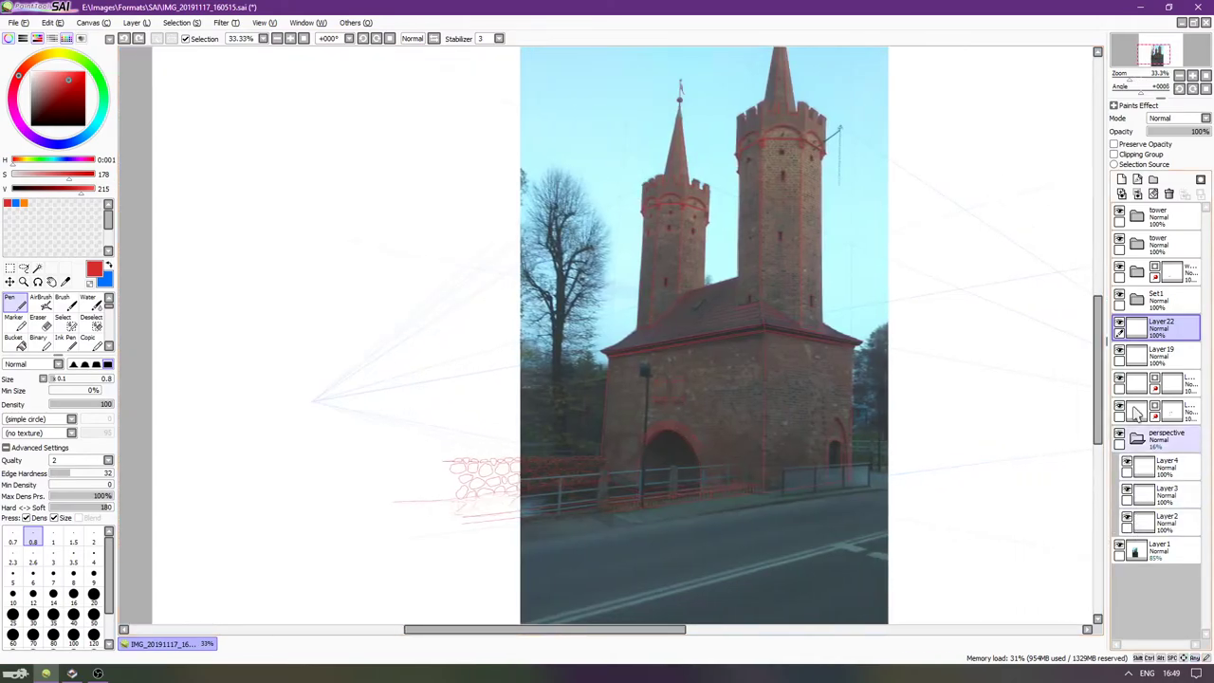
click(1158, 436)
mouse_move(1187, 133)
mouse_down()
mouse_move(1204, 137)
mouse_move(1186, 135)
mouse_up()
click(1159, 550)
Toggle the visibility of Layer4, Layer3 and Layer2 in the perspective folder to identify their guide lines, and select Layer2.
click(1126, 464)
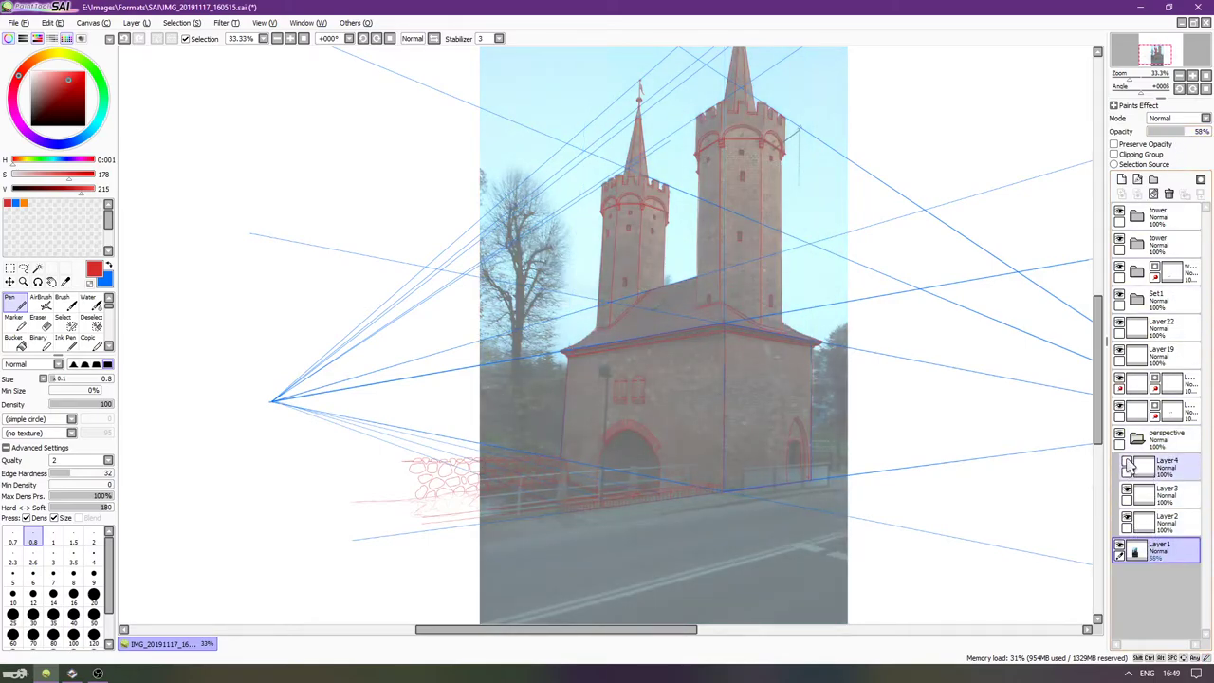
click(1127, 462)
click(1126, 489)
click(1126, 489)
click(1127, 517)
click(1127, 517)
click(1143, 524)
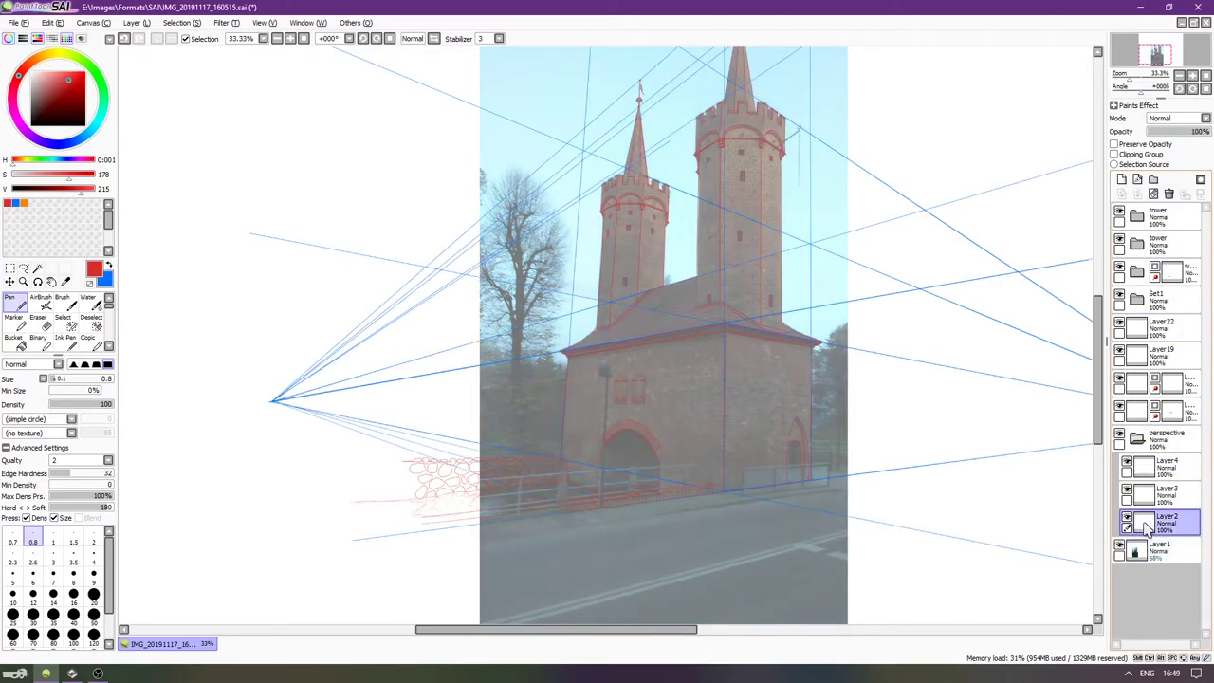
Draw a straight blue guide line on Layer2 from the left vanishing point to the foot of the side wall's far corner.
key(x)
scroll(262, 386, up, 5)
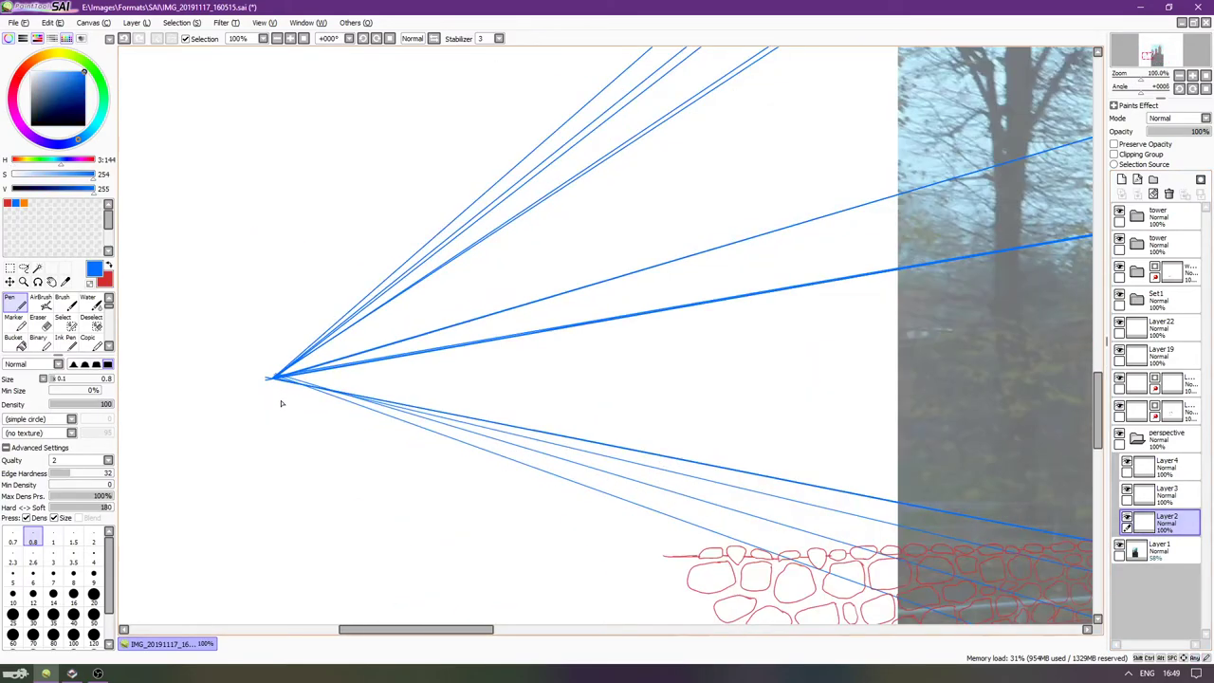
scroll(276, 373, down, 5)
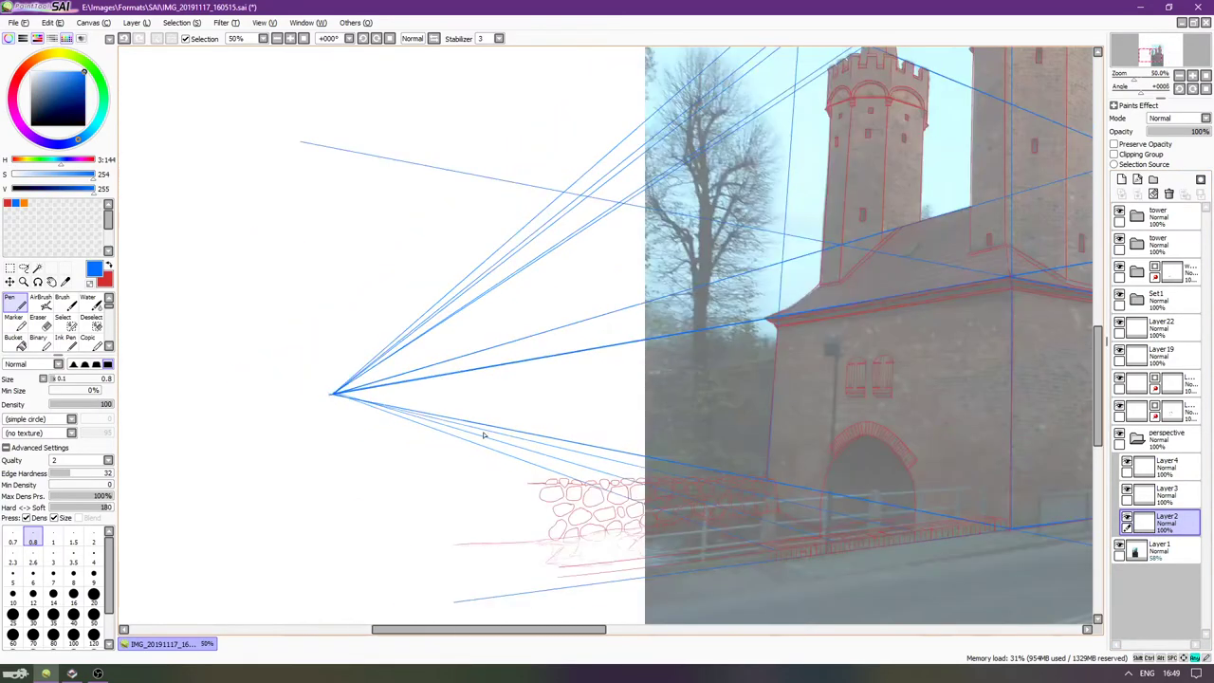
scroll(904, 502, up, 3)
scroll(904, 499, up, 4)
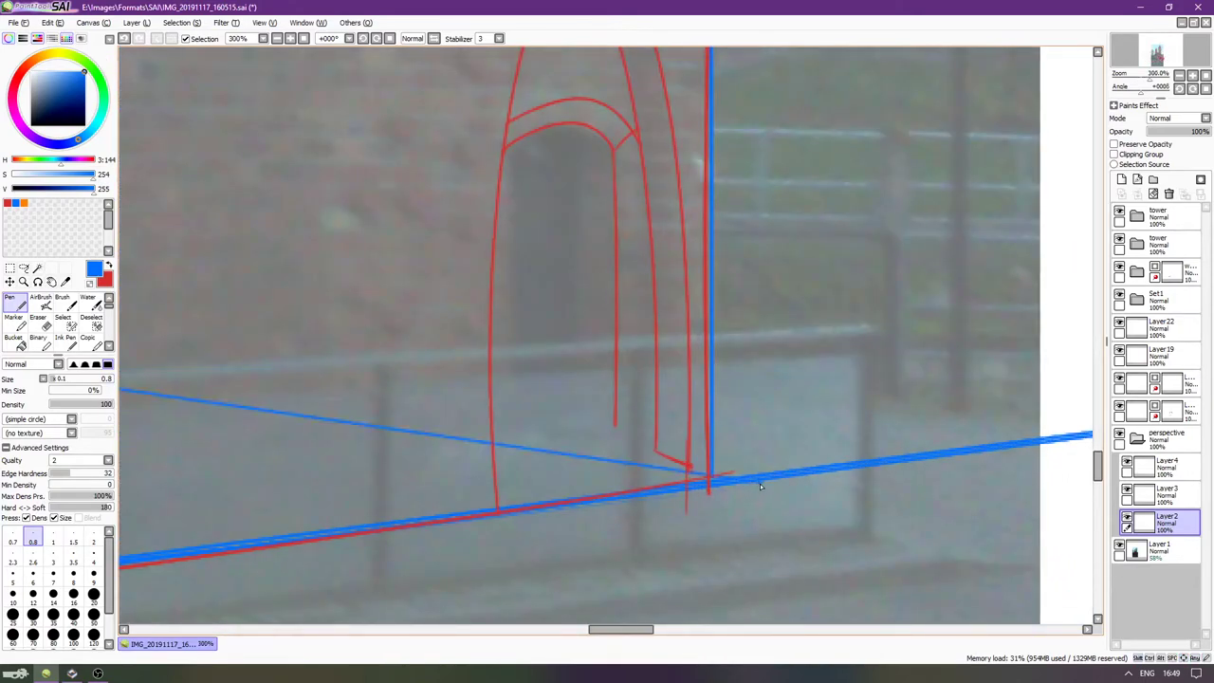
shift+click(775, 487)
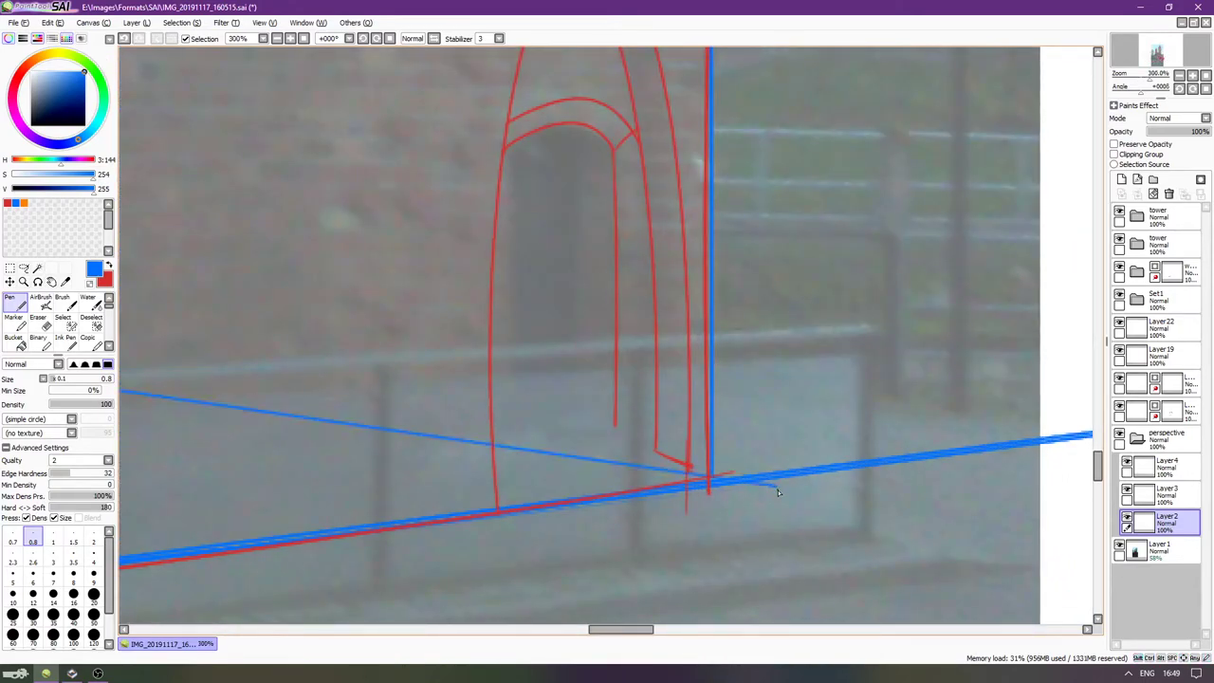
scroll(732, 495, down, 4)
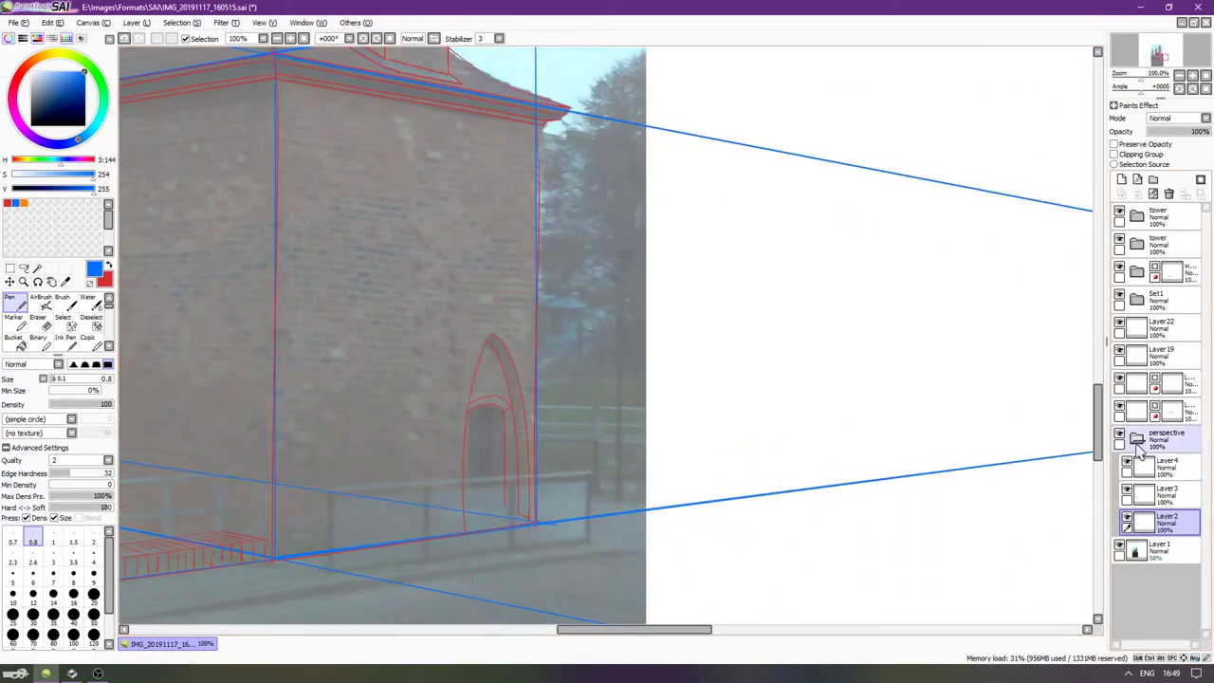
Collapse the perspective folder, lower its opacity to 47%, and make Layer22 active.
click(1137, 442)
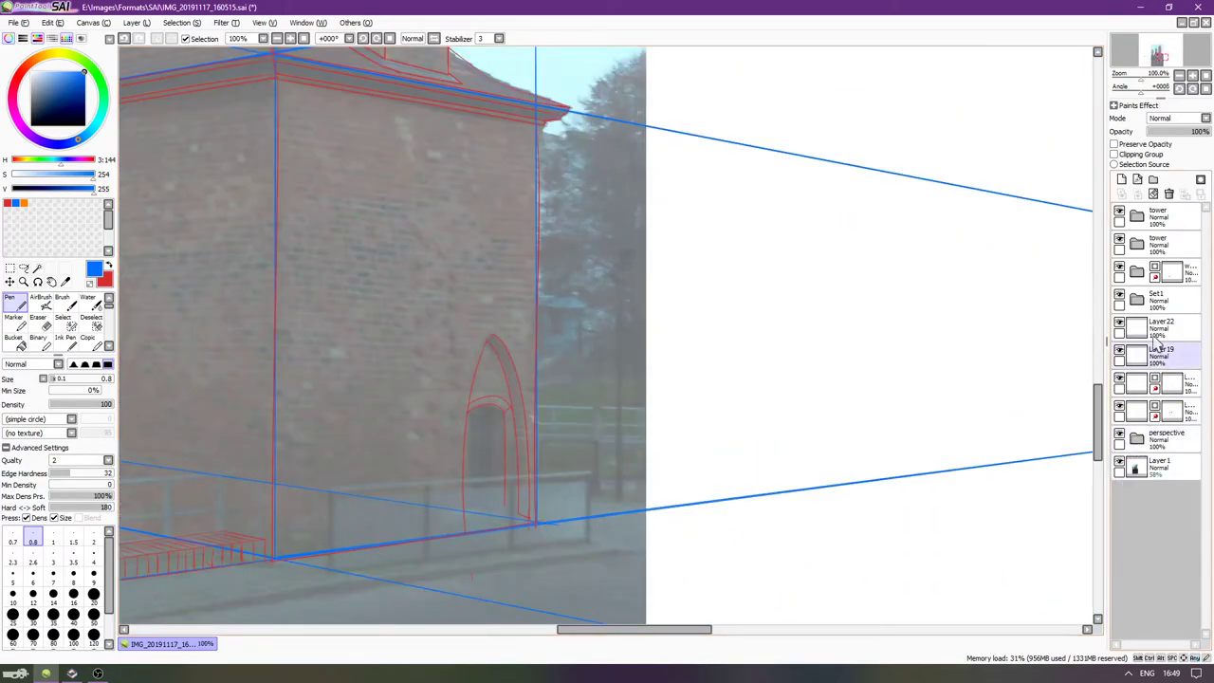
drag(1199, 132, 1181, 132)
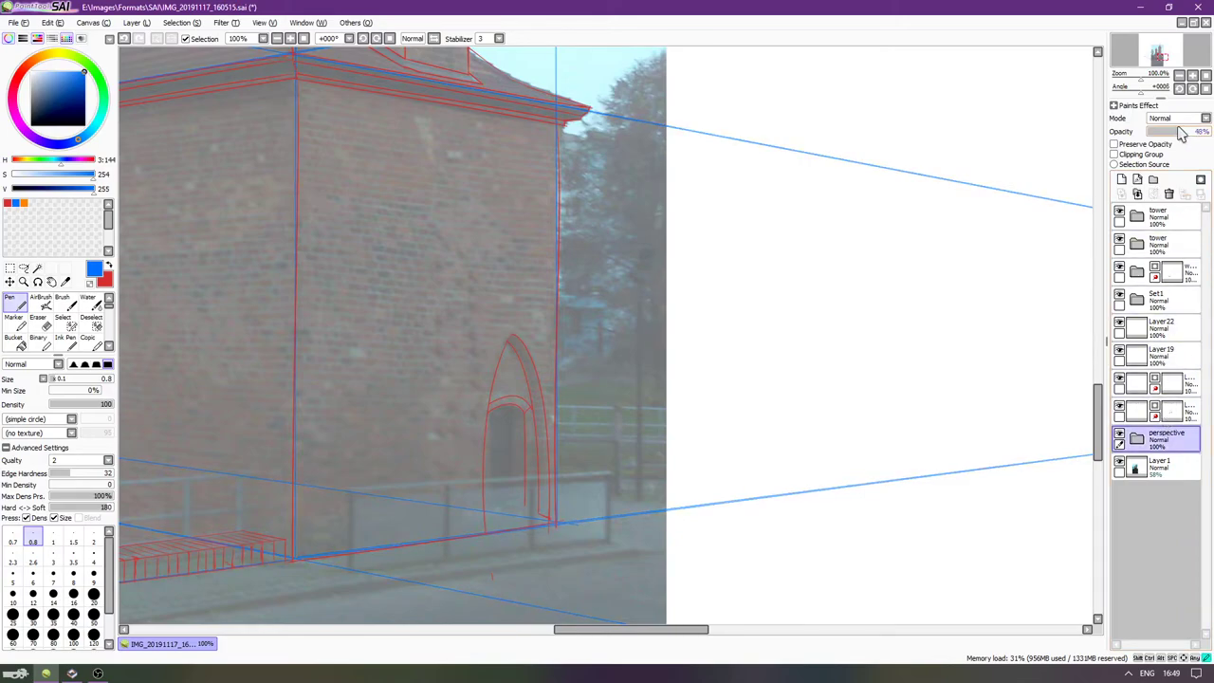
click(1142, 327)
Erase the overshoot at the base of the pointed arch's right side and redraw the outer curve's end down to the ground line.
scroll(554, 520, up, 2)
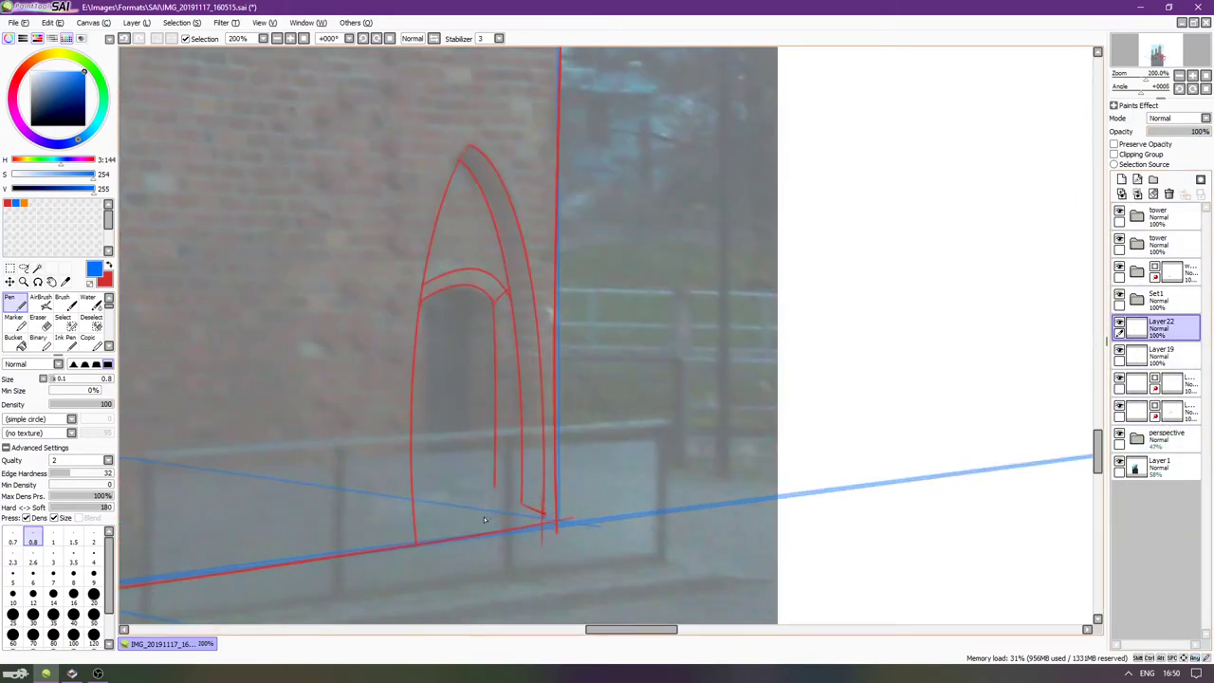
drag(491, 471, 530, 451)
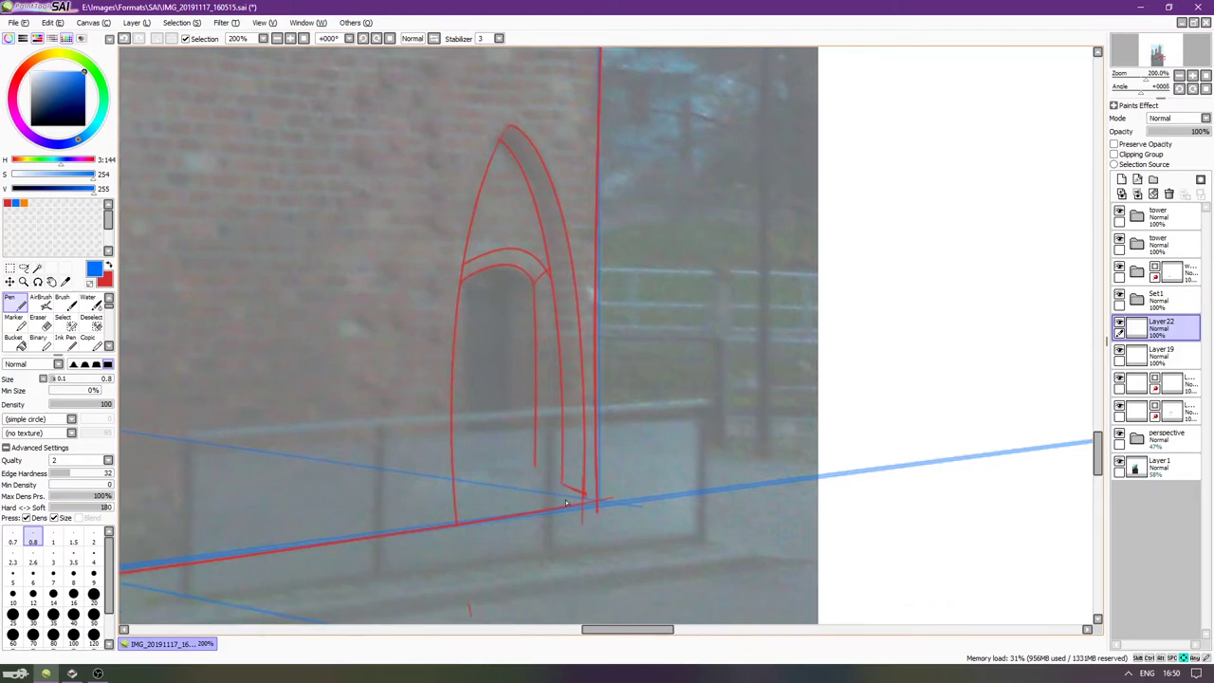
scroll(580, 450, down, 1)
scroll(575, 455, up, 2)
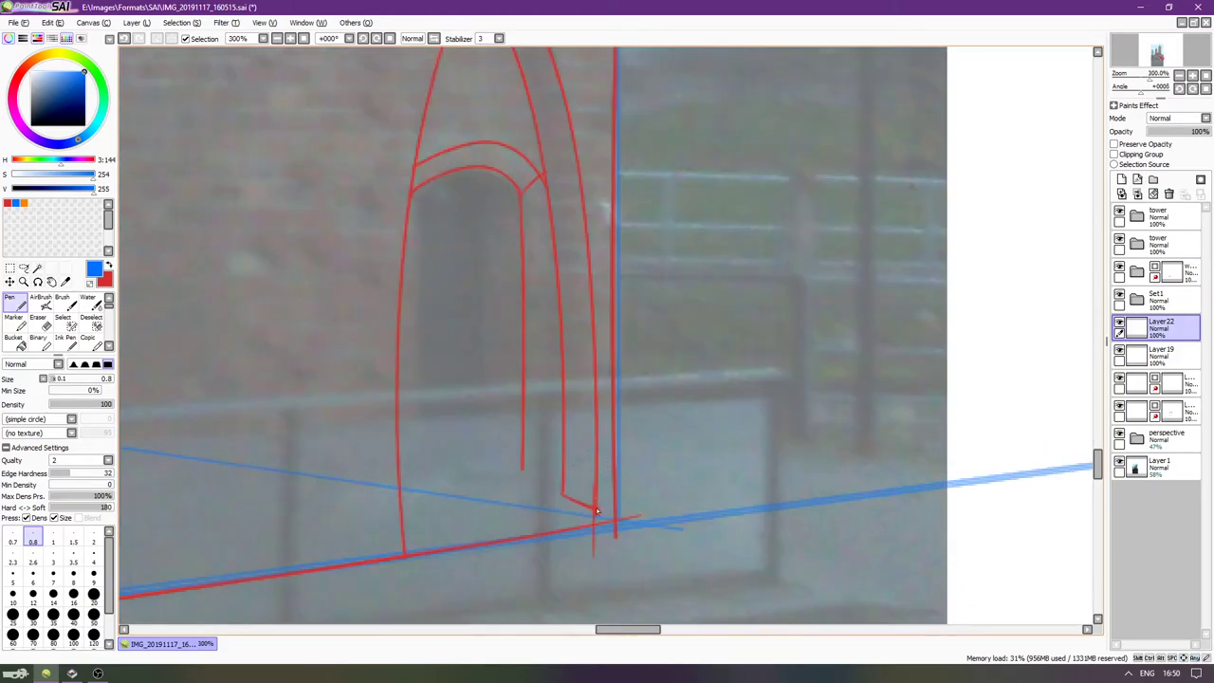
key(e)
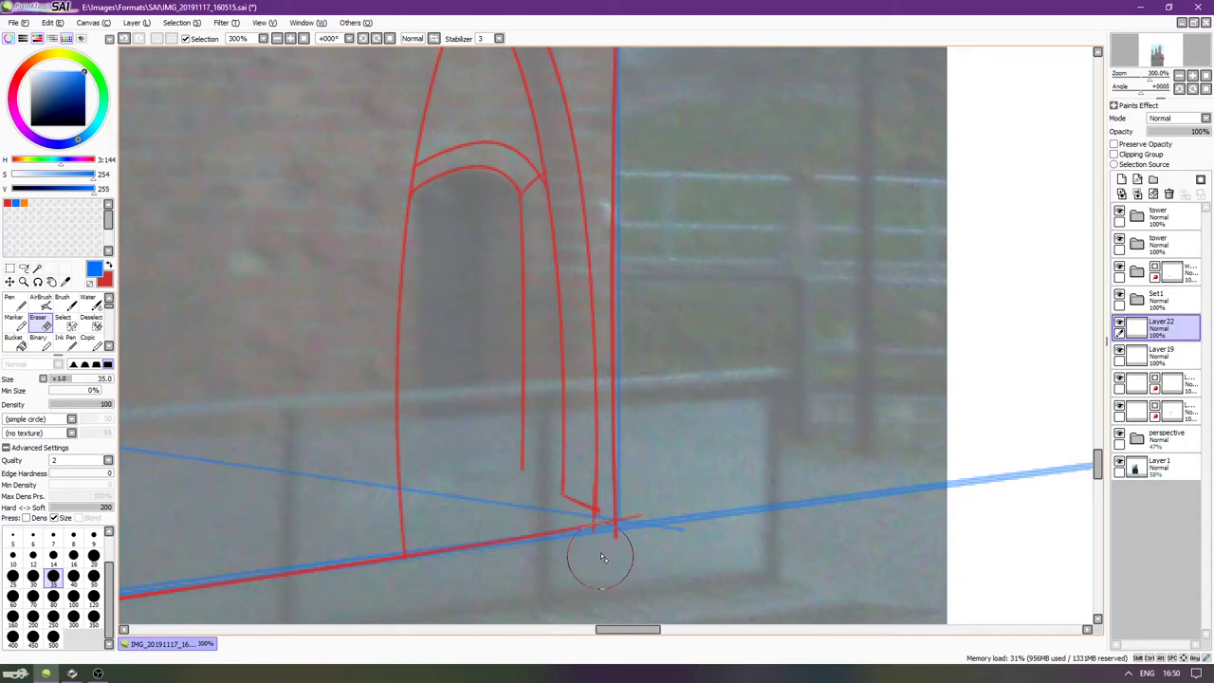
key(n)
key(e)
drag(593, 528, 589, 541)
key(n)
drag(595, 491, 593, 525)
key(ctrl+z)
key(x)
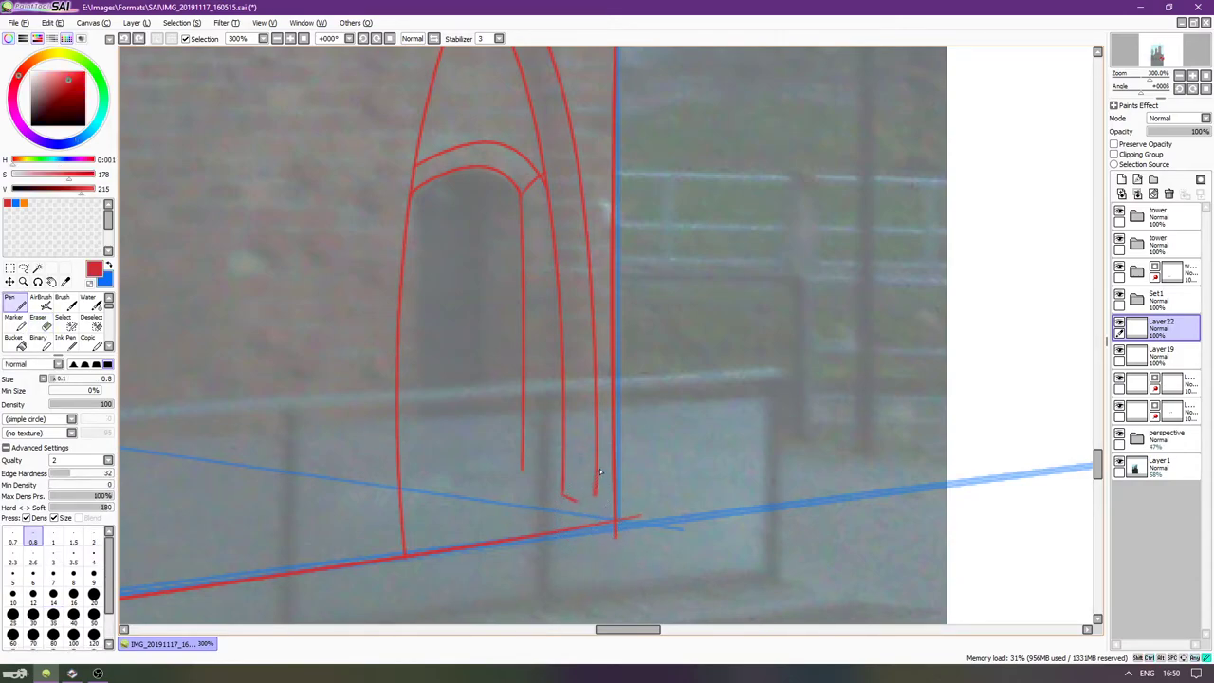
key(ctrl+z)
drag(597, 464, 597, 547)
Erase the old sill line between the arch's two right-hand curves and extend the inner curve toward the ground line.
key(e)
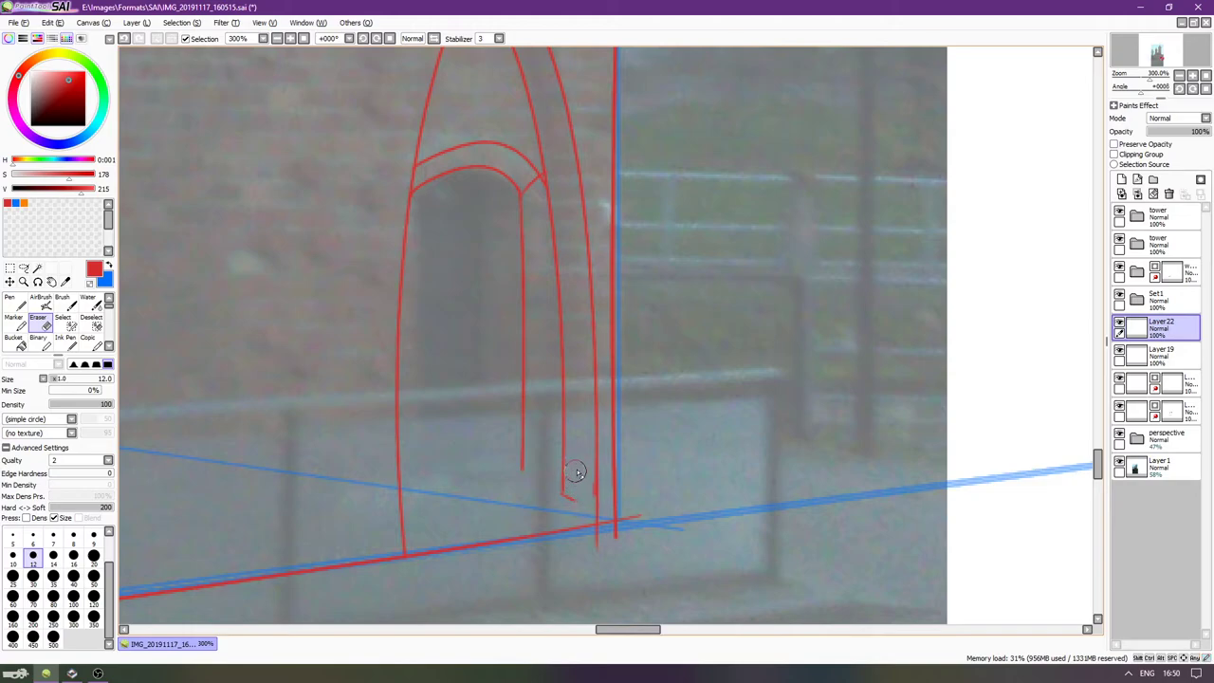
drag(586, 488, 584, 509)
key(n)
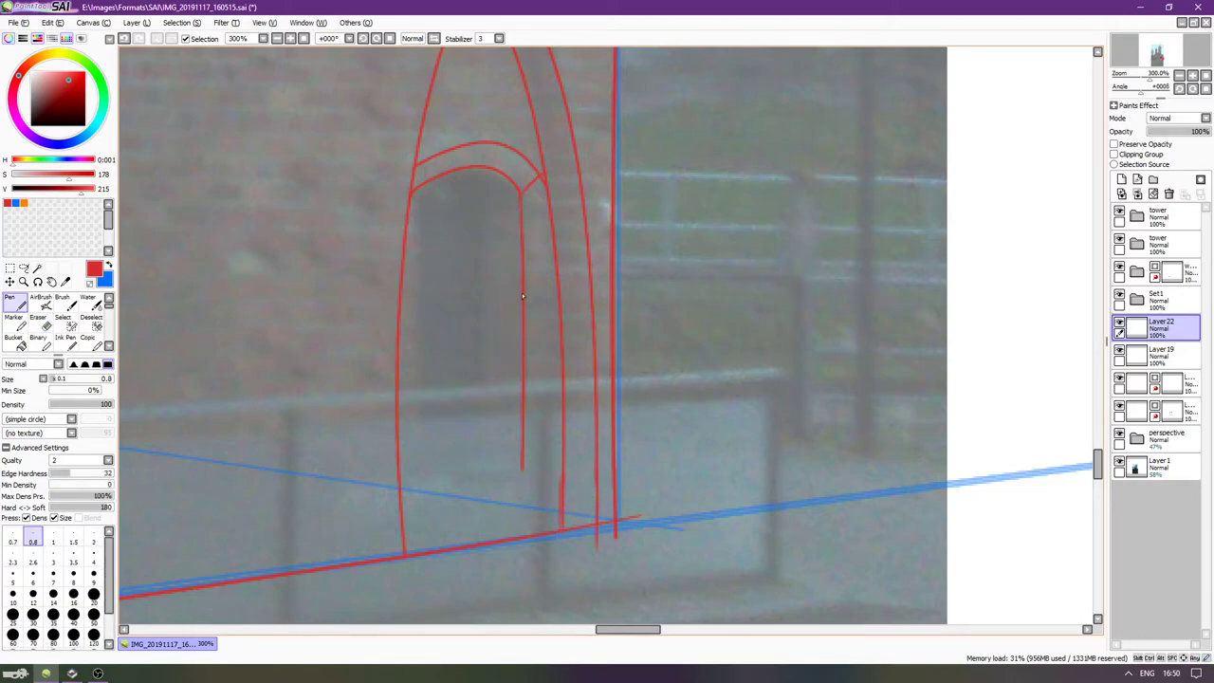
Extend the doorway's right jamb down to the blue guide line with its overshoot trimmed, and redraw the sill segment beside the inner curve.
drag(521, 465, 517, 577)
key(ctrl+z)
drag(523, 461, 517, 563)
key(ctrl+z)
drag(521, 458, 518, 574)
key(ctrl+z)
mouse_move(561, 513)
mouse_down()
mouse_move(601, 519)
mouse_move(568, 520)
mouse_up()
key(ctrl+z)
key(ctrl+z)
key(e)
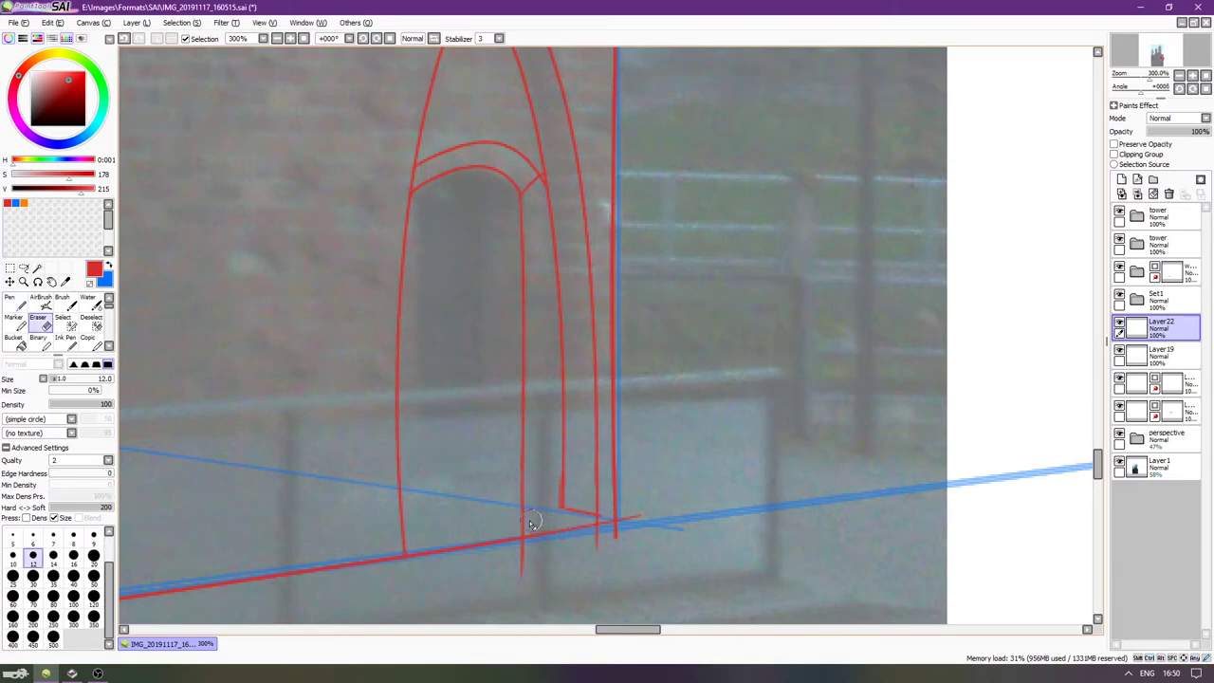
mouse_move(535, 559)
mouse_down()
mouse_move(524, 555)
mouse_move(535, 513)
mouse_up()
key(n)
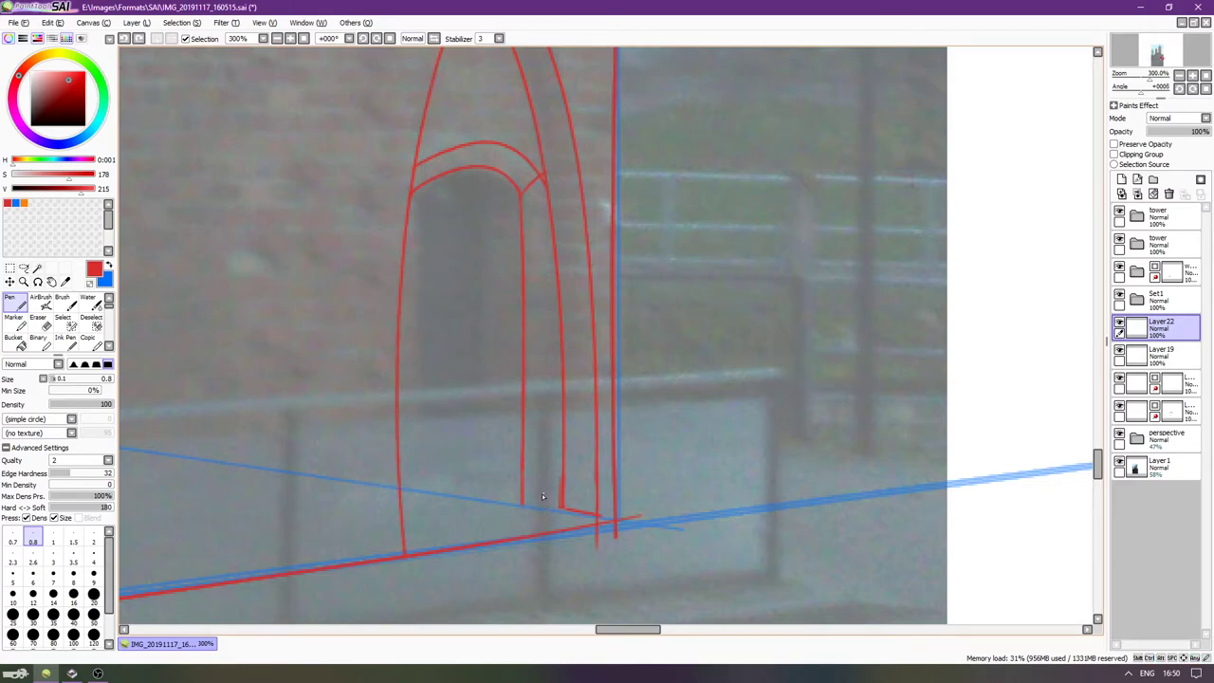
Draw the short sill line joining the foot of the right jamb to the foot of the arch's inner curve.
drag(525, 504, 561, 505)
key(ctrl+z)
key(ctrl+z)
key(ctrl+z)
key(ctrl+z)
Draw the doorway's left jamb from the arched head to near the ground, retrying the stroke, and trim its lower end.
drag(494, 548, 534, 567)
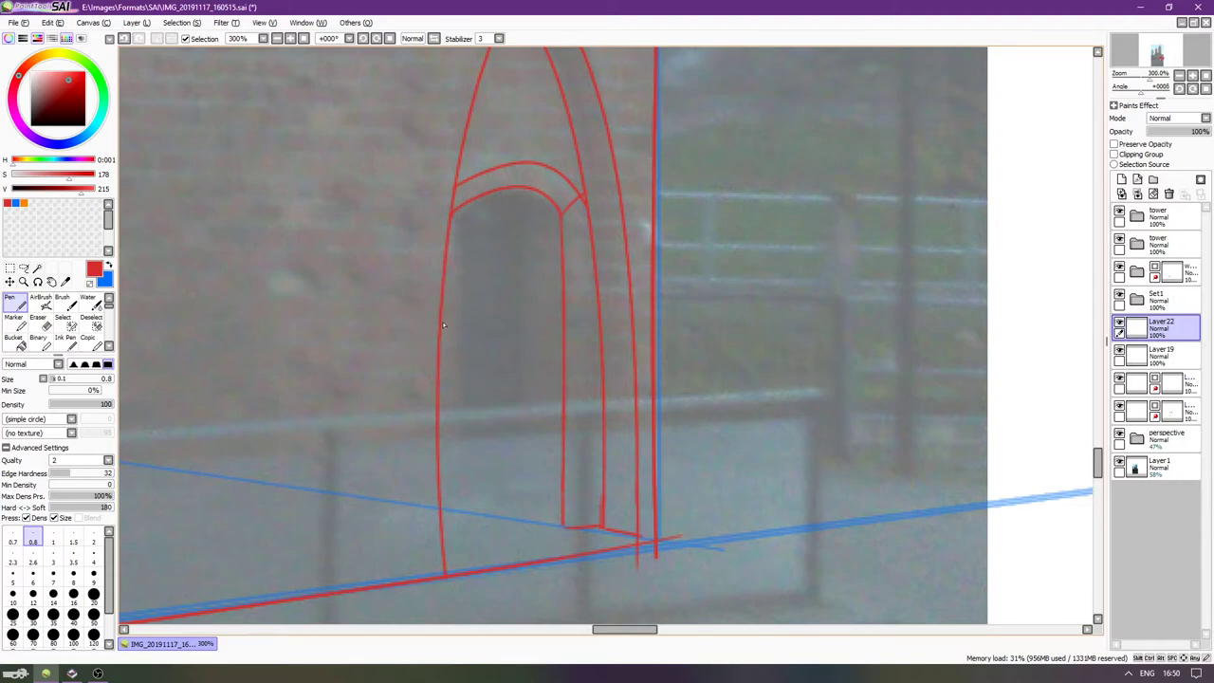
drag(453, 218, 462, 399)
key(ctrl+z)
drag(454, 227, 465, 524)
key(ctrl+z)
drag(451, 230, 465, 545)
key(ctrl+z)
drag(448, 224, 453, 560)
key(e)
mouse_move(459, 567)
mouse_down()
mouse_move(461, 600)
mouse_move(466, 545)
mouse_up()
key(n)
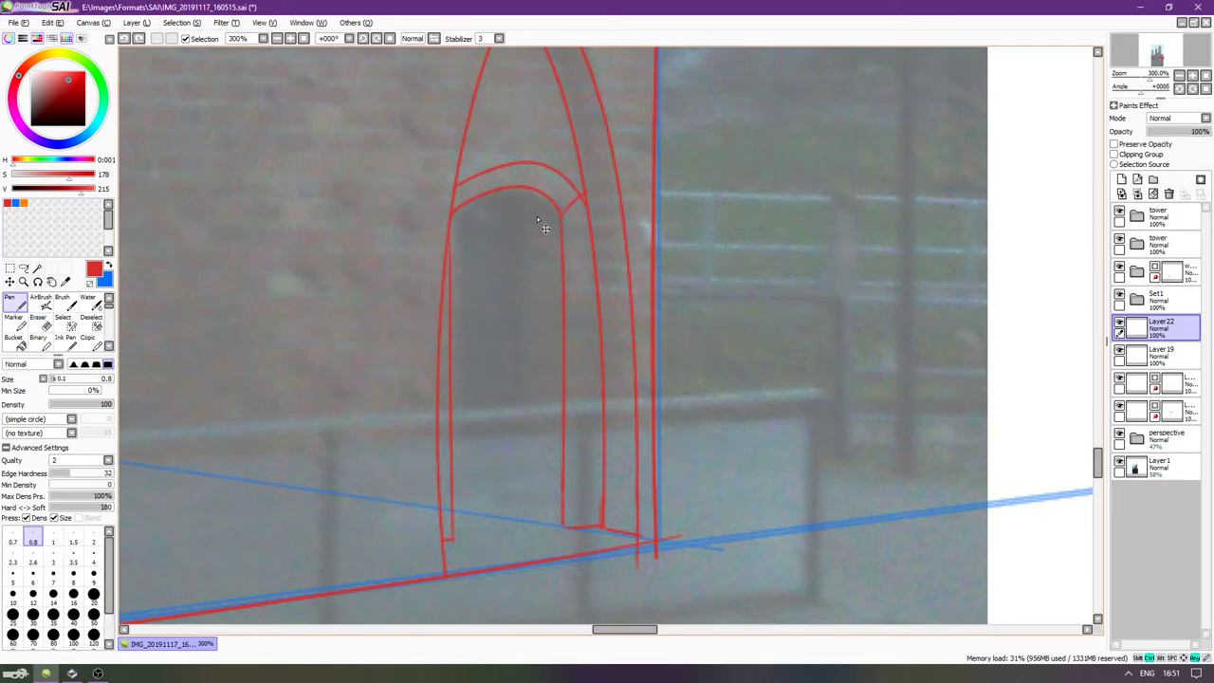
Draw the recessed underside of the doorway's arched head and the door's right vertical edge, trimming its lower end.
mouse_move(528, 210)
mouse_down()
mouse_move(558, 210)
mouse_move(495, 194)
mouse_up()
key(ctrl+z)
key(ctrl+z)
key(ctrl+z)
drag(526, 250, 537, 540)
key(ctrl+z)
drag(523, 210, 524, 567)
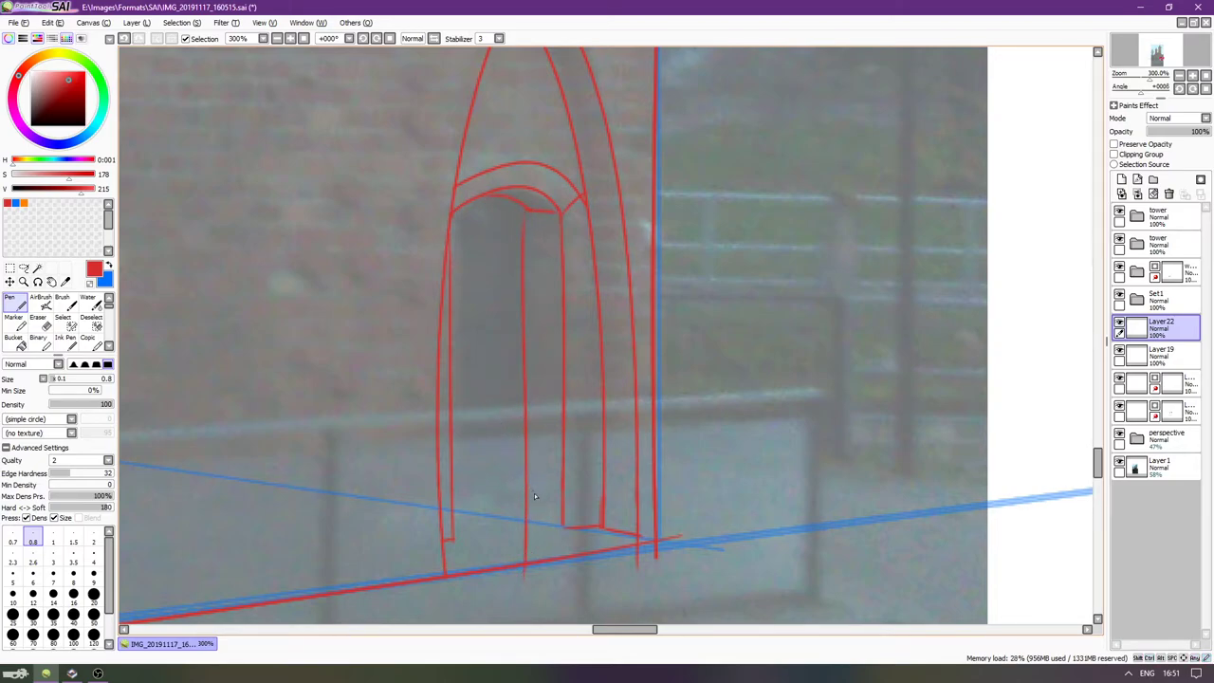
mouse_move(530, 520)
mouse_down()
mouse_move(560, 530)
mouse_move(532, 548)
mouse_move(526, 579)
mouse_move(521, 533)
mouse_up()
key(e)
key(n)
Draw the door's bottom edge from the left jamb to the door's right edge, retrying until it fits the perspective.
mouse_move(457, 530)
mouse_down()
mouse_move(519, 507)
mouse_move(528, 520)
mouse_move(485, 521)
mouse_move(529, 521)
mouse_up()
key(ctrl+z)
key(ctrl+z)
key(ctrl+z)
key(ctrl+z)
key(ctrl+z)
key(ctrl+z)
key(ctrl+z)
key(ctrl+z)
drag(452, 531, 525, 521)
key(ctrl+z)
Fill the door with vertical plank lines running from the arched head to the bottom edge, and clean up their ends.
drag(465, 248, 465, 483)
key(ctrl+z)
drag(466, 256, 460, 474)
key(ctrl+z)
drag(463, 210, 460, 523)
key(ctrl+z)
drag(462, 211, 469, 504)
drag(487, 204, 488, 548)
drag(496, 286, 500, 524)
drag(510, 248, 505, 512)
key(e)
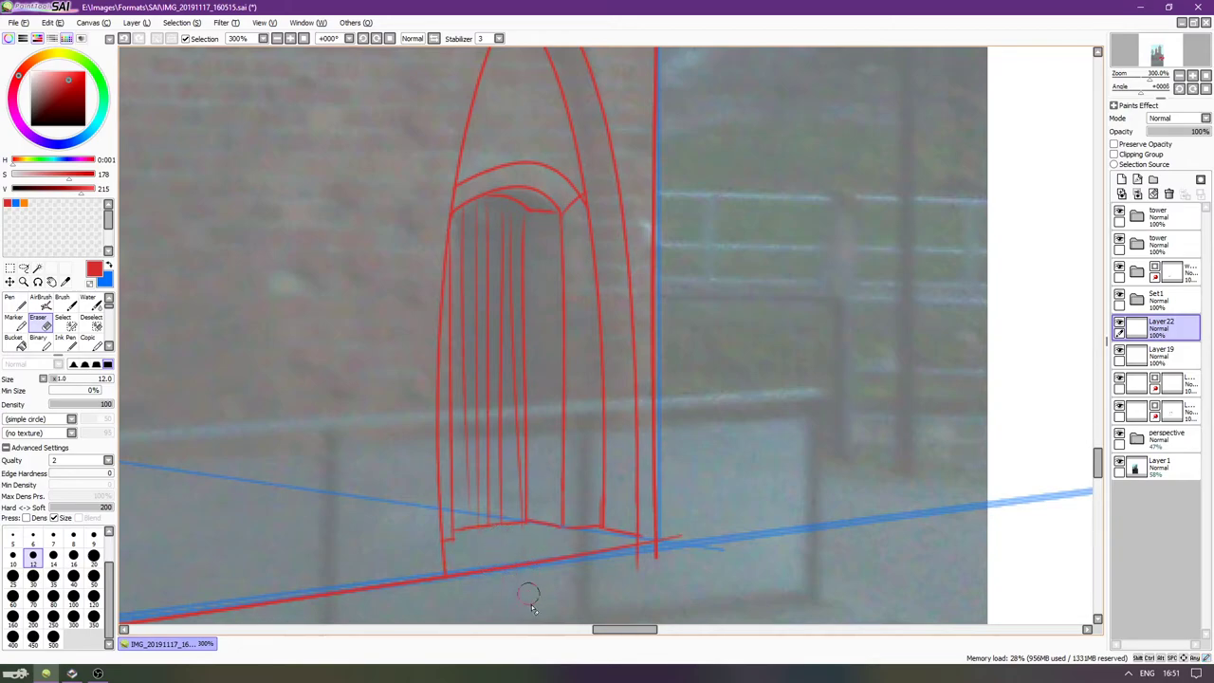
key(n)
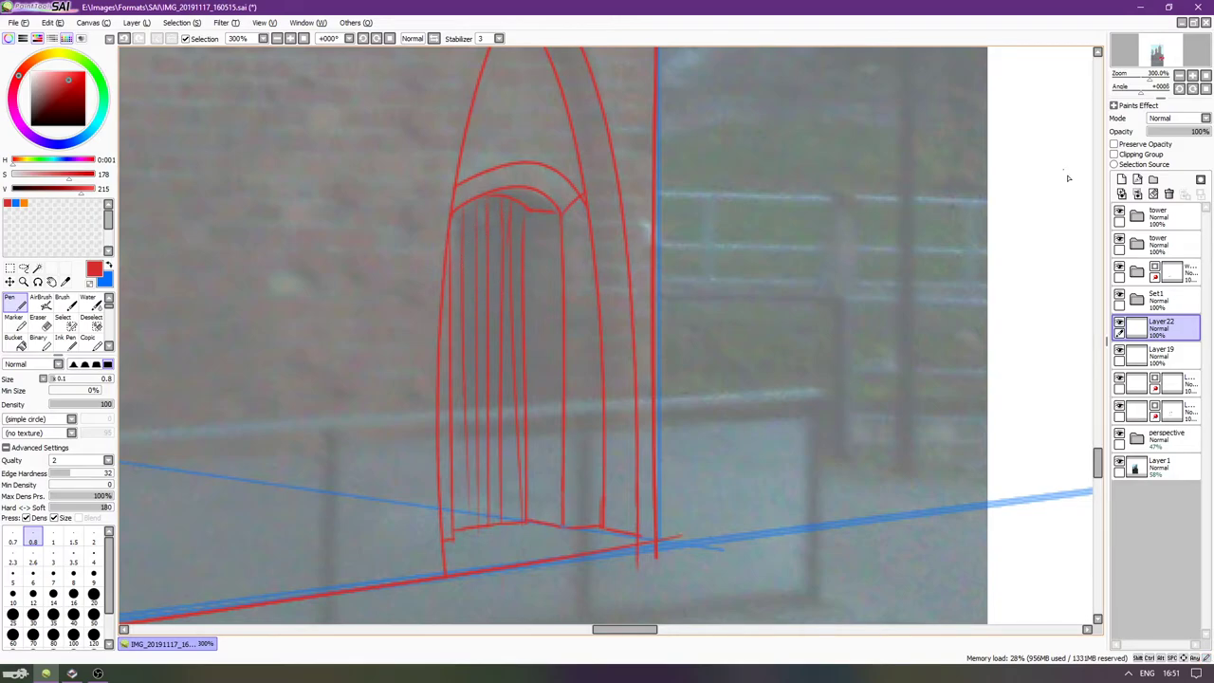
Add a new layer above Layer22 and draw two hinge straps across the door planks, one near each end.
click(1120, 179)
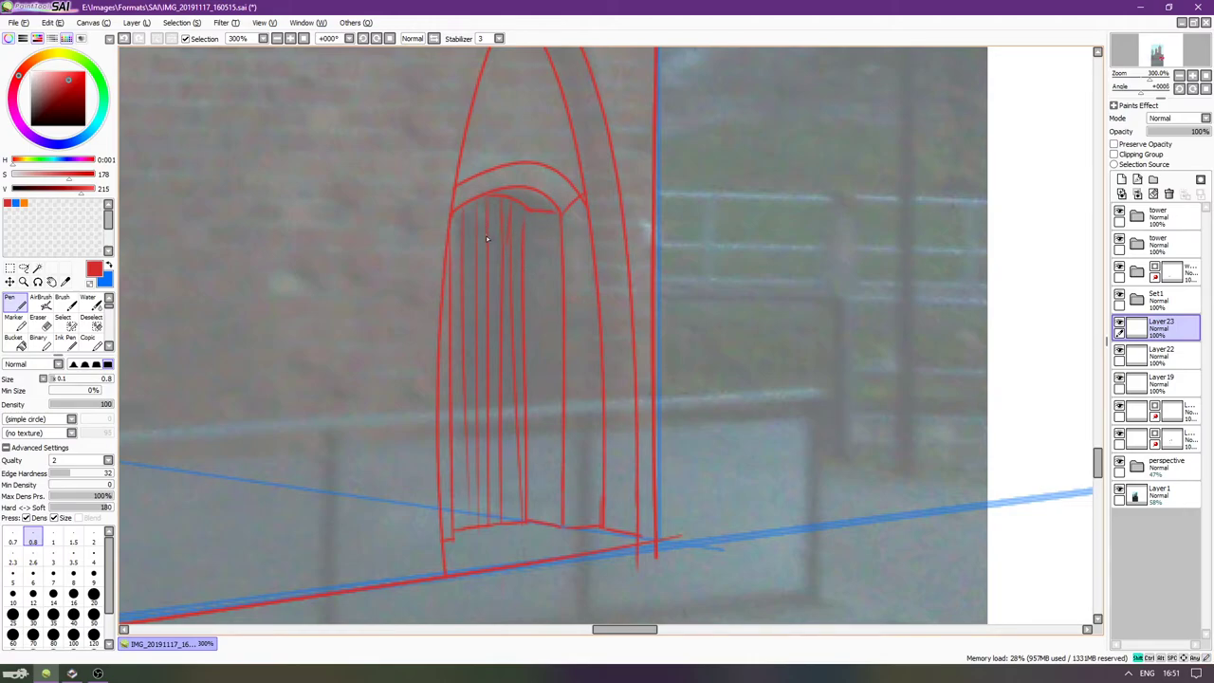
key(ctrl+z)
mouse_move(512, 304)
mouse_down()
mouse_move(527, 411)
mouse_move(578, 422)
mouse_move(640, 370)
mouse_up()
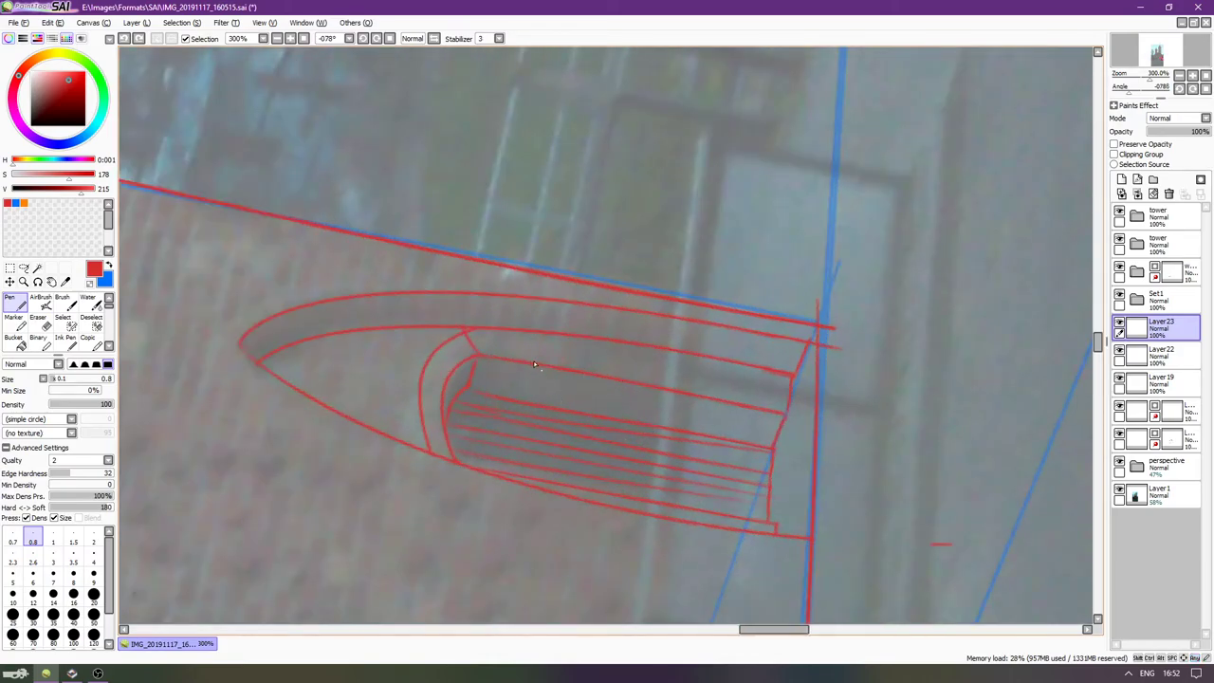
mouse_move(493, 435)
mouse_down()
mouse_move(519, 406)
mouse_move(504, 450)
mouse_up()
key(ctrl+z)
key(ctrl+z)
drag(508, 405, 501, 454)
key(ctrl+z)
mouse_move(743, 447)
mouse_down()
mouse_move(742, 498)
mouse_move(732, 491)
mouse_up()
key(ctrl+z)
Erase the plank lines showing inside the hinge straps on Layer22 with a size 4 eraser.
click(1160, 354)
key(e)
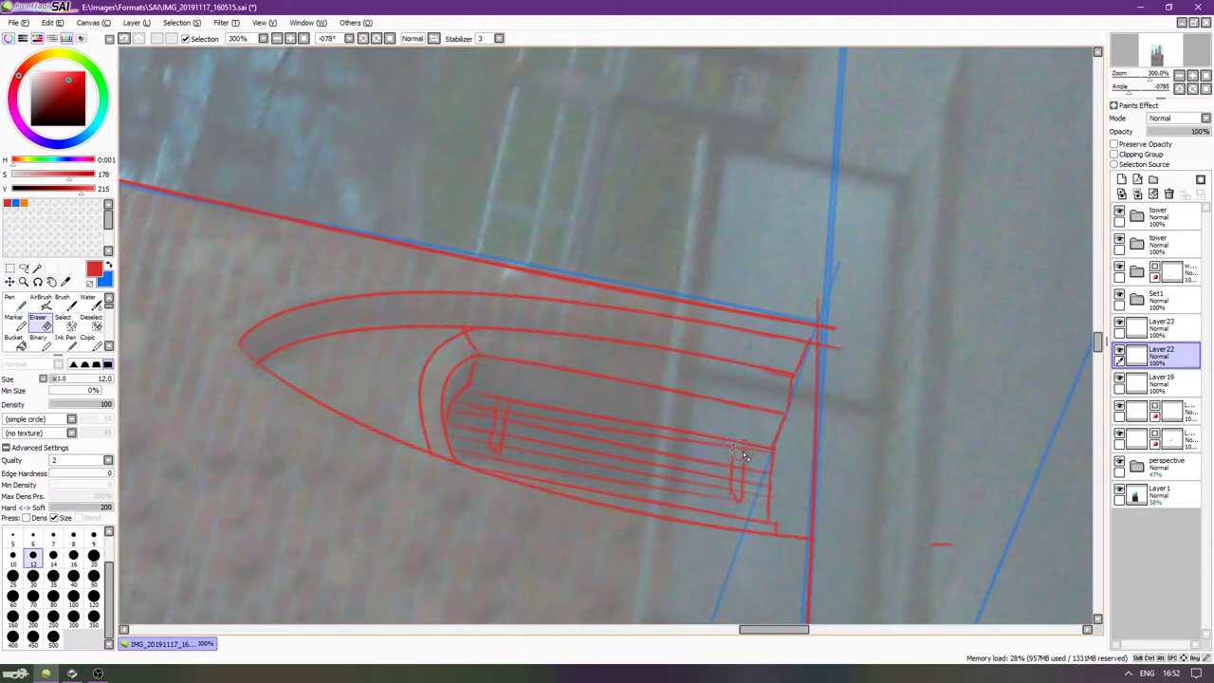
key(bracketleft)
key(bracketleft)
key(bracketleft)
key(bracketleft)
key(bracketleft)
key(bracketleft)
key(bracketleft)
key(bracketleft)
drag(737, 480, 738, 474)
Merge Layer23 down into Layer22 and touch up the hinge straps with the pen and eraser.
click(1130, 327)
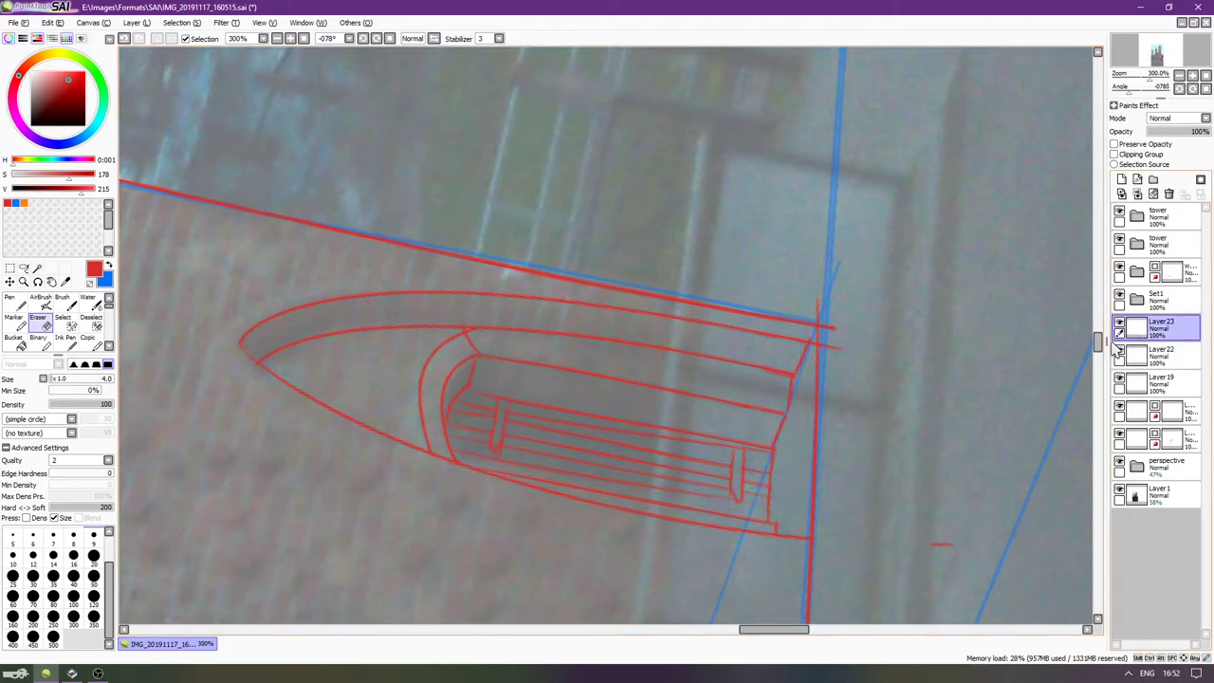
key(ctrl+e)
key(n)
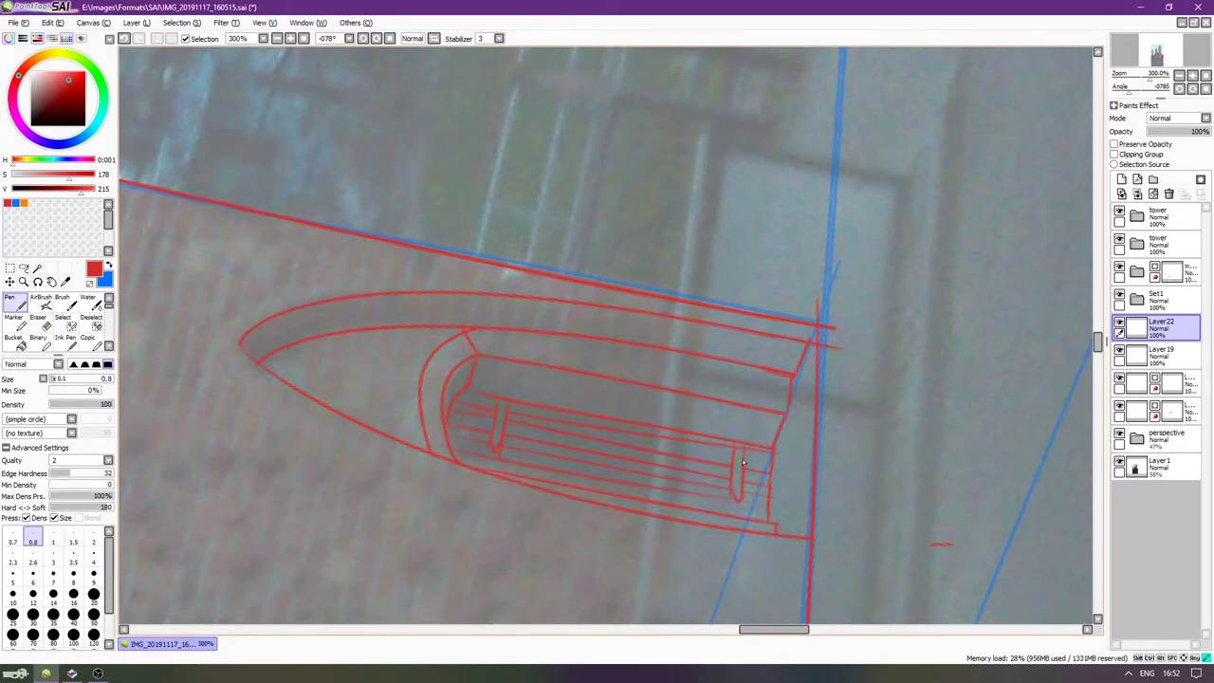
key(e)
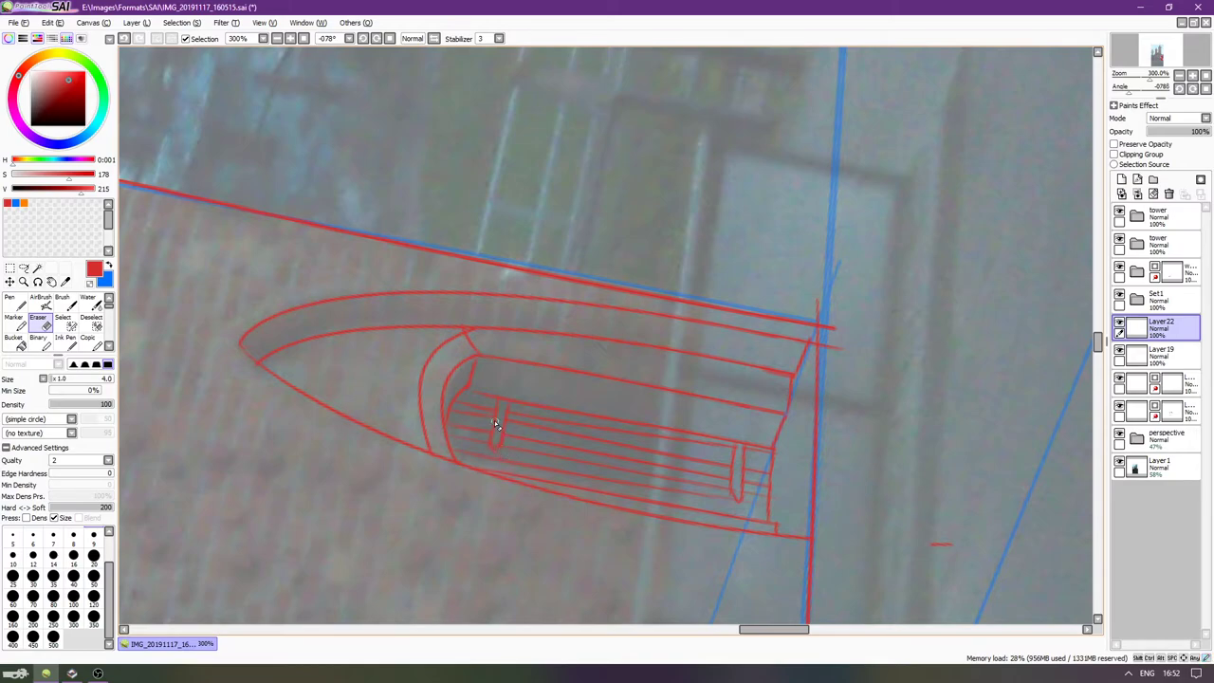
key(n)
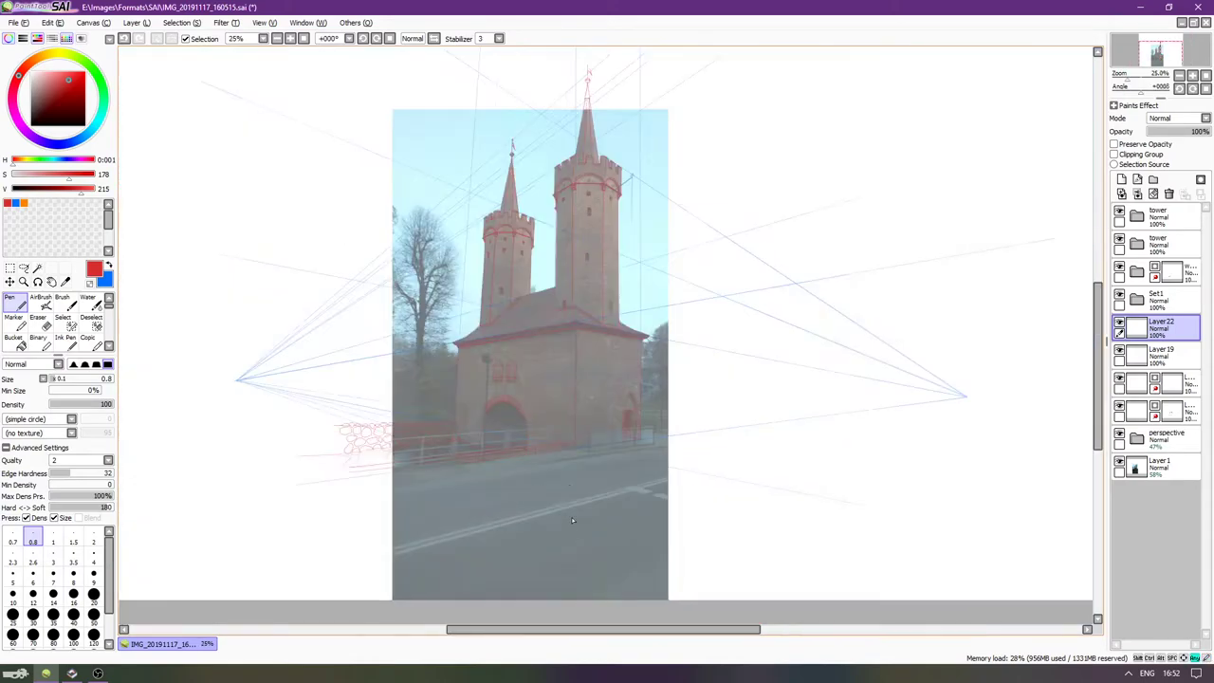
Hide the Layer1 photo and the perspective folder to leave only the line drawing.
click(1118, 464)
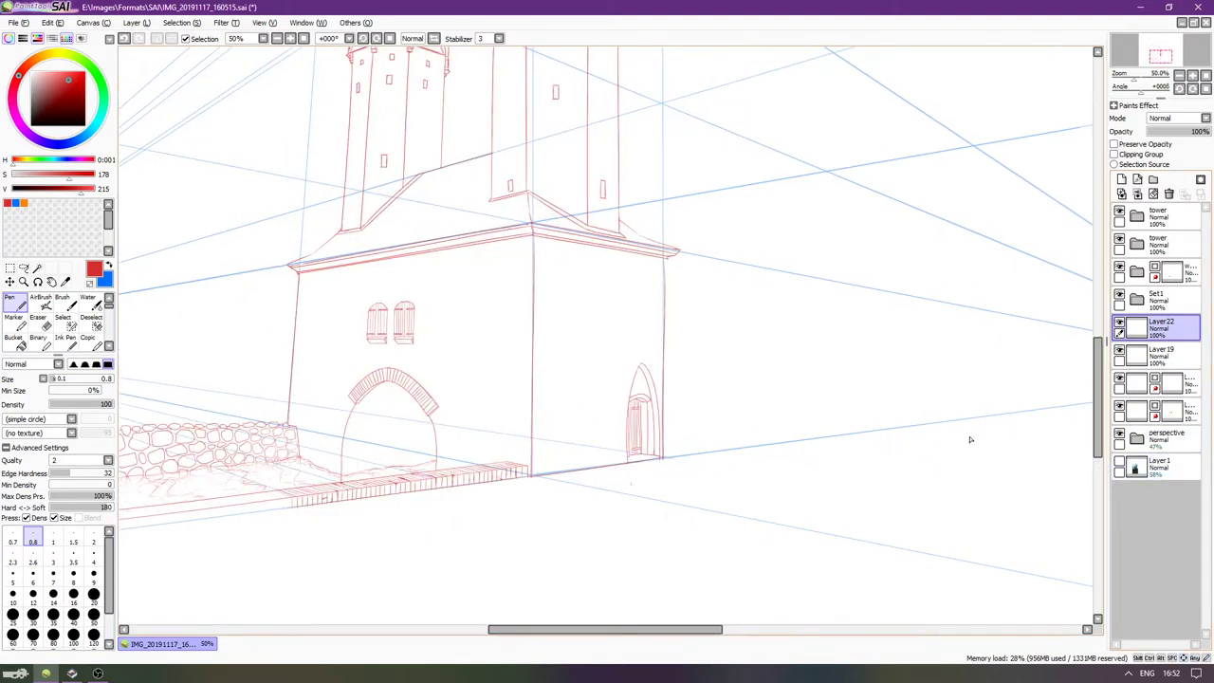
scroll(995, 445, down, 1)
click(1118, 440)
scroll(783, 487, up, 3)
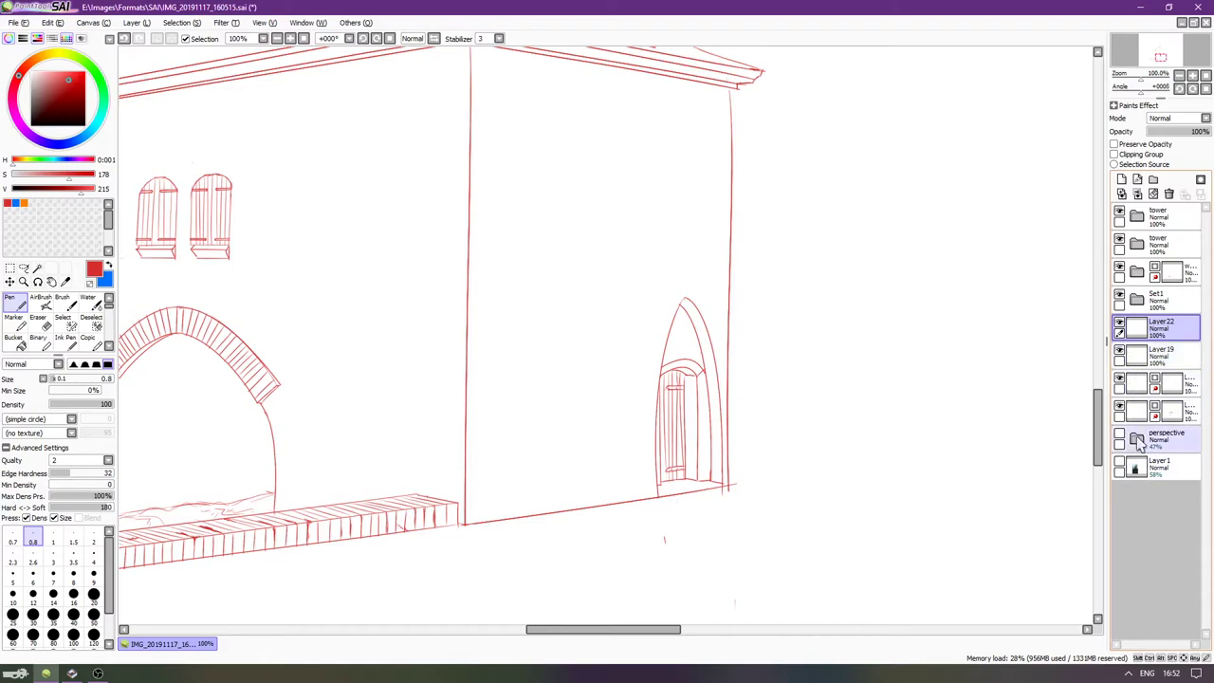
Erase the ground line across the doorway on the mask of the layer directly above the perspective folder, using a size 14 eraser.
click(1130, 409)
click(1119, 409)
click(1119, 409)
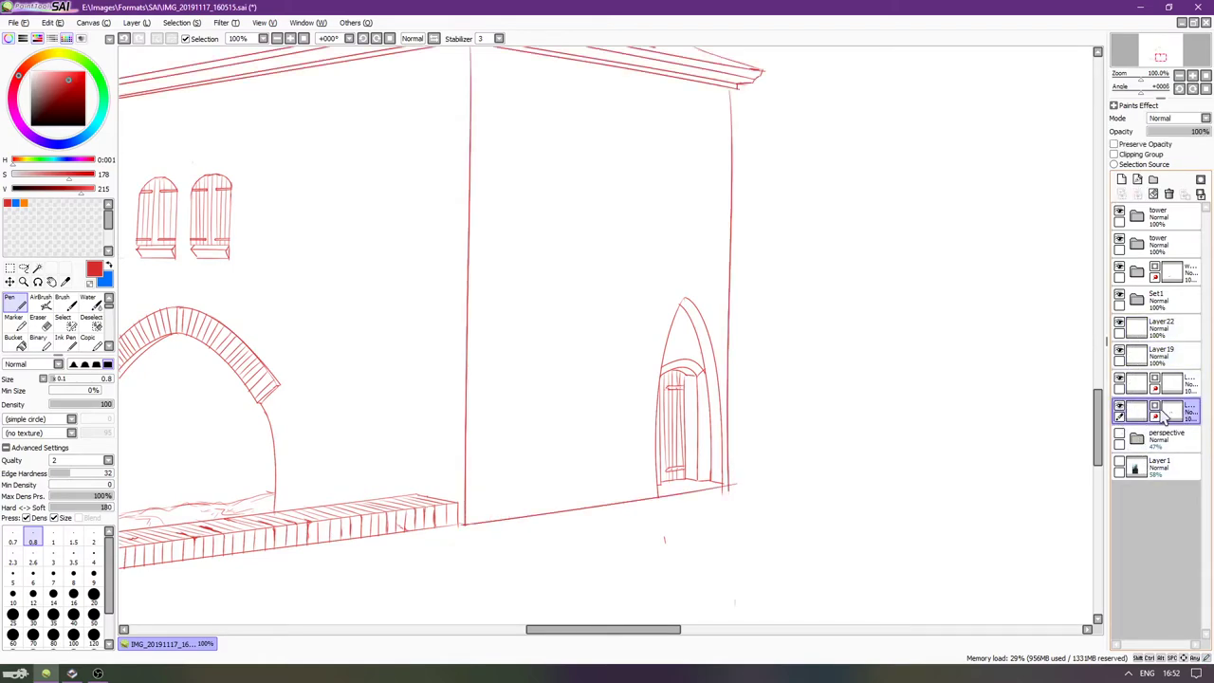
key(e)
scroll(729, 500, up, 3)
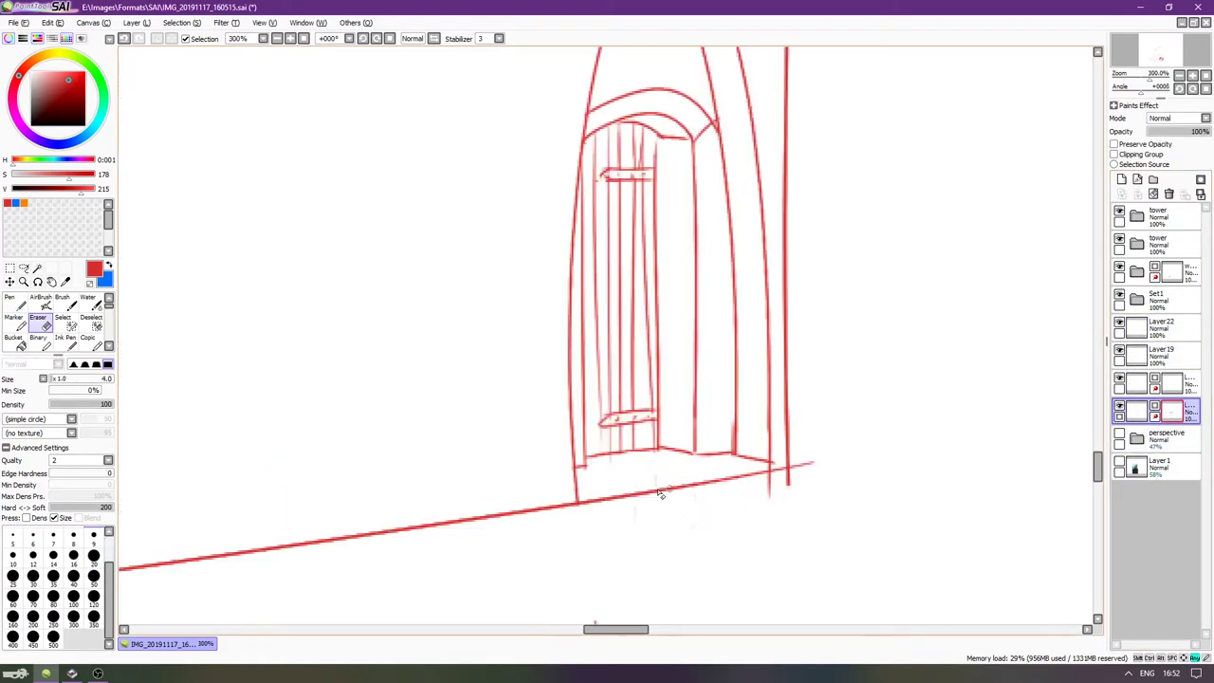
key(bracketright)
key(bracketright)
key(bracketright)
key(bracketright)
key(bracketright)
key(bracketright)
key(bracketright)
key(bracketright)
mouse_move(611, 497)
mouse_down()
mouse_move(587, 503)
mouse_move(758, 477)
mouse_move(766, 451)
mouse_move(821, 474)
mouse_up()
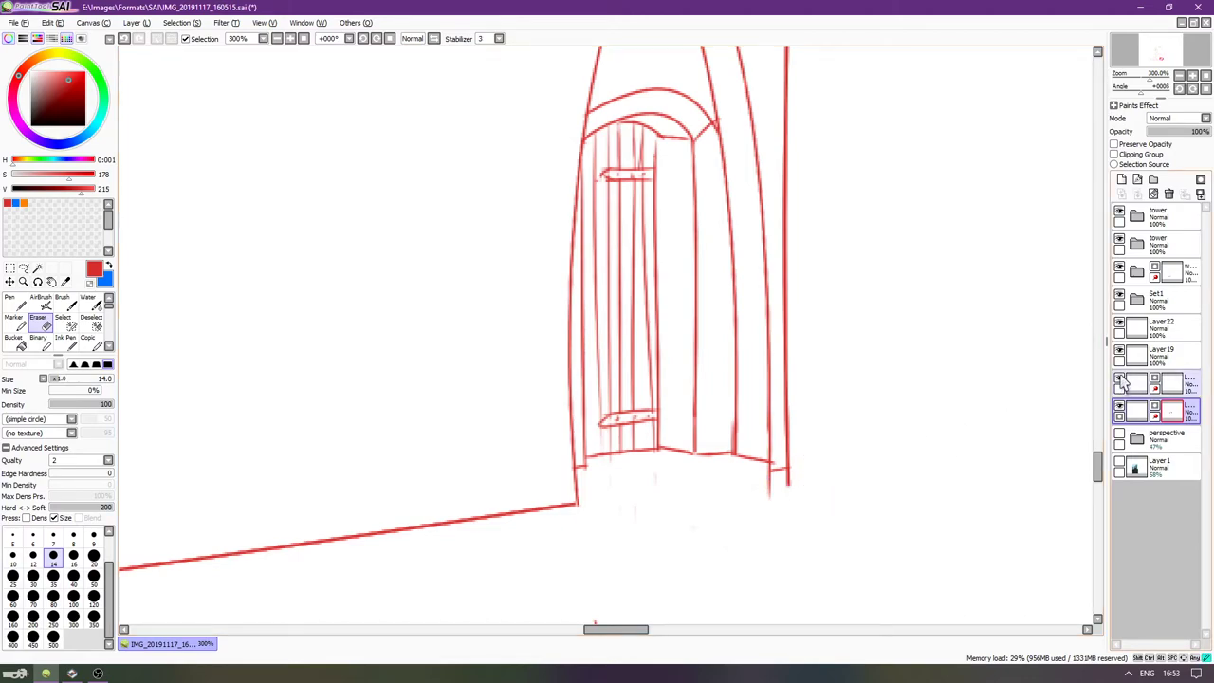
Identify Layer22 by toggling its visibility, select it, and trim the outer arch curve's overrun at its base.
click(1119, 323)
click(1119, 323)
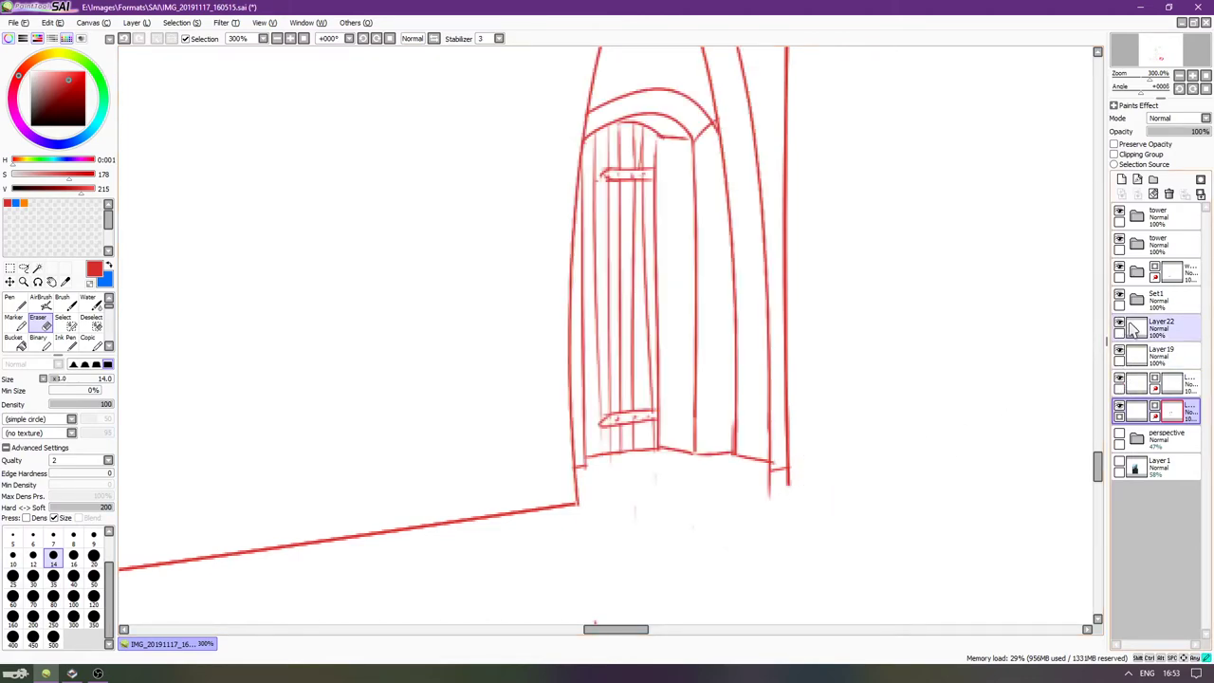
click(1136, 327)
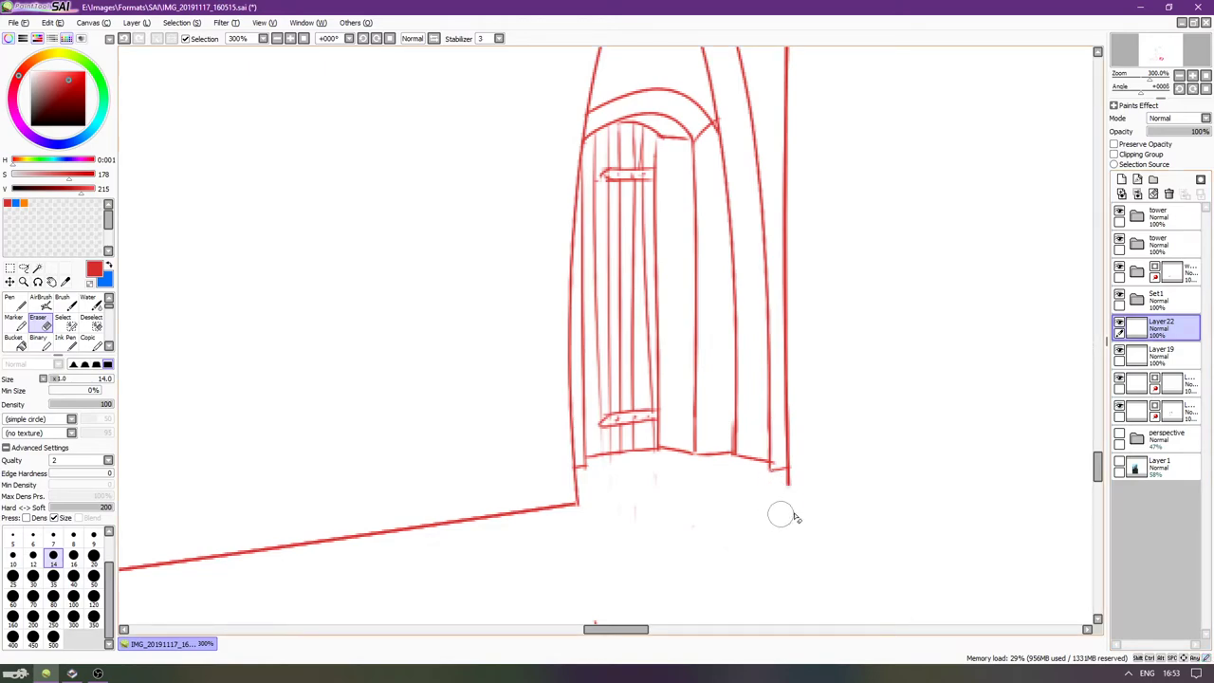
Erase the overrun of the side wall's outer vertical edge below the doorway on the mask of the layer directly above the perspective folder.
click(1152, 411)
drag(797, 498, 803, 478)
scroll(769, 538, down, 3)
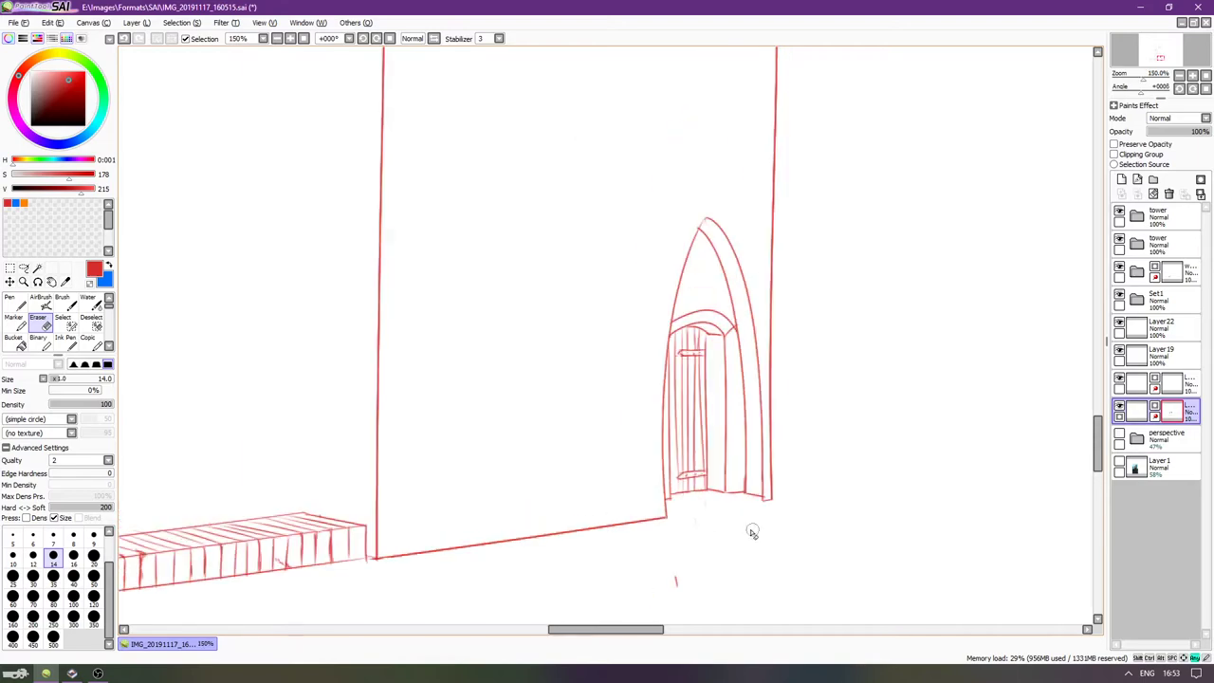
drag(764, 538, 743, 536)
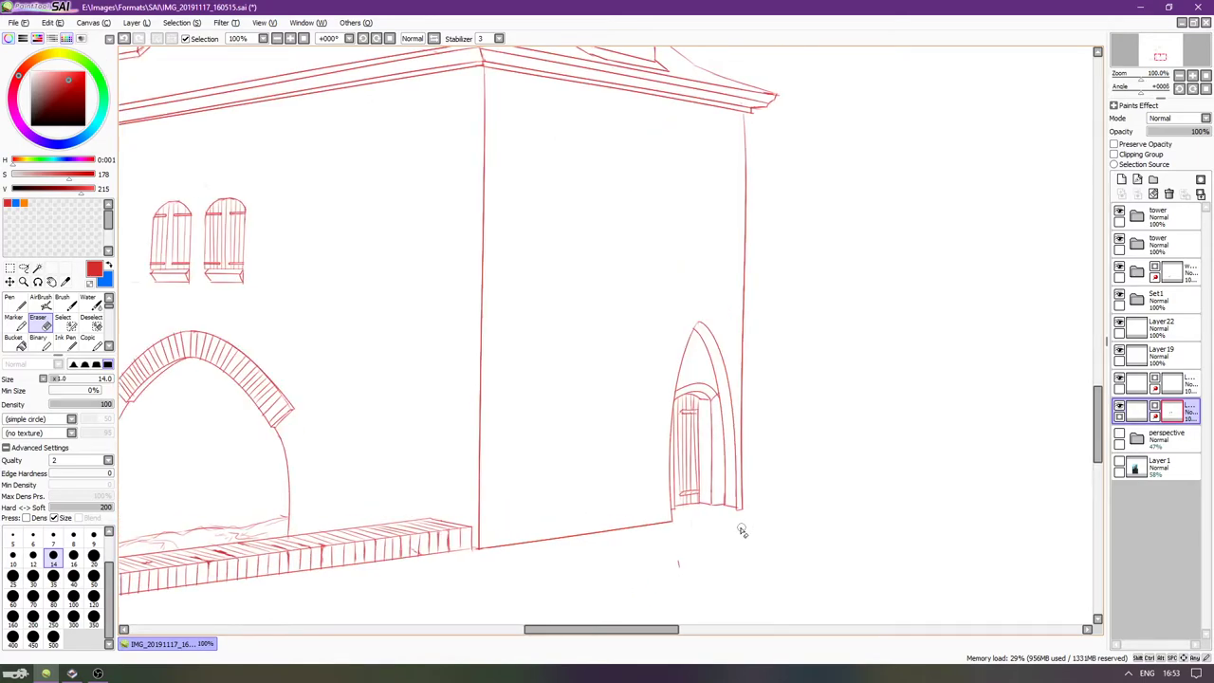
scroll(742, 531, down, 2)
scroll(749, 521, left, 1)
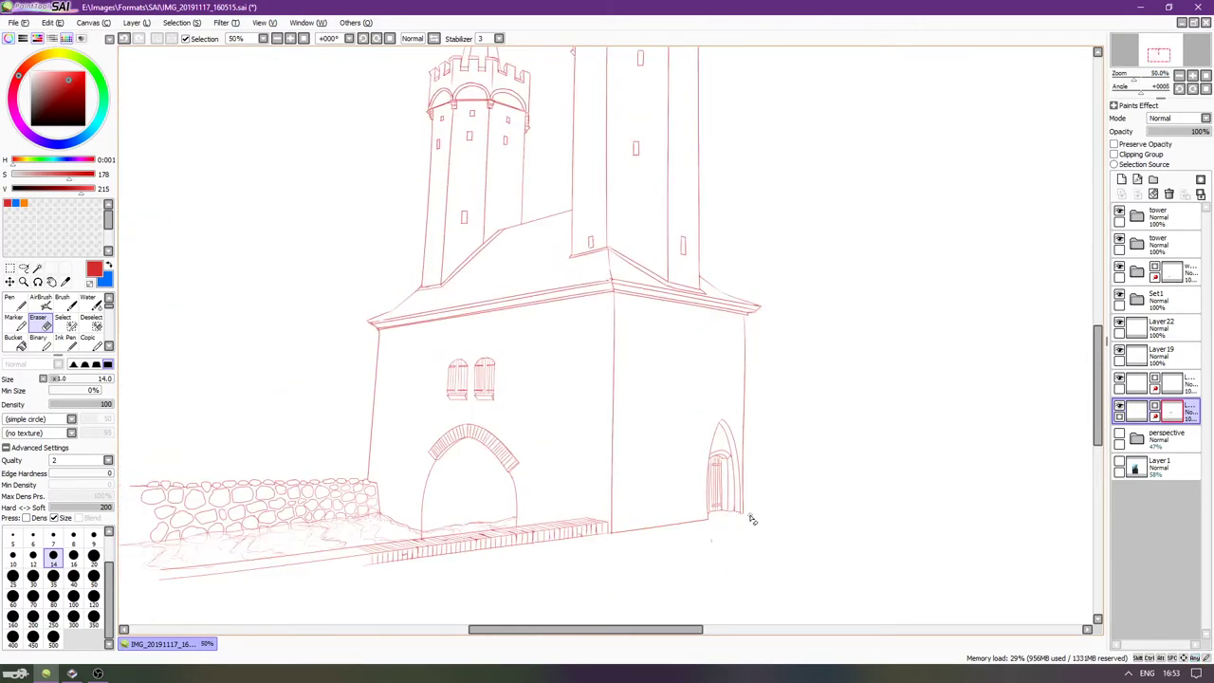
Identify the side doorway's layer by toggling layer visibility, select Layer22, and erase the stray mark below the doorway.
click(1119, 405)
click(1119, 405)
click(1118, 378)
click(1119, 379)
click(1119, 350)
click(1118, 350)
click(1119, 323)
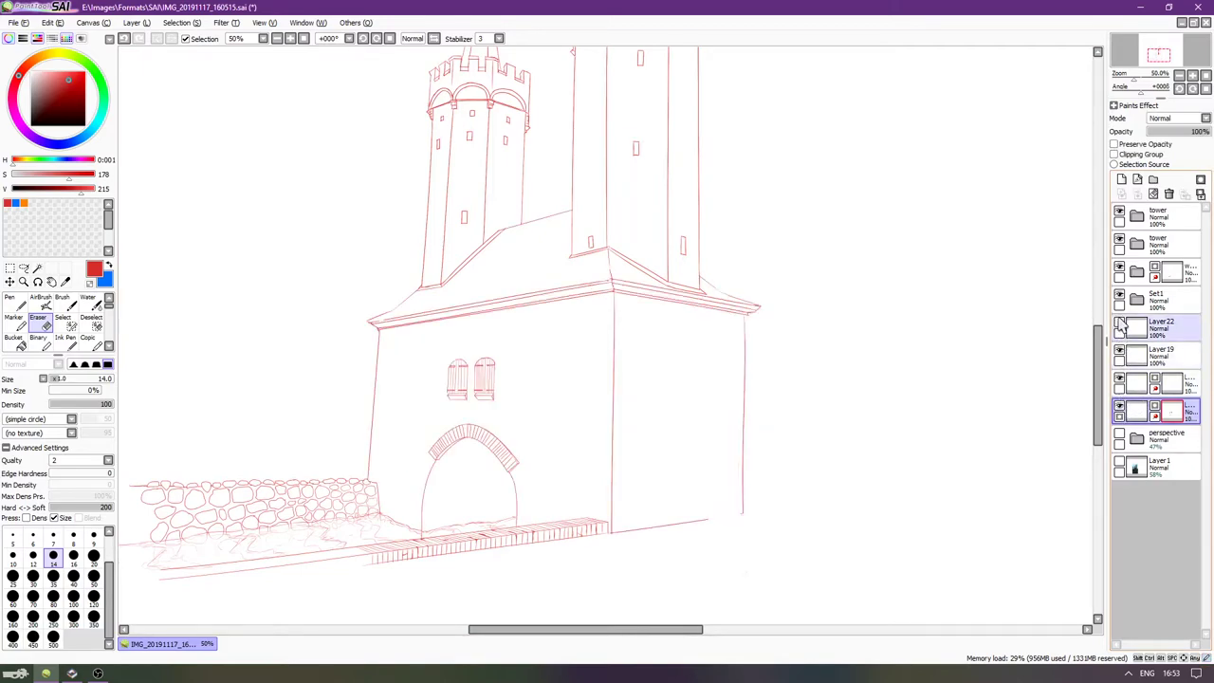
click(1119, 322)
click(1136, 328)
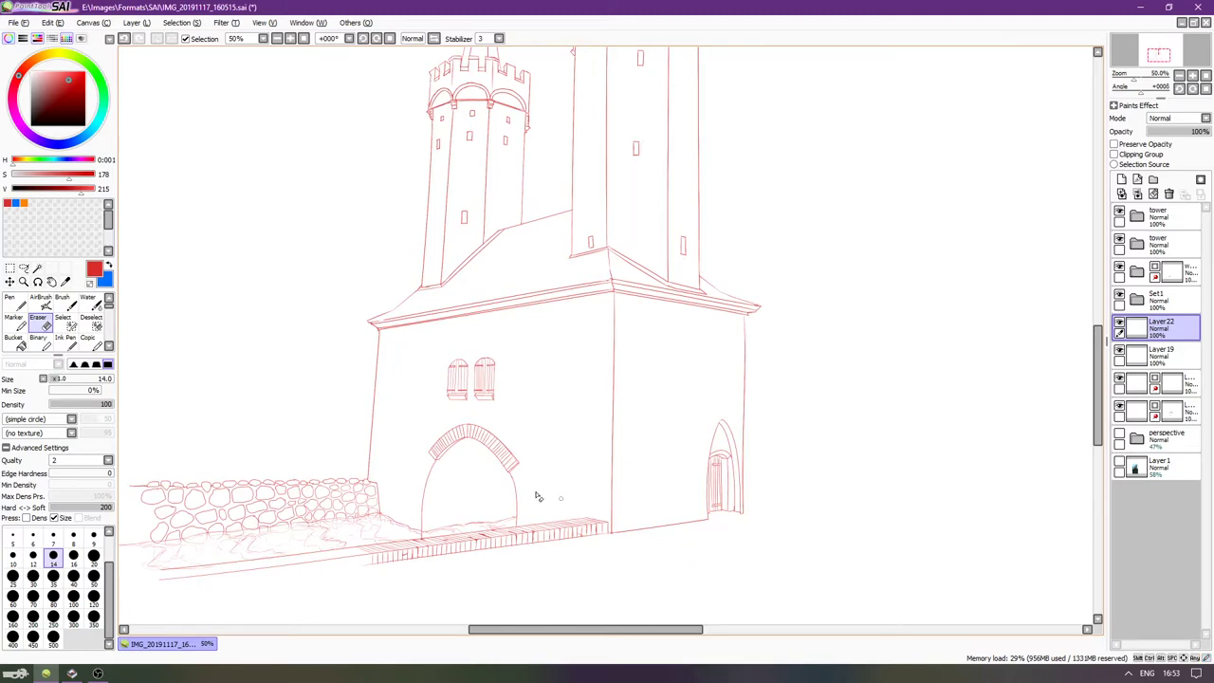
Look over the whole line drawing of the building and its towers, and save the file.
scroll(518, 477, down, 1)
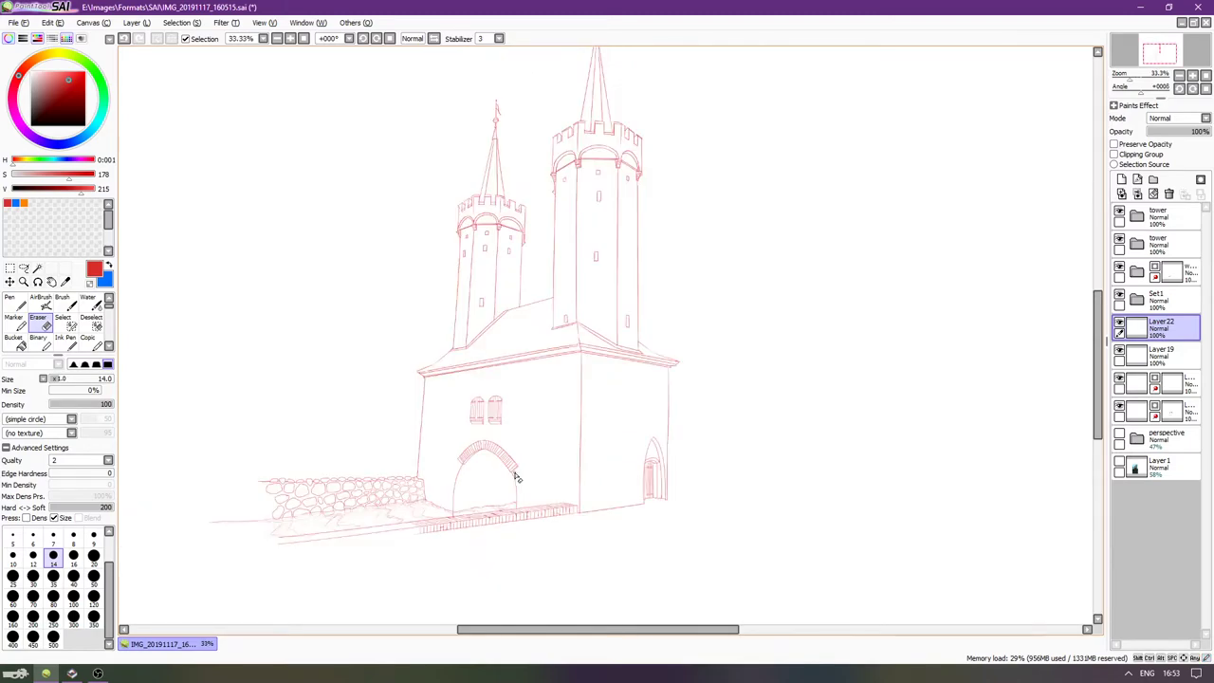
scroll(517, 436, up, 1)
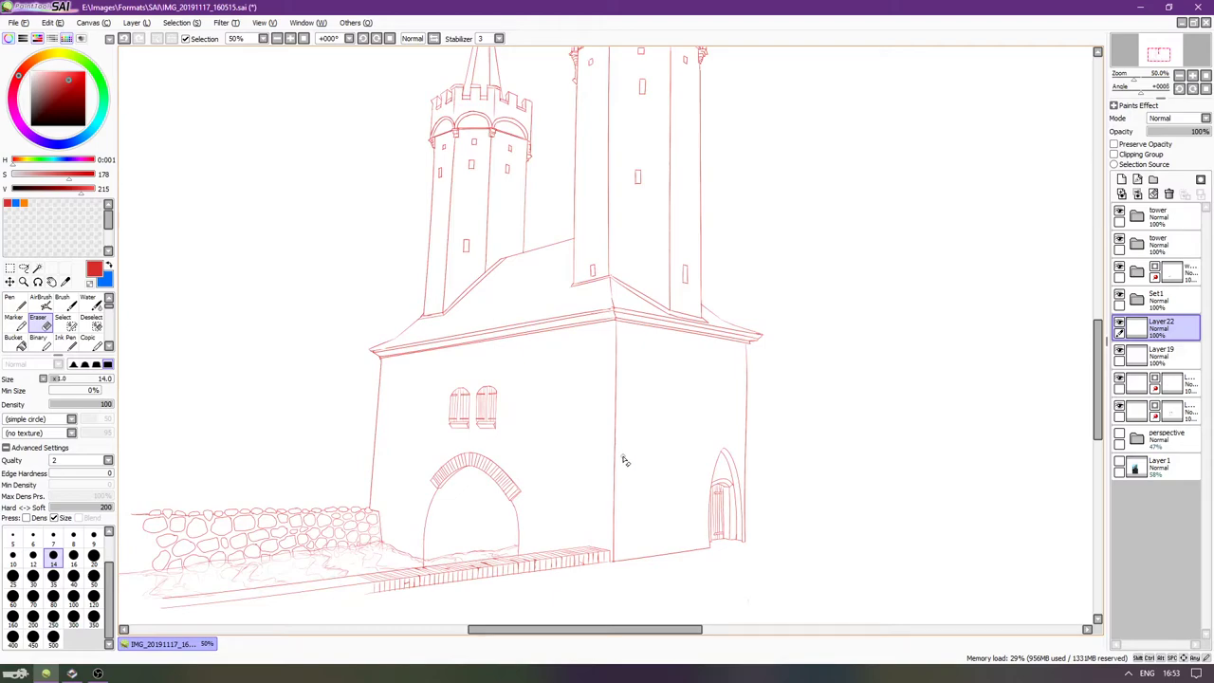
scroll(624, 461, down, 1)
scroll(670, 461, up, 1)
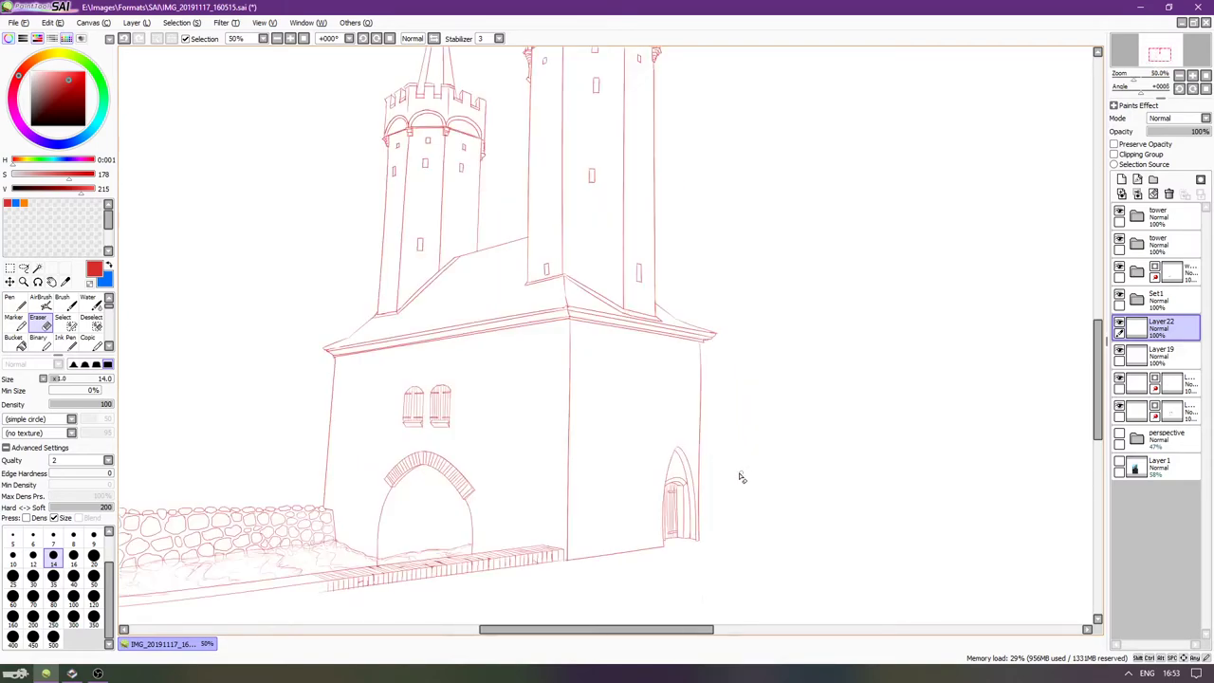
scroll(821, 439, down, 1)
scroll(822, 441, up, 1)
key(Left)
key(Left)
key(Left)
key(Left)
key(Left)
key(Up)
key(Up)
key(Up)
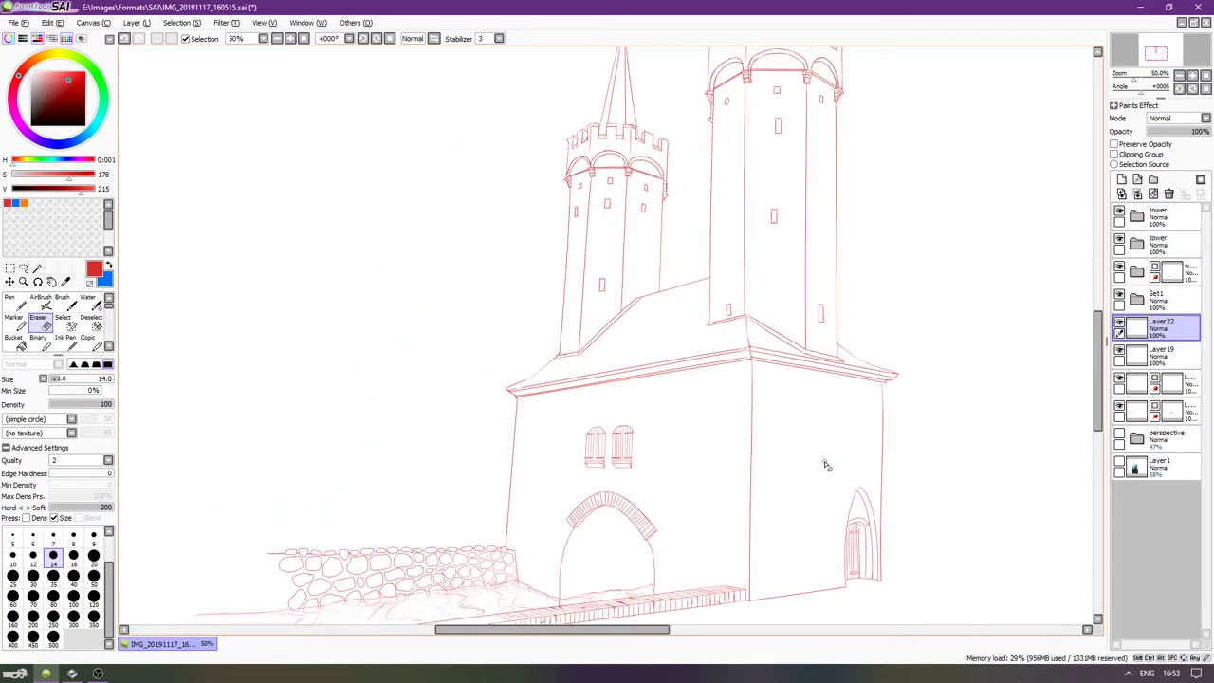
scroll(826, 465, down, 1)
key(Right)
key(Right)
key(Right)
key(Right)
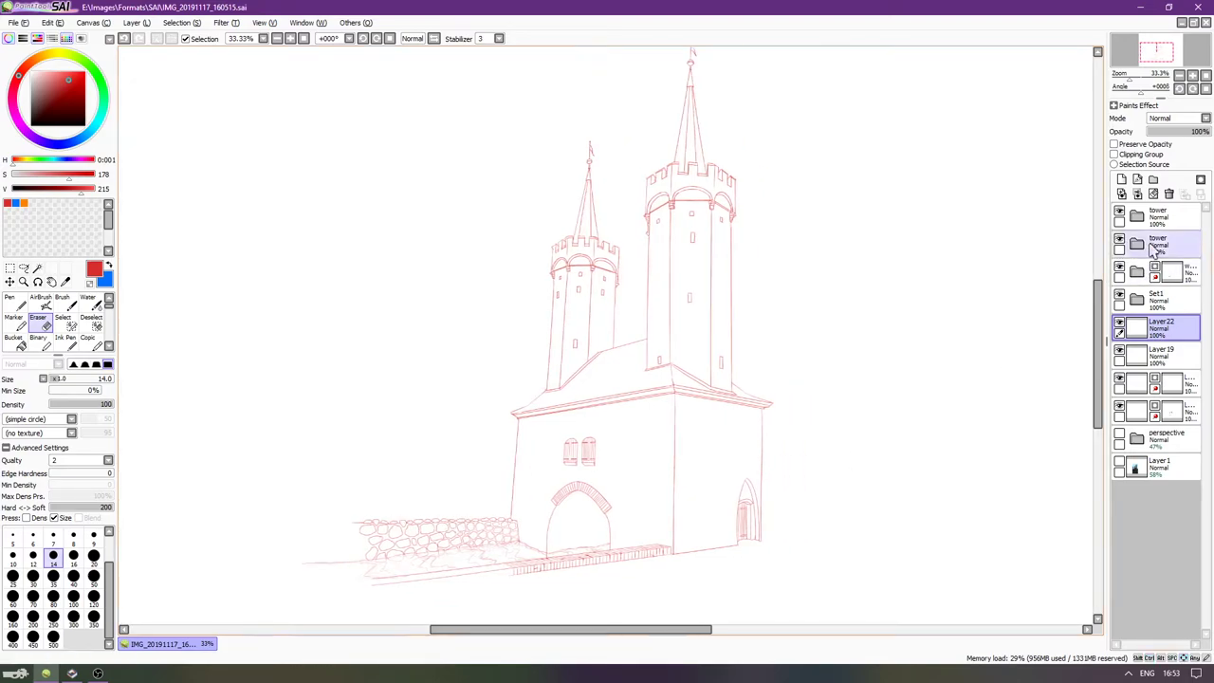
Add a new layer at the top of the stack and try selecting the gate archway with the Magic Wand targeting All Image.
click(1171, 217)
click(1122, 180)
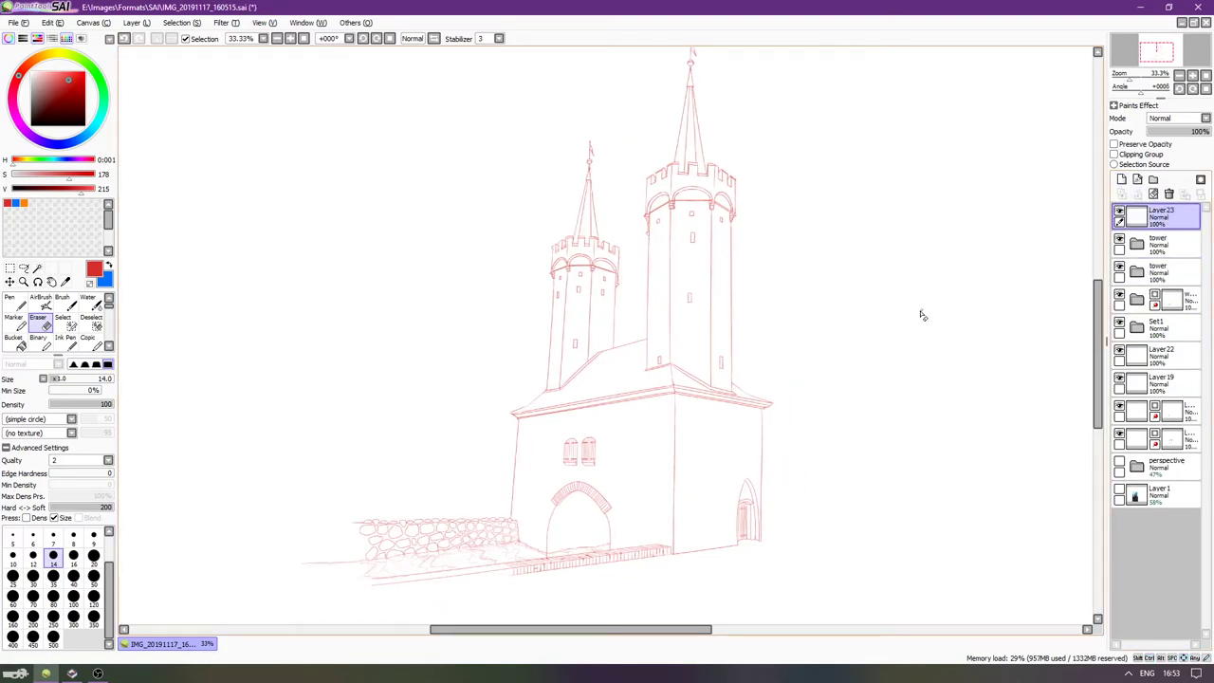
scroll(807, 442, down, 1)
scroll(806, 442, right, 1)
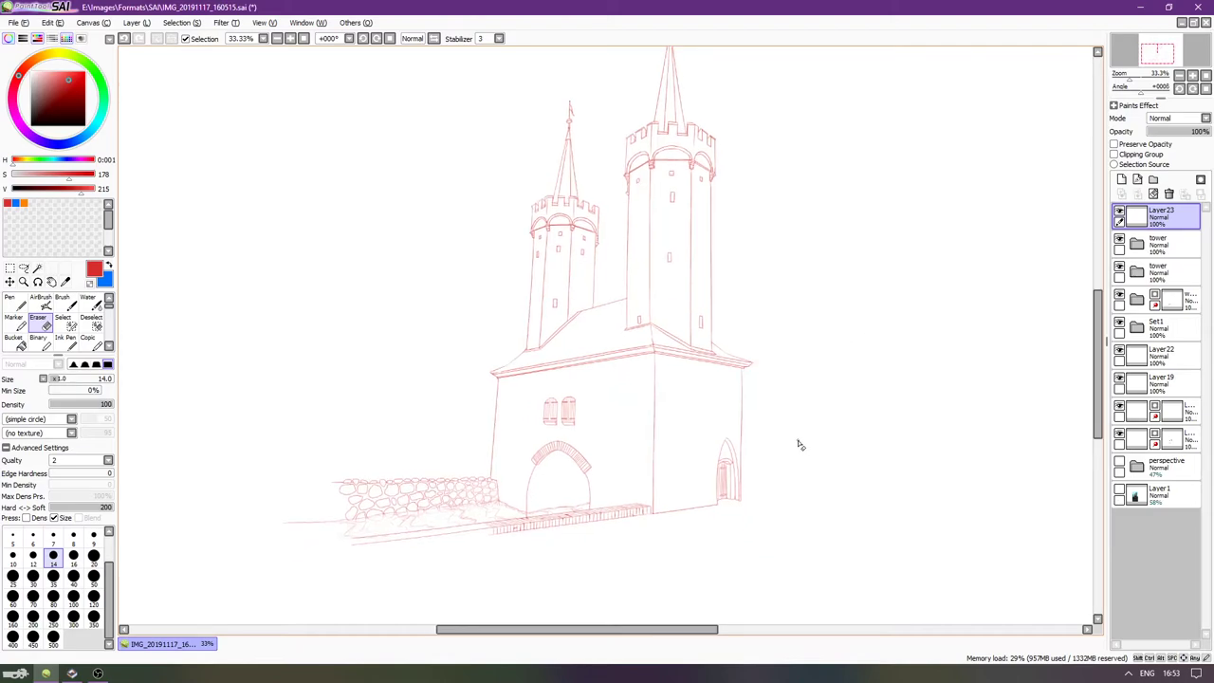
click(37, 268)
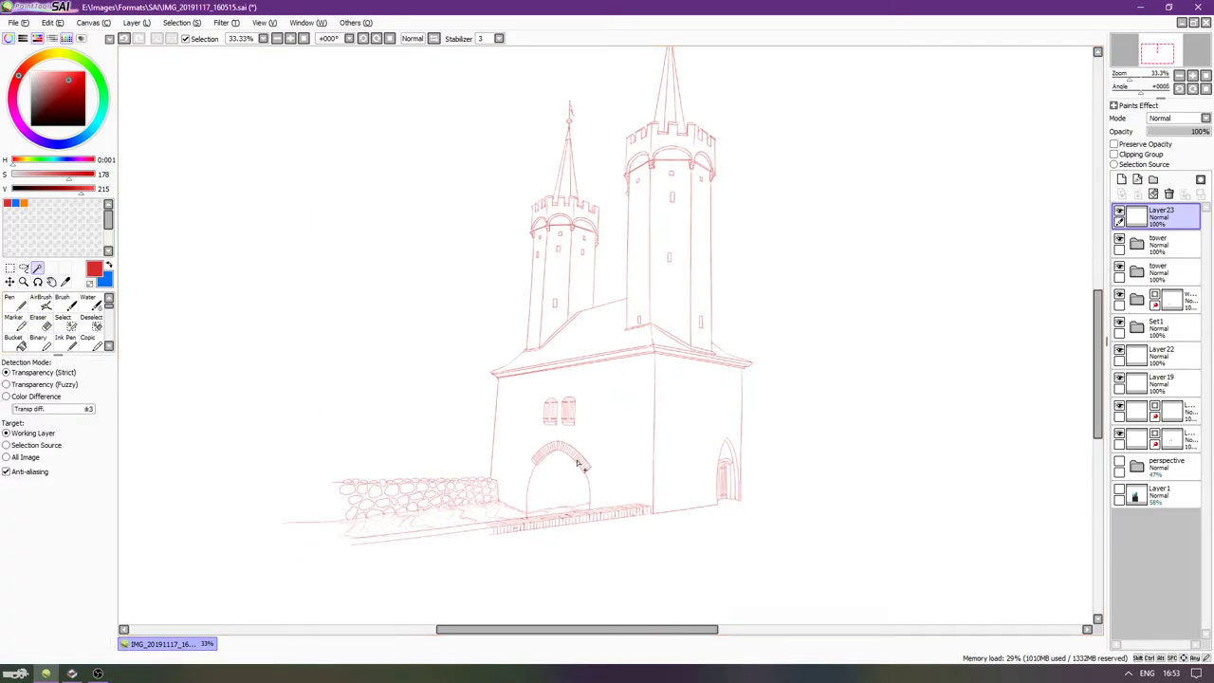
click(573, 494)
click(13, 459)
click(561, 491)
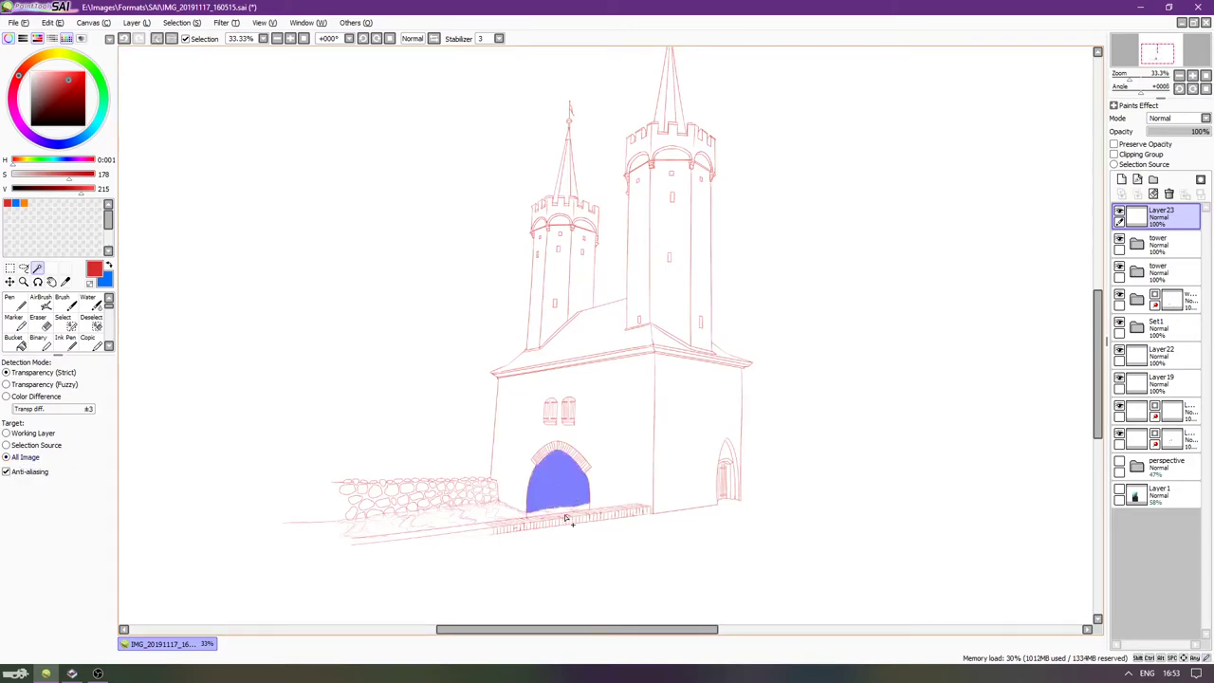
key(ctrl+d)
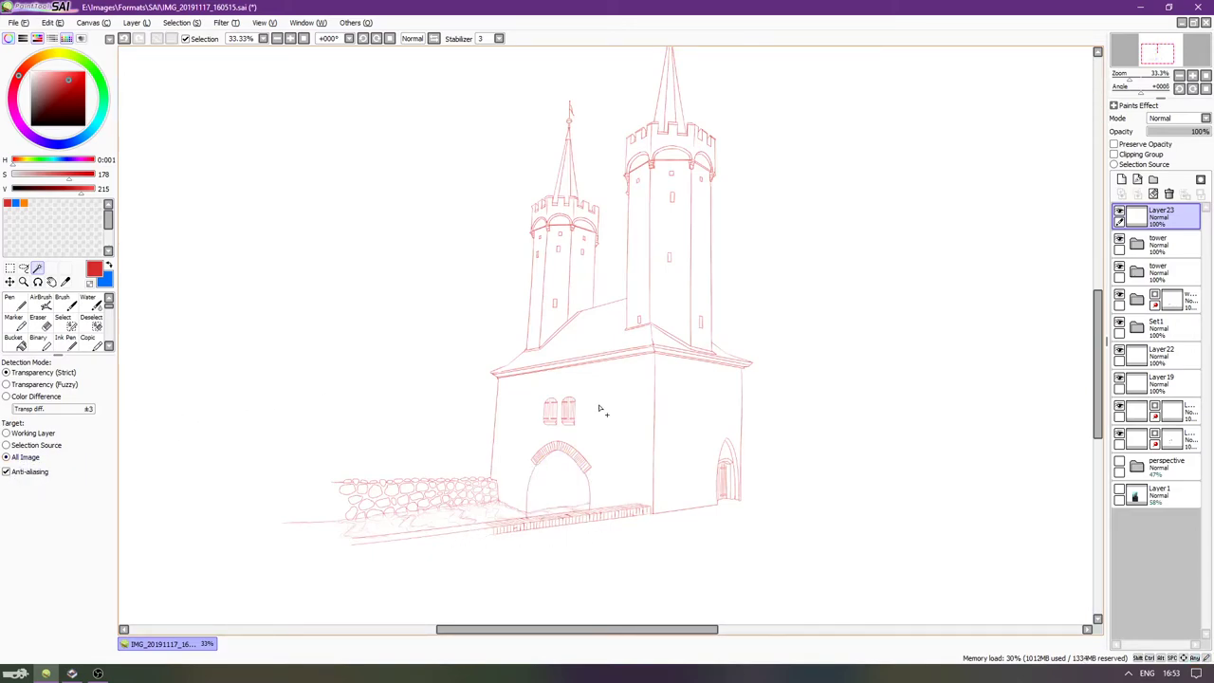
click(573, 495)
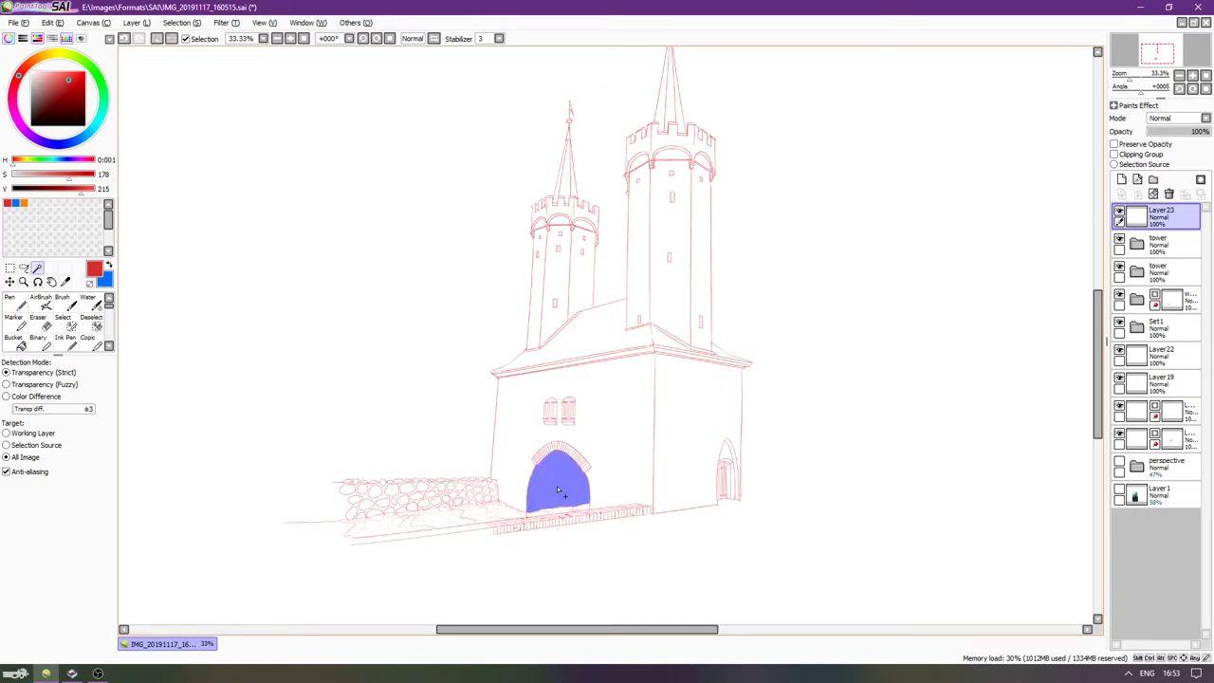
key(ctrl+d)
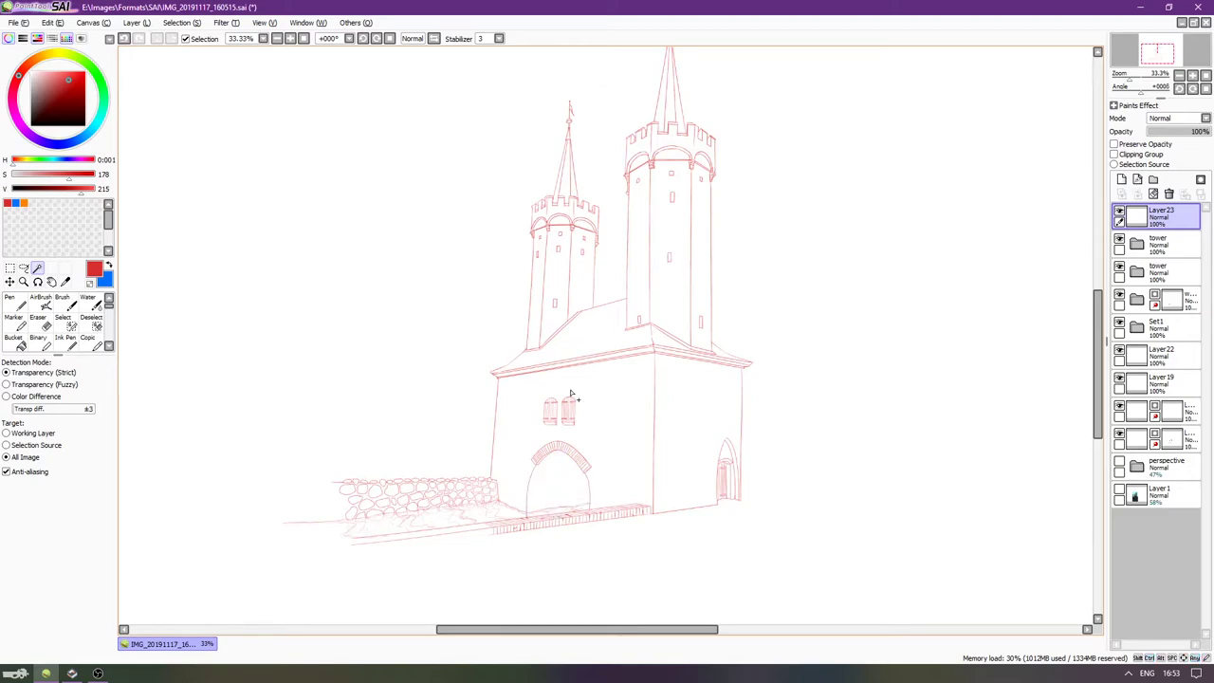
Hide the masked folder directly above Set1 and select the interior of the gate archway down to the brick curb.
click(1120, 300)
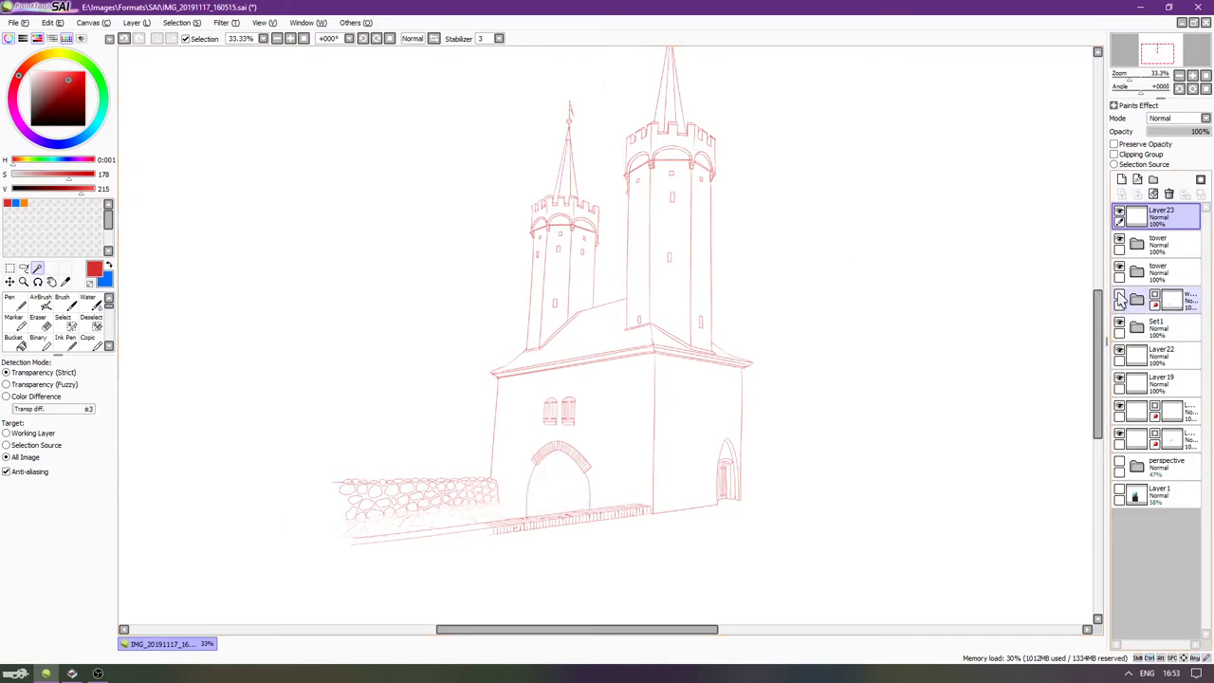
scroll(452, 486, up, 3)
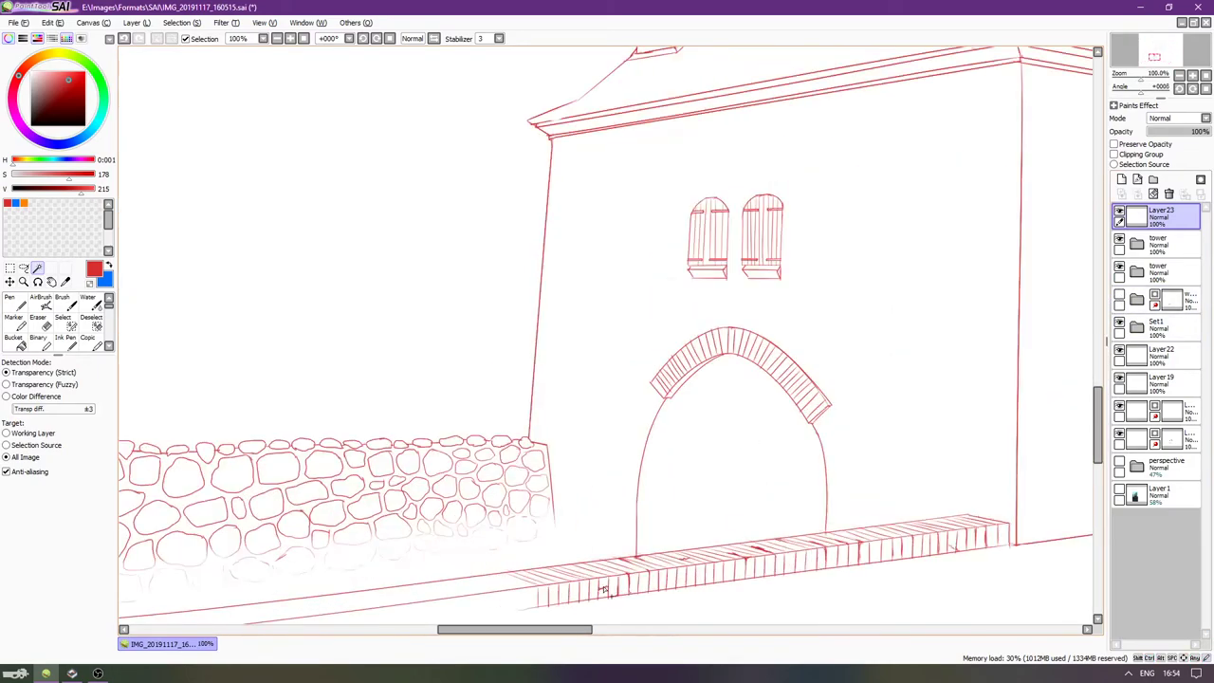
scroll(903, 388, down, 2)
drag(903, 389, 864, 399)
click(648, 458)
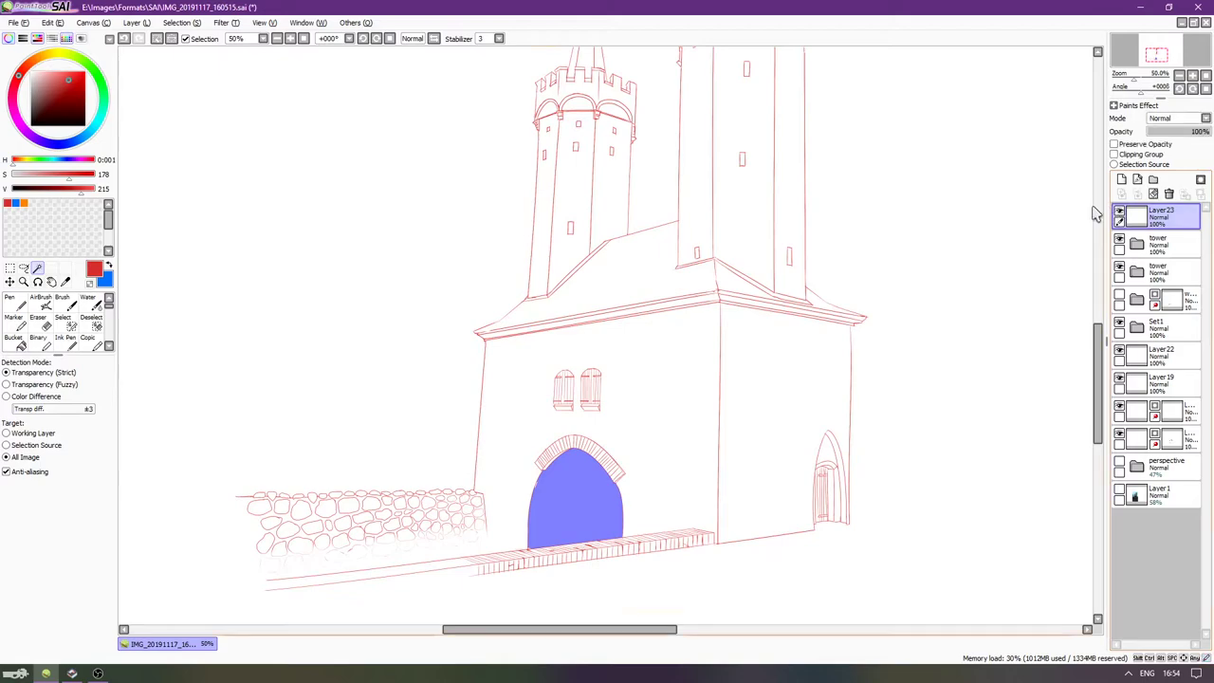
Try a red bucket fill in the selected archway at 41% layer opacity, and delete the test layer.
key(g)
click(577, 474)
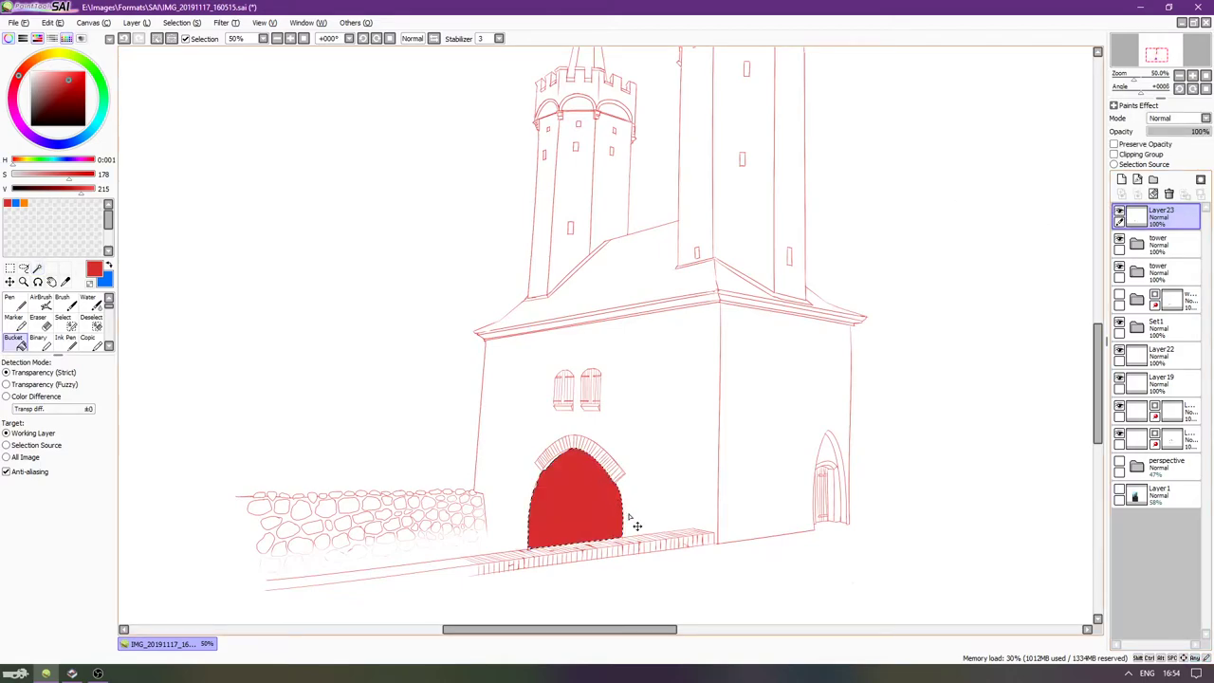
drag(1196, 133, 1180, 134)
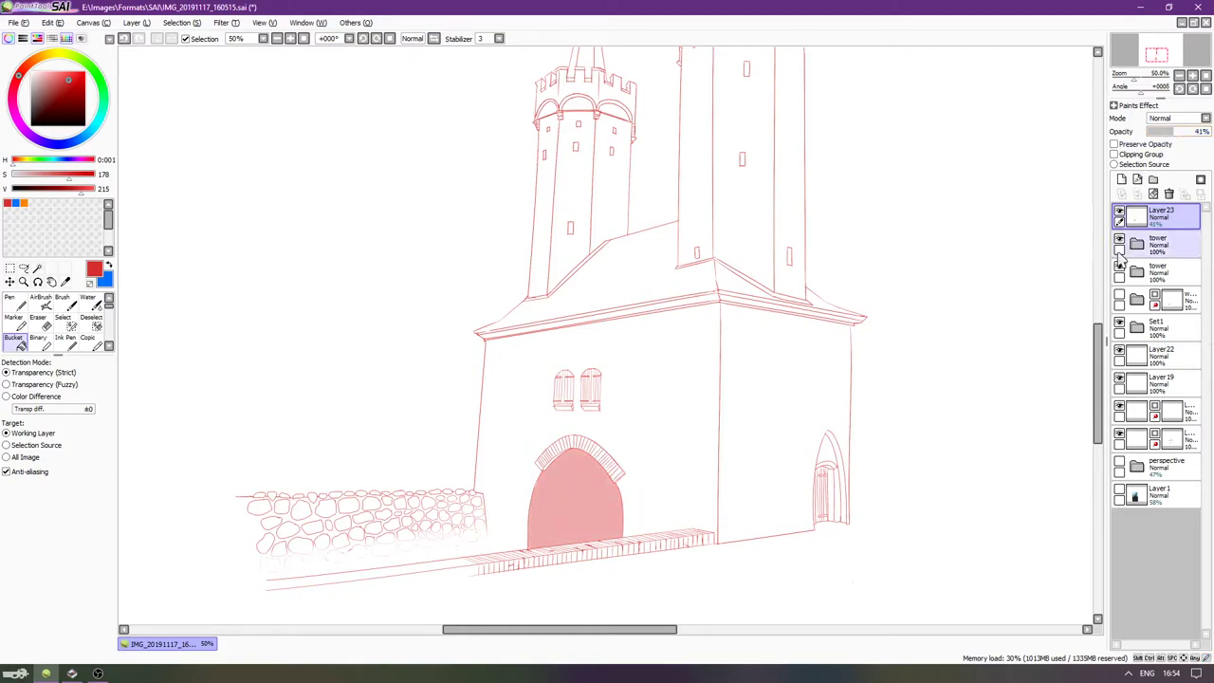
click(1169, 193)
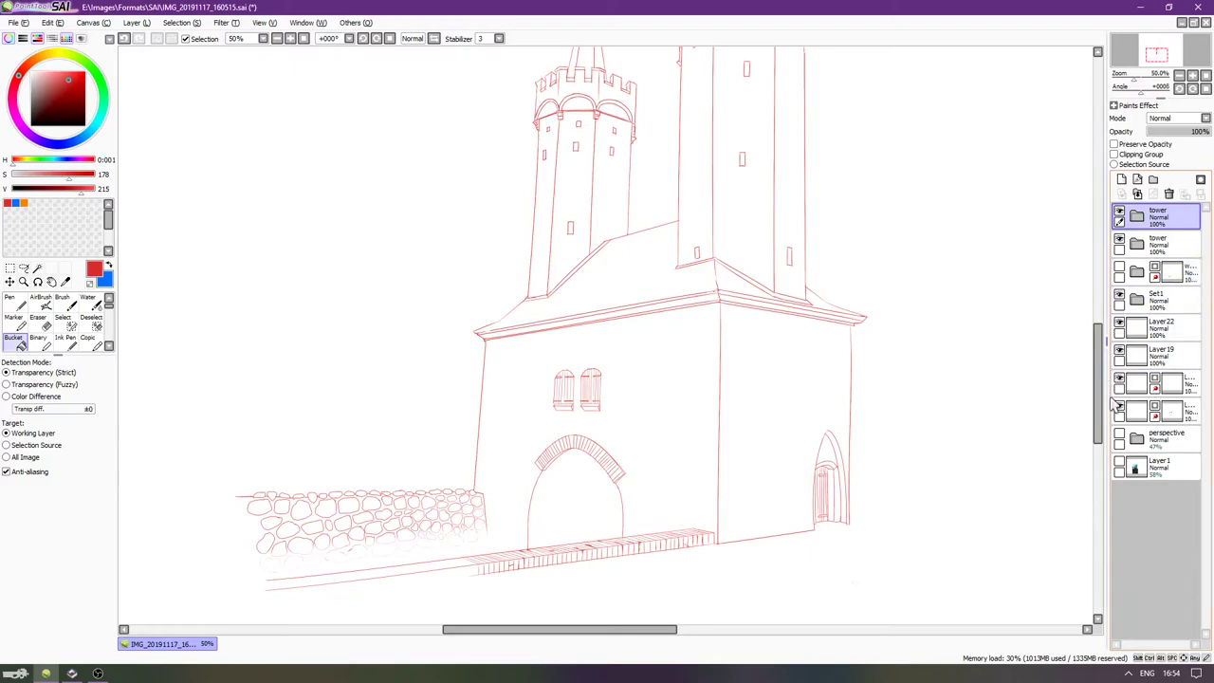
Add a new top layer, show the Layer1 photo, and examine the roof and brick walls beneath the line drawing.
click(1123, 180)
click(1119, 492)
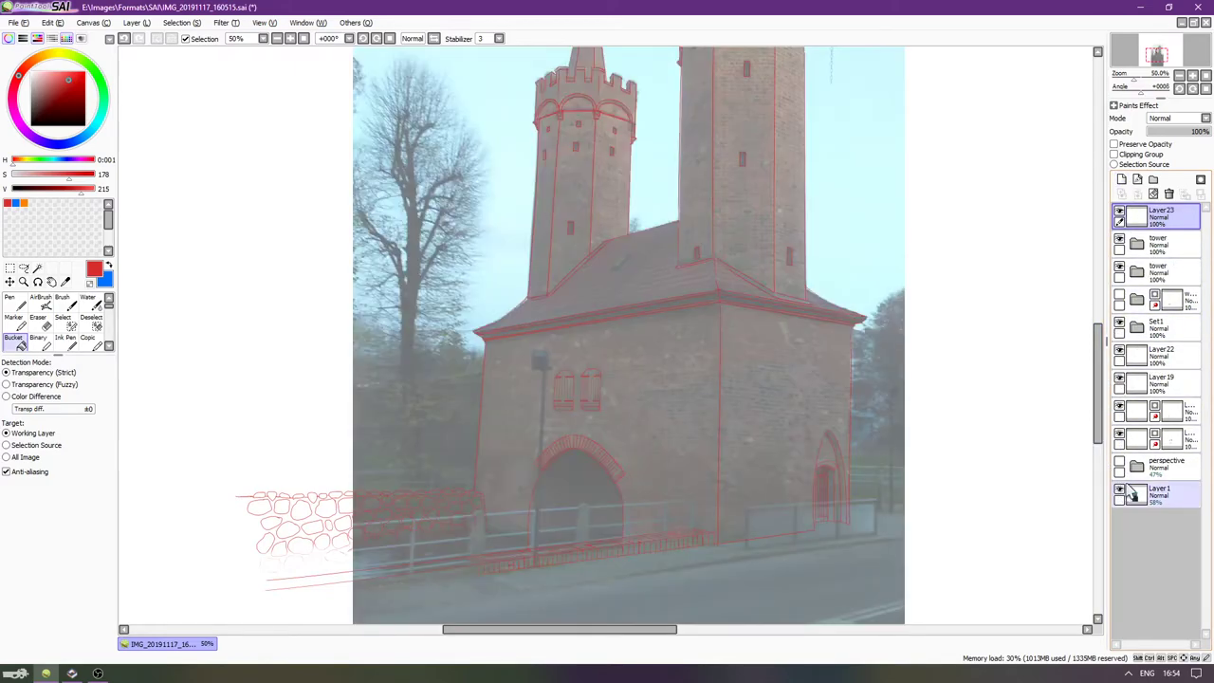
key(Up)
key(Right)
key(Up)
key(Up)
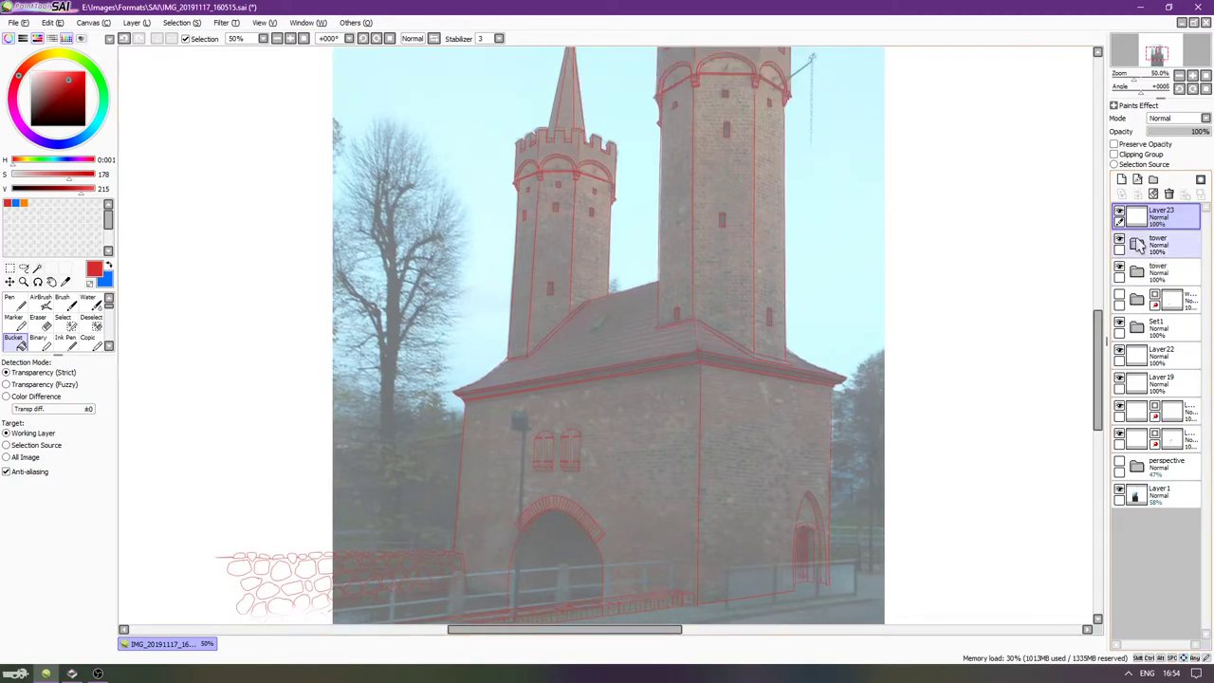
key(Page_Up)
key(Page_Up)
key(Right)
key(Right)
key(Down)
key(Down)
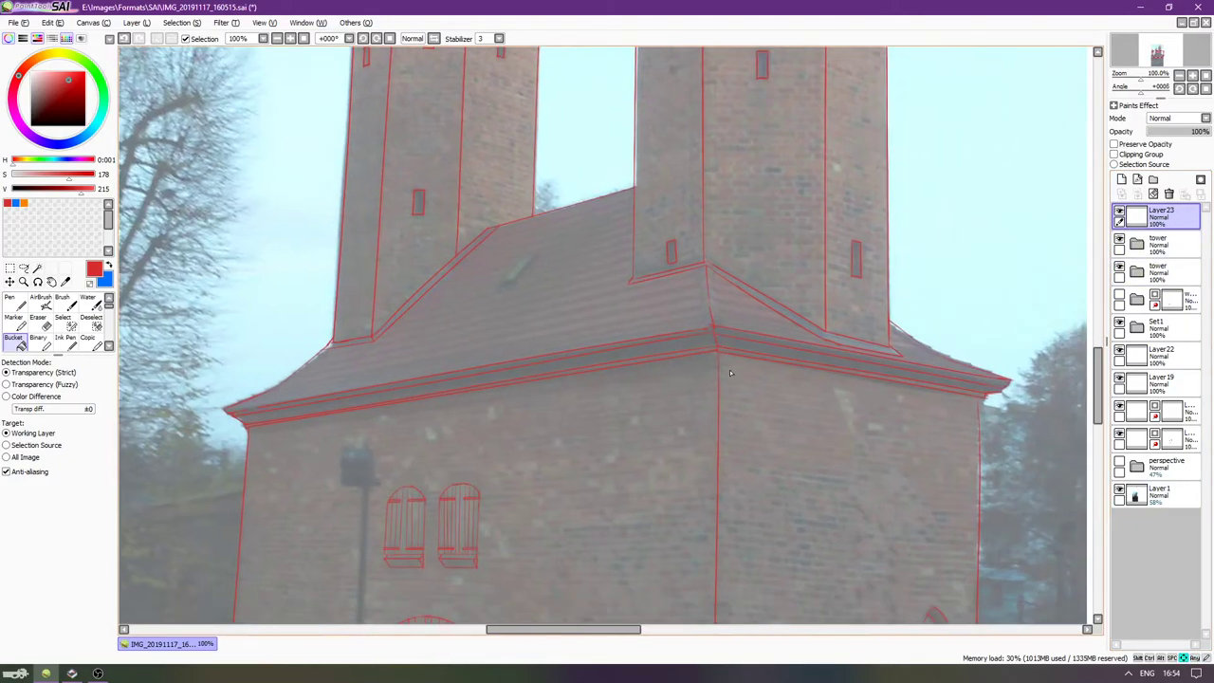
key(Down)
key(Down)
key(Down)
key(Down)
key(Down)
key(Down)
key(Down)
key(Down)
key(Right)
key(Right)
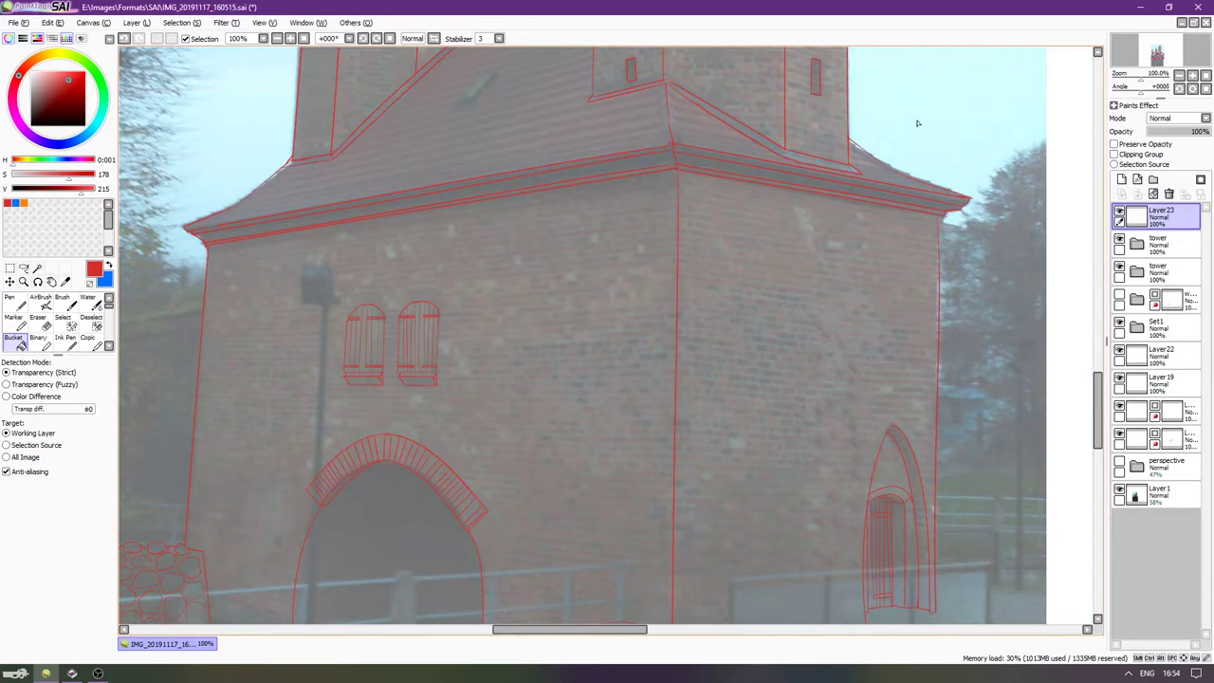
Undo the new empty layer and create a layer folder named details at the top of the stack instead.
key(ctrl+z)
click(1153, 181)
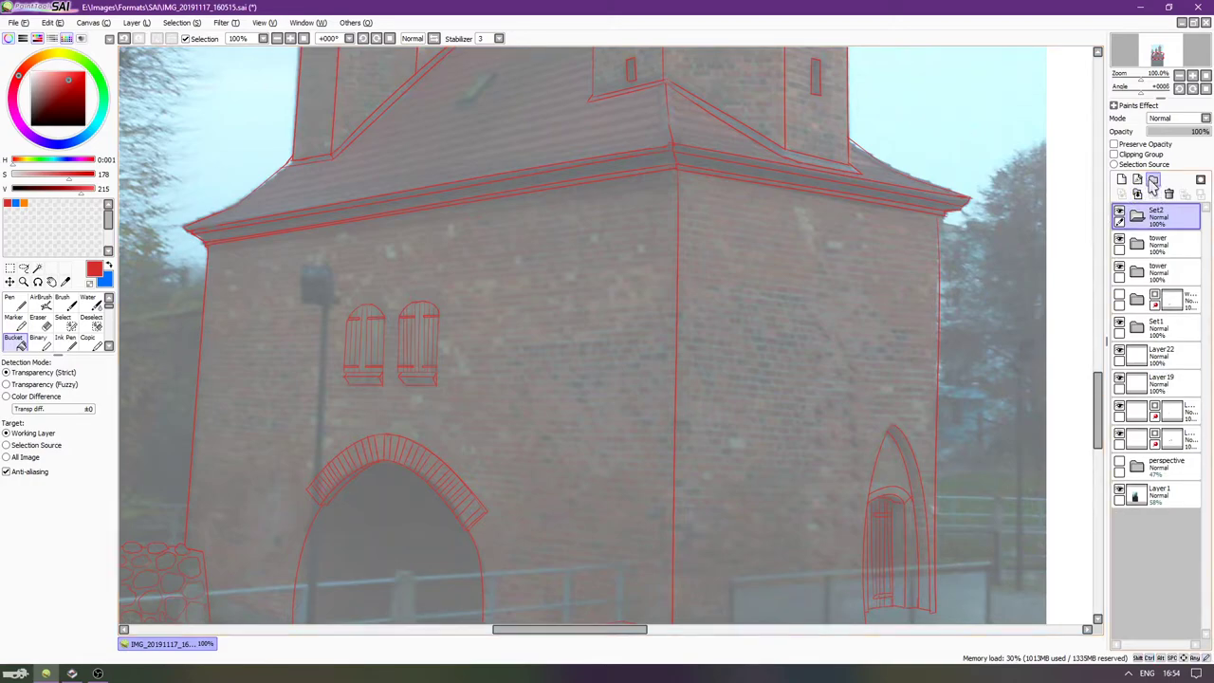
double_click(1165, 216)
text(ddetails)
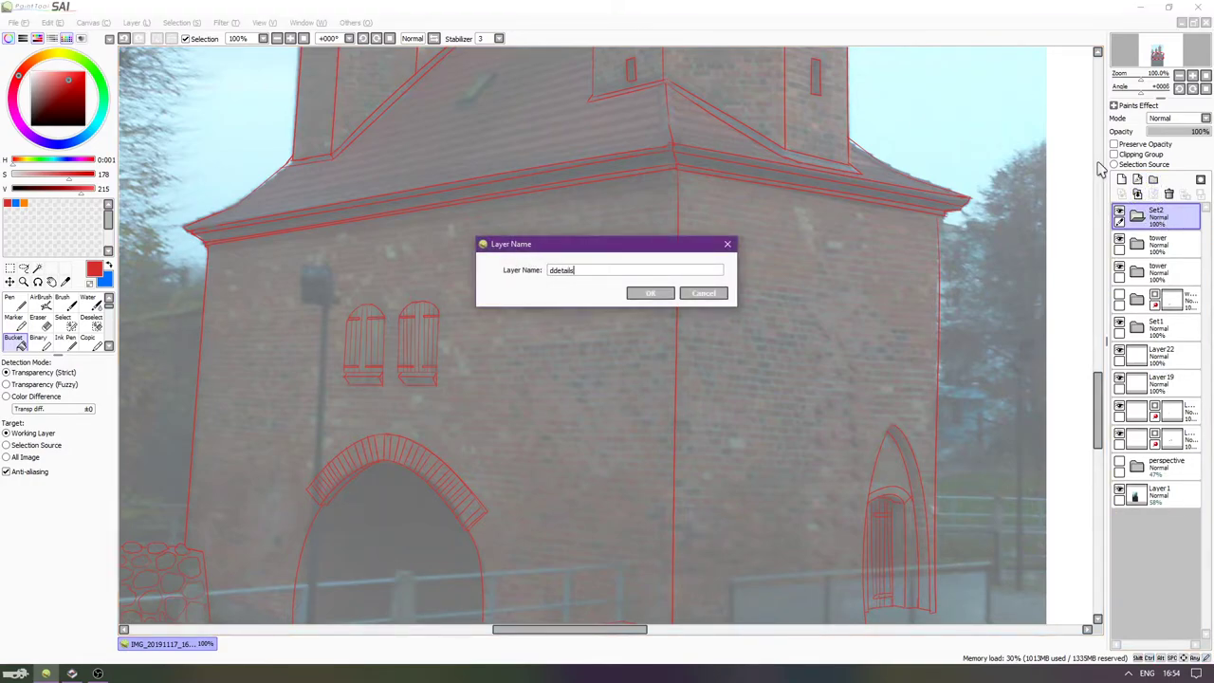
key(Return)
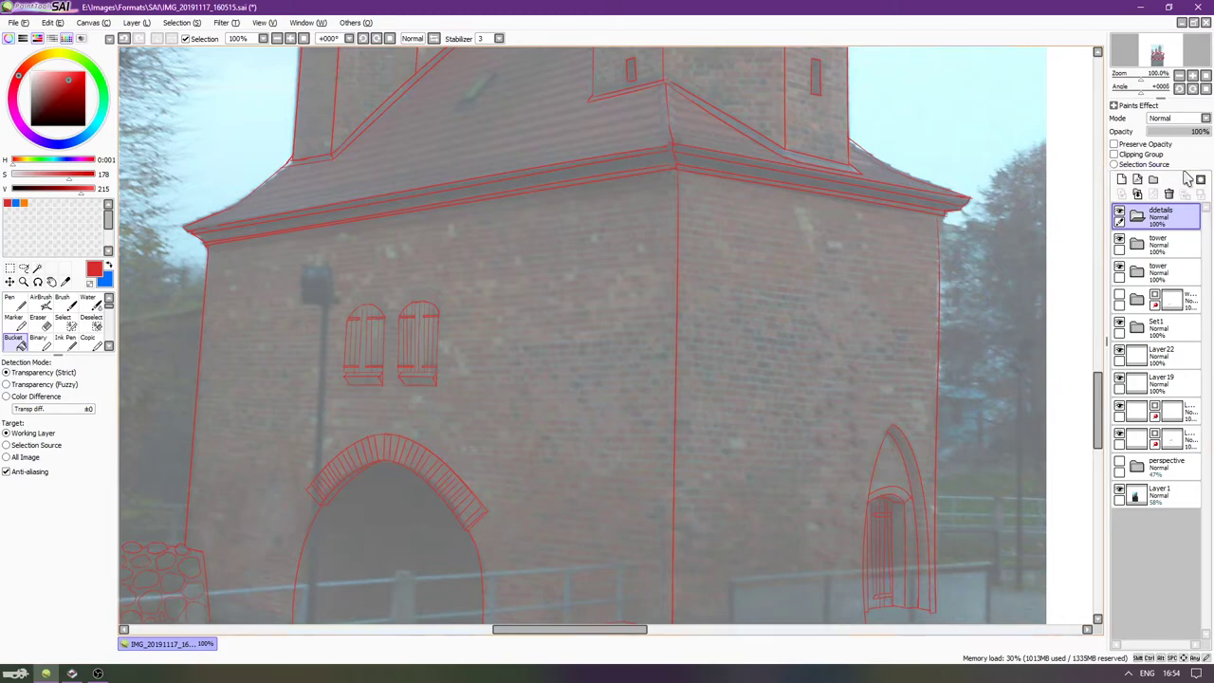
double_click(1158, 217)
text(details)
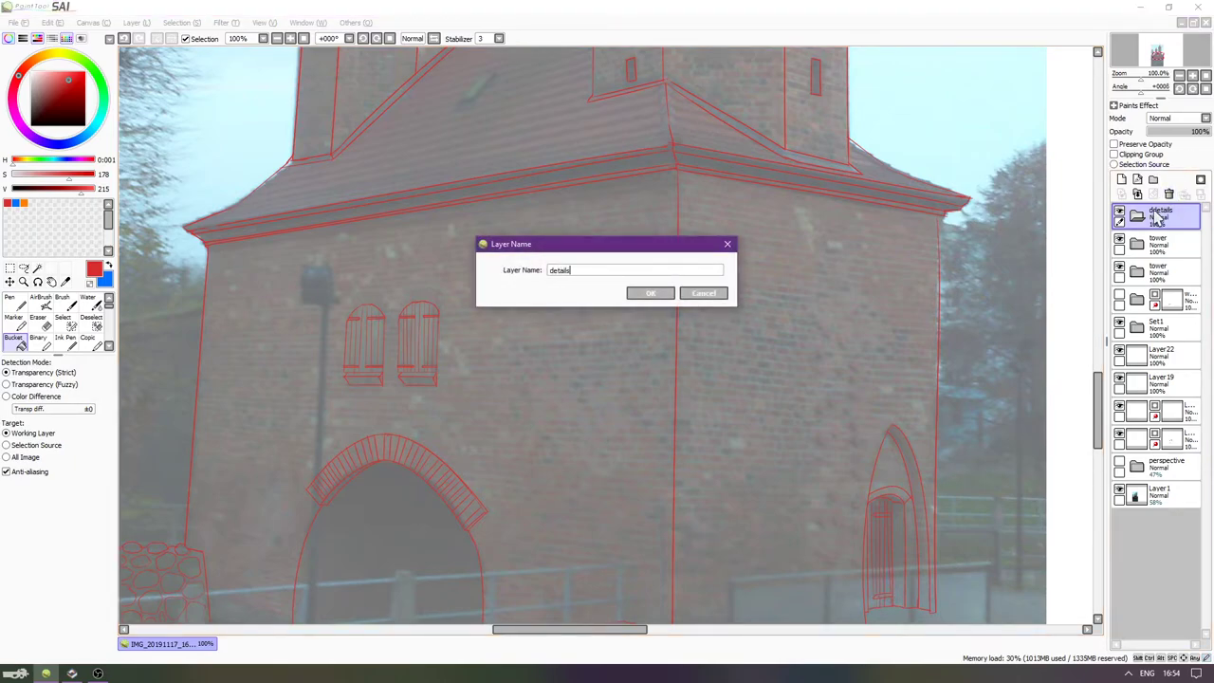
key(Return)
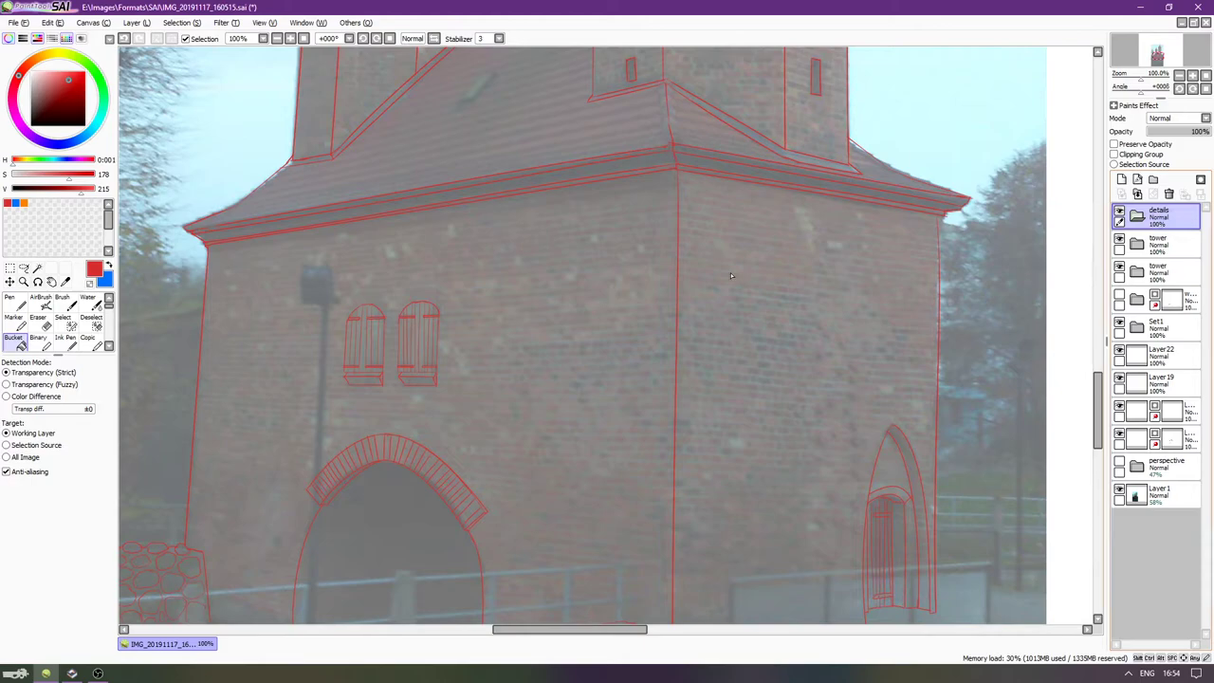
Select the Pen tool at size 0.8 and add a new layer inside the details folder.
key(n)
key(Tab)
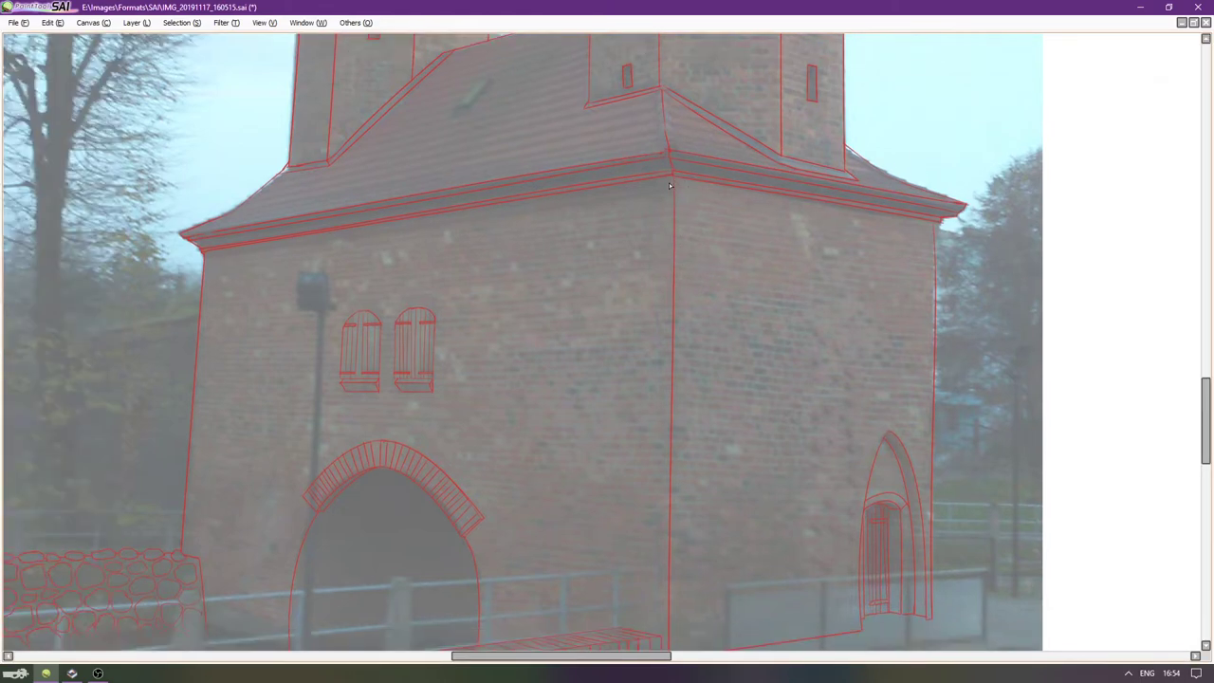
scroll(681, 228, up, 3)
mouse_move(680, 315)
mouse_down()
mouse_move(638, 269)
mouse_move(635, 236)
mouse_move(674, 279)
mouse_move(626, 218)
mouse_move(550, 249)
mouse_up()
drag(472, 255, 475, 339)
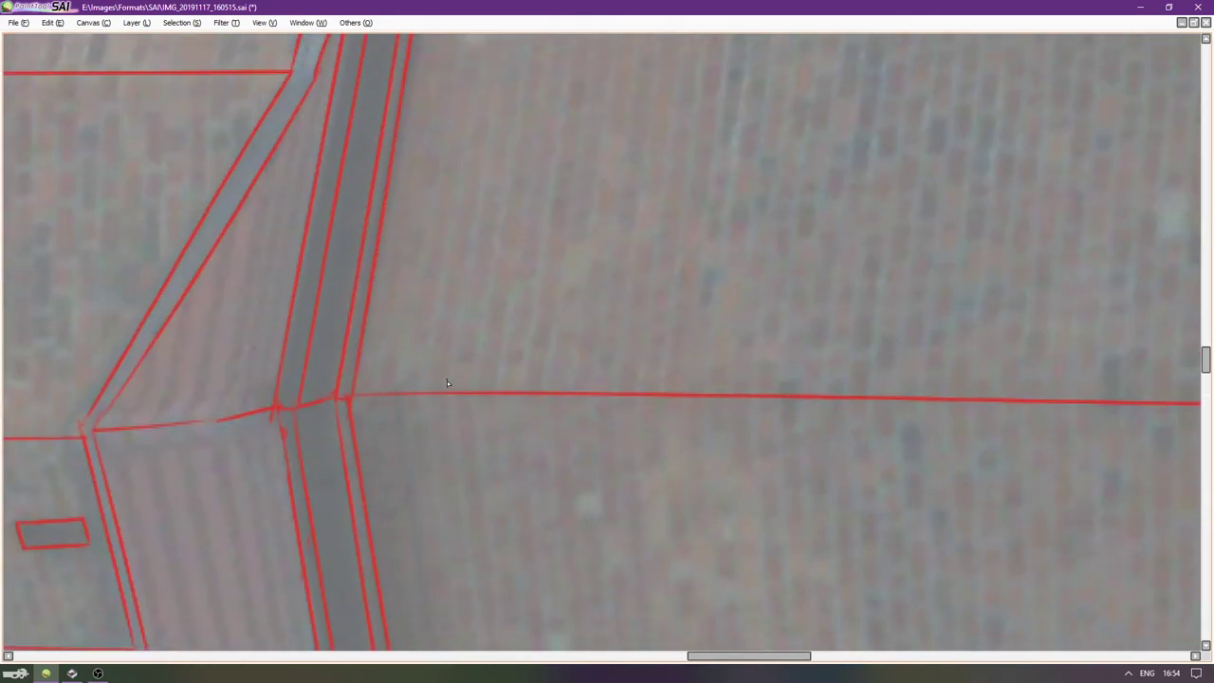
key(Tab)
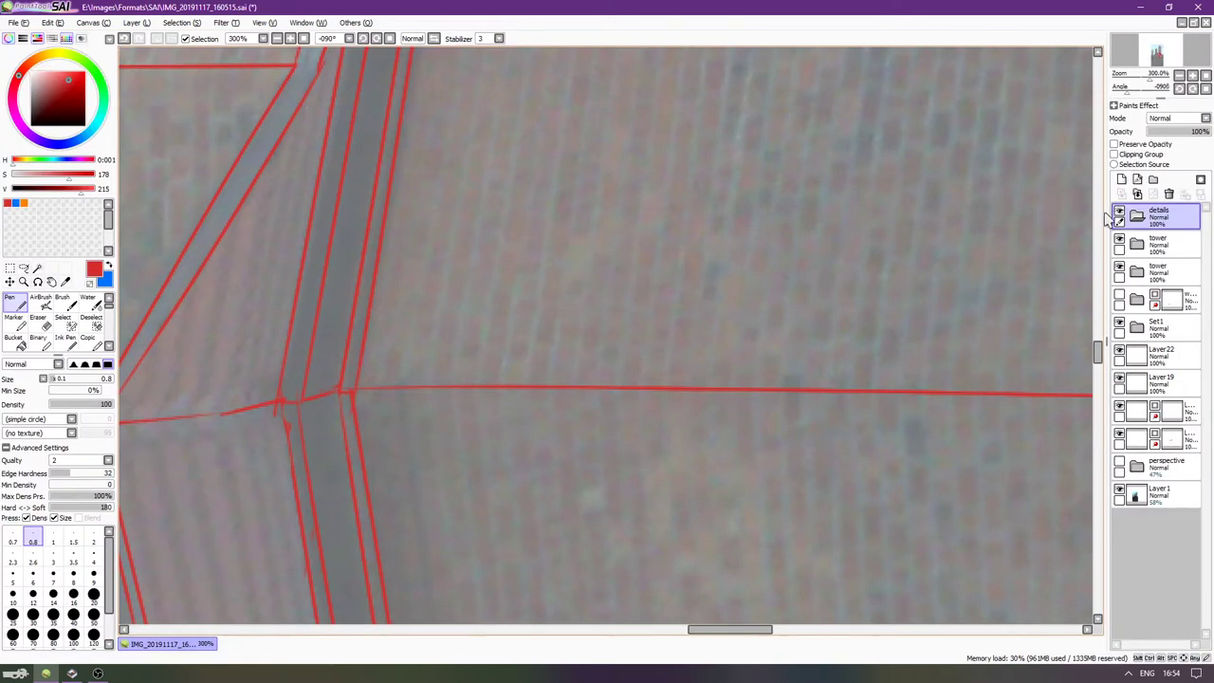
click(1120, 180)
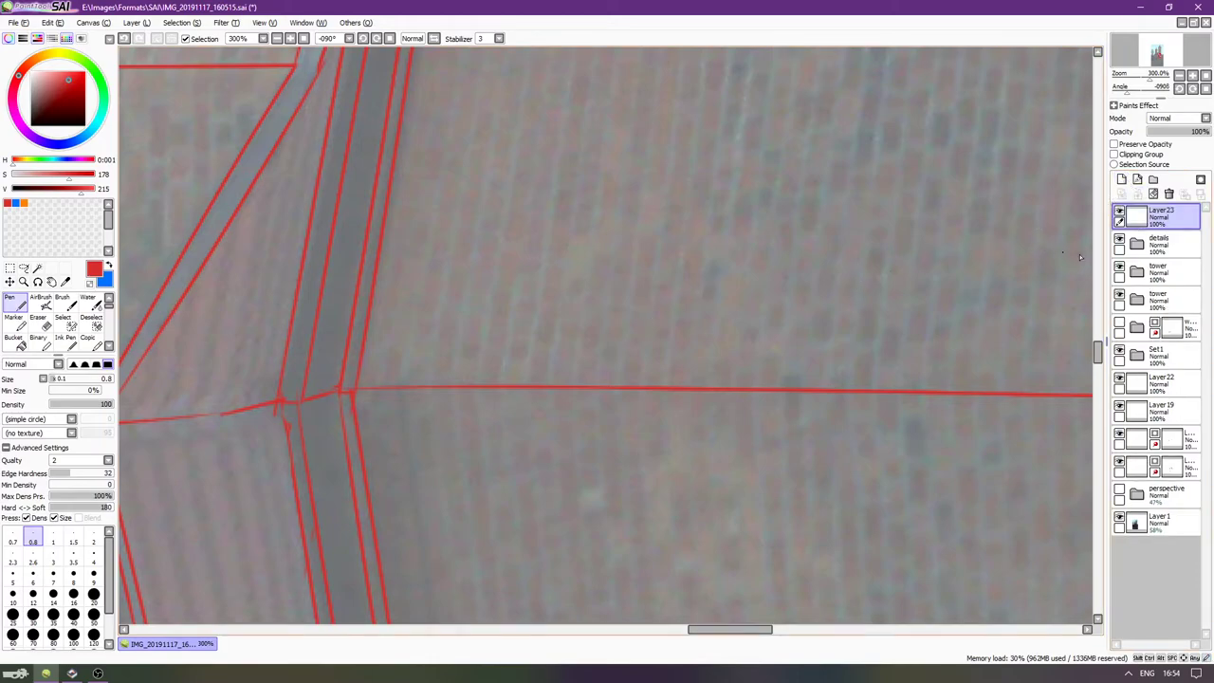
drag(1137, 217, 1139, 244)
click(1139, 215)
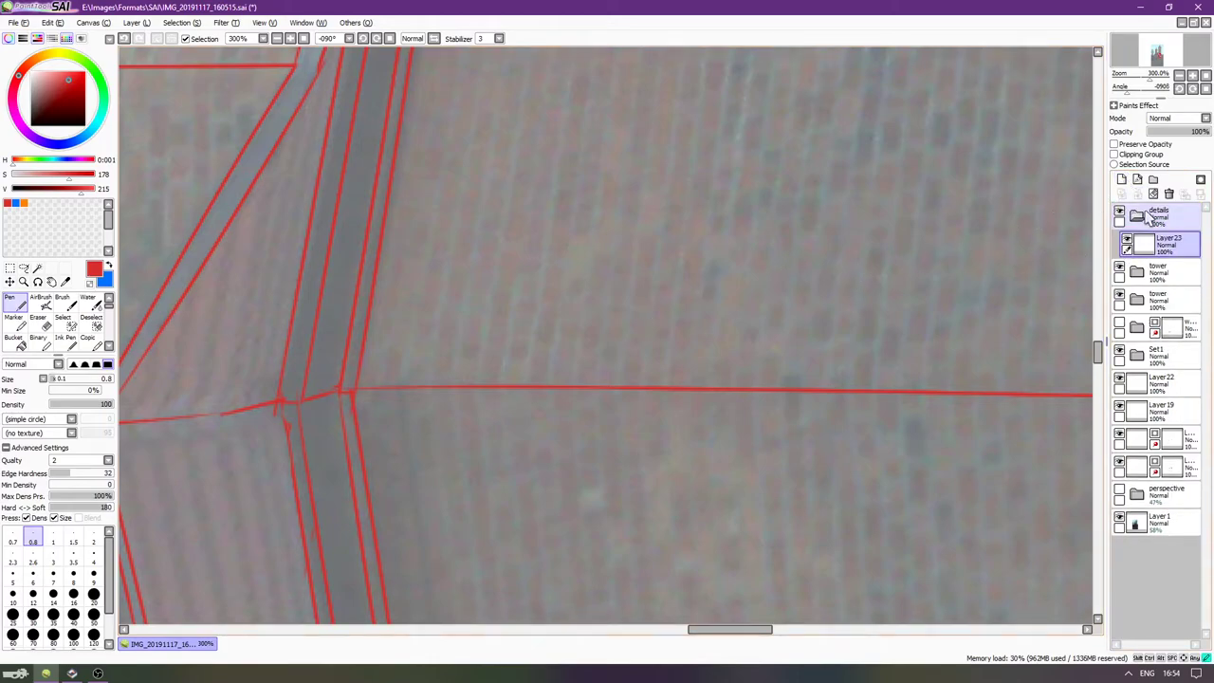
key(Tab)
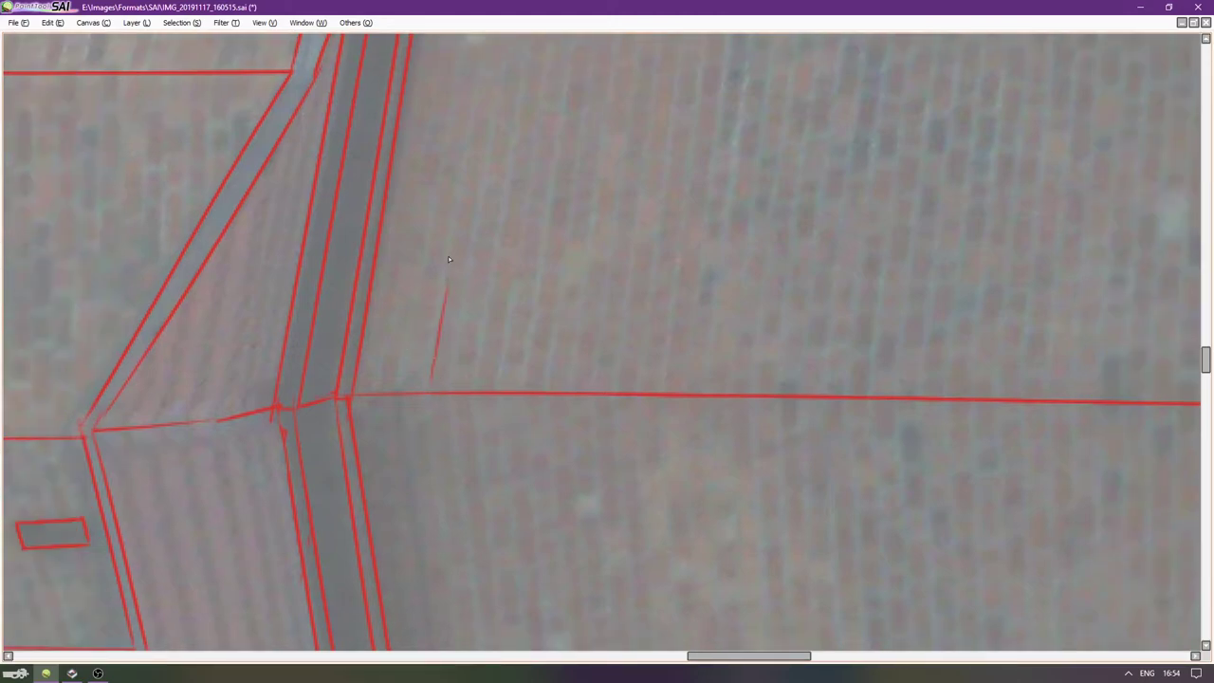
Draw short brick course lines on both walls beside the front corner, just below the cornice.
drag(428, 382, 442, 287)
drag(450, 389, 462, 303)
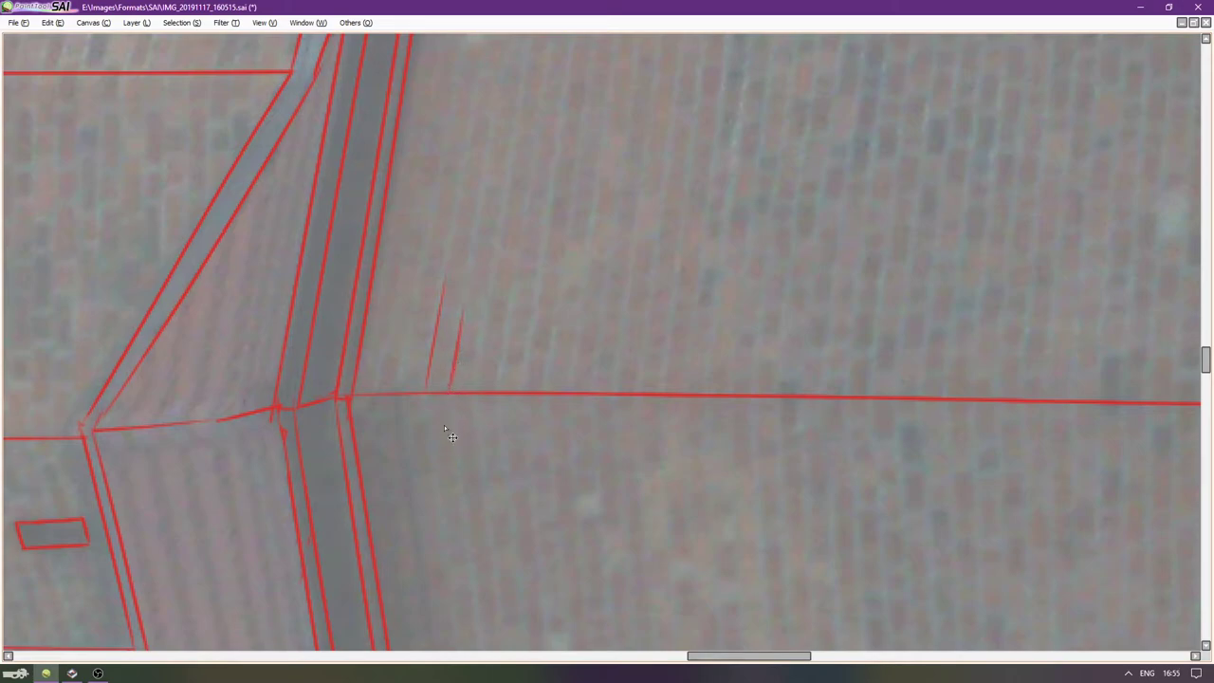
drag(448, 396, 451, 431)
mouse_move(472, 401)
mouse_down()
mouse_move(479, 512)
mouse_move(477, 489)
mouse_up()
key(ctrl+z)
mouse_move(488, 398)
mouse_down()
mouse_move(502, 513)
mouse_move(490, 396)
mouse_up()
key(ctrl+z)
drag(525, 379, 536, 278)
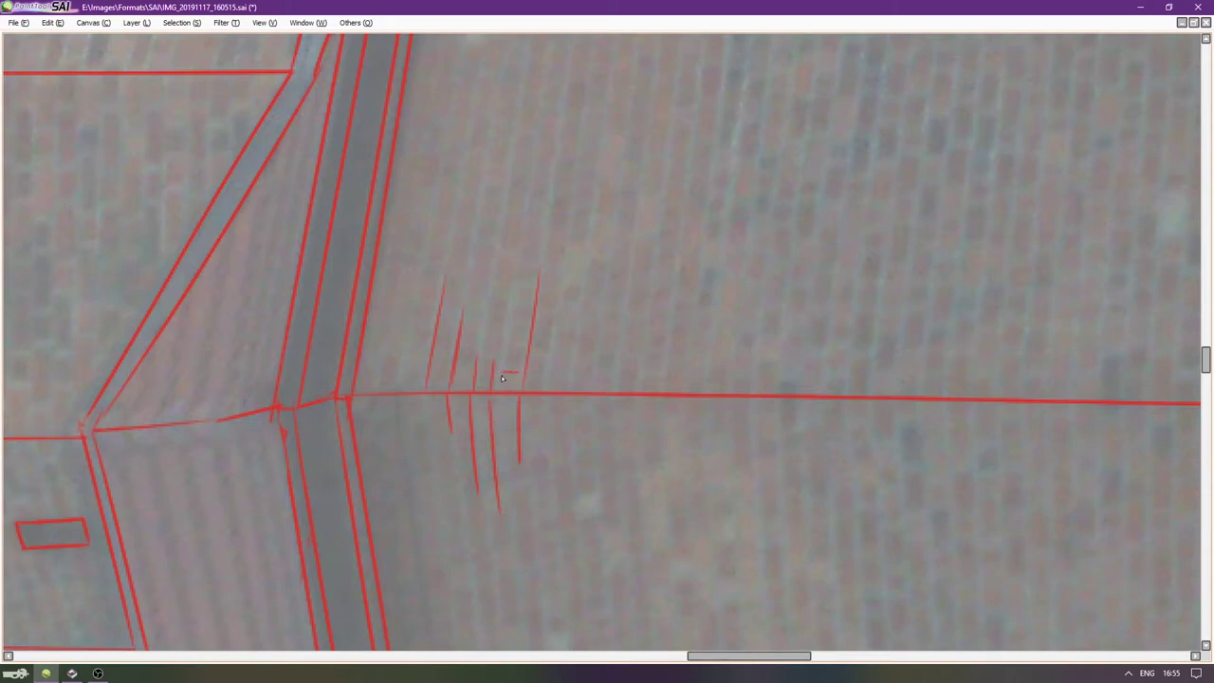
Add joints between the upper corner's brick courses and lengthen the course lines on the right wall.
drag(521, 320, 531, 317)
drag(435, 338, 458, 339)
drag(454, 416, 469, 414)
mouse_move(479, 455)
mouse_down()
mouse_move(493, 451)
mouse_move(489, 428)
mouse_move(519, 409)
mouse_up()
drag(492, 392, 517, 271)
key(ctrl+z)
drag(494, 386, 514, 271)
key(ctrl+z)
drag(494, 390, 517, 268)
drag(477, 369, 487, 283)
key(ctrl+z)
drag(475, 380, 485, 318)
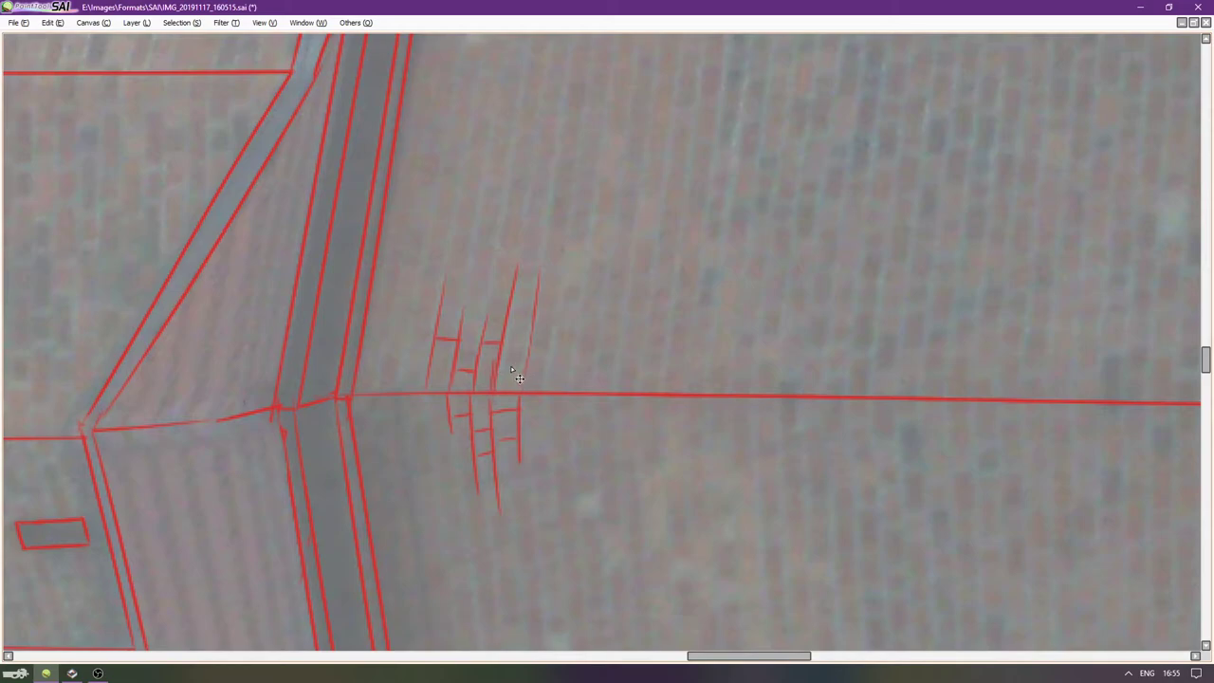
drag(510, 314, 527, 317)
Draw another course line beneath the brick patch on the left wall at the upper corner.
key(End)
key(End)
key(End)
key(End)
key(End)
key(End)
key(End)
key(End)
key(End)
key(End)
key(Delete)
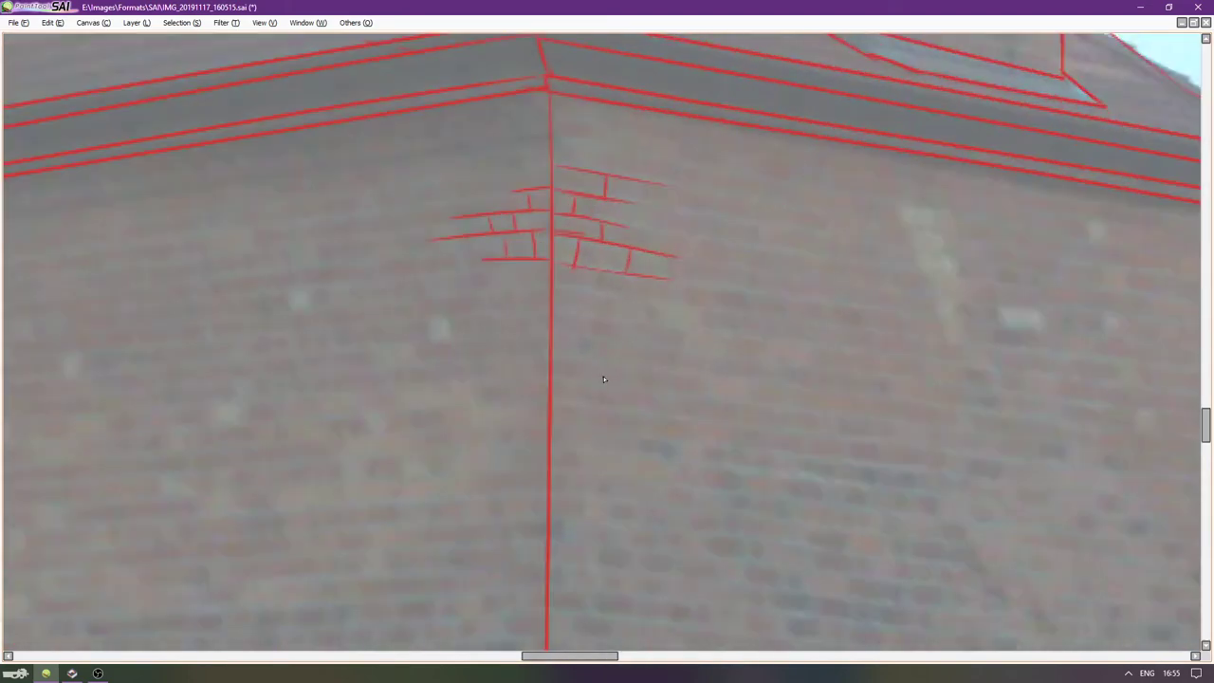
drag(612, 357, 591, 354)
drag(473, 264, 528, 261)
key(ctrl+z)
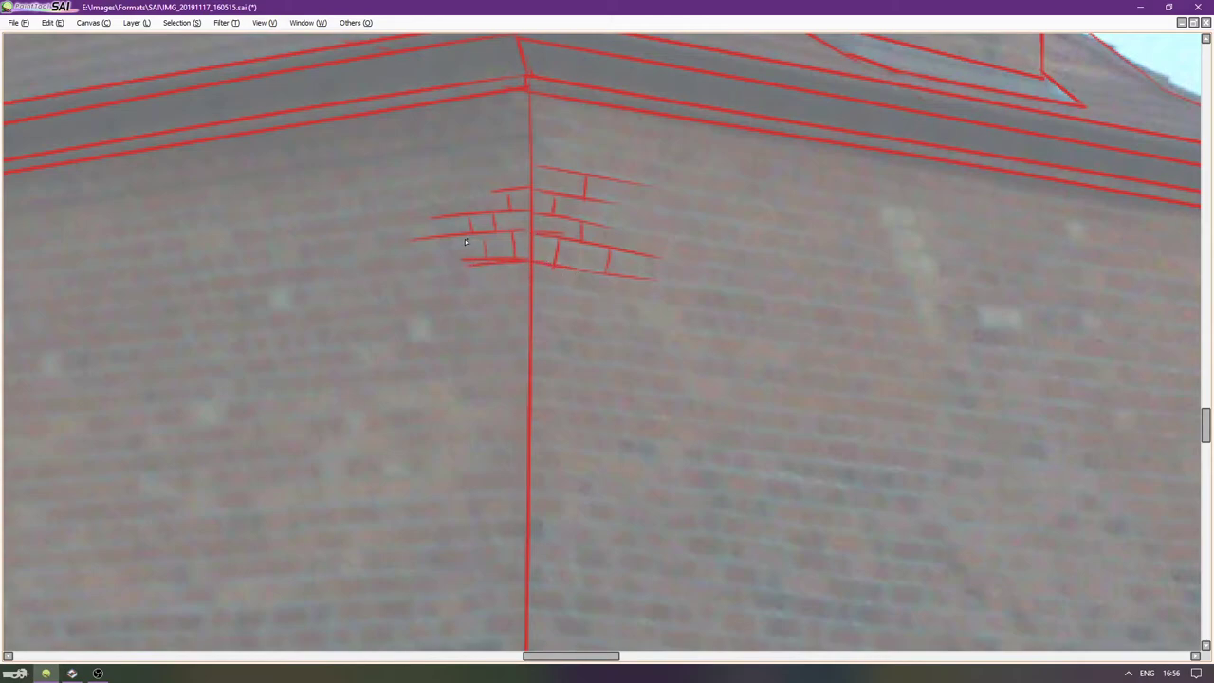
Draw the three lowest brick course lines on the right wall, starting at the base of the front corner.
scroll(517, 281, down, 3)
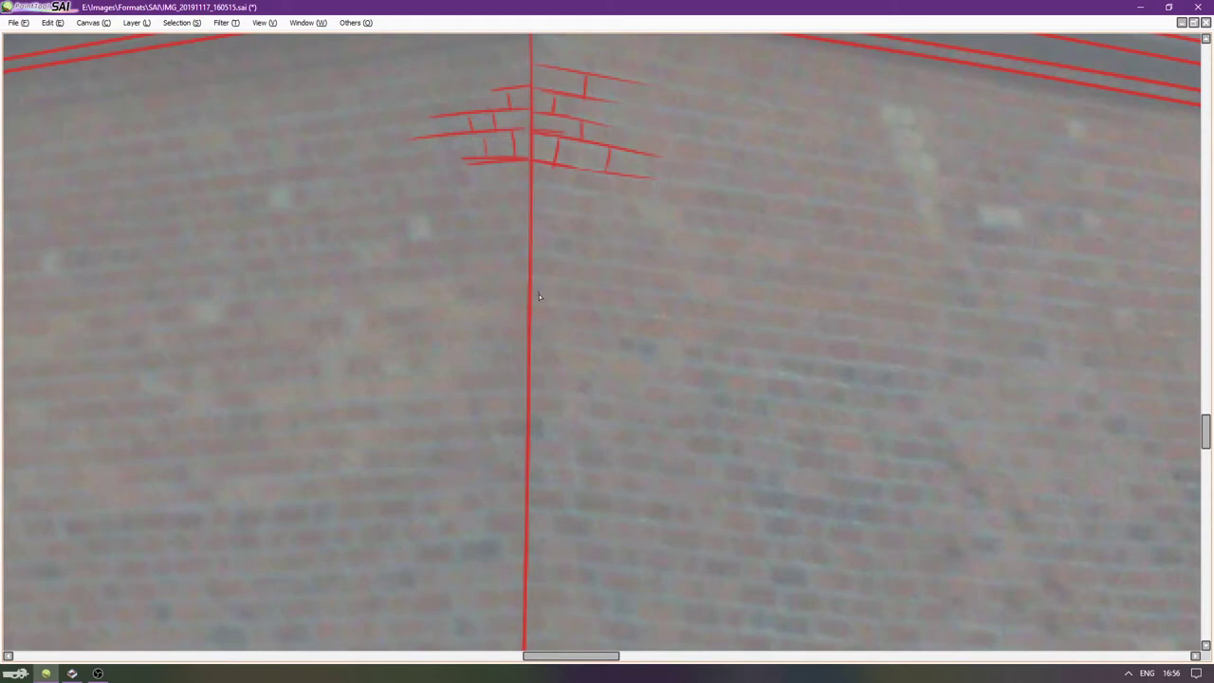
key(Down)
key(Down)
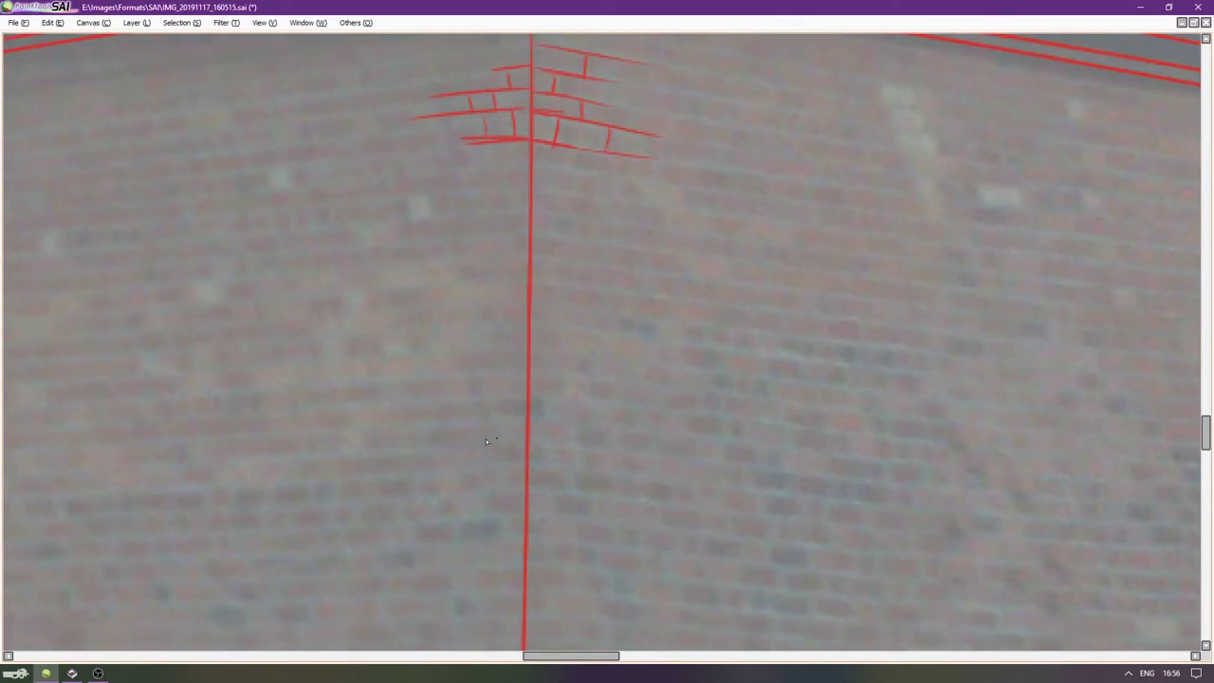
key(Right)
key(Down)
scroll(512, 389, down, 5)
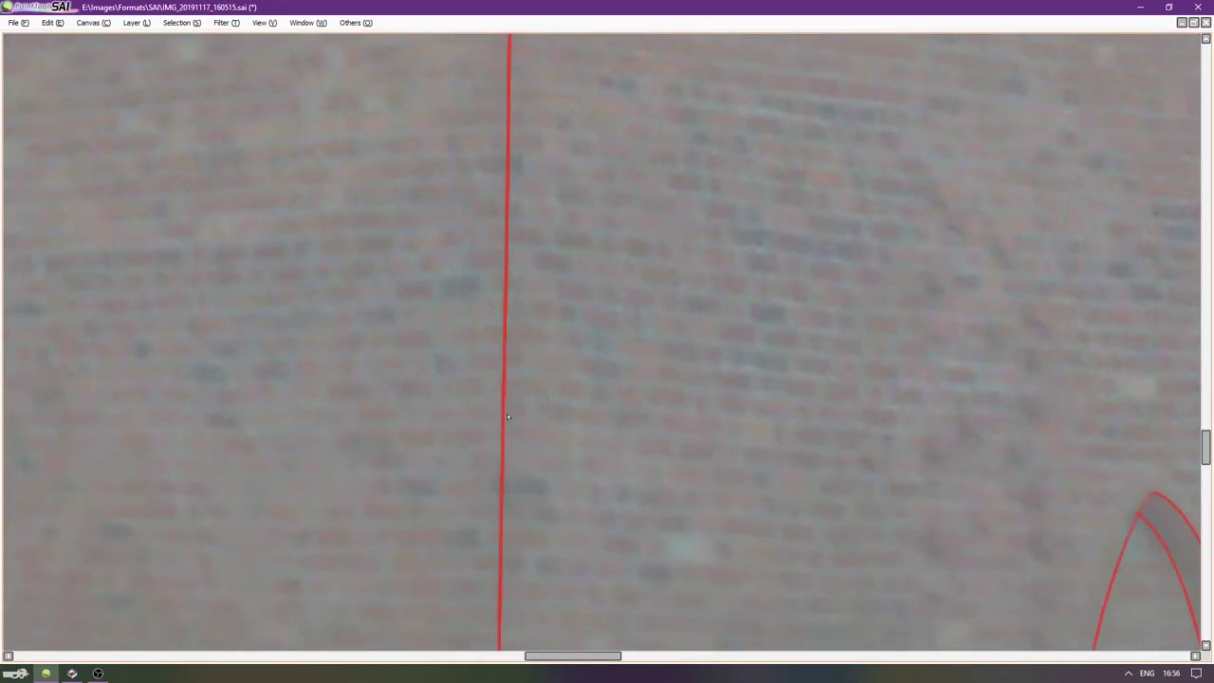
scroll(498, 486, down, 2)
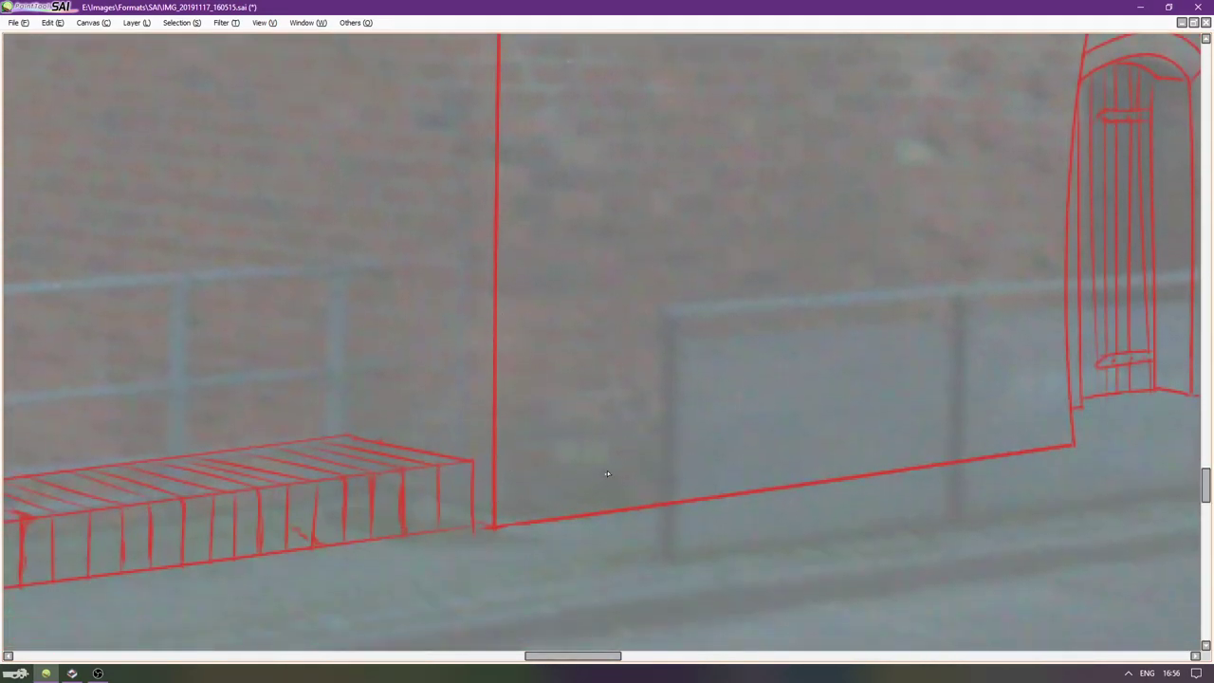
key(Delete)
key(Delete)
key(Delete)
key(Delete)
key(Delete)
key(Delete)
key(Delete)
key(Right)
key(Right)
key(Right)
key(Right)
key(Right)
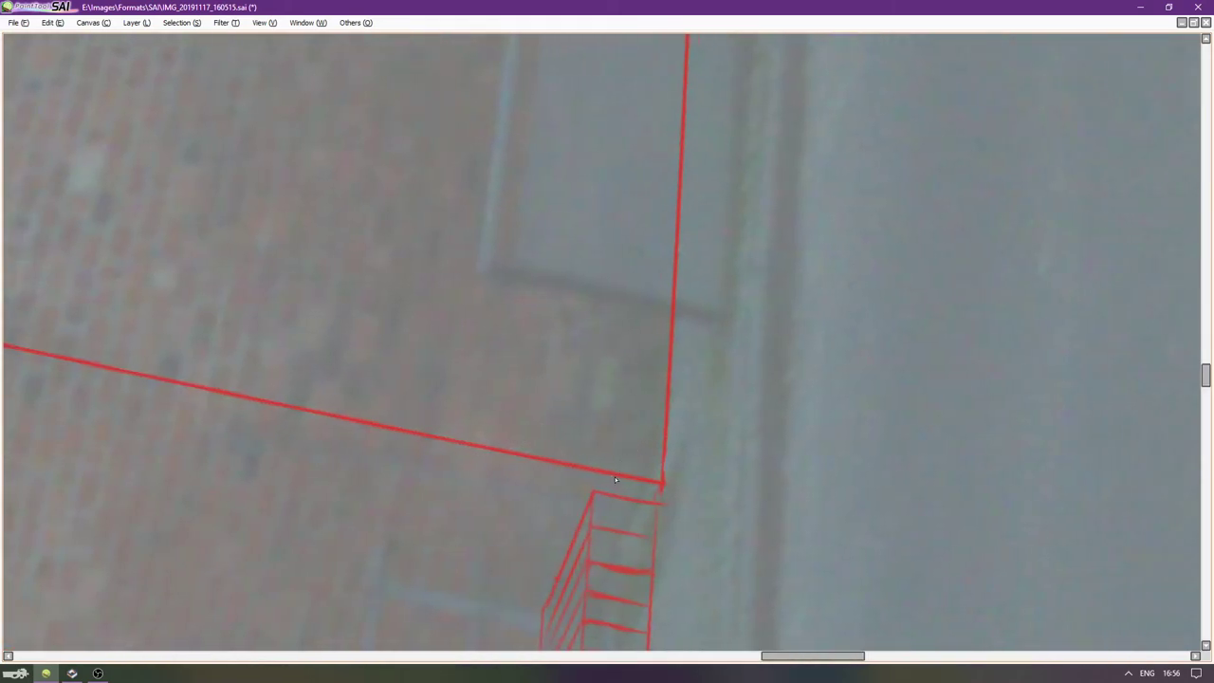
drag(632, 466, 635, 377)
key(ctrl+z)
drag(633, 474, 634, 323)
key(ctrl+z)
key(ctrl+z)
drag(634, 460, 644, 214)
key(ctrl+z)
drag(633, 463, 646, 261)
drag(606, 464, 615, 353)
drag(572, 455, 584, 369)
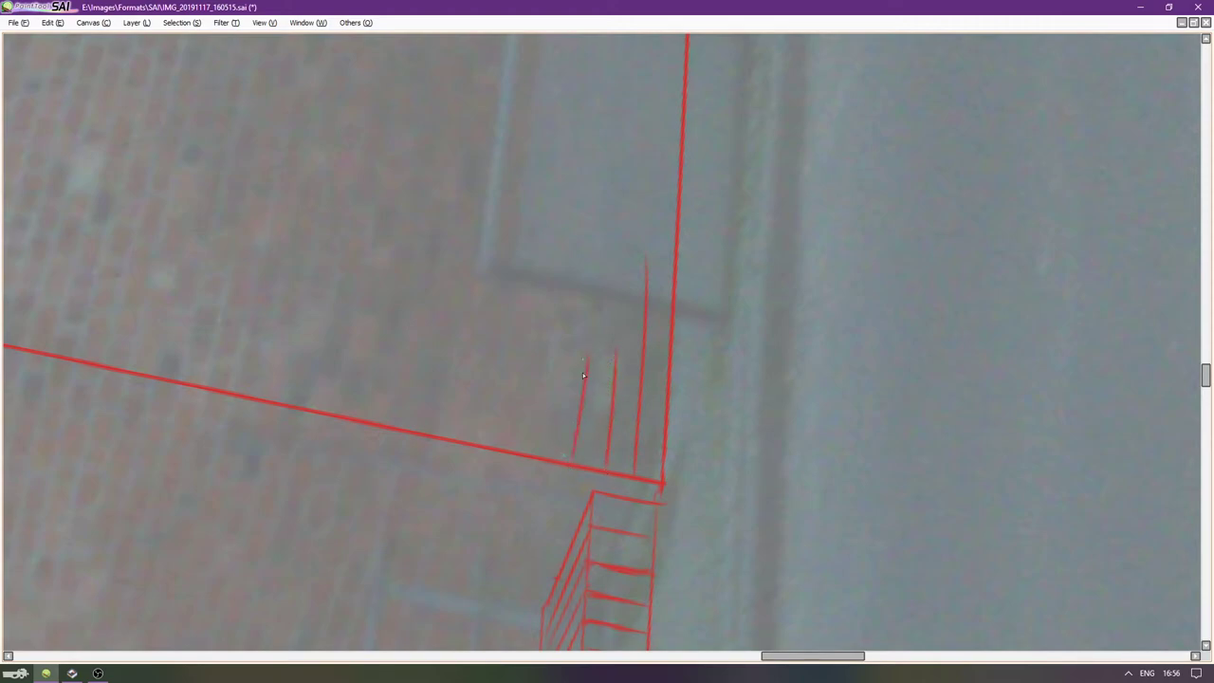
key(ctrl+z)
drag(576, 453, 584, 372)
Continue the brick course lines farther up the right wall, including a longer one, beside the lower corner.
drag(534, 454, 540, 376)
drag(542, 457, 553, 366)
drag(517, 423, 517, 446)
key(ctrl+z)
drag(508, 285, 484, 474)
key(ctrl+z)
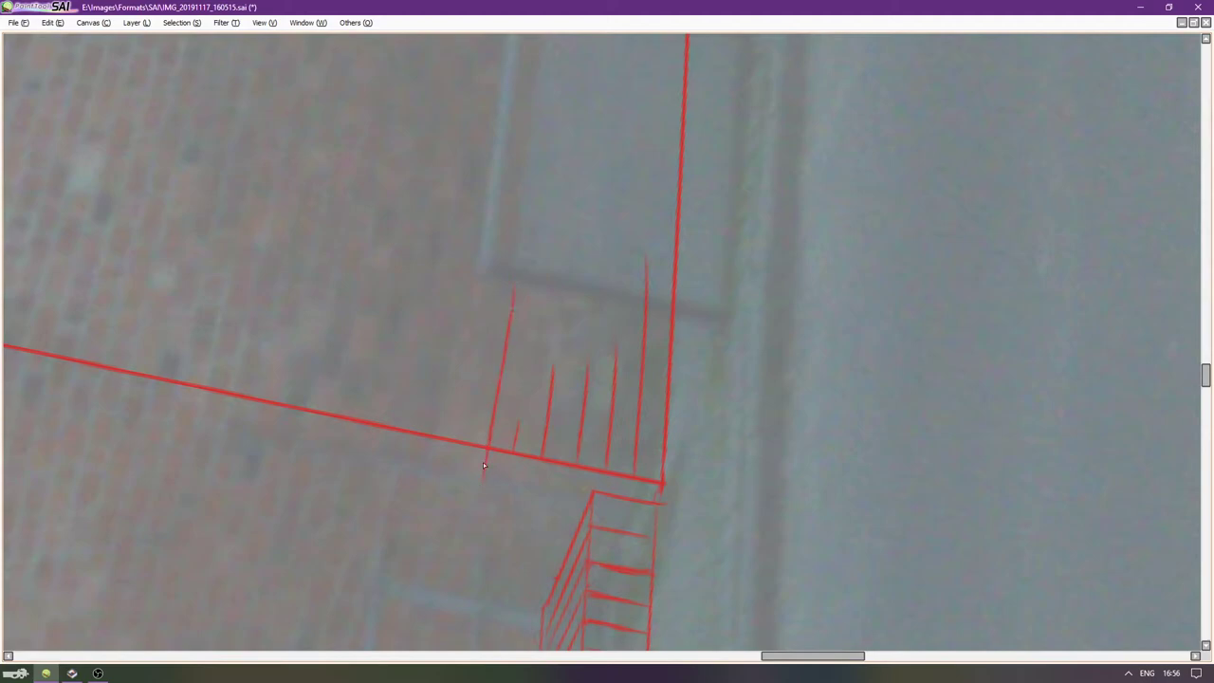
Show the perspective folder so its blue guide lines overlay the drawing.
key(Tab)
click(1119, 490)
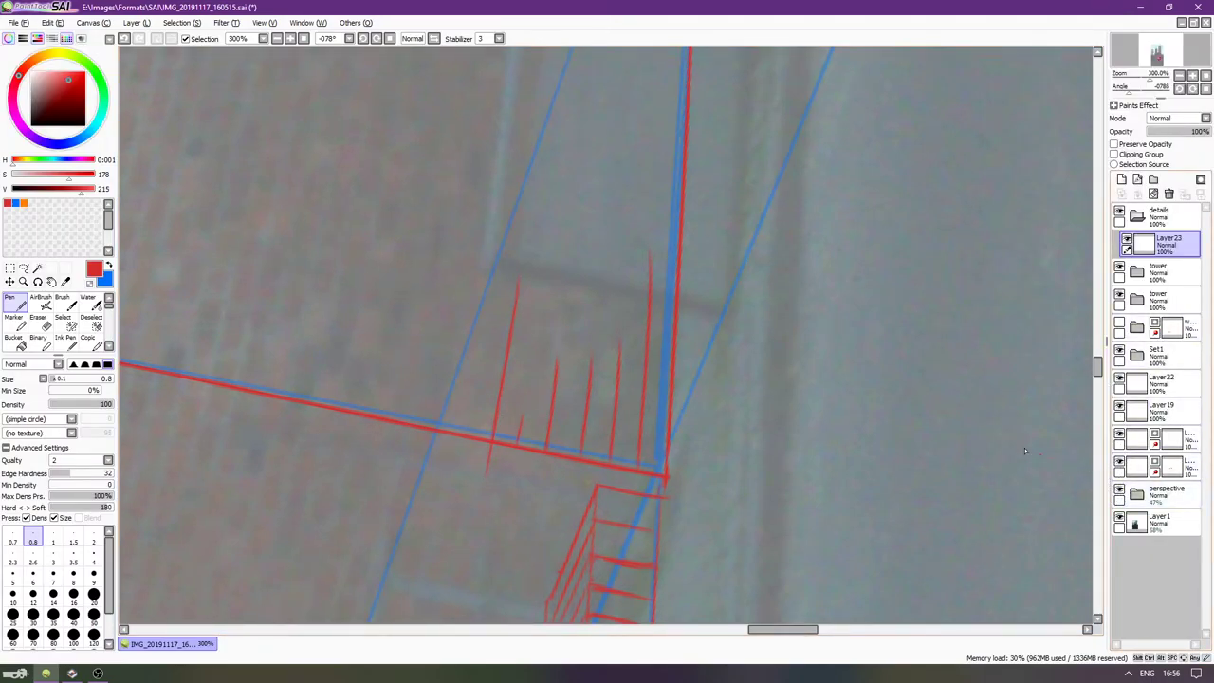
key(Tab)
Draw brick course lines on the left wall beside the lower corner, above the brick curb.
scroll(628, 355, down, 2)
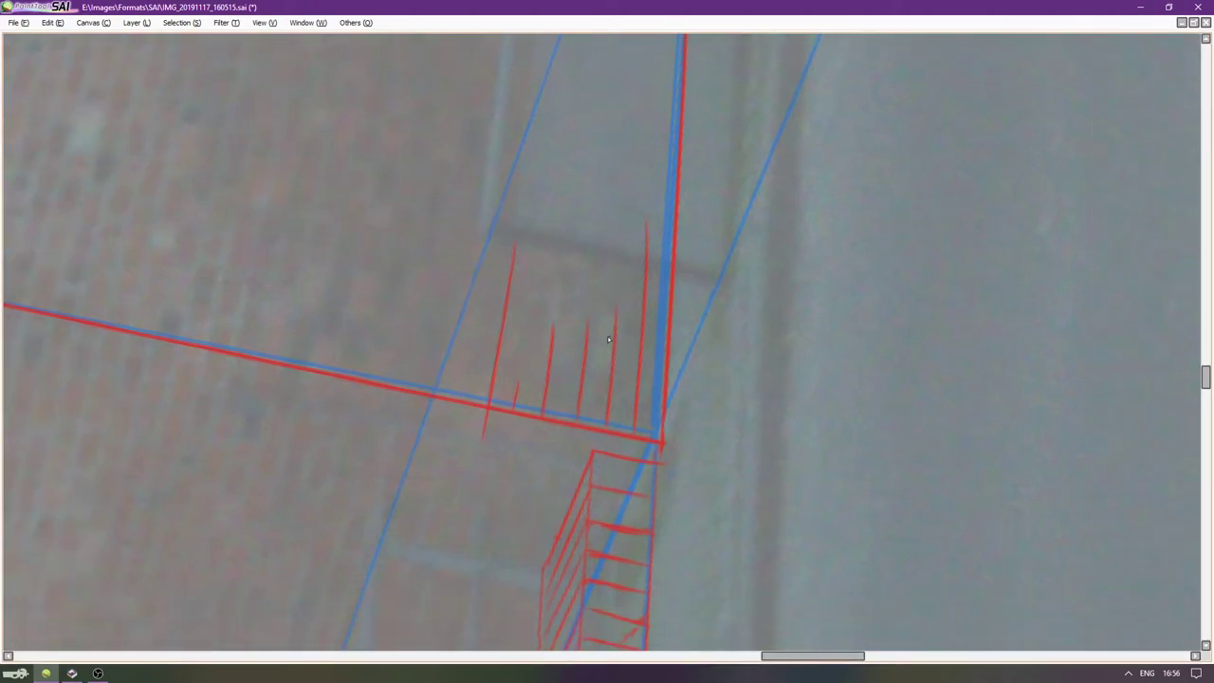
key(End)
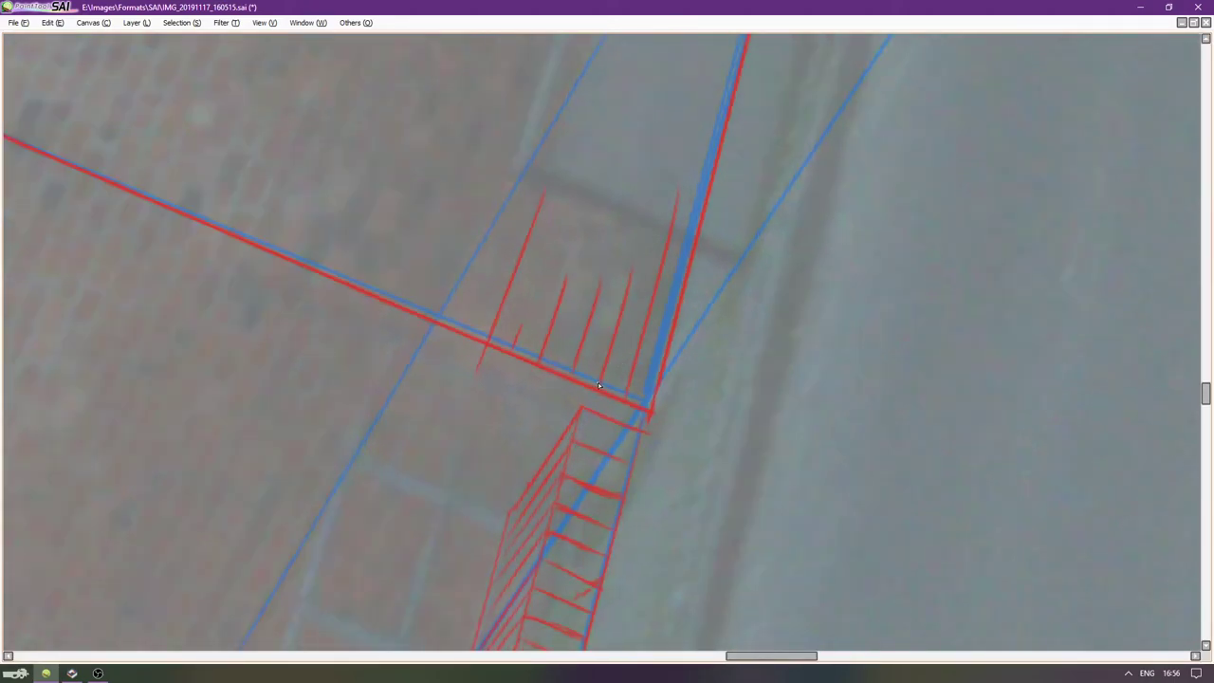
key(Delete)
key(Delete)
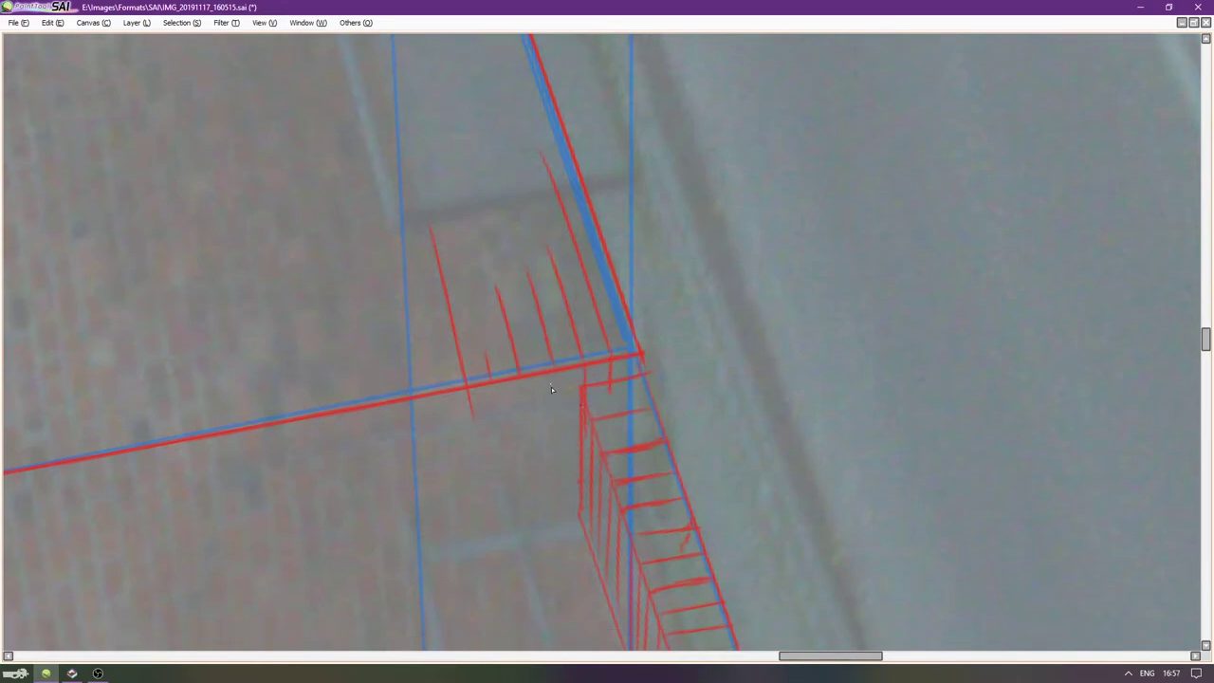
drag(555, 387, 550, 489)
drag(519, 381, 487, 533)
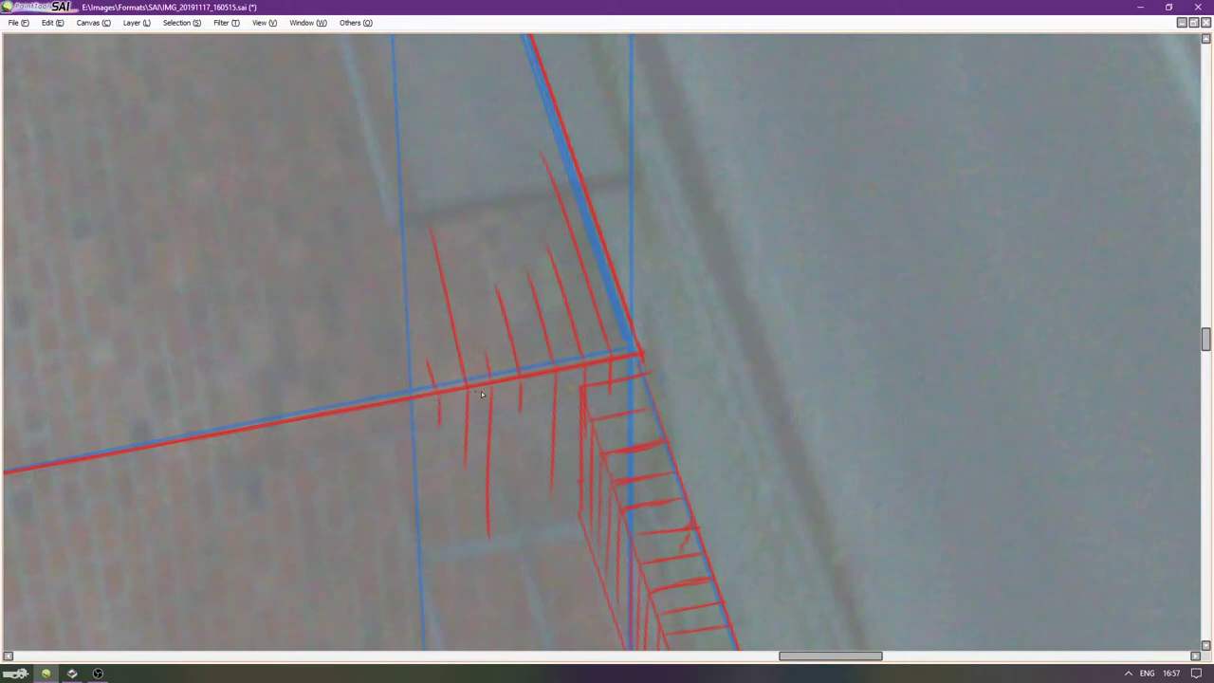
Add short vertical joints between the brick courses on both walls at the lower corner.
key(Delete)
key(End)
key(End)
key(End)
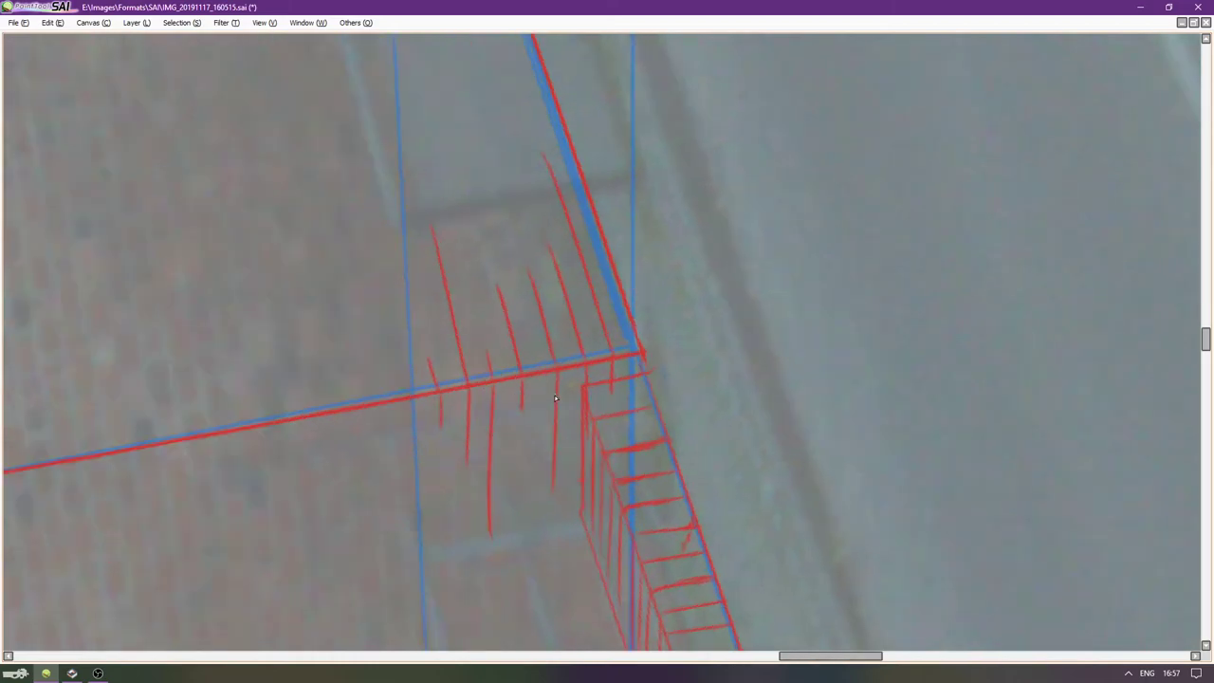
mouse_move(558, 381)
mouse_down()
mouse_move(619, 348)
mouse_move(575, 344)
mouse_move(532, 386)
mouse_up()
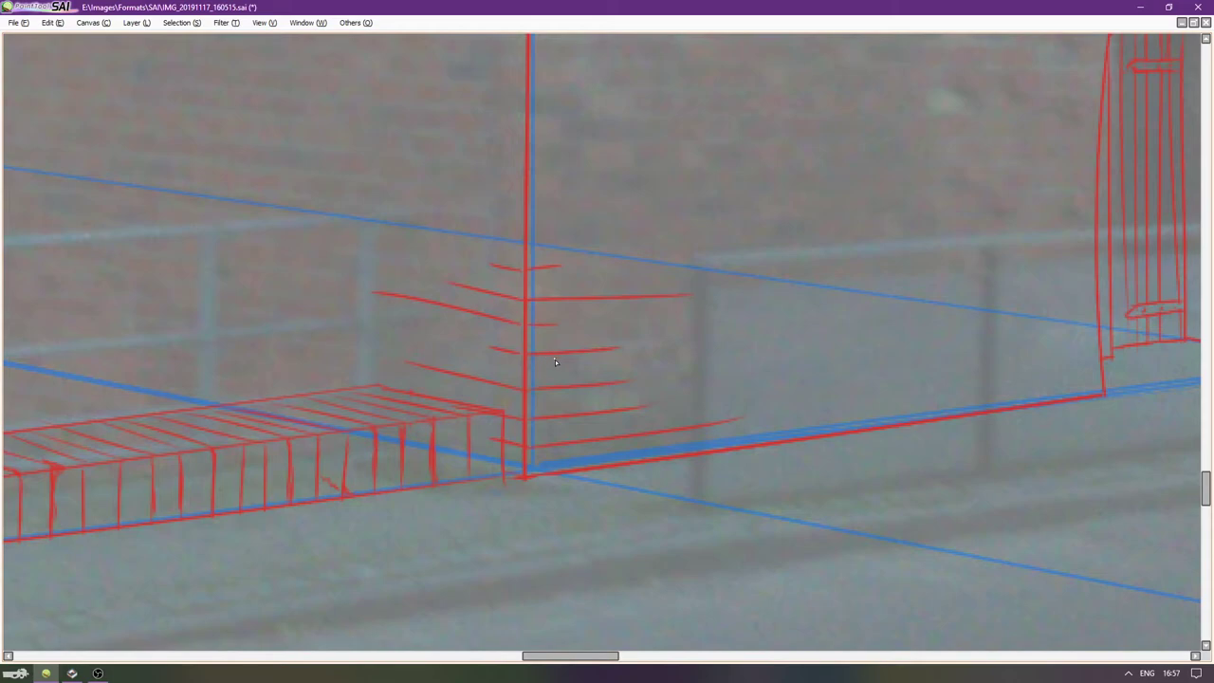
drag(597, 385, 597, 411)
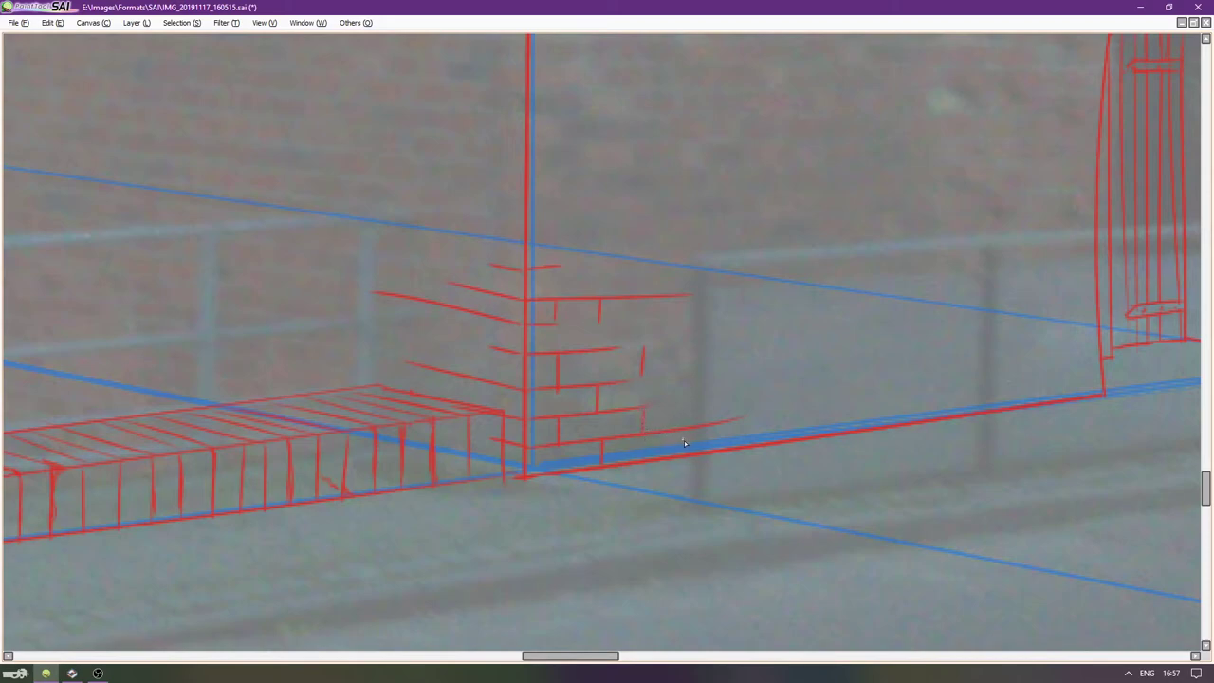
drag(498, 328, 541, 368)
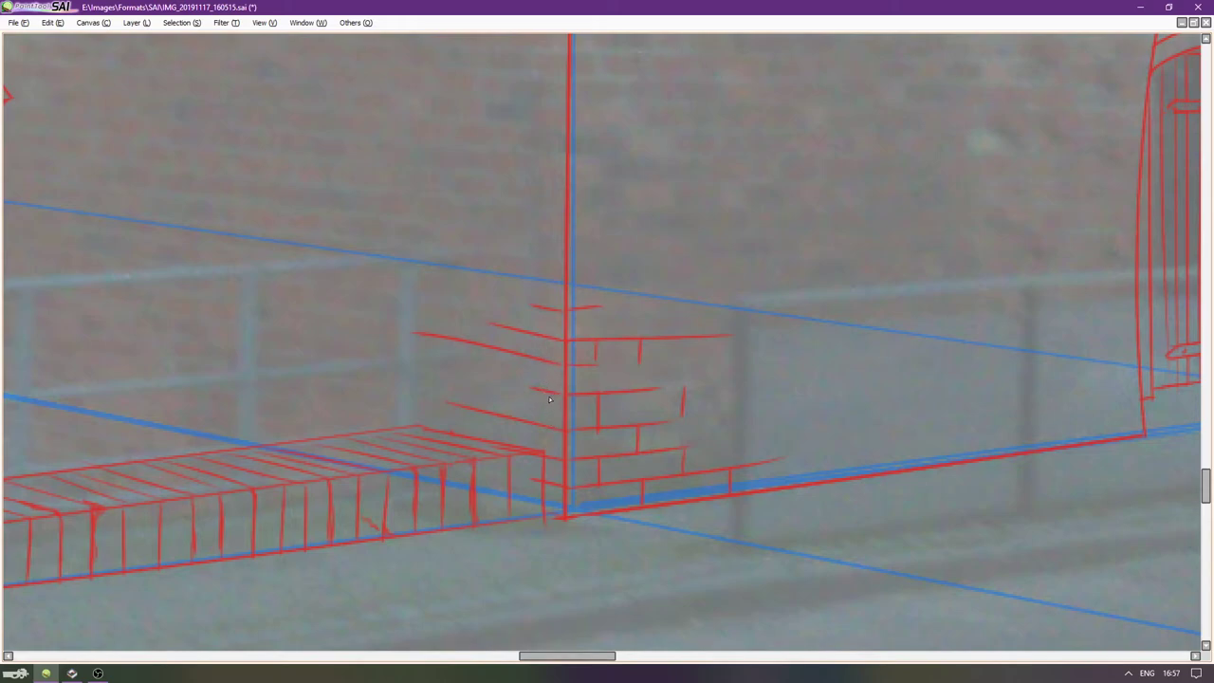
mouse_move(540, 389)
mouse_down()
mouse_move(540, 362)
mouse_move(513, 351)
mouse_move(511, 410)
mouse_move(537, 445)
mouse_up()
drag(464, 346, 465, 370)
Try long brick course strokes across the upper right wall near its outer edge.
scroll(654, 414, up, 2)
scroll(654, 414, up, 4)
scroll(643, 401, down, 3)
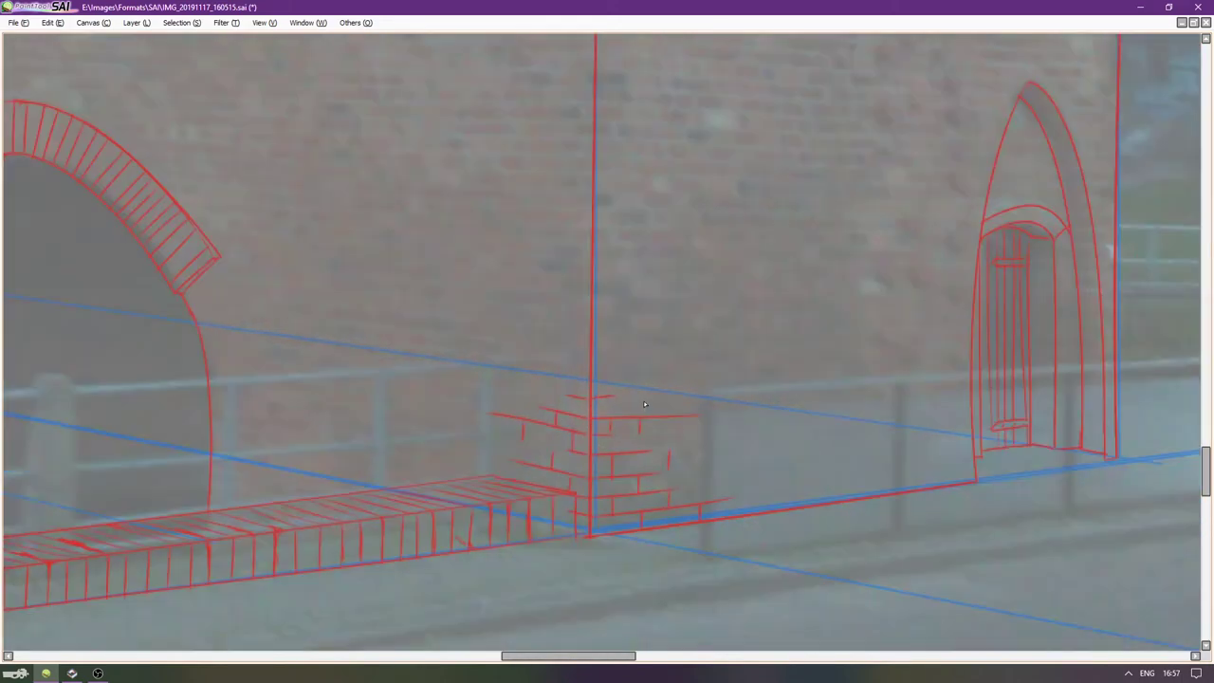
scroll(678, 377, up, 10)
scroll(654, 360, right, 8)
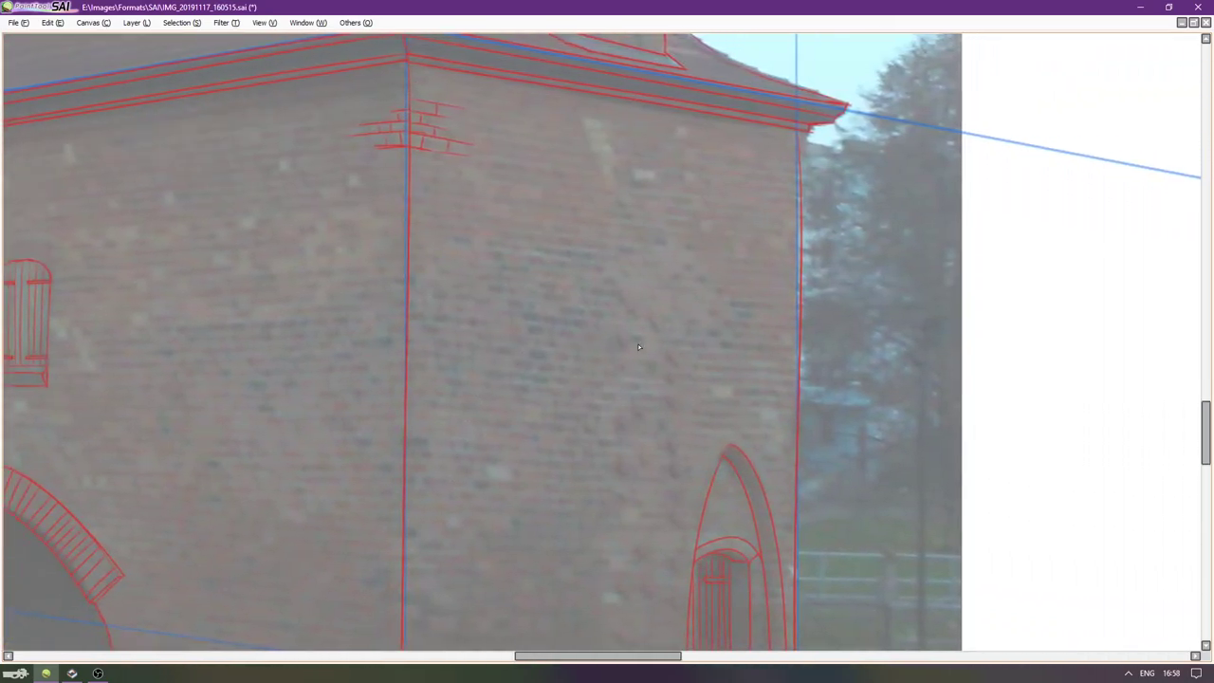
key(Left)
key(Up)
key(Up)
key(Up)
key(Down)
key(Down)
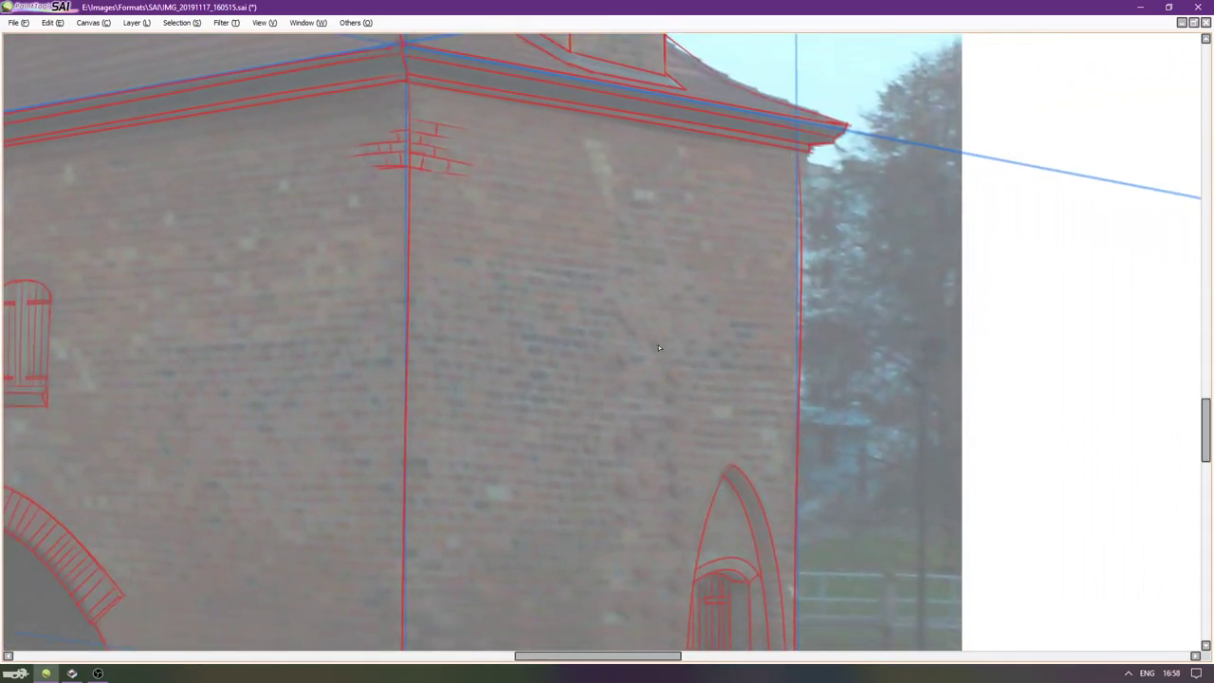
key(Delete)
key(Delete)
key(Delete)
key(Delete)
key(Delete)
key(Delete)
key(Delete)
key(Delete)
key(Delete)
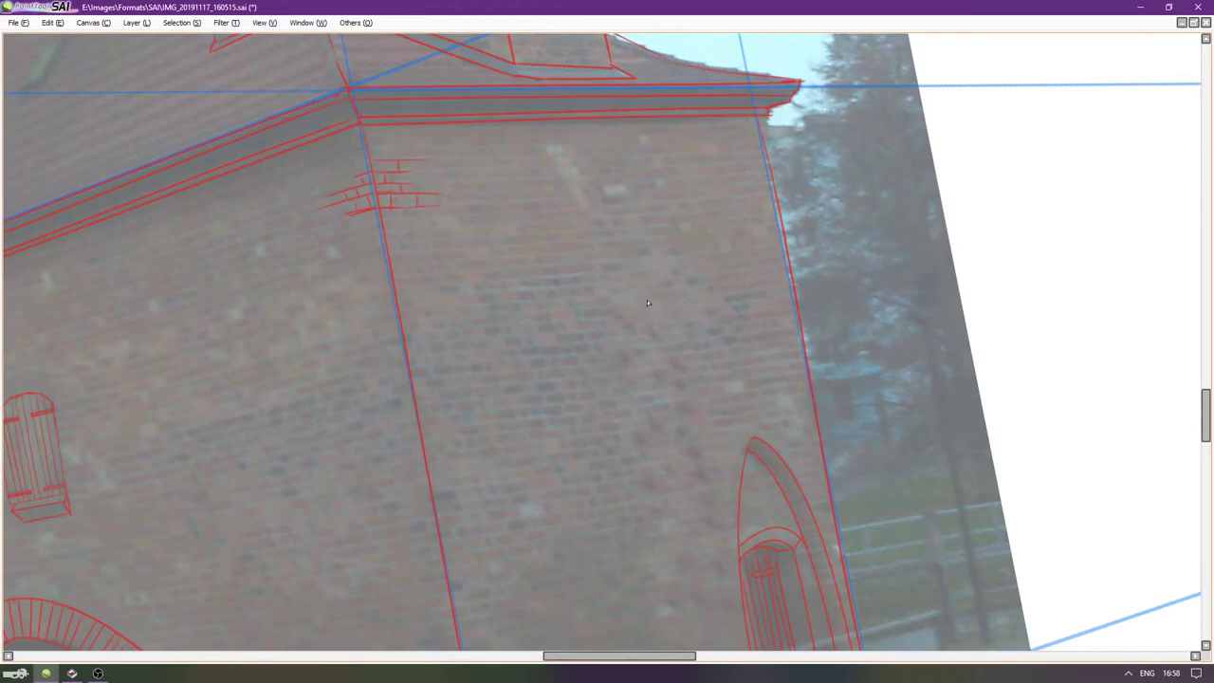
mouse_move(589, 303)
mouse_down()
mouse_move(617, 286)
mouse_move(612, 299)
mouse_up()
scroll(612, 296, up, 1)
key(Left)
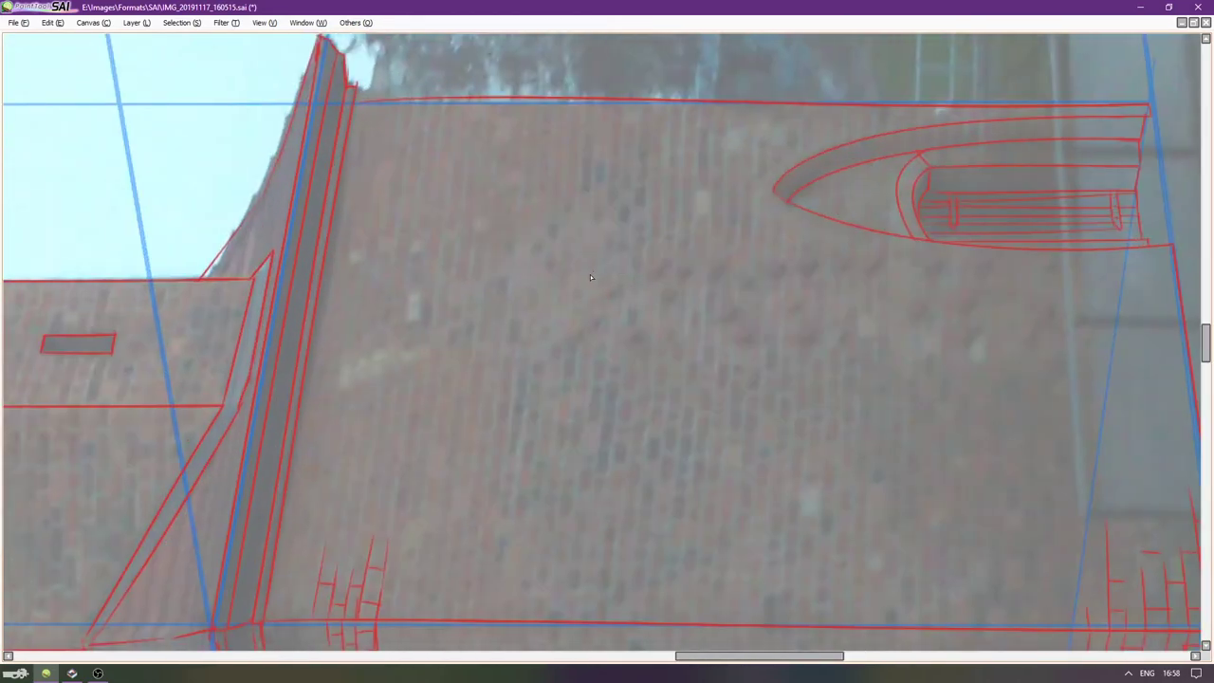
key(Up)
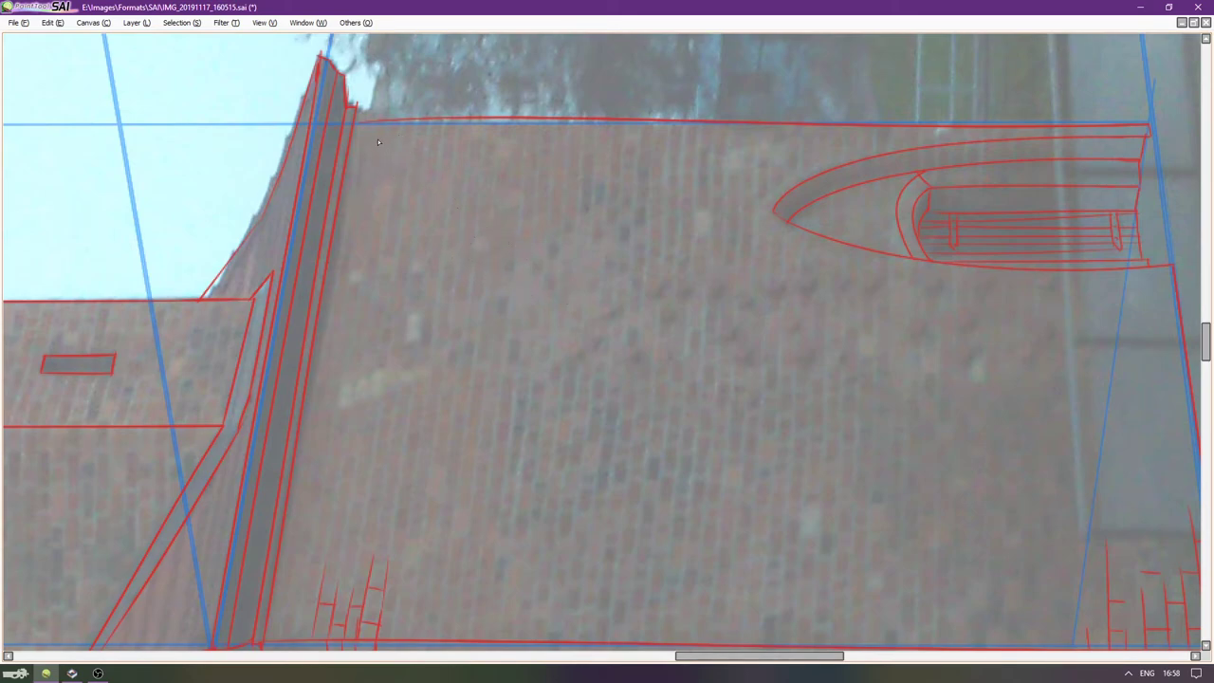
drag(475, 216, 468, 351)
key(ctrl+z)
drag(475, 216, 451, 389)
key(ctrl+z)
drag(399, 137, 375, 316)
key(ctrl+z)
drag(396, 139, 375, 314)
key(ctrl+z)
drag(394, 137, 383, 265)
key(ctrl+z)
drag(402, 122, 373, 282)
key(ctrl+z)
drag(404, 137, 379, 289)
key(ctrl+z)
drag(400, 167, 378, 311)
key(ctrl+z)
Draw several long, staggered brick course lines on the upper right wall below the cornice, near its outer edge.
drag(406, 152, 379, 327)
drag(419, 199, 402, 332)
drag(439, 145, 425, 249)
drag(438, 167, 421, 322)
drag(444, 237, 411, 434)
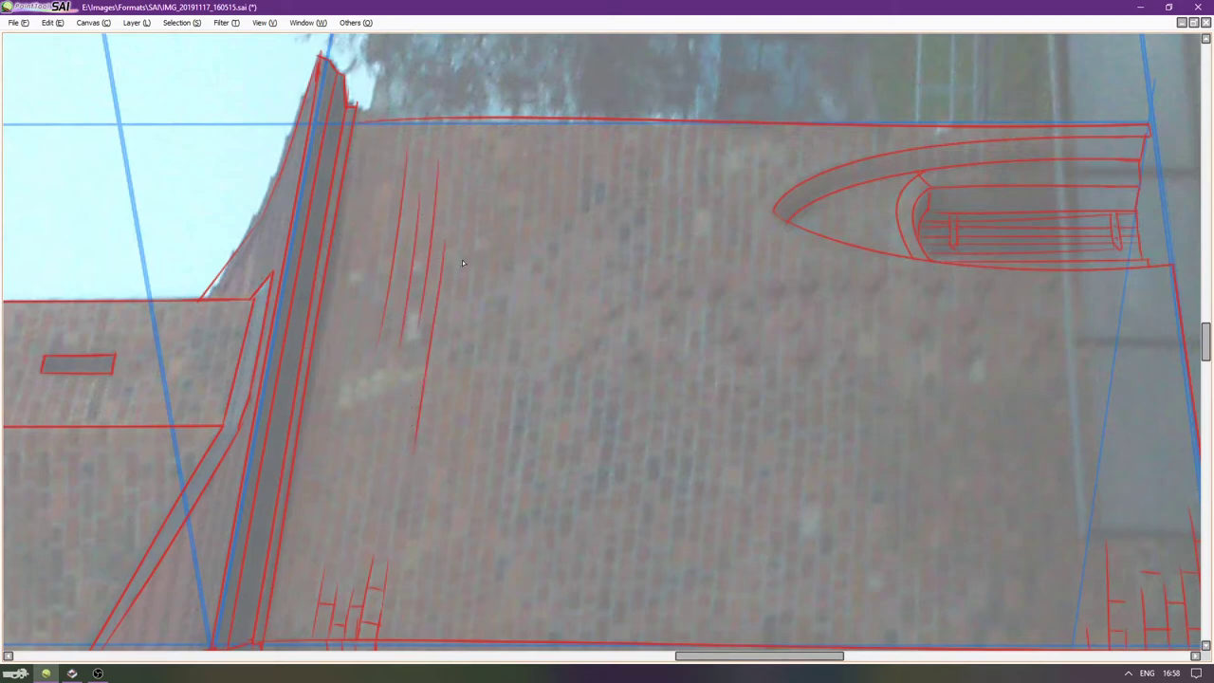
drag(461, 222, 454, 285)
scroll(473, 221, down, 6)
key(Home)
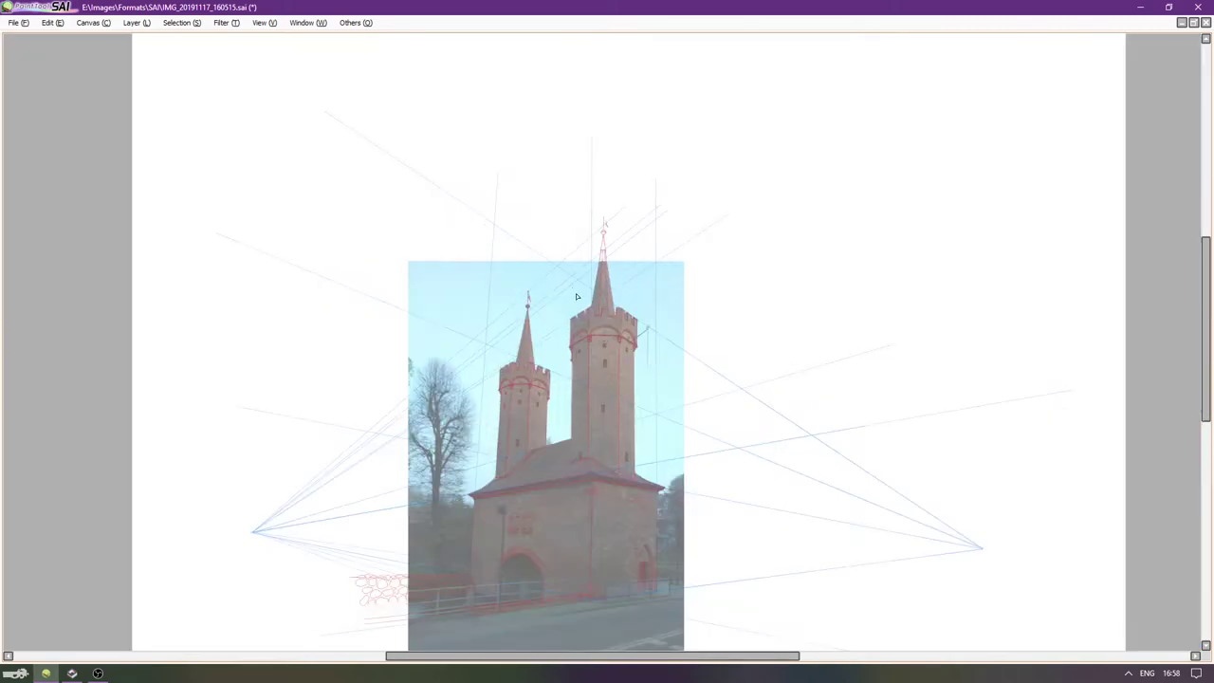
Add short vertical joints between the brick courses on the upper right wall near its outer edge.
scroll(636, 411, up, 6)
scroll(649, 521, down, 3)
scroll(642, 500, up, 4)
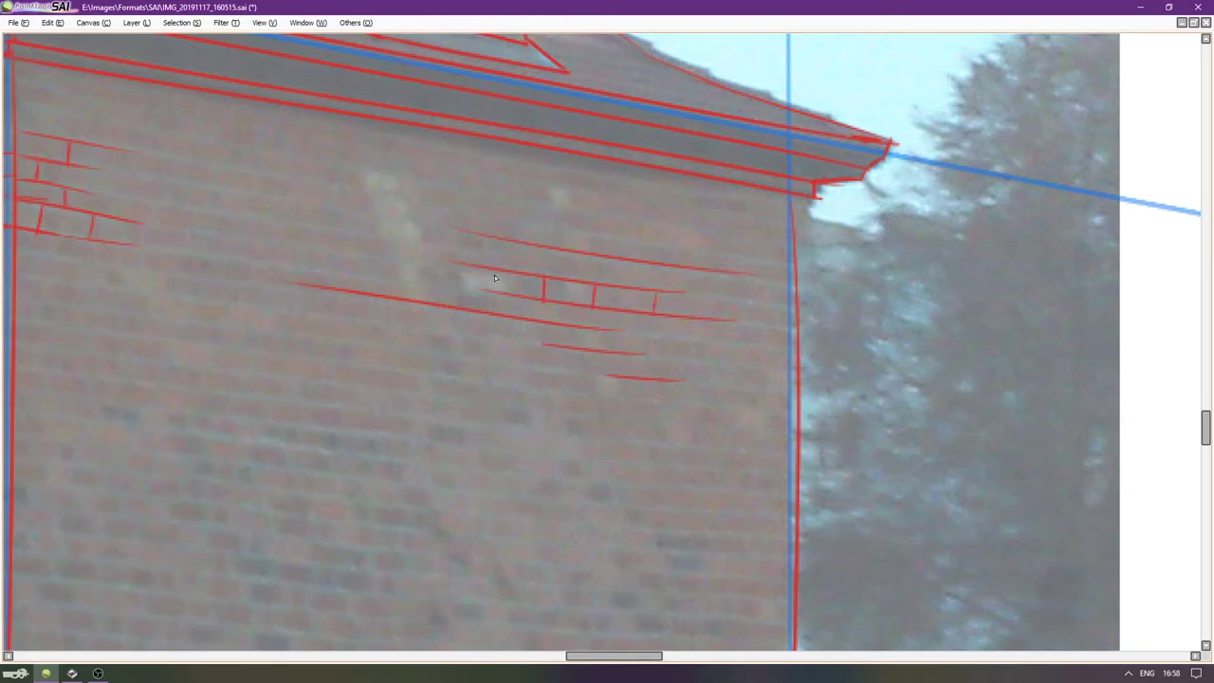
drag(491, 271, 490, 291)
drag(623, 263, 624, 283)
drag(695, 297, 693, 308)
mouse_move(567, 306)
mouse_down()
mouse_move(565, 319)
mouse_move(515, 322)
mouse_up()
drag(591, 330, 590, 356)
drag(399, 282, 397, 297)
drag(339, 272, 338, 289)
key(ctrl+z)
mouse_move(367, 271)
mouse_down()
mouse_move(416, 281)
mouse_move(370, 274)
mouse_up()
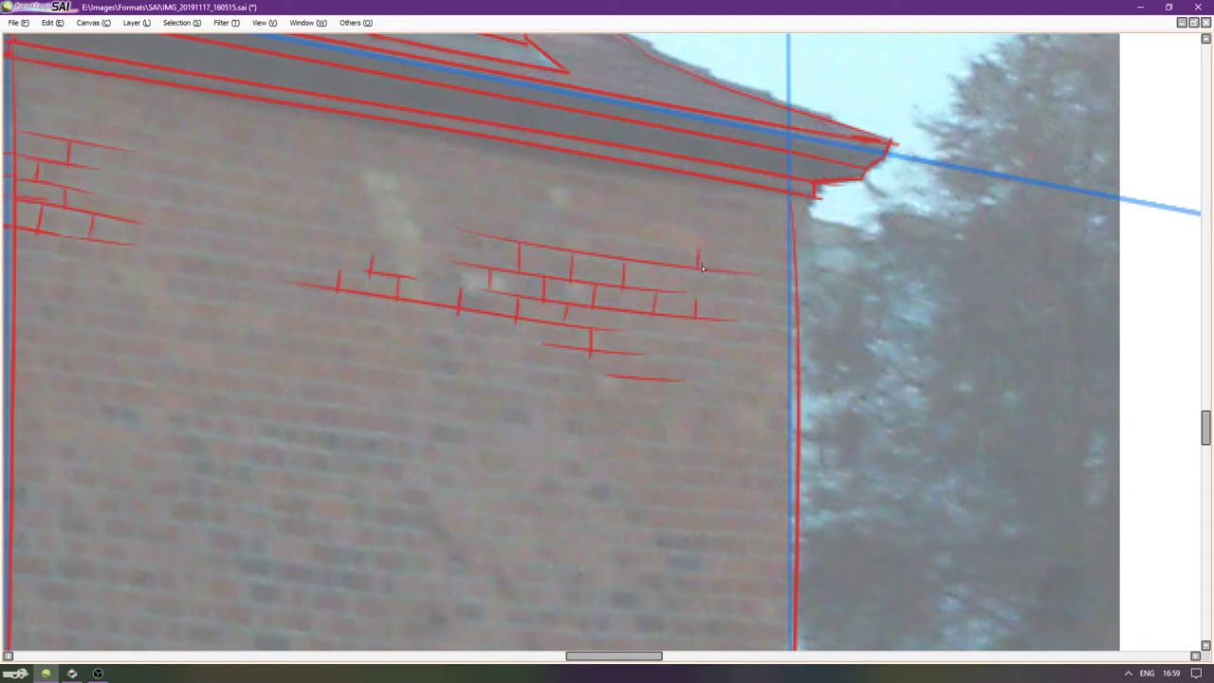
Extend the upper right wall's brick patch with a few short horizontal and vertical strokes around its upper and lower edges.
drag(721, 255, 685, 258)
mouse_move(544, 246)
mouse_down()
mouse_move(542, 220)
mouse_move(577, 229)
mouse_up()
drag(643, 353, 644, 376)
key(Left)
key(Left)
key(Left)
key(Left)
key(Left)
key(Left)
key(Left)
key(Left)
key(Left)
key(Left)
key(Left)
key(Left)
key(Left)
key(Left)
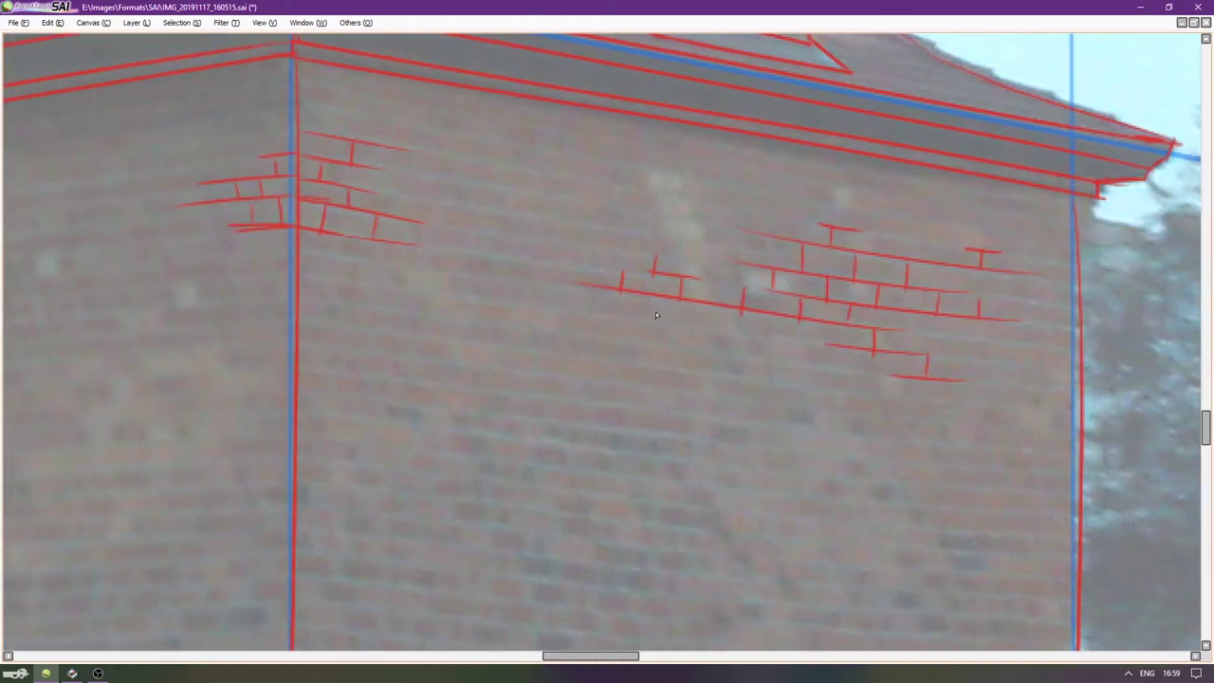
drag(650, 297, 645, 320)
scroll(431, 292, left, 2)
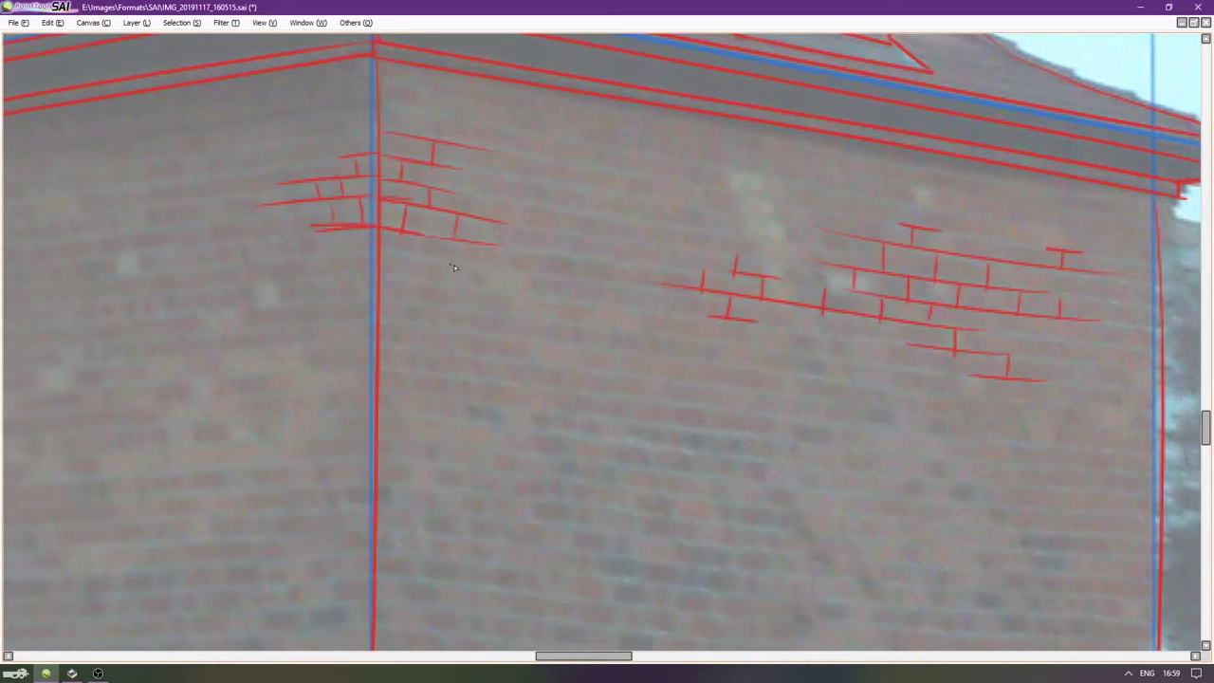
Add a few loose bricks above and below the brick patch at the building's upper corner under the cornice.
key(ctrl+z)
mouse_move(429, 238)
mouse_down()
mouse_move(424, 252)
mouse_move(453, 262)
mouse_up()
mouse_move(474, 144)
mouse_down()
mouse_move(472, 122)
mouse_move(514, 129)
mouse_up()
key(ctrl+z)
Add a short brick course stroke at the outer end of the lower corner's brick patch on the left wall.
scroll(494, 147, down, 10)
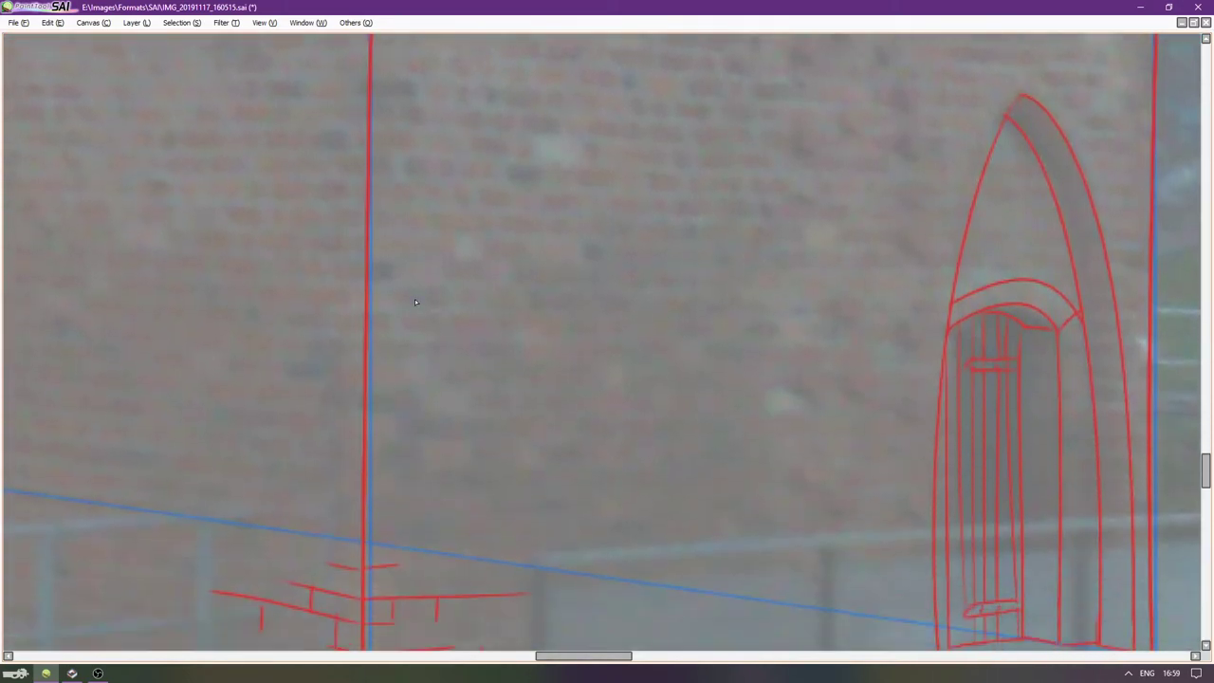
scroll(420, 301, down, 5)
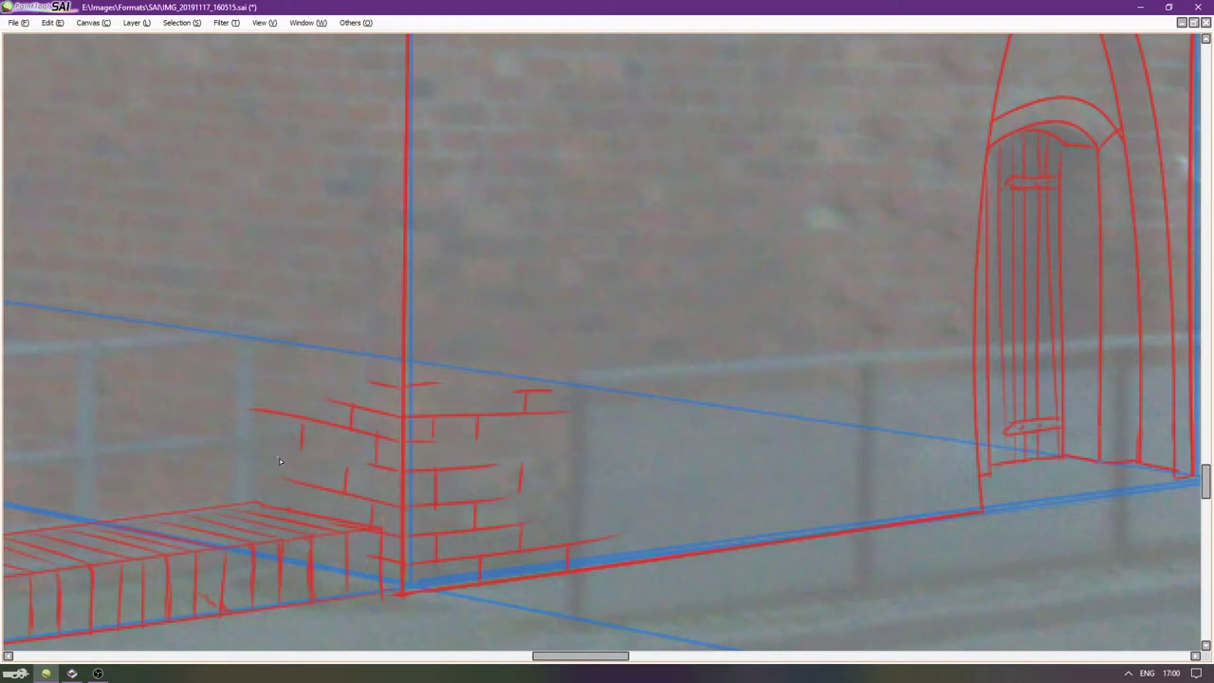
drag(281, 444, 319, 454)
Look over both walls of the gate building and the stone wall beside the arch for areas without bricks.
scroll(469, 389, down, 3)
key(Left)
key(Left)
key(Left)
key(Left)
key(Left)
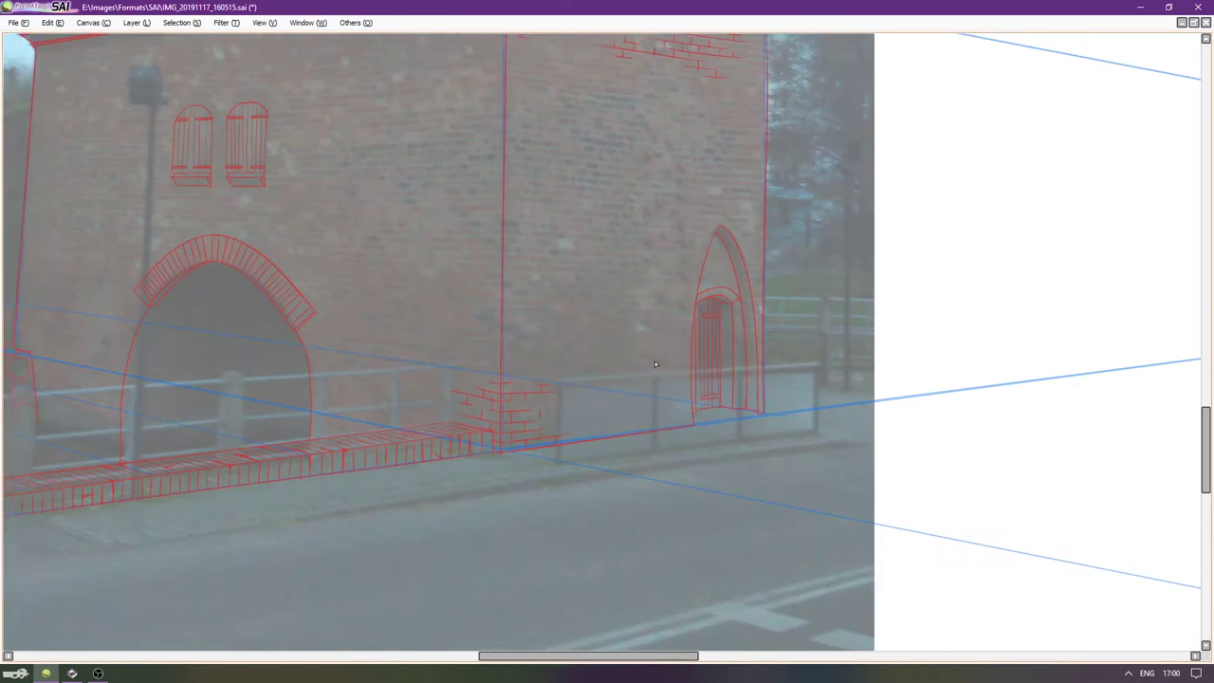
key(Up)
key(Up)
key(Up)
key(Up)
key(Up)
key(Up)
key(Up)
key(Up)
key(Left)
key(Left)
key(Left)
key(Left)
key(Left)
key(Left)
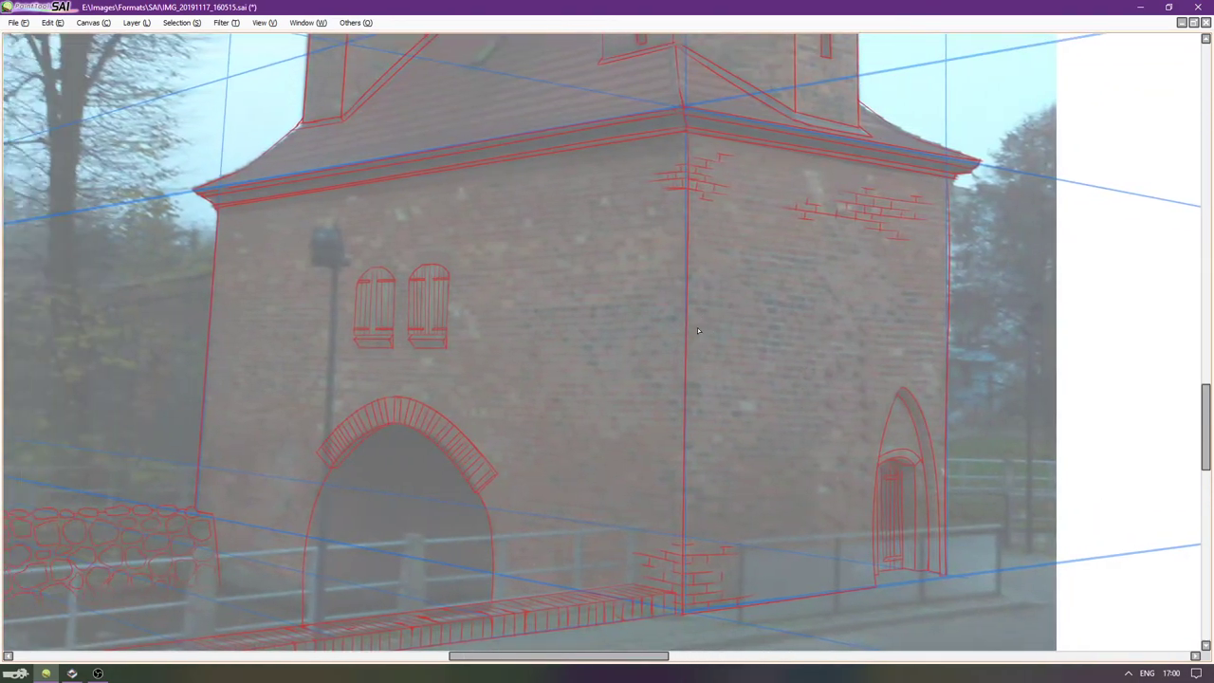
key(Down)
scroll(722, 327, left, 3)
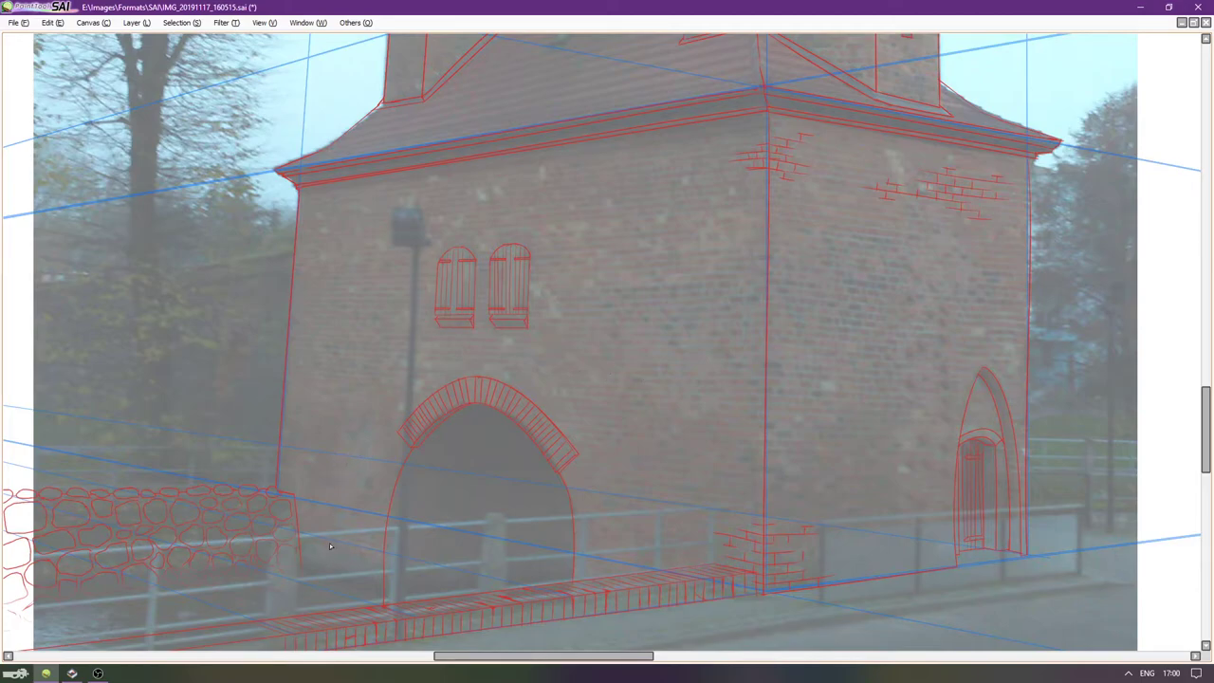
scroll(329, 560, up, 3)
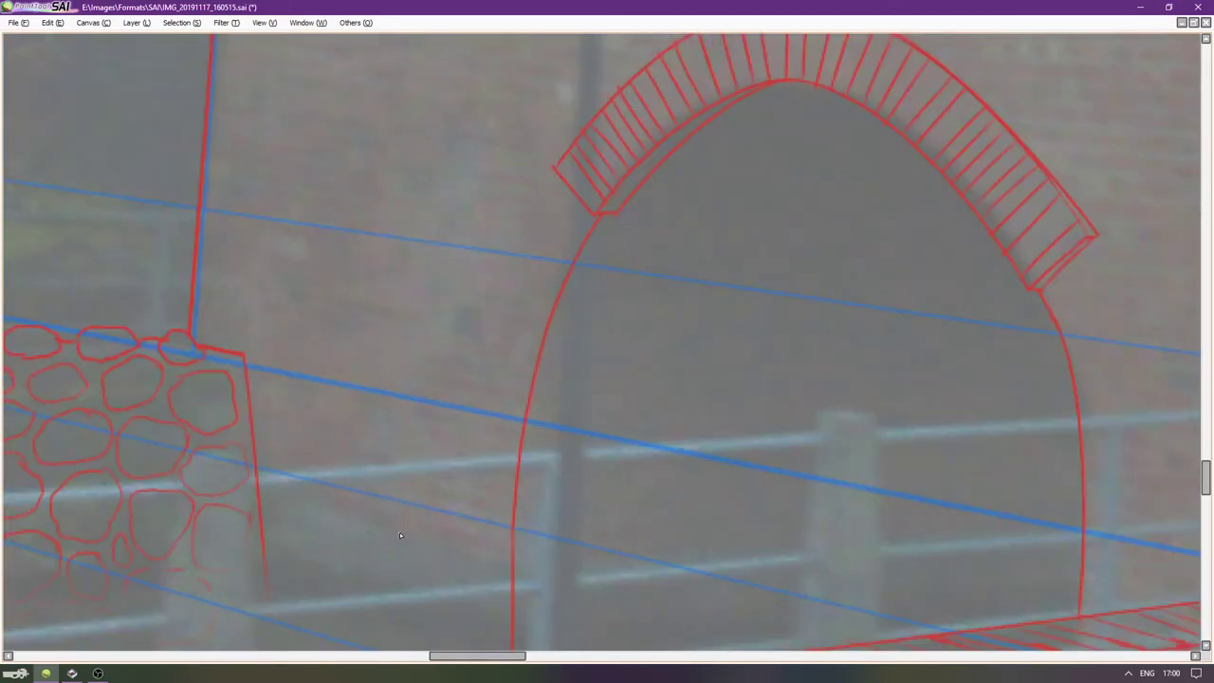
scroll(405, 520, down, 3)
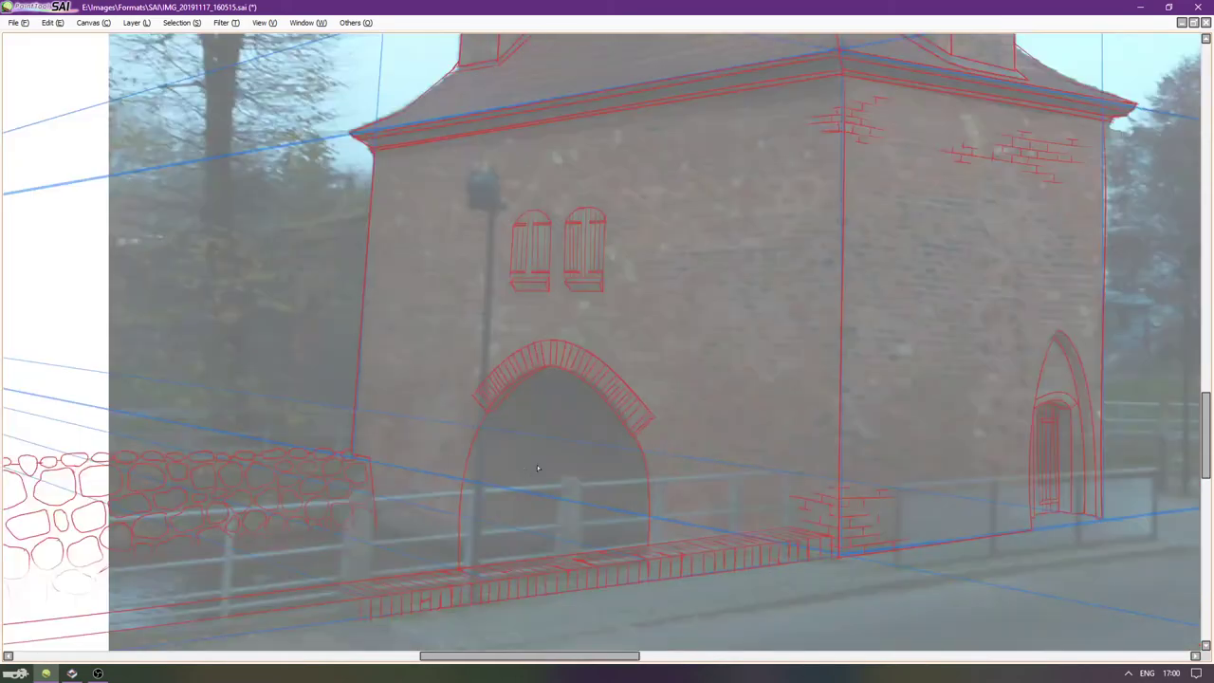
Try long brick course strokes on the left wall between the stone wall and the arch.
key(Tab)
drag(599, 526, 649, 484)
scroll(483, 474, up, 3)
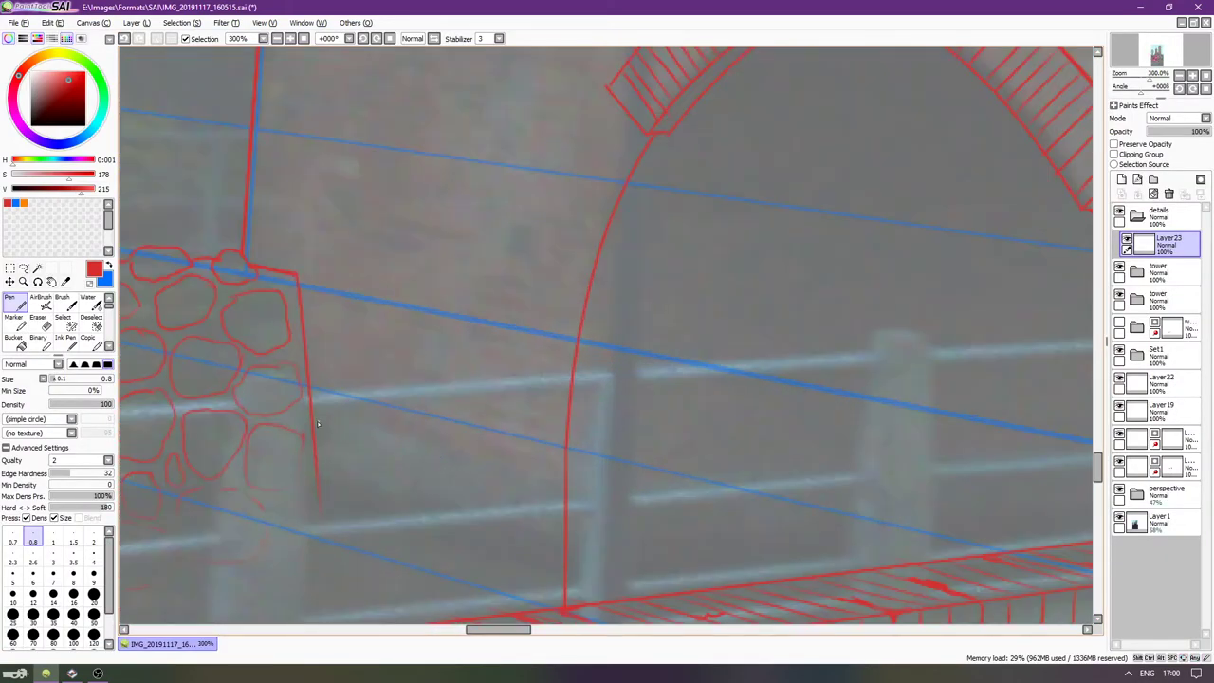
drag(313, 399, 542, 481)
key(ctrl+z)
drag(316, 411, 609, 499)
key(ctrl+z)
drag(316, 408, 608, 501)
key(ctrl+z)
drag(318, 409, 640, 503)
key(ctrl+z)
Draw several staggered brick course lines between the stone wall and the arch with the canvas rotated, and reset the rotation.
scroll(491, 361, up, 5)
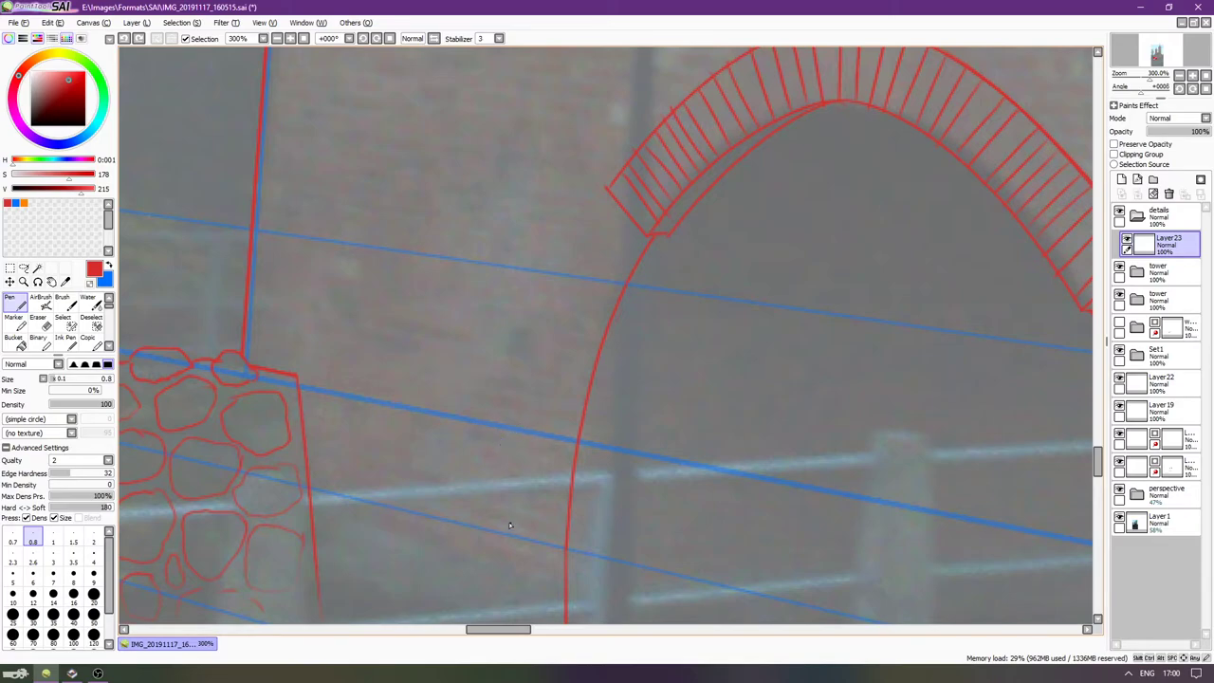
mouse_move(488, 422)
mouse_down()
mouse_move(515, 439)
mouse_move(648, 385)
mouse_move(573, 331)
mouse_move(568, 270)
mouse_up()
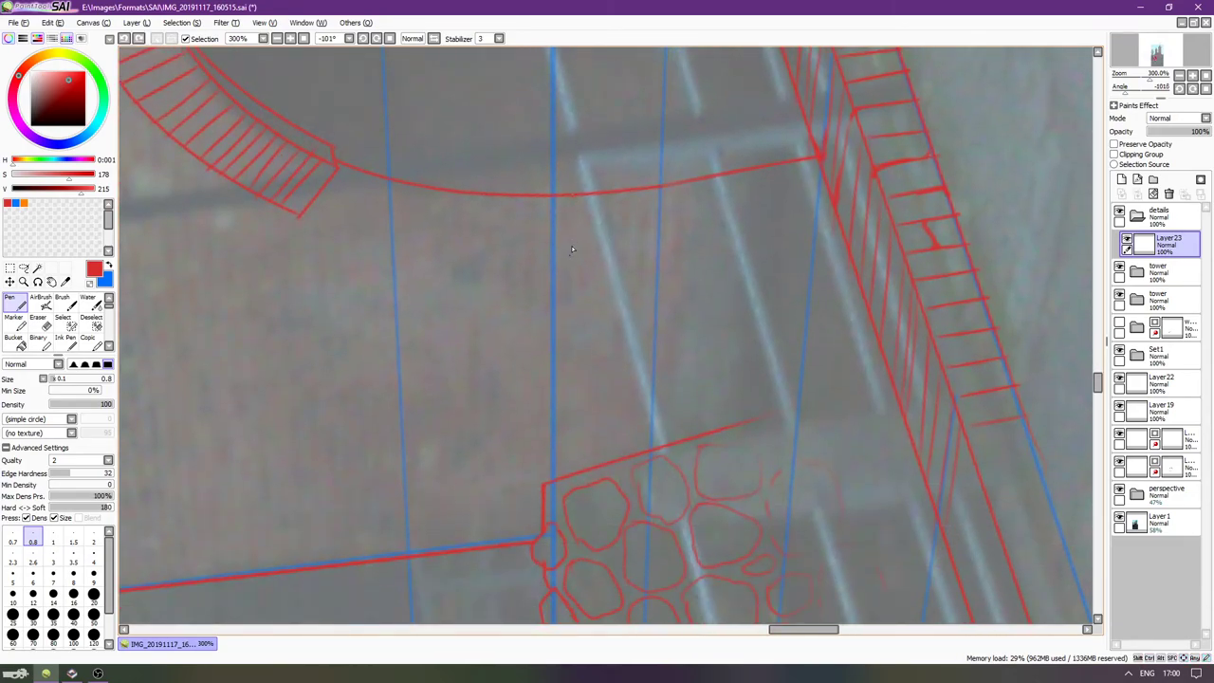
drag(573, 227, 572, 351)
drag(592, 270, 589, 397)
mouse_move(552, 257)
mouse_down()
mouse_move(552, 390)
mouse_move(532, 337)
mouse_move(502, 474)
mouse_up()
key(ctrl+z)
drag(506, 364, 505, 466)
key(ctrl+z)
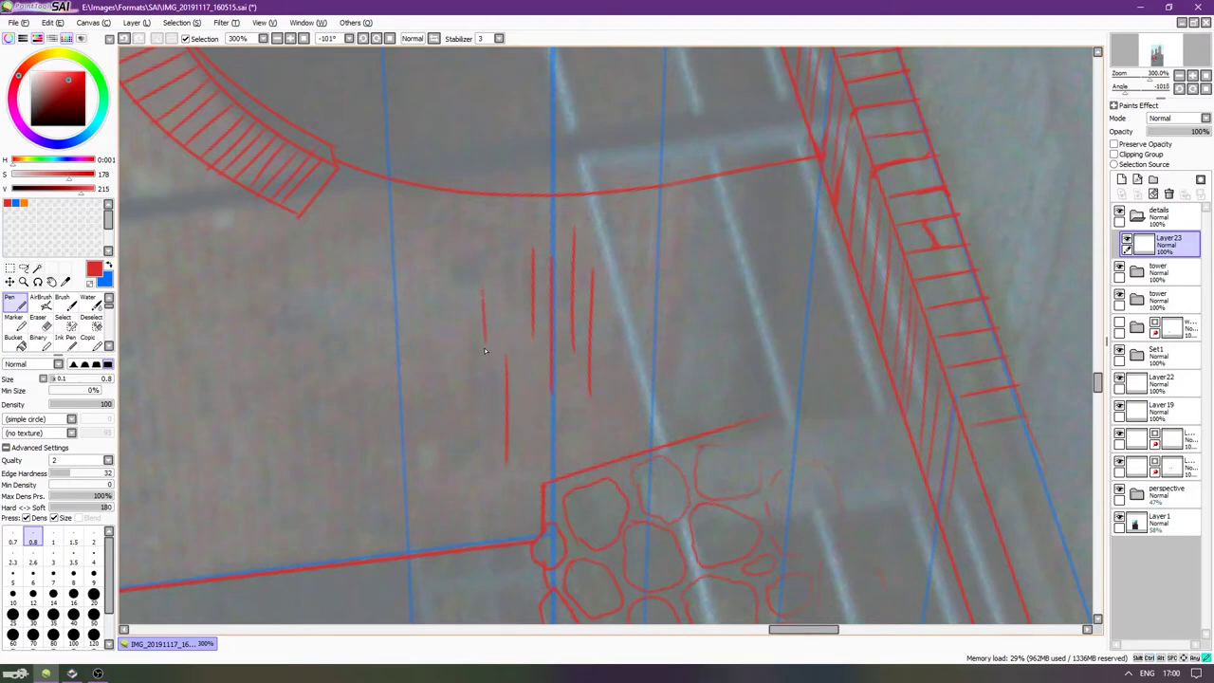
drag(480, 306, 479, 387)
key(End)
key(End)
key(End)
key(End)
key(End)
key(End)
key(End)
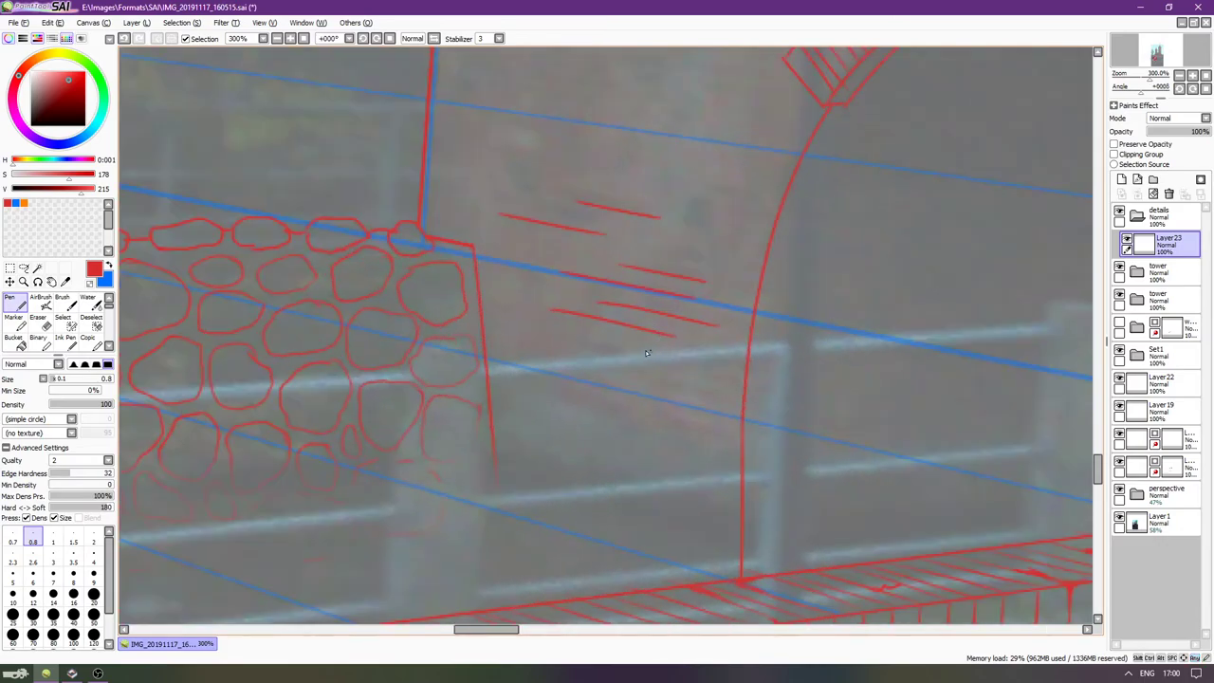
Add vertical joints and a few extra short courses to the brick patch between the stone wall and the arch.
mouse_move(645, 352)
mouse_down()
mouse_move(616, 357)
mouse_move(620, 332)
mouse_move(598, 342)
mouse_move(592, 398)
mouse_up()
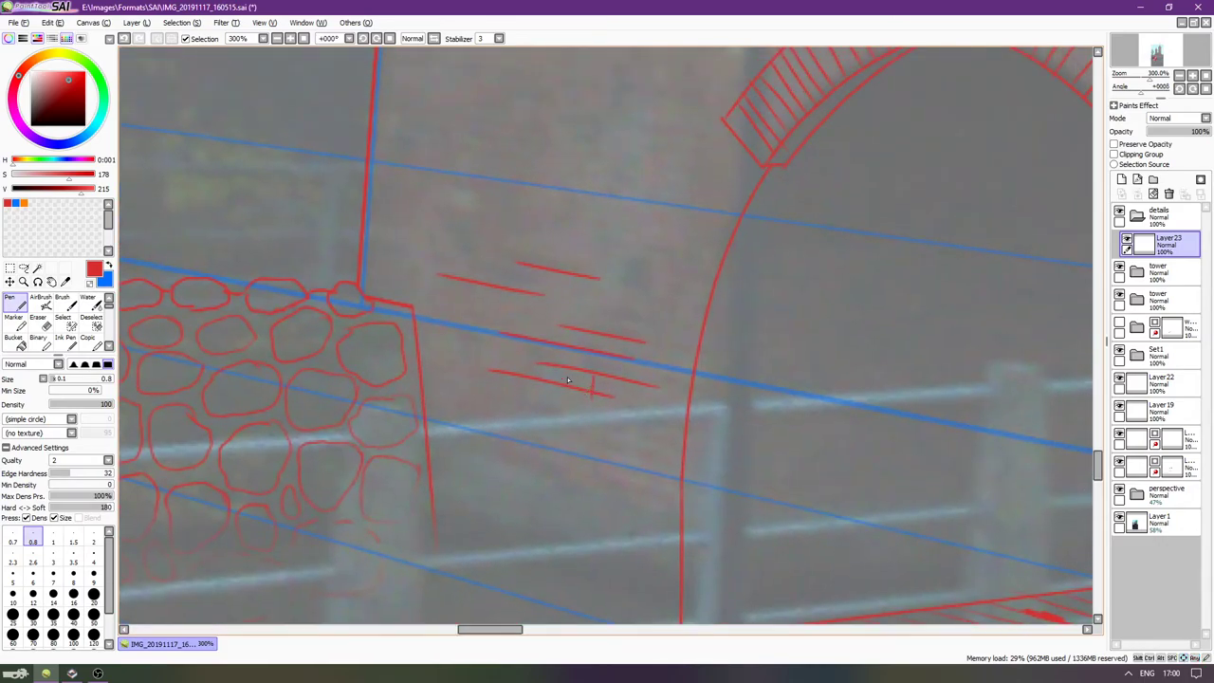
mouse_move(574, 348)
mouse_down()
mouse_move(574, 366)
mouse_move(618, 377)
mouse_up()
mouse_move(491, 317)
mouse_down()
mouse_move(531, 320)
mouse_move(491, 308)
mouse_up()
key(ctrl+z)
key(ctrl+z)
mouse_move(467, 262)
mouse_down()
mouse_move(534, 268)
mouse_move(562, 290)
mouse_move(550, 251)
mouse_move(597, 253)
mouse_up()
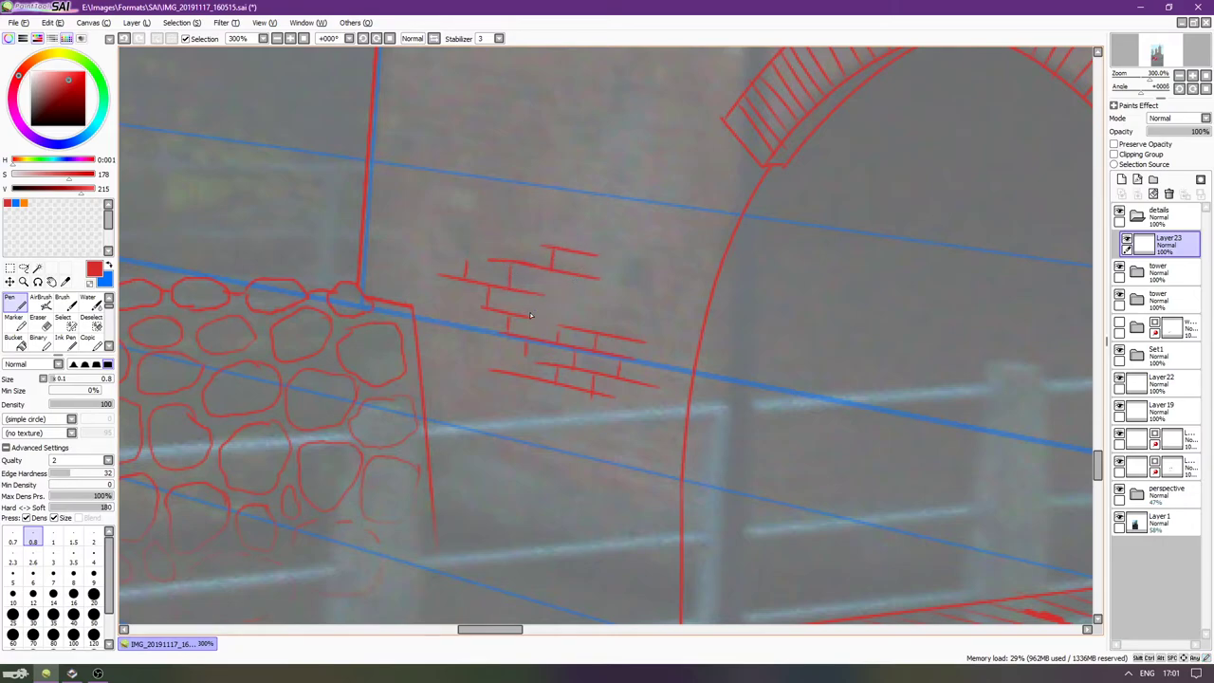
drag(523, 382, 536, 398)
Rotate the canvas and draw two brick course lines along the cornice at the left wall's upper outer corner.
scroll(519, 440, down, 5)
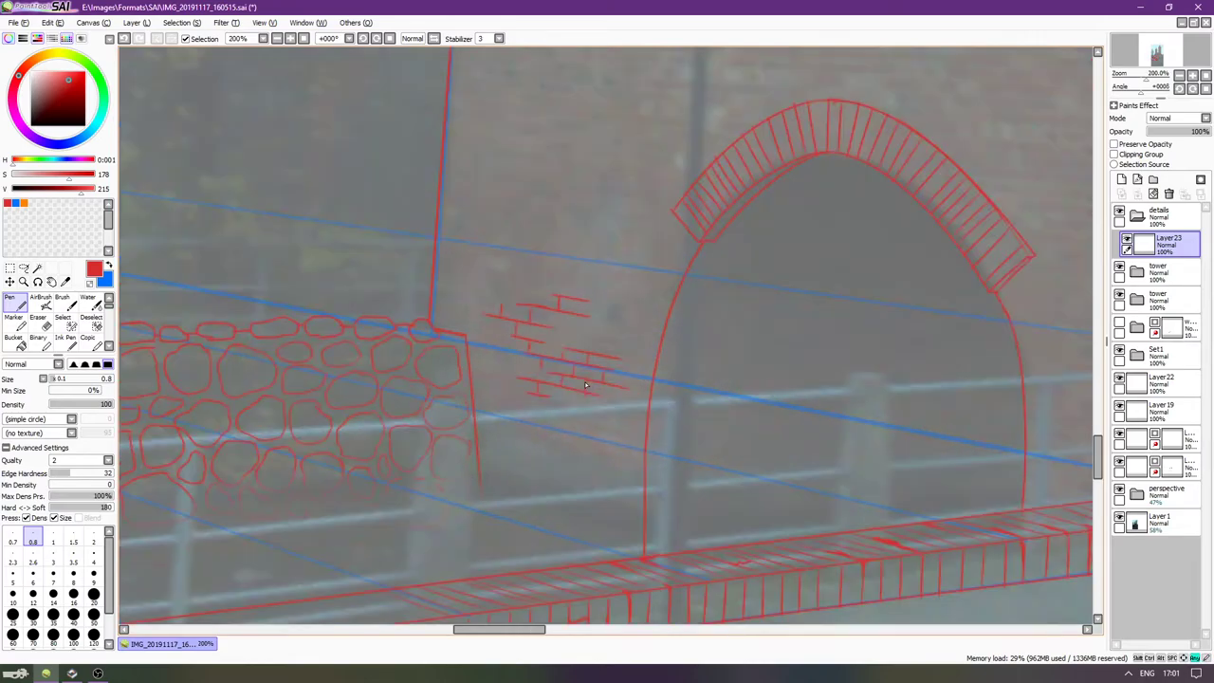
scroll(507, 279, up, 4)
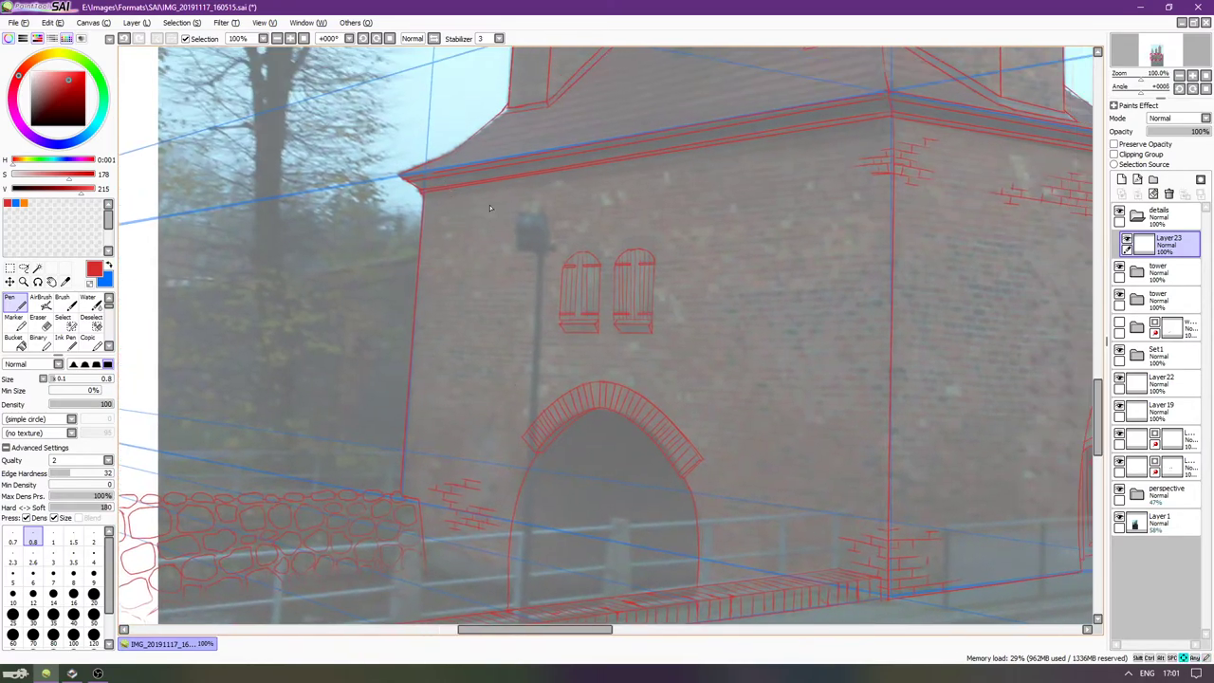
scroll(433, 353, up, 4)
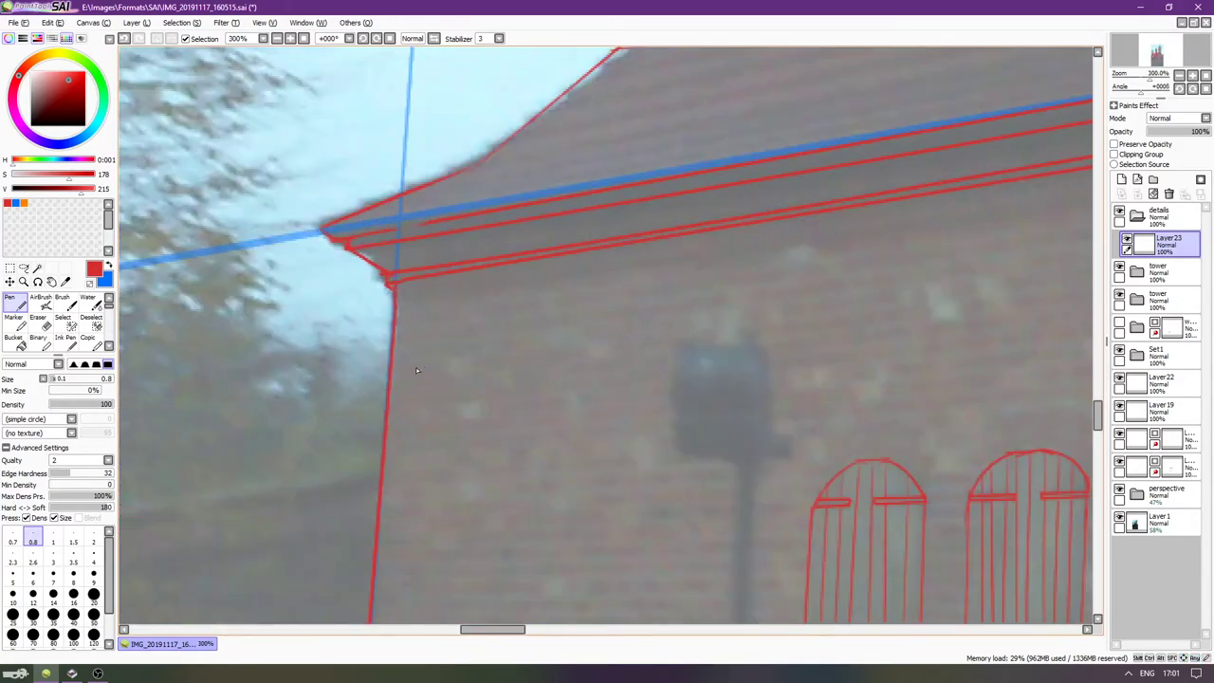
mouse_move(520, 398)
mouse_down()
mouse_move(621, 402)
mouse_move(614, 390)
mouse_move(547, 423)
mouse_move(514, 392)
mouse_up()
scroll(530, 415, down, 1)
drag(415, 451, 415, 287)
key(ctrl+z)
drag(425, 454, 442, 334)
key(ctrl+z)
mouse_move(423, 457)
mouse_down()
mouse_move(442, 214)
mouse_move(438, 367)
mouse_up()
key(ctrl+z)
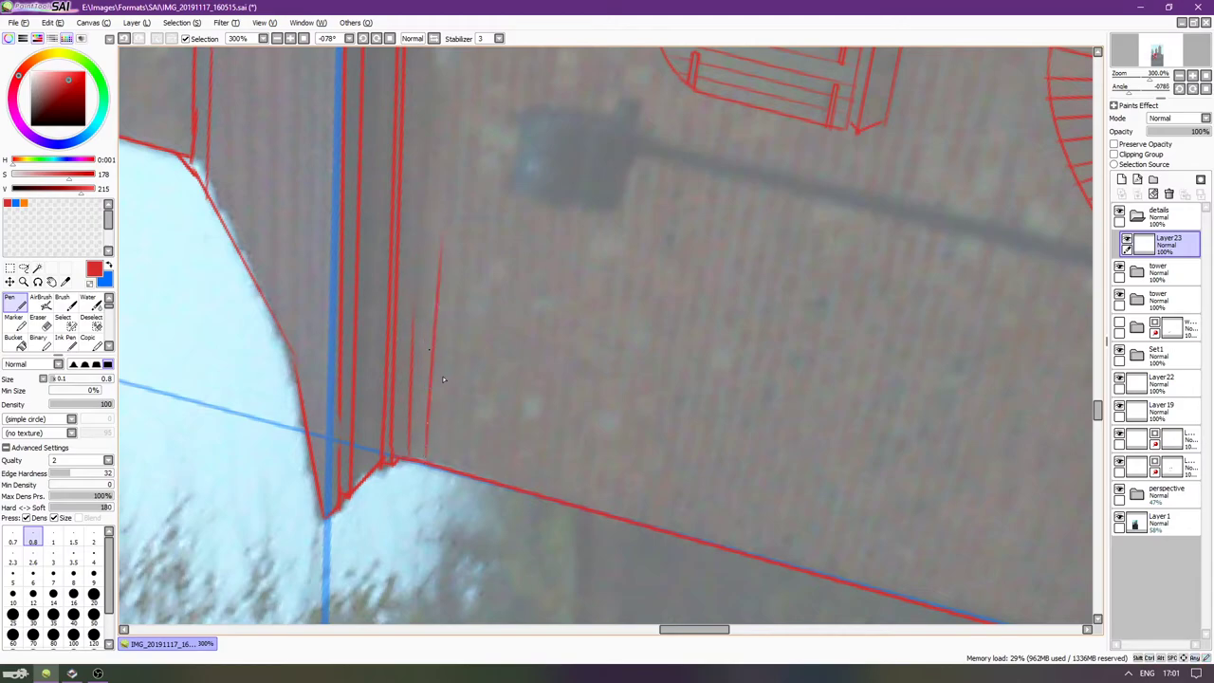
Draw further brick course lines of varying length below the first two at the left wall's upper outer corner.
mouse_move(452, 466)
mouse_down()
mouse_move(448, 368)
mouse_move(474, 453)
mouse_move(462, 451)
mouse_move(469, 387)
mouse_move(499, 254)
mouse_move(513, 296)
mouse_up()
key(ctrl+z)
key(Up)
key(Up)
key(Up)
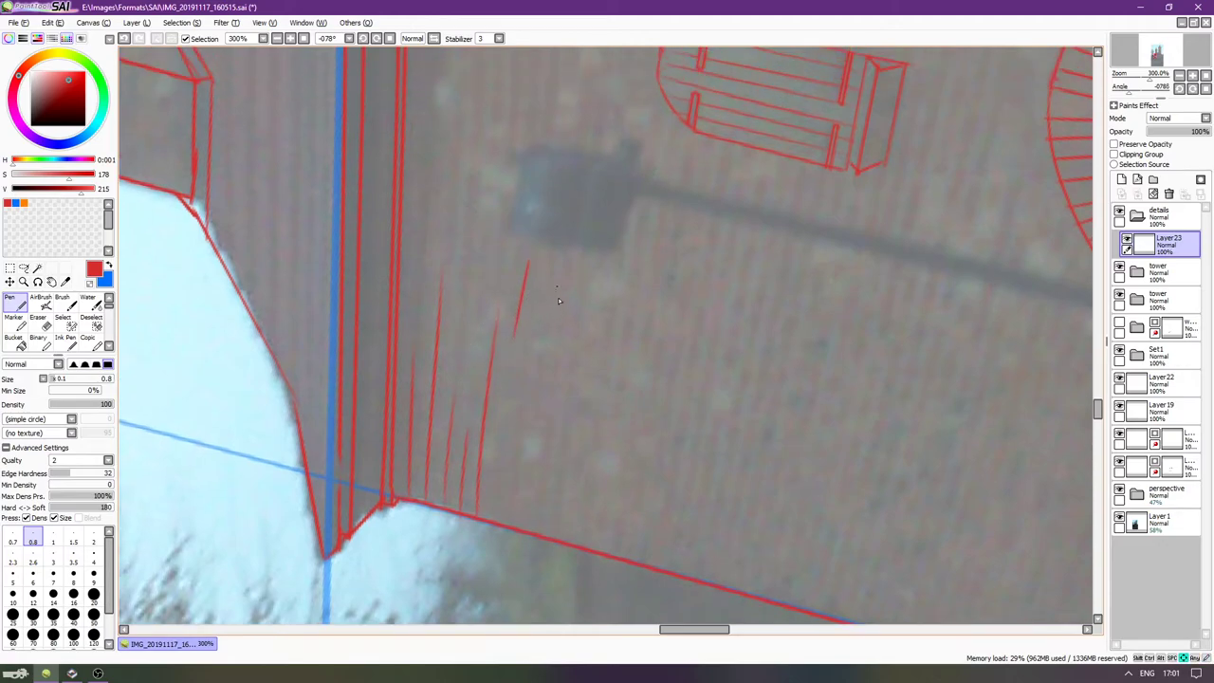
Draw short, staggered brick course strokes from the upper outer corner towards the lamp, and reset the canvas rotation.
drag(569, 379, 560, 435)
key(ctrl+z)
drag(540, 364, 531, 430)
key(ctrl+z)
drag(542, 356, 529, 437)
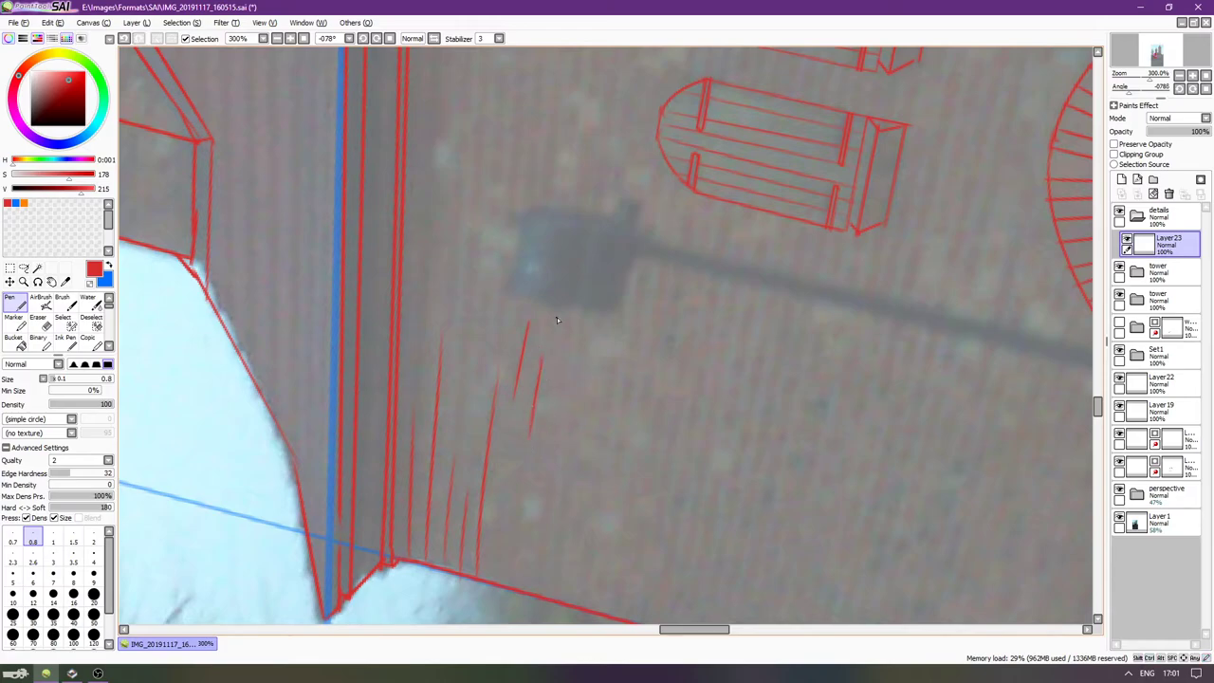
drag(573, 391, 564, 436)
key(Delete)
key(Delete)
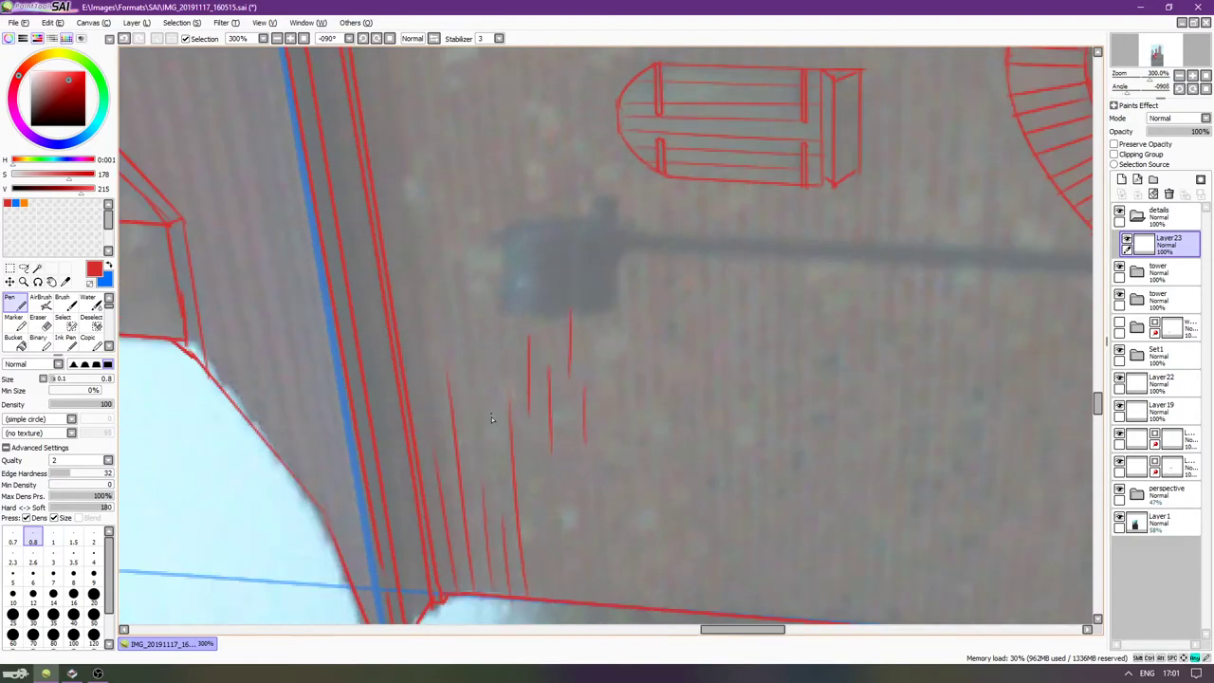
key(End)
key(End)
key(End)
key(End)
key(End)
key(End)
key(End)
key(End)
key(End)
key(End)
key(End)
key(End)
key(End)
drag(521, 313, 541, 356)
key(End)
key(End)
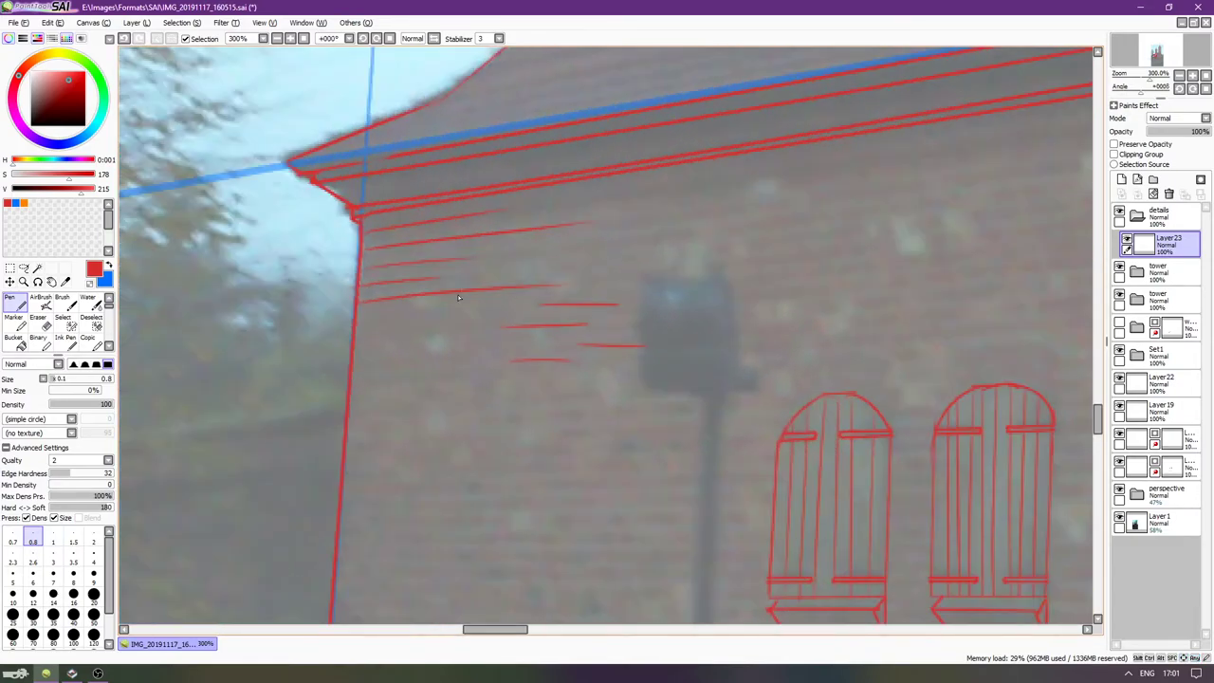
Add vertical joints and a short extra course between the brick lines directly below the cornice at the outer corner.
scroll(388, 277, up, 2)
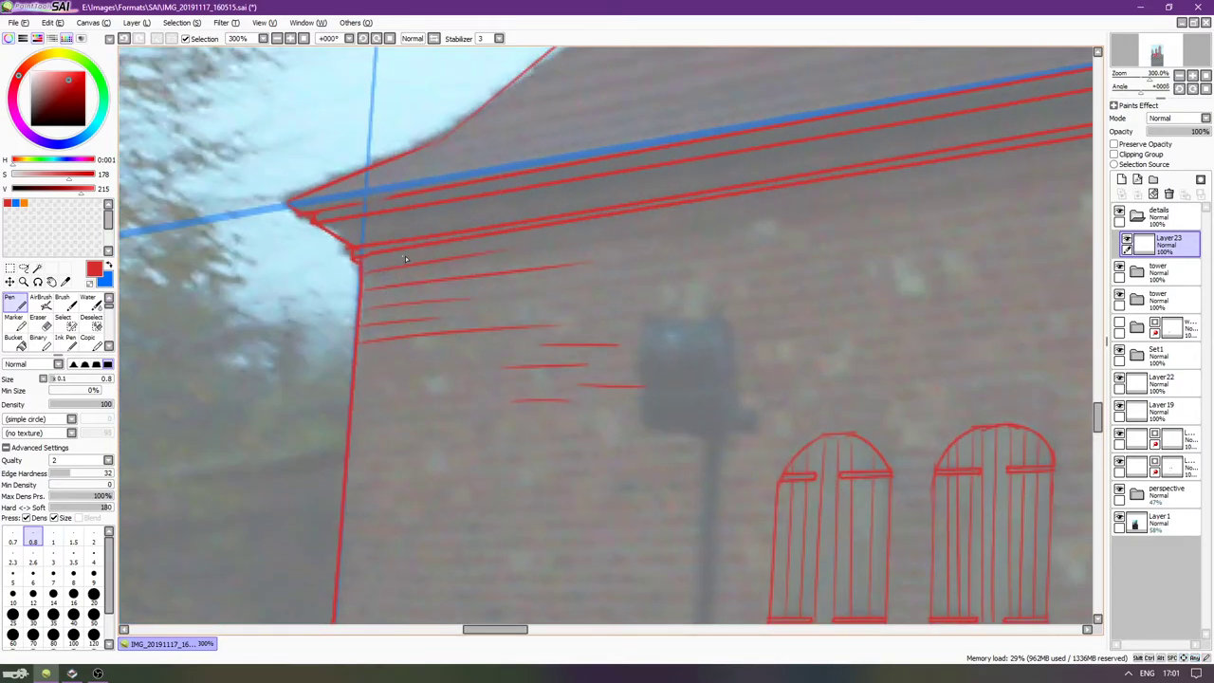
drag(465, 242, 465, 254)
key(ctrl+z)
key(ctrl+z)
drag(390, 253, 389, 267)
drag(466, 247, 465, 257)
key(ctrl+z)
drag(448, 264, 446, 277)
drag(531, 253, 531, 265)
mouse_move(390, 325)
mouse_down()
mouse_move(391, 339)
mouse_move(376, 329)
mouse_move(464, 331)
mouse_up()
drag(495, 294, 531, 296)
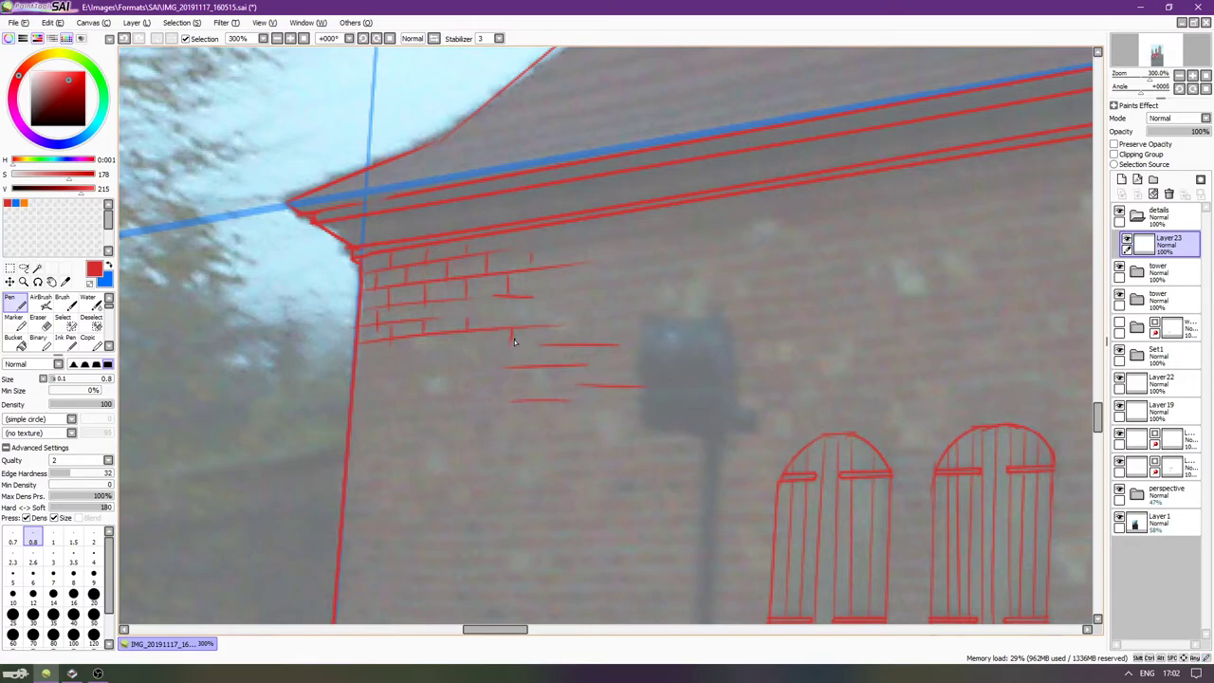
Join the staggered courses beside the lamp with short vertical joints and add a short course beneath them.
mouse_move(501, 344)
mouse_down()
mouse_move(546, 333)
mouse_move(573, 362)
mouse_move(527, 344)
mouse_move(552, 384)
mouse_move(607, 383)
mouse_move(587, 375)
mouse_move(558, 423)
mouse_move(553, 397)
mouse_move(566, 389)
mouse_move(564, 404)
mouse_move(522, 405)
mouse_move(525, 393)
mouse_move(547, 421)
mouse_move(588, 427)
mouse_move(549, 425)
mouse_move(576, 428)
mouse_move(545, 444)
mouse_move(562, 419)
mouse_up()
key(ctrl+z)
key(ctrl+z)
key(ctrl+z)
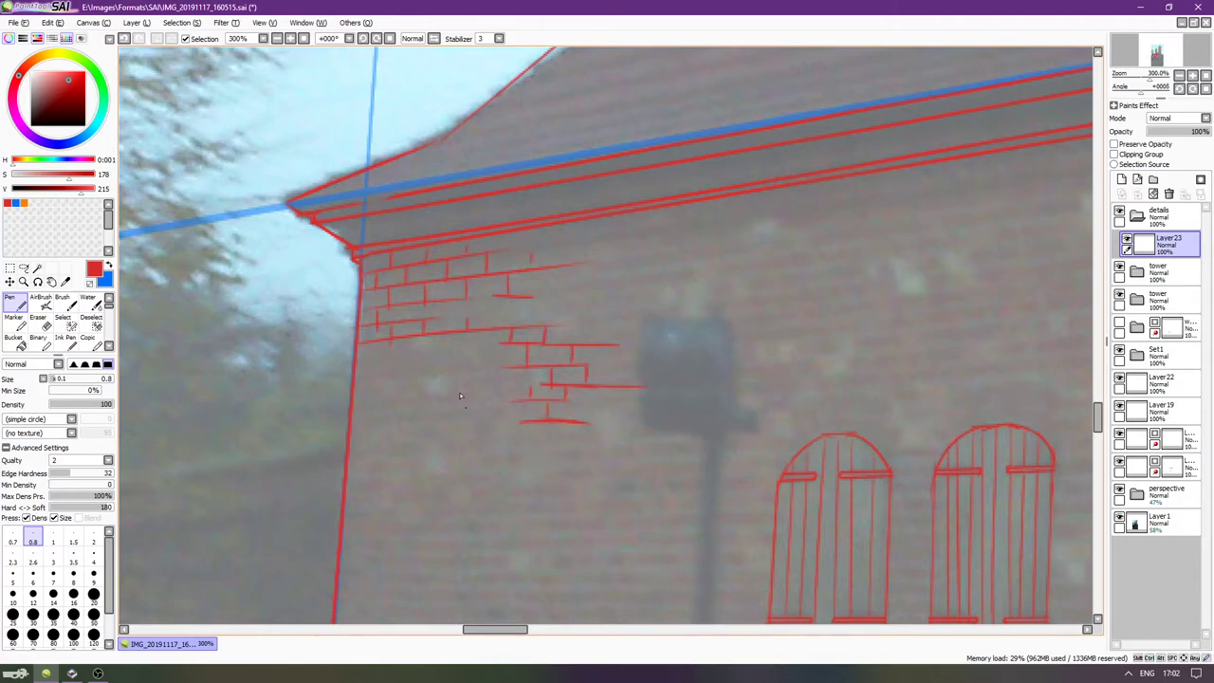
Add a few loose bricks below the left wall's upper courses, between its outer edge and the patch beside the lamp.
drag(423, 353, 472, 345)
key(ctrl+z)
drag(481, 331, 486, 341)
drag(464, 366, 464, 347)
mouse_move(405, 373)
mouse_down()
mouse_move(472, 364)
mouse_move(443, 389)
mouse_move(472, 387)
mouse_move(525, 363)
mouse_up()
key(ctrl+z)
scroll(383, 422, down, 3)
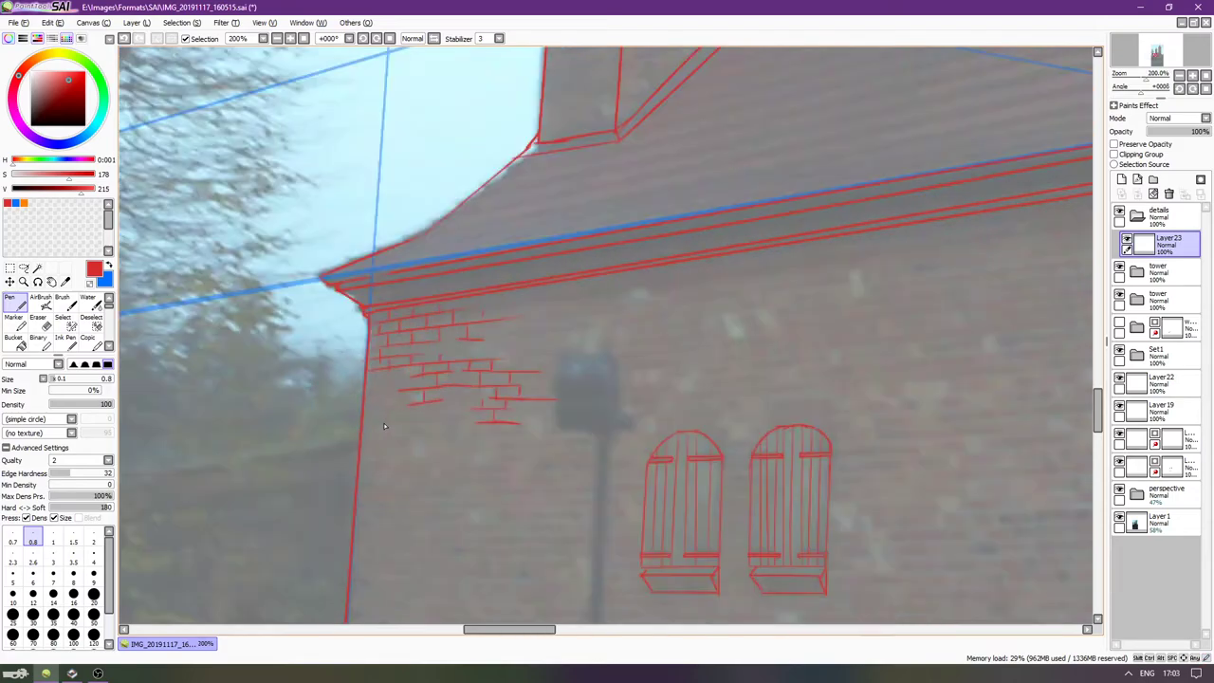
Examine the right wall's brick patches and the blank area down to the pointed arch against the reference photo.
drag(832, 364, 609, 361)
scroll(608, 362, down, 1)
drag(585, 532, 603, 401)
scroll(584, 414, up, 1)
scroll(662, 343, down, 1)
scroll(690, 301, up, 2)
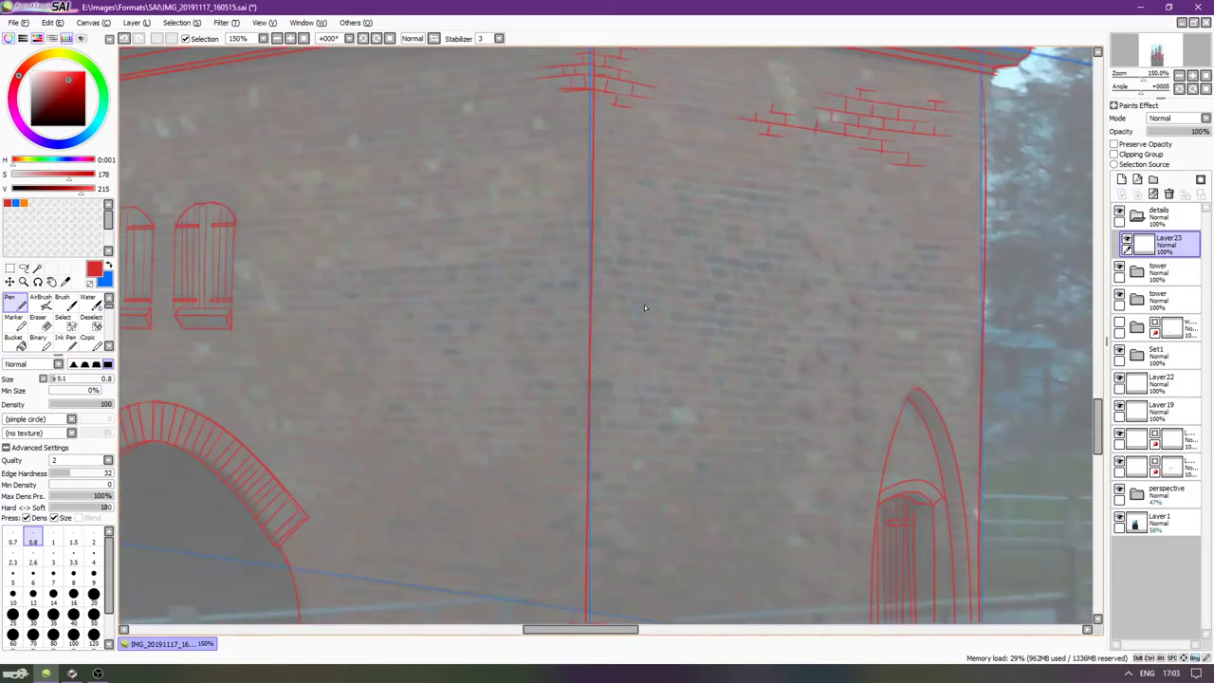
key(Right)
key(Right)
key(Right)
key(Right)
key(Right)
key(Right)
key(Right)
key(Right)
key(Right)
key(Right)
key(Right)
key(Right)
key(Right)
key(Right)
key(Up)
key(Up)
key(Up)
key(Up)
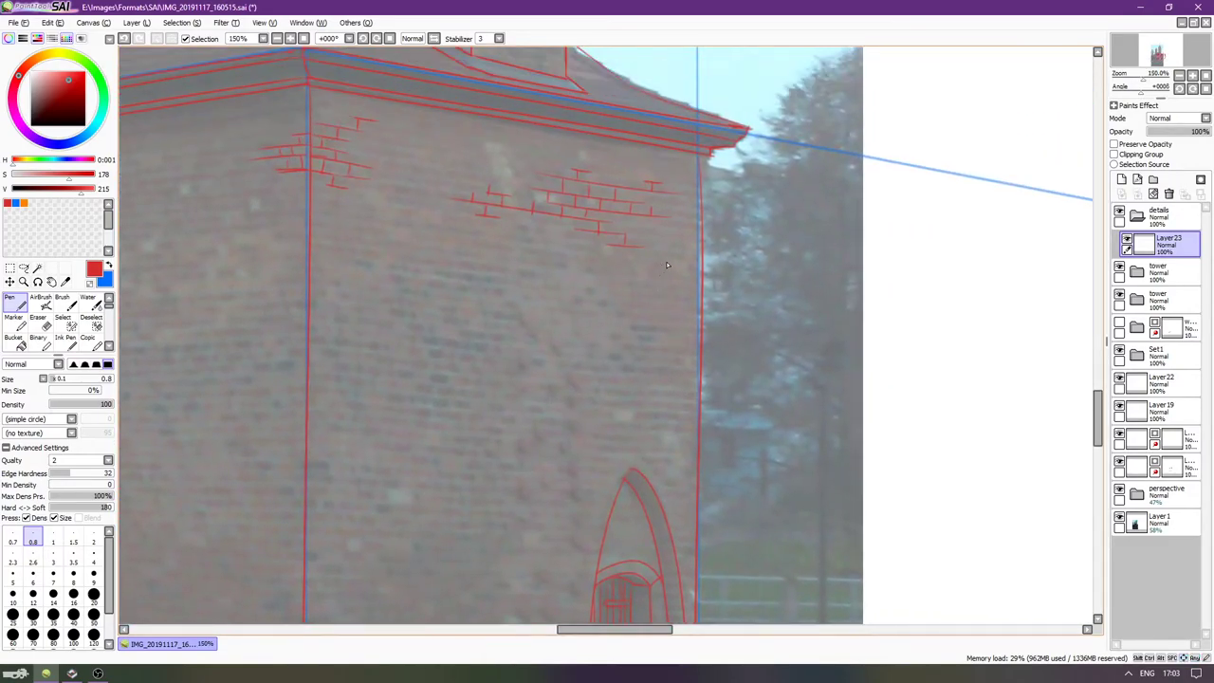
scroll(665, 265, up, 3)
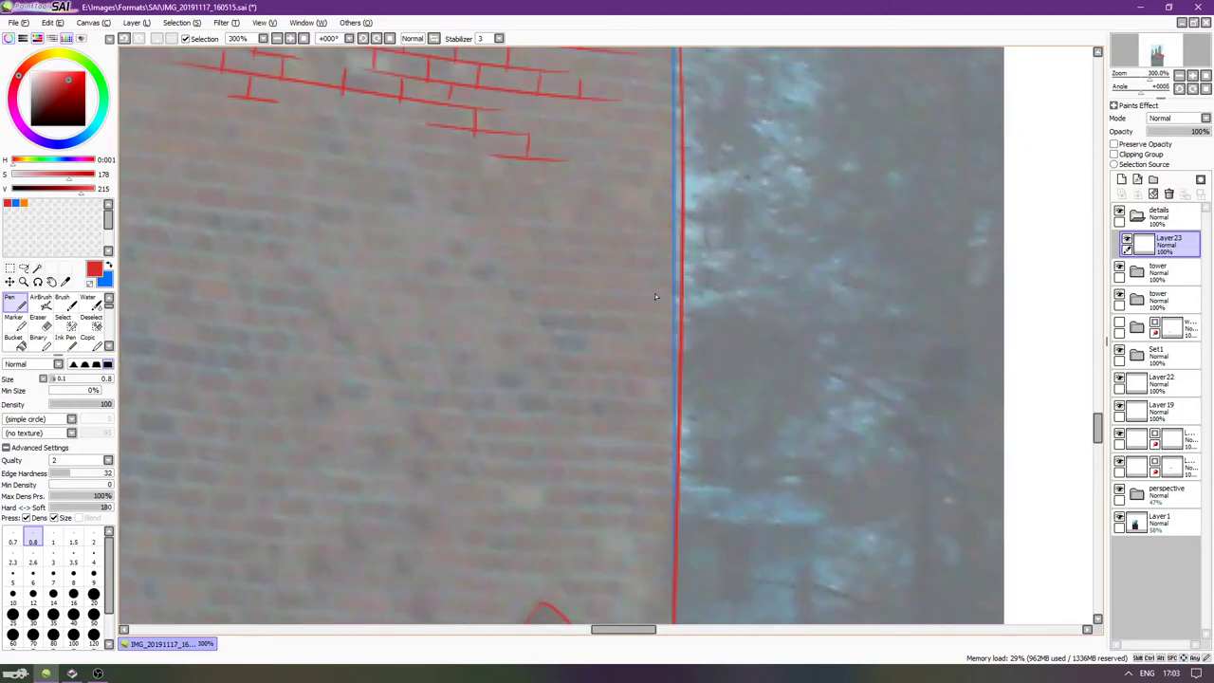
key(Delete)
key(Delete)
key(Delete)
key(Delete)
key(Delete)
key(Delete)
key(Delete)
key(Delete)
key(End)
key(End)
key(End)
key(End)
key(End)
key(End)
key(End)
key(End)
key(End)
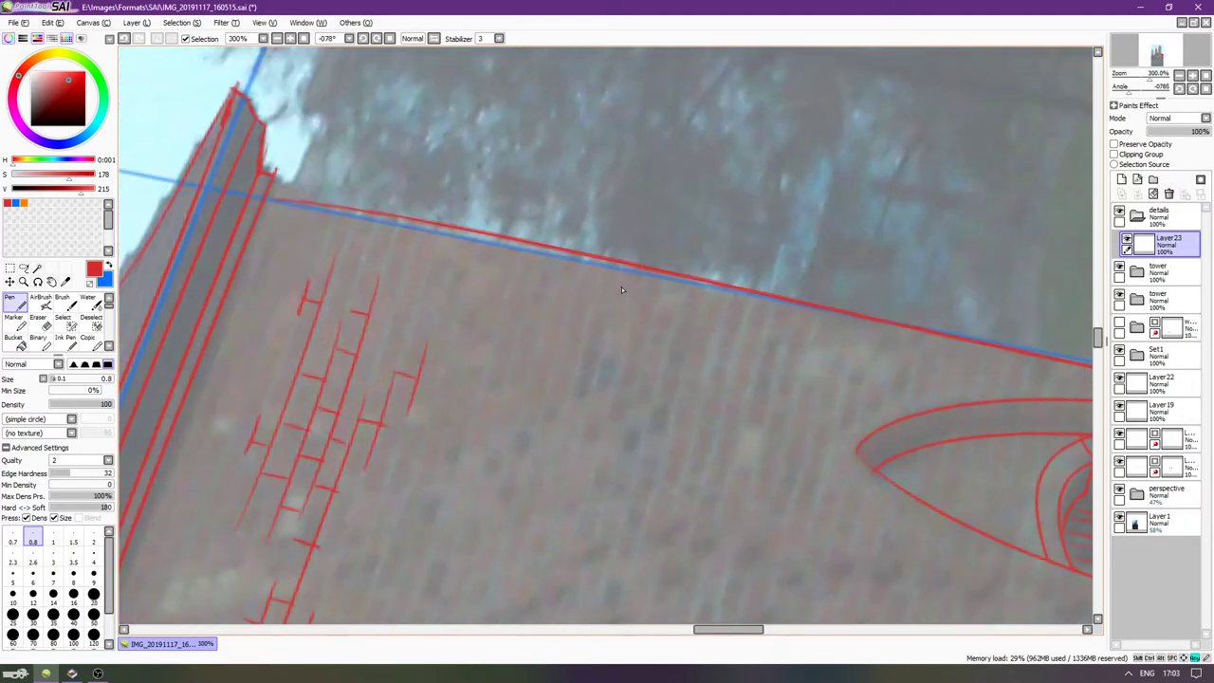
Reset the canvas rotation and review both walls' line work without the reference photo, bringing the photo back at the end.
key(Home)
scroll(841, 392, down, 7)
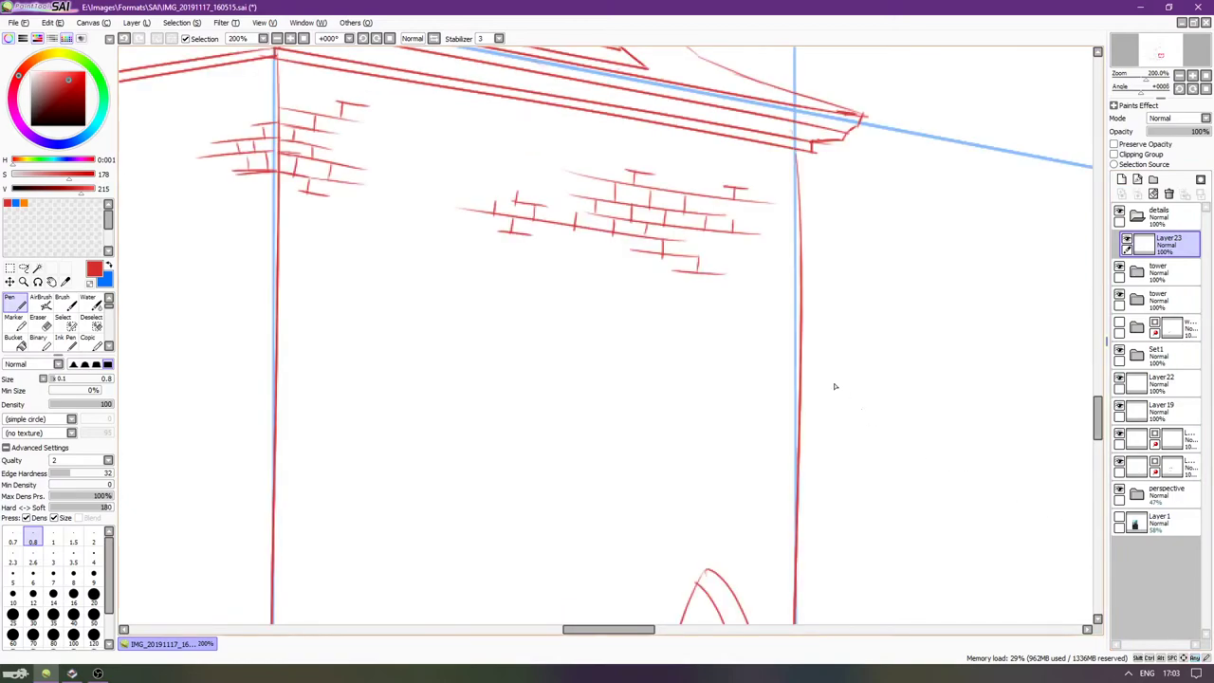
scroll(630, 397, up, 4)
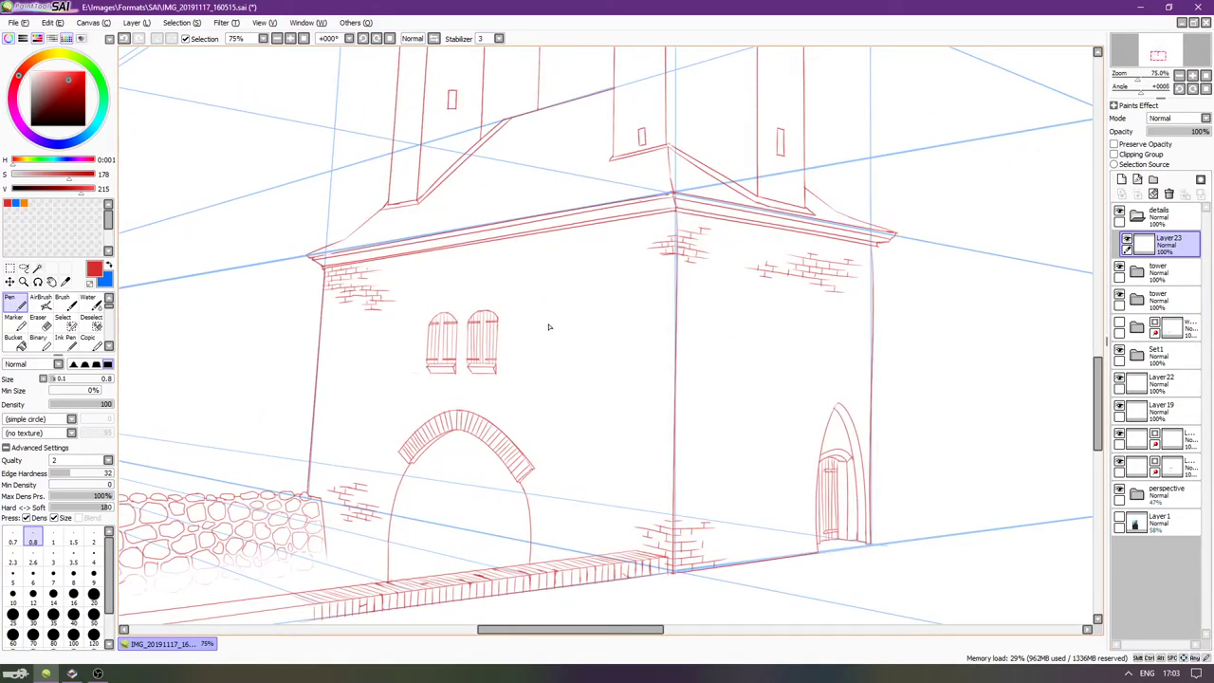
scroll(554, 370, up, 2)
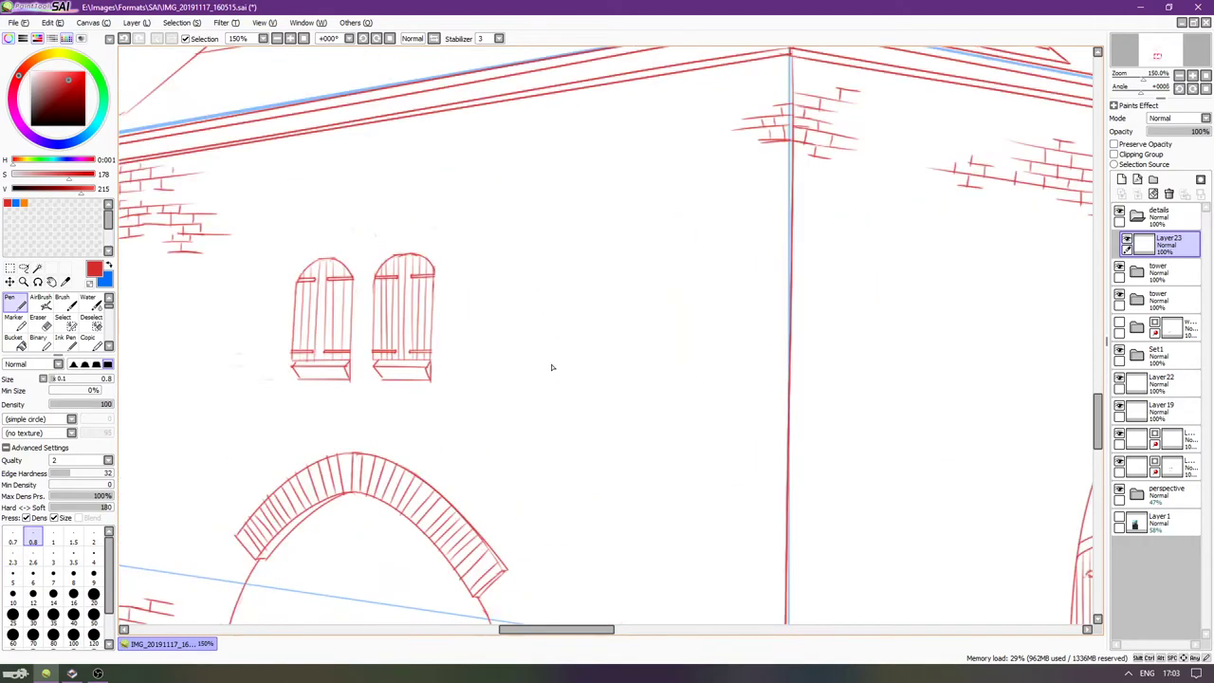
click(1120, 517)
key(Left)
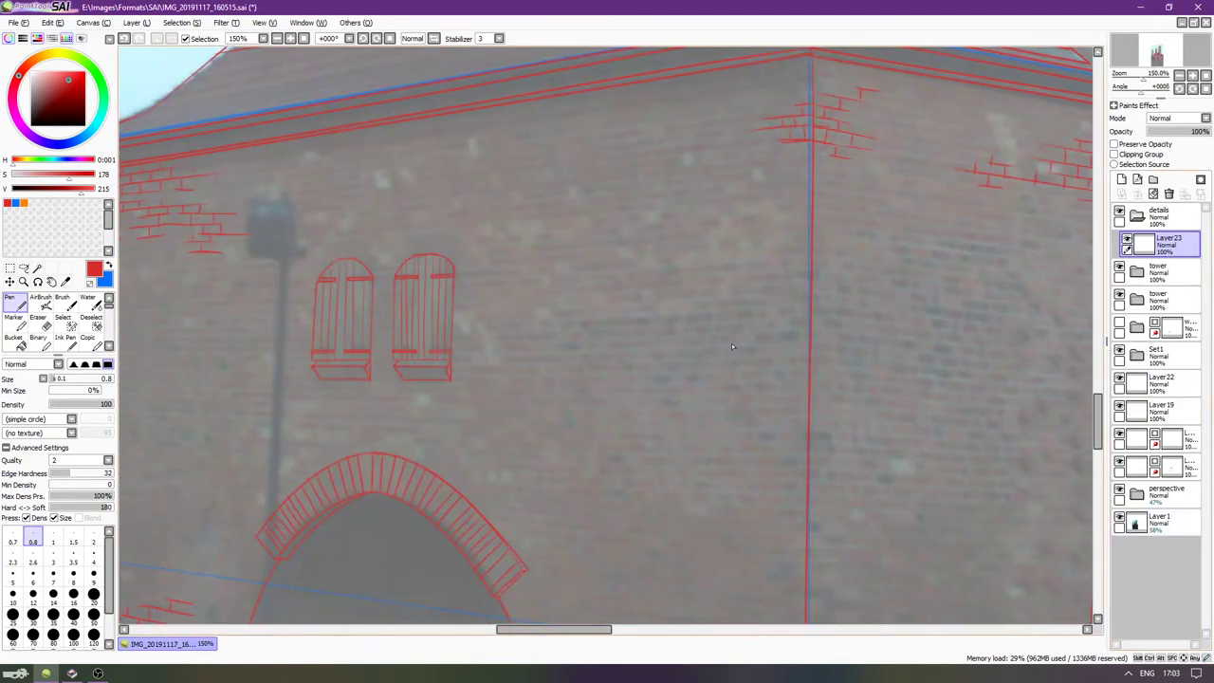
Rotate the canvas to -90° and draw a long brick course line on the left wall between the shuttered windows and the corner.
scroll(654, 332, up, 1)
key(Delete)
key(Delete)
key(Delete)
key(Delete)
key(Delete)
key(Delete)
key(Delete)
key(Down)
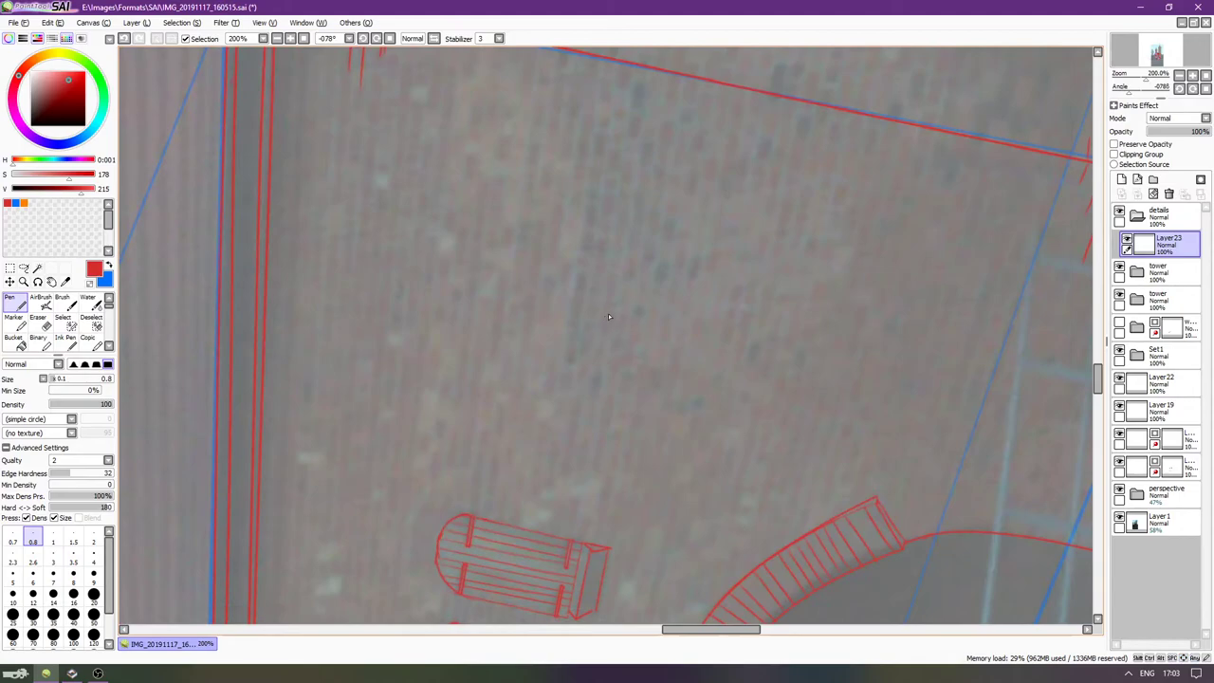
key(Delete)
key(Down)
drag(611, 190, 610, 408)
key(ctrl+z)
mouse_move(611, 194)
mouse_down()
mouse_move(610, 427)
mouse_move(617, 397)
mouse_up()
key(ctrl+z)
drag(612, 239, 616, 417)
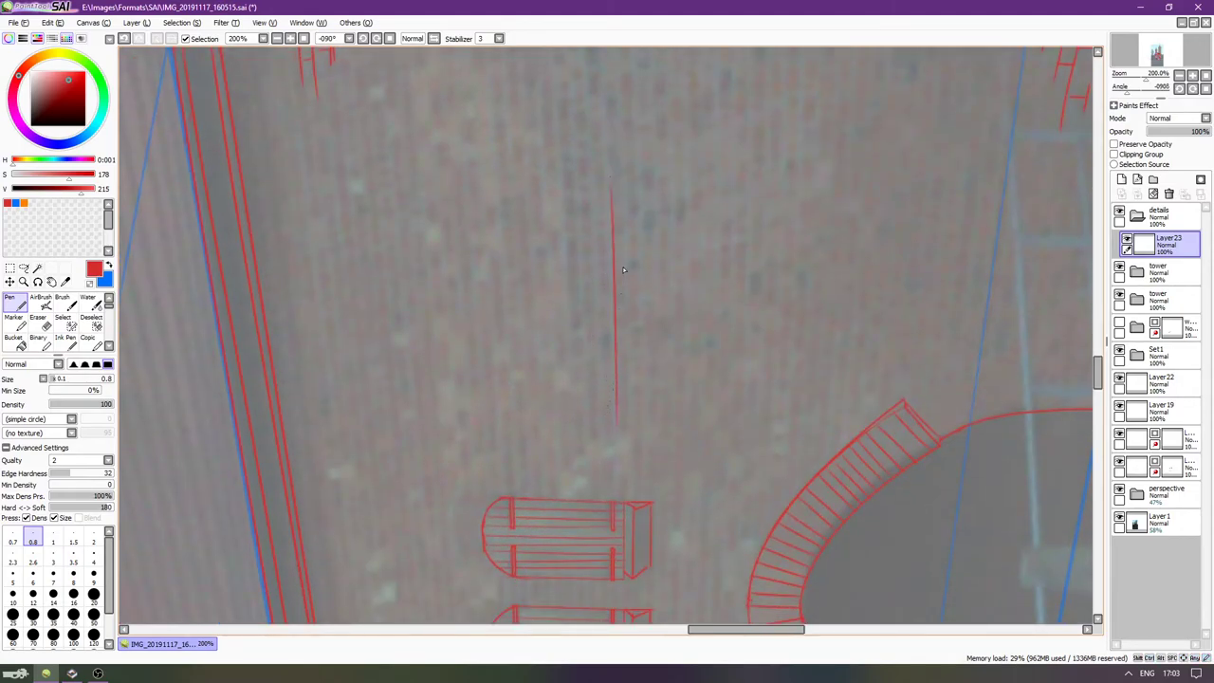
Draw more staggered course lines of differing lengths directly below the first one beside the shuttered windows.
drag(627, 215, 643, 444)
drag(648, 239, 651, 319)
key(ctrl+z)
key(ctrl+z)
drag(650, 237, 652, 349)
drag(673, 301, 669, 440)
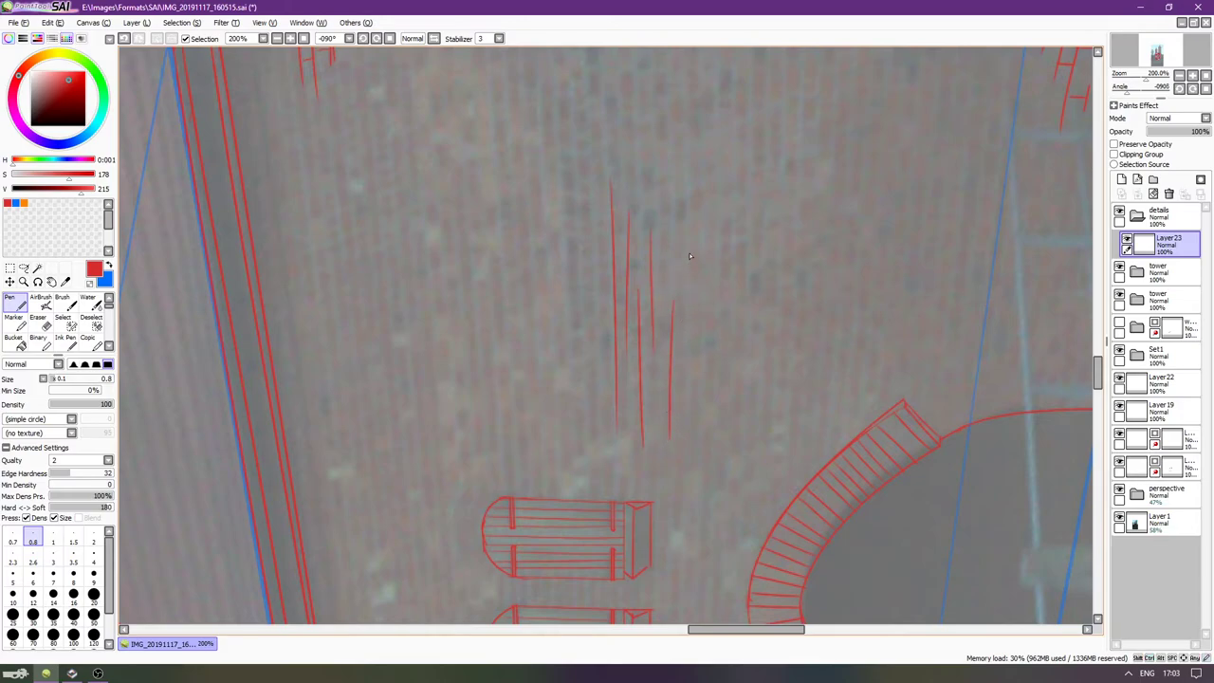
Continue the staggered course lines further down the left wall, shifting some towards the corner beside the arch.
drag(683, 233, 683, 294)
drag(695, 185, 696, 254)
drag(707, 93, 706, 273)
drag(731, 229, 722, 396)
drag(748, 219, 757, 389)
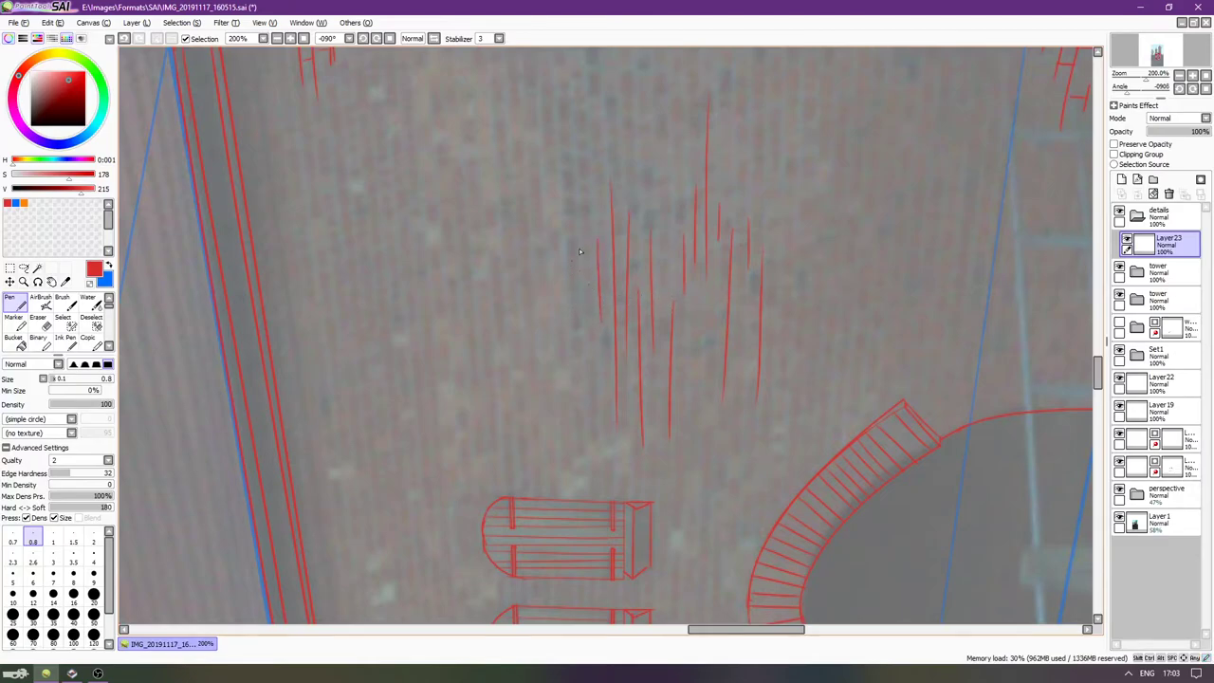
Add short course lines above the first one and reset the canvas rotation.
drag(579, 176, 583, 317)
drag(597, 238, 598, 319)
mouse_move(567, 252)
mouse_down()
mouse_move(562, 434)
mouse_move(568, 393)
mouse_up()
key(ctrl+z)
key(ctrl+z)
drag(564, 264, 563, 391)
key(Home)
Join the uppermost course lines of the patch beside the windows with short, staggered vertical joints.
key(Page_Up)
key(Page_Up)
key(Page_Up)
key(Page_Up)
key(Page_Up)
key(Down)
scroll(545, 510, down, 7)
scroll(531, 440, up, 2)
scroll(512, 361, up, 1)
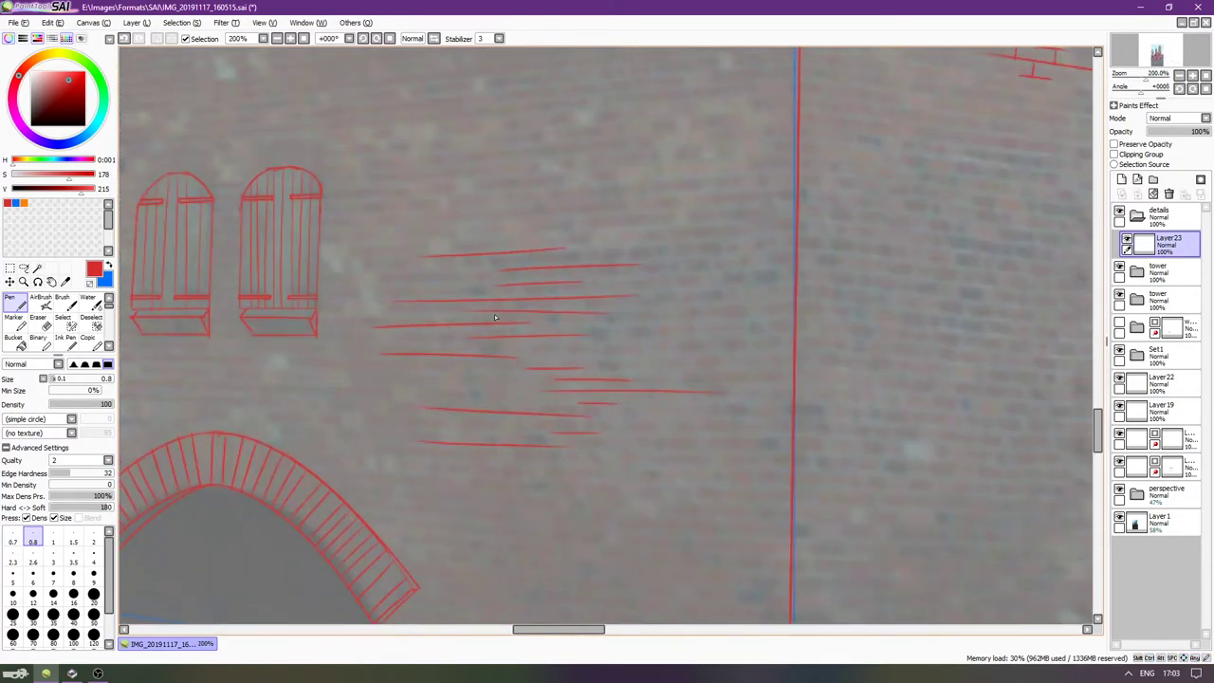
scroll(474, 294, up, 1)
scroll(501, 271, down, 1)
mouse_move(443, 215)
mouse_down()
mouse_move(443, 233)
mouse_move(584, 228)
mouse_move(520, 254)
mouse_up()
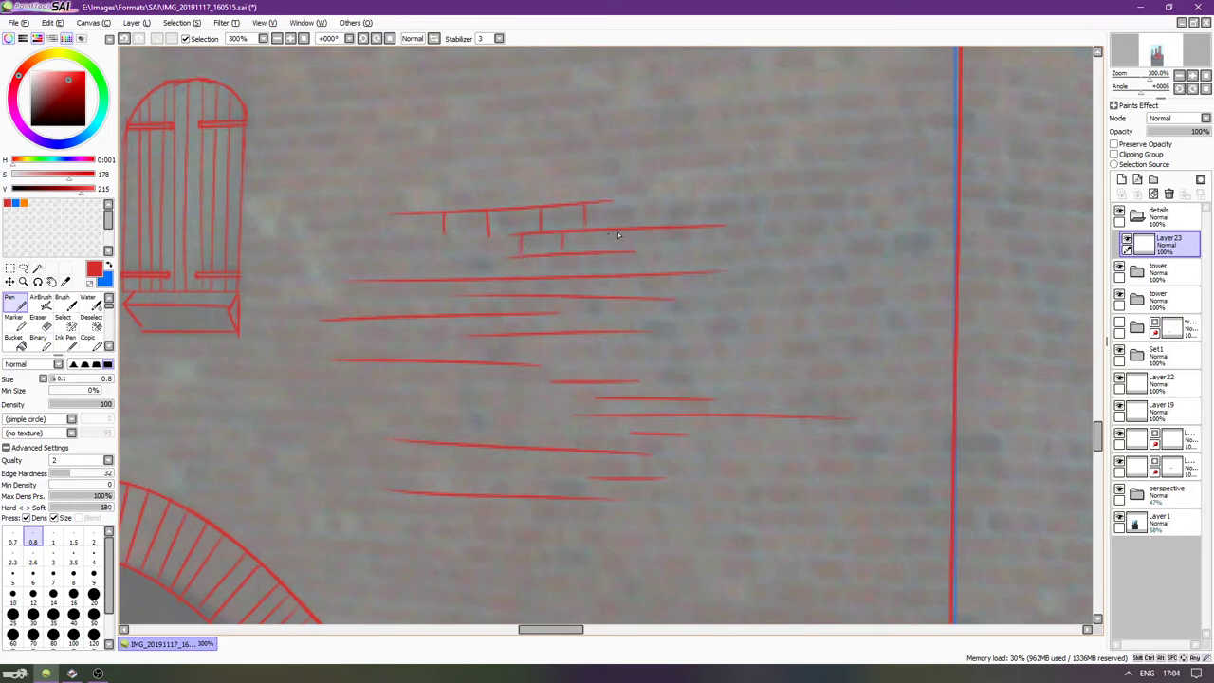
Add staggered vertical joints through the middle courses of the patch and extend one short course towards the windows.
mouse_move(621, 231)
mouse_down()
mouse_move(621, 252)
mouse_move(672, 242)
mouse_up()
mouse_move(540, 256)
mouse_down()
mouse_move(541, 273)
mouse_move(444, 280)
mouse_move(466, 259)
mouse_move(527, 254)
mouse_up()
key(ctrl+z)
drag(455, 262, 528, 255)
mouse_move(518, 281)
mouse_down()
mouse_move(518, 334)
mouse_move(488, 313)
mouse_move(449, 315)
mouse_move(484, 361)
mouse_up()
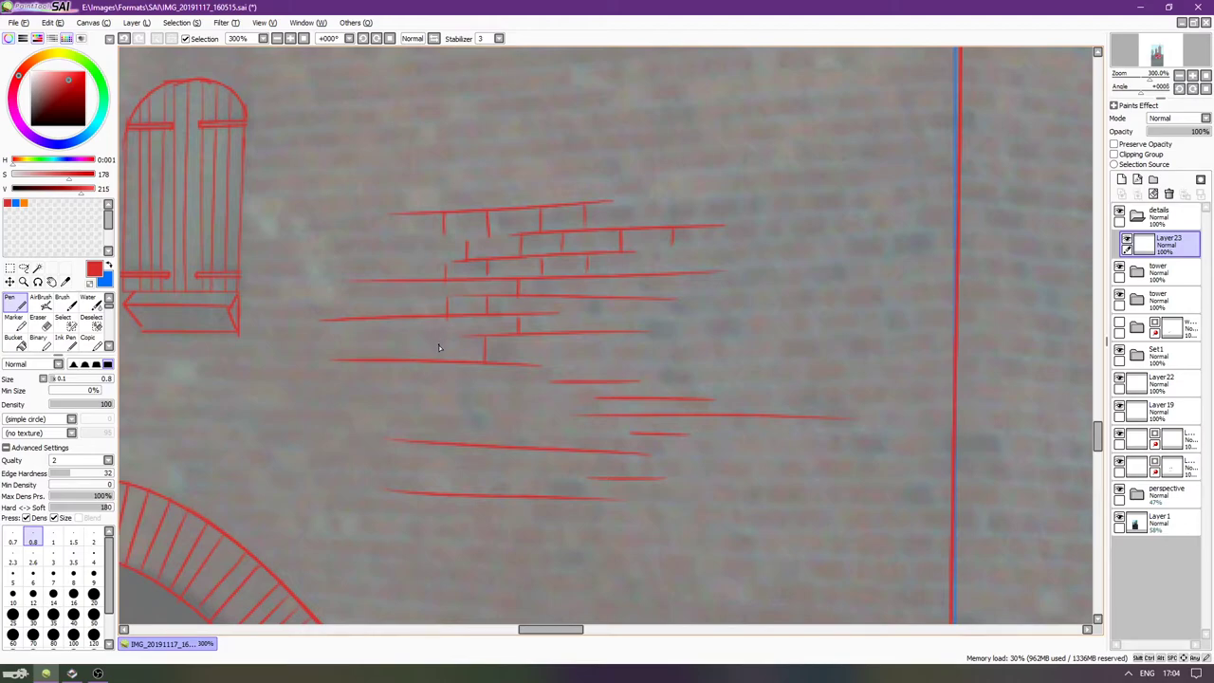
Add loose bricks along the patch's edge facing the windows and a few short stepped courses above its top line.
mouse_move(439, 337)
mouse_down()
mouse_move(441, 352)
mouse_move(388, 363)
mouse_move(407, 339)
mouse_up()
mouse_move(387, 265)
mouse_down()
mouse_move(387, 279)
mouse_move(403, 265)
mouse_up()
drag(414, 192, 414, 208)
mouse_move(398, 191)
mouse_down()
mouse_move(445, 199)
mouse_move(405, 189)
mouse_up()
key(ctrl+z)
key(ctrl+z)
drag(441, 186, 441, 172)
drag(423, 167, 472, 163)
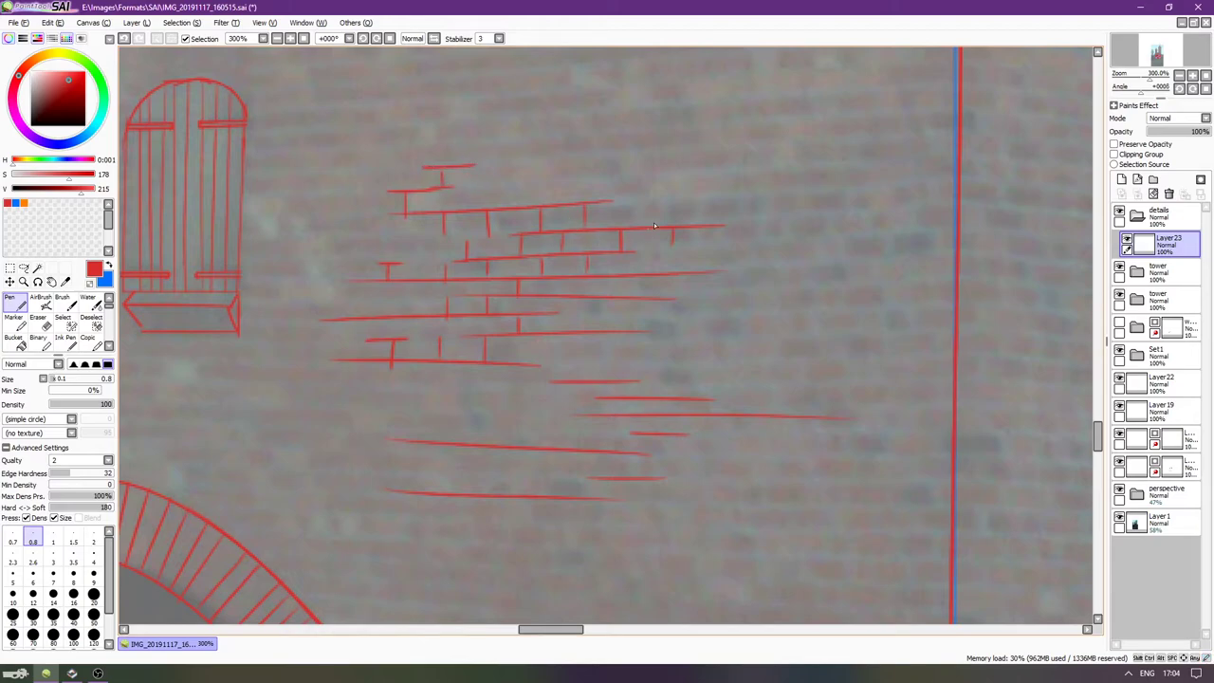
Add short stepped courses with vertical joints above the corner-side end of the patch's top line.
mouse_move(561, 200)
mouse_down()
mouse_move(557, 186)
mouse_move(595, 181)
mouse_up()
key(ctrl+z)
key(ctrl+y)
mouse_move(517, 162)
mouse_down()
mouse_move(516, 185)
mouse_move(544, 163)
mouse_up()
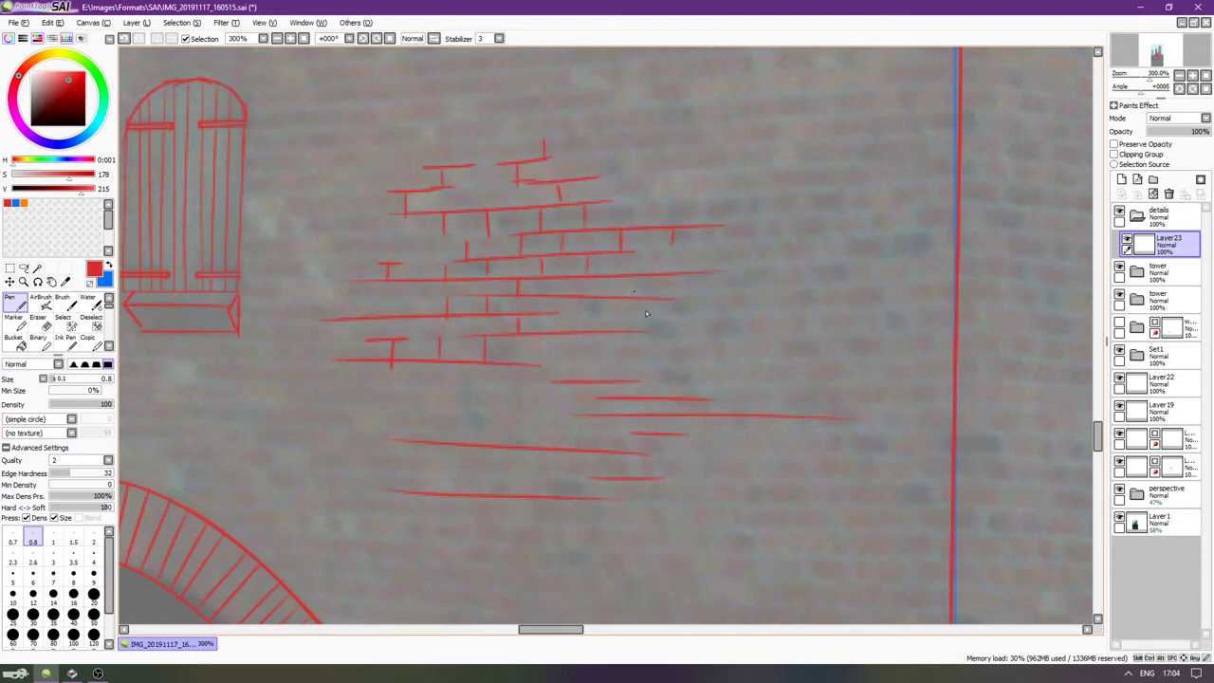
Link the patch's middle courses to the short courses below with a connecting line and staggered vertical joints.
drag(641, 305, 621, 245)
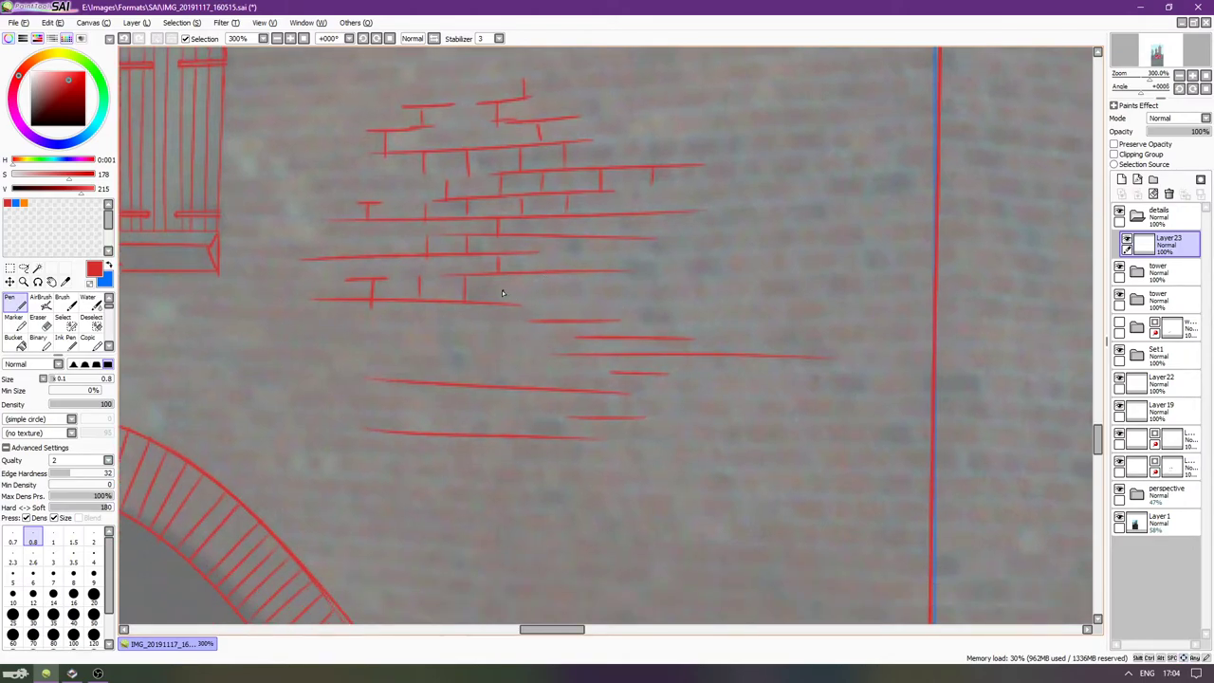
mouse_move(487, 301)
mouse_down()
mouse_move(573, 300)
mouse_move(570, 319)
mouse_up()
key(ctrl+z)
key(ctrl+z)
drag(616, 304, 615, 319)
drag(634, 340, 655, 372)
drag(590, 374, 625, 372)
key(ctrl+z)
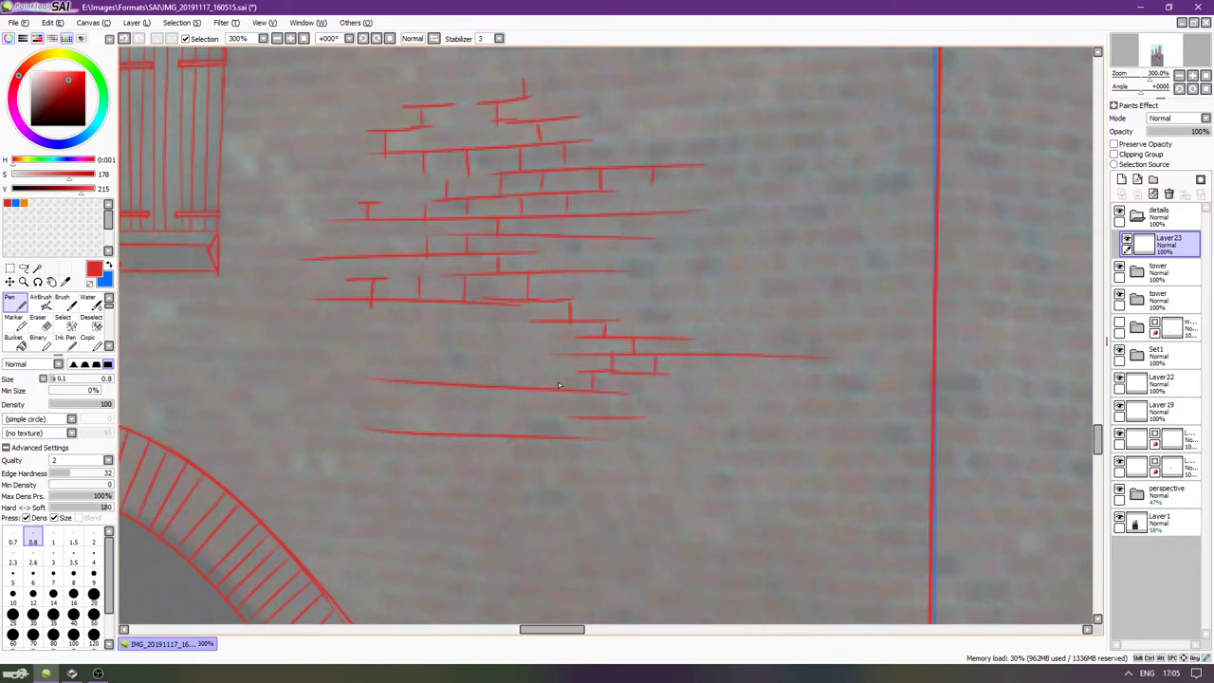
Add joints between the two lowest long courses and draw a brick beneath the bottom course's corner-side end.
drag(613, 395, 613, 417)
mouse_move(540, 392)
mouse_down()
mouse_move(539, 410)
mouse_move(580, 417)
mouse_up()
click(500, 431)
mouse_move(540, 444)
mouse_down()
mouse_move(539, 466)
mouse_move(606, 466)
mouse_up()
key(ctrl+z)
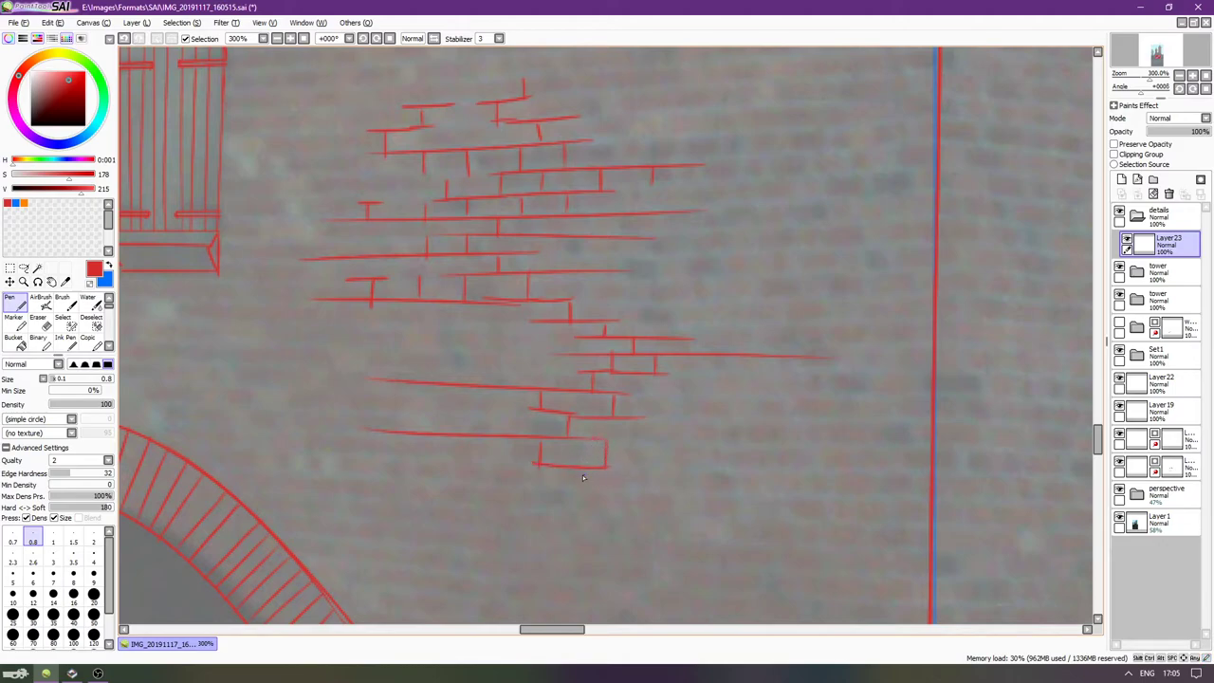
Add a short course under the lowest brick, two short courses in the patch's central gap, and joints along the bottom line.
drag(553, 485, 620, 484)
mouse_move(473, 365)
mouse_down()
mouse_move(474, 384)
mouse_move(503, 366)
mouse_up()
key(ctrl+z)
drag(418, 348, 479, 348)
mouse_move(461, 430)
mouse_down()
mouse_move(461, 417)
mouse_move(422, 456)
mouse_up()
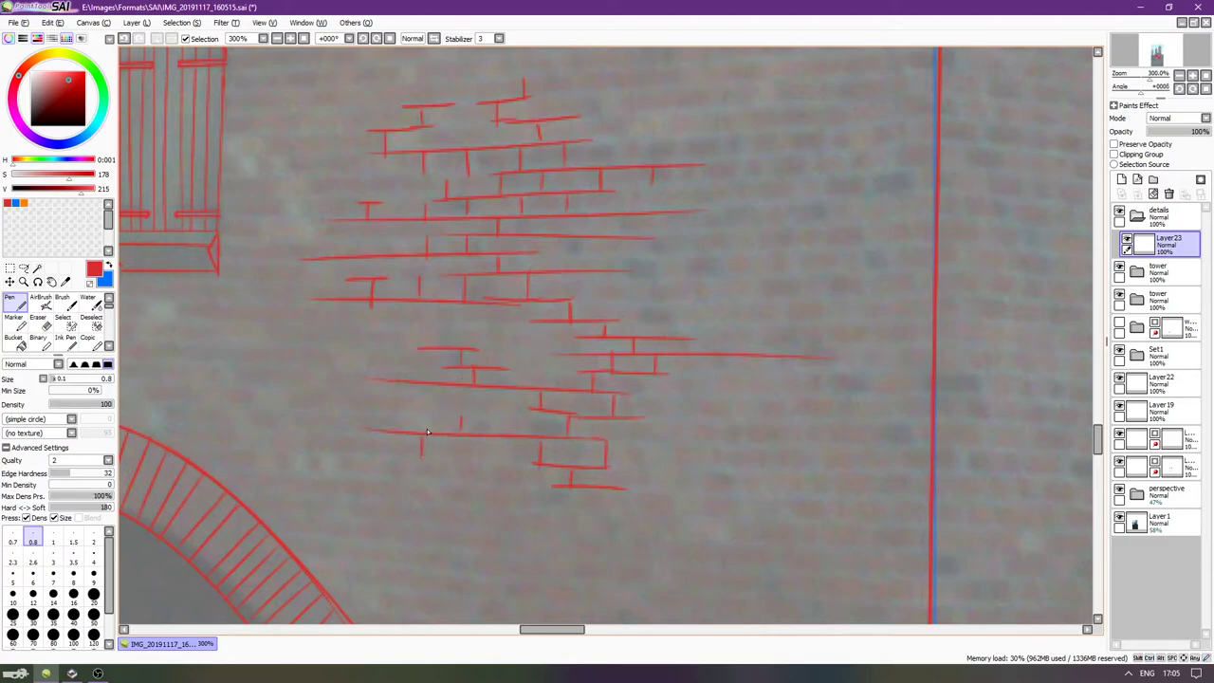
Build a small stack of bricks around the bottom course's arch-side end and add brick marks along the long course towards the corner.
mouse_move(408, 416)
mouse_down()
mouse_move(484, 419)
mouse_move(442, 431)
mouse_move(407, 420)
mouse_move(470, 429)
mouse_move(454, 452)
mouse_move(483, 441)
mouse_move(475, 455)
mouse_move(431, 462)
mouse_move(492, 464)
mouse_up()
key(ctrl+z)
key(ctrl+z)
mouse_move(417, 464)
mouse_down()
mouse_move(491, 466)
mouse_move(450, 476)
mouse_move(491, 479)
mouse_move(425, 495)
mouse_move(469, 496)
mouse_up()
key(ctrl+z)
key(ctrl+z)
key(ctrl+z)
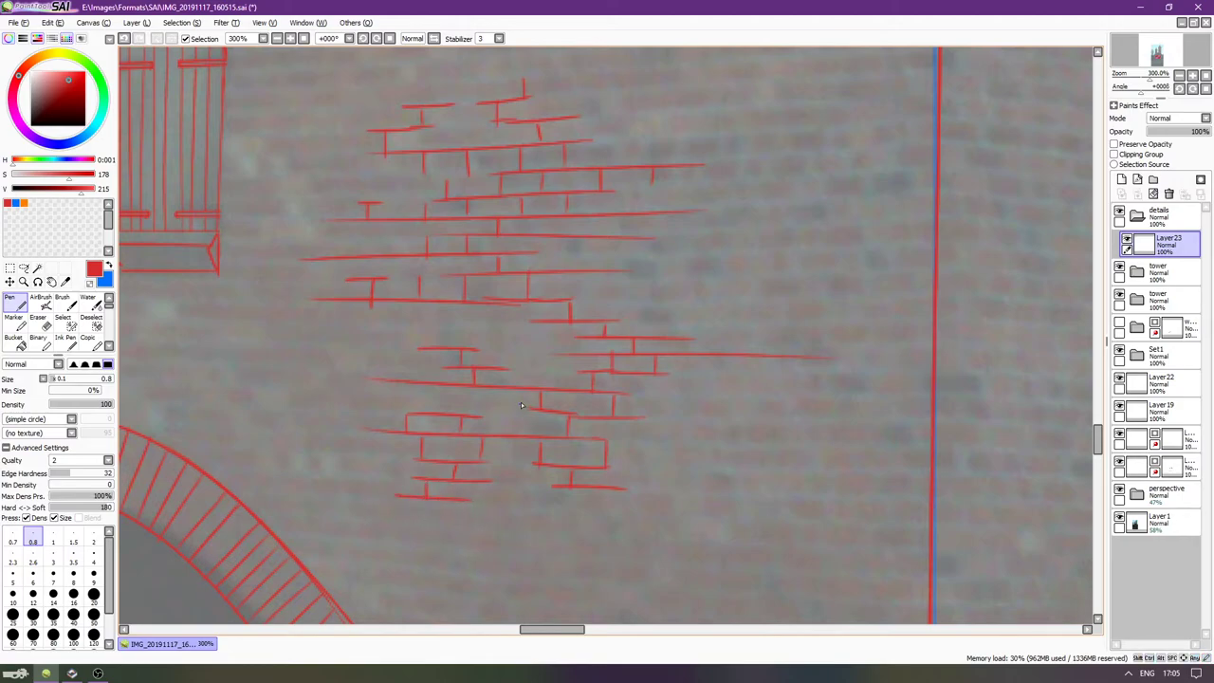
mouse_move(720, 359)
mouse_down()
mouse_move(757, 375)
mouse_move(746, 397)
mouse_move(812, 396)
mouse_up()
Hide the reference photo and review the brick patches across the whole building's line drawing.
scroll(691, 370, down, 4)
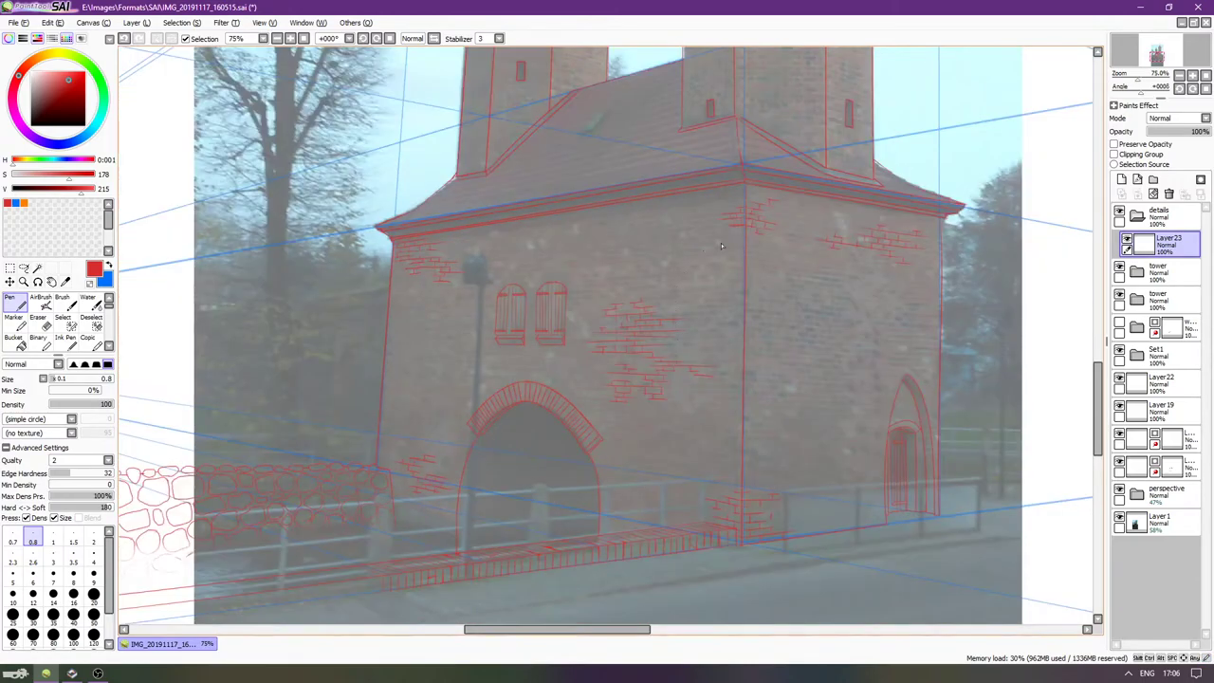
click(1119, 518)
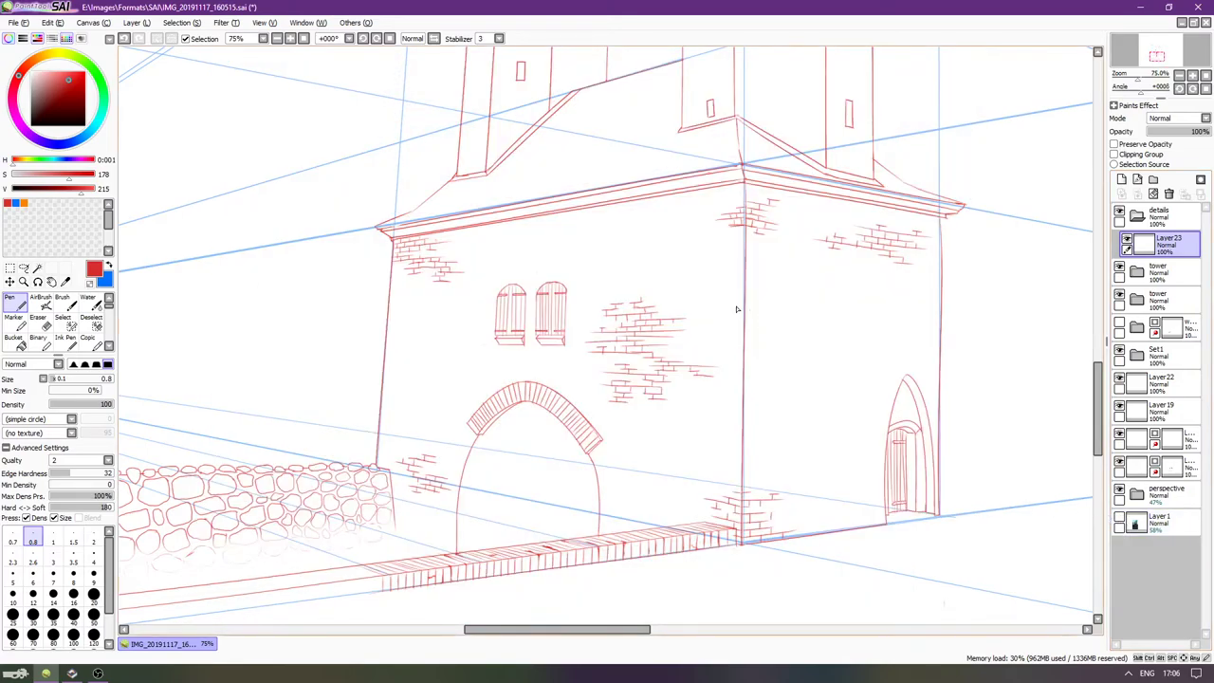
drag(689, 268, 668, 289)
key(Right)
key(Right)
key(Left)
key(Right)
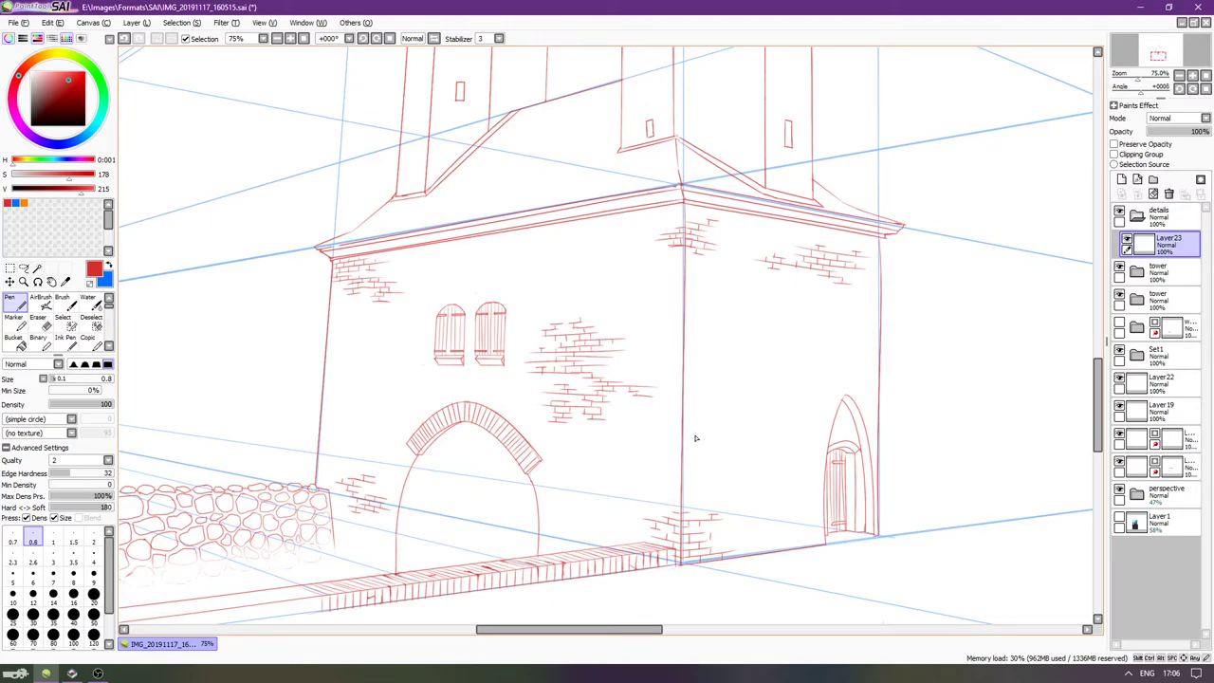
scroll(693, 433, right, 7)
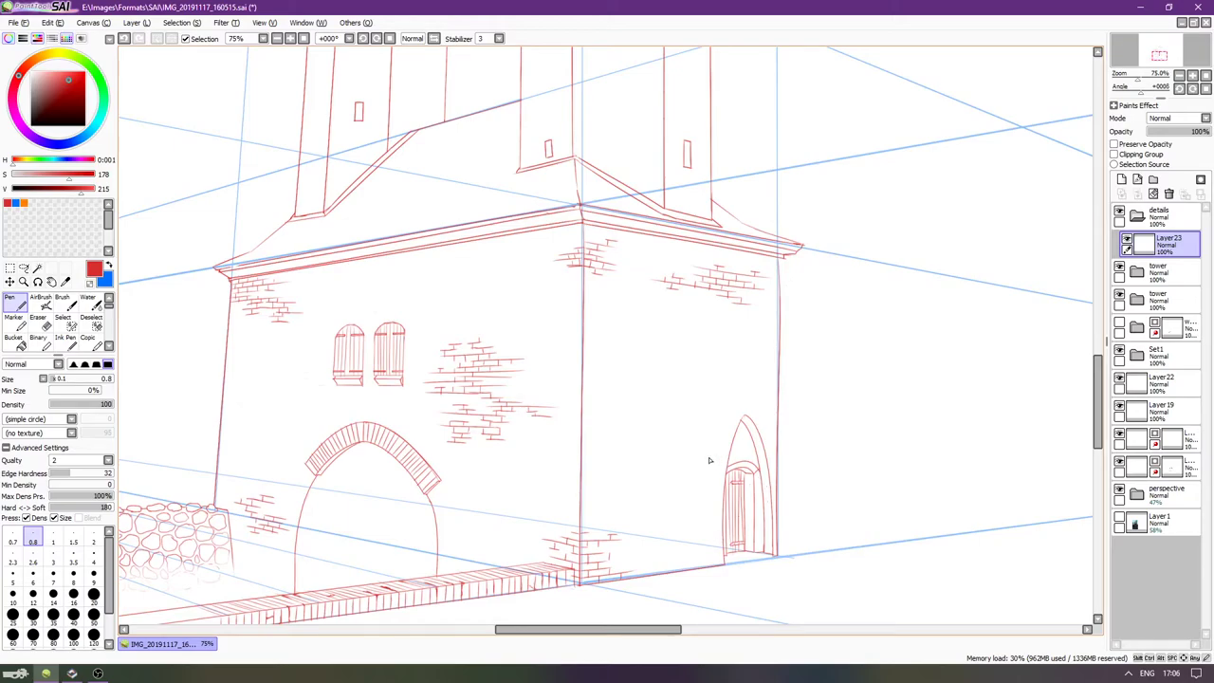
scroll(712, 458, left, 15)
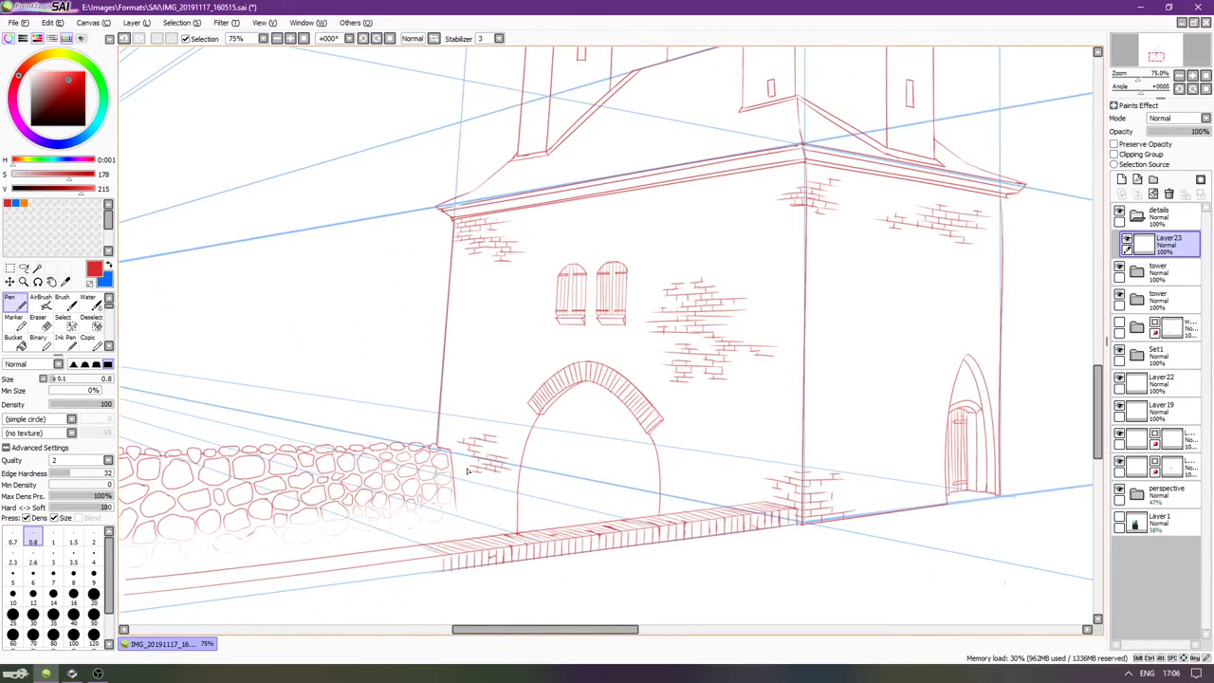
Show the reference photo beneath the line drawing around the gate arch.
scroll(469, 472, up, 3)
scroll(726, 460, right, 3)
scroll(727, 460, down, 2)
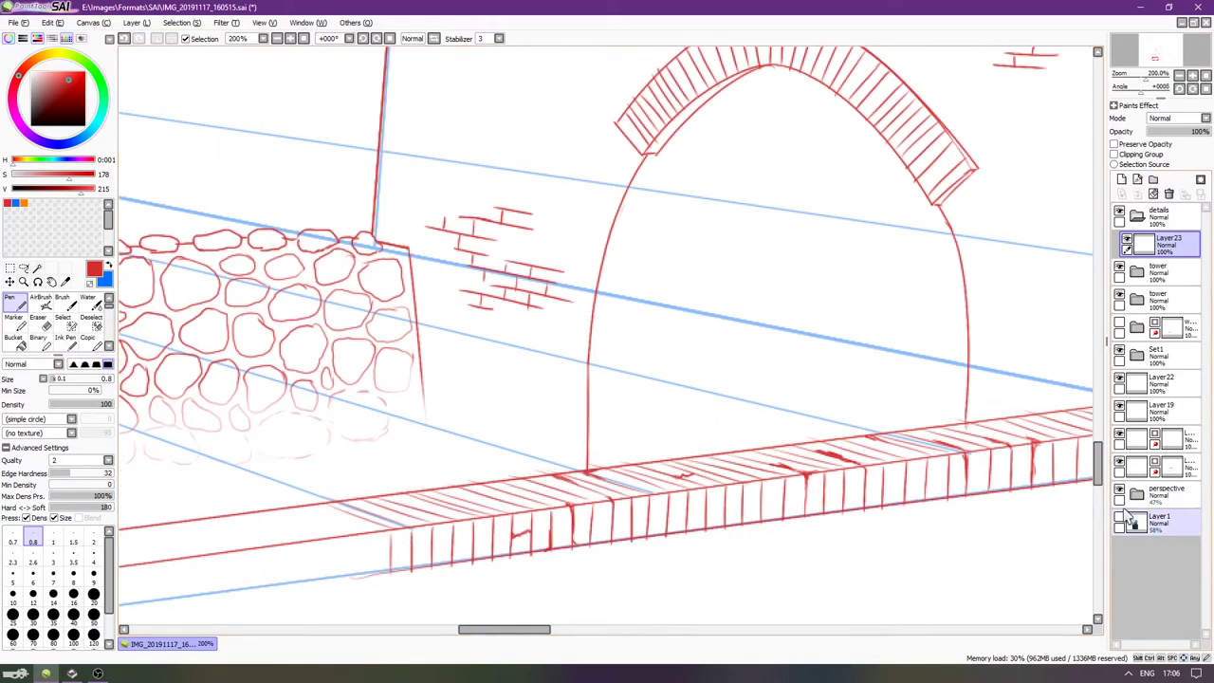
click(1120, 516)
click(1120, 517)
scroll(1091, 399, up, 1)
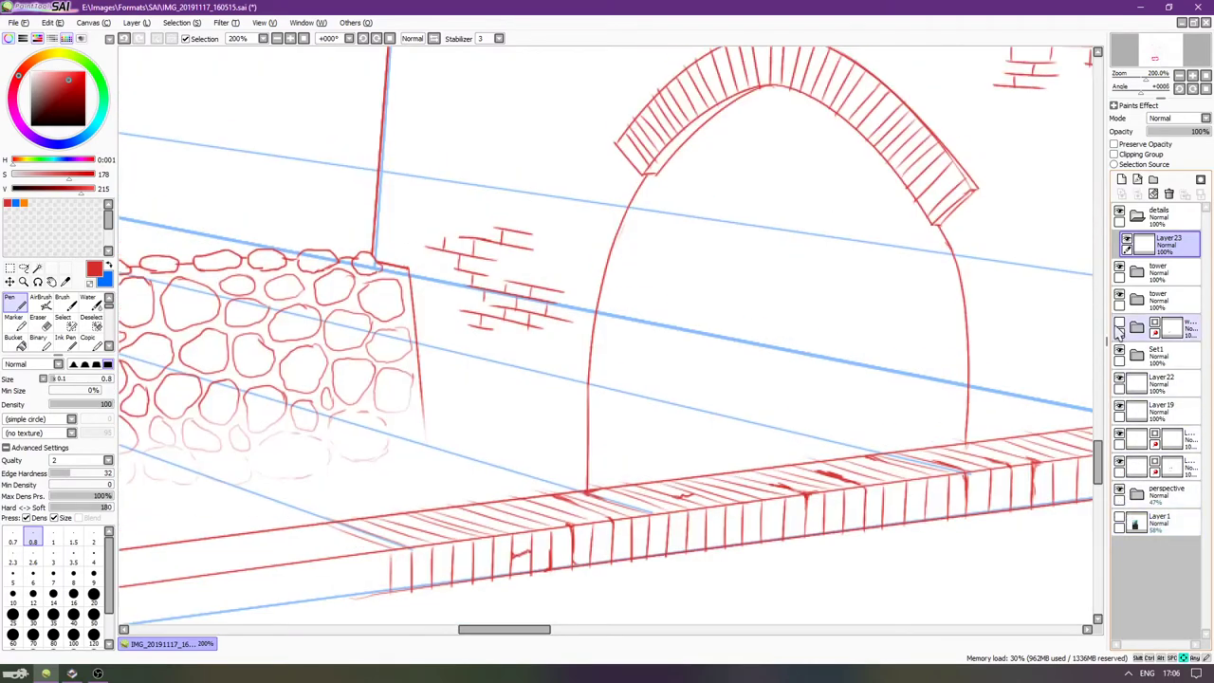
click(1126, 240)
click(1126, 240)
drag(630, 451, 745, 308)
scroll(616, 469, up, 1)
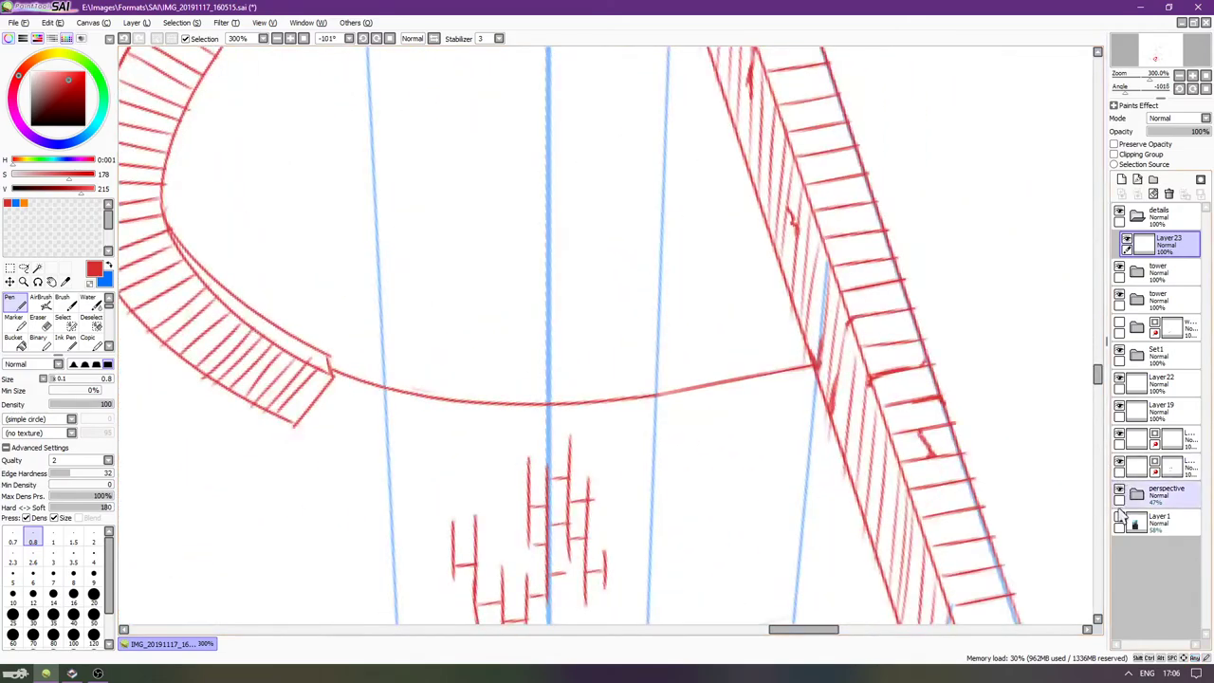
click(1120, 516)
drag(776, 364, 750, 427)
drag(652, 369, 648, 450)
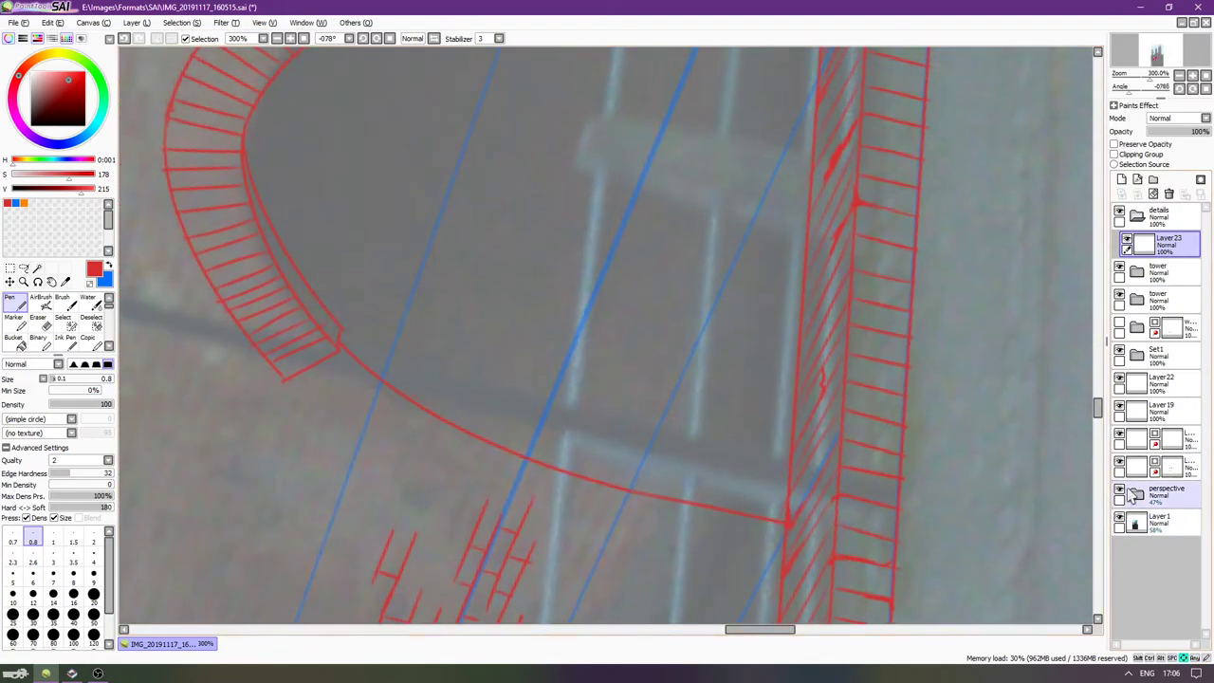
Set the reference photo layer's opacity to 86% and make Layer23 the active layer.
click(1161, 522)
drag(1185, 131, 1198, 129)
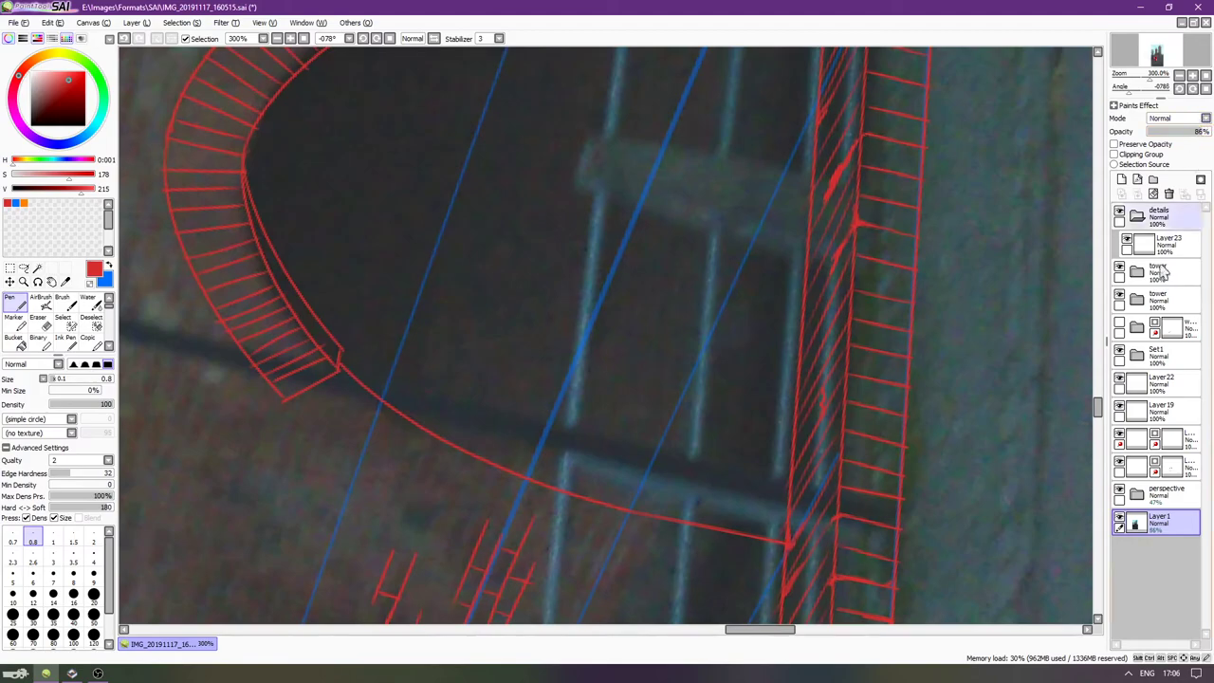
click(1135, 390)
click(1159, 243)
scroll(892, 347, down, 1)
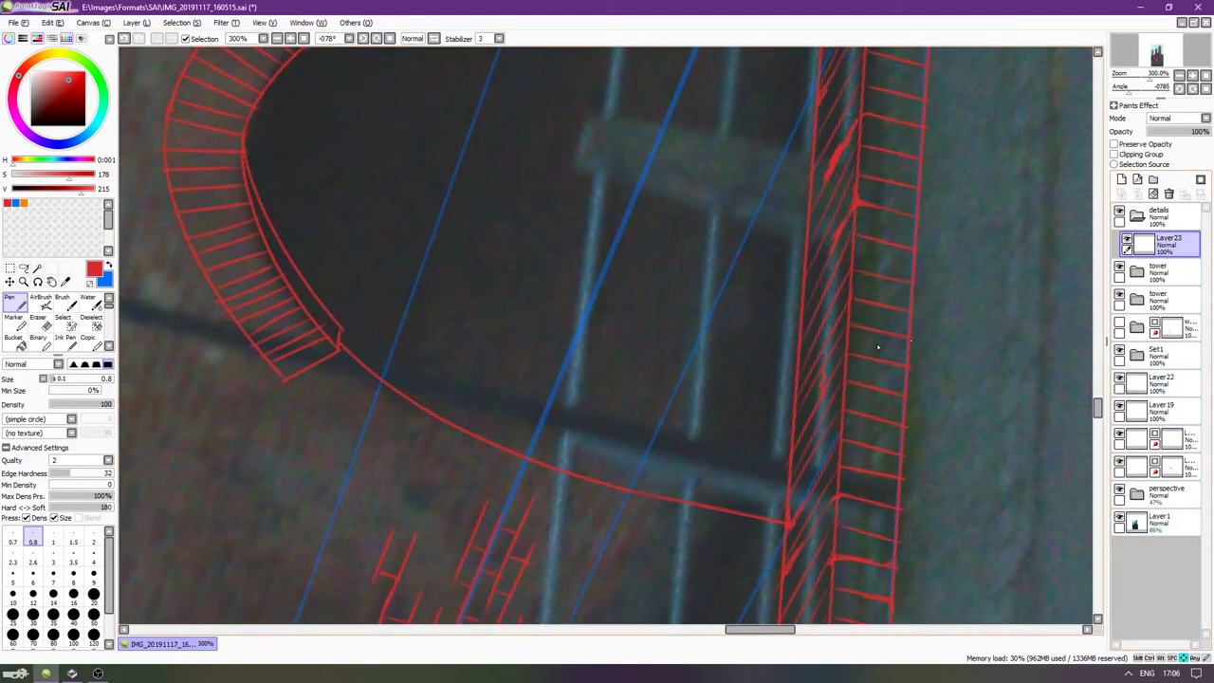
Draw short brick course lines meeting at the arch's stone-wall-side edge, running onto the wall and into the opening.
scroll(620, 359, down, 3)
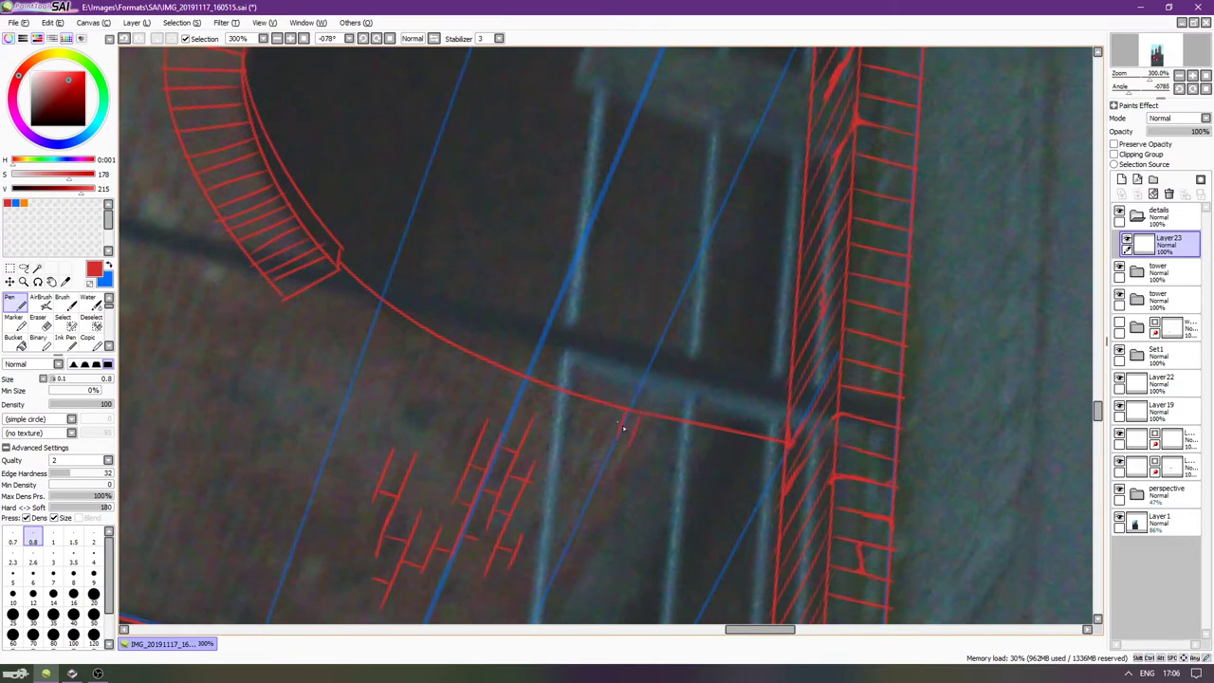
drag(649, 434, 628, 463)
key(ctrl+z)
mouse_move(610, 412)
mouse_down()
mouse_move(602, 434)
mouse_move(622, 460)
mouse_up()
drag(658, 424, 631, 472)
mouse_move(610, 344)
mouse_down()
mouse_move(608, 379)
mouse_move(610, 365)
mouse_up()
key(ctrl+z)
mouse_move(627, 407)
mouse_down()
mouse_move(628, 343)
mouse_move(638, 404)
mouse_up()
drag(653, 333, 652, 411)
Hide the reference photo and check the new course lines with the canvas back upright.
click(1119, 518)
key(Tab)
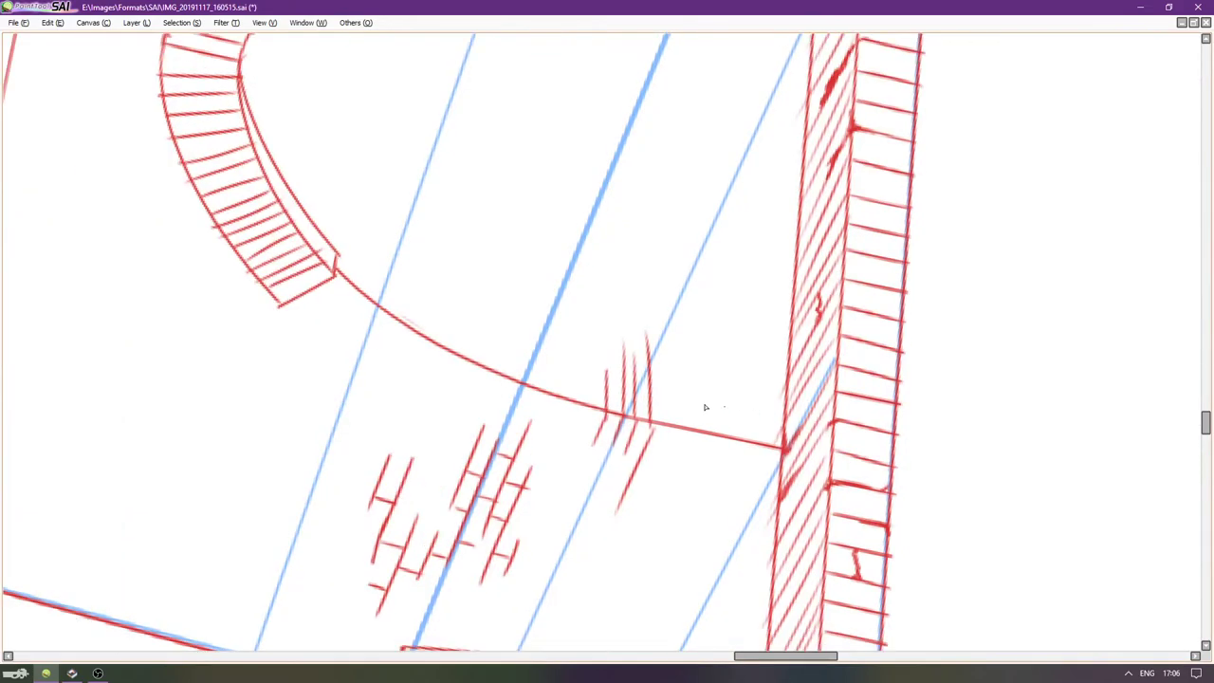
key(End)
key(End)
key(End)
key(End)
key(End)
key(End)
key(End)
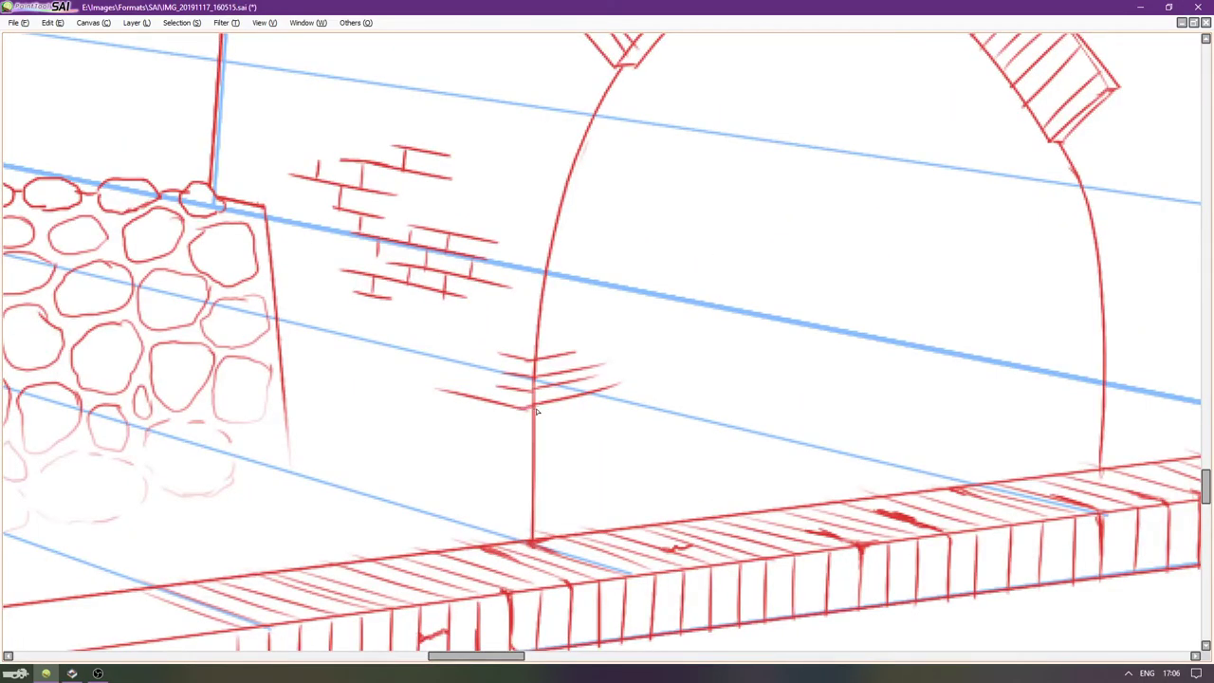
Erase the lowest course line where it meets the arch edge and redraw it on both sides.
key(Tab)
key(e)
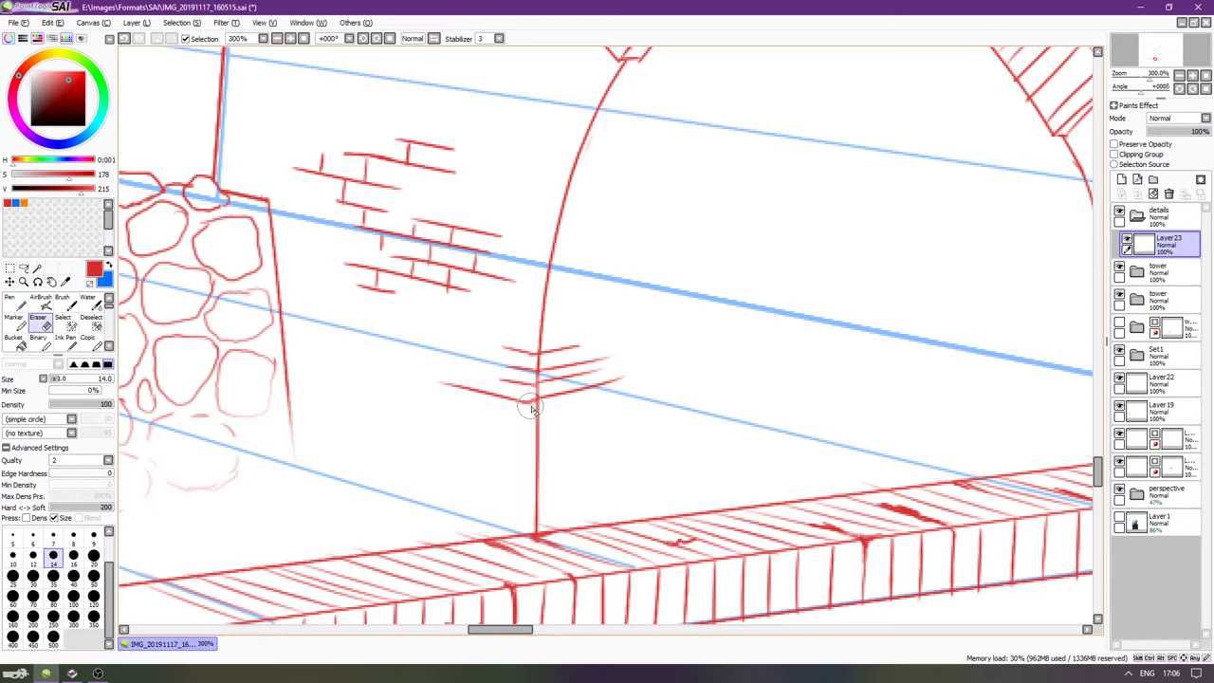
key(n)
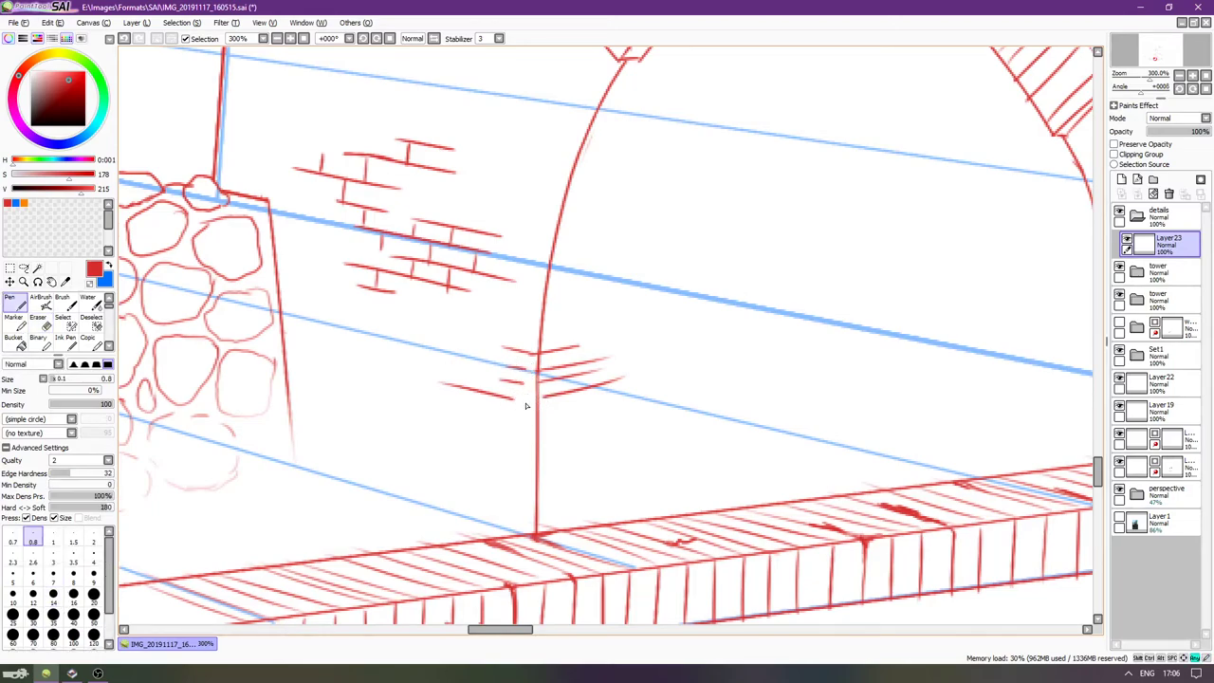
drag(512, 398, 614, 383)
key(ctrl+z)
drag(542, 423, 612, 405)
drag(537, 423, 645, 393)
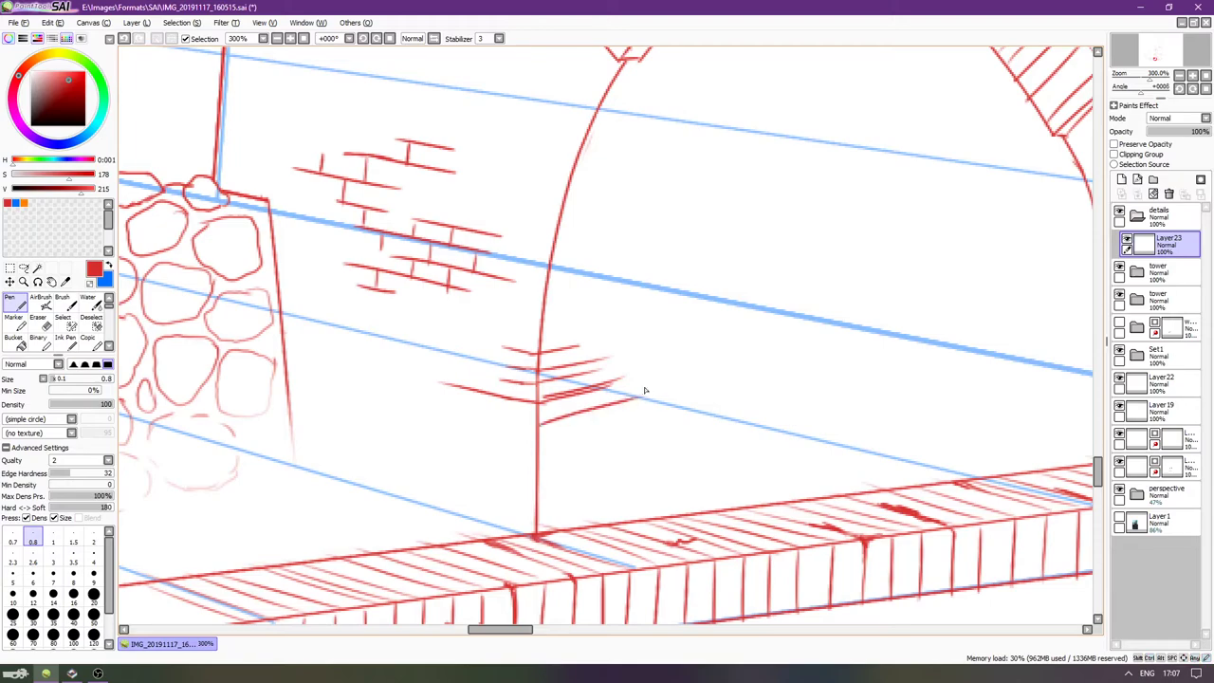
key(ctrl+z)
drag(566, 402, 617, 381)
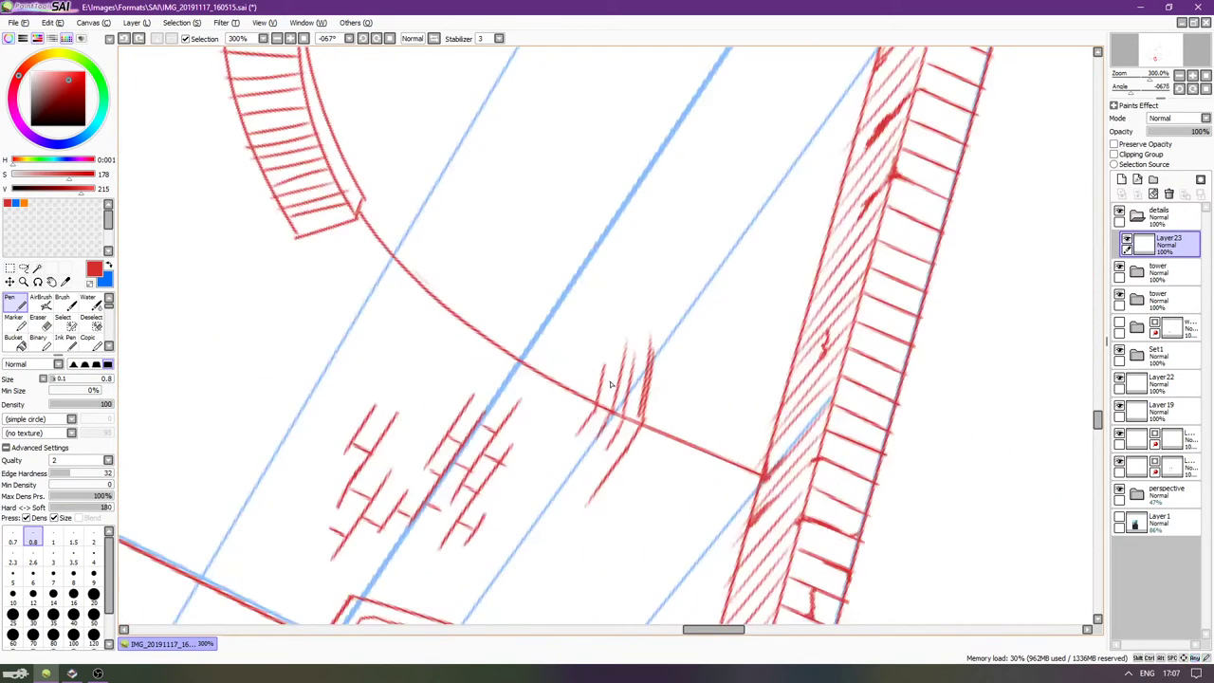
Add joints between the courses around the arch edge and a short course beneath each end of the lowest one.
scroll(623, 375, down, 2)
scroll(665, 344, up, 4)
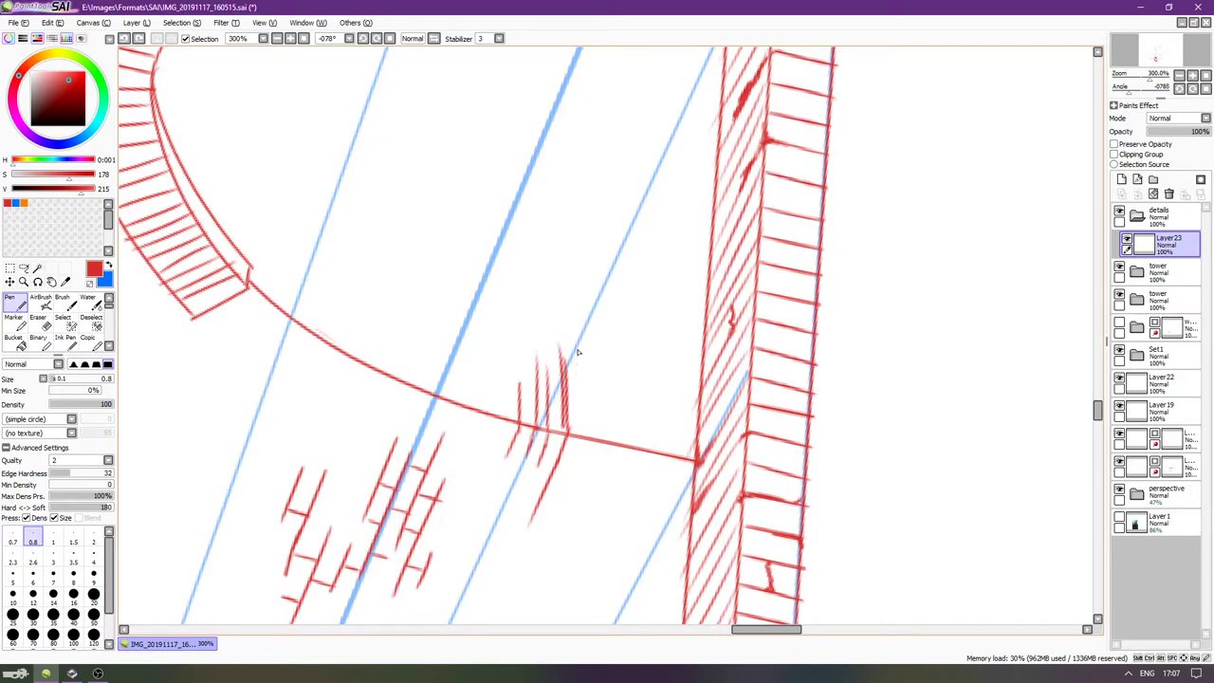
mouse_move(586, 327)
mouse_down()
mouse_move(590, 389)
mouse_move(577, 392)
mouse_up()
key(ctrl+z)
drag(531, 456, 546, 462)
mouse_move(521, 402)
mouse_down()
mouse_move(536, 405)
mouse_move(536, 440)
mouse_up()
mouse_move(535, 481)
mouse_down()
mouse_move(579, 475)
mouse_move(557, 516)
mouse_up()
drag(575, 464, 551, 526)
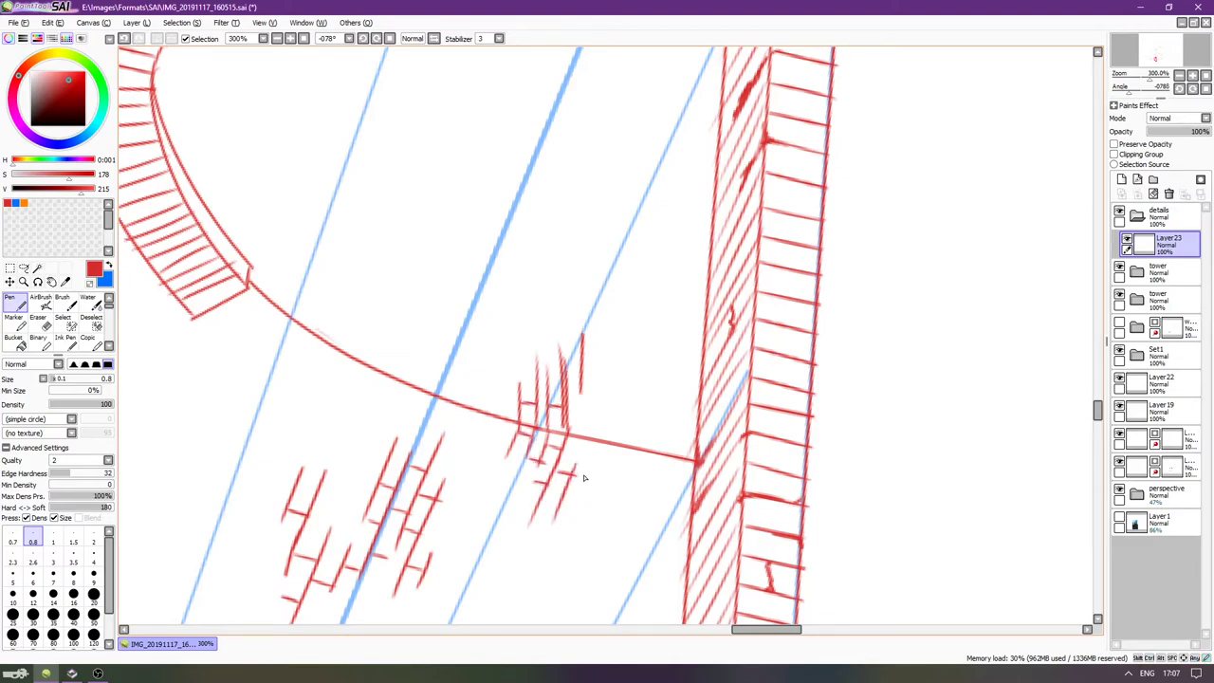
drag(572, 378, 536, 395)
mouse_move(616, 338)
mouse_down()
mouse_move(574, 377)
mouse_move(537, 381)
mouse_move(513, 436)
mouse_up()
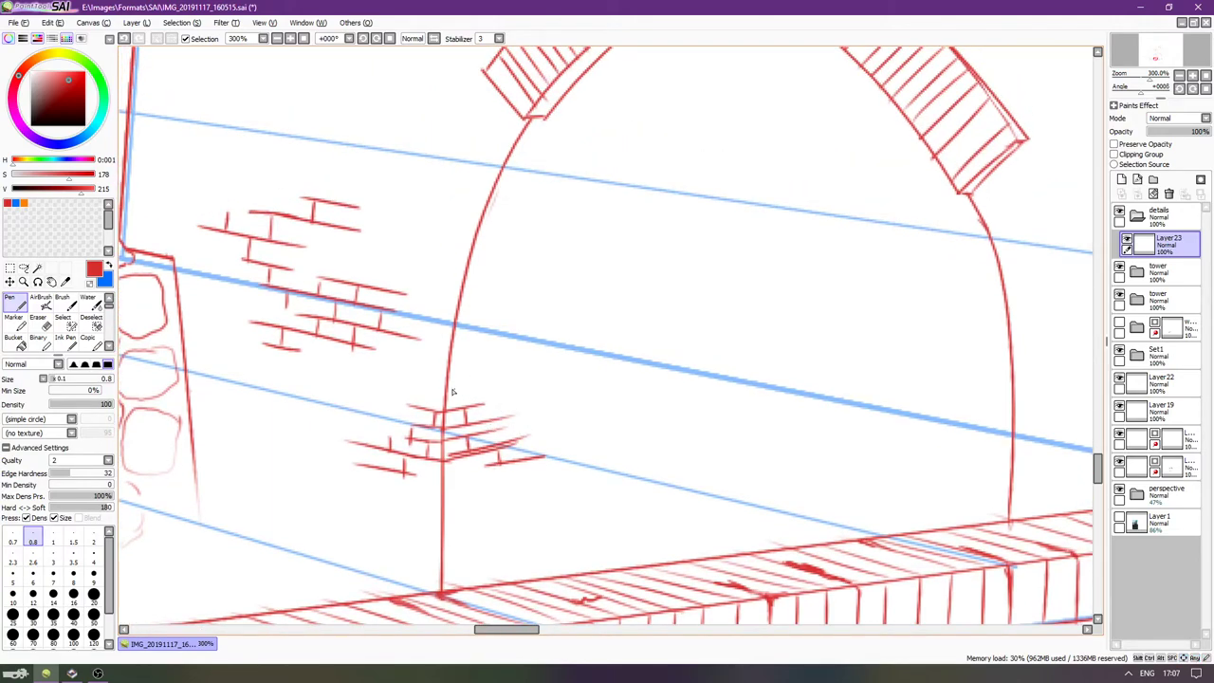
Draw a row of bricks inside the arch above the edge patch, stepping down towards the opening's middle.
mouse_move(448, 389)
mouse_down()
mouse_move(492, 387)
mouse_move(465, 384)
mouse_move(527, 360)
mouse_up()
key(ctrl+z)
mouse_move(449, 366)
mouse_down()
mouse_move(528, 363)
mouse_move(509, 381)
mouse_move(551, 376)
mouse_move(565, 389)
mouse_up()
mouse_move(548, 391)
mouse_down()
mouse_move(549, 404)
mouse_move(597, 399)
mouse_up()
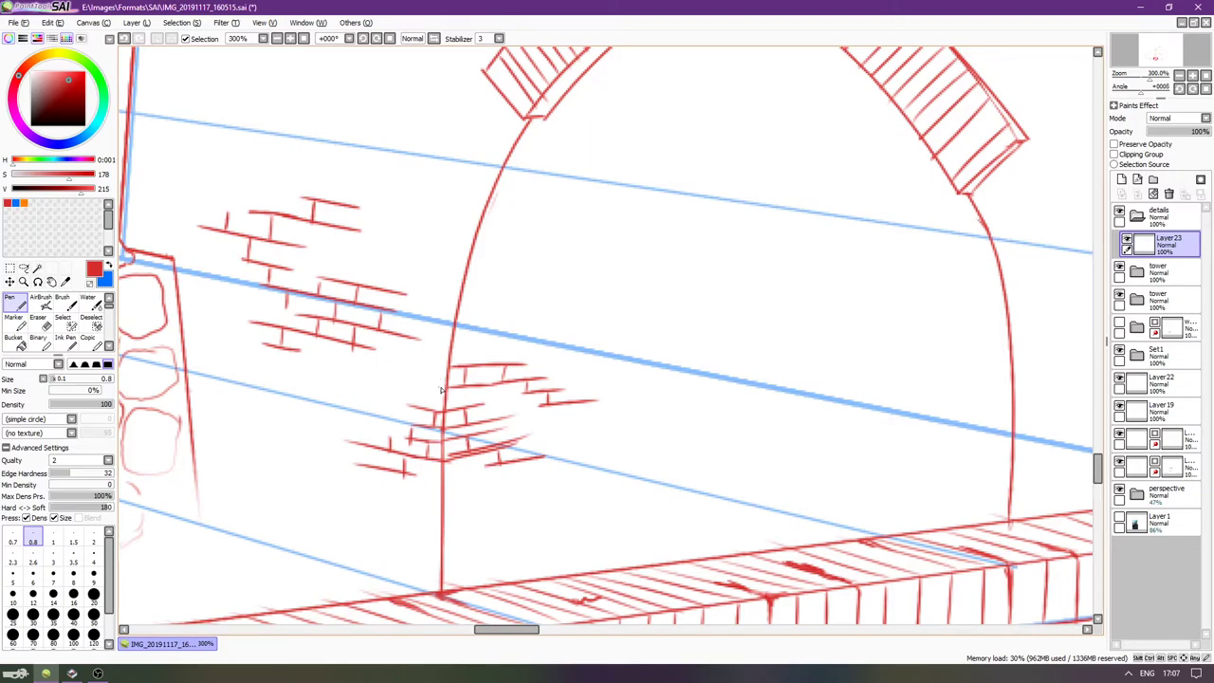
Add brick marks on the wall just outside the arch edge and at the lower end of the neighbouring wall patch.
mouse_move(431, 383)
mouse_down()
mouse_move(445, 386)
mouse_move(411, 384)
mouse_move(424, 410)
mouse_up()
key(ctrl+z)
key(ctrl+z)
key(ctrl+z)
drag(398, 338, 402, 354)
key(ctrl+z)
drag(402, 352, 428, 359)
mouse_move(551, 319)
mouse_down()
mouse_move(528, 360)
mouse_move(505, 362)
mouse_up()
mouse_move(579, 284)
mouse_down()
mouse_move(517, 322)
mouse_move(498, 303)
mouse_up()
key(Down)
key(Down)
key(Down)
key(Down)
key(Down)
key(Up)
key(Up)
key(Up)
key(Up)
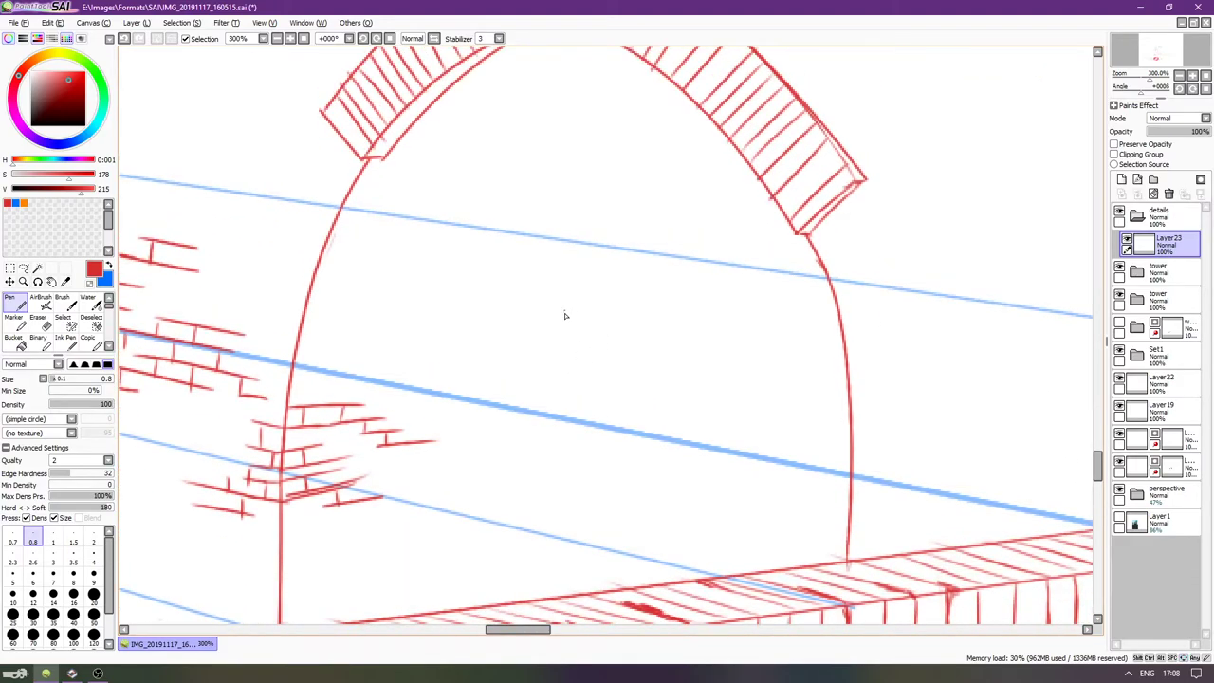
key(Right)
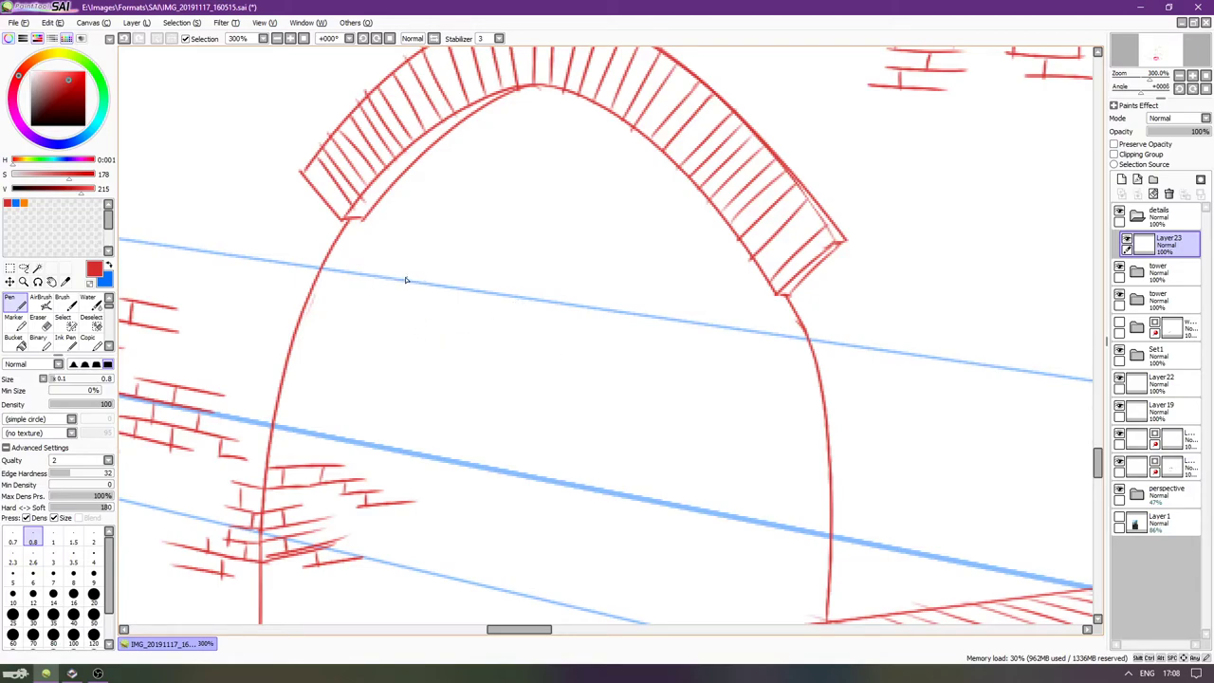
drag(328, 262, 422, 262)
key(ctrl+z)
key(ctrl+z)
key(Delete)
key(Delete)
key(Delete)
key(Delete)
key(Delete)
key(Delete)
key(Delete)
key(Delete)
key(Delete)
scroll(534, 284, down, 2)
key(Up)
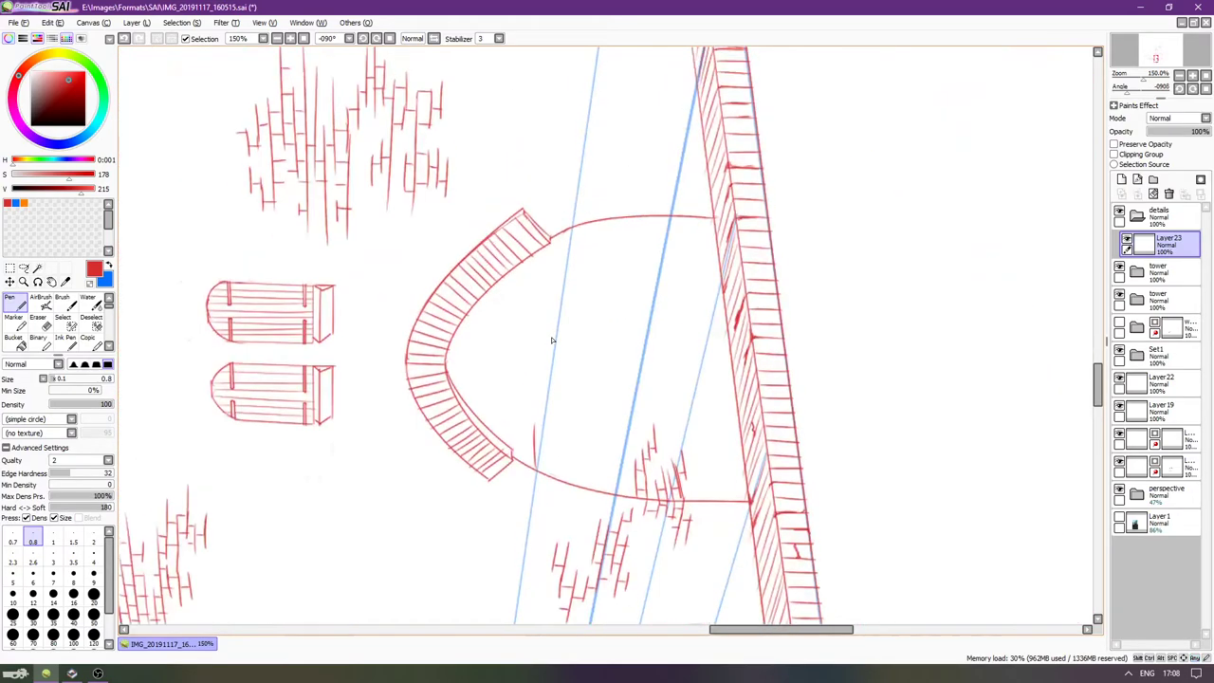
key(ctrl+z)
key(Left)
key(Left)
key(Left)
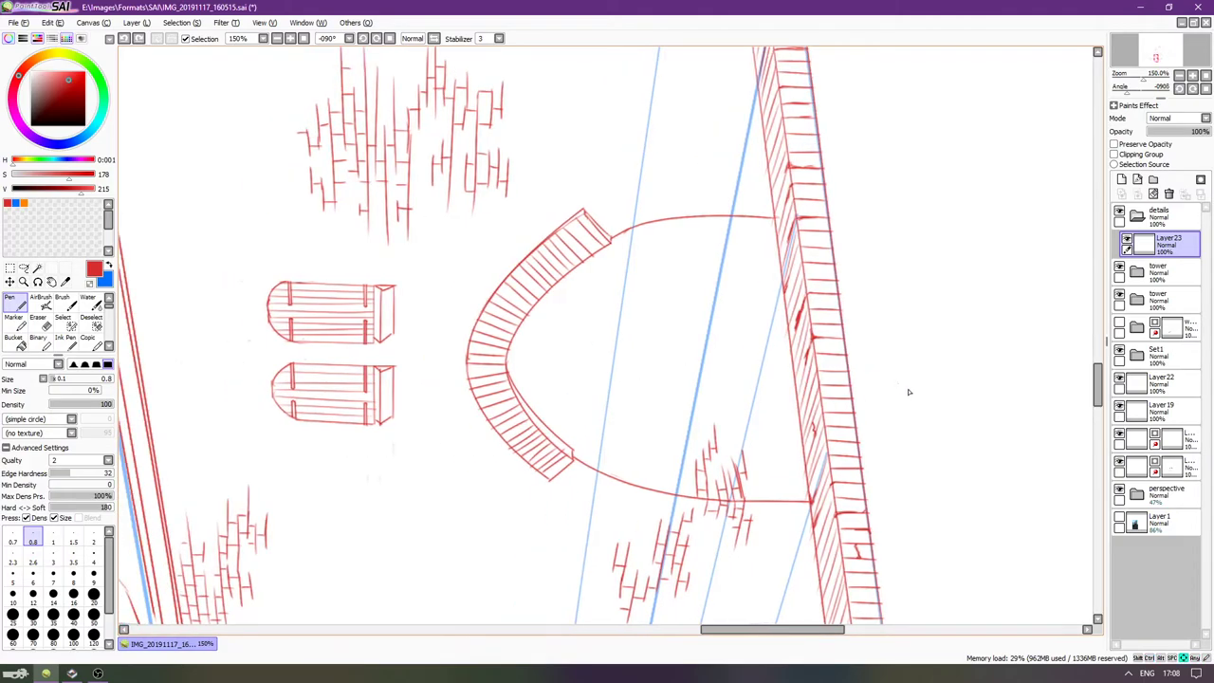
Draw two long brick course lines inside the arch opening, below its crown.
scroll(564, 444, down, 2)
key(End)
key(End)
key(Up)
key(Up)
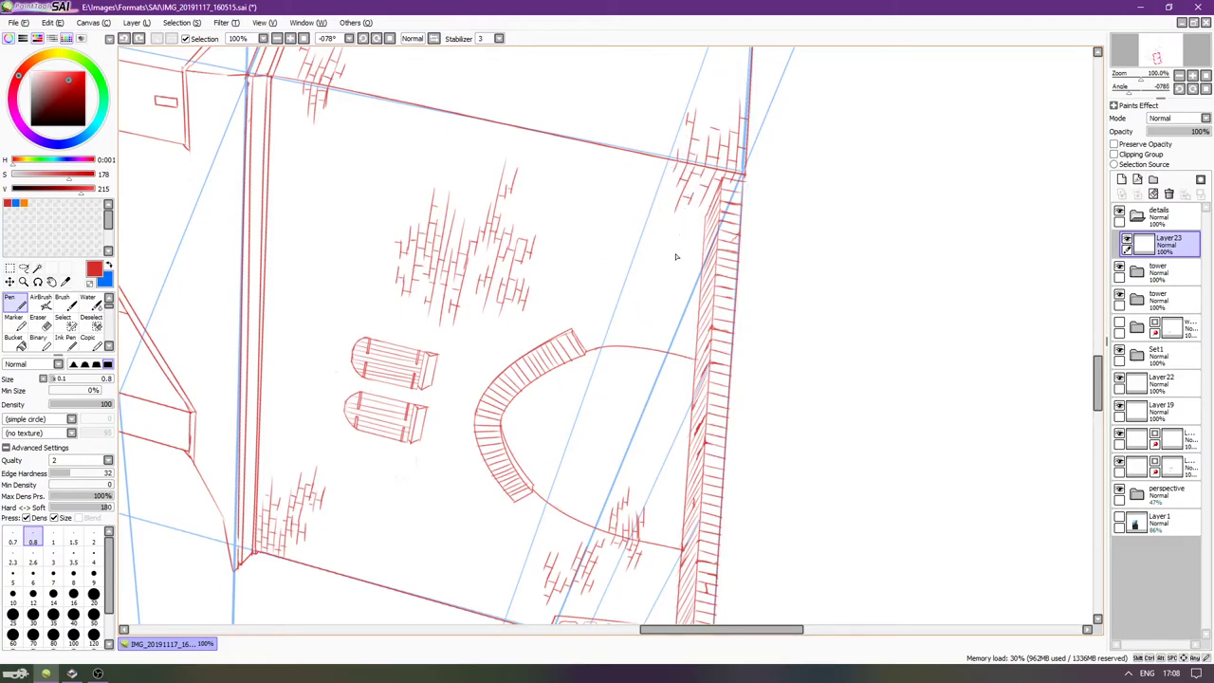
drag(568, 413, 559, 498)
key(ctrl+z)
key(ctrl+z)
drag(568, 387, 557, 497)
key(ctrl+z)
drag(570, 388, 563, 480)
key(ctrl+z)
drag(566, 390, 557, 476)
drag(572, 409, 566, 489)
Add further course lines of varying length beneath the two long ones, shifted towards the building's corner.
drag(577, 404, 576, 484)
key(ctrl+z)
mouse_move(585, 418)
mouse_down()
mouse_move(578, 480)
mouse_move(585, 444)
mouse_up()
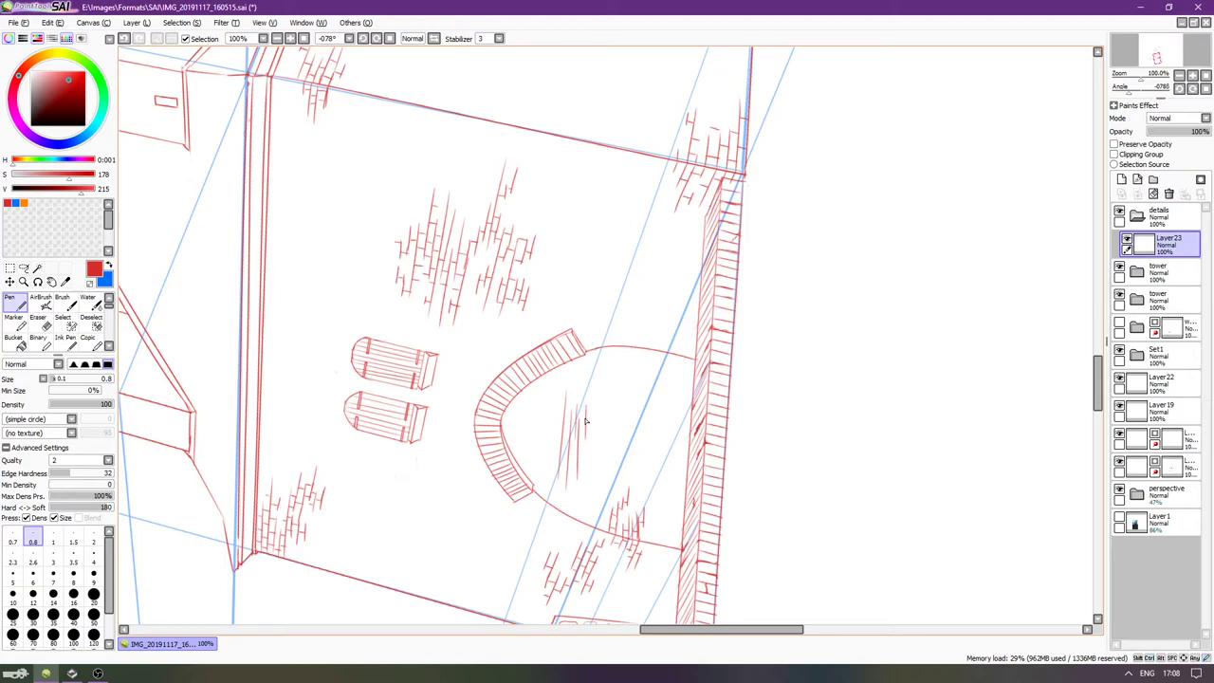
key(ctrl+z)
drag(595, 421, 590, 451)
drag(597, 394, 595, 446)
key(ctrl+z)
drag(599, 389, 583, 451)
Add joints between the courses inside the arch and fill the gaps between them with short course lines.
key(Home)
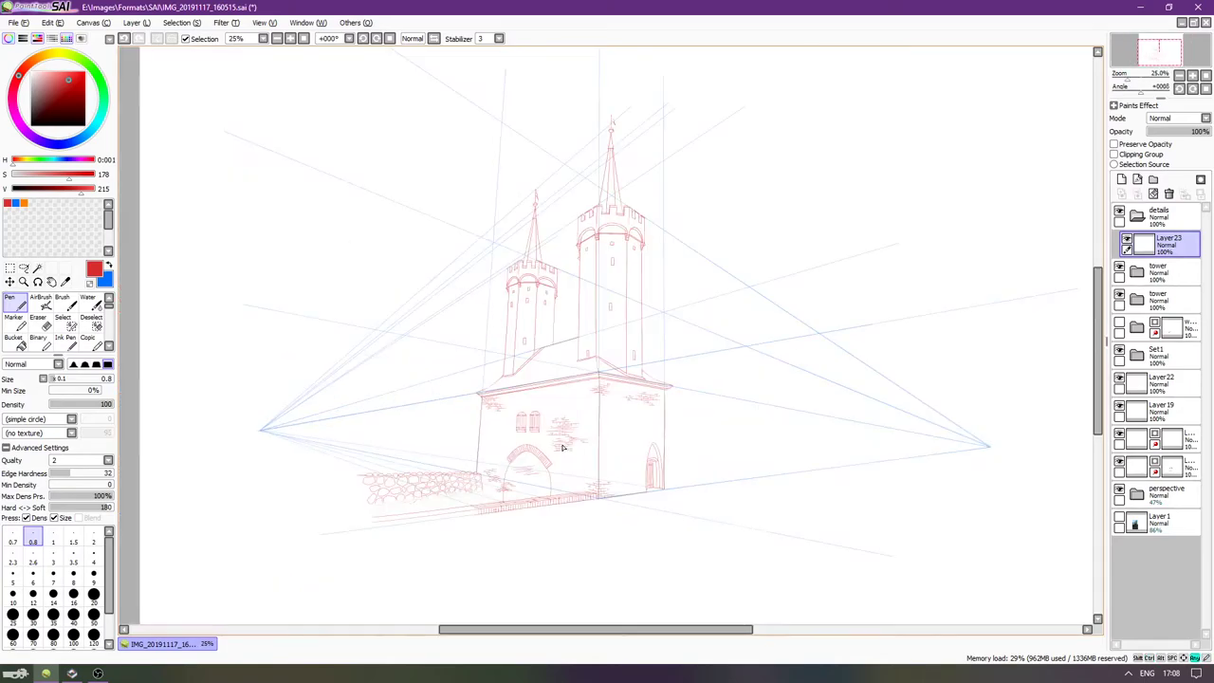
scroll(471, 512, up, 7)
drag(705, 316, 685, 317)
scroll(684, 317, down, 2)
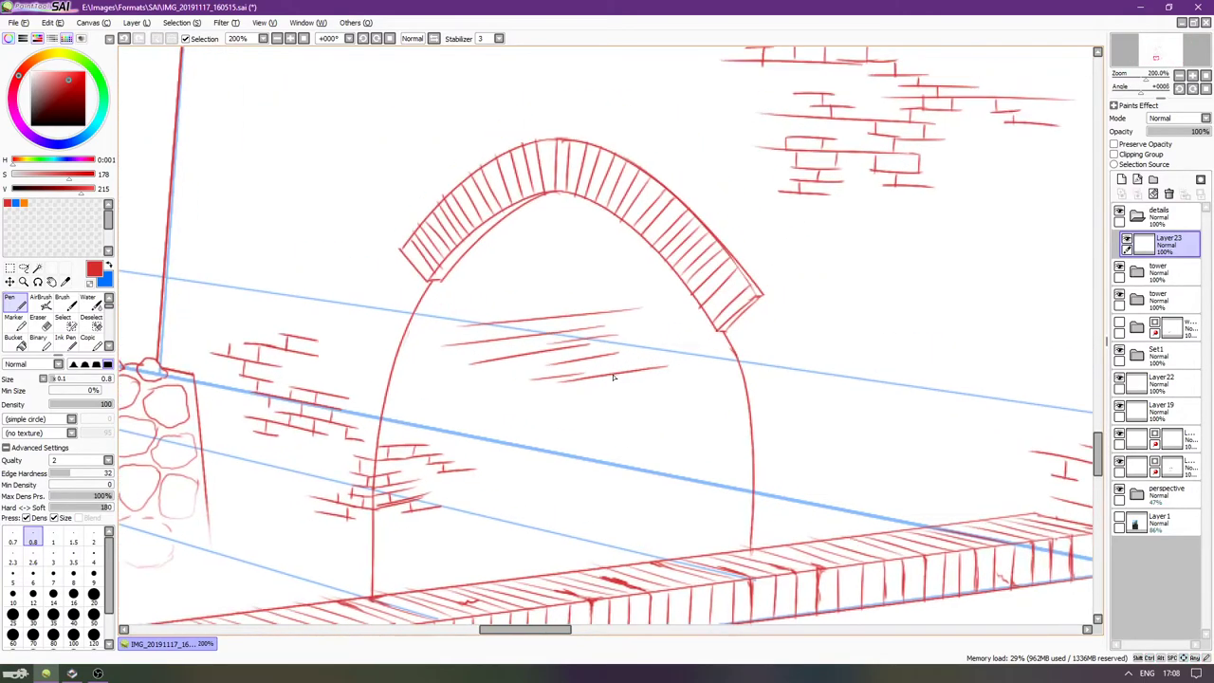
scroll(541, 357, up, 5)
drag(464, 282, 465, 321)
key(ctrl+z)
drag(527, 278, 526, 309)
drag(579, 272, 577, 305)
mouse_move(632, 268)
mouse_down()
mouse_move(632, 294)
mouse_move(677, 284)
mouse_move(652, 312)
mouse_move(603, 321)
mouse_move(623, 332)
mouse_move(499, 351)
mouse_up()
drag(602, 333, 600, 366)
drag(665, 328, 631, 384)
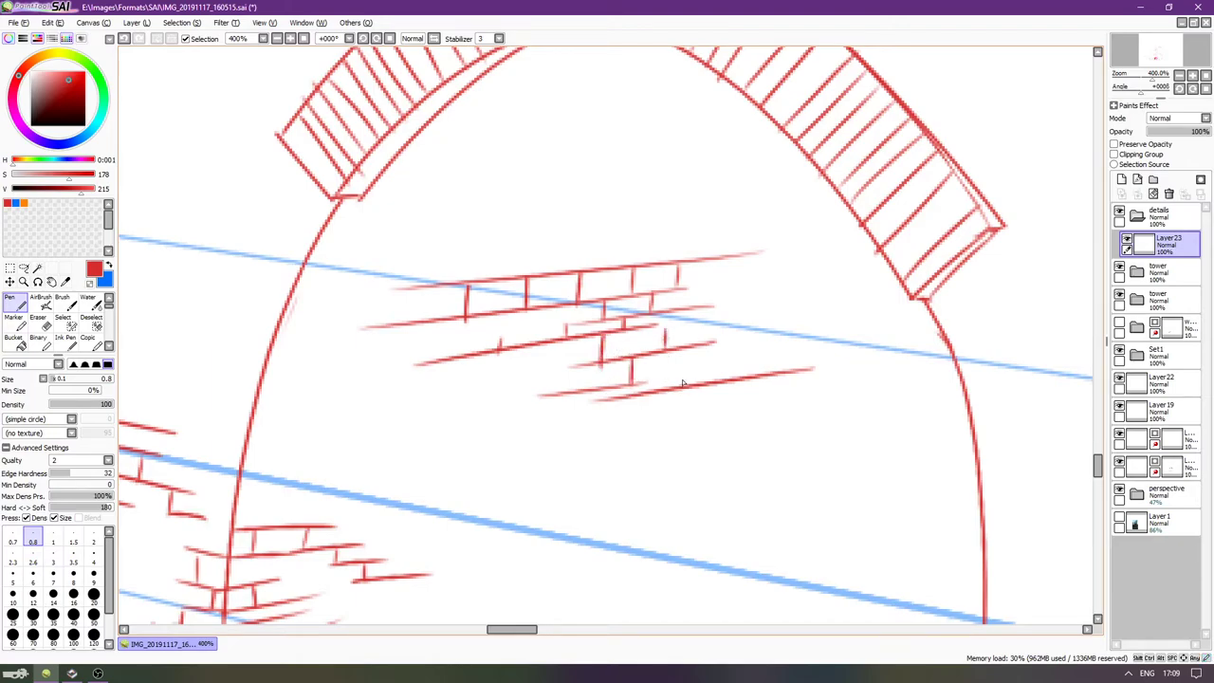
Add joints along the lowest long course and build two short courses of bricks beneath its corner-side end.
mouse_move(690, 341)
mouse_down()
mouse_move(697, 375)
mouse_move(662, 391)
mouse_up()
mouse_move(761, 371)
mouse_down()
mouse_move(761, 399)
mouse_move(692, 415)
mouse_move(785, 393)
mouse_up()
key(ctrl+z)
key(ctrl+z)
mouse_move(675, 416)
mouse_down()
mouse_move(806, 383)
mouse_move(792, 394)
mouse_up()
key(ctrl+z)
mouse_move(676, 420)
mouse_down()
mouse_move(787, 408)
mouse_move(728, 448)
mouse_move(791, 418)
mouse_up()
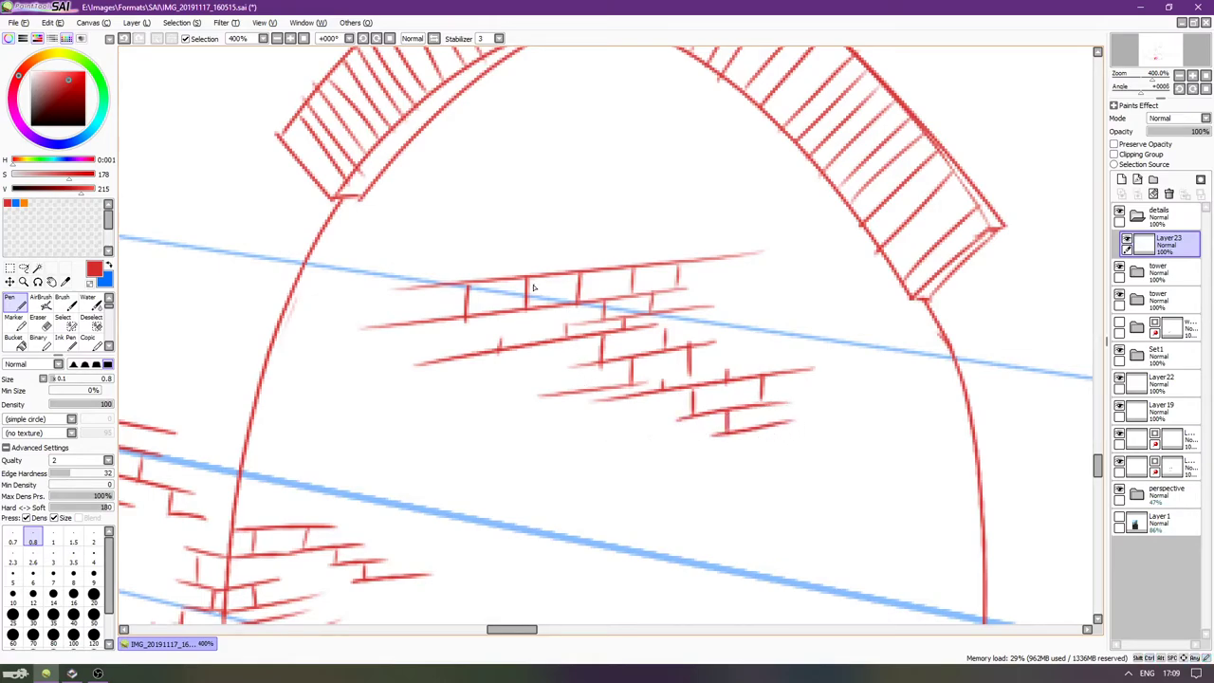
Top the patch inside the arch with a short jointed course and a smaller brick above it.
mouse_move(542, 248)
mouse_down()
mouse_move(542, 271)
mouse_move(580, 241)
mouse_move(626, 243)
mouse_move(598, 266)
mouse_move(643, 240)
mouse_up()
key(ctrl+z)
key(ctrl+z)
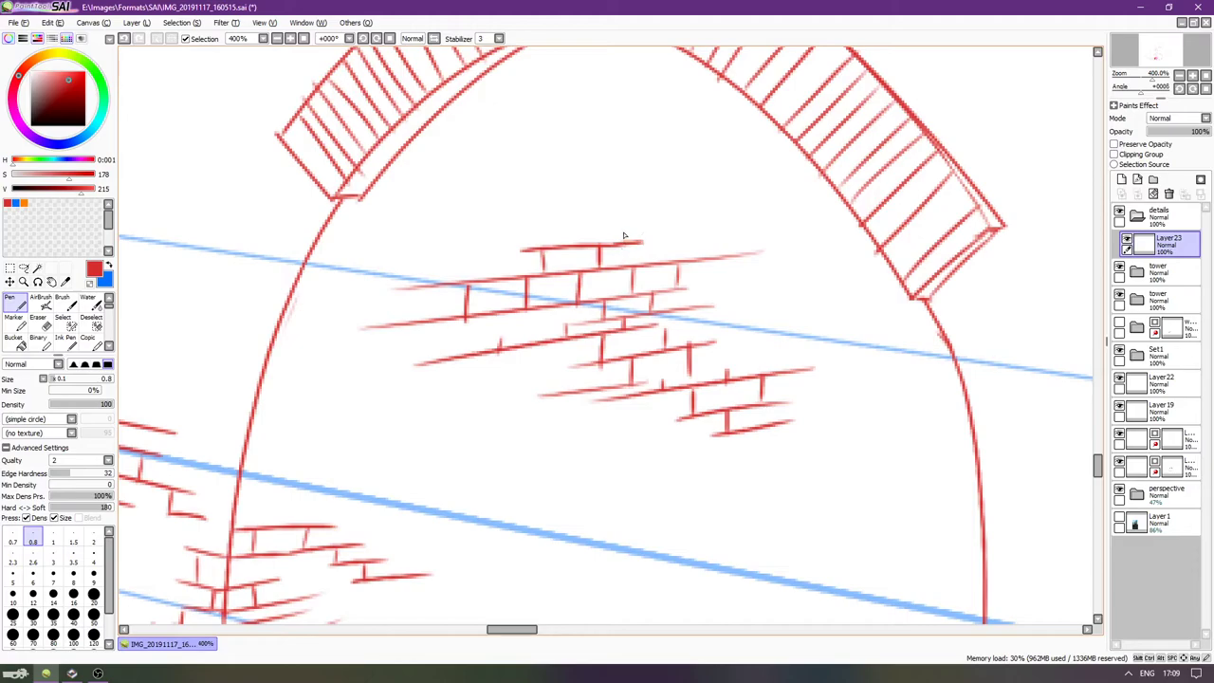
mouse_move(569, 228)
mouse_down()
mouse_move(569, 244)
mouse_move(641, 214)
mouse_up()
key(ctrl+z)
drag(544, 225, 604, 224)
Examine the brick patches across the arch wall and the side wall with the pointed door.
scroll(582, 275, down, 5)
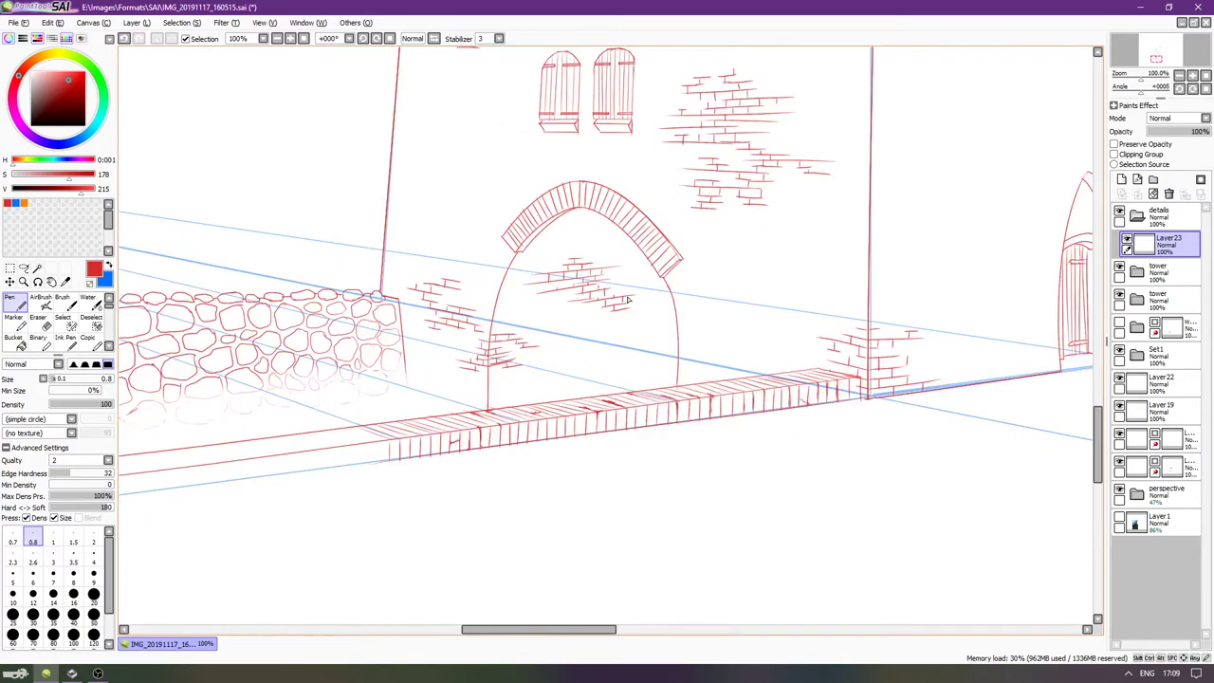
key(Tab)
drag(638, 283, 514, 410)
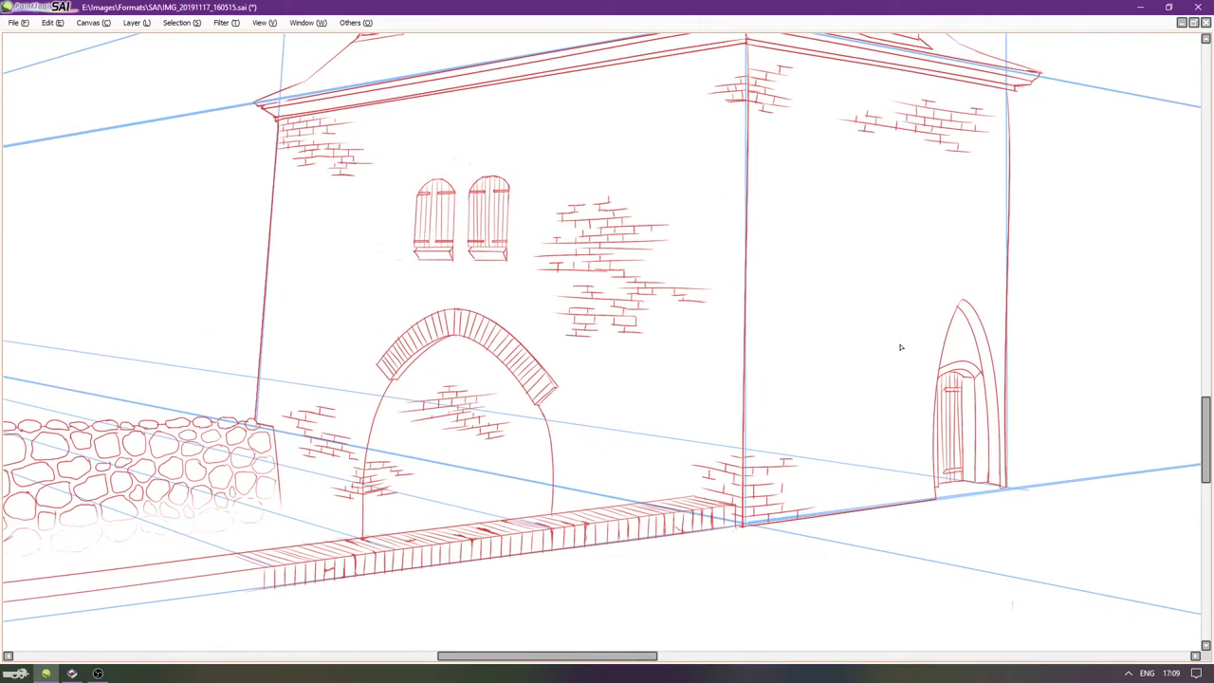
key(Tab)
key(Up)
key(Up)
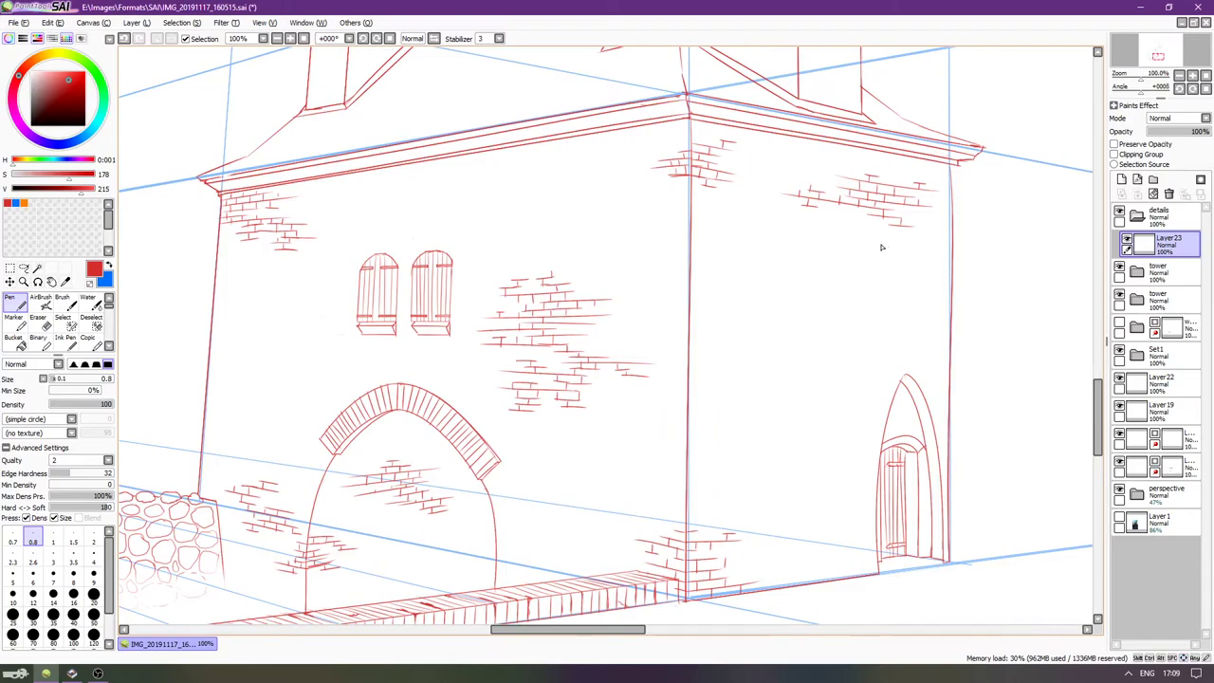
scroll(881, 247, down, 1)
key(Up)
key(Up)
key(Up)
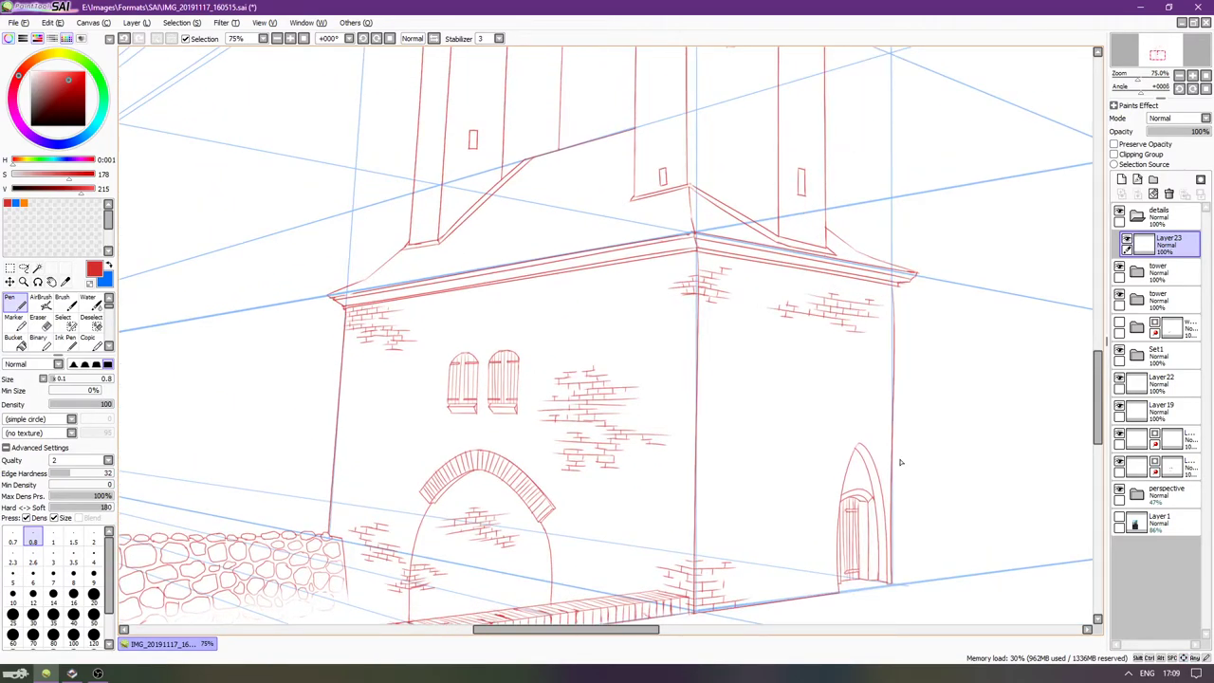
key(Right)
key(Down)
key(Right)
key(Down)
scroll(868, 424, up, 1)
key(Down)
key(Down)
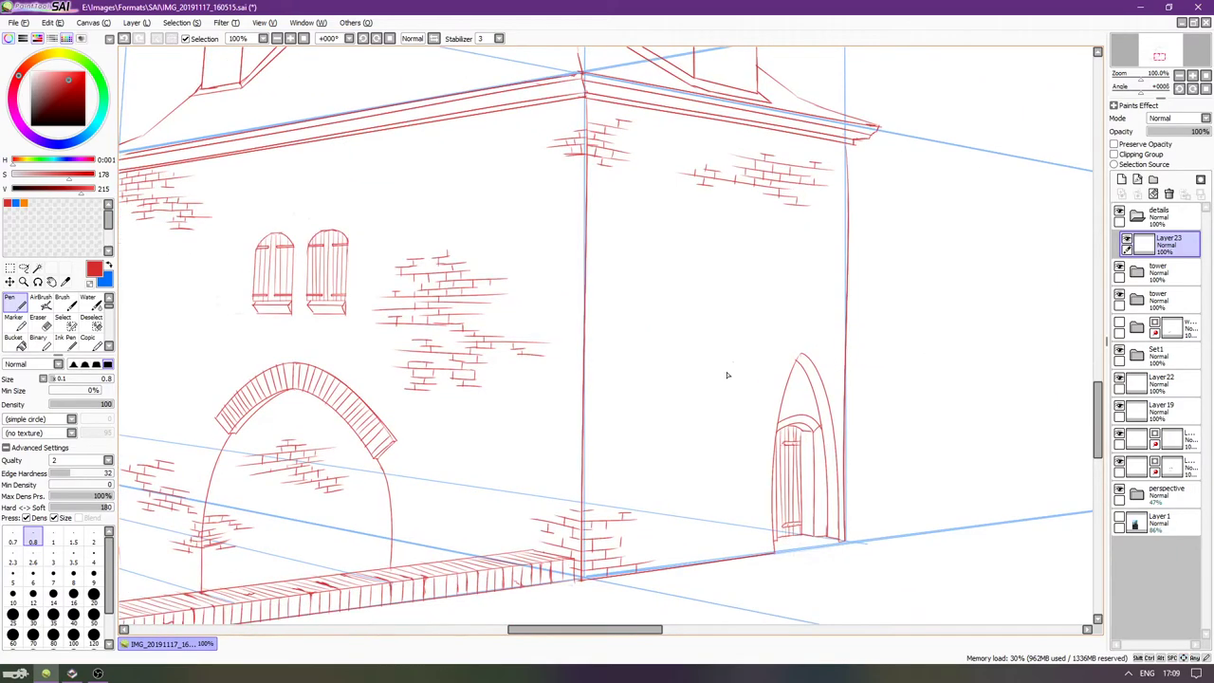
Reveal the reference photo beneath the side wall with the pointed door.
key(Home)
scroll(606, 351, up, 7)
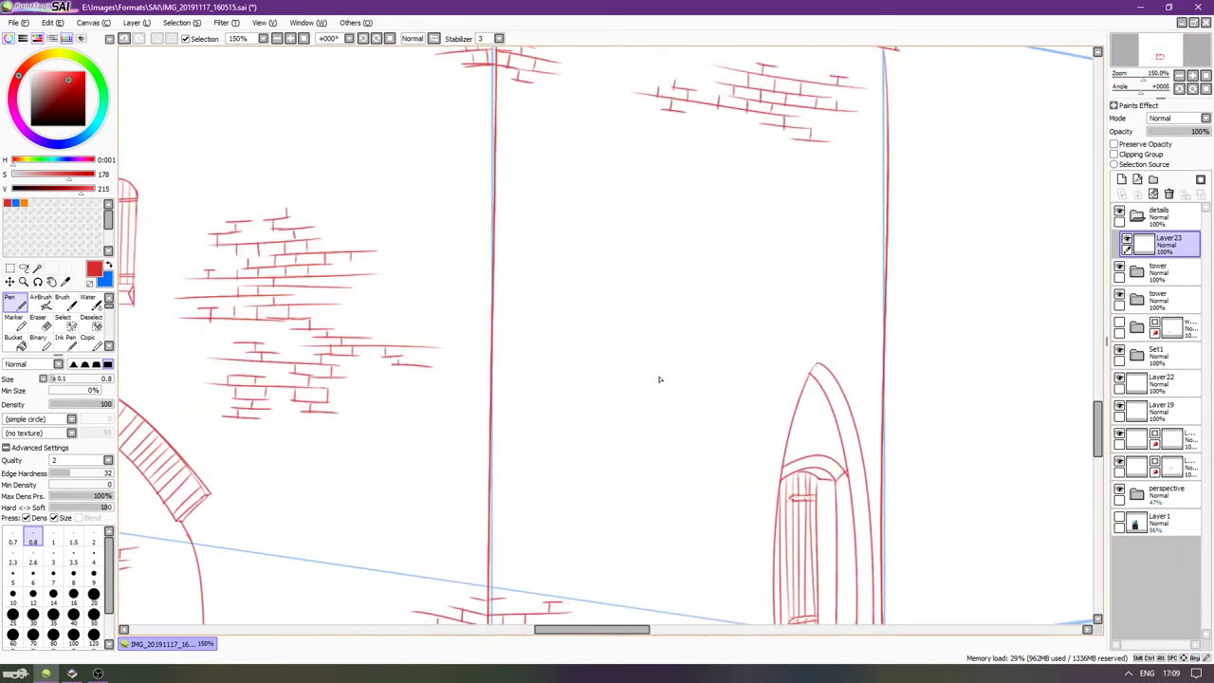
key(Down)
key(Tab)
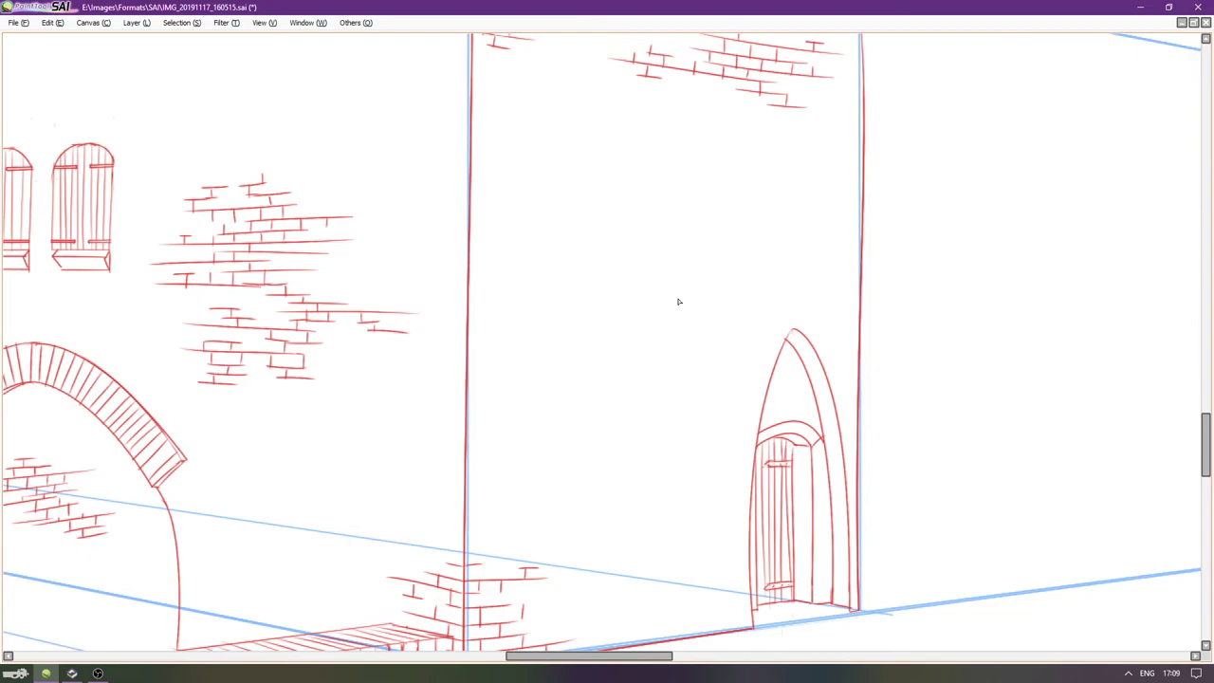
key(Up)
key(Right)
key(Up)
key(Right)
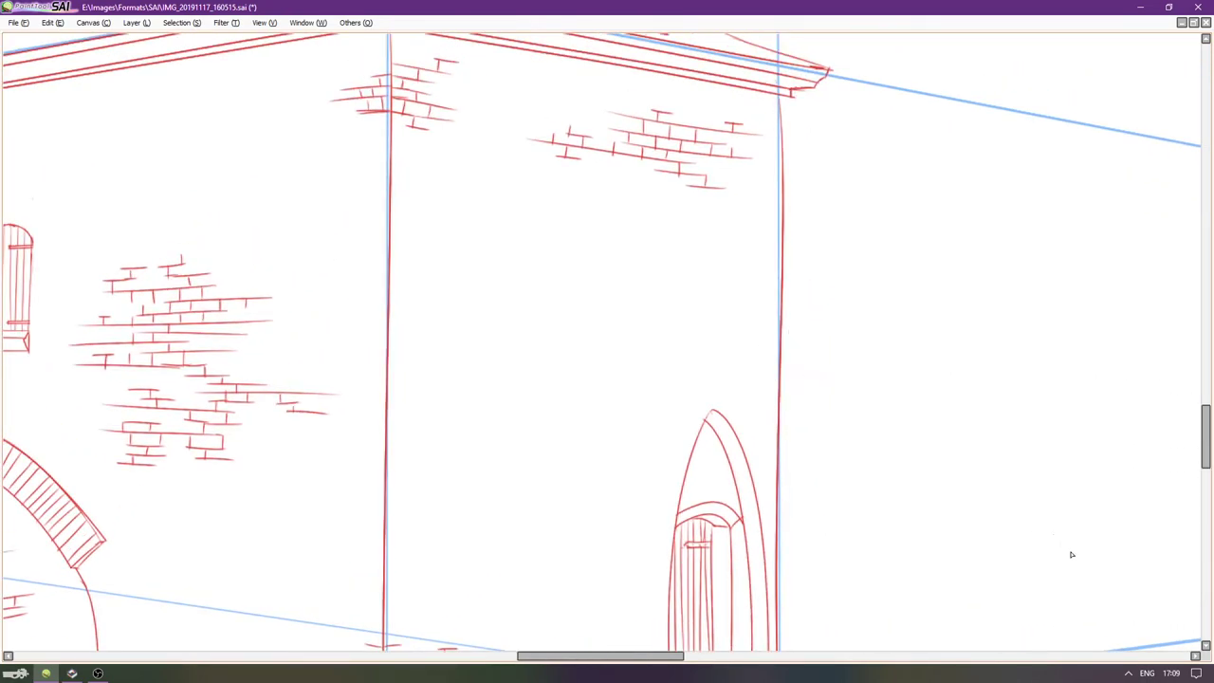
key(Tab)
click(1121, 524)
key(Tab)
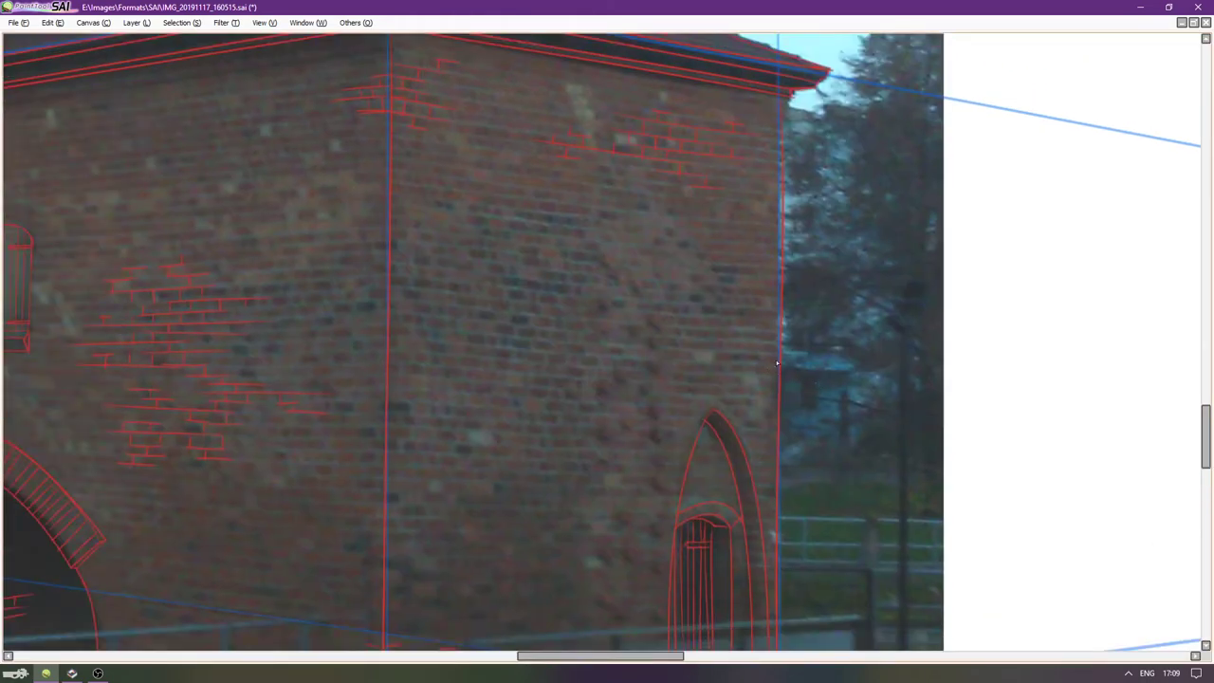
Rotate the canvas 90° to draw staggered course lines beside and above the pointed door's tip, then restore the upright view.
key(Delete)
key(Delete)
key(Delete)
key(Delete)
key(Delete)
key(Delete)
key(Delete)
key(Delete)
key(Delete)
key(End)
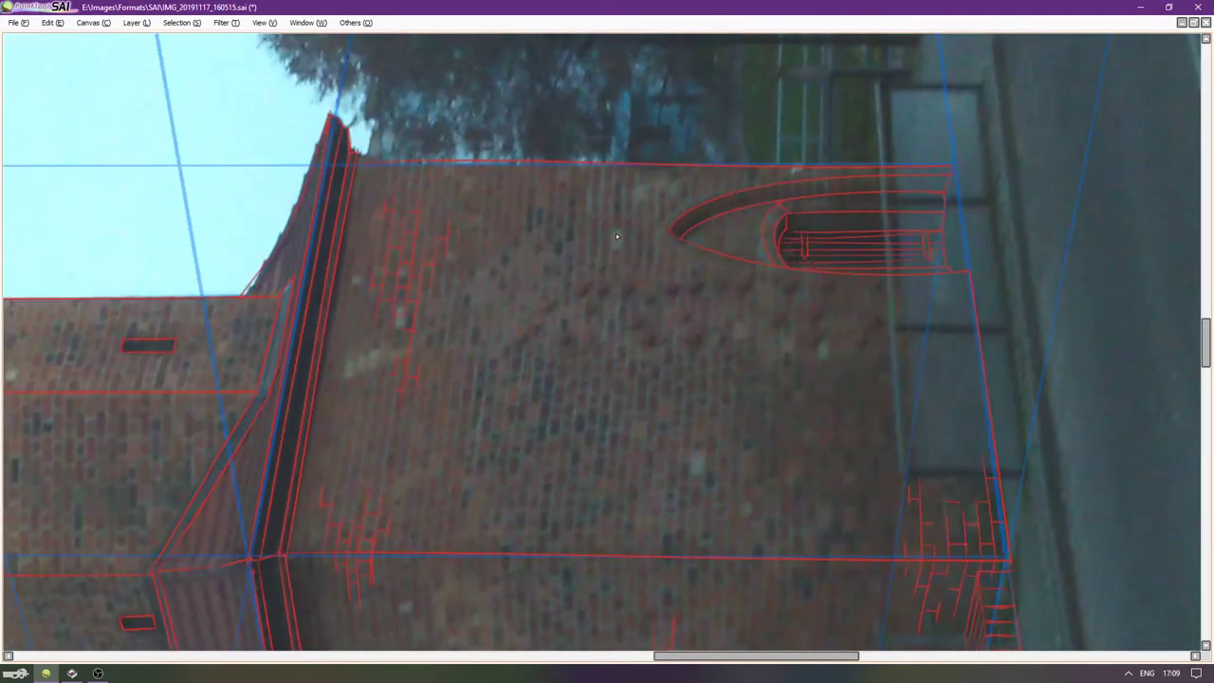
scroll(654, 206, up, 1)
key(Up)
key(Up)
key(Up)
key(Up)
key(Up)
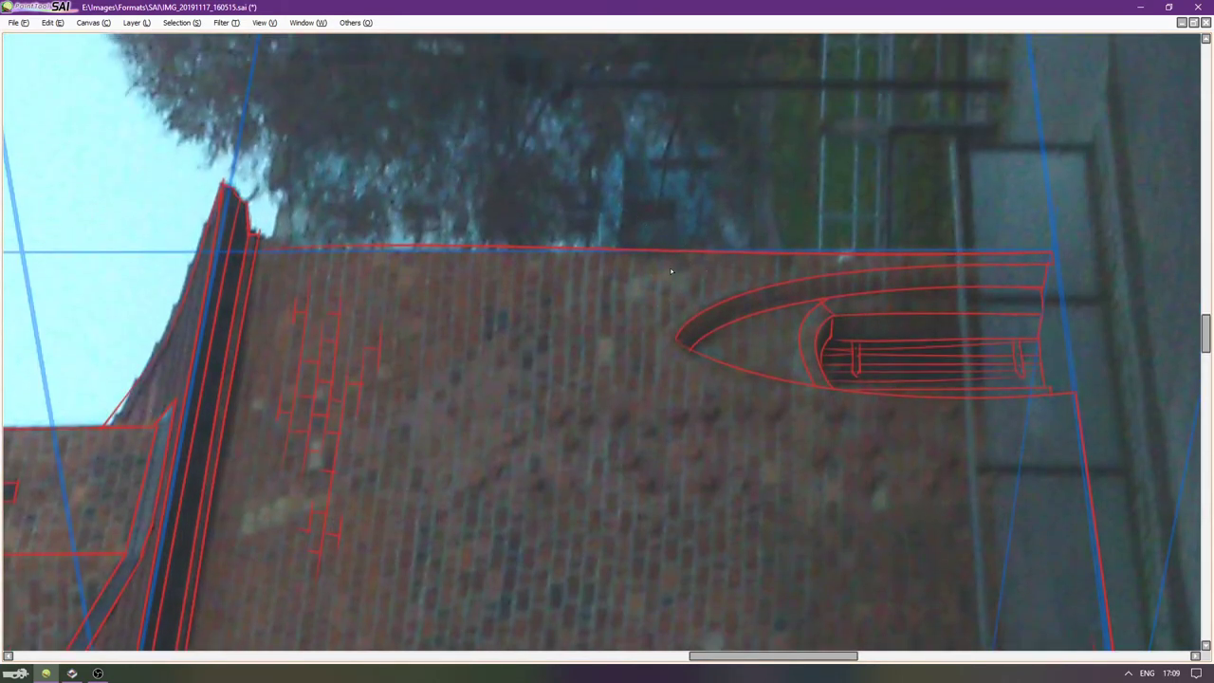
drag(733, 253, 733, 273)
drag(714, 253, 714, 292)
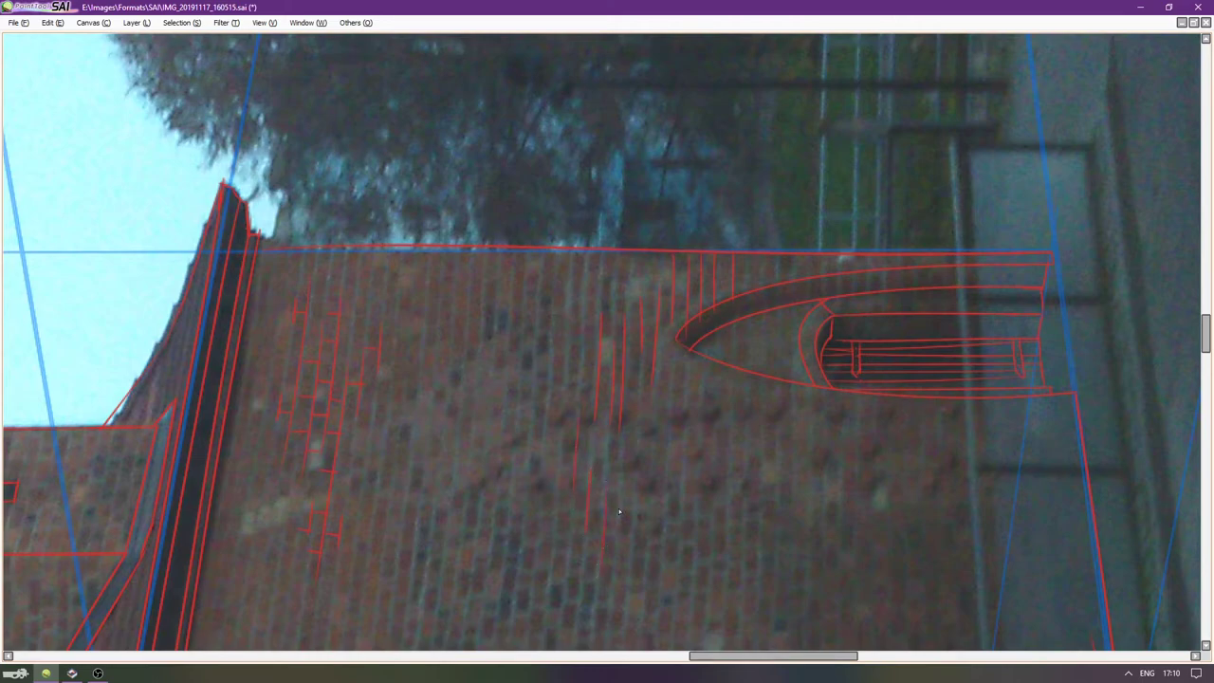
key(Tab)
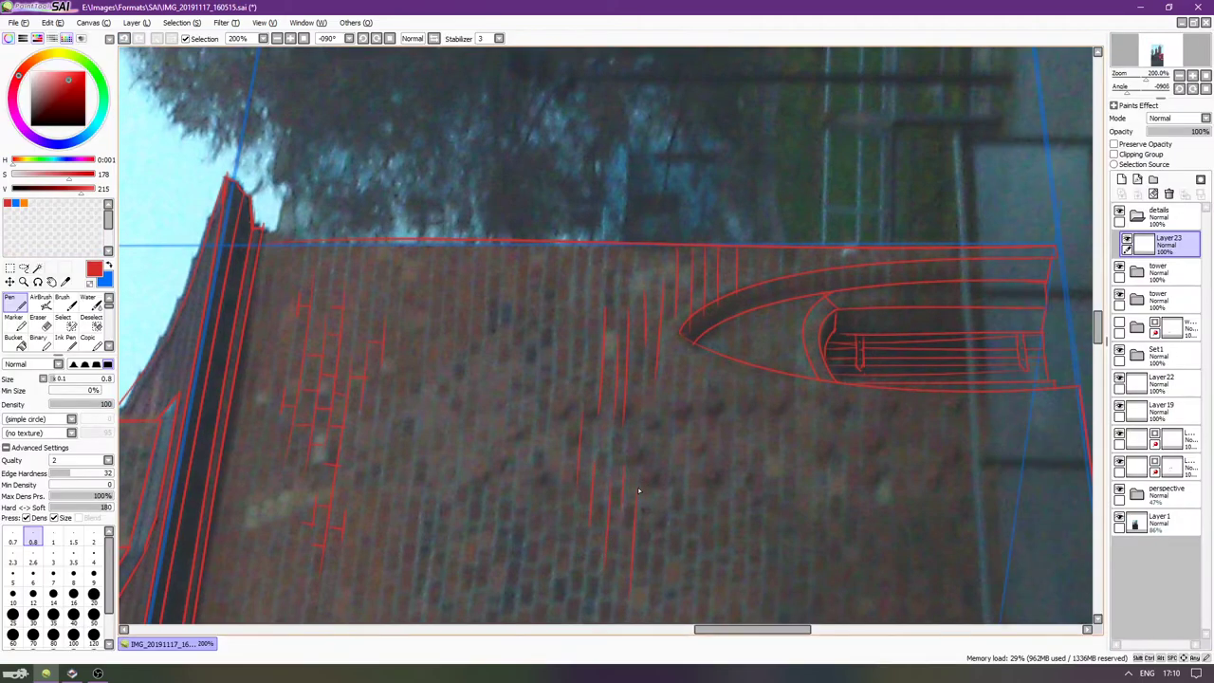
key(Home)
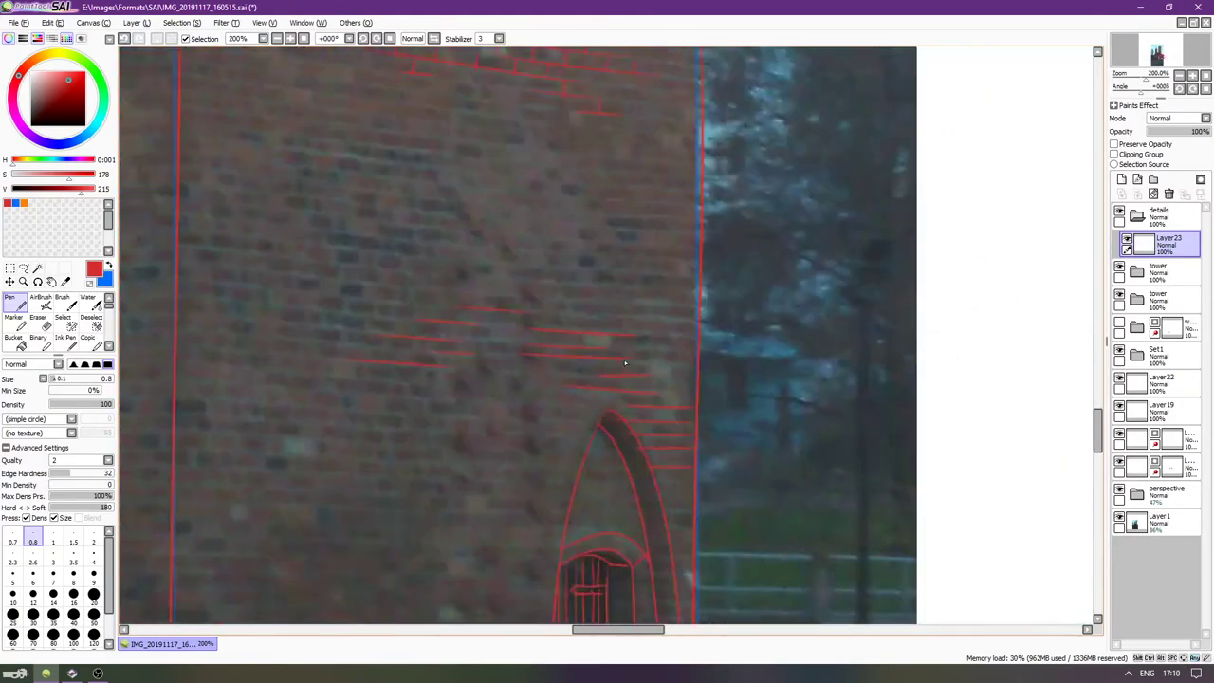
Add joints between the courses around the pointed door's tip and close off the patch with short course lines.
drag(693, 421, 691, 407)
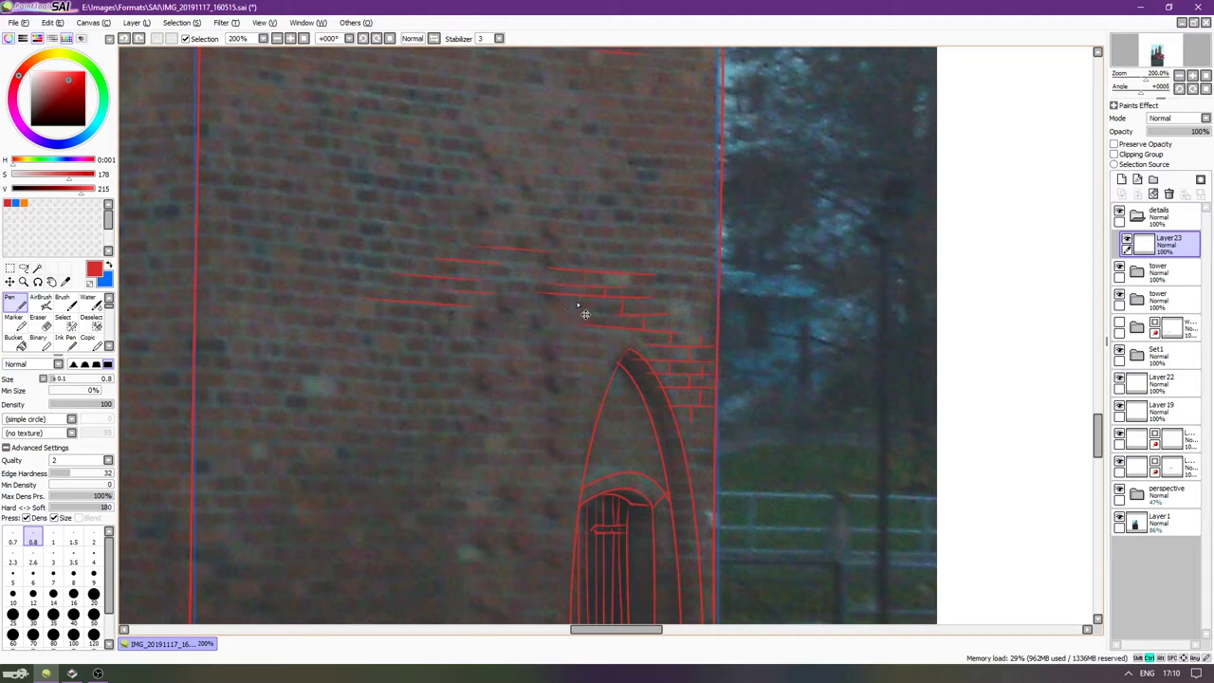
mouse_move(577, 270)
mouse_down()
mouse_move(577, 284)
mouse_move(621, 285)
mouse_up()
mouse_move(547, 254)
mouse_down()
mouse_move(546, 273)
mouse_move(492, 262)
mouse_up()
mouse_move(423, 320)
mouse_down()
mouse_move(465, 321)
mouse_move(442, 324)
mouse_move(452, 338)
mouse_move(441, 340)
mouse_move(484, 336)
mouse_up()
Hide the reference photo and erase the course ends that overlap the pointed door's outer arch.
click(1119, 519)
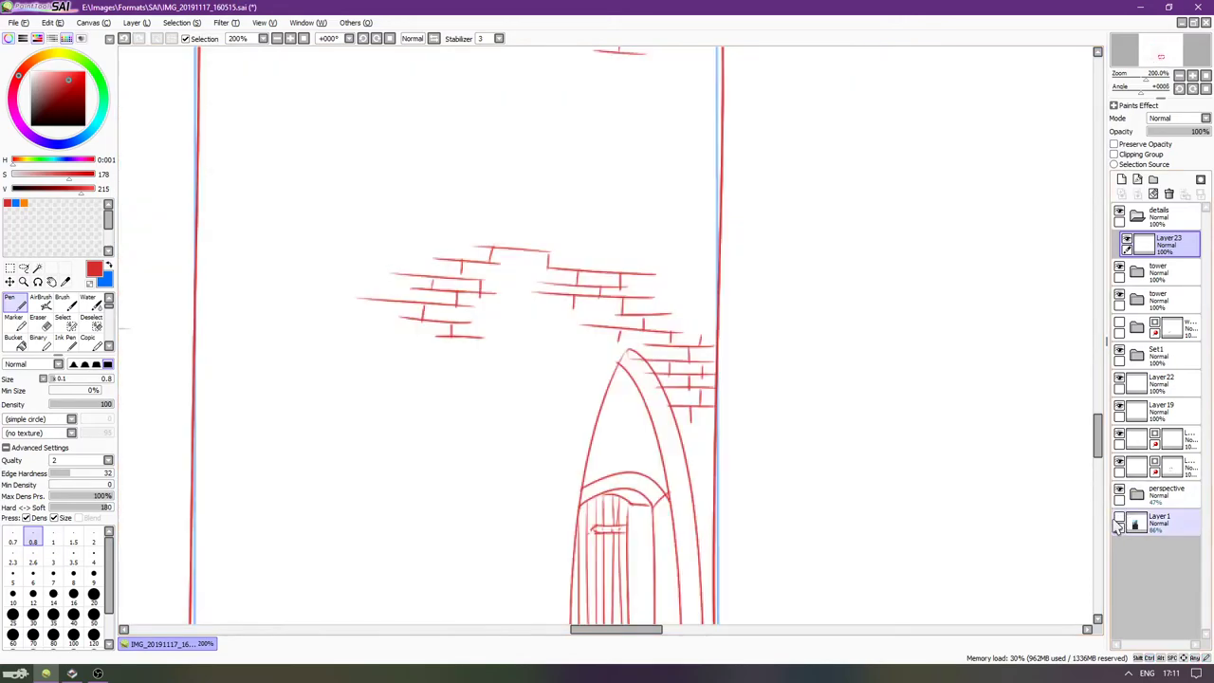
scroll(900, 465, down, 2)
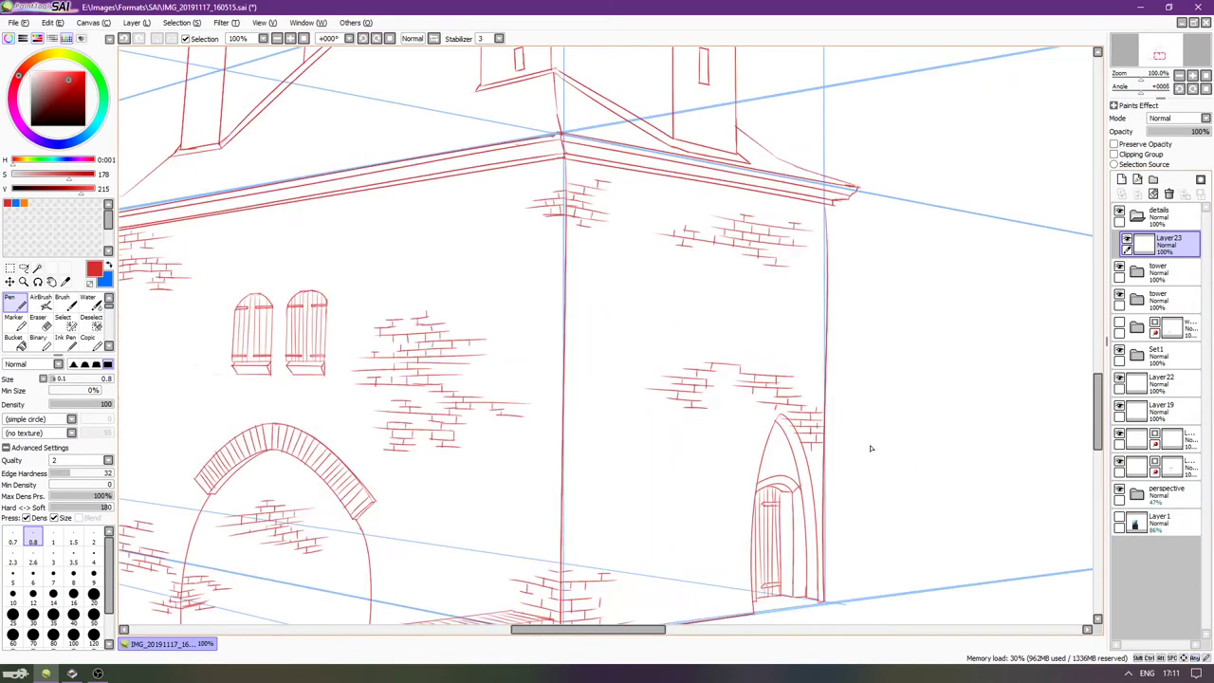
scroll(781, 421, up, 2)
scroll(781, 422, up, 2)
key(e)
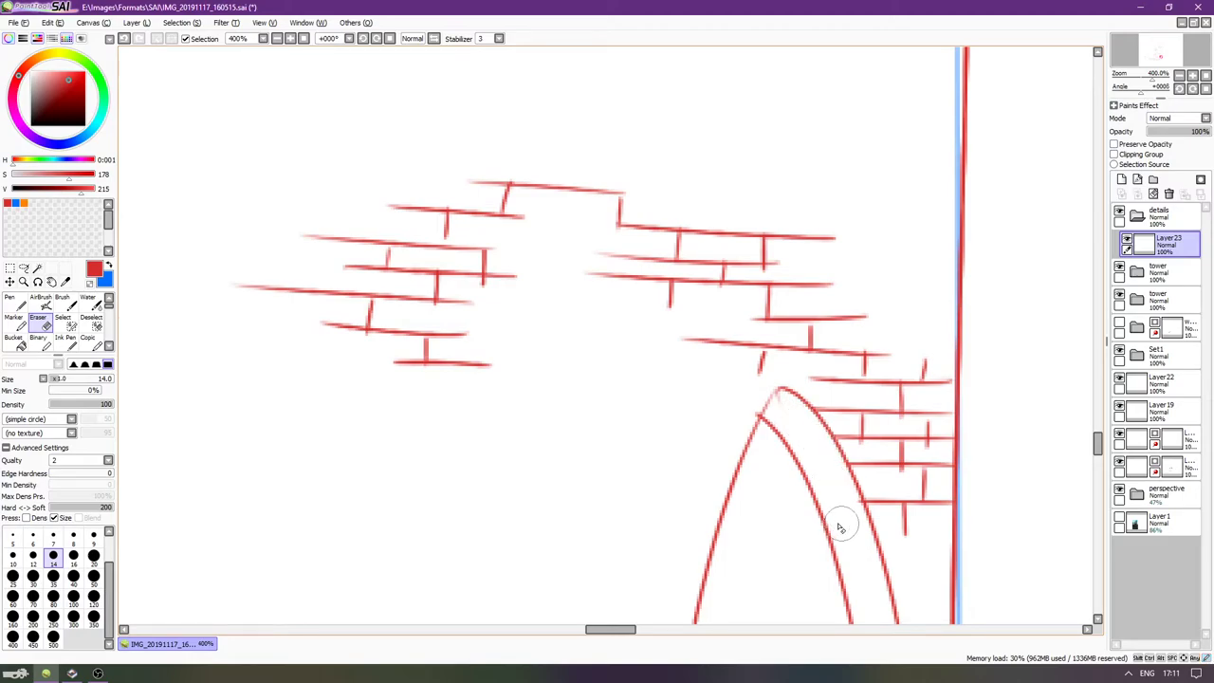
Examine the brick patches across both walls and up to the eaves and roof.
scroll(718, 426, down, 3)
scroll(630, 433, down, 1)
key(Left)
key(Left)
key(Left)
key(Left)
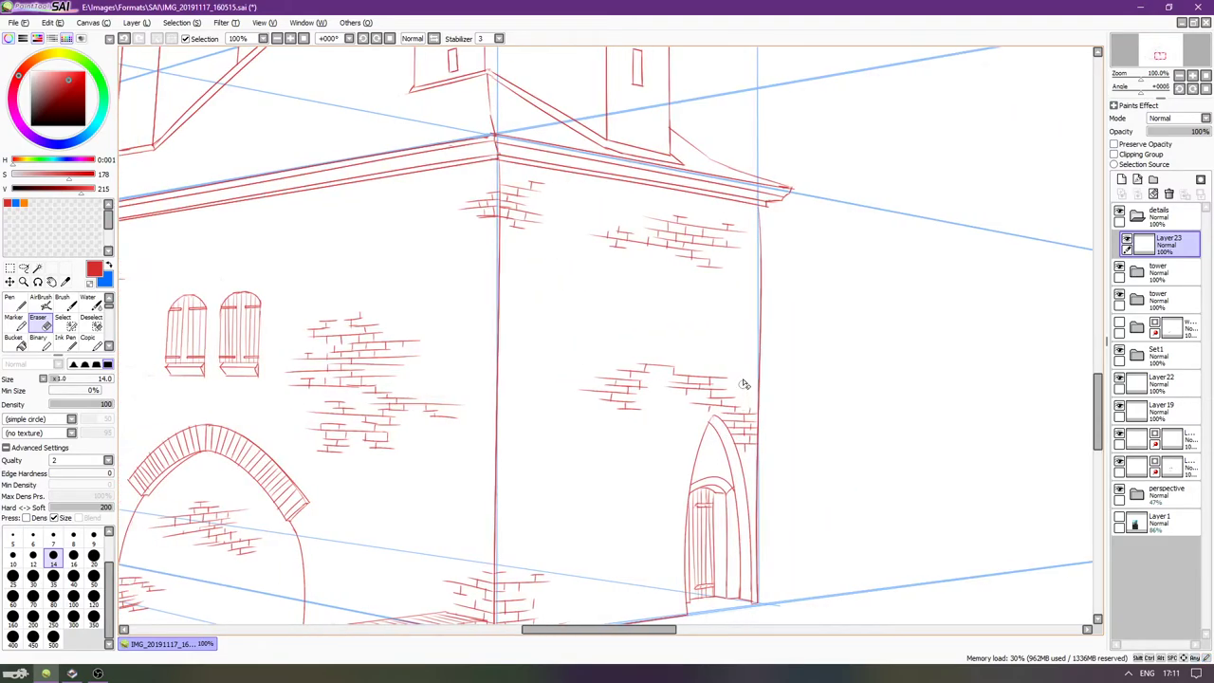
key(Down)
key(Down)
key(Down)
key(Left)
key(Left)
key(Up)
key(Up)
key(Up)
key(Left)
key(Left)
key(Left)
key(Left)
key(Up)
key(Up)
key(Up)
key(Up)
key(Left)
key(Left)
key(Left)
key(Left)
key(Left)
key(Up)
key(Up)
key(Up)
Create a new layer in the details folder and show the reference photo behind the roof and towers.
click(1121, 179)
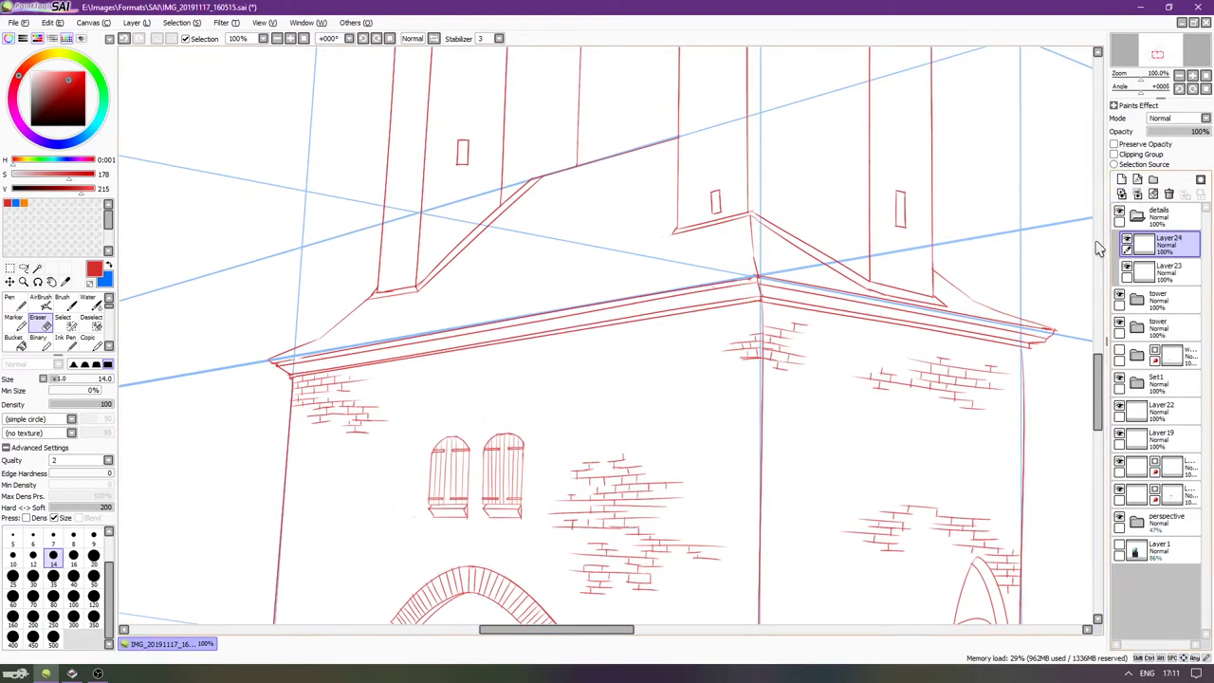
key(Up)
key(Up)
key(Up)
key(Up)
key(Up)
key(Left)
click(1119, 547)
key(Tab)
key(Tab)
key(Tab)
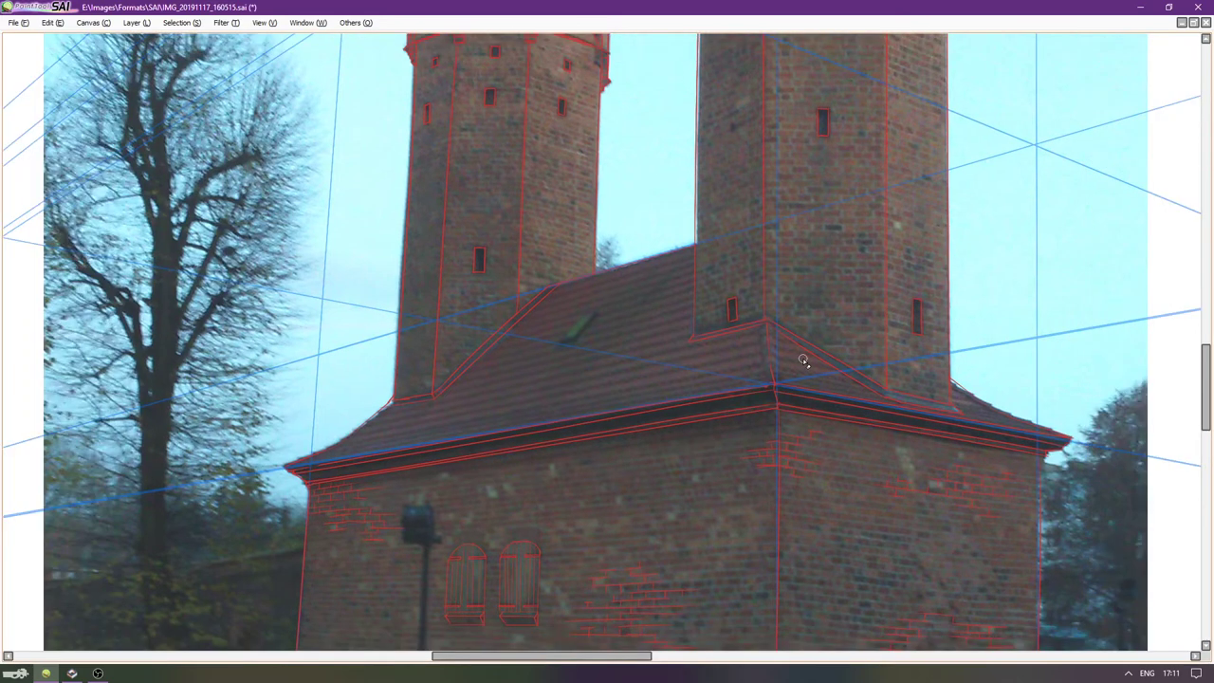
Draw the overlapping ridge tiles along the roof hip between the near tower's corner and the eaves corner.
scroll(790, 340, up, 2)
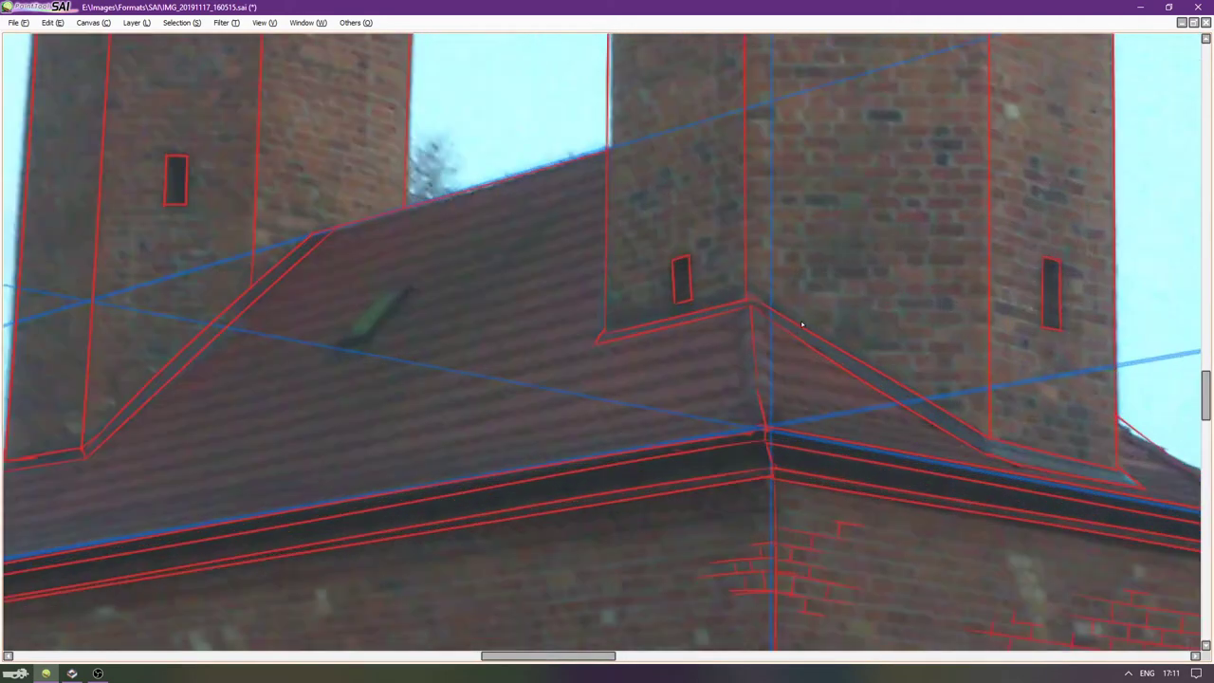
key(Right)
key(Right)
key(Right)
key(Right)
key(Right)
scroll(664, 330, right, 1)
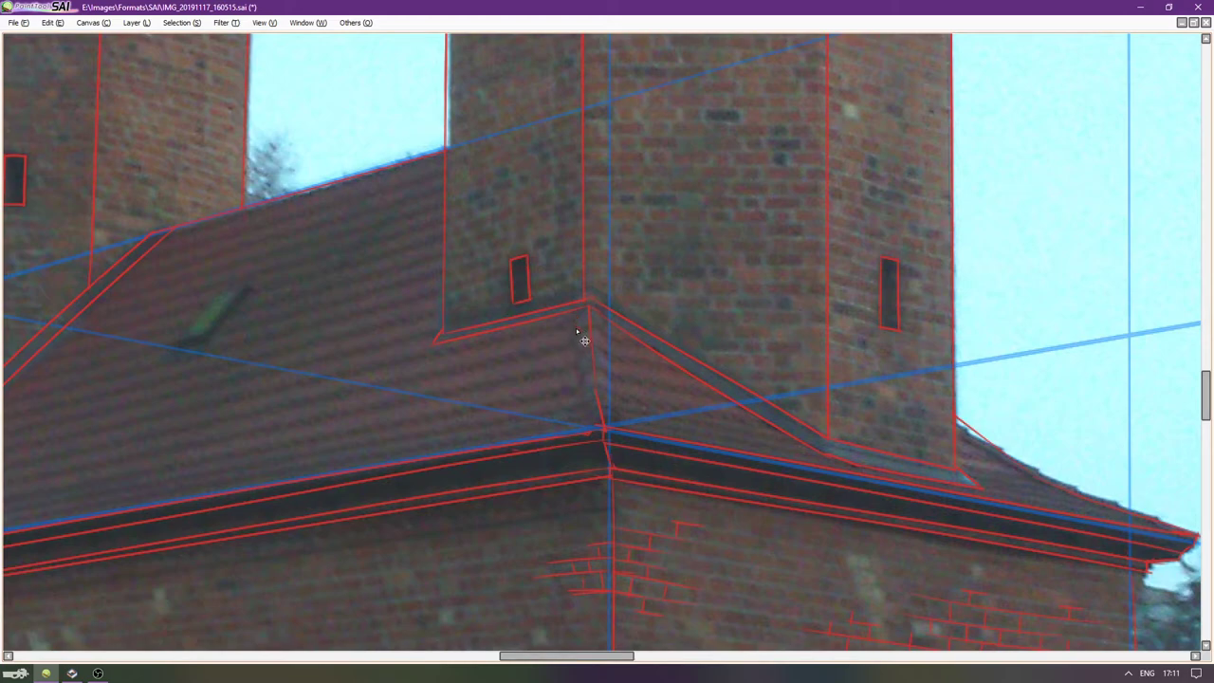
key(ctrl+z)
drag(571, 311, 577, 336)
drag(580, 376, 603, 377)
mouse_move(584, 373)
mouse_down()
mouse_move(585, 391)
mouse_move(603, 388)
mouse_up()
Trace the stepped upper edges and end joints of the tiles along the sloping roof edge beside the near tower.
key(Right)
key(Right)
key(Right)
key(Right)
key(Right)
key(Right)
key(Right)
key(Right)
key(Right)
key(Right)
key(Right)
key(Right)
key(Right)
key(Right)
key(Right)
key(Right)
key(Right)
scroll(703, 477, up, 2)
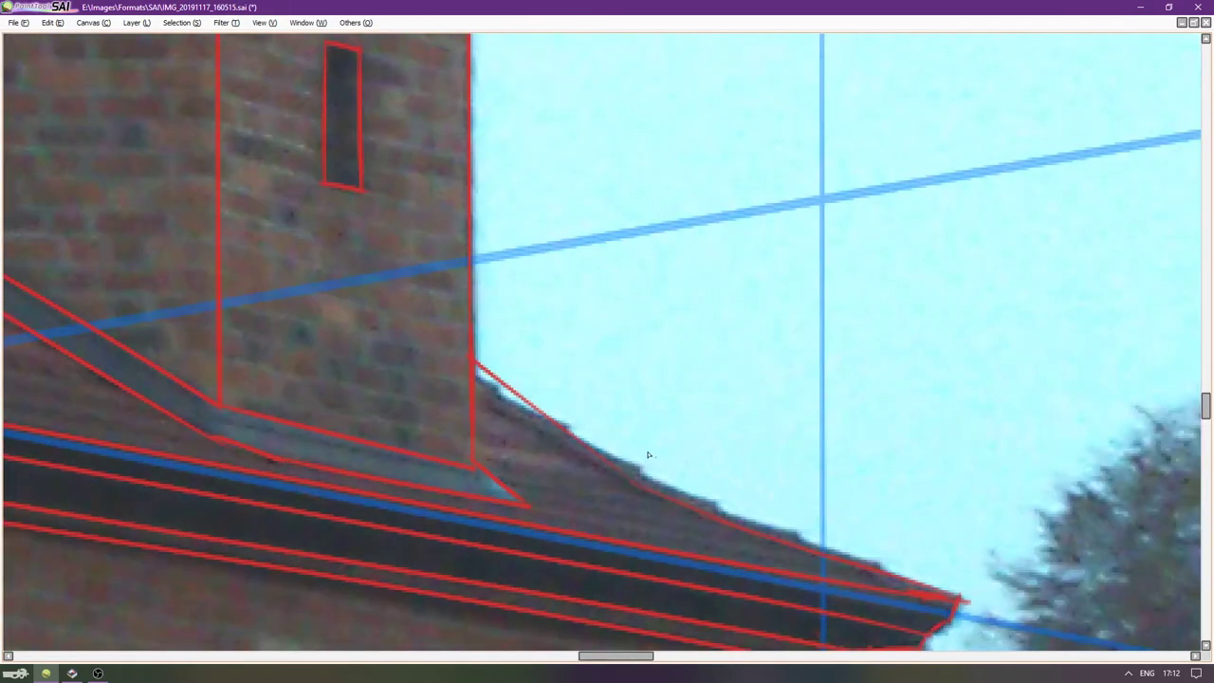
key(Right)
drag(536, 419, 438, 360)
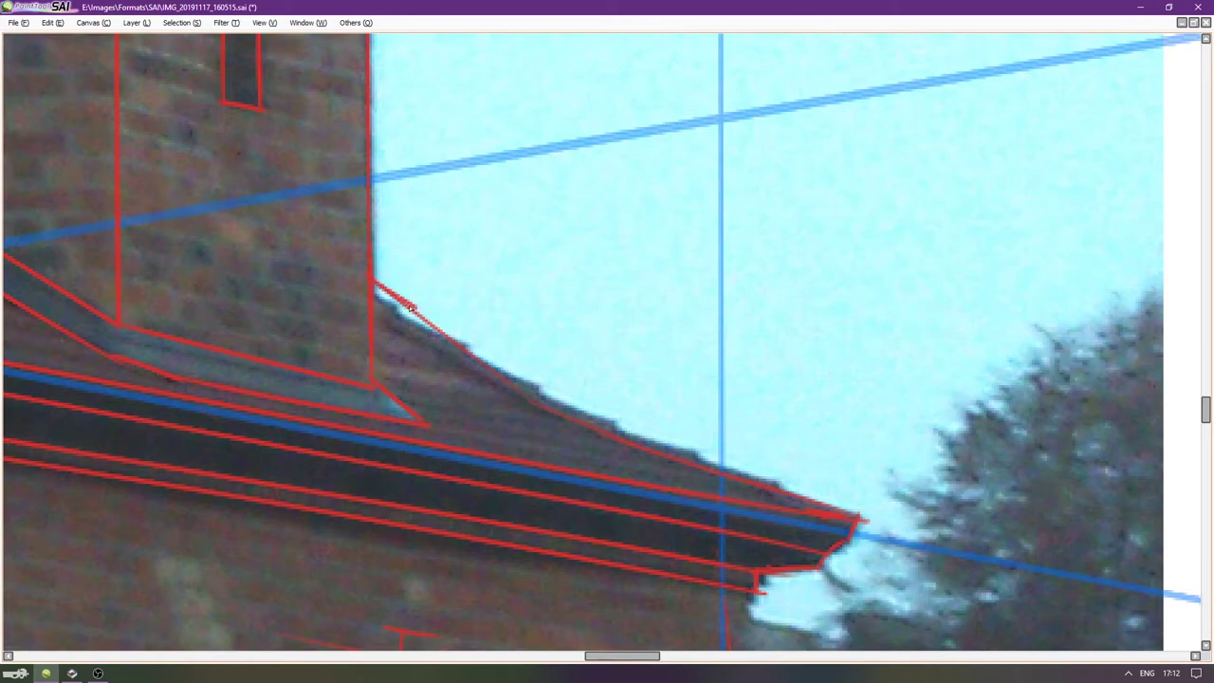
shift+click(409, 305)
shift+click(401, 314)
key(ctrl+z)
shift+click(398, 328)
mouse_move(401, 315)
mouse_down()
mouse_move(472, 343)
mouse_move(448, 338)
mouse_move(464, 343)
mouse_move(456, 356)
mouse_move(479, 355)
mouse_move(469, 344)
mouse_move(463, 364)
mouse_move(467, 345)
mouse_move(569, 405)
mouse_move(550, 414)
mouse_move(537, 395)
mouse_move(617, 423)
mouse_move(695, 472)
mouse_move(717, 465)
mouse_move(700, 464)
mouse_move(768, 487)
mouse_move(703, 464)
mouse_move(772, 476)
mouse_move(700, 460)
mouse_move(851, 513)
mouse_up()
key(ctrl+z)
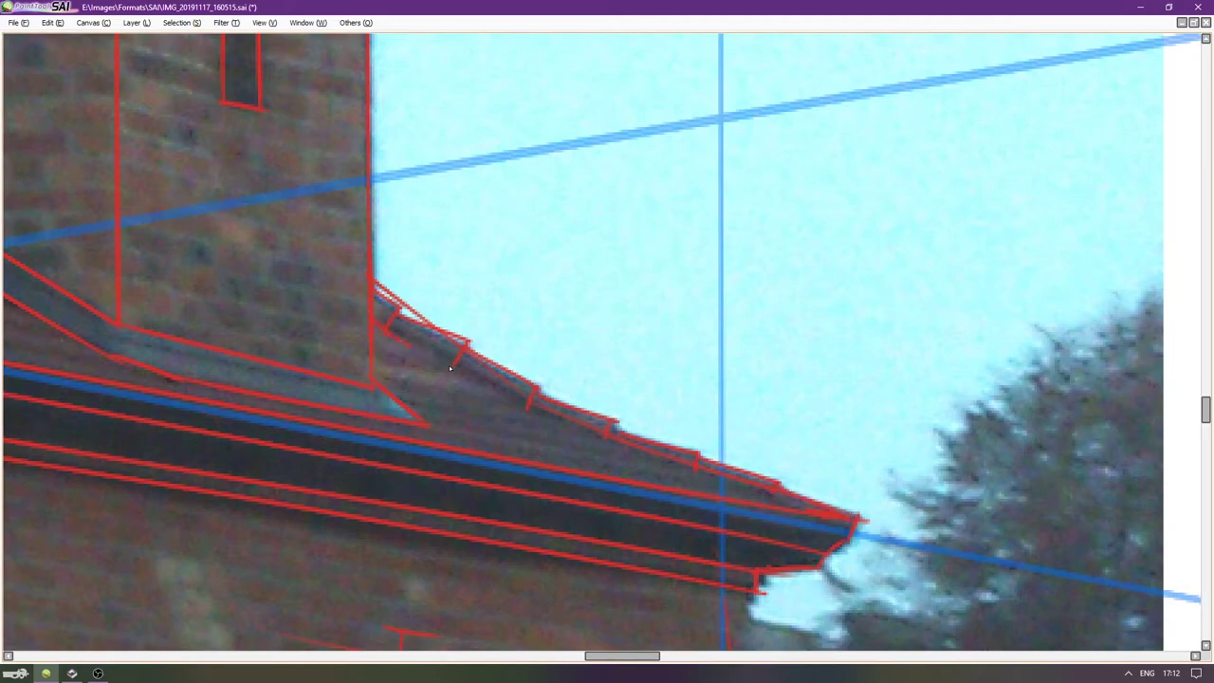
Draw the lower edge of the tile row along the sloping roof edge beside the near tower.
mouse_move(389, 329)
mouse_down()
mouse_move(581, 417)
mouse_move(572, 425)
mouse_up()
key(ctrl+z)
drag(601, 439, 785, 496)
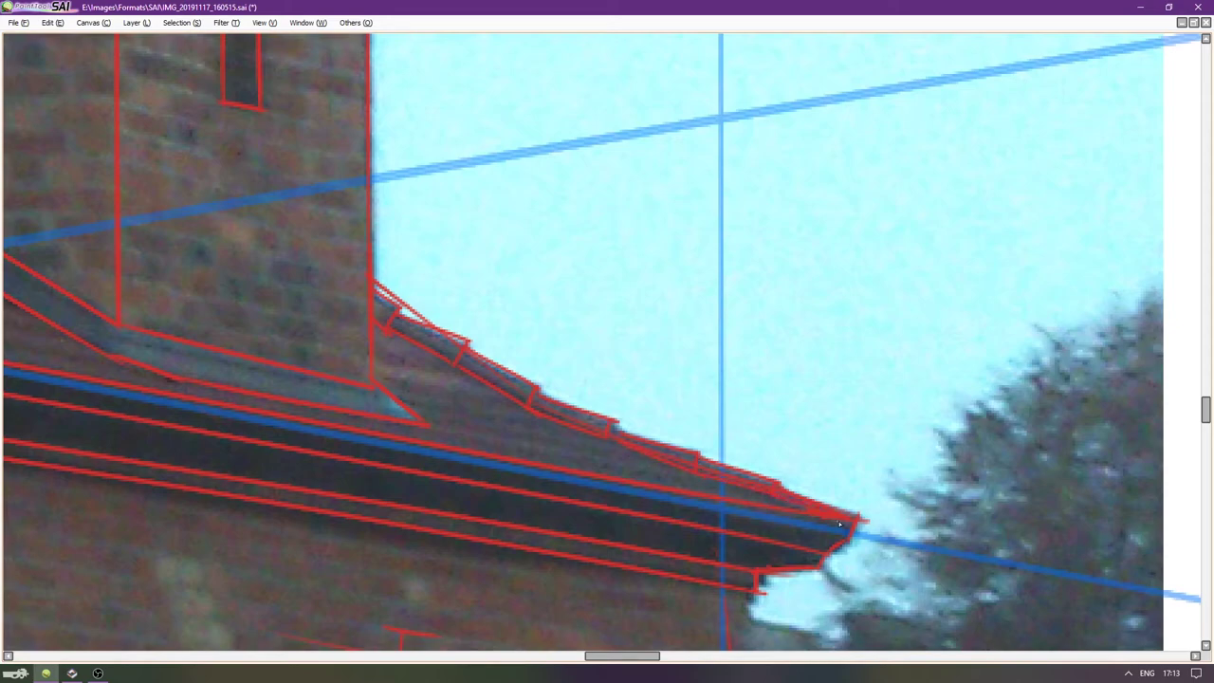
Switch to the lowest masked line layer and erase the old roof outline above the new tiles beside the near tower.
key(Tab)
click(1119, 493)
click(1120, 493)
click(1169, 495)
key(e)
mouse_move(450, 309)
mouse_down()
mouse_move(419, 327)
mouse_move(387, 294)
mouse_up()
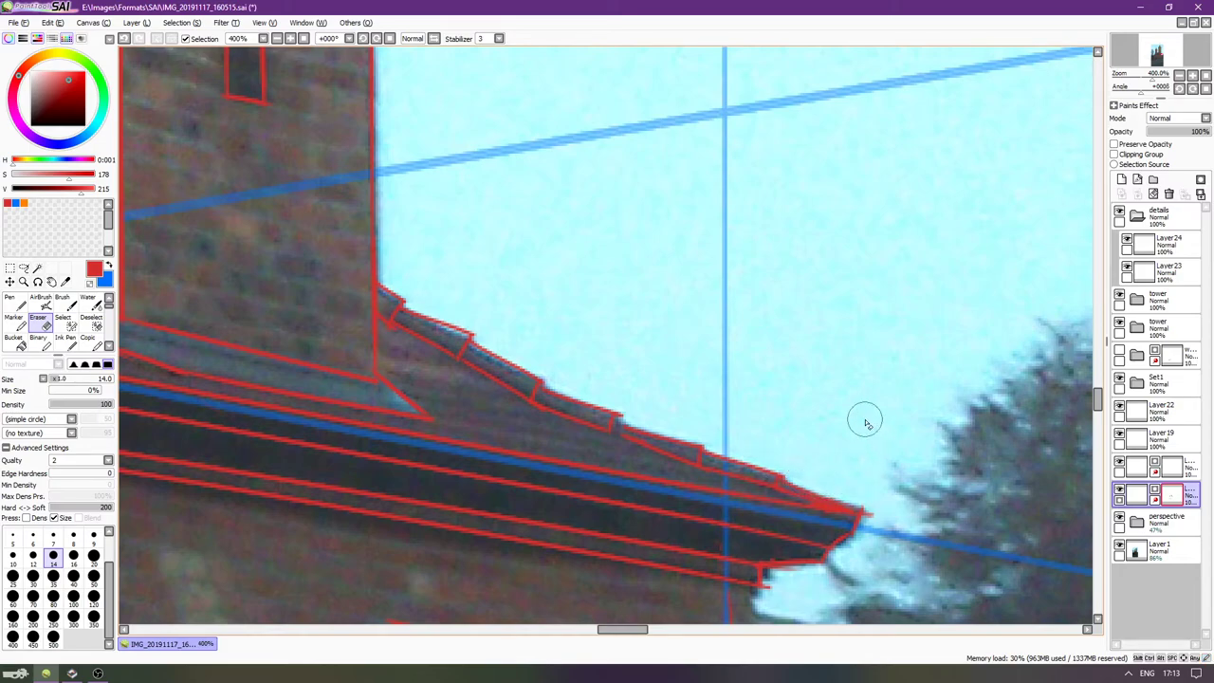
Switch to Layer24 and try drawing the uppermost tile on the sloping roof edge beside the far tower with the pen.
key(Left)
key(Left)
key(Left)
key(Left)
key(Left)
key(Left)
key(Left)
key(Left)
key(Left)
key(Left)
key(Left)
key(Left)
key(Left)
key(Left)
key(Left)
key(Left)
key(Left)
key(Left)
key(Left)
key(Left)
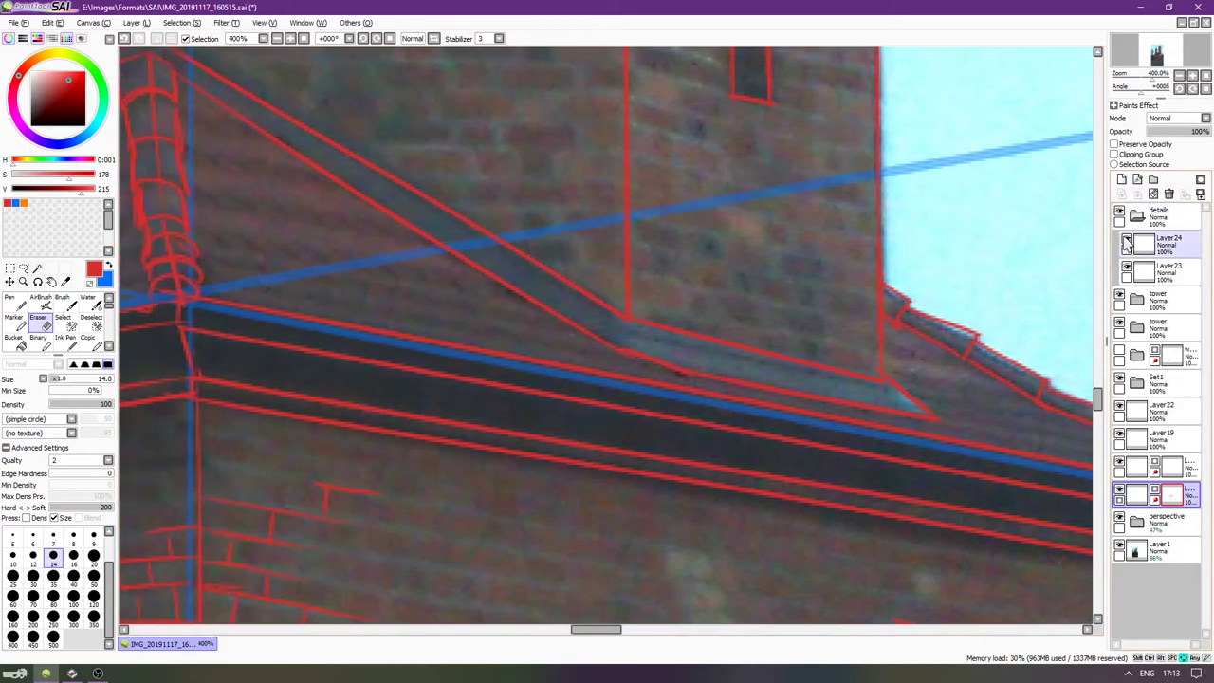
click(1134, 253)
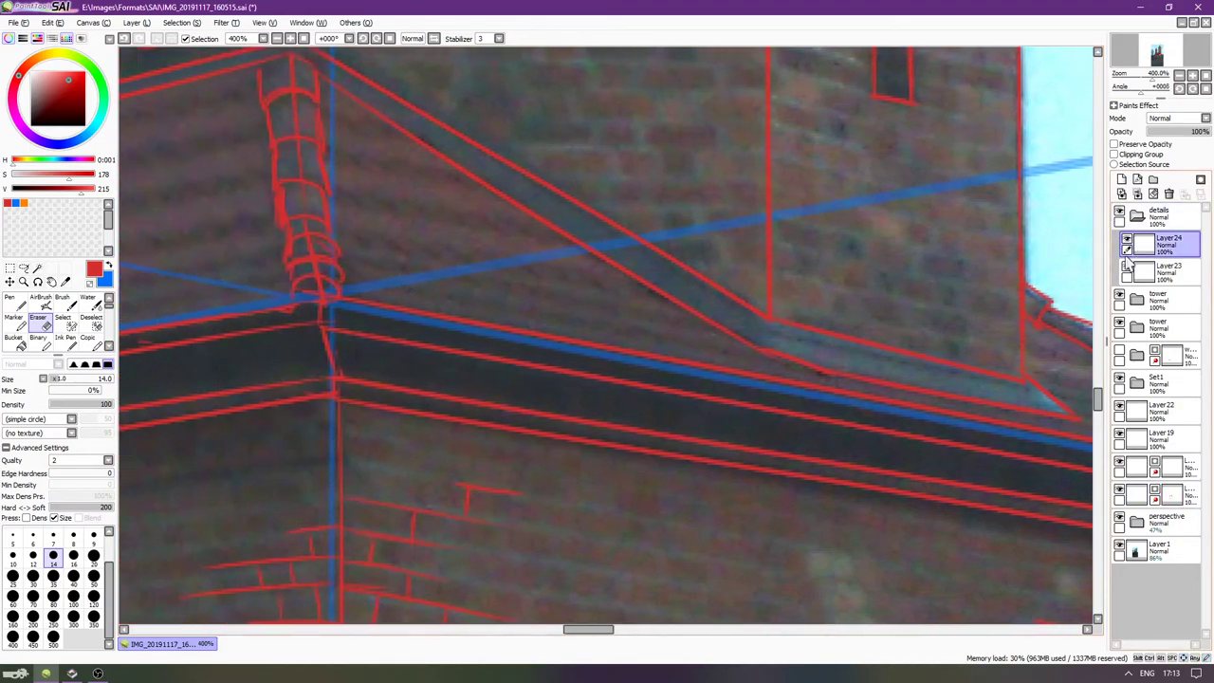
scroll(631, 231, down, 4)
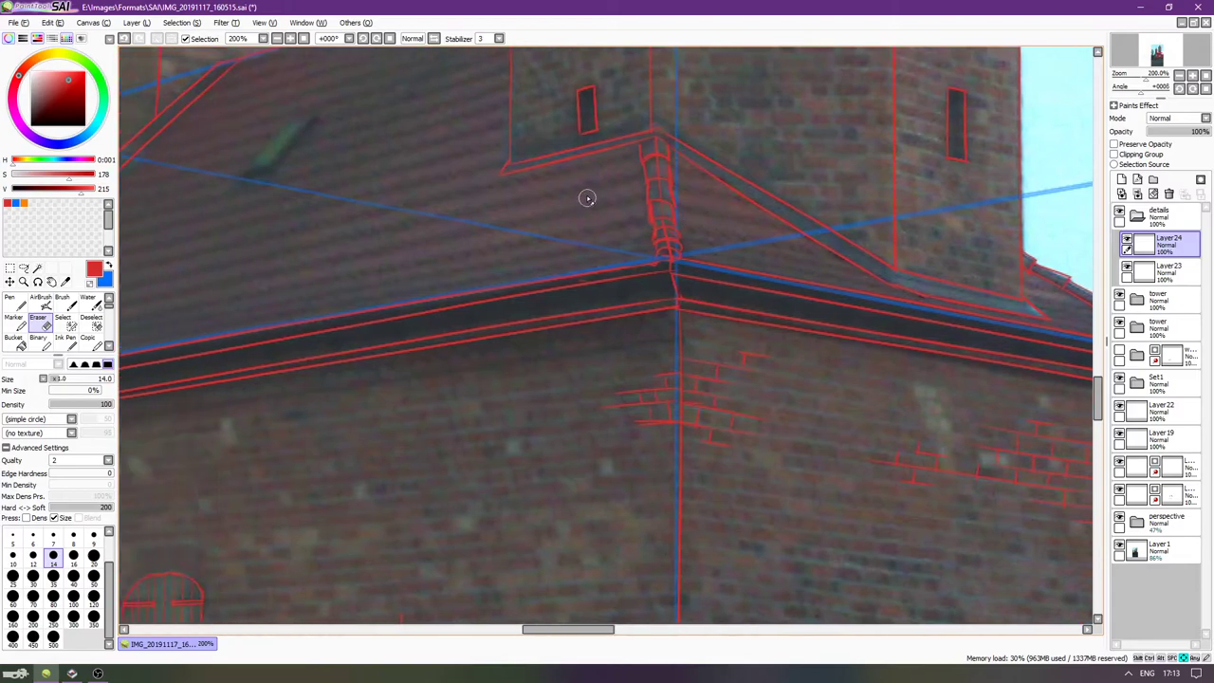
scroll(566, 241, left, 10)
scroll(582, 222, up, 2)
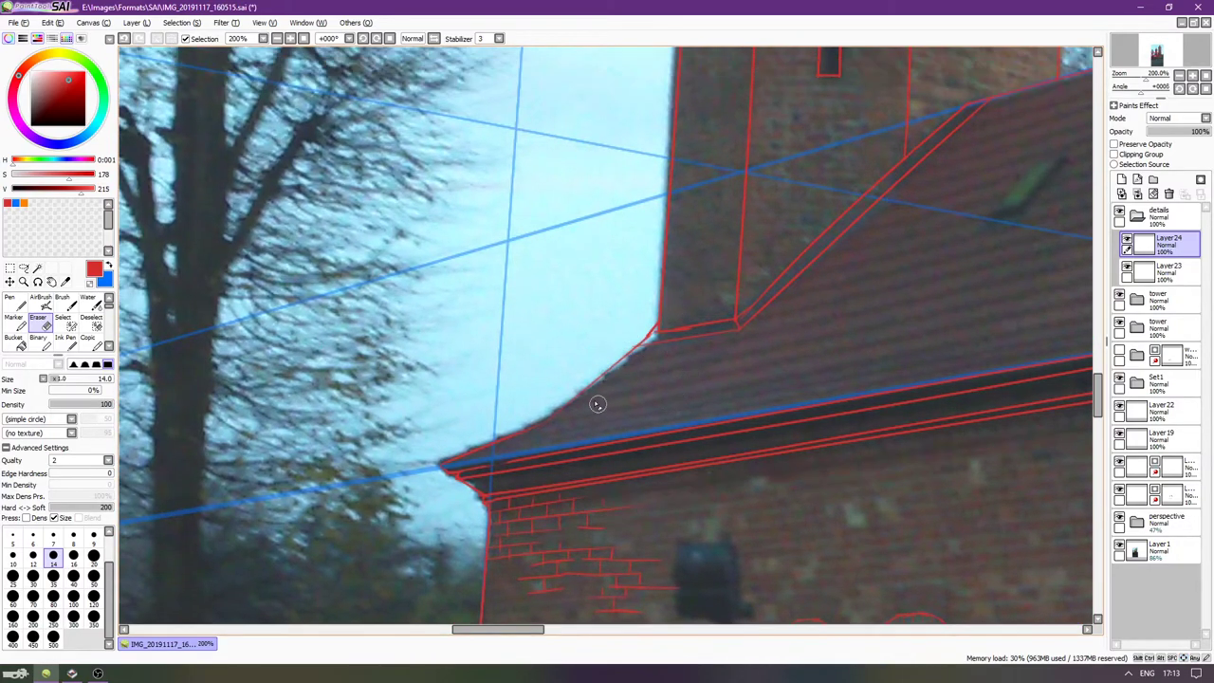
scroll(601, 407, up, 2)
key(n)
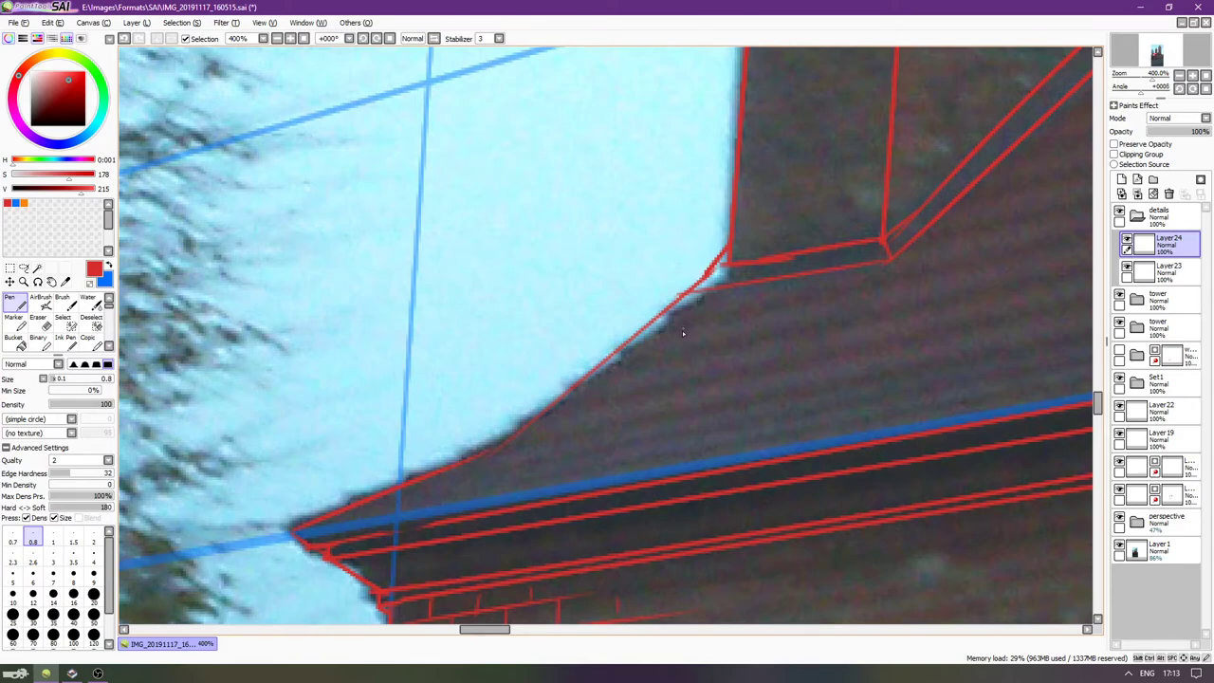
mouse_move(703, 300)
mouse_down()
mouse_move(682, 326)
mouse_move(689, 314)
mouse_move(662, 313)
mouse_move(671, 329)
mouse_up()
key(ctrl+z)
key(ctrl+z)
key(ctrl+z)
key(ctrl+z)
key(ctrl+z)
key(ctrl+z)
key(ctrl+z)
key(ctrl+z)
Trace the stepped tile edges and end joints down the sloping roof edge from the far tower to the eaves.
drag(665, 325, 616, 357)
key(ctrl+z)
drag(665, 325, 623, 356)
key(ctrl+z)
key(ctrl+y)
key(ctrl+z)
key(ctrl+y)
key(ctrl+z)
key(ctrl+y)
key(ctrl+z)
key(ctrl+y)
key(ctrl+z)
mouse_move(563, 386)
mouse_down()
mouse_move(566, 399)
mouse_move(524, 424)
mouse_up()
key(ctrl+z)
key(ctrl+z)
key(ctrl+y)
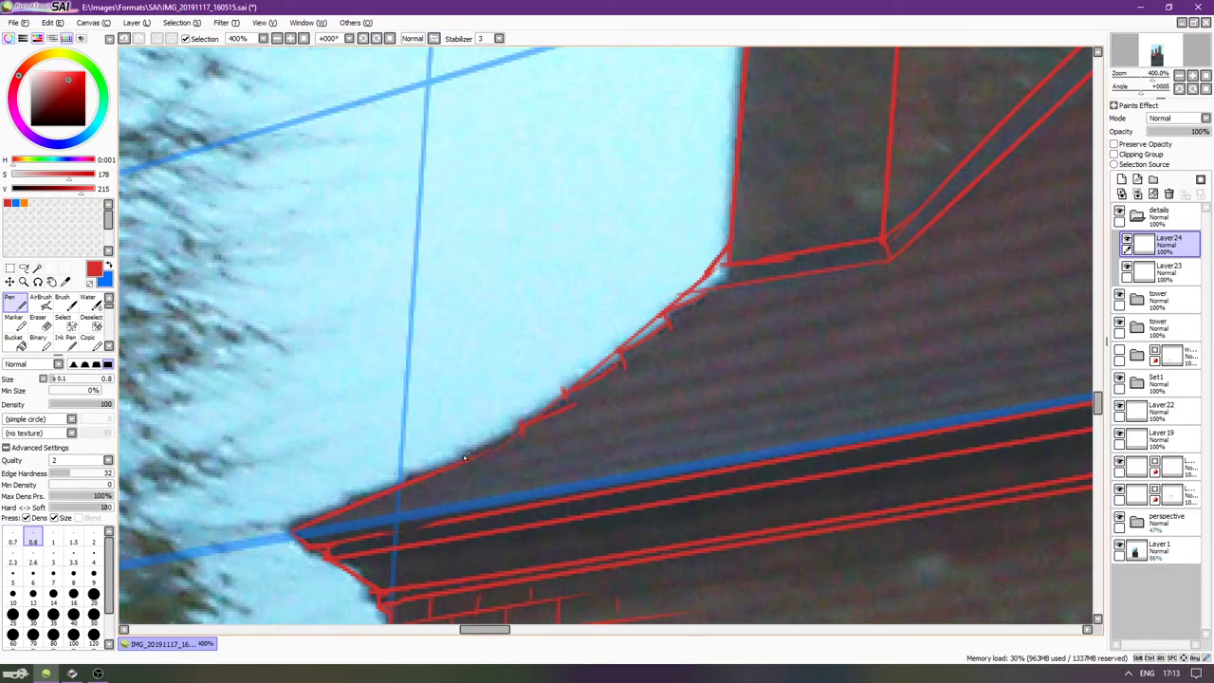
key(ctrl+z)
Switch to the lowest masked line layer and erase the old roof outline above the new tiles beside the far tower.
click(1172, 494)
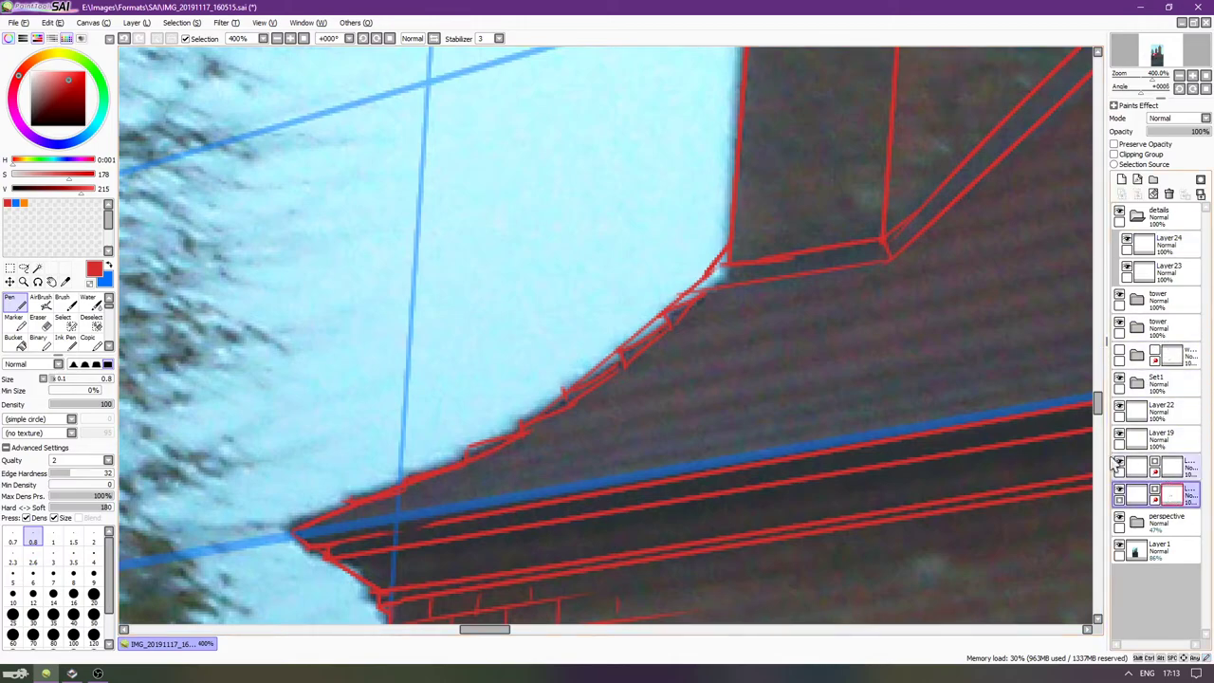
key(e)
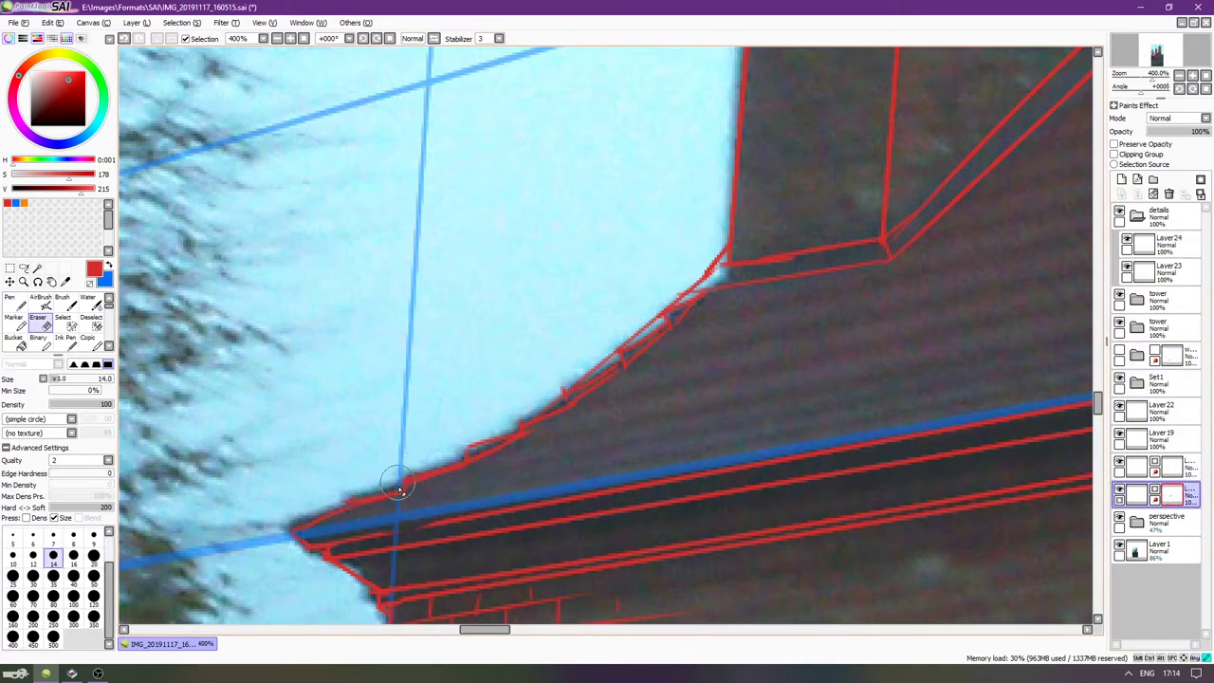
mouse_move(506, 431)
mouse_down()
mouse_move(609, 347)
mouse_move(687, 306)
mouse_up()
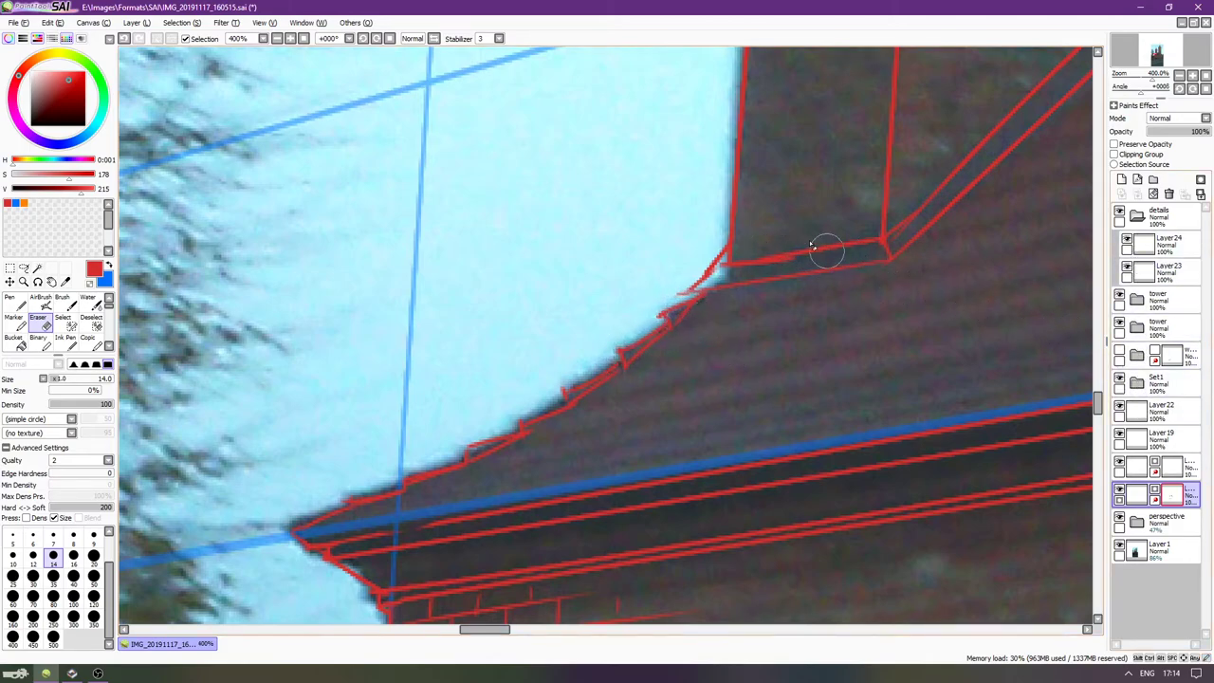
Find the far tower's outline on Layer8 in the upper tower folder and erase the excess lines at the tower's foot.
click(1161, 272)
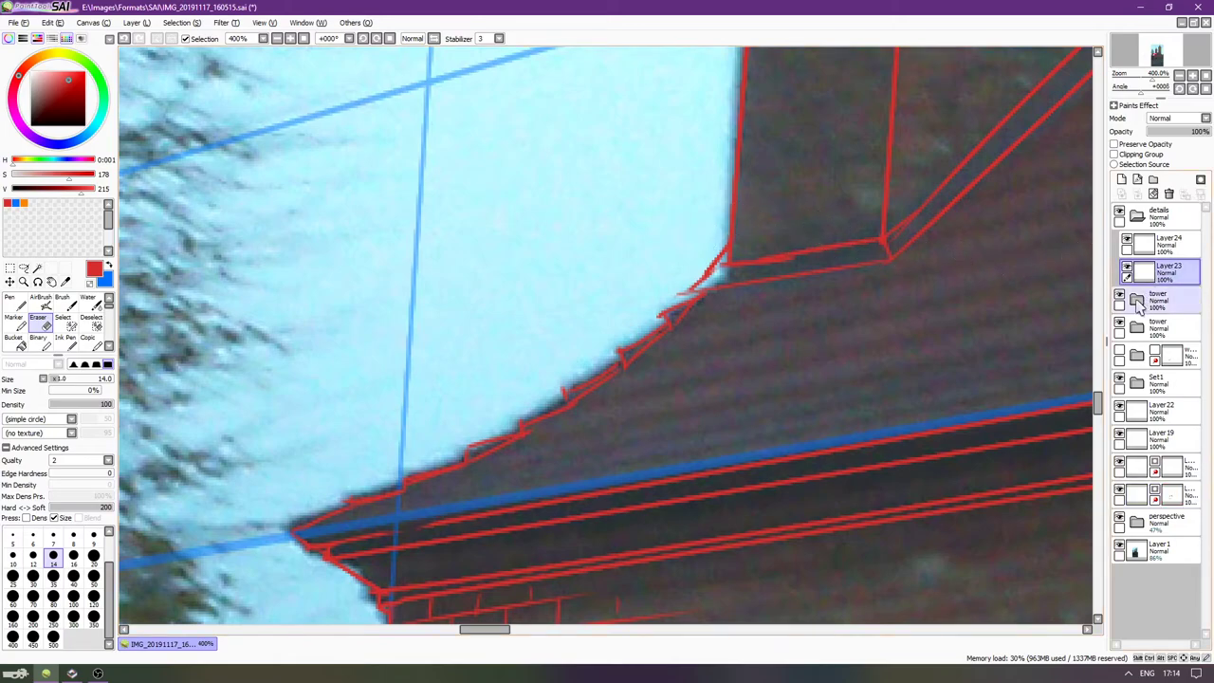
click(1120, 296)
click(1120, 297)
click(1135, 300)
click(1128, 327)
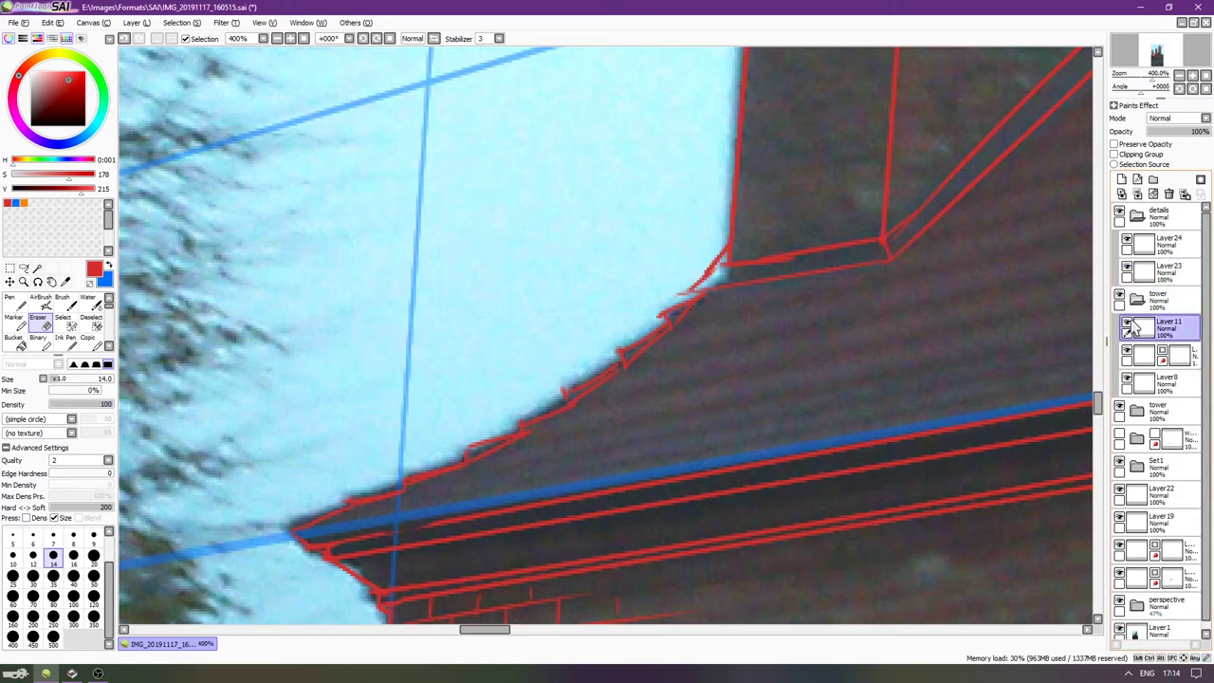
click(1127, 322)
click(1127, 350)
click(1127, 349)
click(1127, 378)
click(1127, 378)
click(1154, 389)
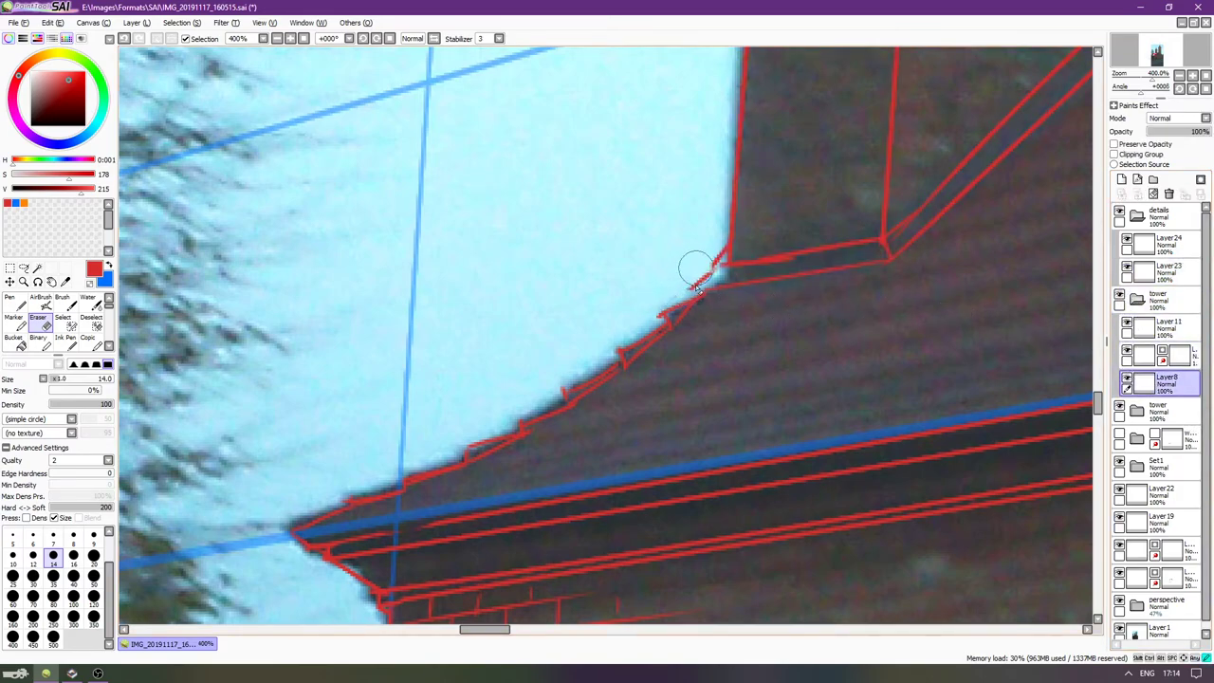
key(n)
key(e)
drag(712, 256, 715, 262)
key(n)
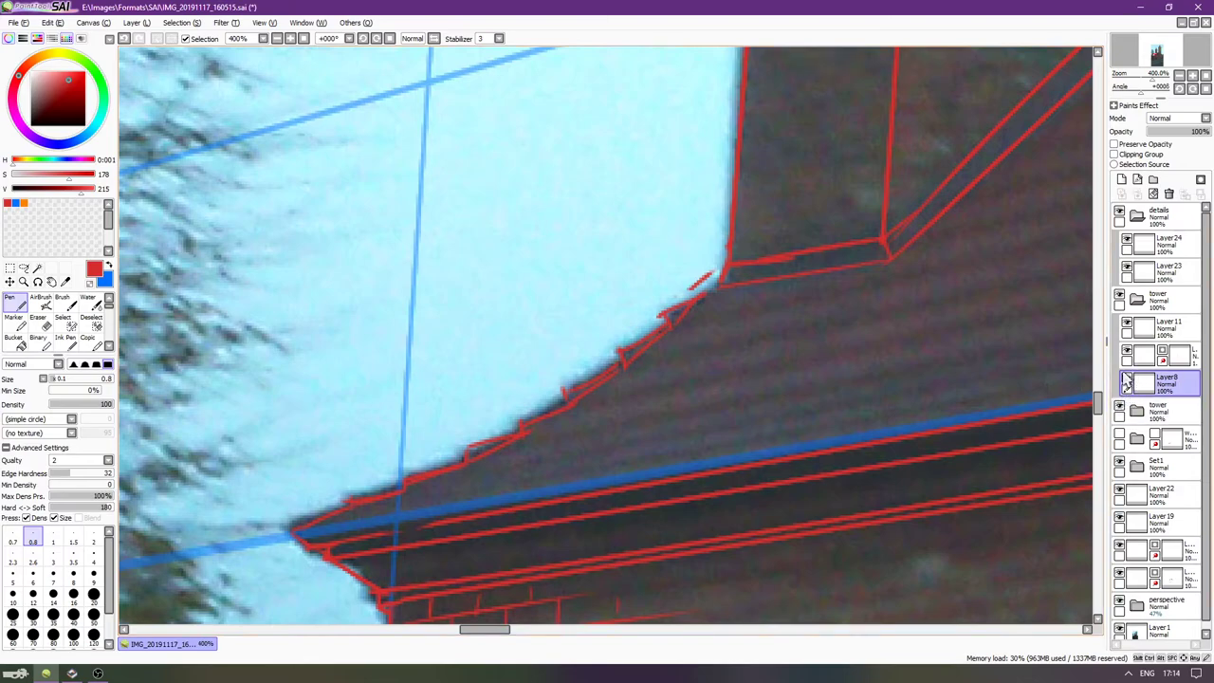
Return to the lowest masked line layer and erase the leftover roof outline stub below the far tower's foot.
click(1120, 295)
click(1120, 295)
click(1120, 295)
click(1119, 295)
click(1136, 299)
click(1120, 211)
click(1120, 211)
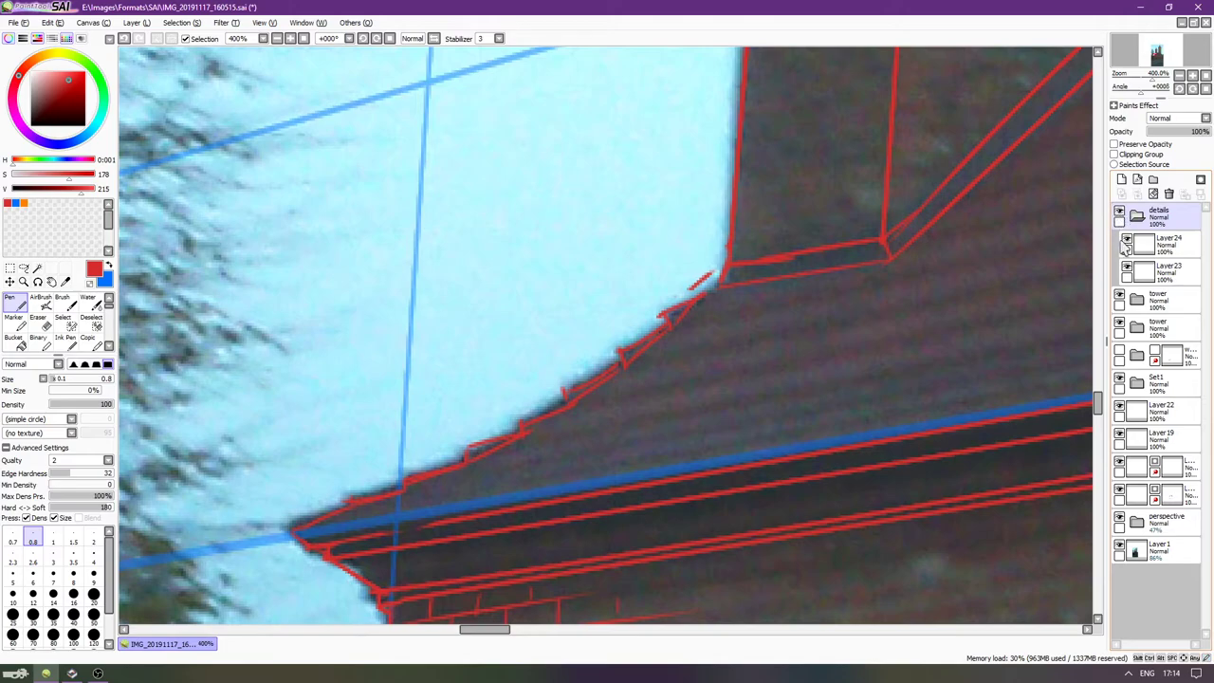
click(1118, 295)
click(1118, 295)
click(1119, 493)
click(1120, 493)
click(1172, 489)
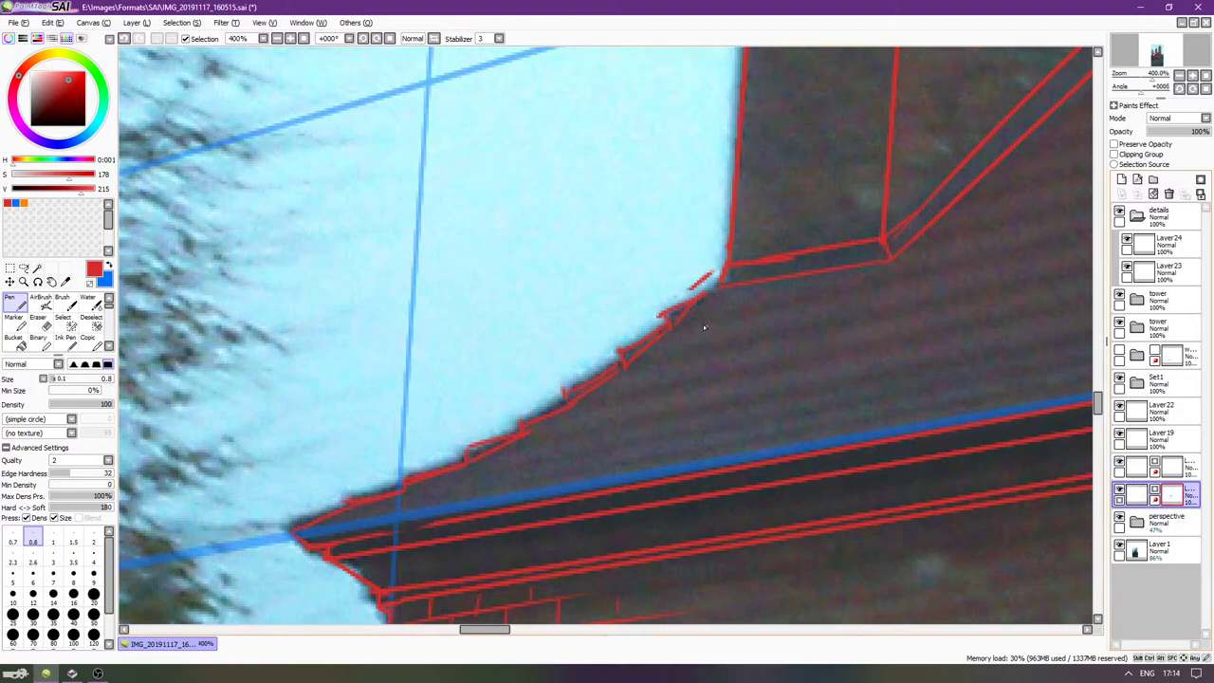
key(e)
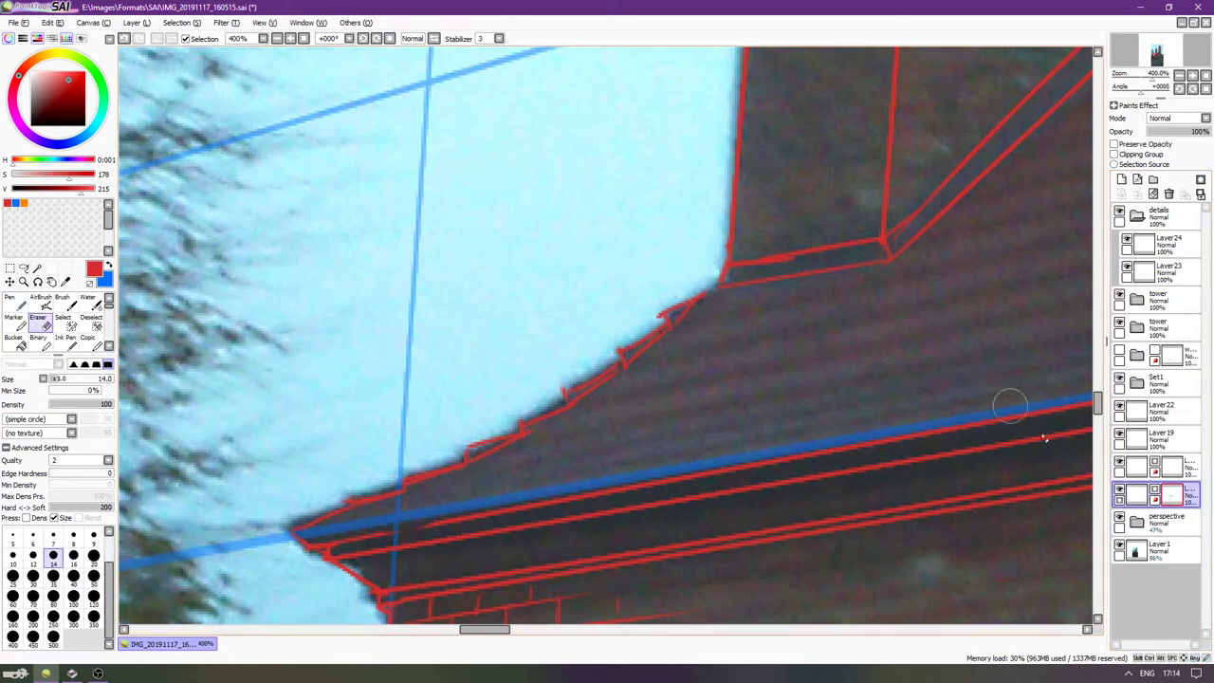
On Layer24, draw the topmost tile where the sloping roof edge meets the far tower's foot.
click(1164, 244)
key(n)
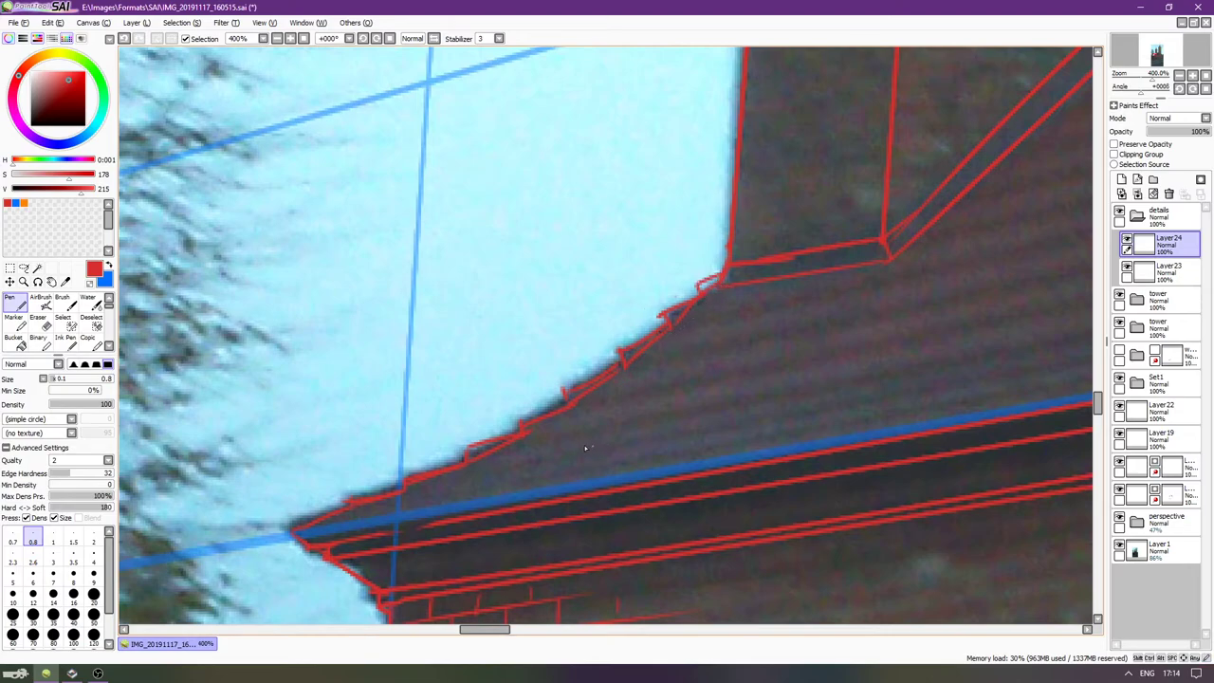
key(Right)
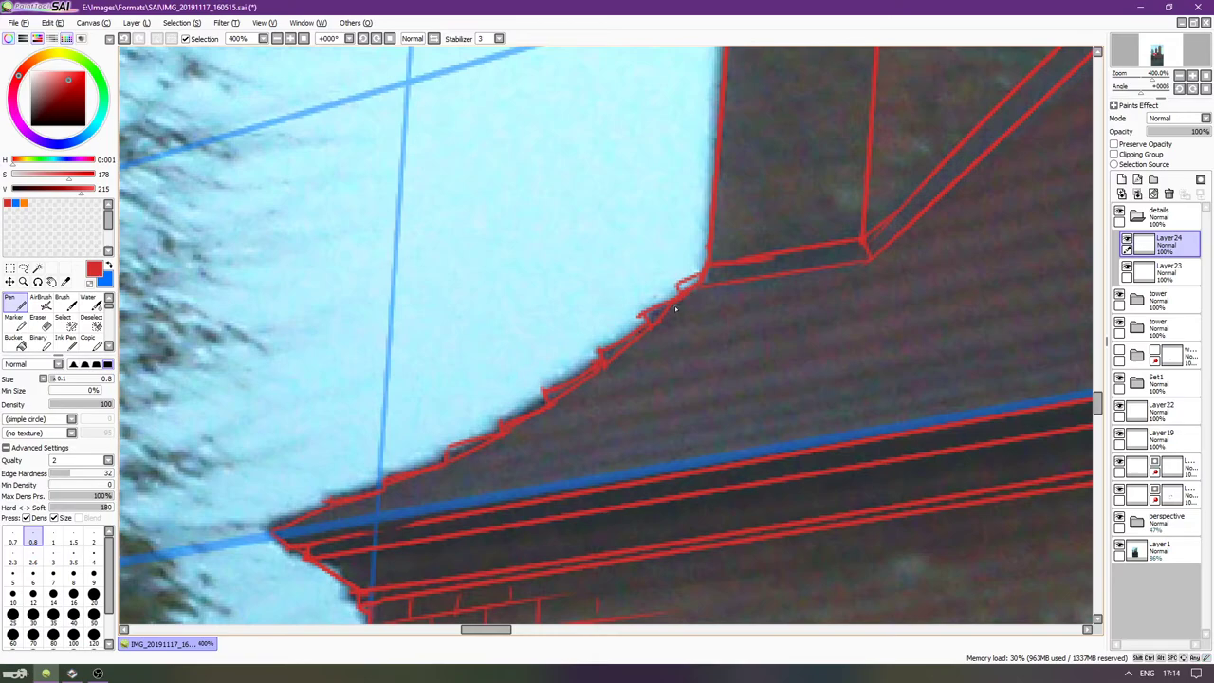
Hide the reference photo on Layer1 to leave only the line drawing and perspective guides.
scroll(676, 308, down, 5)
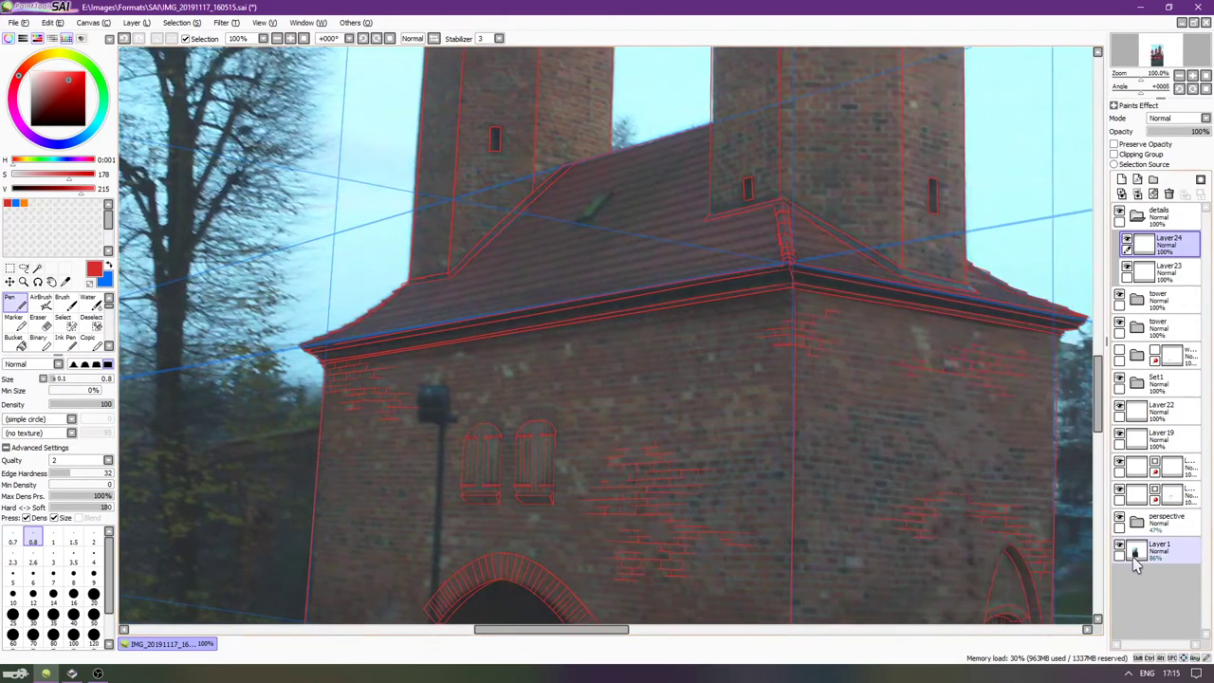
click(1136, 559)
click(1118, 548)
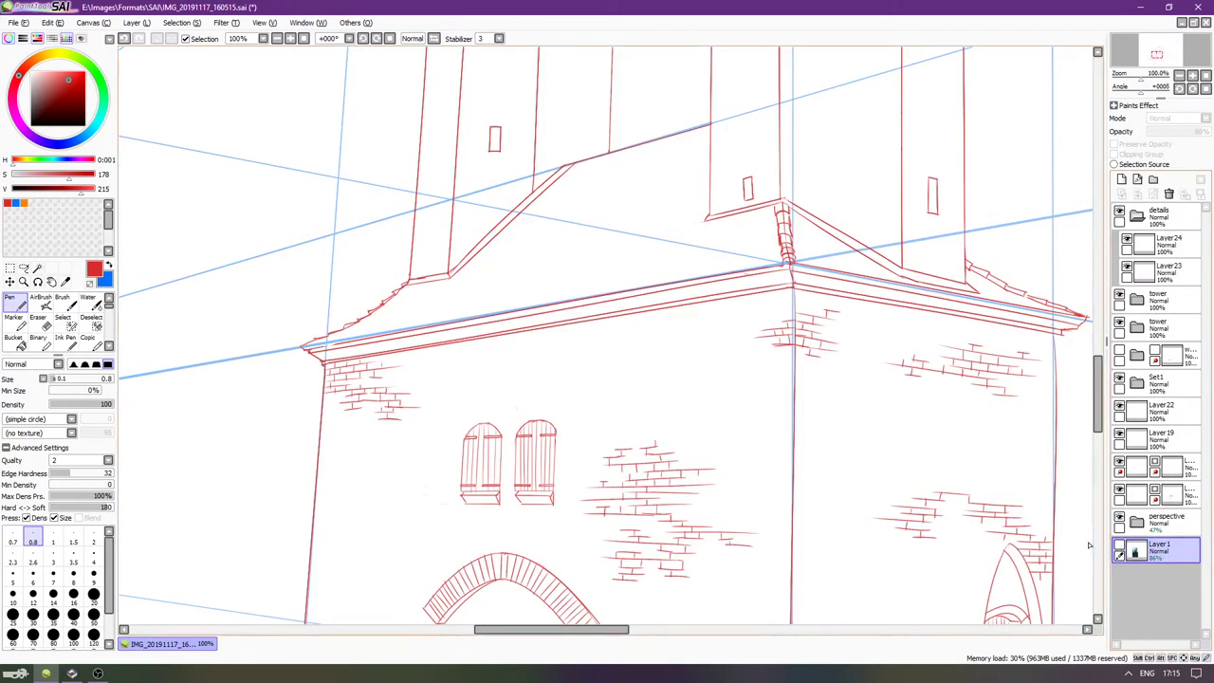
On Layer24, thicken the end joints of the tiles along the sloping roof edge beside the near tower.
scroll(918, 420, up, 5)
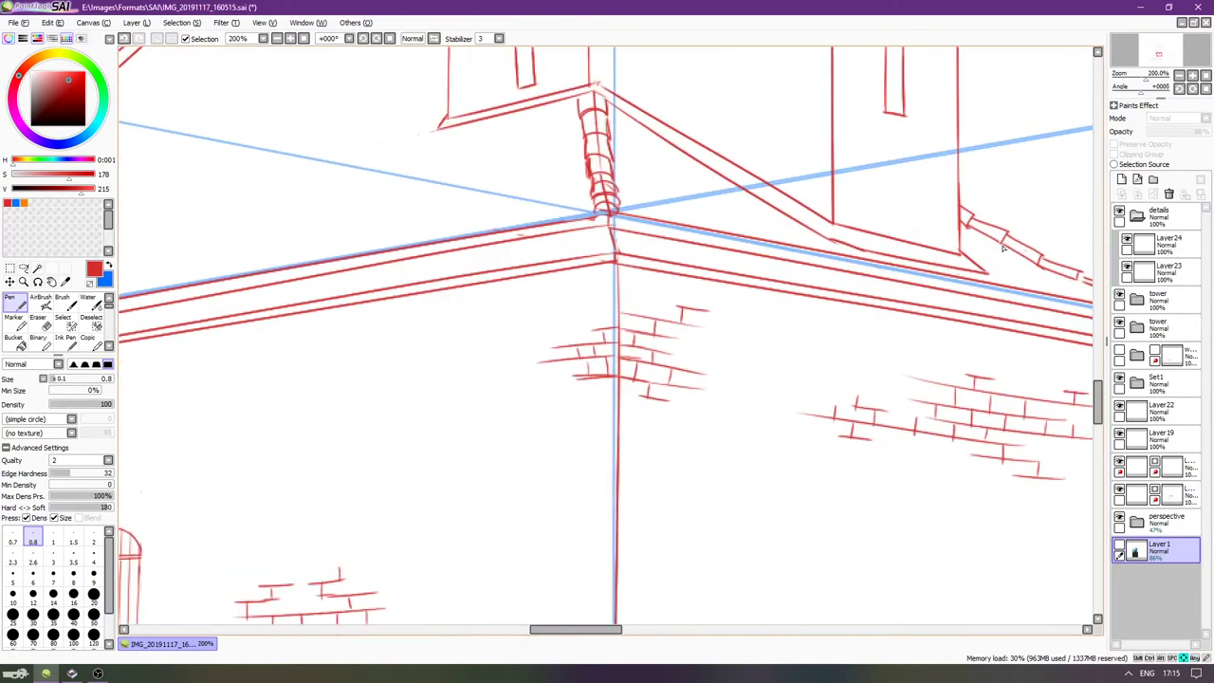
click(1162, 249)
scroll(864, 252, up, 4)
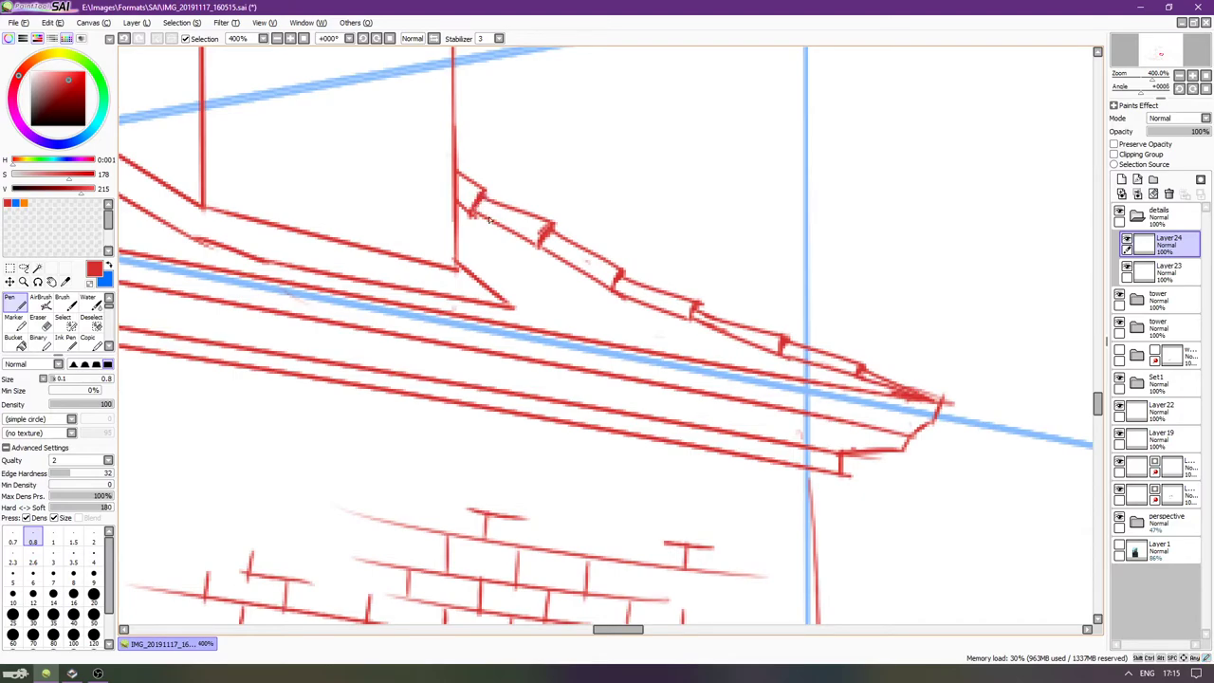
Thicken the curved joints of the lower ridge tiles on the roof hip above the eaves corner.
scroll(488, 218, down, 5)
scroll(569, 192, up, 5)
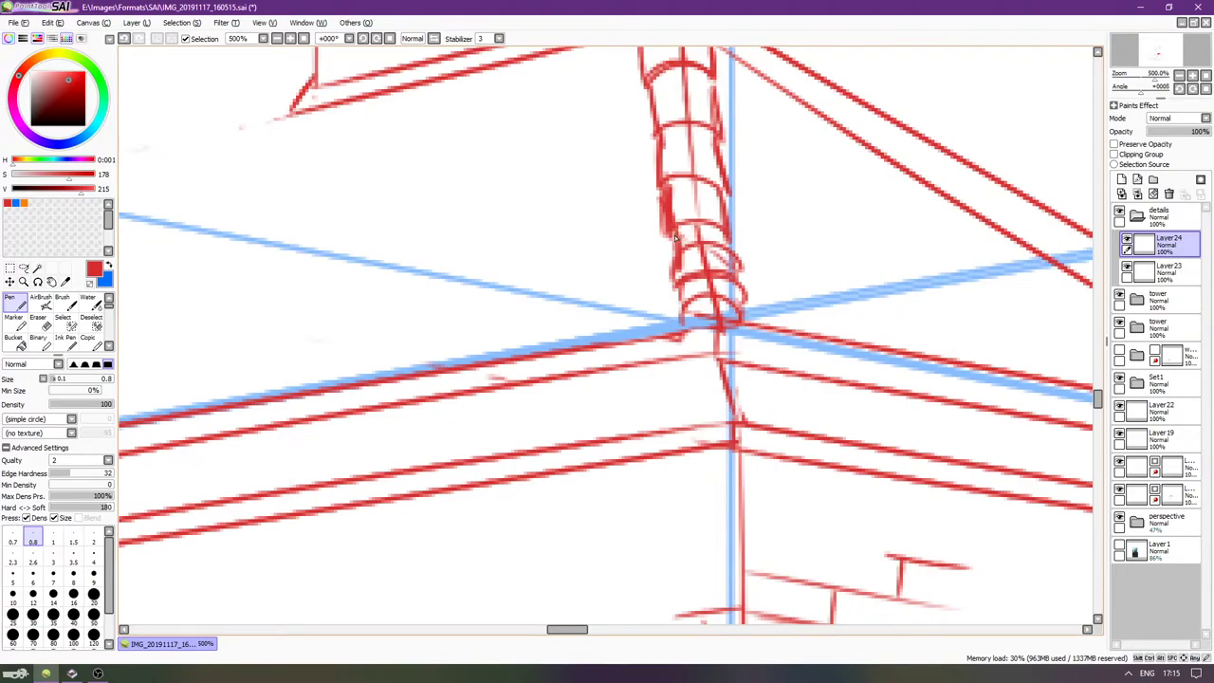
mouse_move(681, 231)
mouse_down()
mouse_move(705, 246)
mouse_move(682, 265)
mouse_move(729, 259)
mouse_up()
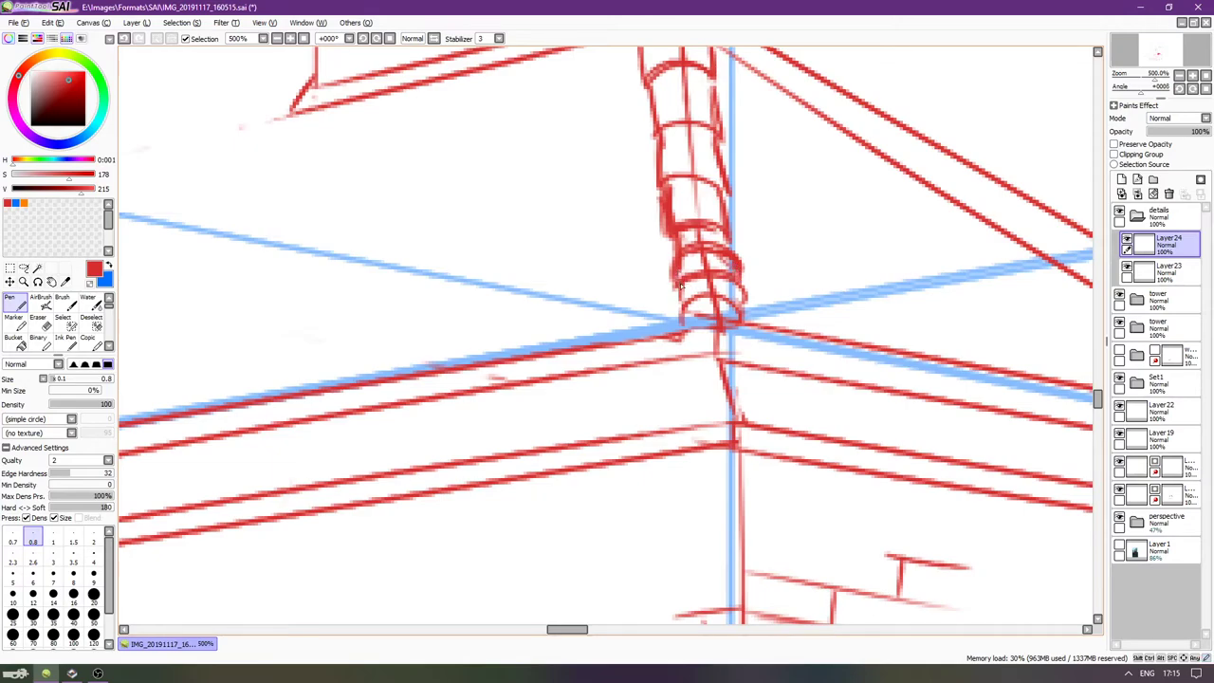
mouse_move(690, 280)
mouse_down()
mouse_move(733, 287)
mouse_move(738, 308)
mouse_move(710, 302)
mouse_move(726, 299)
mouse_up()
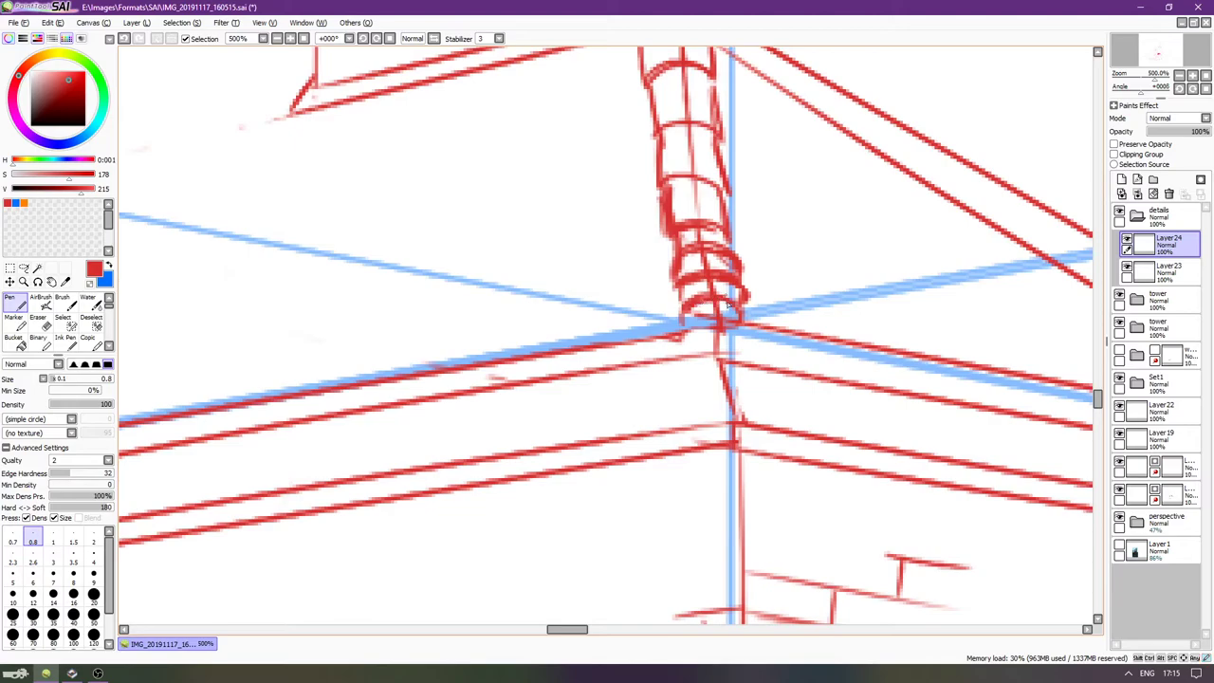
scroll(720, 312, up, 5)
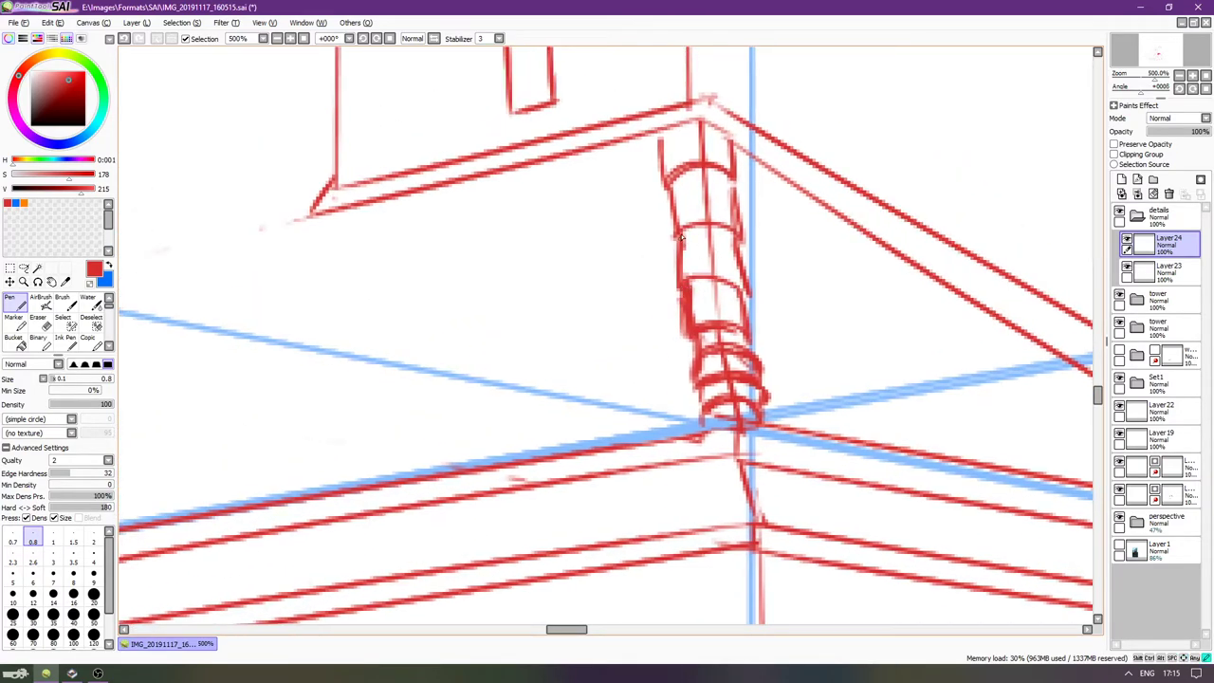
Erase the straight hip line running through the ridge tiles by the right tower, using the mask of the line layer just above the perspective folder.
key(Left)
key(Left)
key(Left)
key(Left)
key(Left)
key(Left)
key(Left)
key(Left)
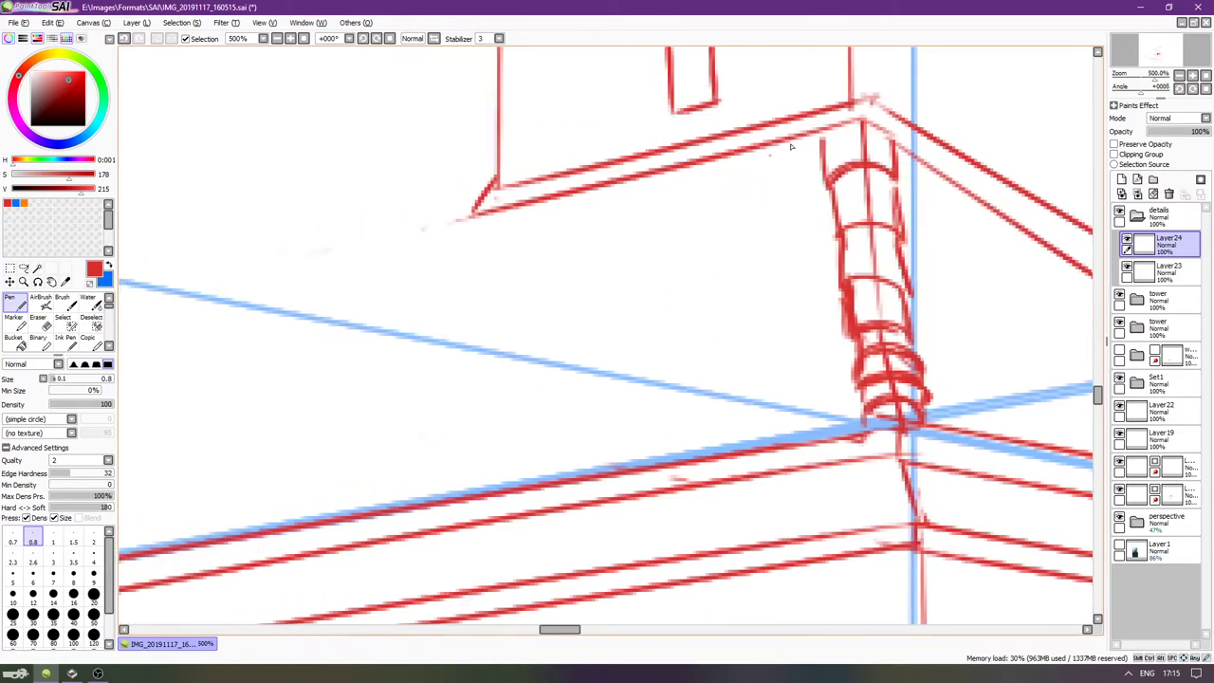
scroll(809, 162, down, 3)
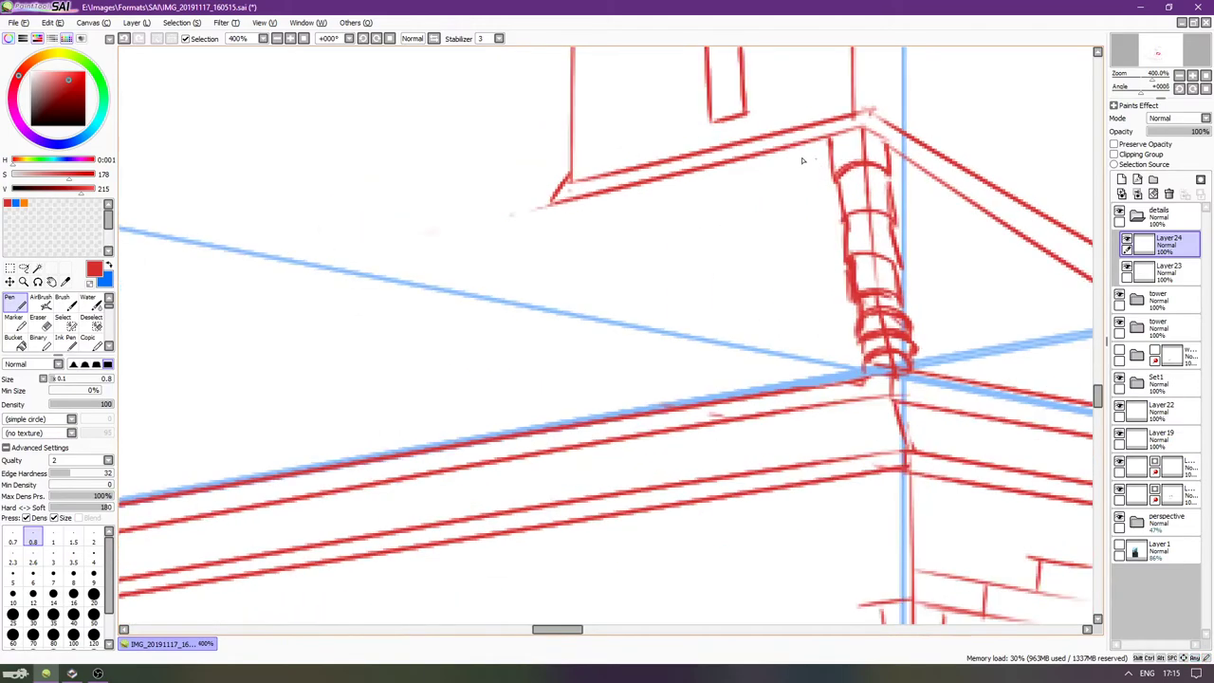
key(Left)
key(Left)
key(Left)
key(Left)
key(Left)
key(Left)
key(Left)
key(Left)
key(Left)
key(Right)
key(Right)
key(Right)
key(Right)
key(Right)
key(Right)
key(Right)
key(Right)
key(Right)
key(Right)
key(Right)
key(Right)
key(Right)
key(Right)
key(Right)
key(Right)
key(Right)
key(Right)
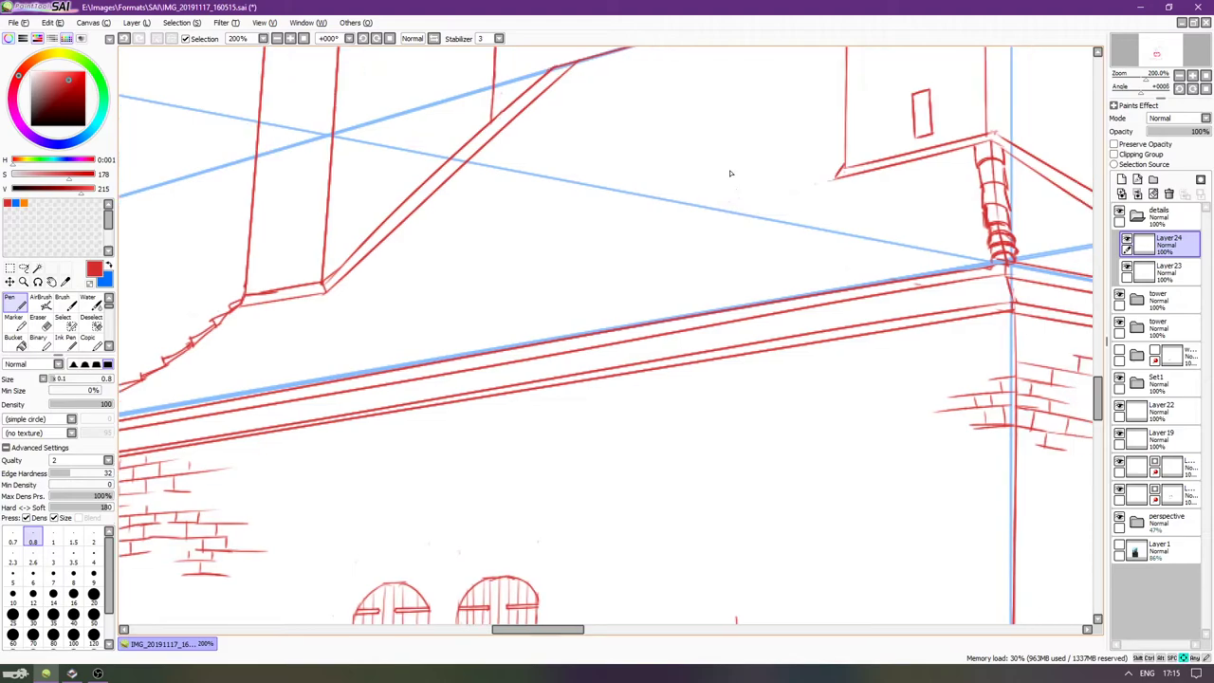
click(1167, 497)
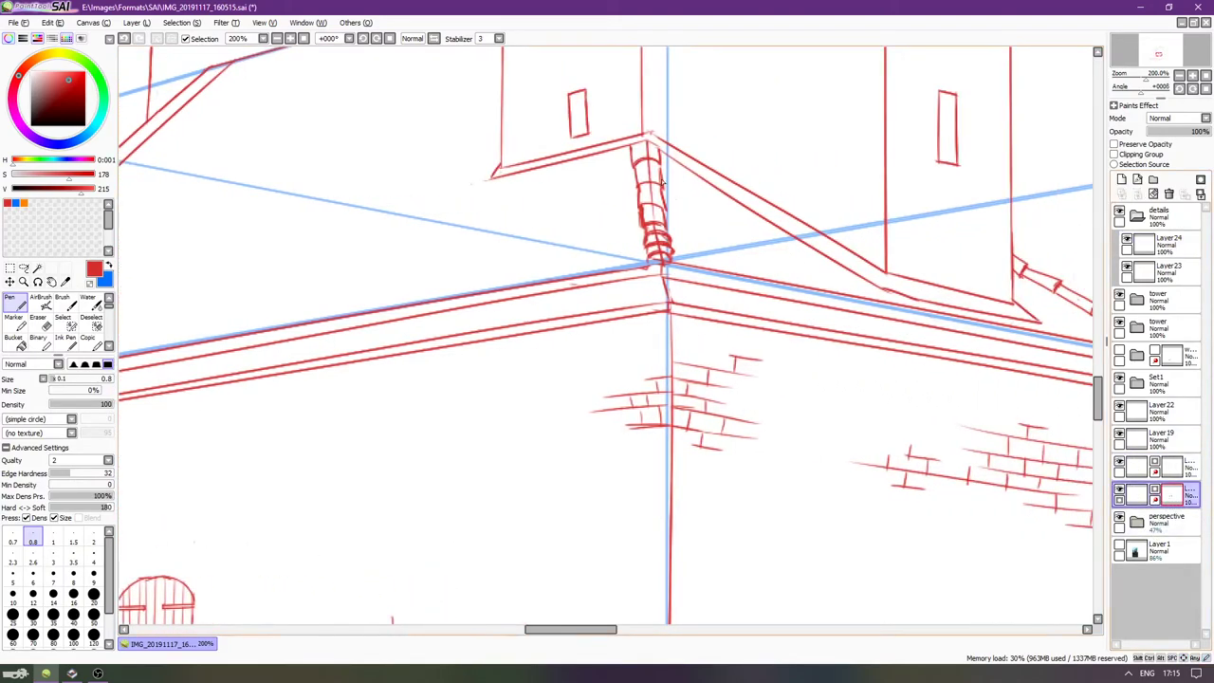
key(e)
drag(661, 256, 645, 142)
Make Layer24 in the details folder active and show the reference photo on Layer1.
key(Left)
key(Left)
key(Left)
key(Left)
key(Left)
key(Left)
key(Left)
key(Left)
key(Left)
key(Left)
key(Left)
key(Left)
key(Left)
key(Left)
key(Left)
key(Left)
key(Left)
key(Left)
key(Left)
key(Left)
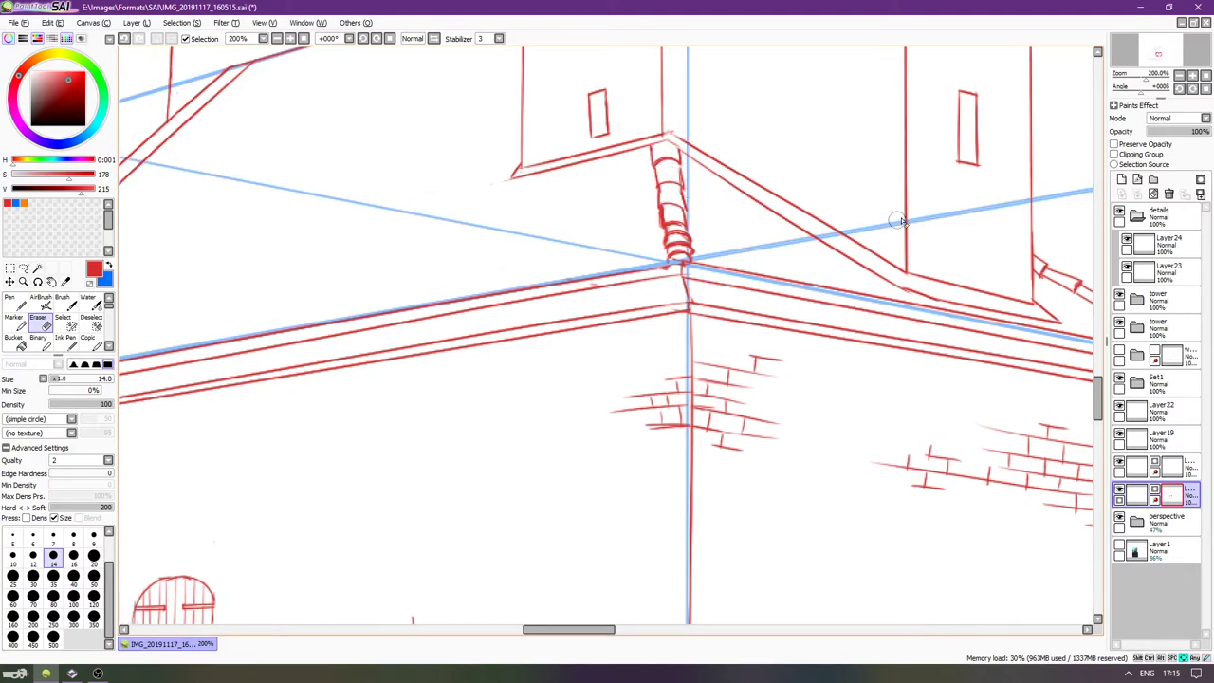
click(1145, 242)
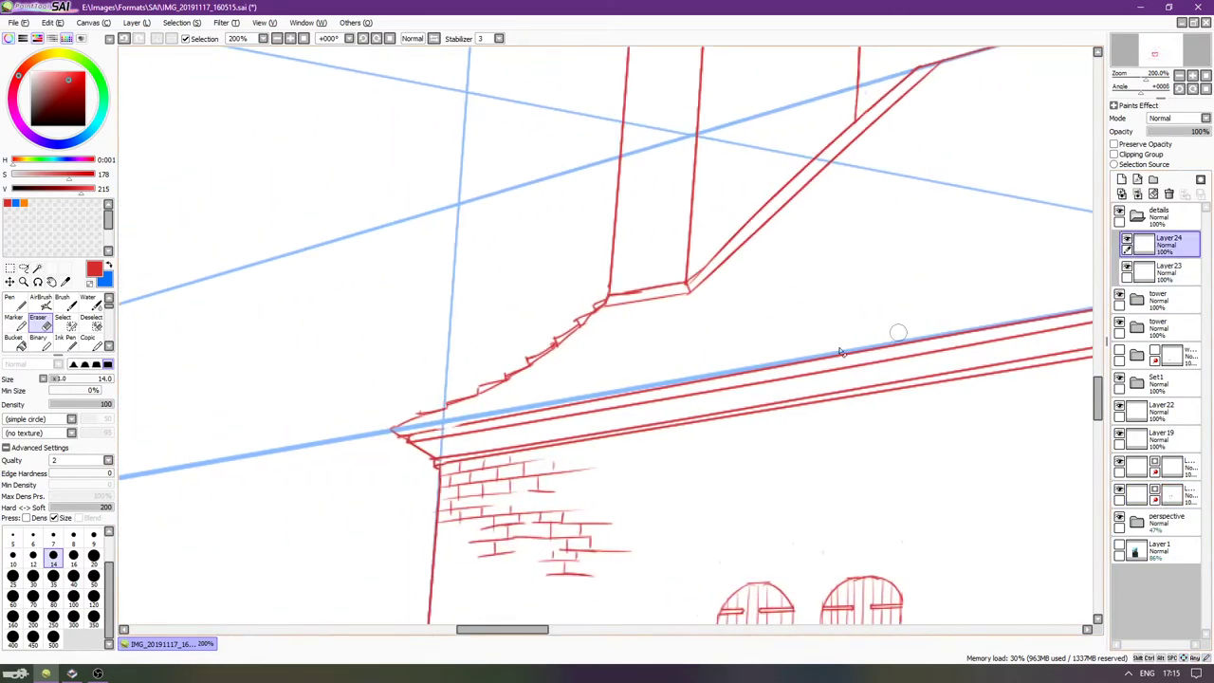
scroll(850, 238, right, 5)
key(Right)
key(Right)
key(Up)
key(Up)
key(Up)
key(Up)
key(Up)
key(Up)
key(Up)
key(Up)
key(Up)
key(Up)
key(Up)
key(Right)
key(Right)
key(Right)
key(Right)
key(Right)
click(1119, 545)
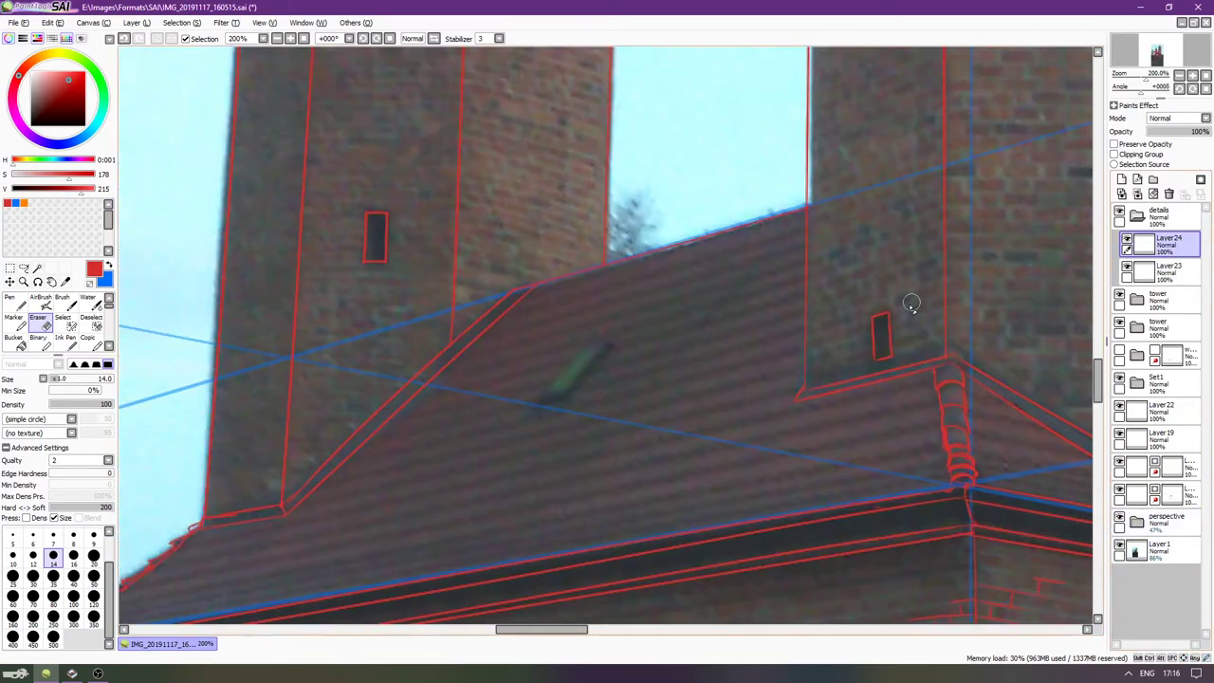
Draw the first small tile edge with the Pen on the roof ridge between the two towers and rotate the canvas to bring the ridge upright.
scroll(856, 289, up, 2)
key(Left)
key(Left)
key(Left)
key(Left)
key(Left)
key(Left)
key(Left)
key(Left)
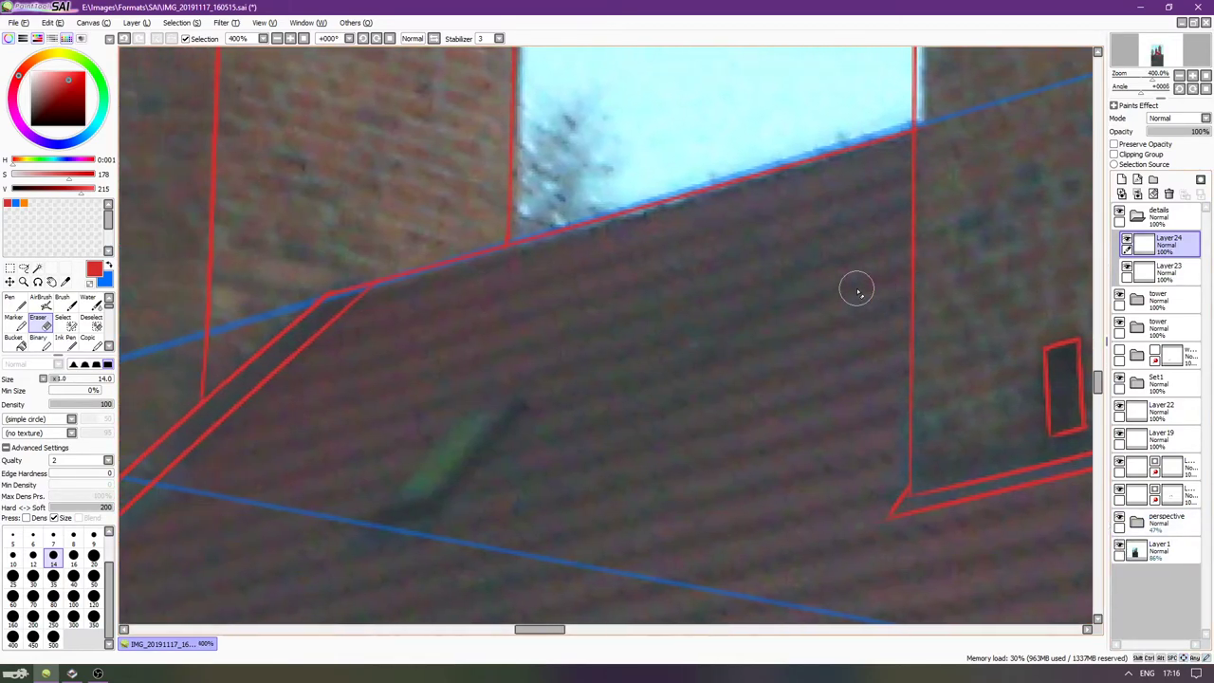
scroll(857, 289, down, 1)
key(Right)
key(Right)
key(Up)
key(Up)
key(Up)
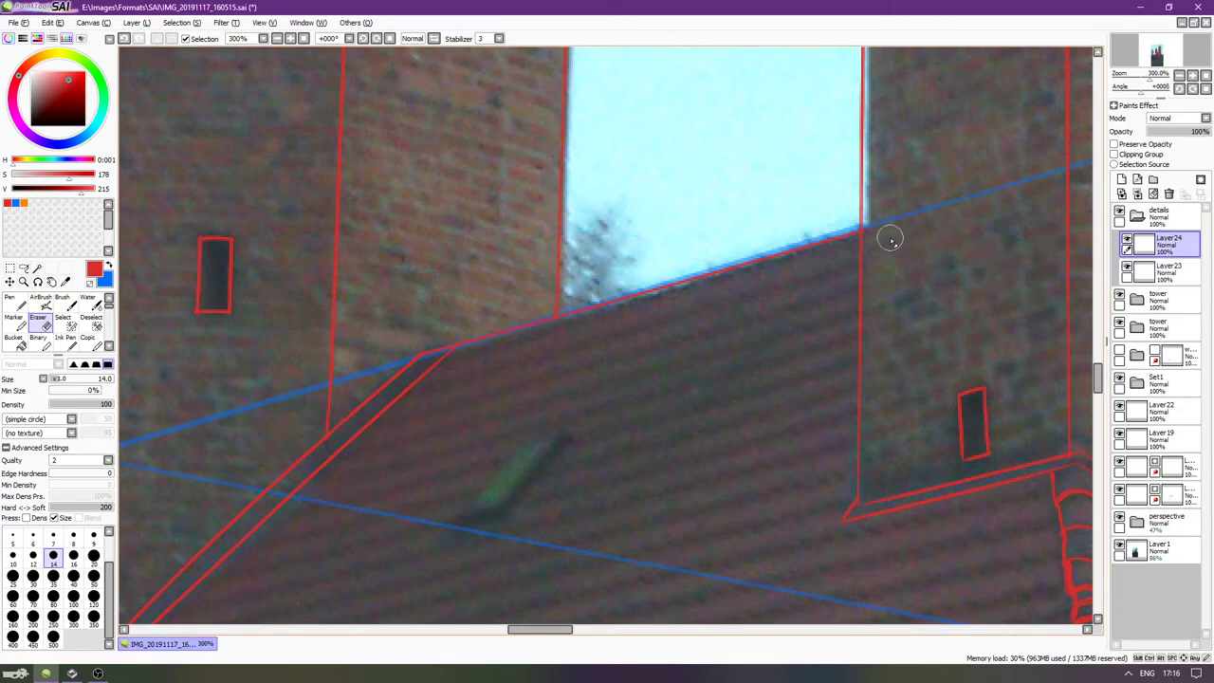
key(n)
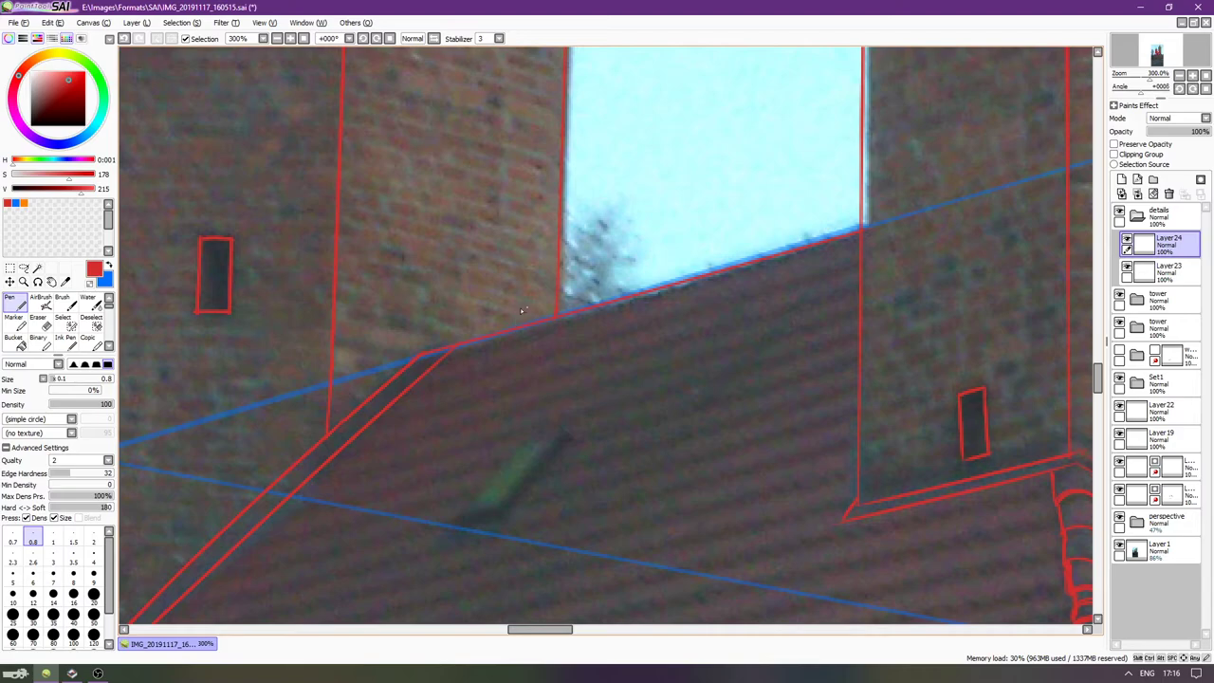
scroll(526, 310, down, 1)
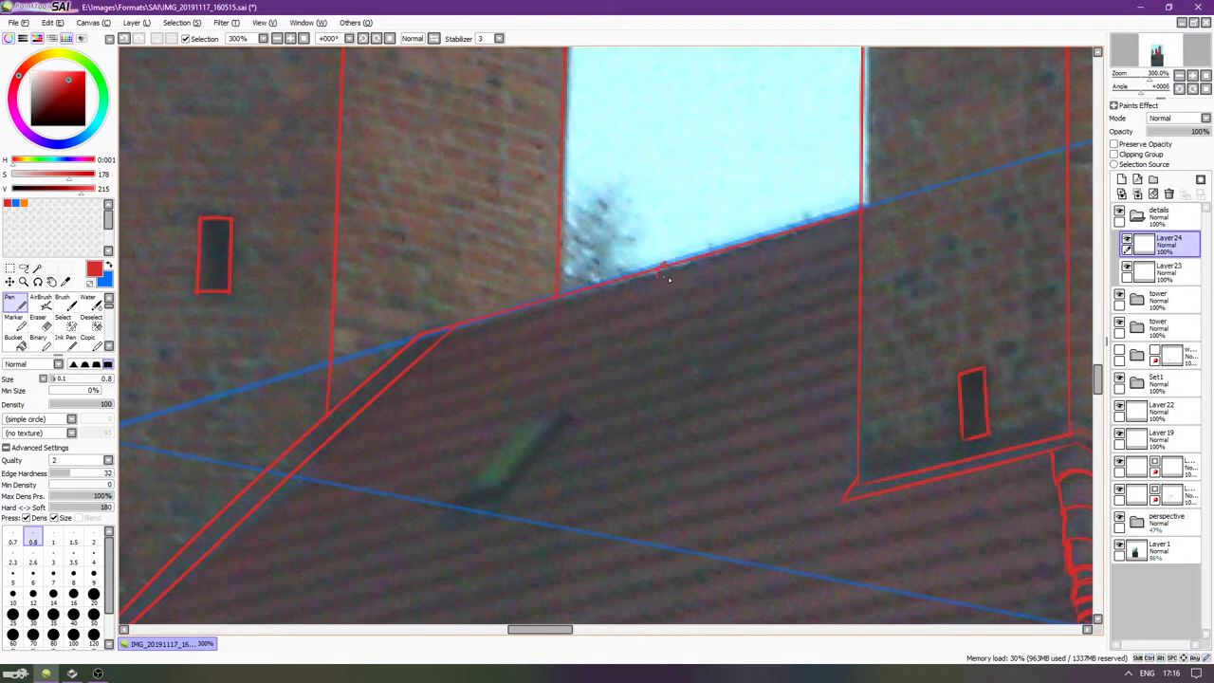
drag(661, 270, 670, 271)
key(ctrl+z)
drag(644, 279, 631, 347)
scroll(654, 414, up, 2)
drag(611, 484, 625, 226)
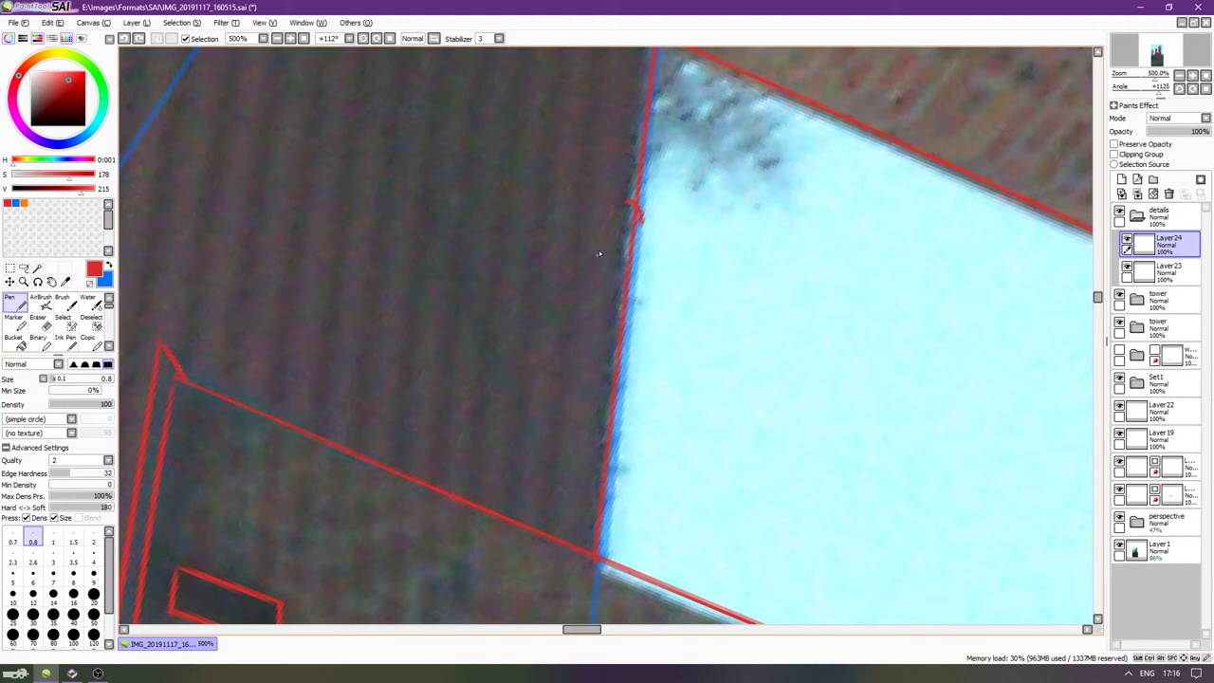
Draw overlapping, jagged tile edges along the ridge to the right tower's wall, redoing strokes that miss the photo's outline.
key(ctrl+z)
drag(639, 222, 632, 264)
key(ctrl+z)
drag(639, 221, 633, 264)
mouse_move(632, 319)
mouse_down()
mouse_move(607, 396)
mouse_move(627, 360)
mouse_move(615, 421)
mouse_up()
key(ctrl+z)
drag(625, 361, 595, 547)
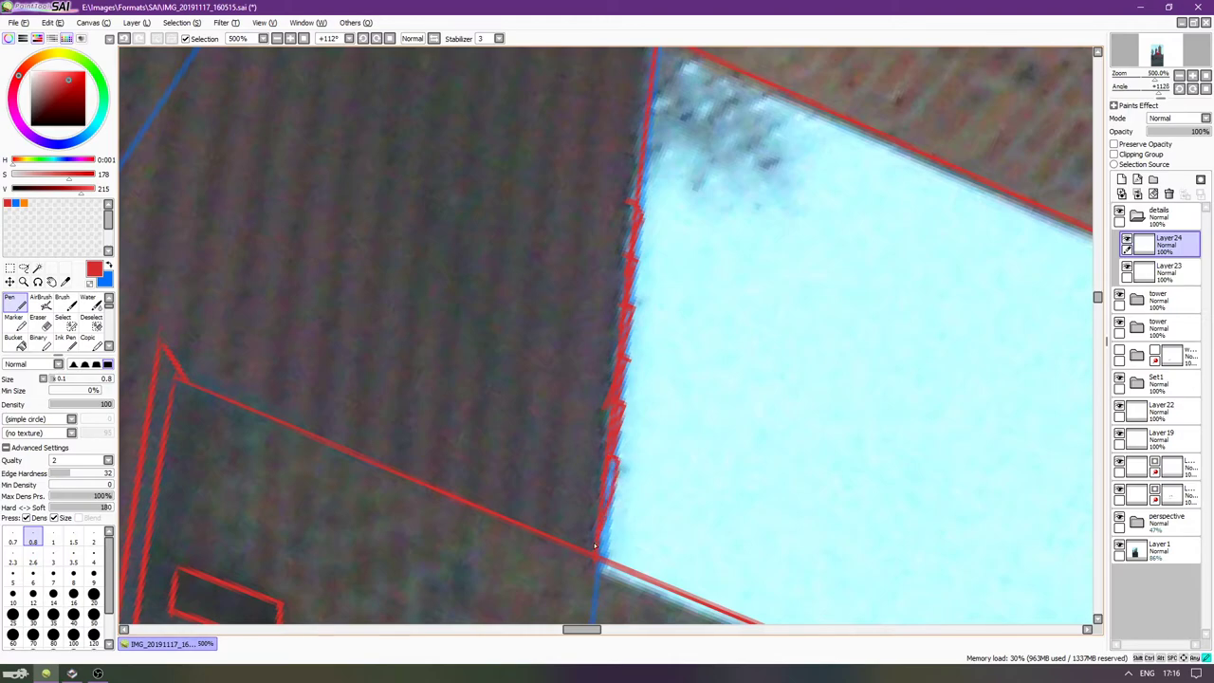
Continue the stepped tile edges along the ridge to the left tower's corner, undoing and redrawing poorly placed strokes.
scroll(612, 275, up, 5)
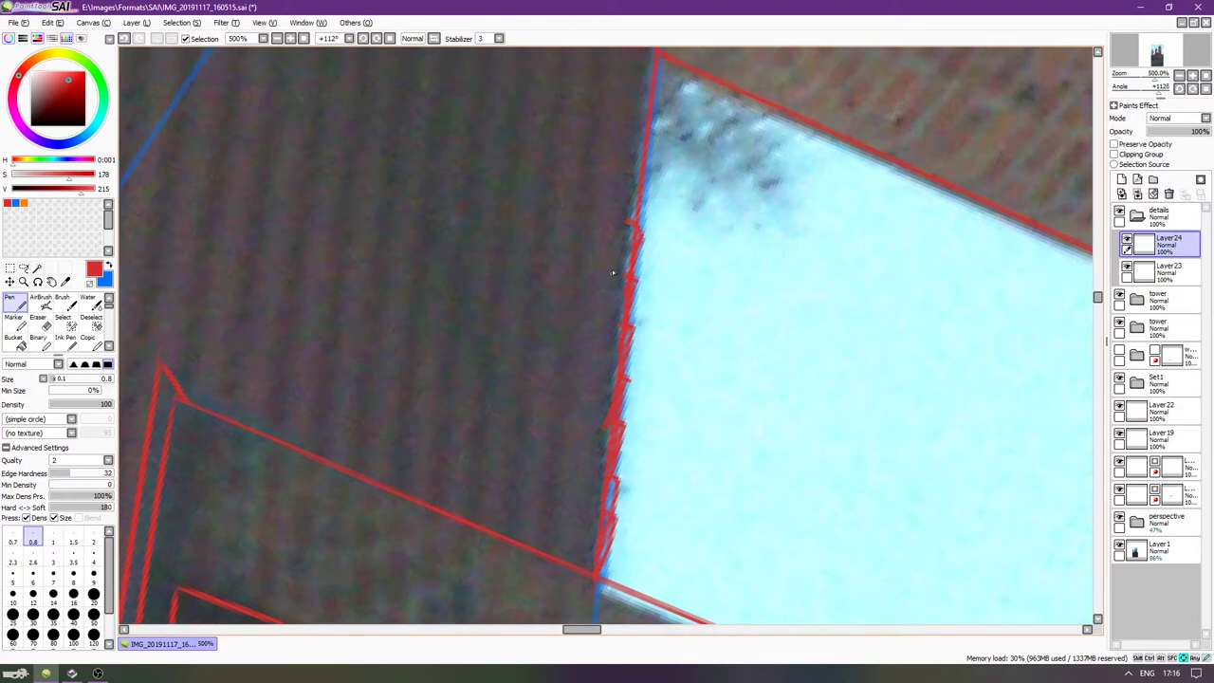
key(ctrl+z)
drag(634, 363, 648, 313)
key(ctrl+z)
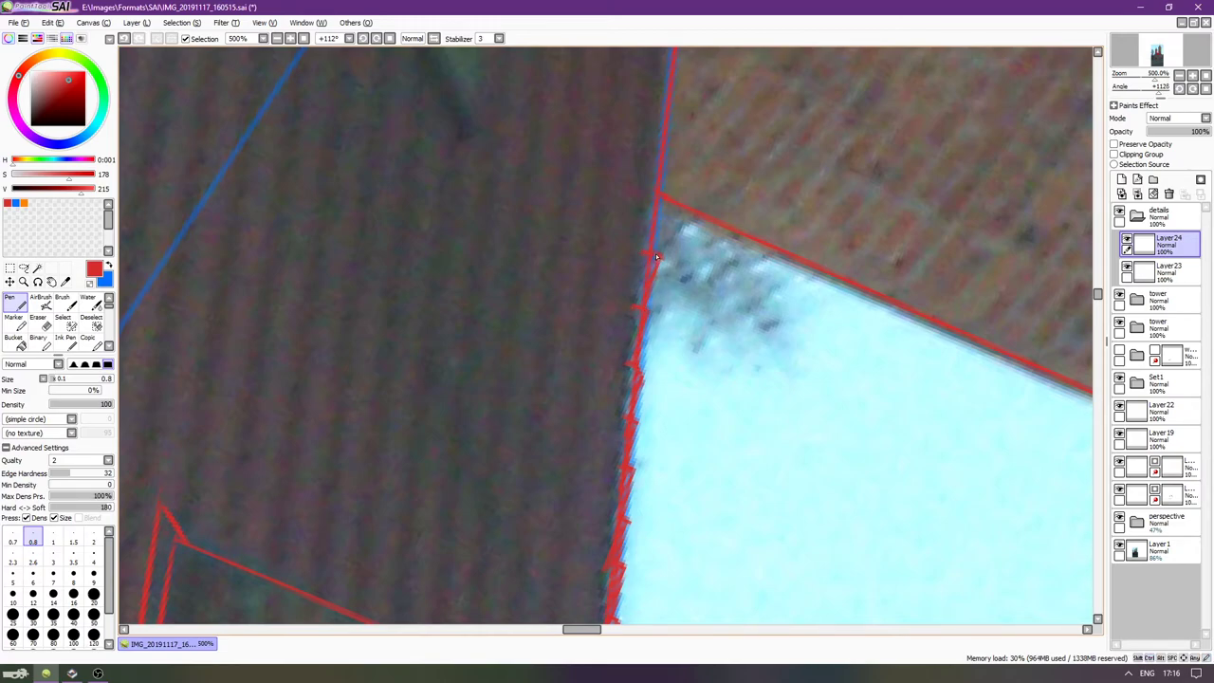
key(ctrl+z)
drag(661, 252, 654, 209)
Erase the straight ridge line behind the new tile edges on the lower line layer's mask, and toggle that layer's visibility to check it.
drag(647, 285, 777, 297)
key(Delete)
key(Delete)
key(Delete)
key(Delete)
key(Delete)
key(Delete)
key(Delete)
key(Delete)
key(Delete)
key(Delete)
key(Delete)
key(Delete)
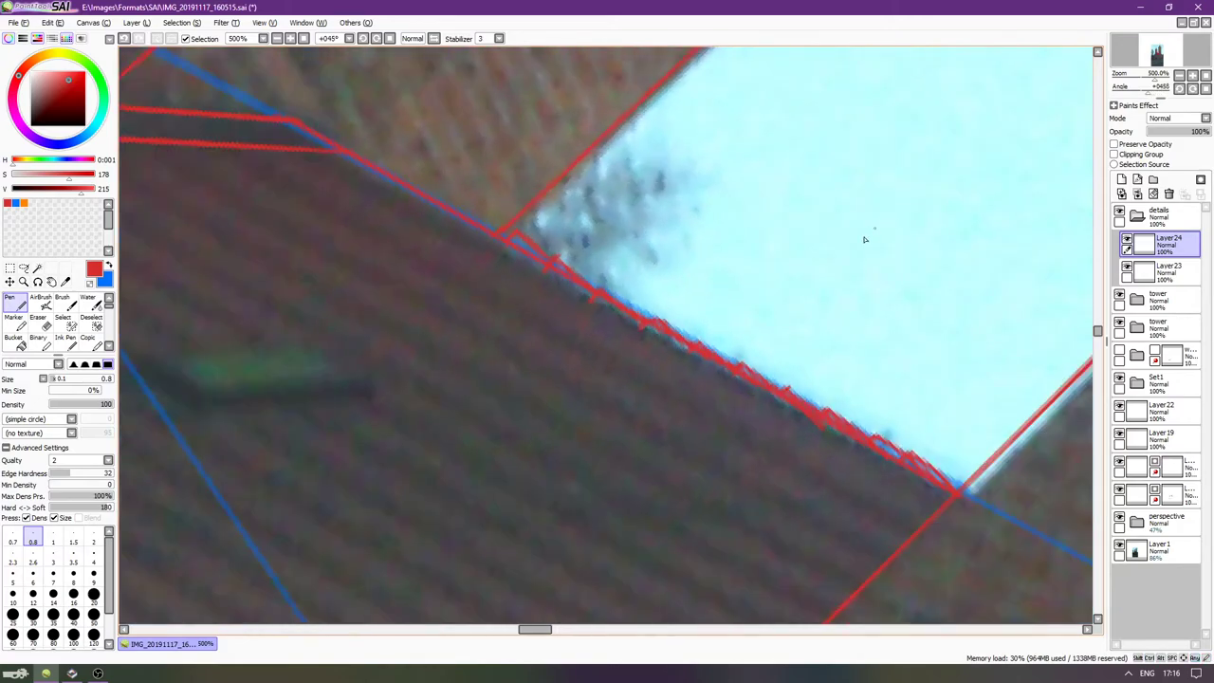
key(End)
key(End)
click(1174, 495)
key(Right)
key(Right)
key(Right)
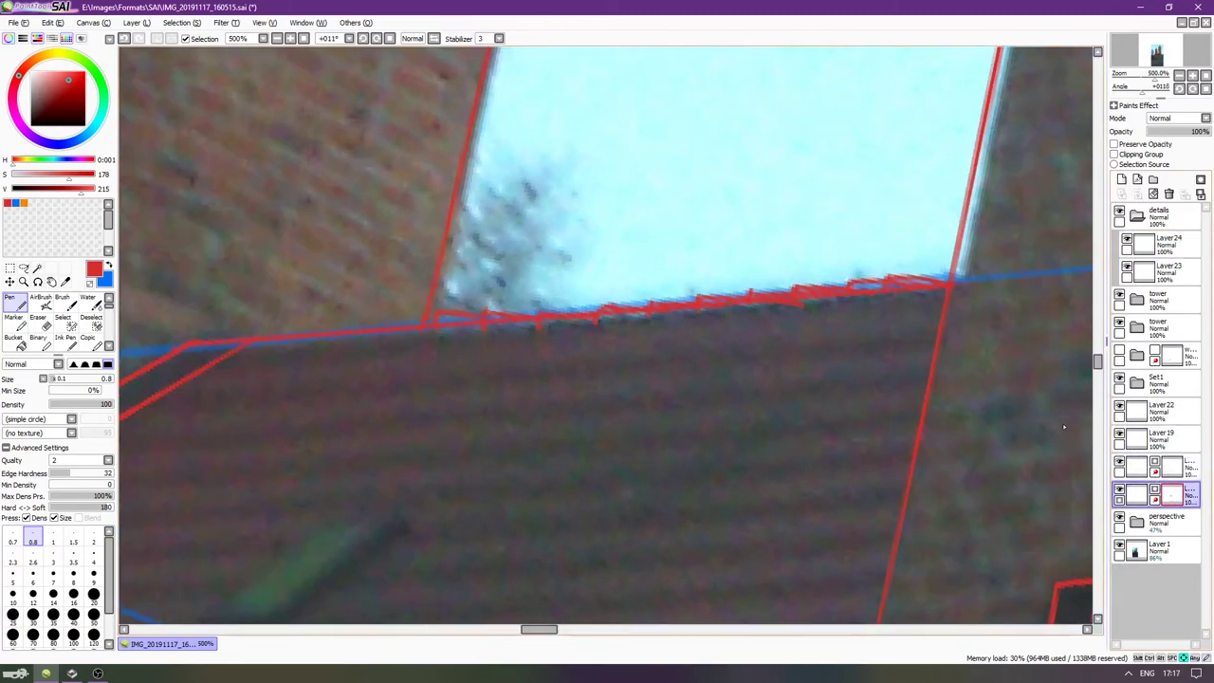
key(e)
mouse_move(890, 281)
mouse_down()
mouse_move(691, 299)
mouse_move(562, 338)
mouse_move(556, 319)
mouse_move(433, 320)
mouse_move(519, 327)
mouse_up()
click(1119, 489)
click(1119, 489)
click(1118, 489)
click(1120, 489)
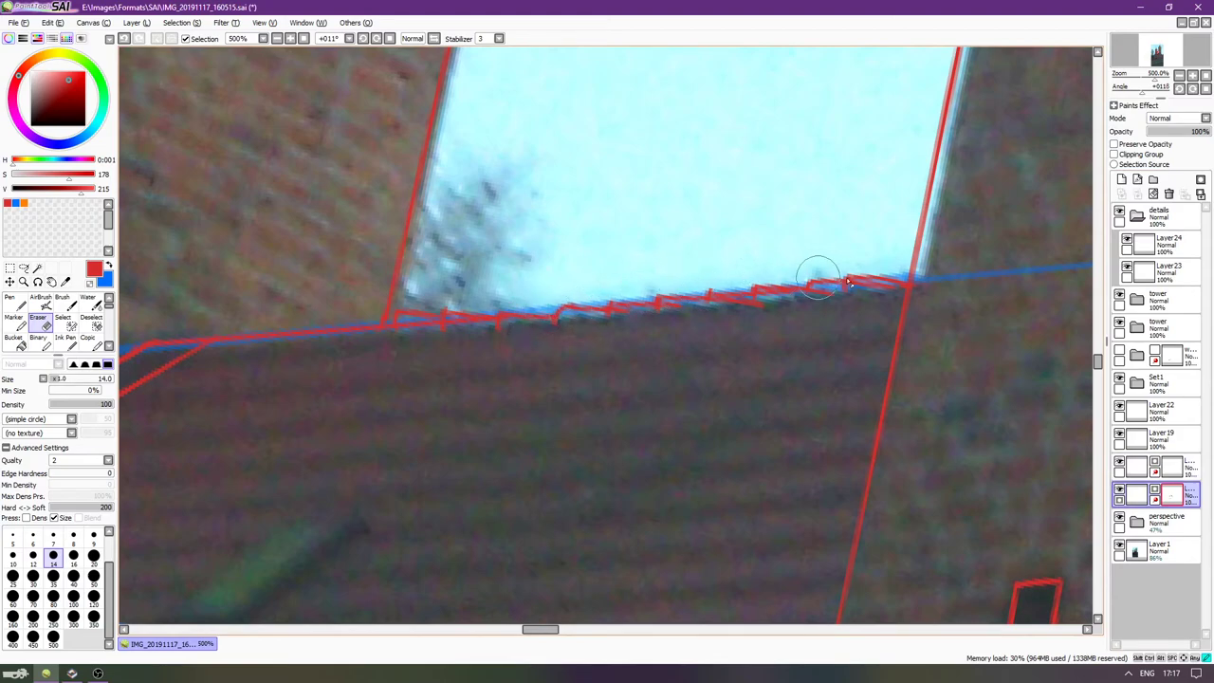
Erase the remaining straight ridge line between the left tower's corner and the sloping flashing on the same mask.
drag(423, 348, 406, 339)
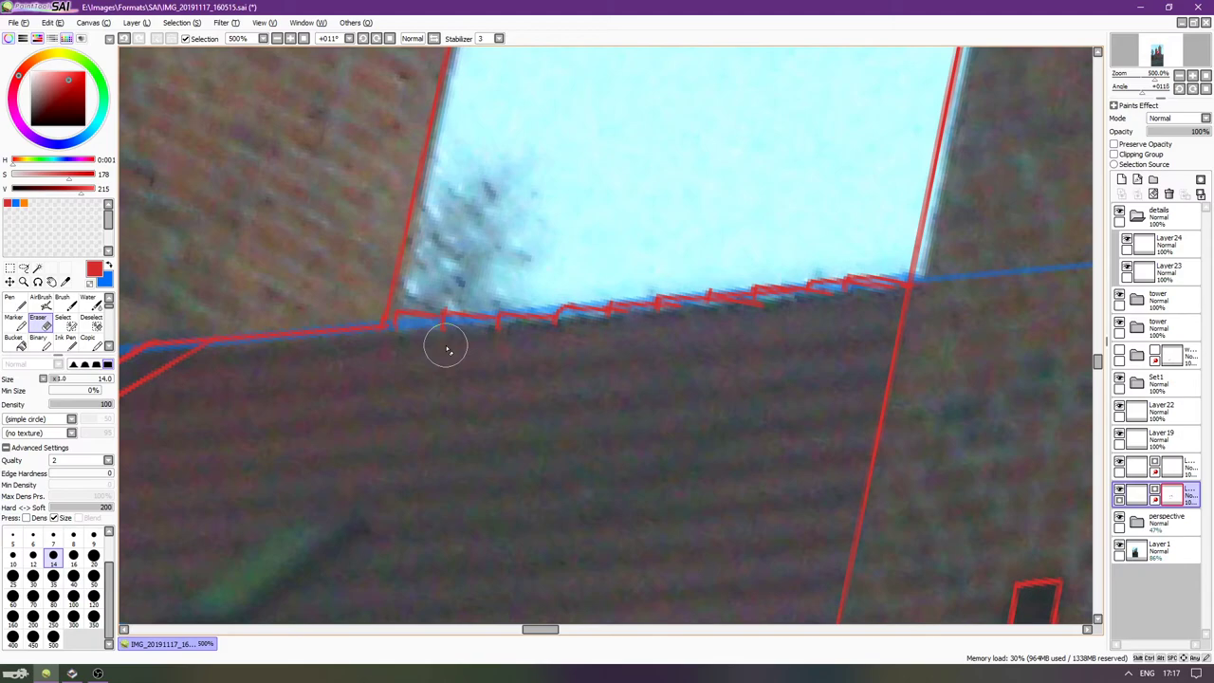
scroll(448, 351, left, 5)
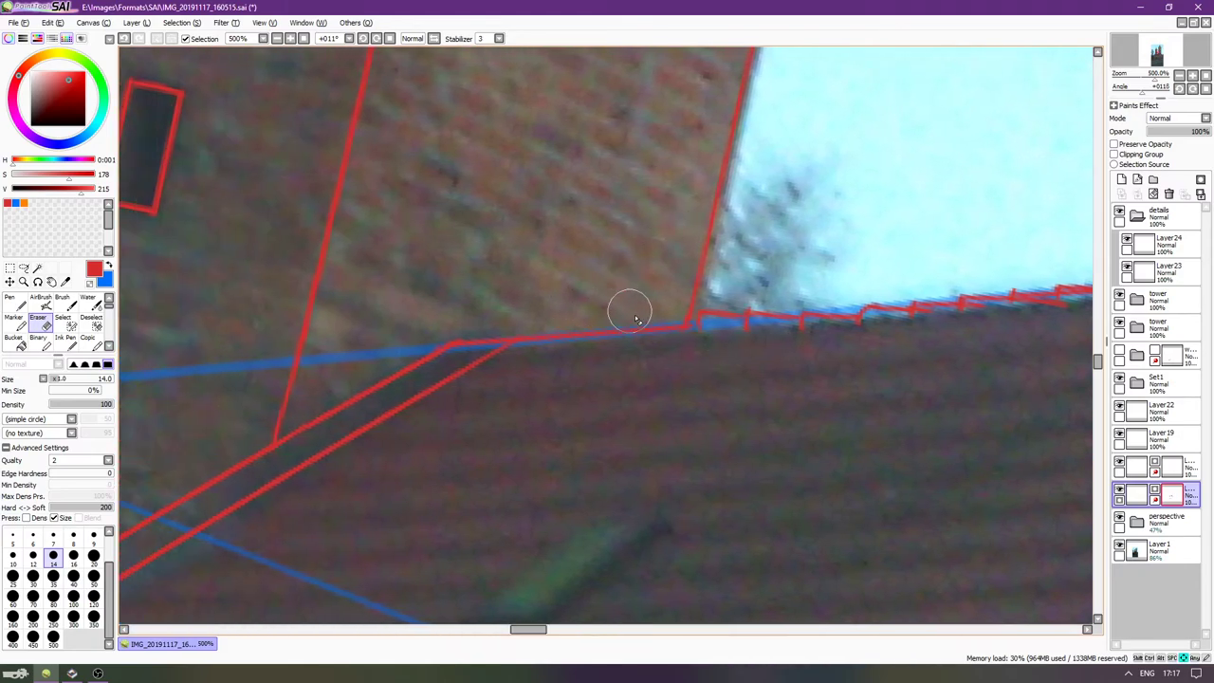
mouse_move(689, 343)
mouse_down()
mouse_move(532, 345)
mouse_move(553, 350)
mouse_move(549, 359)
mouse_move(634, 272)
mouse_move(637, 300)
mouse_move(798, 283)
mouse_move(593, 364)
mouse_move(427, 400)
mouse_move(466, 389)
mouse_move(438, 400)
mouse_up()
Draw stepped tile edges with the Pen on Layer24 along the ridge from the left tower's corner to the sloping flashing.
key(Delete)
key(Right)
key(Right)
key(Up)
key(Right)
key(Up)
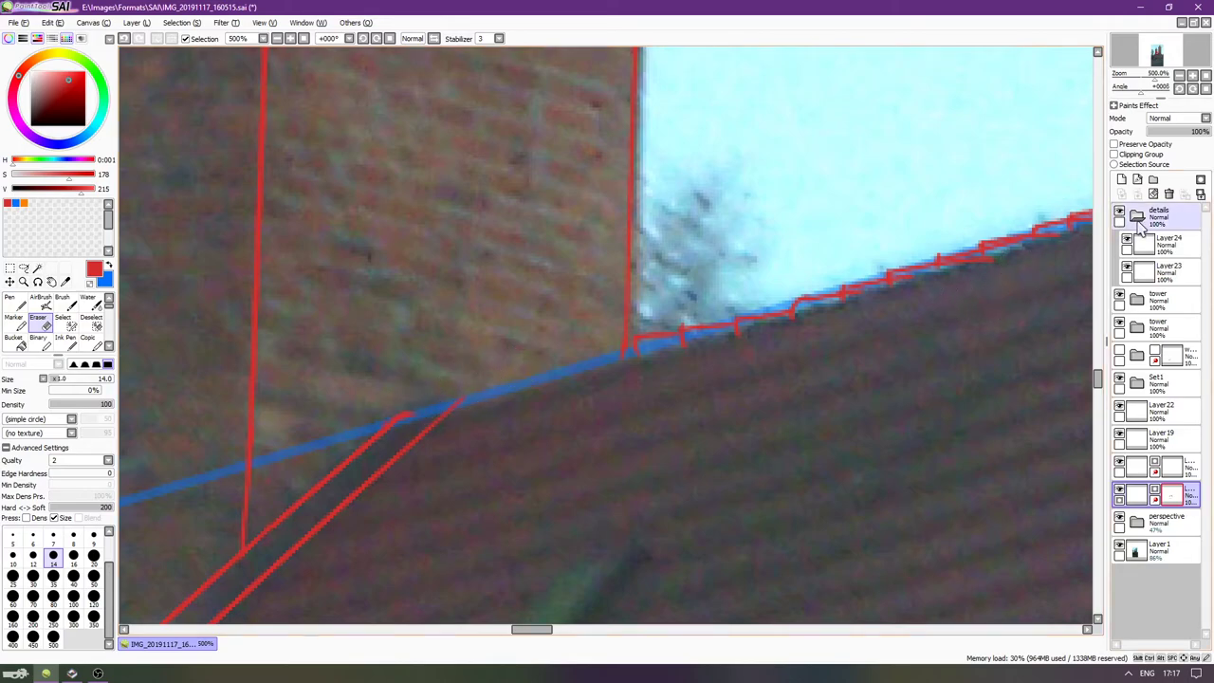
click(1161, 244)
key(n)
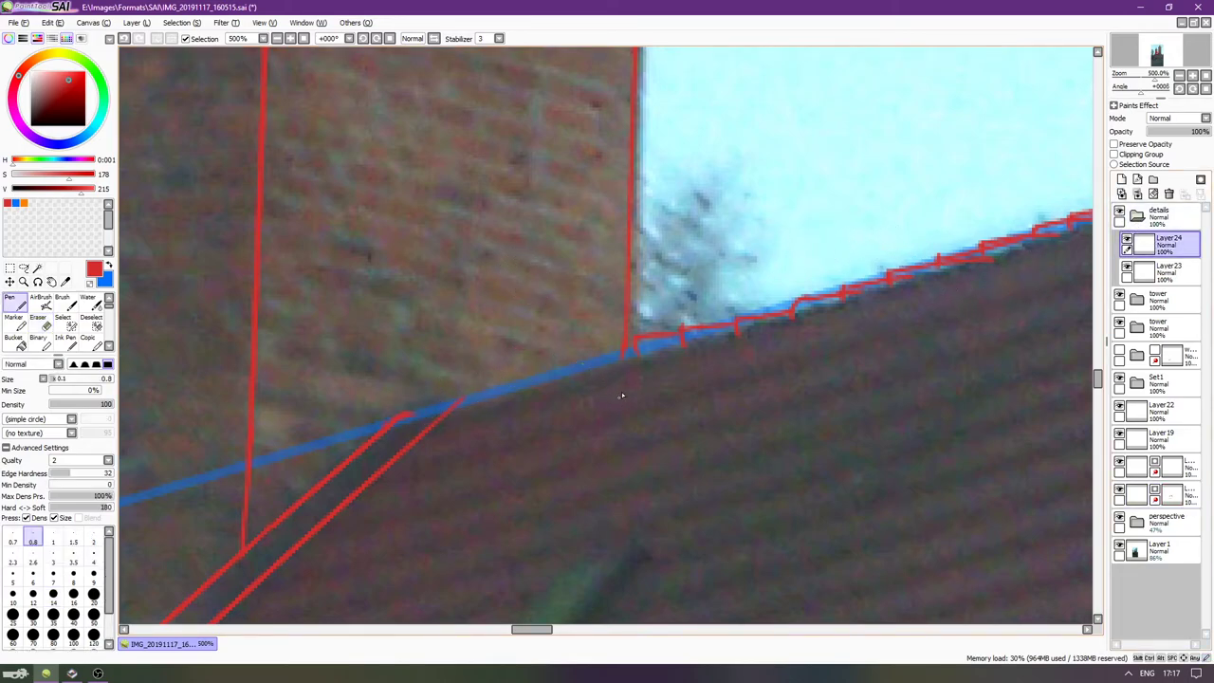
key(Delete)
key(Delete)
drag(683, 286, 666, 230)
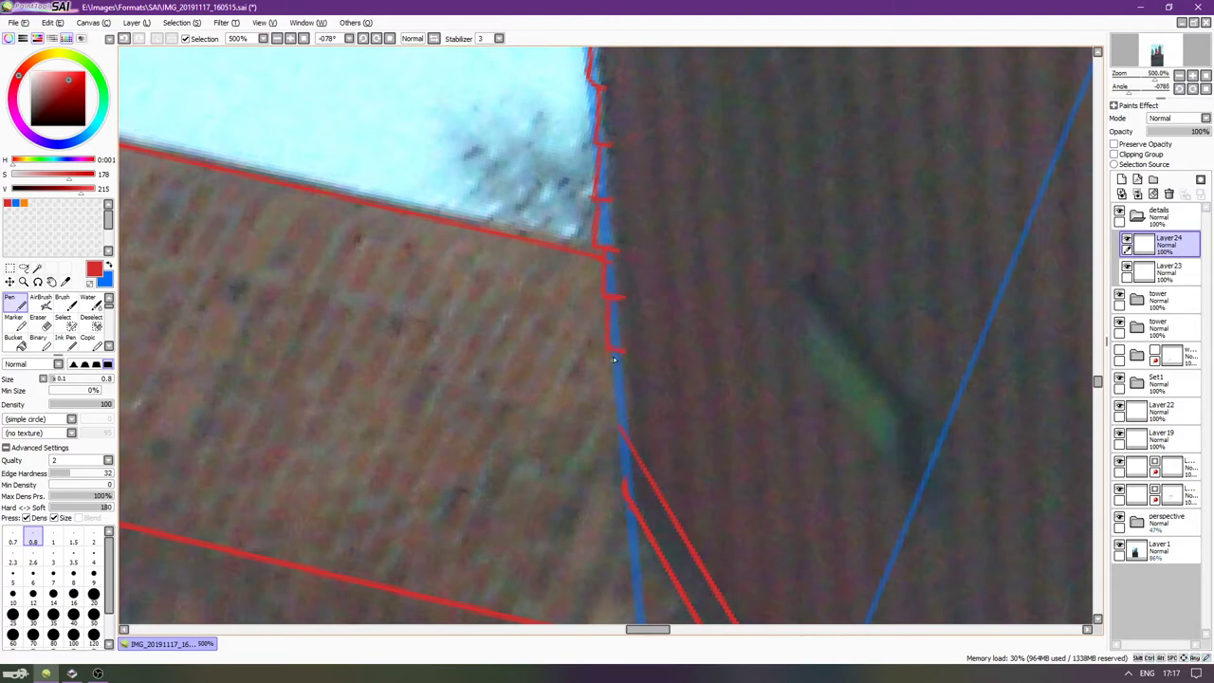
drag(614, 361, 629, 399)
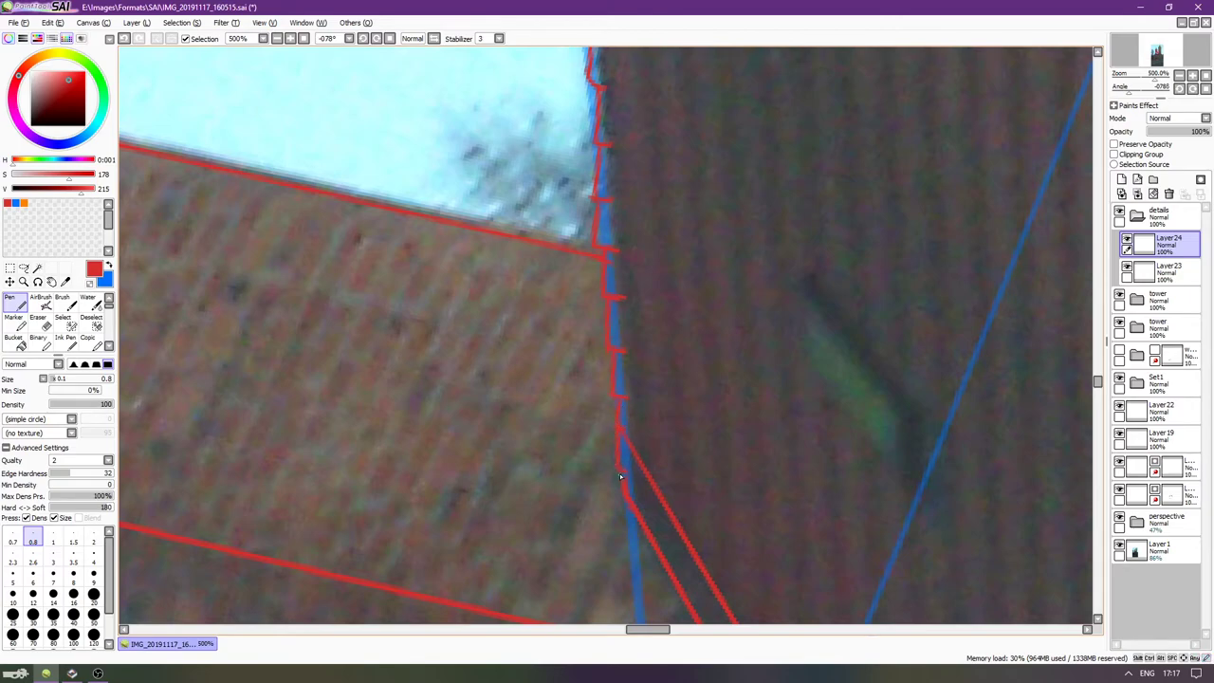
Undo the last tile strokes and redraw the overlapping tile edges down to the top of the sloping flashing.
key(ctrl+z)
key(ctrl+z)
key(ctrl+z)
drag(620, 461, 616, 466)
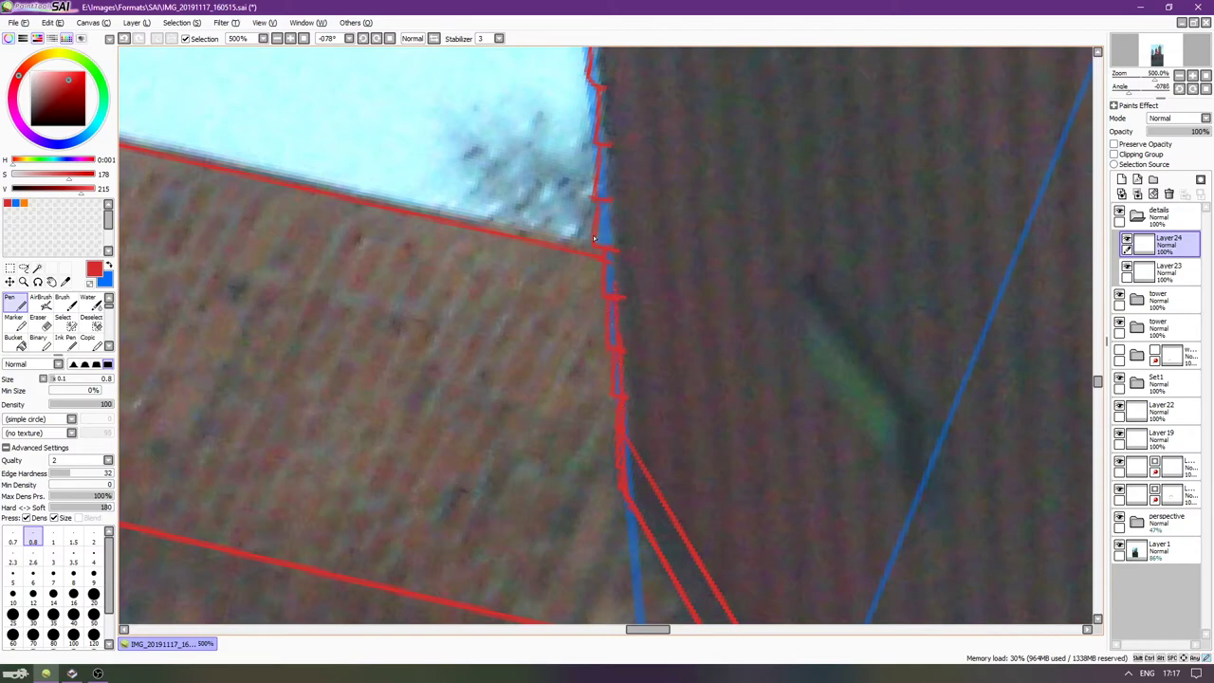
Trim the protruding stroke ends of the ridge tile edges on Layer24 with the Eraser at size 6.
scroll(594, 237, up, 3)
scroll(613, 381, up, 1)
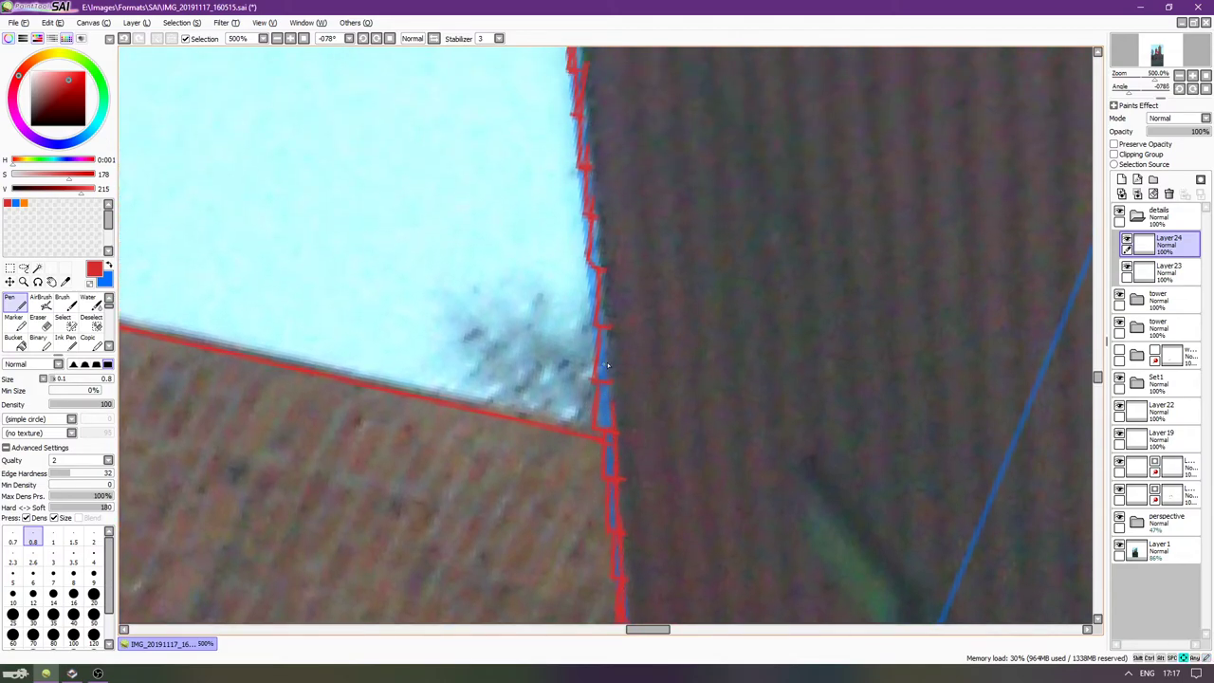
scroll(601, 302, up, 3)
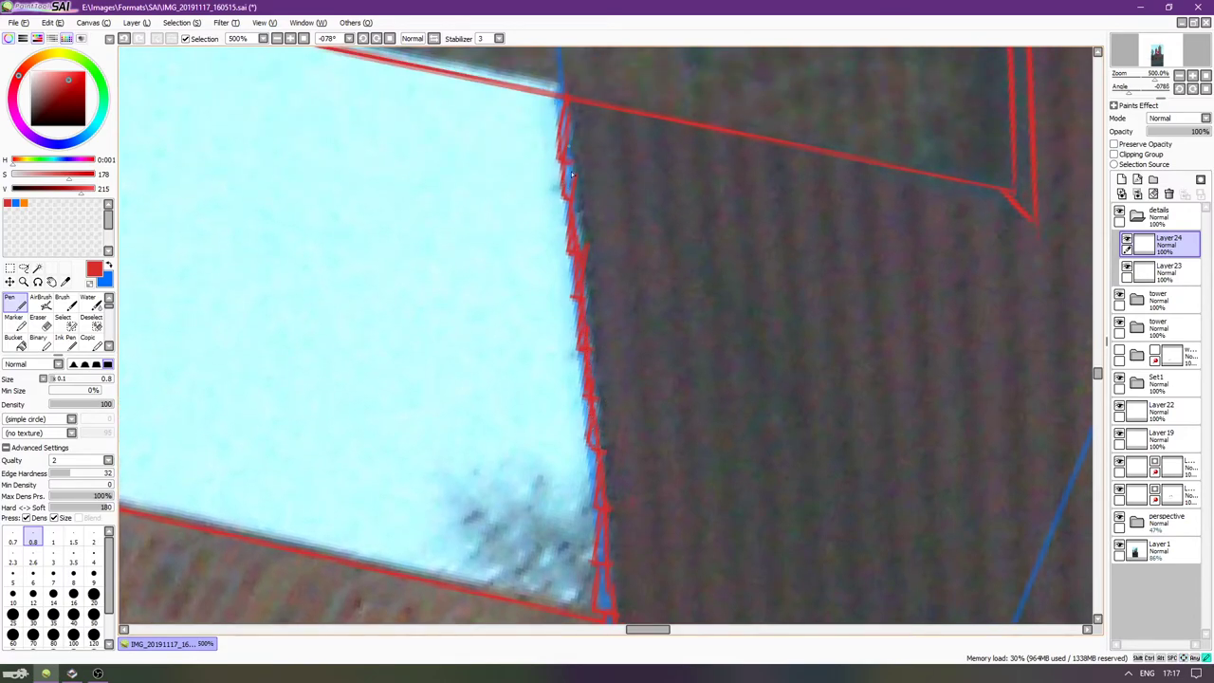
scroll(574, 189, down, 1)
key(e)
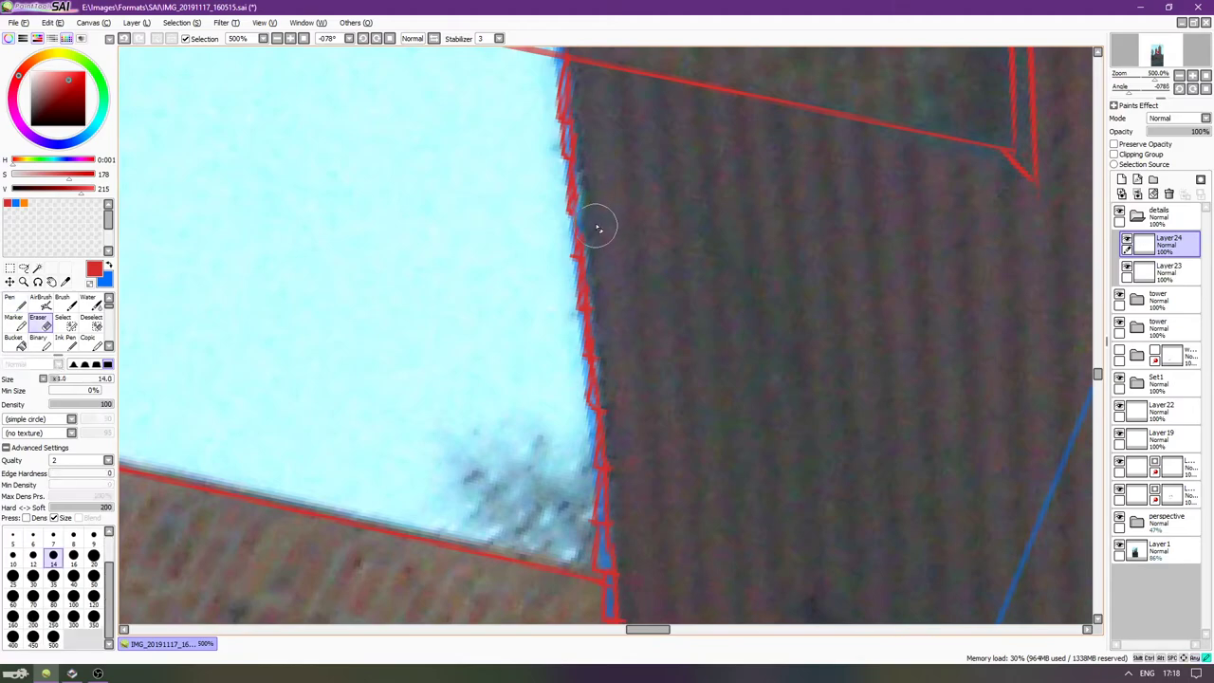
key(bracketleft)
key(bracketleft)
key(bracketleft)
key(bracketleft)
key(bracketleft)
scroll(613, 363, down, 1)
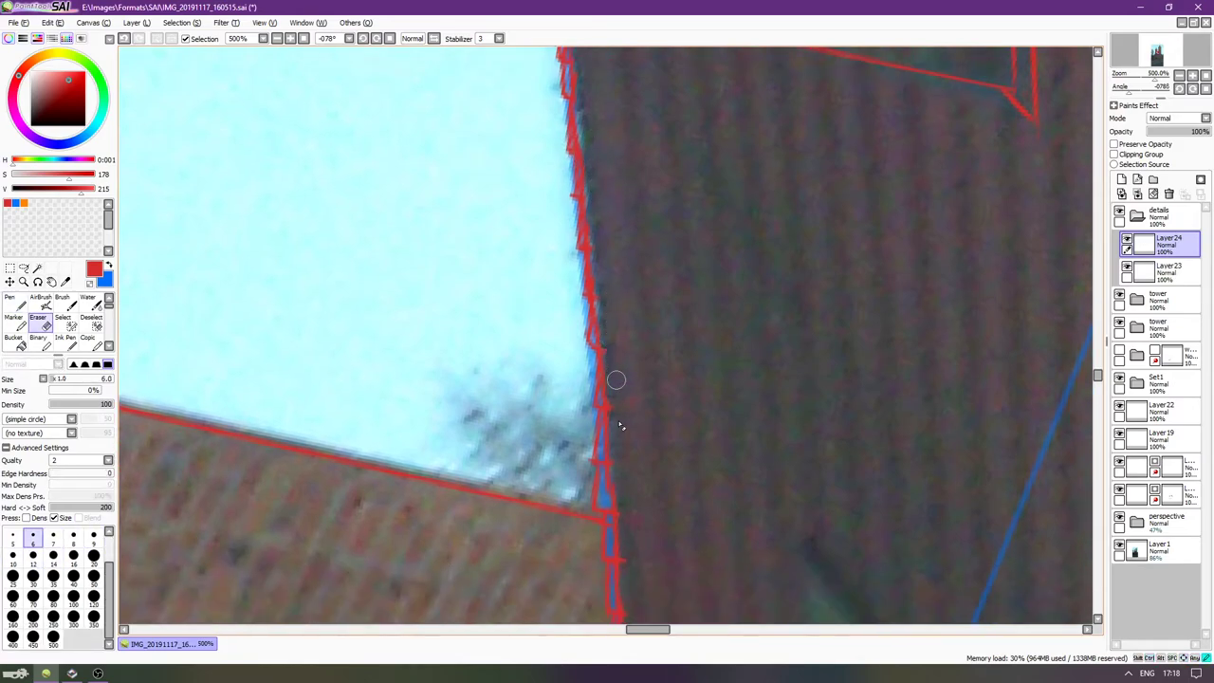
scroll(626, 408, down, 3)
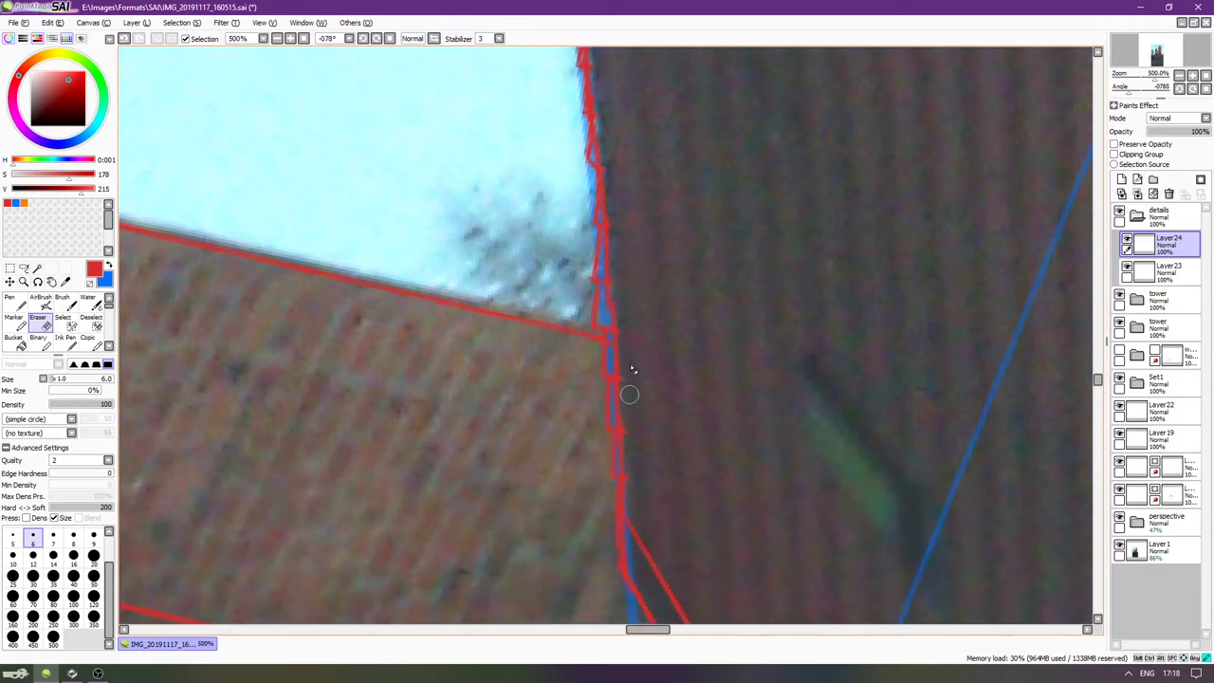
scroll(625, 330, down, 1)
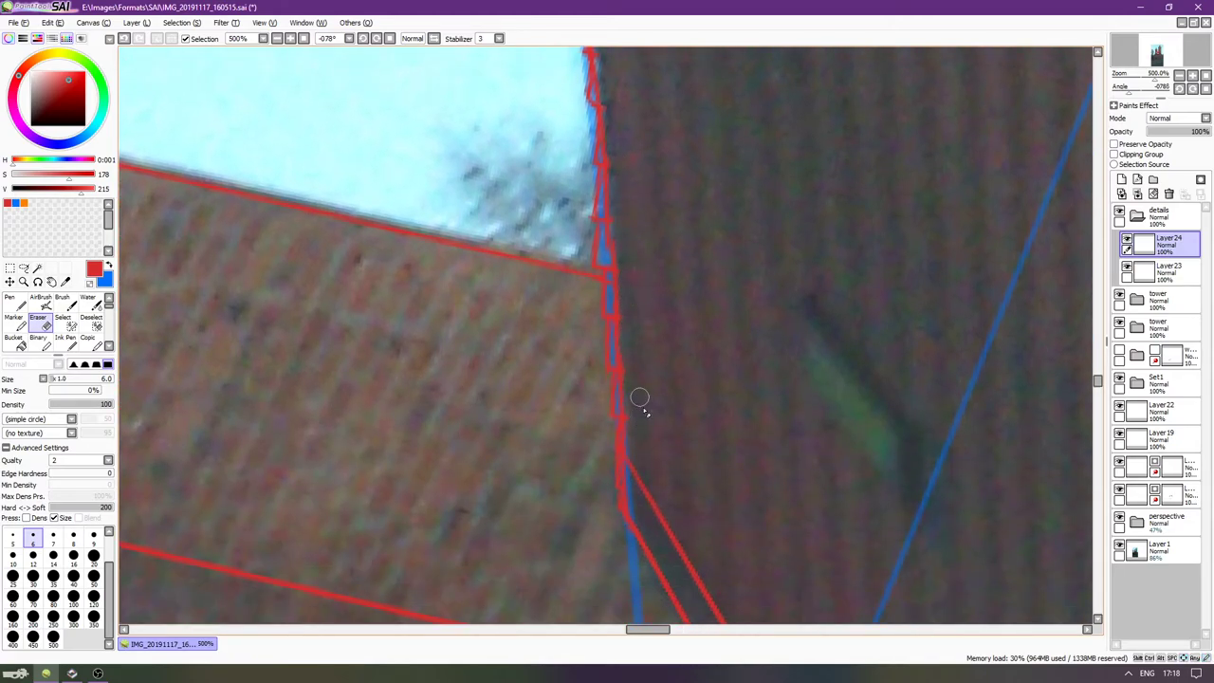
Hide the photo layer, toggle Layer24's visibility and examine the new ridge tile edges within the line drawing.
key(Home)
scroll(544, 463, up, 7)
drag(787, 270, 766, 391)
click(1119, 544)
key(Left)
key(Left)
click(1127, 243)
click(1127, 242)
scroll(749, 228, up, 3)
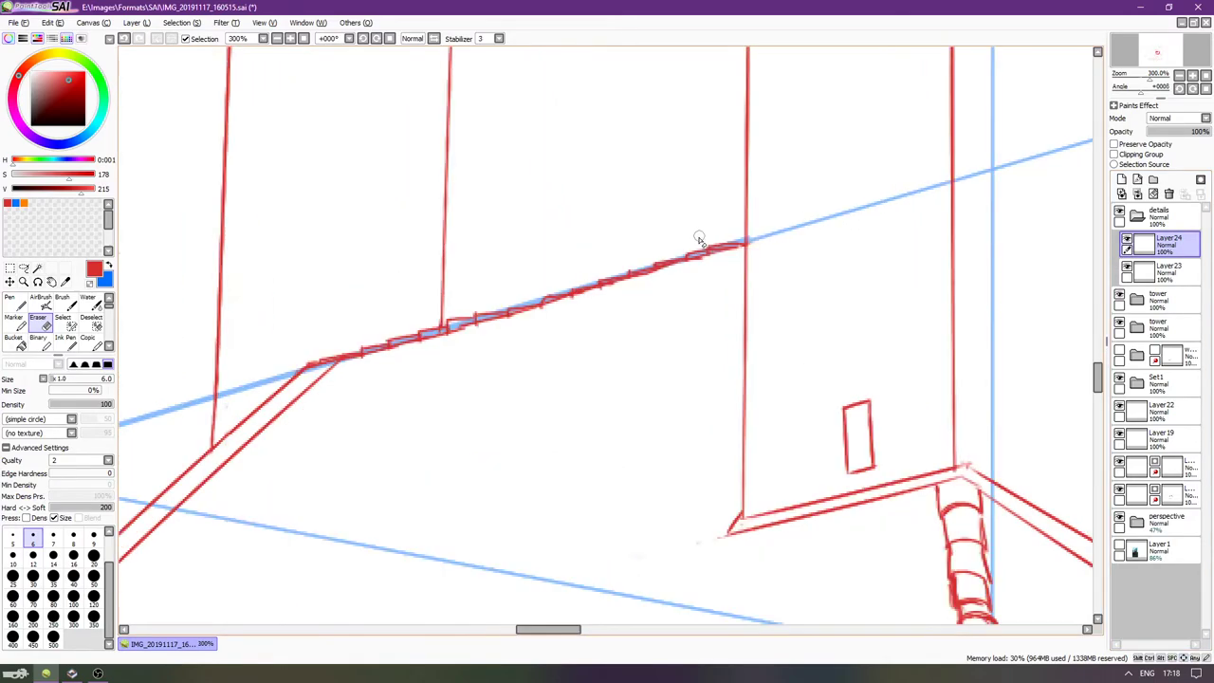
scroll(699, 239, up, 3)
key(n)
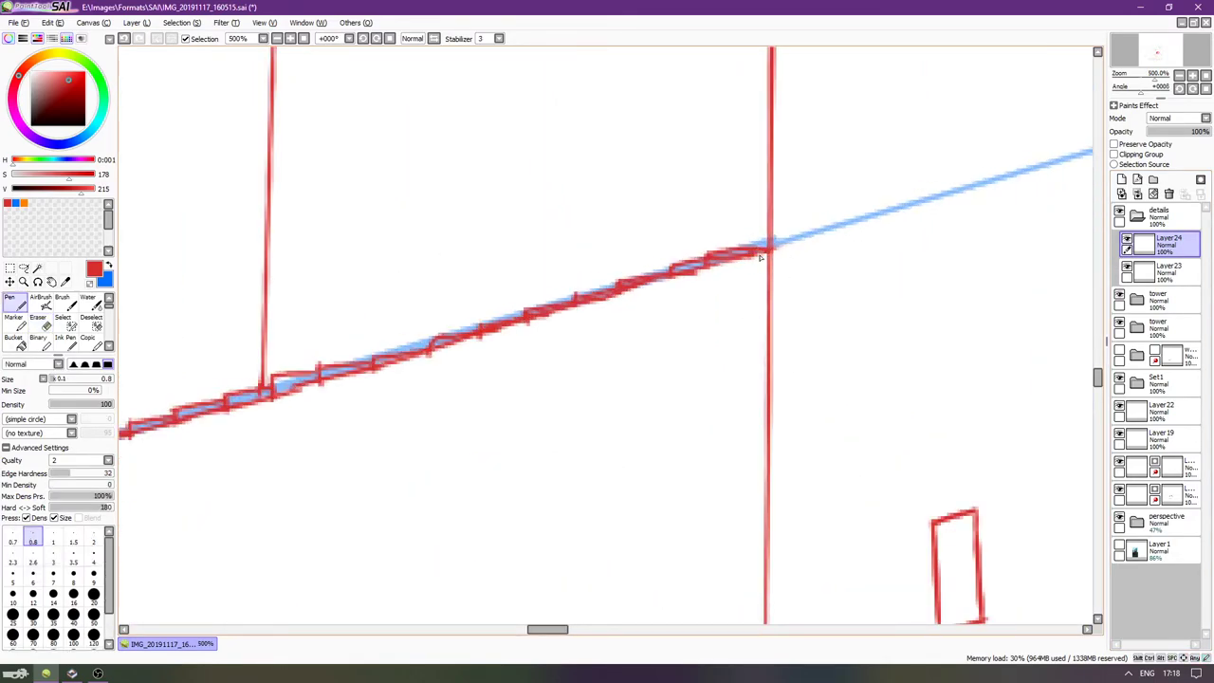
scroll(458, 401, left, 1)
scroll(474, 388, left, 7)
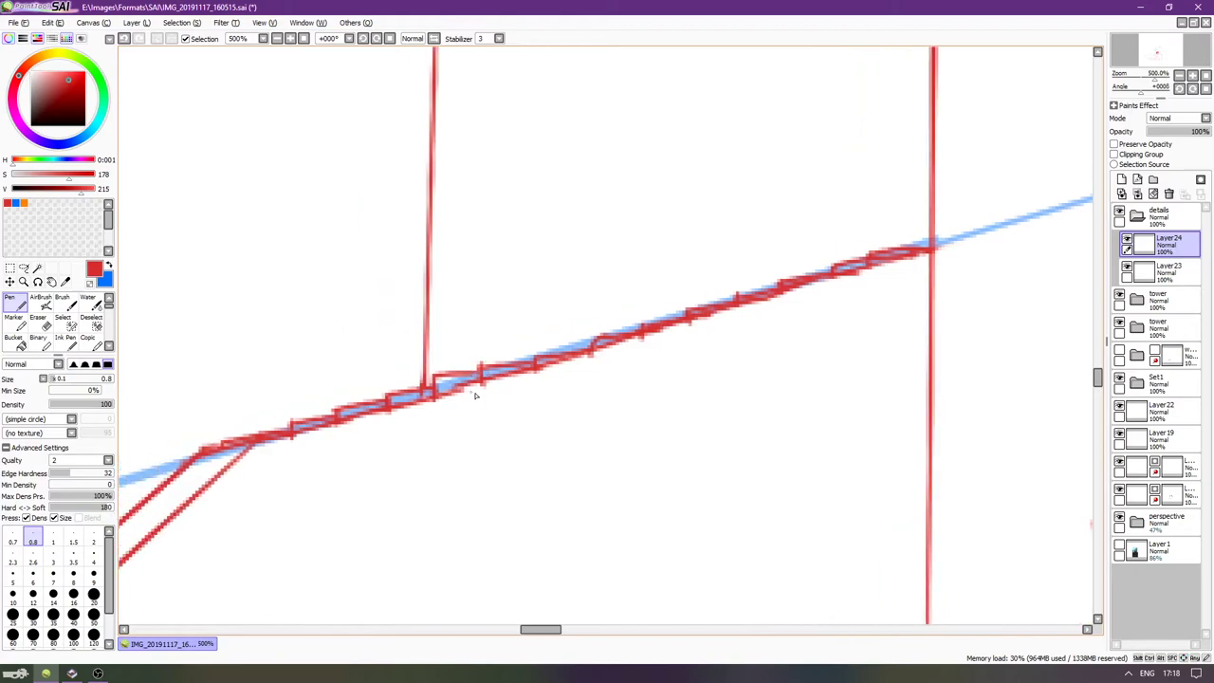
key(e)
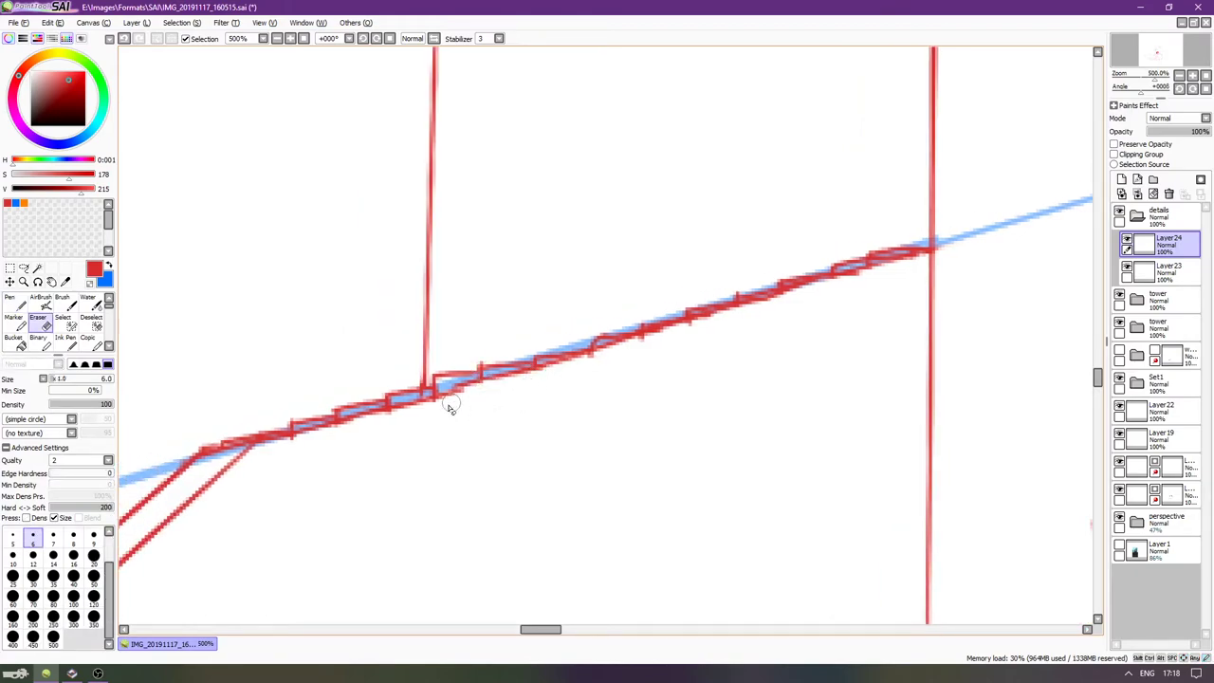
scroll(677, 371, down, 4)
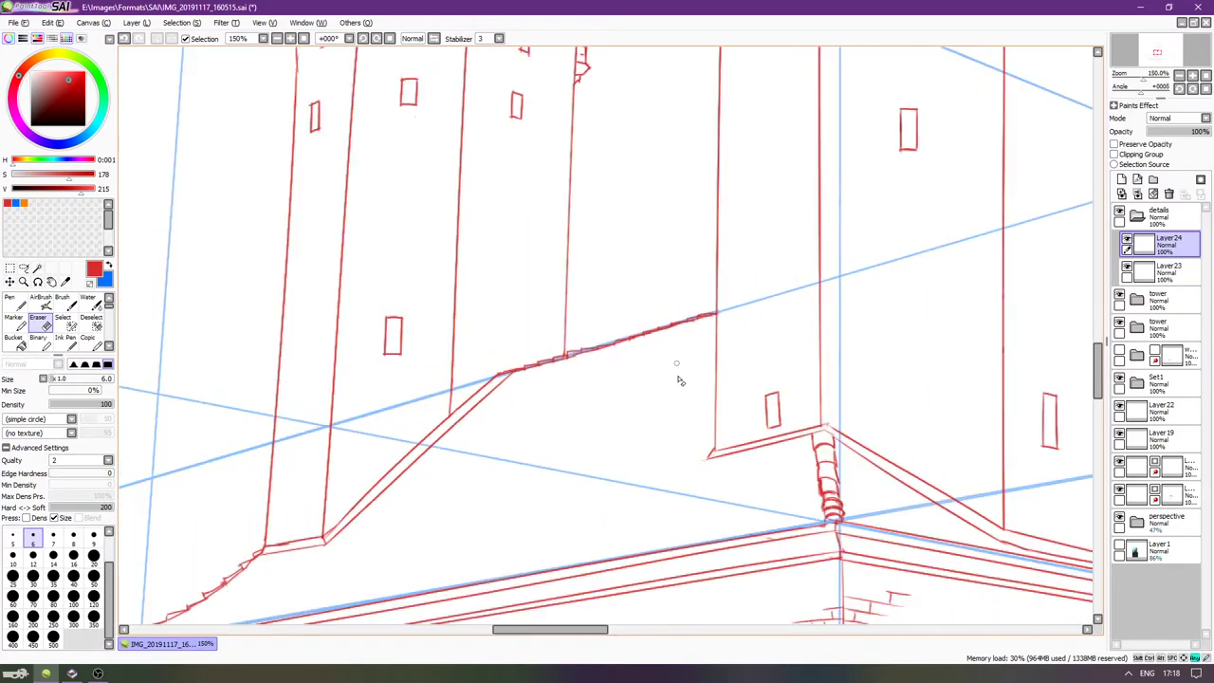
scroll(682, 382, down, 3)
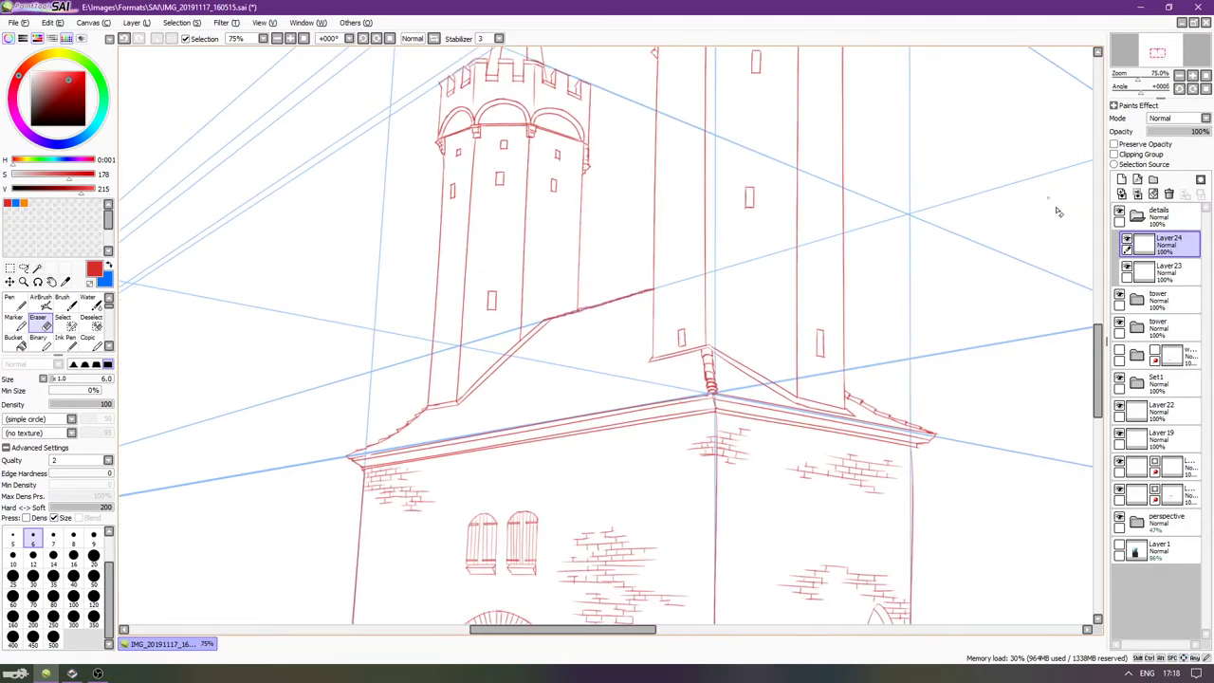
Add a new layer above Layer24 in the details folder and show the photo layer again.
click(1120, 180)
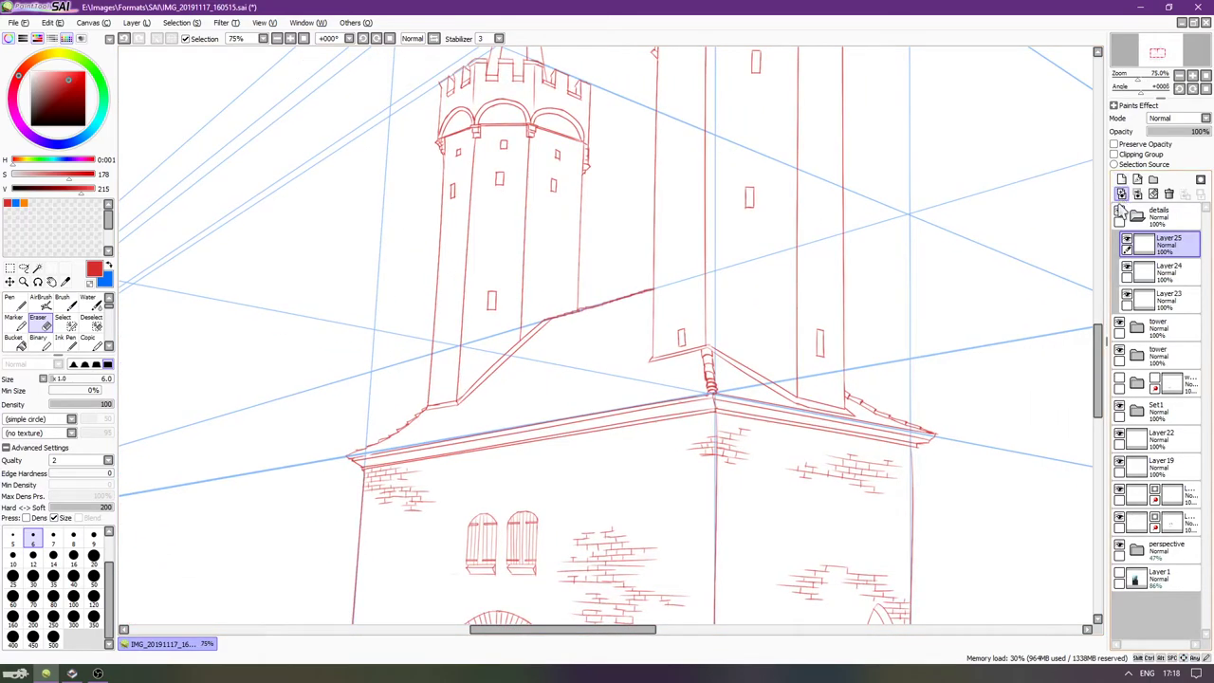
click(1119, 573)
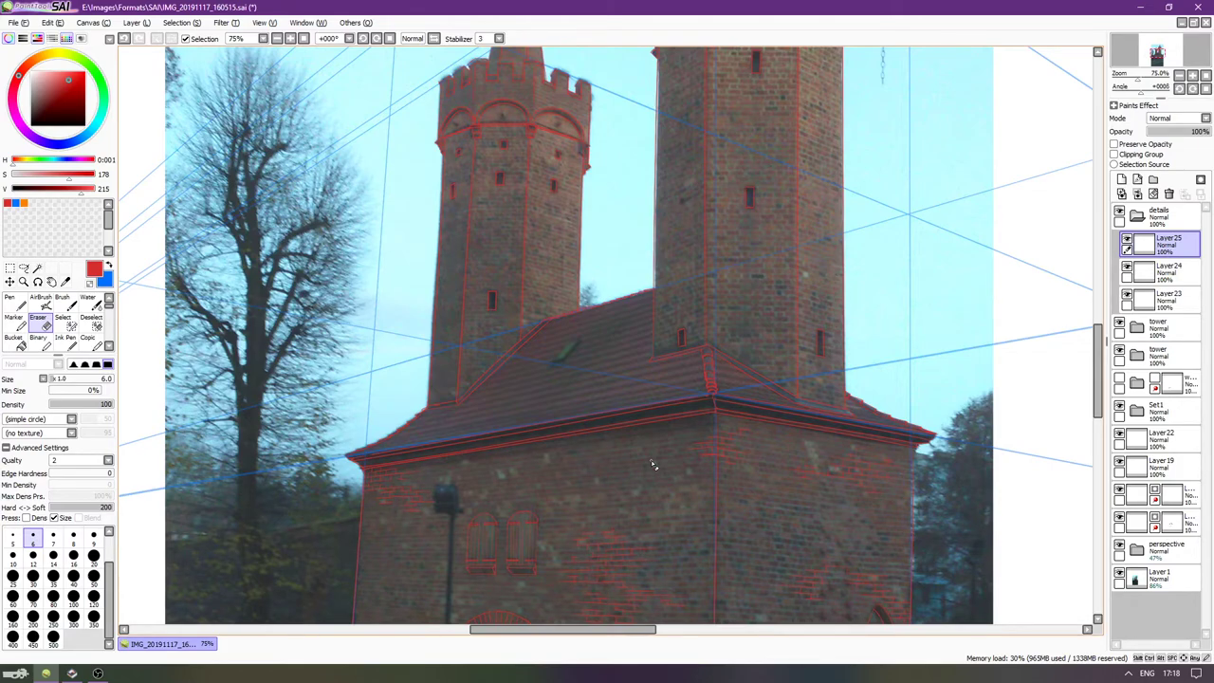
scroll(652, 464, up, 2)
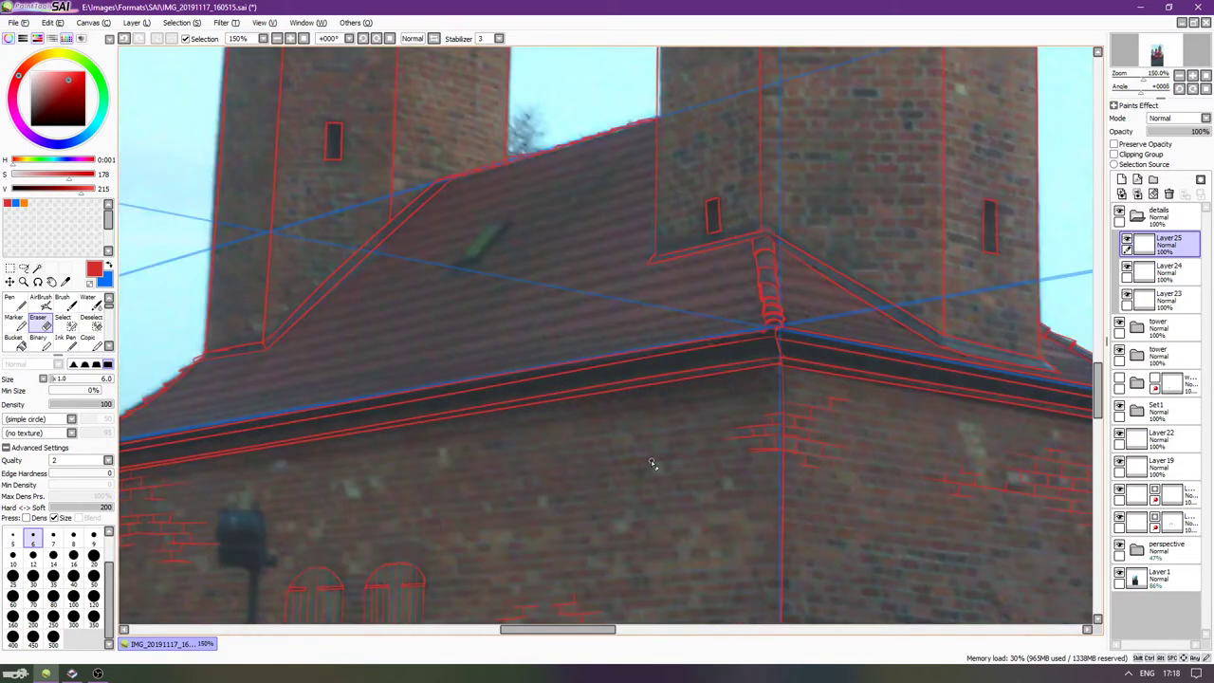
drag(703, 307, 677, 338)
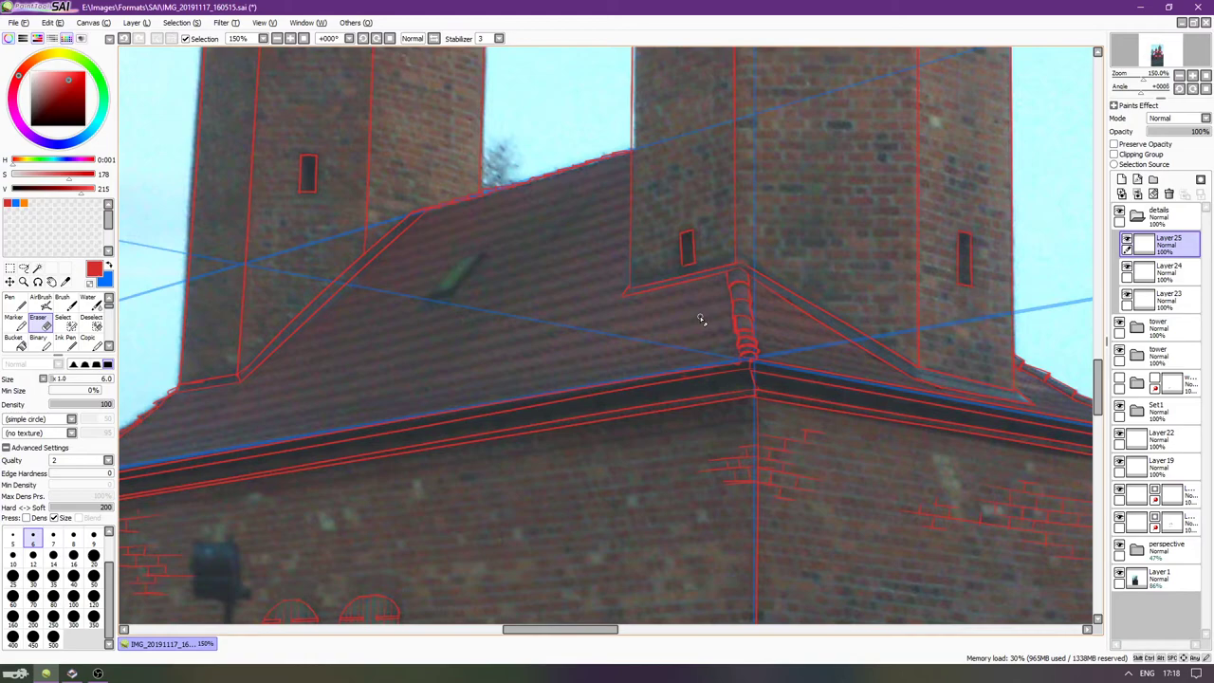
Draw short wavy tile-row lines with the Pen on the narrow roof face just right of the corner ridge tiles.
key(n)
mouse_move(880, 365)
mouse_down()
mouse_move(882, 312)
mouse_move(693, 71)
mouse_up()
drag(675, 124, 641, 267)
scroll(674, 241, up, 1)
drag(626, 324, 639, 325)
key(ctrl+z)
drag(641, 256, 643, 246)
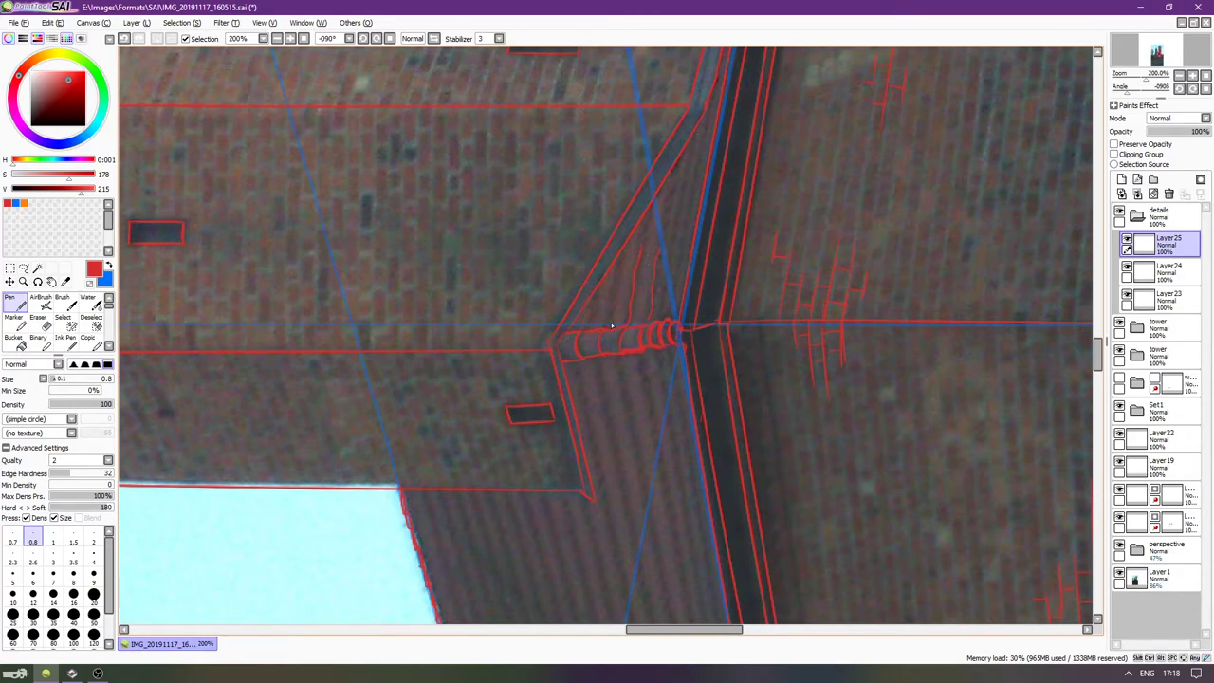
scroll(683, 248, up, 5)
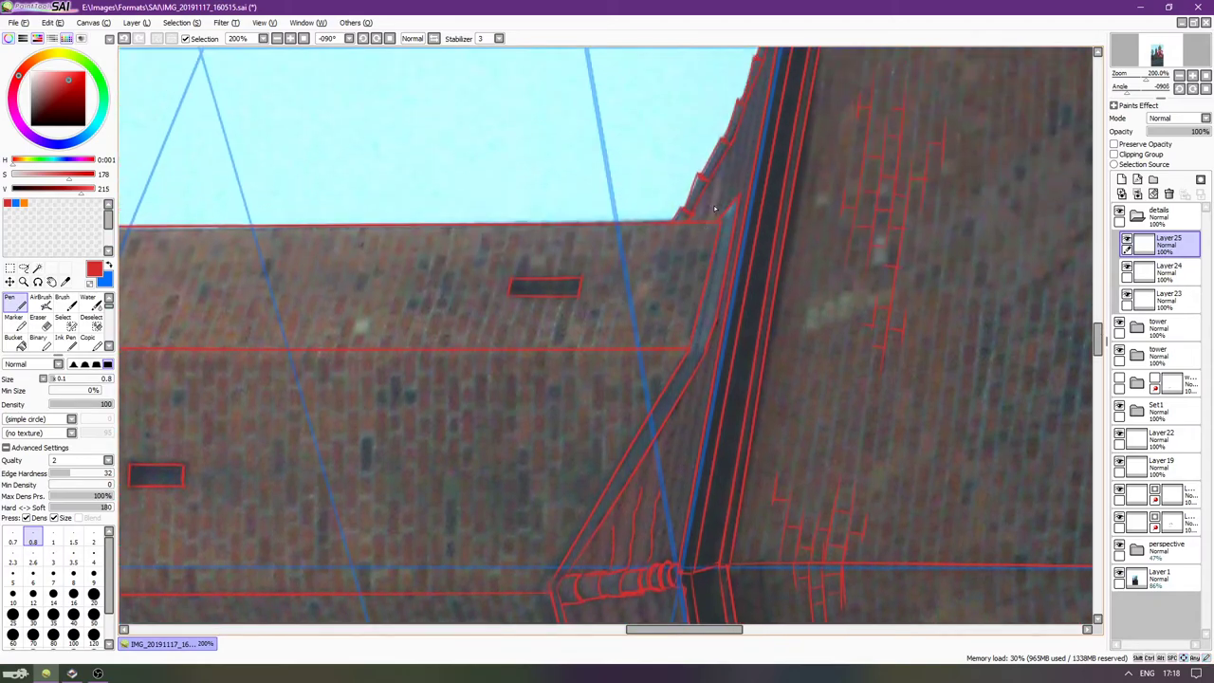
Draw wavy tile-row lines on the main roof face beside the corner ridge tiles and below the ridge near the tall tower.
scroll(717, 189, down, 8)
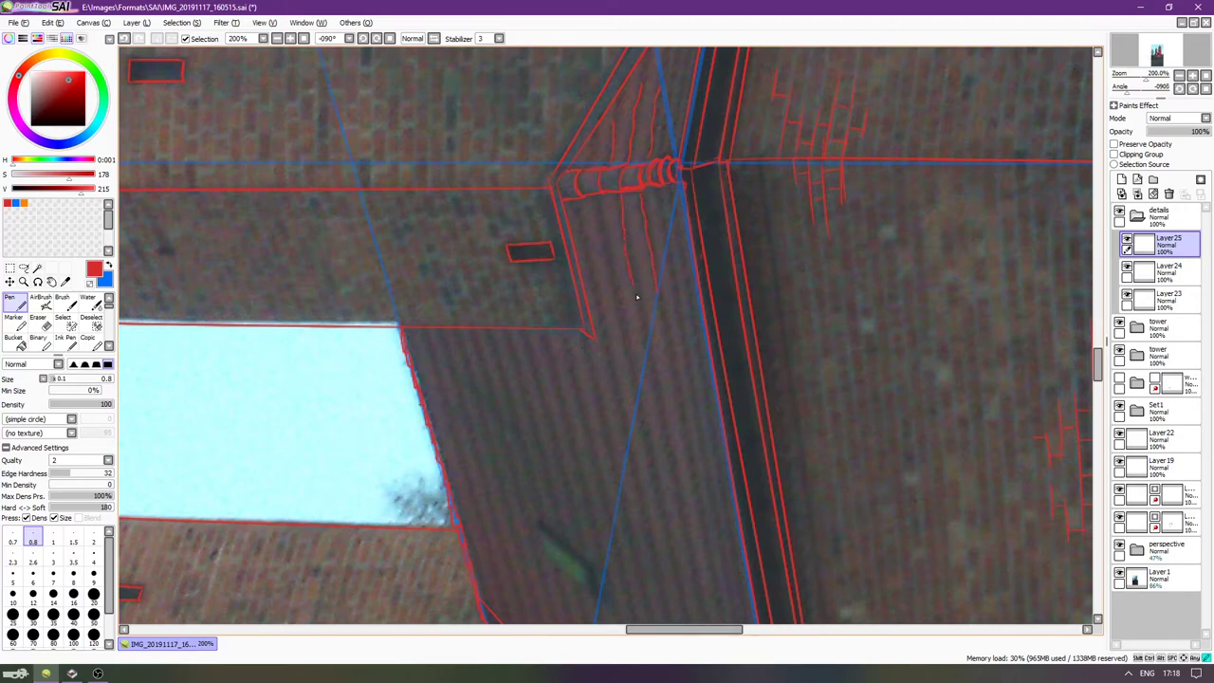
mouse_move(611, 277)
mouse_down()
mouse_move(622, 320)
mouse_move(670, 312)
mouse_move(625, 306)
mouse_move(620, 291)
mouse_move(636, 330)
mouse_up()
scroll(623, 312, down, 4)
key(Delete)
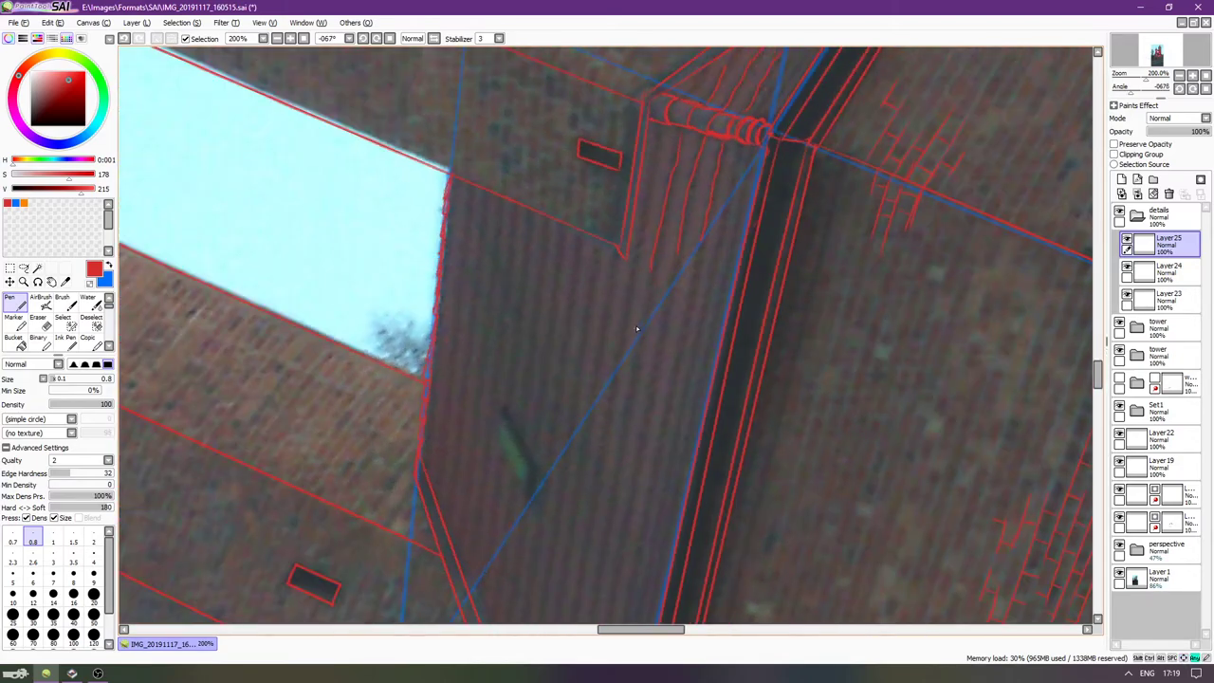
mouse_move(641, 284)
mouse_down()
mouse_move(522, 254)
mouse_move(474, 197)
mouse_move(475, 232)
mouse_move(491, 224)
mouse_move(496, 300)
mouse_up()
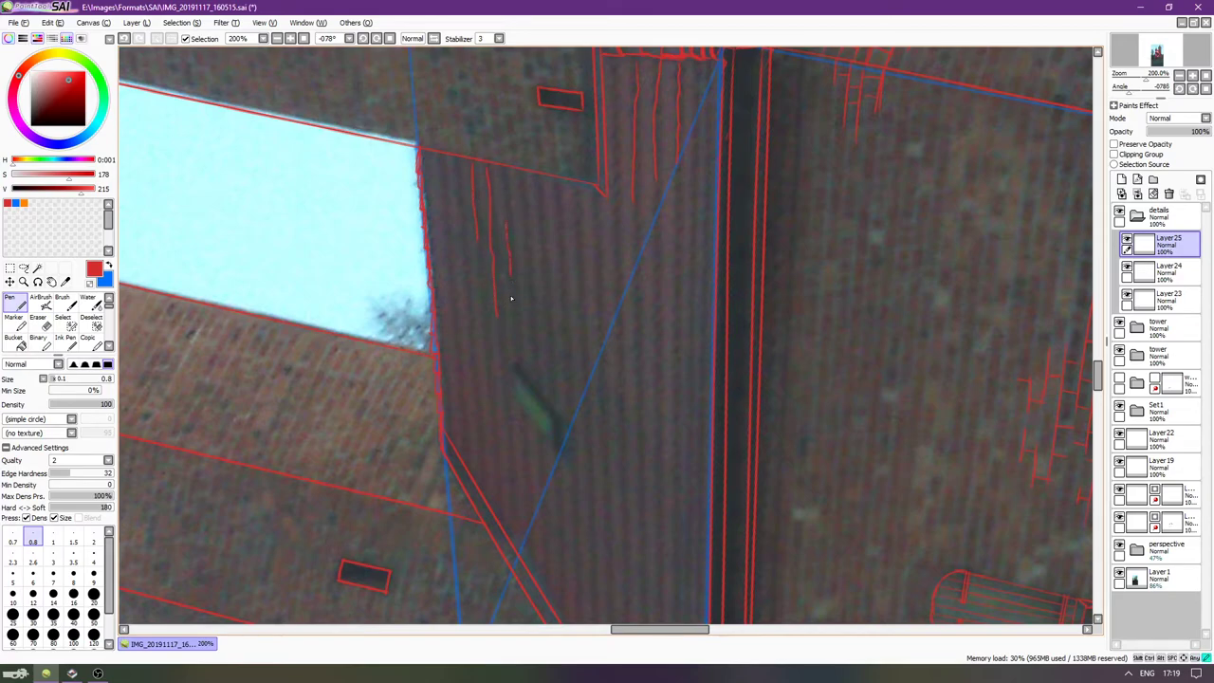
Draw a few tile-row lines at the main roof's lower left corner, beside the small tower's base.
scroll(511, 292, down, 10)
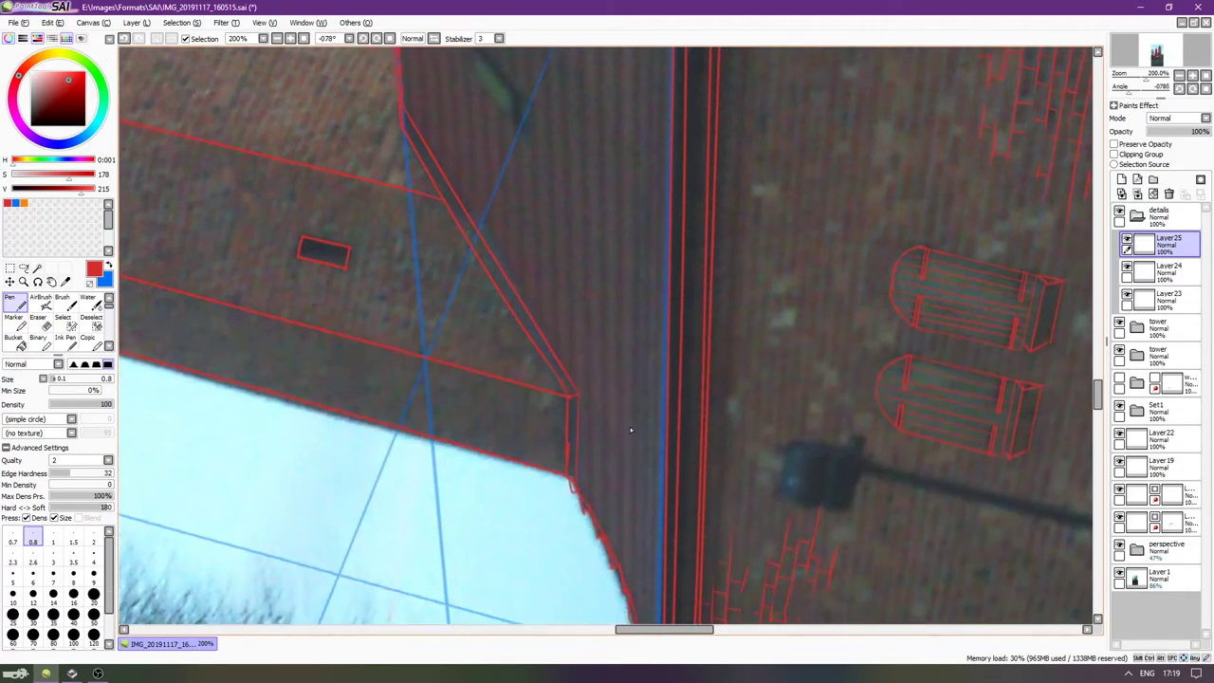
scroll(629, 433, down, 2)
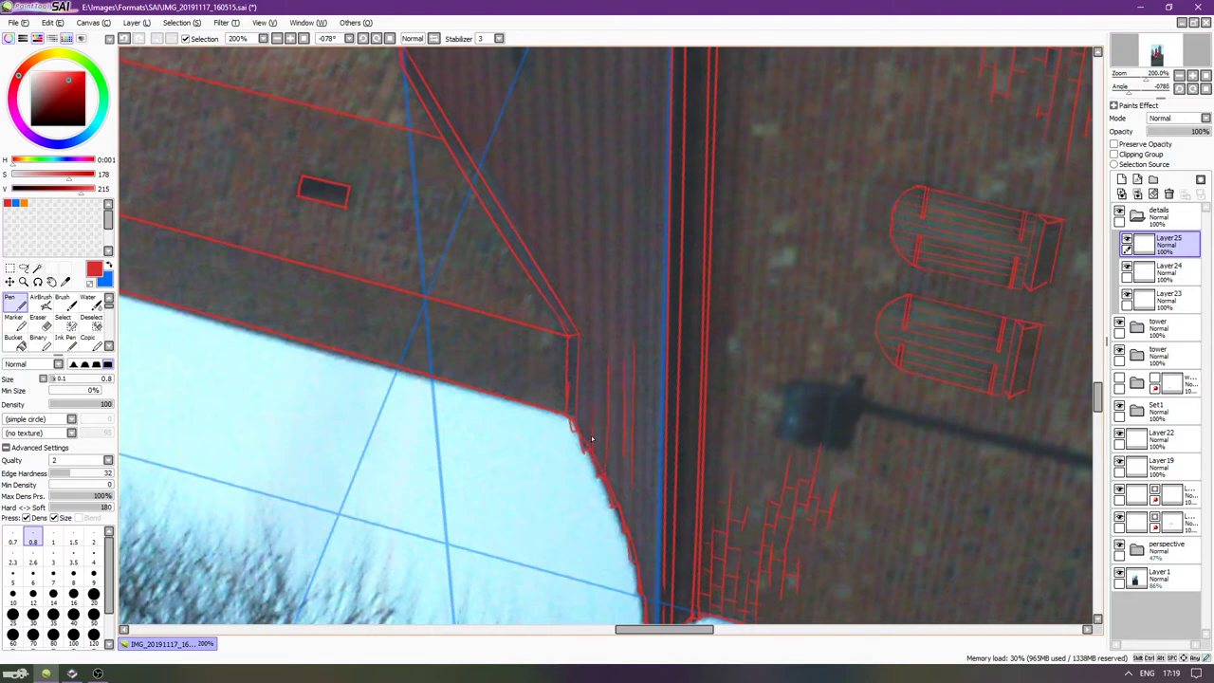
scroll(590, 436, up, 1)
Draw staggered tile-row lines across the middle of the main roof face, between the sloping flashing, the skylight and the eaves.
scroll(643, 396, up, 14)
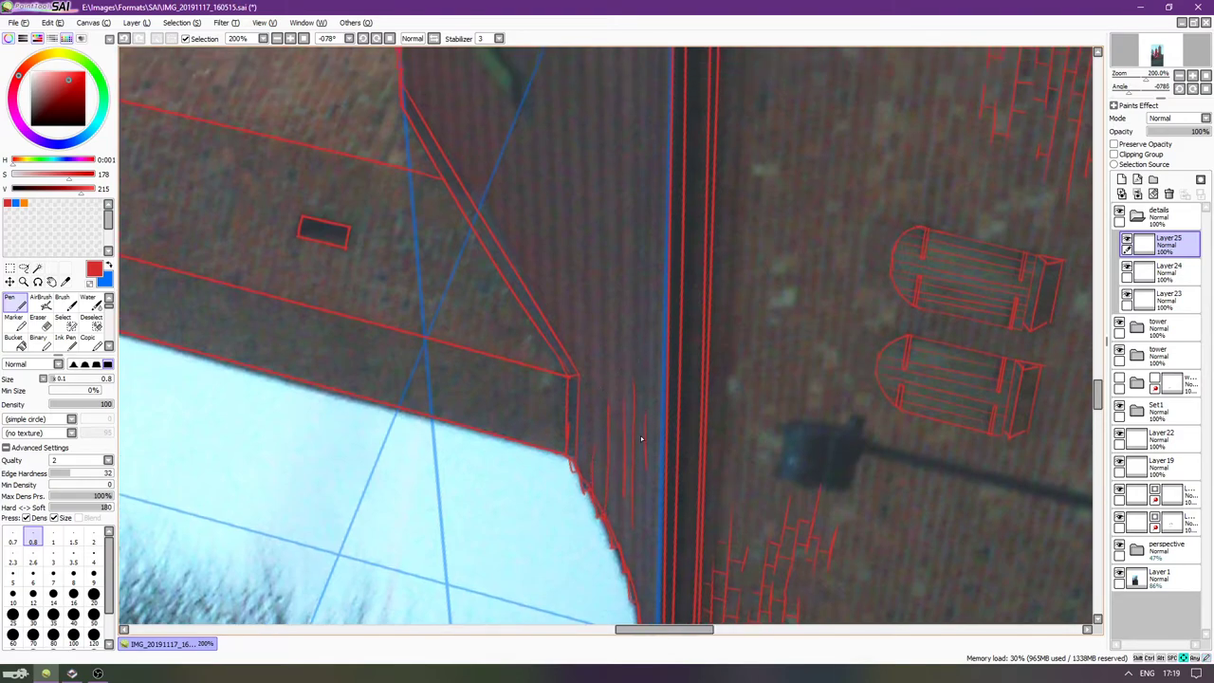
drag(601, 382, 598, 539)
scroll(586, 398, down, 3)
drag(583, 338, 590, 446)
drag(569, 487, 571, 511)
drag(558, 442, 560, 477)
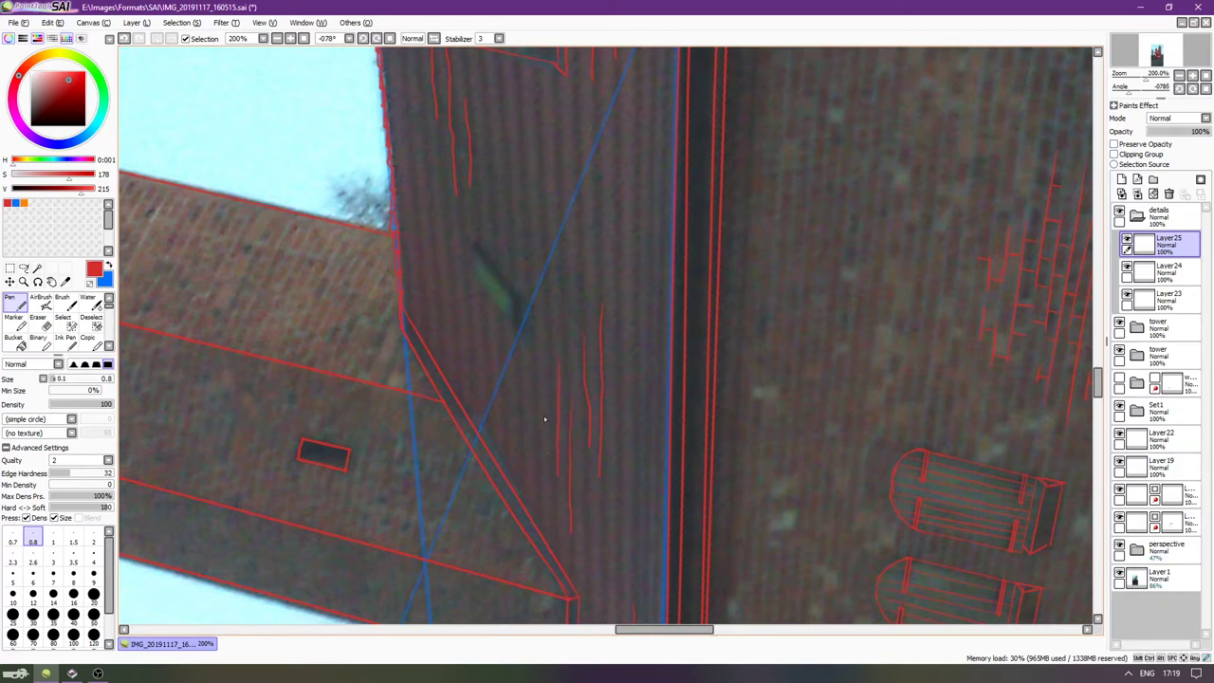
drag(522, 421, 517, 292)
Return the canvas to an upright 0° rotation and hide the photo layer.
key(End)
key(End)
key(End)
key(End)
key(End)
key(End)
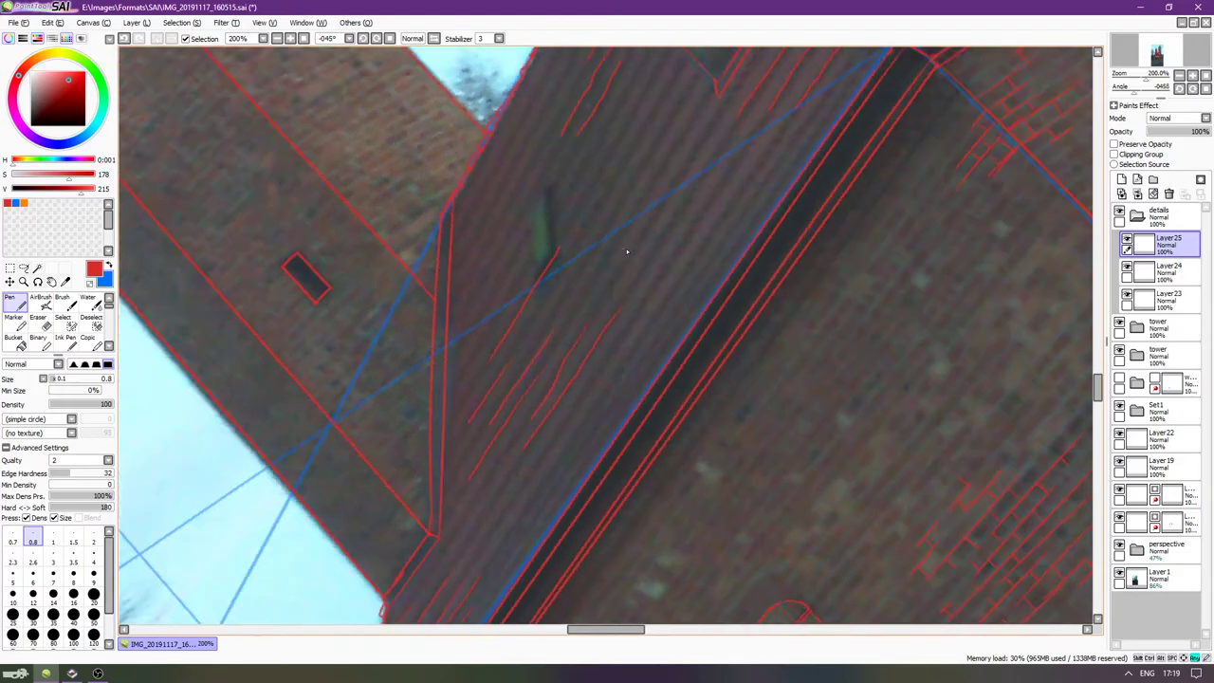
key(Right)
key(Right)
key(Right)
key(Right)
key(Right)
key(Right)
key(Right)
key(Right)
key(Right)
key(Right)
key(Right)
key(Right)
key(Right)
key(Right)
key(Right)
key(Right)
key(Right)
key(Right)
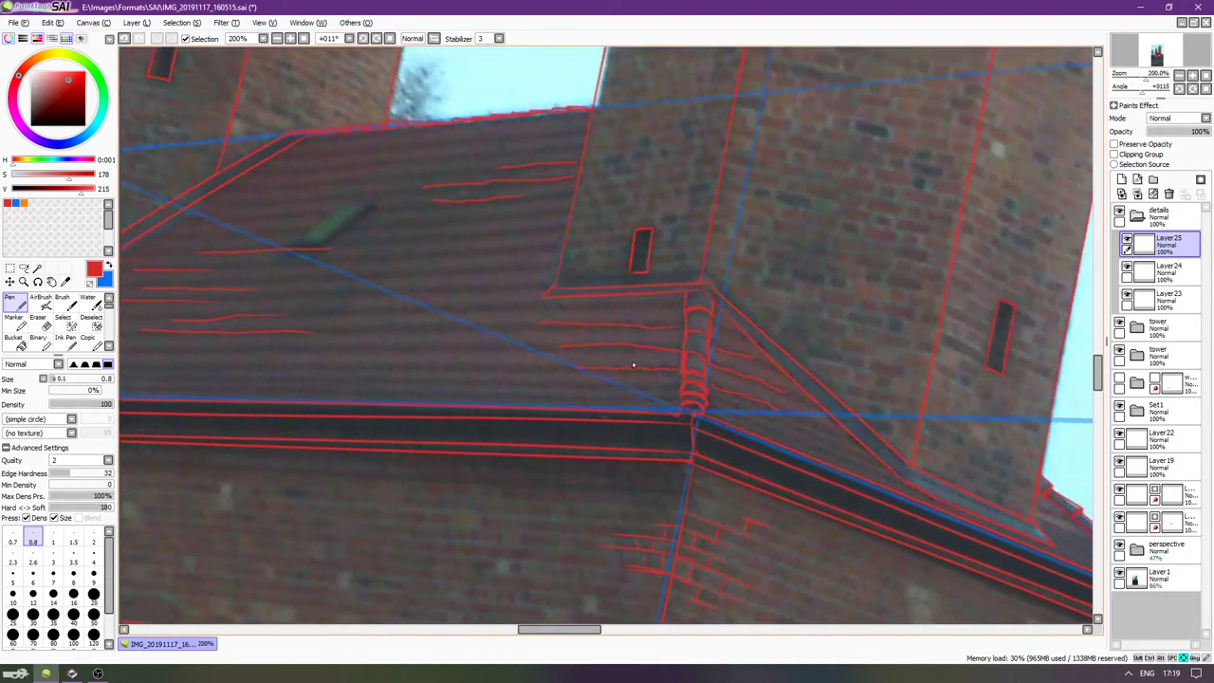
key(Delete)
key(Delete)
key(Right)
key(End)
key(End)
key(Left)
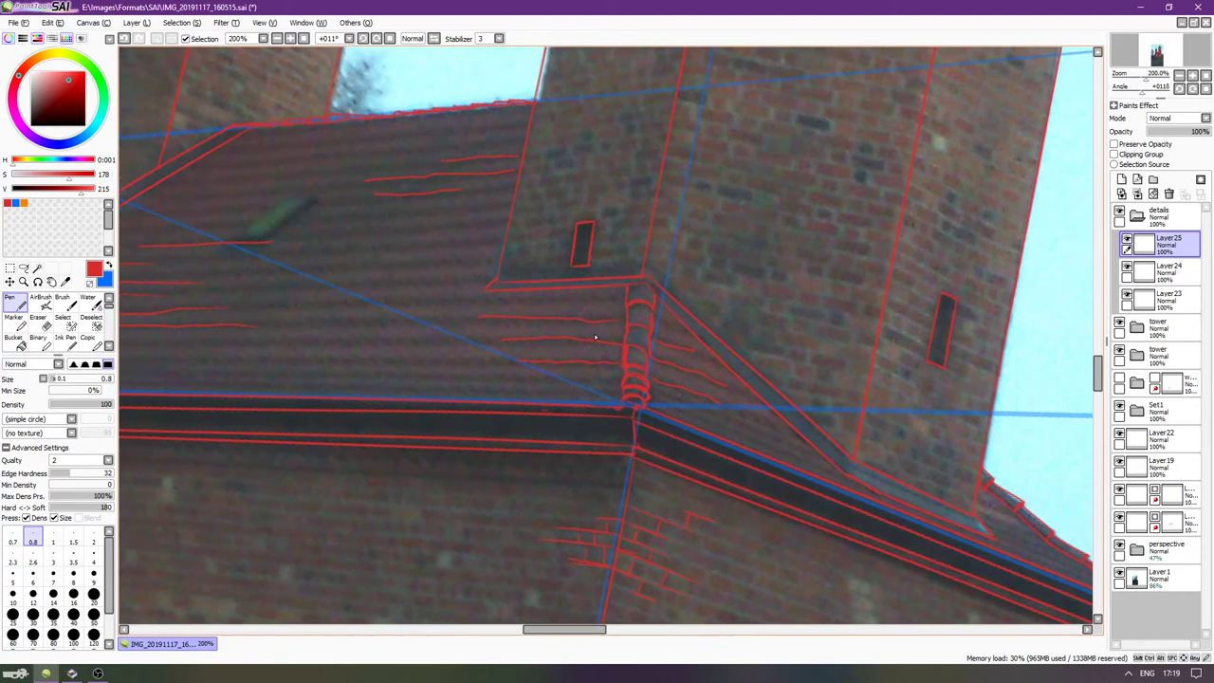
key(Delete)
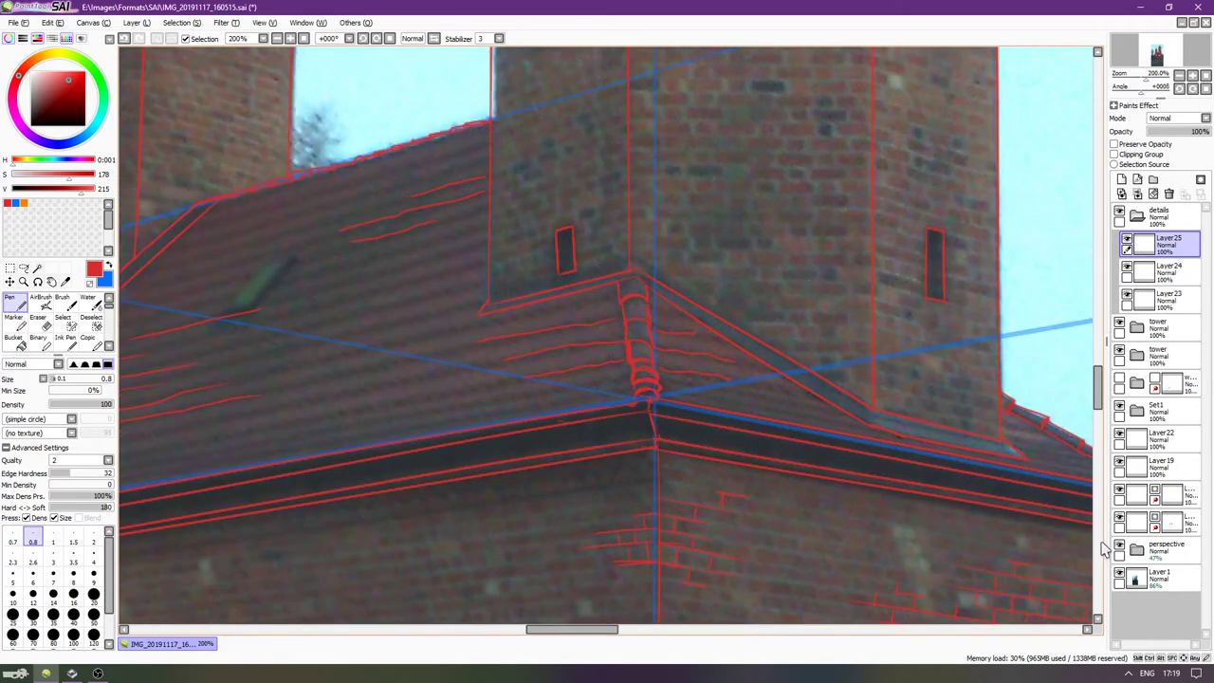
click(1119, 572)
Examine the new tile-row lines on the roof in the line drawing without the photo, overall and up close.
key(Page_Down)
key(Page_Down)
key(Right)
key(Right)
key(Right)
key(Page_Down)
key(Left)
key(Left)
key(Left)
key(Left)
scroll(587, 334, up, 2)
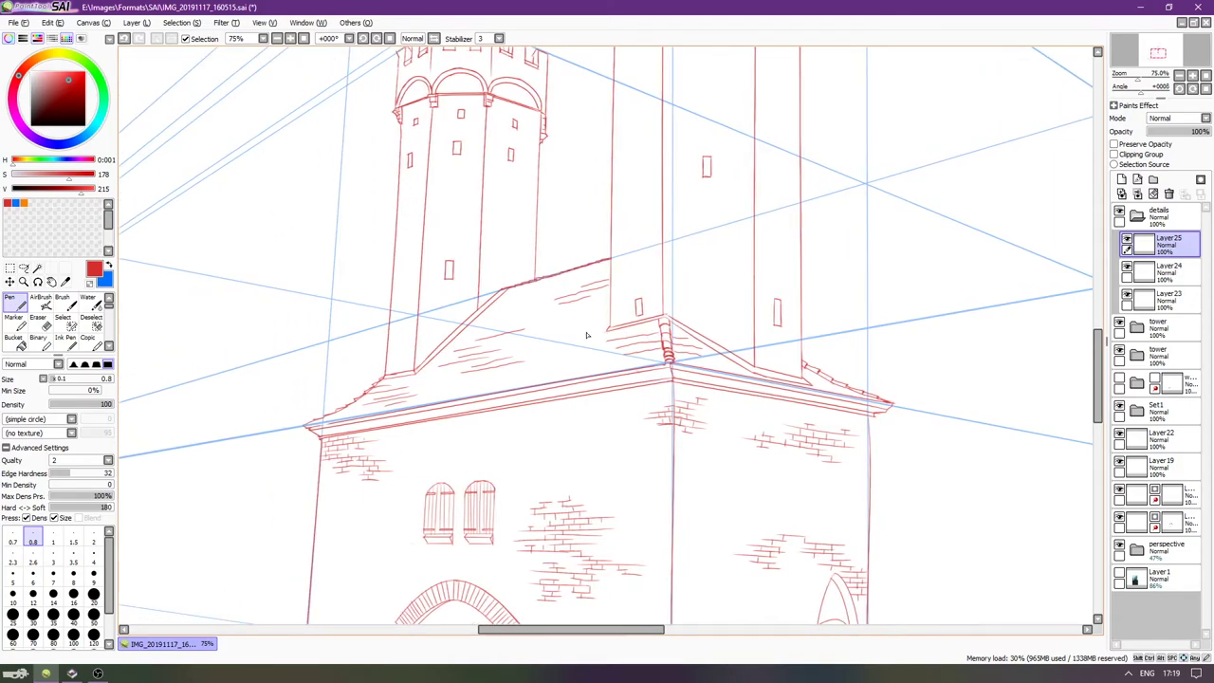
scroll(691, 394, up, 4)
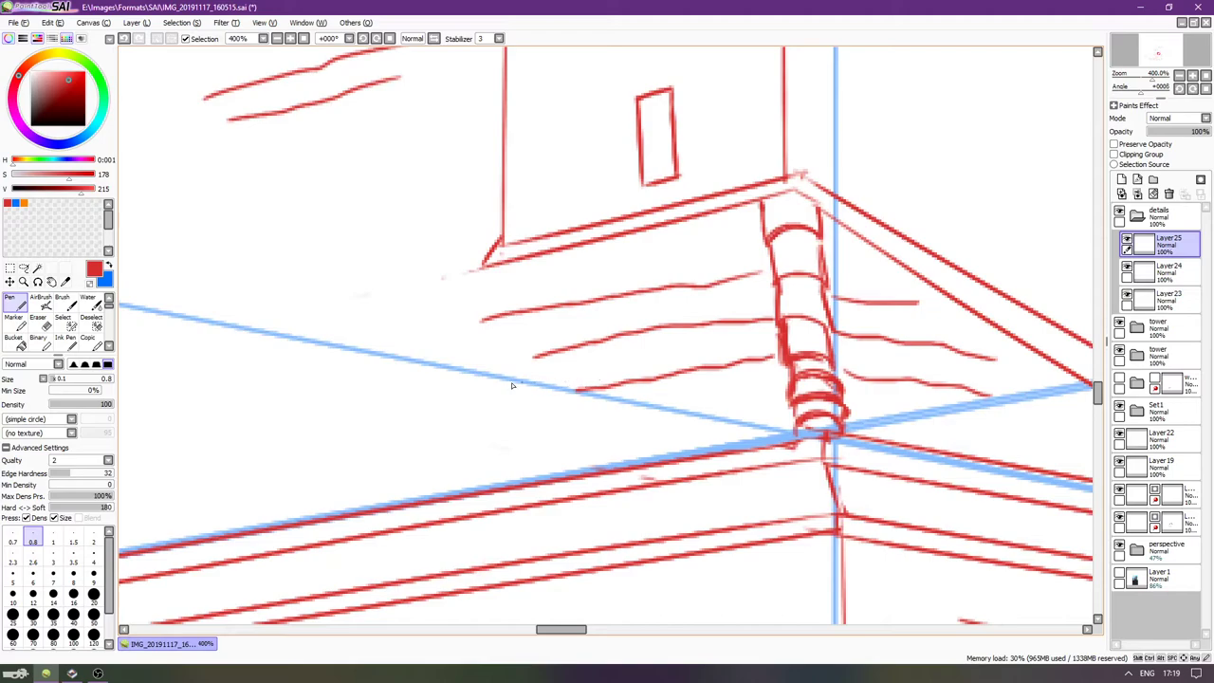
scroll(617, 380, down, 5)
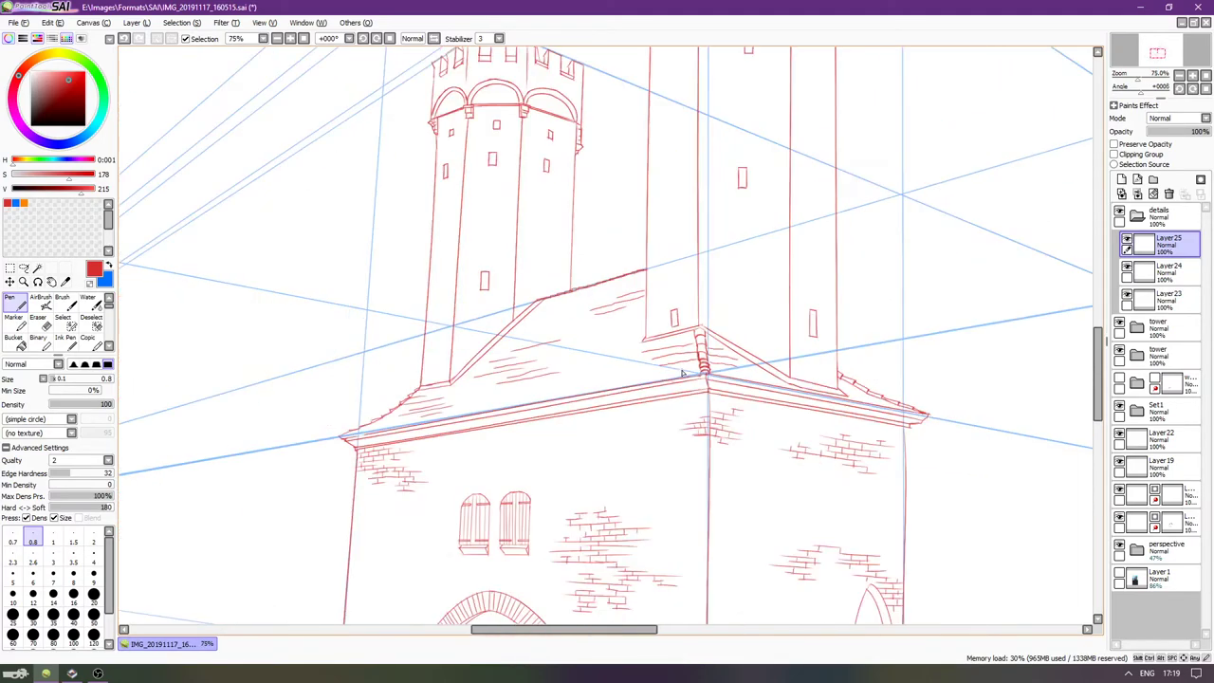
Draw short tile-row lines beneath the sloping edge tiles between the tall tower's base and the roof's right corner.
scroll(869, 392, up, 4)
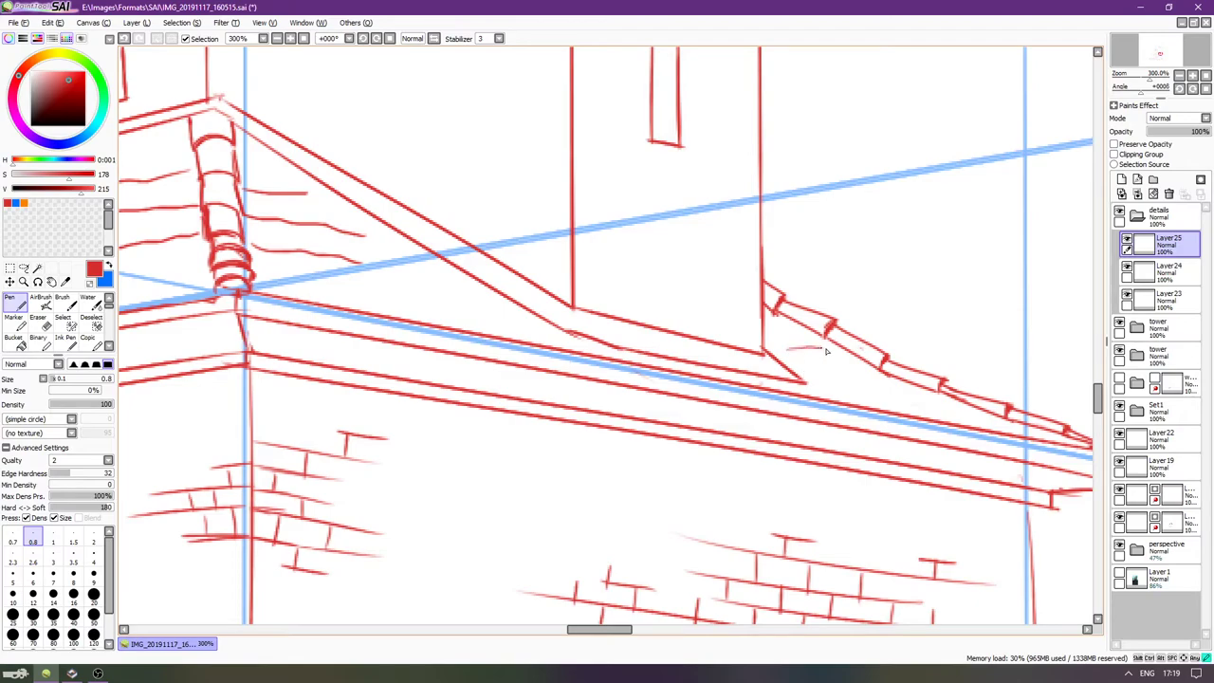
drag(790, 345, 987, 418)
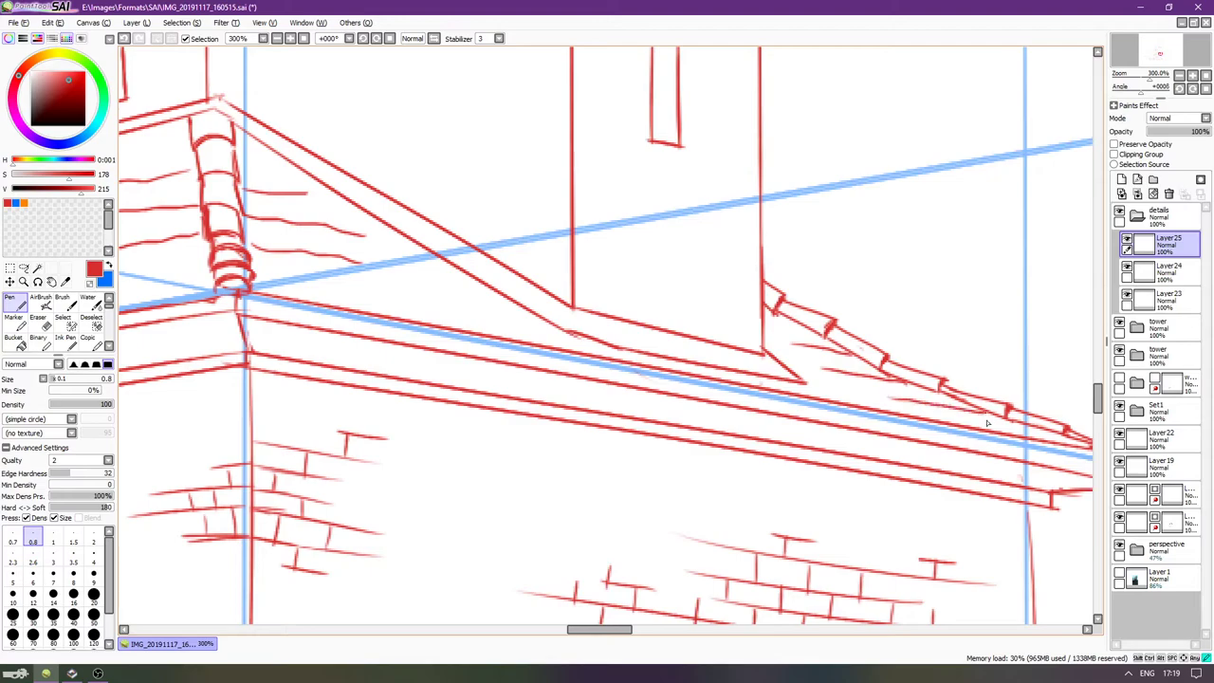
scroll(964, 439, down, 3)
drag(310, 282, 661, 292)
drag(677, 235, 661, 300)
scroll(661, 300, down, 1)
drag(730, 198, 679, 273)
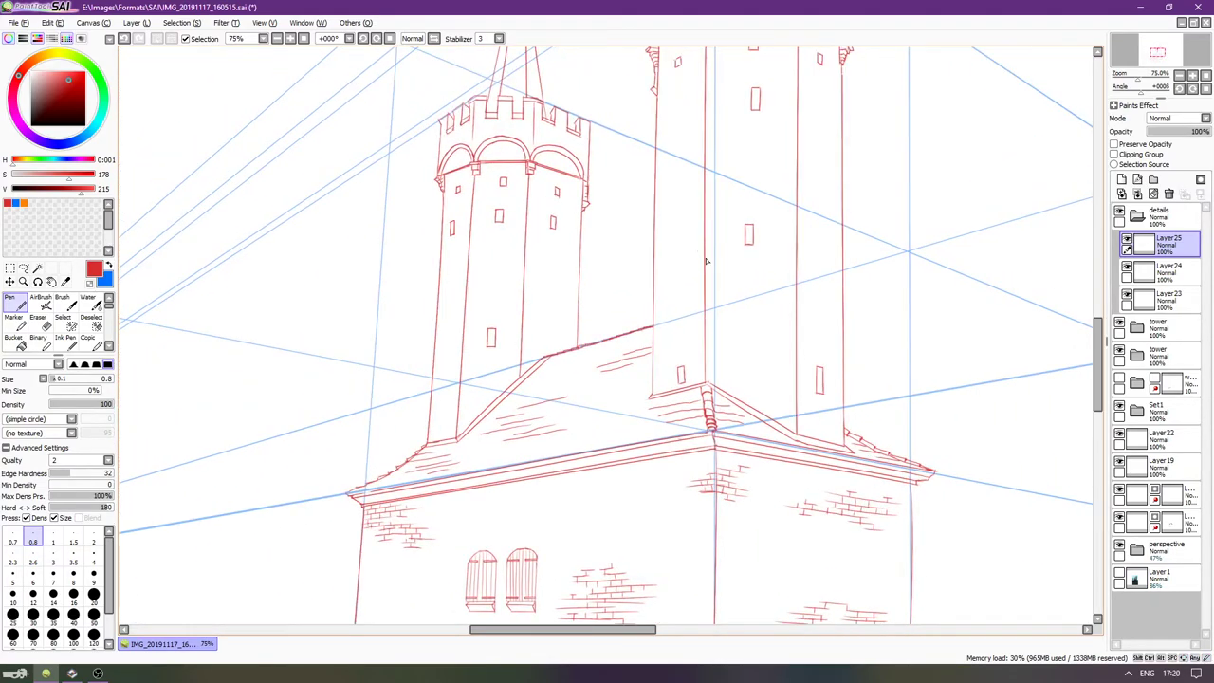
Add a new layer above Layer25 in the details folder and show the photo layer.
click(1121, 178)
click(1119, 603)
scroll(768, 166, up, 3)
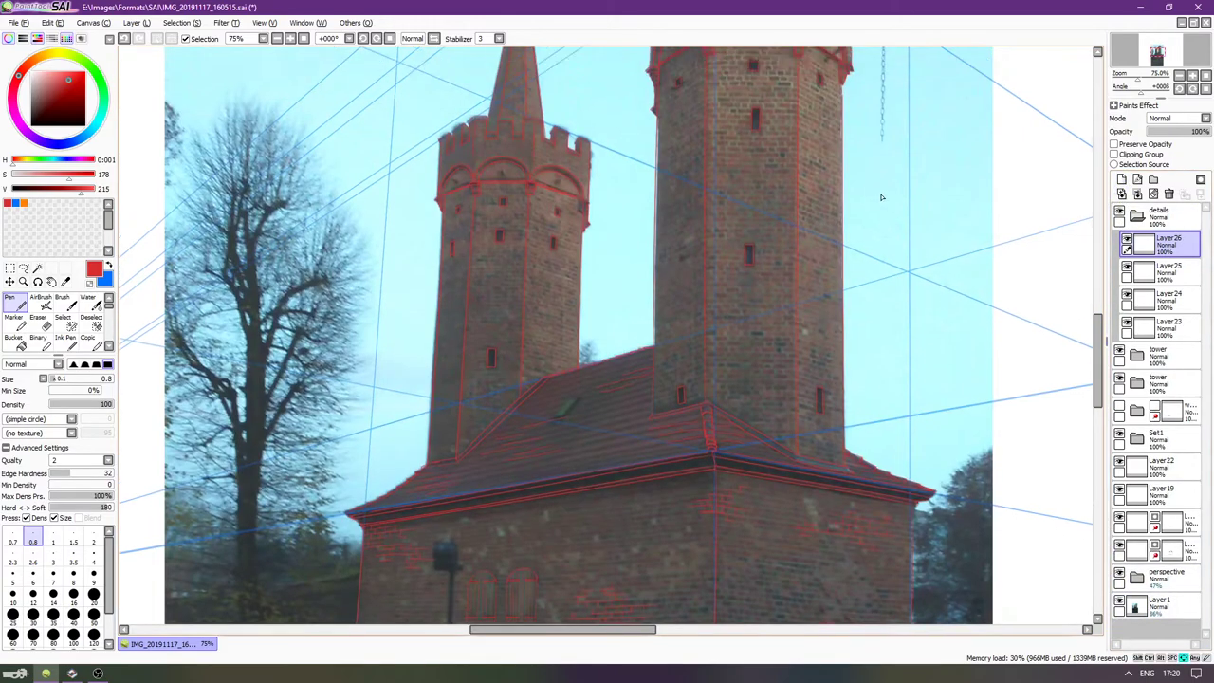
Draw brick-course lines meeting at the edge between the tall tower's middle and right faces, just below the small upper windows.
scroll(769, 166, right, 3)
scroll(701, 163, up, 3)
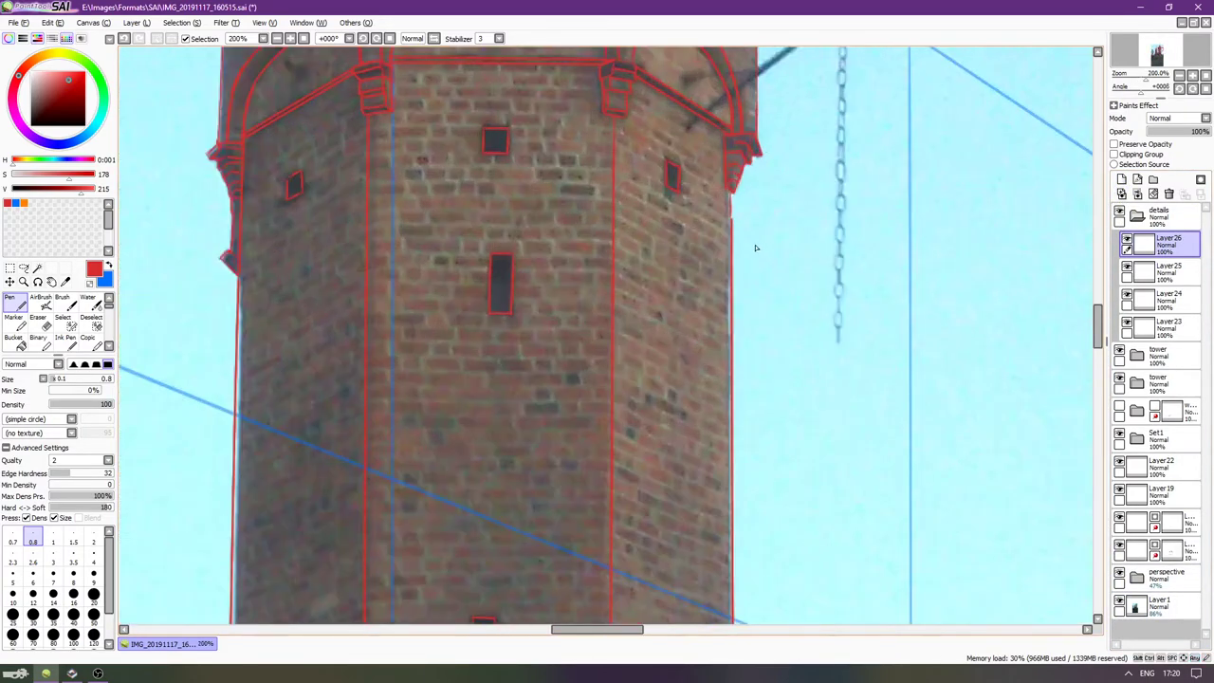
key(Down)
key(Down)
key(Left)
key(Left)
key(Down)
key(Down)
key(Tab)
scroll(600, 246, up, 1)
key(Up)
key(Up)
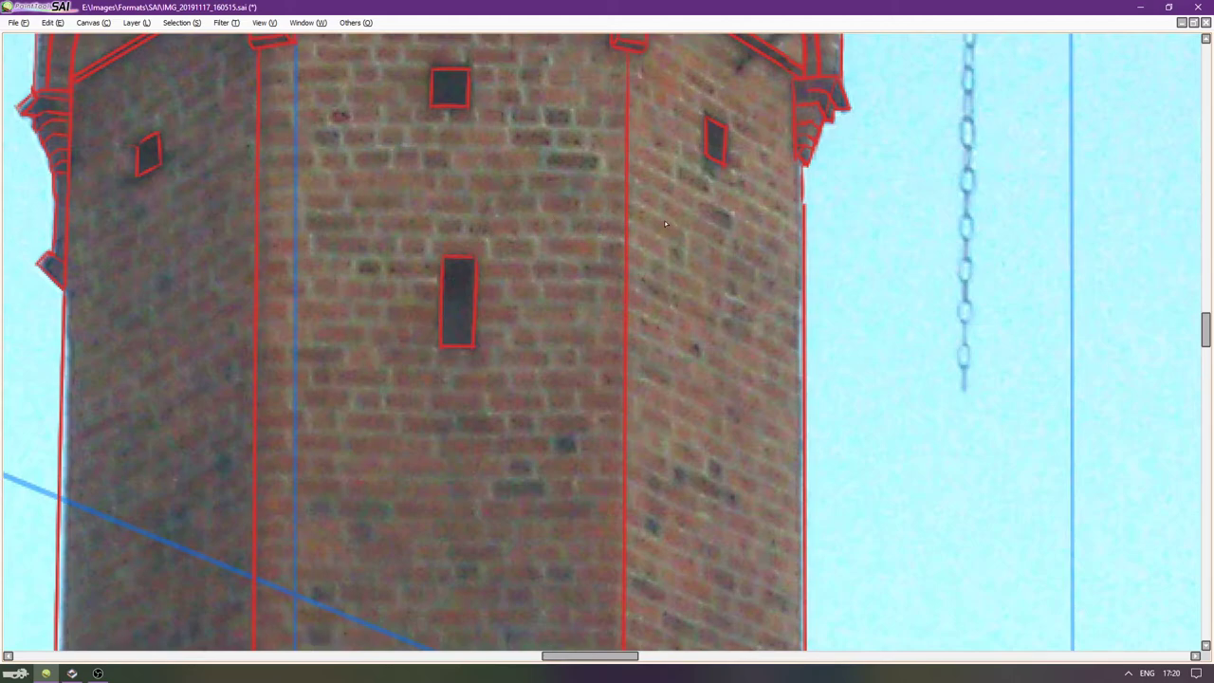
key(Delete)
key(Delete)
key(Delete)
key(Delete)
key(Delete)
key(Delete)
key(Delete)
key(Delete)
key(Left)
key(Left)
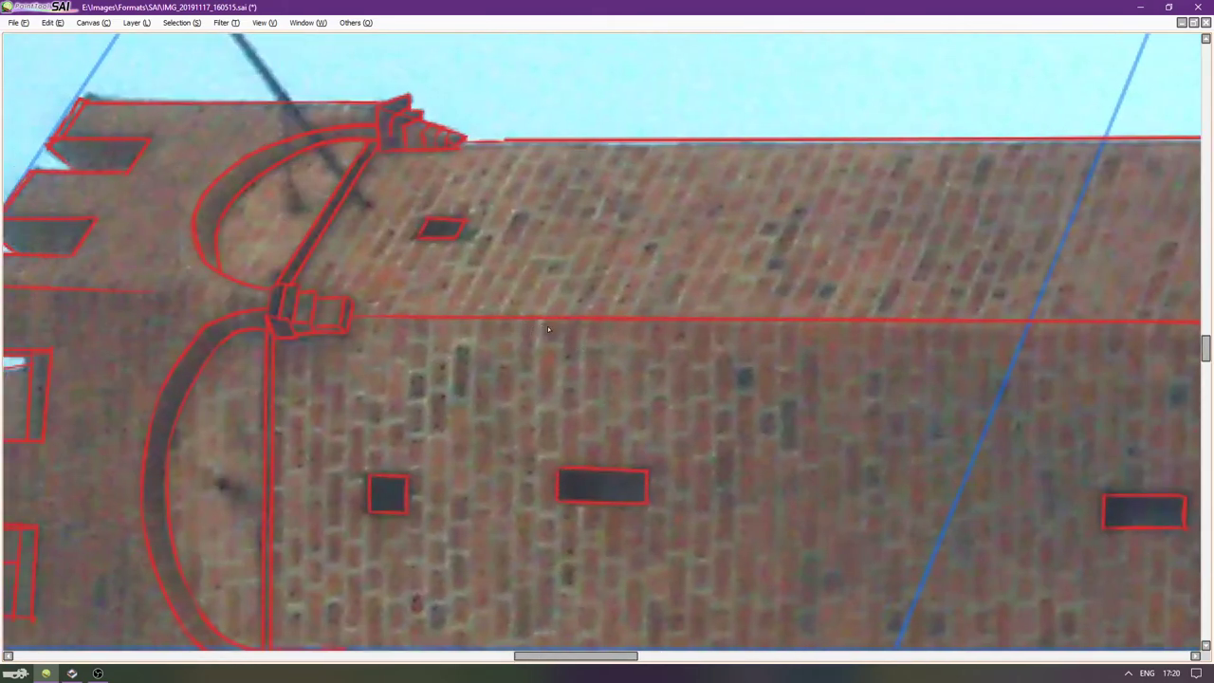
key(Down)
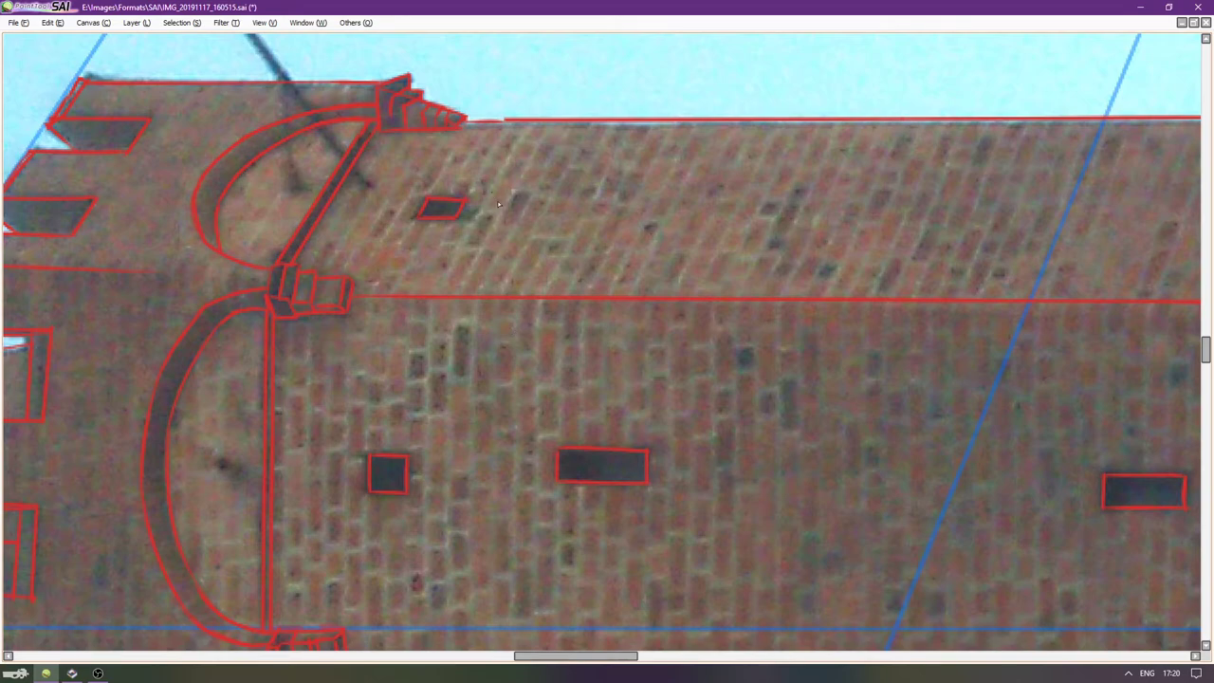
drag(454, 392, 453, 498)
drag(474, 307, 474, 378)
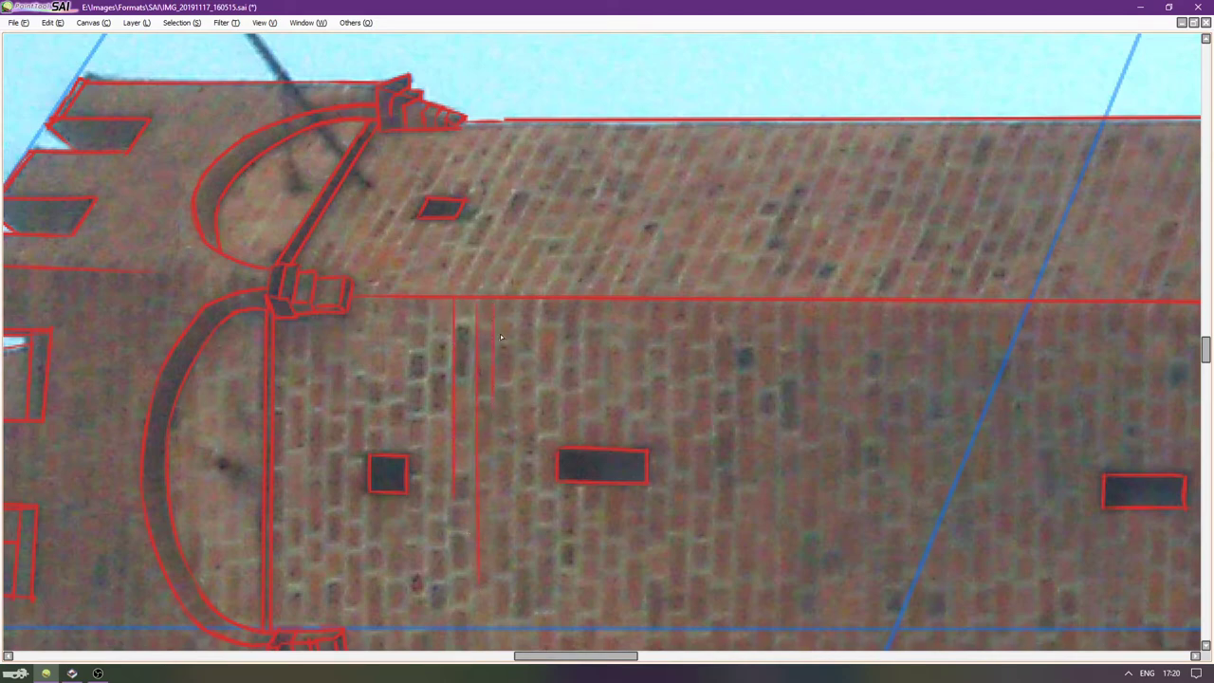
click(497, 294)
drag(434, 300, 429, 361)
drag(436, 292, 468, 237)
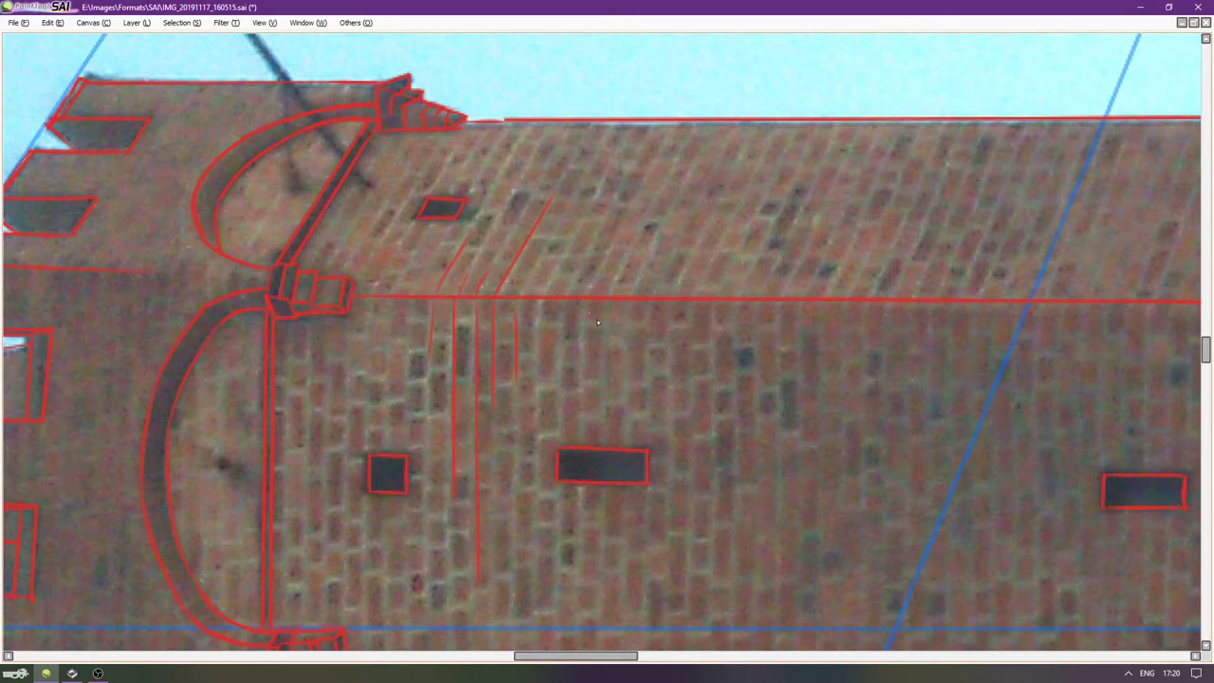
Draw short brick-course lines around and below the upper slit window on the tall tower's middle face.
key(Right)
key(Right)
key(Right)
key(Down)
key(Down)
key(Down)
key(Down)
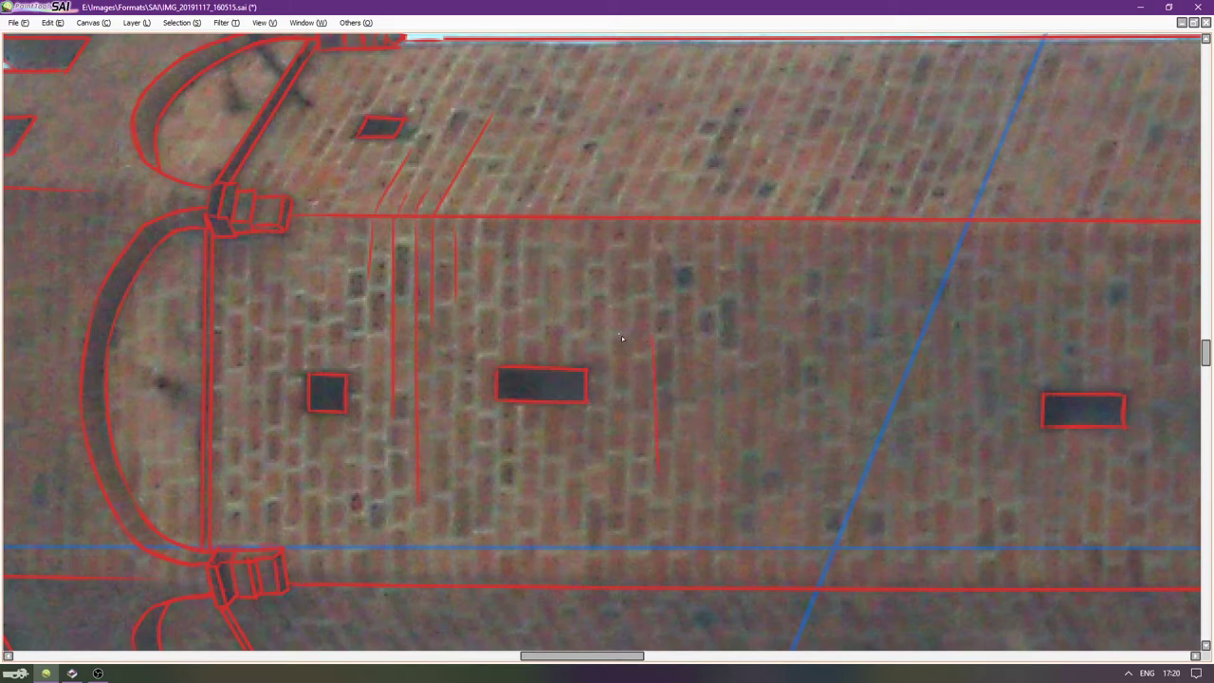
drag(610, 324, 609, 389)
Draw sloping brick-course lines on the tall tower's right face, starting from its outer edge below the upper slit window's level.
key(Right)
key(Right)
key(Right)
key(Right)
key(Right)
key(Right)
key(Right)
key(Right)
key(Right)
key(Right)
key(Right)
key(Up)
key(Up)
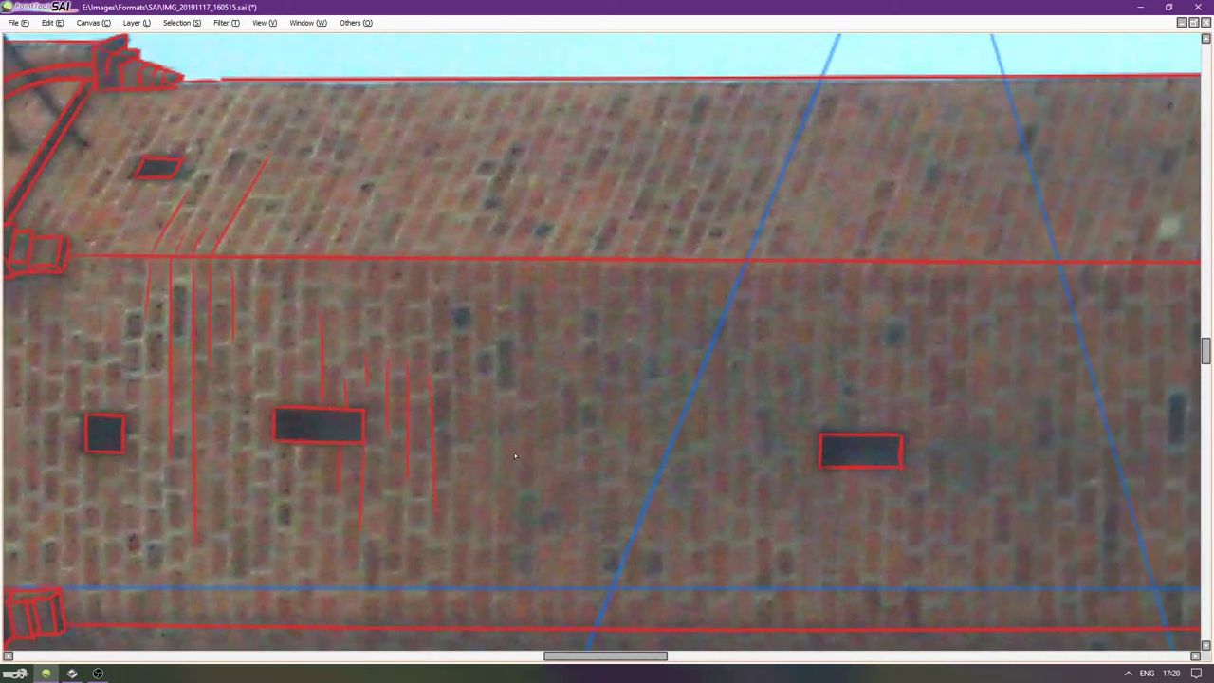
scroll(515, 455, up, 3)
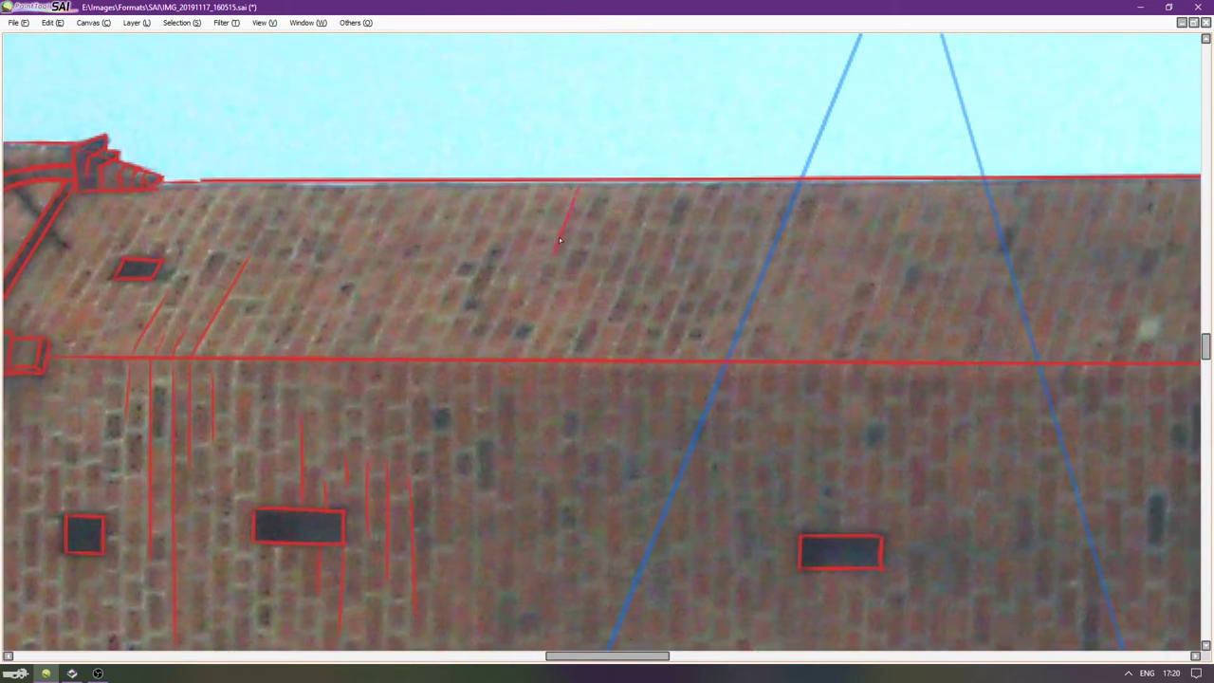
drag(574, 183, 545, 256)
drag(556, 182, 525, 270)
drag(588, 211, 555, 289)
drag(618, 183, 594, 261)
Draw brick-course lines on both sides of the edge between the tall tower's left and middle faces, above the middle slit window's level.
drag(695, 223, 674, 224)
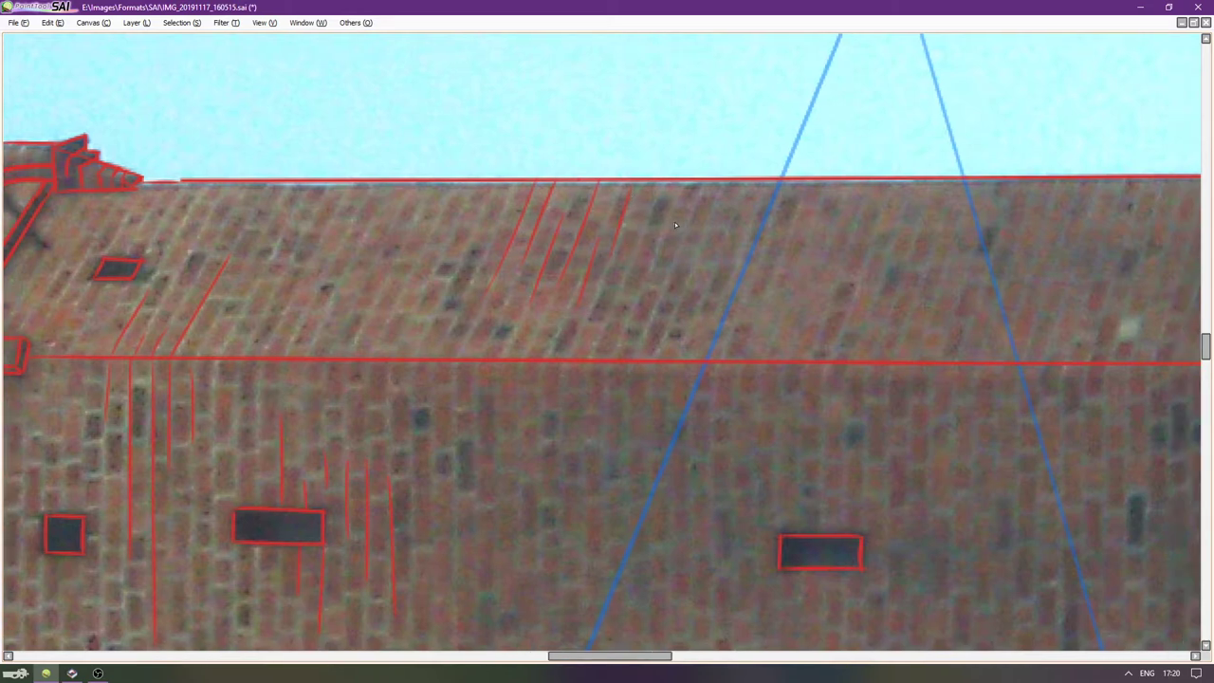
drag(717, 295, 597, 295)
mouse_move(817, 422)
mouse_down()
mouse_move(656, 403)
mouse_move(654, 383)
mouse_up()
scroll(600, 377, down, 3)
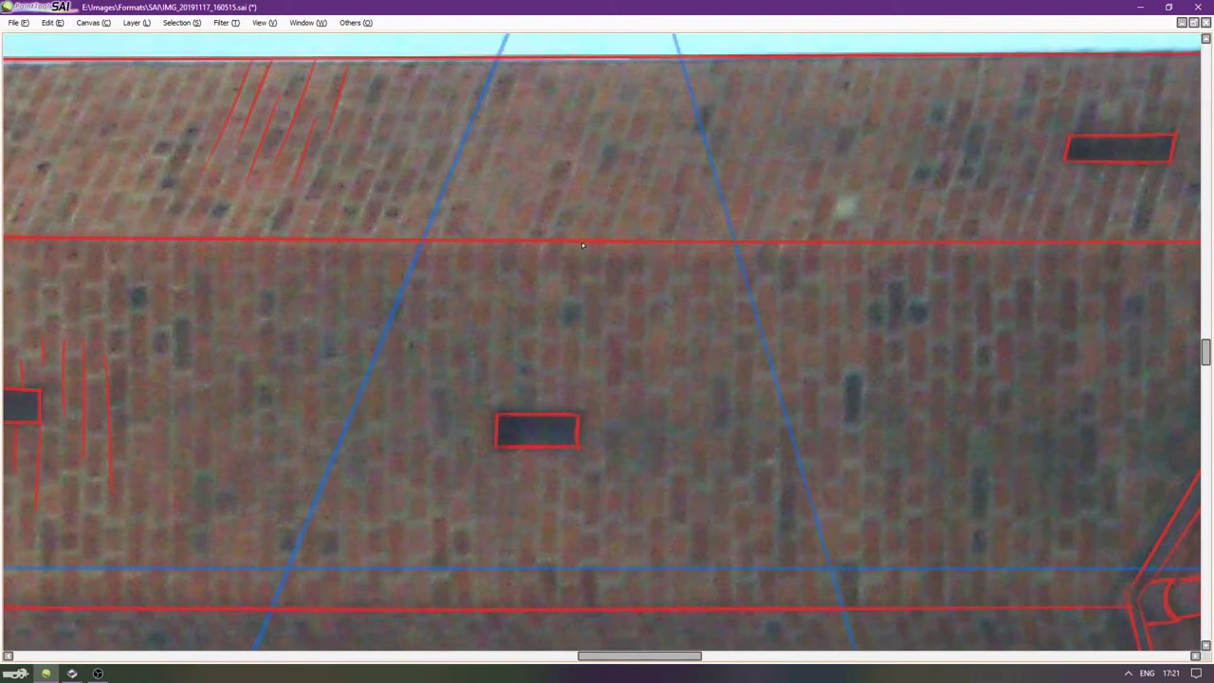
scroll(566, 307, down, 6)
scroll(482, 373, left, 4)
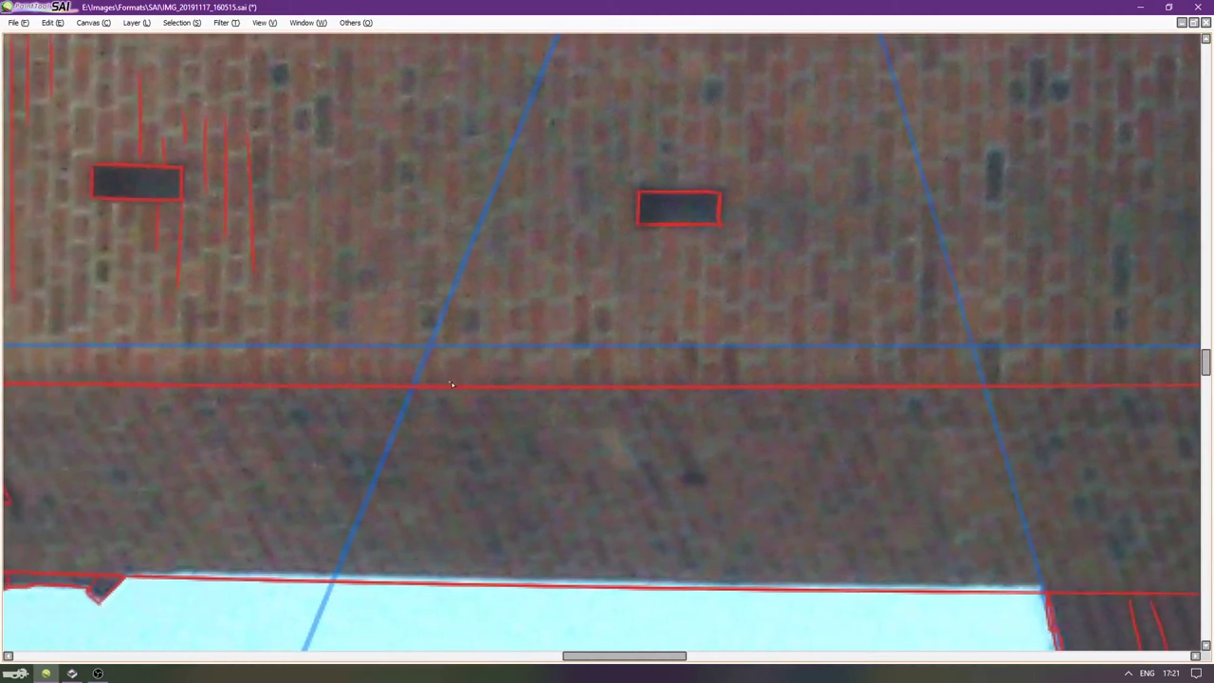
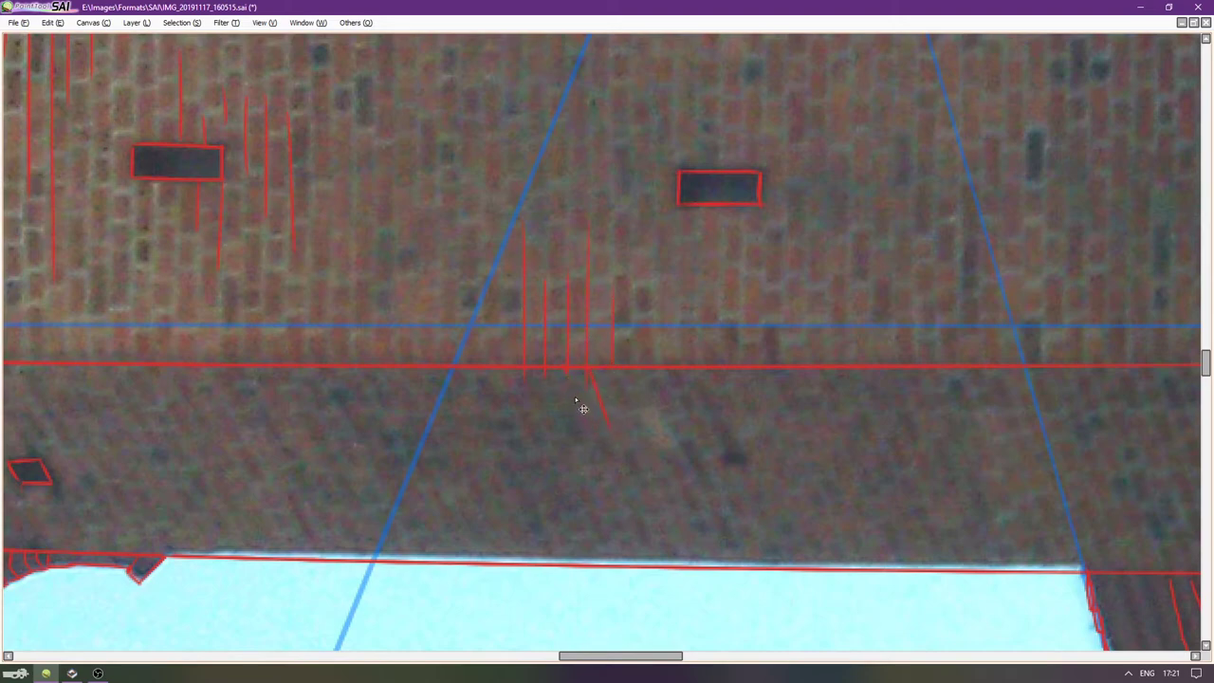
drag(528, 379, 559, 463)
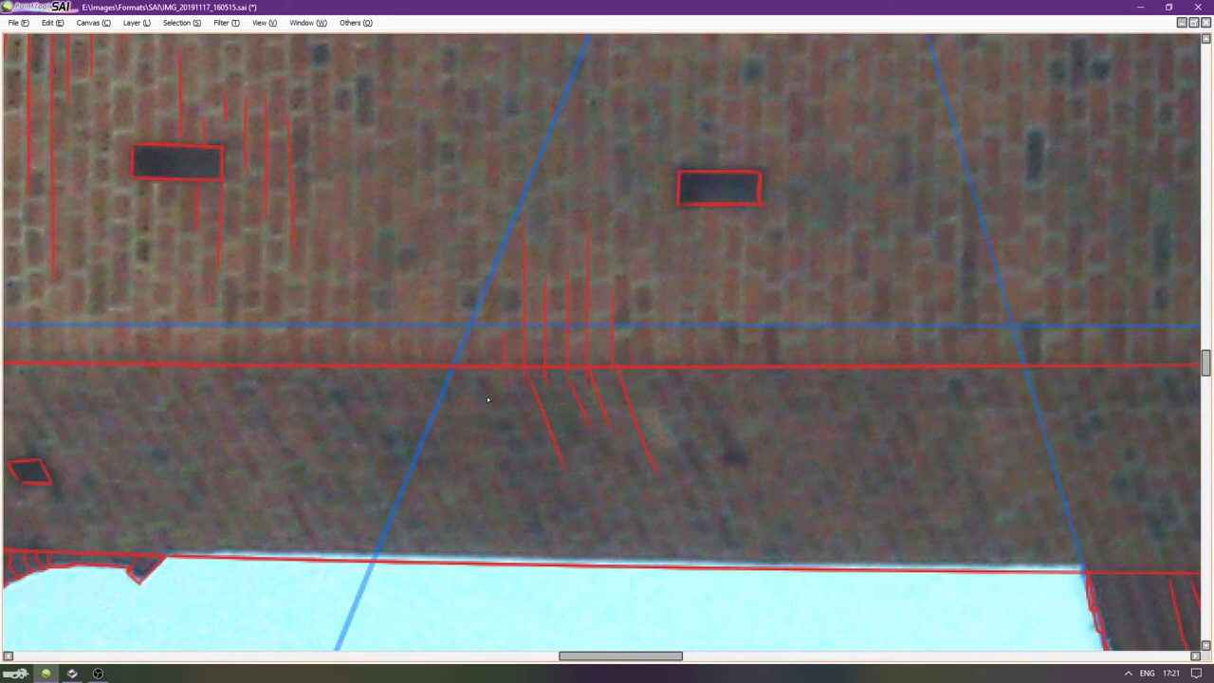
Draw staggered brick-course lines on the middle face of the tall tower's base, just above the sloping roof flashing.
key(End)
key(End)
key(End)
key(End)
key(End)
key(End)
key(End)
scroll(488, 399, down, 2)
key(End)
scroll(621, 293, down, 1)
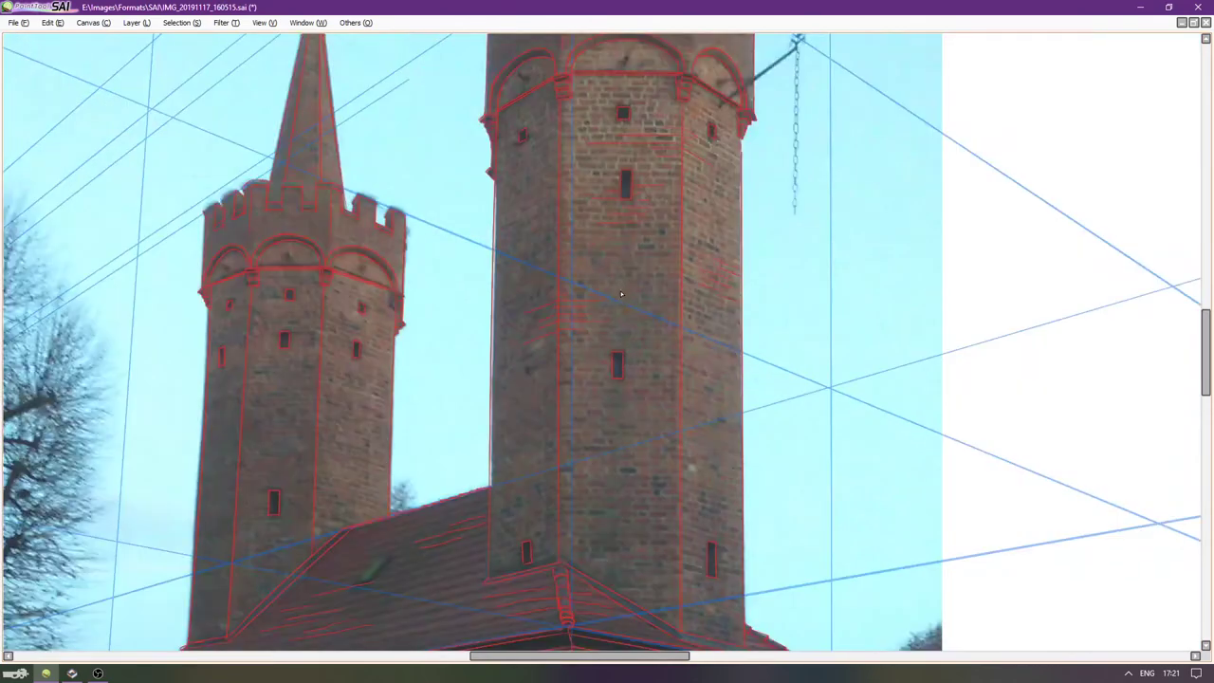
key(Up)
key(Right)
key(End)
key(Delete)
key(Down)
scroll(592, 471, up, 6)
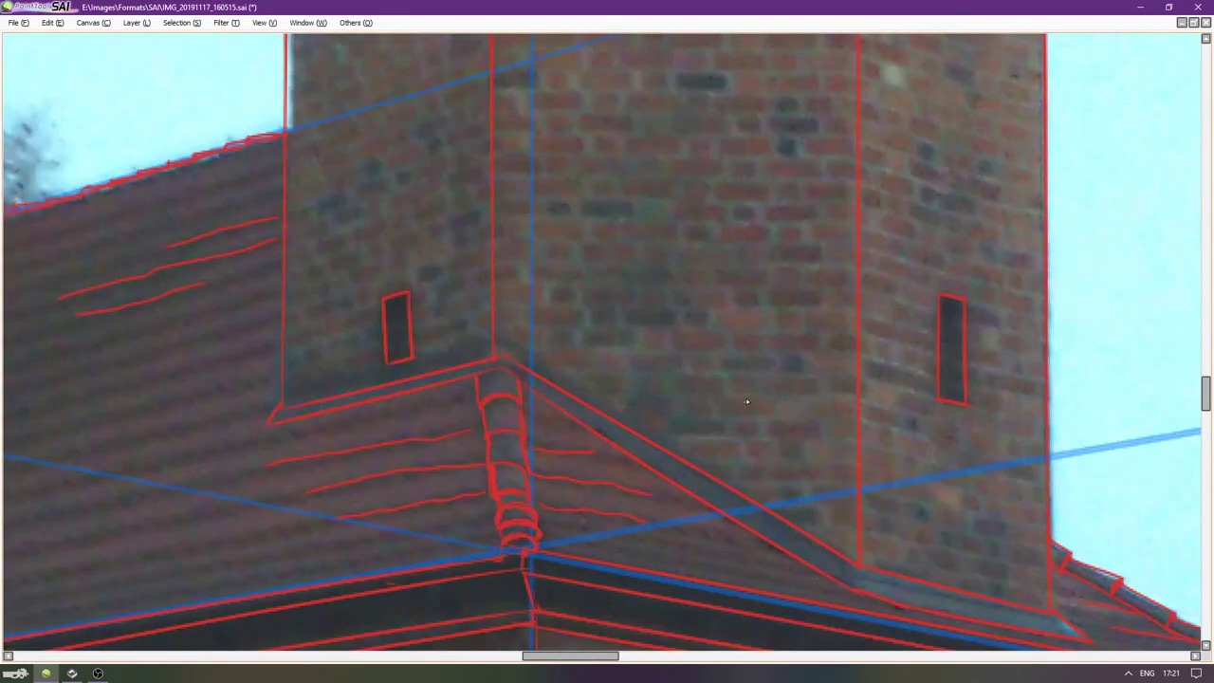
key(Delete)
key(Delete)
key(Delete)
key(Delete)
key(Delete)
key(Delete)
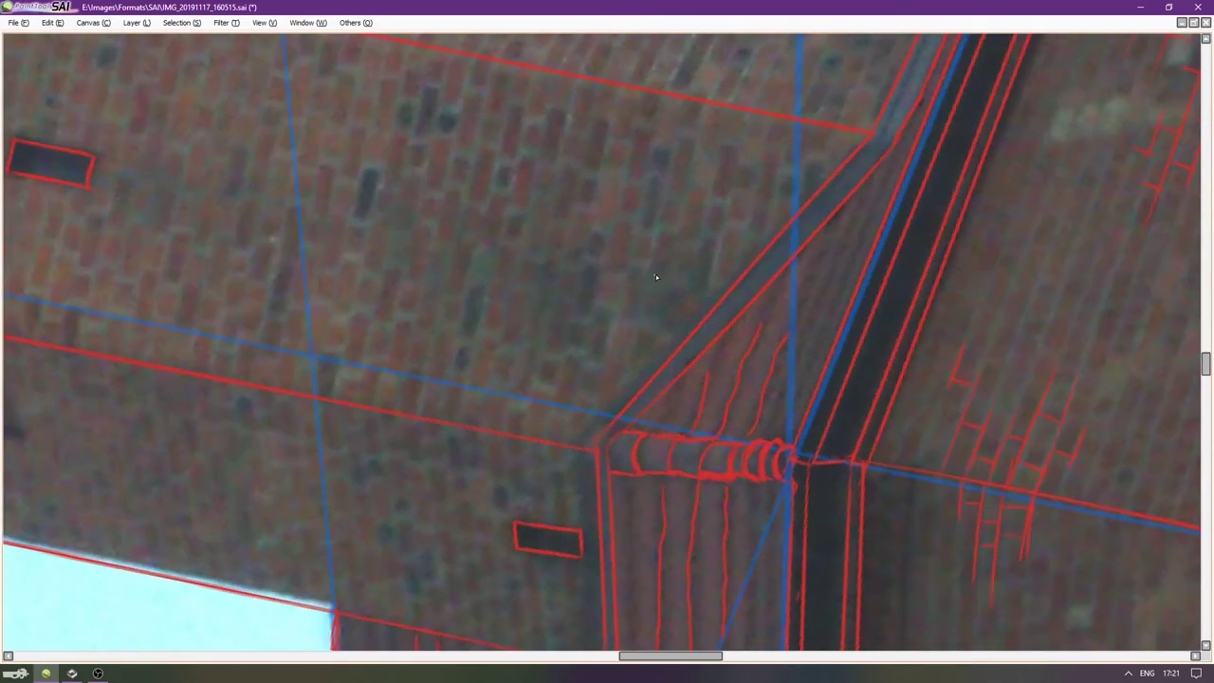
scroll(644, 296, down, 1)
key(Right)
key(Up)
scroll(745, 171, up, 1)
key(Left)
key(Down)
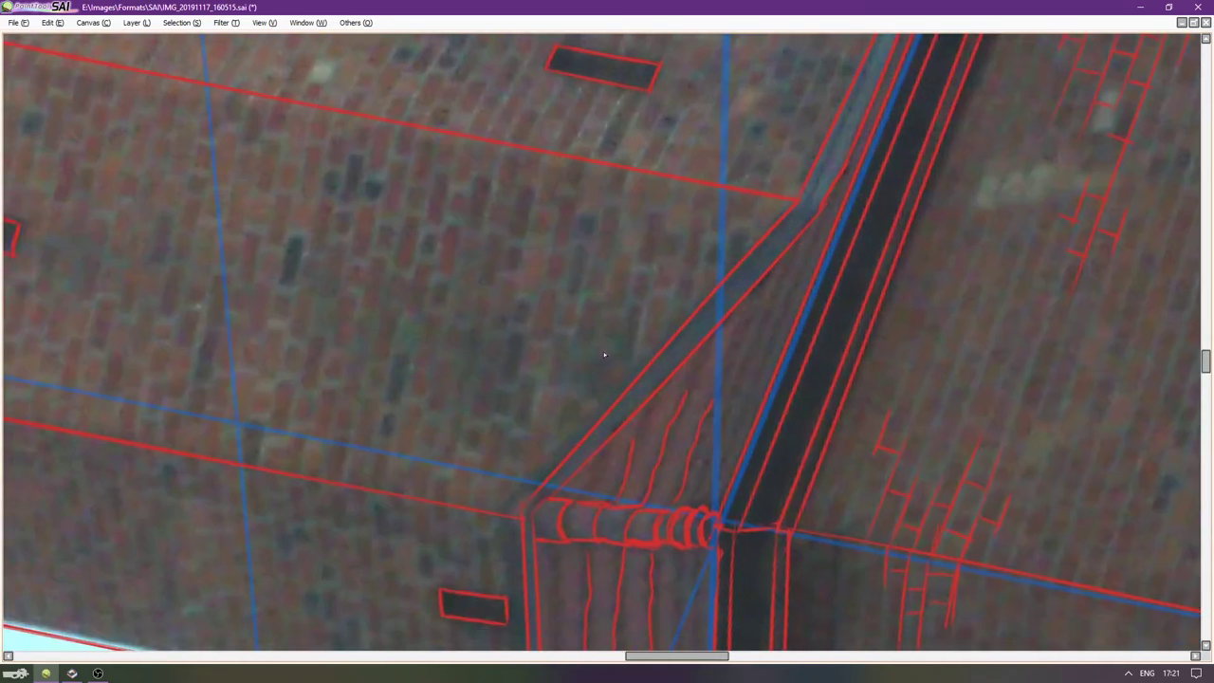
key(Left)
key(Down)
key(Down)
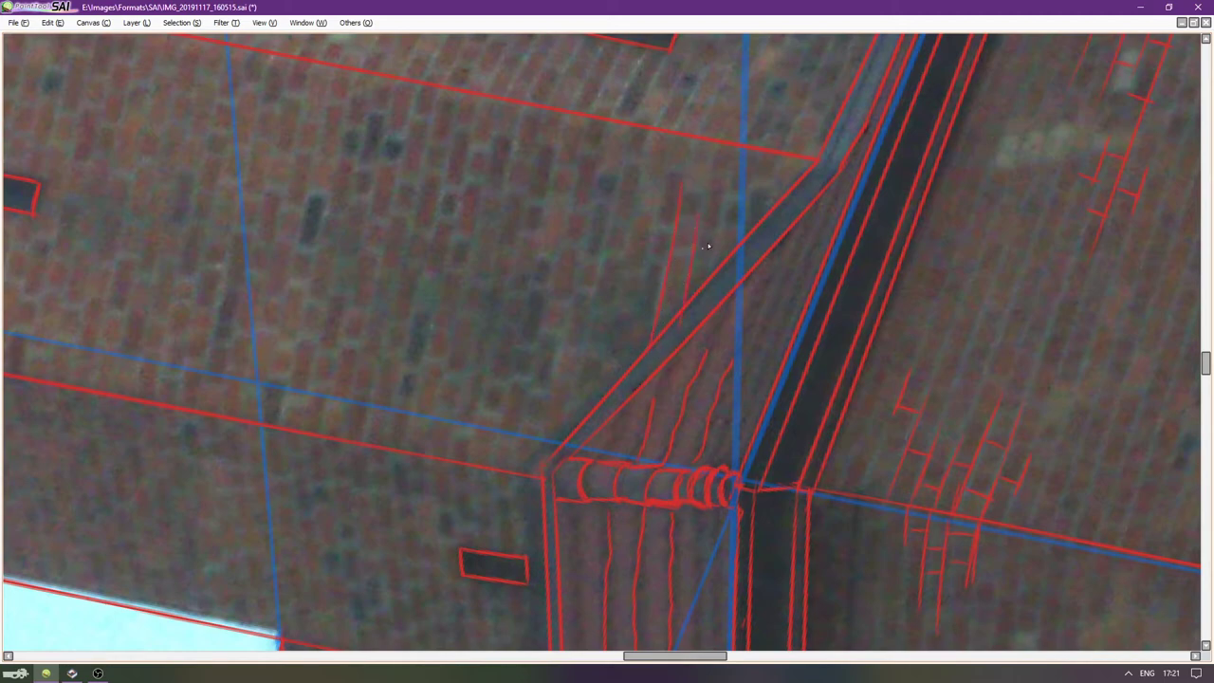
drag(643, 280, 629, 328)
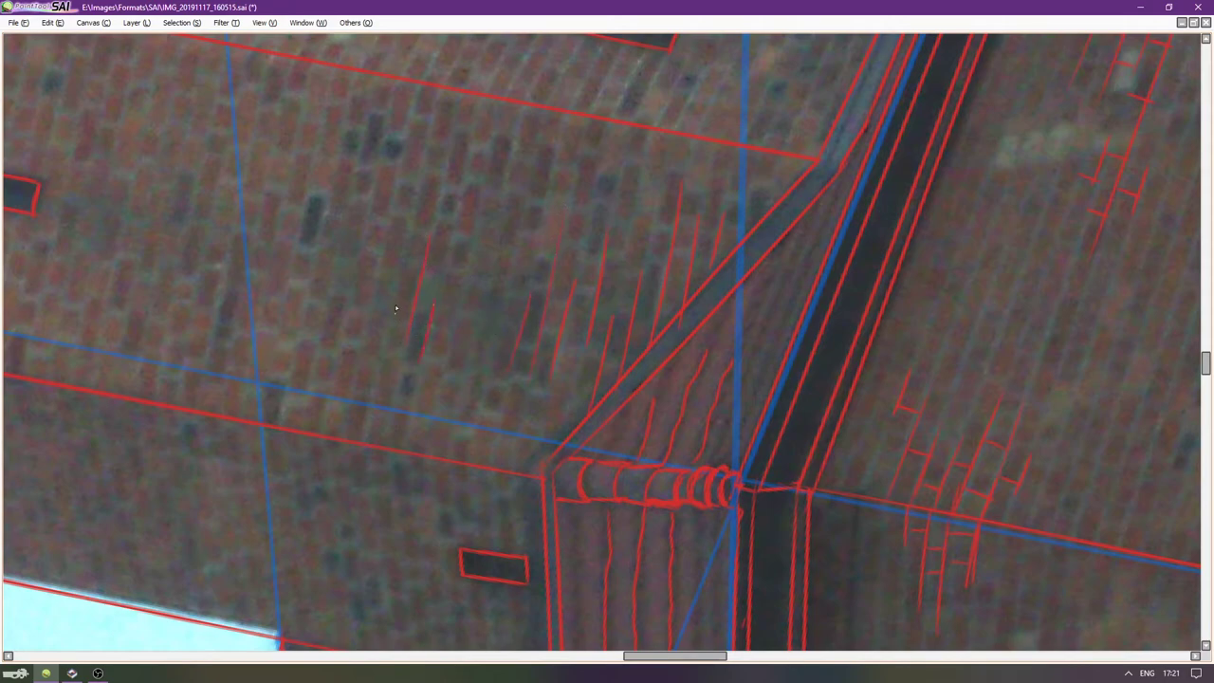
Extend the brick-course lines higher on the middle face and add short ones above the small window on the left face near the base.
key(Left)
key(Down)
key(Left)
key(Left)
key(Down)
key(Down)
key(Down)
key(Down)
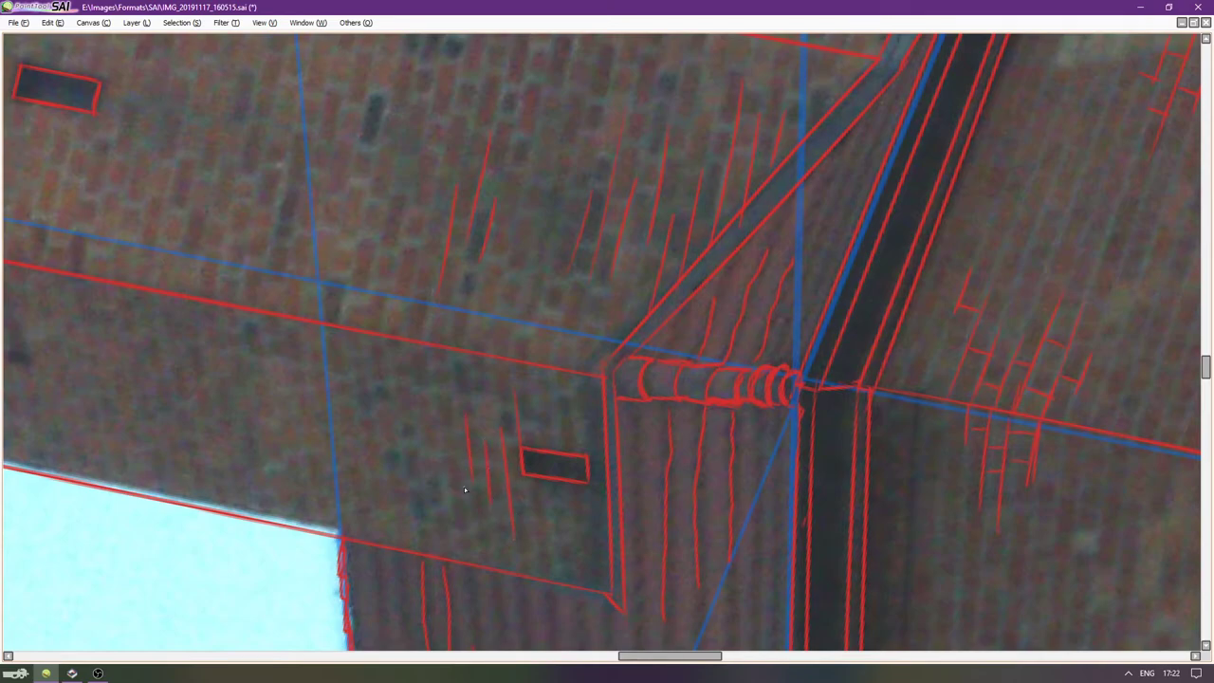
Draw brick-course lines on the tall tower's central merlon and across the left corner edge of its crown above the arches.
key(End)
key(End)
key(End)
key(End)
key(End)
key(End)
key(End)
scroll(604, 380, down, 2)
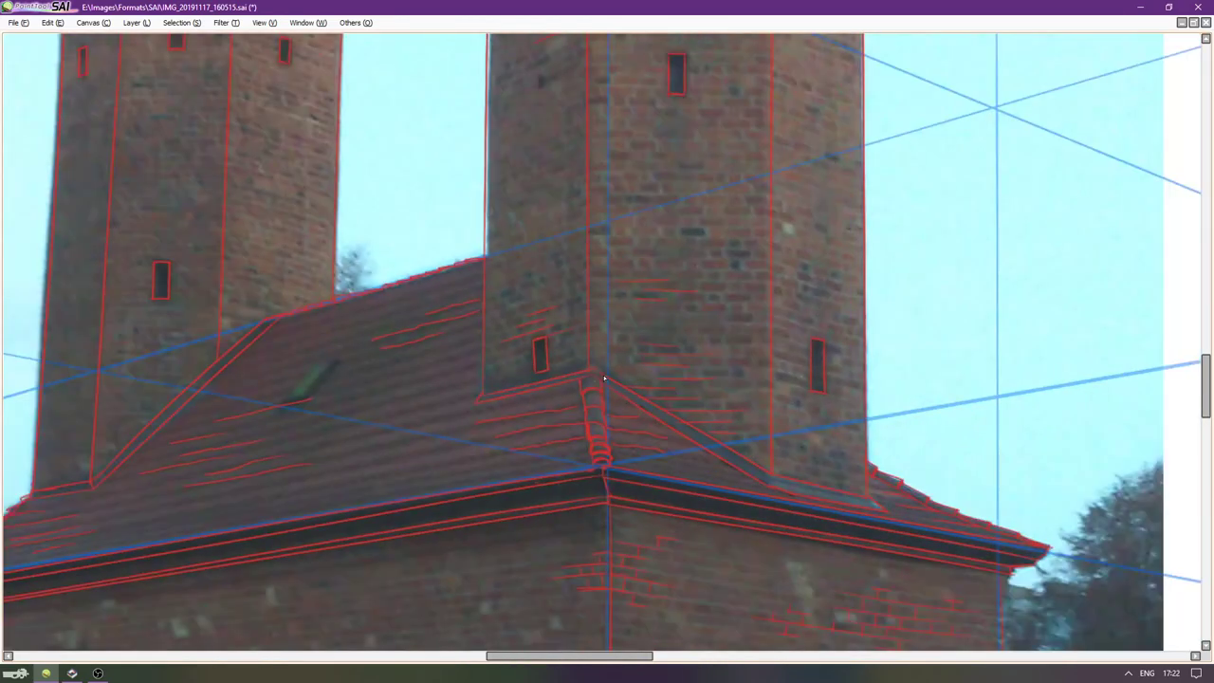
scroll(600, 379, up, 12)
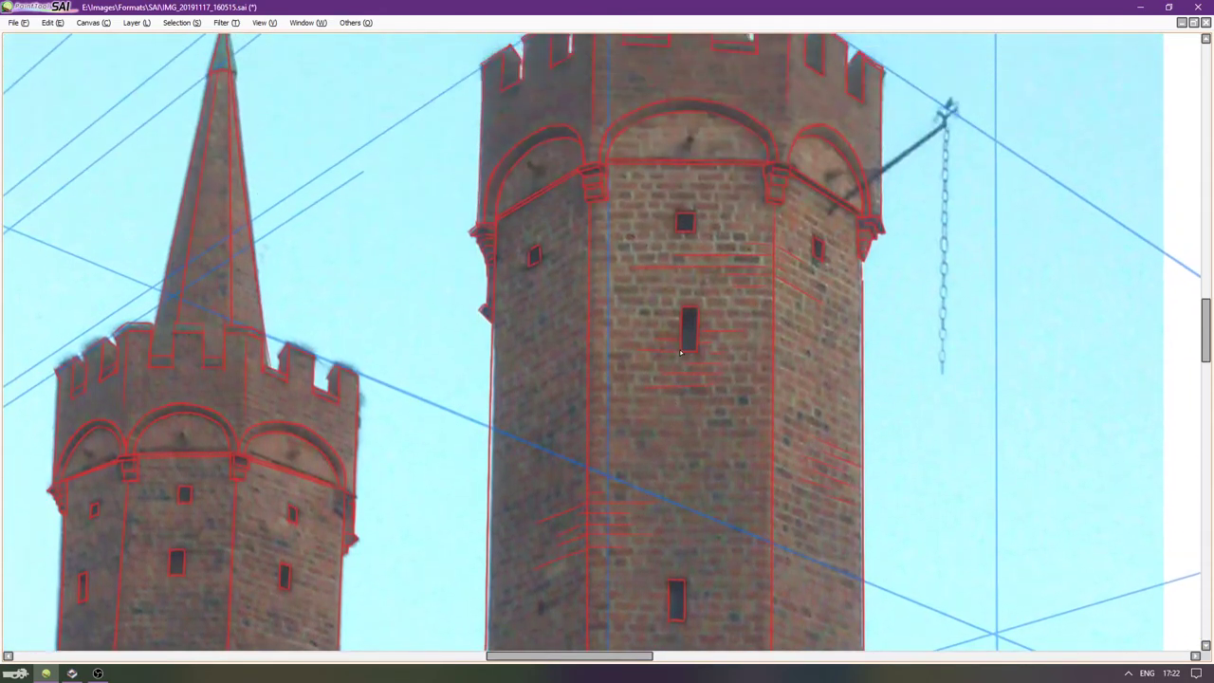
scroll(546, 344, up, 2)
scroll(532, 349, down, 3)
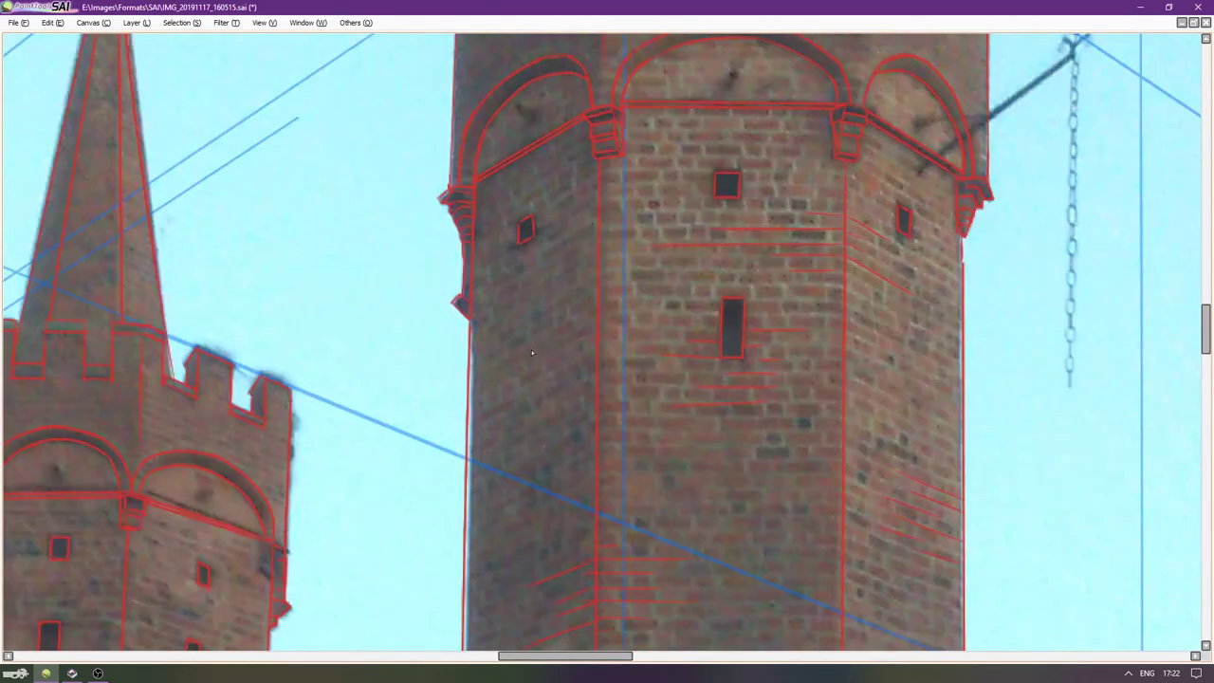
drag(535, 151, 535, 172)
scroll(536, 178, up, 3)
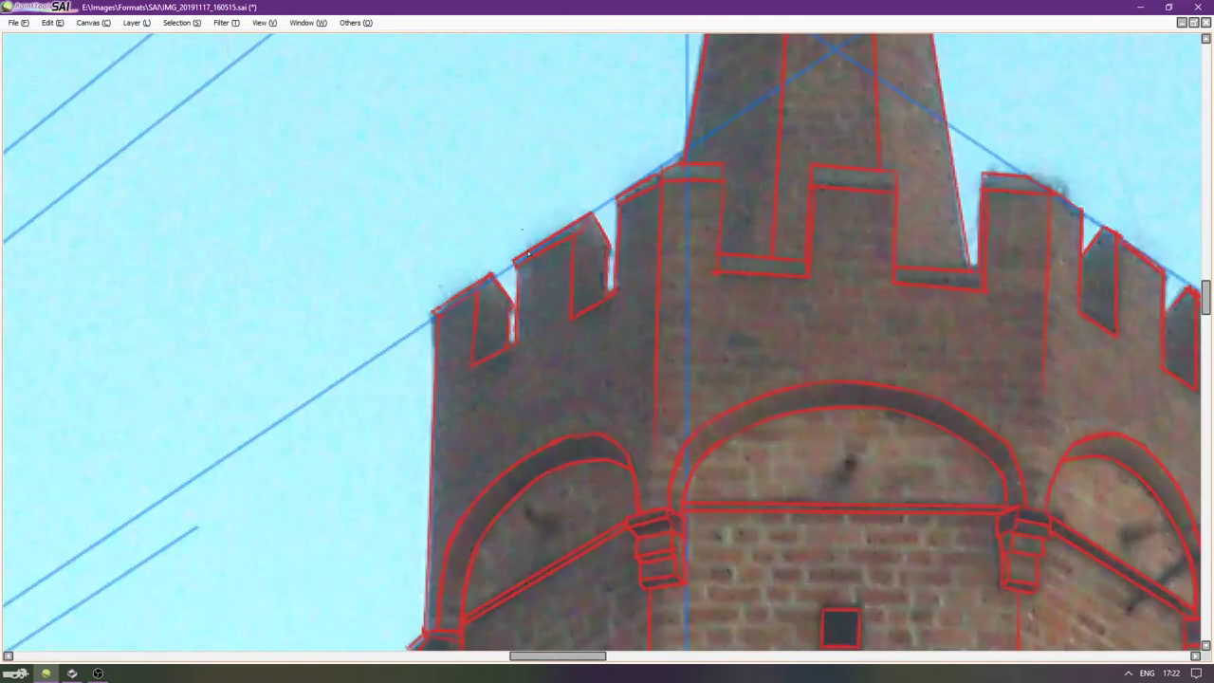
drag(679, 303, 613, 253)
scroll(614, 283, up, 6)
scroll(597, 242, down, 3)
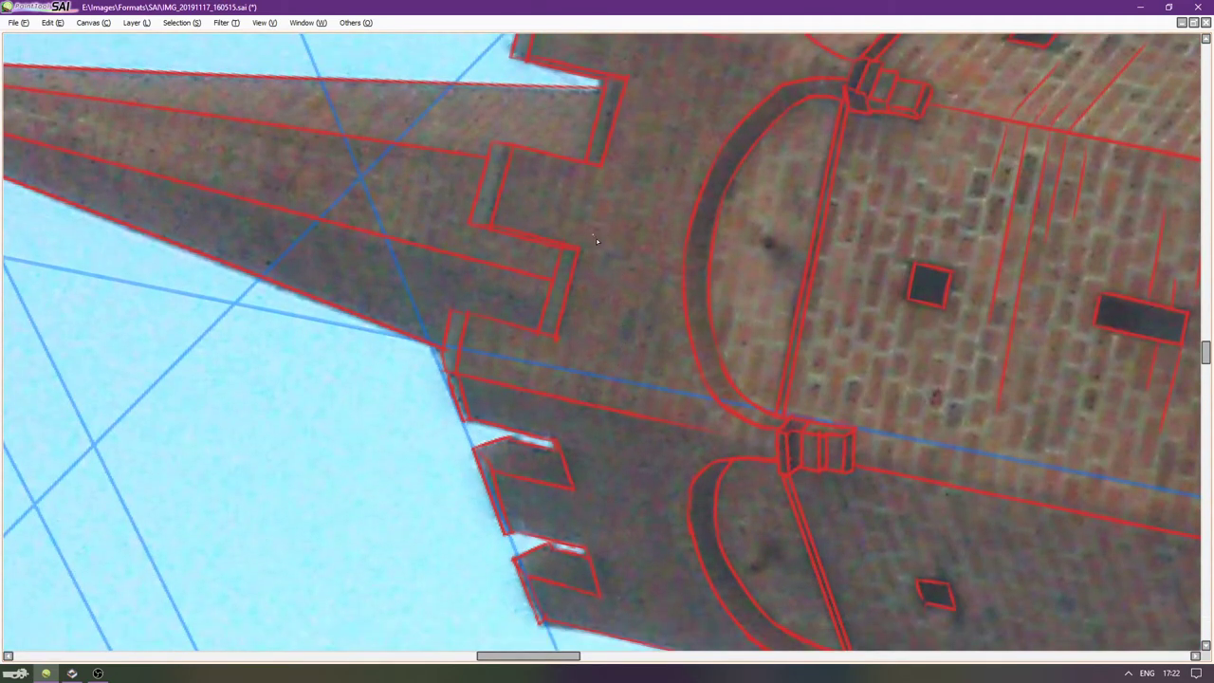
scroll(544, 174, up, 1)
drag(545, 173, 522, 204)
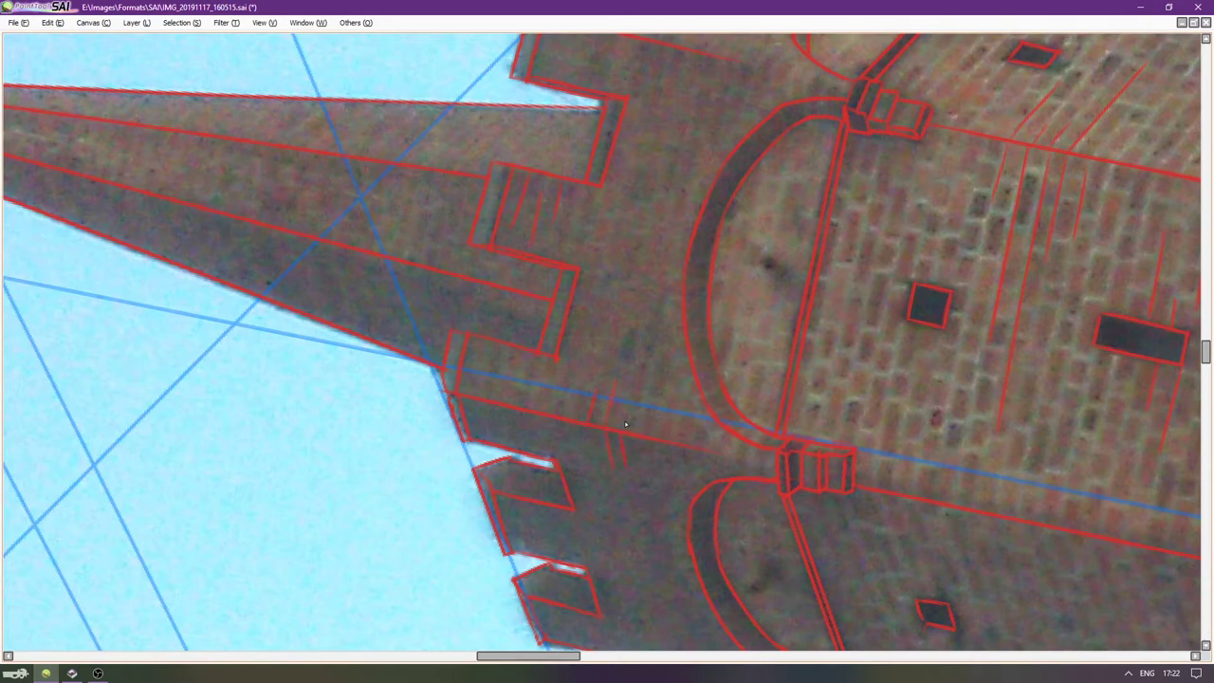
Draw brick-course lines inward from the outer right edge of the tall tower's crown, between the battlements and the arch.
scroll(596, 439, down, 3)
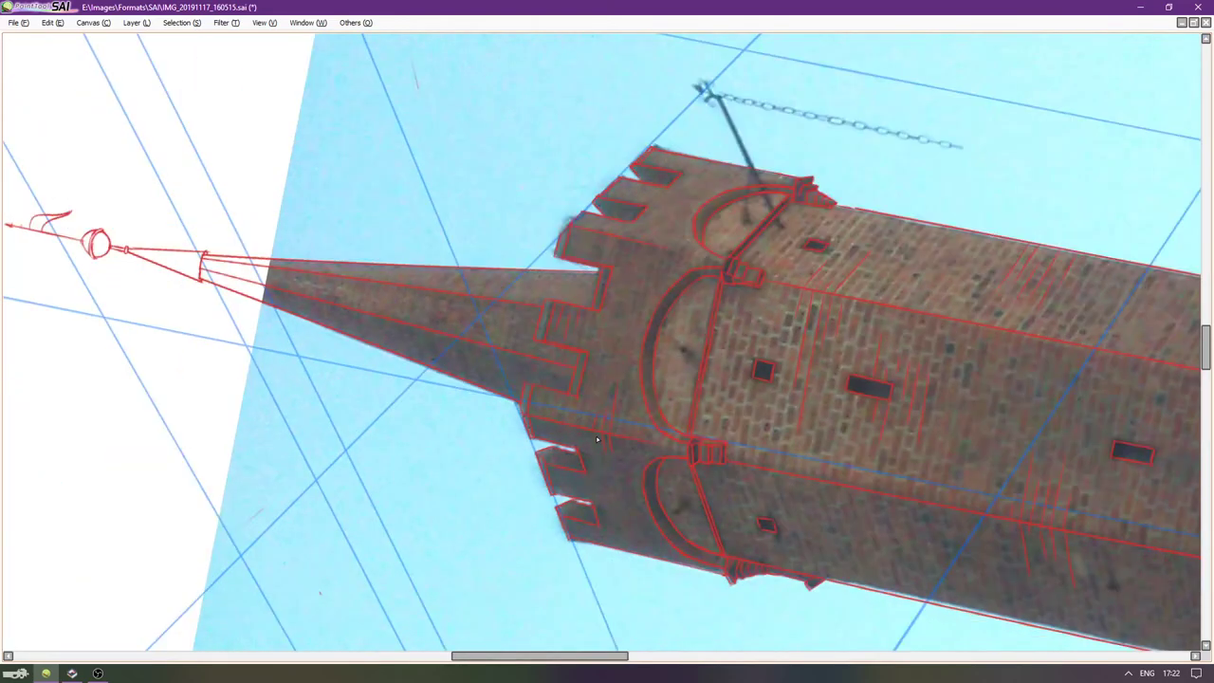
key(End)
key(End)
key(End)
key(End)
key(End)
key(End)
scroll(757, 377, up, 6)
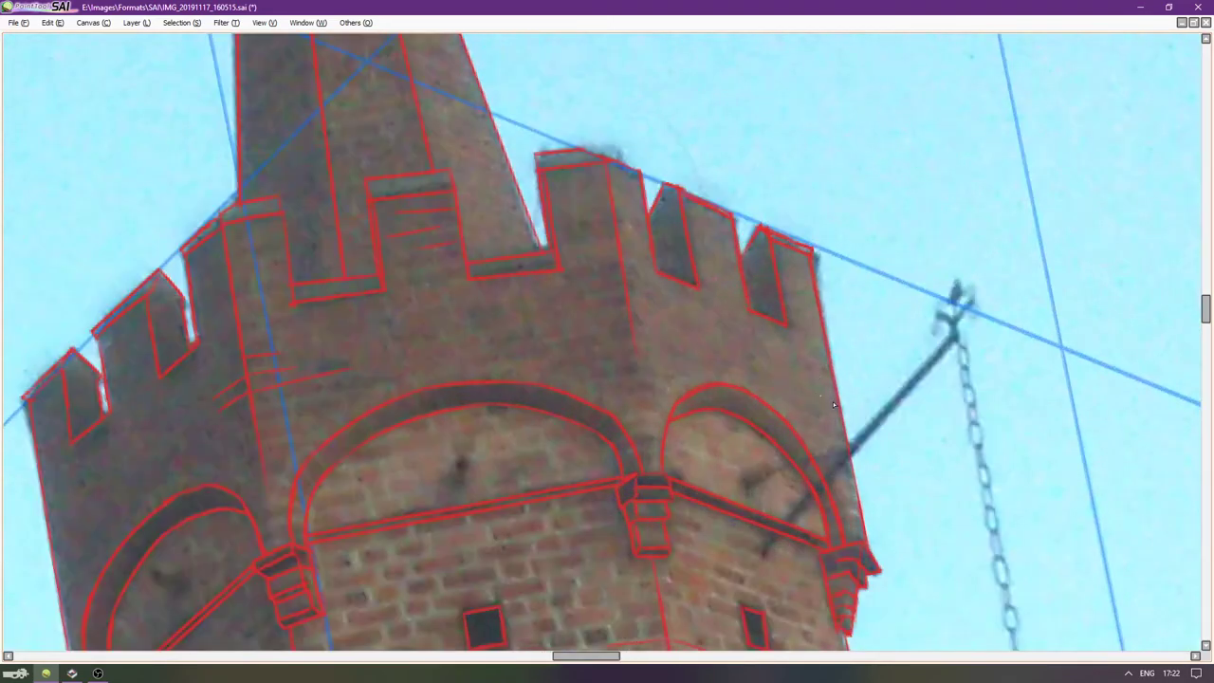
key(Delete)
key(Delete)
key(Delete)
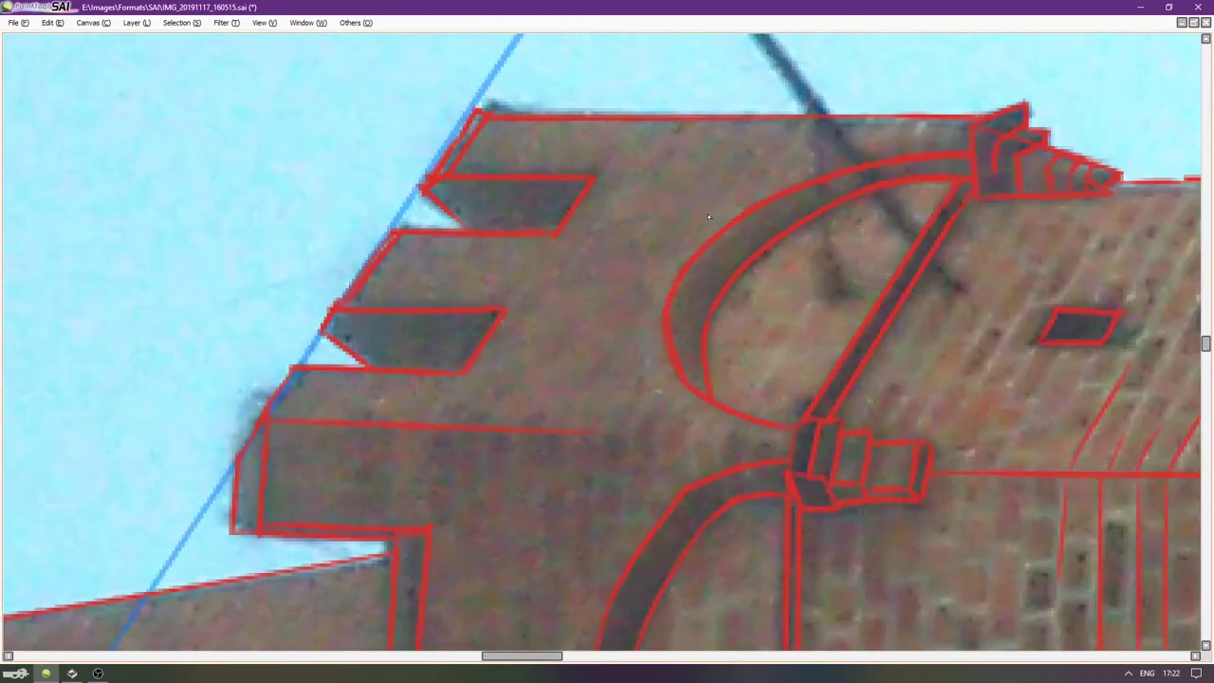
mouse_move(676, 107)
mouse_down()
mouse_move(635, 198)
mouse_move(645, 185)
mouse_up()
key(ctrl+z)
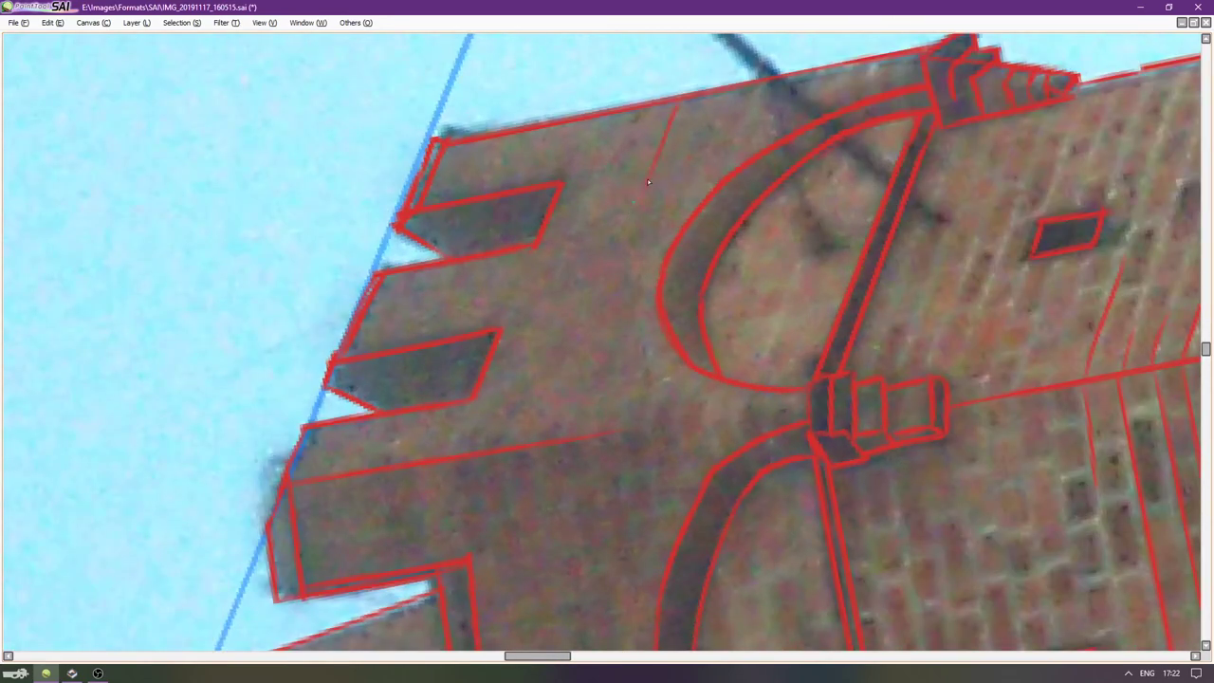
drag(652, 110, 612, 232)
Return the canvas to an upright 0° rotation and hide the photo layer.
key(Home)
scroll(595, 275, up, 5)
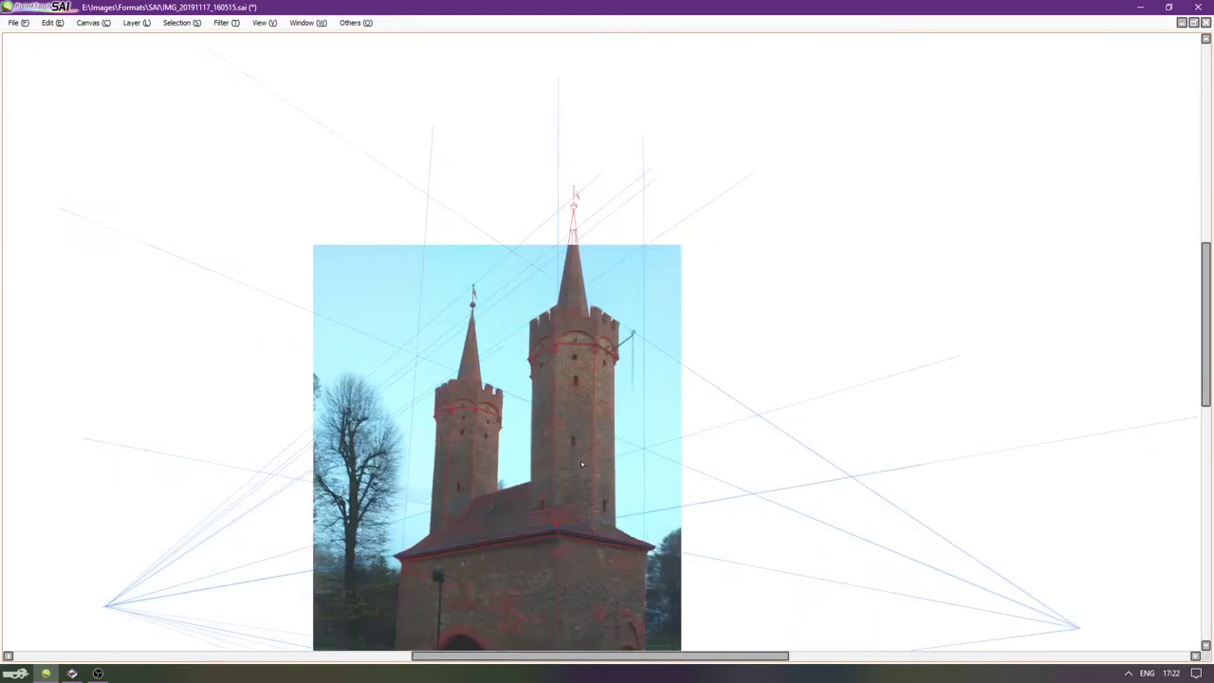
key(Tab)
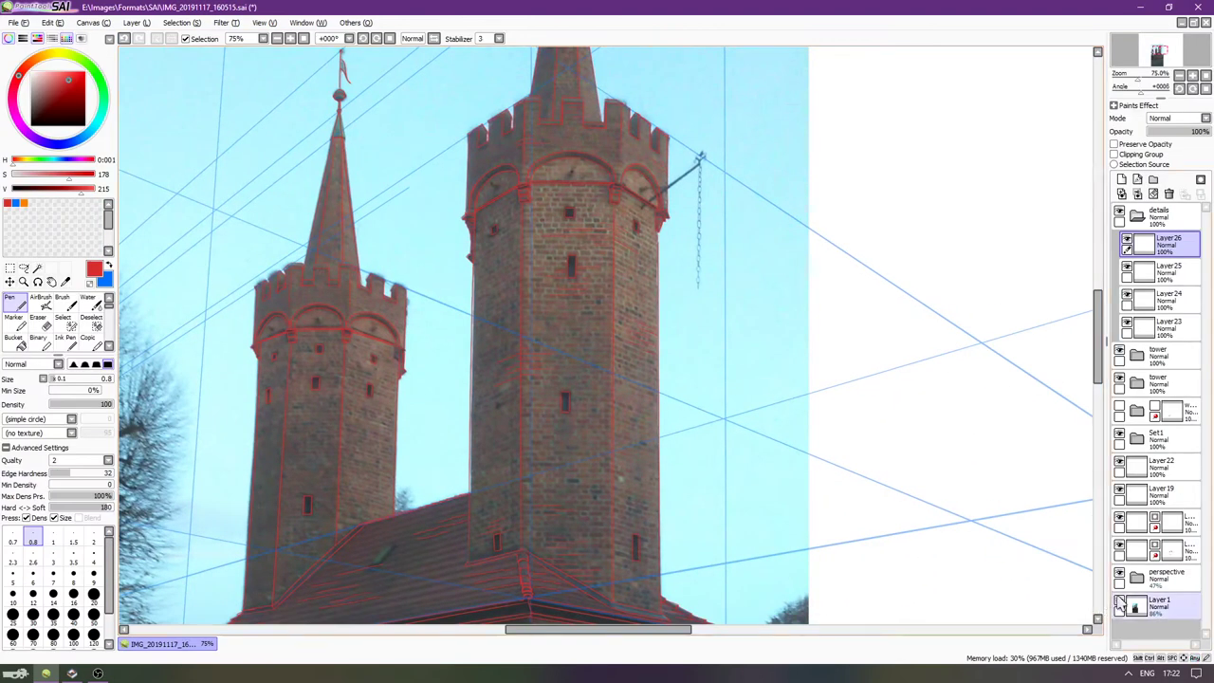
click(1119, 603)
scroll(696, 399, up, 4)
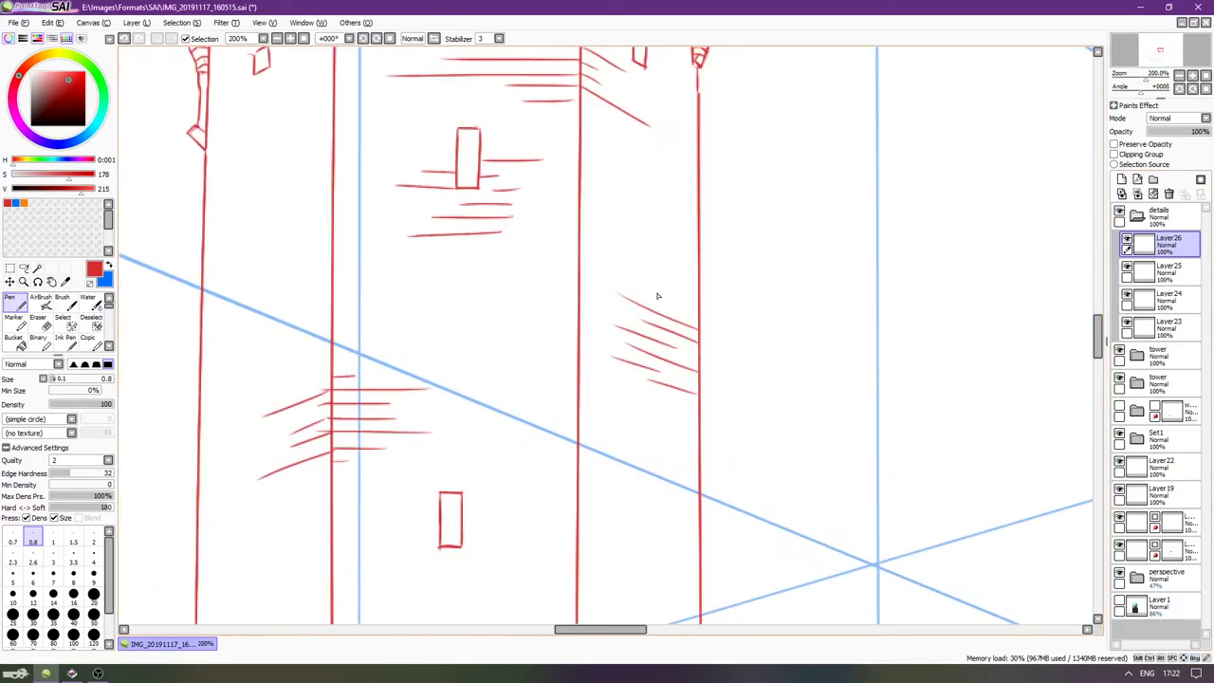
Show the photo layer and add short vertical brick joints between the course lines on the tall tower's middle face near the base.
scroll(678, 379, down, 5)
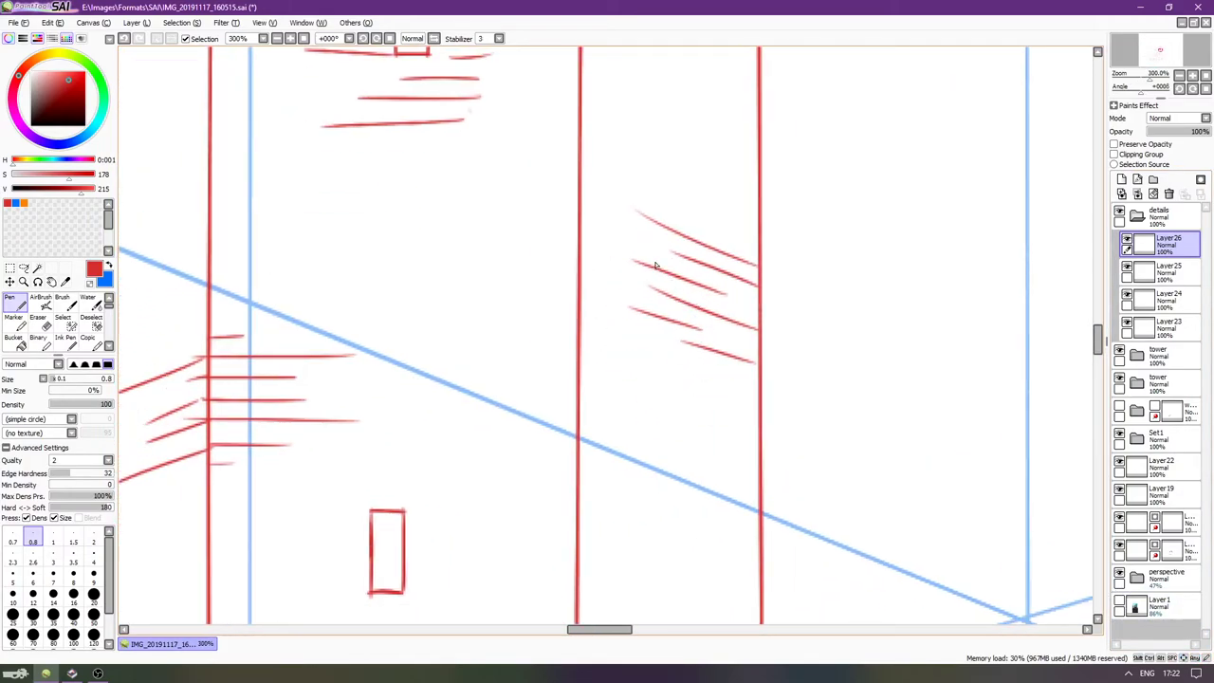
scroll(661, 348, down, 10)
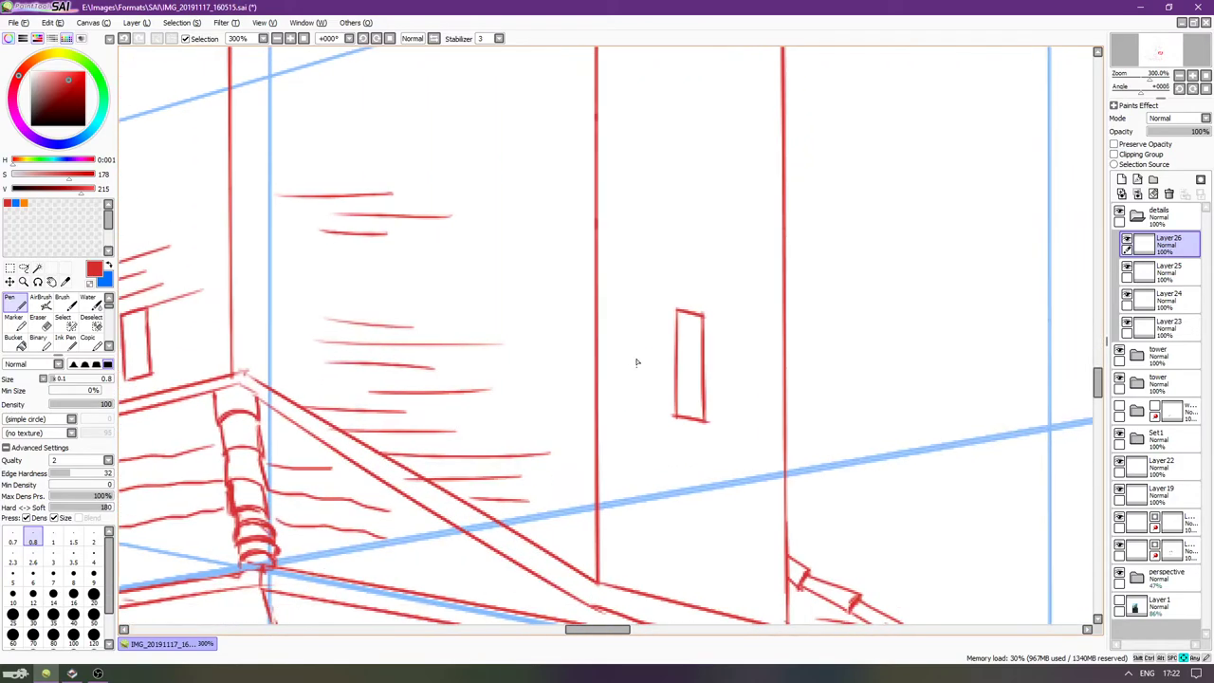
scroll(1021, 536, left, 4)
drag(1021, 535, 1041, 496)
click(1119, 602)
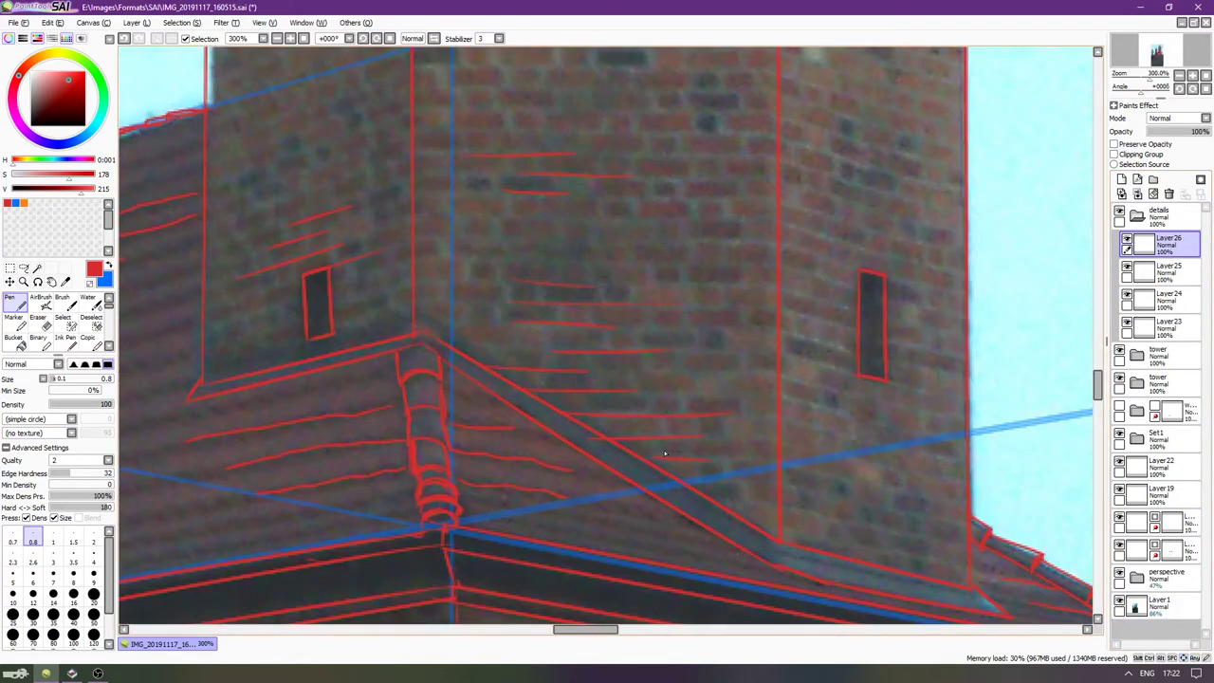
mouse_move(667, 417)
mouse_down()
mouse_move(667, 436)
mouse_move(645, 412)
mouse_move(687, 412)
mouse_up()
mouse_move(552, 368)
mouse_down()
mouse_move(552, 353)
mouse_move(603, 342)
mouse_move(603, 331)
mouse_up()
scroll(532, 217, up, 2)
drag(550, 218, 550, 231)
drag(535, 195, 536, 211)
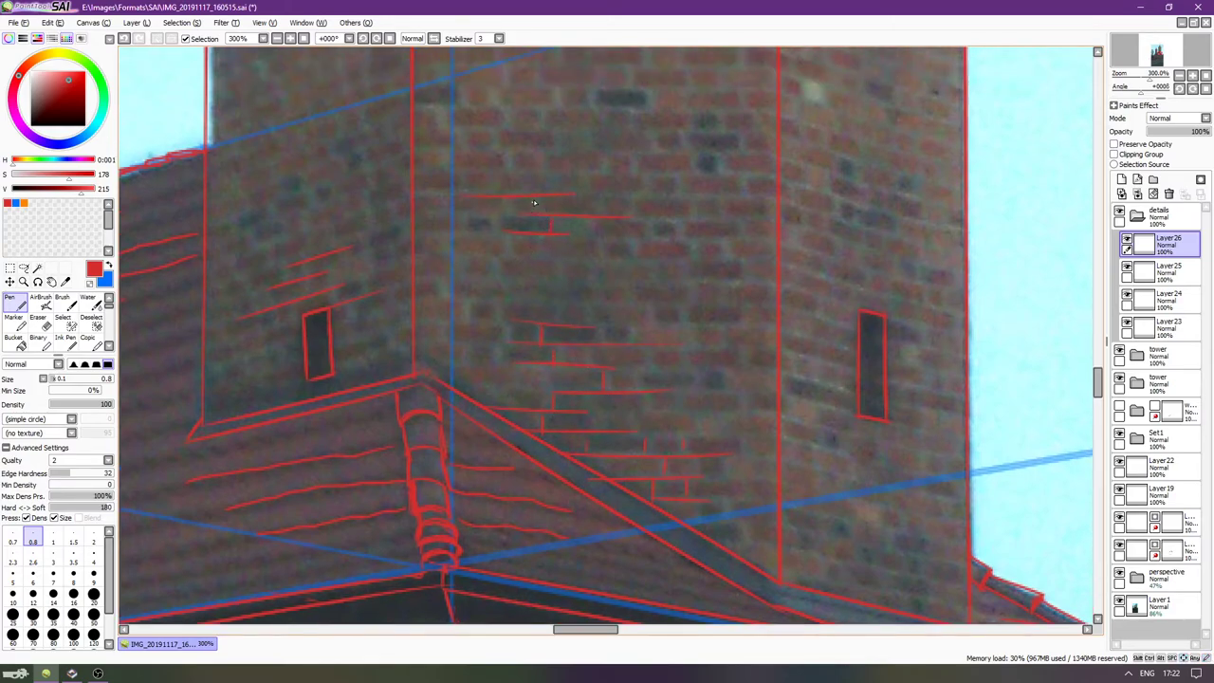
Add vertical brick joints to the course lines above and beside the small window on the left face near the base.
scroll(559, 370, left, 5)
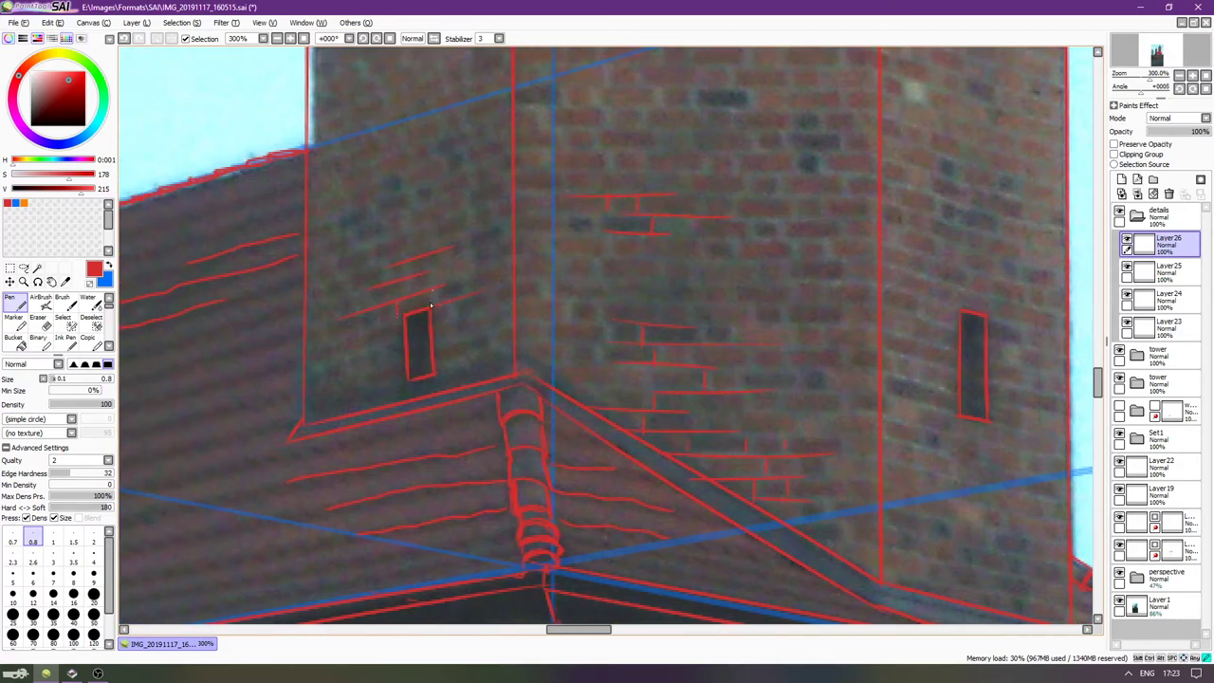
drag(408, 267, 408, 283)
drag(460, 318, 474, 308)
scroll(474, 312, up, 1)
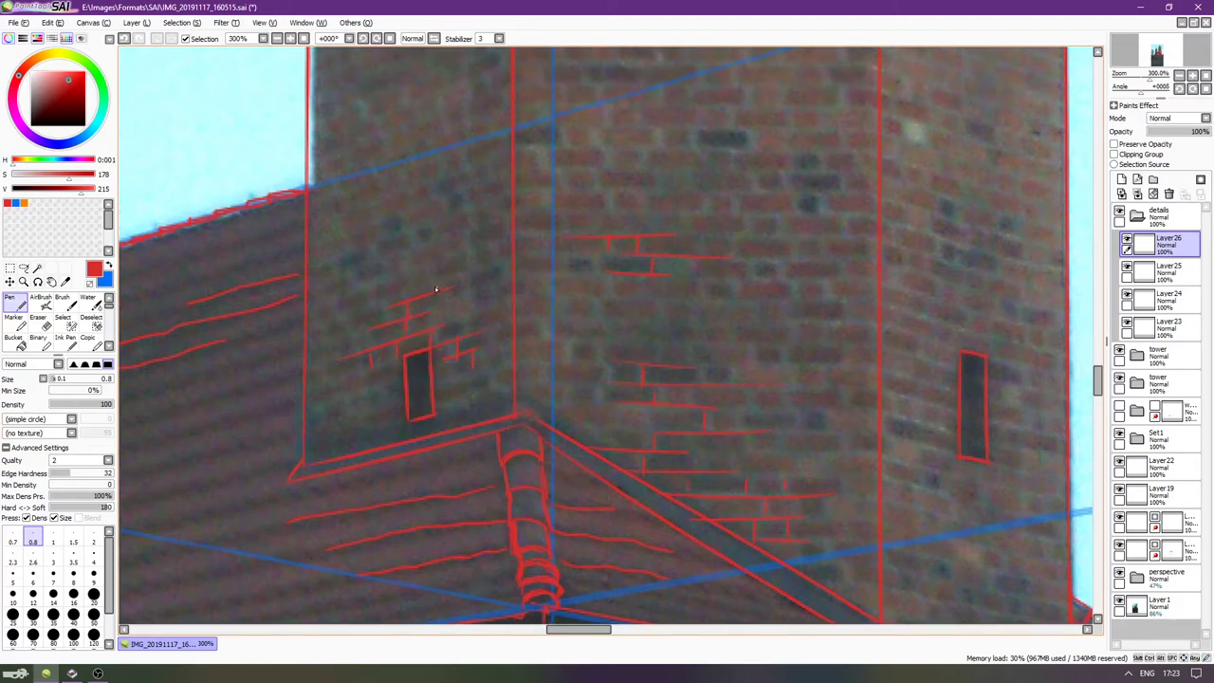
Extend the upper brick cluster on the middle face near the base upward with short courses and vertical joints.
scroll(595, 284, up, 1)
scroll(594, 284, up, 2)
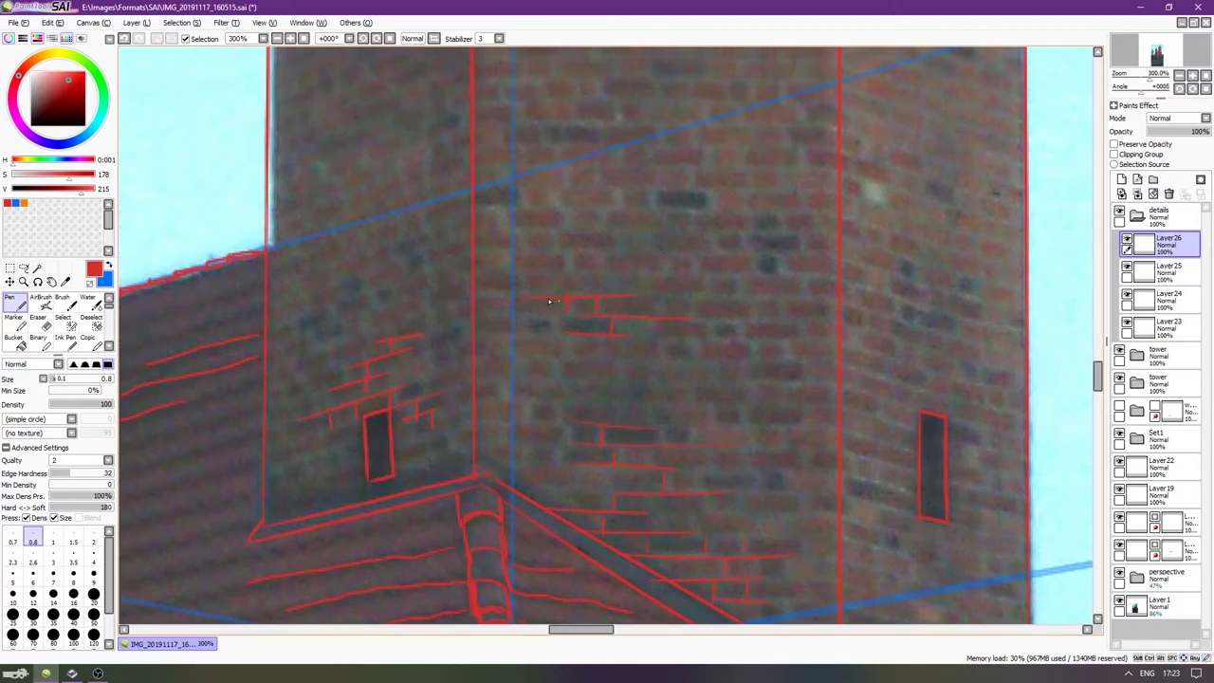
mouse_move(556, 314)
mouse_down()
mouse_move(557, 295)
mouse_move(590, 290)
mouse_move(567, 275)
mouse_up()
Add brick joints across the tall tower's left corner at mid-height and extend the bricks diagonally upward on the middle face.
scroll(571, 312, down, 4)
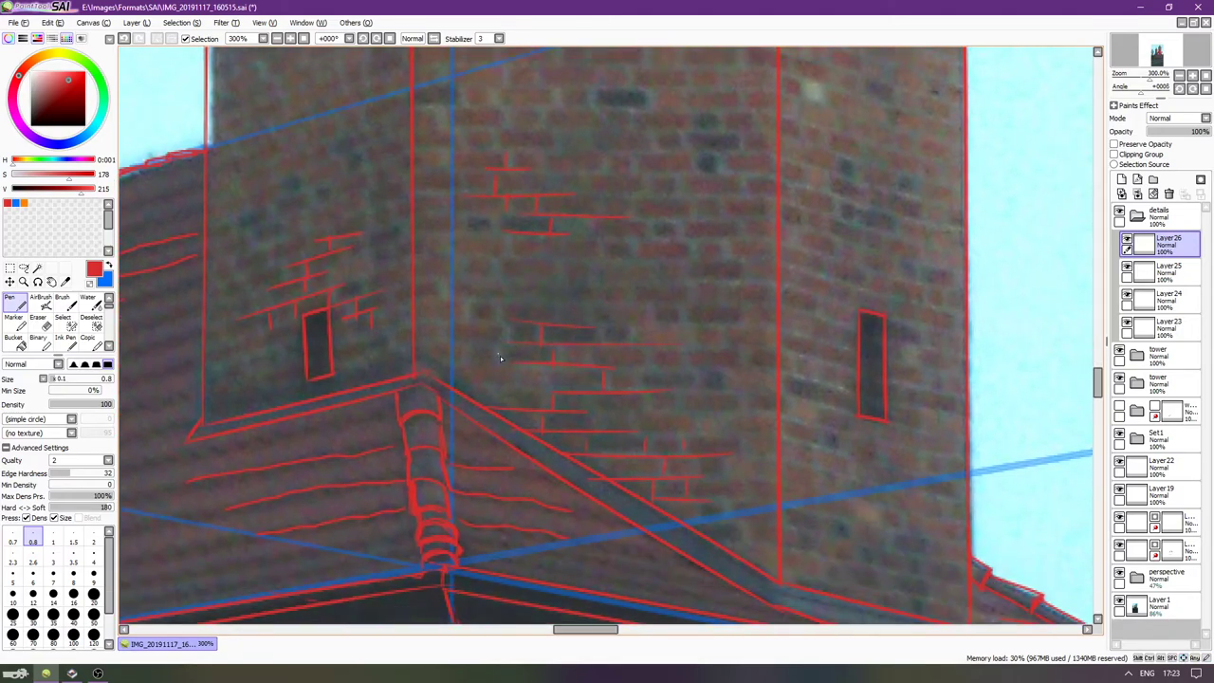
scroll(645, 389, down, 1)
scroll(626, 408, up, 10)
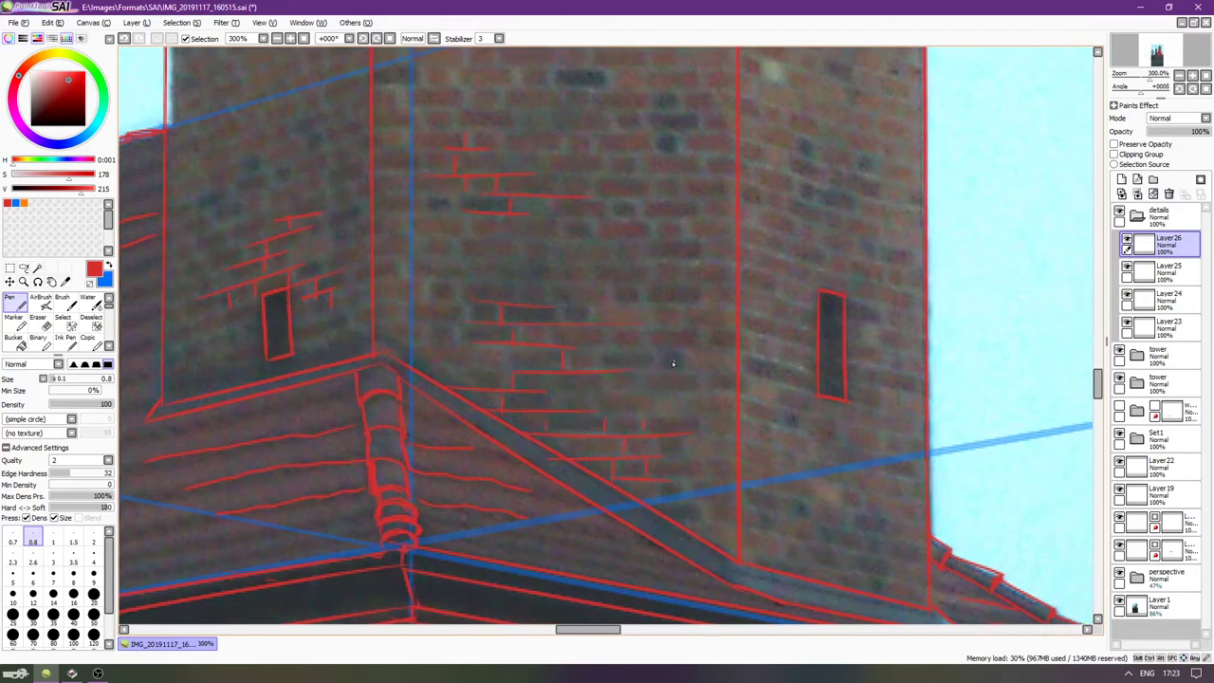
scroll(619, 298, up, 3)
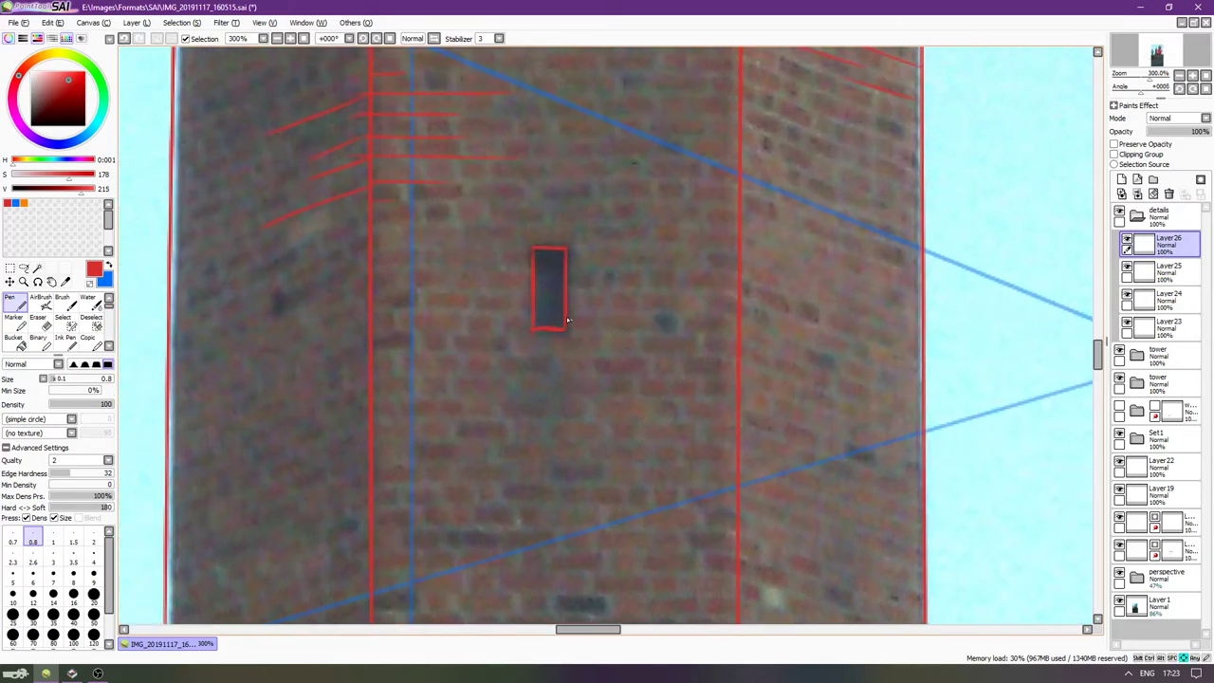
scroll(587, 342, left, 4)
scroll(548, 387, up, 6)
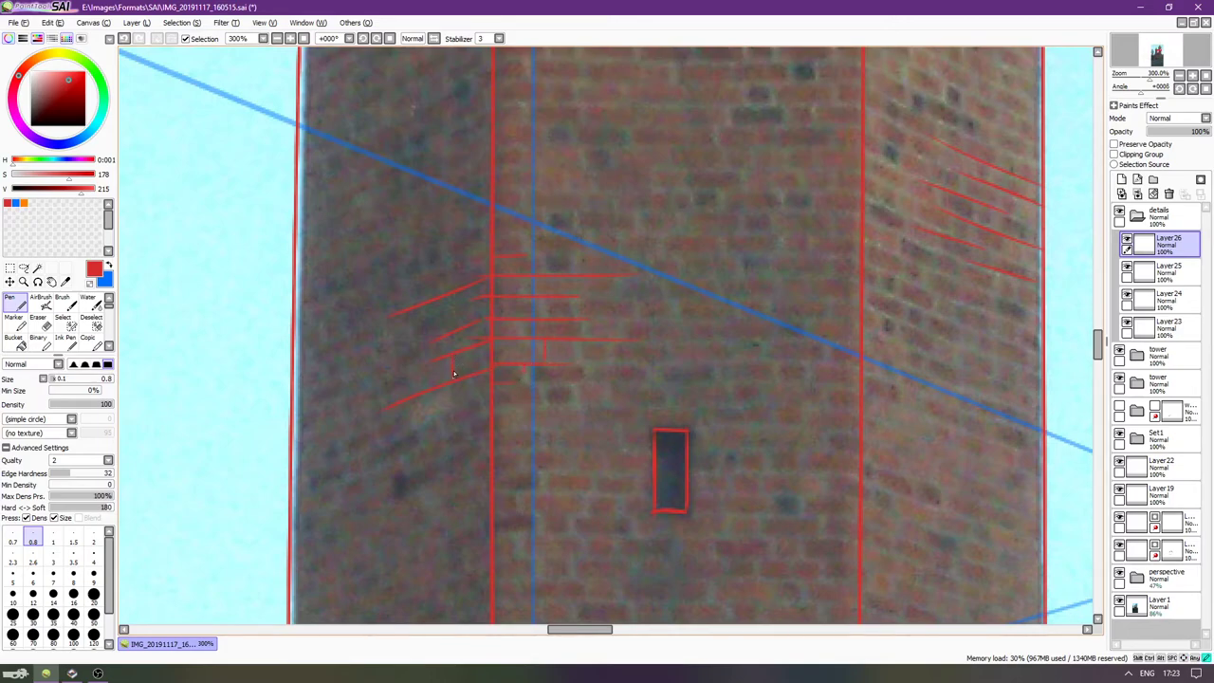
drag(541, 299, 541, 317)
mouse_move(521, 277)
mouse_down()
mouse_move(574, 254)
mouse_move(623, 256)
mouse_move(652, 233)
mouse_move(638, 222)
mouse_move(669, 216)
mouse_move(592, 189)
mouse_up()
mouse_move(674, 213)
mouse_down()
mouse_move(647, 193)
mouse_move(697, 195)
mouse_move(673, 212)
mouse_move(635, 192)
mouse_move(654, 169)
mouse_up()
drag(697, 169, 640, 169)
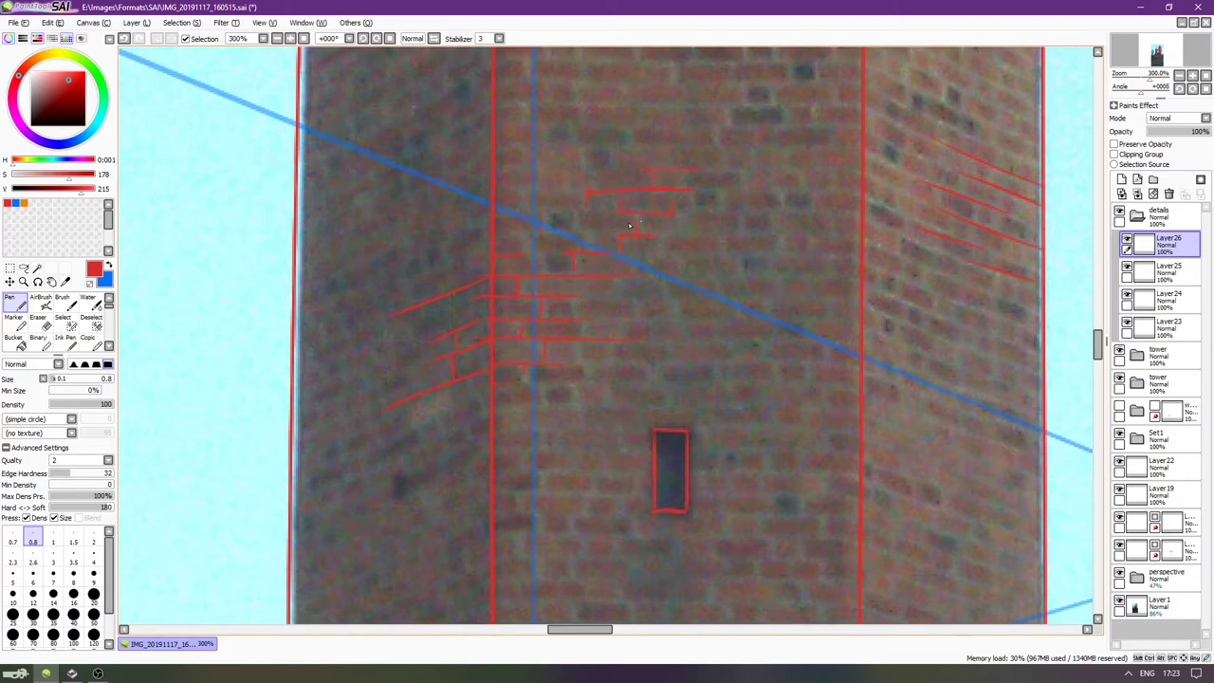
key(Left)
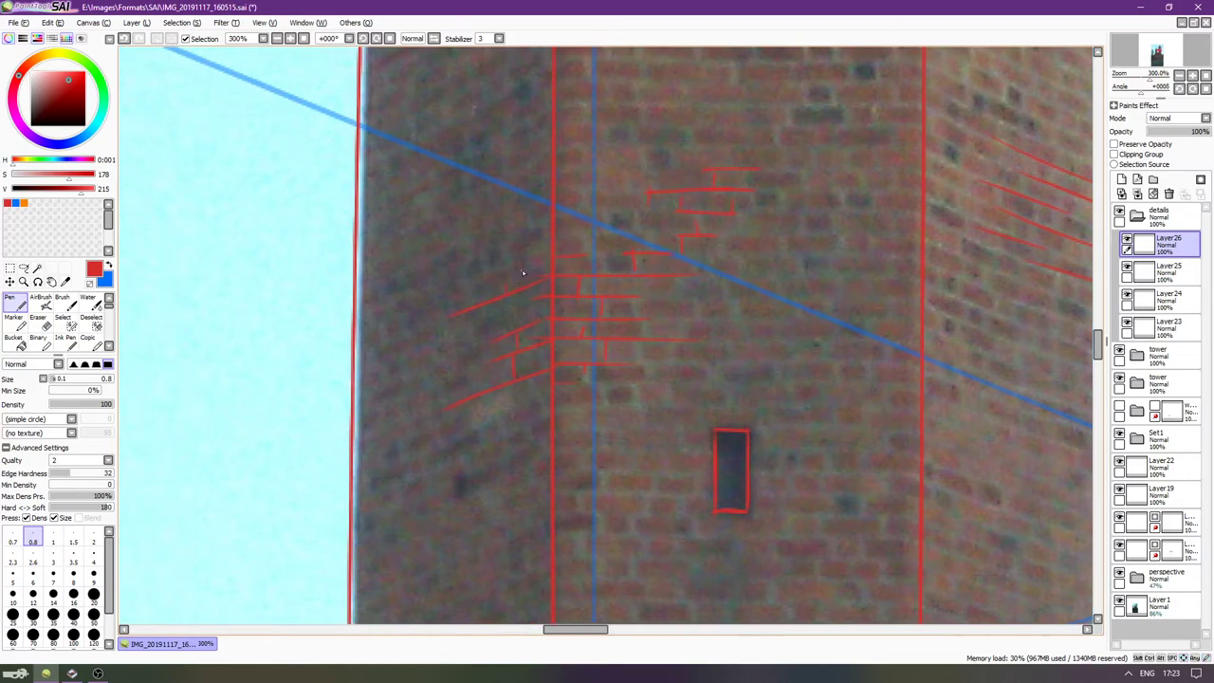
Add vertical joints and extra short courses to the brick cluster around and below the middle face's tall upper window.
scroll(670, 287, up, 5)
scroll(670, 287, right, 5)
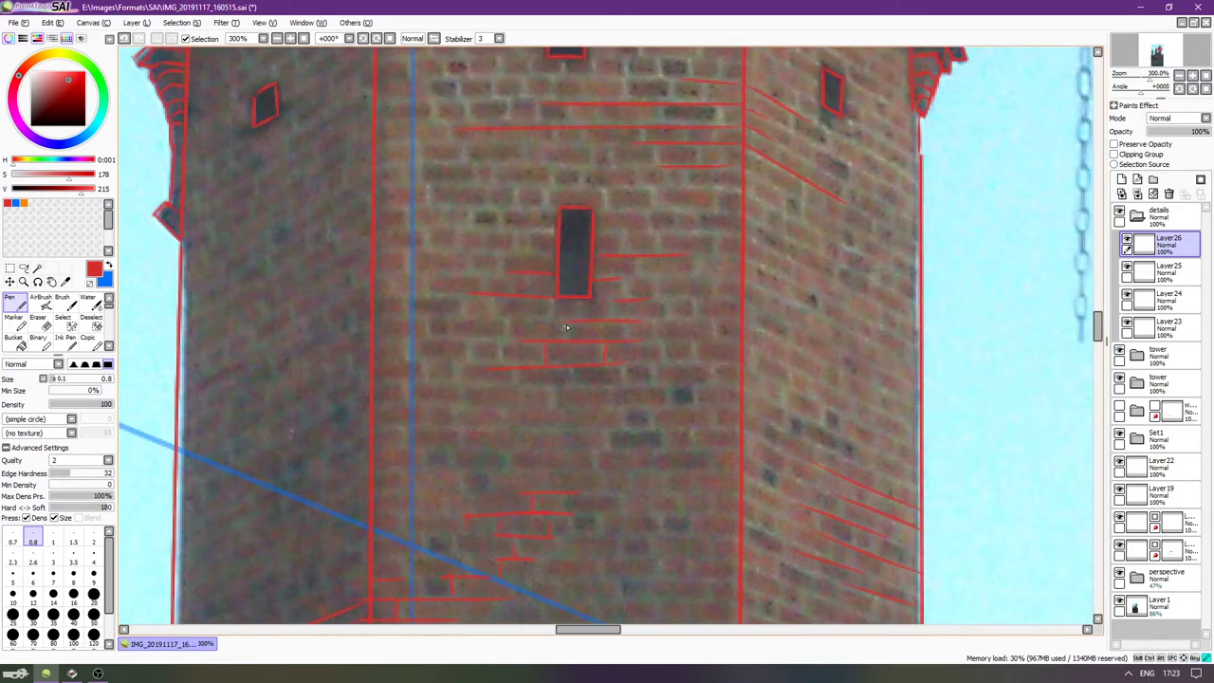
drag(625, 339, 626, 301)
drag(512, 269, 512, 281)
mouse_move(517, 376)
mouse_down()
mouse_move(560, 382)
mouse_move(551, 410)
mouse_up()
scroll(548, 401, up, 2)
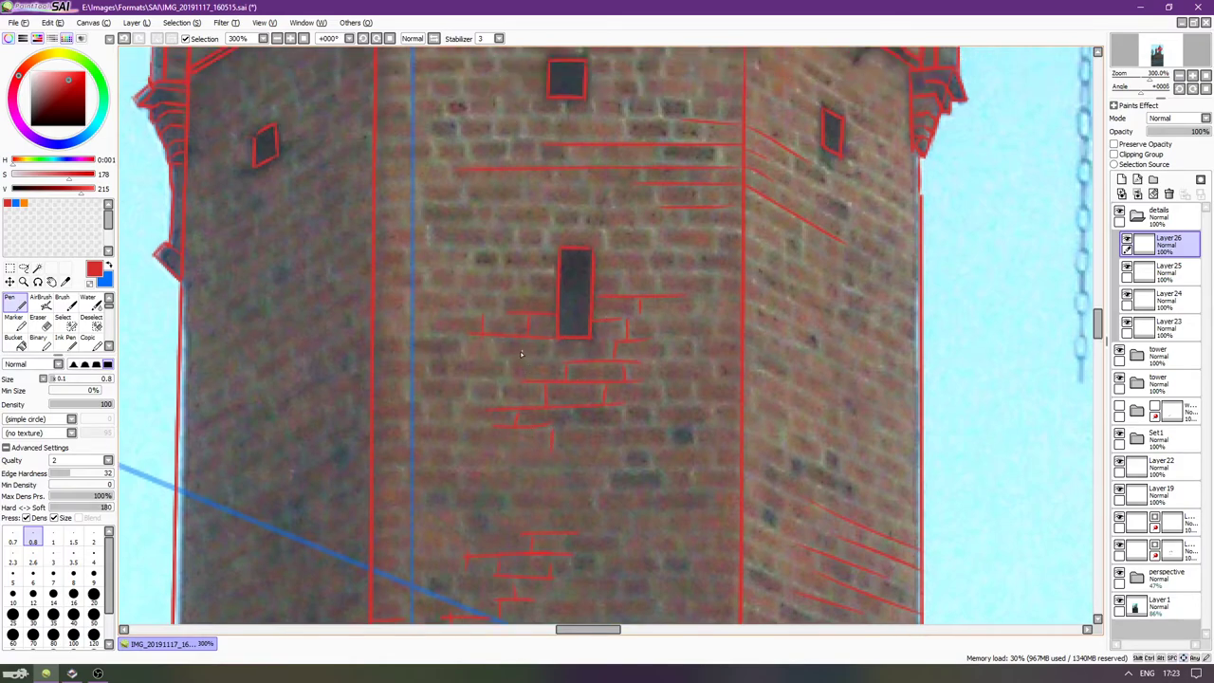
mouse_move(491, 337)
mouse_down()
mouse_move(492, 354)
mouse_move(531, 379)
mouse_up()
scroll(617, 233, up, 1)
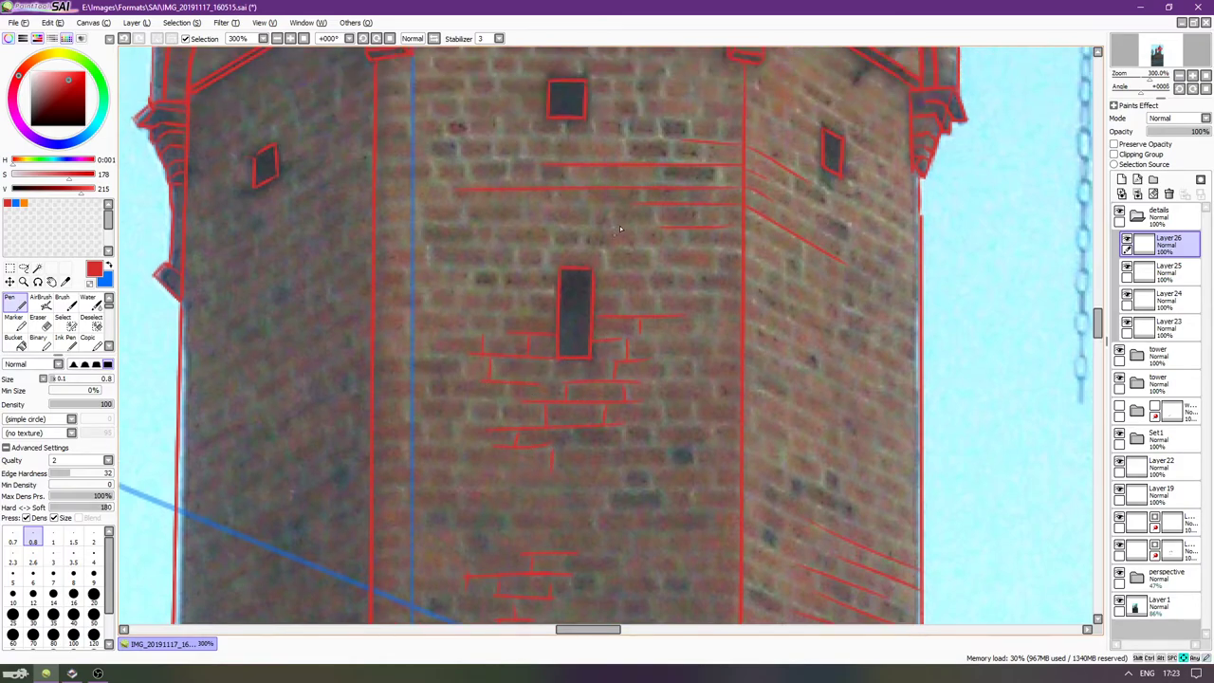
Add vertical brick joints to the course lines between the square and tall windows on the middle face.
scroll(618, 232, up, 8)
drag(664, 372, 664, 389)
mouse_move(626, 352)
mouse_down()
mouse_move(625, 365)
mouse_move(653, 348)
mouse_move(607, 331)
mouse_up()
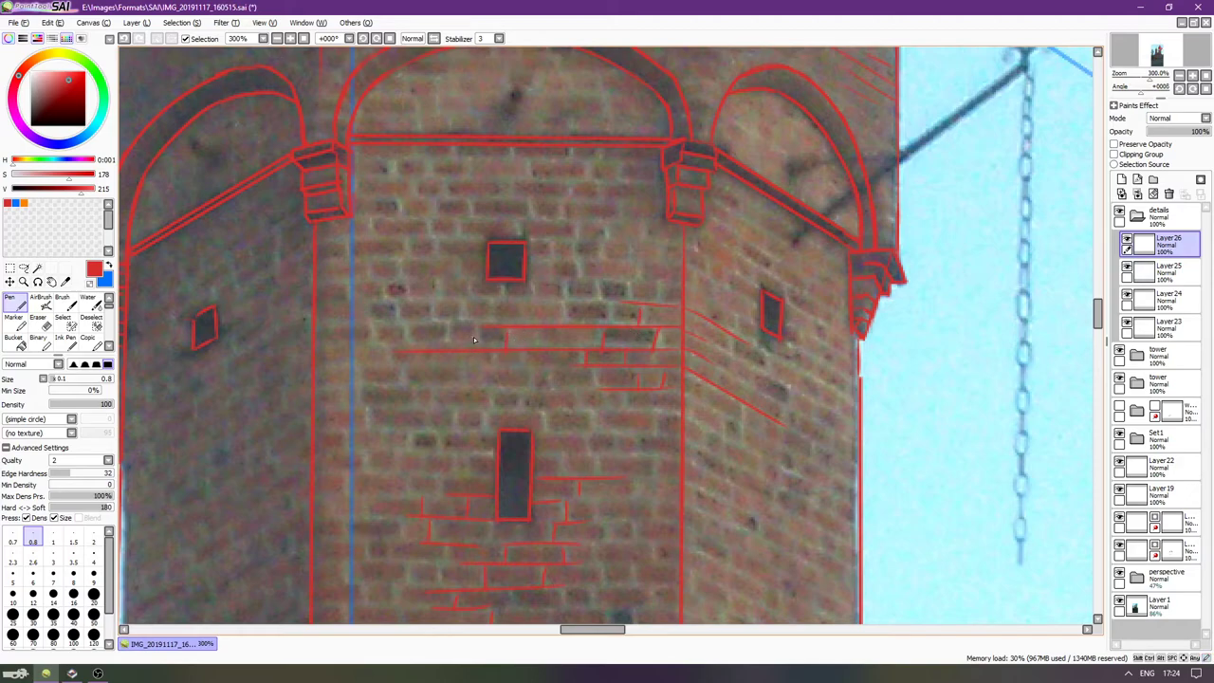
drag(450, 328, 446, 349)
Add joints and extra slanted brick courses on the right face below its small upper window, undoing the unwanted strokes.
key(Right)
key(Right)
key(Right)
key(Right)
key(Right)
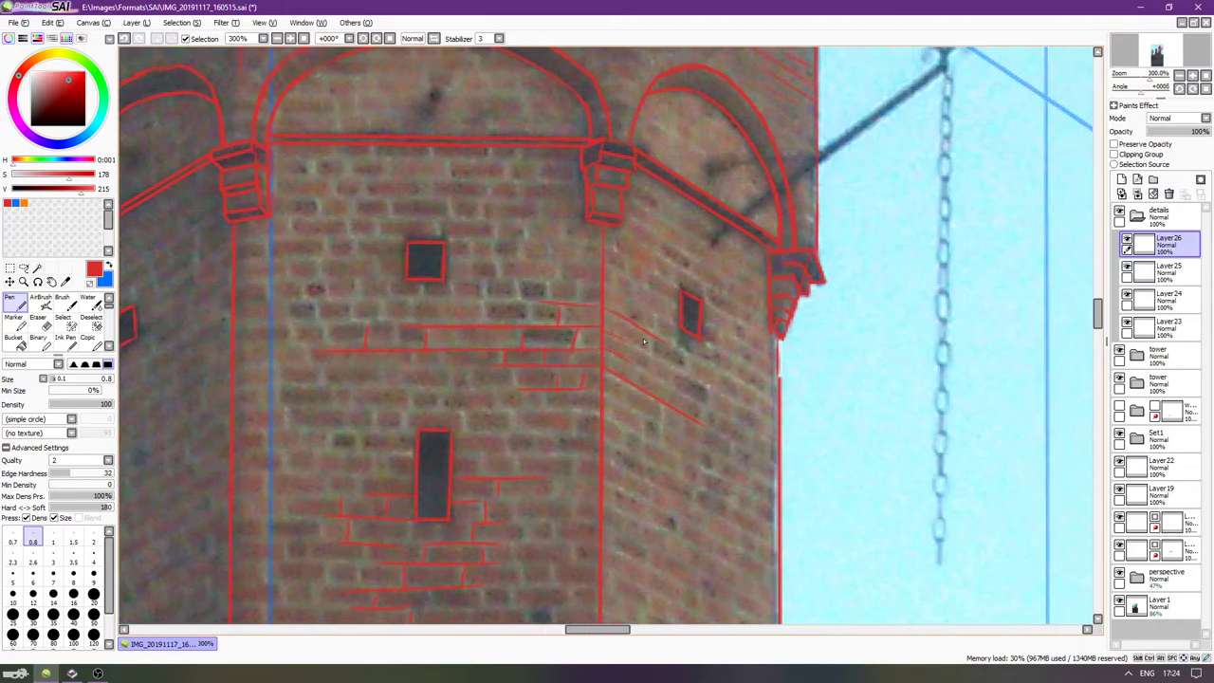
mouse_move(596, 323)
mouse_down()
mouse_move(596, 372)
mouse_move(597, 360)
mouse_move(618, 396)
mouse_move(628, 338)
mouse_move(617, 438)
mouse_move(656, 456)
mouse_move(615, 445)
mouse_move(670, 449)
mouse_move(653, 454)
mouse_move(640, 432)
mouse_move(642, 465)
mouse_move(629, 445)
mouse_move(614, 459)
mouse_move(661, 472)
mouse_move(614, 458)
mouse_move(678, 491)
mouse_up()
key(ctrl+z)
key(ctrl+z)
key(ctrl+z)
key(ctrl+z)
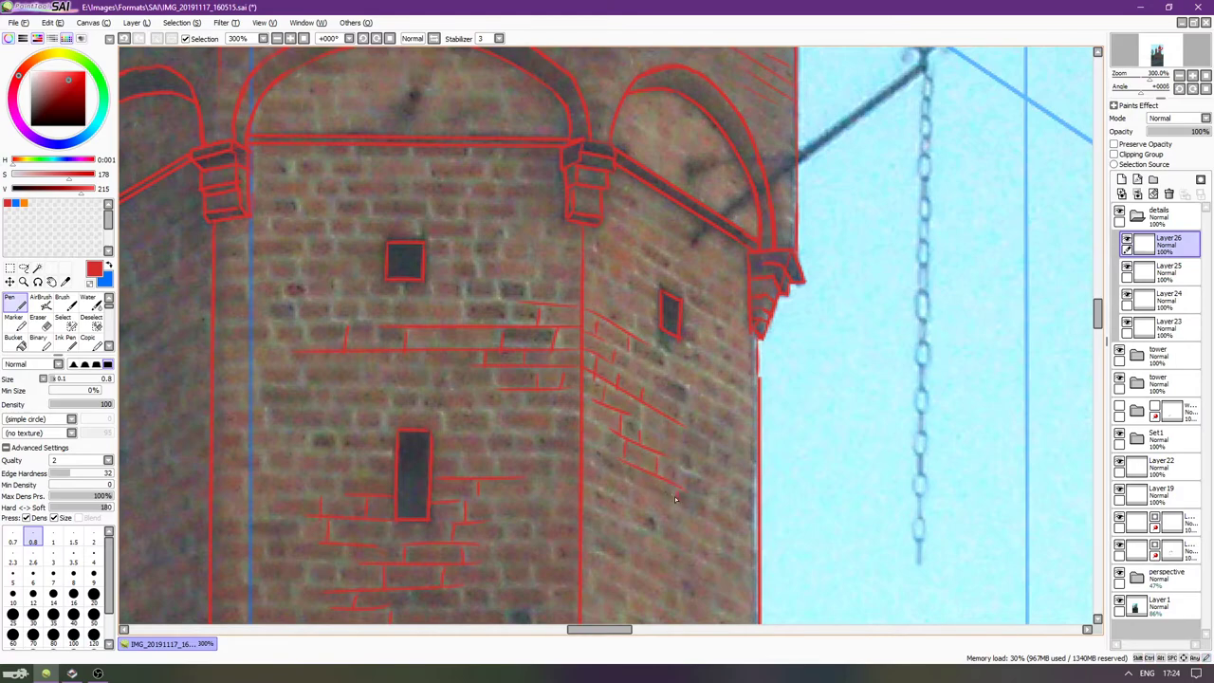
drag(643, 485, 744, 585)
Add vertical brick joints to the course lines on the crown's left corner and the central merlon of the tall tower.
drag(522, 264, 602, 528)
drag(473, 374, 514, 373)
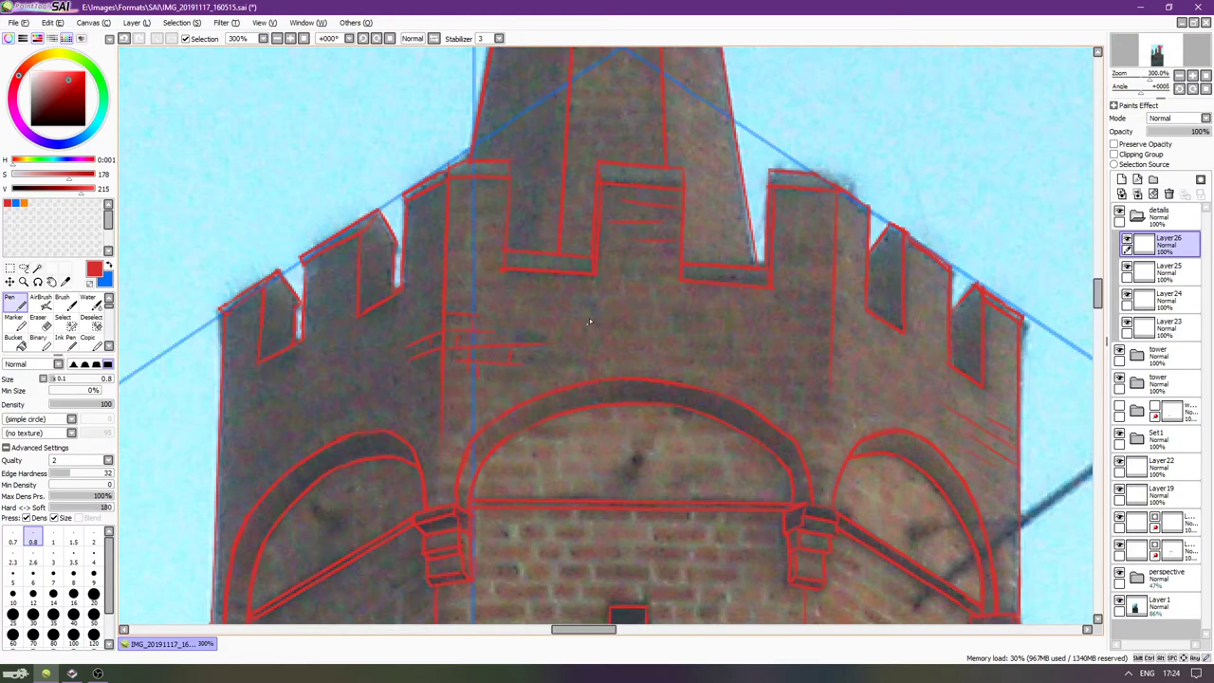
scroll(587, 325, right, 5)
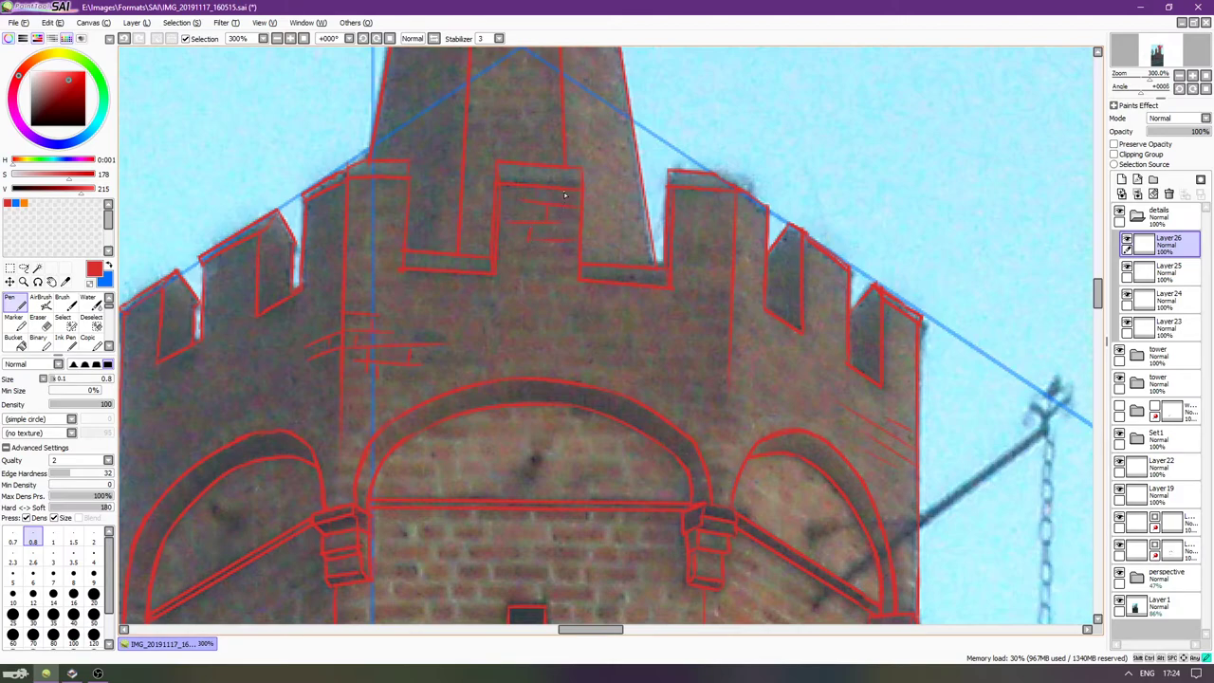
scroll(573, 355, right, 10)
key(Right)
key(Right)
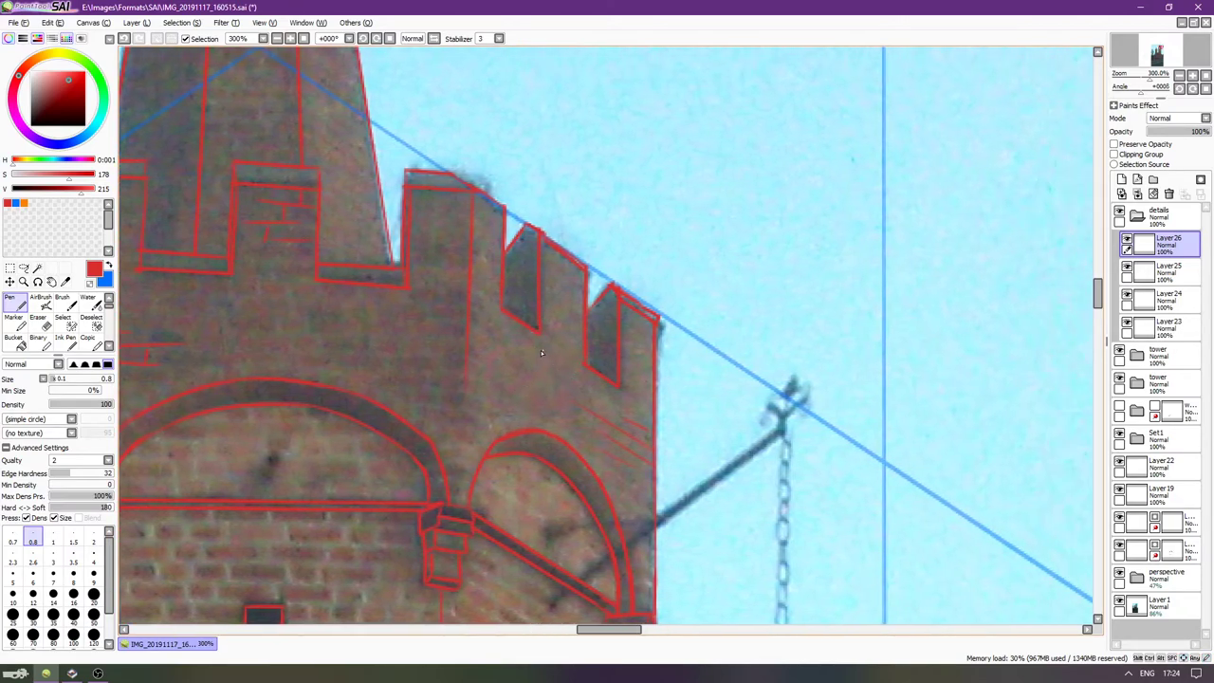
Add short vertical brick joints to the course lines at the outer right edge of the tall tower's crown.
key(Down)
drag(639, 409, 636, 425)
mouse_move(651, 427)
mouse_down()
mouse_move(614, 435)
mouse_move(624, 415)
mouse_move(630, 446)
mouse_up()
drag(609, 400, 607, 404)
Hide the photo layer and review the brick details on the towers as plain line art.
scroll(607, 404, down, 2)
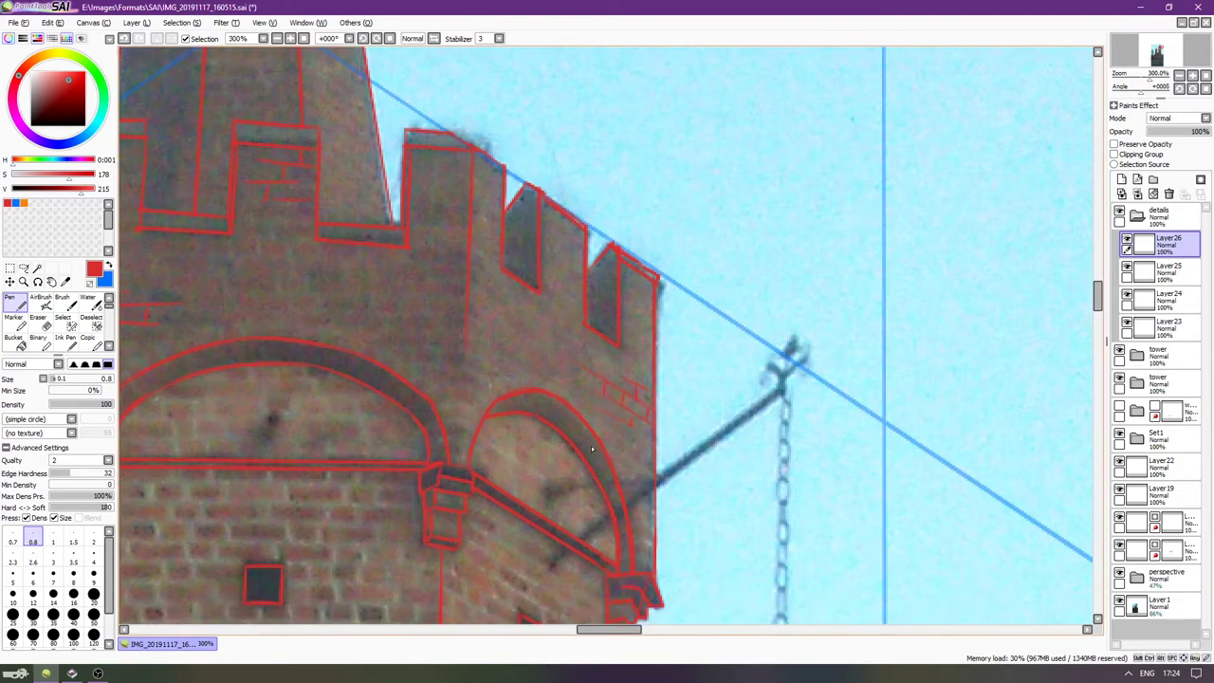
scroll(990, 423, down, 1)
scroll(990, 424, down, 4)
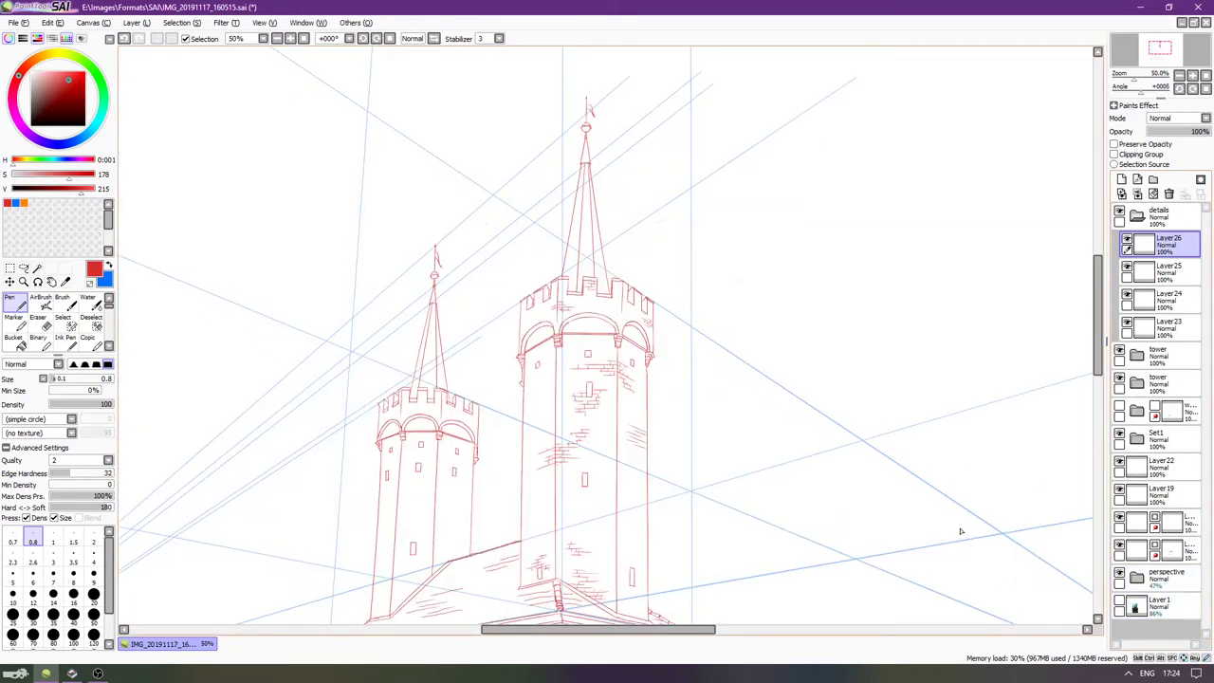
scroll(949, 532, down, 1)
drag(769, 493, 769, 472)
drag(847, 588, 808, 380)
scroll(691, 225, up, 5)
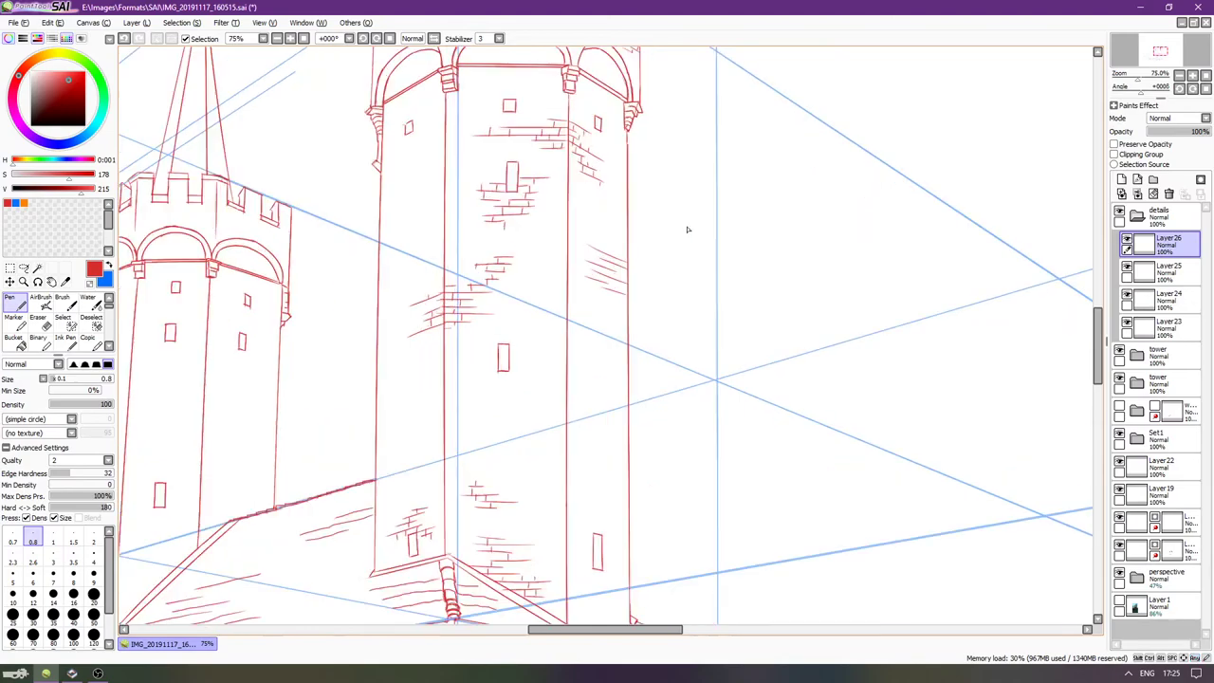
Show the photo layer and add vertical joints to the slanted brick courses on the right face at mid-height.
click(1119, 599)
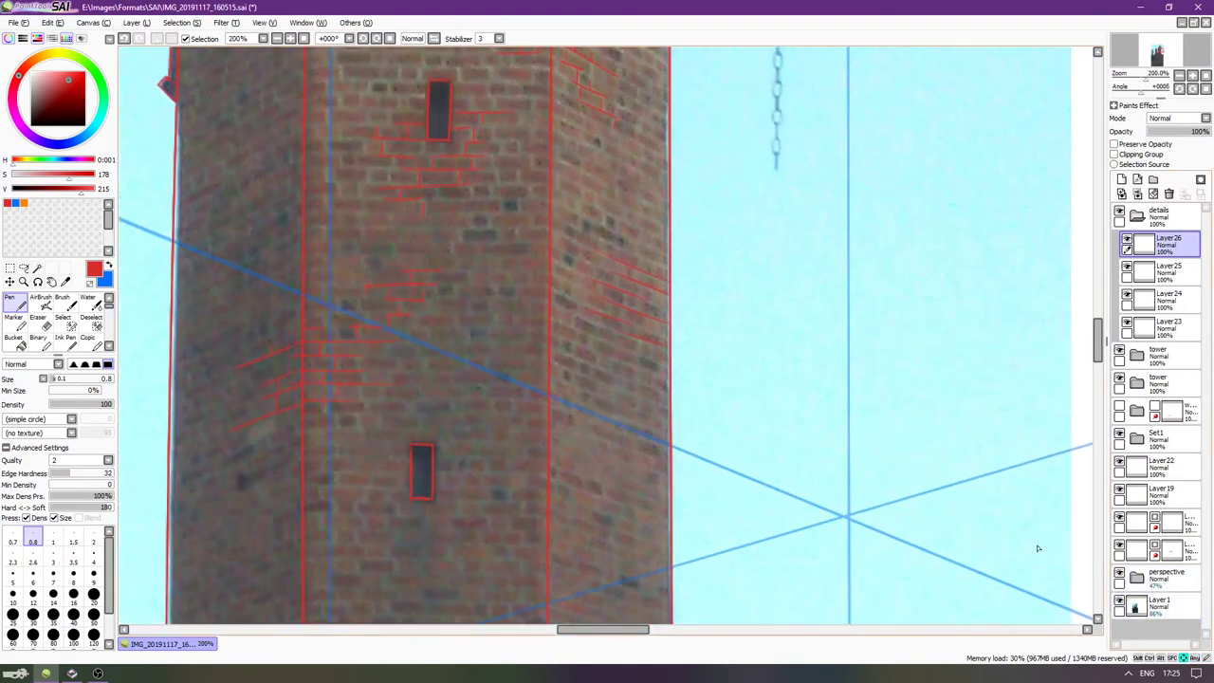
scroll(637, 237, up, 2)
mouse_move(628, 271)
mouse_down()
mouse_move(628, 285)
mouse_move(608, 278)
mouse_up()
mouse_move(612, 323)
mouse_down()
mouse_move(629, 345)
mouse_move(580, 356)
mouse_up()
drag(674, 373, 670, 395)
mouse_move(594, 275)
mouse_down()
mouse_move(595, 297)
mouse_move(651, 320)
mouse_up()
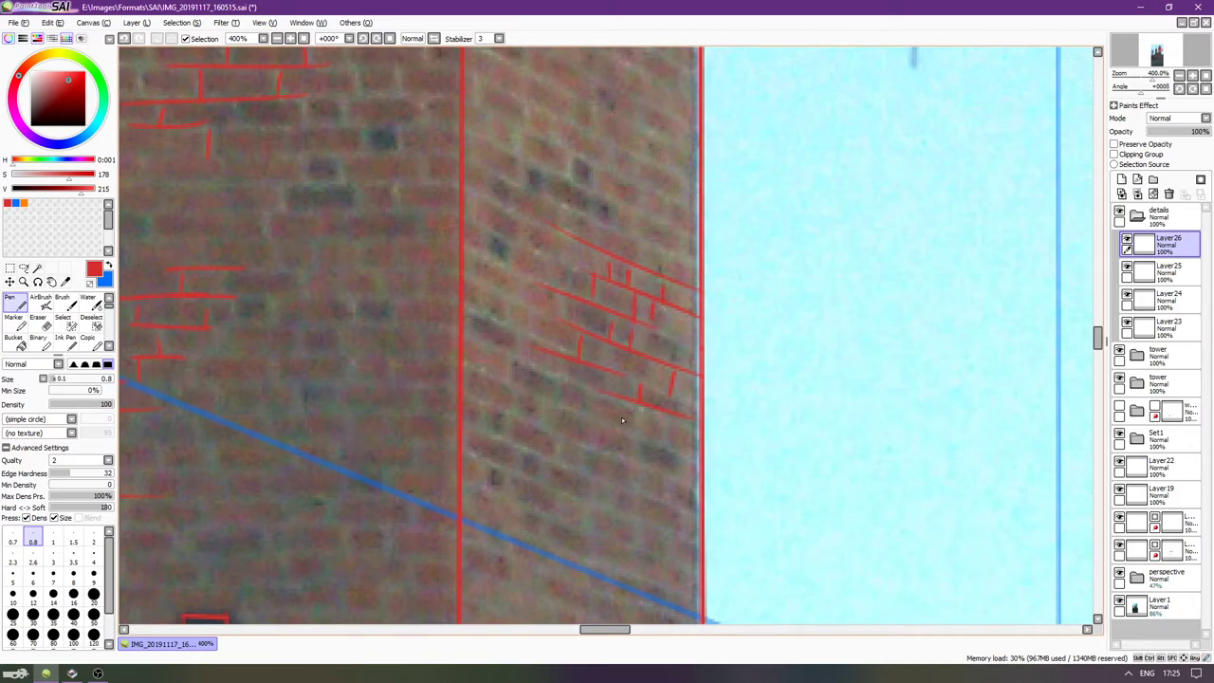
Finish the right face's brick cluster with a joint at its lower end and short courses and joints above it.
drag(593, 392, 591, 409)
drag(629, 236, 679, 253)
drag(650, 250, 651, 262)
drag(605, 201, 635, 218)
drag(638, 218, 641, 233)
Hide the photo layer, view the whole building drawing and save the file.
click(1118, 610)
click(1119, 601)
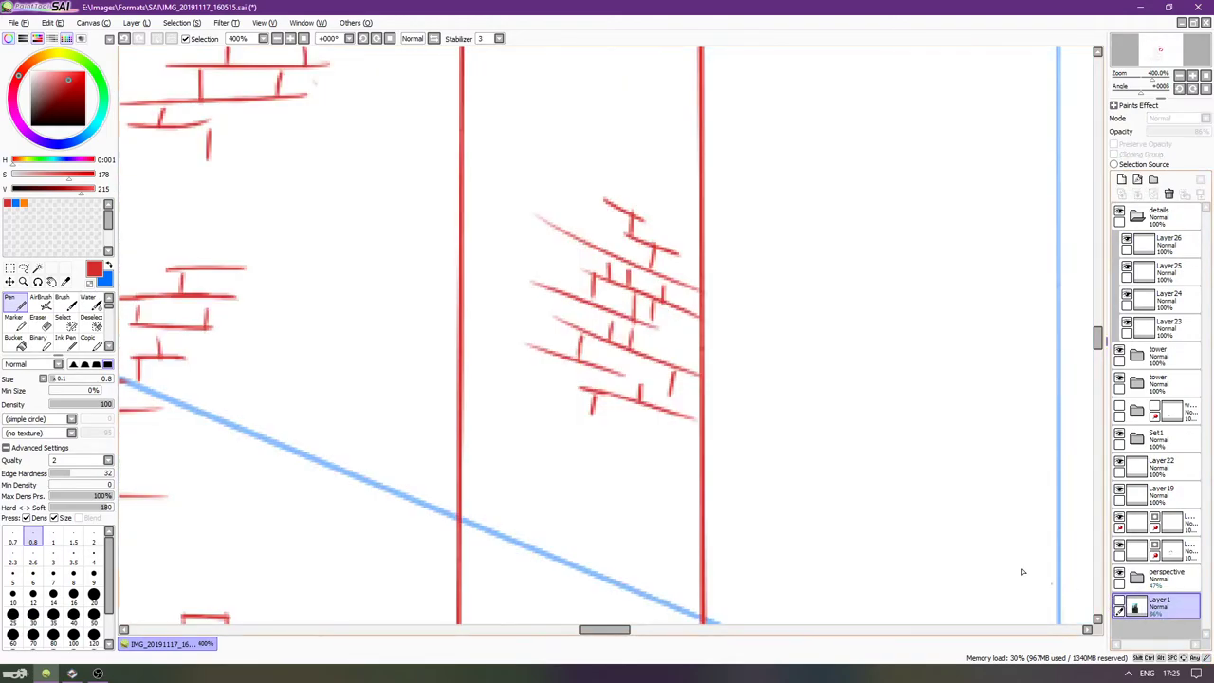
scroll(834, 464, down, 3)
scroll(789, 438, down, 4)
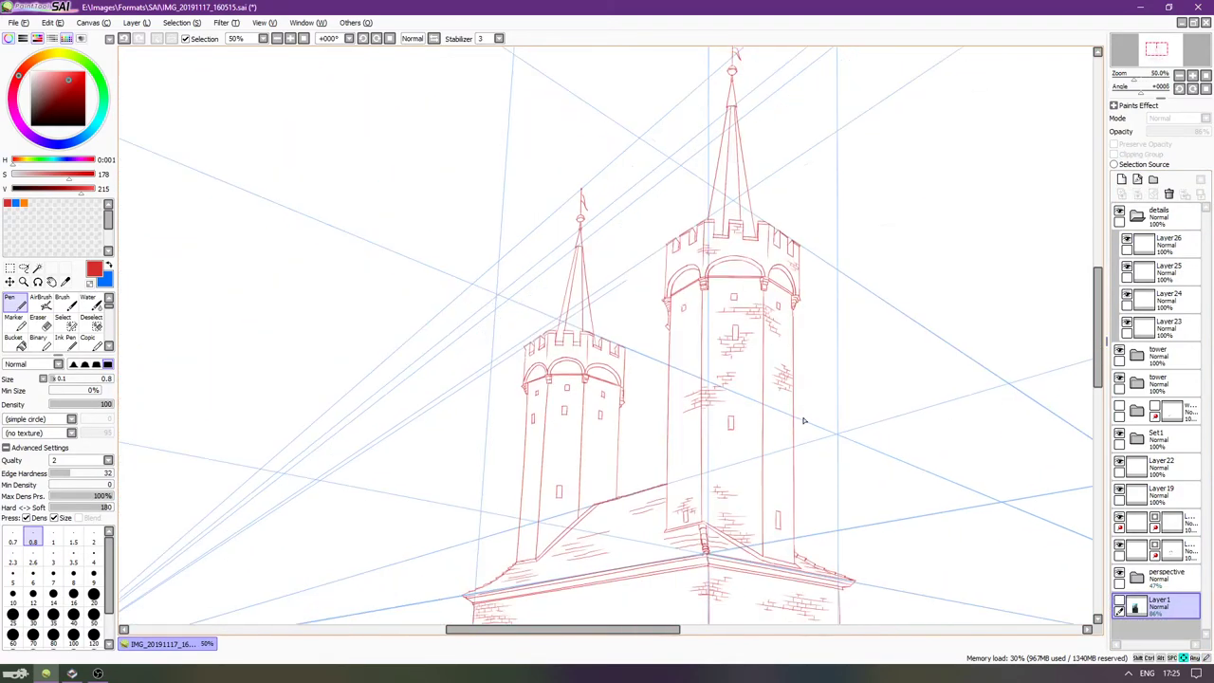
scroll(796, 417, down, 2)
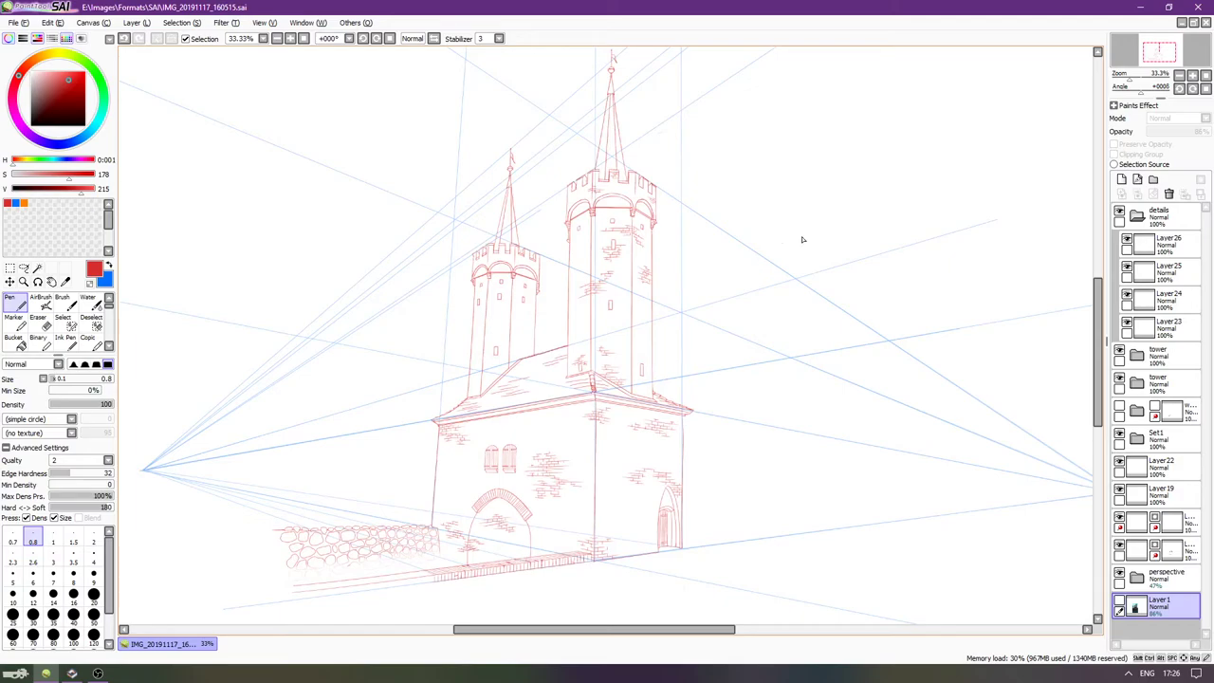
click(1166, 244)
click(1120, 179)
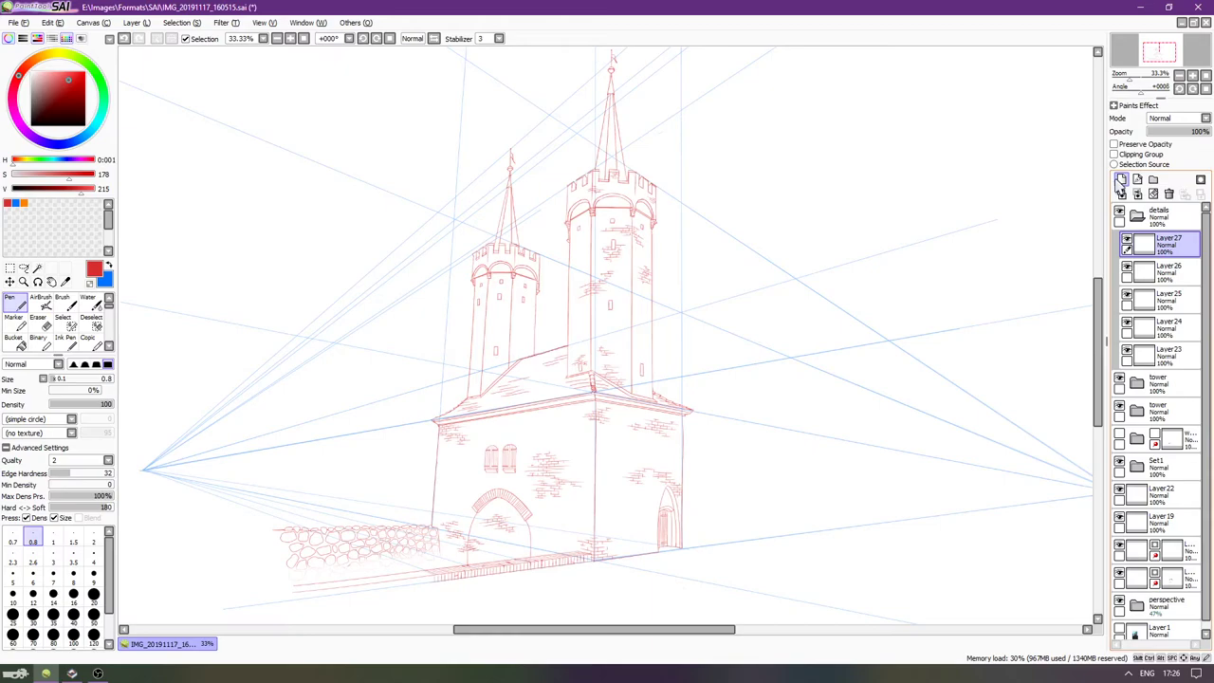
key(ctrl+z)
Collapse the details folder and add a new layer above it.
click(1151, 216)
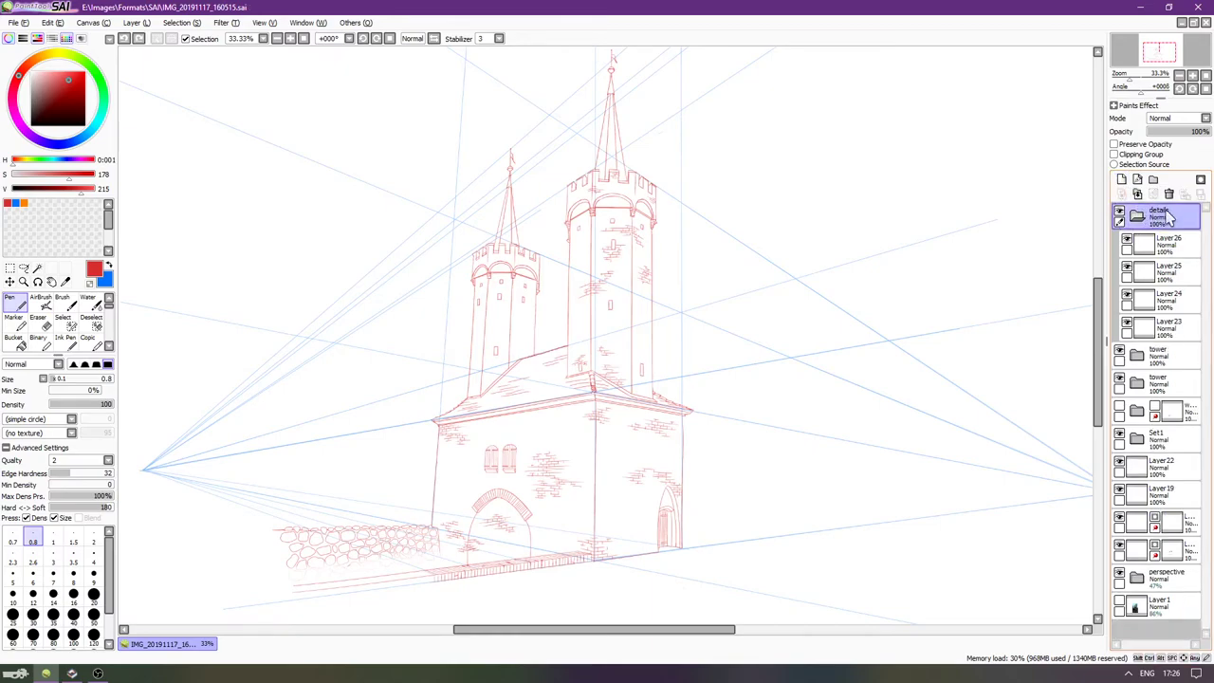
click(1139, 216)
click(1122, 180)
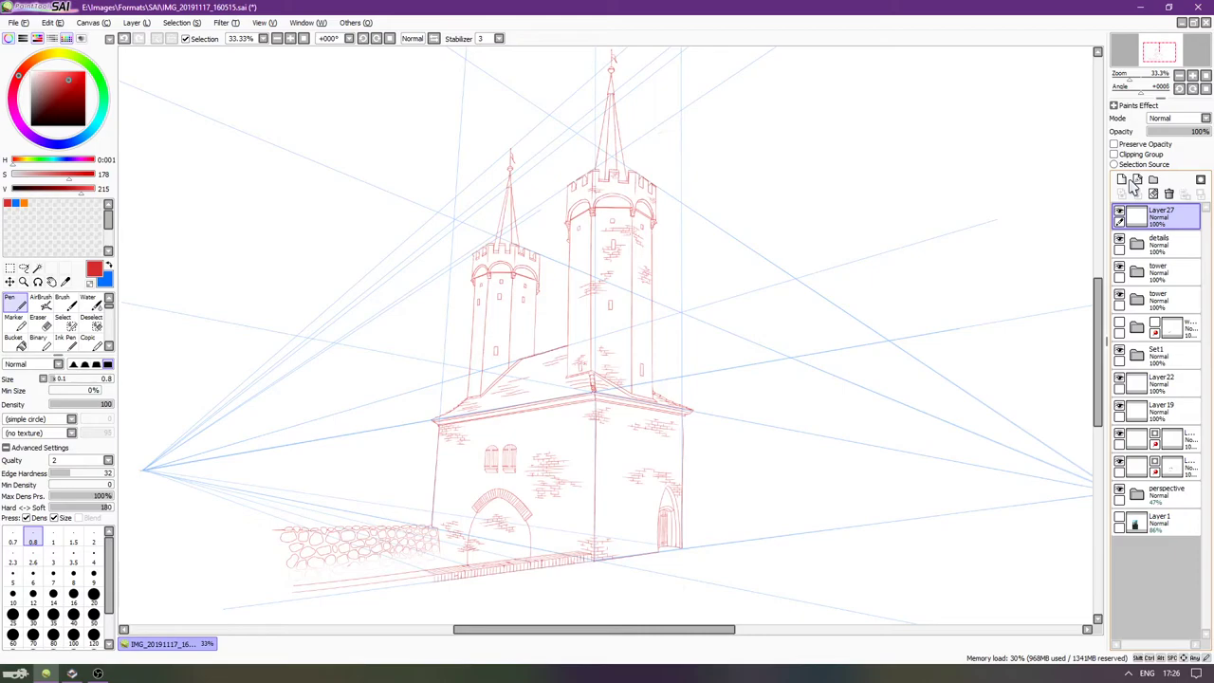
Draw a thick red stroke down the shorter tower's spire with the Ink Pen at size 35, replacing the first attempt.
key(n)
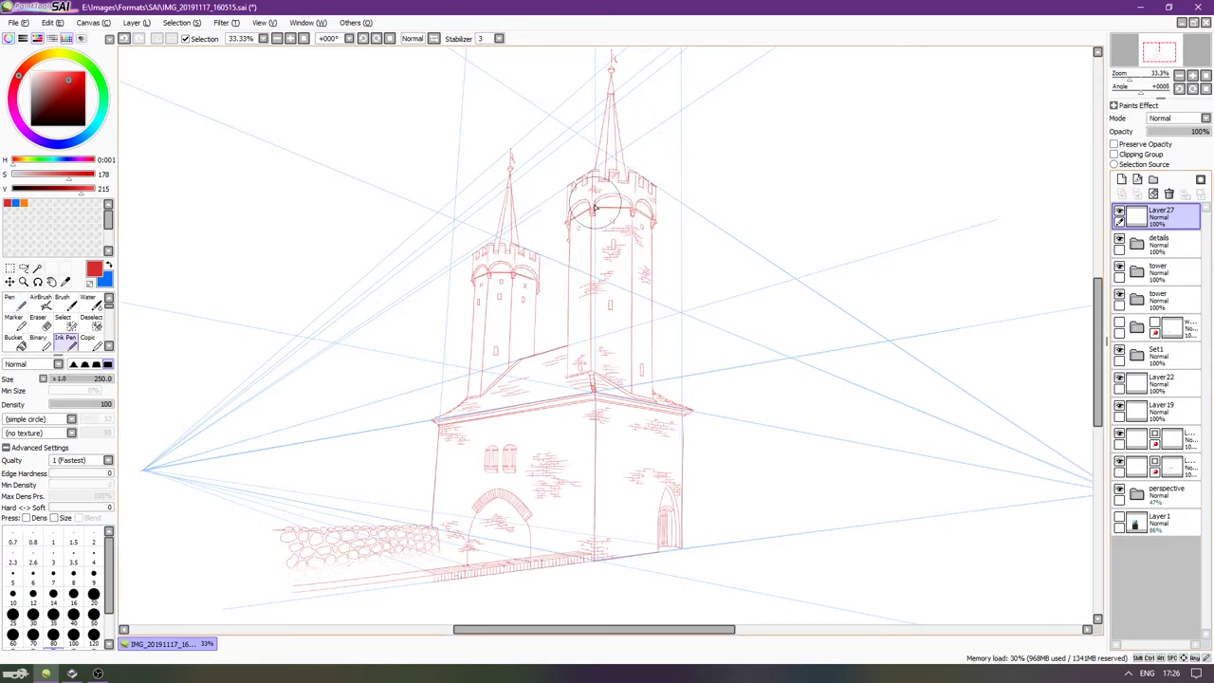
click(53, 615)
drag(515, 195, 507, 343)
key(ctrl+z)
drag(515, 190, 512, 281)
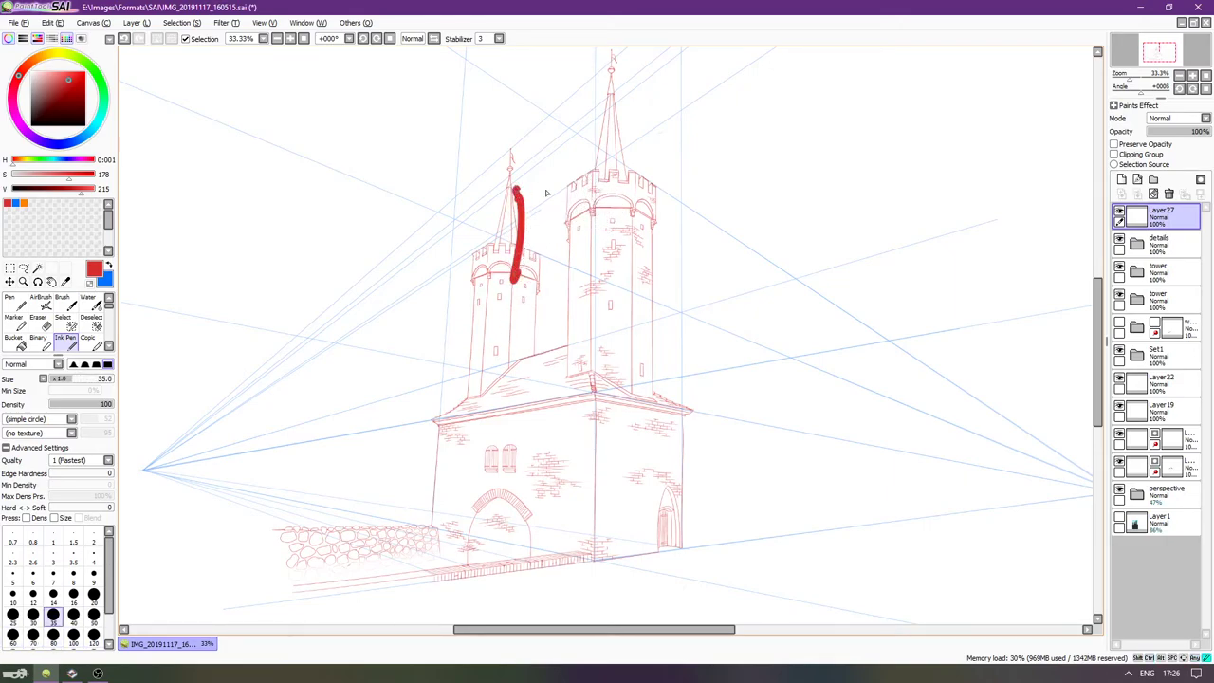
Write BRB in large, thick red letters across both towers with the Ink Pen at size 35.
mouse_move(513, 186)
mouse_down()
mouse_move(550, 238)
mouse_move(428, 304)
mouse_up()
mouse_move(603, 188)
mouse_down()
mouse_move(582, 275)
mouse_move(622, 267)
mouse_up()
mouse_move(653, 202)
mouse_down()
mouse_move(648, 275)
mouse_move(615, 275)
mouse_up()
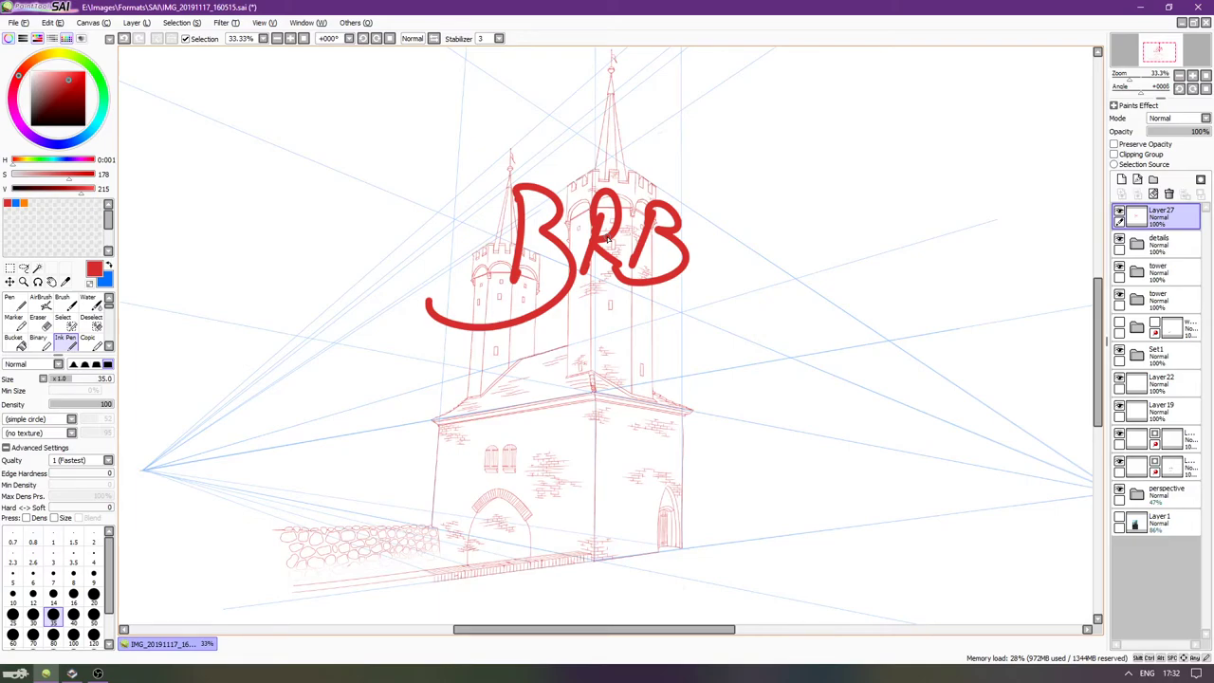
Delete the layer with the BRB lettering and add a new layer at the top of the details folder.
click(1168, 193)
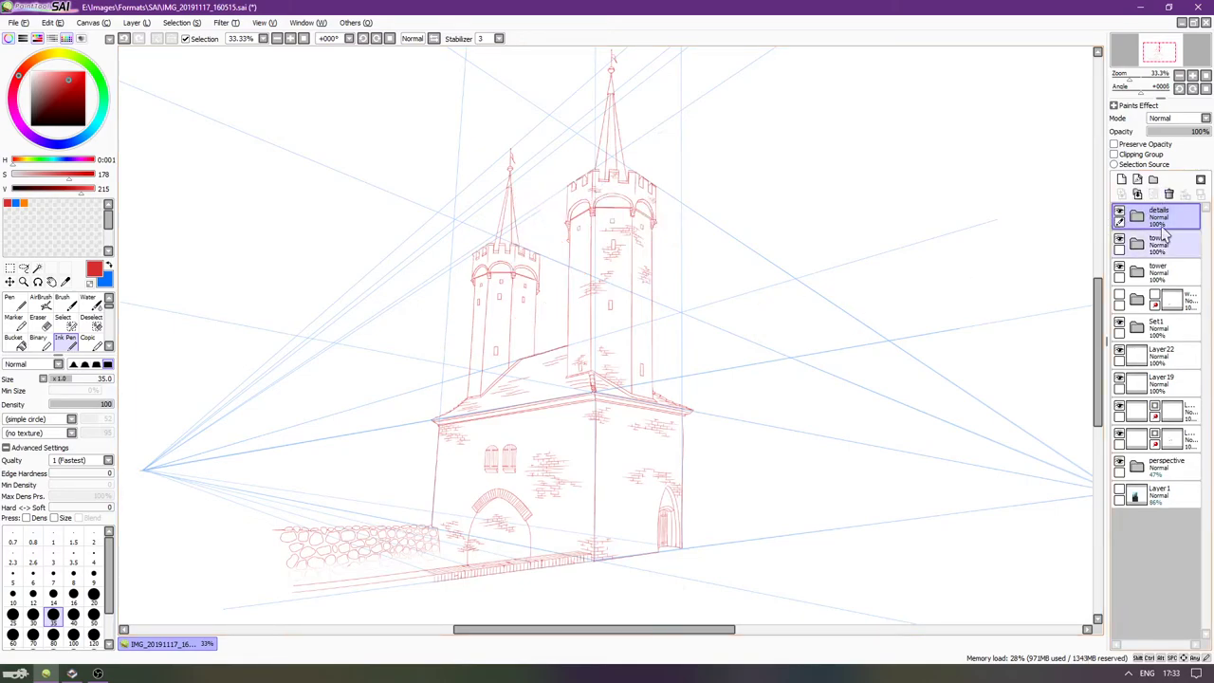
click(1137, 217)
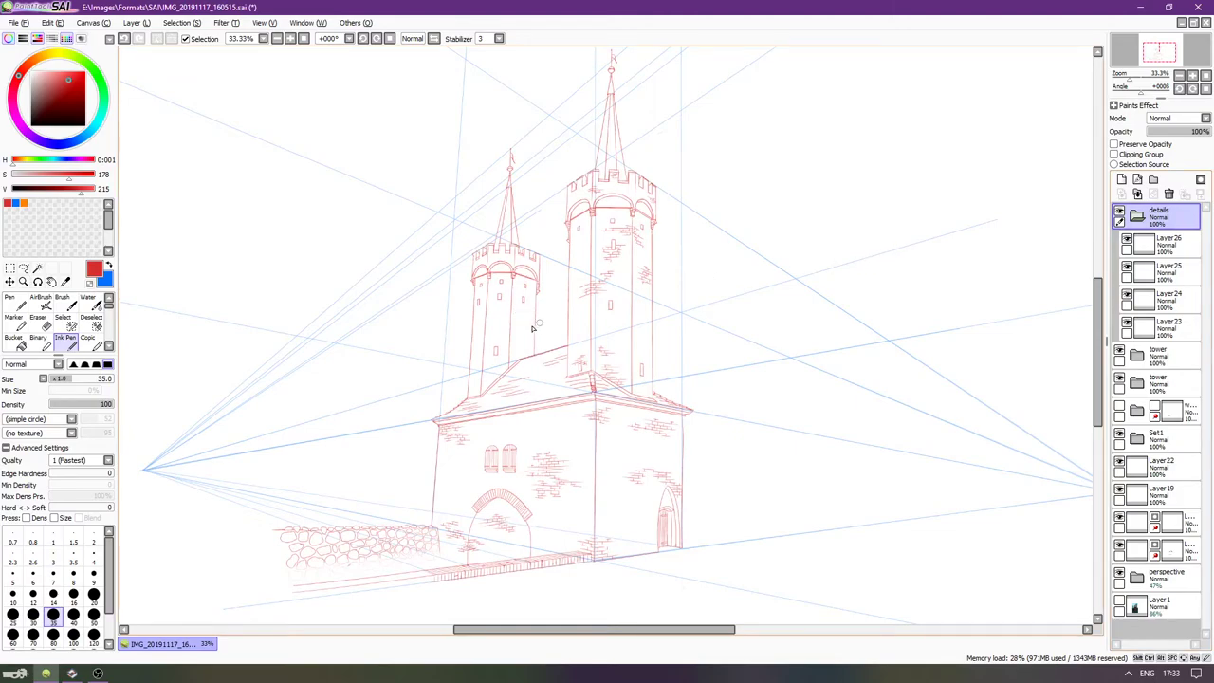
scroll(477, 373, up, 1)
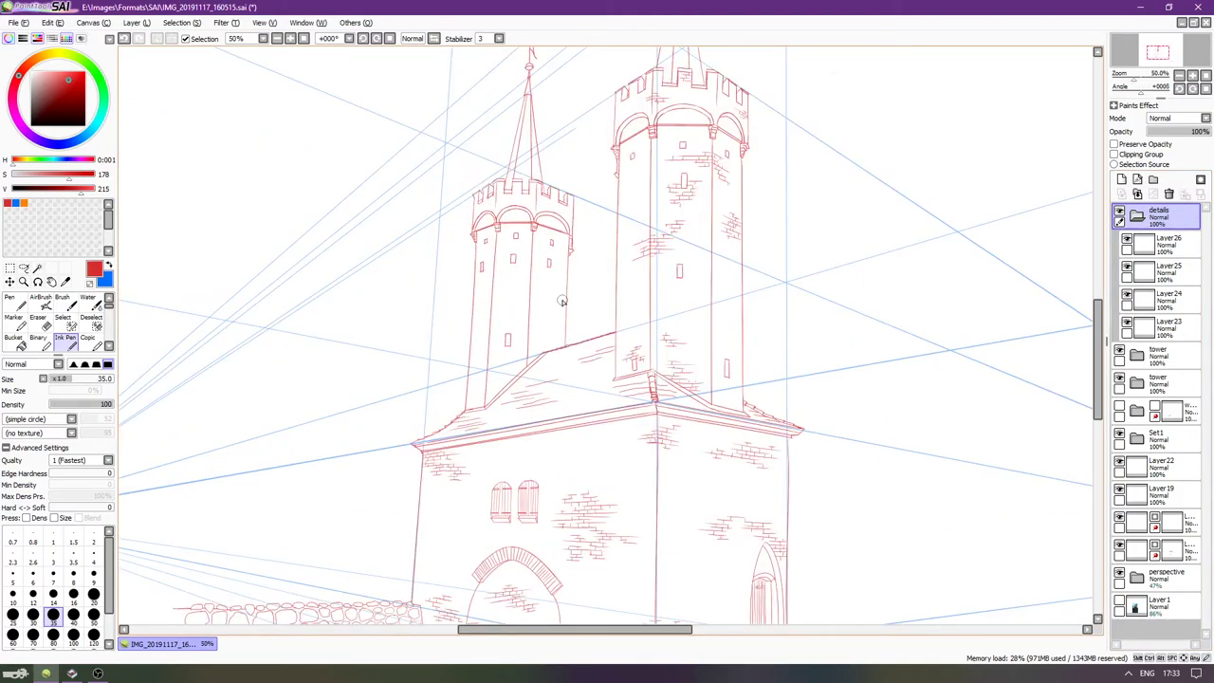
key(n)
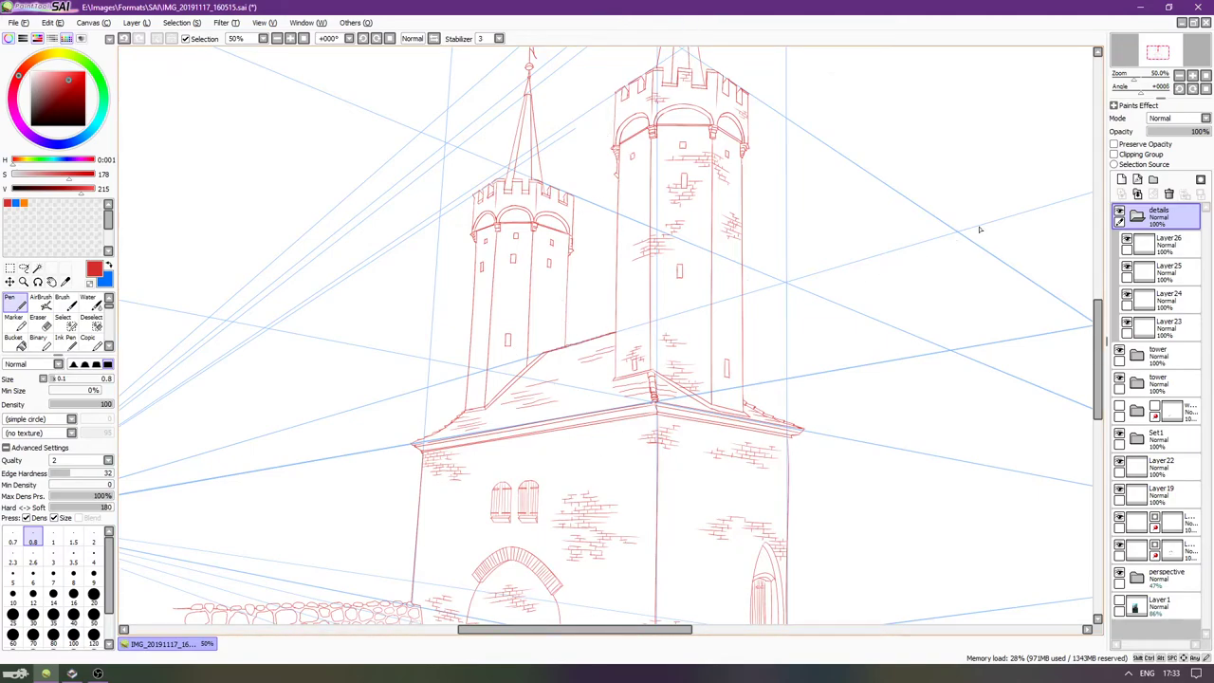
click(1128, 243)
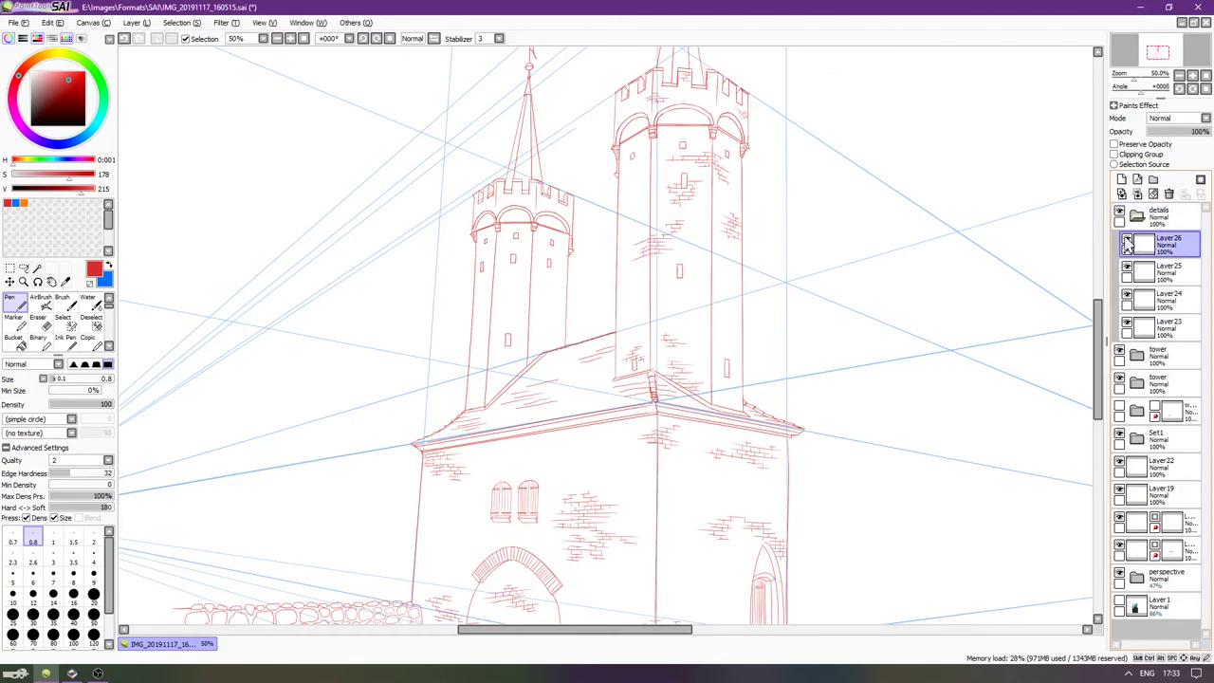
click(1121, 180)
key(Tab)
key(Tab)
Show the photo layer beneath the line drawing and hide the interface panels.
scroll(517, 417, up, 2)
key(Up)
scroll(584, 342, up, 5)
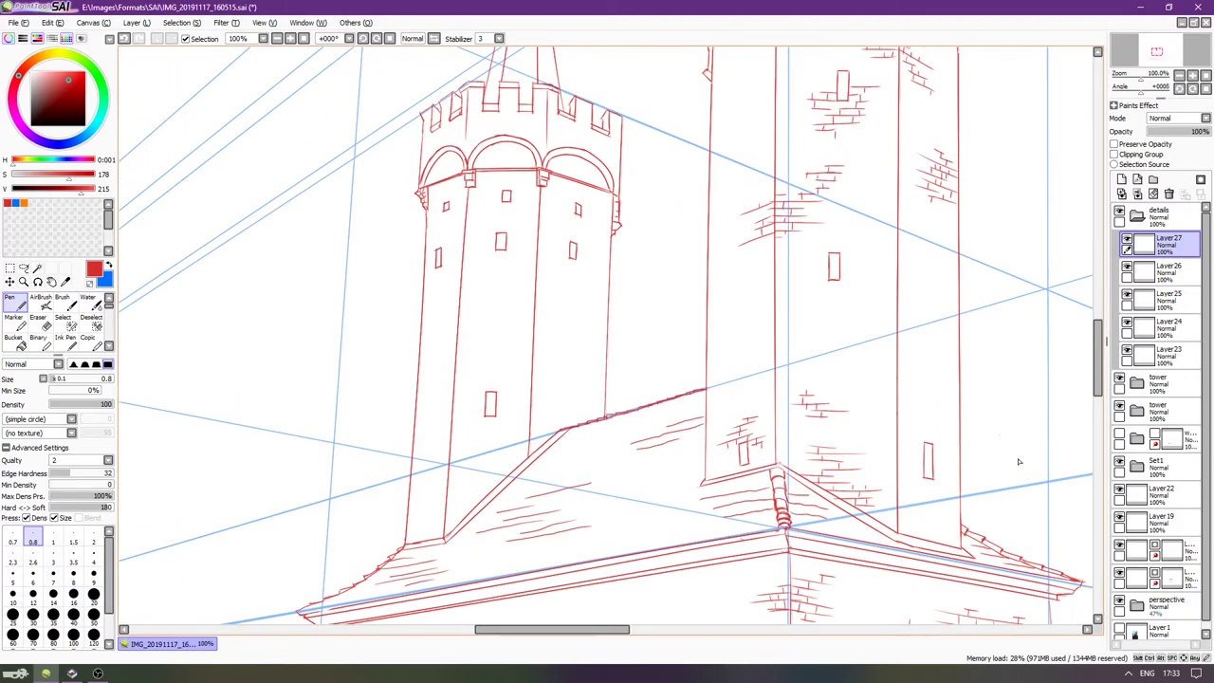
scroll(1128, 579, down, 1)
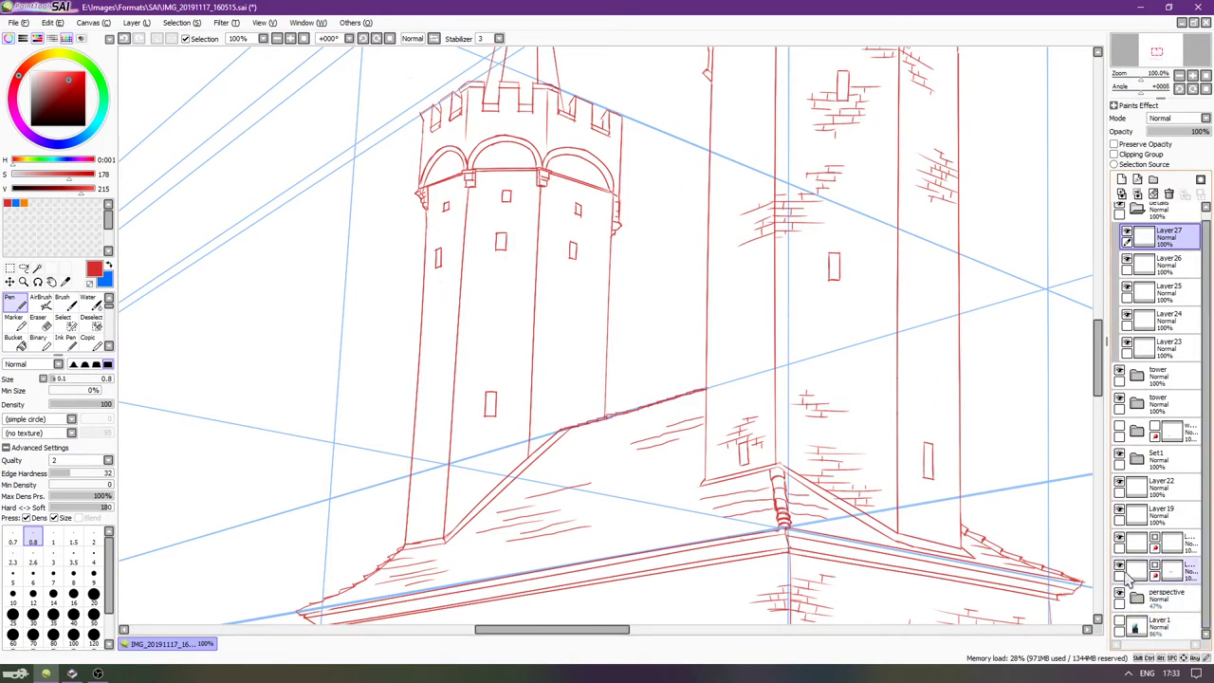
click(1120, 624)
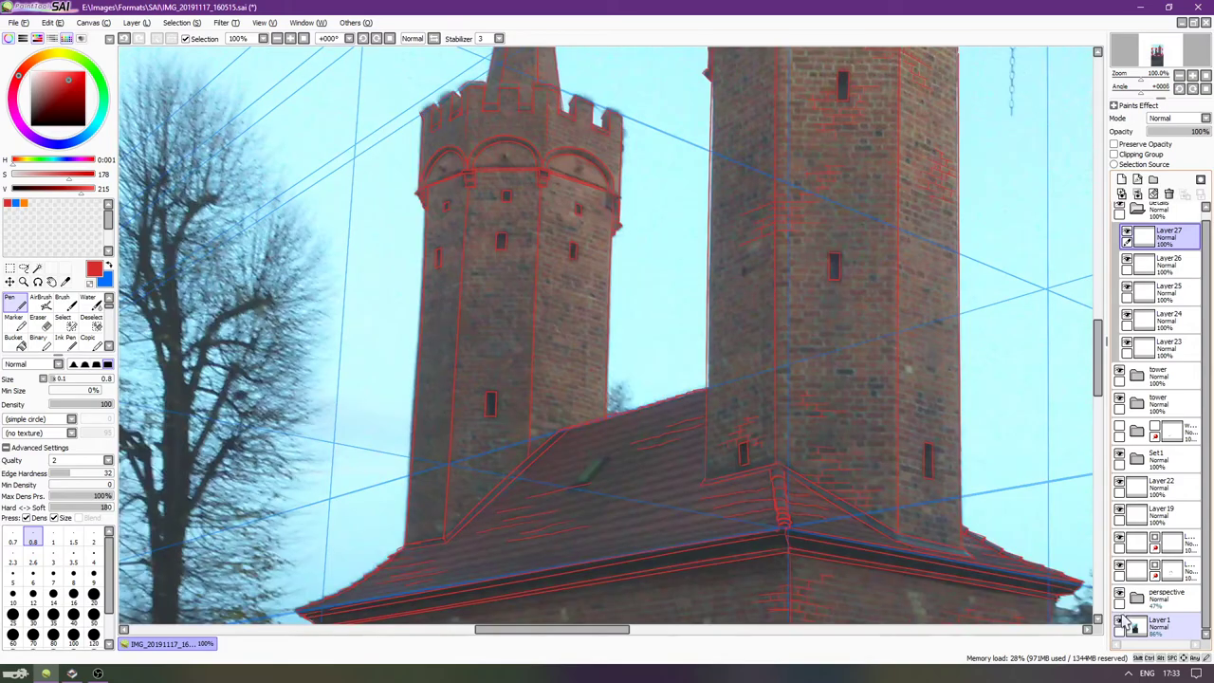
key(Tab)
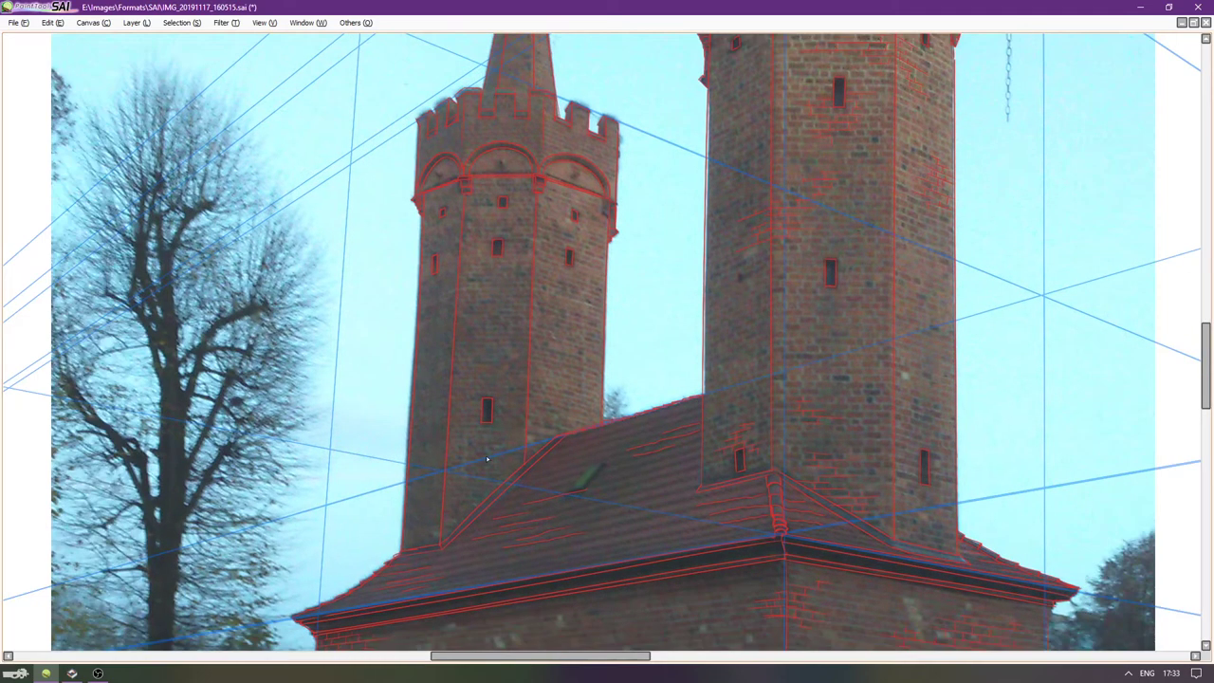
Draw short brick courses across the foot of the shorter tower's left and middle faces, just above the roof, with the Pen at size 0.8.
scroll(513, 462, up, 2)
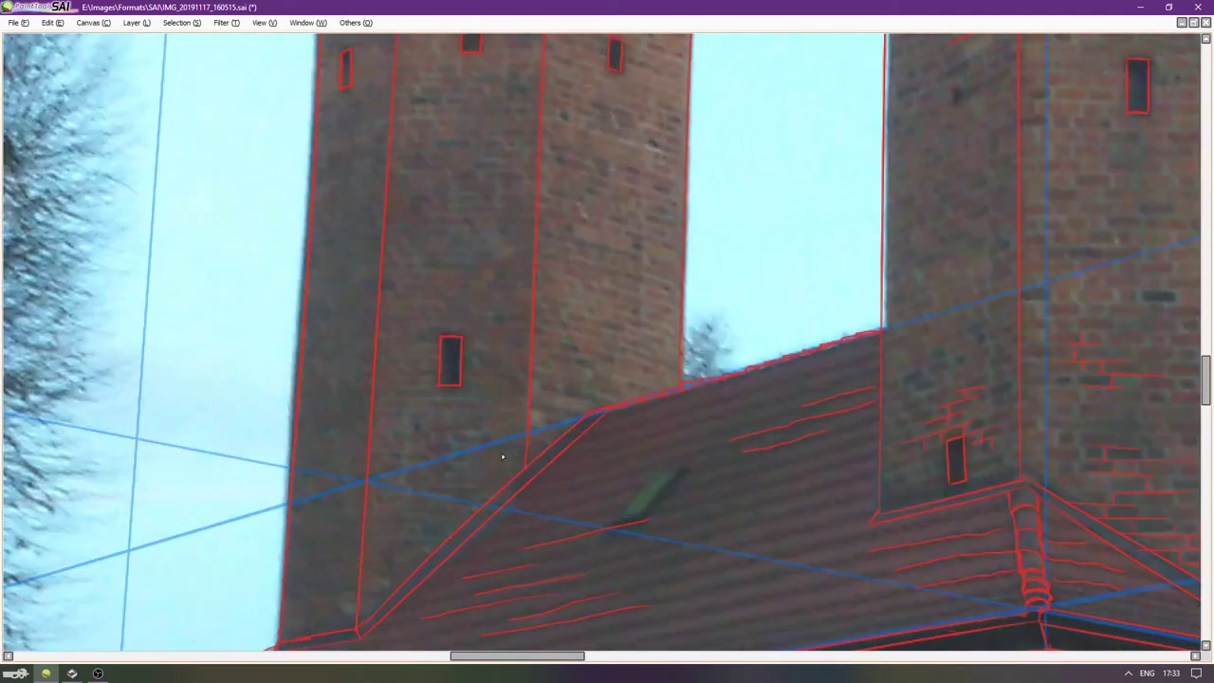
scroll(541, 471, up, 3)
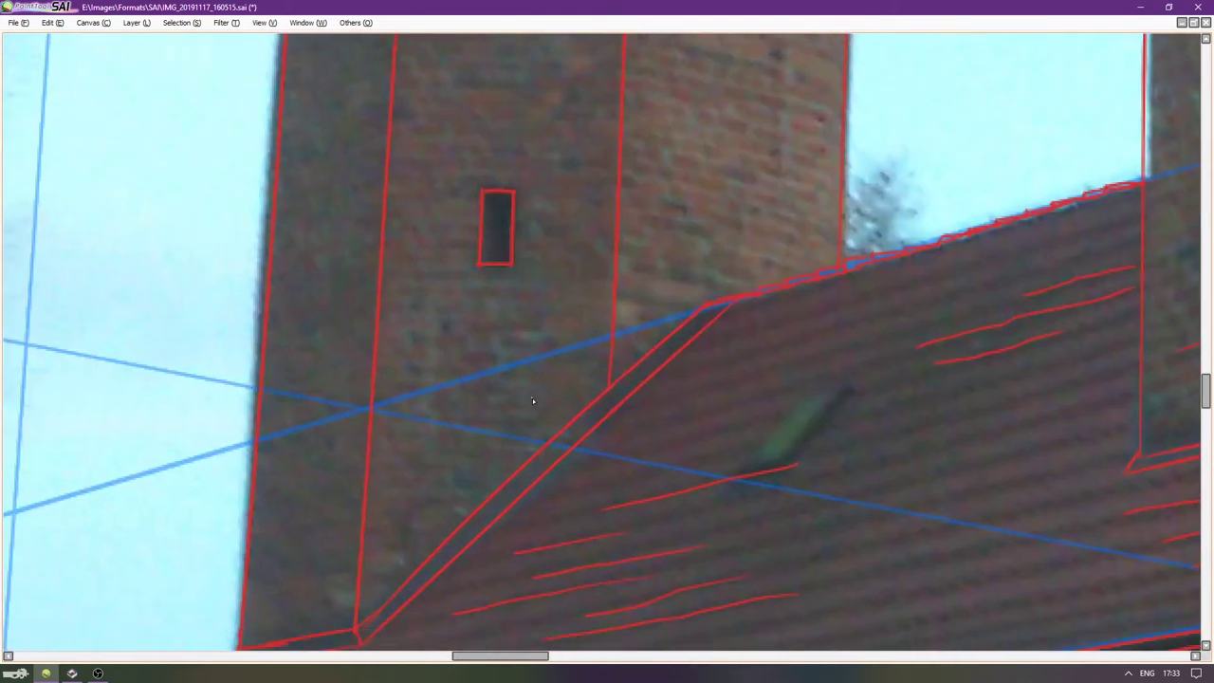
scroll(489, 465, down, 2)
scroll(433, 500, up, 2)
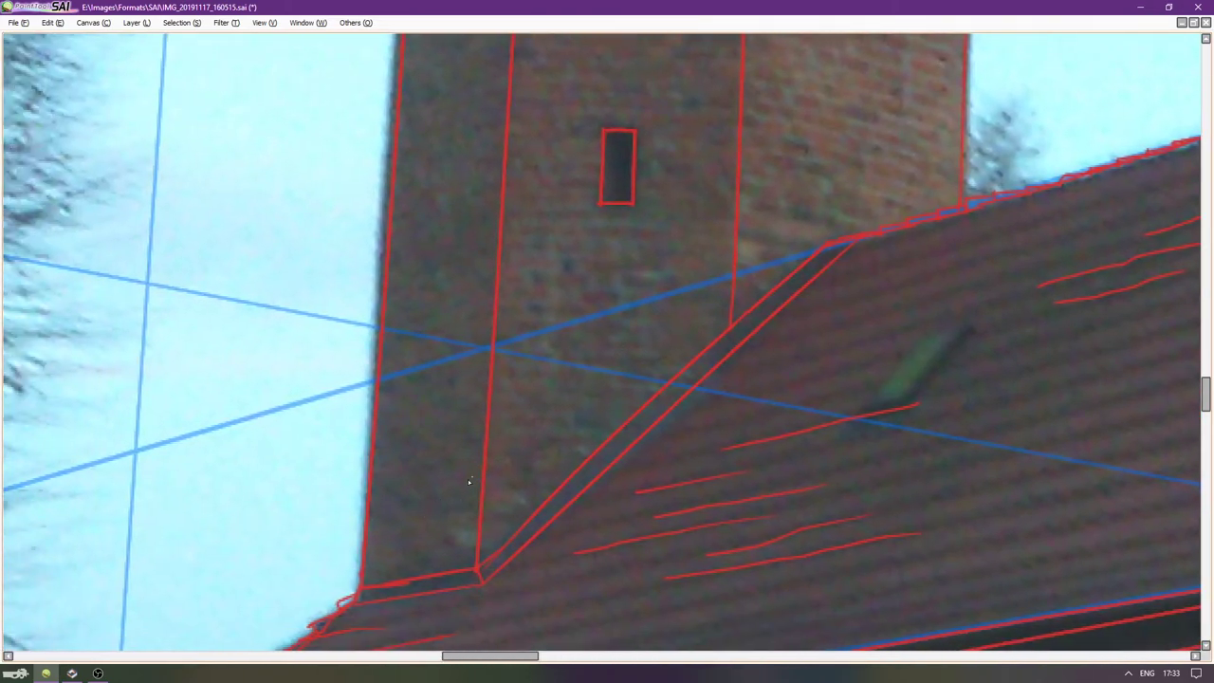
key(Delete)
key(Delete)
key(Delete)
key(Delete)
key(Delete)
key(Delete)
key(Delete)
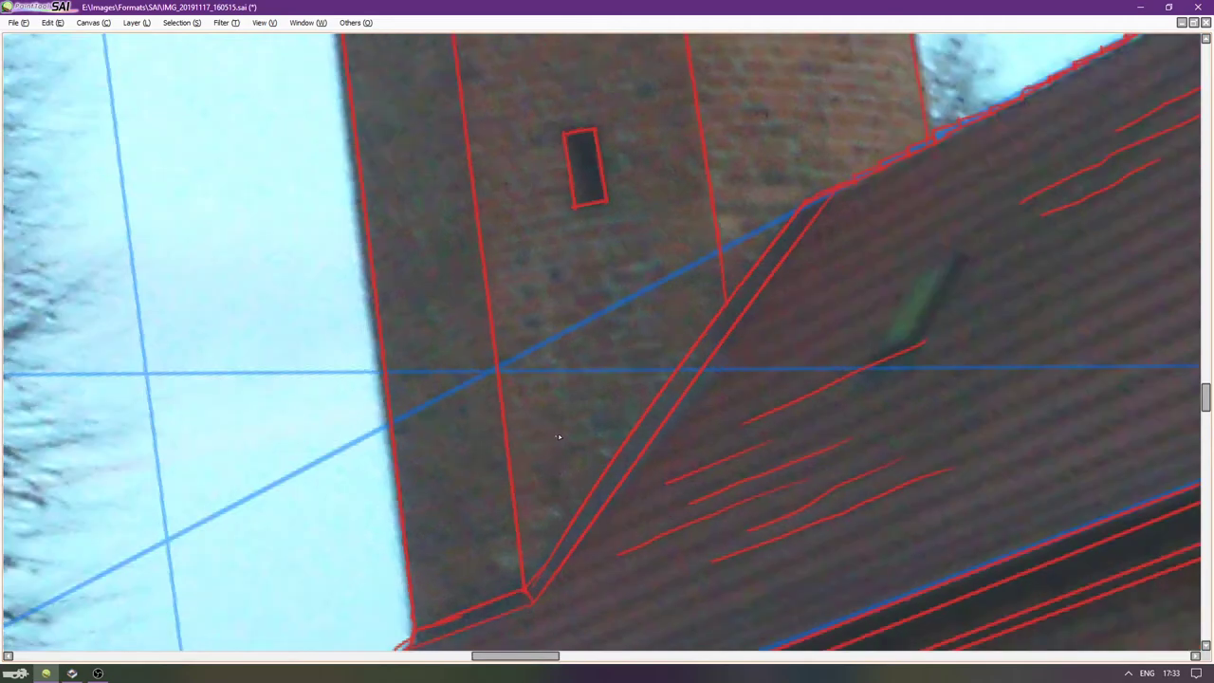
scroll(609, 420, down, 2)
scroll(702, 484, up, 2)
drag(666, 472, 630, 433)
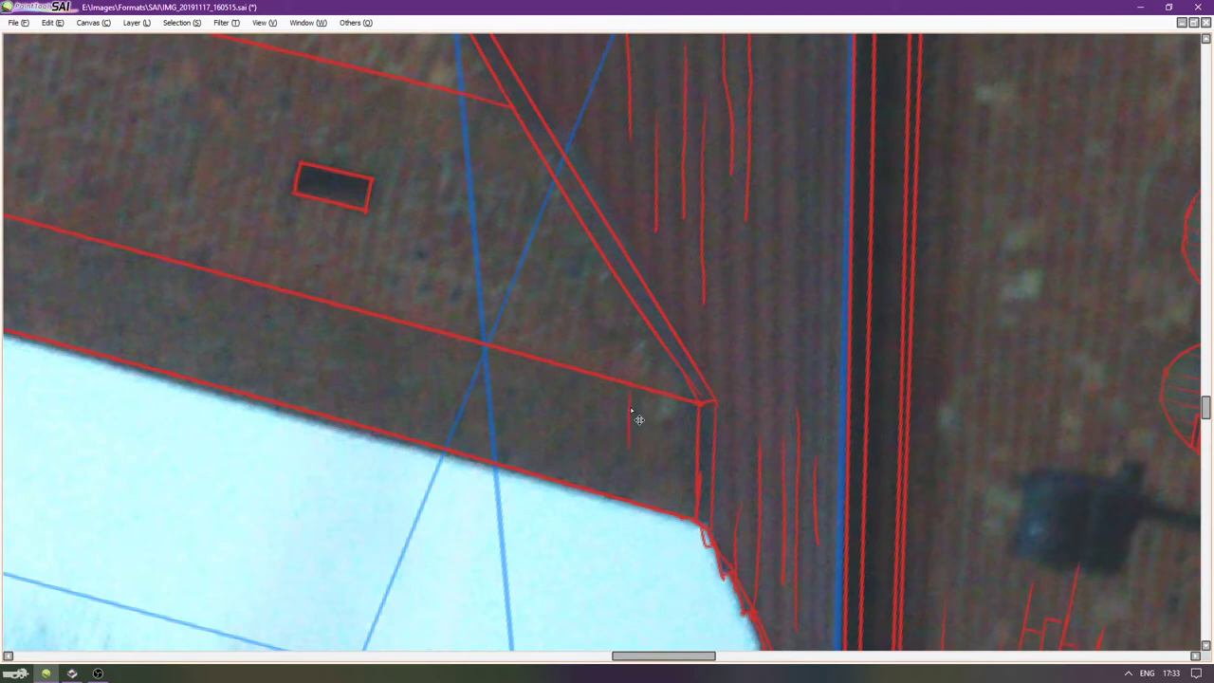
drag(644, 457, 644, 480)
key(ctrl+z)
mouse_move(576, 337)
mouse_down()
mouse_move(575, 367)
mouse_move(590, 354)
mouse_up()
key(Left)
key(Left)
key(Left)
key(Left)
key(Left)
key(Left)
key(Left)
key(Left)
key(Left)
key(Left)
key(Left)
key(Left)
key(Left)
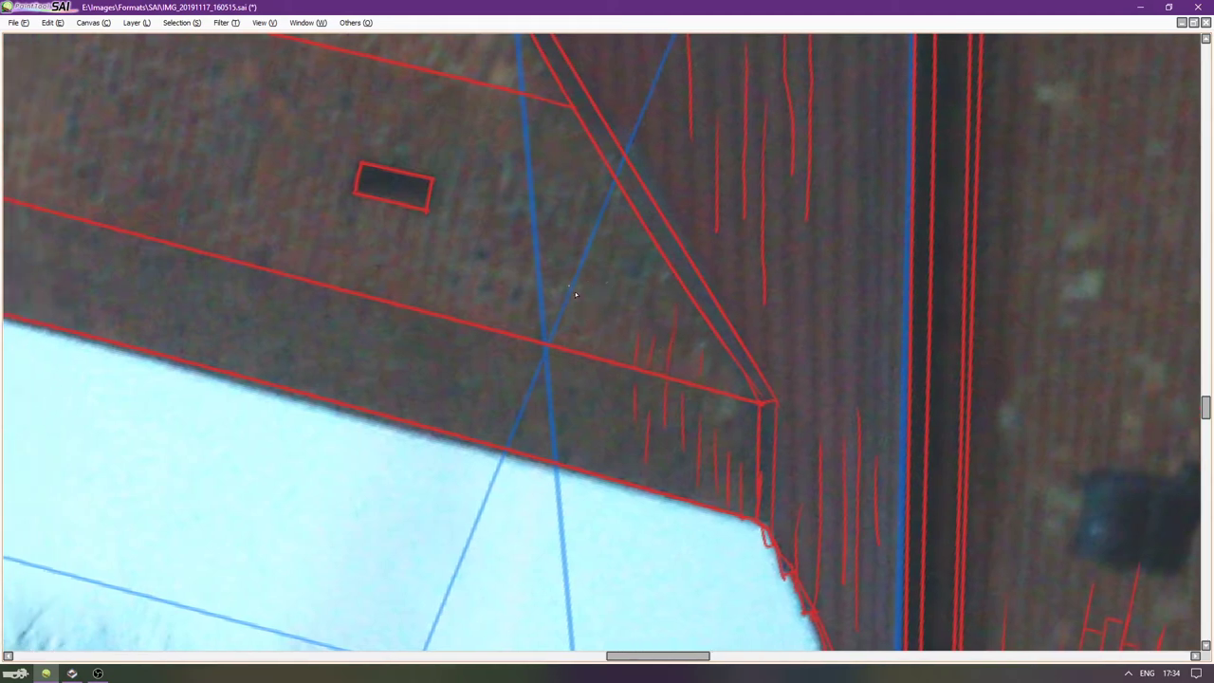
Draw short brick courses beside and below the lowest window on the shorter tower's middle face.
key(Up)
key(Up)
key(Up)
scroll(600, 306, up, 3)
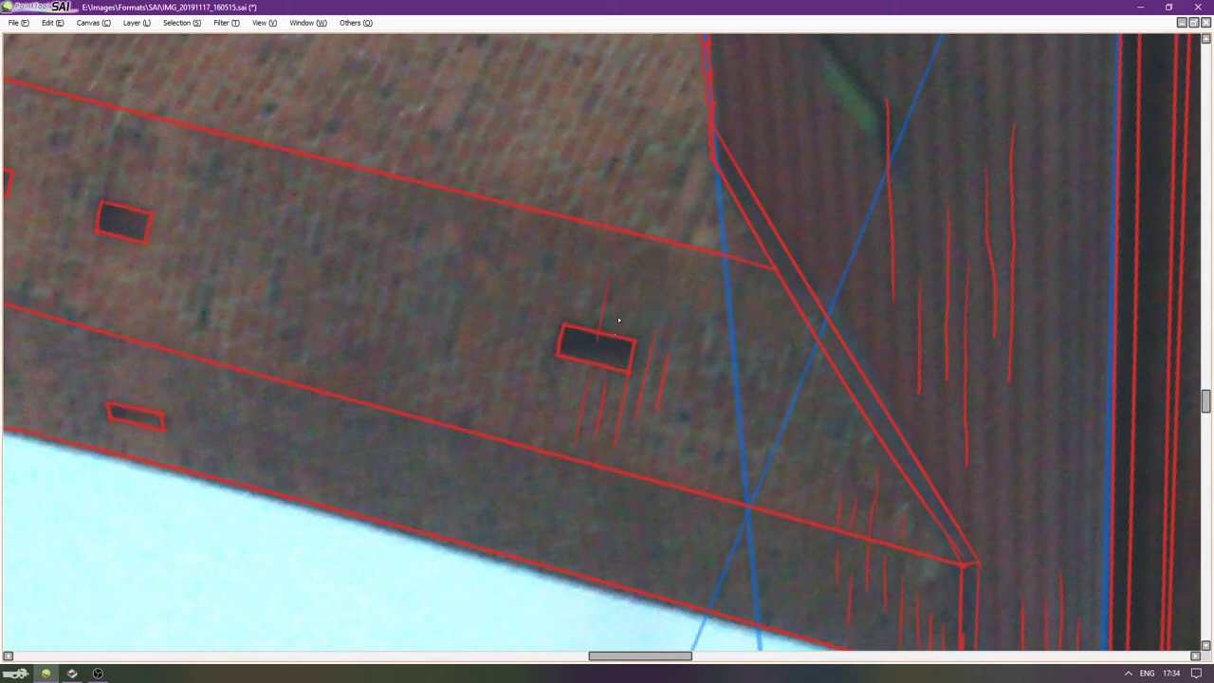
Draw clusters of short slanted brick courses halfway down the shorter tower's right face, undoing a faulty stroke.
key(Up)
key(Left)
key(Left)
key(Left)
key(Left)
key(Left)
key(Left)
key(Left)
key(Left)
key(Left)
key(Left)
key(Left)
key(Left)
key(Left)
key(Left)
key(Left)
key(Left)
key(Left)
key(Left)
key(Up)
key(Up)
key(Up)
key(Up)
key(Up)
key(Up)
key(Up)
key(Up)
key(Up)
key(Up)
key(Up)
key(Up)
key(Right)
key(Right)
key(Right)
key(Down)
key(Right)
key(Right)
key(Right)
key(Right)
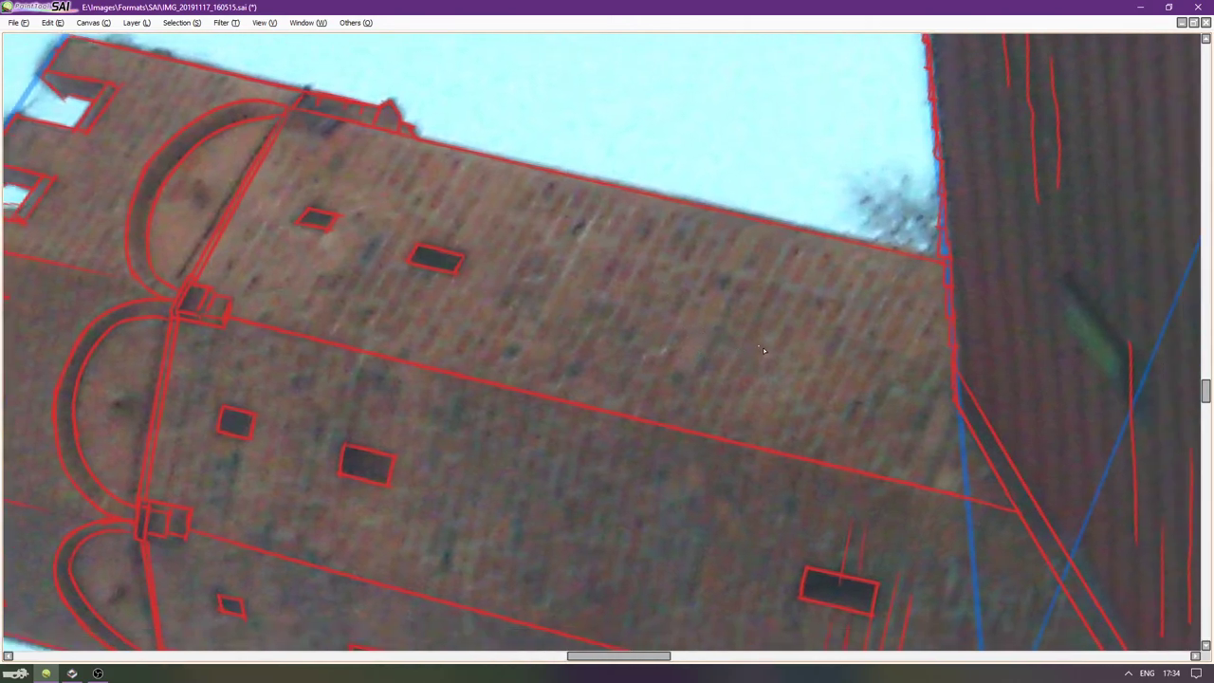
key(Delete)
scroll(664, 379, right, 2)
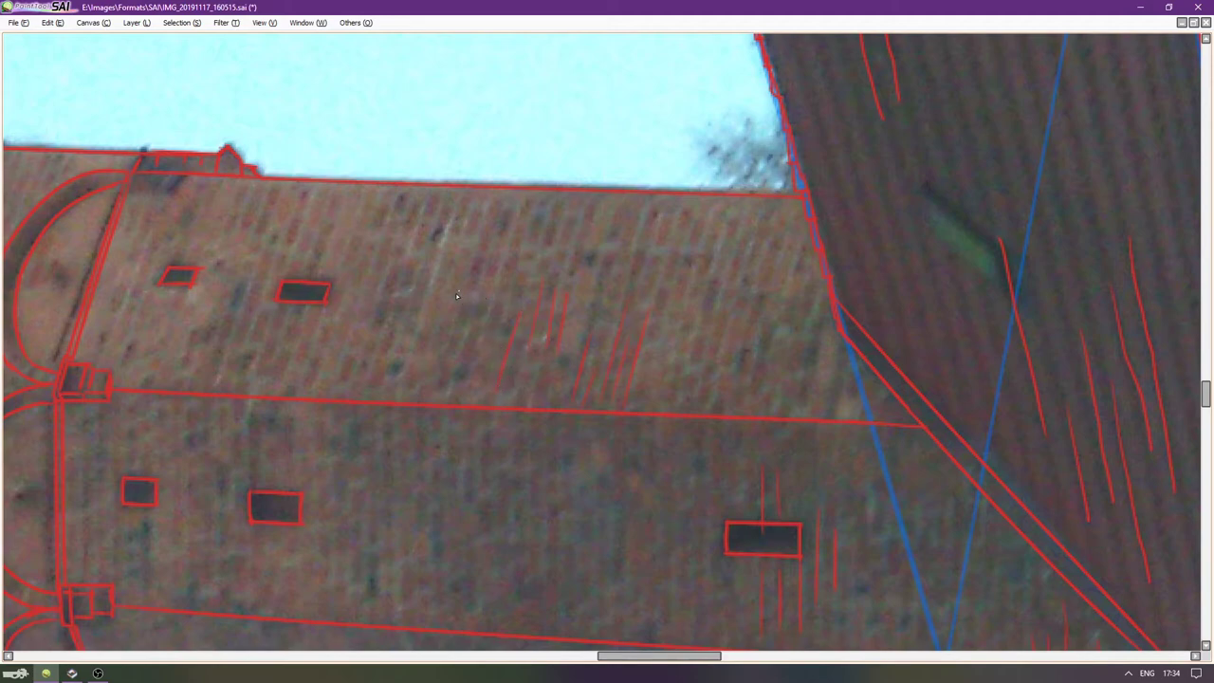
key(ctrl+z)
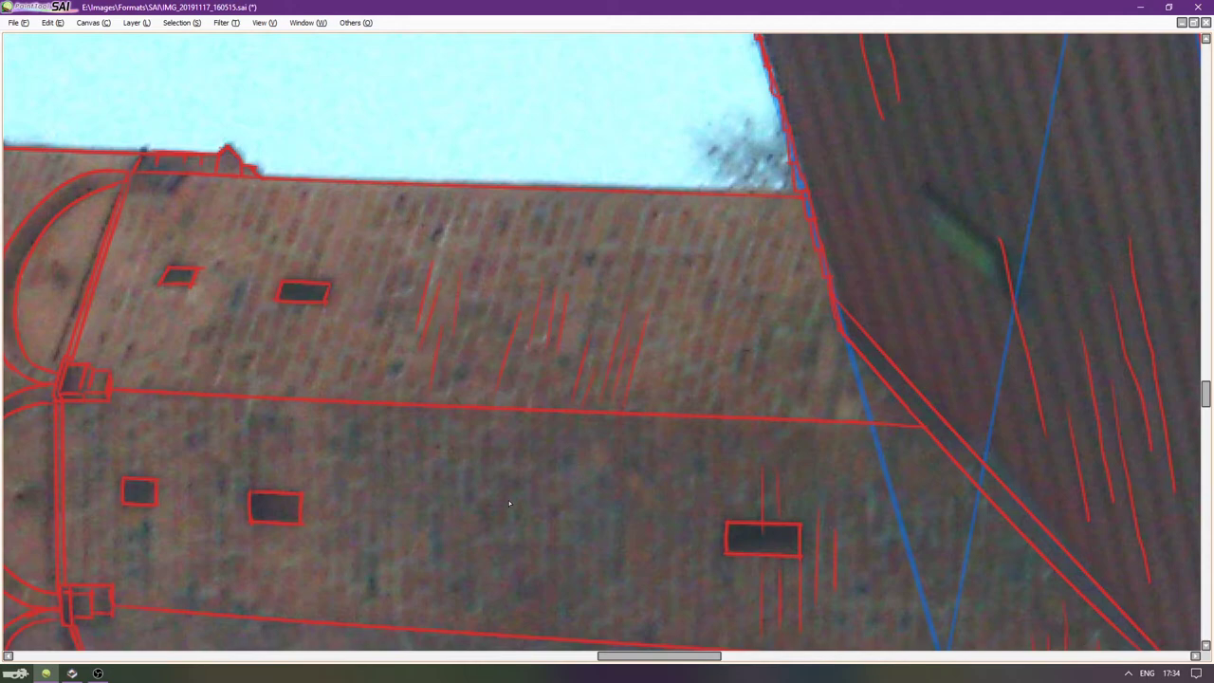
Draw a cluster of short brick courses on the shorter tower's middle face, below its upper windows.
key(Down)
key(Left)
key(Left)
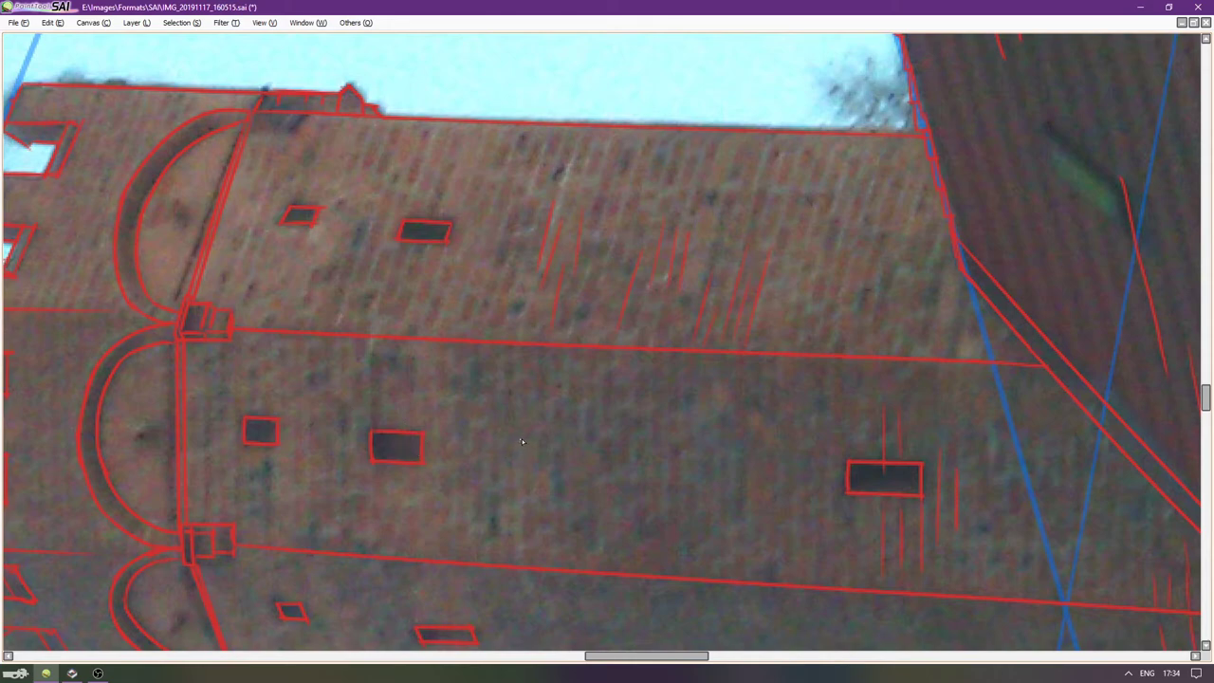
scroll(520, 441, down, 3)
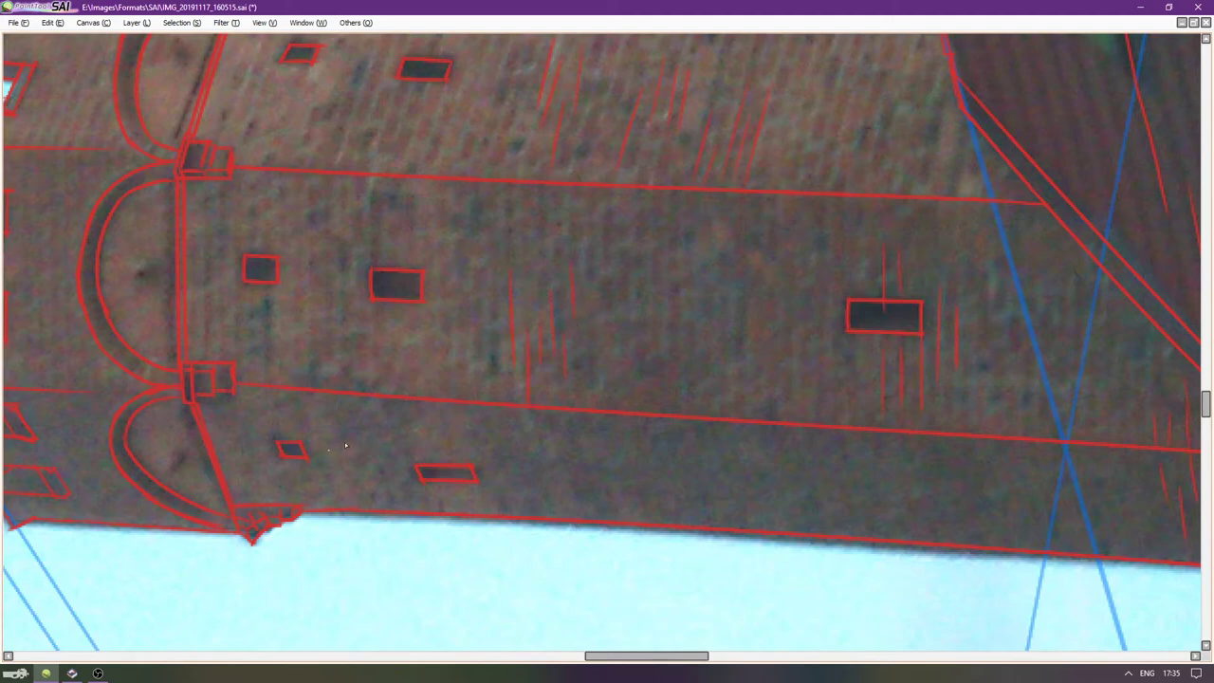
Draw short brick courses on the shorter tower's left face, just below its small top window.
key(Left)
key(Left)
key(Left)
key(Left)
key(Left)
key(Left)
key(Left)
key(Left)
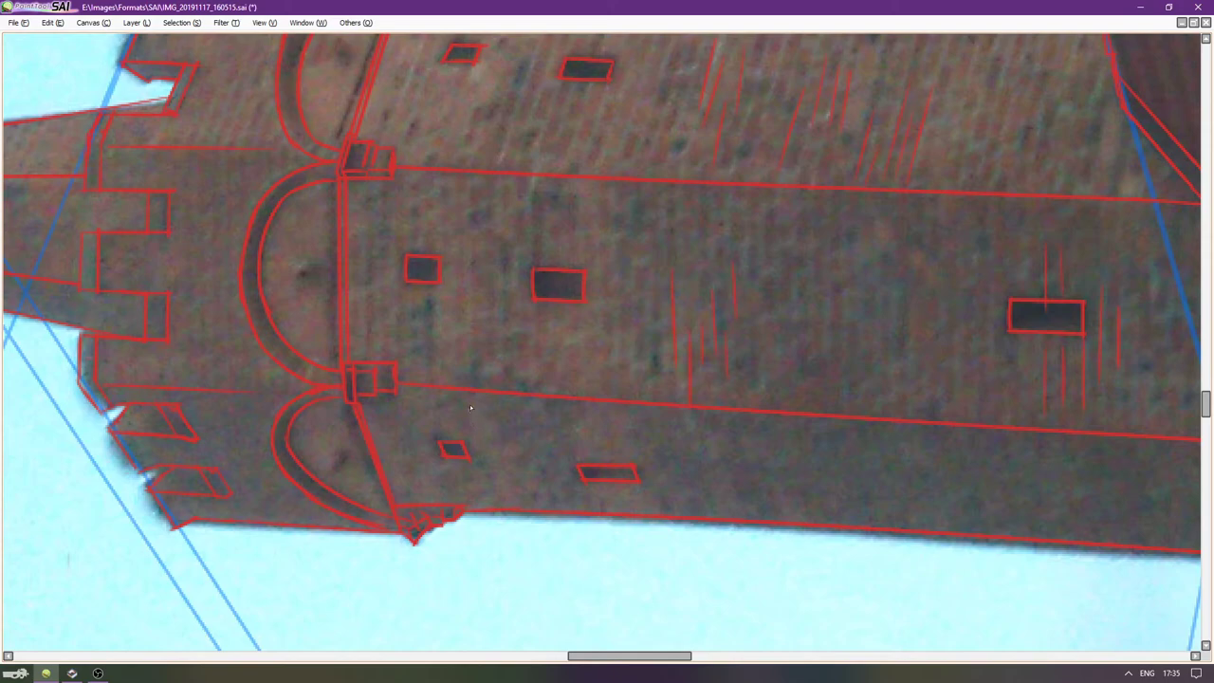
drag(483, 436, 495, 461)
Draw short brick courses on the middle and right faces of the shorter tower's parapet, between the battlements and the arches.
mouse_move(348, 270)
mouse_down()
mouse_move(448, 269)
mouse_move(479, 284)
mouse_move(432, 343)
mouse_up()
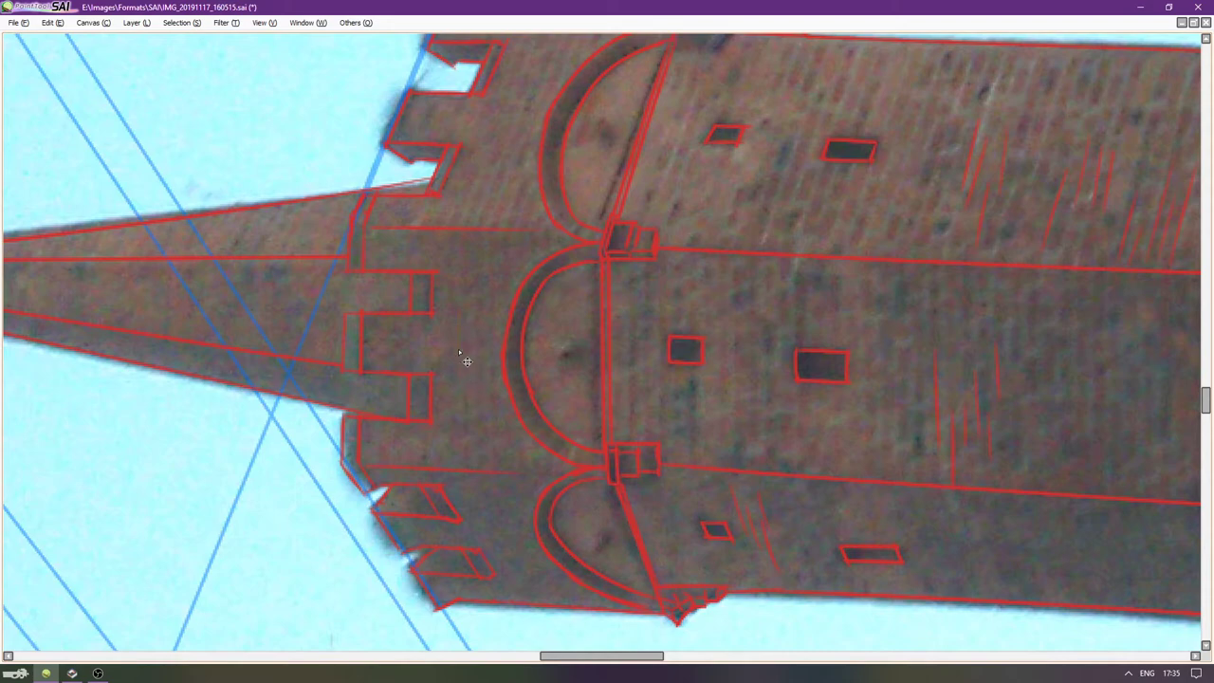
drag(458, 318, 460, 384)
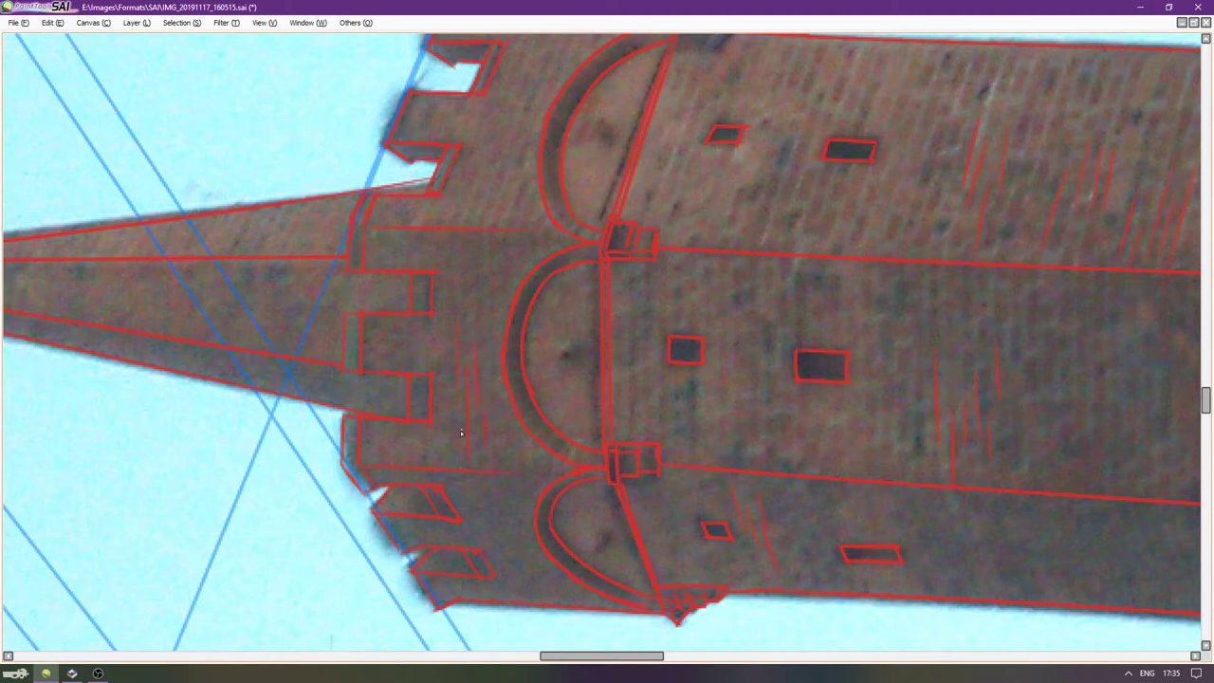
scroll(434, 296, up, 5)
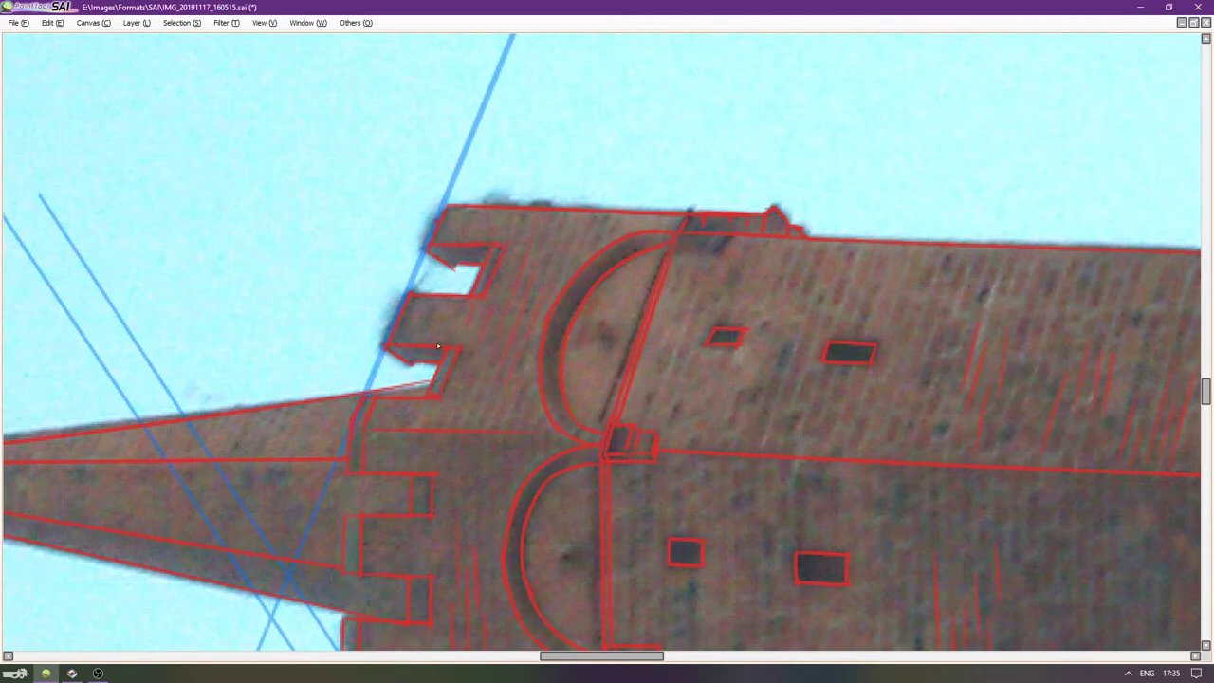
Hide the photo layer and examine the shorter tower's new brick courses, first in the whole drawing and up close.
key(End)
key(Home)
scroll(536, 417, up, 1)
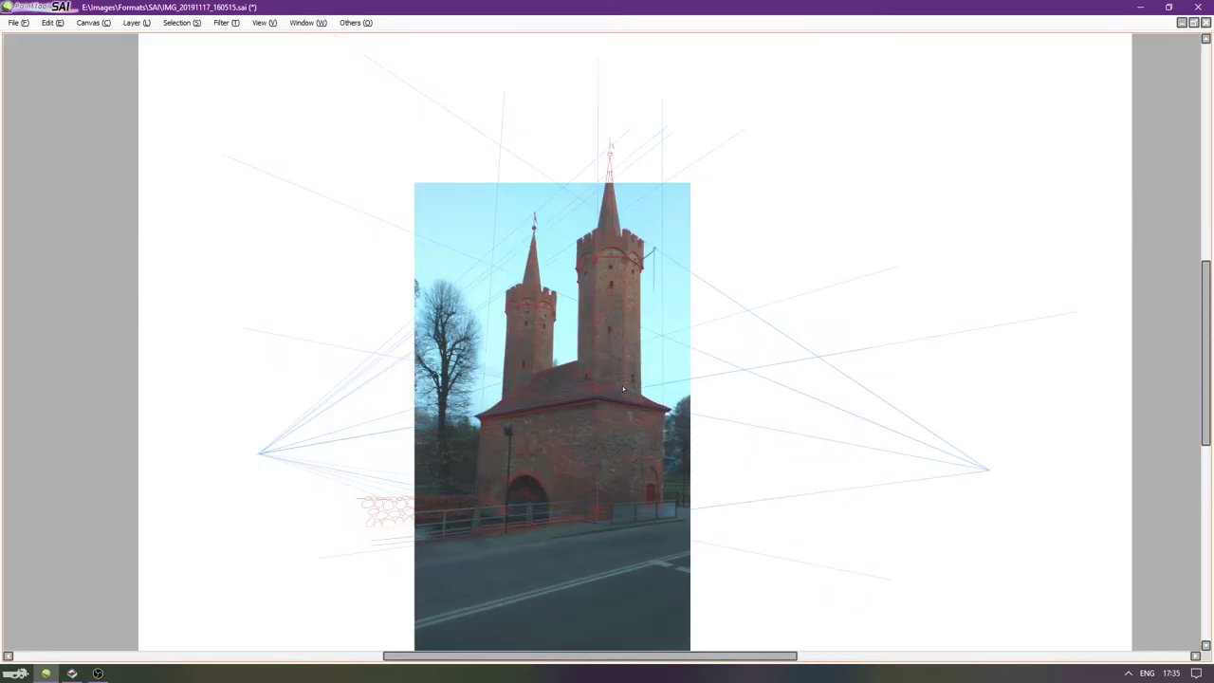
key(Tab)
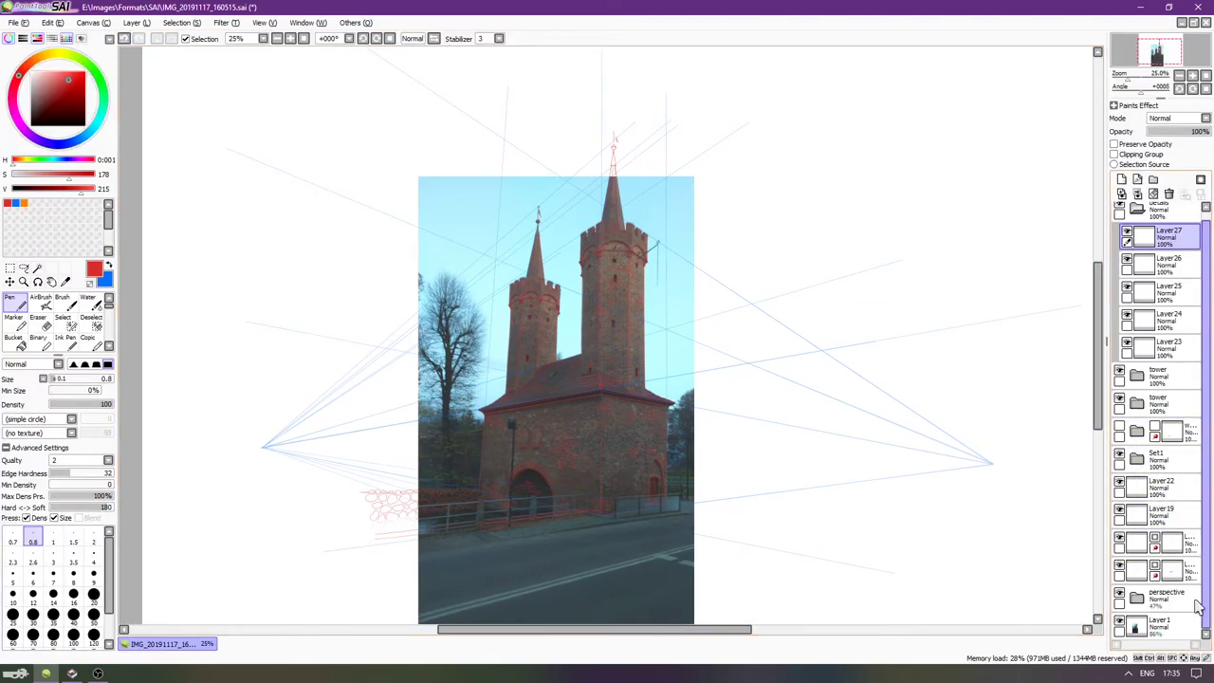
click(1119, 624)
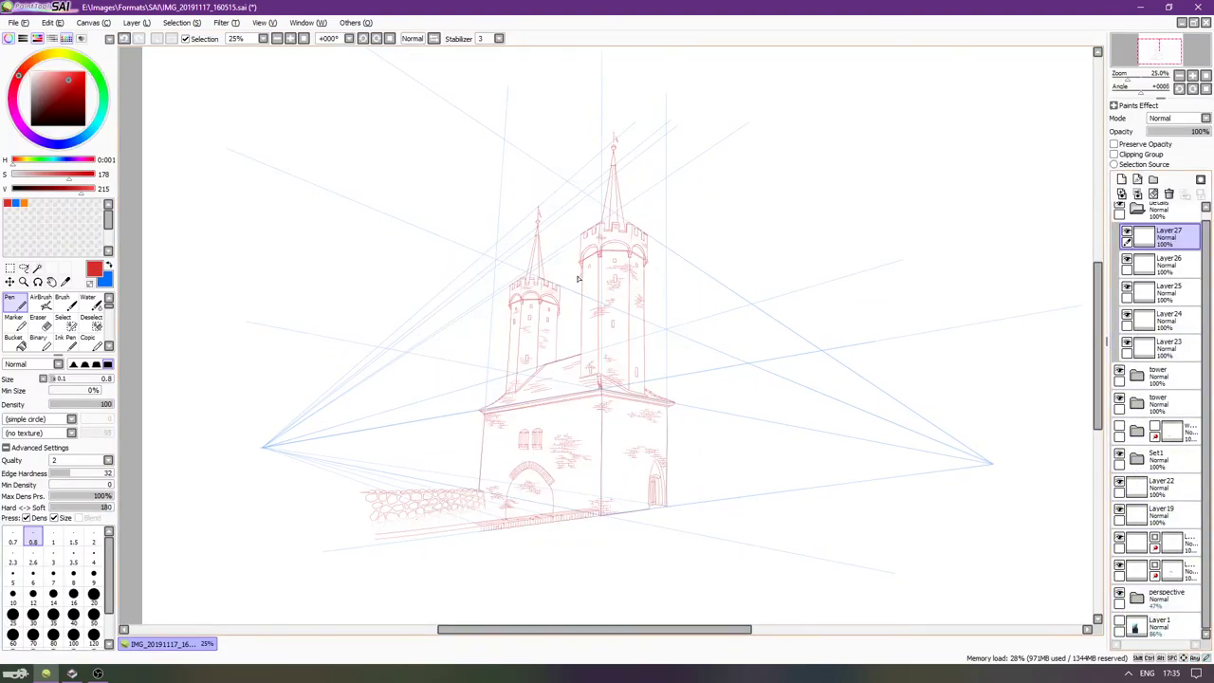
scroll(516, 329, up, 1)
scroll(517, 329, up, 6)
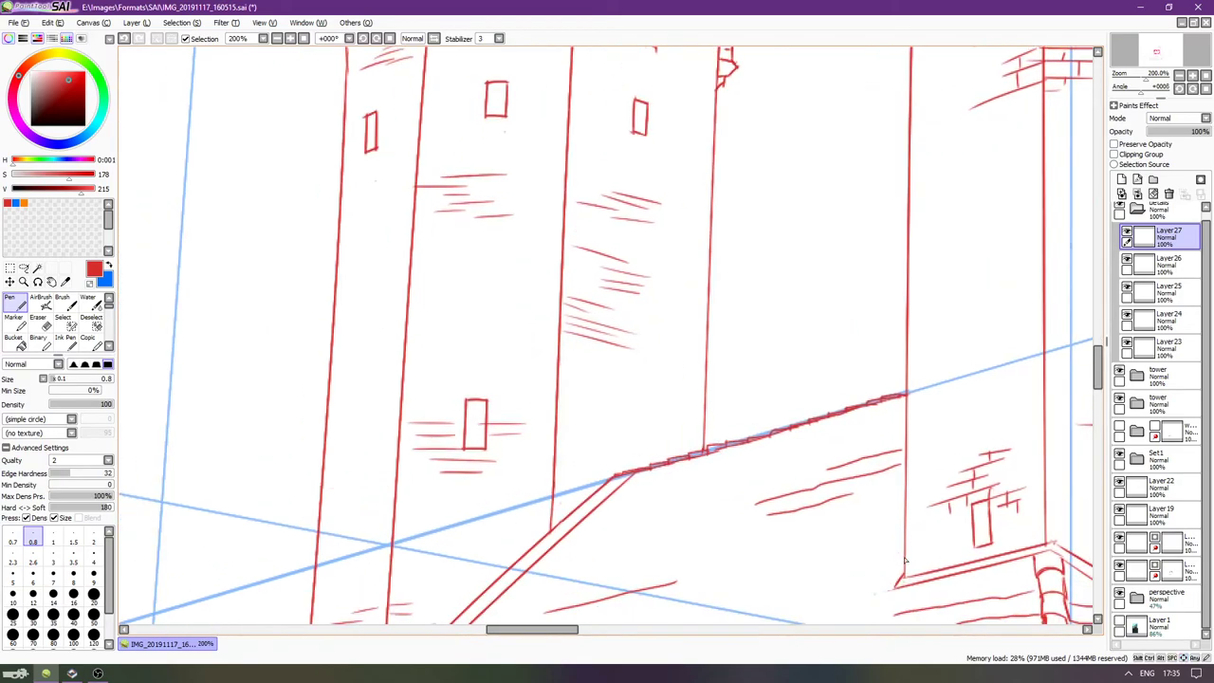
drag(702, 438, 764, 377)
key(e)
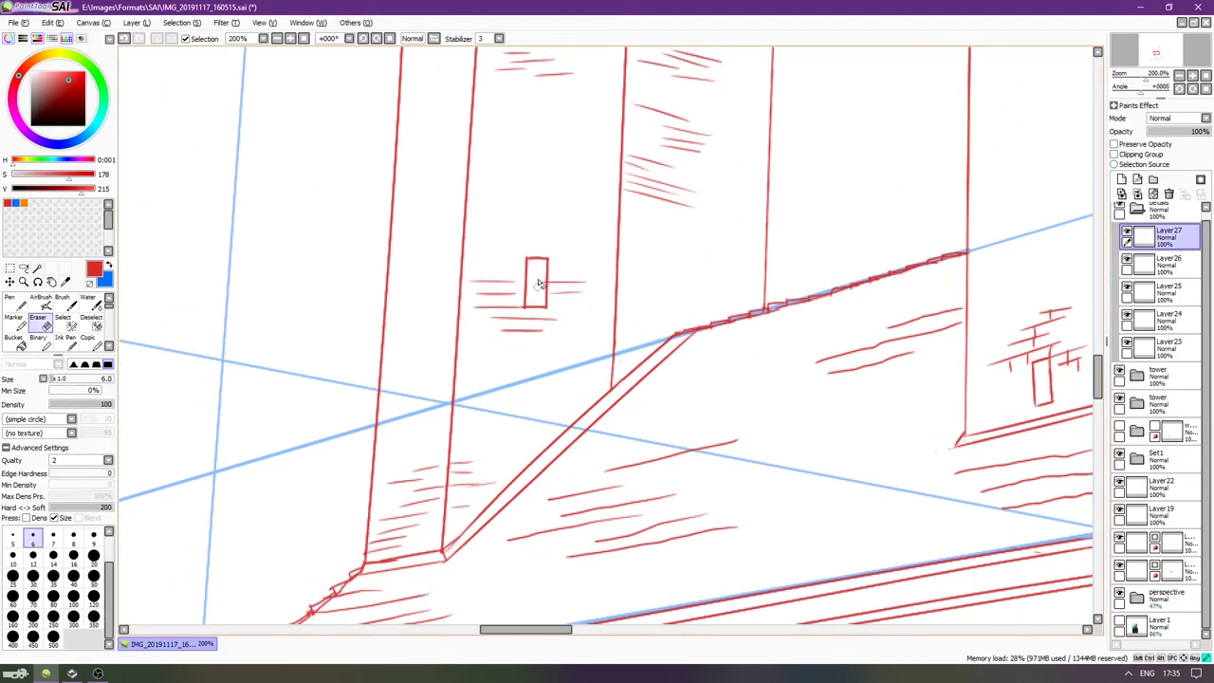
Show the photo layer again at 68% opacity and return to the top layer in the details folder with the Pen.
click(1119, 626)
click(1136, 631)
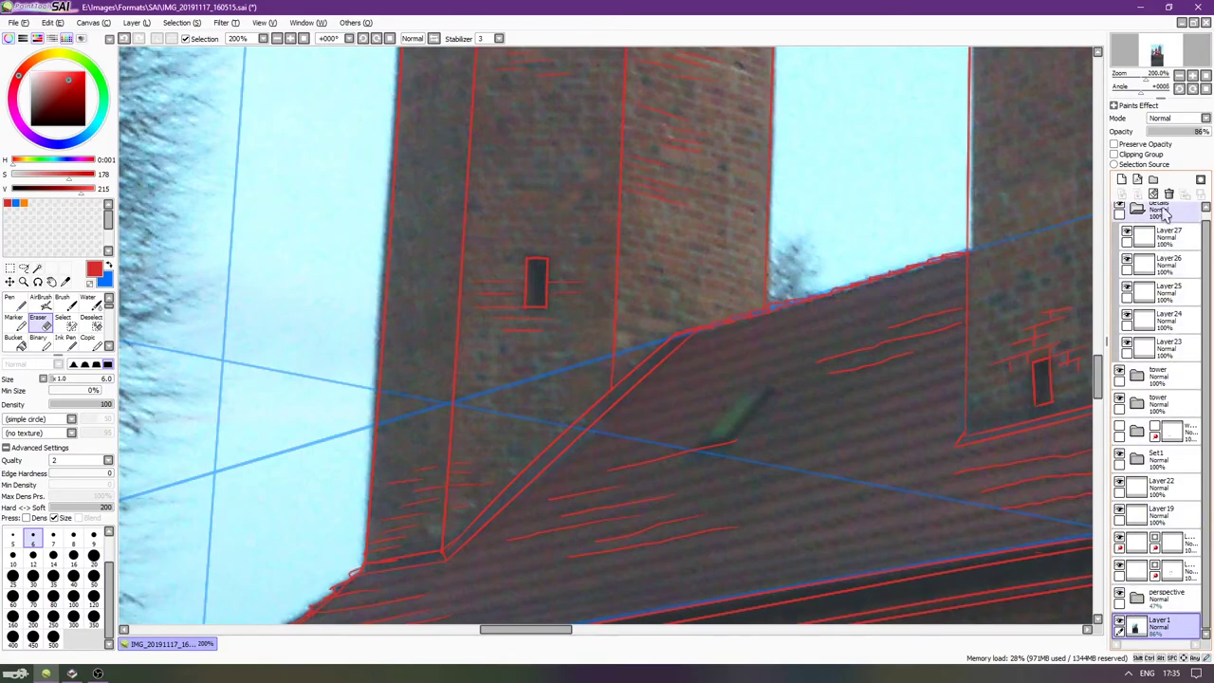
drag(1172, 132, 1187, 132)
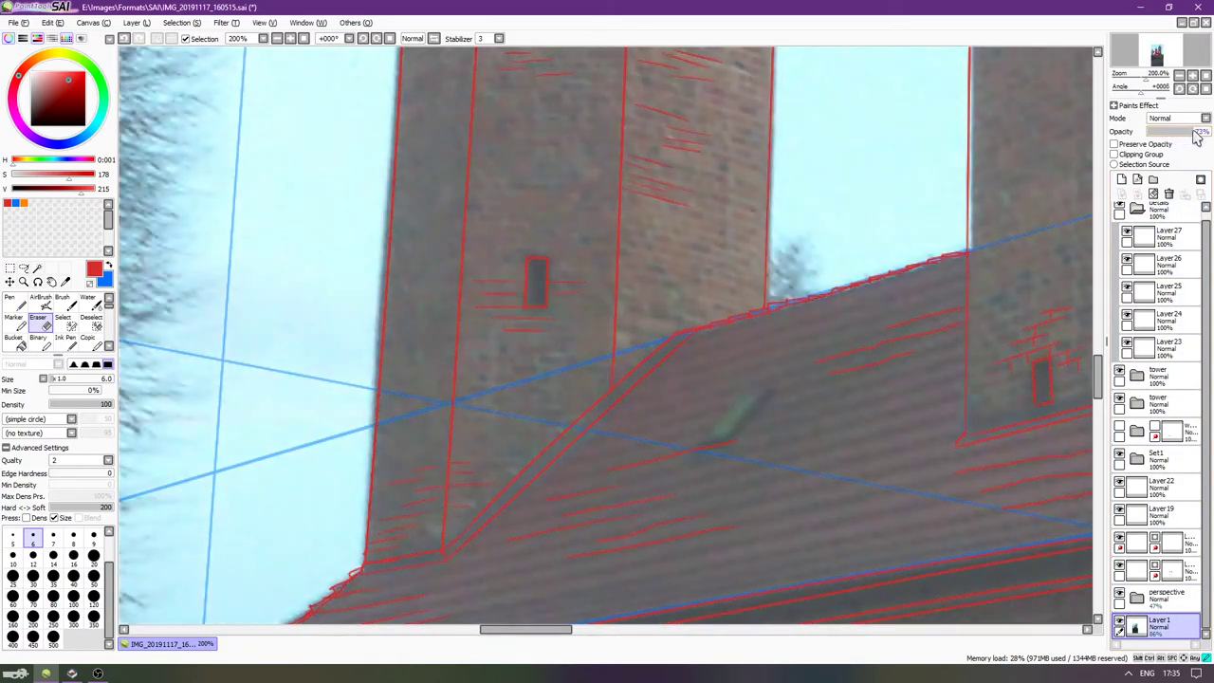
click(1165, 237)
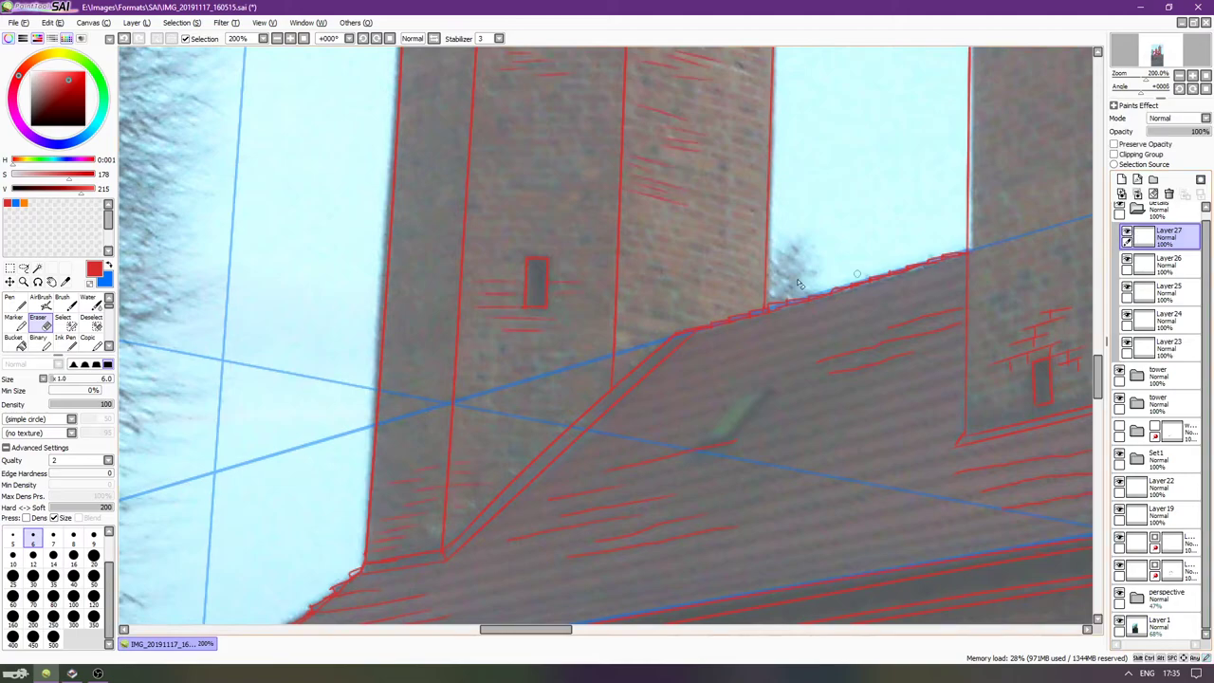
key(Tab)
key(Tab)
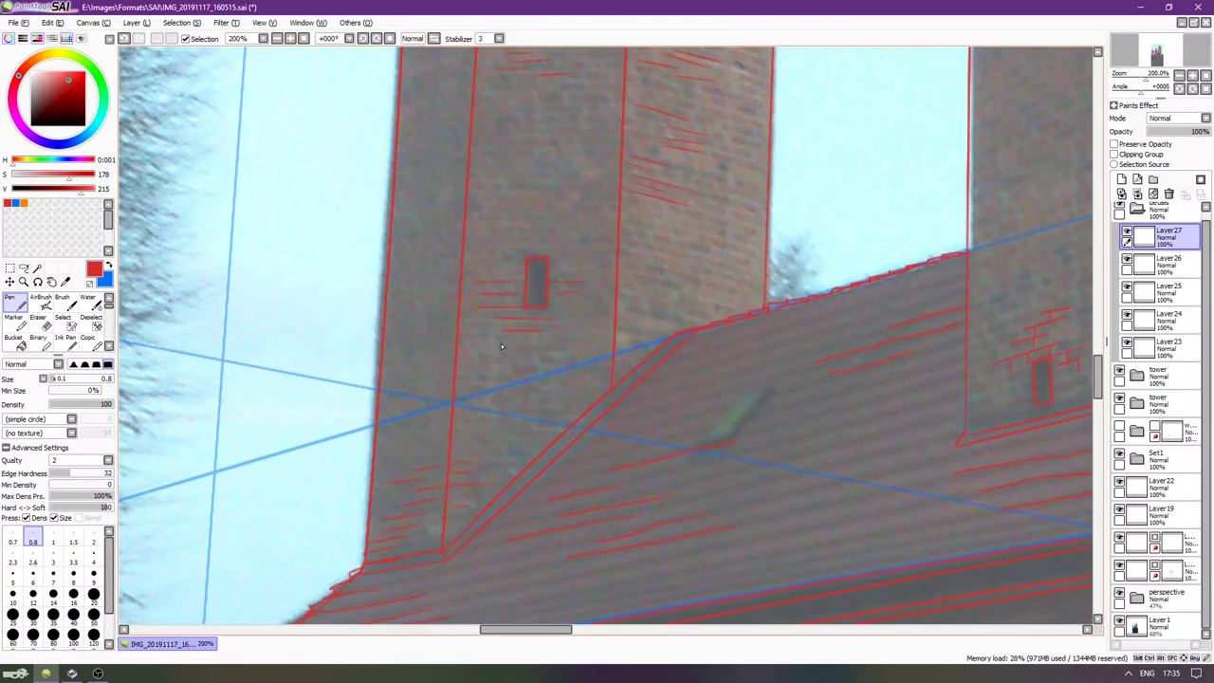
Draw vertical brick joints and extra short courses around the lower small window on the shorter tower's middle face.
key(Tab)
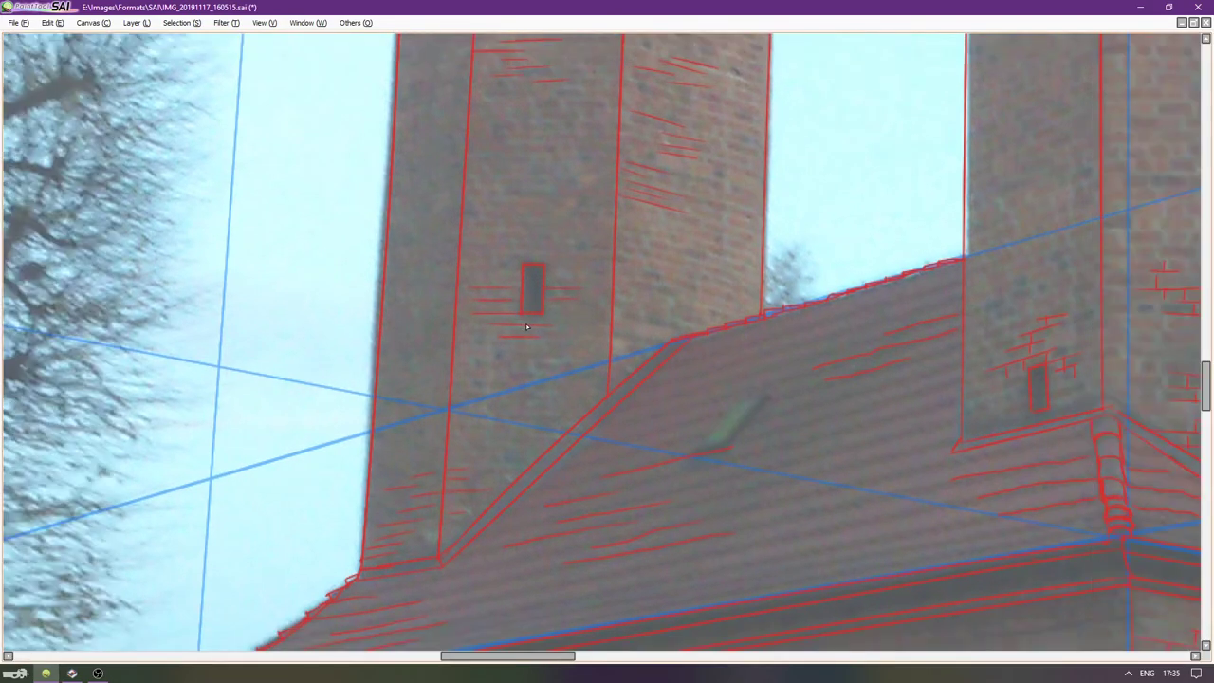
scroll(532, 336, up, 3)
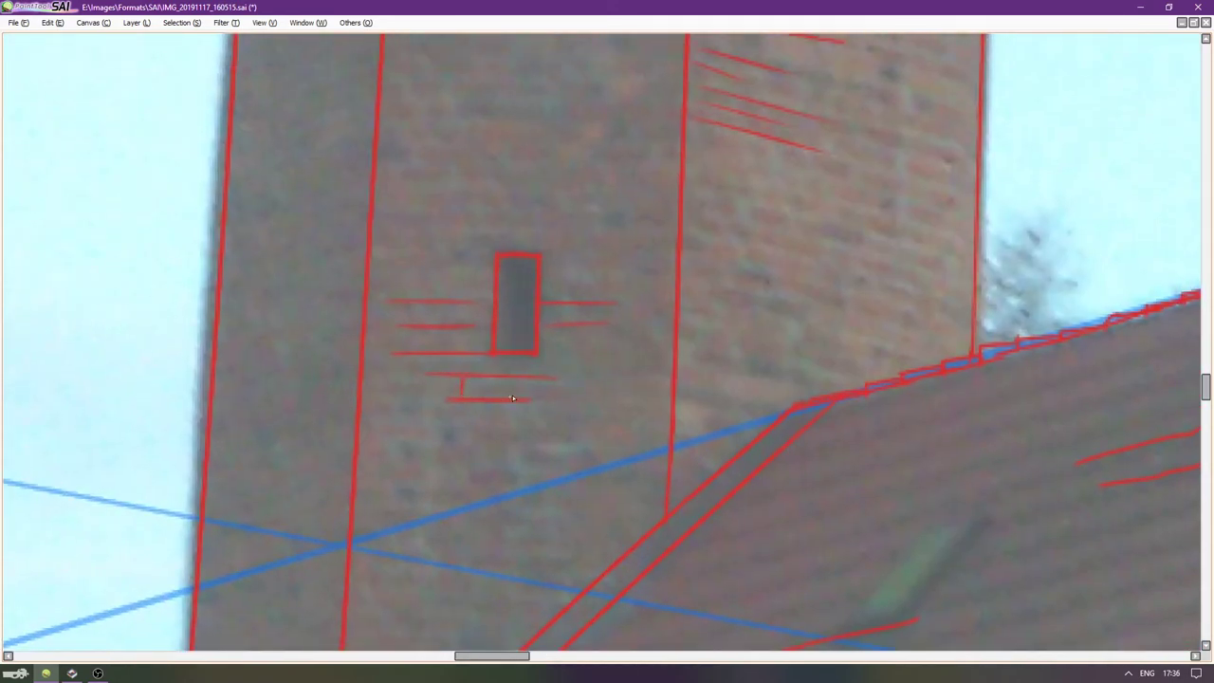
drag(435, 355, 437, 372)
scroll(573, 321, up, 2)
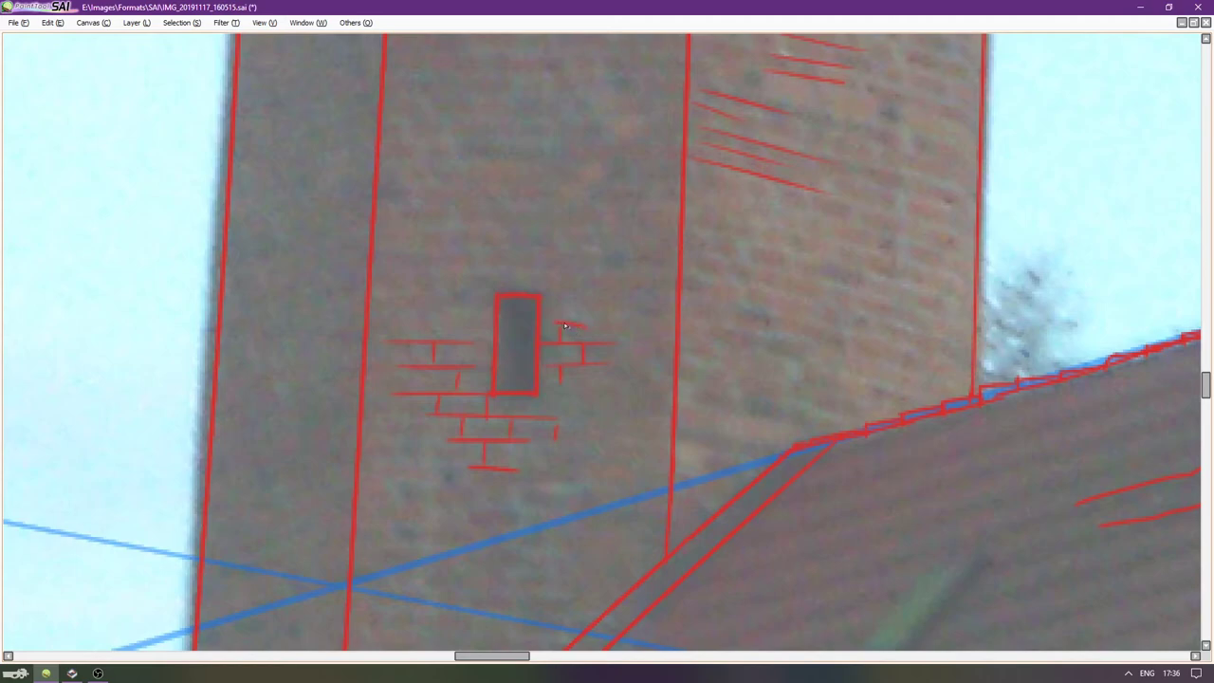
mouse_move(517, 288)
mouse_down()
mouse_move(484, 267)
mouse_move(528, 265)
mouse_up()
drag(437, 266, 480, 268)
key(Right)
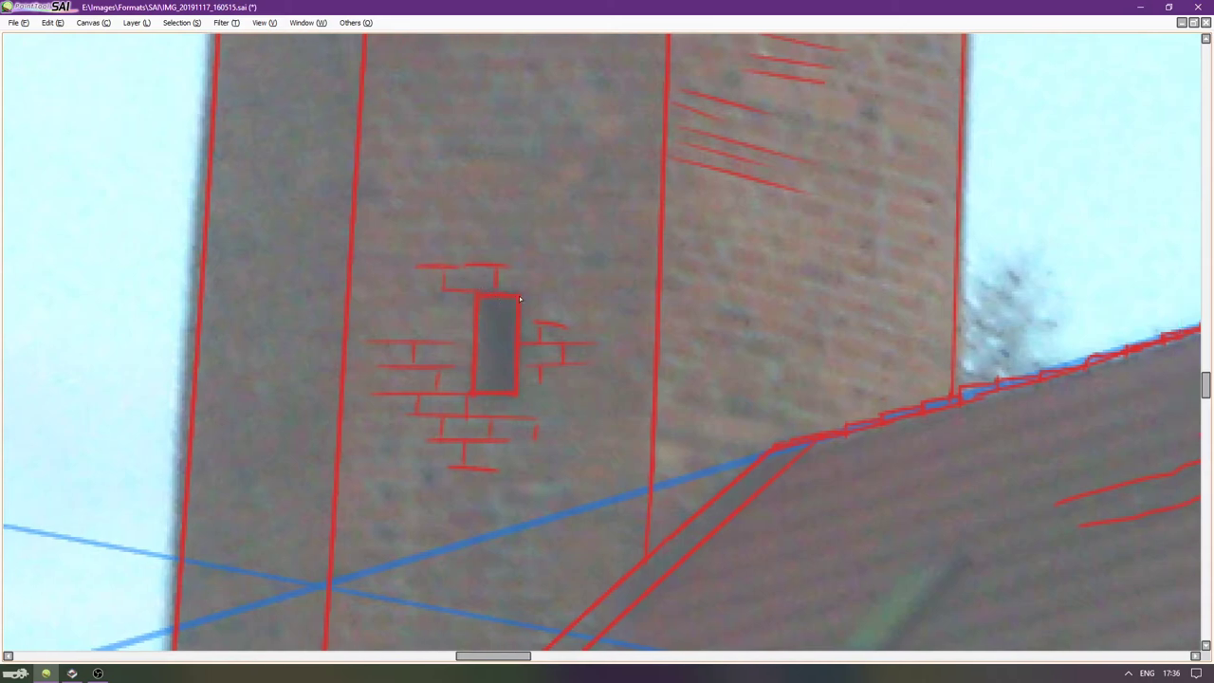
key(Up)
key(Up)
key(Up)
drag(453, 311, 491, 310)
Add joints to the lowest brick cluster on the shorter tower's right face and extend its courses across the corner onto the middle face.
scroll(499, 304, up, 3)
scroll(499, 304, right, 3)
scroll(689, 341, up, 3)
scroll(689, 341, right, 3)
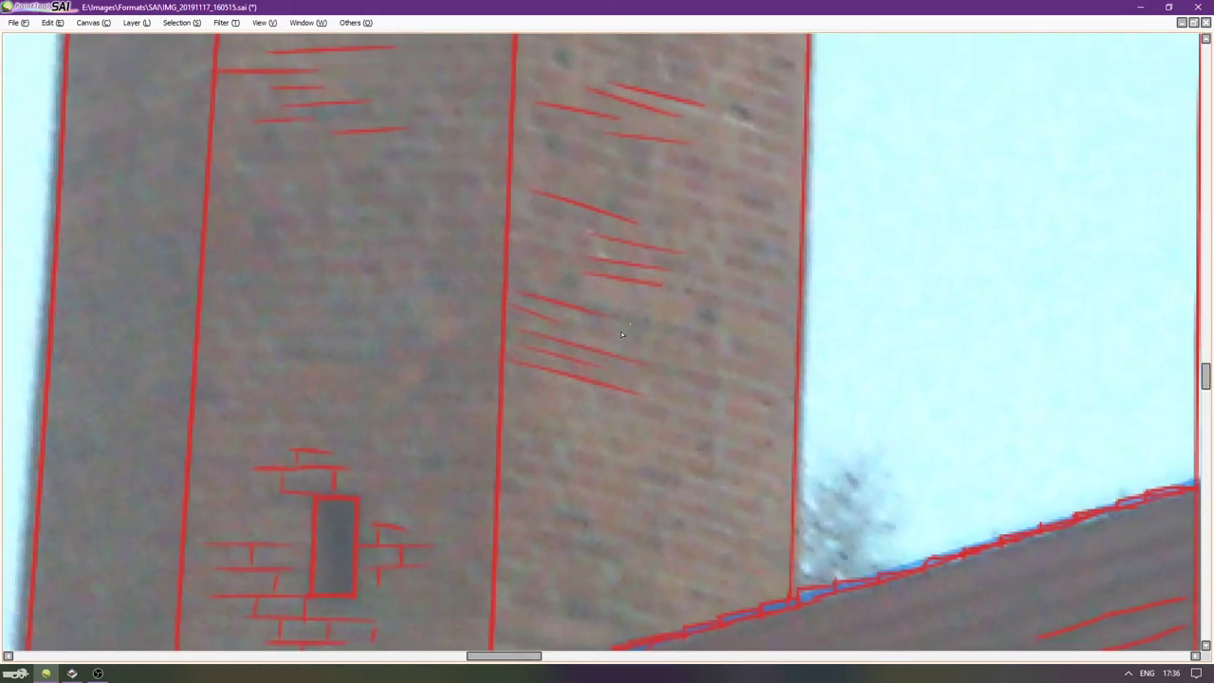
scroll(520, 396, up, 2)
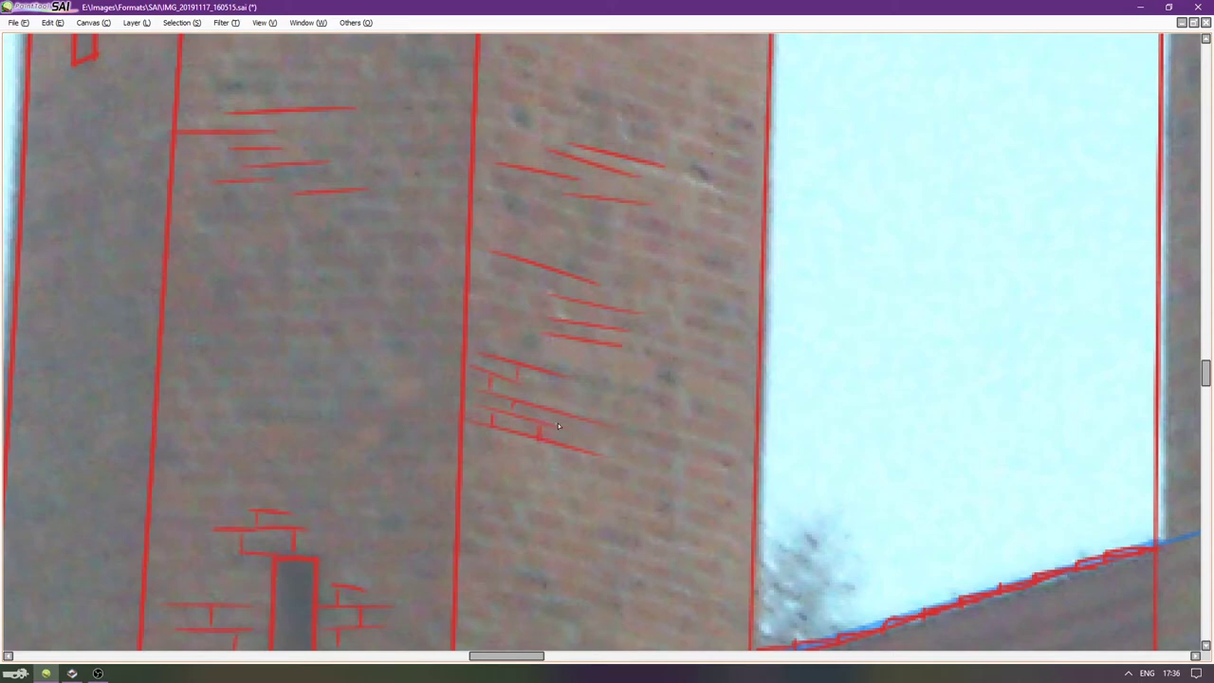
mouse_move(540, 391)
mouse_down()
mouse_move(571, 380)
mouse_move(521, 393)
mouse_move(514, 460)
mouse_move(565, 484)
mouse_up()
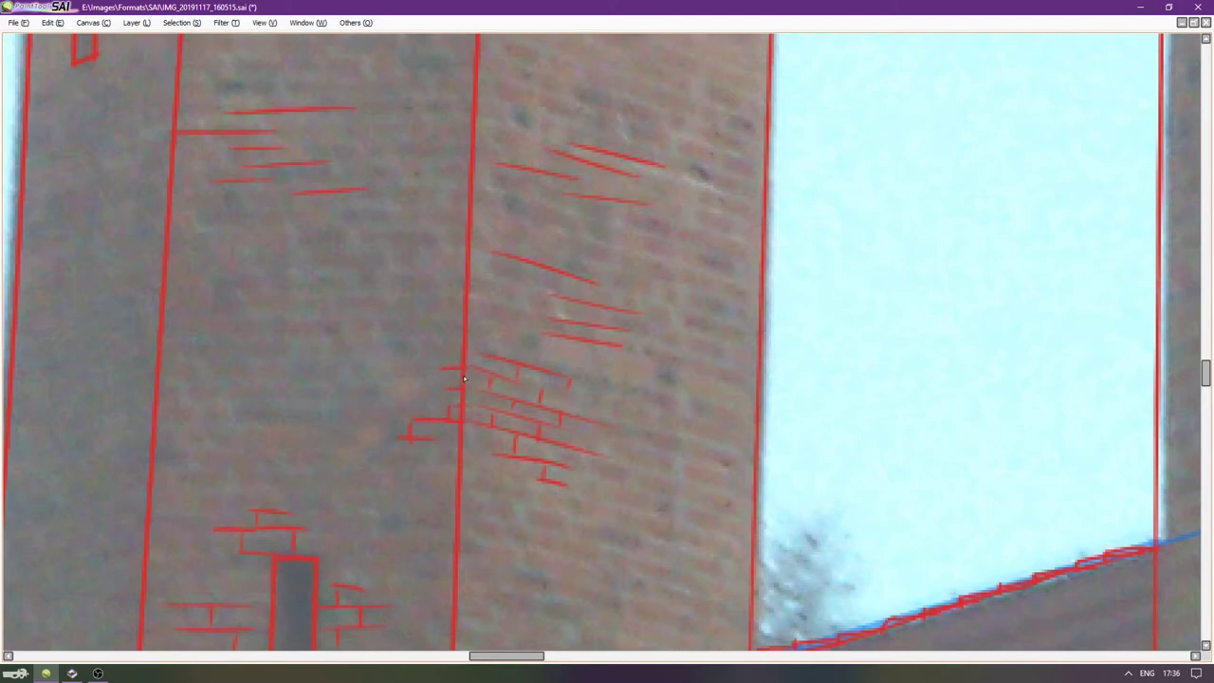
Draw vertical joints and a few extra courses in the two upper brick clusters on the shaft's right face.
mouse_move(585, 324)
mouse_down()
mouse_move(546, 386)
mouse_move(523, 379)
mouse_up()
drag(485, 329, 484, 342)
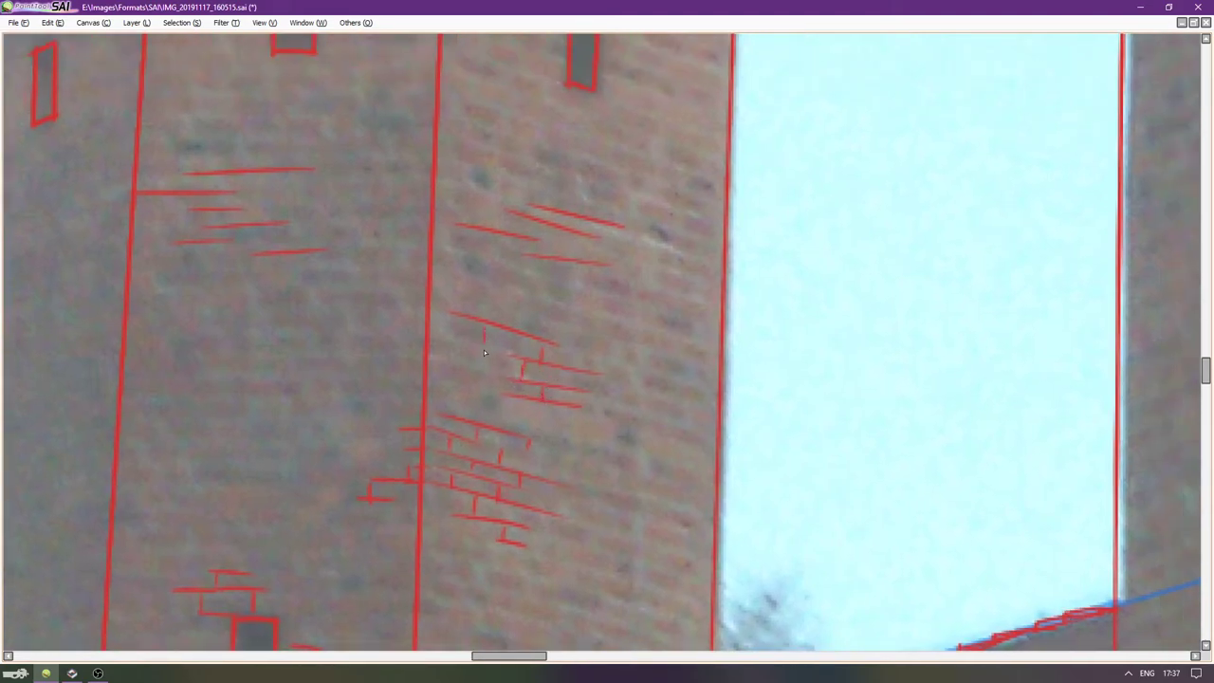
drag(495, 310, 531, 320)
drag(559, 415, 594, 423)
scroll(575, 377, up, 3)
drag(505, 389, 545, 381)
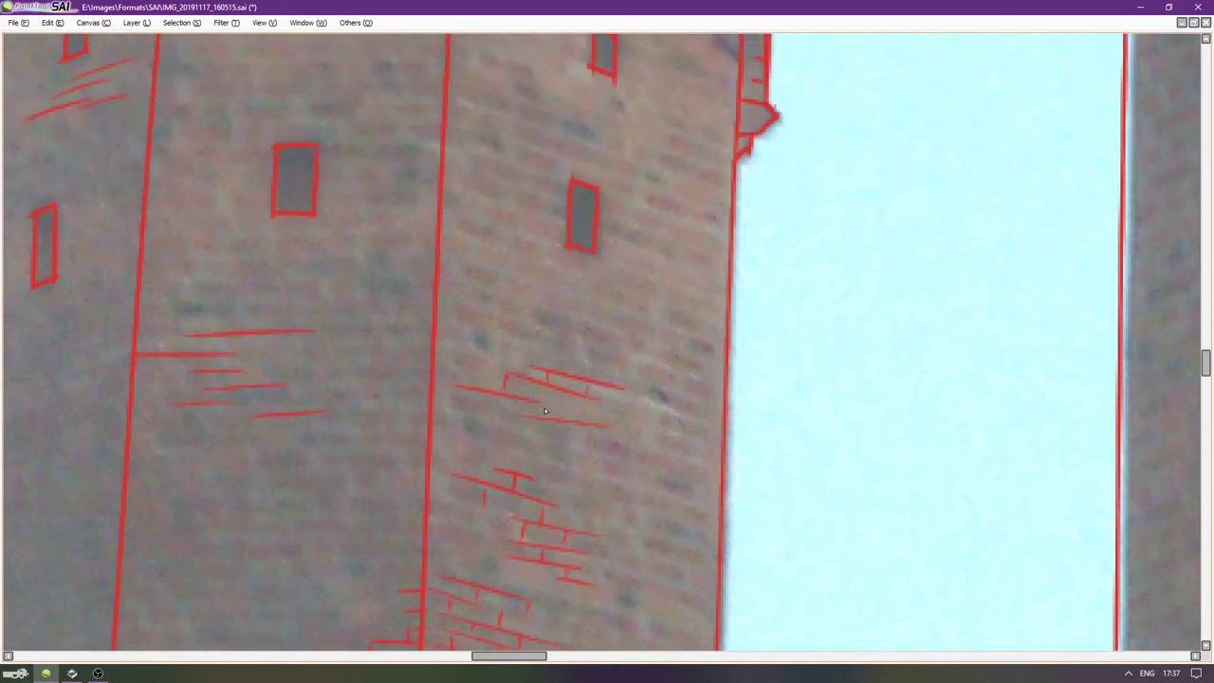
mouse_move(575, 425)
mouse_down()
mouse_move(574, 438)
mouse_move(608, 452)
mouse_move(576, 441)
mouse_up()
Draw vertical joints and a short top course in the brick cluster below the larger window on the middle face.
key(Left)
key(Left)
key(Left)
key(Left)
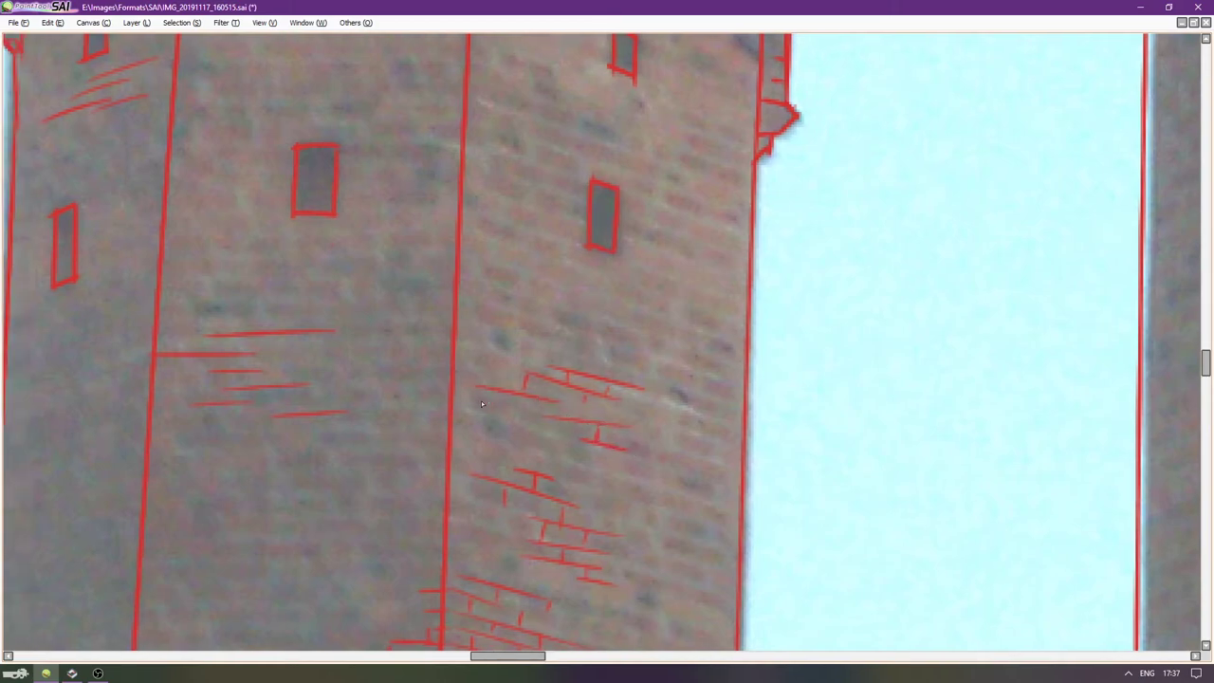
key(Up)
key(Up)
key(Left)
key(Left)
key(Left)
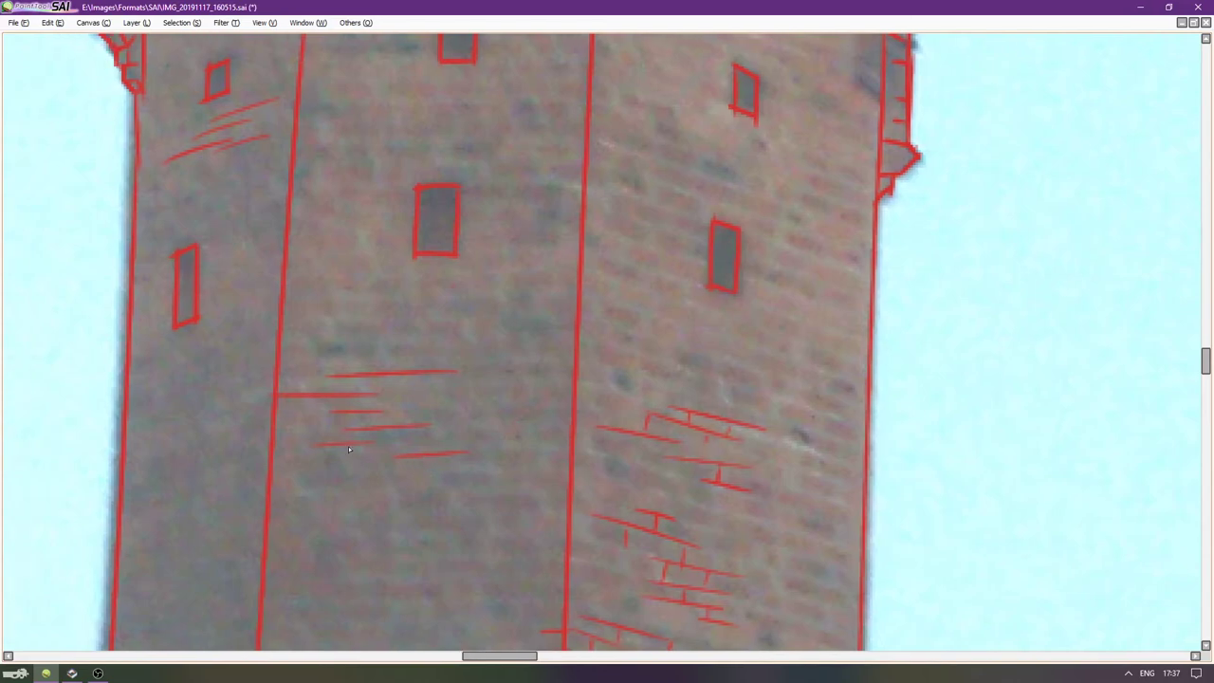
mouse_move(360, 430)
mouse_down()
mouse_move(359, 443)
mouse_move(426, 454)
mouse_up()
key(Left)
key(Up)
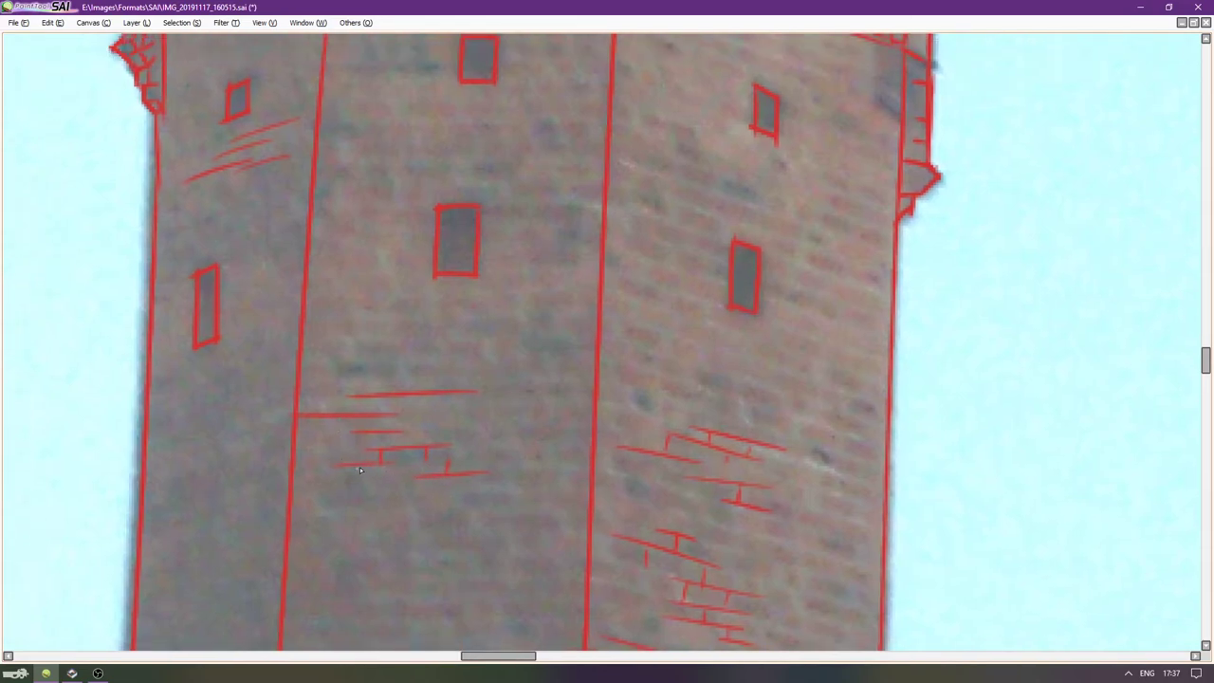
mouse_move(374, 419)
mouse_down()
mouse_move(374, 433)
mouse_move(412, 411)
mouse_move(352, 413)
mouse_up()
drag(450, 390, 451, 376)
drag(441, 376, 481, 379)
key(Left)
key(Left)
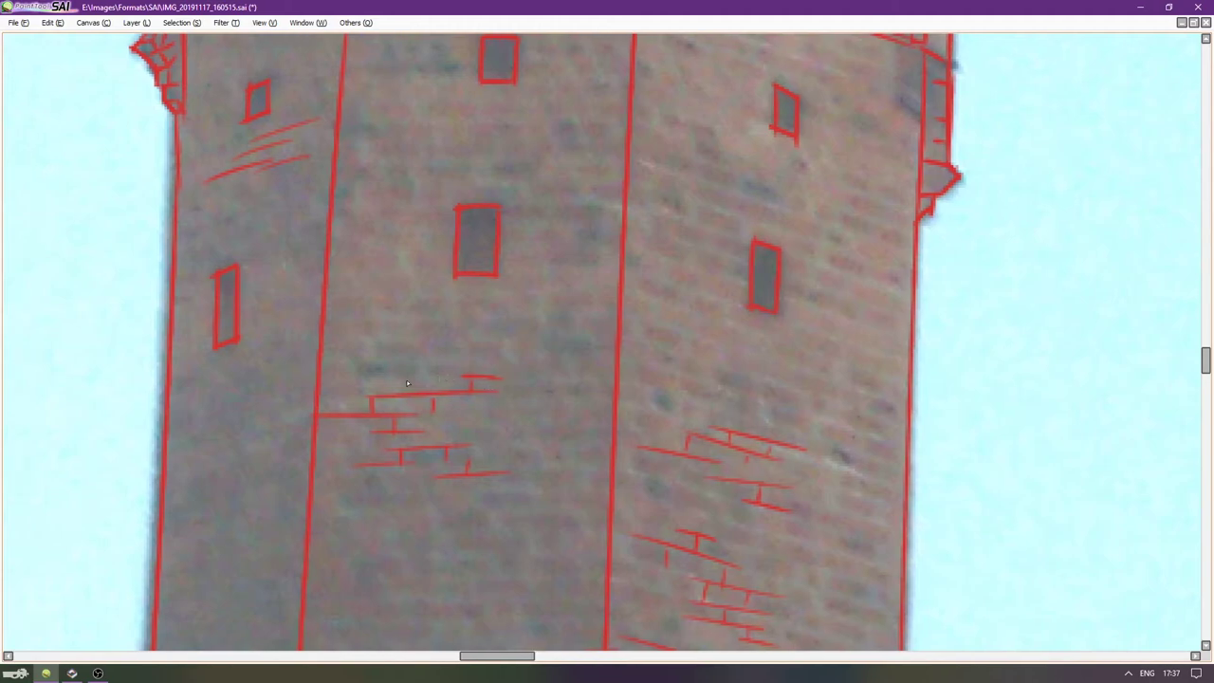
Extend the middle face's brick course around the corner onto the left face with a short stepped line.
scroll(350, 420, left, 2)
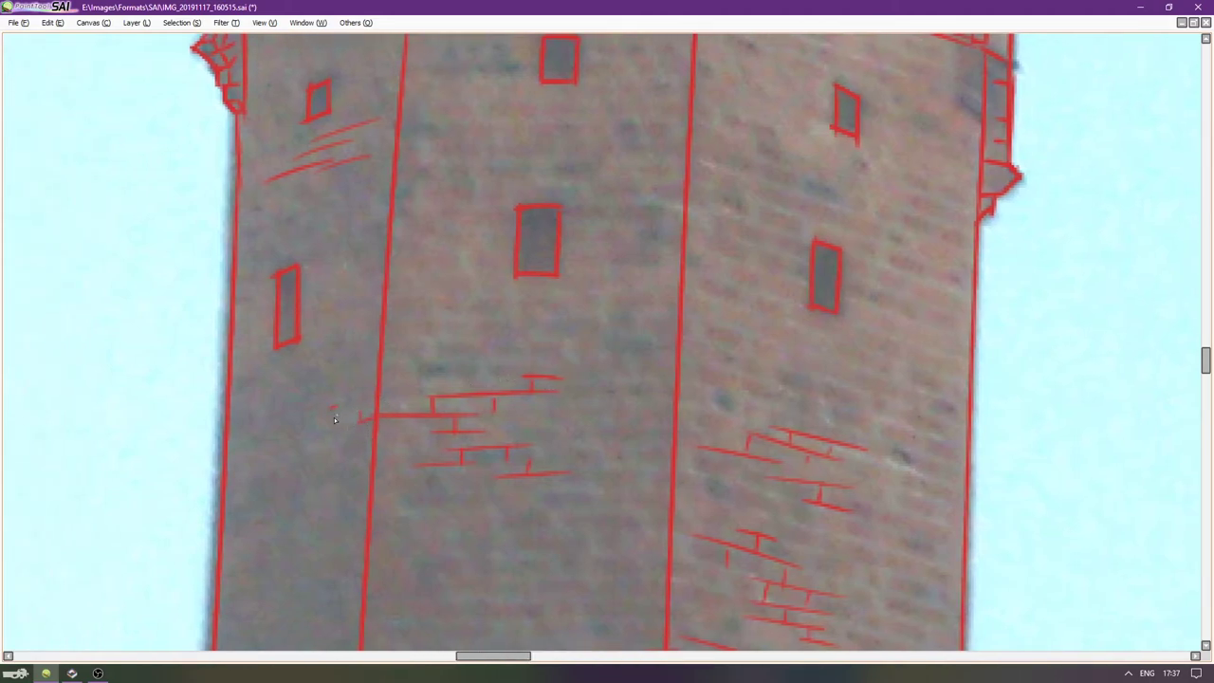
key(ctrl+z)
drag(334, 418, 360, 412)
key(Right)
key(Up)
key(Up)
key(Up)
key(Up)
key(Up)
key(Up)
key(Up)
key(Up)
key(Up)
key(Left)
key(Left)
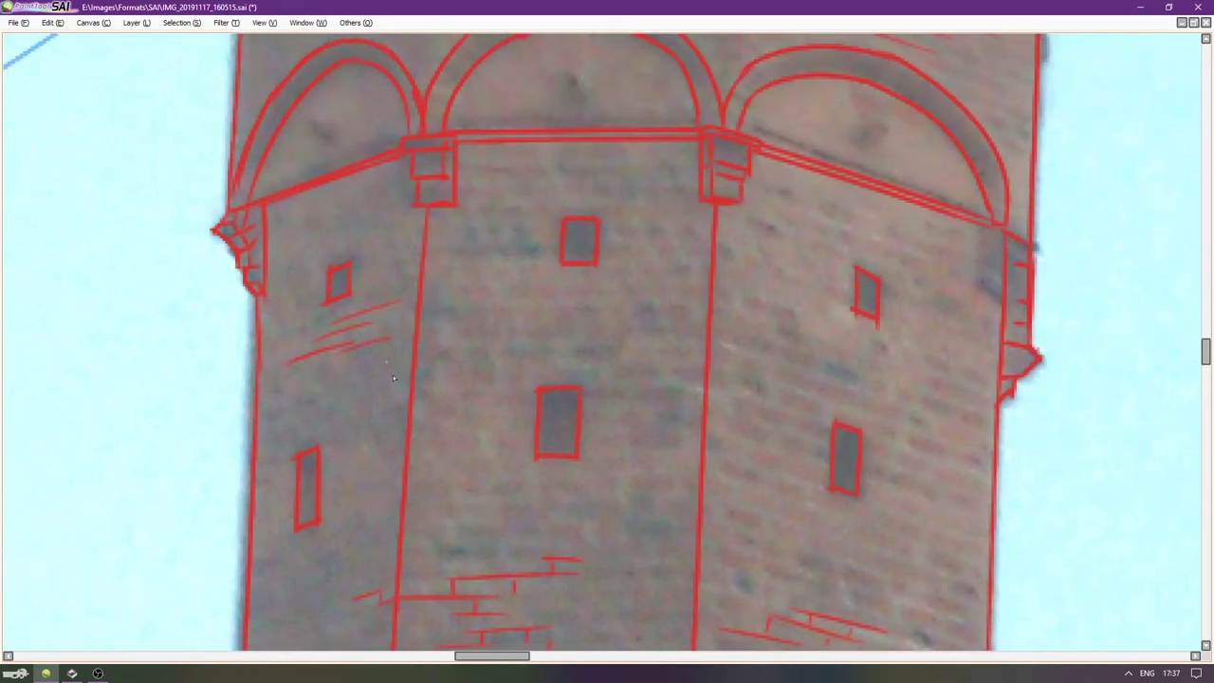
Draw more jointed brick courses below the left face's lower window and a few above the adjoining cluster on the middle face.
key(Down)
key(Down)
scroll(418, 526, down, 1)
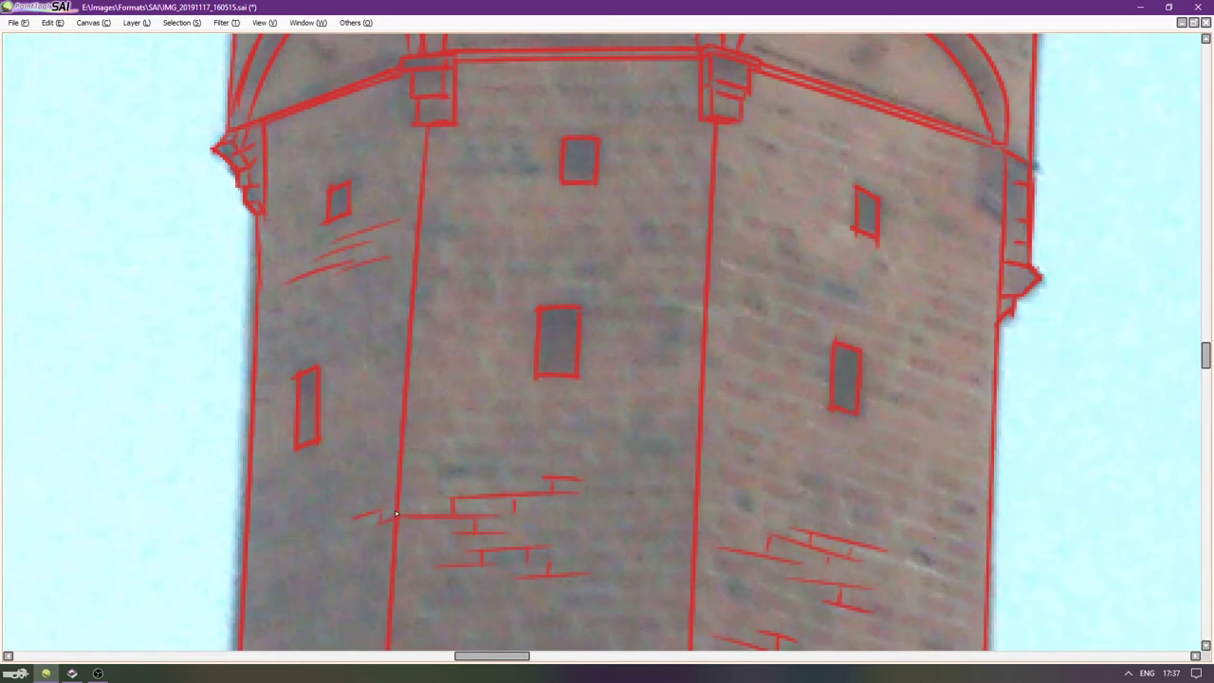
mouse_move(371, 513)
mouse_down()
mouse_move(403, 520)
mouse_move(398, 504)
mouse_up()
key(ctrl+z)
key(ctrl+z)
mouse_move(335, 513)
mouse_down()
mouse_move(370, 507)
mouse_move(334, 505)
mouse_up()
key(ctrl+z)
key(ctrl+z)
scroll(333, 509, up, 2)
scroll(474, 498, down, 2)
scroll(439, 483, up, 1)
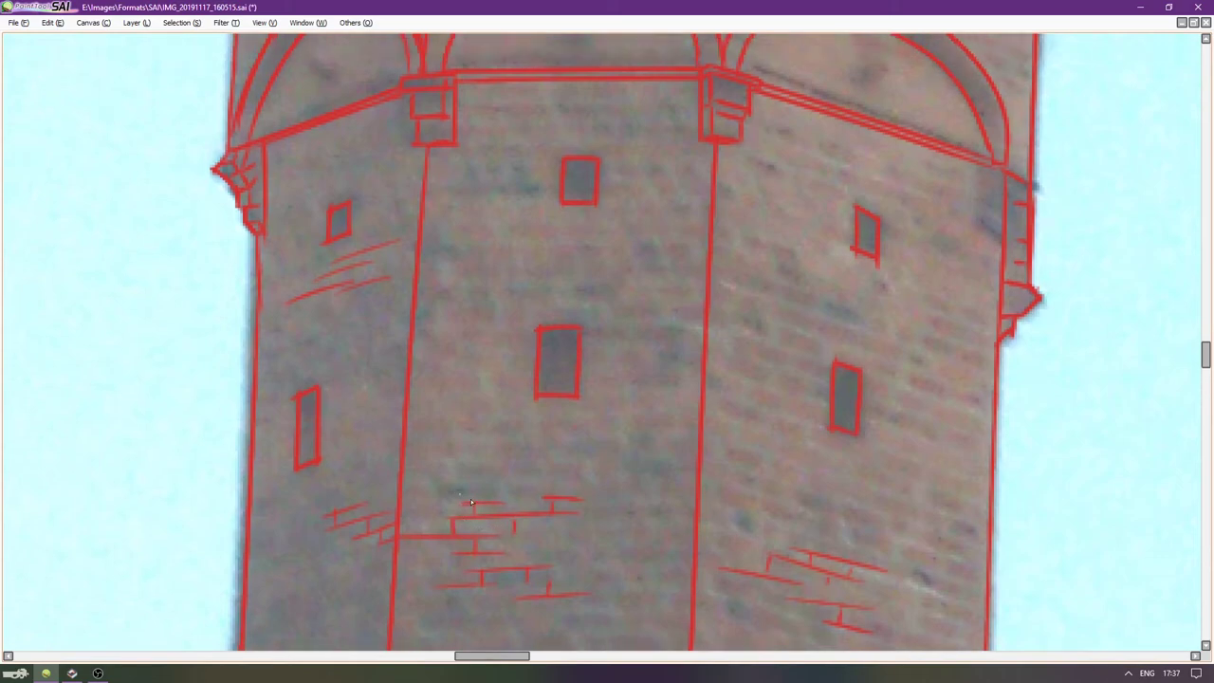
scroll(466, 502, down, 1)
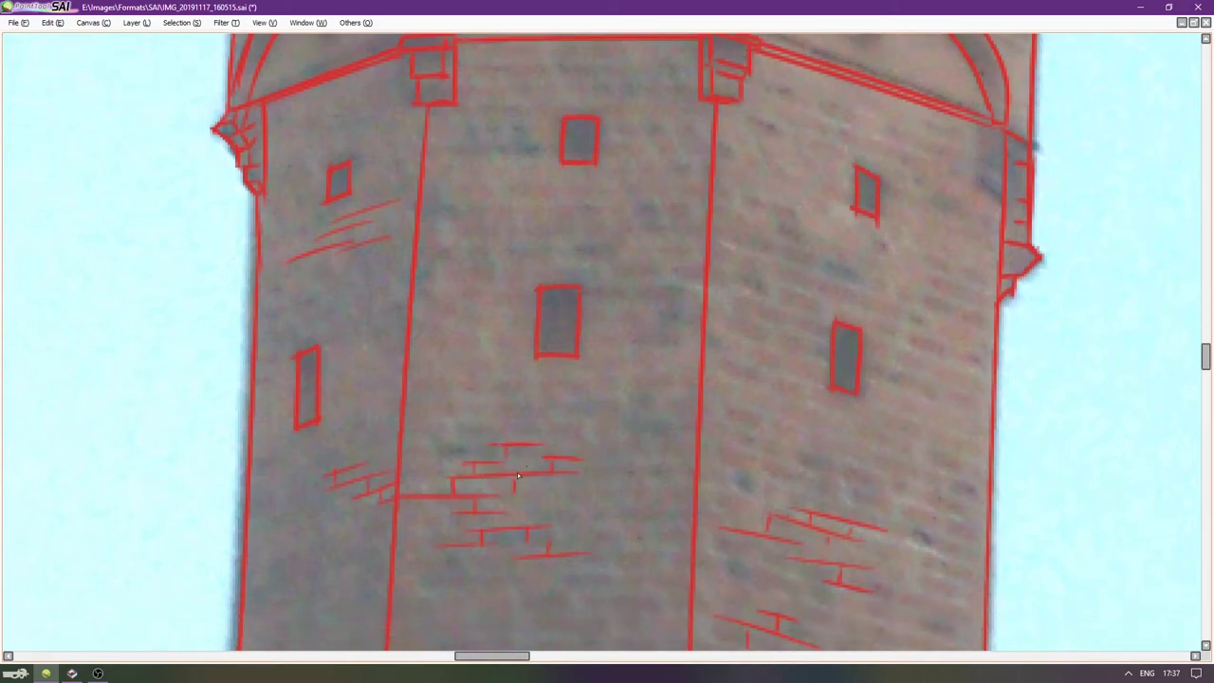
Add vertical joints and a short lower course to the bricks below the left face's top small window.
scroll(490, 449, up, 5)
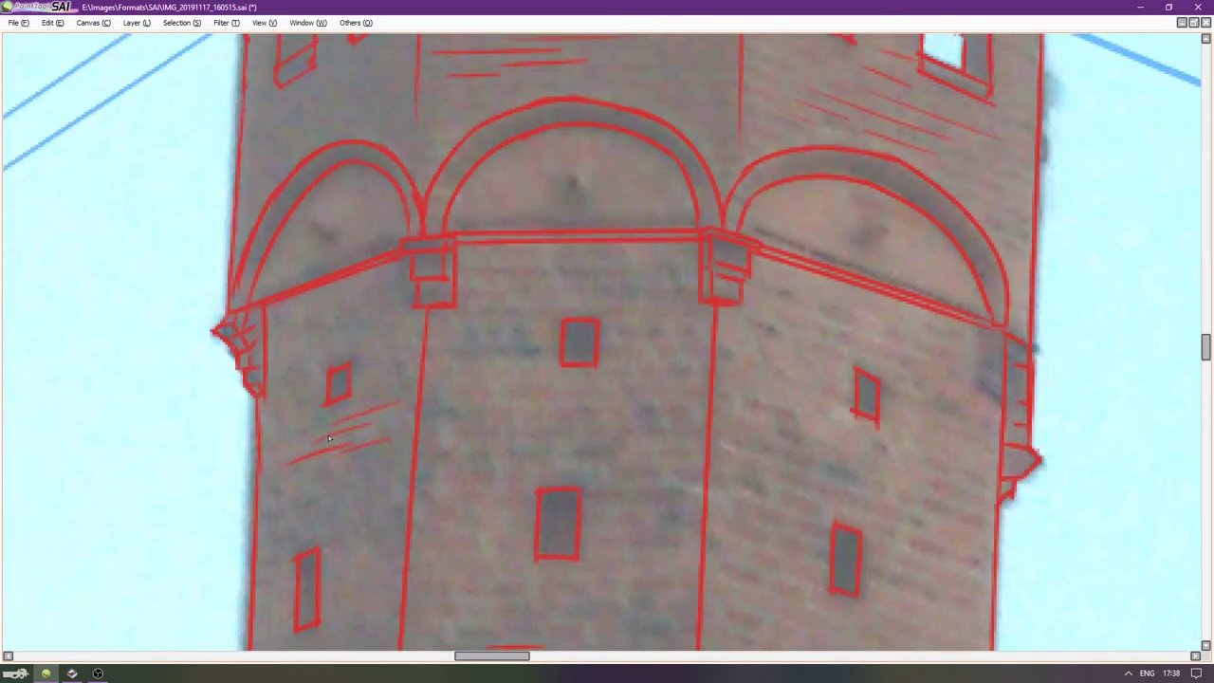
drag(338, 422, 339, 430)
drag(337, 449, 339, 456)
mouse_move(368, 467)
mouse_down()
mouse_move(347, 507)
mouse_move(285, 566)
mouse_move(267, 567)
mouse_up()
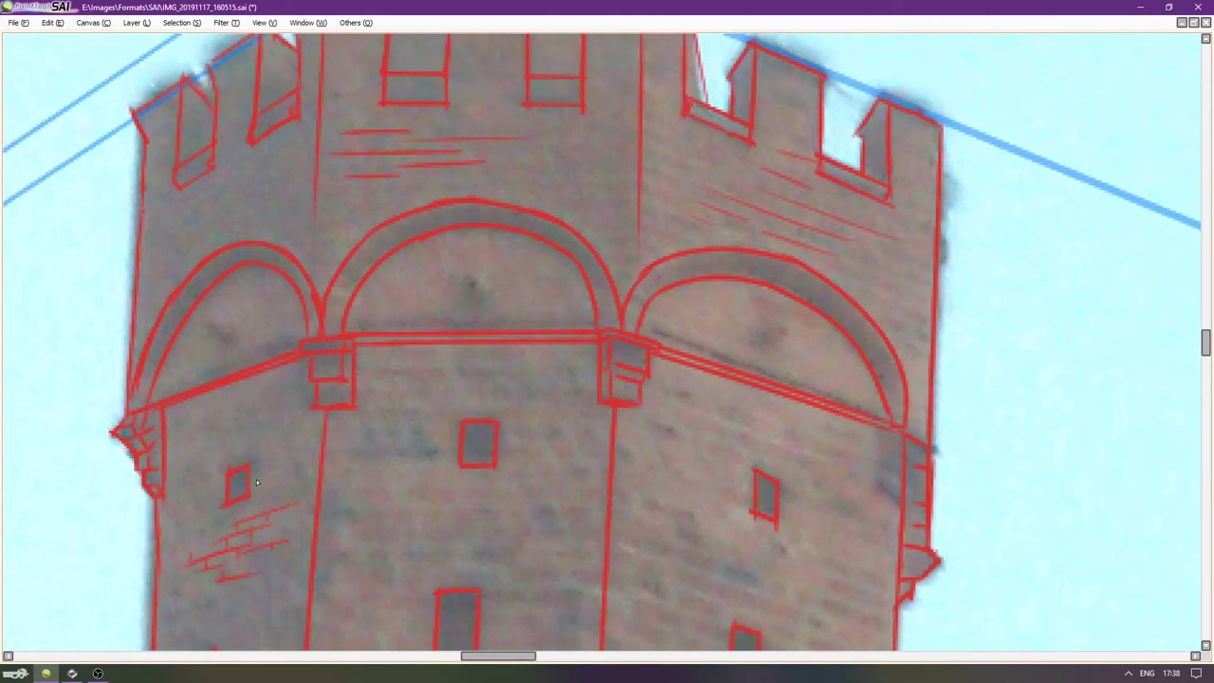
Add vertical joints and short upper courses to the brick cluster on the middle face of the shorter tower's parapet.
scroll(257, 480, up, 5)
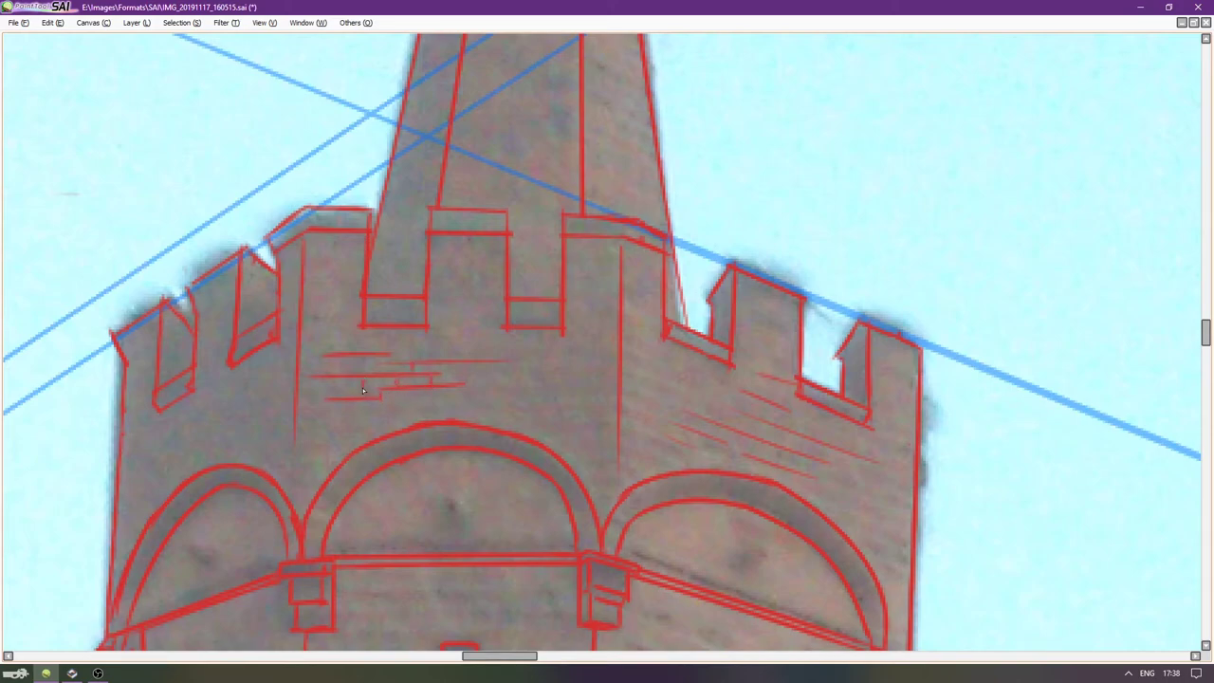
drag(330, 381, 332, 392)
mouse_move(347, 342)
mouse_down()
mouse_move(347, 355)
mouse_move(351, 340)
mouse_move(401, 357)
mouse_move(423, 348)
mouse_up()
Draw vertical joints and additional courses in the brick cluster on the right face of the parapet, above the arch.
key(Right)
key(Right)
key(Right)
scroll(385, 388, right, 1)
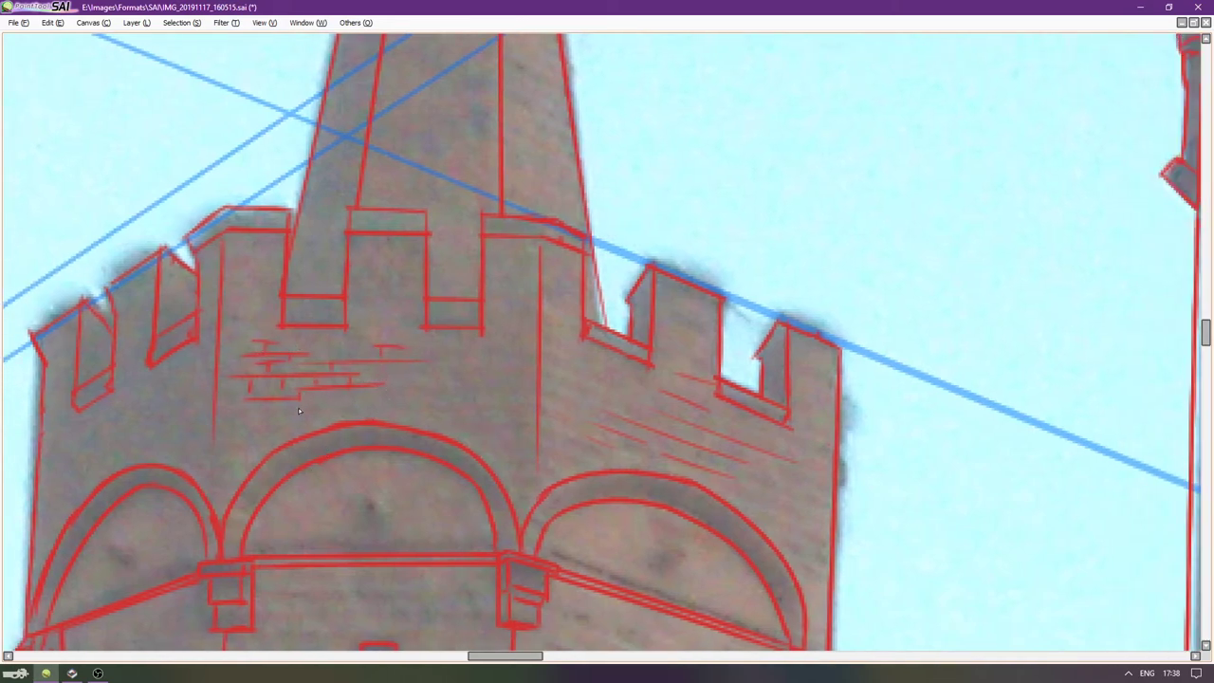
scroll(427, 417, right, 12)
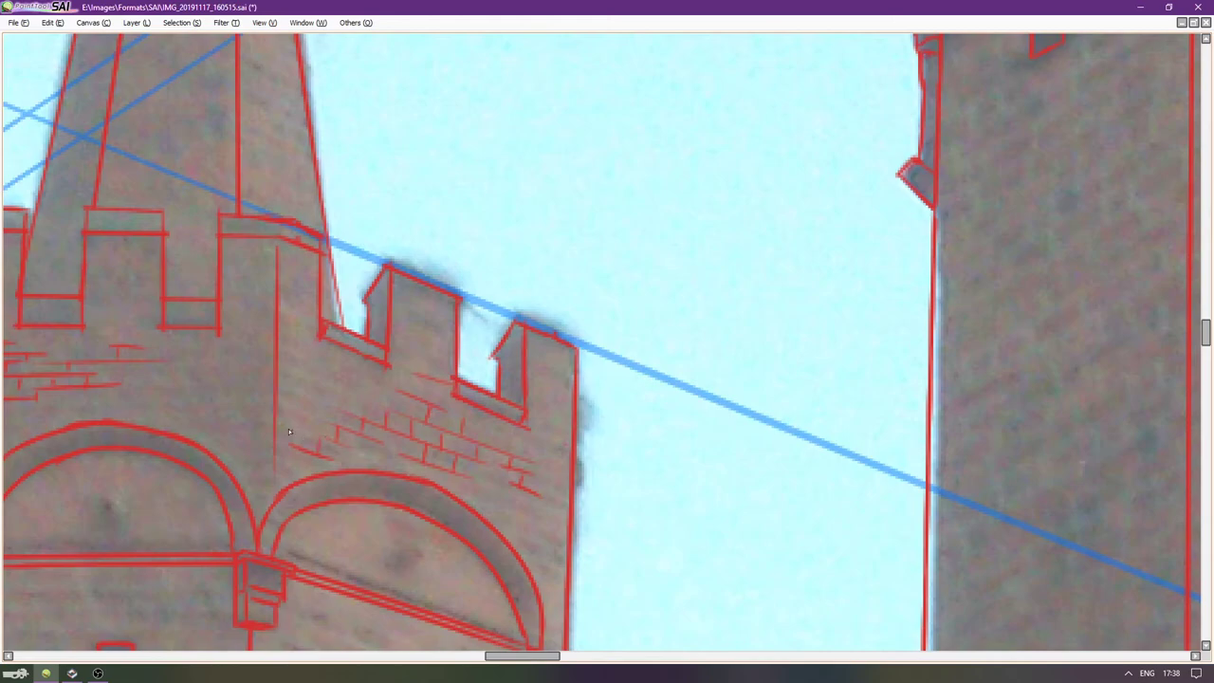
scroll(369, 382, down, 3)
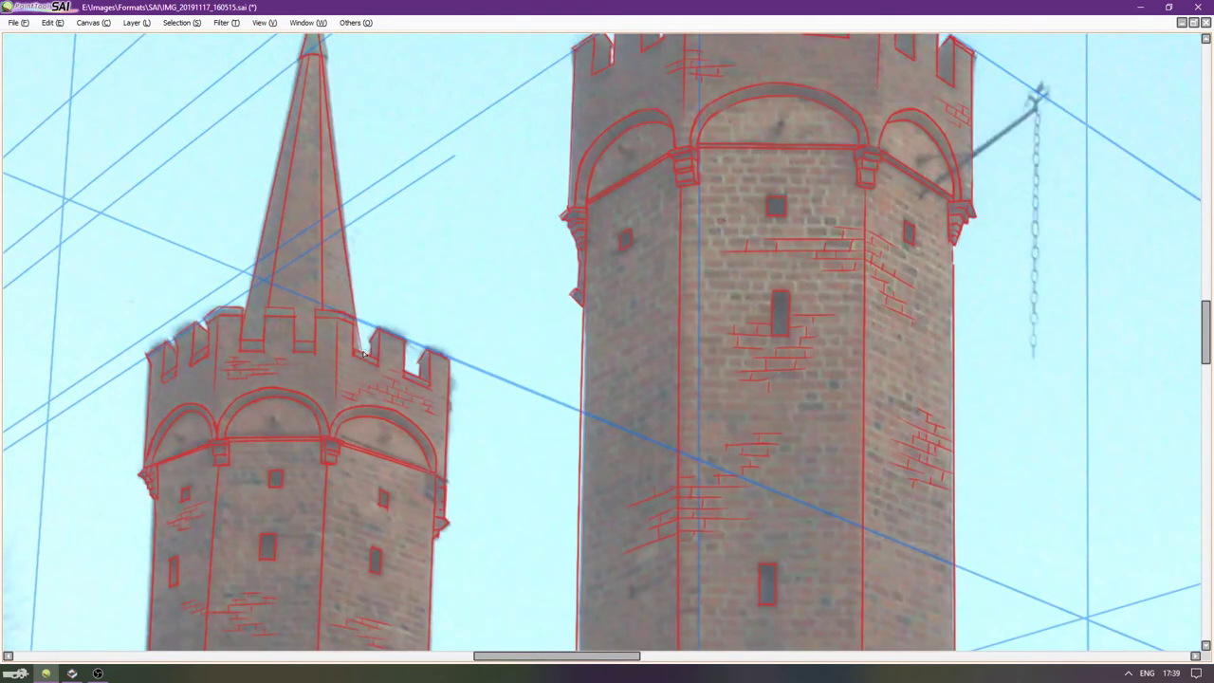
Draw a small cluster of slanted brick courses with joints at the outer edge of the parapet's left face, above the arch.
scroll(317, 378, up, 2)
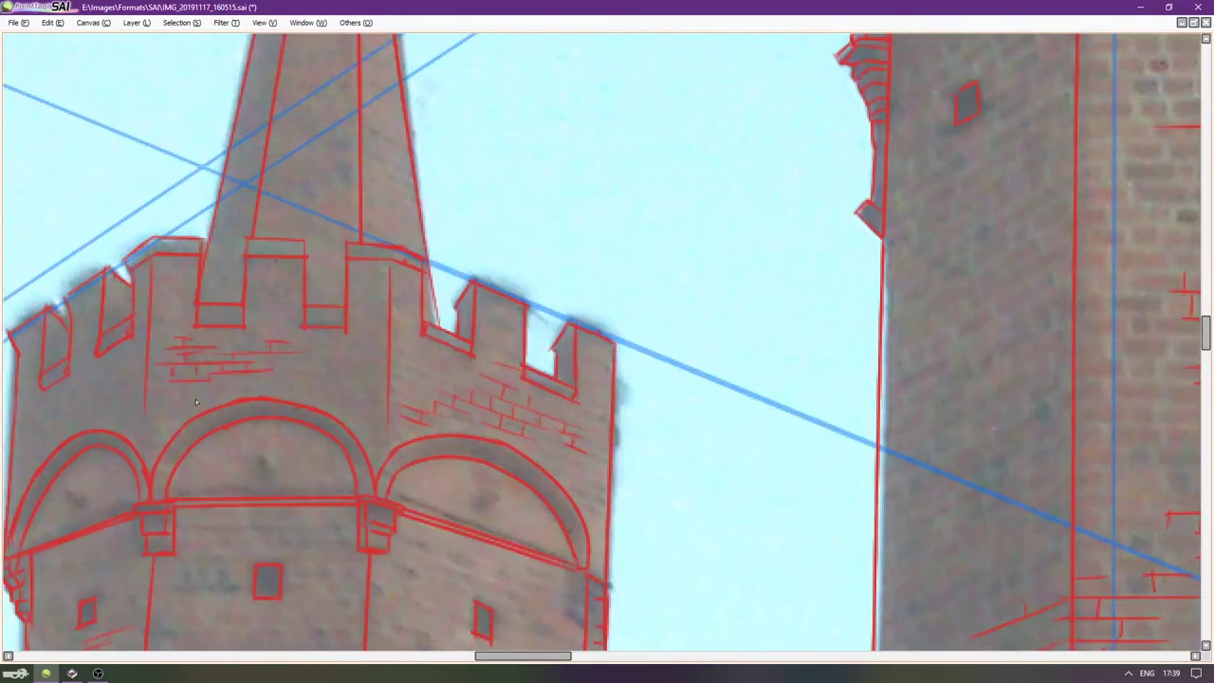
drag(200, 400, 362, 397)
scroll(317, 379, up, 2)
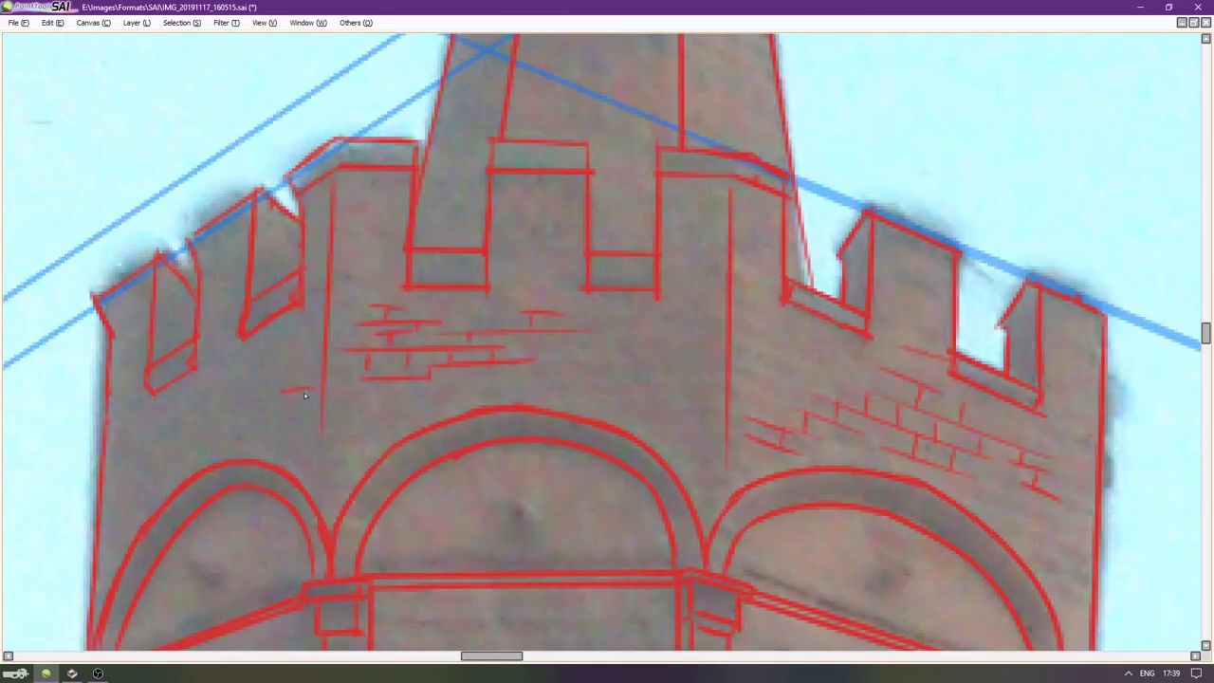
key(ctrl+z)
key(Left)
key(Left)
key(Left)
key(Left)
key(Left)
key(Left)
key(Left)
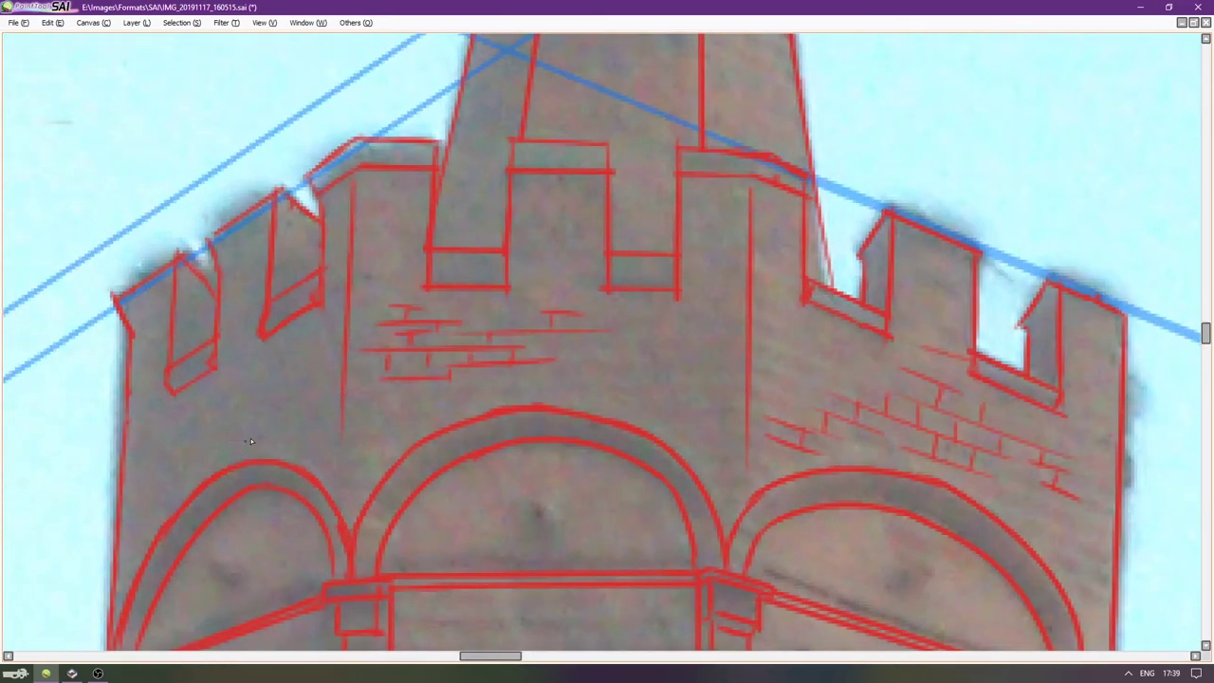
key(ctrl+z)
drag(252, 451, 299, 444)
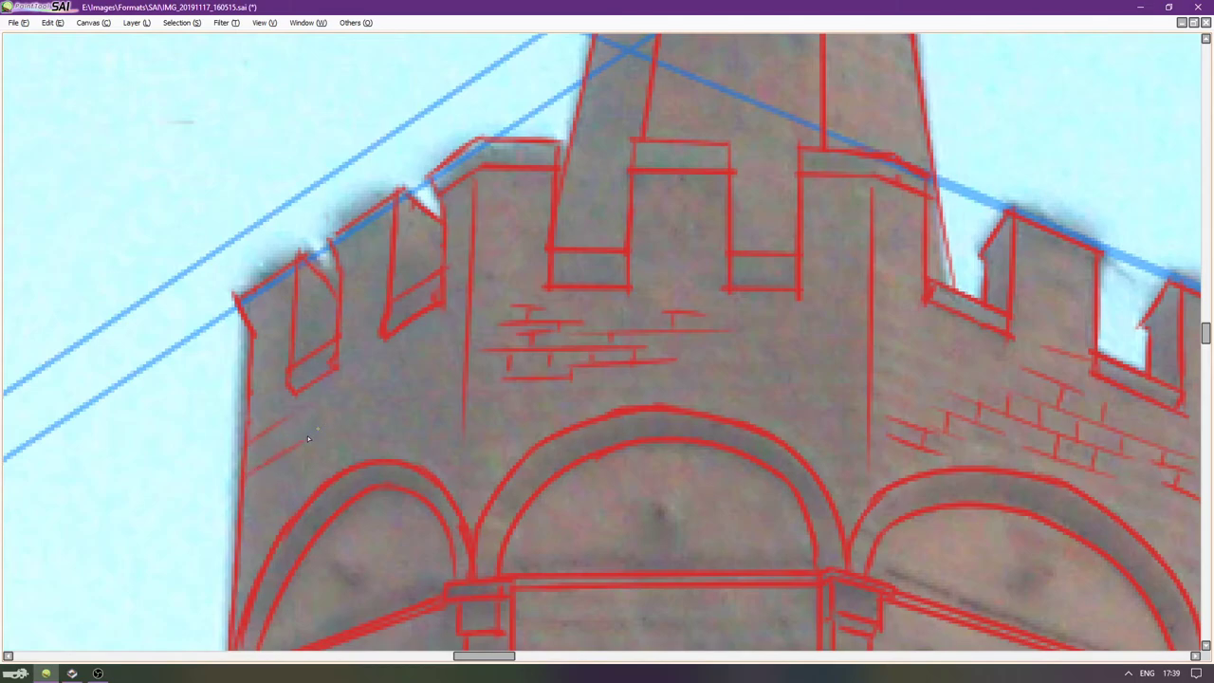
key(ctrl+z)
scroll(399, 389, down, 3)
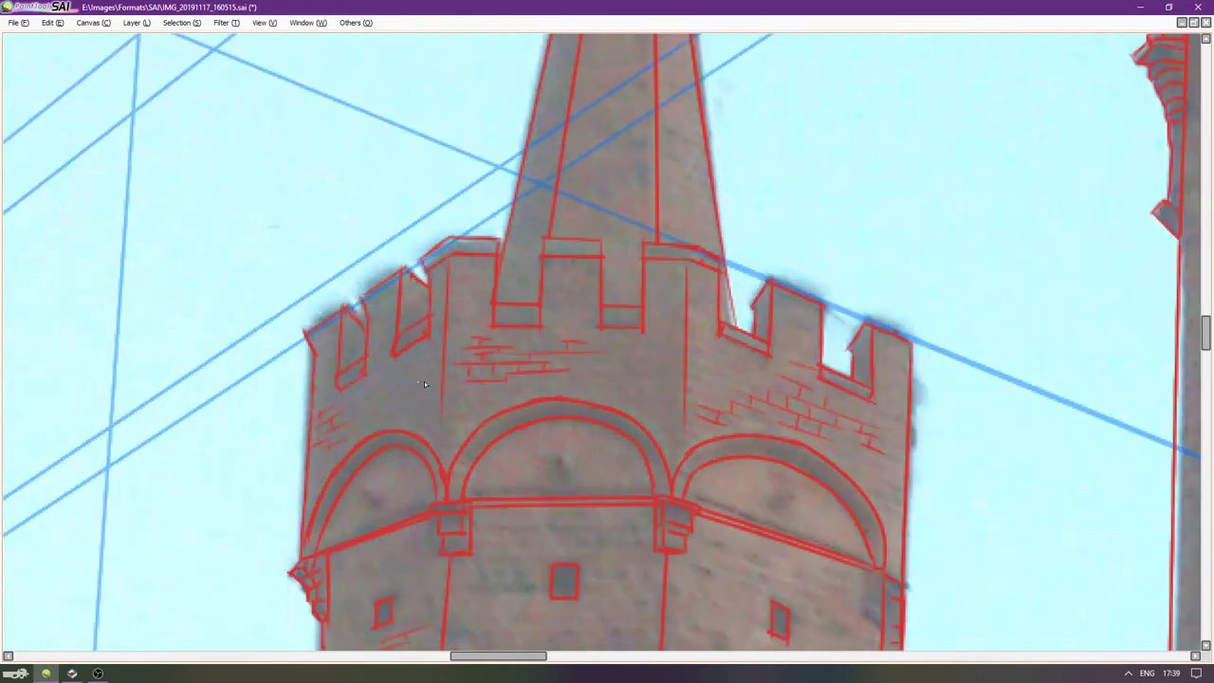
Create a new layer at the top of the details folder.
drag(504, 258, 462, 277)
scroll(463, 276, up, 1)
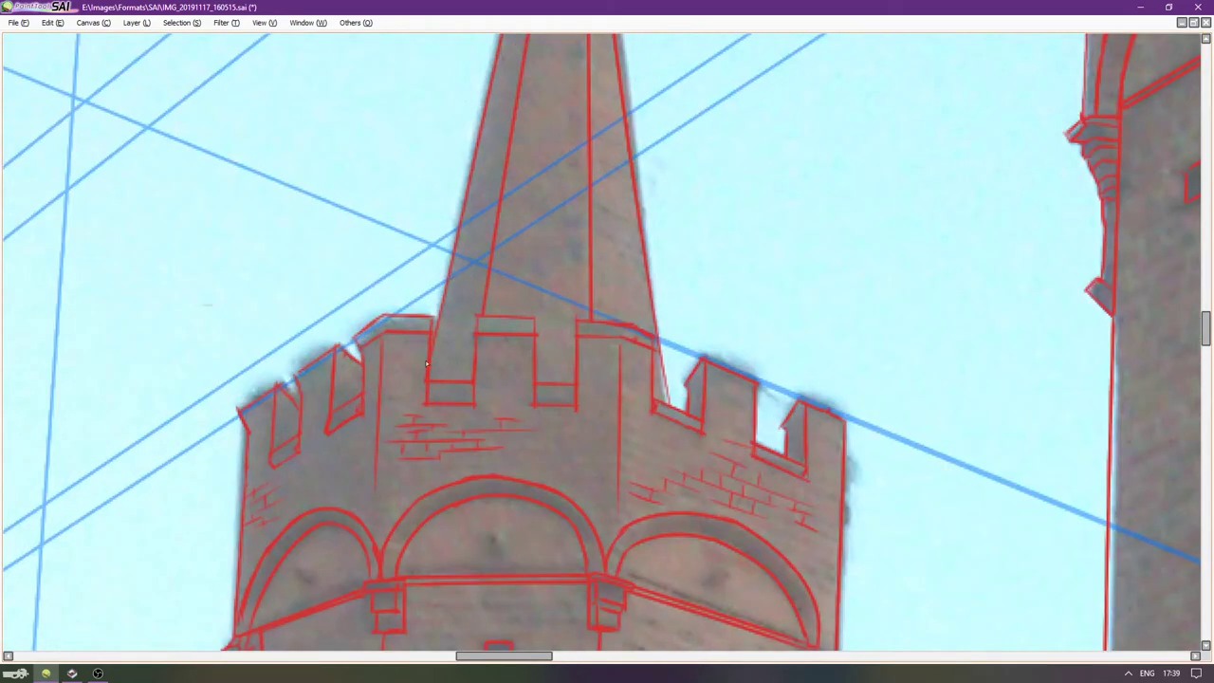
scroll(427, 363, up, 2)
scroll(411, 380, down, 5)
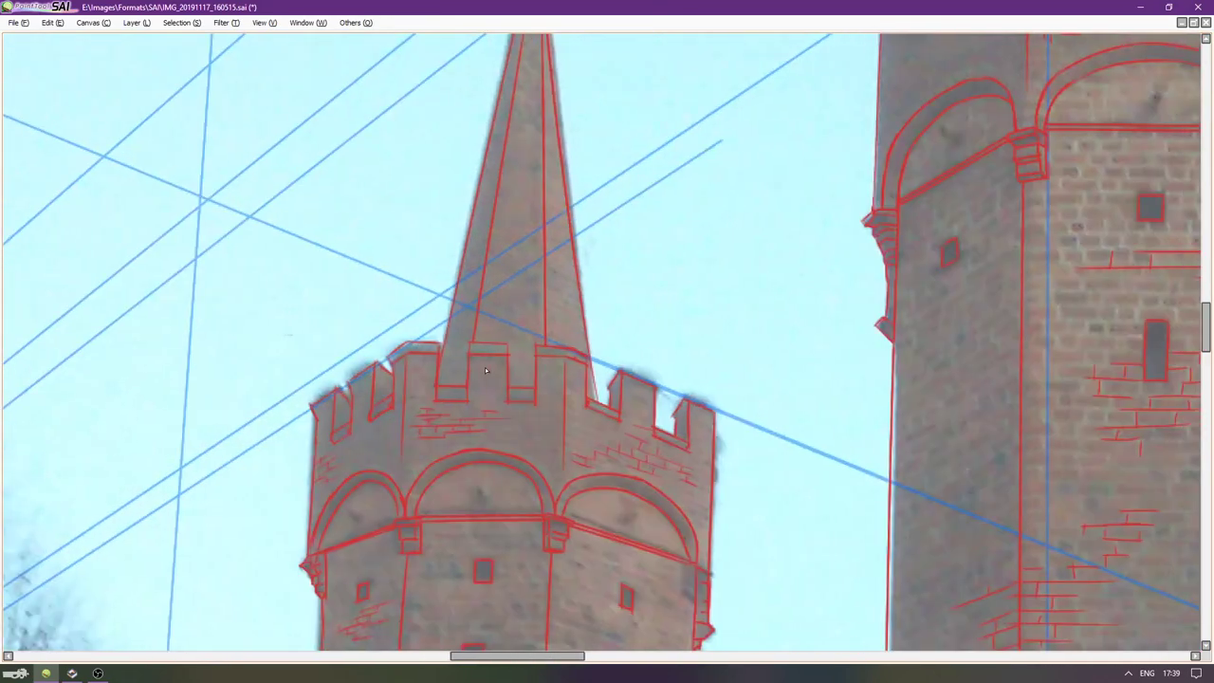
key(Tab)
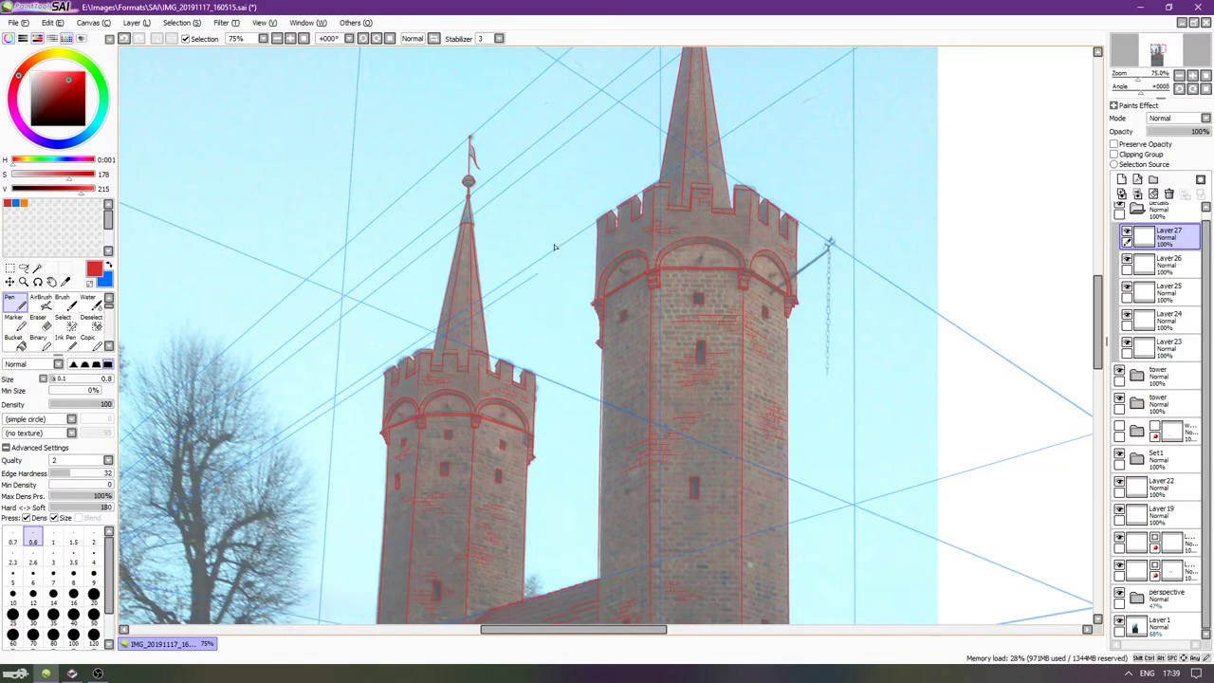
scroll(490, 285, up, 4)
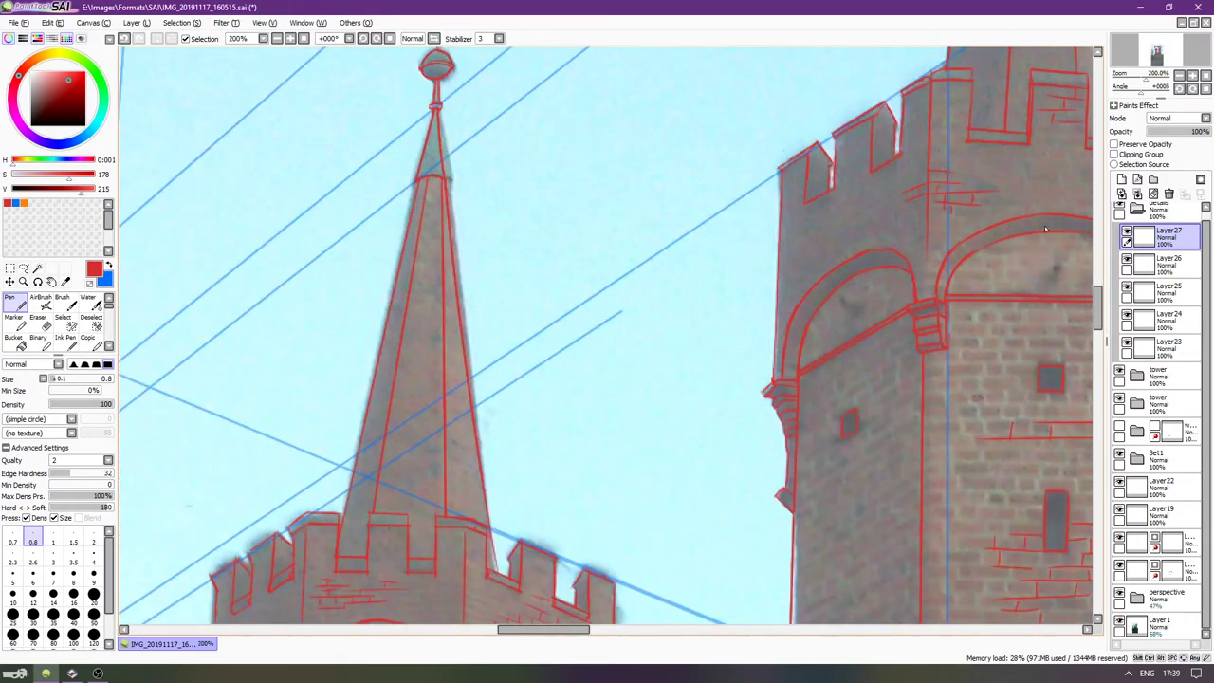
click(1122, 179)
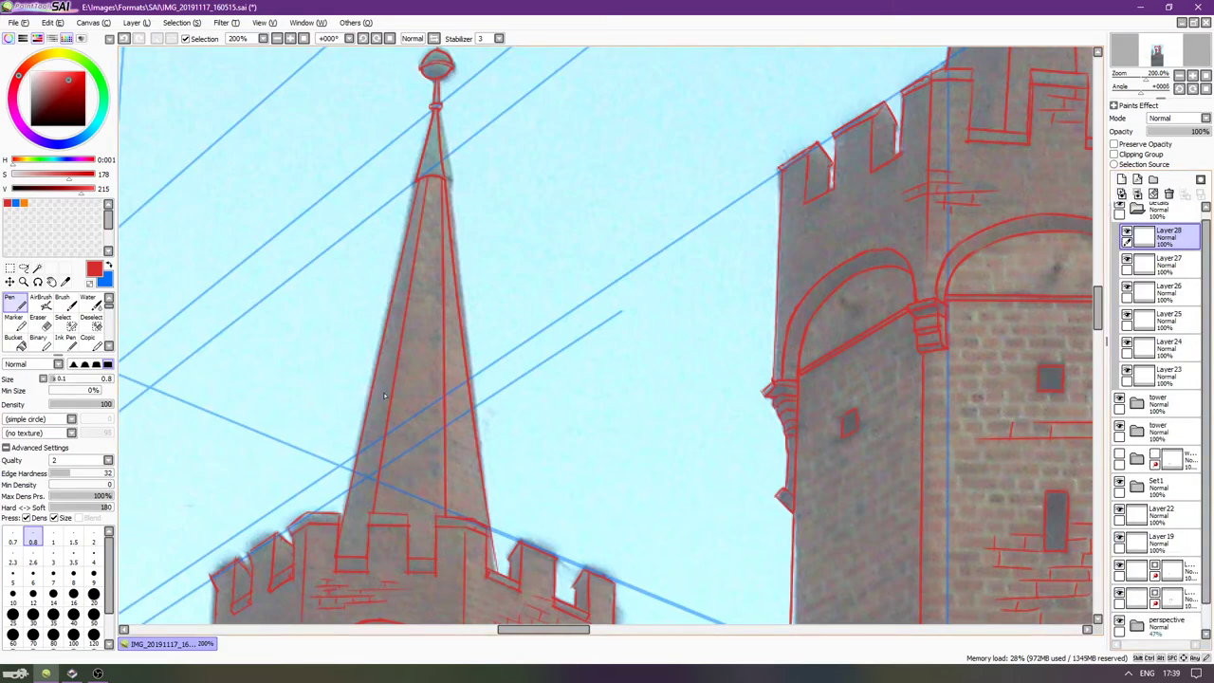
key(Tab)
scroll(448, 436, down, 5)
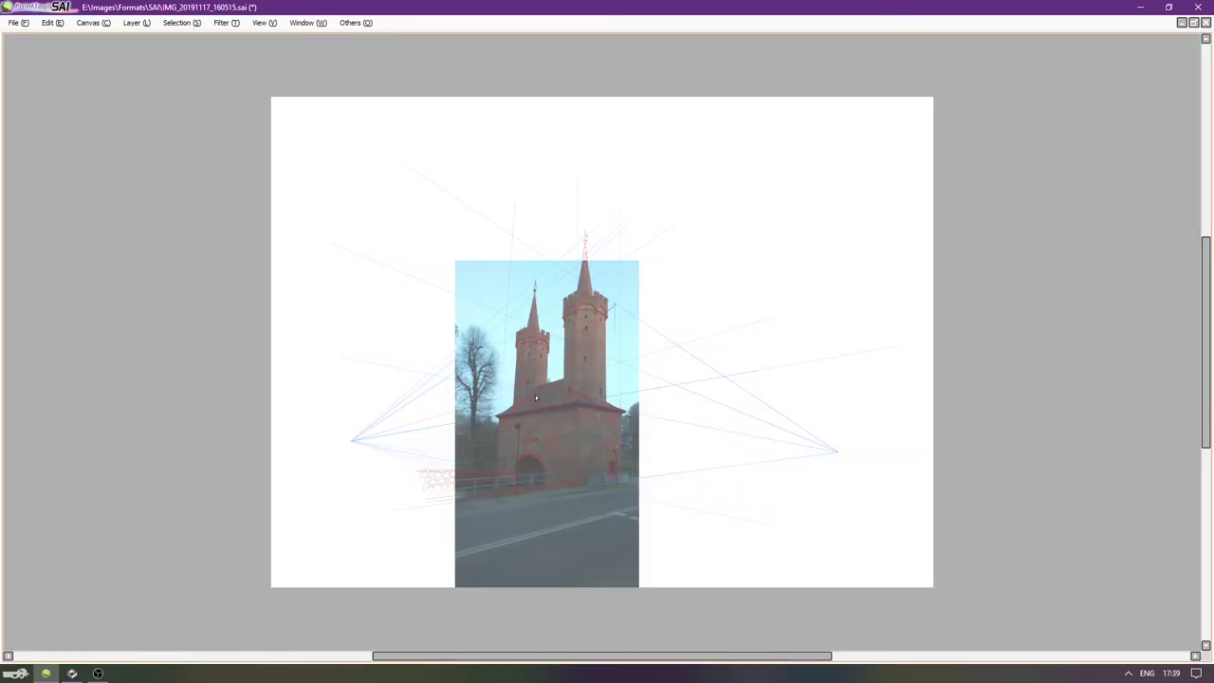
Draw clusters of brick courses with joints near the base of the taller tower's spire, across its middle and right faces.
scroll(536, 392, up, 6)
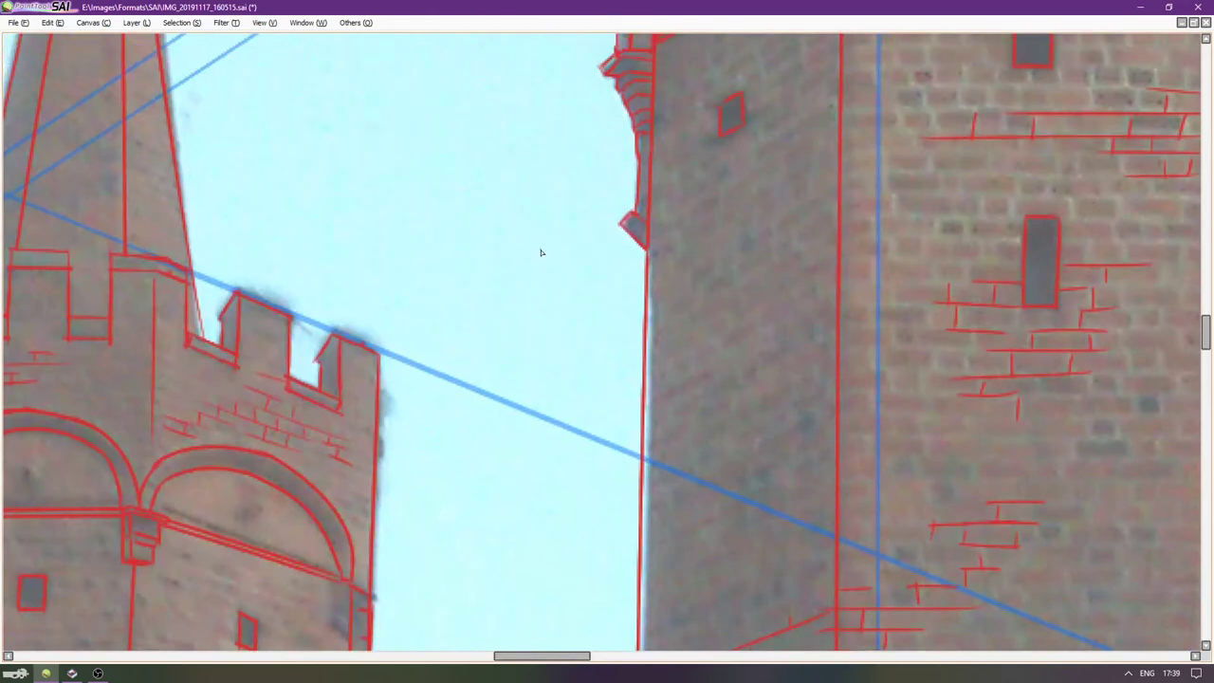
scroll(541, 252, up, 10)
key(Right)
key(Right)
key(Right)
key(Right)
key(Right)
key(Right)
key(Right)
key(Right)
key(Up)
key(Up)
key(Delete)
key(End)
key(Delete)
key(Delete)
key(Delete)
key(Delete)
key(Delete)
key(Delete)
key(Delete)
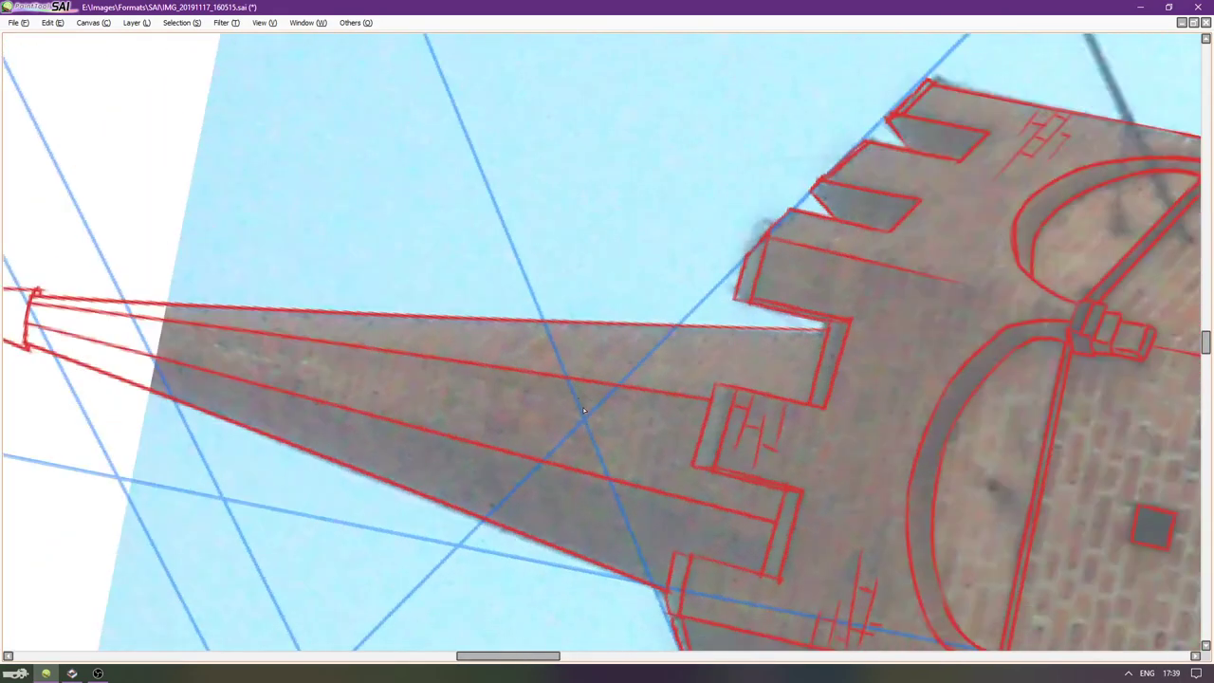
key(Delete)
key(Right)
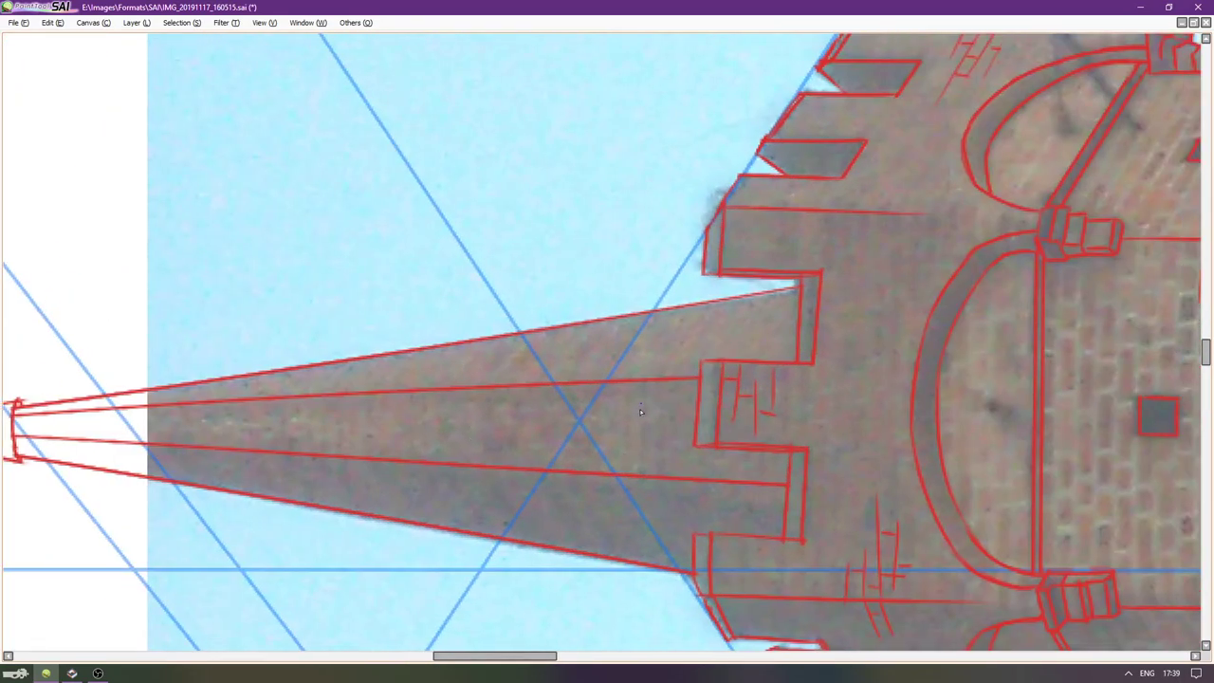
drag(637, 383, 639, 431)
mouse_move(625, 391)
mouse_down()
mouse_move(611, 457)
mouse_move(627, 428)
mouse_up()
drag(669, 339, 642, 372)
key(ctrl+z)
key(ctrl+z)
drag(639, 357, 654, 333)
Draw a brick cluster across the left and middle faces midway up the taller spire, and a small one on its upper right face.
key(End)
key(End)
key(End)
key(End)
key(End)
key(End)
key(End)
key(End)
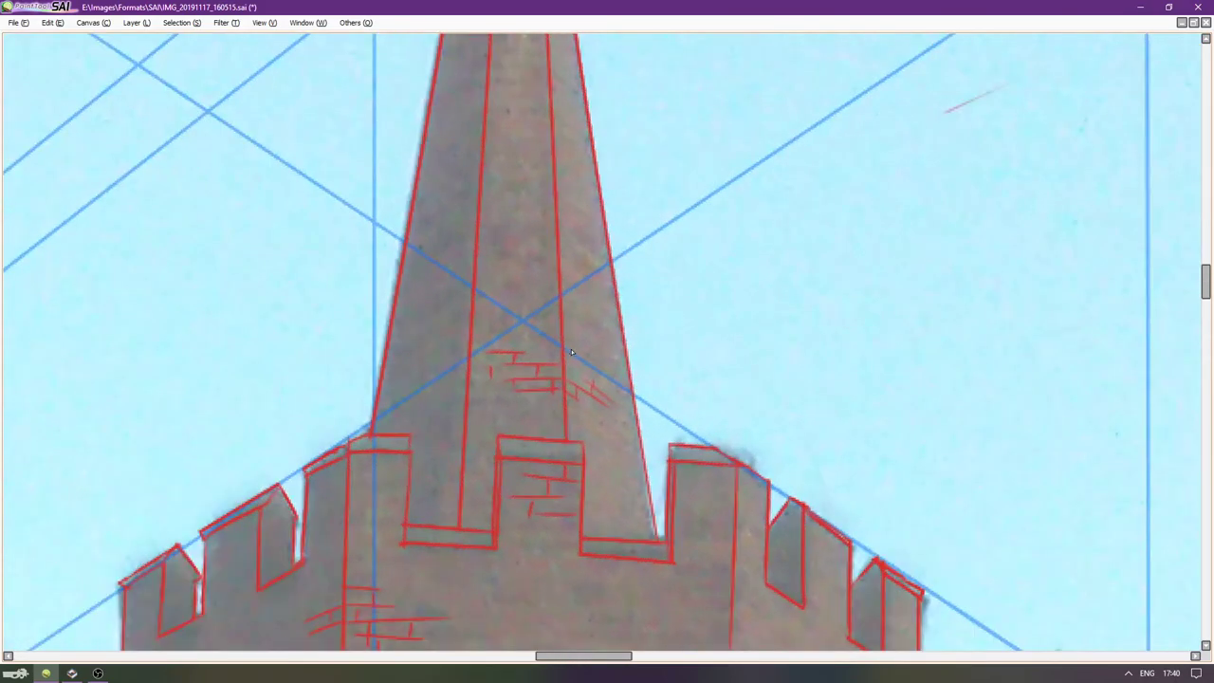
key(Up)
key(Up)
key(Up)
key(Up)
key(Up)
key(Up)
key(Up)
key(Up)
key(Up)
key(Up)
key(Up)
key(Up)
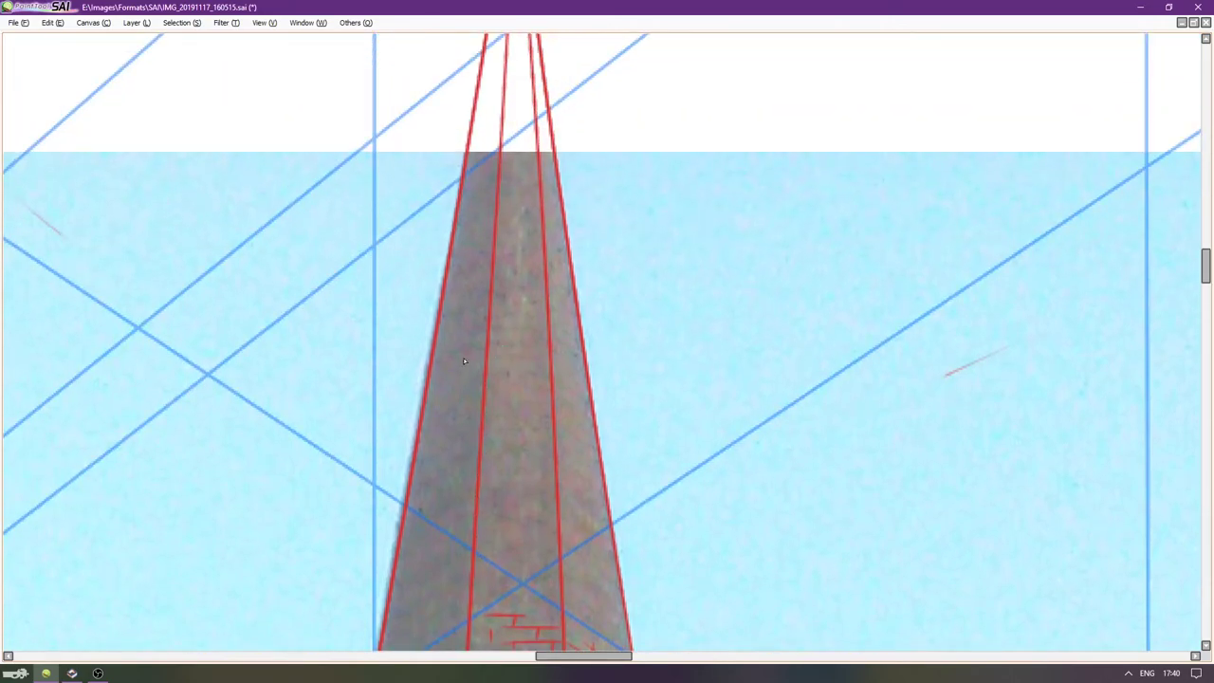
mouse_move(447, 358)
mouse_down()
mouse_move(482, 343)
mouse_move(526, 351)
mouse_up()
drag(502, 340, 500, 354)
scroll(462, 356, up, 4)
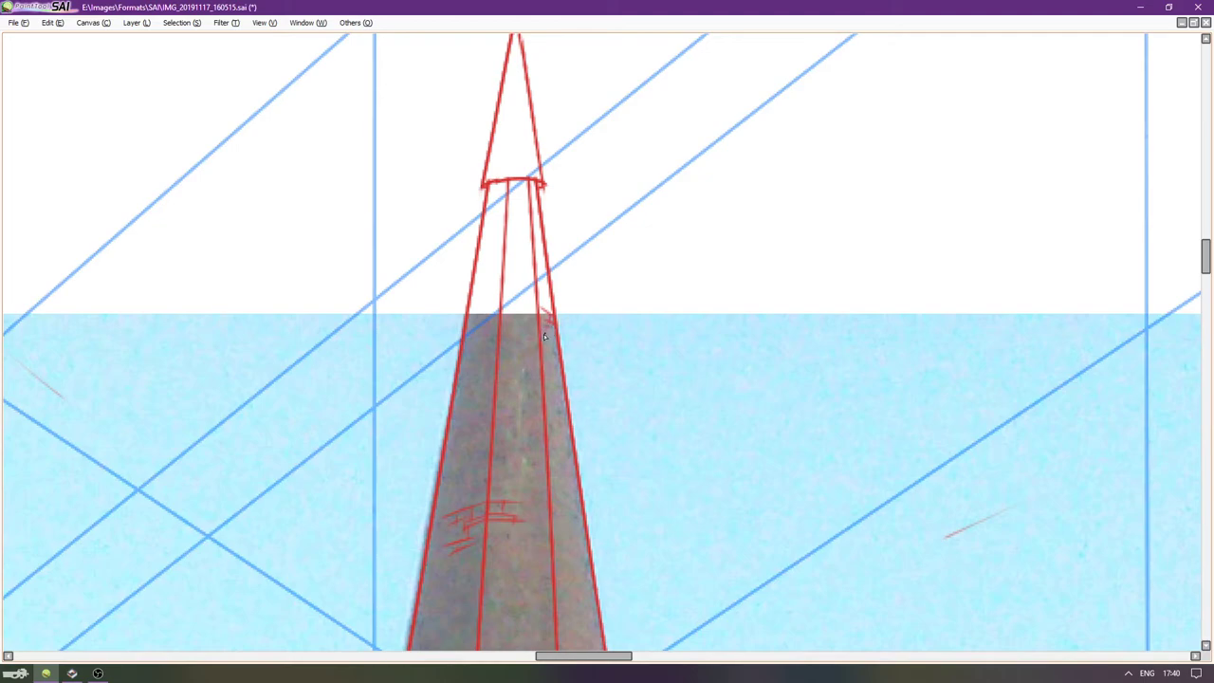
key(End)
key(Page_Down)
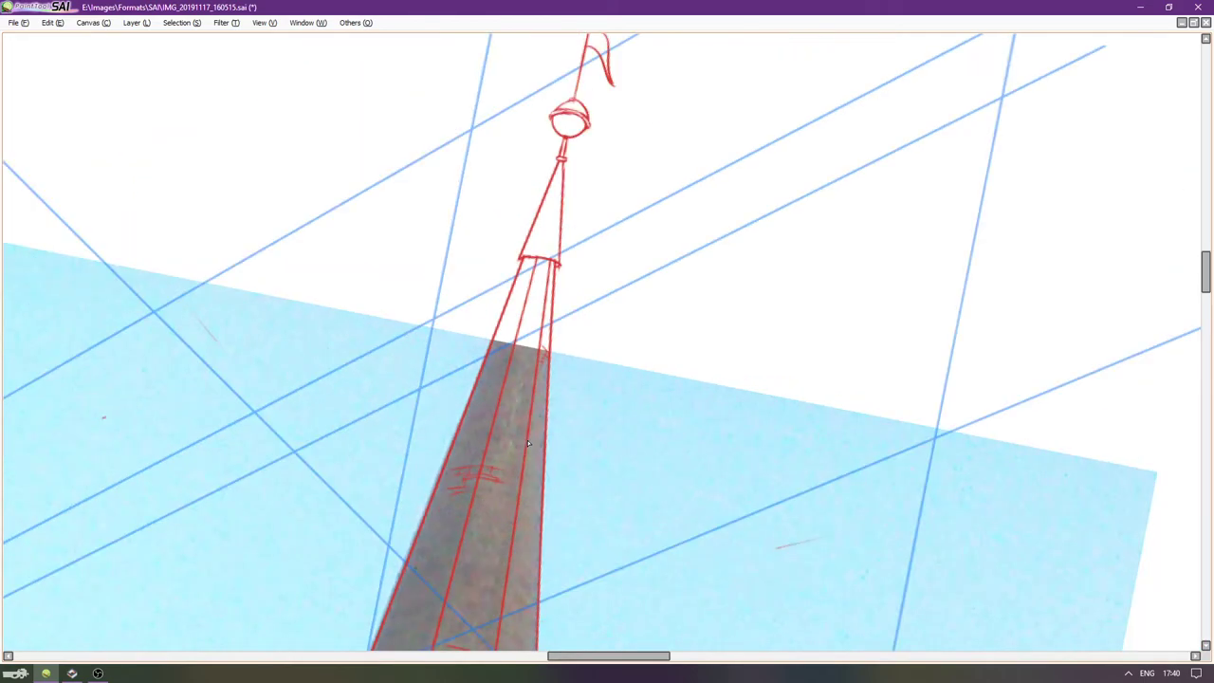
Draw brick courses with joints near the base of the shorter tower's spire, slanted on the right face and level on the middle face.
key(Delete)
key(Page_Down)
key(Left)
key(Left)
key(Left)
key(Left)
key(Left)
key(Left)
key(Left)
key(Left)
key(Down)
key(Down)
key(Down)
key(Down)
key(Down)
key(Down)
key(Down)
key(Down)
key(Down)
key(Down)
key(Down)
key(Down)
key(Down)
key(Down)
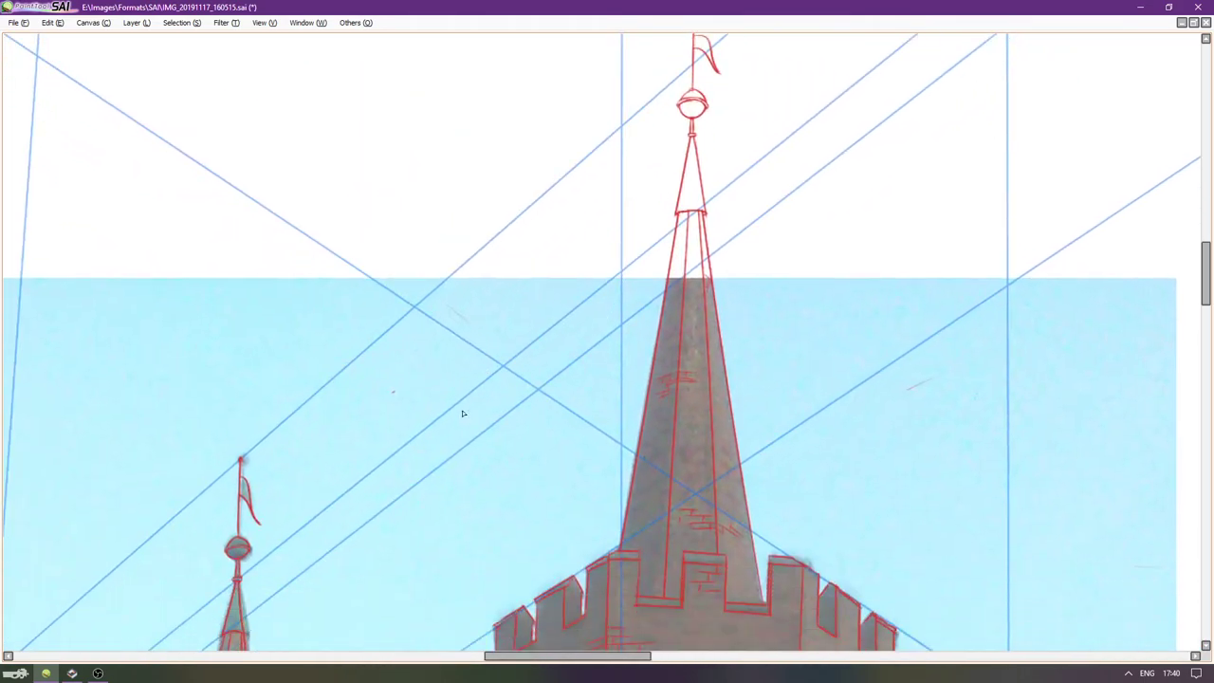
key(Left)
key(Left)
key(Left)
key(Left)
key(Left)
key(Down)
key(Down)
key(Down)
key(Down)
key(Down)
key(Down)
key(Left)
key(Left)
key(Left)
key(Left)
scroll(407, 540, up, 2)
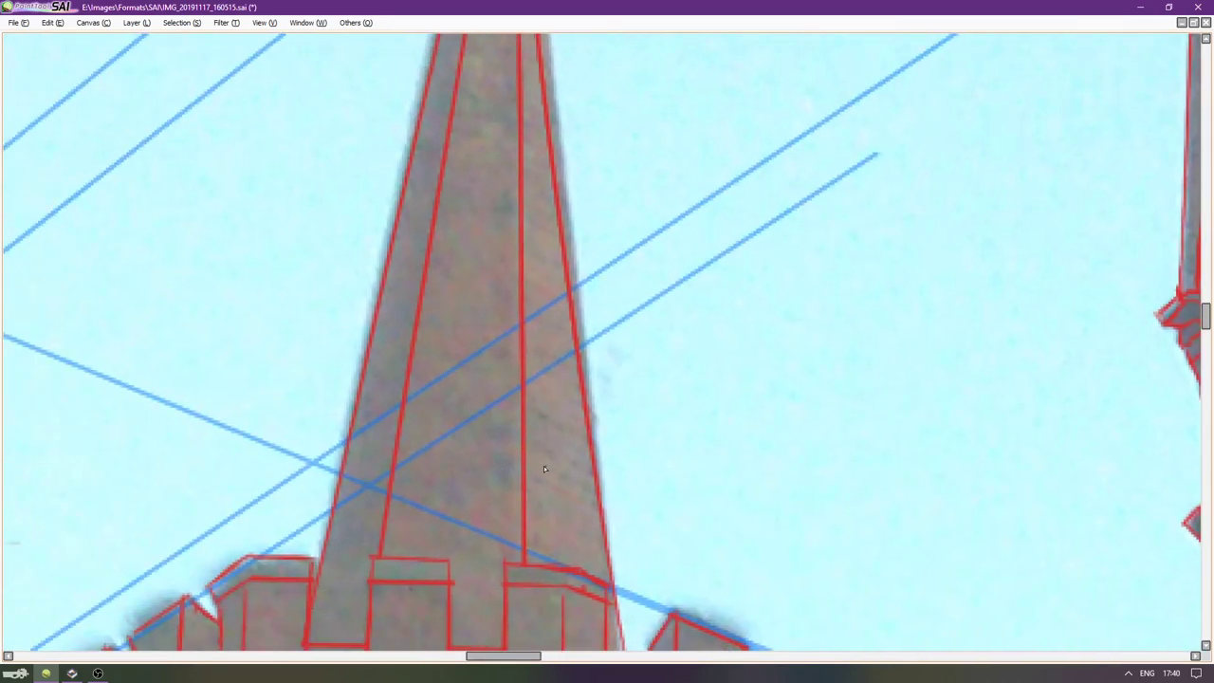
key(ctrl+z)
key(ctrl+z)
key(ctrl+z)
drag(526, 502, 573, 525)
drag(474, 501, 520, 499)
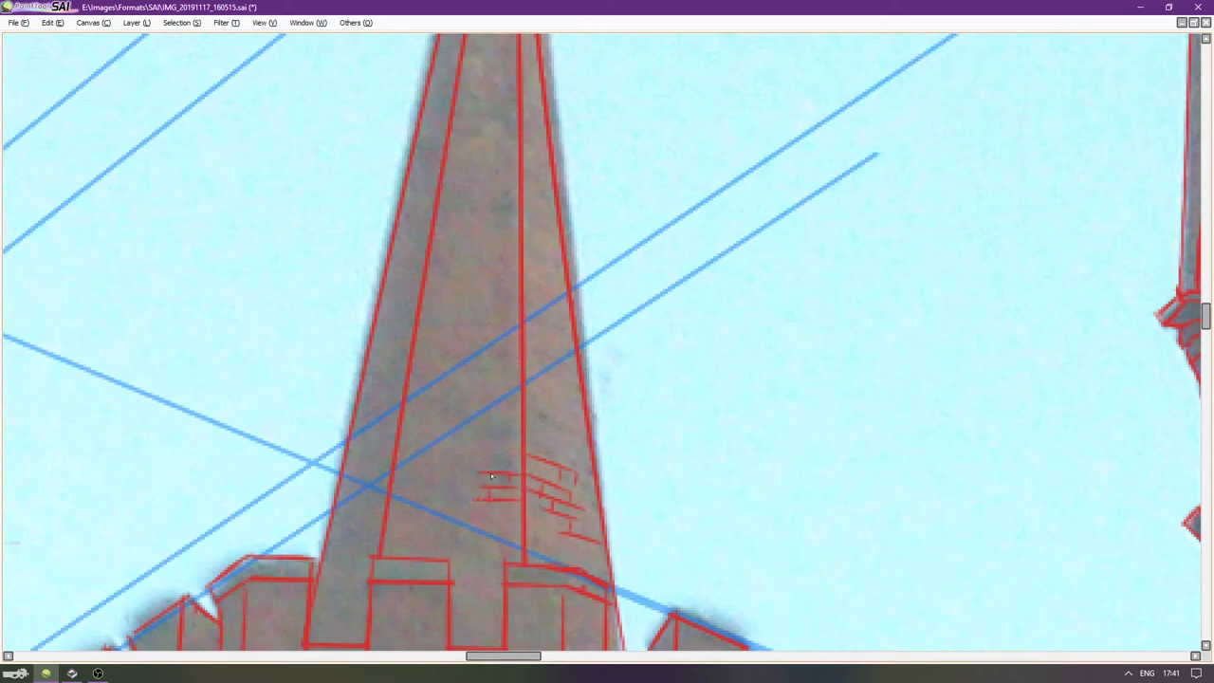
mouse_move(472, 455)
mouse_down()
mouse_move(514, 456)
mouse_move(503, 461)
mouse_up()
key(ctrl+z)
key(ctrl+z)
drag(444, 426, 496, 427)
Add small brick clusters on the upper part of the shorter tower's spire.
scroll(420, 464, up, 10)
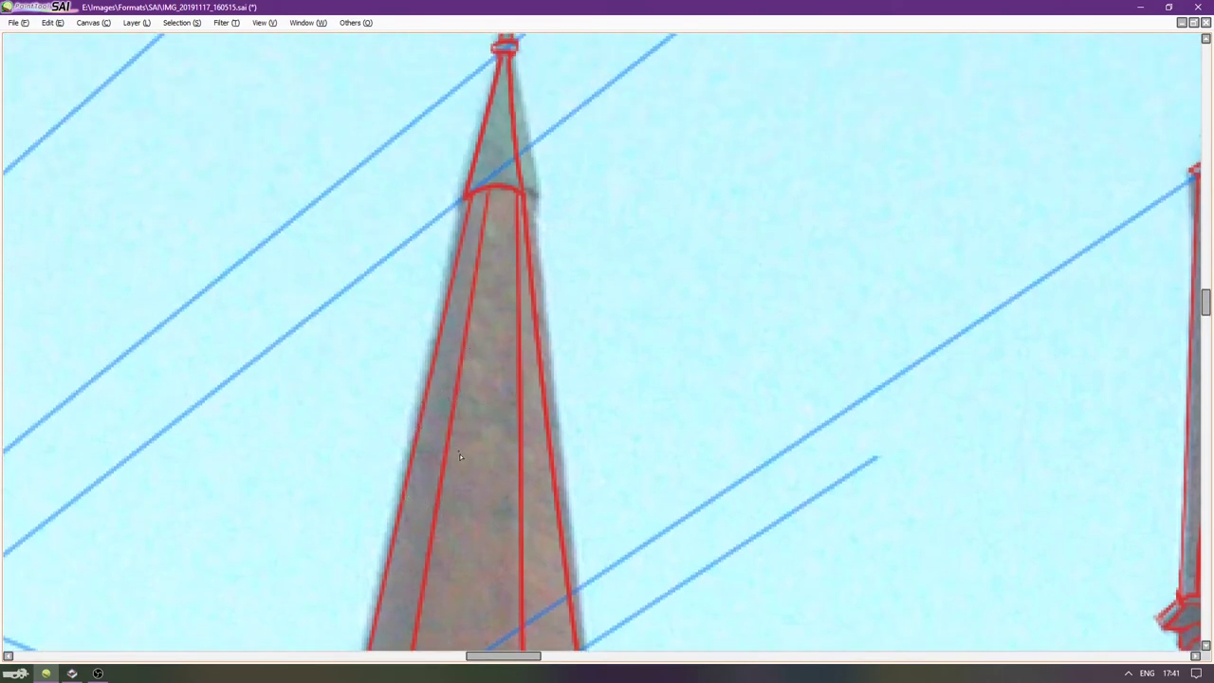
key(ctrl+z)
drag(414, 458, 439, 454)
drag(417, 469, 436, 466)
key(ctrl+z)
drag(467, 456, 494, 460)
mouse_move(483, 433)
mouse_down()
mouse_move(504, 435)
mouse_move(505, 420)
mouse_up()
drag(484, 470, 502, 473)
Hide the reference photo layer so only the line drawing and guides are shown.
scroll(463, 543, down, 4)
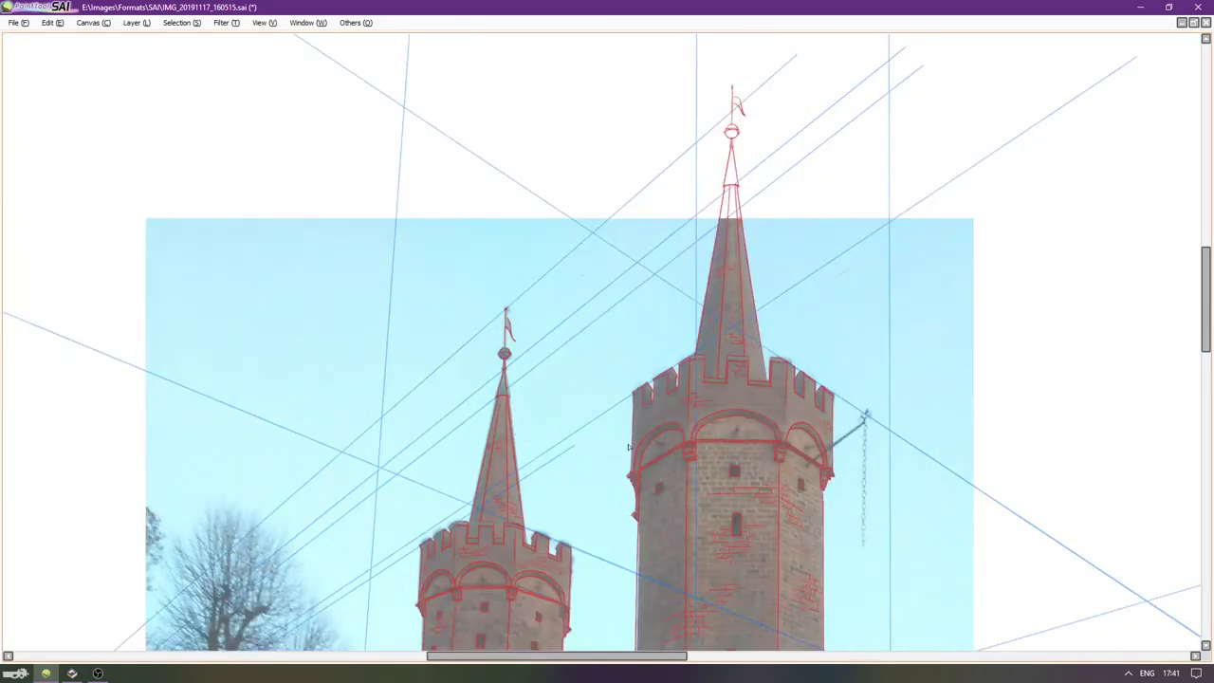
key(Tab)
key(Right)
key(Right)
key(Right)
key(Right)
key(Right)
key(Down)
key(Down)
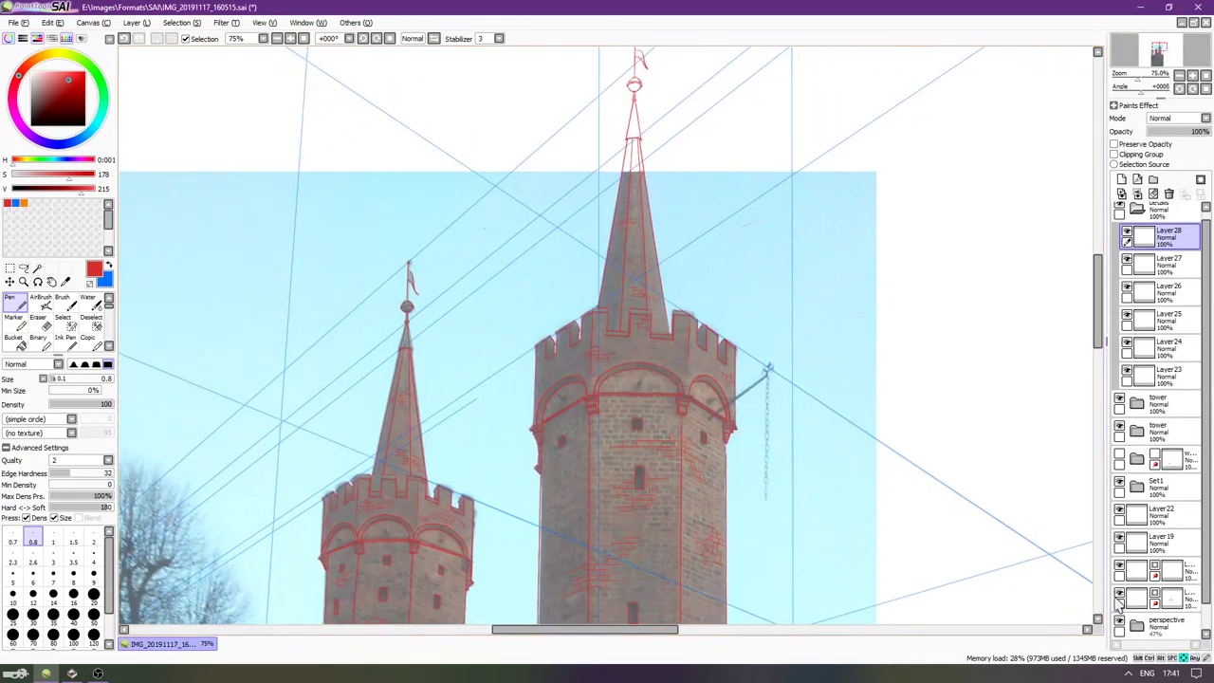
scroll(1157, 598, down, 2)
click(1120, 627)
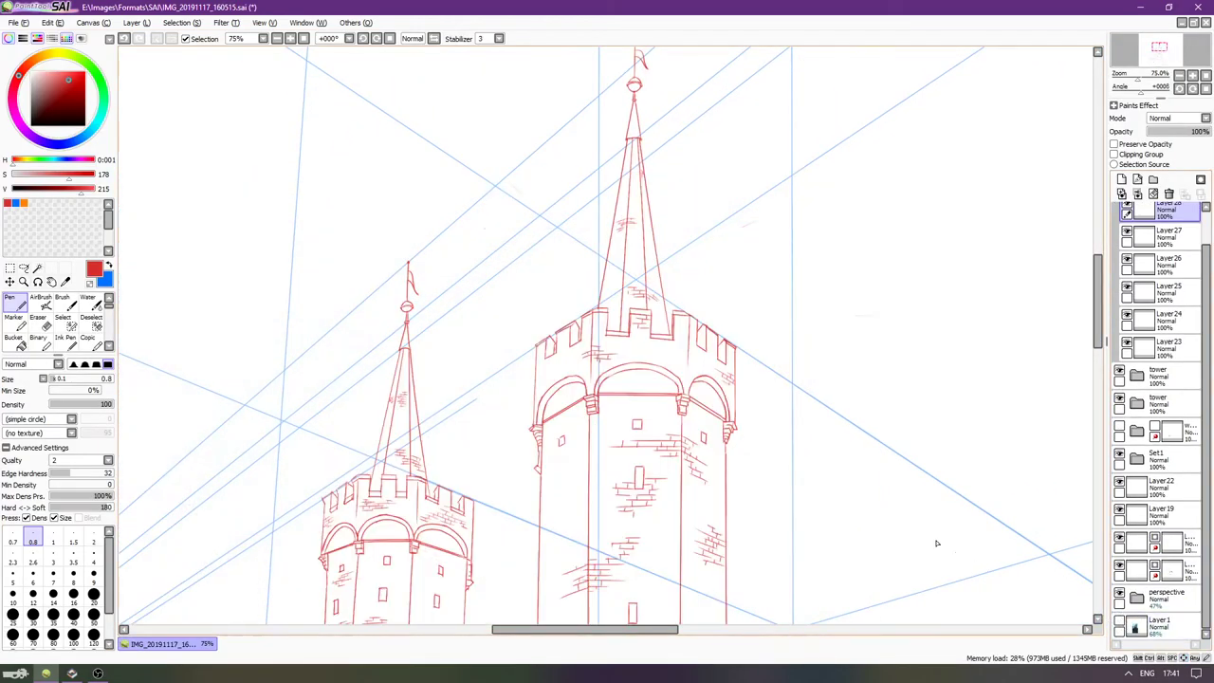
Hide the perspective guides folder, show the masked folder above Set1, and save the drawing.
scroll(881, 510, down, 2)
key(Down)
key(Right)
key(Right)
key(Right)
key(Down)
key(Down)
key(Down)
scroll(819, 485, down, 2)
scroll(814, 481, down, 1)
scroll(813, 480, down, 2)
scroll(812, 481, right, 1)
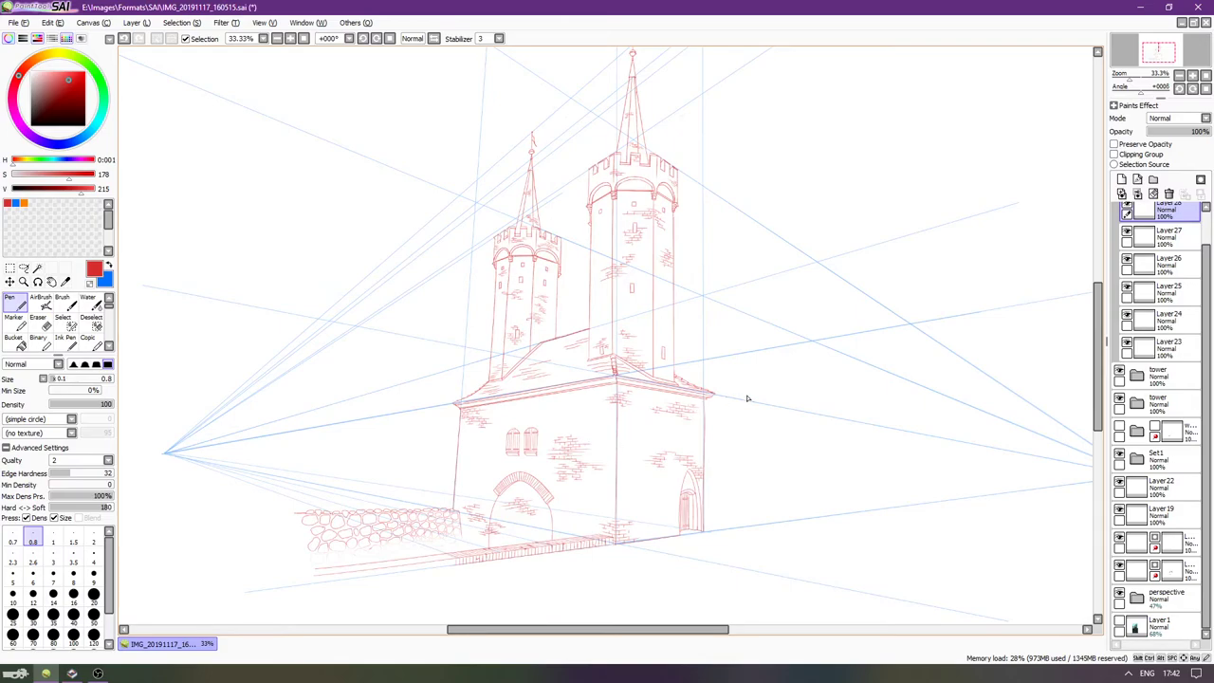
click(1119, 597)
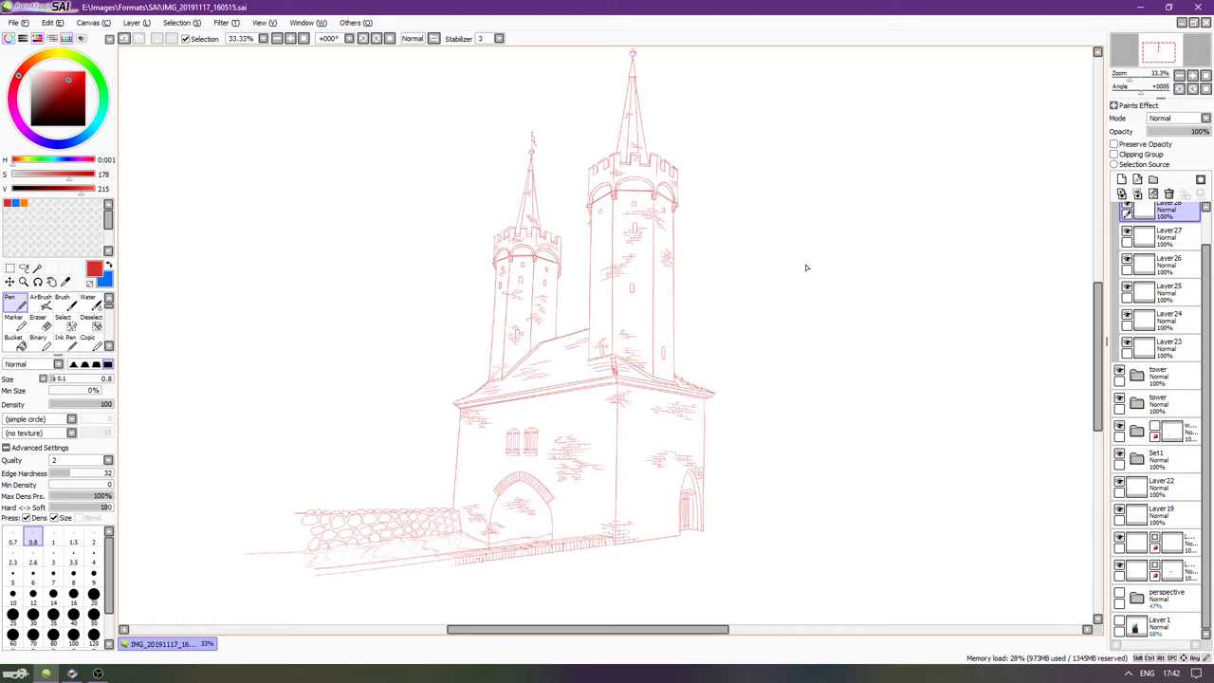
Collapse the details folder and create a new folder above it containing a new layer.
drag(1205, 267, 1205, 223)
click(1146, 220)
click(1141, 219)
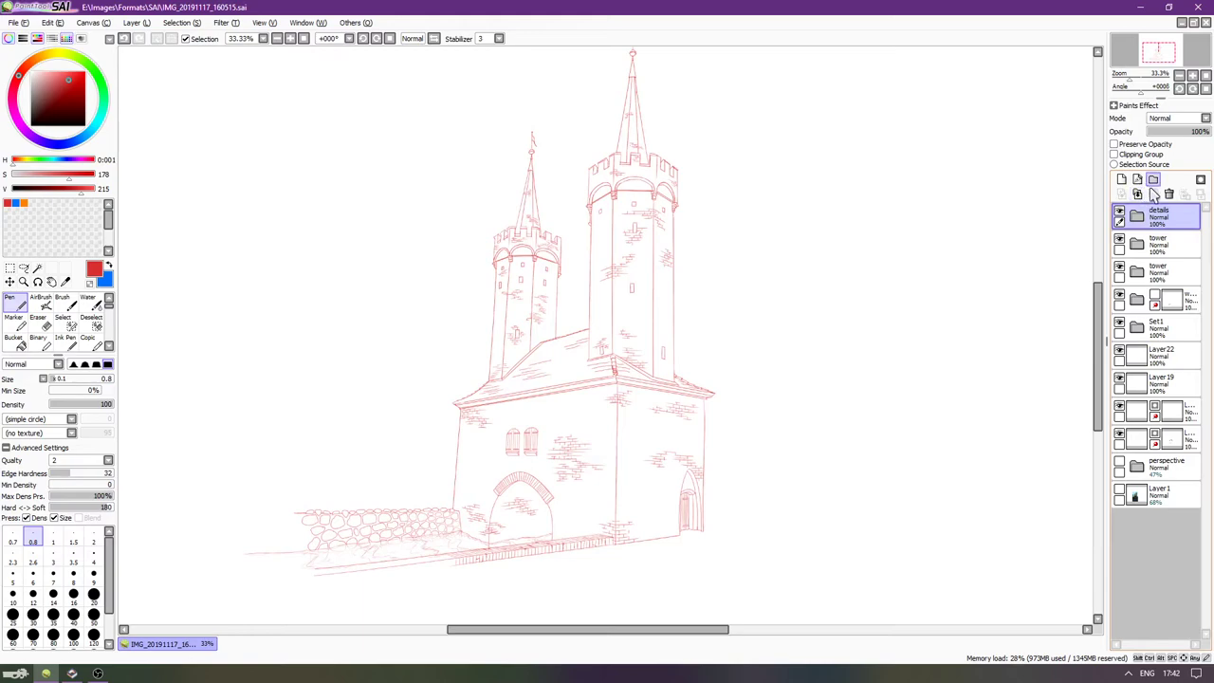
click(1152, 179)
click(1121, 179)
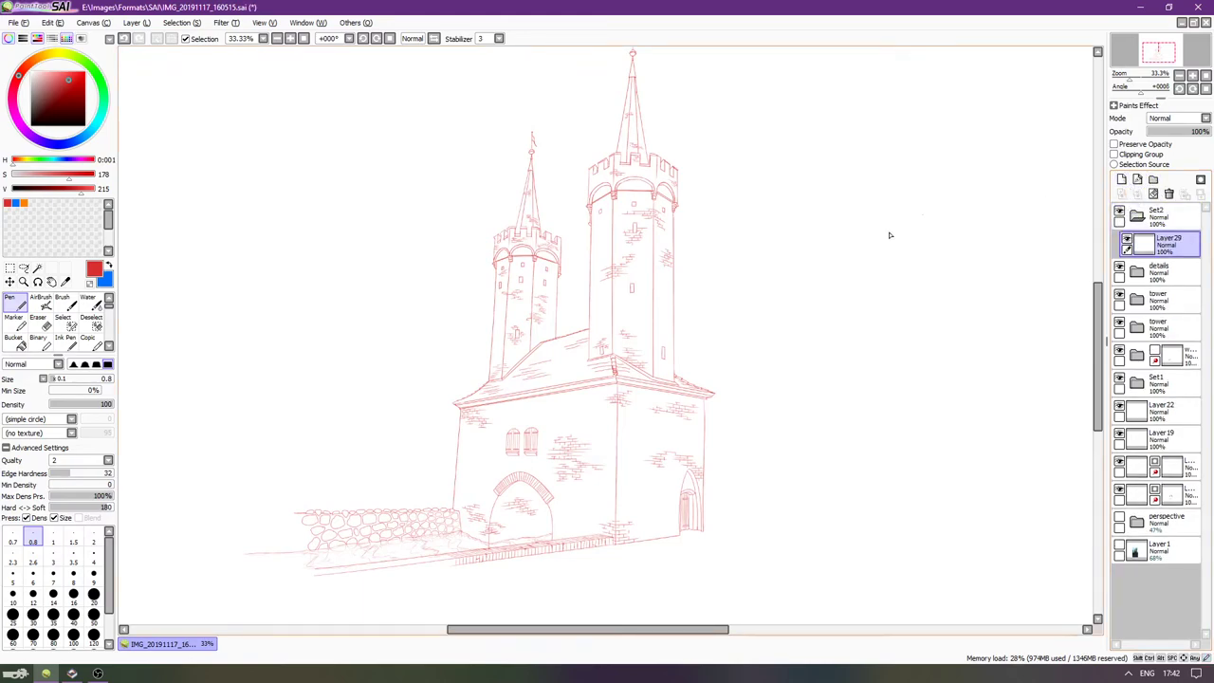
click(37, 268)
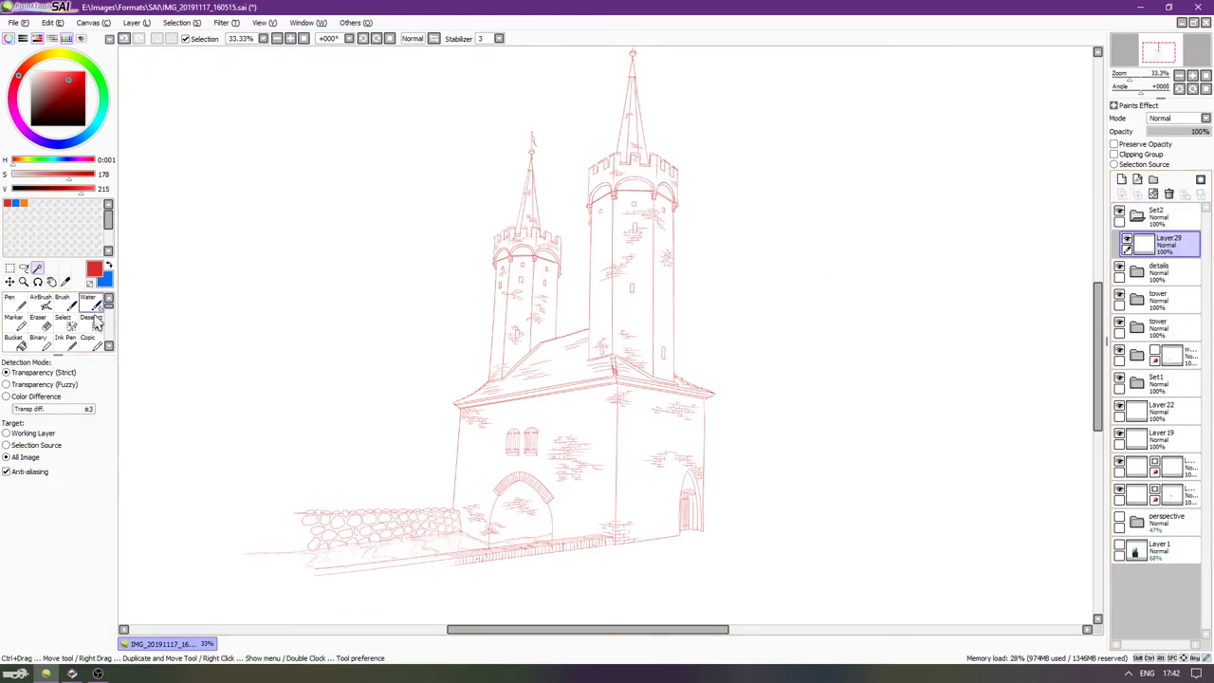
click(537, 517)
key(ctrl+d)
Hide the details folder, both tower folders and the masked folder above Set1, leaving the lower building's outlines.
click(1120, 268)
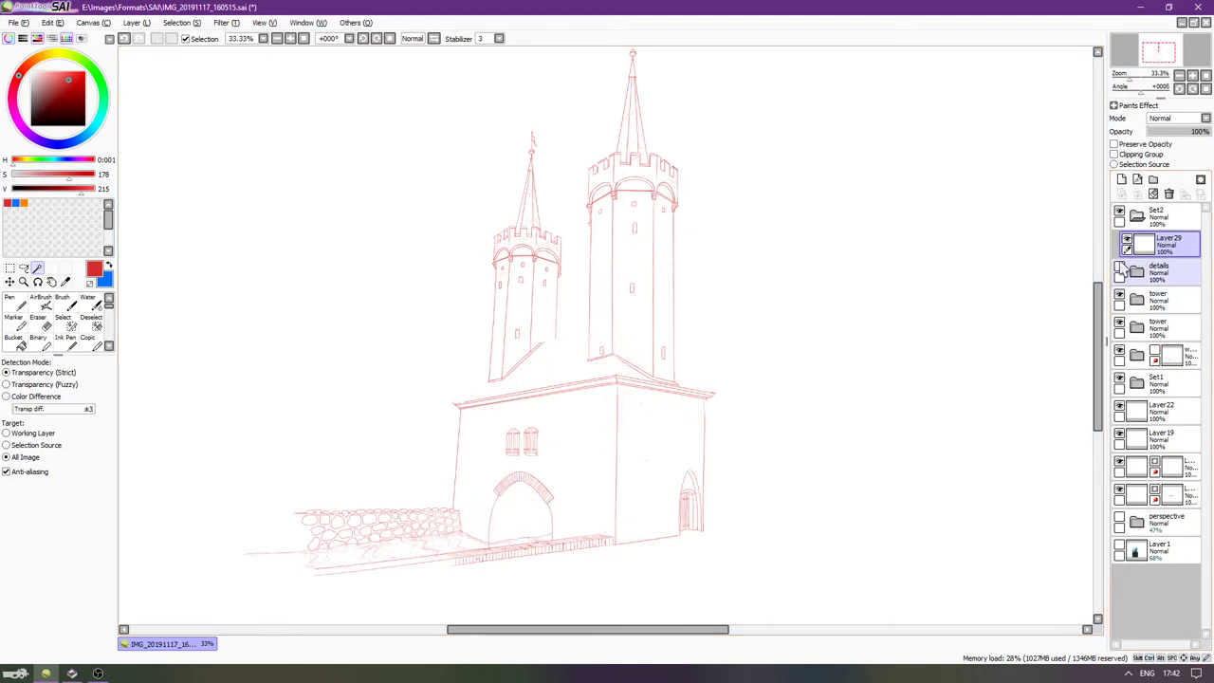
click(1119, 297)
click(1119, 296)
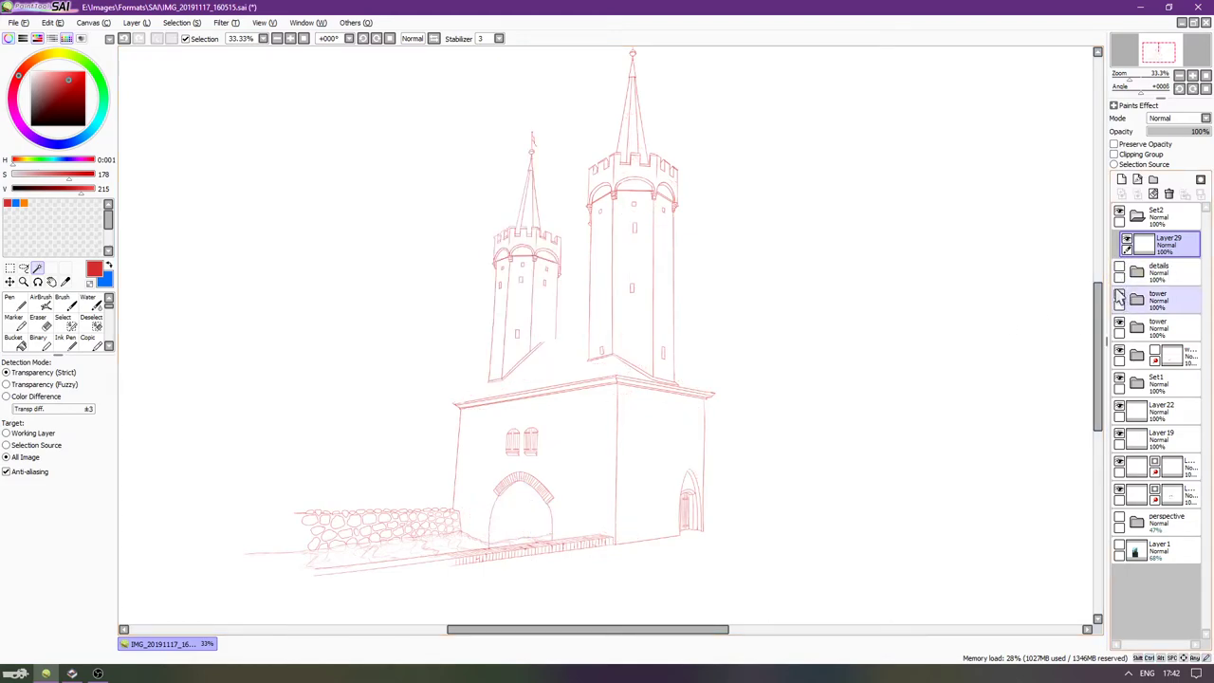
click(1118, 297)
click(1119, 325)
click(1119, 354)
Select the large arched gate opening with the Magic Wand, fill it with red on the new layer, and clear the selection.
click(533, 514)
key(g)
click(526, 519)
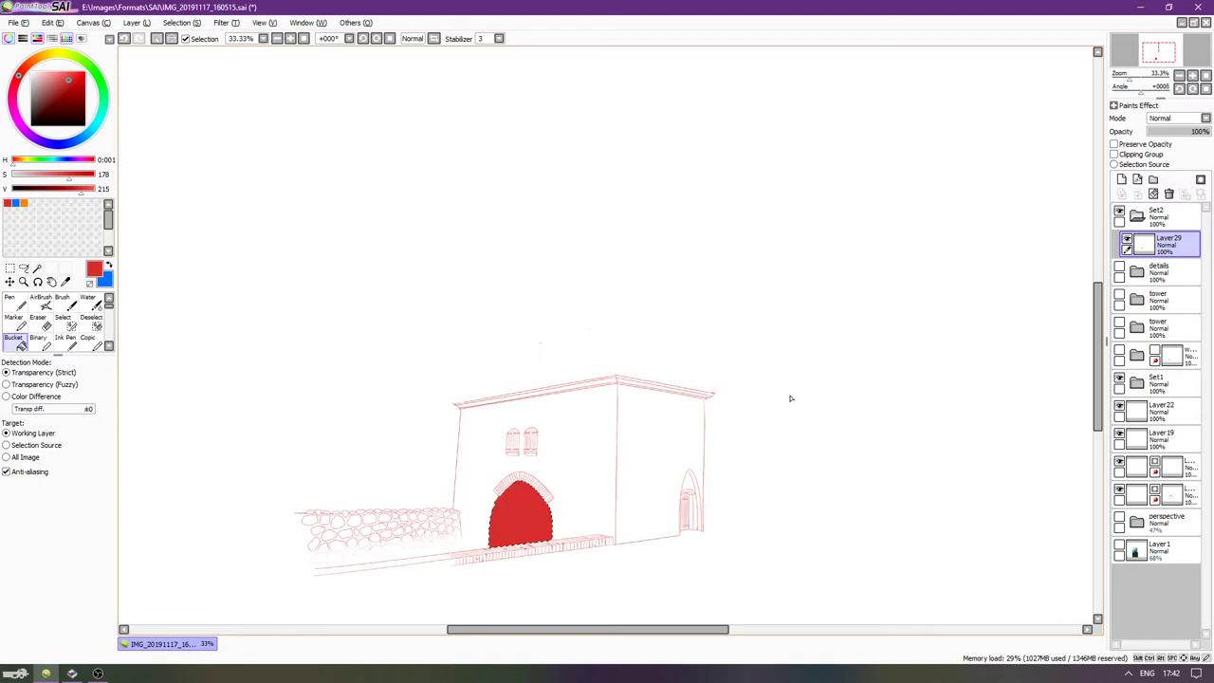
key(ctrl+d)
Create a new layer above the gate opening fill and try to select the building's right side wall with the Magic Wand.
click(1121, 180)
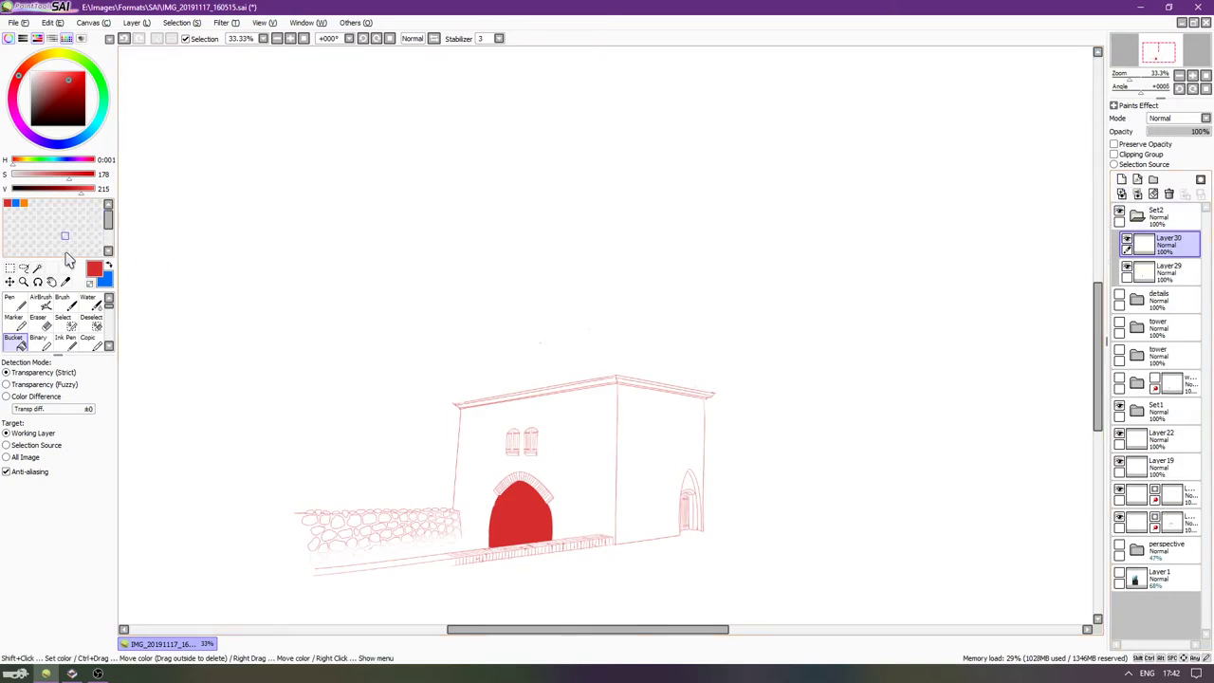
click(37, 268)
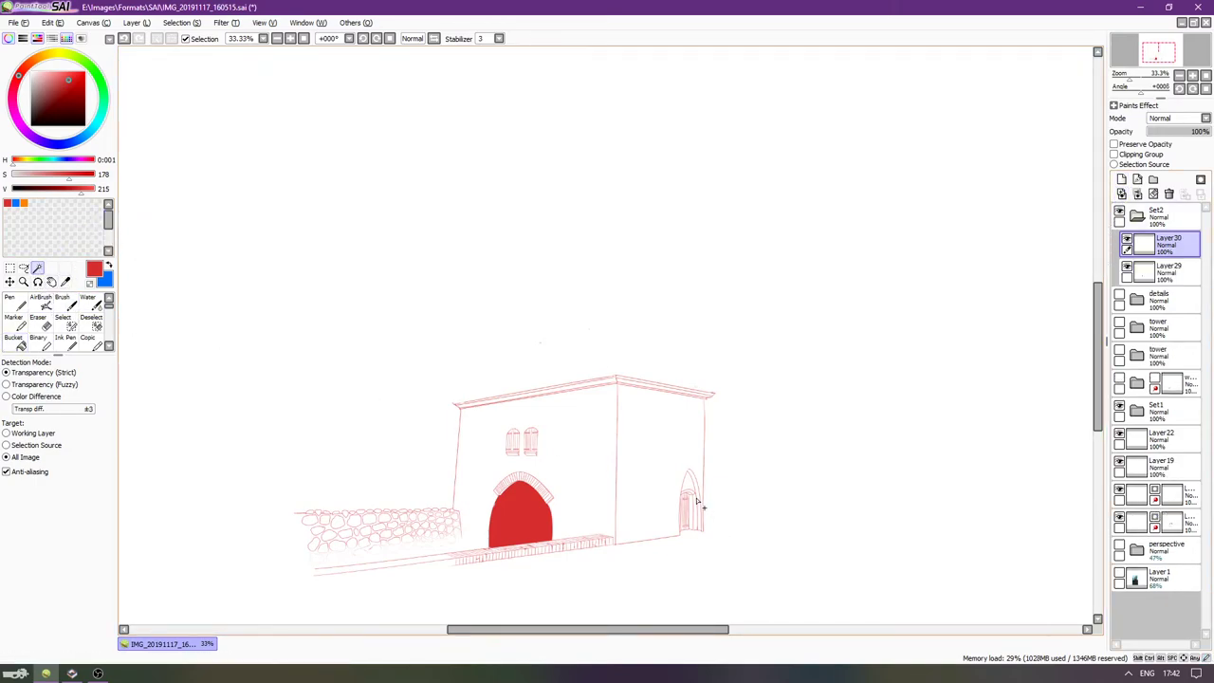
click(669, 462)
key(ctrl+d)
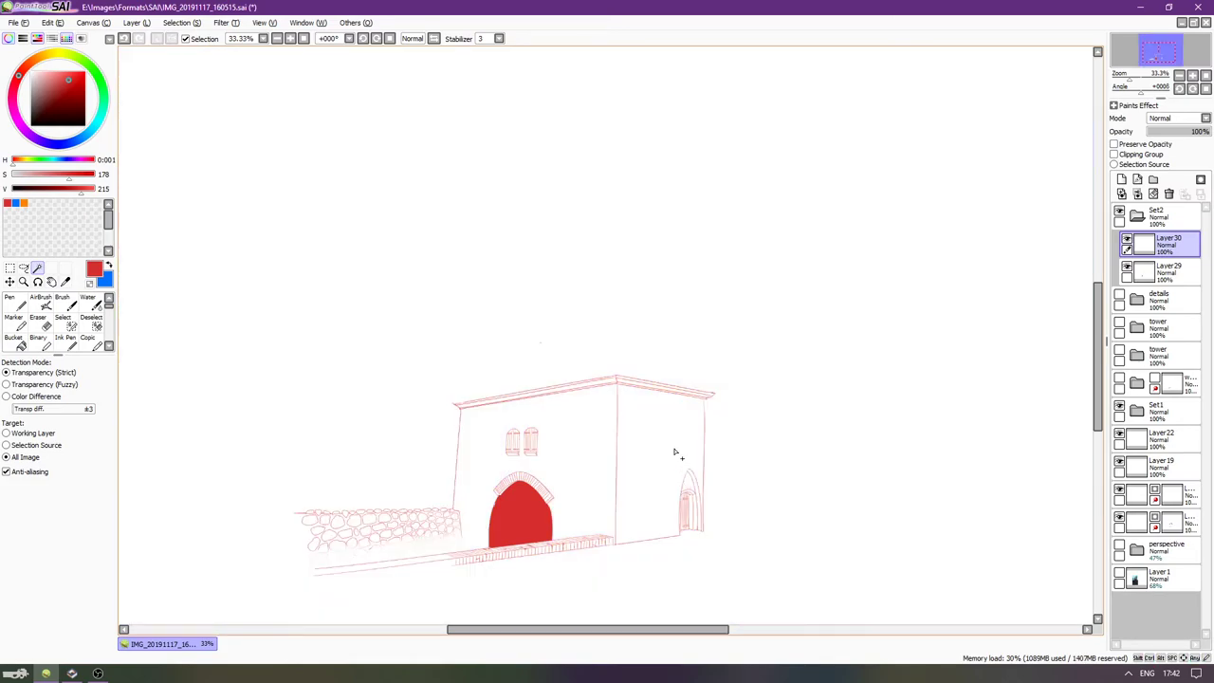
Extend the side wall's outer vertical edge up to the cornice on the lowest masked outline layer, closing the gap.
scroll(677, 446, up, 4)
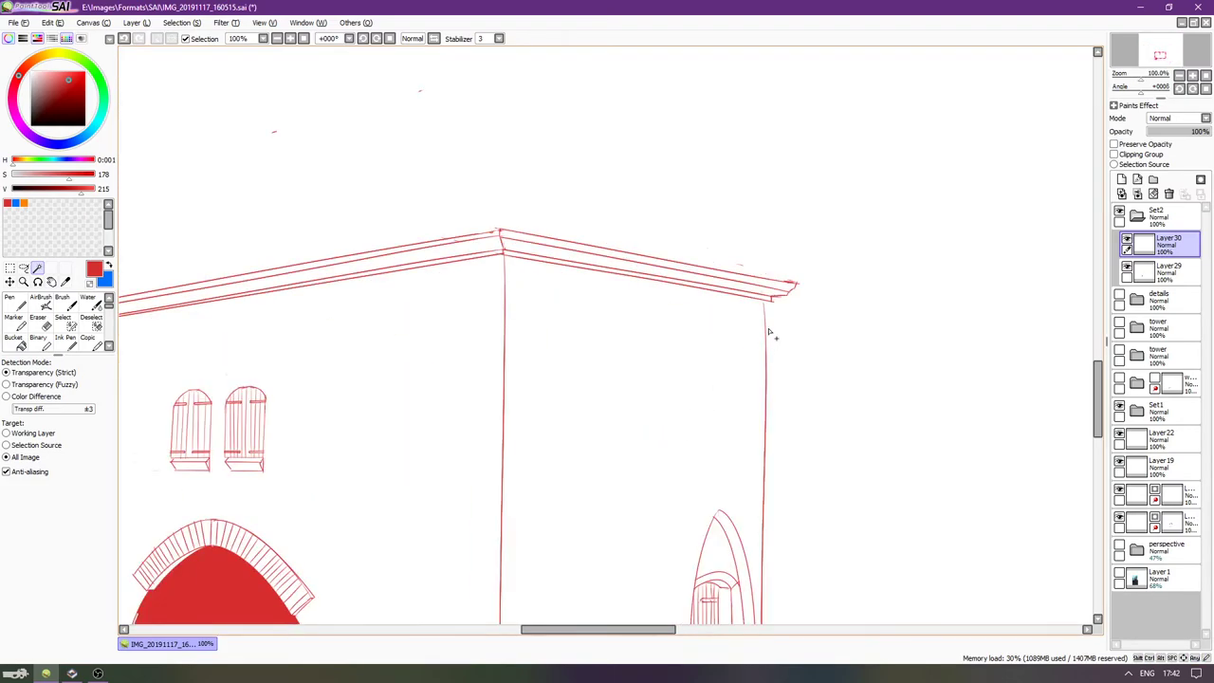
click(1133, 528)
key(n)
scroll(716, 273, up, 1)
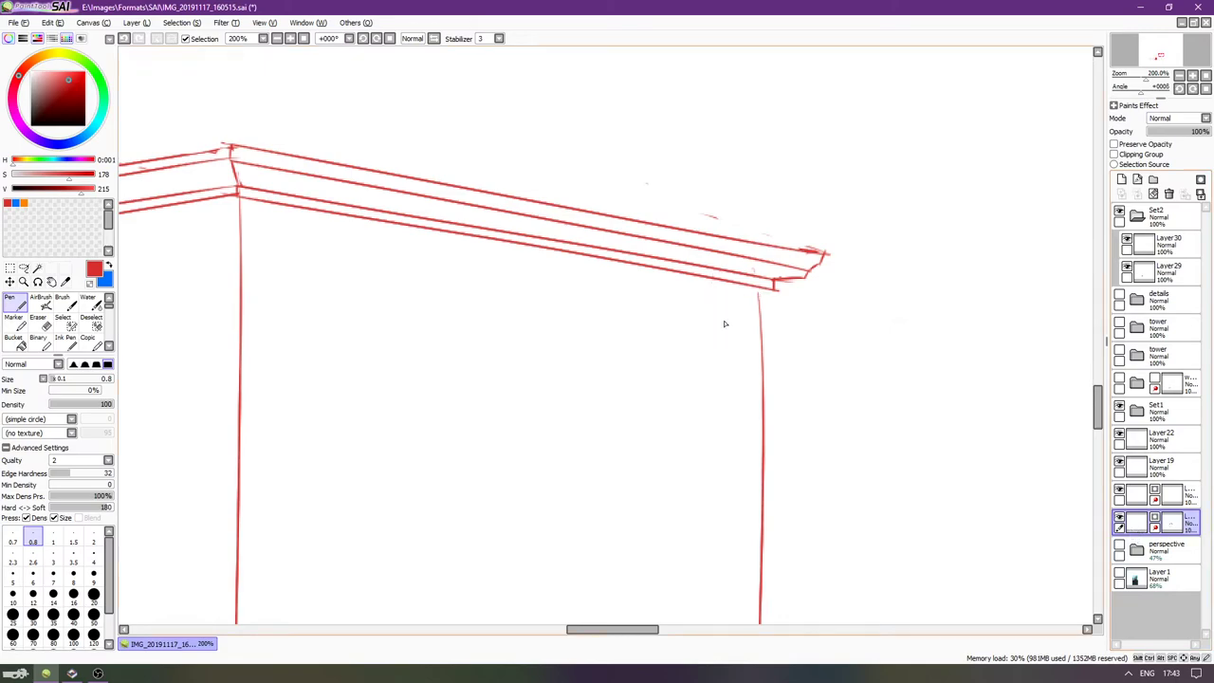
drag(760, 292, 763, 337)
key(ctrl+z)
key(ctrl+z)
drag(761, 289, 759, 349)
key(ctrl+z)
key(ctrl+z)
mouse_move(760, 291)
mouse_down()
mouse_move(762, 341)
mouse_move(758, 298)
mouse_up()
key(ctrl+z)
Check the base of the side wall's outer edge beside the pointed doorway and try to erase a bit of line there.
key(e)
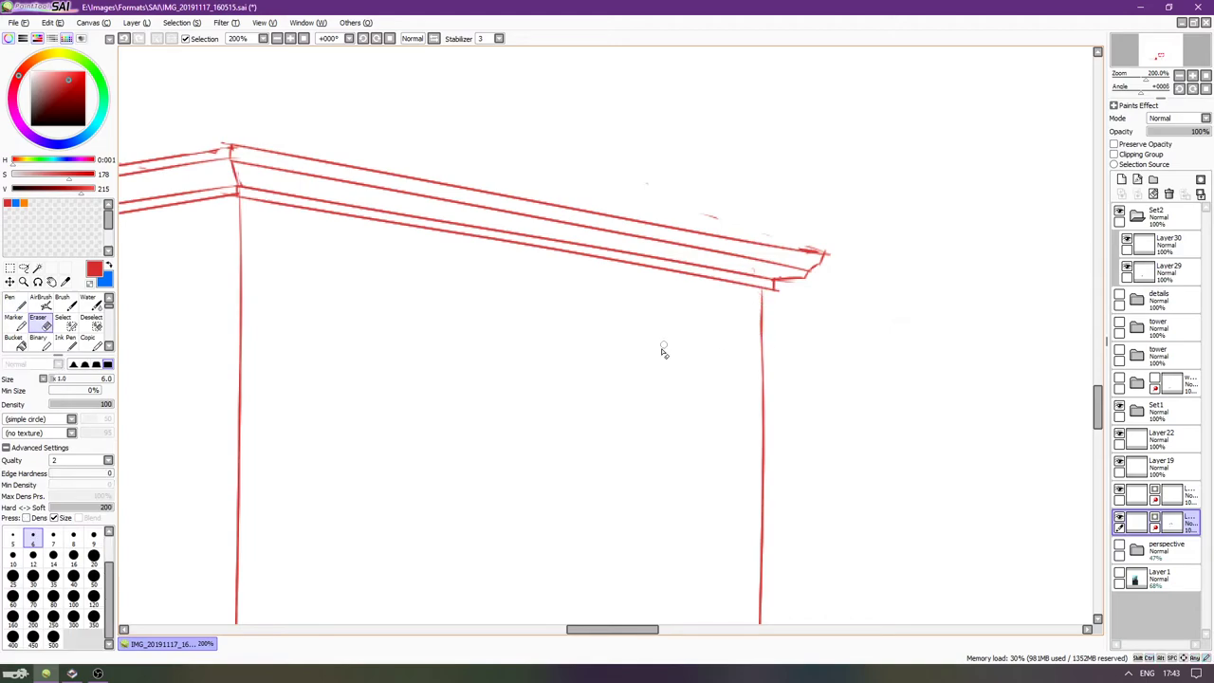
scroll(666, 390, down, 1)
key(Page_Down)
key(Down)
key(Down)
key(Down)
key(Down)
key(Down)
key(Down)
key(Down)
key(Down)
key(Down)
key(Down)
key(Down)
key(Down)
key(Page_Up)
key(Page_Up)
drag(713, 413, 708, 421)
key(ctrl+z)
scroll(699, 455, down, 2)
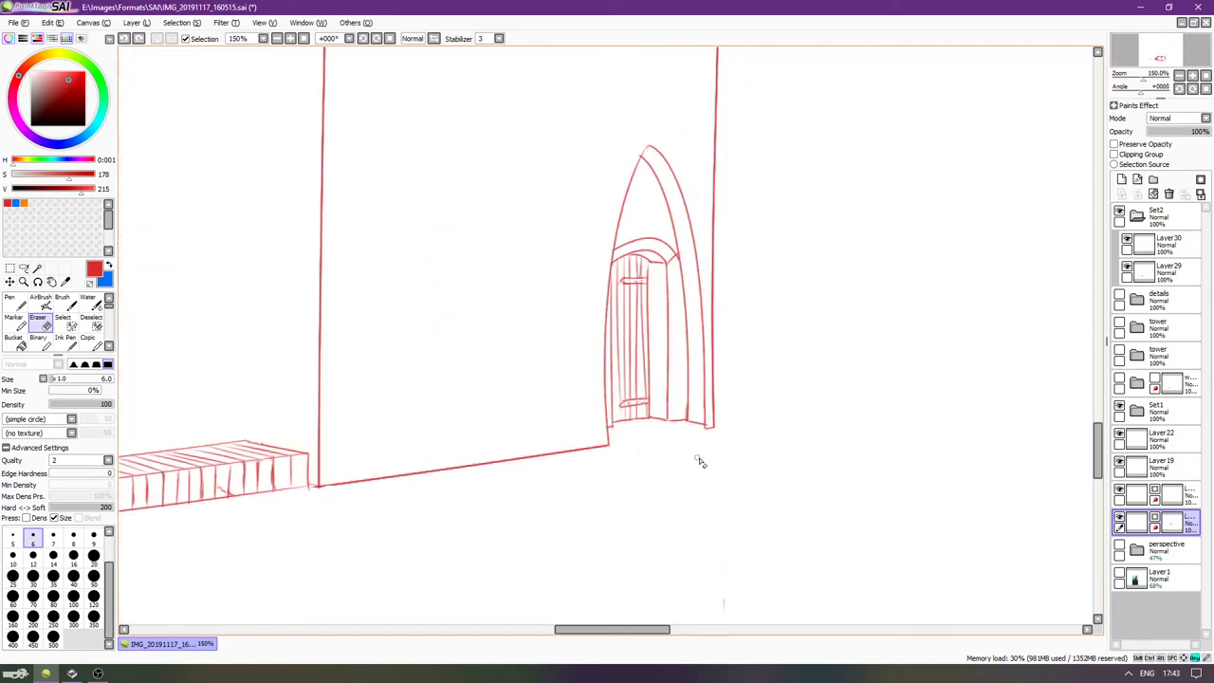
Select the side wall and the areas above and beside its door with the Magic Wand, fill them red on the newest layer, and deselect.
key(Left)
key(Left)
key(Left)
key(Up)
scroll(710, 396, down, 1)
key(Up)
key(Up)
key(Up)
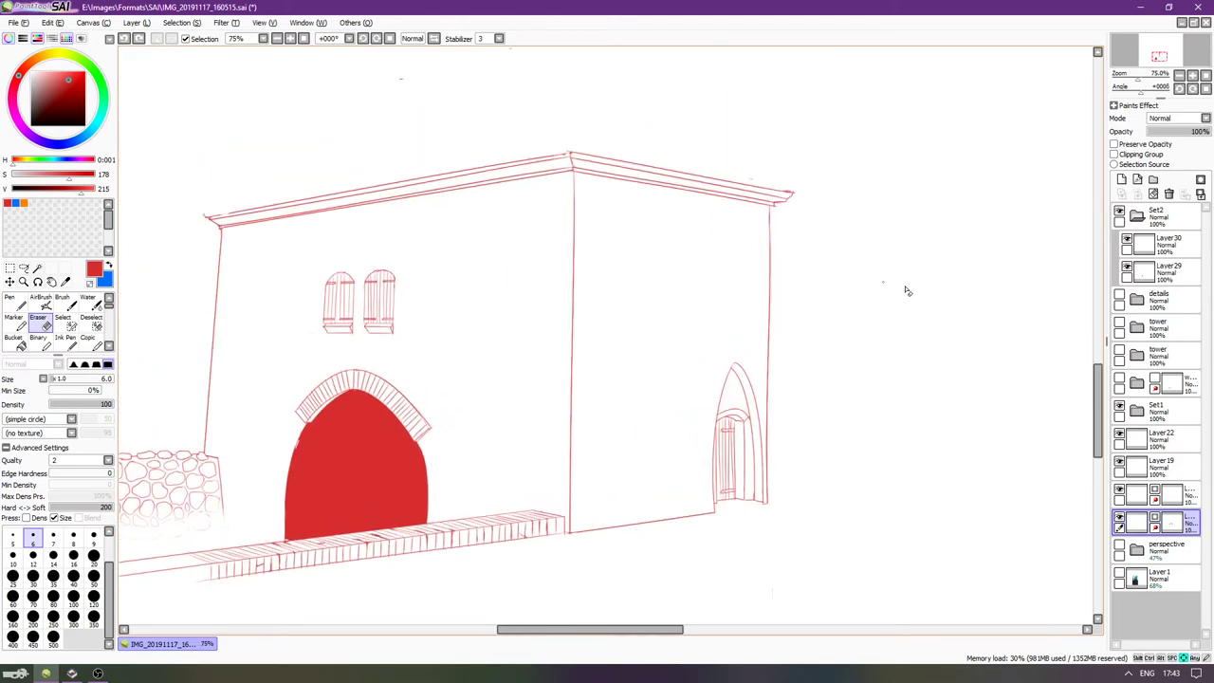
key(Left)
key(Up)
key(Left)
key(Up)
click(1165, 244)
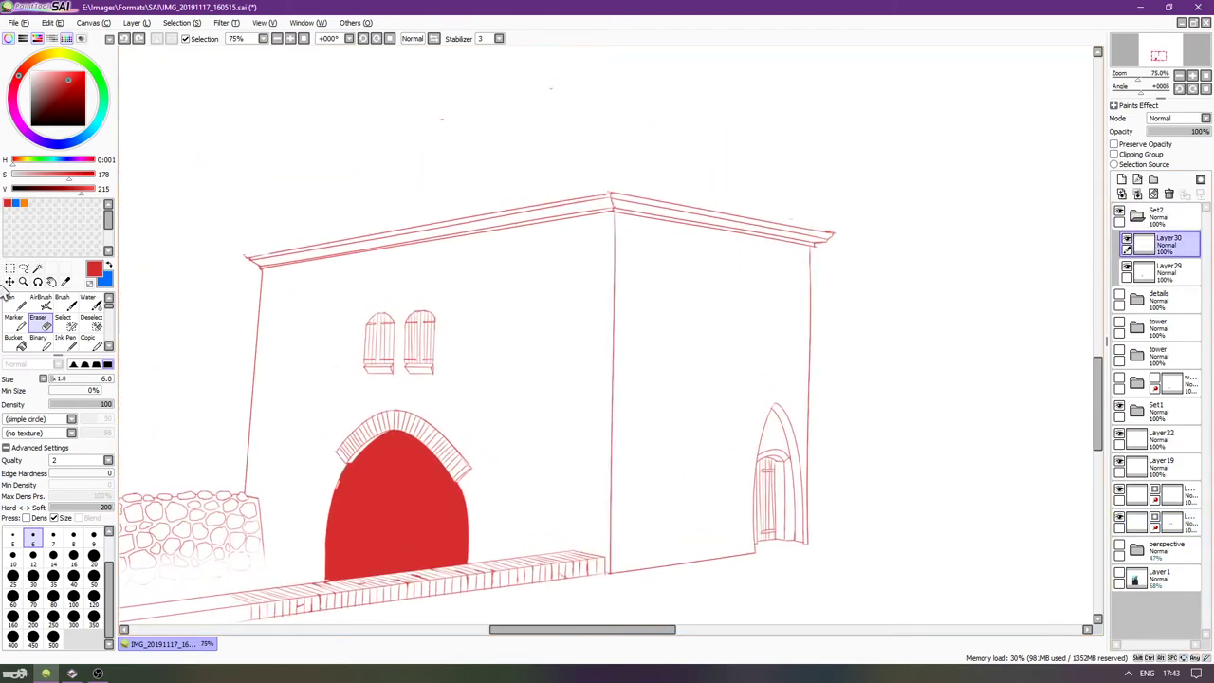
click(38, 269)
click(695, 344)
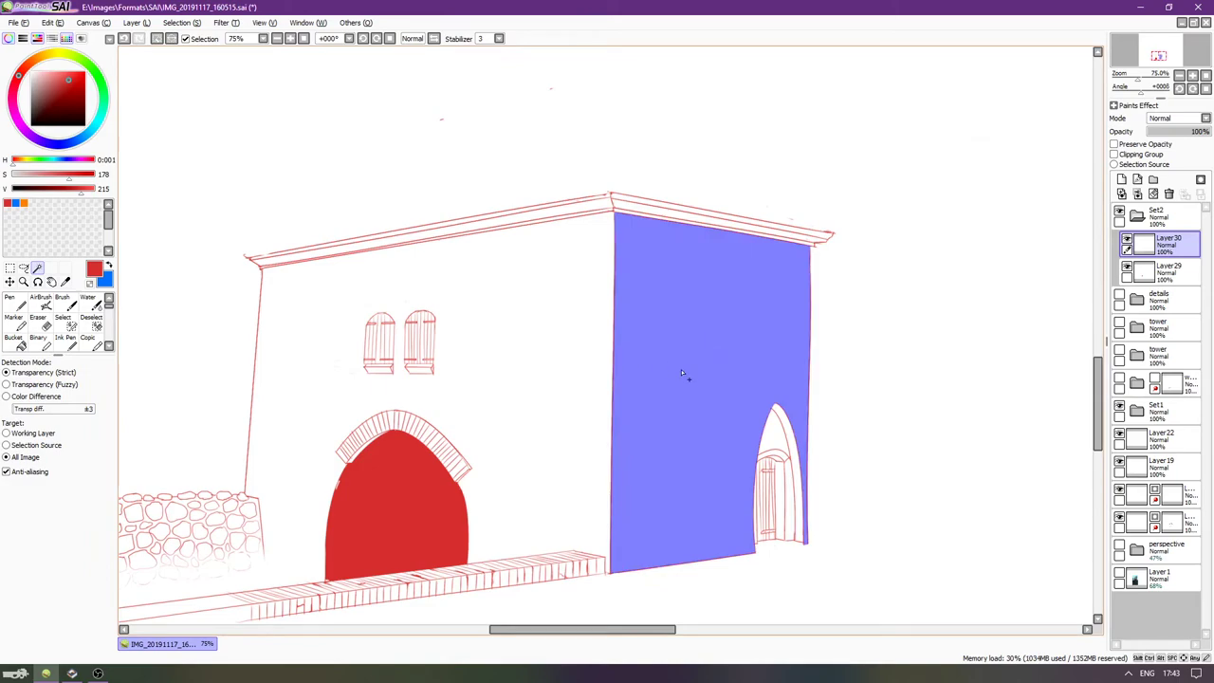
click(779, 450)
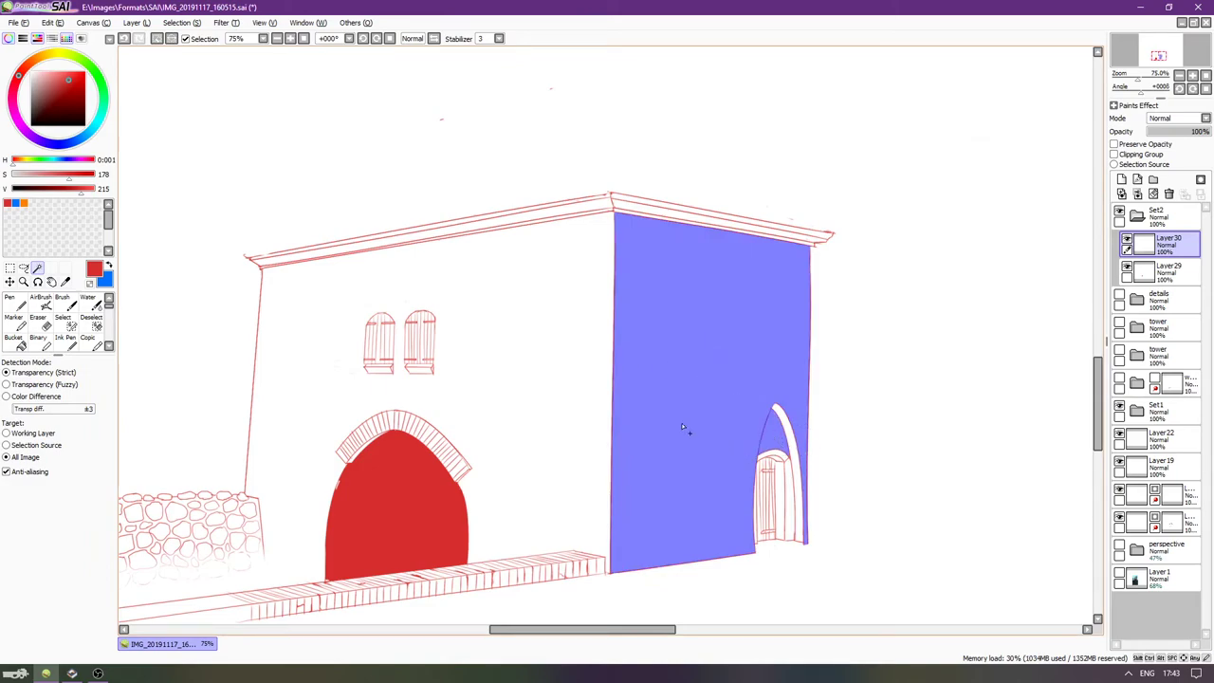
click(790, 491)
click(782, 456)
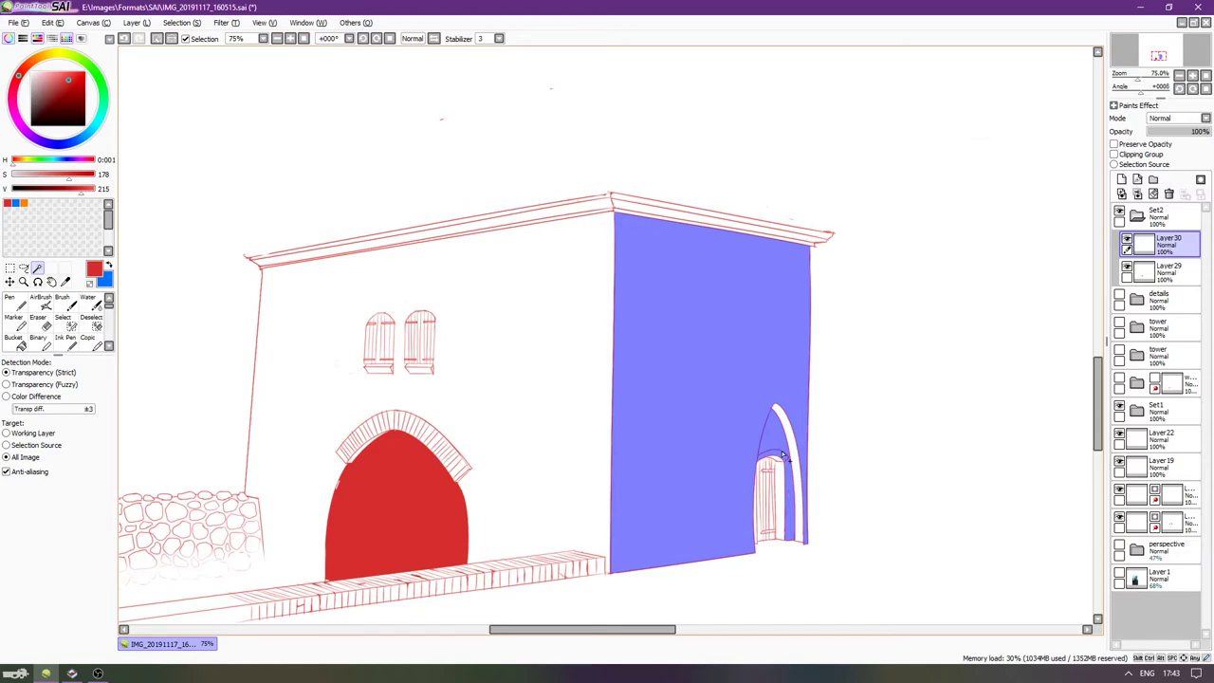
key(g)
click(698, 352)
key(ctrl+d)
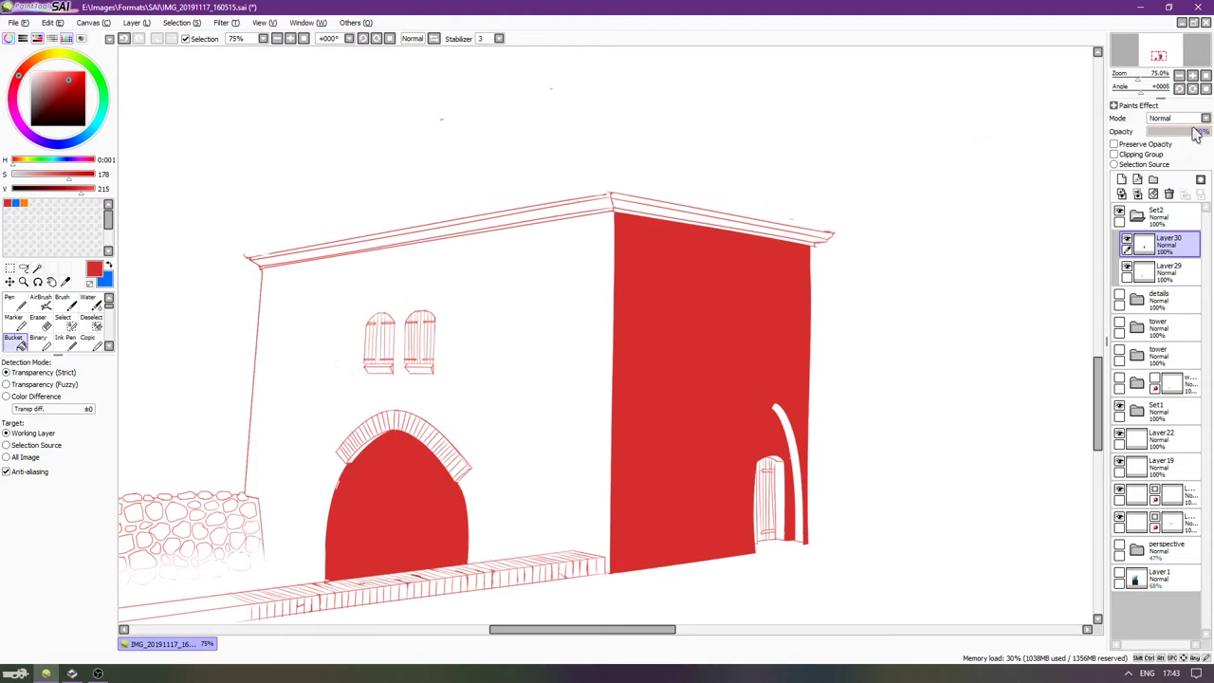
Lower the side wall fill layer's opacity to 41% and the gate opening fill layer's to 60%, and reselect the side wall layer.
mouse_move(1197, 133)
mouse_down()
mouse_move(1166, 131)
mouse_move(1188, 139)
mouse_up()
click(1149, 271)
key(Down)
key(Left)
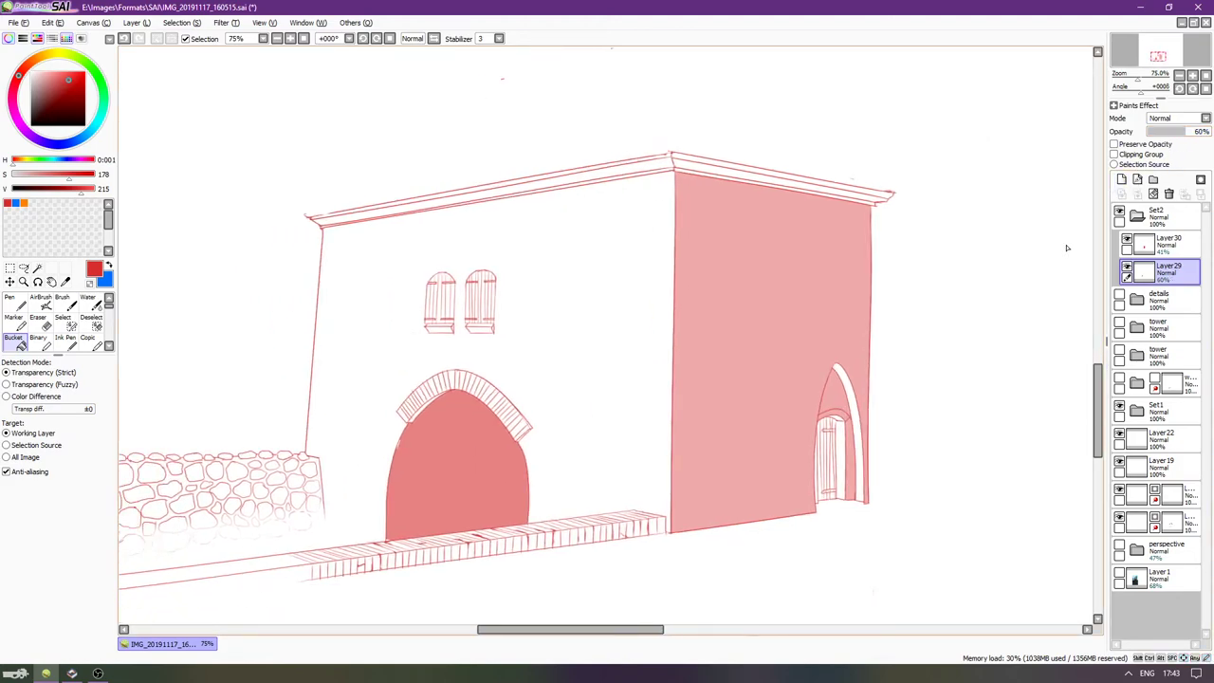
key(Left)
key(Up)
key(Up)
click(1144, 246)
key(Right)
key(Right)
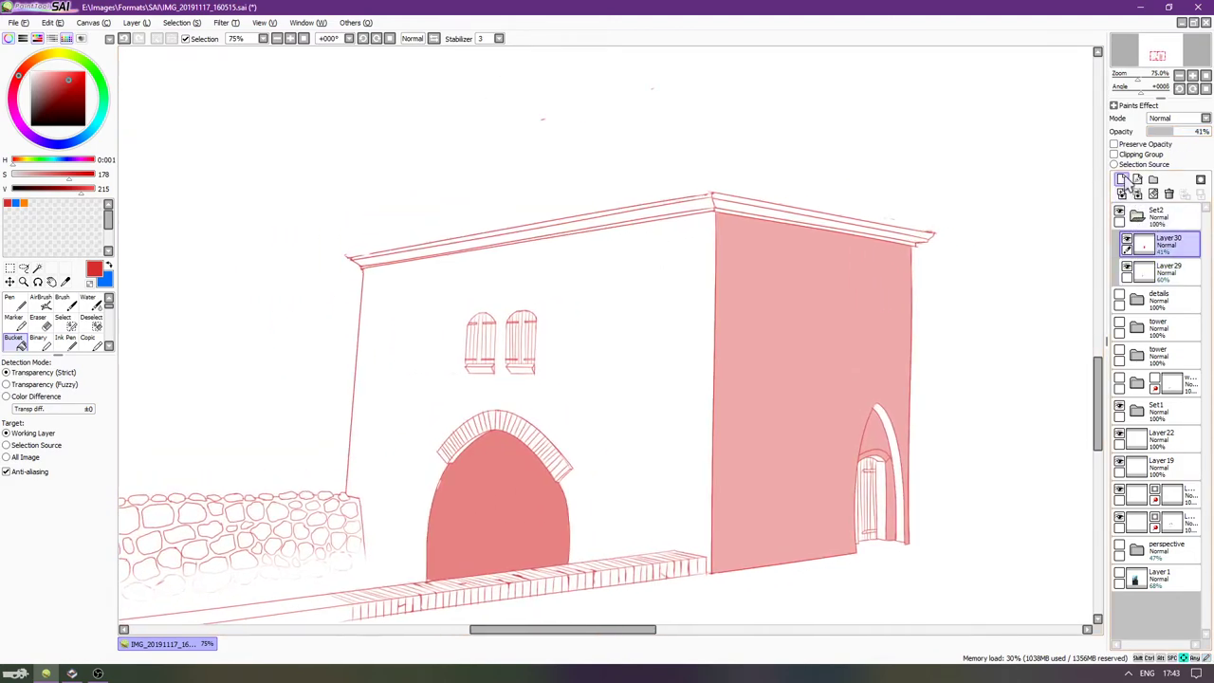
Show the reference photo at 100% opacity, compare it with and without the Set2 fills, and hide the photo again.
click(1132, 569)
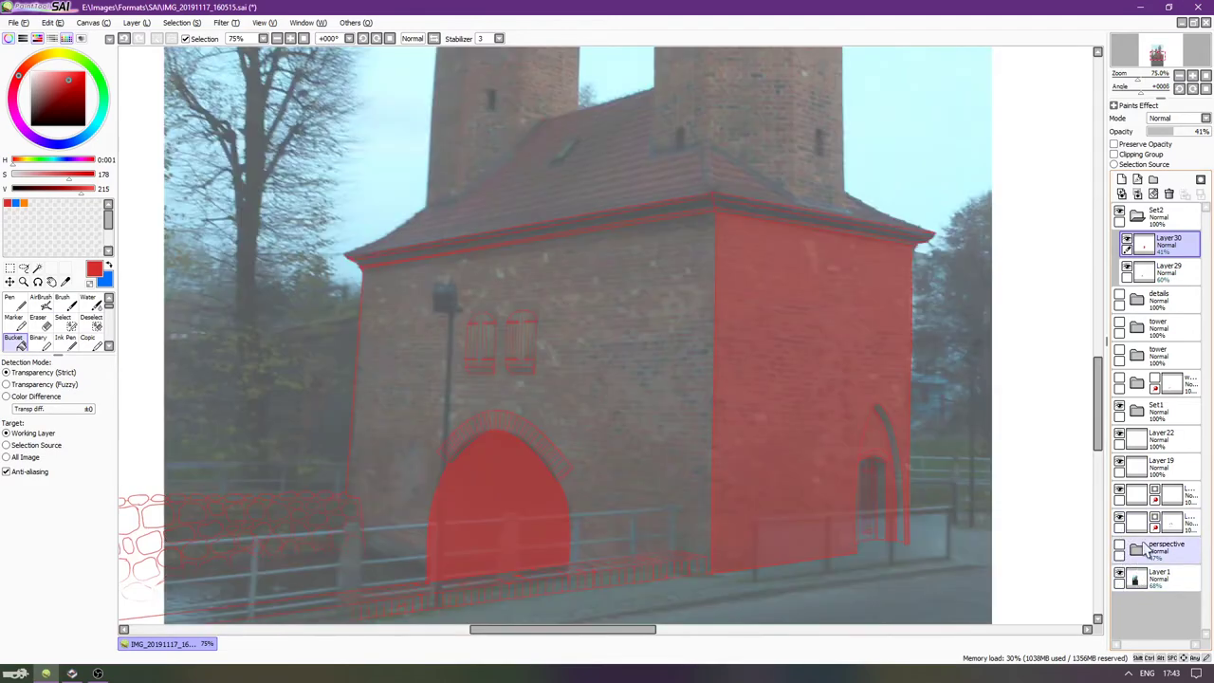
click(1205, 132)
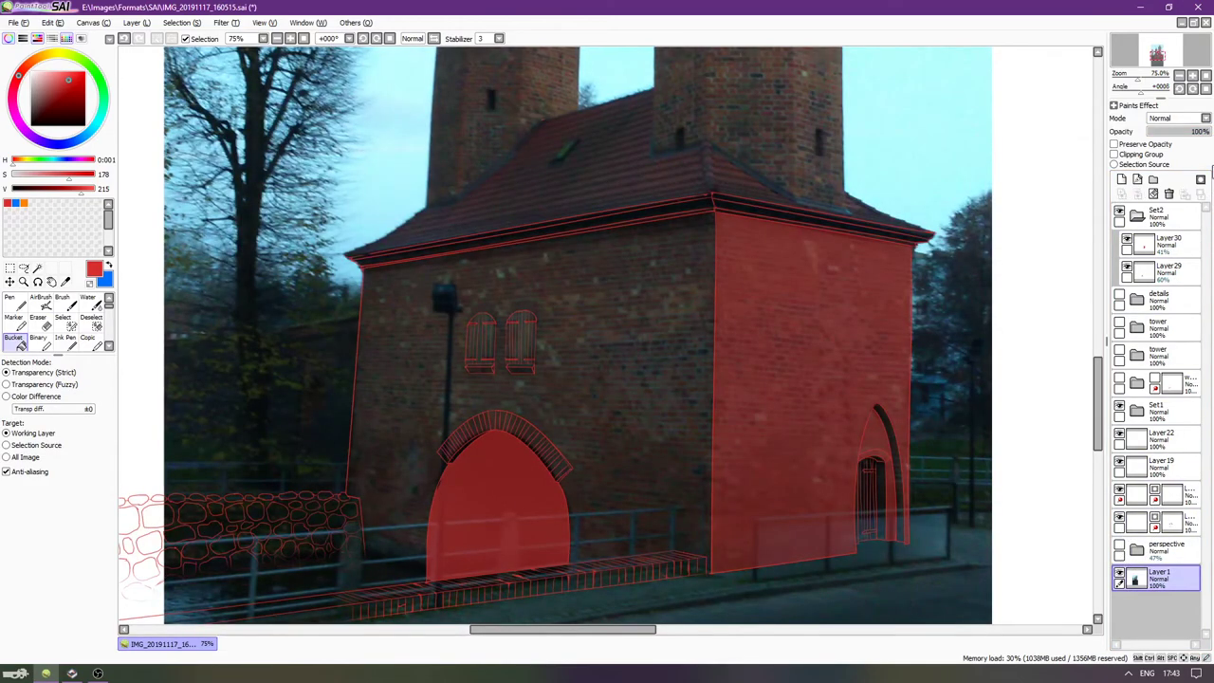
click(1118, 212)
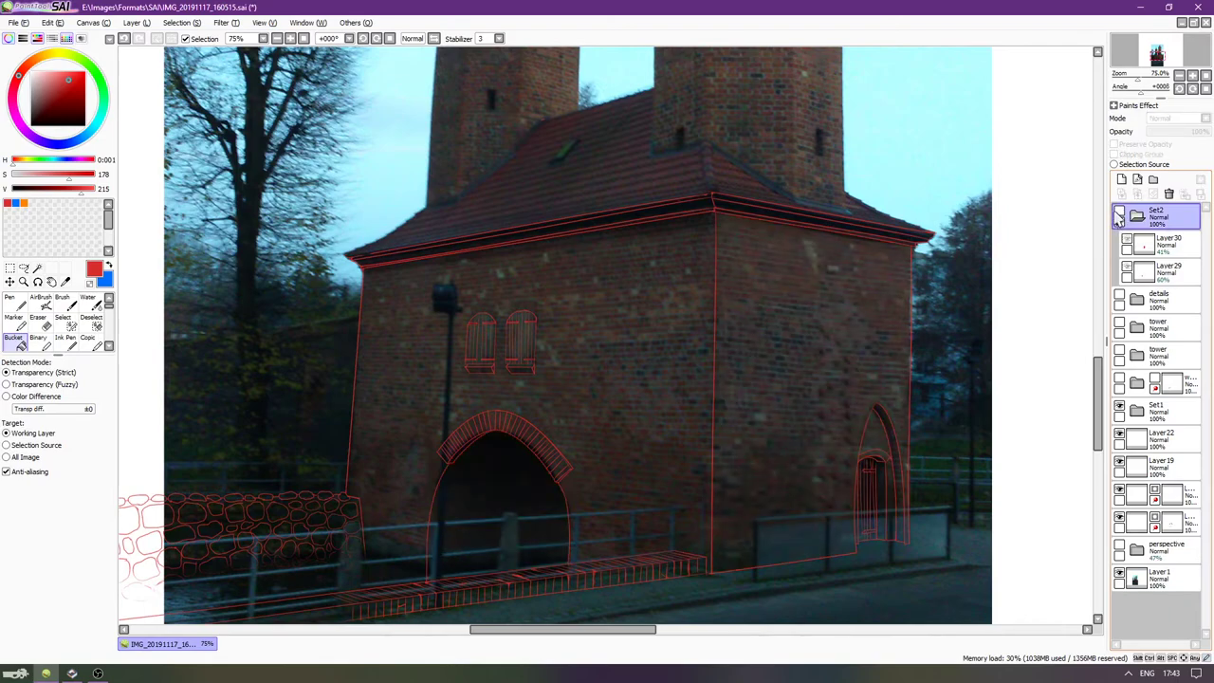
click(1119, 214)
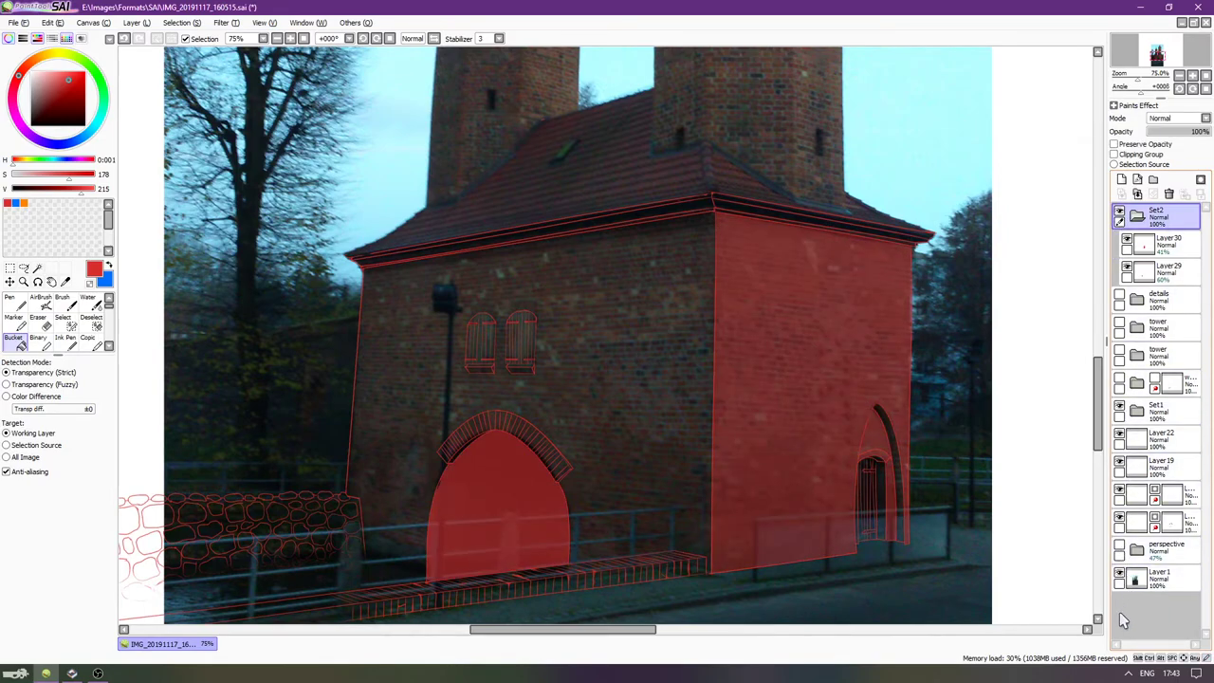
click(1119, 577)
Create a new layer above the side wall fill and try to select the front wall around the gate with the Magic Wand.
click(1142, 245)
click(1126, 242)
click(1126, 243)
click(1122, 180)
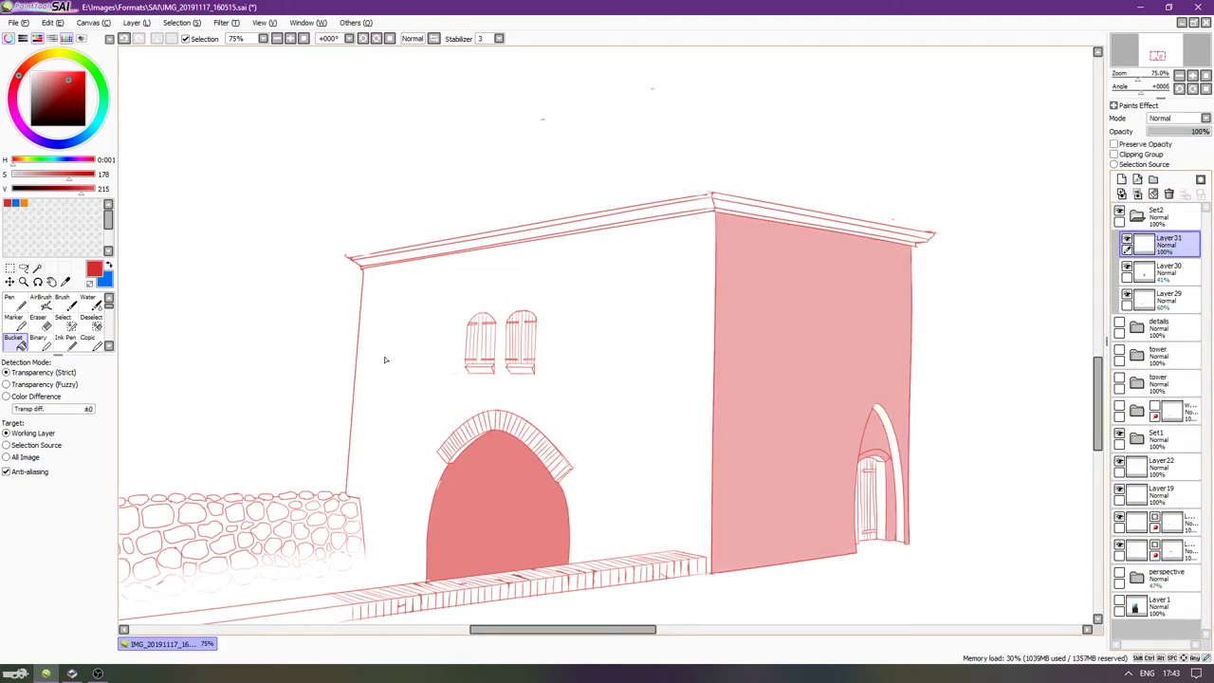
click(37, 268)
click(641, 356)
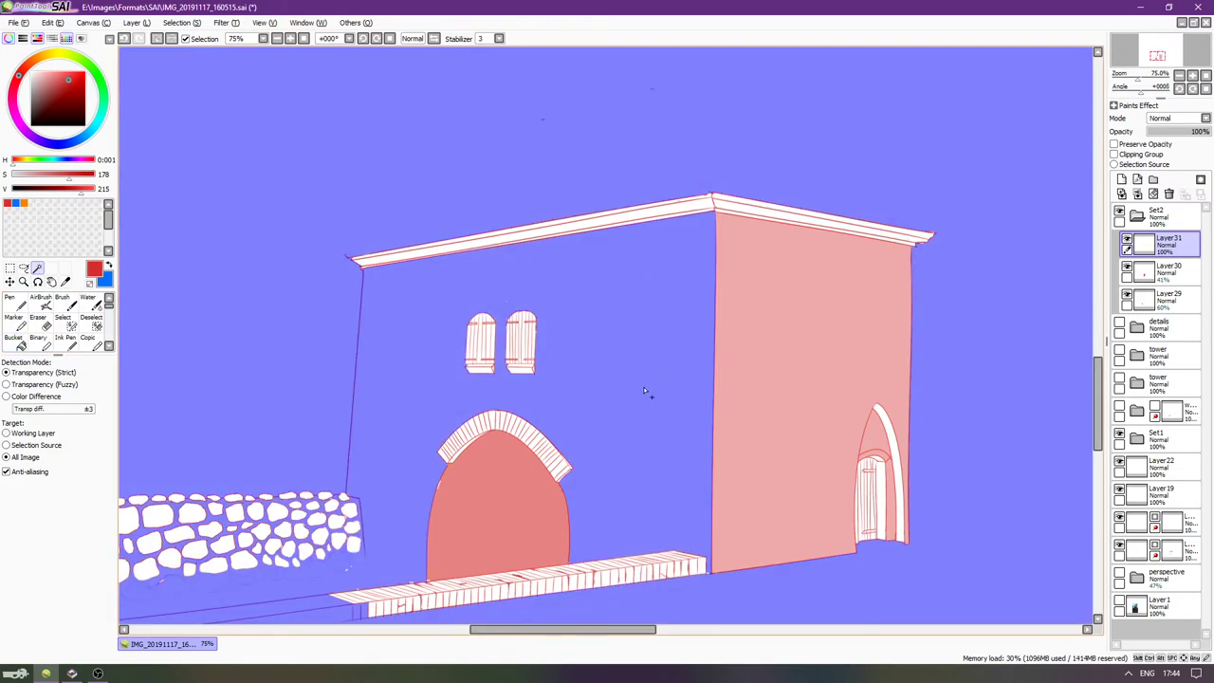
key(ctrl+d)
drag(562, 360, 622, 319)
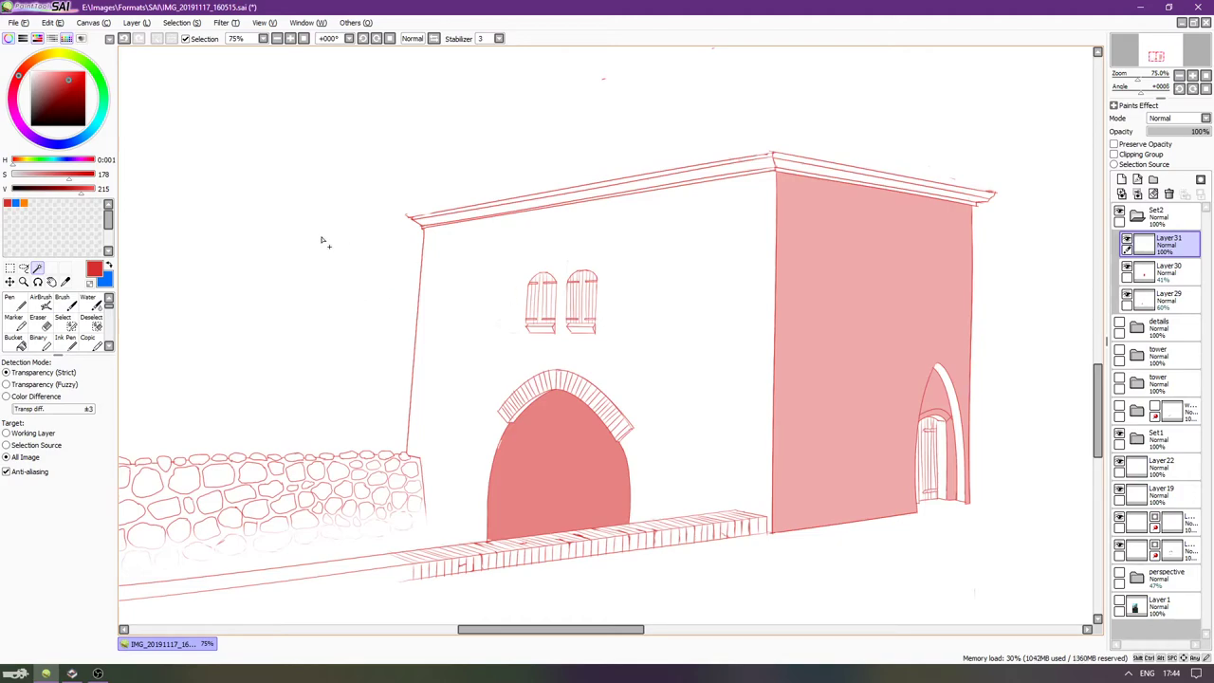
Try to enclose the front wall in a rectangular selection for the Magic Wand, clearing each attempt.
click(9, 268)
drag(420, 189, 809, 428)
key(ctrl+d)
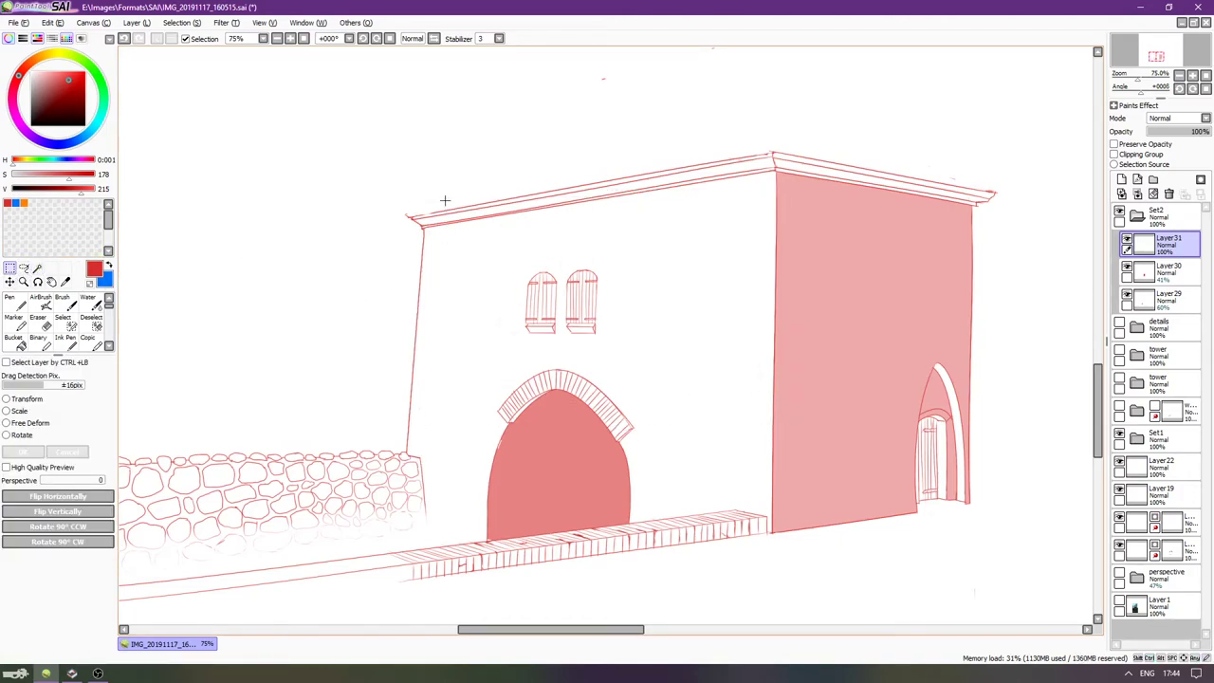
drag(404, 179, 808, 465)
key(ctrl+d)
drag(784, 152, 394, 545)
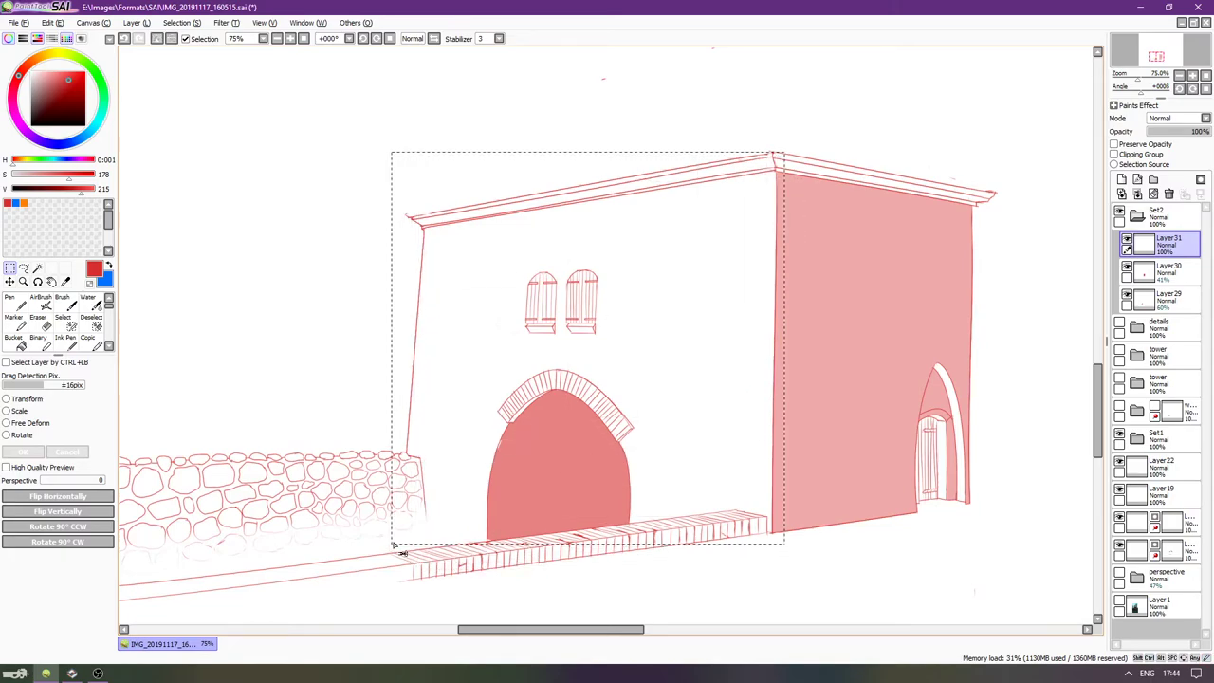
click(37, 269)
key(ctrl+d)
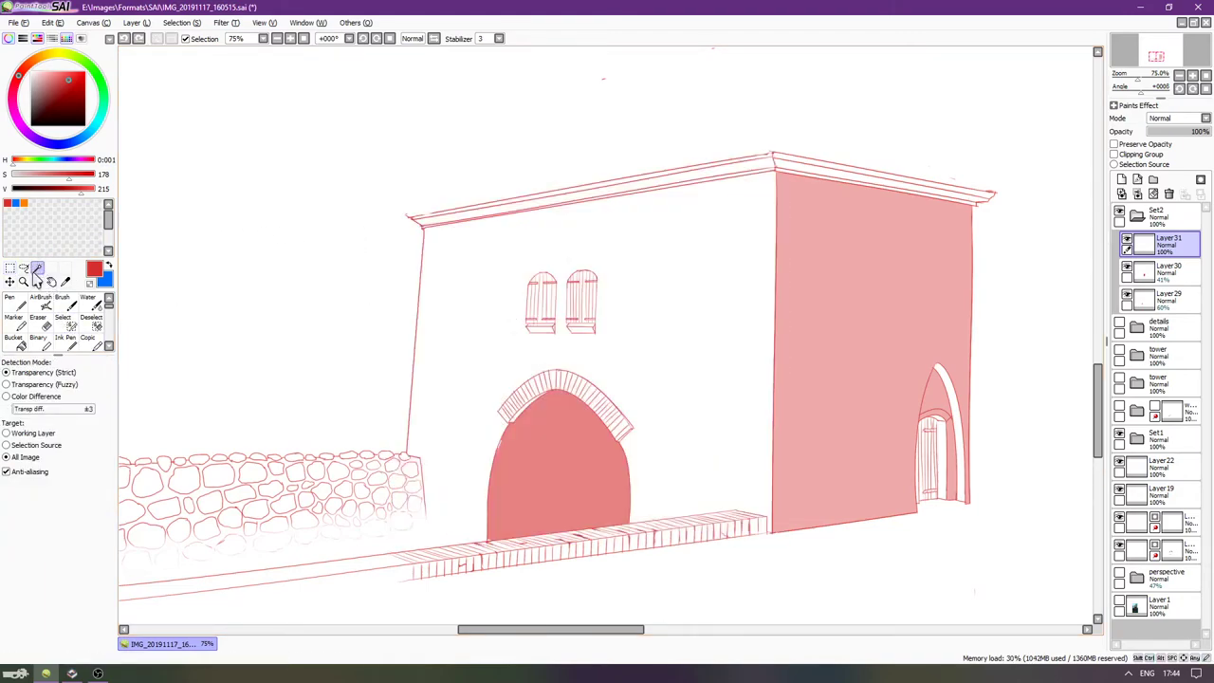
Undo the rectangular selection attempts around the front wall.
key(ctrl+z)
key(ctrl+z)
key(ctrl+z)
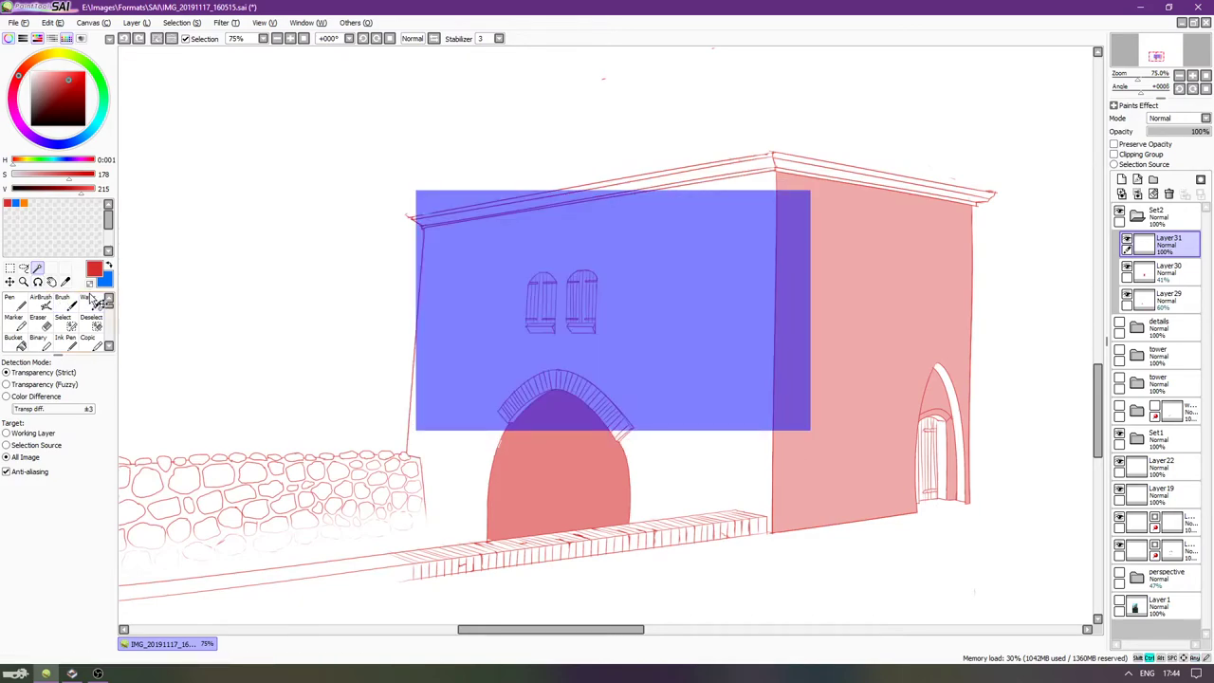
key(ctrl+z)
key(ctrl+z)
key(ctrl+z)
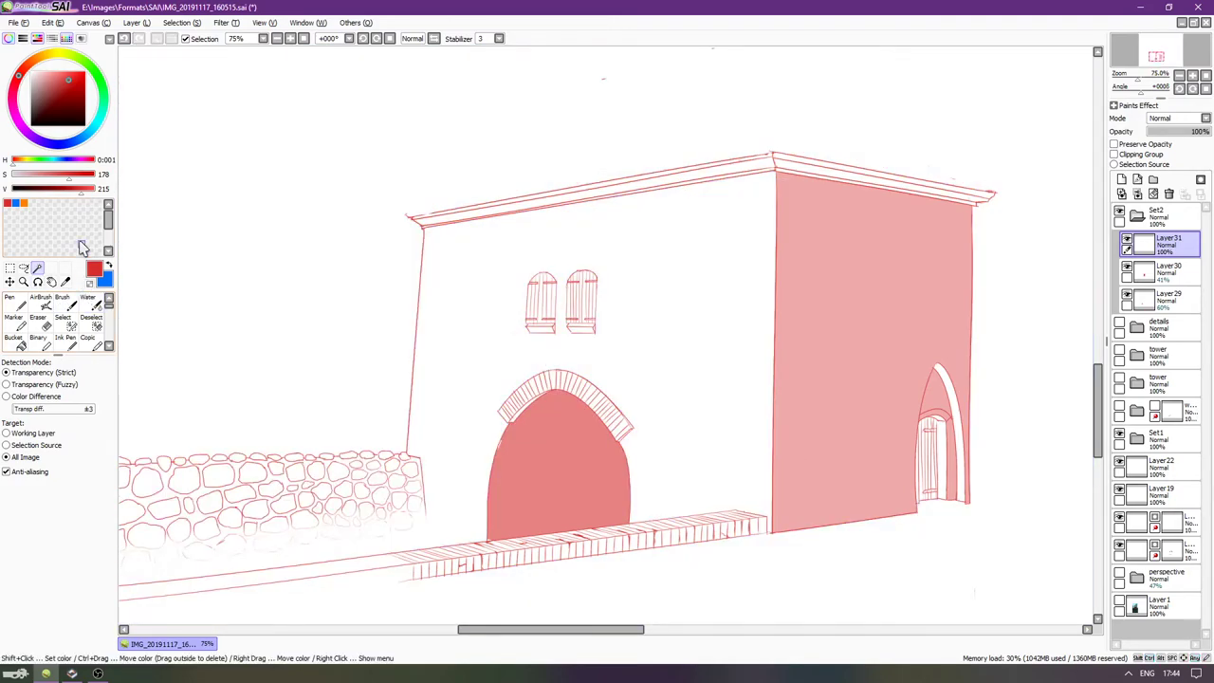
Set the Magic Wand target to Selection Source and try it on the front wall.
click(8, 269)
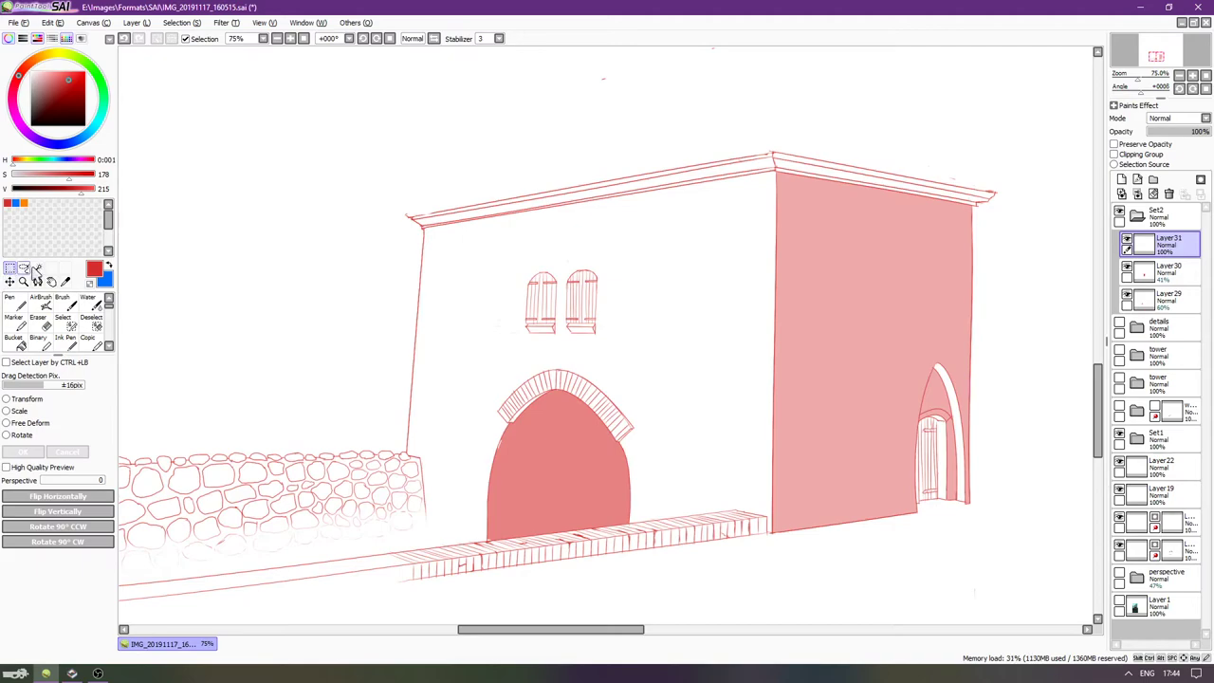
click(37, 268)
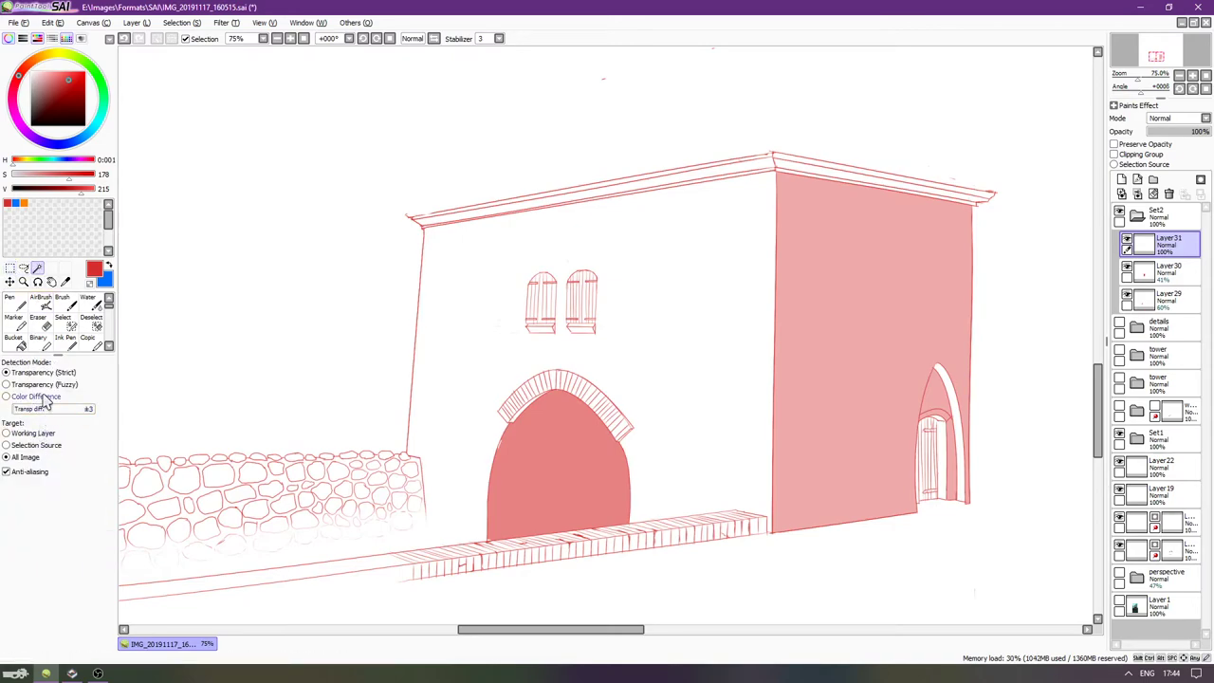
click(29, 445)
click(13, 268)
click(40, 269)
click(447, 250)
Try a rectangular selection over the whole front wall with the Selection Source wand, and clear the selection.
click(9, 268)
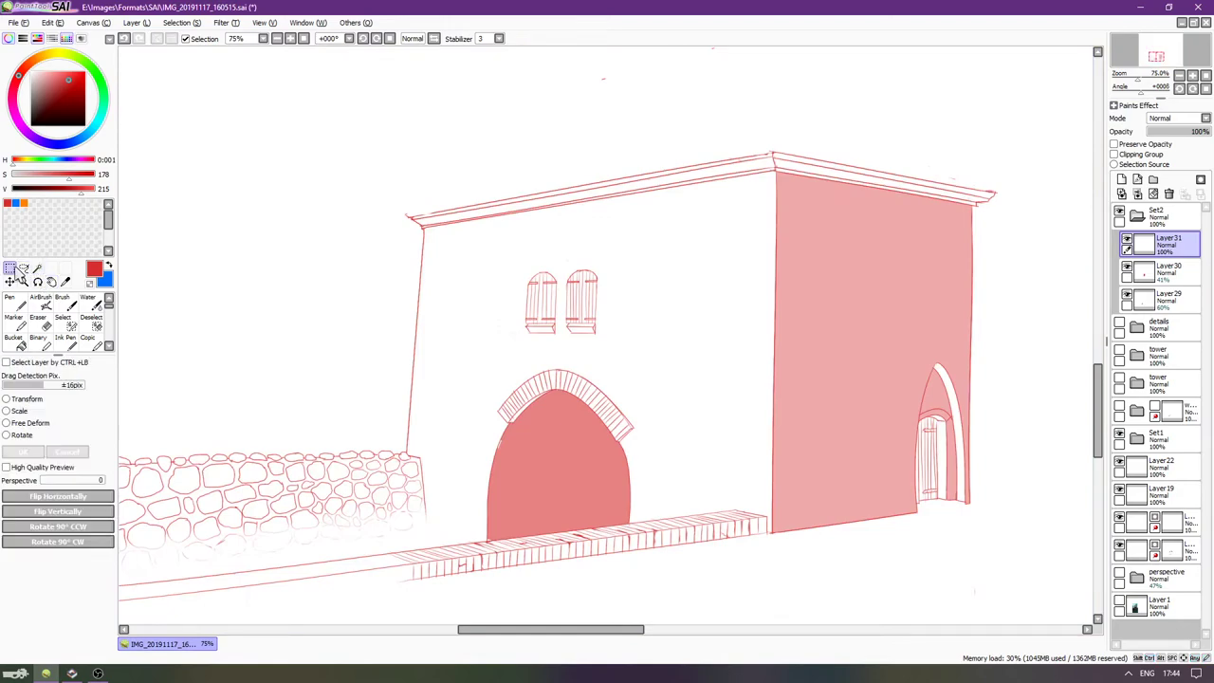
drag(790, 149, 375, 559)
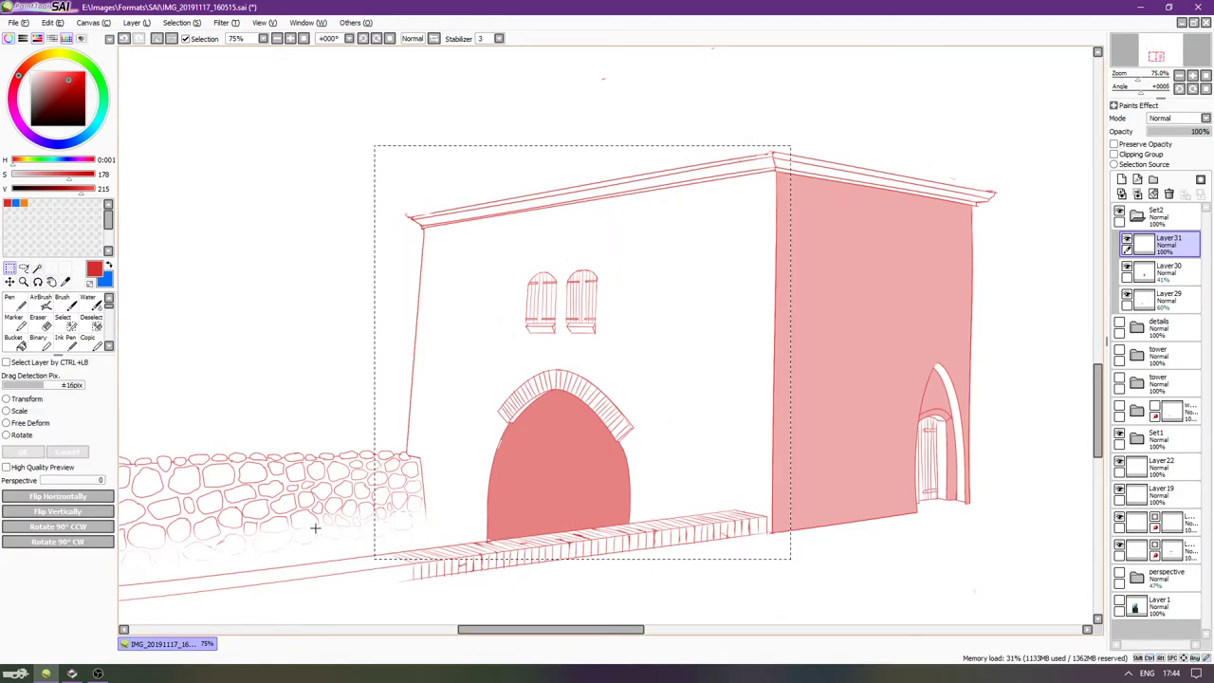
click(38, 270)
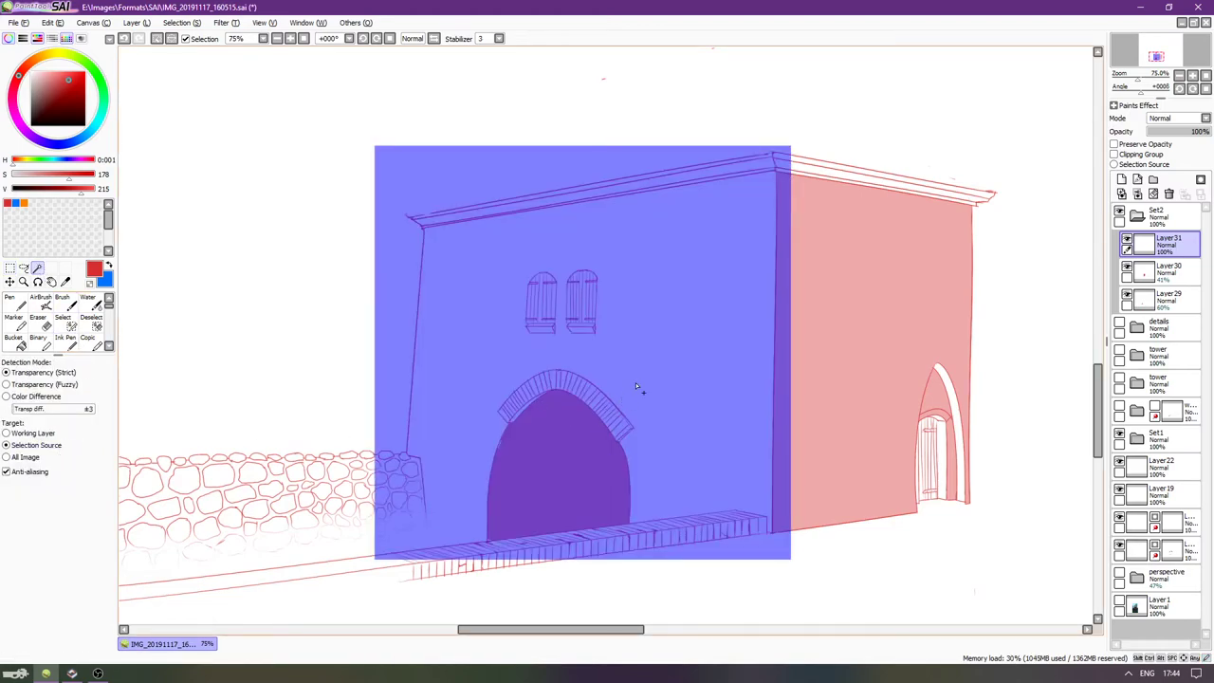
key(ctrl+d)
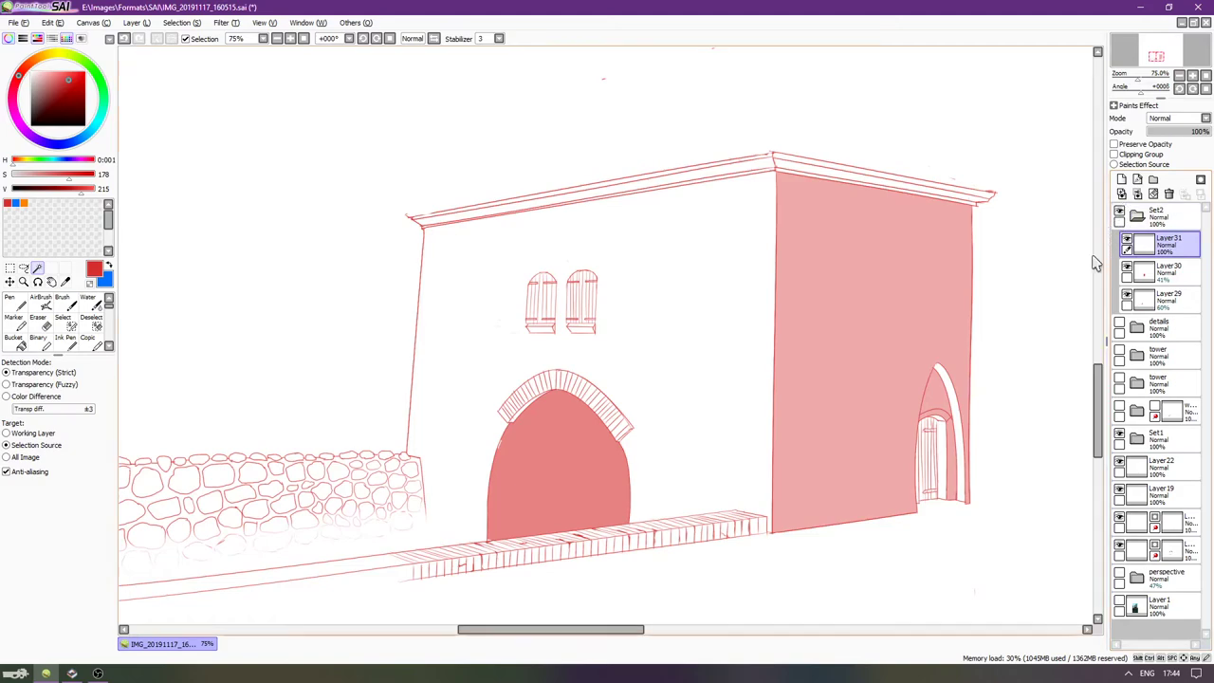
Draw a closing curve with the Pen below the front wall's open base, try the Magic Wand on the wall, and deselect.
key(n)
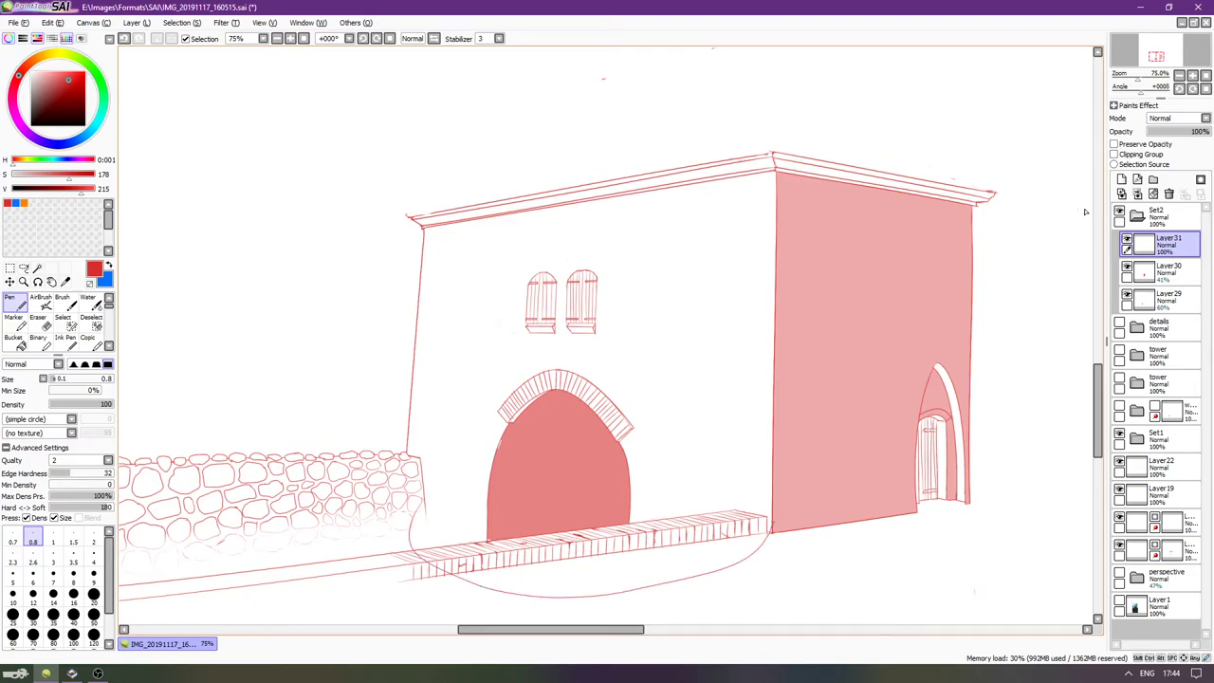
click(37, 268)
click(431, 355)
key(ctrl+d)
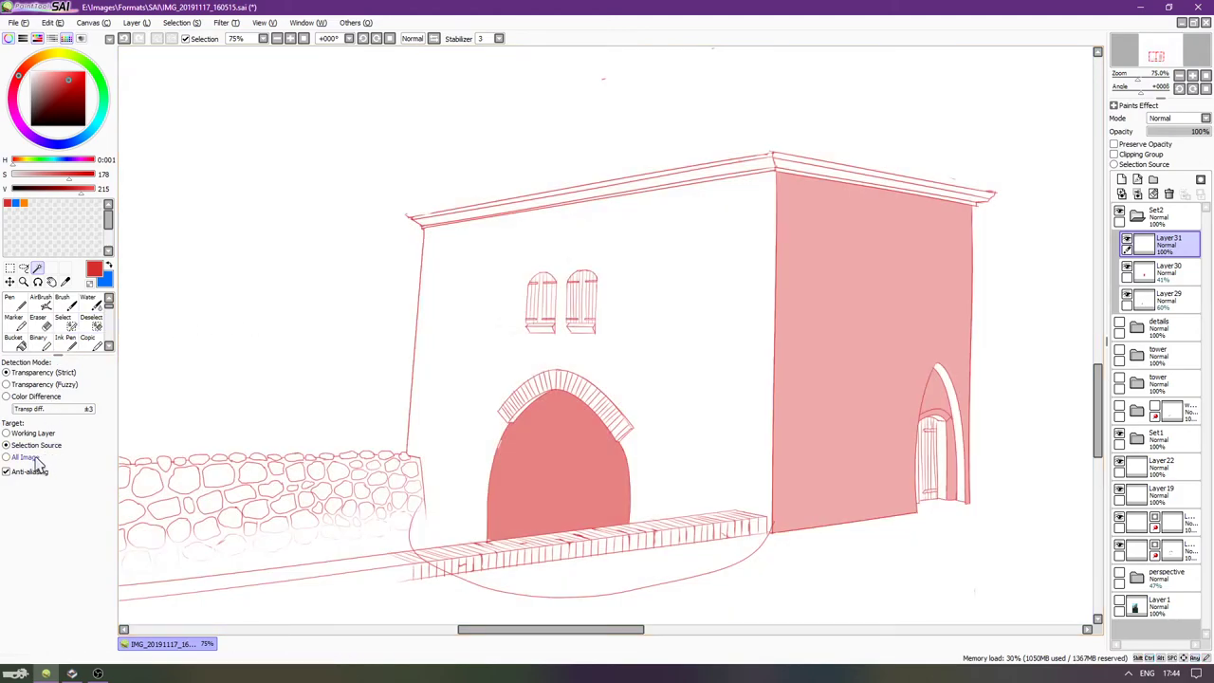
Select the whole front wall with the Magic Wand targeting All Image and fill it with solid red.
click(464, 345)
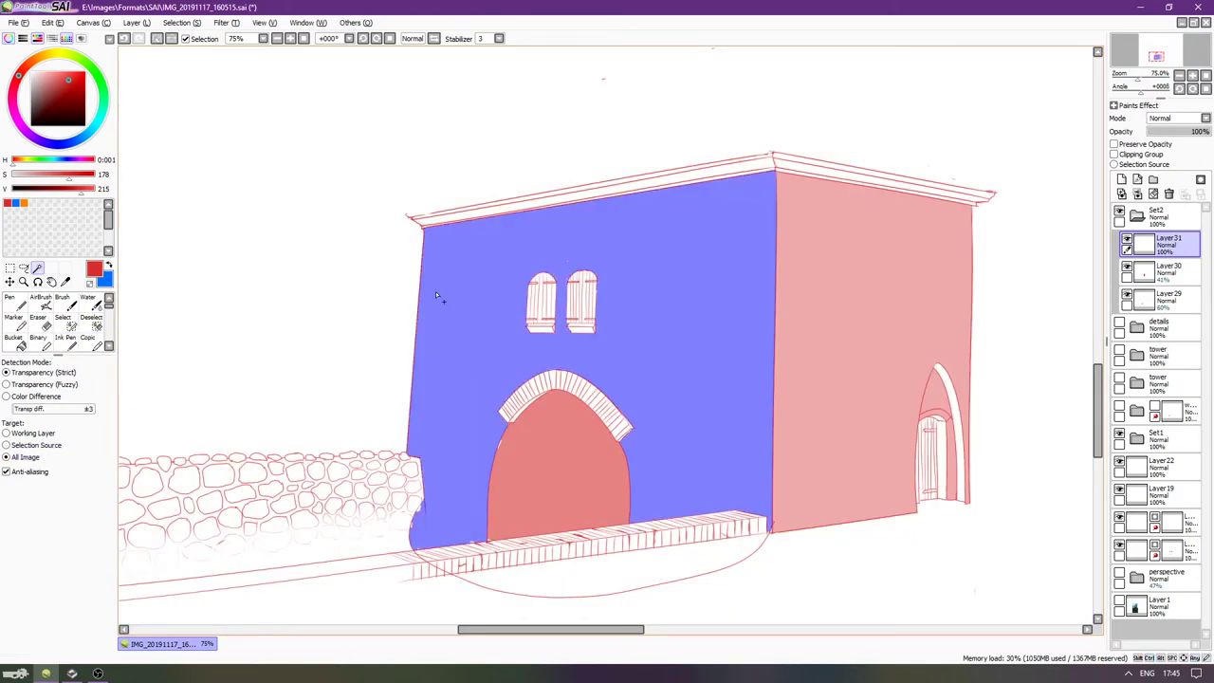
key(ctrl+d)
click(489, 358)
key(g)
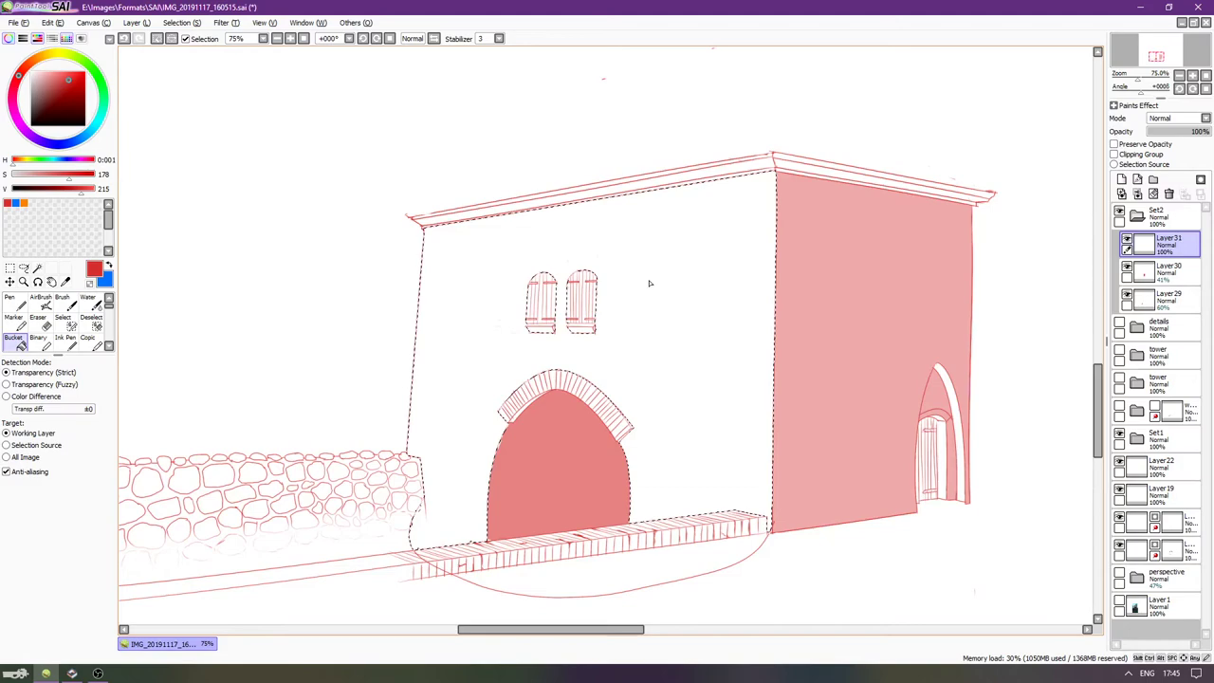
click(656, 275)
Erase the fill that spills over the end of the stone wall with the Eraser at size 60.
key(e)
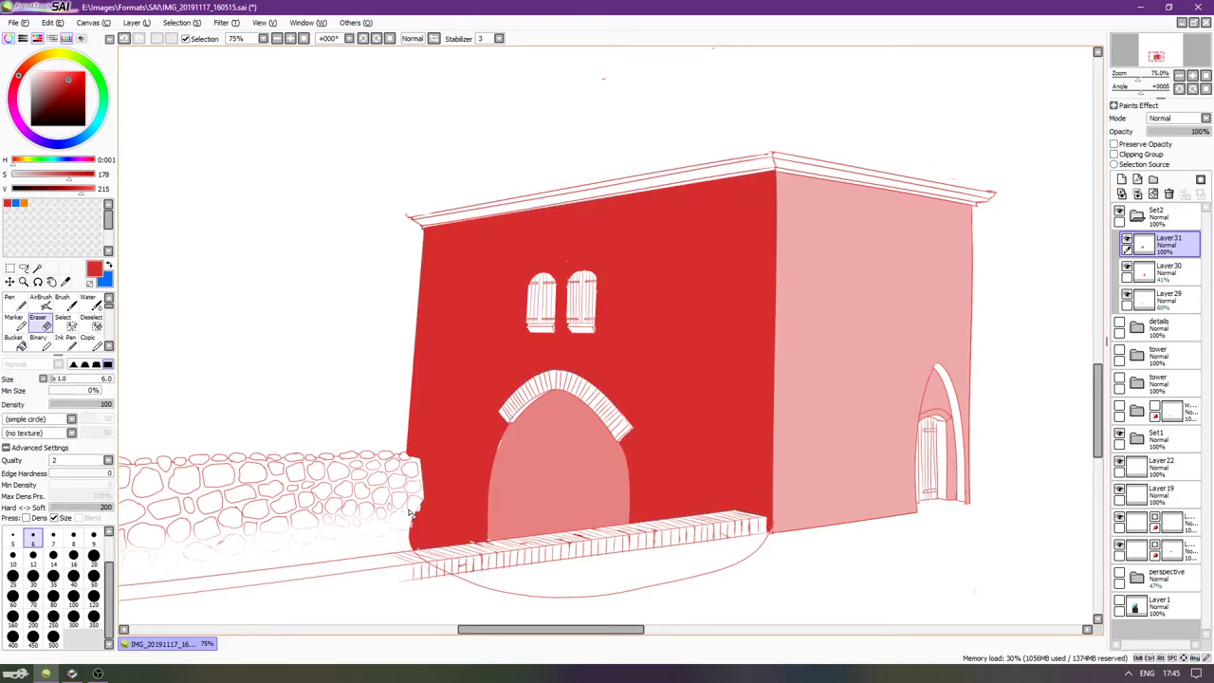
key(bracketright)
key(bracketright)
key(bracketright)
key(bracketright)
key(bracketright)
key(bracketright)
key(bracketright)
key(bracketright)
key(bracketright)
key(bracketright)
key(bracketright)
key(bracketright)
key(bracketright)
key(bracketright)
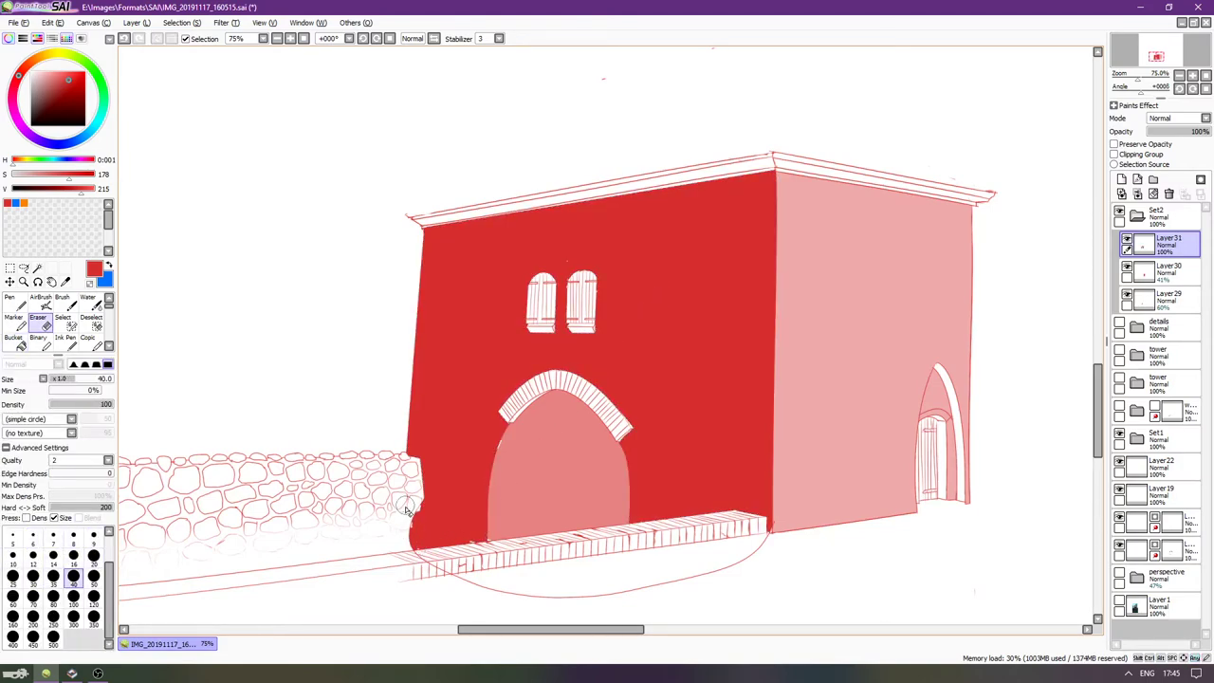
mouse_move(406, 509)
mouse_down()
mouse_move(413, 561)
mouse_move(410, 493)
mouse_move(417, 569)
mouse_move(412, 490)
mouse_move(427, 596)
mouse_up()
key(ctrl+z)
drag(413, 489, 411, 515)
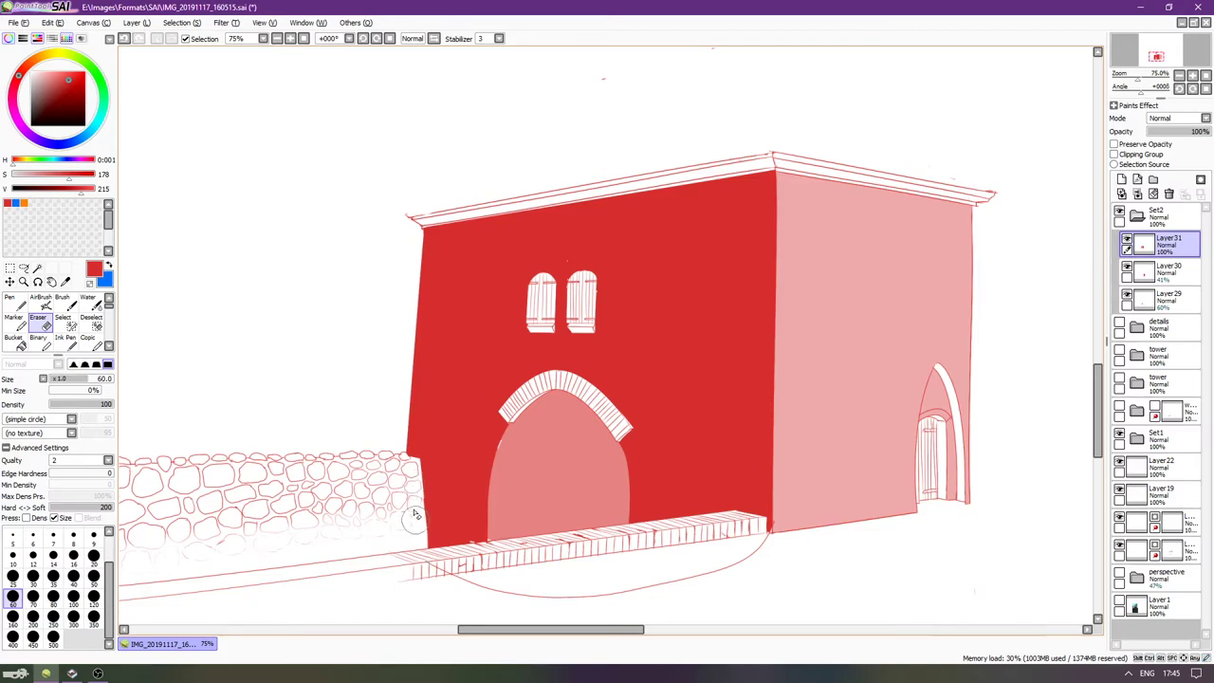
Erase the helper closing curve below the brick kerb along the front wall's base.
click(1126, 239)
click(1126, 238)
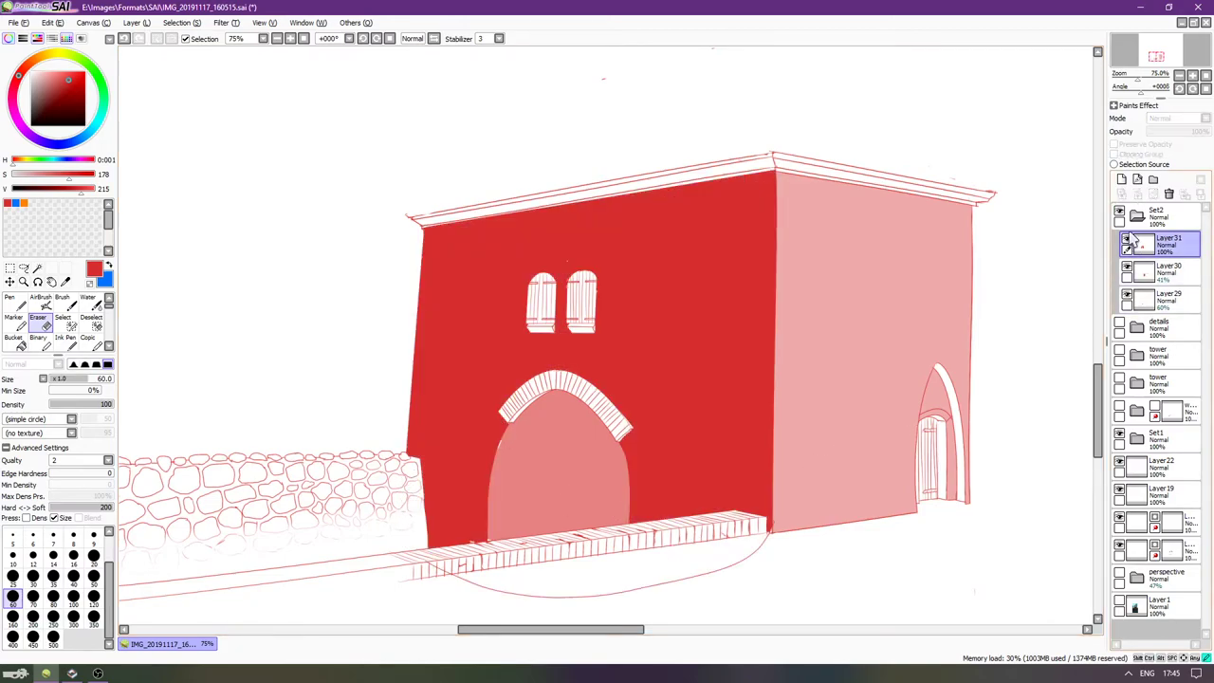
key(ctrl+z)
mouse_move(433, 558)
mouse_down()
mouse_move(427, 566)
mouse_move(455, 580)
mouse_move(597, 605)
mouse_move(767, 561)
mouse_move(788, 525)
mouse_move(790, 543)
mouse_up()
Paint the unfilled gap between the kerb's end and the building corner with the Ink Pen at size 10.
scroll(799, 533, up, 5)
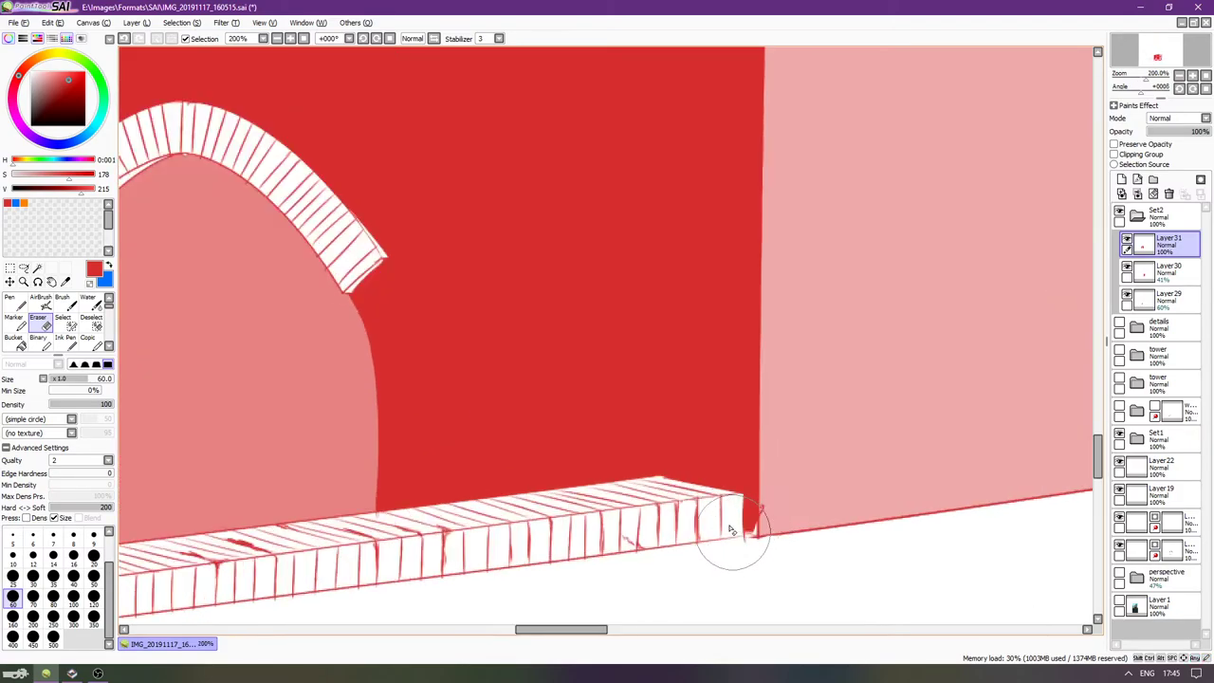
key(n)
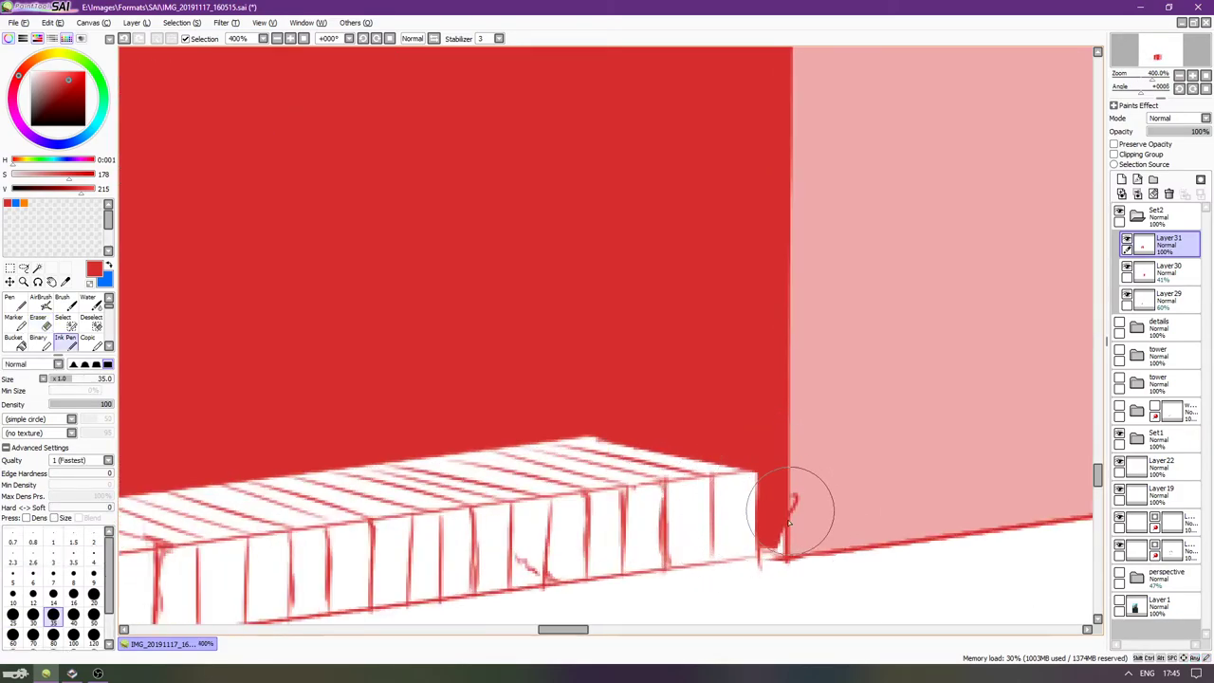
key(bracketleft)
key(bracketleft)
key(bracketleft)
key(bracketleft)
key(bracketleft)
key(bracketleft)
key(bracketleft)
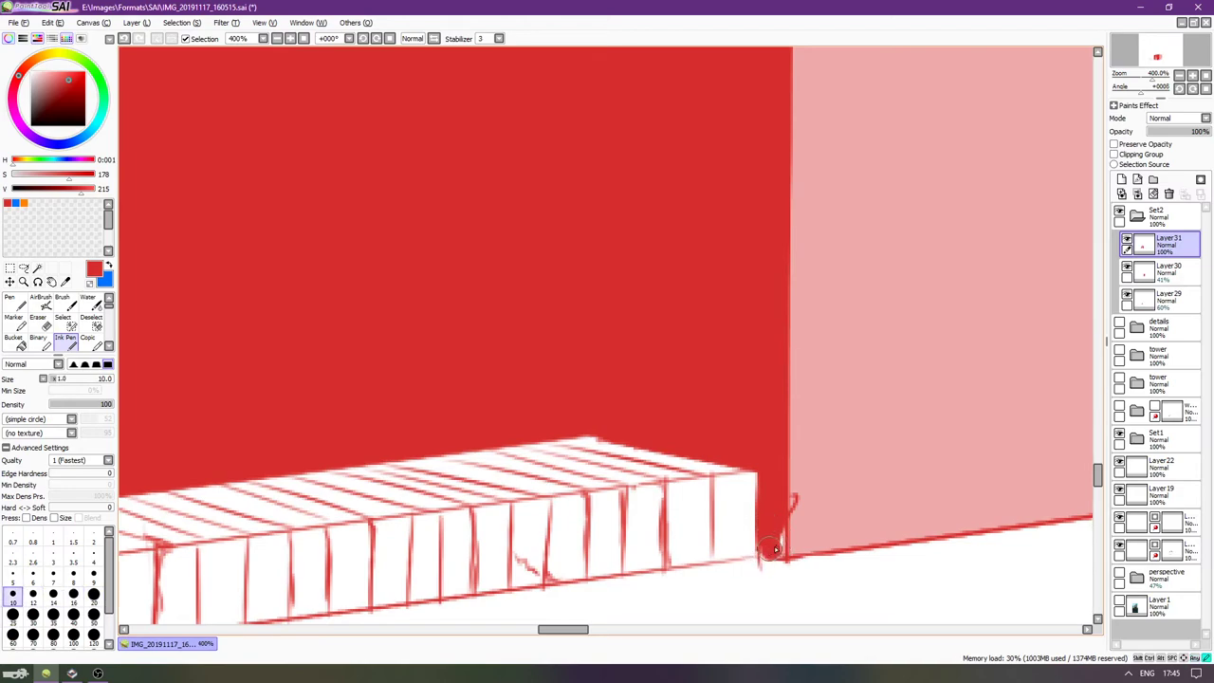
Erase the leftover end of the closing curve beside the building corner with the Eraser at size 9.
key(e)
key(bracketleft)
key(bracketleft)
key(bracketleft)
key(bracketleft)
key(bracketleft)
key(bracketleft)
key(bracketleft)
key(bracketleft)
key(bracketleft)
key(bracketleft)
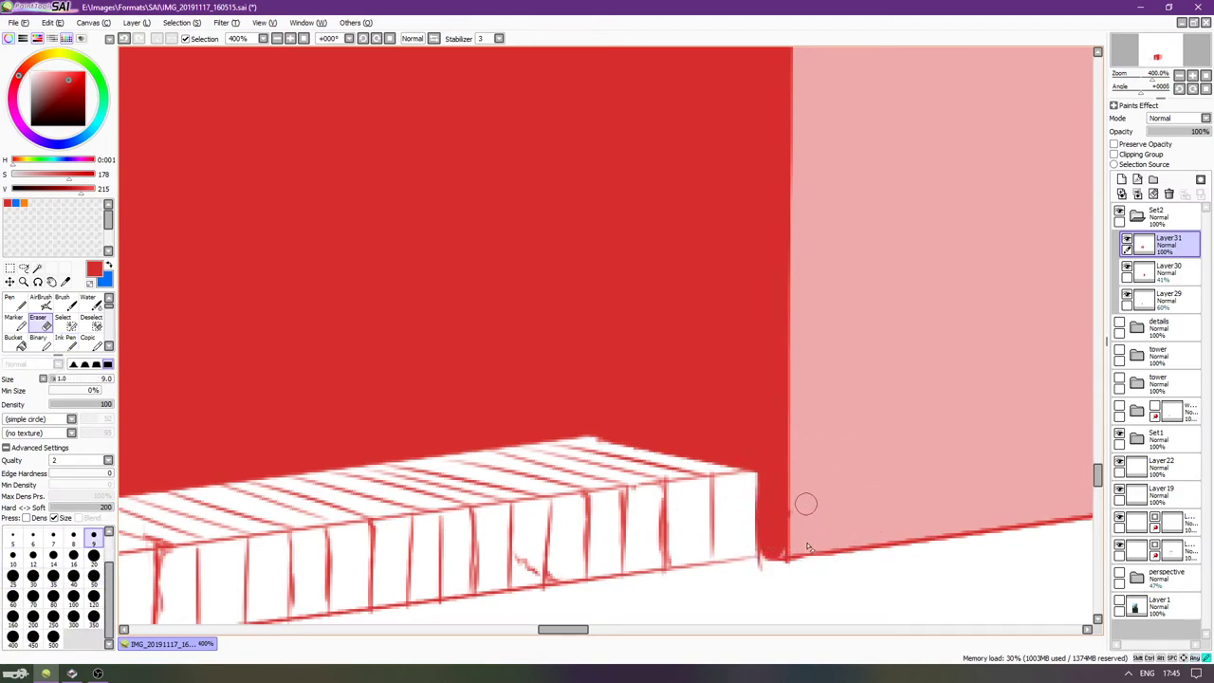
Touch up the foot of the building corner with a short Ink Pen stroke.
key(n)
mouse_move(779, 551)
mouse_down()
mouse_move(773, 560)
mouse_move(785, 532)
mouse_up()
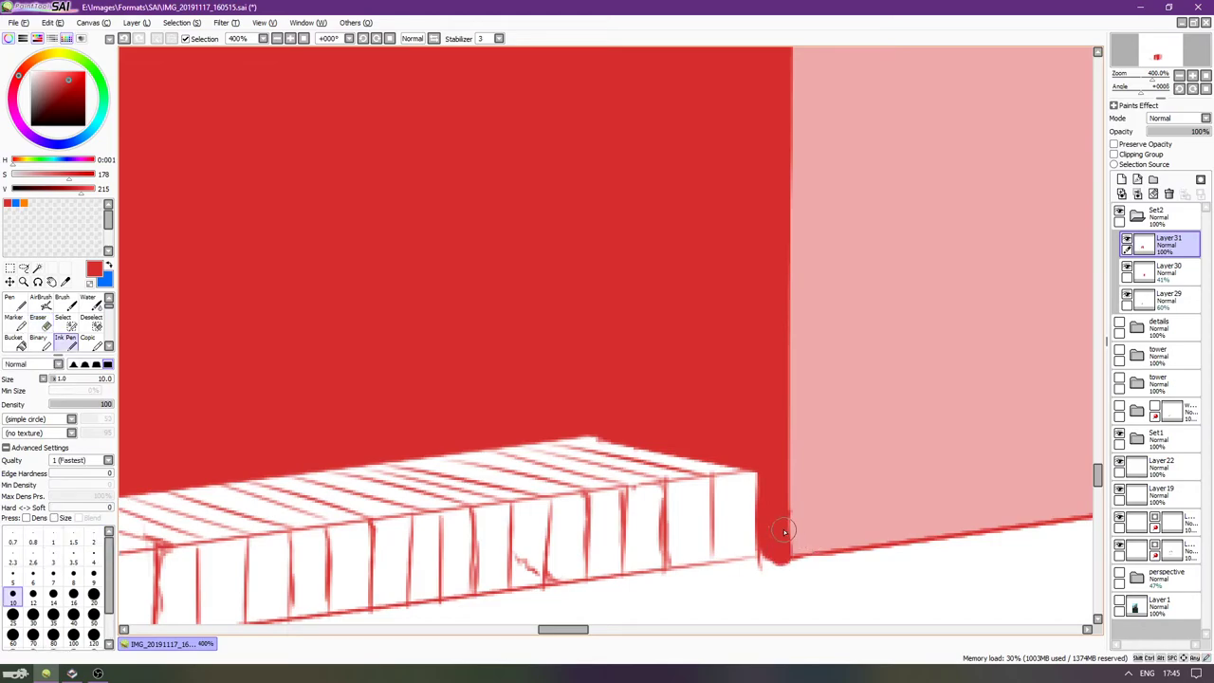
scroll(769, 507, down, 6)
drag(823, 426, 802, 426)
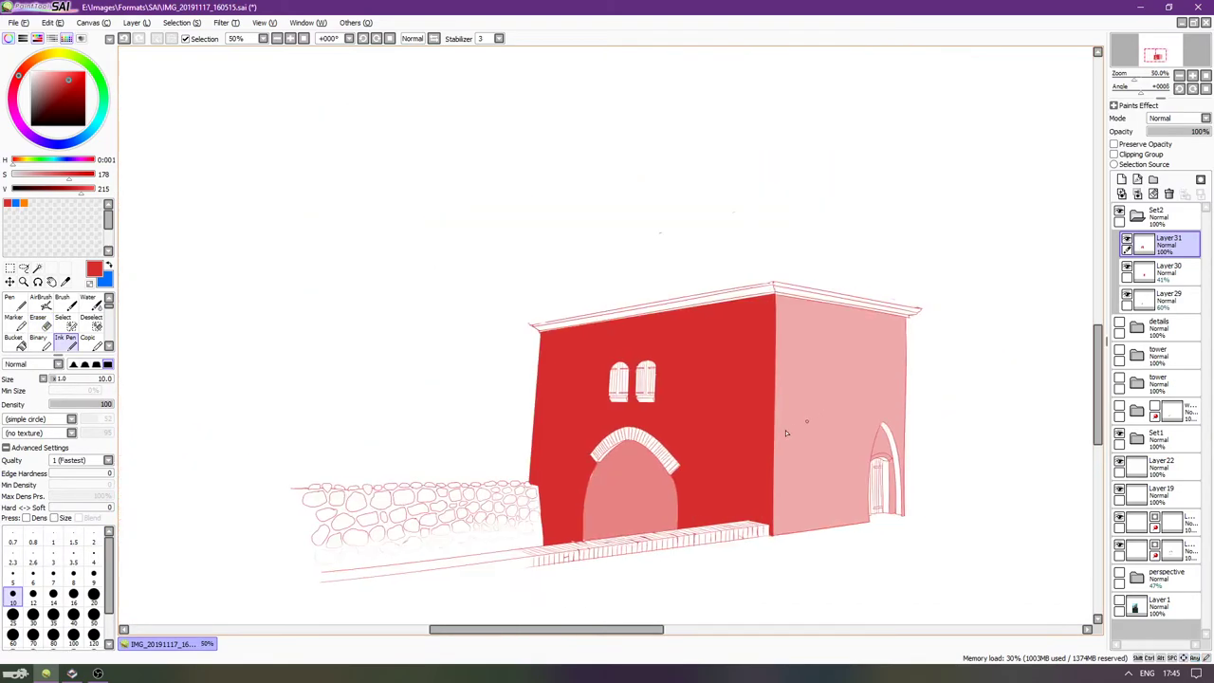
Lower the opacity of the front wall's fill layer, Layer31, to 65%.
scroll(589, 459, up, 2)
key(Right)
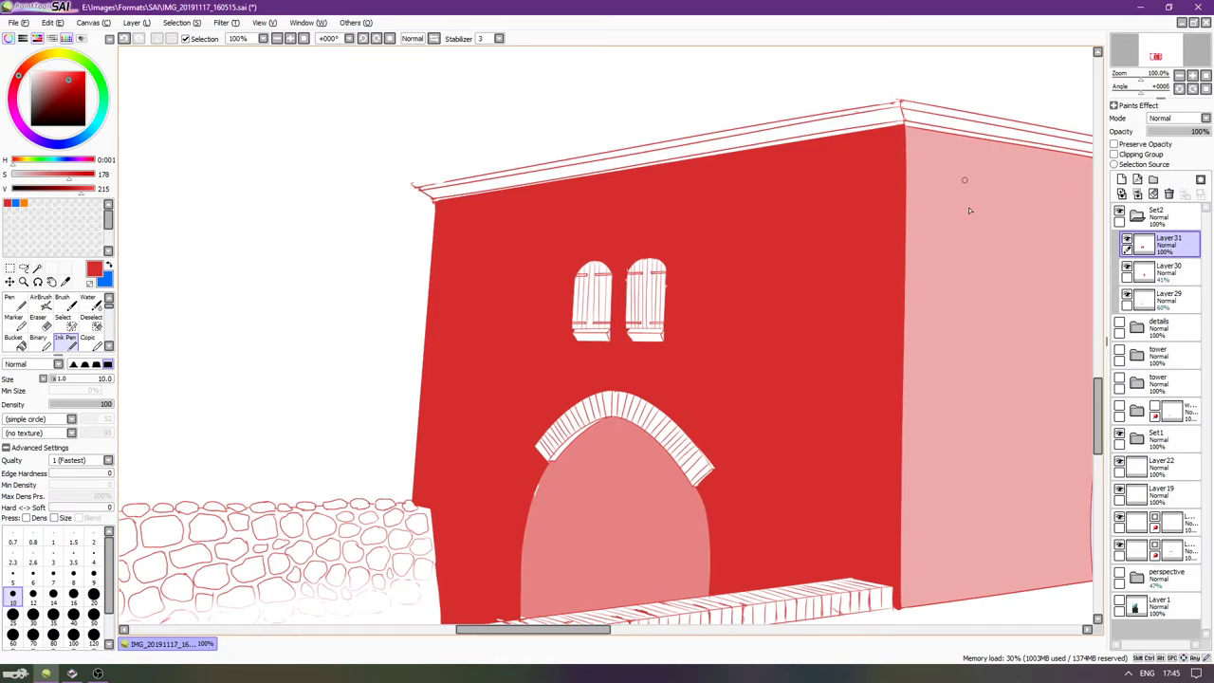
drag(1178, 132, 1189, 135)
key(Right)
key(Right)
key(Right)
Identify the archway's fill layer, Layer29, by toggling its visibility and set its opacity to 74%.
click(1128, 294)
click(1128, 293)
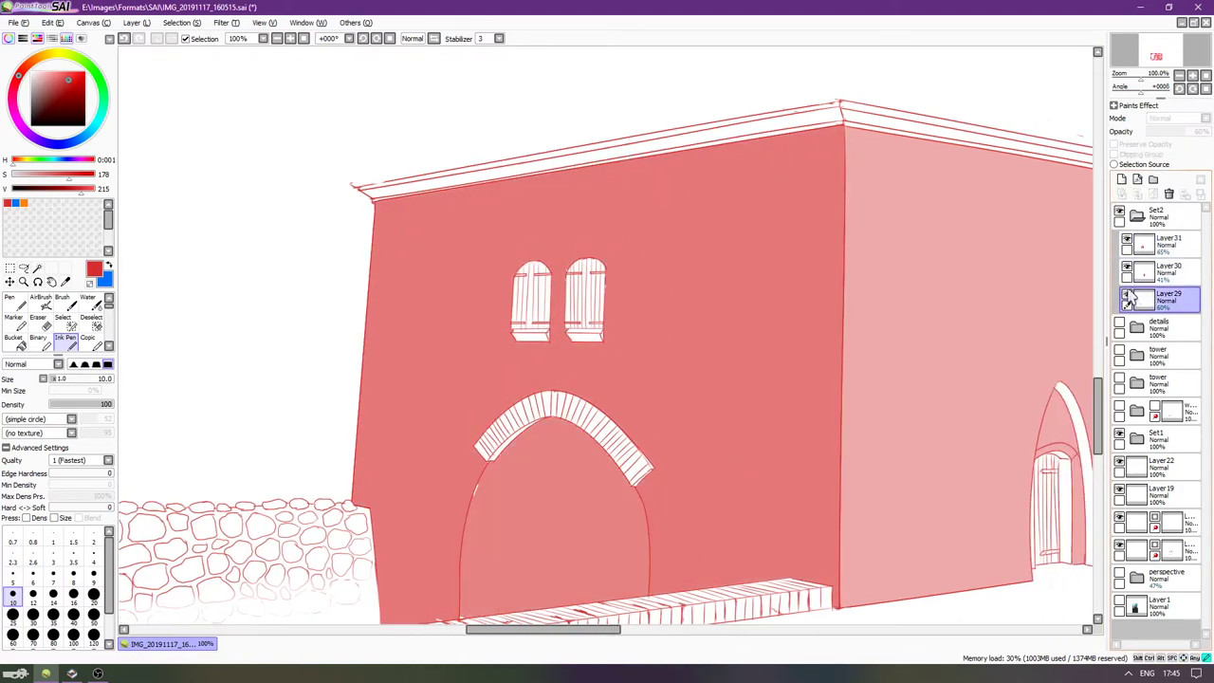
drag(1180, 132, 1193, 133)
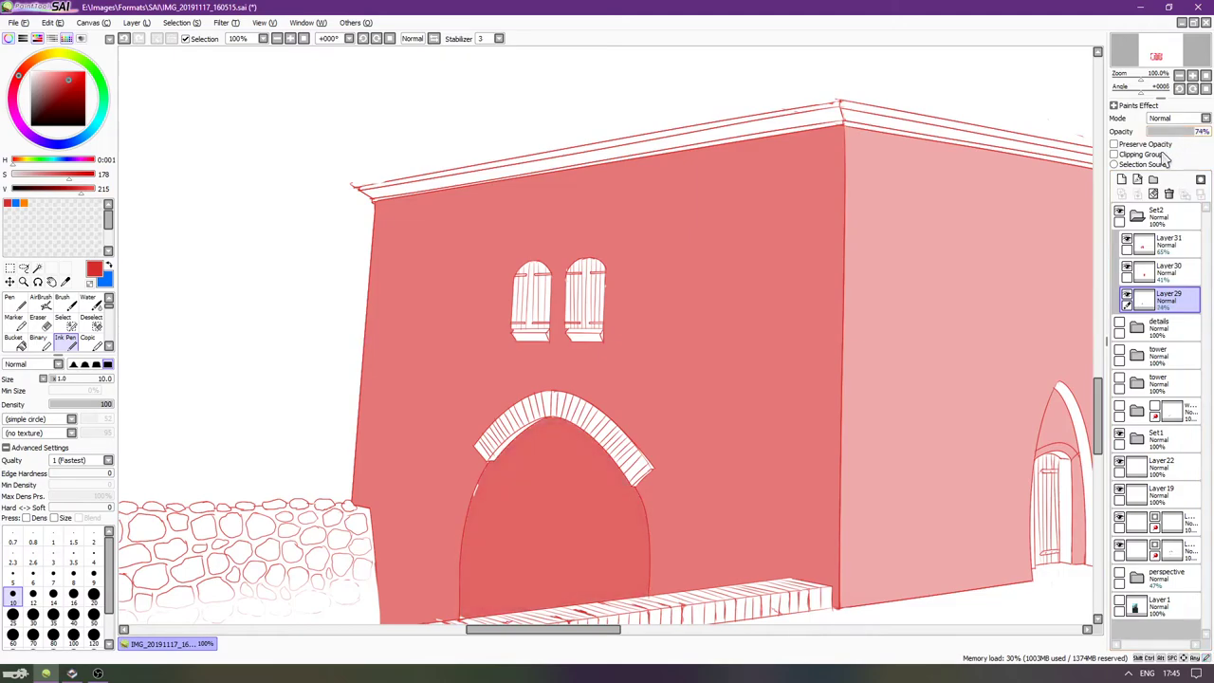
Paint over the unfilled white slivers along the archway opening's edges with the Ink Pen on Layer29.
key(Left)
scroll(453, 440, up, 3)
scroll(637, 555, down, 5)
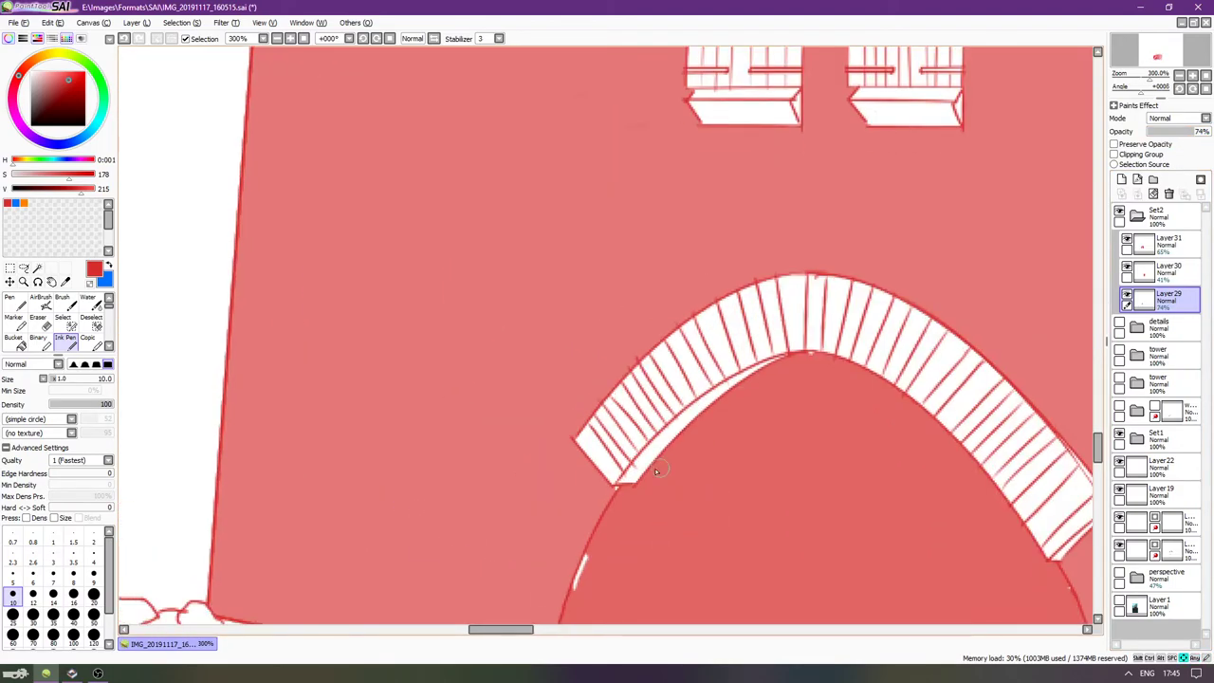
key(ctrl+z)
drag(588, 404, 582, 425)
key(ctrl+z)
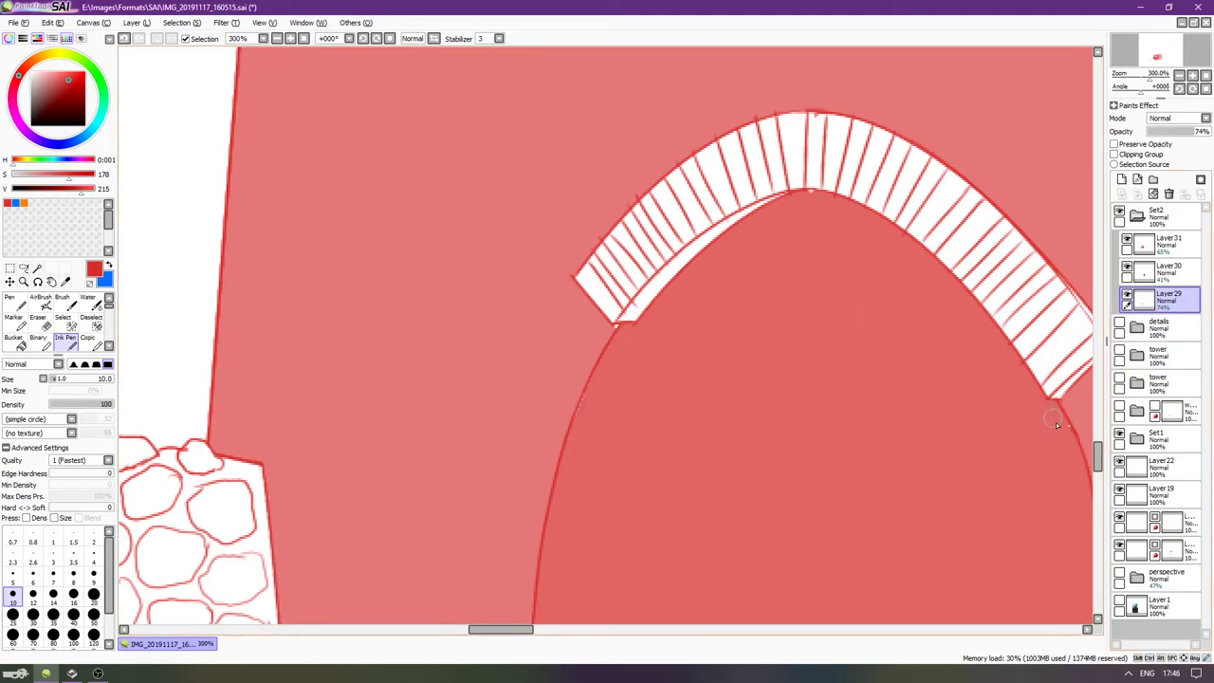
key(Right)
key(Up)
key(Up)
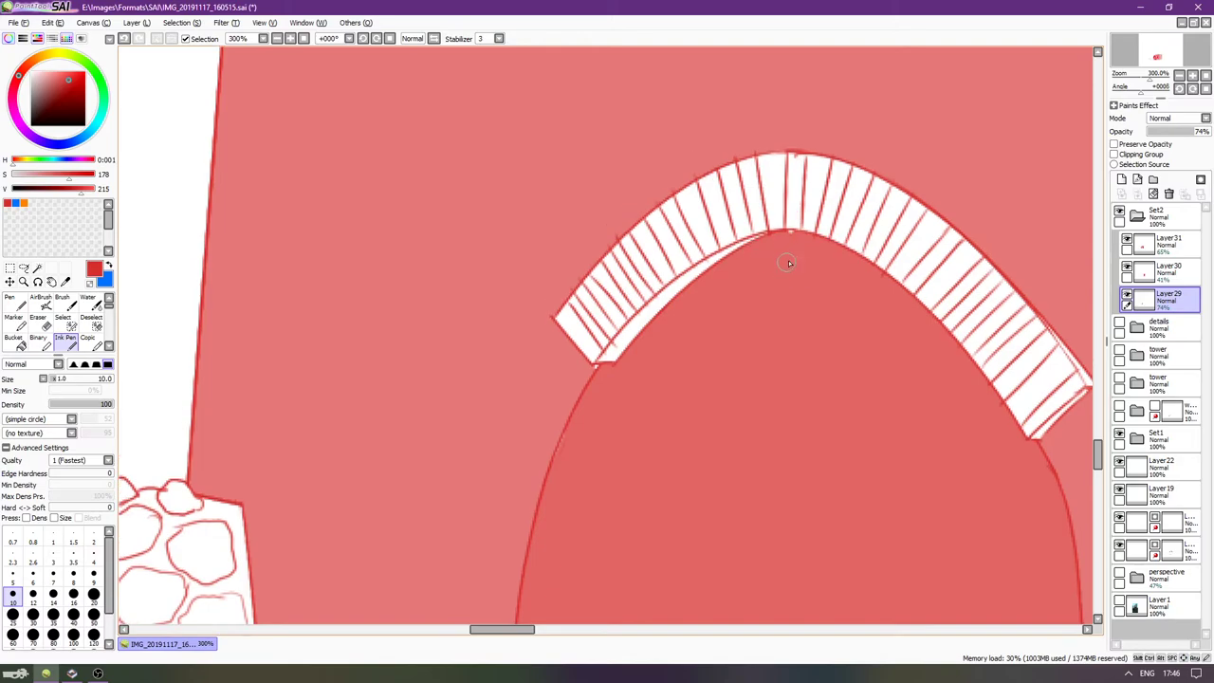
Patch the small gap at the foot of the brick arch on Layer31 with the Ink Pen at size 4.
click(1128, 272)
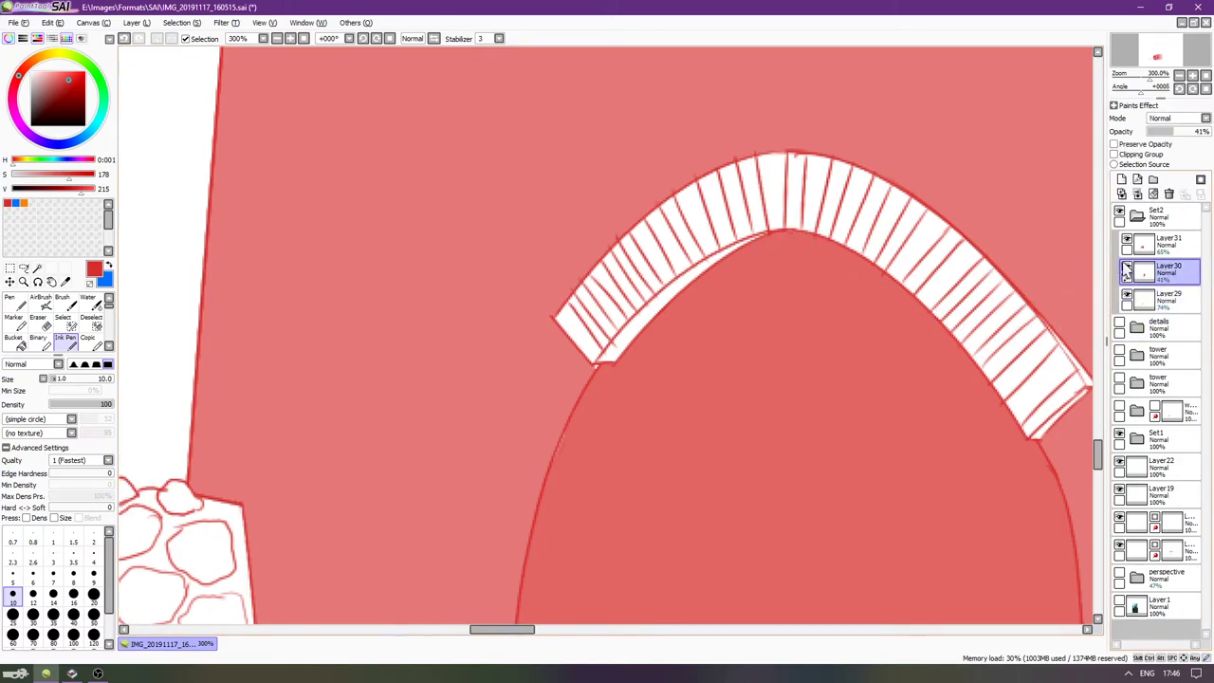
click(1138, 243)
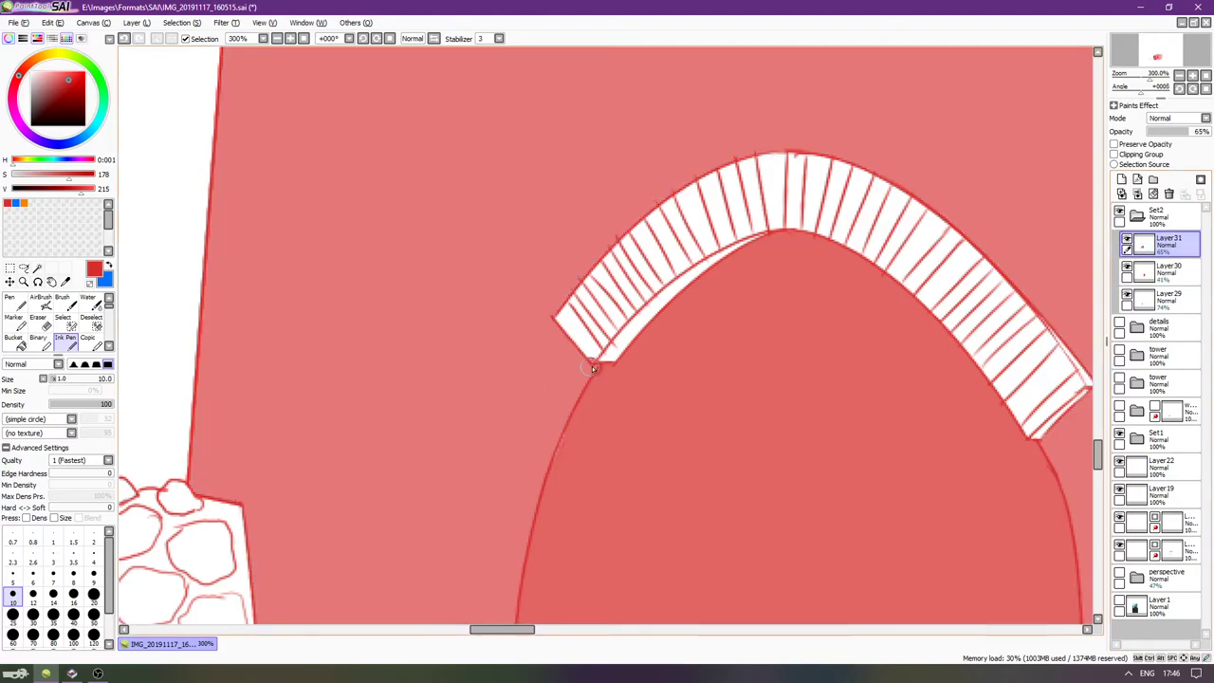
key(bracketleft)
key(bracketleft)
key(bracketleft)
key(bracketleft)
key(bracketleft)
key(bracketleft)
drag(597, 367, 582, 394)
scroll(557, 409, down, 3)
key(Right)
key(Right)
key(Right)
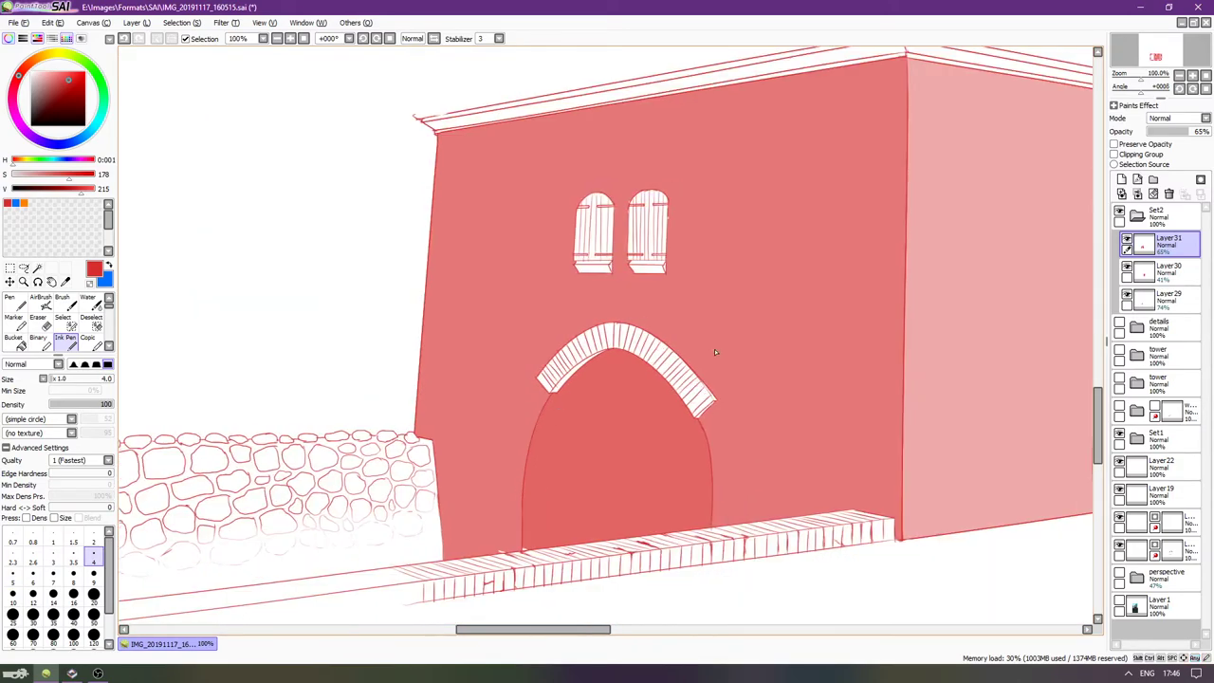
Collapse the Set2 folder and show both tower folders.
scroll(693, 355, down, 2)
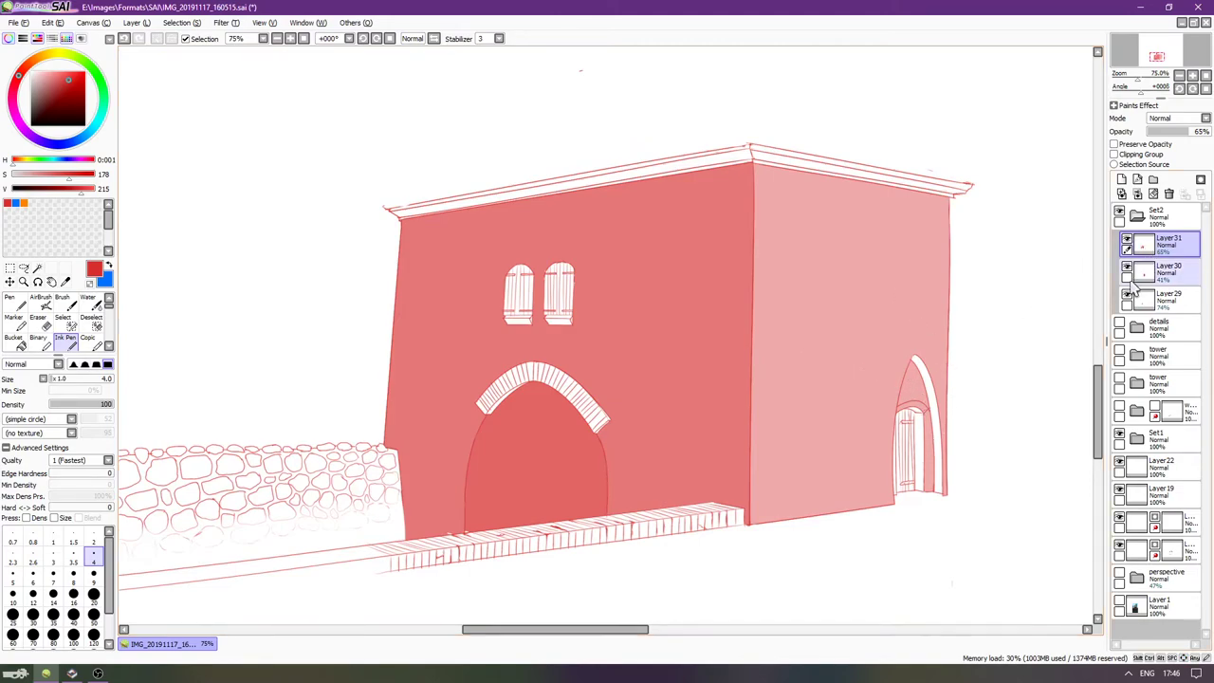
key(Up)
key(Up)
key(Up)
key(Up)
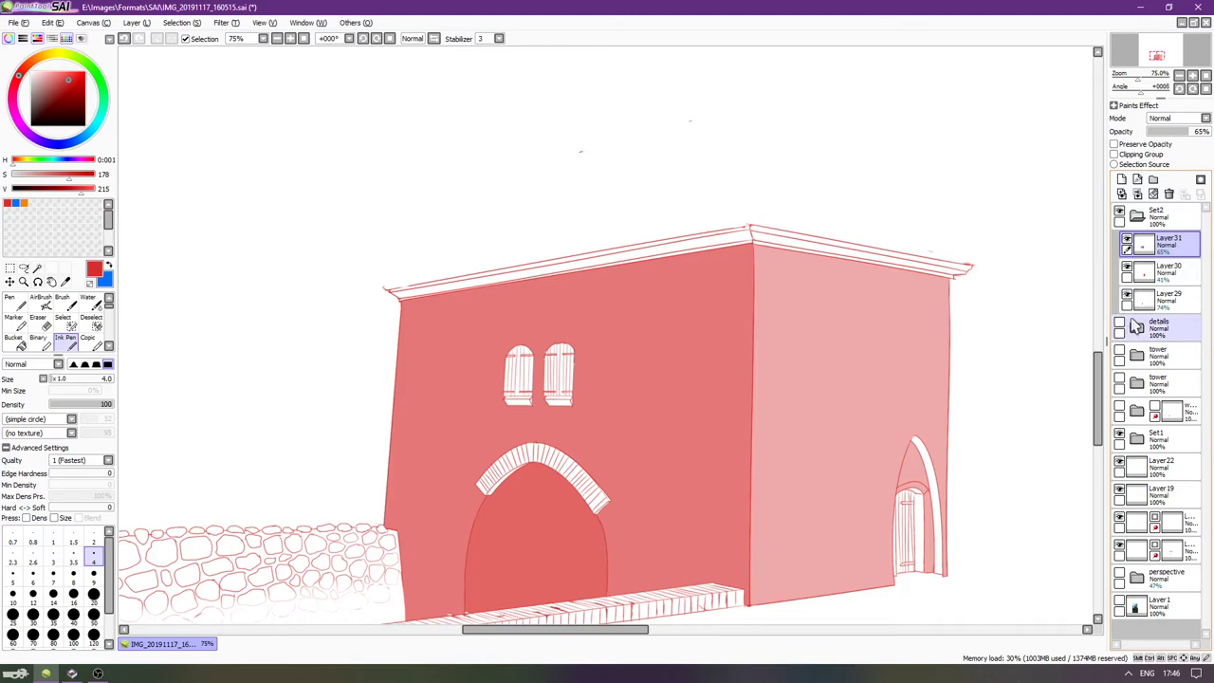
click(1136, 216)
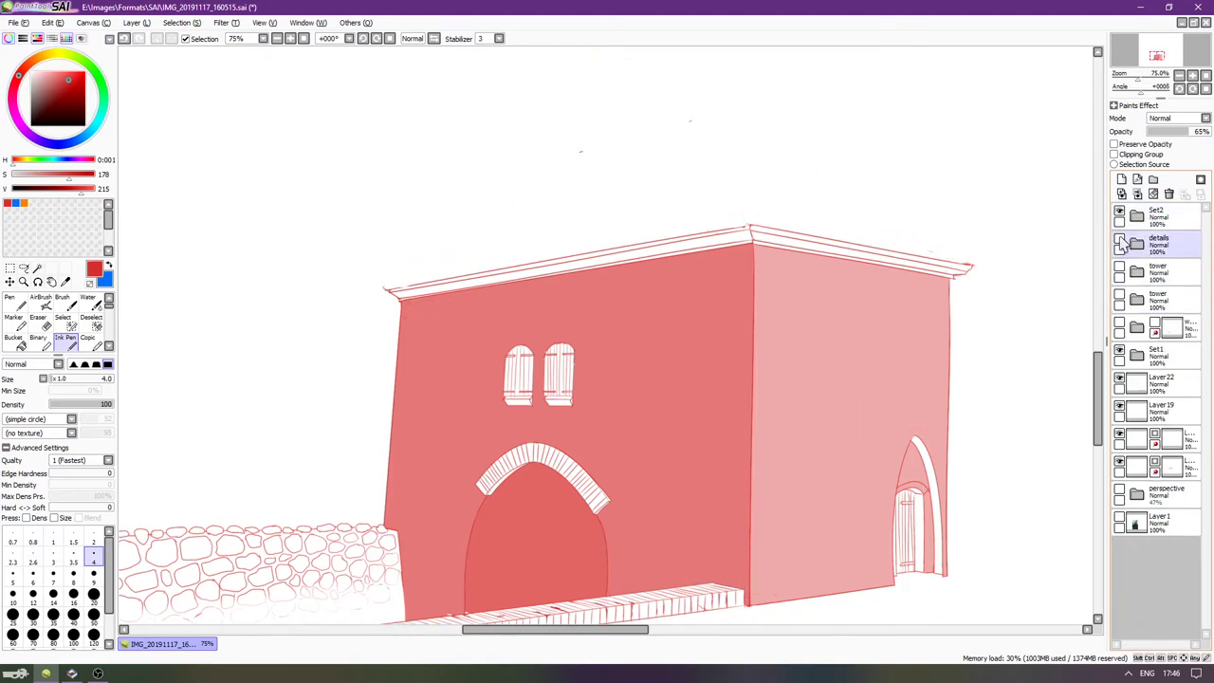
click(1119, 272)
click(1119, 298)
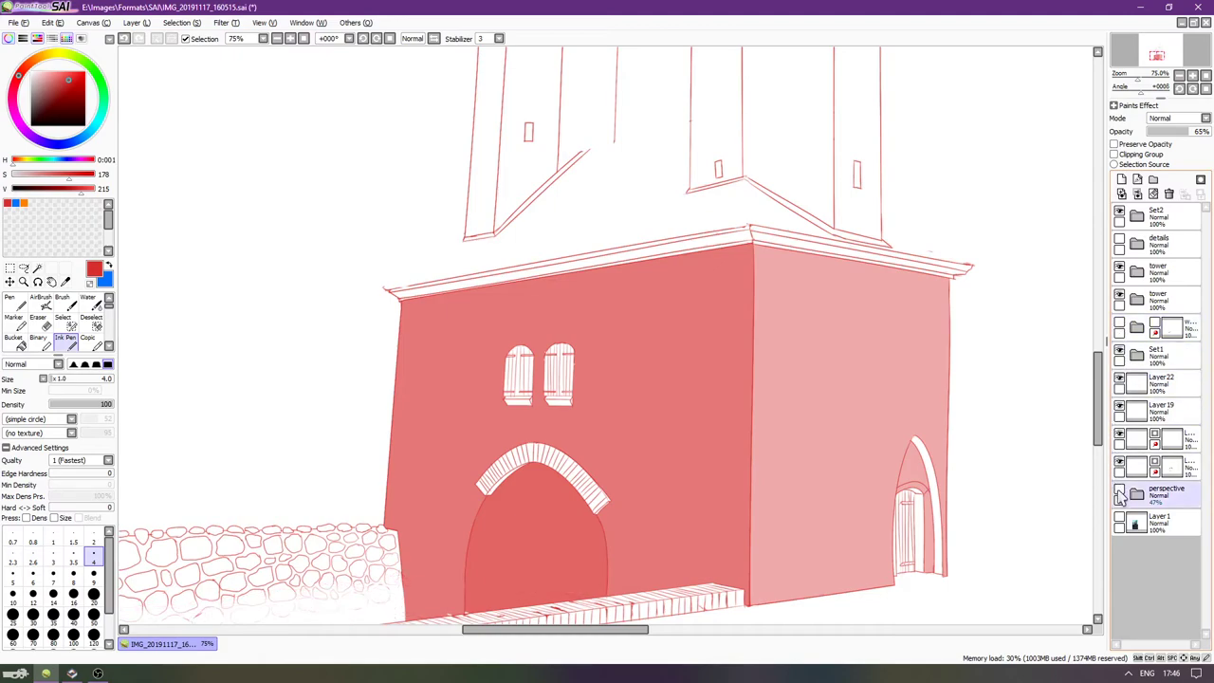
Show the masked folder above Set1, preview the details folder and hide it again.
click(1128, 376)
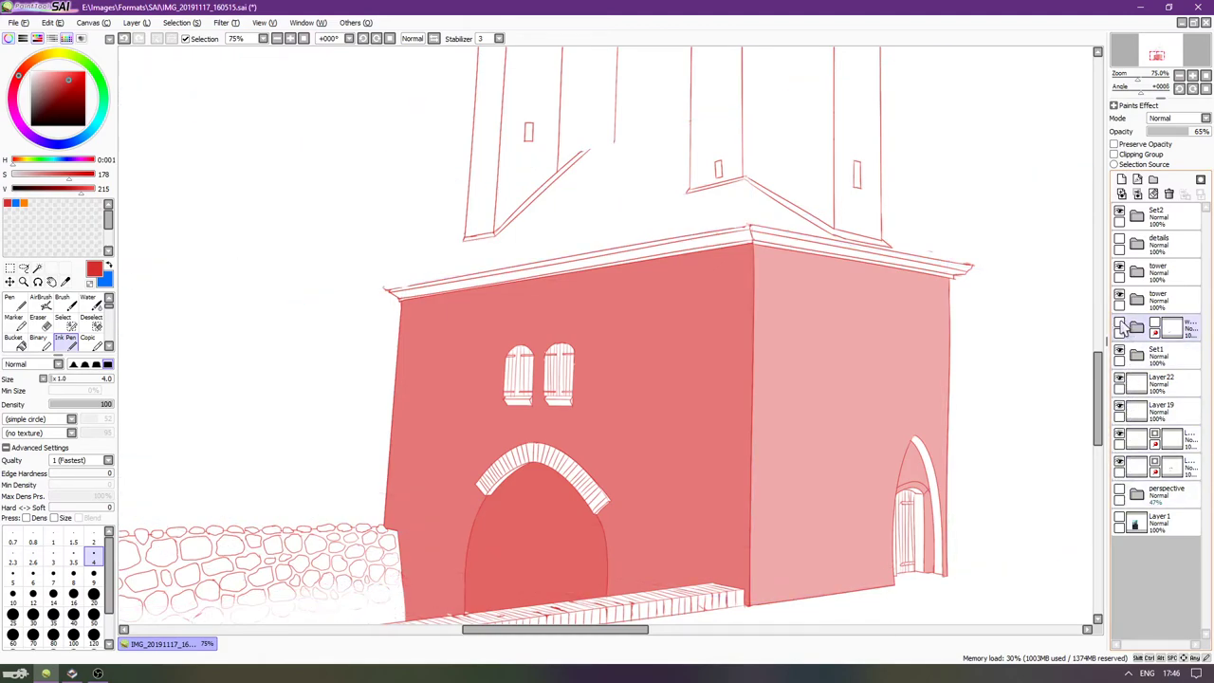
click(1124, 244)
click(1119, 243)
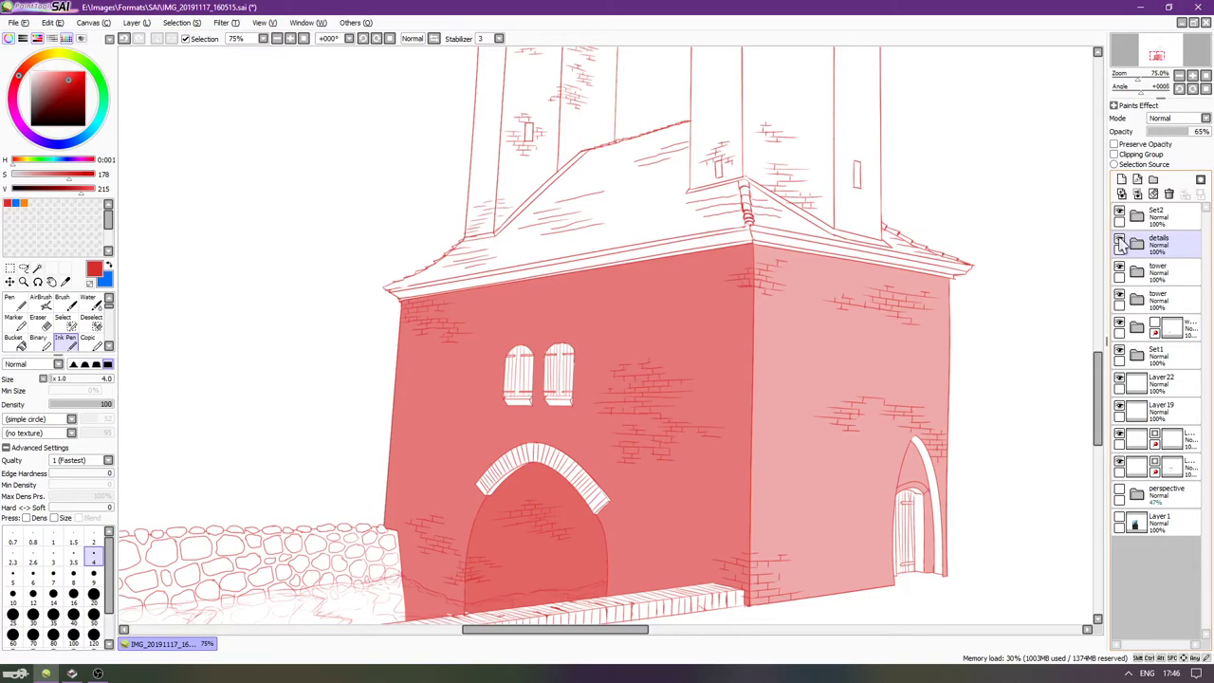
key(Up)
key(Right)
click(1119, 240)
key(Left)
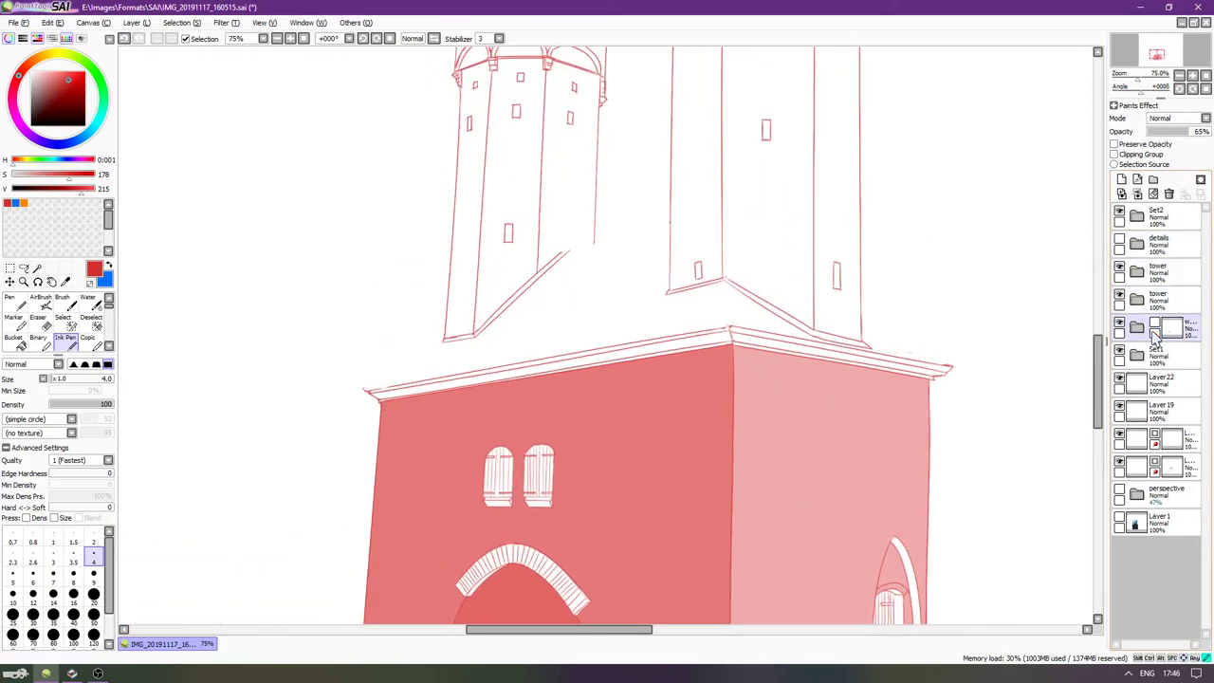
Disable the mask of the line layer directly above the perspective folder to reveal the full roof outline.
click(1119, 463)
click(1119, 464)
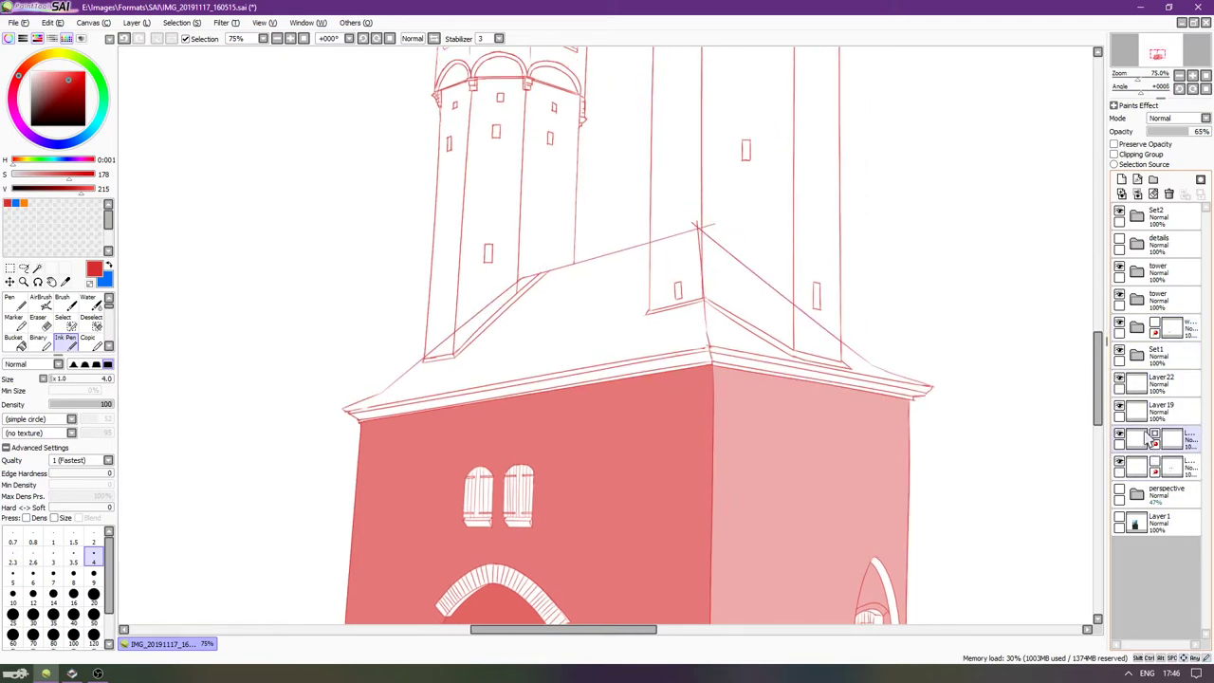
click(1135, 381)
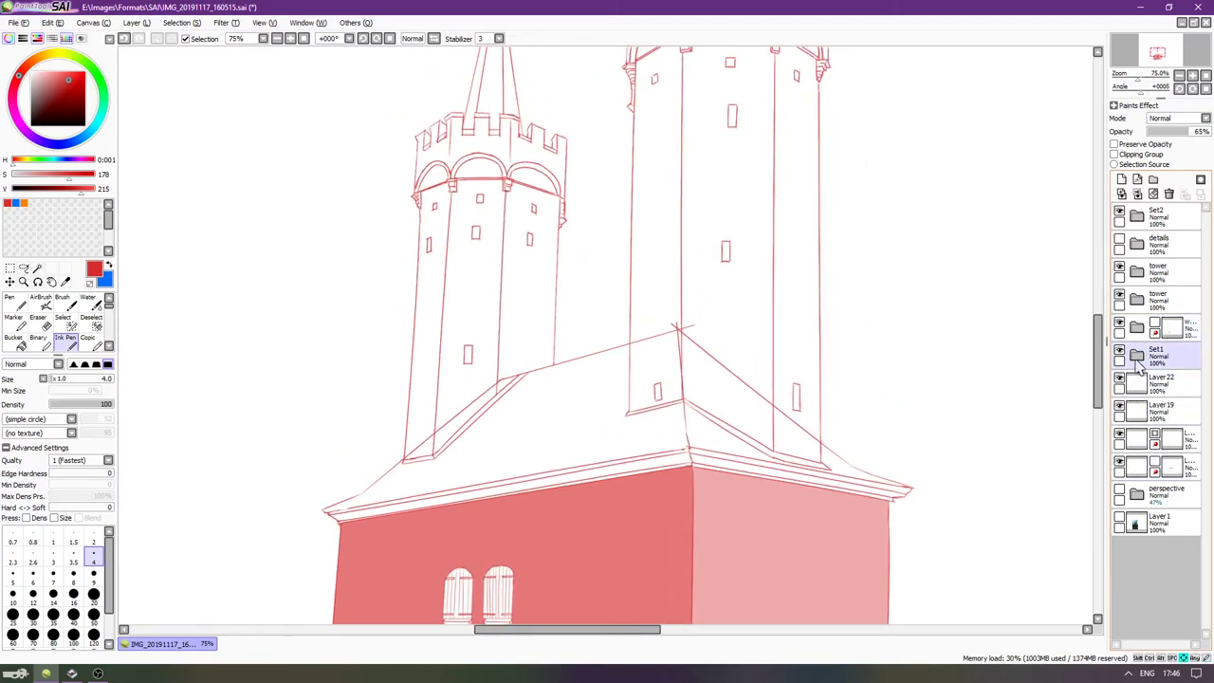
Toggle the visibility of the line layers one by one to examine which building lines each holds.
click(1121, 472)
click(1121, 442)
click(1121, 383)
click(1122, 330)
click(1122, 383)
click(1121, 441)
click(1120, 464)
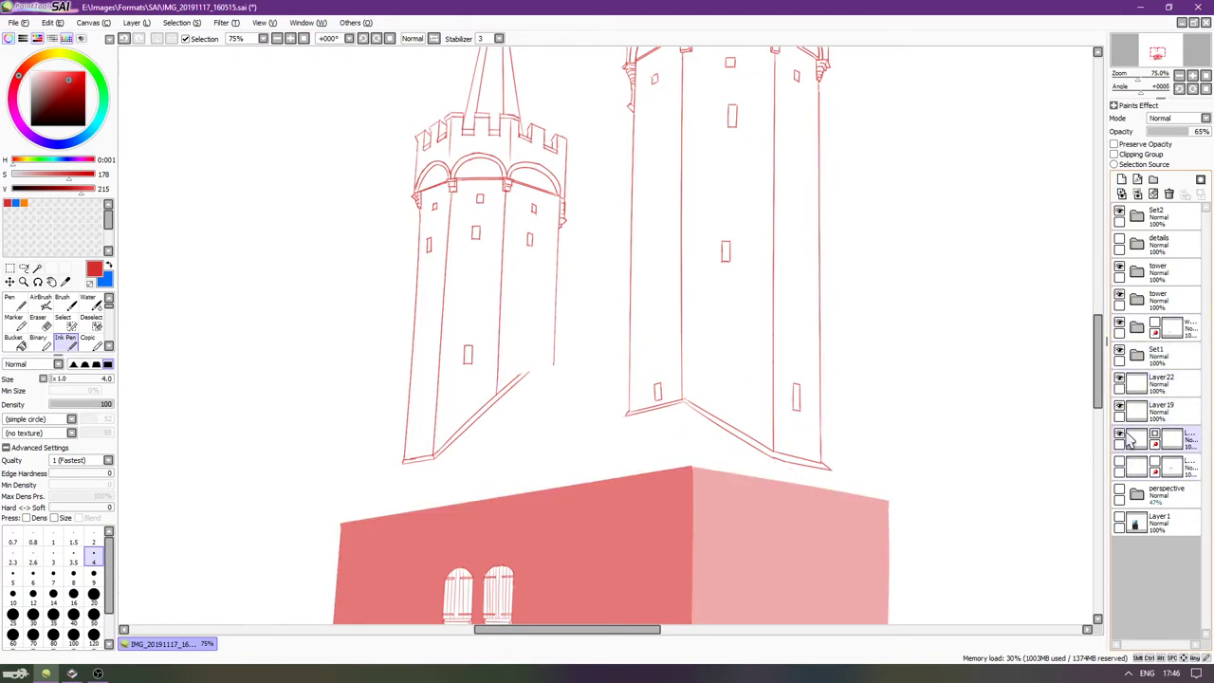
click(1120, 463)
Expand the Set2 folder and add a new layer above Layer31.
click(1144, 273)
click(1137, 217)
click(1121, 179)
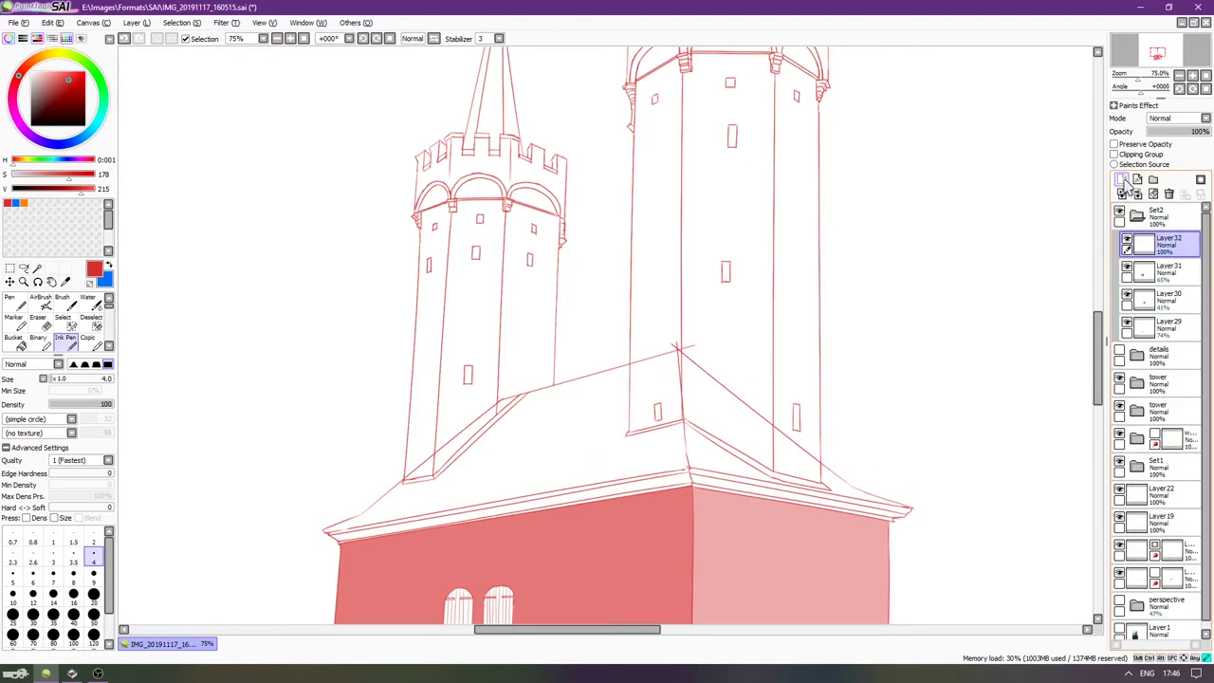
Try the Magic Wand with the All Image target on the taller tower's middle face and deselect.
key(Up)
scroll(821, 237, up, 3)
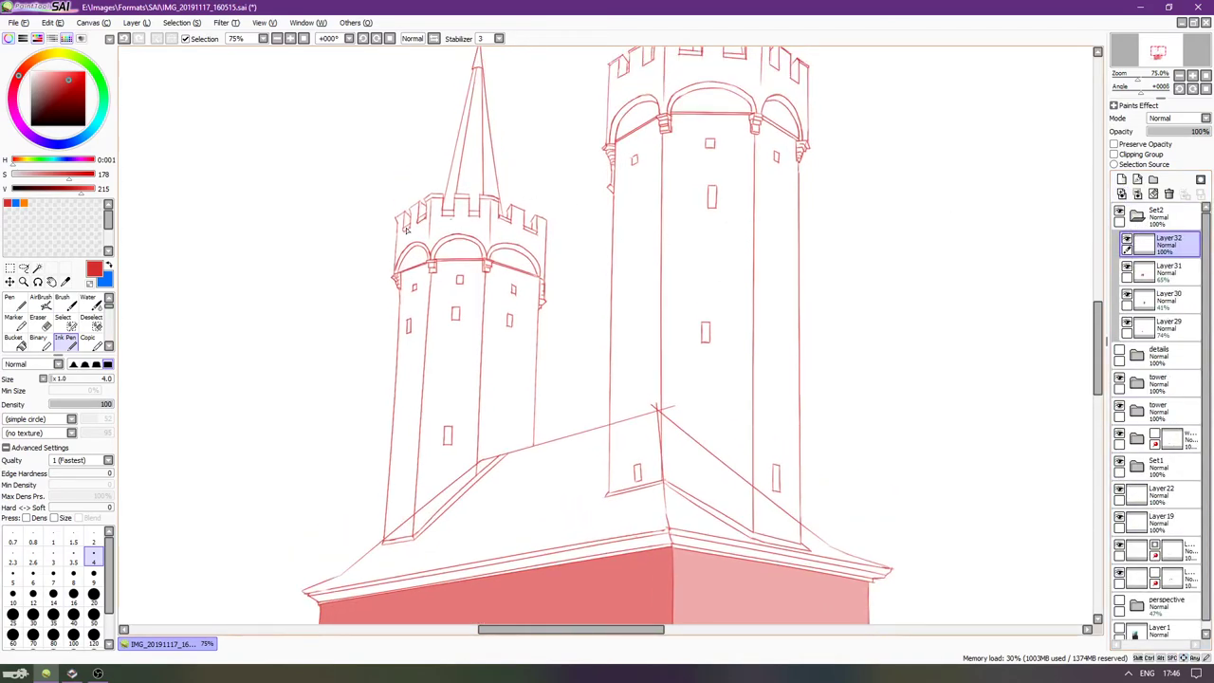
click(37, 267)
scroll(720, 320, up, 2)
click(720, 357)
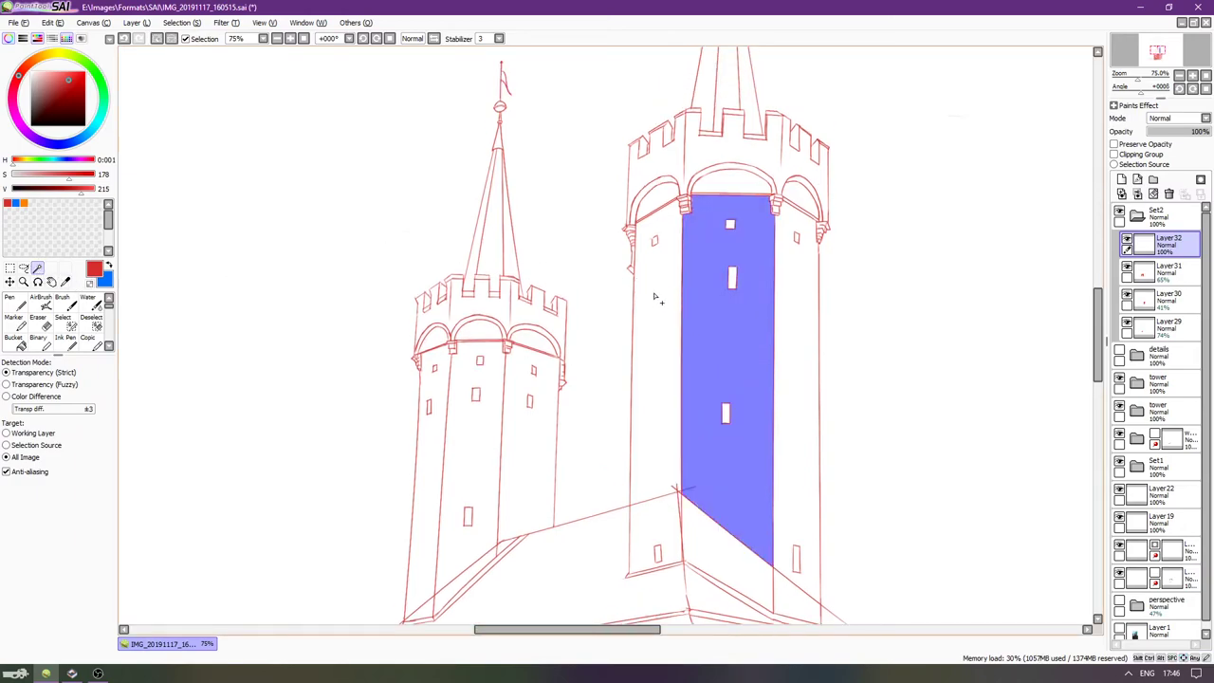
key(ctrl+d)
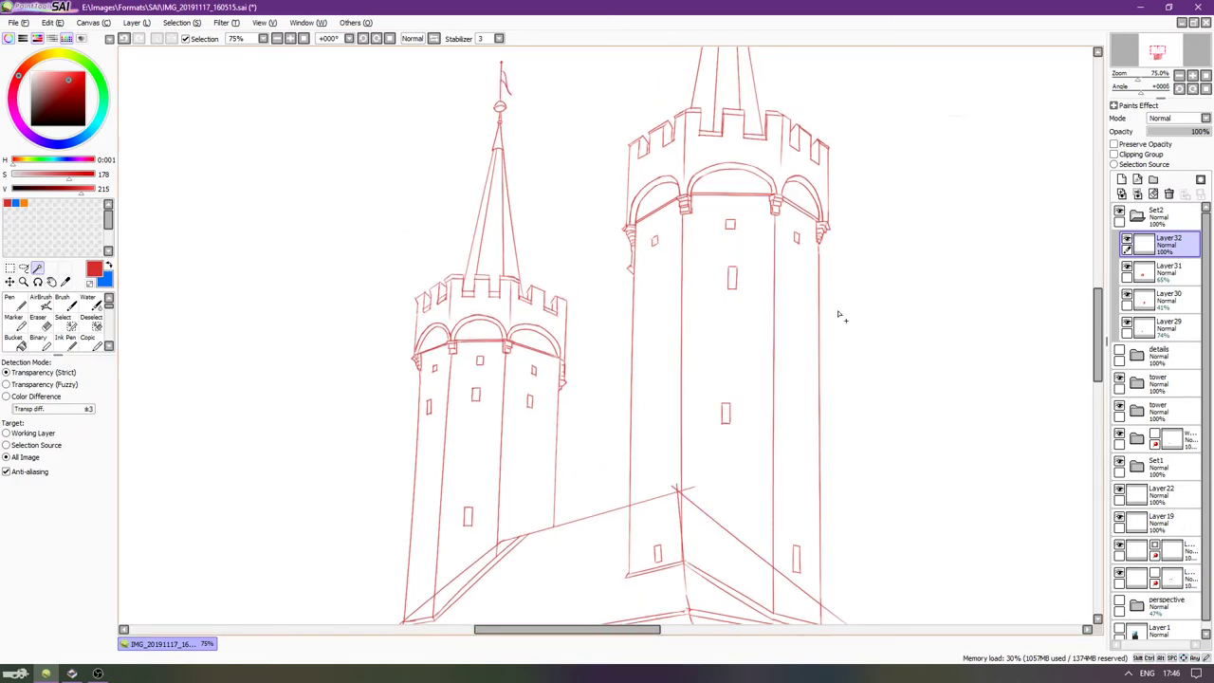
Select the empty background around the building with the Magic Wand and invert the selection.
scroll(850, 323, down, 1)
click(888, 365)
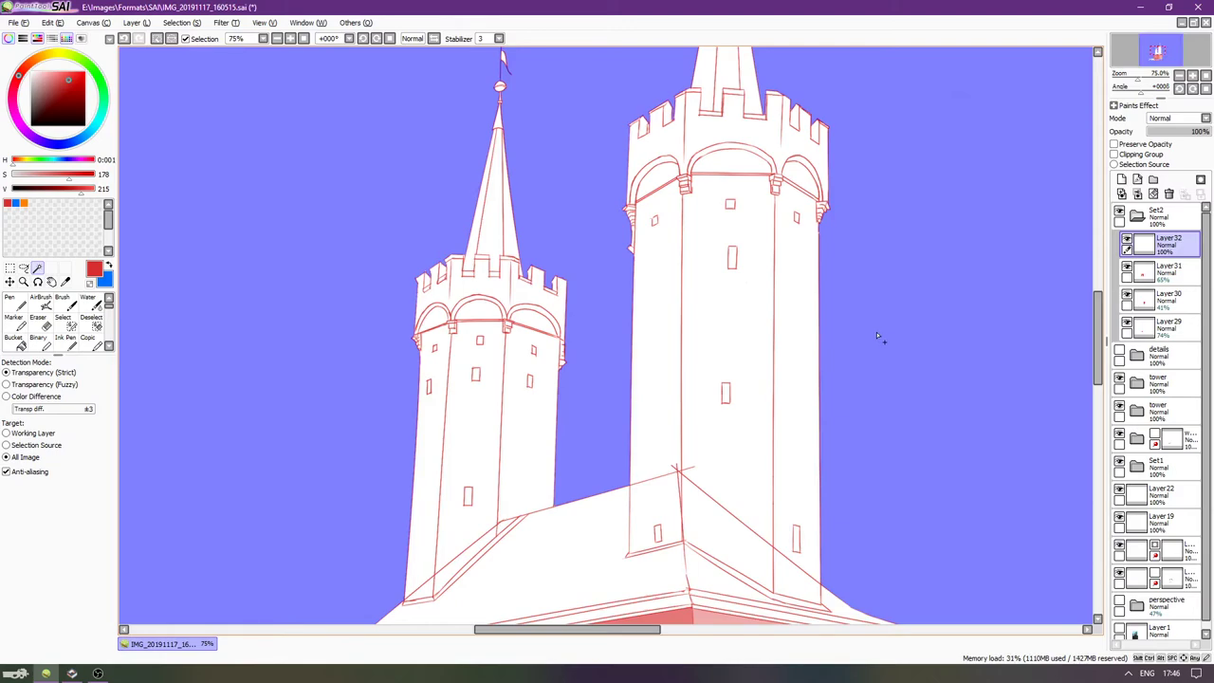
scroll(877, 336, down, 4)
scroll(859, 398, up, 3)
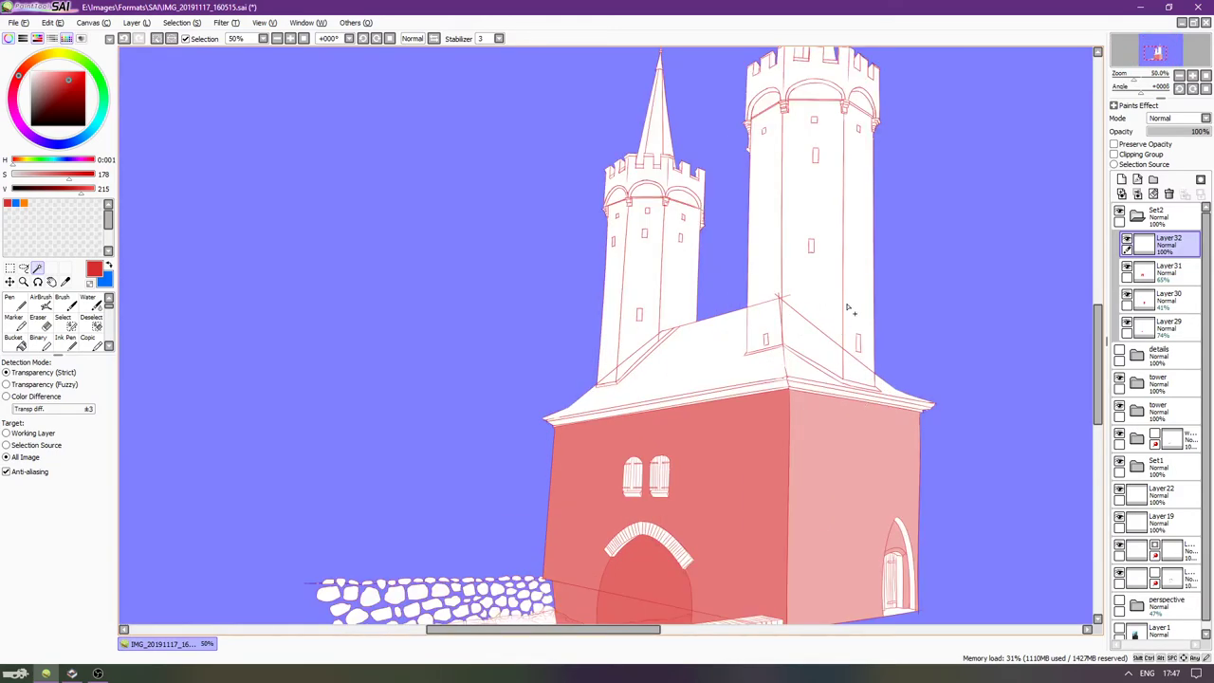
click(181, 21)
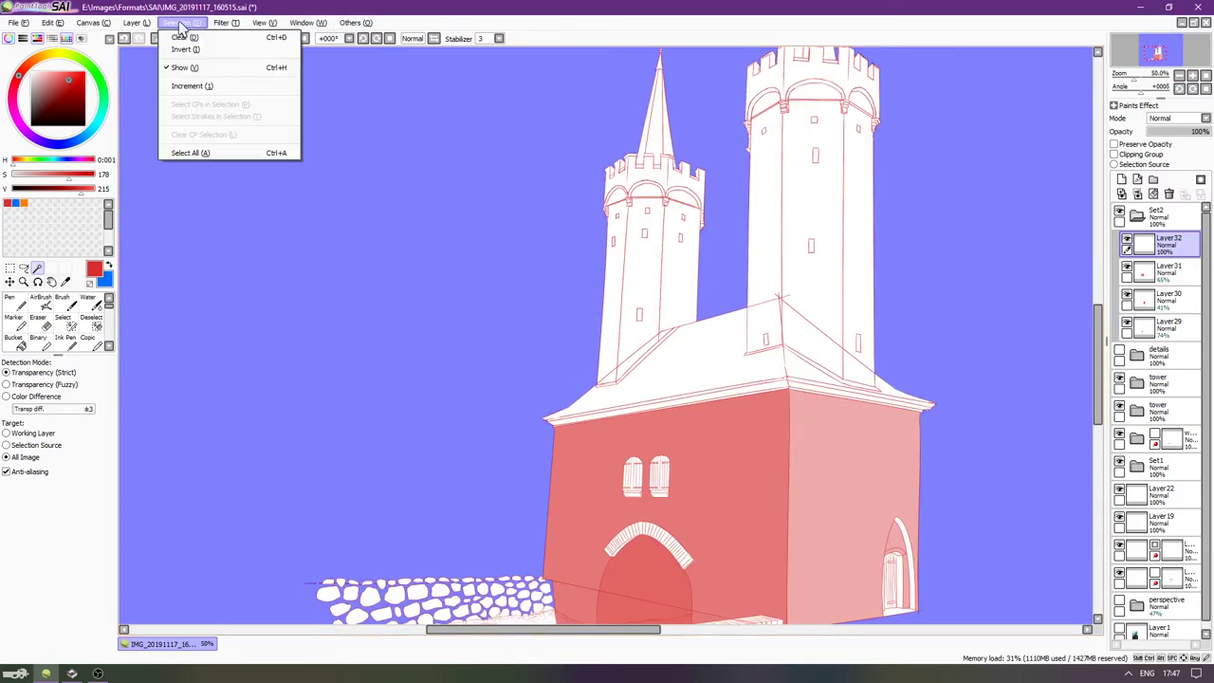
click(200, 52)
scroll(710, 234, up, 1)
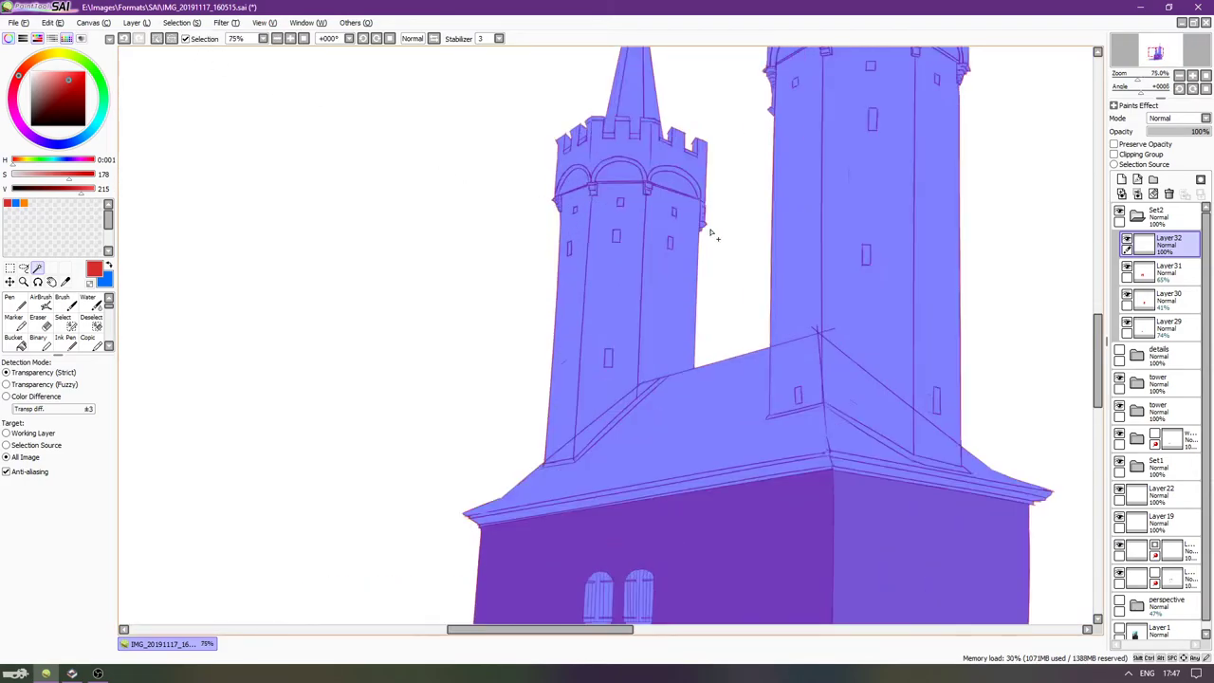
Remove the stone wall and the lower gate walls from the selection with the Deselect brush at size 250.
scroll(728, 220, down, 1)
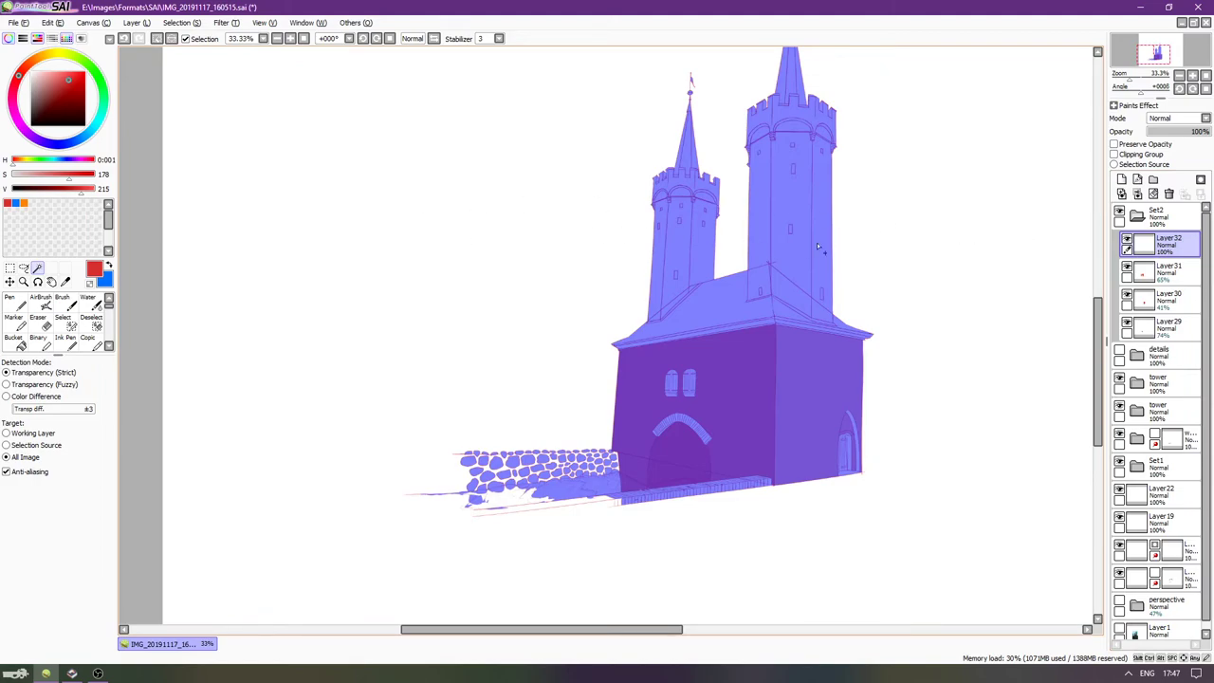
scroll(857, 246, down, 2)
scroll(896, 182, up, 2)
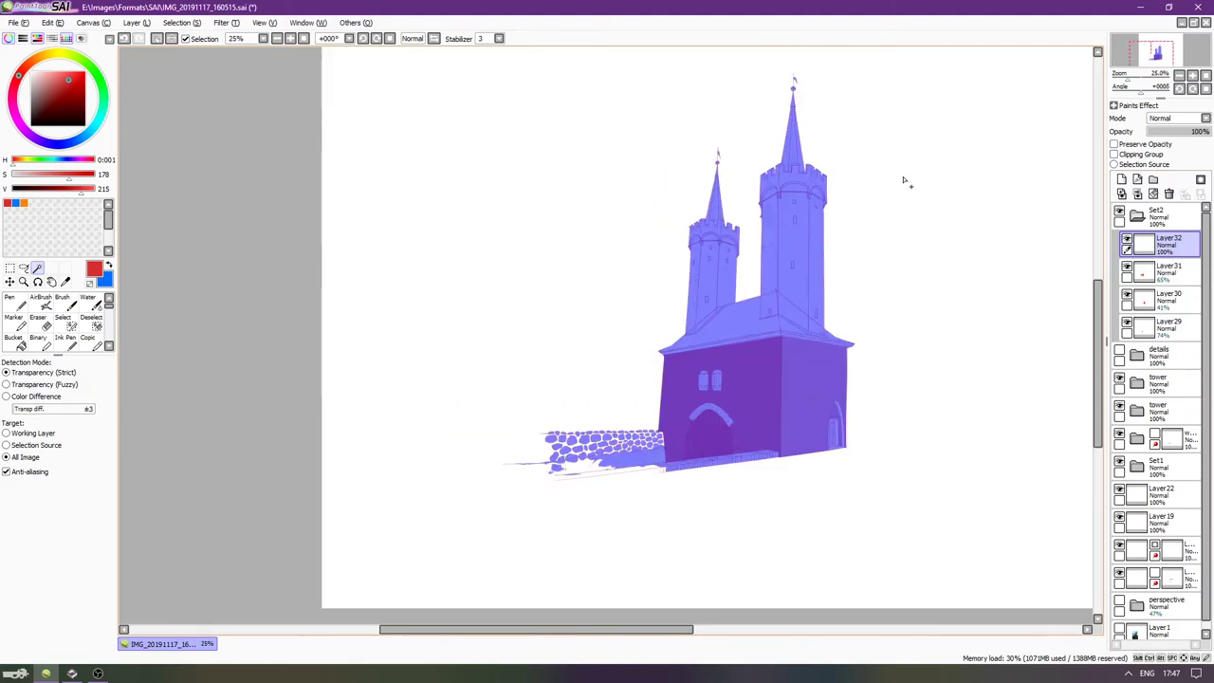
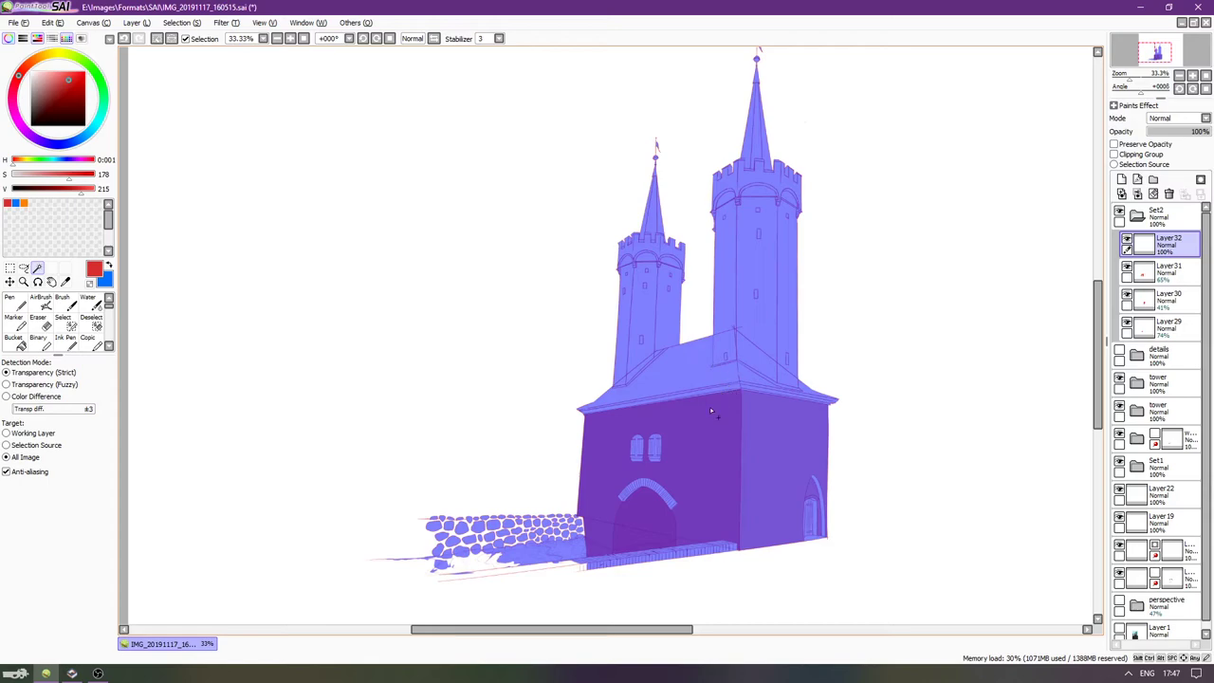
scroll(769, 408, up, 4)
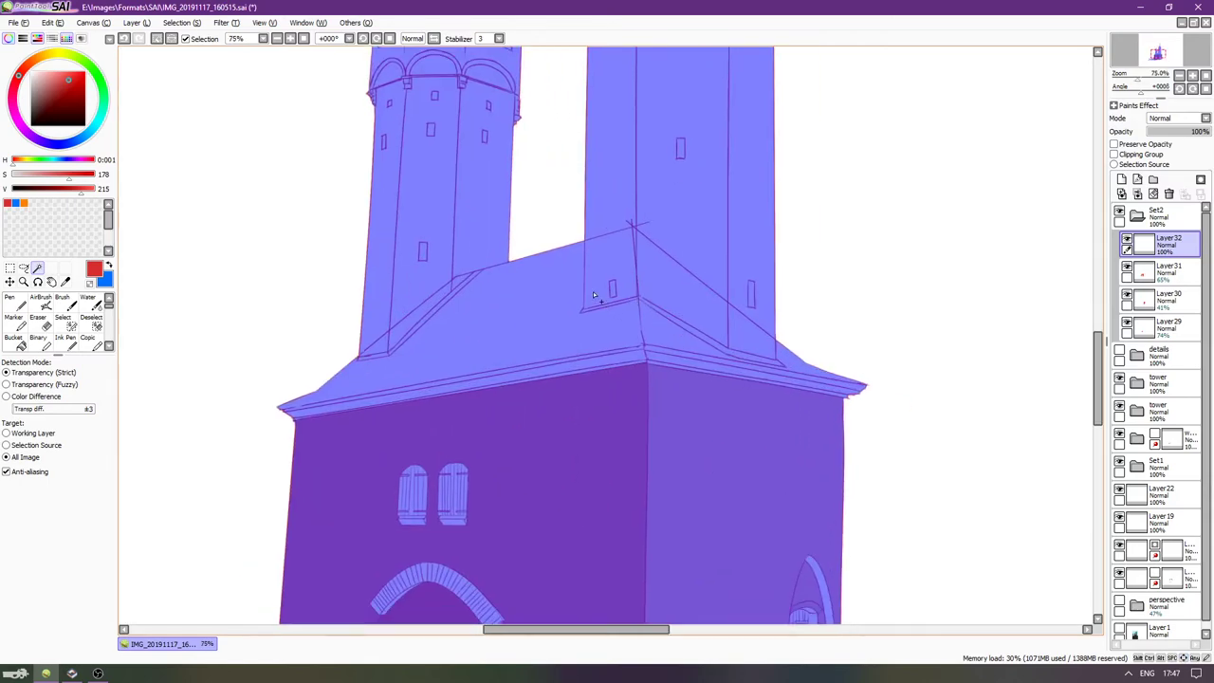
scroll(592, 342, down, 5)
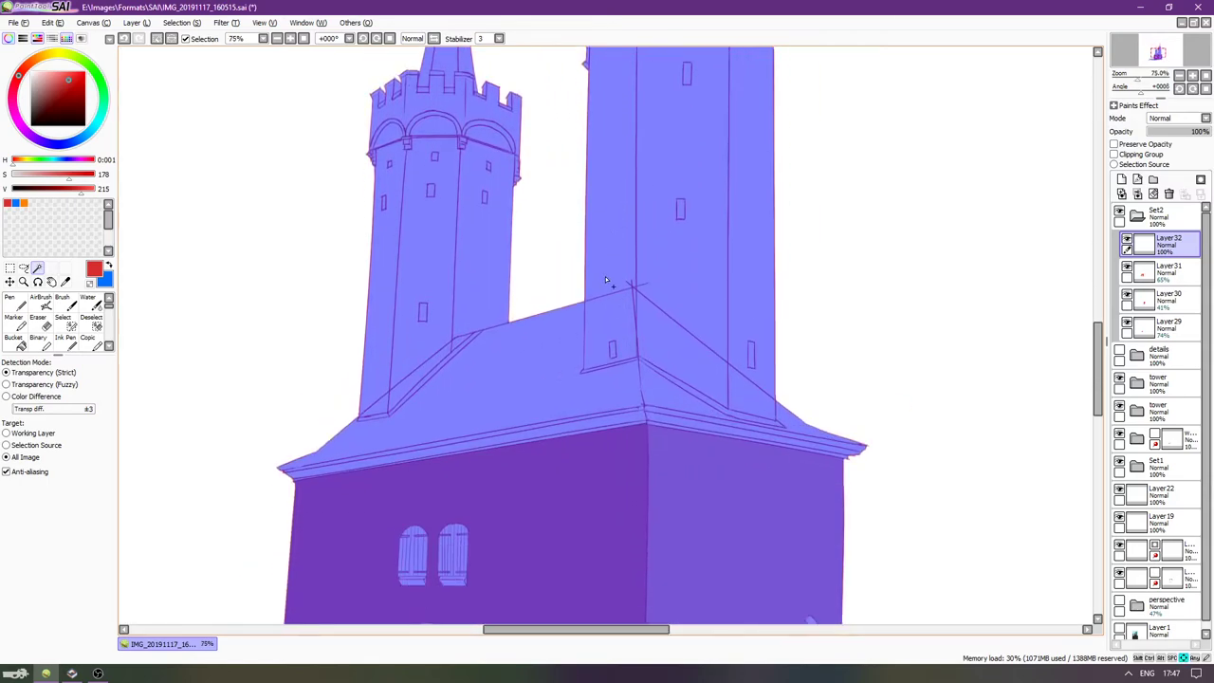
scroll(572, 318, down, 3)
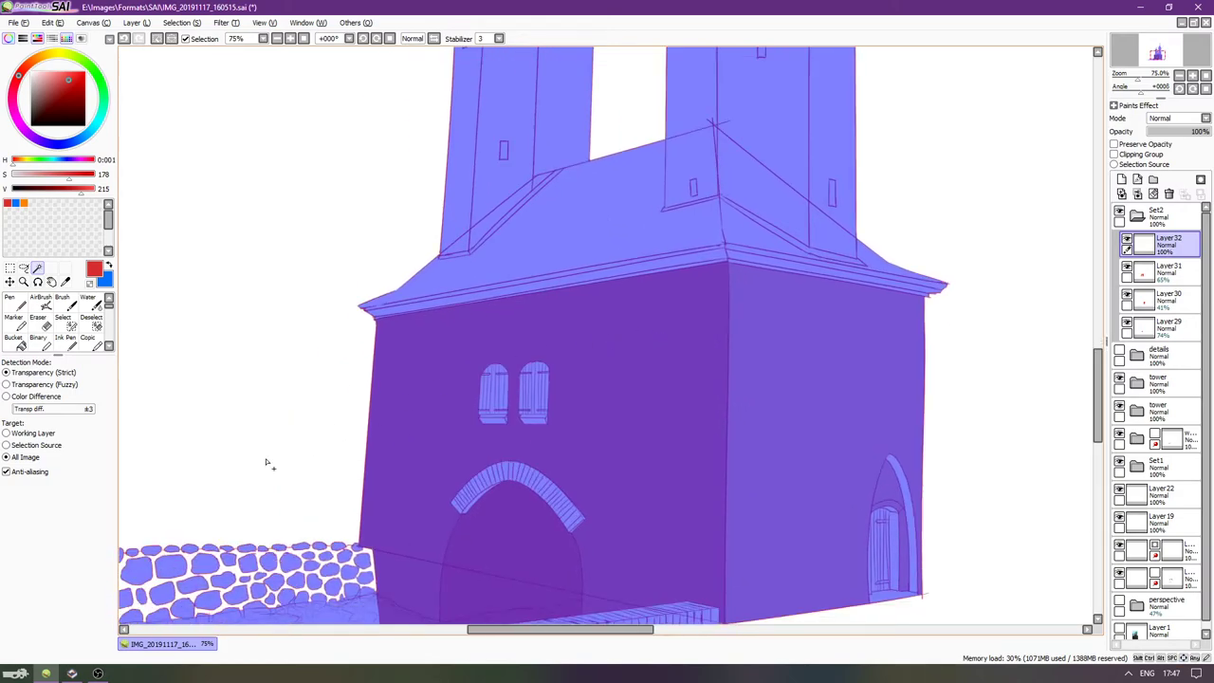
click(91, 320)
key(bracketright)
key(bracketright)
key(bracketright)
key(bracketright)
key(bracketright)
key(bracketright)
key(bracketright)
key(bracketright)
key(bracketright)
key(bracketright)
key(bracketright)
key(bracketright)
key(bracketright)
key(bracketright)
mouse_move(929, 430)
mouse_down()
mouse_move(438, 418)
mouse_move(298, 473)
mouse_move(339, 548)
mouse_up()
scroll(632, 522, down, 3)
mouse_move(637, 495)
mouse_down()
mouse_move(541, 531)
mouse_move(669, 503)
mouse_move(744, 514)
mouse_move(748, 531)
mouse_move(659, 556)
mouse_move(507, 561)
mouse_move(395, 582)
mouse_move(324, 567)
mouse_move(372, 538)
mouse_move(259, 555)
mouse_move(459, 538)
mouse_move(413, 576)
mouse_up()
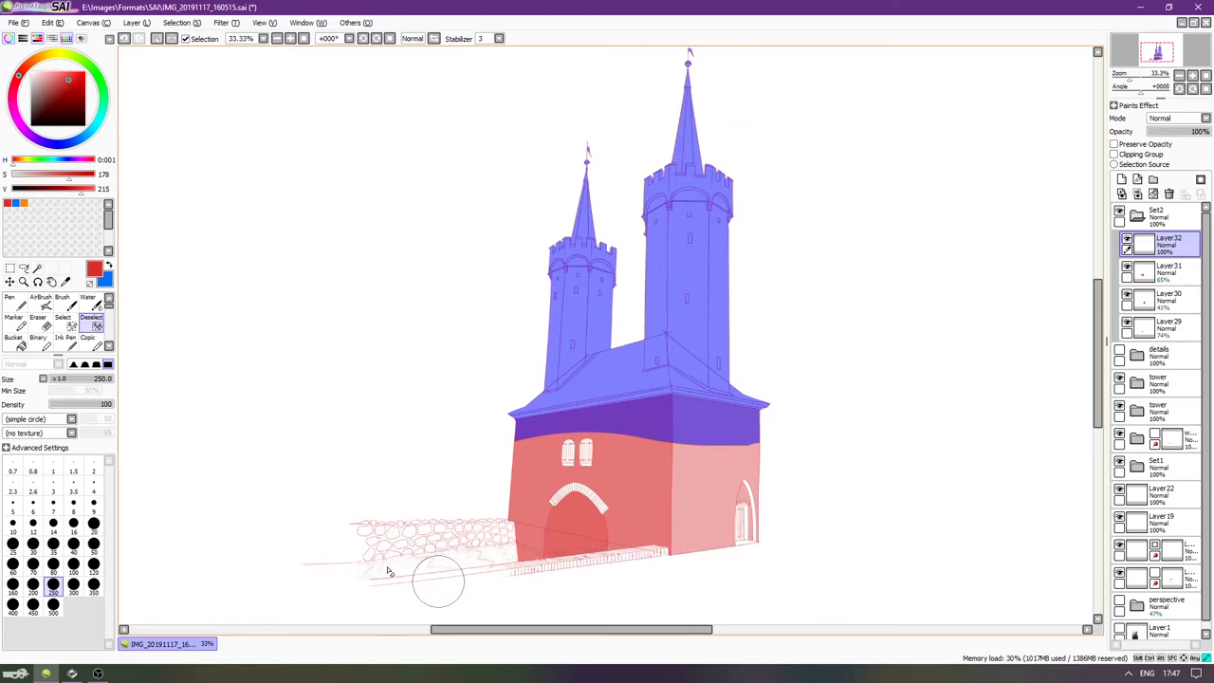
scroll(675, 449, up, 3)
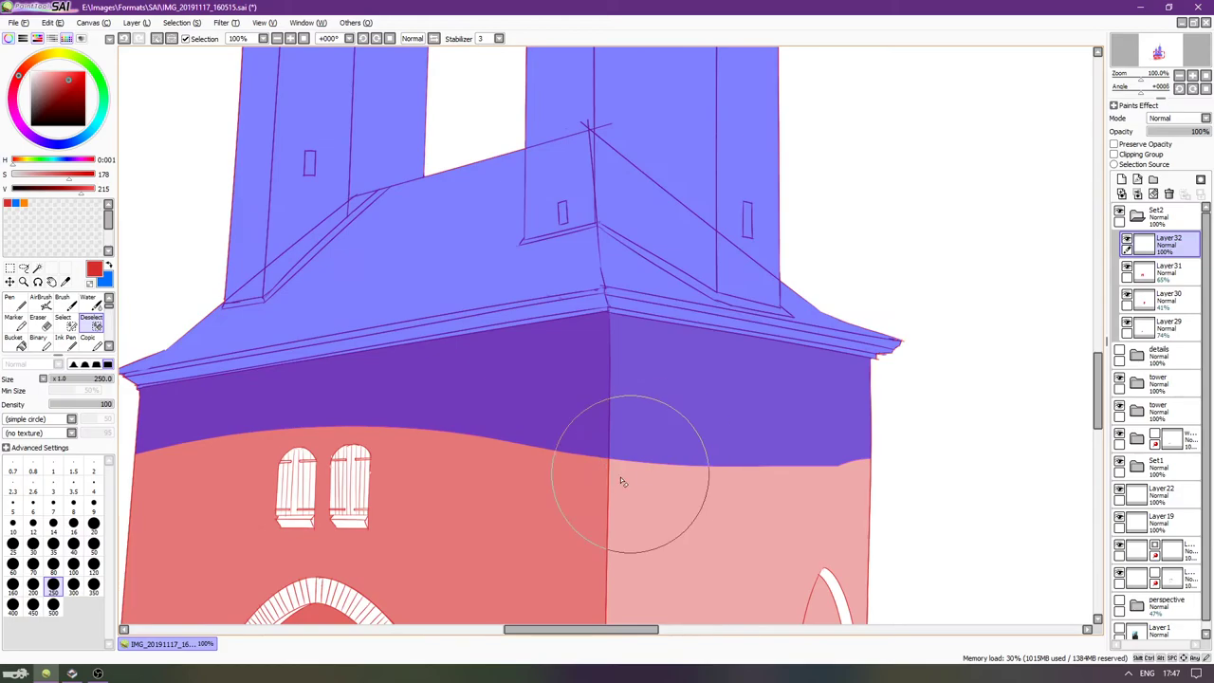
Deselect more of the upper gate wall below the eaves, reducing the Deselect brush to size 60.
drag(591, 471, 809, 456)
key(Delete)
key(Left)
key(Up)
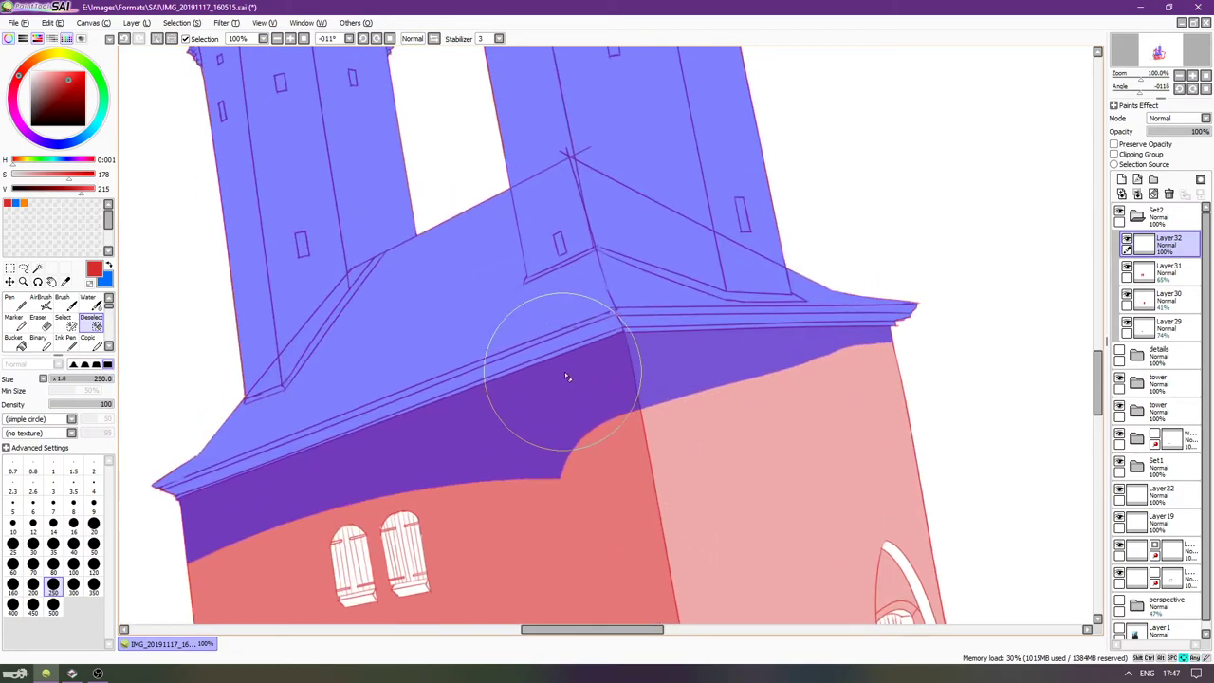
key(Left)
key(Delete)
key(End)
key(End)
key(Up)
key(Up)
key(Left)
key(Up)
key(Up)
key(Left)
key(Left)
key(bracketleft)
key(bracketleft)
key(bracketleft)
key(bracketleft)
key(bracketleft)
key(bracketleft)
key(bracketleft)
mouse_move(580, 527)
mouse_down()
mouse_move(587, 556)
mouse_move(516, 550)
mouse_up()
key(bracketright)
key(bracketleft)
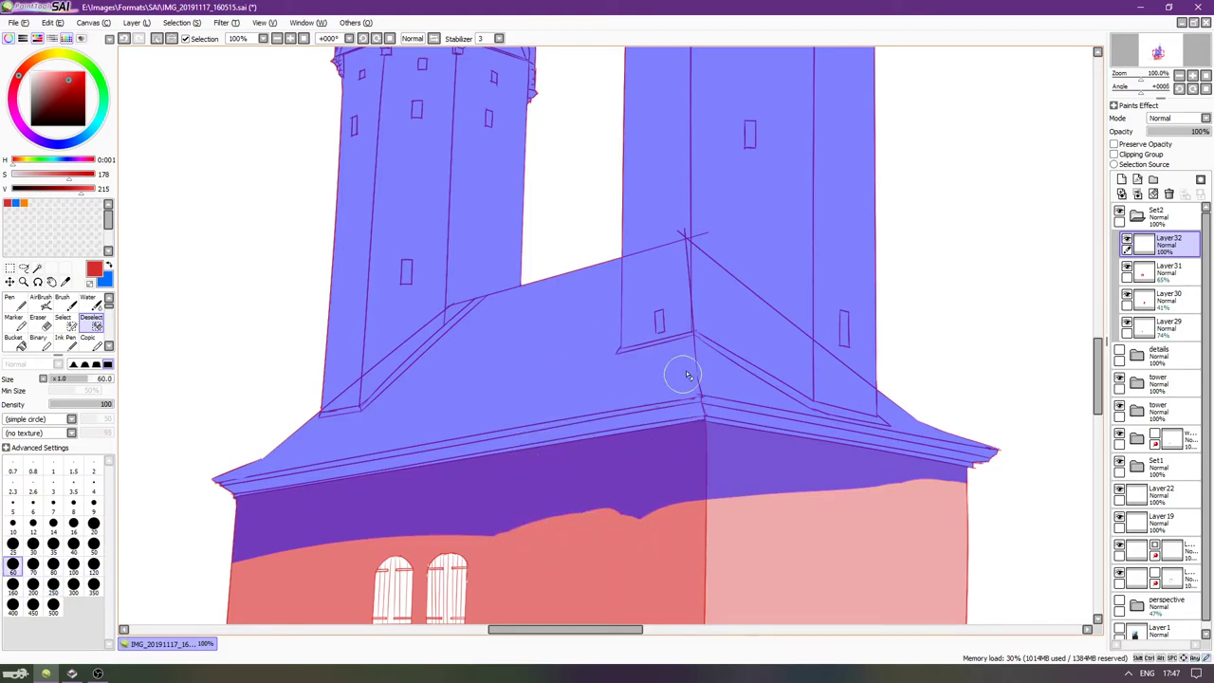
Deselect the right-hand eaves and the roof strip below the taller tower's right base.
key(Delete)
key(Delete)
key(Delete)
key(Delete)
key(Delete)
key(Delete)
key(Delete)
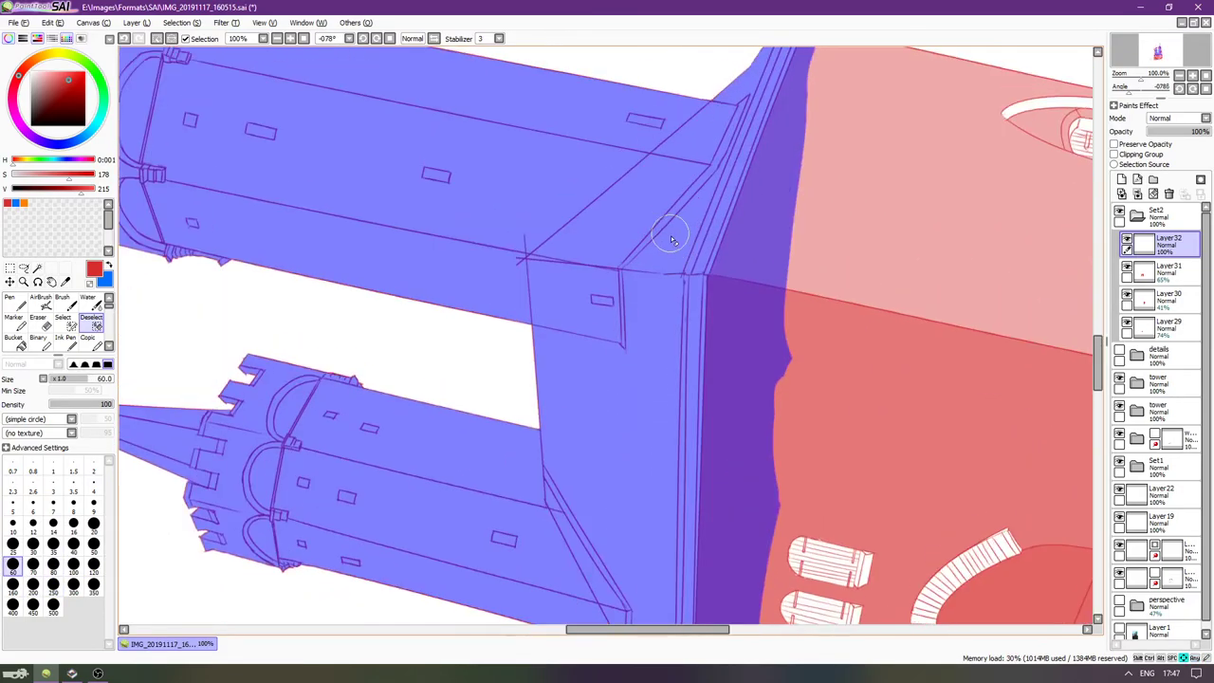
key(Up)
key(Up)
key(Up)
key(Right)
key(Up)
key(Up)
key(Right)
mouse_move(772, 138)
mouse_down()
mouse_move(765, 167)
mouse_move(766, 125)
mouse_move(746, 100)
mouse_move(685, 127)
mouse_move(693, 149)
mouse_move(745, 95)
mouse_up()
mouse_move(738, 224)
mouse_down()
mouse_move(706, 256)
mouse_move(749, 161)
mouse_move(713, 243)
mouse_move(693, 262)
mouse_move(706, 221)
mouse_move(675, 284)
mouse_move(747, 248)
mouse_move(708, 313)
mouse_up()
key(Left)
key(Delete)
key(Delete)
key(Delete)
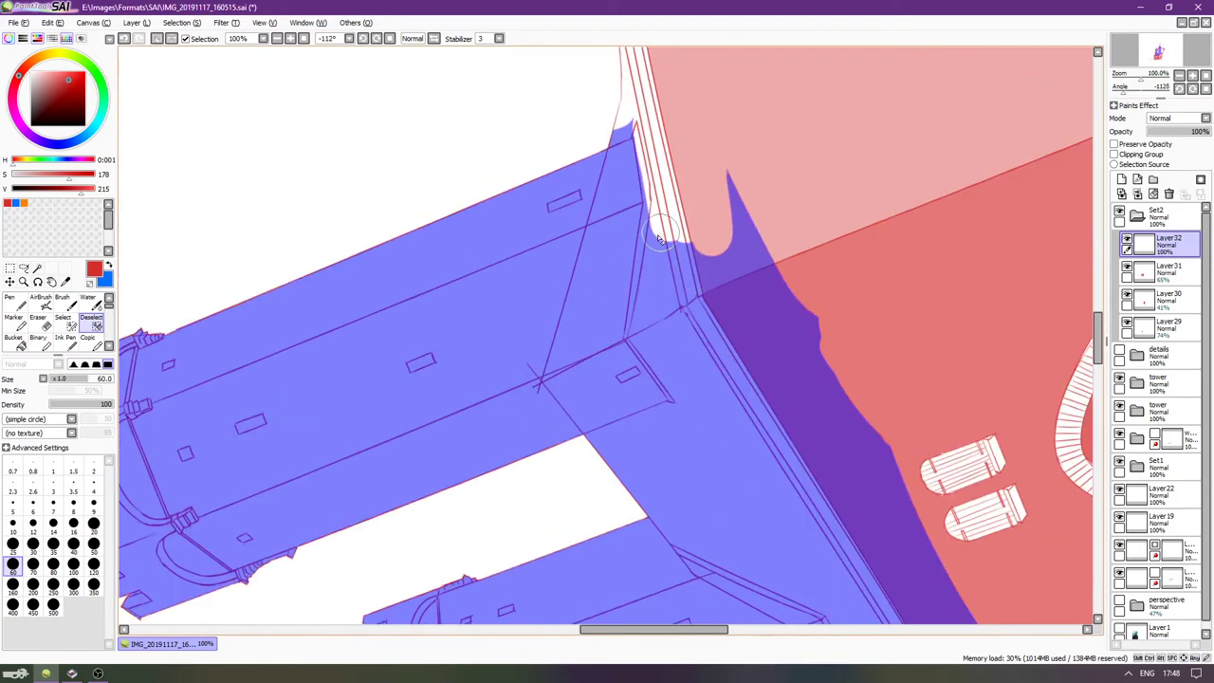
drag(669, 206, 666, 204)
drag(658, 257, 656, 280)
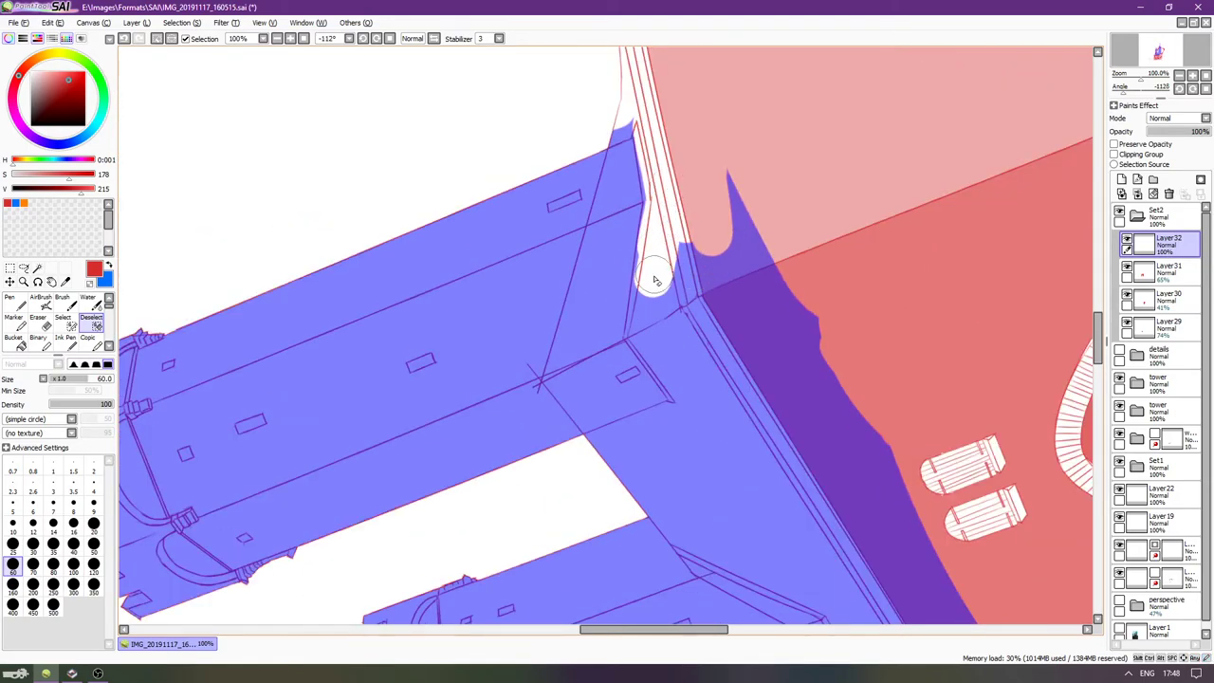
Trim the selection along the taller tower's base line with the Deselect brush at size 16.
key(bracketleft)
key(bracketleft)
key(bracketleft)
key(bracketleft)
key(bracketleft)
key(bracketleft)
key(bracketleft)
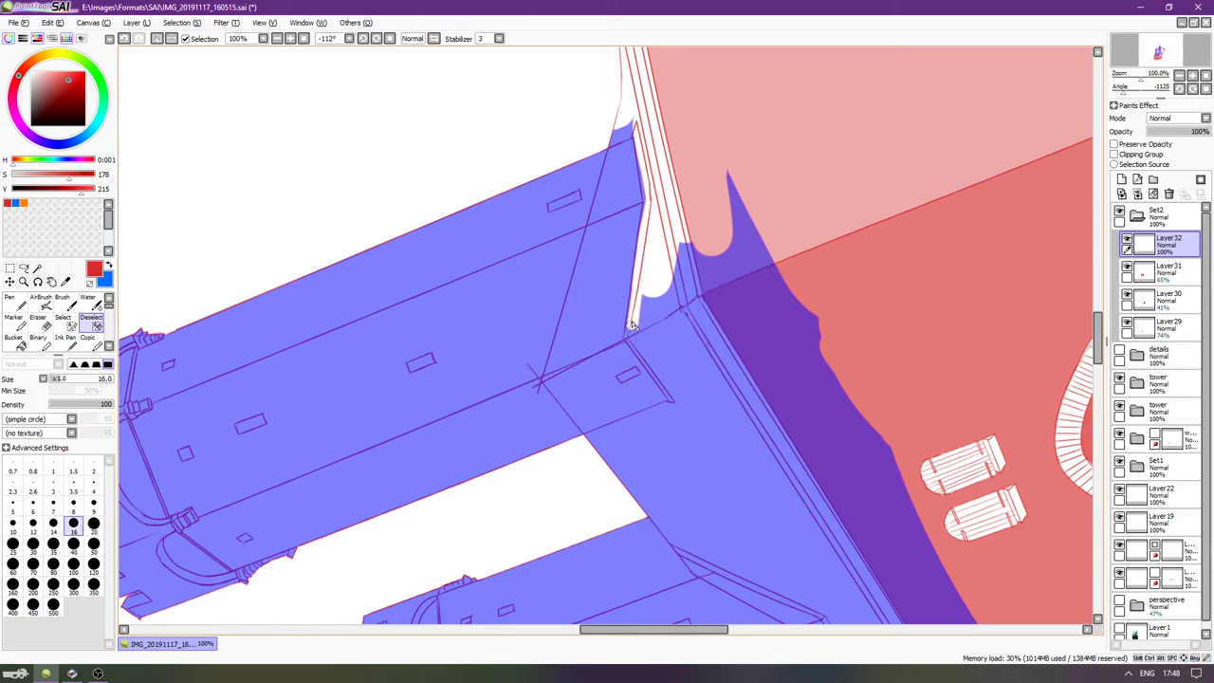
drag(660, 373, 679, 406)
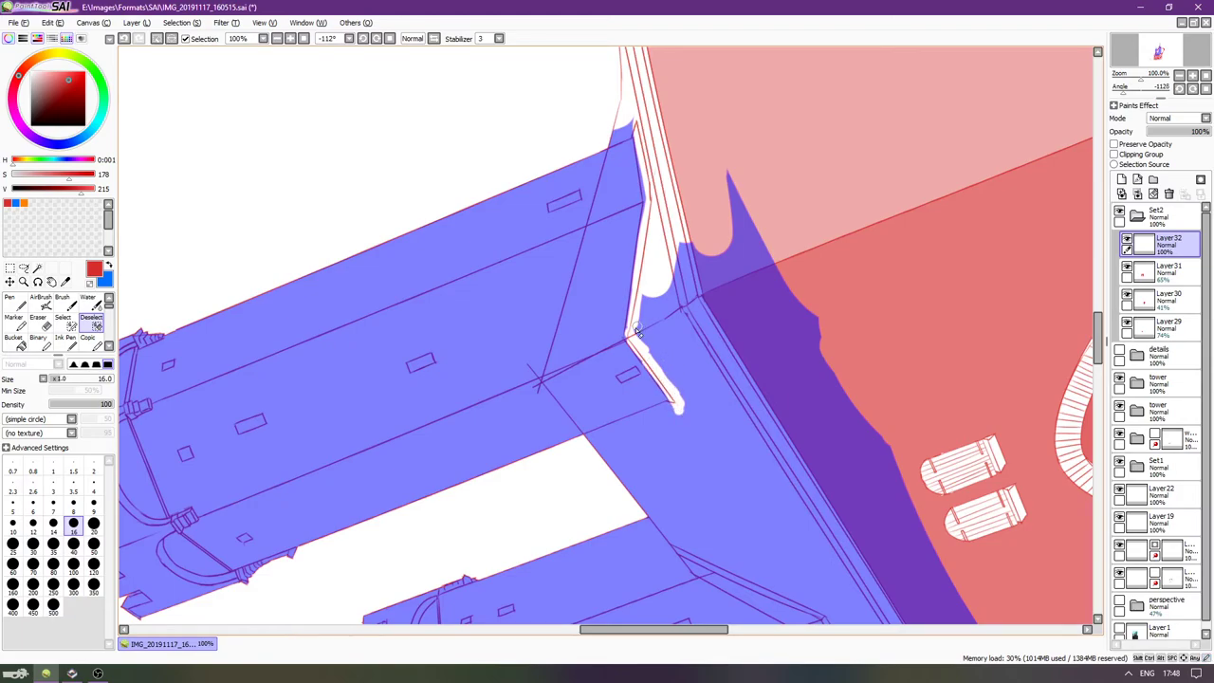
scroll(652, 218, up, 3)
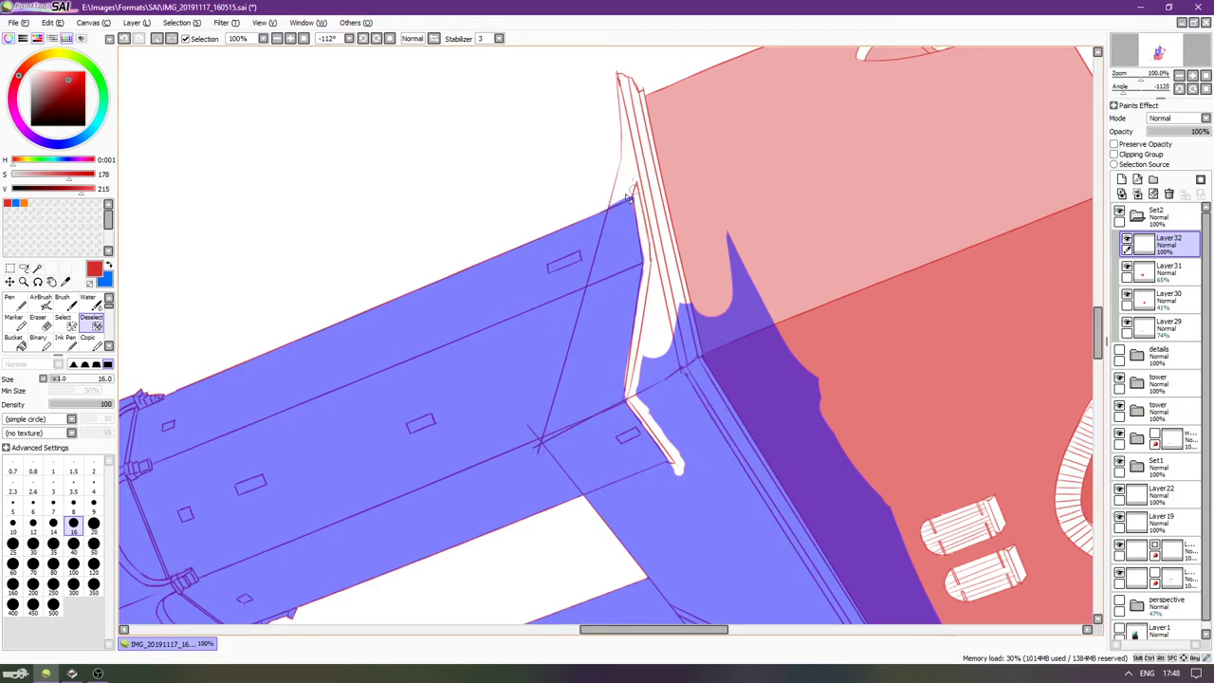
scroll(639, 201, up, 1)
Deselect a strip of roof along the taller tower's left edge up to the ridge.
scroll(613, 305, down, 10)
key(Delete)
key(Delete)
key(Delete)
key(Delete)
key(Delete)
key(Delete)
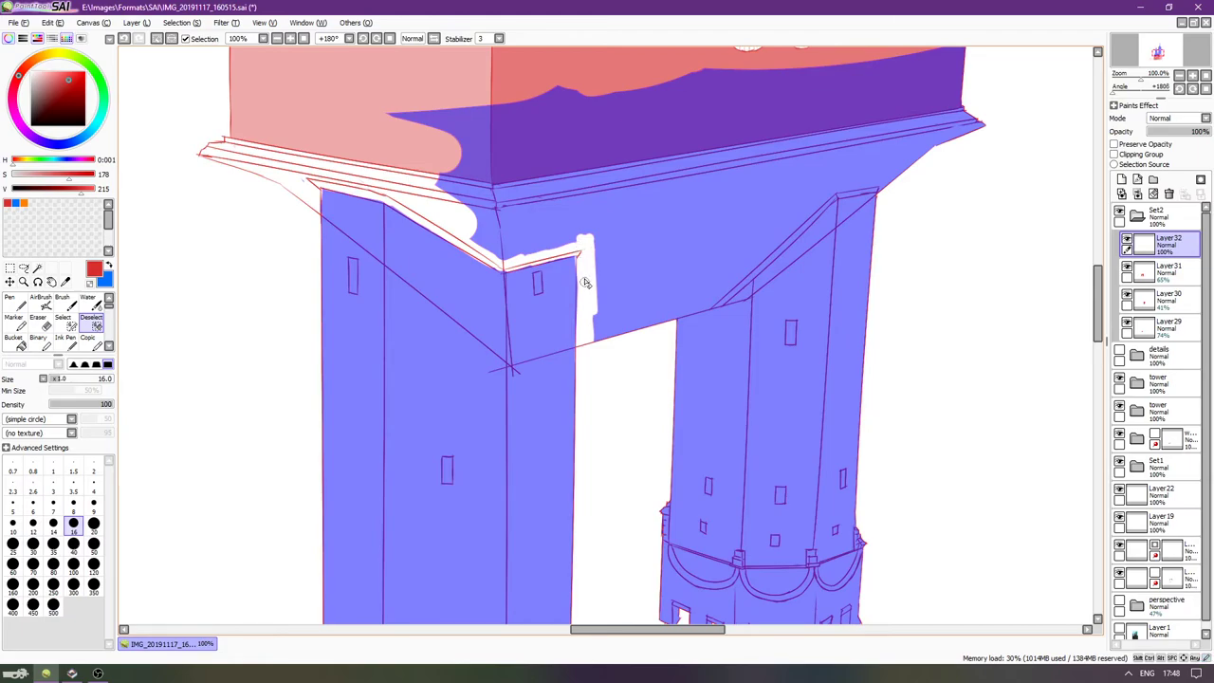
key(Delete)
key(Delete)
key(Delete)
key(Delete)
key(Delete)
key(Delete)
key(Delete)
key(Delete)
key(Delete)
key(Delete)
key(Delete)
key(Delete)
key(Delete)
key(Delete)
key(Delete)
key(Delete)
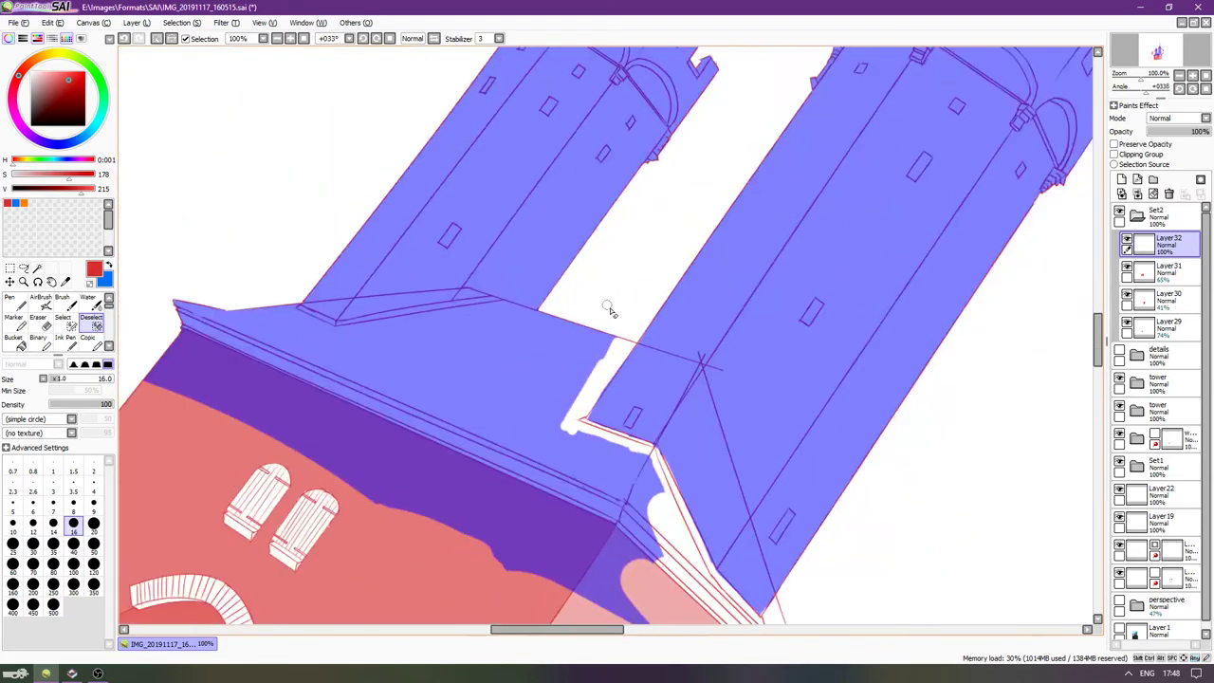
drag(609, 348, 566, 434)
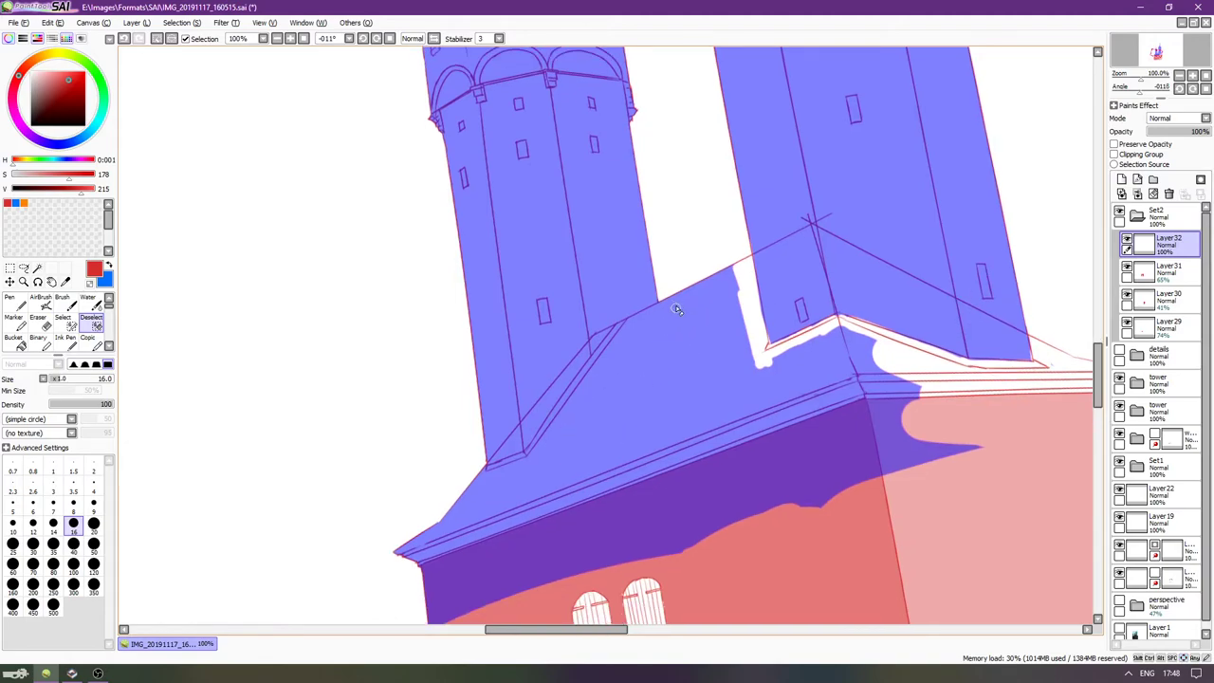
Deselect the roof along the shorter tower's base, from the ridge down the slanted edge to its left corner.
scroll(651, 341, up, 3)
mouse_move(629, 309)
mouse_down()
mouse_move(691, 274)
mouse_move(614, 331)
mouse_up()
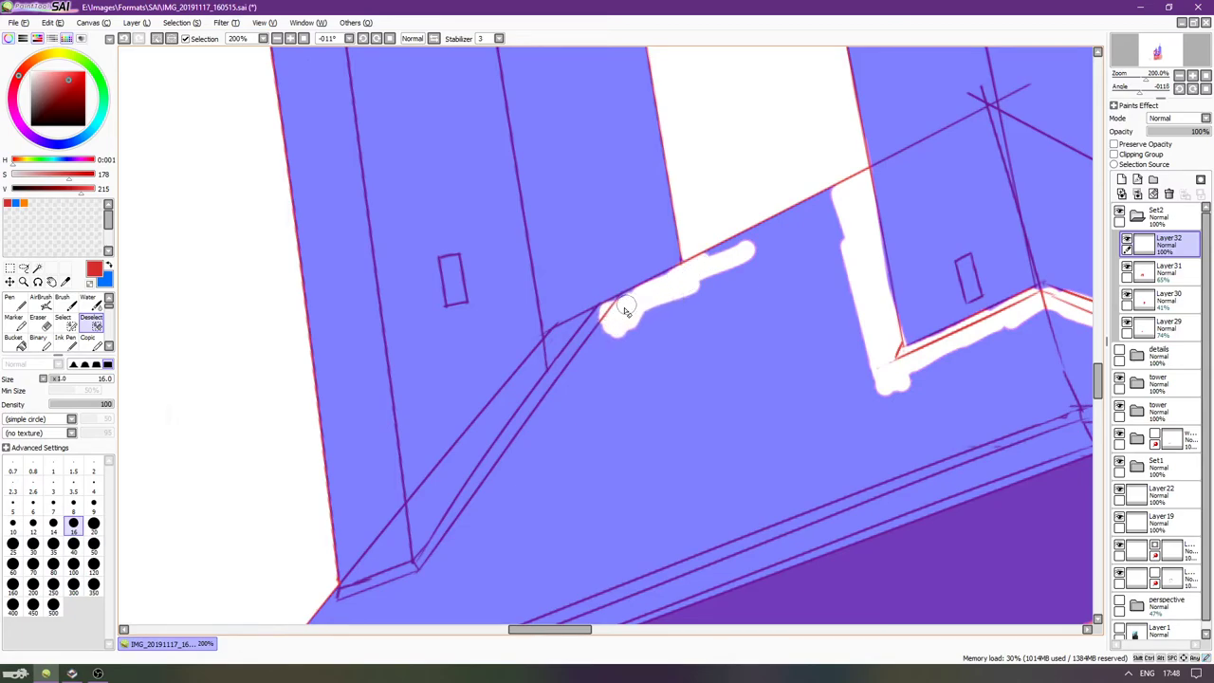
drag(595, 330, 560, 376)
mouse_move(556, 394)
mouse_down()
mouse_move(633, 321)
mouse_move(662, 283)
mouse_up()
drag(690, 240, 633, 315)
drag(675, 275, 558, 425)
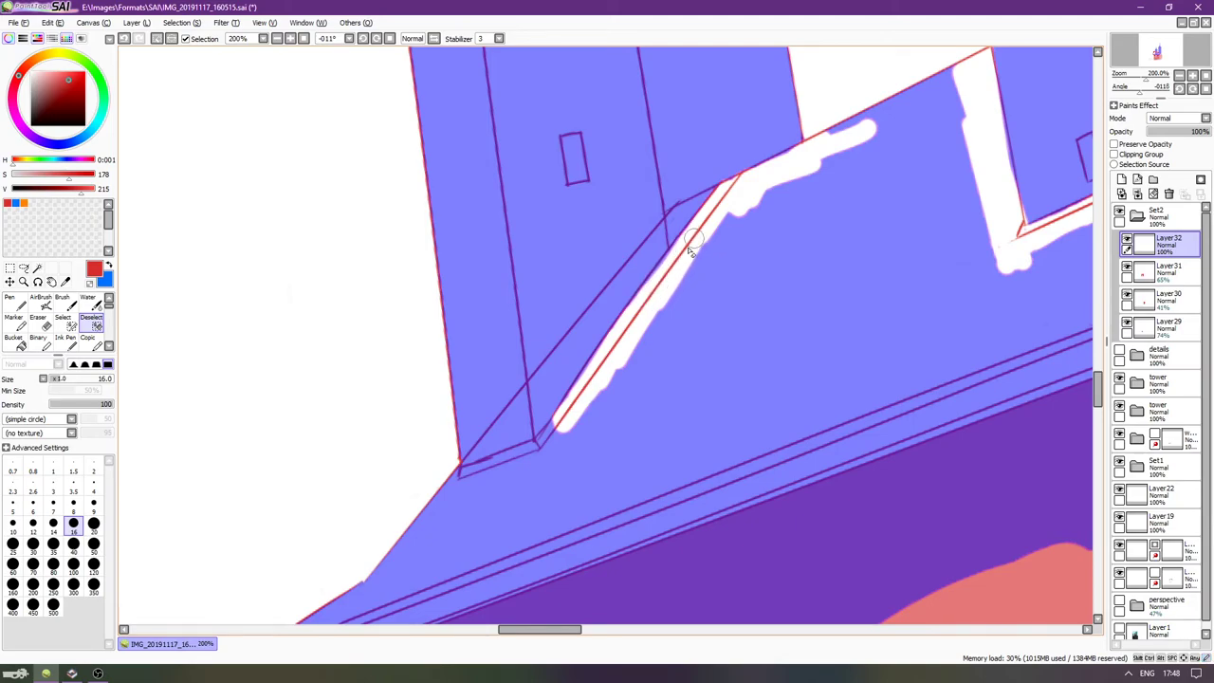
drag(563, 435, 541, 455)
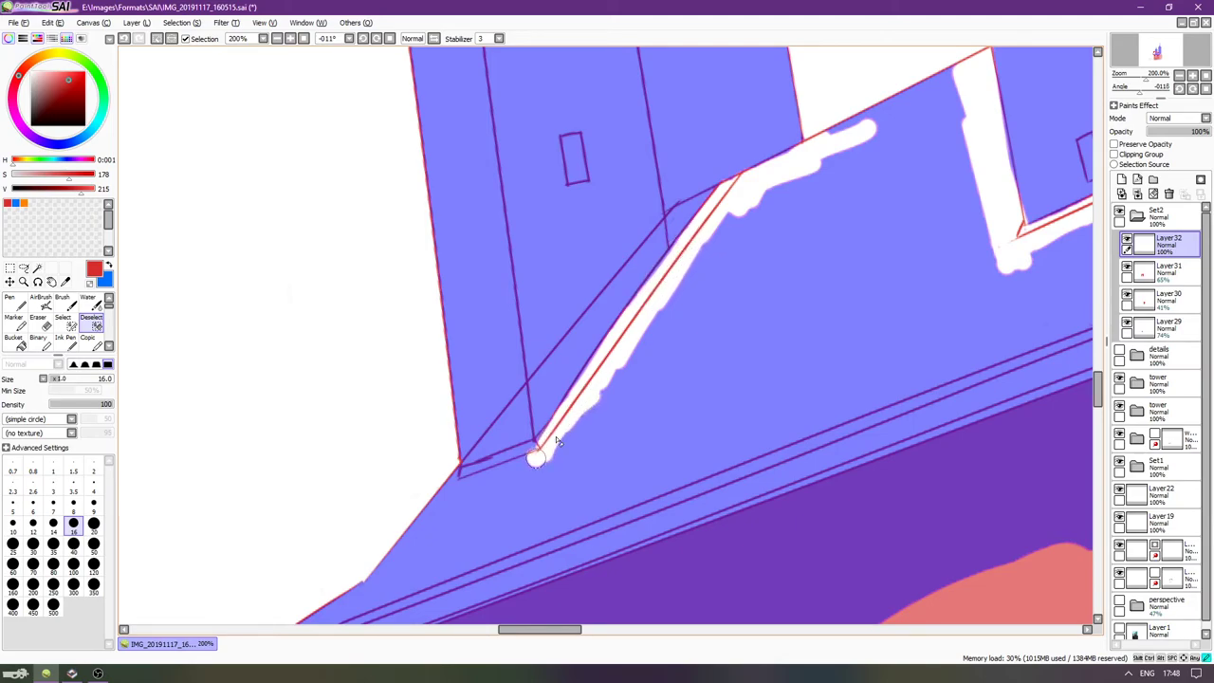
mouse_move(451, 484)
mouse_down()
mouse_move(541, 464)
mouse_move(456, 480)
mouse_move(483, 477)
mouse_up()
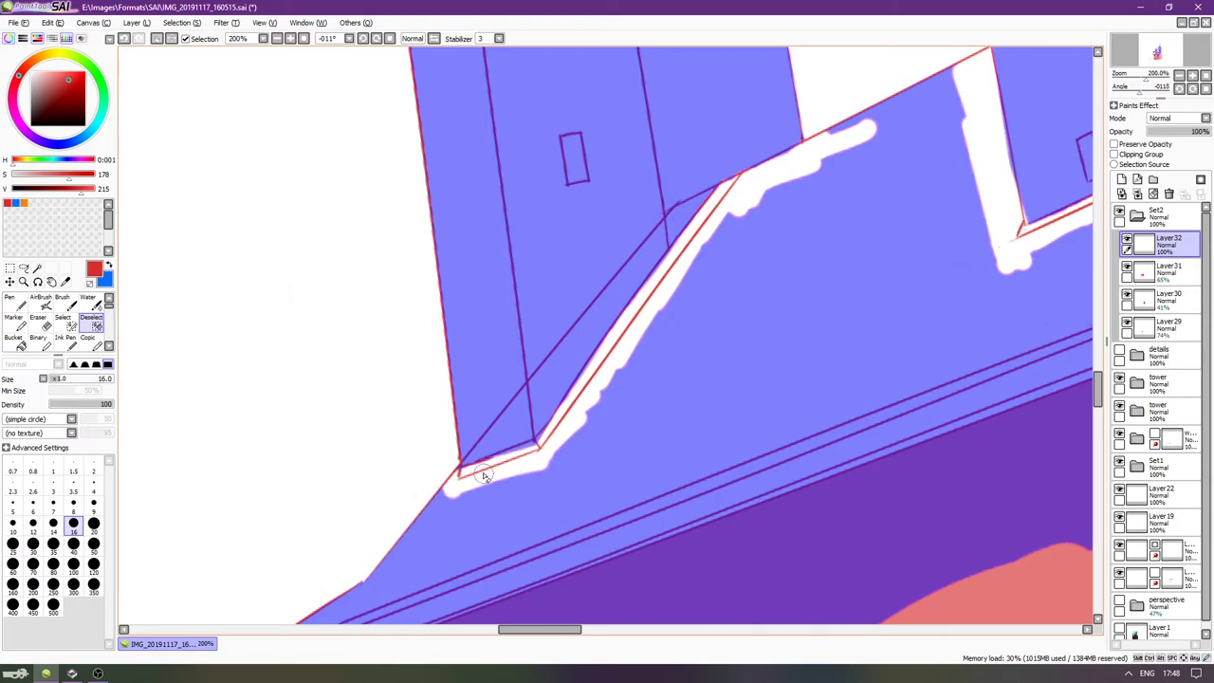
scroll(512, 470, down, 2)
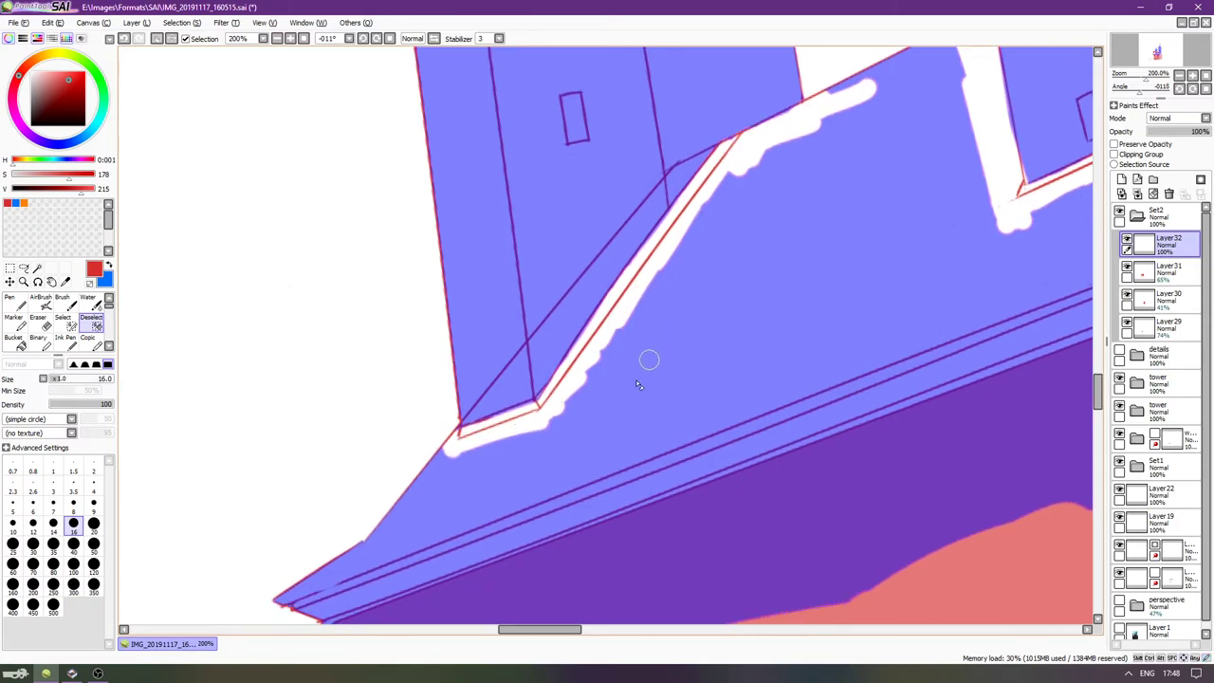
Remove the remaining roof, eaves and upper wall from the selection, enlarging the Deselect brush up to size 120.
scroll(478, 479, down, 1)
key(bracketright)
key(bracketright)
key(bracketright)
key(bracketright)
key(bracketright)
mouse_move(432, 479)
mouse_down()
mouse_move(527, 441)
mouse_move(600, 393)
mouse_move(591, 413)
mouse_move(563, 427)
mouse_move(614, 349)
mouse_move(593, 377)
mouse_move(634, 286)
mouse_move(630, 307)
mouse_move(697, 235)
mouse_move(744, 226)
mouse_move(758, 185)
mouse_move(816, 158)
mouse_move(842, 259)
mouse_move(777, 265)
mouse_move(730, 313)
mouse_move(697, 311)
mouse_move(659, 379)
mouse_up()
key(bracketright)
key(bracketright)
key(bracketright)
key(bracketright)
key(bracketright)
mouse_move(692, 300)
mouse_down()
mouse_move(748, 258)
mouse_move(768, 218)
mouse_move(739, 331)
mouse_move(691, 351)
mouse_move(628, 453)
mouse_move(646, 491)
mouse_move(670, 478)
mouse_move(685, 450)
mouse_move(672, 444)
mouse_move(658, 479)
mouse_move(629, 495)
mouse_move(619, 463)
mouse_move(547, 486)
mouse_move(513, 539)
mouse_move(565, 550)
mouse_move(603, 521)
mouse_move(572, 523)
mouse_move(711, 493)
mouse_move(717, 463)
mouse_move(695, 457)
mouse_move(696, 439)
mouse_move(738, 381)
mouse_move(759, 376)
mouse_move(755, 439)
mouse_move(774, 469)
mouse_move(754, 482)
mouse_move(918, 447)
mouse_move(848, 368)
mouse_move(794, 382)
mouse_move(829, 405)
mouse_move(805, 375)
mouse_up()
scroll(682, 439, down, 2)
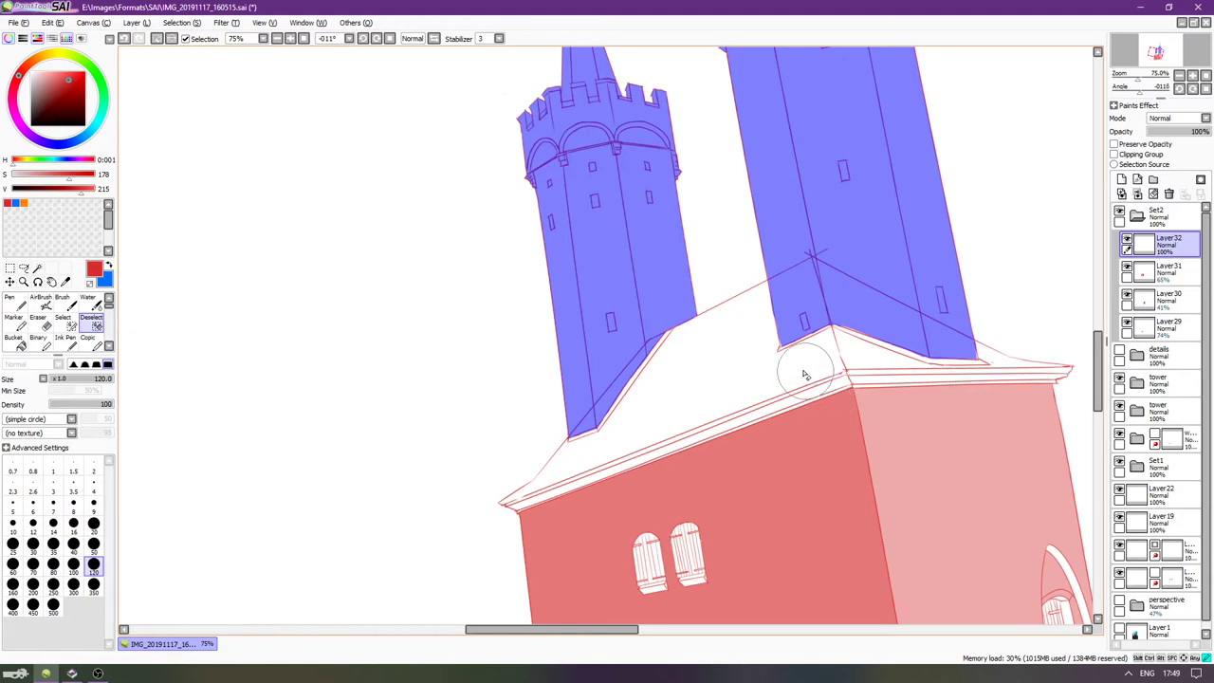
Fill both selected towers with red on Layer32 using the Bucket.
key(Home)
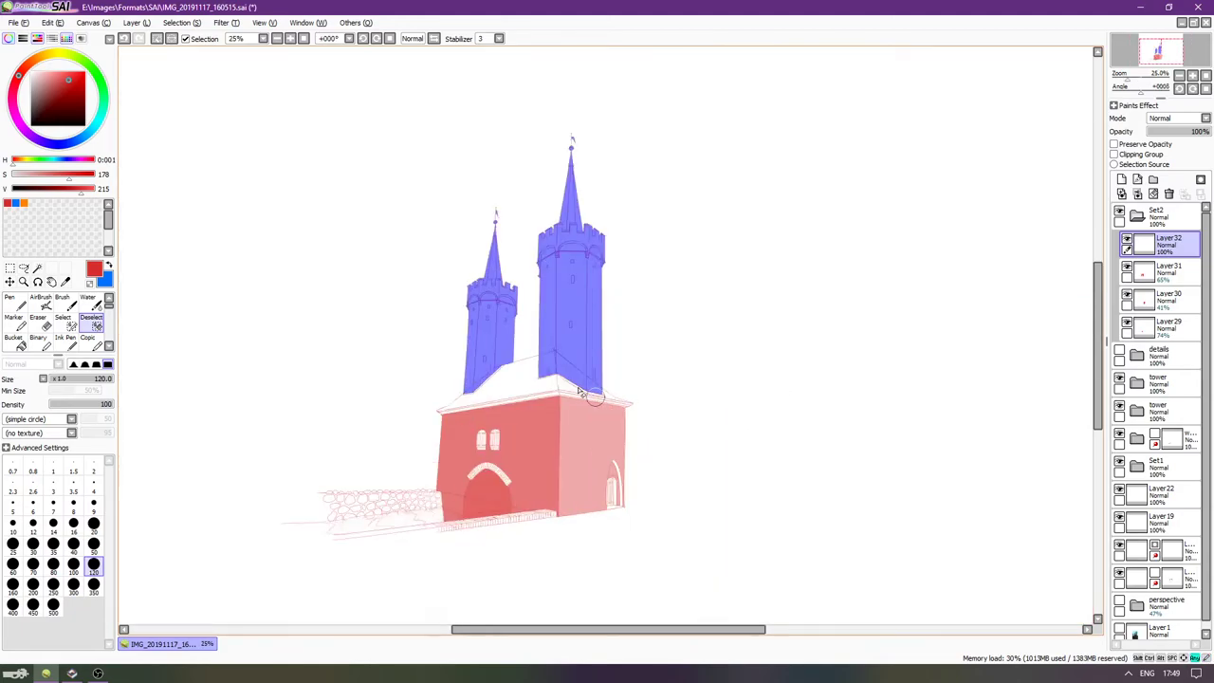
key(Page_Up)
key(Page_Up)
key(Left)
key(Up)
key(Left)
key(Up)
key(Up)
key(Up)
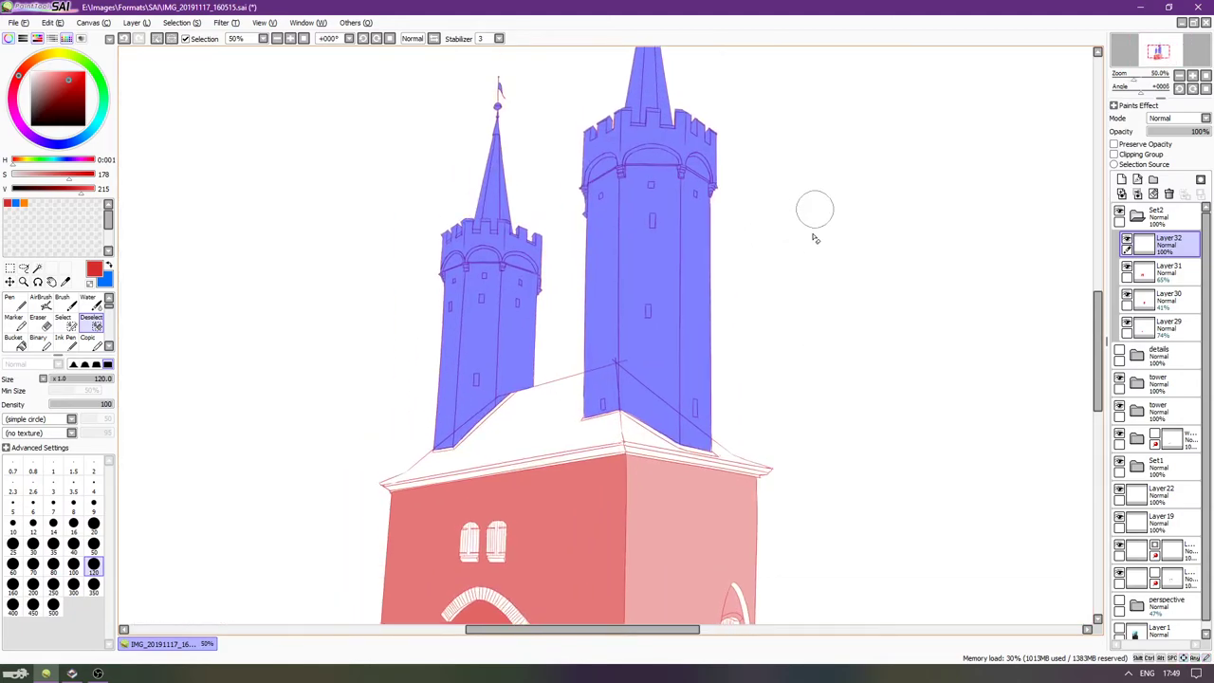
key(b)
click(638, 248)
click(482, 277)
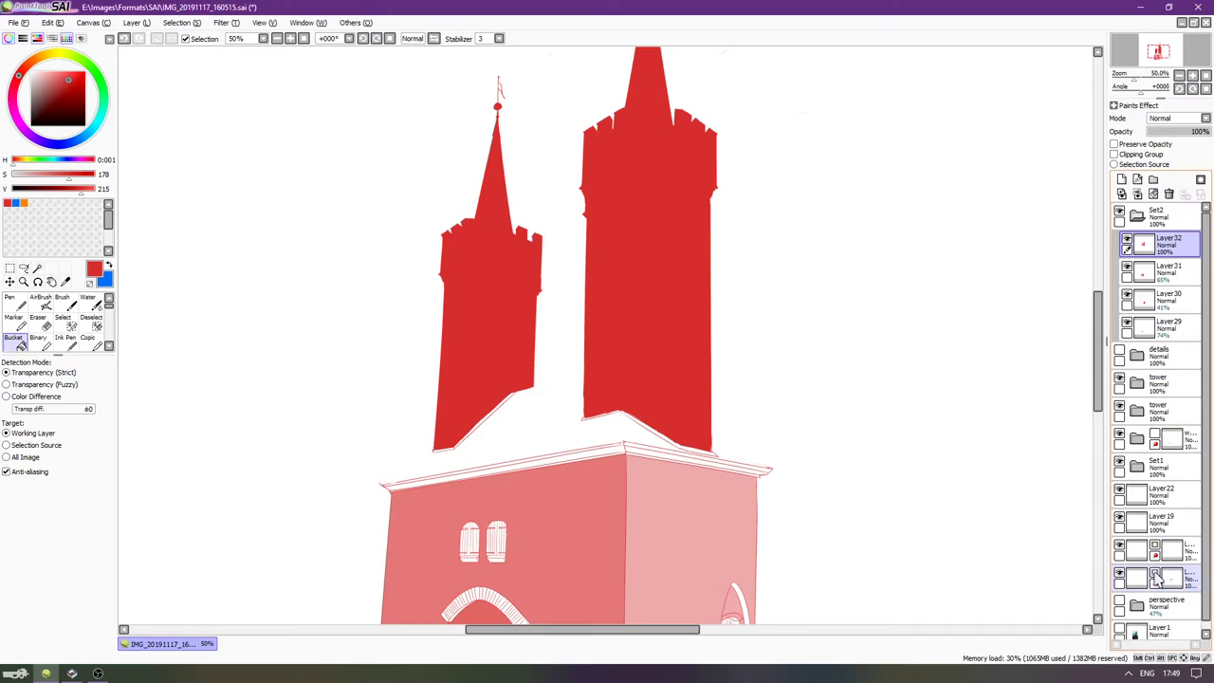
Re-enable the mask of the line layer directly above the perspective folder and show the details folder.
key(Up)
key(Up)
key(Up)
key(Down)
key(Down)
key(Down)
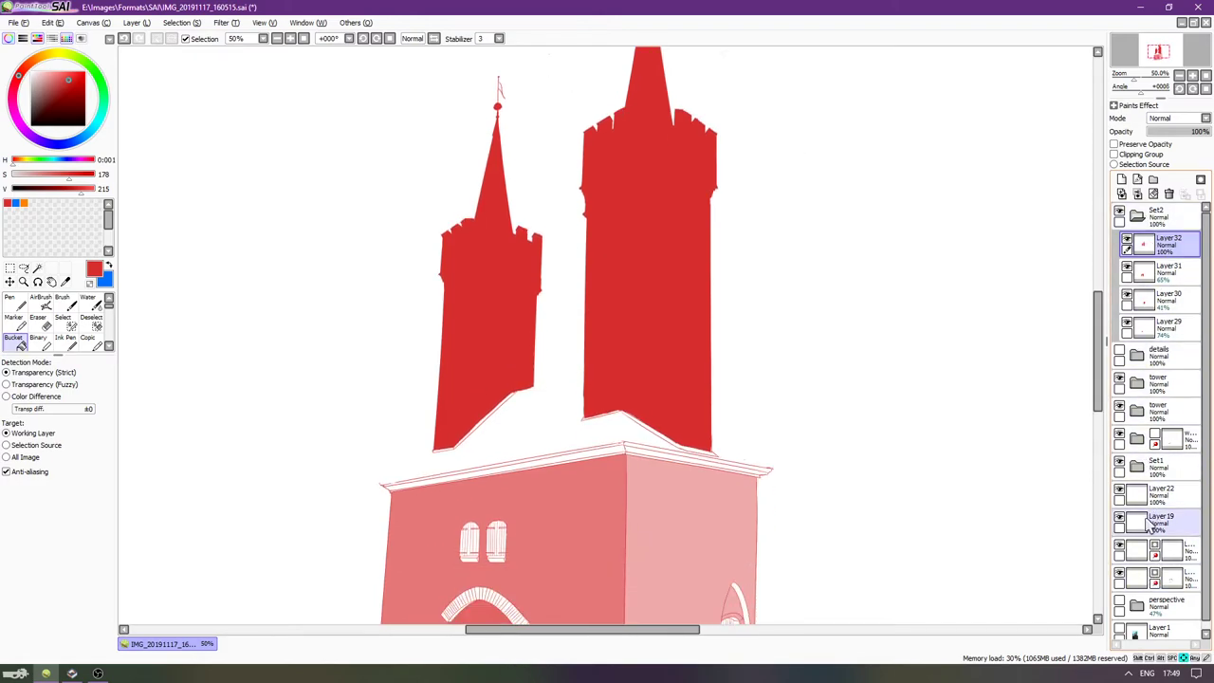
key(Down)
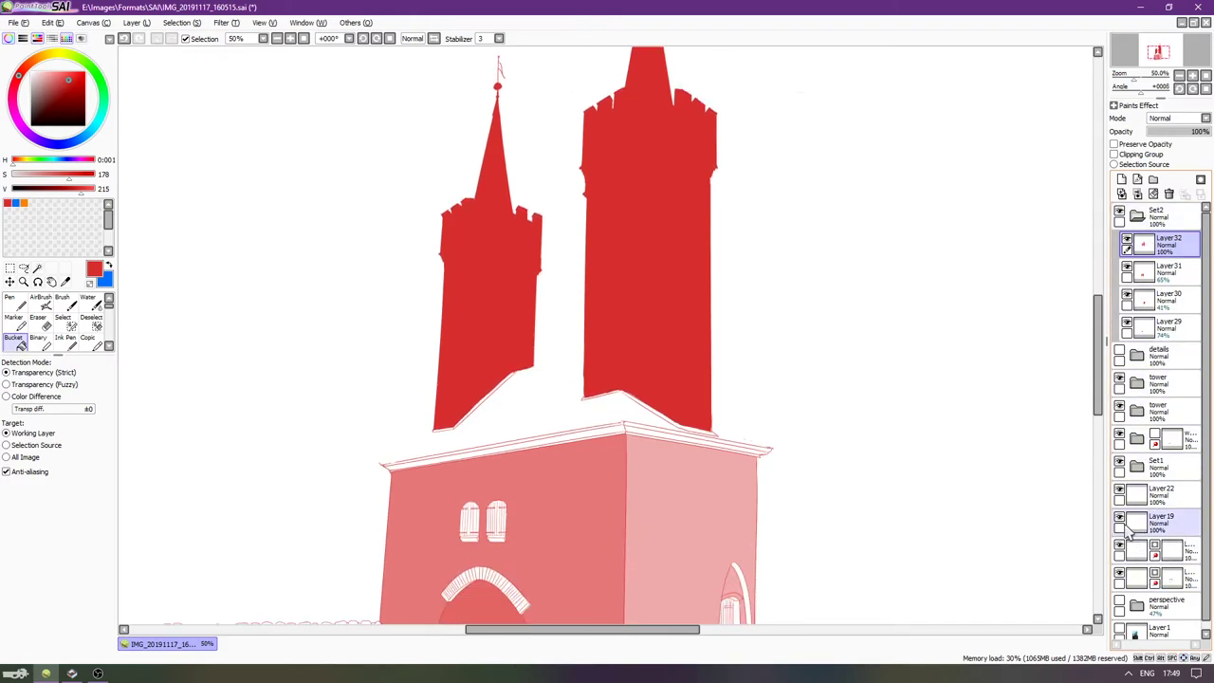
click(1120, 353)
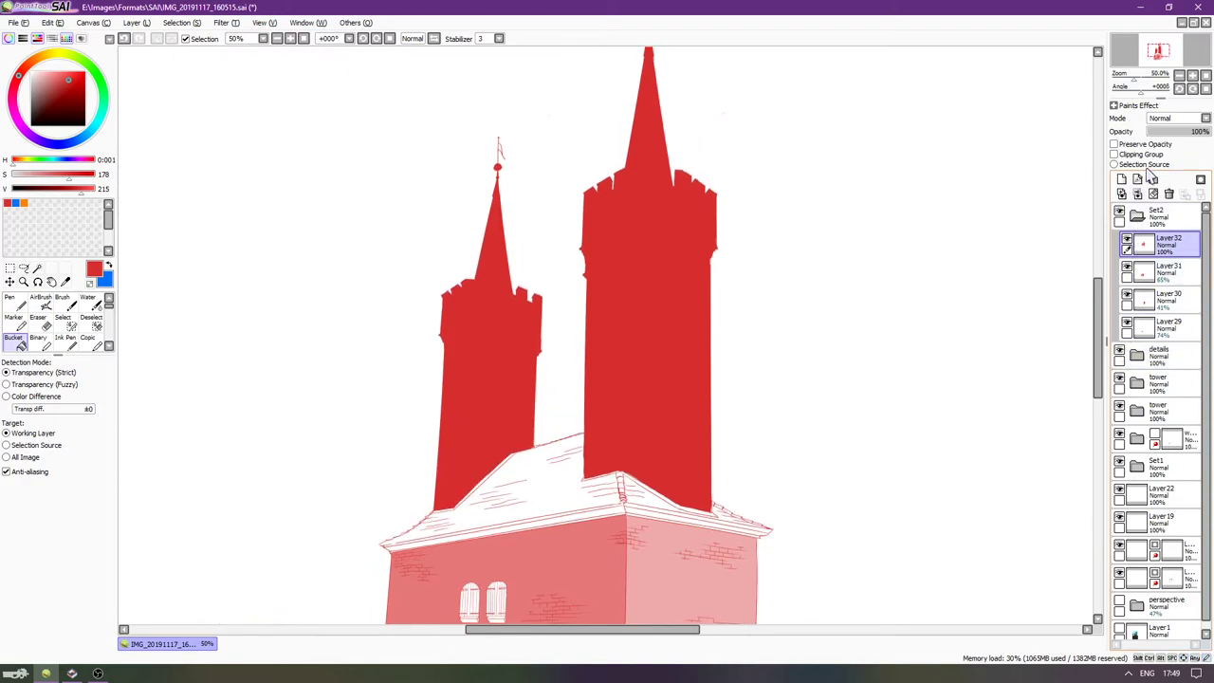
Lower Layer32's opacity to 39%.
drag(1183, 133, 1168, 135)
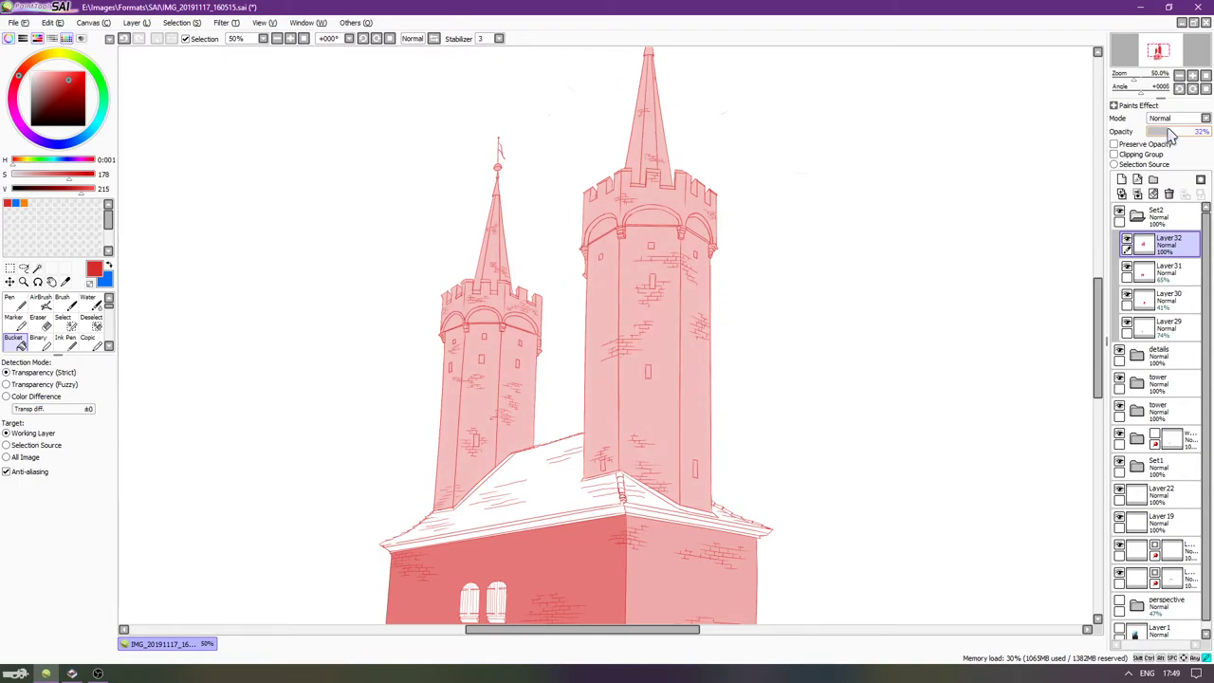
scroll(877, 168, down, 5)
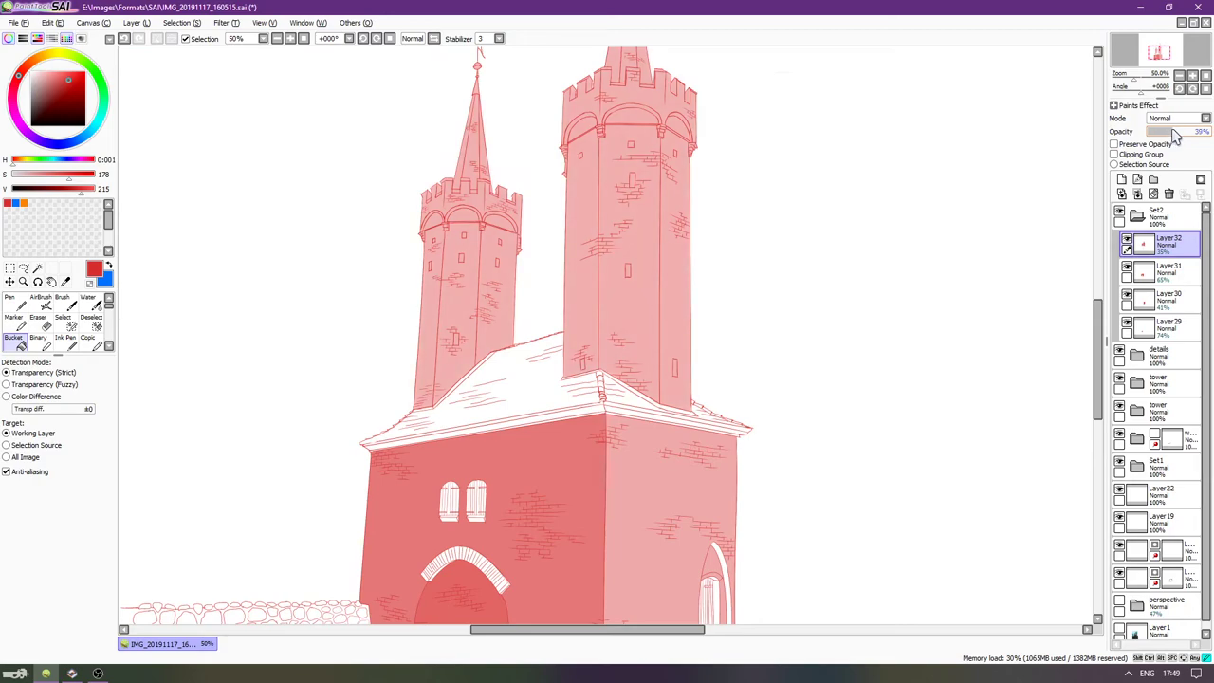
Inspect the semi-transparent fill on both towers, from the spires down to the roof.
key(Up)
key(Up)
key(Up)
key(Up)
scroll(577, 283, up, 1)
key(Down)
scroll(625, 295, up, 2)
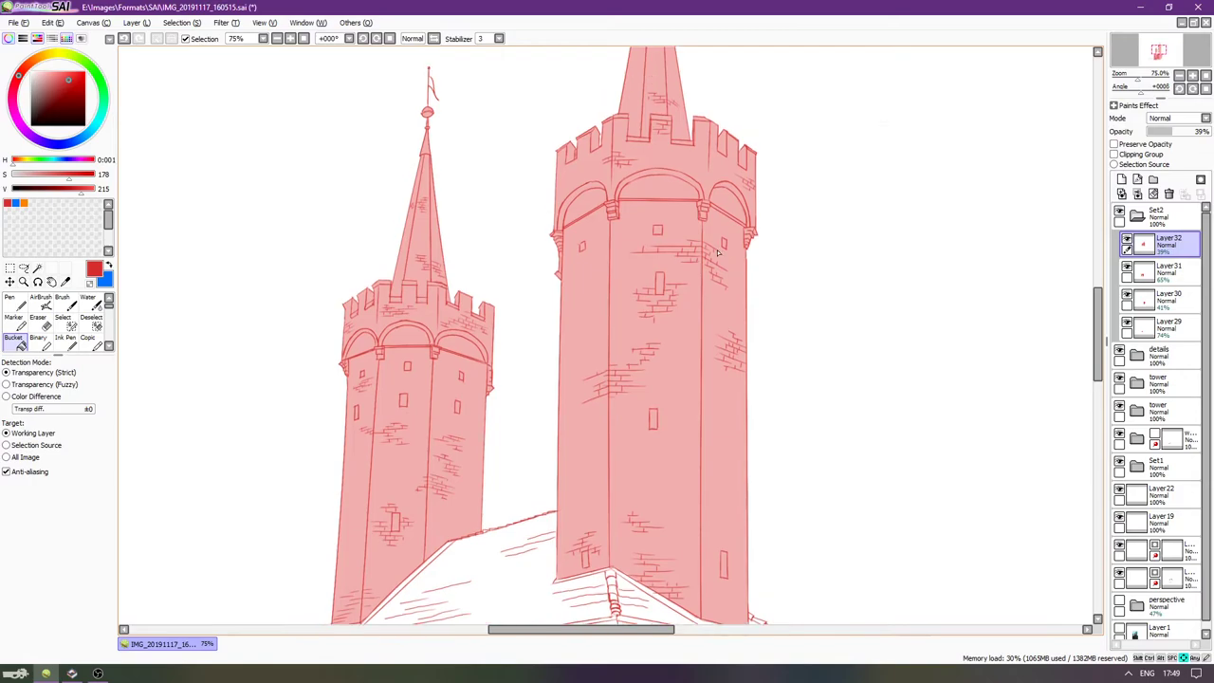
key(Up)
key(Up)
key(Up)
key(Up)
key(Up)
key(Up)
key(Up)
key(Up)
key(Up)
key(Down)
key(Down)
key(Down)
key(Down)
key(Down)
key(Down)
key(Down)
key(Down)
key(Down)
key(Left)
key(Down)
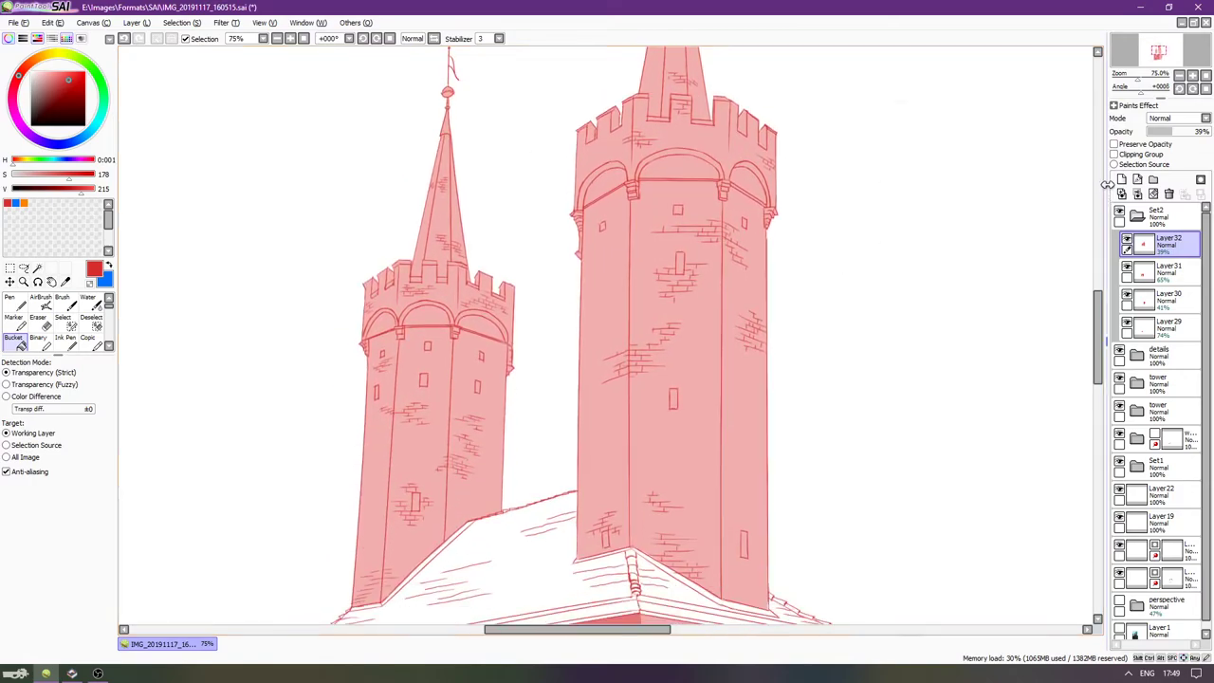
Add a new layer above Layer32, activate the Magic Wand and hide the details folder.
click(1121, 179)
scroll(805, 187, up, 2)
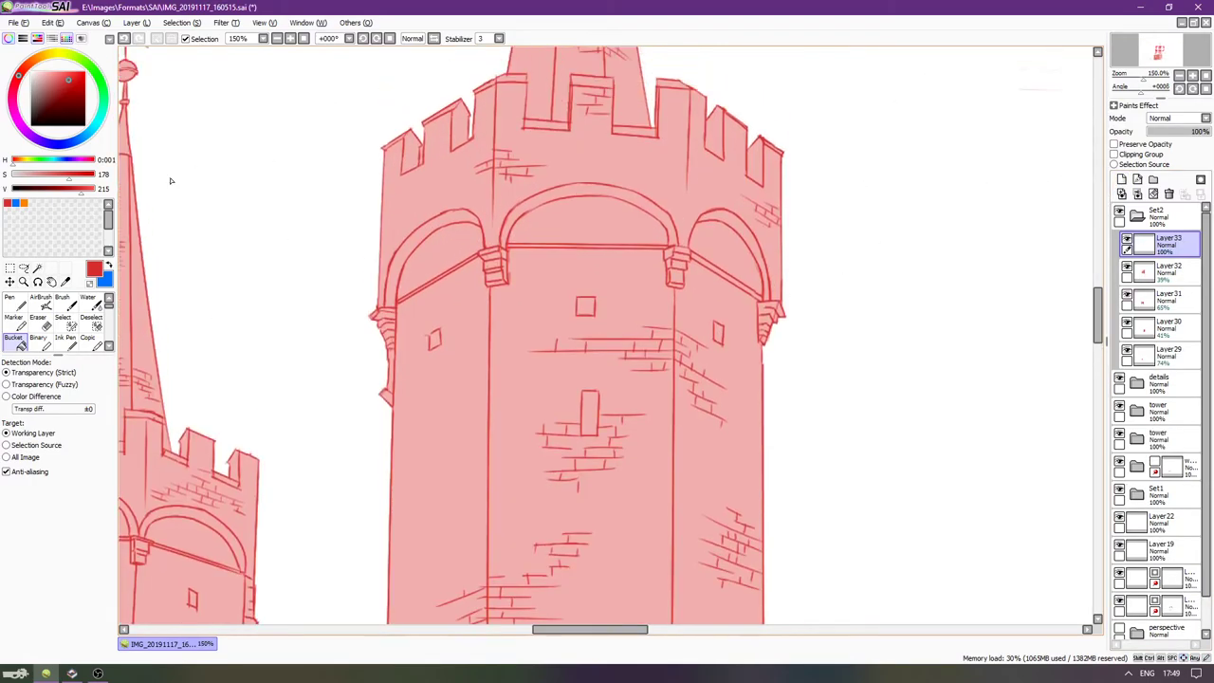
key(Up)
key(Left)
key(Left)
click(37, 268)
key(Left)
key(Down)
key(Down)
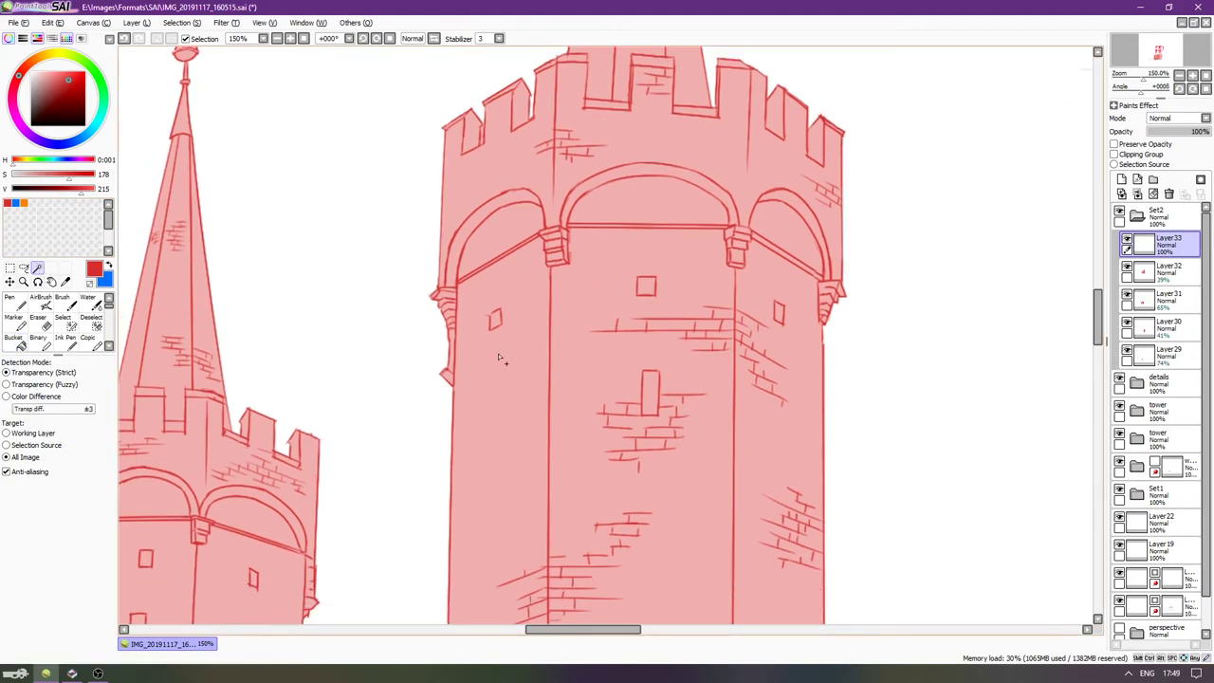
click(500, 357)
scroll(528, 330, down, 3)
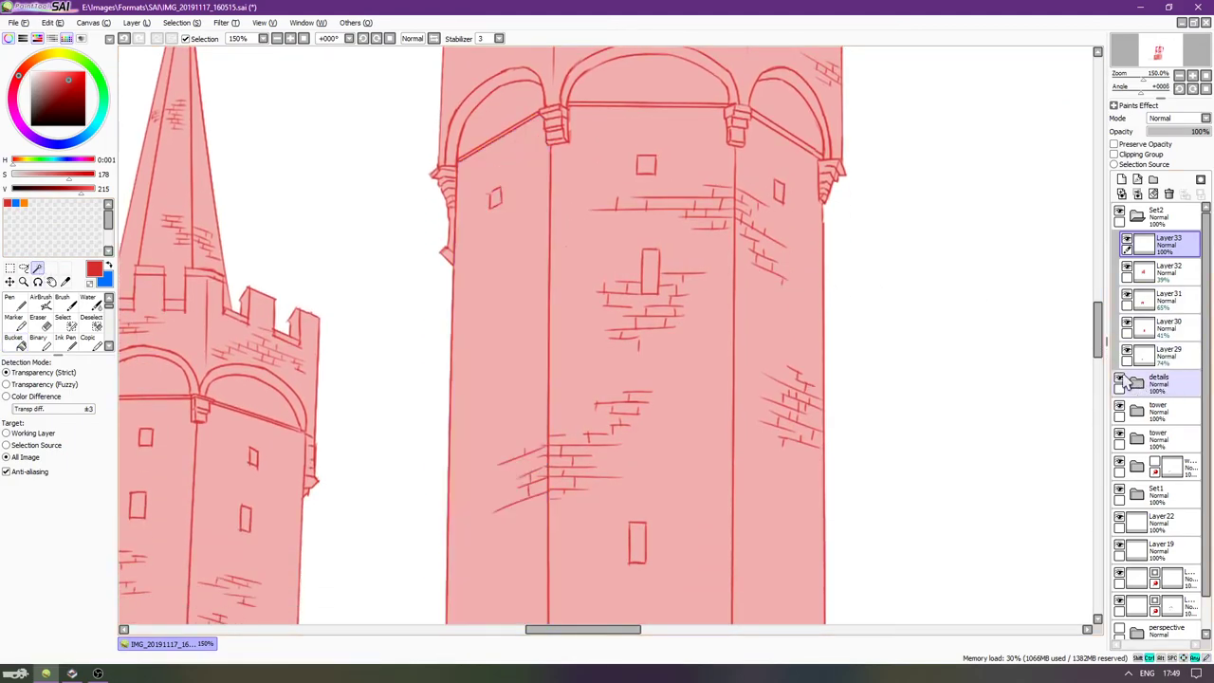
click(1120, 380)
Select the taller tower's left face with the Magic Wand, including its small windows.
click(506, 305)
scroll(555, 304, down, 3)
scroll(551, 309, down, 1)
scroll(554, 311, up, 1)
scroll(527, 287, down, 2)
scroll(516, 205, up, 6)
click(470, 256)
scroll(490, 254, down, 4)
key(Down)
key(Down)
key(Down)
key(Down)
key(Down)
key(Down)
key(Down)
key(Down)
key(Down)
key(Down)
key(Down)
key(Down)
key(Down)
key(Down)
key(Down)
key(Down)
key(Down)
key(Down)
key(Down)
key(Down)
click(491, 452)
Add the shorter tower's left face, its windows and the recess under its left arch to the selection.
key(Left)
key(Left)
key(Left)
key(Left)
key(Left)
key(Left)
key(Left)
key(Left)
key(Left)
key(Left)
key(Left)
key(Left)
key(Left)
key(Left)
key(Left)
key(Left)
key(Left)
key(Left)
key(Left)
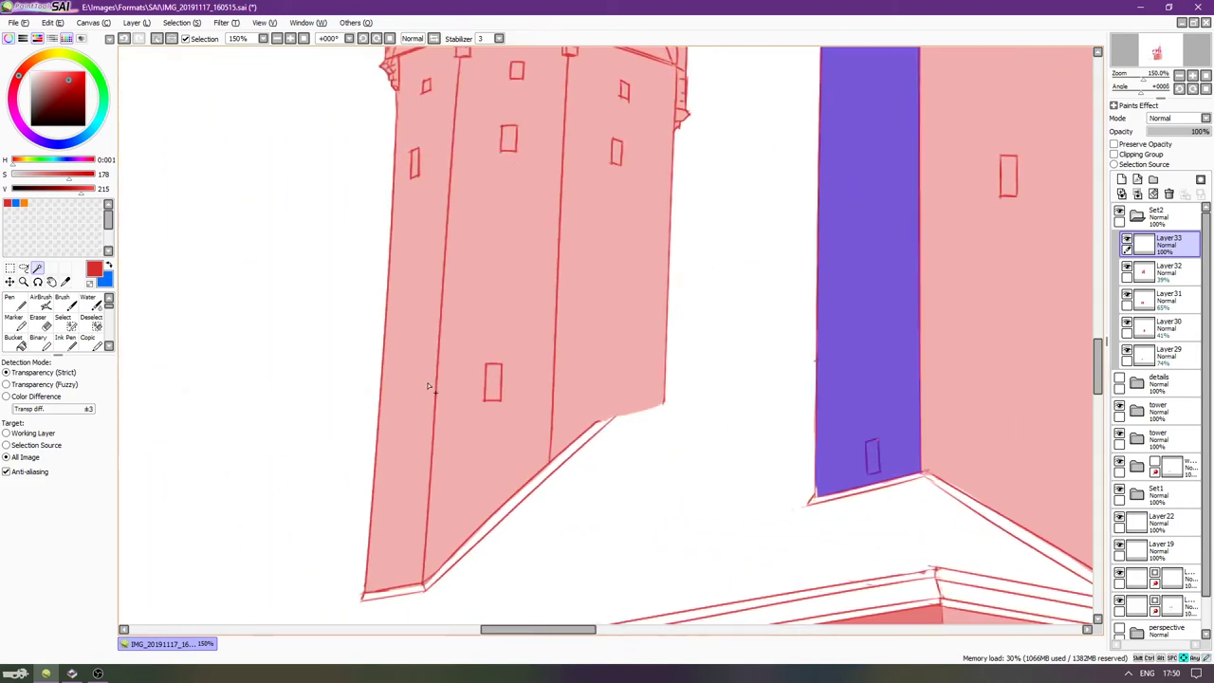
shift+click(427, 386)
scroll(417, 379, up, 3)
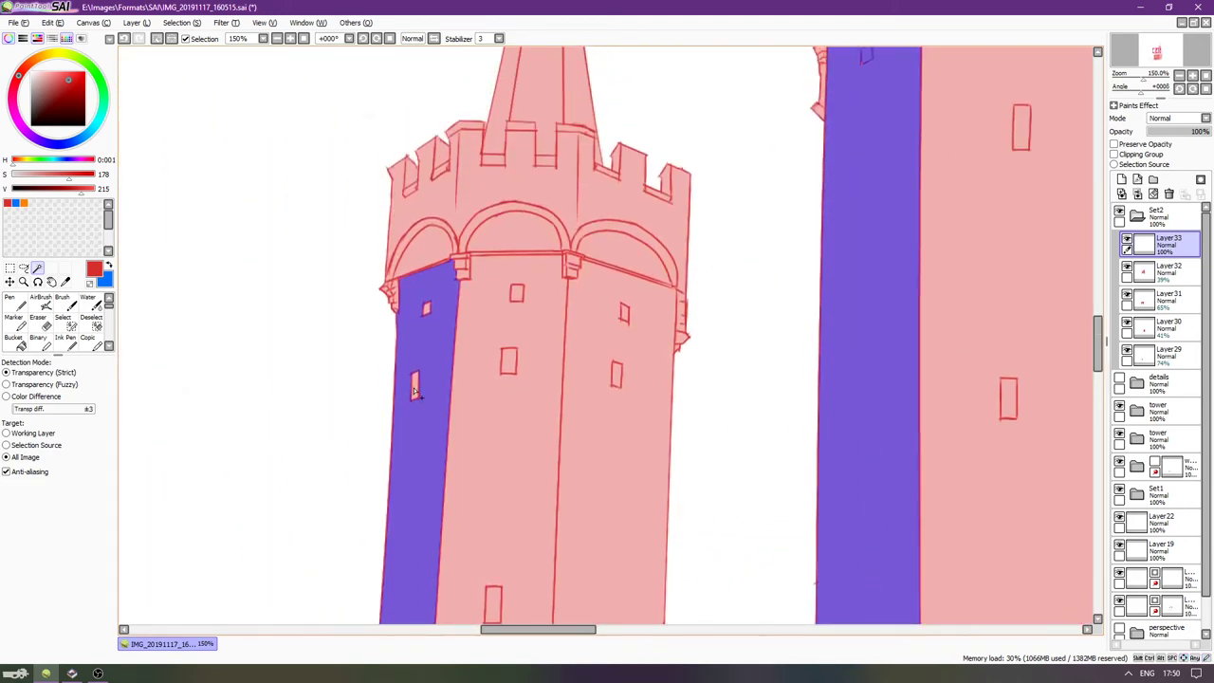
shift+click(428, 309)
scroll(429, 310, up, 1)
shift+click(418, 278)
scroll(416, 260, up, 1)
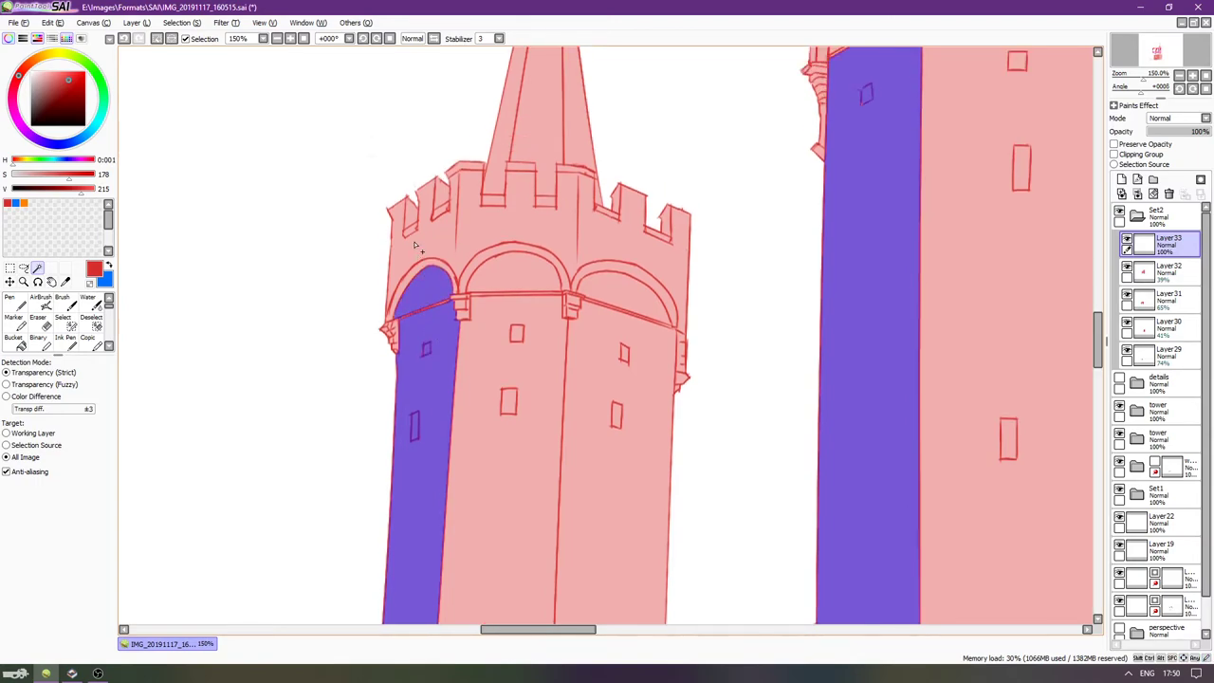
Add the taller tower's left arch recess and the left arch bands of both towers to the selection.
key(Up)
key(Right)
key(Right)
key(Right)
key(Right)
key(Up)
key(Up)
key(Up)
key(Up)
key(Up)
key(Up)
key(Up)
key(Up)
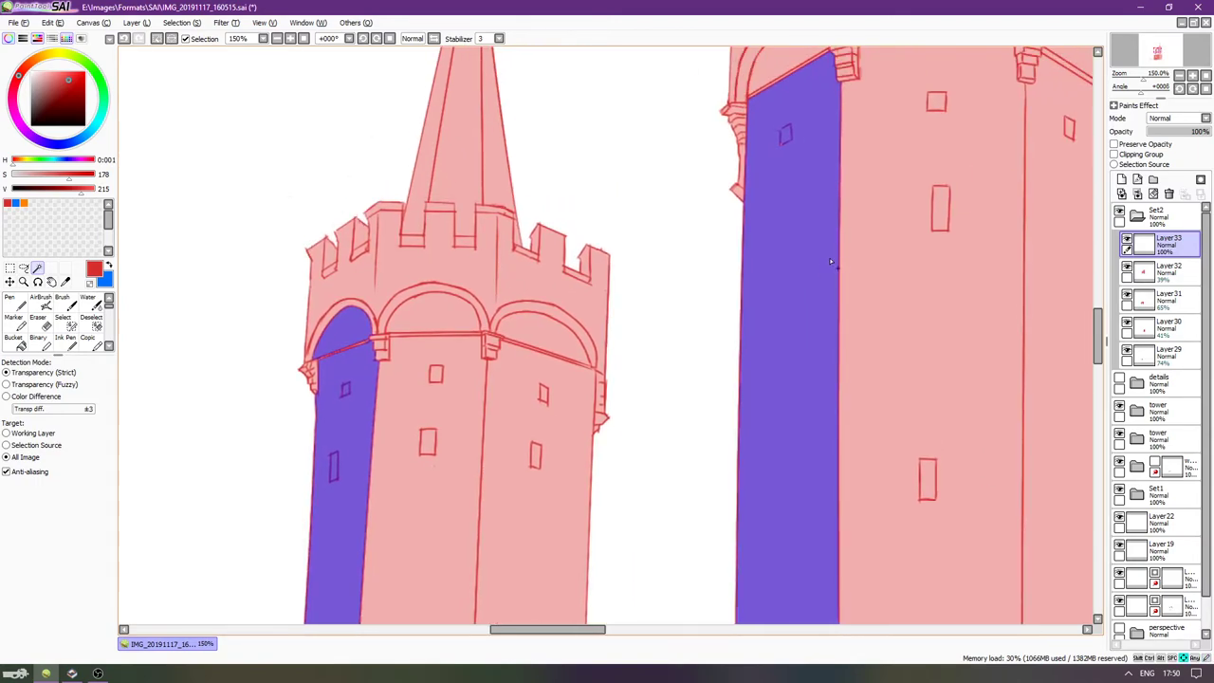
scroll(819, 300, up, 3)
shift+click(781, 262)
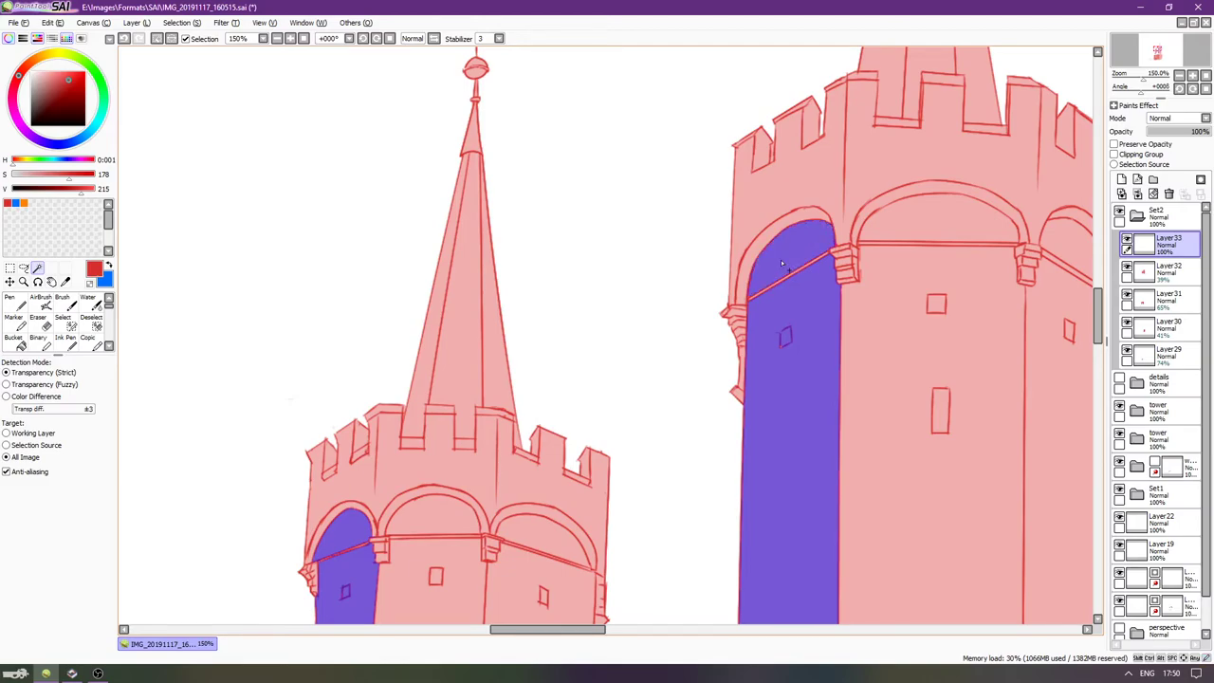
scroll(782, 269, right, 5)
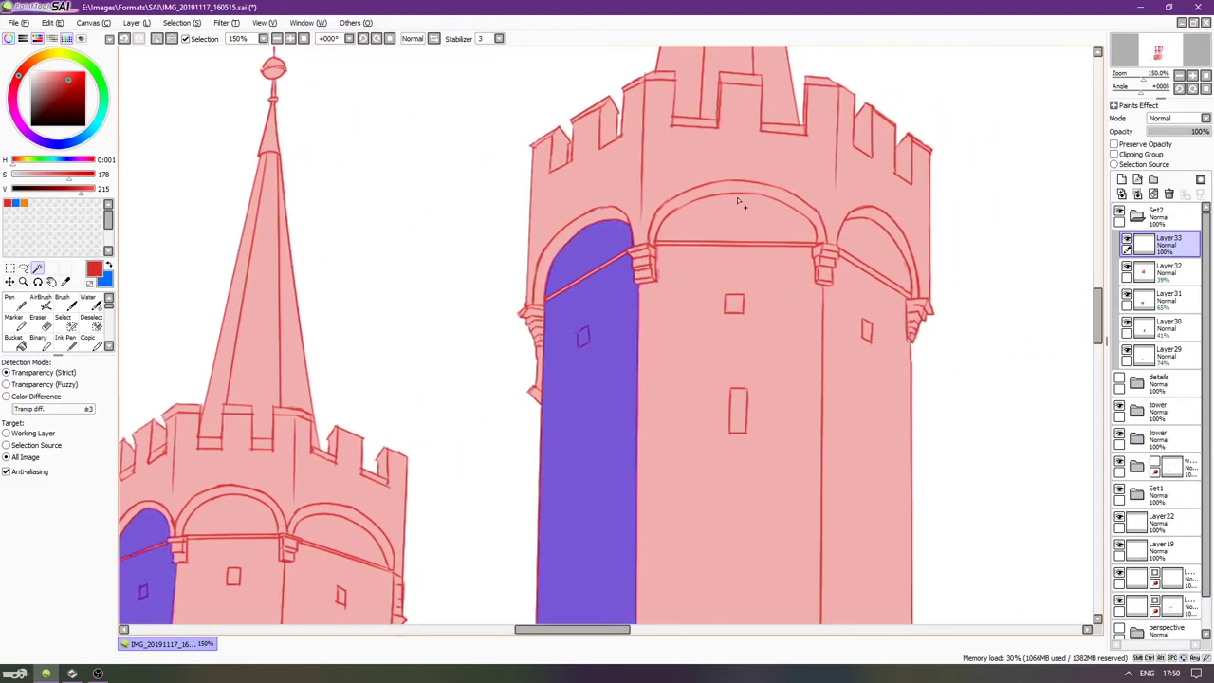
shift+click(601, 223)
scroll(496, 325, left, 3)
scroll(496, 325, down, 1)
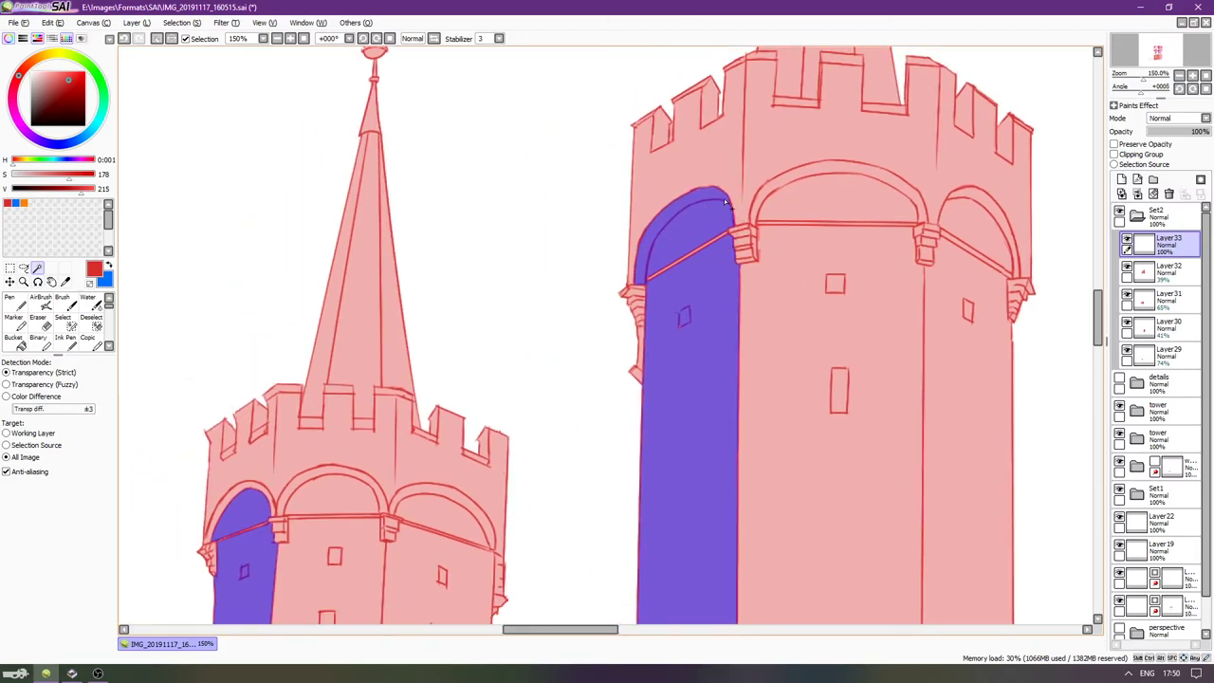
key(Left)
key(Down)
shift+click(275, 468)
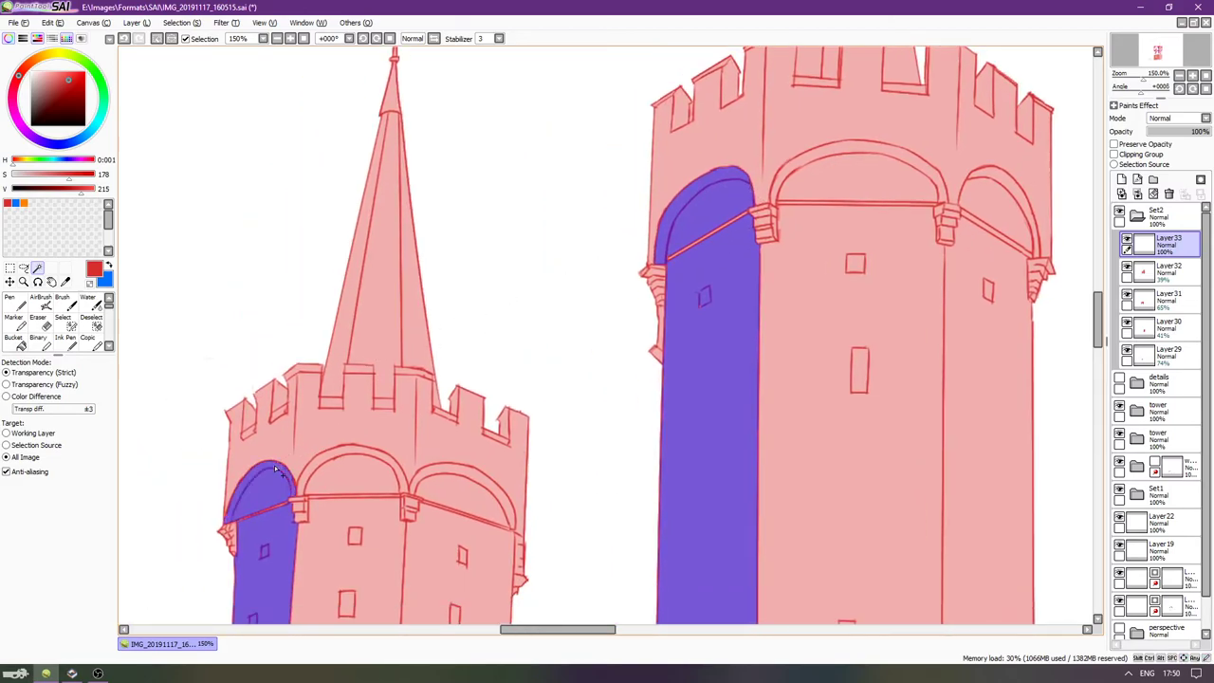
Paint the unselected ledge strip beneath the taller tower's left arch into the selection using the Select brush at size 6.
scroll(547, 386, down, 2)
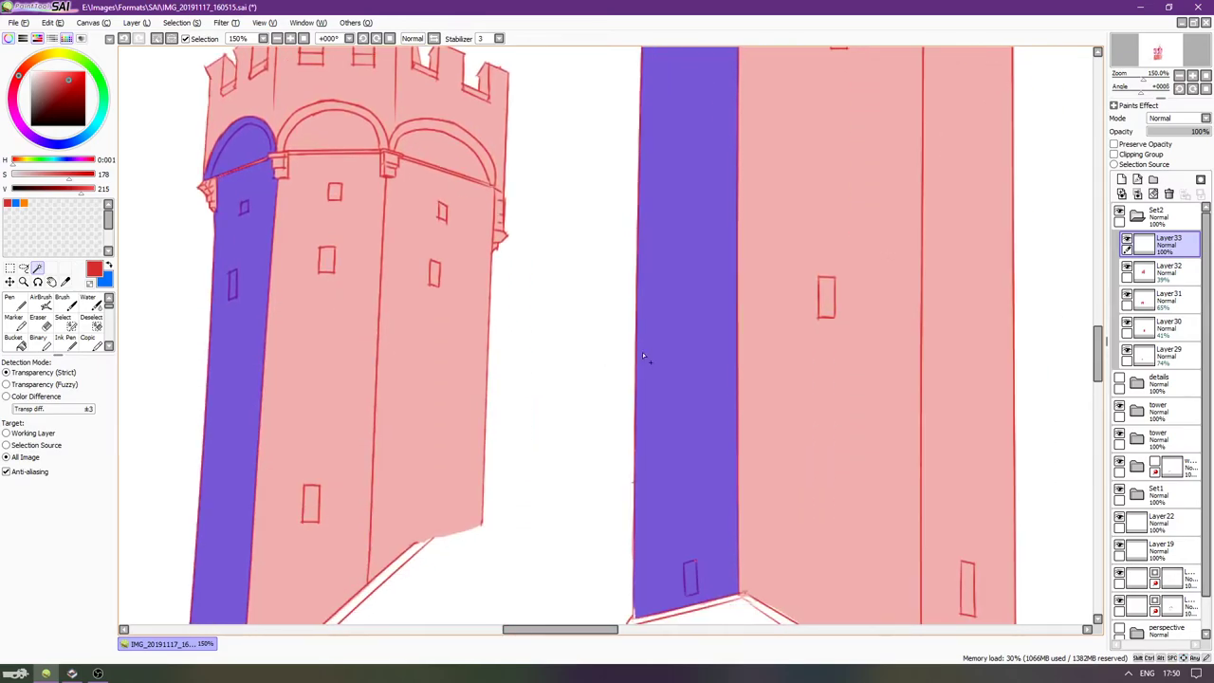
scroll(657, 315, down, 4)
scroll(657, 316, up, 4)
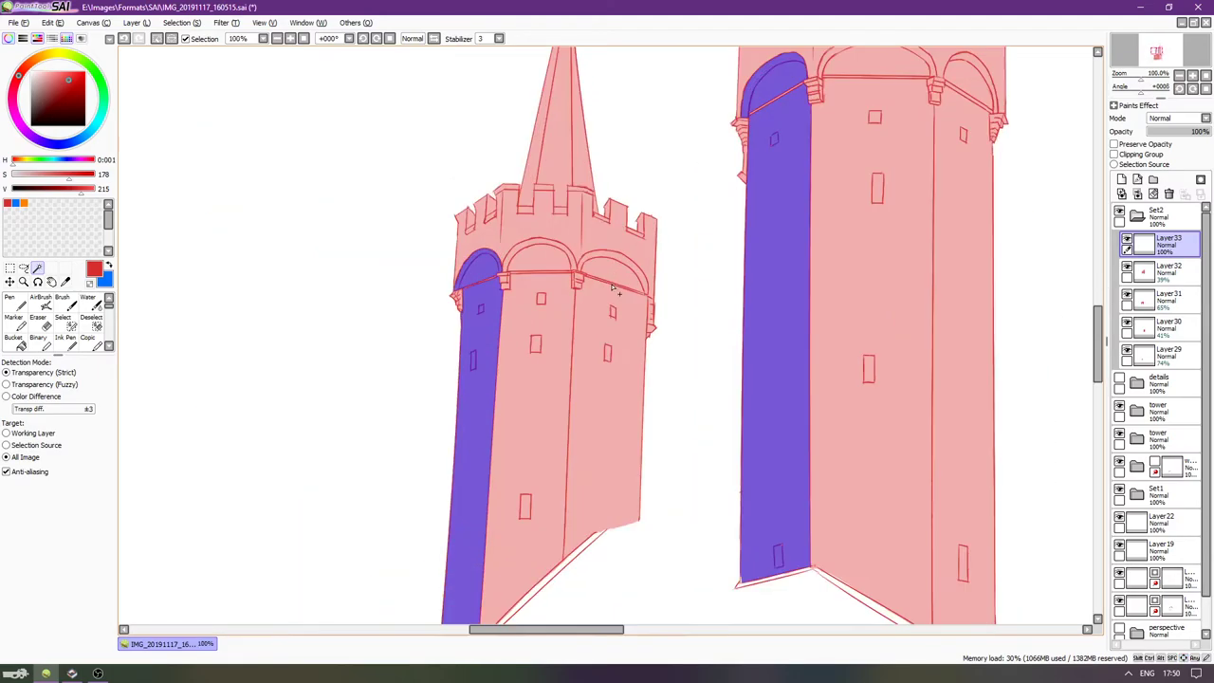
scroll(777, 82, down, 3)
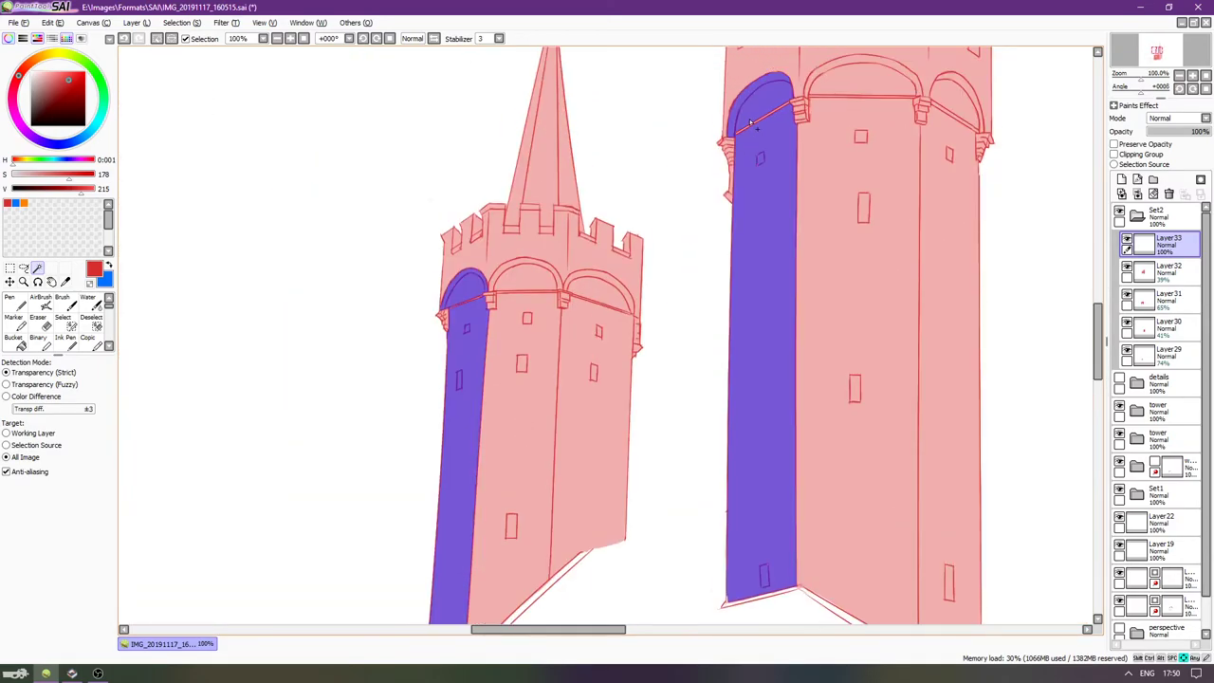
scroll(773, 218, up, 5)
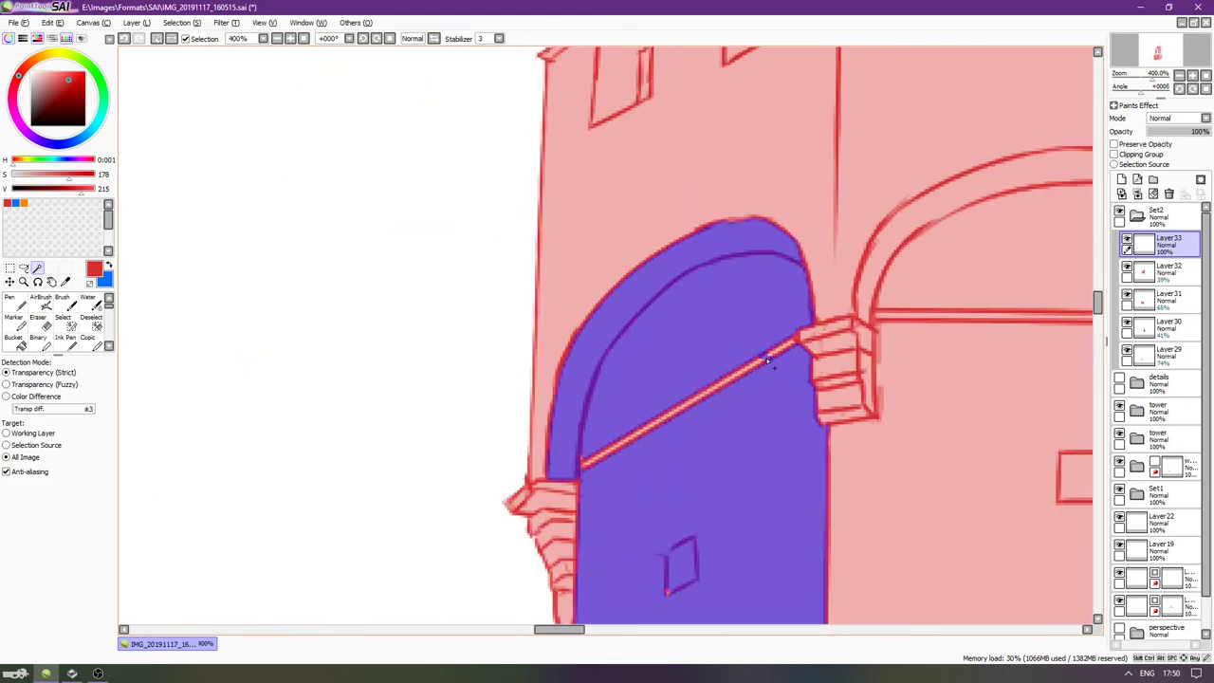
key(ctrl+z)
click(63, 323)
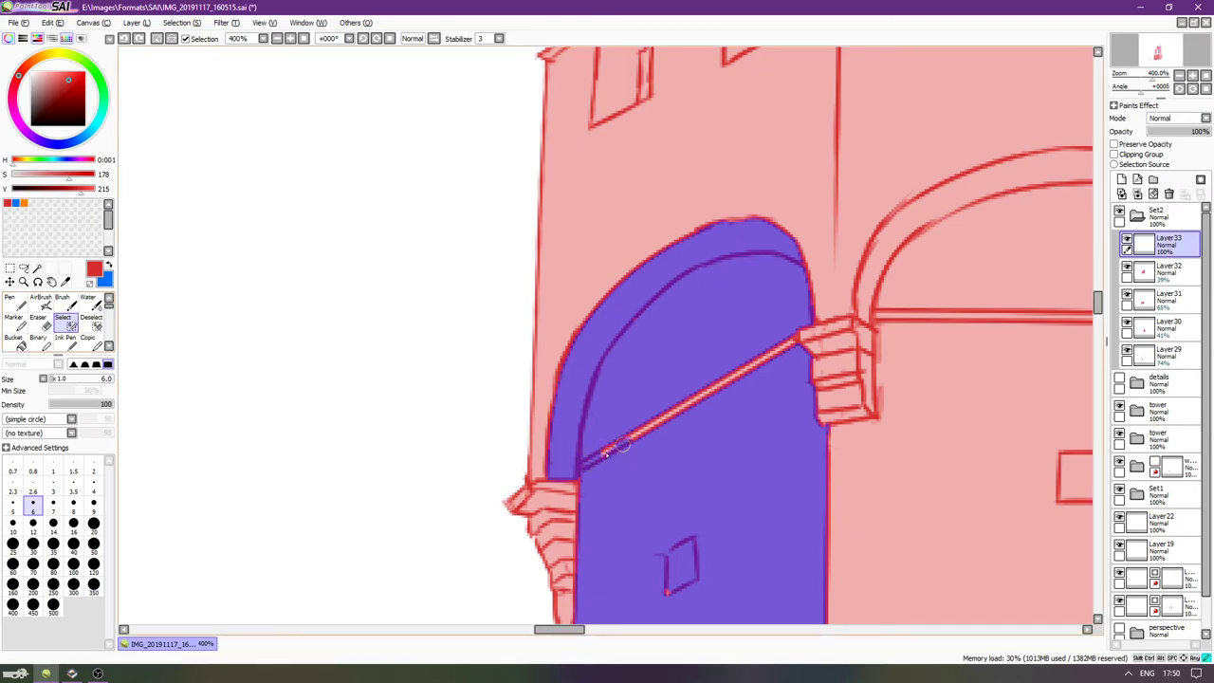
mouse_move(675, 417)
mouse_down()
mouse_move(663, 414)
mouse_move(776, 354)
mouse_up()
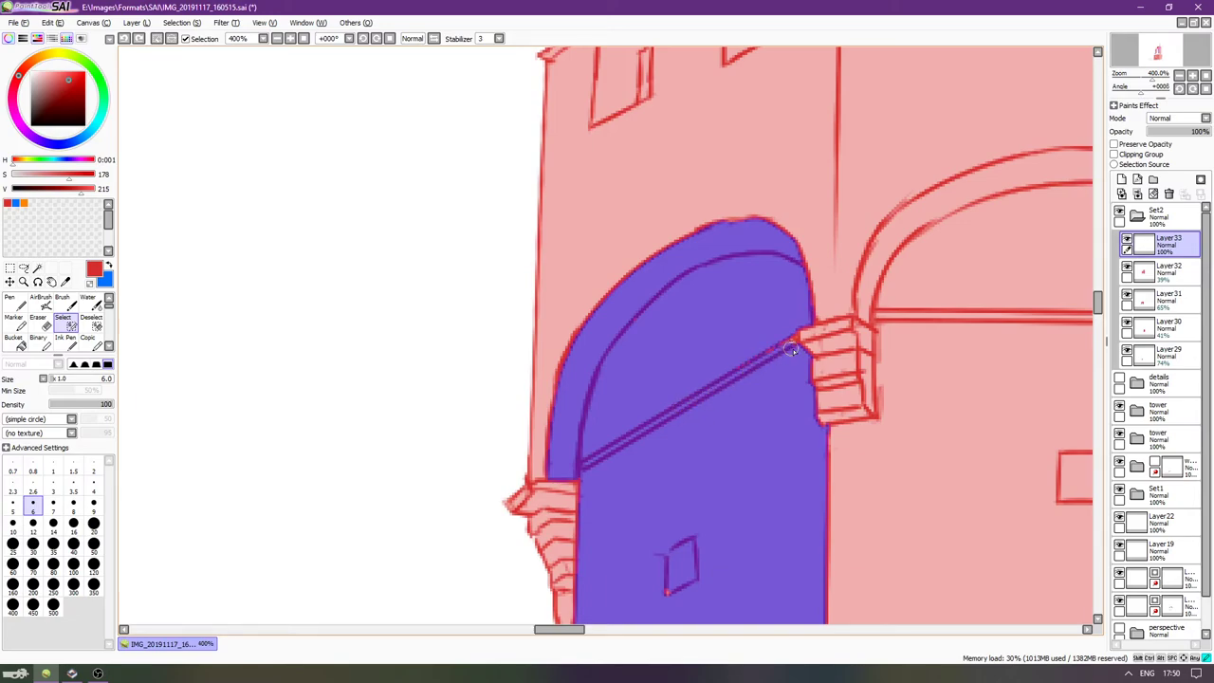
scroll(756, 388, down, 2)
Paint the ledge strip beneath the shorter tower's left arch into the selection with the Select brush.
drag(539, 398, 575, 406)
drag(508, 503, 567, 240)
scroll(384, 498, up, 1)
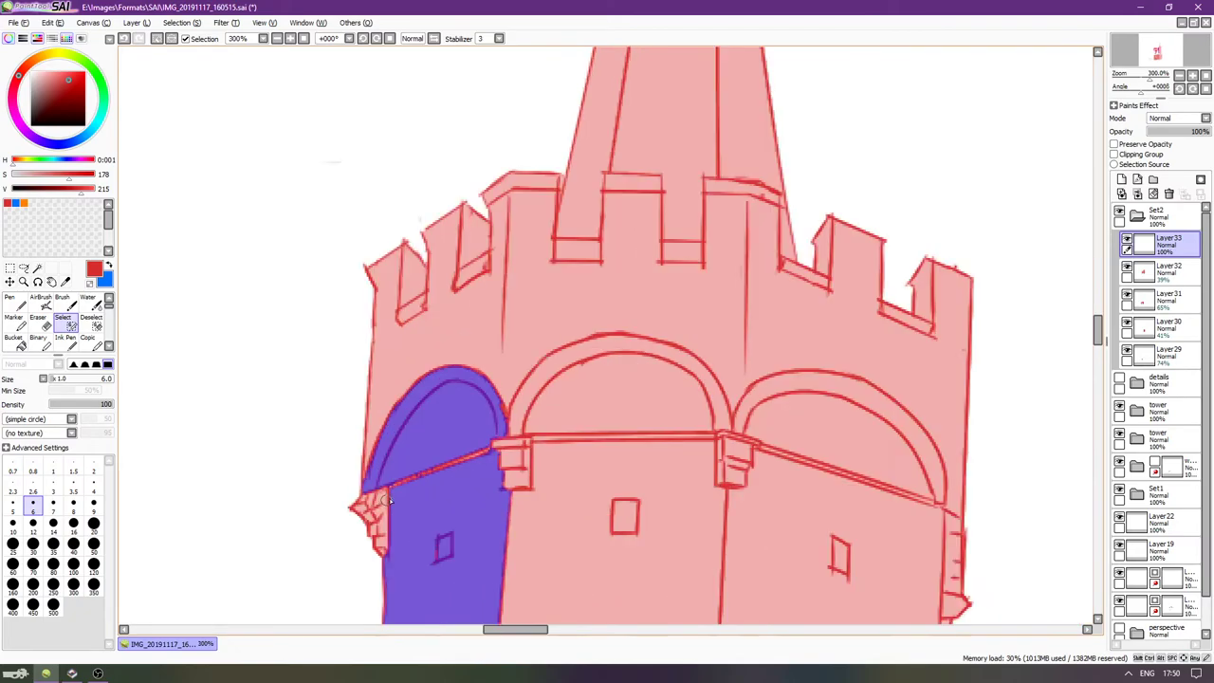
scroll(386, 502, up, 2)
mouse_move(391, 481)
mouse_down()
mouse_move(457, 445)
mouse_move(567, 414)
mouse_up()
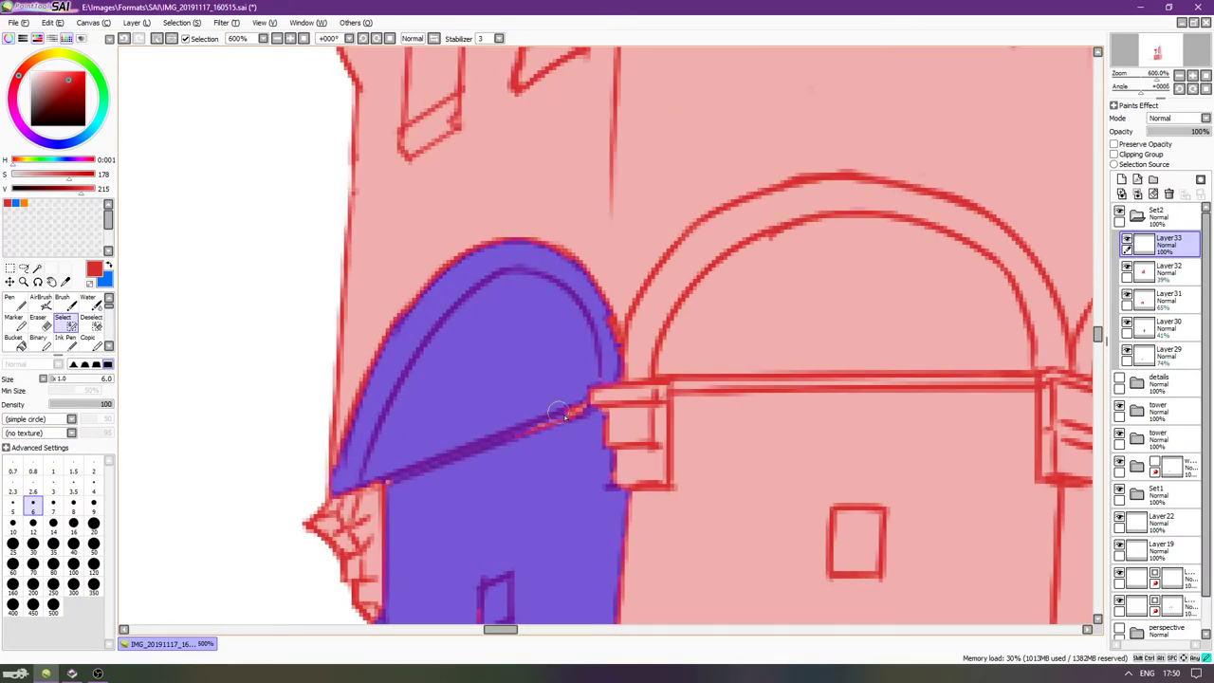
scroll(574, 419, down, 1)
scroll(573, 419, down, 4)
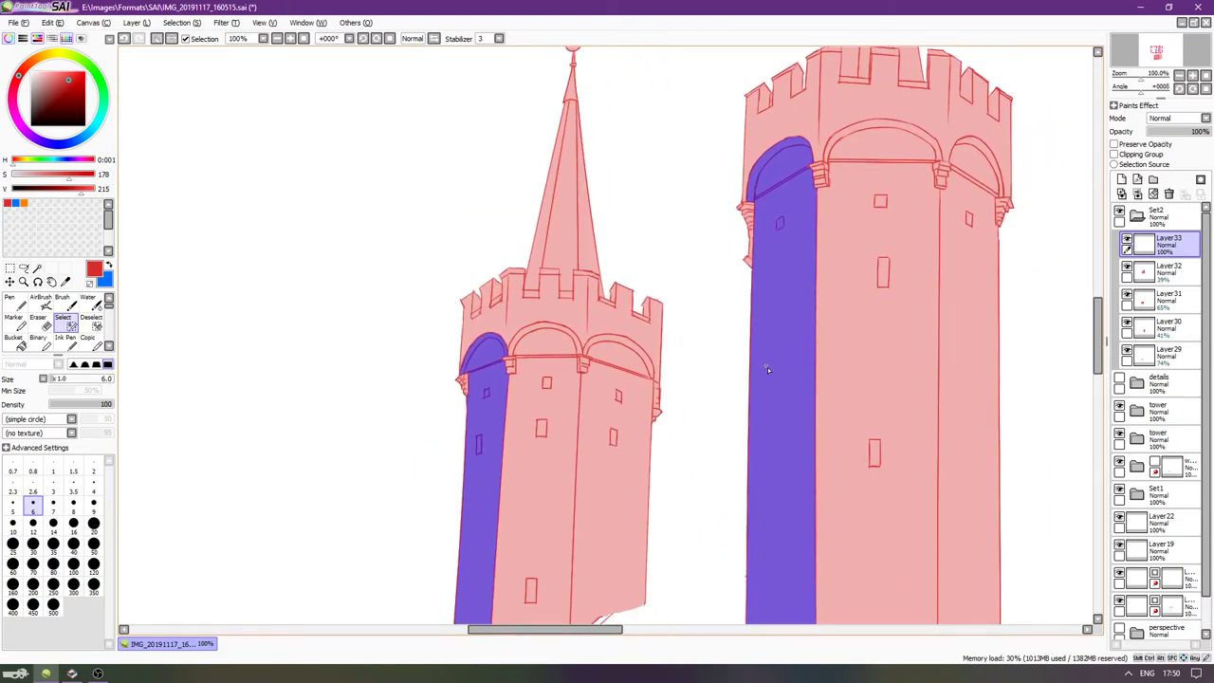
Fill the selected left faces of both towers with red on Layer33 using the Bucket and clear the selection.
scroll(777, 357, down, 2)
key(g)
click(780, 319)
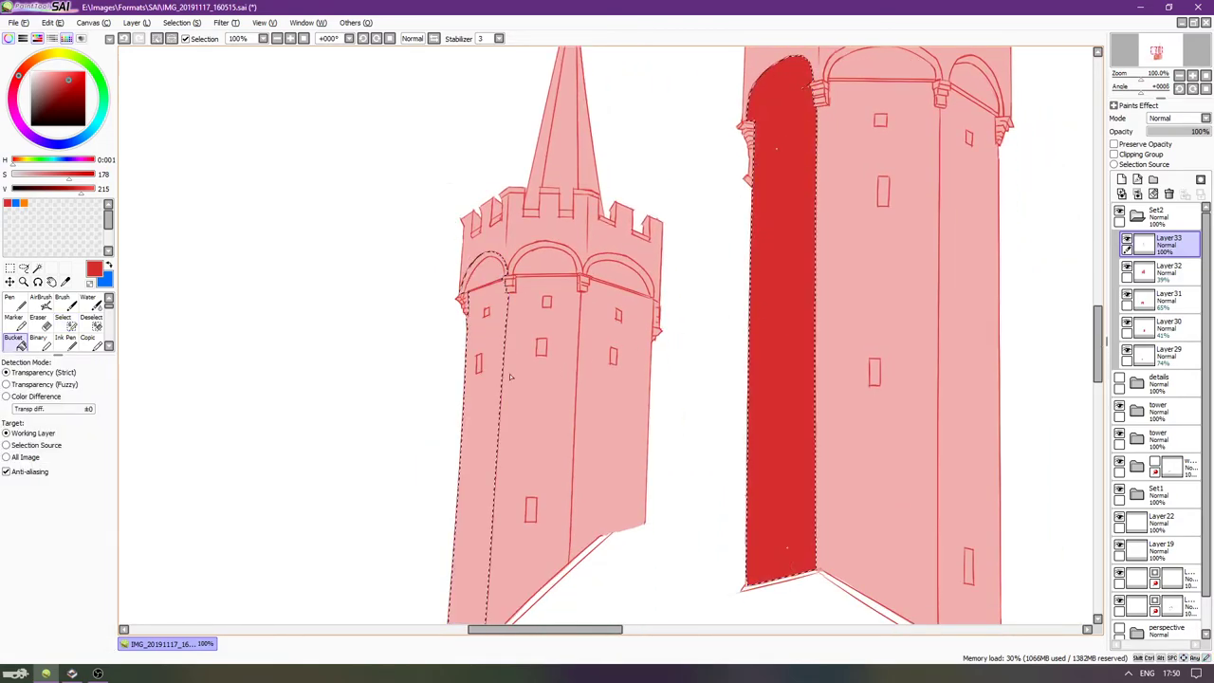
click(509, 377)
key(ctrl+d)
Lower Layer33's opacity to 36%.
drag(607, 293, 587, 251)
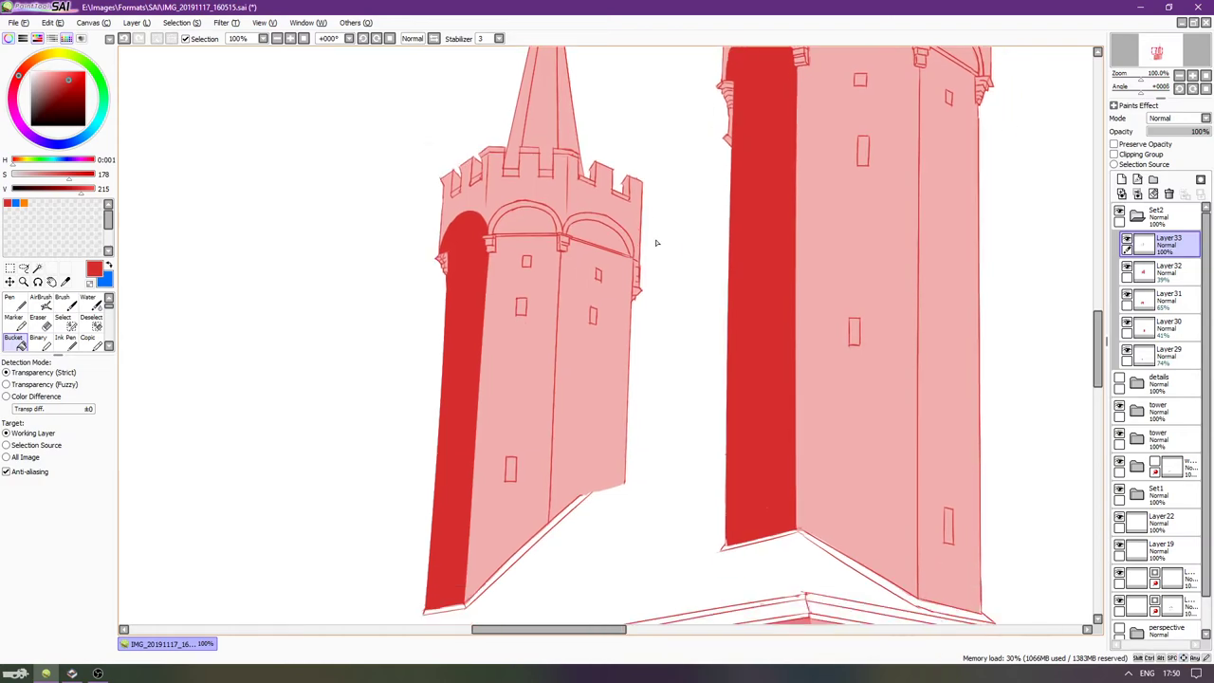
scroll(655, 243, down, 2)
drag(859, 333, 859, 350)
mouse_move(1179, 135)
mouse_down()
mouse_move(1161, 135)
mouse_move(1174, 133)
mouse_up()
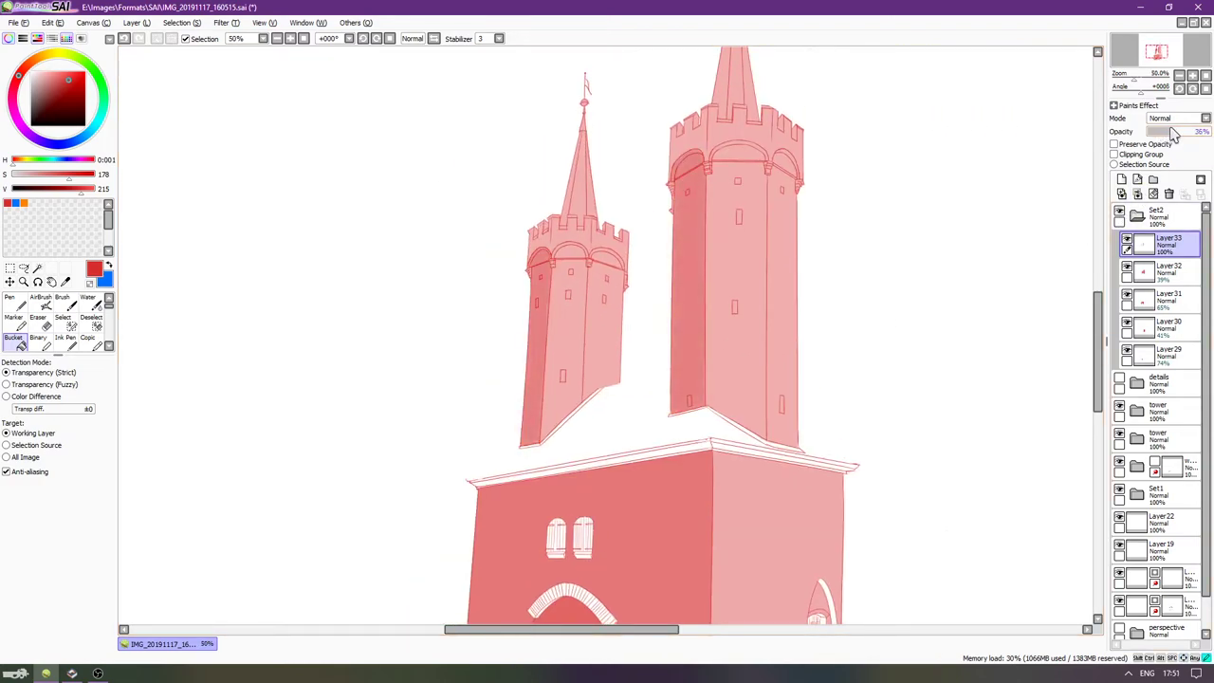
drag(1049, 146, 968, 107)
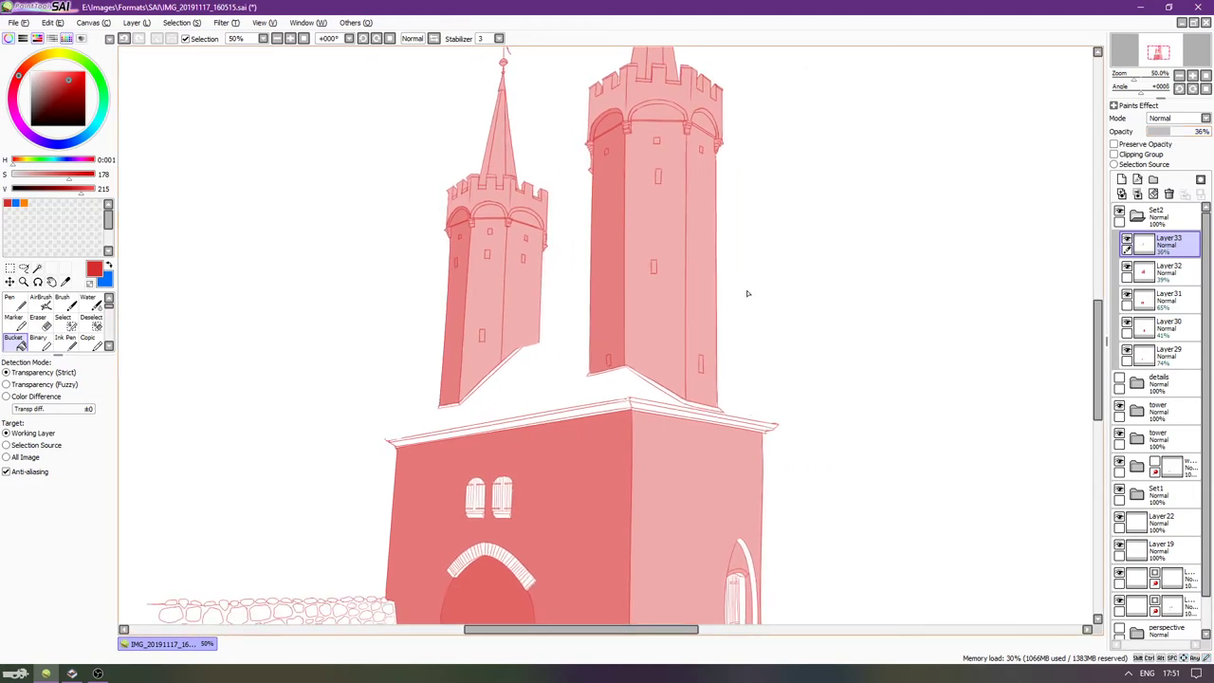
Show the details folder and reduce Layer33's opacity to 25%.
click(1120, 378)
scroll(639, 331, down, 1)
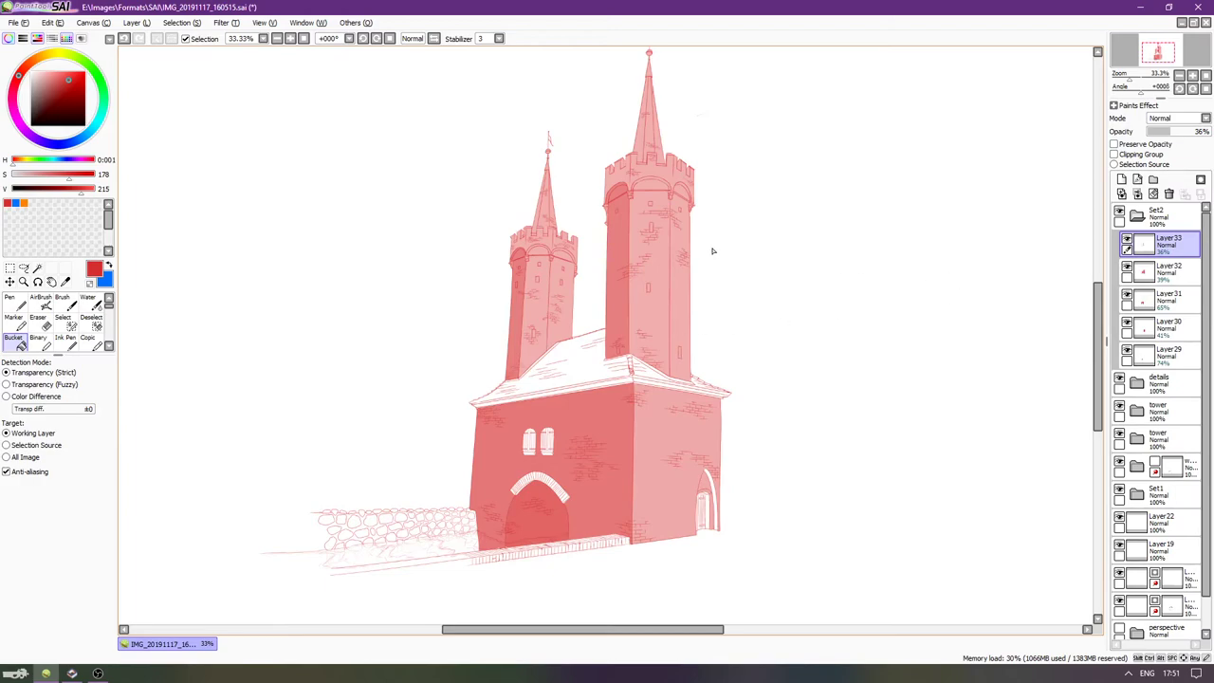
scroll(712, 251, up, 1)
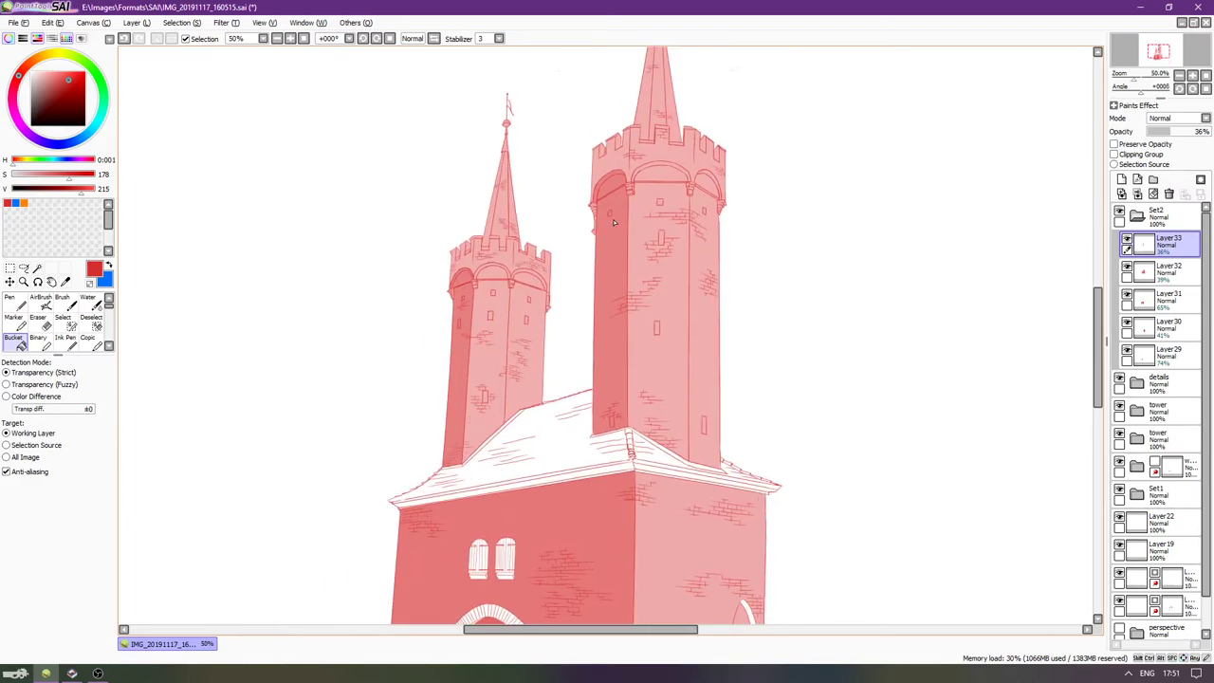
drag(1168, 132, 1162, 132)
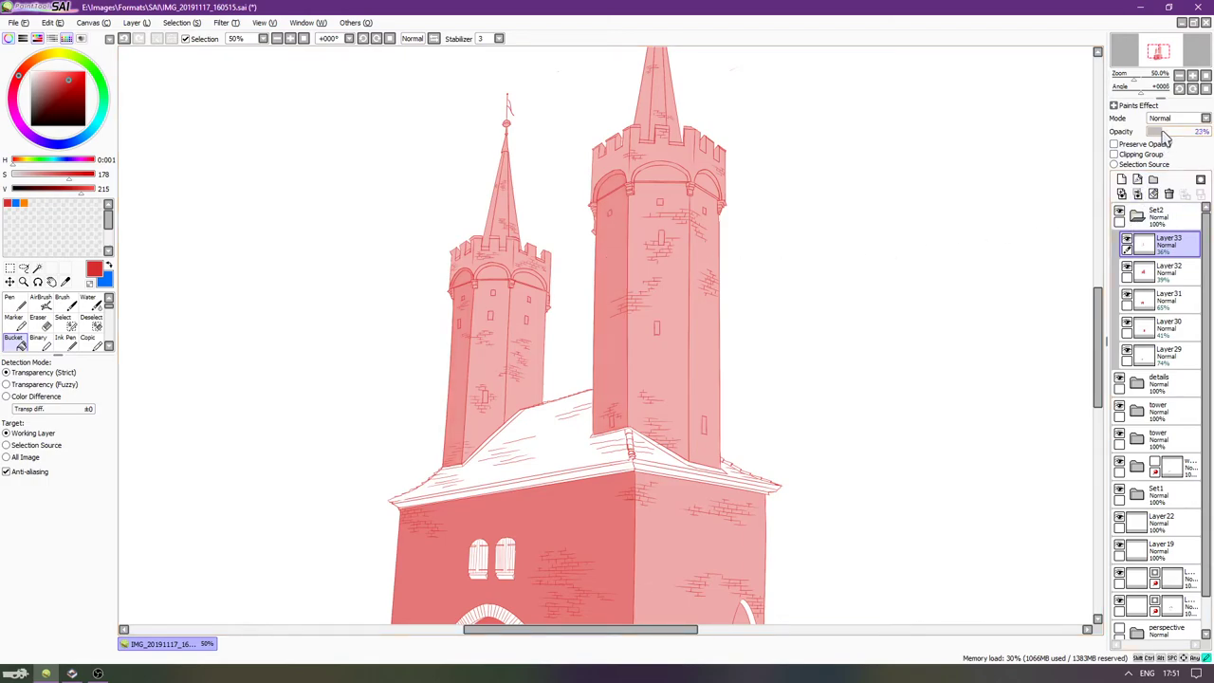
scroll(523, 270, down, 1)
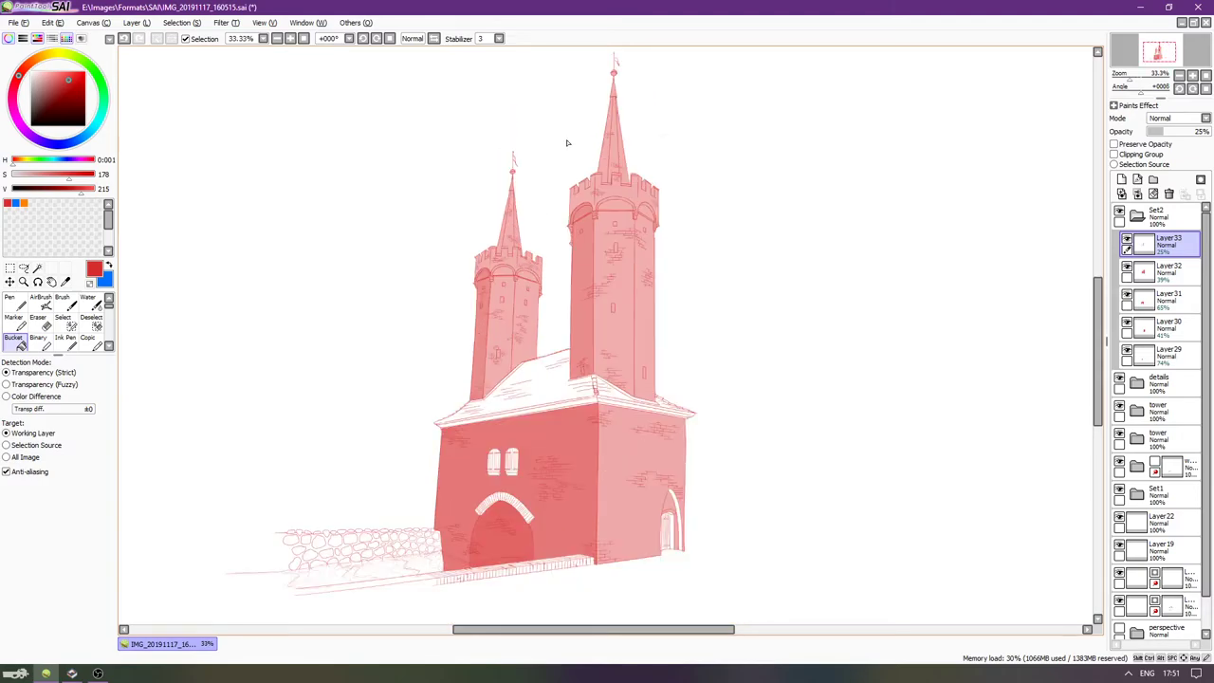
Check the shading around the tower tops and hide the details folder.
scroll(567, 142, up, 4)
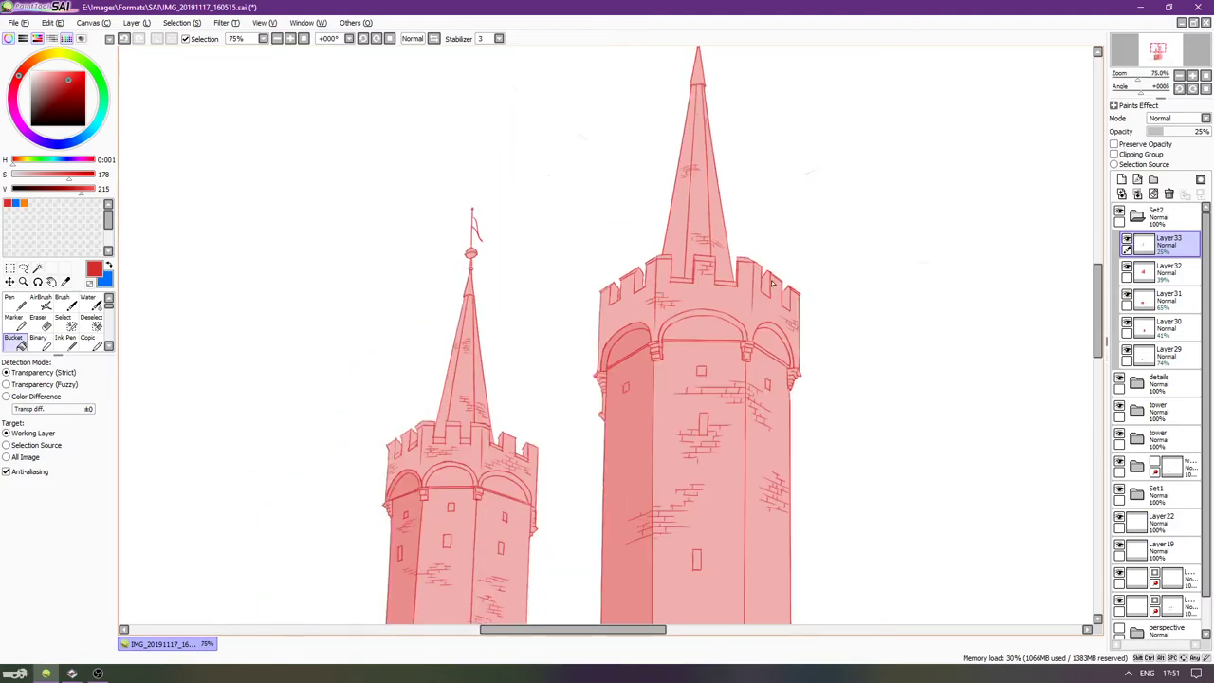
scroll(715, 120, up, 1)
scroll(748, 171, down, 1)
scroll(748, 171, up, 1)
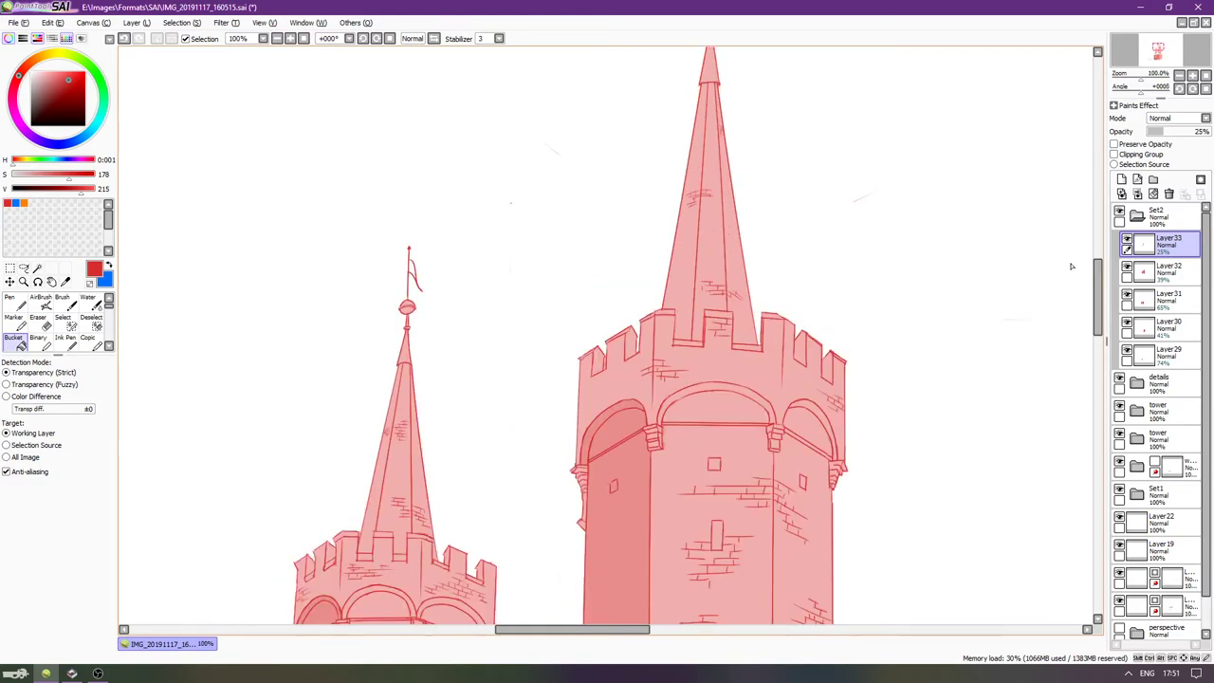
click(1120, 377)
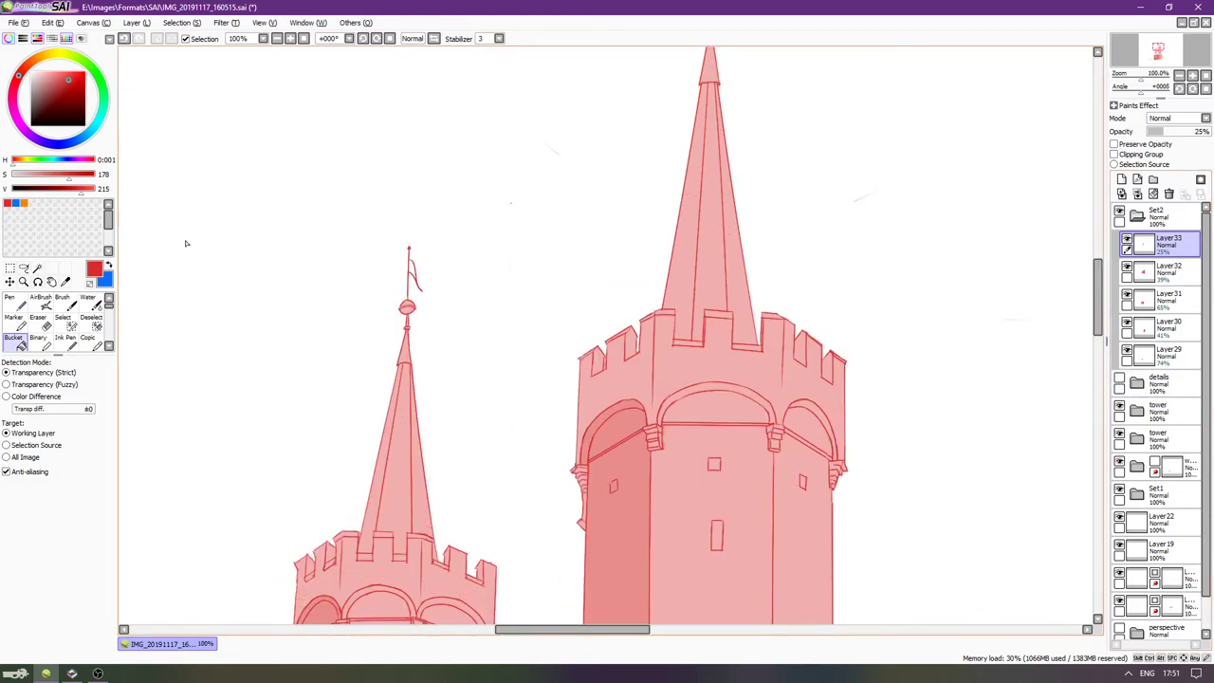
Select the left faces of both tower spires, fill them with red on Layer33 using the Bucket, and clear the selection.
key(w)
click(680, 224)
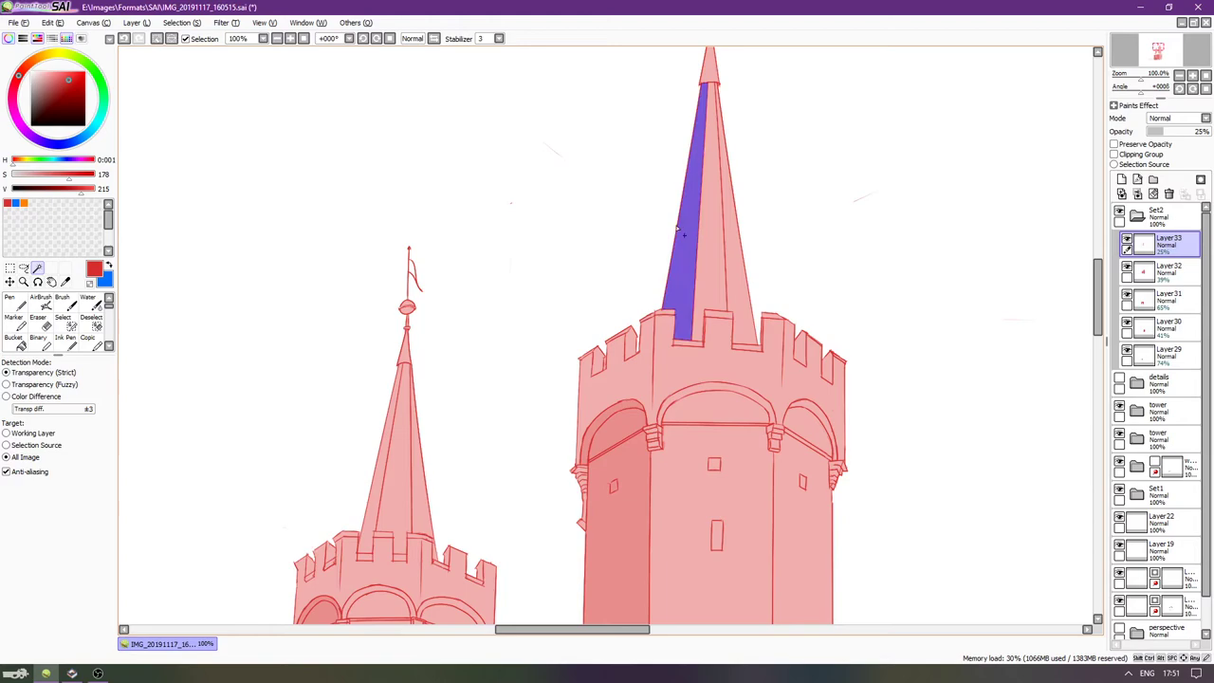
click(388, 442)
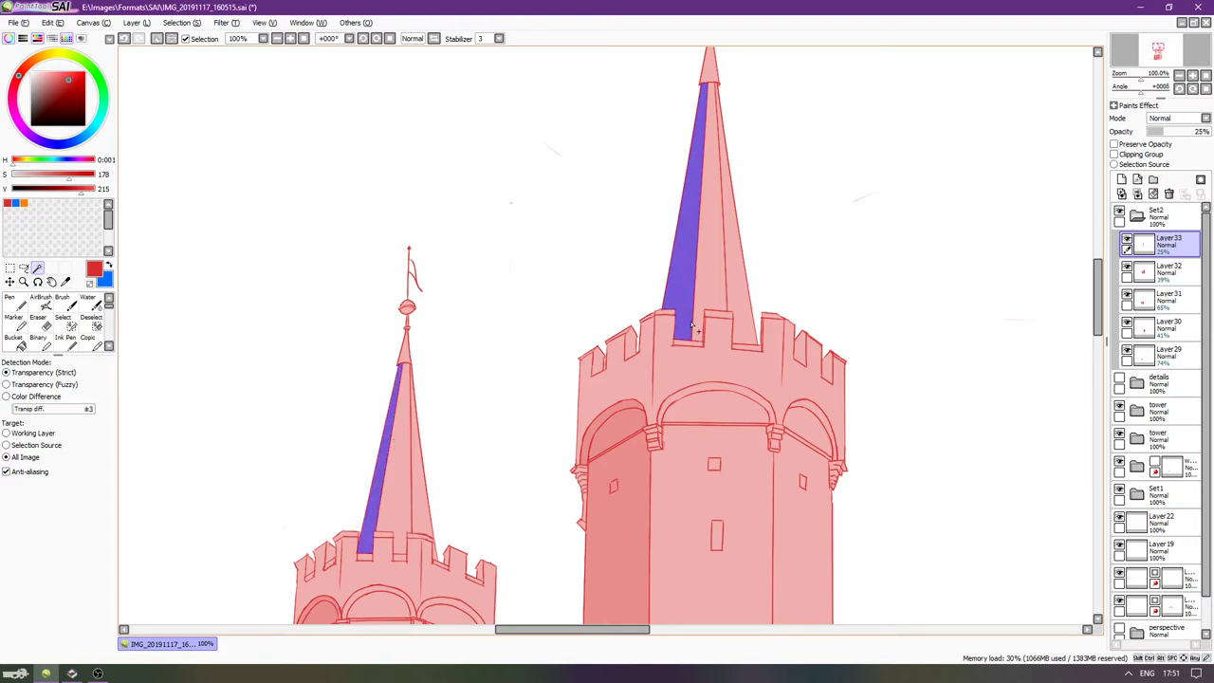
key(g)
click(684, 277)
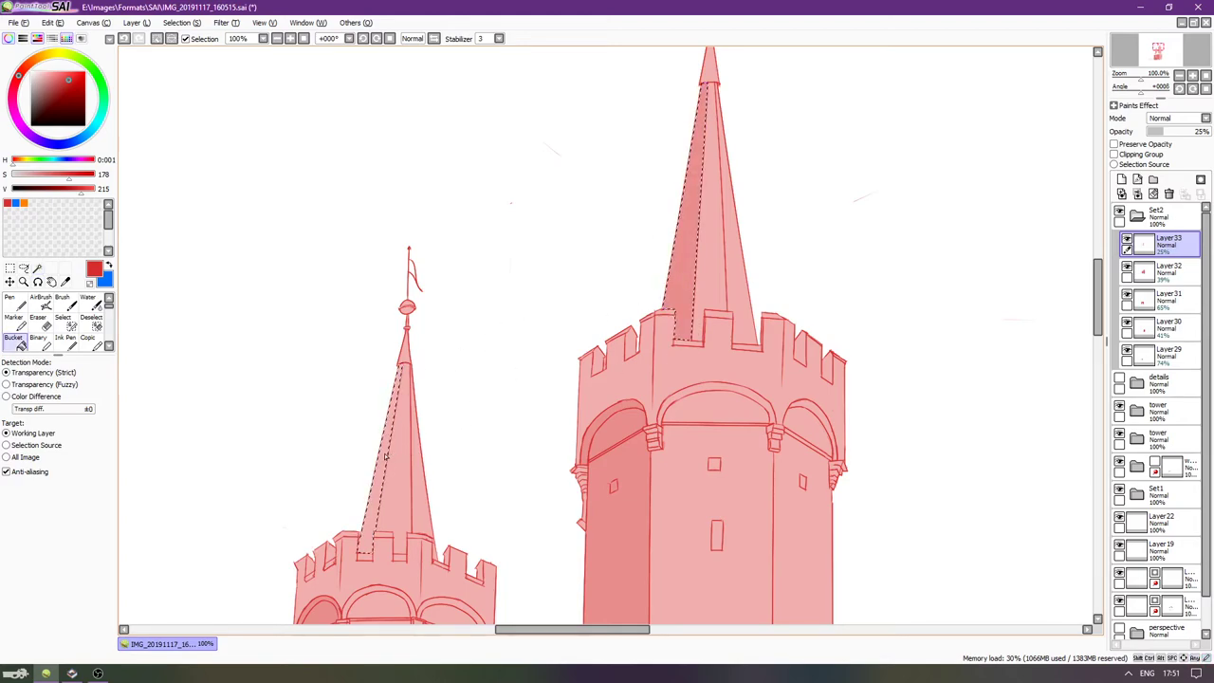
click(389, 455)
key(ctrl+d)
Check the shading across the towers and gate building with the details folder temporarily shown, leaving the folder hidden.
scroll(424, 248, down, 2)
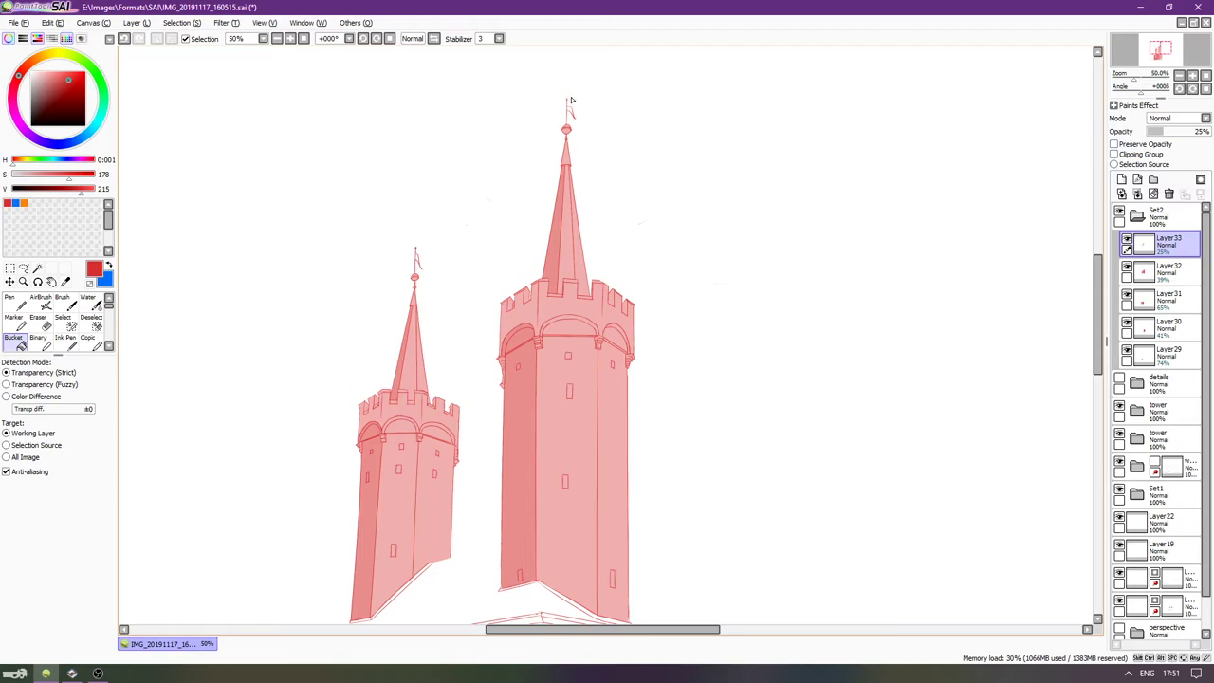
scroll(600, 78, down, 1)
scroll(506, 189, up, 1)
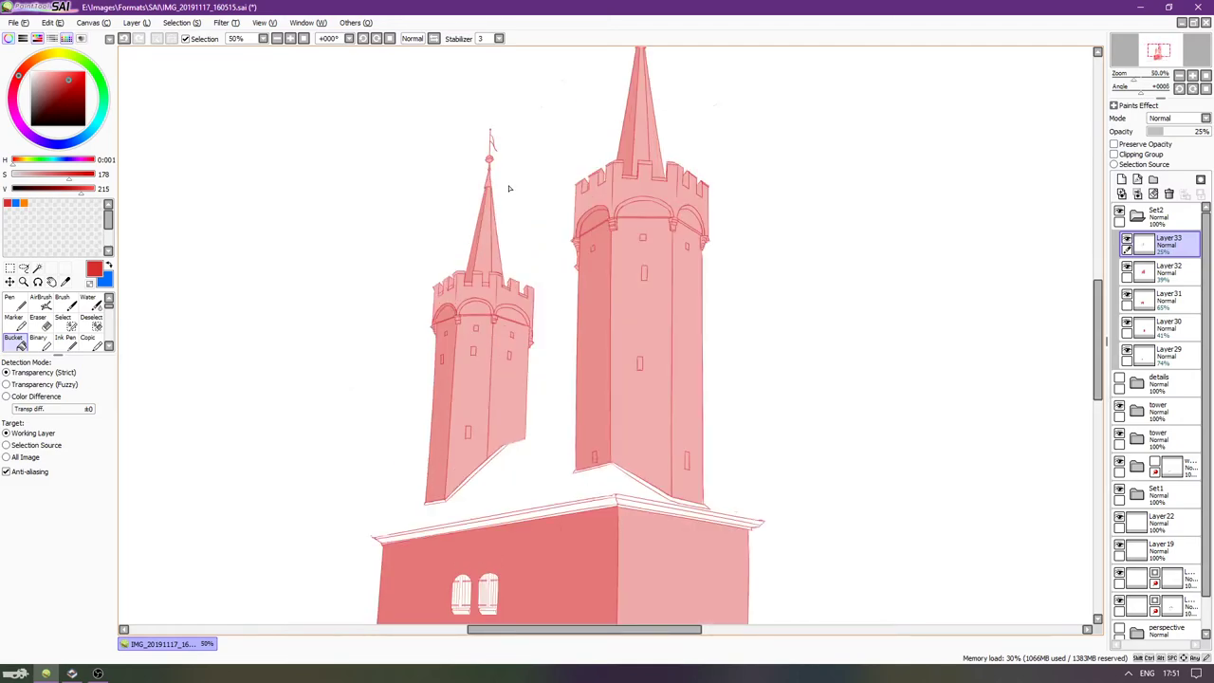
scroll(545, 111, down, 1)
scroll(560, 351, up, 1)
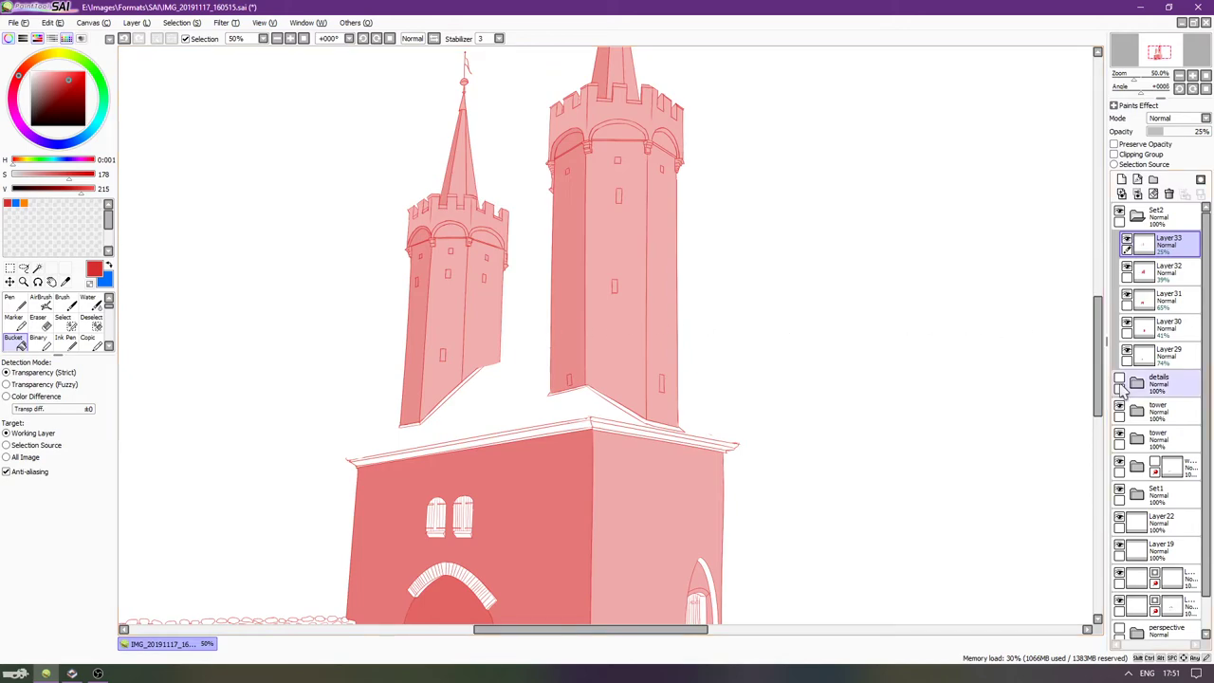
click(1119, 378)
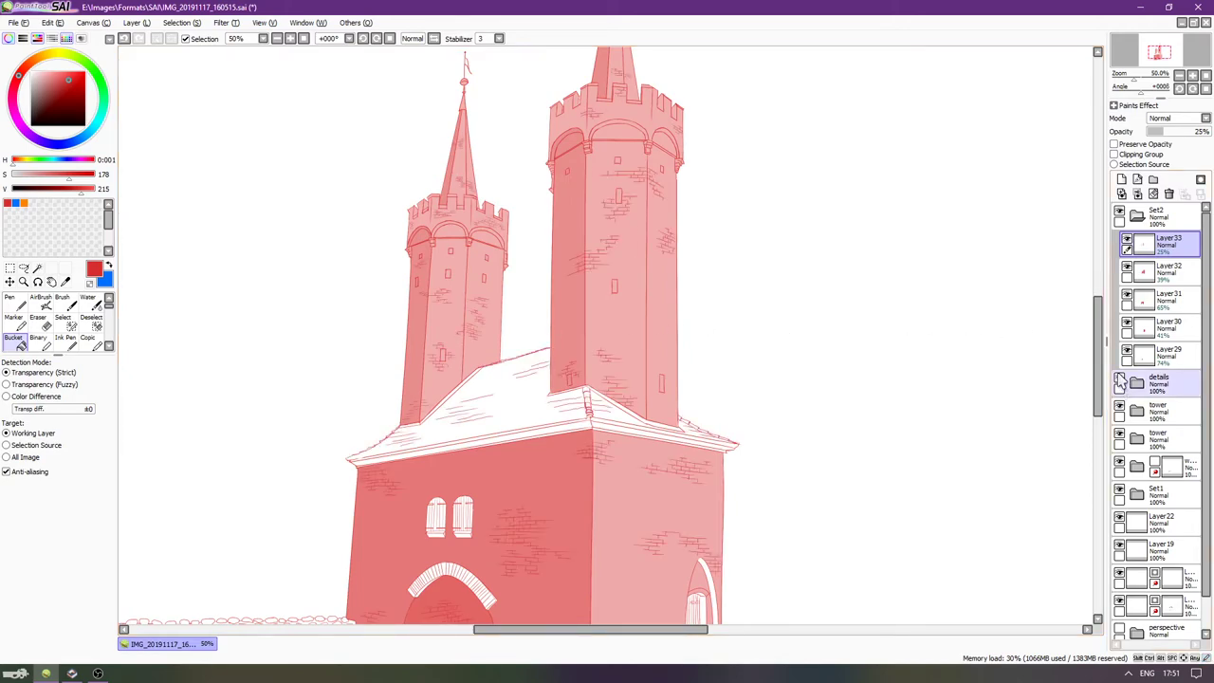
scroll(646, 343, down, 3)
scroll(645, 343, up, 3)
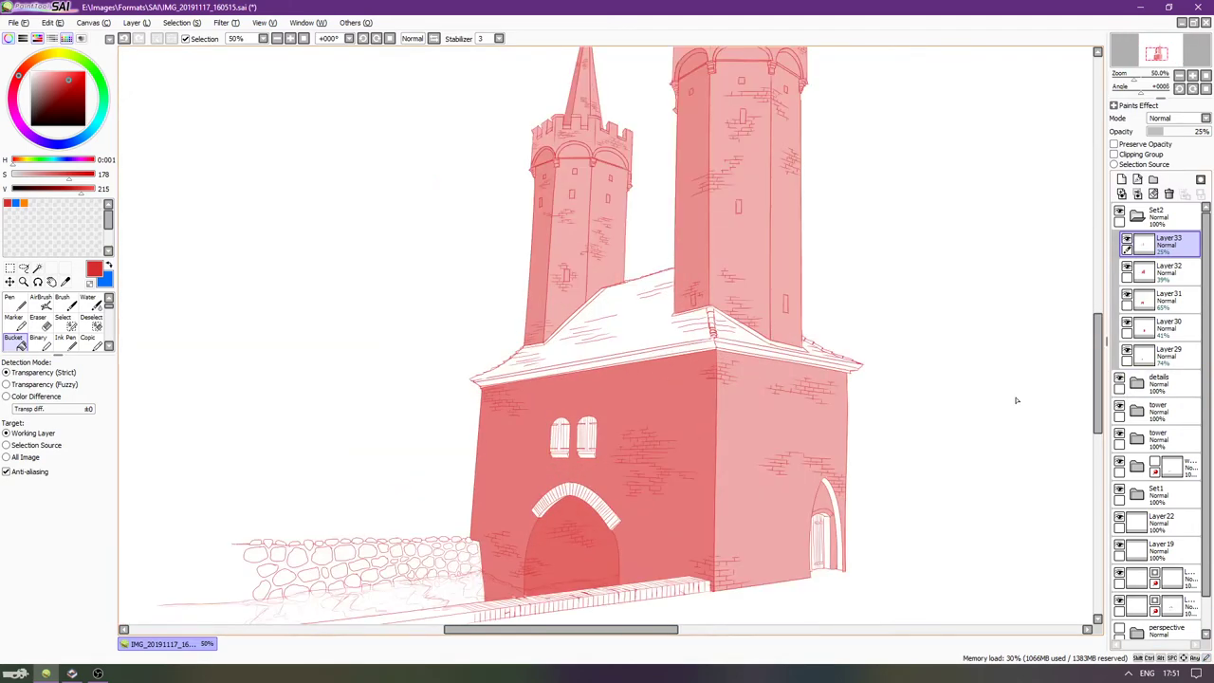
click(1119, 378)
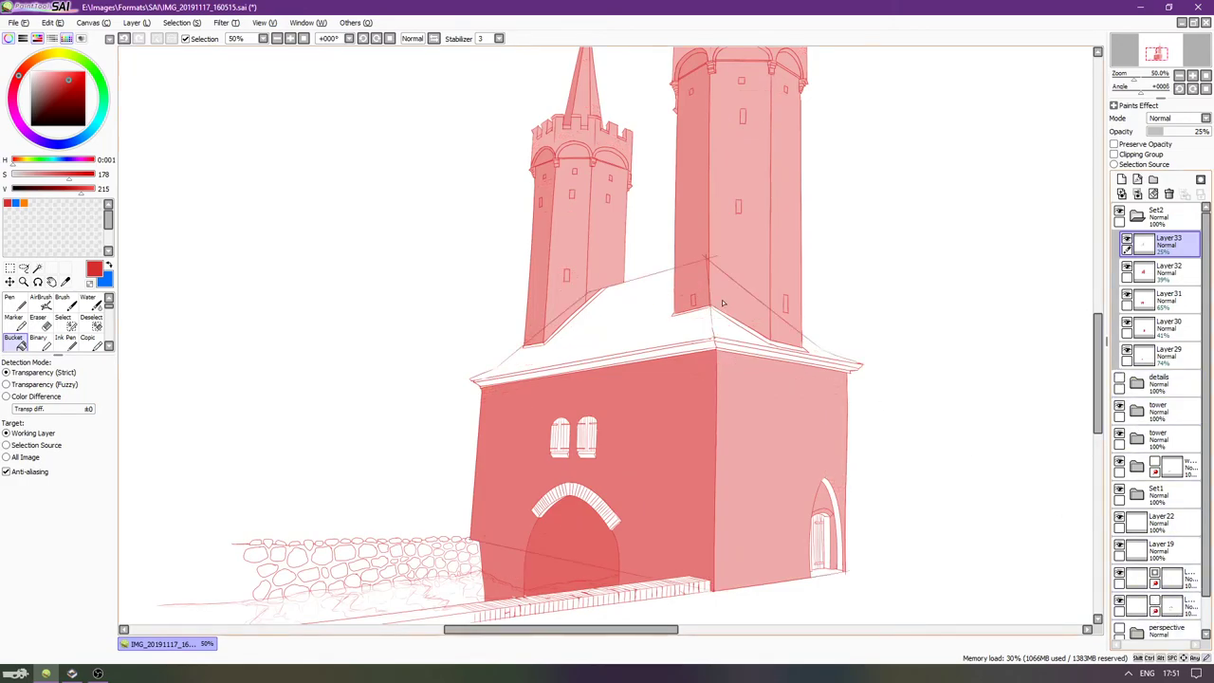
Add a new layer above Layer33 and select the left and right roof surfaces of the gate building with the Magic Wand.
scroll(718, 301, up, 2)
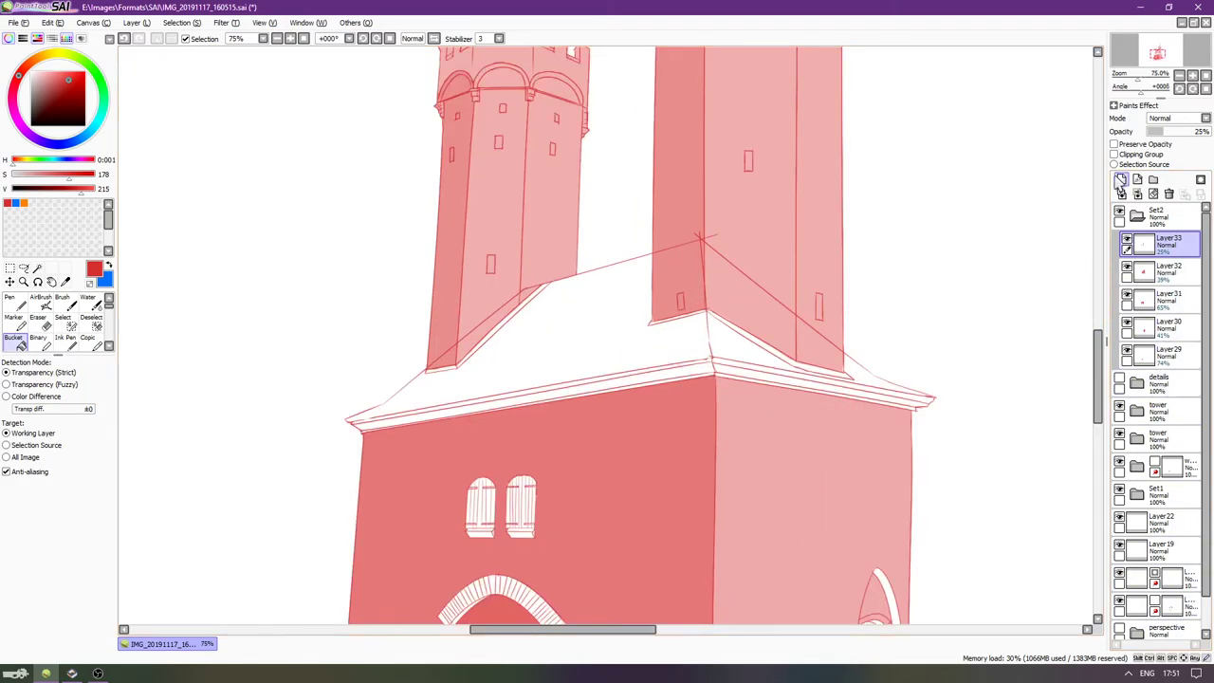
click(1122, 179)
click(37, 268)
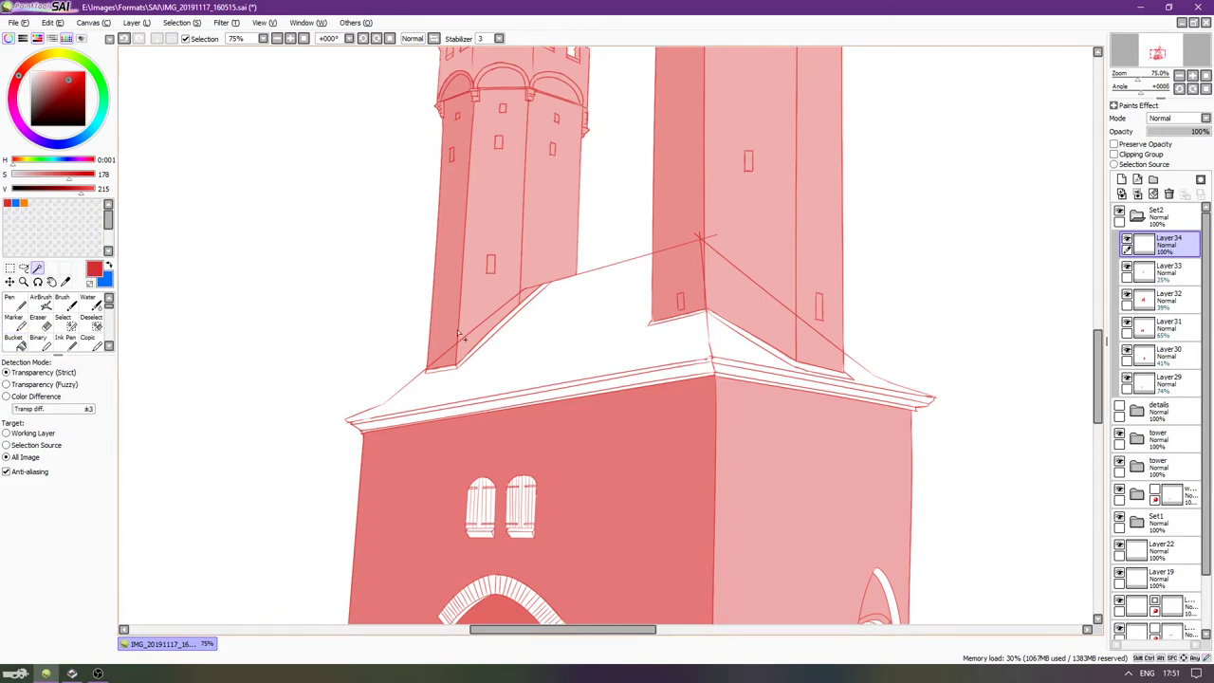
click(548, 348)
scroll(650, 334, up, 1)
scroll(711, 342, down, 1)
scroll(764, 348, up, 1)
click(760, 360)
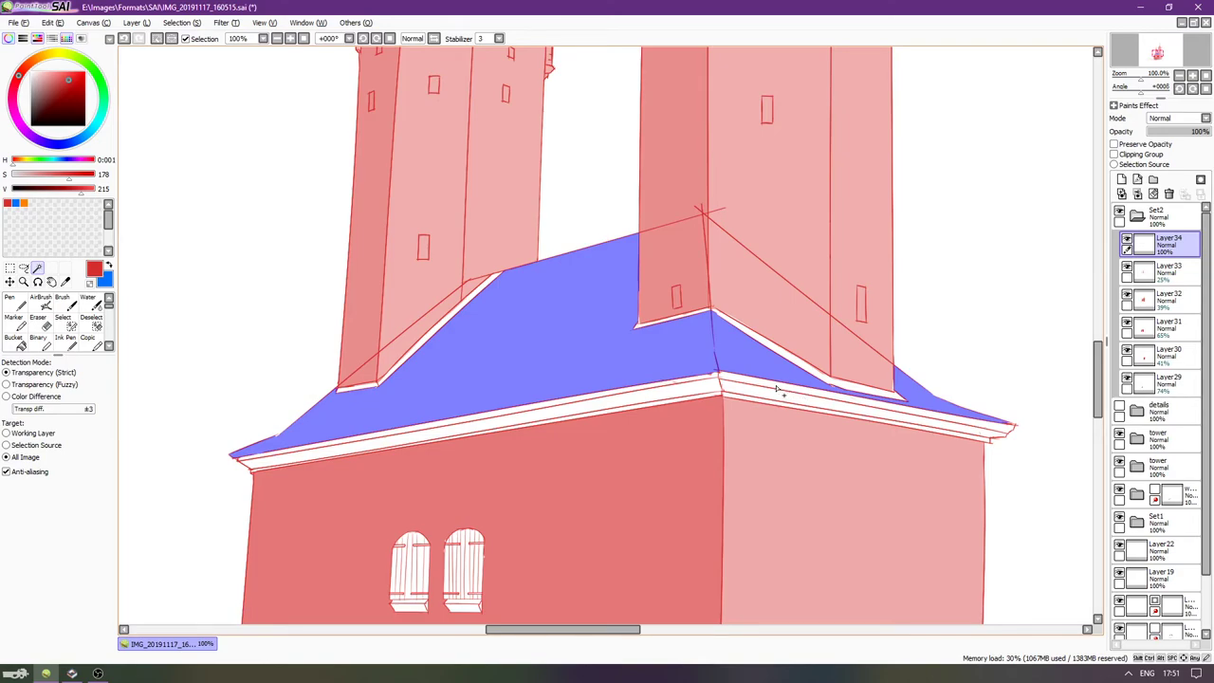
Add the cornice strips along both eaves to the roof selection, including the thin gaps beneath the left eave.
click(783, 396)
click(695, 386)
click(695, 380)
click(711, 398)
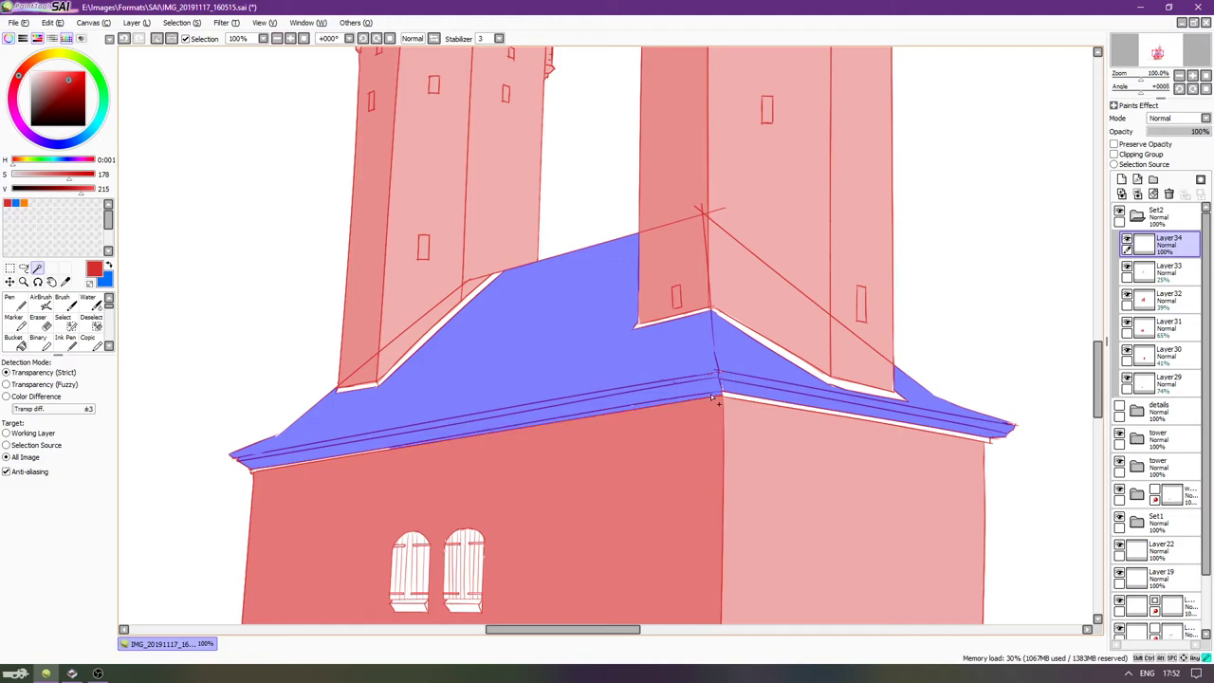
click(738, 402)
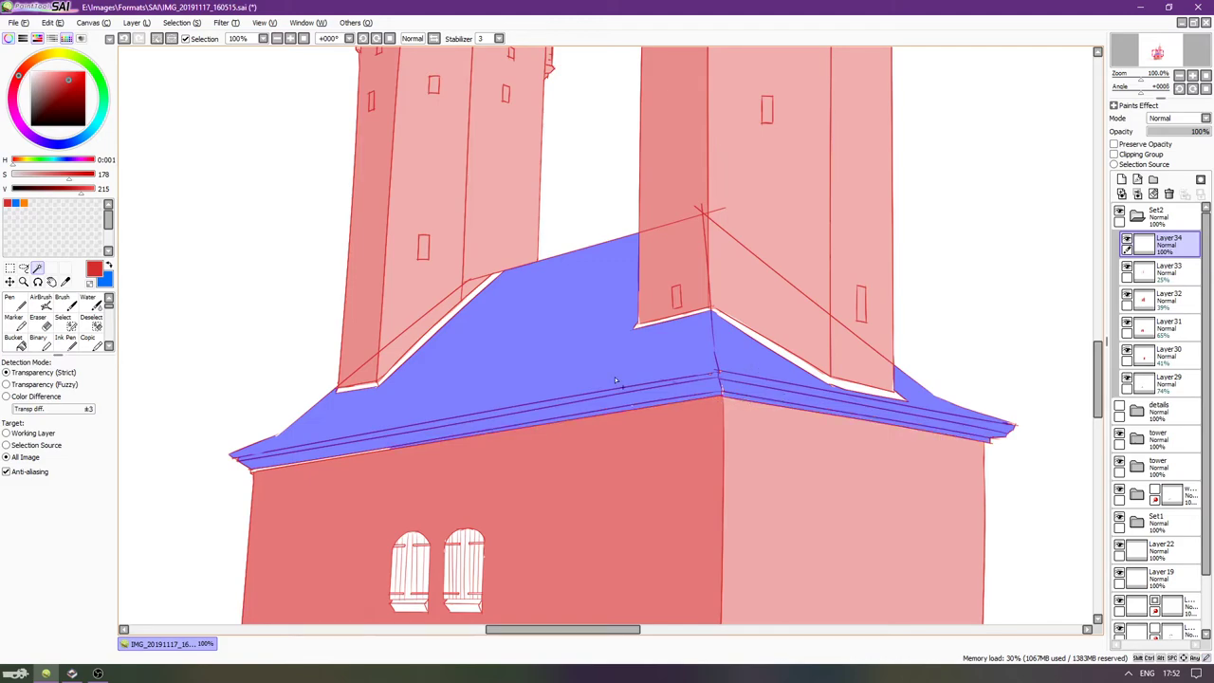
scroll(320, 408, up, 4)
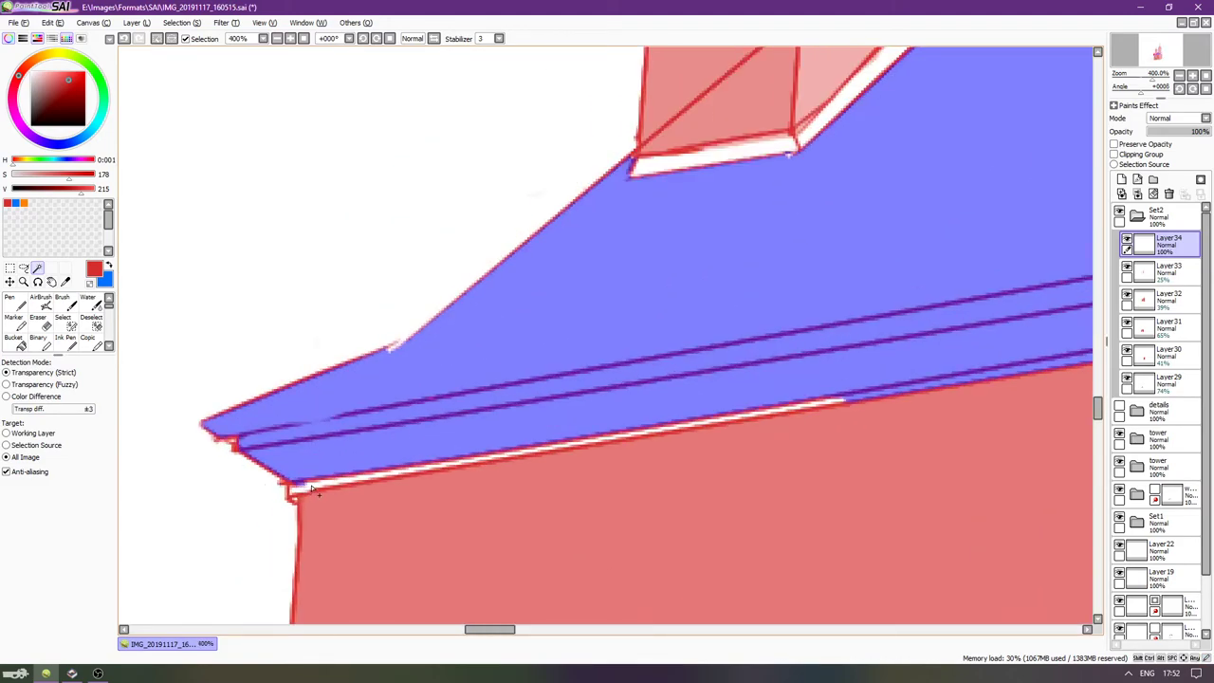
click(317, 491)
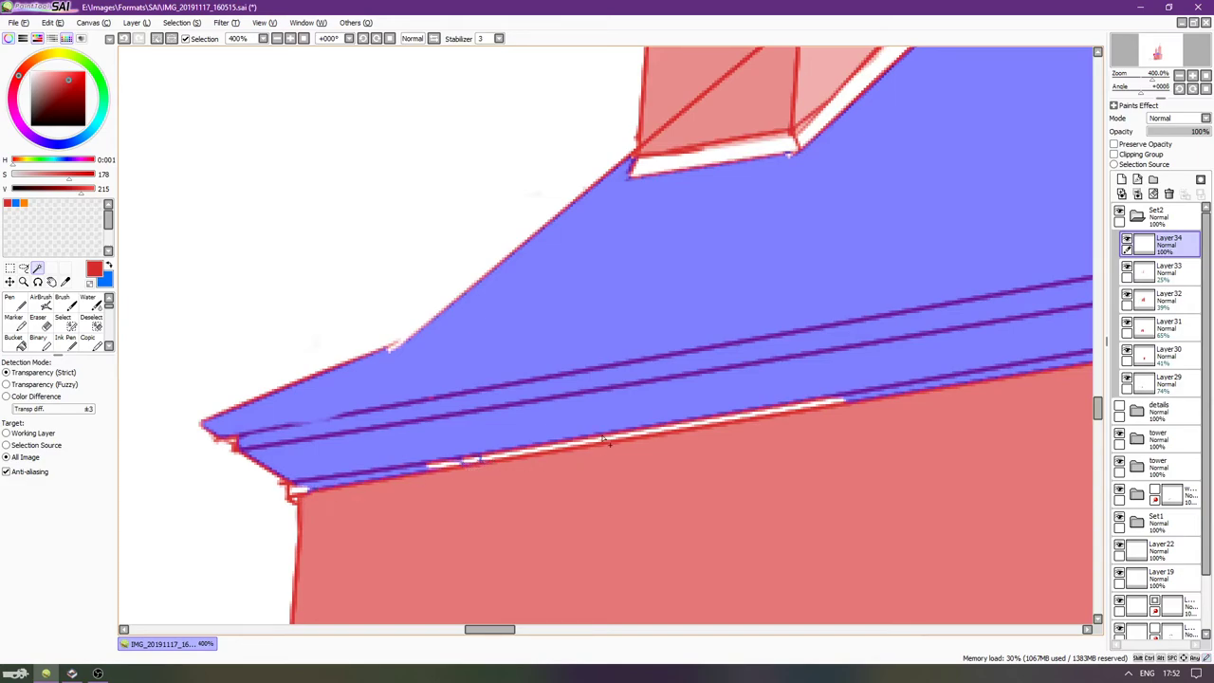
Set the magic wand's transparency difference to 61 and add the unselected strip along the left eave's lower edge to the selection.
click(32, 408)
click(718, 423)
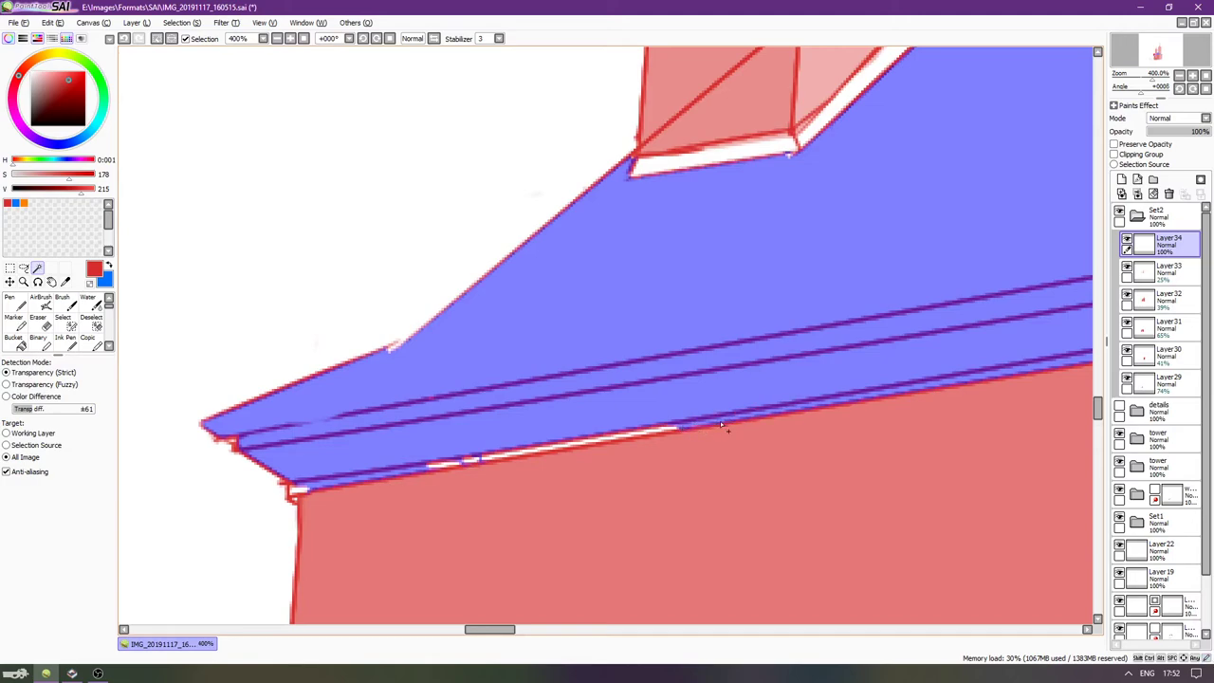
click(619, 439)
click(642, 434)
click(563, 448)
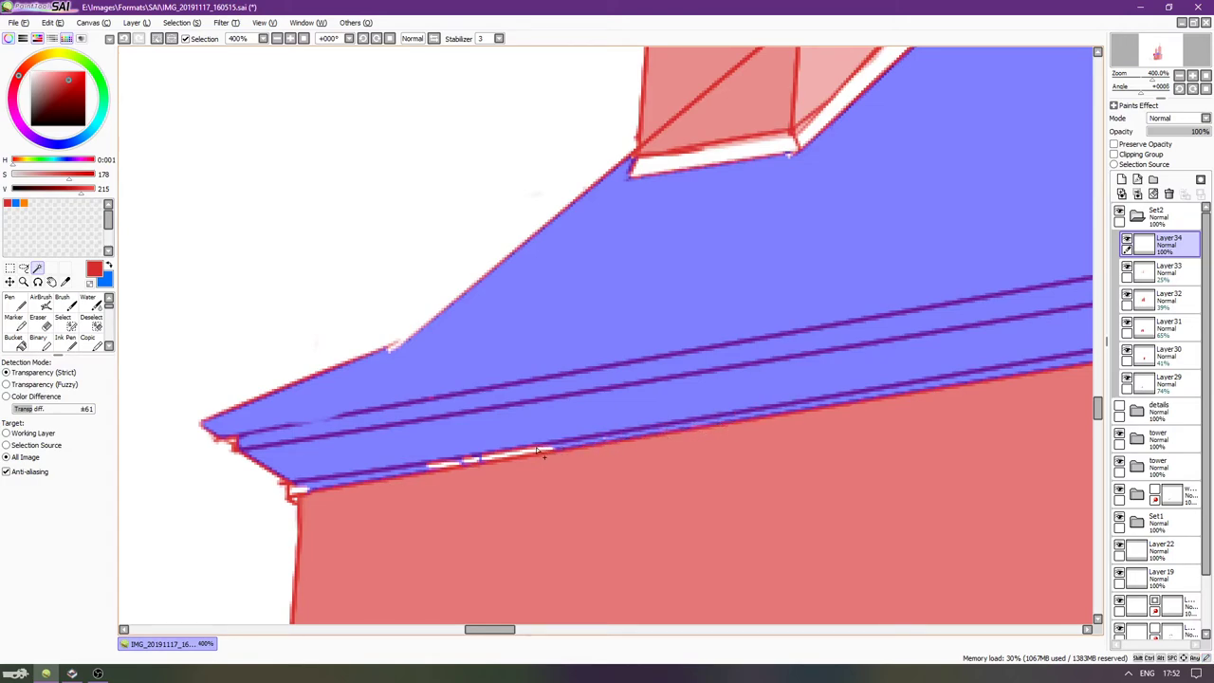
click(455, 464)
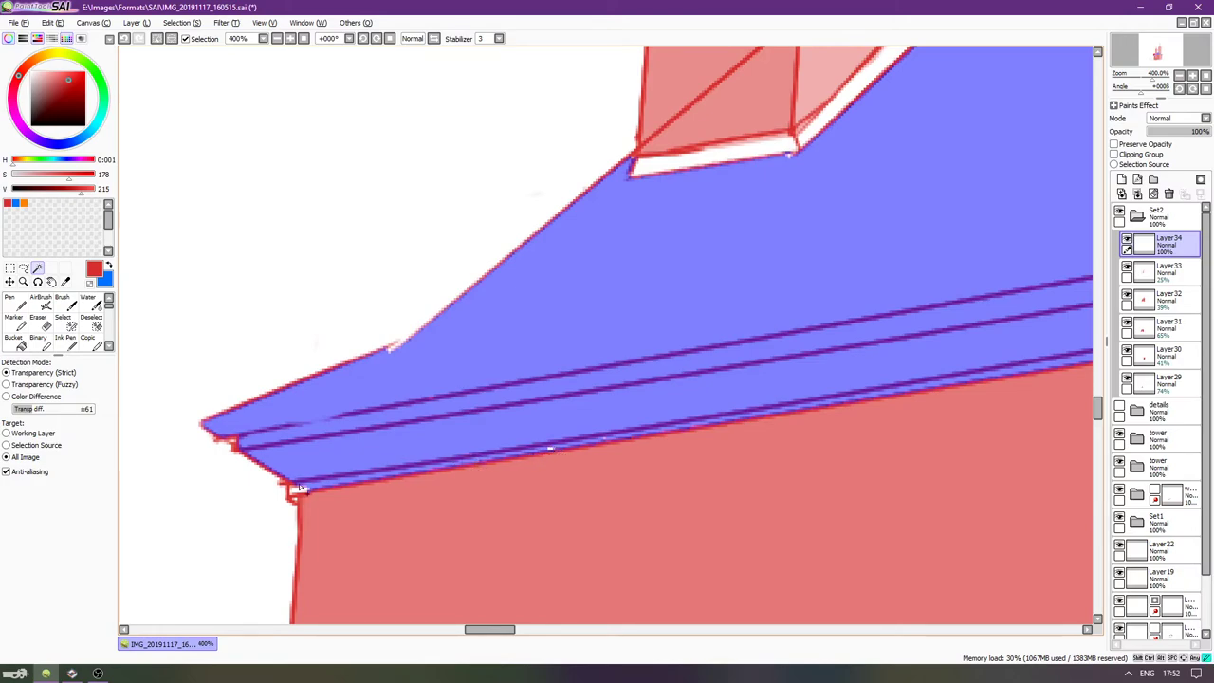
Examine the roof selection for unselected gaps from the left eave to the building's central corner.
scroll(298, 488, down, 2)
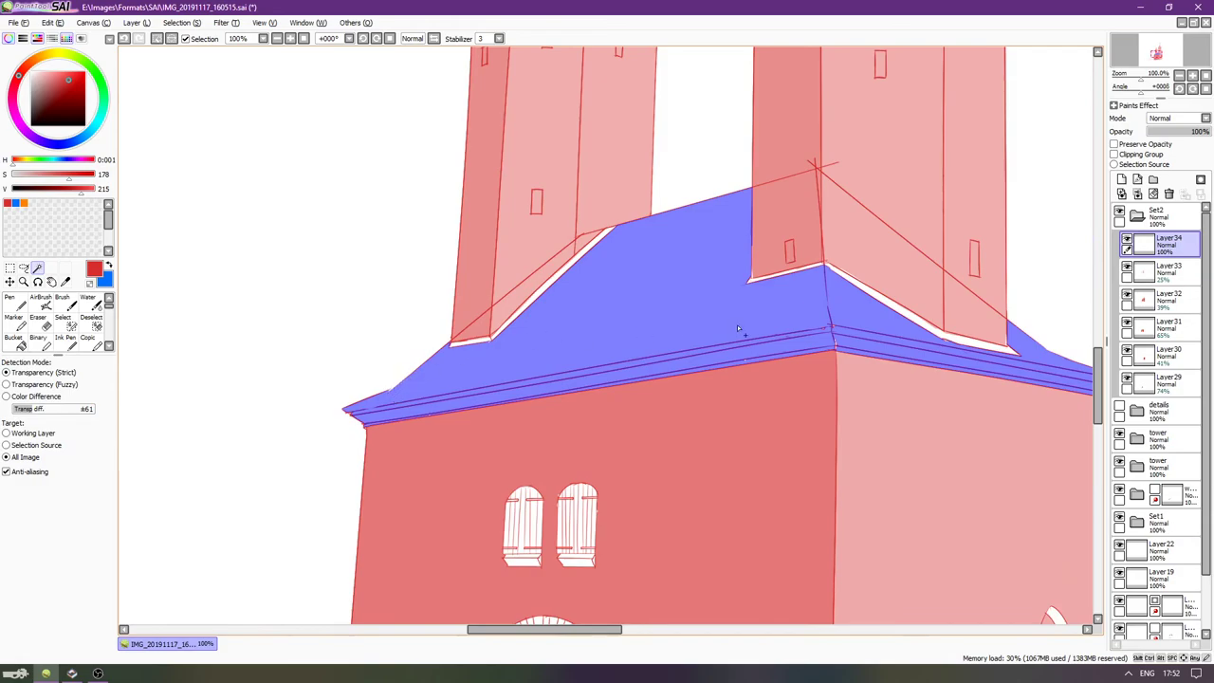
scroll(718, 328, up, 1)
scroll(808, 307, up, 2)
scroll(695, 282, down, 3)
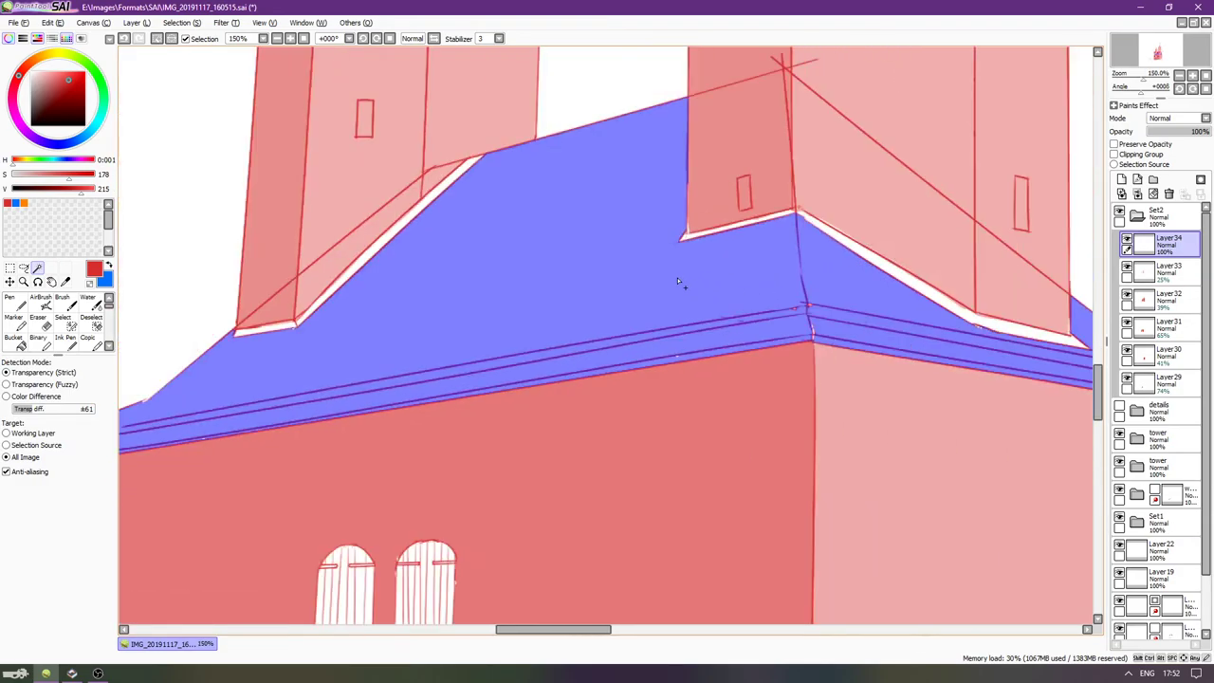
scroll(869, 307, down, 1)
scroll(812, 335, up, 1)
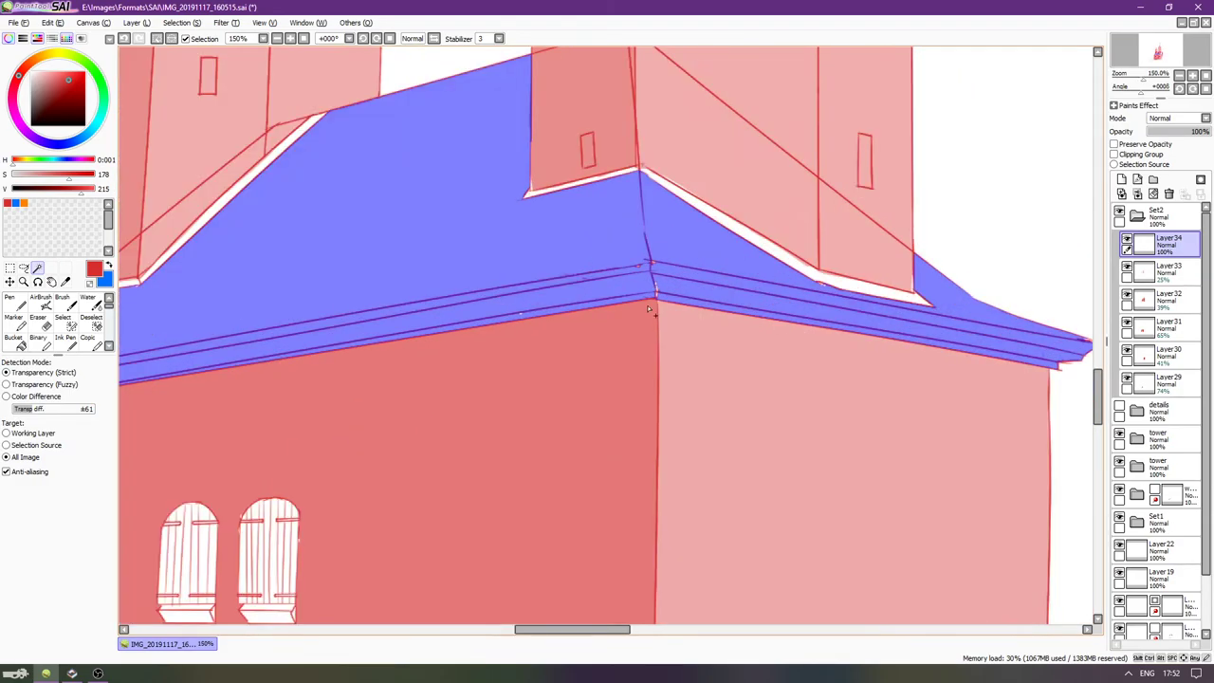
scroll(649, 309, up, 2)
key(n)
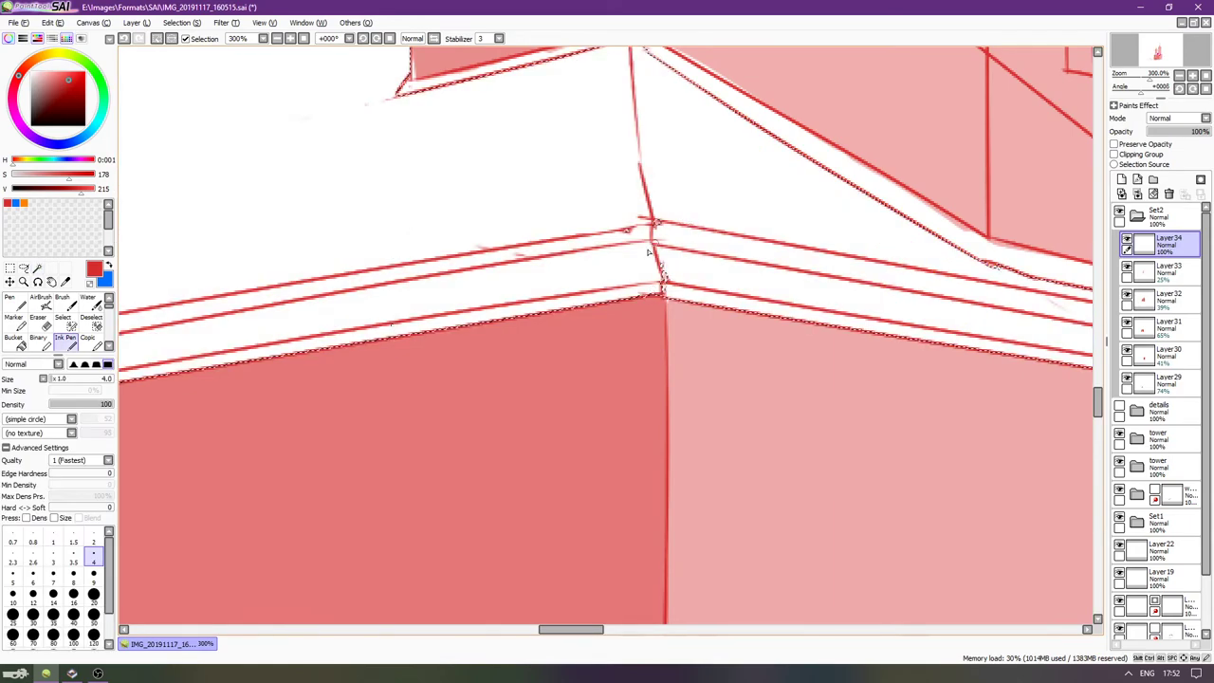
key(ctrl+z)
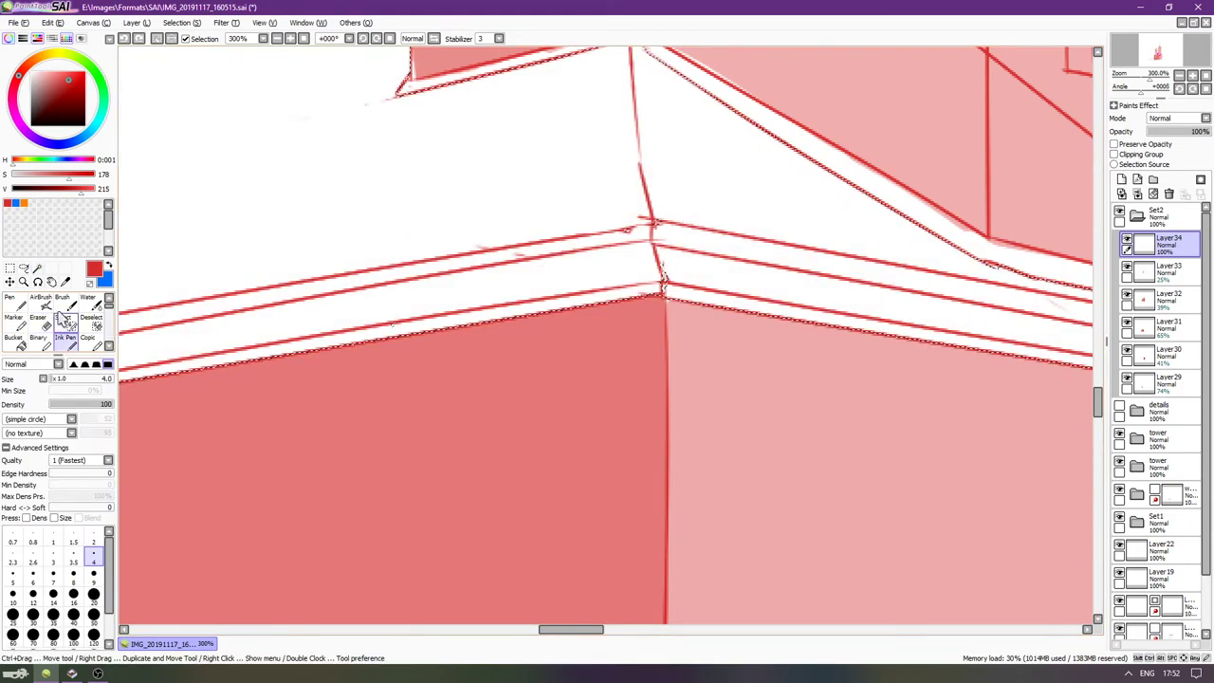
click(90, 322)
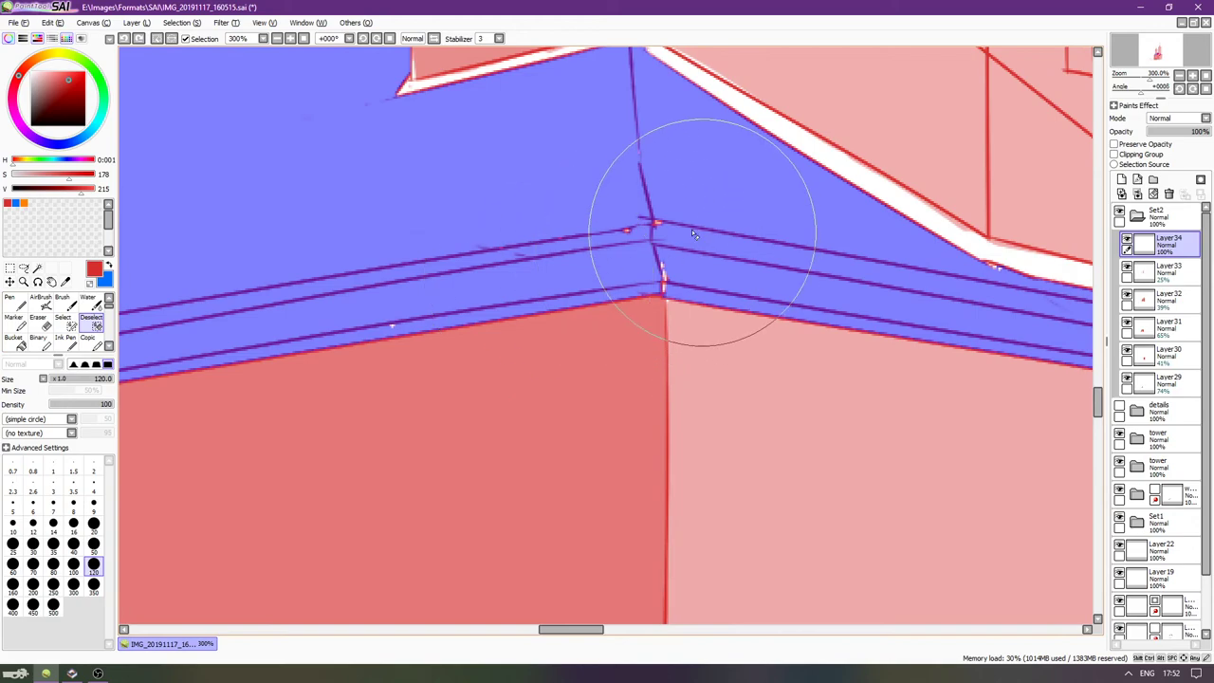
key([)
key([)
key([)
key([)
key([)
key([)
key([)
key([)
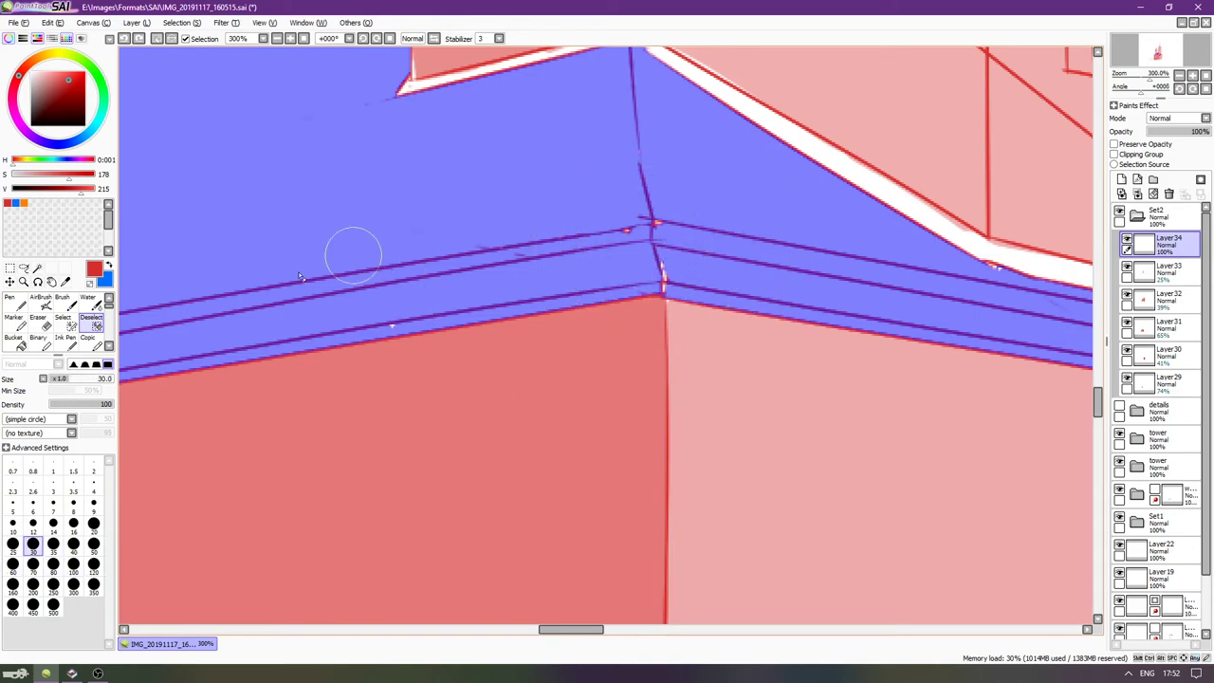
Fill the unselected gaps at the central eaves corner and the speck on the adjoining left eave with the Select brush at size 5.
click(69, 328)
key([)
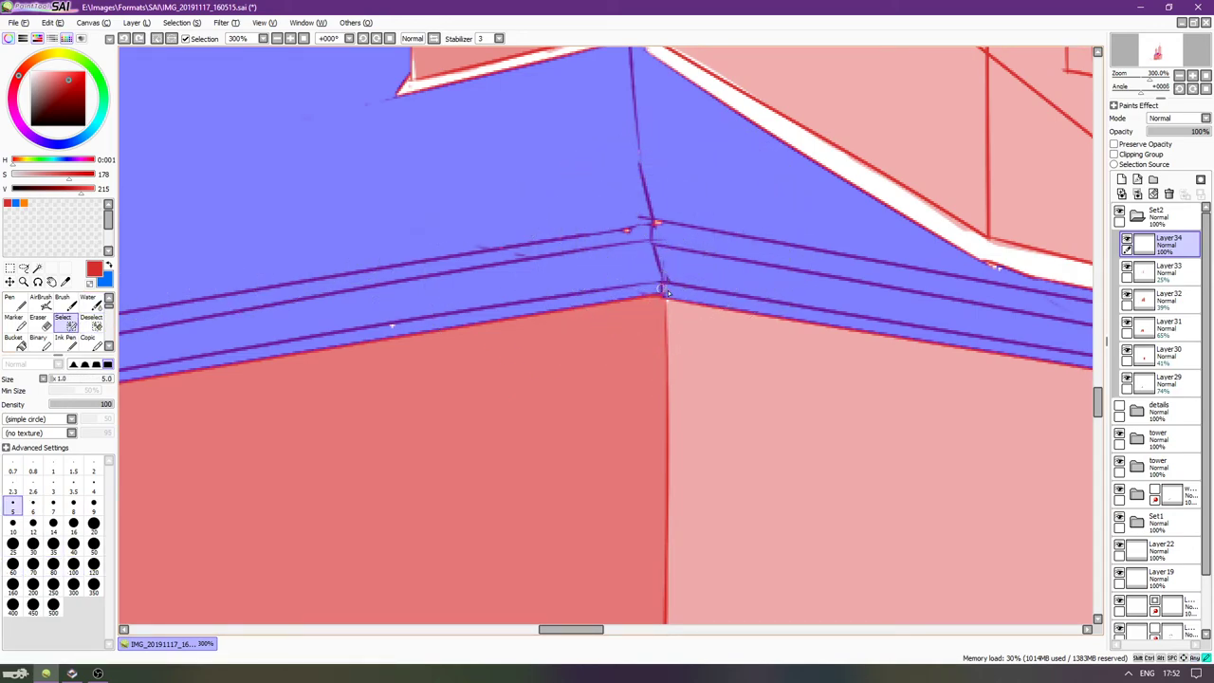
key(Left)
key(Left)
key(Left)
key(Left)
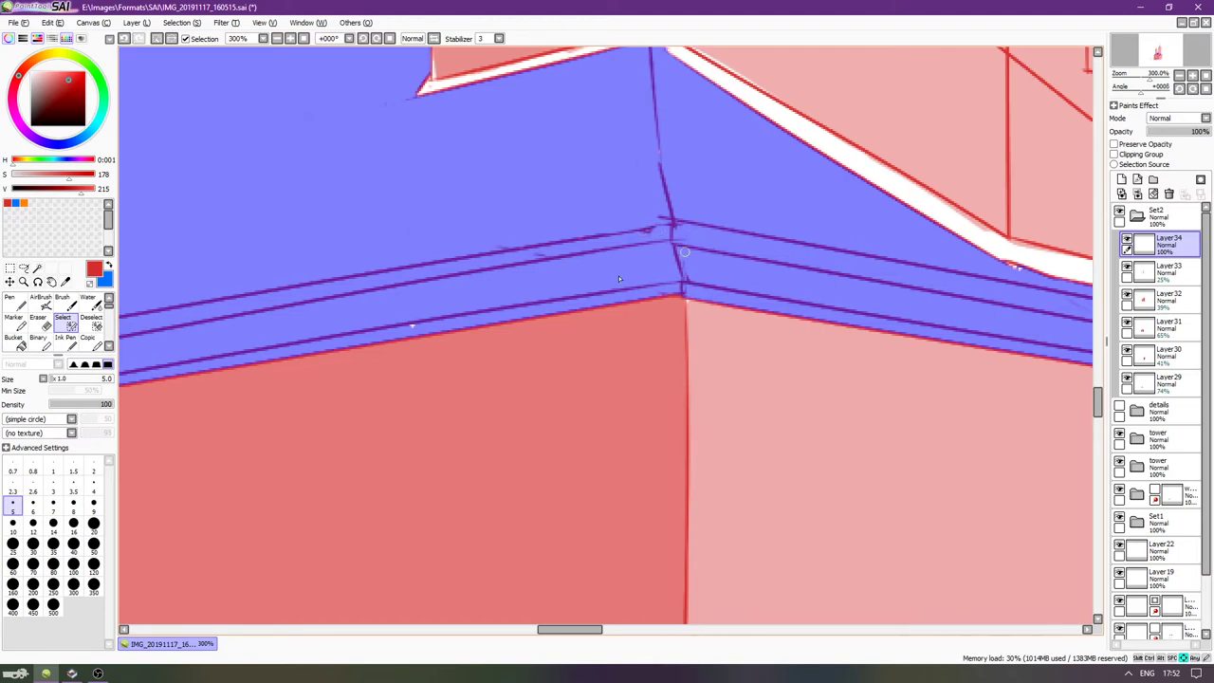
click(471, 324)
key(Left)
scroll(504, 325, down, 4)
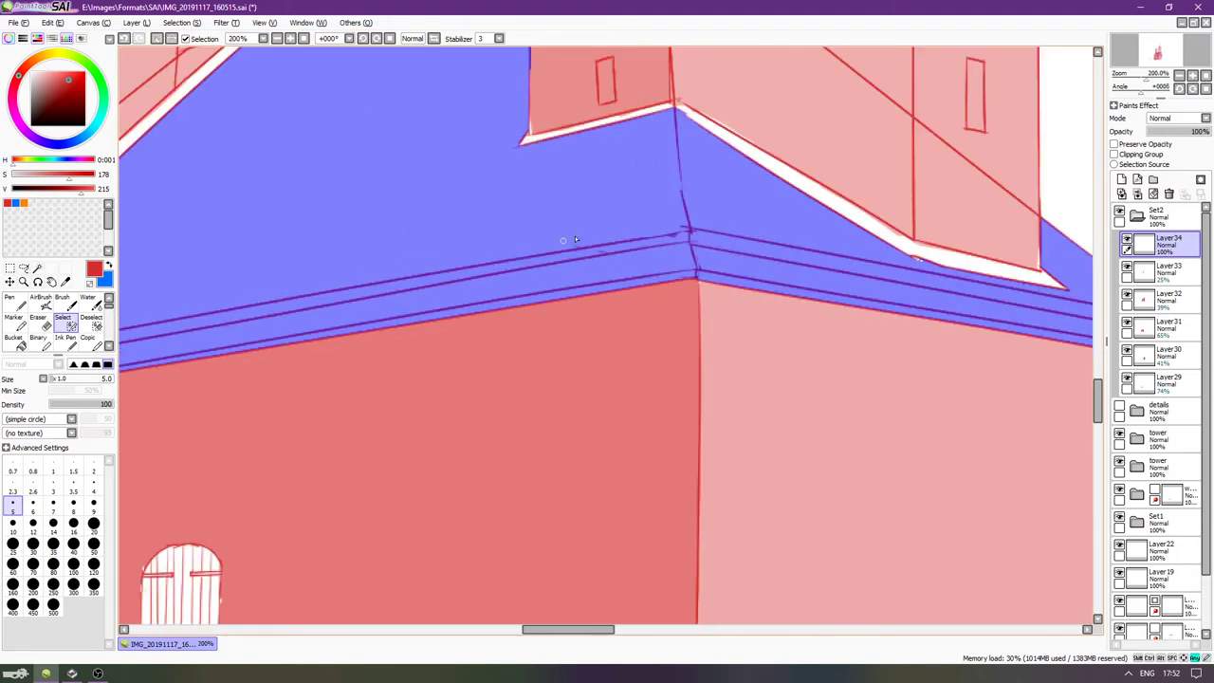
Brush the unselected spots near the tip of the right eave into the selection.
scroll(862, 282, up, 6)
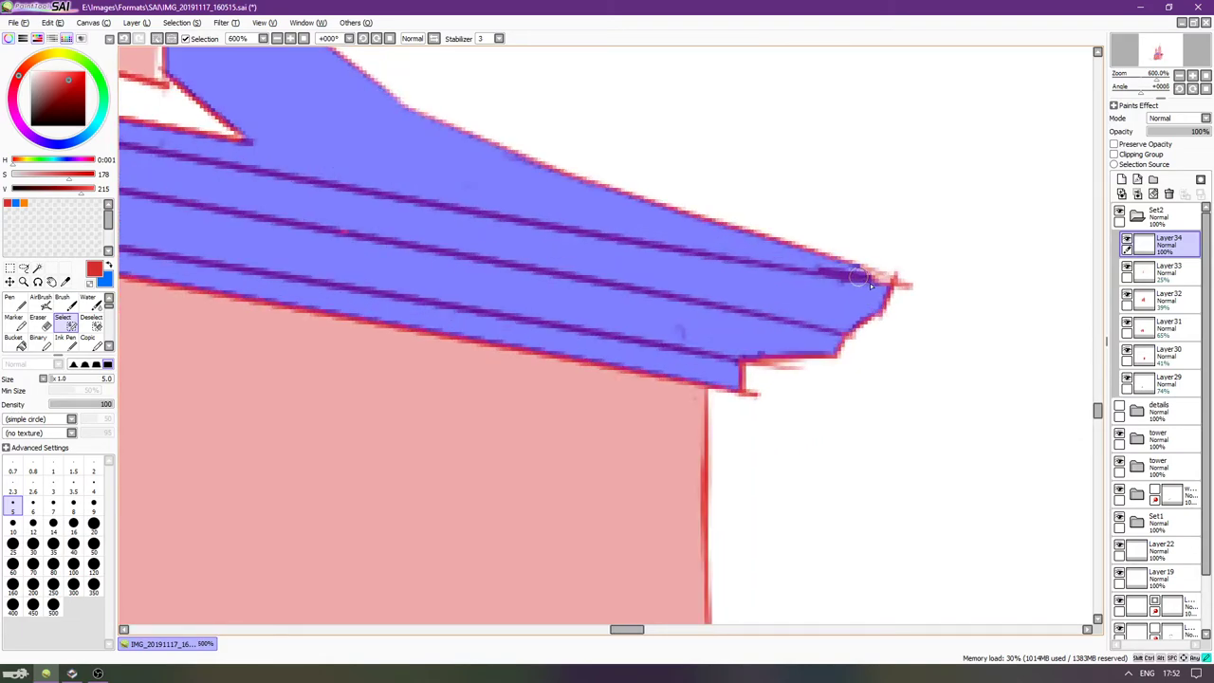
scroll(738, 282, down, 2)
drag(711, 284, 978, 283)
scroll(915, 275, down, 1)
scroll(913, 275, down, 2)
scroll(1016, 293, up, 2)
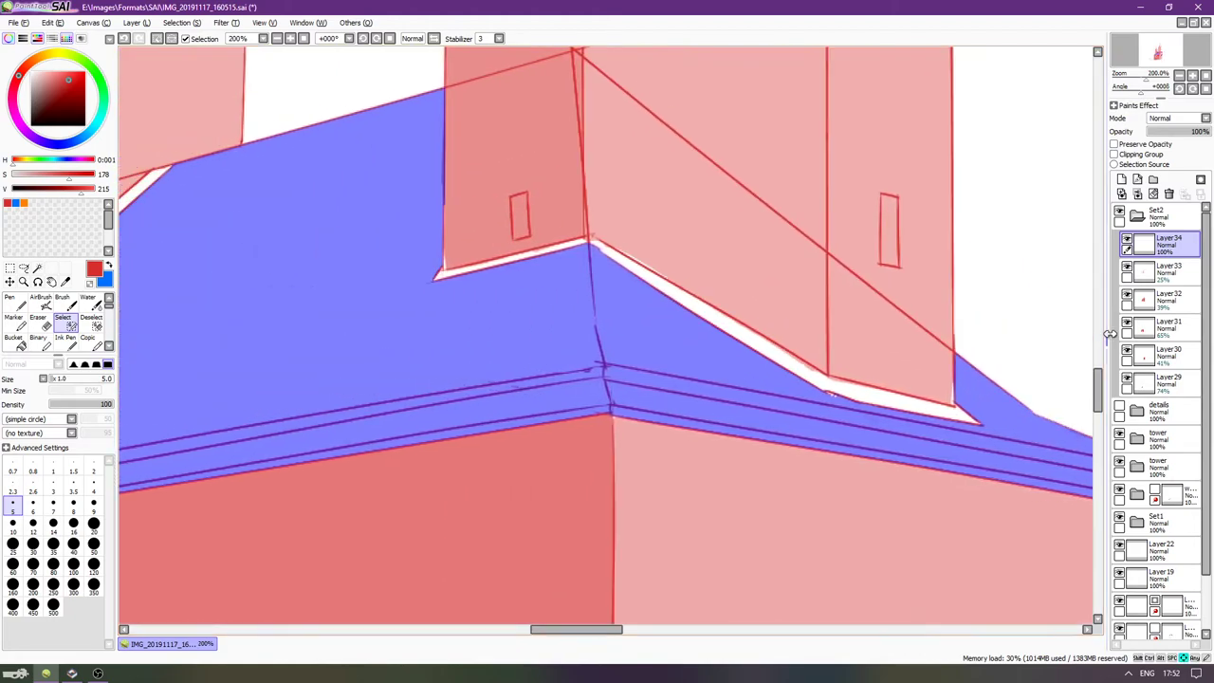
Make the details folder visible.
key(Left)
key(Left)
key(Left)
key(Left)
key(Left)
key(Left)
key(Left)
key(Left)
click(1118, 406)
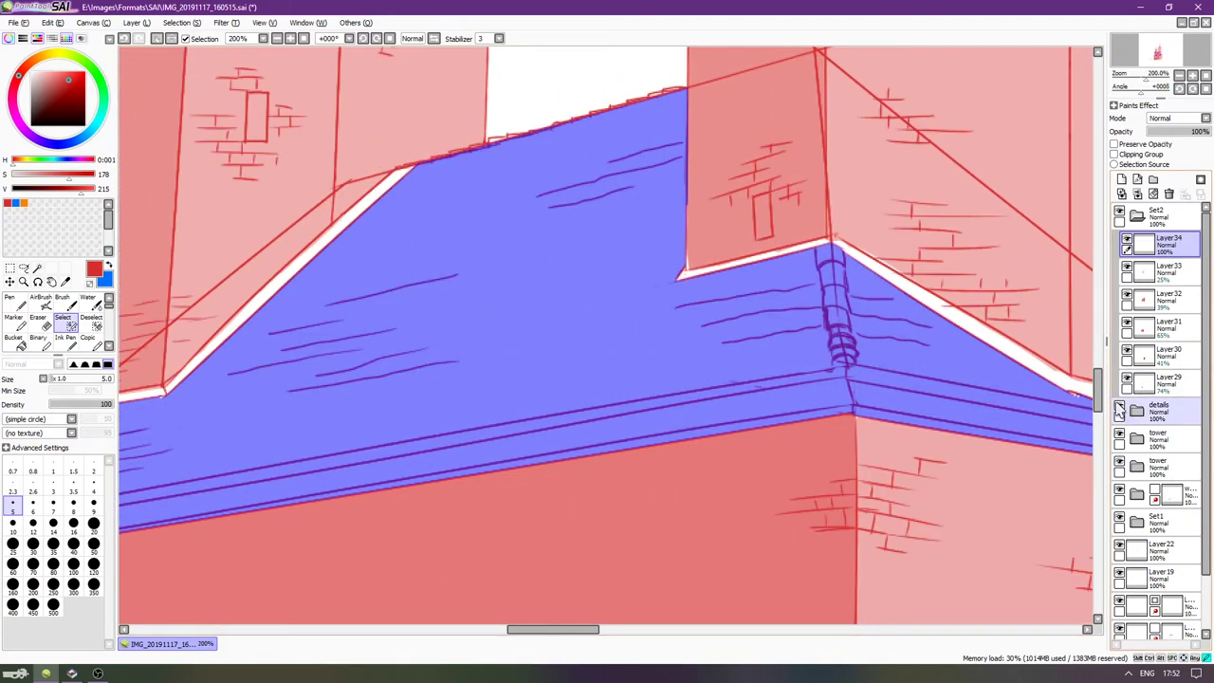
Add the protruding roof tiles along the left slope's outer edge to the selection with the Select brush.
key(Left)
key(Left)
key(Left)
key(Left)
key(Left)
key(Left)
key(Left)
key(Left)
key(Left)
key(Left)
key(Left)
key(Left)
key(Left)
key(Left)
key(Left)
key(Left)
key(Left)
key(Left)
key(Left)
key(Left)
key(Left)
key(Left)
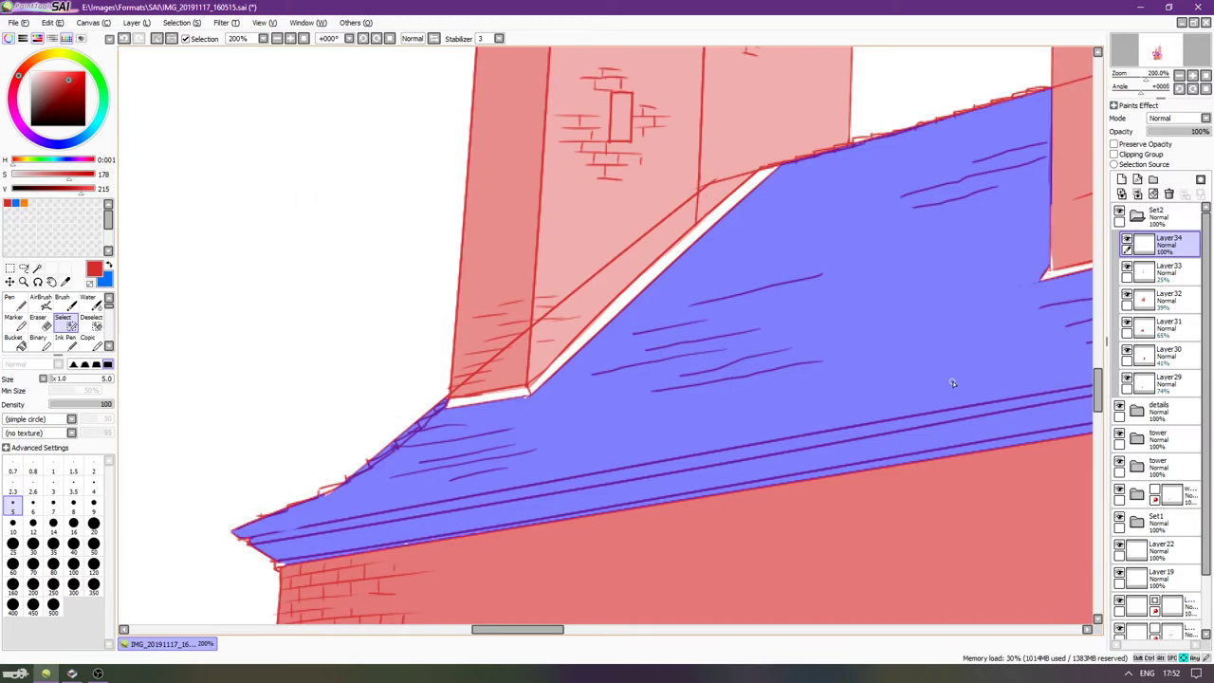
key(Down)
key(Down)
key(Down)
scroll(930, 322, down, 1)
scroll(469, 417, up, 2)
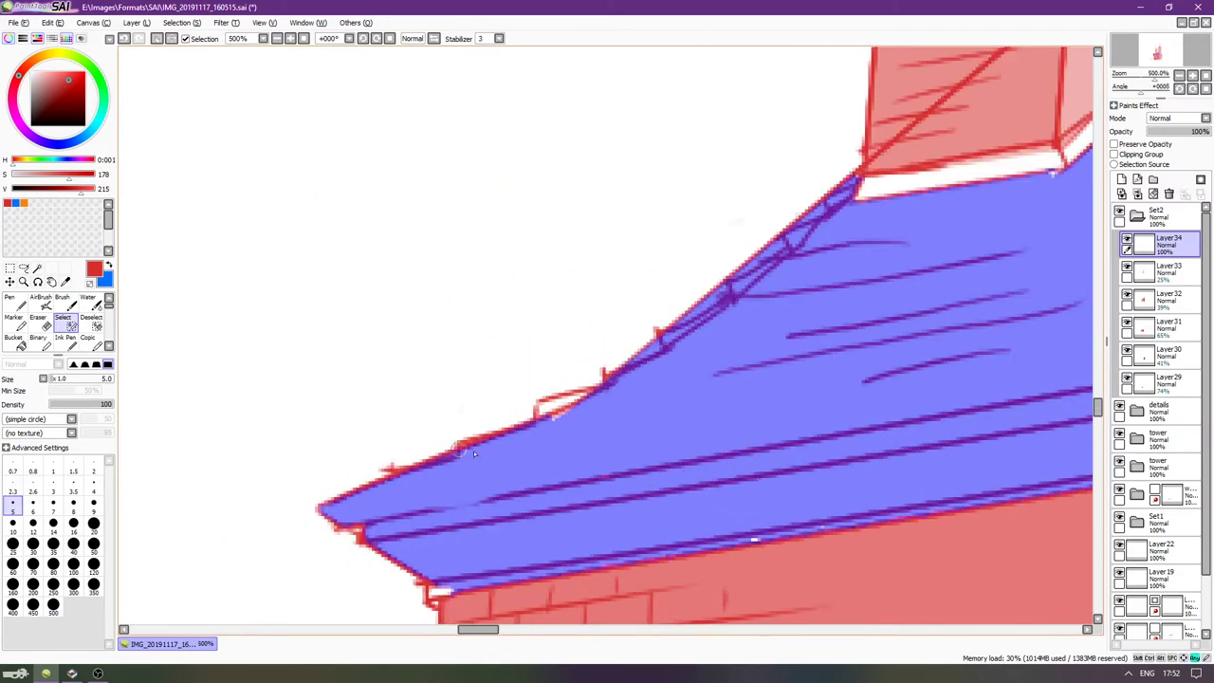
mouse_move(565, 421)
mouse_down()
mouse_move(545, 405)
mouse_move(584, 402)
mouse_up()
key(Up)
key(Right)
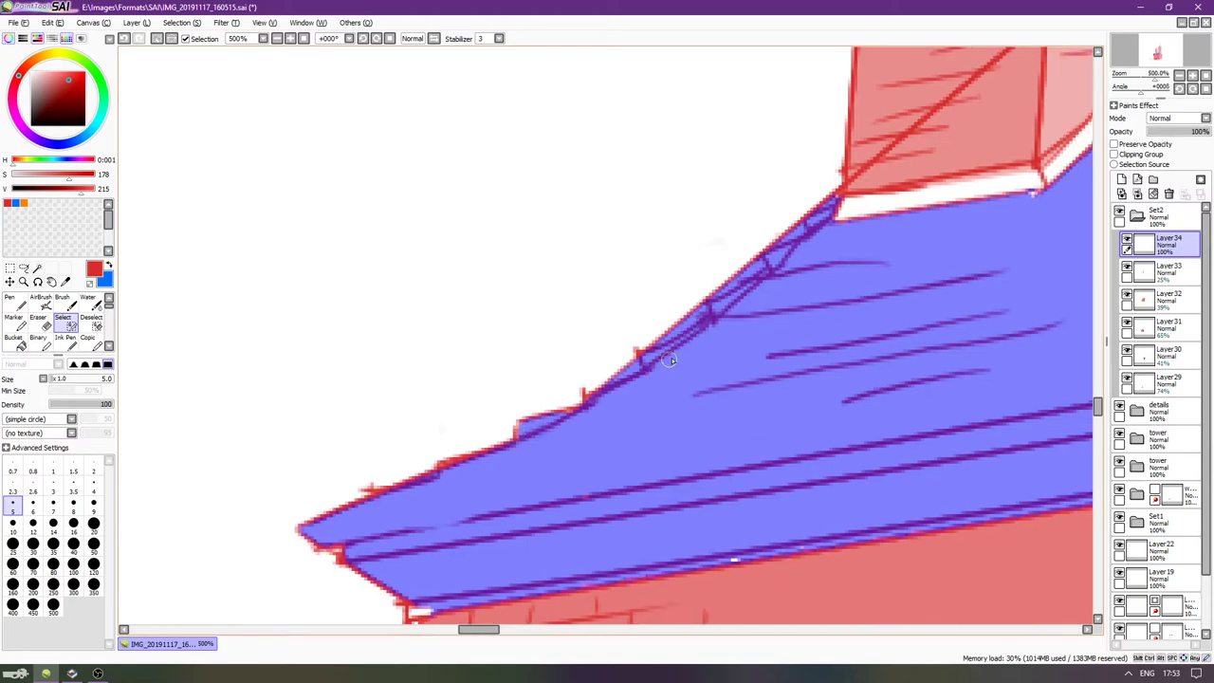
key(Right)
key(Down)
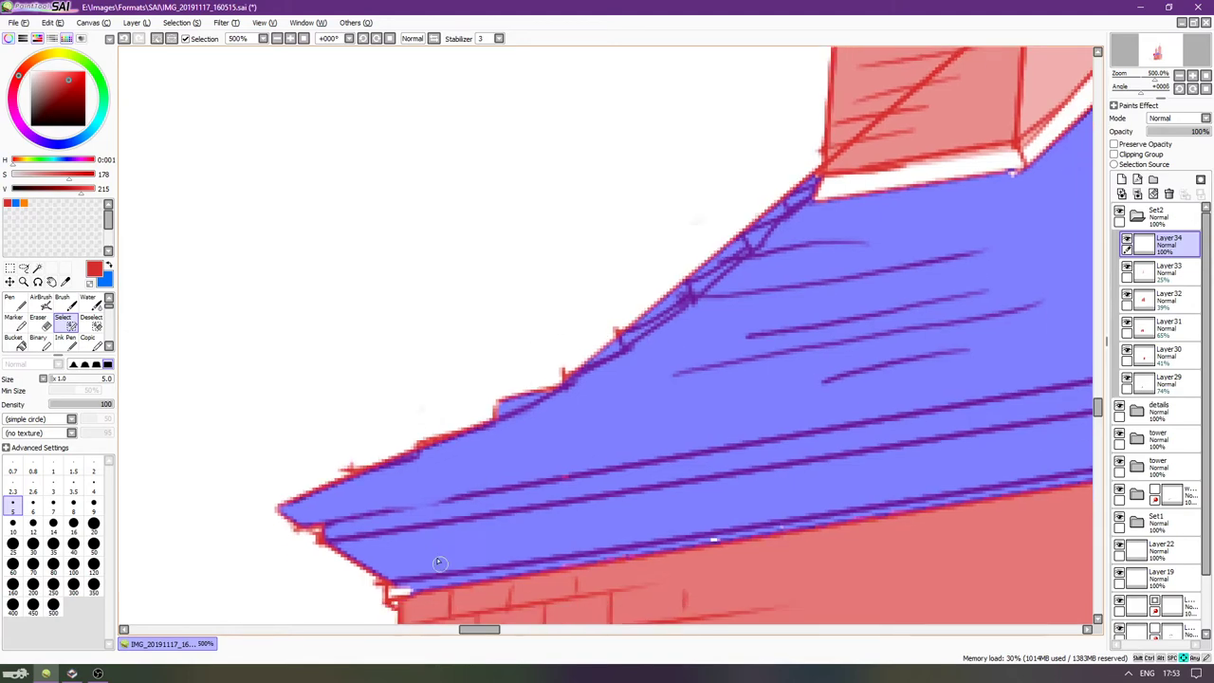
Fill the unselected notch under the left eave's end and the speck along its lower edge.
scroll(439, 566, down, 2)
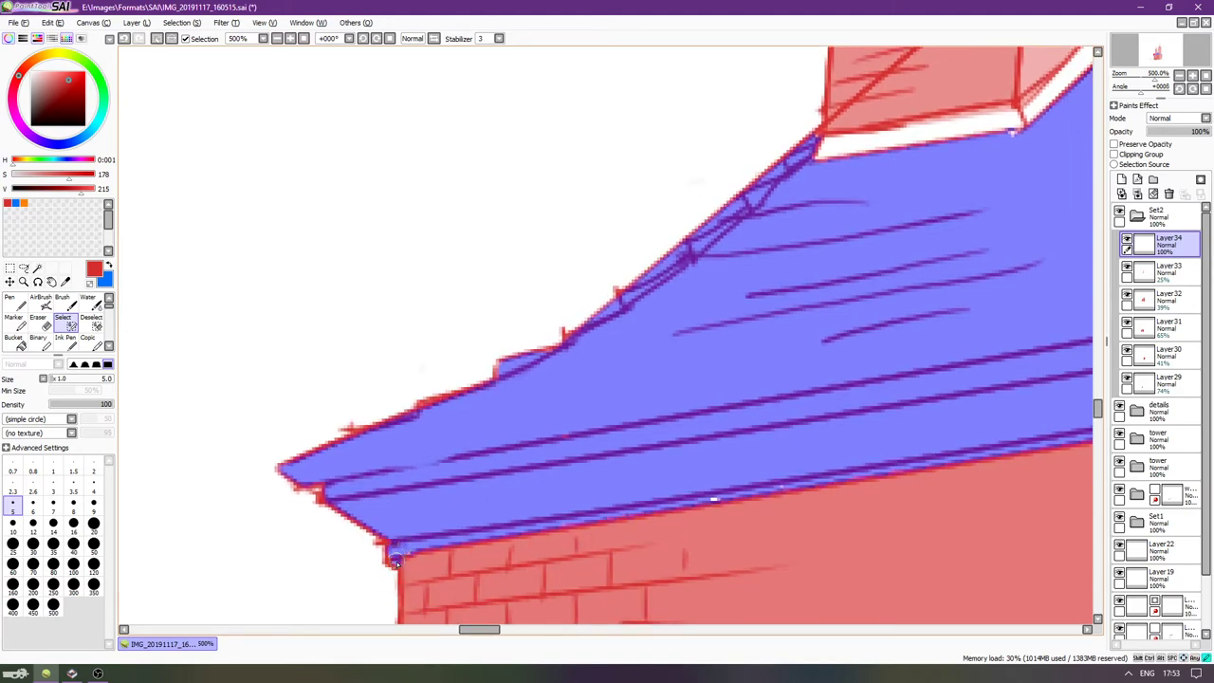
scroll(319, 488, right, 10)
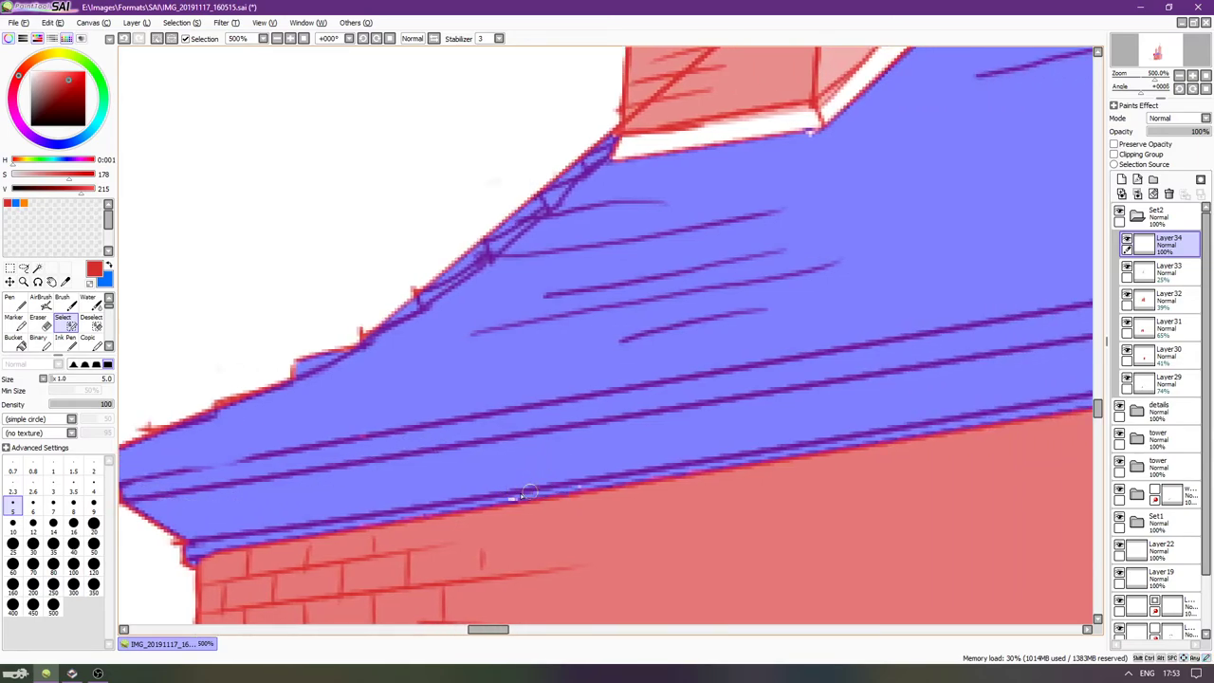
scroll(548, 482, down, 2)
scroll(707, 334, right, 1)
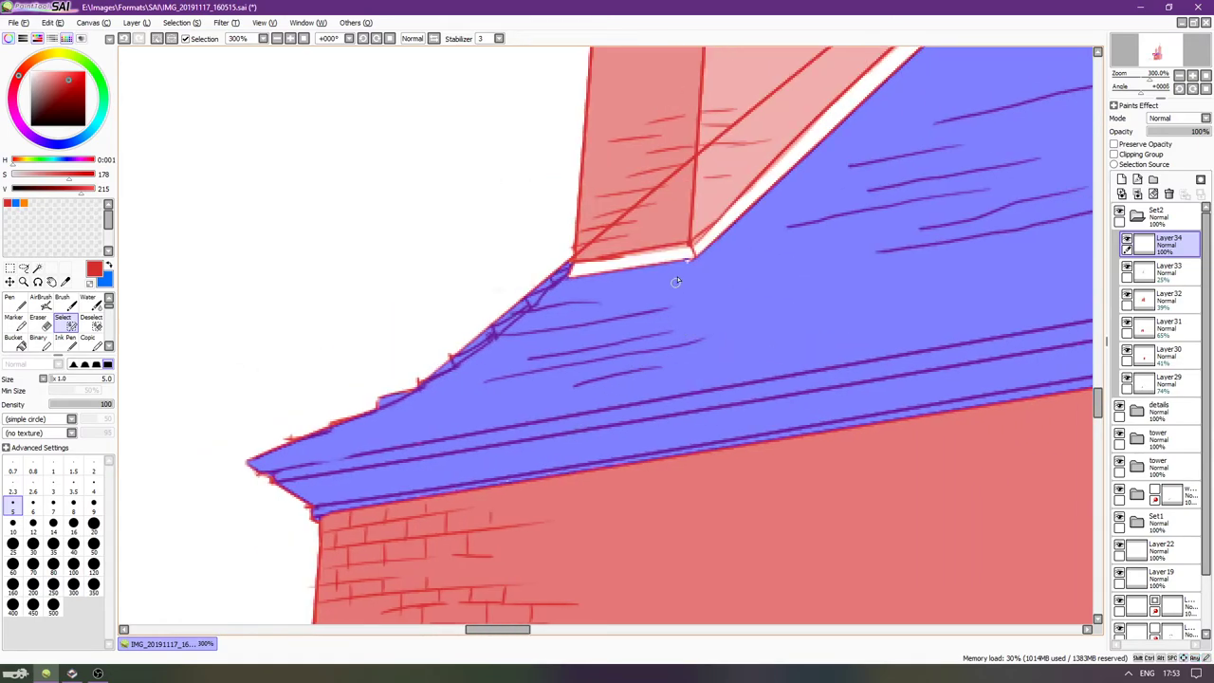
Brush the protruding roof tiles along the right slope's outer edge into the selection.
scroll(689, 303, down, 1)
scroll(690, 323, right, 12)
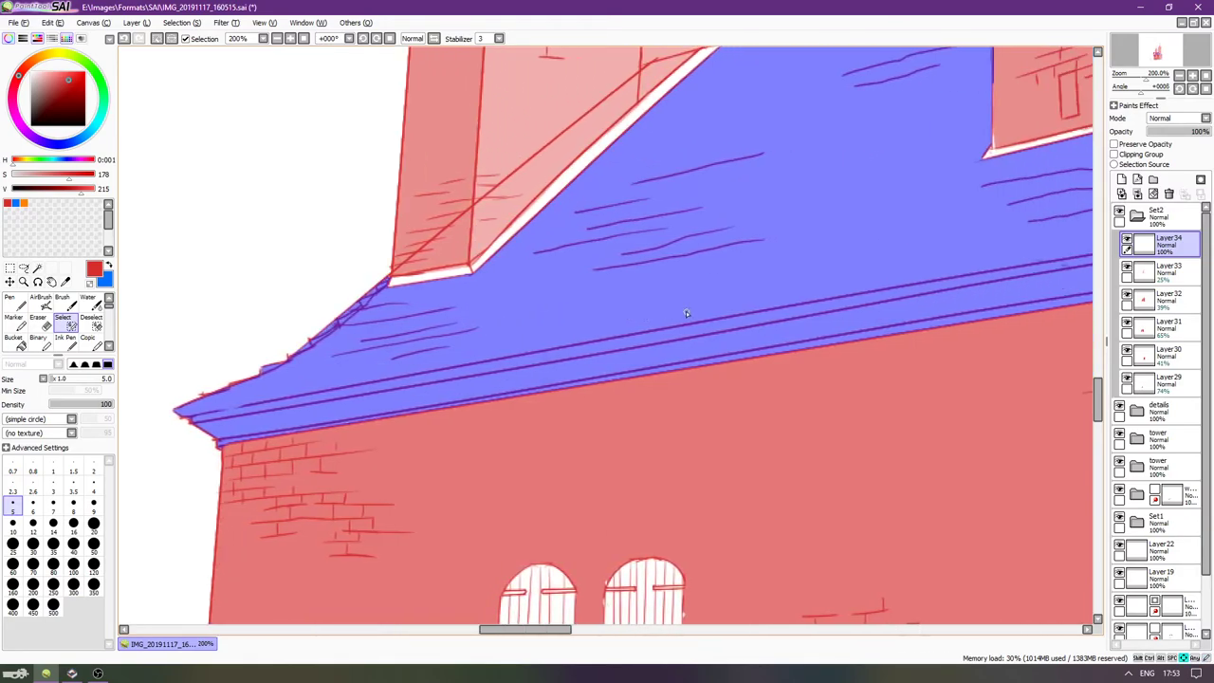
scroll(683, 290, right, 8)
scroll(516, 292, up, 2)
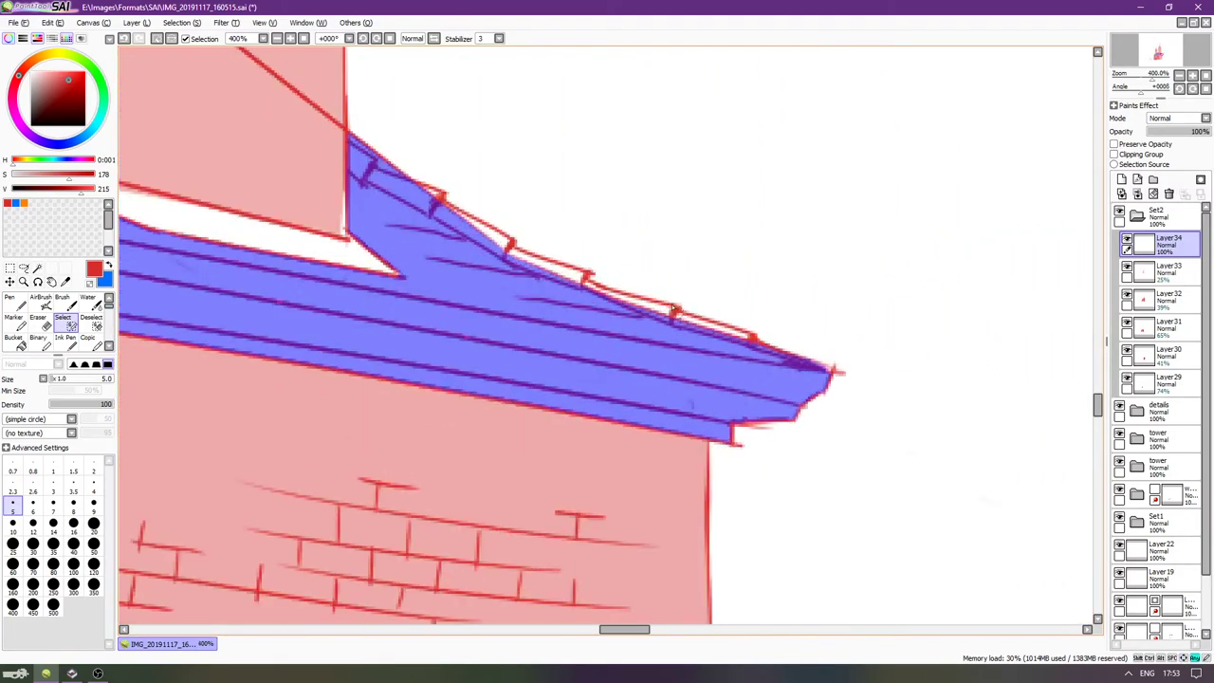
scroll(517, 291, up, 1)
mouse_move(424, 234)
mouse_down()
mouse_move(556, 310)
mouse_move(523, 303)
mouse_move(580, 318)
mouse_move(549, 309)
mouse_move(590, 338)
mouse_move(576, 324)
mouse_move(754, 386)
mouse_up()
drag(159, 256, 180, 336)
Trim the selection spilling past the right slope's tiles with the Deselect brush, reducing its size to 7.
click(95, 324)
drag(456, 325, 699, 382)
scroll(1185, 569, down, 3)
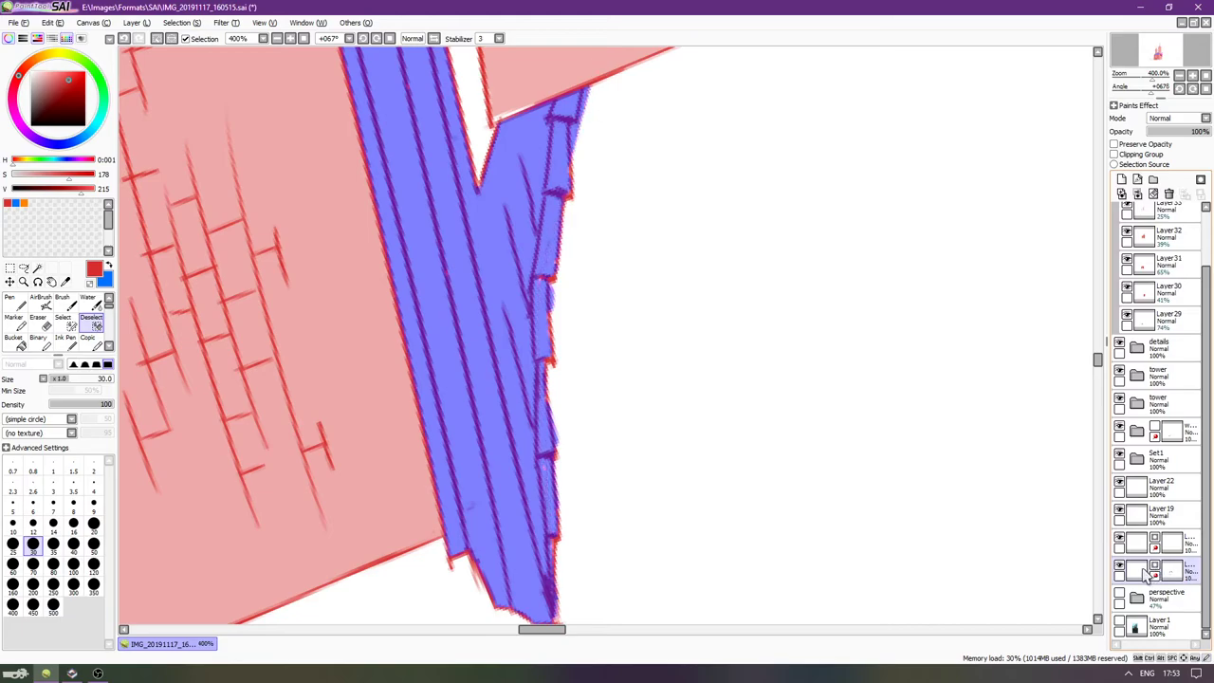
scroll(1181, 347, up, 3)
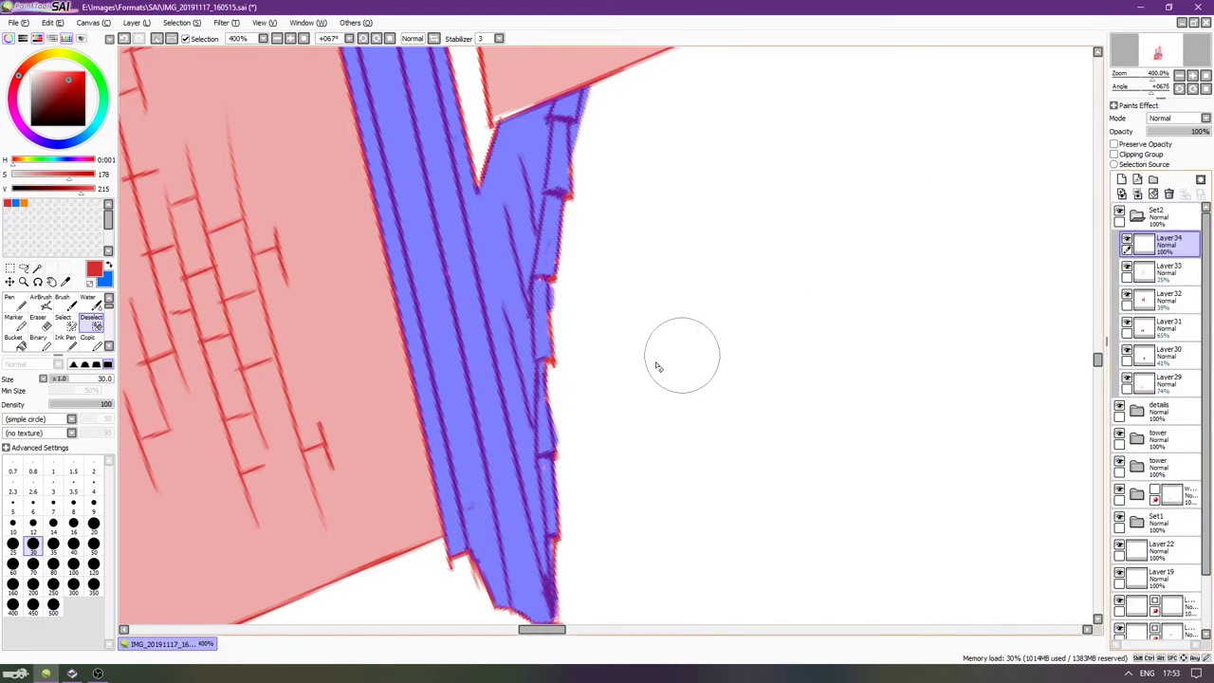
key(bracketleft)
key(bracketleft)
key(bracketleft)
key(bracketleft)
key(bracketleft)
key(bracketleft)
key(bracketleft)
key(bracketleft)
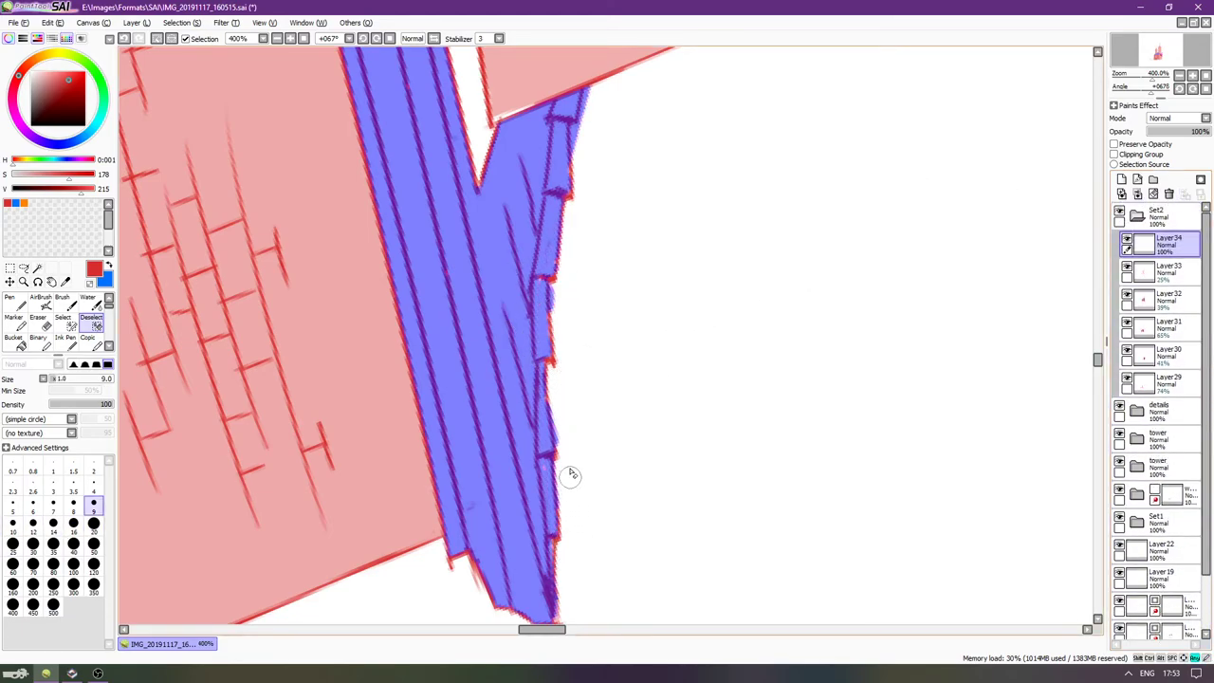
key(bracketleft)
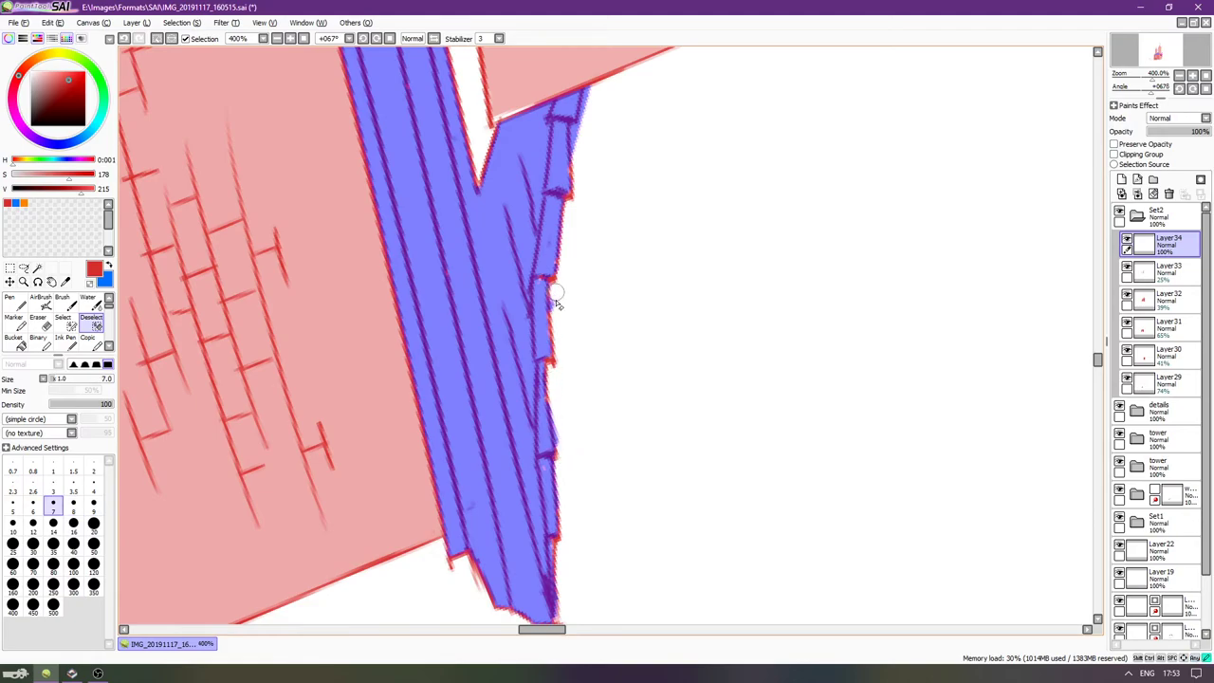
scroll(569, 289, up, 3)
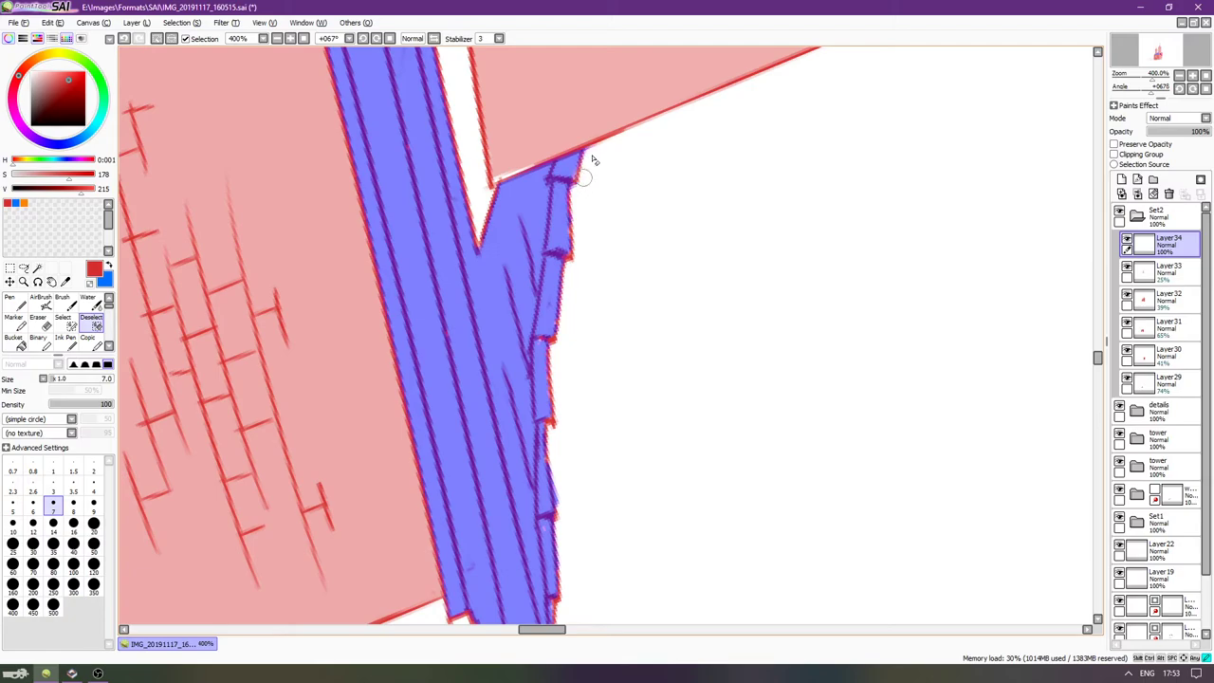
key(Down)
key(Down)
key(Down)
key(Down)
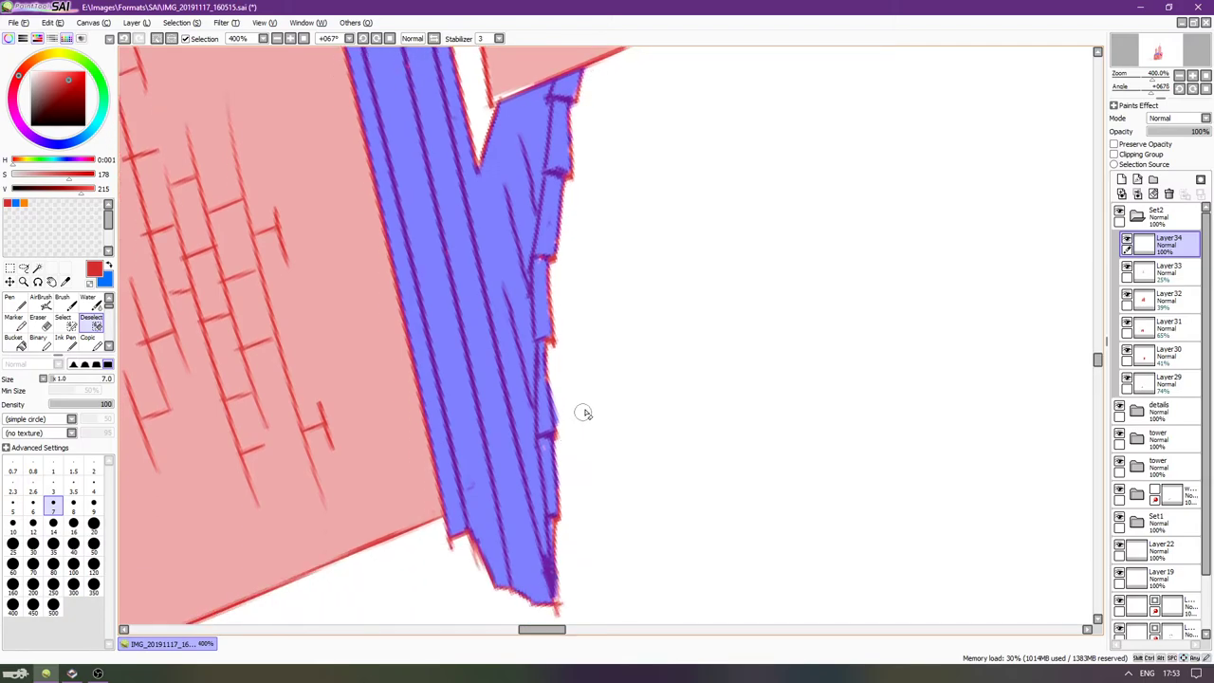
Fill the small unselected gap in the roof beside the right tower's base with the Select brush at size 5.
scroll(585, 393, down, 2)
key(Up)
key(Up)
key(Up)
key(Up)
key(Up)
key(Up)
key(Up)
key(Up)
key(Up)
key(Up)
key(Up)
key(Up)
key(Up)
key(Up)
key(Up)
key(Up)
key(Up)
key(Up)
key(Up)
key(Up)
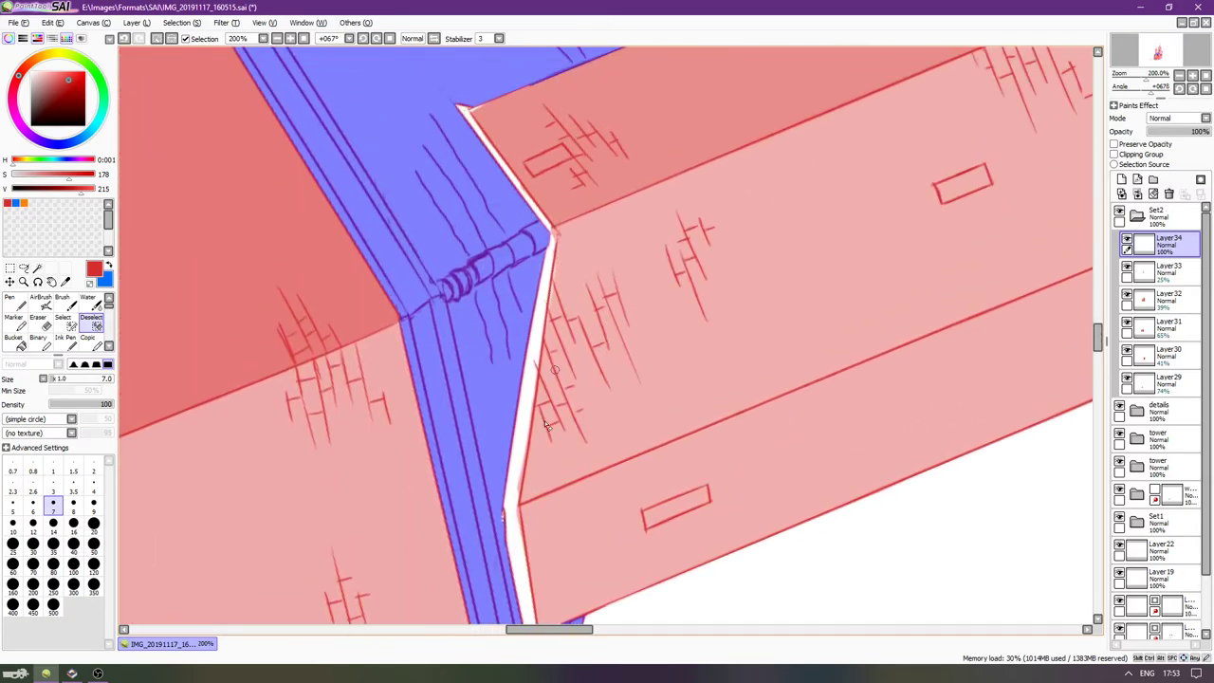
key(Down)
key(Page_Down)
click(67, 323)
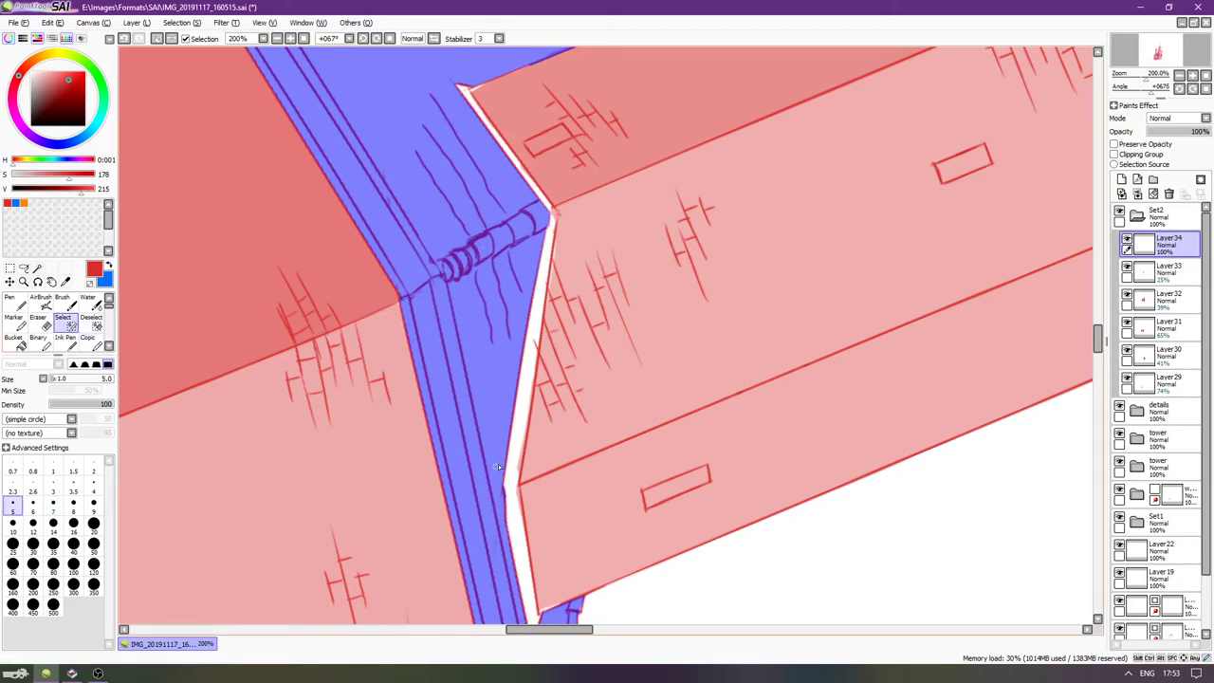
Brush the protruding tiles along the roof ridge between the two towers into the selection with the Select brush.
scroll(497, 468, up, 8)
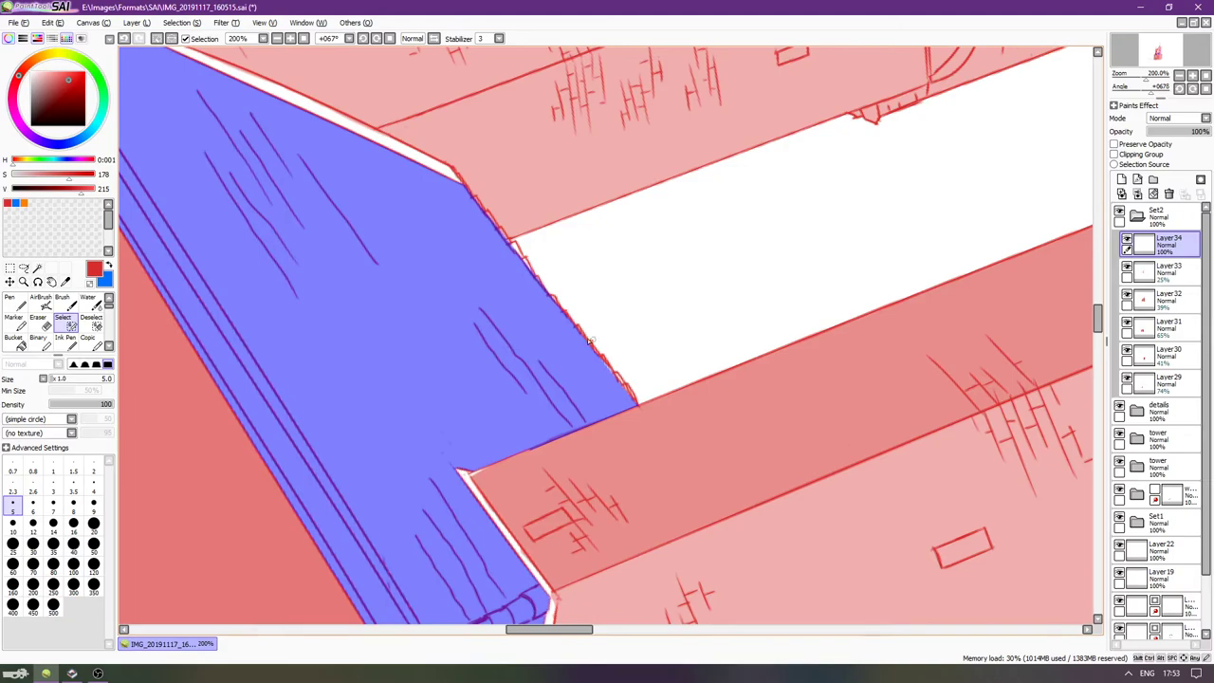
scroll(588, 330, up, 2)
key(End)
key(End)
key(End)
key(End)
key(Up)
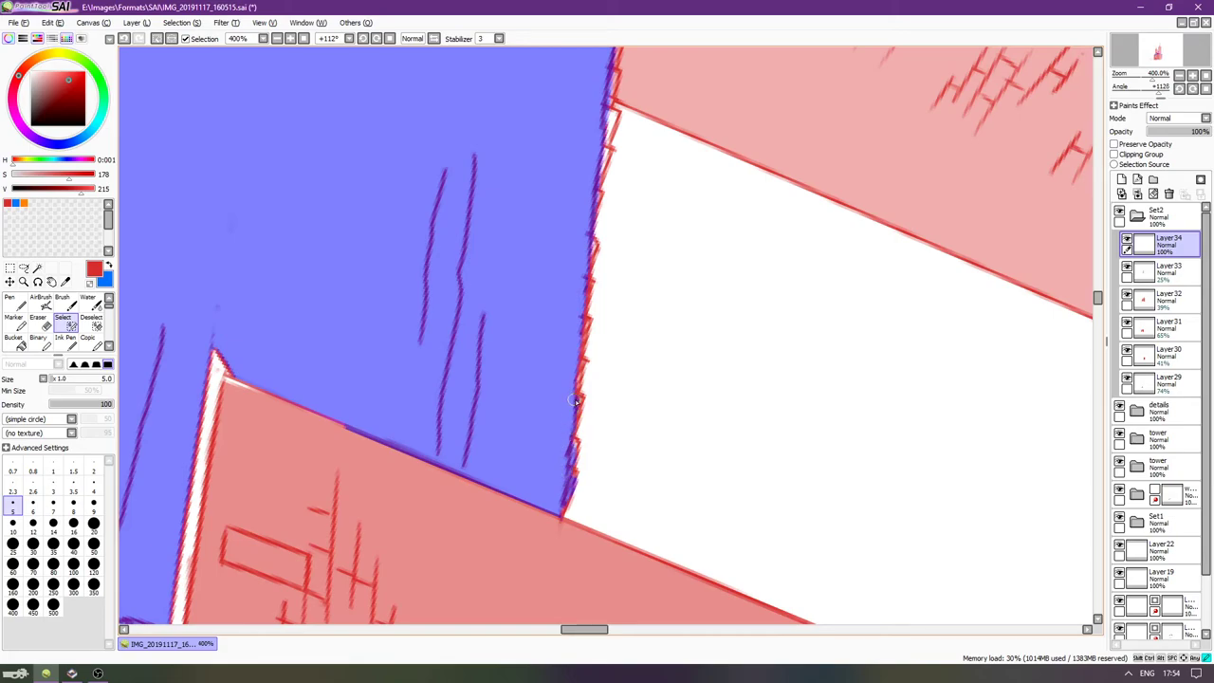
drag(583, 364, 572, 395)
mouse_move(587, 326)
mouse_down()
mouse_move(576, 348)
mouse_move(588, 304)
mouse_up()
key(Up)
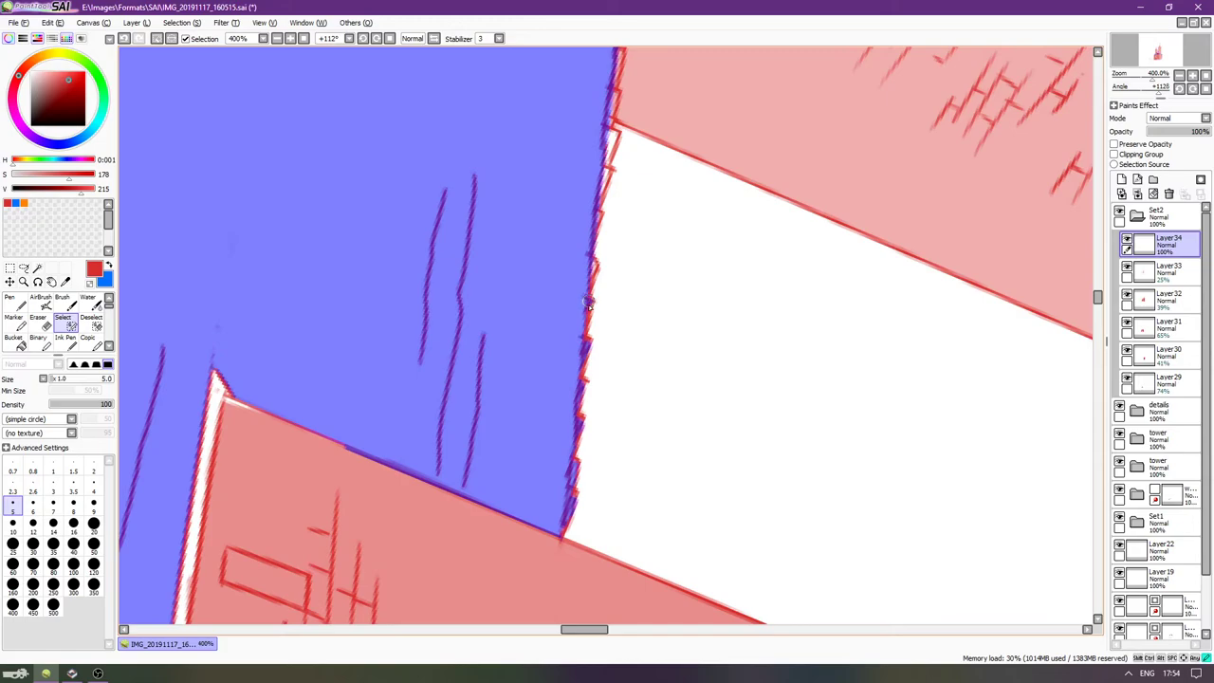
scroll(595, 268, up, 2)
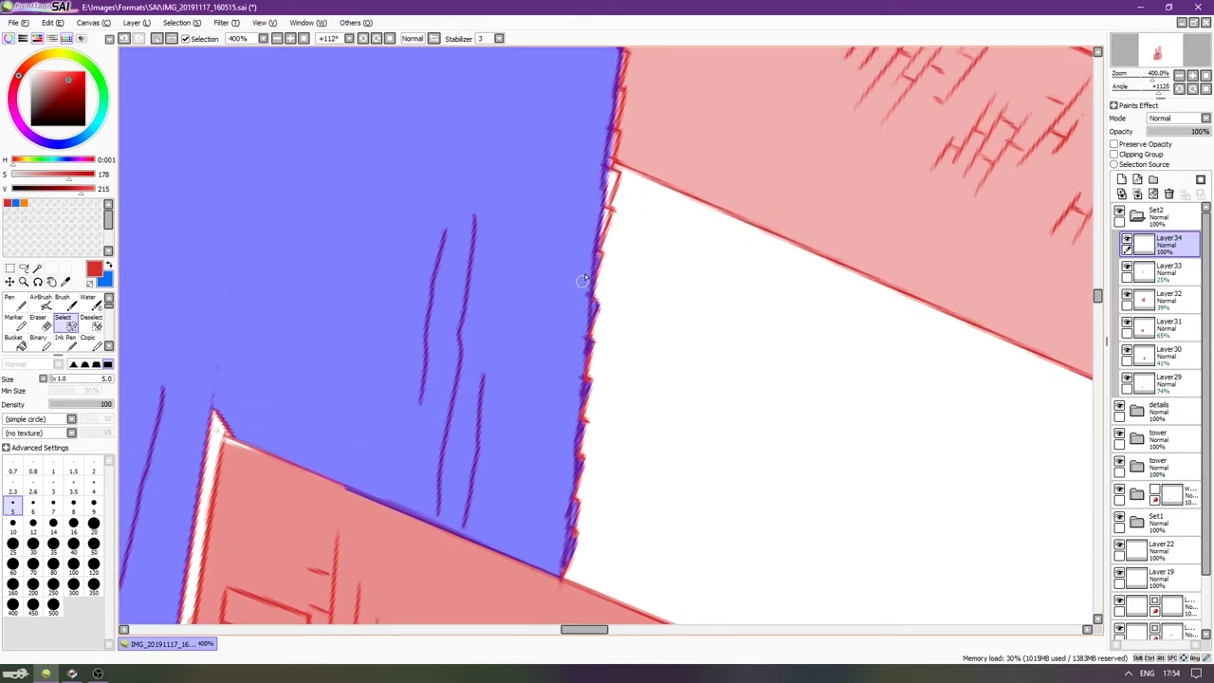
scroll(588, 277, up, 2)
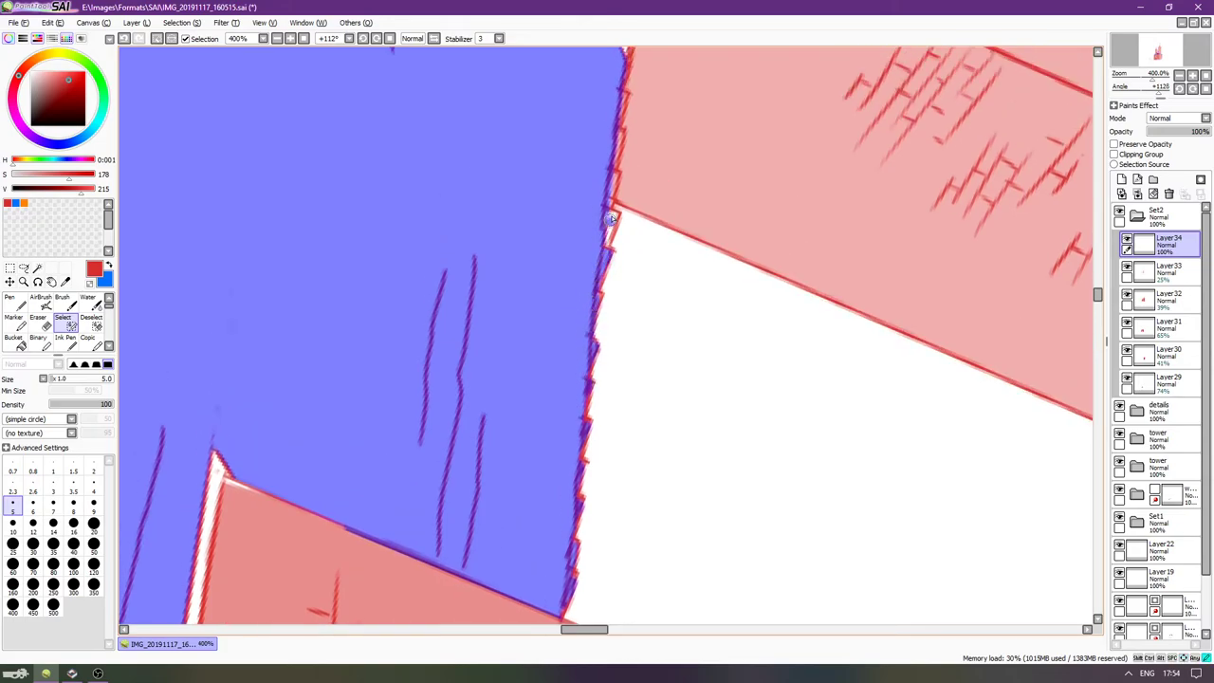
scroll(609, 237, up, 5)
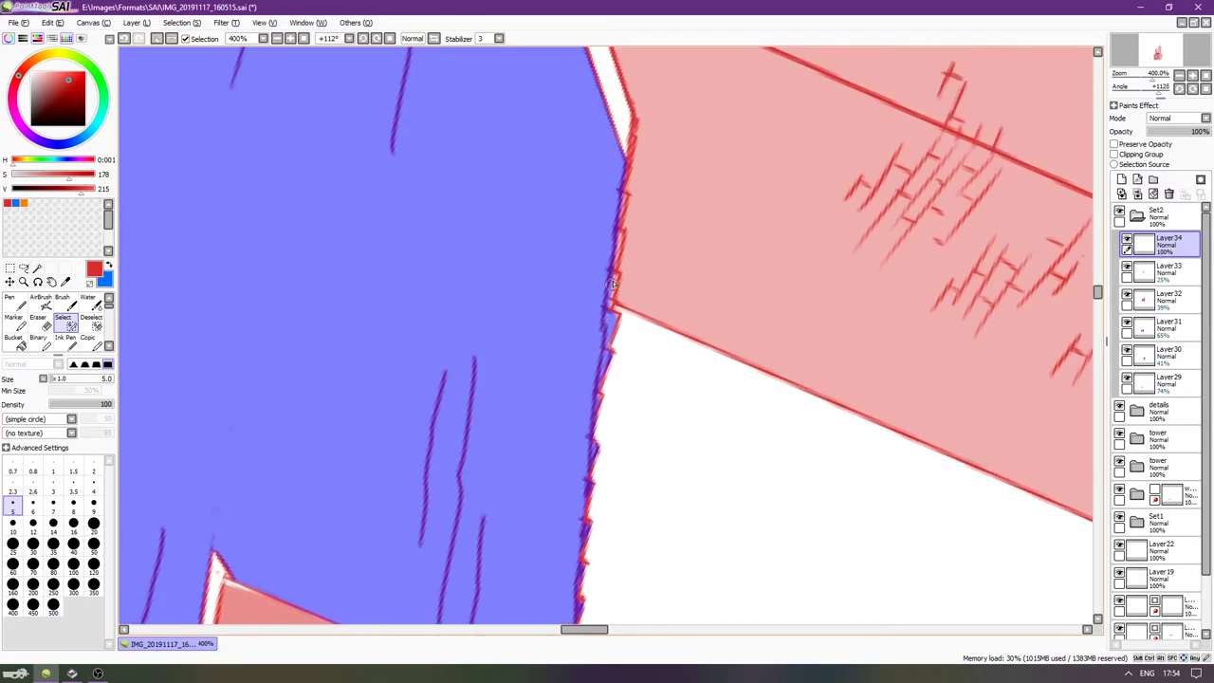
key(Up)
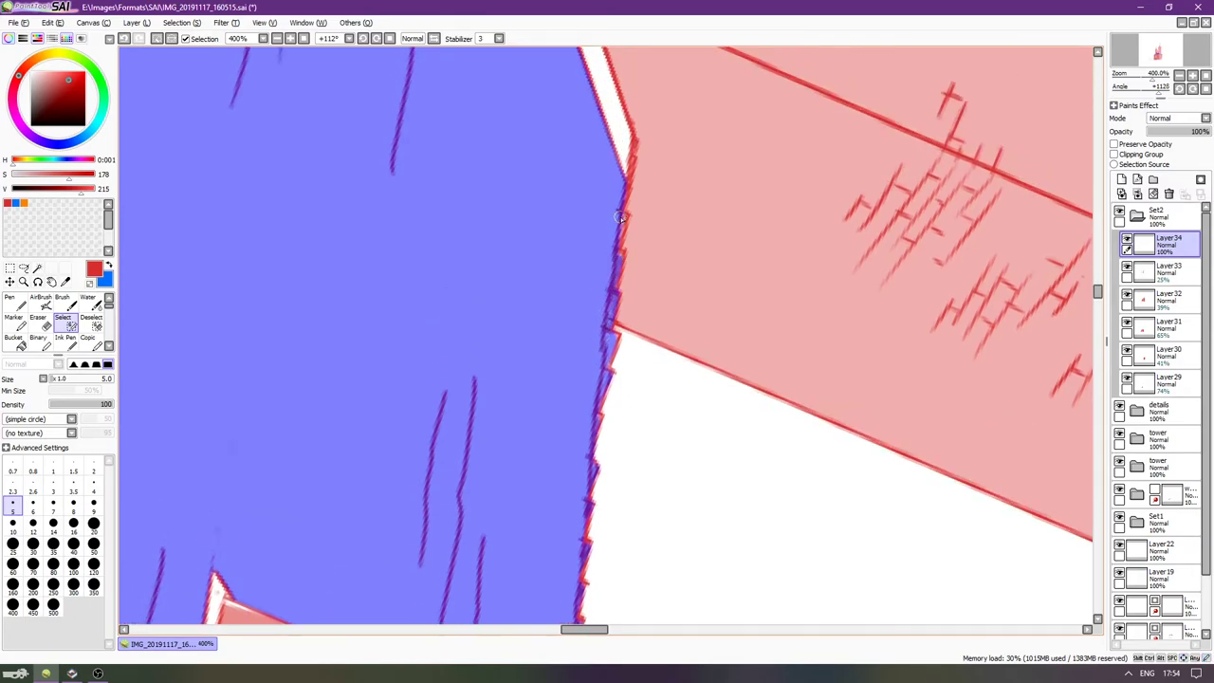
drag(619, 218, 618, 239)
Add the missing edge tiles on the roof's left slope to the selection and trim the spill past them with the Deselect brush.
key(Up)
key(Up)
key(Up)
key(Up)
key(Up)
key(Up)
key(Up)
key(Up)
key(Up)
key(Delete)
key(Delete)
key(Delete)
key(Delete)
key(Delete)
key(Delete)
key(Delete)
key(Delete)
key(Delete)
key(Delete)
key(Delete)
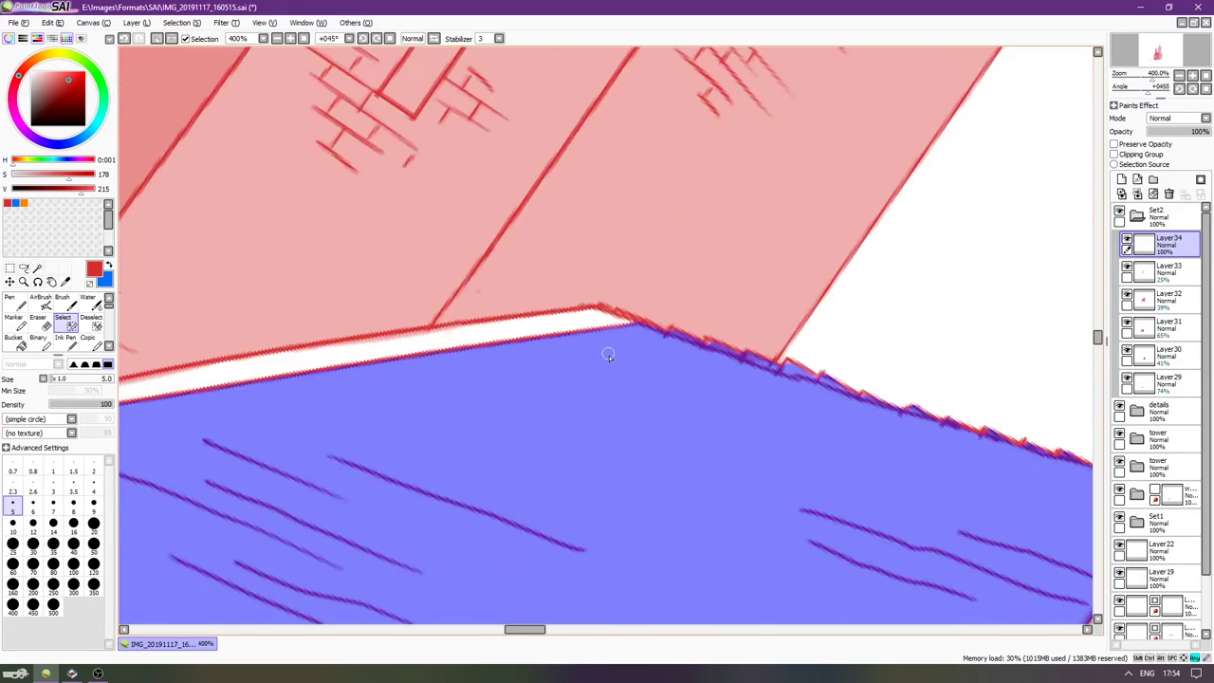
scroll(612, 361, down, 2)
key(End)
key(Left)
key(Left)
key(Left)
key(Left)
key(Left)
key(Left)
key(Left)
key(Left)
key(Left)
key(Left)
key(Left)
key(Left)
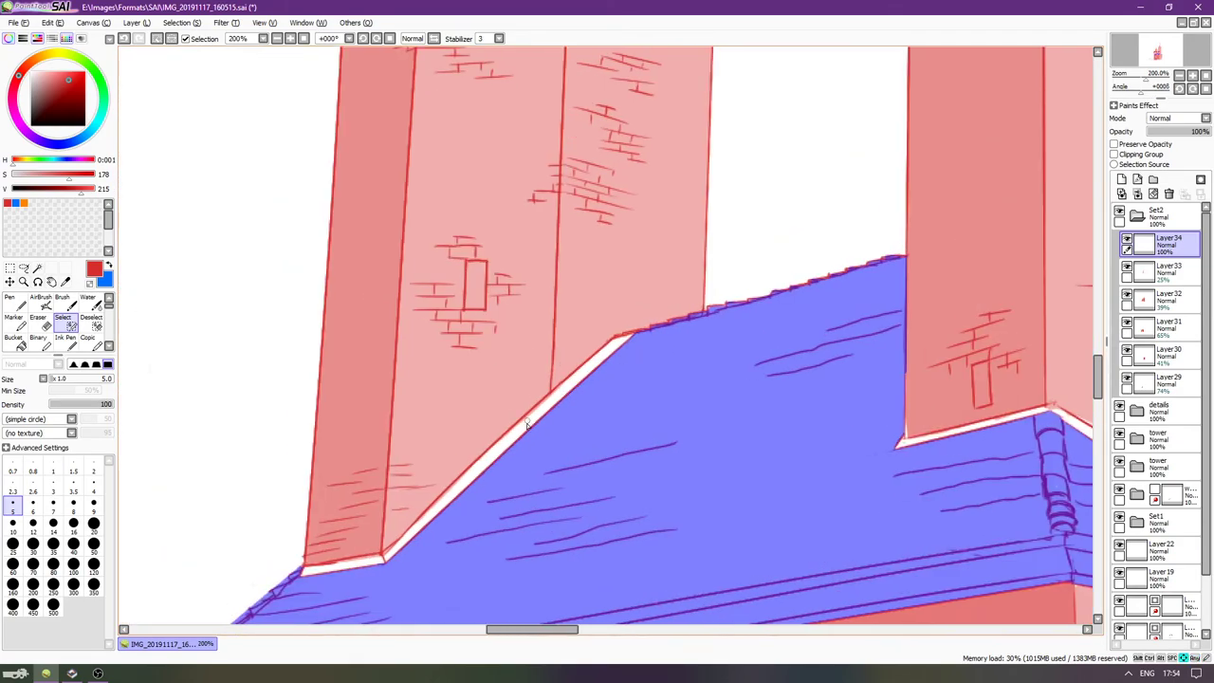
key(Down)
scroll(502, 534, up, 5)
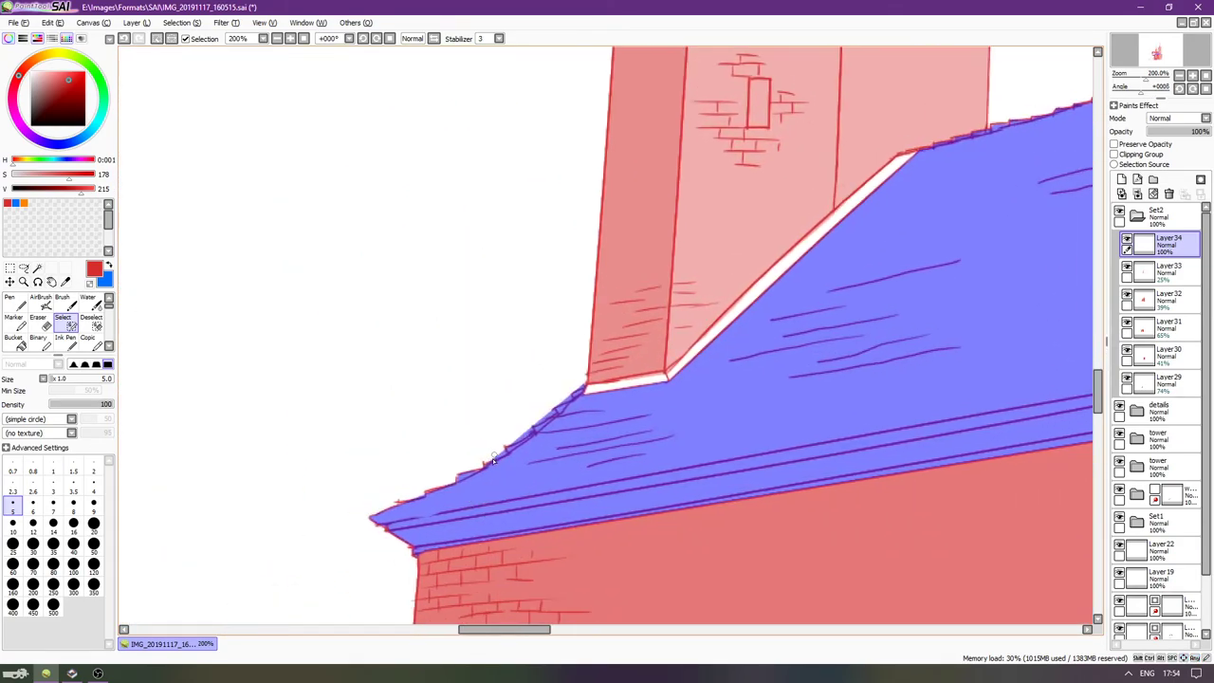
key(Left)
key(Left)
key(Down)
key(Down)
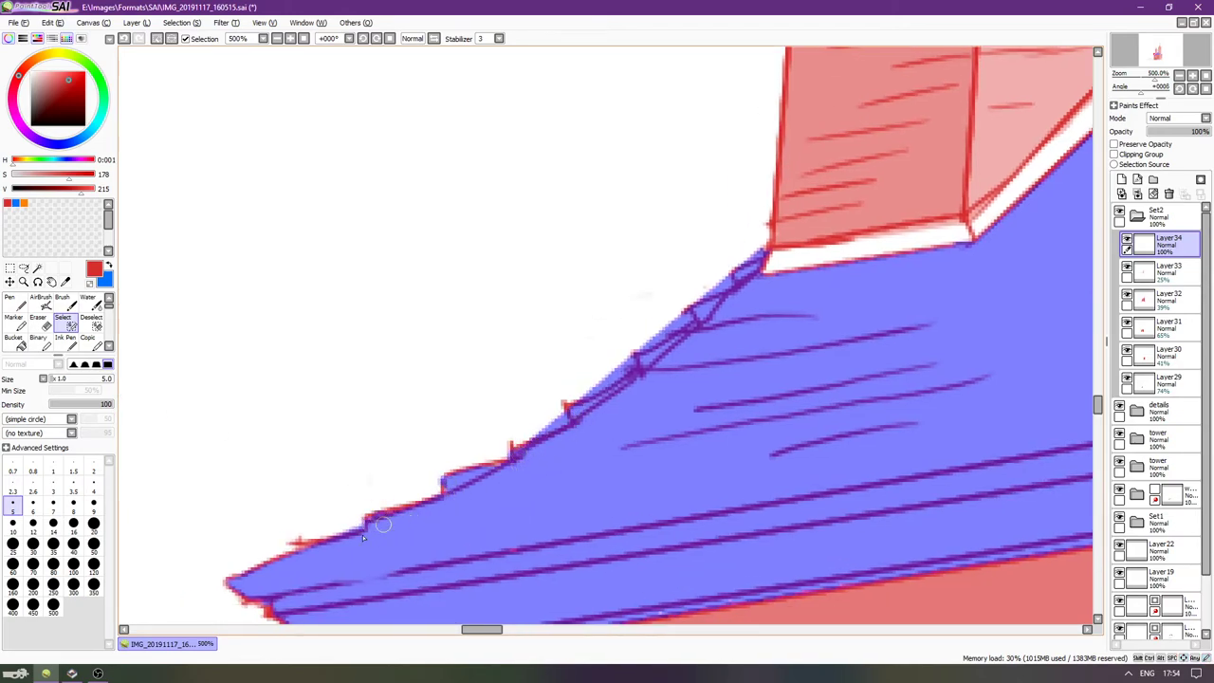
click(92, 327)
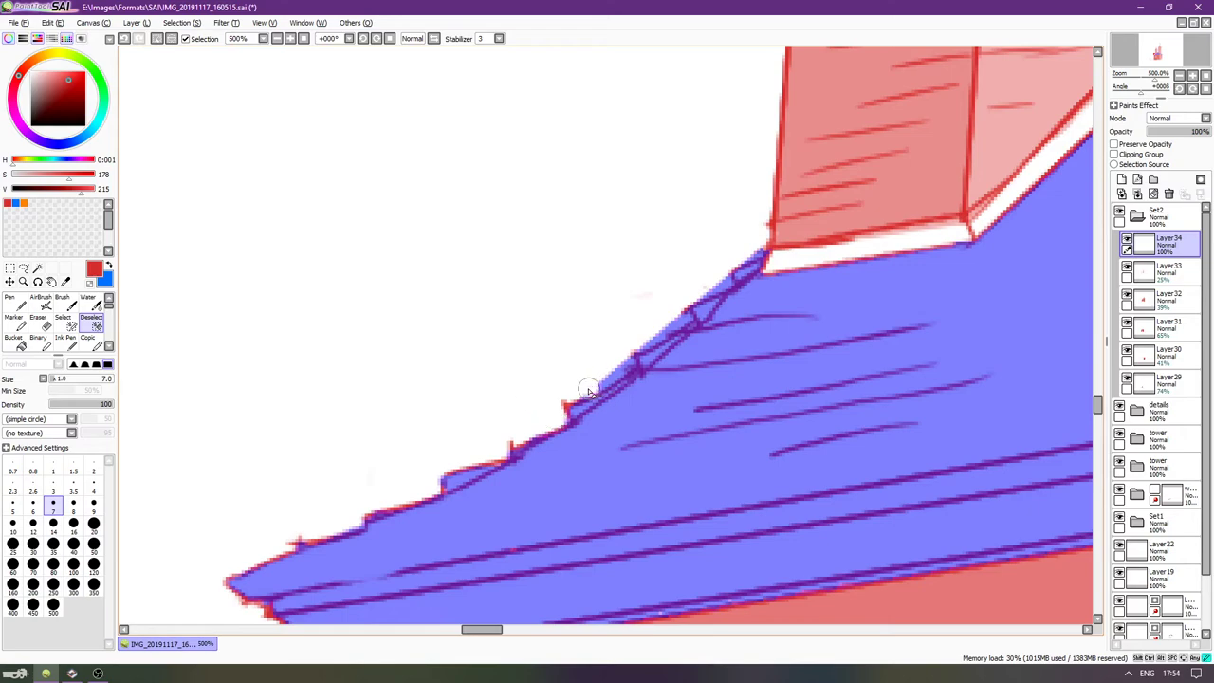
mouse_move(649, 342)
mouse_down()
mouse_move(679, 324)
mouse_move(661, 327)
mouse_move(682, 297)
mouse_move(724, 284)
mouse_move(704, 276)
mouse_move(745, 261)
mouse_move(731, 249)
mouse_move(699, 259)
mouse_up()
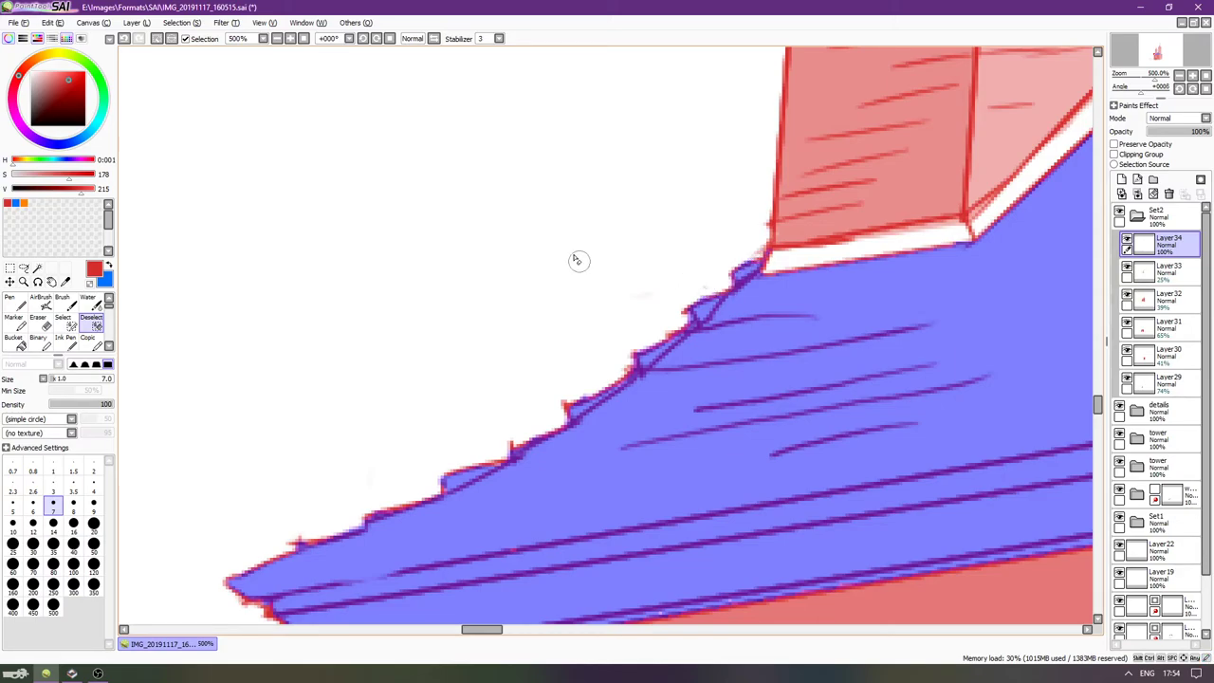
Fill the selected main roof with red on Layer34 using the Bucket, and clear the selection.
scroll(548, 252, down, 5)
scroll(554, 248, down, 3)
drag(552, 254, 491, 275)
key(g)
click(625, 246)
key(ctrl+d)
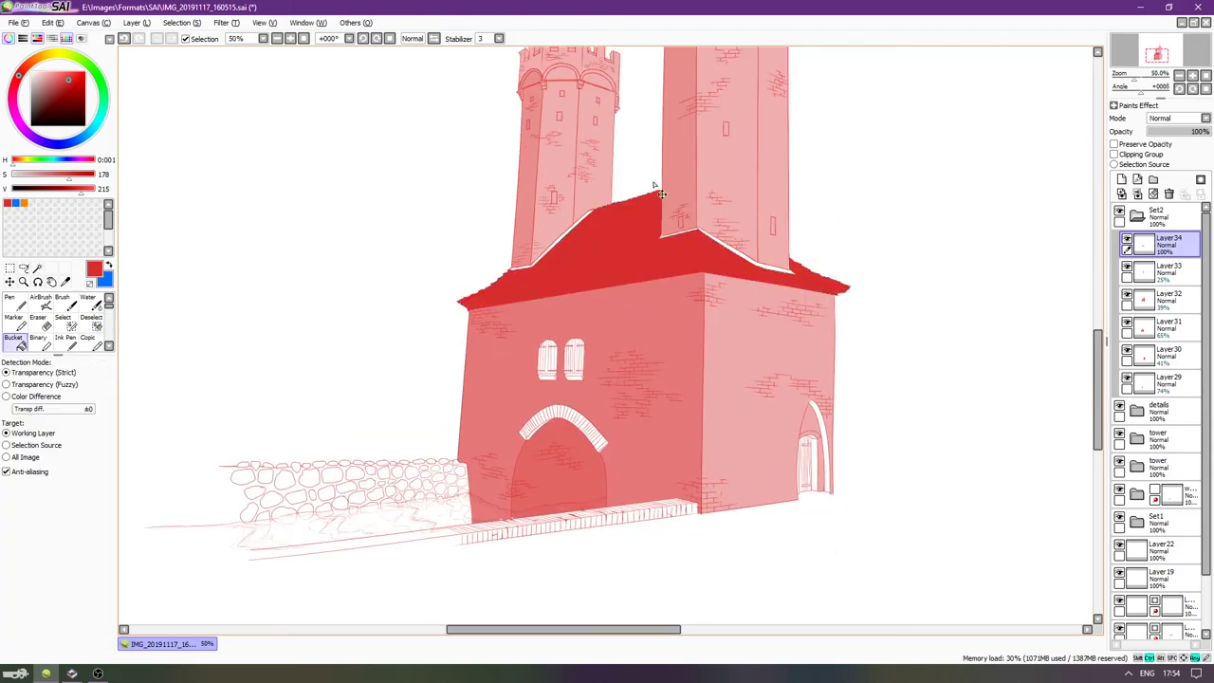
Lower Layer34's opacity to 47%.
click(1186, 132)
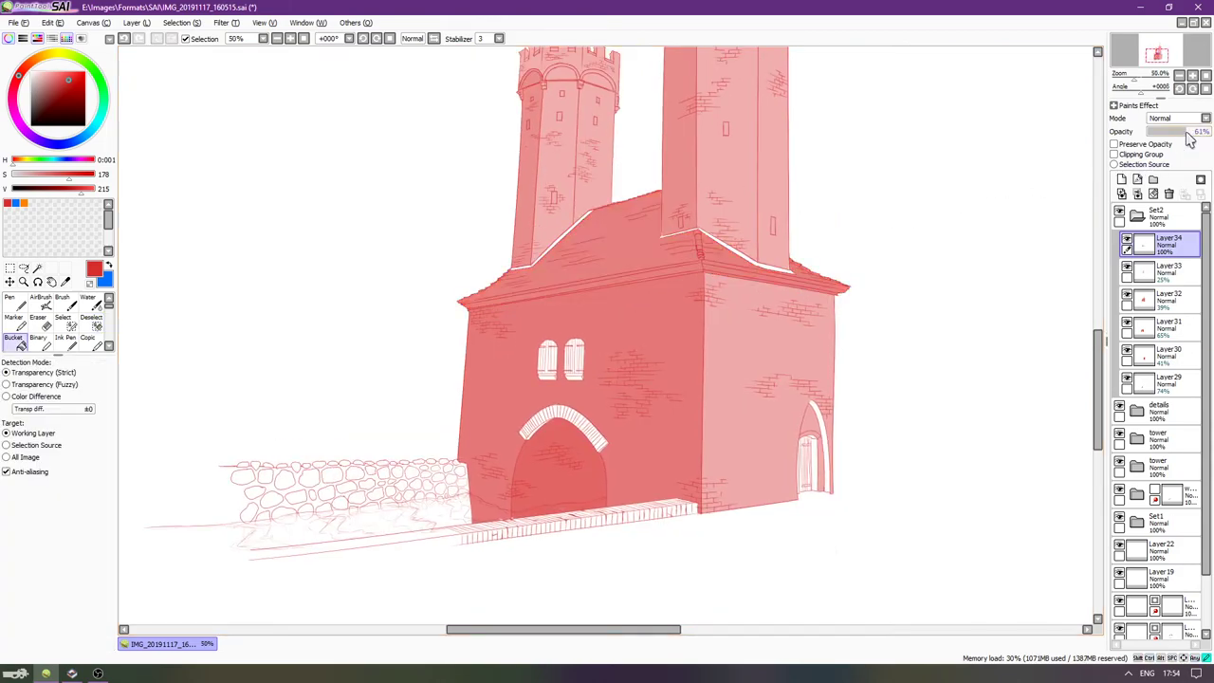
drag(1185, 137, 1178, 137)
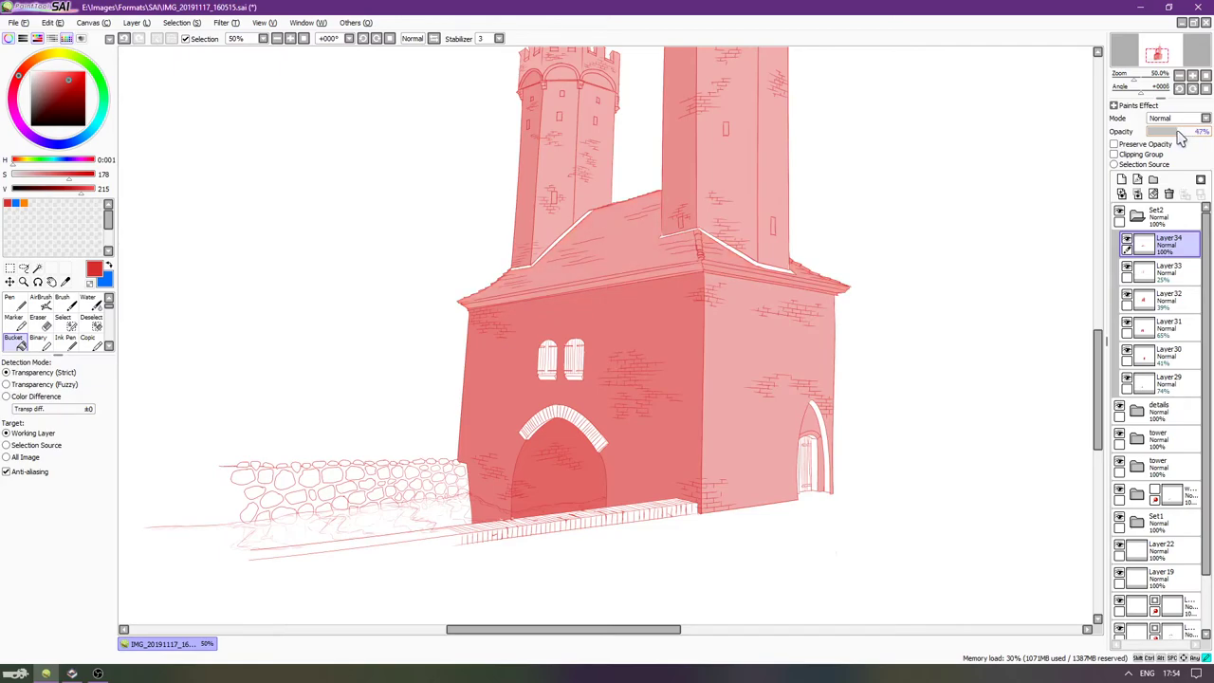
Hide the Set2 folder, check the reference image on Layer1, and show and expand Set2 again.
click(1164, 219)
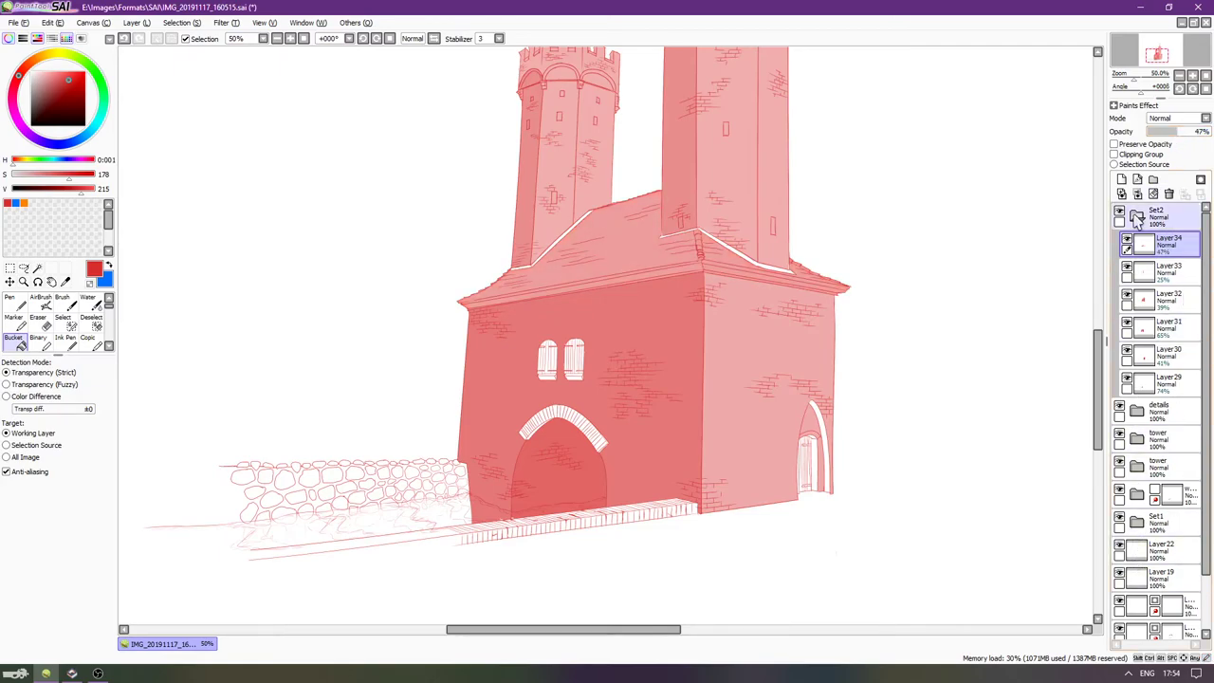
click(1136, 216)
click(1118, 212)
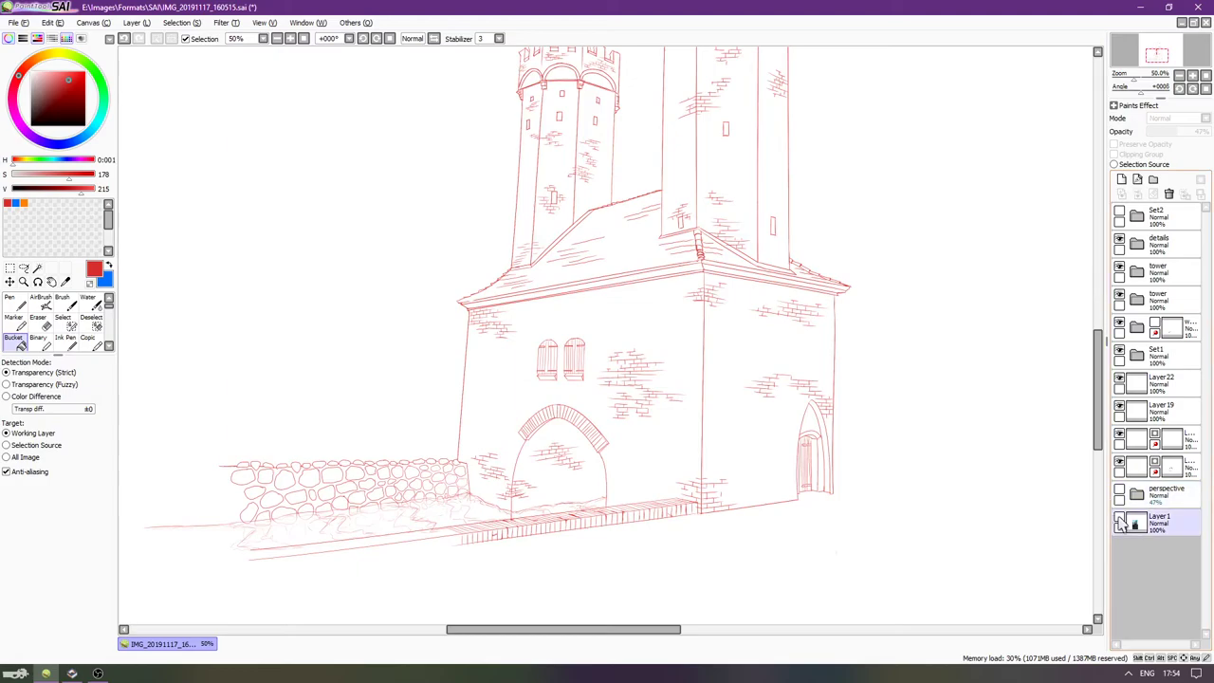
click(1119, 518)
click(1119, 520)
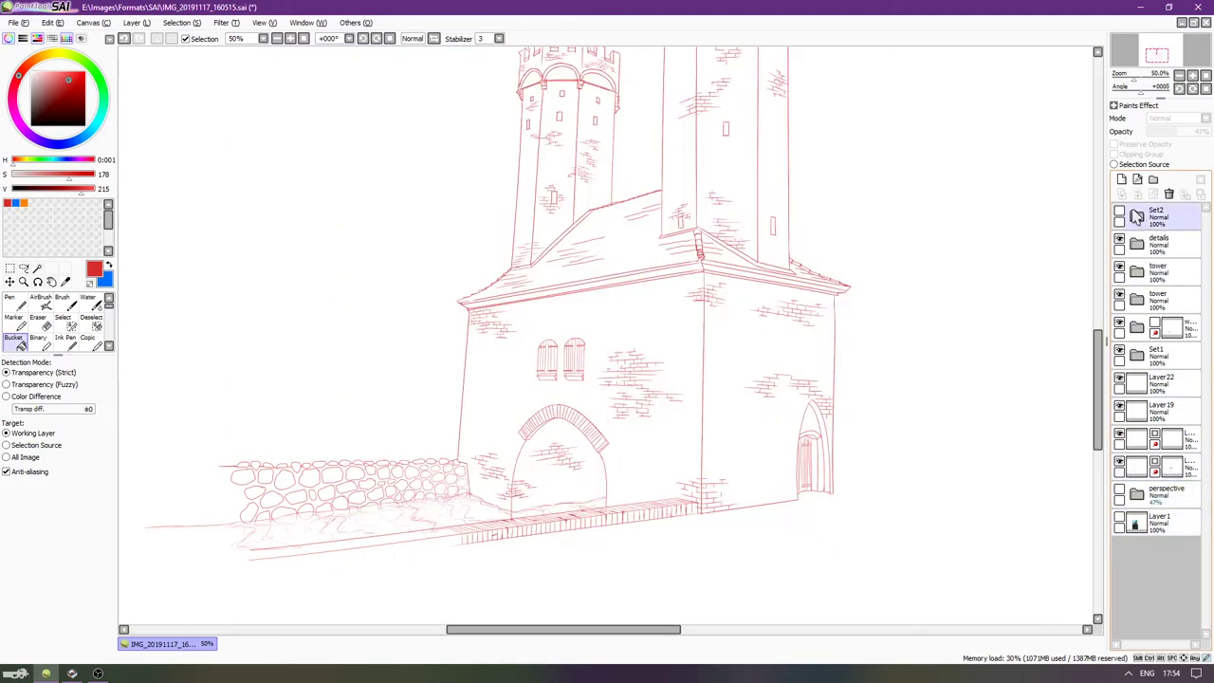
click(1119, 212)
click(1138, 216)
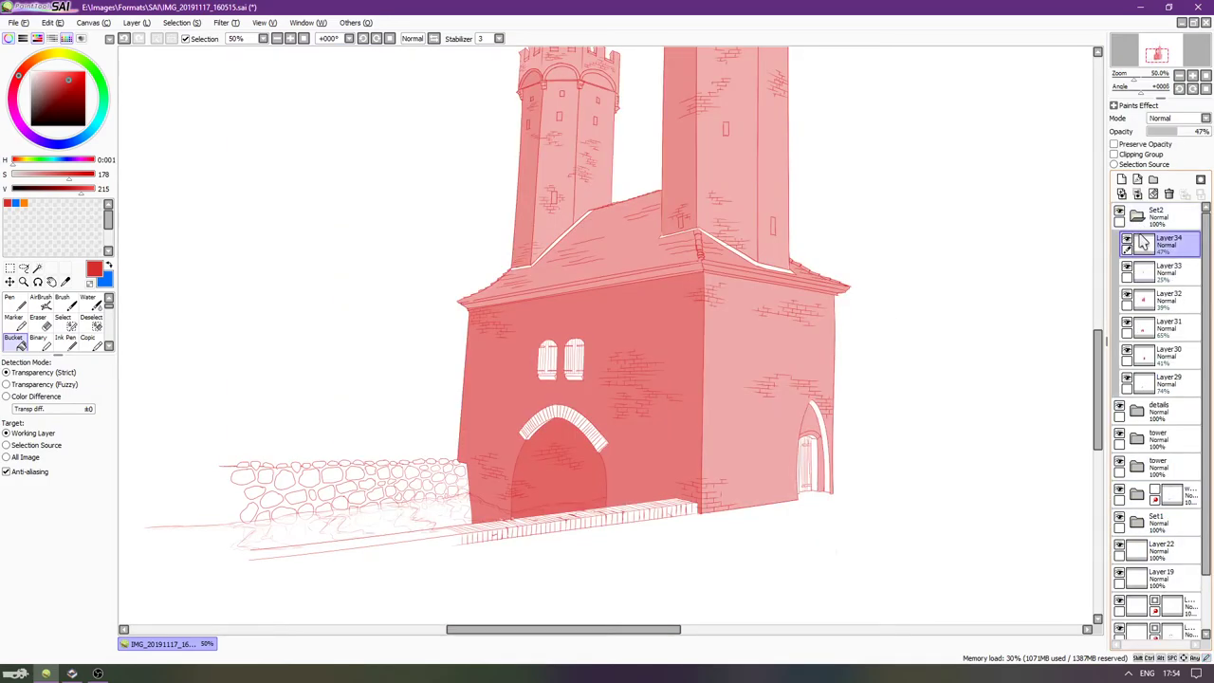
Set Layer34's opacity to 70% and add a new layer above it in the Set2 folder.
click(1191, 131)
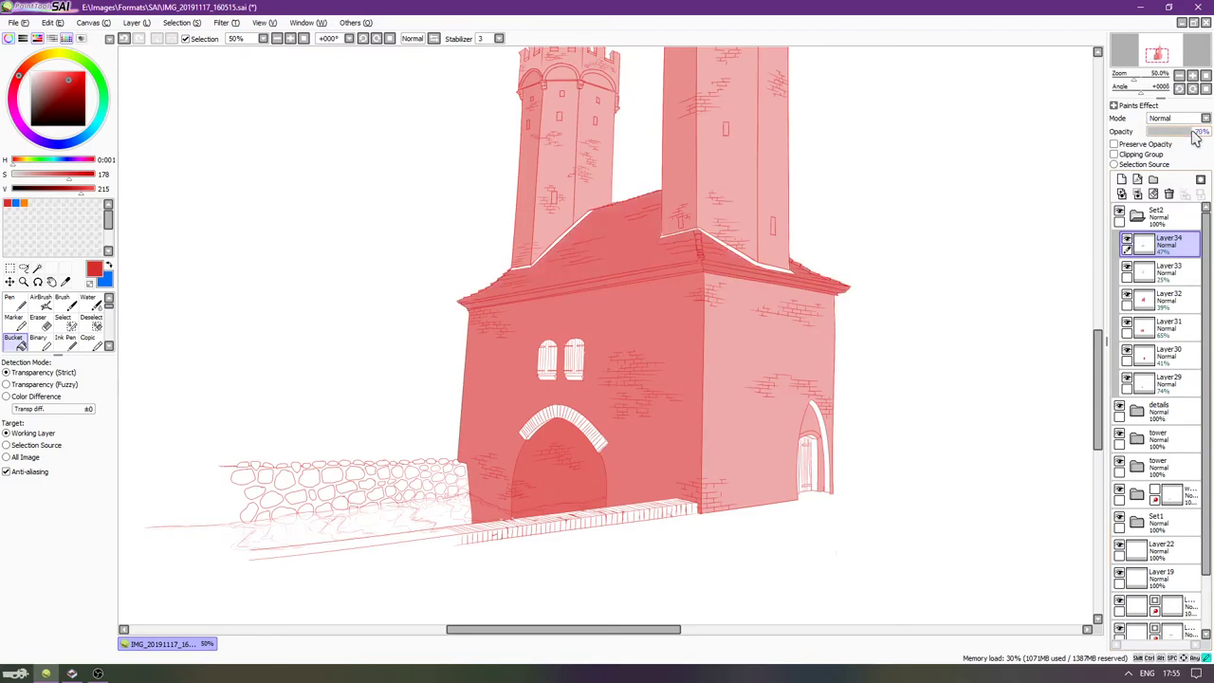
scroll(569, 159, up, 2)
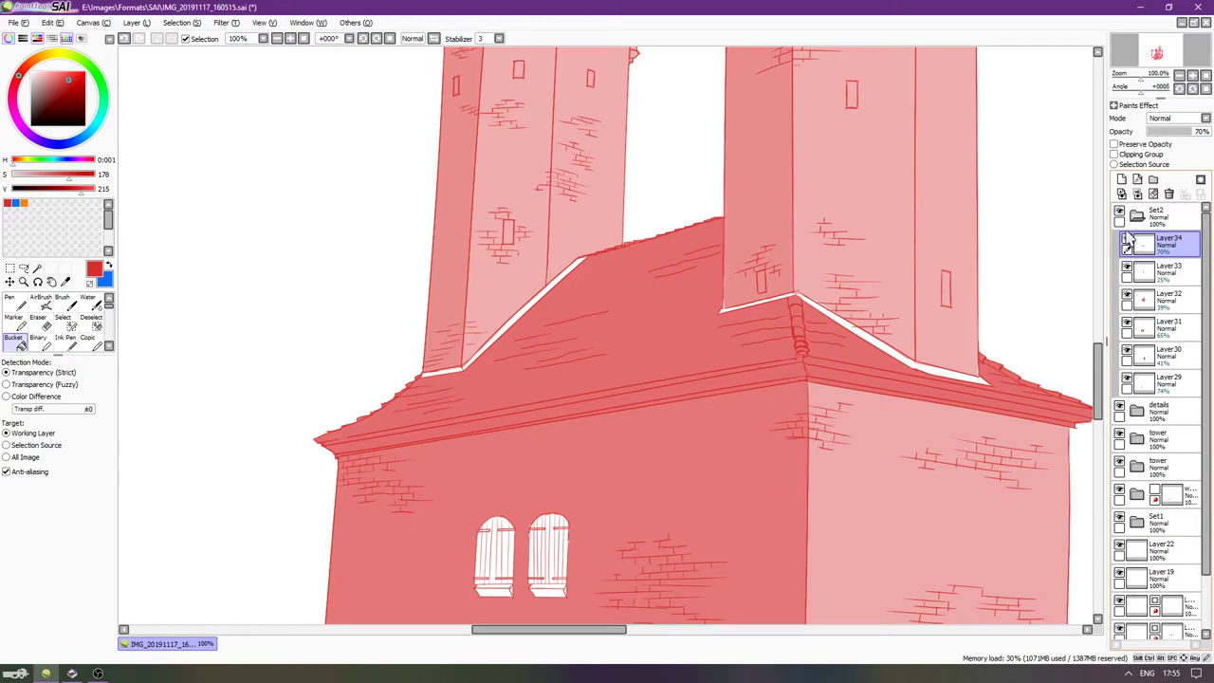
click(1121, 179)
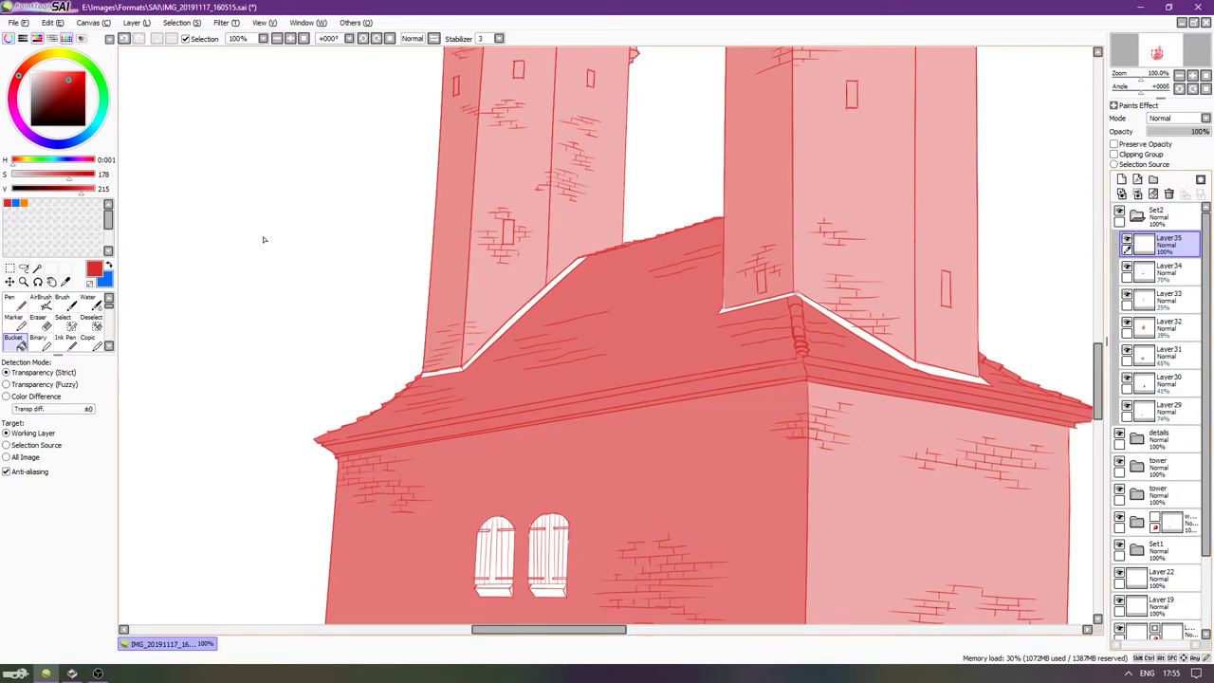
Try to select the roof's front slope with the Magic Wand, reducing the transparency difference to 41 for the second attempt.
click(37, 269)
click(508, 383)
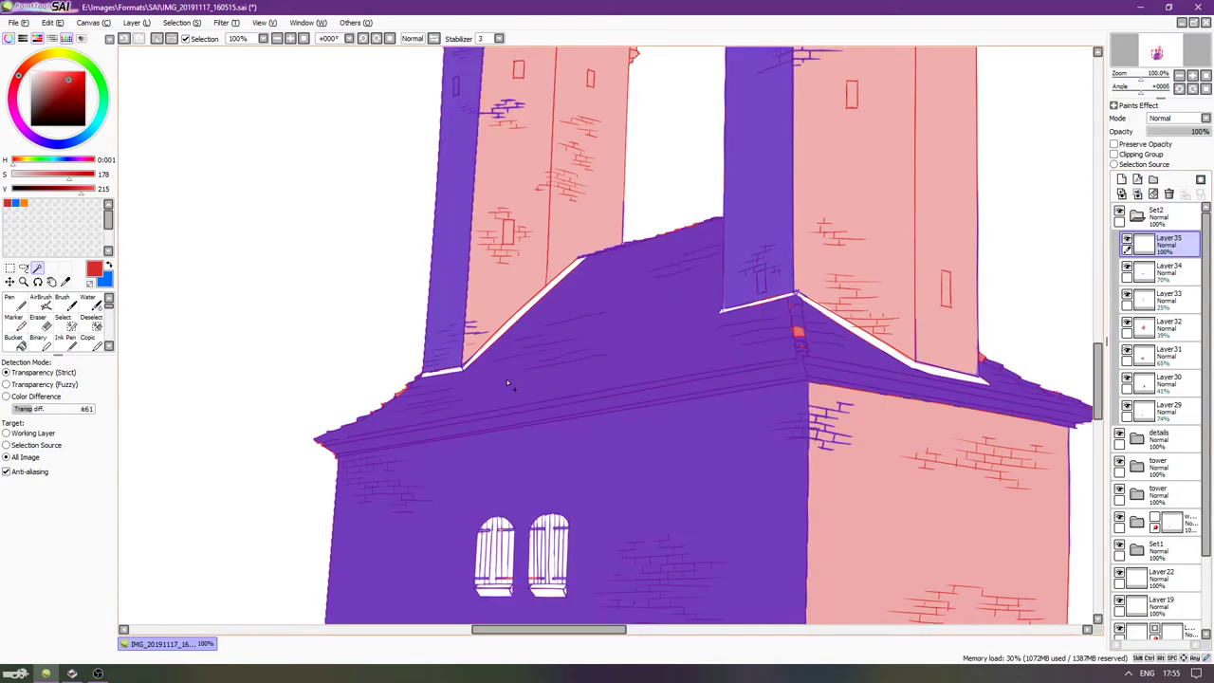
key(ctrl+d)
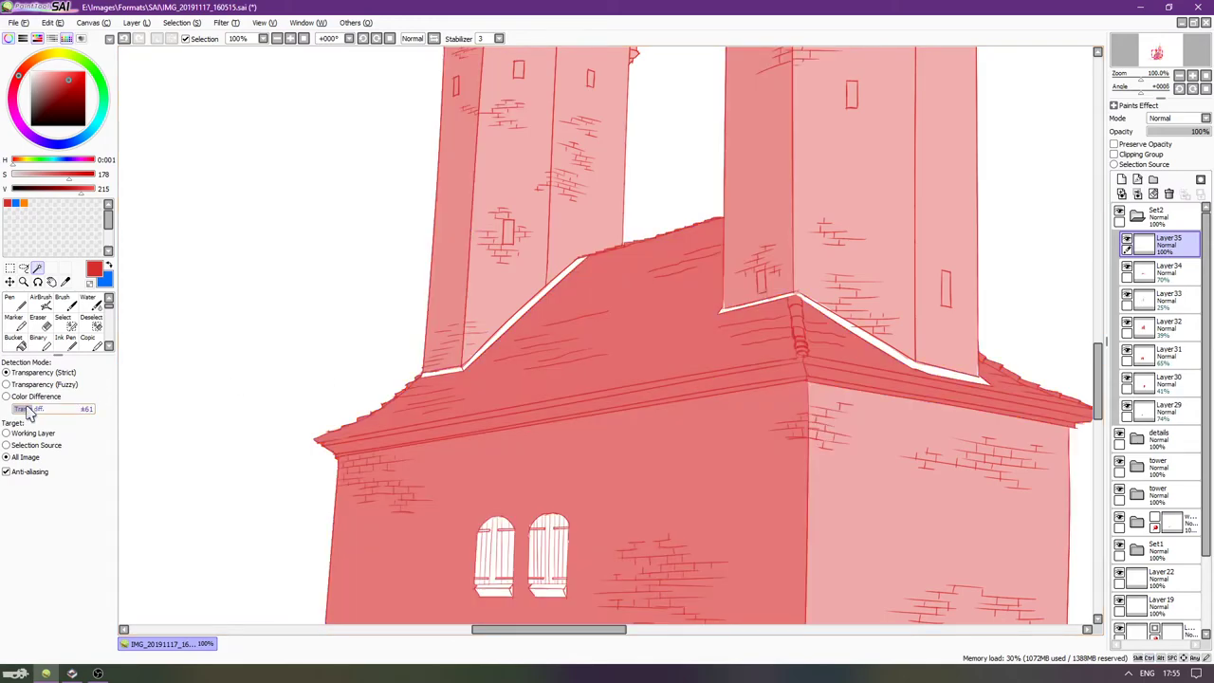
click(686, 337)
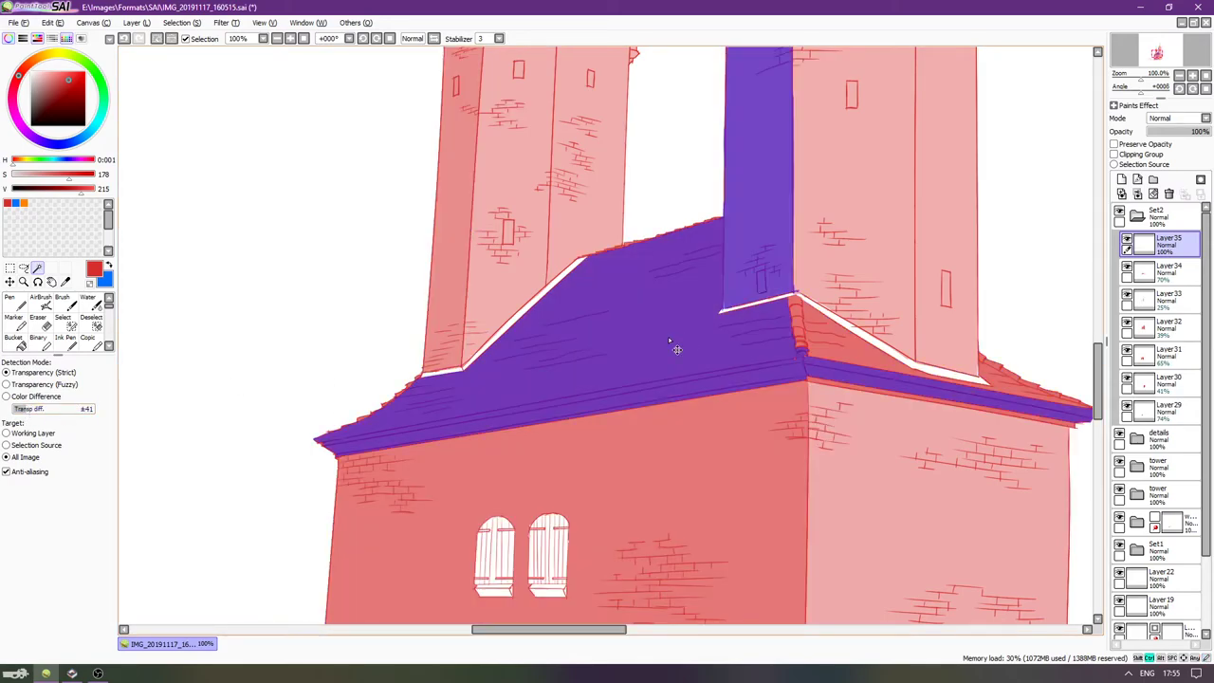
key(ctrl+d)
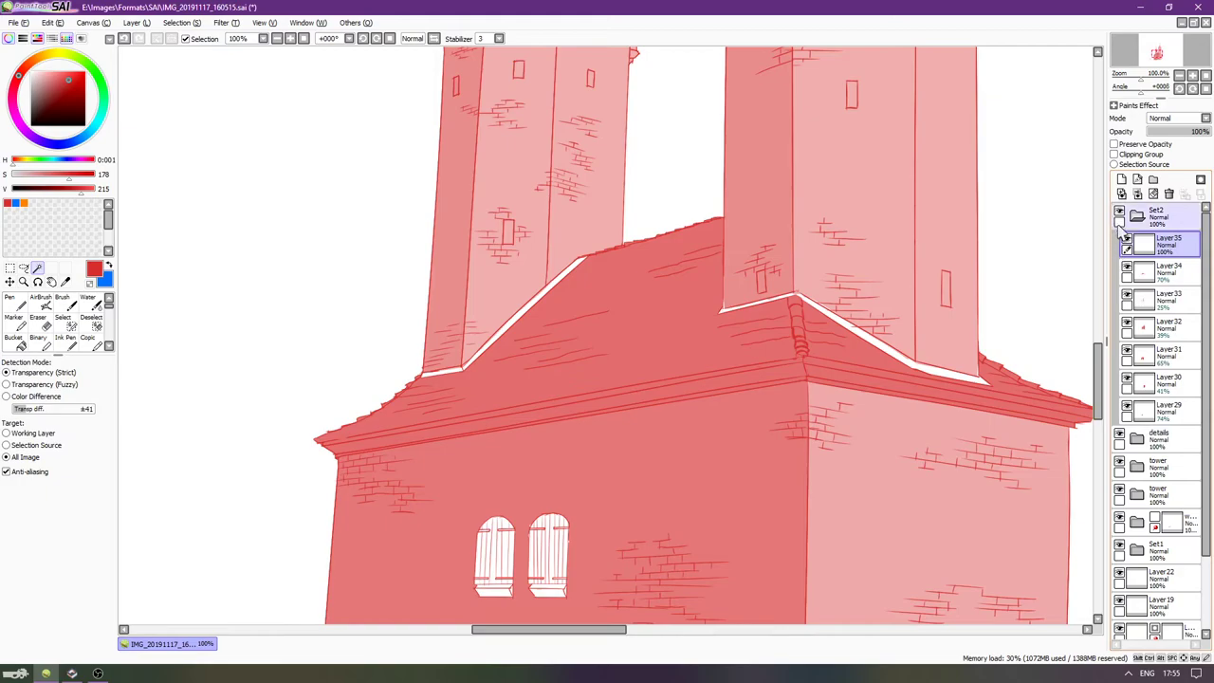
Hide the upper tower folder and the flat shading on Layer29 through Layer34.
click(1118, 465)
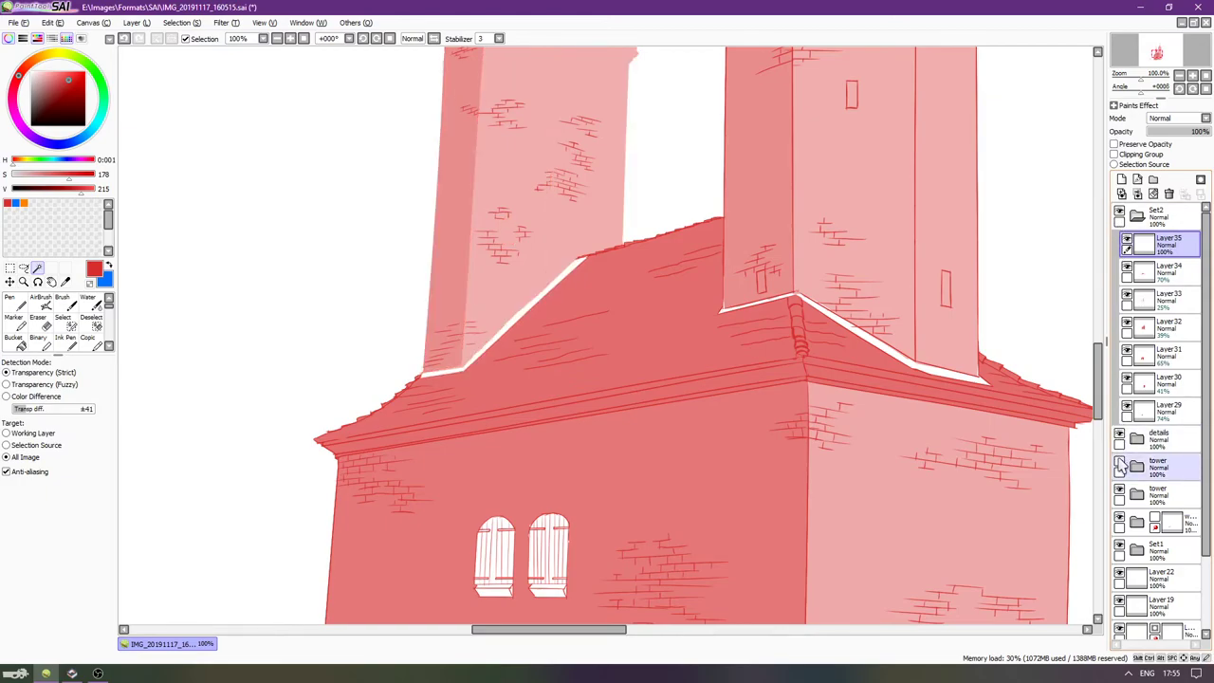
click(1127, 410)
click(1126, 382)
click(1126, 354)
click(1129, 328)
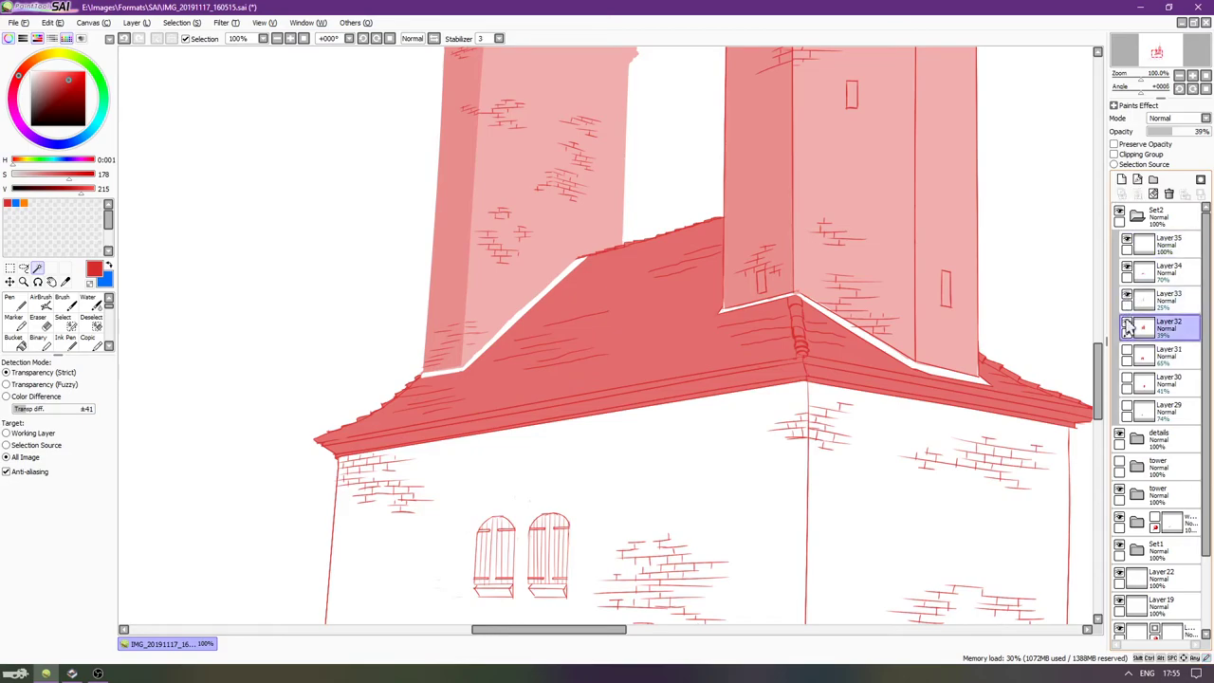
click(1127, 324)
click(1128, 300)
click(1126, 299)
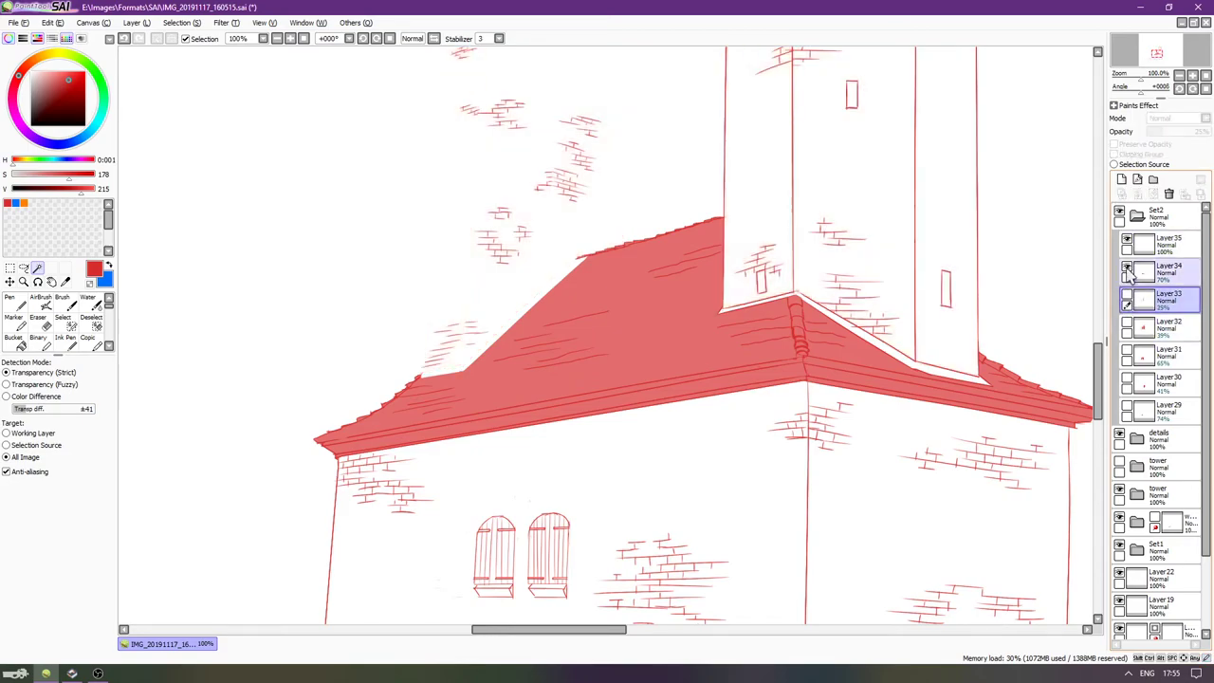
click(1127, 270)
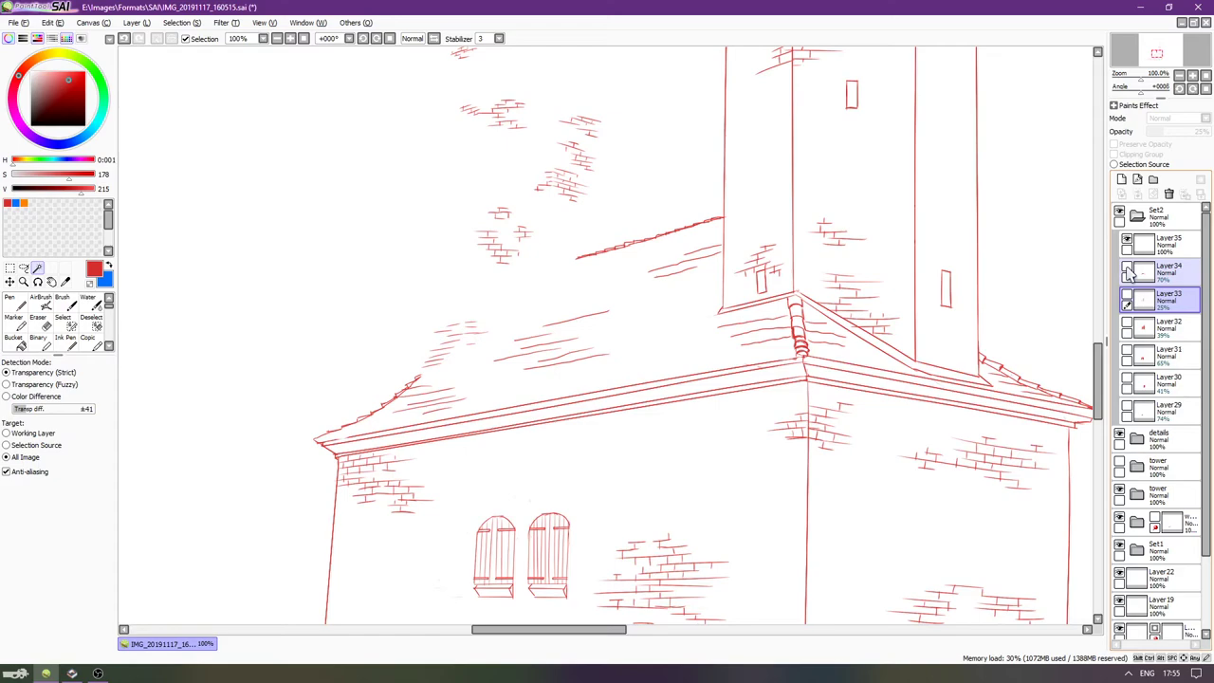
click(1127, 270)
click(1128, 270)
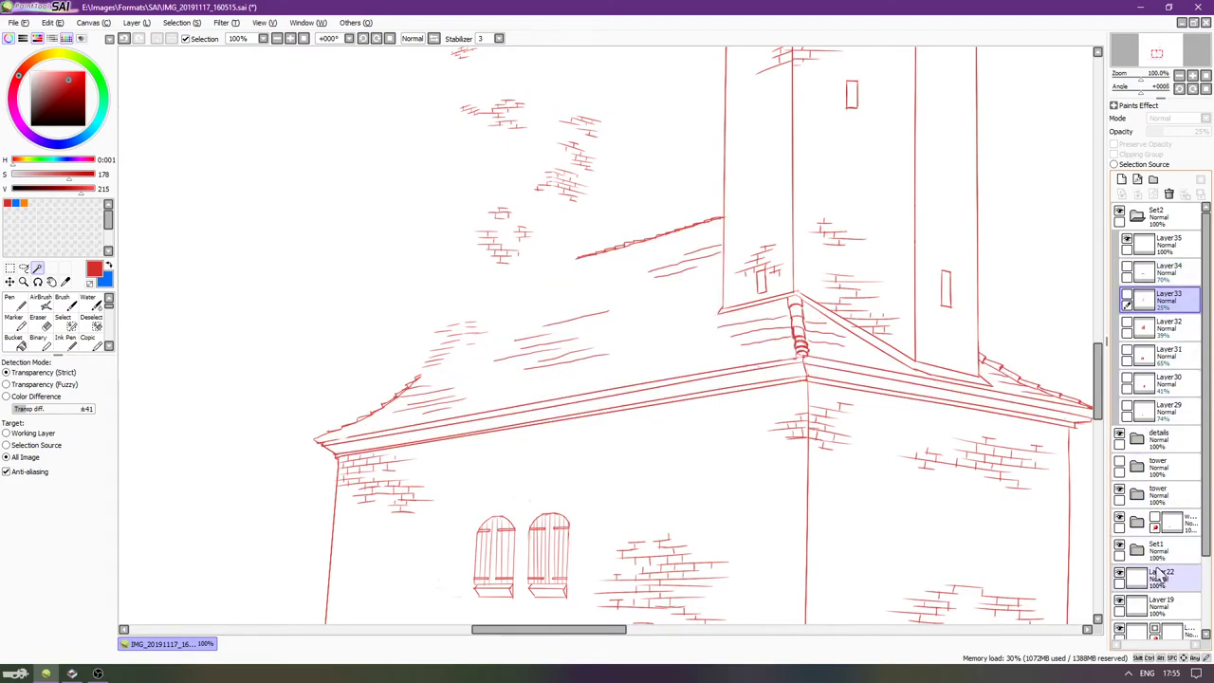
Find the roof outline layer just above the perspective folder and disable its layer mask.
scroll(1155, 596, down, 2)
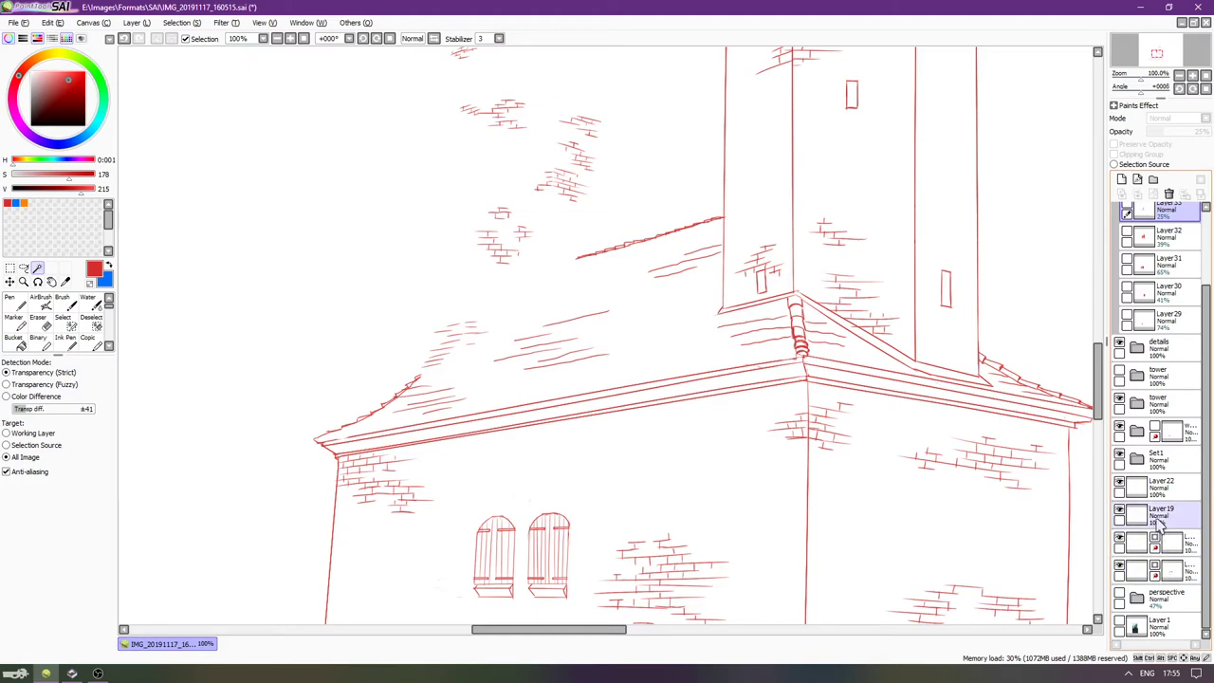
click(1175, 544)
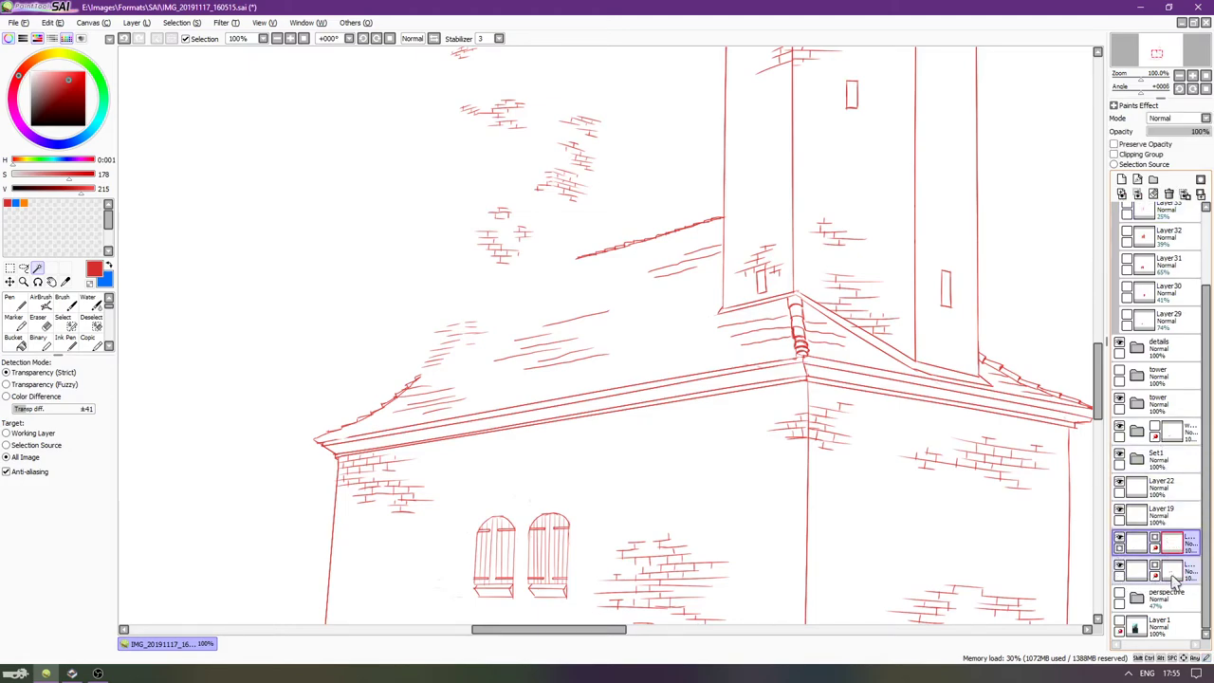
click(1120, 567)
click(1119, 567)
click(1120, 567)
click(1120, 567)
click(1162, 575)
click(1153, 565)
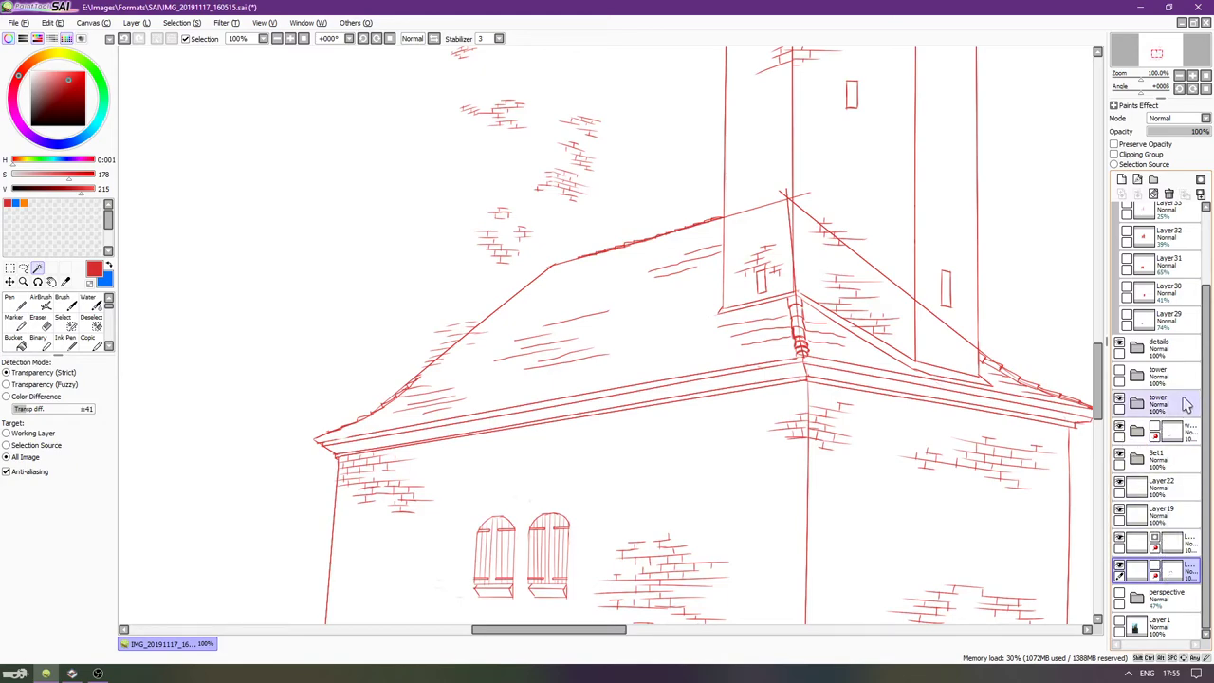
Select Layer35, show the hidden tower folder, and select the roof's front slope with the Magic Wand.
scroll(1159, 313, up, 3)
click(1159, 268)
click(1160, 248)
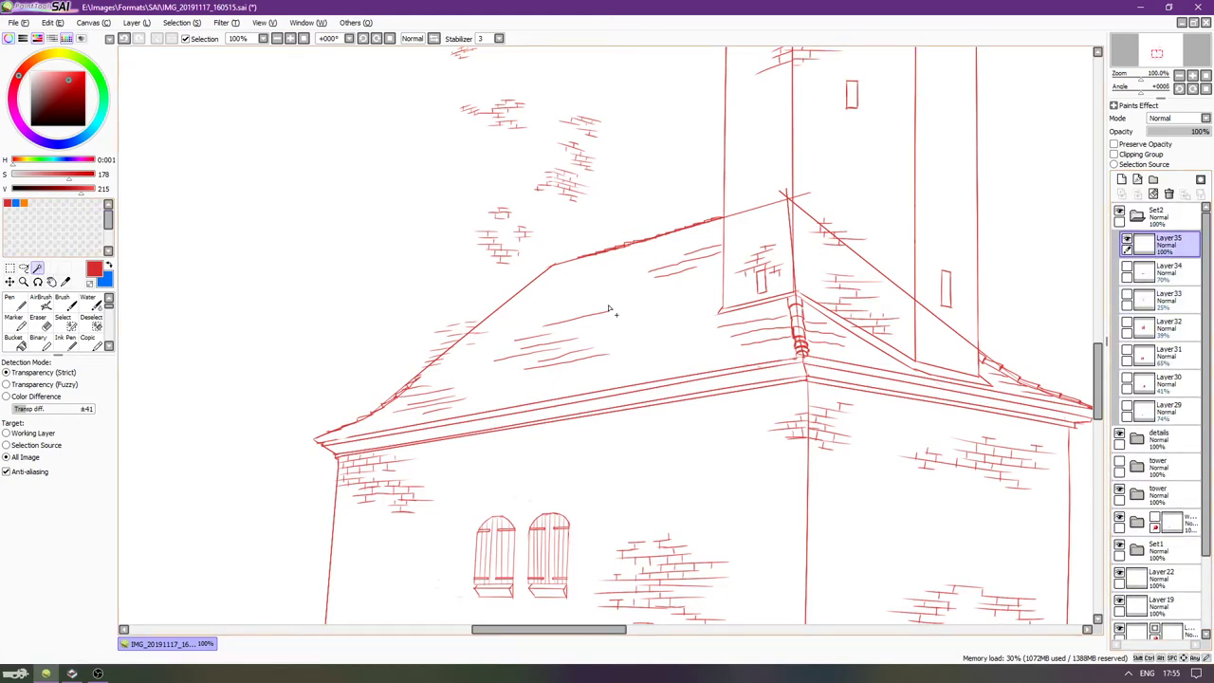
click(1119, 465)
click(625, 295)
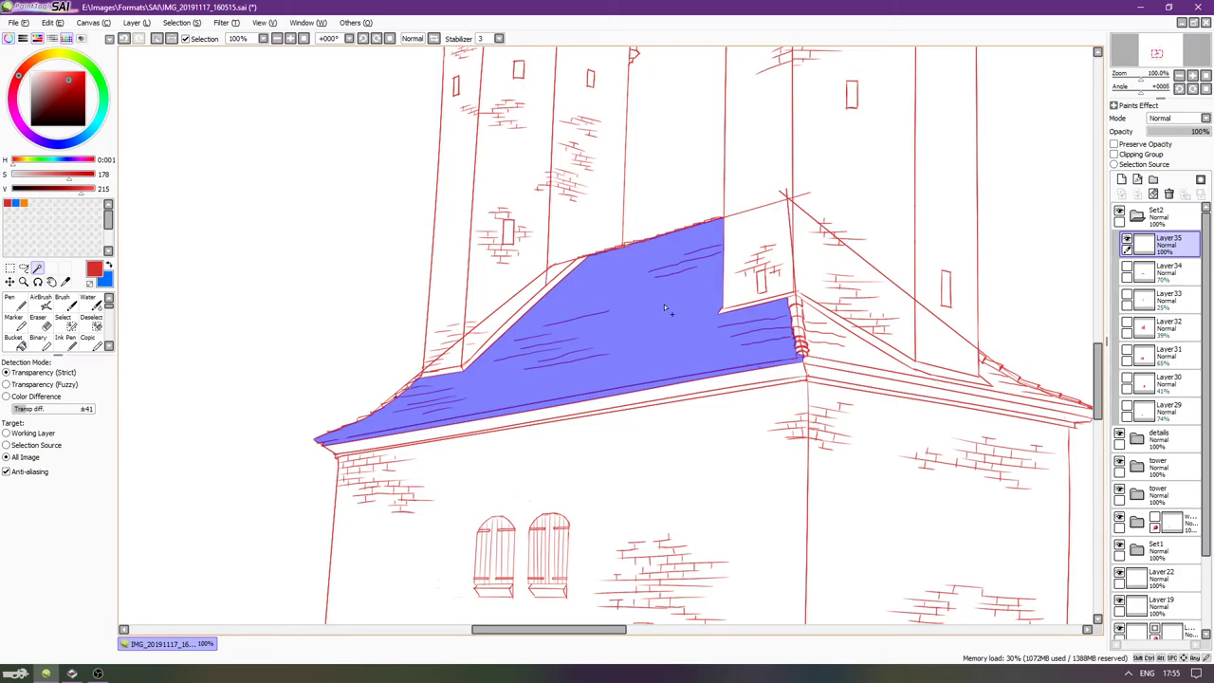
Extend the Magic Wand selection over the eave strips running below the roof's front slope.
key(g)
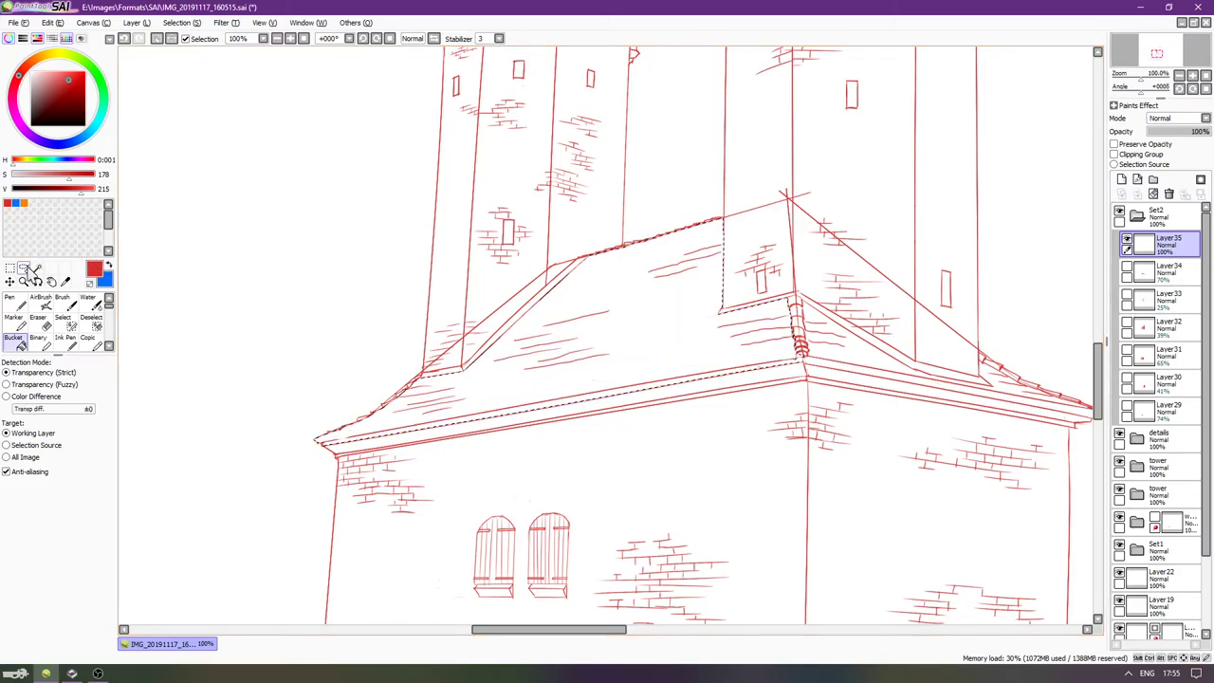
click(36, 268)
click(664, 373)
click(676, 395)
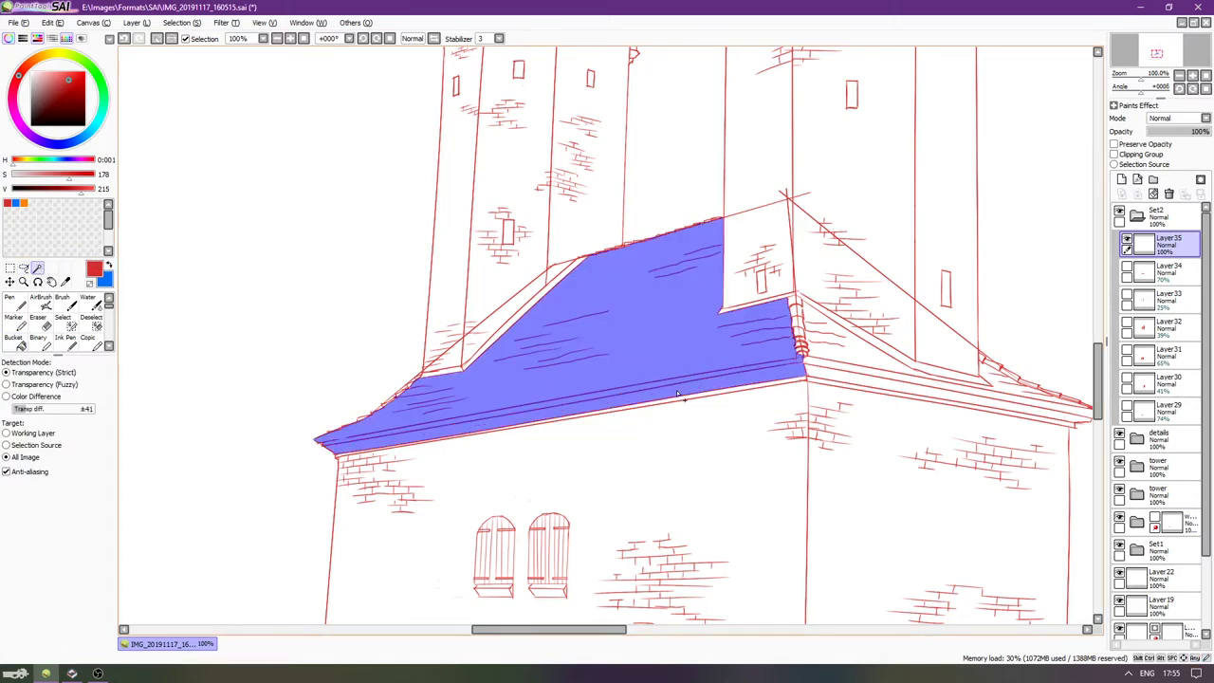
click(690, 403)
key(ctrl+z)
click(693, 400)
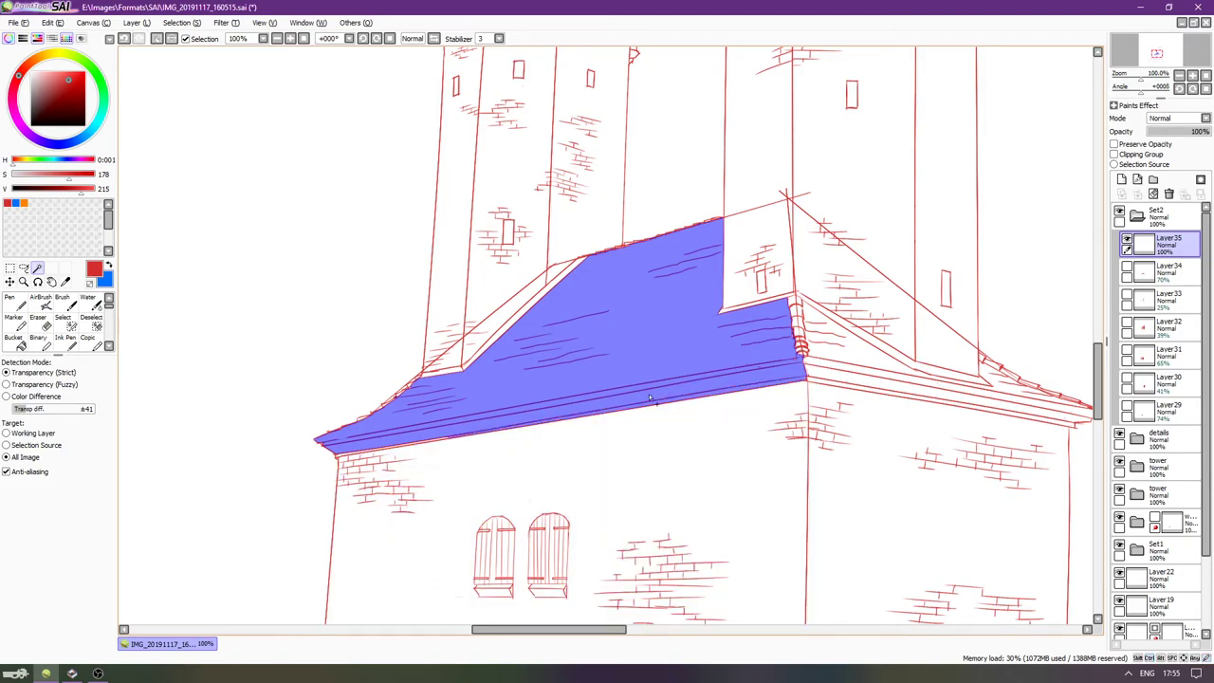
Add the remaining slivers along the lower eave edge near the outer roof corner to the selection.
scroll(422, 435, up, 3)
scroll(474, 432, down, 2)
scroll(521, 429, up, 1)
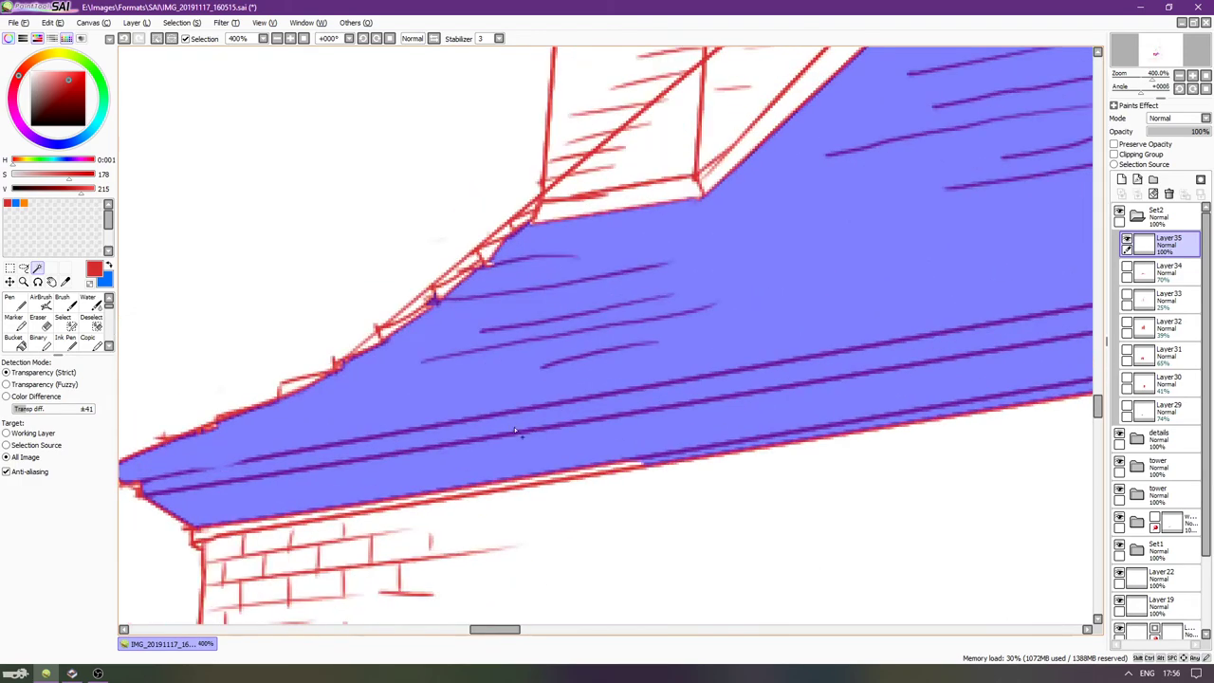
click(223, 530)
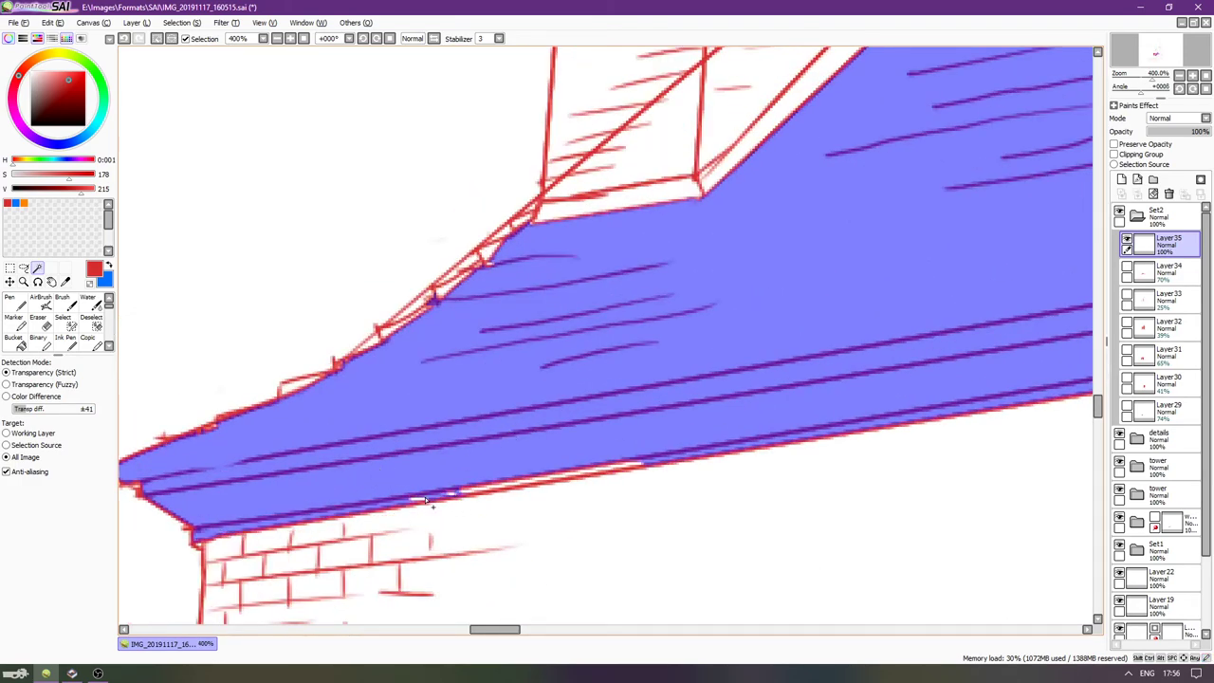
click(465, 492)
click(572, 474)
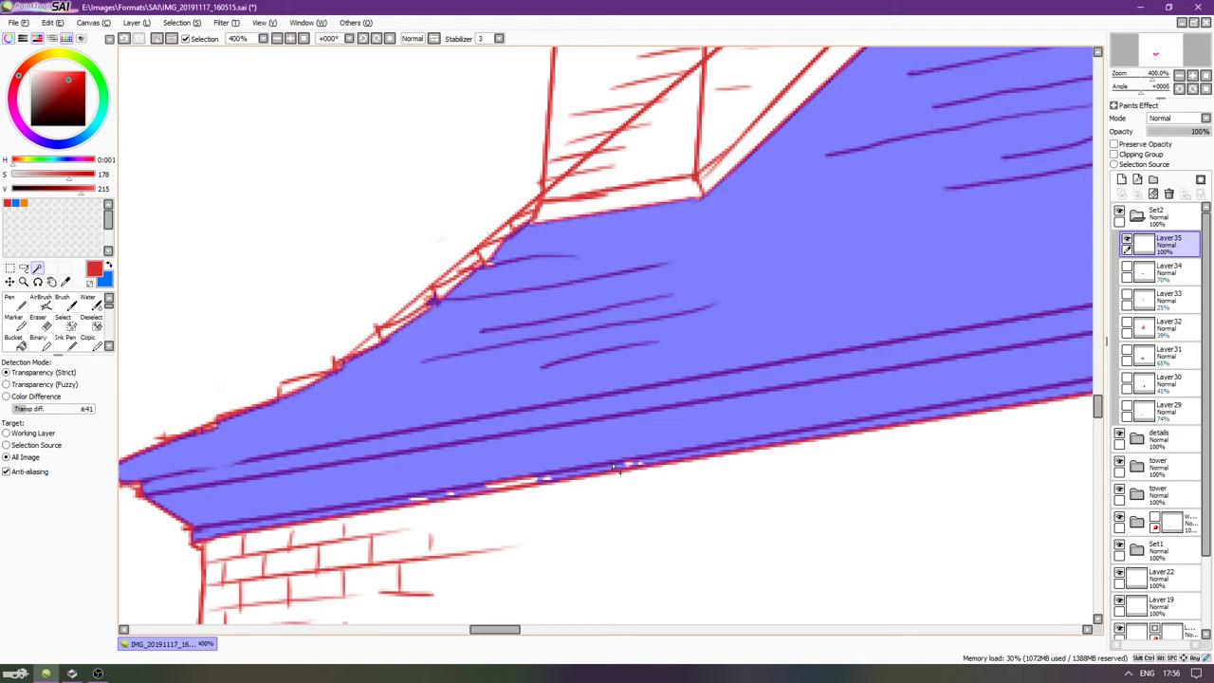
click(493, 487)
scroll(478, 417, down, 2)
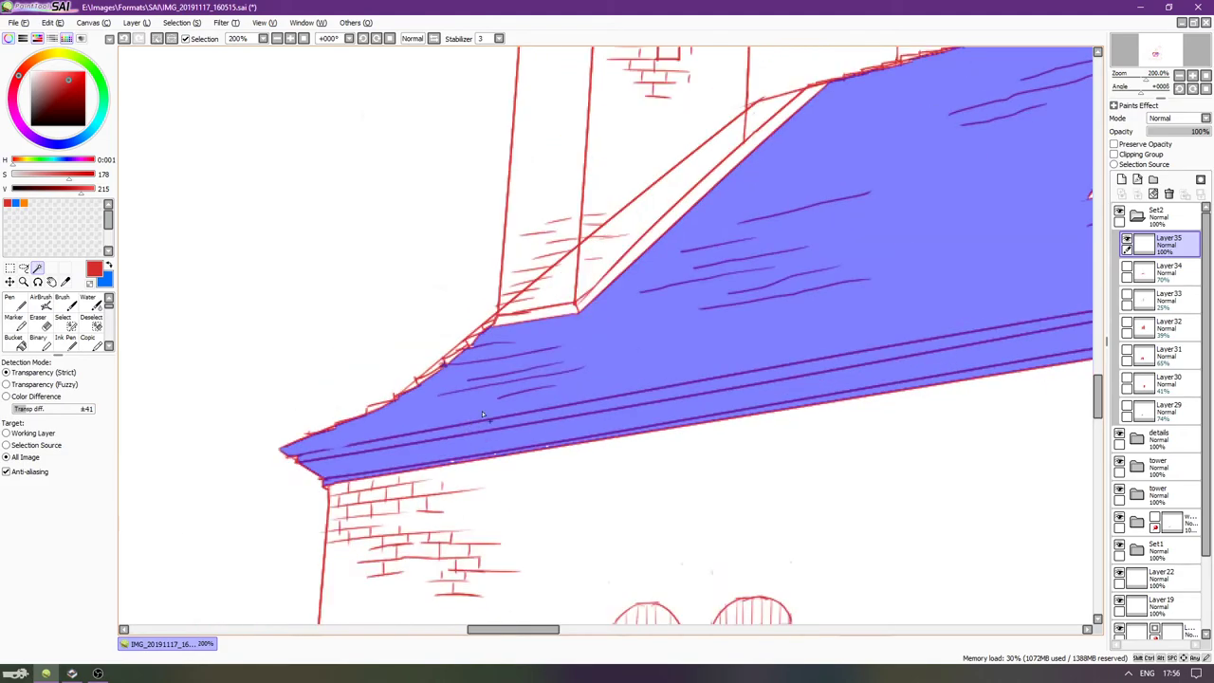
Fill the selected front roof slope and eaves with red on Layer35 using the Bucket.
scroll(537, 264, down, 2)
scroll(701, 214, up, 1)
key(g)
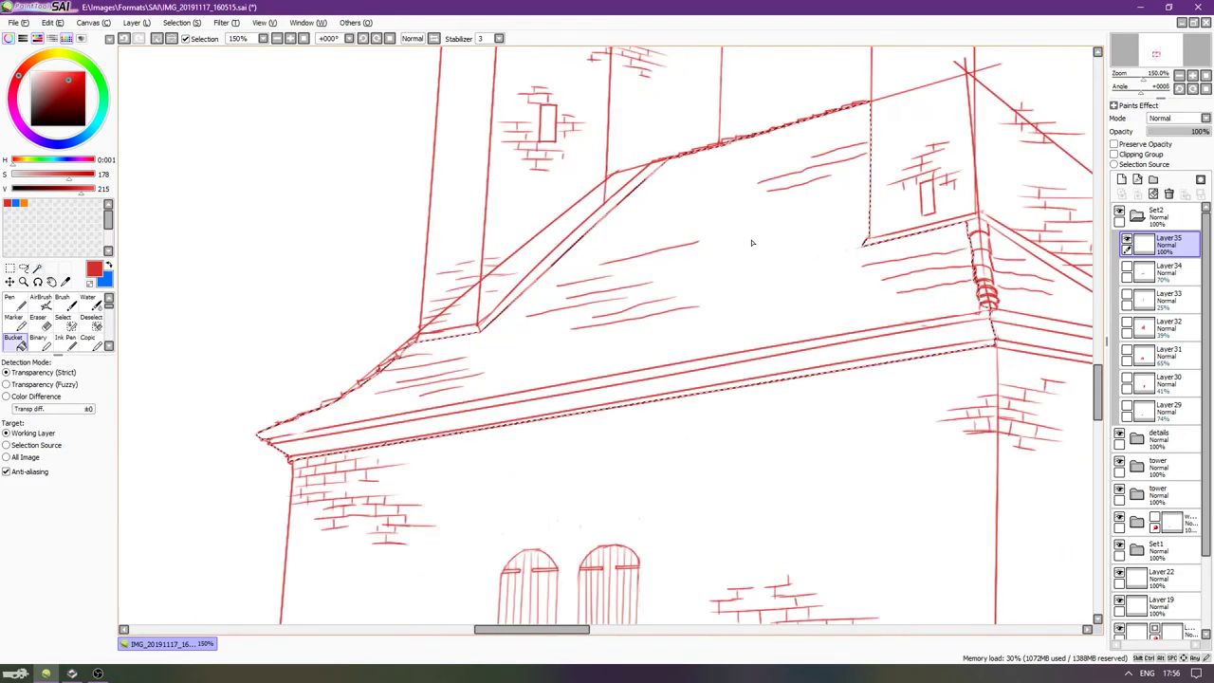
click(712, 238)
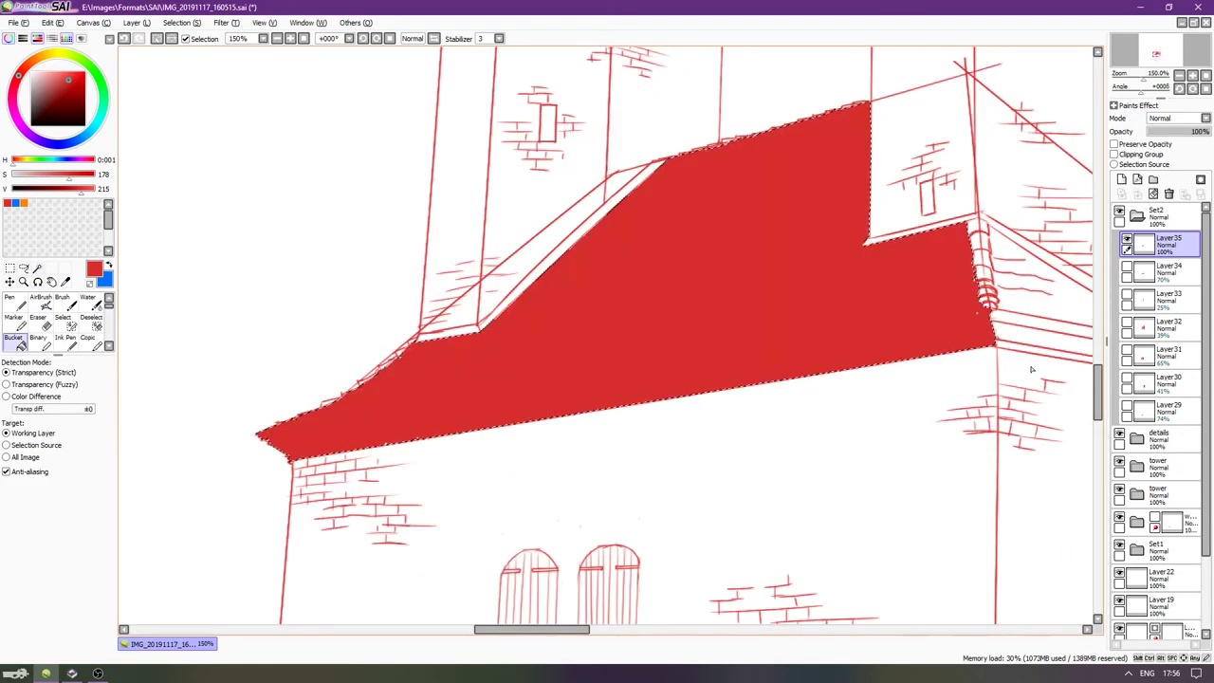
Show the flat shading on Layer29 through Layer34 again.
click(1126, 408)
click(1127, 380)
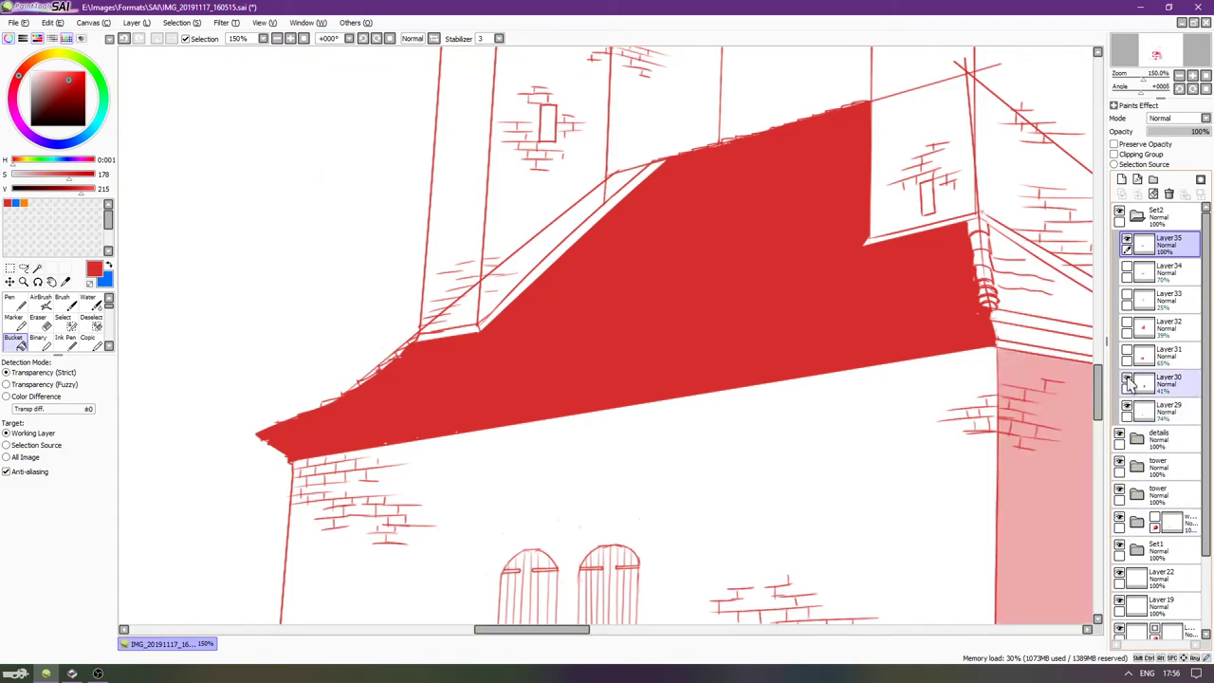
click(1127, 353)
click(1127, 325)
click(1127, 326)
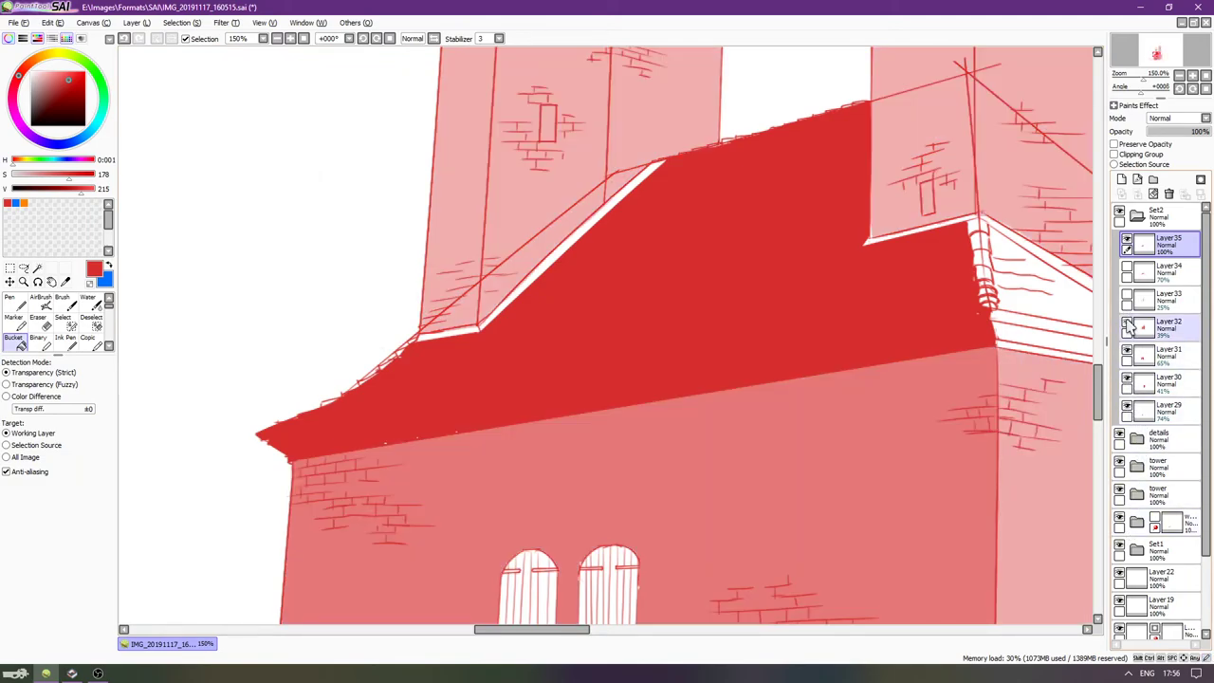
click(1127, 298)
click(1126, 270)
Re-enable the layer mask on the roof outline layer just above the perspective folder.
scroll(1166, 455, down, 1)
scroll(1168, 474, down, 1)
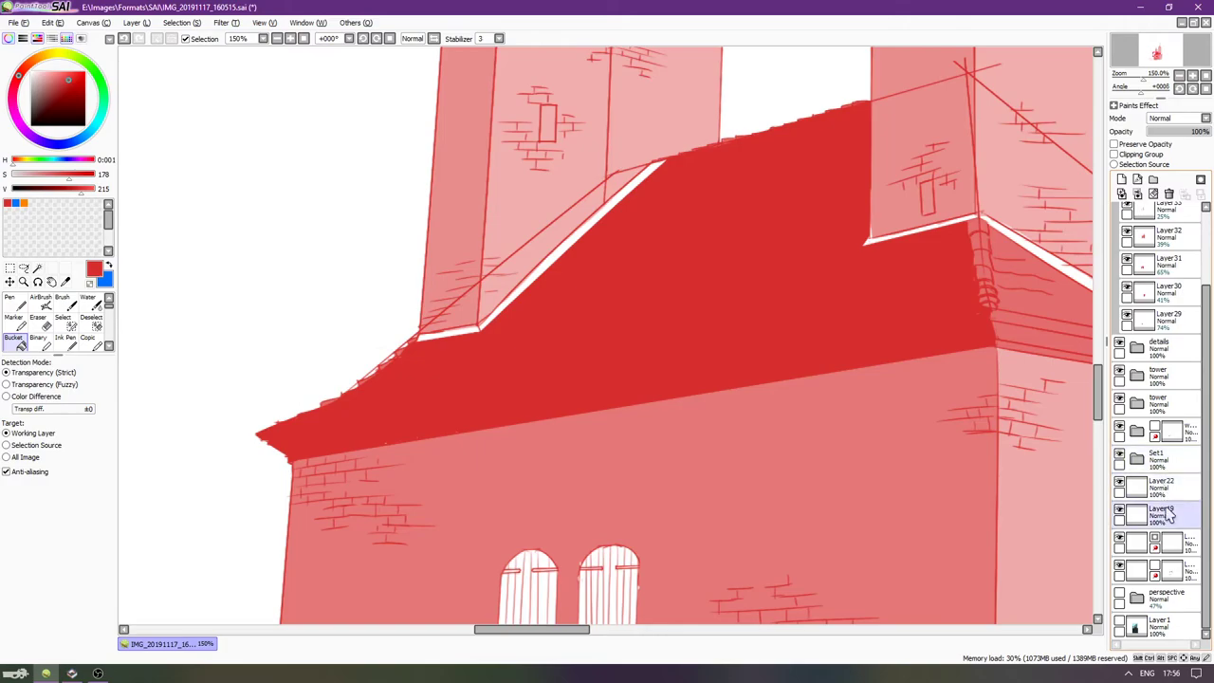
scroll(620, 349, down, 3)
scroll(595, 349, up, 2)
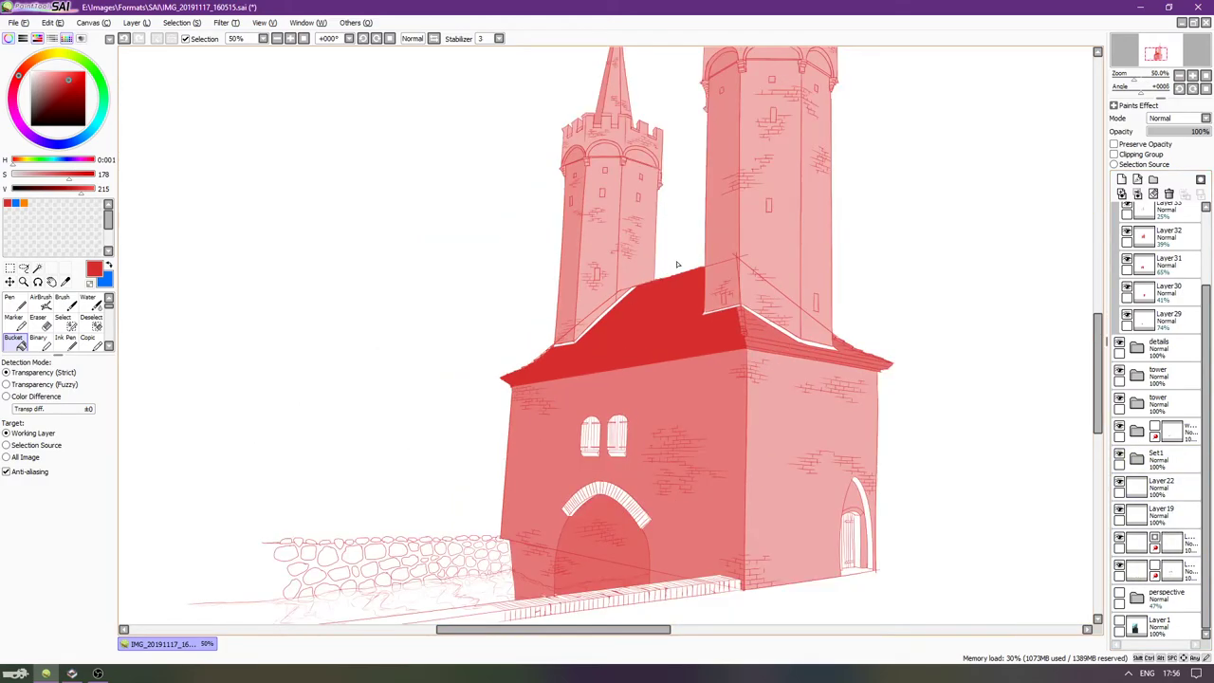
click(1155, 565)
Lower Layer35's opacity to 28%.
scroll(1151, 367, up, 1)
scroll(1152, 365, up, 1)
drag(1191, 131, 1155, 133)
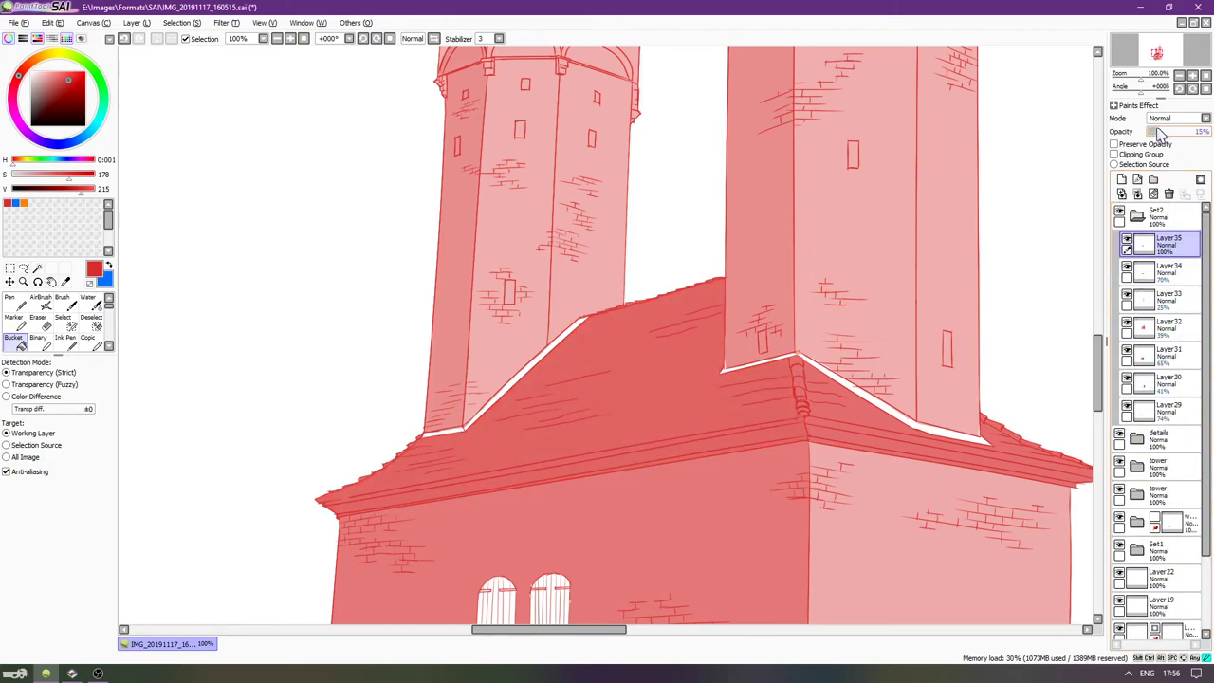
scroll(656, 239, down, 2)
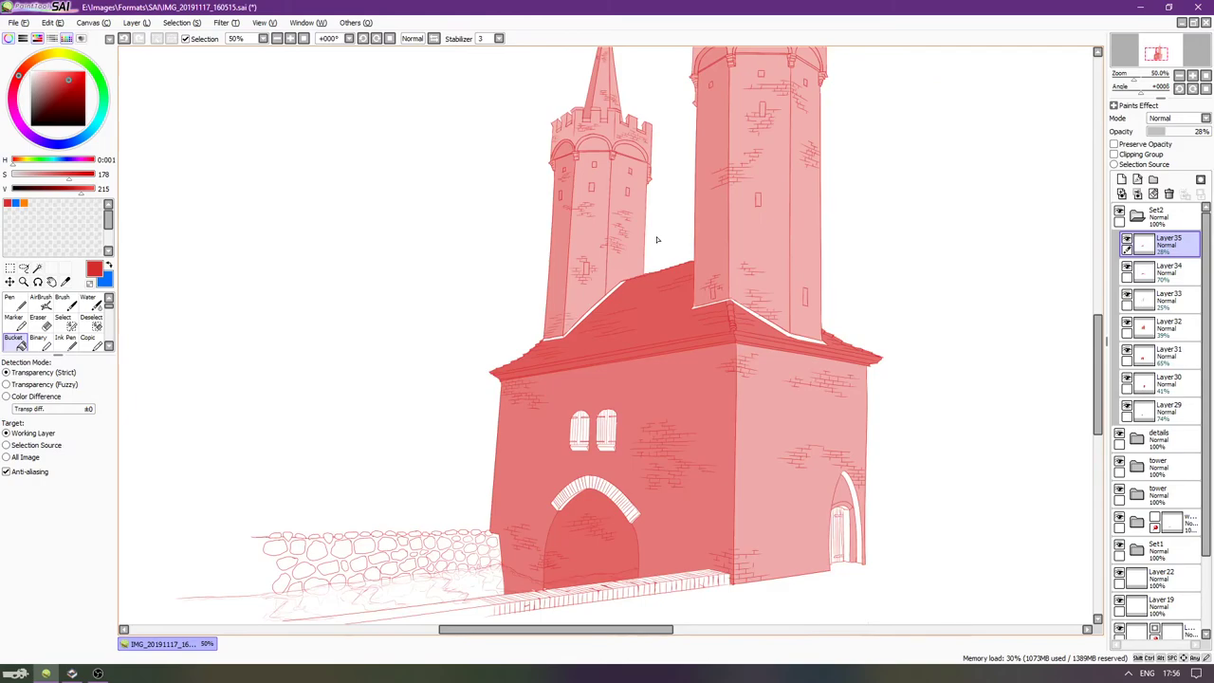
scroll(705, 274, up, 1)
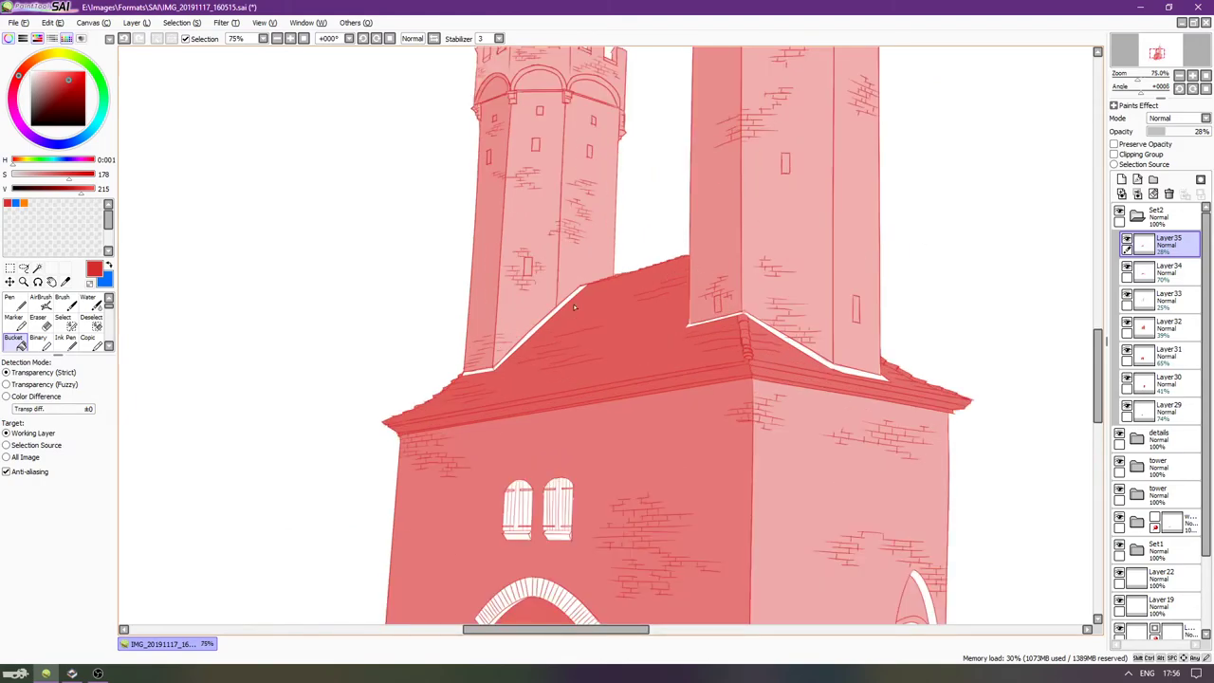
Inspect the front roof slope's tiled edge and compare the shading with Layer35 hidden and shown.
scroll(586, 302, up, 3)
scroll(634, 249, down, 2)
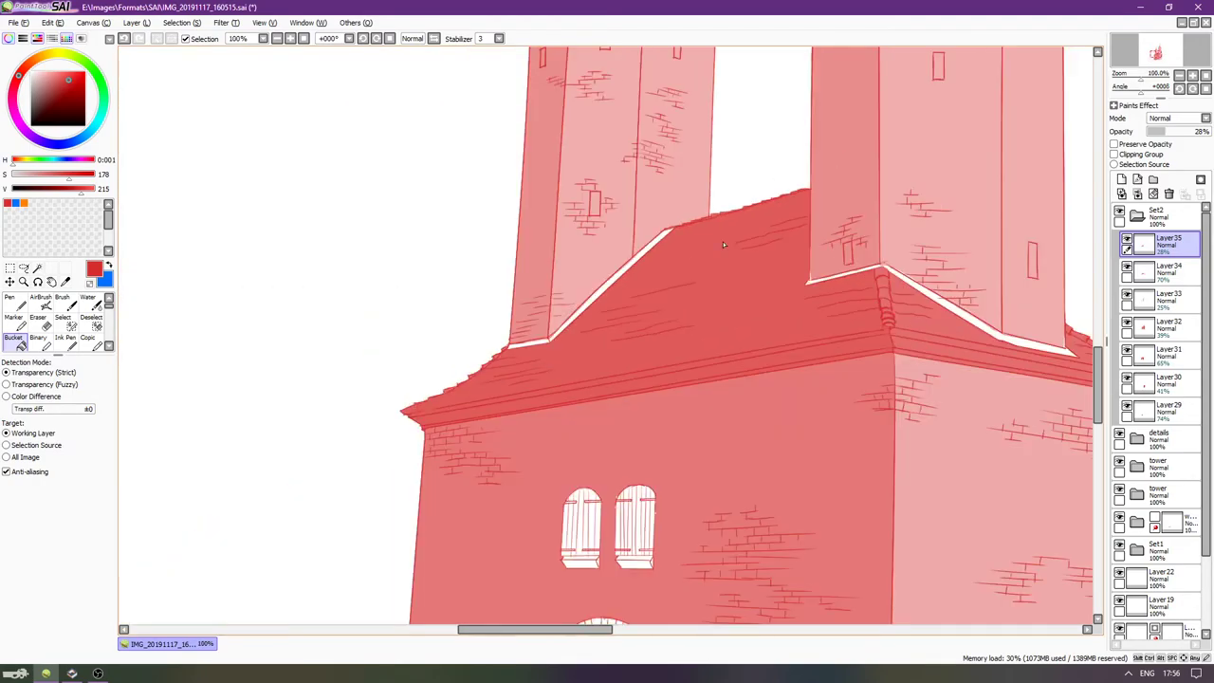
scroll(764, 225, up, 4)
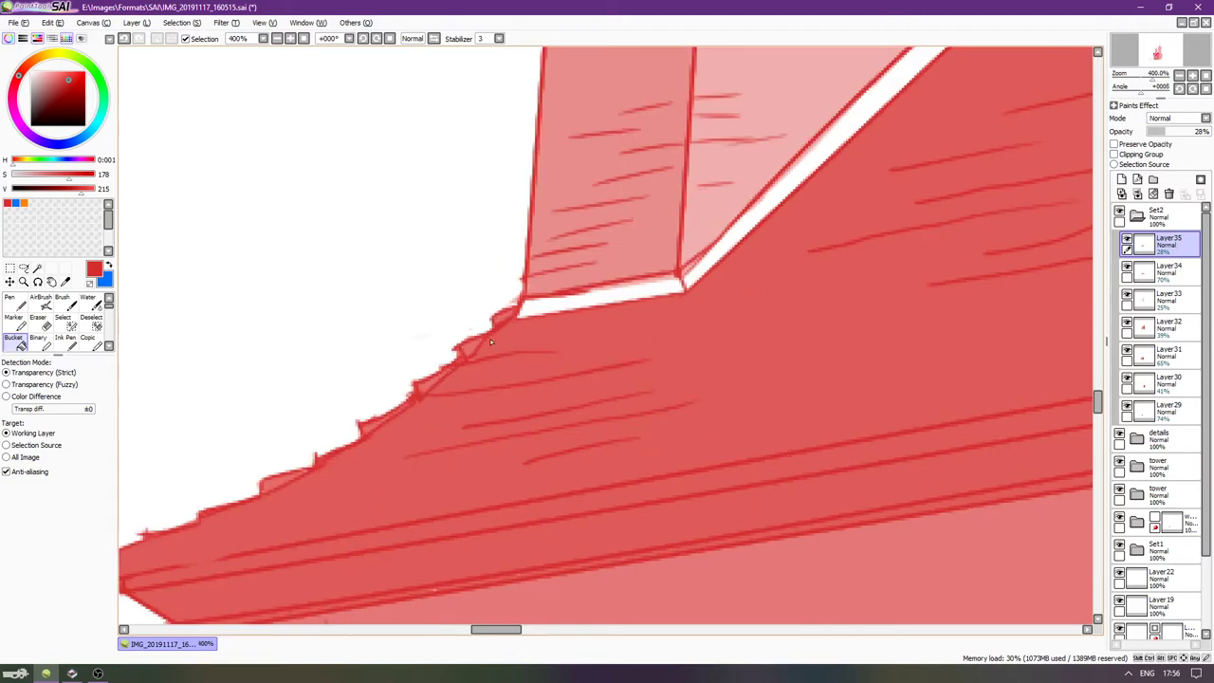
key(e)
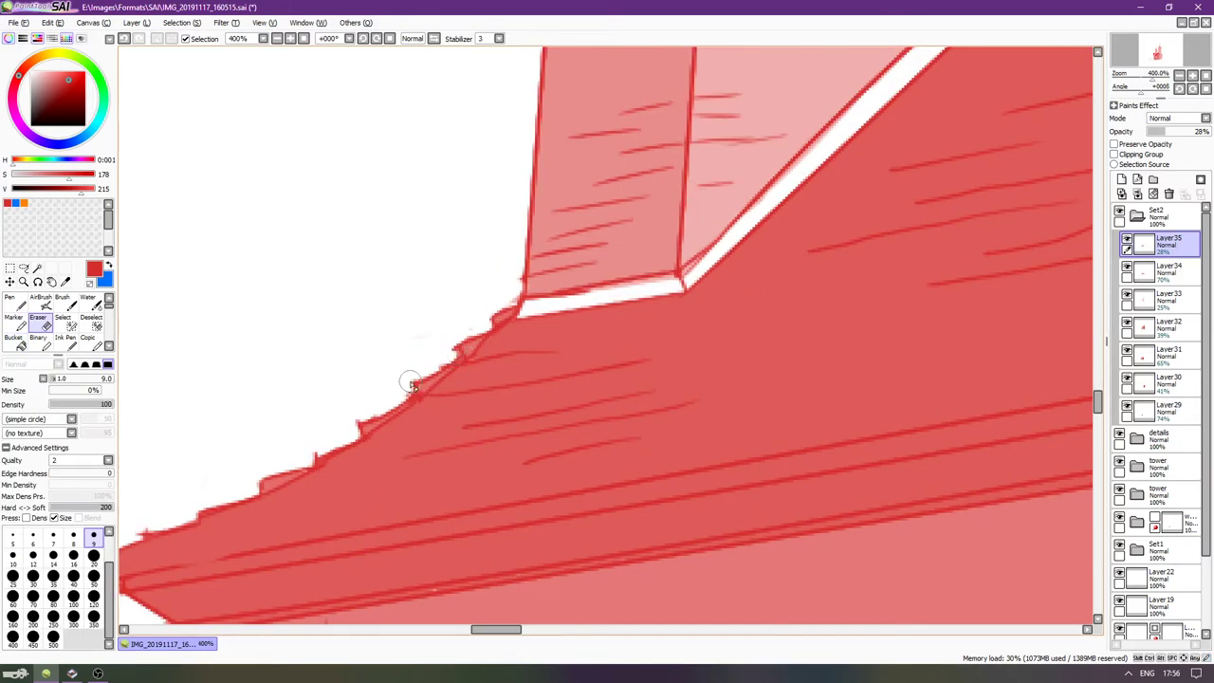
click(1127, 243)
click(1127, 243)
scroll(625, 302, down, 5)
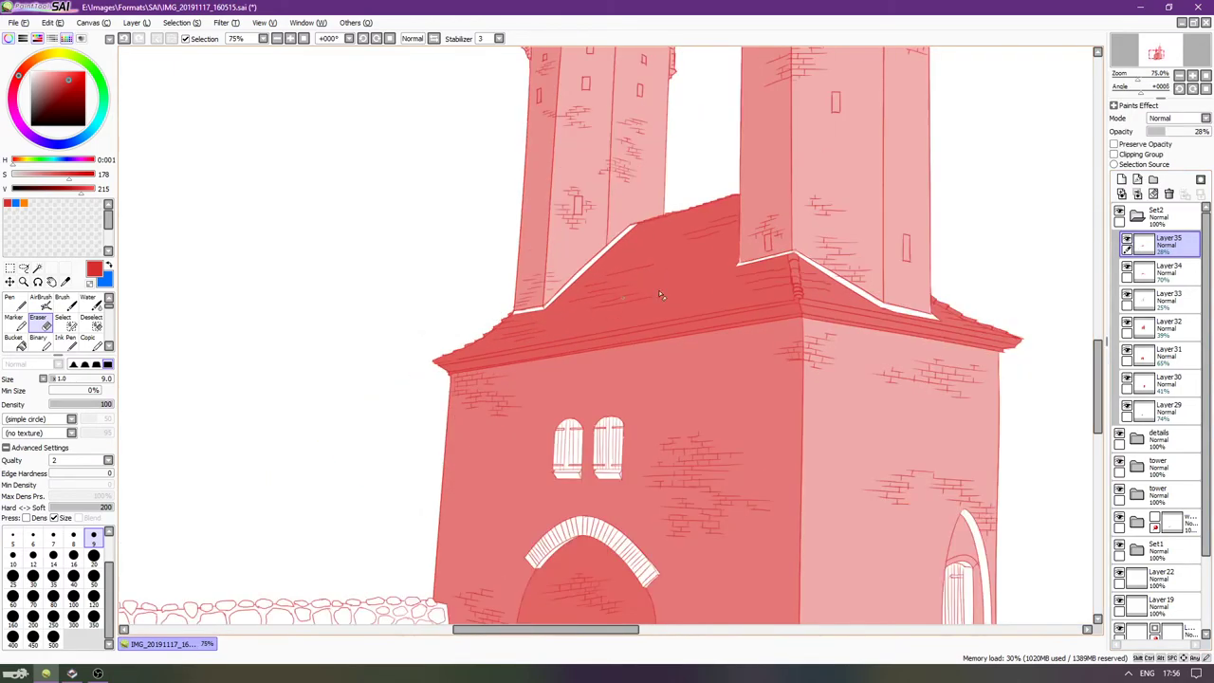
scroll(625, 302, up, 2)
click(1128, 243)
click(1127, 244)
click(1127, 243)
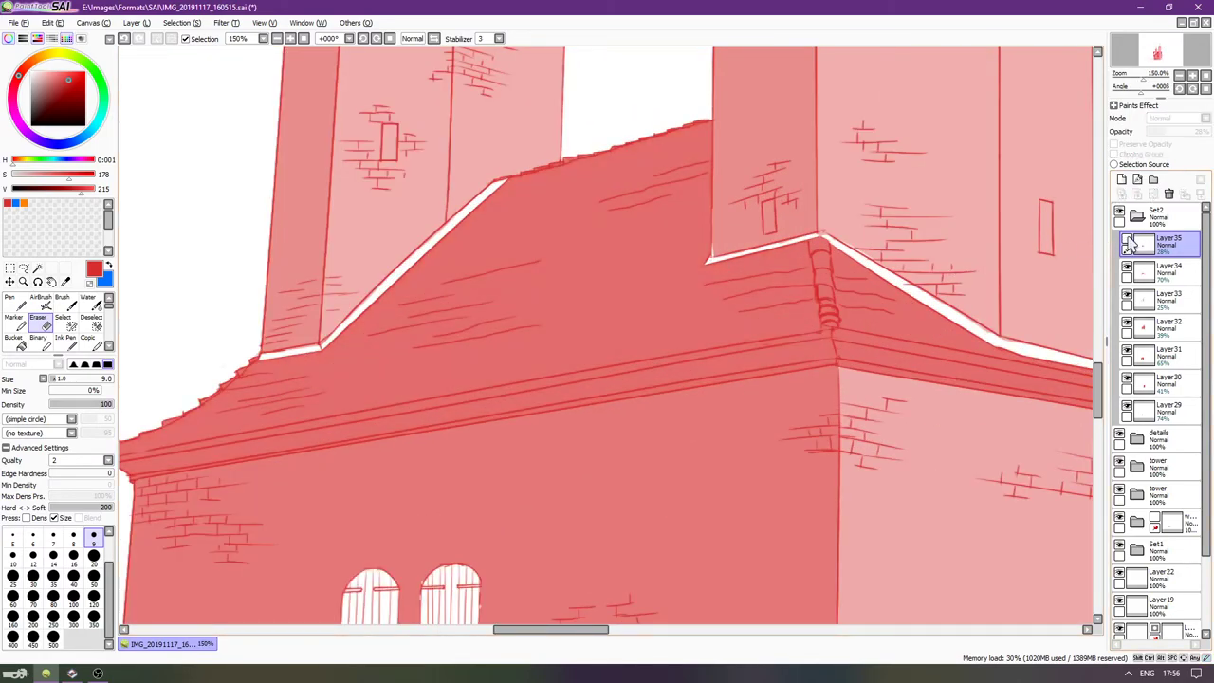
click(1127, 244)
scroll(743, 234, down, 1)
scroll(742, 234, up, 1)
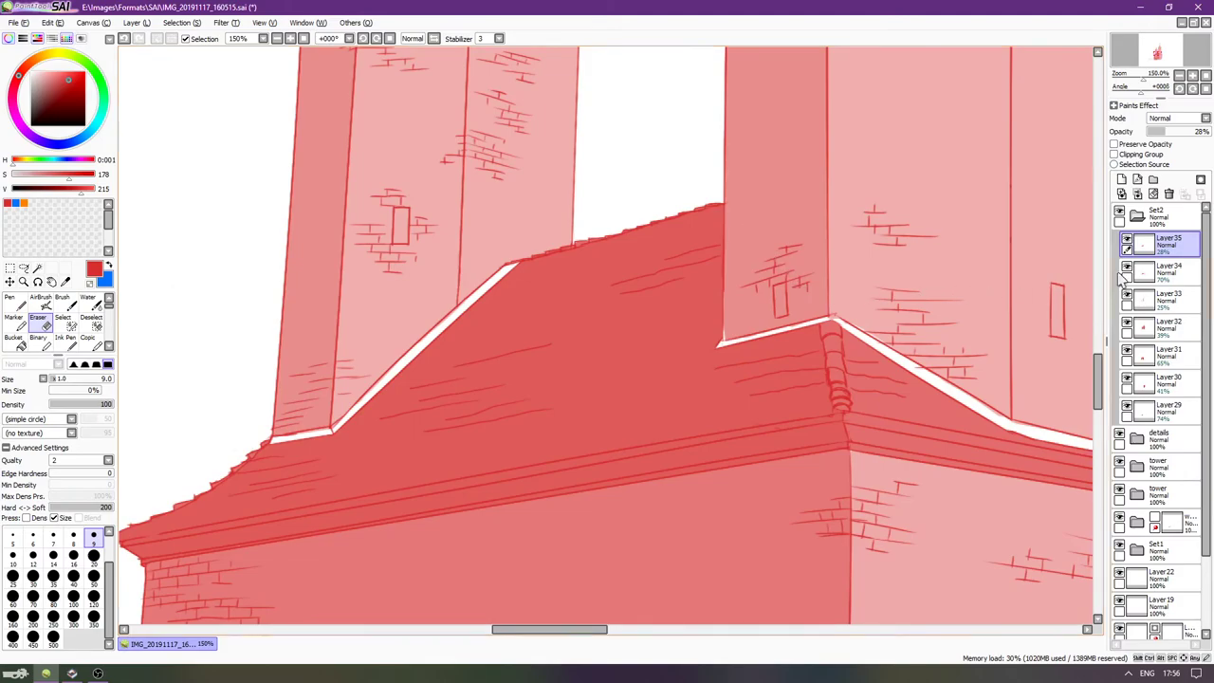
Add a new layer above Layer35 and select the white trim strips at the smaller tower's base with the Magic Wand.
click(1122, 179)
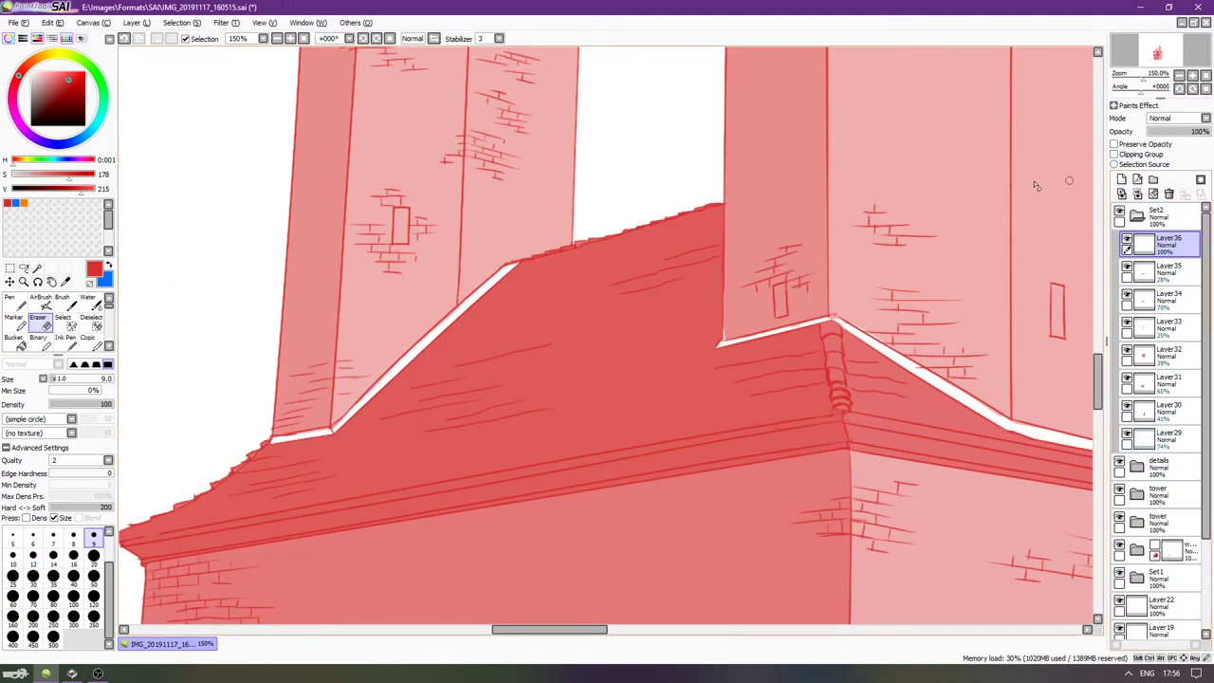
click(37, 268)
scroll(406, 326, up, 2)
click(474, 338)
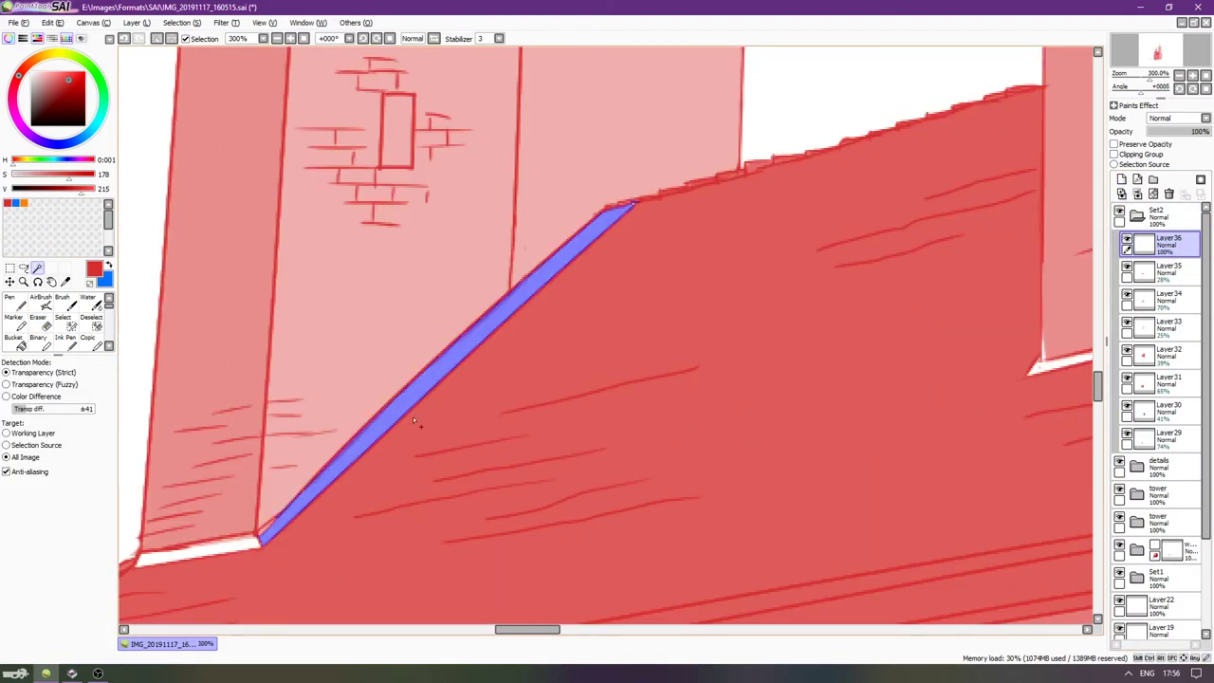
click(242, 543)
Add the white trim strips where the larger tower meets the roof to the selection.
scroll(295, 448, down, 3)
scroll(639, 397, up, 2)
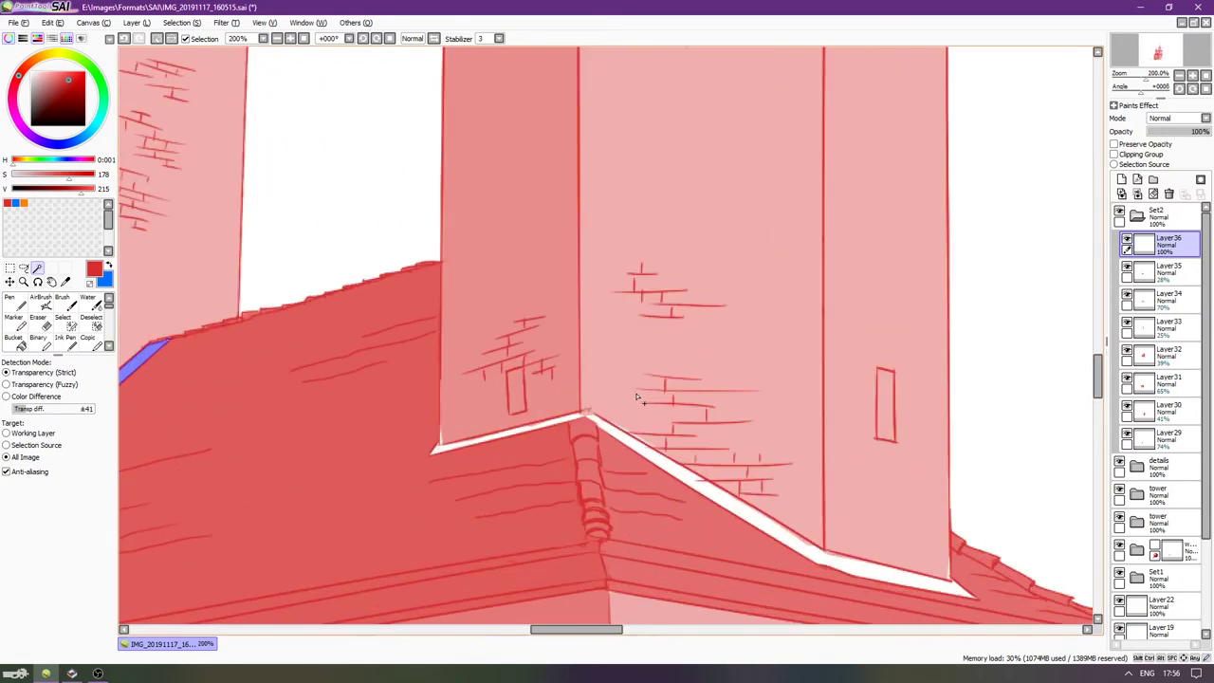
click(549, 428)
click(651, 456)
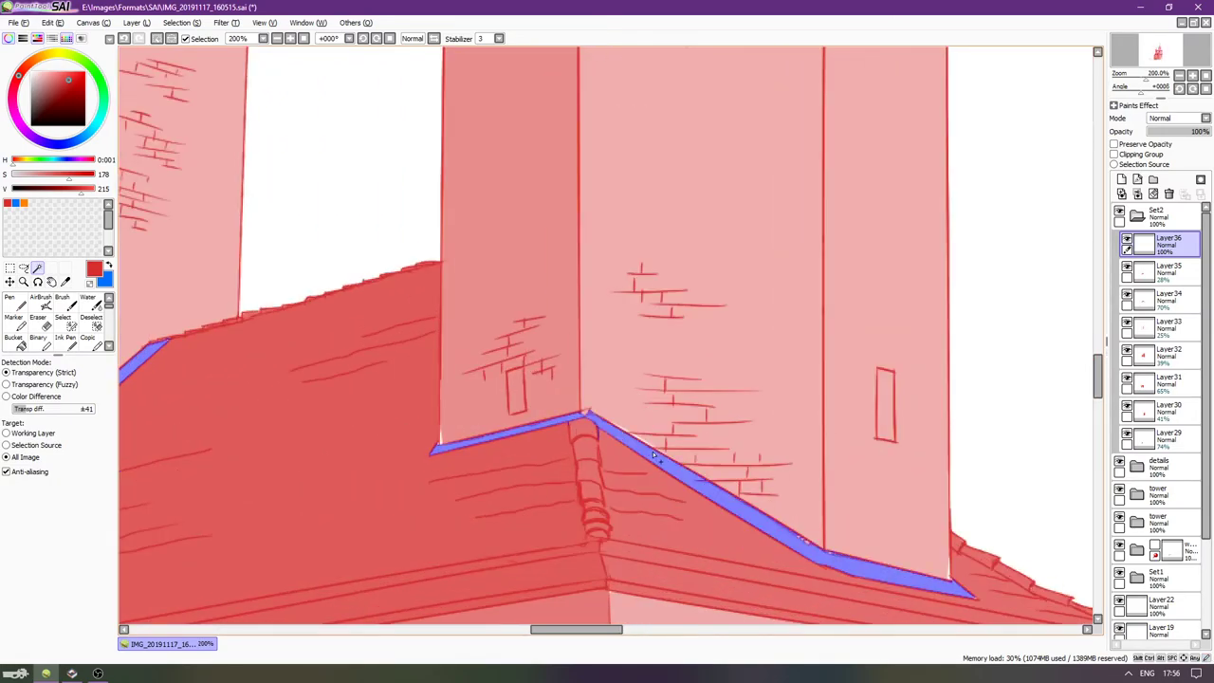
Fill the trim strips around both tower bases with red on Layer36 and clear the selection.
key(g)
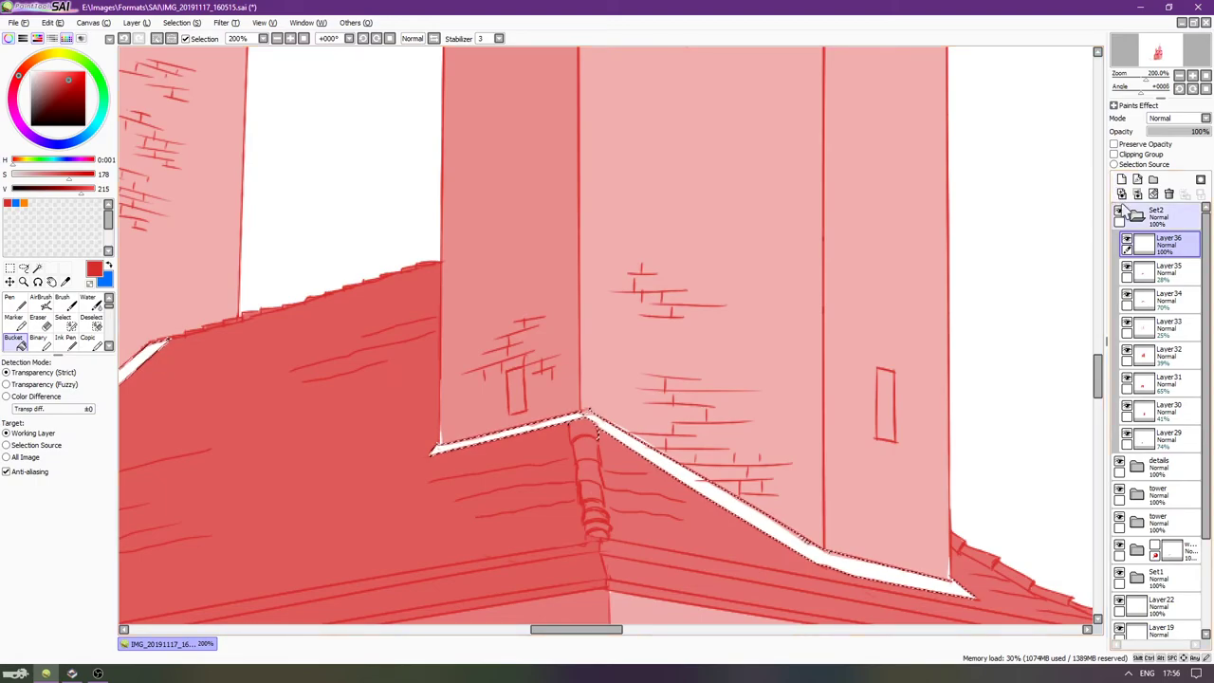
click(625, 436)
scroll(548, 405, down, 2)
scroll(320, 412, up, 1)
click(312, 410)
key(ctrl+d)
scroll(538, 358, down, 2)
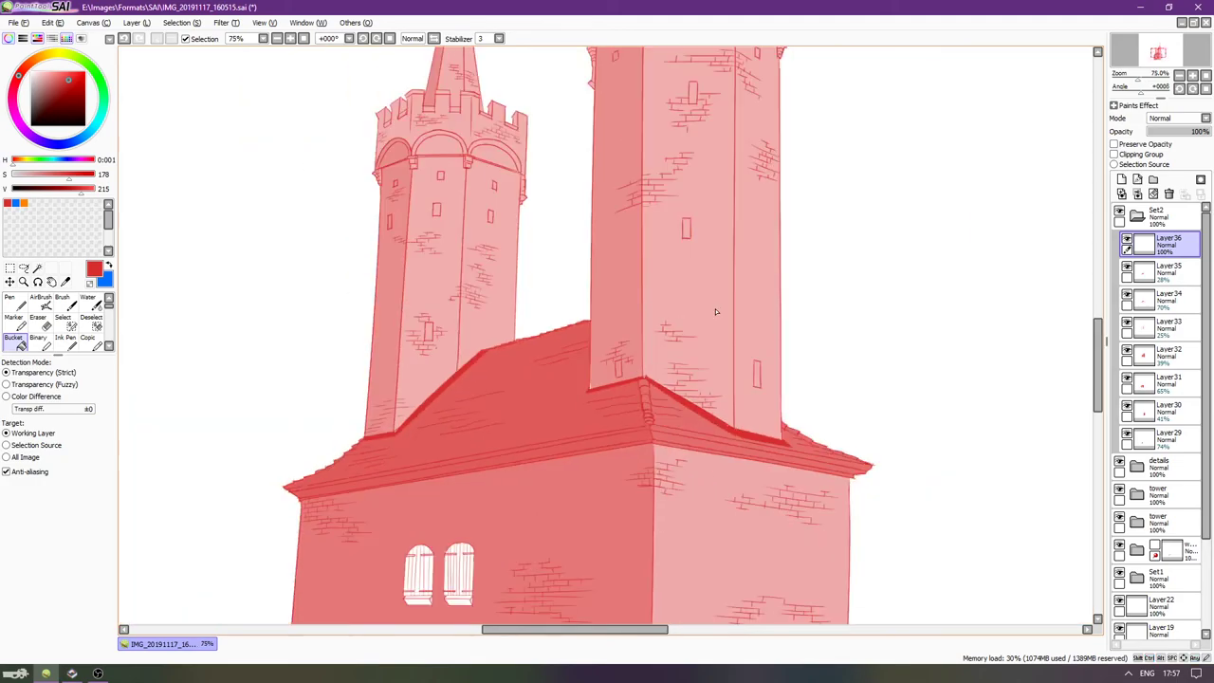
Lower Layer36's opacity to 40%.
click(1183, 133)
drag(1188, 137, 1183, 137)
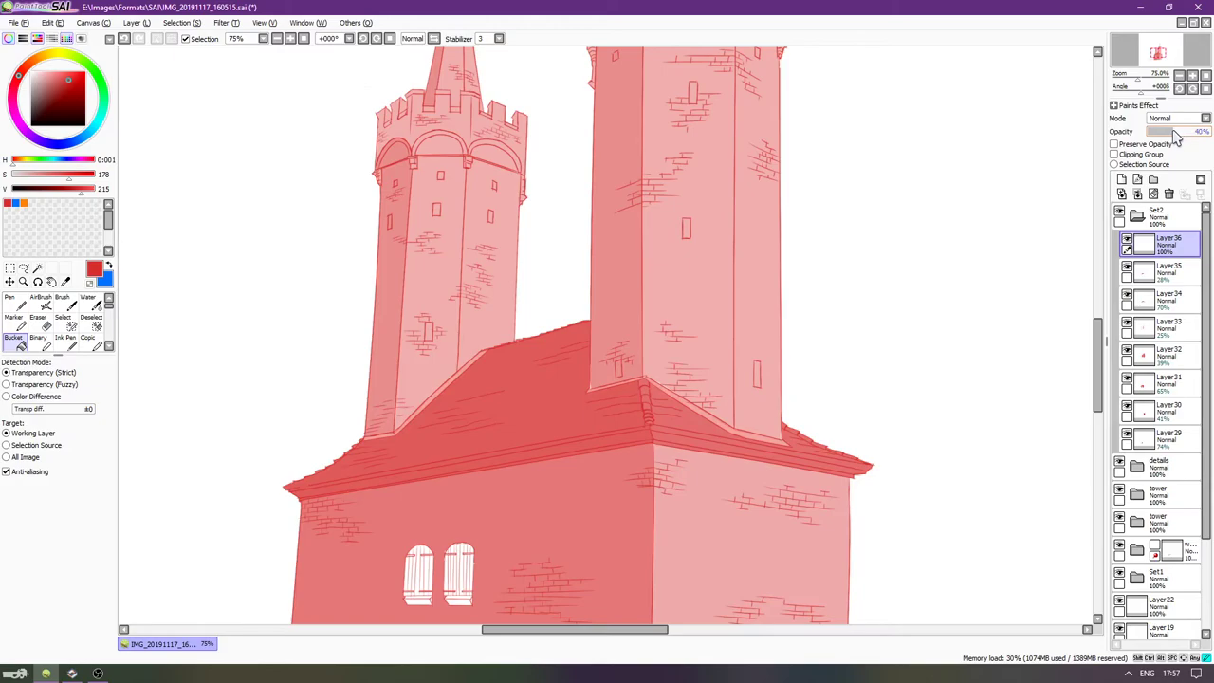
scroll(725, 239, down, 3)
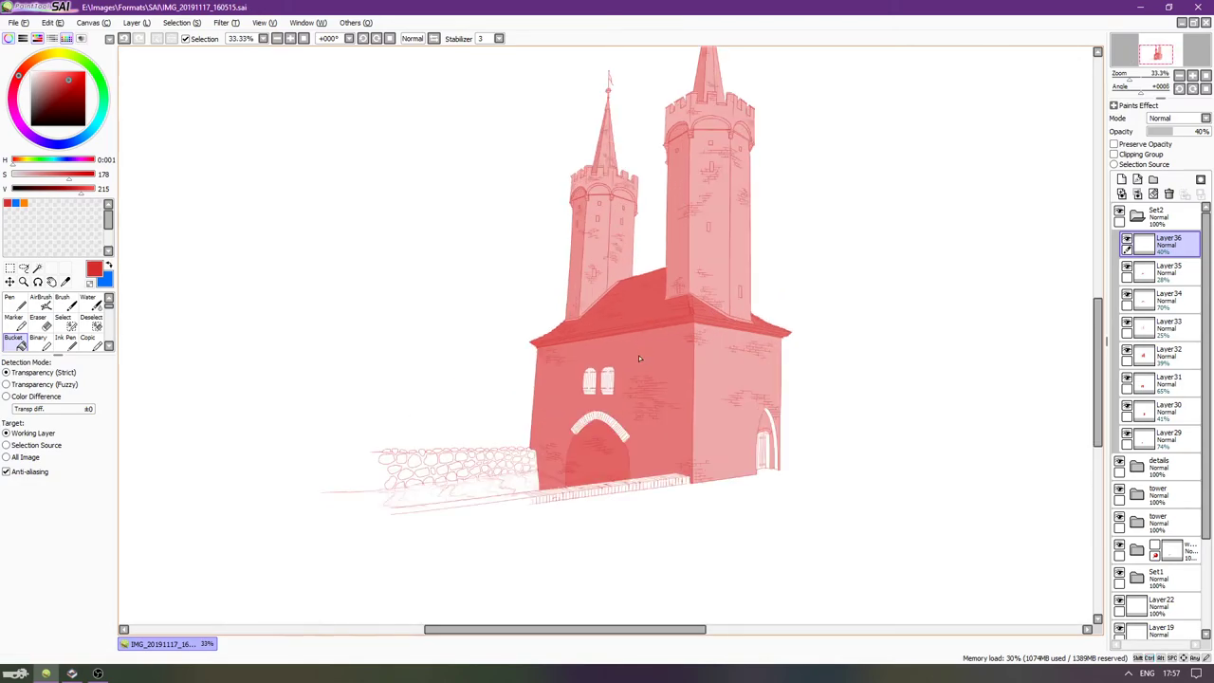
scroll(639, 355, up, 1)
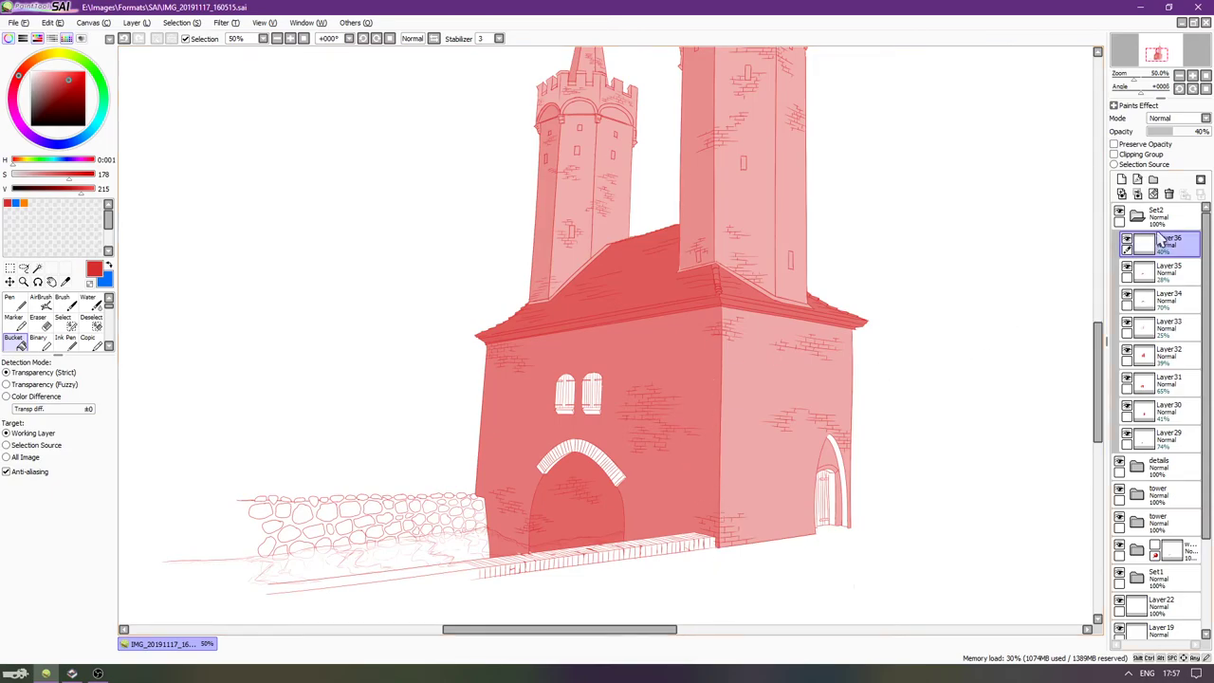
Add a new layer above Layer36 and select the side door's inner reveal, edge strip and pointed arch band with the Magic Wand.
click(1121, 179)
scroll(856, 486, up, 3)
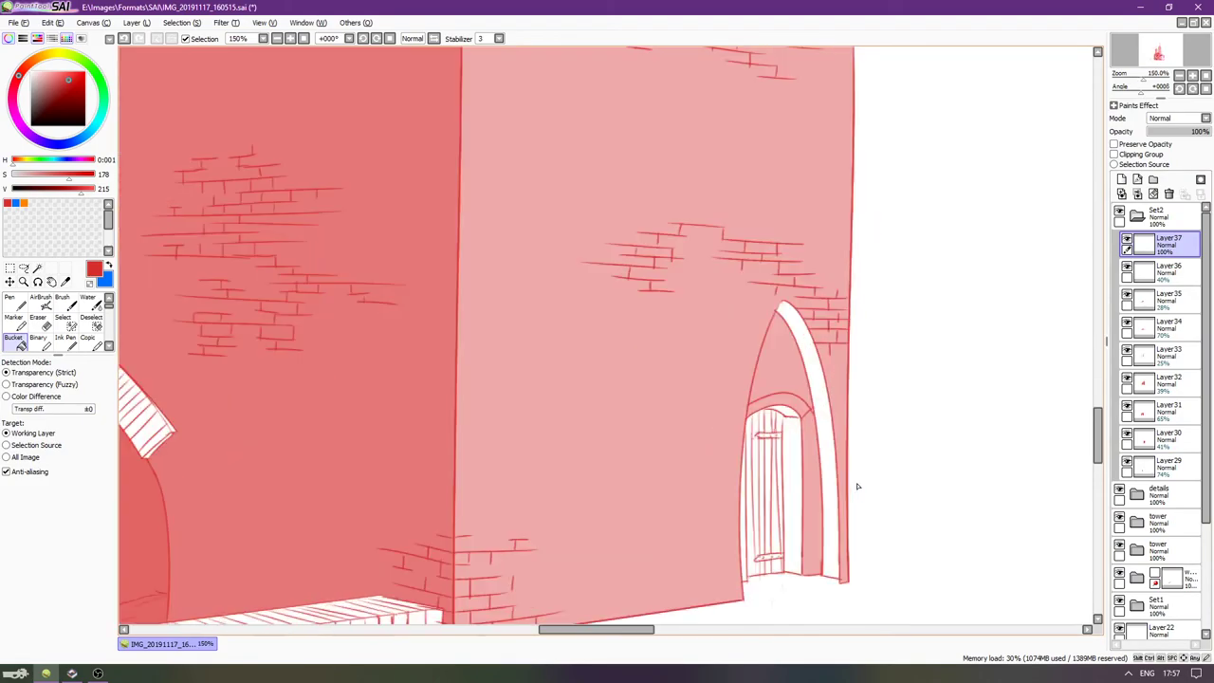
click(37, 269)
click(791, 440)
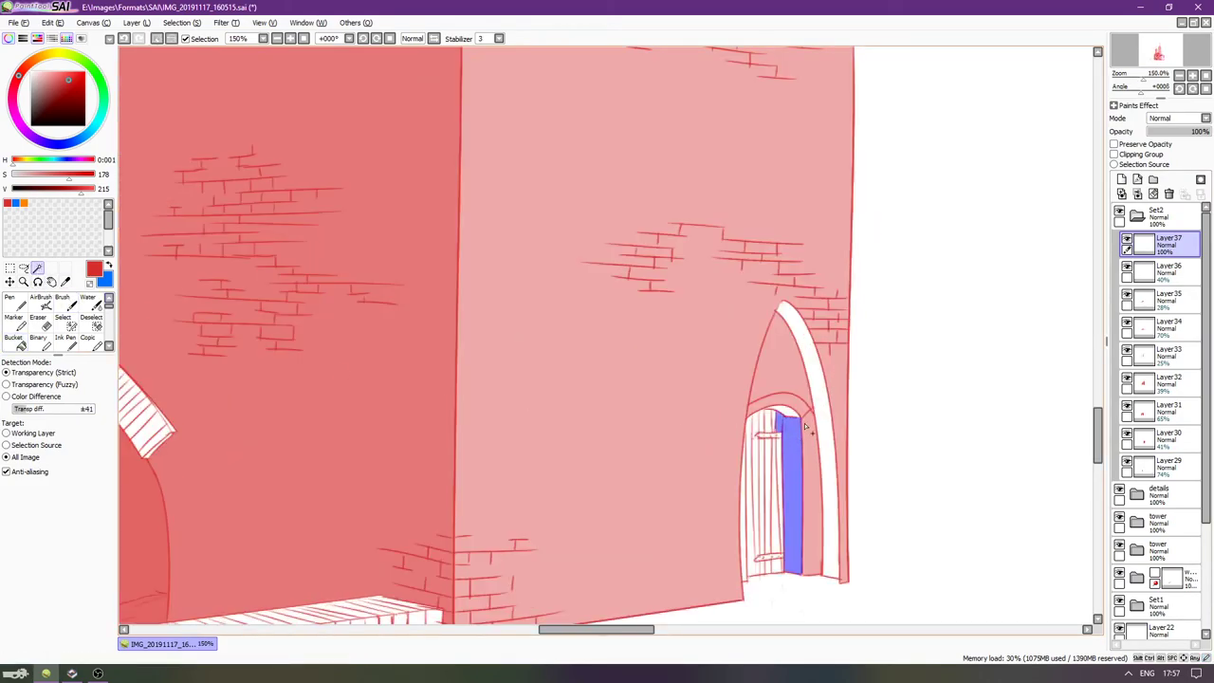
click(817, 406)
scroll(817, 406, up, 1)
click(787, 420)
scroll(775, 320, down, 1)
scroll(774, 321, up, 1)
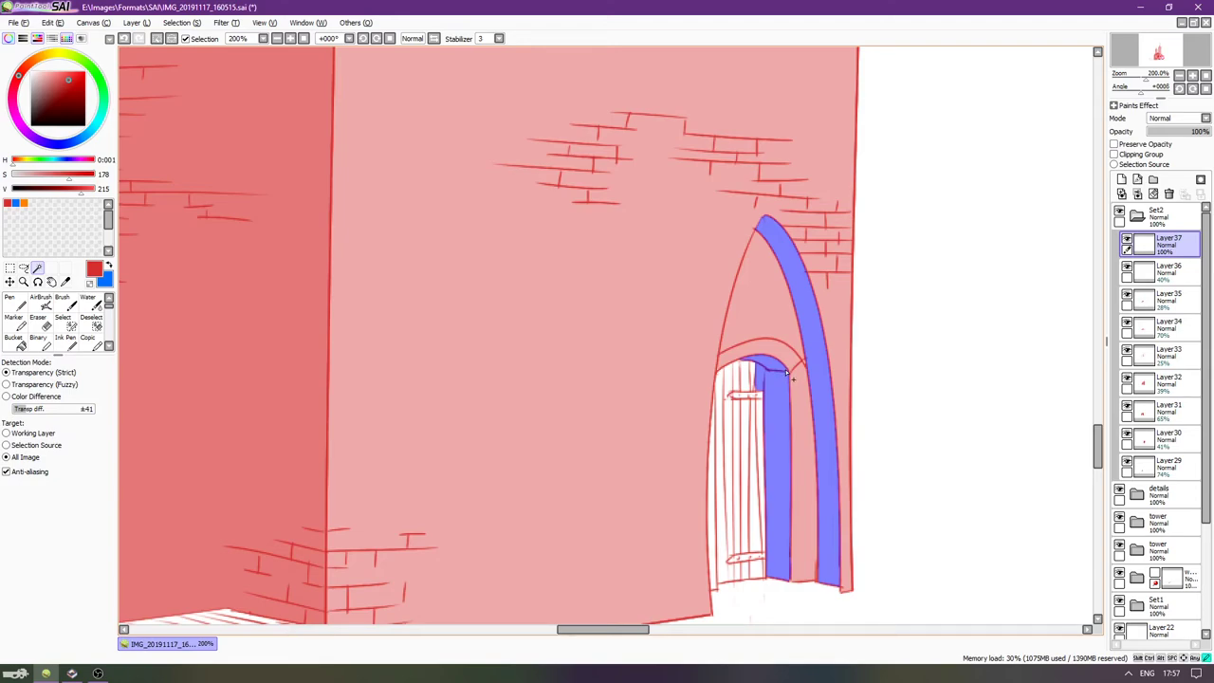
click(717, 460)
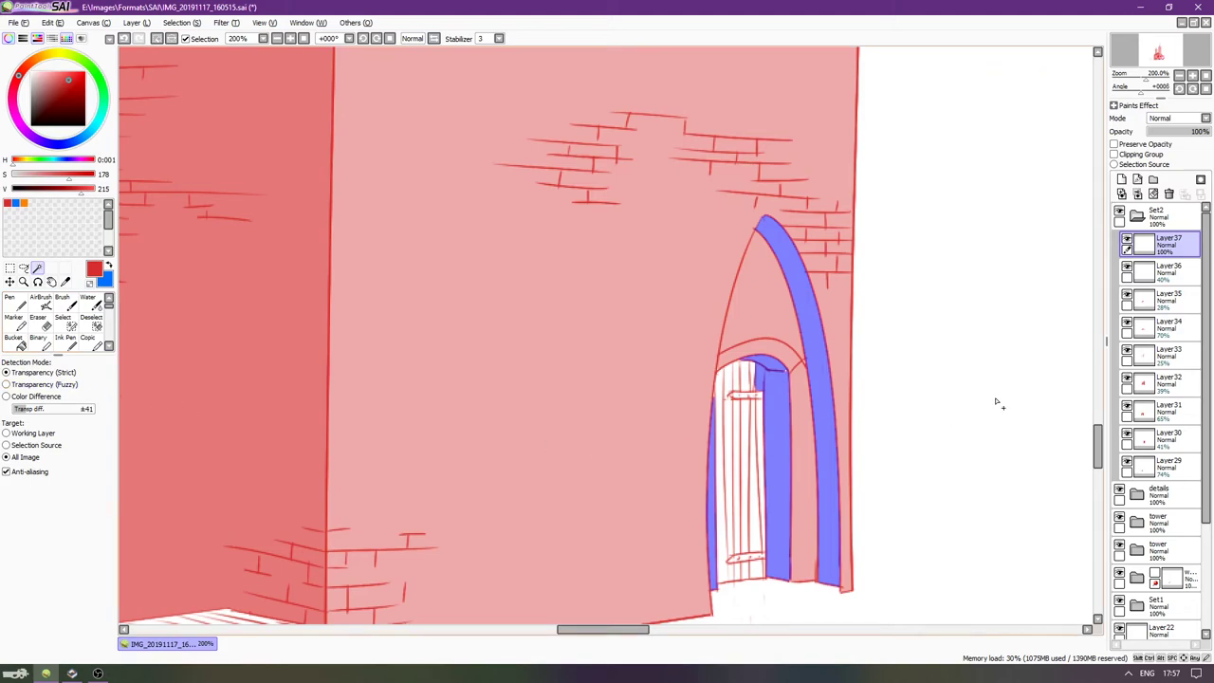
Collapse the Set2 folder and examine which groups and layers hold the door line art by switching their visibility off and on.
click(1137, 217)
click(1137, 244)
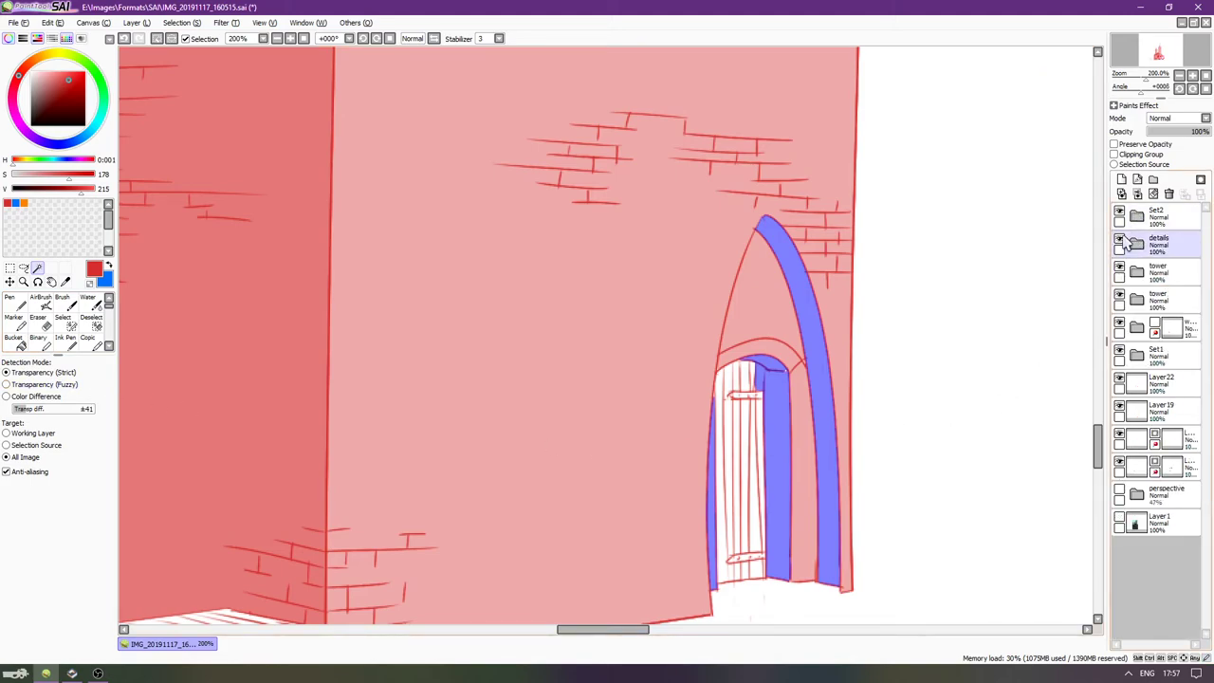
click(1136, 272)
click(1137, 299)
click(1136, 325)
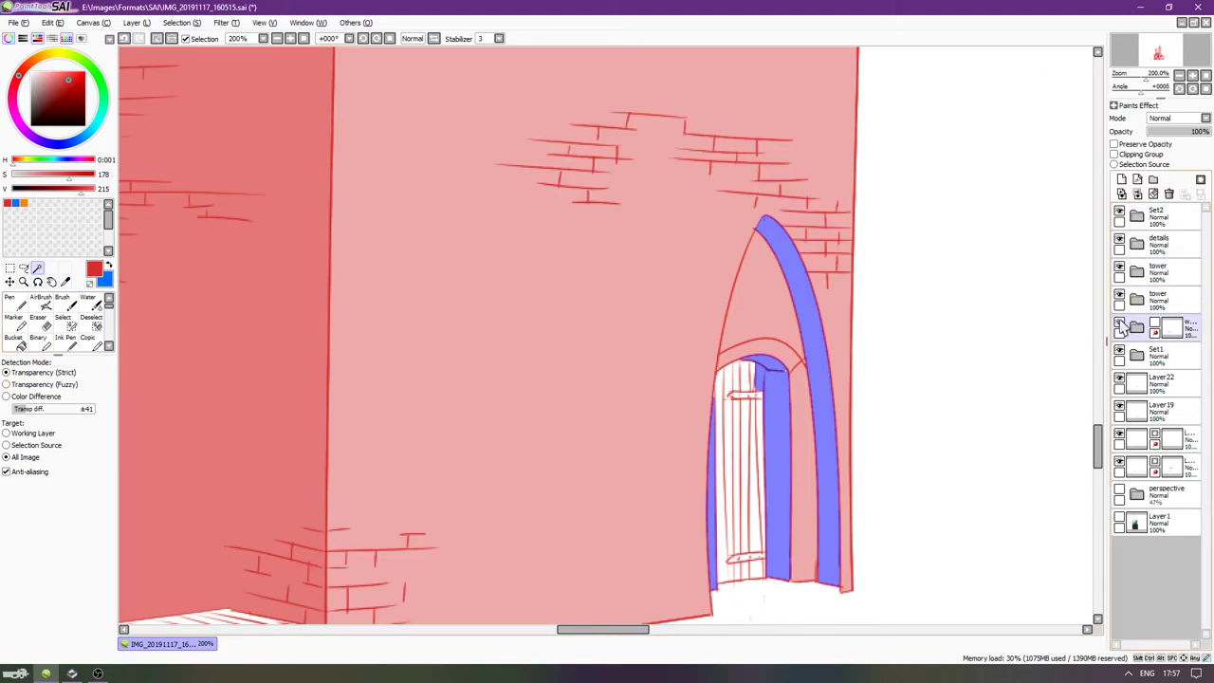
click(1120, 350)
click(1120, 350)
click(1119, 377)
click(1118, 377)
Add the side door's planks and hinges to the selection, painting over them with the Select brush enlarged to size 14.
click(732, 484)
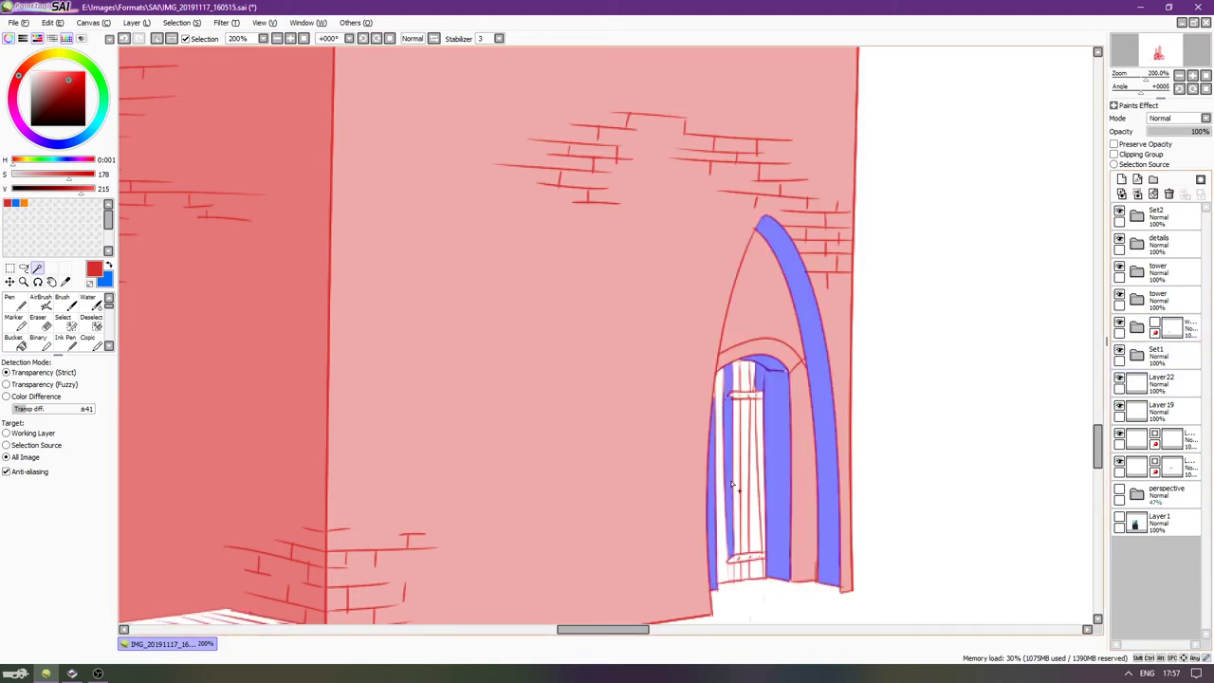
scroll(746, 474, down, 1)
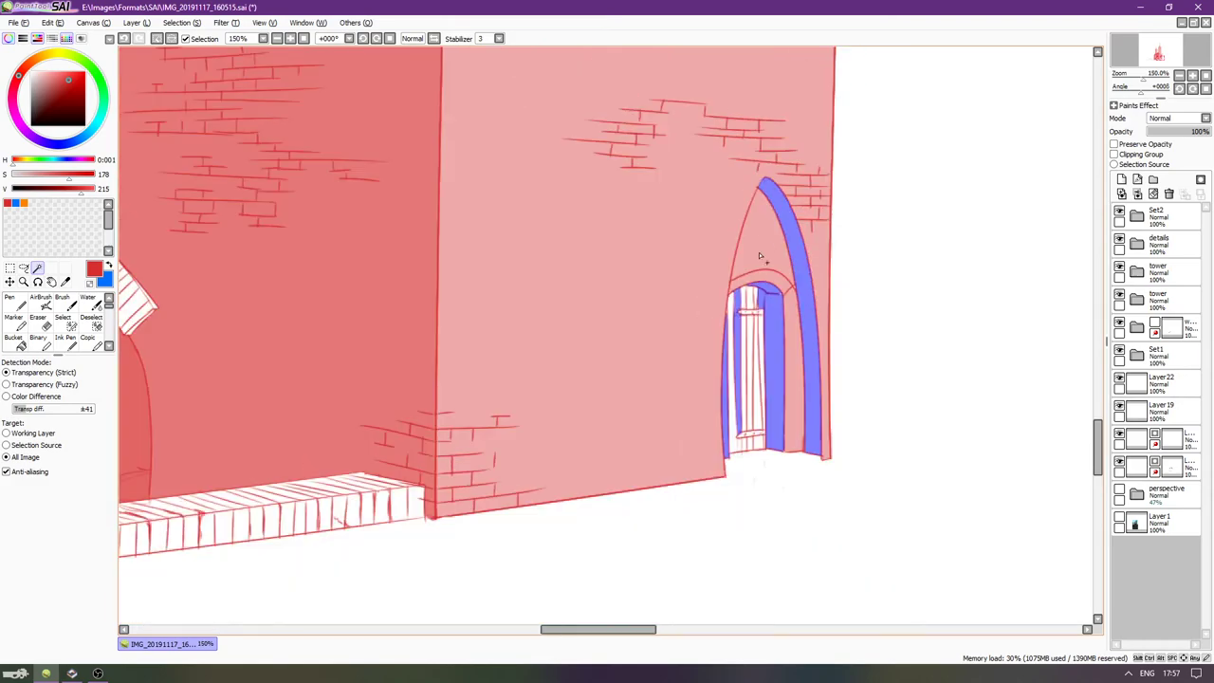
scroll(807, 389, up, 2)
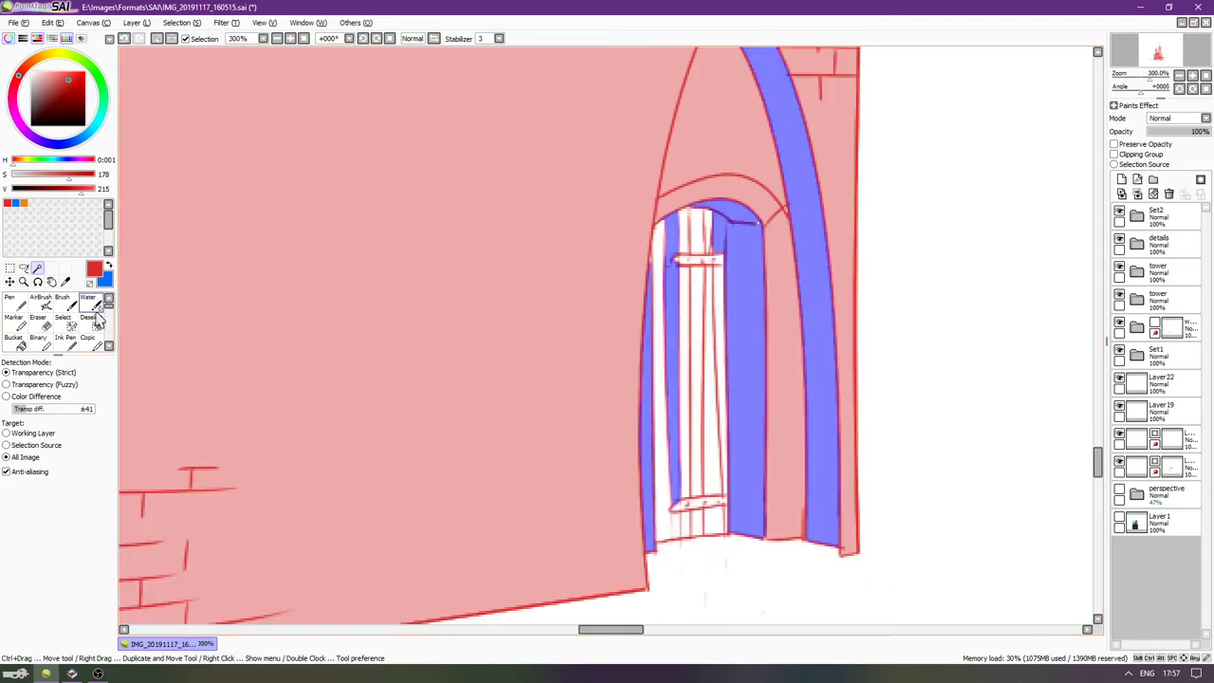
click(63, 323)
mouse_move(672, 316)
mouse_down()
mouse_move(660, 282)
mouse_move(657, 308)
mouse_move(664, 227)
mouse_move(658, 236)
mouse_move(686, 216)
mouse_move(685, 249)
mouse_move(709, 207)
mouse_move(727, 269)
mouse_up()
key(bracketright)
key(bracketright)
key(bracketright)
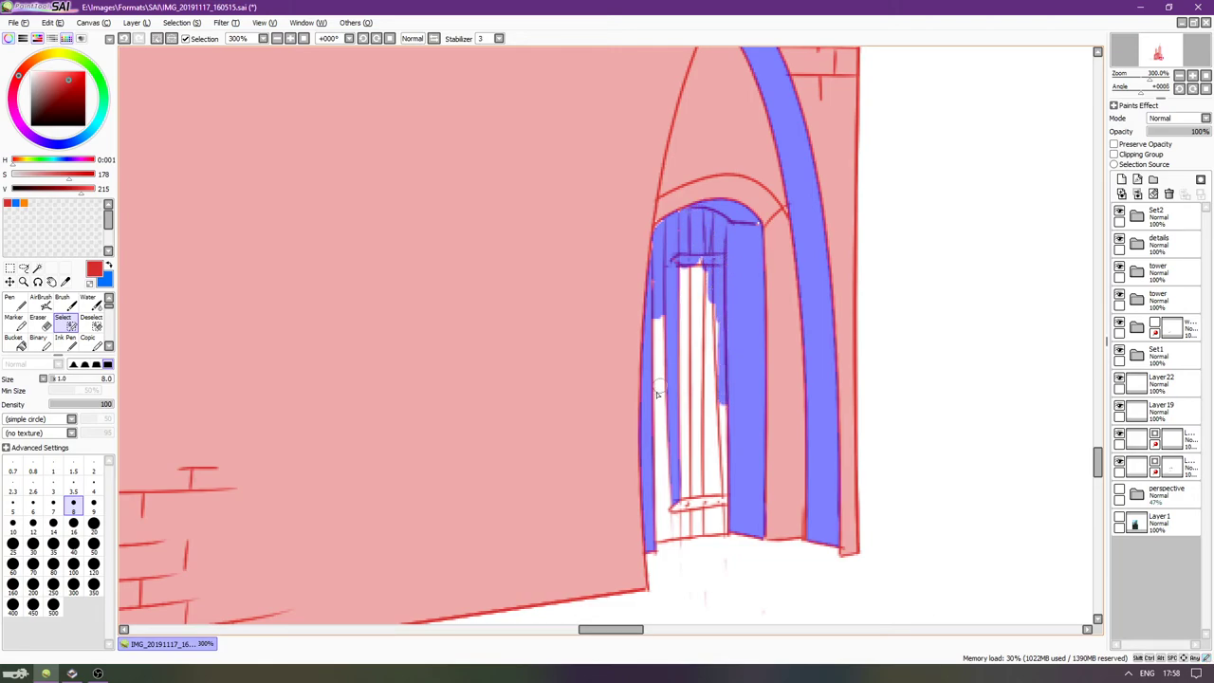
key(bracketright)
key(bracketright)
key(bracketright)
key(bracketright)
mouse_move(713, 391)
mouse_down()
mouse_move(718, 507)
mouse_move(660, 527)
mouse_move(725, 518)
mouse_move(699, 482)
mouse_move(662, 507)
mouse_move(662, 360)
mouse_move(678, 311)
mouse_move(692, 422)
mouse_move(702, 285)
mouse_move(726, 397)
mouse_up()
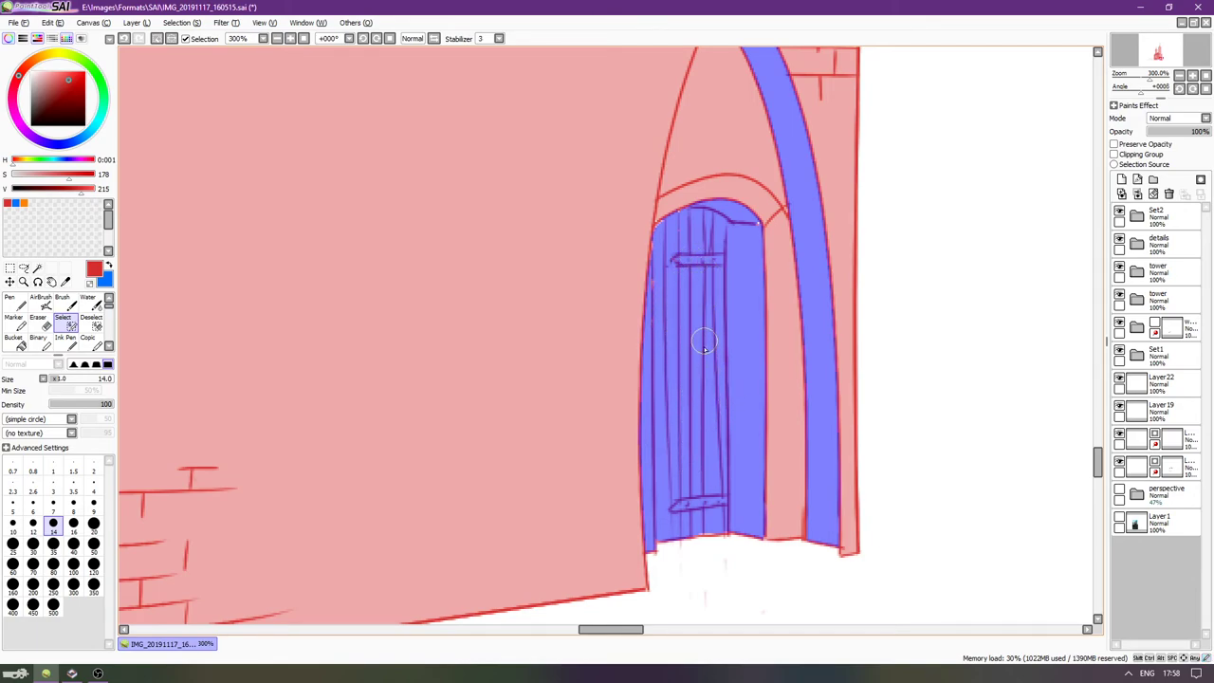
Reopen Set2, fill the selected door and arch band with red on Layer37, and clear the selection.
scroll(699, 342, down, 5)
drag(586, 318, 686, 357)
drag(667, 285, 673, 358)
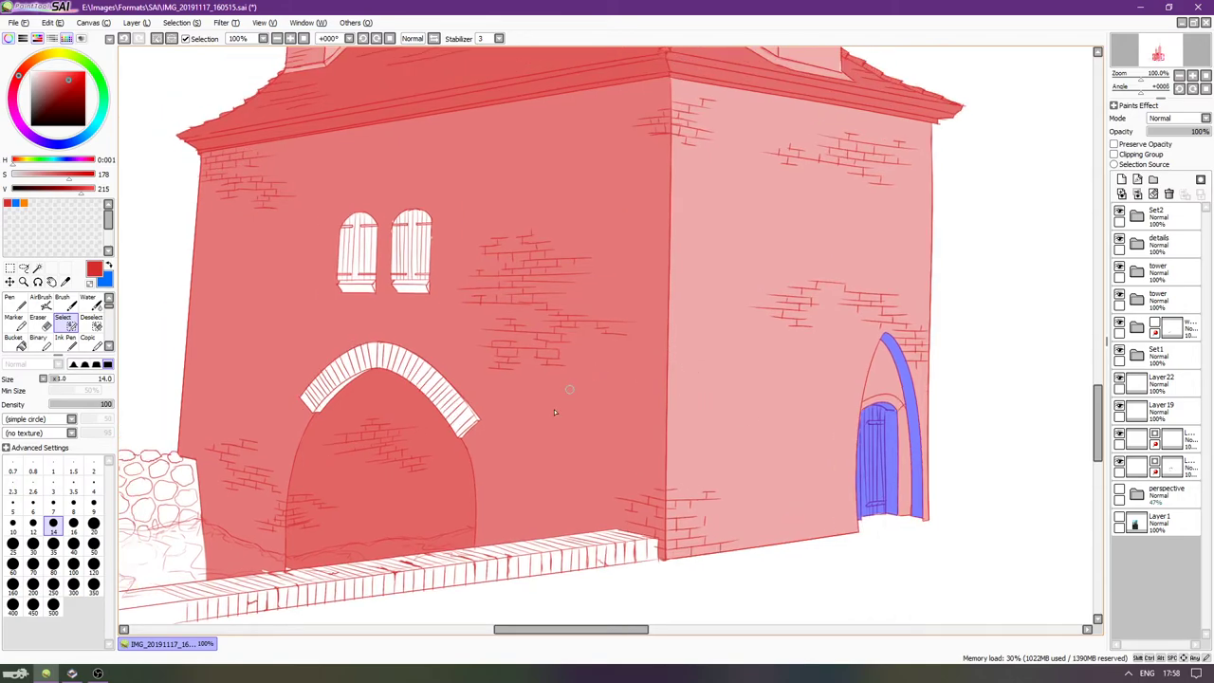
key(g)
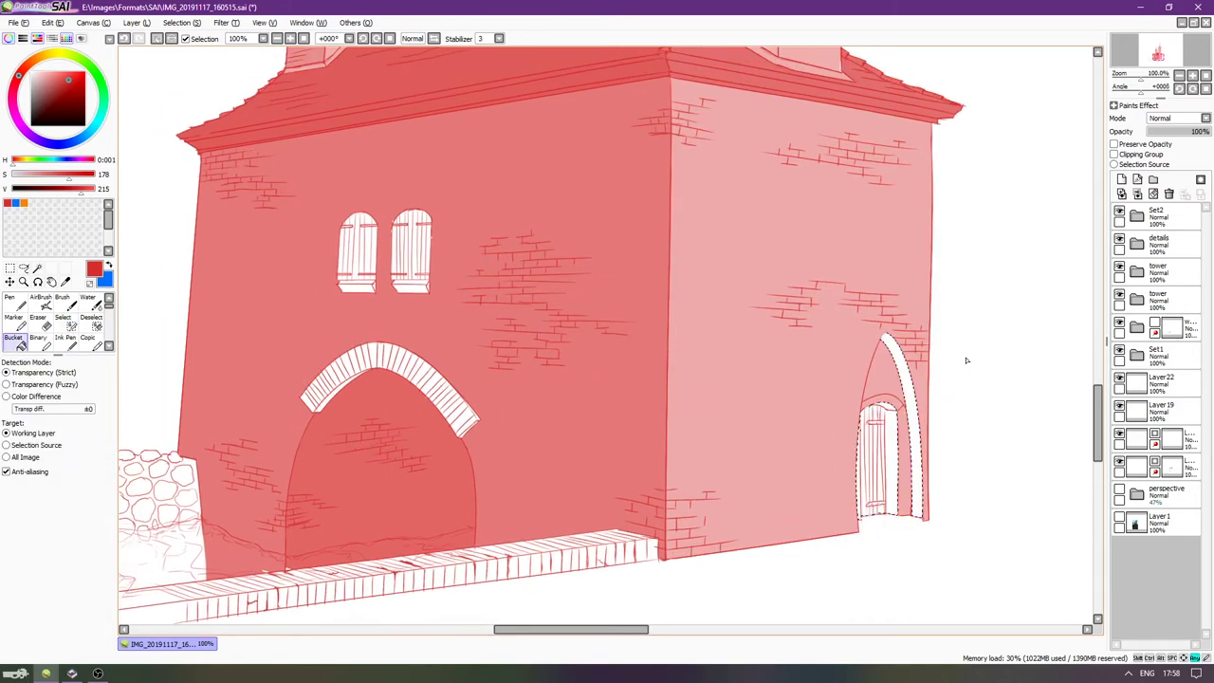
click(1136, 216)
click(1142, 244)
click(1126, 240)
click(1126, 240)
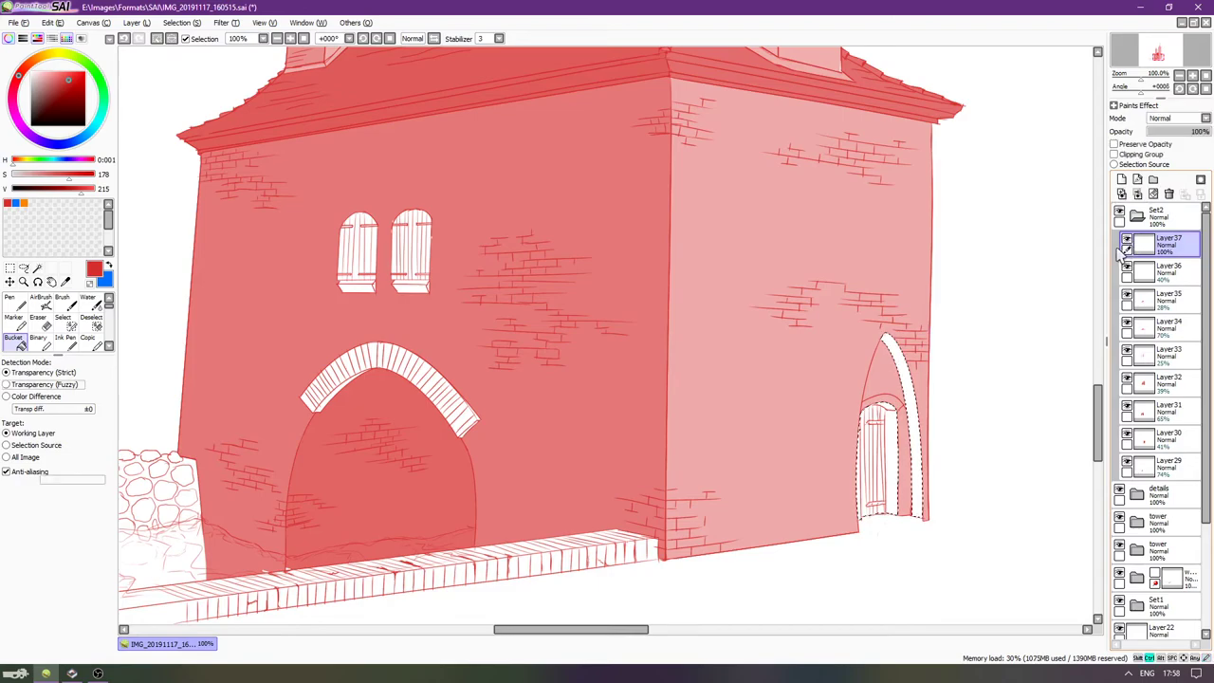
key(m)
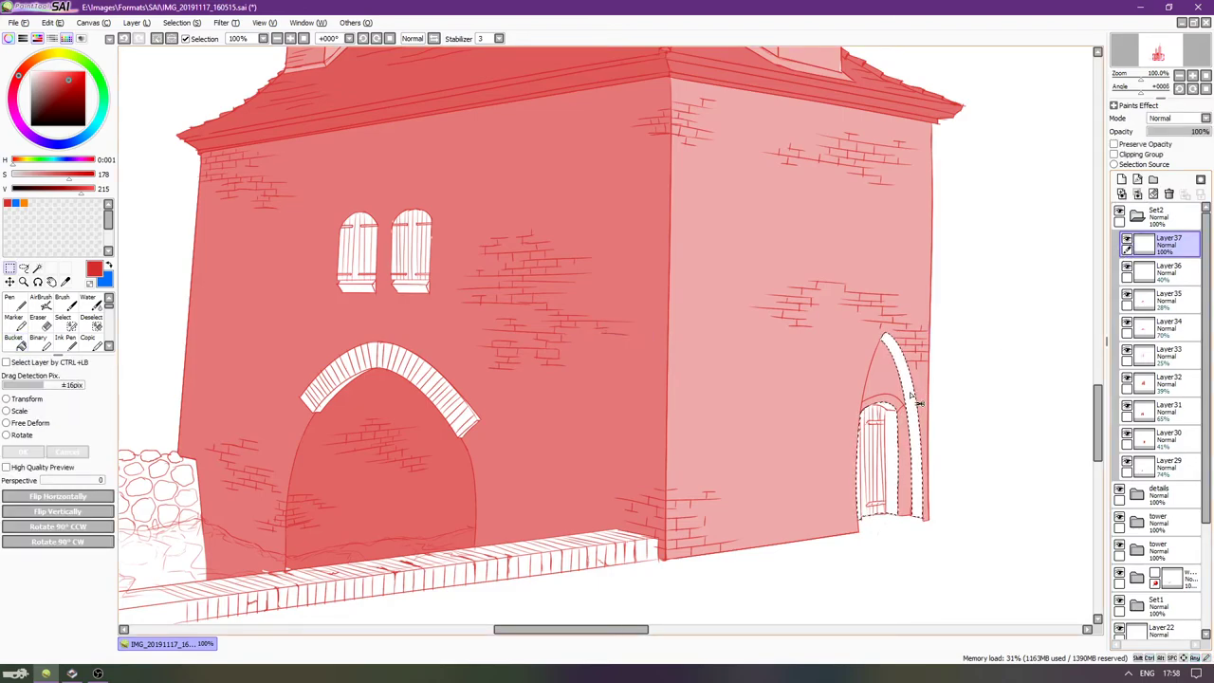
click(14, 340)
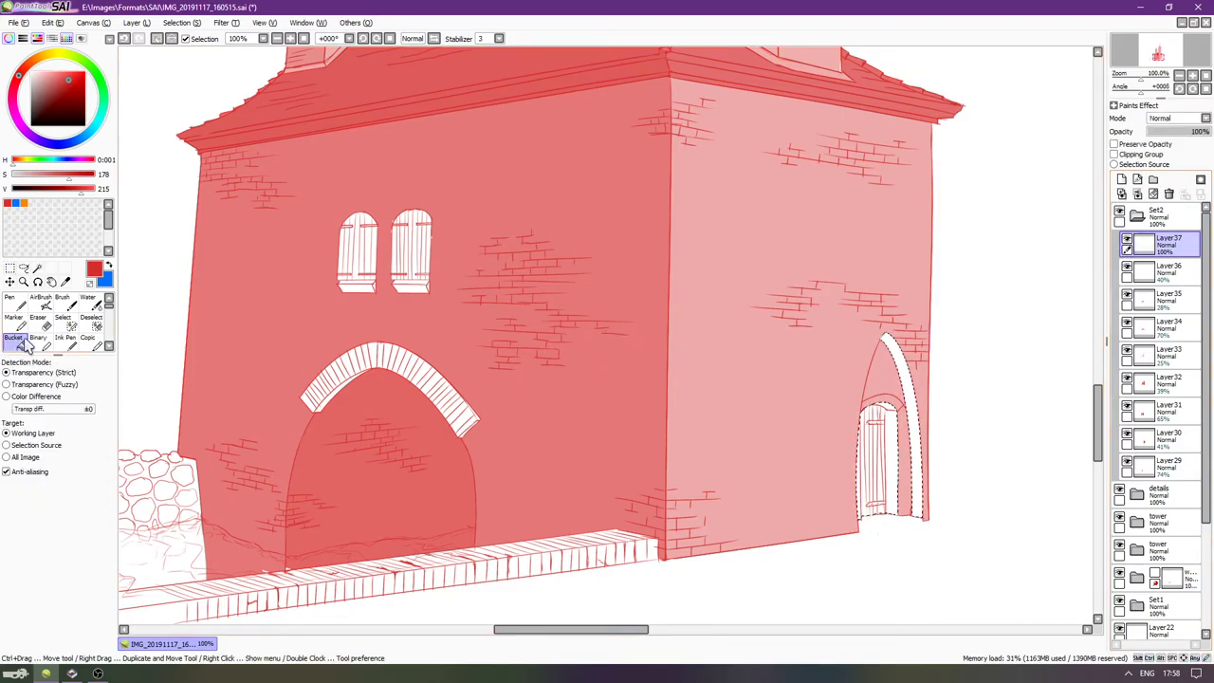
click(912, 397)
click(877, 460)
key(ctrl+d)
Lower Layer37's opacity to 58%.
scroll(882, 310, down, 2)
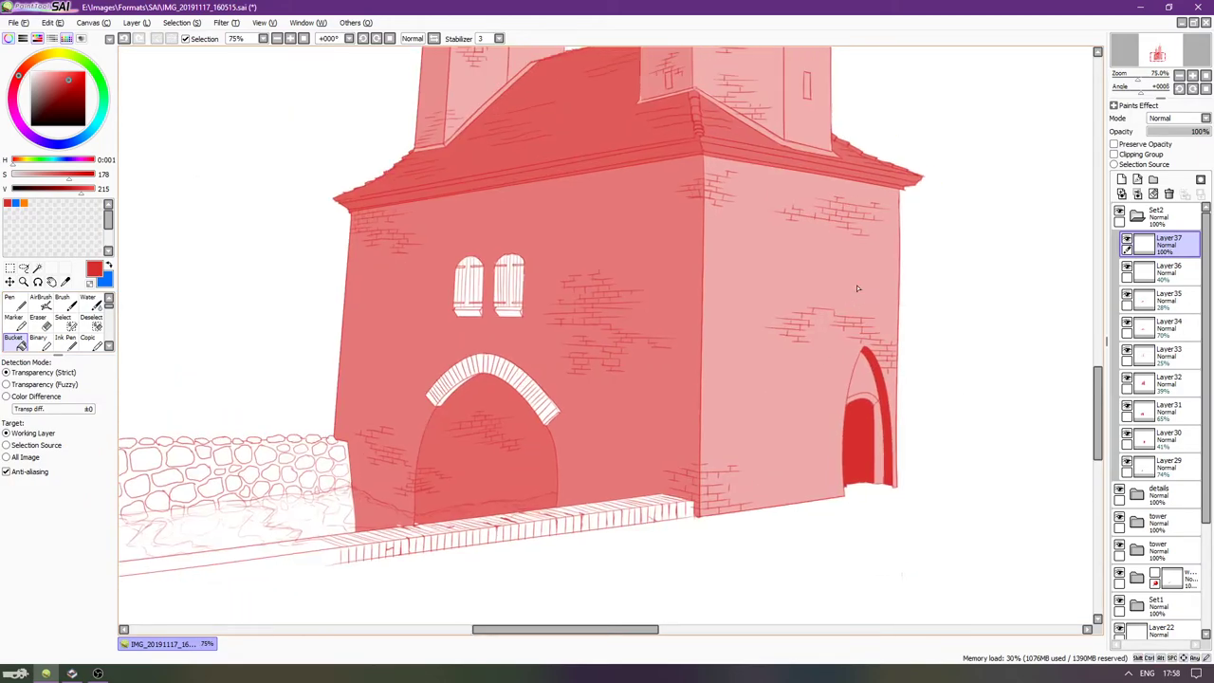
click(1180, 134)
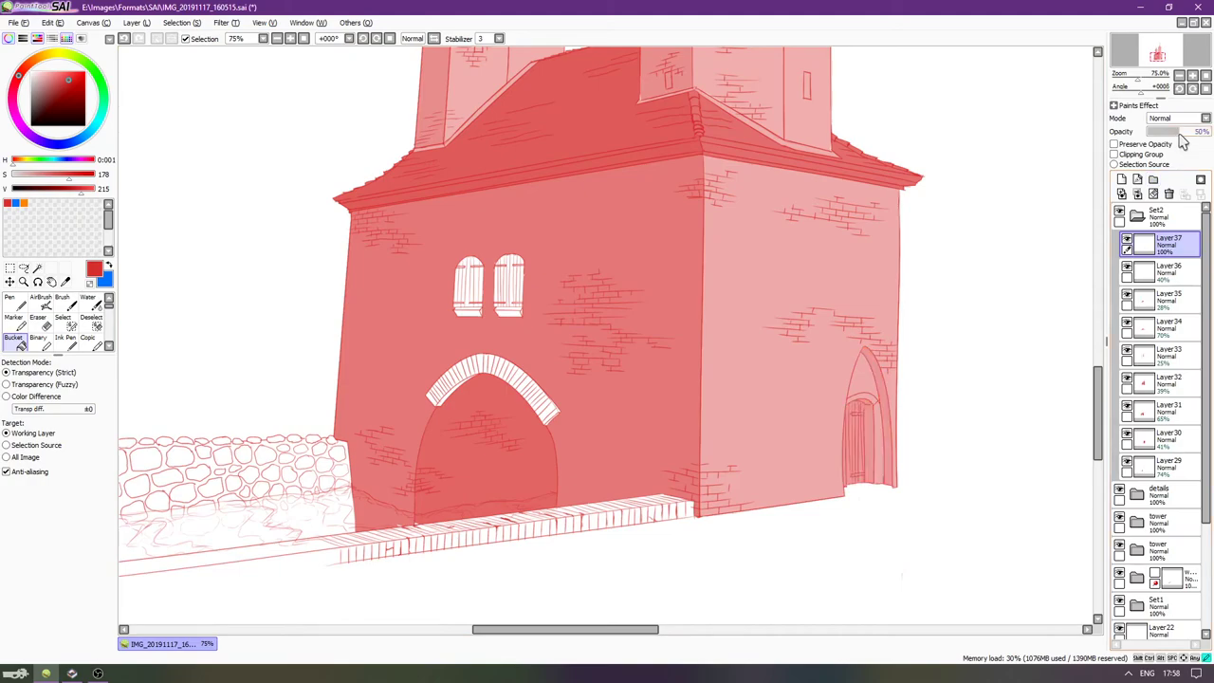
drag(1180, 140, 1187, 139)
drag(858, 163, 798, 204)
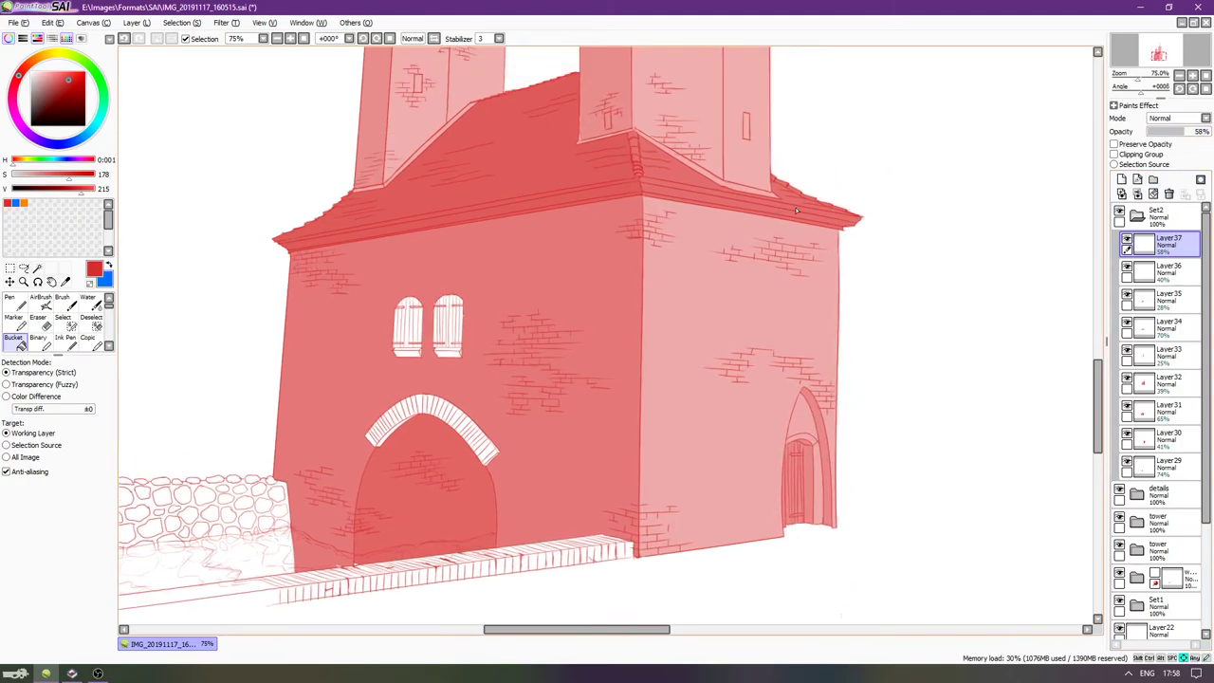
scroll(793, 245, down, 2)
scroll(779, 165, up, 1)
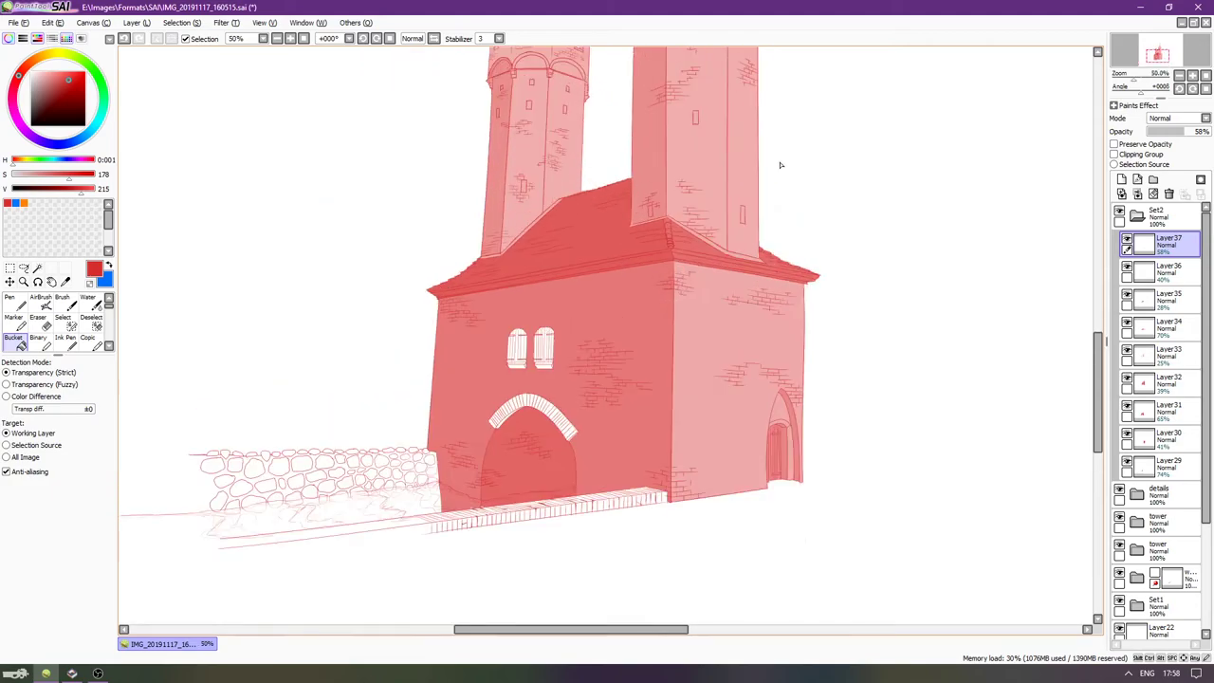
scroll(700, 344, down, 1)
scroll(706, 249, up, 1)
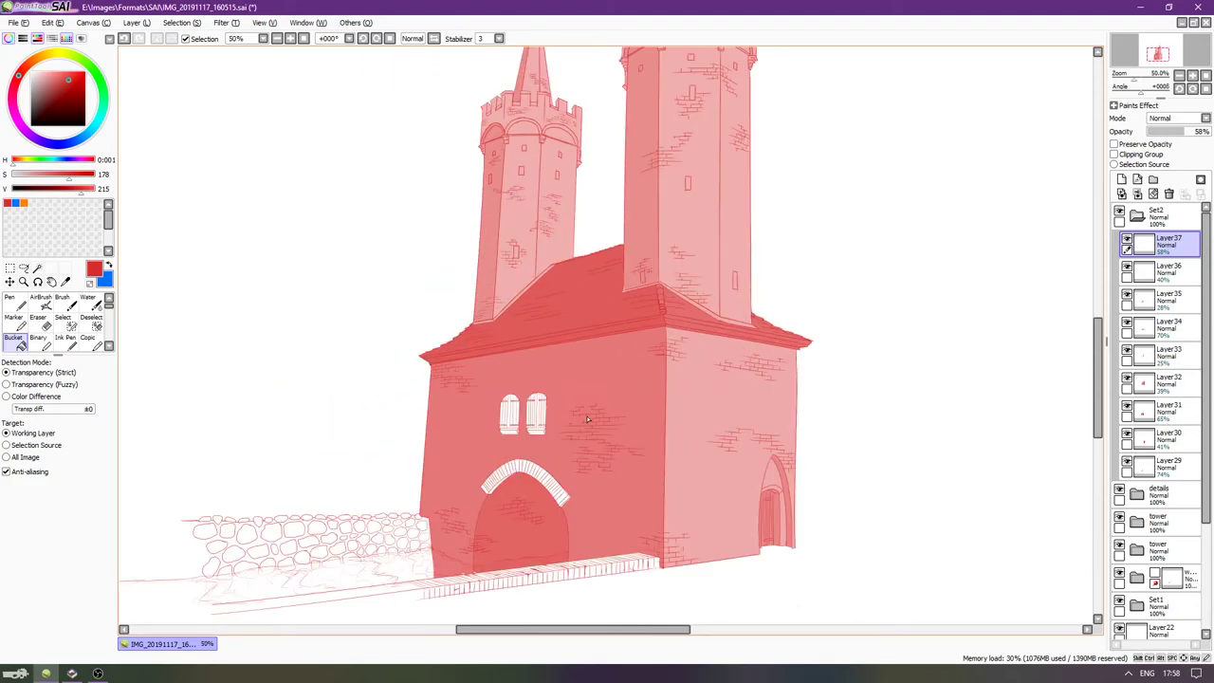
click(1120, 179)
scroll(524, 476, up, 3)
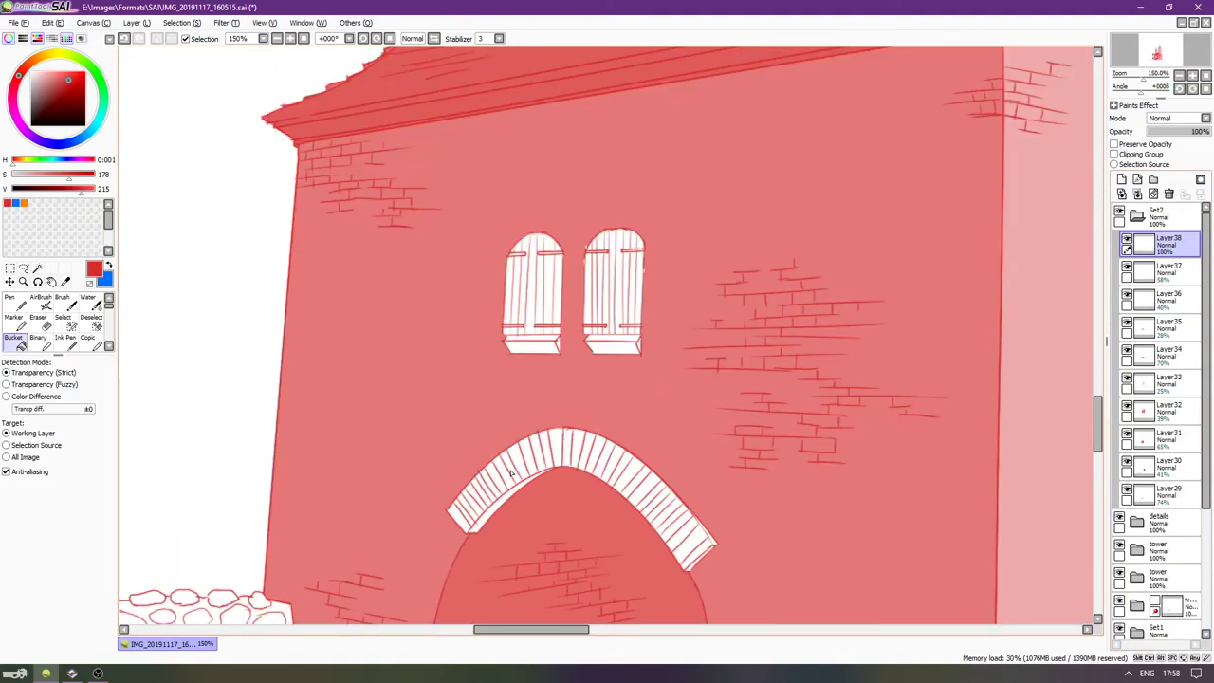
scroll(500, 512, up, 1)
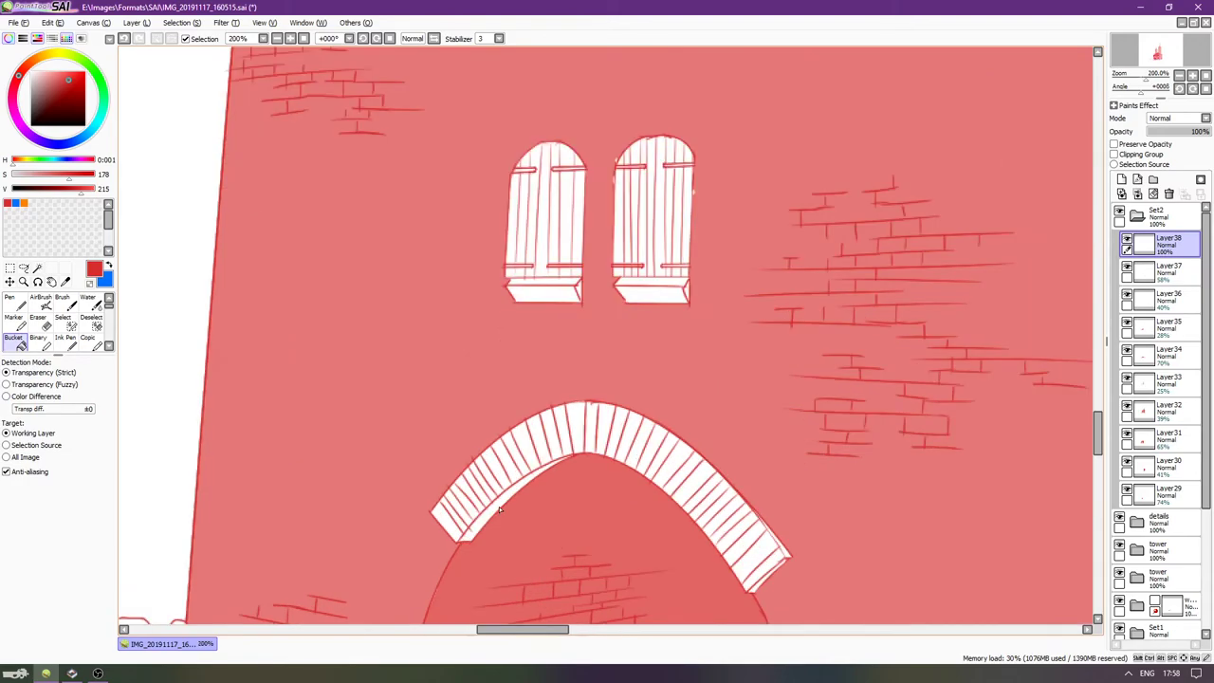
scroll(595, 327, down, 2)
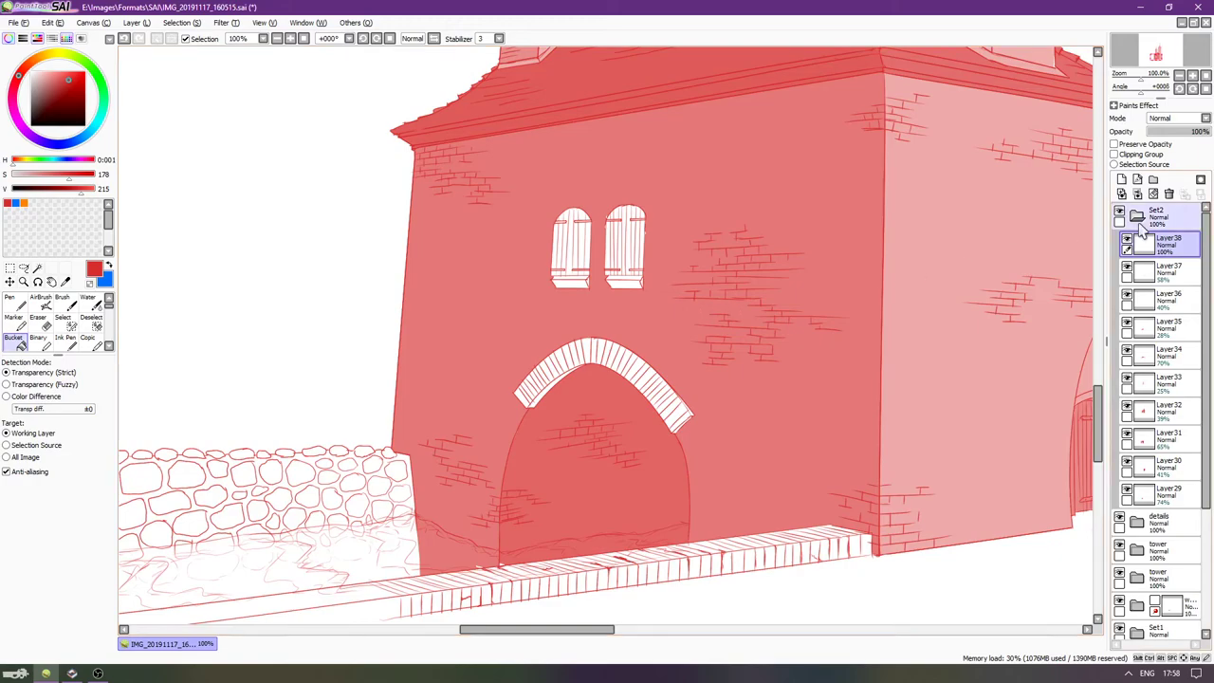
click(1168, 194)
Check the shading layers by toggling their visibility and make Layer29 active for the main gate arch.
click(1127, 238)
click(1127, 241)
click(1128, 263)
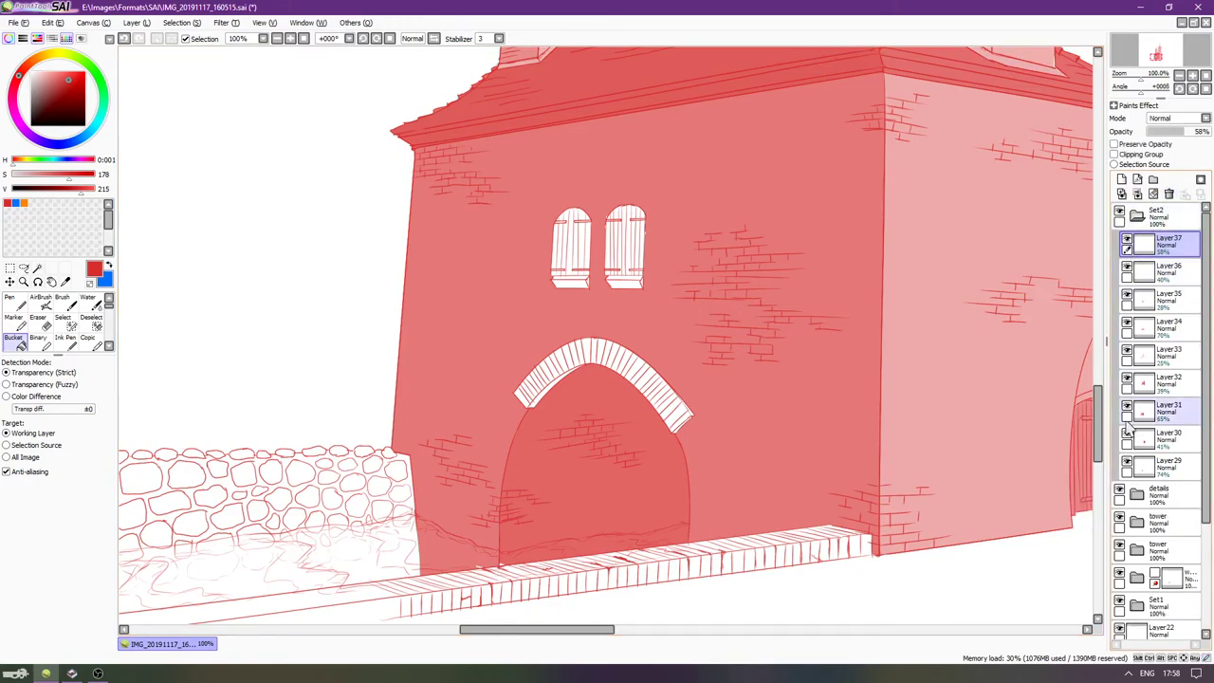
click(1126, 464)
click(1127, 464)
click(1127, 465)
click(1127, 465)
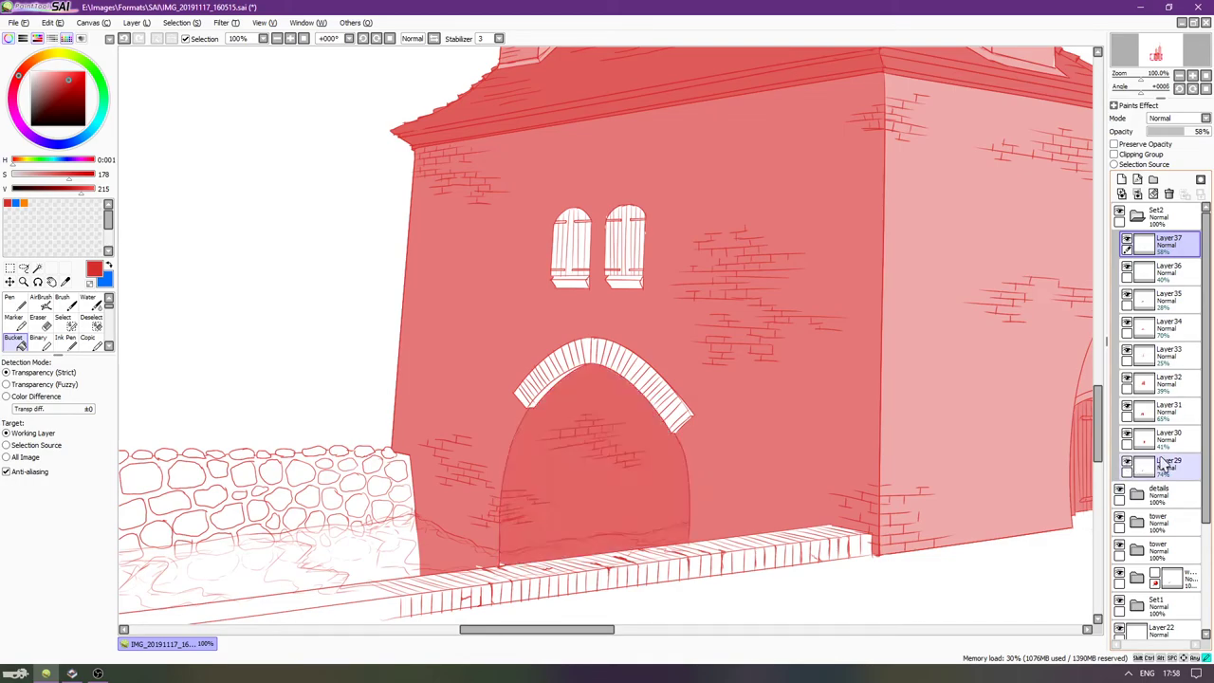
click(1165, 464)
scroll(626, 375, up, 5)
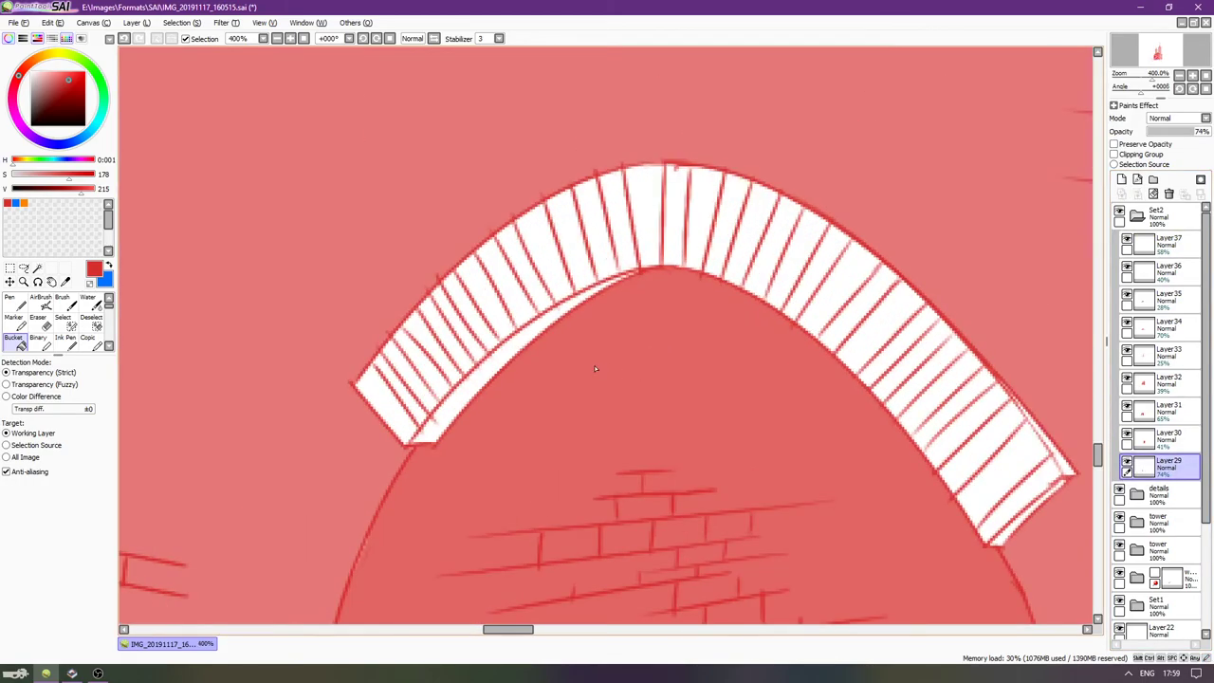
Try to paint the narrow underside of the gate arch with the Ink Pen at size 4.
key(n)
drag(440, 406, 438, 440)
key(ctrl+z)
key(ctrl+z)
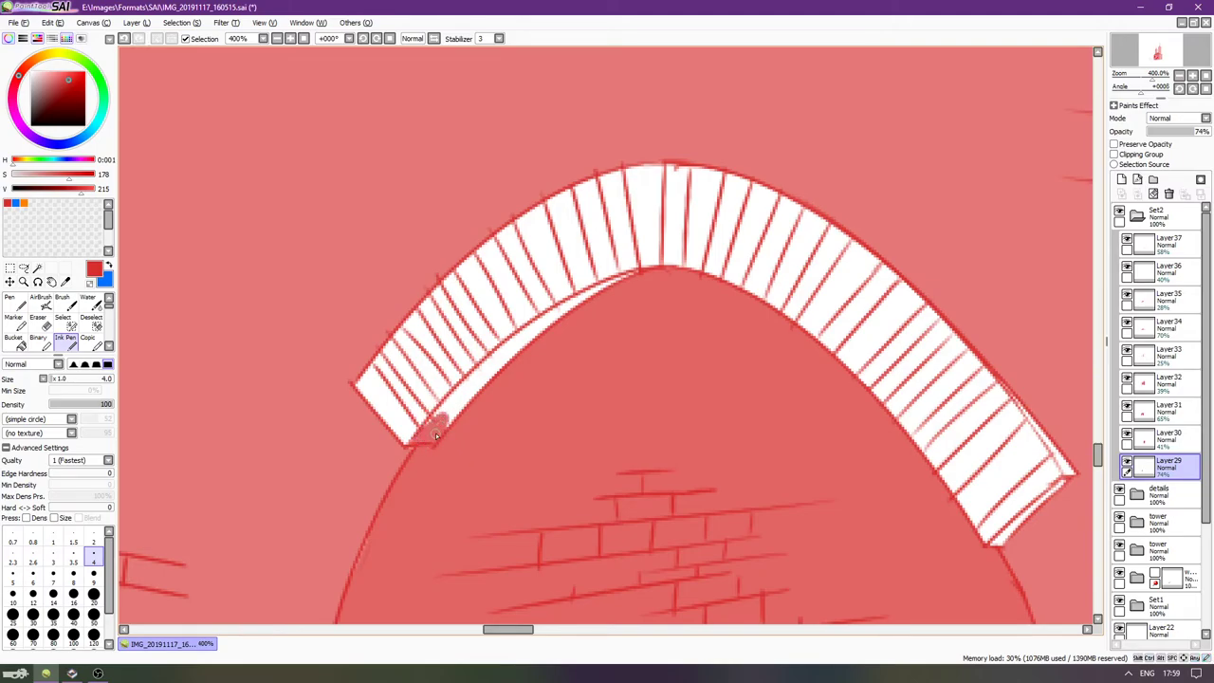
Select the narrow underside strip of the gate arch with the Magic Wand, fill it with red on Layer29 and clear the selection.
click(37, 268)
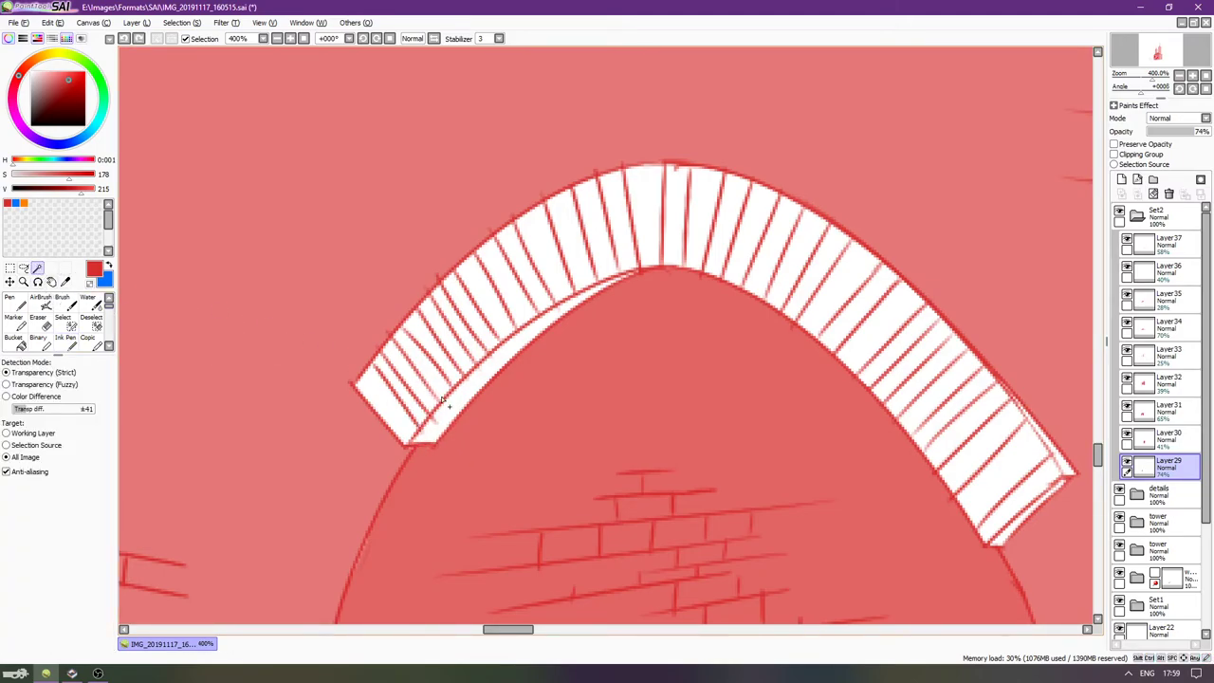
click(454, 409)
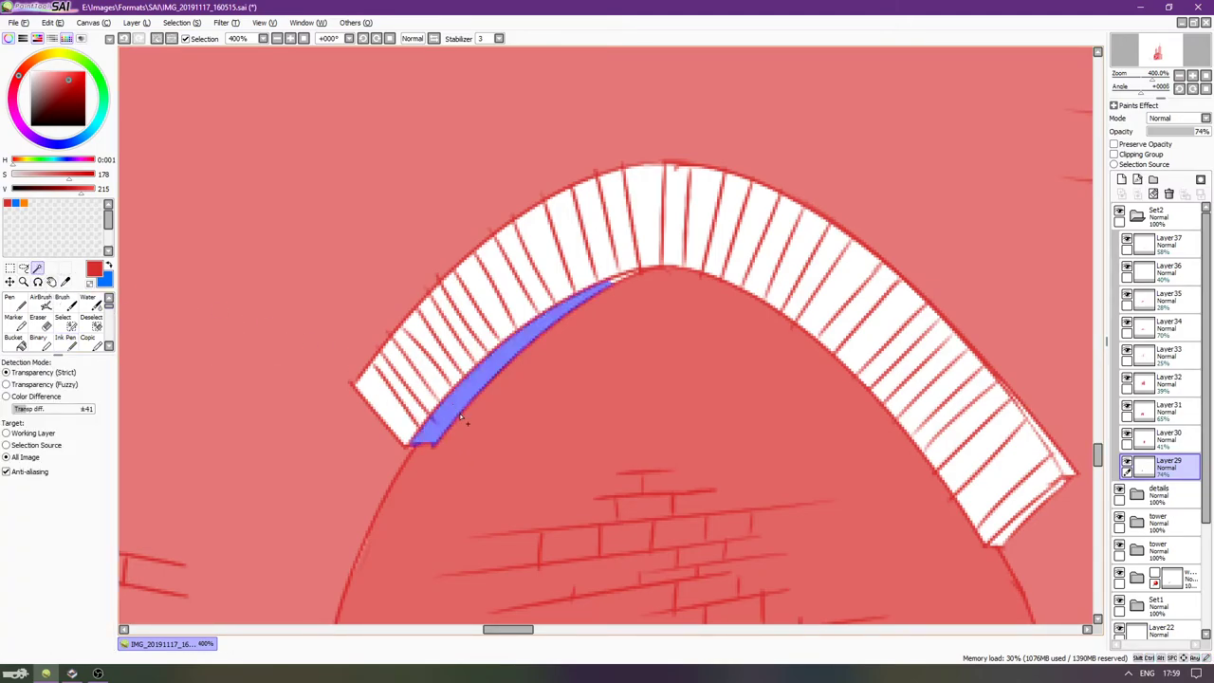
click(633, 277)
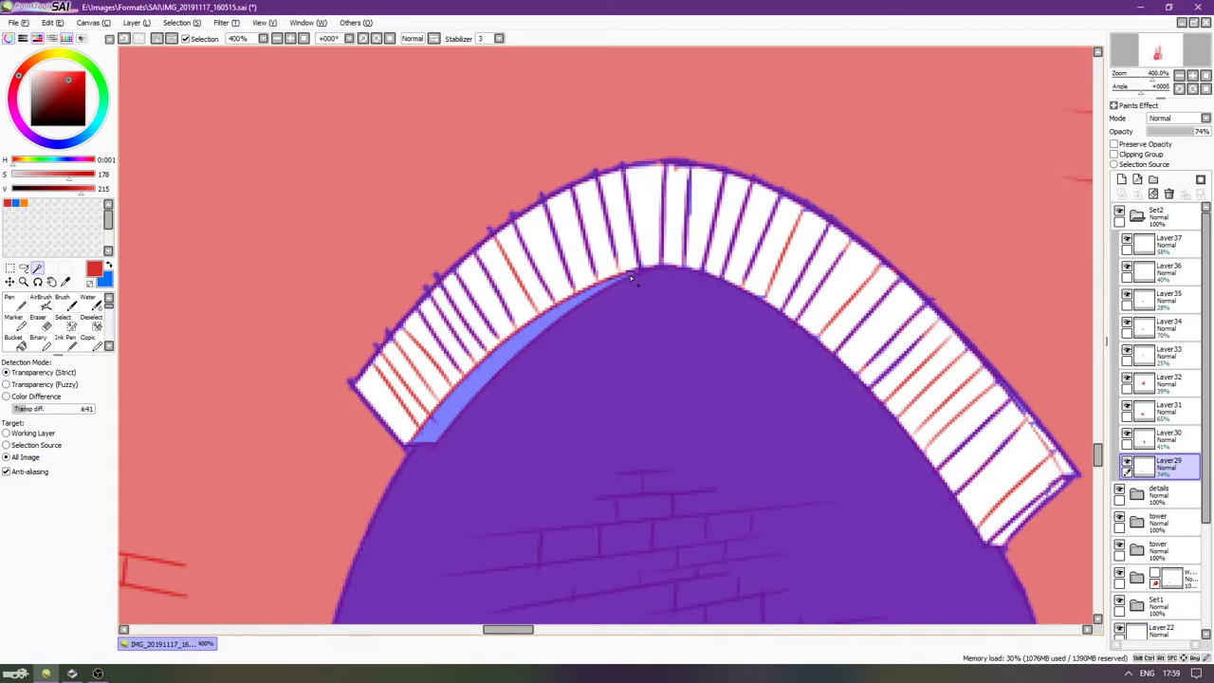
key(ctrl+z)
click(629, 276)
key(g)
click(540, 323)
key(ctrl+d)
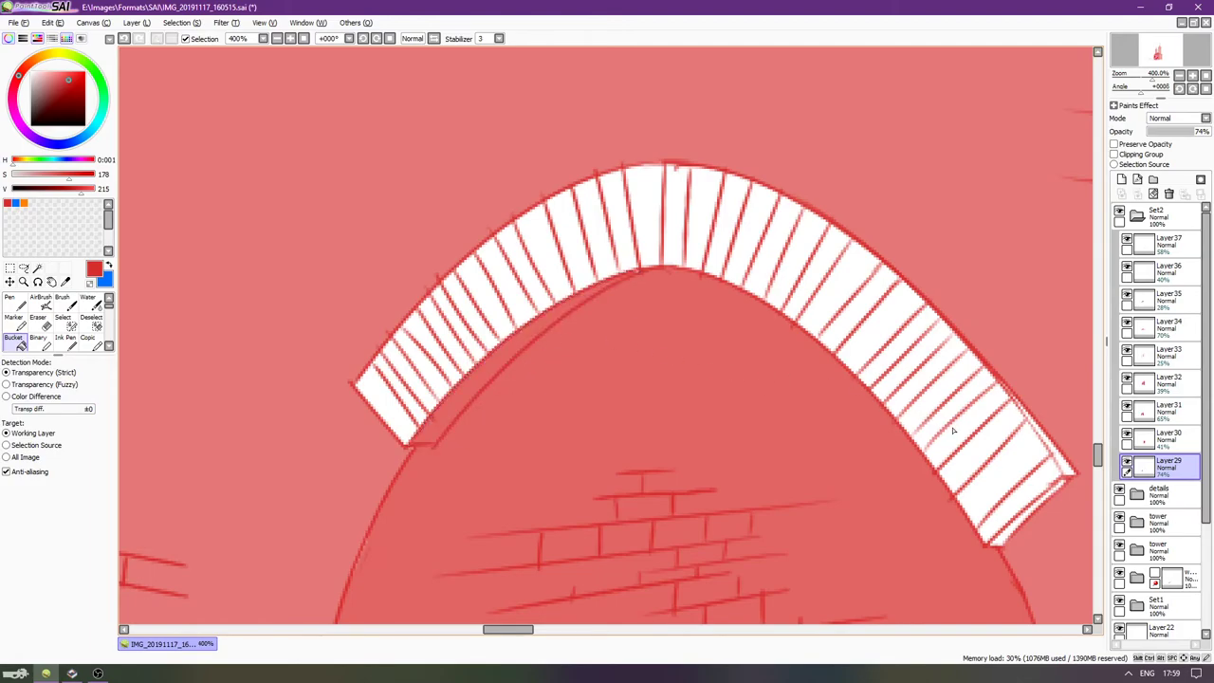
Check Layer31's shaded area, make that layer active and choose the Magic Wand for the arch's bricks.
click(1126, 410)
click(1127, 410)
click(1162, 411)
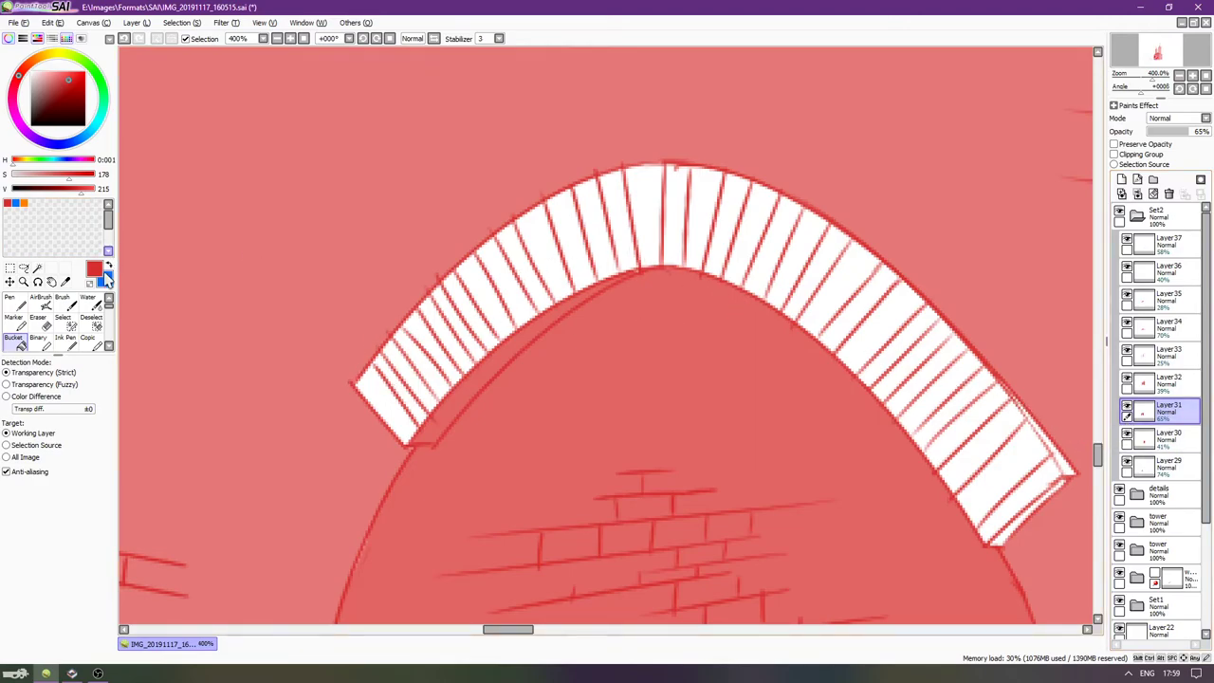
click(37, 269)
click(510, 307)
click(500, 324)
key(ctrl+d)
Select all the bricks of the main gate arch with the Magic Wand at a transparency difference of 123.
mouse_move(78, 410)
mouse_down()
mouse_move(65, 412)
mouse_move(90, 410)
mouse_up()
click(482, 300)
shift+click(454, 337)
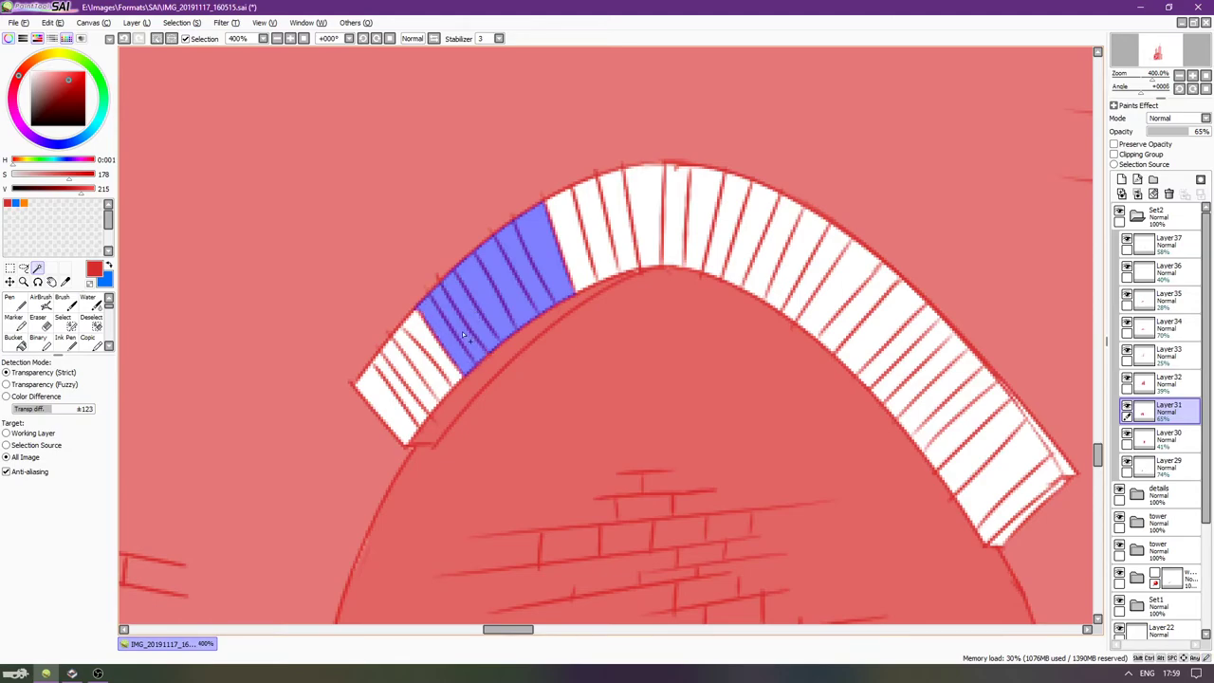
shift+click(427, 343)
shift+click(400, 384)
shift+click(377, 399)
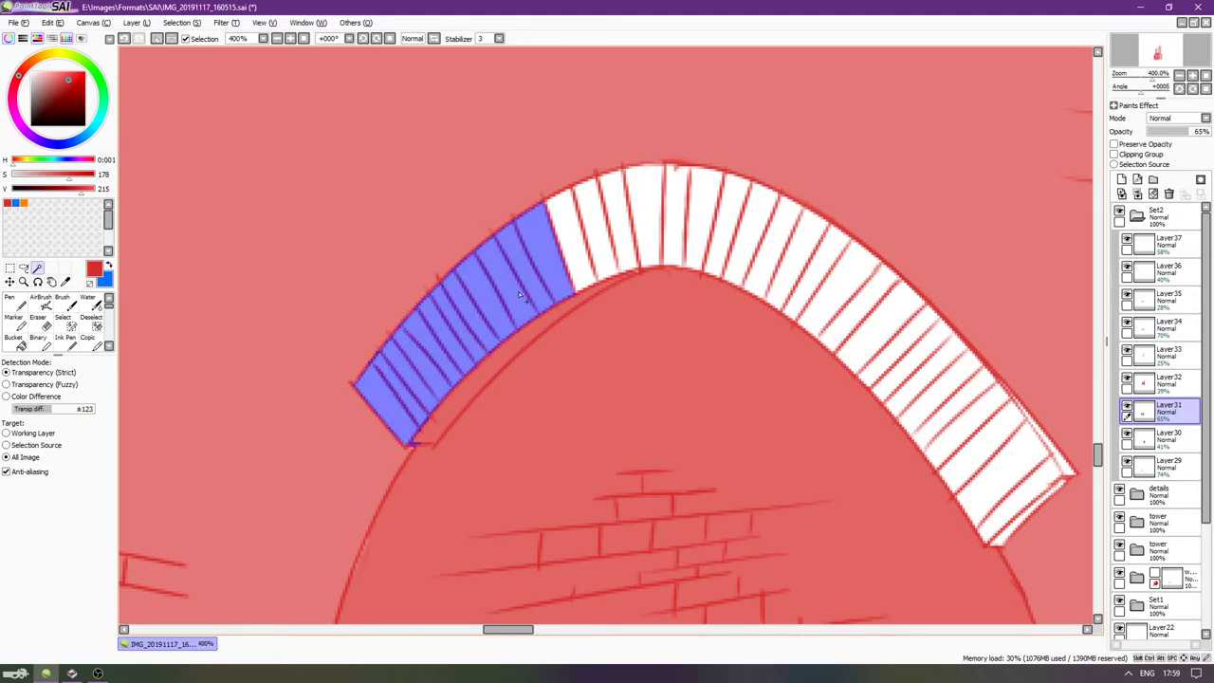
shift+click(572, 258)
shift+click(644, 209)
shift+click(701, 209)
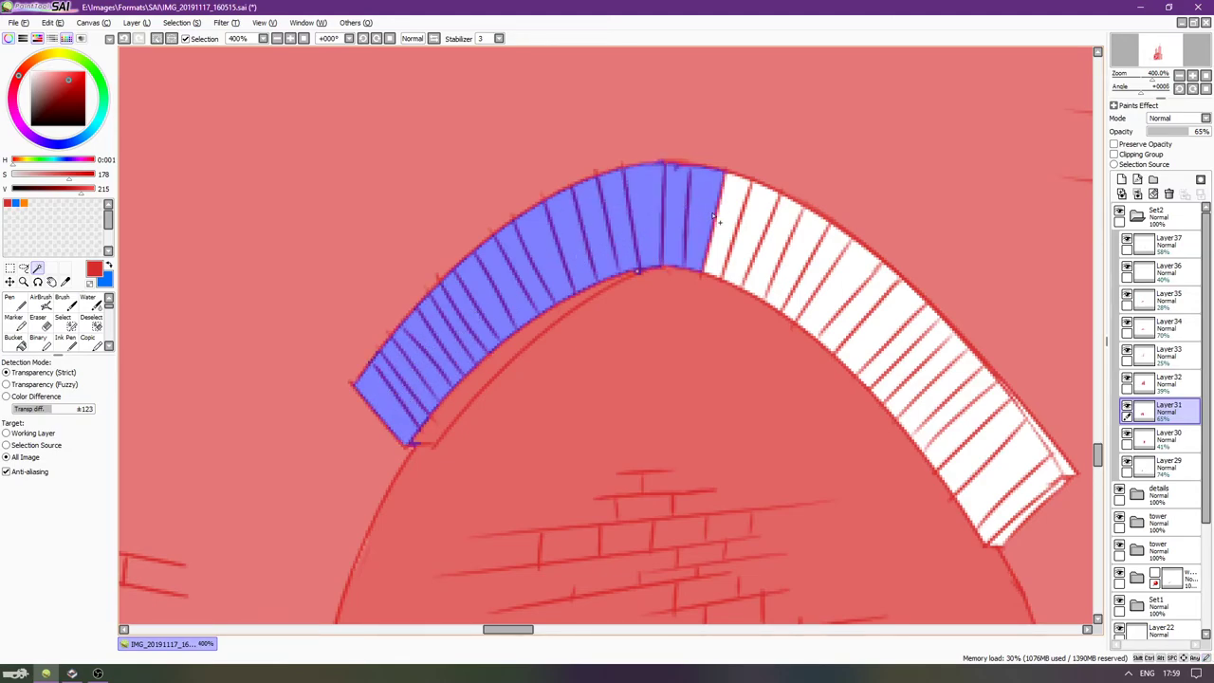
shift+click(746, 219)
shift+click(791, 244)
shift+click(822, 264)
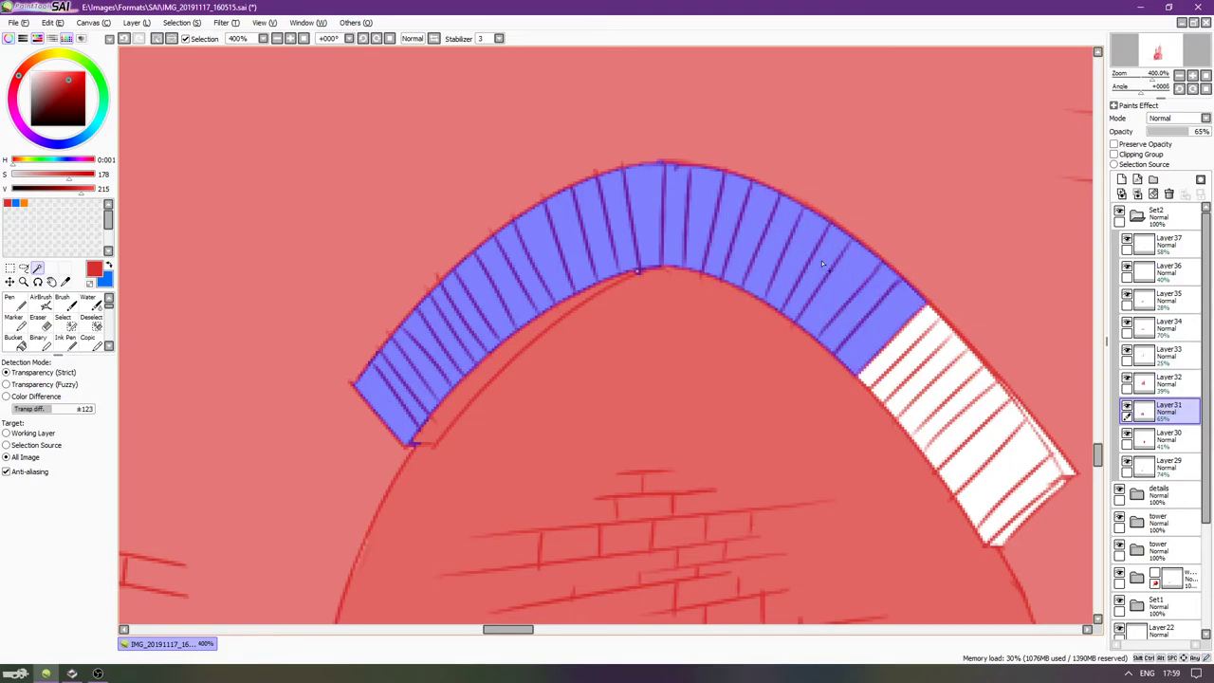
shift+click(889, 358)
shift+click(977, 443)
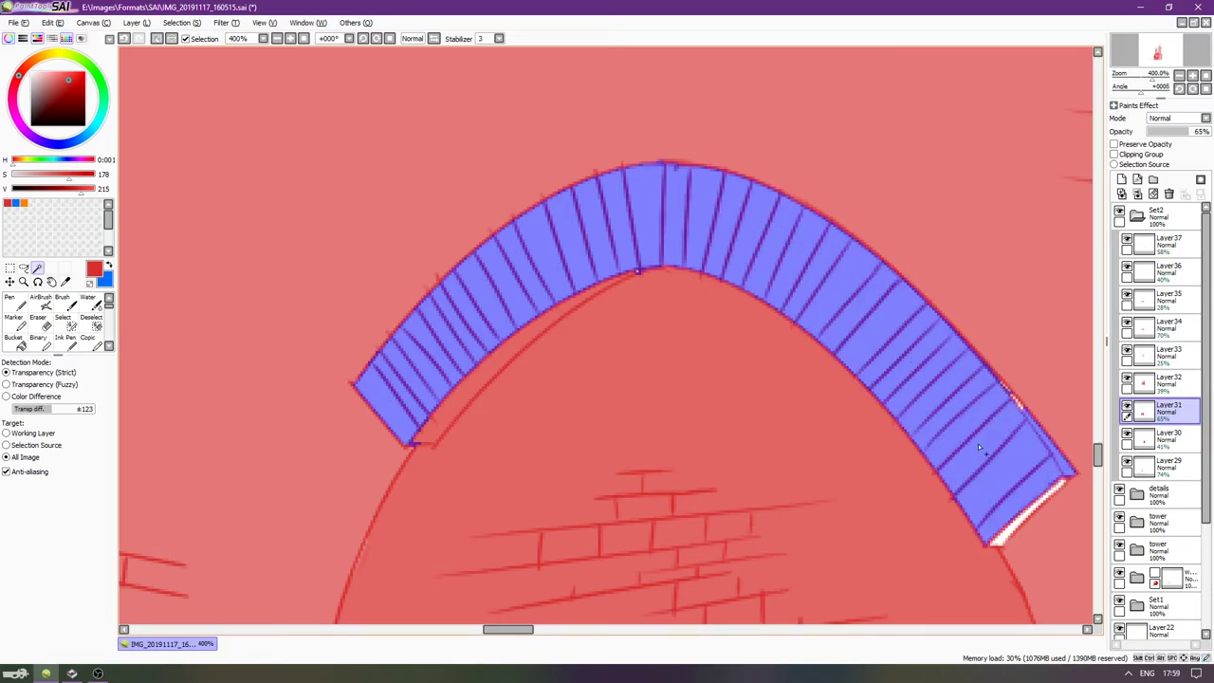
shift+click(1005, 534)
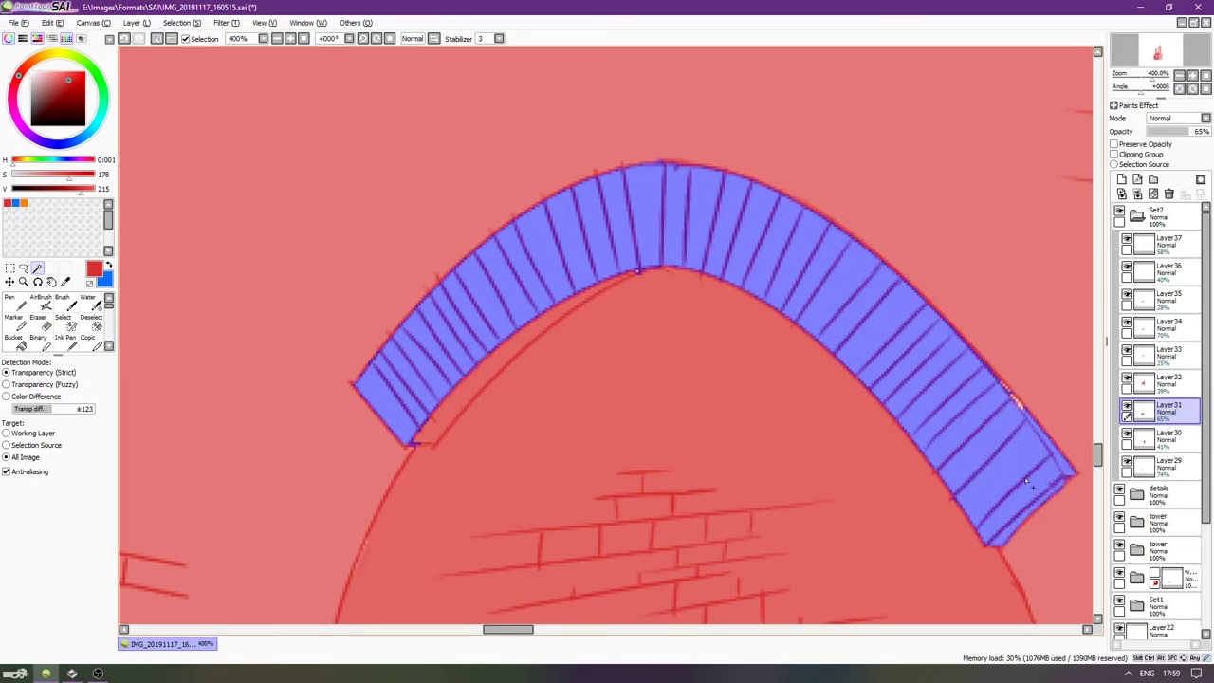
Try to add the thin white sliver along the arch's outer edge to the brick selection.
click(1014, 398)
key(ctrl+z)
click(1014, 398)
key(ctrl+z)
click(1009, 398)
key(ctrl+z)
Fill the selected arch bricks with red on Layer31, clear the selection and return to the Ink Pen.
key(g)
click(808, 288)
key(ctrl+d)
key(n)
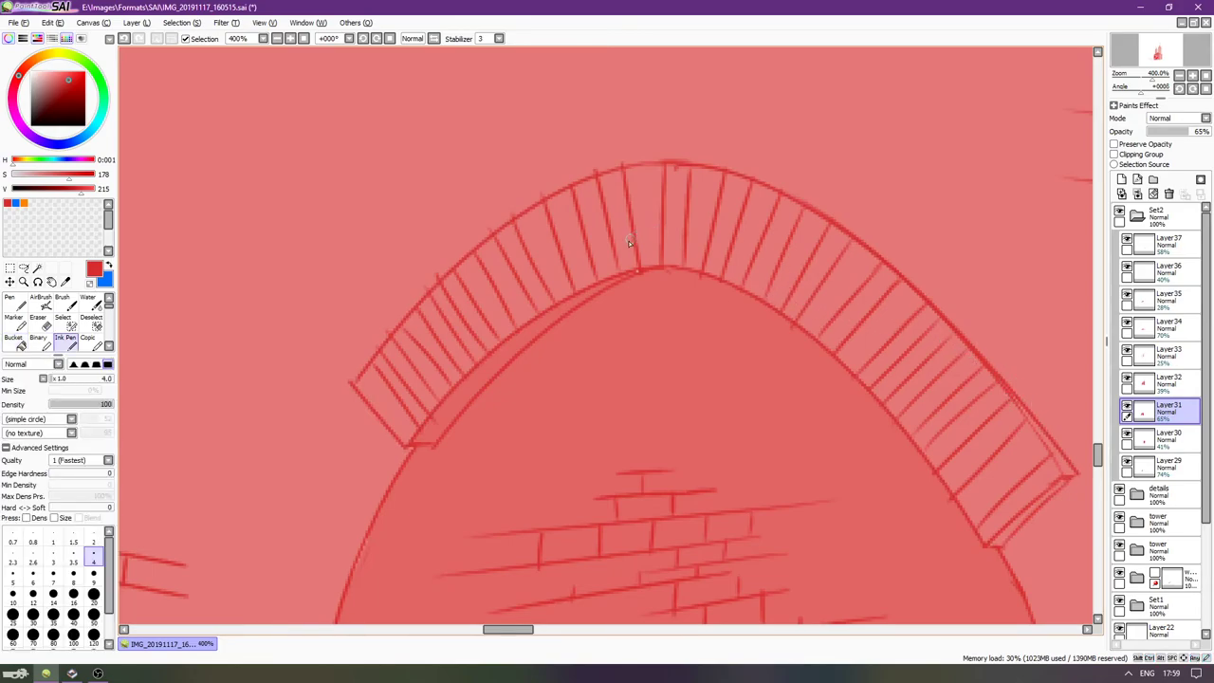
Add a new layer above Layer31 for shading the two shuttered windows over the gate.
scroll(629, 242, down, 6)
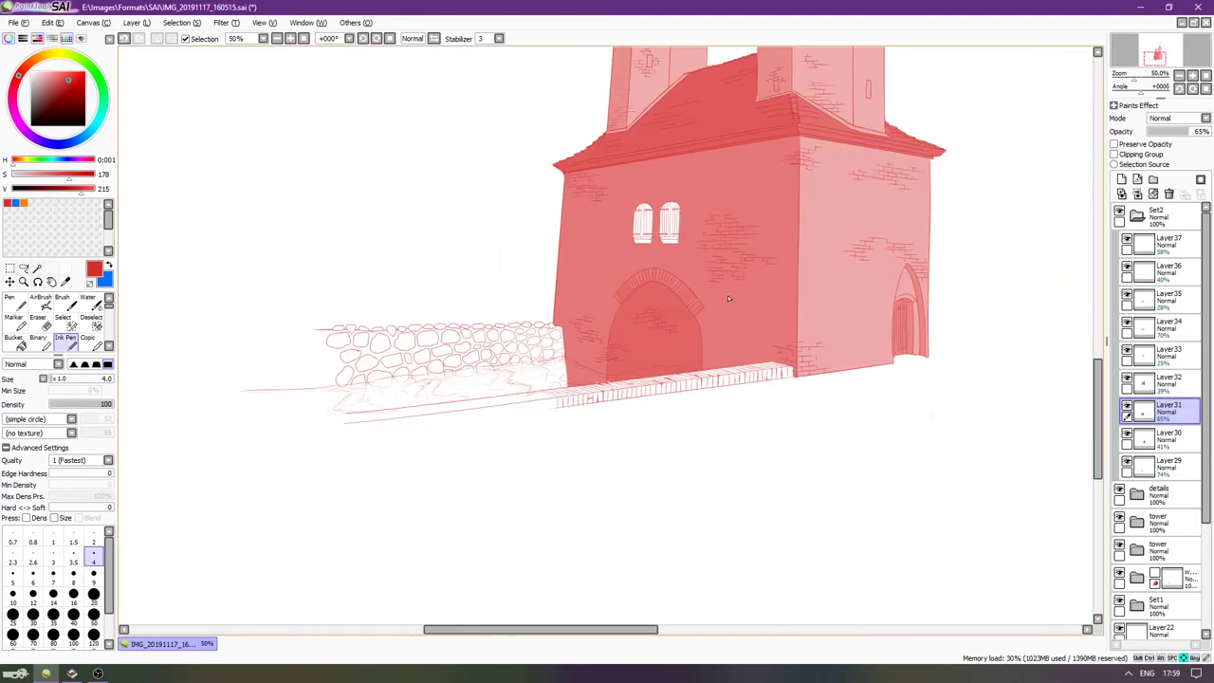
scroll(728, 294, up, 2)
scroll(517, 272, up, 1)
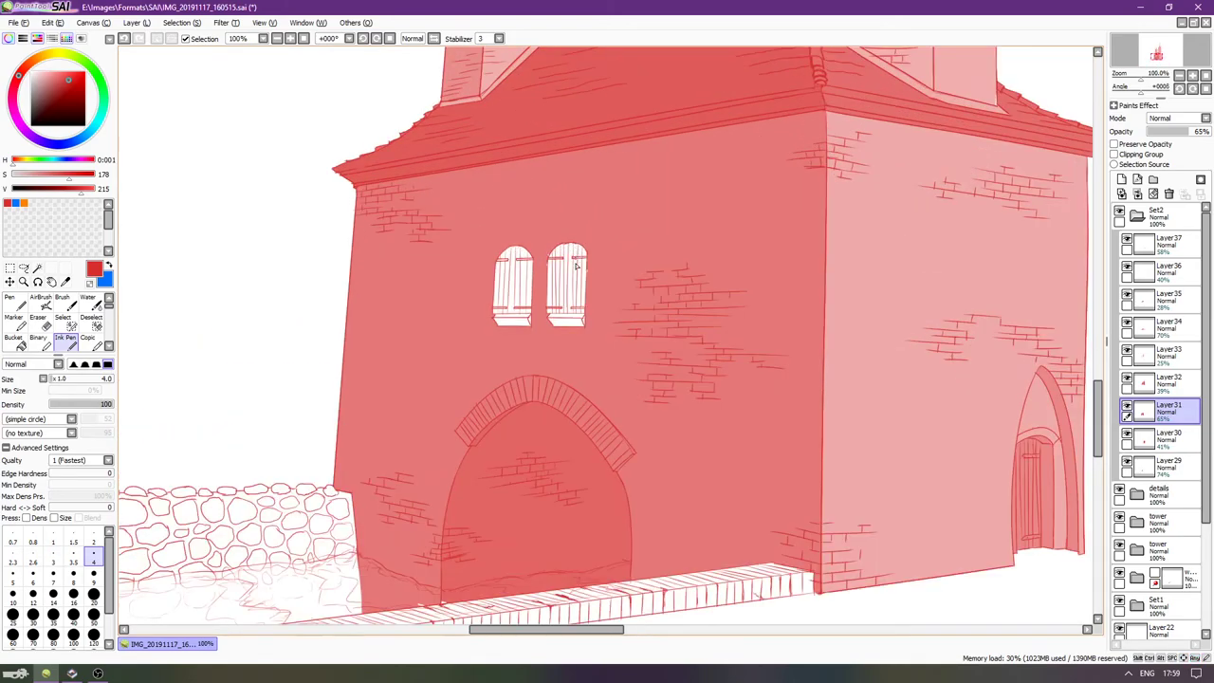
scroll(687, 345, up, 2)
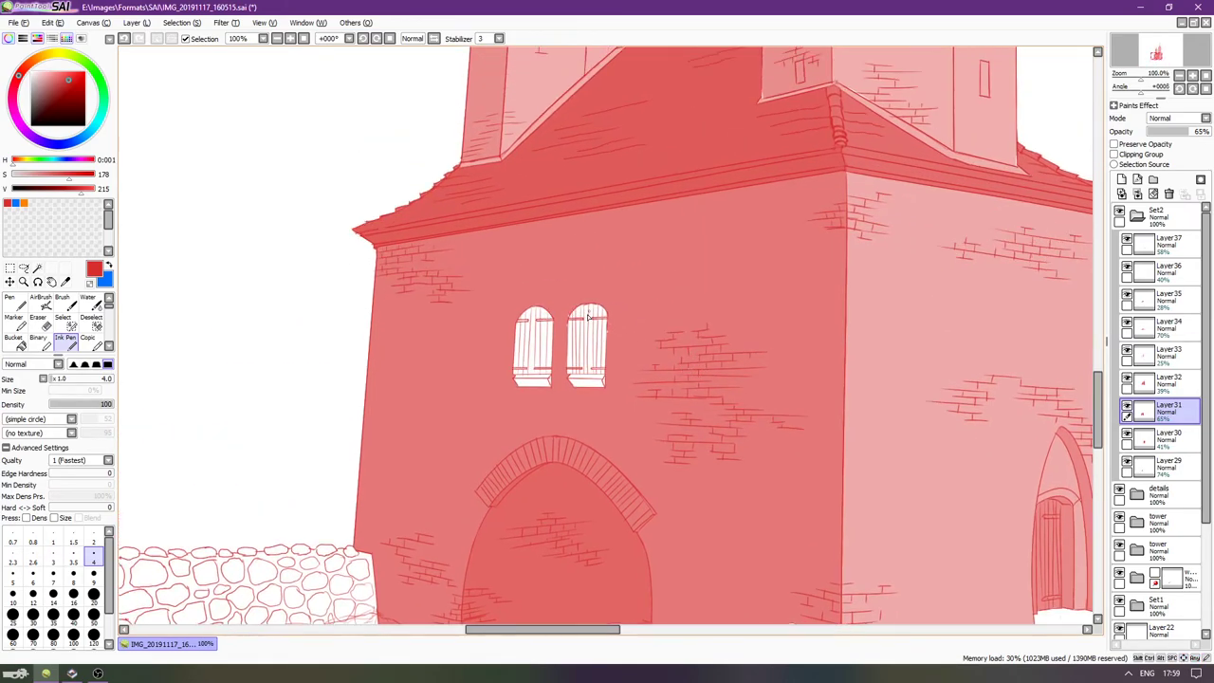
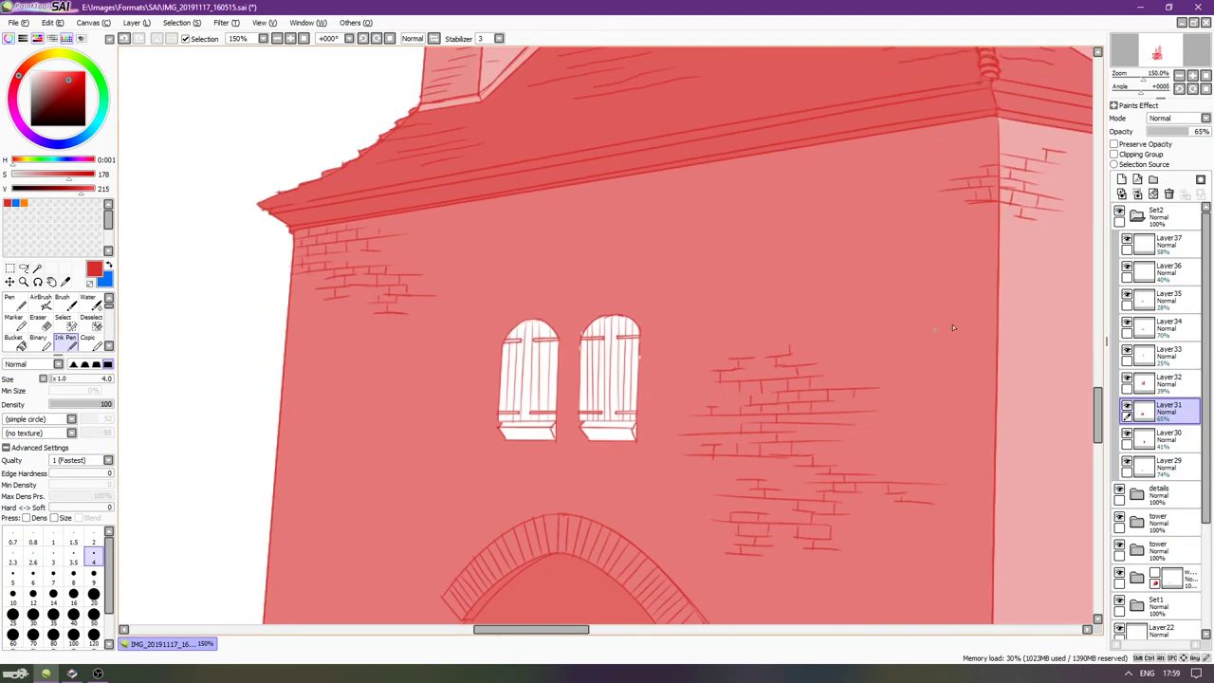
click(1120, 179)
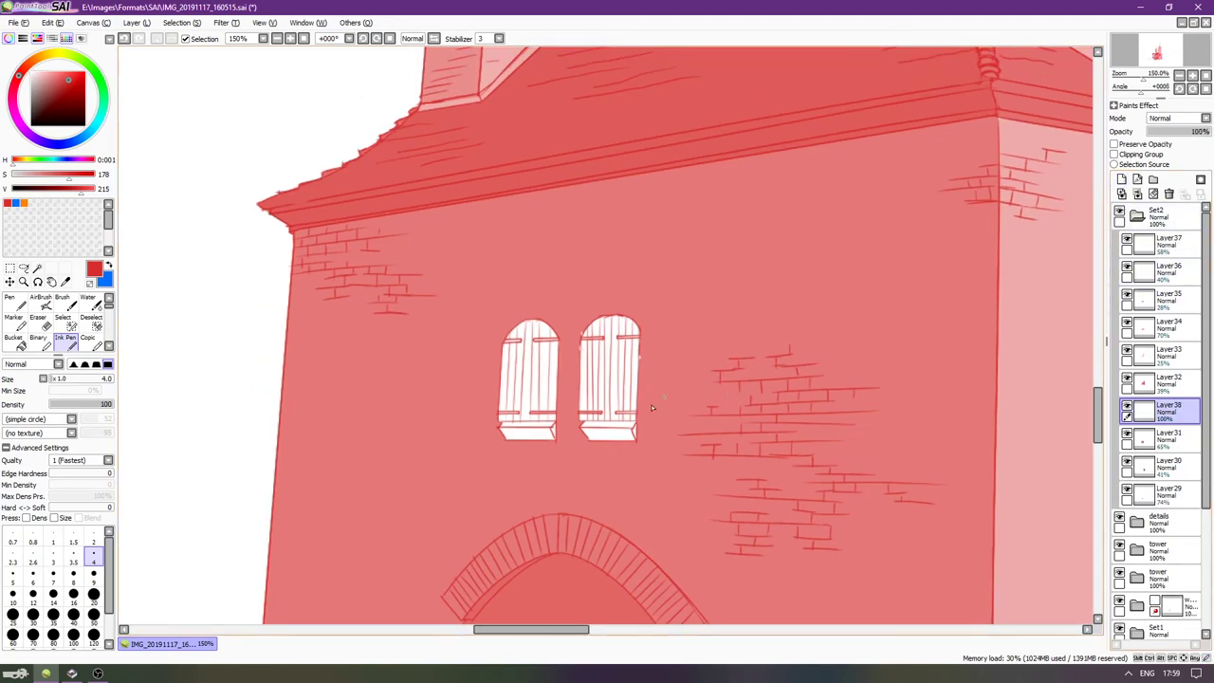
scroll(531, 407, up, 3)
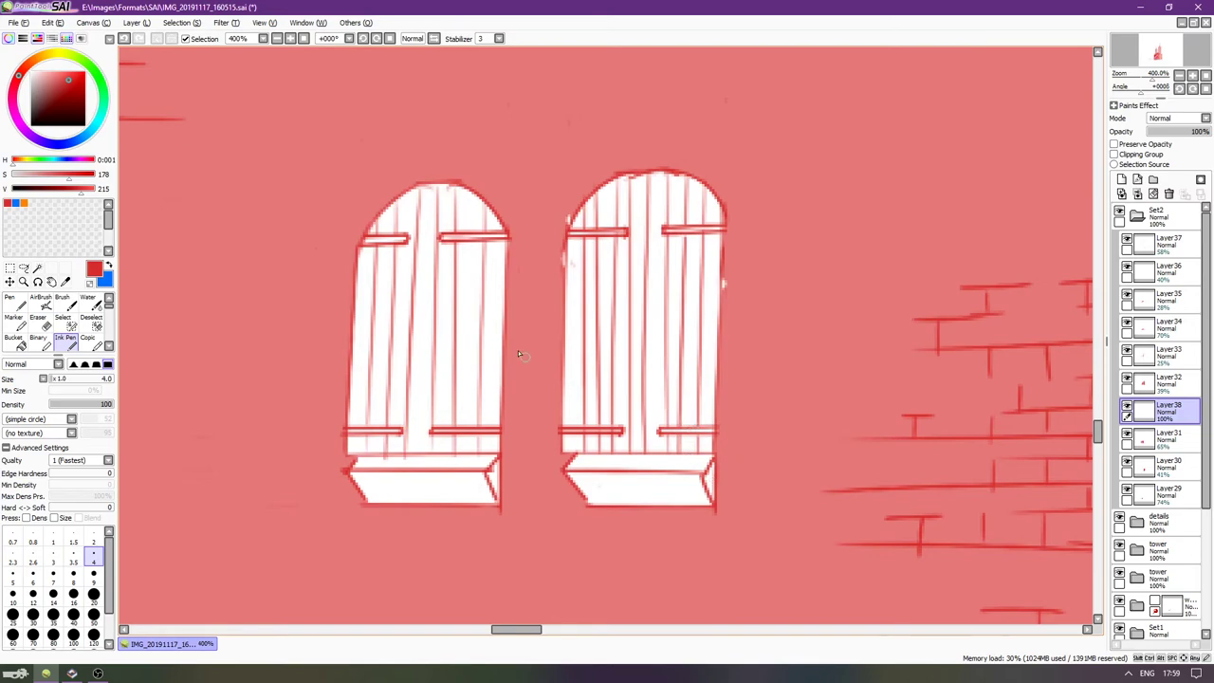
Select the shutter planks and sills of both windows with the Magic Wand.
click(37, 268)
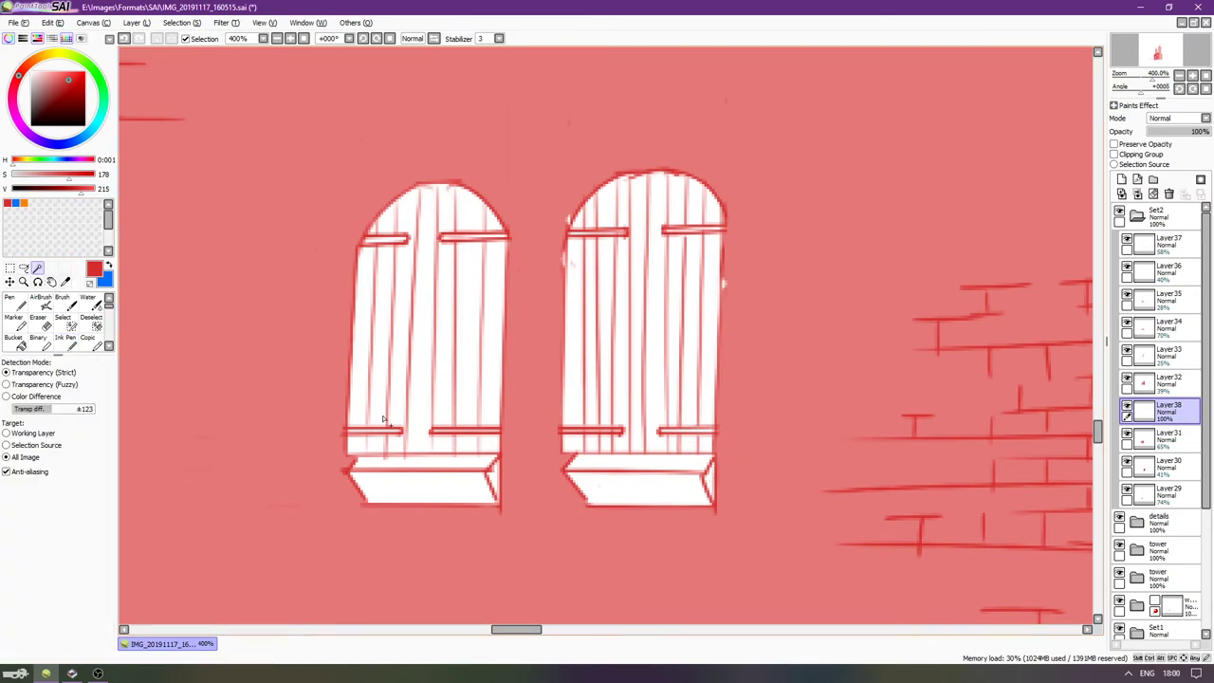
click(440, 490)
click(492, 471)
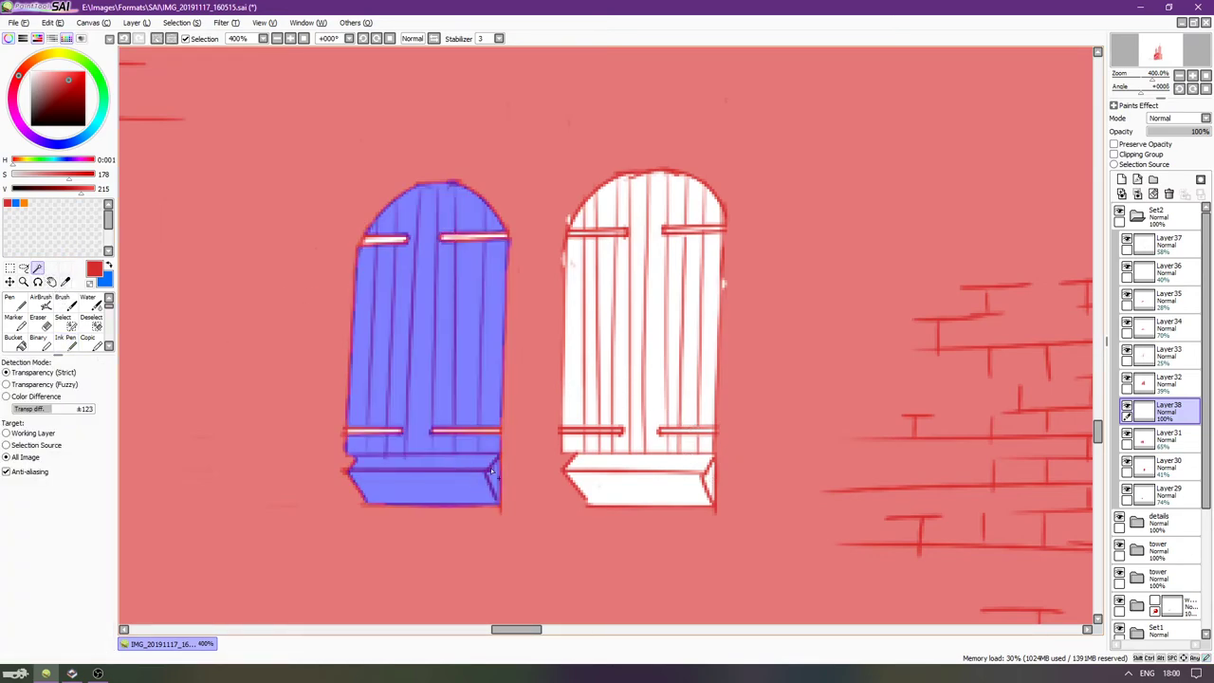
click(585, 479)
click(656, 417)
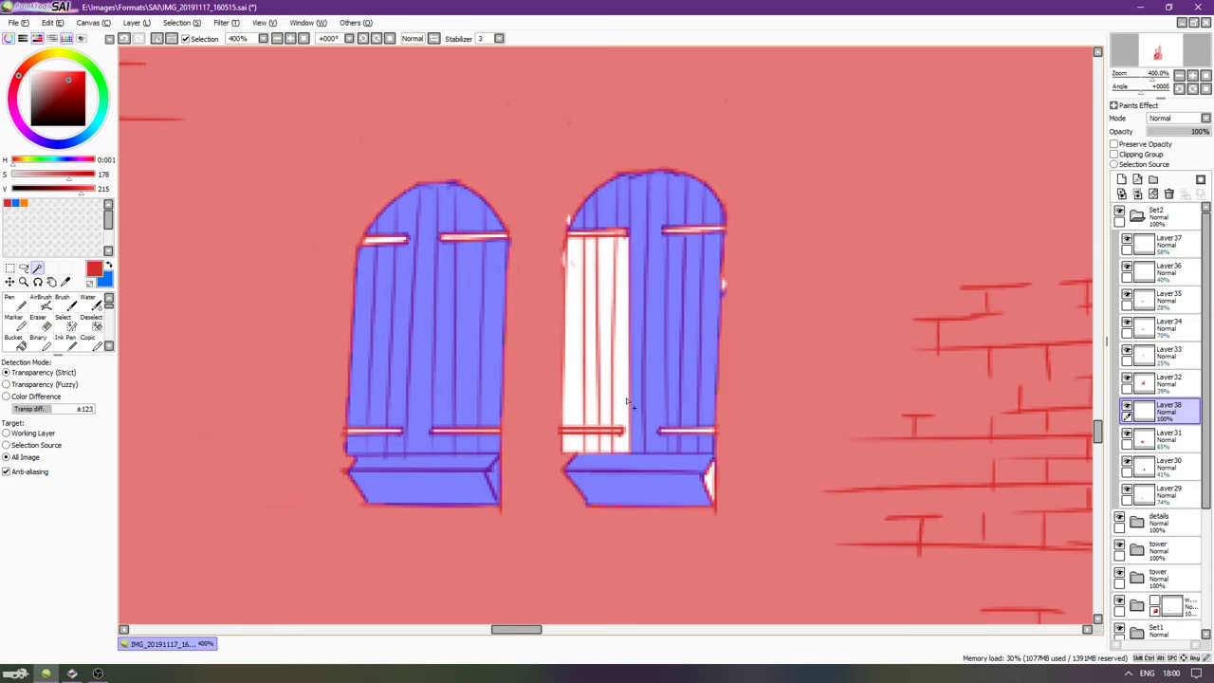
click(618, 396)
click(599, 444)
click(711, 477)
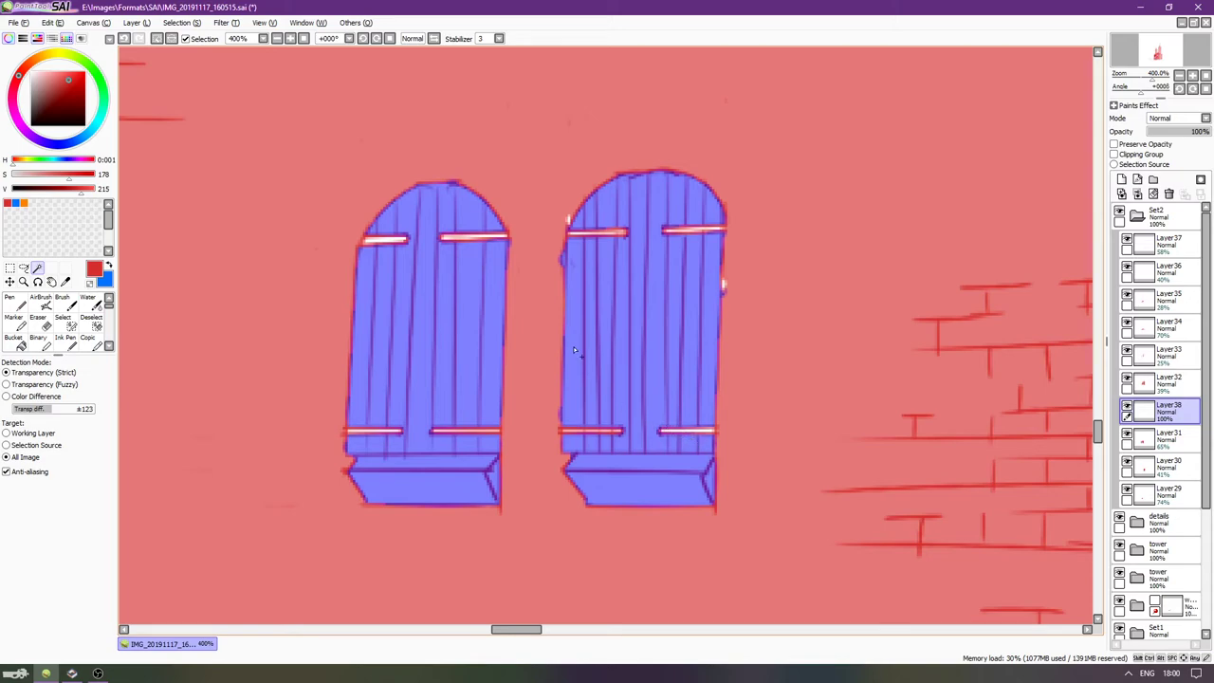
Add the hinge straps on both windows' shutters to the selection with the Select brush at size 14.
key(n)
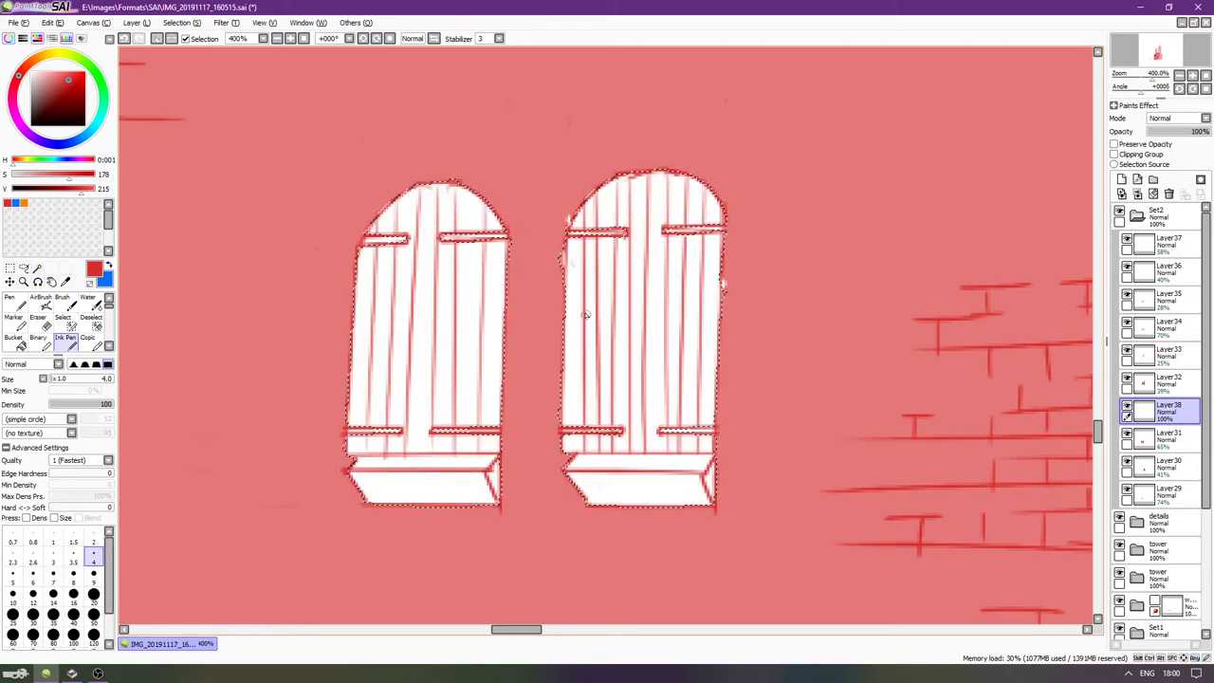
click(68, 323)
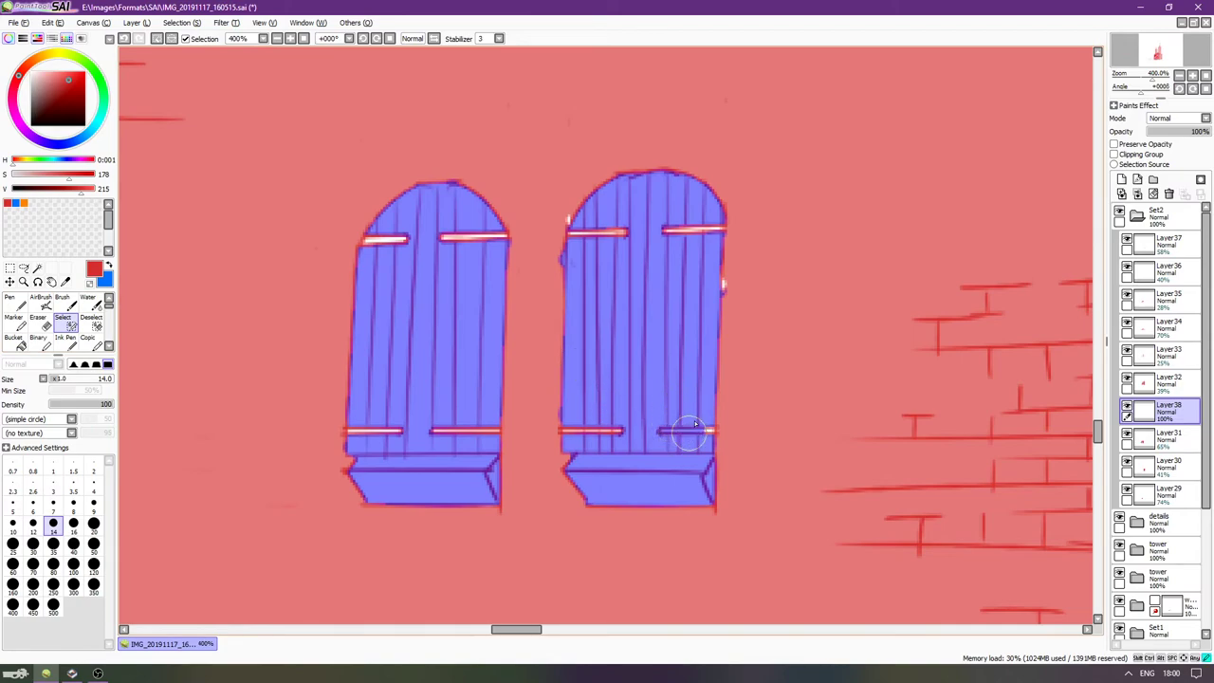
drag(563, 431, 620, 431)
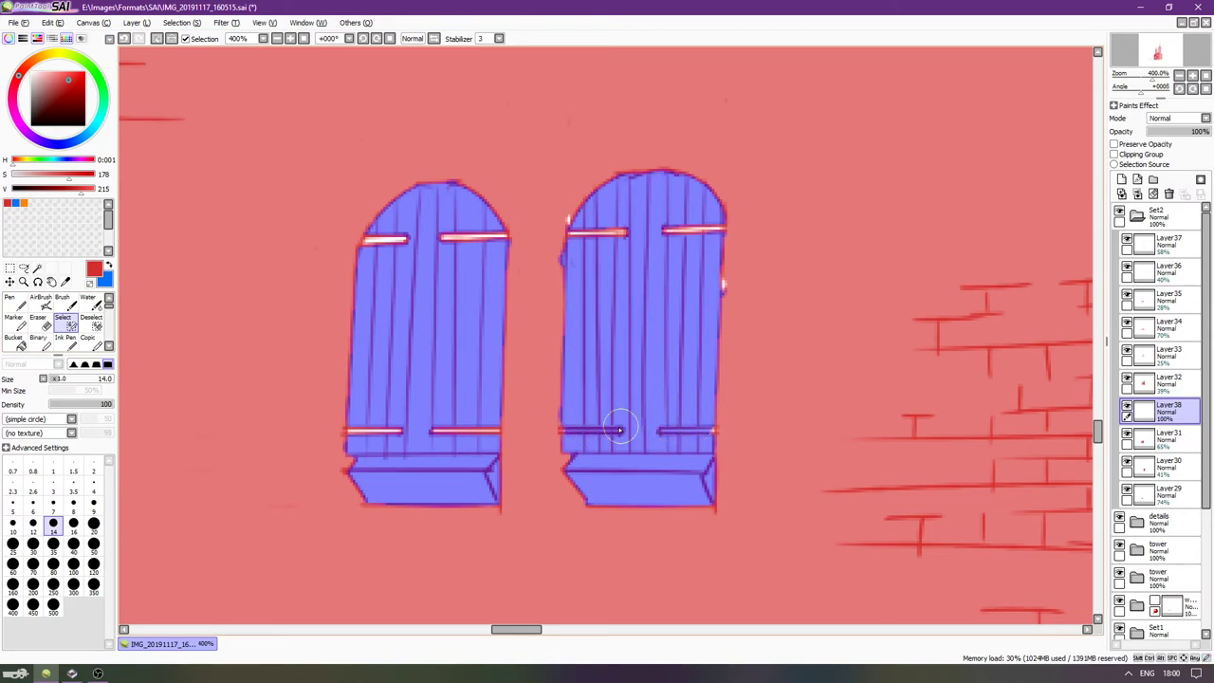
drag(567, 231, 709, 233)
drag(442, 237, 493, 243)
mouse_move(413, 238)
mouse_down()
mouse_move(385, 250)
mouse_move(366, 241)
mouse_up()
drag(360, 431, 466, 434)
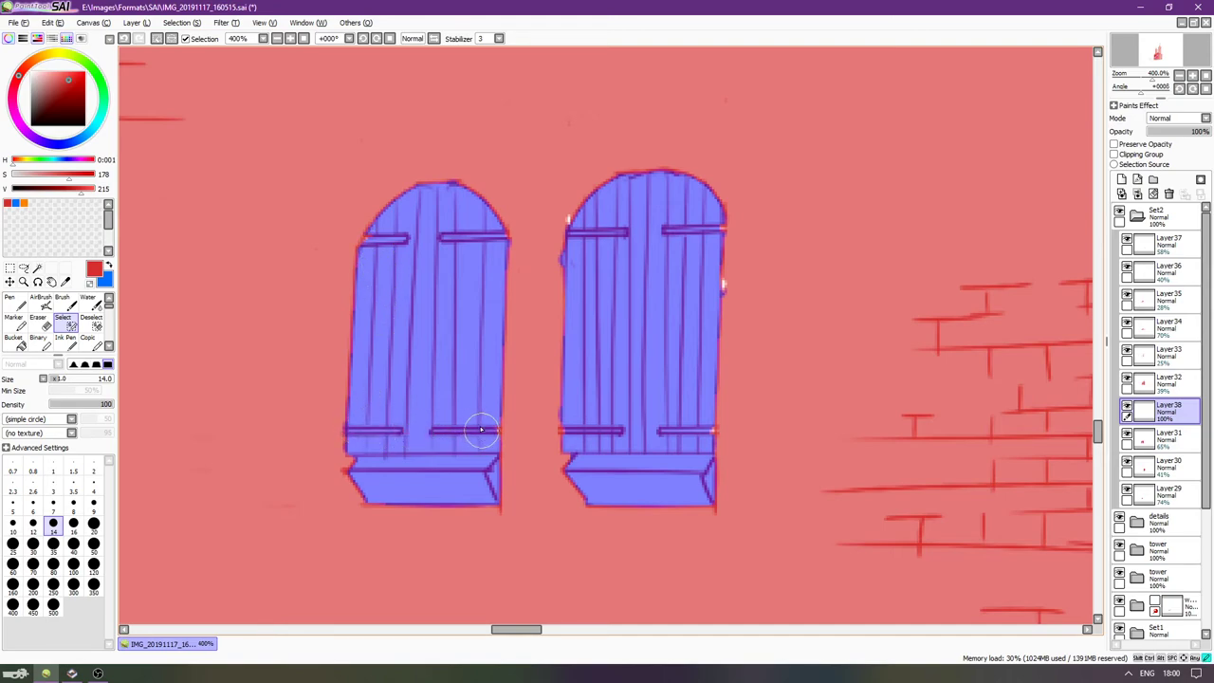
Check the selection in a mirrored view, fill both windows with red on Layer38 and clear the selection.
key(h)
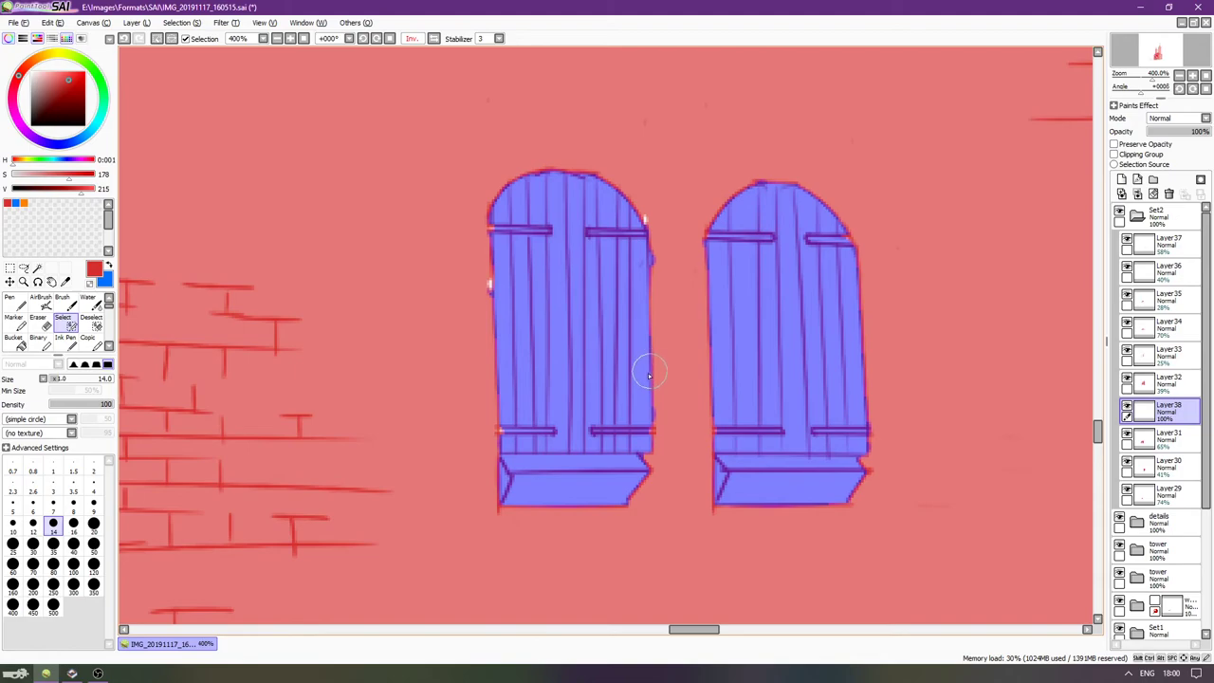
key(g)
key(h)
click(628, 378)
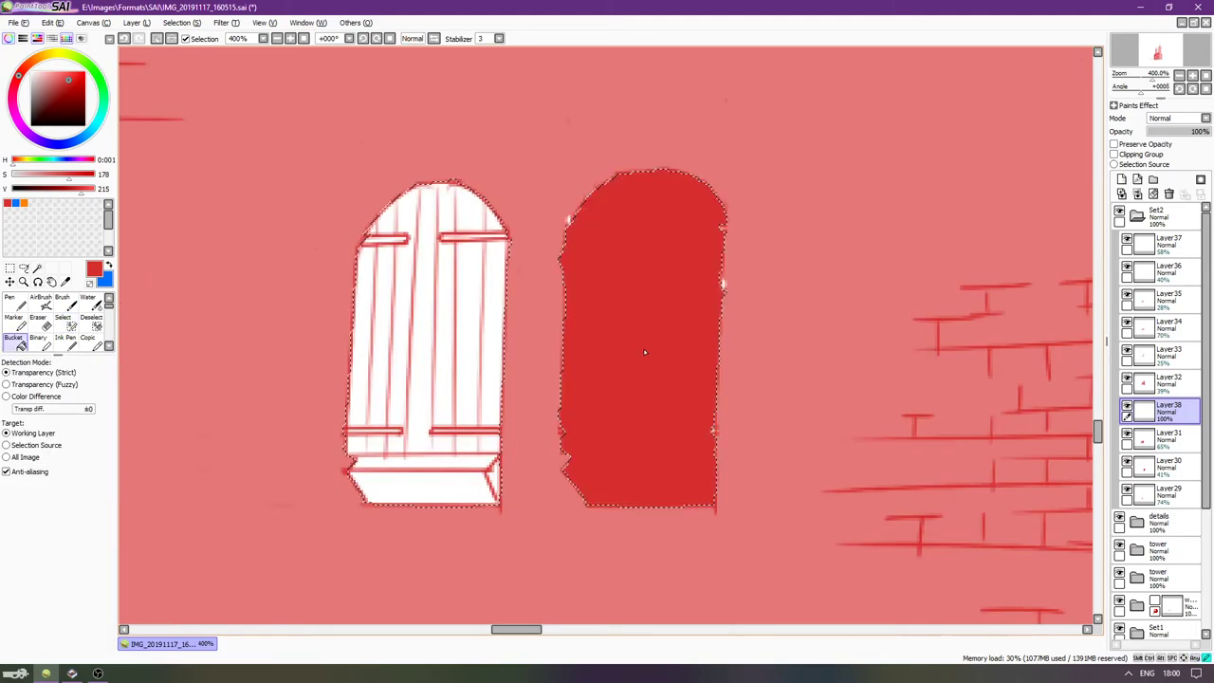
click(464, 341)
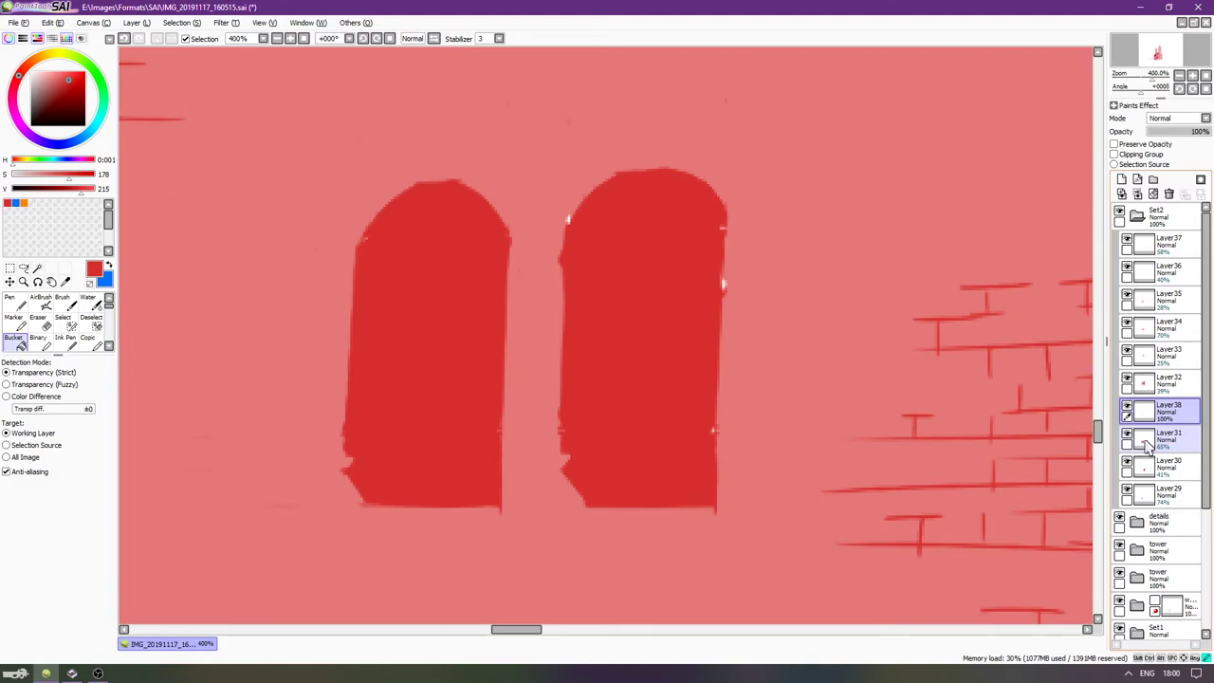
Cover the white specks around the right window's edge on Layer31 with the Ink Pen at size 4, checking layer visibility.
click(1167, 438)
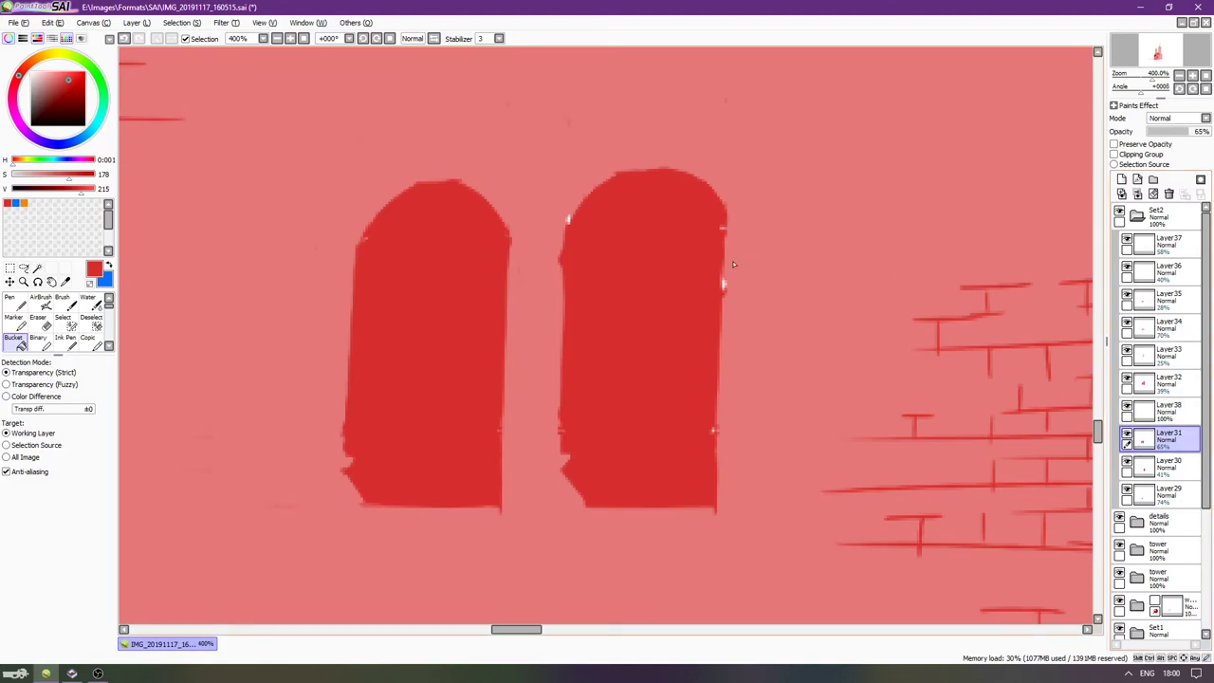
key(n)
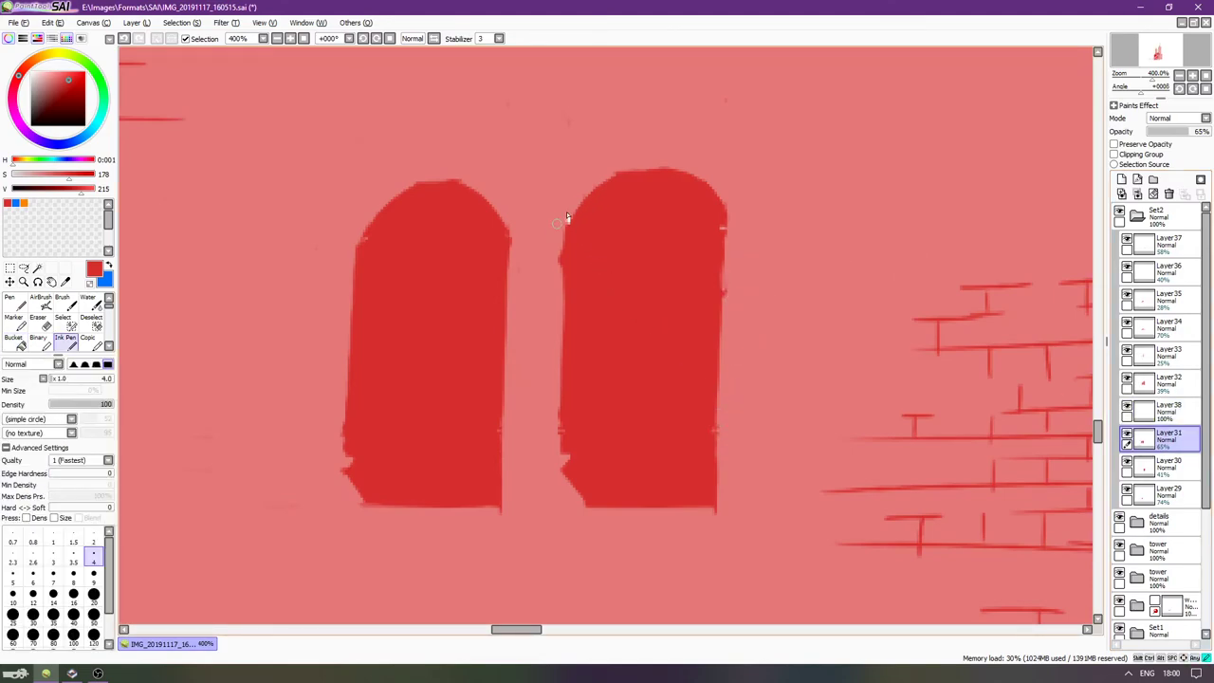
click(1127, 438)
click(1127, 438)
click(1128, 411)
click(1127, 411)
Lower the opacity of Layer38, which holds the window shading, trying 39% before settling on 54%.
click(1165, 410)
drag(1201, 131, 1174, 133)
scroll(867, 260, down, 5)
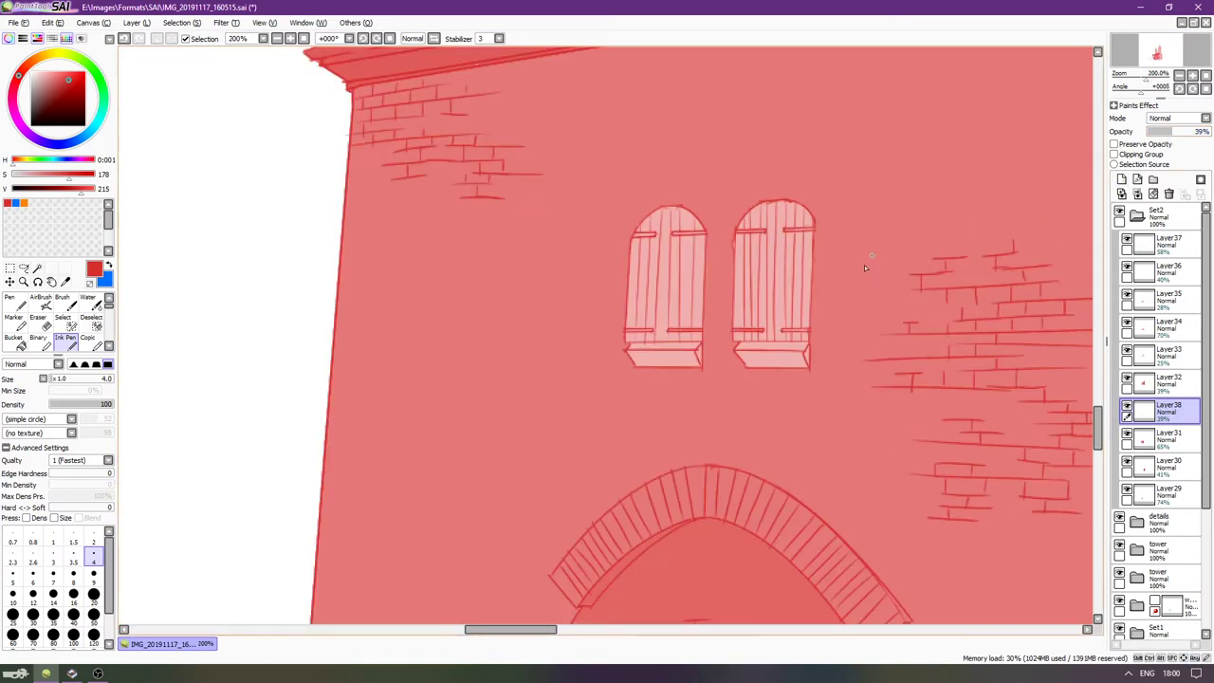
scroll(740, 336, right, 8)
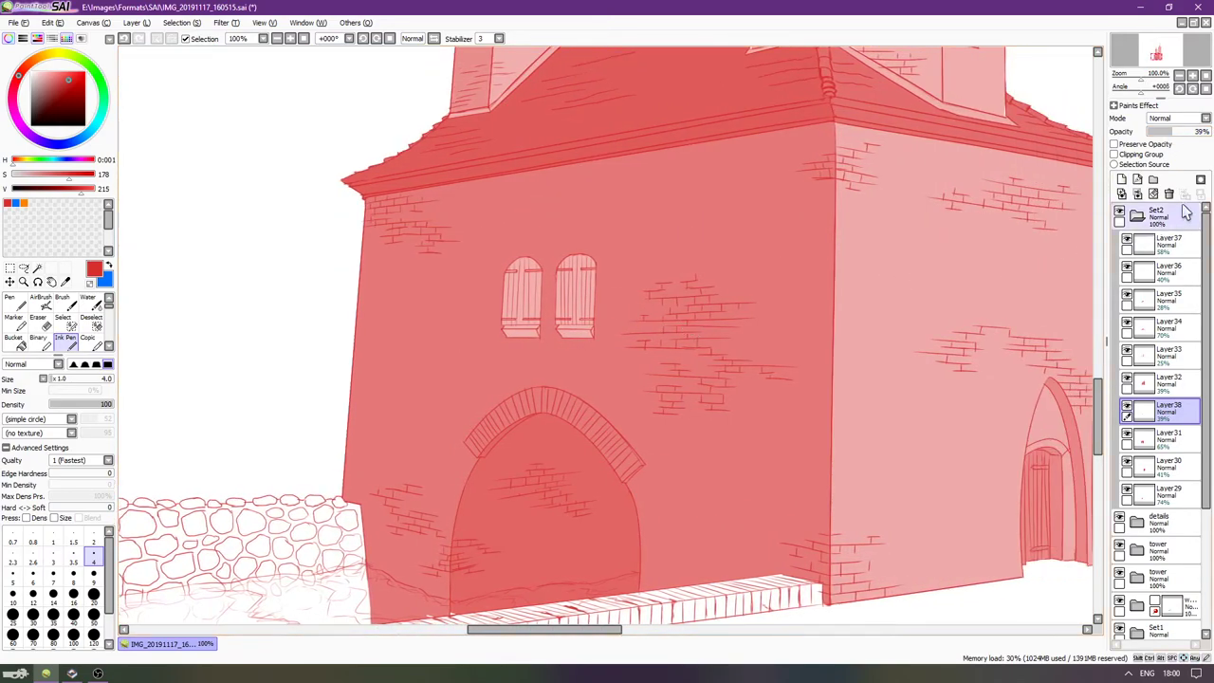
drag(1176, 133, 1185, 133)
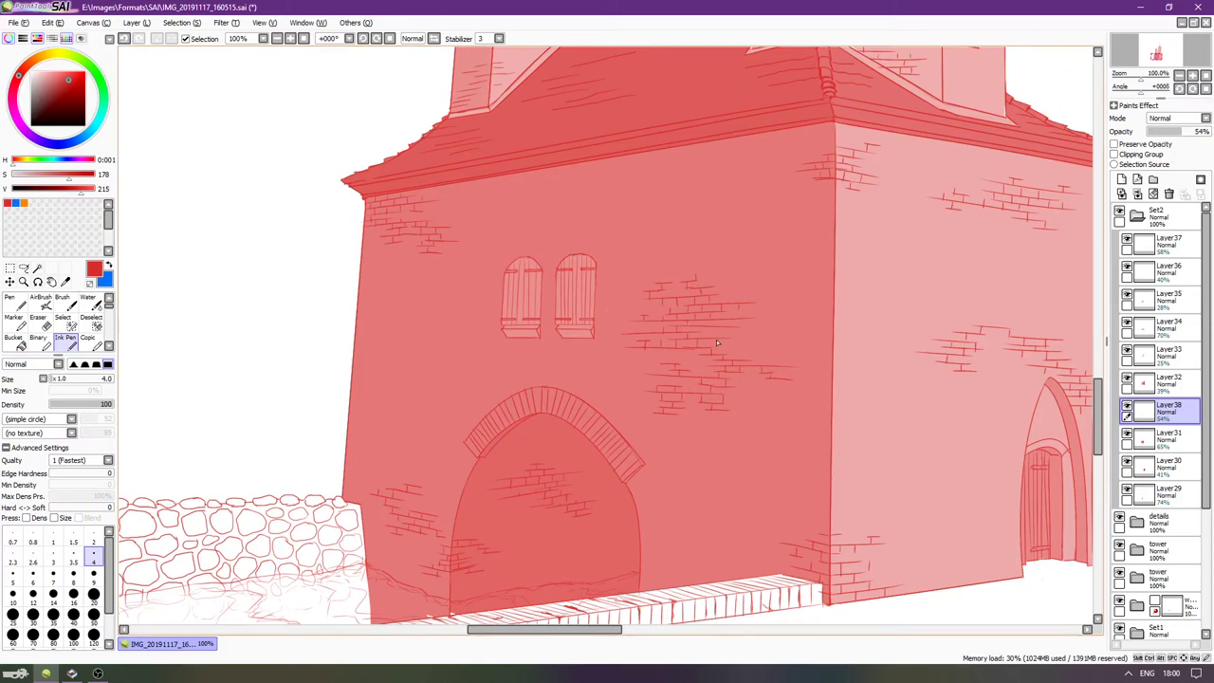
Add a new layer above Layer38 for the window sills and set the Magic Wand's transparency difference to 39.
scroll(679, 316, up, 5)
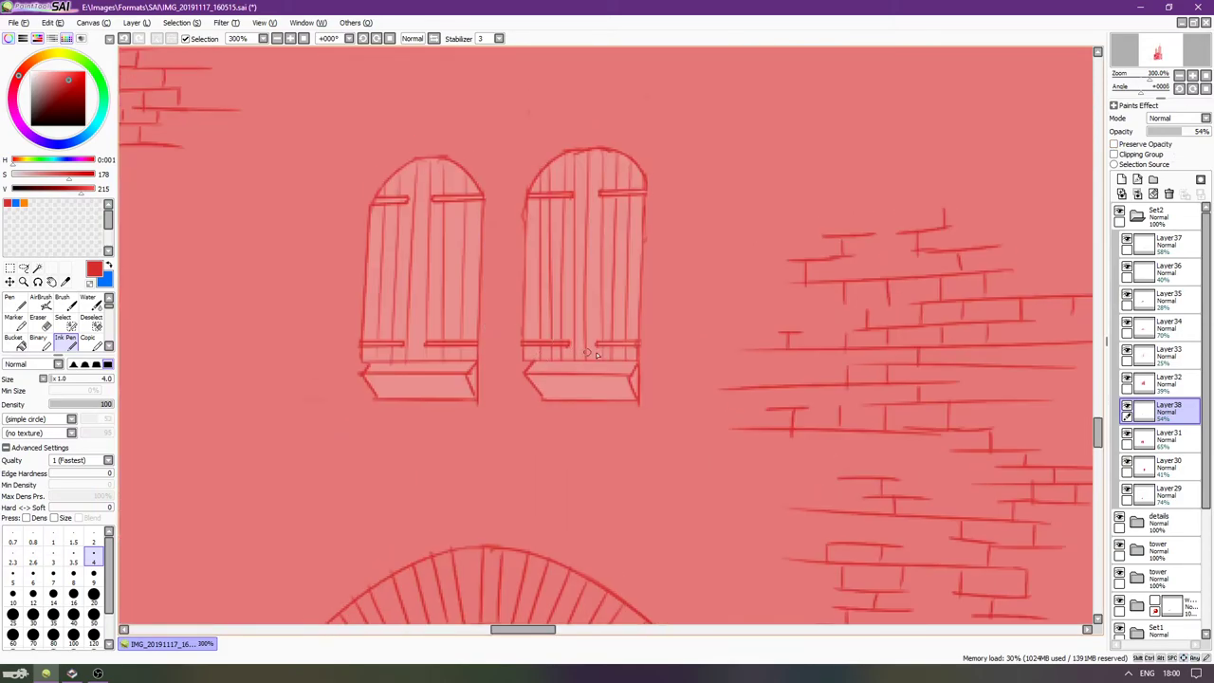
key(Left)
click(1121, 179)
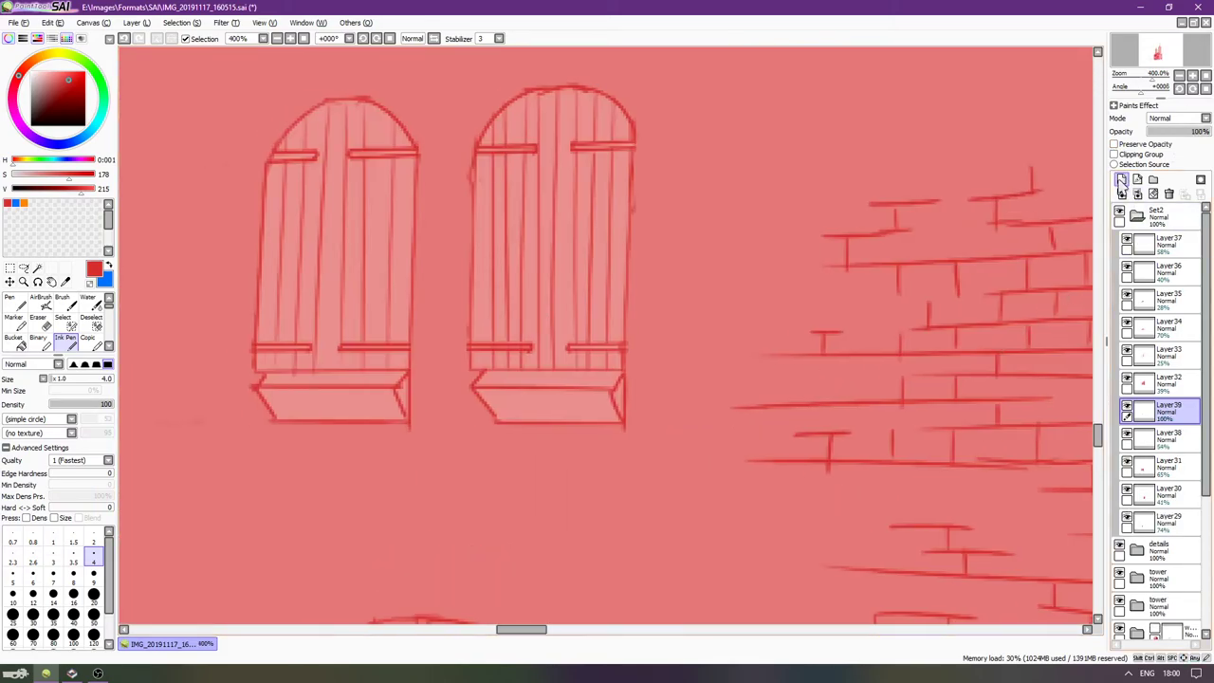
key(Left)
key(Left)
key(Left)
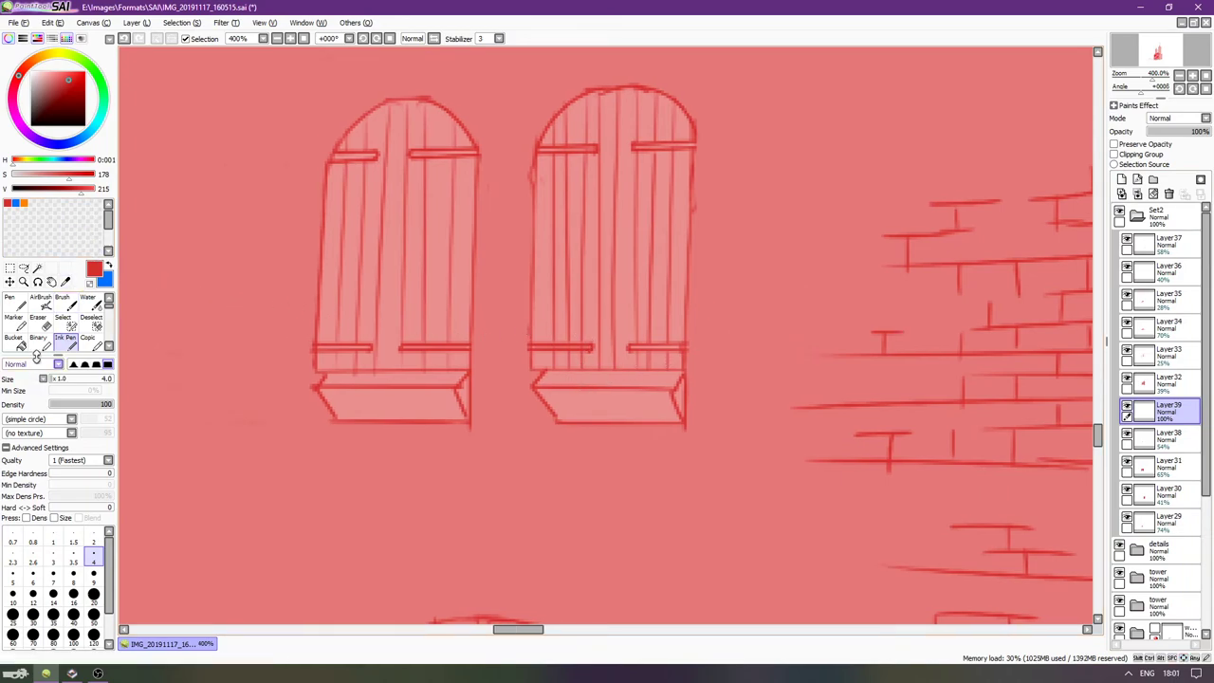
key(w)
click(26, 409)
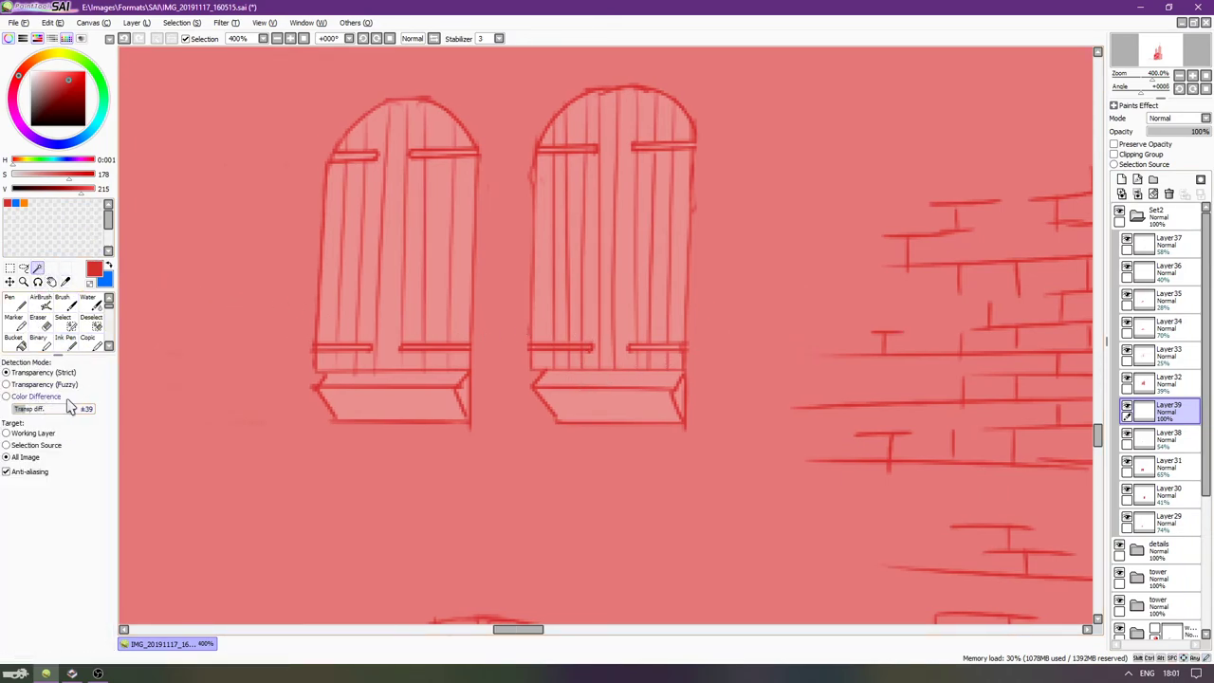
Try to select the faces of both window sills with the Magic Wand.
click(395, 405)
click(426, 381)
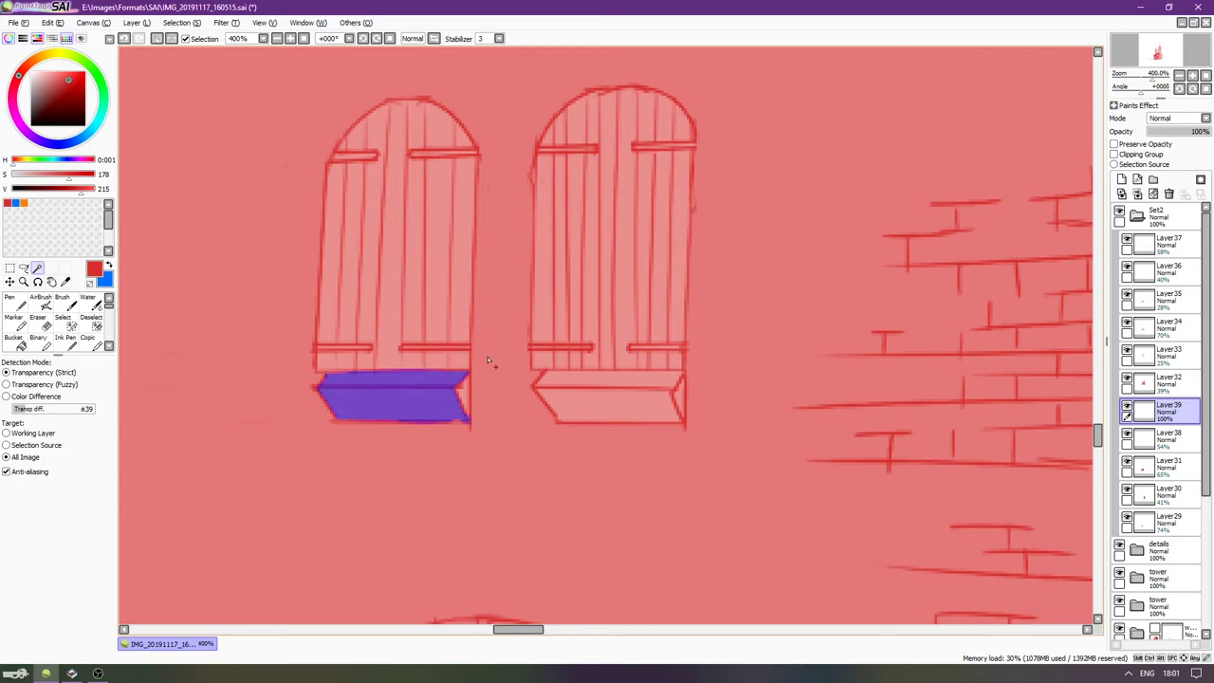
click(463, 397)
click(591, 405)
click(606, 385)
click(679, 403)
key(ctrl+d)
click(645, 407)
click(637, 383)
click(679, 405)
key(ctrl+d)
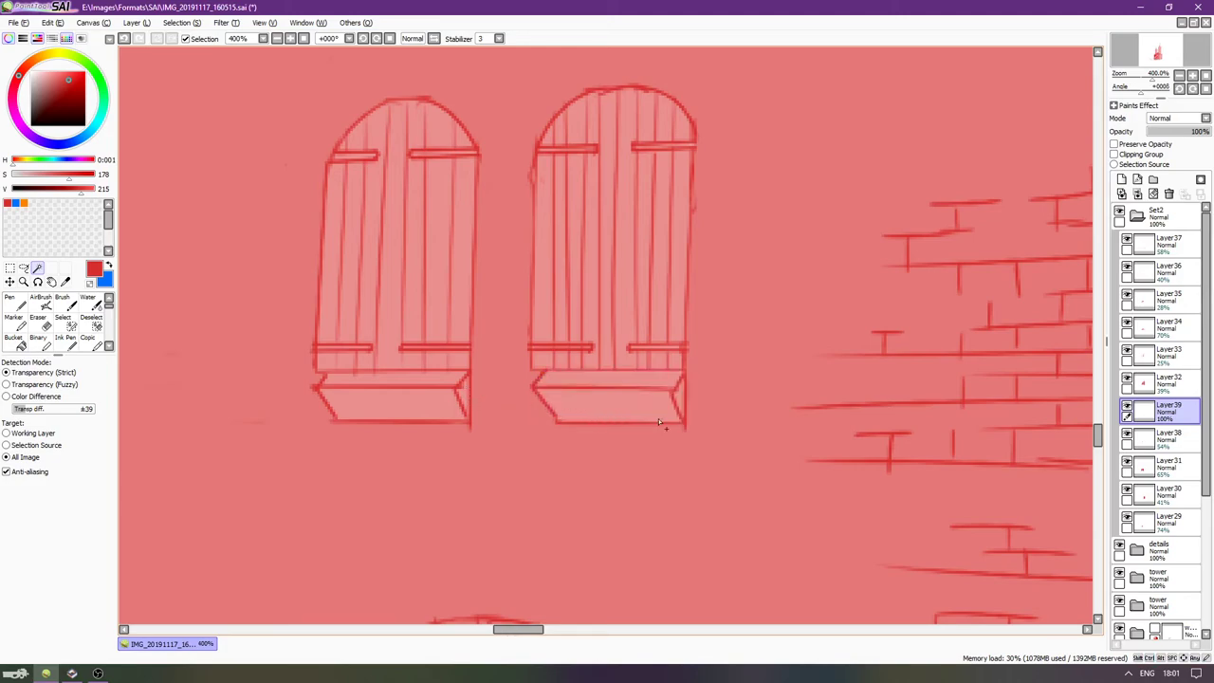
Delete Layer39 and check the visibility of Layer38.
click(1169, 193)
click(1126, 405)
click(1126, 405)
Erase the shading from both window sills on Layer38 with the Eraser at size 9, checking layer visibility.
key(e)
drag(563, 411, 633, 417)
key(ctrl+z)
click(1126, 409)
click(1126, 409)
click(1127, 408)
click(1127, 409)
click(1126, 409)
mouse_move(607, 401)
mouse_down()
mouse_move(567, 419)
mouse_move(543, 383)
mouse_move(668, 393)
mouse_move(694, 381)
mouse_move(620, 380)
mouse_move(695, 384)
mouse_move(667, 413)
mouse_move(676, 416)
mouse_move(580, 390)
mouse_move(702, 399)
mouse_move(616, 426)
mouse_up()
key(ctrl+z)
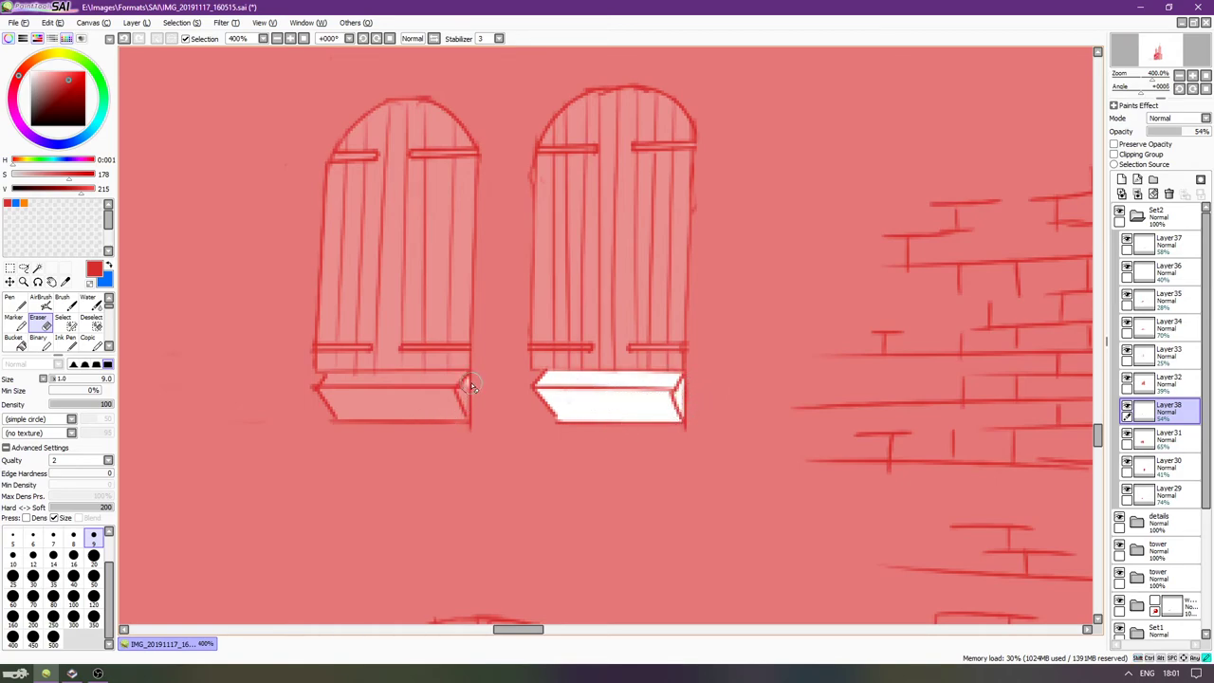
mouse_move(319, 388)
mouse_down()
mouse_move(352, 406)
mouse_move(334, 413)
mouse_move(348, 416)
mouse_move(417, 405)
mouse_move(354, 390)
mouse_move(430, 425)
mouse_move(408, 391)
mouse_move(470, 412)
mouse_up()
Paint over both erased window sills on Layer31 with the Ink Pen at size 14 to match the wall shade.
click(1126, 437)
click(1126, 438)
click(1161, 437)
key(n)
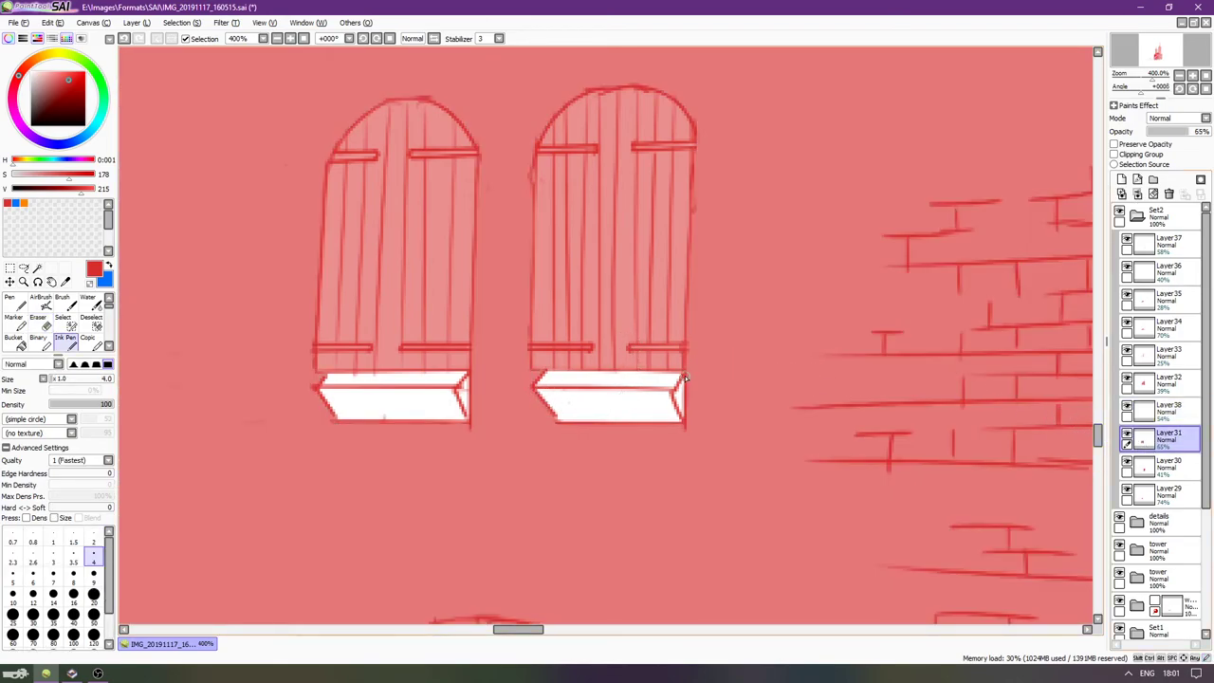
key(bracketright)
key(bracketright)
key(bracketright)
key(bracketright)
key(bracketright)
key(bracketright)
key(bracketright)
key(bracketright)
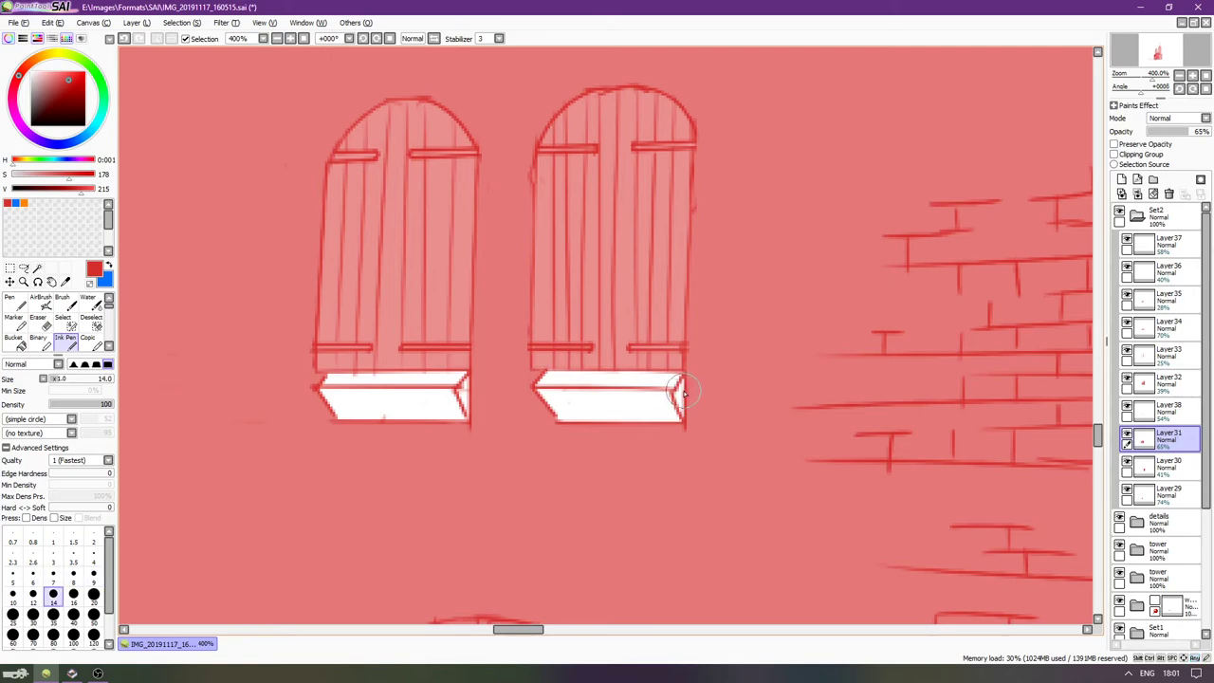
shift+click(316, 390)
click(318, 388)
shift+click(733, 392)
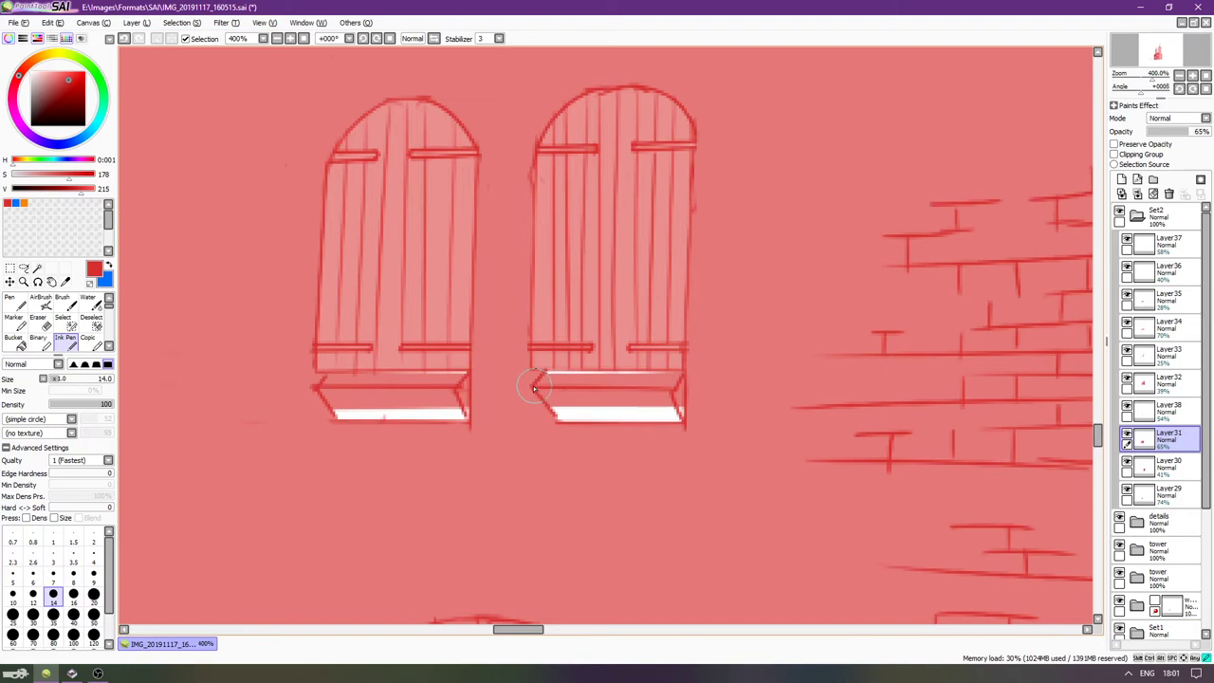
drag(544, 384, 637, 383)
mouse_move(561, 408)
mouse_down()
mouse_move(699, 411)
mouse_move(634, 414)
mouse_up()
mouse_move(342, 412)
mouse_down()
mouse_move(493, 421)
mouse_move(424, 395)
mouse_move(494, 388)
mouse_move(475, 391)
mouse_move(555, 417)
mouse_move(645, 422)
mouse_up()
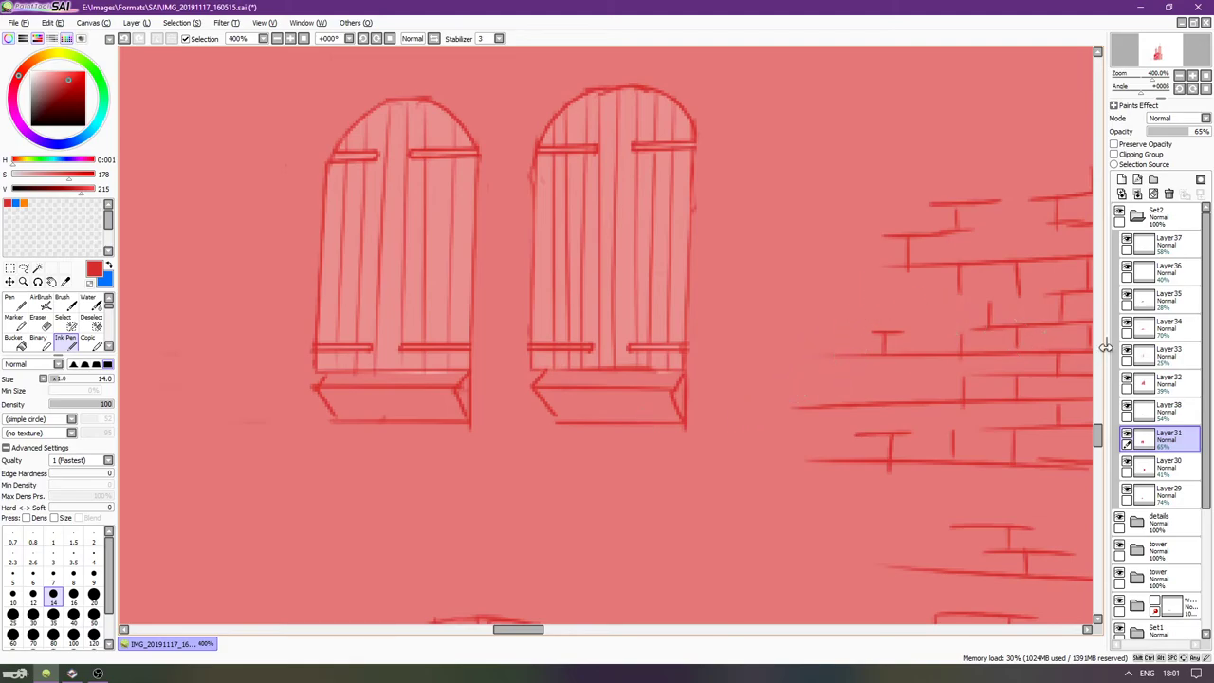
Add a new layer for the tower windows above Layer37 in the Set2 folder.
key(Up)
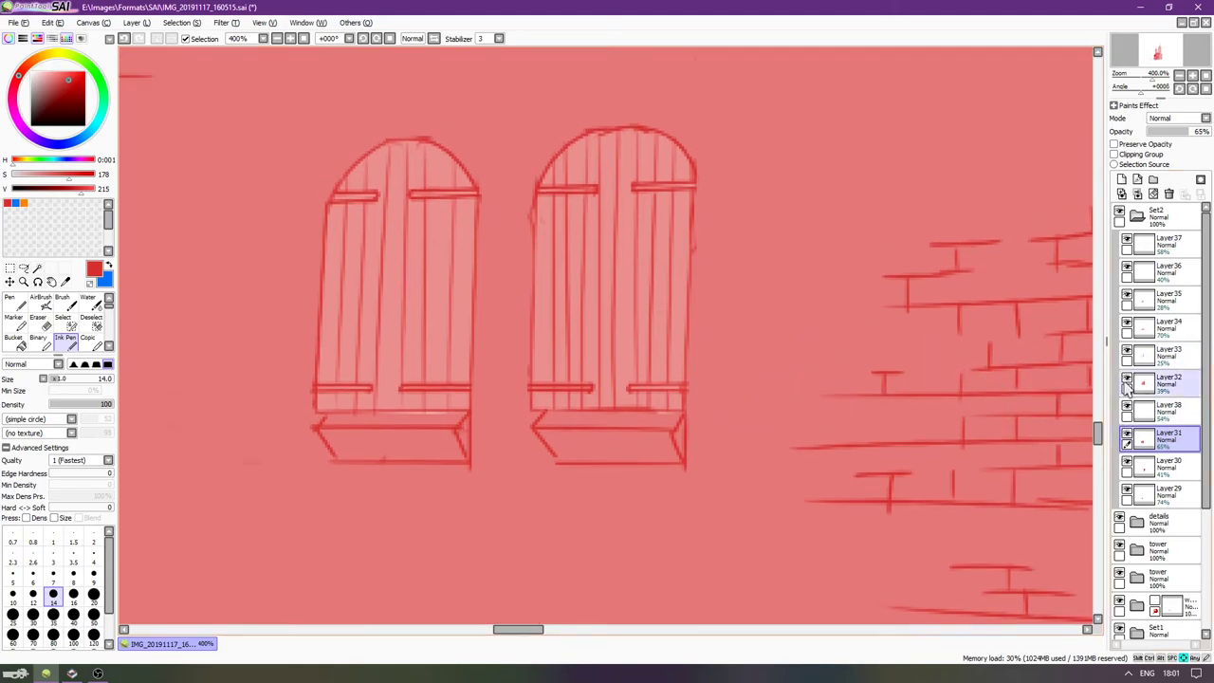
scroll(930, 353, down, 4)
scroll(891, 398, down, 2)
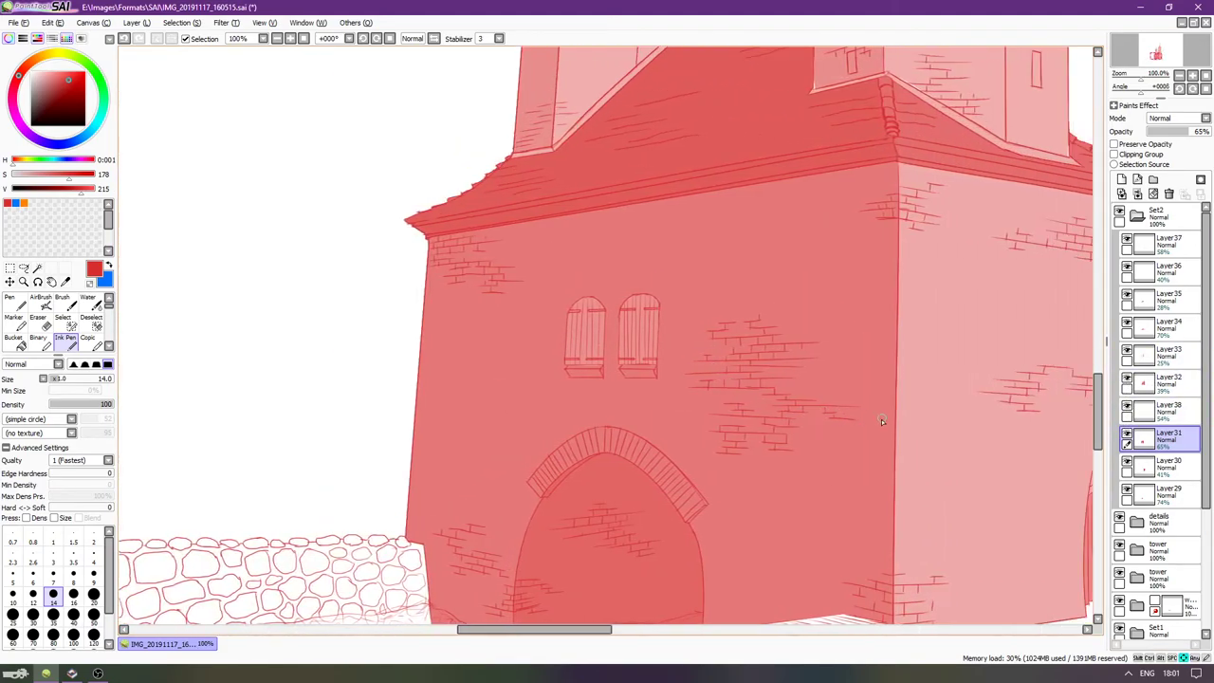
key(Right)
key(Right)
key(Right)
key(Right)
key(Right)
key(Right)
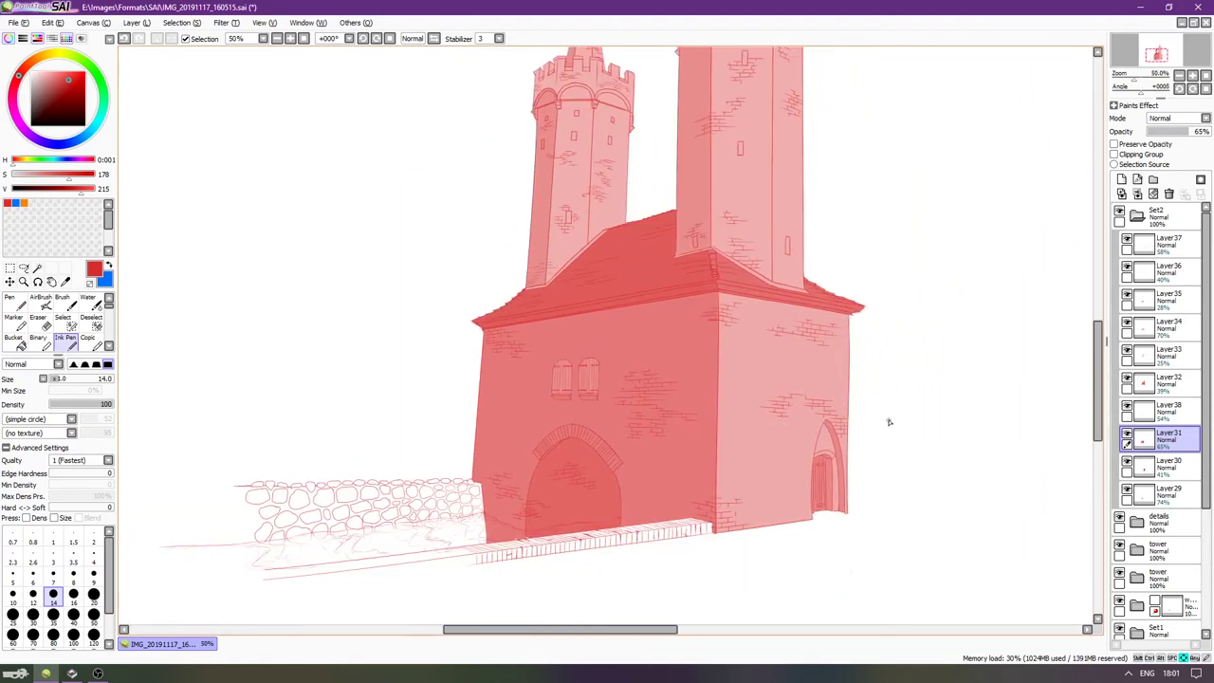
key(Up)
key(Up)
key(Up)
scroll(892, 413, up, 4)
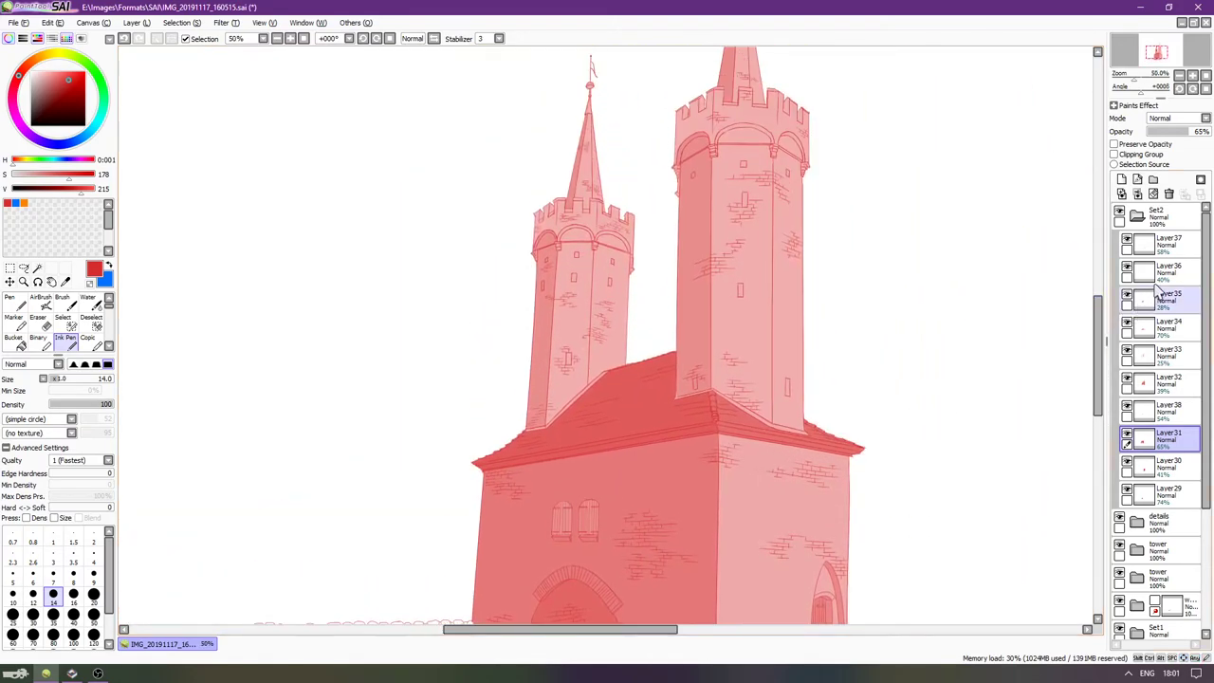
click(1120, 180)
Select the small window openings on both towers with the Magic Wand, undoing a stray selection on the taller tower.
scroll(697, 221, up, 2)
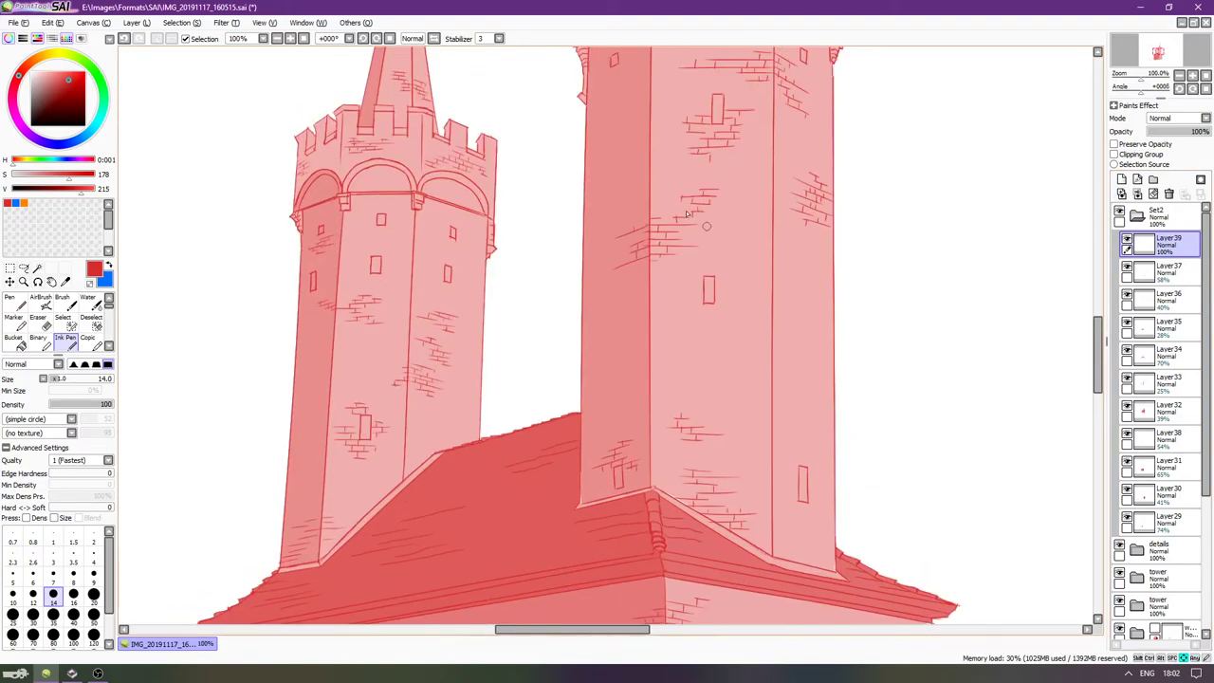
click(37, 267)
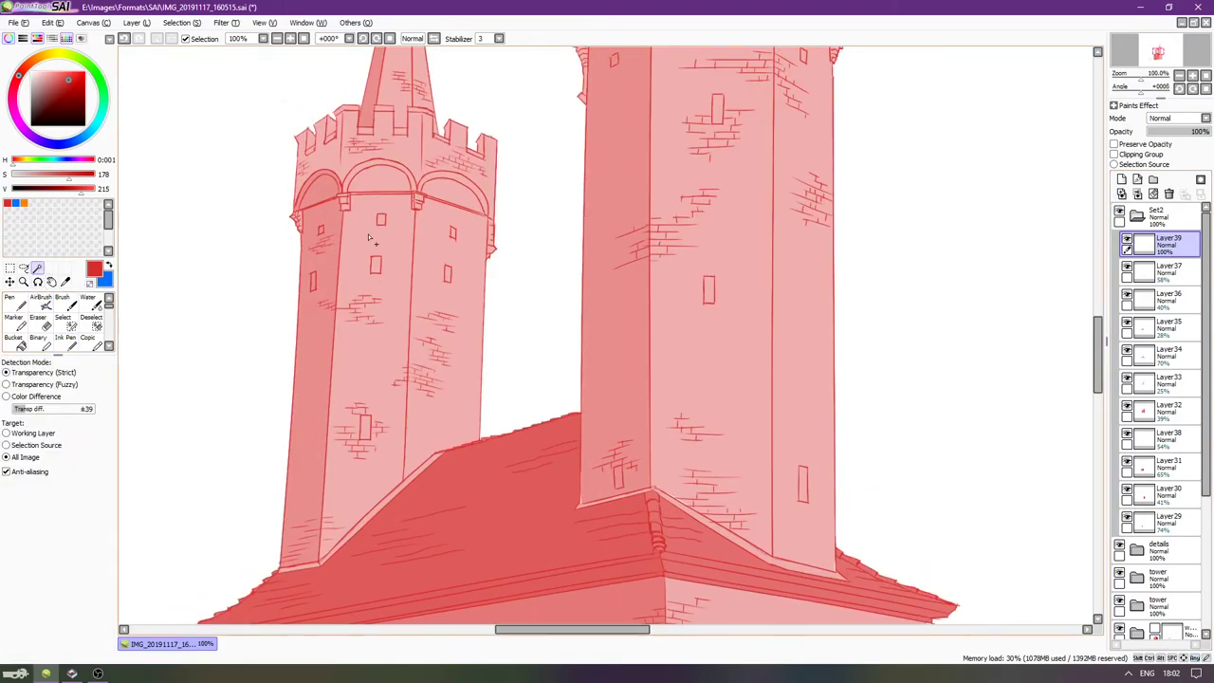
click(375, 264)
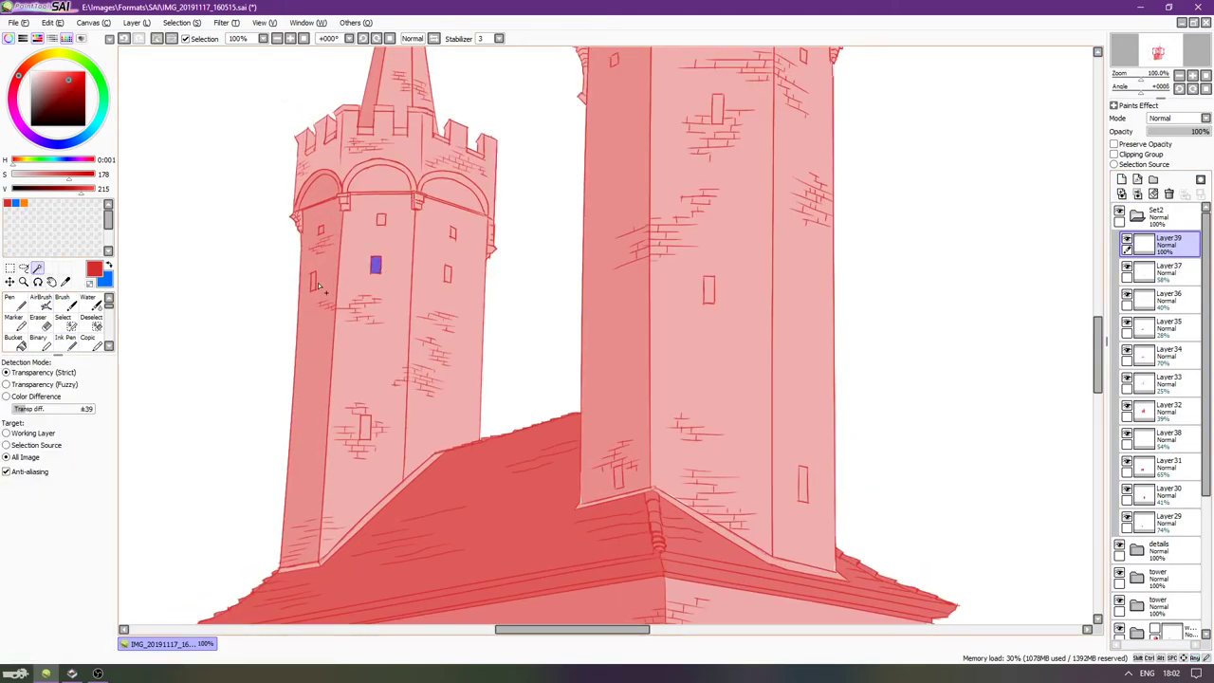
shift+click(321, 230)
click(322, 230)
shift+click(709, 292)
shift+click(802, 485)
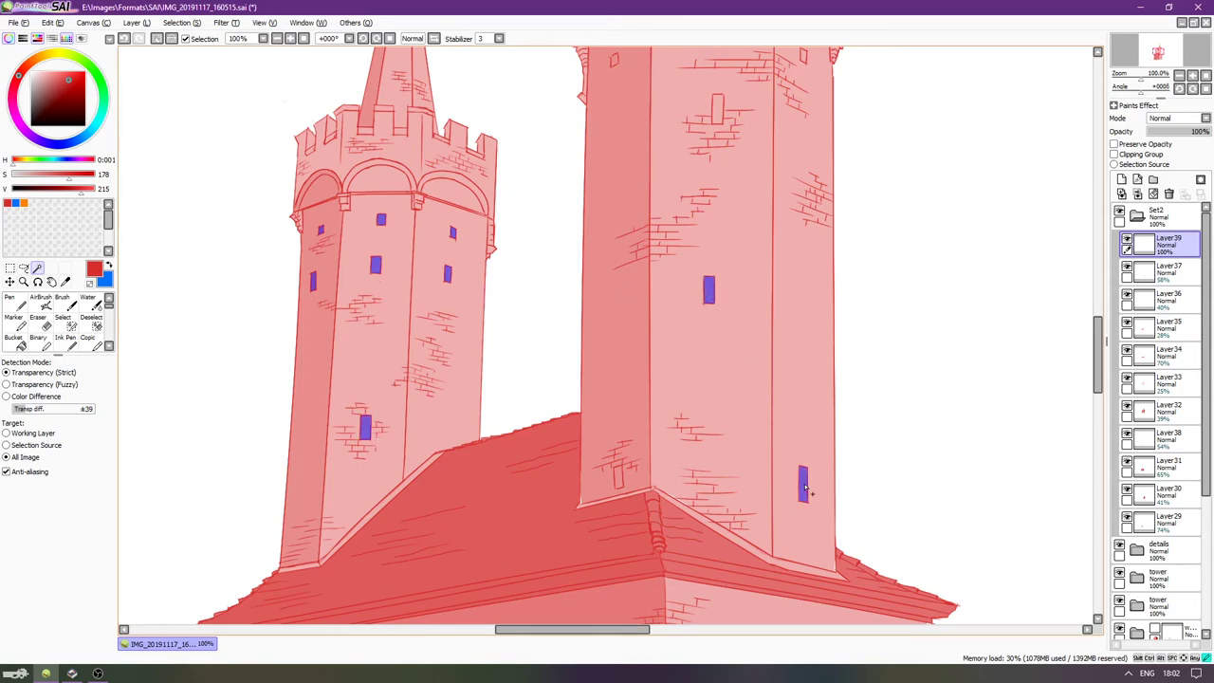
shift+click(716, 109)
scroll(618, 224, up, 4)
shift+click(617, 223)
key(ctrl+z)
shift+click(714, 201)
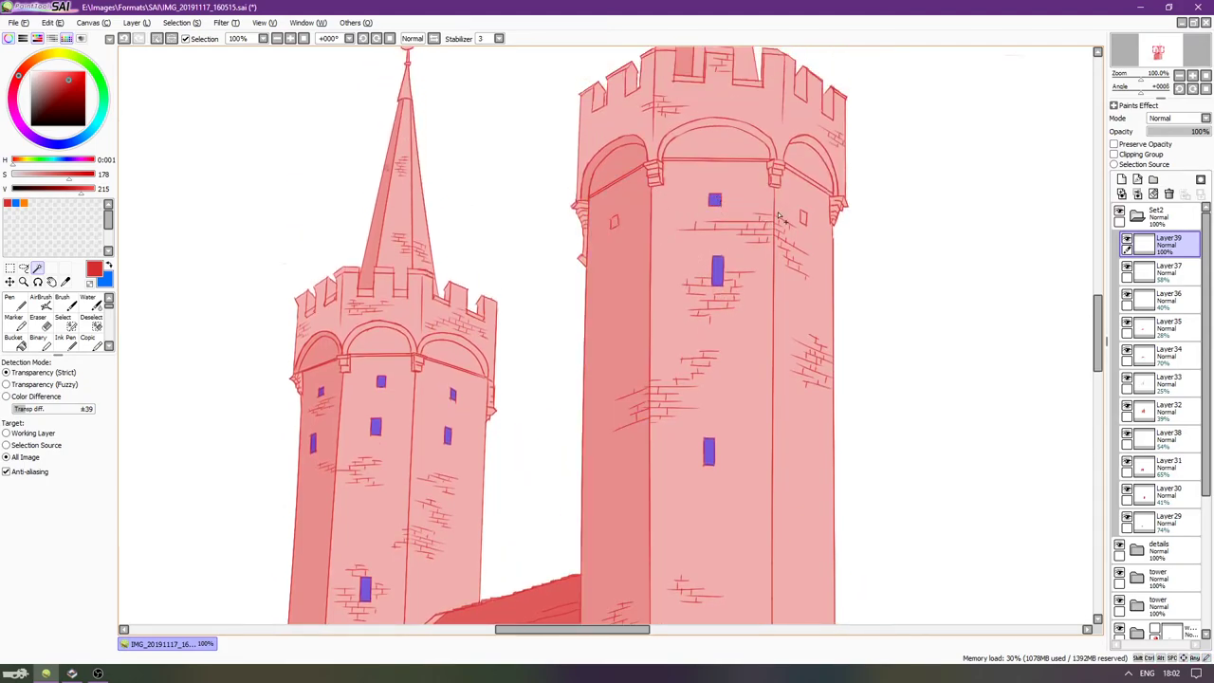
Set the Magic Wand's transparency difference to 3 and add the small window on the taller tower's shaded face to the selection.
scroll(612, 213, up, 6)
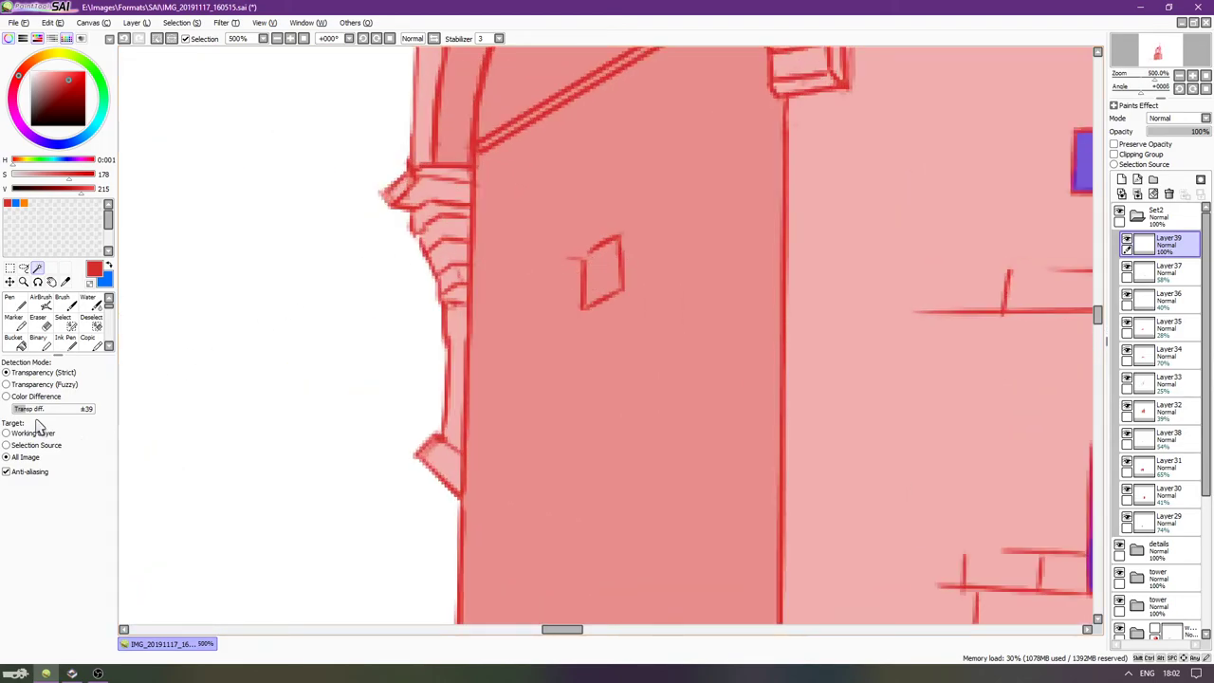
shift+click(560, 271)
key(ctrl+z)
drag(17, 409, 14, 409)
click(595, 292)
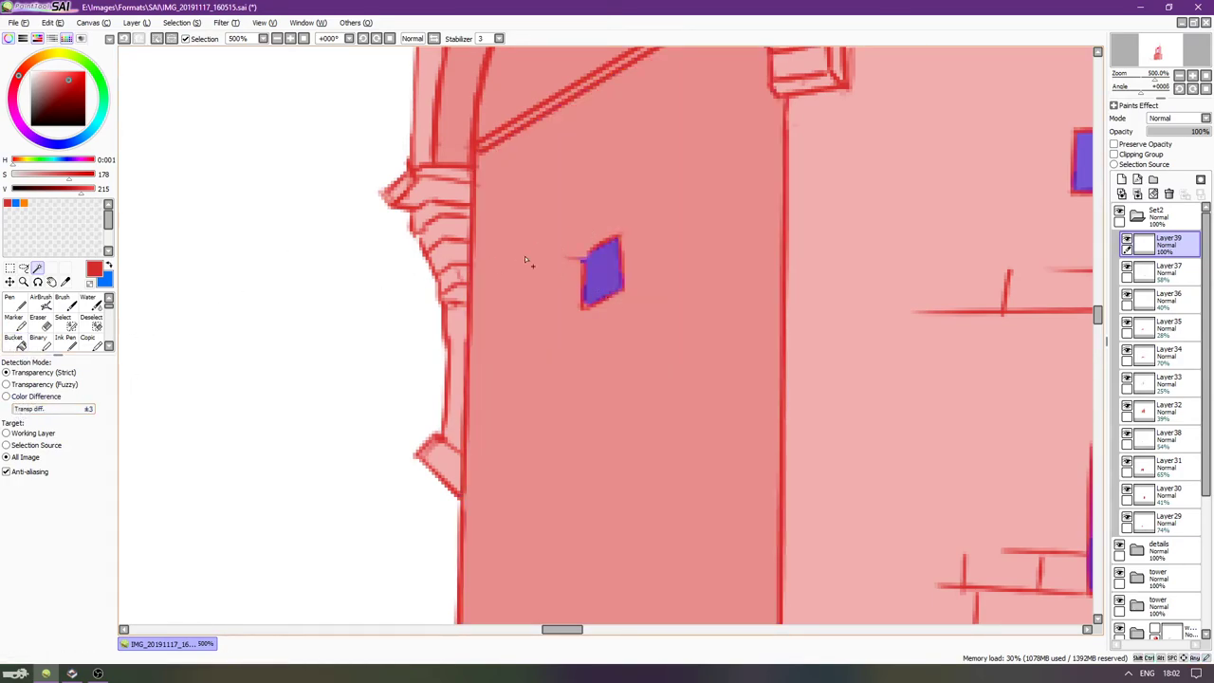
Fill all the selected tower windows with red on Layer39 using the Bucket, then clear the selection.
key(f)
click(592, 269)
scroll(561, 224, down, 5)
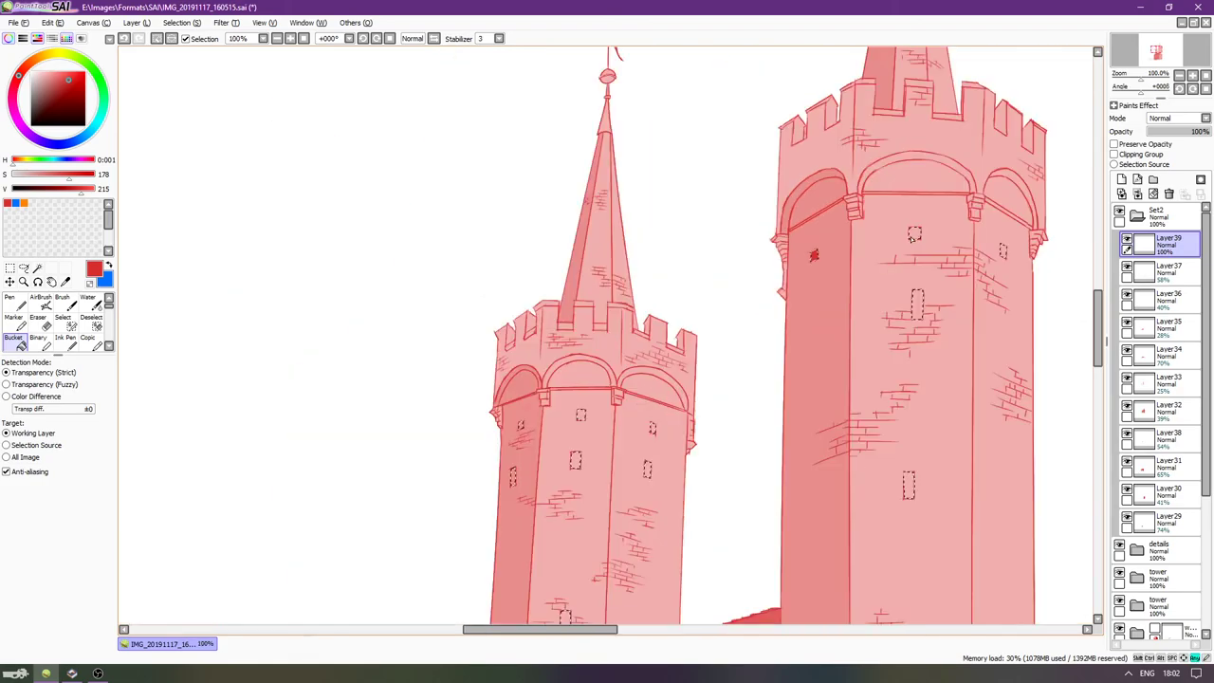
key(Right)
key(Right)
key(Right)
key(Down)
click(857, 285)
key(Down)
key(Down)
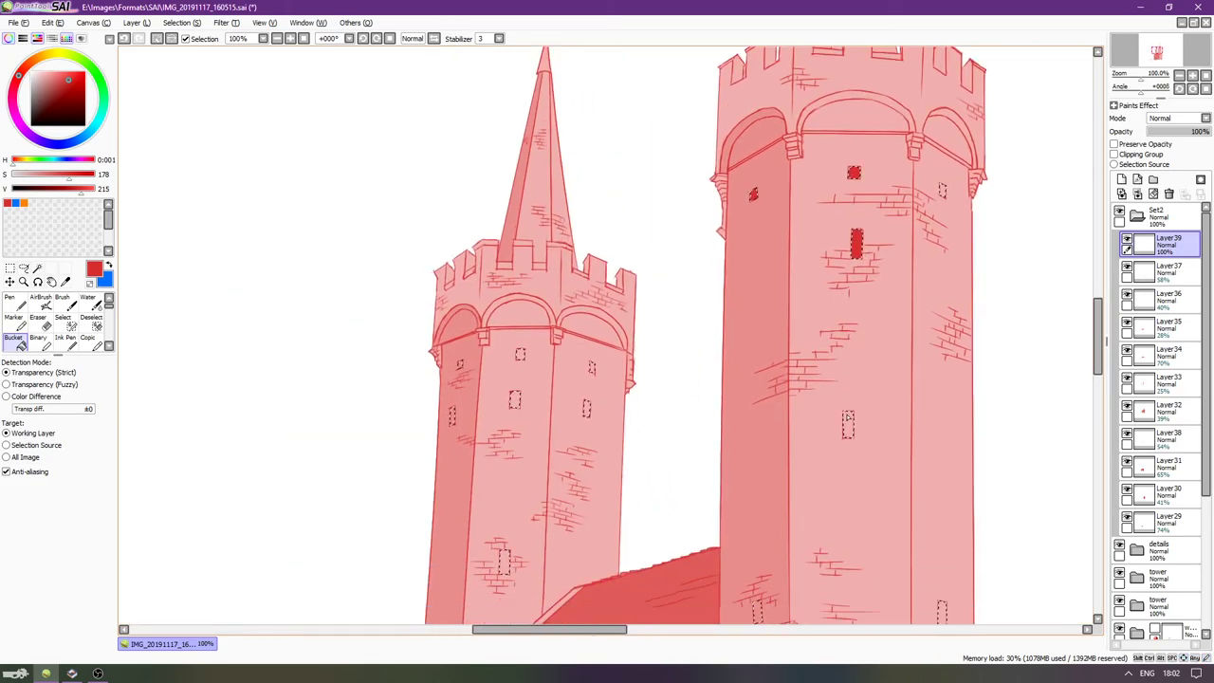
drag(936, 196, 936, 95)
click(942, 517)
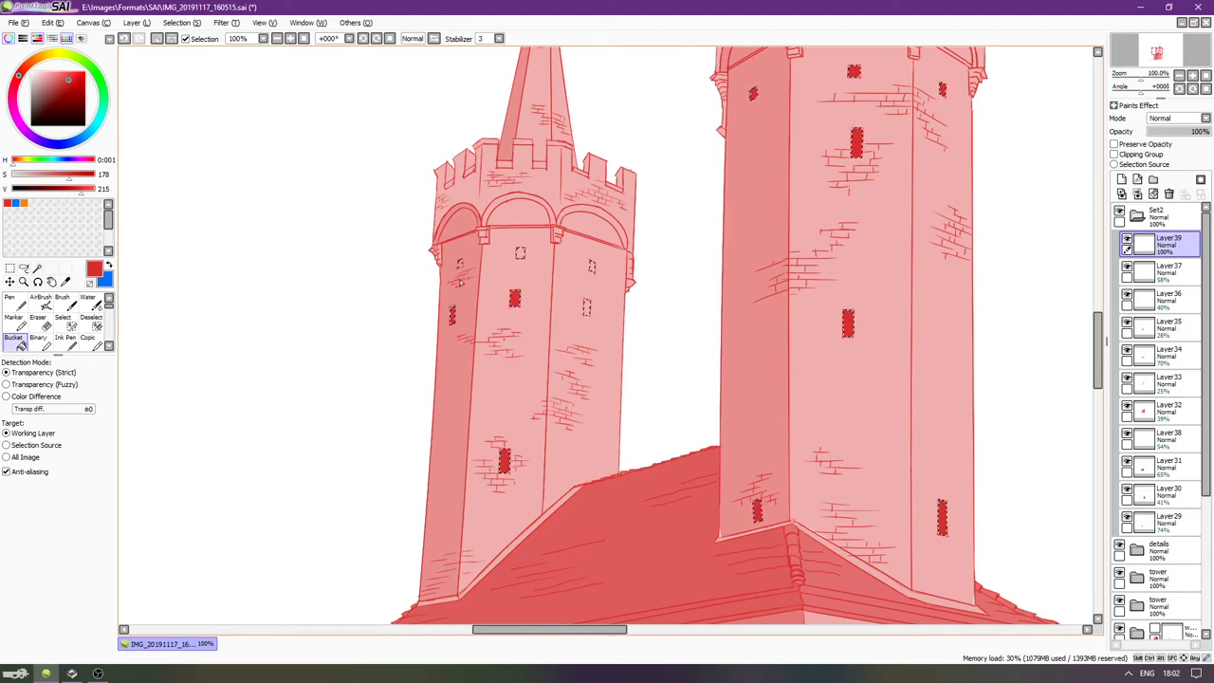
click(589, 268)
click(586, 308)
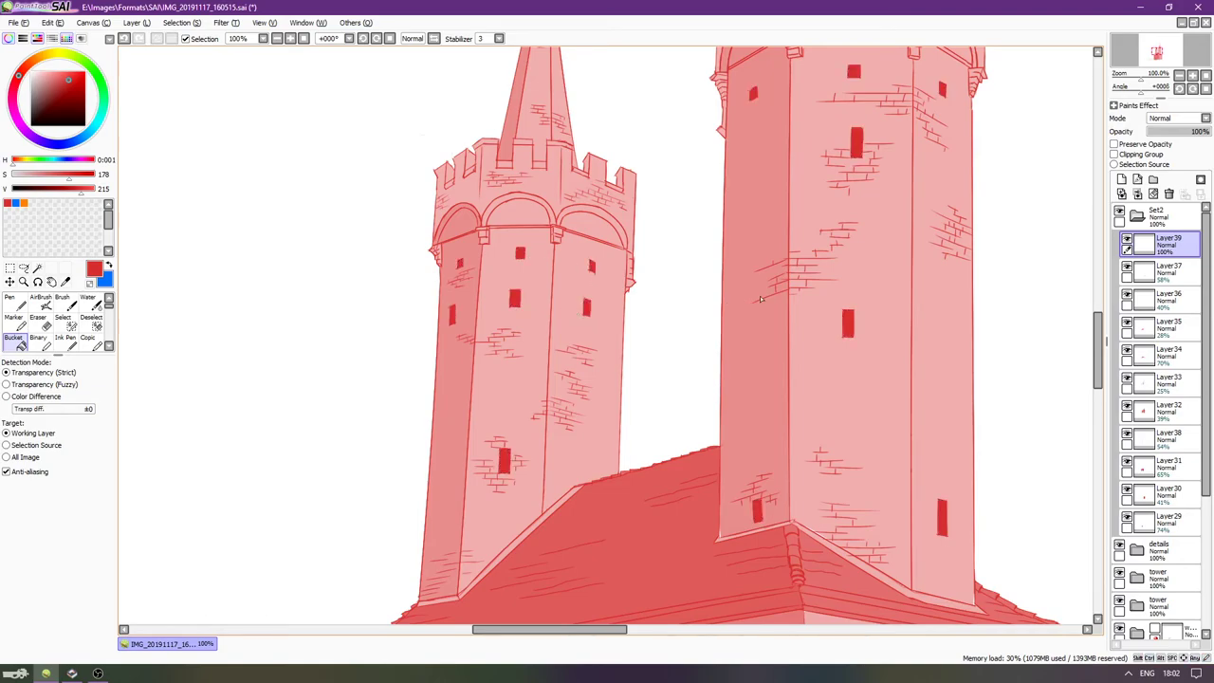
Lower the opacity of Layer39 to 82% and check the window shading across the whole castle.
drag(1206, 131, 1198, 131)
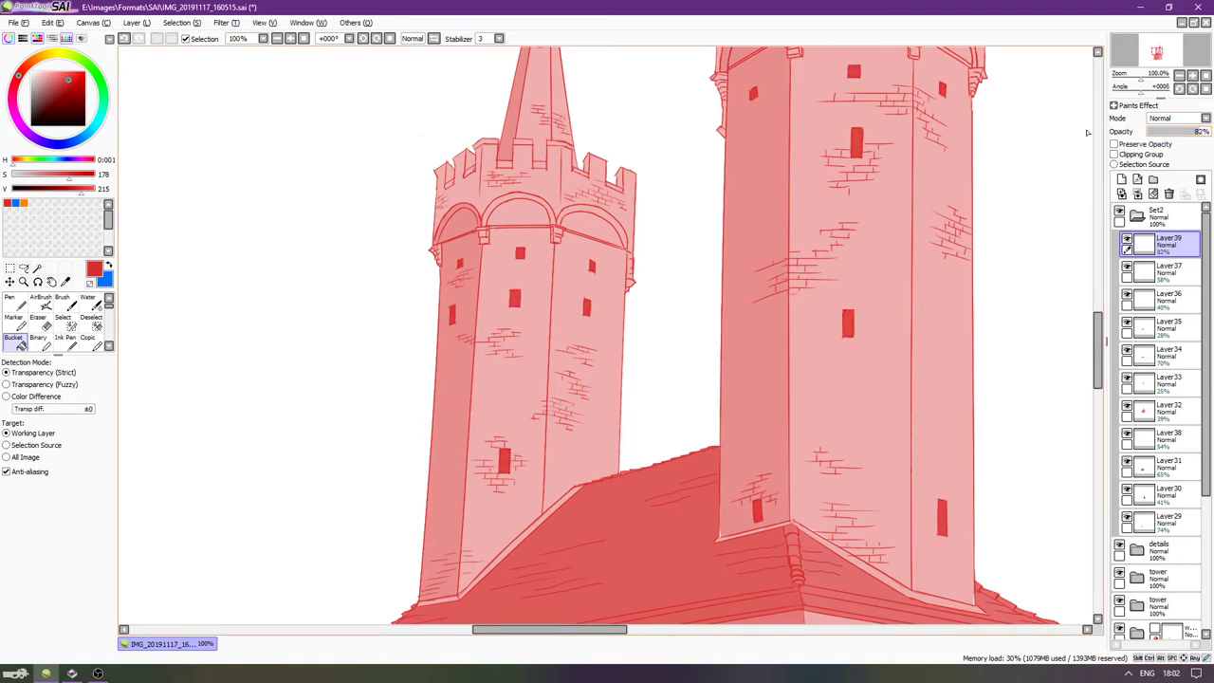
scroll(515, 195, down, 2)
scroll(621, 136, down, 1)
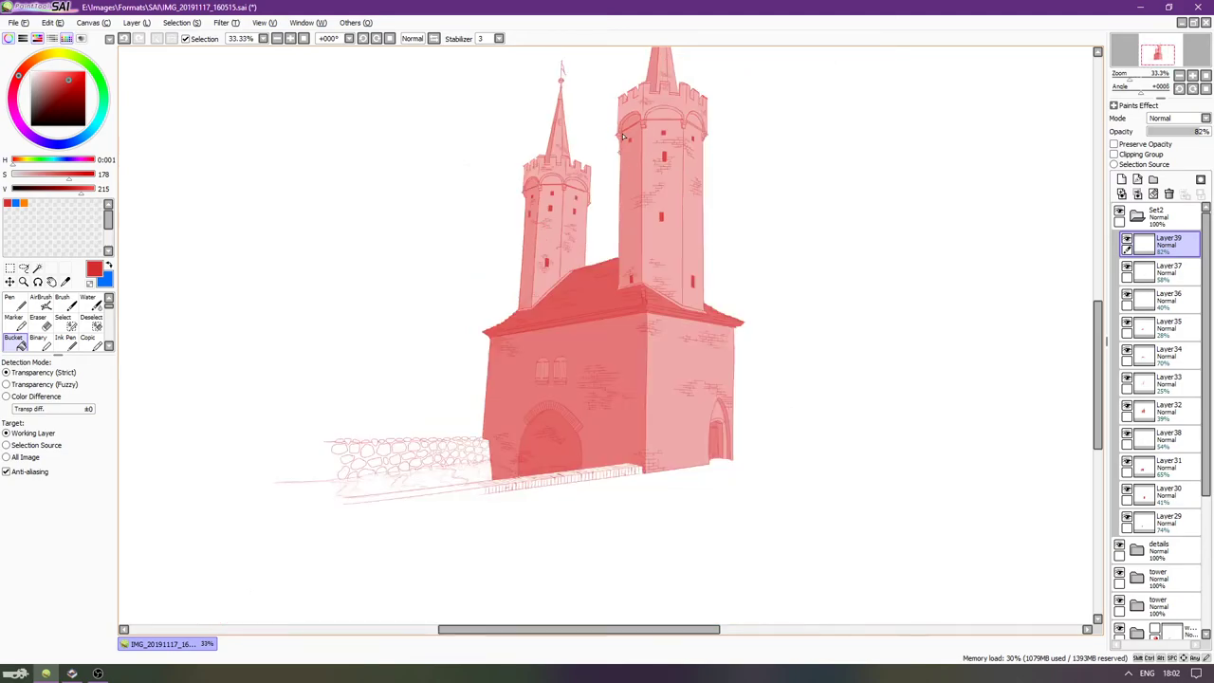
scroll(614, 144, up, 2)
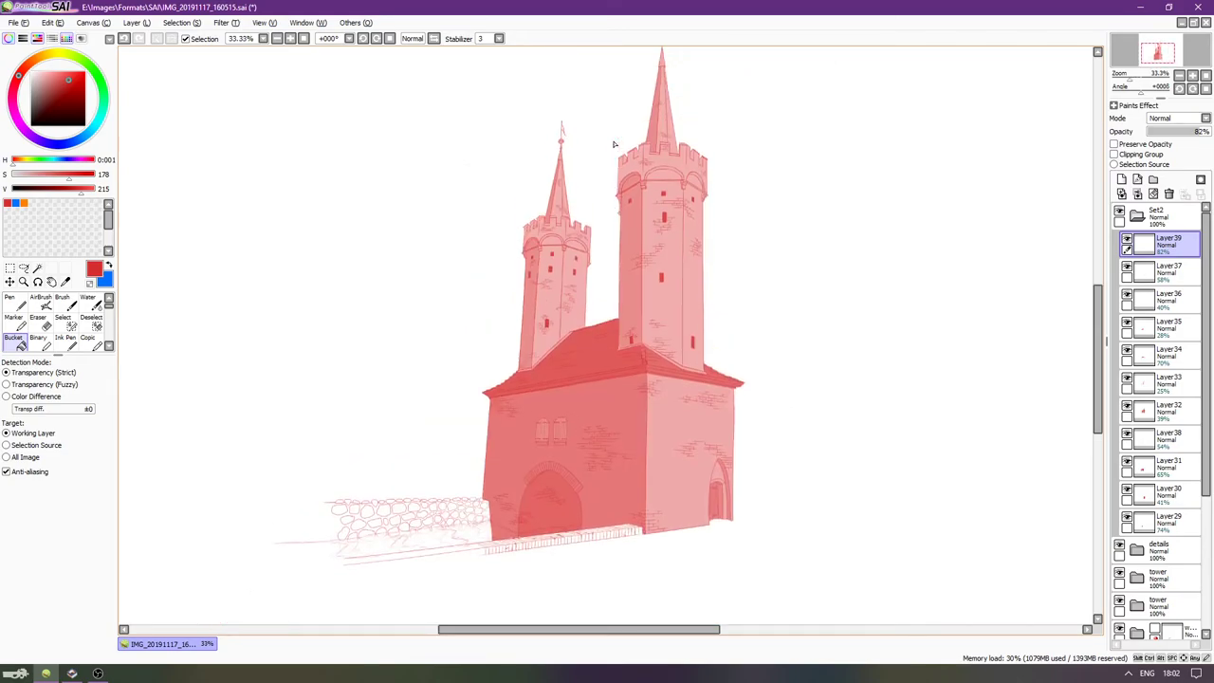
scroll(613, 143, up, 1)
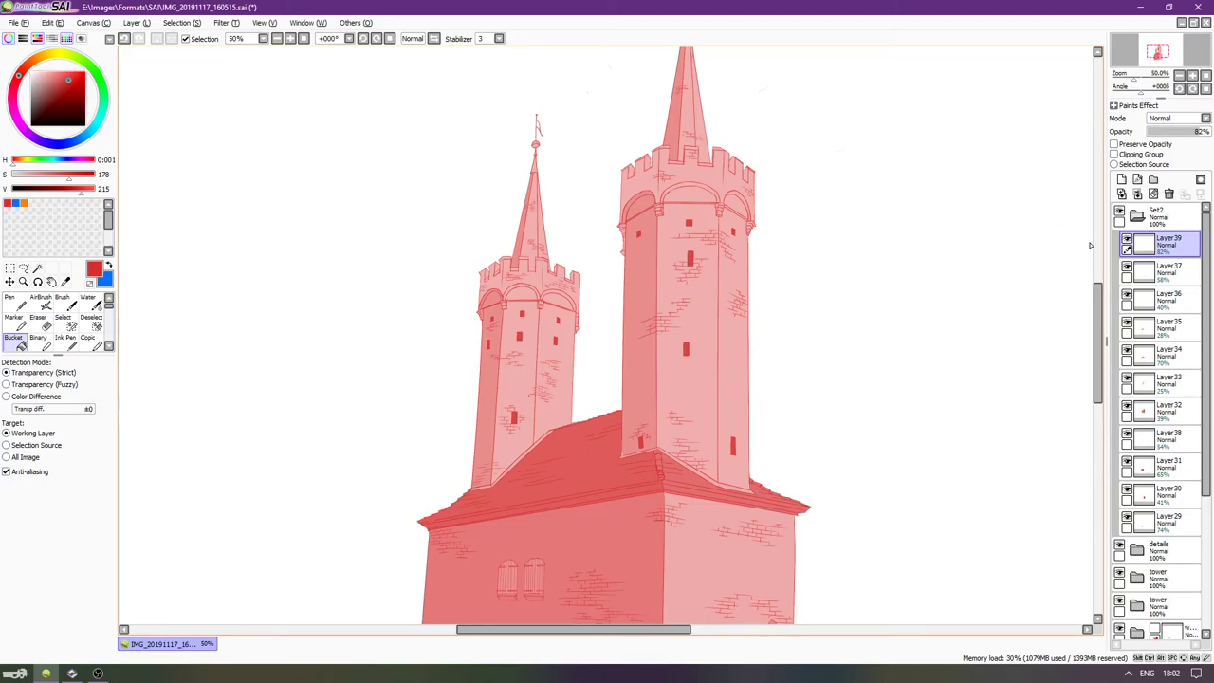
scroll(806, 232, down, 1)
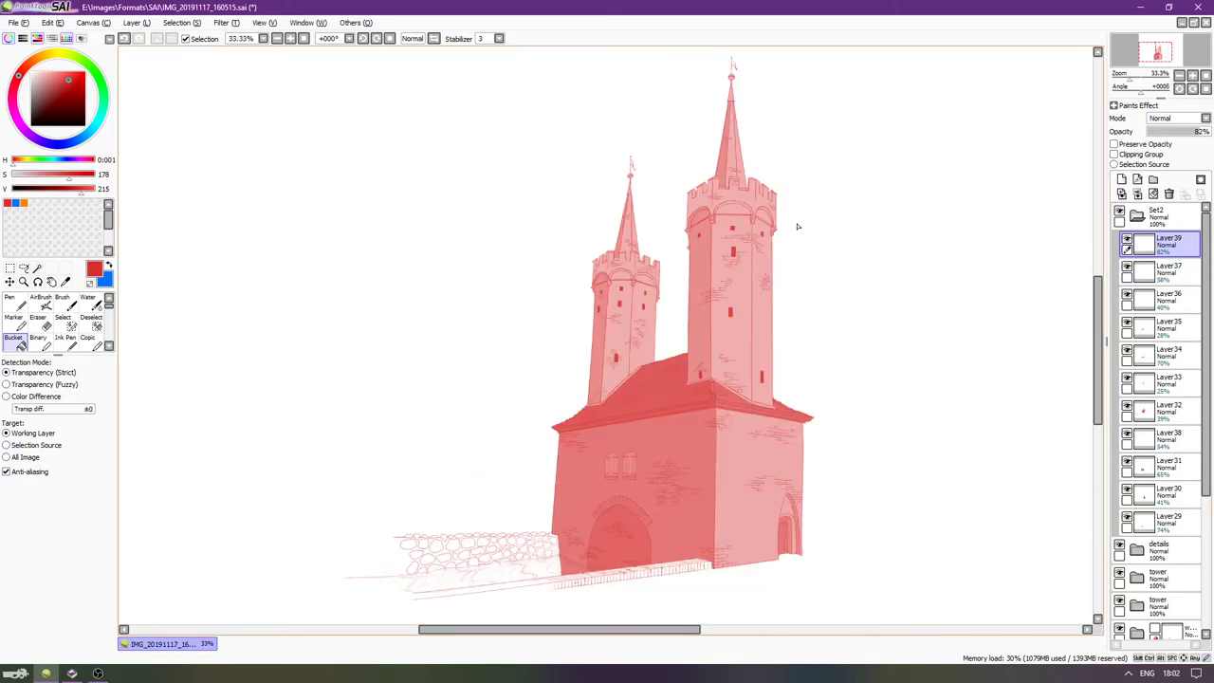
scroll(787, 184, up, 2)
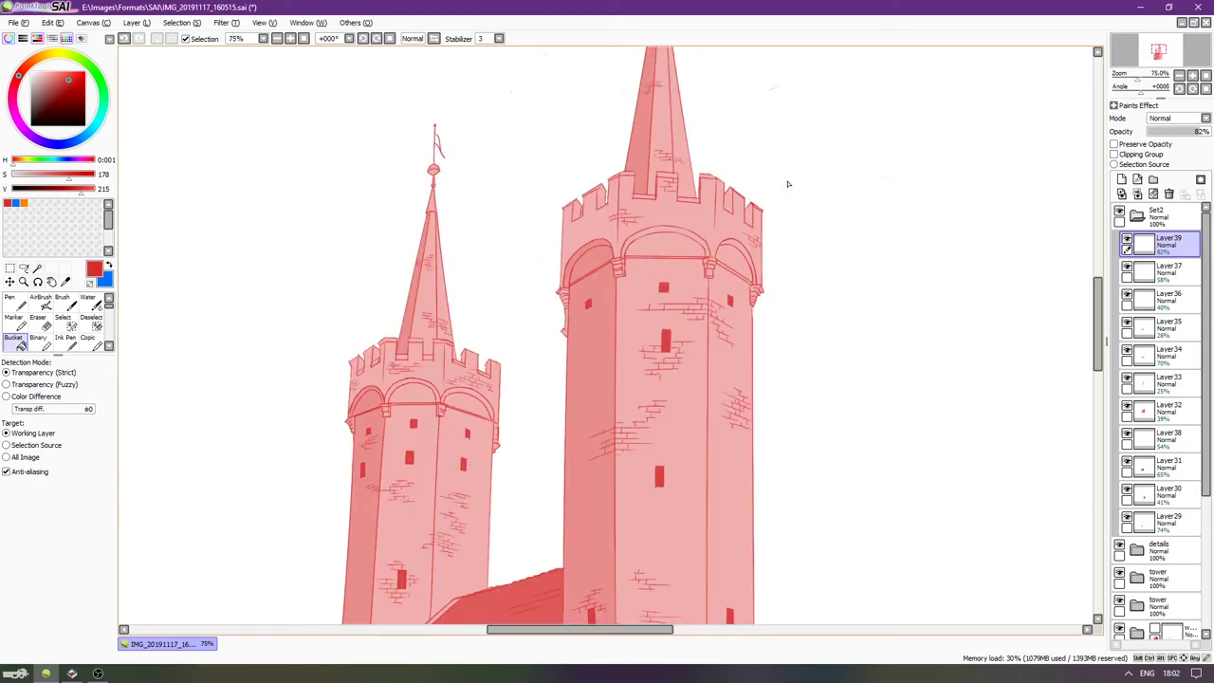
Add a new layer above Layer39 for the tower arches and activate the Magic Wand.
scroll(784, 182, up, 1)
key(ctrl+shift+n)
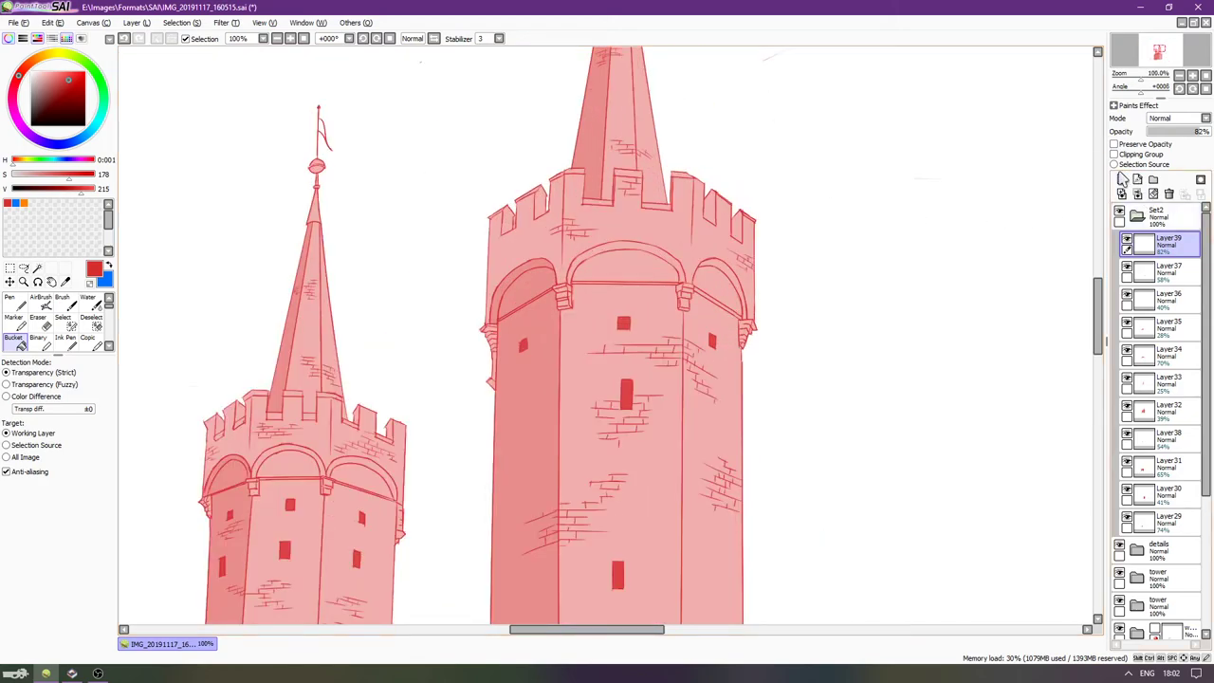
scroll(685, 183, up, 1)
key(Left)
key(Left)
key(Left)
key(Left)
key(Down)
click(39, 268)
click(714, 270)
click(810, 284)
key(Left)
key(Left)
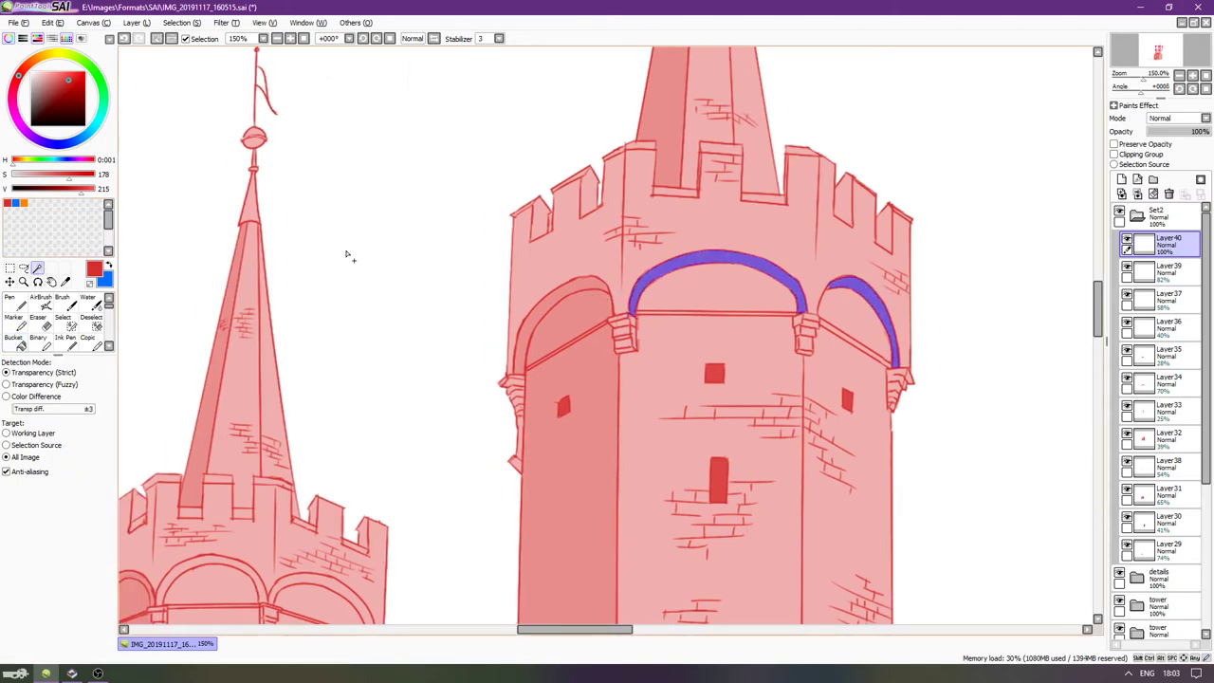
key(ctrl+d)
Select the taller tower's three arch bands with the Magic Wand at transparency difference 57, using 21 for the shaded left arch.
click(28, 409)
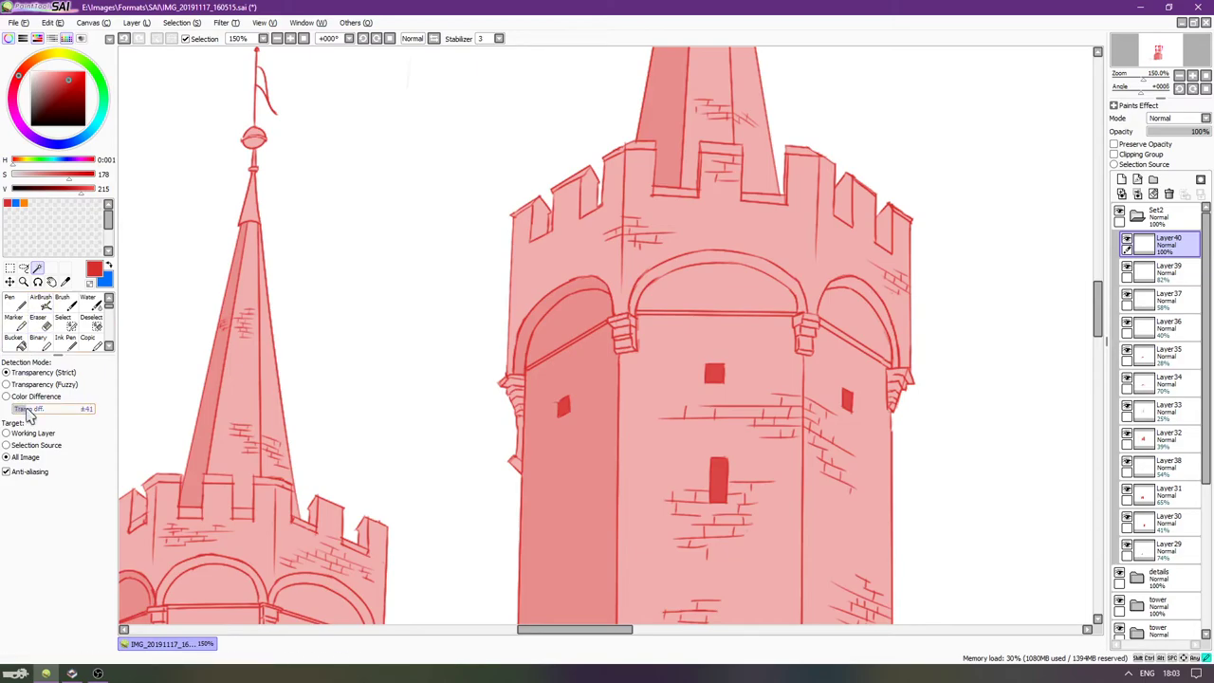
click(871, 301)
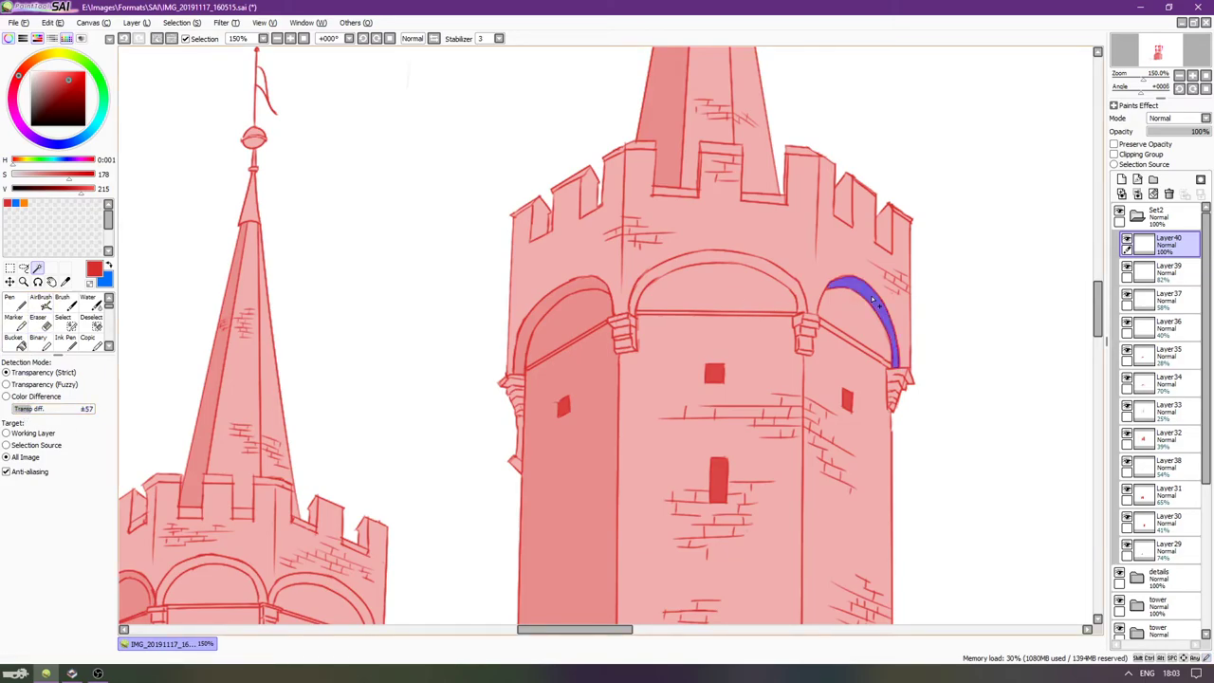
click(735, 266)
click(573, 287)
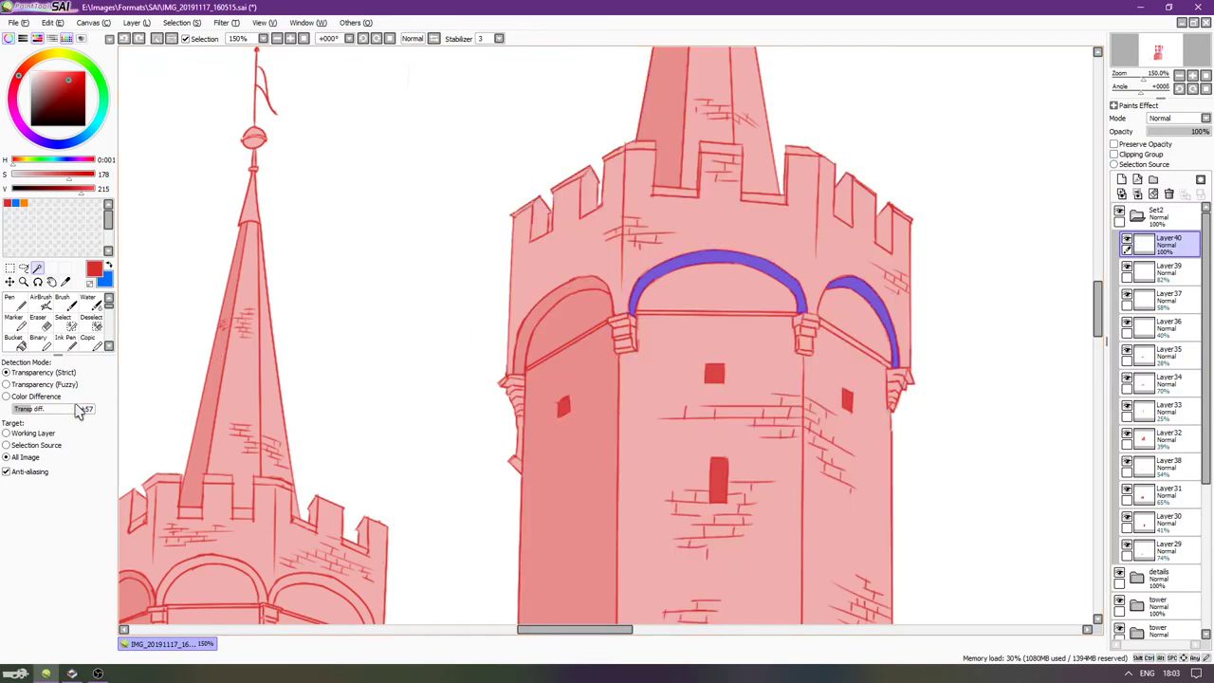
drag(29, 410, 21, 412)
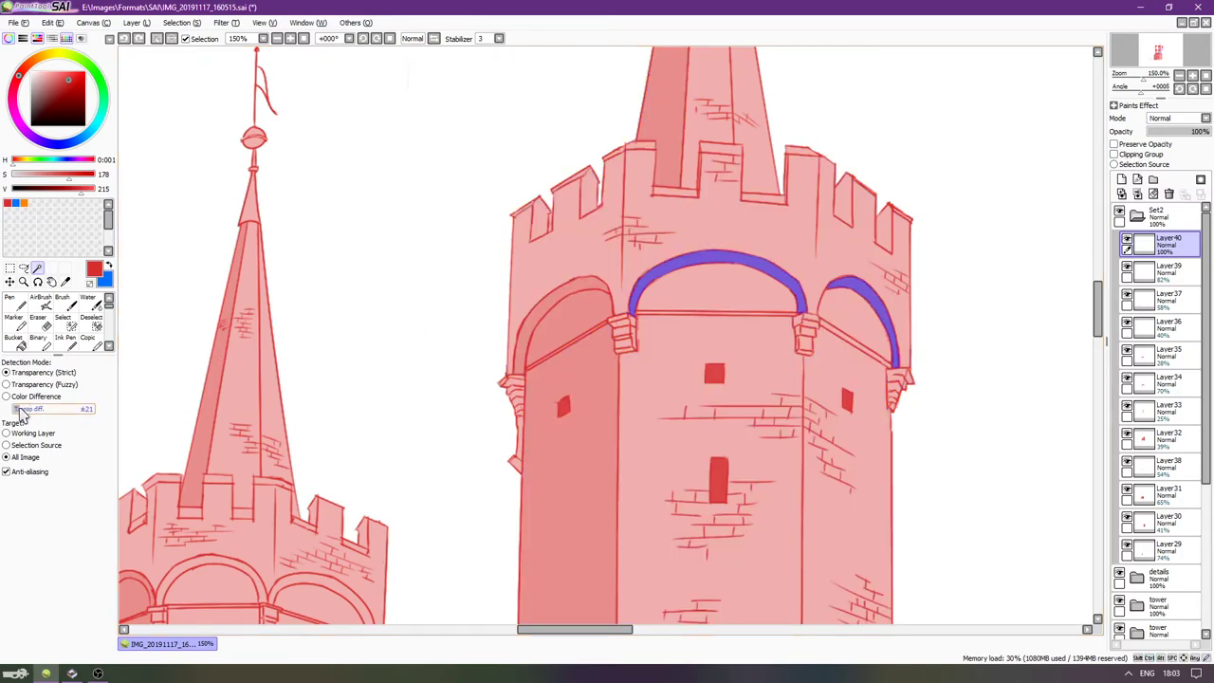
click(571, 292)
Add the shorter tower's three arch bands to the Magic Wand selection at transparency difference 21.
key(Left)
key(Left)
key(Left)
key(Left)
key(Left)
key(Left)
key(Left)
key(Left)
key(Left)
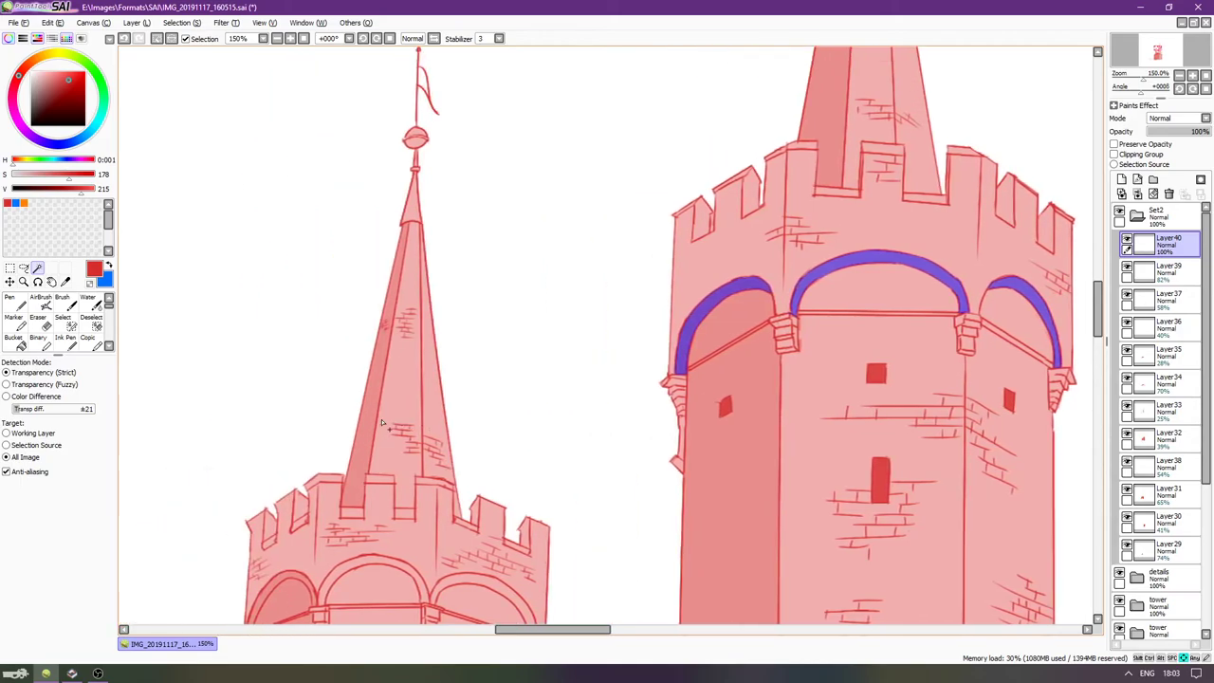
key(Down)
key(Down)
key(Down)
key(Left)
key(Left)
key(Left)
key(Down)
key(Down)
key(Down)
scroll(537, 435, down, 2)
scroll(584, 433, left, 1)
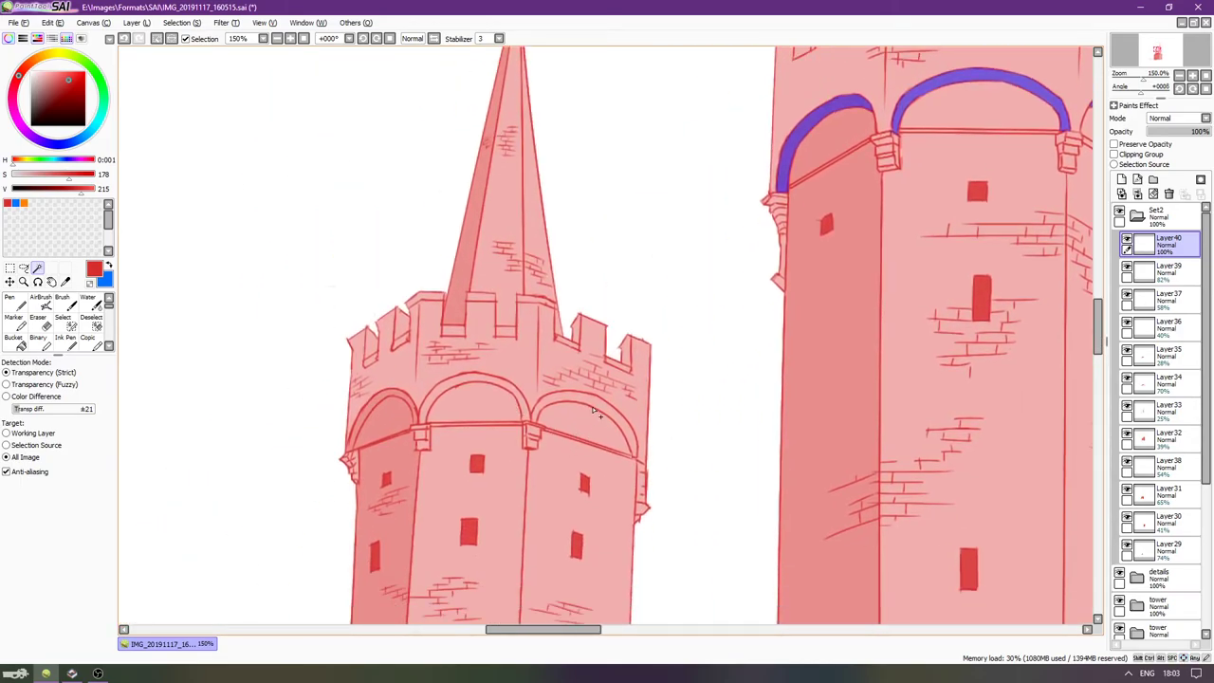
click(591, 408)
click(513, 388)
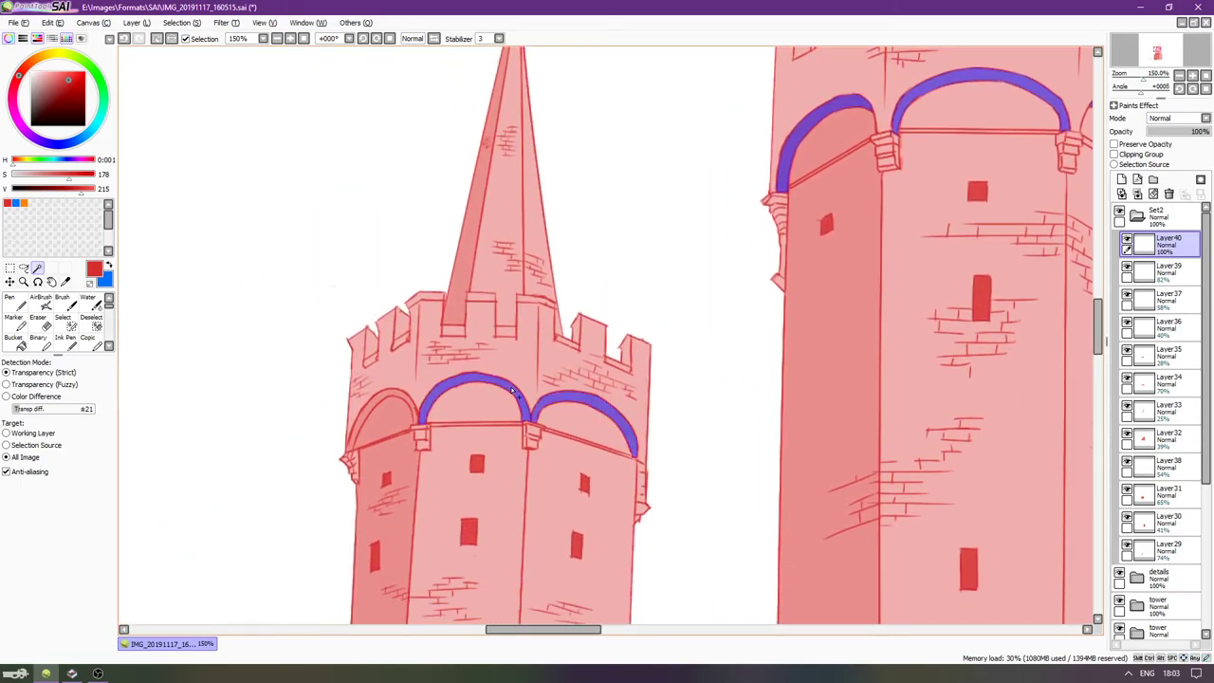
click(399, 395)
Fill the selected arch bands of both towers with red on Layer40 using the Bucket, and clear the selection.
key(g)
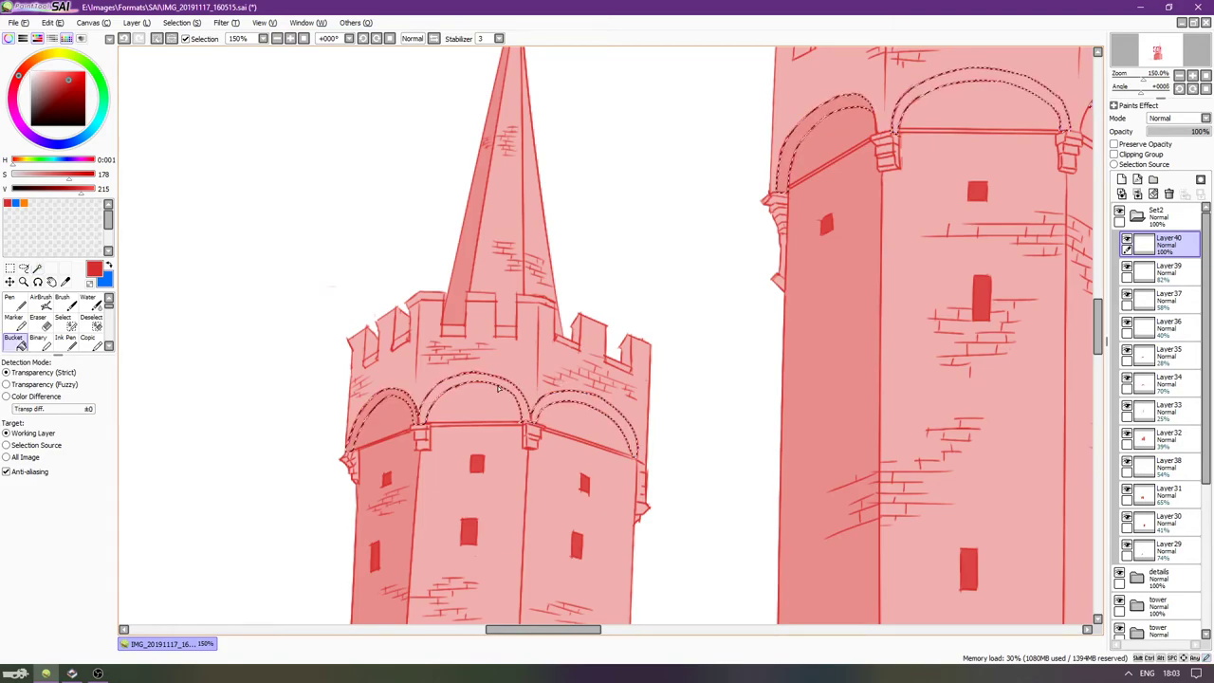
click(494, 384)
click(905, 98)
click(851, 107)
key(Right)
key(Right)
key(Right)
key(Right)
key(Right)
key(Right)
key(Right)
key(Right)
click(975, 126)
key(ctrl+d)
Lower the opacity of Layer40 to 27% and check the arch shading across the whole castle.
scroll(881, 234, down, 3)
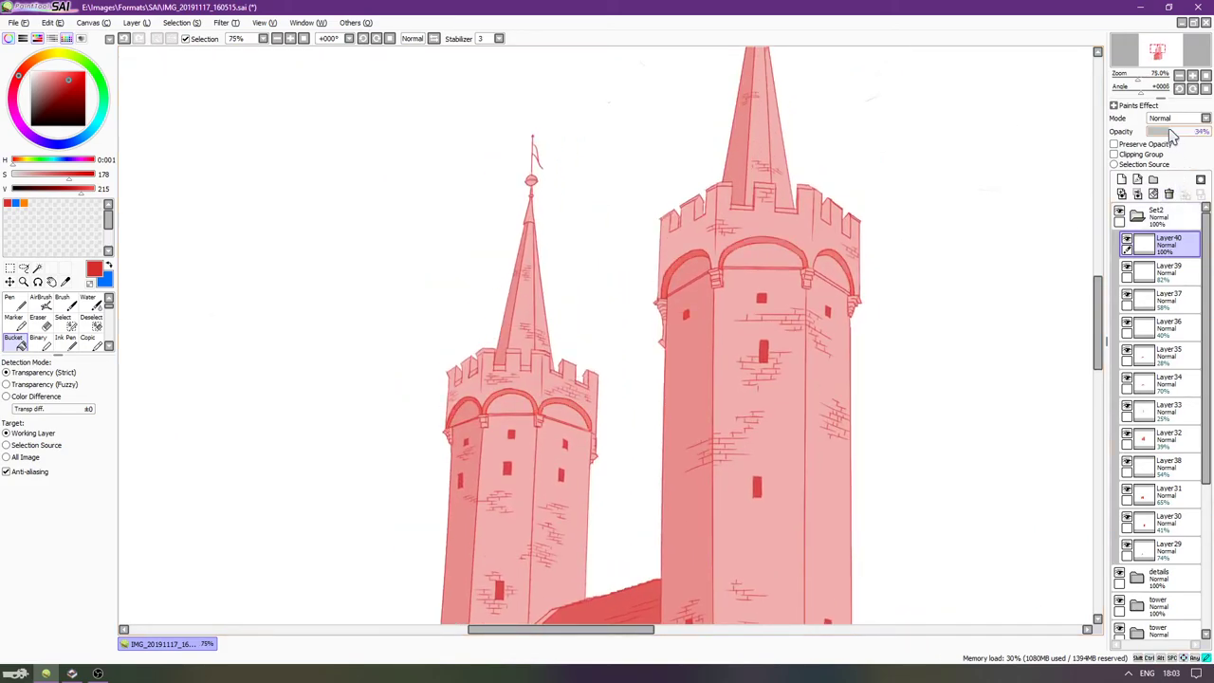
drag(1171, 135, 1165, 138)
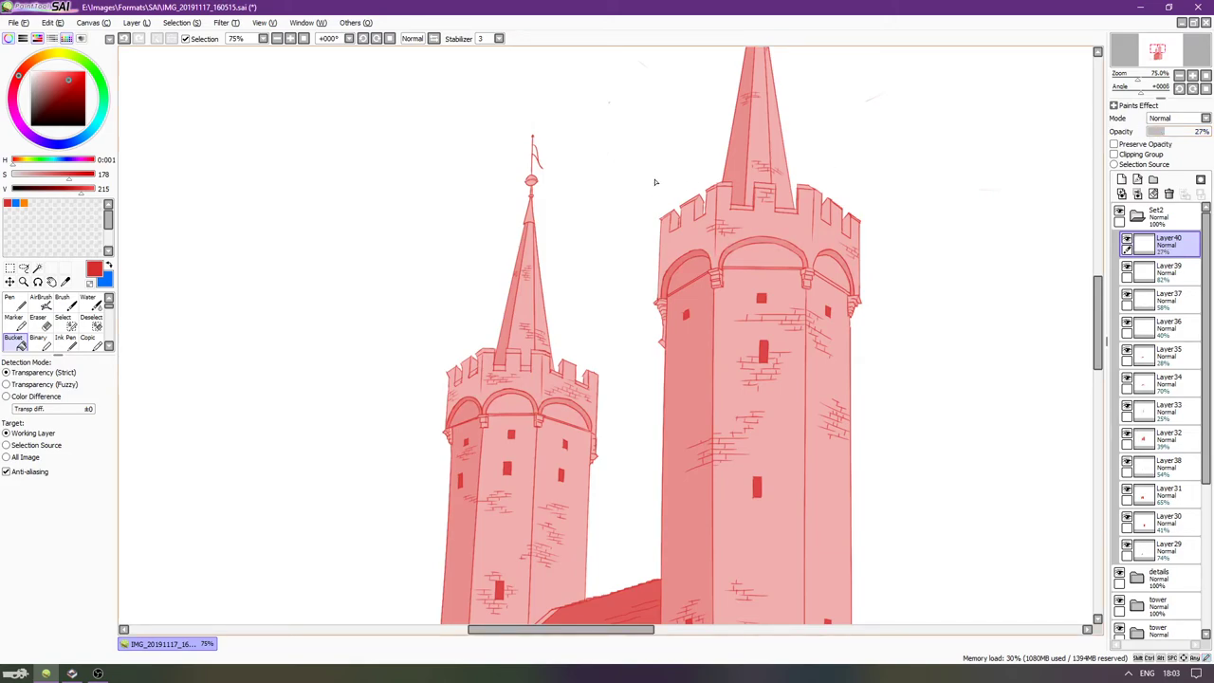
scroll(672, 218, down, 1)
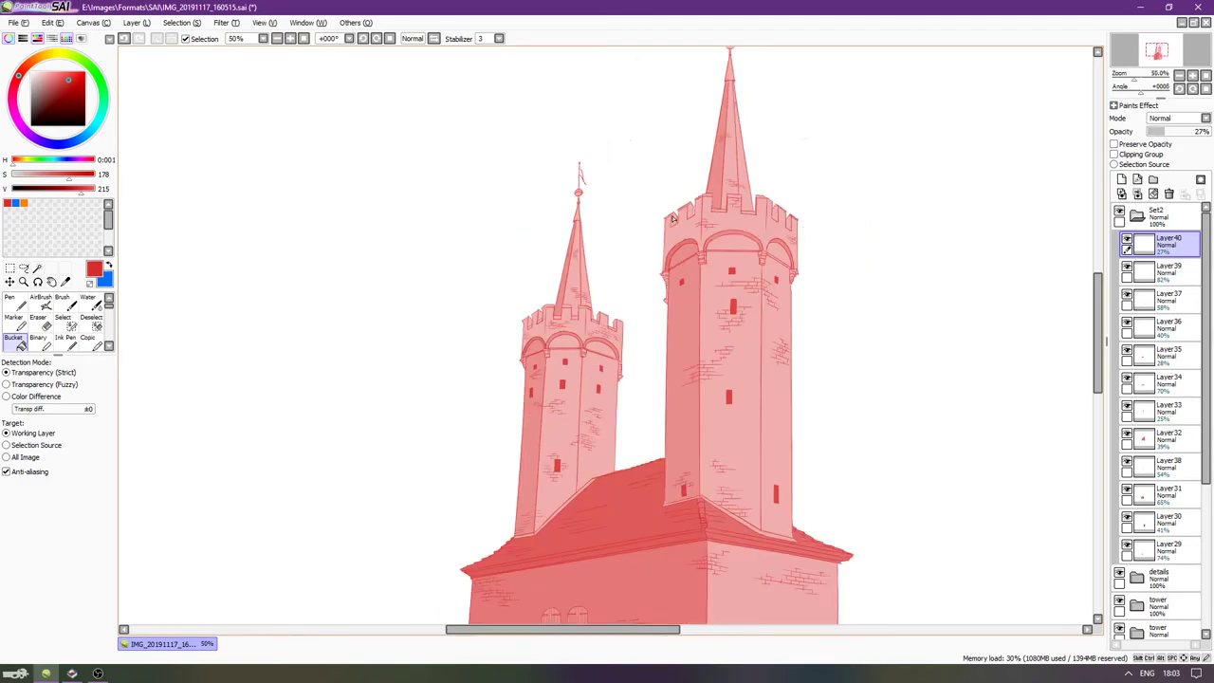
drag(672, 219, 642, 217)
scroll(642, 217, down, 1)
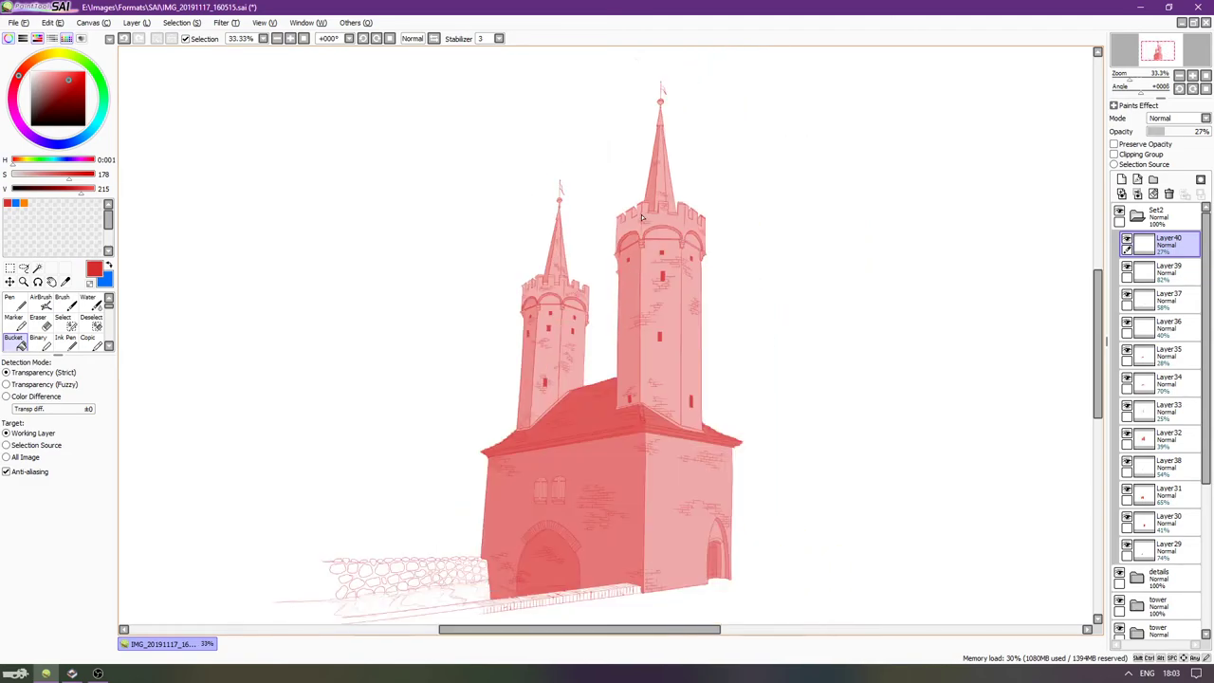
key(Down)
key(Down)
key(Down)
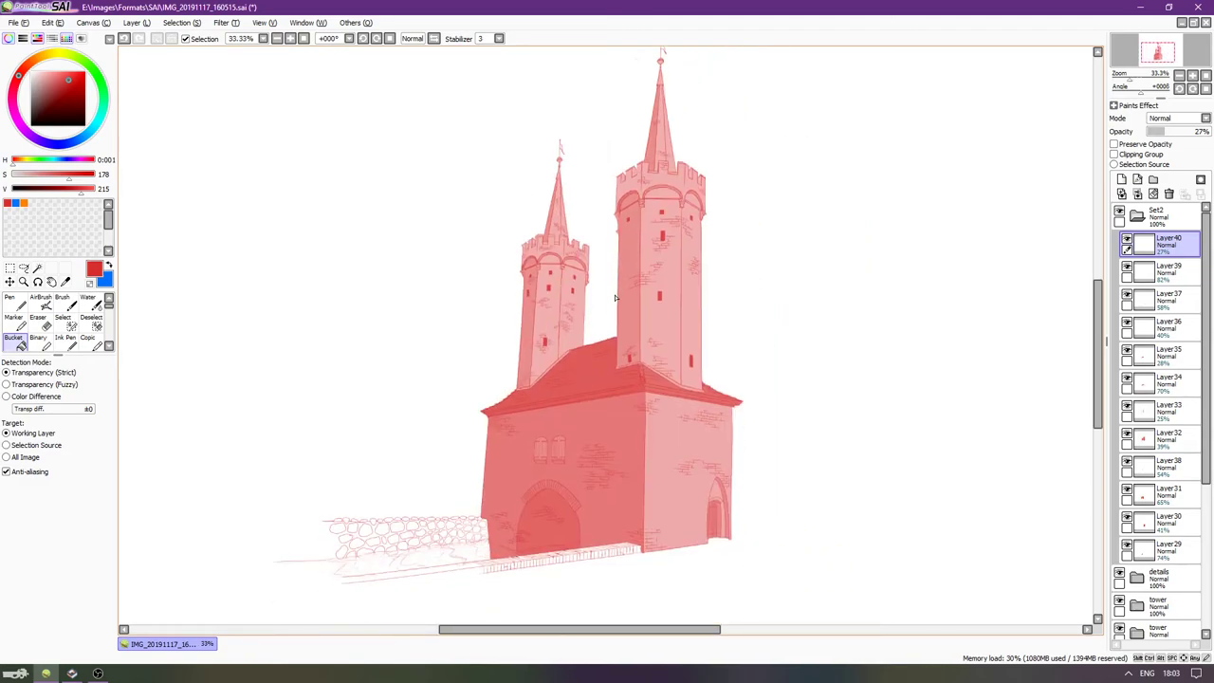
key(Left)
key(Left)
key(Down)
scroll(575, 477, up, 1)
scroll(575, 477, down, 2)
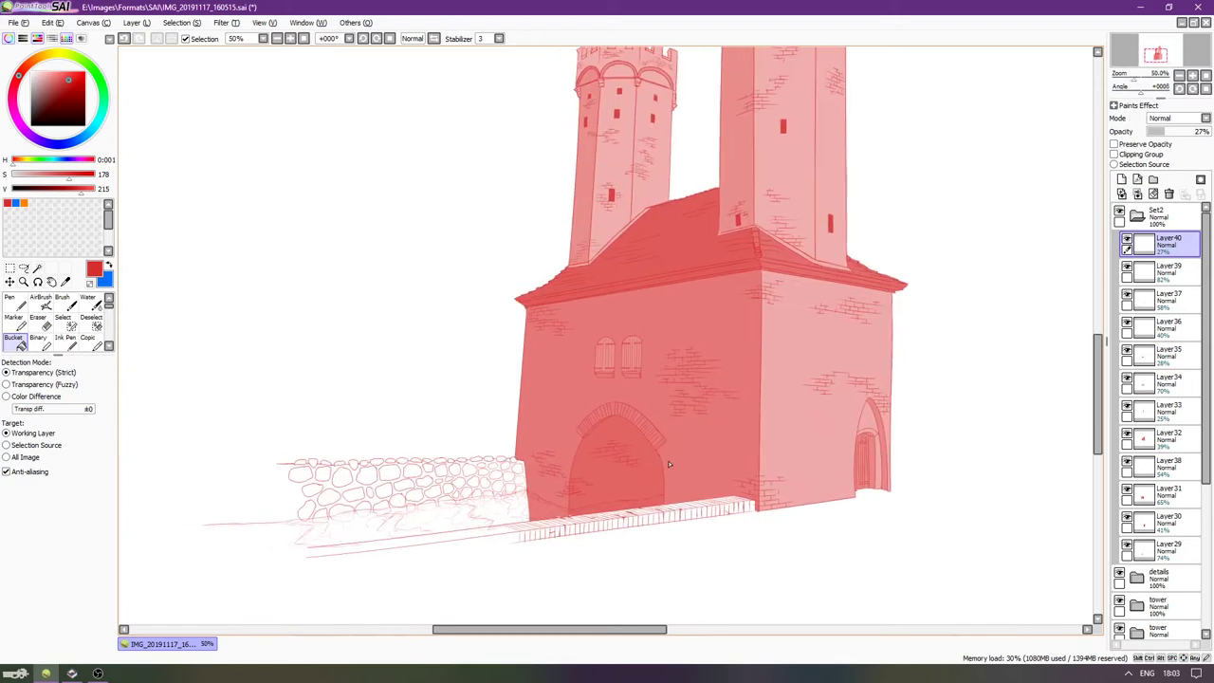
Toggle the visibility of Layer29, Layer30 and Layer31 to identify the front wall's shading, and make Layer31 active.
scroll(598, 501, up, 1)
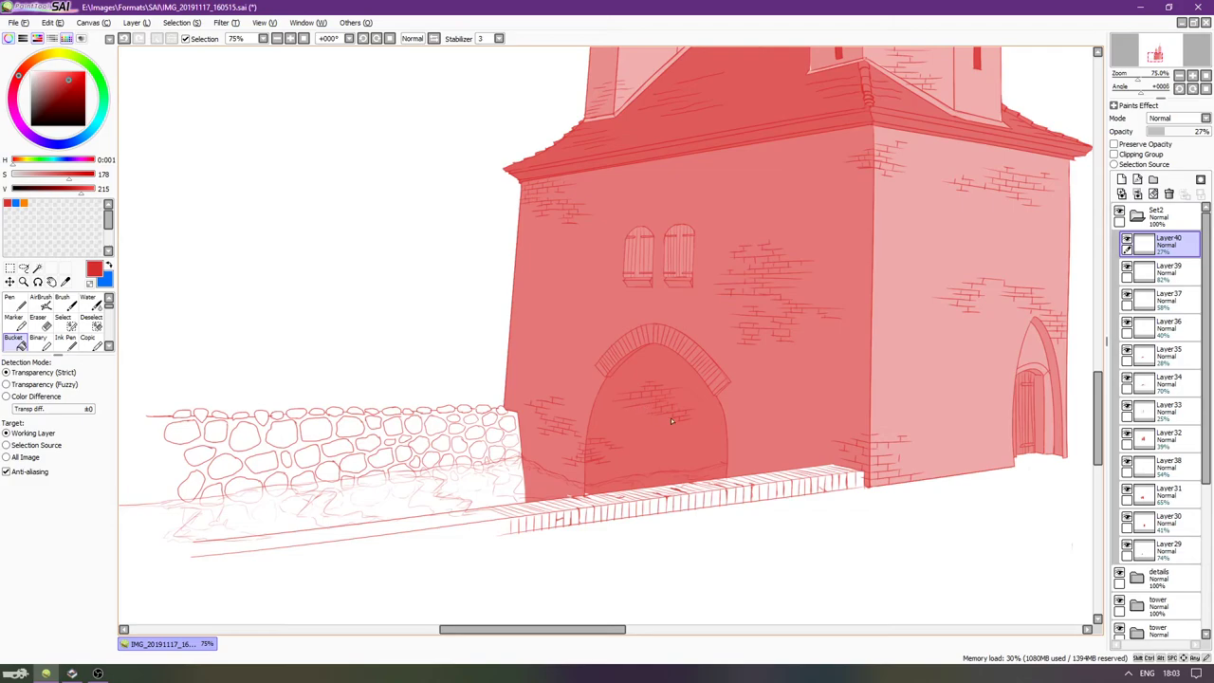
key(Left)
key(Down)
click(1127, 545)
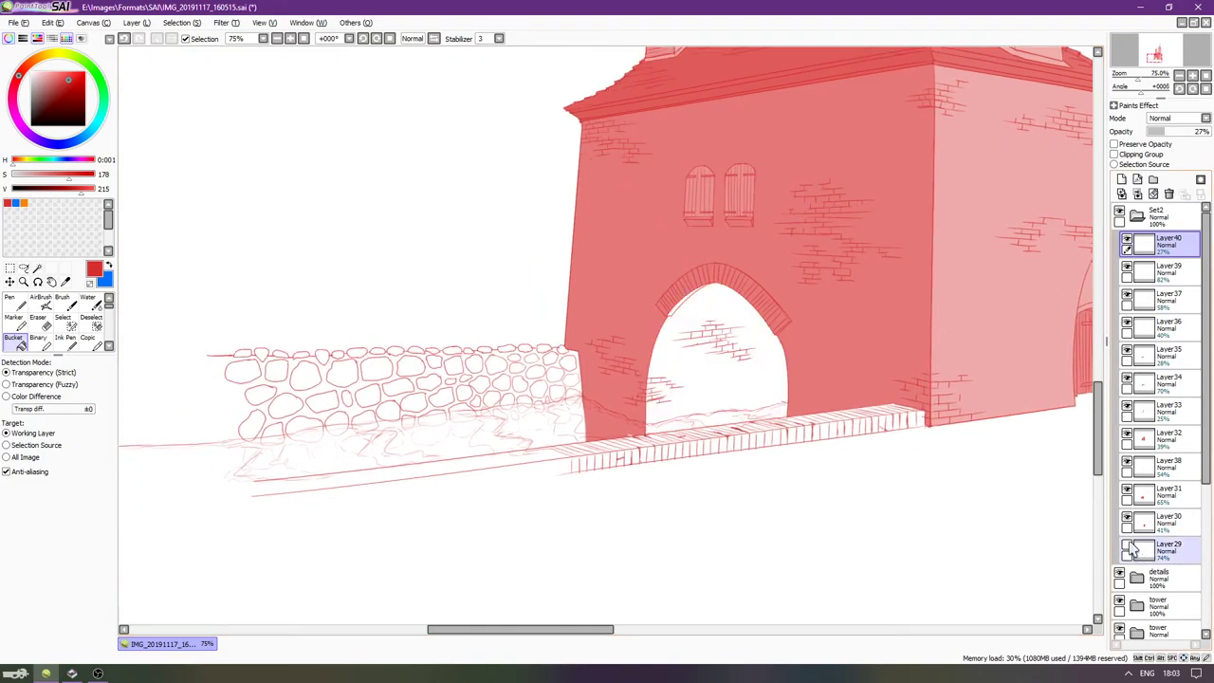
click(1126, 544)
click(1128, 518)
click(1128, 519)
click(1128, 491)
click(1128, 491)
click(1153, 492)
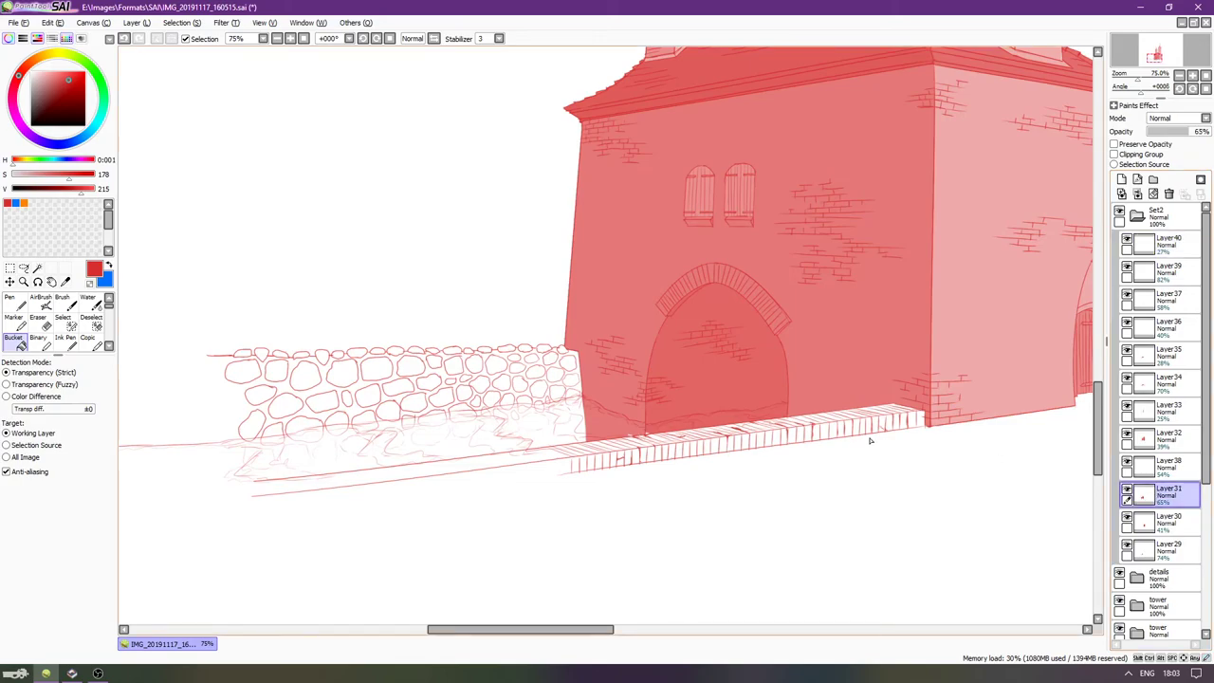
click(1127, 491)
click(1128, 491)
click(1128, 491)
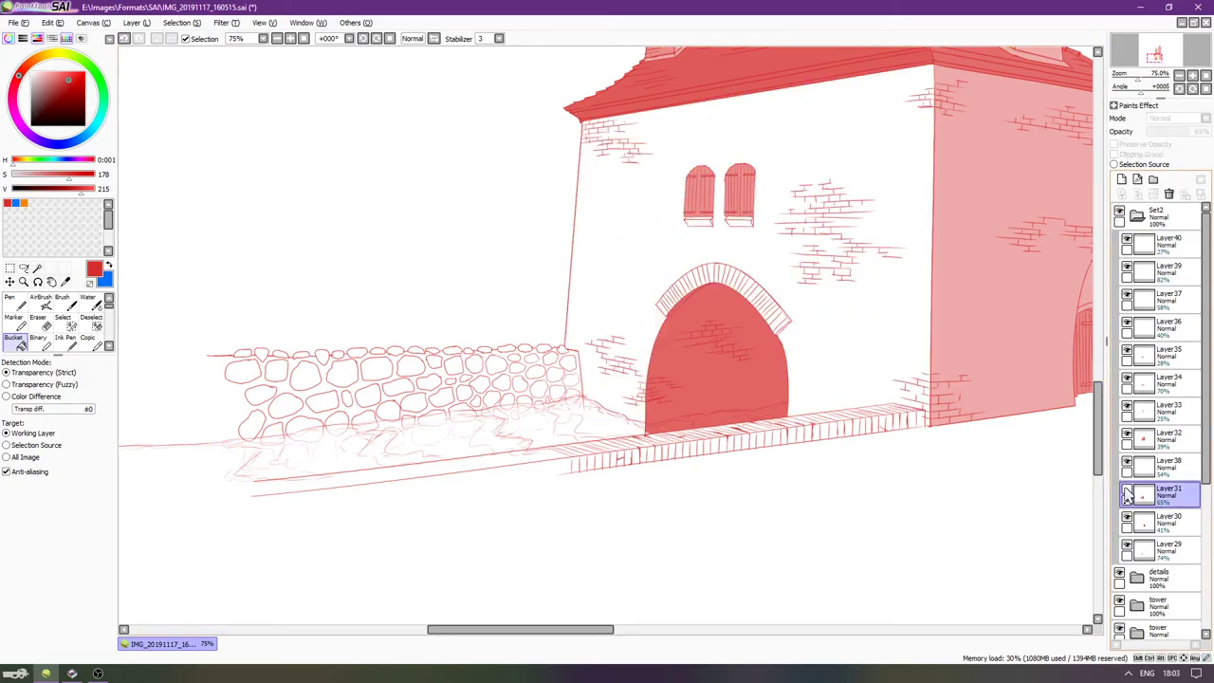
click(1127, 491)
scroll(652, 462, up, 1)
scroll(599, 423, up, 1)
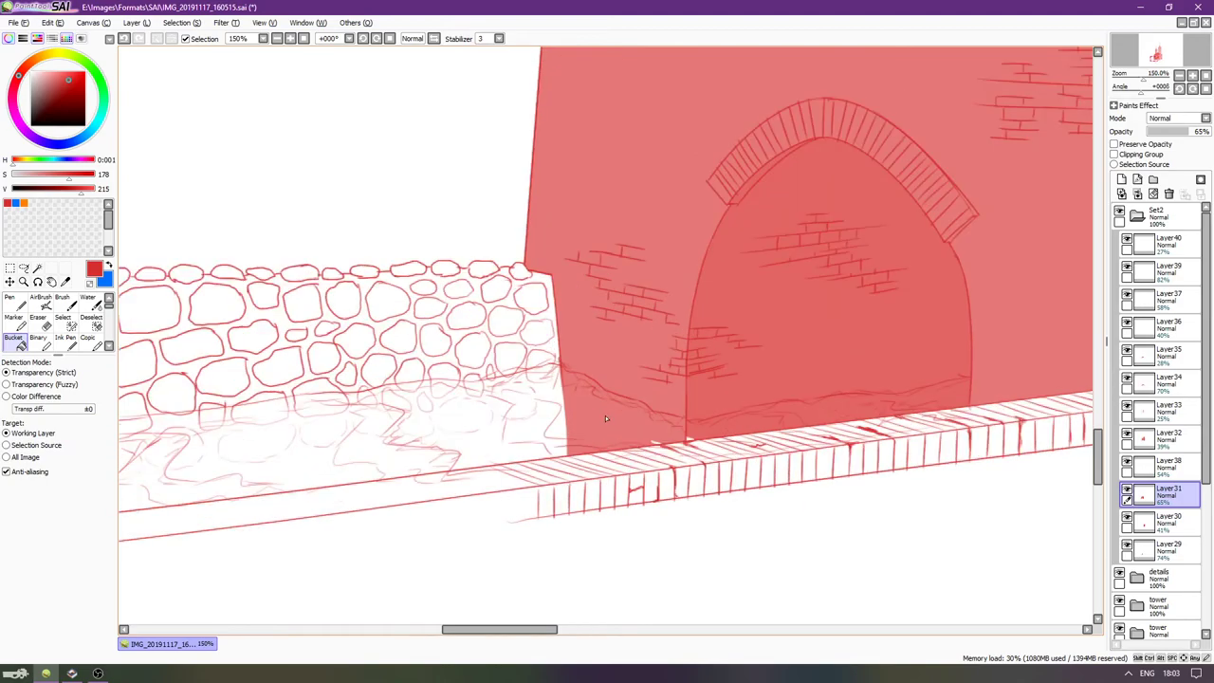
scroll(600, 424, up, 1)
scroll(599, 424, down, 1)
click(1129, 492)
click(1128, 492)
click(1128, 493)
click(1128, 492)
scroll(618, 405, up, 1)
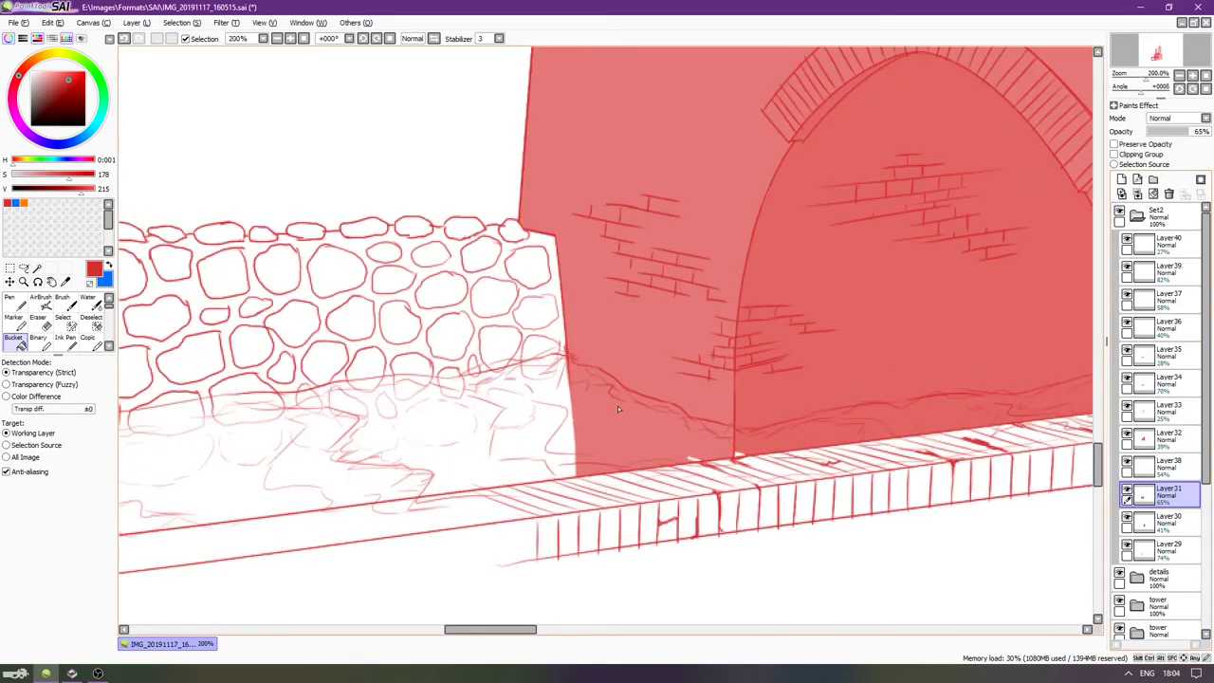
Erase the front wall's shading below the ground line beside the stone wall on Layer31 at size 30, softening the edge at density 19.
scroll(617, 405, up, 1)
scroll(663, 398, down, 1)
key(Right)
key(Right)
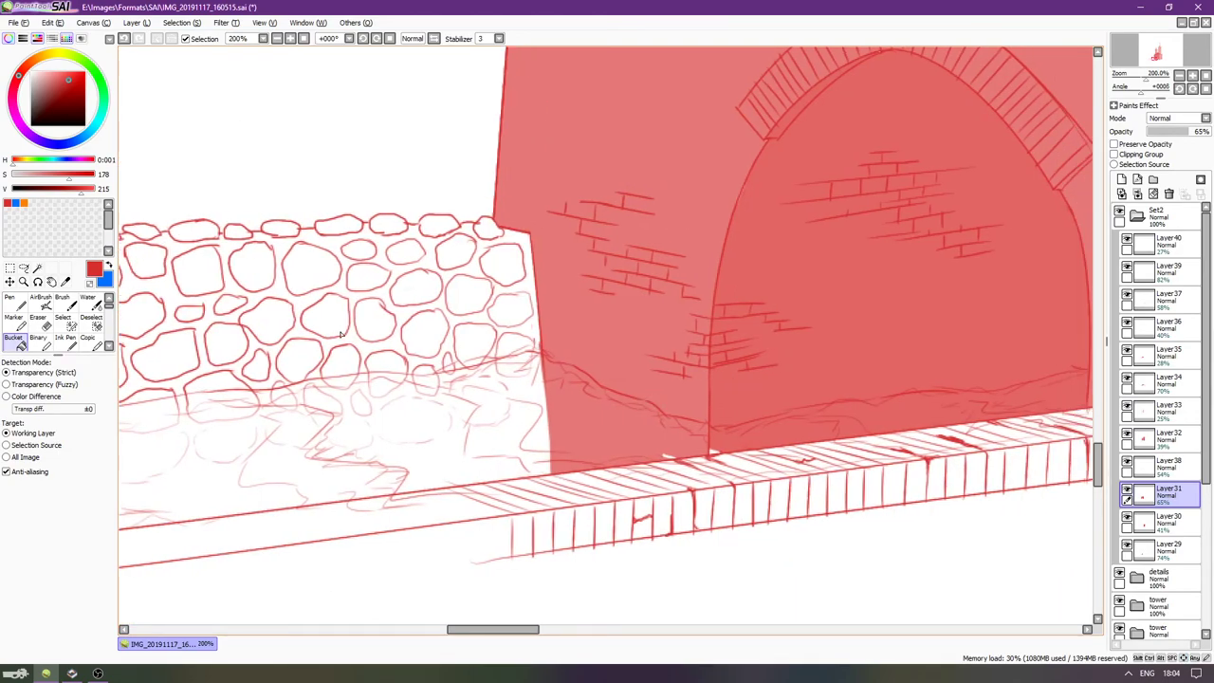
key(e)
key(bracketright)
key(bracketright)
key(bracketright)
key(bracketright)
key(bracketright)
key(bracketright)
key(bracketright)
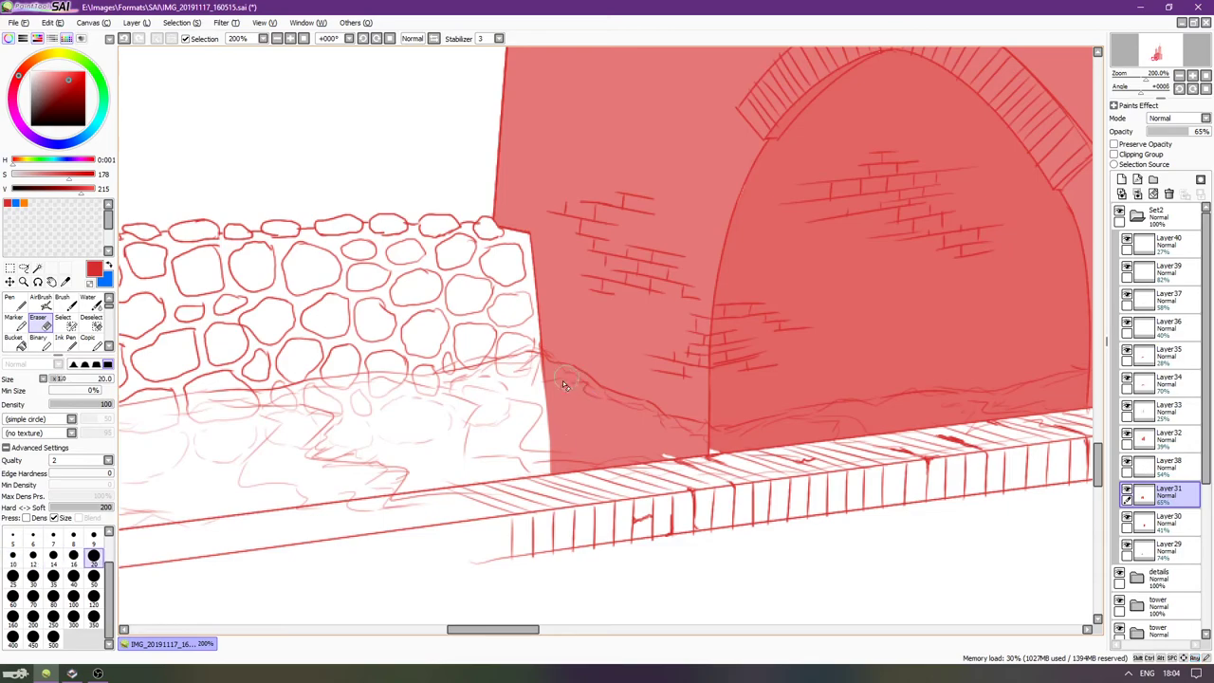
mouse_move(585, 469)
mouse_down()
mouse_move(580, 440)
mouse_move(559, 423)
mouse_move(648, 472)
mouse_move(706, 465)
mouse_move(542, 420)
mouse_up()
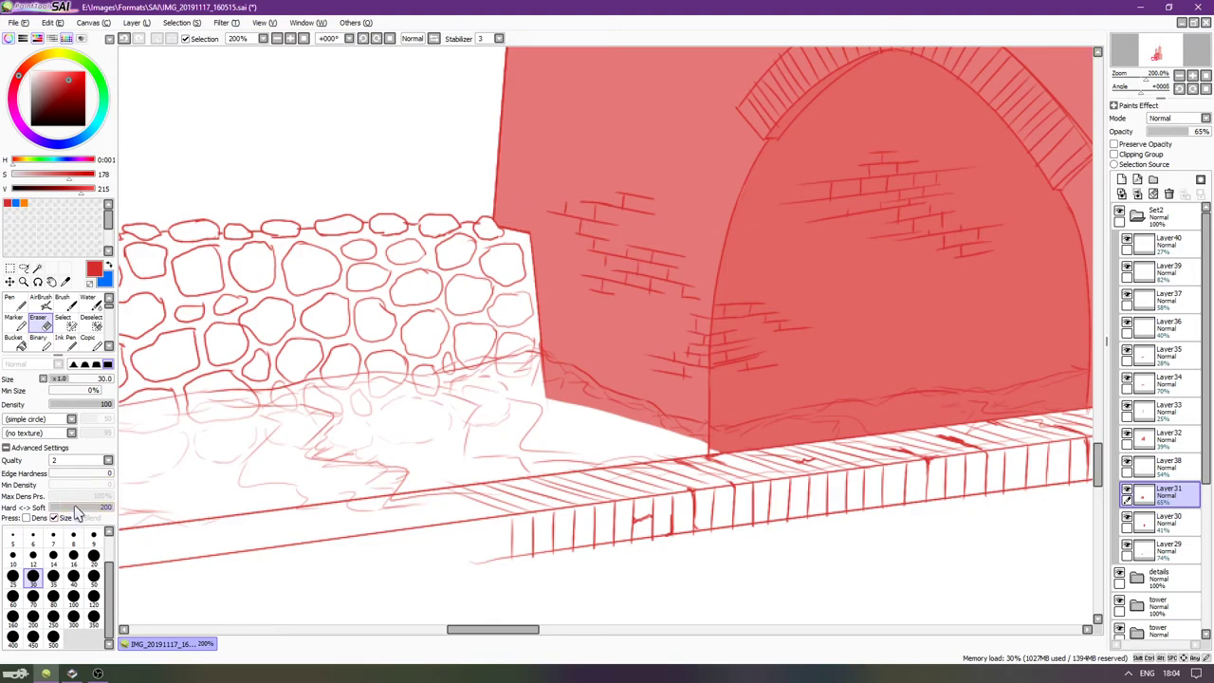
drag(75, 406, 61, 405)
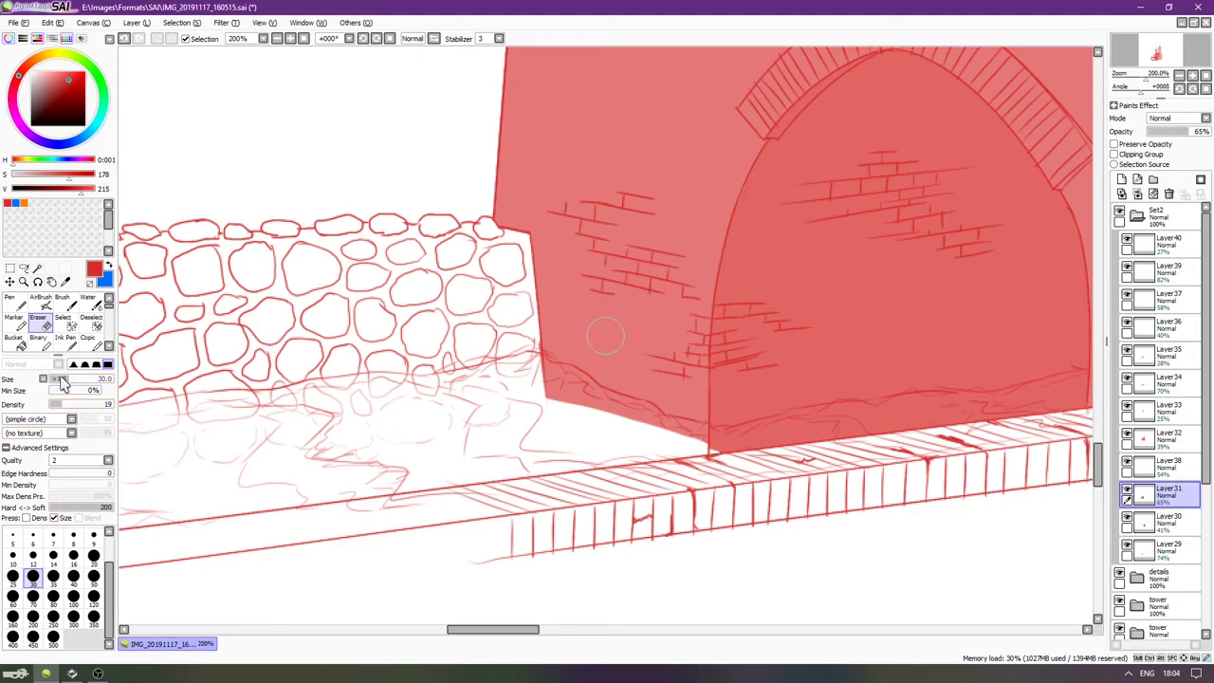
mouse_move(601, 429)
mouse_down()
mouse_move(535, 385)
mouse_move(621, 427)
mouse_move(600, 413)
mouse_move(704, 446)
mouse_move(551, 398)
mouse_move(588, 425)
mouse_up()
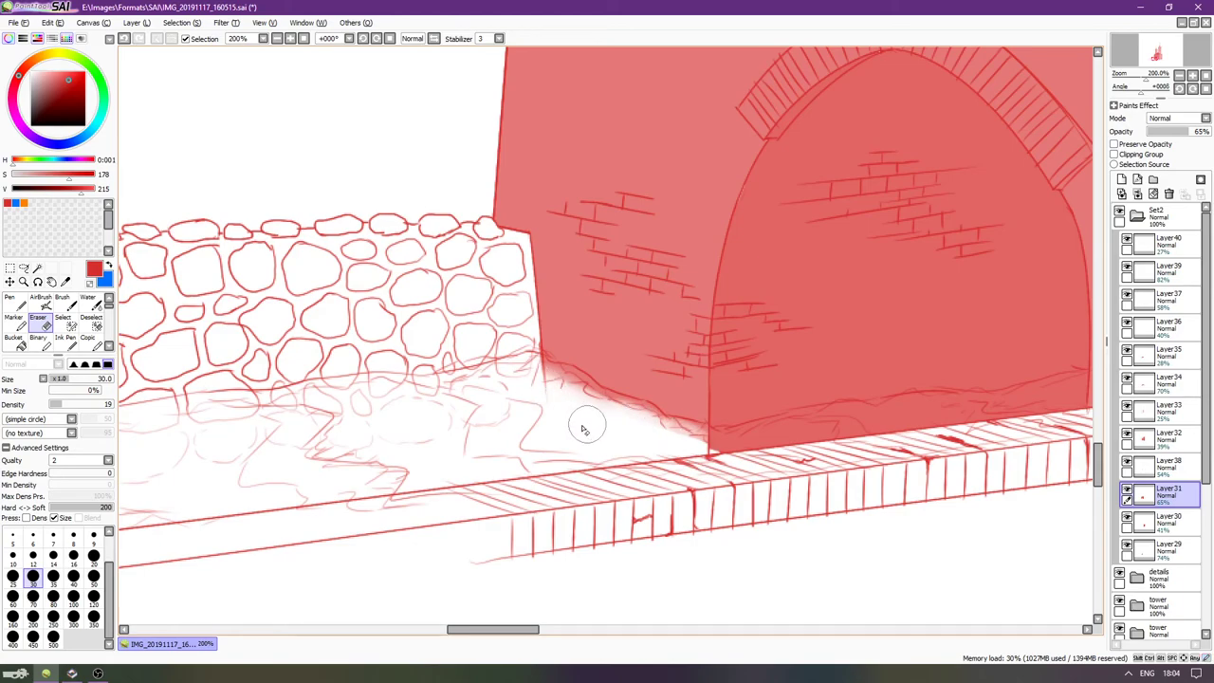
Make Layer29 active and softly erase the gate arch's shading along the ground line with the Eraser at size 30, density 19.
key(Right)
key(Right)
key(Right)
key(Right)
key(Right)
key(Right)
key(Right)
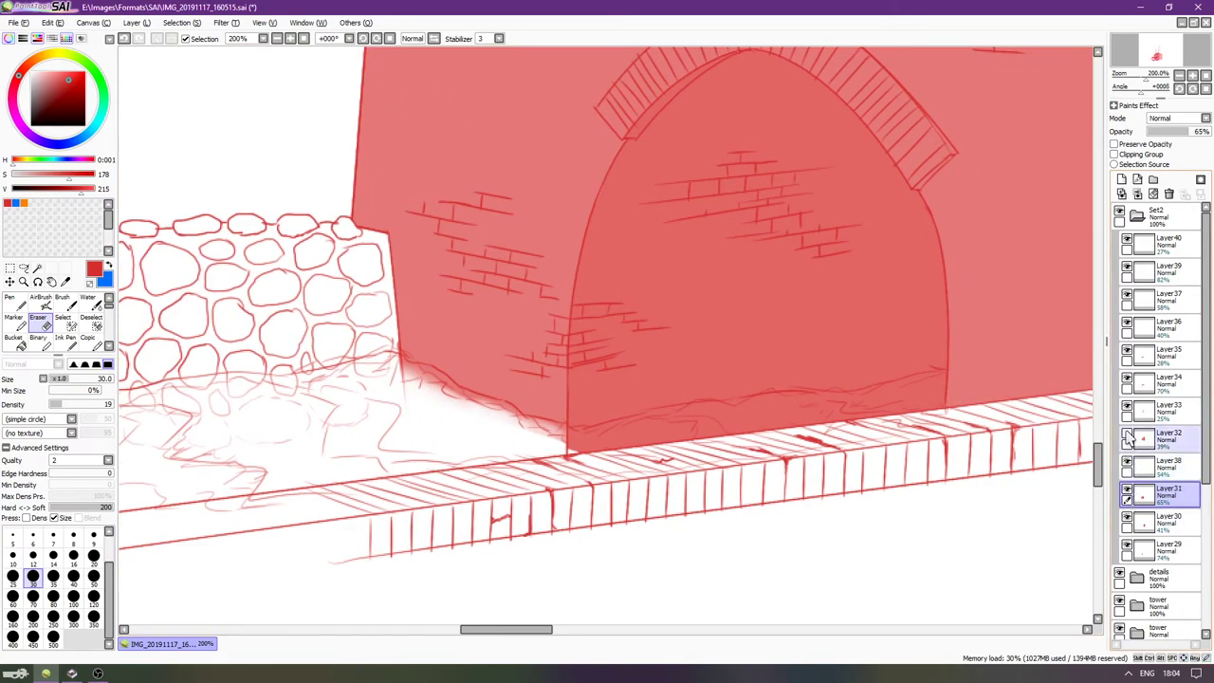
click(1127, 547)
click(1126, 547)
click(1147, 550)
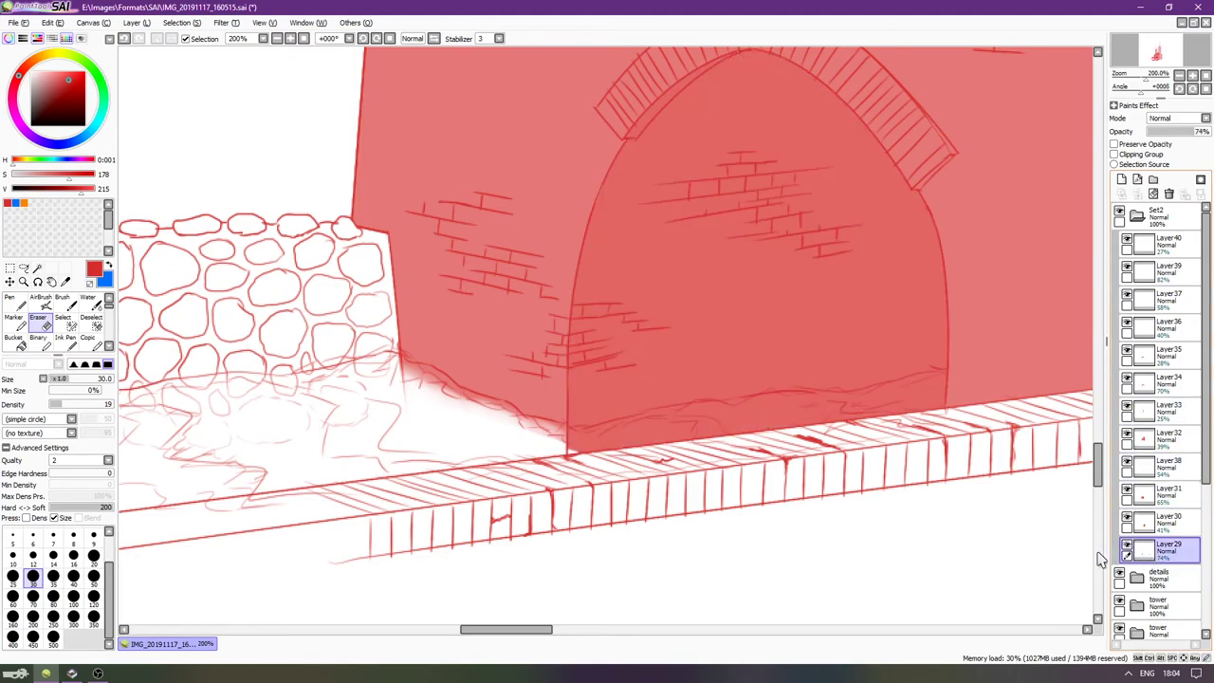
scroll(617, 496, right, 3)
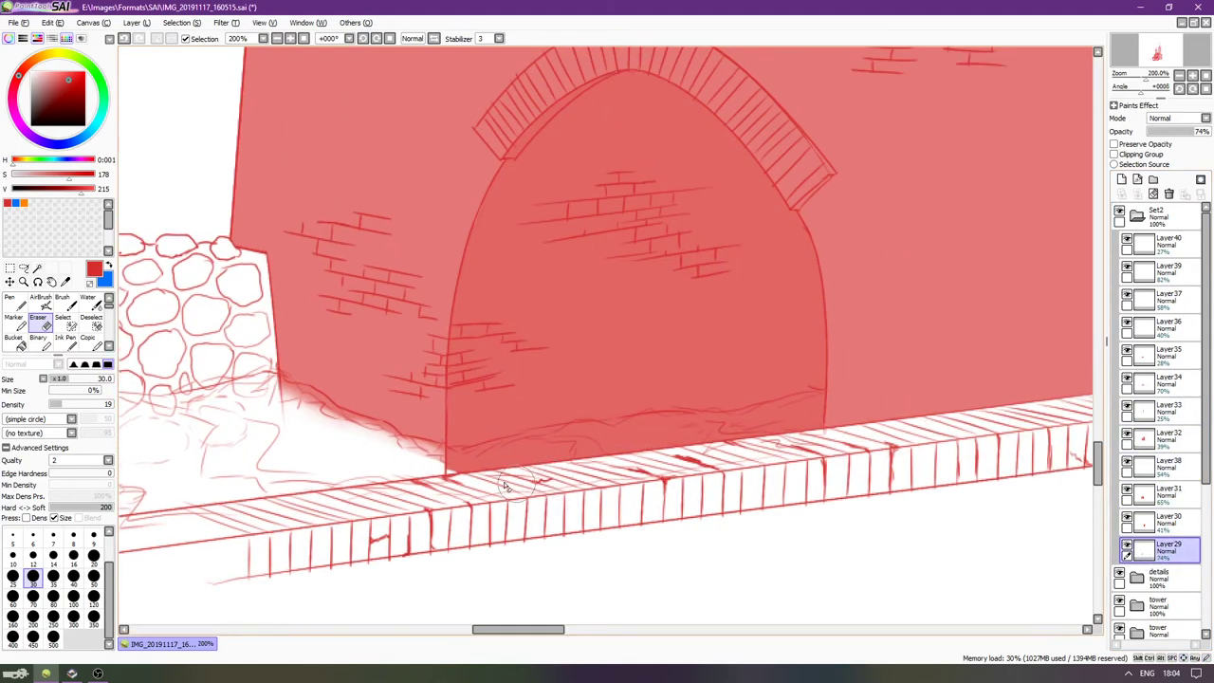
mouse_move(432, 479)
mouse_down()
mouse_move(473, 479)
mouse_move(450, 465)
mouse_move(434, 471)
mouse_move(483, 483)
mouse_move(468, 488)
mouse_move(458, 467)
mouse_move(518, 466)
mouse_move(424, 479)
mouse_move(642, 456)
mouse_move(547, 465)
mouse_move(628, 446)
mouse_move(694, 459)
mouse_move(723, 439)
mouse_move(734, 452)
mouse_move(797, 430)
mouse_move(775, 463)
mouse_move(779, 445)
mouse_move(813, 434)
mouse_move(586, 460)
mouse_move(695, 446)
mouse_move(578, 450)
mouse_move(658, 454)
mouse_move(472, 477)
mouse_up()
Add a new layer above Layer29 and bring the whole stone wall beside the gate into view.
key(Left)
key(Left)
key(Left)
key(Left)
key(Left)
key(Left)
key(Left)
key(Left)
key(Left)
key(Left)
key(Left)
key(Left)
key(Left)
key(Left)
key(Down)
key(Down)
key(Left)
click(1122, 180)
key(Left)
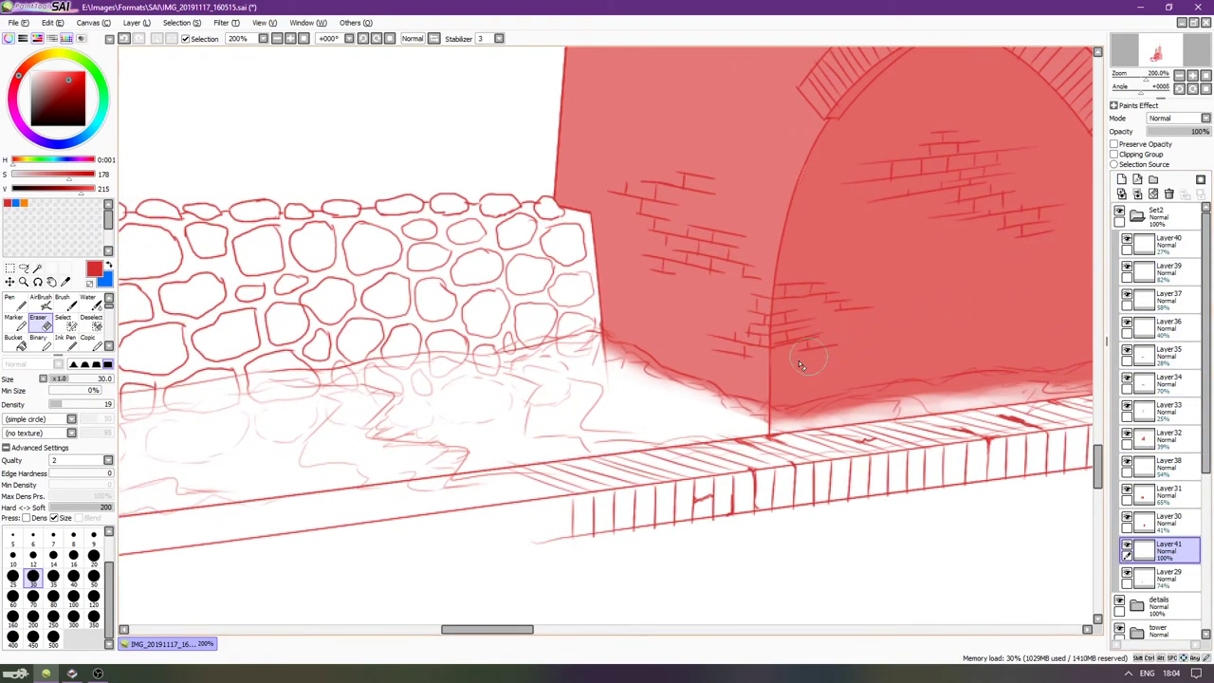
scroll(653, 361, down, 3)
scroll(629, 382, up, 1)
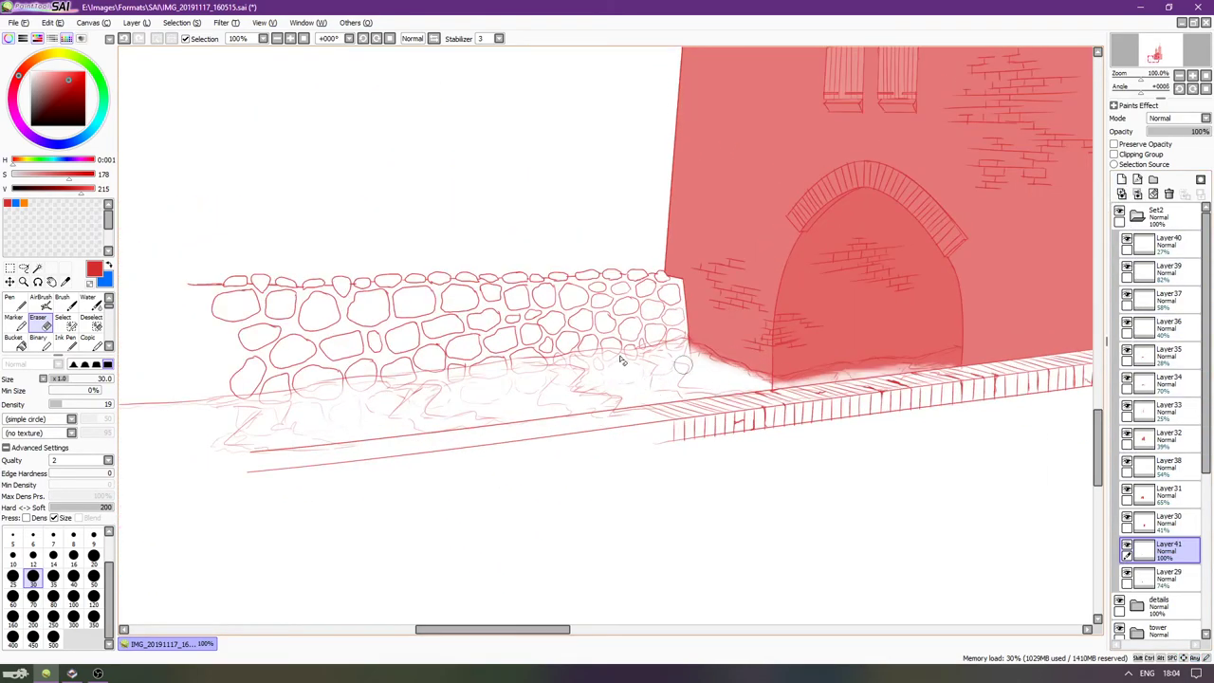
key(Left)
key(Left)
key(Left)
key(Left)
key(Right)
key(Right)
key(Right)
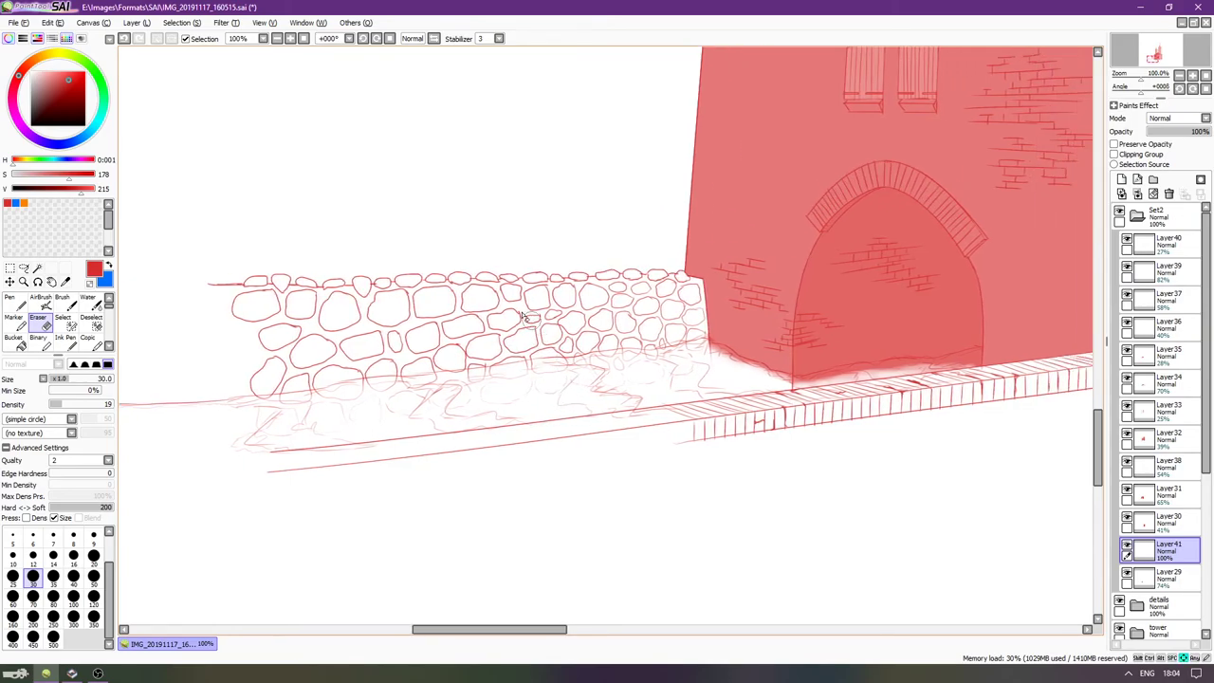
Try to select the ground area below the stone wall with the Magic Wand, raising the transparency difference to 123.
click(24, 269)
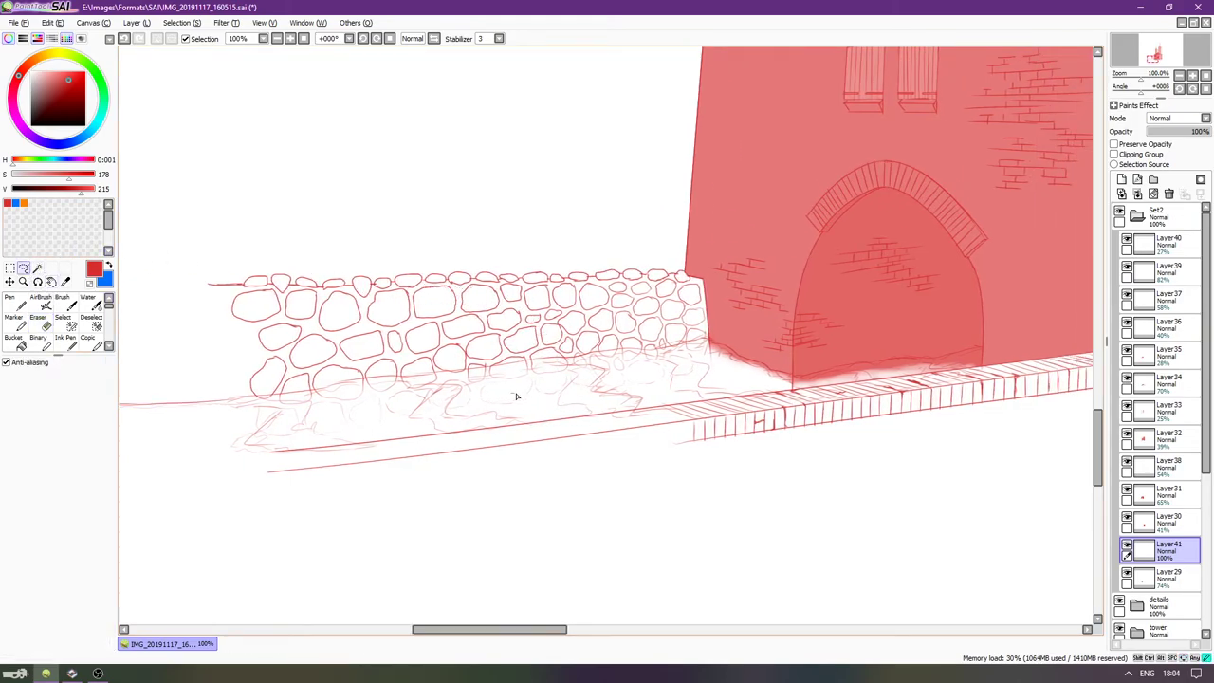
key(ctrl+d)
click(38, 269)
click(447, 381)
key(ctrl+d)
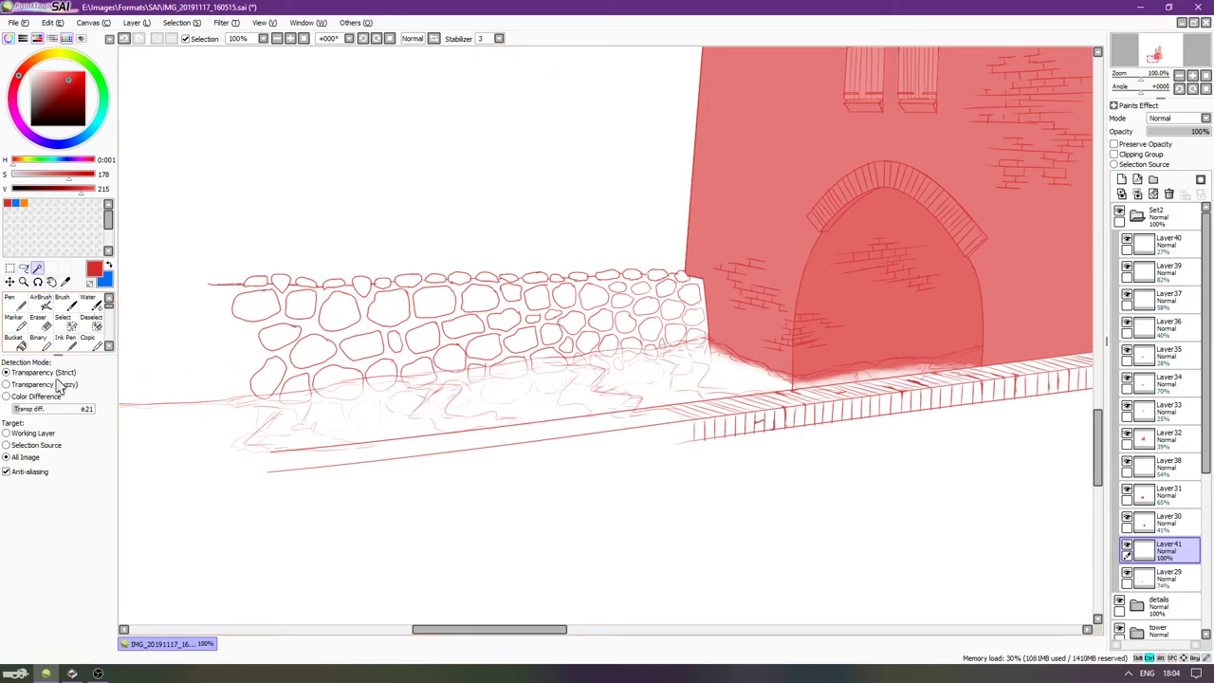
click(51, 408)
click(502, 398)
key(ctrl+d)
click(787, 484)
key(ctrl+d)
Hide the details folder and both tower folders, and expand the stone wall's layer folder.
click(1119, 601)
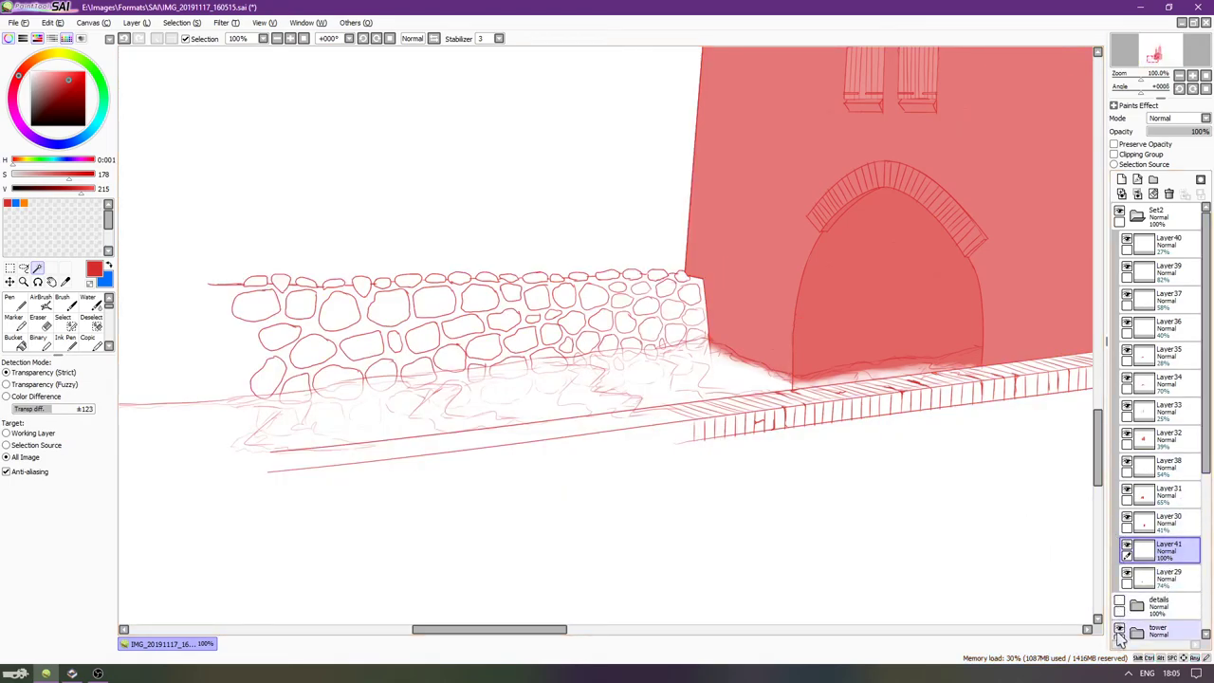
scroll(1192, 569, down, 5)
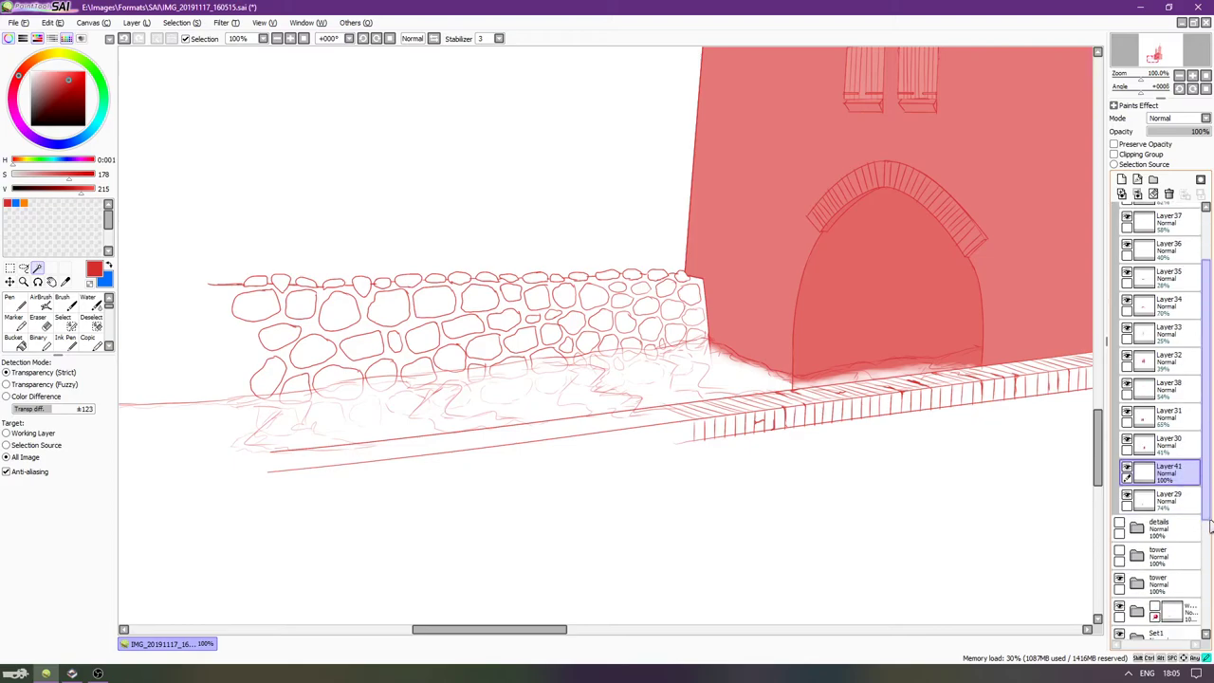
click(1119, 500)
click(1119, 529)
click(1119, 527)
click(1136, 531)
Hide Layer17 and Layer16 in the wall folder and show the construction lines on Layer15.
click(1127, 553)
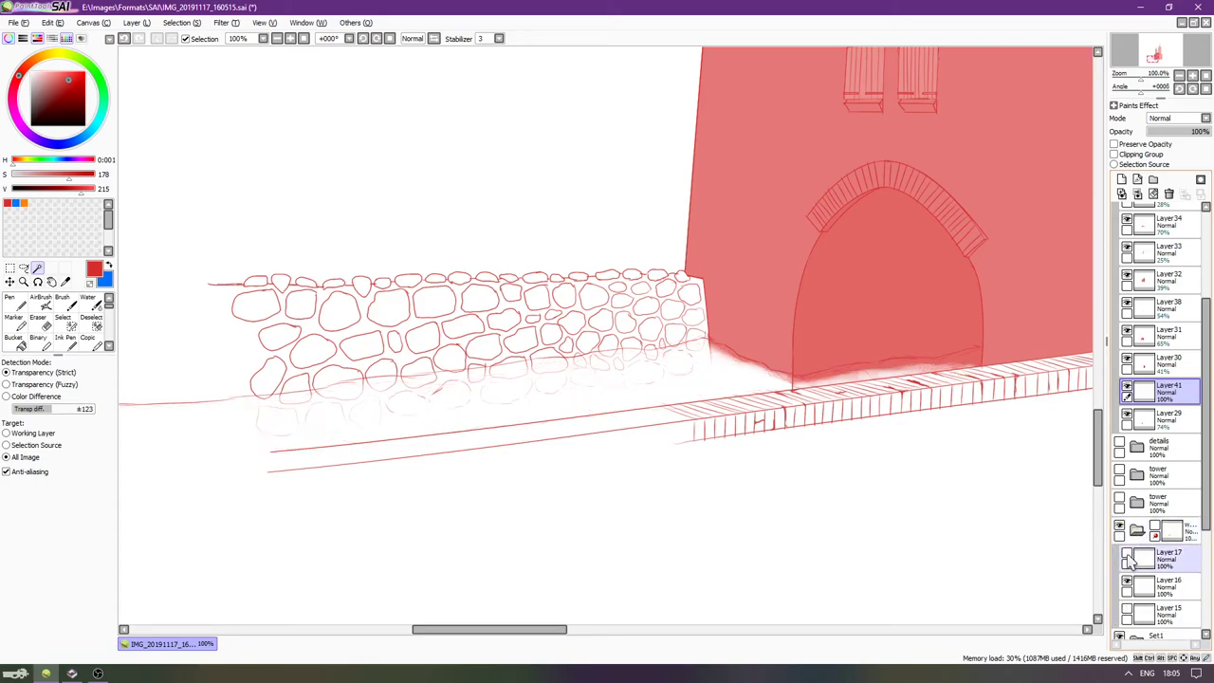
click(1127, 582)
click(1127, 582)
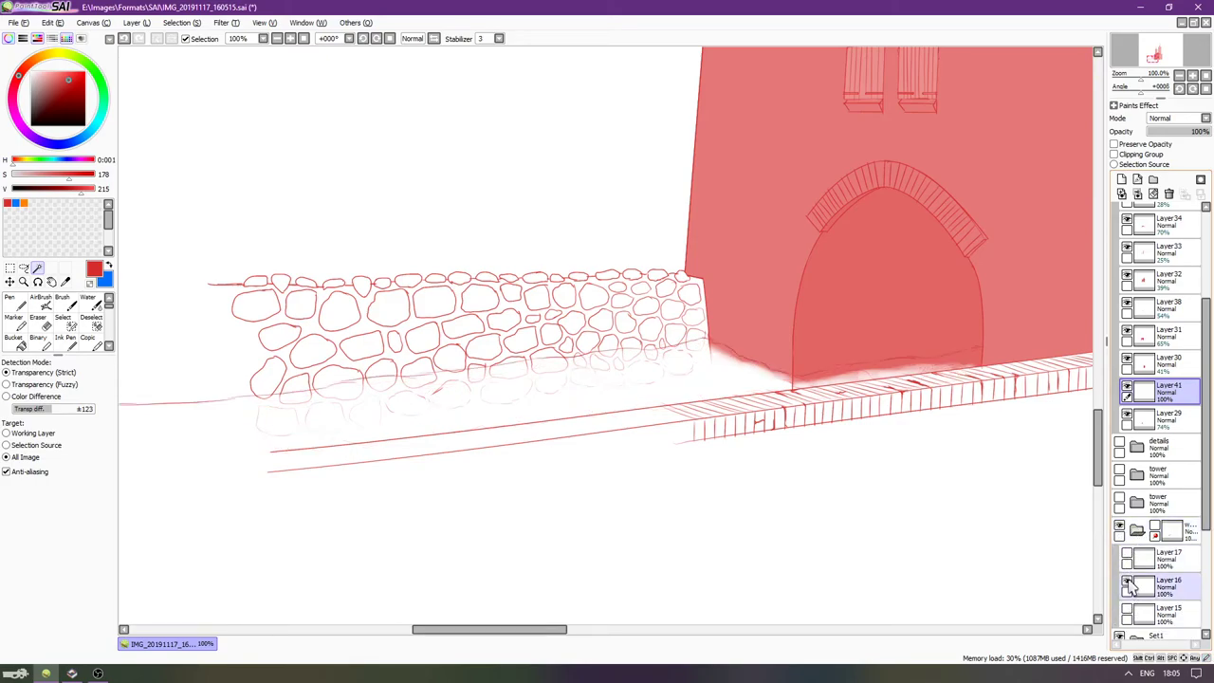
click(1126, 610)
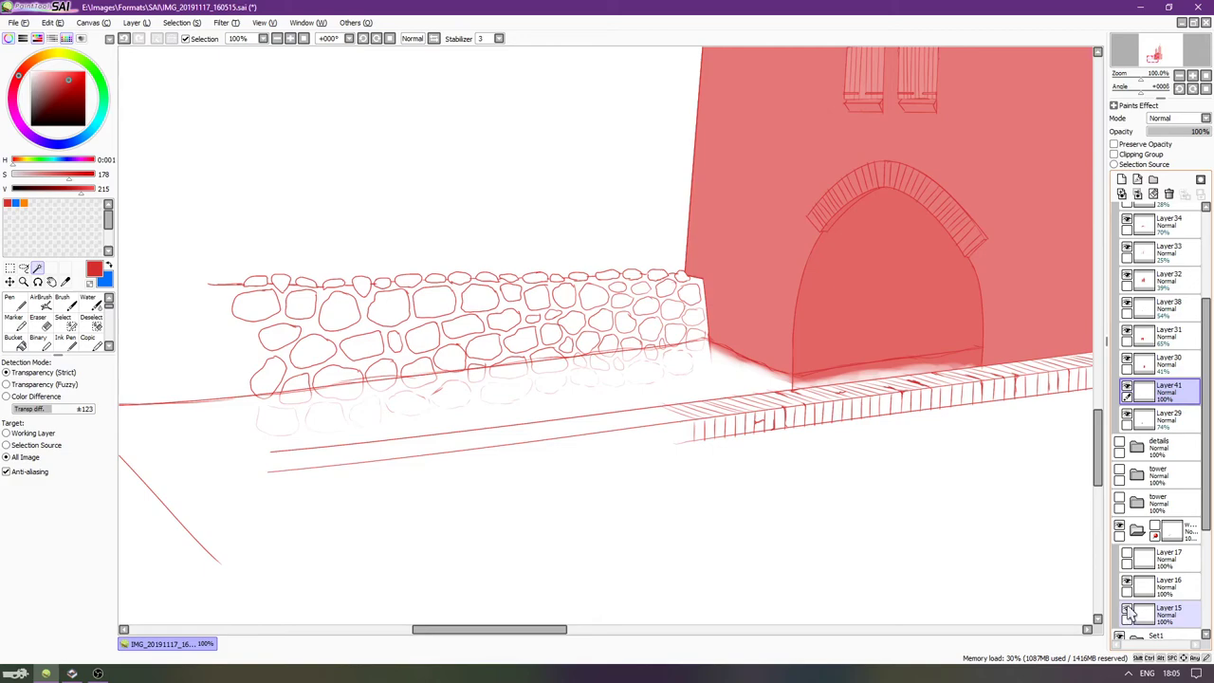
click(1126, 582)
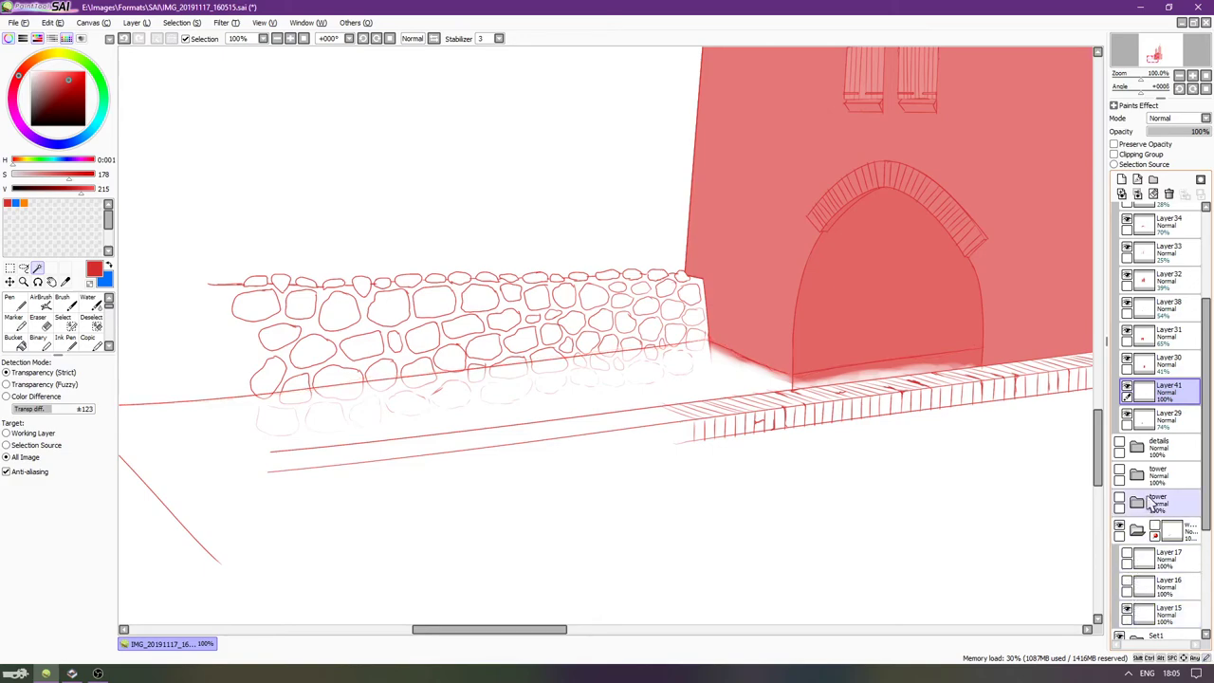
Draw straight Pen lines on Layer15 closing the ground area's lower edge and linking it to the gate arch's base.
click(1132, 618)
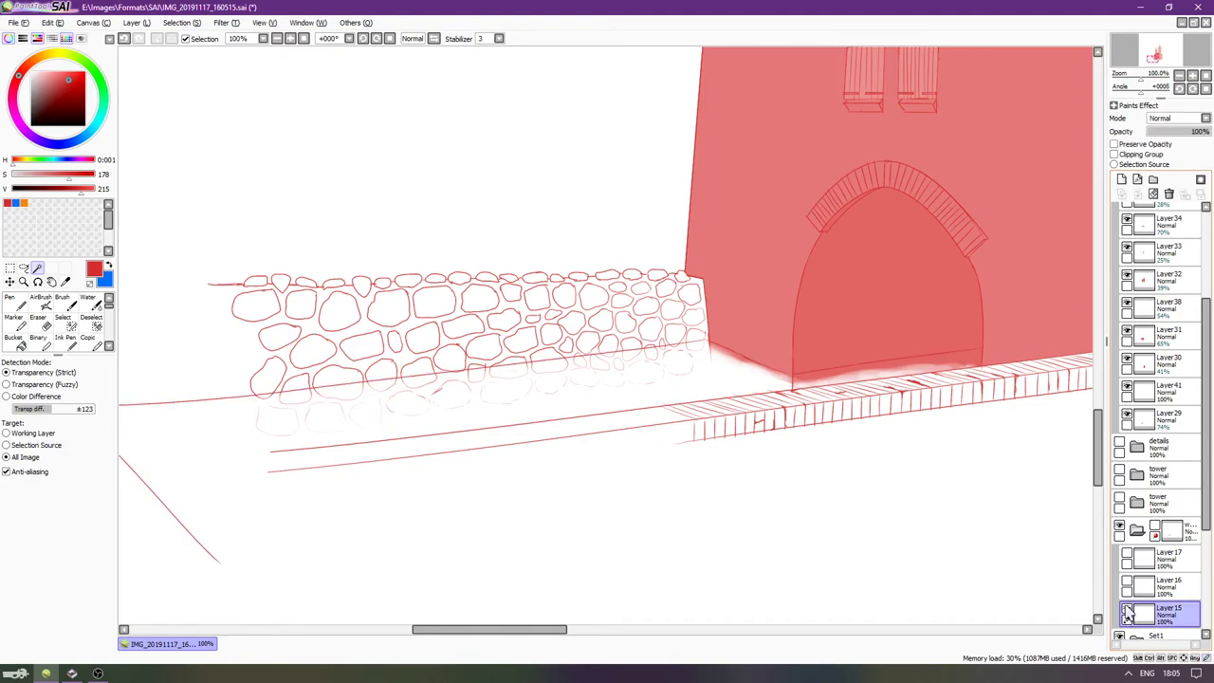
scroll(846, 369, down, 2)
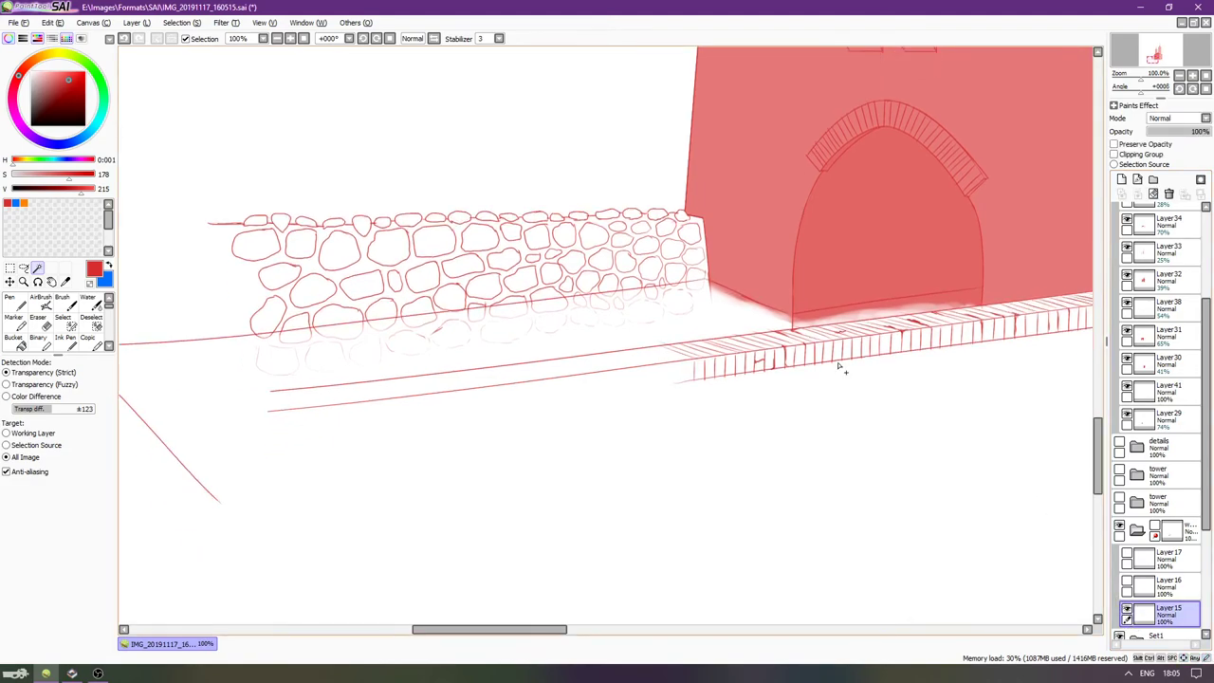
key(n)
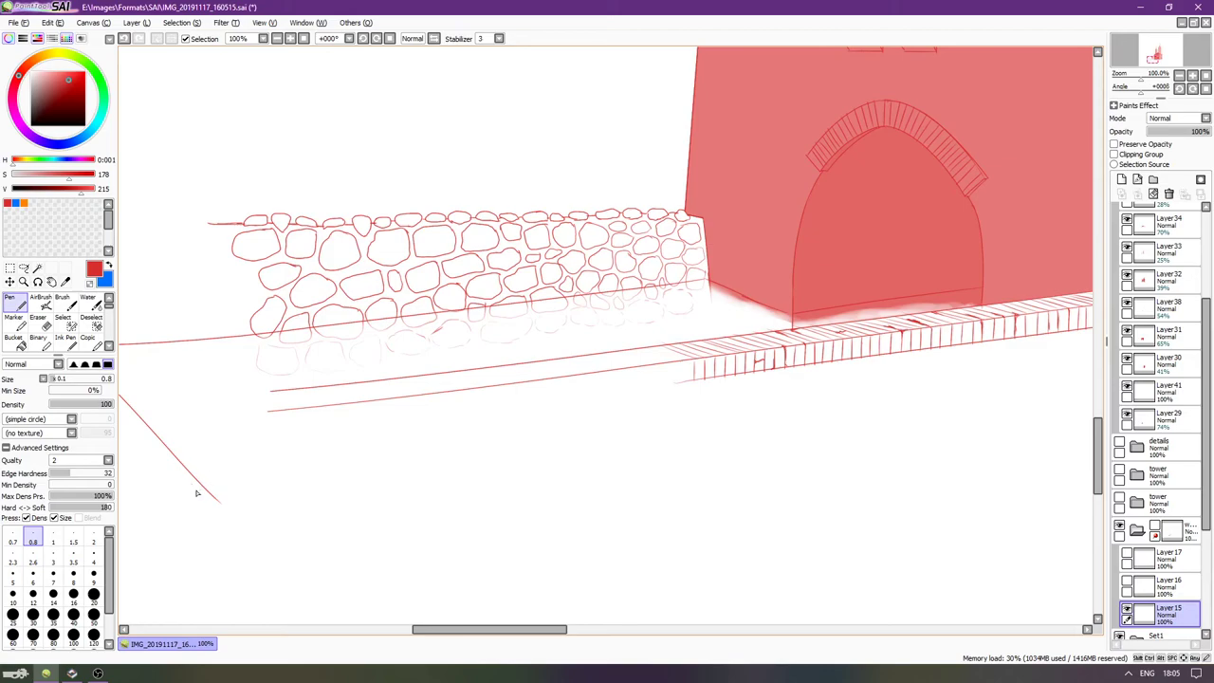
shift+click(1034, 311)
shift+click(982, 287)
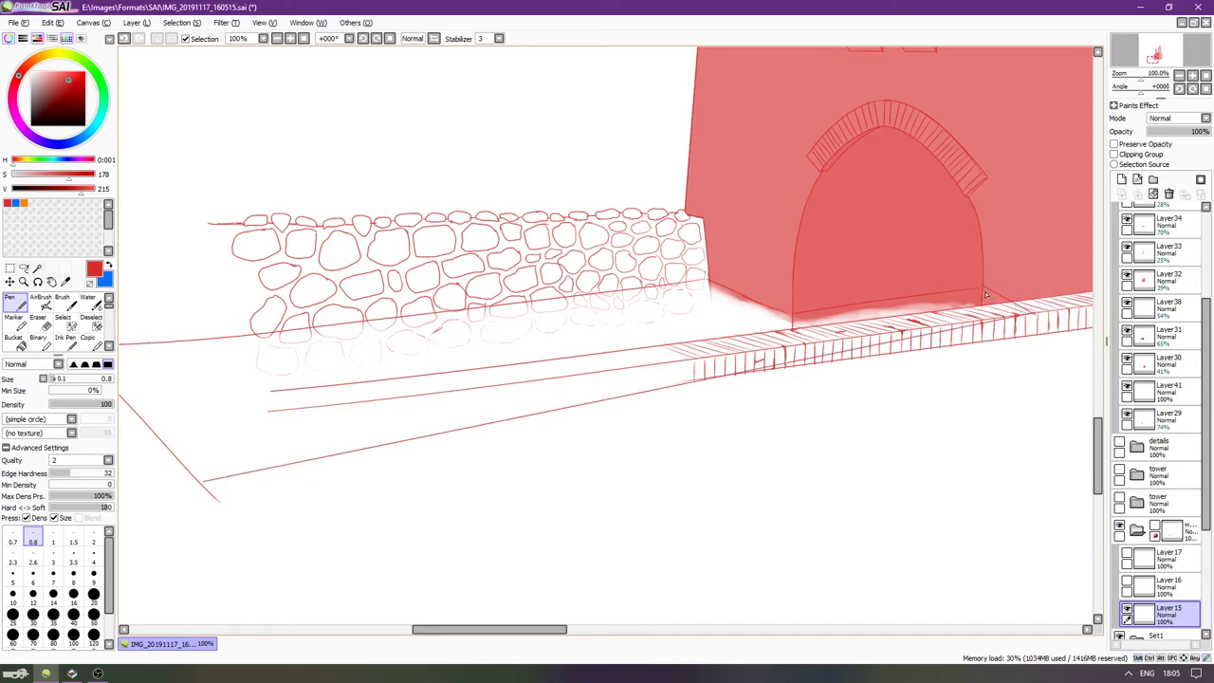
Try to select the ground area with the Magic Wand, switching its target to Working Layer and its detection mode to Color Difference.
key(g)
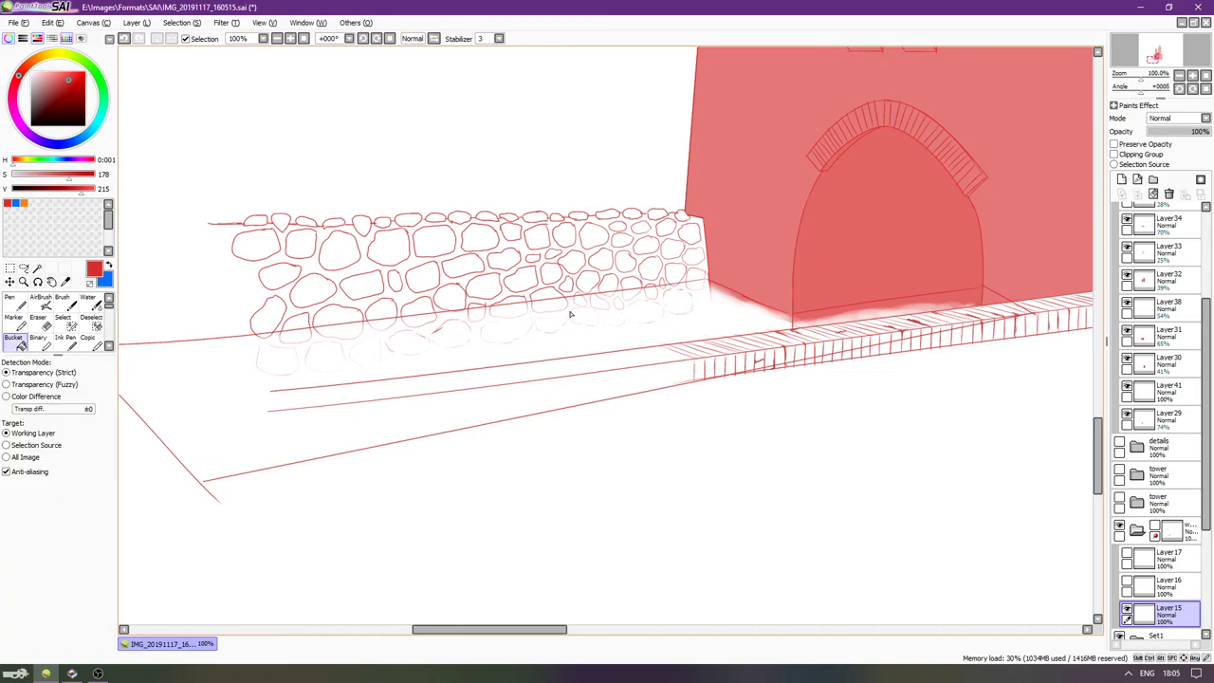
click(37, 269)
click(428, 354)
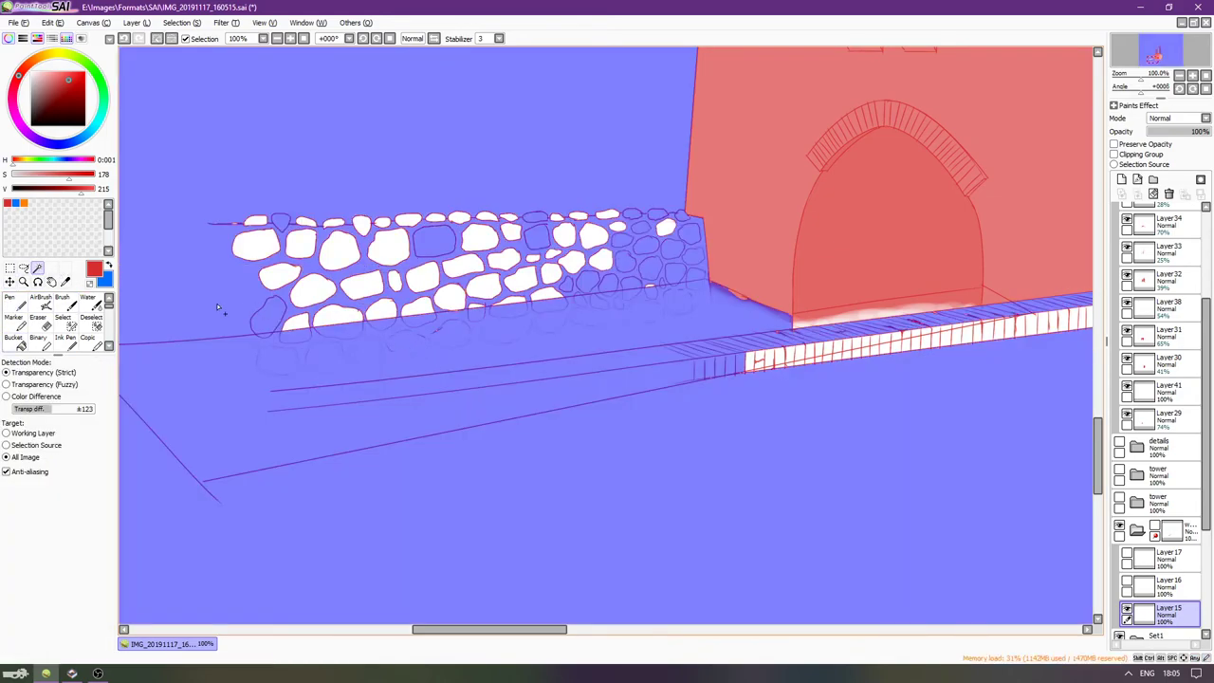
key(ctrl+d)
click(36, 433)
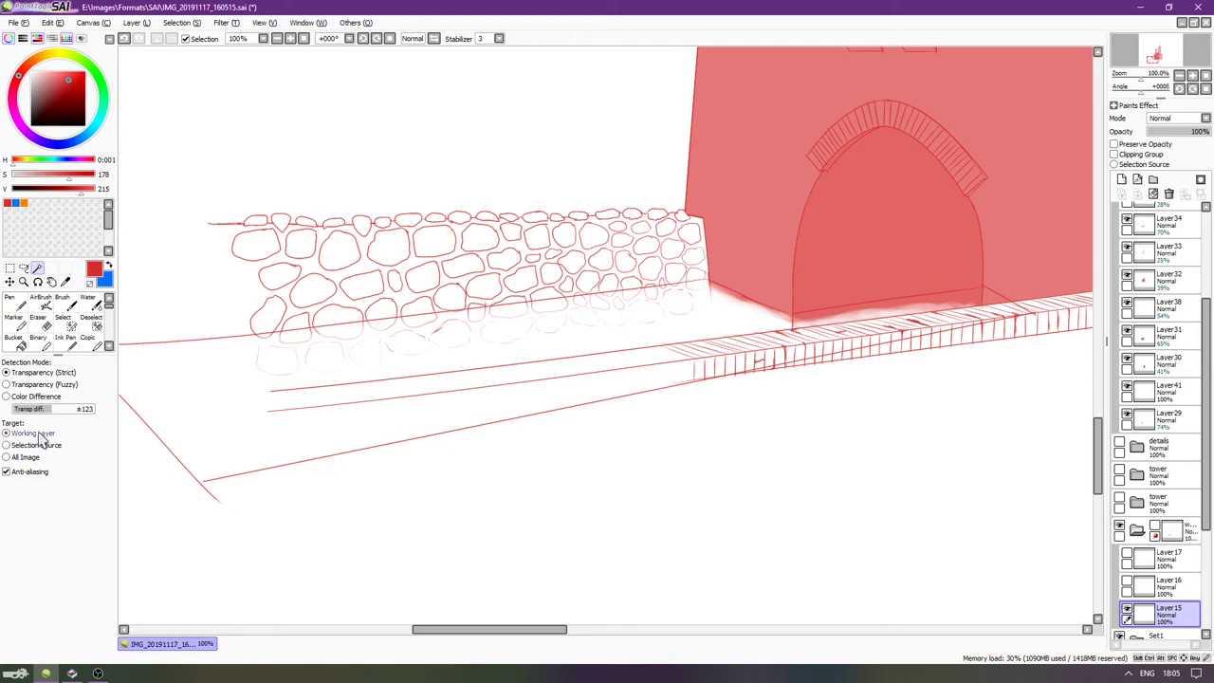
click(520, 334)
key(ctrl+d)
click(36, 396)
click(489, 359)
key(ctrl+d)
click(1037, 506)
key(ctrl+d)
Toggle Layer15's visibility and examine the ground outline for gaps around the gate's base.
click(1127, 609)
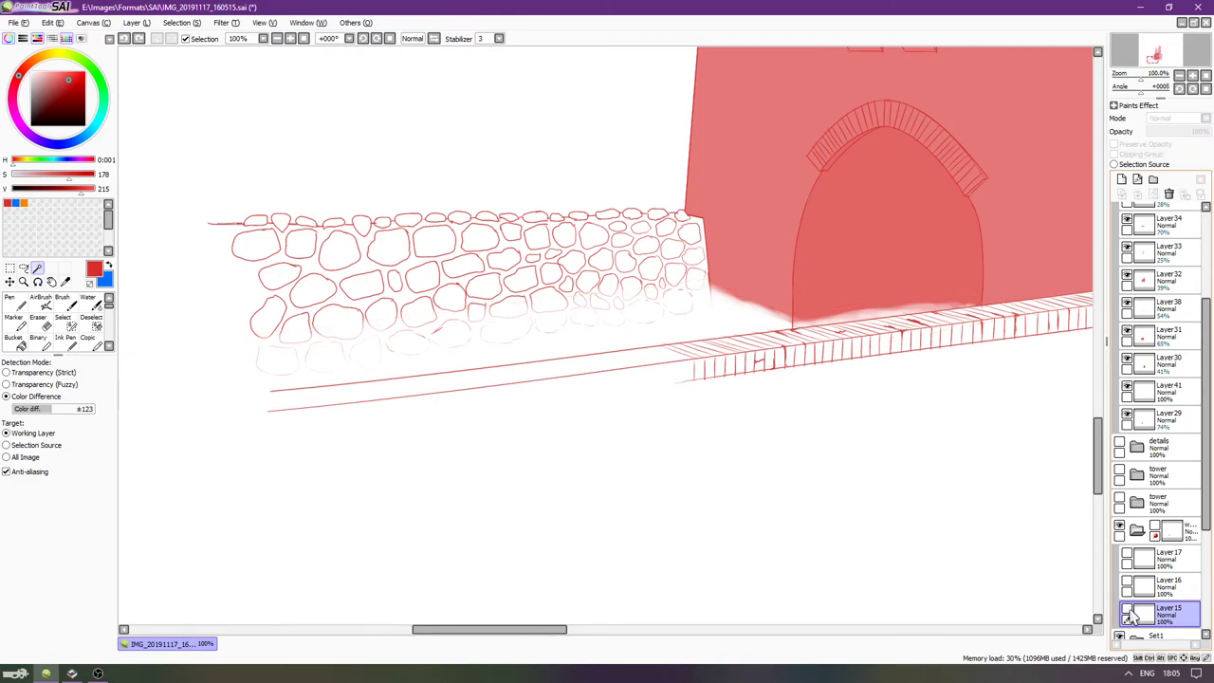
click(1128, 608)
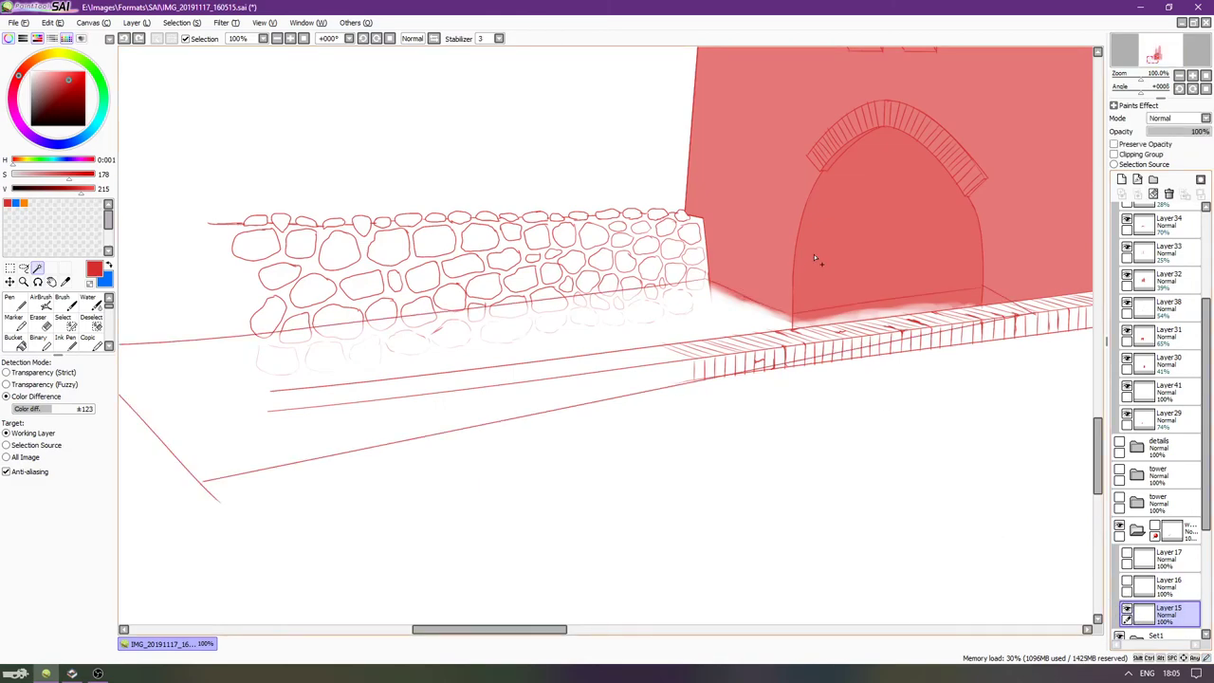
click(1127, 610)
click(1127, 610)
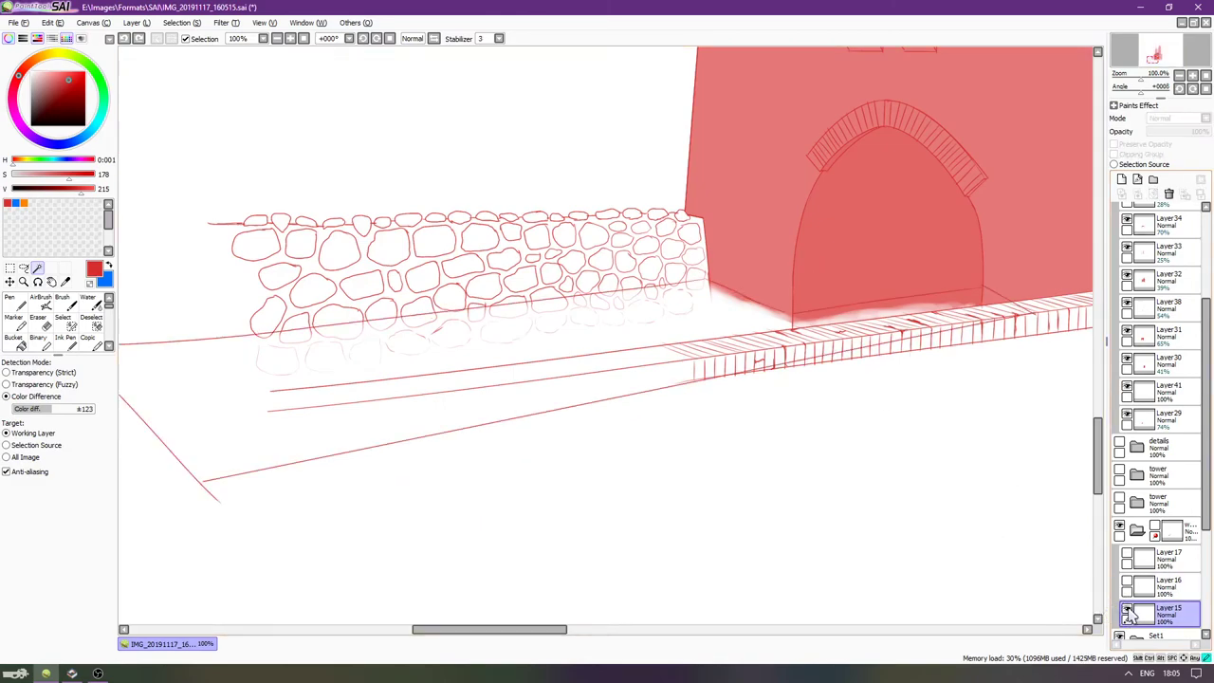
scroll(853, 328, up, 3)
key(n)
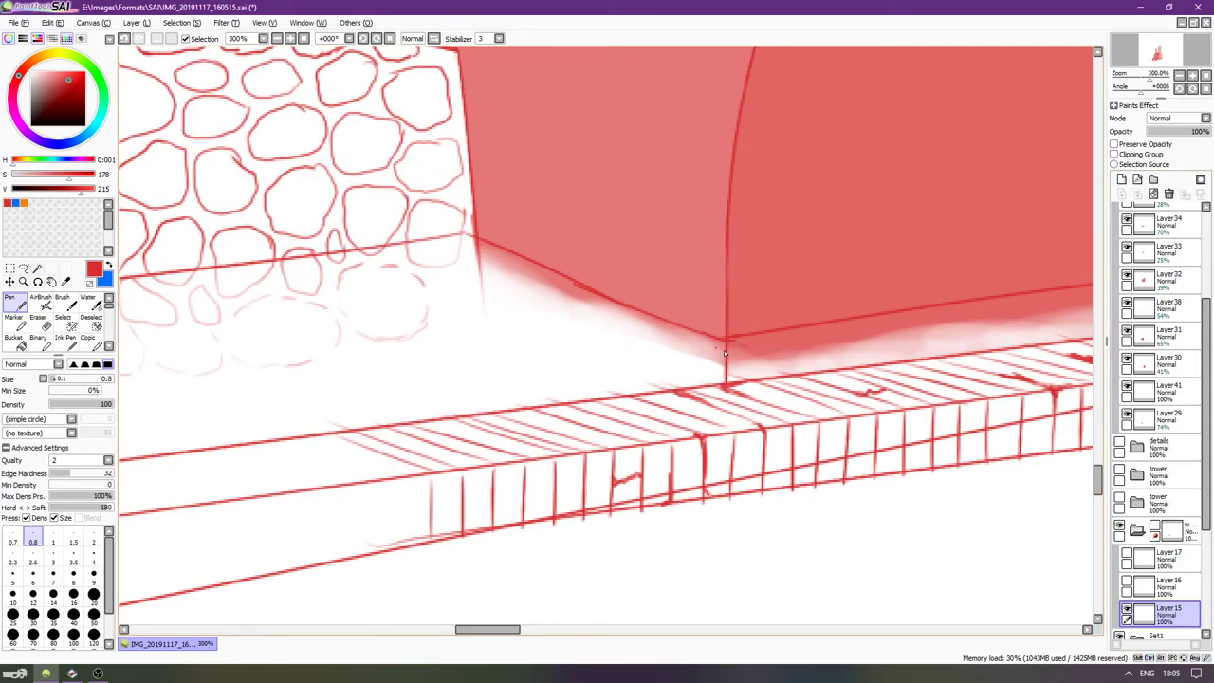
scroll(762, 367, down, 3)
scroll(964, 317, up, 4)
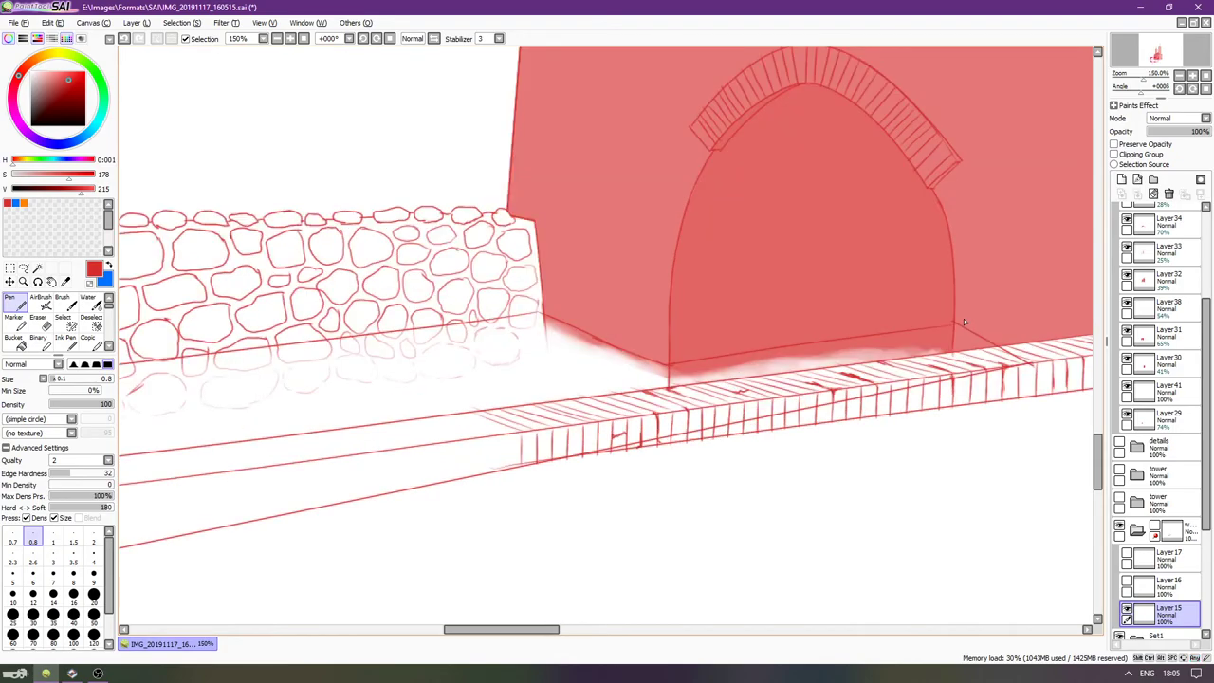
scroll(949, 335, up, 1)
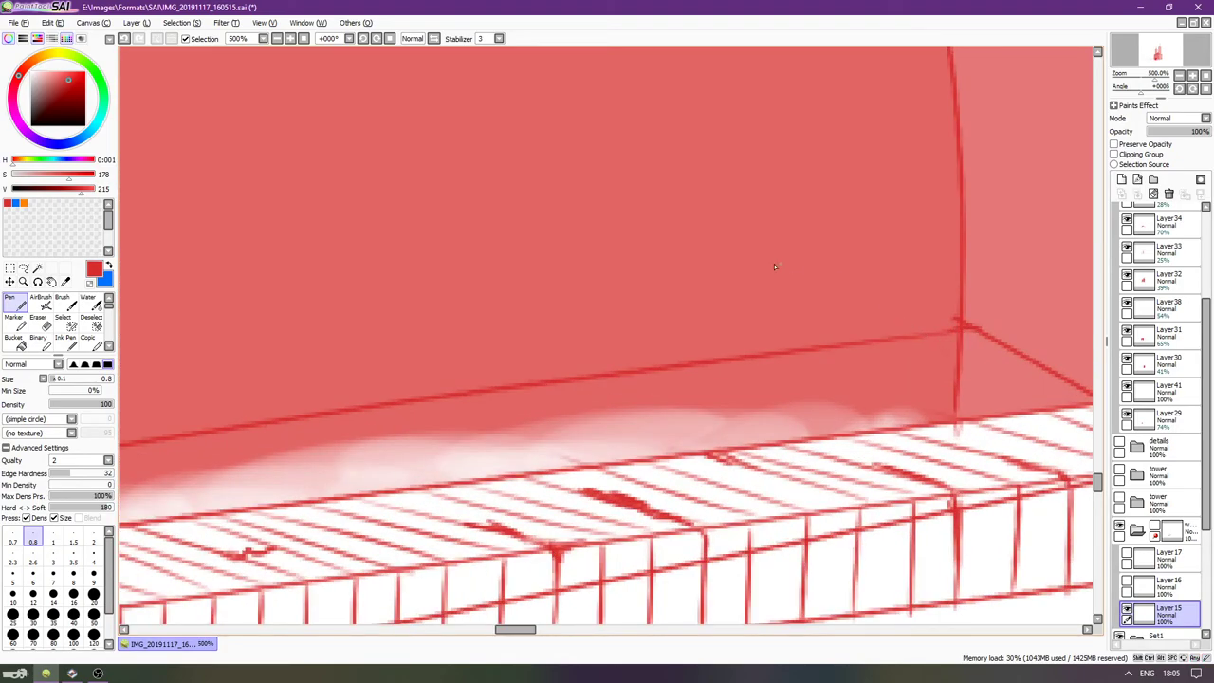
scroll(768, 267, down, 2)
key(End)
key(Delete)
key(Delete)
scroll(697, 275, down, 2)
drag(552, 219, 573, 219)
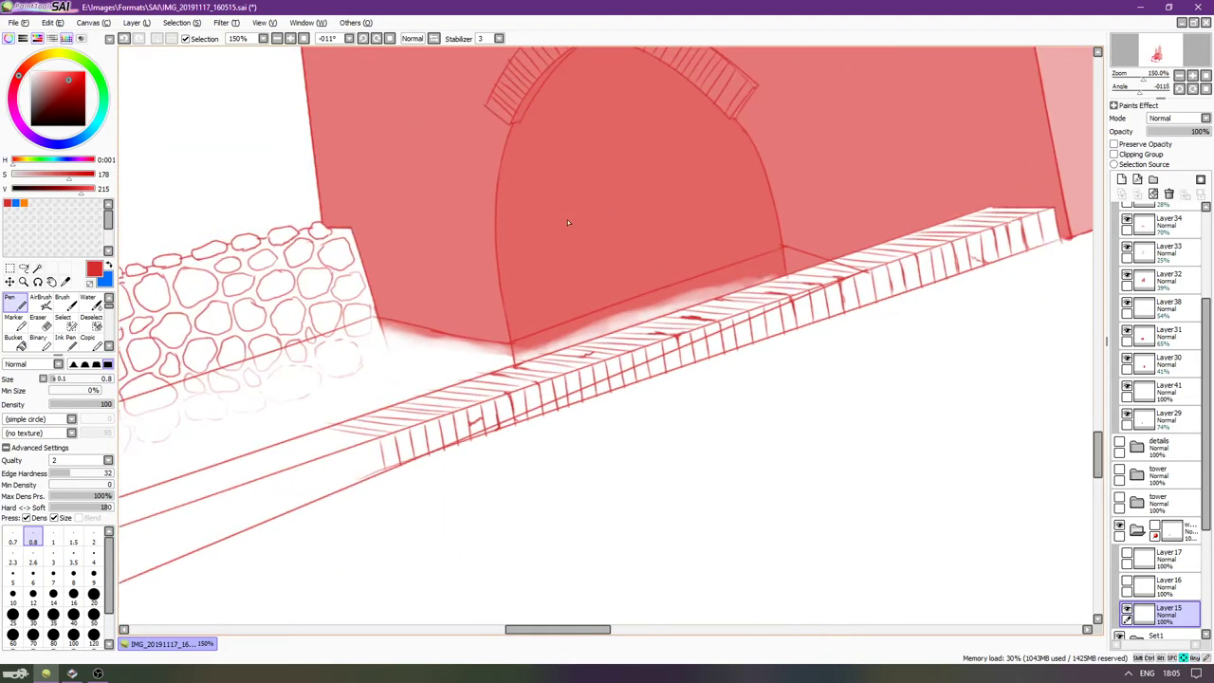
scroll(573, 220, left, 3)
Try the Magic Wand on the ground area again, setting the color difference to 19.
click(37, 269)
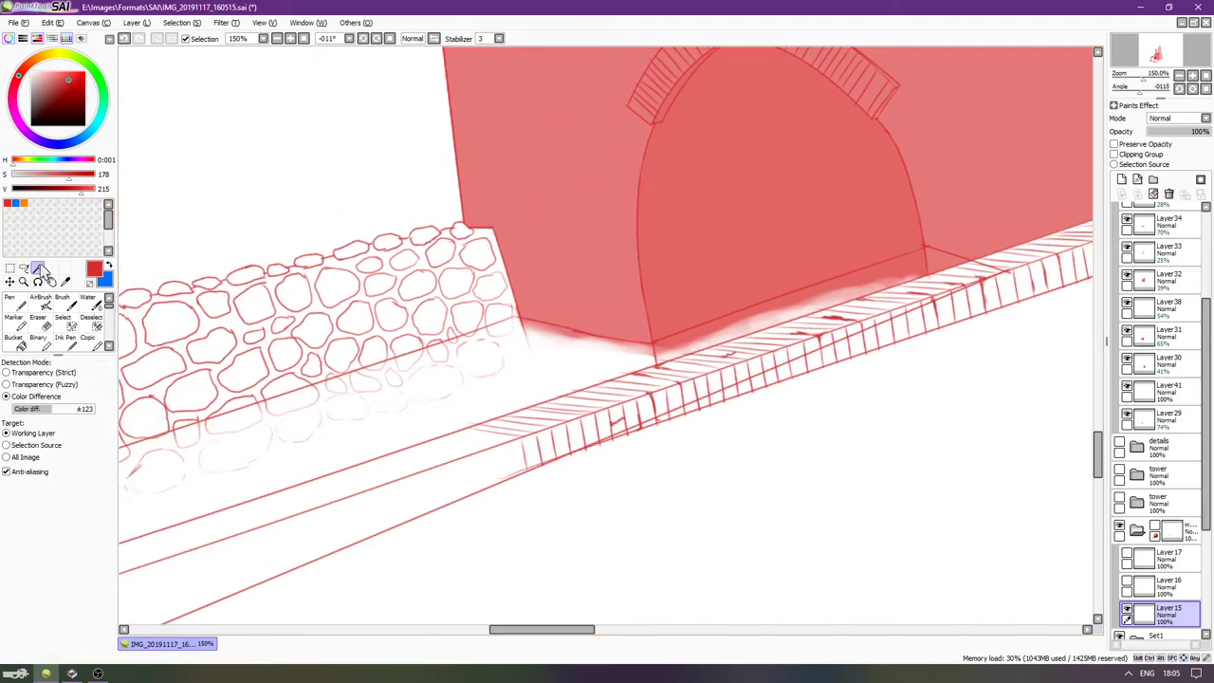
click(497, 400)
key(ctrl+d)
drag(57, 408, 19, 408)
click(425, 419)
key(ctrl+d)
key(Delete)
key(End)
key(End)
scroll(706, 412, down, 1)
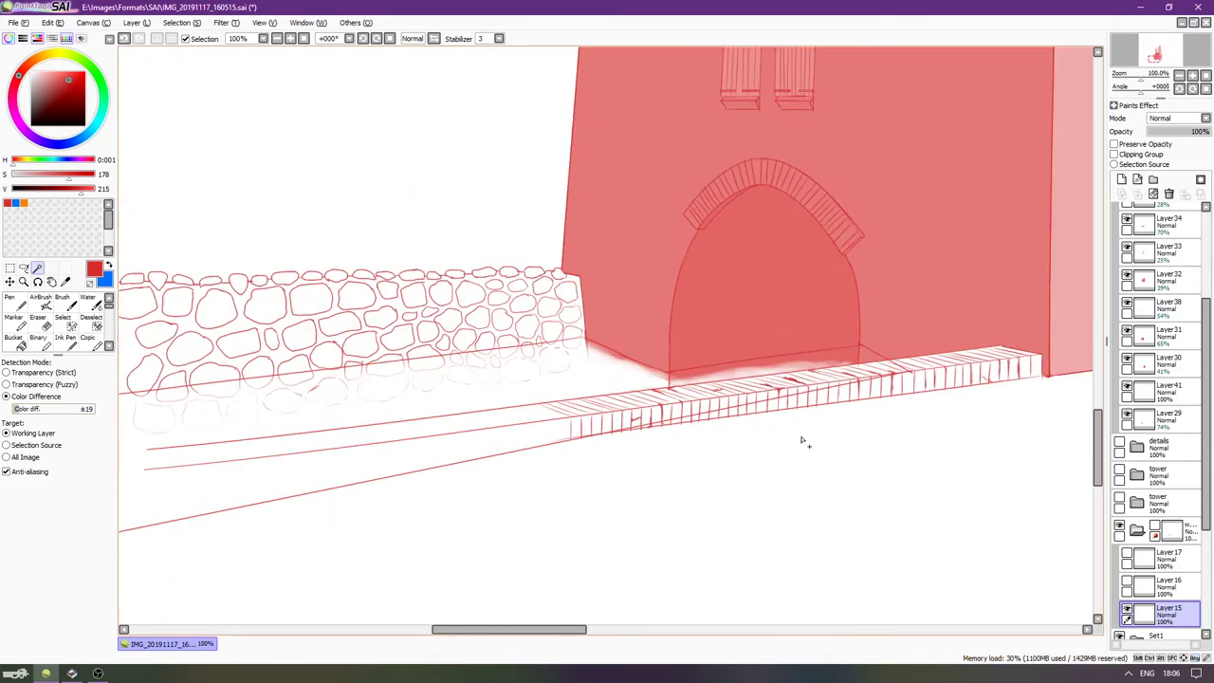
Hide the Set1 folder, Layer22, Layer19 and the two masked layers below them, leaving the Layer15 outline visible.
key(Left)
key(Left)
key(Down)
key(Down)
key(Down)
key(Down)
key(Down)
key(Down)
key(Down)
key(Down)
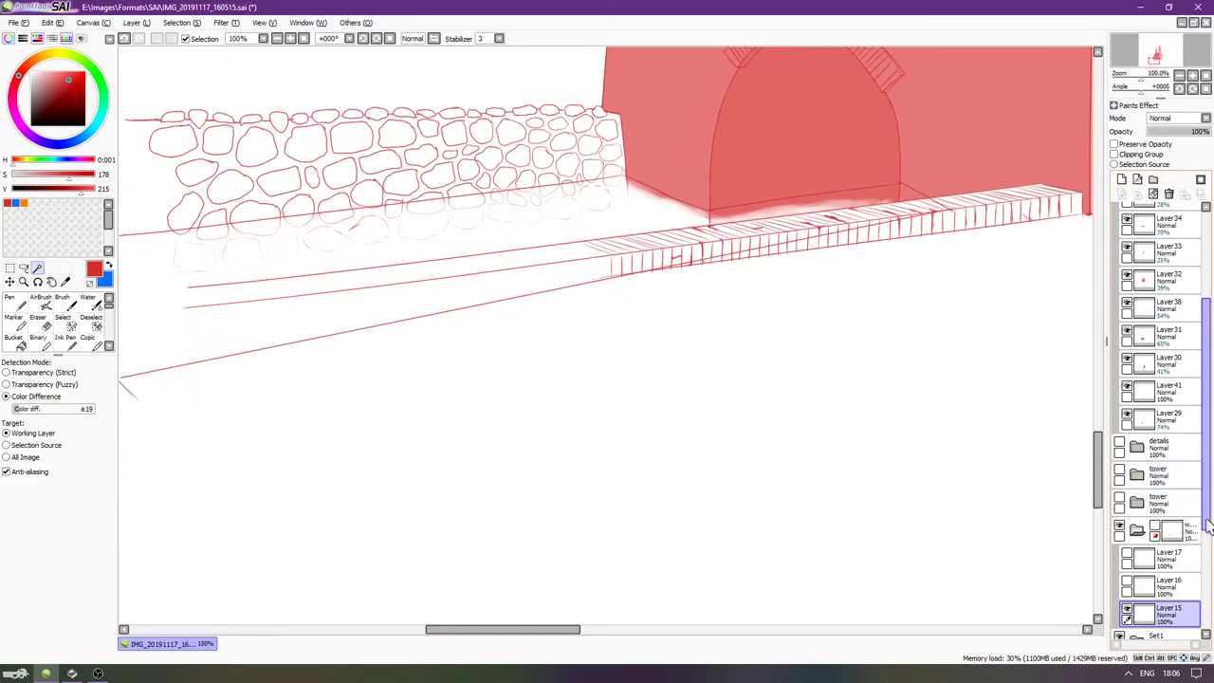
scroll(1208, 528, down, 5)
click(1120, 484)
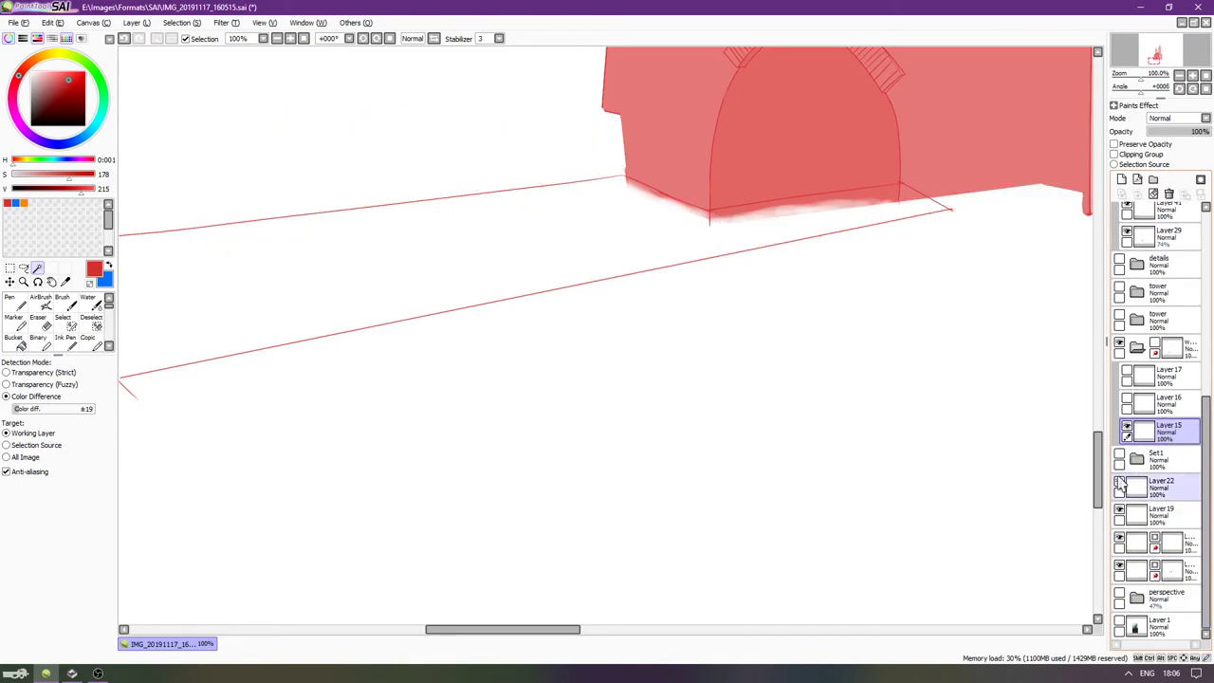
click(1120, 511)
click(1120, 538)
click(1120, 567)
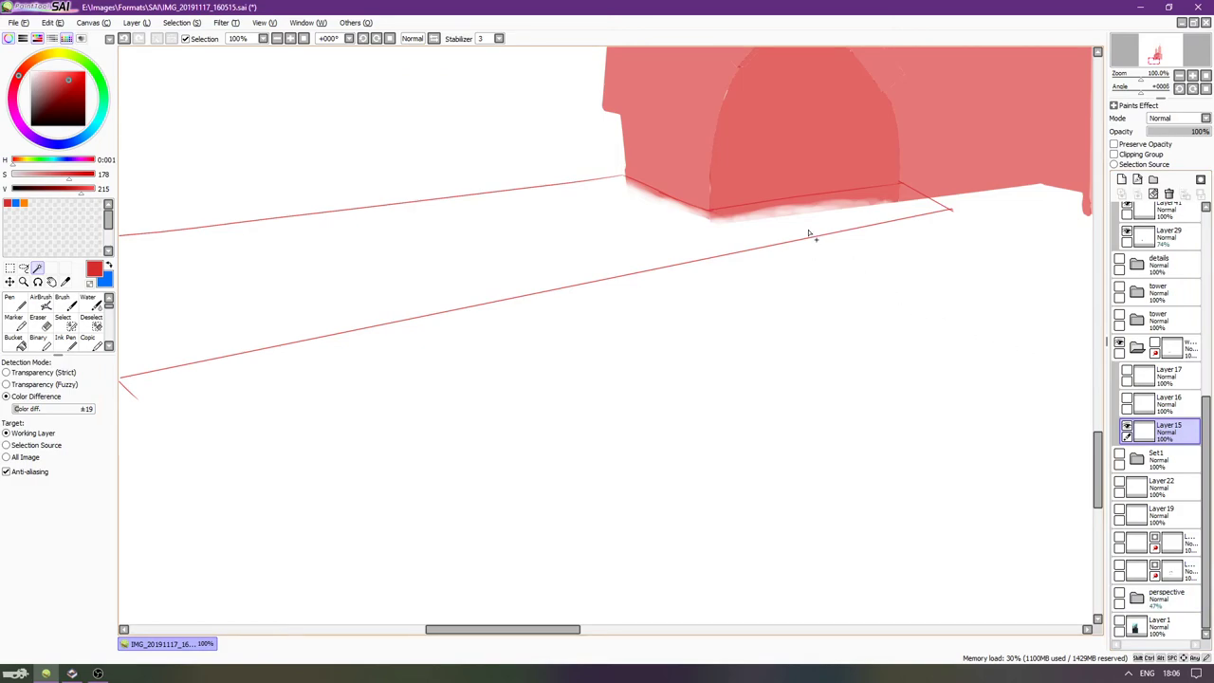
Close the gap at the ground outline's far corner with the Pen and select the enclosed ground area with the Magic Wand.
key(Up)
key(Up)
key(Up)
key(Left)
key(Left)
key(Left)
key(Left)
key(Left)
key(Left)
key(Left)
key(Left)
key(Left)
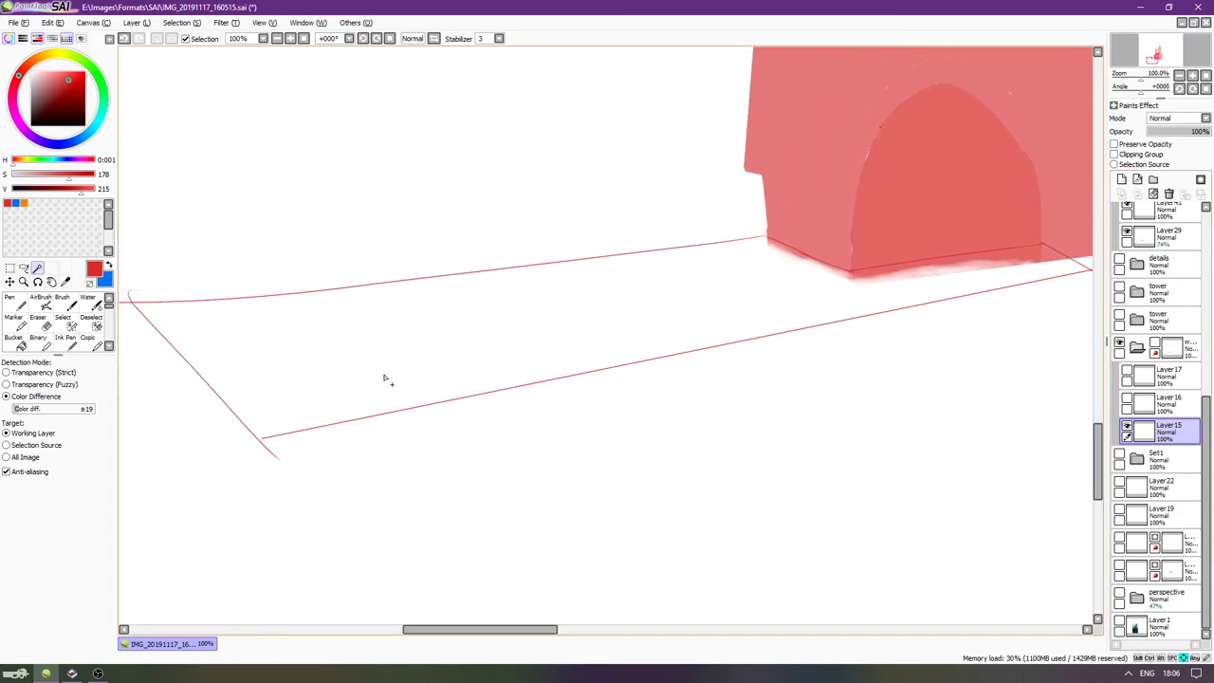
key(n)
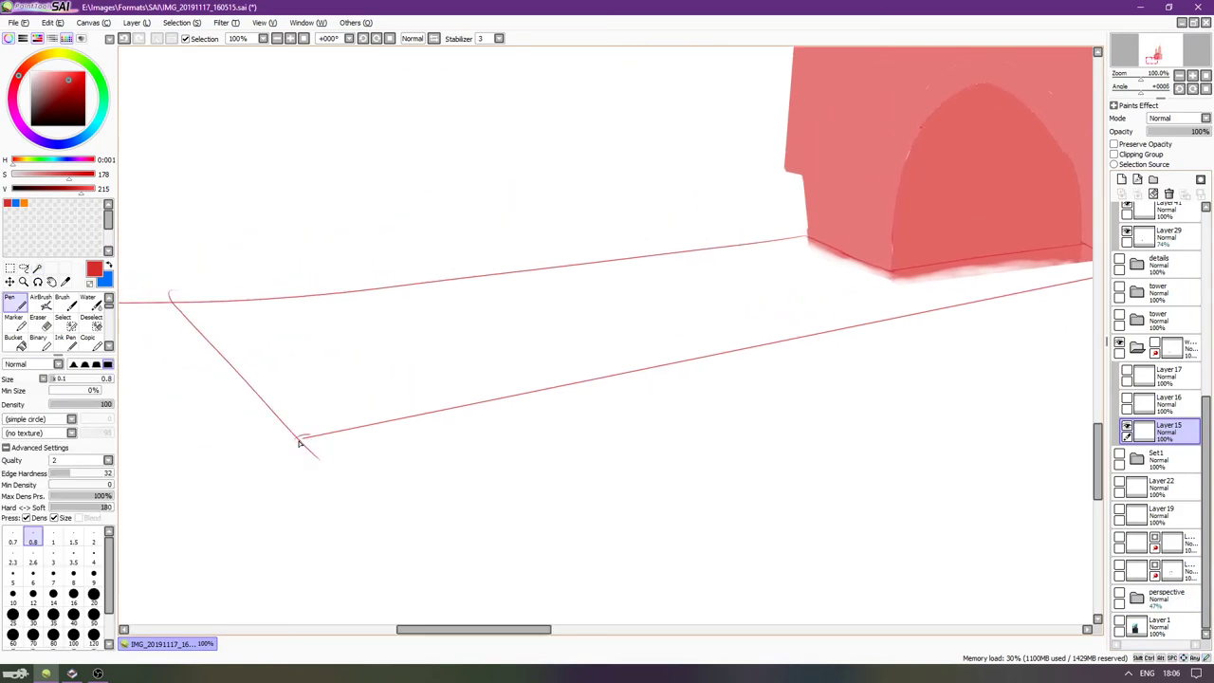
click(38, 270)
click(372, 320)
key(Right)
key(Right)
key(Right)
key(Up)
key(Up)
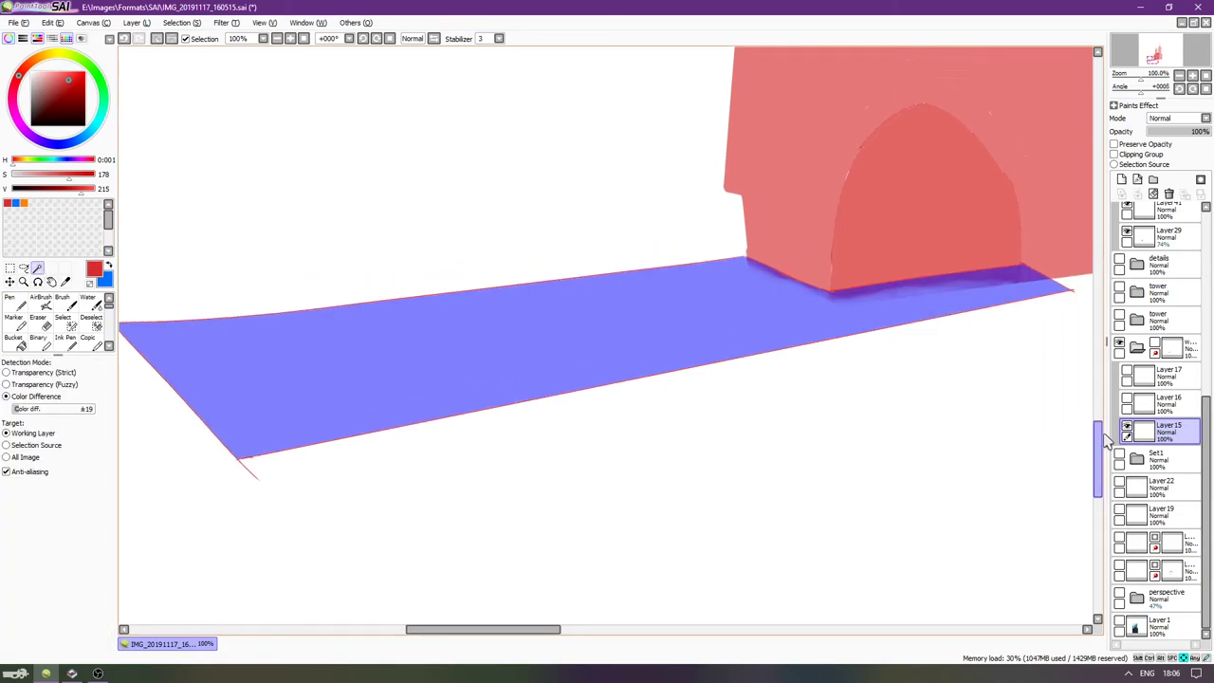
Hide Layer15, then show and activate Layer16 in the wall folder.
click(1126, 426)
click(1127, 399)
click(1144, 406)
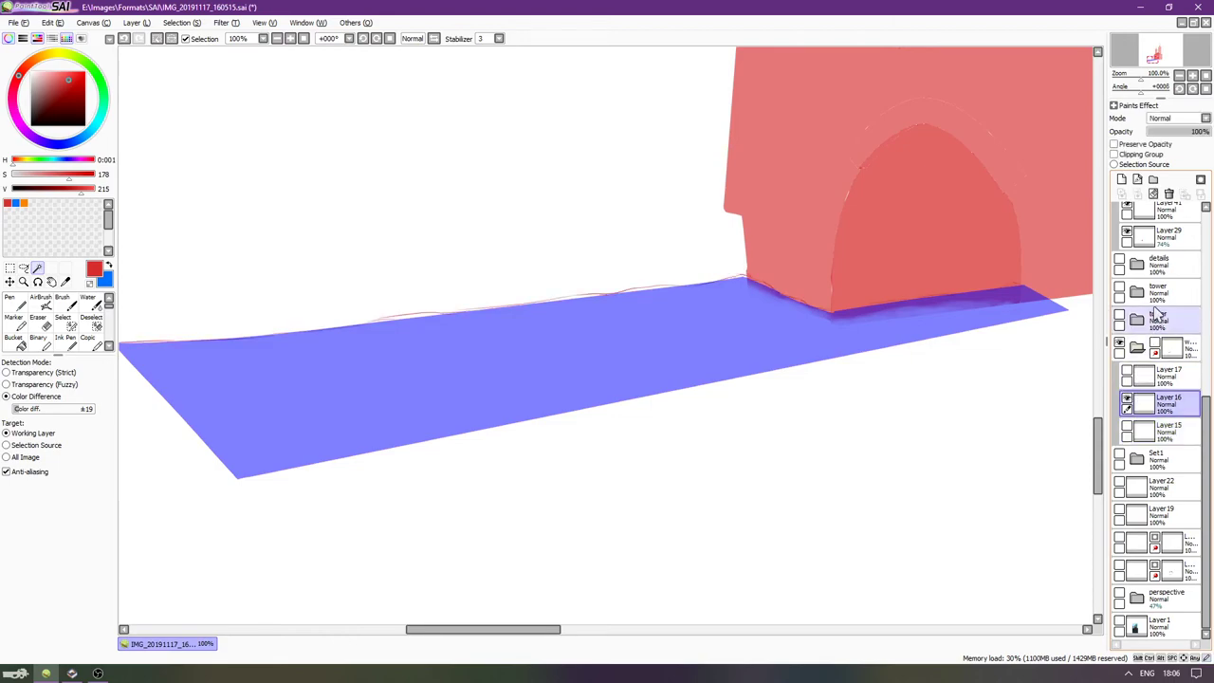
Add a new layer above Layer40, fill the selected ground area with red and deselect it.
scroll(1181, 284, up, 4)
click(1141, 243)
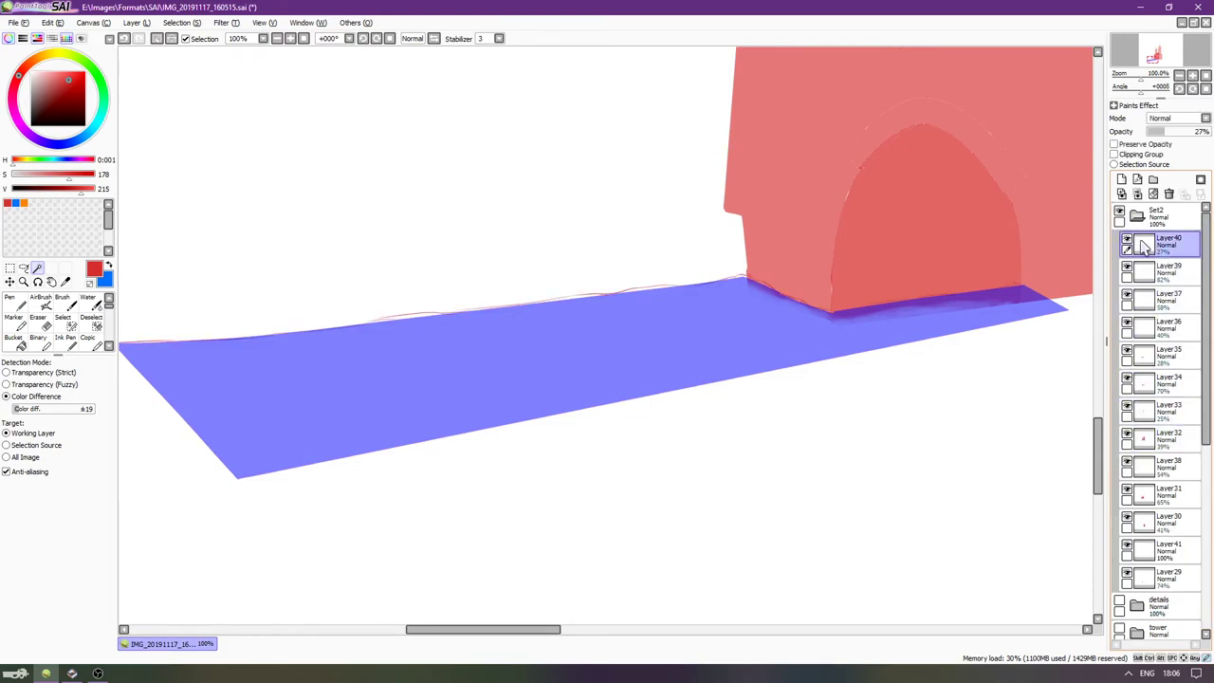
click(1122, 179)
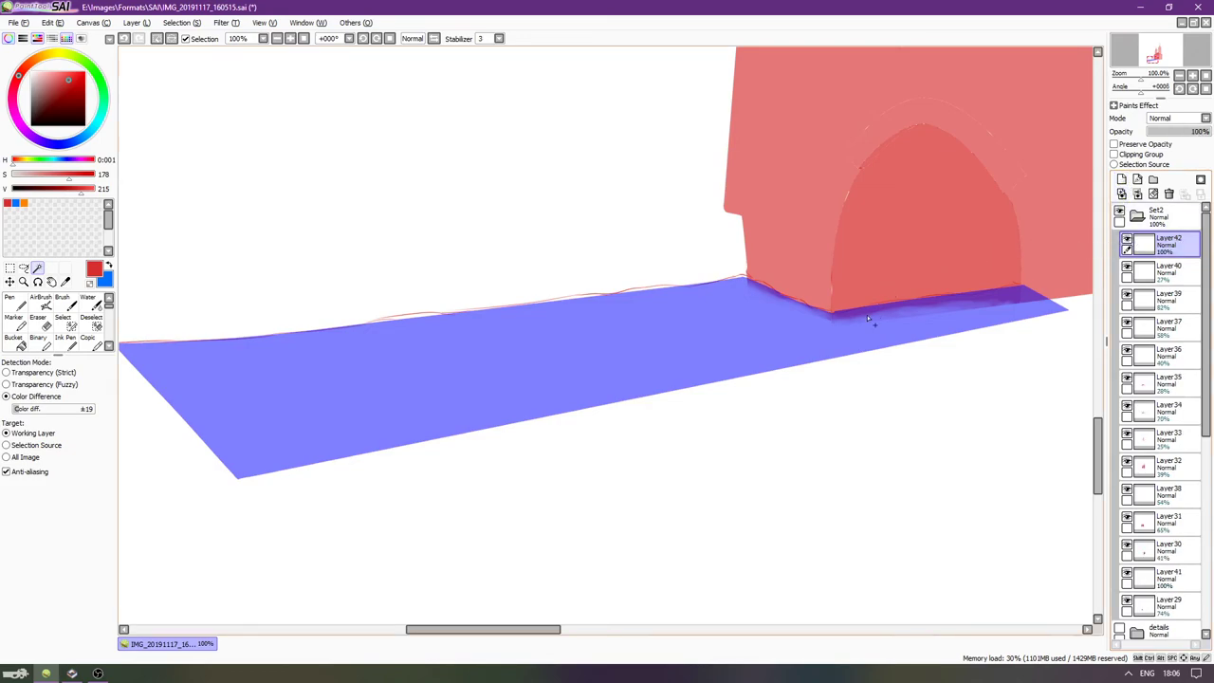
key(g)
click(561, 379)
key(ctrl+d)
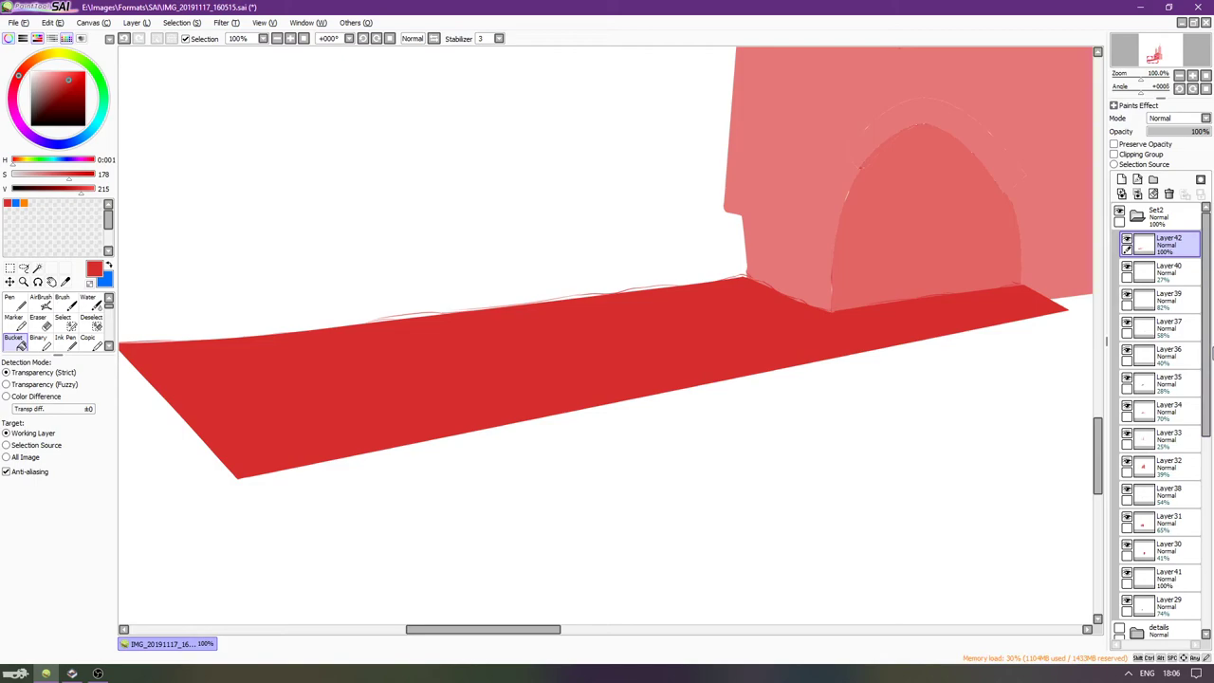
Show the details, tower and Set1 folders, Layer17, Layer22, Layer19 and the two masked layers again.
scroll(1192, 483, down, 5)
scroll(1193, 482, down, 2)
key(Right)
click(1119, 296)
click(1121, 324)
click(1120, 353)
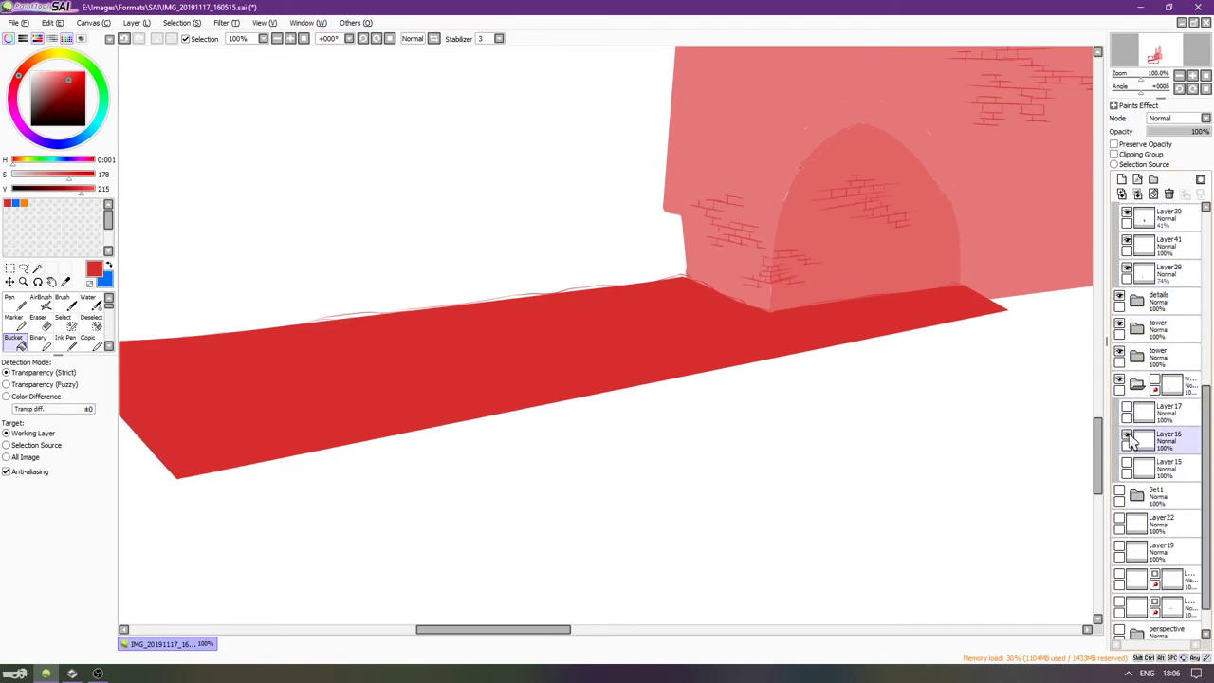
click(1128, 409)
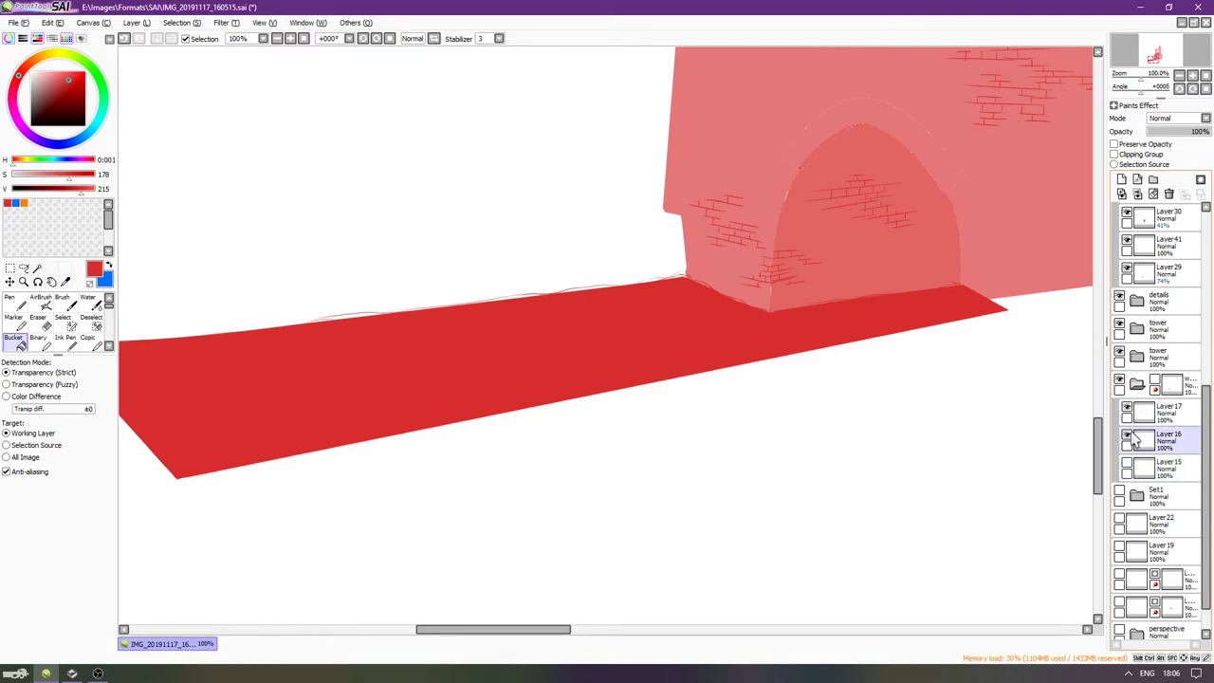
click(1118, 492)
click(1119, 520)
click(1119, 547)
click(1119, 574)
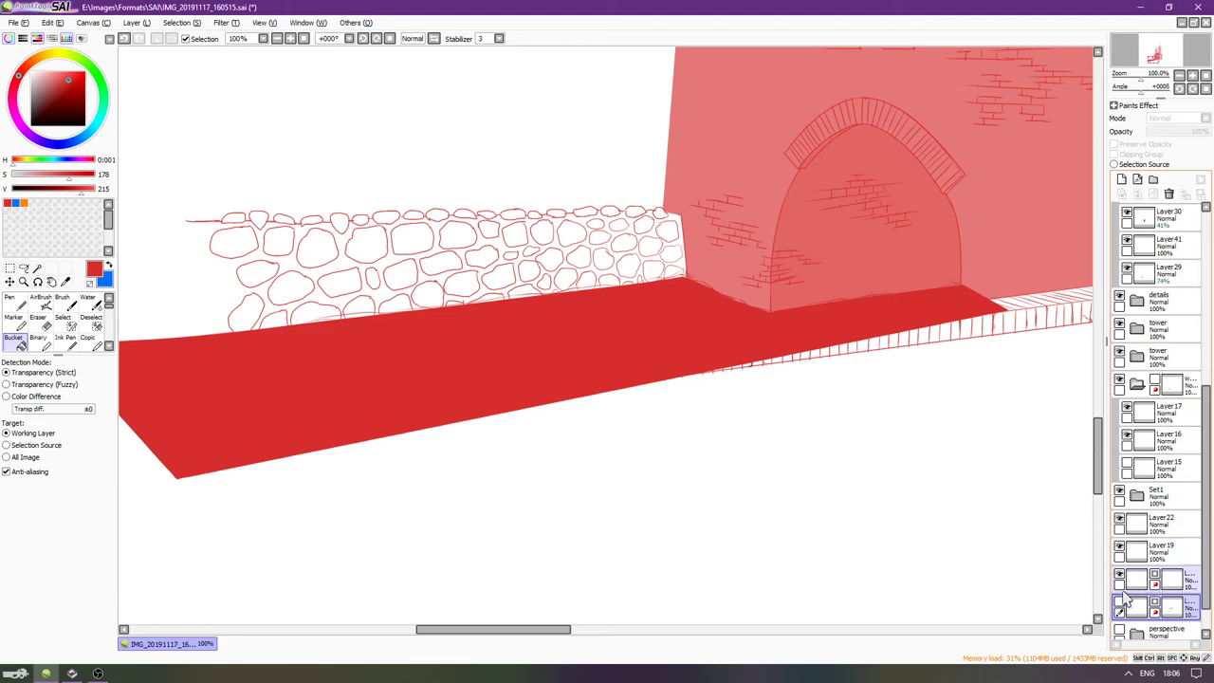
click(1120, 604)
Check the line art under the ground fill by toggling Layer42, and set that layer's opacity to 35%.
drag(1208, 407, 1212, 234)
click(1152, 245)
click(1126, 245)
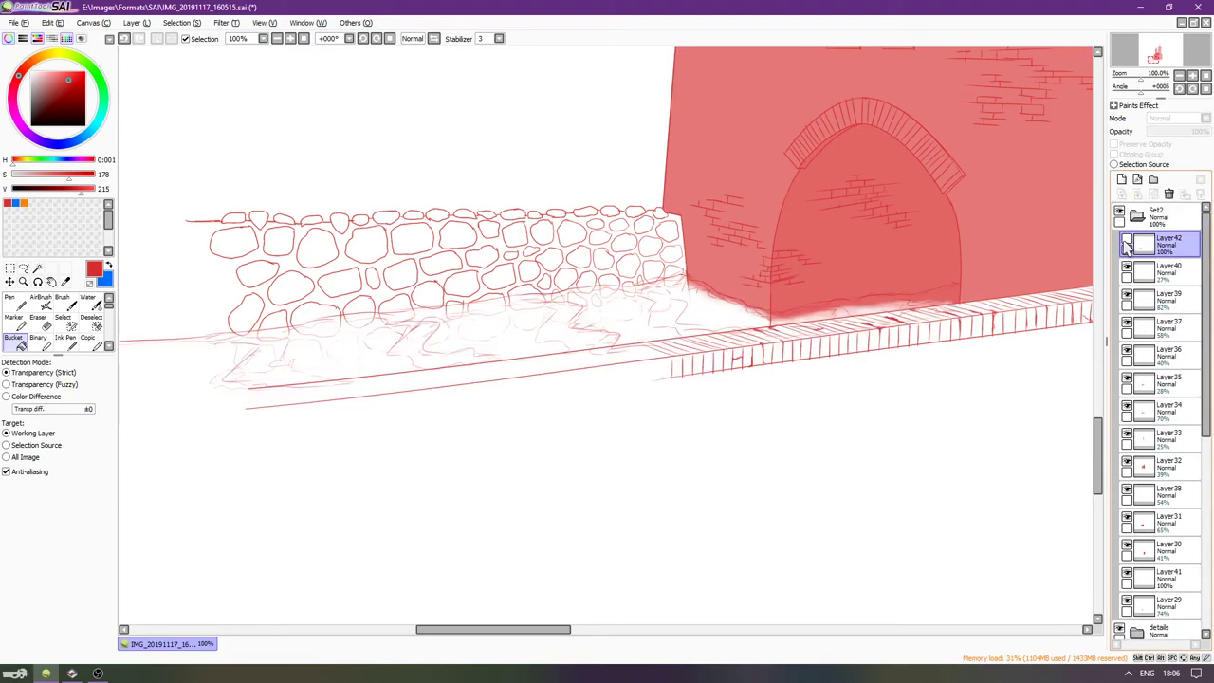
drag(1039, 283, 1019, 302)
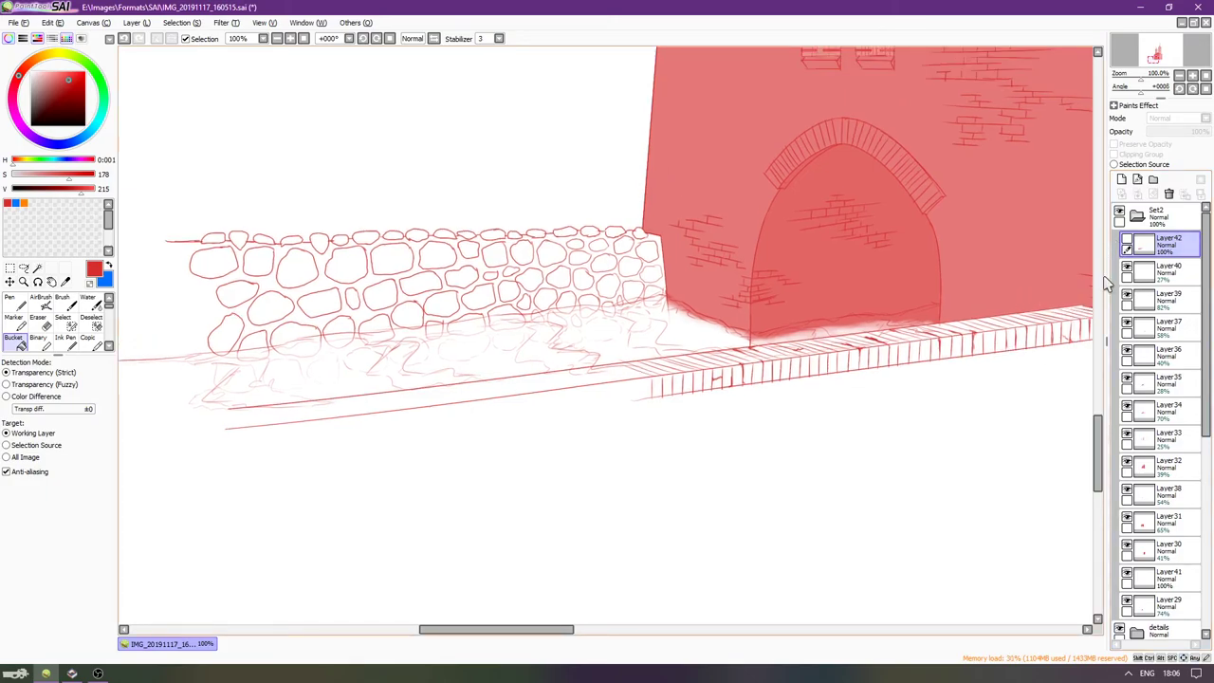
click(1127, 245)
drag(1178, 136, 1169, 132)
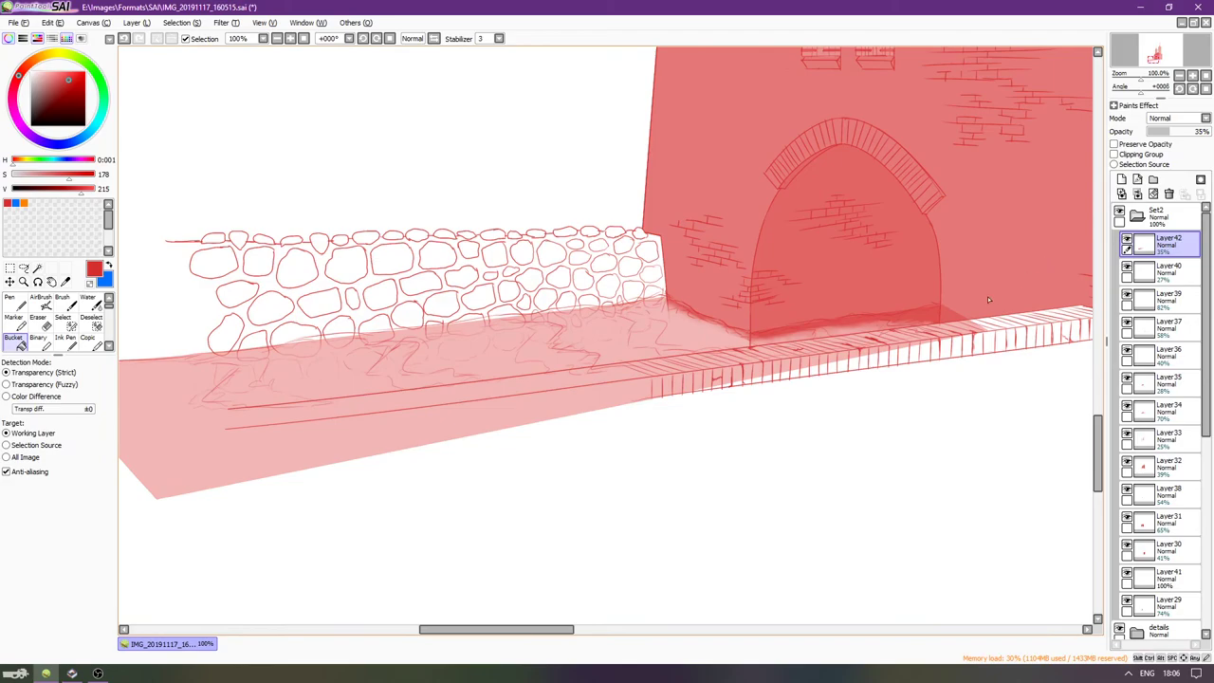
Raise the eraser density to 100 and erase the ground fill from the kerb's top strip and beyond its far end.
key(e)
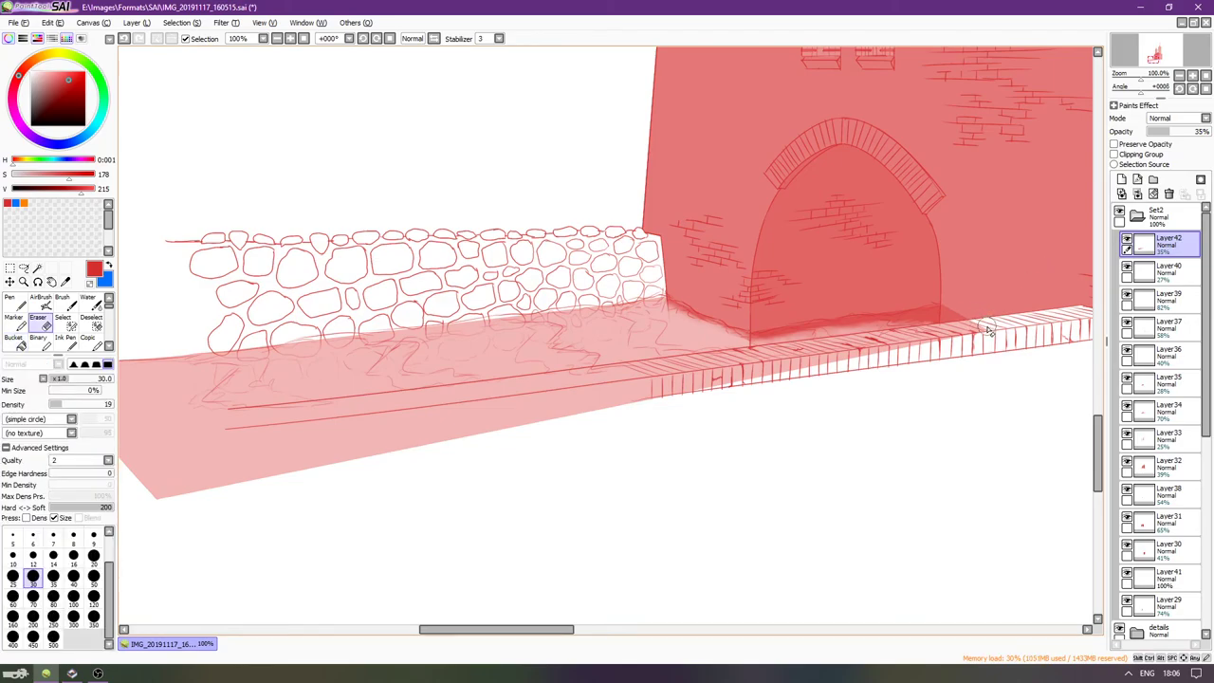
shift+click(218, 428)
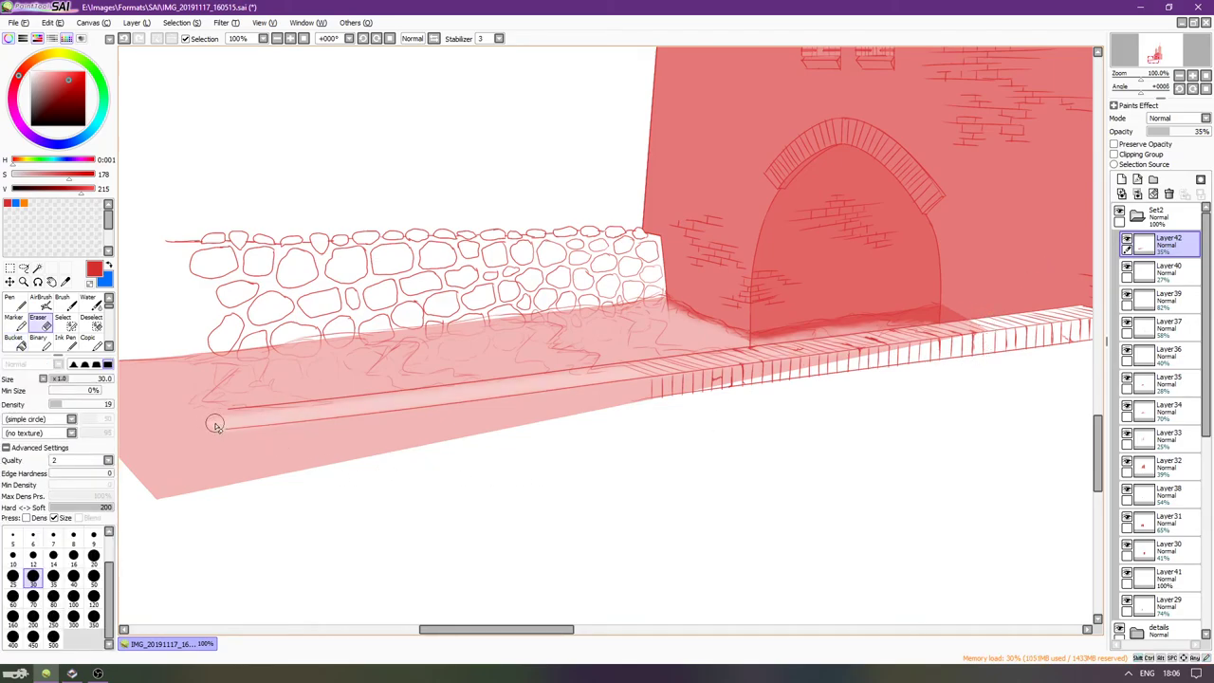
key(ctrl+z)
click(109, 407)
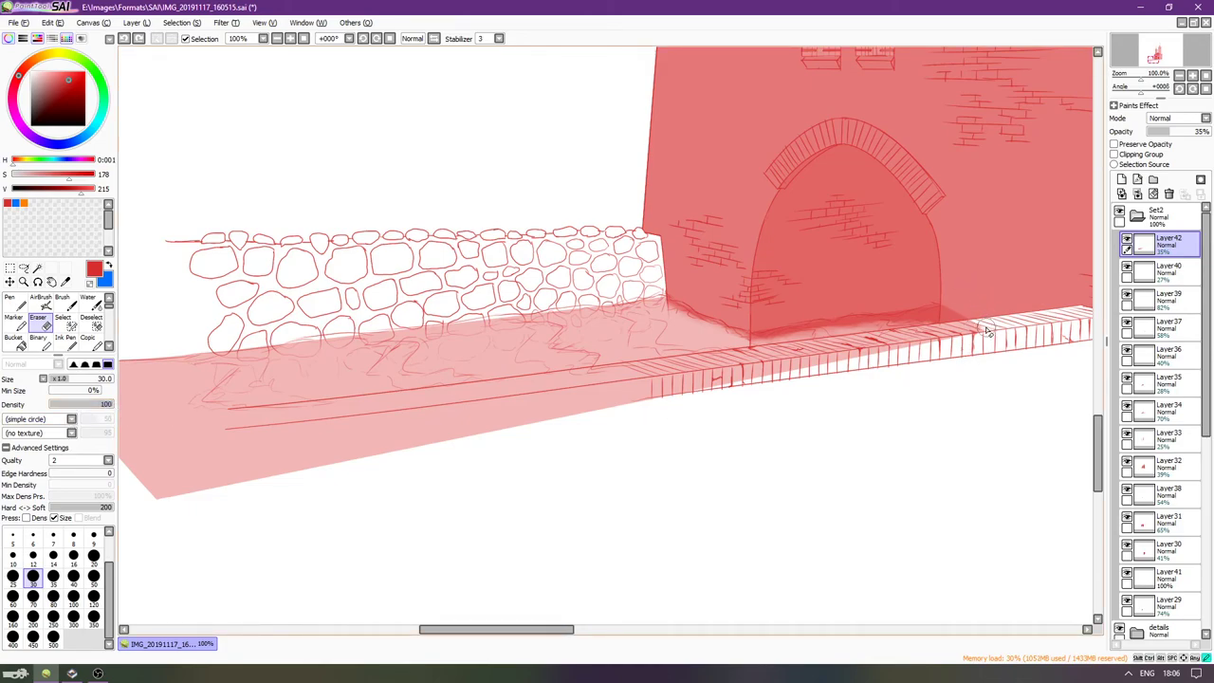
shift+click(178, 428)
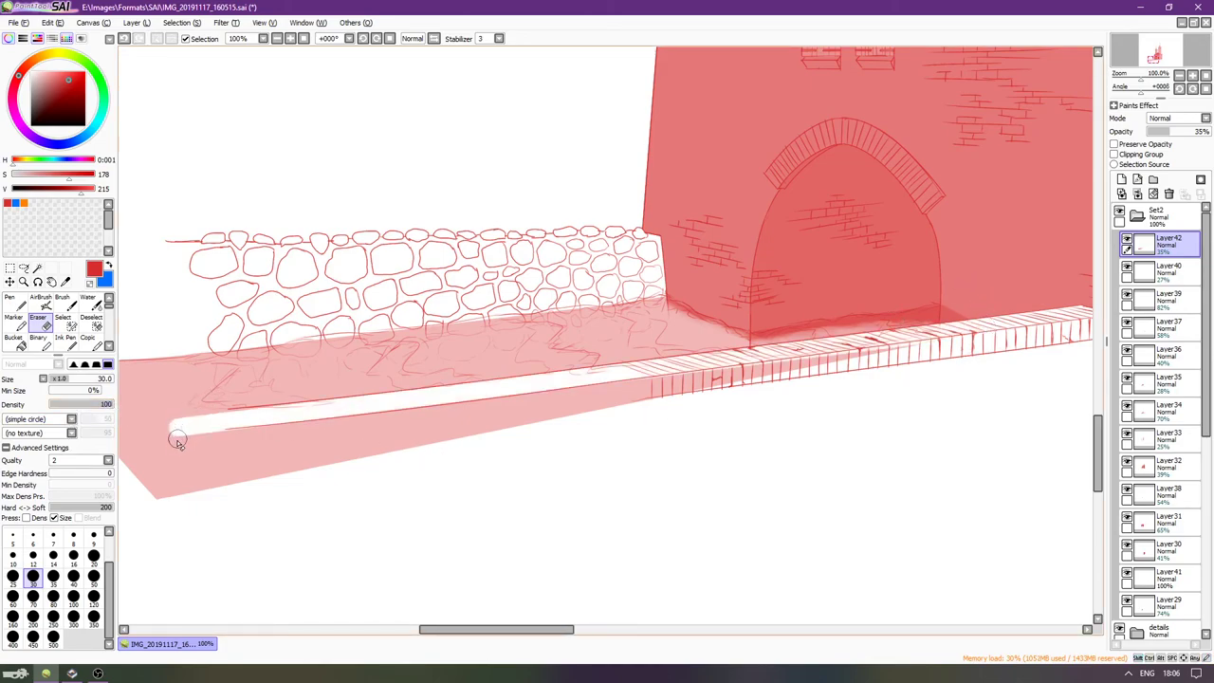
mouse_move(165, 445)
mouse_down()
mouse_move(132, 457)
mouse_move(161, 458)
mouse_move(154, 487)
mouse_move(143, 476)
mouse_up()
Enlarge the eraser to size 70 and erase the ground fill left below the kerb.
key(bracketright)
key(bracketright)
key(bracketright)
key(bracketright)
key(bracketright)
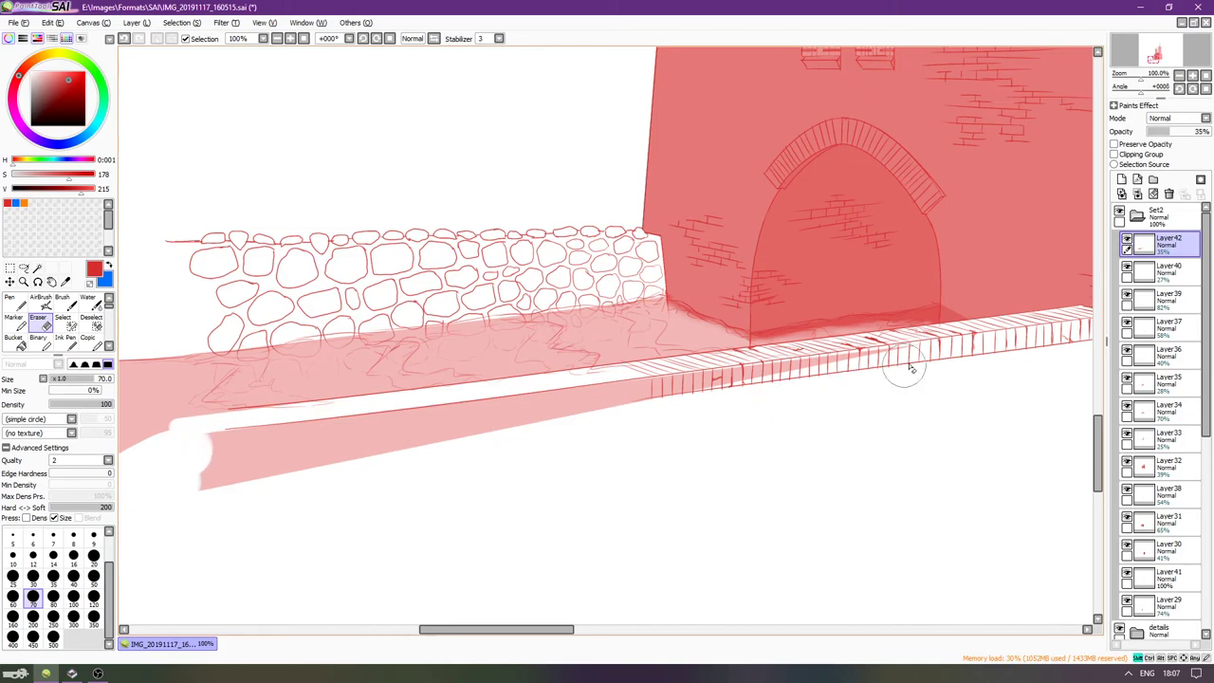
shift+click(929, 371)
drag(210, 501, 401, 452)
Trim the outer end of the ground fill so its lower edge continues the kerb line.
scroll(326, 465, left, 2)
scroll(240, 486, left, 2)
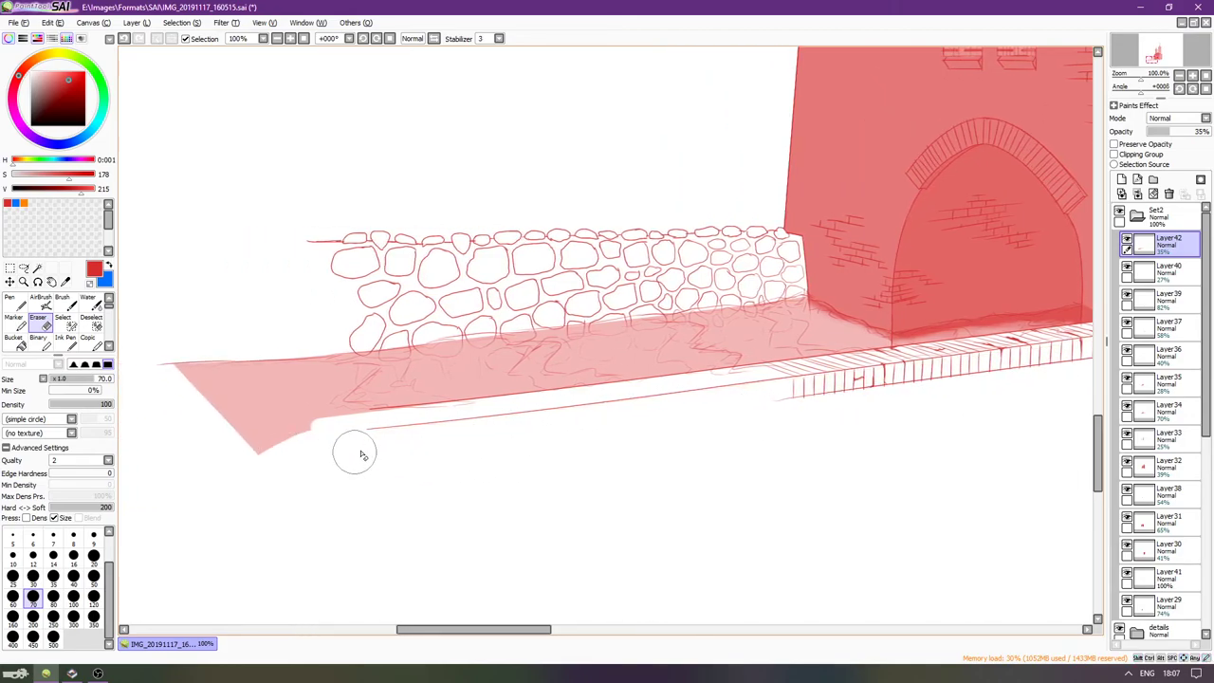
mouse_move(336, 437)
mouse_down()
mouse_move(180, 474)
mouse_move(249, 449)
mouse_move(194, 469)
mouse_up()
key(ctrl+z)
drag(379, 437, 167, 499)
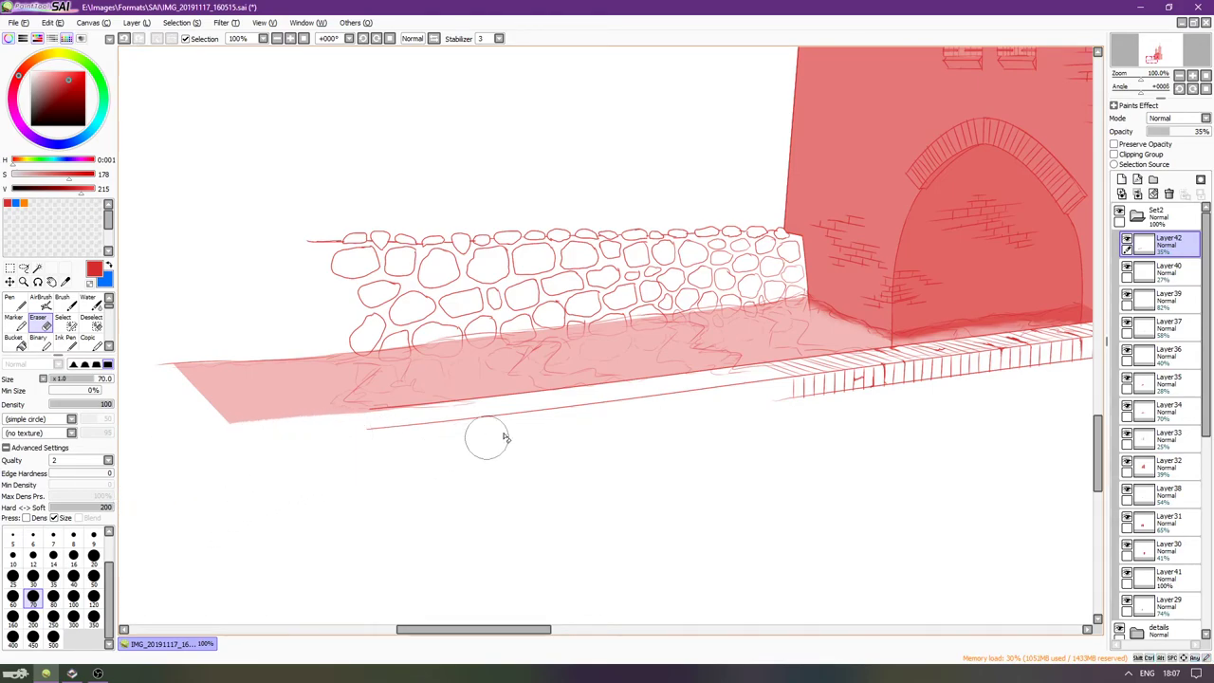
Erase the ground fill spilling past the arch's far edge, just above the kerb.
key(Right)
key(Right)
key(Right)
key(Right)
key(Up)
key(Up)
scroll(657, 430, up, 5)
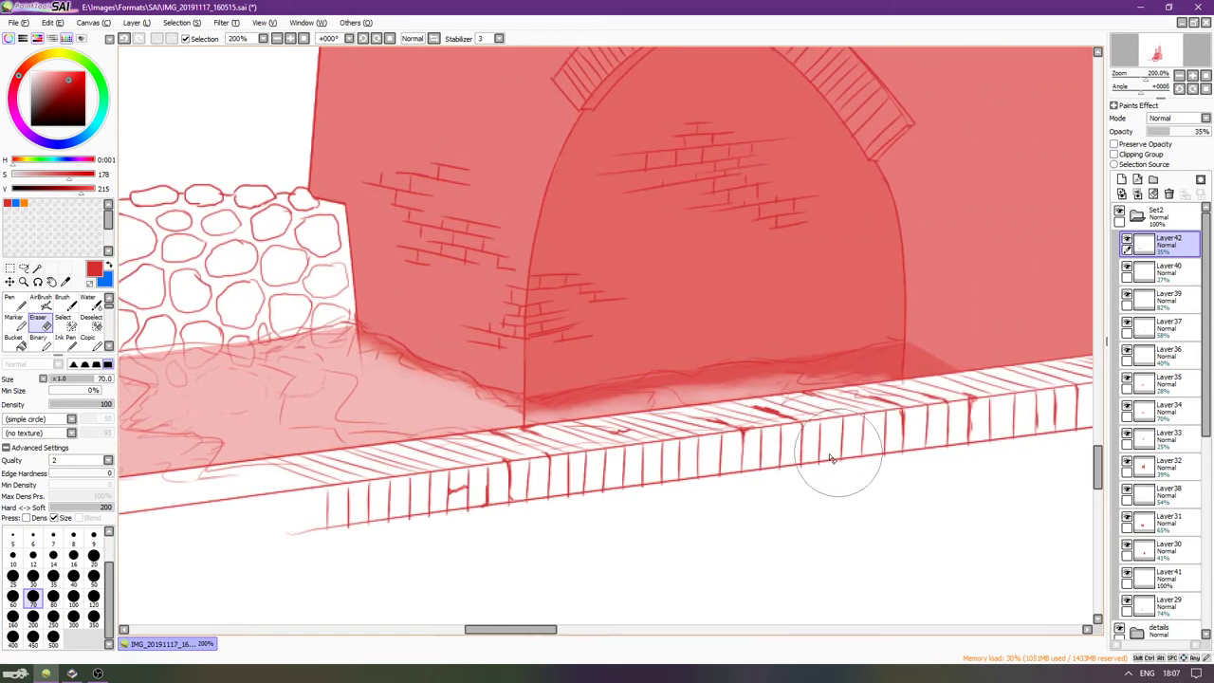
key(Right)
drag(927, 354, 934, 381)
key(Left)
key(Left)
key(Left)
key(Left)
key(Left)
key(Left)
key(Left)
key(Left)
key(Left)
key(Left)
key(Left)
key(Left)
key(Right)
key(Right)
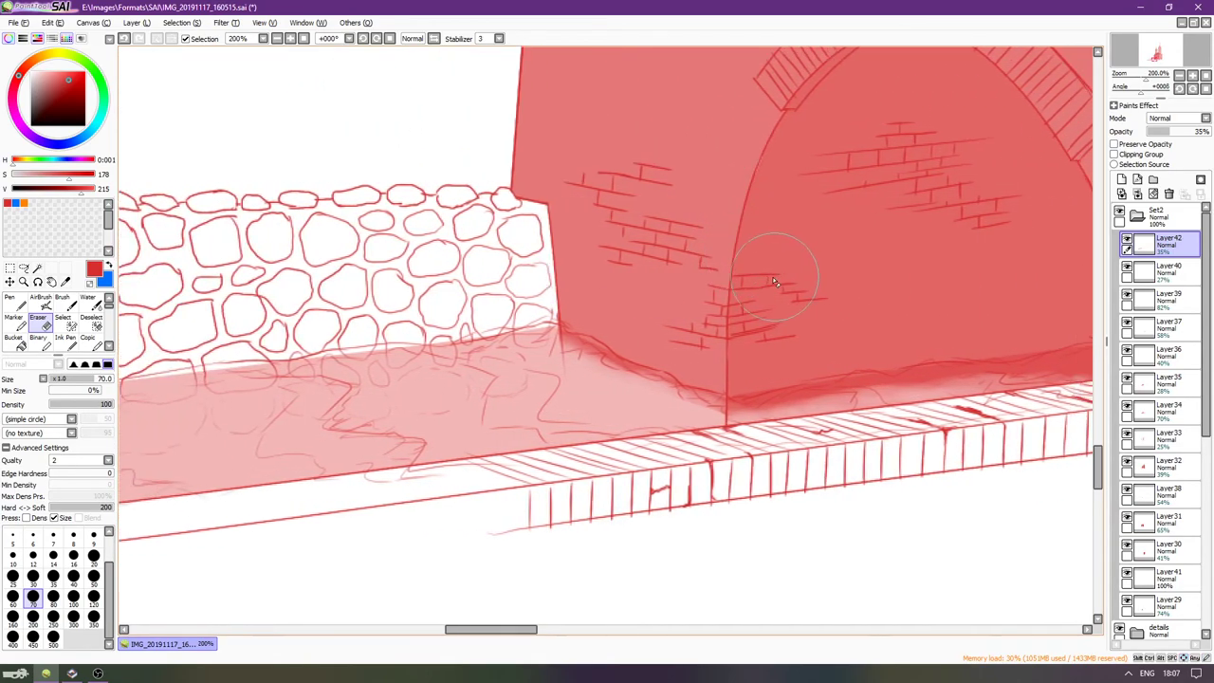
Toggle the layers from Layer40 down to Layer32 to check which ones cover the gatehouse wall.
key(n)
mouse_move(1171, 132)
mouse_down()
mouse_move(1202, 132)
mouse_move(1171, 131)
mouse_up()
key(Right)
key(Right)
key(Right)
key(Right)
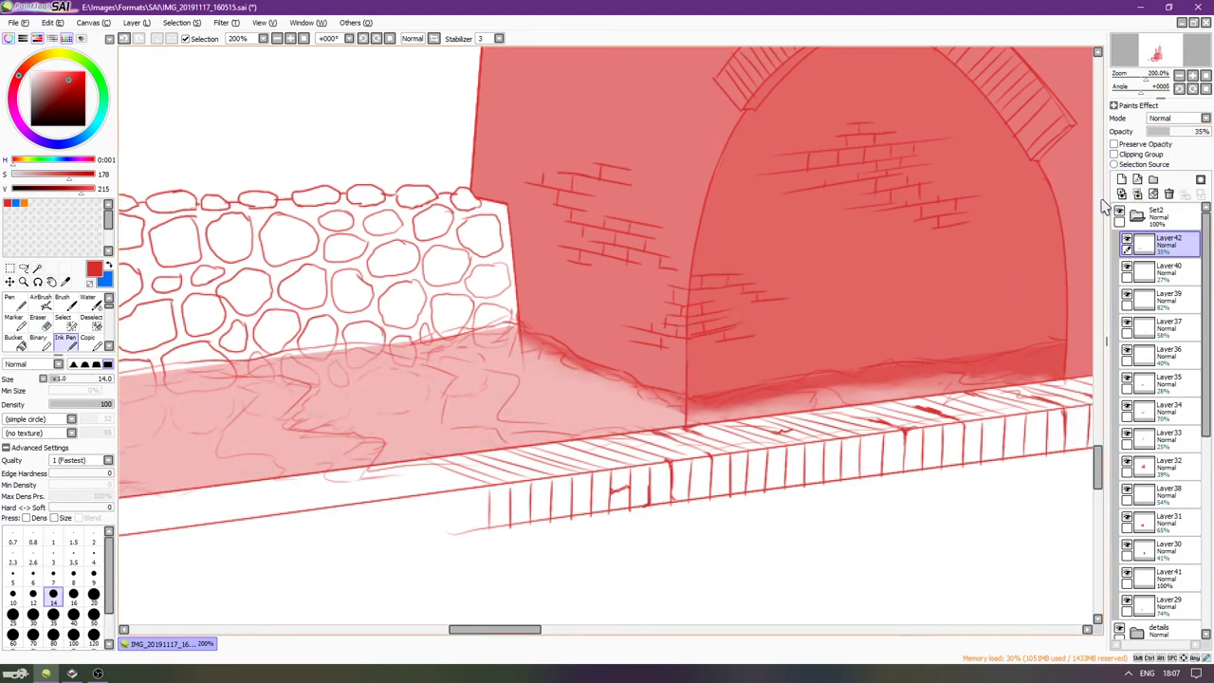
key(Up)
click(1127, 266)
click(1127, 268)
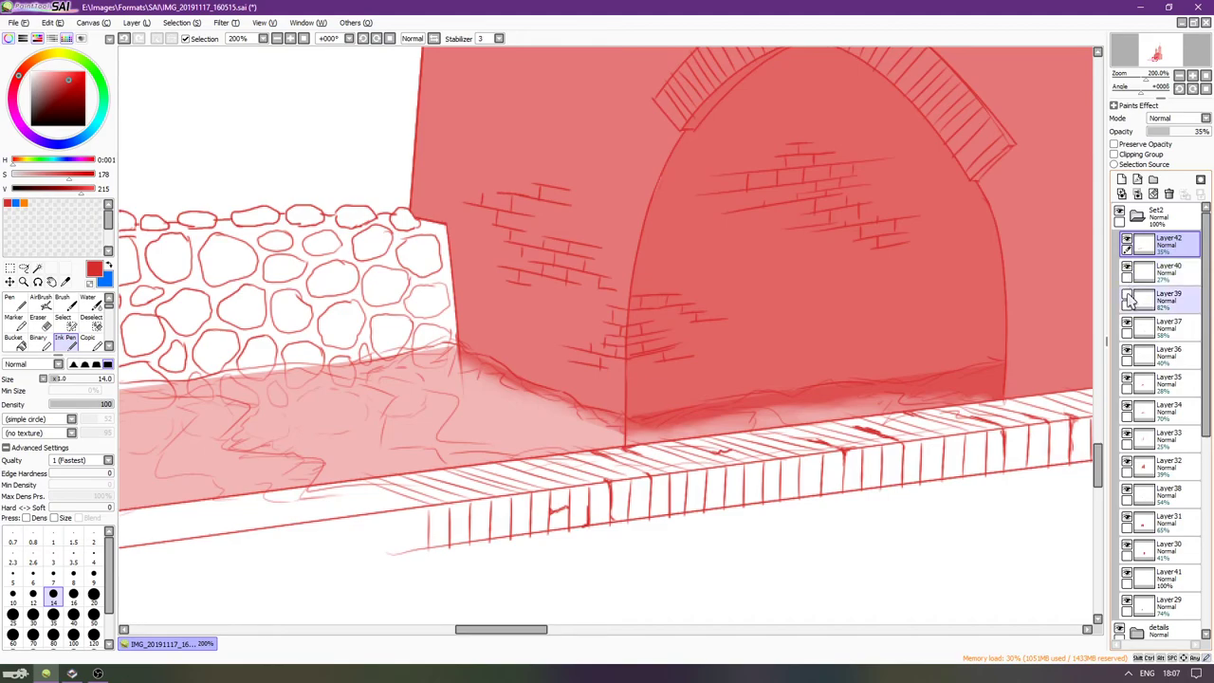
click(1128, 297)
click(1127, 323)
click(1127, 324)
click(1128, 351)
click(1128, 350)
click(1128, 378)
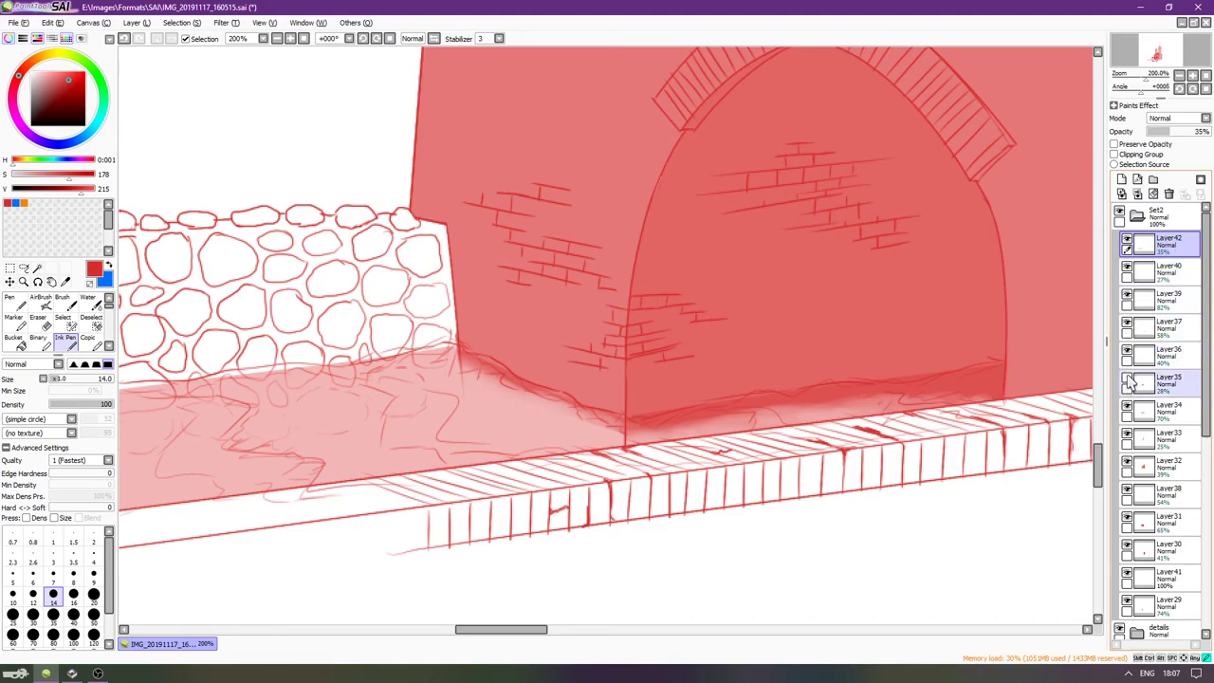
click(1127, 378)
click(1126, 434)
click(1126, 435)
click(1127, 462)
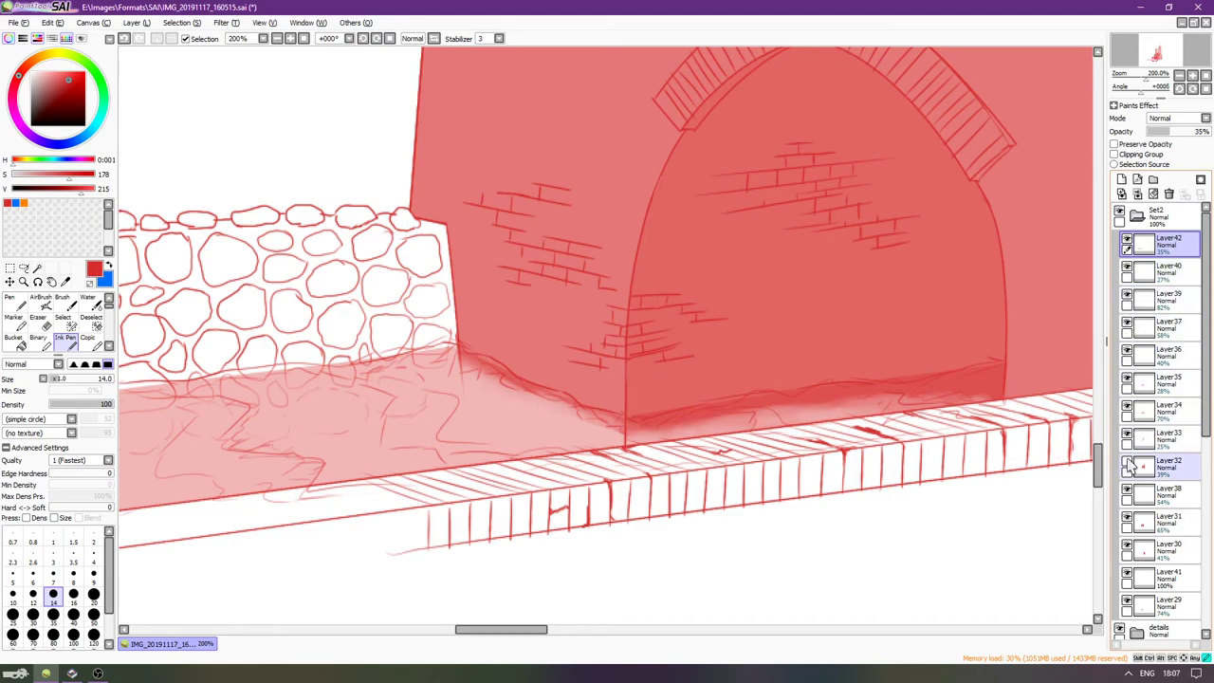
click(1127, 462)
Hide Layer31, Layer41 and Layer29 so only the ground fill shows around the arch.
click(1127, 520)
click(1127, 520)
click(1127, 520)
click(1128, 548)
click(1127, 571)
click(1127, 596)
Fill the ground colour up to the mound's outline beside the arch on Layer42 with the size 14 Ink Pen.
key(Right)
key(Right)
key(Up)
key(Up)
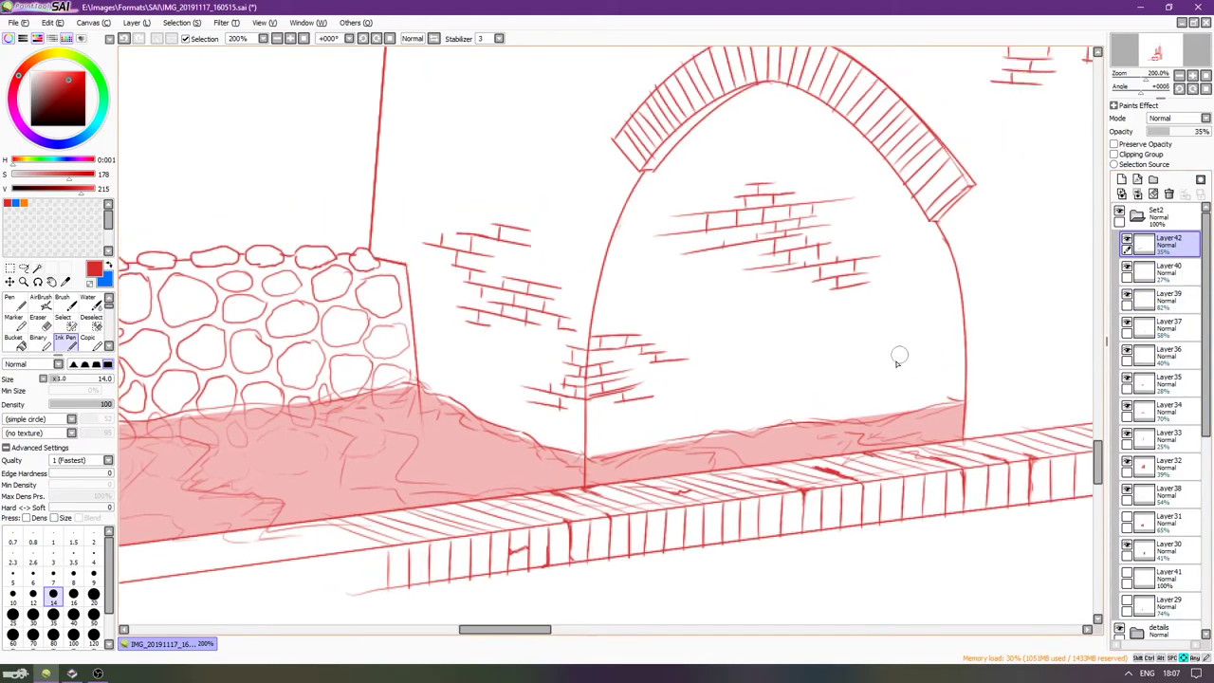
key(Down)
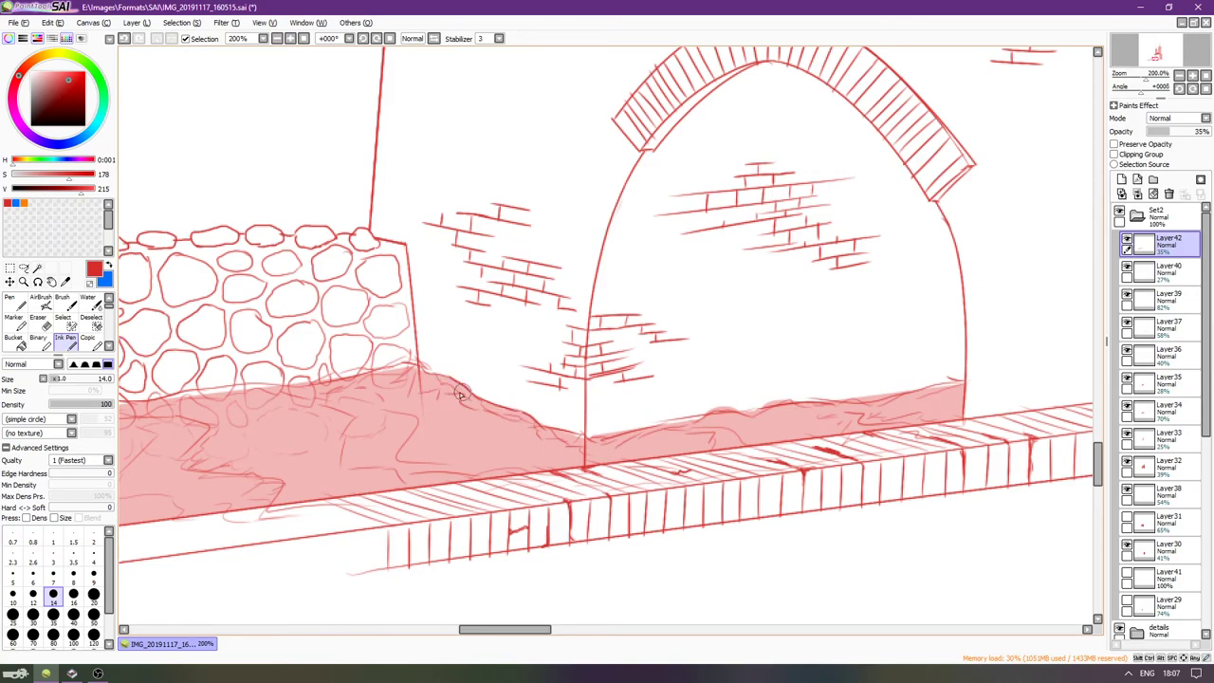
key(Left)
key(Left)
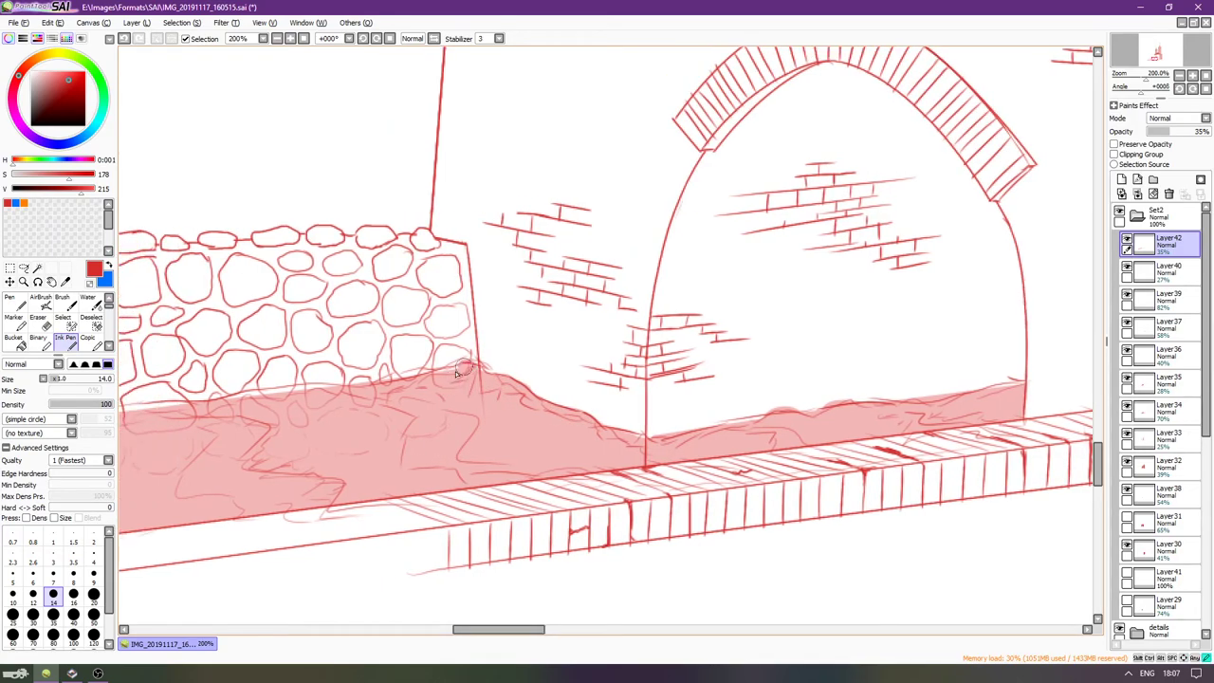
Rotate the canvas to -67° and paint the ground fill's upper edge along the foot of the stone wall.
key(Left)
key(Left)
key(Left)
key(Left)
key(Left)
key(Left)
key(Left)
key(Left)
key(Left)
key(Left)
key(Left)
key(Left)
key(Left)
key(Left)
key(Left)
key(Left)
key(Left)
key(Left)
key(Left)
key(Delete)
key(Delete)
key(Delete)
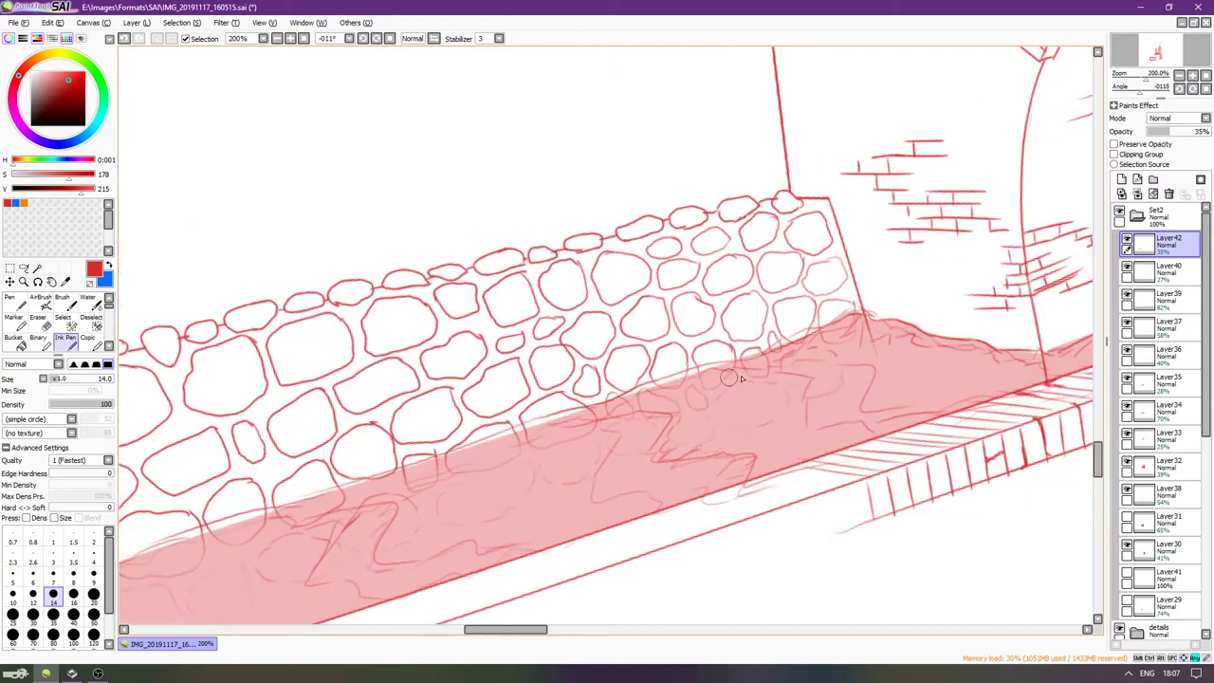
drag(724, 302, 692, 224)
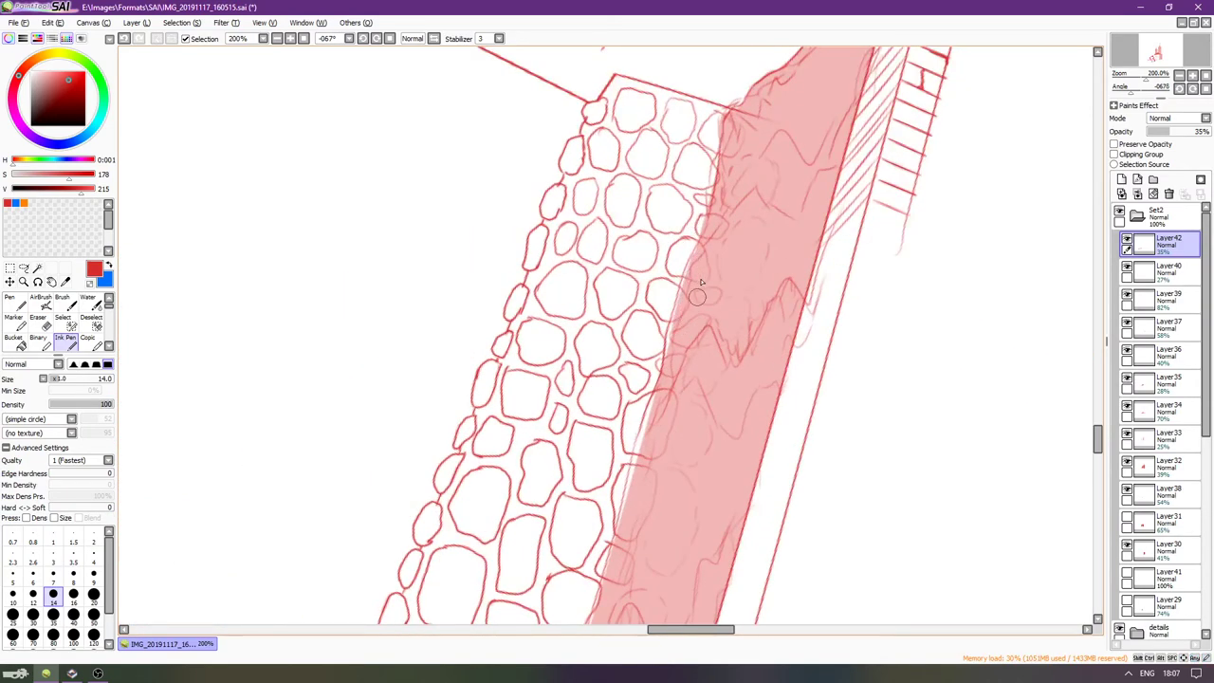
scroll(663, 365, down, 2)
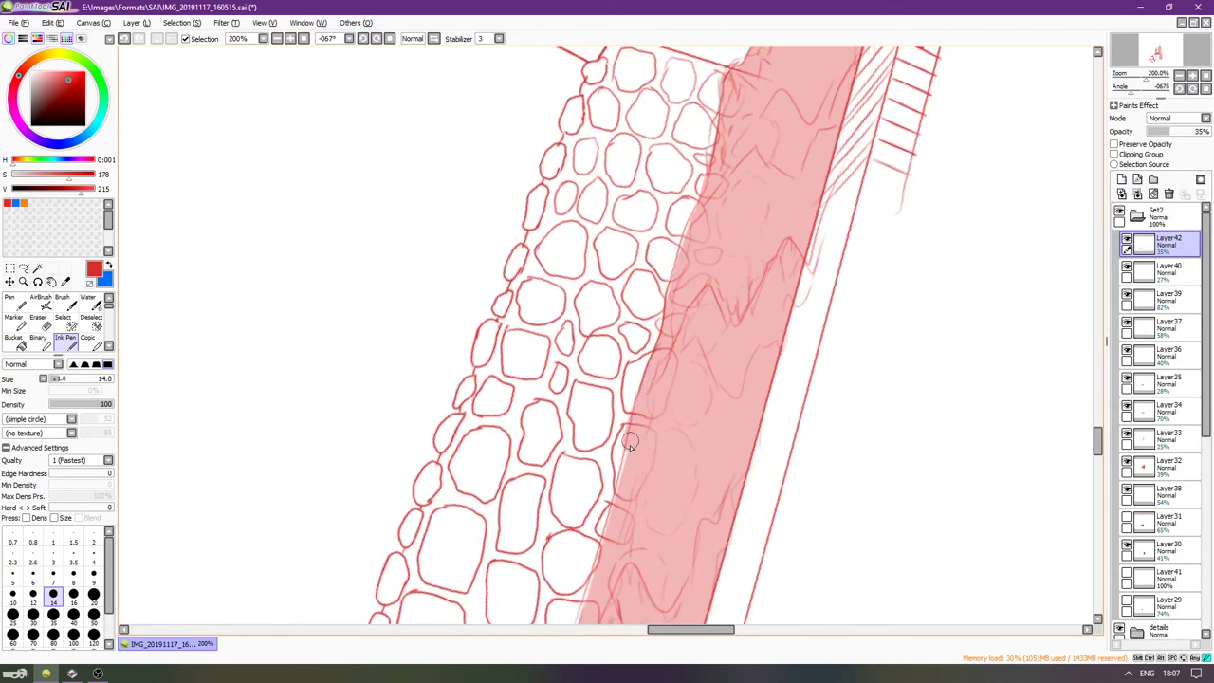
scroll(640, 447, down, 3)
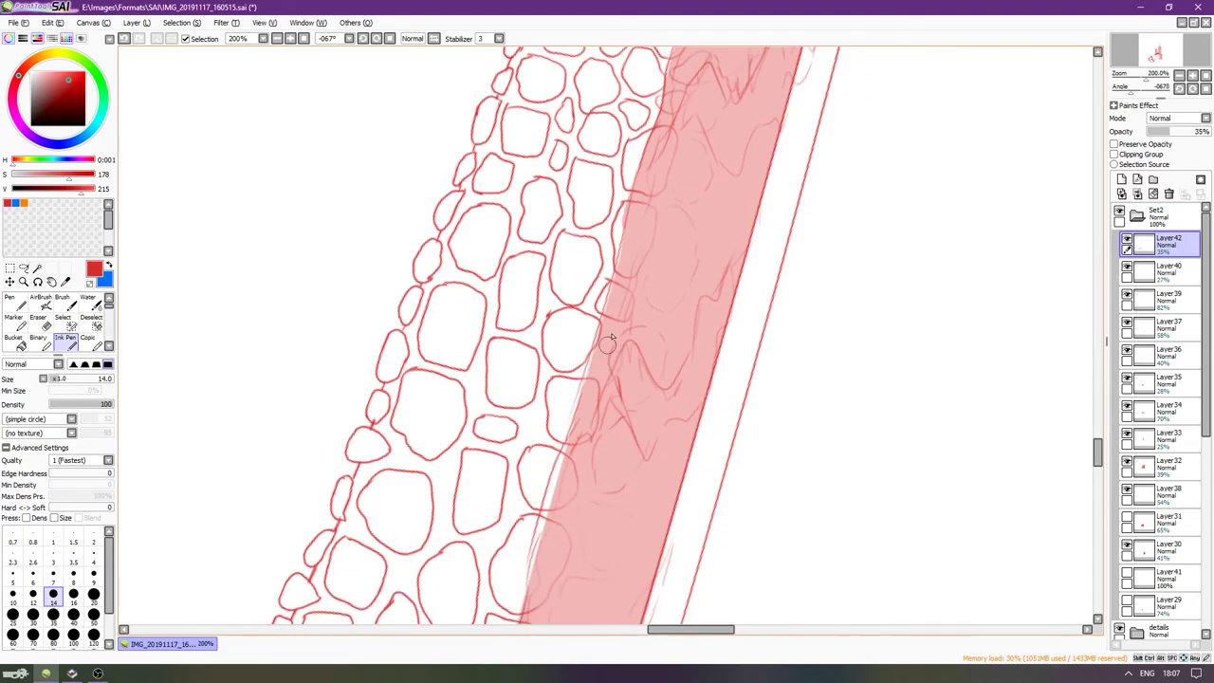
scroll(596, 385, down, 2)
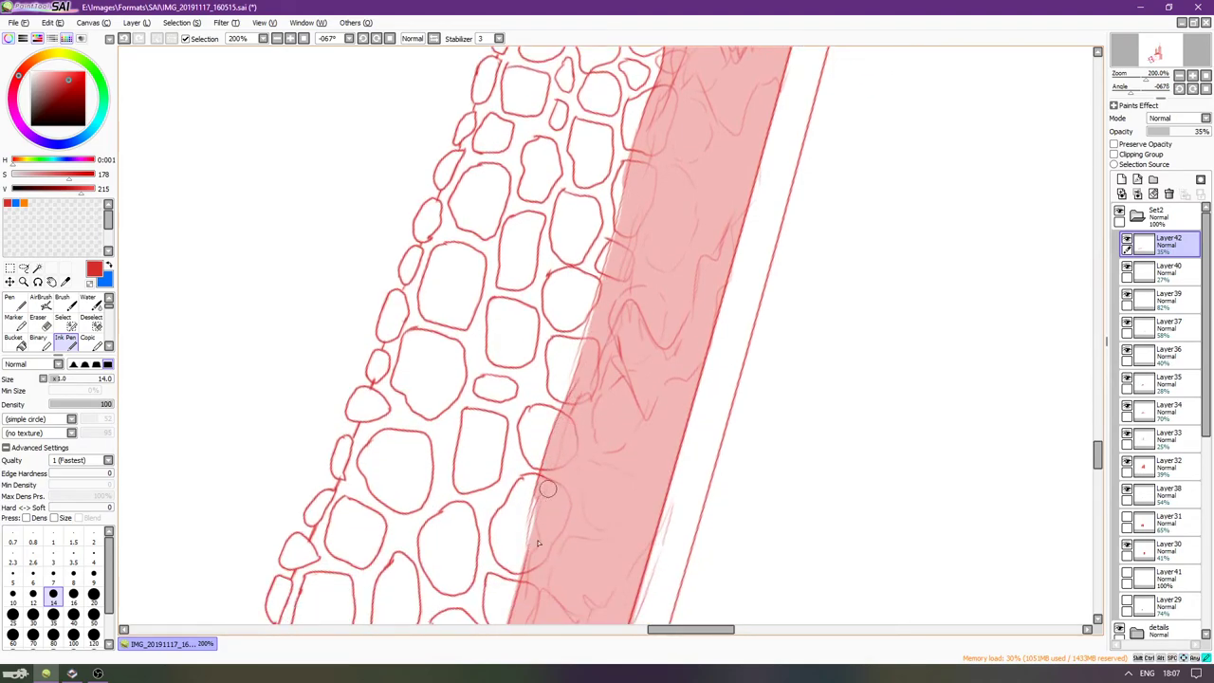
scroll(543, 521, down, 8)
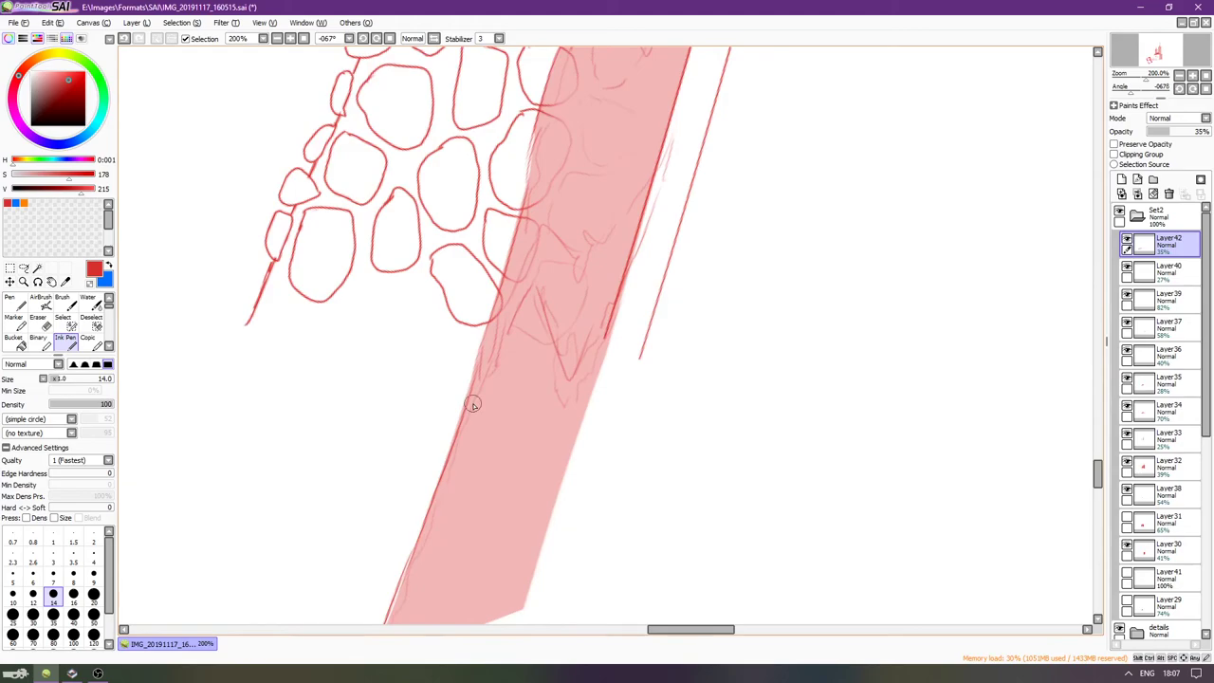
Trim the ground fill under the arch to its outline with a size 9 eraser and touch it up with the Ink Pen.
scroll(473, 405, down, 8)
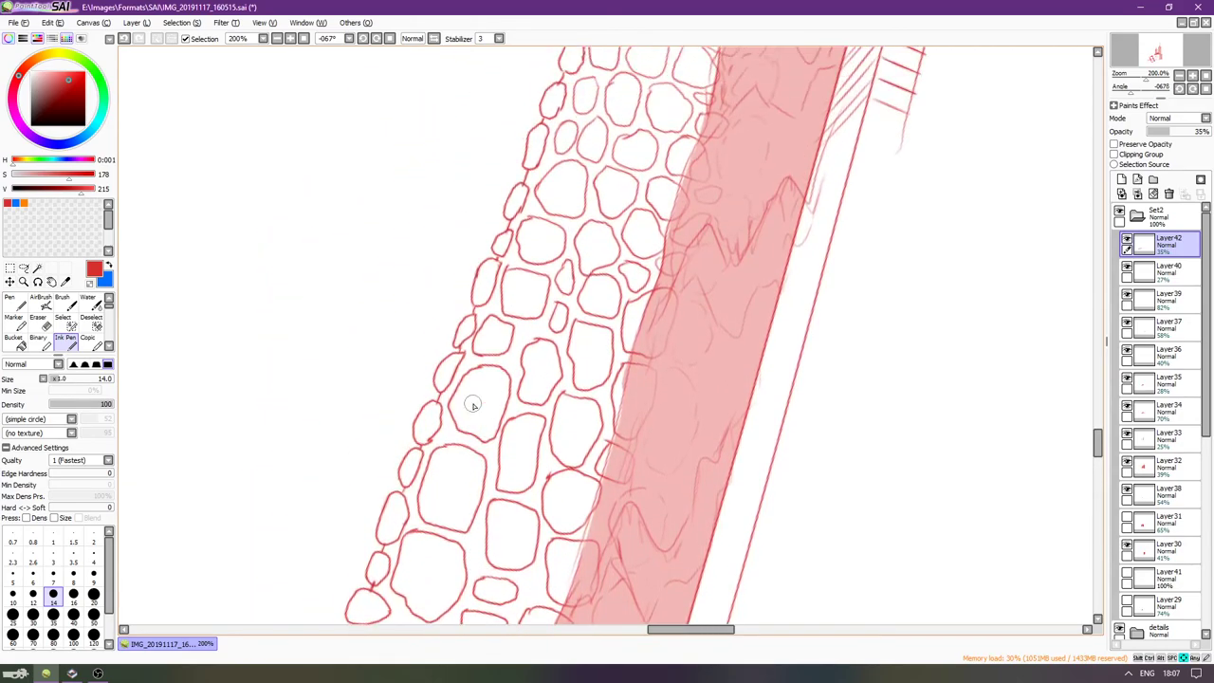
scroll(473, 405, up, 8)
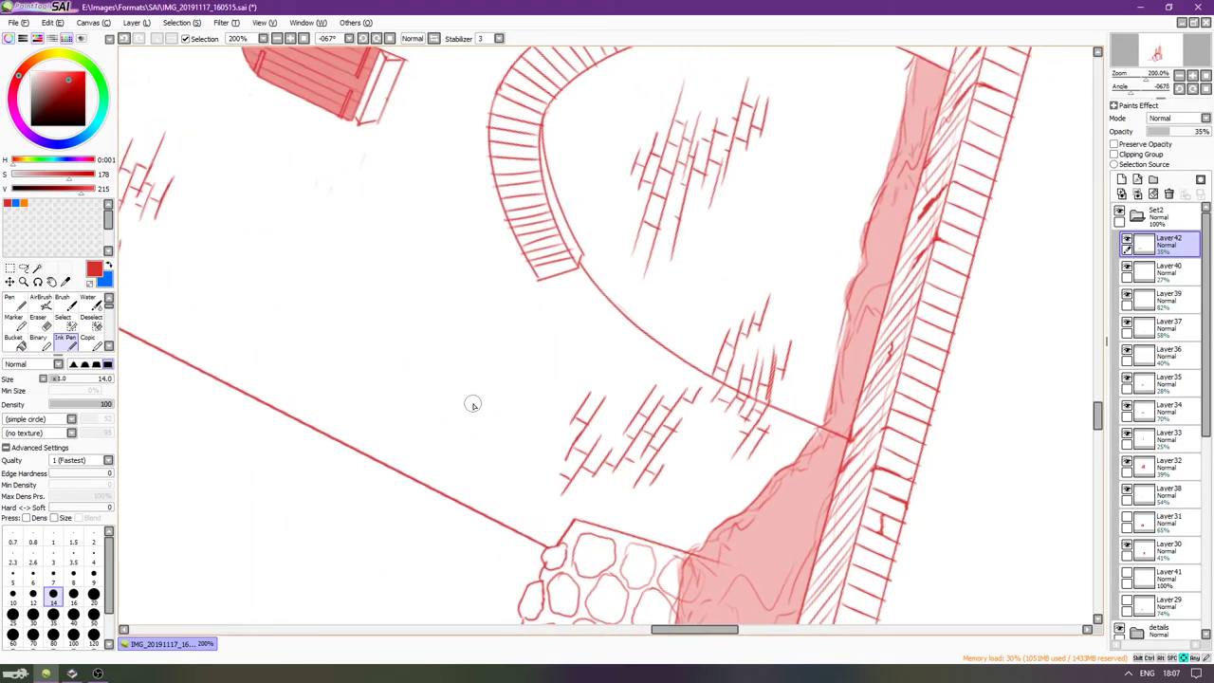
scroll(473, 405, up, 2)
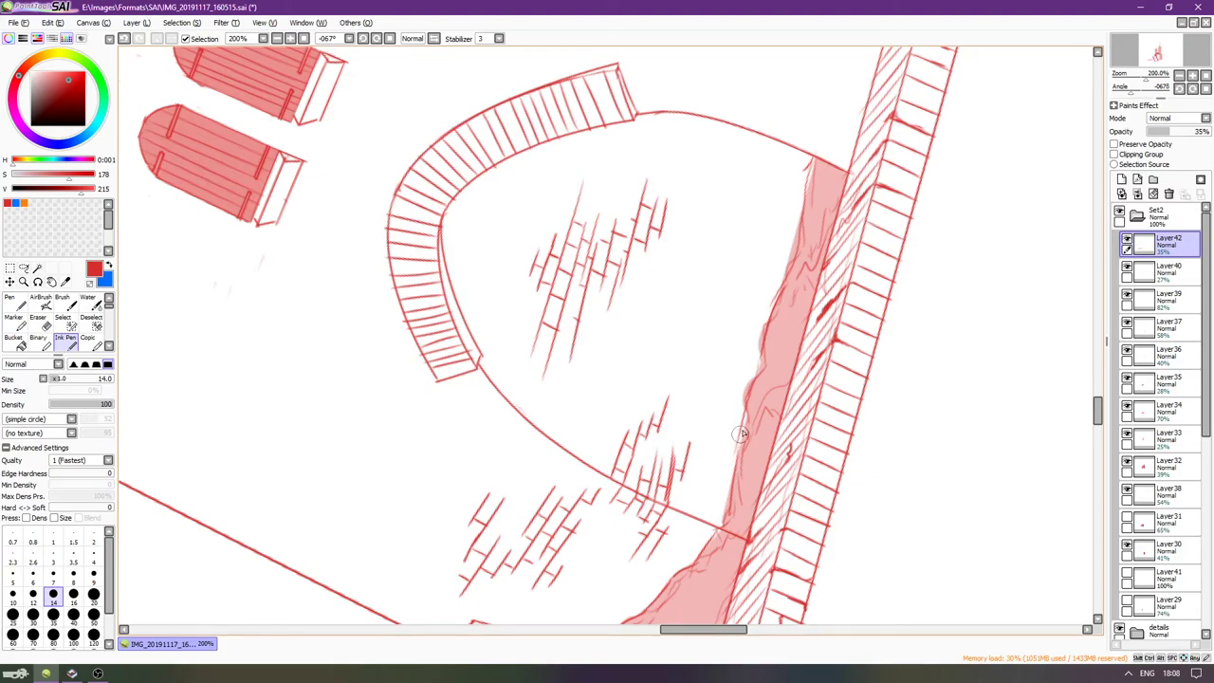
key(e)
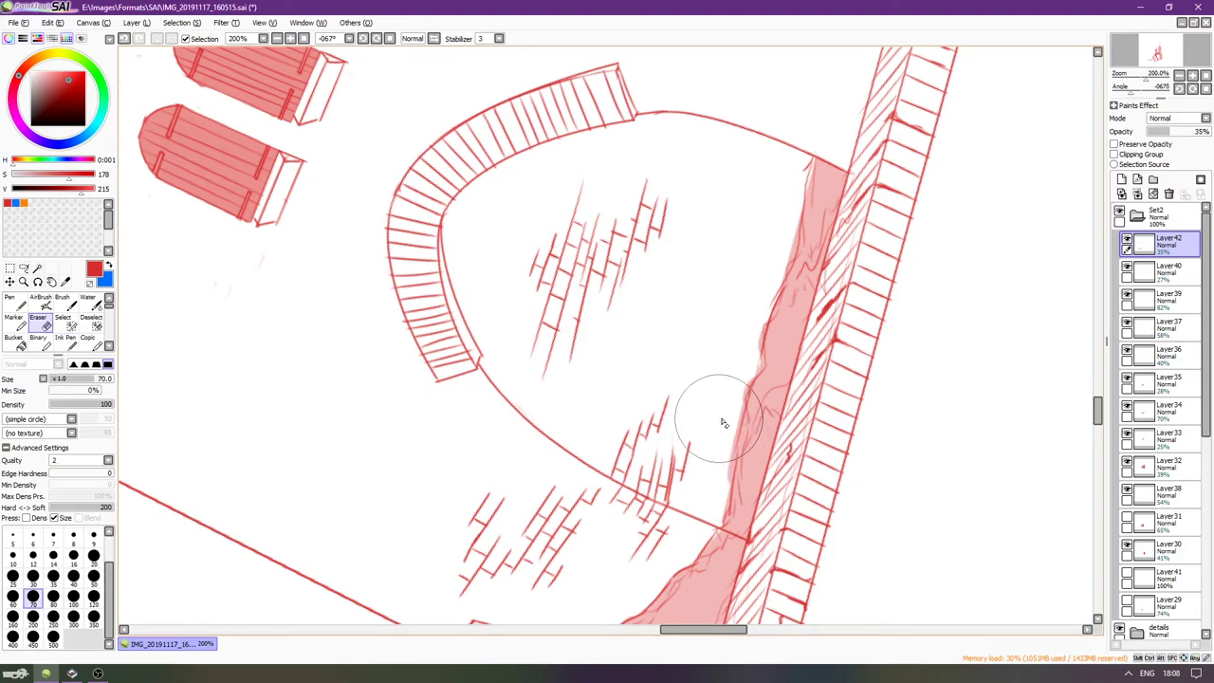
key(bracketleft)
key(bracketleft)
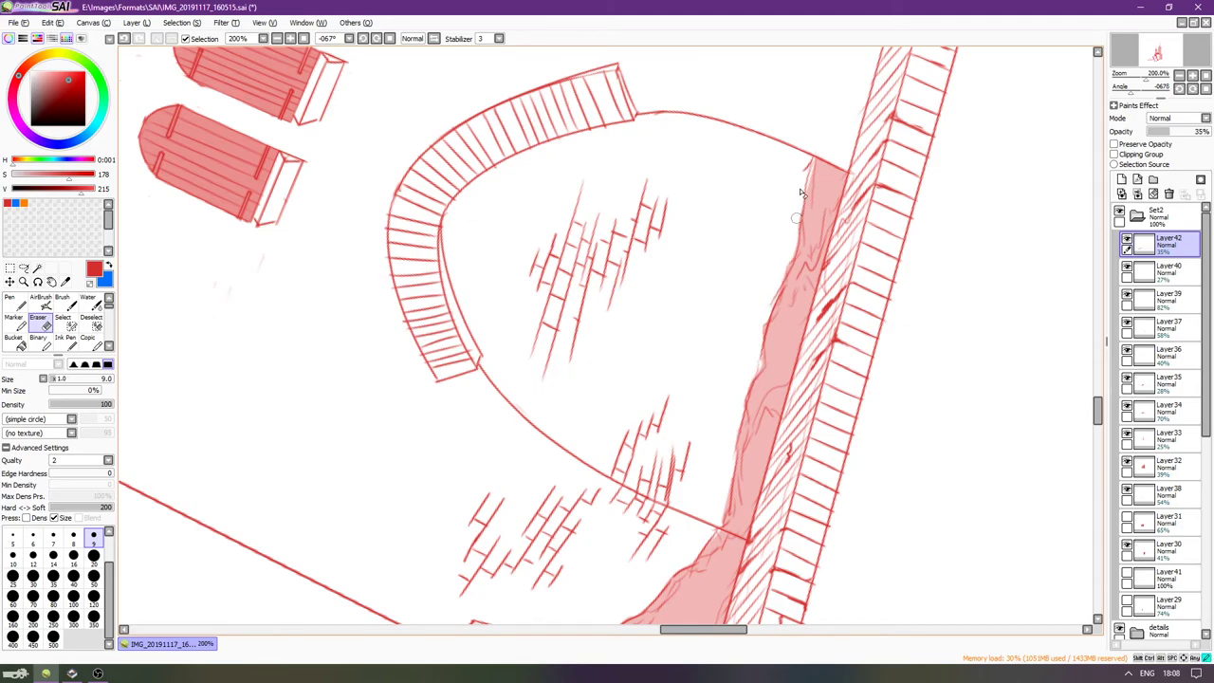
key(n)
drag(813, 169, 813, 179)
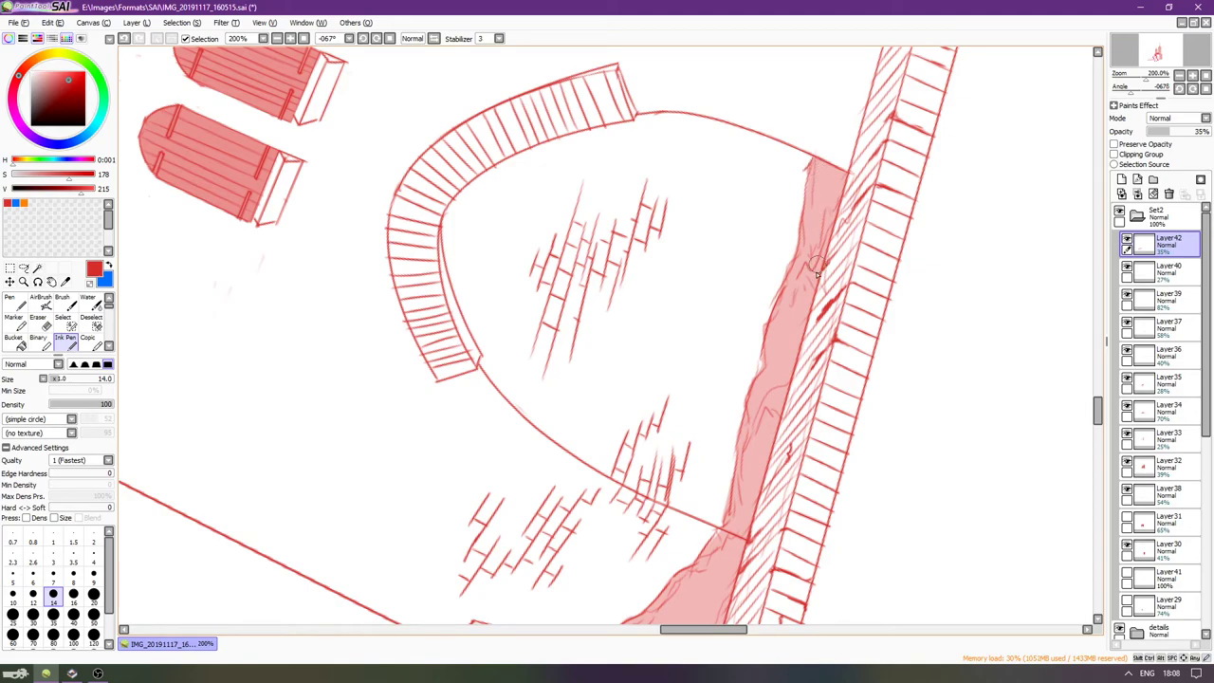
Reset the canvas rotation and show Layer31, Layer41 and Layer29 again.
key(Home)
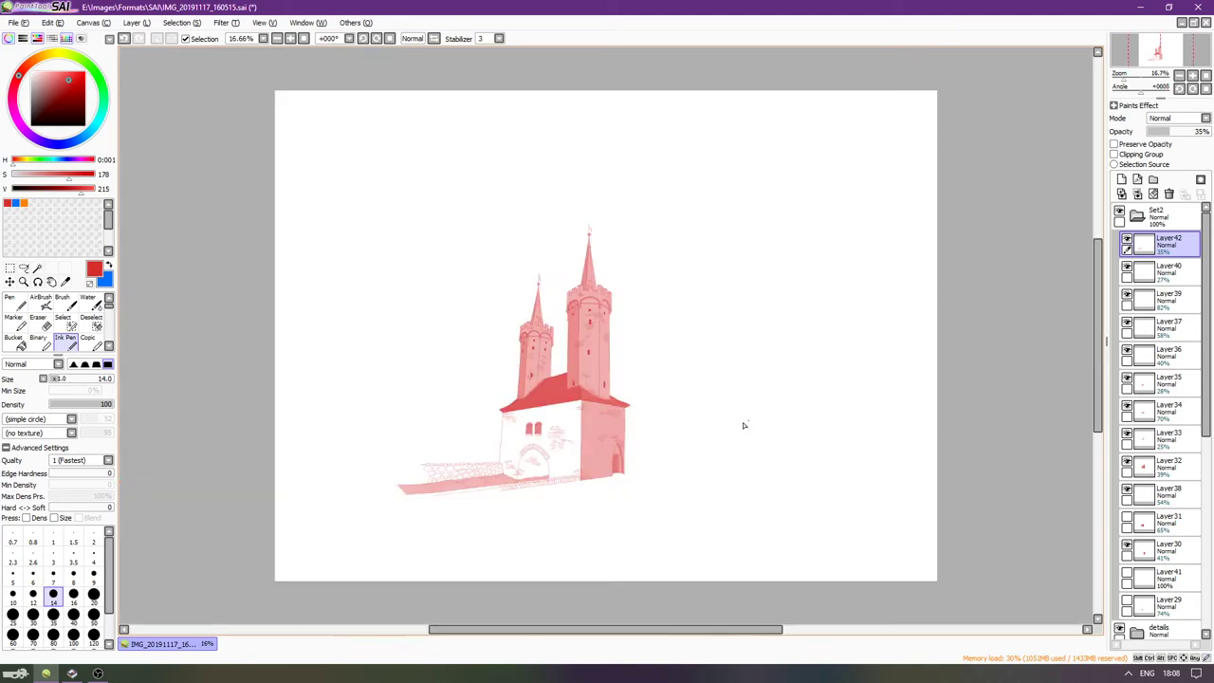
scroll(490, 531, up, 3)
drag(394, 473, 493, 472)
scroll(492, 471, up, 3)
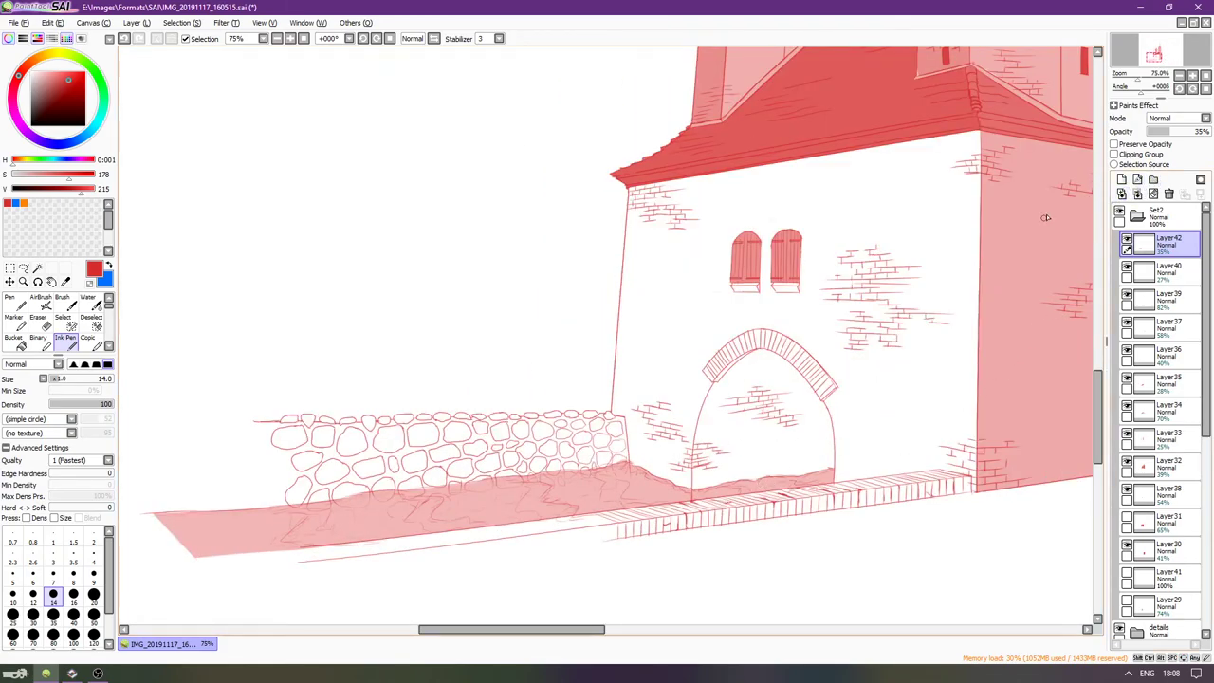
click(1126, 522)
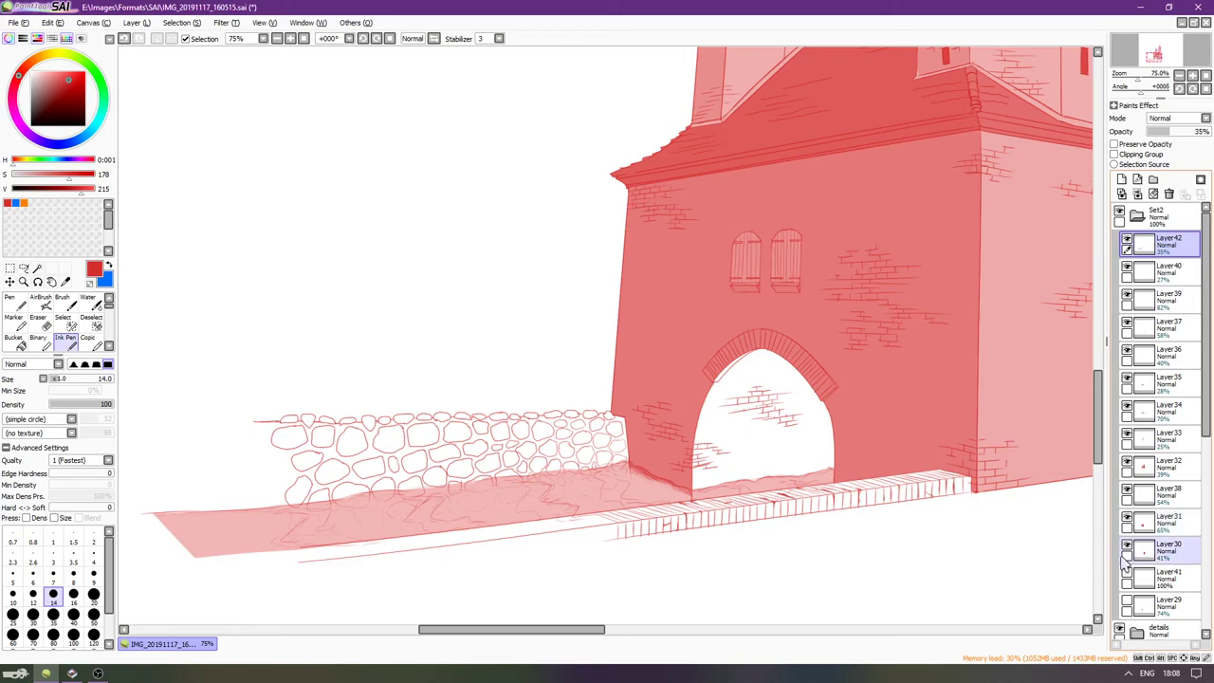
click(1126, 605)
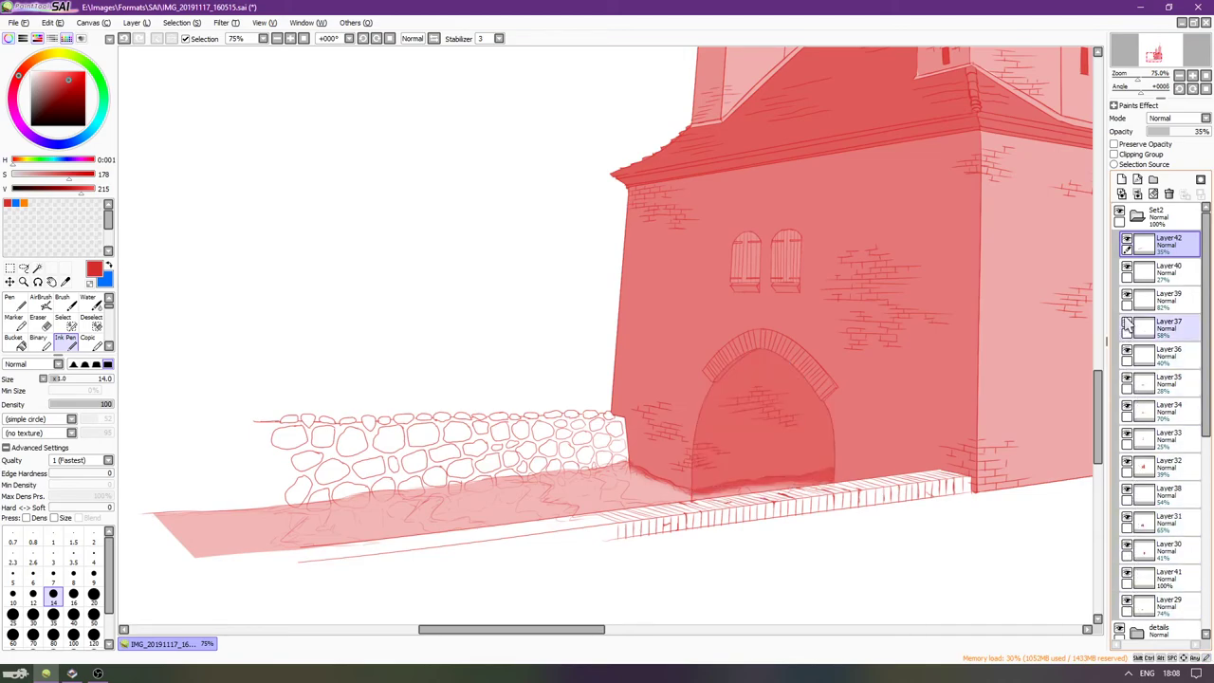
Check the ground fill by toggling Layer42, and set that layer's opacity to 68%.
click(1127, 242)
click(1126, 238)
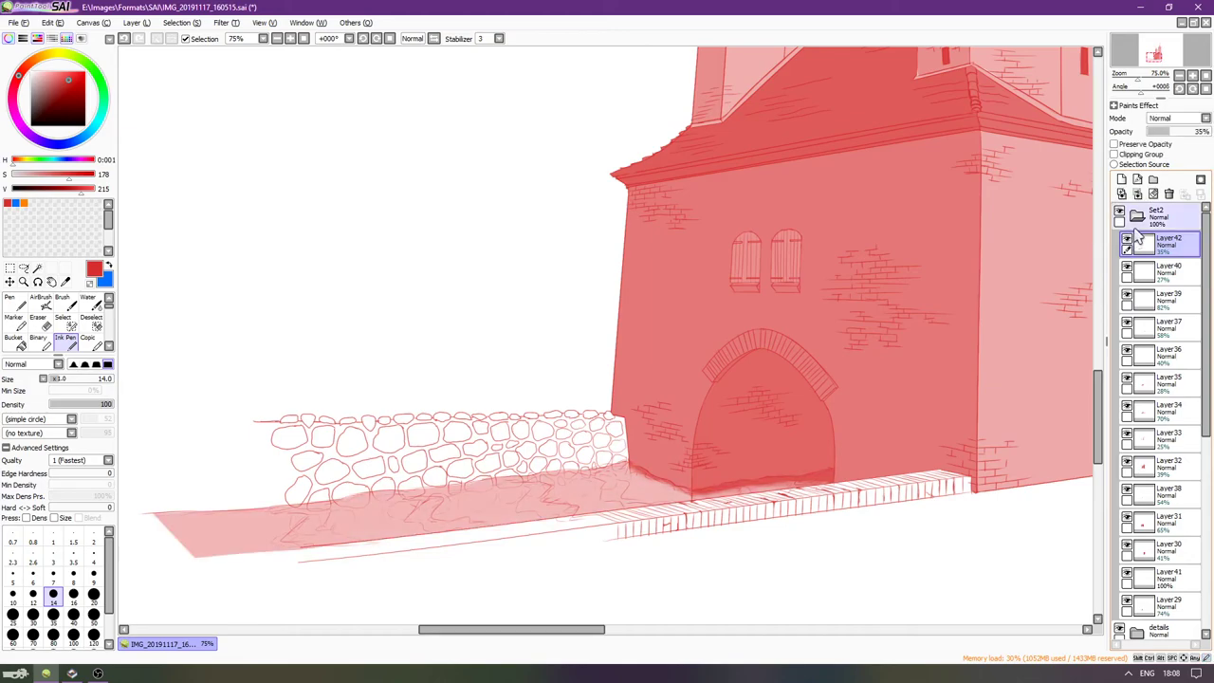
click(1141, 222)
click(1157, 249)
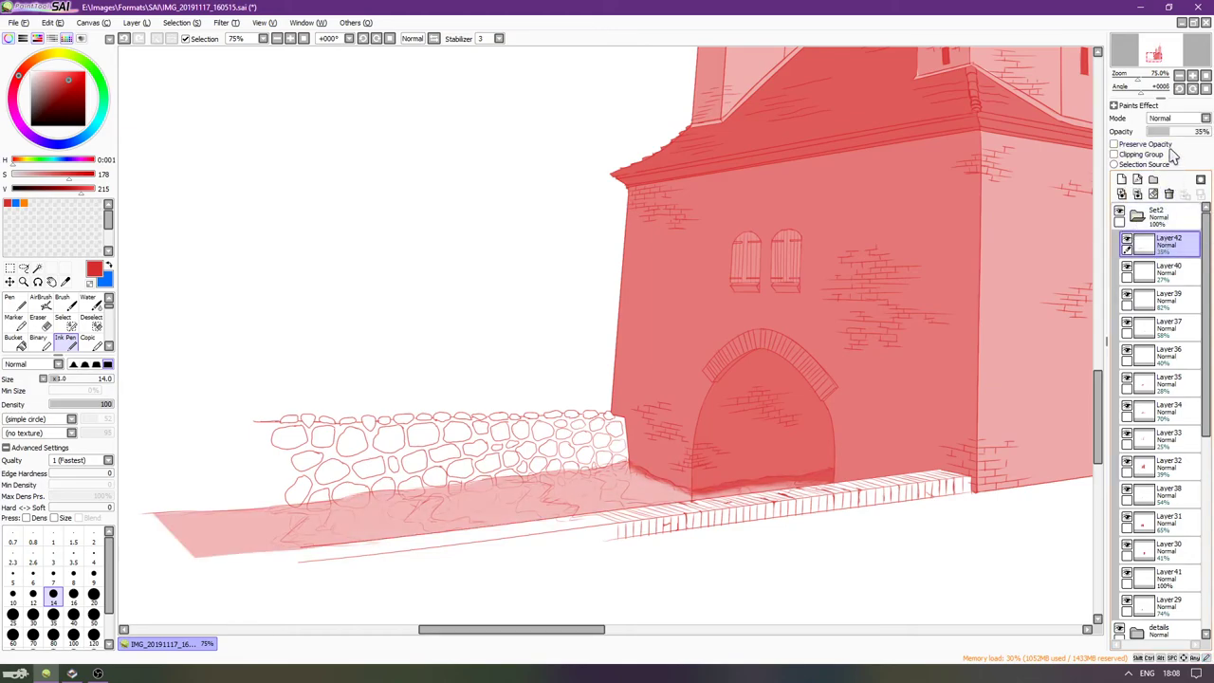
mouse_move(1176, 132)
mouse_down()
mouse_move(1202, 137)
mouse_move(1196, 130)
mouse_up()
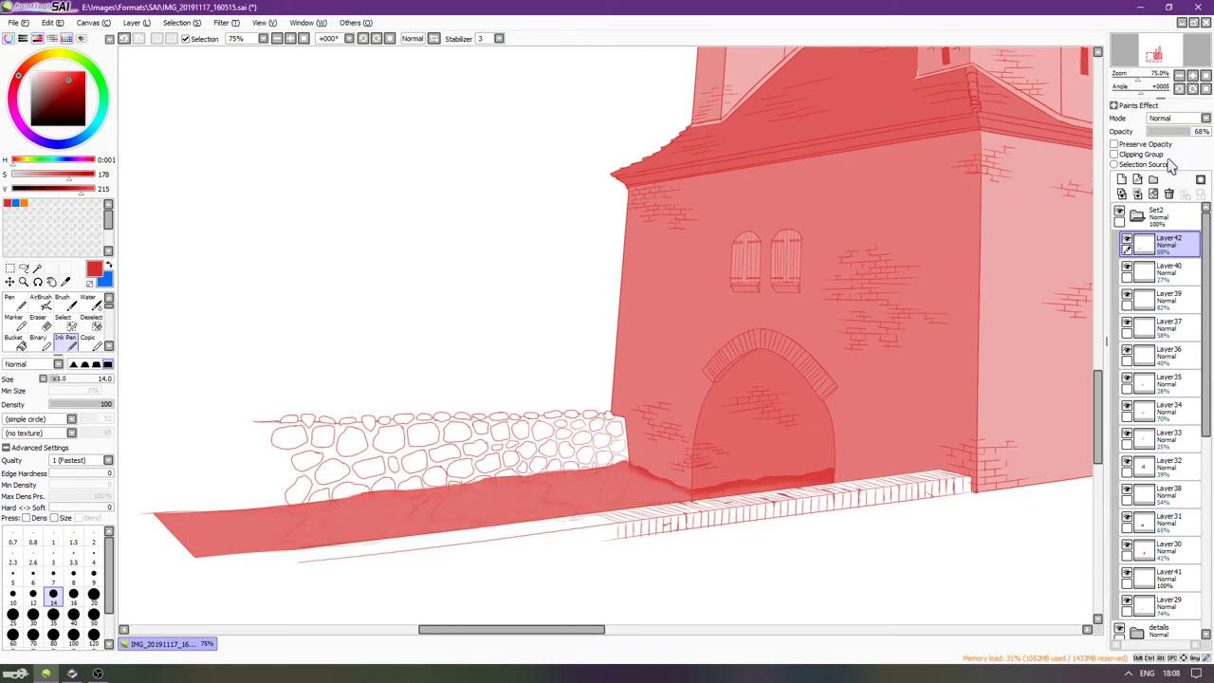
Lower Layer42's opacity to 41%.
drag(1181, 127, 1185, 127)
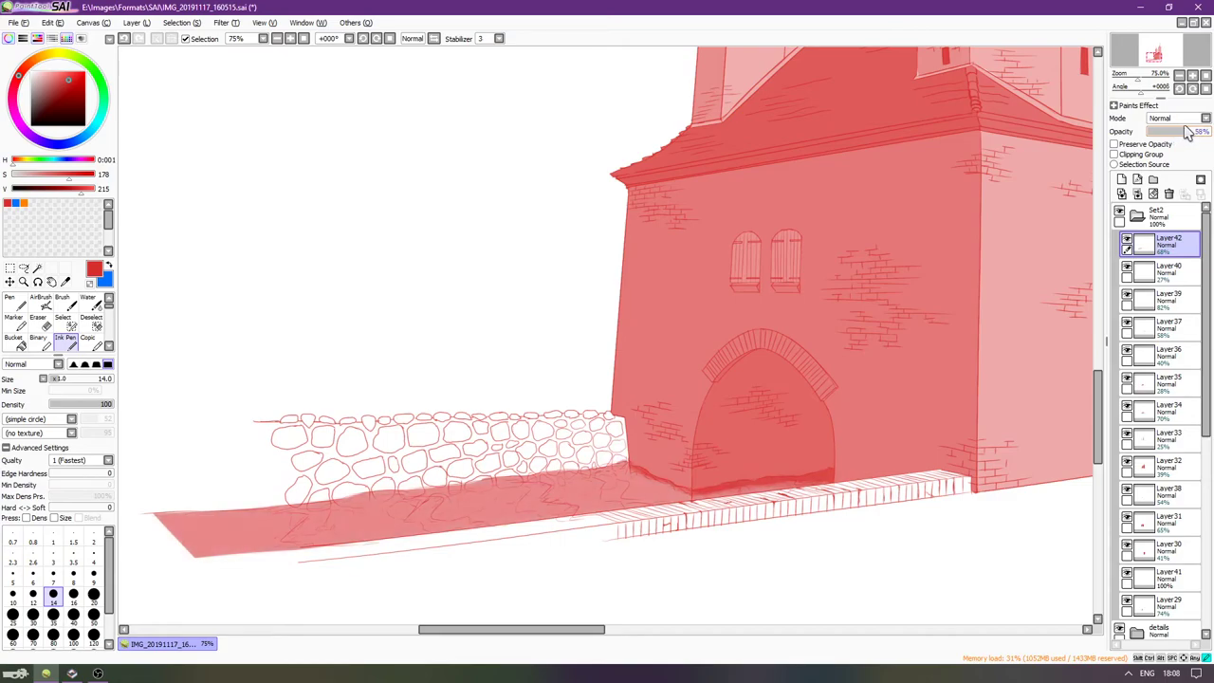
drag(983, 405, 942, 425)
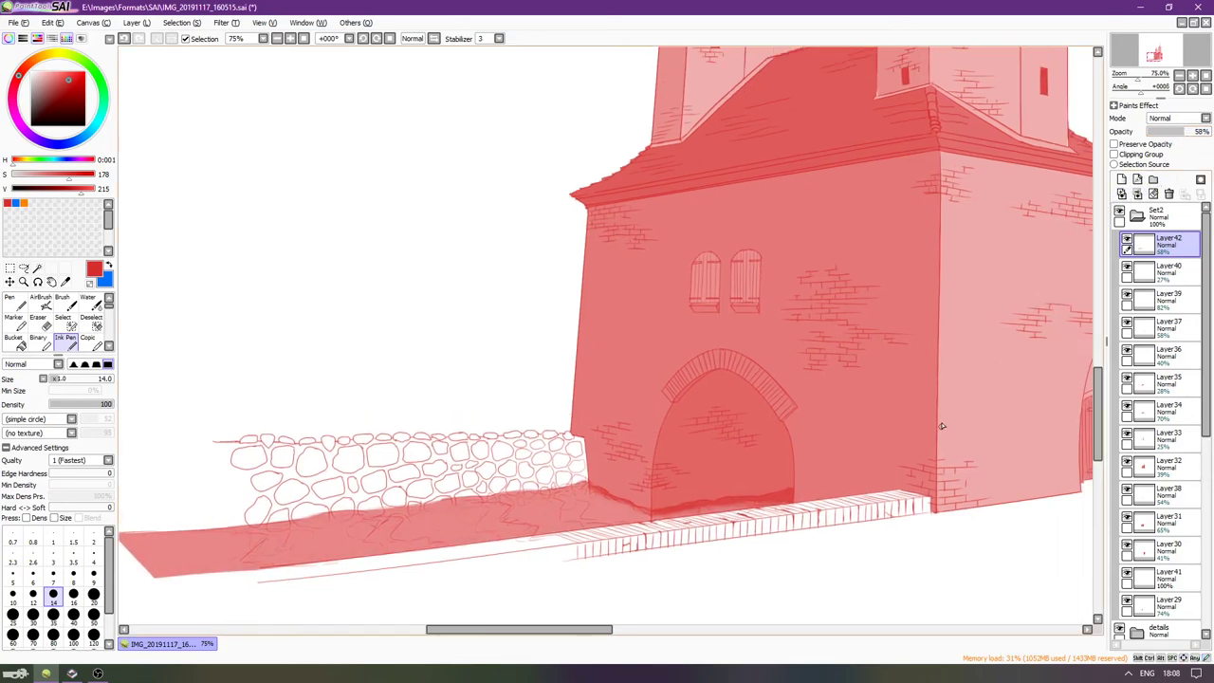
drag(1173, 133, 1177, 136)
key(Down)
key(Left)
key(Down)
key(Left)
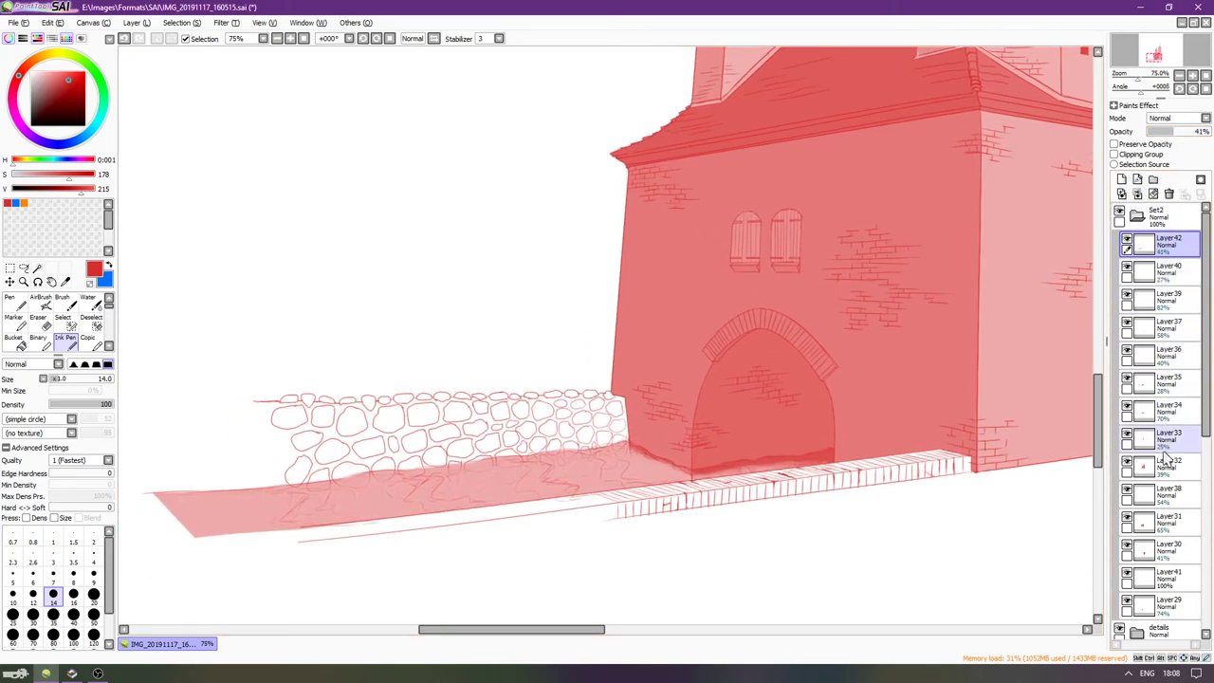
Add a new layer above Layer40 and close off the stone wall's far end and base with size 0.8 Pen lines.
click(1166, 273)
click(1121, 179)
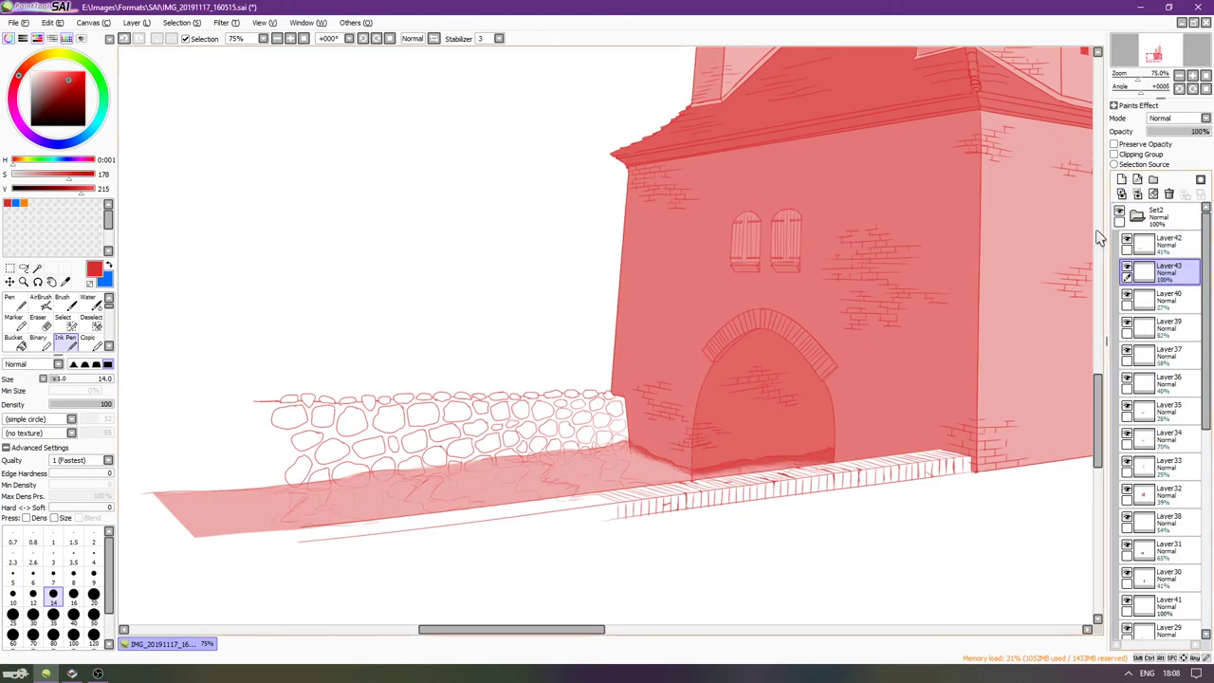
scroll(758, 485, up, 2)
key(Left)
key(Left)
key(Left)
key(Left)
key(Left)
key(Left)
key(Left)
key(Left)
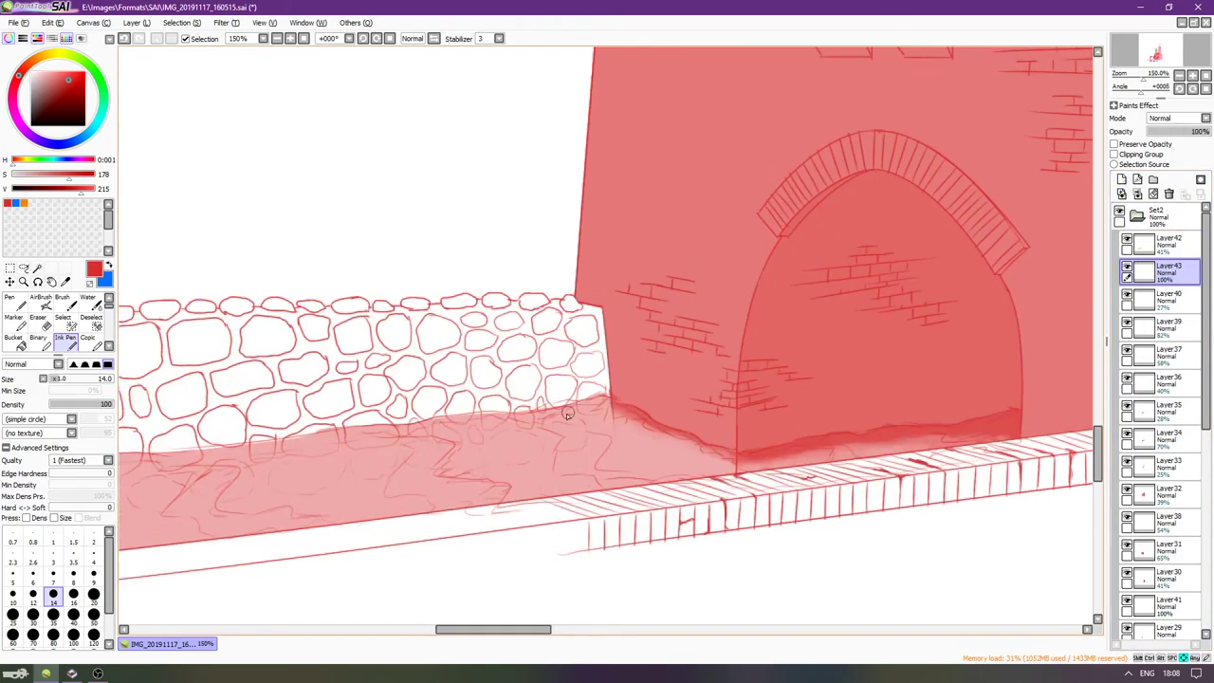
scroll(569, 356, left, 3)
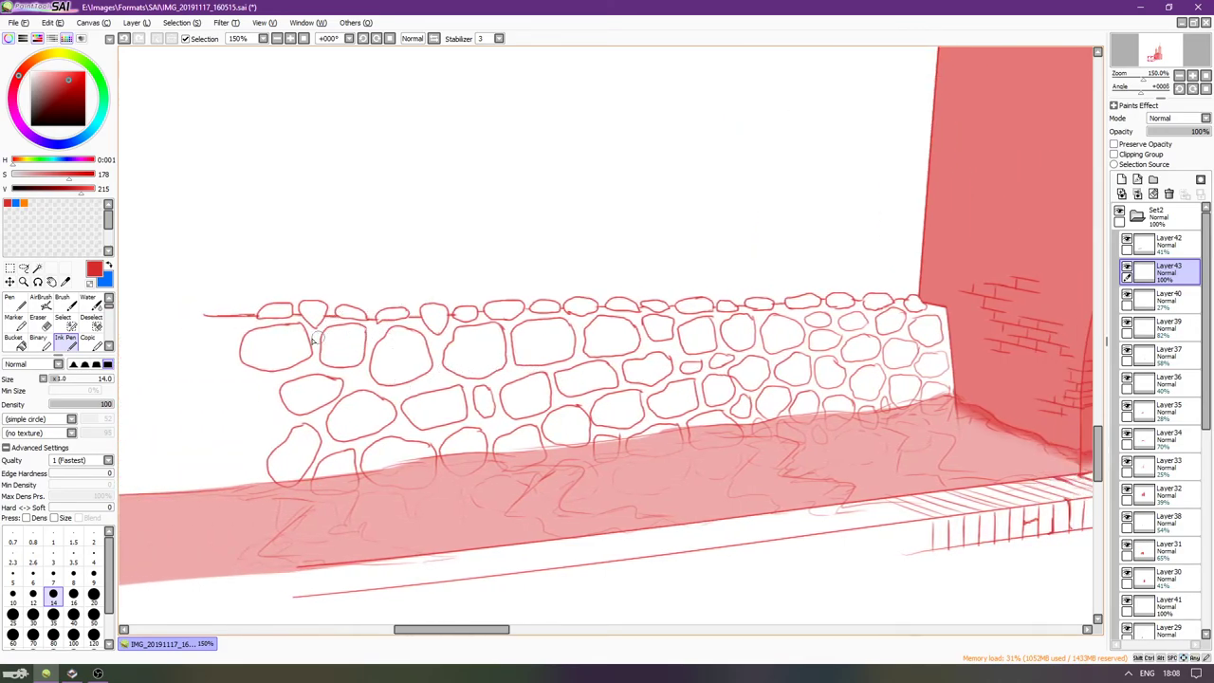
key(n)
mouse_move(245, 297)
mouse_down()
mouse_move(263, 443)
mouse_move(288, 513)
mouse_up()
key(ctrl+z)
drag(242, 294, 263, 483)
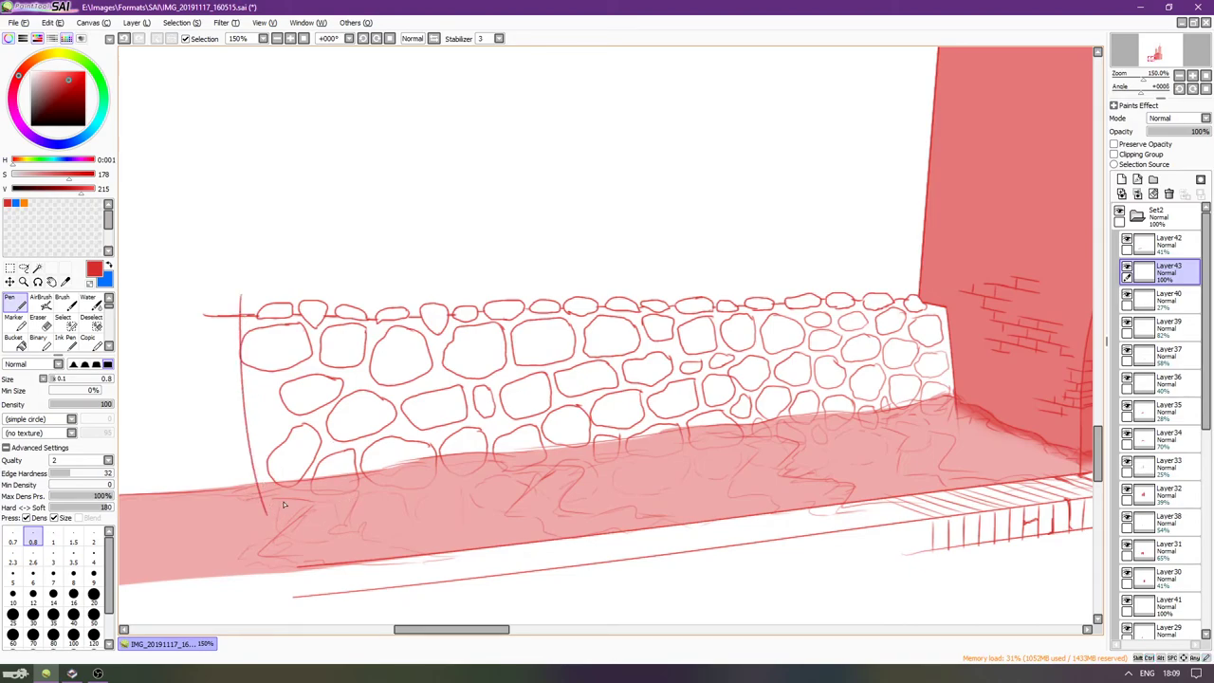
shift+click(964, 423)
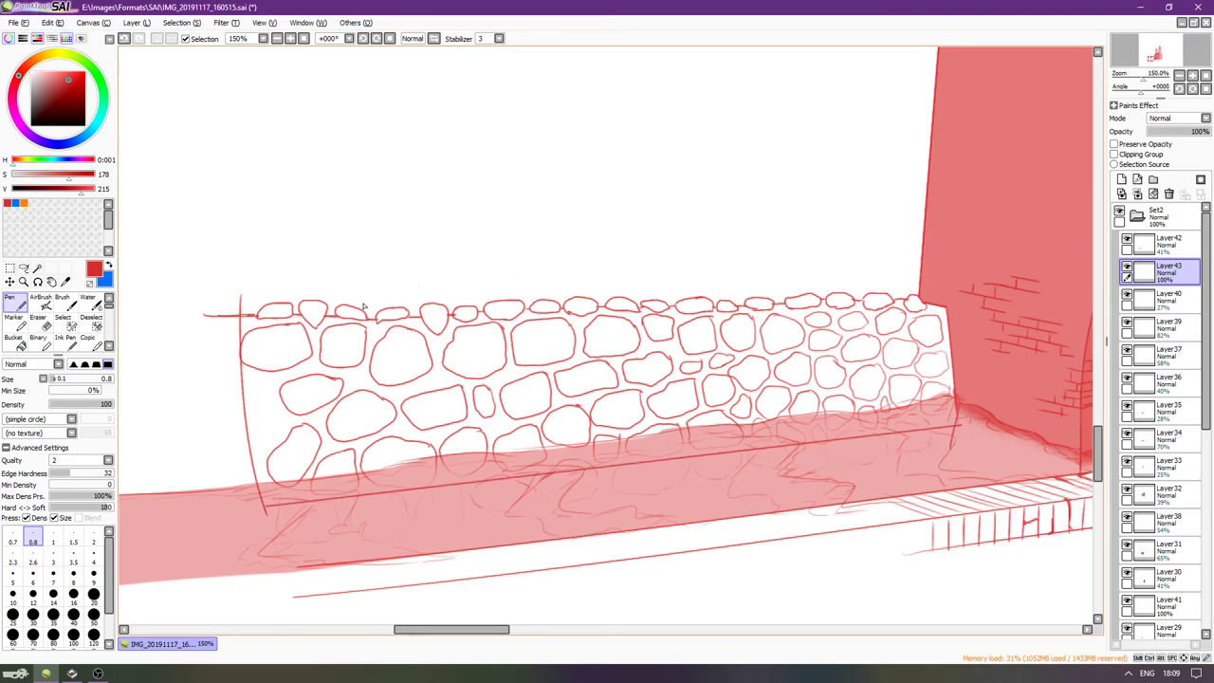
click(37, 268)
click(273, 398)
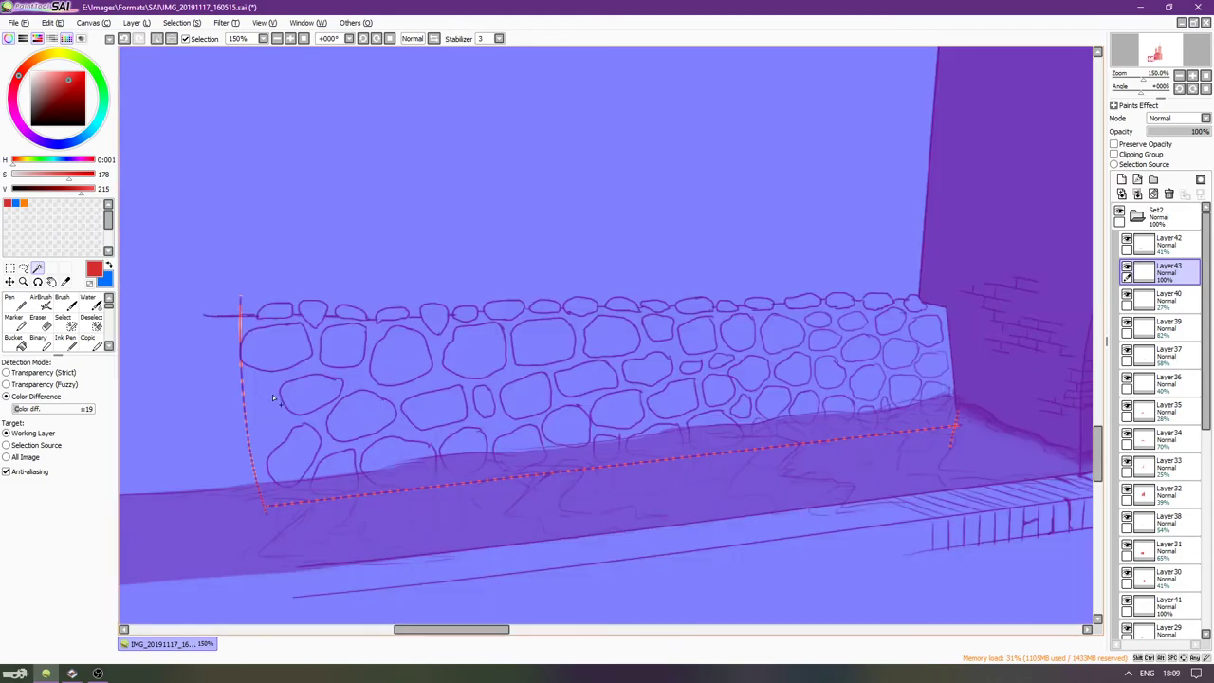
key(ctrl+d)
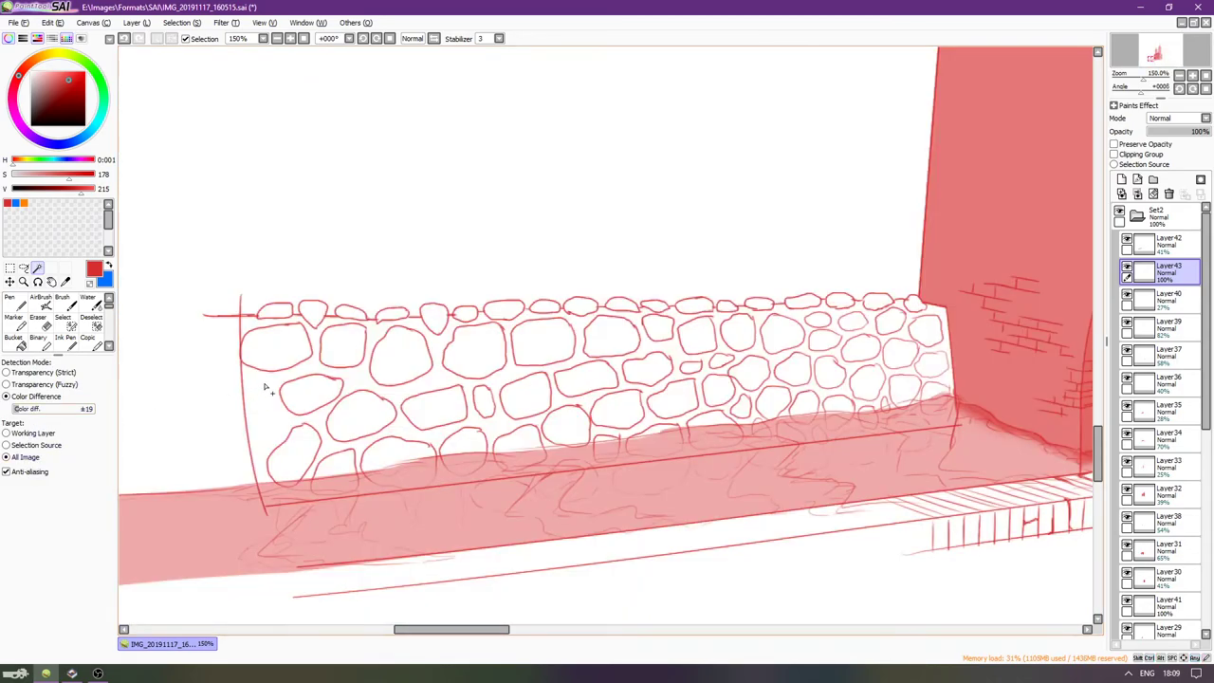
click(266, 390)
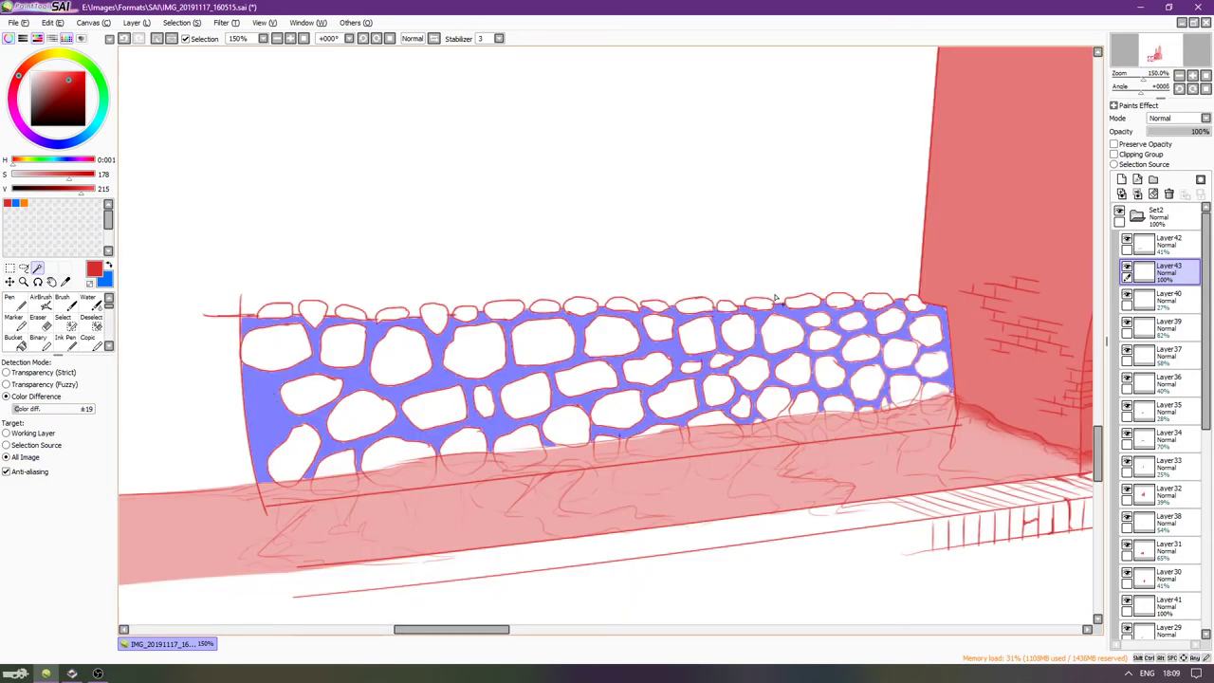
key(ctrl+d)
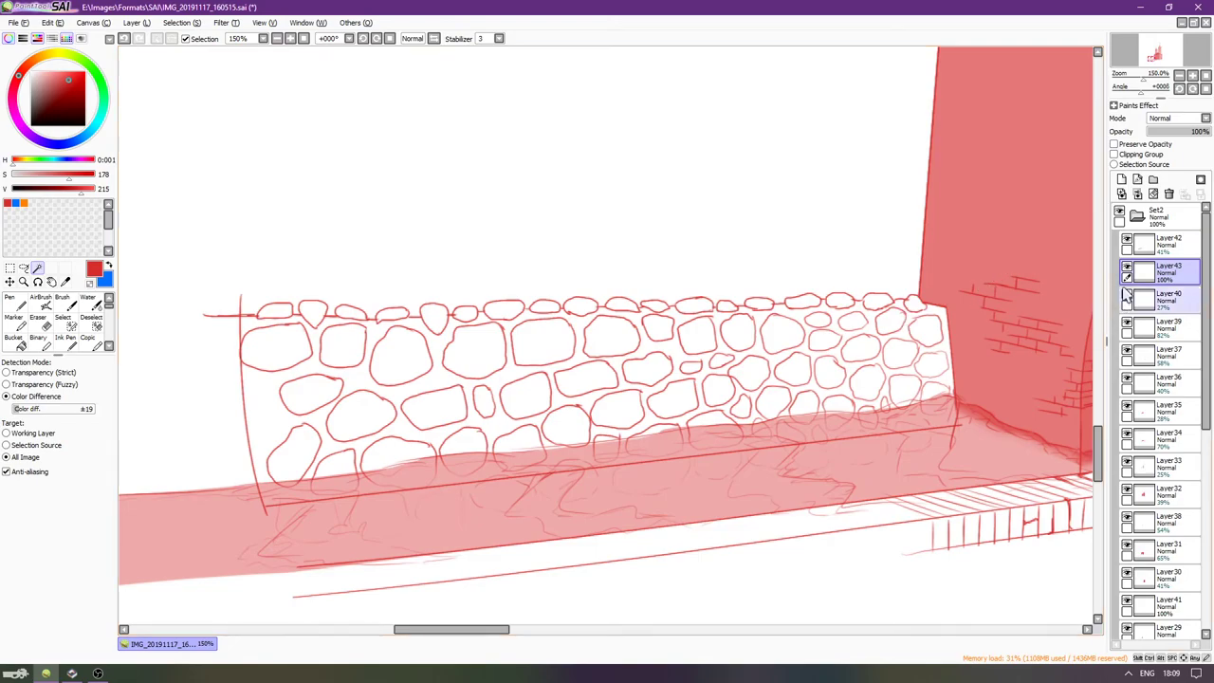
Hide Layer42 and the ground line art folder below the tower folders, and select the mortar between the stones with All Image as target.
click(1127, 240)
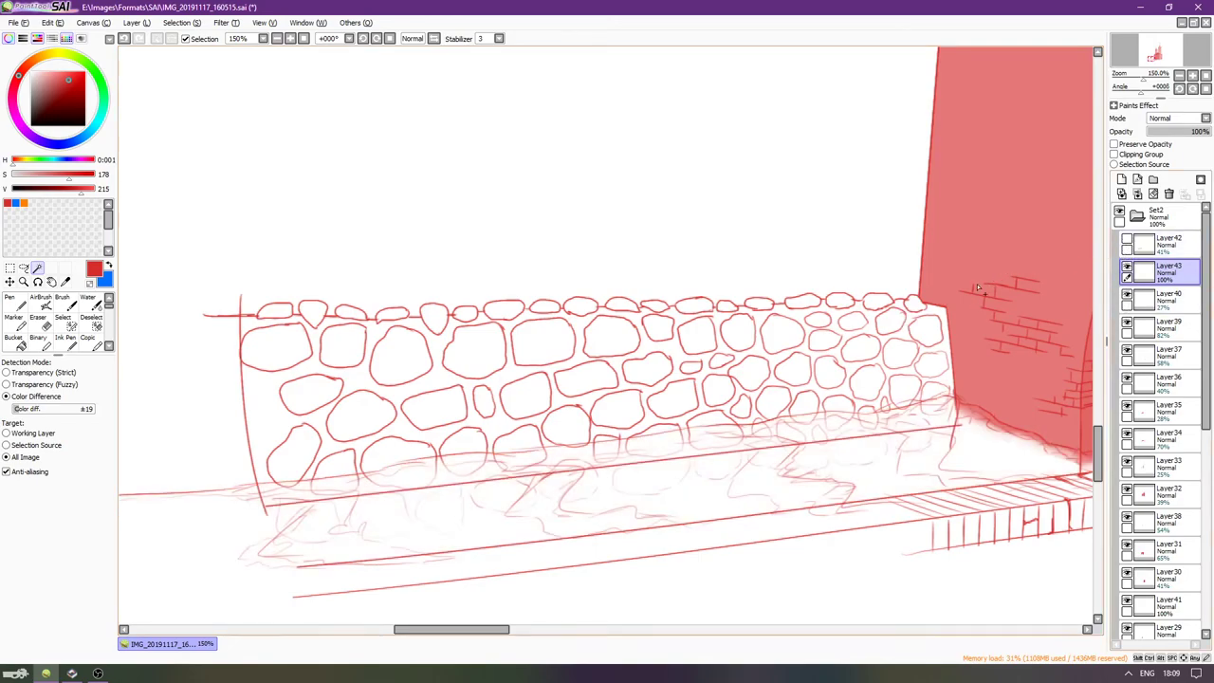
click(270, 405)
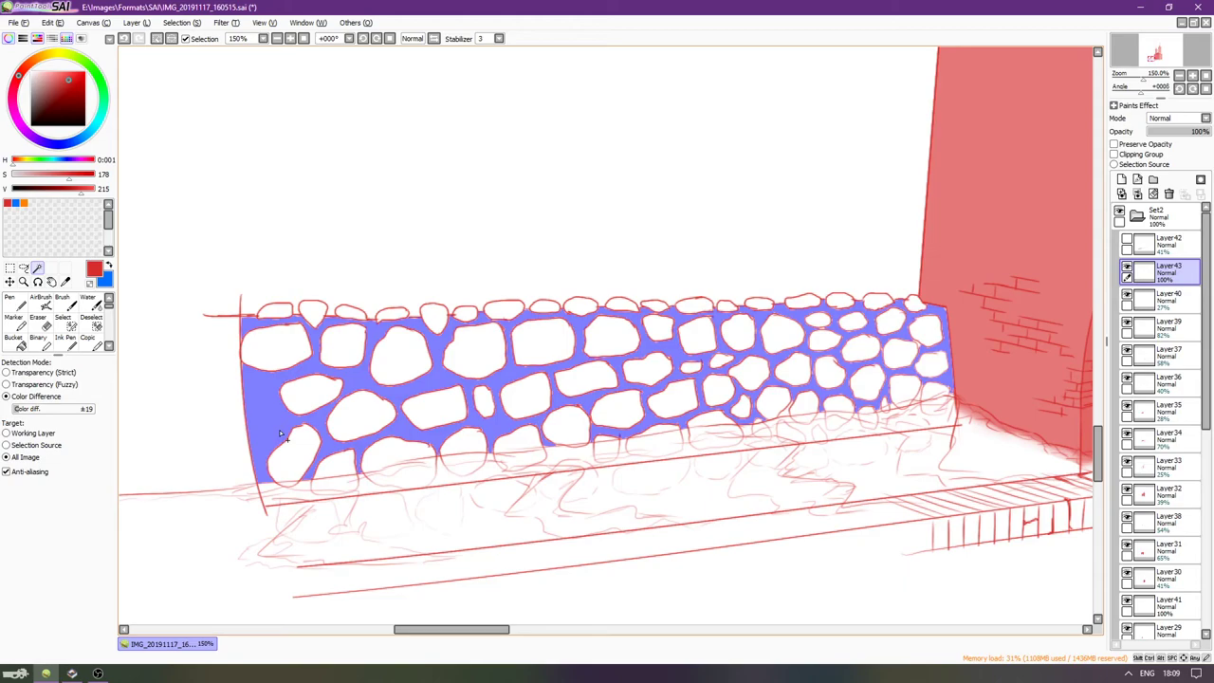
key(ctrl+d)
scroll(1148, 398, down, 10)
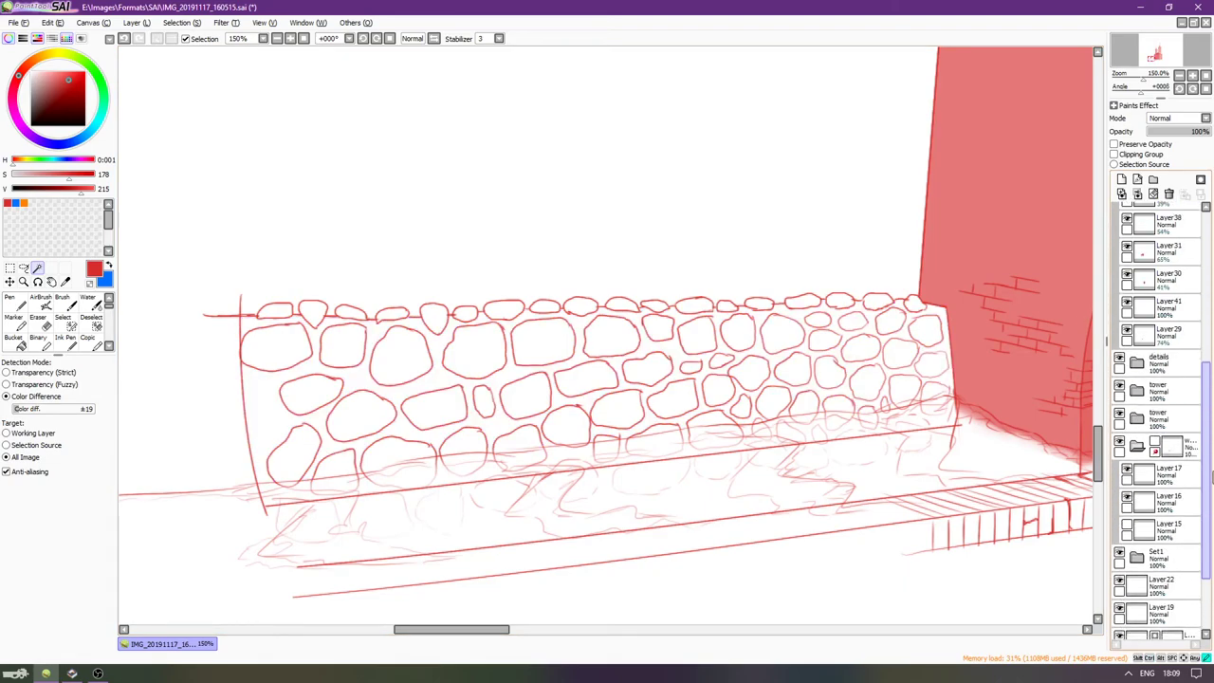
click(1135, 446)
click(1120, 442)
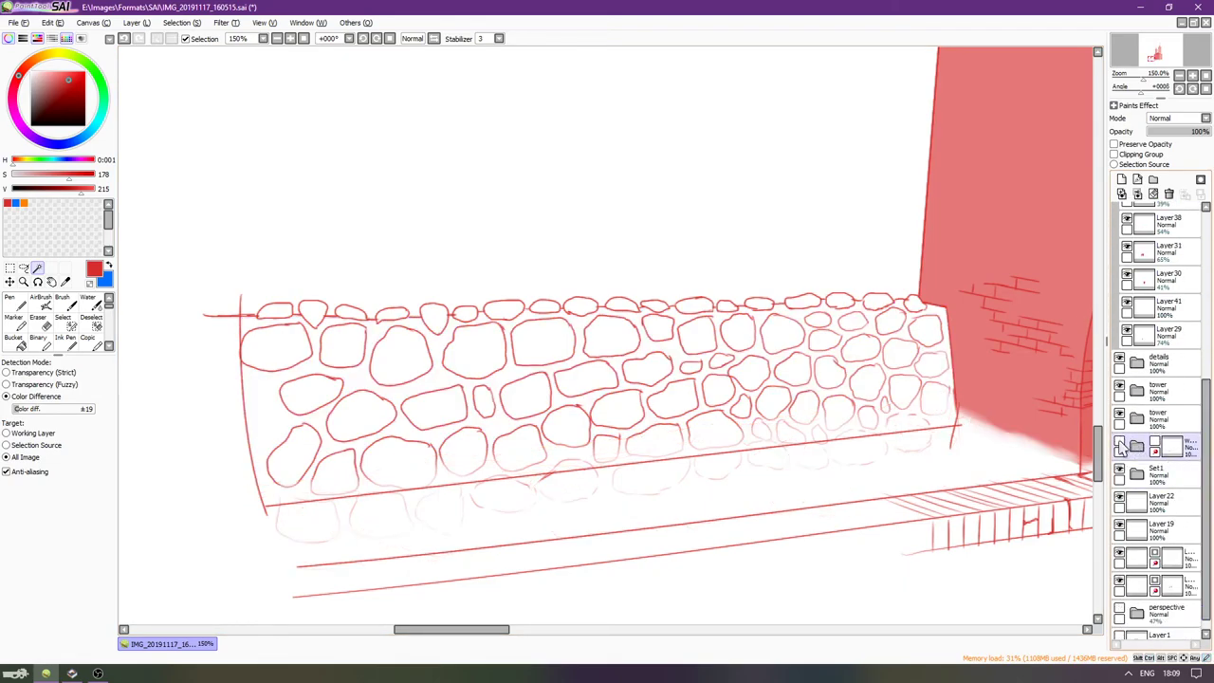
click(282, 402)
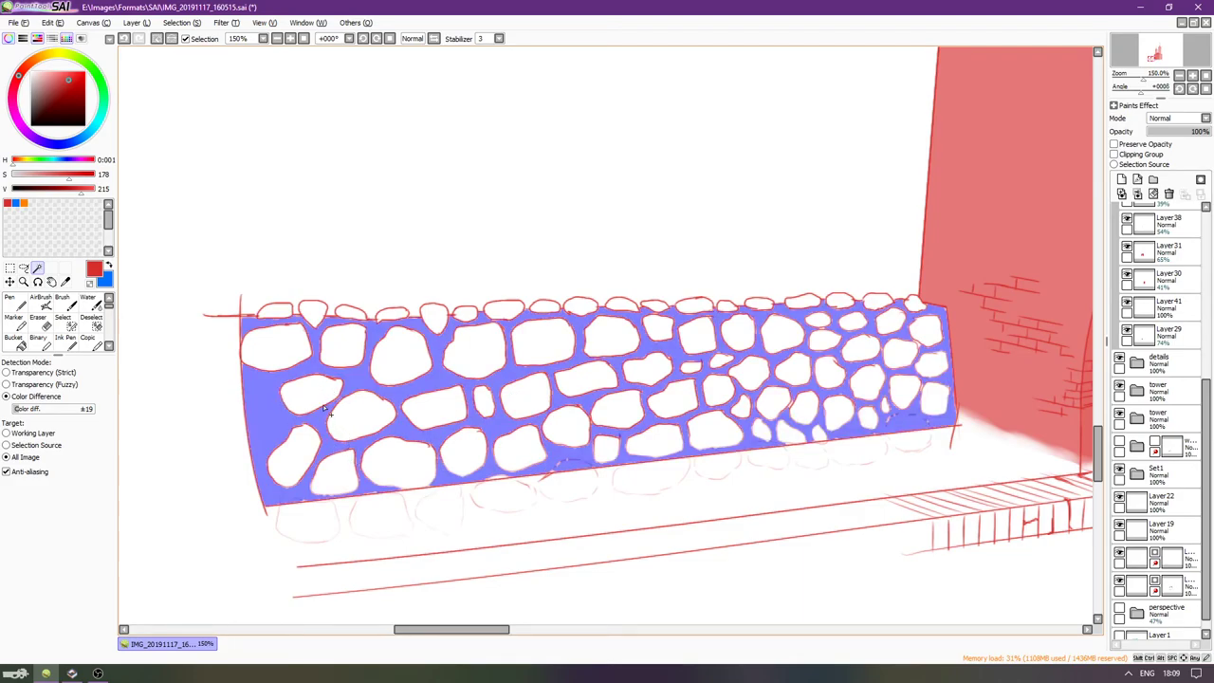
Fill the selected mortar area with red on Layer43 and clear the selection.
key(b)
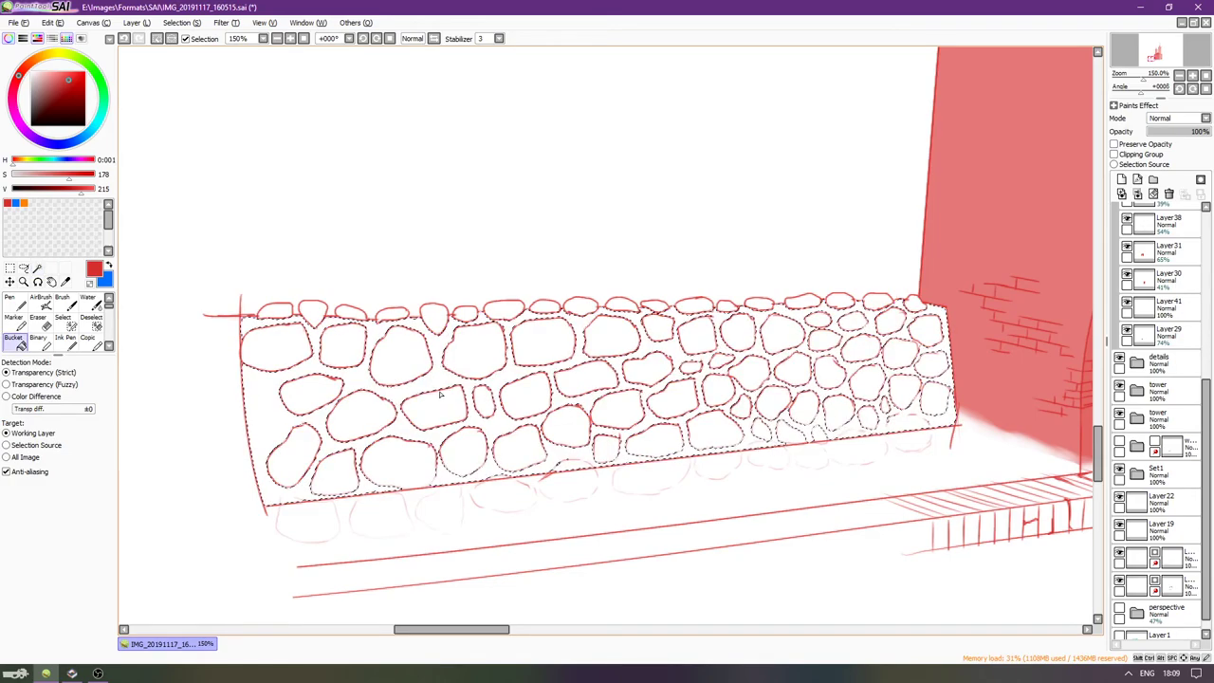
click(441, 380)
drag(1207, 393, 1207, 226)
key(ctrl+d)
key(e)
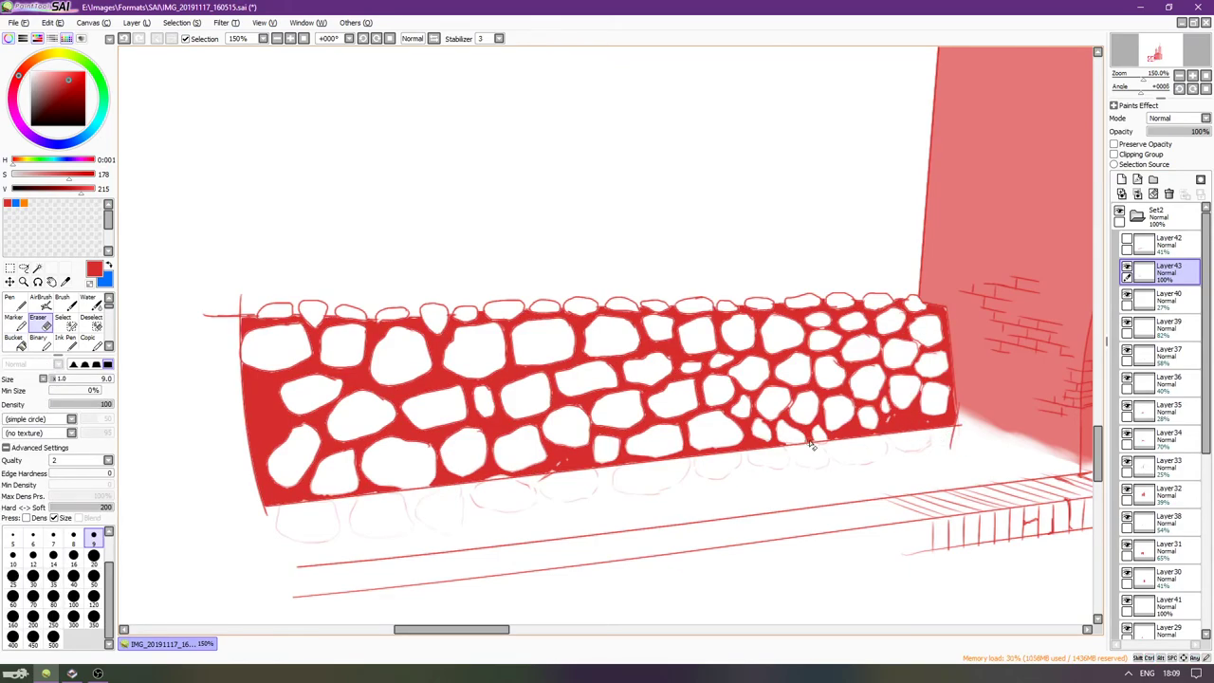
key(i)
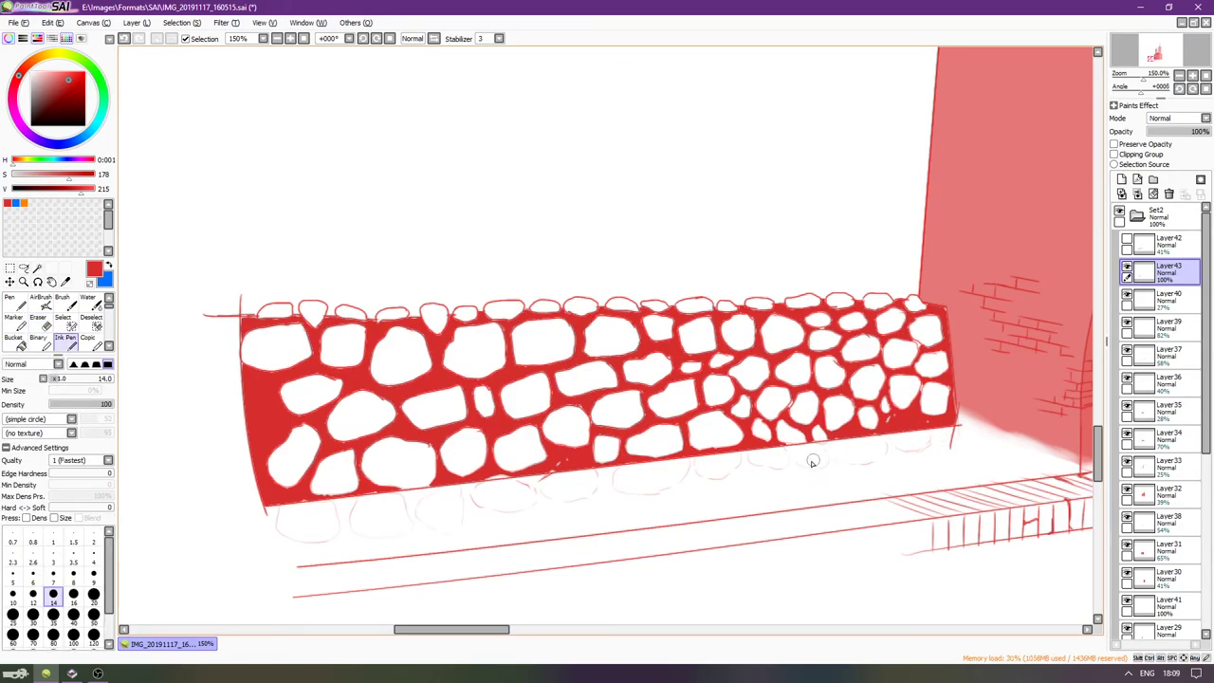
Set Layer43's opacity to 35%, keeping the Normal blending mode.
drag(1182, 131, 1166, 134)
click(1160, 119)
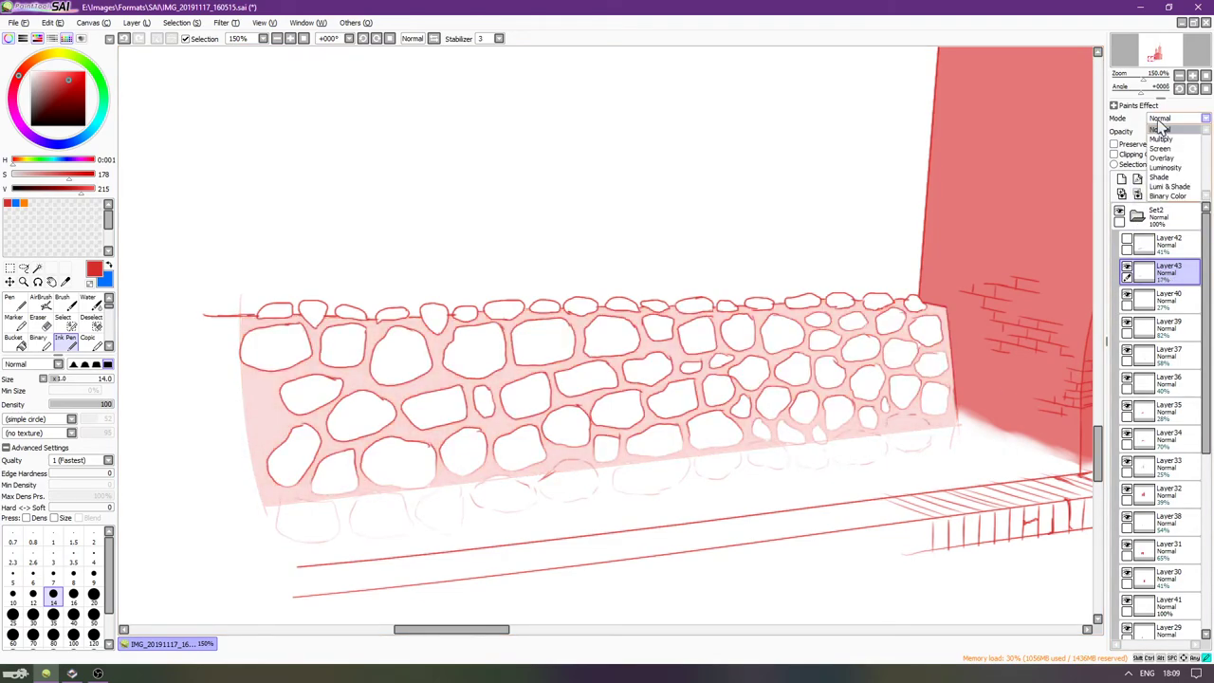
click(1159, 126)
drag(1166, 132, 1173, 133)
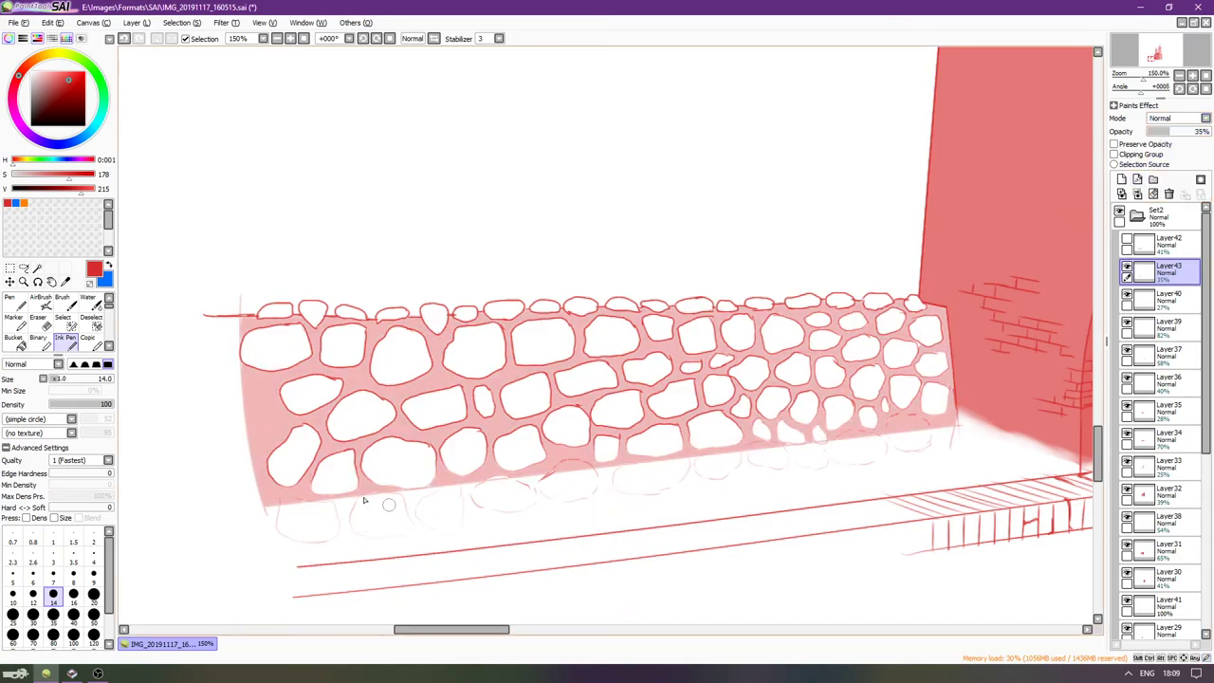
Rotate the canvas to -78° and extend the mortar fill along the wall's whole base with the Ink Pen at size 35.
mouse_move(540, 551)
mouse_down()
mouse_move(583, 532)
mouse_move(768, 196)
mouse_move(727, 131)
mouse_move(726, 166)
mouse_move(701, 191)
mouse_move(667, 140)
mouse_move(684, 151)
mouse_move(677, 177)
mouse_move(683, 138)
mouse_move(666, 349)
mouse_up()
key(Up)
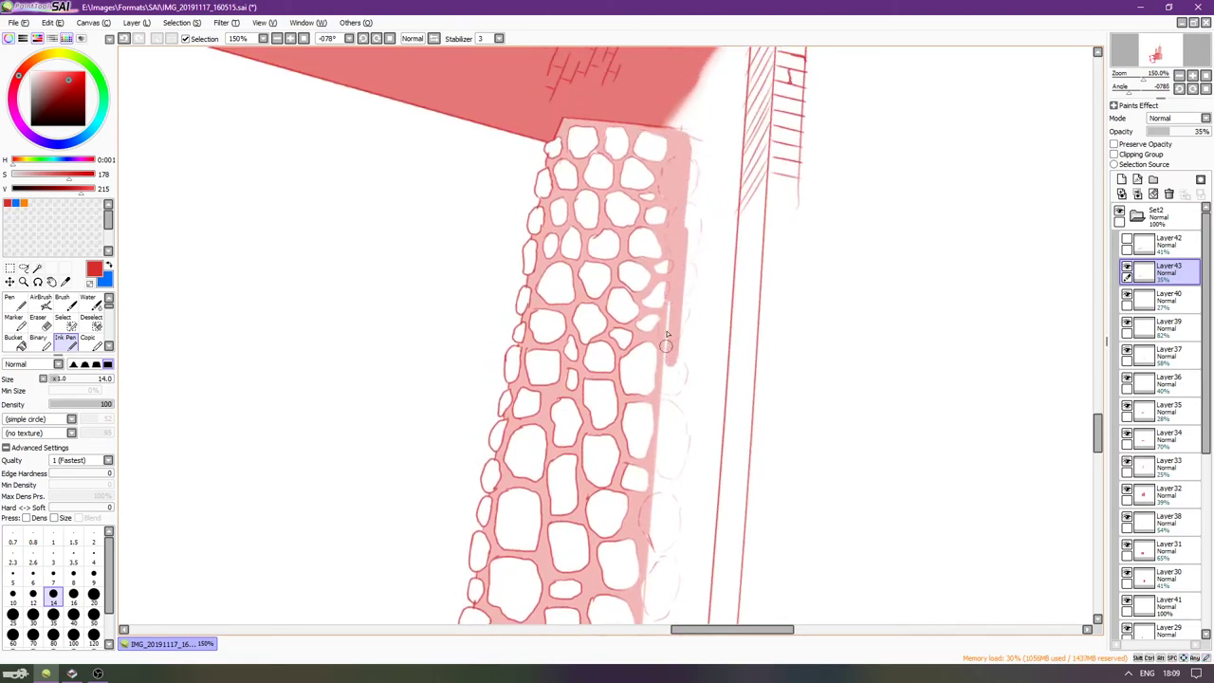
key(bracketright)
key(bracketright)
key(bracketright)
key(bracketright)
key(bracketright)
mouse_move(686, 125)
mouse_down()
mouse_move(660, 311)
mouse_move(685, 219)
mouse_move(669, 337)
mouse_up()
key(Down)
key(Down)
key(Down)
key(Down)
drag(678, 275, 667, 349)
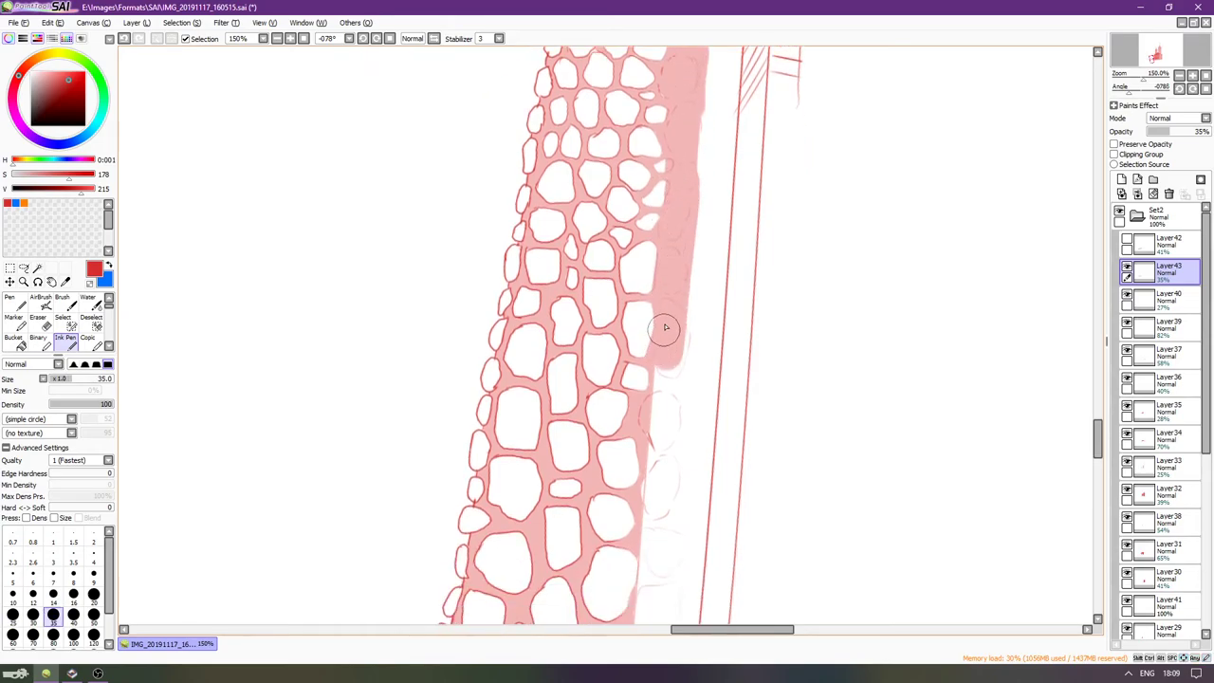
key(Down)
key(Down)
key(Down)
drag(667, 296, 651, 406)
key(Down)
key(Down)
key(Down)
key(Down)
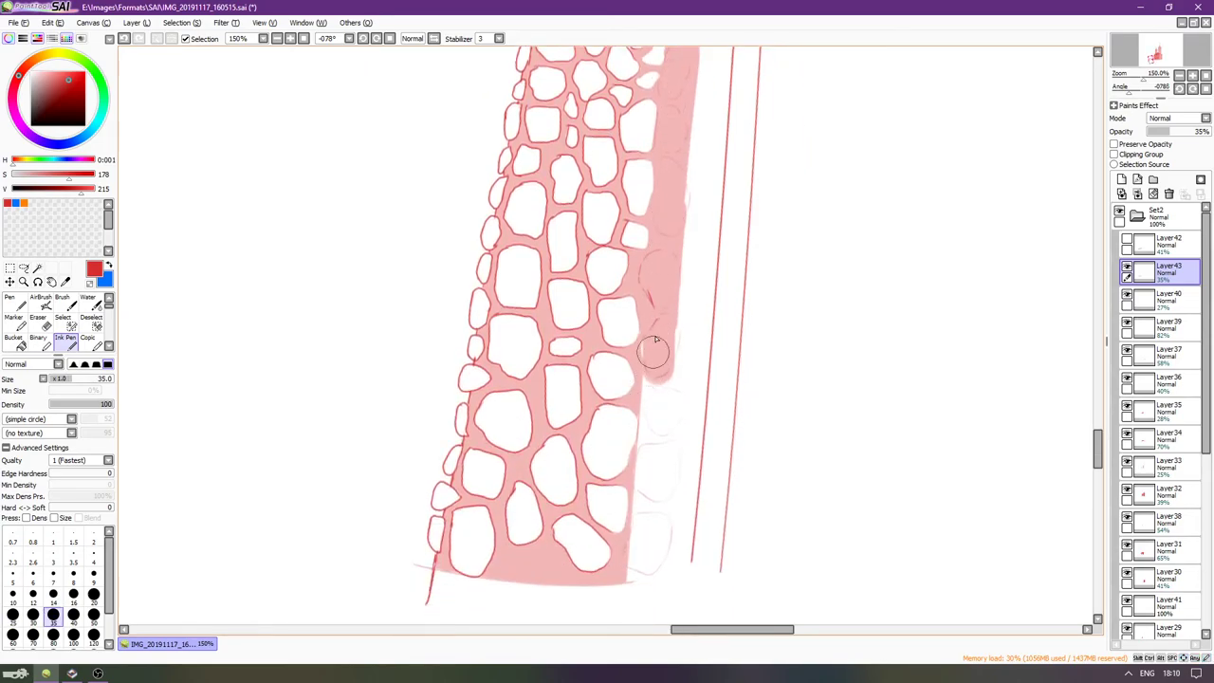
drag(654, 342, 650, 479)
drag(650, 366, 631, 593)
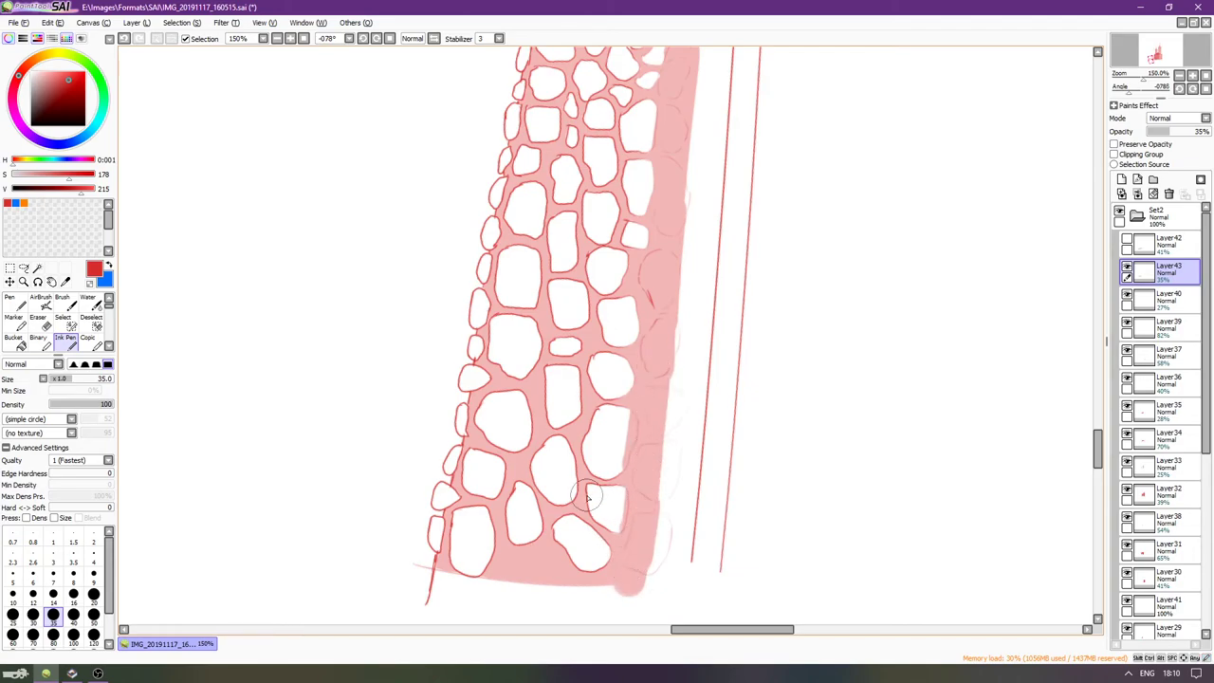
Fade the mortar fill's lower edge along the wall's whole base with a size 80 eraser at density 15.
key(e)
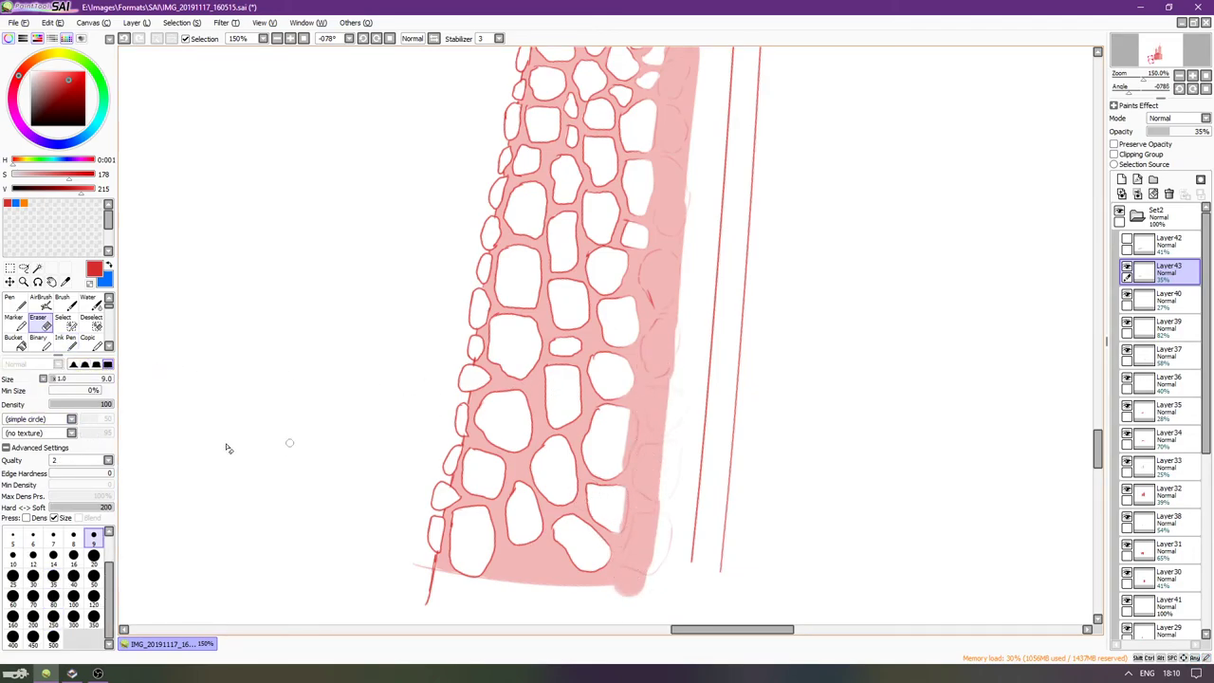
click(61, 406)
key(bracketright)
key(bracketright)
key(bracketright)
key(bracketright)
key(bracketright)
key(bracketright)
key(bracketright)
key(bracketright)
key(bracketright)
key(bracketright)
key(bracketright)
key(bracketright)
key(bracketright)
mouse_move(683, 404)
mouse_down()
mouse_move(680, 538)
mouse_move(681, 451)
mouse_move(663, 550)
mouse_up()
key(Up)
mouse_move(683, 360)
mouse_down()
mouse_move(654, 580)
mouse_move(674, 465)
mouse_move(662, 512)
mouse_up()
key(Up)
key(Up)
key(Up)
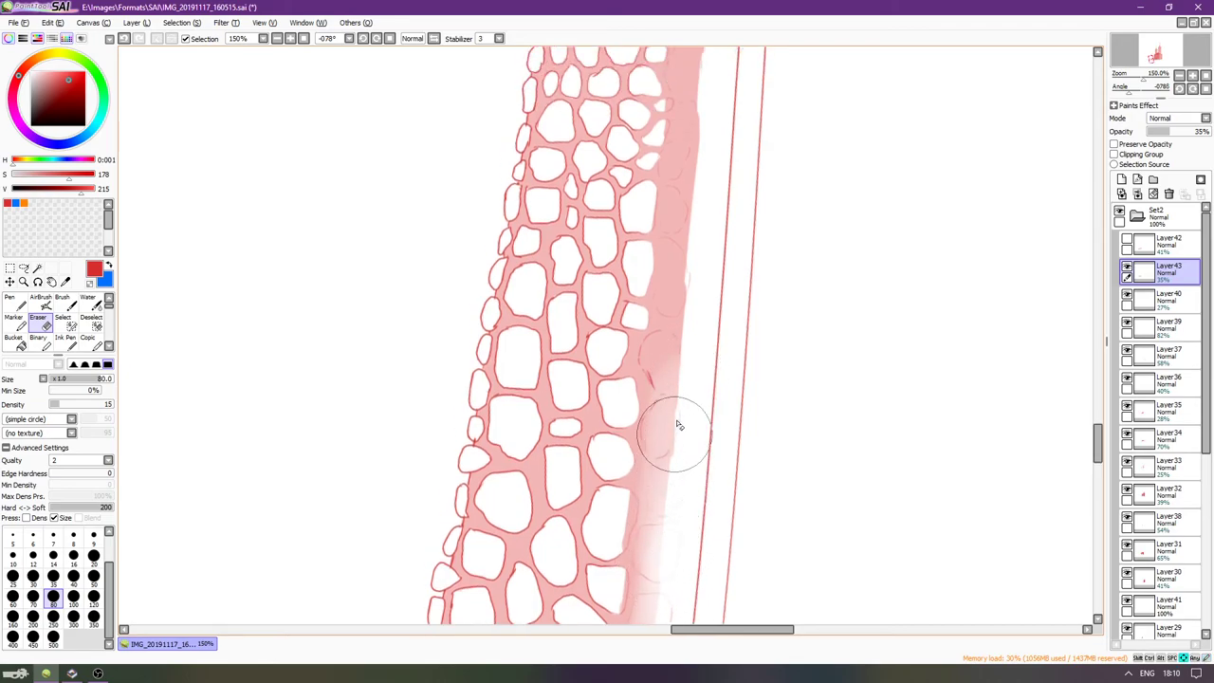
scroll(677, 437, up, 2)
scroll(677, 553, up, 2)
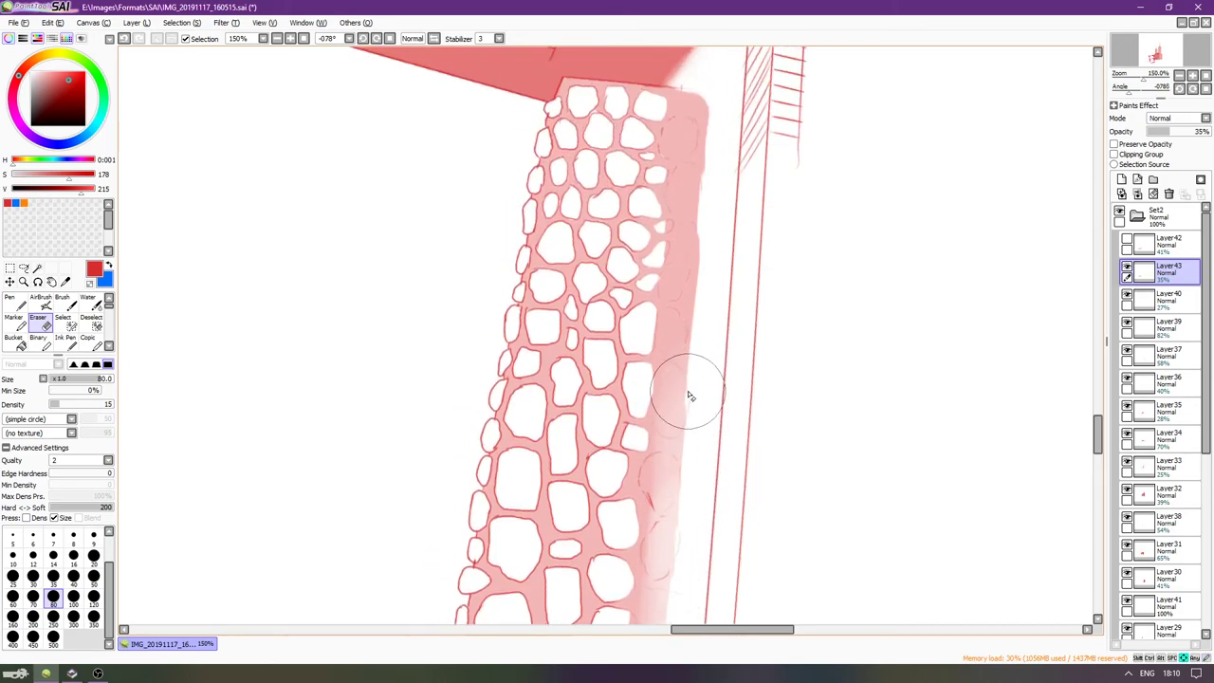
scroll(705, 319, up, 2)
scroll(698, 449, up, 2)
mouse_move(708, 336)
mouse_down()
mouse_move(704, 247)
mouse_move(712, 254)
mouse_up()
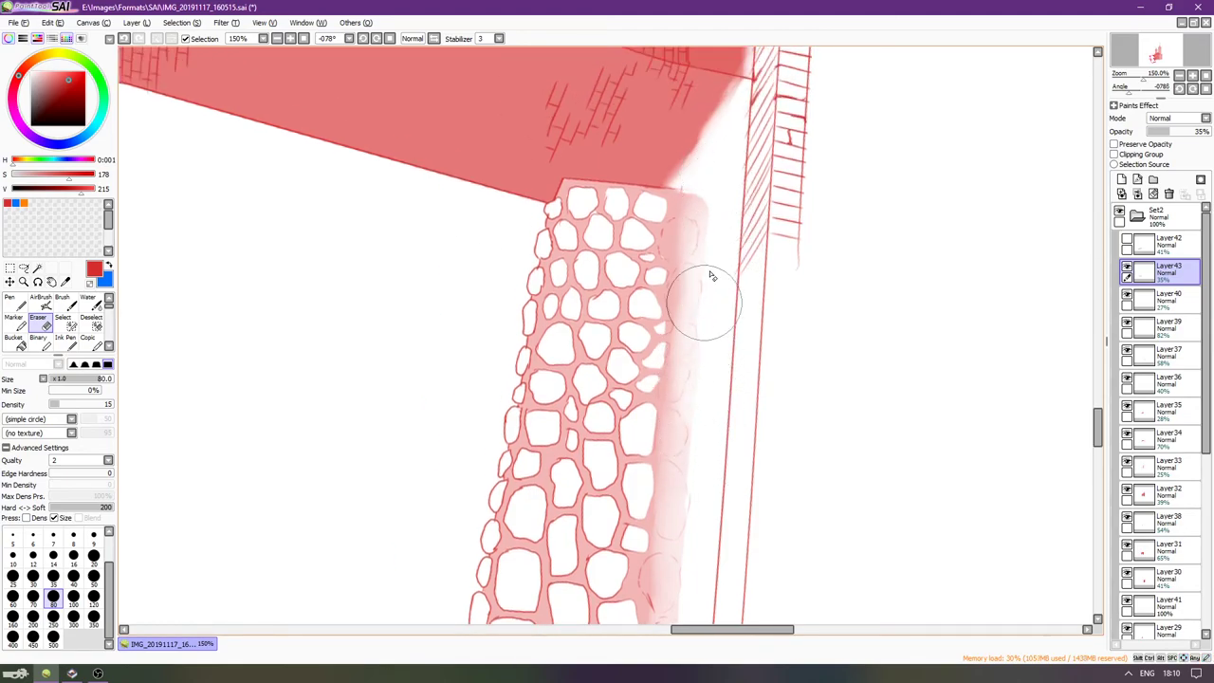
scroll(682, 358, down, 6)
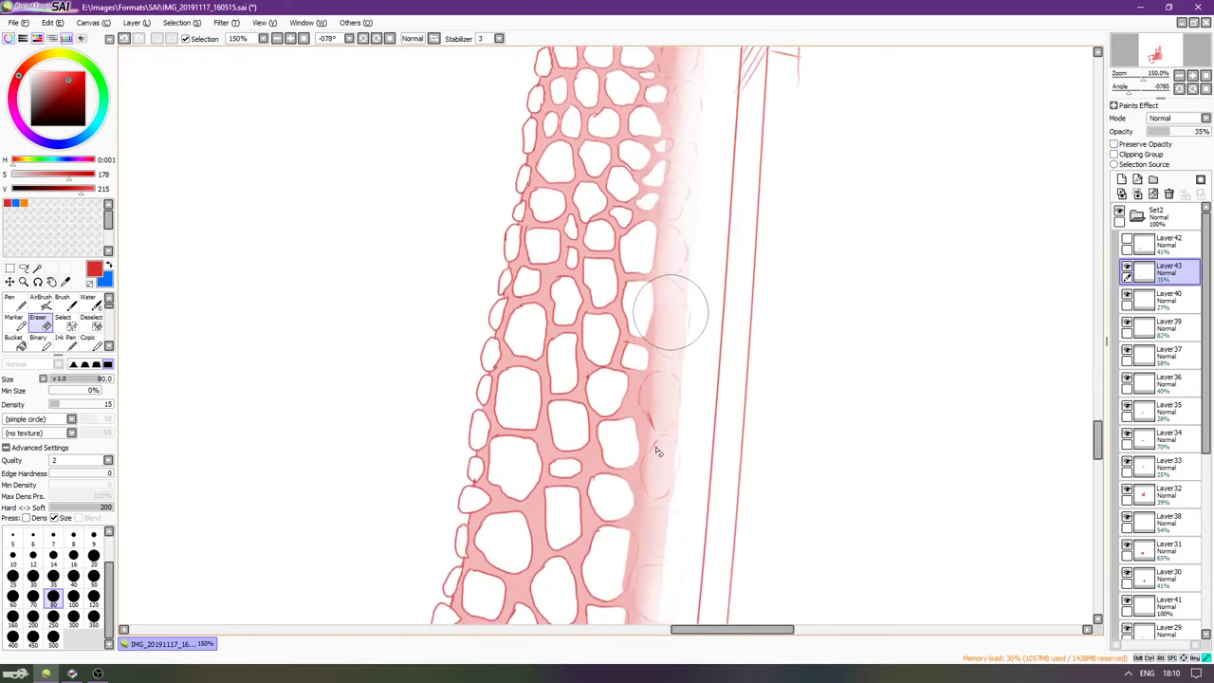
scroll(673, 319, down, 3)
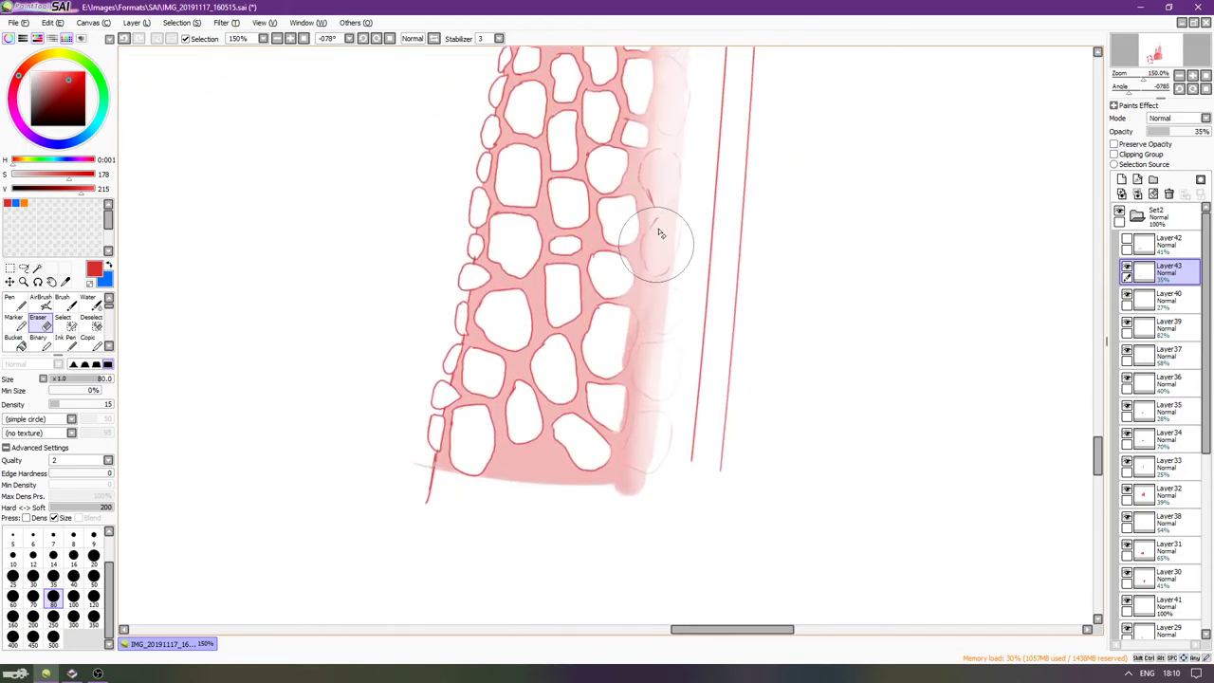
scroll(622, 558, down, 4)
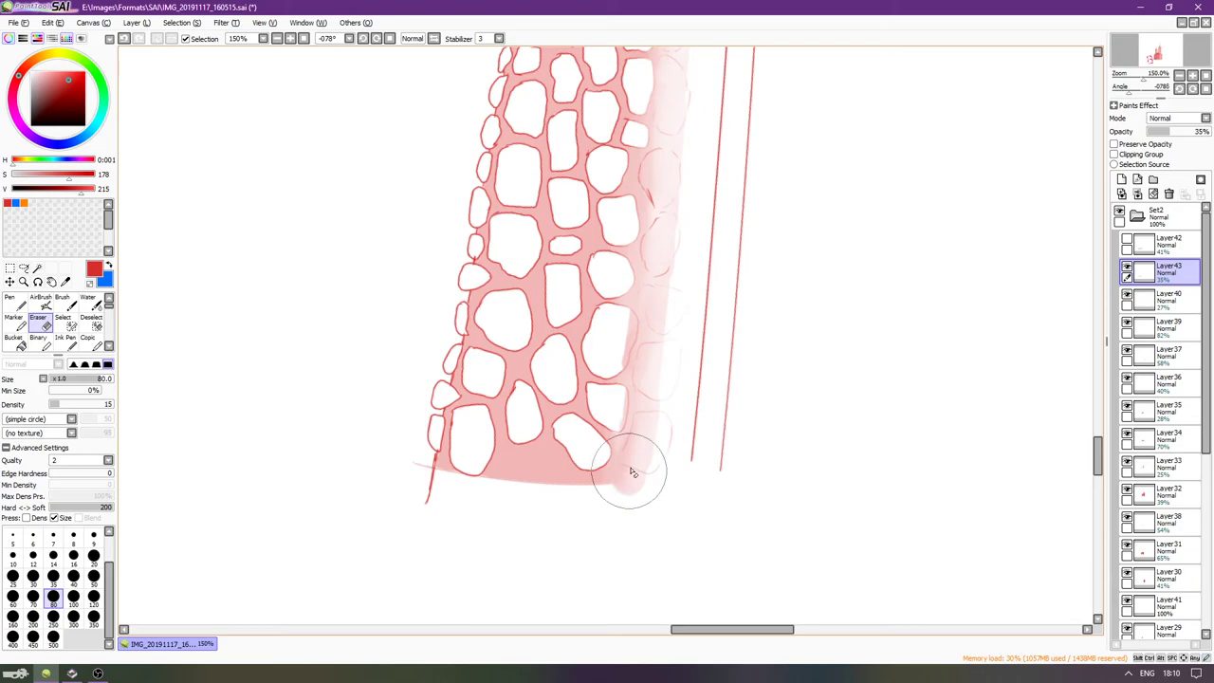
Reset the canvas rotation, set the zoom to 100% and show Layer42 again.
key(Home)
scroll(641, 414, up, 5)
scroll(387, 448, up, 1)
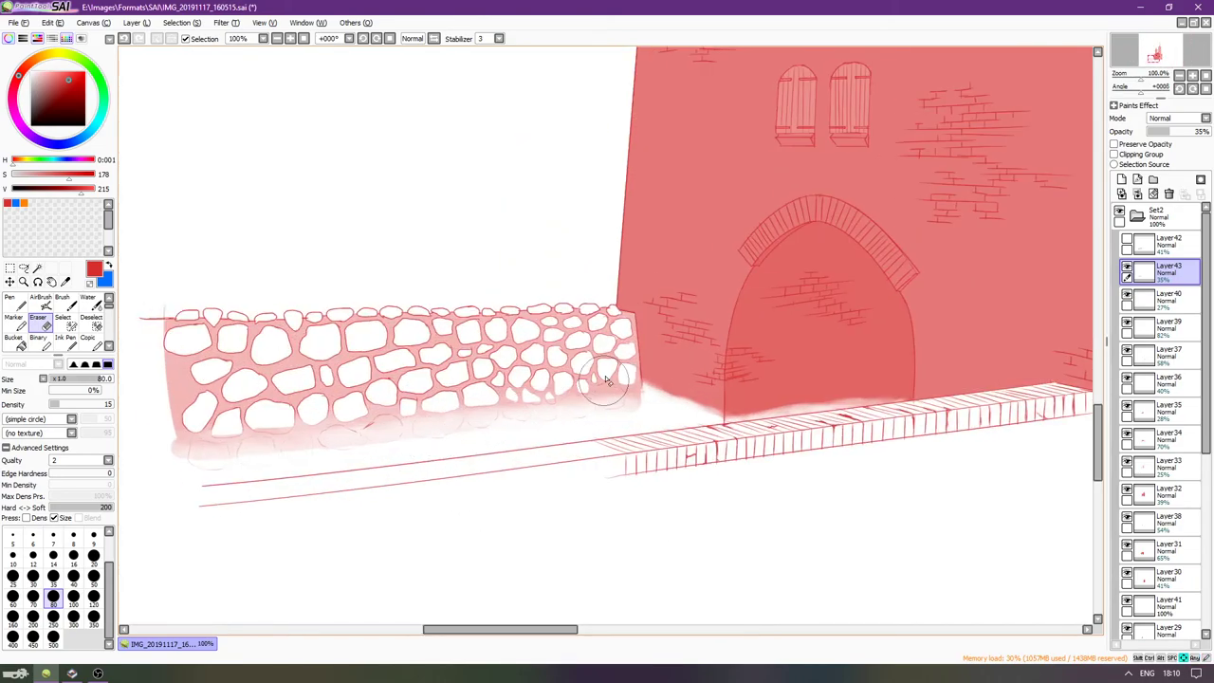
click(1126, 242)
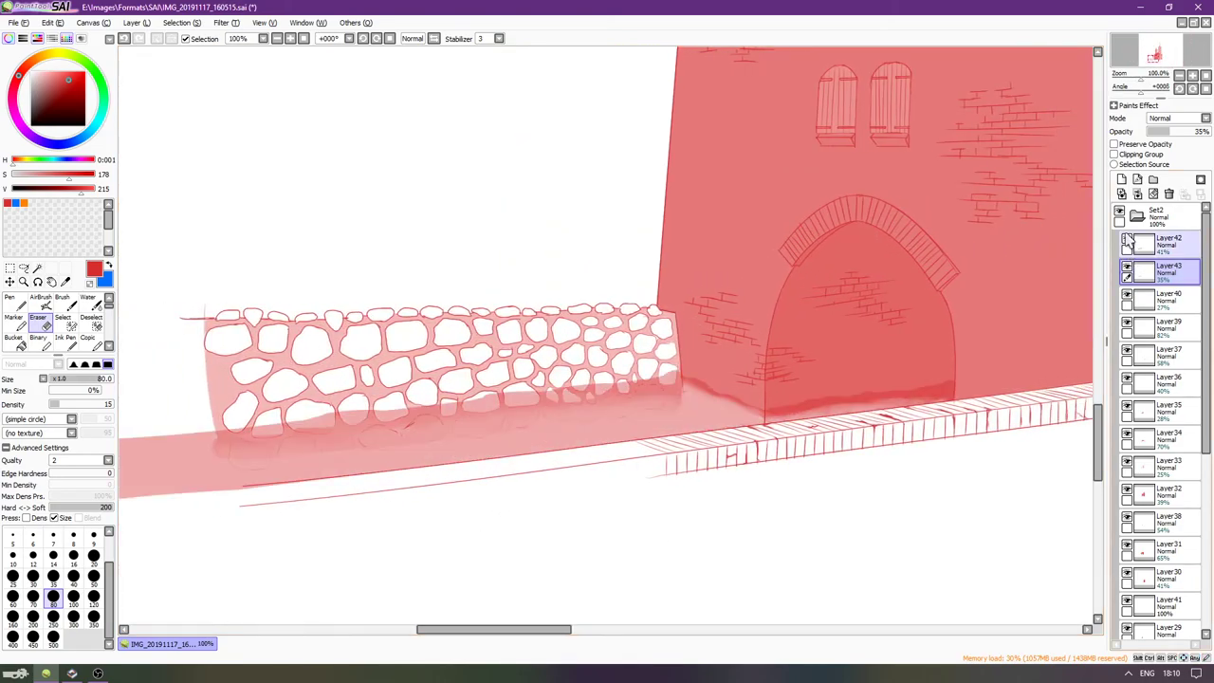
Compare the ground and mortar fills by toggling the visibility of Layer42 and Layer43, with Layer43 active again.
click(1126, 242)
click(1128, 239)
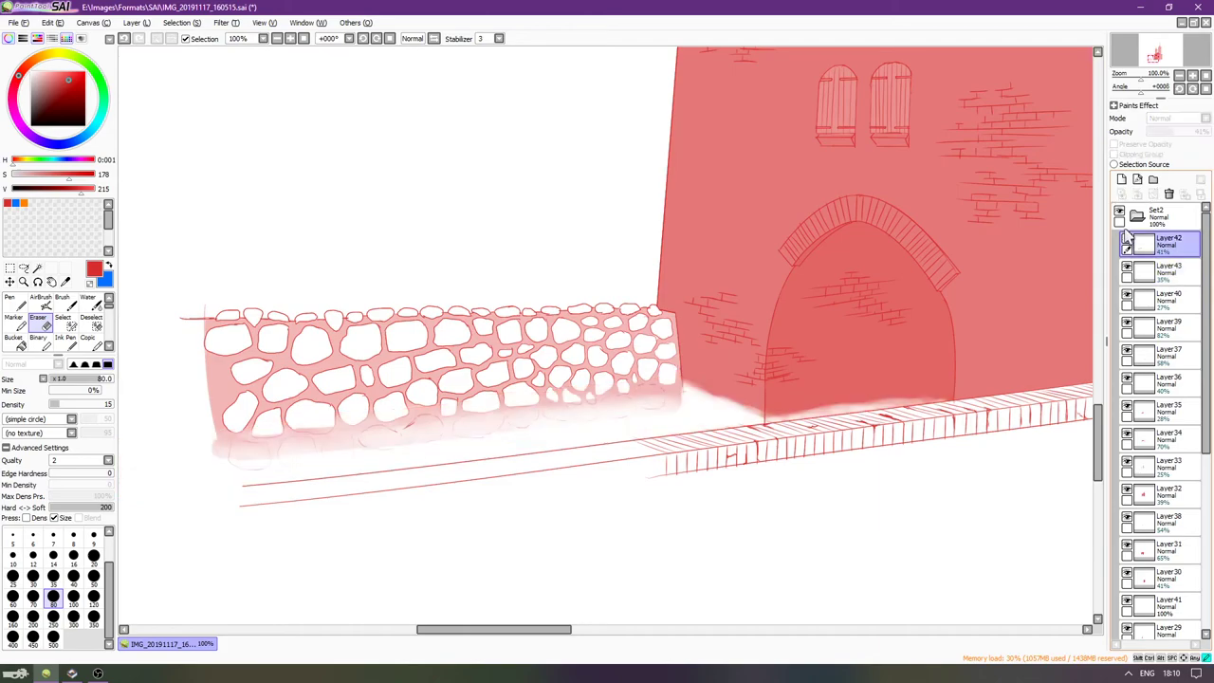
click(1126, 243)
click(1128, 272)
click(1128, 272)
click(1146, 272)
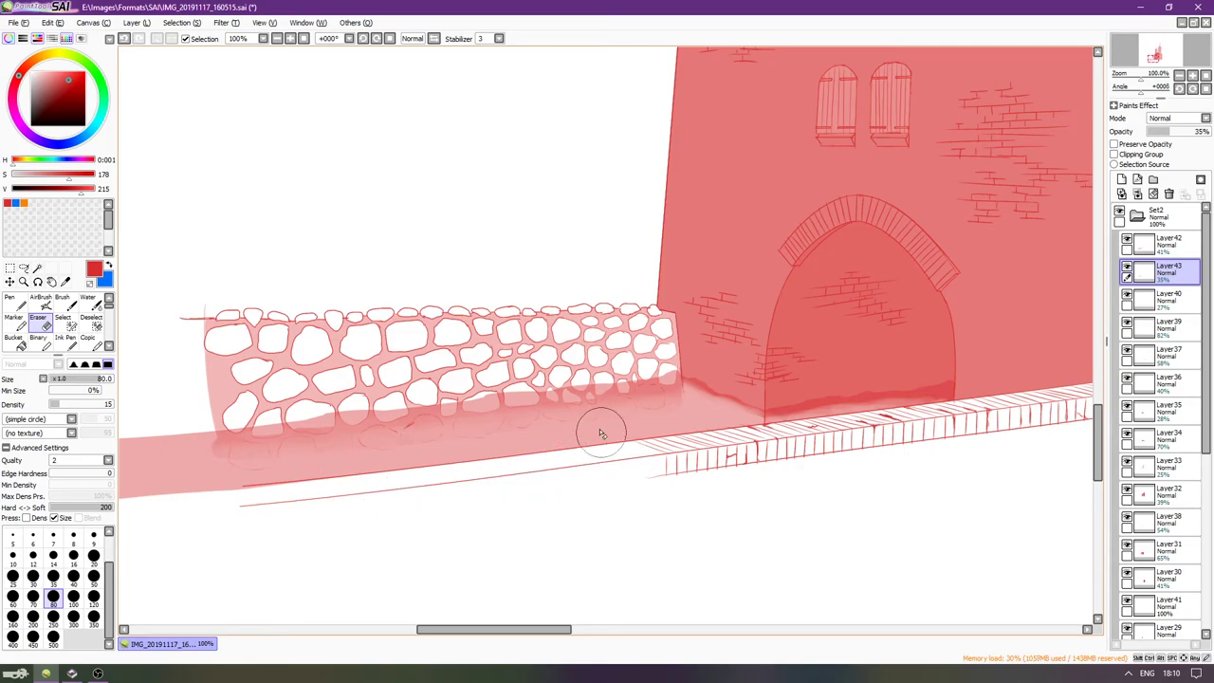
key(Left)
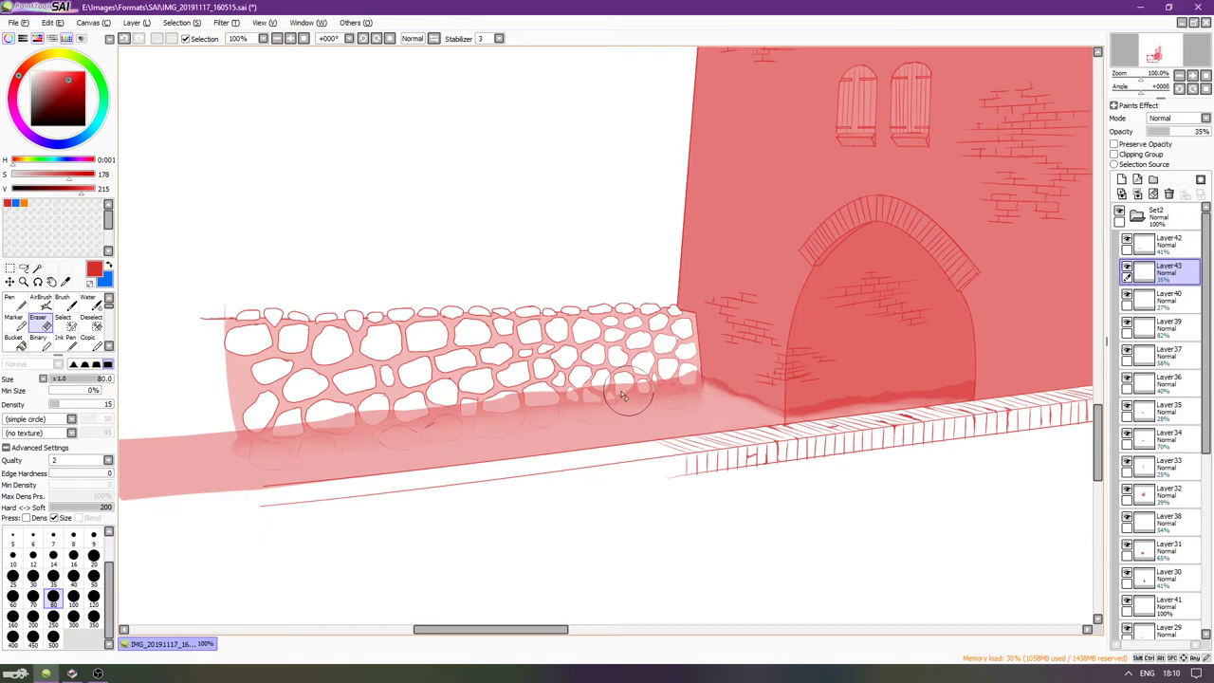
key(n)
drag(695, 401, 714, 444)
key(ctrl+z)
key(ctrl+z)
mouse_move(698, 398)
mouse_down()
mouse_move(711, 432)
mouse_move(697, 442)
mouse_up()
key(ctrl+z)
key(ctrl+z)
drag(701, 395, 761, 417)
key(ctrl+z)
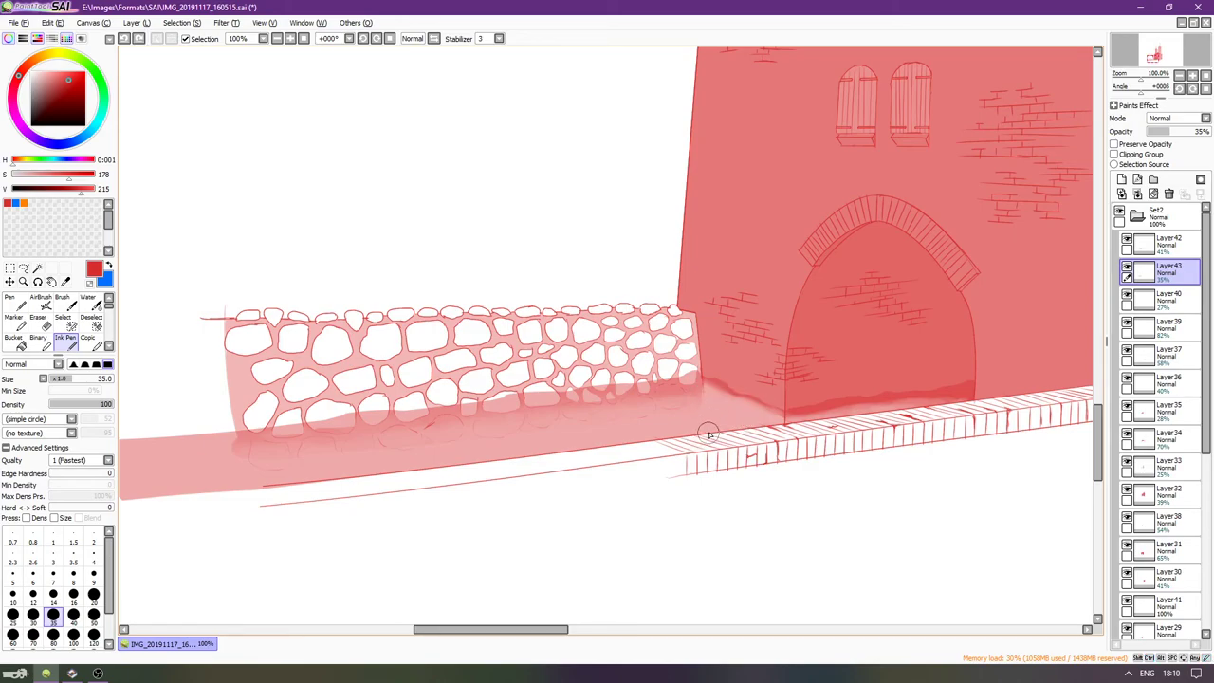
Hide Layer29's archway fill and select the ground strip inside the arch with the Magic Wand.
click(1126, 270)
click(1126, 269)
scroll(1152, 398, down, 3)
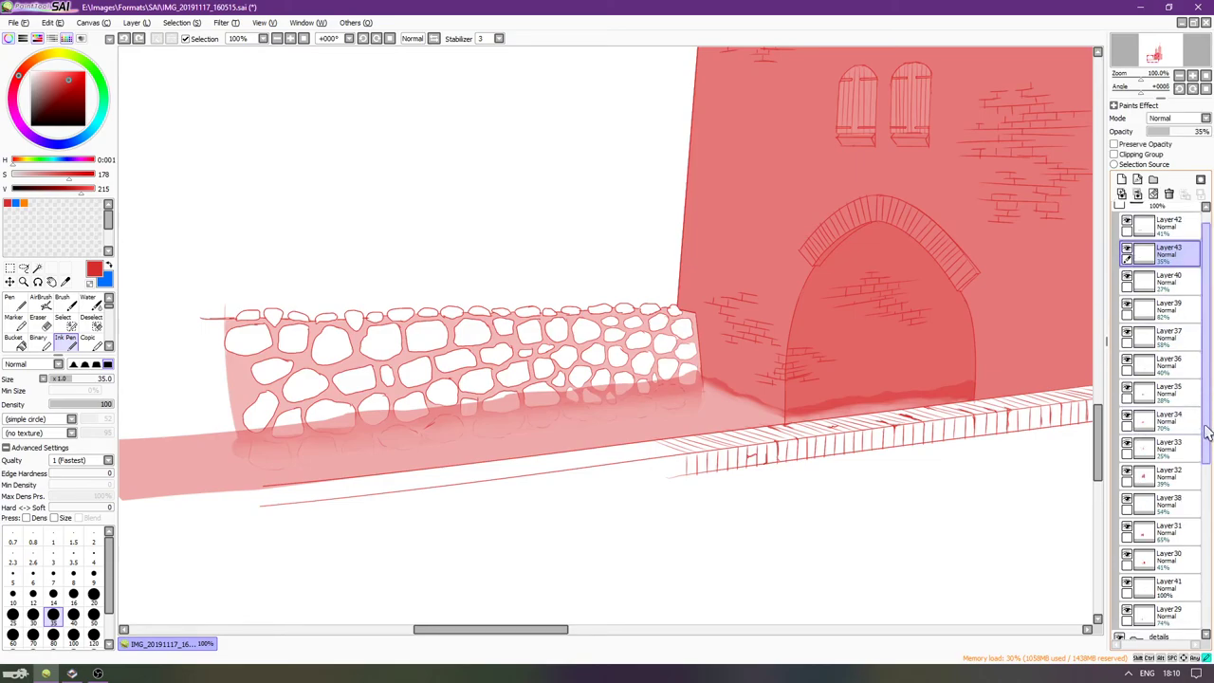
click(1143, 527)
click(1127, 526)
click(1126, 526)
click(1127, 527)
click(1126, 526)
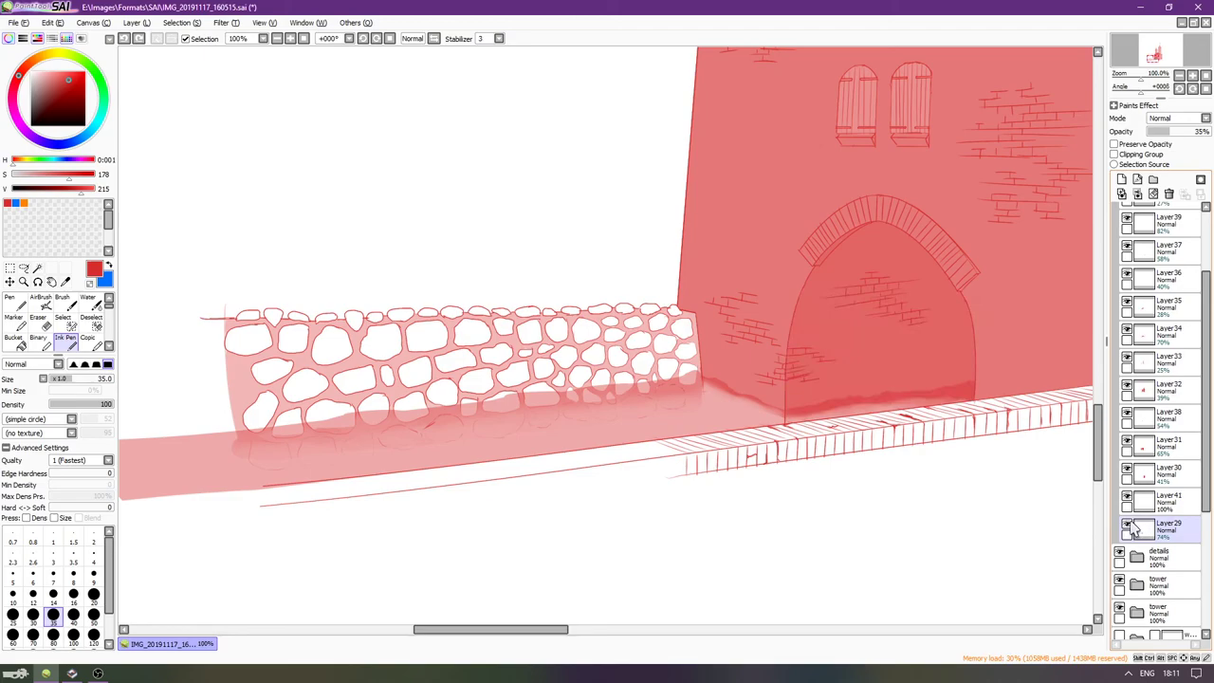
click(1126, 526)
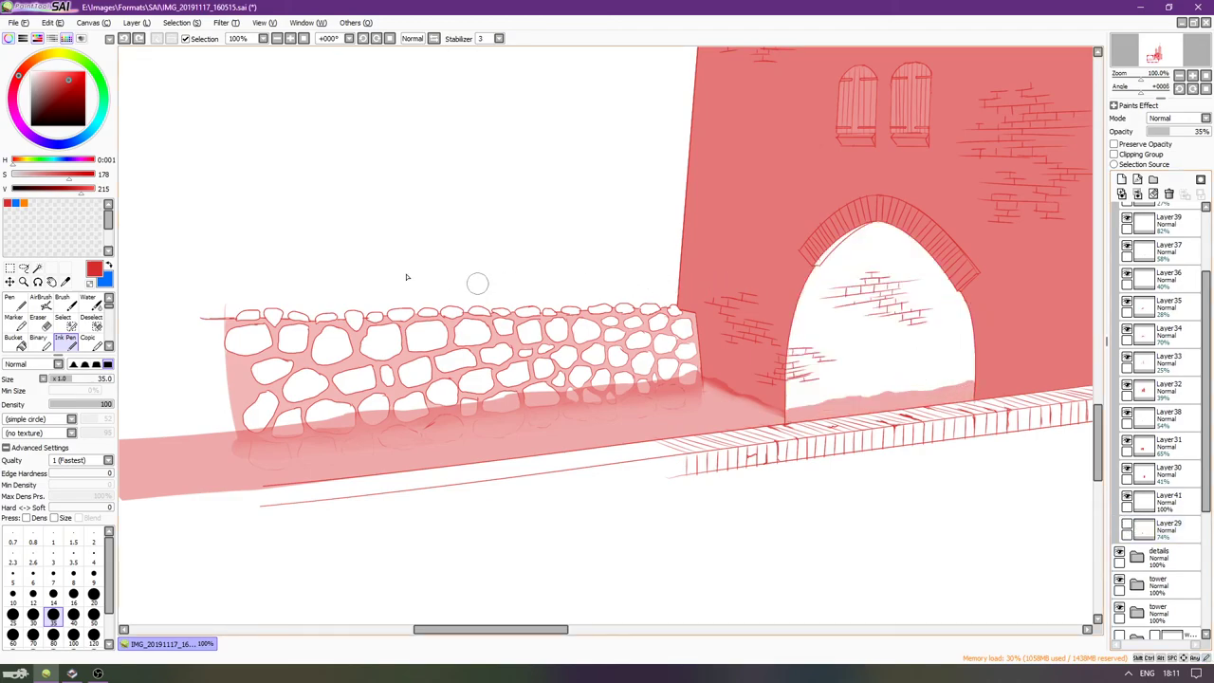
click(38, 267)
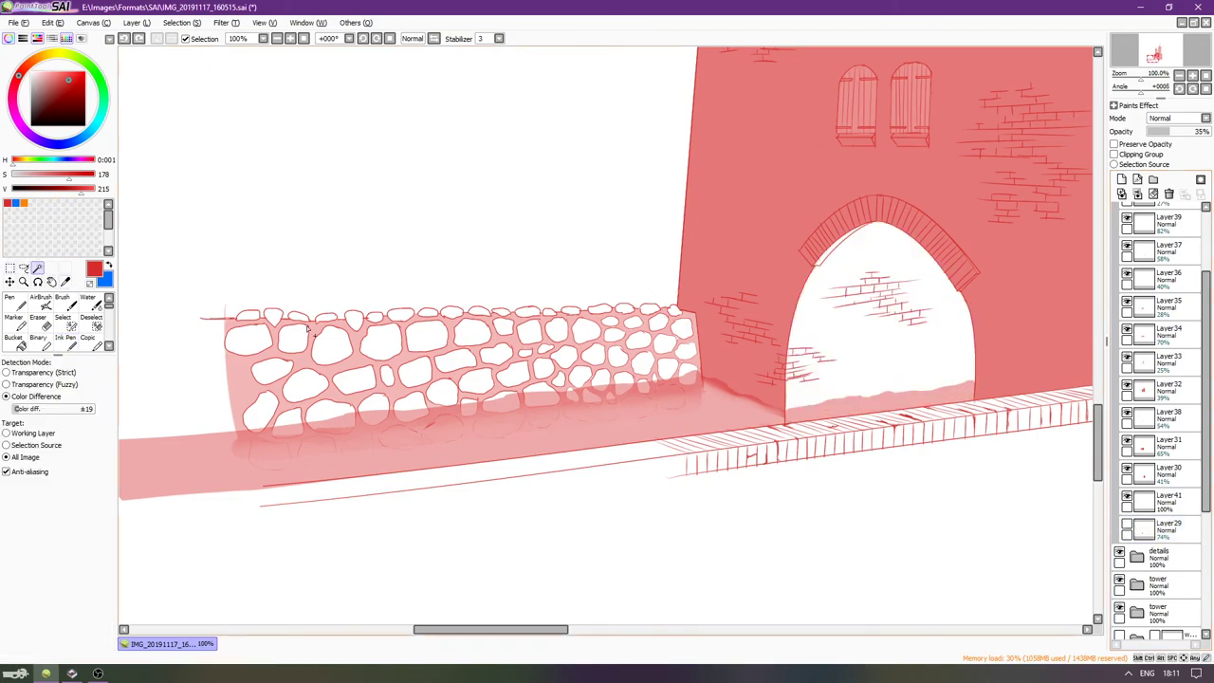
click(910, 412)
Show Layer29 and erase its fill inside the selected ground strip with a size 80 eraser at density 100, clearing the selection.
click(1147, 529)
click(1127, 527)
key(e)
mouse_move(823, 419)
mouse_down()
mouse_move(779, 415)
mouse_move(841, 417)
mouse_up()
key(ctrl+z)
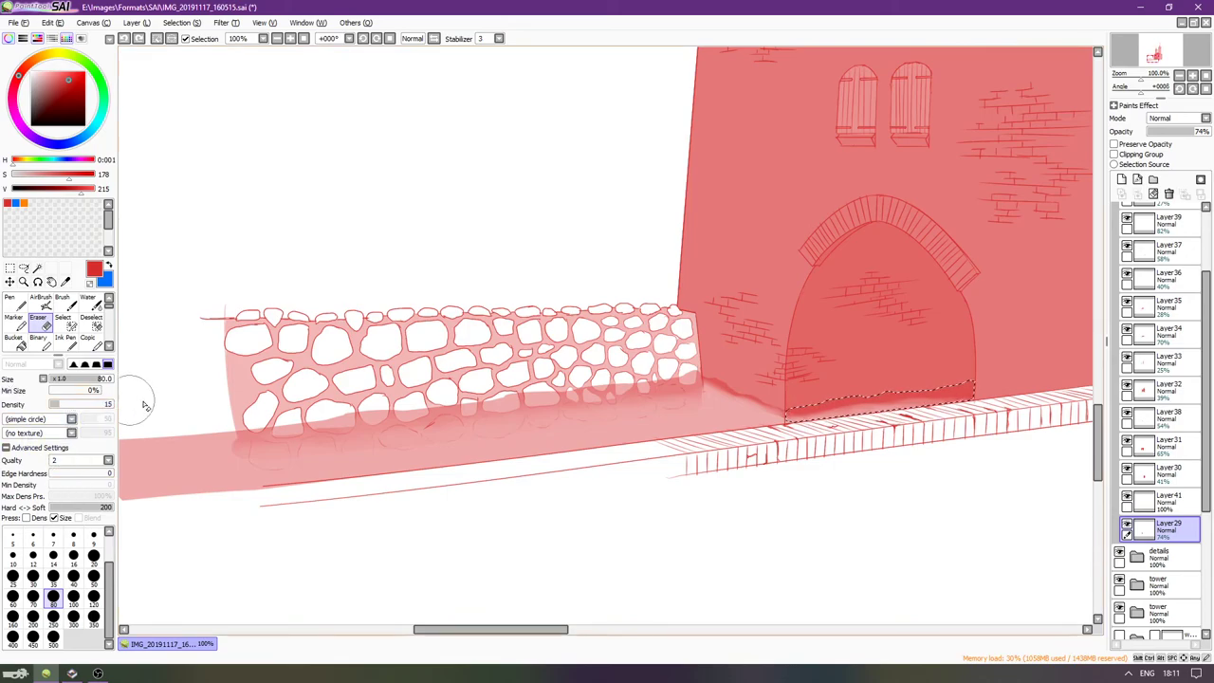
drag(107, 409, 124, 407)
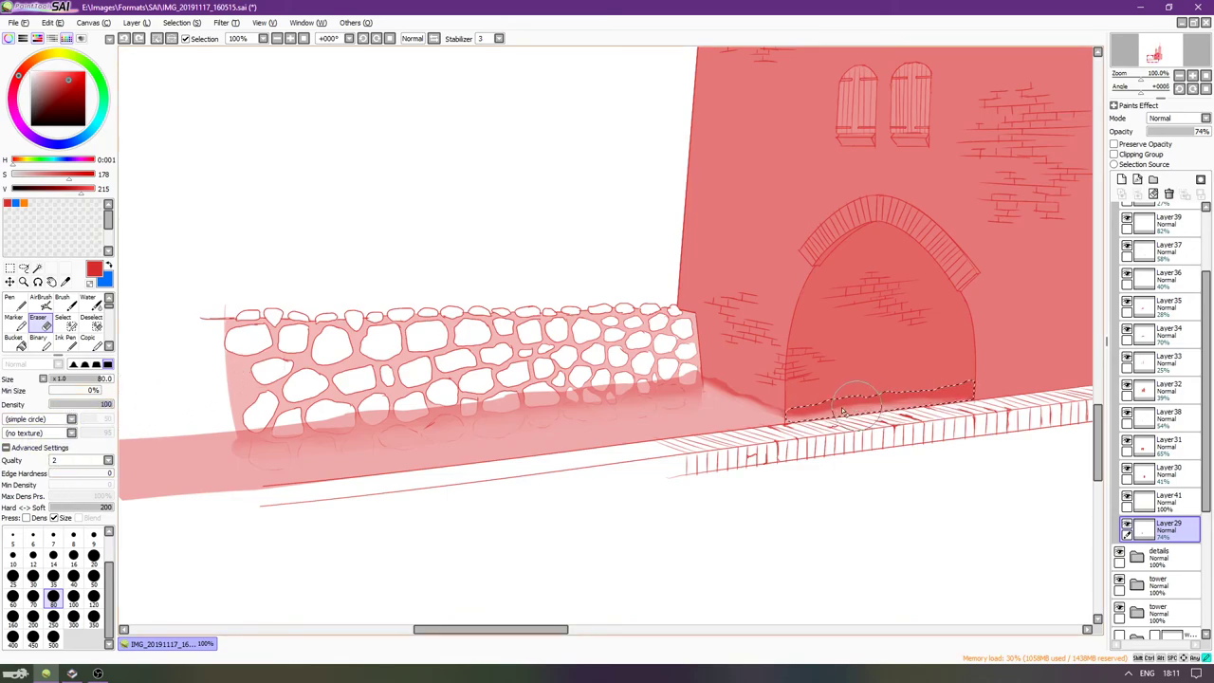
drag(891, 392, 976, 388)
key(ctrl+d)
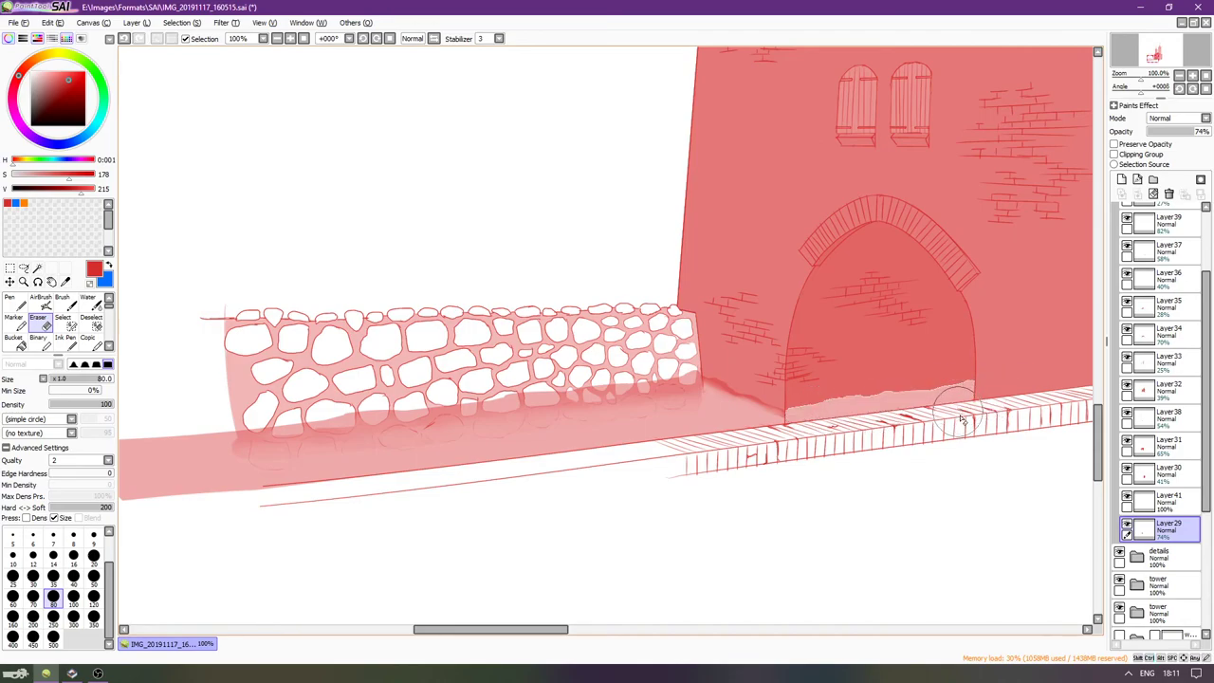
key(ctrl+z)
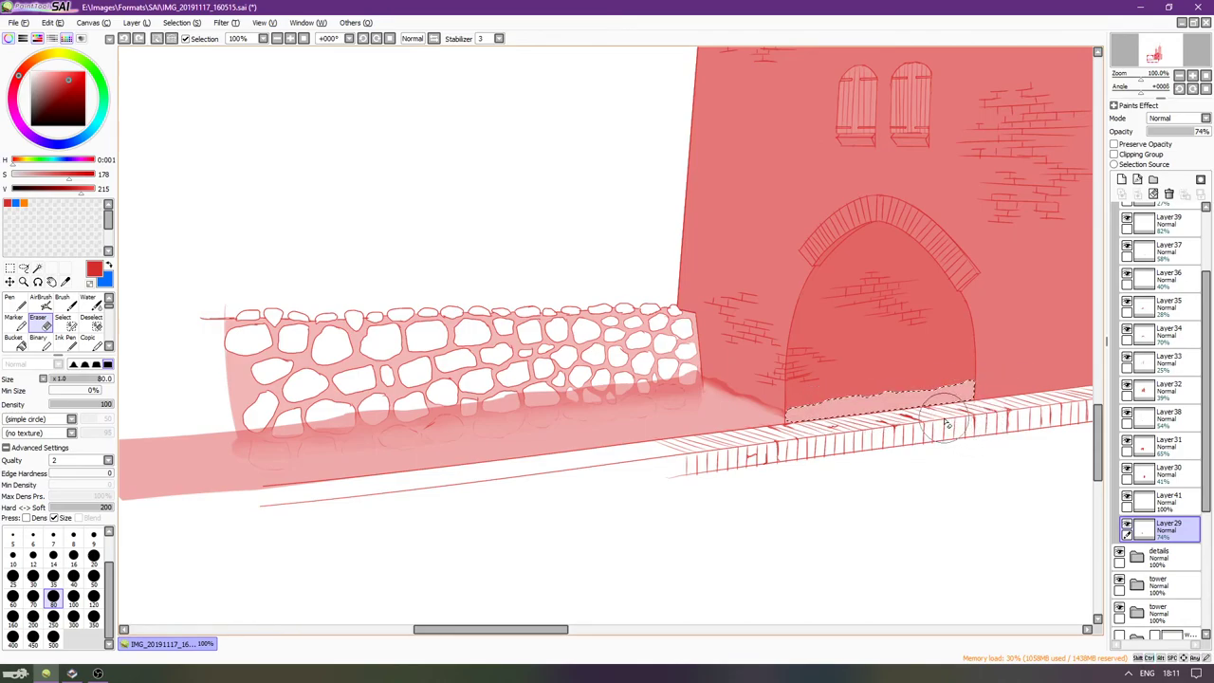
key(ctrl+z)
key(ctrl+y)
key(ctrl+y)
scroll(1005, 451, right, 1)
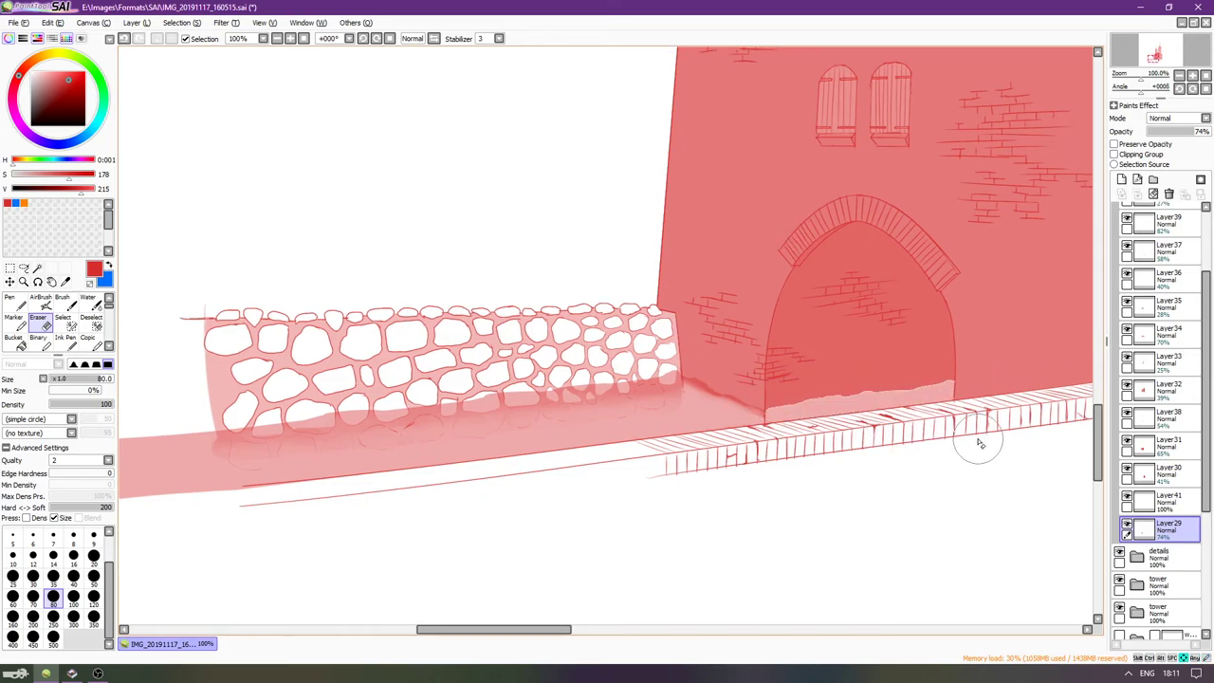
scroll(981, 446, right, 2)
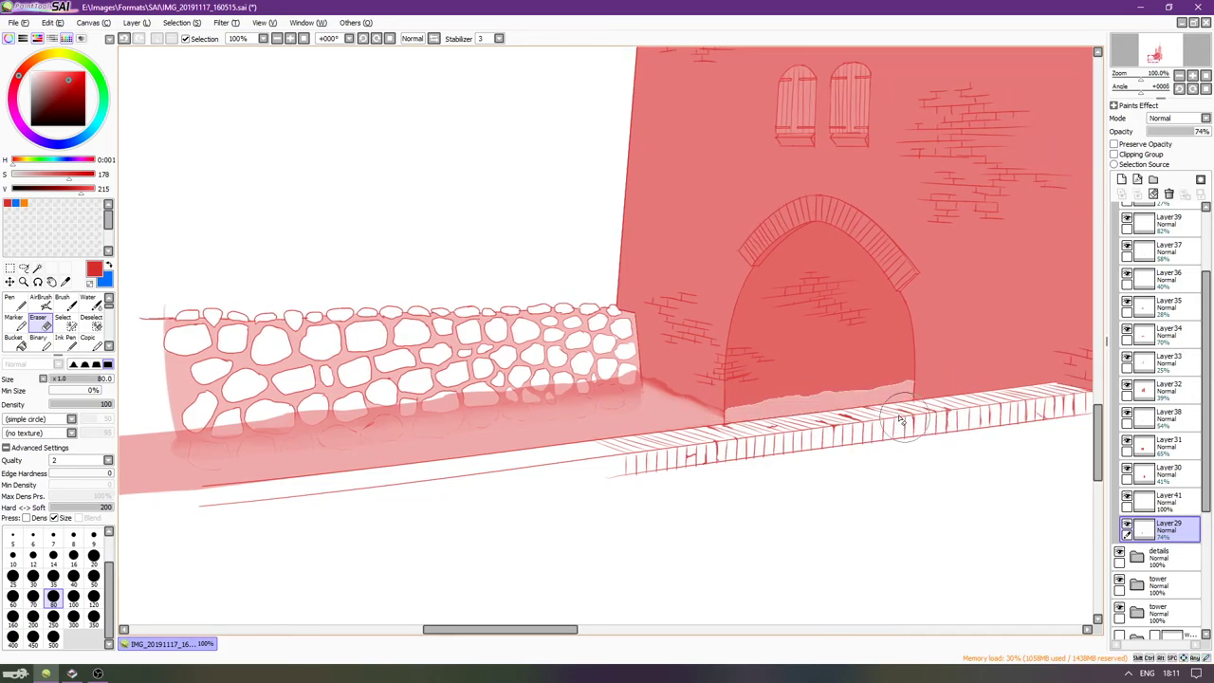
Hide Layer31's tower fill and select the ground area between the stone wall and the arch with the Magic Wand.
click(1126, 524)
click(1126, 525)
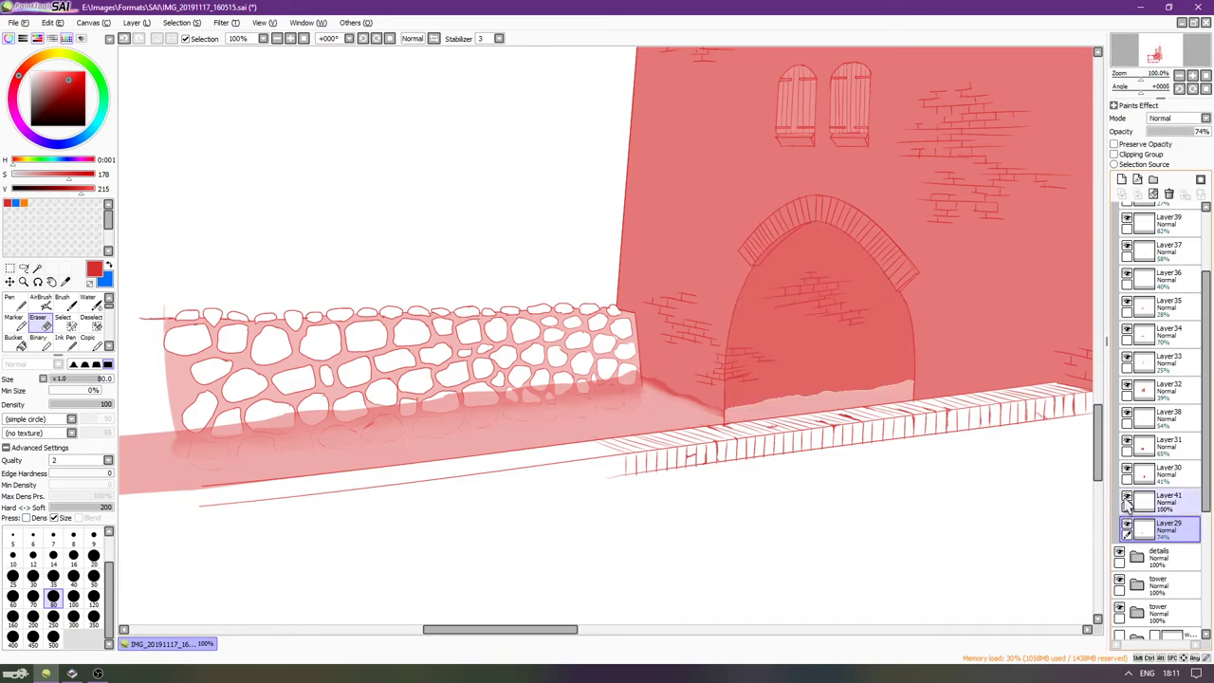
click(1127, 442)
click(1126, 442)
click(1127, 442)
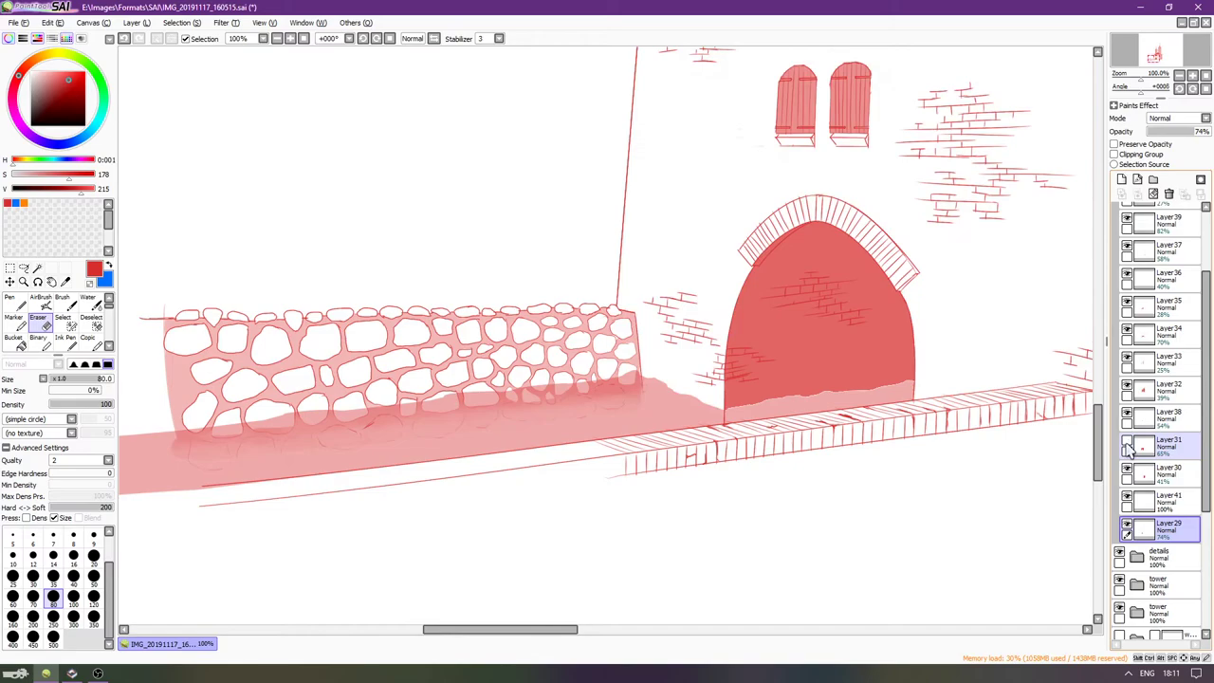
click(37, 269)
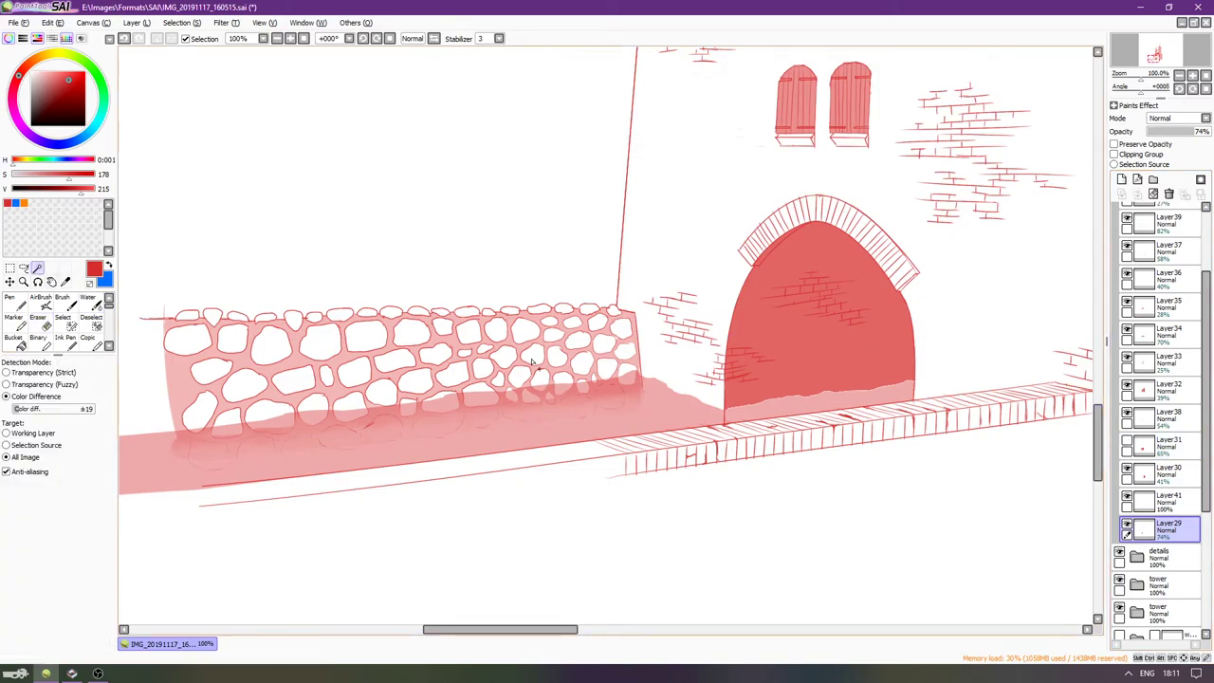
click(664, 417)
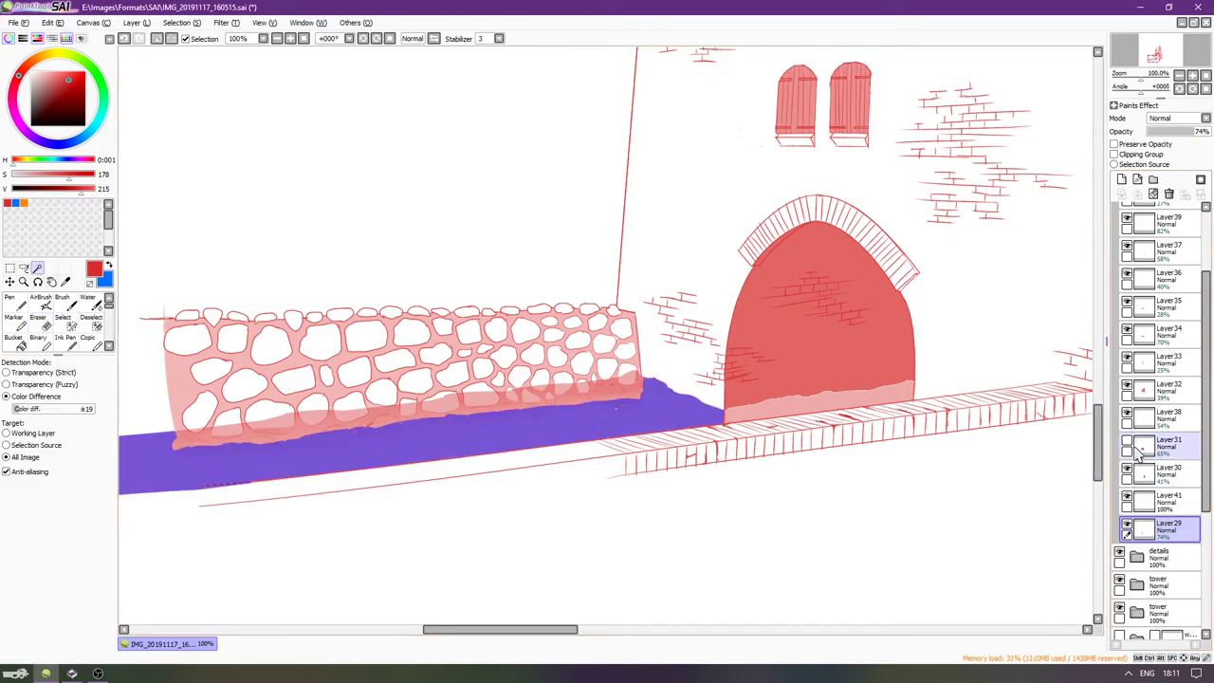
Show Layer31 and erase the tower fill that overlaps the selected ground area, clearing the selection.
click(1128, 441)
click(1142, 444)
key(e)
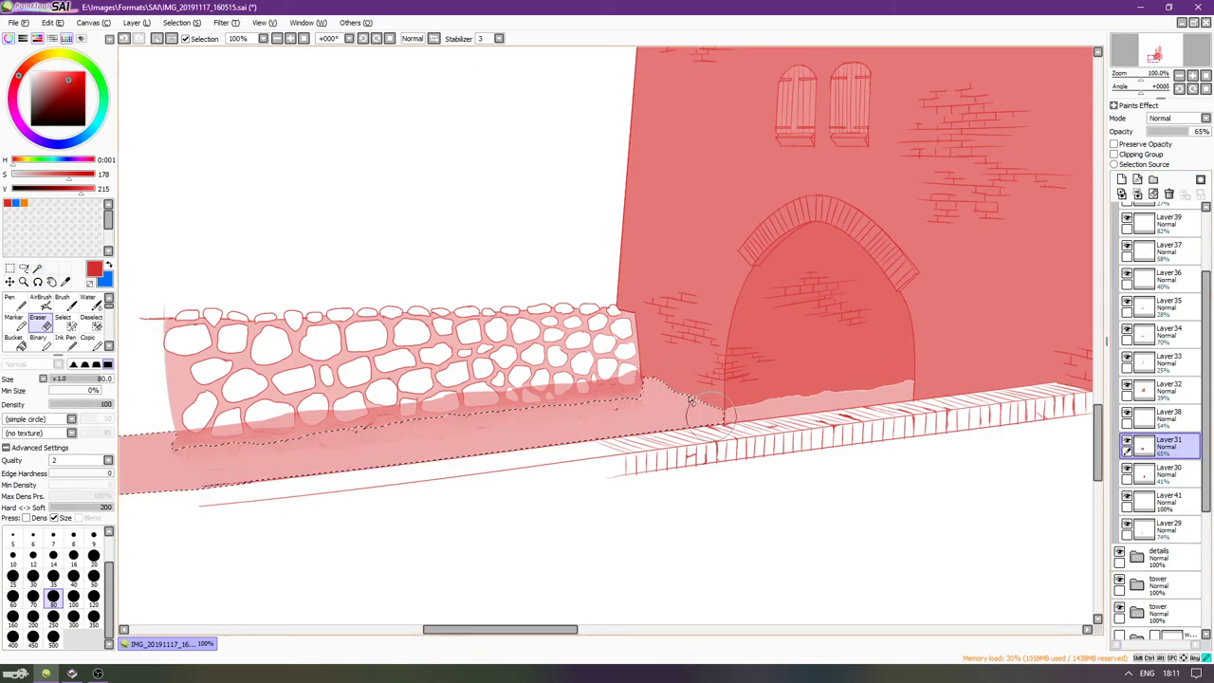
key(ctrl+d)
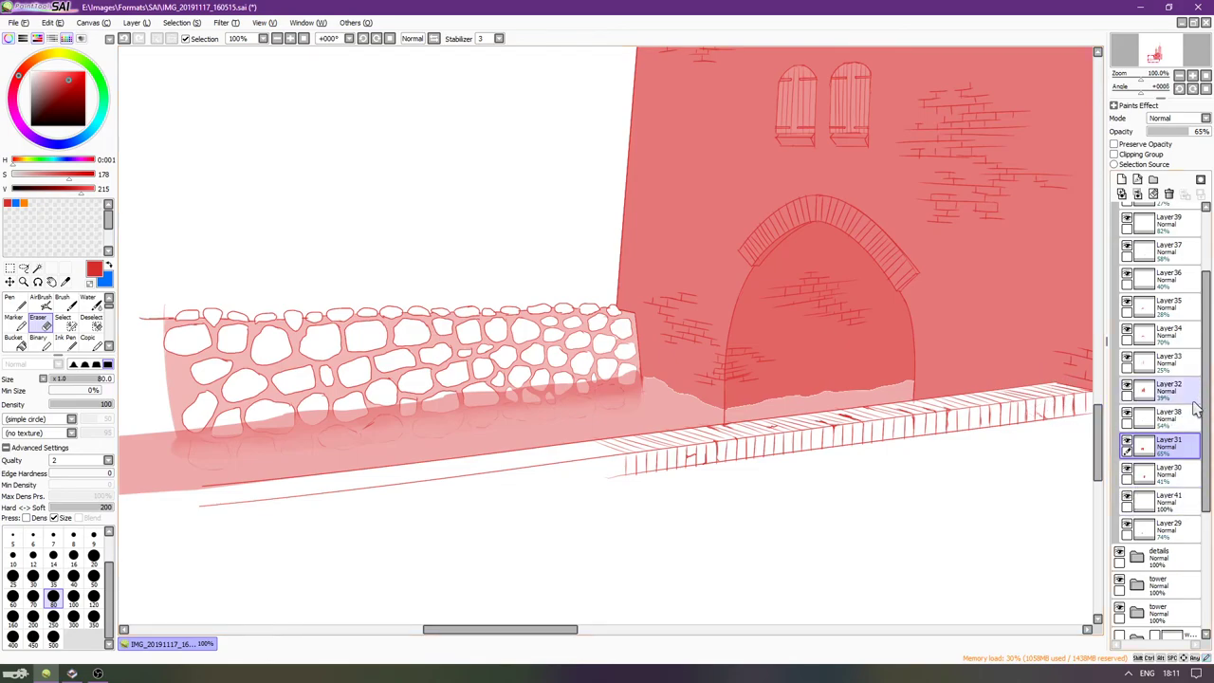
Hide Layer43's mortar fill while keeping Layer42's ground fill visible.
scroll(1158, 284, up, 3)
click(1127, 241)
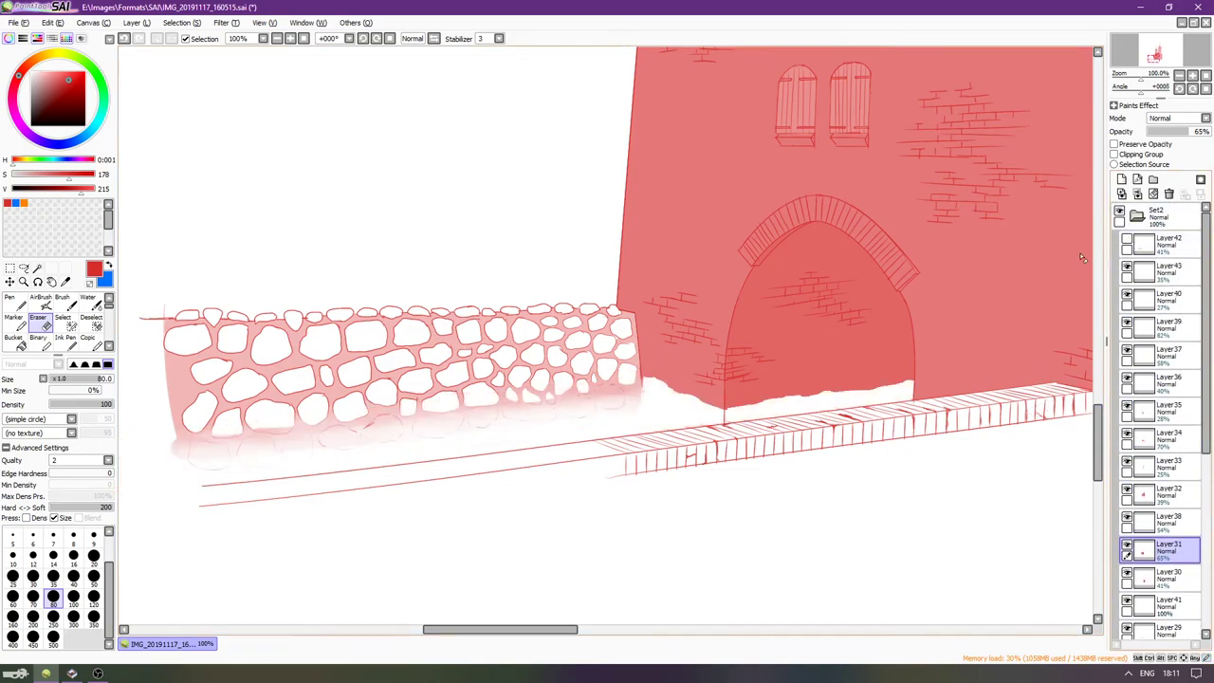
click(1126, 240)
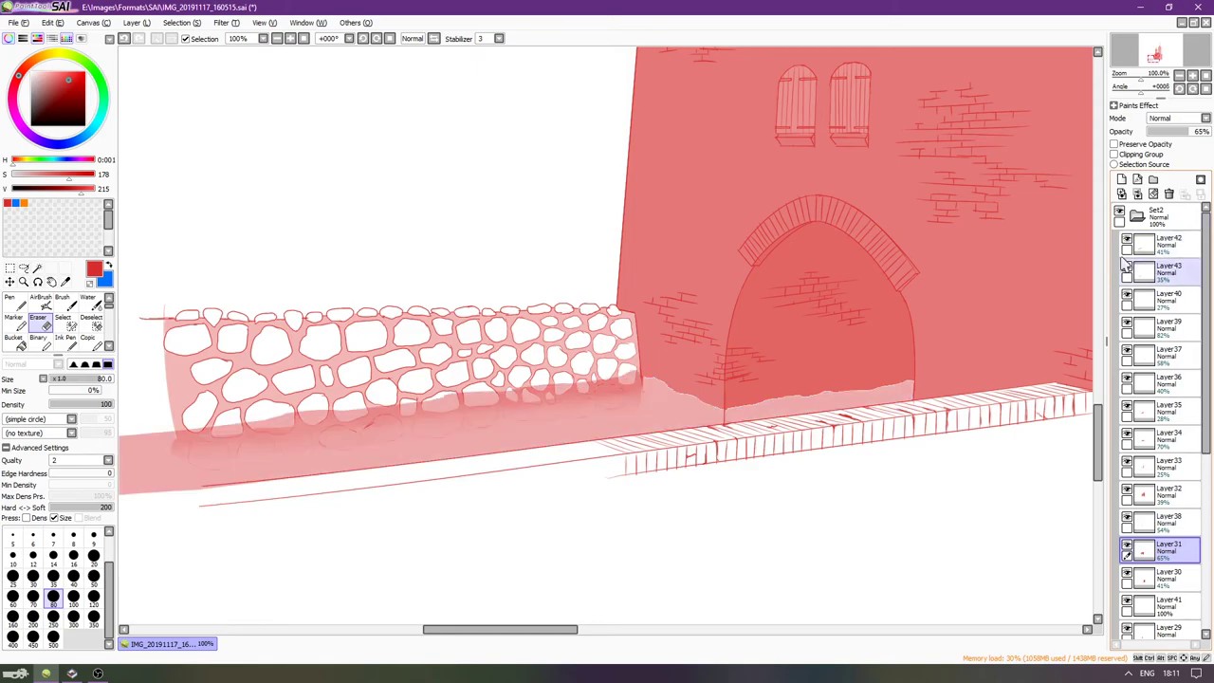
click(1127, 269)
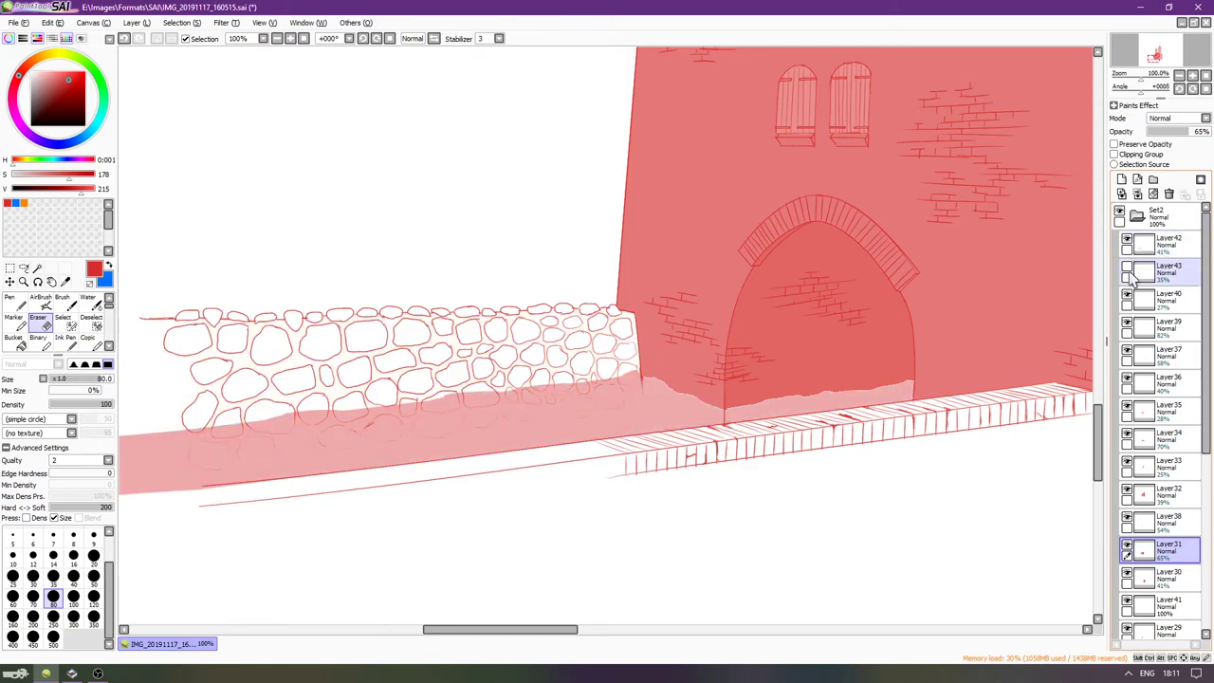
click(38, 268)
click(328, 439)
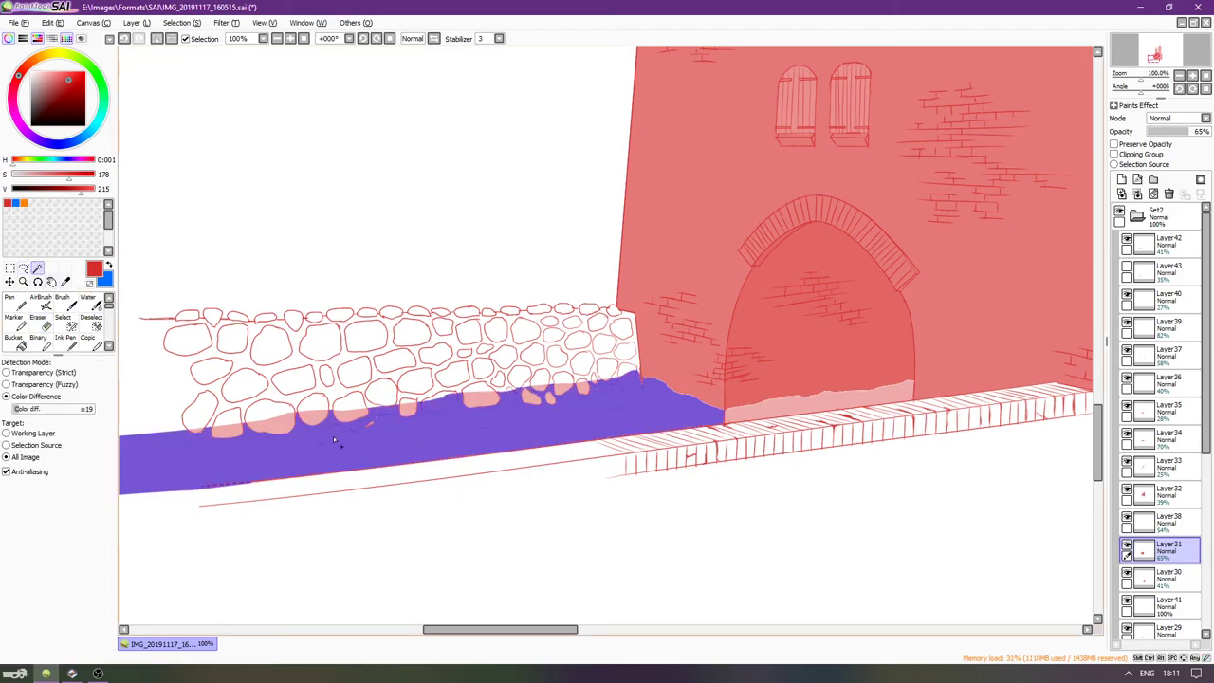
key(ctrl+d)
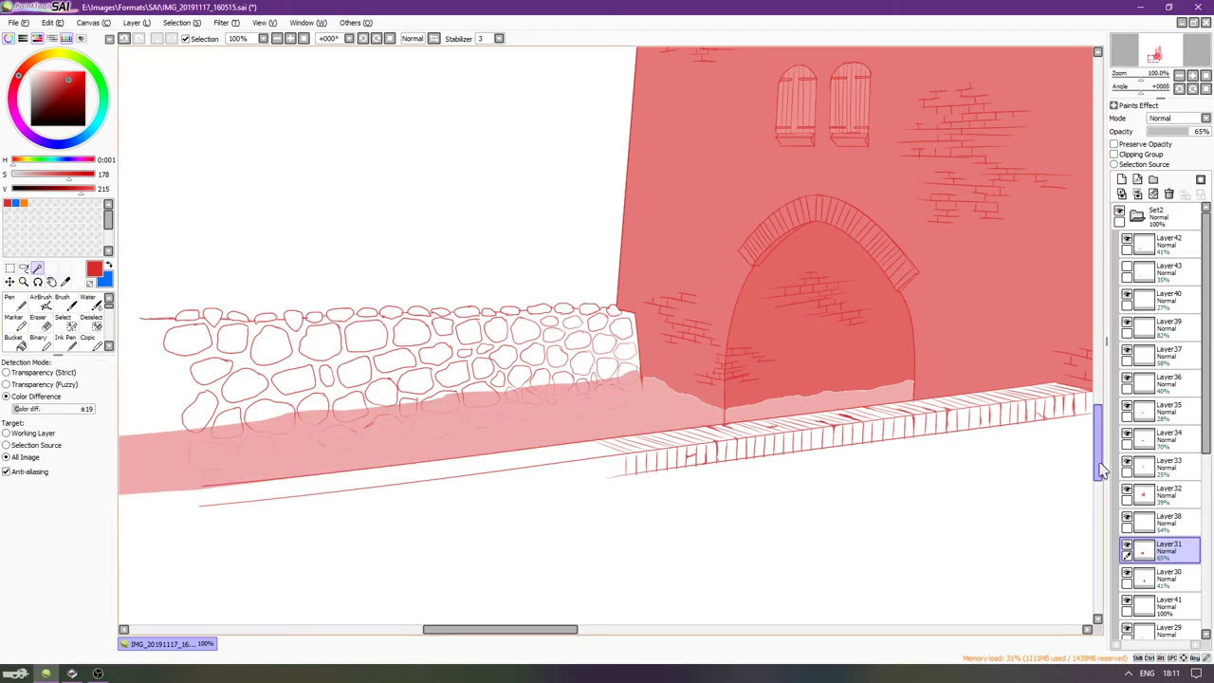
Hide the Set1 line art folder and select the whole ground strip beside the tower with the Magic Wand.
scroll(1137, 469, down, 5)
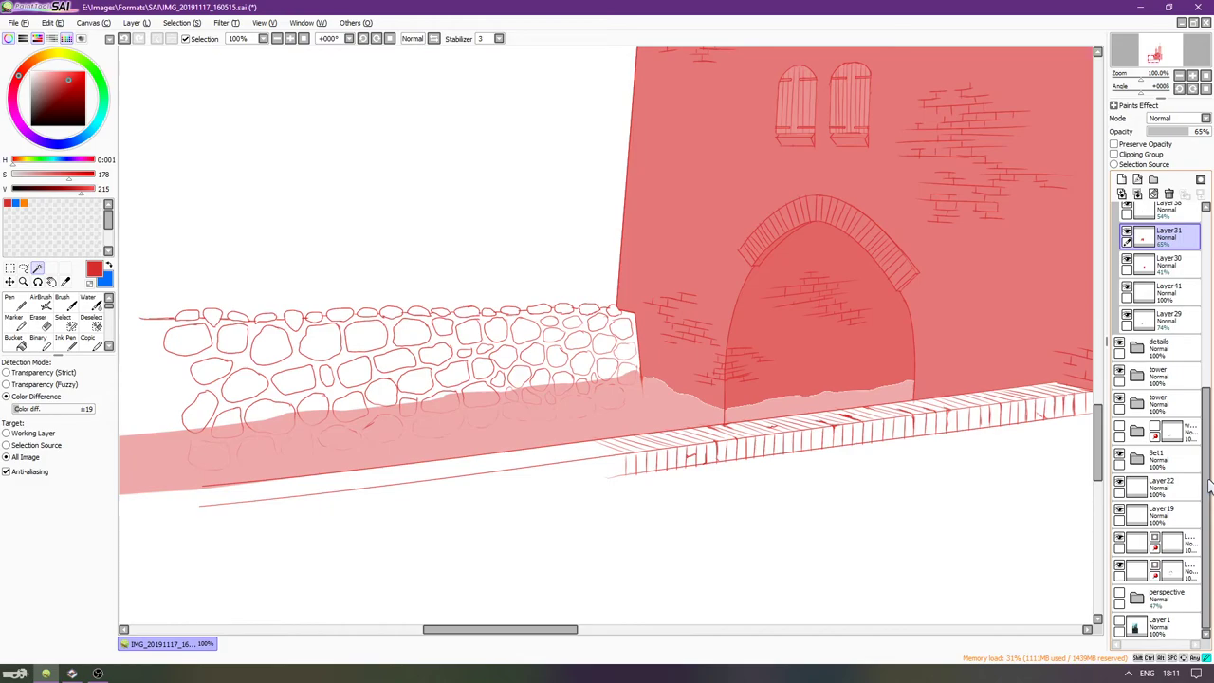
click(1119, 455)
click(1119, 455)
click(1119, 455)
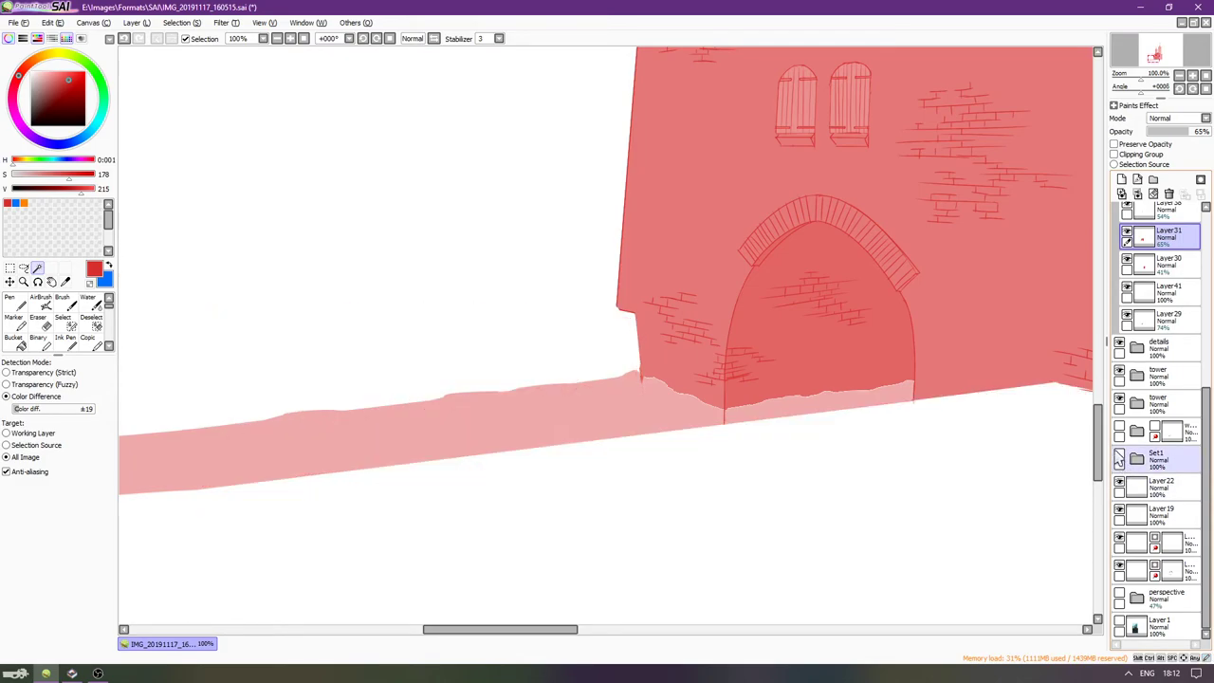
click(634, 405)
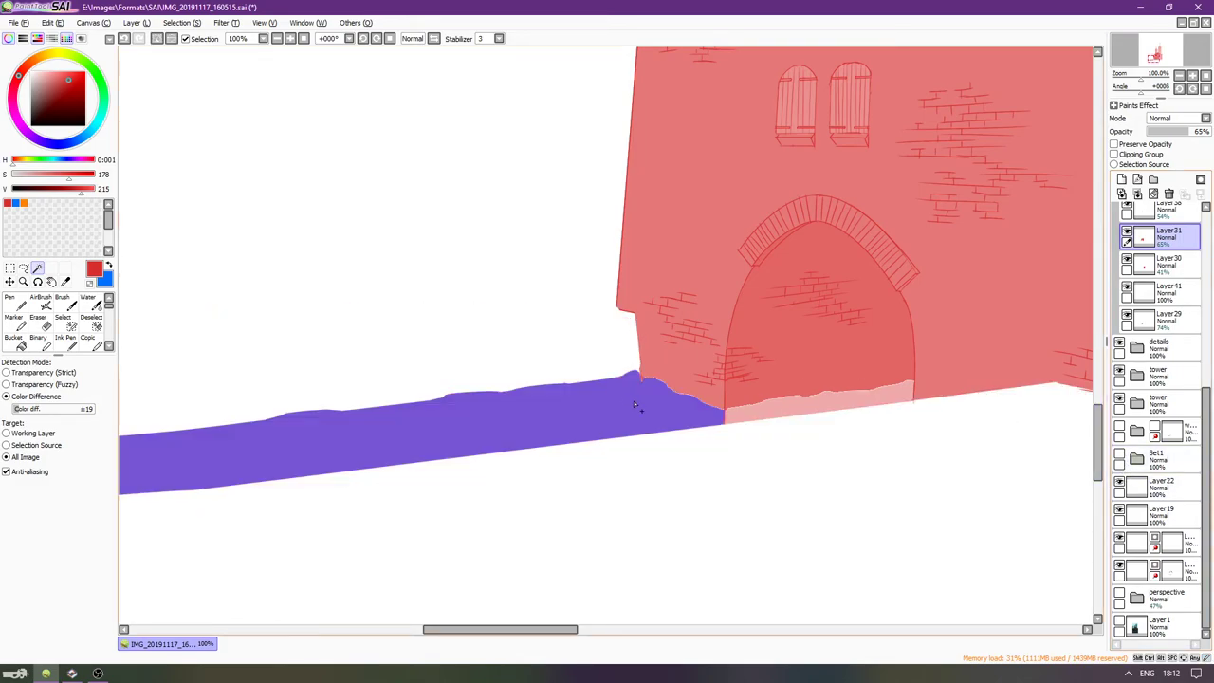
Show Set1, the masked folder above it and Layer43, then hide Layer42 and make Layer43 active.
click(1119, 456)
click(1121, 427)
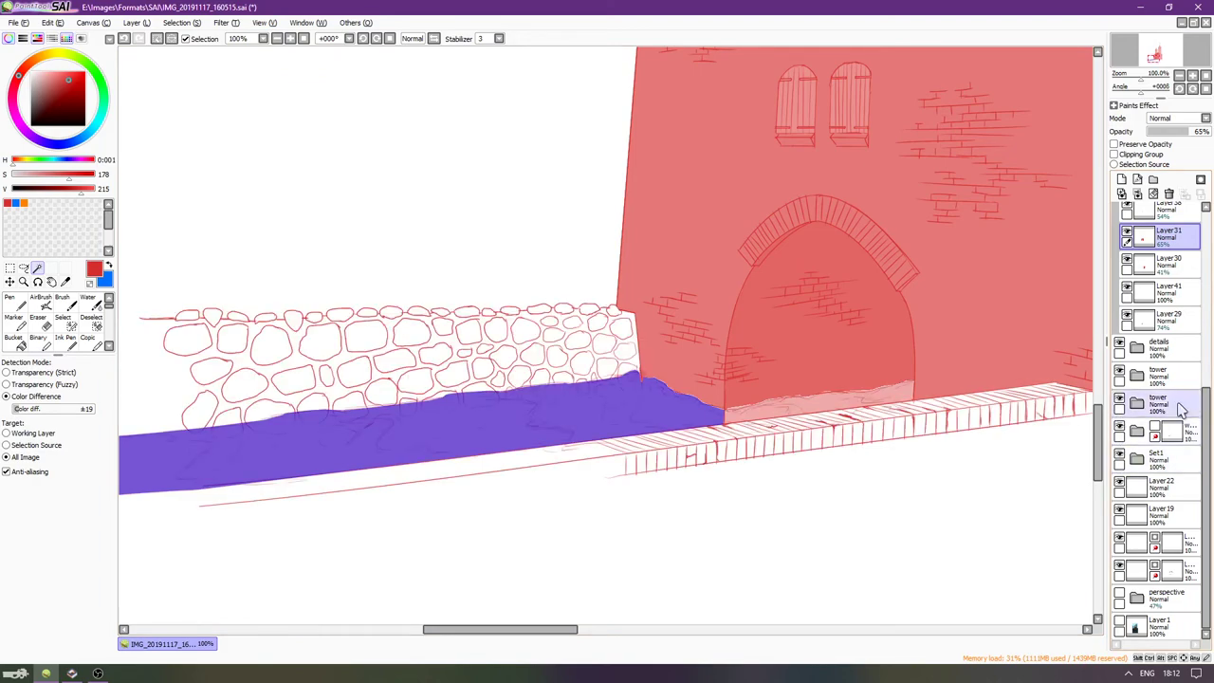
drag(1207, 410, 1212, 200)
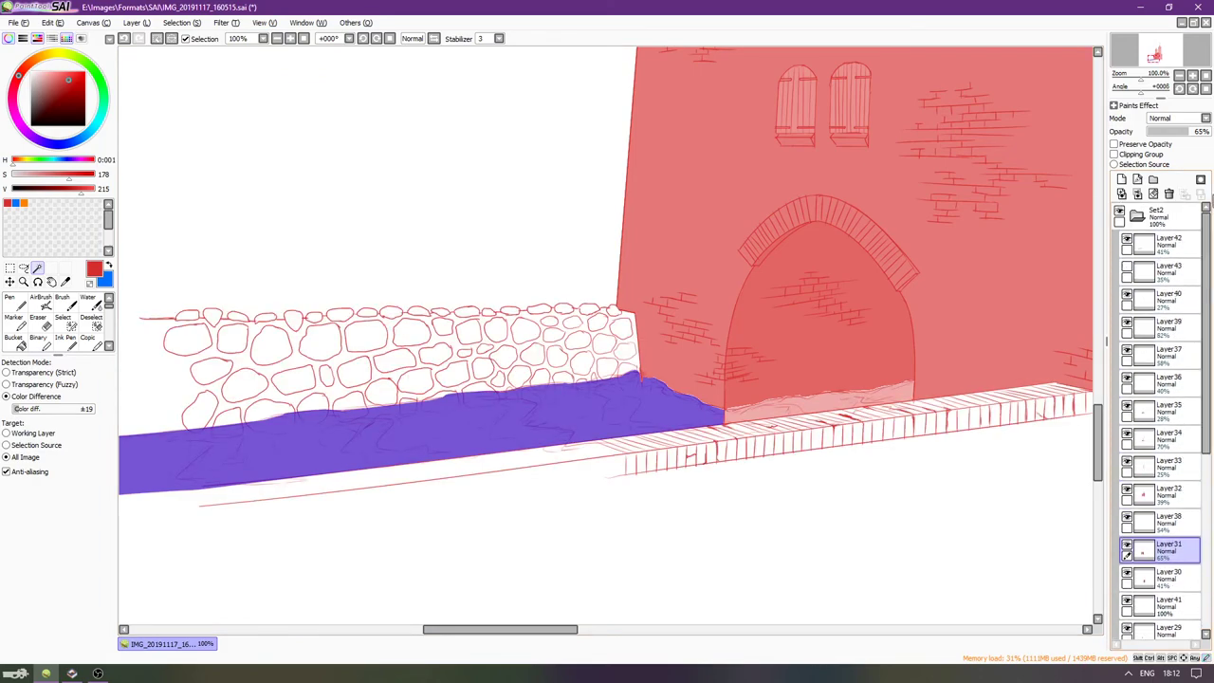
click(1127, 269)
click(1128, 242)
click(1127, 242)
click(1128, 242)
click(1127, 269)
click(1128, 270)
click(1162, 275)
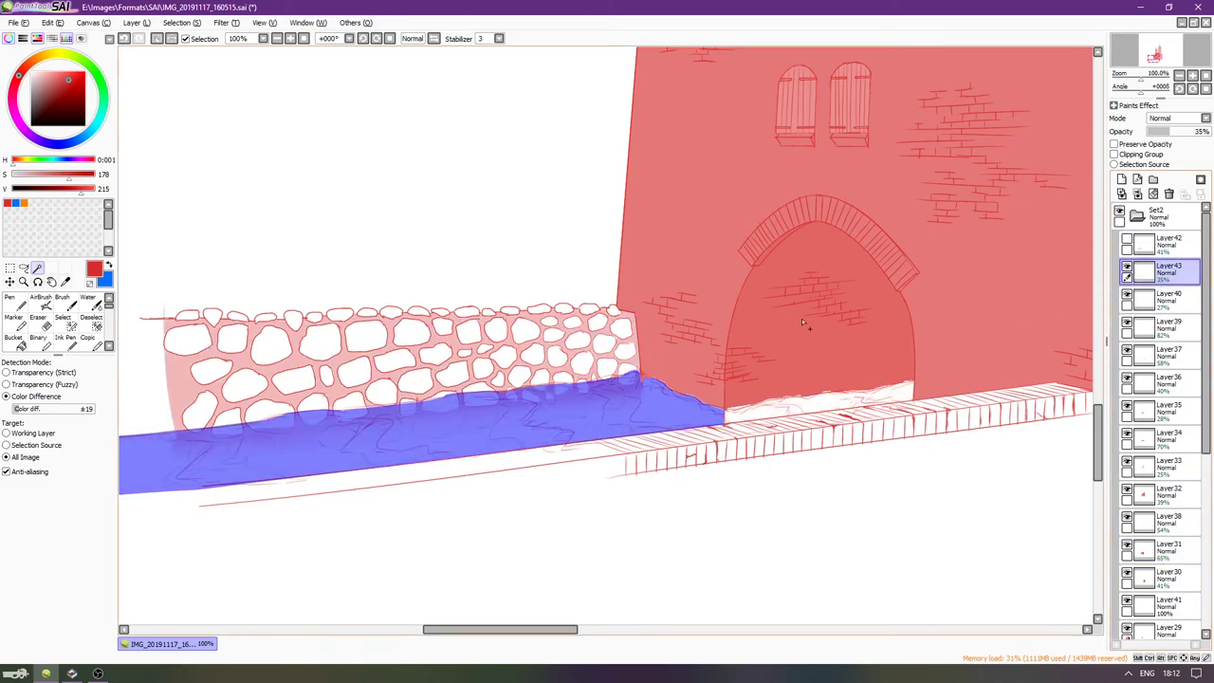
Erase Layer43's mortar fill inside the ground selection, clear the selection and return to a visible Layer42.
key(e)
mouse_move(612, 392)
mouse_down()
mouse_move(341, 414)
mouse_move(269, 442)
mouse_move(321, 452)
mouse_move(251, 445)
mouse_up()
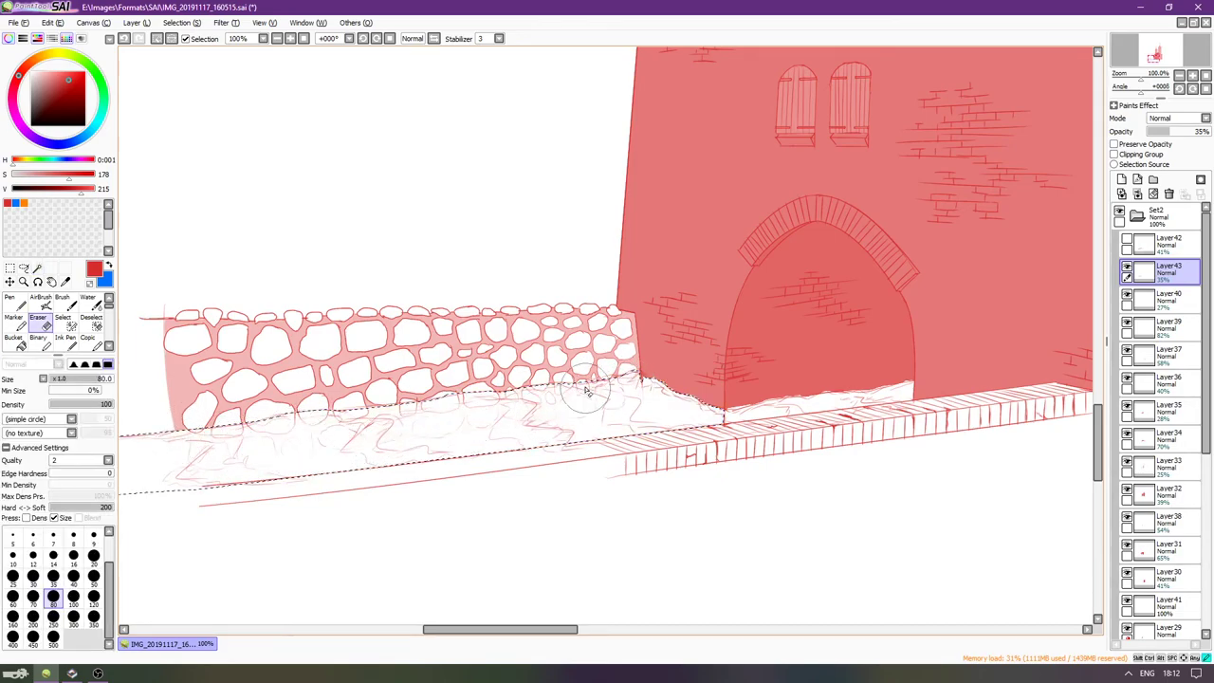
key(ctrl+d)
click(1126, 243)
click(1164, 245)
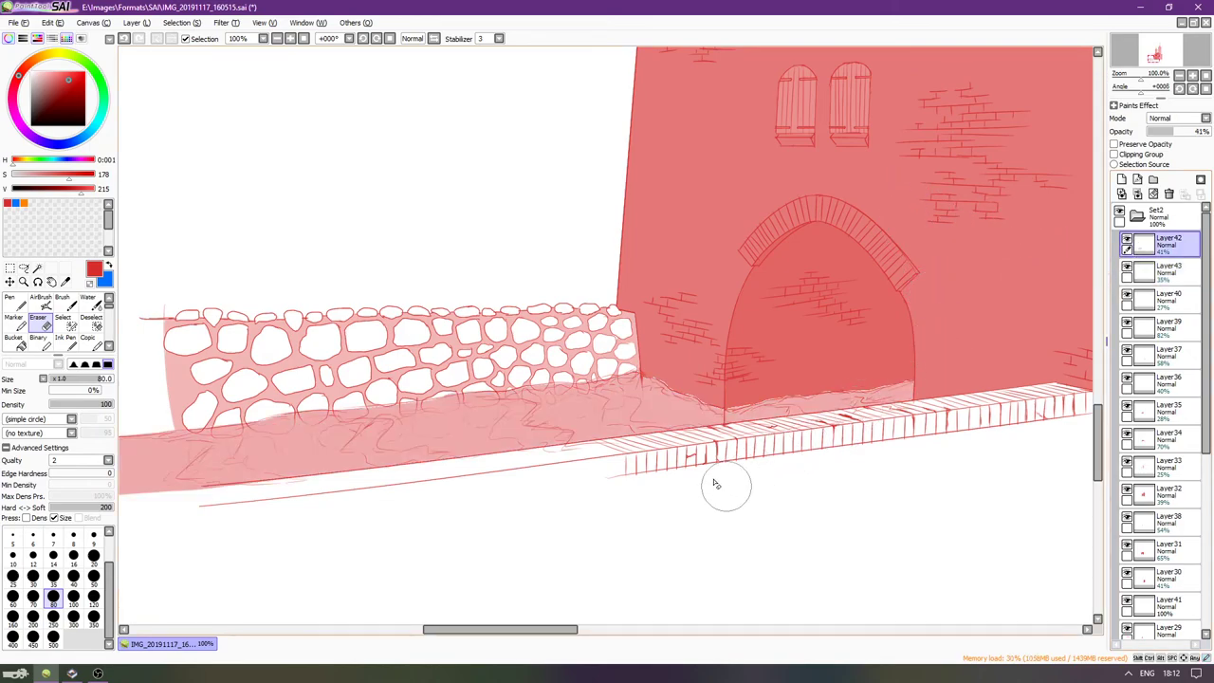
Zoom to 300% on the tower's base corner and reduce the Ink Pen to size 7.
scroll(727, 455, up, 2)
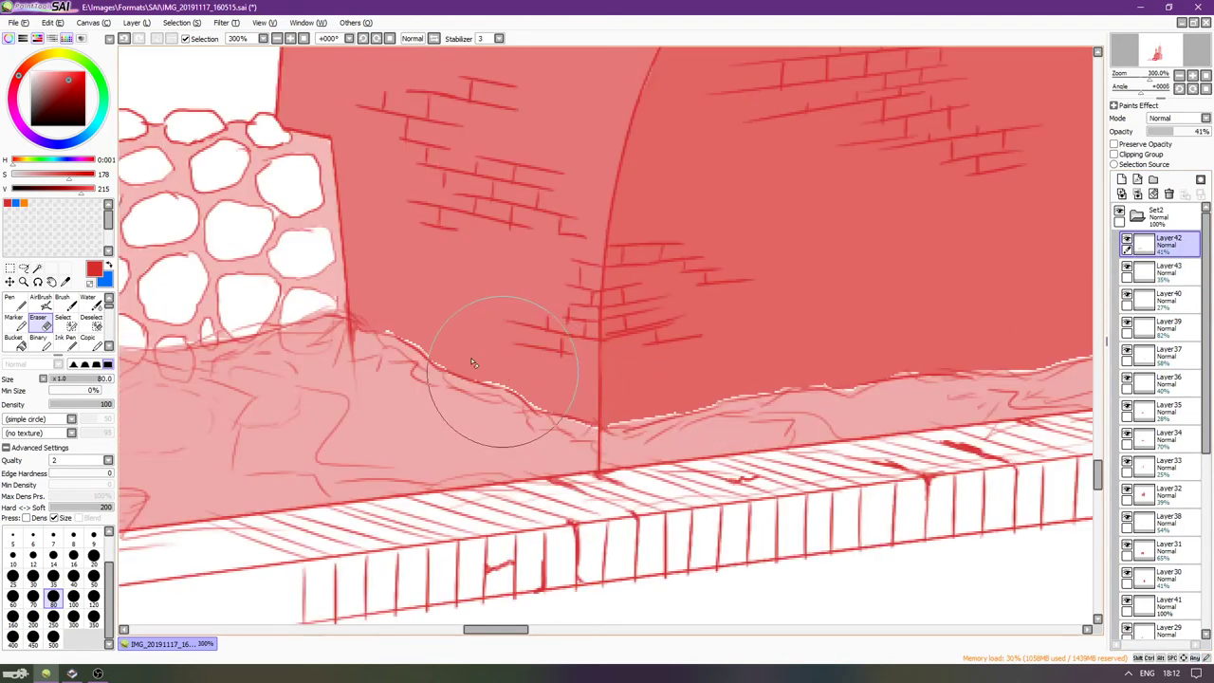
key(n)
key(bracketleft)
key(bracketleft)
key(bracketleft)
key(bracketleft)
key(bracketleft)
key(bracketleft)
key(bracketleft)
key(bracketleft)
key(bracketleft)
key(bracketleft)
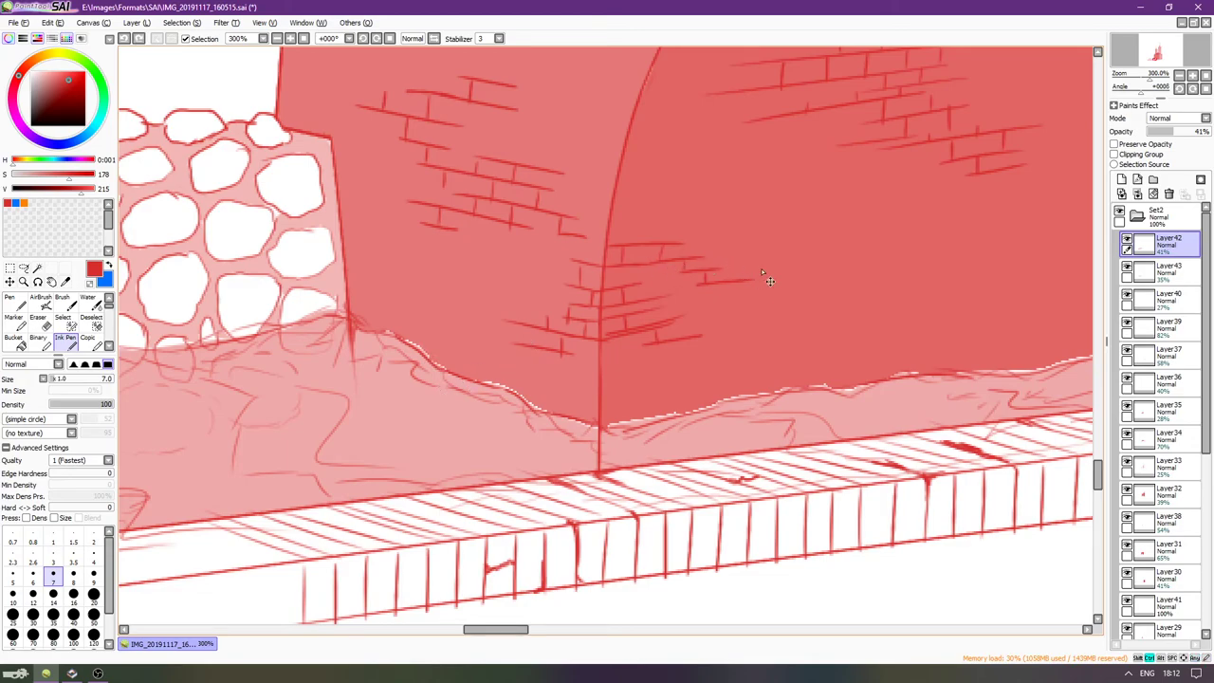
Fill the white gap between the archway shading and the ground on Layer29 with the Ink Pen, rotating the canvas to -56°.
click(1126, 266)
click(1127, 267)
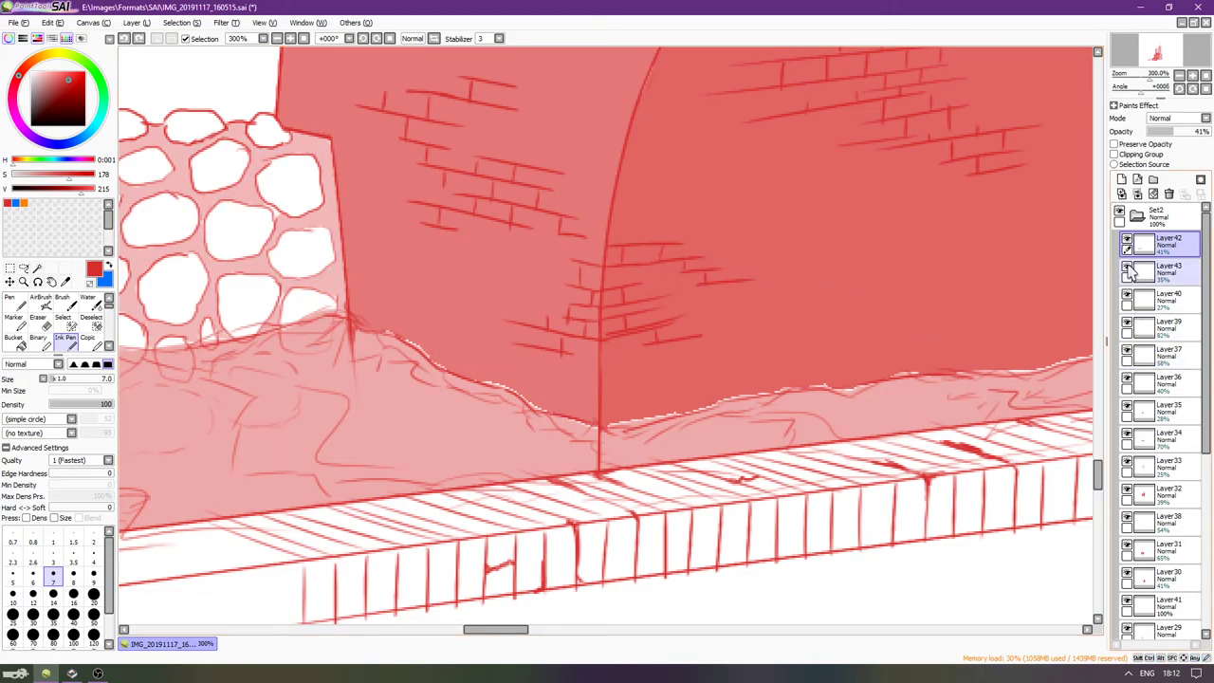
scroll(1143, 418, down, 5)
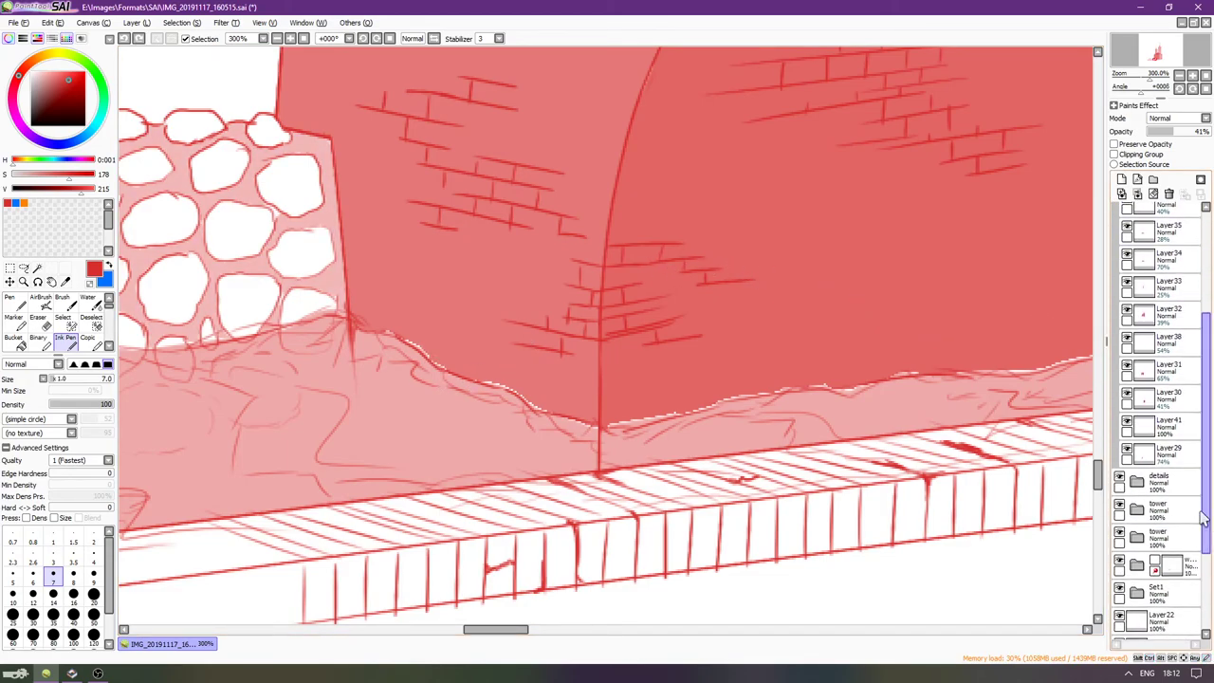
click(1126, 452)
click(1127, 452)
click(1150, 454)
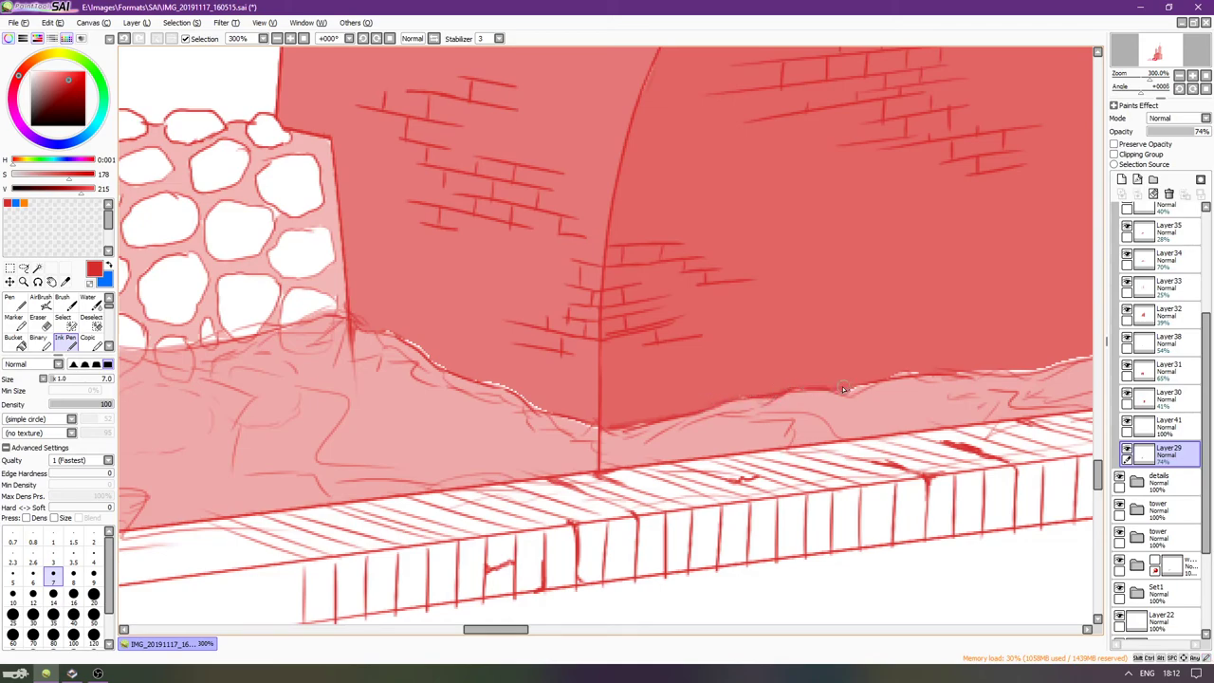
drag(925, 329, 626, 349)
key(Delete)
key(Delete)
key(Delete)
key(Delete)
key(Delete)
key(Delete)
key(Delete)
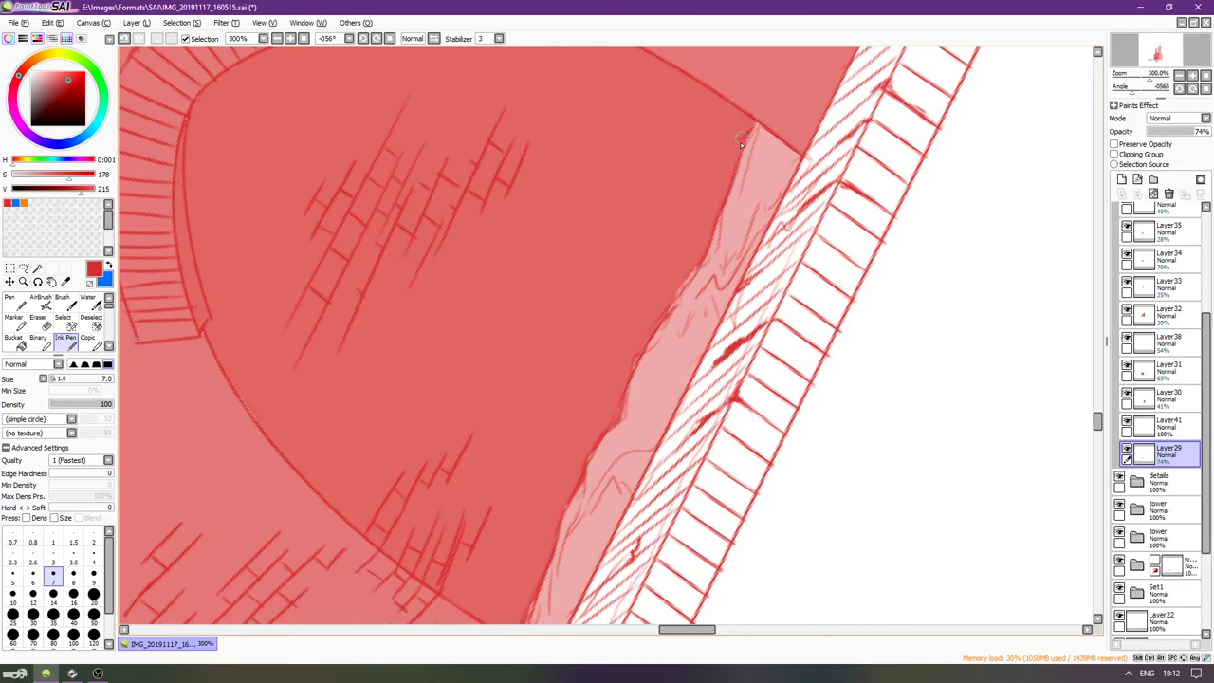
Touch up the upper corner of the dark archway fill with the Ink Pen on Layer29.
drag(744, 135, 755, 114)
key(Left)
key(Left)
key(Left)
key(Left)
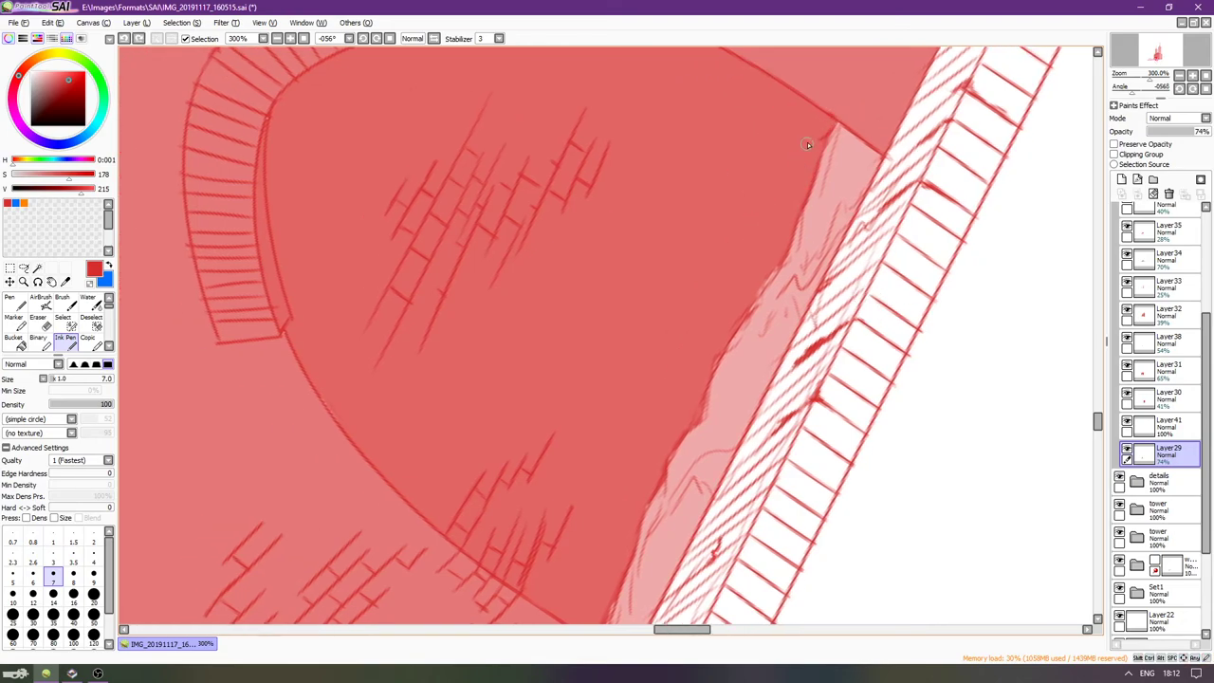
key(Left)
key(Left)
key(Left)
key(Down)
key(Down)
key(Down)
key(Down)
key(Down)
key(Down)
key(Down)
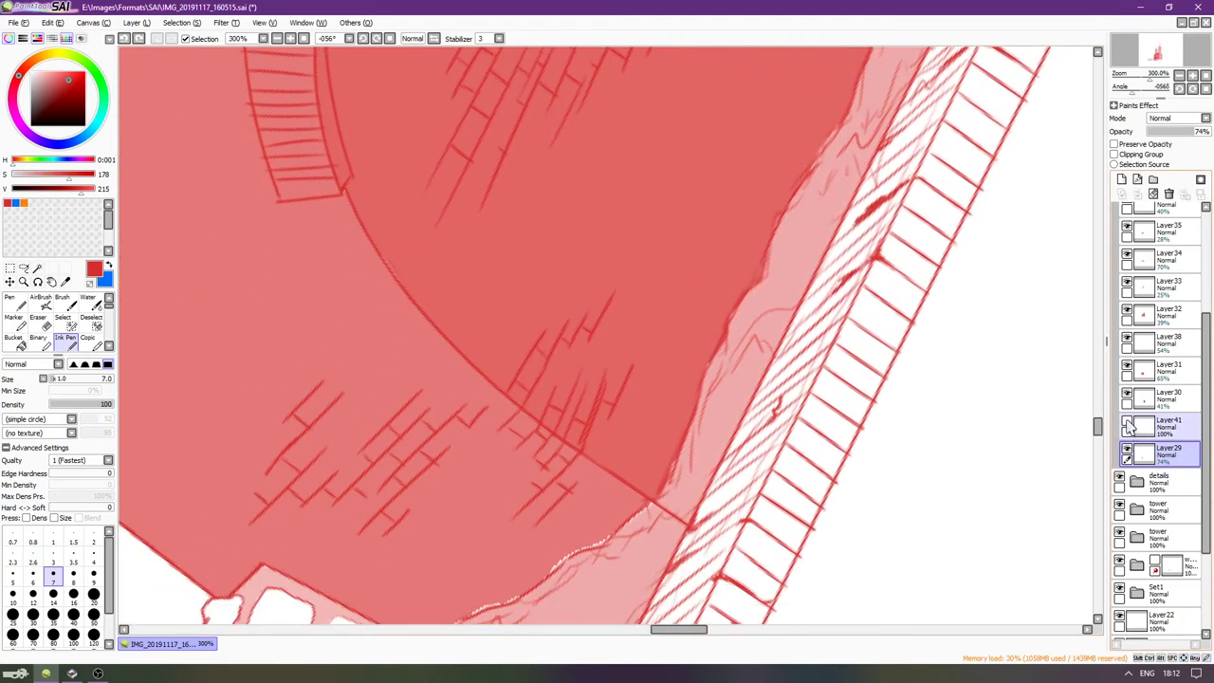
Identify the tower wall's fill layer by toggling layer visibility, and ink the gap along the fill's lower edge on Layer31.
click(1127, 394)
click(1127, 366)
click(1127, 366)
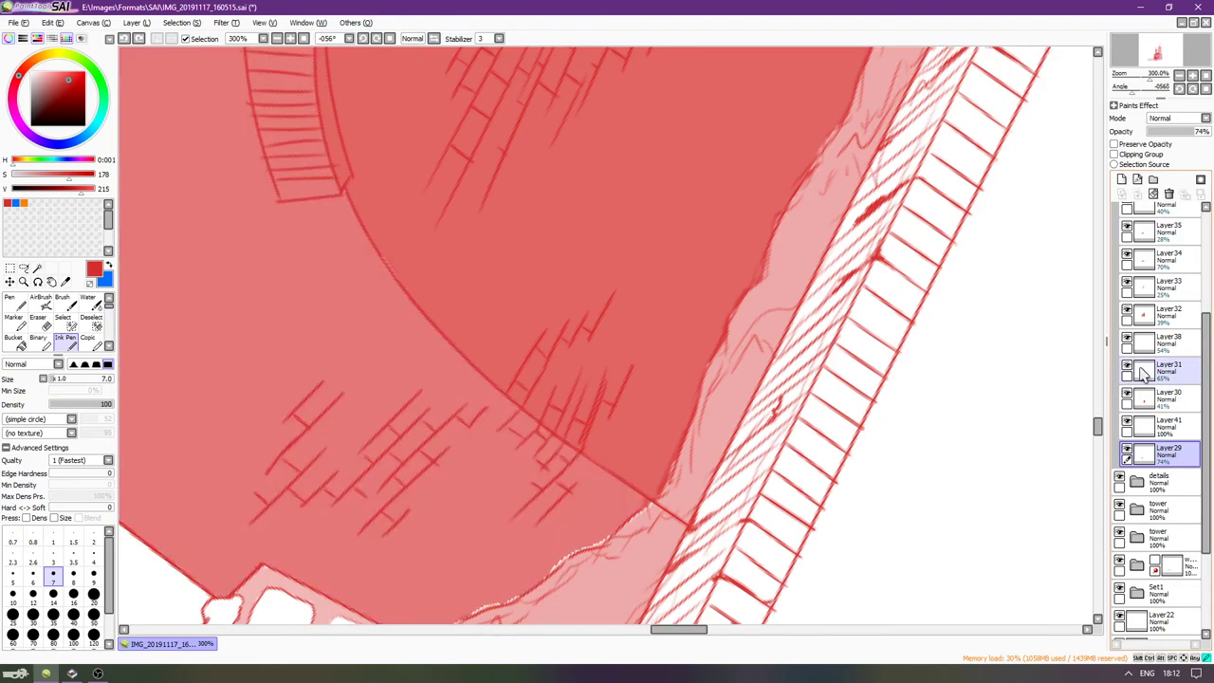
click(1145, 371)
key(Down)
key(Down)
key(Down)
key(Down)
key(Left)
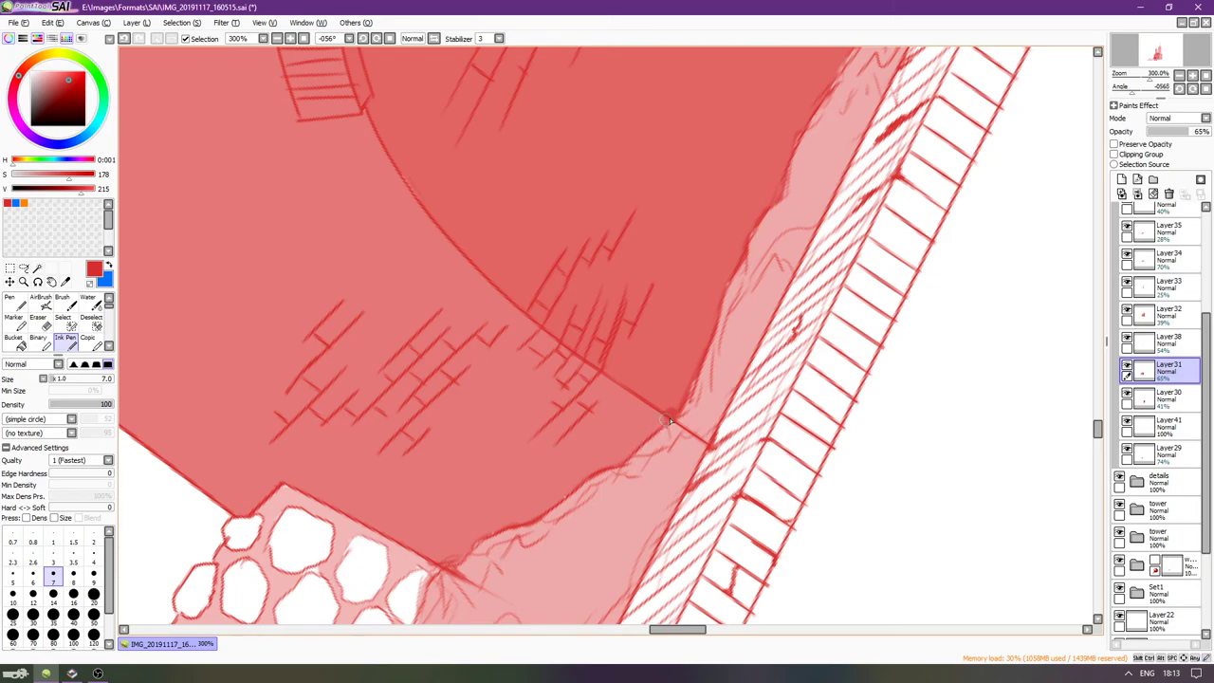
Clean up the wall fill at the archway's lower corner with the Eraser at size 10.
key(e)
key(bracketleft)
key(bracketleft)
key(bracketleft)
key(bracketleft)
key(bracketleft)
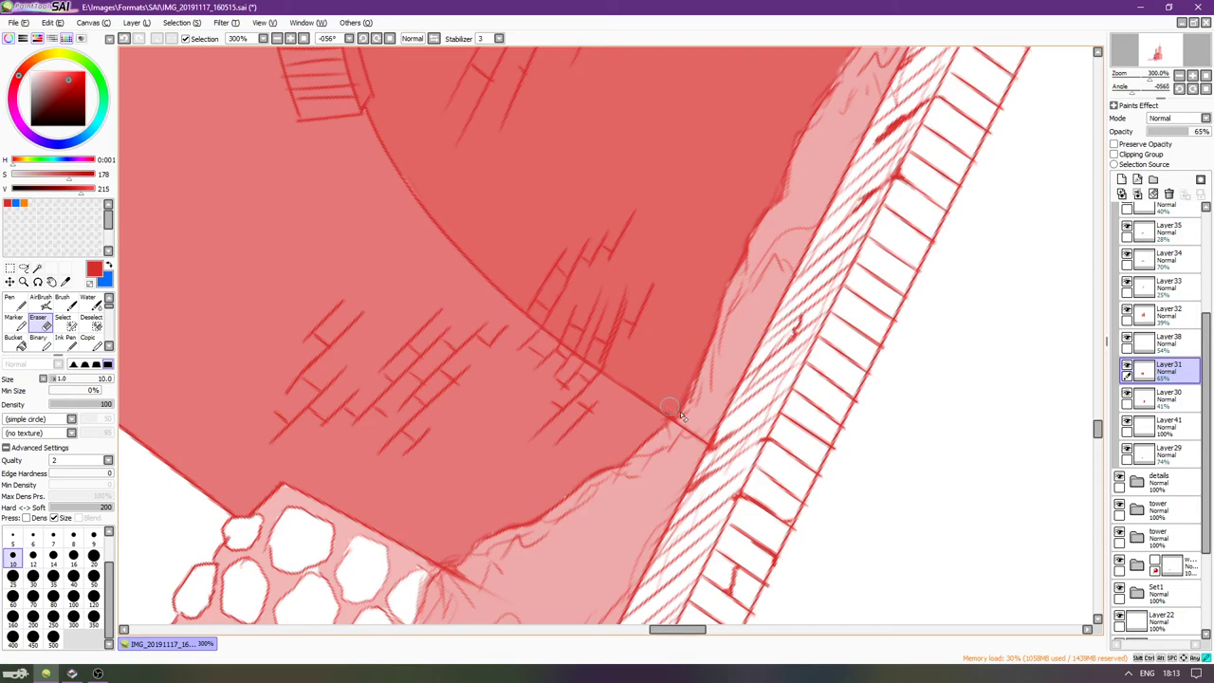
Set Layer42's opacity to 39% and add a new layer above it.
key(Home)
scroll(528, 474, up, 6)
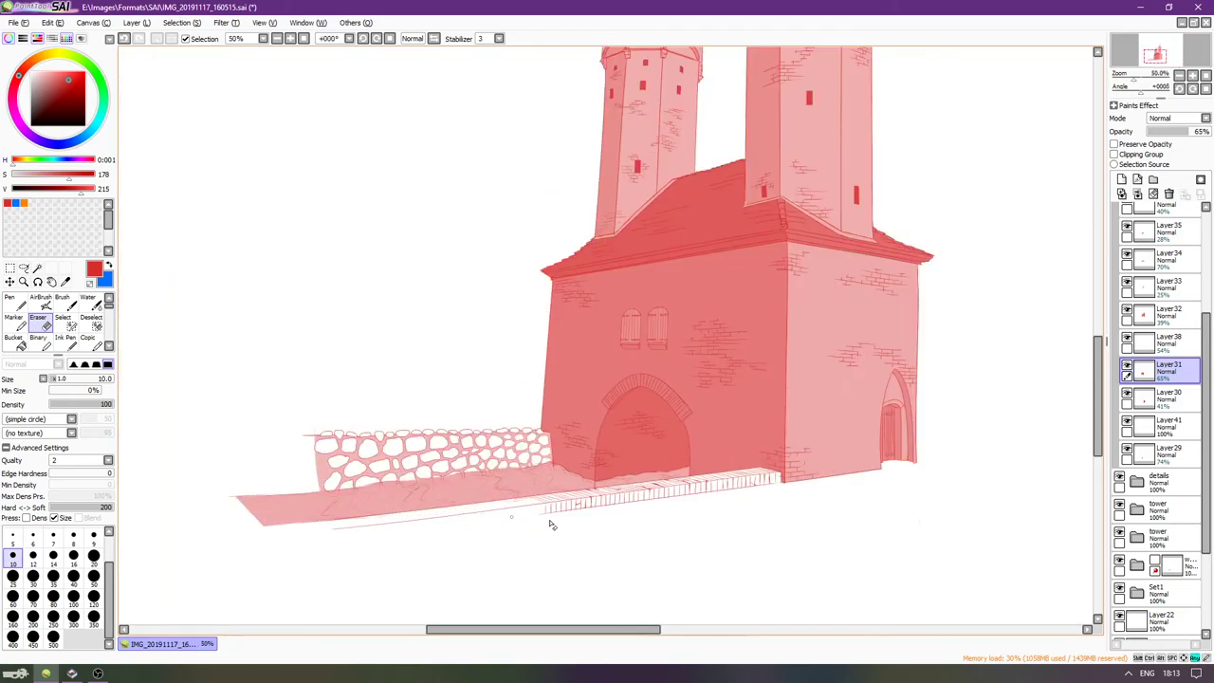
key(Left)
key(Left)
key(Left)
key(Left)
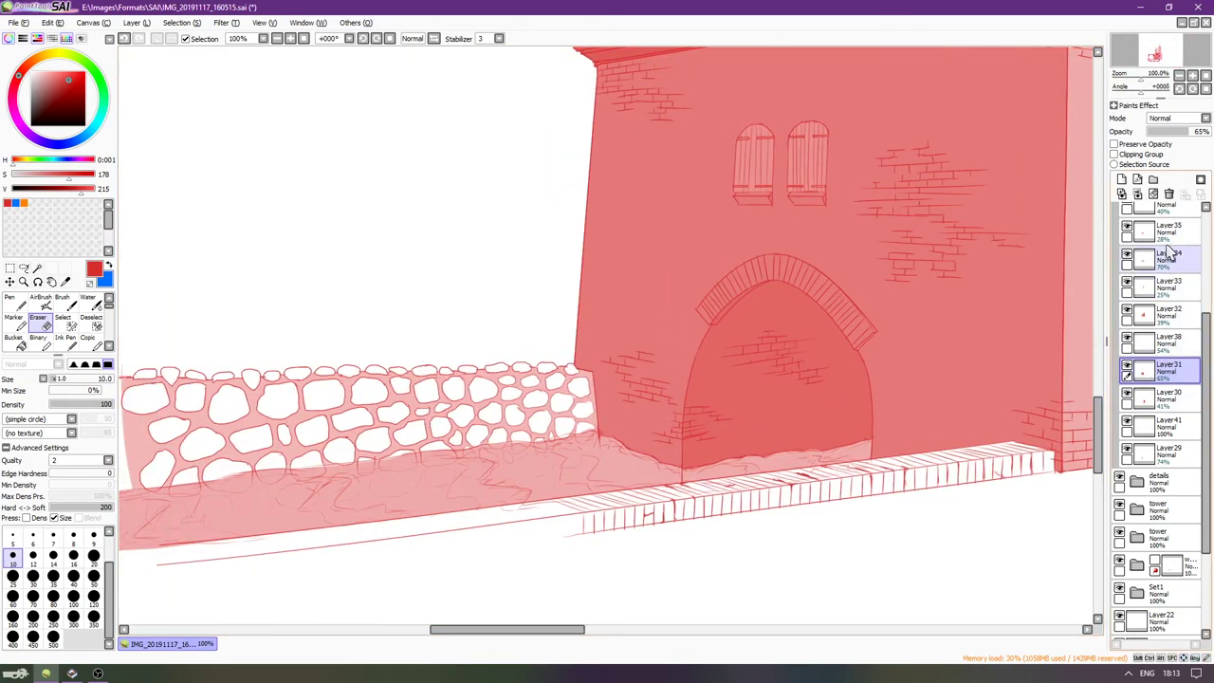
click(1207, 244)
click(1127, 239)
click(1126, 239)
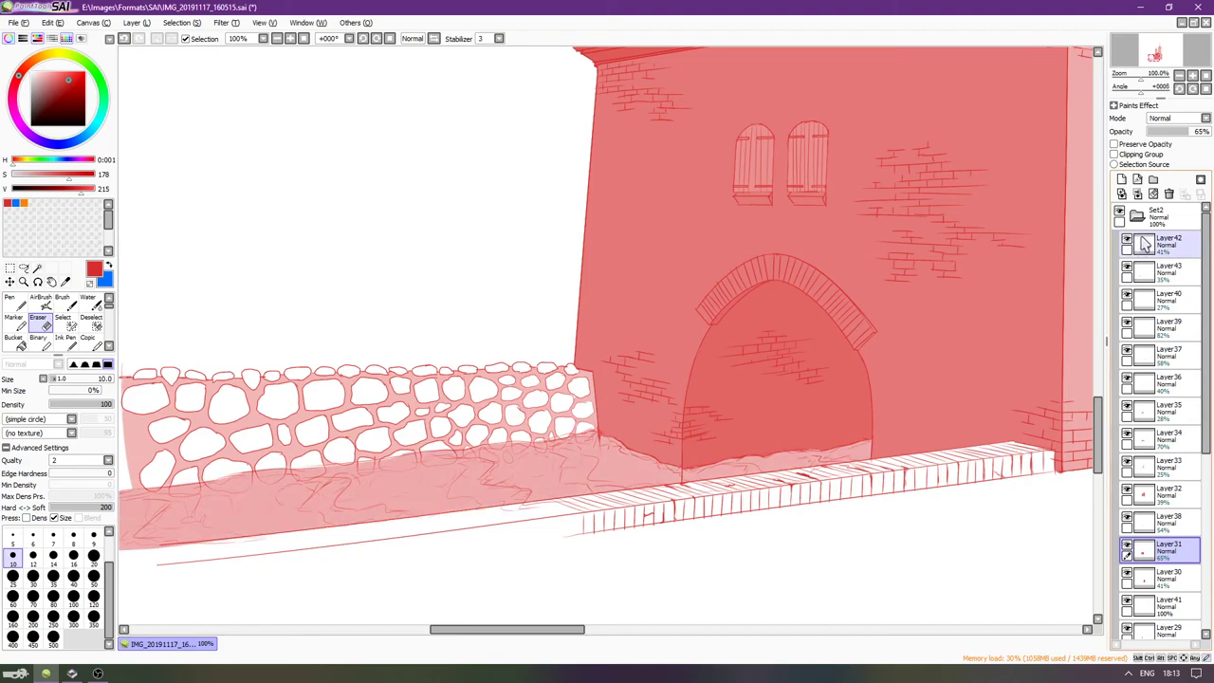
click(1141, 241)
key(Left)
key(Left)
key(Left)
key(Left)
mouse_move(1174, 133)
mouse_down()
mouse_move(1206, 134)
mouse_move(1162, 136)
mouse_move(1174, 135)
mouse_up()
click(1122, 179)
Paint two zigzag shadow patches on the ground near the wall's tower end with the Ink Pen at size 14.
drag(889, 327, 909, 327)
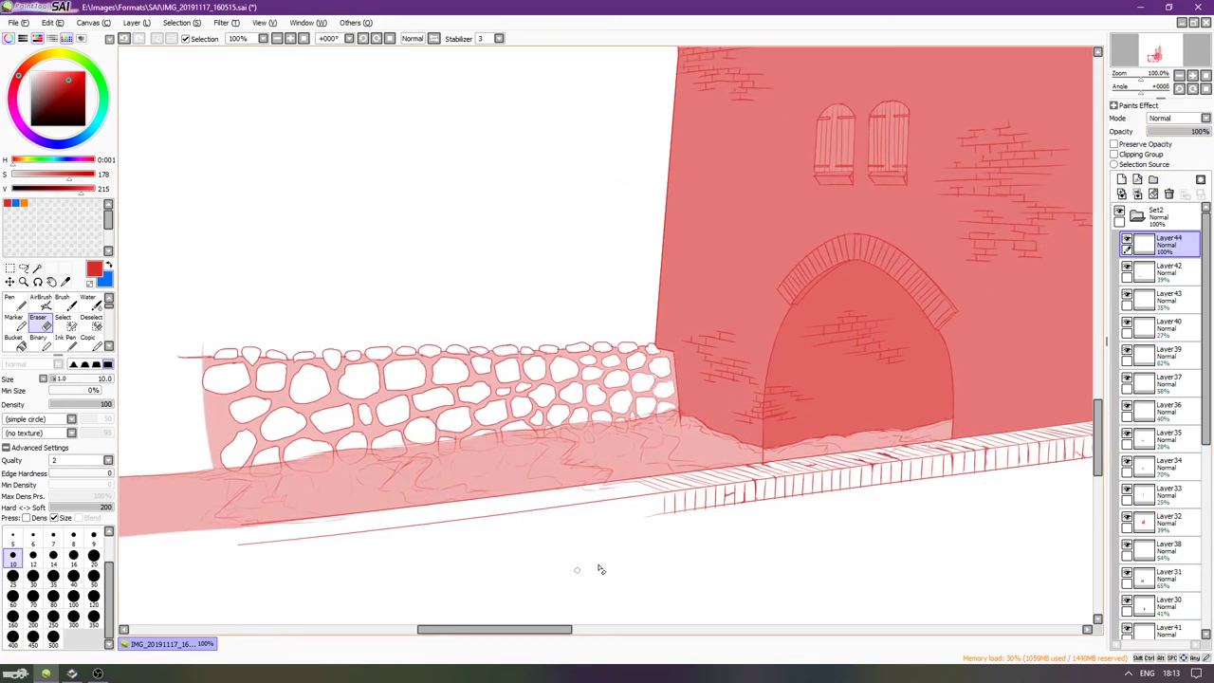
key(n)
scroll(582, 441, up, 3)
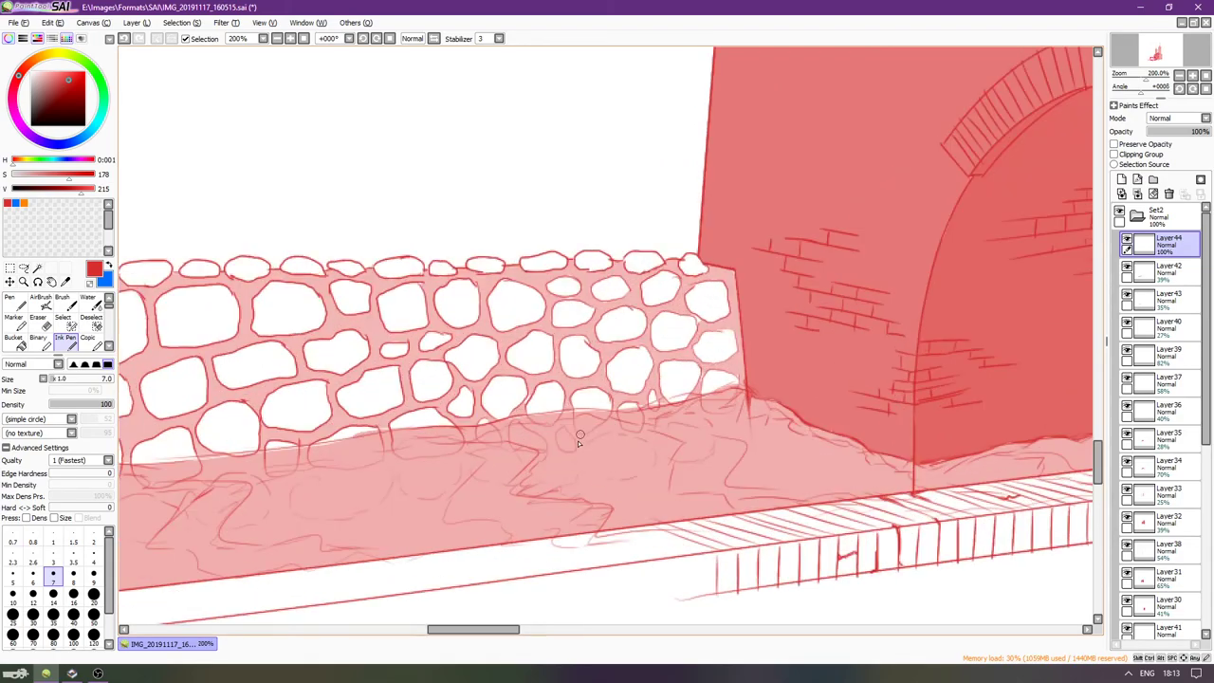
drag(748, 455, 664, 434)
scroll(664, 433, right, 2)
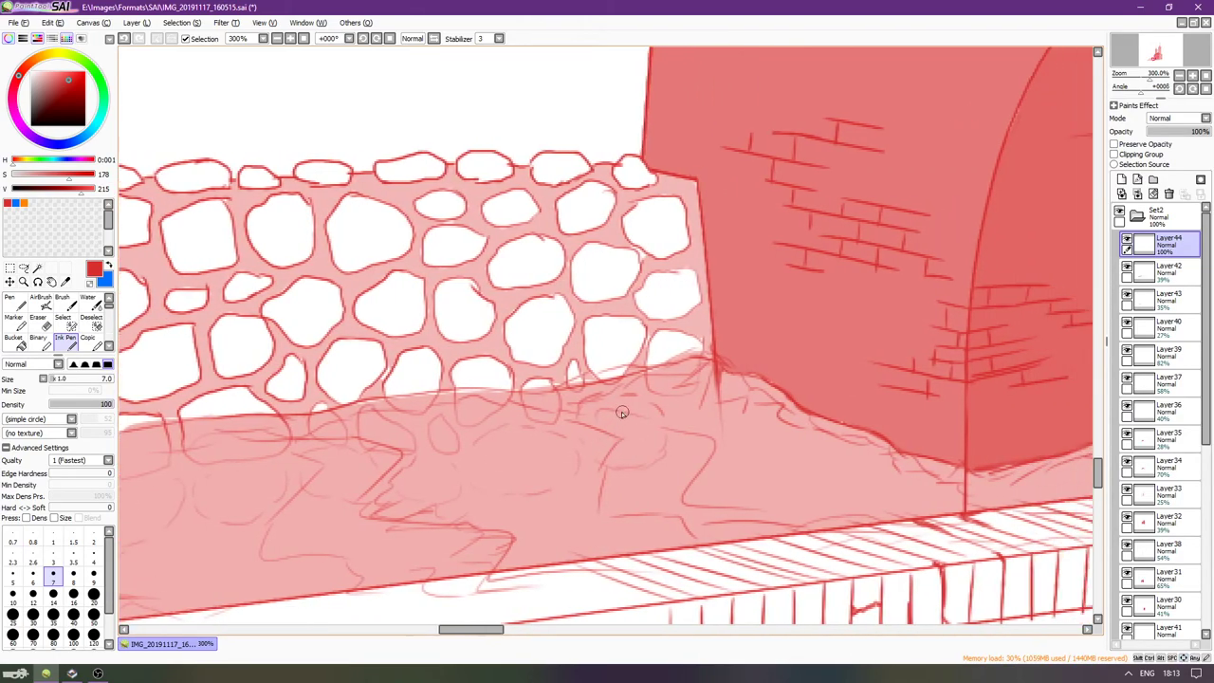
key(bracketright)
key(bracketright)
key(bracketright)
key(bracketright)
key(bracketright)
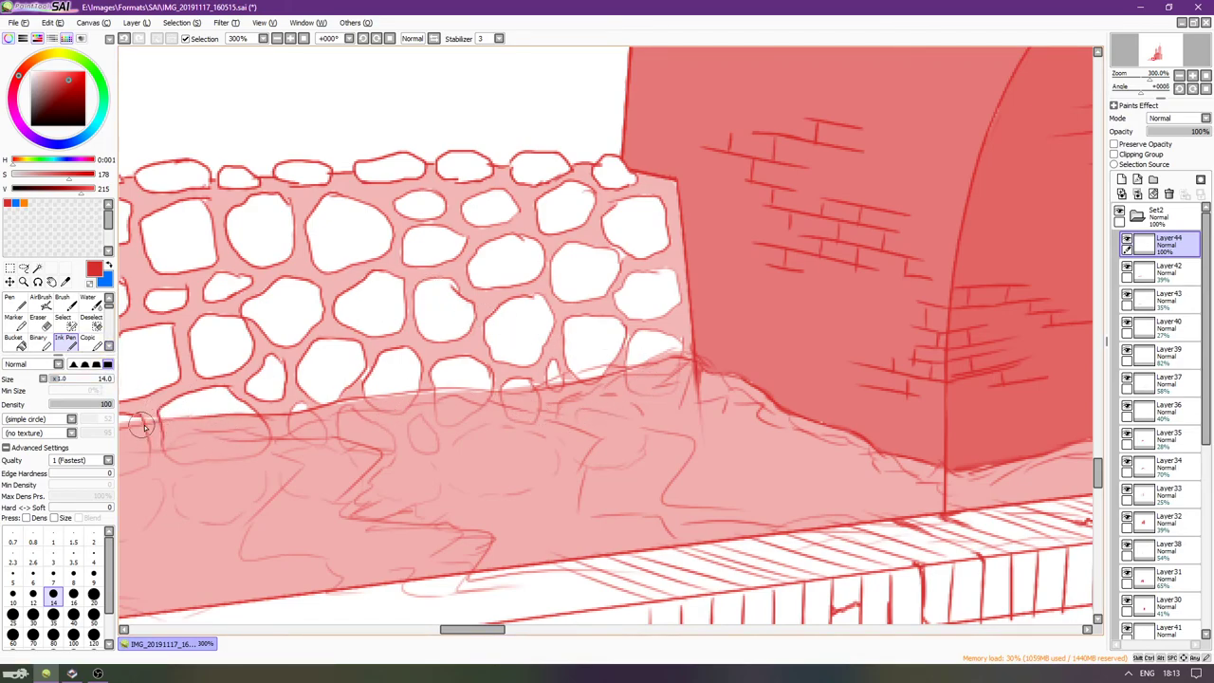
mouse_move(556, 405)
mouse_down()
mouse_move(630, 437)
mouse_move(595, 502)
mouse_move(638, 453)
mouse_move(621, 517)
mouse_move(675, 501)
mouse_move(687, 529)
mouse_move(725, 517)
mouse_up()
drag(466, 451, 544, 390)
mouse_move(422, 404)
mouse_down()
mouse_move(484, 393)
mouse_move(398, 479)
mouse_up()
mouse_move(451, 477)
mouse_down()
mouse_move(502, 492)
mouse_move(531, 475)
mouse_move(597, 497)
mouse_up()
Paint a third zigzag shadow patch on the ground below the middle of the stone wall.
key(Left)
key(Left)
key(Left)
key(Left)
key(Left)
key(Left)
key(Left)
key(Left)
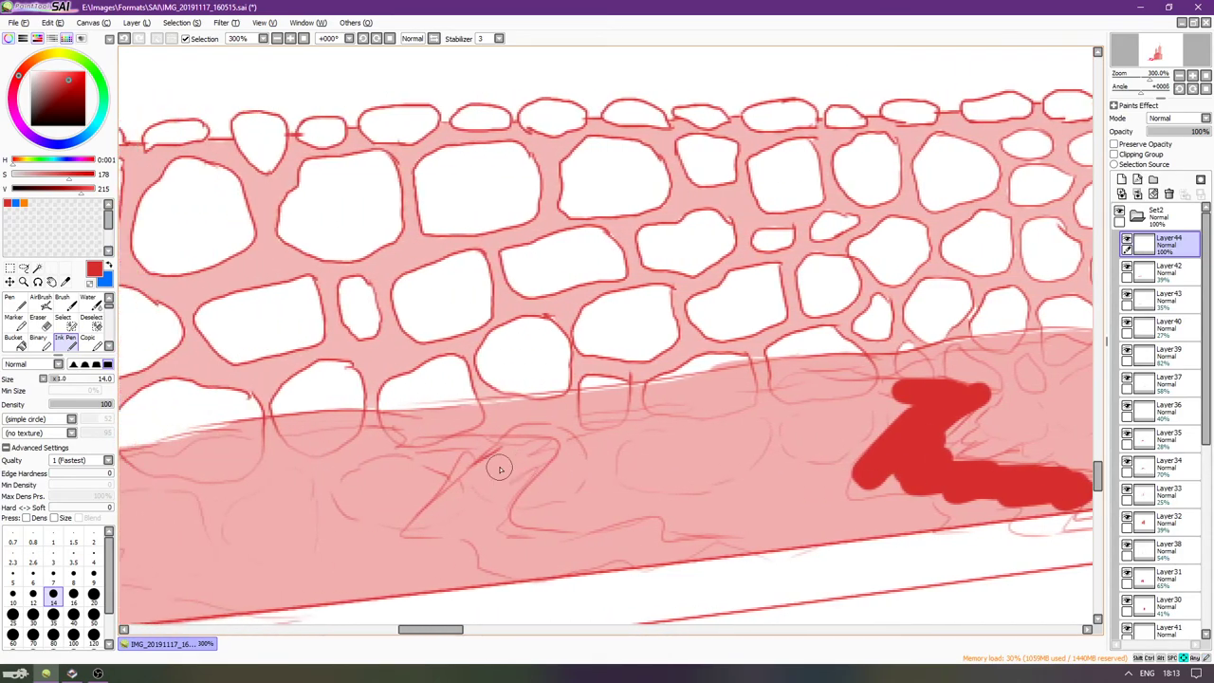
scroll(499, 468, down, 2)
drag(497, 396, 547, 388)
mouse_move(468, 378)
mouse_down()
mouse_move(570, 381)
mouse_move(478, 430)
mouse_move(436, 480)
mouse_move(539, 430)
mouse_move(497, 482)
mouse_move(601, 490)
mouse_move(650, 473)
mouse_move(678, 479)
mouse_move(666, 488)
mouse_move(719, 478)
mouse_up()
Paint a fourth zigzag shadow patch on the ground below the stone wall's far end.
key(Left)
key(Left)
key(Left)
key(Left)
key(Left)
key(Left)
key(Left)
key(Left)
key(Left)
key(Left)
key(Left)
key(Left)
key(Left)
key(Left)
key(Left)
key(Left)
key(Left)
key(Left)
key(Left)
key(Left)
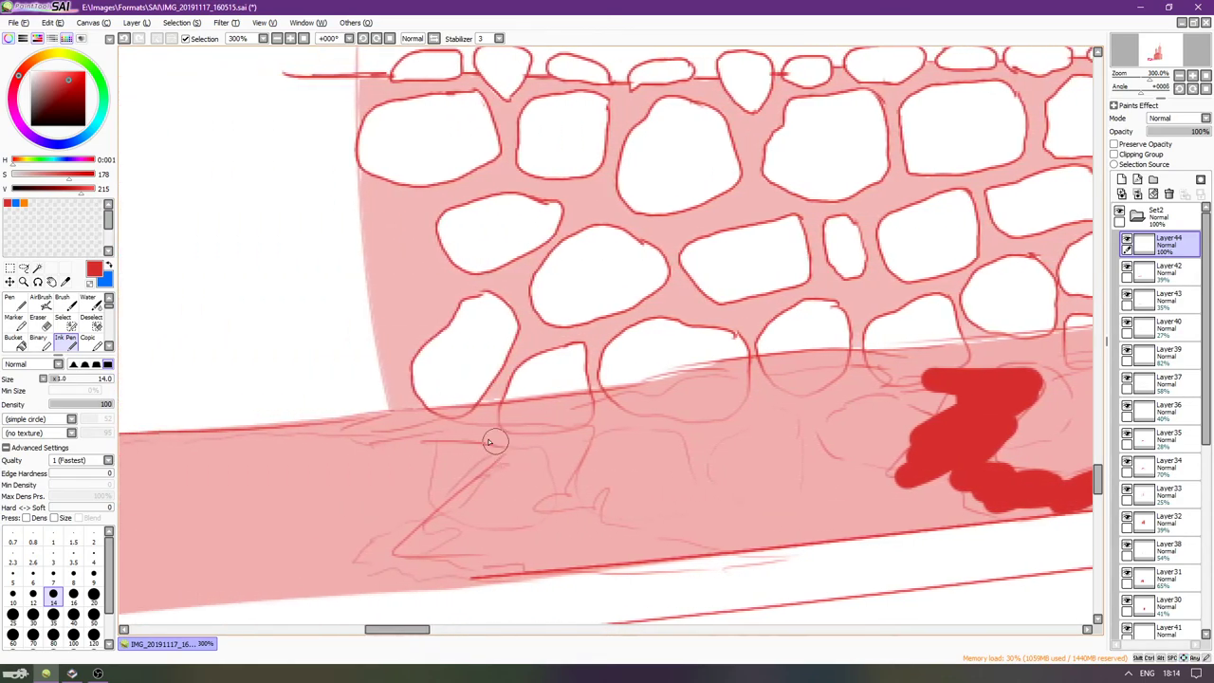
mouse_move(441, 433)
mouse_down()
mouse_move(548, 441)
mouse_move(436, 525)
mouse_move(501, 512)
mouse_move(544, 481)
mouse_move(508, 524)
mouse_move(562, 530)
mouse_move(561, 518)
mouse_move(588, 517)
mouse_move(603, 549)
mouse_move(657, 536)
mouse_up()
Paint two small shadow patches on the ground in front of the archway with the Ink Pen at size 7.
scroll(658, 536, right, 1)
scroll(702, 455, right, 10)
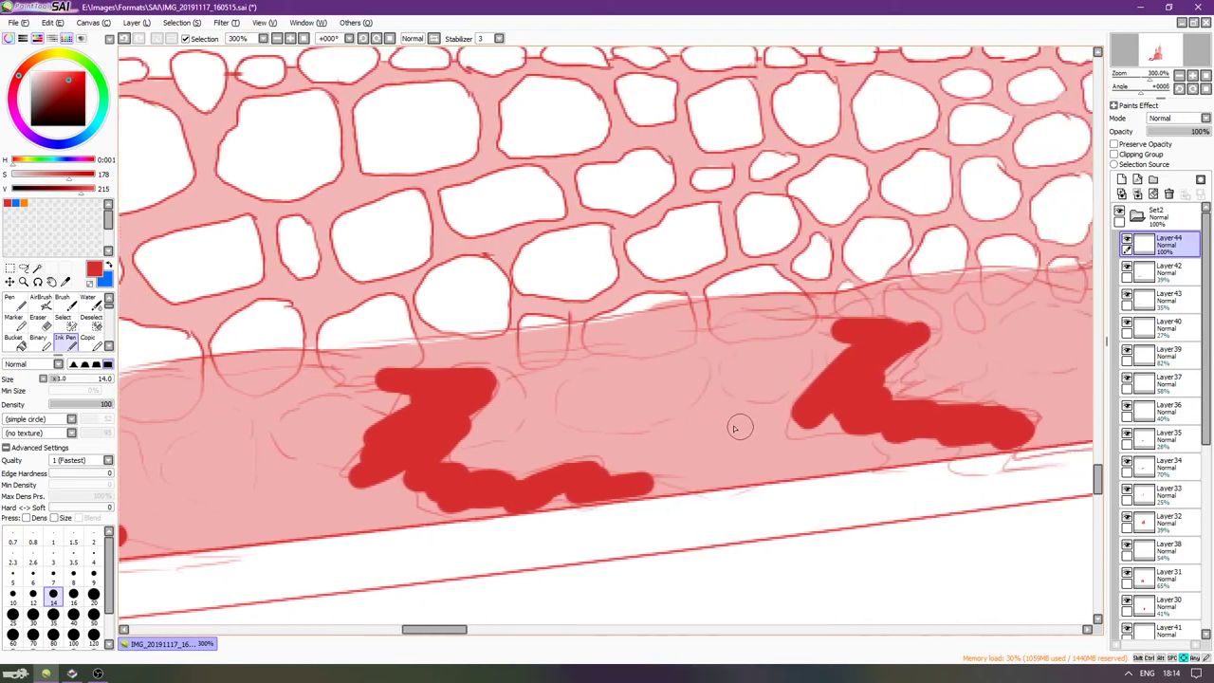
scroll(749, 363, right, 10)
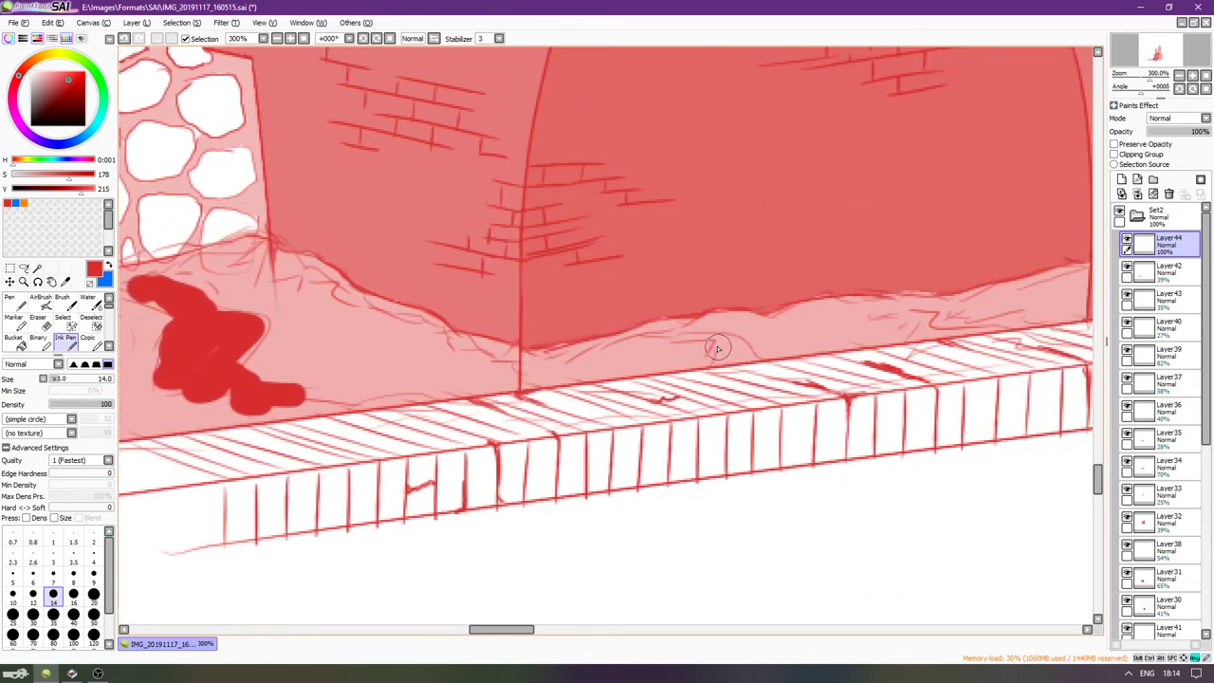
key(bracketleft)
key(bracketleft)
key(bracketleft)
key(bracketleft)
key(bracketleft)
mouse_move(669, 338)
mouse_down()
mouse_move(738, 346)
mouse_move(728, 358)
mouse_move(761, 366)
mouse_up()
scroll(760, 366, right, 3)
mouse_move(811, 318)
mouse_down()
mouse_move(832, 336)
mouse_move(924, 333)
mouse_up()
Switch to the Eraser and lower the shadow patch layer's opacity to 38%.
scroll(629, 313, left, 6)
scroll(629, 313, left, 3)
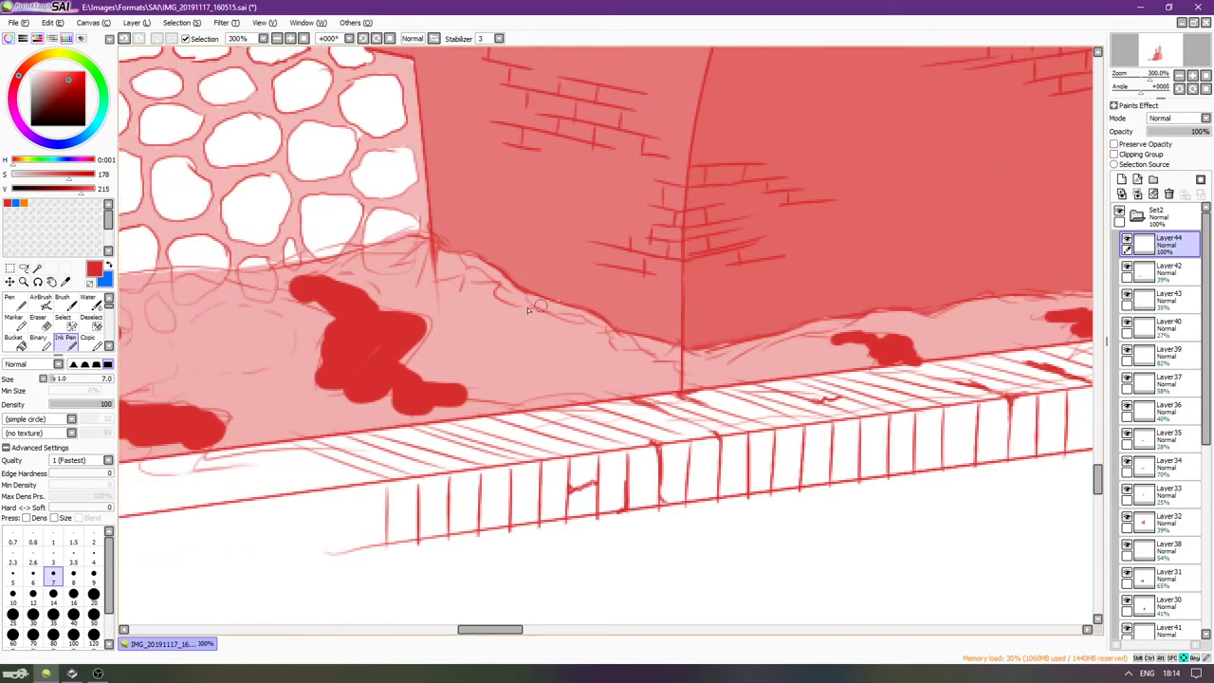
scroll(399, 353, left, 1)
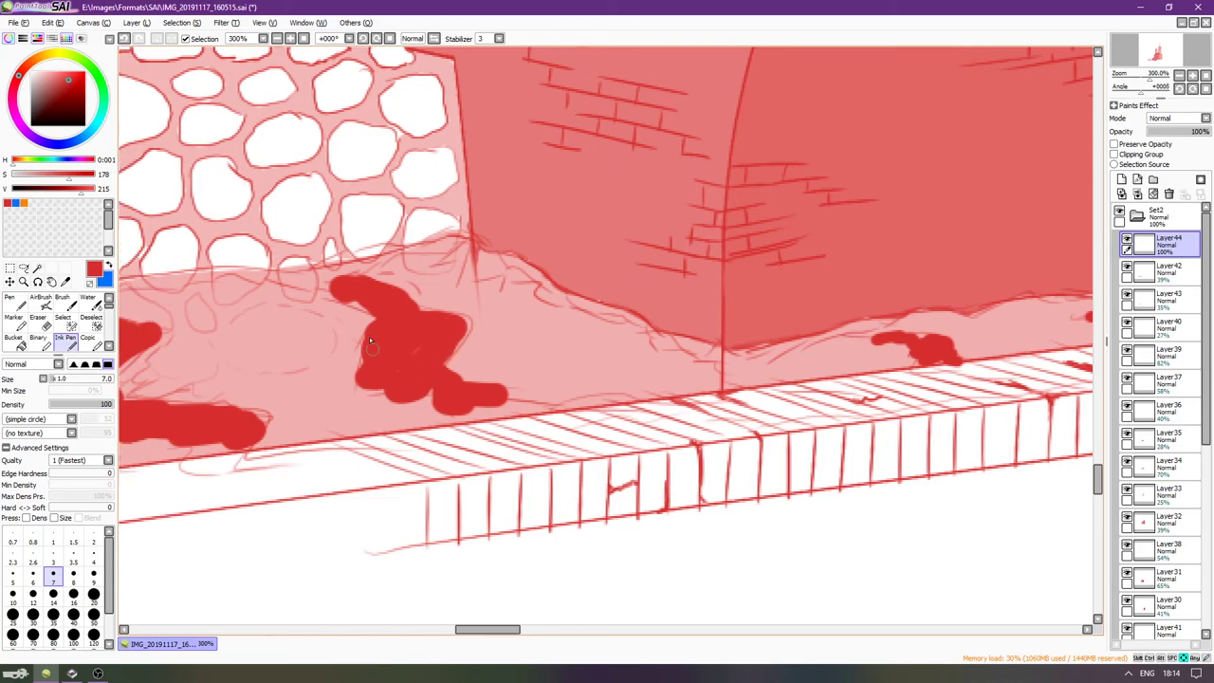
key(e)
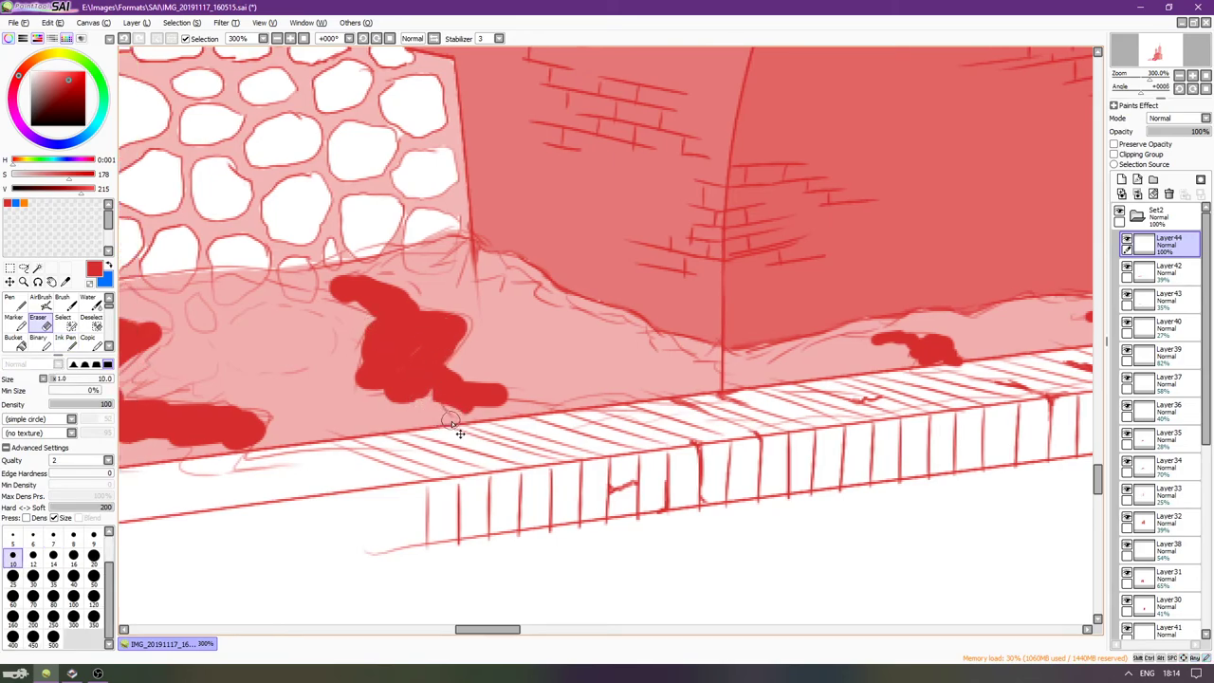
drag(1181, 132, 1171, 132)
Trim the two small shadow patches in front of the archway with the Eraser.
key(Right)
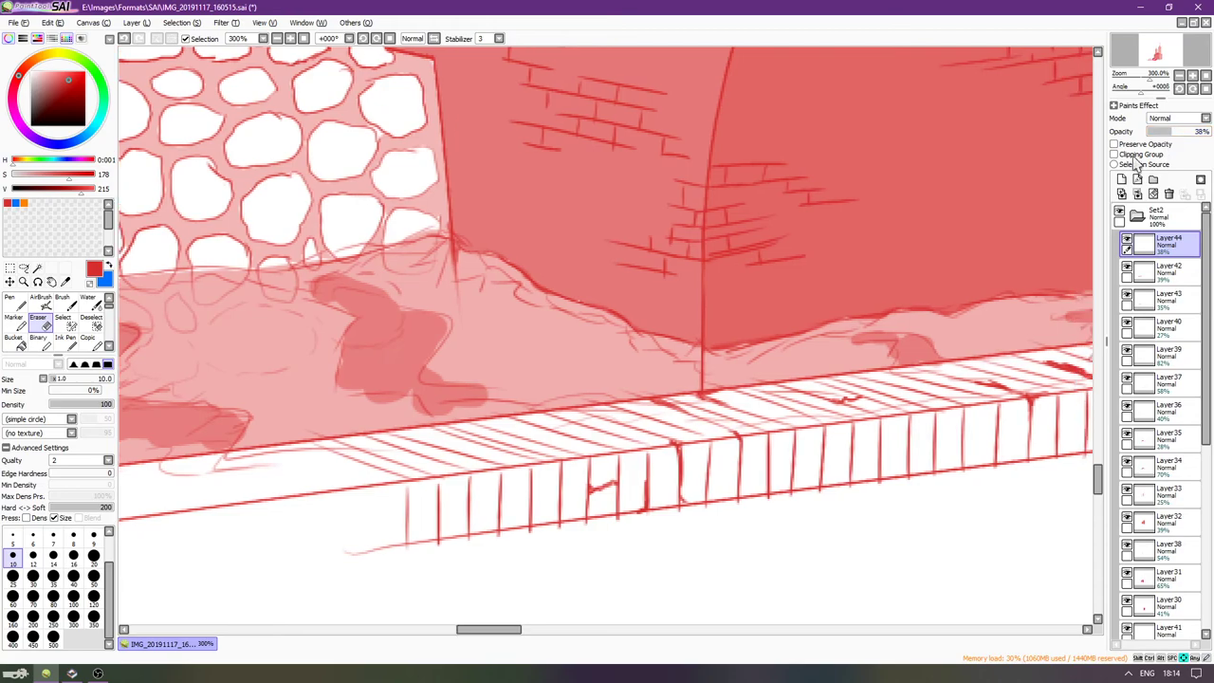
key(Right)
key(Right)
key(Right)
key(Right)
key(Right)
key(Right)
key(Right)
key(Right)
key(Right)
key(Right)
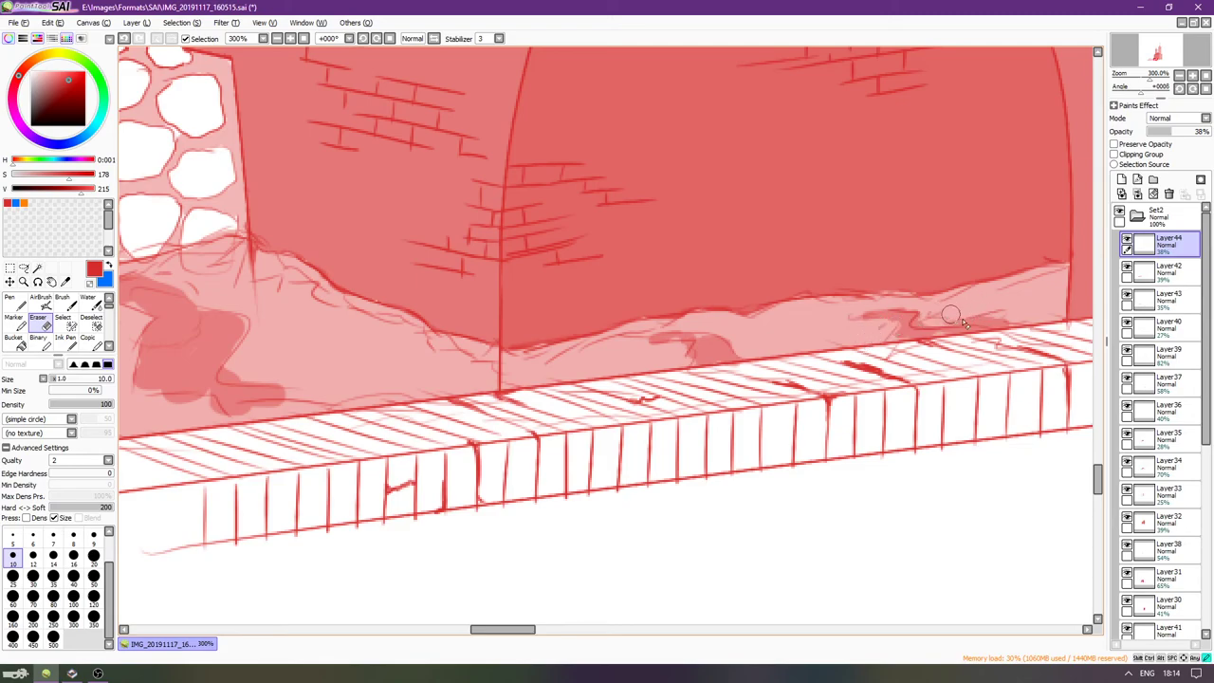
Erase the rough edges of the shadow patch nearest the tower so it follows the sketched ground lines.
scroll(368, 355, left, 2)
scroll(368, 355, left, 6)
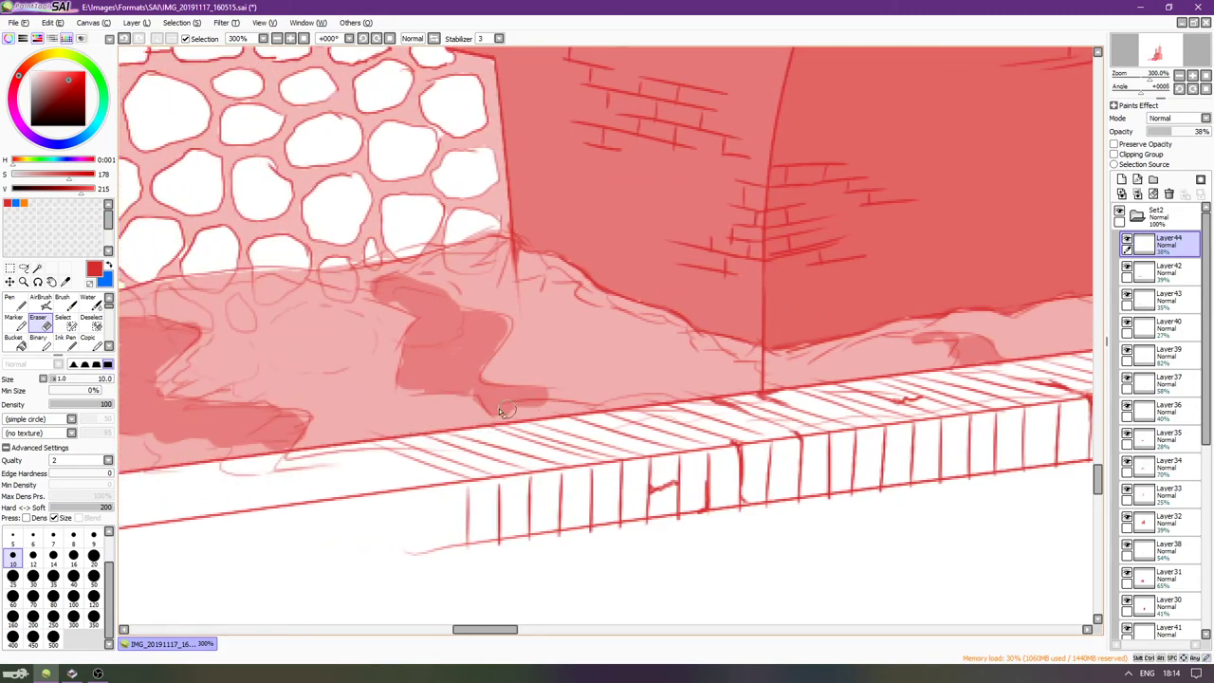
scroll(512, 379, left, 1)
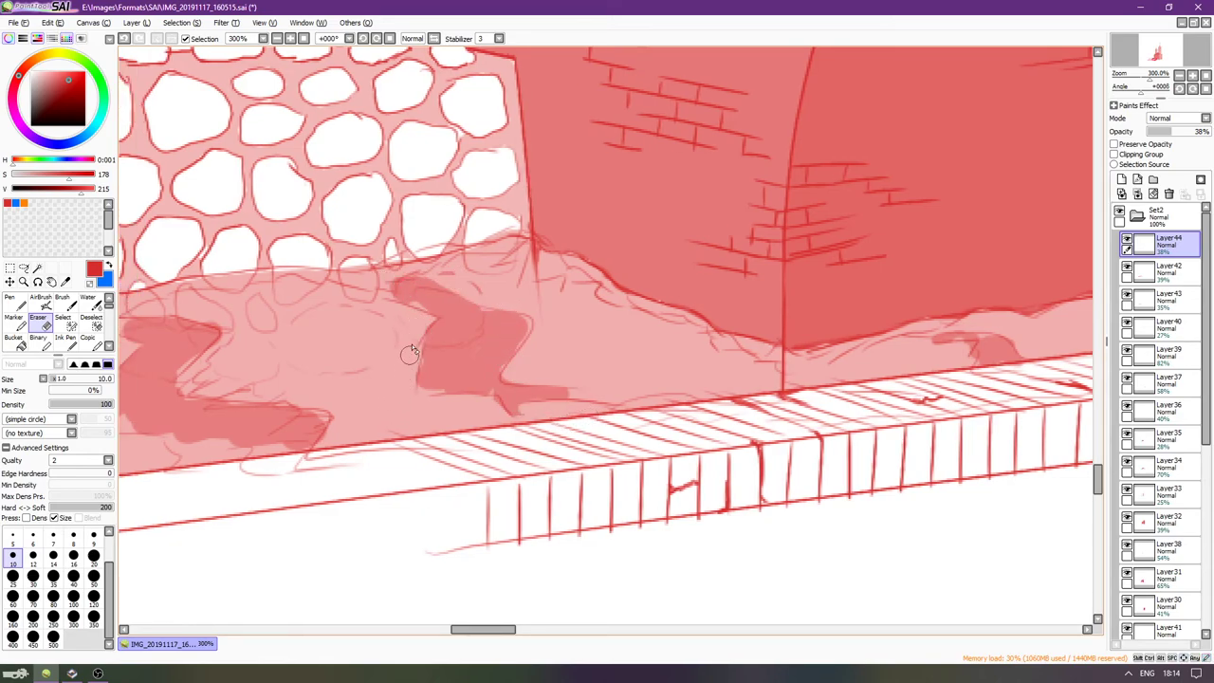
scroll(379, 353, left, 4)
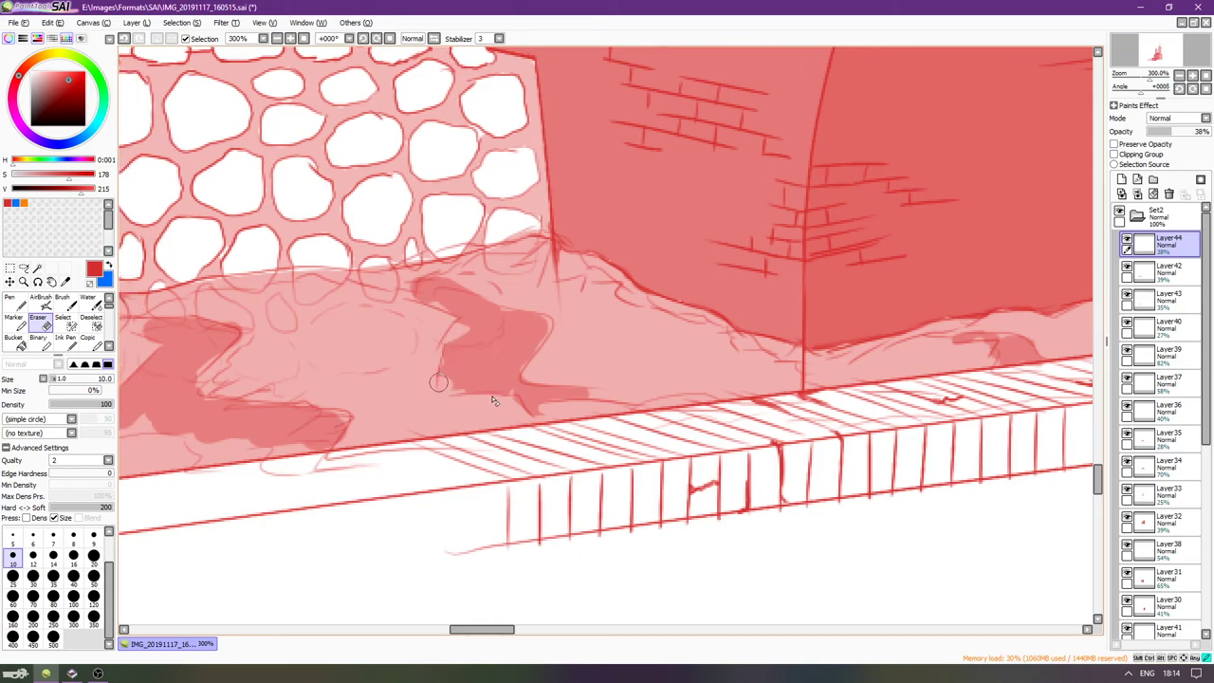
drag(632, 358, 654, 316)
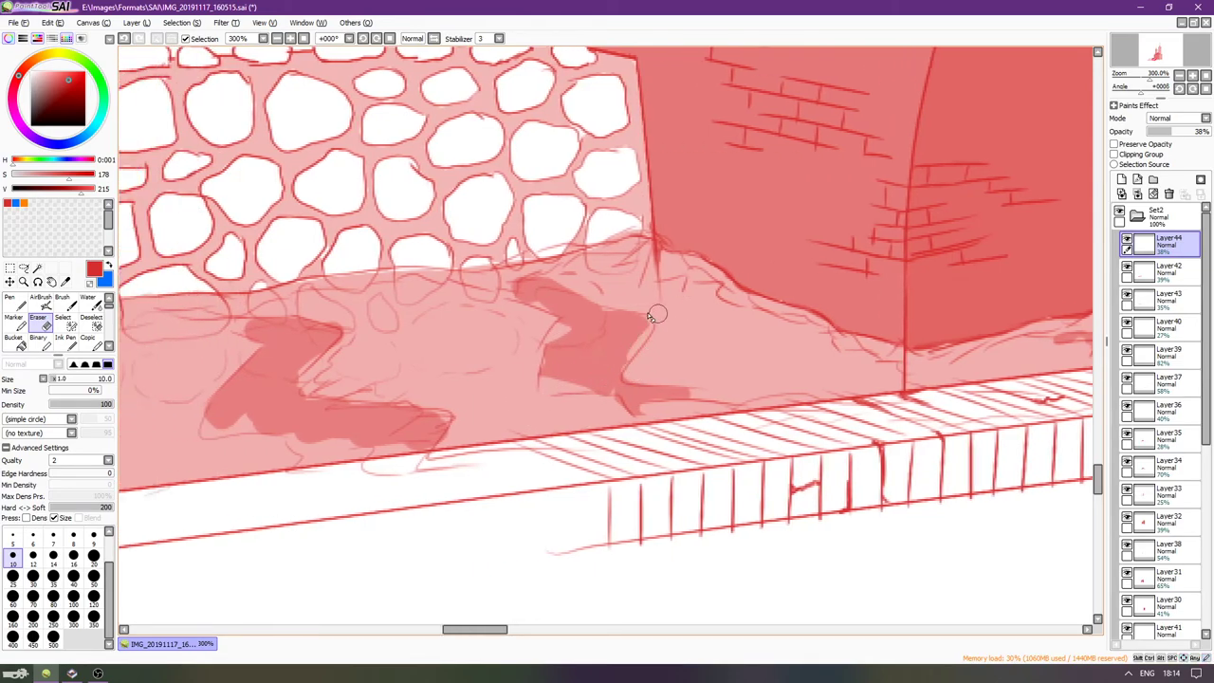
drag(577, 284, 543, 272)
drag(602, 303, 518, 274)
Trim the edges of the second shadow patch below the stone wall with the Eraser.
scroll(509, 325, left, 4)
scroll(510, 325, down, 1)
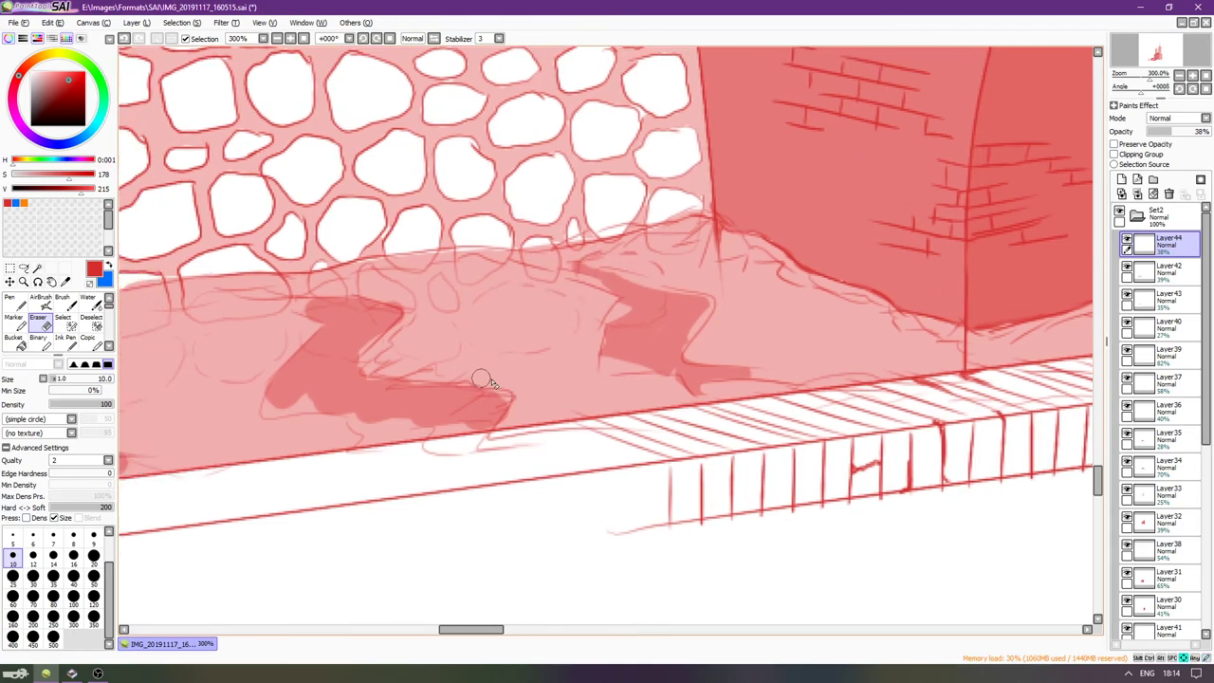
scroll(451, 367, left, 1)
drag(438, 345, 538, 368)
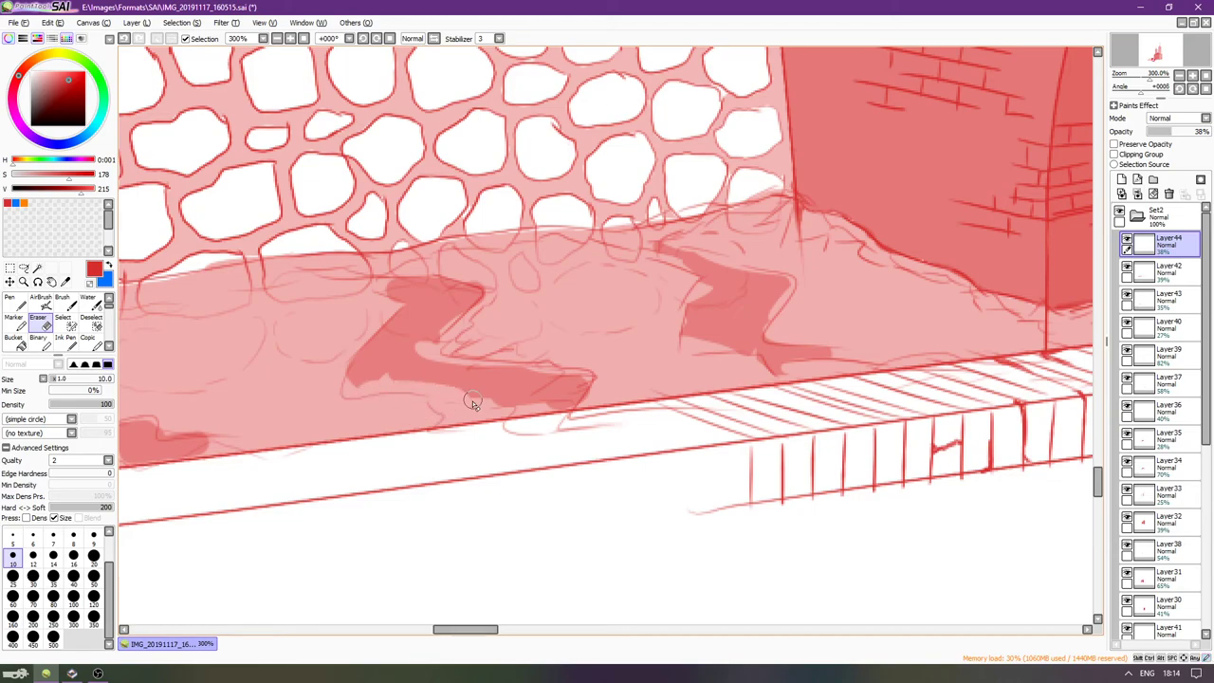
scroll(407, 401, left, 2)
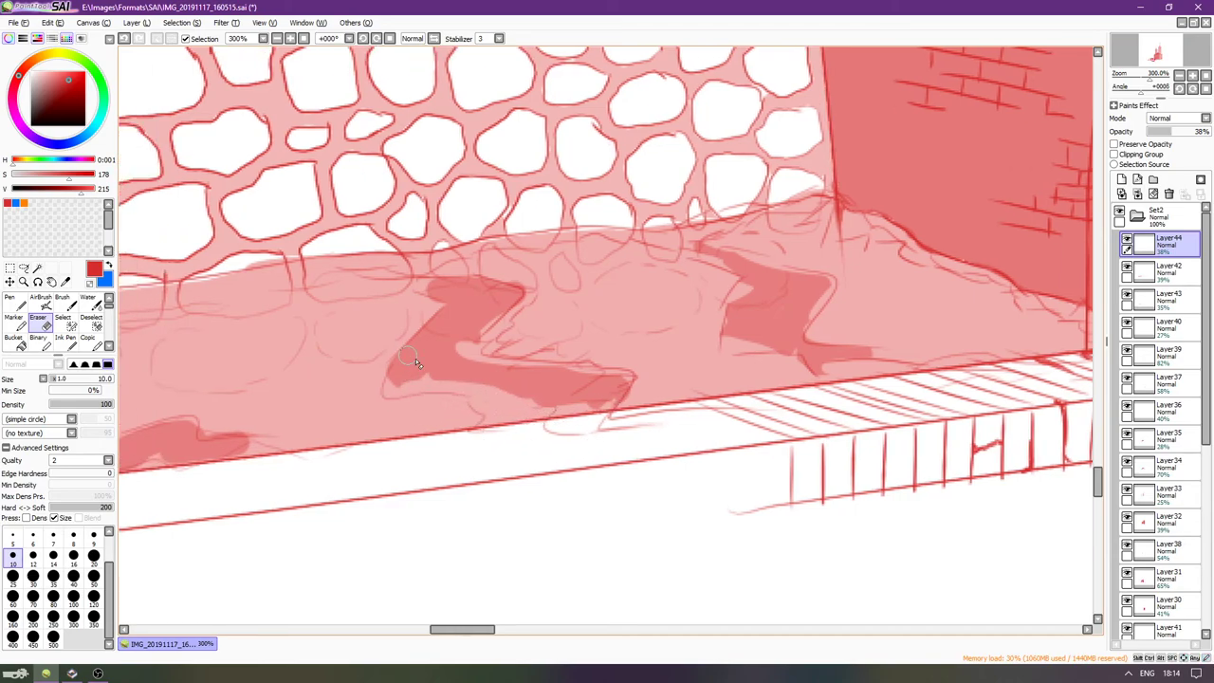
Extend the second shadow patch's lower edge with the Ink Pen at size 7, and erase the excess along it.
key(n)
mouse_move(449, 383)
mouse_down()
mouse_move(403, 380)
mouse_move(524, 379)
mouse_move(548, 410)
mouse_move(588, 404)
mouse_up()
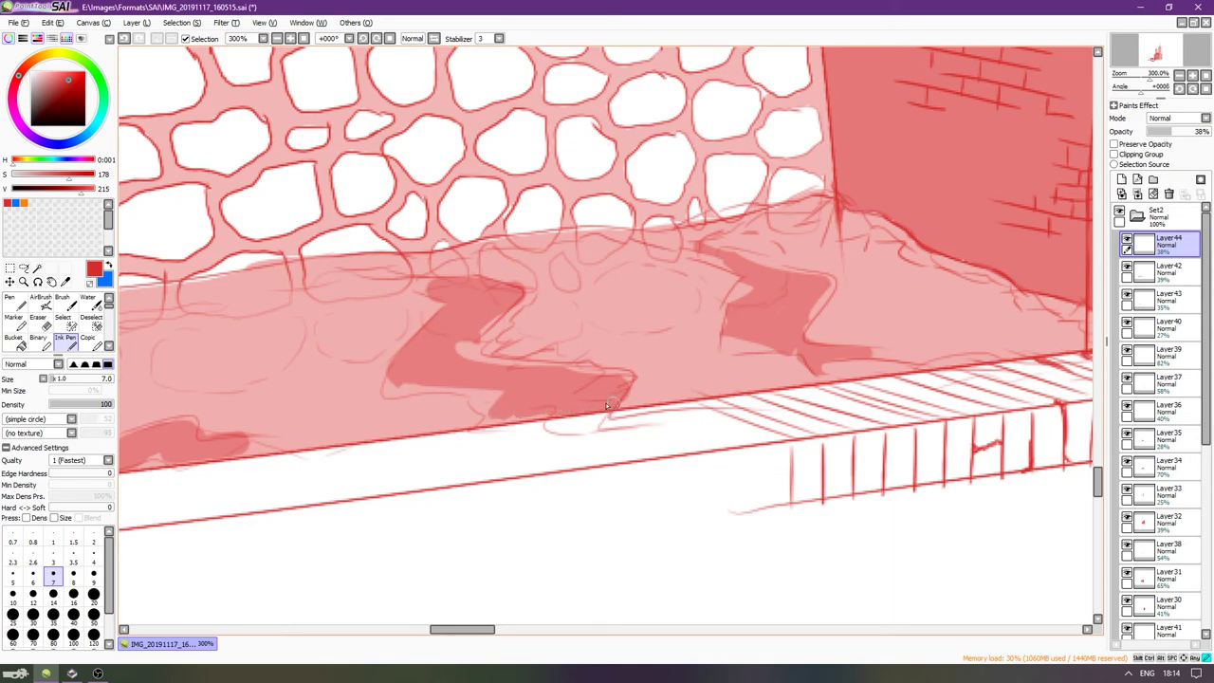
scroll(437, 379, left, 2)
drag(434, 389, 443, 390)
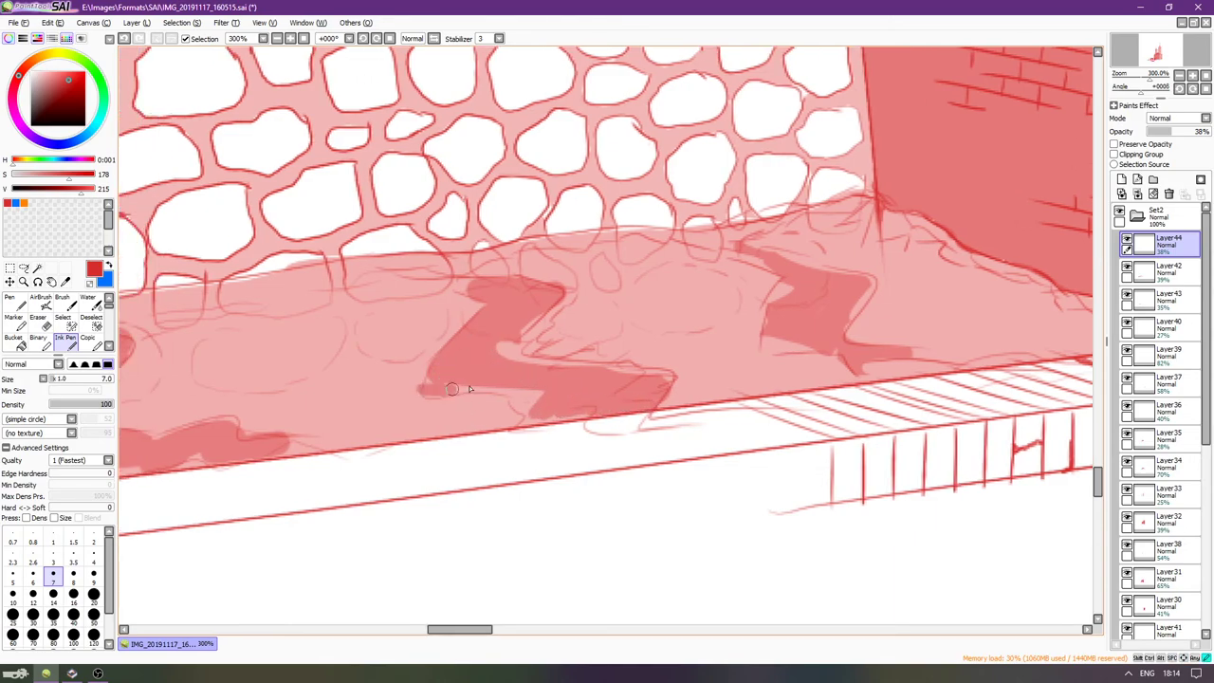
key(e)
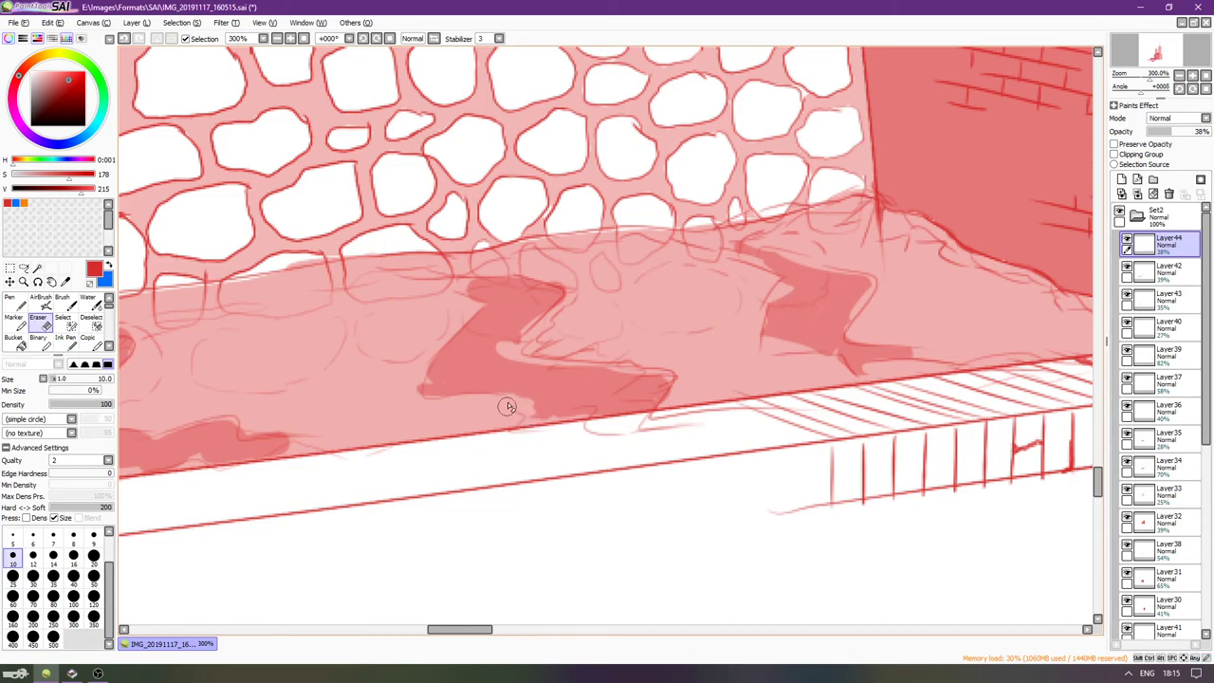
mouse_move(447, 403)
mouse_down()
mouse_move(423, 401)
mouse_move(443, 337)
mouse_move(476, 308)
mouse_move(555, 318)
mouse_move(517, 354)
mouse_up()
Erase the rough edges of the third shadow patch, shaping it to the sketched zigzag.
key(Left)
key(Left)
key(Left)
key(Left)
key(Left)
key(Left)
key(Left)
key(Left)
key(Left)
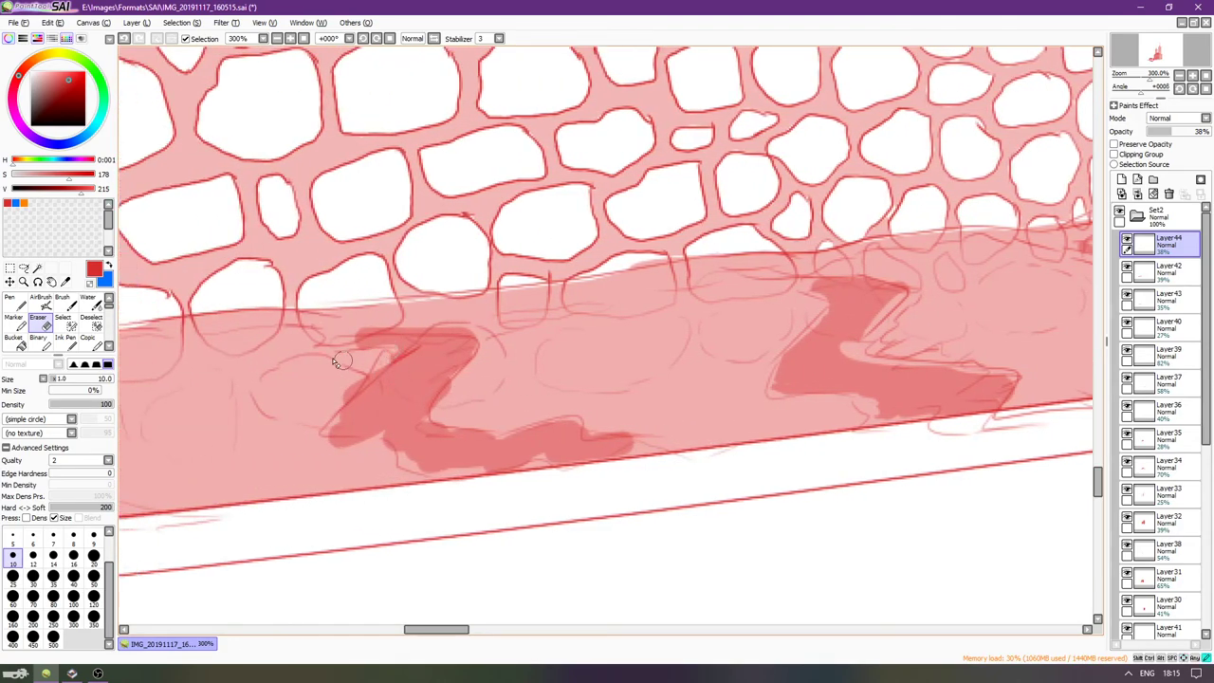
mouse_move(337, 361)
mouse_down()
mouse_move(340, 411)
mouse_move(374, 376)
mouse_move(325, 437)
mouse_move(387, 440)
mouse_move(391, 467)
mouse_move(428, 471)
mouse_move(409, 462)
mouse_move(471, 443)
mouse_move(439, 418)
mouse_move(502, 352)
mouse_move(628, 437)
mouse_up()
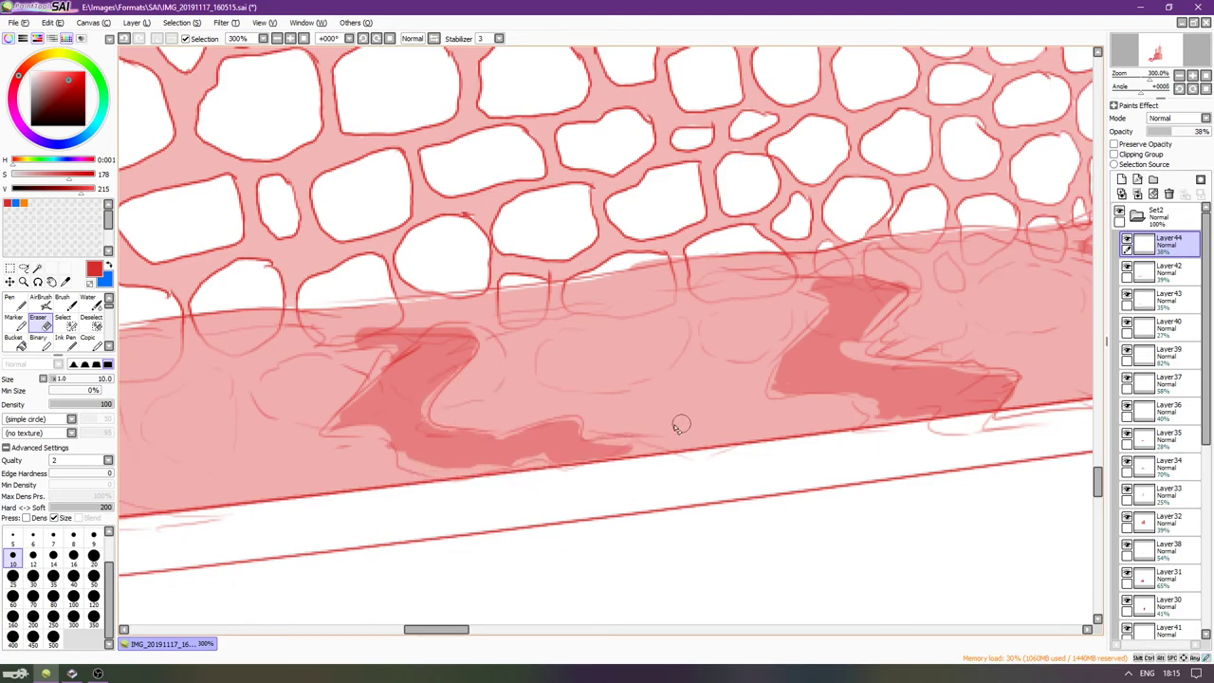
key(Left)
key(Left)
drag(527, 332, 411, 326)
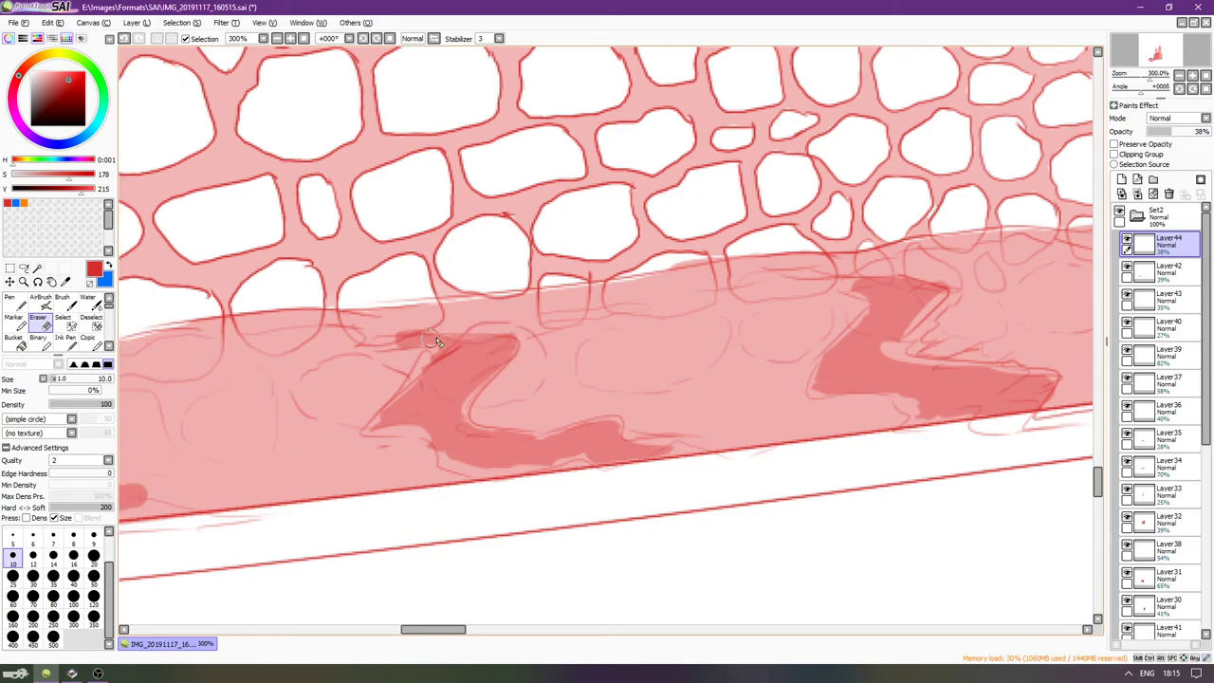
Erase the rough edges of the fourth shadow patch, near the far end of the stone wall, following the sketched zigzag.
scroll(373, 420, left, 10)
scroll(440, 487, left, 10)
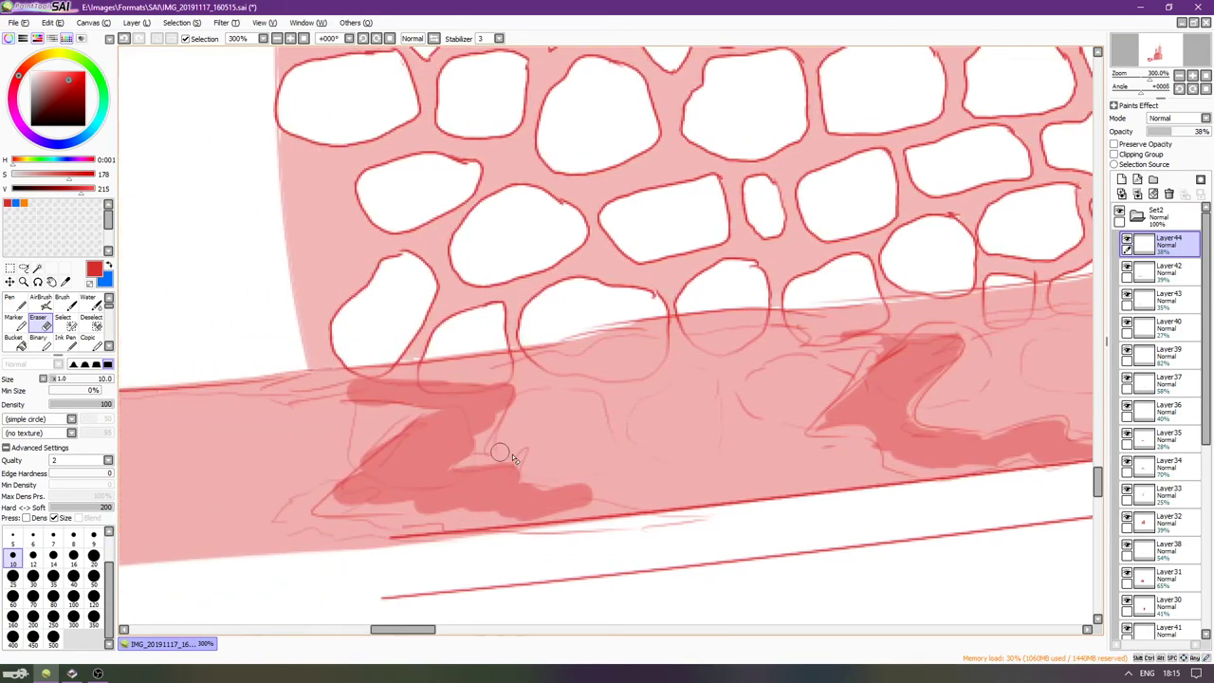
drag(408, 411, 359, 405)
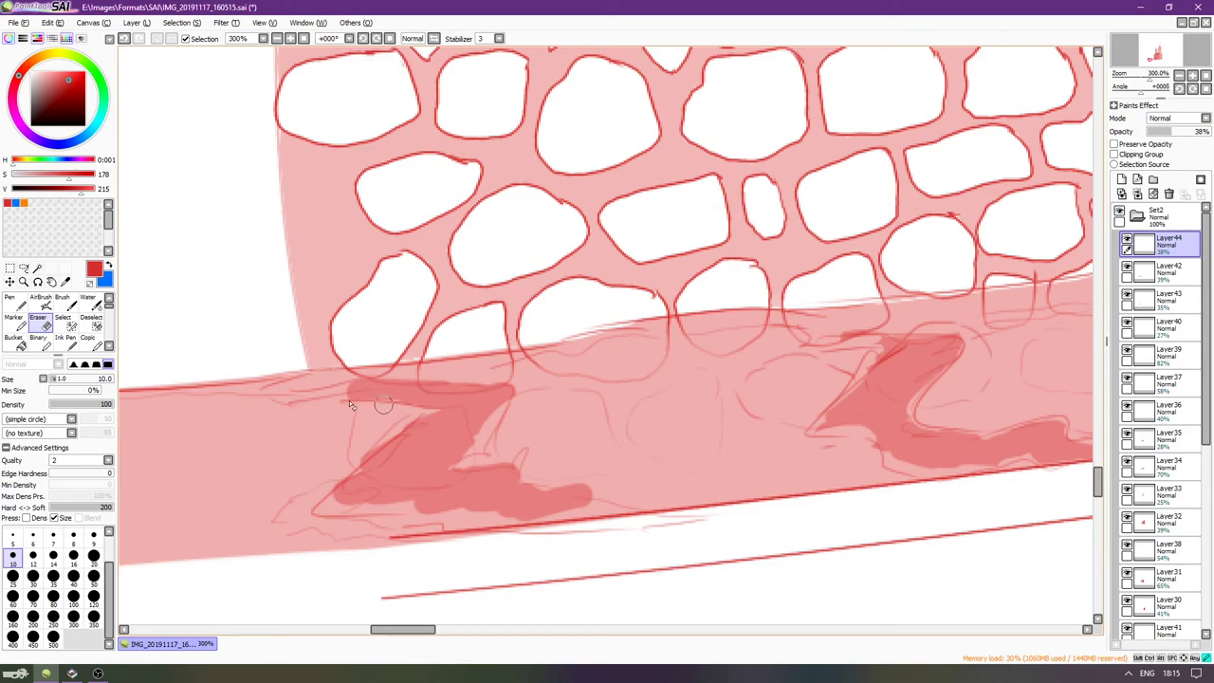
drag(441, 380, 522, 383)
mouse_move(465, 461)
mouse_down()
mouse_move(385, 474)
mouse_move(384, 438)
mouse_move(322, 510)
mouse_move(352, 470)
mouse_move(429, 512)
mouse_up()
mouse_move(465, 470)
mouse_down()
mouse_move(544, 472)
mouse_move(599, 488)
mouse_move(567, 488)
mouse_move(593, 505)
mouse_up()
Lower the opacity of the shadow patches' layer to 9%.
key(Right)
scroll(536, 459, right, 10)
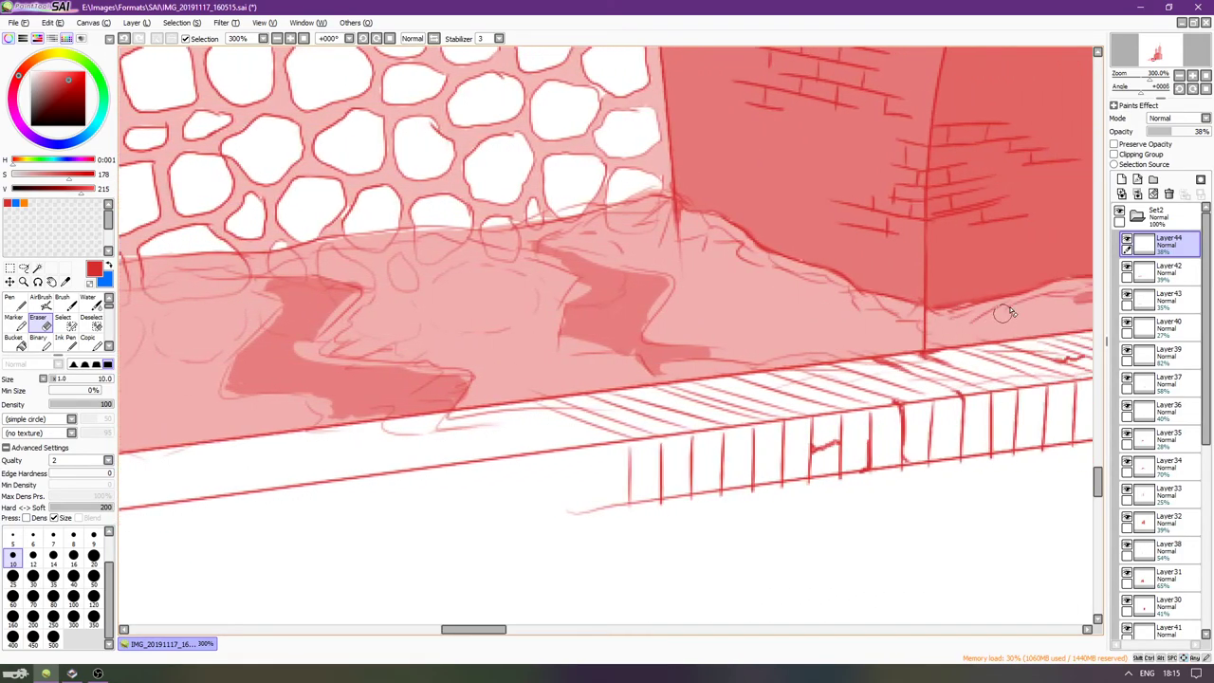
scroll(1009, 311, down, 4)
key(Right)
key(Right)
key(Right)
key(Right)
key(Right)
key(Right)
key(Right)
key(Right)
key(Right)
key(Right)
key(Right)
key(Right)
key(Right)
key(Up)
key(Up)
key(Up)
drag(1168, 132, 1151, 131)
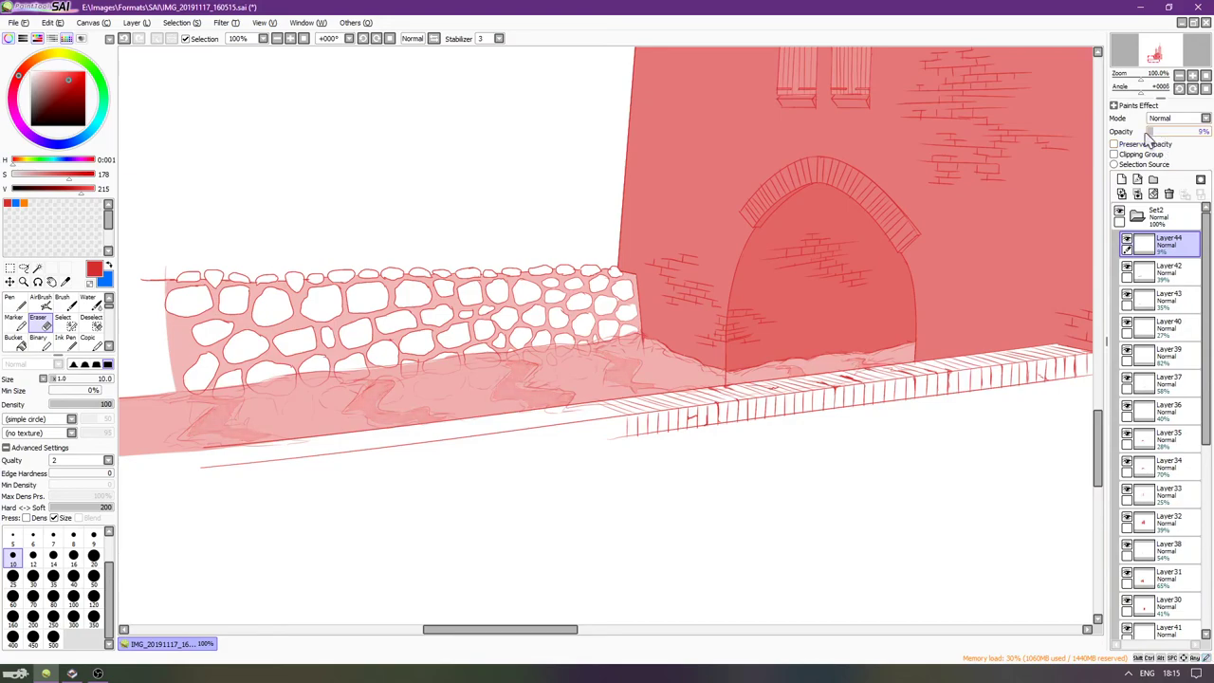
scroll(1100, 243, down, 1)
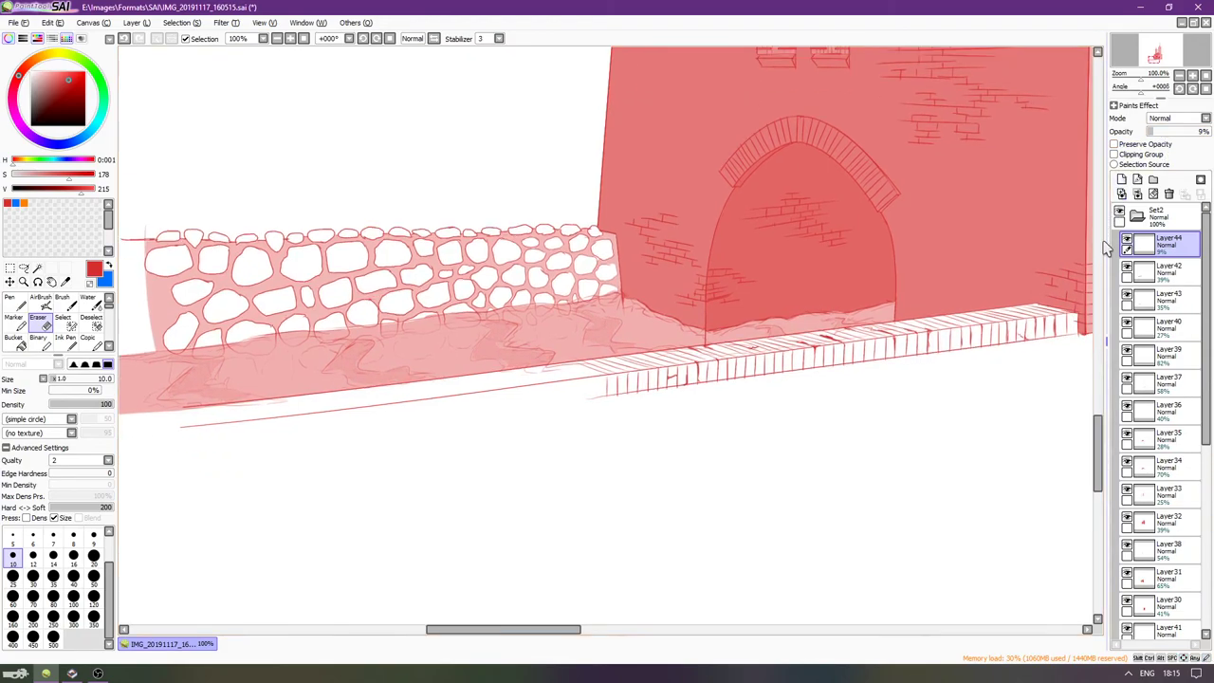
Add a new layer and draw a blue Ink Pen line at size 5 along the mound's edge against the tower.
click(1121, 179)
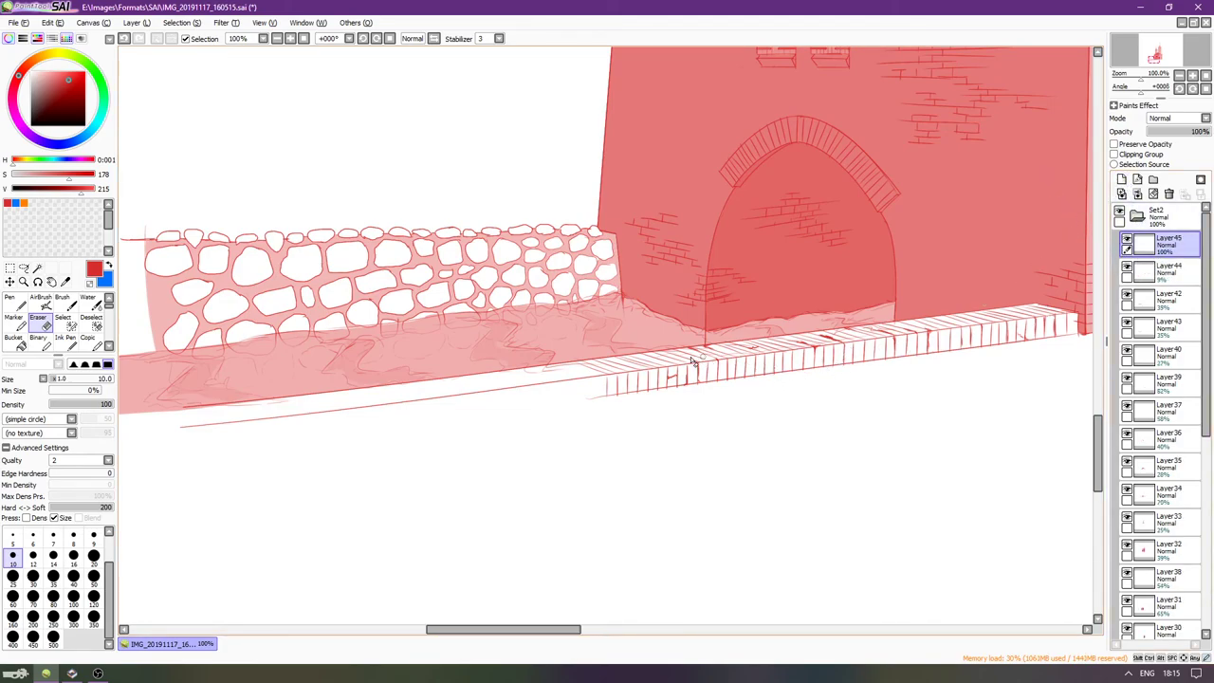
key(n)
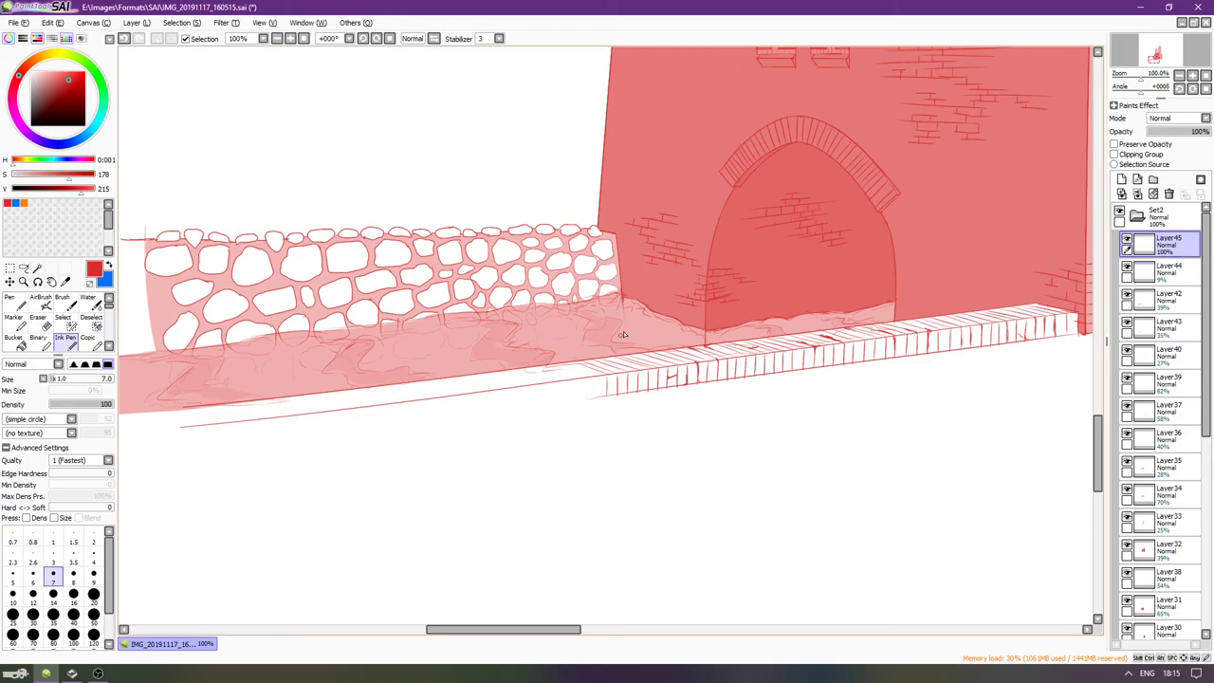
scroll(623, 329, up, 2)
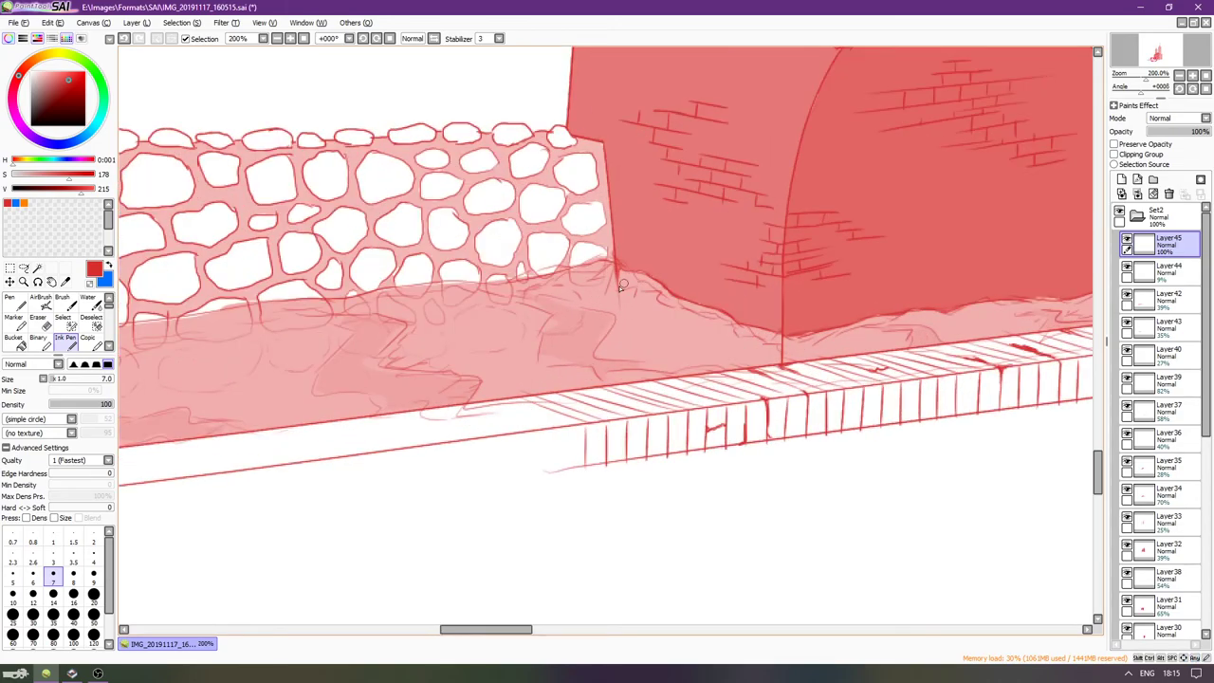
key(ctrl+z)
key(x)
mouse_move(626, 277)
mouse_down()
mouse_move(659, 281)
mouse_move(639, 282)
mouse_move(730, 323)
mouse_up()
key(ctrl+z)
key(bracketleft)
key(bracketleft)
key(ctrl+z)
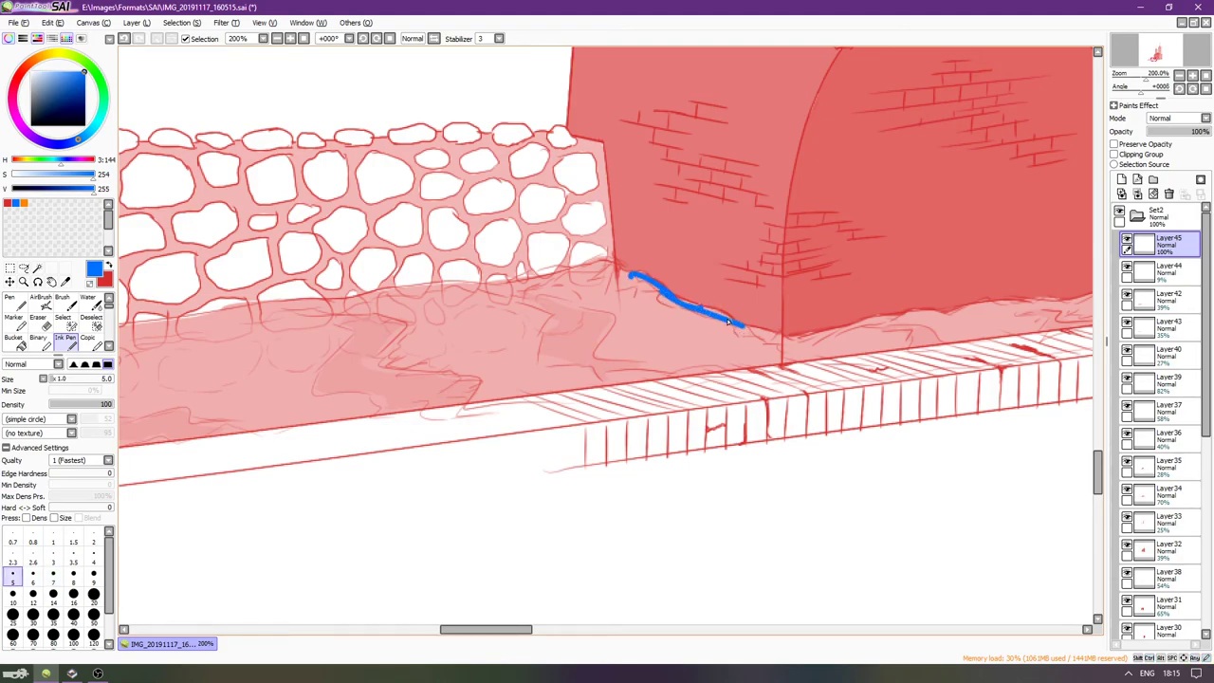
scroll(635, 276, left, 3)
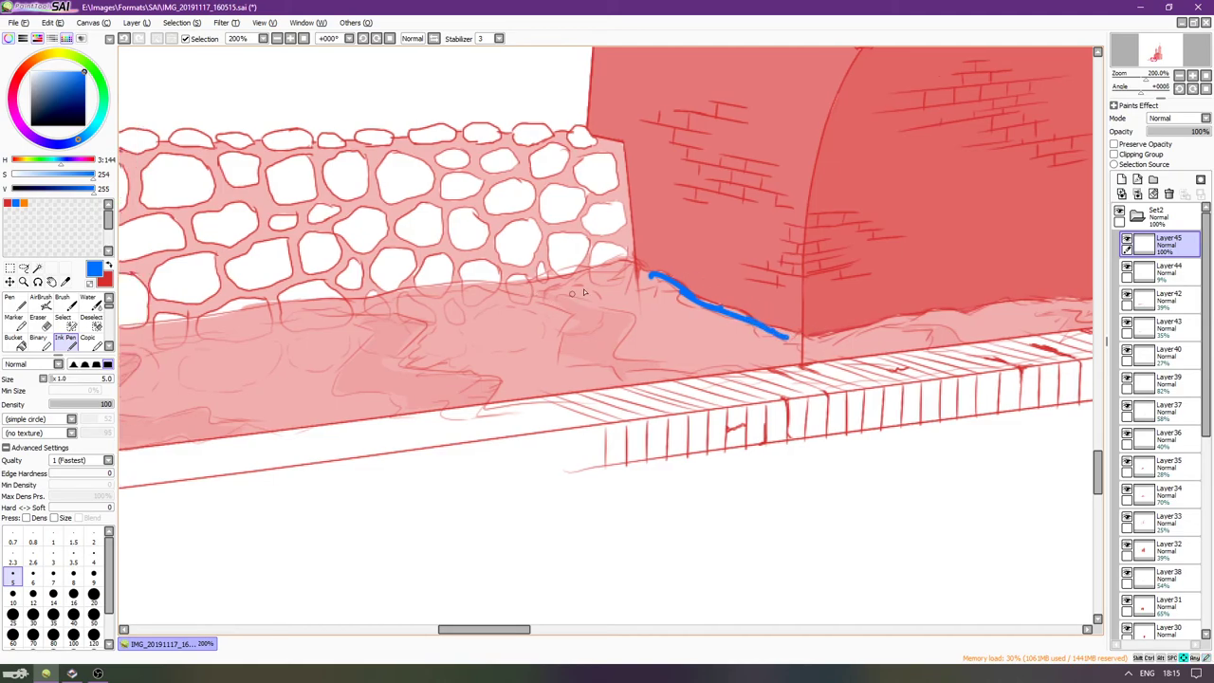
Draw blue highlight strokes along the ground's ridge near the tower and on the corners of the first and second shadow patches.
drag(664, 279, 721, 270)
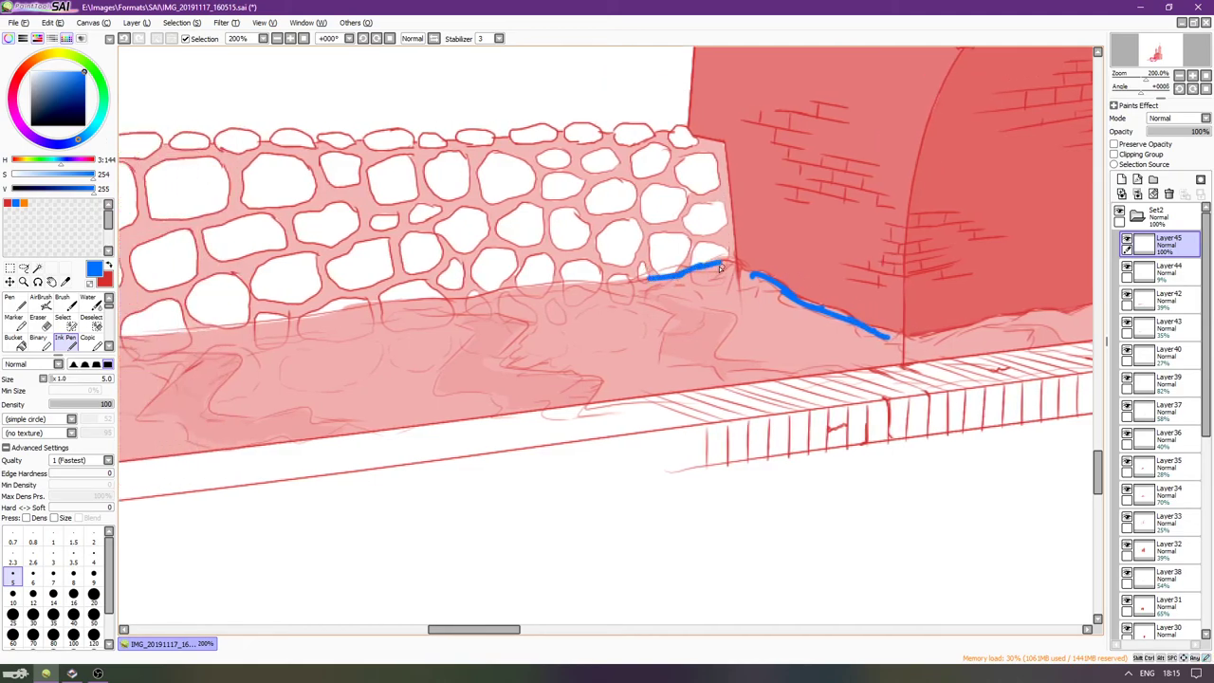
scroll(756, 282, left, 3)
mouse_move(607, 296)
mouse_down()
mouse_move(652, 283)
mouse_move(711, 289)
mouse_up()
mouse_move(656, 327)
mouse_down()
mouse_move(645, 339)
mouse_move(659, 360)
mouse_move(713, 394)
mouse_up()
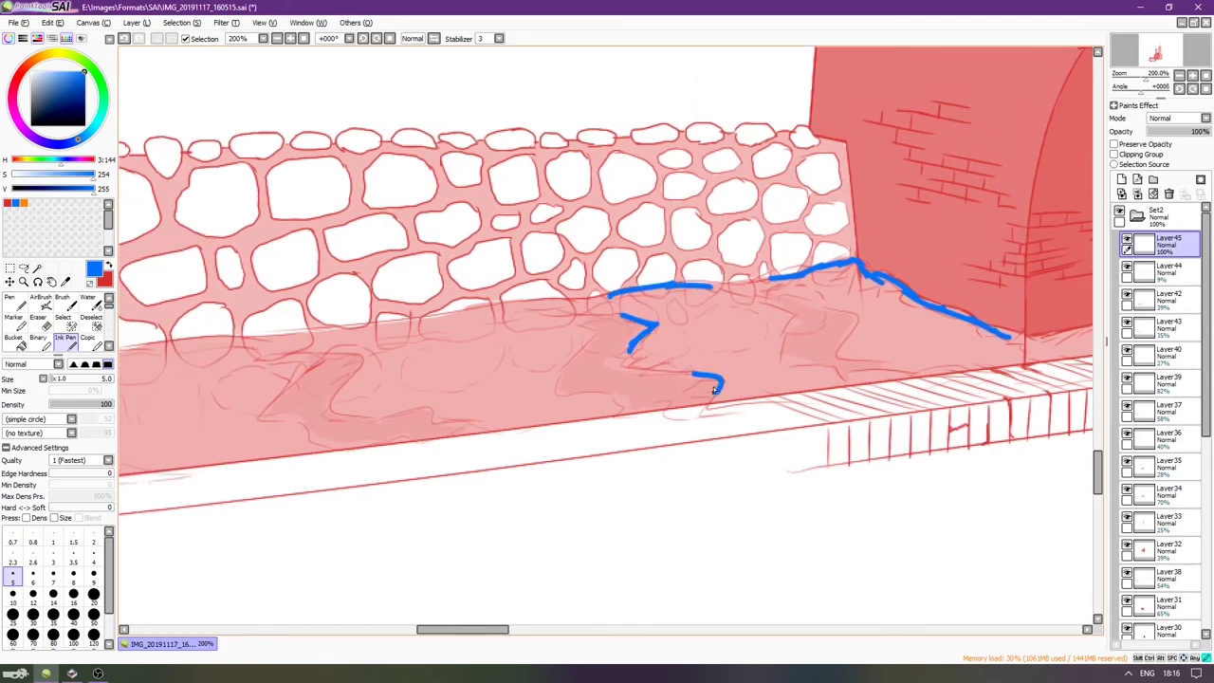
scroll(828, 320, right, 1)
scroll(579, 321, left, 6)
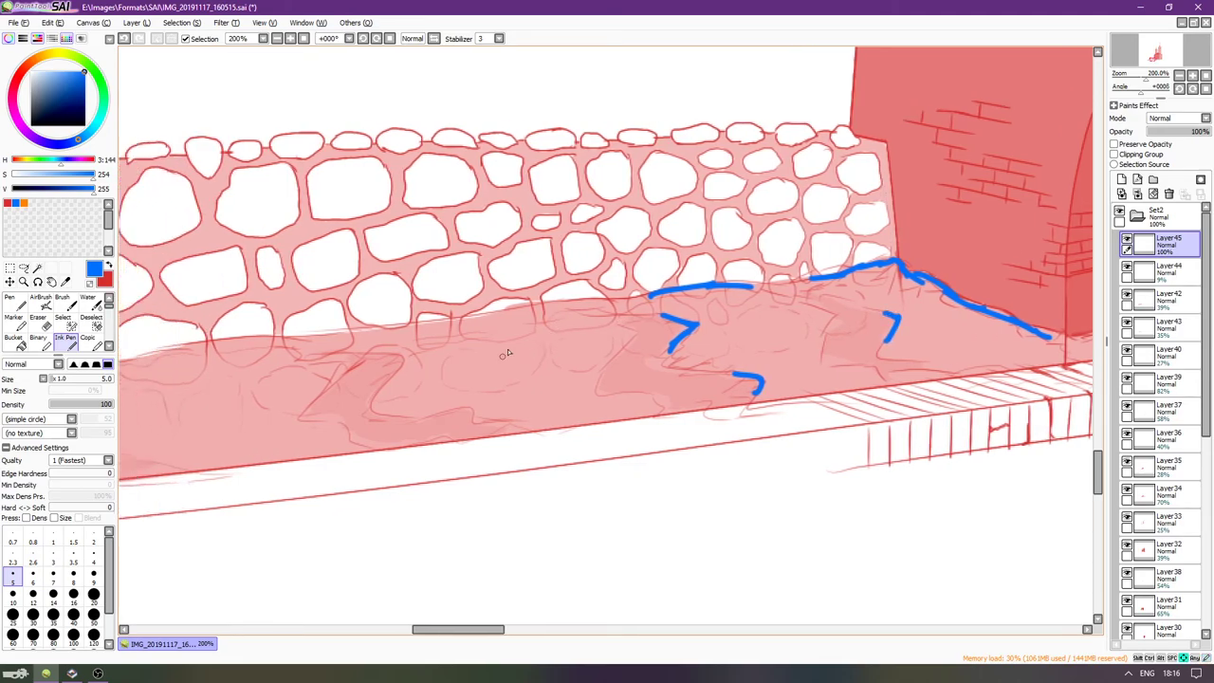
Add blue highlight strokes to the third and fourth shadow patches and along the ground's upper edge below the wall.
drag(588, 323, 680, 309)
scroll(654, 322, left, 2)
mouse_move(586, 357)
mouse_down()
mouse_move(608, 366)
mouse_move(584, 399)
mouse_up()
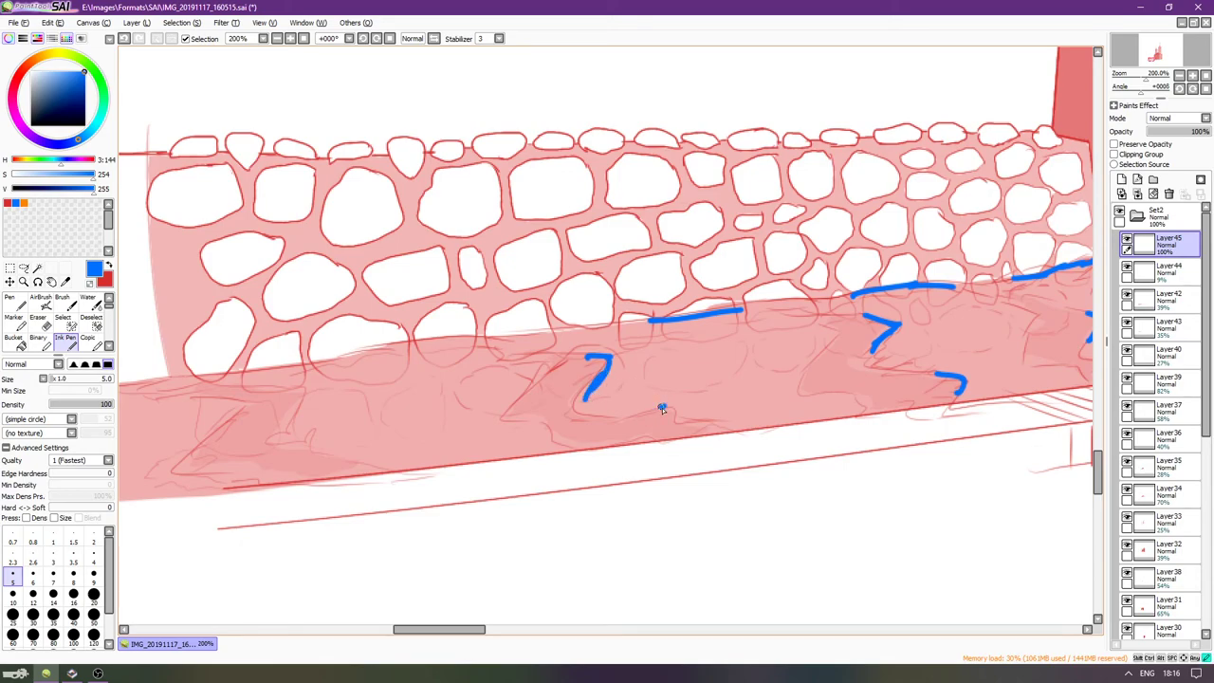
scroll(659, 398, left, 2)
drag(366, 428, 359, 436)
drag(398, 358, 547, 342)
scroll(518, 377, right, 1)
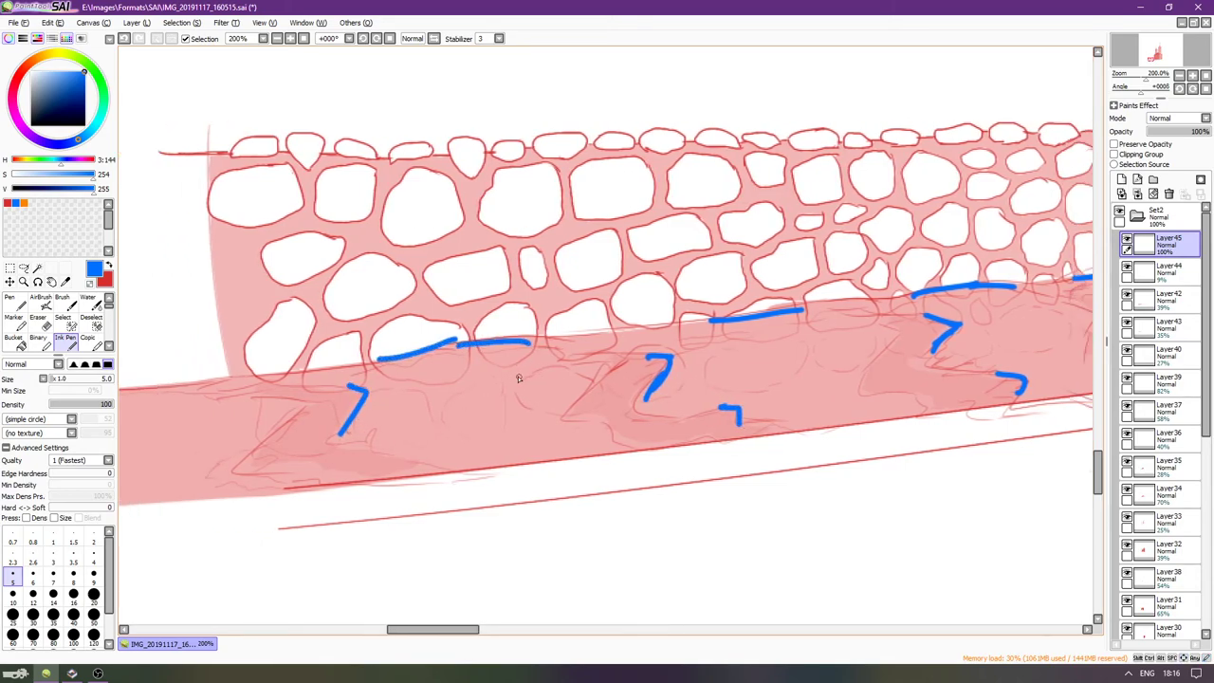
Draw blue highlight strokes around the tower's base corner and on the ground beneath the archway.
scroll(517, 378, right, 8)
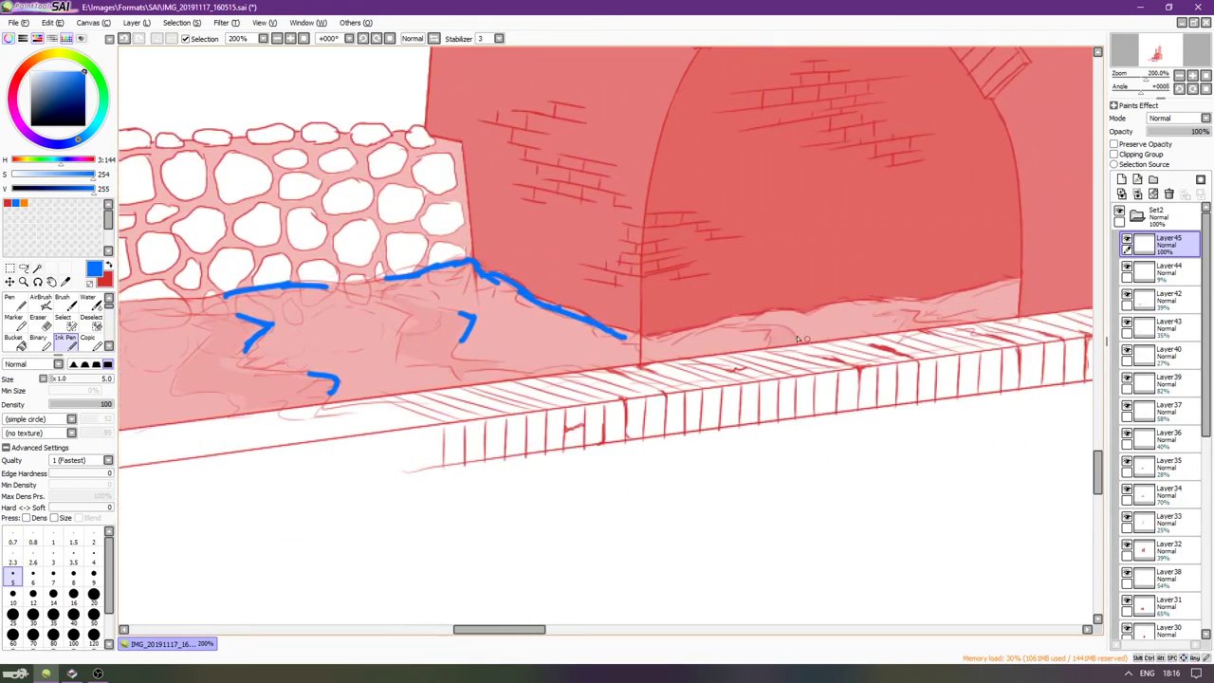
scroll(801, 339, right, 3)
key(ctrl+z)
drag(567, 336, 588, 349)
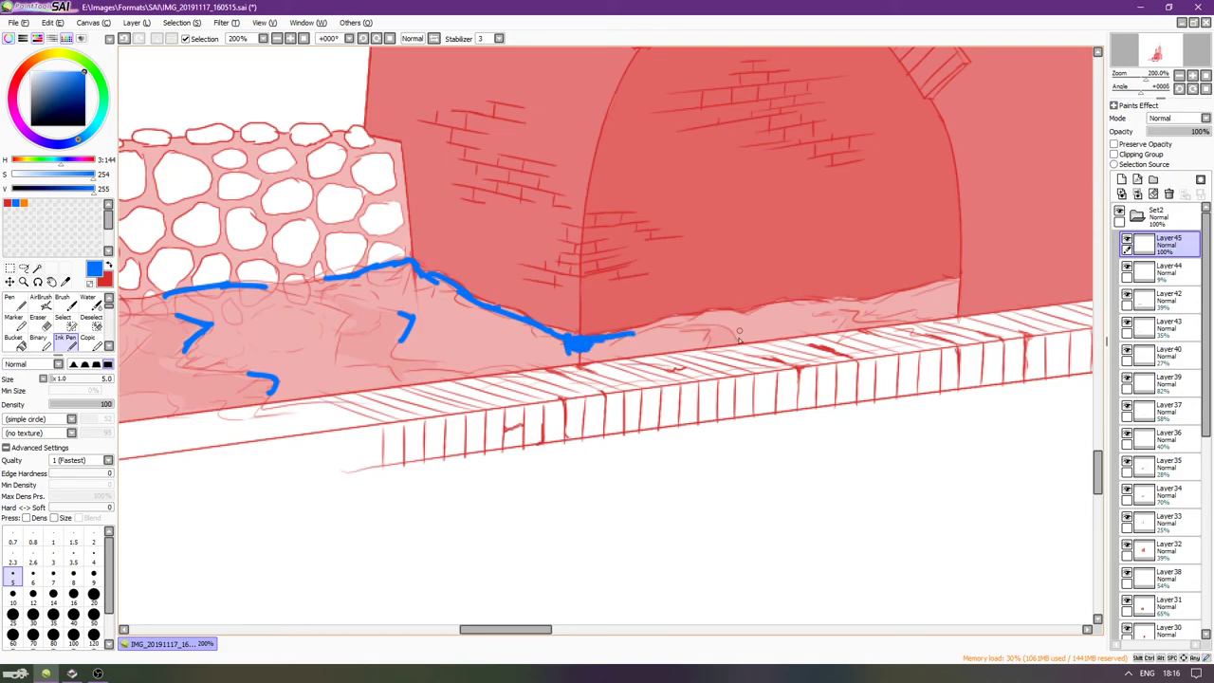
drag(758, 346, 757, 345)
Thin the blue strokes at the tower's base corner and beneath the archway with the Eraser at size 5.
key(e)
key(bracketleft)
key(bracketleft)
key(bracketleft)
key(bracketleft)
key(bracketleft)
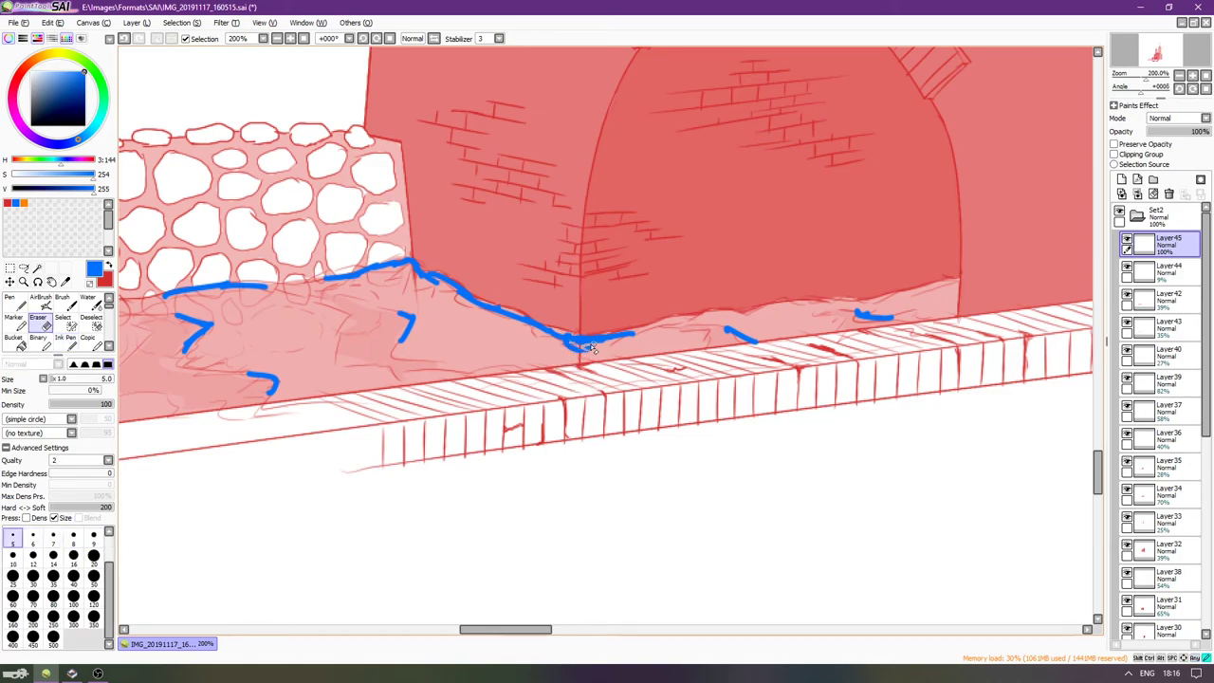
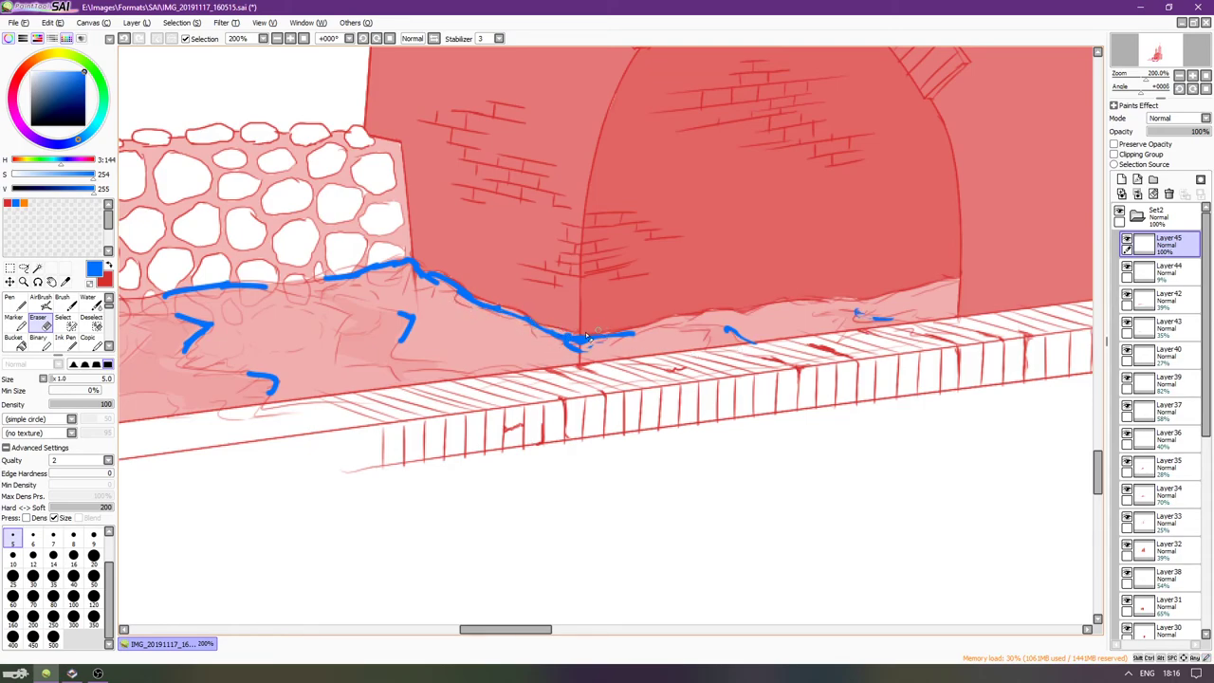
Erase along the blue ridge line beside the tower and taper the stroke on the shadow patch nearest it.
drag(429, 309, 520, 291)
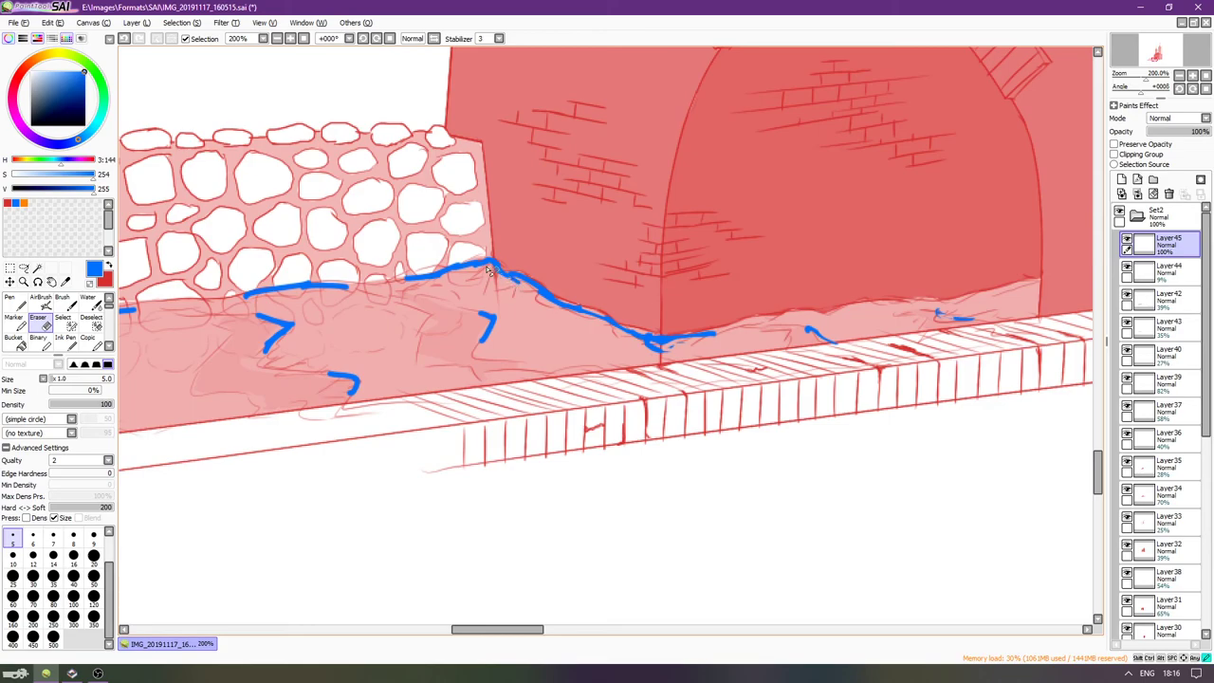
drag(427, 299, 481, 338)
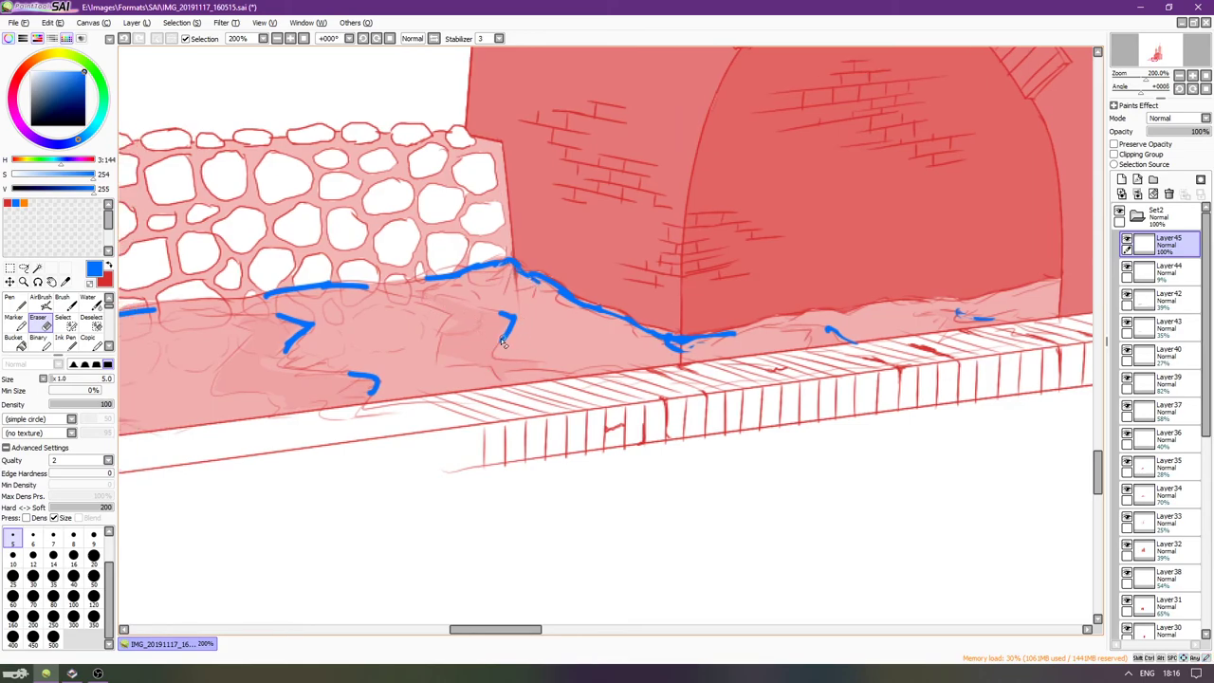
key(Left)
key(Left)
key(Left)
key(Left)
key(Left)
key(Left)
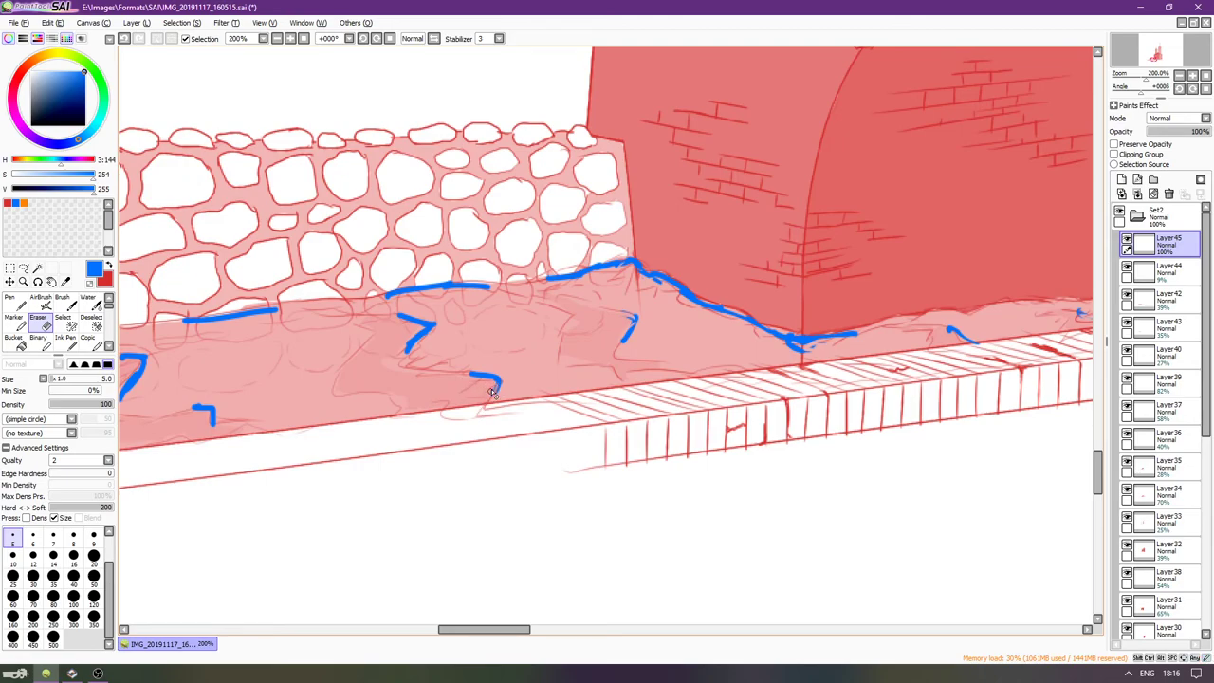
Taper the blue strokes on the second shadow patch and the ridge above it with the Eraser.
scroll(465, 370, left, 3)
mouse_move(467, 354)
mouse_down()
mouse_move(496, 328)
mouse_move(457, 327)
mouse_move(480, 297)
mouse_move(458, 298)
mouse_move(533, 292)
mouse_up()
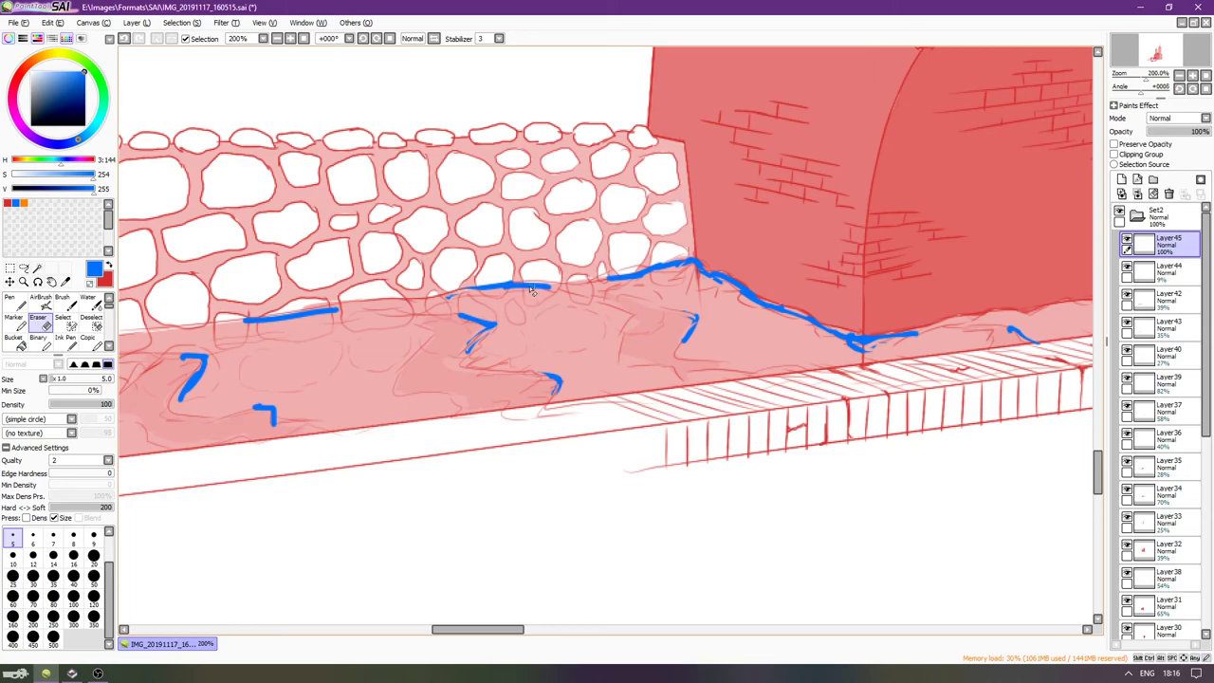
mouse_move(621, 283)
mouse_down()
mouse_move(711, 277)
mouse_move(812, 319)
mouse_move(873, 298)
mouse_up()
Taper the blue strokes on the third shadow patch with the Eraser.
key(Left)
key(Left)
key(Left)
key(Left)
key(Left)
key(Left)
key(Left)
key(Left)
key(Left)
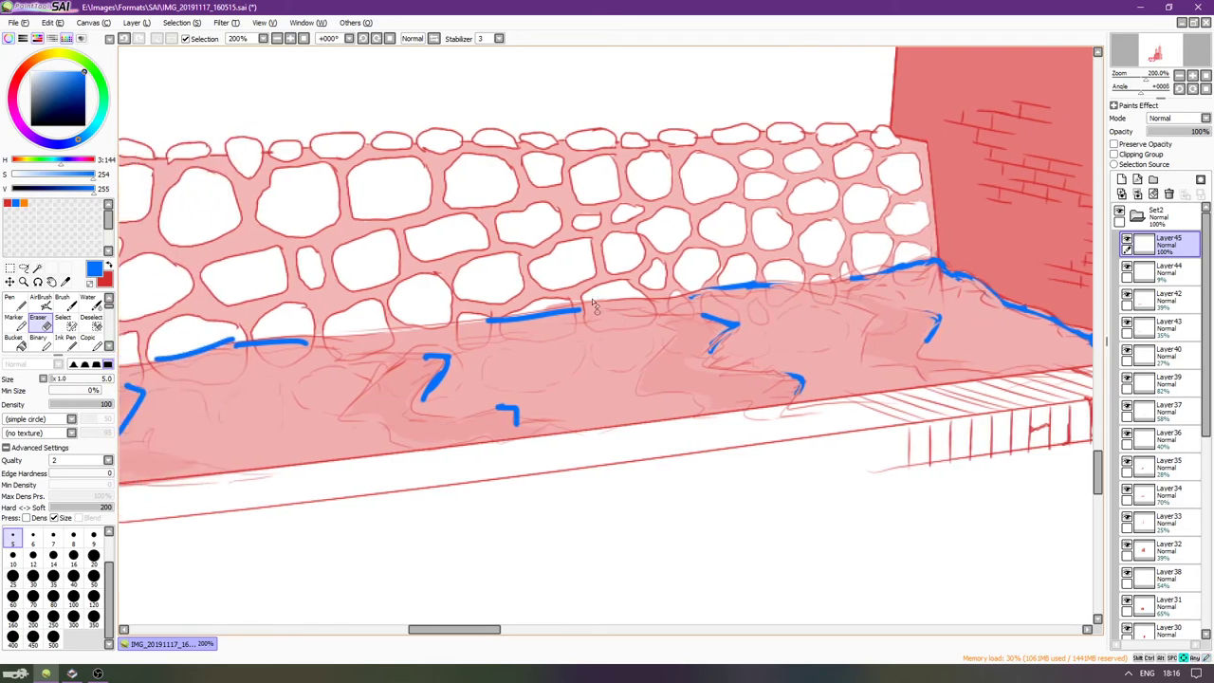
scroll(626, 327, left, 1)
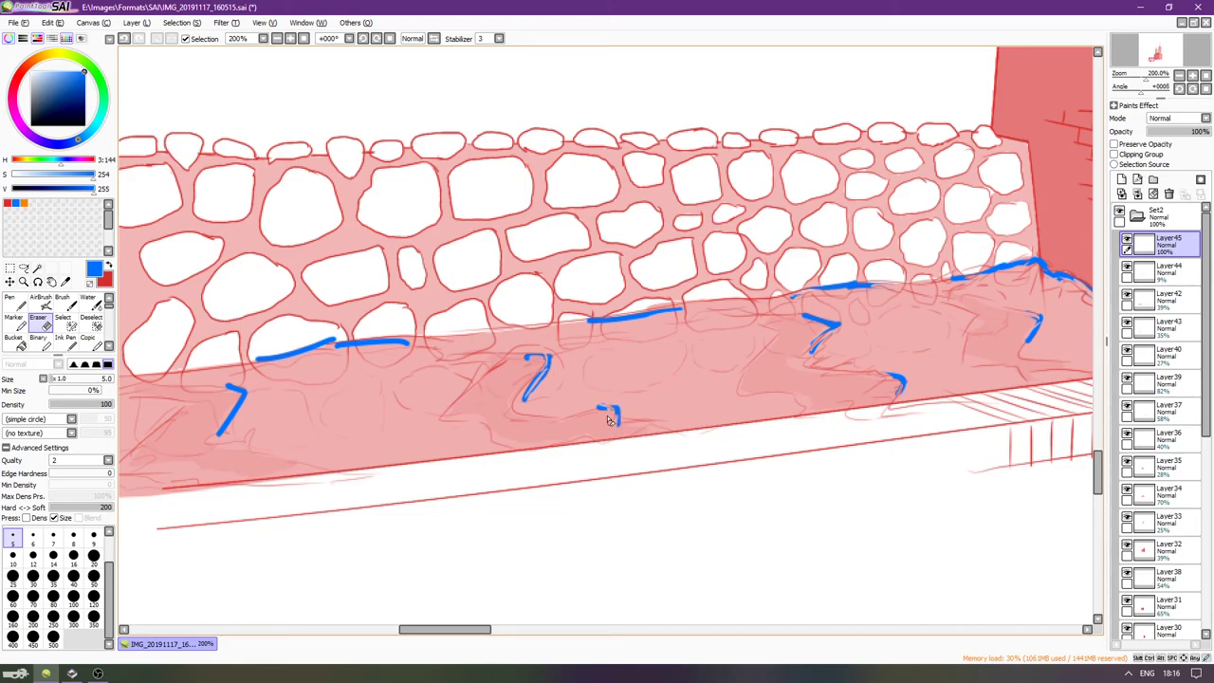
Thin the blue ridge strokes near the wall's far end and the stroke on the fourth shadow patch.
scroll(603, 420, left, 5)
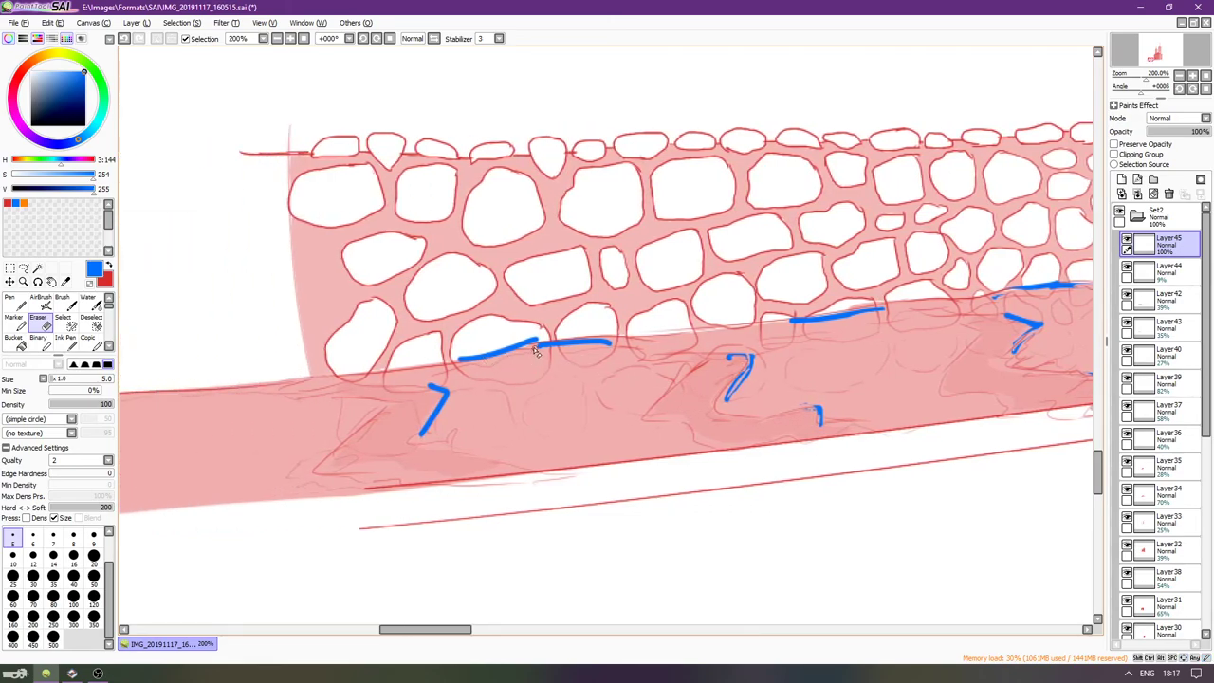
drag(549, 350, 610, 361)
drag(474, 363, 512, 343)
scroll(454, 417, left, 1)
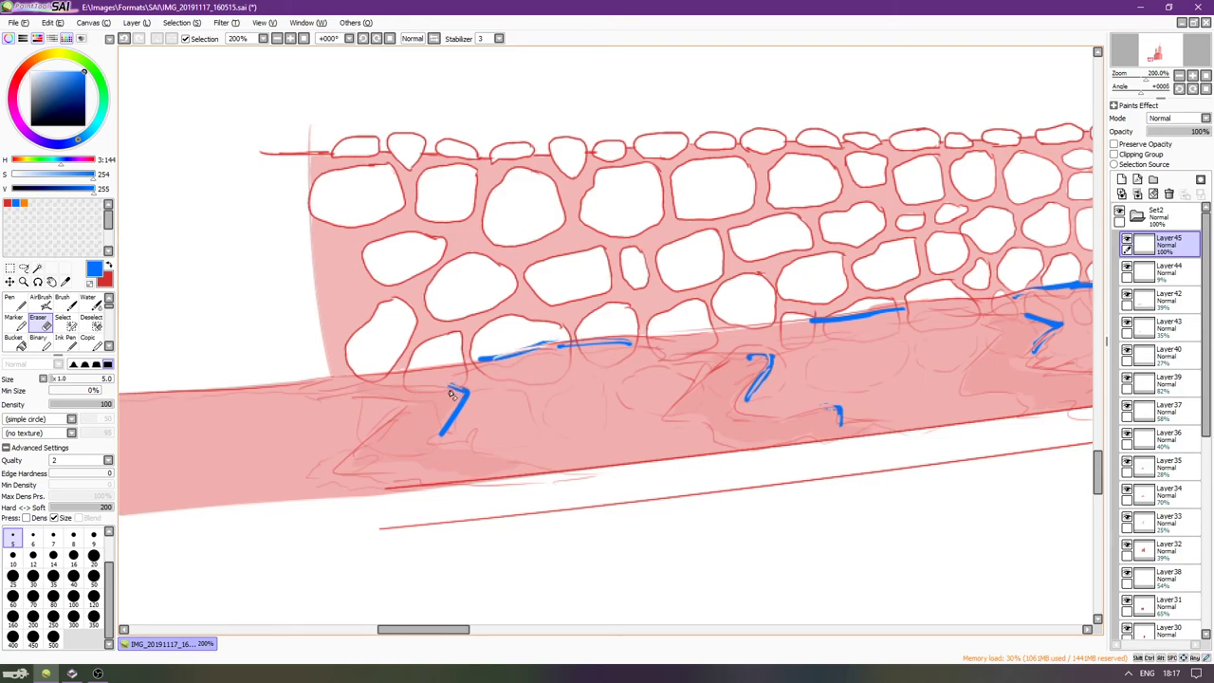
key(Right)
key(Right)
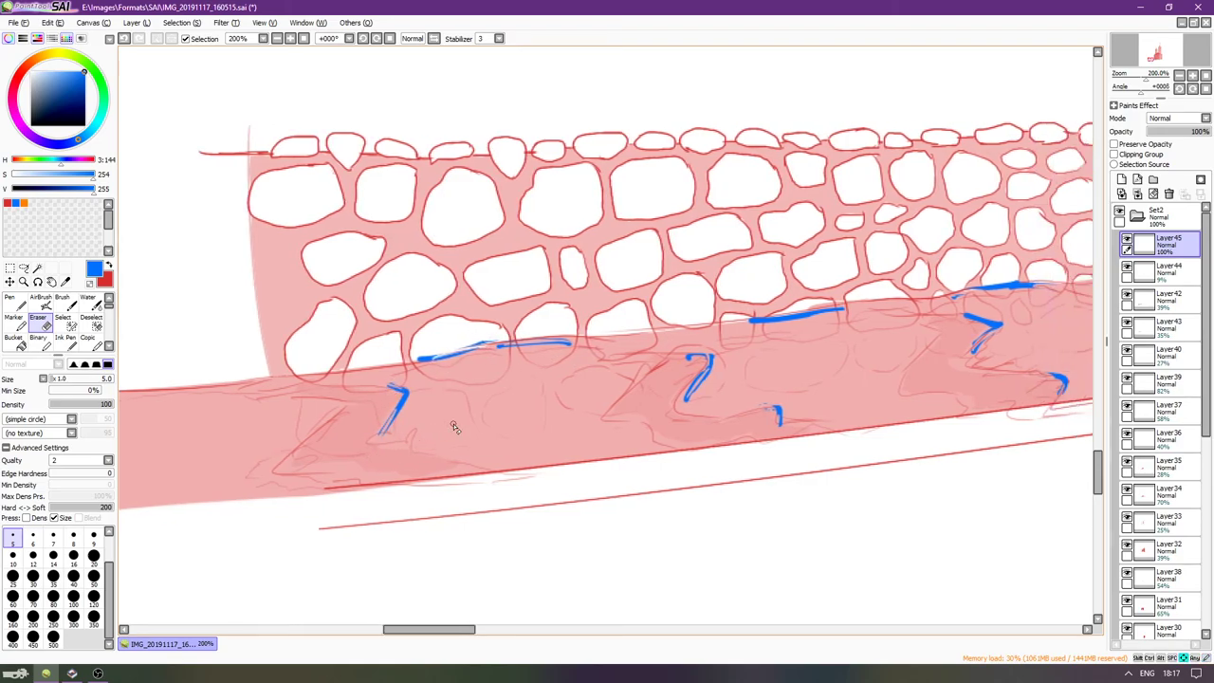
scroll(368, 471, right, 8)
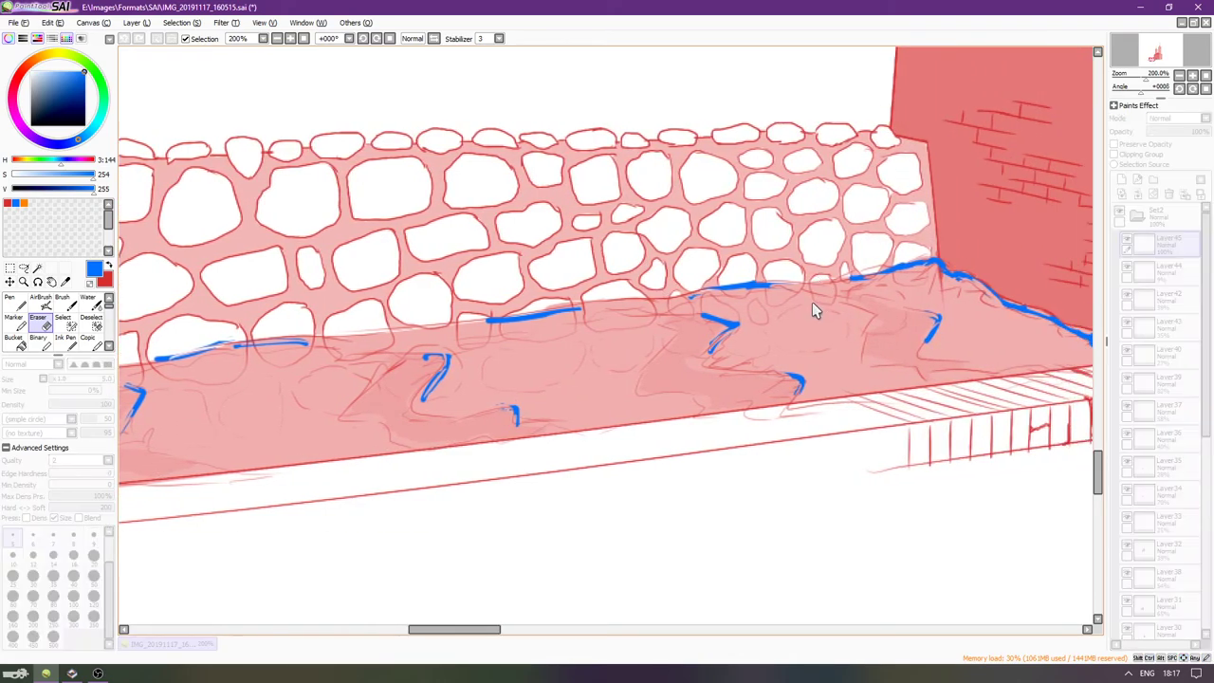
Turn the blue strokes white by setting the layer's luminescence to +100 with Hue and Saturation.
key(ctrl+u)
drag(1009, 303, 1097, 313)
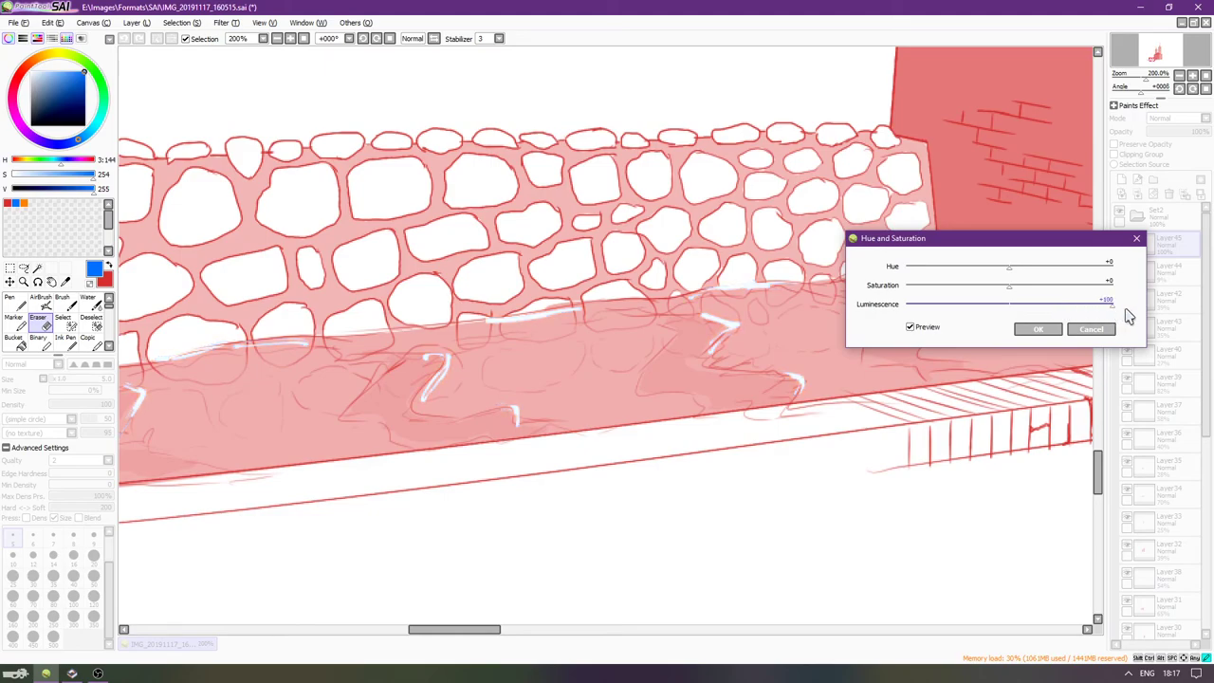
key(Return)
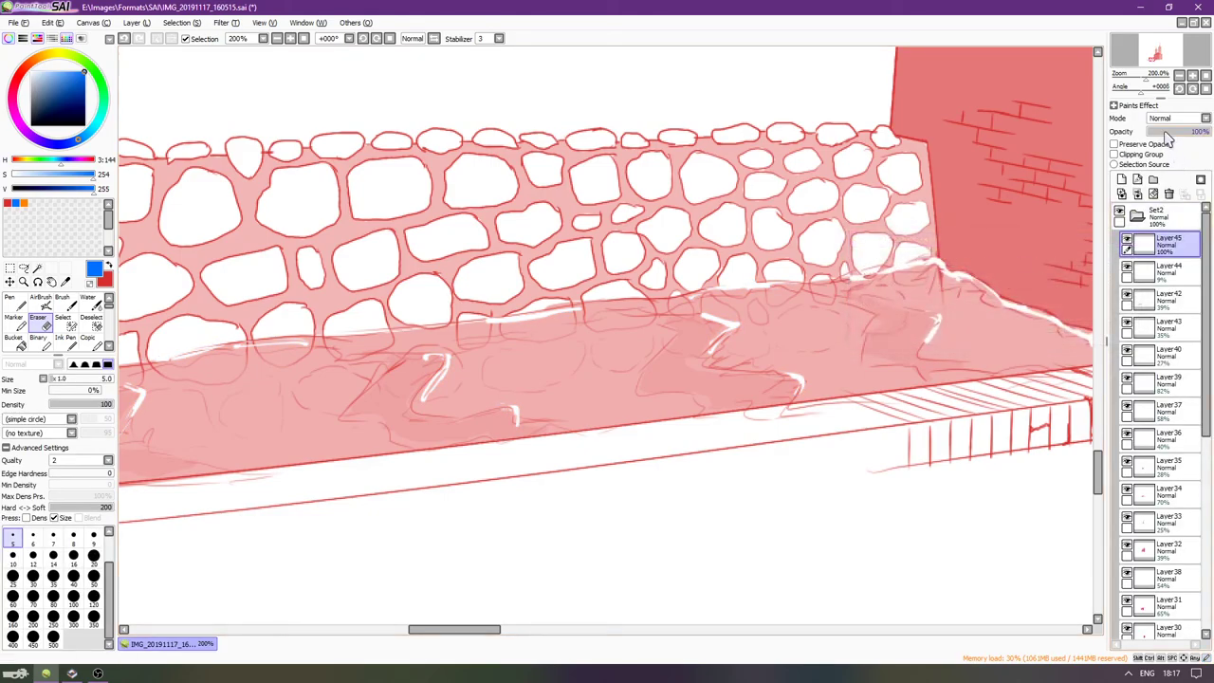
Reduce the white highlight layer's opacity to 43%.
click(1153, 131)
drag(1153, 133, 1173, 140)
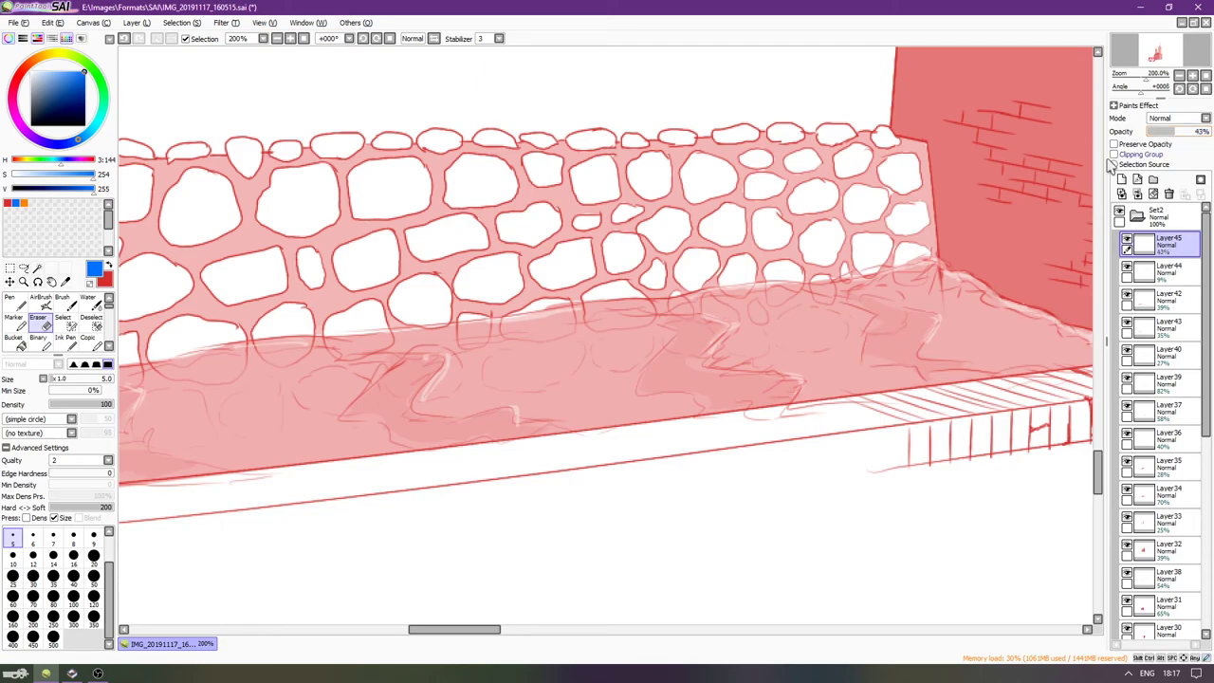
scroll(806, 199, down, 3)
scroll(828, 215, up, 3)
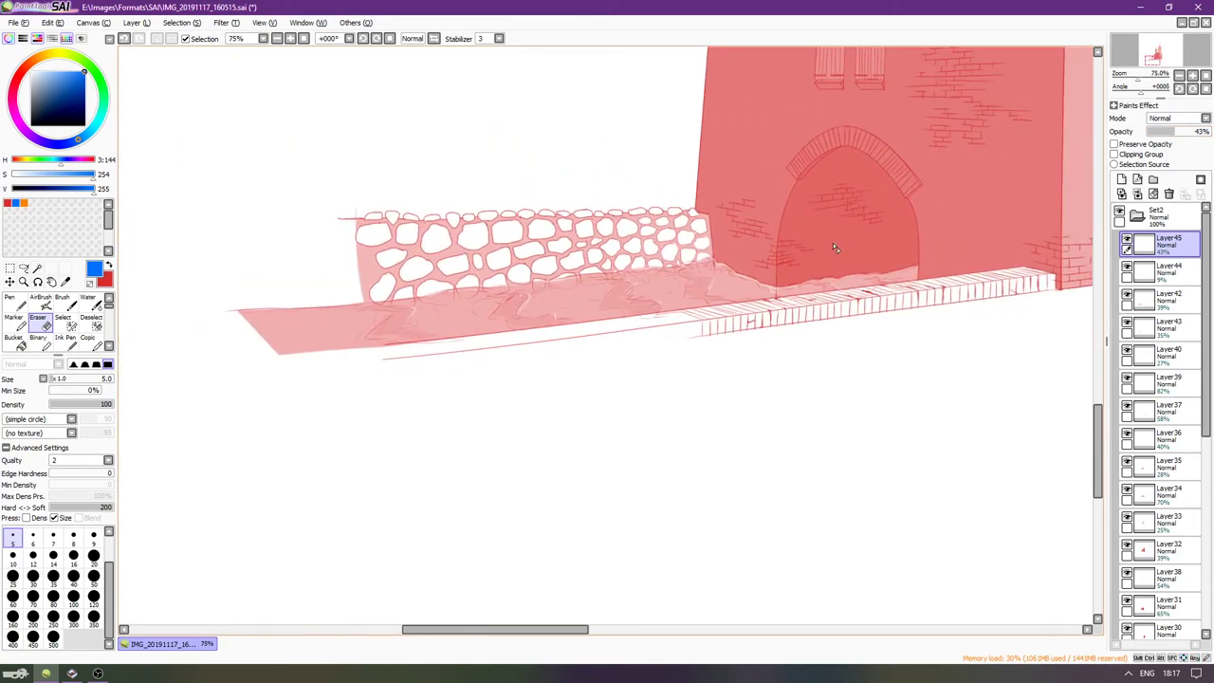
Add a new layer above the 43% highlight layer and set up the Water brush with pure white.
scroll(626, 344, up, 3)
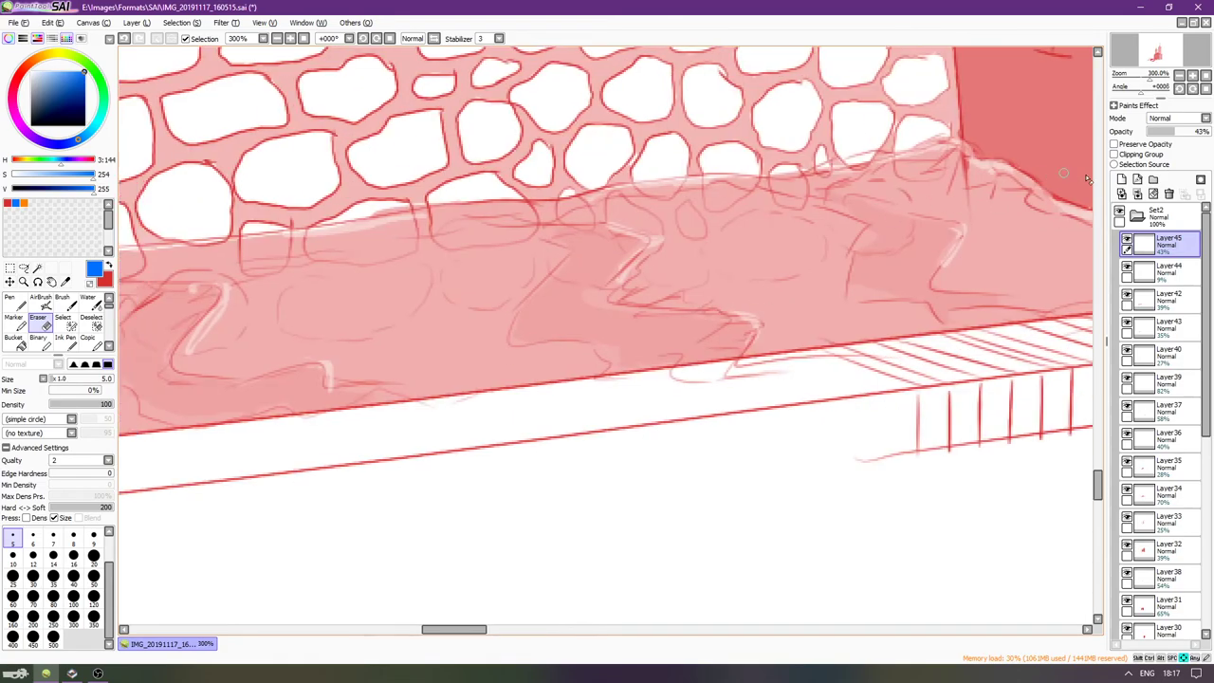
click(1122, 179)
drag(592, 160, 633, 160)
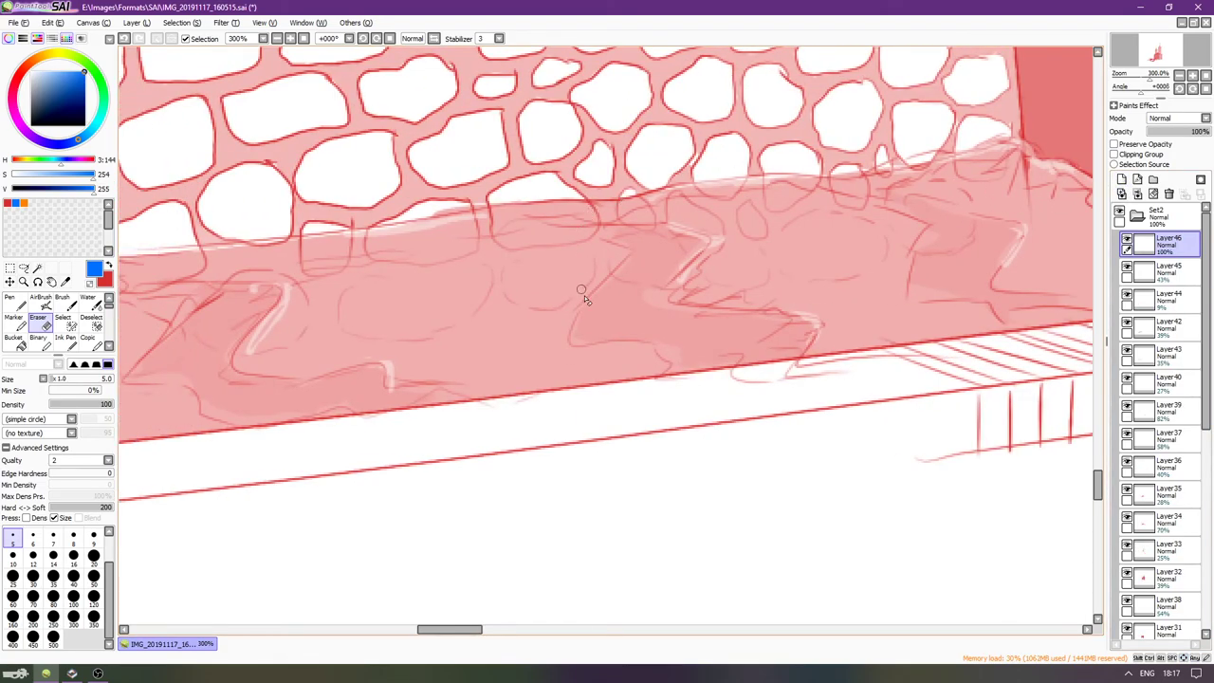
click(89, 302)
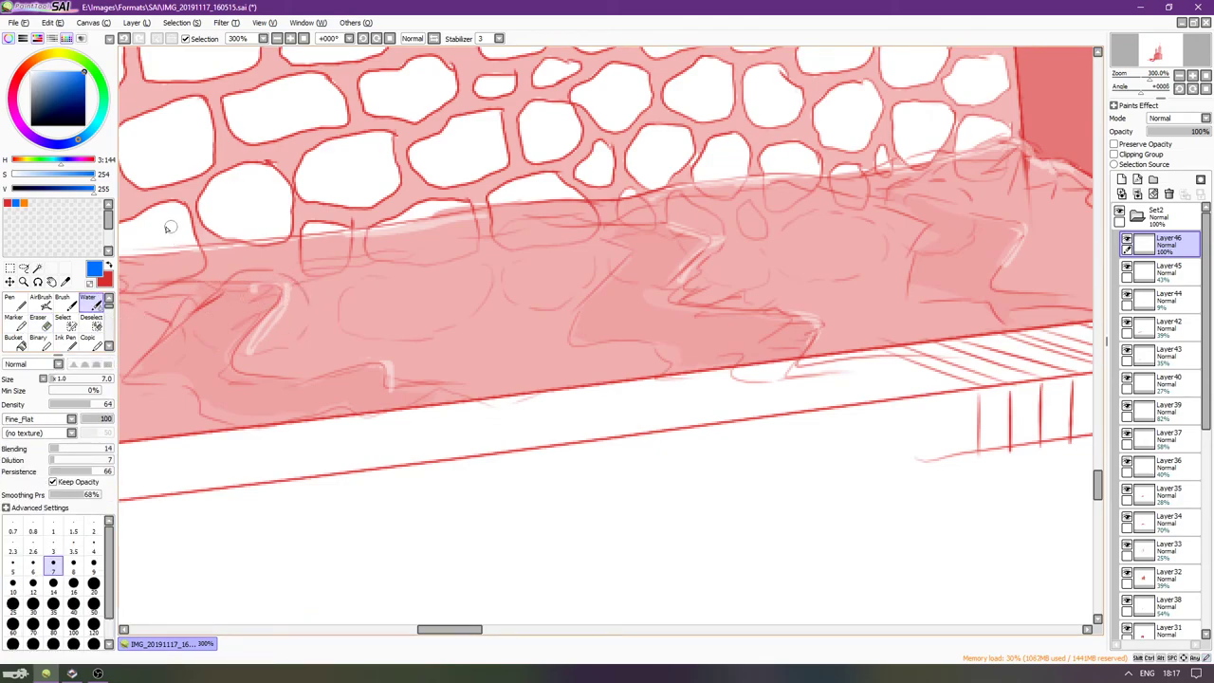
drag(89, 98, 11, 60)
drag(303, 283, 409, 269)
key(ctrl+z)
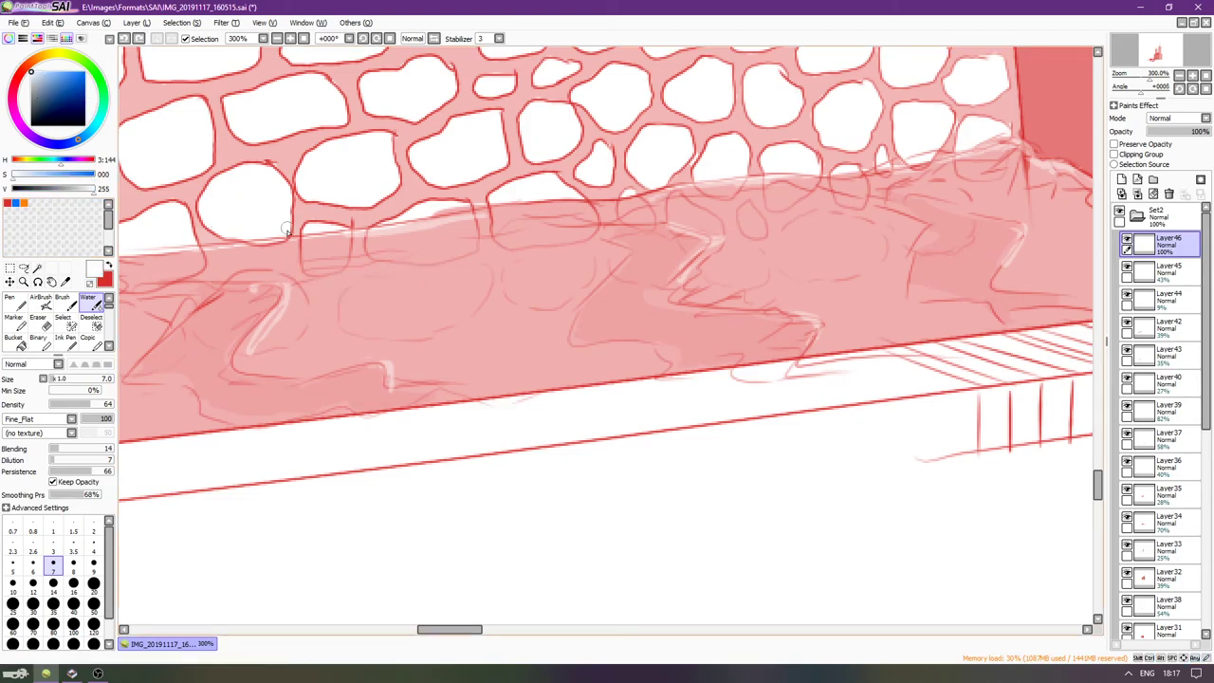
key(Left)
key(Left)
key(Left)
key(Left)
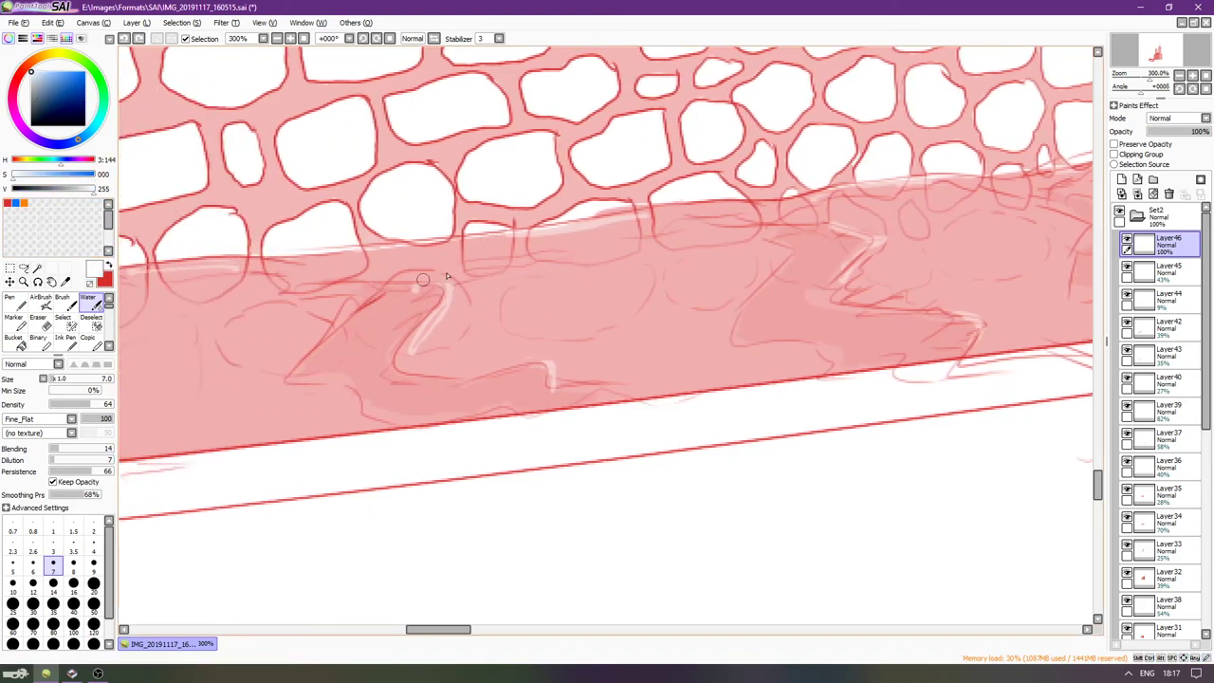
drag(465, 281, 469, 332)
key(ctrl+z)
drag(467, 277, 465, 339)
key(ctrl+z)
key(bracketleft)
key(bracketleft)
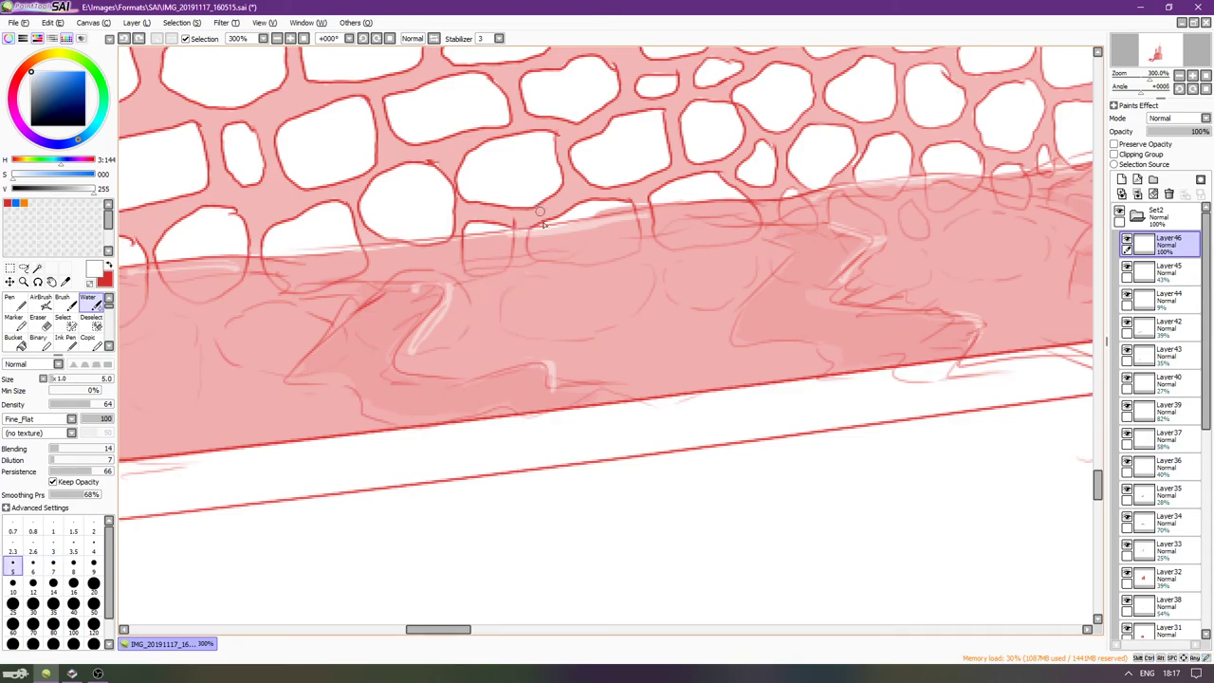
mouse_move(571, 280)
mouse_down()
mouse_move(604, 293)
mouse_move(555, 230)
mouse_move(478, 347)
mouse_up()
key(ctrl+z)
drag(498, 299, 486, 385)
key(ctrl+z)
Paint fine white accents along the ridges of the second shadow patch with the Water brush at size 3.
mouse_move(498, 325)
mouse_down()
mouse_move(473, 491)
mouse_move(483, 455)
mouse_up()
key(bracketleft)
key(bracketleft)
key(bracketleft)
scroll(480, 515, down, 3)
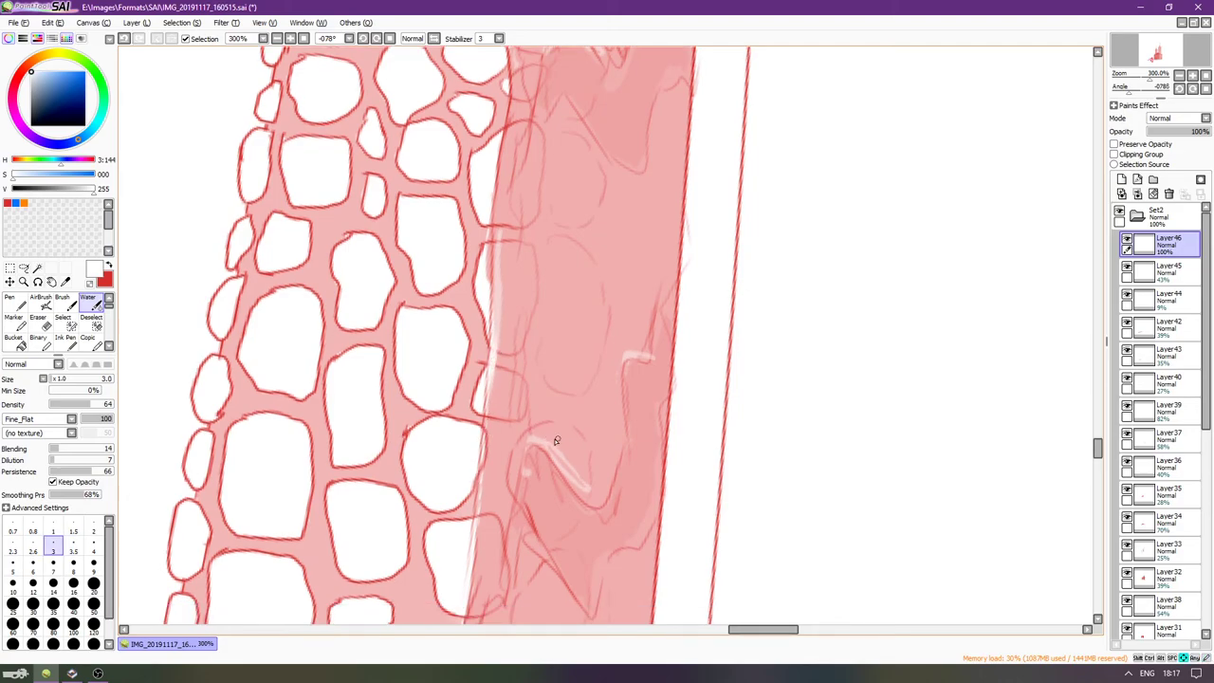
mouse_move(517, 288)
mouse_down()
mouse_move(581, 319)
mouse_move(565, 307)
mouse_move(608, 300)
mouse_up()
scroll(581, 347, down, 1)
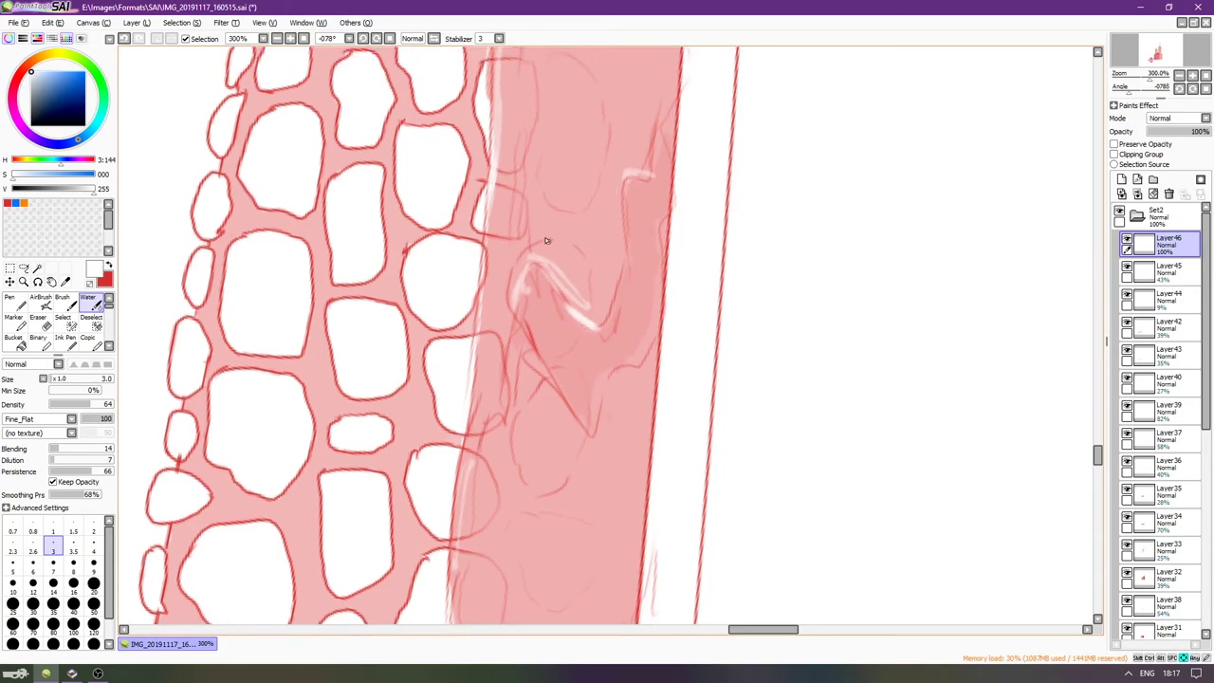
scroll(593, 360, up, 3)
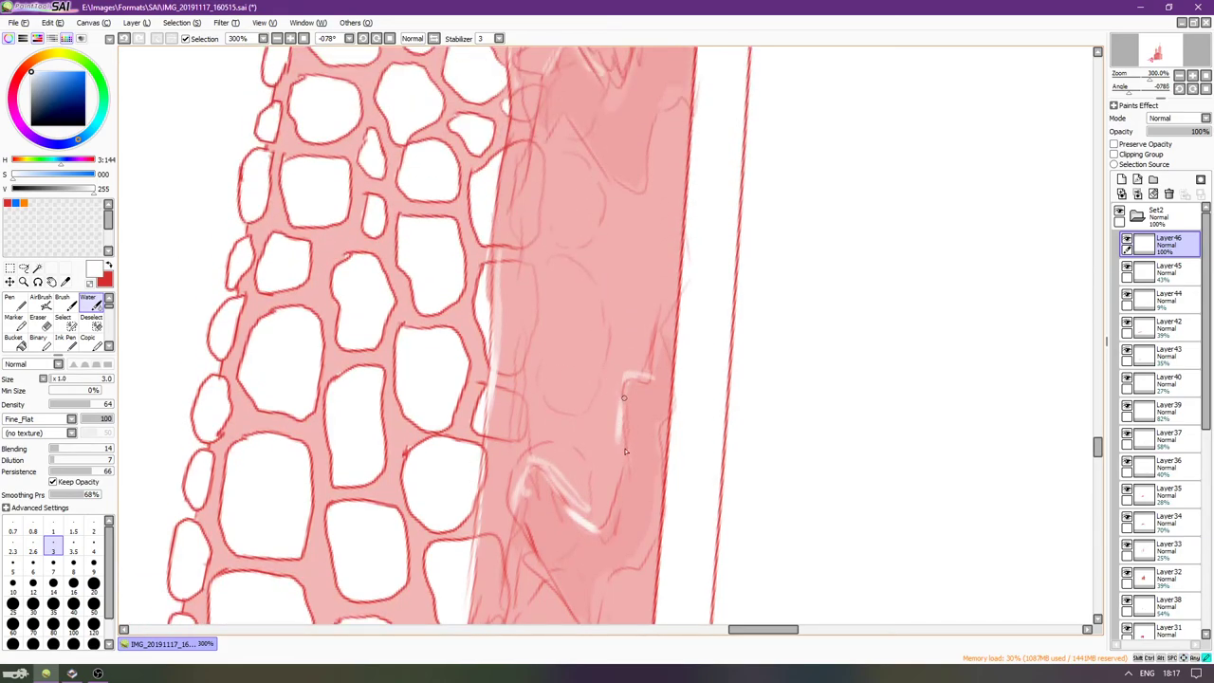
scroll(558, 377, up, 1)
key(bracketright)
key(bracketright)
key(bracketright)
key(bracketright)
key(bracketright)
key(bracketright)
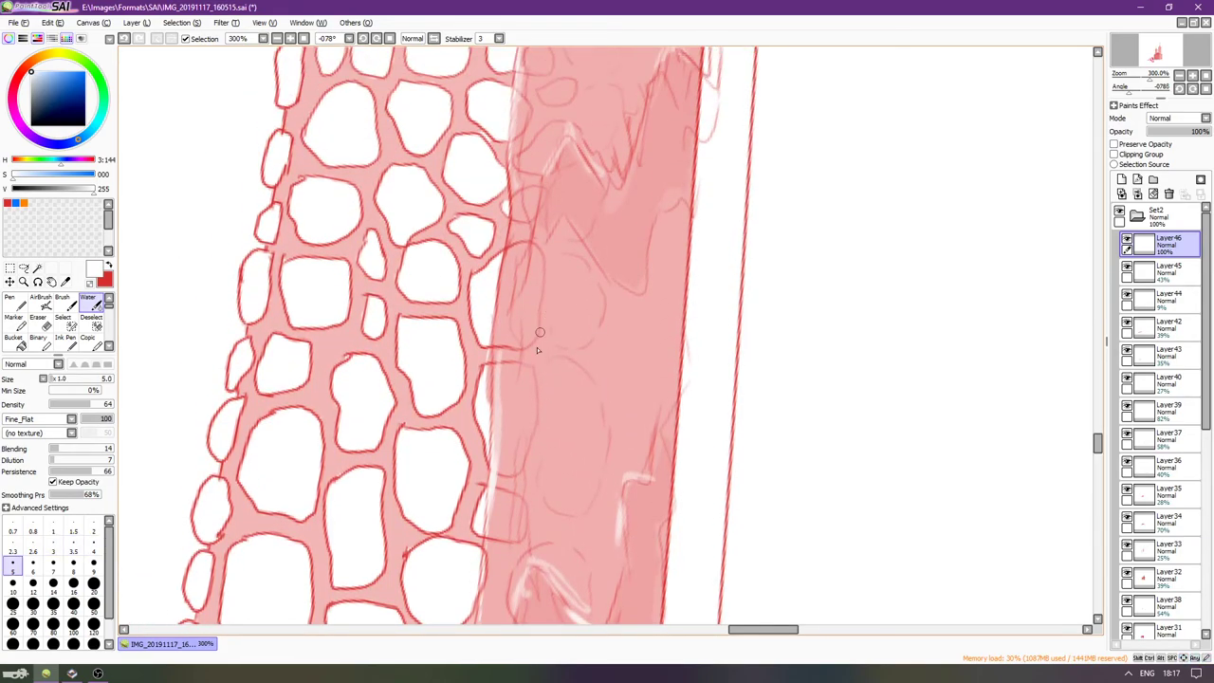
drag(498, 367, 497, 511)
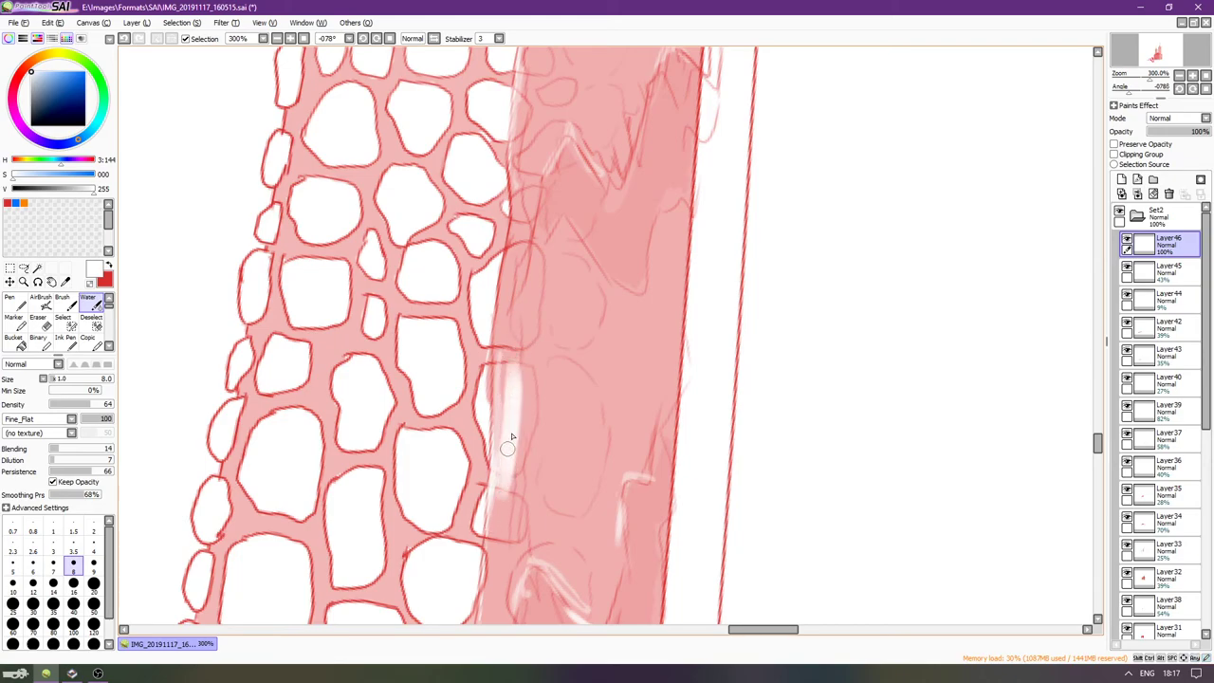
key(ctrl+z)
Paint a white highlight along the ground's edge at the base of the stone wall with brush size 5.
key(bracketleft)
key(bracketleft)
key(bracketleft)
drag(502, 380, 501, 463)
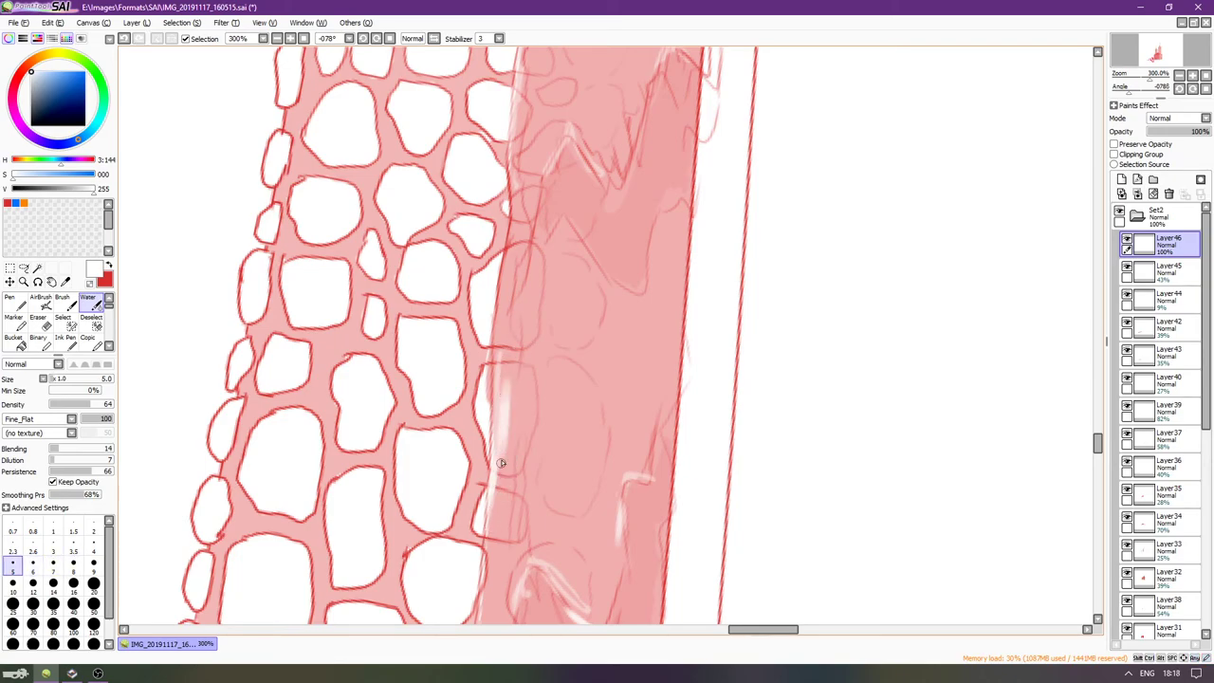
drag(495, 323, 500, 464)
Paint bold white highlights on the ridges of the third and fourth shadow patches.
key(Up)
key(Up)
key(Up)
key(Up)
key(Up)
key(Up)
key(Up)
key(Up)
key(Up)
key(Up)
key(Up)
key(Up)
key(Up)
key(Up)
key(Up)
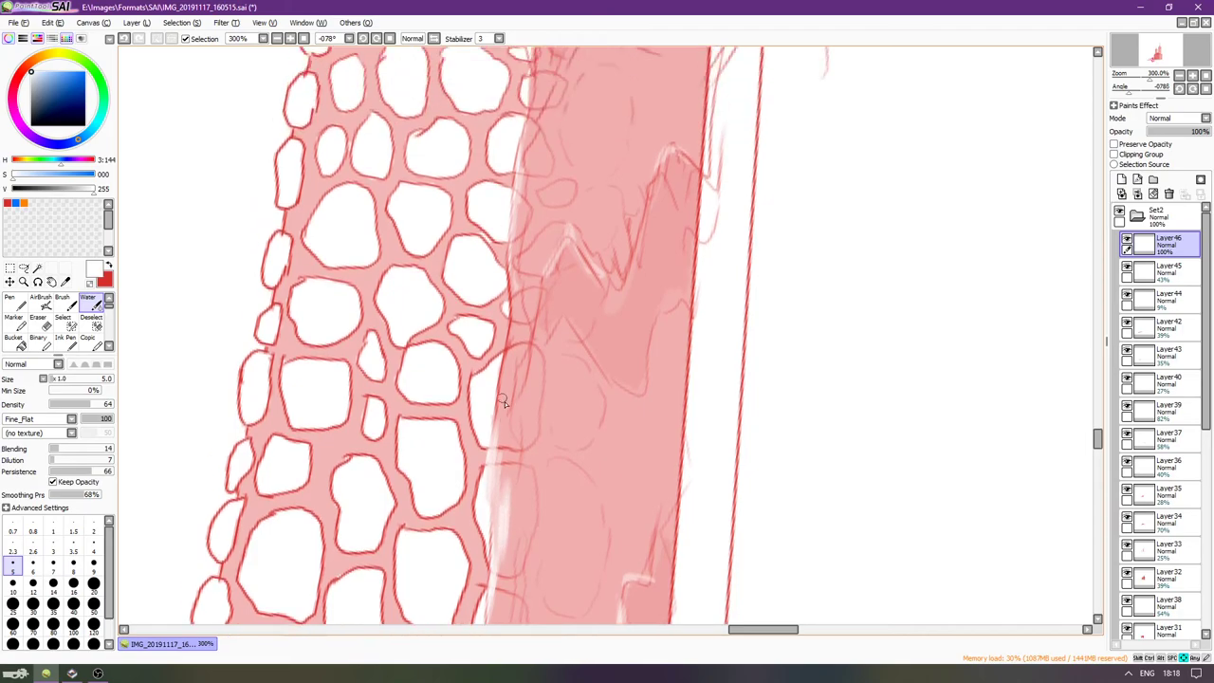
drag(576, 465, 609, 504)
drag(647, 421, 661, 396)
scroll(679, 389, up, 3)
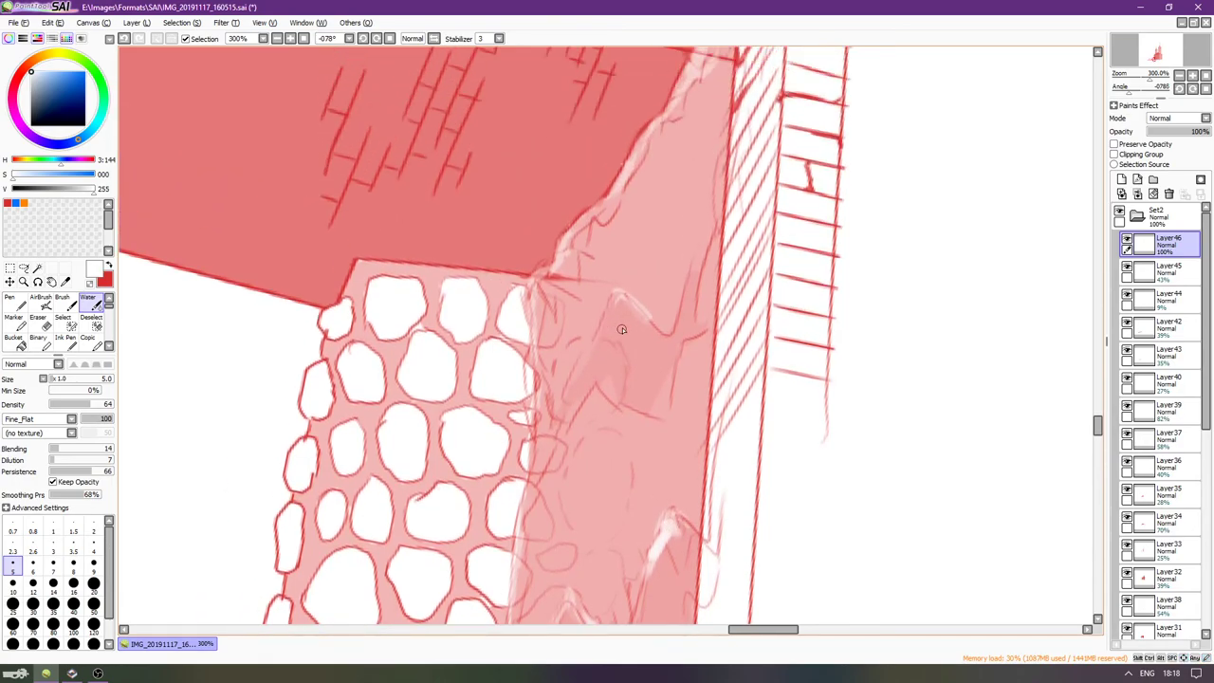
drag(634, 313, 675, 332)
Paint white highlights along the ground's edge from the wall corner to the archway, using a finer brush at the far end.
scroll(543, 319, up, 2)
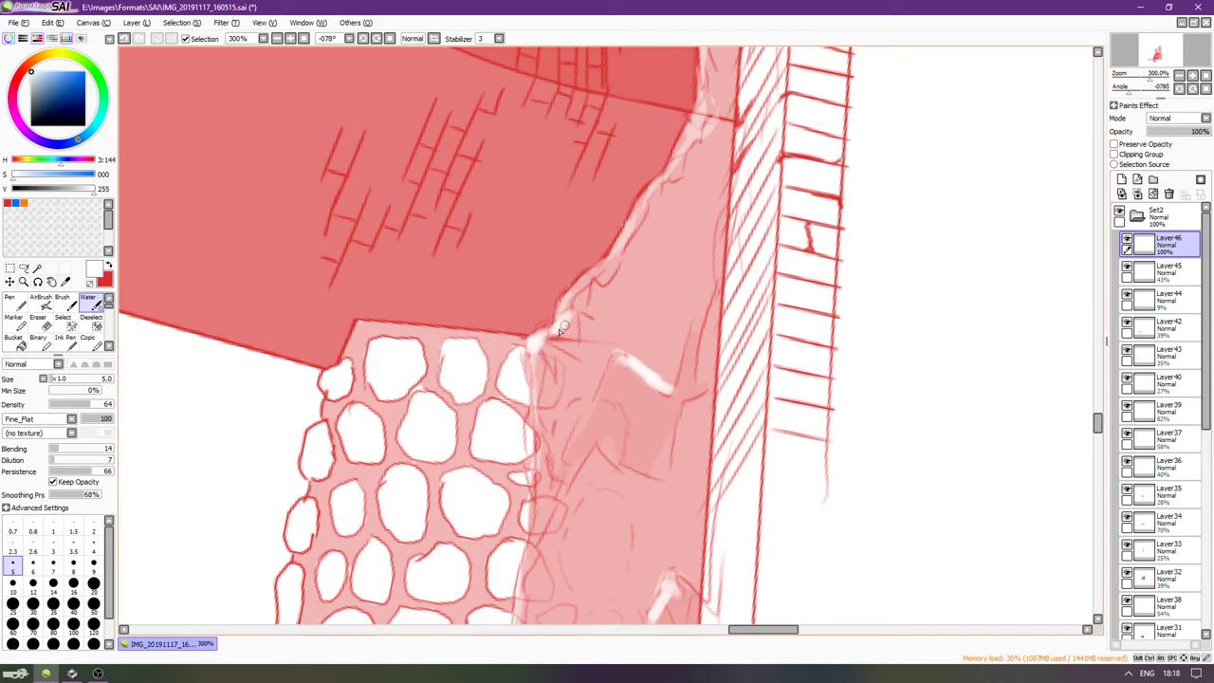
scroll(683, 152, up, 5)
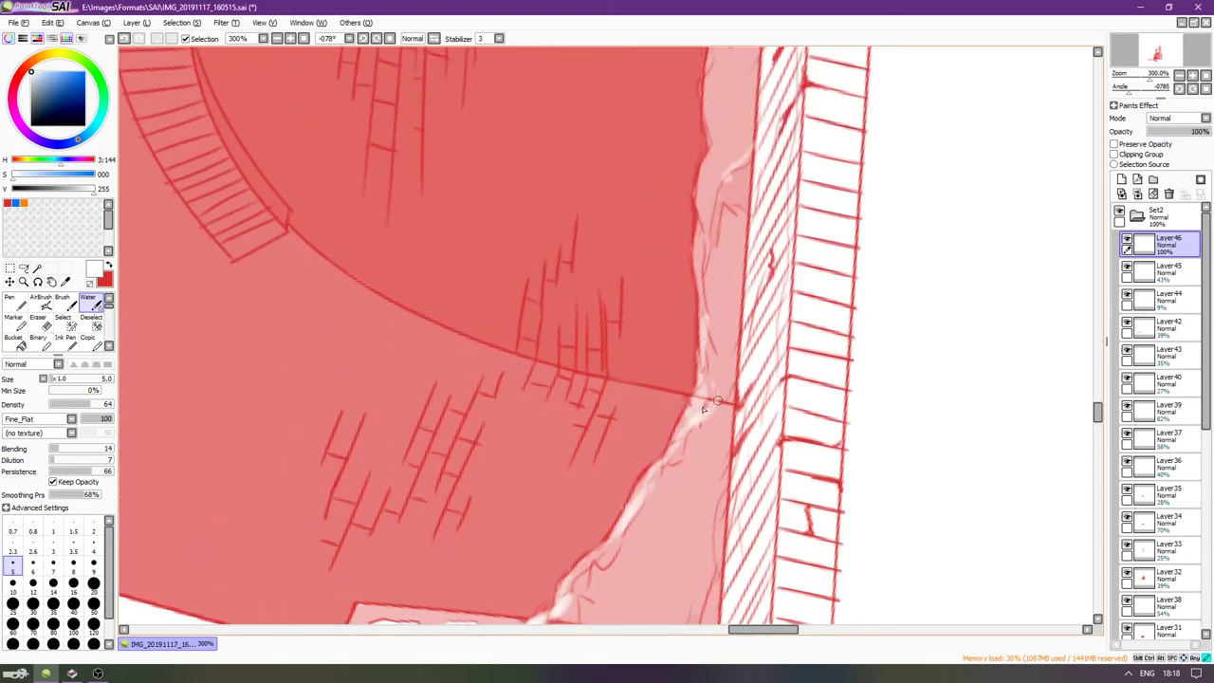
scroll(715, 403, up, 3)
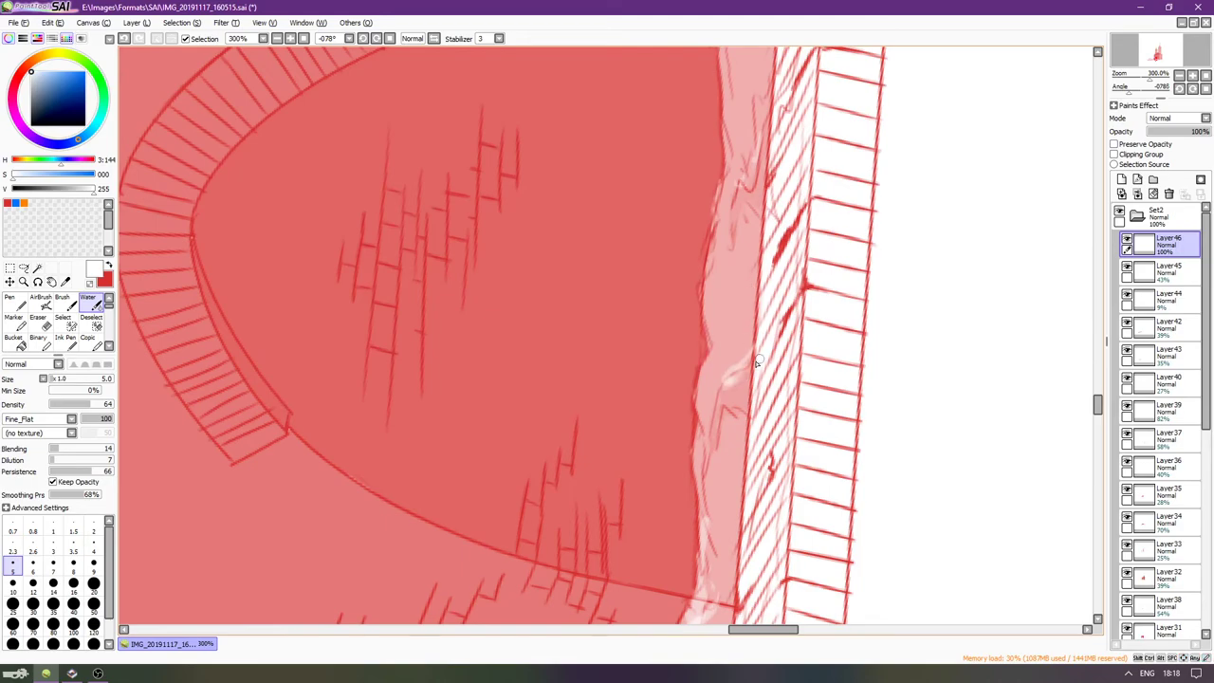
scroll(743, 209, up, 1)
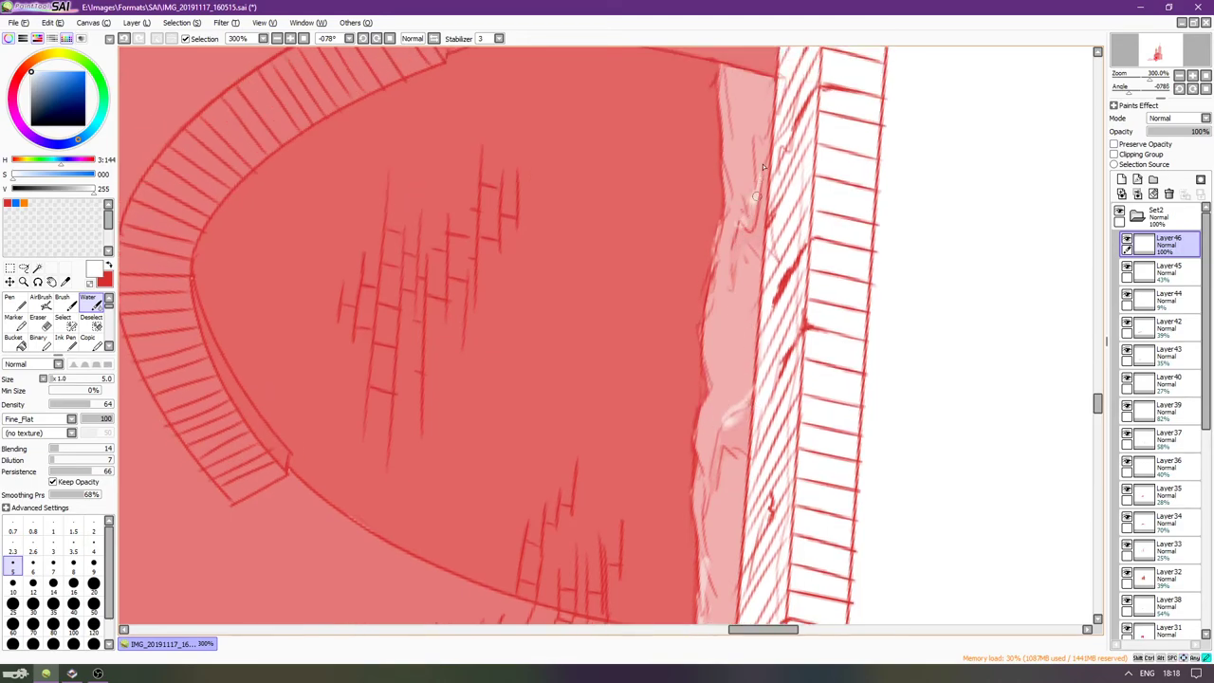
drag(725, 180, 722, 217)
key(ctrl+z)
key(bracketleft)
key(bracketleft)
key(bracketleft)
drag(726, 163, 727, 201)
key(bracketleft)
drag(713, 281, 705, 371)
key(bracketright)
key(bracketright)
key(bracketright)
Configure the Water brush to size 14, density 26 and blending 38.
key(Home)
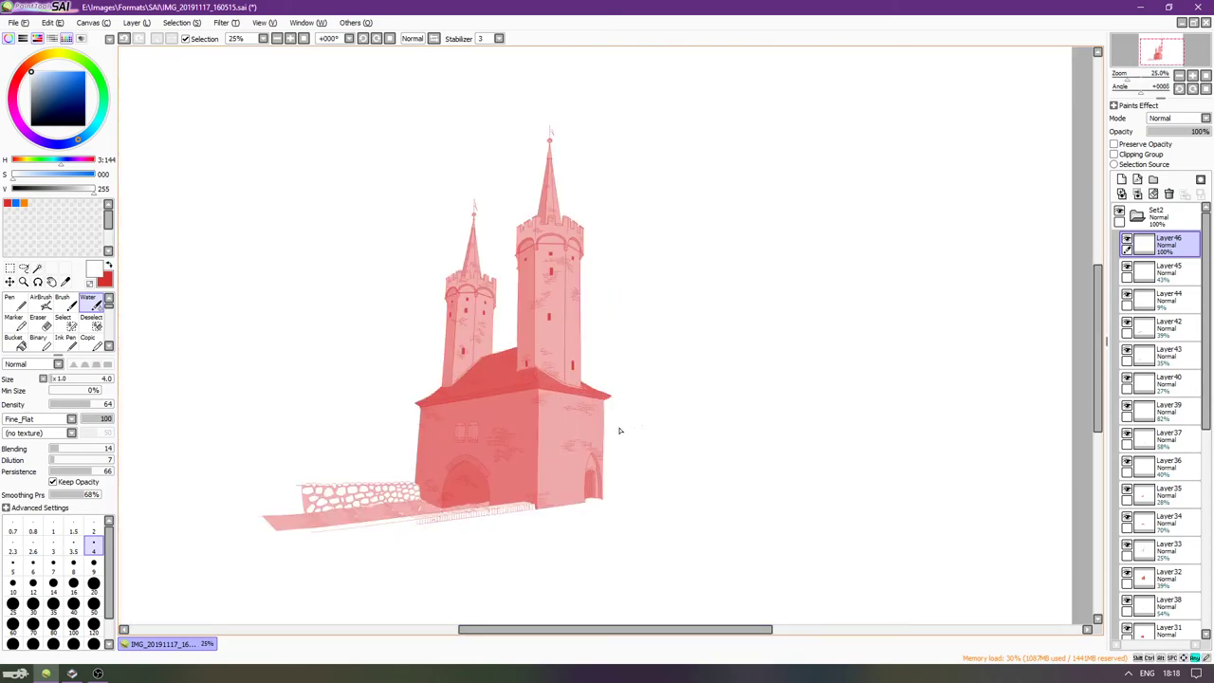
scroll(474, 522, up, 5)
key(Left)
scroll(370, 493, up, 4)
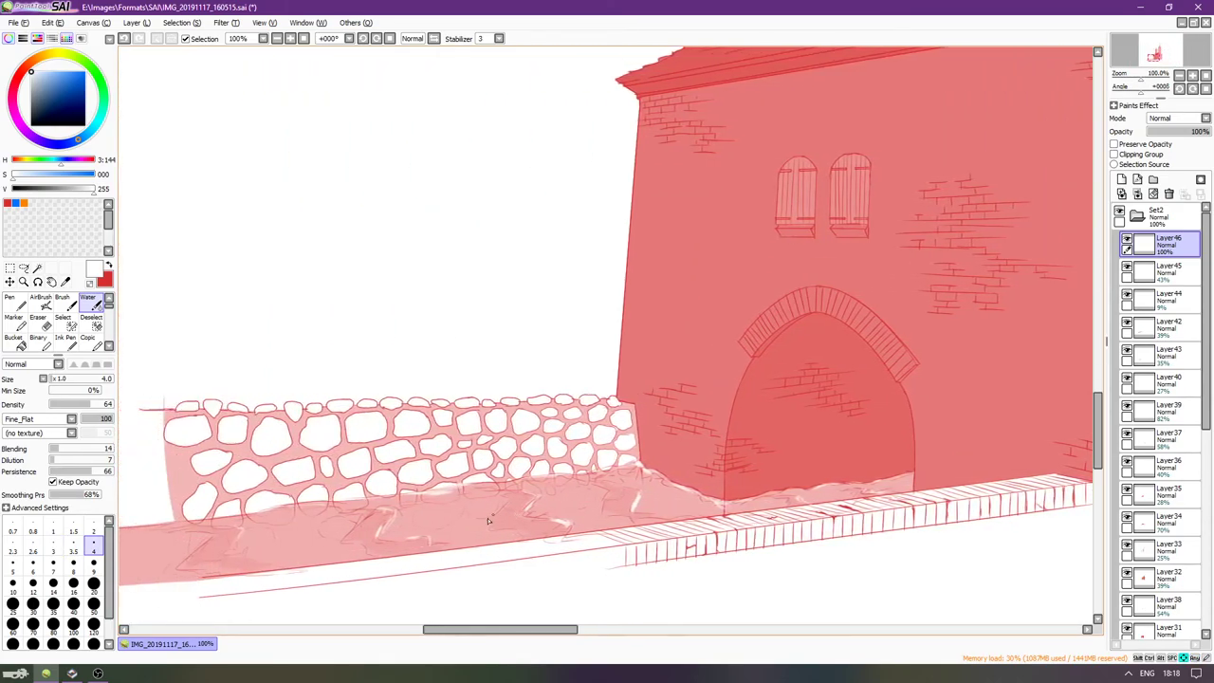
key(Down)
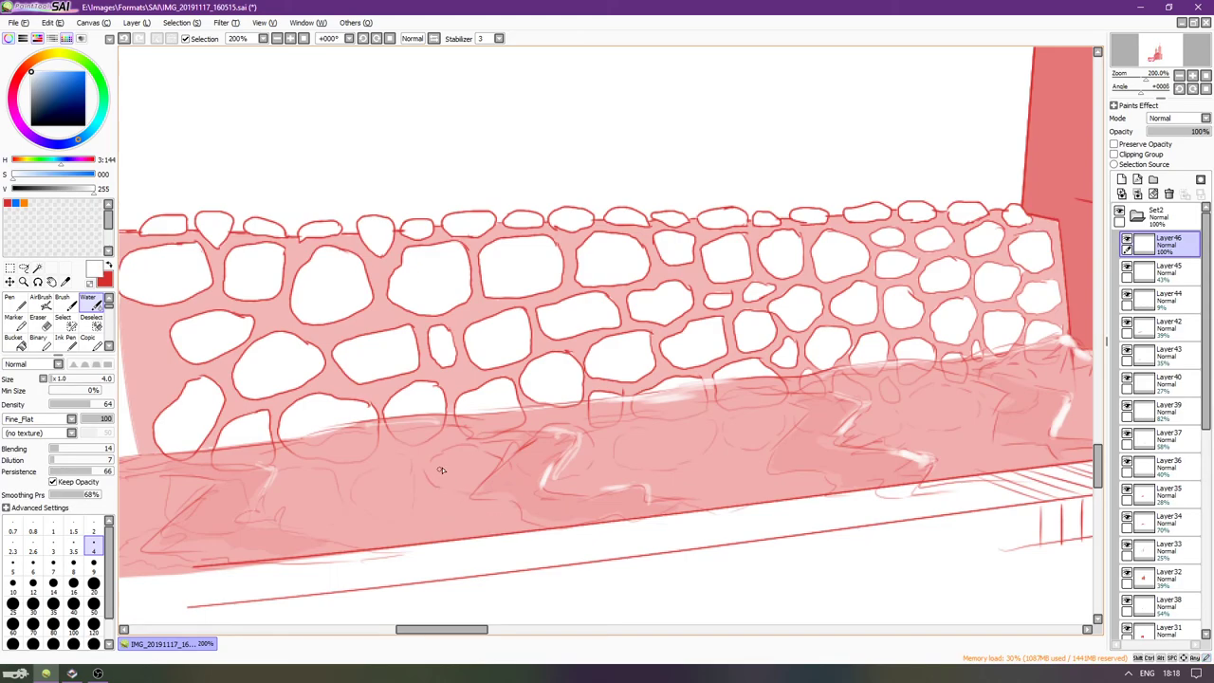
click(54, 582)
drag(82, 409, 66, 404)
click(73, 448)
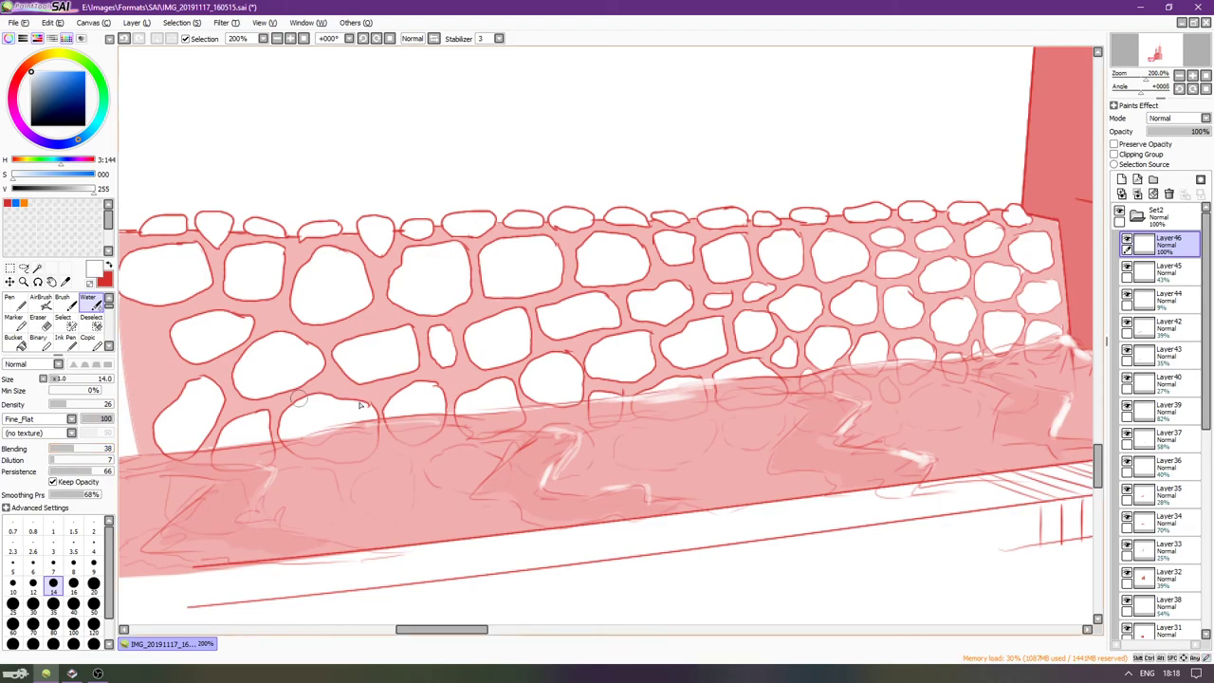
Dab soft white highlights on the ground between the second and third shadow patches.
mouse_move(626, 468)
mouse_down()
mouse_move(699, 481)
mouse_move(665, 452)
mouse_move(752, 468)
mouse_move(736, 459)
mouse_move(731, 475)
mouse_move(695, 456)
mouse_move(710, 422)
mouse_move(670, 442)
mouse_move(731, 418)
mouse_move(660, 446)
mouse_move(724, 431)
mouse_move(671, 445)
mouse_move(709, 416)
mouse_up()
key(ctrl+z)
key(ctrl+z)
drag(628, 426, 726, 425)
mouse_move(631, 474)
mouse_down()
mouse_move(756, 440)
mouse_move(712, 456)
mouse_move(753, 478)
mouse_up()
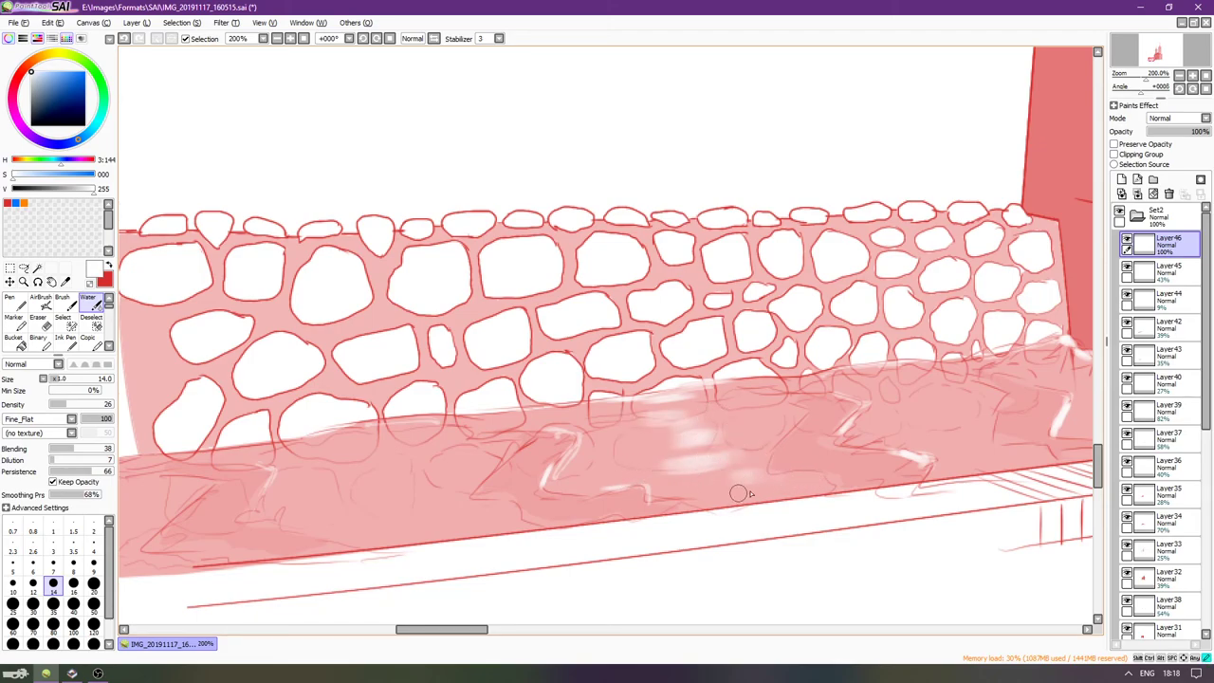
mouse_move(772, 423)
mouse_down()
mouse_move(670, 447)
mouse_move(741, 443)
mouse_move(622, 432)
mouse_move(663, 402)
mouse_move(570, 451)
mouse_move(667, 421)
mouse_up()
key(ctrl+z)
Brush broad soft white patches onto the lit ground between the shadow patches and near the tower at size 35.
key(bracketright)
key(bracketright)
key(bracketright)
key(bracketright)
key(bracketright)
drag(671, 447, 666, 515)
key(Up)
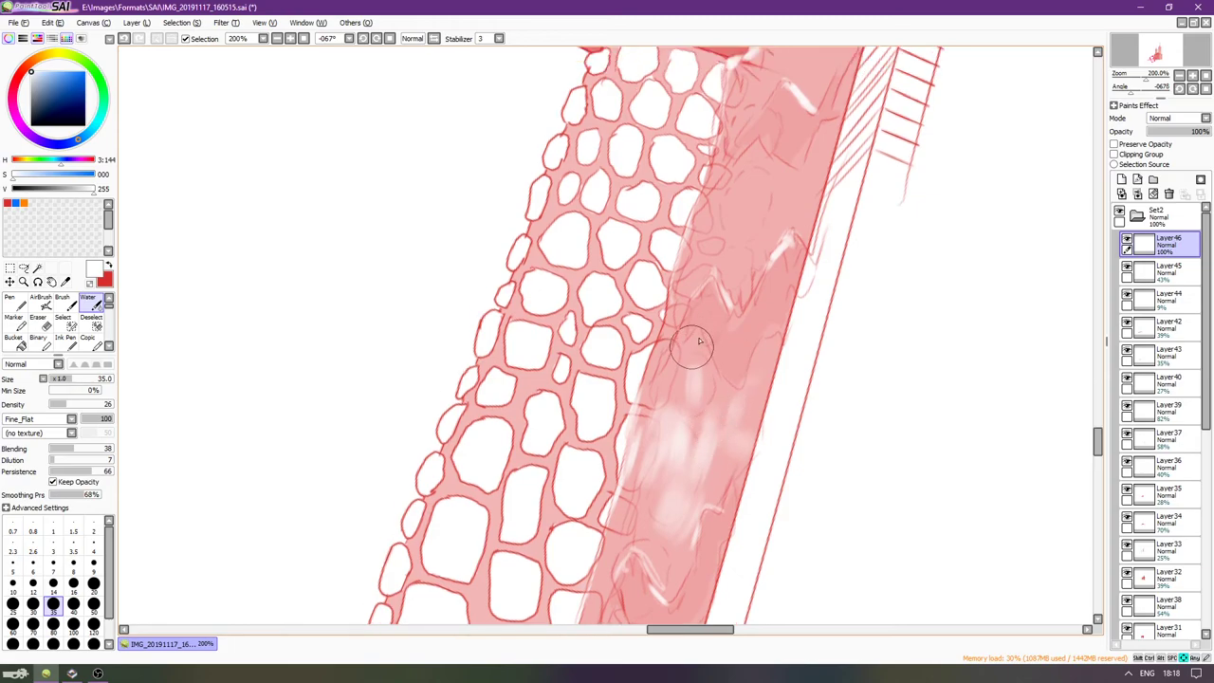
scroll(682, 360, up, 4)
mouse_move(725, 416)
mouse_down()
mouse_move(737, 363)
mouse_move(701, 407)
mouse_move(726, 401)
mouse_move(759, 333)
mouse_up()
scroll(759, 333, up, 1)
mouse_move(758, 284)
mouse_down()
mouse_move(783, 249)
mouse_move(766, 293)
mouse_move(818, 190)
mouse_move(809, 232)
mouse_move(775, 272)
mouse_move(802, 203)
mouse_up()
scroll(683, 339, down, 10)
mouse_move(614, 422)
mouse_down()
mouse_move(586, 512)
mouse_move(610, 451)
mouse_move(564, 513)
mouse_move(603, 399)
mouse_move(538, 492)
mouse_move(524, 547)
mouse_move(562, 489)
mouse_up()
Add narrower white streaks to the soft ground highlights between the shadow patches with the brush at size 12.
key(bracketleft)
key(bracketleft)
key(bracketleft)
key(bracketleft)
key(bracketleft)
key(bracketleft)
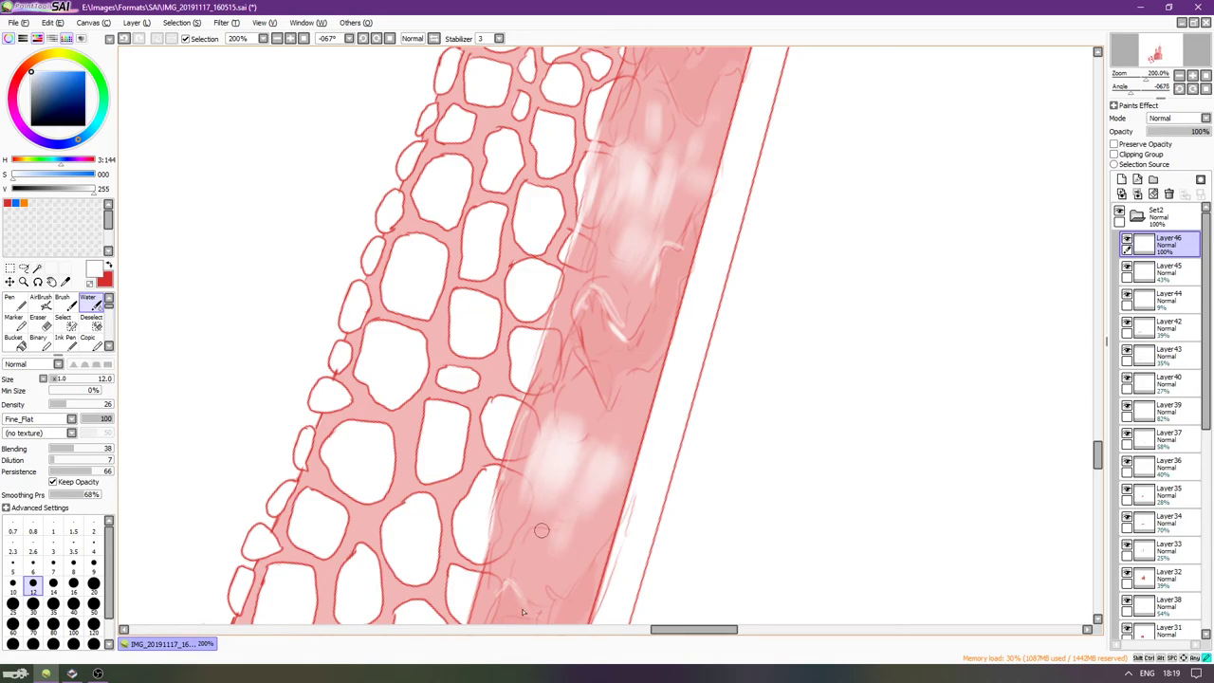
scroll(577, 442, up, 5)
drag(613, 355, 590, 443)
scroll(582, 395, up, 8)
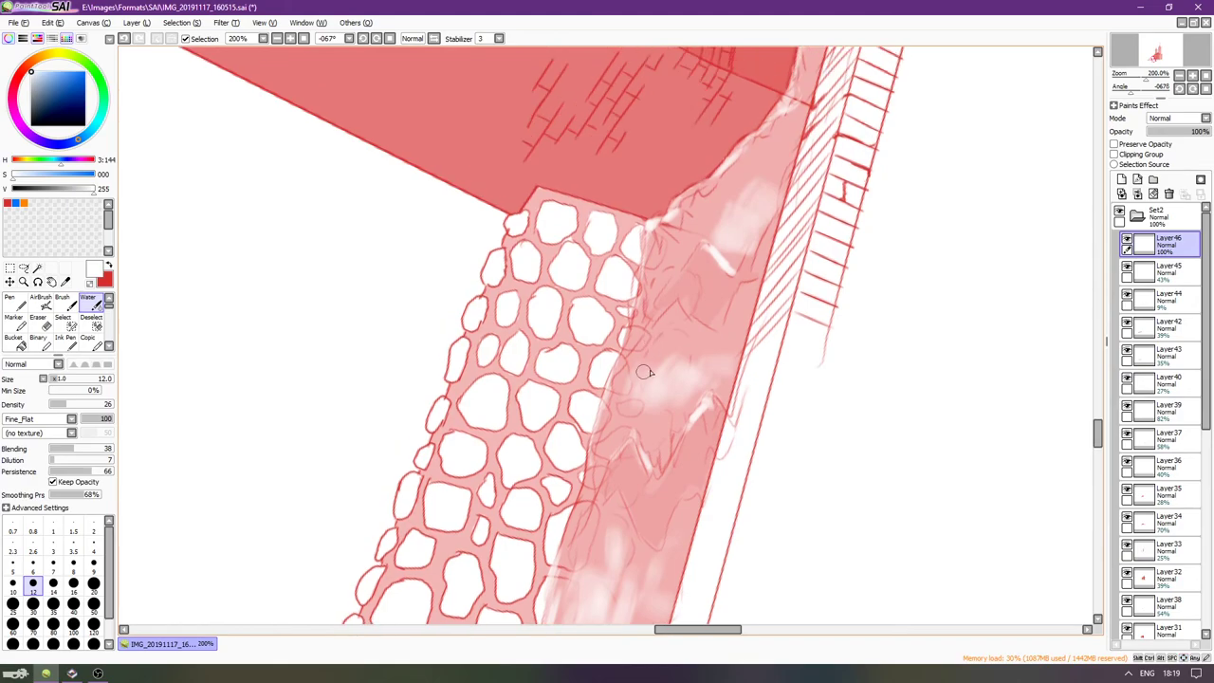
scroll(678, 360, up, 5)
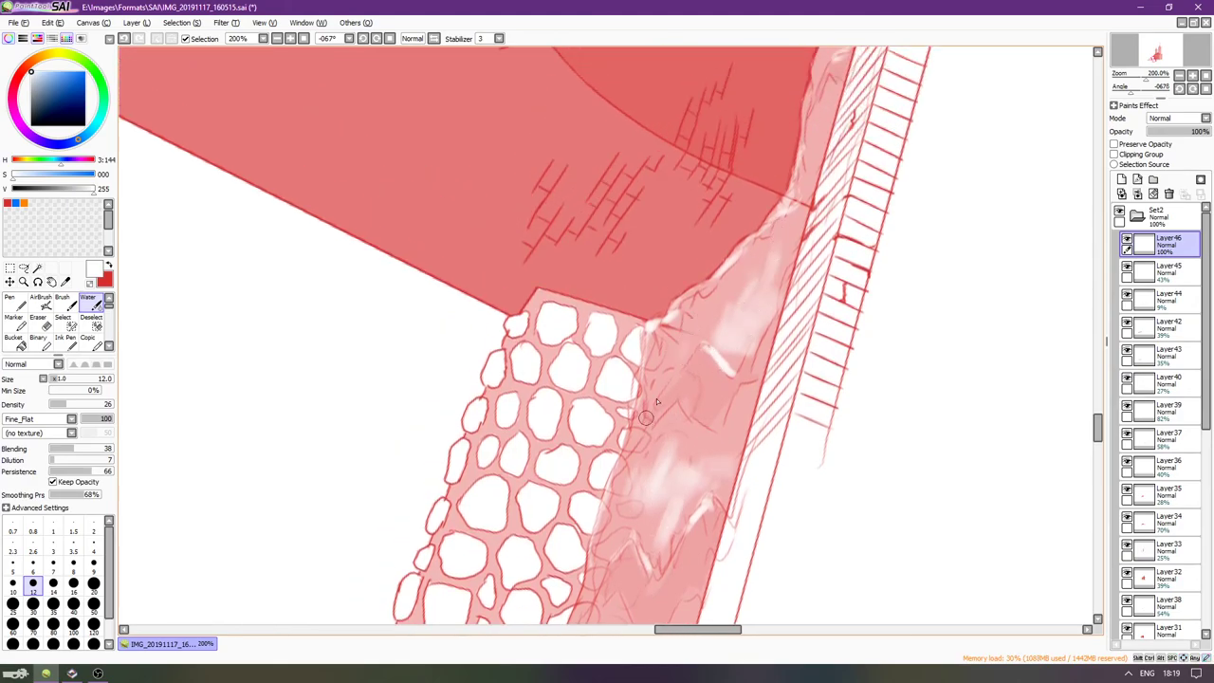
scroll(647, 417, up, 6)
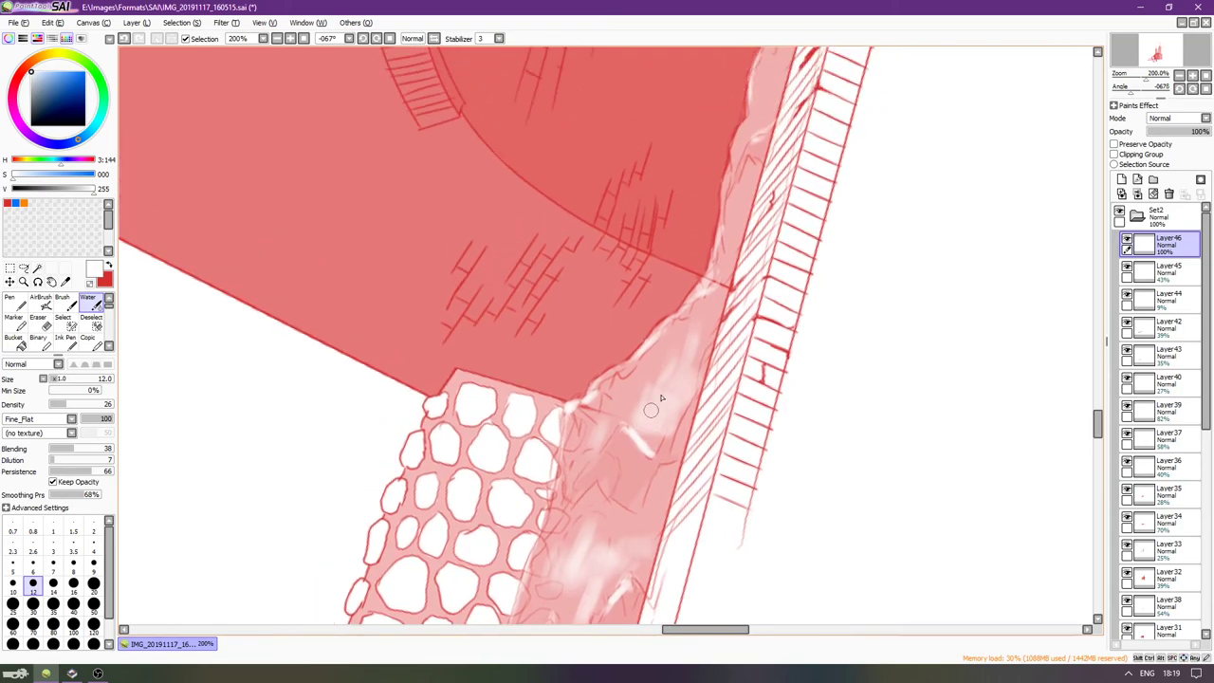
Paint soft white streaks on the narrow strip of ground beneath the archway.
scroll(650, 410, up, 6)
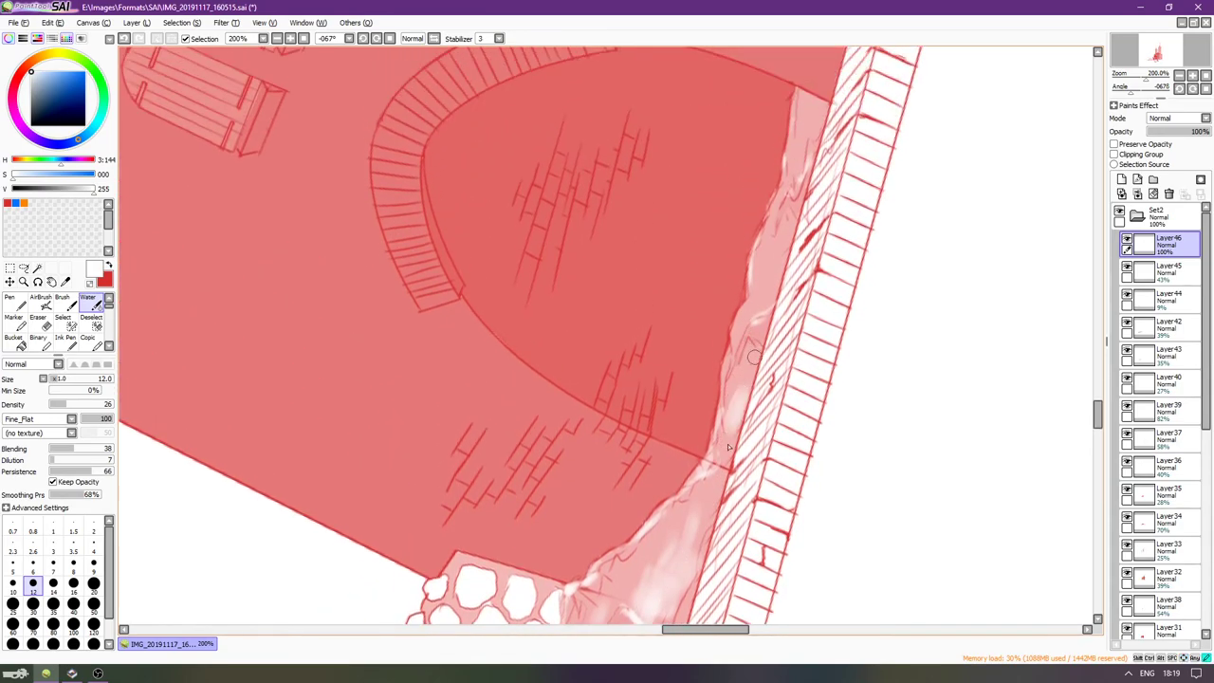
drag(756, 346, 706, 531)
drag(785, 234, 760, 324)
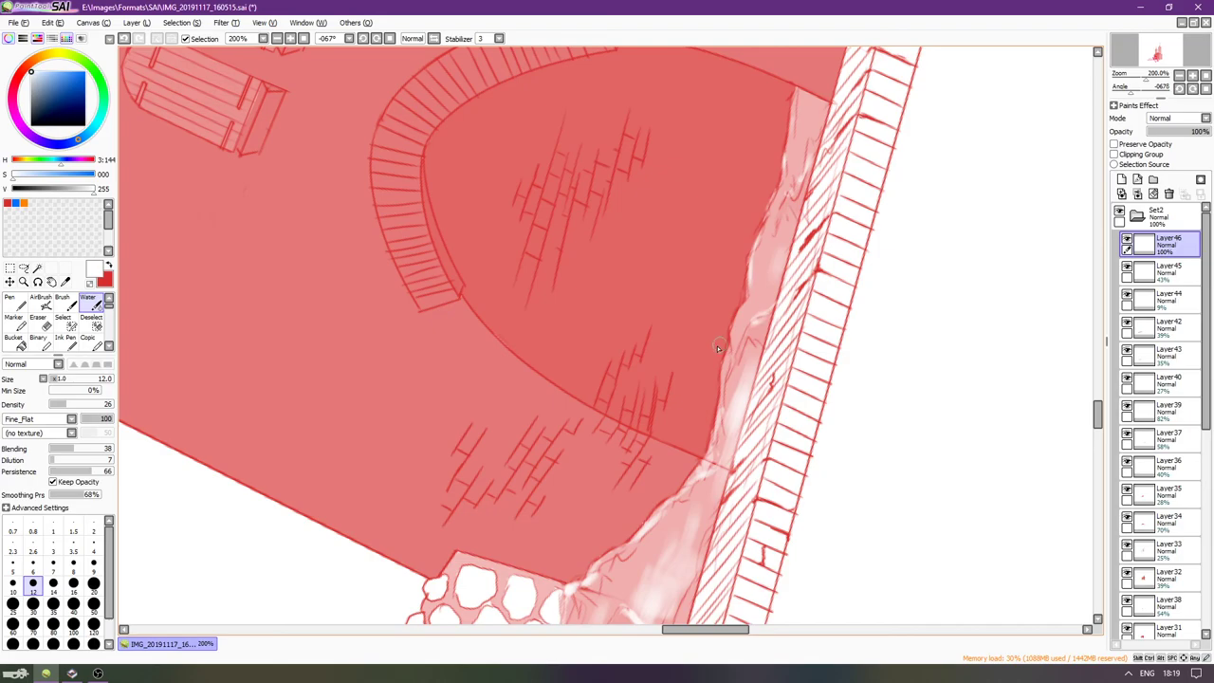
Reduce the soft white highlight layer's opacity to 31%.
key(Home)
key(Page_Up)
key(Page_Up)
key(Page_Up)
key(Page_Up)
key(Left)
key(Left)
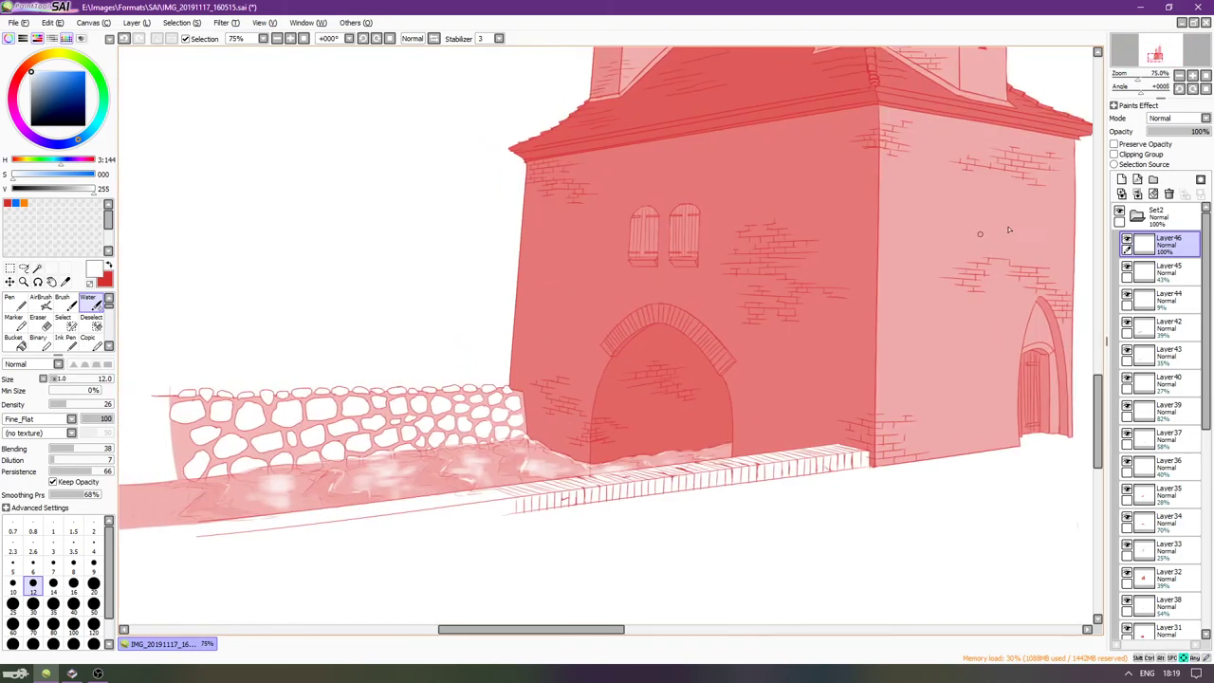
key(Left)
key(Up)
key(Left)
key(Up)
drag(1187, 131, 1156, 141)
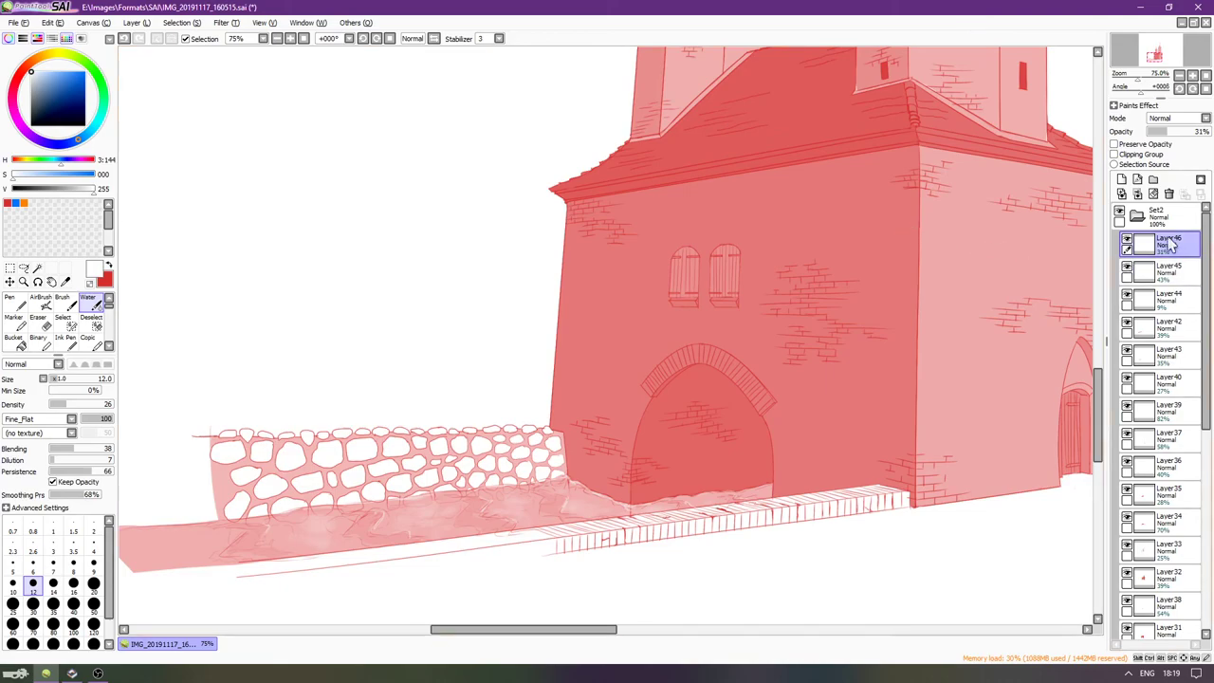
Add a new layer above the soft white highlight layer and activate the Magic Wand on the stone wall.
click(1121, 179)
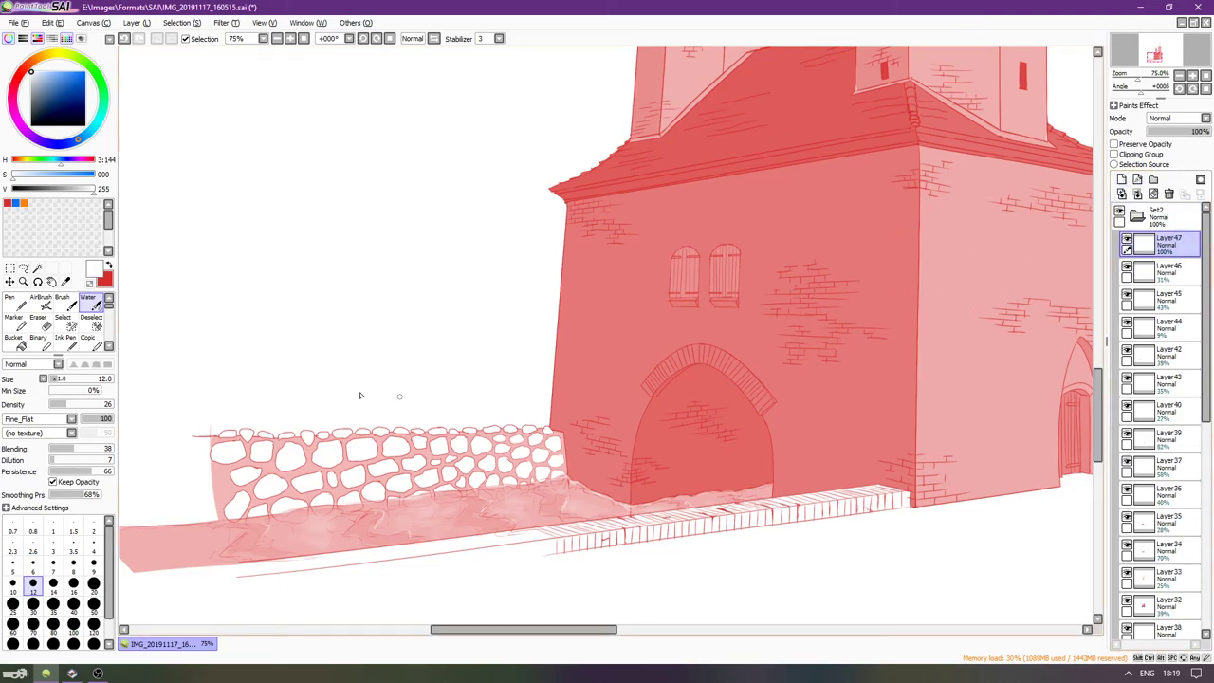
key(Page_Up)
key(Down)
key(Down)
key(Down)
key(Left)
key(Left)
key(Left)
key(Left)
key(Left)
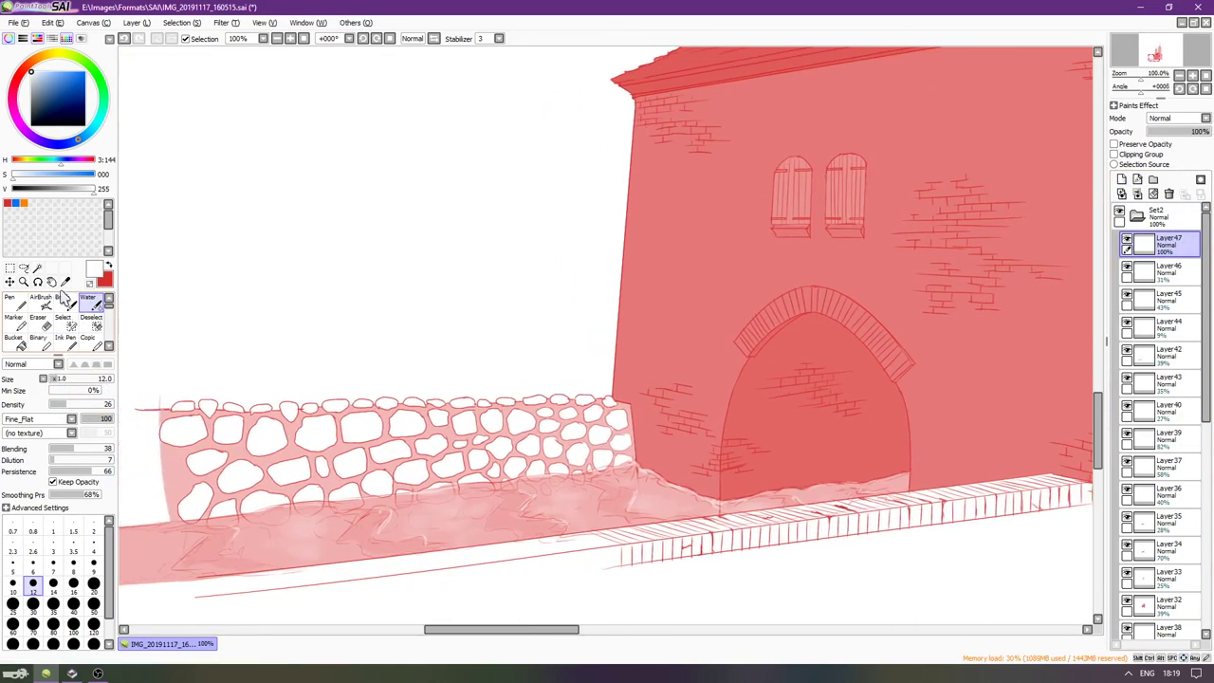
key(Page_Up)
key(Down)
key(Down)
key(Down)
key(Left)
key(Left)
click(37, 268)
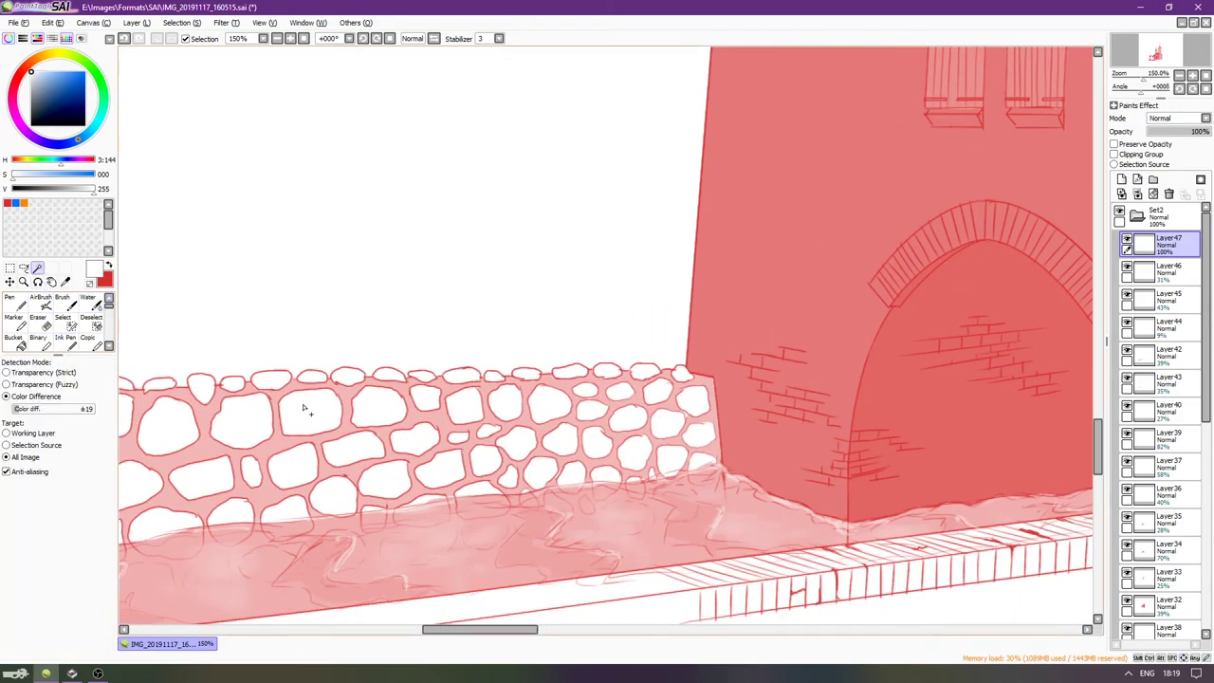
key(Left)
key(Left)
click(332, 411)
scroll(327, 412, left, 3)
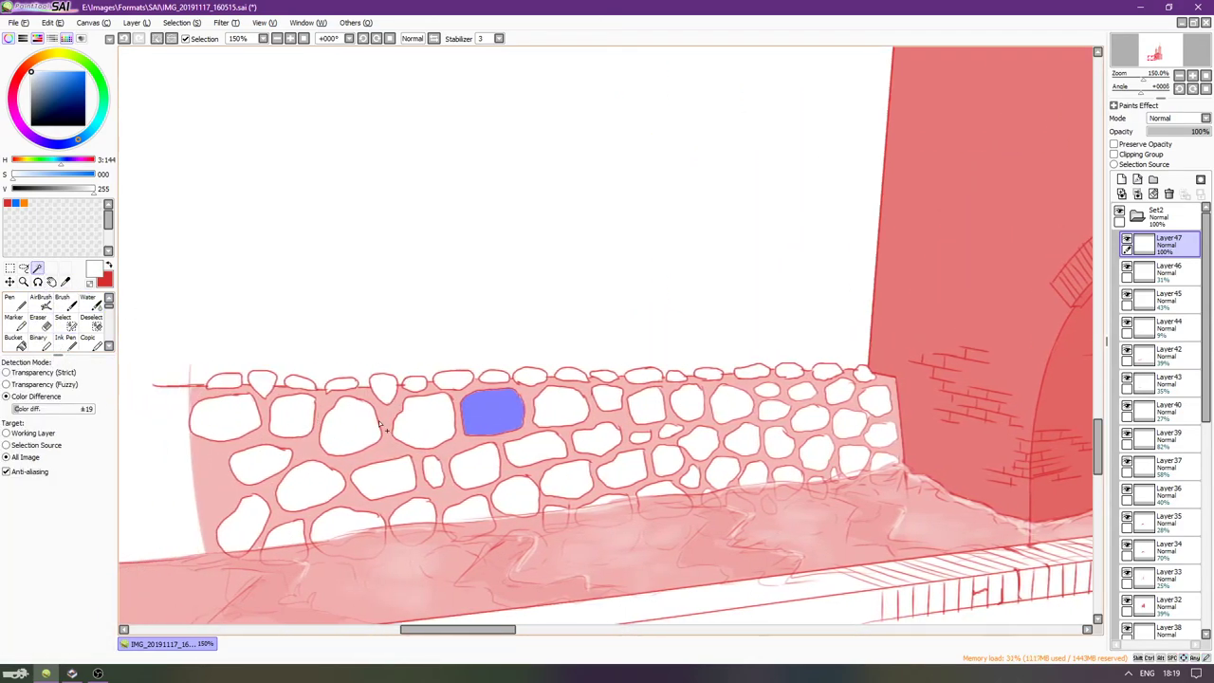
click(419, 424)
click(351, 424)
click(292, 416)
click(224, 417)
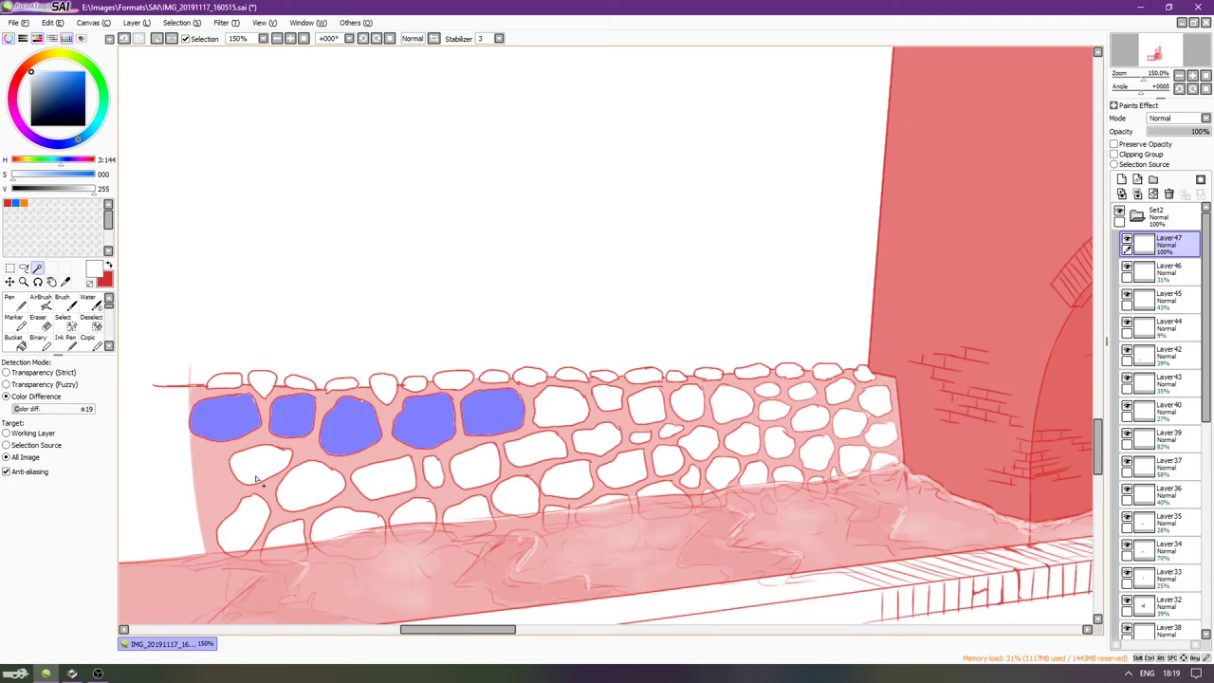
click(258, 466)
click(309, 486)
click(244, 522)
click(285, 534)
click(366, 539)
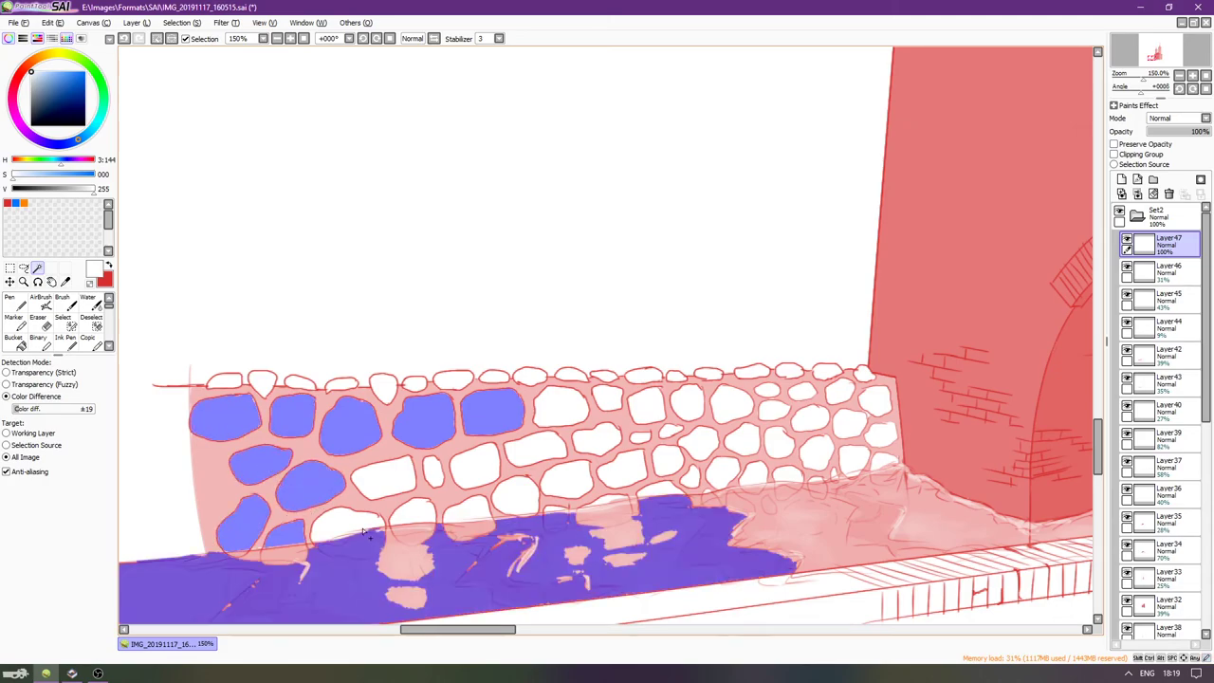
key(ctrl+z)
click(350, 527)
click(383, 480)
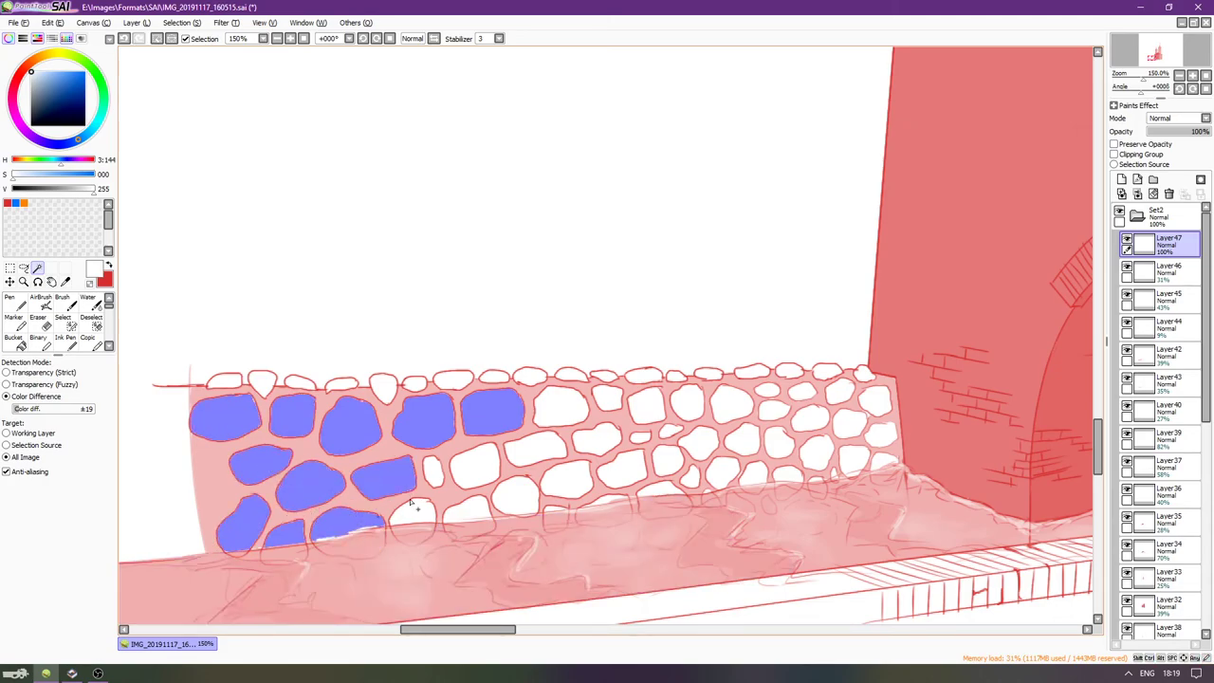
click(413, 512)
key(ctrl+d)
Set the Magic Wand's color difference to 95 and select the first four stones at the wall's left end.
drag(31, 409, 42, 410)
click(219, 416)
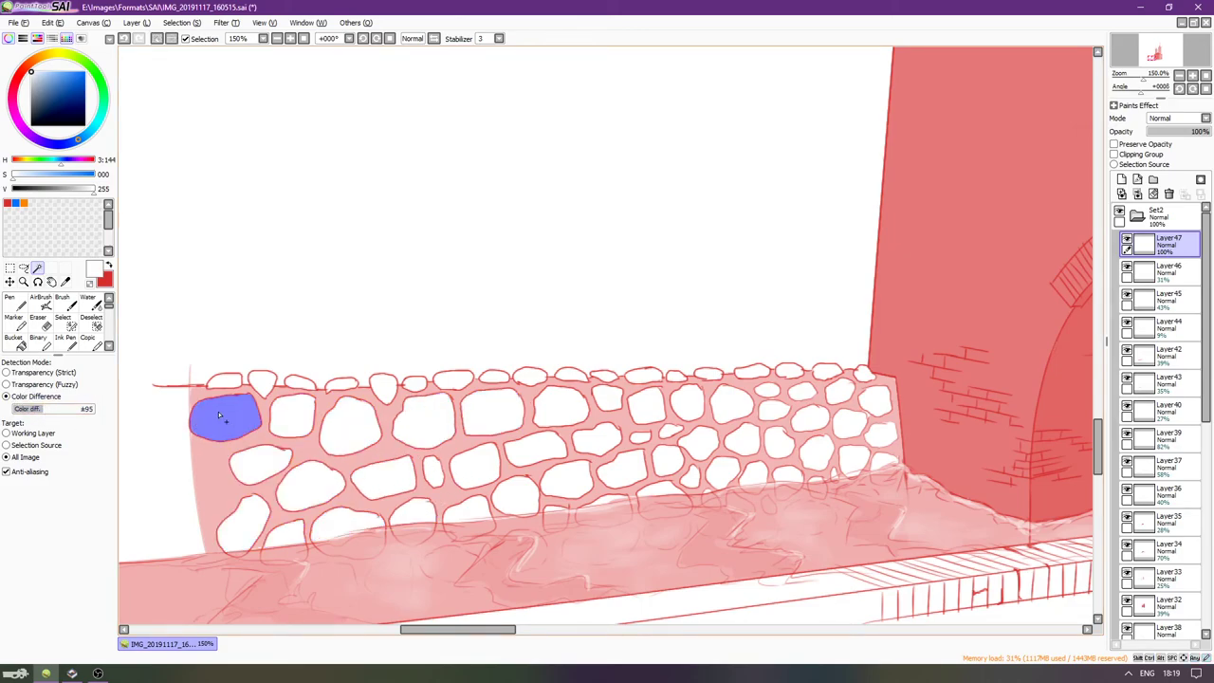
click(265, 466)
click(292, 438)
click(267, 504)
key(ctrl+z)
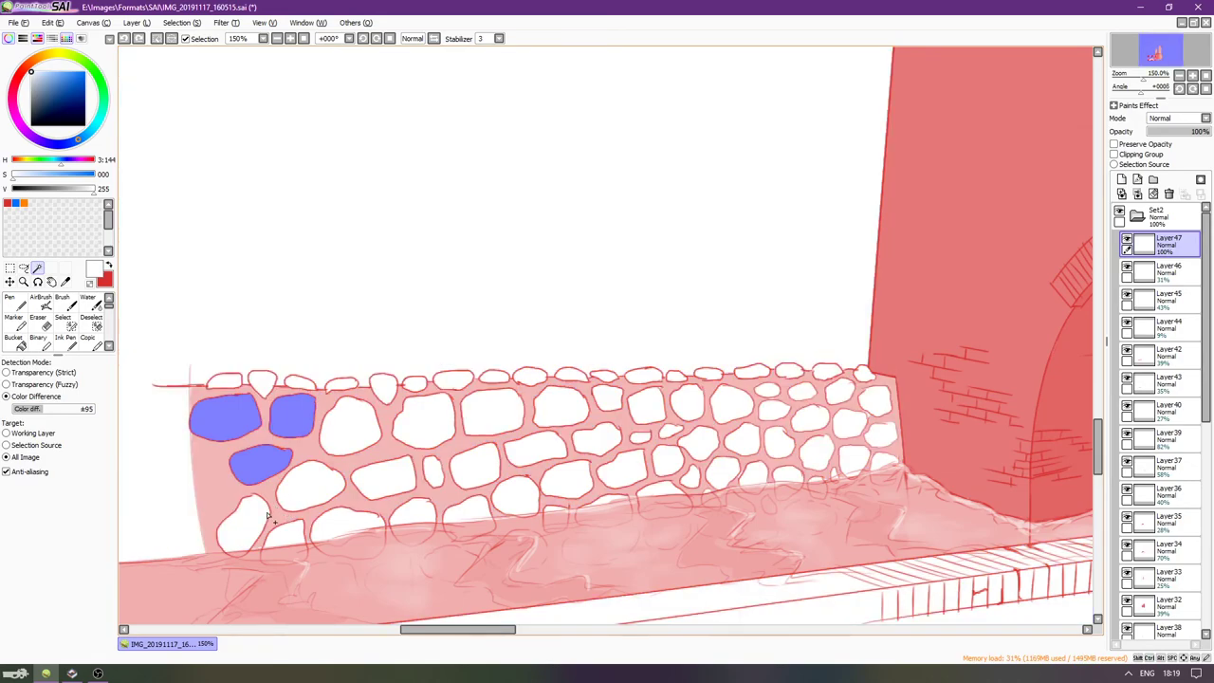
click(294, 496)
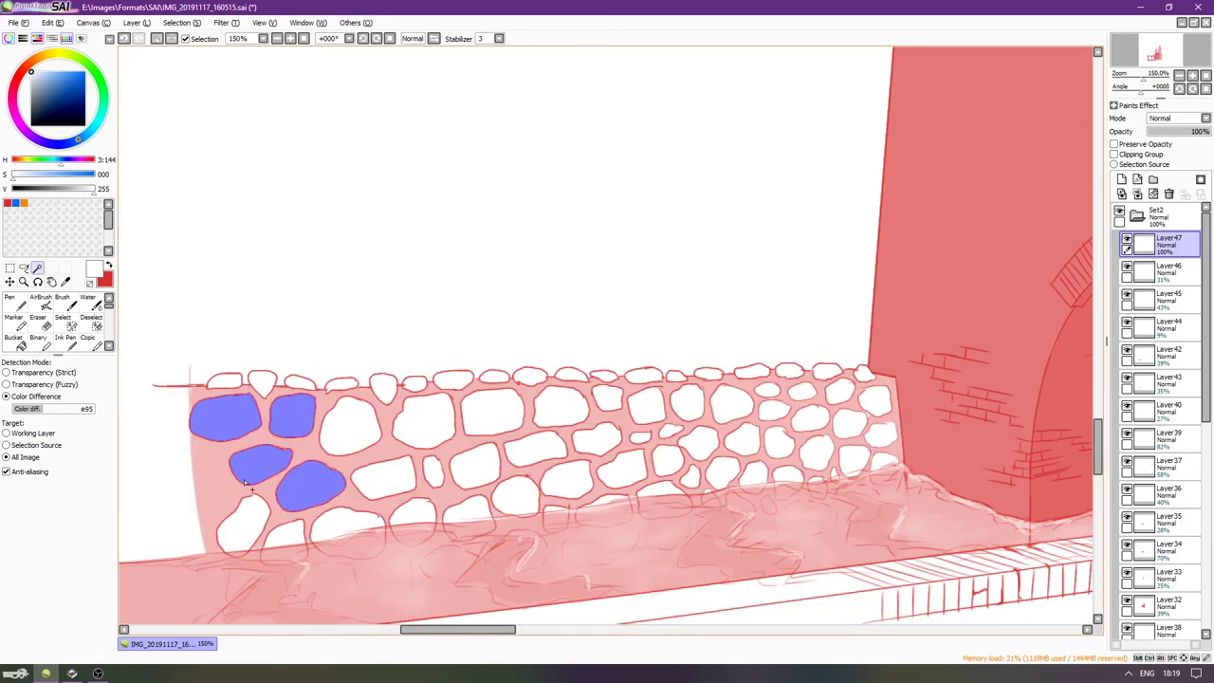
click(43, 373)
click(243, 513)
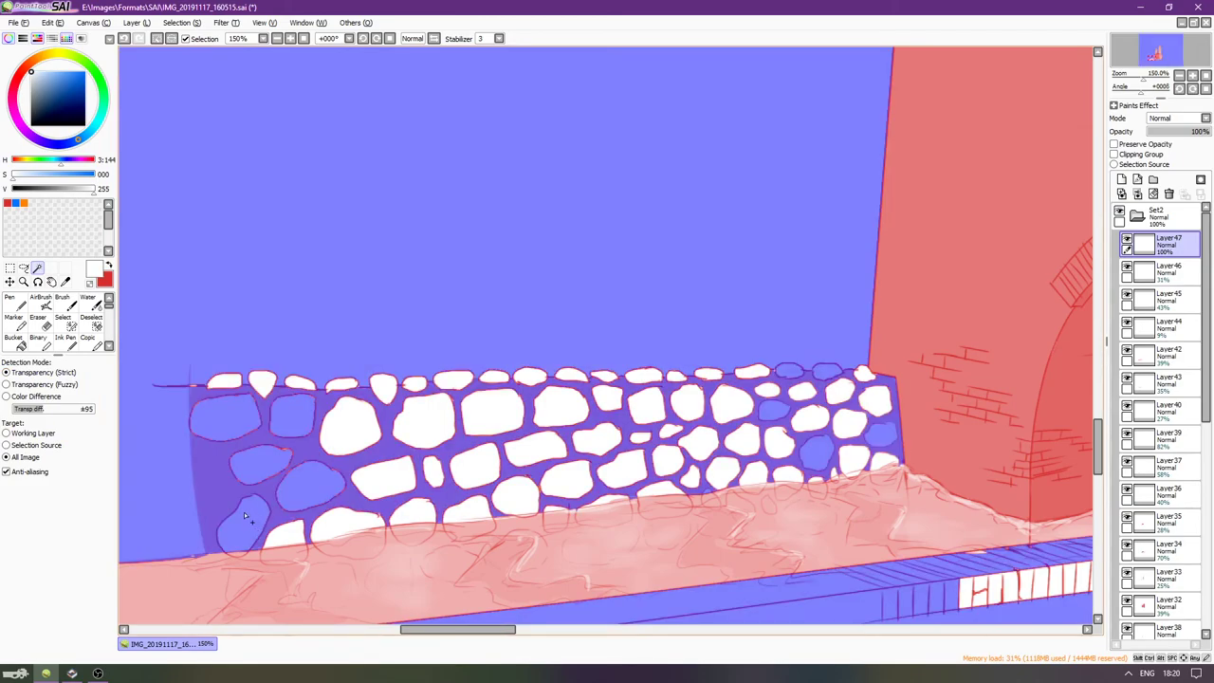
key(ctrl+z)
Switch the wand's detection to Transparency (Fuzzy) and add the lower-left stones and the neighbouring third column to the selection.
click(43, 384)
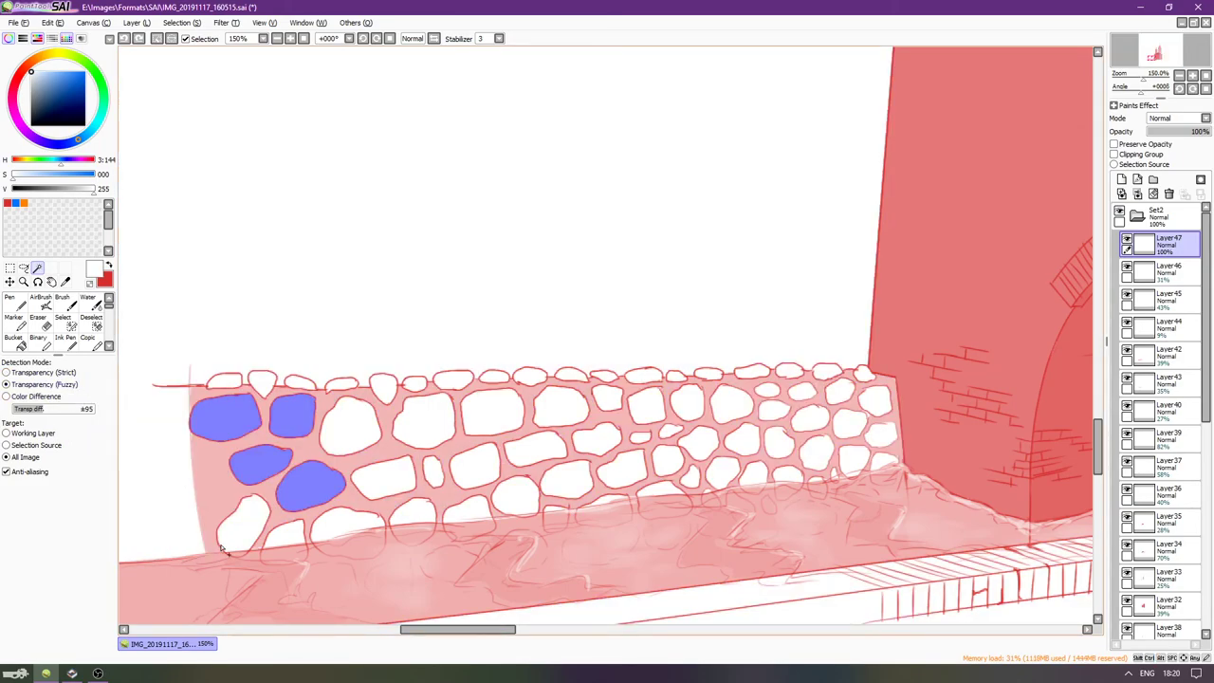
click(255, 531)
click(289, 534)
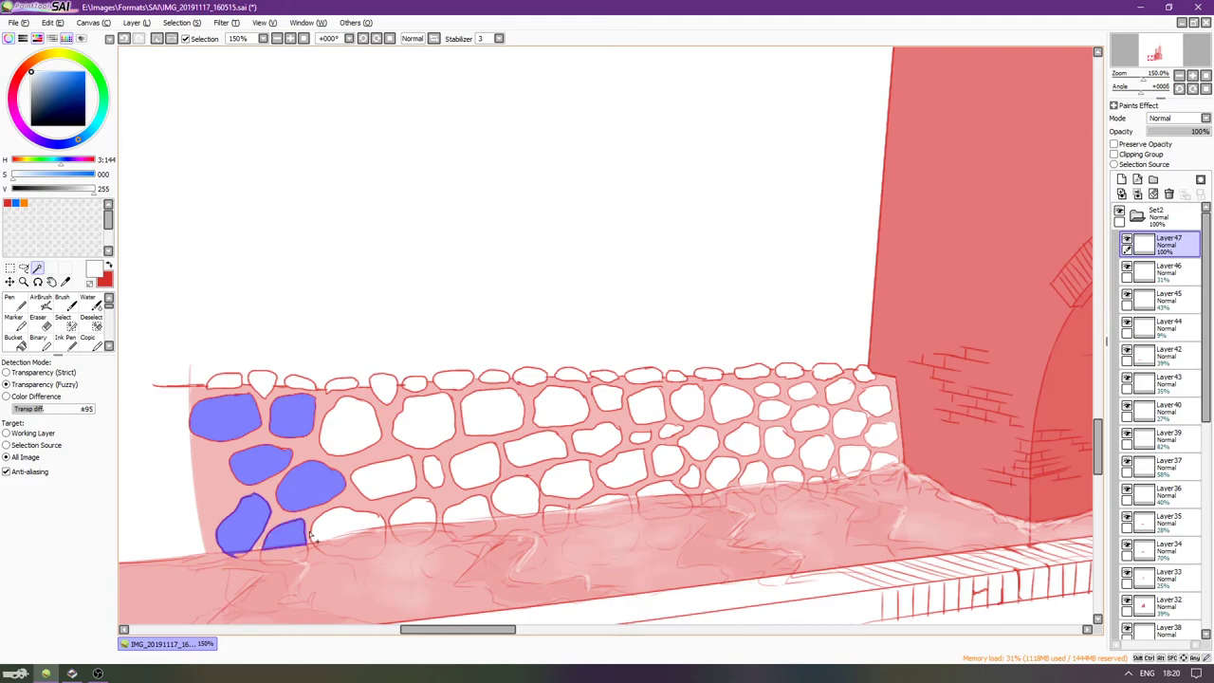
click(356, 516)
click(383, 481)
click(356, 418)
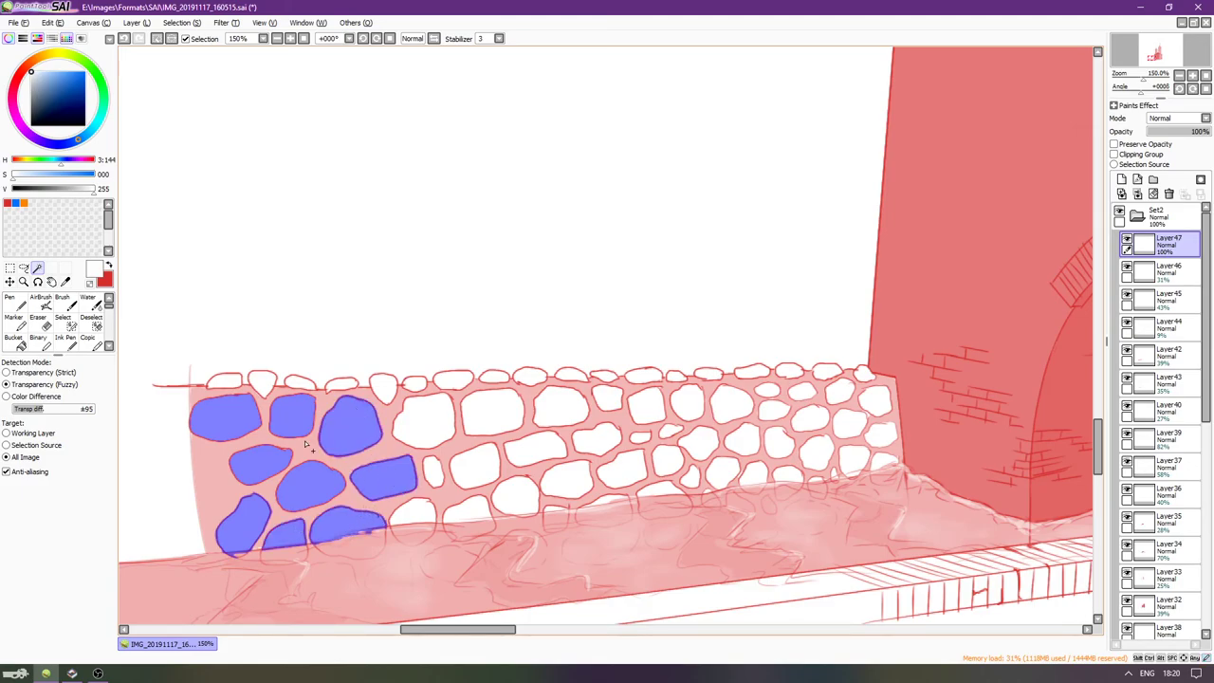
Add the next three stones, from the large upper one down to the ground edge, to the selection.
click(415, 436)
click(433, 473)
click(415, 514)
click(469, 512)
key(ctrl+z)
key(ctrl+y)
key(ctrl+z)
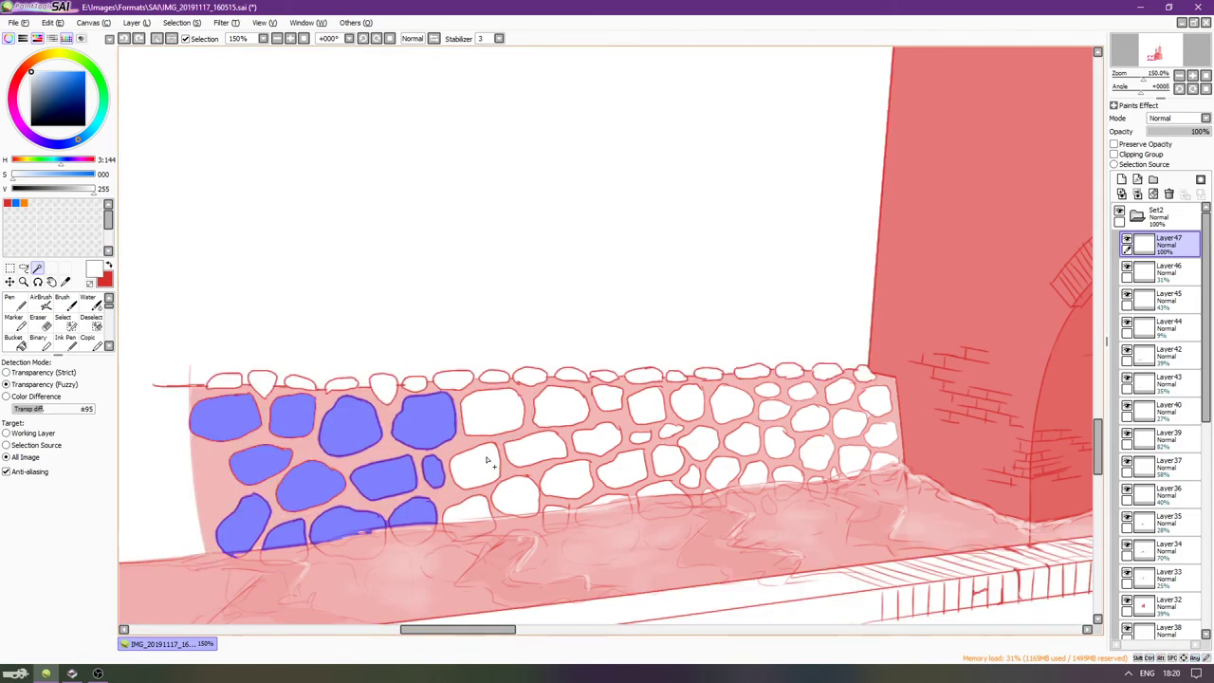
Add the stones across the middle of the wall to the selection, from the upper row to the lower one.
click(474, 464)
click(503, 403)
click(536, 446)
click(561, 408)
click(584, 441)
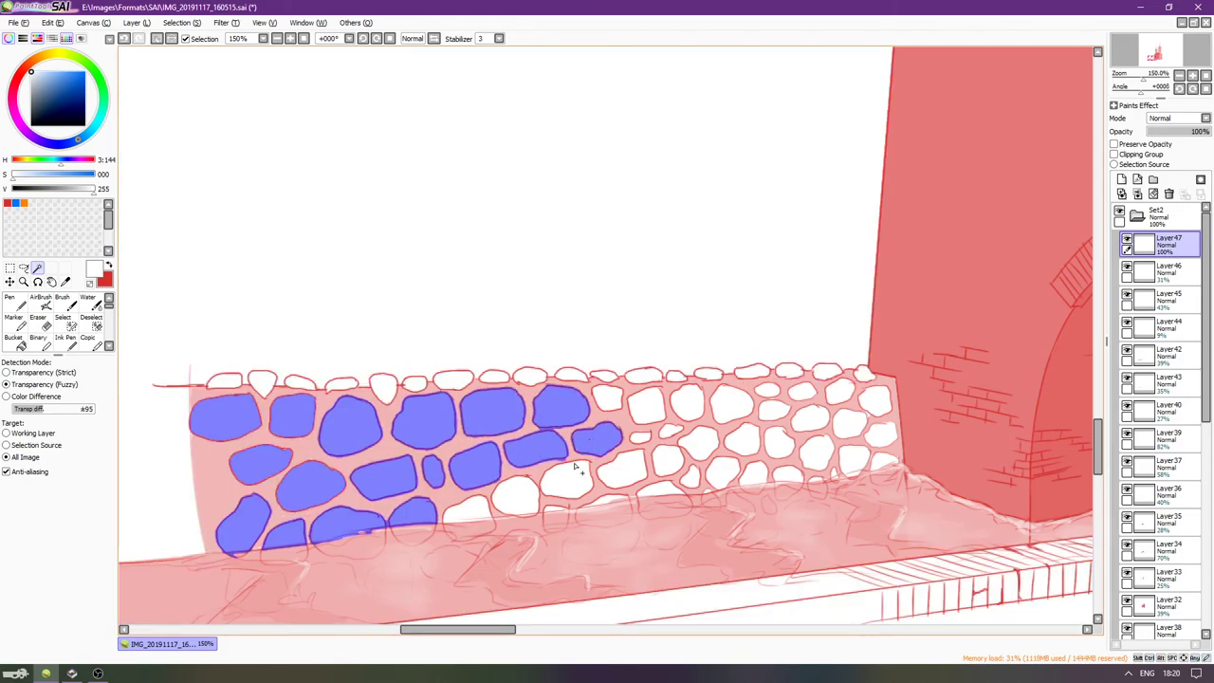
click(575, 475)
click(520, 488)
click(618, 466)
click(641, 438)
click(637, 406)
Lower the wand's transparency difference to 53 and add the smaller stones just right of the wall's middle.
drag(41, 409, 29, 408)
click(685, 413)
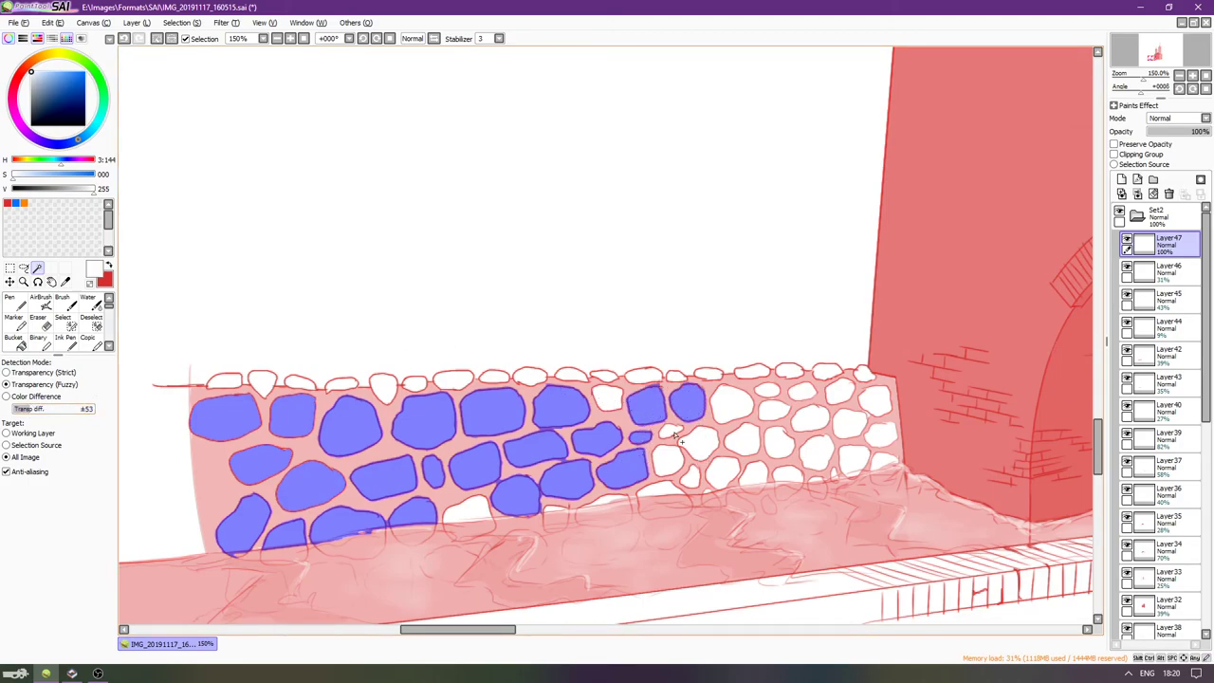
click(670, 434)
click(666, 461)
click(699, 442)
click(690, 476)
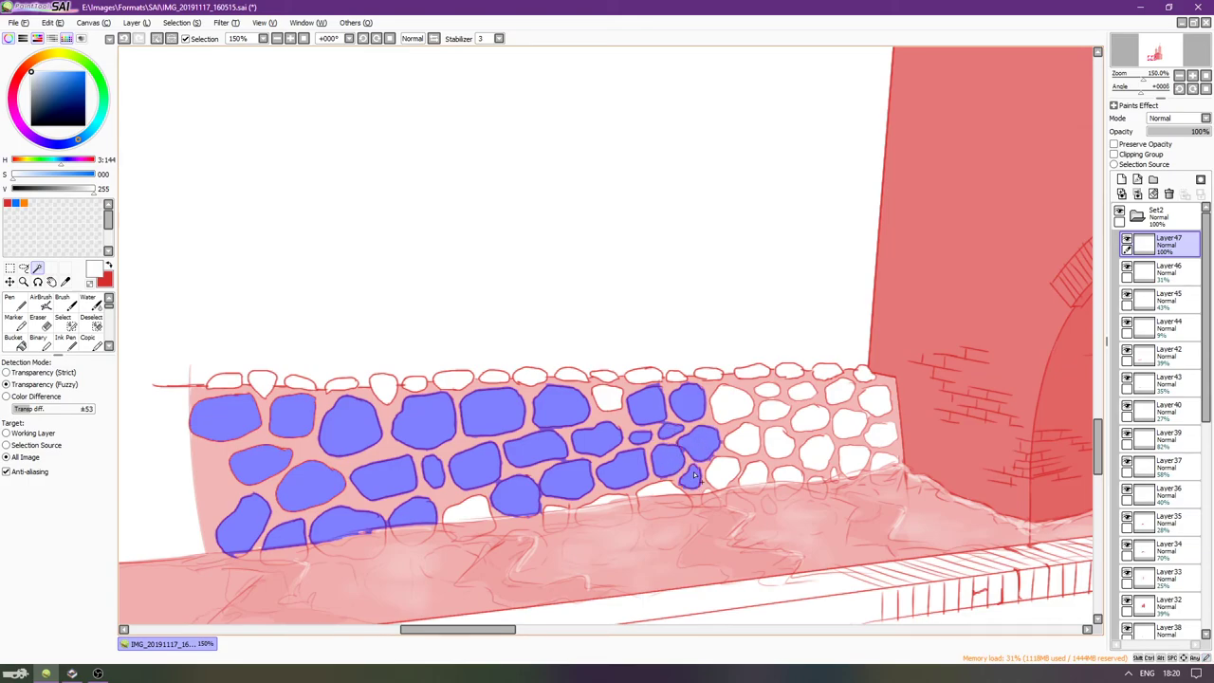
Extend the selection with the next small stones toward the tower, including the two stacked in the upper row.
click(730, 459)
click(742, 442)
click(732, 406)
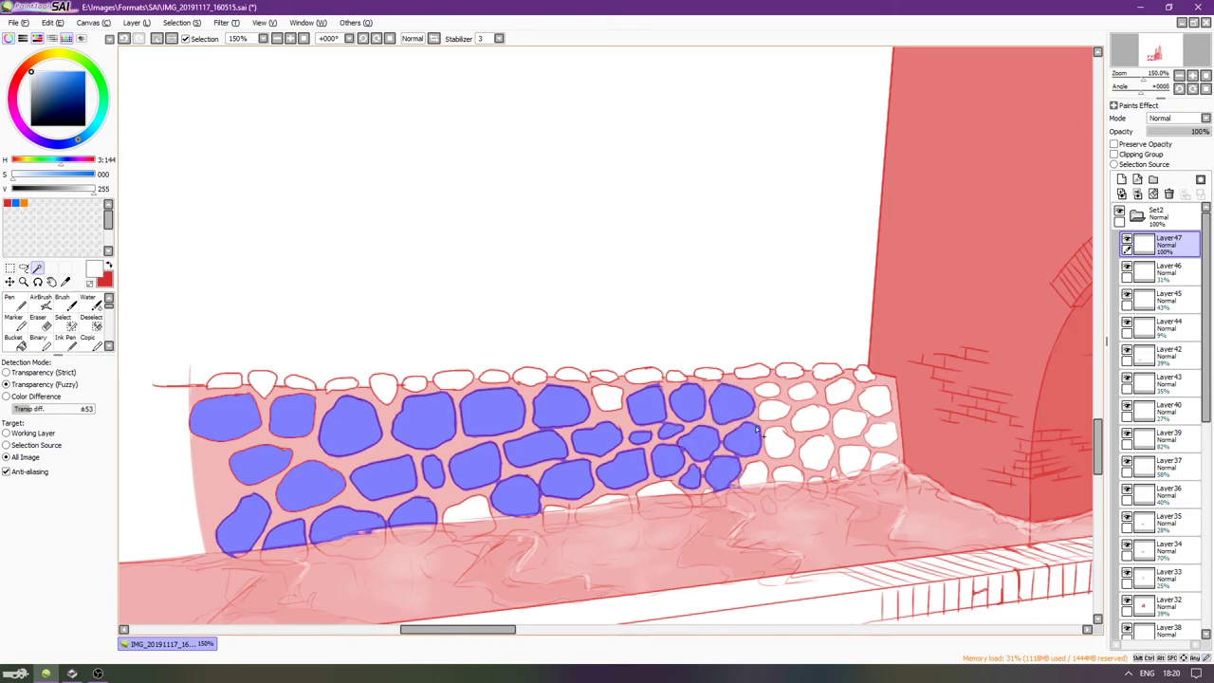
click(777, 444)
click(775, 405)
click(764, 390)
Set the transparency difference to 21 with Transparency (Strict) detection and add the small upper stones approaching the tower.
click(29, 408)
mouse_move(815, 423)
mouse_down()
mouse_move(804, 417)
mouse_move(811, 396)
mouse_up()
key(ctrl+z)
click(6, 372)
click(801, 391)
click(839, 391)
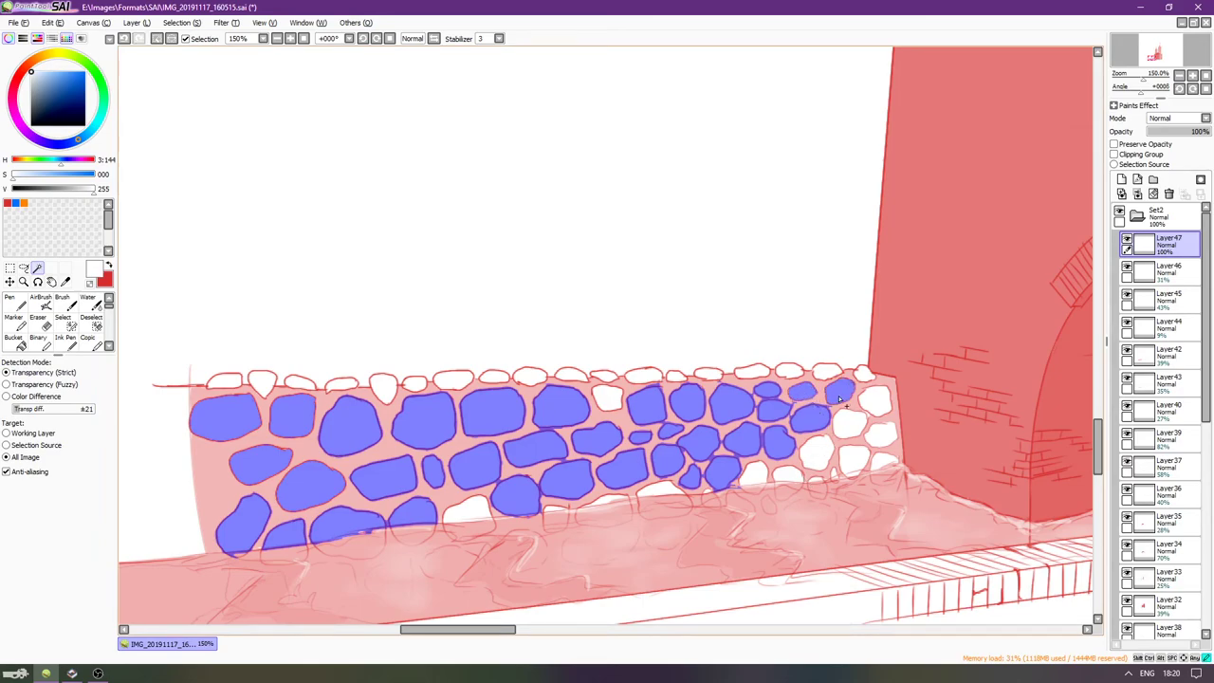
Add the remaining stones at the wall's right end beside the tower corner to the selection.
click(850, 423)
click(818, 453)
click(850, 459)
click(875, 403)
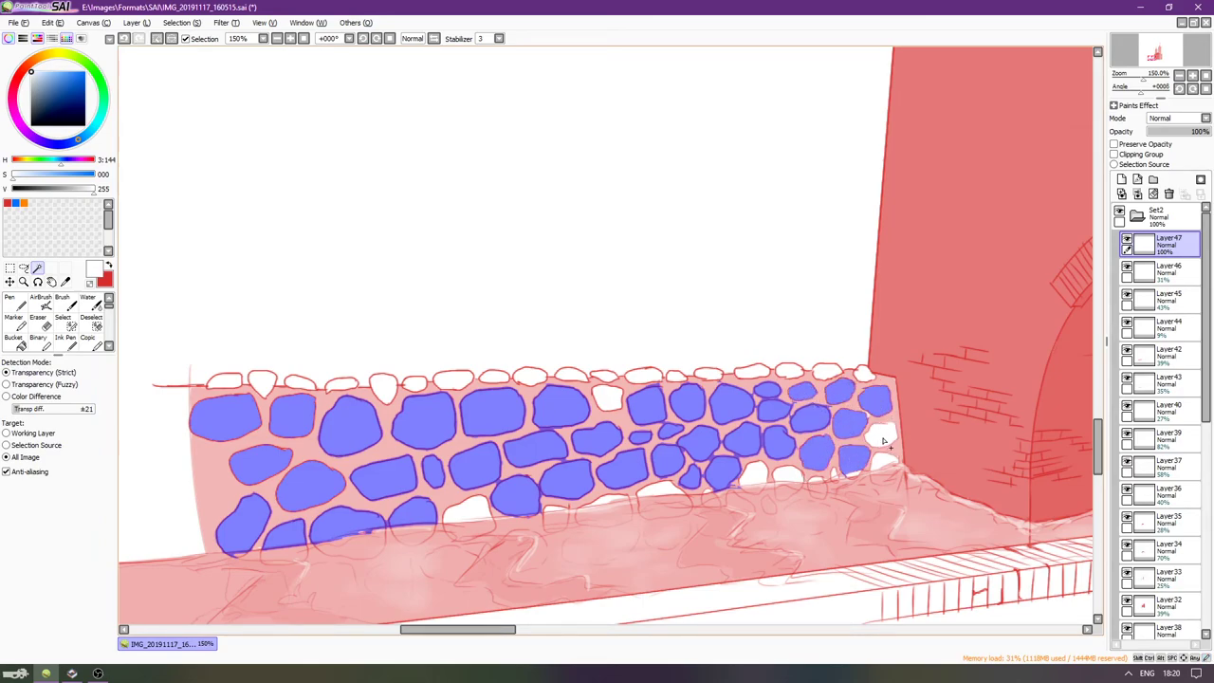
click(882, 435)
click(879, 464)
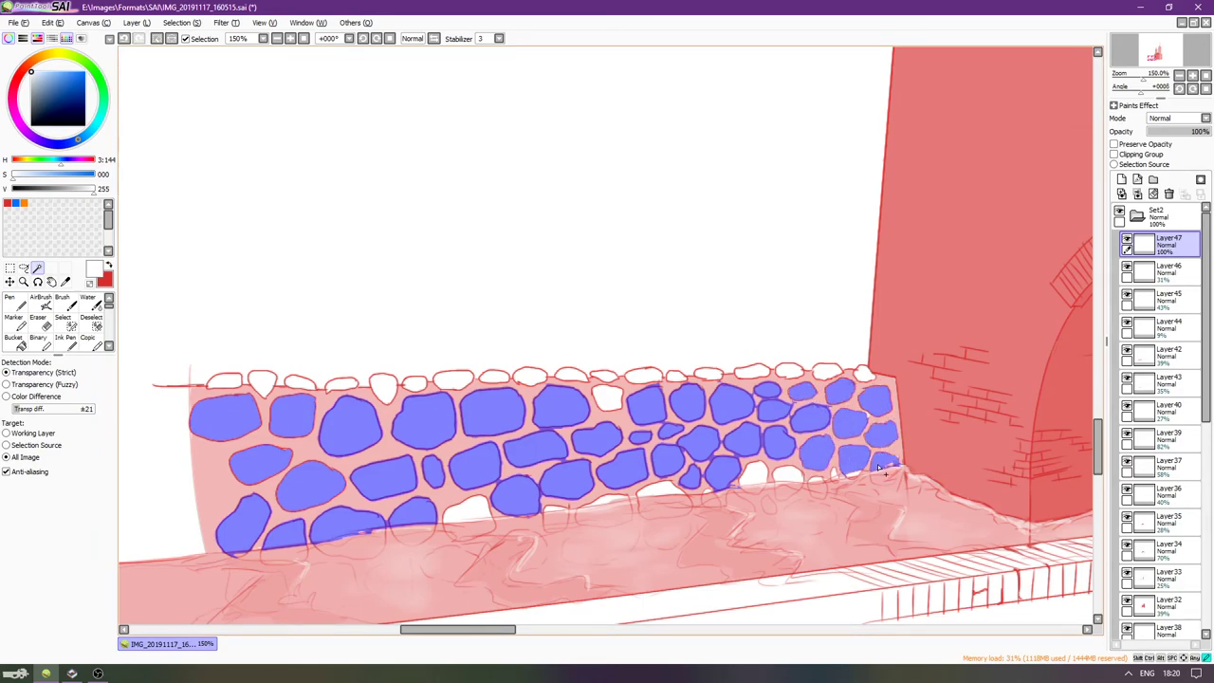
Add the half-buried stones along the ground edge and the skipped upper-row stone to the selection.
click(790, 474)
click(759, 471)
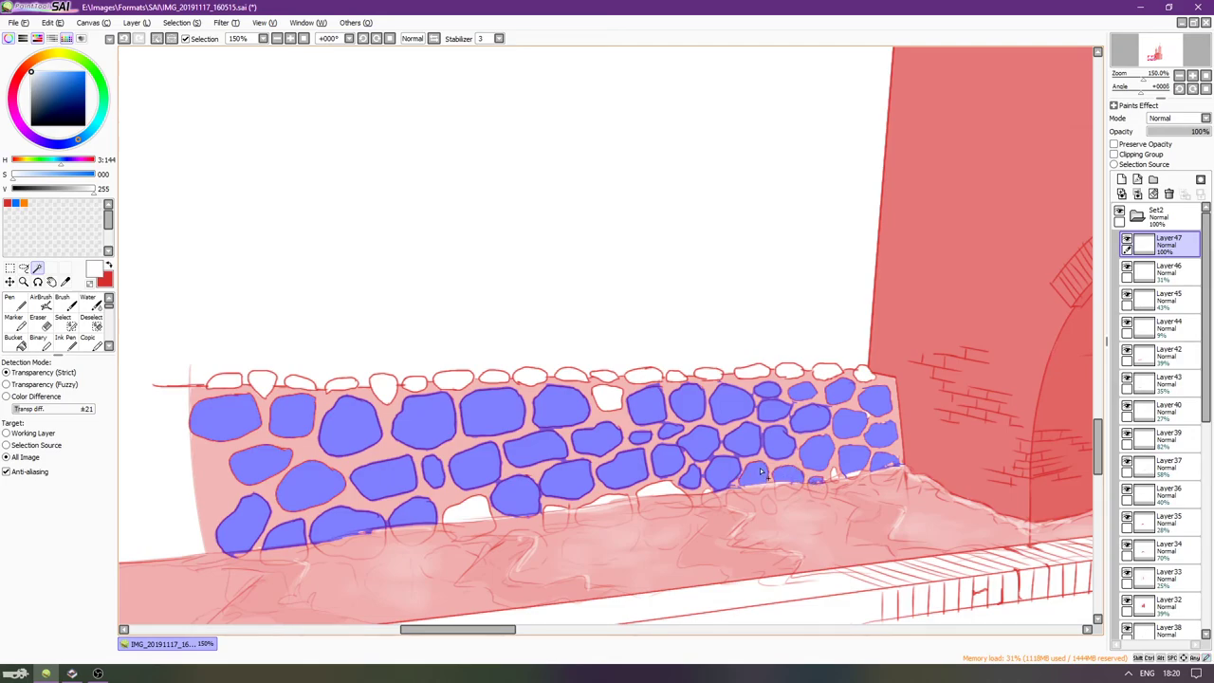
key(ctrl+z)
click(833, 474)
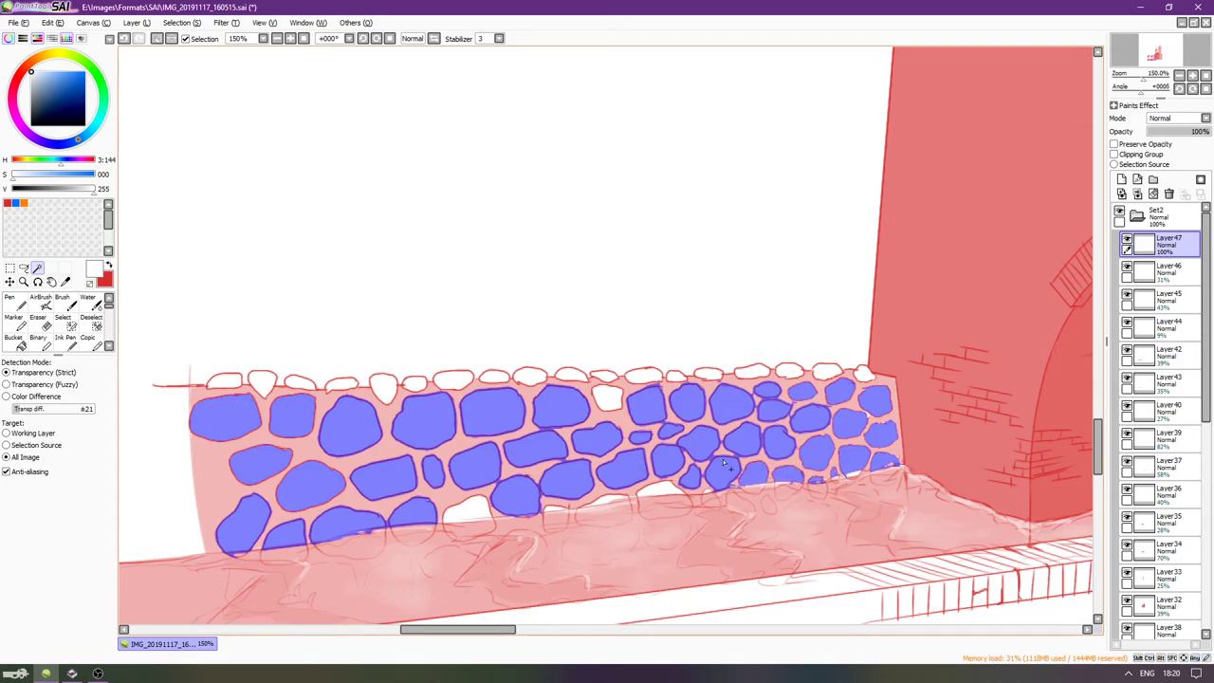
click(665, 494)
click(477, 508)
click(612, 403)
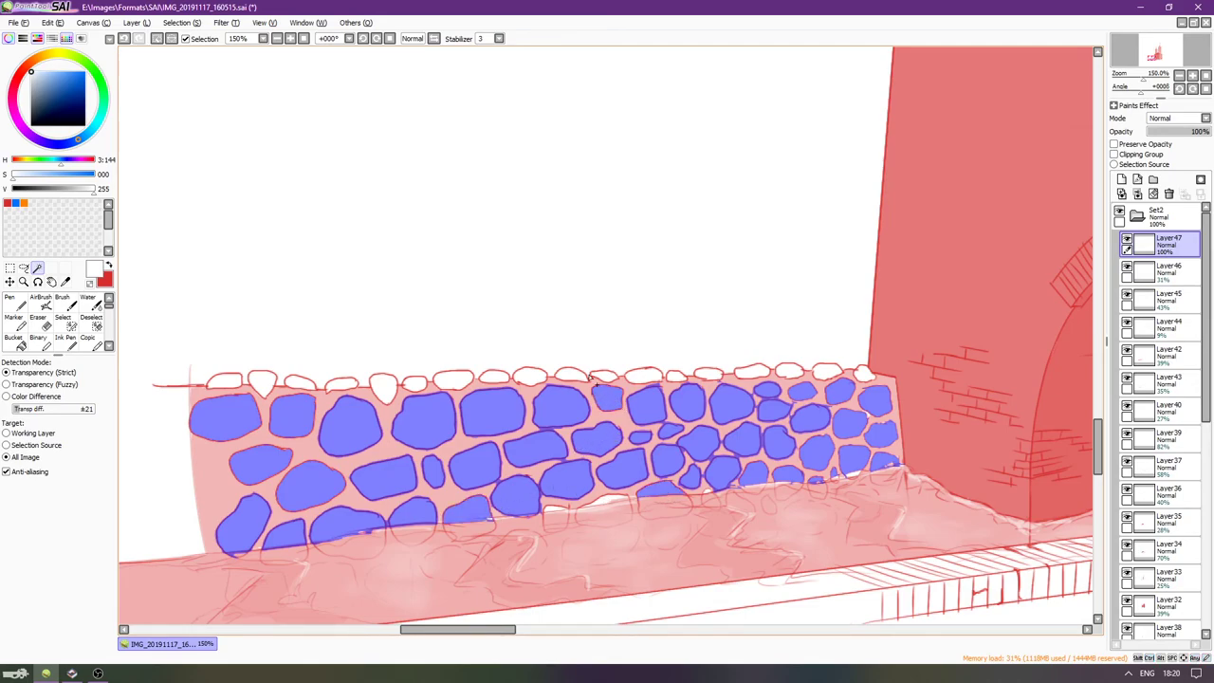
Add the capstones along the left half of the wall's top edge to the selection.
click(572, 378)
click(523, 378)
click(493, 378)
click(454, 380)
click(410, 383)
click(384, 385)
click(342, 384)
click(299, 383)
click(263, 382)
click(227, 383)
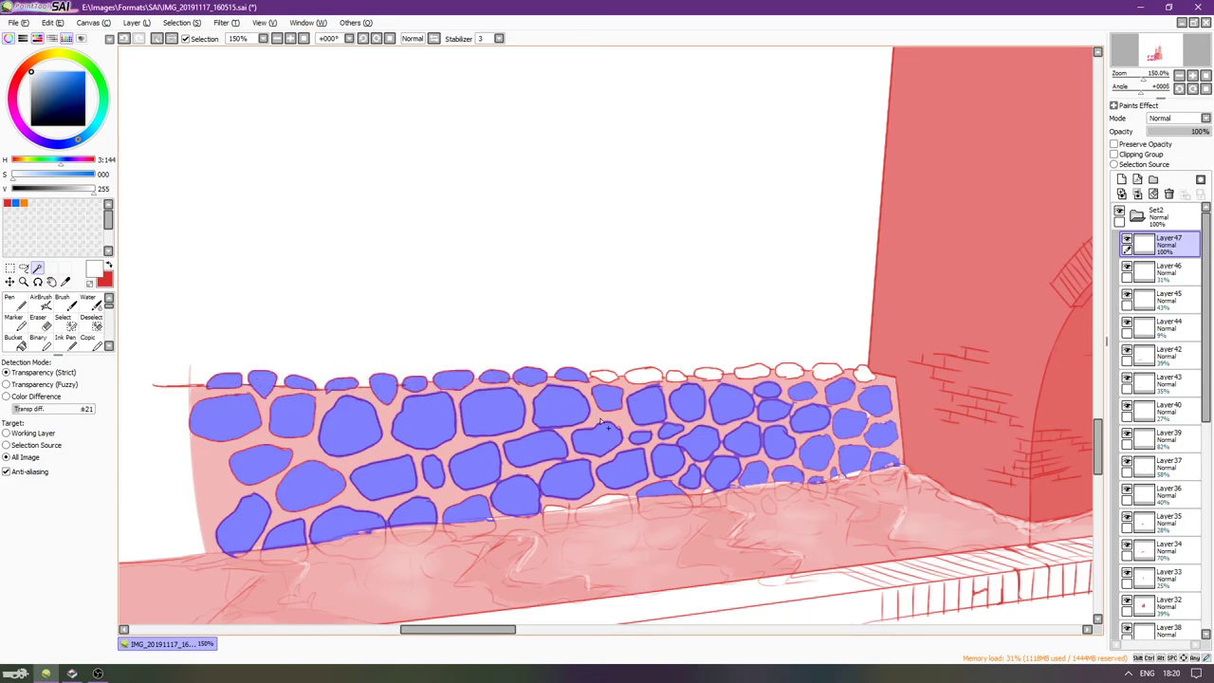
Add the capstones along the right half of the wall's top edge, up to the tower, to the selection.
click(604, 378)
click(643, 377)
click(676, 377)
click(708, 375)
click(752, 369)
click(789, 371)
click(826, 371)
click(863, 373)
Identify the shading layers by toggling their visibility and create a new layer directly above Layer43.
click(1167, 327)
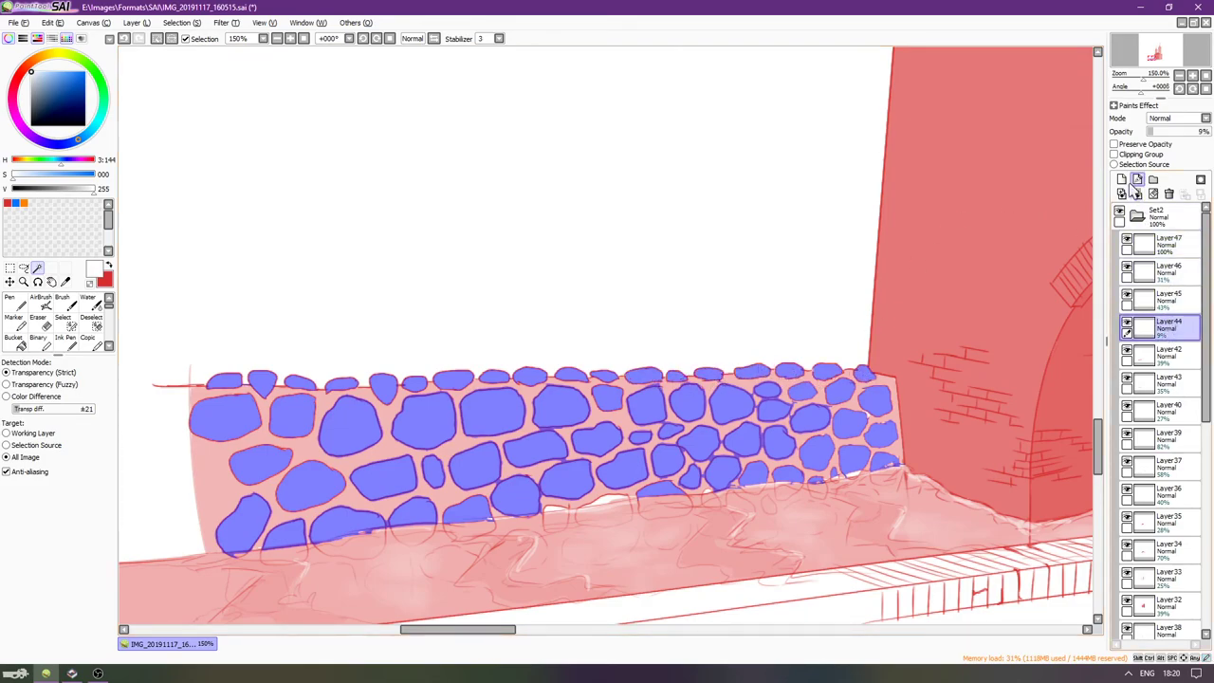
click(1126, 326)
click(1127, 326)
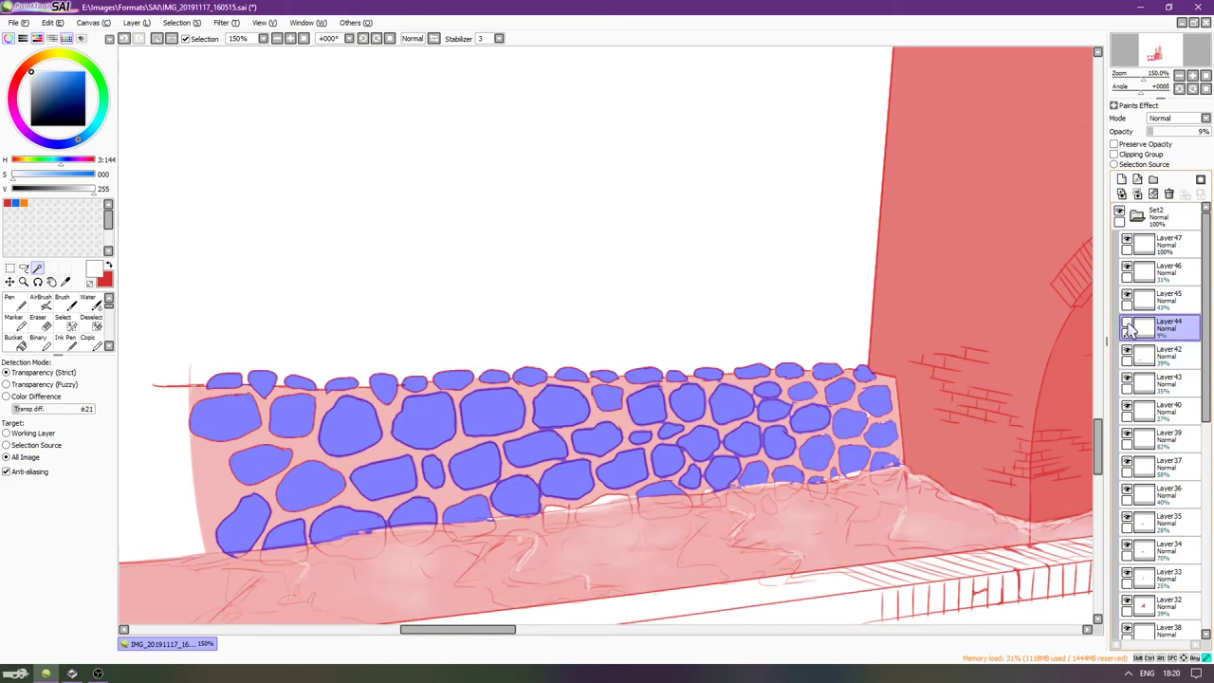
click(1126, 381)
click(1127, 380)
click(1145, 387)
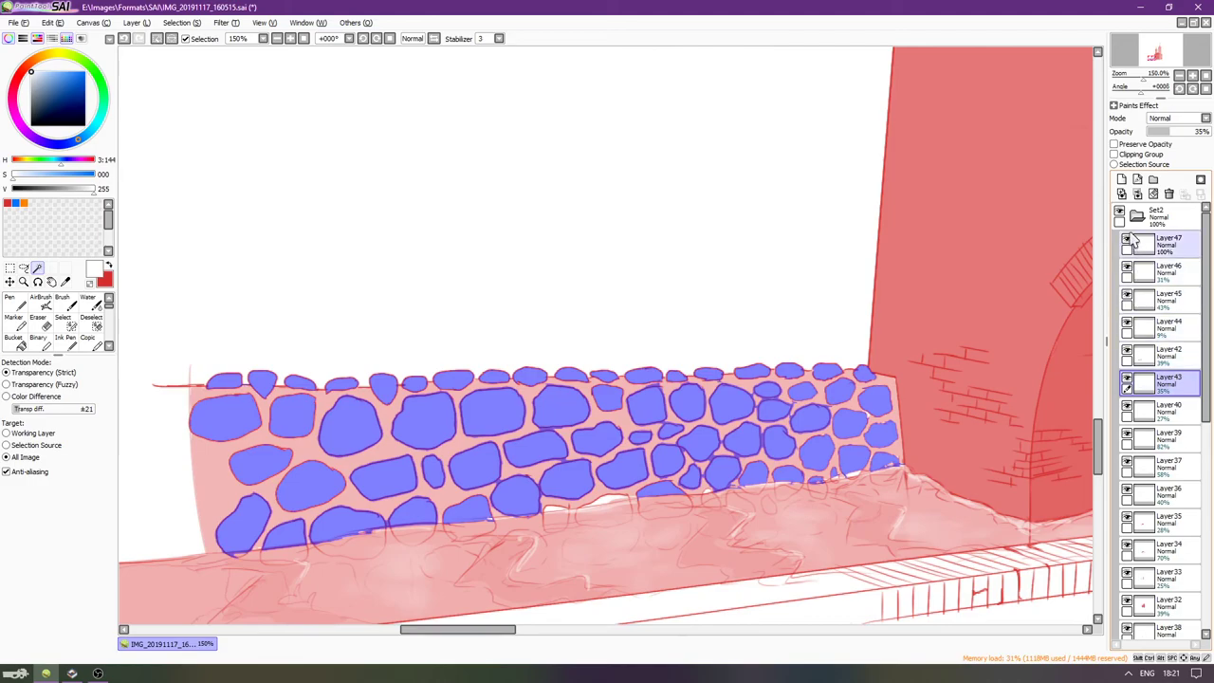
click(1120, 179)
Swap to the red colour and start filling the selected wall stones with the Bucket.
key(g)
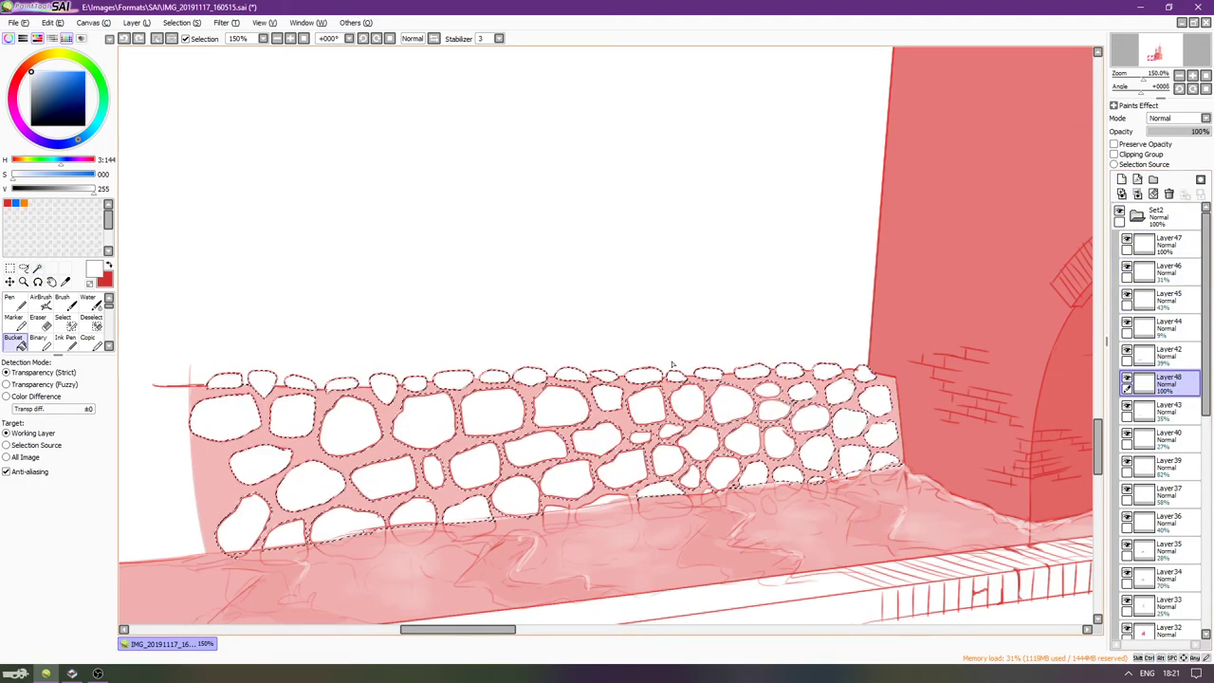
key(x)
click(544, 406)
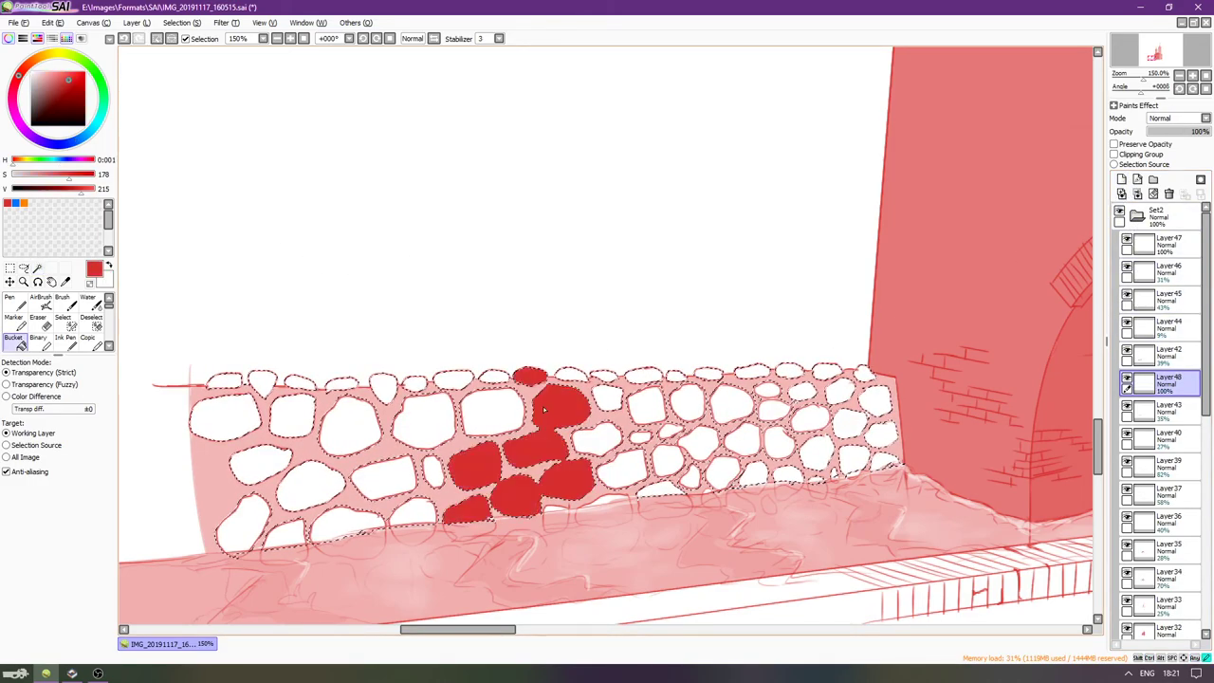
click(492, 412)
mouse_move(409, 436)
mouse_down()
mouse_move(384, 478)
mouse_move(380, 521)
mouse_move(246, 517)
mouse_move(283, 524)
mouse_up()
click(309, 490)
Paint all the selected wall stones and capstones solid red with the Ink Pen at size 160.
key(n)
key(])
key(])
key(])
key(])
key(])
key(])
key(])
key(])
key(])
key(])
key(])
key(])
key(])
key(])
key(])
key(])
key(])
key(])
key(])
key(])
mouse_move(437, 398)
mouse_down()
mouse_move(319, 399)
mouse_move(220, 374)
mouse_up()
mouse_move(377, 379)
mouse_down()
mouse_move(566, 511)
mouse_move(601, 500)
mouse_move(594, 471)
mouse_move(815, 447)
mouse_move(889, 421)
mouse_move(712, 445)
mouse_up()
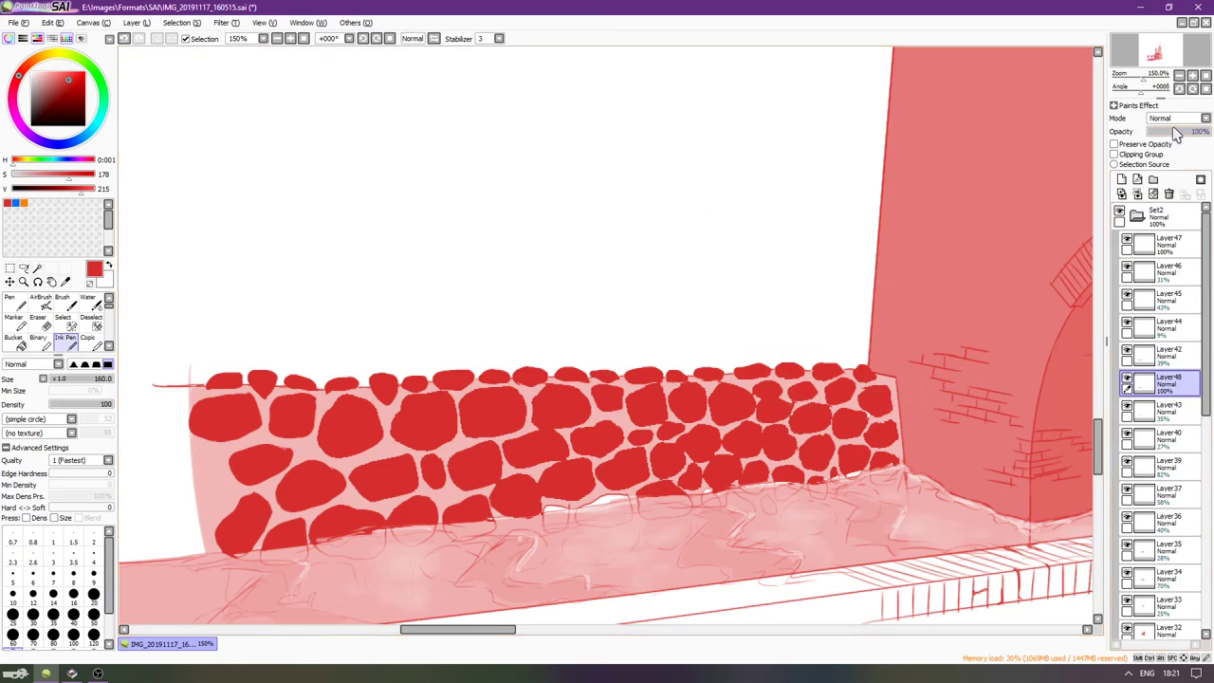
Reduce the stone fill layer's opacity to 56% and add a new layer above it.
mouse_move(1175, 133)
mouse_down()
mouse_move(1185, 135)
mouse_move(1163, 138)
mouse_move(1186, 138)
mouse_up()
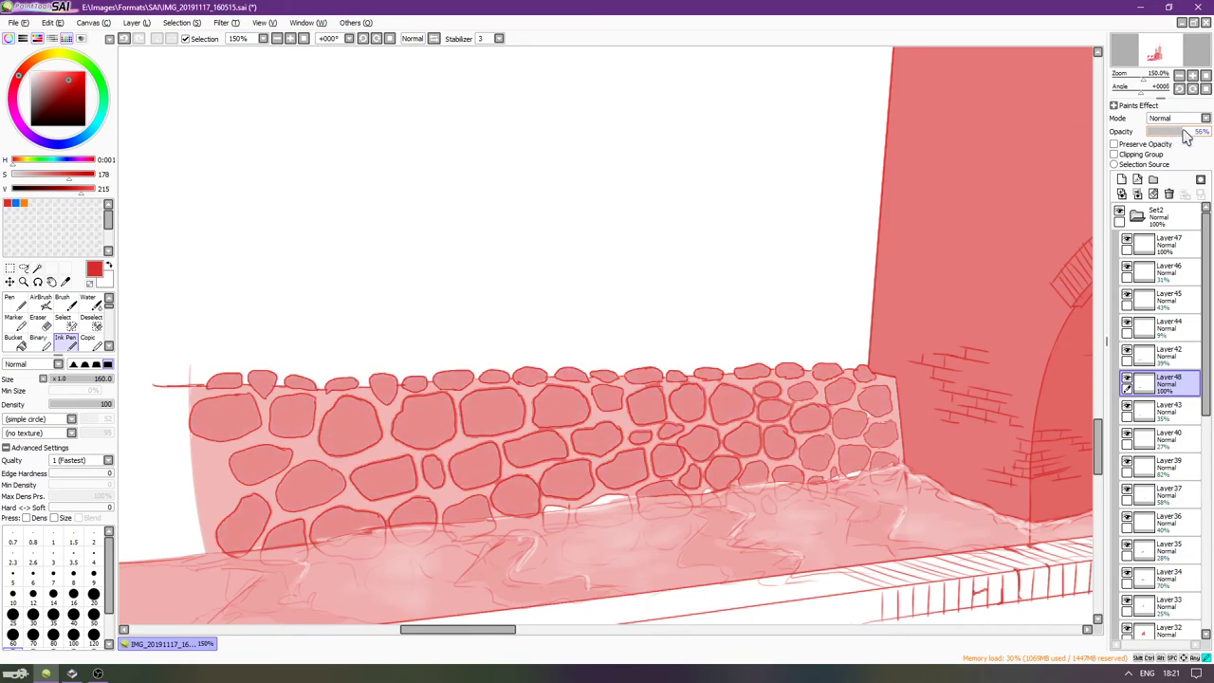
scroll(727, 195, down, 2)
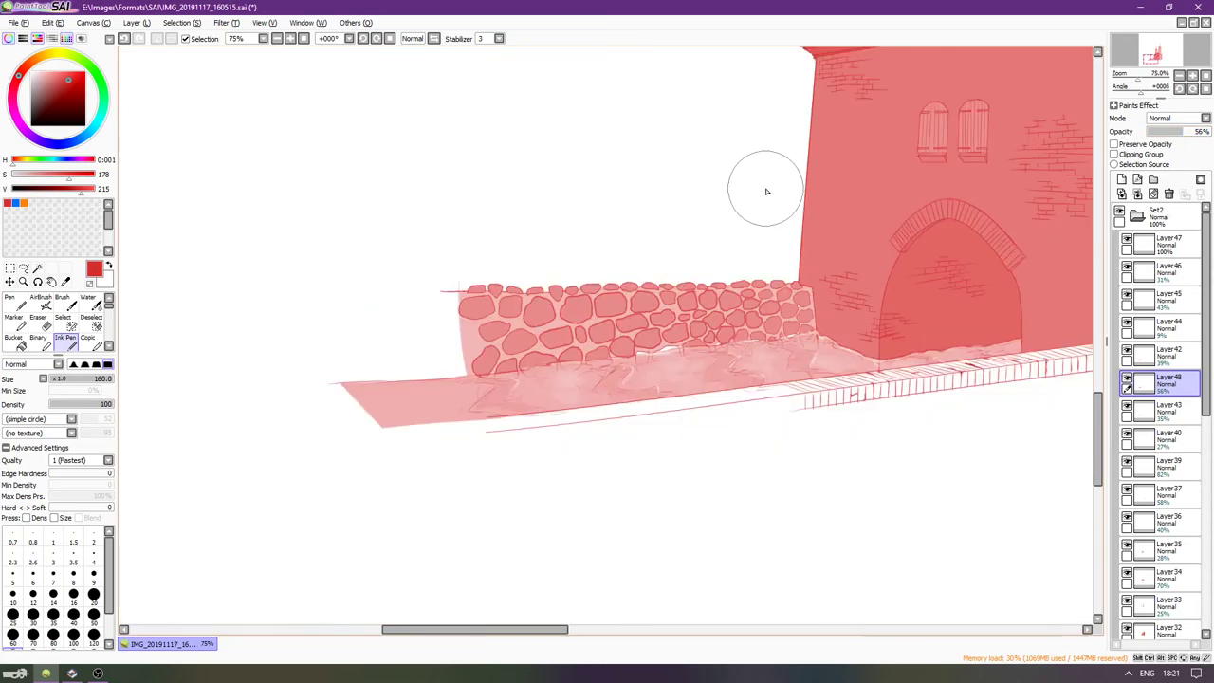
scroll(720, 271, up, 1)
scroll(725, 289, up, 1)
scroll(725, 289, up, 1)
click(1120, 180)
scroll(892, 446, up, 2)
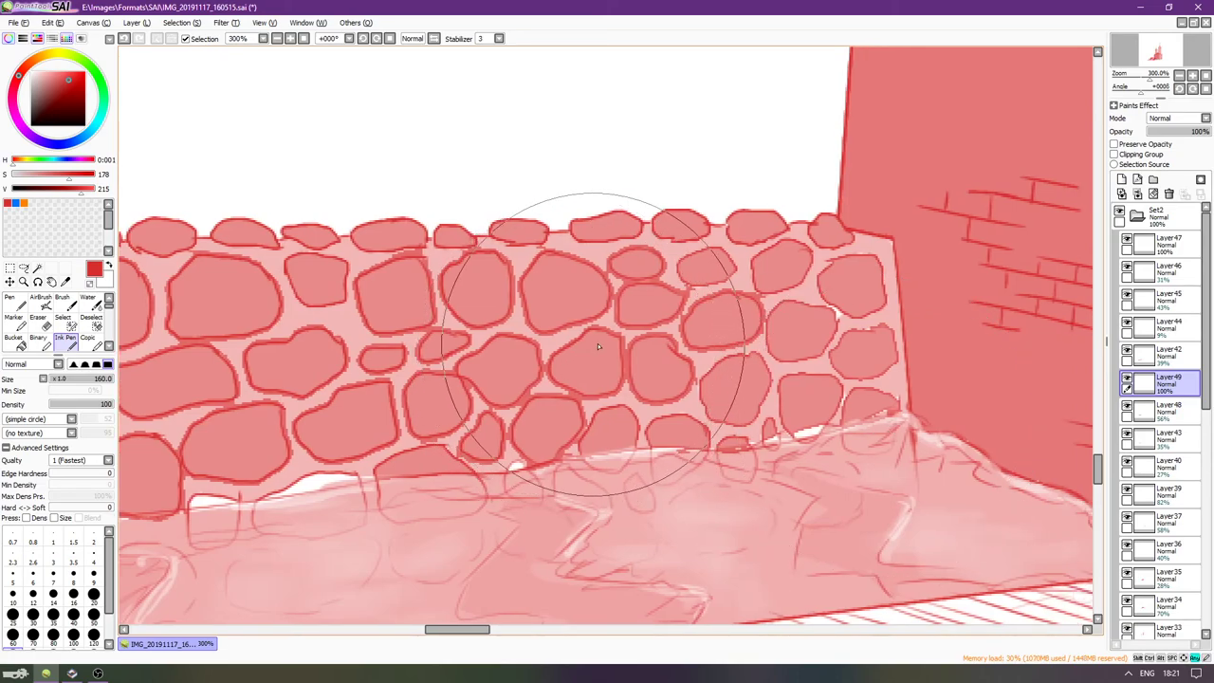
With the Ink Pen at size 7, paint solid red shadows along the lower edges of the wall stones nearest the tower.
key(bracketleft)
key(bracketleft)
key(bracketleft)
key(bracketleft)
key(bracketleft)
key(bracketleft)
key(bracketleft)
key(bracketleft)
key(bracketleft)
key(bracketleft)
key(bracketleft)
key(bracketleft)
key(bracketleft)
key(bracketleft)
key(bracketleft)
key(bracketleft)
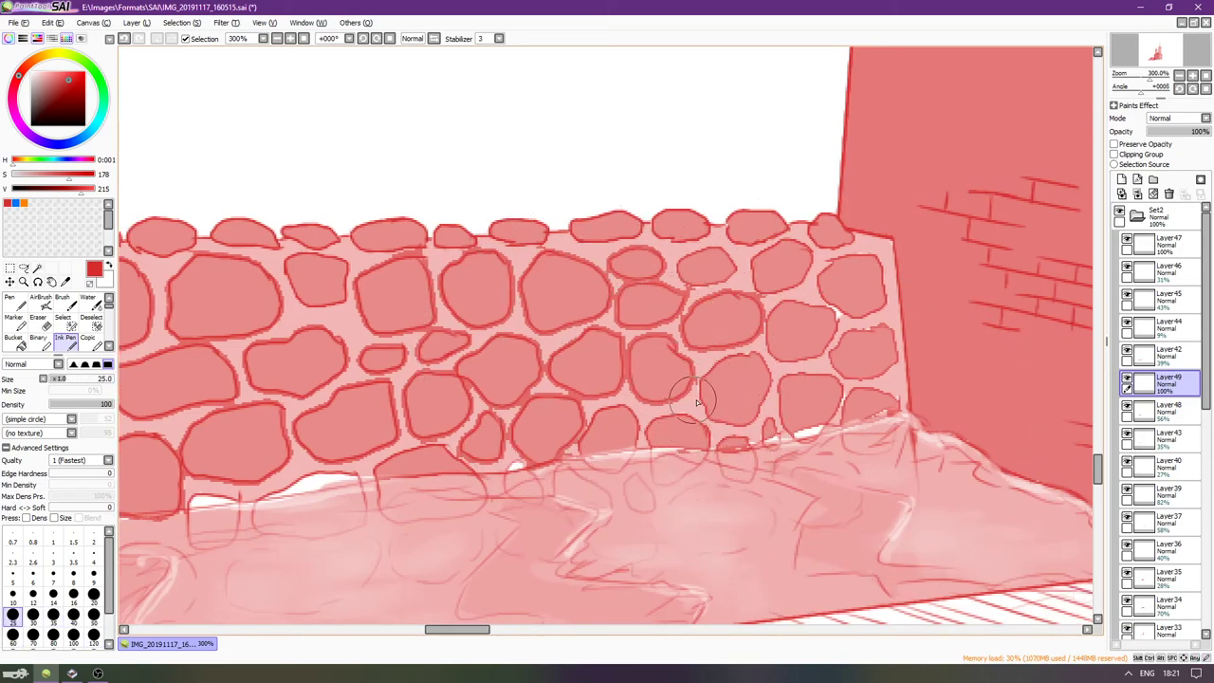
key(bracketleft)
key(bracketleft)
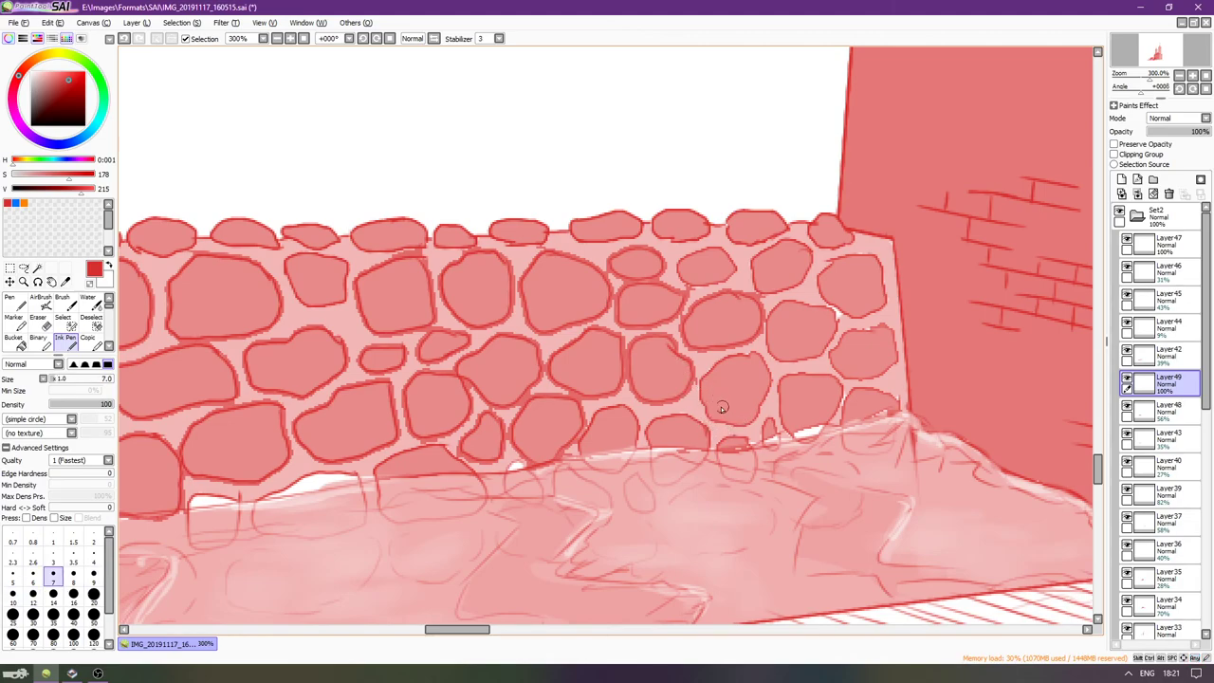
mouse_move(708, 411)
mouse_down()
mouse_move(754, 404)
mouse_move(756, 414)
mouse_move(709, 417)
mouse_move(790, 430)
mouse_move(787, 410)
mouse_move(825, 424)
mouse_move(808, 428)
mouse_up()
mouse_move(838, 356)
mouse_down()
mouse_move(851, 375)
mouse_move(886, 382)
mouse_up()
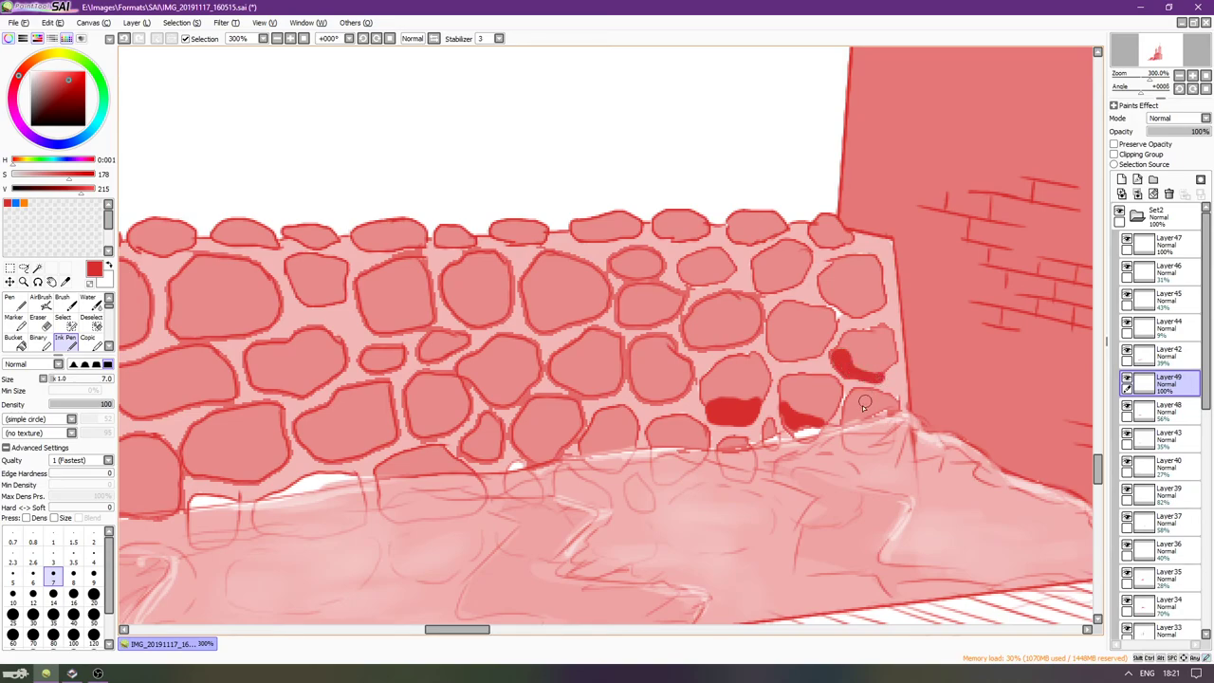
mouse_move(782, 358)
mouse_down()
mouse_move(772, 327)
mouse_move(789, 351)
mouse_move(823, 345)
mouse_move(825, 292)
mouse_move(838, 285)
mouse_move(859, 314)
mouse_move(815, 278)
mouse_move(820, 239)
mouse_move(833, 241)
mouse_move(817, 239)
mouse_up()
mouse_move(765, 277)
mouse_down()
mouse_move(759, 287)
mouse_move(804, 265)
mouse_move(785, 280)
mouse_up()
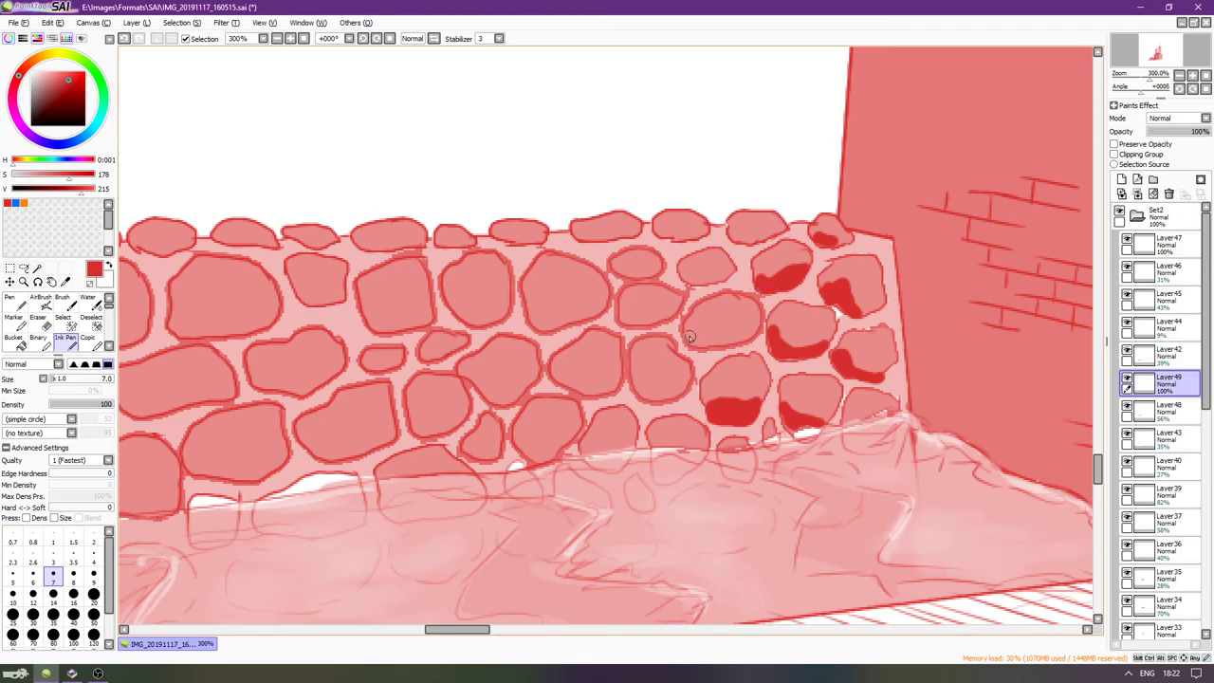
Paint red shadows on the undersides of the next middle-row stones and the stones along the ground line, working away from the tower.
mouse_move(746, 337)
mouse_down()
mouse_move(696, 334)
mouse_move(753, 329)
mouse_up()
mouse_move(638, 391)
mouse_down()
mouse_move(683, 387)
mouse_move(641, 381)
mouse_move(669, 391)
mouse_up()
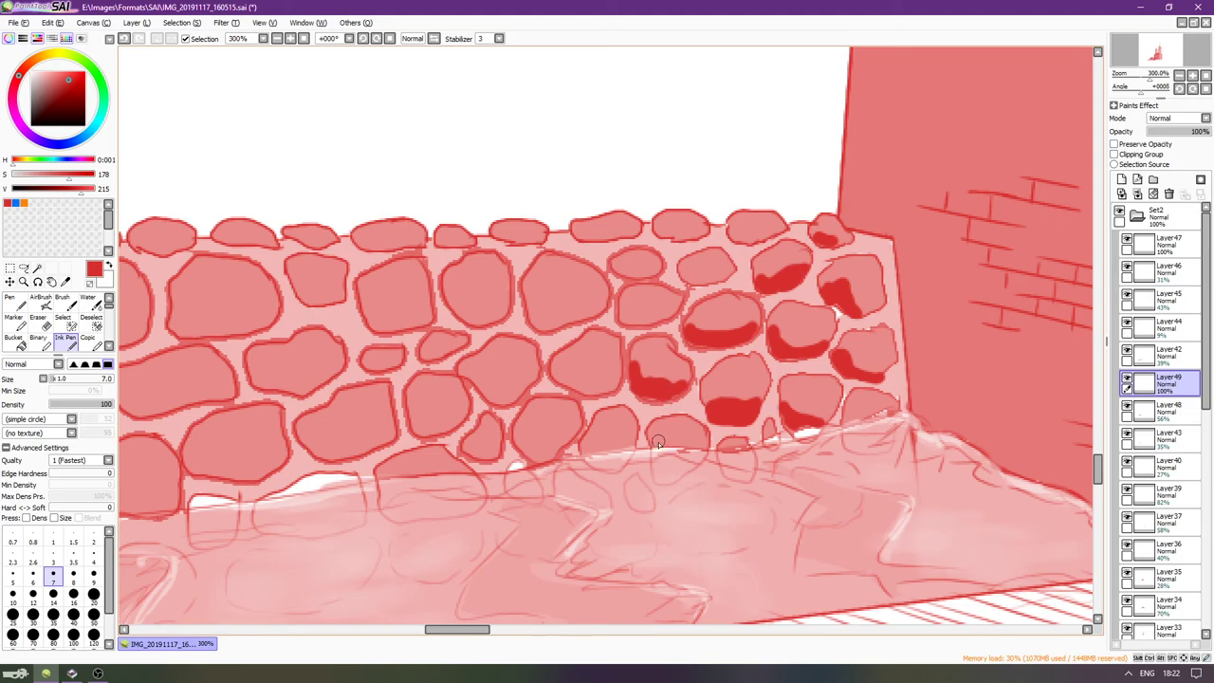
key(Left)
drag(674, 446, 672, 441)
drag(672, 444, 671, 440)
key(Left)
scroll(668, 445, left, 5)
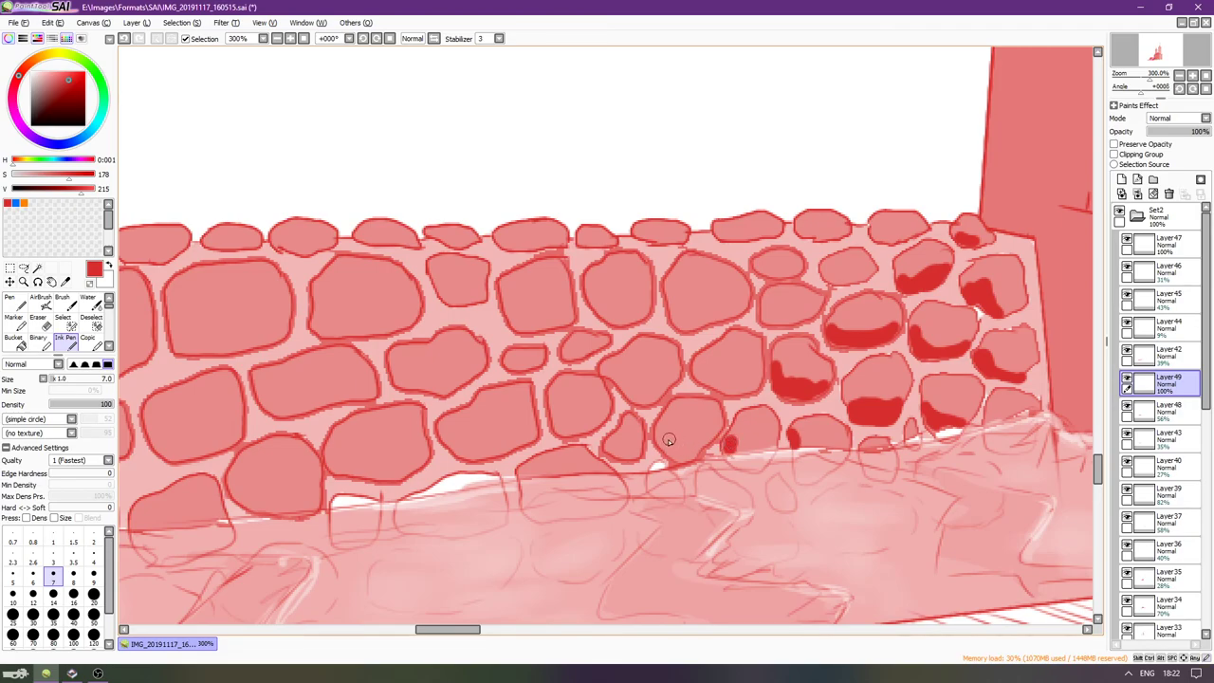
mouse_move(689, 442)
mouse_down()
mouse_move(684, 458)
mouse_move(668, 437)
mouse_up()
mouse_move(700, 366)
mouse_down()
mouse_move(747, 392)
mouse_move(702, 379)
mouse_move(736, 383)
mouse_up()
Shade the large rounded upper-row stone, the unshaded small stones between it and the tower, and the two lower stones beside them.
key(Left)
key(Left)
key(Left)
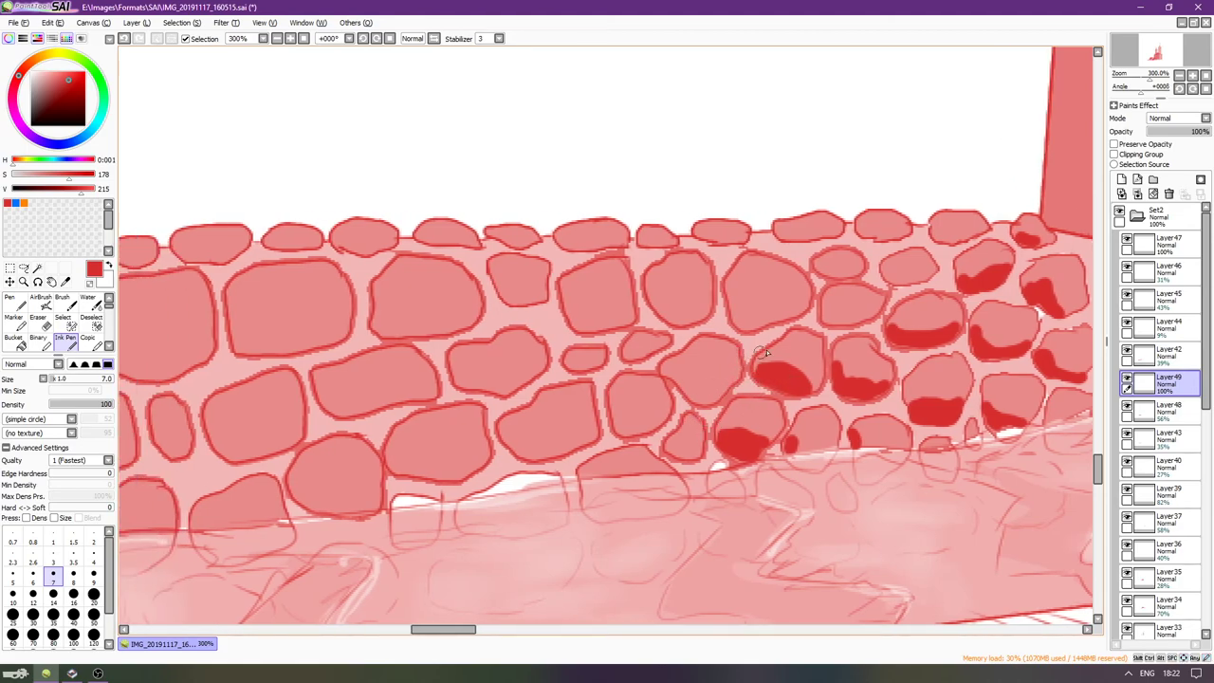
click(750, 313)
mouse_move(741, 323)
mouse_down()
mouse_move(763, 308)
mouse_move(792, 315)
mouse_move(751, 331)
mouse_up()
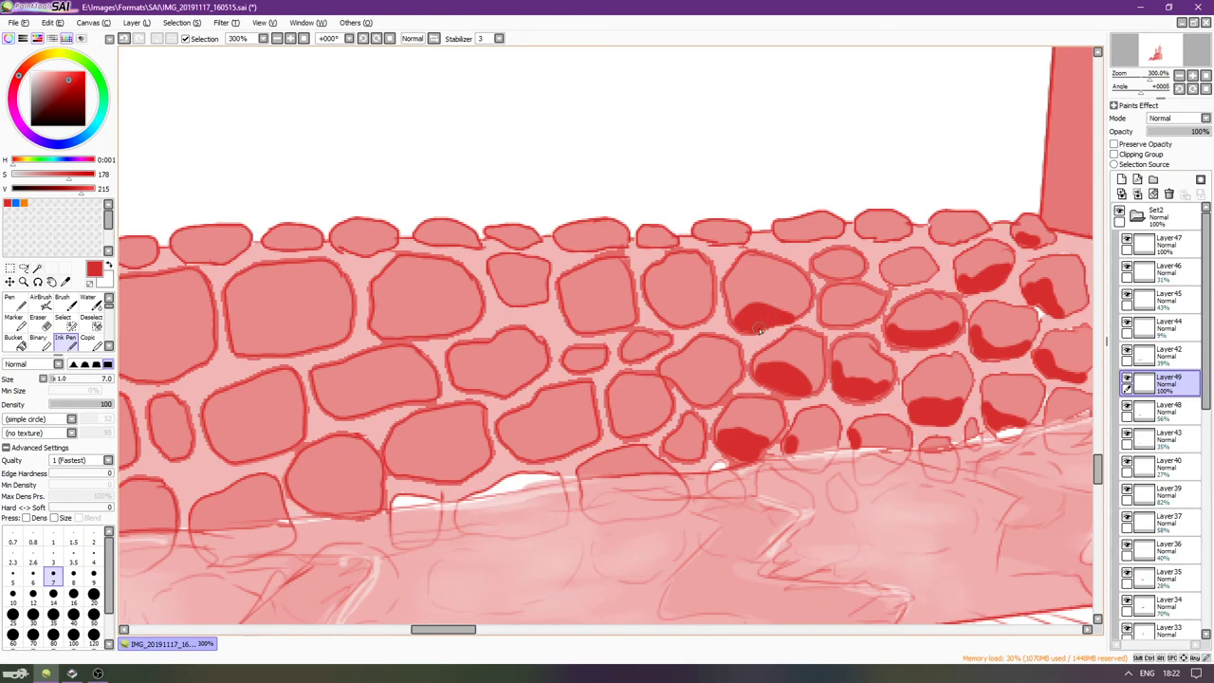
drag(679, 360, 700, 339)
drag(848, 296, 899, 296)
drag(911, 254, 941, 257)
drag(837, 250, 868, 255)
mouse_move(643, 368)
mouse_down()
mouse_move(802, 339)
mouse_move(821, 350)
mouse_move(787, 332)
mouse_move(824, 360)
mouse_move(813, 357)
mouse_up()
drag(802, 406, 792, 409)
Add red shadows to the next two upper-row stones, the small ovals below them, and the round and slanted lower stones.
key(Left)
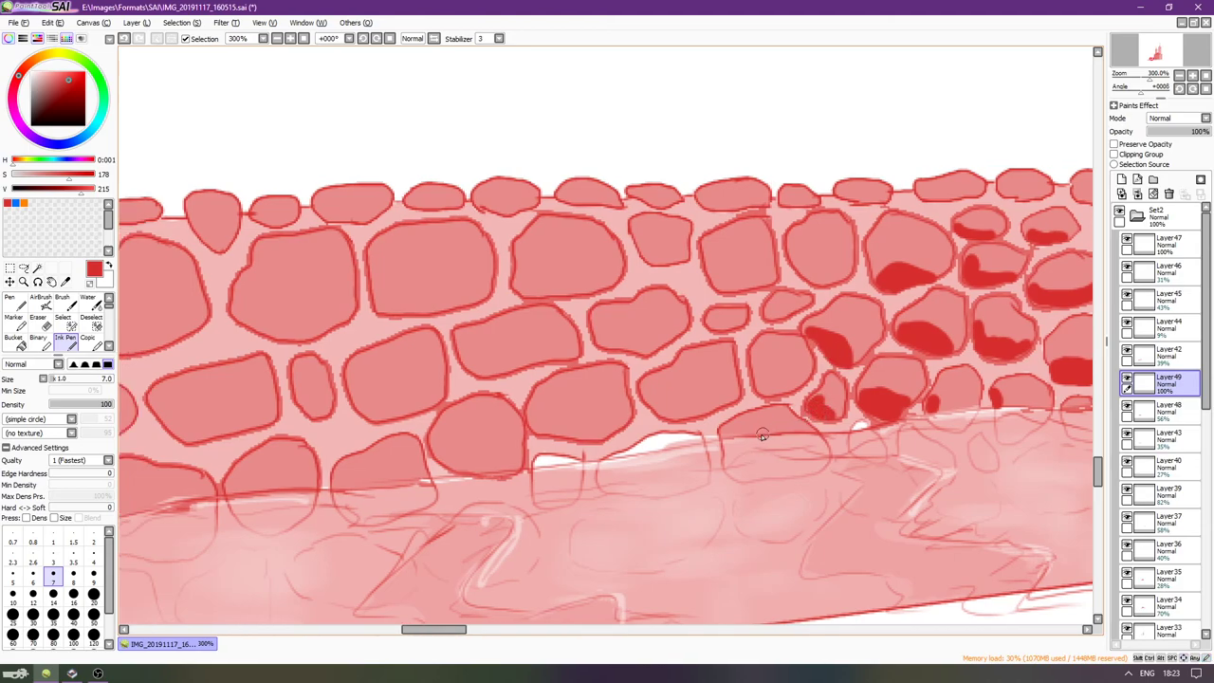
scroll(741, 429, left, 1)
mouse_move(785, 375)
mouse_down()
mouse_move(789, 393)
mouse_move(791, 379)
mouse_move(821, 387)
mouse_move(787, 393)
mouse_move(816, 382)
mouse_up()
mouse_move(735, 347)
mouse_down()
mouse_move(758, 370)
mouse_move(755, 388)
mouse_up()
drag(815, 344, 822, 353)
mouse_move(766, 324)
mouse_down()
mouse_move(814, 322)
mouse_move(765, 325)
mouse_move(760, 313)
mouse_move(760, 325)
mouse_move(775, 313)
mouse_move(812, 322)
mouse_move(766, 333)
mouse_move(841, 312)
mouse_move(879, 322)
mouse_move(857, 314)
mouse_move(887, 315)
mouse_up()
key(Left)
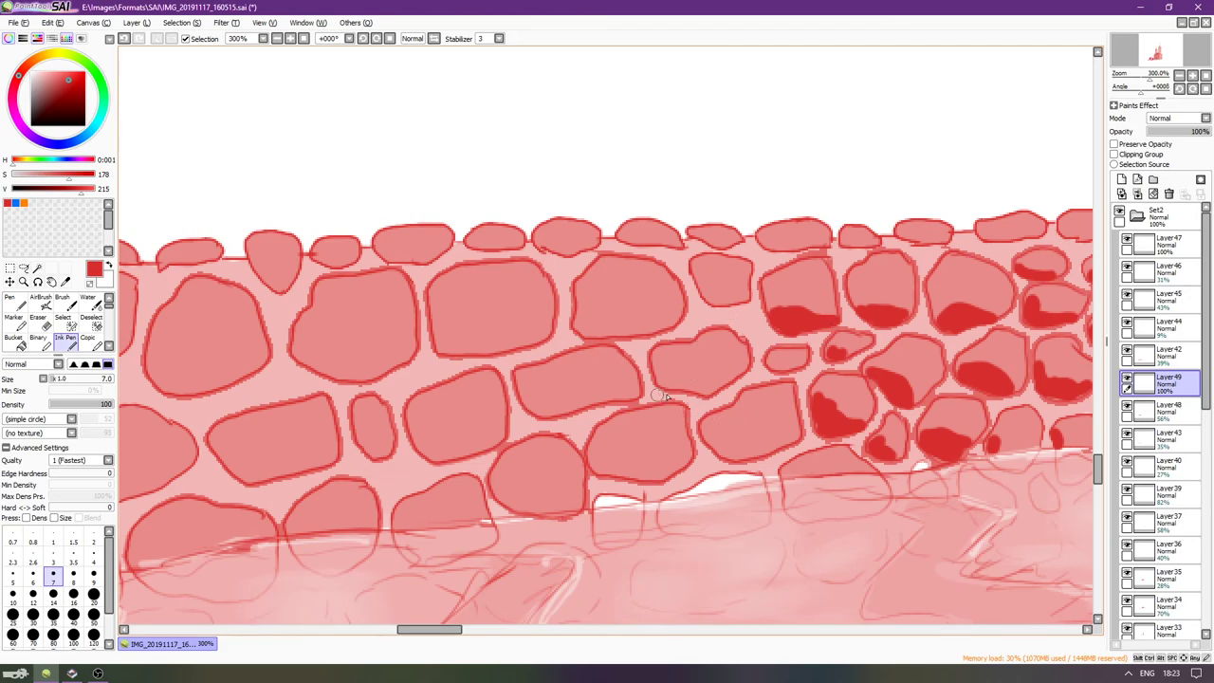
mouse_move(783, 364)
mouse_down()
mouse_move(772, 367)
mouse_move(783, 374)
mouse_up()
mouse_move(718, 448)
mouse_down()
mouse_move(794, 442)
mouse_move(756, 454)
mouse_move(757, 441)
mouse_move(731, 457)
mouse_move(703, 440)
mouse_up()
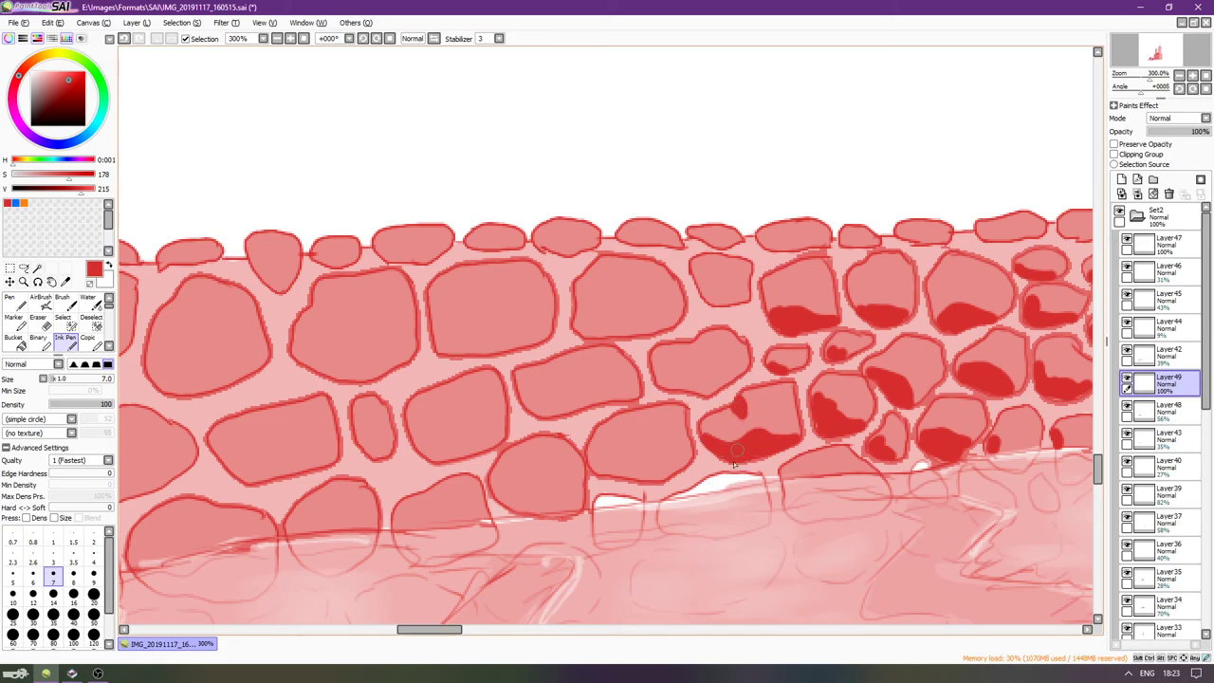
Shade the lower edges of the mid-wall stones, from the lower and long middle-row ones up to the two upper-row stones.
scroll(718, 427, left, 3)
mouse_move(739, 372)
mouse_down()
mouse_move(795, 383)
mouse_move(745, 384)
mouse_move(775, 369)
mouse_move(804, 383)
mouse_up()
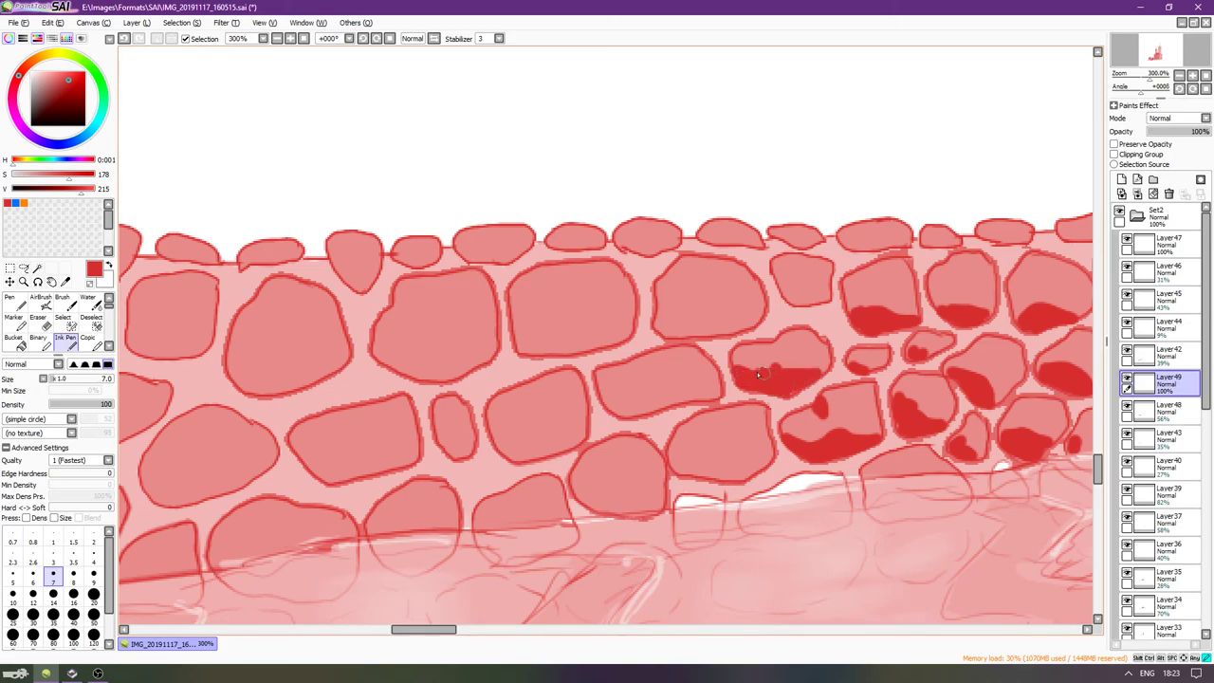
mouse_move(677, 448)
mouse_down()
mouse_move(679, 462)
mouse_move(740, 479)
mouse_move(764, 436)
mouse_up()
mouse_move(627, 387)
mouse_down()
mouse_move(727, 386)
mouse_move(725, 413)
mouse_move(762, 405)
mouse_up()
scroll(728, 386, right, 1)
mouse_move(744, 309)
mouse_down()
mouse_move(747, 328)
mouse_move(806, 334)
mouse_up()
mouse_move(866, 285)
mouse_down()
mouse_move(900, 297)
mouse_move(860, 288)
mouse_up()
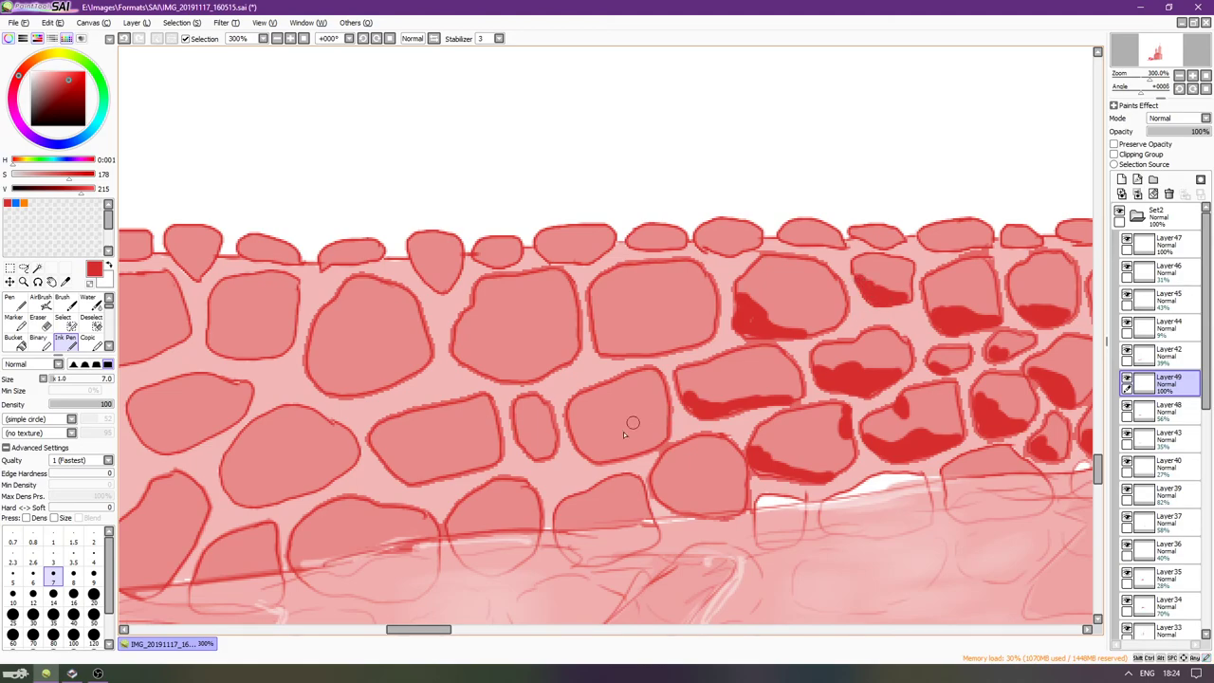
Paint shadows on the rounded block, the narrow upright oval and the broad slanted block farther along the third row.
mouse_move(595, 441)
mouse_down()
mouse_move(586, 448)
mouse_move(577, 420)
mouse_move(608, 461)
mouse_move(623, 457)
mouse_up()
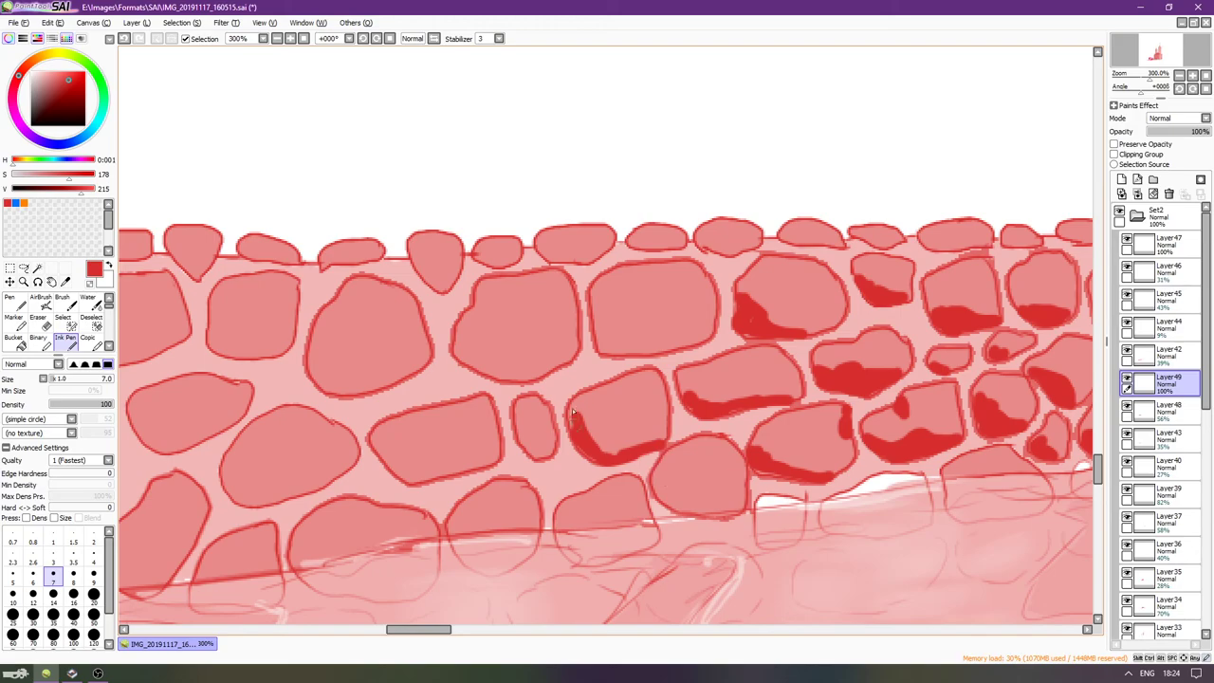
mouse_move(528, 432)
mouse_down()
mouse_move(543, 458)
mouse_move(522, 426)
mouse_up()
key(Left)
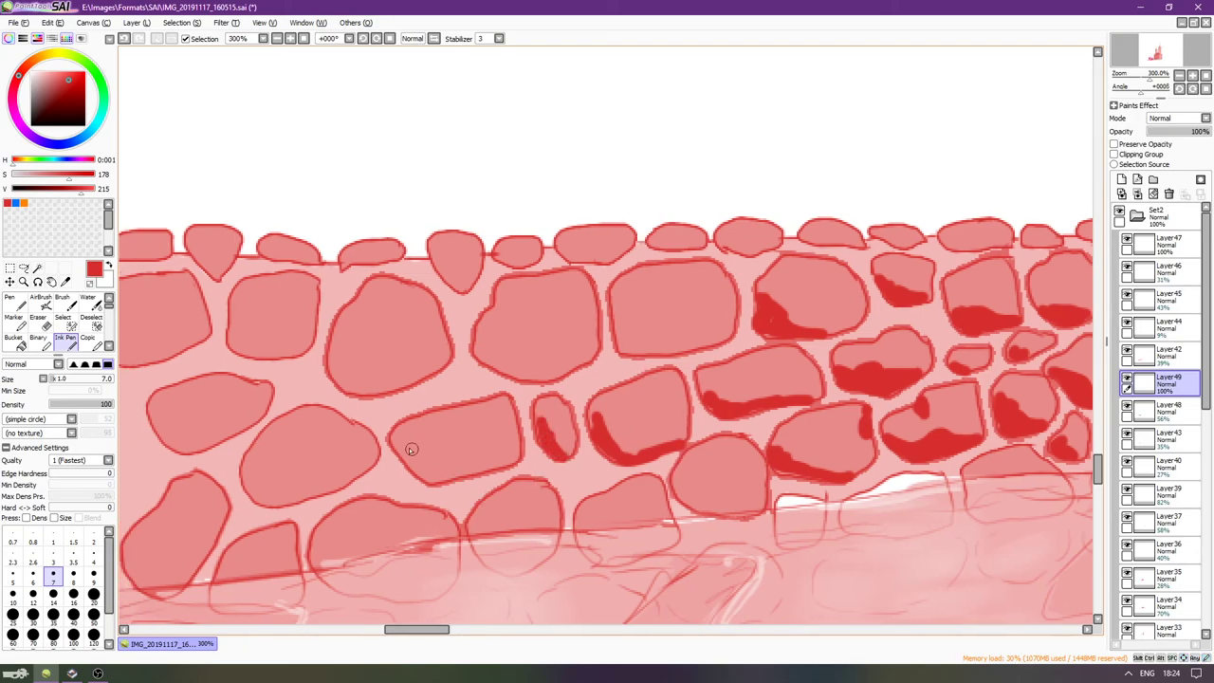
mouse_move(397, 437)
mouse_down()
mouse_move(444, 435)
mouse_move(456, 474)
mouse_move(517, 462)
mouse_move(451, 467)
mouse_move(429, 443)
mouse_move(413, 445)
mouse_move(420, 468)
mouse_move(458, 473)
mouse_move(422, 472)
mouse_up()
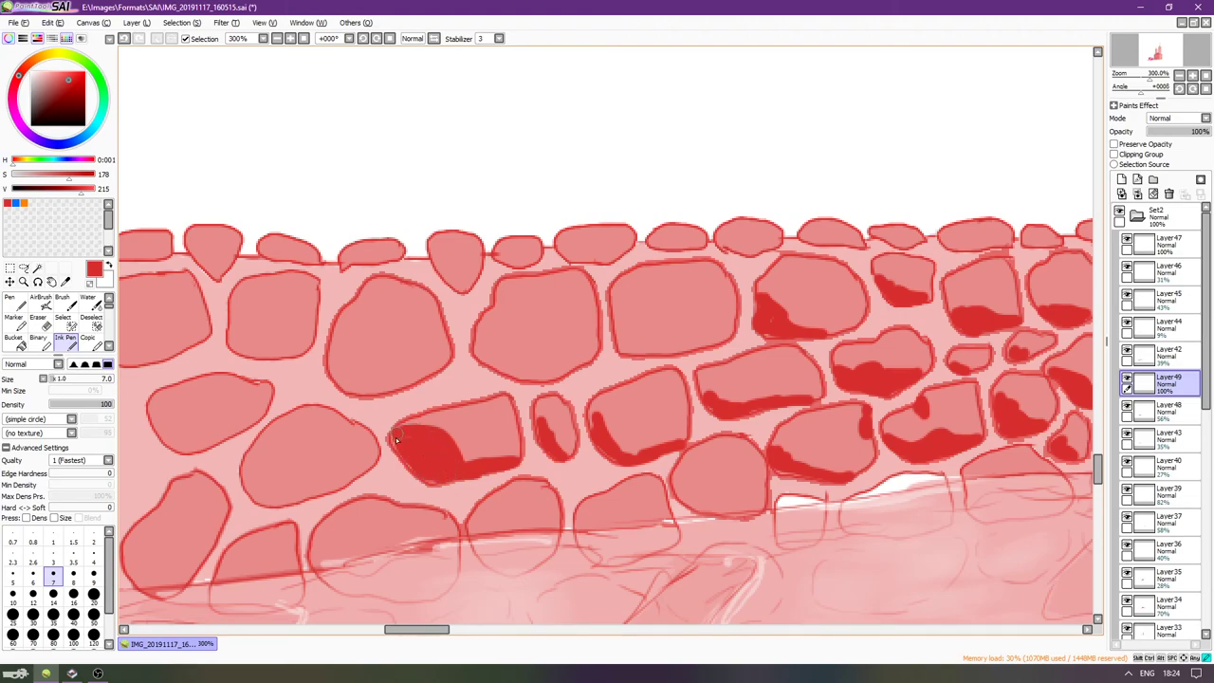
drag(451, 482, 462, 477)
Shade the undersides of the last two third-row stones near the wall's left end.
key(Left)
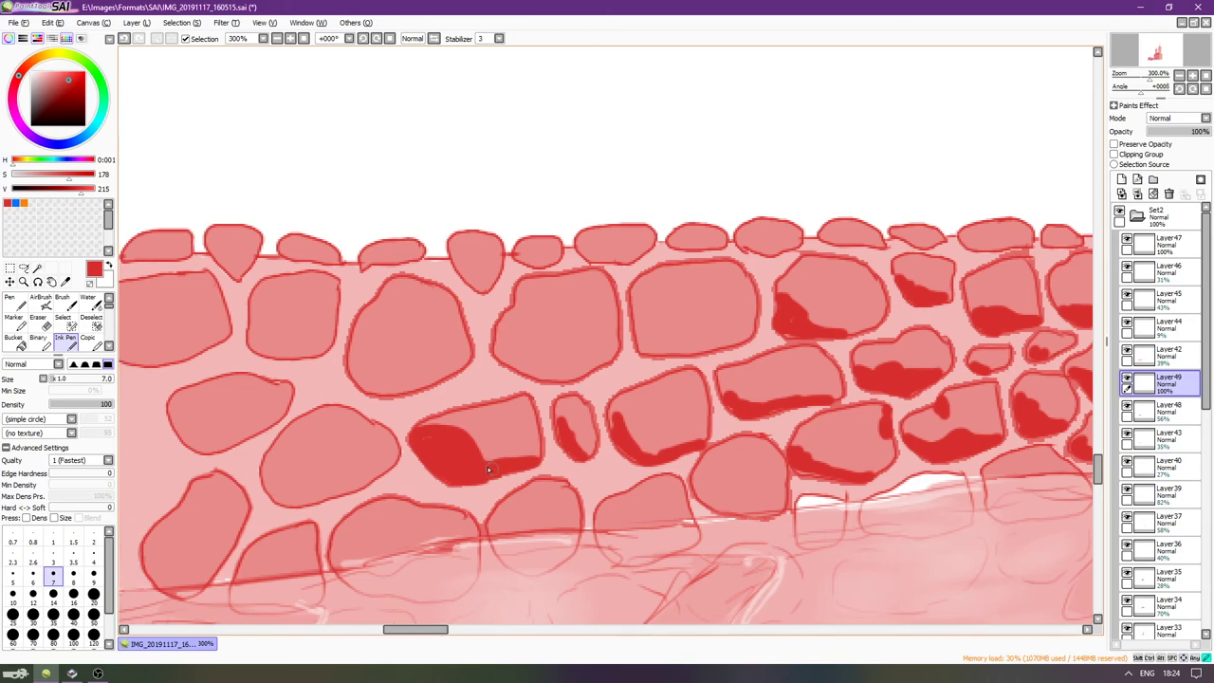
key(Left)
key(Left)
key(Left)
key(Left)
key(Left)
key(Left)
key(Left)
key(Left)
key(Left)
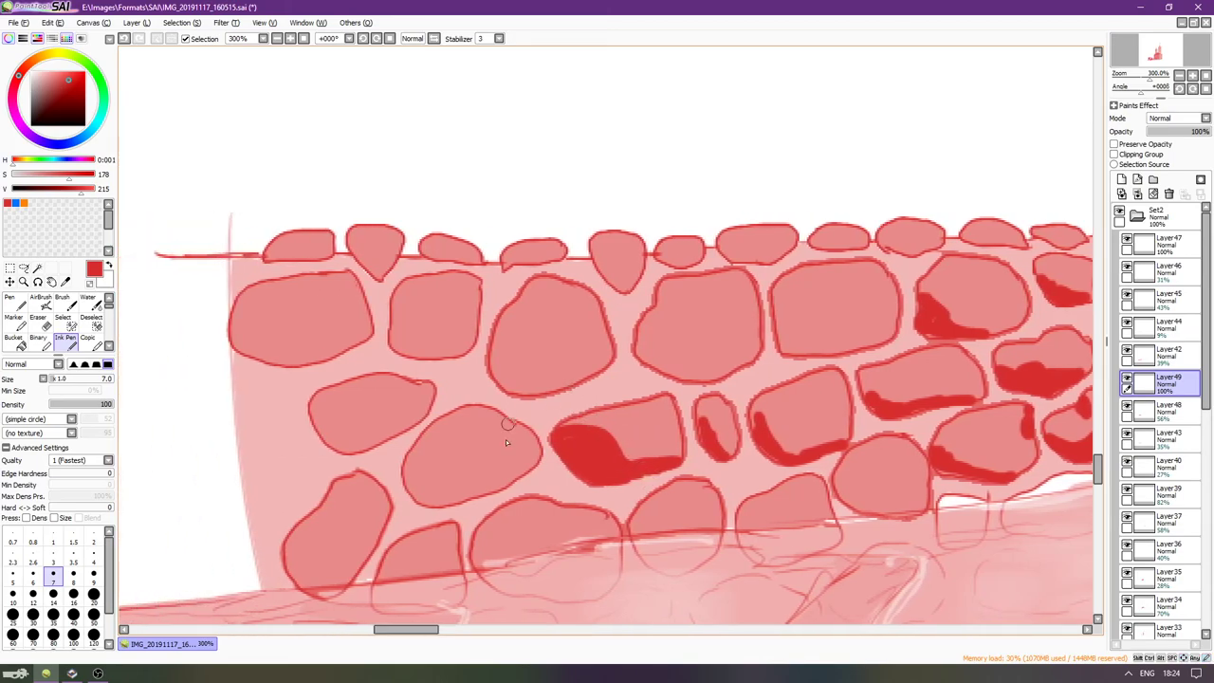
key(Down)
mouse_move(488, 463)
mouse_down()
mouse_move(559, 446)
mouse_move(497, 469)
mouse_move(463, 471)
mouse_move(446, 457)
mouse_move(483, 484)
mouse_move(511, 478)
mouse_move(496, 467)
mouse_move(553, 461)
mouse_up()
drag(401, 467, 381, 506)
mouse_move(337, 444)
mouse_down()
mouse_move(368, 456)
mouse_move(341, 442)
mouse_move(401, 462)
mouse_move(347, 455)
mouse_up()
Paint red shadows along the lower-left edges of the square stone and the three large stones following it in the upper row.
scroll(370, 454, up, 4)
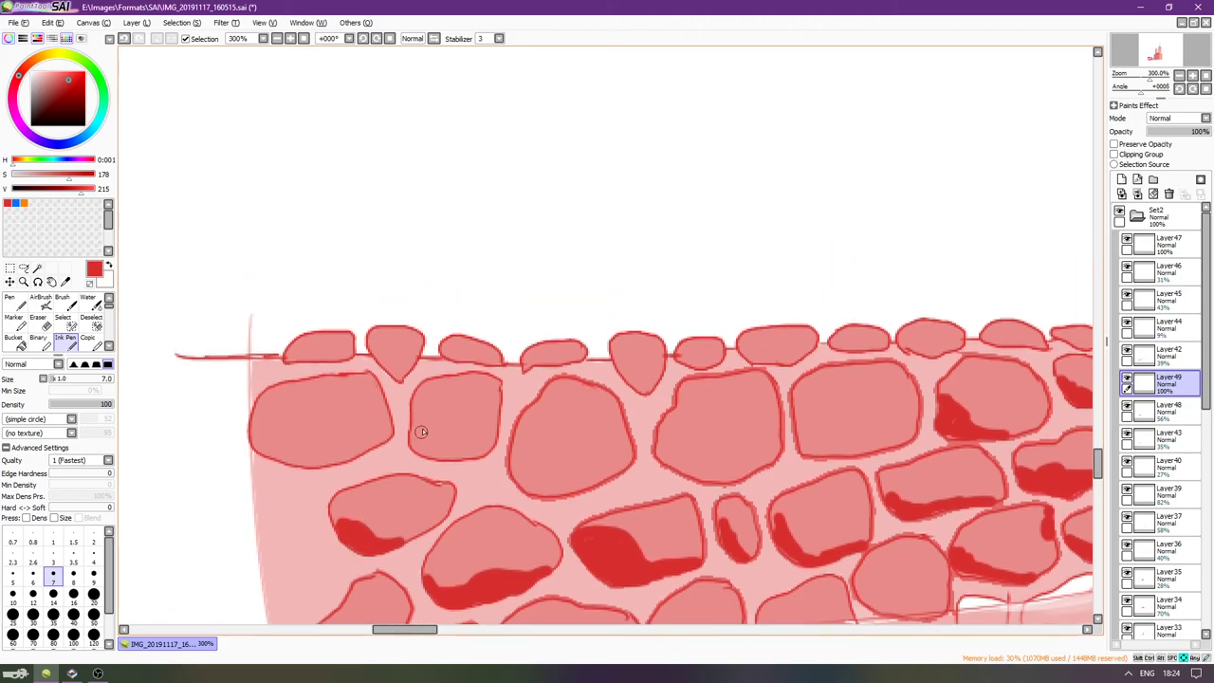
mouse_move(417, 405)
mouse_down()
mouse_move(412, 447)
mouse_move(415, 408)
mouse_move(422, 447)
mouse_move(487, 474)
mouse_move(511, 458)
mouse_move(479, 474)
mouse_move(573, 472)
mouse_up()
scroll(504, 456, right, 2)
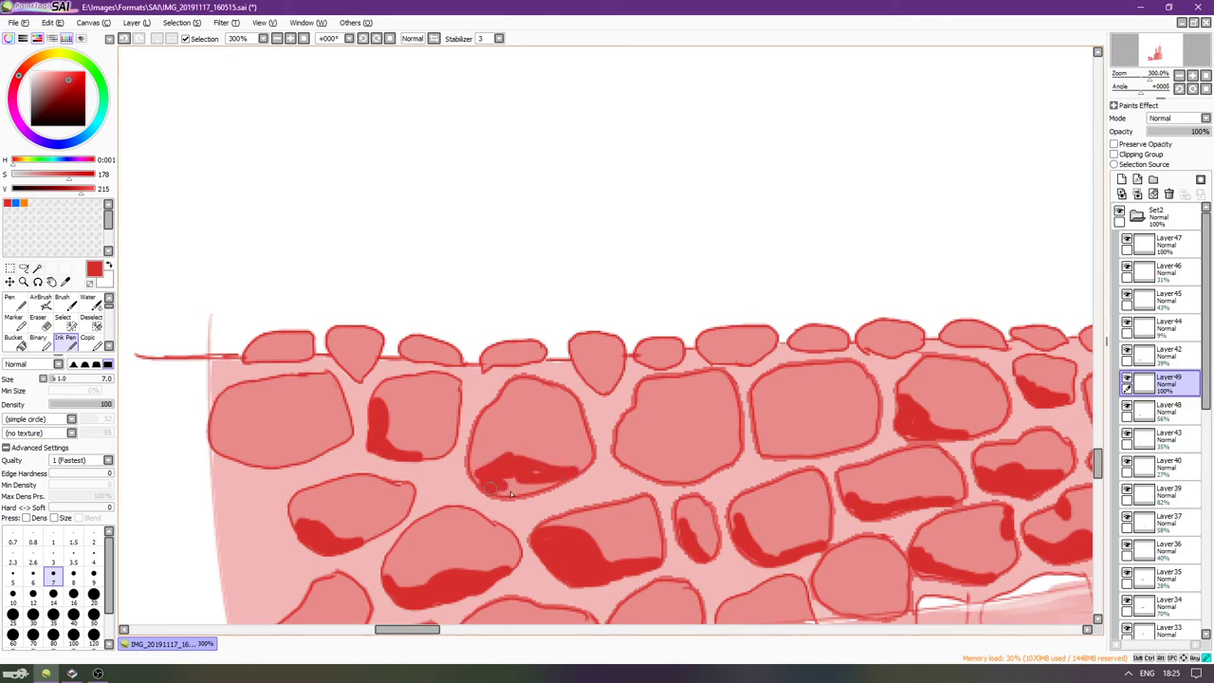
drag(541, 481, 554, 481)
scroll(493, 485, right, 5)
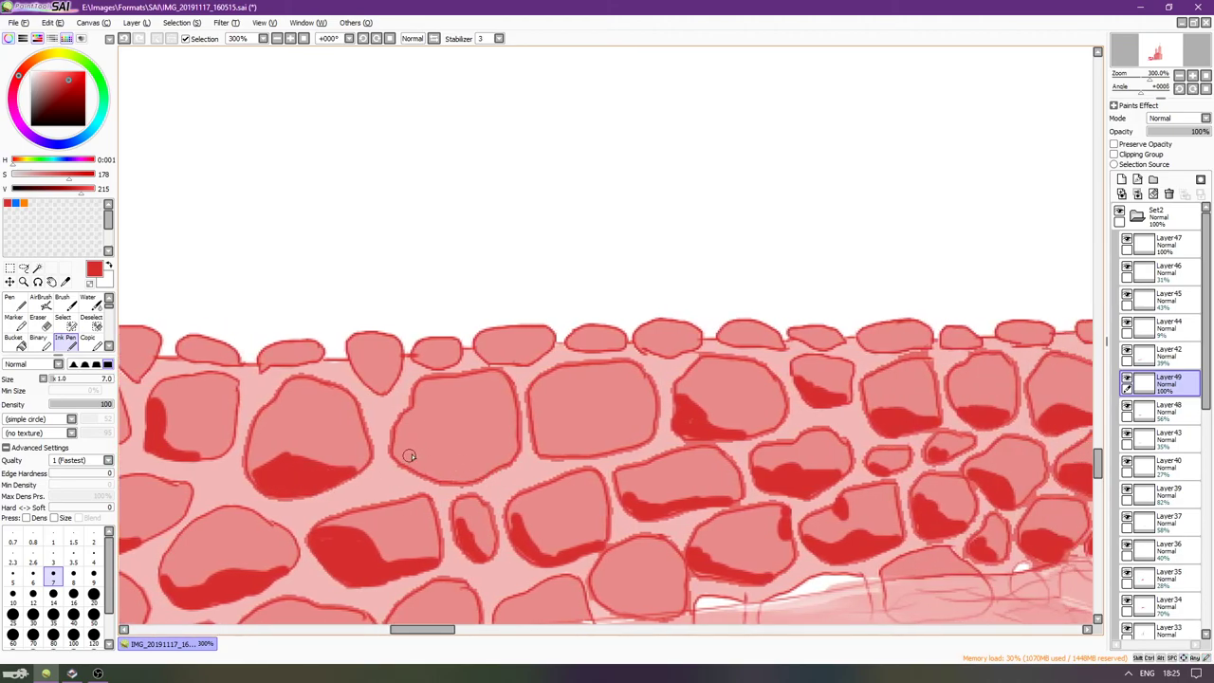
mouse_move(415, 439)
mouse_down()
mouse_move(399, 437)
mouse_move(411, 467)
mouse_move(456, 481)
mouse_move(493, 476)
mouse_move(417, 471)
mouse_move(447, 435)
mouse_move(507, 450)
mouse_move(447, 451)
mouse_move(536, 436)
mouse_up()
Shade the undersides of the capstones nearest the tower, reducing the Ink Pen to size 3.5 after the first one.
key(Right)
key(Right)
scroll(607, 398, right, 5)
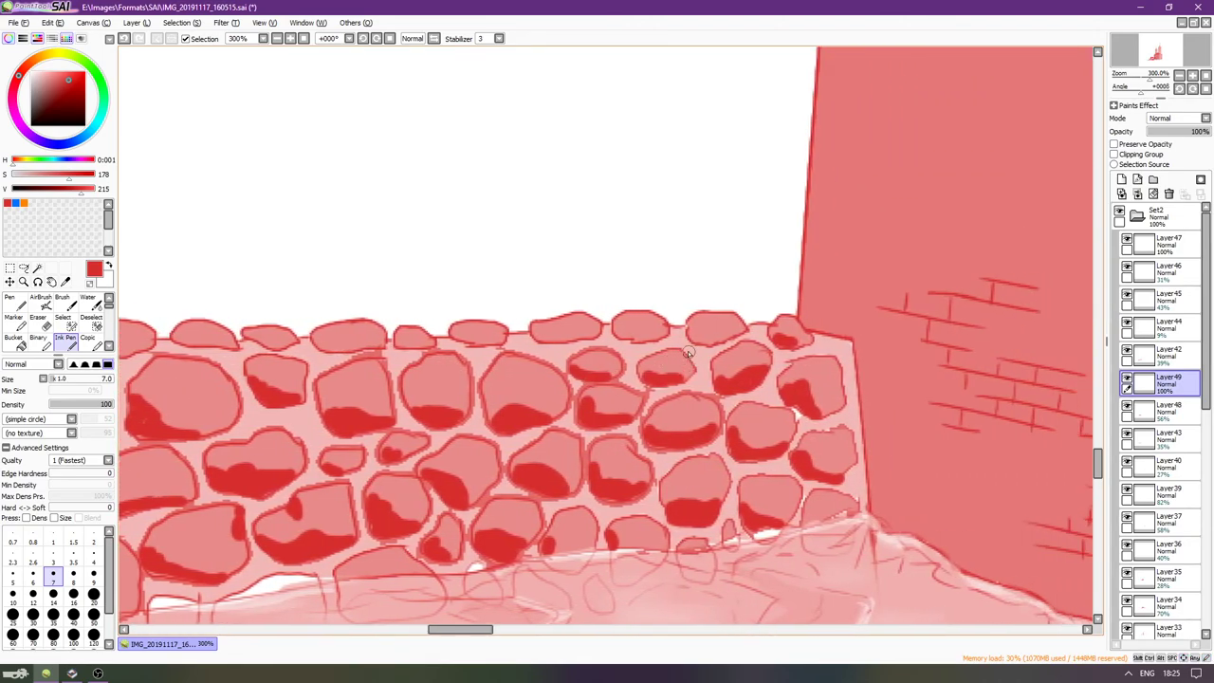
drag(696, 331, 719, 341)
key(bracketleft)
key(bracketleft)
key(bracketleft)
key(bracketleft)
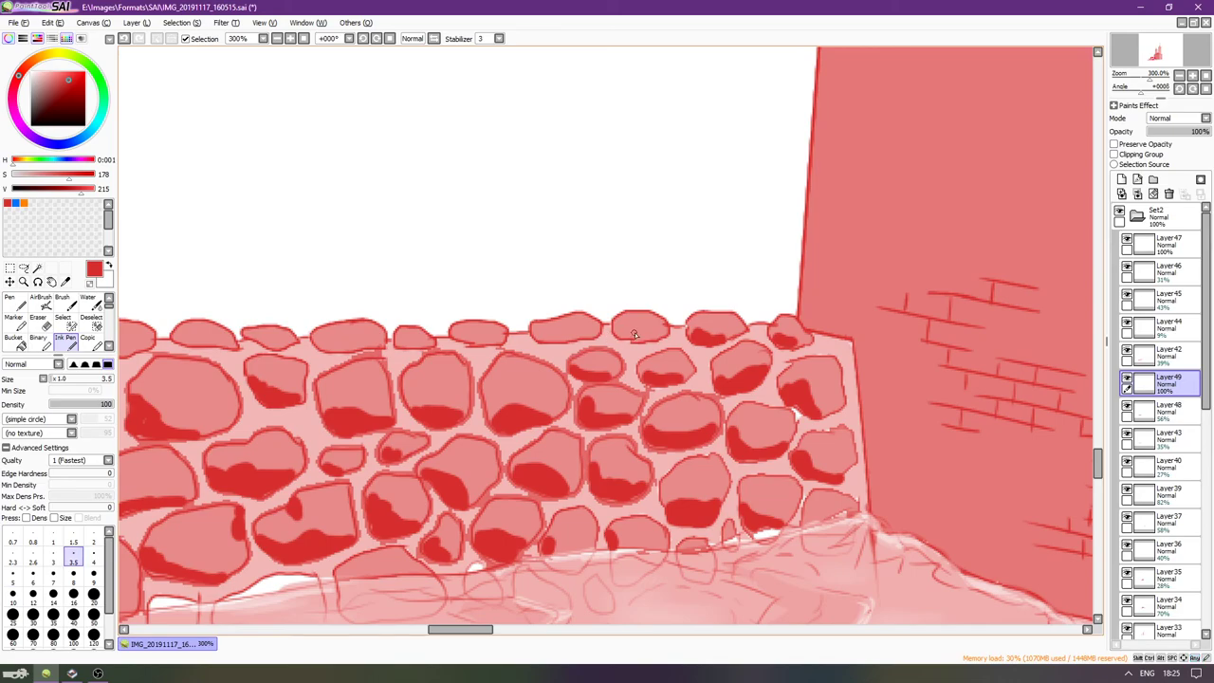
mouse_move(639, 341)
mouse_down()
mouse_move(664, 336)
mouse_move(652, 336)
mouse_up()
key(Left)
key(Left)
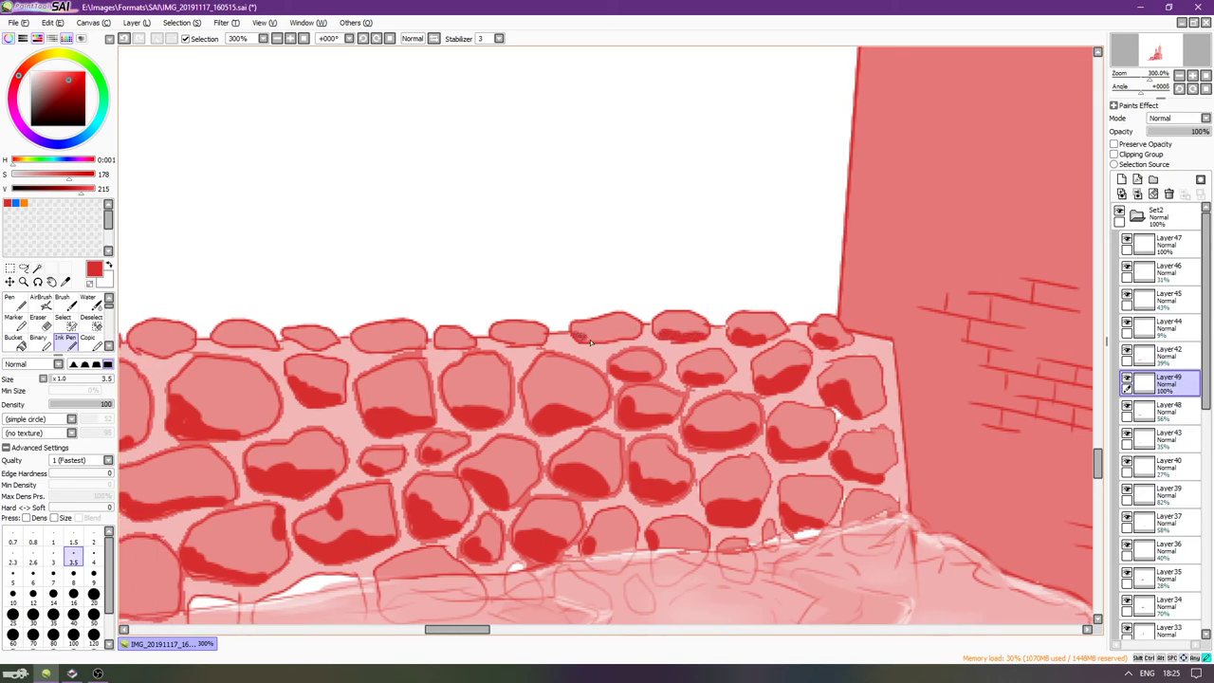
scroll(617, 343, left, 1)
mouse_move(523, 346)
mouse_down()
mouse_move(569, 339)
mouse_move(527, 344)
mouse_up()
Continue the red shadows along the bottoms of the capstones across the middle of the wall.
scroll(569, 342, left, 2)
scroll(512, 343, left, 2)
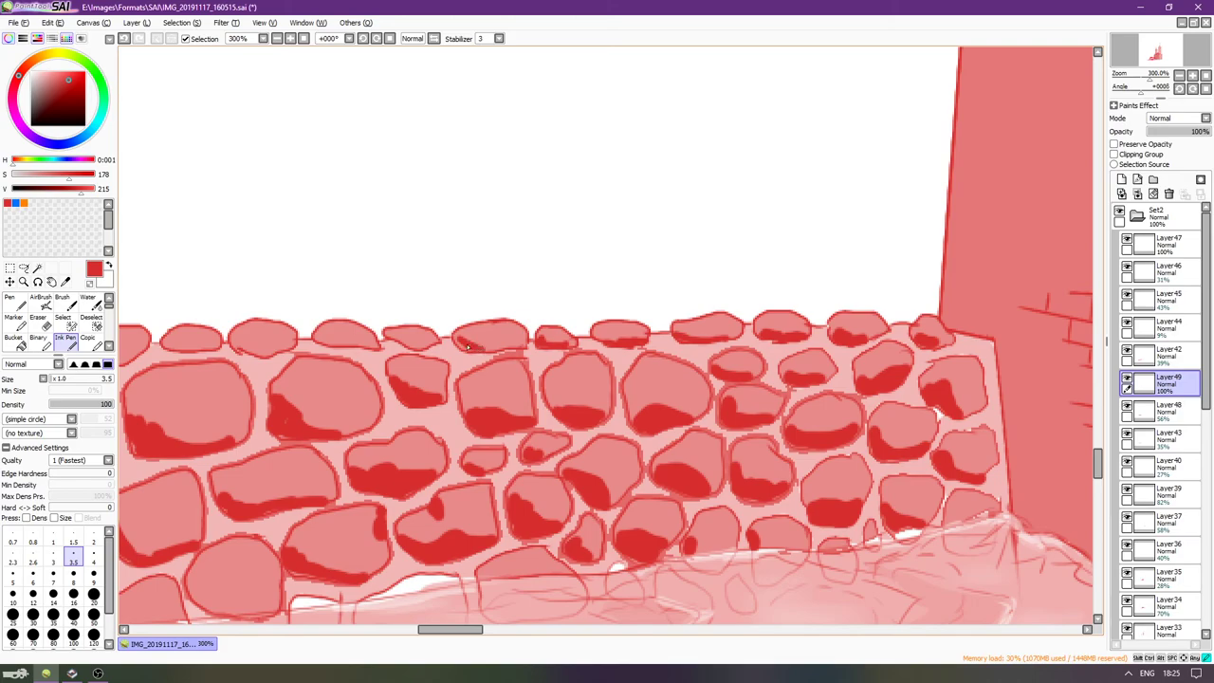
mouse_move(492, 352)
mouse_down()
mouse_move(446, 380)
mouse_move(577, 349)
mouse_up()
scroll(526, 353, left, 3)
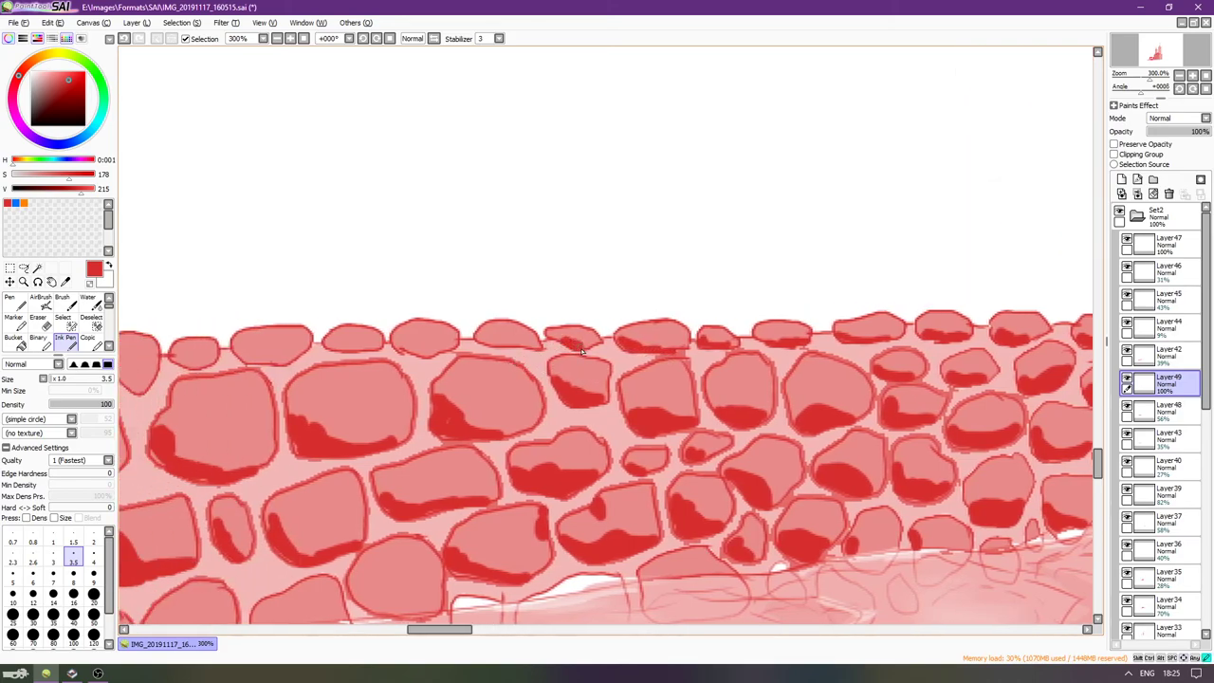
scroll(577, 338, left, 5)
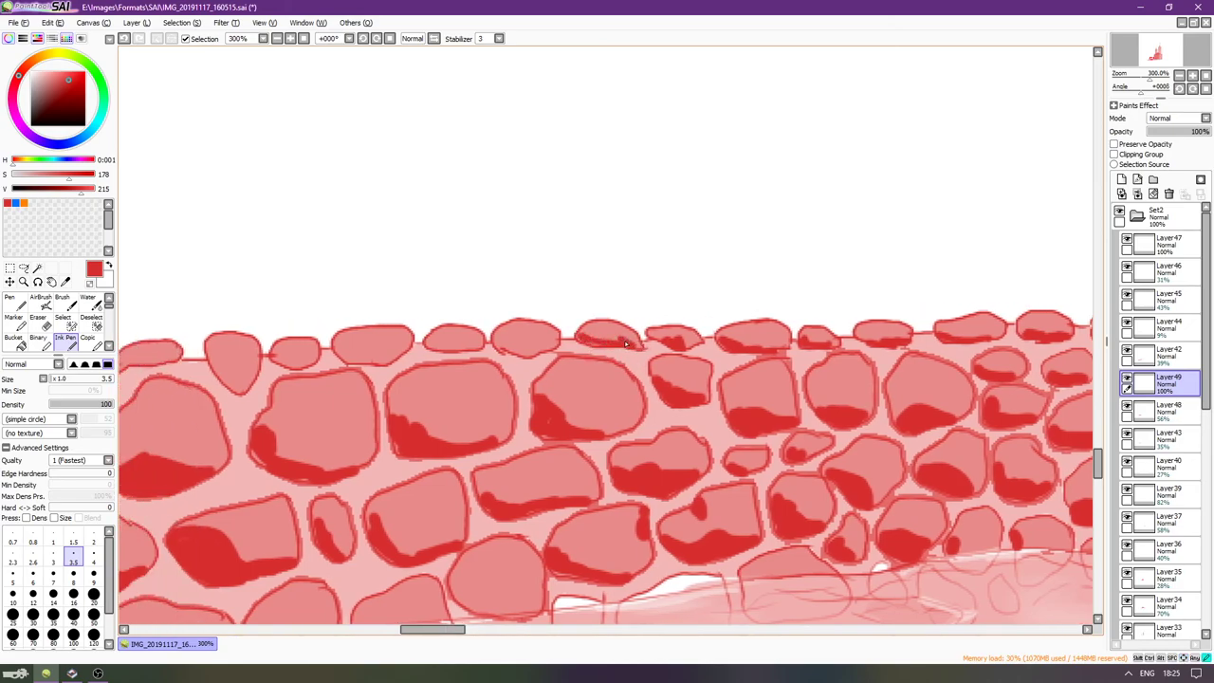
drag(619, 343, 641, 351)
scroll(588, 349, left, 4)
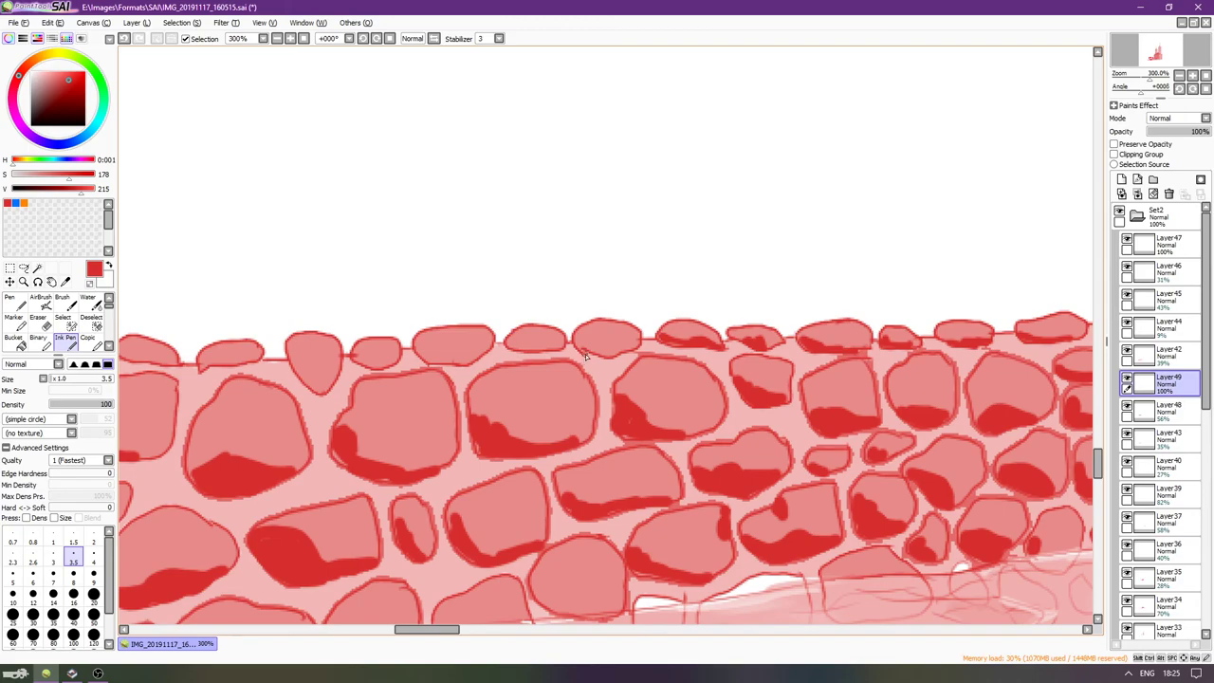
drag(593, 349, 604, 349)
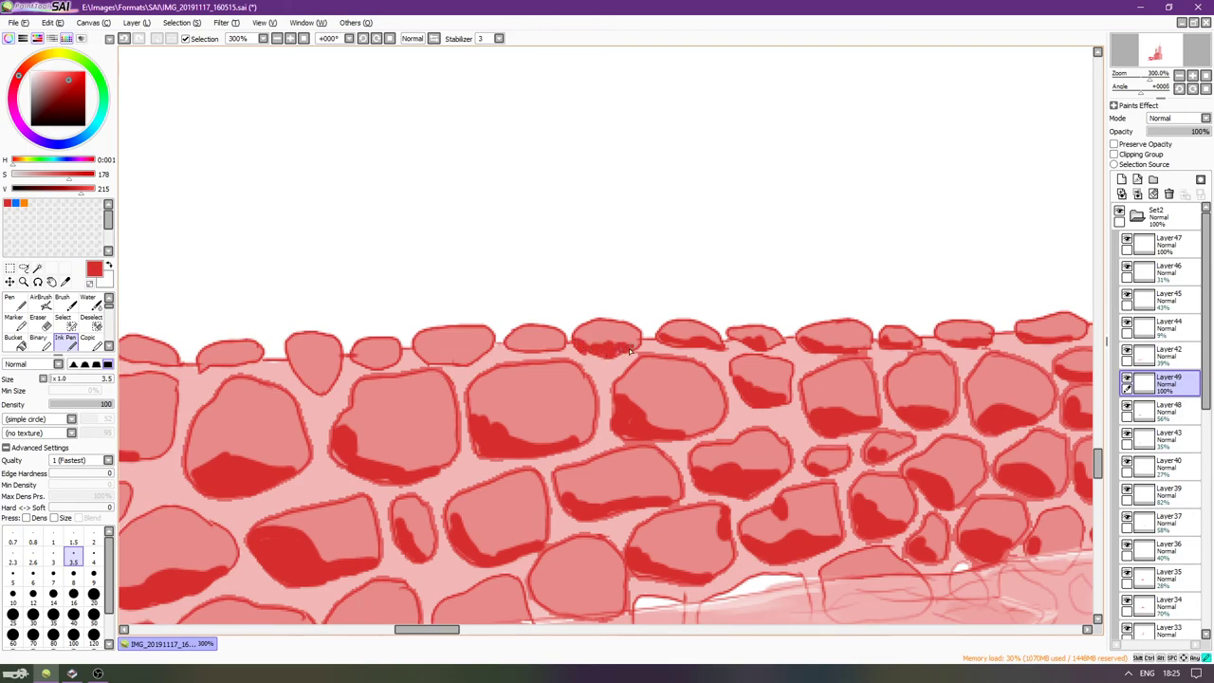
scroll(631, 349, left, 3)
drag(574, 349, 617, 350)
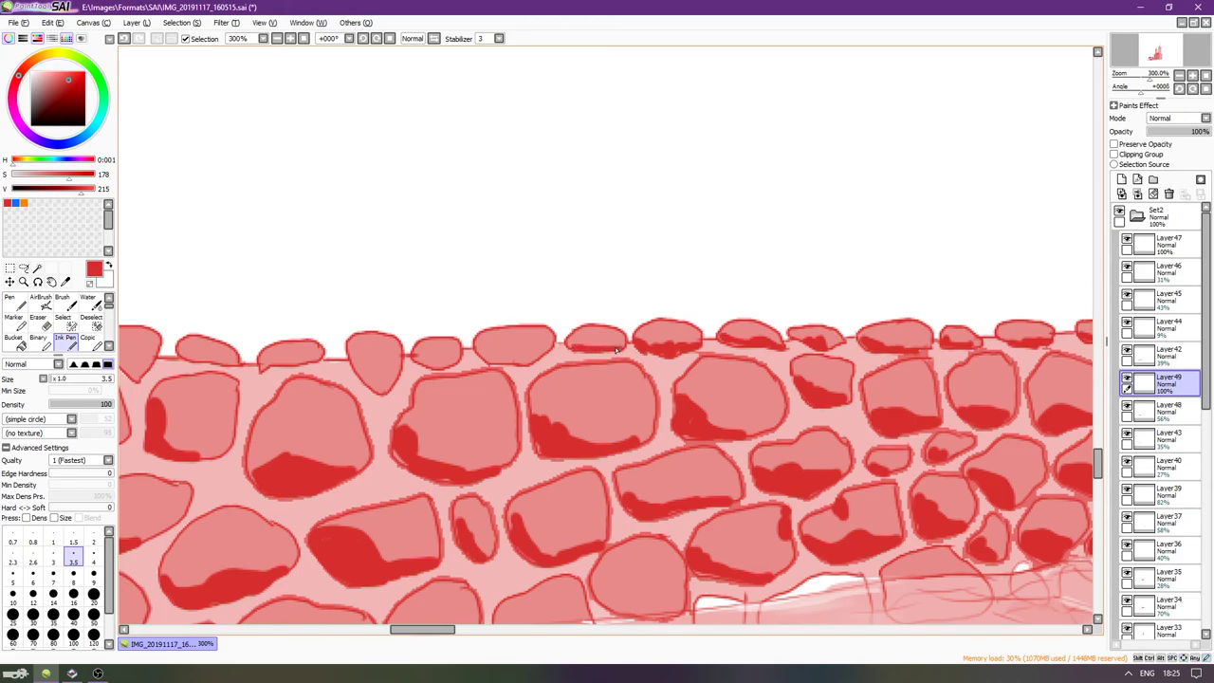
Shade the undersides of the oblong capstone, the small rounded one and the pointed one following it toward the wall's left end.
scroll(569, 361, left, 2)
drag(529, 358, 569, 358)
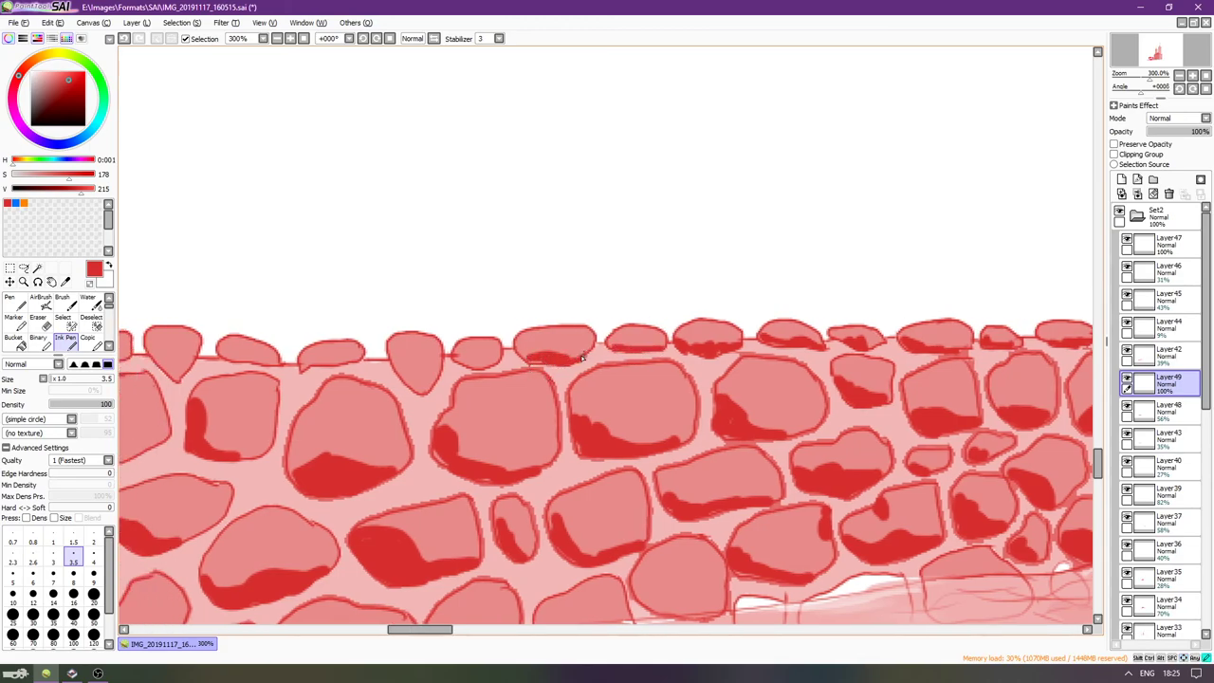
scroll(531, 360, left, 4)
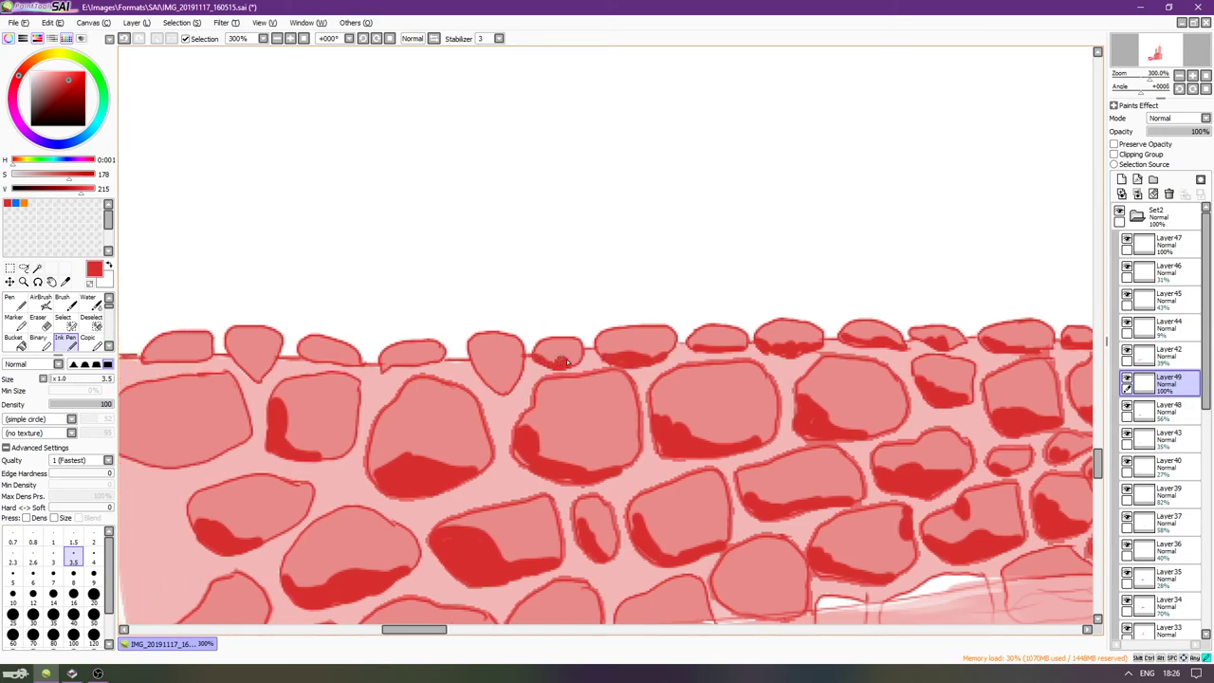
scroll(562, 359, left, 1)
mouse_move(497, 366)
mouse_down()
mouse_move(526, 395)
mouse_move(501, 372)
mouse_move(516, 389)
mouse_move(537, 380)
mouse_up()
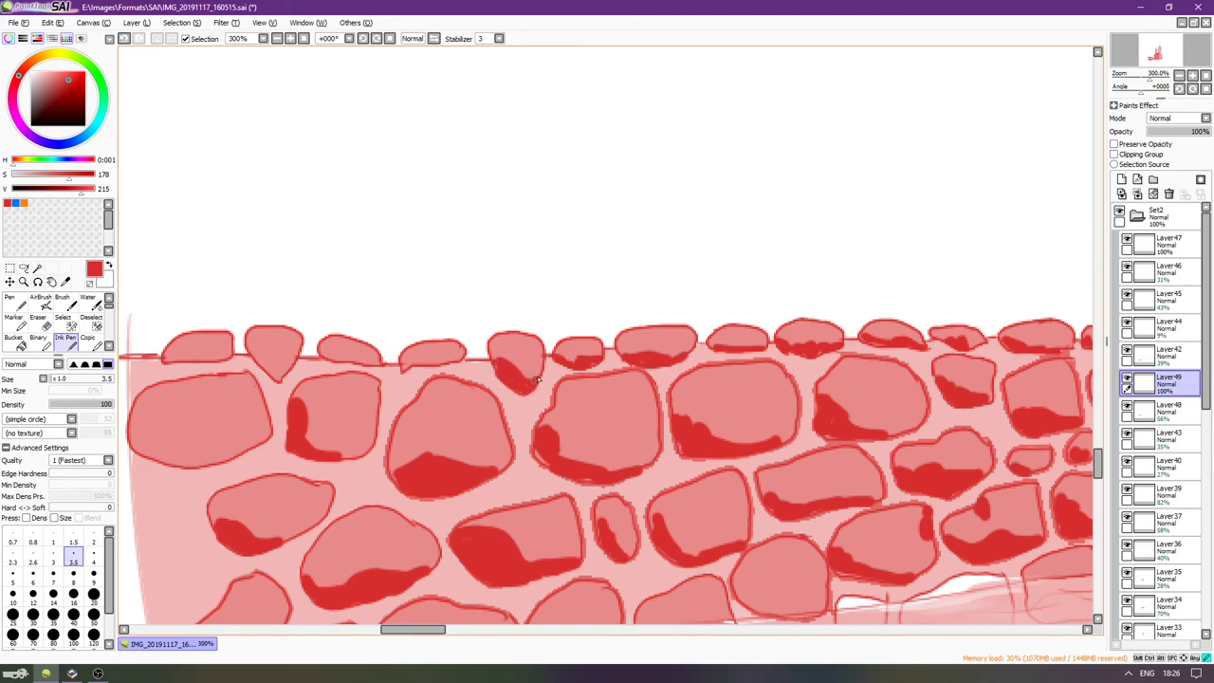
Shade the undersides of the last capstones up to the wall's left end and of the first large stone in the upper row.
scroll(531, 377, left, 3)
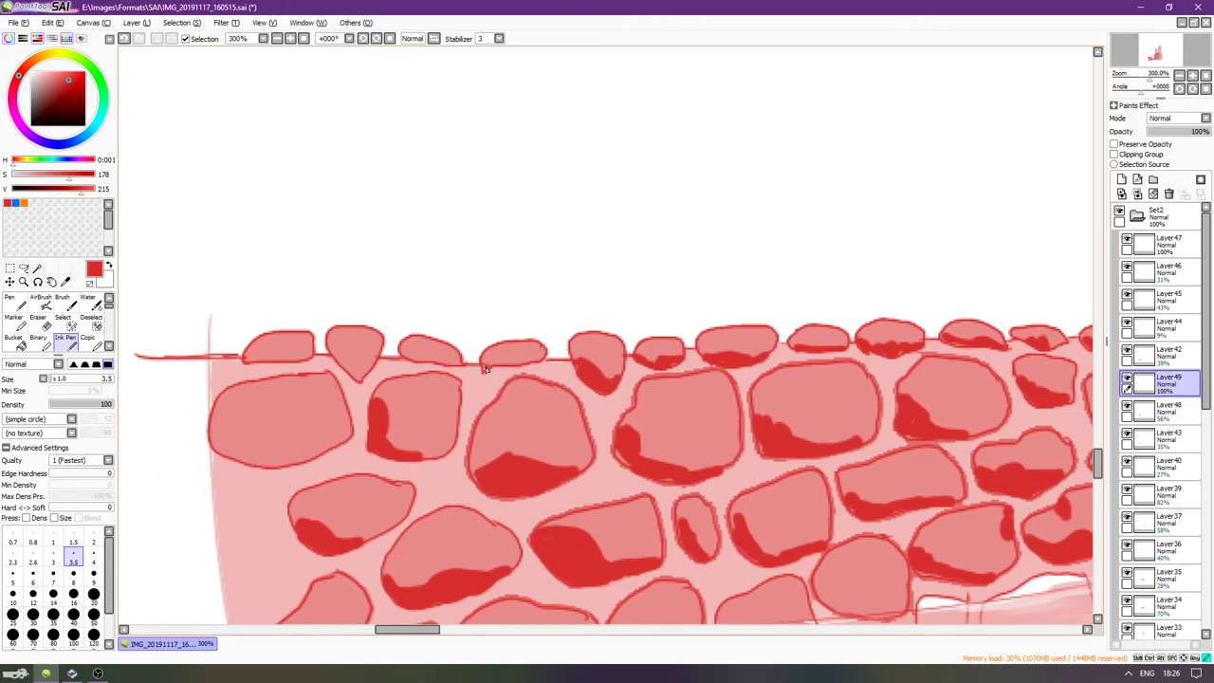
scroll(493, 363, left, 1)
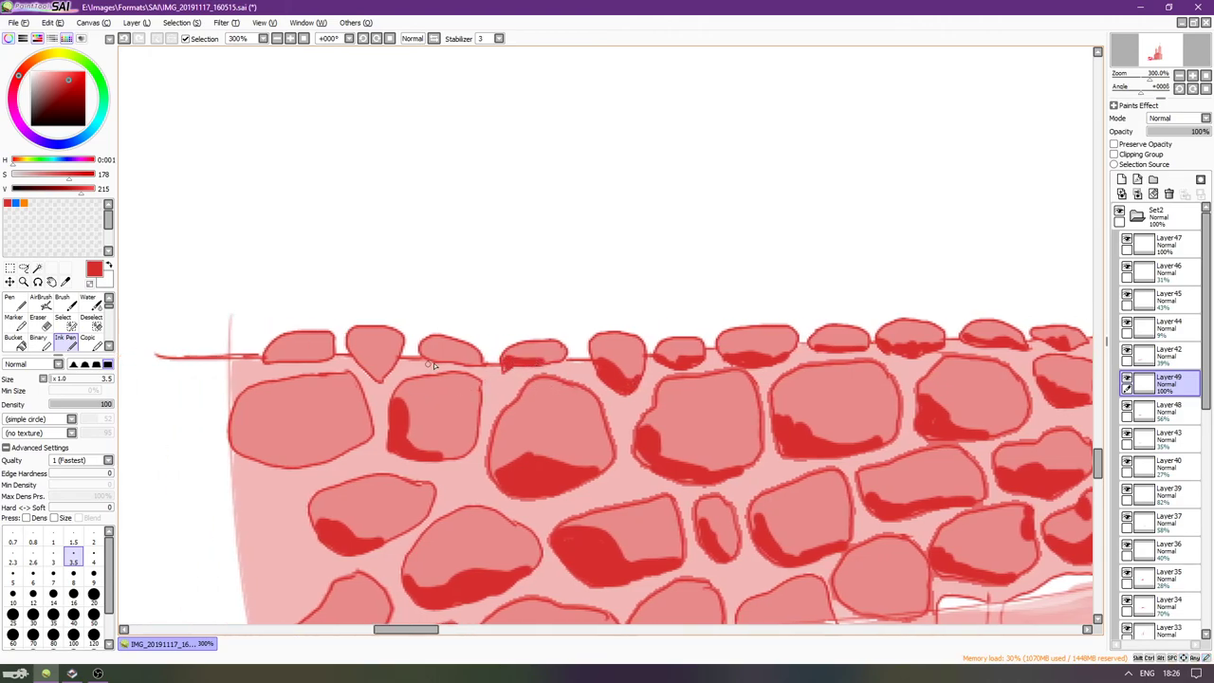
scroll(386, 370, left, 1)
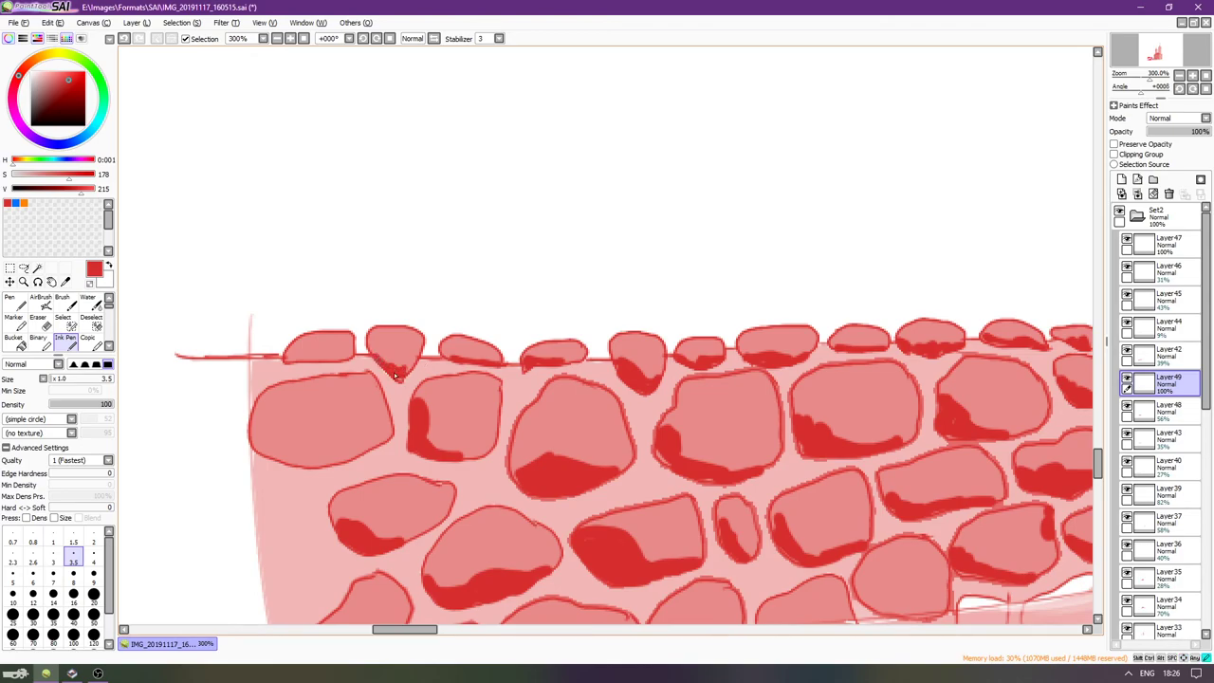
drag(403, 376, 384, 386)
mouse_move(306, 361)
mouse_down()
mouse_move(351, 361)
mouse_move(338, 367)
mouse_up()
mouse_move(274, 459)
mouse_down()
mouse_move(332, 465)
mouse_move(384, 442)
mouse_up()
scroll(357, 439, down, 2)
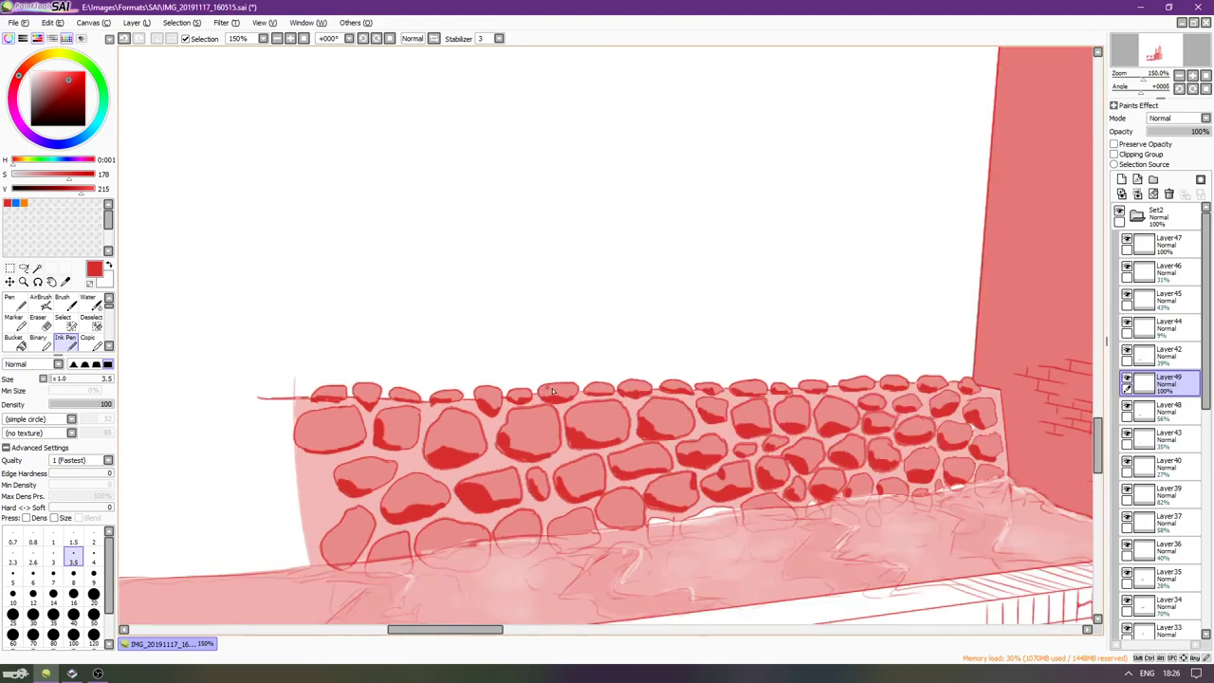
Lower the opacity of the stone shadow layer, Layer49, to 34%, keeping its blending mode at Normal.
key(Right)
key(Right)
key(Right)
key(Right)
key(Right)
key(Right)
key(Right)
key(Right)
key(Left)
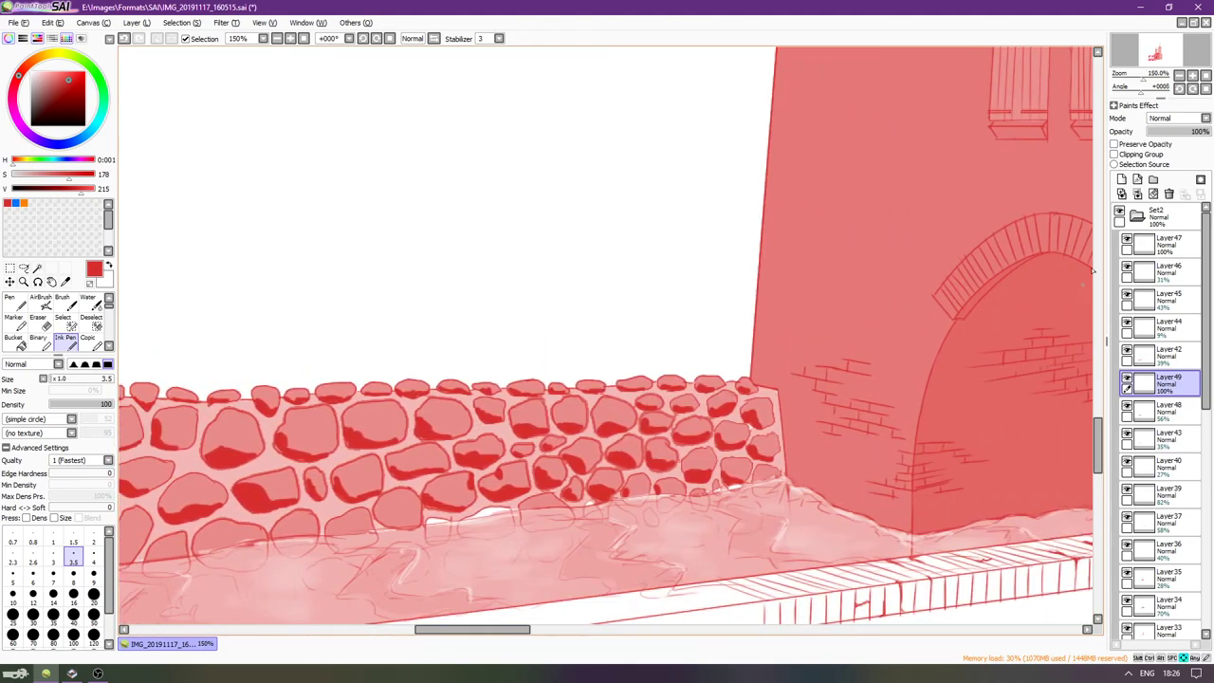
key(Left)
key(Left)
drag(1186, 130, 1157, 119)
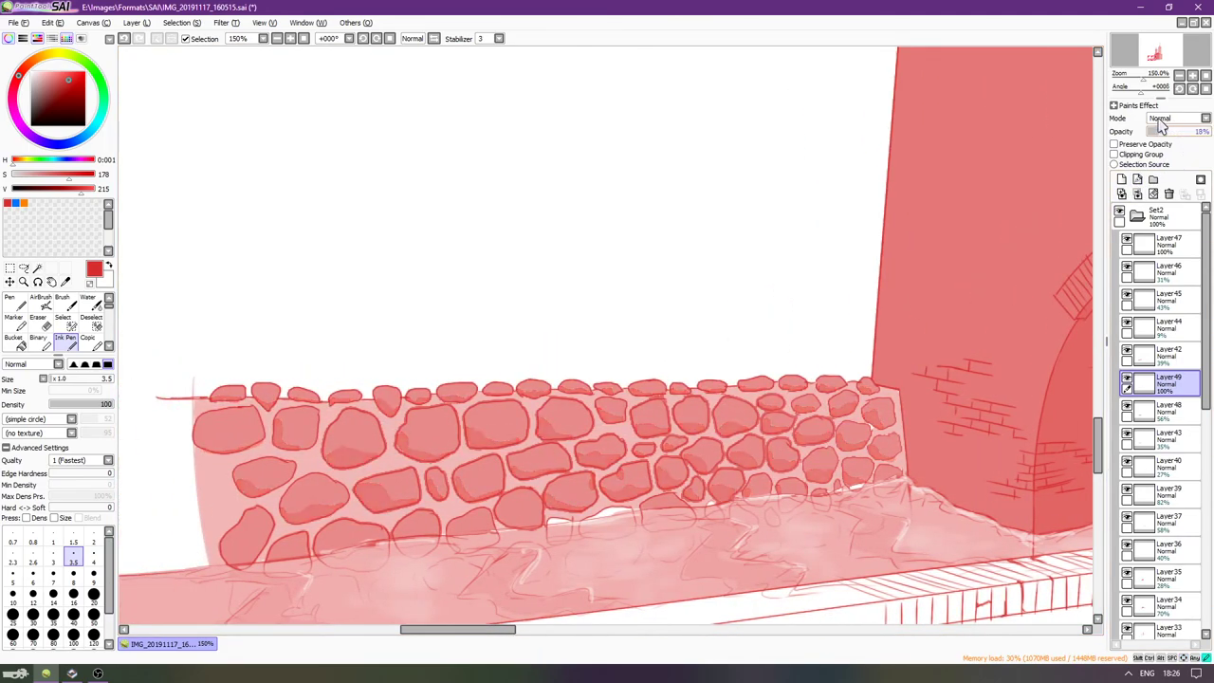
click(1161, 118)
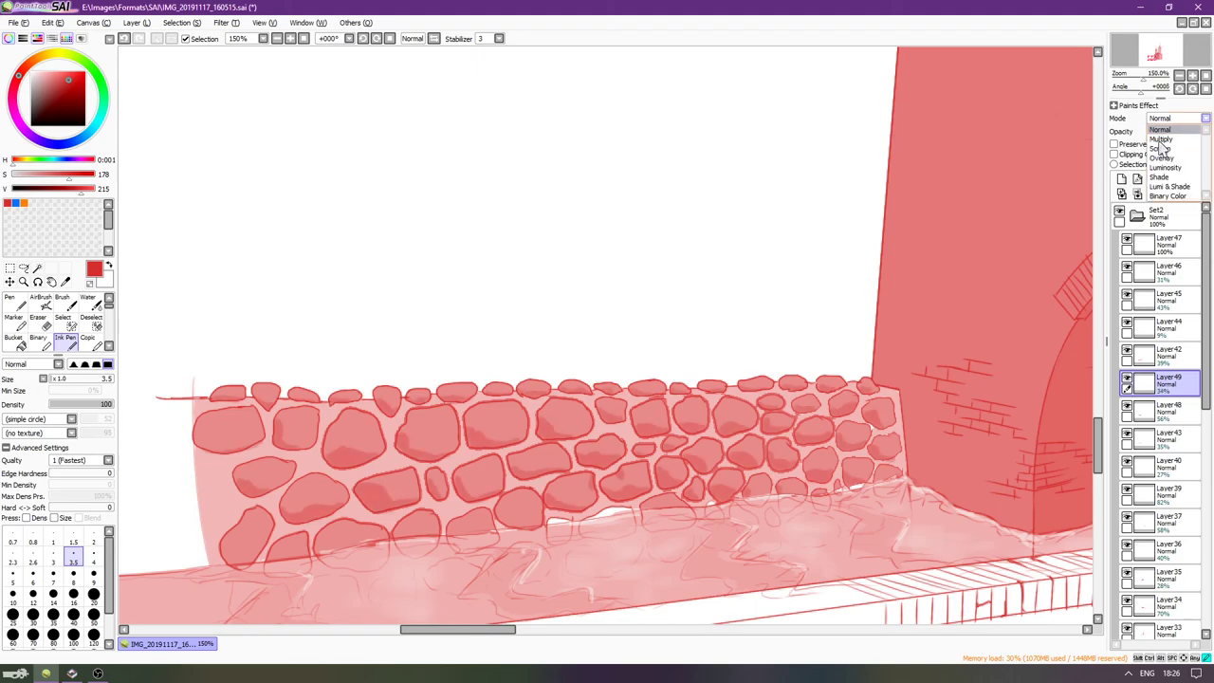
click(878, 312)
Examine the softened wall shadows against the whole gatehouse and its towers at a smaller scale.
scroll(906, 323, down, 1)
key(Right)
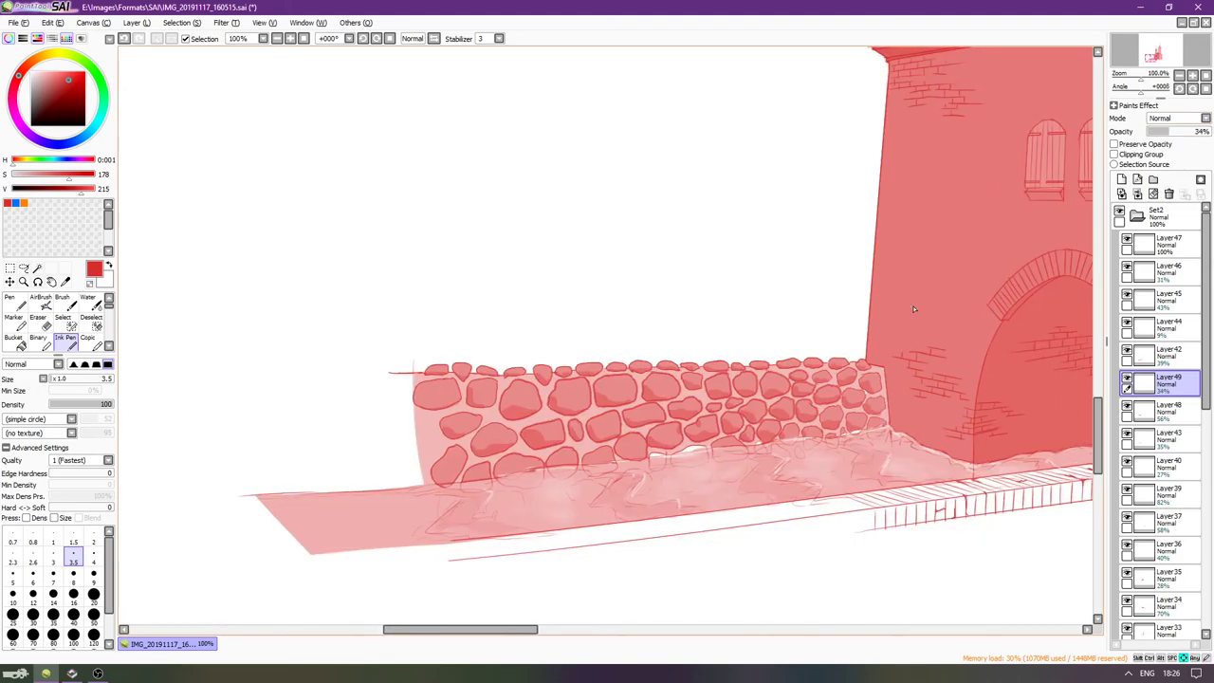
scroll(911, 308, right, 5)
scroll(896, 318, down, 1)
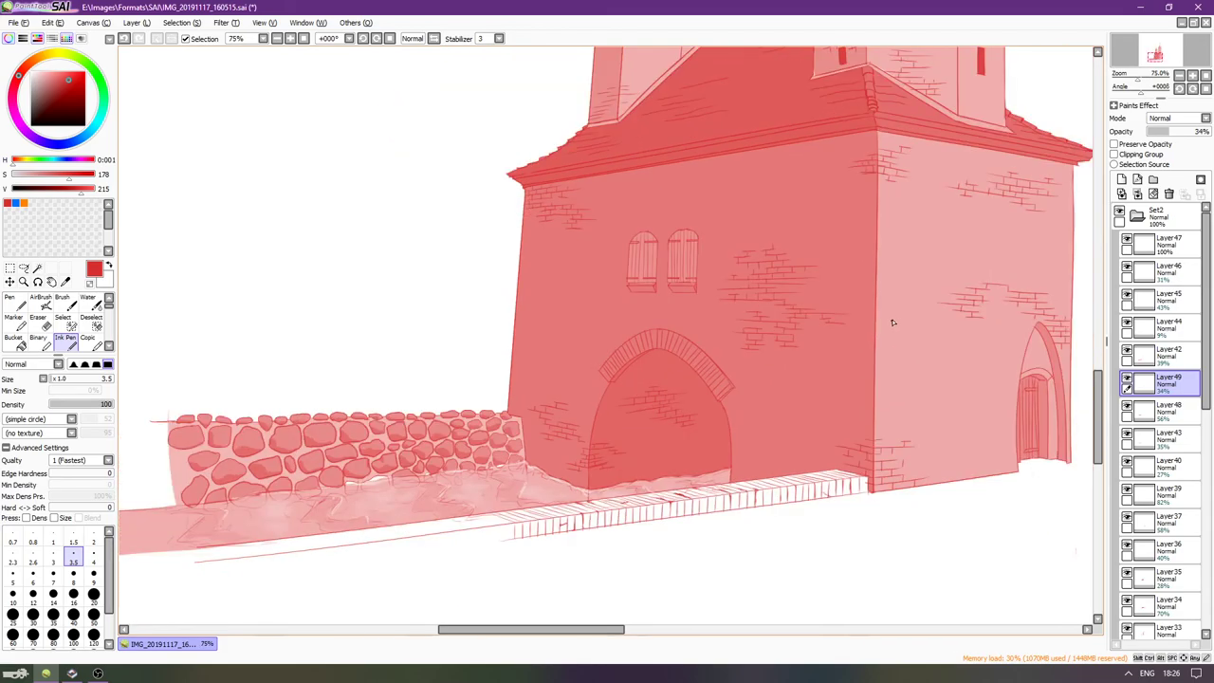
key(Right)
key(Right)
scroll(895, 320, down, 1)
key(Right)
key(Right)
key(Right)
key(Right)
key(Right)
key(Up)
key(Up)
key(Up)
key(Up)
key(Up)
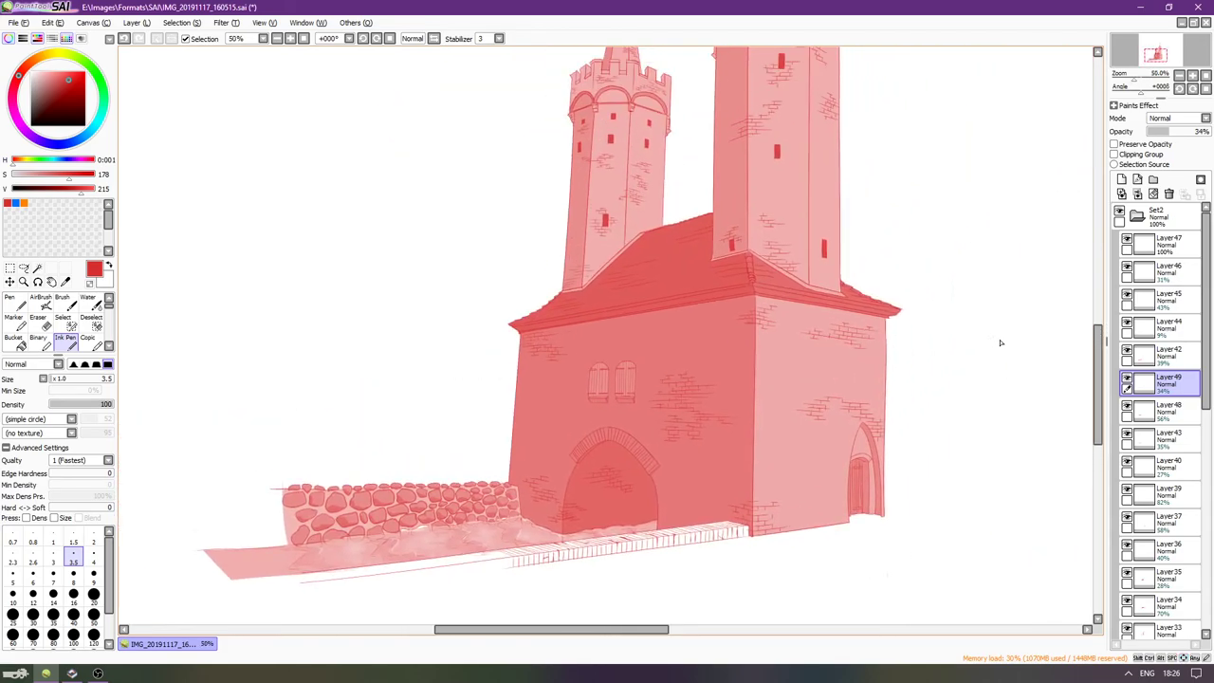
key(Right)
key(Right)
key(Up)
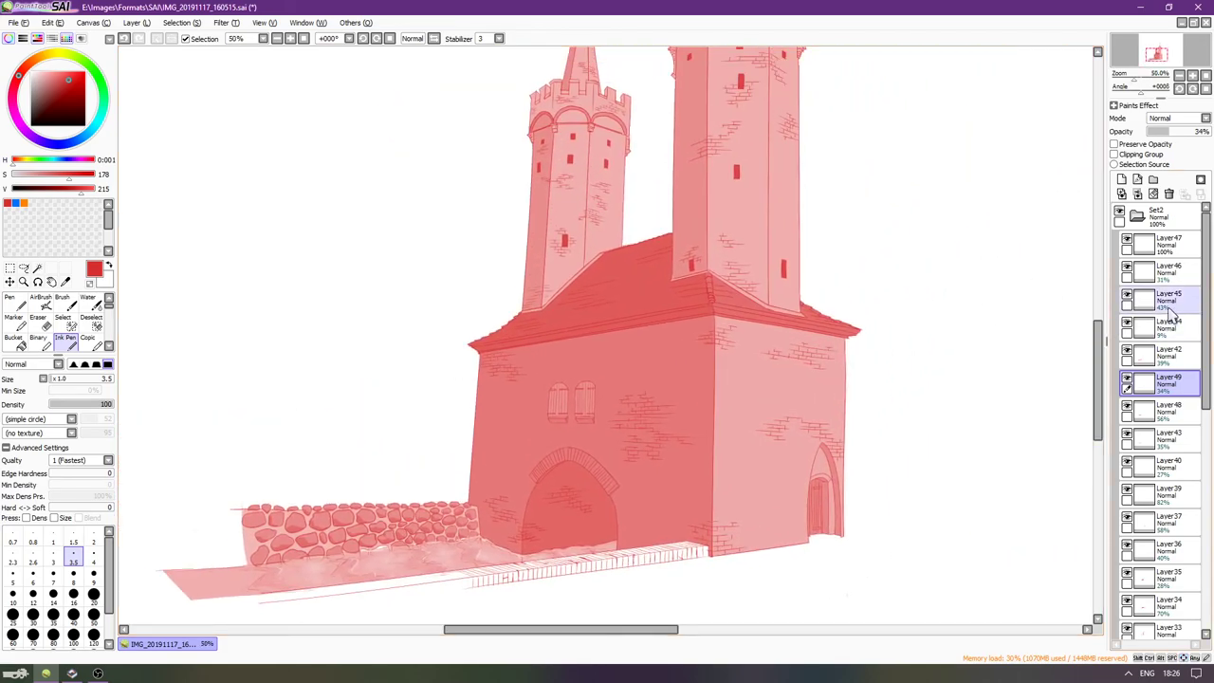
Add a new layer beneath Layer29, fill it entirely with red and set its opacity to 16% as a background tint.
click(1206, 438)
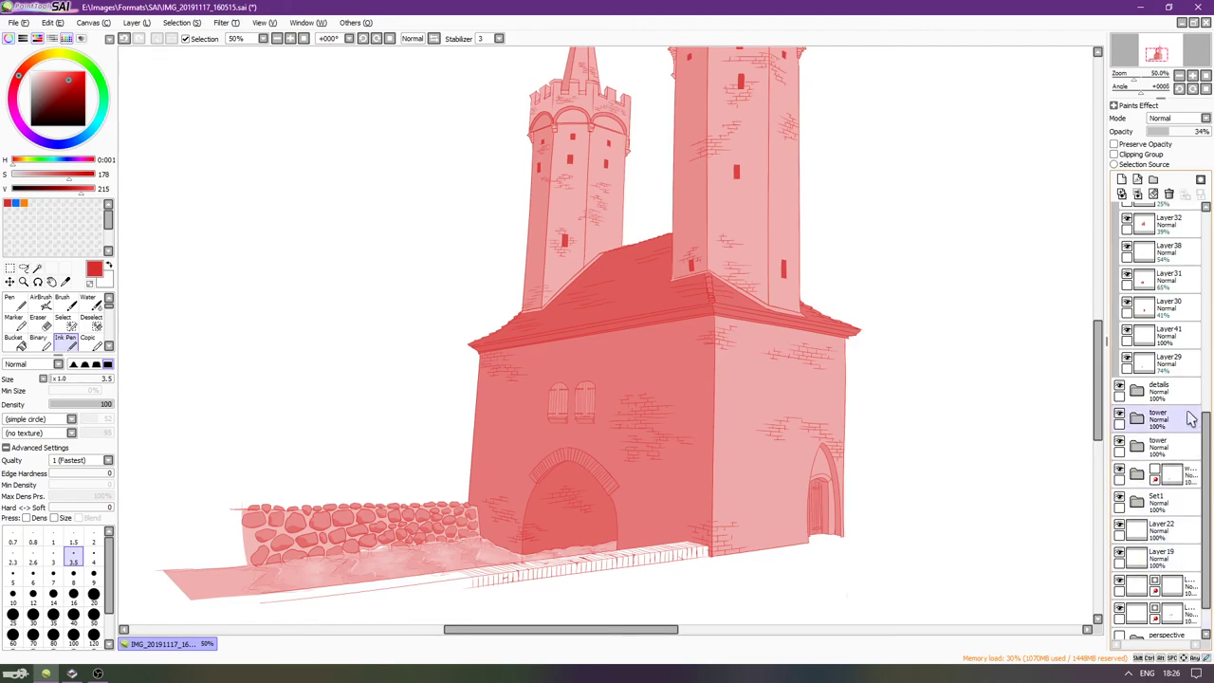
click(1152, 366)
click(1120, 179)
drag(1141, 365, 1151, 398)
key(g)
click(993, 365)
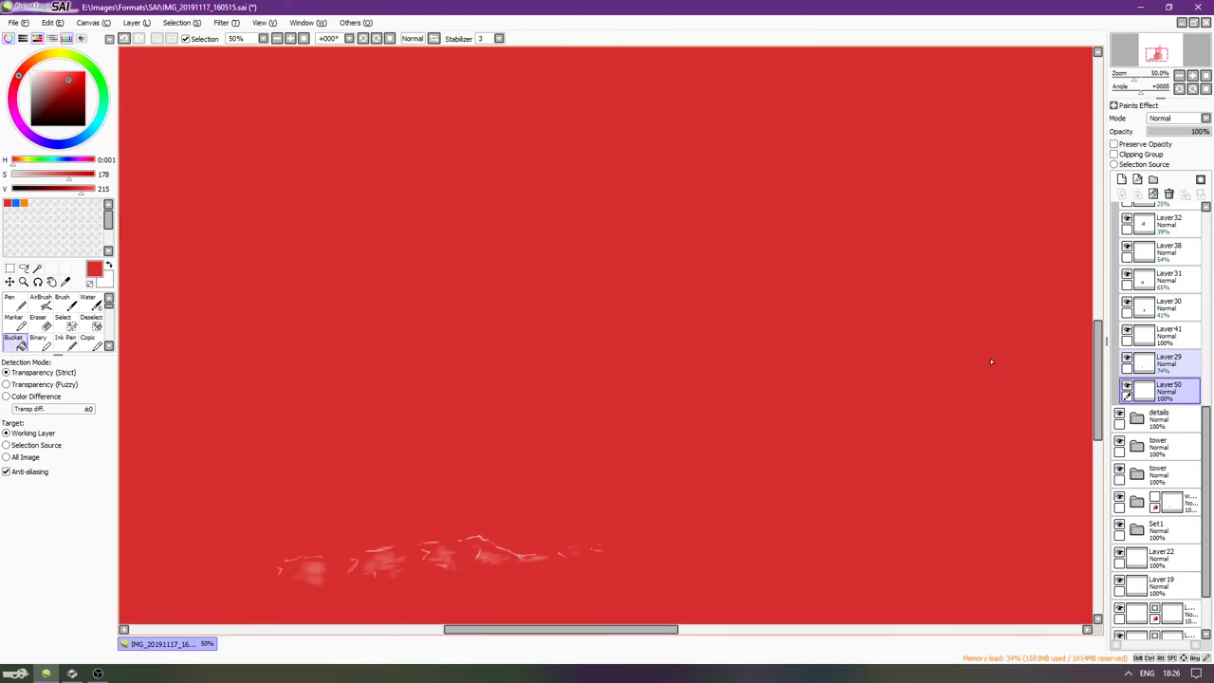
drag(1183, 132, 1155, 133)
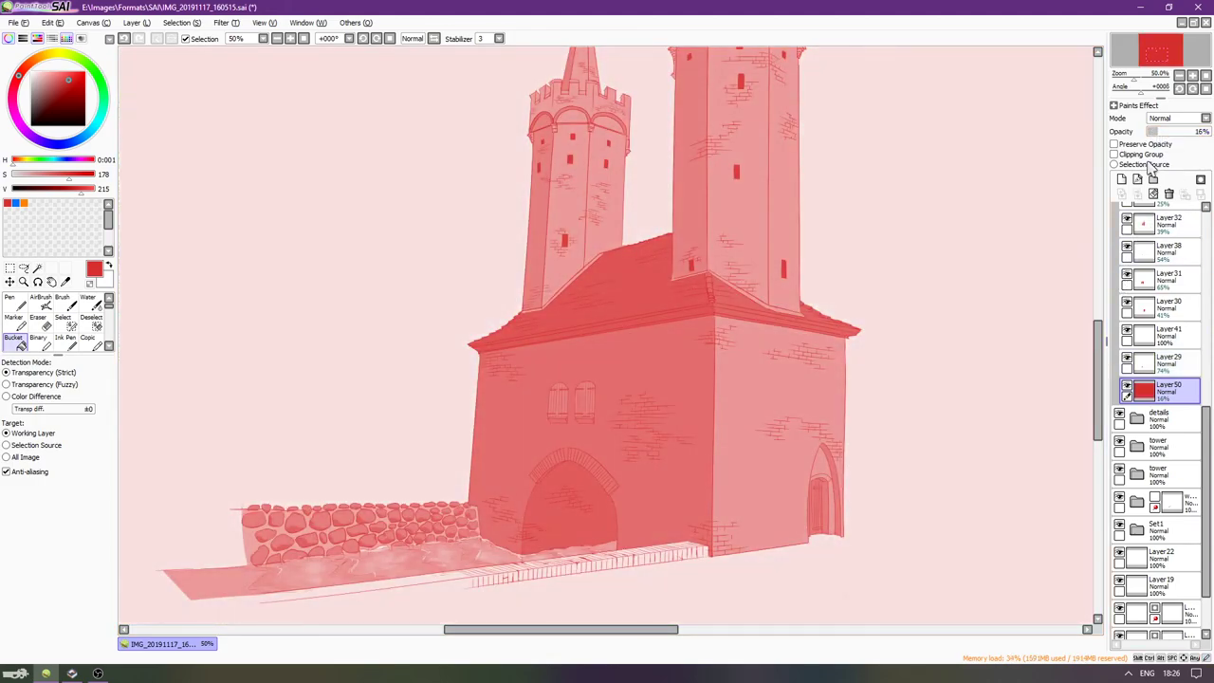
Examine the castle against the tinted background, from the tower tops down to the archway, wall and pavement.
scroll(1069, 222, up, 4)
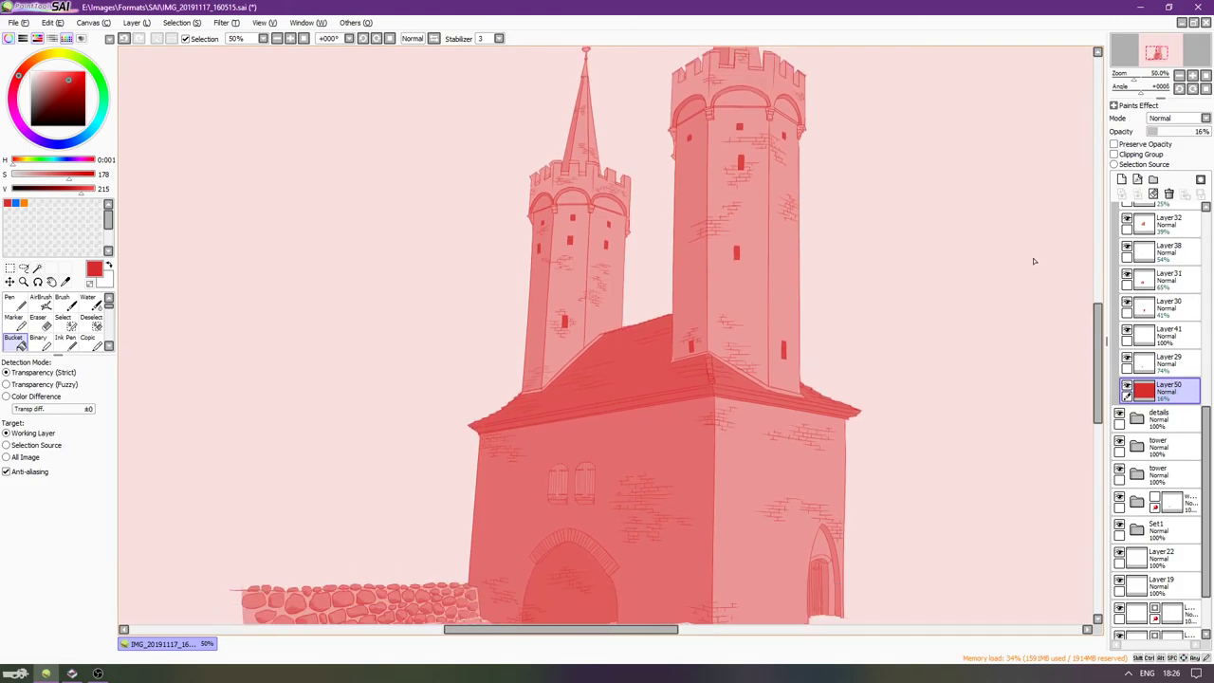
scroll(1035, 261, down, 1)
key(Right)
key(Right)
key(Right)
key(Right)
key(Right)
key(Right)
key(Right)
scroll(969, 325, up, 1)
key(Up)
scroll(771, 374, down, 2)
scroll(619, 346, left, 3)
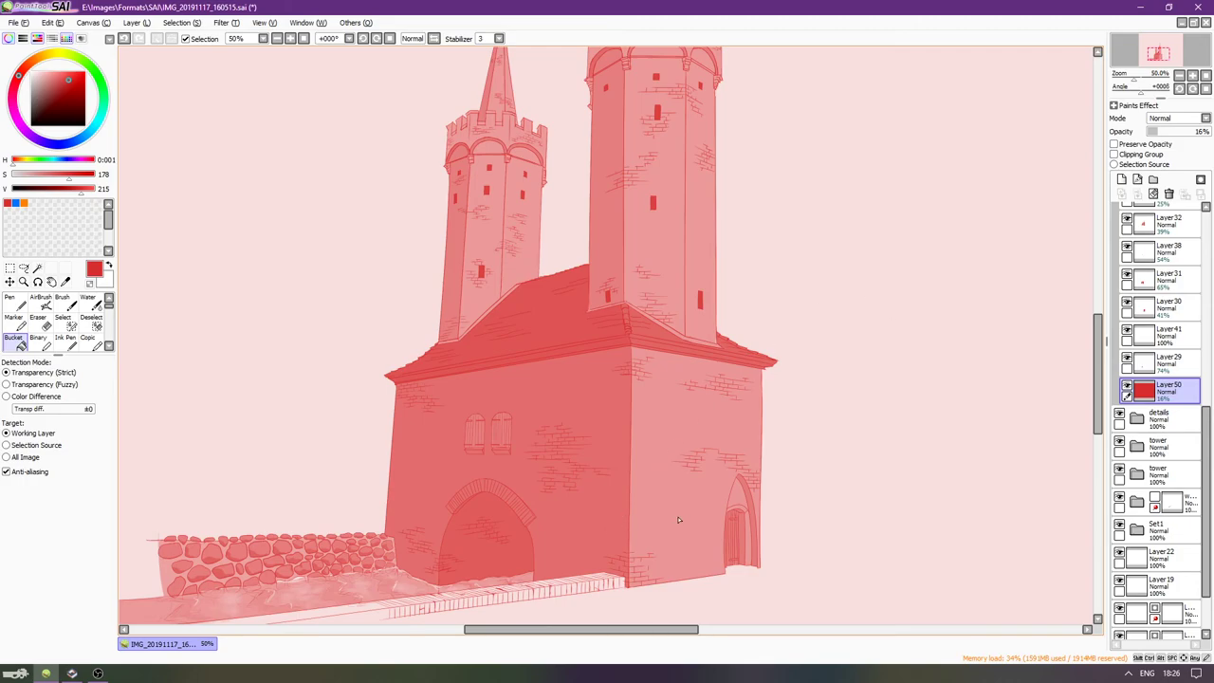
scroll(503, 614, up, 1)
key(Left)
key(Left)
key(Left)
key(Left)
key(Left)
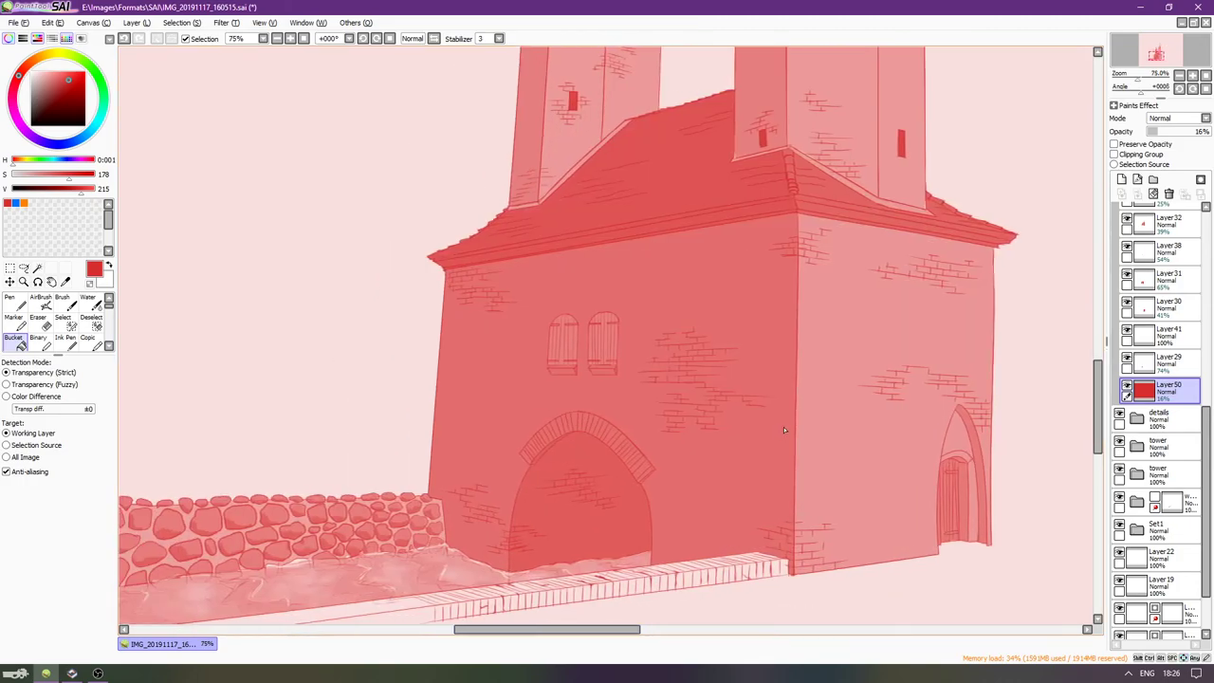
key(Down)
key(Down)
key(Down)
key(Left)
scroll(869, 384, down, 2)
scroll(869, 384, left, 1)
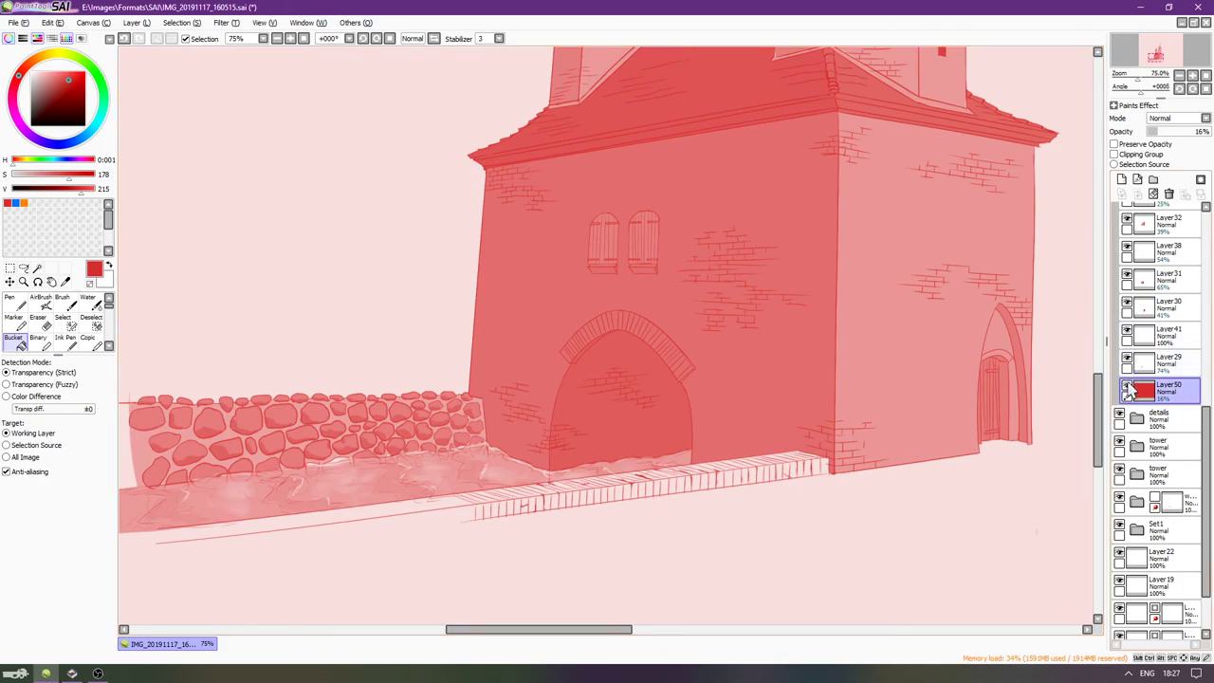
Hide and show Layer50, Layer29 and Layer30 in turn to check which part of the castle each one shades.
click(1127, 391)
click(1127, 391)
click(1126, 361)
click(1126, 361)
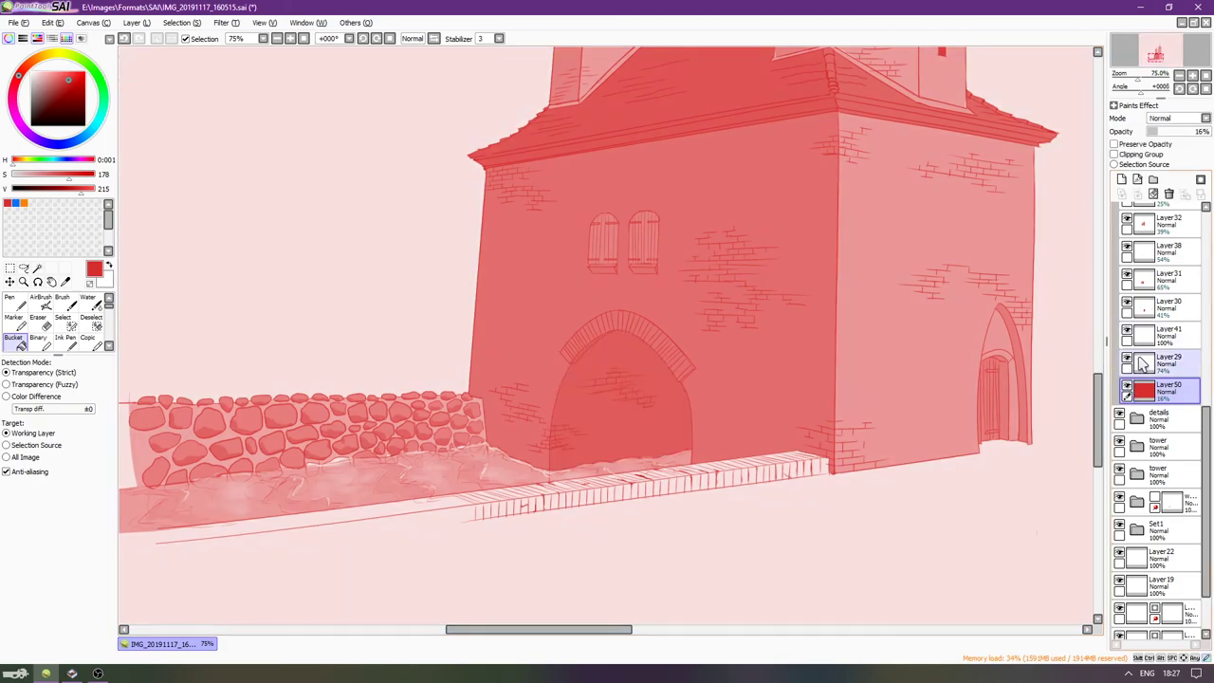
click(1168, 368)
click(1127, 361)
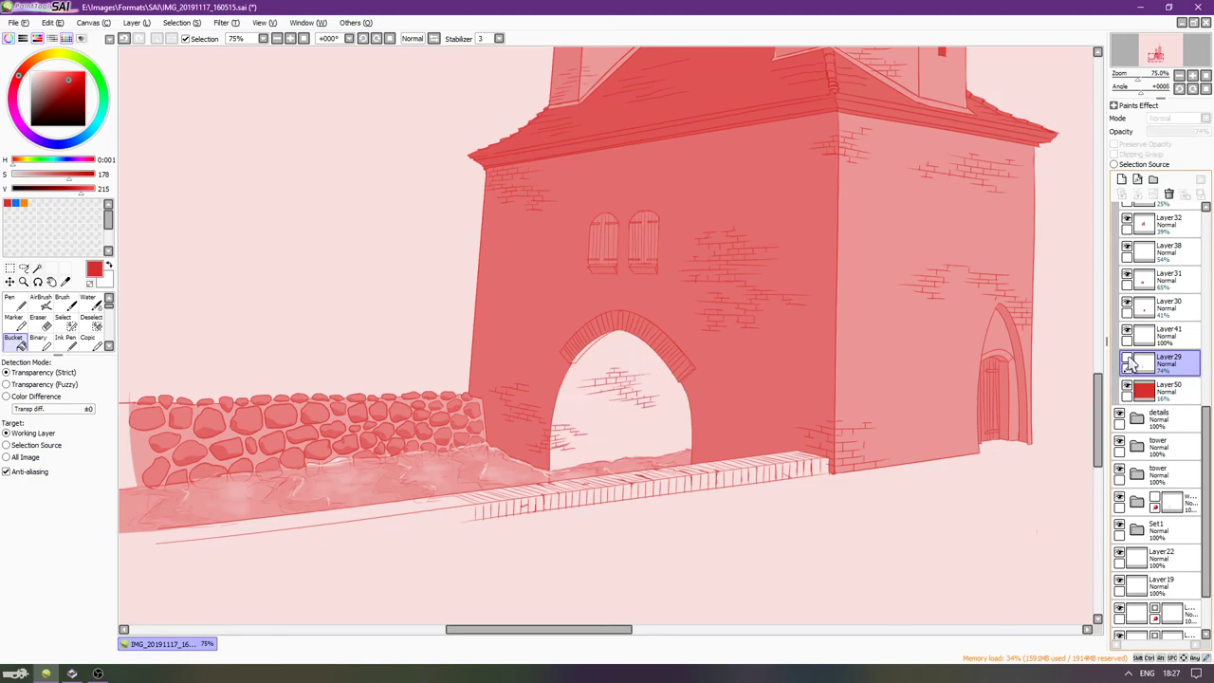
click(1127, 361)
click(1127, 304)
click(1126, 303)
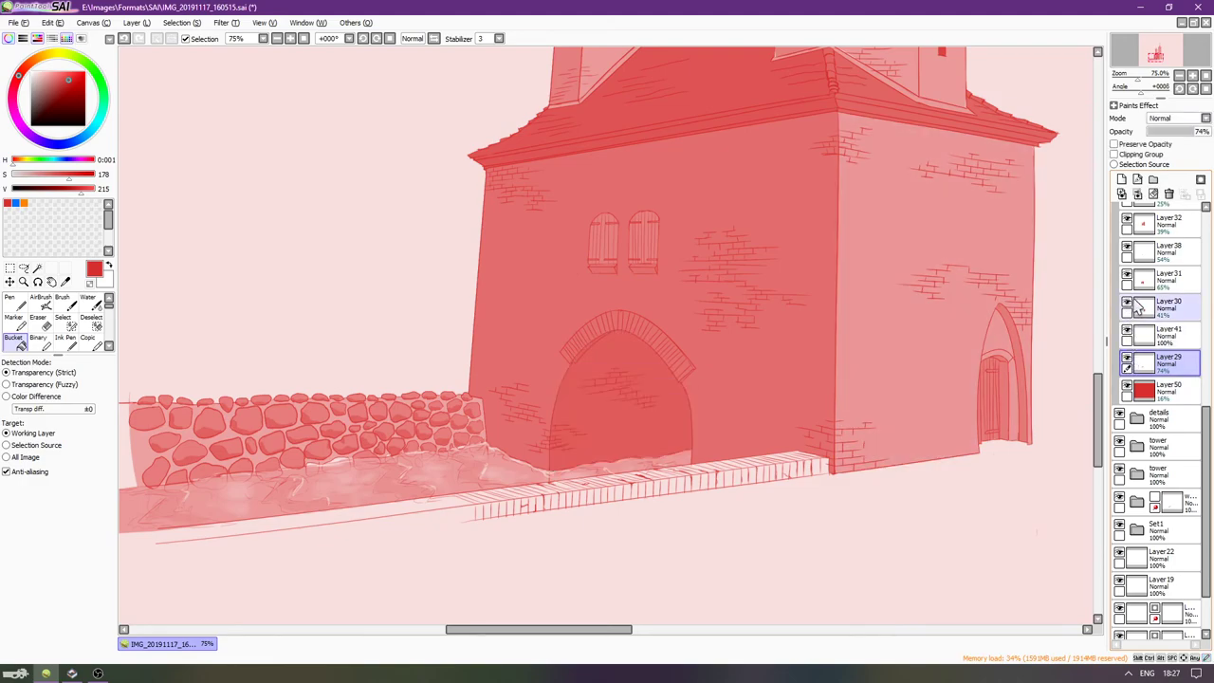
Add a new layer above Layer30 and set the Ink Pen to size 9.
click(1152, 305)
click(1121, 179)
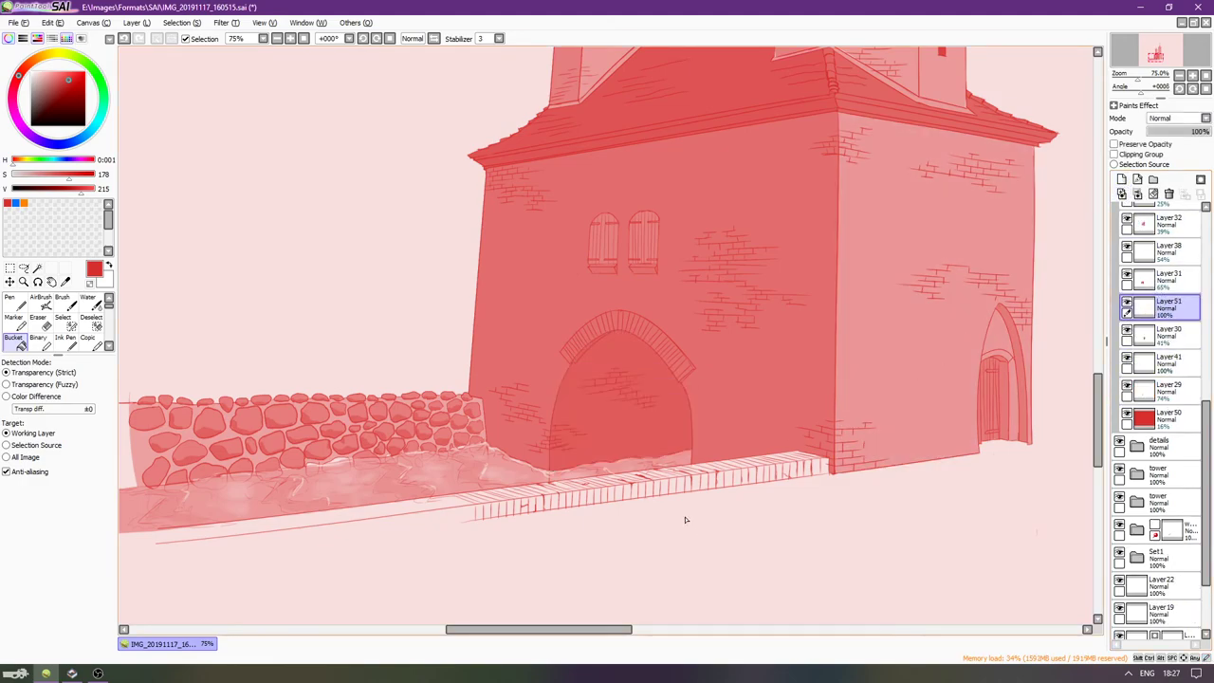
scroll(687, 521, up, 2)
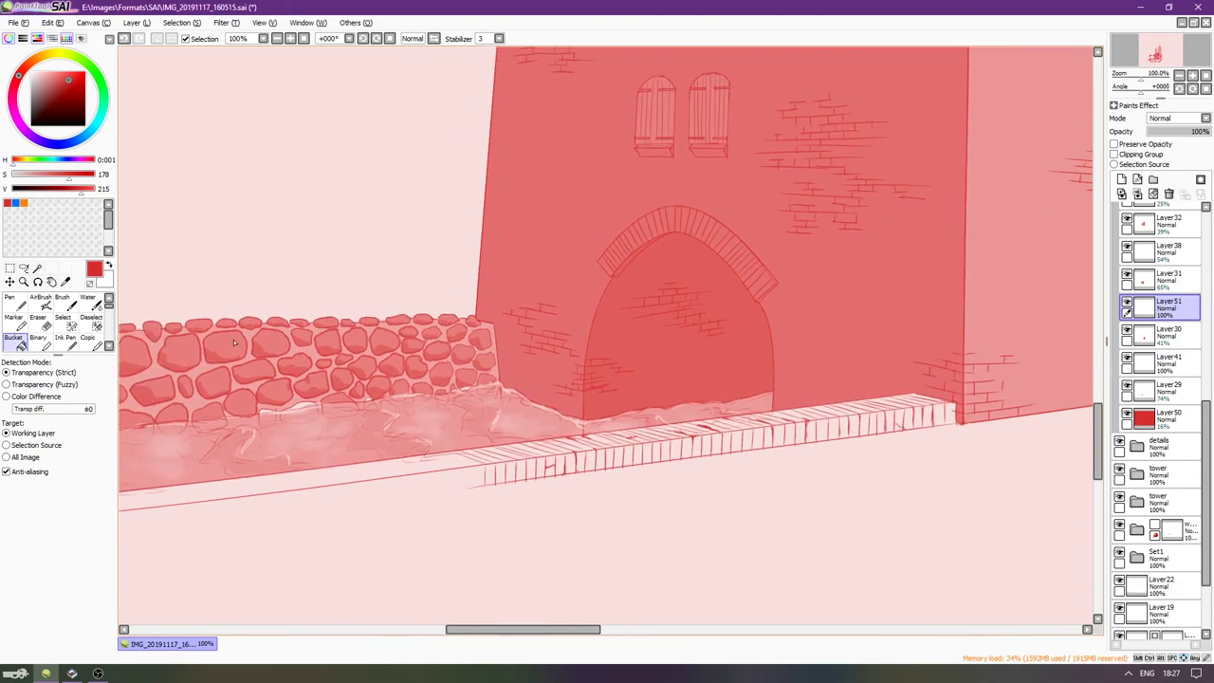
click(65, 343)
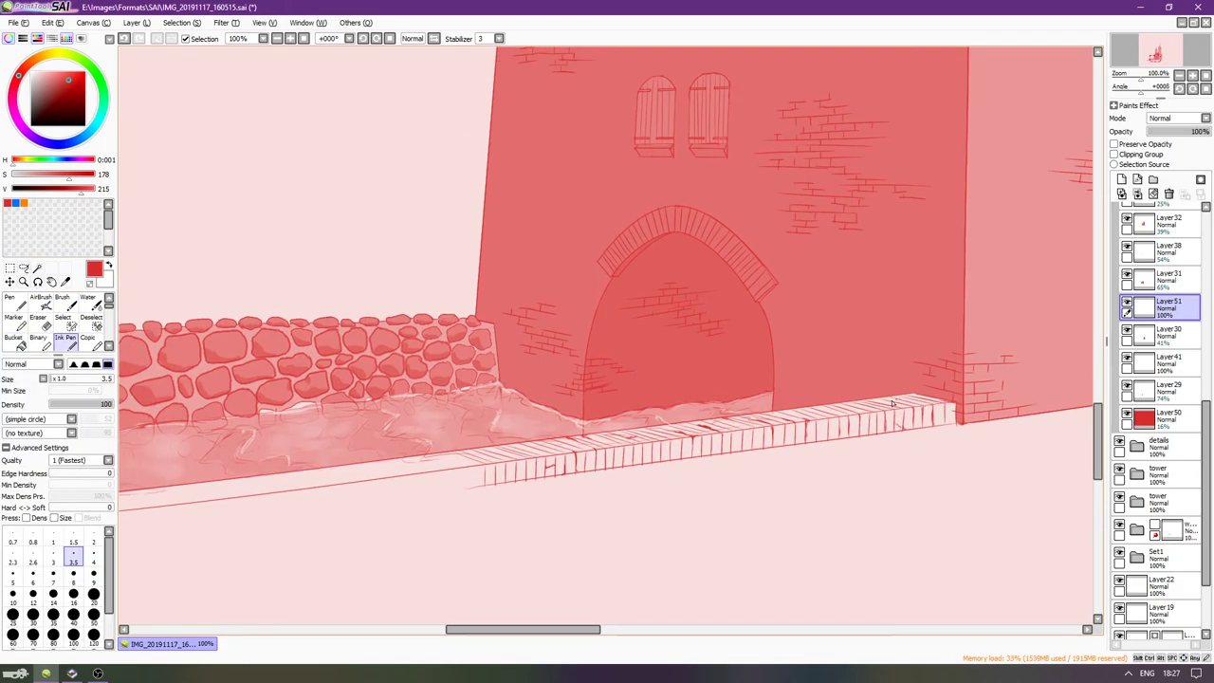
key(bracketright)
key(bracketright)
key(bracketright)
key(bracketright)
key(bracketright)
key(bracketright)
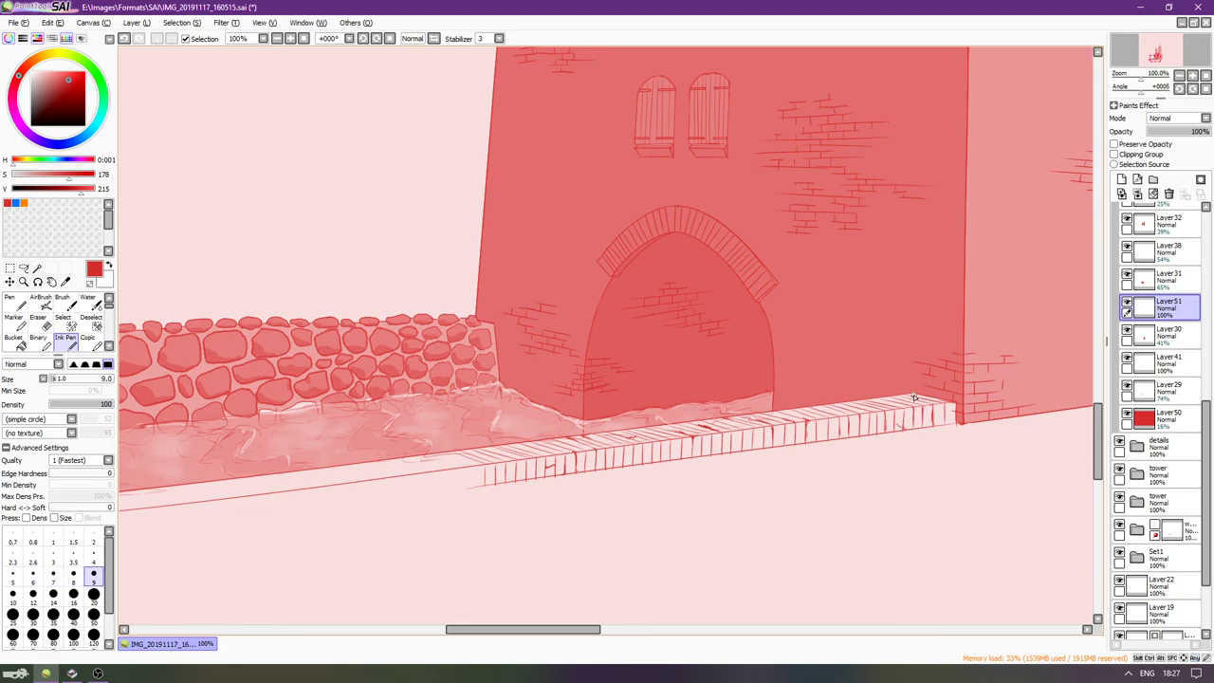
Outline the brick kerb in front of the archway with straight red lines along its right end, lower edge and left end.
mouse_move(912, 395)
mouse_down()
mouse_move(955, 409)
mouse_move(955, 426)
mouse_up()
shift+click(137, 531)
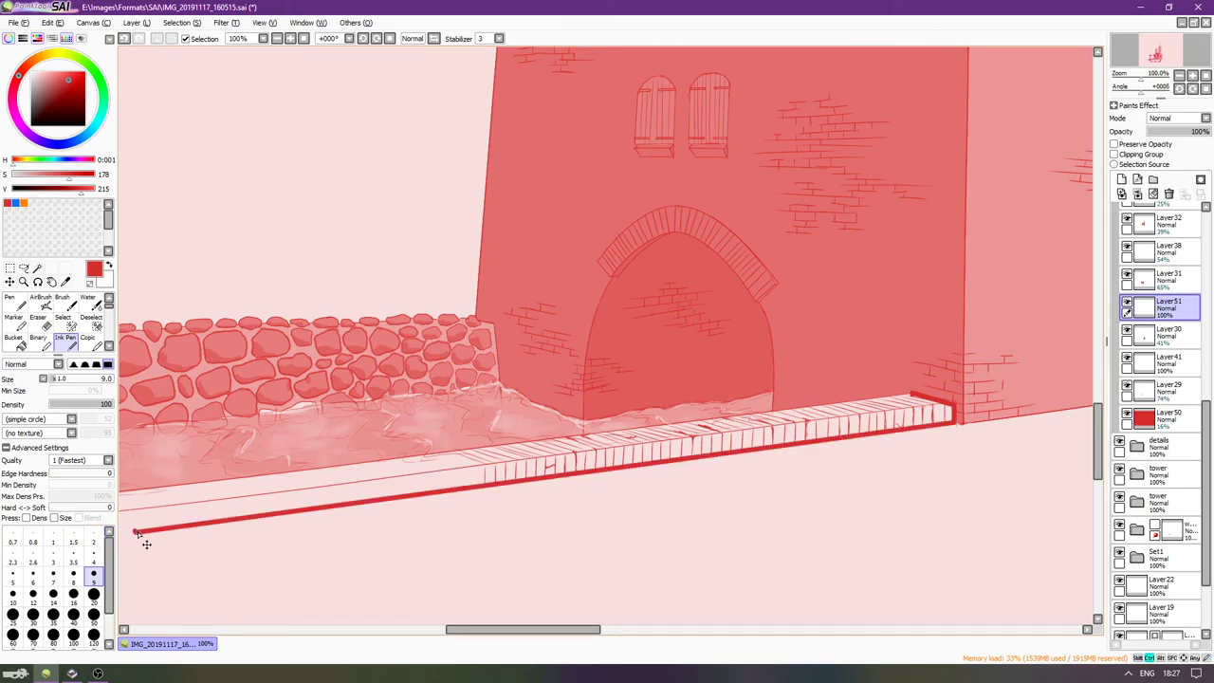
key(ctrl+z)
shift+click(138, 527)
shift+click(126, 494)
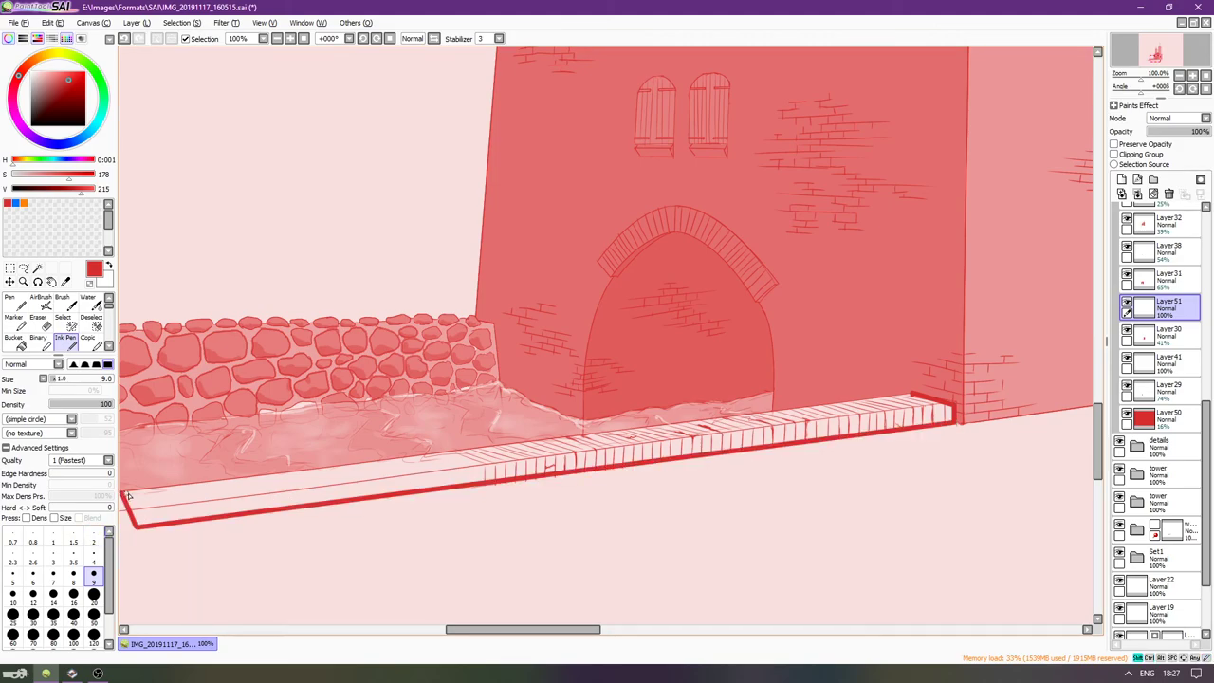
Close the kerb outline along its upper edge, fill it with red and set the layer's opacity to 41%.
key(b)
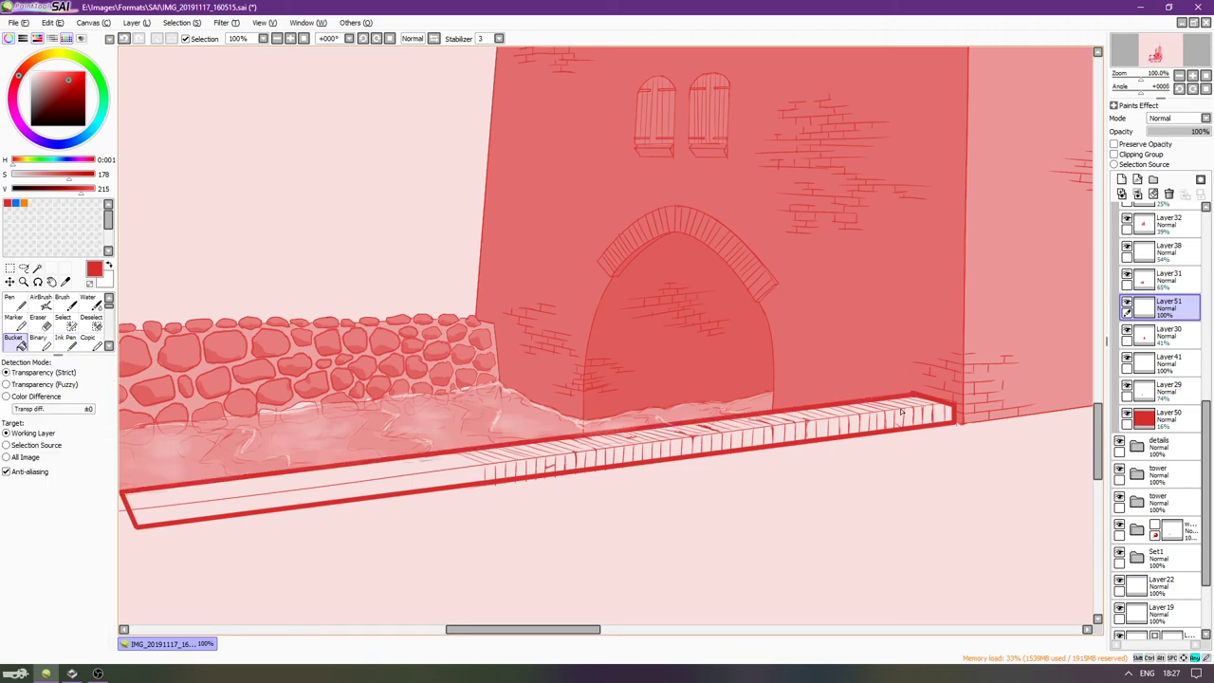
click(896, 420)
mouse_move(1191, 132)
mouse_down()
mouse_move(1168, 135)
mouse_move(1179, 135)
mouse_up()
Examine the whole castle with the shaded kerb and background tint at several zoom levels.
scroll(743, 292, down, 3)
drag(897, 147, 771, 297)
scroll(780, 286, up, 1)
scroll(786, 300, down, 1)
scroll(769, 295, up, 1)
scroll(773, 299, down, 1)
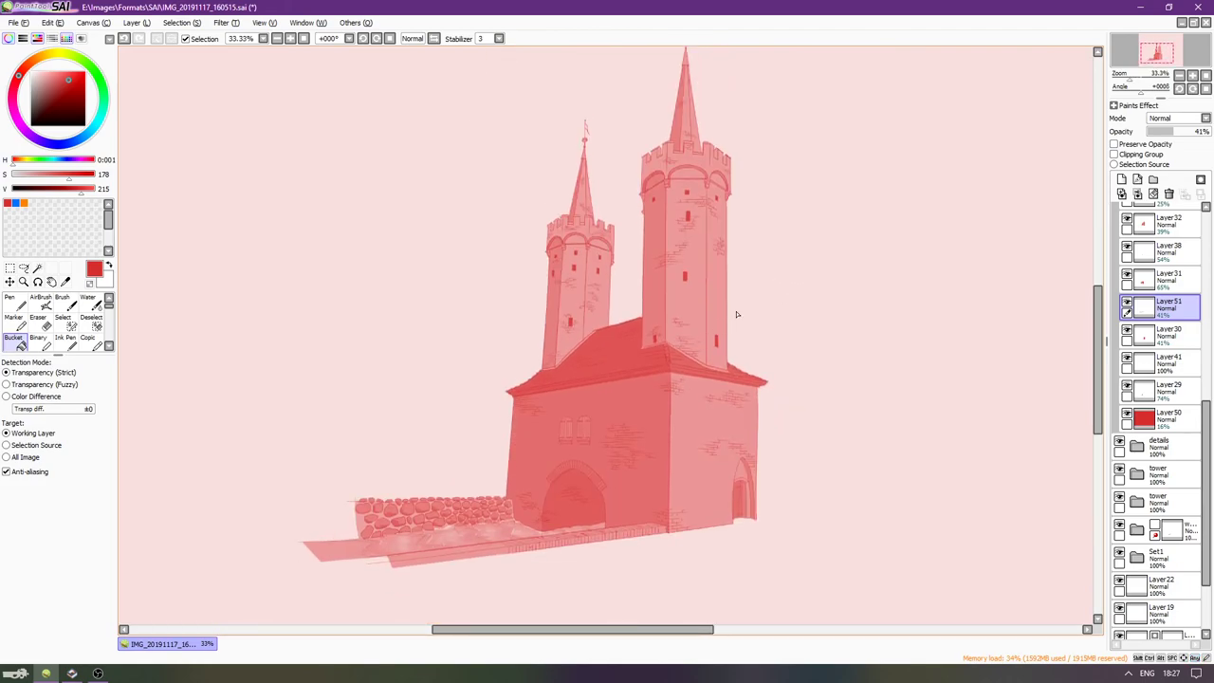
scroll(639, 362, up, 1)
scroll(678, 294, down, 1)
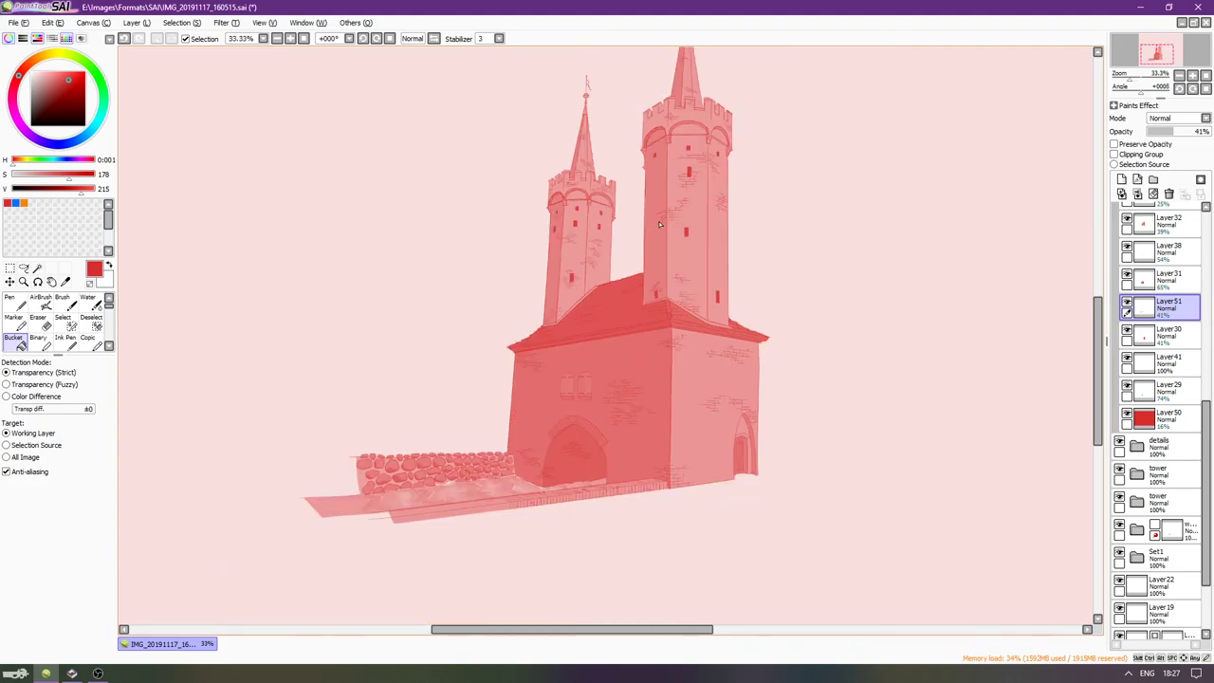
scroll(753, 231, up, 1)
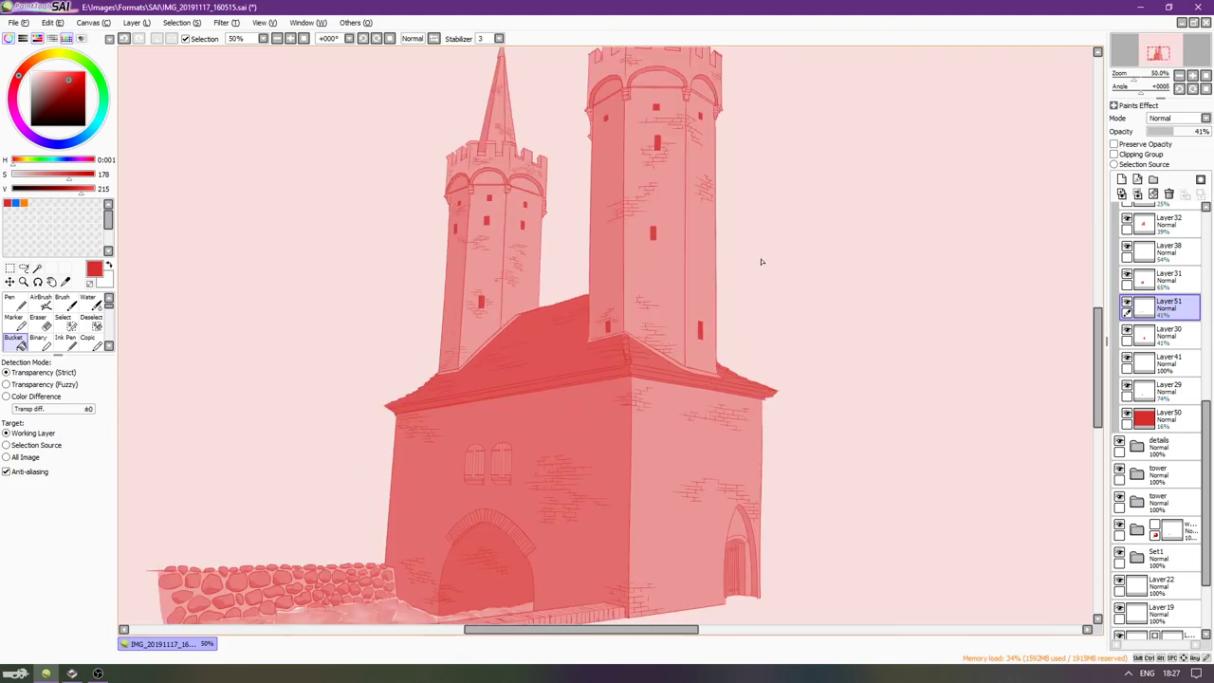
scroll(760, 262, down, 1)
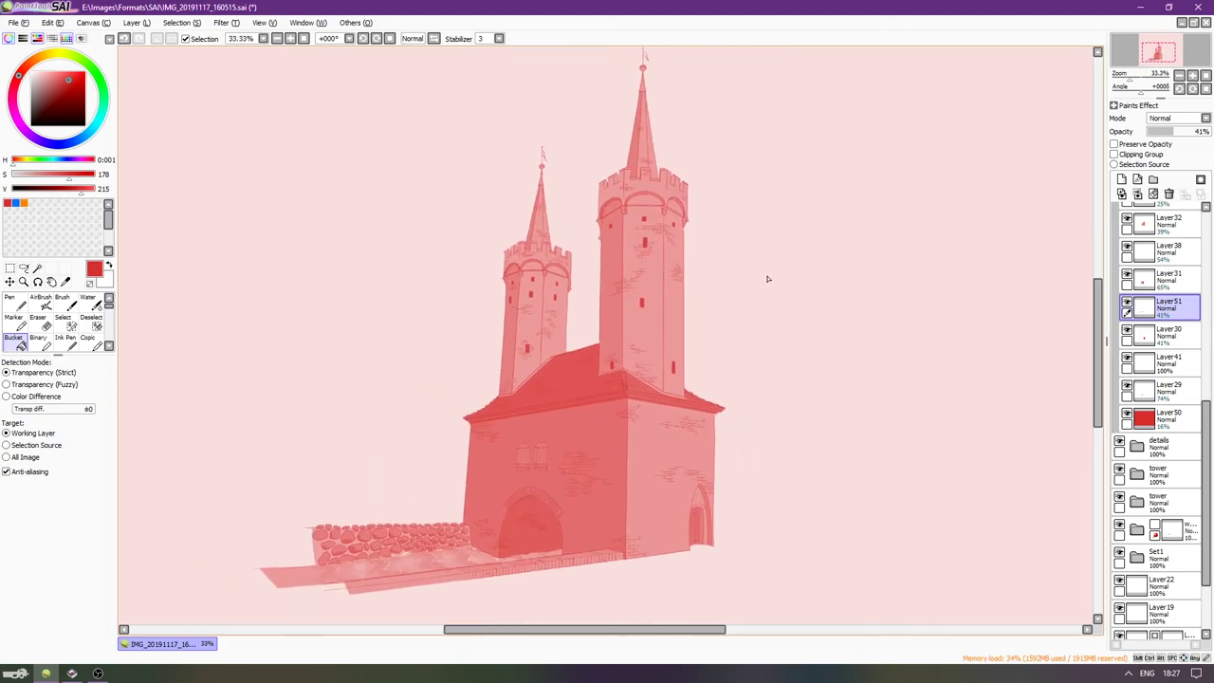
Examine the shaded towers, gatehouse and stone wall with the interface panels hidden.
key(Tab)
scroll(768, 278, up, 1)
scroll(768, 278, down, 1)
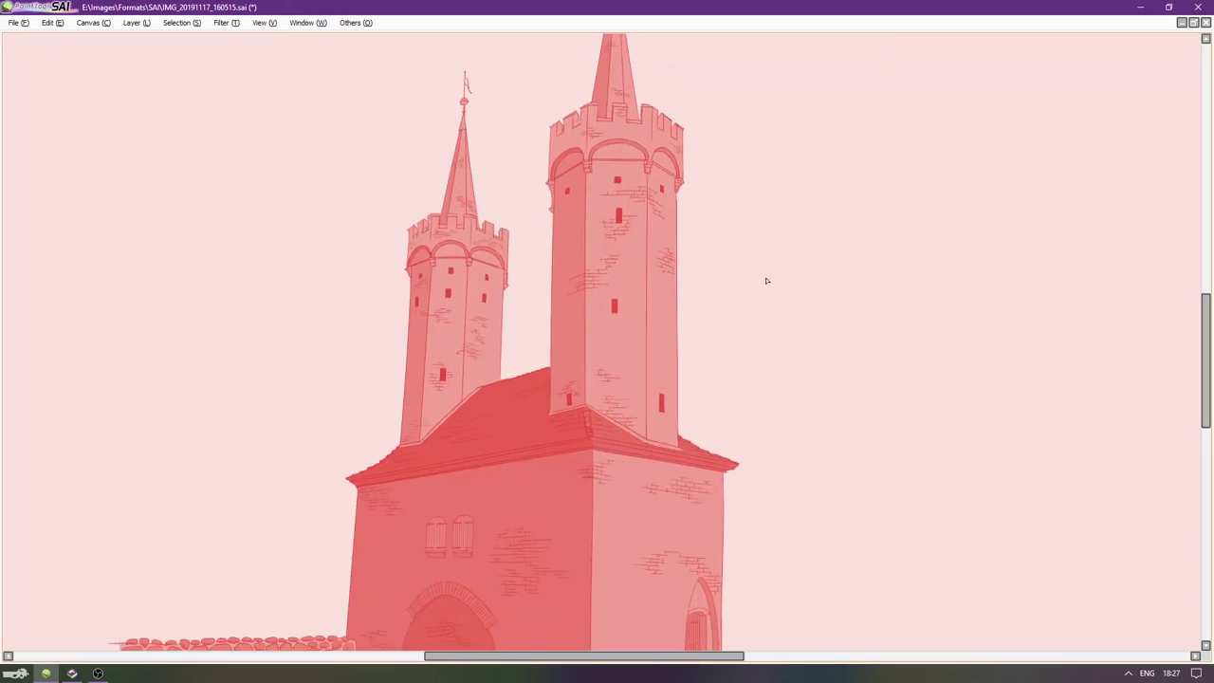
scroll(768, 282, up, 1)
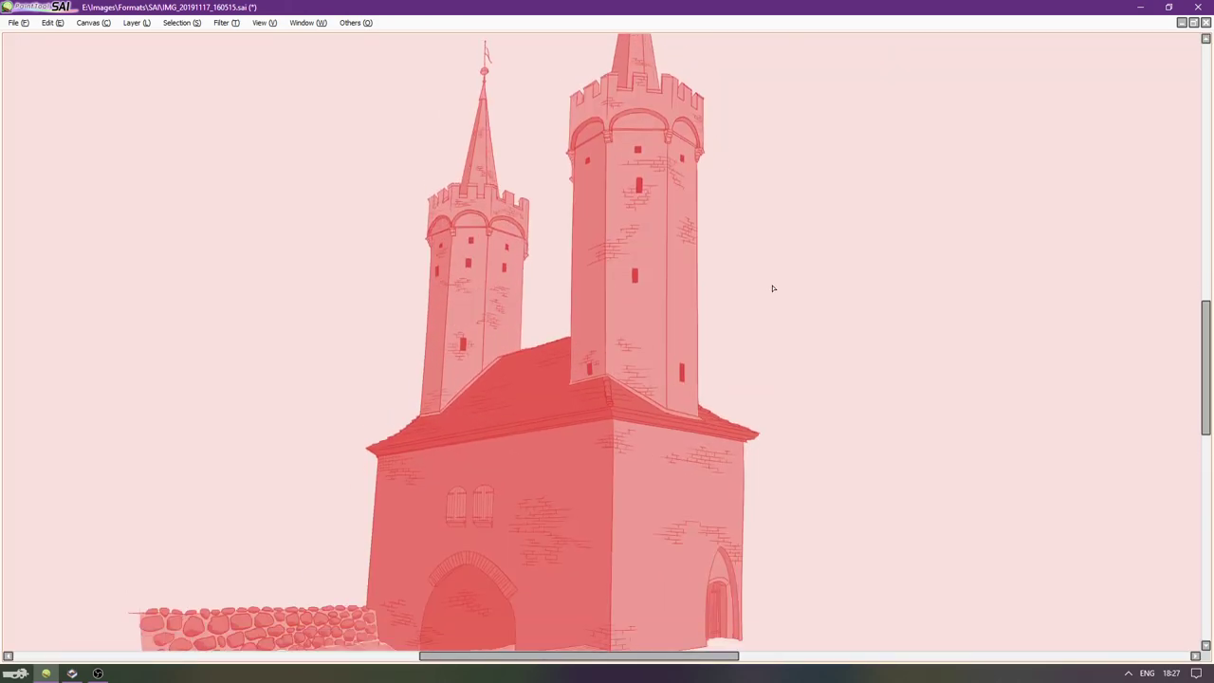
scroll(773, 288, down, 1)
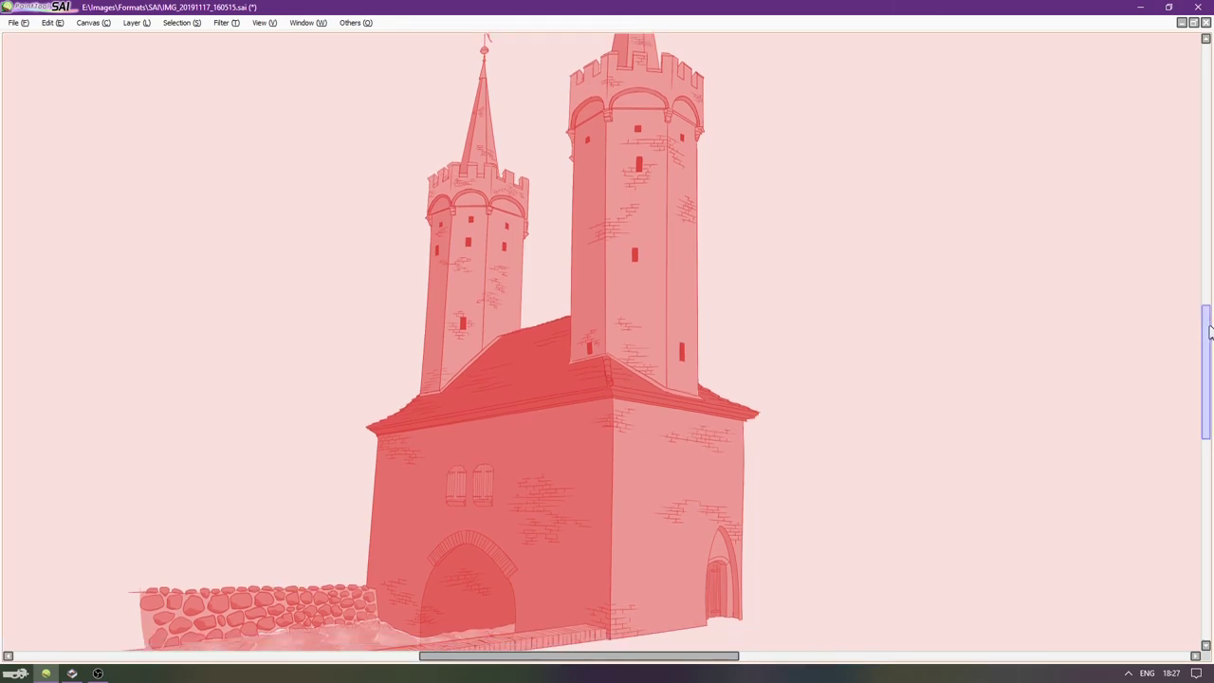
drag(1208, 330, 1209, 334)
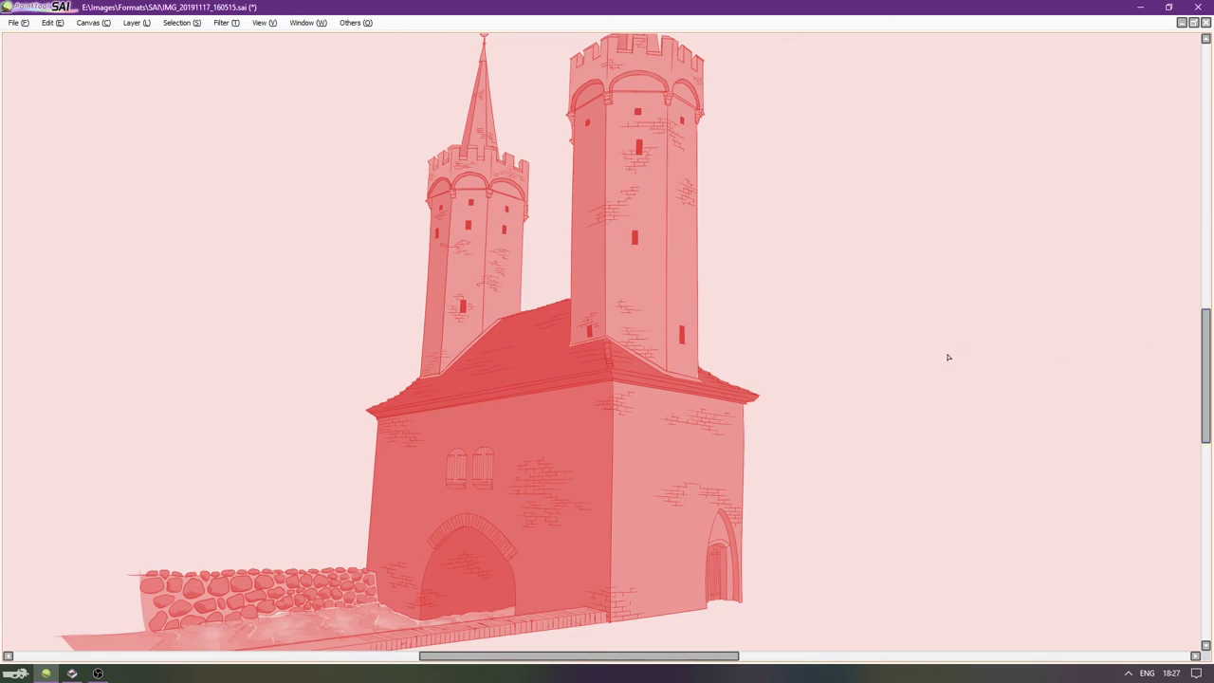
key(Tab)
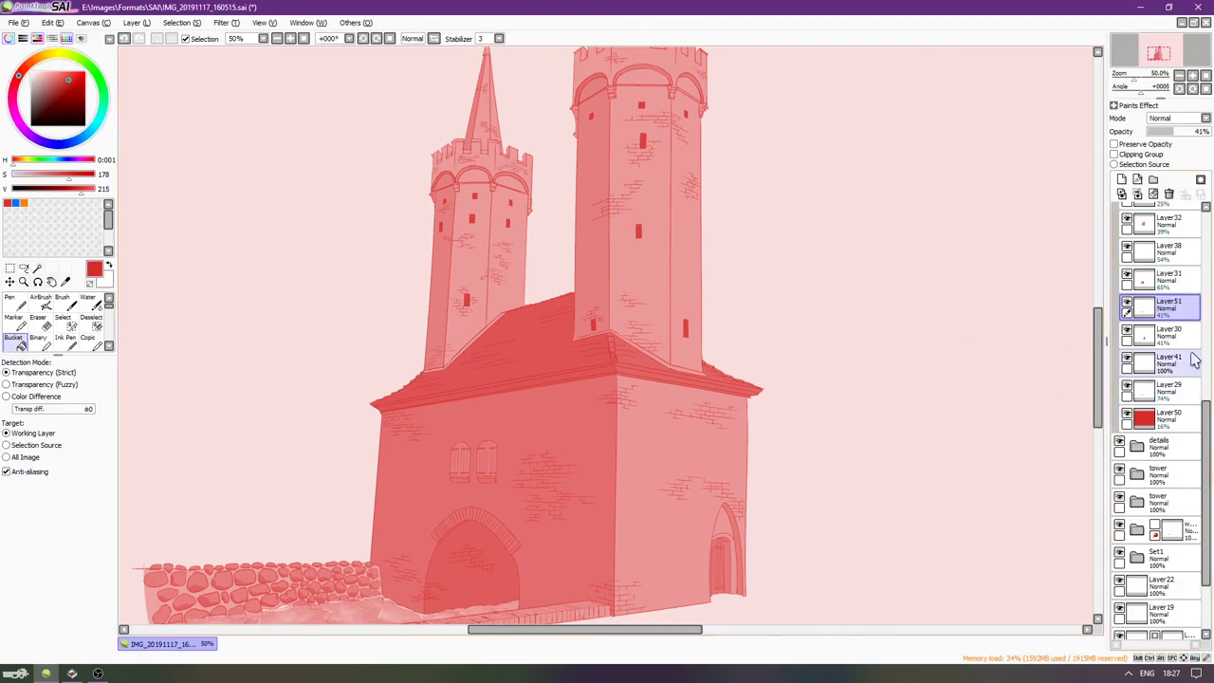
Collapse the Set2 folder, compare the drawing with and without its shading, and add a new layer above the details folder.
scroll(1209, 351, up, 5)
click(1162, 217)
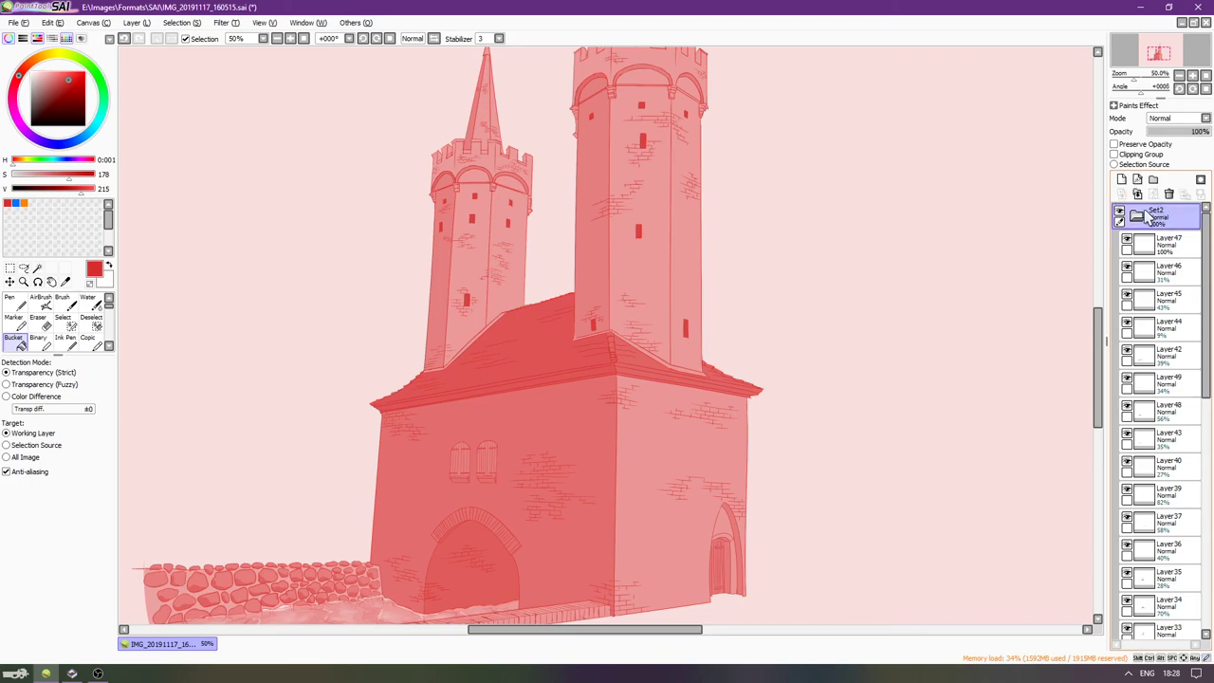
click(1135, 216)
click(1119, 216)
click(1119, 216)
click(1120, 217)
click(1119, 216)
click(1150, 239)
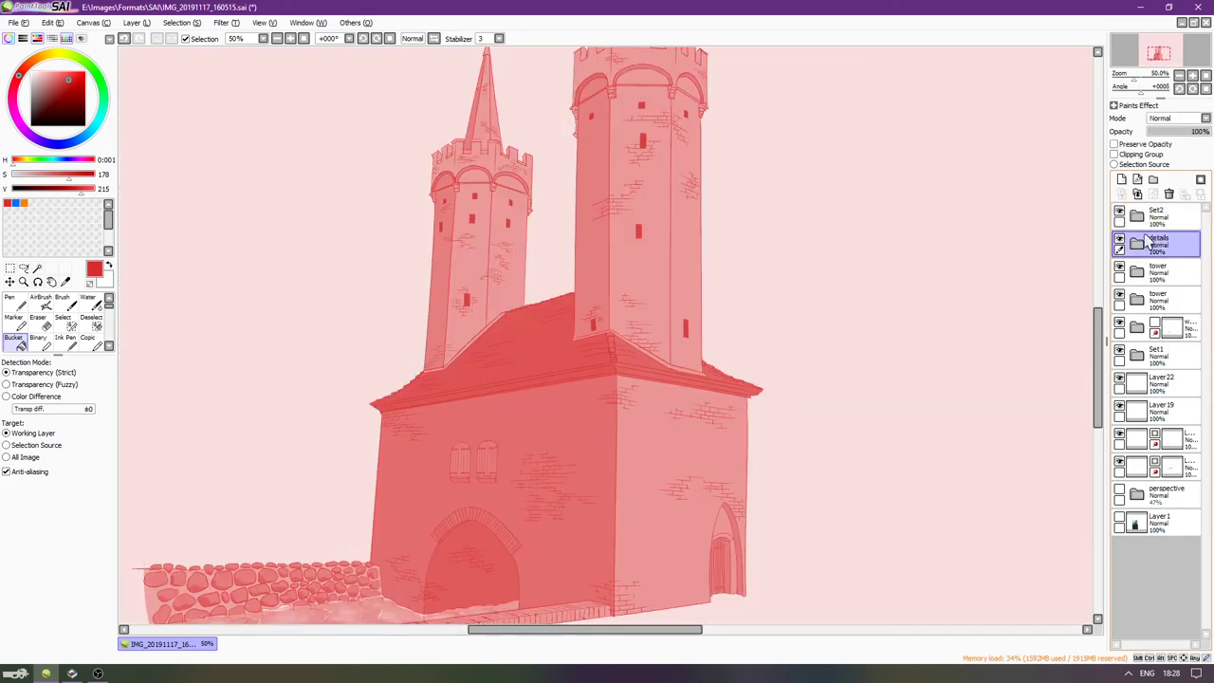
click(1121, 179)
With the size 0.8 Pen, draw a short upright post line beside the small arched doorway and try a long ground line across it.
scroll(915, 471, down, 5)
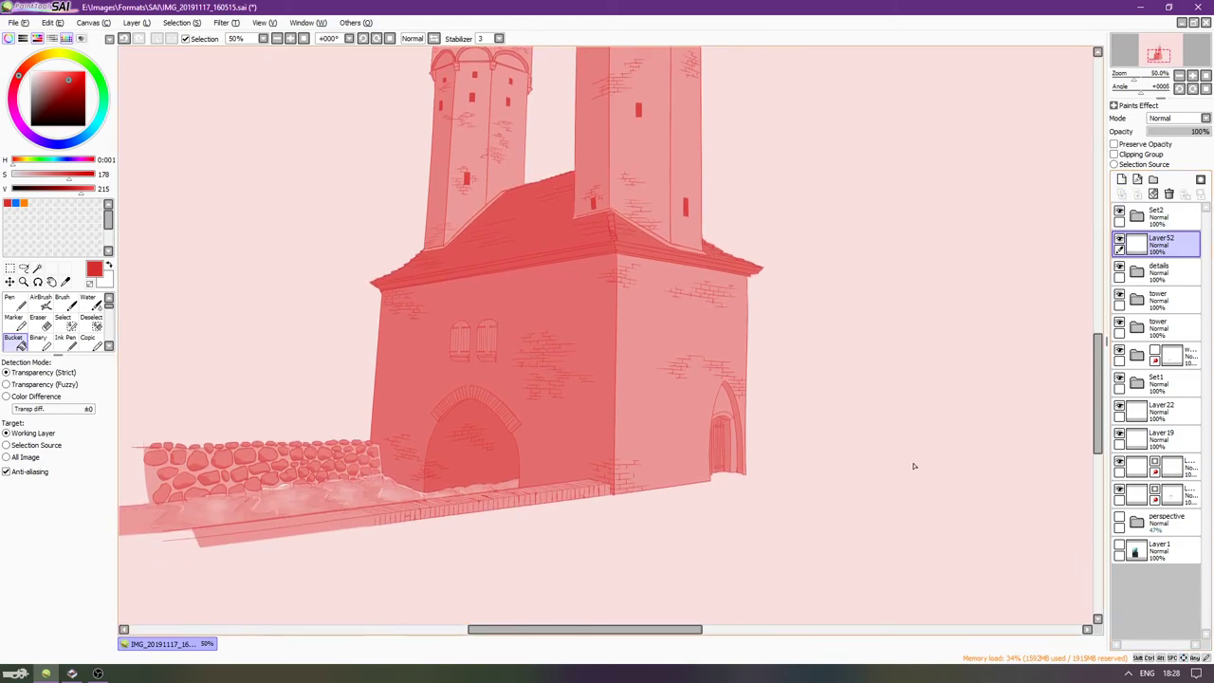
scroll(914, 466, up, 2)
drag(505, 519, 541, 509)
key(n)
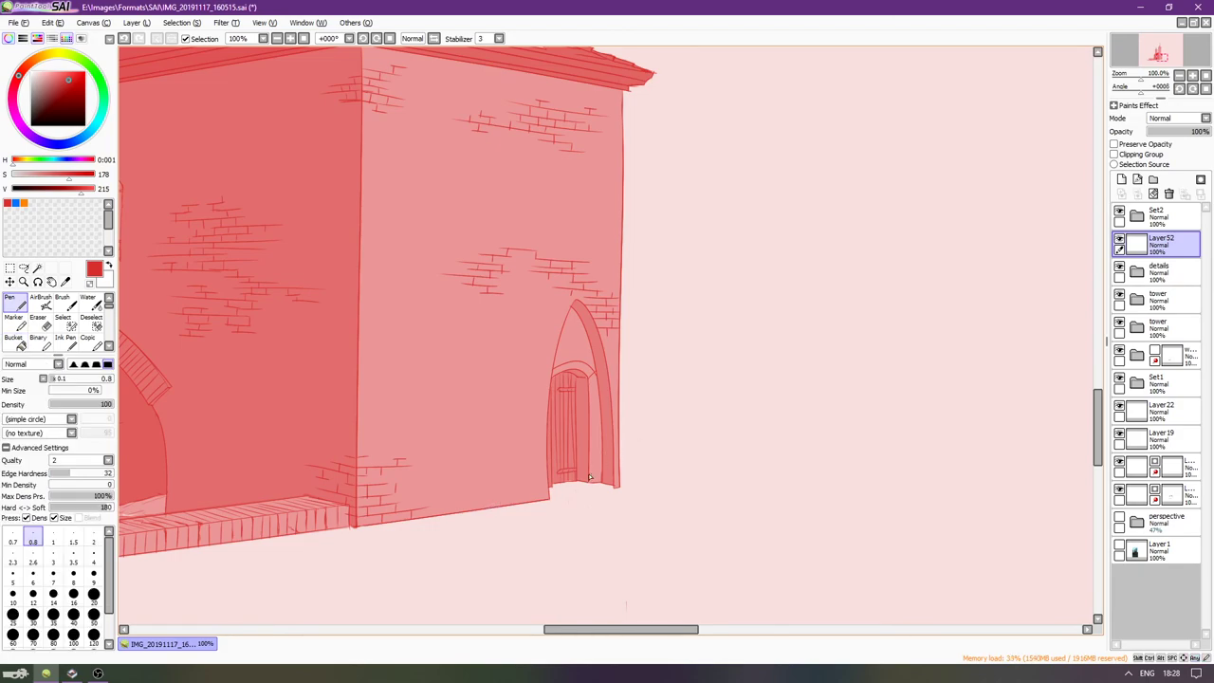
scroll(609, 449, down, 2)
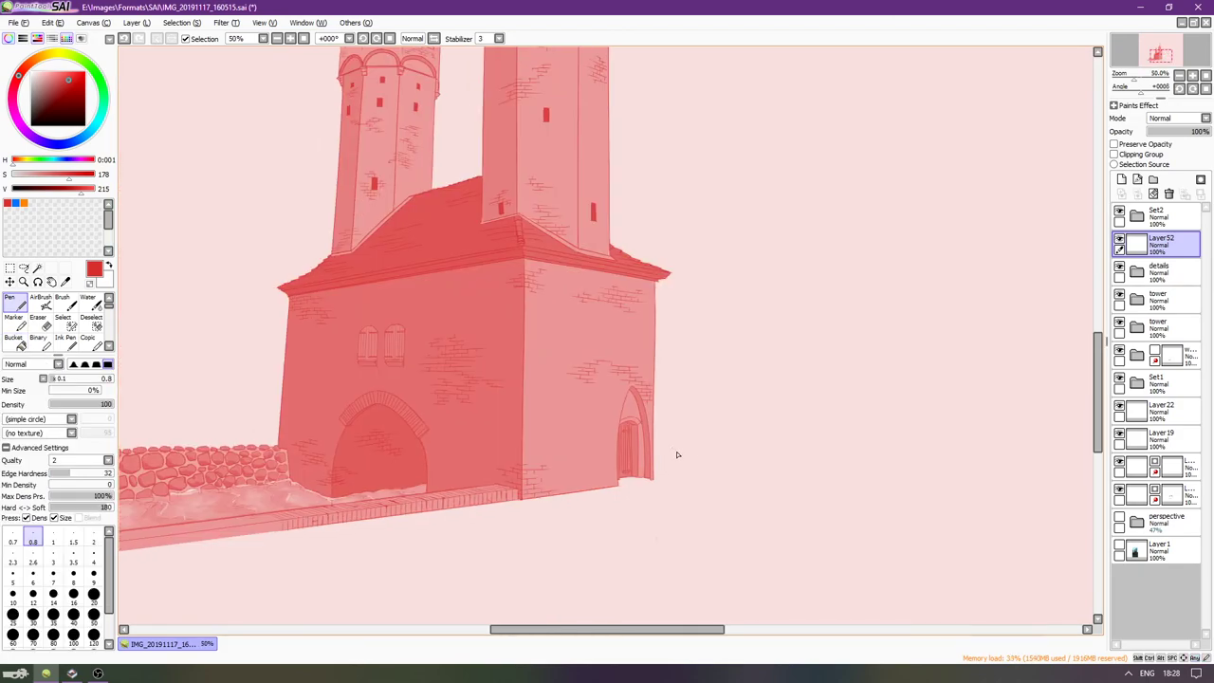
key(Left)
key(Left)
key(Up)
key(Up)
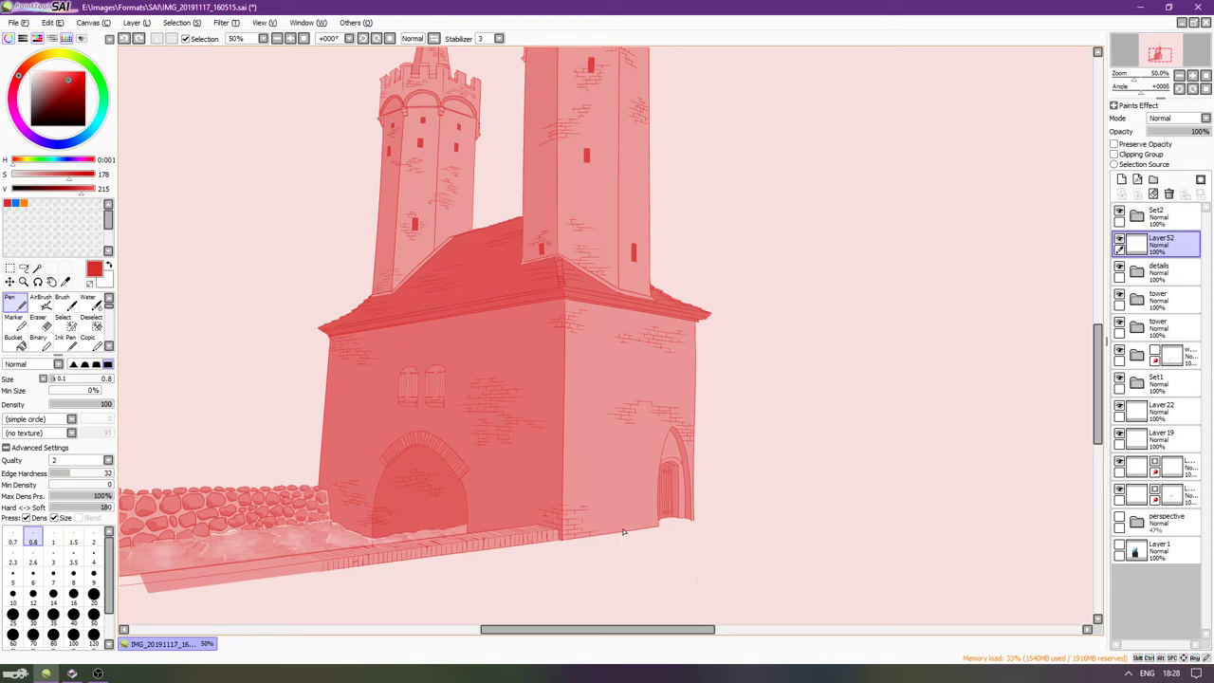
mouse_move(627, 517)
mouse_down()
mouse_move(630, 548)
mouse_move(756, 533)
mouse_up()
key(ctrl+z)
drag(626, 549, 755, 519)
key(ctrl+z)
mouse_move(622, 550)
mouse_down()
mouse_move(738, 526)
mouse_move(749, 534)
mouse_up()
key(ctrl+z)
key(ctrl+z)
mouse_move(578, 563)
mouse_down()
mouse_move(856, 523)
mouse_move(719, 568)
mouse_move(619, 559)
mouse_move(810, 530)
mouse_up()
key(ctrl+z)
key(ctrl+z)
drag(597, 555, 810, 515)
key(ctrl+z)
mouse_move(581, 553)
mouse_down()
mouse_move(765, 536)
mouse_move(796, 520)
mouse_up()
key(ctrl+z)
Replace the curved ground line with a straighter long guide line running in front of the side wall and doorway.
key(Delete)
key(Delete)
key(Delete)
key(Delete)
key(Delete)
key(Delete)
key(Delete)
key(Delete)
key(Delete)
key(Delete)
key(Delete)
key(Delete)
key(Delete)
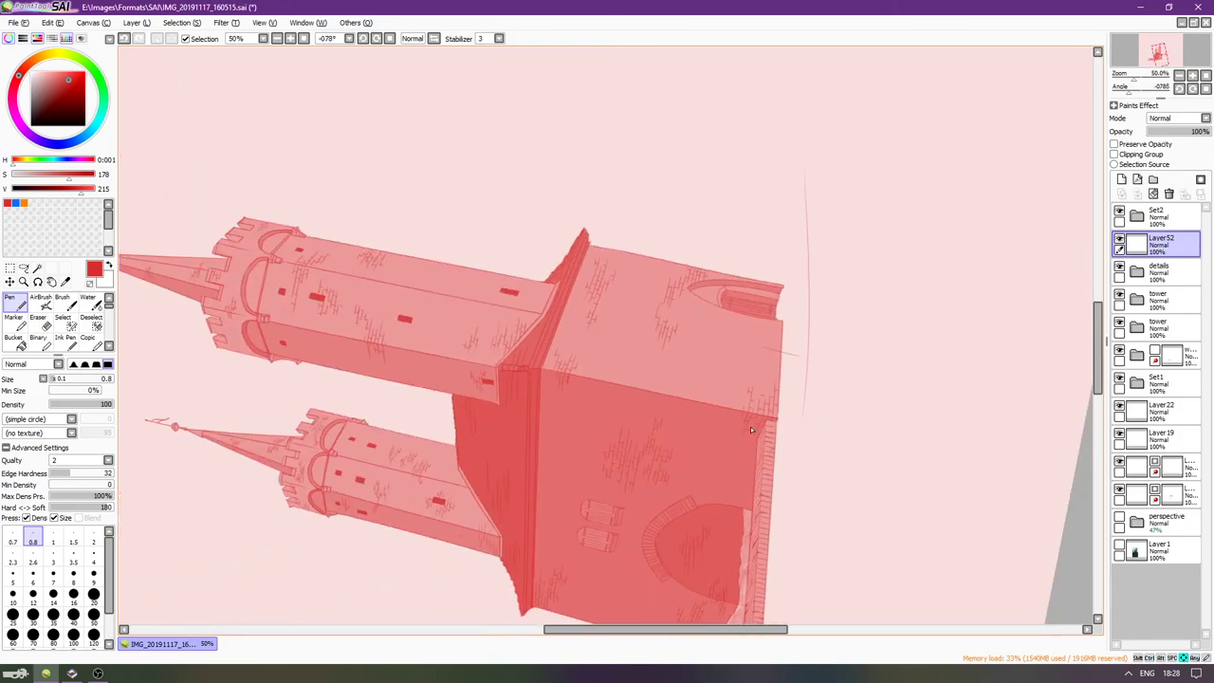
key(Page_Up)
key(Page_Up)
scroll(754, 271, down, 2)
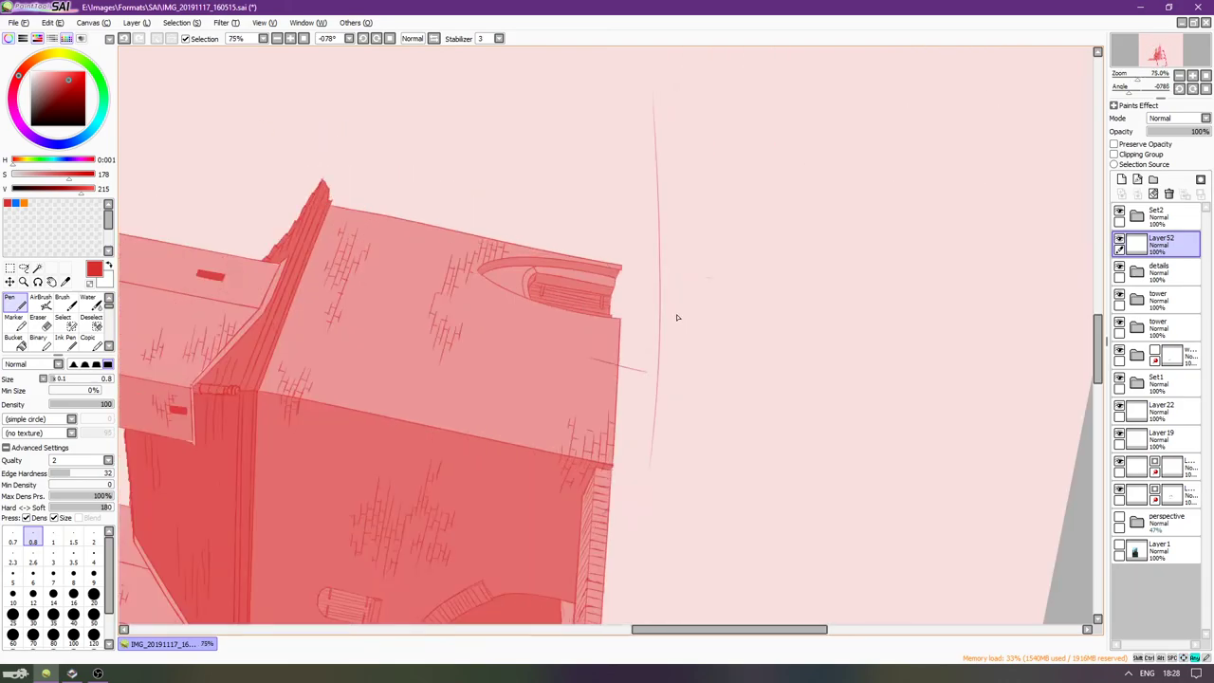
scroll(677, 317, up, 1)
key(ctrl+z)
drag(631, 379, 611, 442)
scroll(611, 442, down, 1)
drag(623, 201, 602, 518)
key(ctrl+z)
drag(586, 229, 612, 518)
key(ctrl+z)
key(ctrl+z)
drag(597, 227, 612, 515)
key(ctrl+z)
key(ctrl+z)
drag(601, 218, 608, 487)
mouse_move(548, 250)
mouse_down()
mouse_move(556, 486)
mouse_move(544, 504)
mouse_up()
key(ctrl+z)
key(ctrl+z)
key(ctrl+z)
drag(553, 231, 549, 341)
key(ctrl+z)
key(ctrl+z)
key(ctrl+z)
drag(620, 218, 600, 531)
key(ctrl+z)
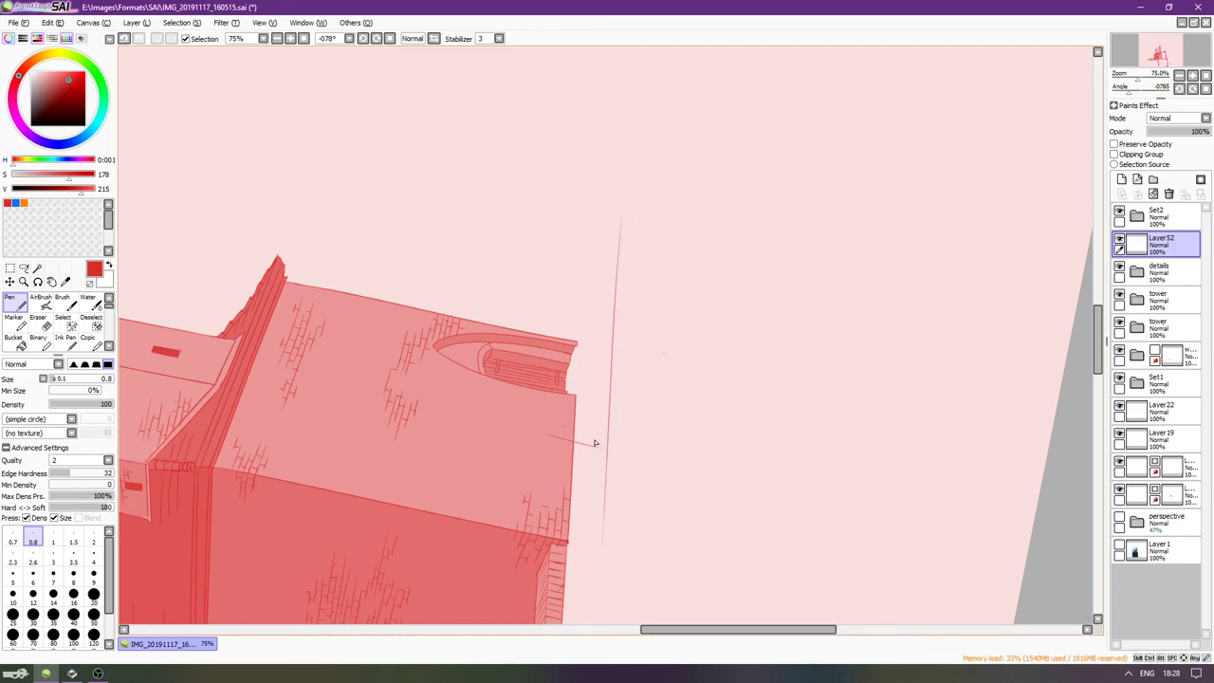
Draw the long upper rail line roughly parallel to the ground line and add a second post line beyond the doorway.
drag(561, 237, 552, 493)
key(ctrl+z)
mouse_move(564, 228)
mouse_down()
mouse_move(542, 521)
mouse_move(522, 597)
mouse_up()
key(ctrl+z)
key(ctrl+z)
drag(559, 233, 538, 491)
key(ctrl+z)
drag(554, 284, 617, 300)
key(Home)
scroll(598, 522, up, 6)
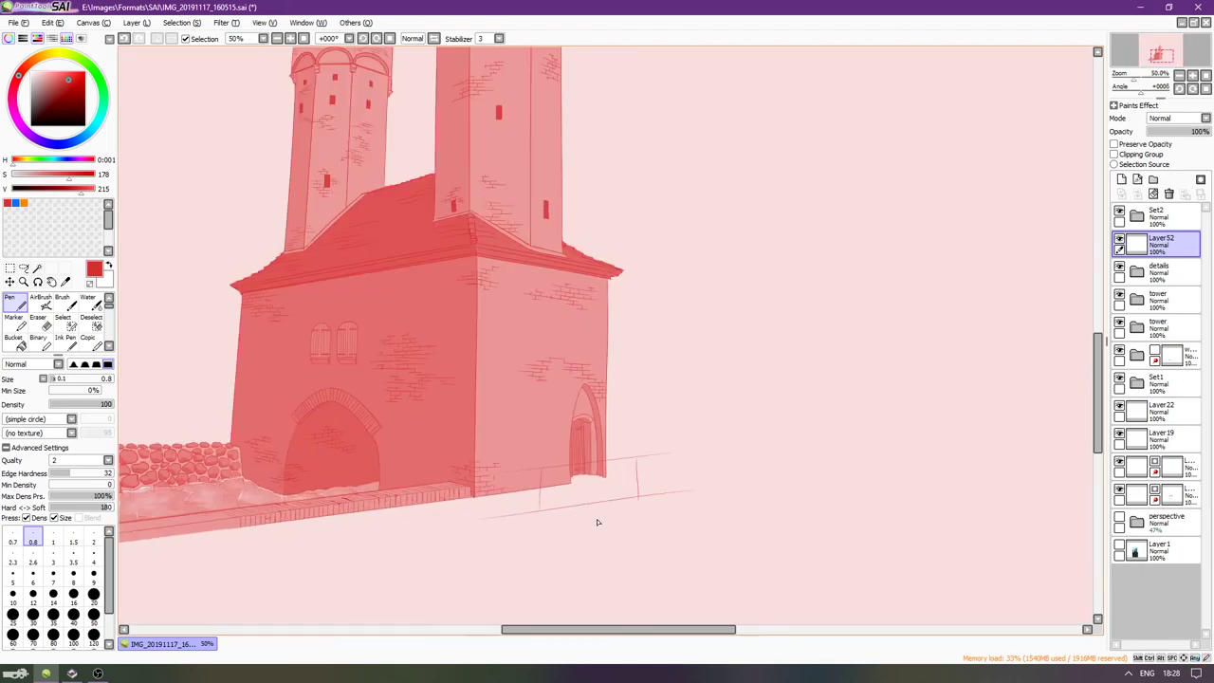
Add a second edge line to the railing post in front of the side wall.
key(ctrl+z)
drag(678, 403, 682, 491)
key(ctrl+z)
key(ctrl+z)
drag(485, 423, 480, 522)
key(ctrl+z)
drag(485, 465, 488, 512)
key(ctrl+z)
drag(485, 427, 479, 529)
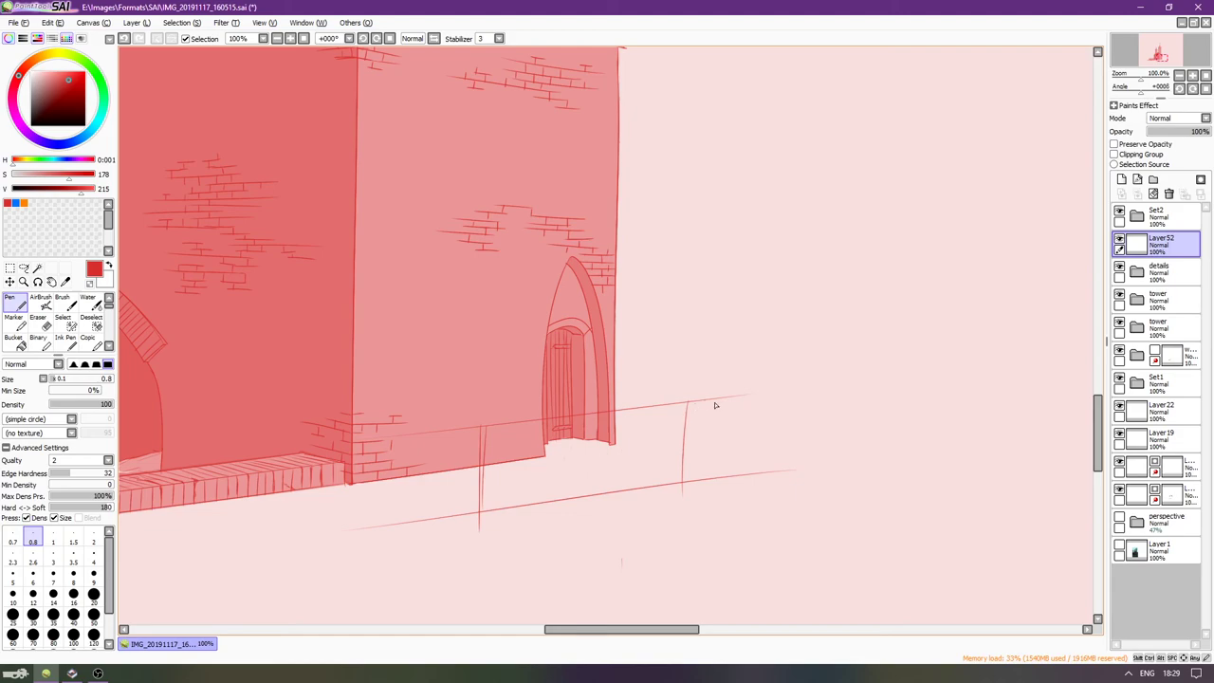
Draw a third post near the rail's far end and add the second edge of the middle post.
drag(746, 390, 739, 487)
key(ctrl+z)
key(ctrl+z)
drag(746, 393, 740, 474)
key(ctrl+z)
key(ctrl+z)
mouse_move(741, 397)
mouse_down()
mouse_move(731, 485)
mouse_move(738, 413)
mouse_move(730, 476)
mouse_up()
key(ctrl+z)
drag(685, 403, 679, 474)
key(ctrl+z)
drag(681, 406, 672, 485)
Redraw the extra edge line of the post in front of the side wall, from the rail down to the ground line.
drag(488, 436, 484, 537)
key(ctrl+z)
drag(486, 426, 483, 519)
scroll(471, 519, up, 2)
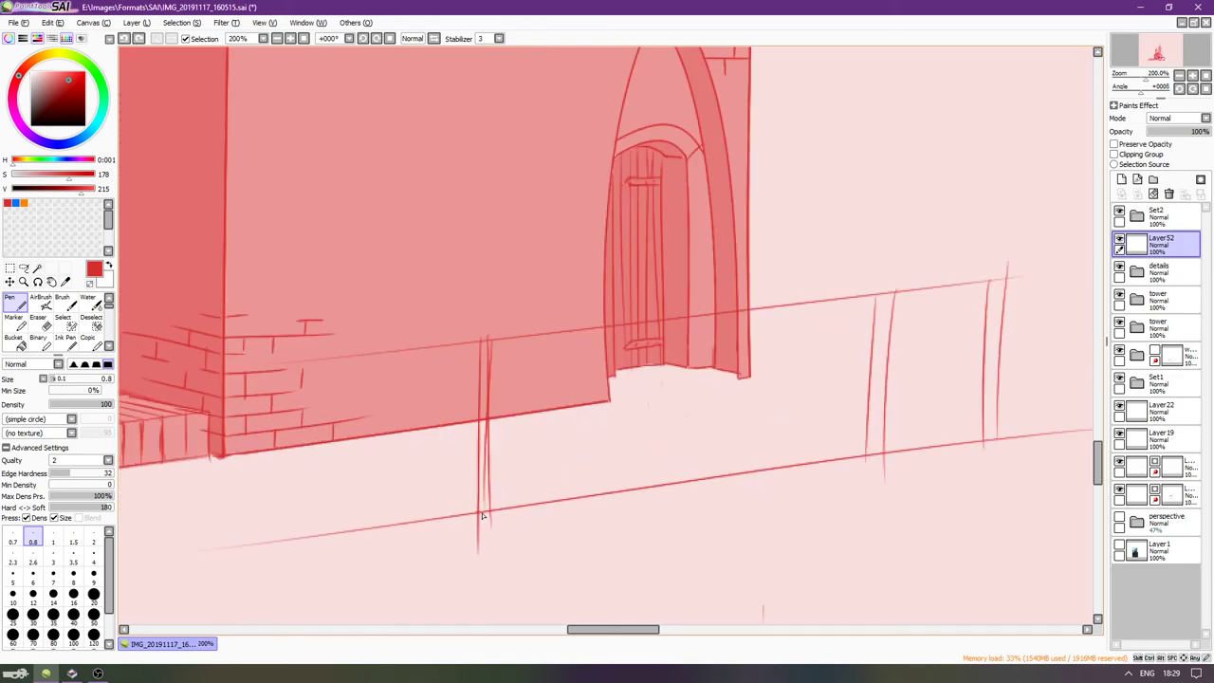
Try to close the lower ends of the three railing posts with short strokes along the ground line.
key(ctrl+z)
drag(479, 512, 491, 513)
key(ctrl+z)
drag(868, 455, 882, 453)
key(ctrl+z)
drag(984, 444, 997, 440)
key(ctrl+z)
key(ctrl+z)
key(ctrl+z)
Set the Eraser to size 25 and erase most of the ground guide line along the bottoms of the posts.
drag(793, 350, 772, 370)
key(e)
key(])
key(bracketright)
key(bracketright)
key(bracketright)
key(bracketright)
key(bracketright)
key(bracketright)
key(bracketright)
key(bracketright)
key(bracketright)
mouse_move(173, 571)
mouse_down()
mouse_move(281, 535)
mouse_move(293, 547)
mouse_move(387, 544)
mouse_move(442, 530)
mouse_move(453, 560)
mouse_move(439, 553)
mouse_move(461, 554)
mouse_move(459, 572)
mouse_move(464, 540)
mouse_move(679, 513)
mouse_move(921, 456)
mouse_move(1071, 451)
mouse_move(1082, 434)
mouse_move(1076, 474)
mouse_up()
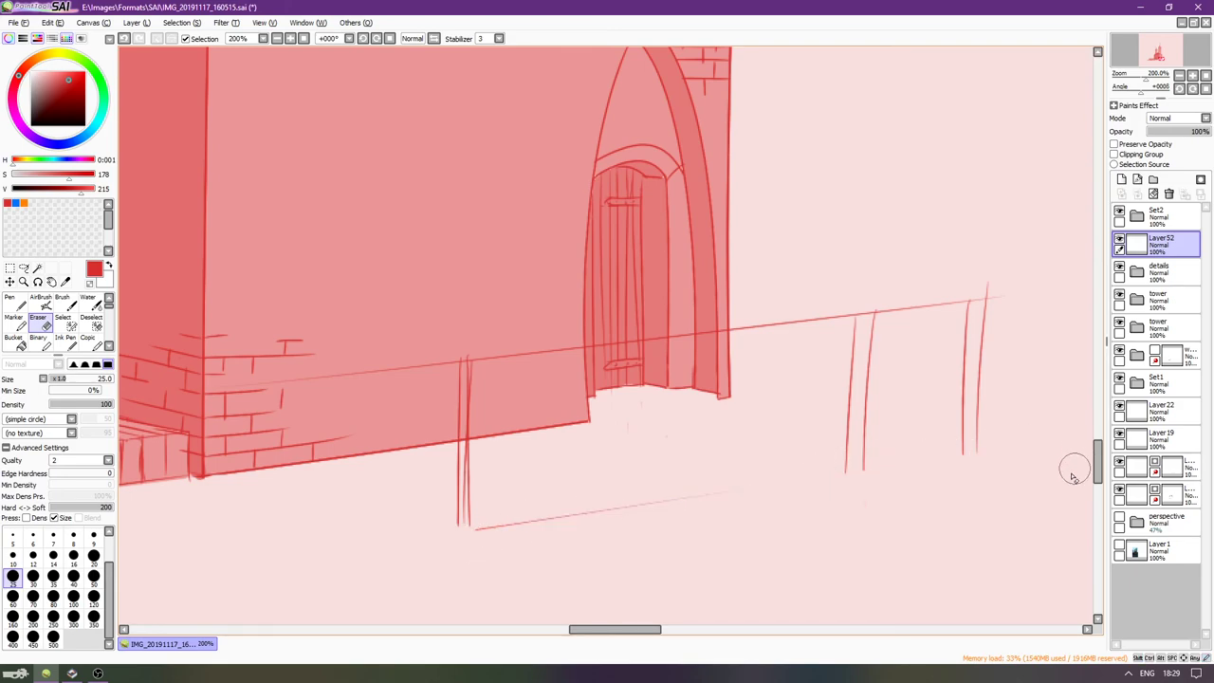
Close the lower ends of the three railing posts with short Pen strokes.
key(n)
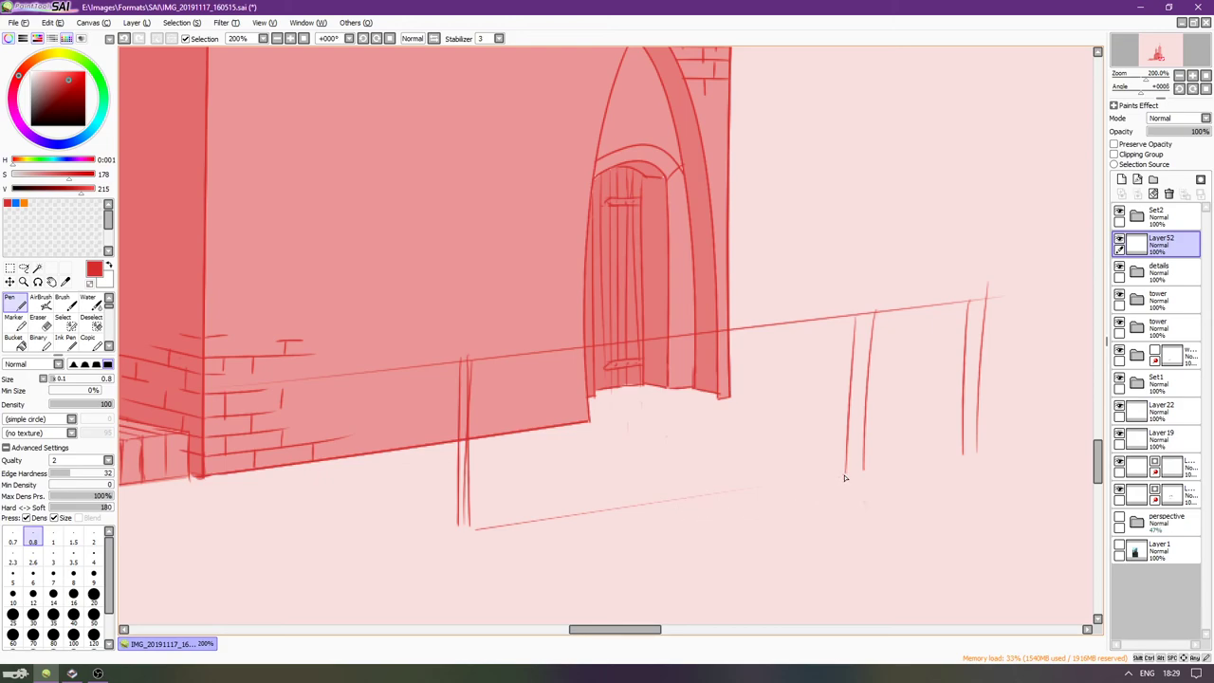
drag(846, 472, 862, 475)
key(ctrl+z)
key(ctrl+z)
key(ctrl+z)
key(ctrl+z)
key(ctrl+z)
key(ctrl+z)
key(ctrl+z)
key(ctrl+z)
drag(962, 453, 976, 450)
drag(459, 532, 466, 537)
key(ctrl+z)
key(ctrl+z)
Erase the rail line's overrun beyond the first post and the stray tips at that post's upper end.
key(e)
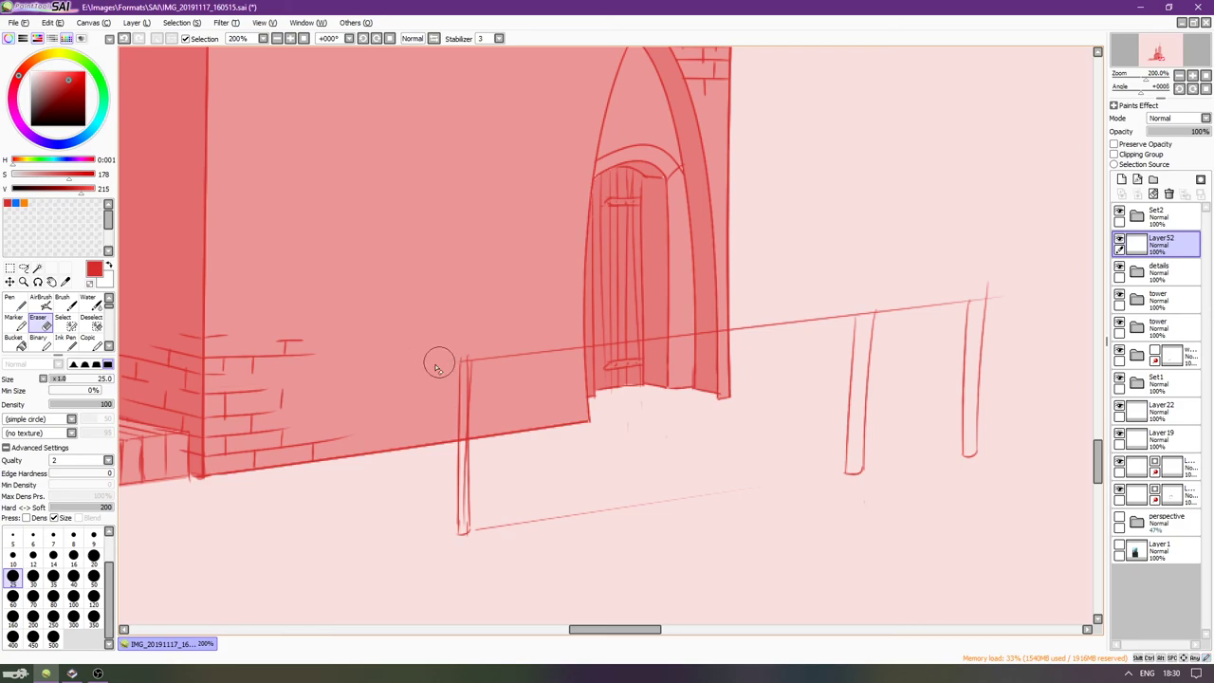
drag(755, 308, 736, 348)
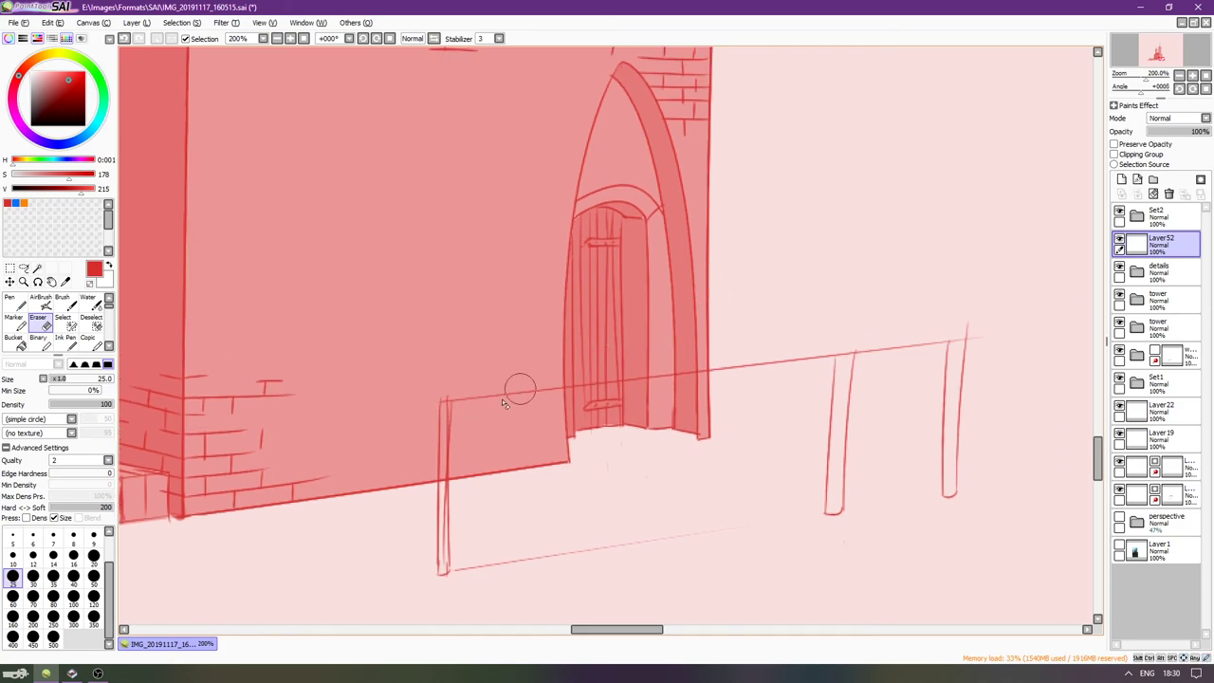
key(n)
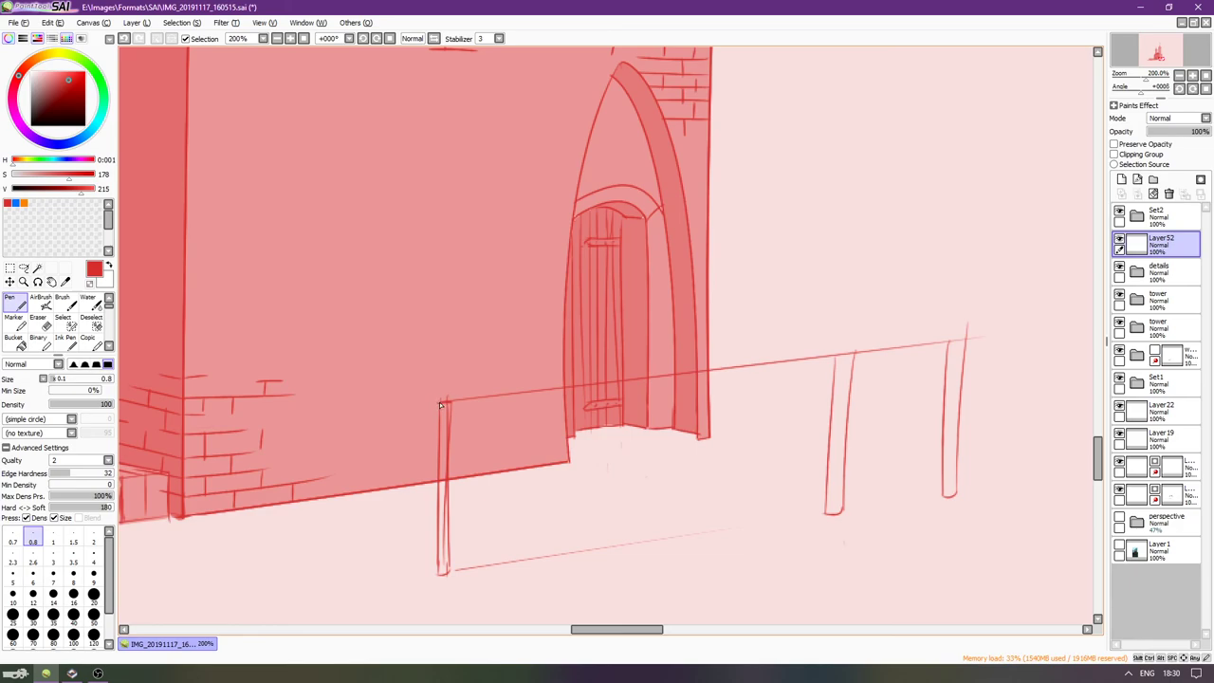
key(e)
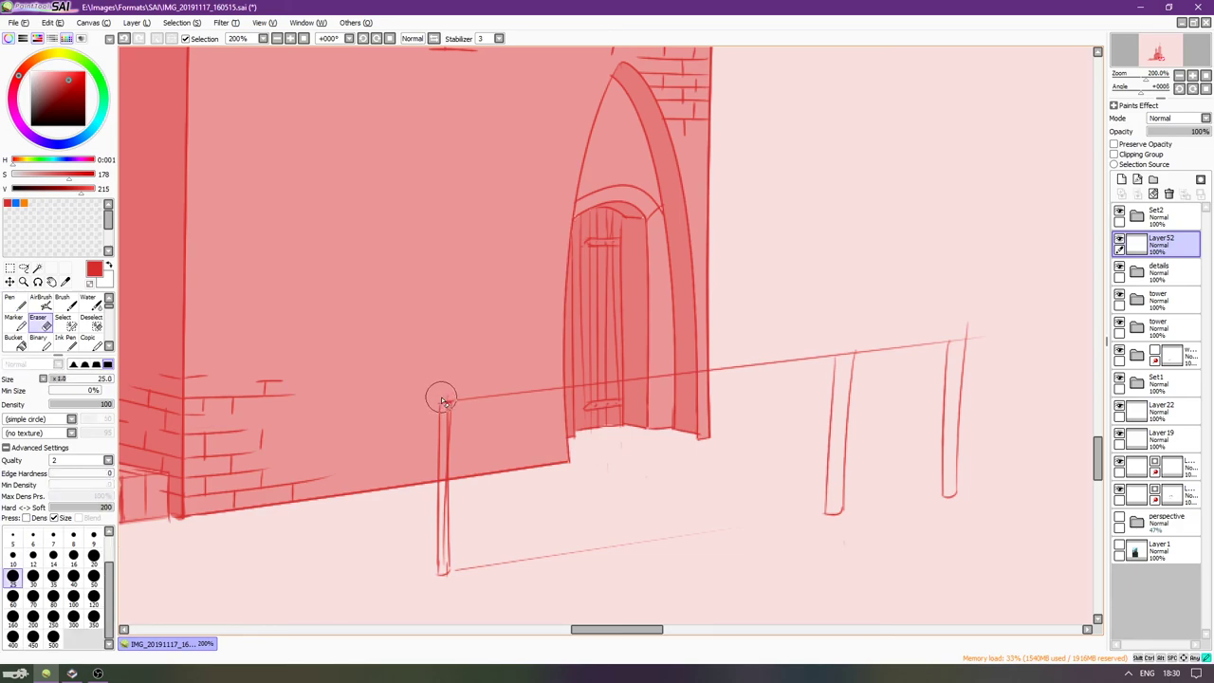
key(n)
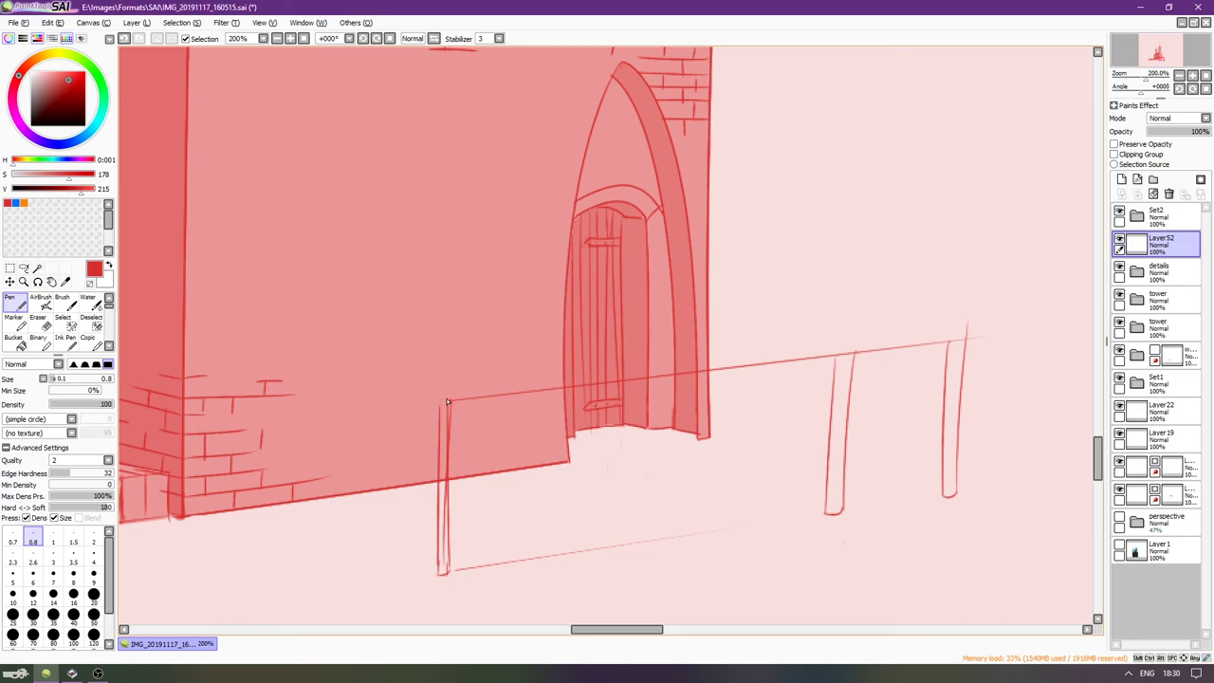
Draw the small square end face of the rail just beyond the first post with short Pen strokes.
key(ctrl+z)
drag(452, 384, 450, 404)
drag(441, 383, 452, 386)
key(ctrl+z)
key(ctrl+z)
key(ctrl+z)
mouse_move(419, 406)
mouse_down()
mouse_move(453, 401)
mouse_move(419, 404)
mouse_move(427, 386)
mouse_move(423, 400)
mouse_up()
key(ctrl+z)
key(ctrl+z)
key(ctrl+z)
key(ctrl+z)
key(ctrl+z)
key(ctrl+z)
key(ctrl+z)
key(ctrl+z)
Draw the upper edge of the rail's front face as one long Pen stroke from the end face past the last post.
key(e)
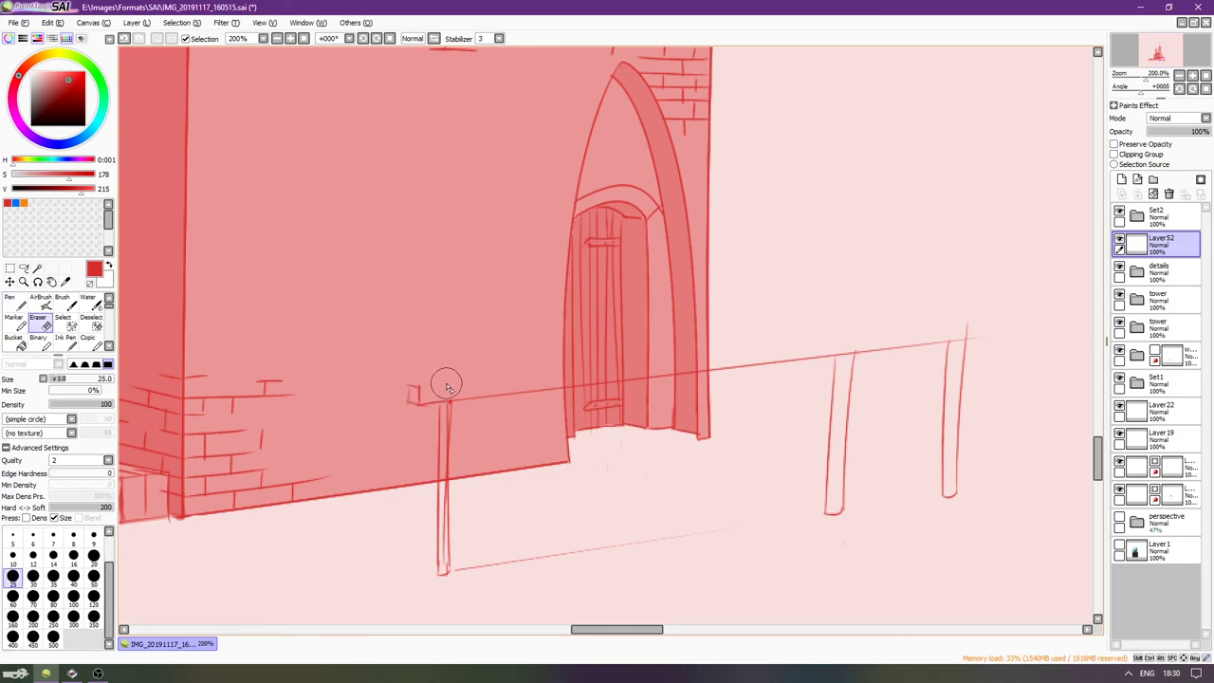
key(Delete)
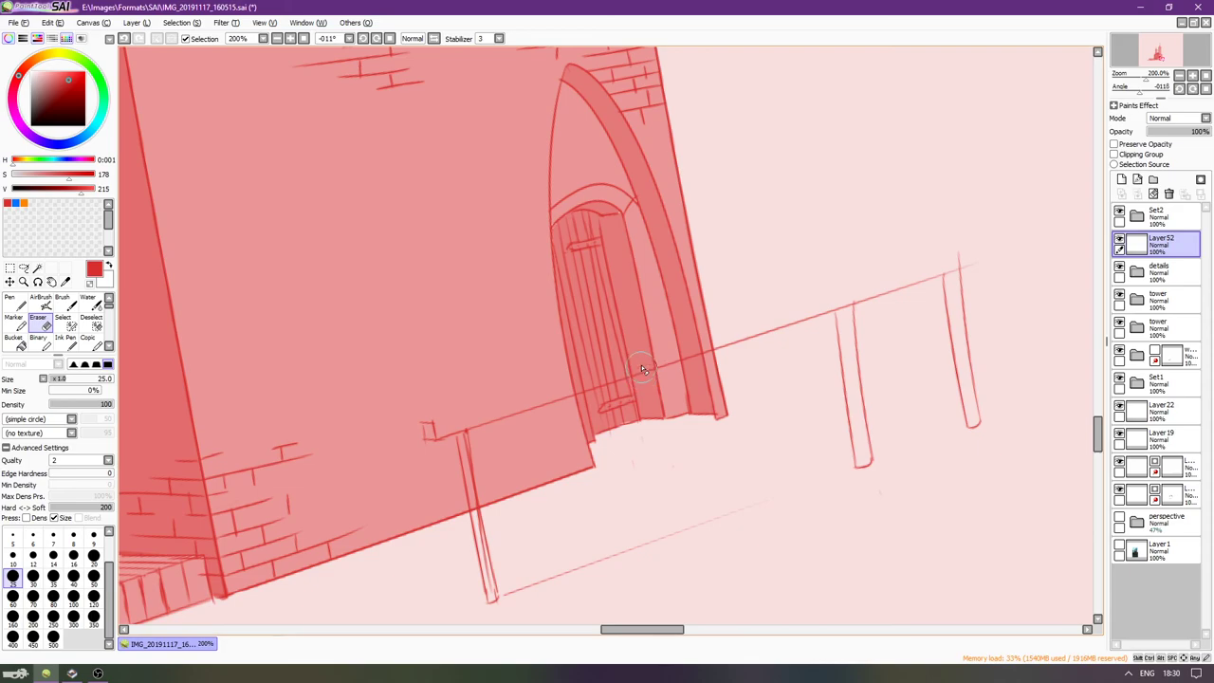
key(n)
drag(664, 342, 667, 336)
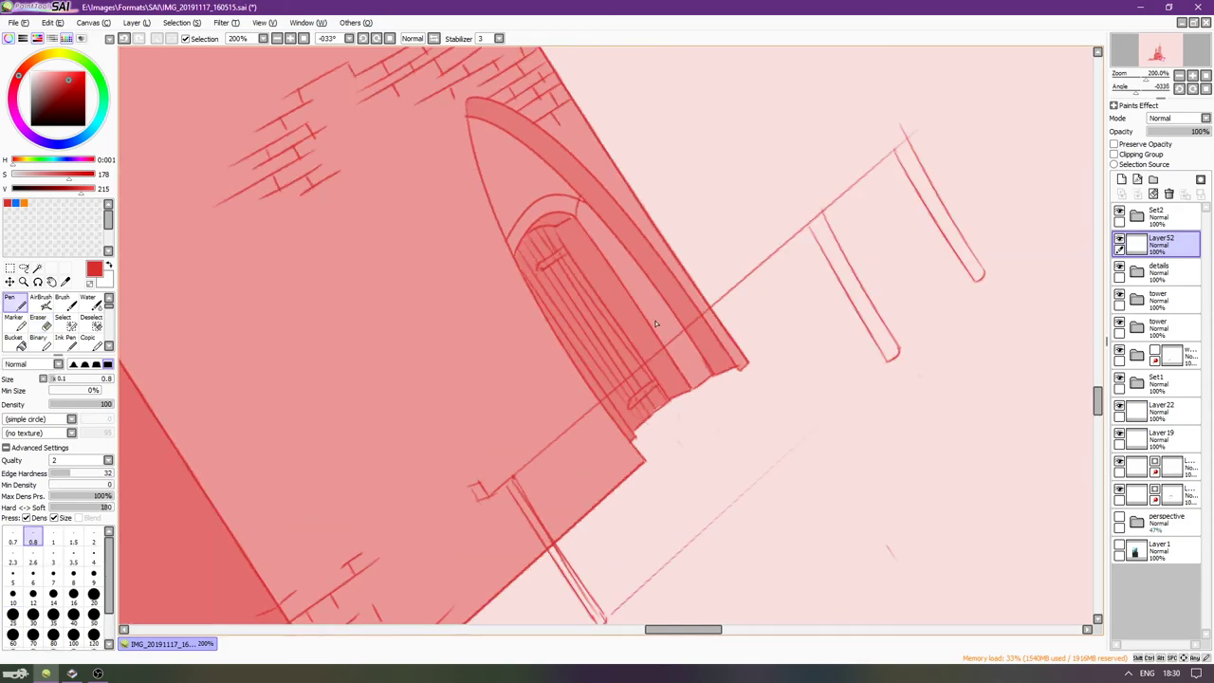
key(Page_Down)
drag(690, 273, 669, 292)
key(Delete)
key(Delete)
key(Delete)
drag(619, 339, 498, 451)
drag(541, 544, 649, 211)
key(ctrl+z)
drag(541, 542, 659, 159)
key(ctrl+z)
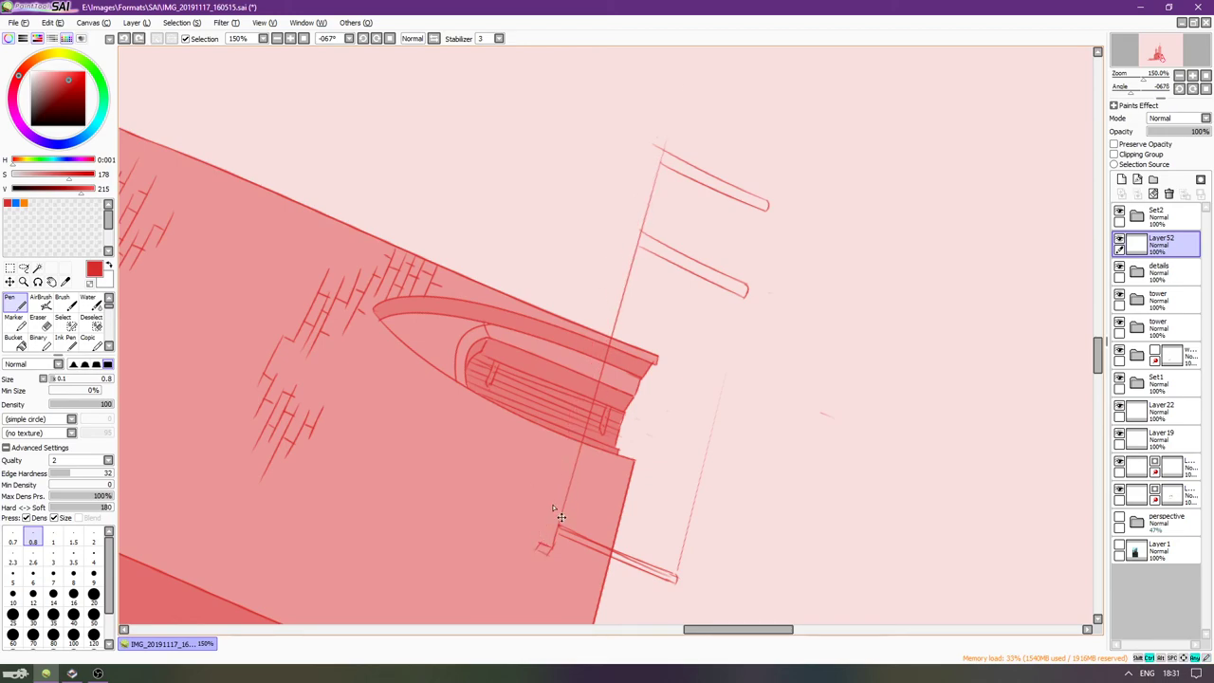
drag(540, 544, 656, 137)
key(ctrl+z)
drag(539, 545, 658, 142)
key(ctrl+z)
drag(542, 542, 660, 131)
key(ctrl+z)
drag(542, 541, 647, 154)
key(ctrl+z)
drag(545, 538, 678, 125)
key(ctrl+z)
drag(544, 538, 687, 74)
key(ctrl+z)
mouse_move(542, 546)
mouse_down()
mouse_move(628, 213)
mouse_move(635, 123)
mouse_move(664, 104)
mouse_up()
key(ctrl+z)
drag(543, 546, 664, 103)
key(ctrl+z)
drag(543, 545, 692, 64)
key(ctrl+z)
drag(541, 543, 675, 49)
key(ctrl+z)
drag(540, 544, 682, 76)
key(ctrl+z)
drag(540, 541, 633, 148)
key(ctrl+z)
drag(537, 534, 649, 75)
key(ctrl+z)
drag(541, 542, 667, 90)
key(ctrl+z)
drag(538, 544, 682, 63)
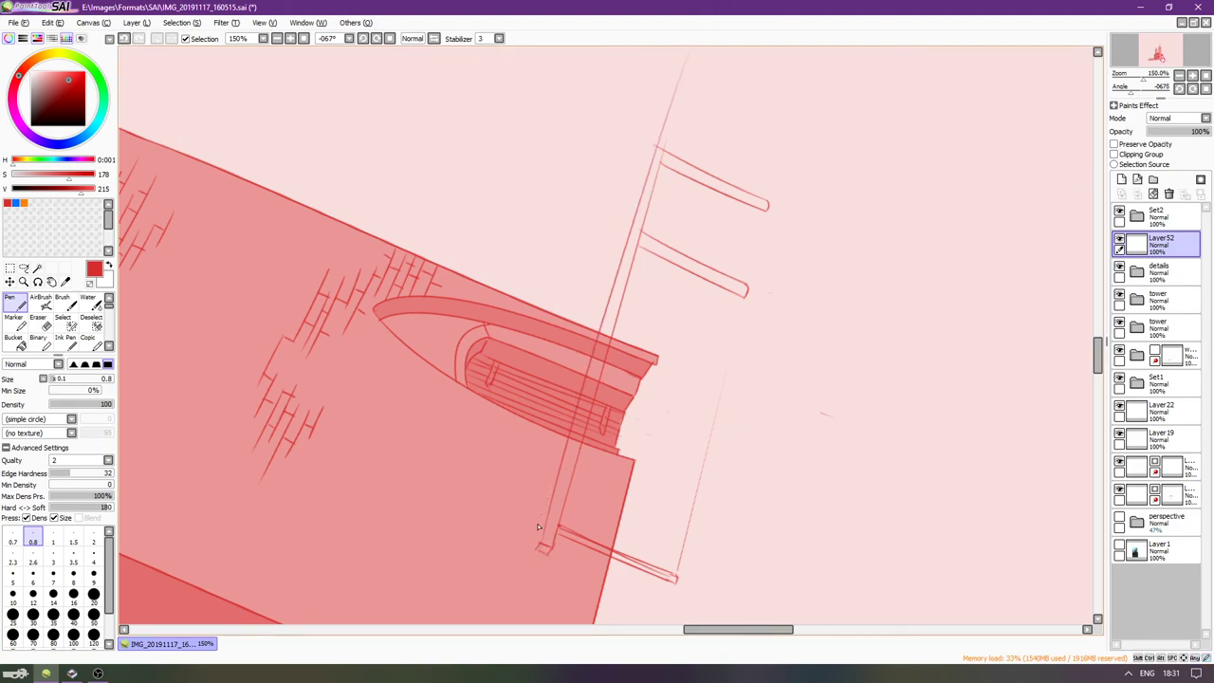
Draw a second long Pen line close above the rail's upper edge to give the rail a top face.
drag(536, 551, 675, 57)
key(ctrl+z)
drag(538, 544, 677, 38)
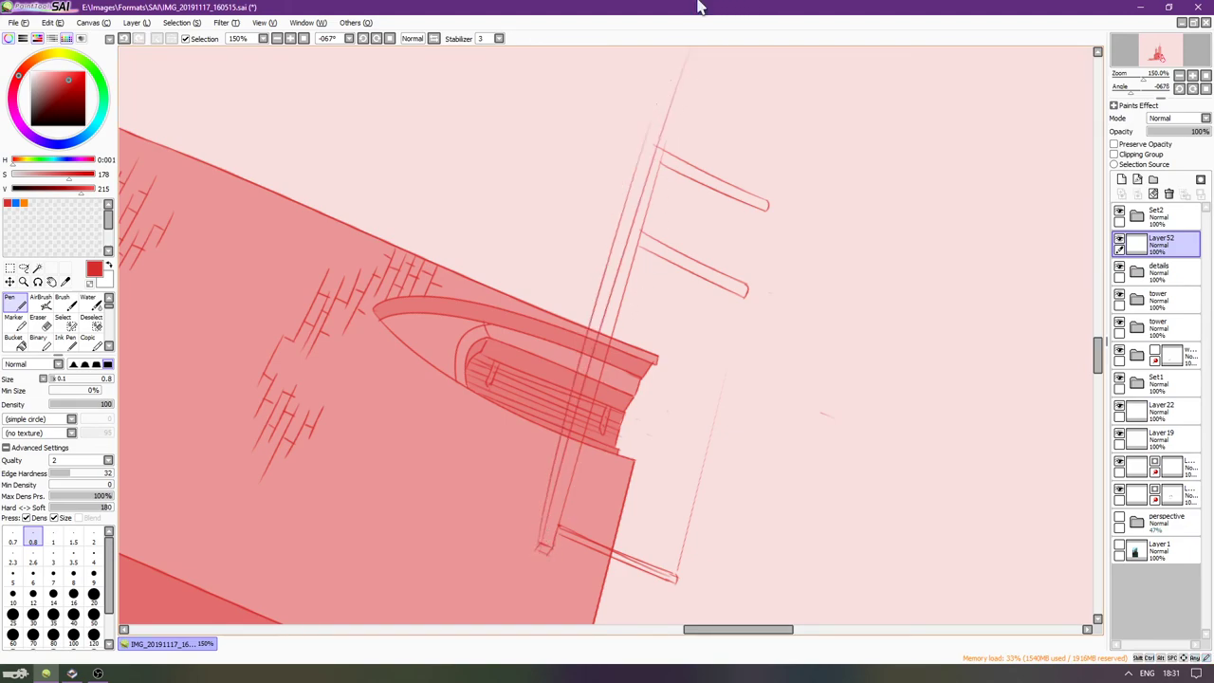
key(ctrl+z)
drag(538, 546, 673, 101)
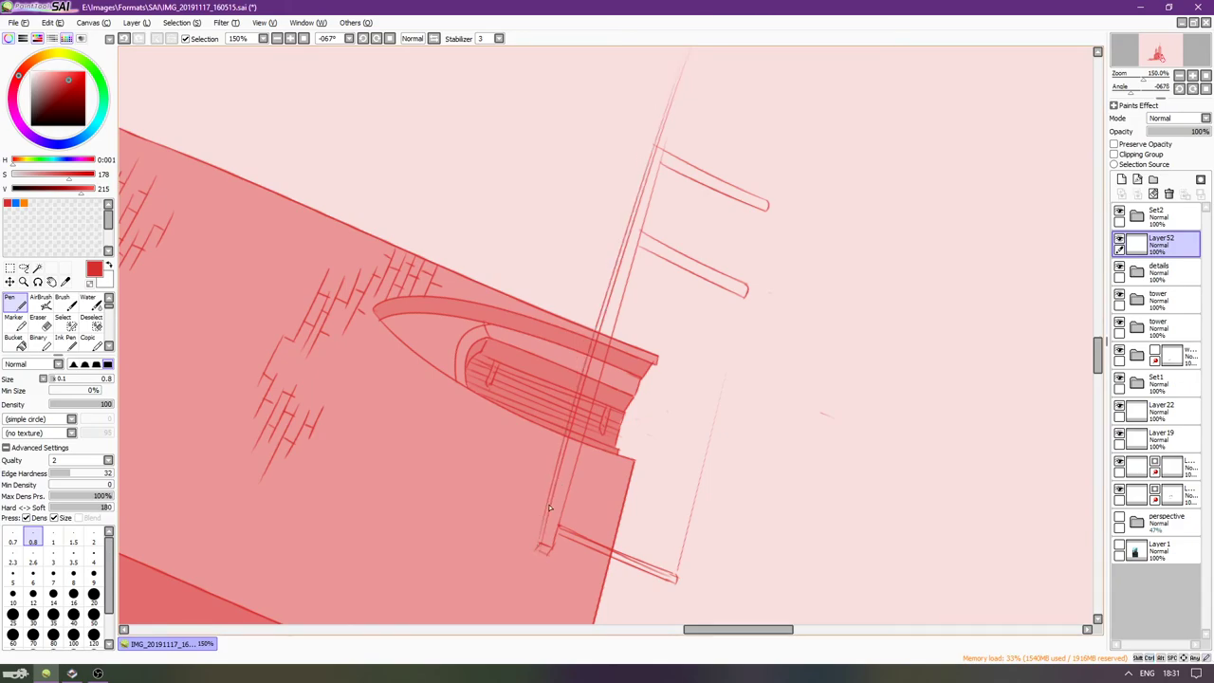
key(Home)
scroll(654, 479, down, 6)
scroll(724, 450, up, 6)
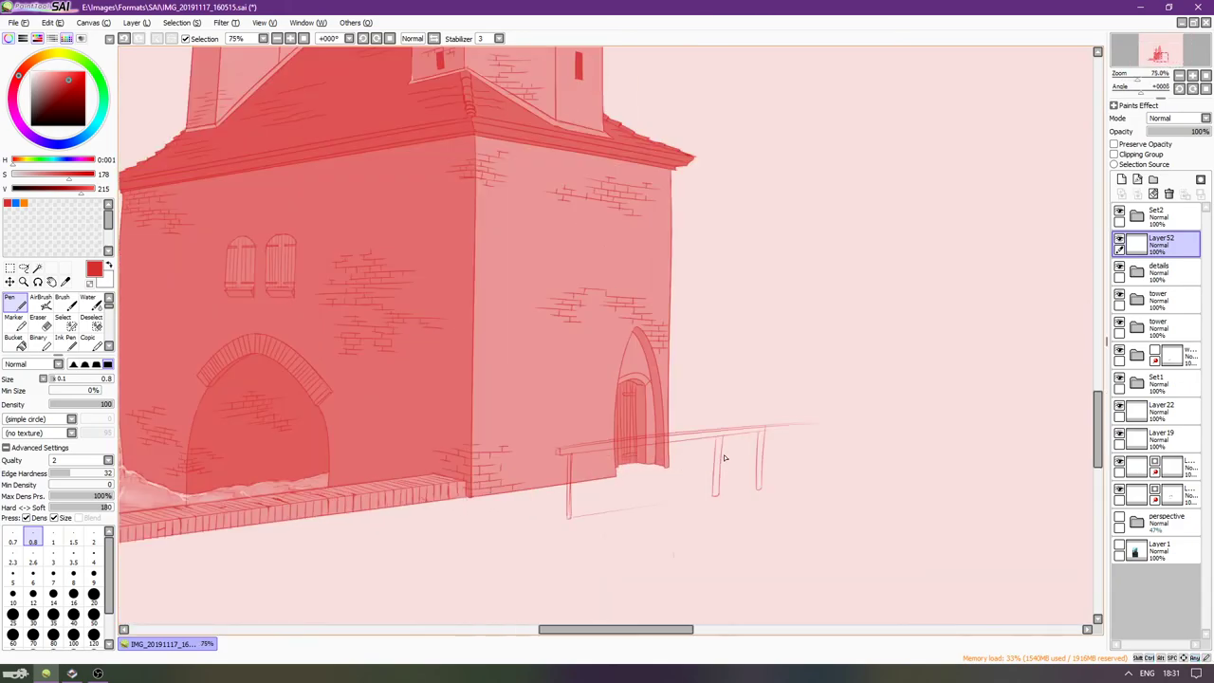
scroll(387, 468, up, 3)
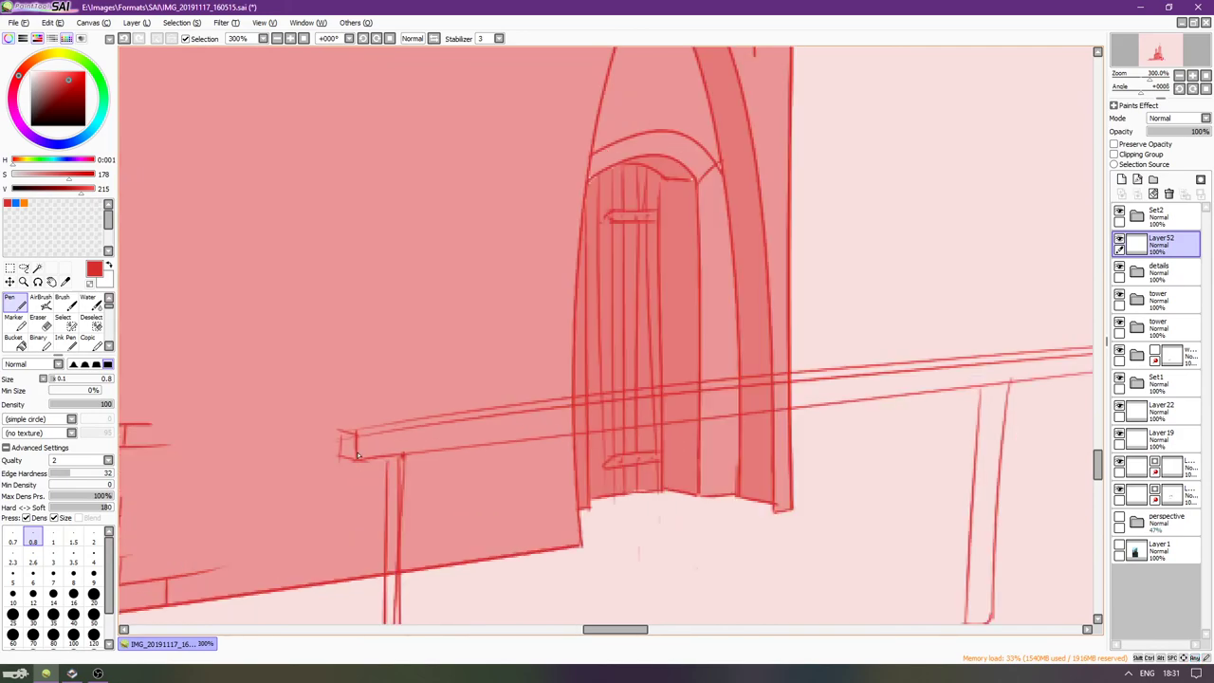
Clean up the rail's near end with the Eraser at size 10 and close its top corner with a short Pen stroke.
key(e)
key(bracketleft)
key(bracketleft)
key(bracketleft)
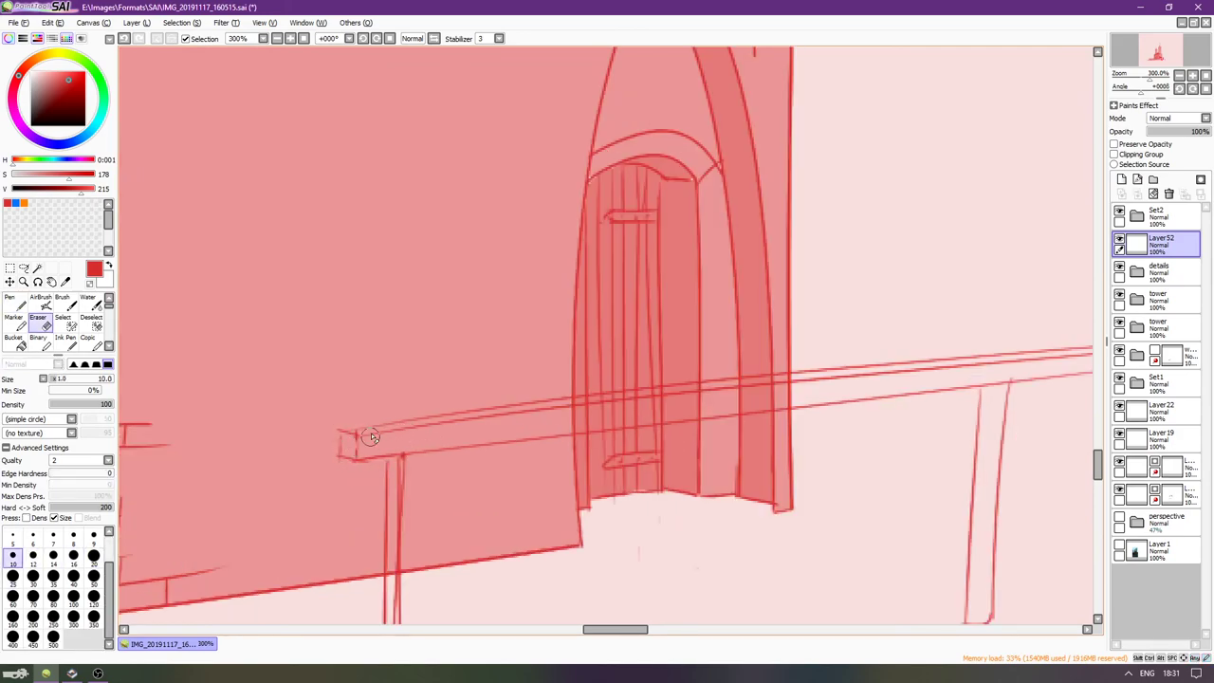
key(n)
drag(338, 432, 406, 419)
key(ctrl+z)
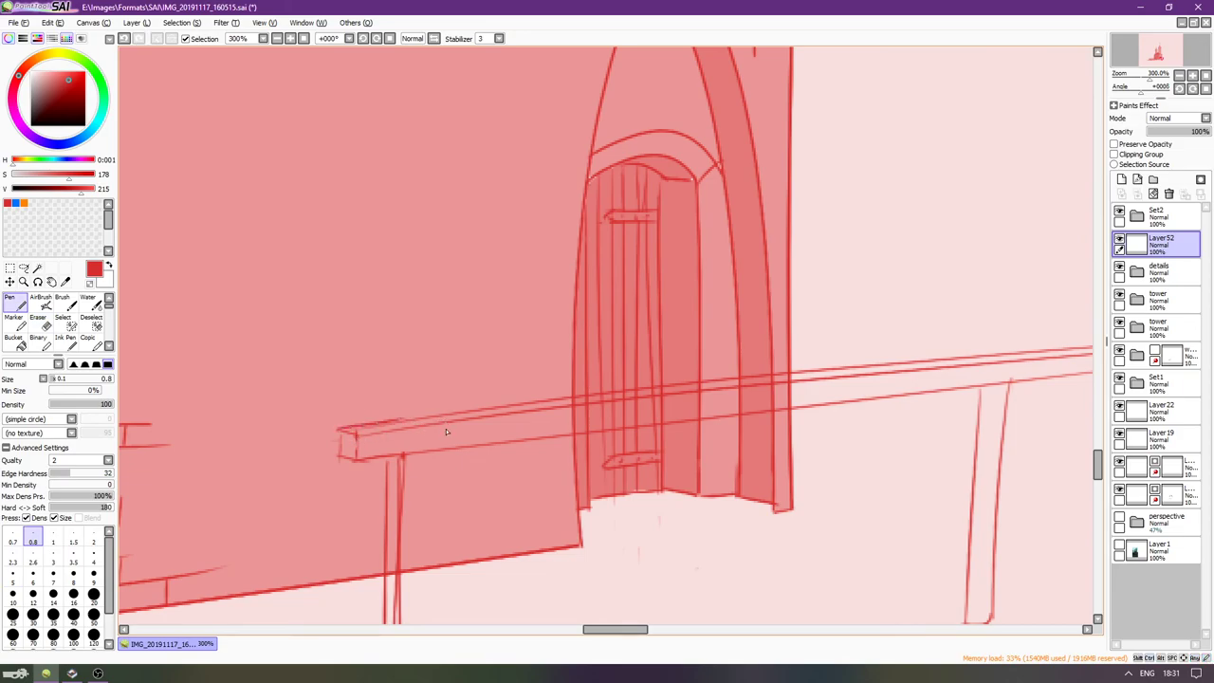
Redraw the top edge at the rail's near end with the Pen and erase its overrun beyond the end face.
drag(527, 373, 634, 460)
mouse_move(685, 438)
mouse_down()
mouse_move(607, 418)
mouse_move(553, 612)
mouse_up()
key(ctrl+z)
key(ctrl+z)
drag(572, 451, 555, 623)
key(ctrl+z)
key(ctrl+z)
drag(571, 482, 560, 624)
key(ctrl+z)
drag(572, 495, 560, 673)
key(ctrl+z)
key(e)
scroll(575, 569, down, 3)
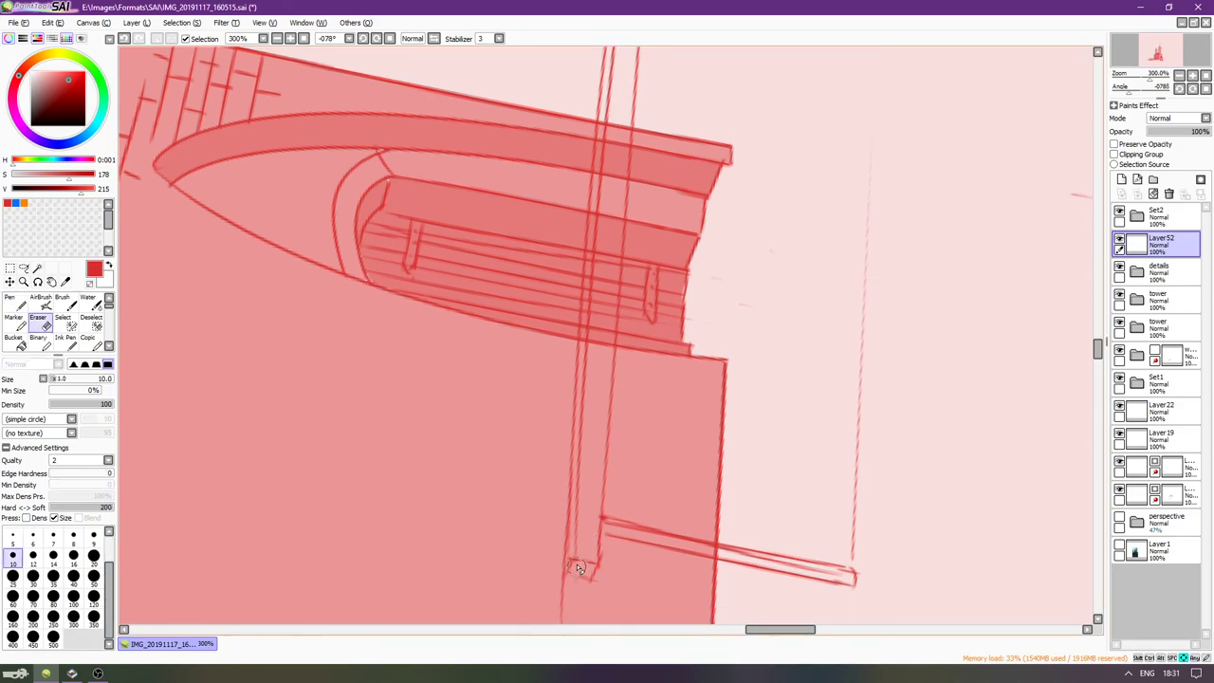
drag(563, 427, 563, 420)
Erase the faint tails of the rail lines that run on beyond the last post.
key(Home)
scroll(637, 500, up, 4)
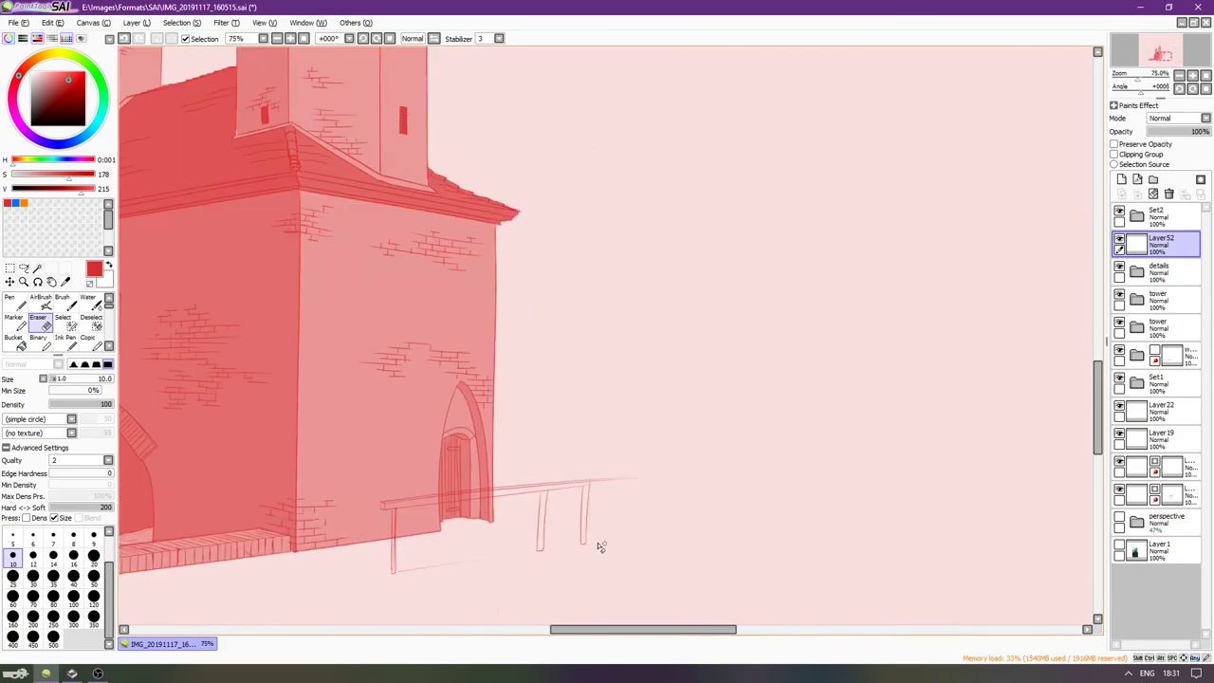
scroll(603, 548, up, 3)
drag(612, 415, 685, 410)
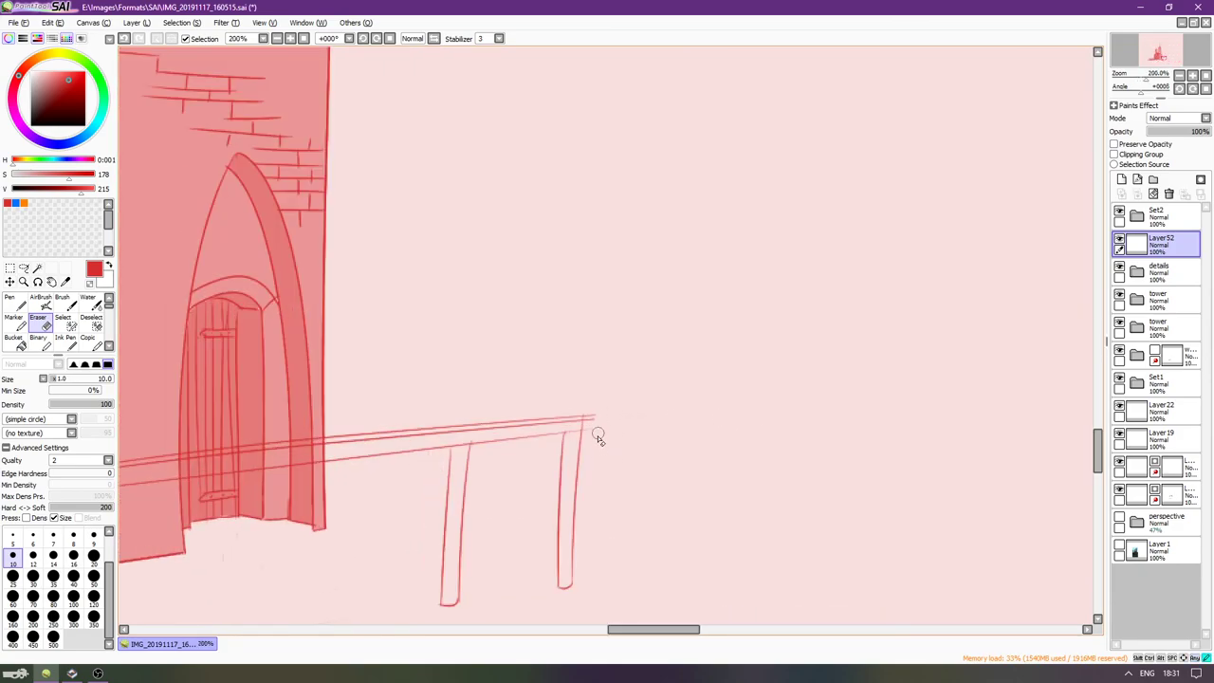
drag(603, 417, 735, 410)
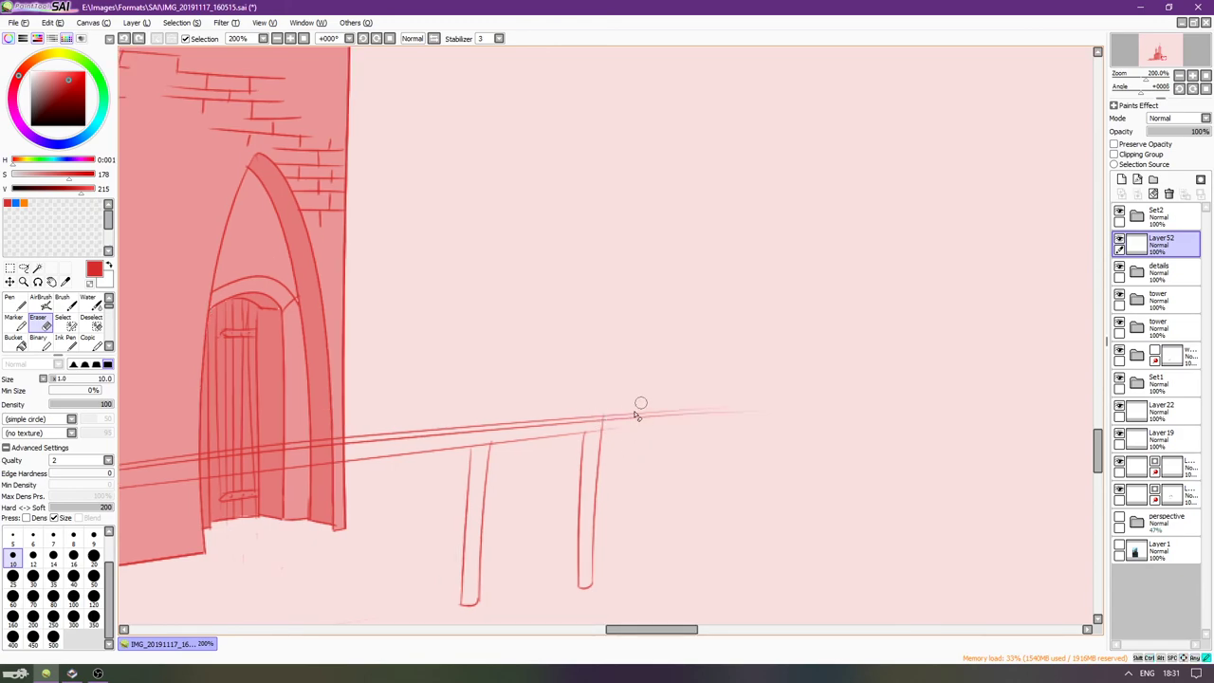
mouse_move(656, 417)
mouse_down()
mouse_move(697, 412)
mouse_move(682, 407)
mouse_move(665, 412)
mouse_move(749, 413)
mouse_up()
Close the rail's far end just past the last post with short Pen strokes and tidy it with the Eraser.
key(n)
key(ctrl+z)
mouse_move(613, 429)
mouse_down()
mouse_move(576, 435)
mouse_move(629, 427)
mouse_up()
key(ctrl+z)
key(ctrl+z)
key(ctrl+y)
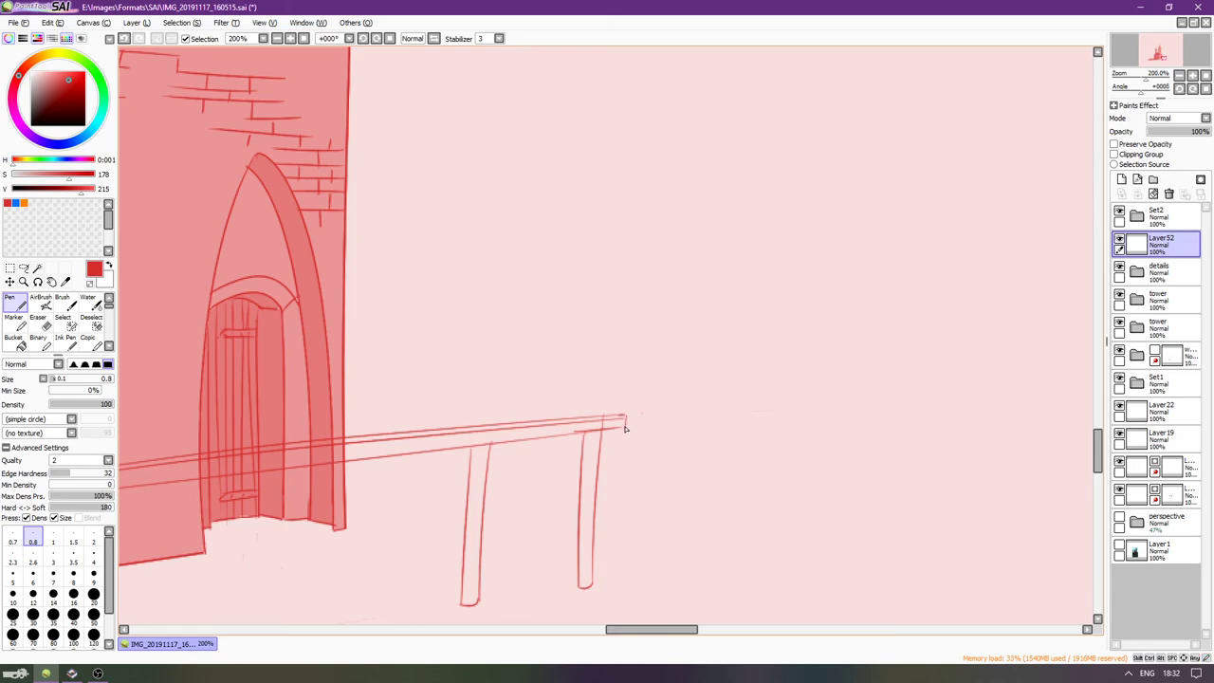
key(e)
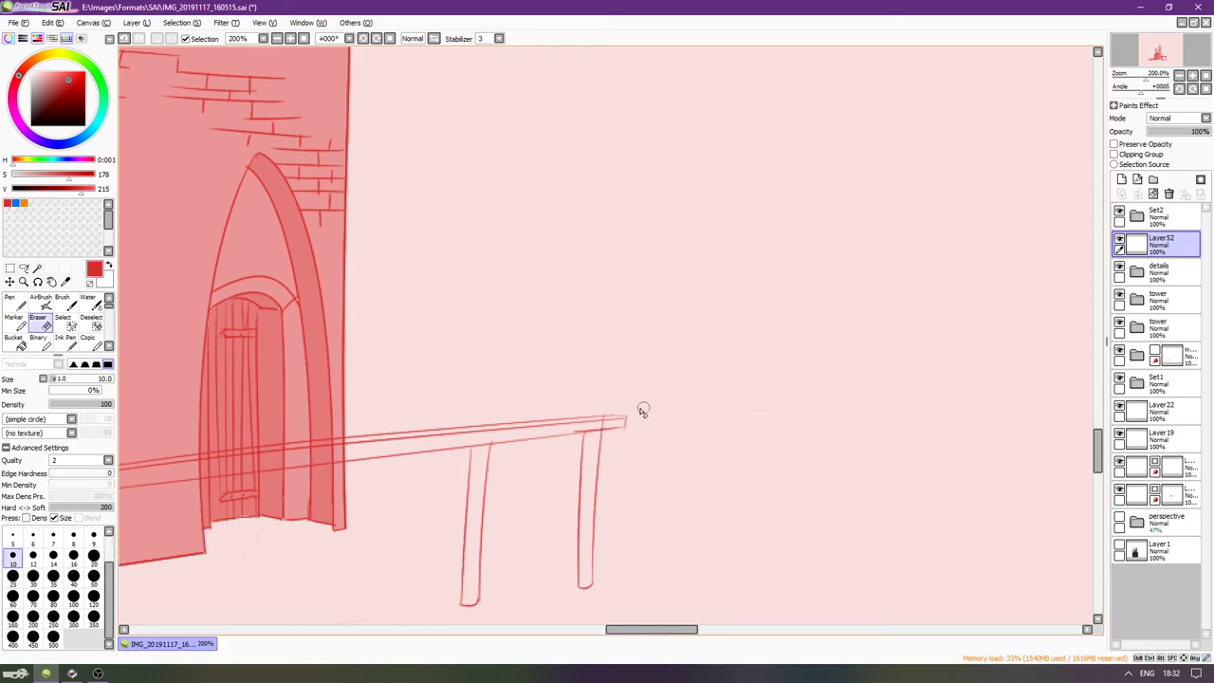
key(n)
key(e)
scroll(564, 536, down, 4)
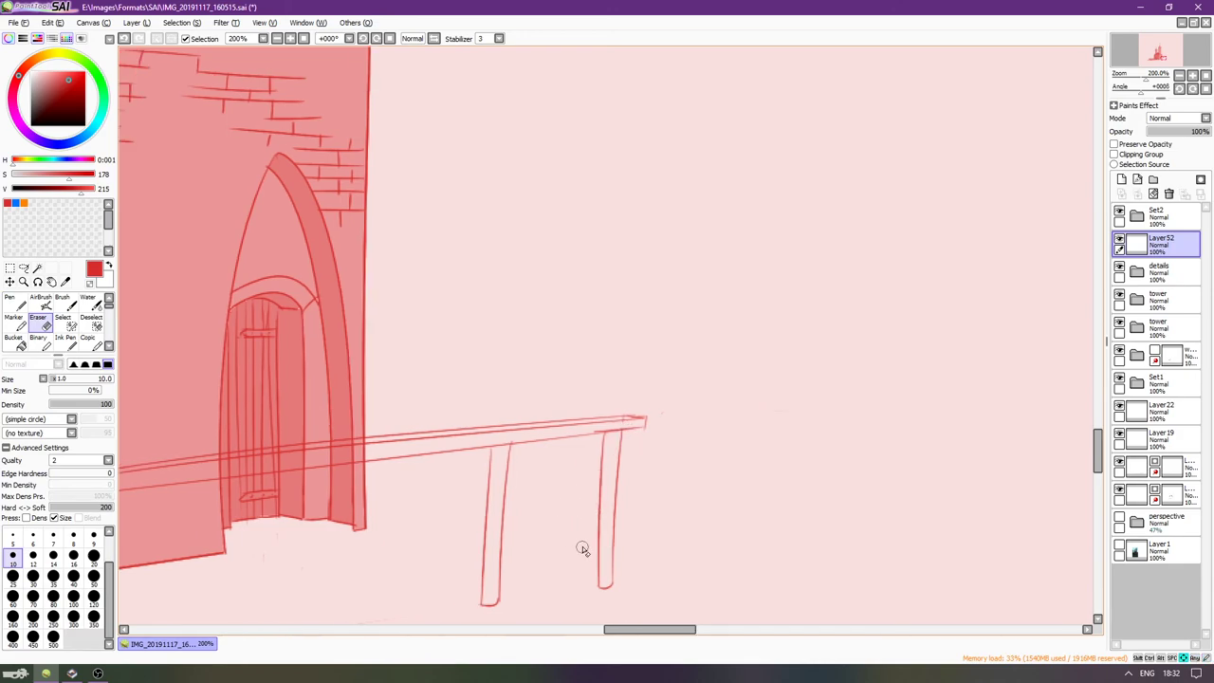
Try to erase along the rail on the mask of the lowest masked layer above the perspective folder.
scroll(428, 596, up, 2)
scroll(428, 597, left, 3)
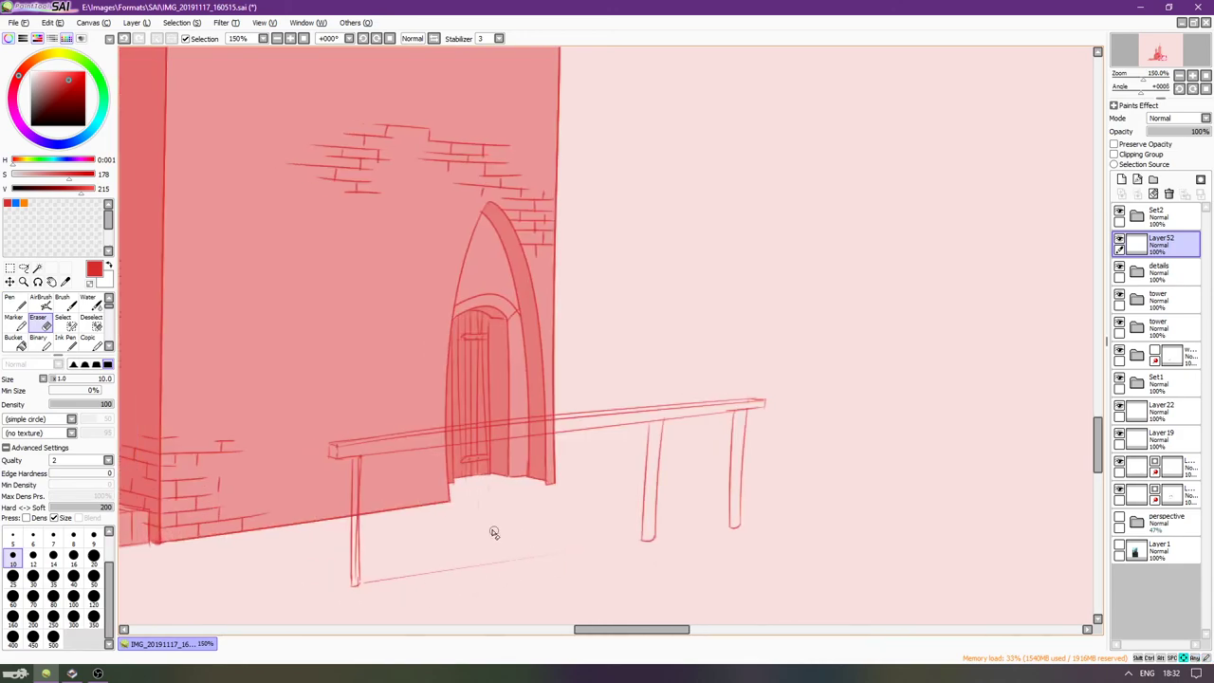
click(1121, 238)
click(1121, 238)
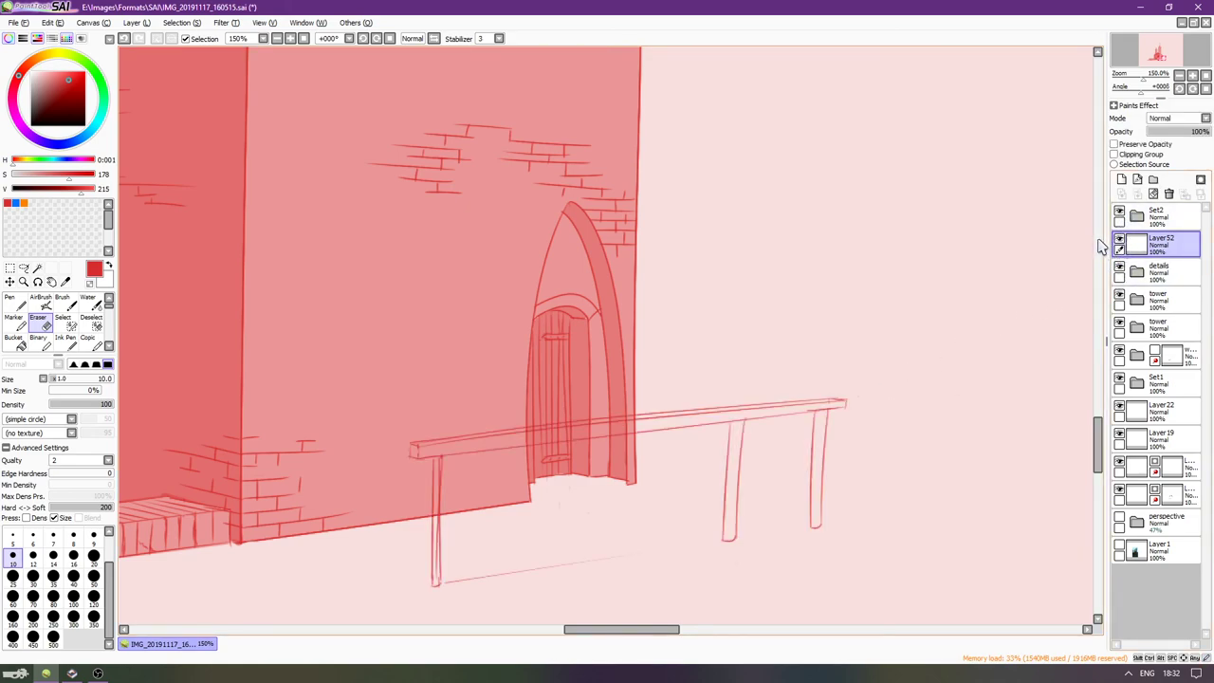
click(1119, 493)
click(1119, 493)
click(1119, 493)
click(1119, 493)
click(1181, 489)
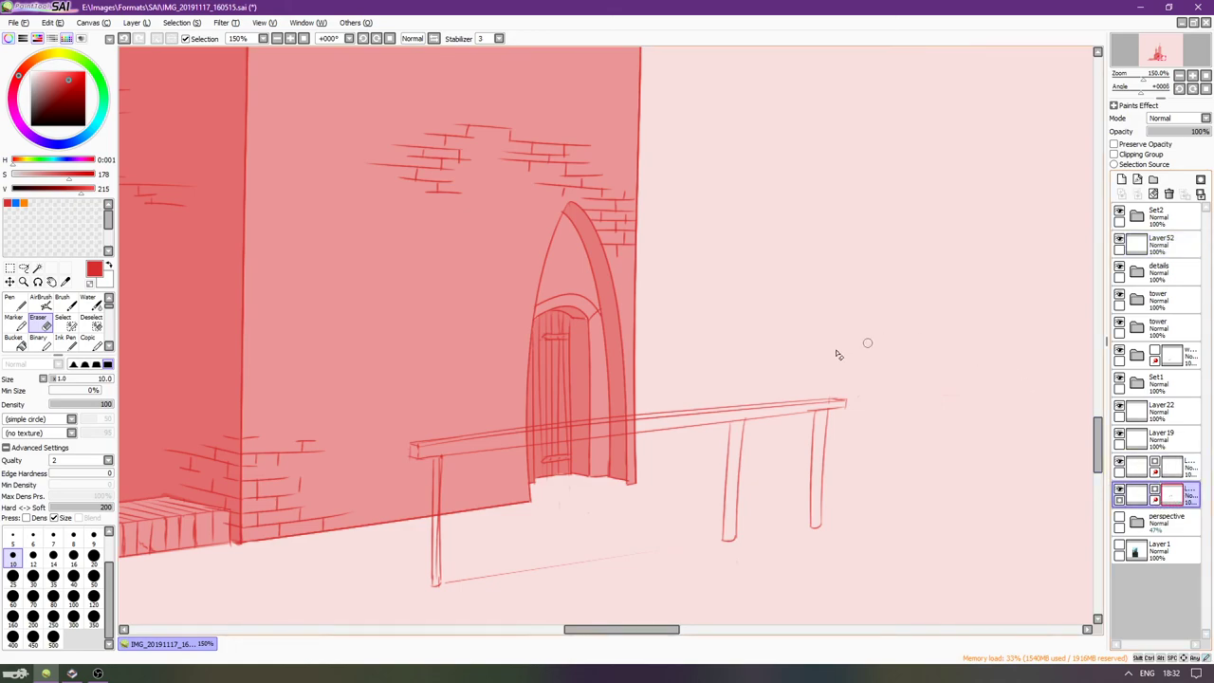
mouse_move(626, 432)
mouse_down()
mouse_move(658, 425)
mouse_move(629, 425)
mouse_move(650, 423)
mouse_move(634, 417)
mouse_move(646, 430)
mouse_move(633, 431)
mouse_move(854, 412)
mouse_up()
key(ctrl+z)
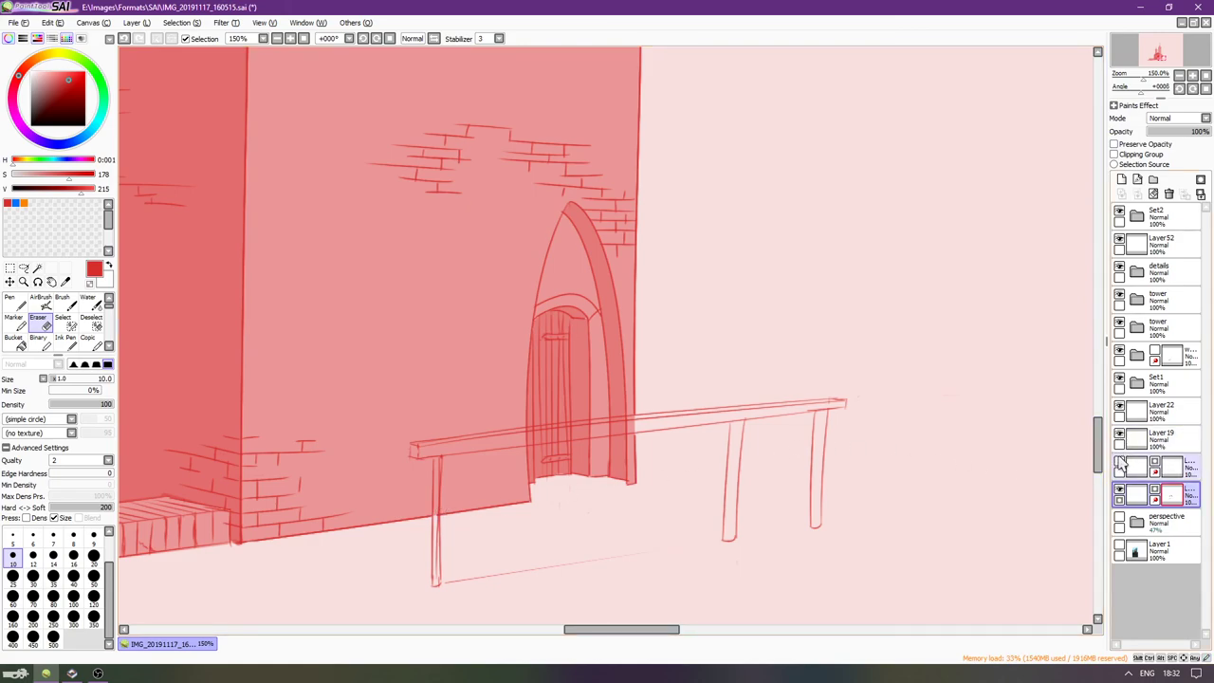
Add a layer mask to Layer22 and erase the doorway and wall lines that cross the inside of the rail.
click(1119, 408)
click(1119, 408)
click(1119, 408)
click(1119, 408)
click(1119, 407)
click(1119, 409)
click(1138, 411)
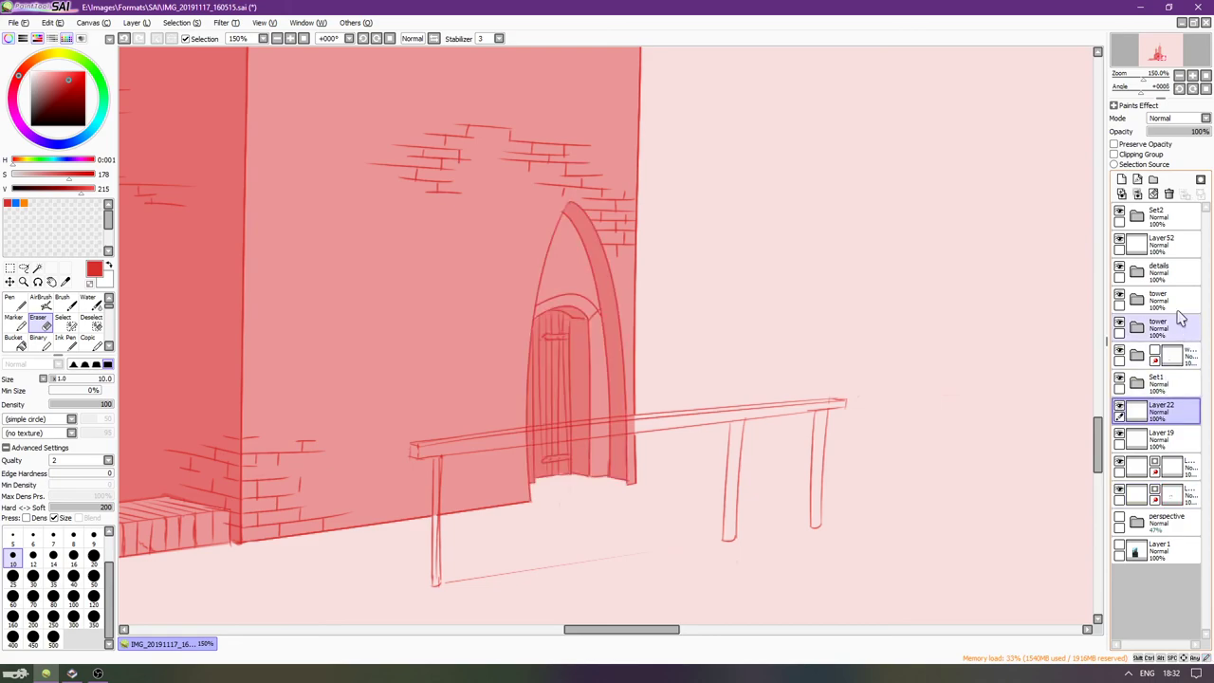
click(1200, 180)
key(g)
key(ctrl+z)
key(e)
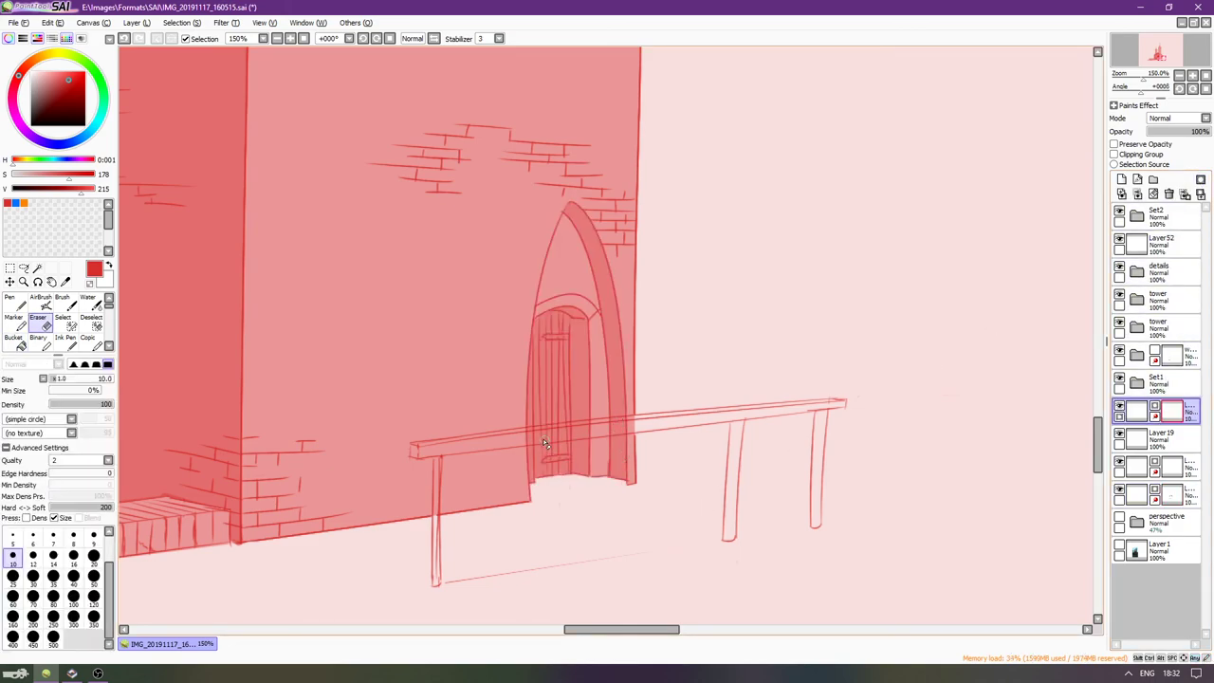
key(ctrl+z)
drag(540, 436, 573, 435)
mouse_move(675, 401)
mouse_down()
mouse_move(711, 358)
mouse_move(679, 373)
mouse_move(673, 404)
mouse_move(662, 364)
mouse_up()
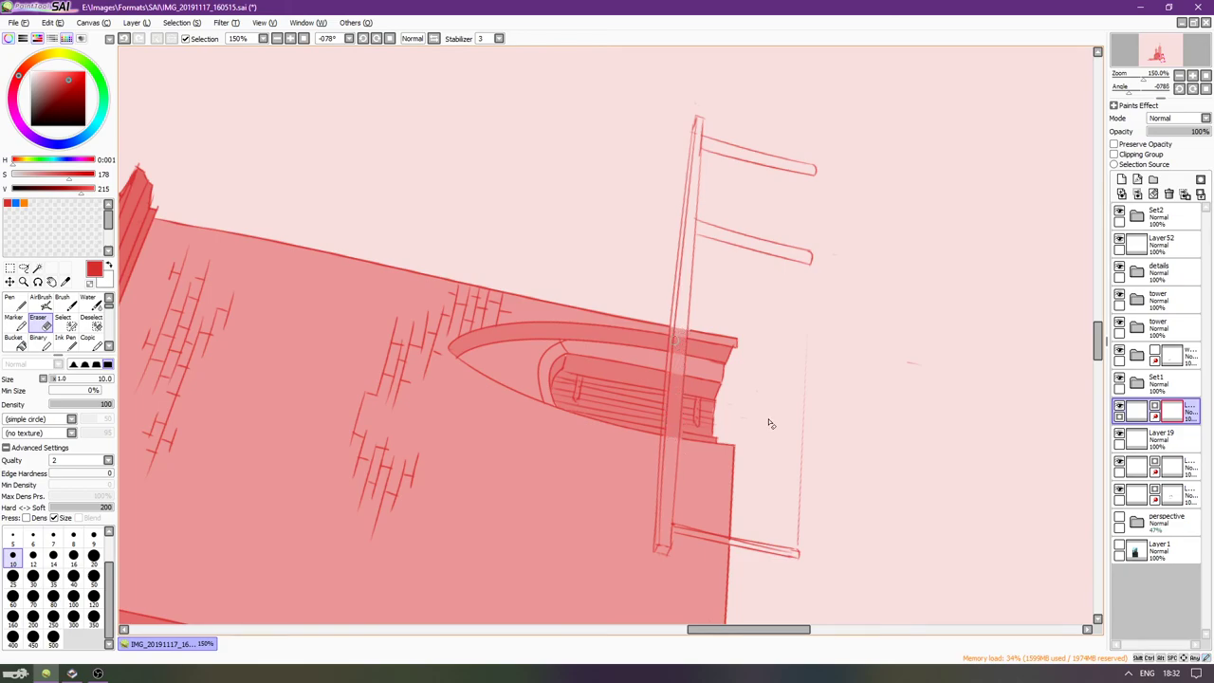
Expand the Set2 layer folder to list its shading layers.
scroll(1067, 347, up, 2)
click(1141, 216)
click(1120, 211)
click(1120, 211)
click(1134, 243)
key(Down)
key(Down)
click(1150, 271)
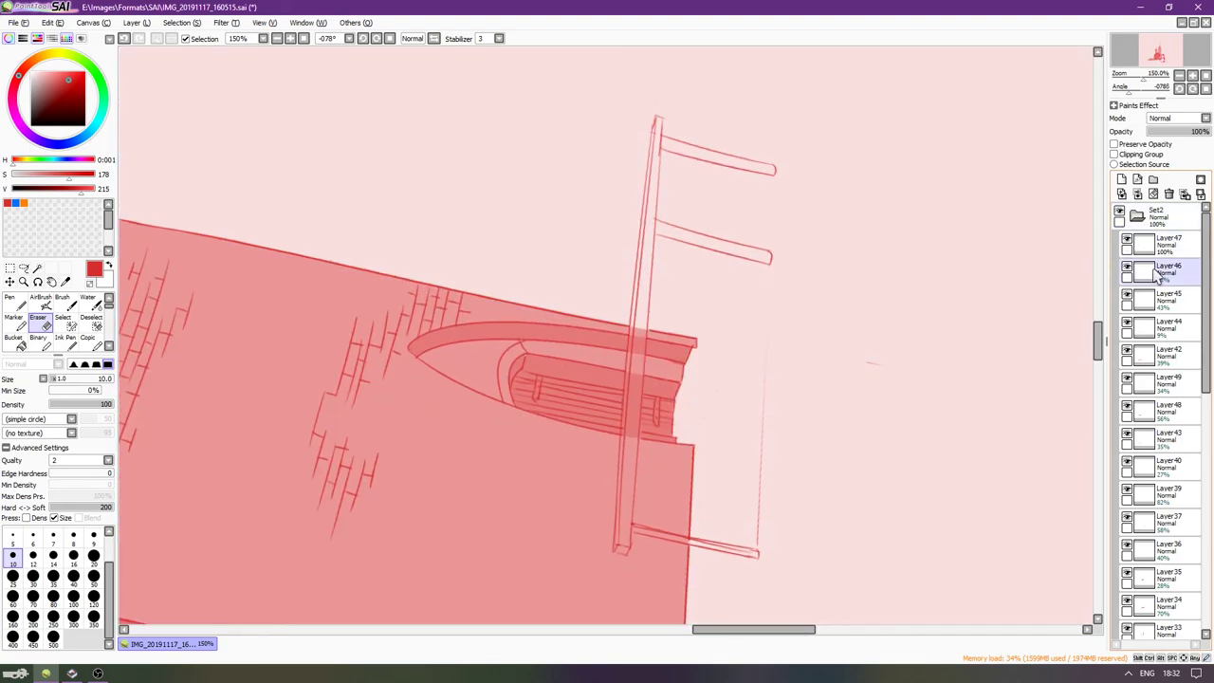
Find the side wall's shading layer by toggling layers in Set2 and hide Layer30.
scroll(1206, 410, down, 3)
scroll(1206, 410, down, 5)
click(1126, 483)
click(1126, 483)
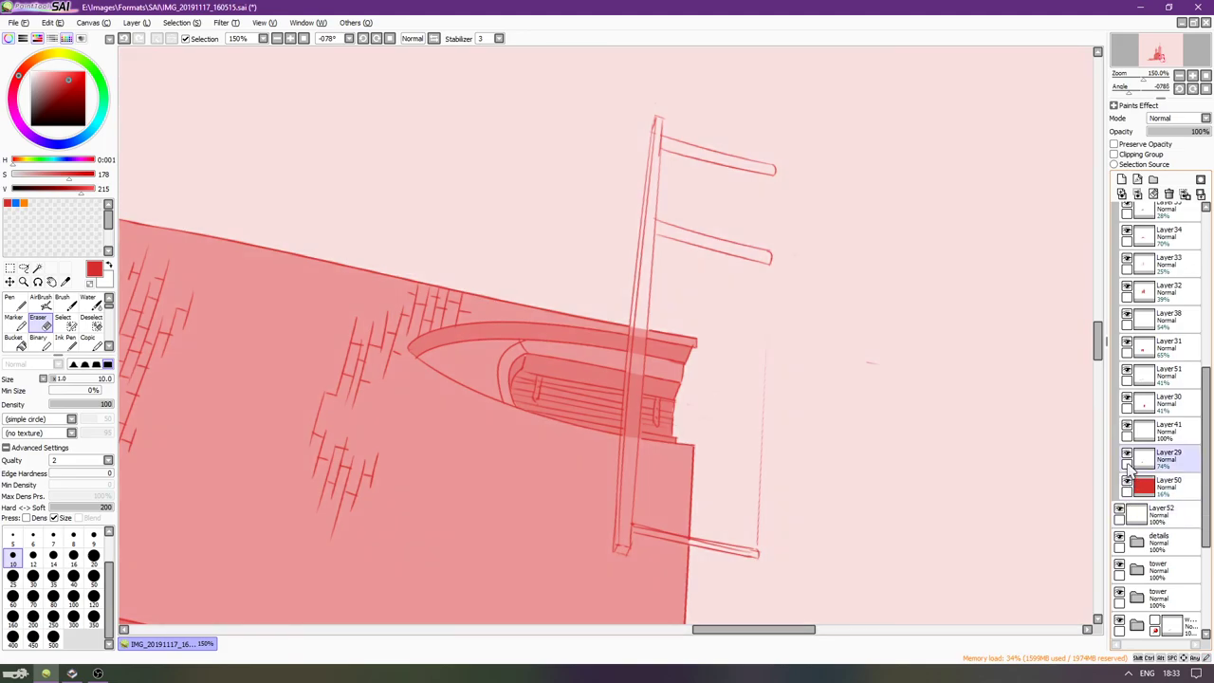
click(1130, 425)
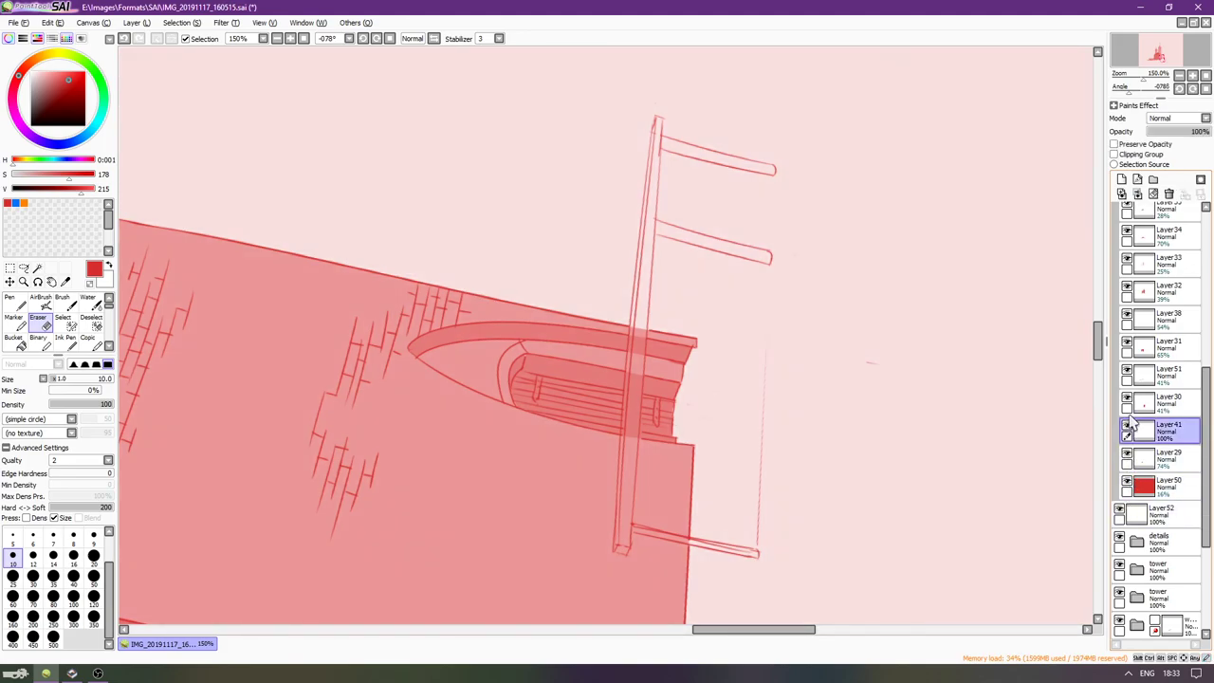
click(1127, 400)
click(1126, 400)
click(1127, 400)
click(1126, 400)
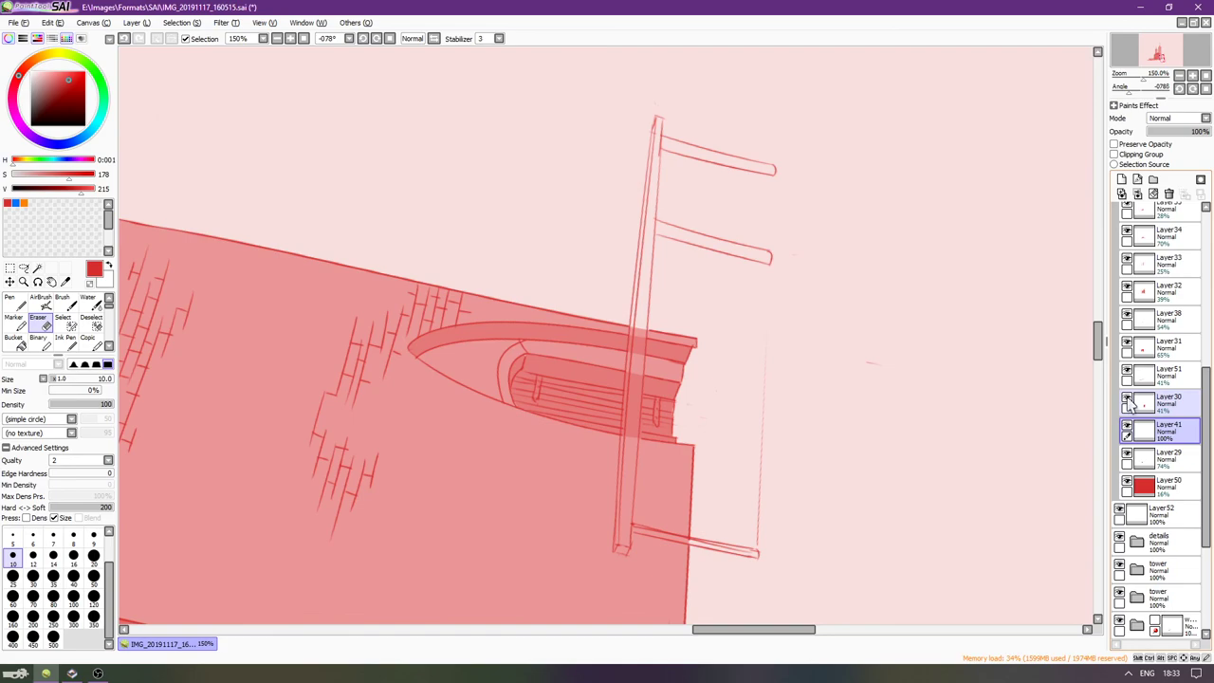
click(1126, 400)
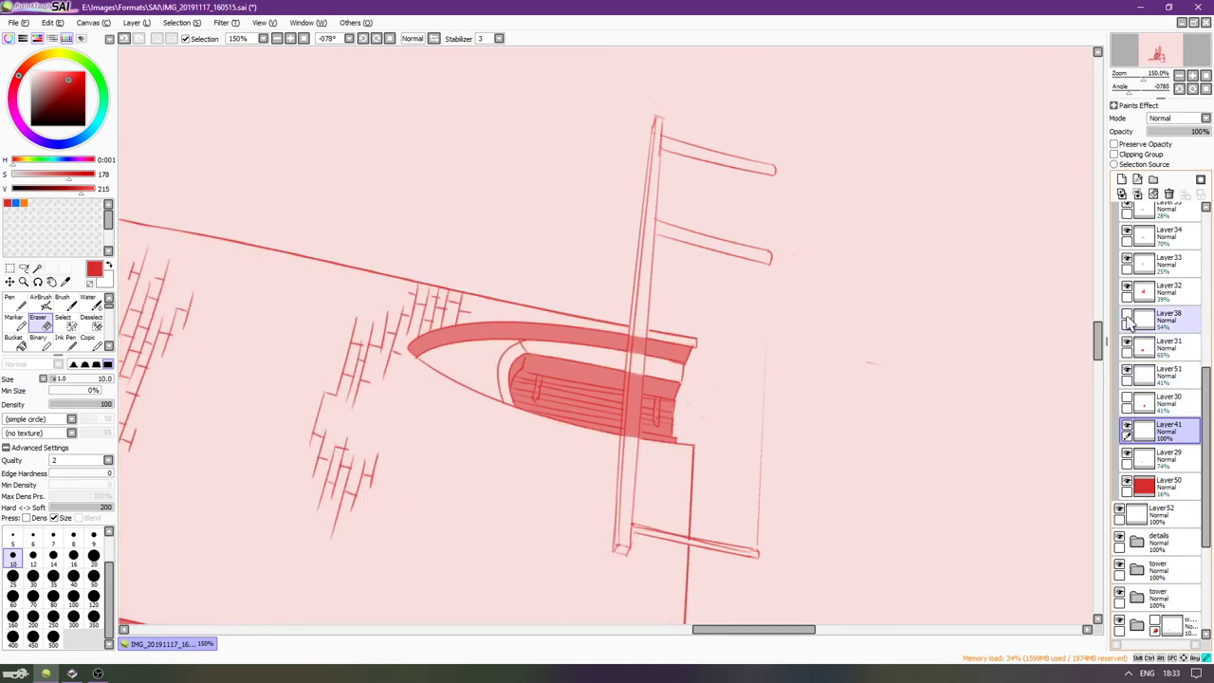
Find the doorway's shading layer in Set2 and hide Layer37, leaving Layer34 selected.
click(1133, 265)
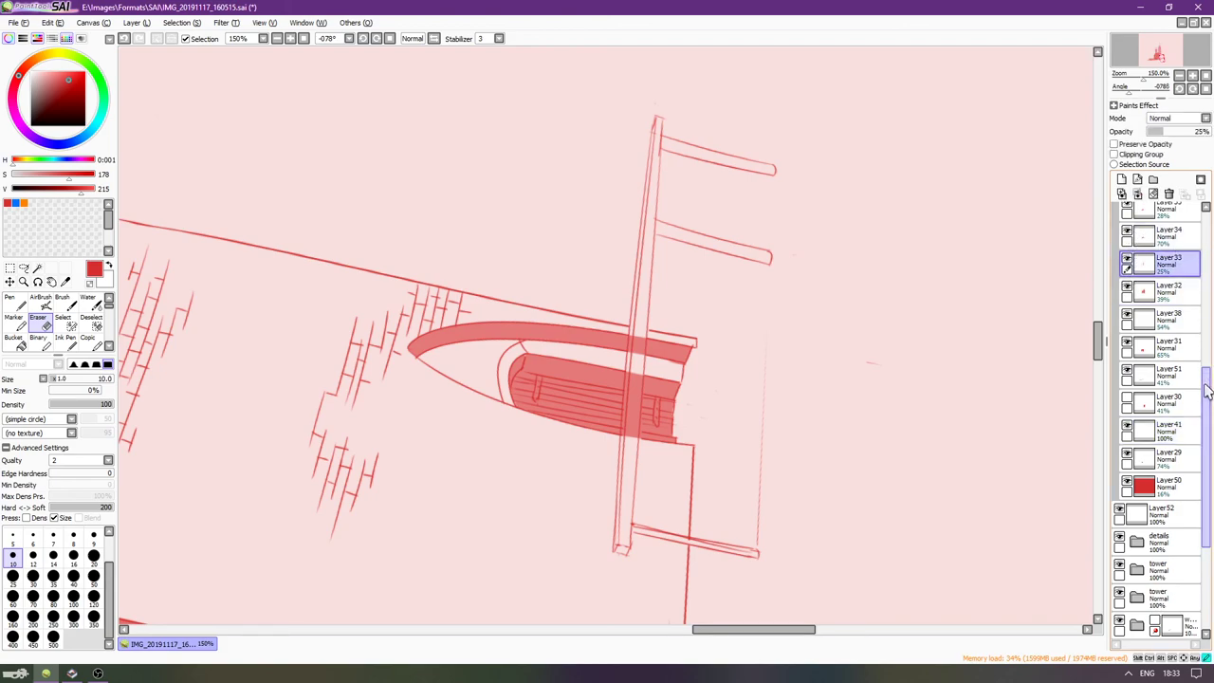
scroll(1206, 458, up, 4)
click(1131, 466)
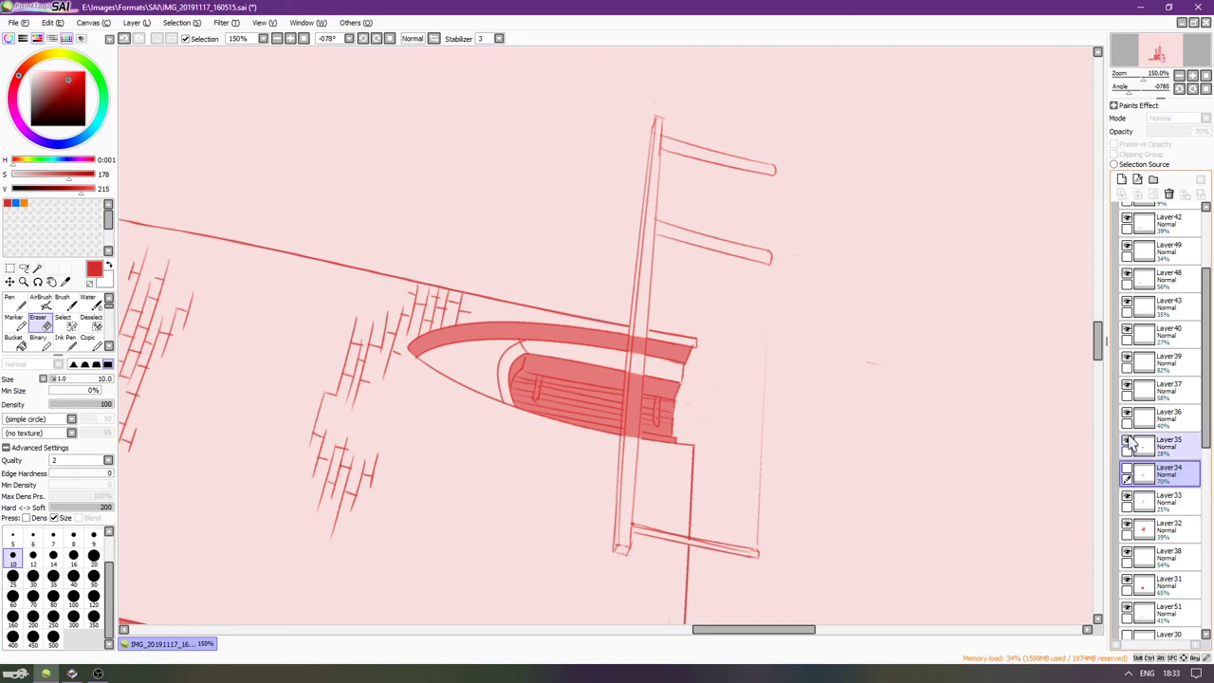
click(1128, 388)
click(1129, 386)
click(1128, 386)
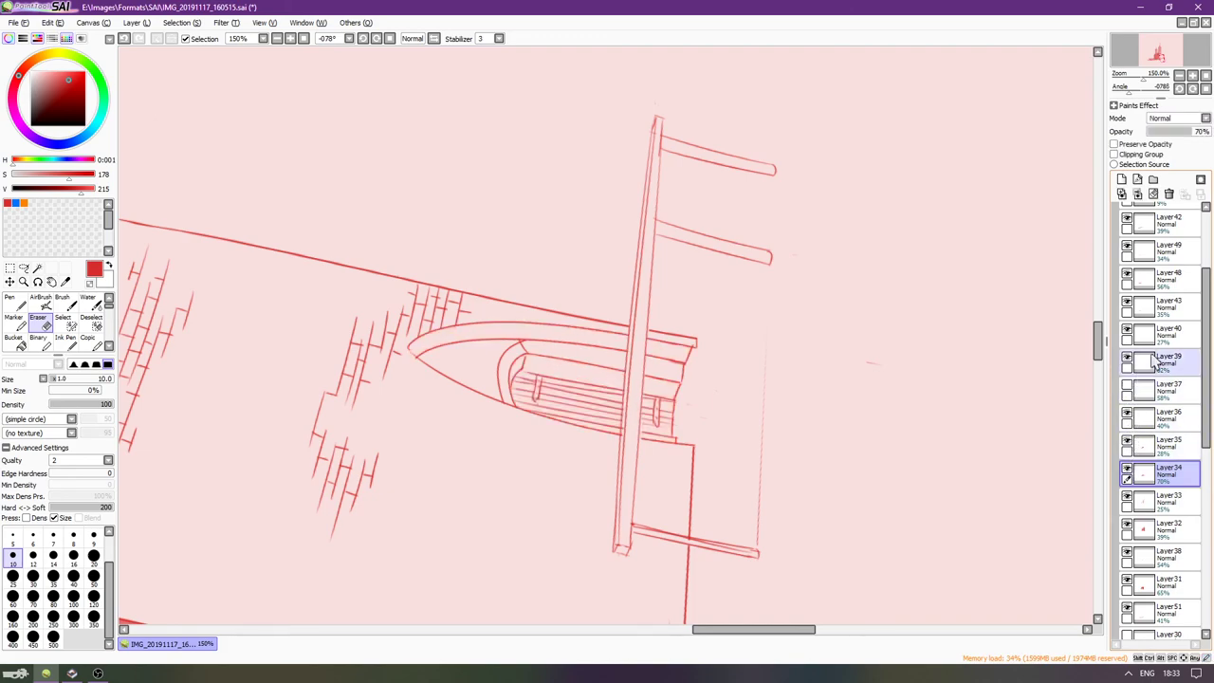
click(38, 268)
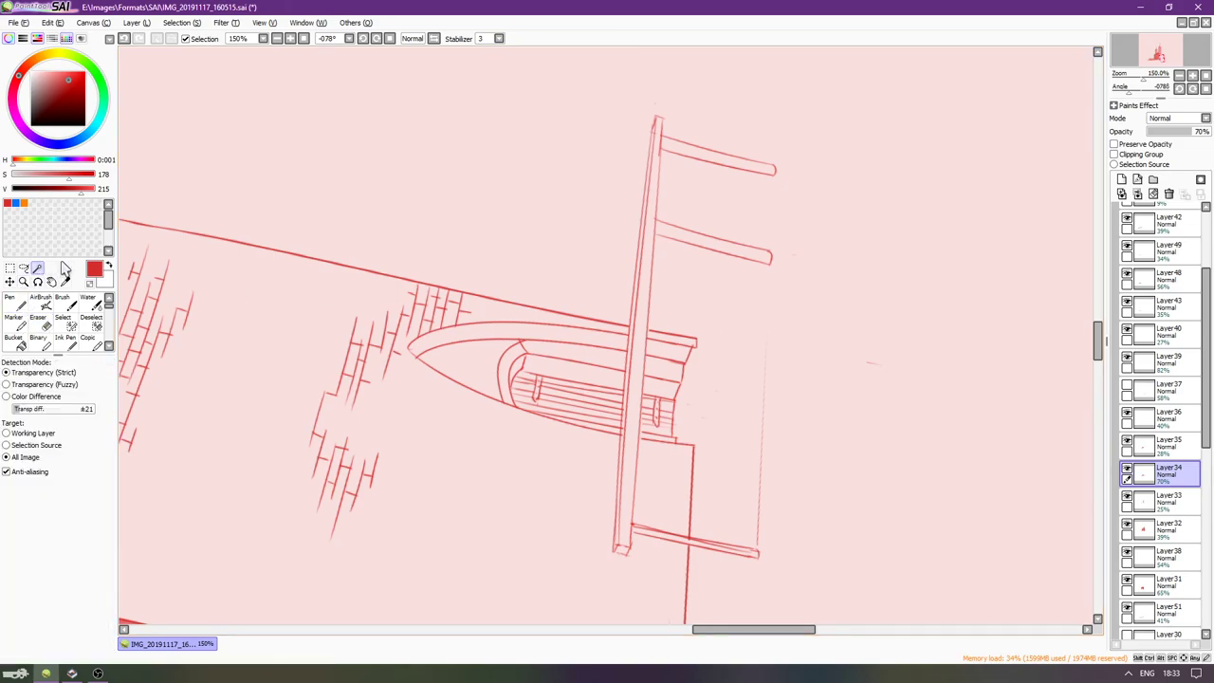
click(48, 409)
click(56, 384)
click(641, 357)
click(35, 375)
click(53, 410)
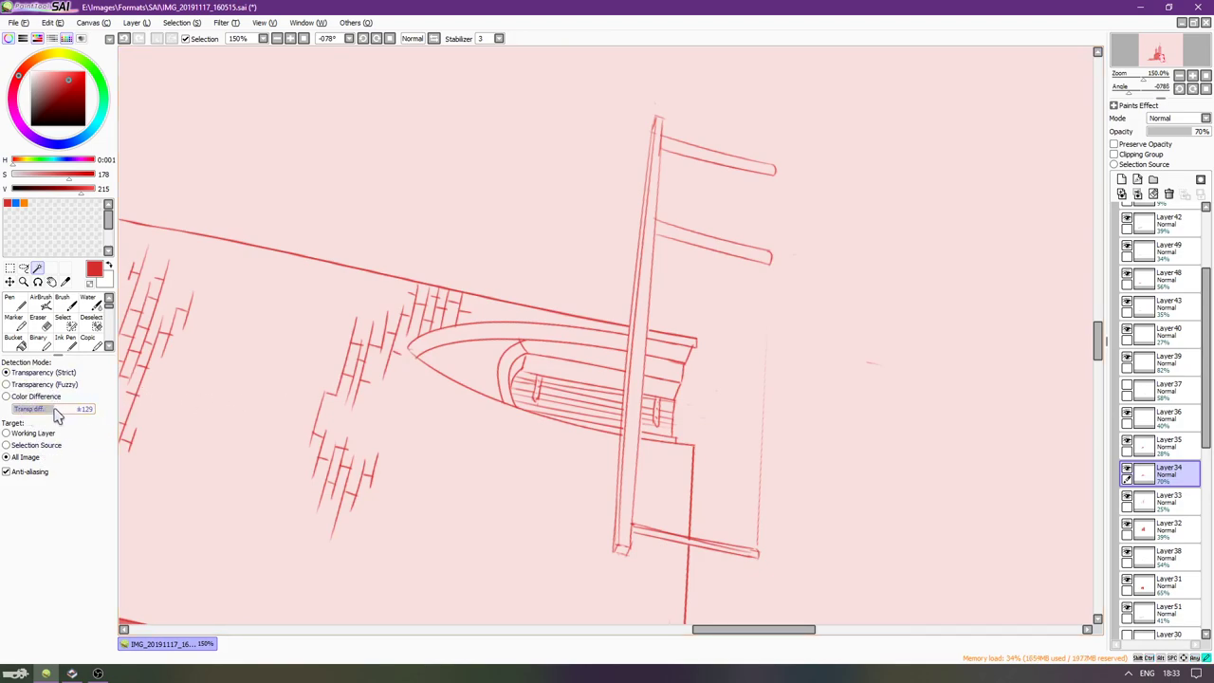
click(640, 341)
key(ctrl+d)
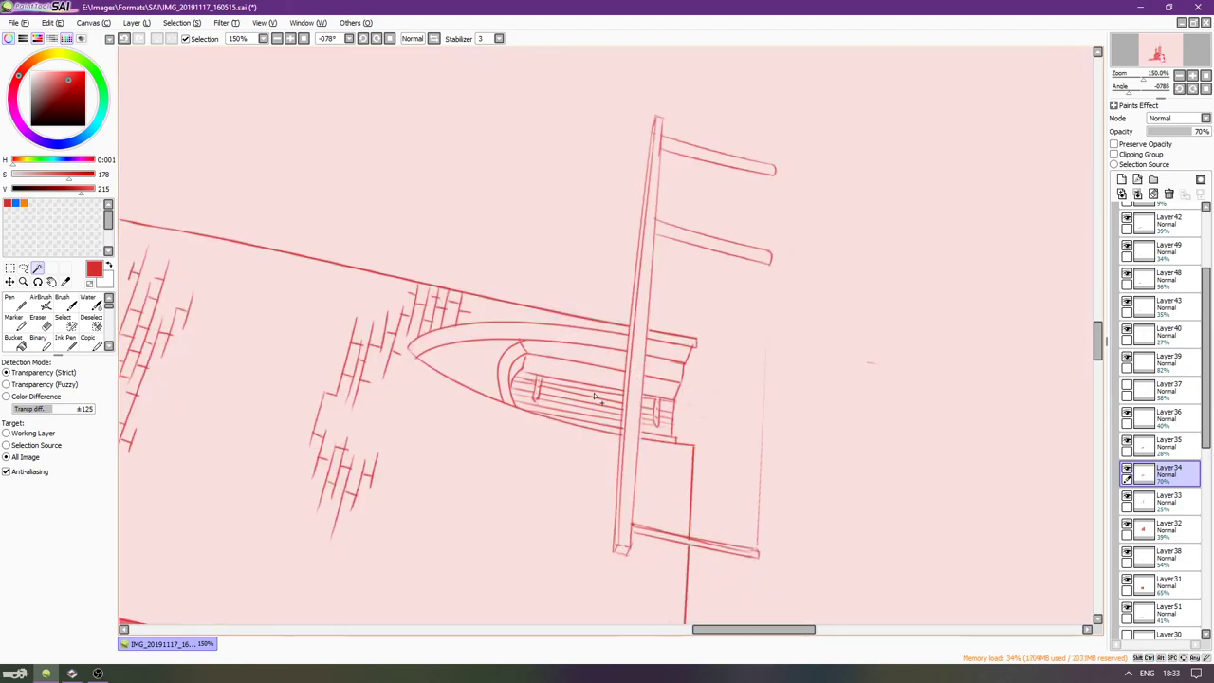
click(665, 250)
key(ctrl+d)
Collapse the Set2 folder, identify the fence's line layer by toggling visibility, and select Layer52.
click(1207, 244)
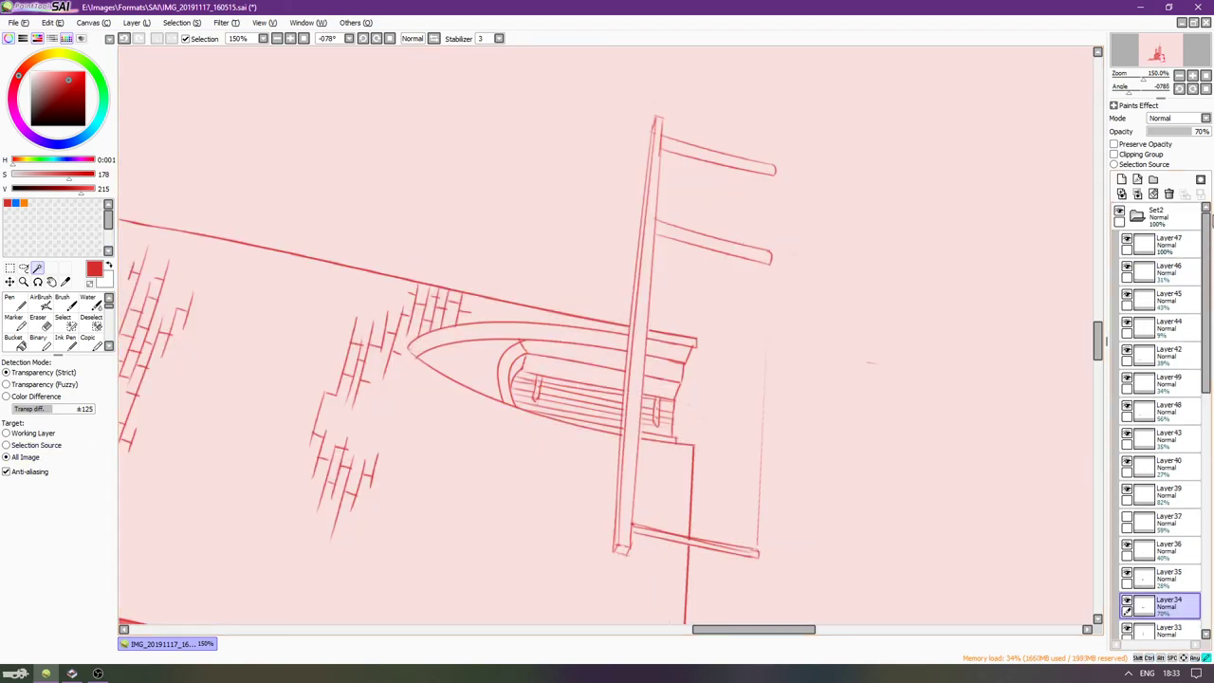
click(1138, 214)
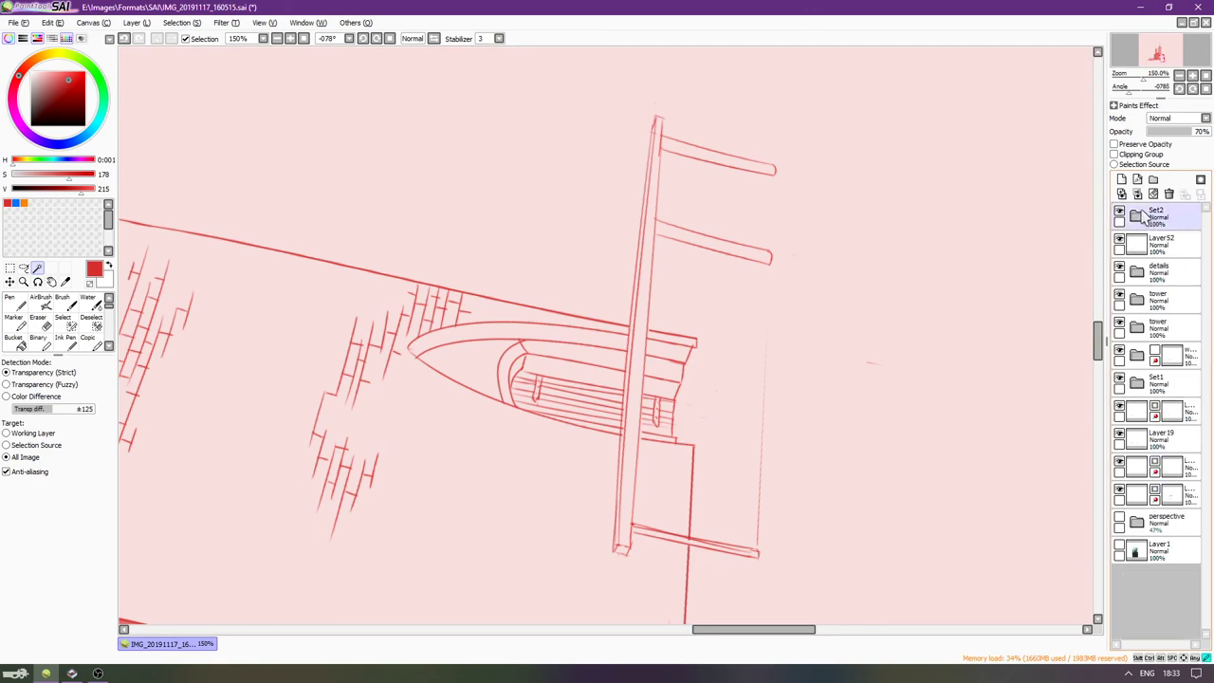
click(1118, 406)
click(1119, 406)
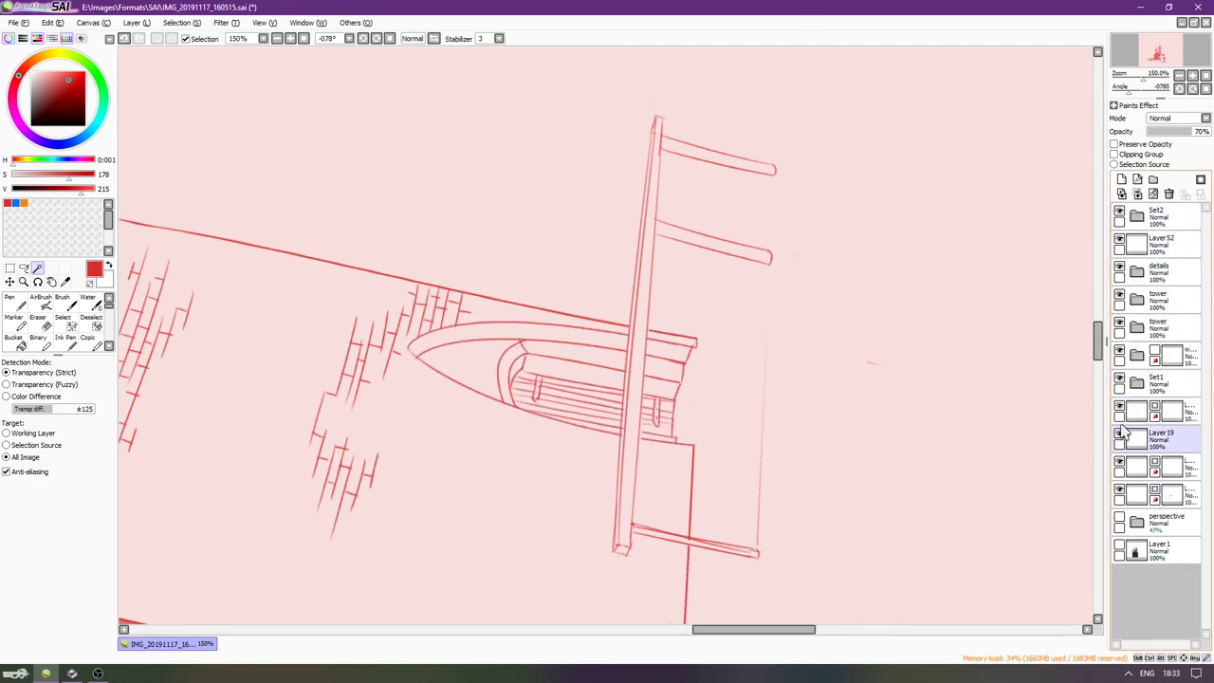
click(1120, 239)
click(1119, 239)
click(1162, 245)
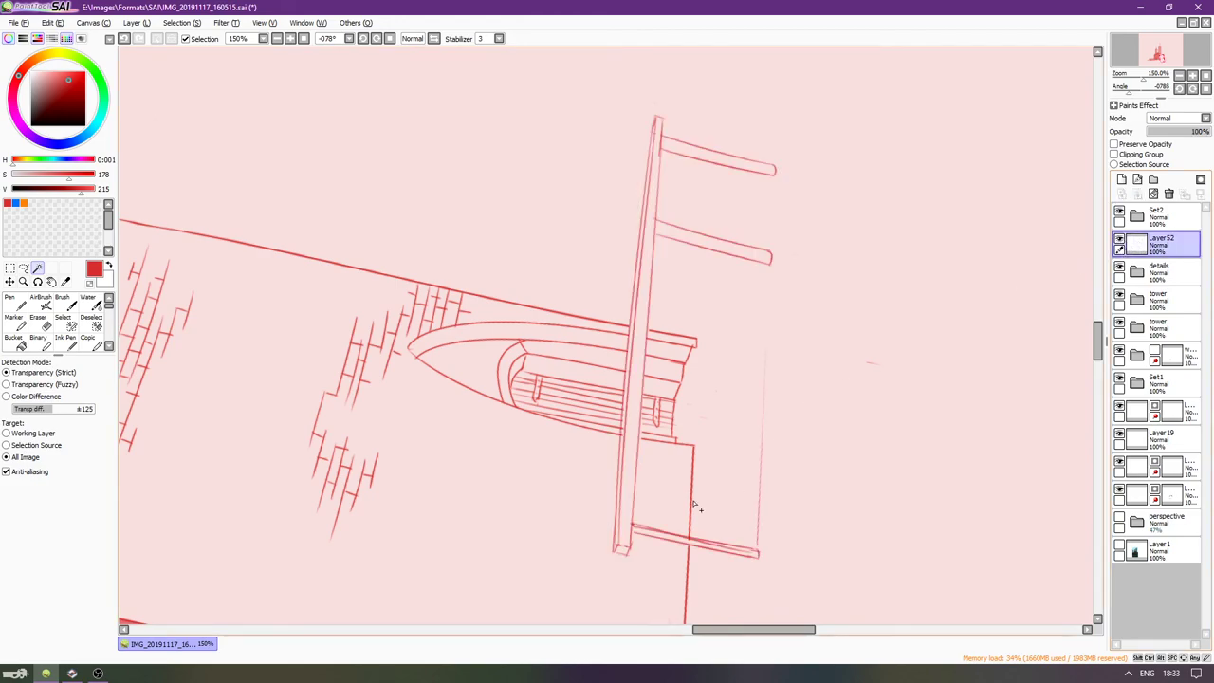
key(End)
key(End)
key(End)
key(End)
key(End)
key(End)
key(End)
key(End)
key(End)
key(End)
key(End)
key(End)
key(End)
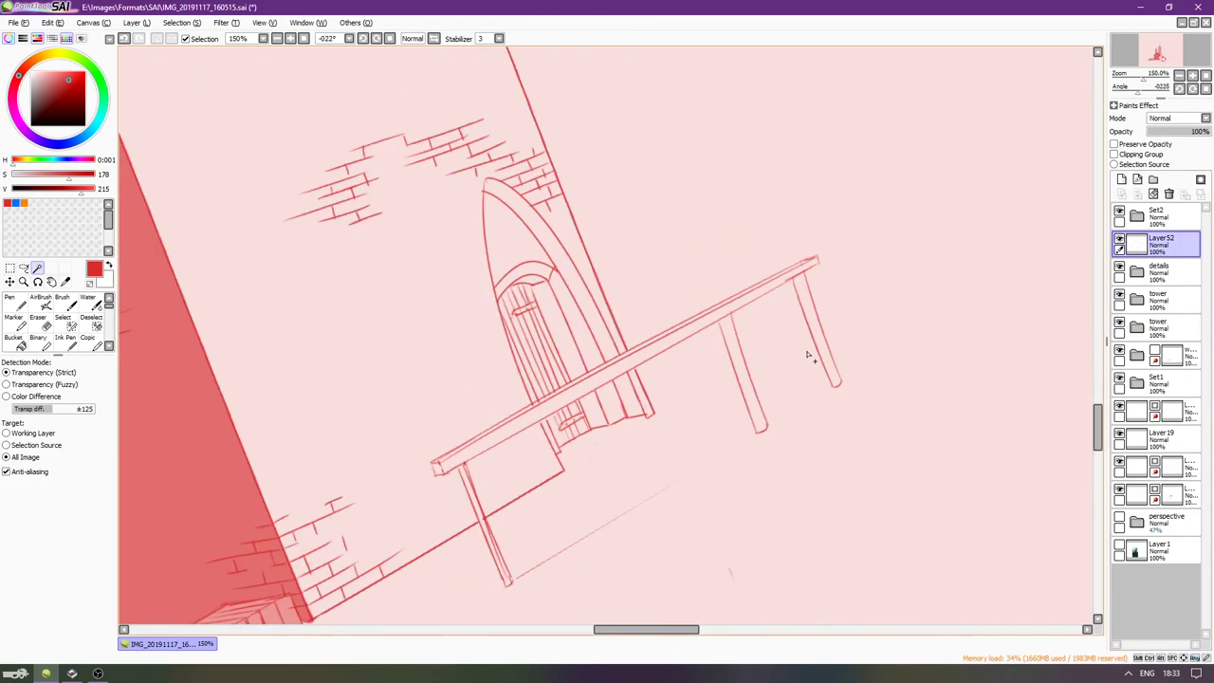
scroll(831, 373, up, 2)
scroll(823, 363, up, 1)
key(e)
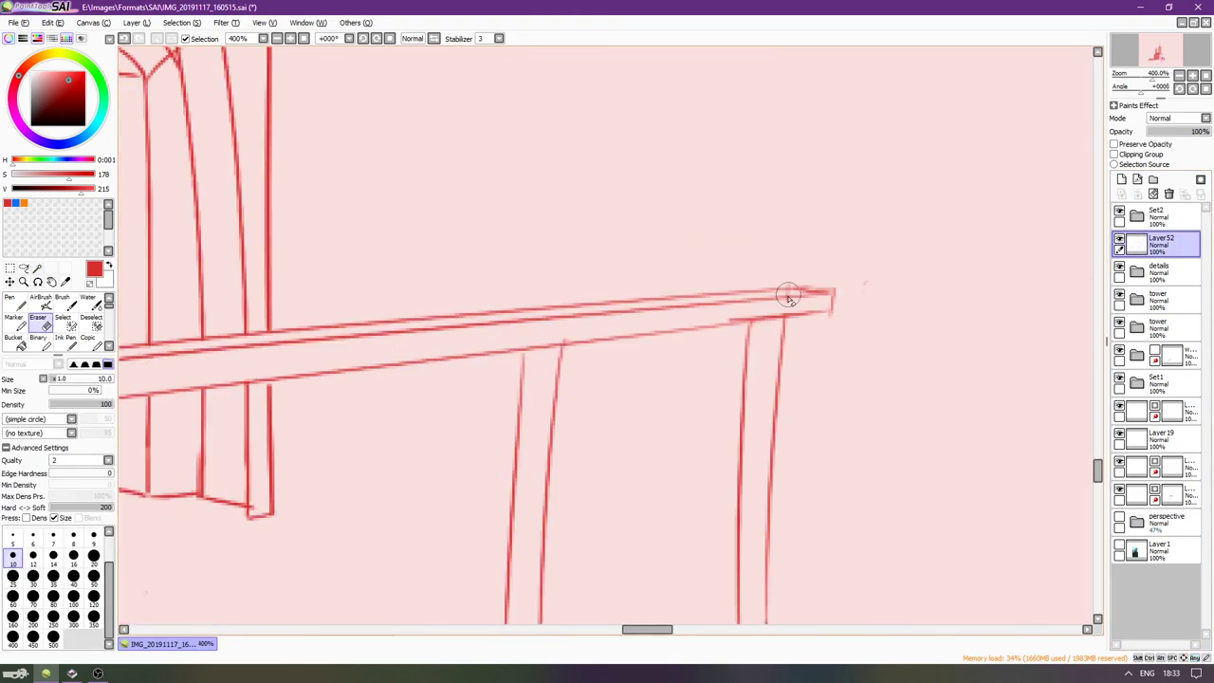
key(bracketleft)
key(bracketleft)
drag(783, 291, 840, 316)
key(ctrl+z)
key(ctrl+z)
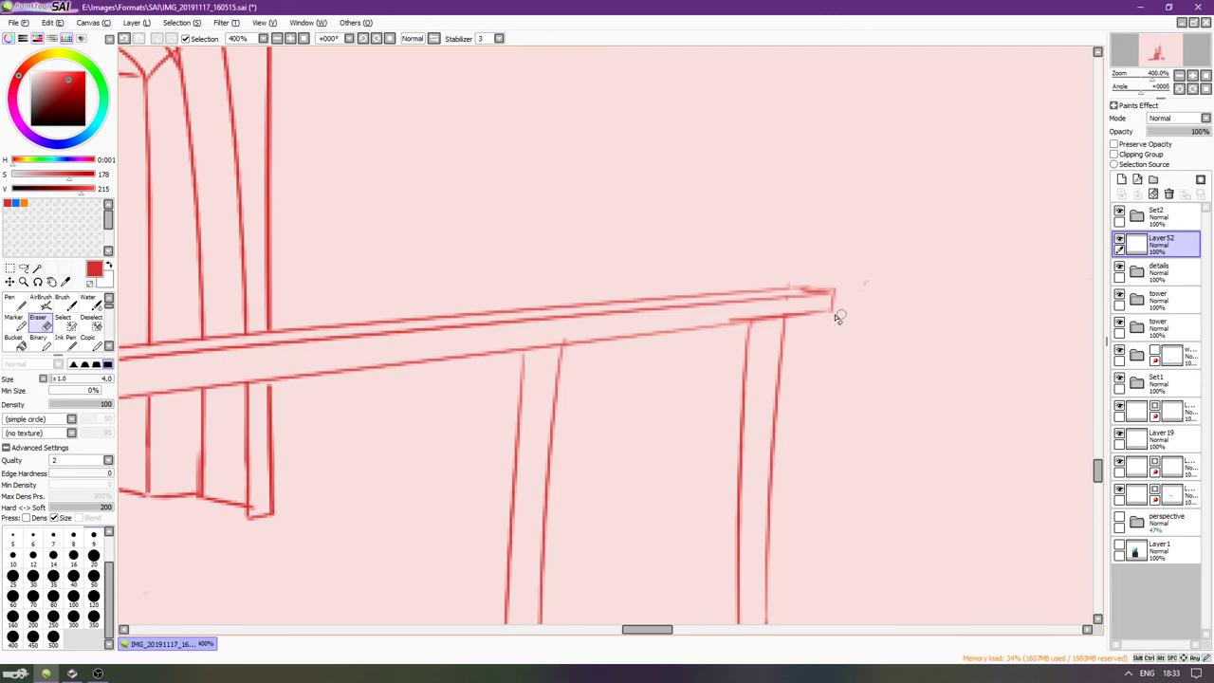
Strengthen the outline at the rail's near end with the Pen at size 0.8 to close its gaps.
key(n)
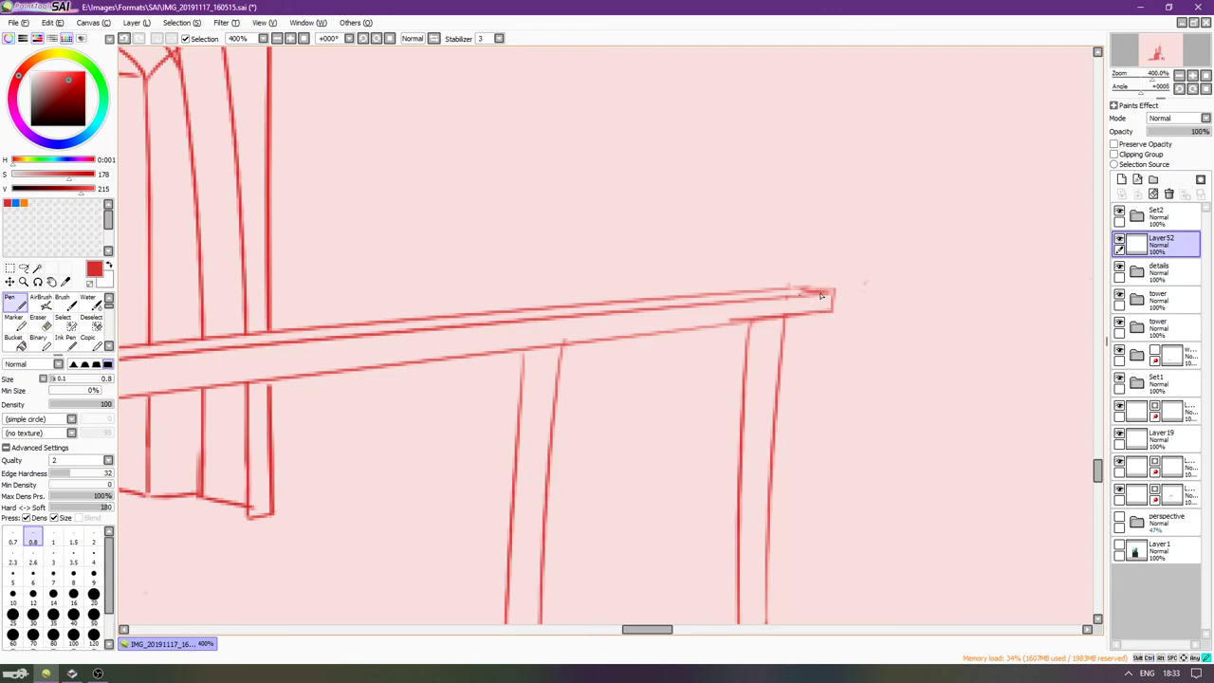
key(Left)
key(Left)
key(Left)
key(Down)
key(Down)
key(Down)
key(Down)
key(Down)
key(Left)
key(Left)
key(Left)
key(Left)
scroll(882, 516, left, 10)
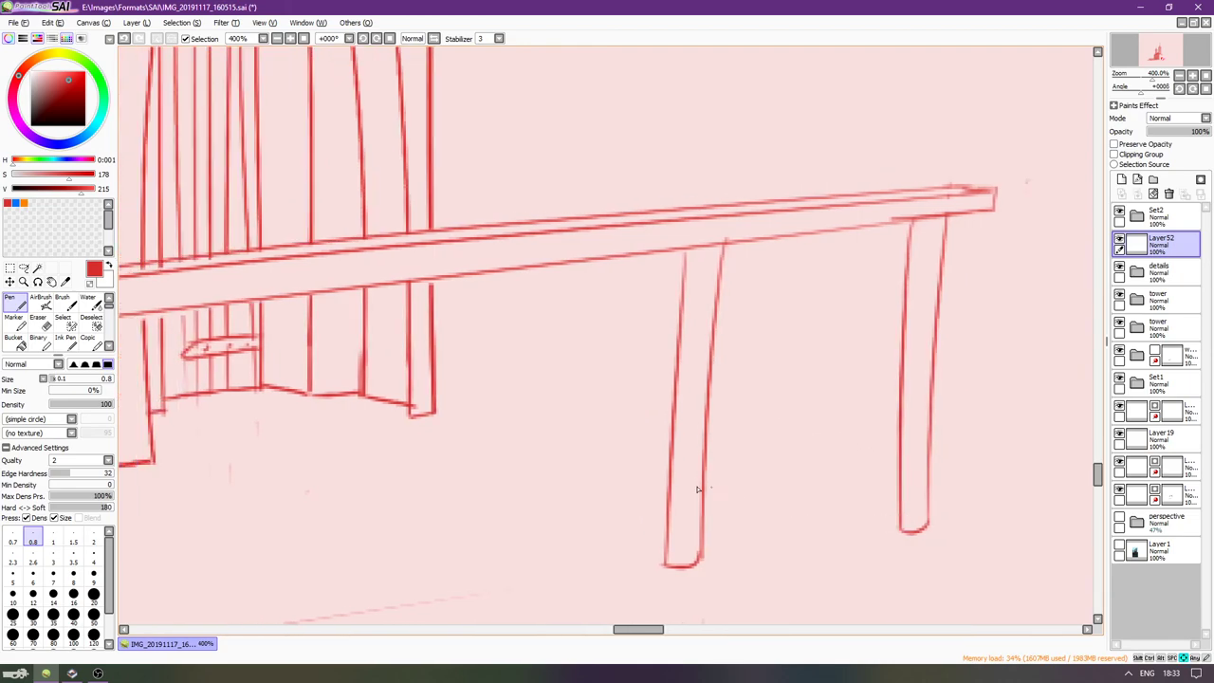
scroll(421, 327, down, 2)
scroll(368, 373, down, 2)
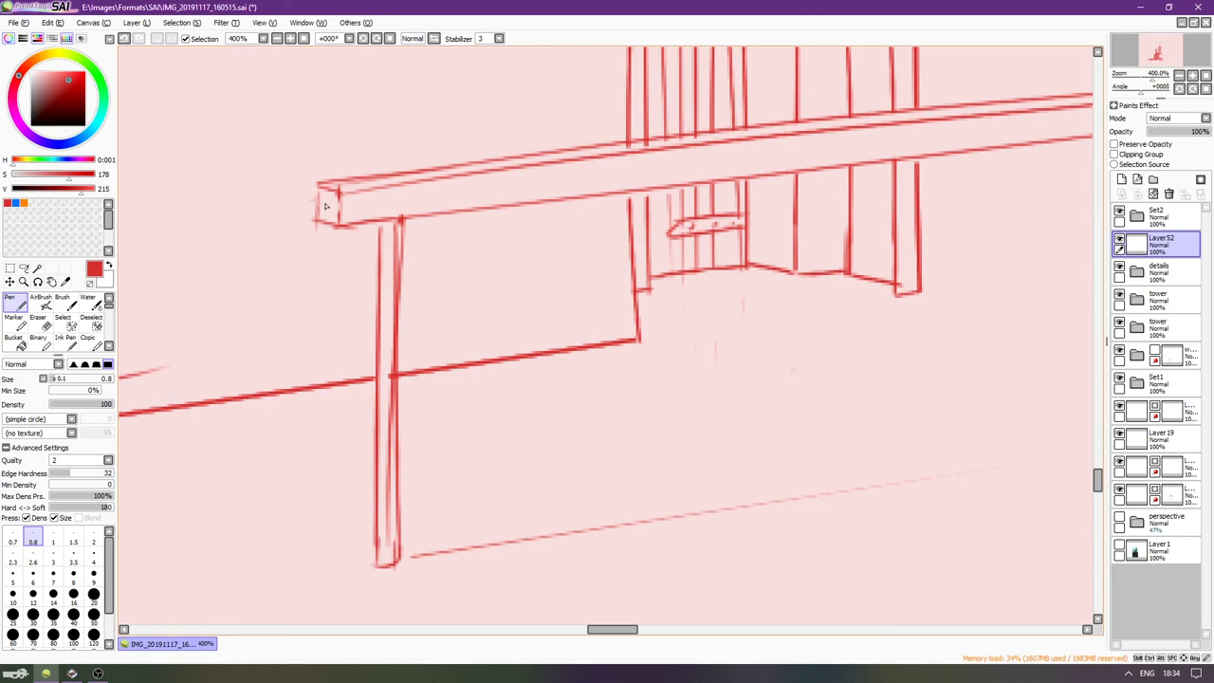
drag(317, 185, 316, 216)
scroll(198, 222, up, 3)
key(w)
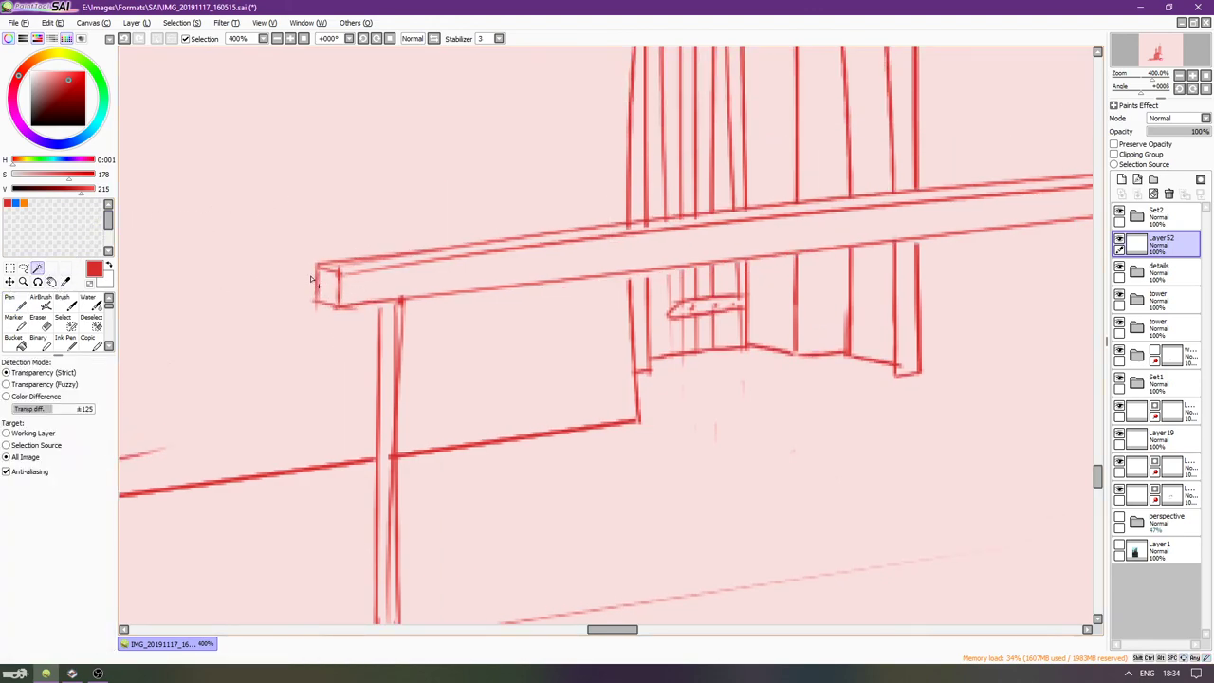
click(435, 271)
key(ctrl+d)
click(38, 397)
click(467, 276)
key(ctrl+d)
drag(40, 409, 21, 409)
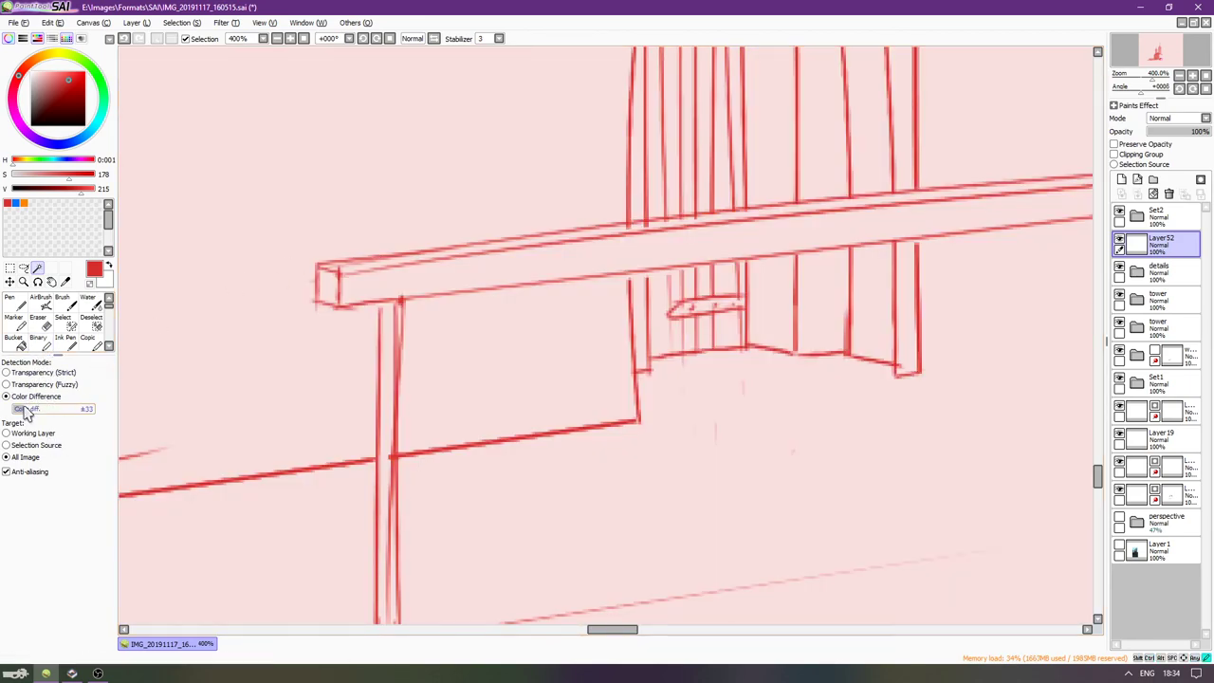
click(399, 290)
key(ctrl+d)
Select the rail's front, end and upper faces with the Magic Wand using Transparency (Strict) and a difference of 25.
click(7, 372)
click(387, 278)
click(323, 294)
click(363, 277)
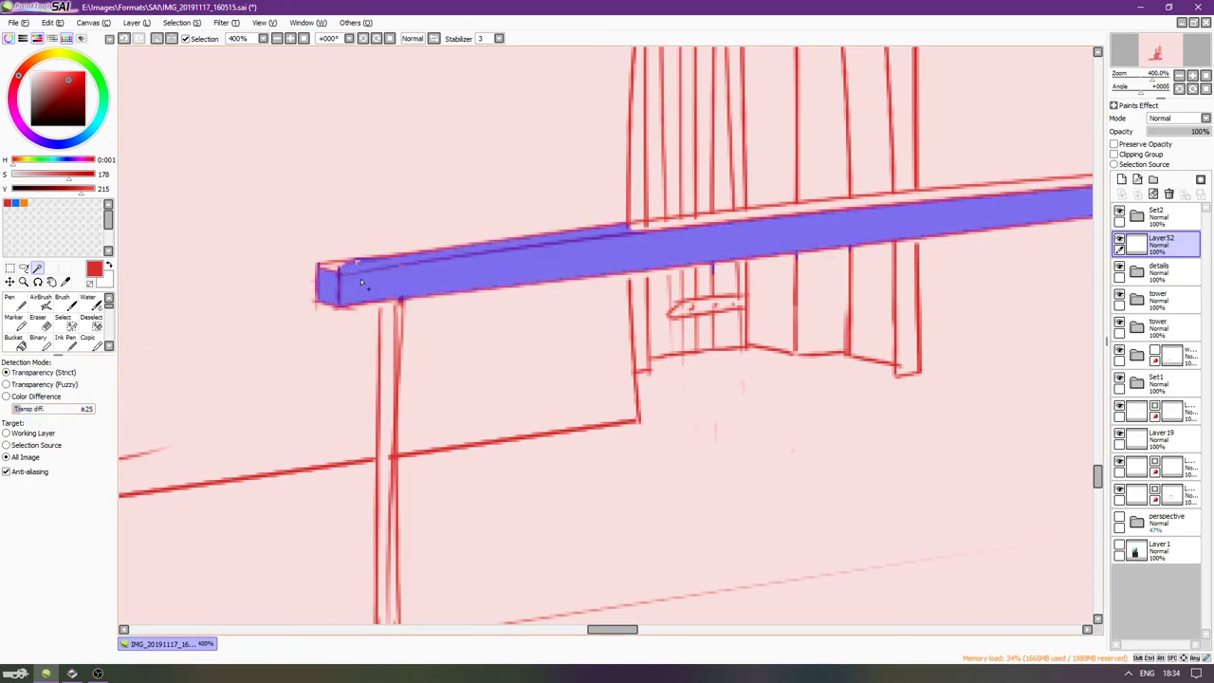
scroll(392, 398, right, 1)
scroll(393, 399, down, 2)
click(359, 383)
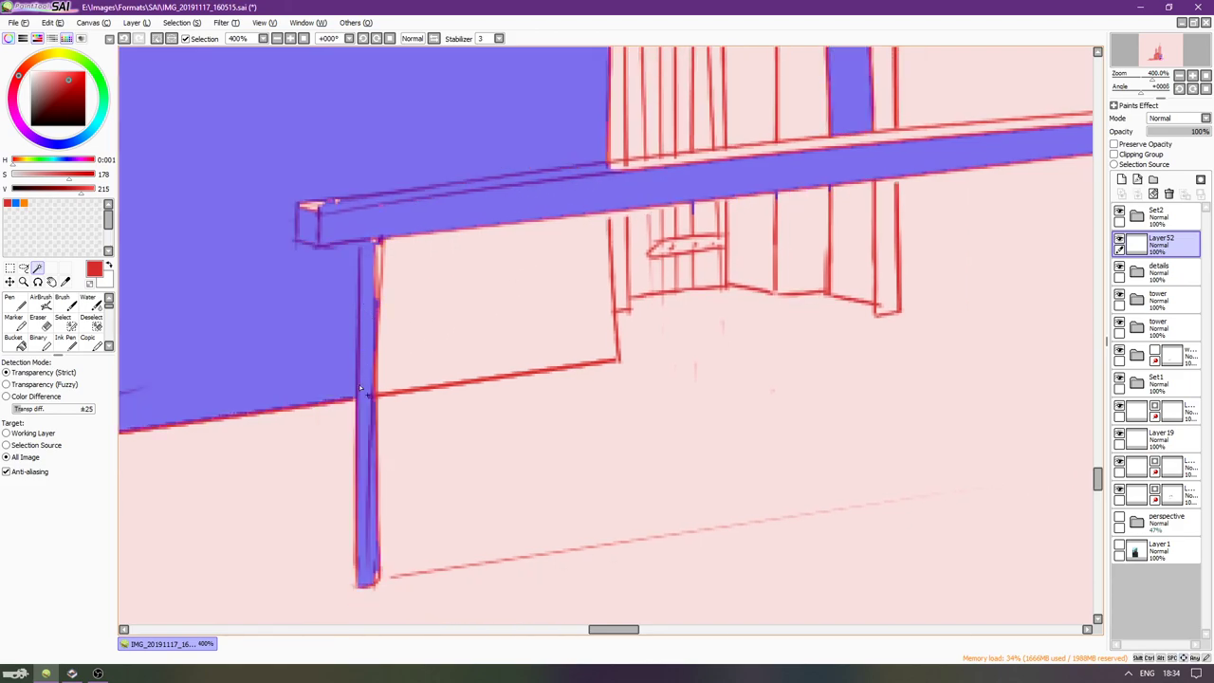
key(ctrl+z)
drag(640, 289, 619, 310)
drag(790, 165, 691, 268)
click(675, 267)
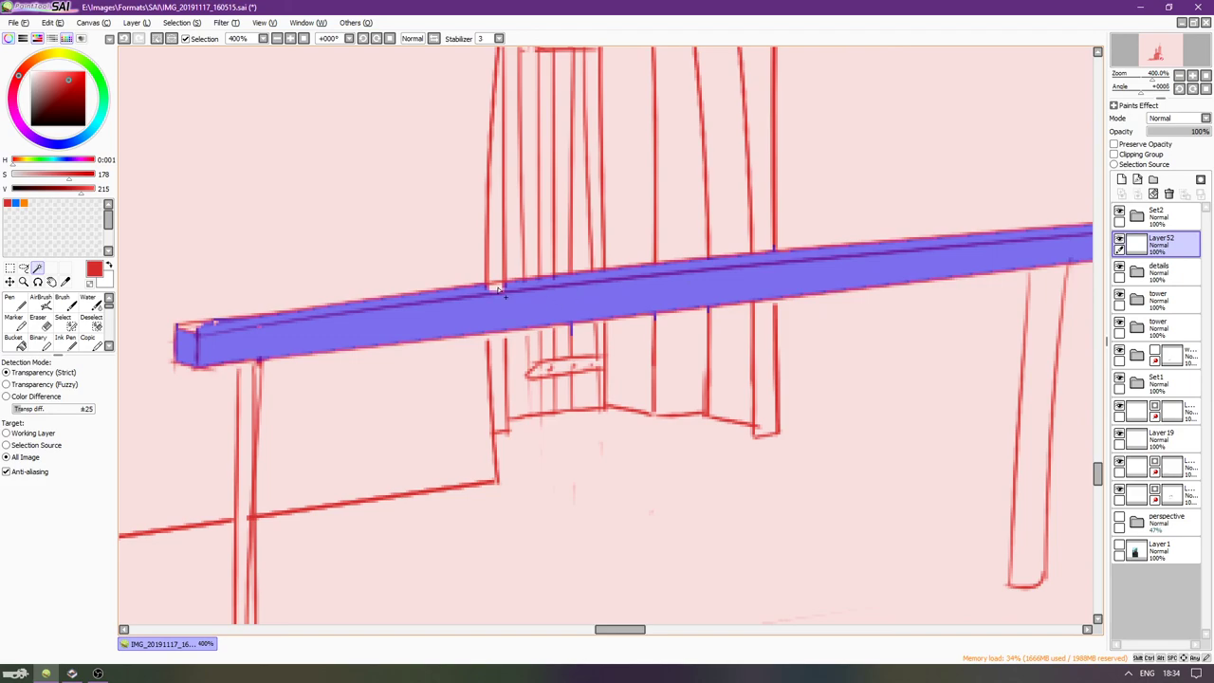
Add the far and middle fence posts to the selection, lowering the transparency difference to 3 for the middle post.
scroll(505, 296, right, 6)
click(809, 300)
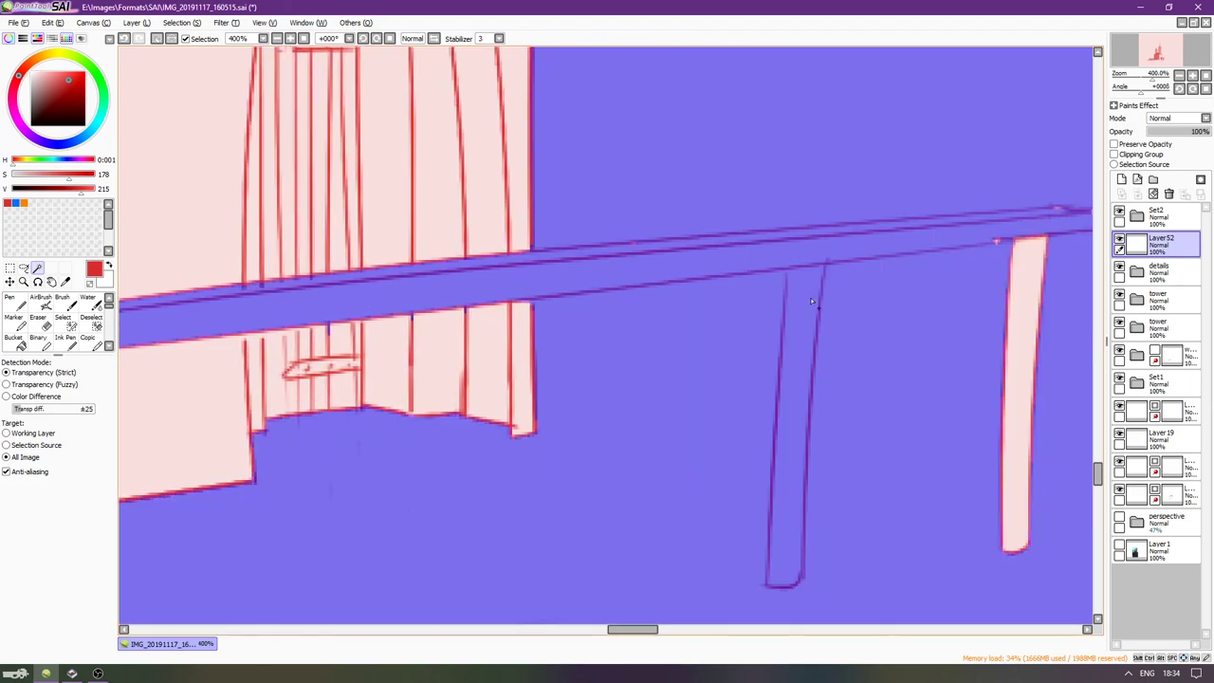
scroll(808, 300, right, 3)
key(ctrl+z)
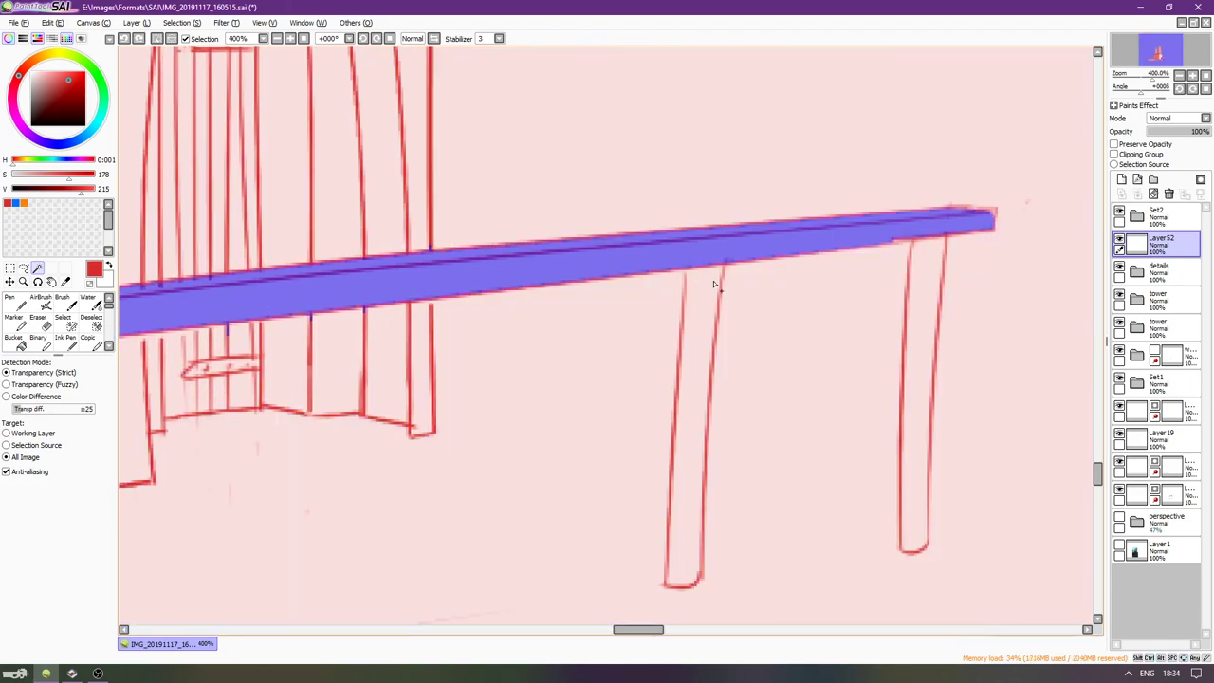
click(921, 291)
click(733, 395)
key(ctrl+z)
drag(21, 409, 16, 408)
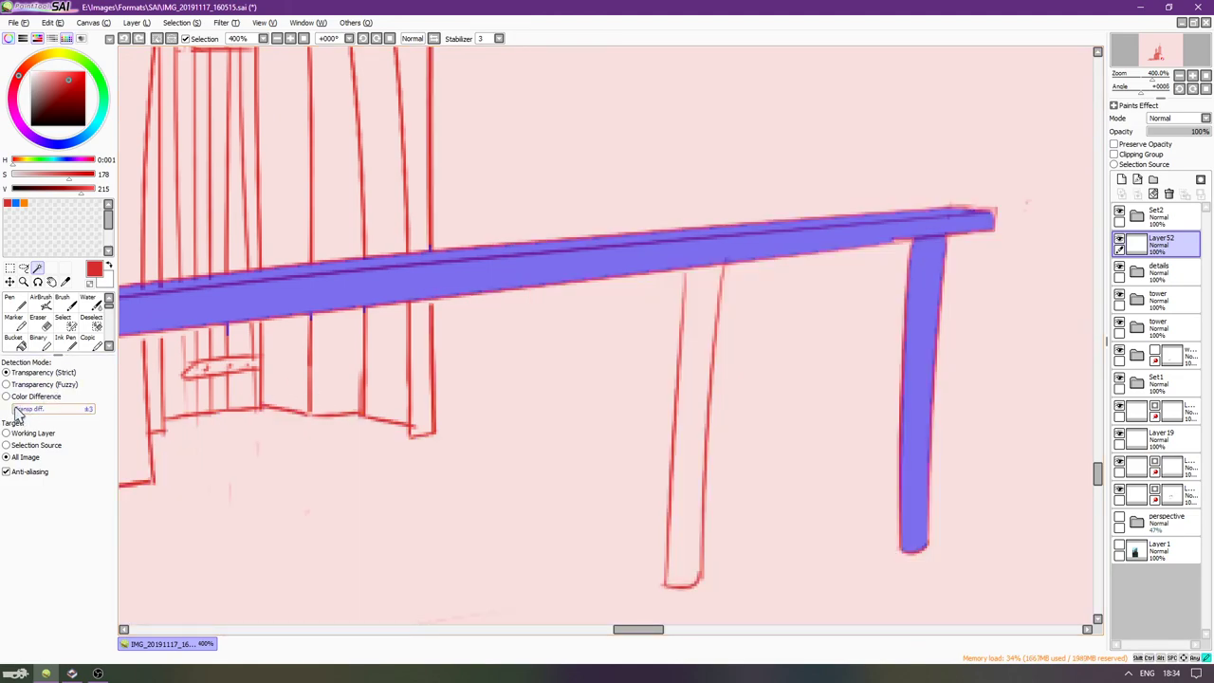
click(695, 394)
Add the near fence post's two narrow faces to the Magic Wand selection.
key(Left)
key(Left)
key(Left)
key(Left)
key(Left)
key(Left)
key(Left)
key(Left)
key(Left)
key(Left)
key(Left)
key(Left)
key(Left)
key(Left)
key(Left)
key(Left)
key(Left)
key(Left)
key(Left)
key(Left)
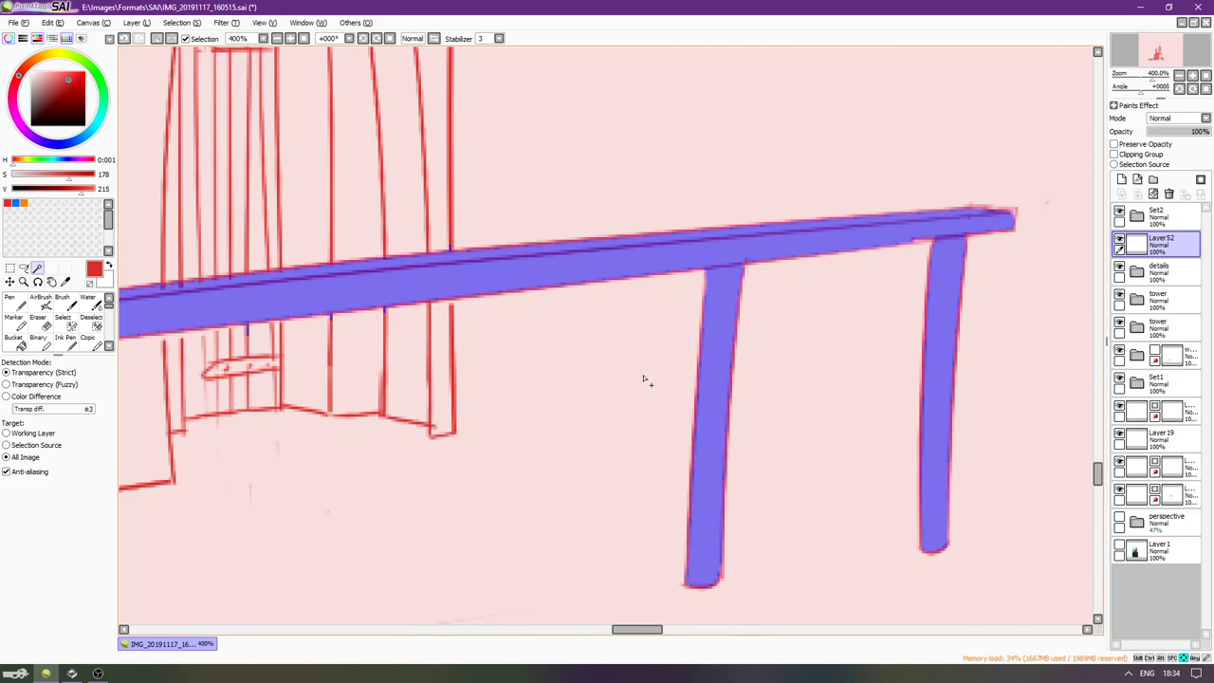
key(Down)
key(Down)
key(Down)
click(350, 349)
scroll(349, 350, down, 5)
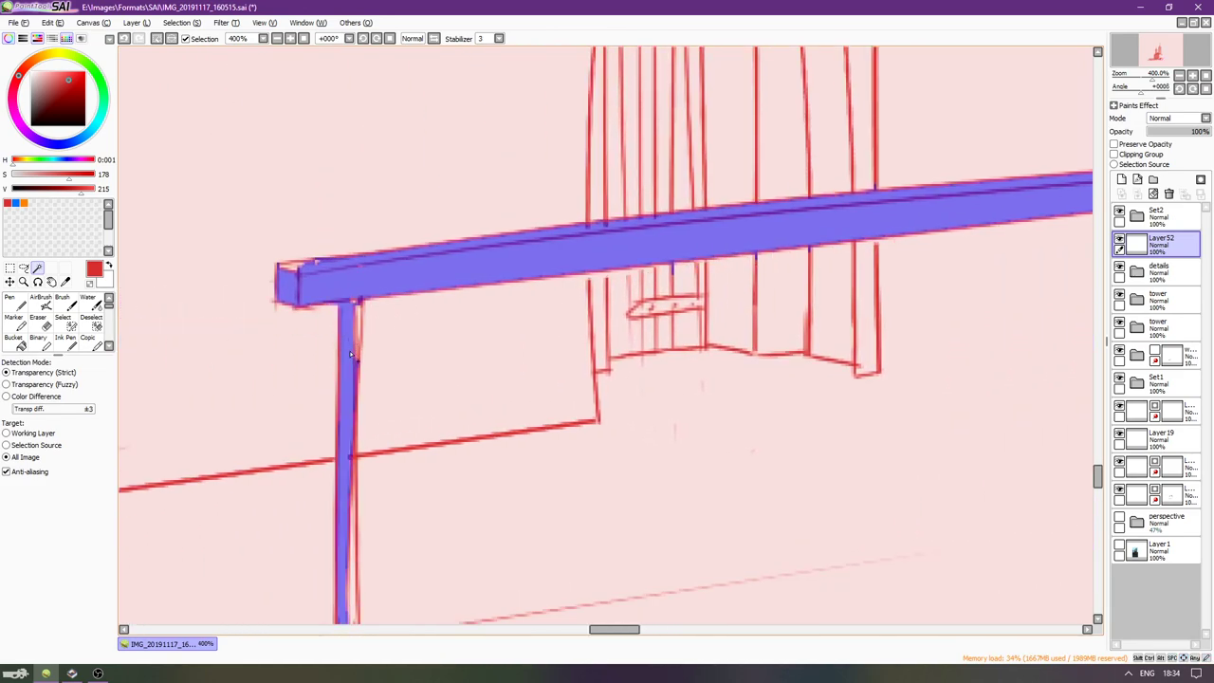
click(352, 394)
scroll(351, 502, up, 5)
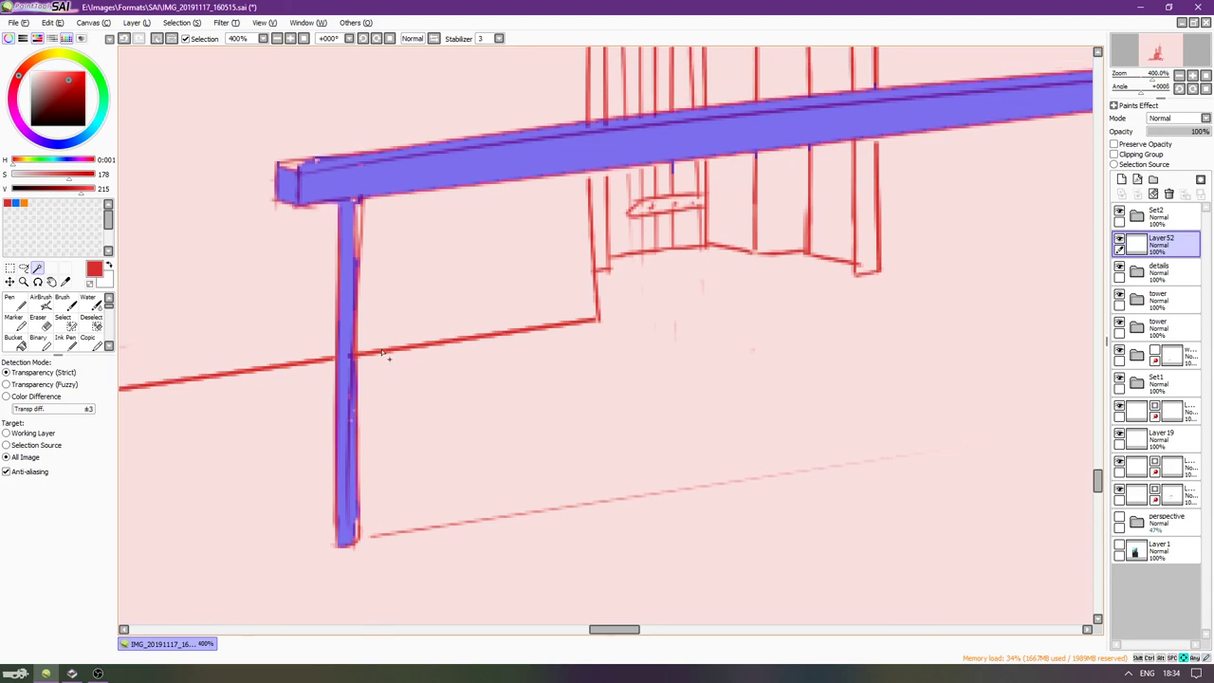
Paint over the remaining selection gaps at the rail's near end and near post with the Select brush at size 7.
click(93, 321)
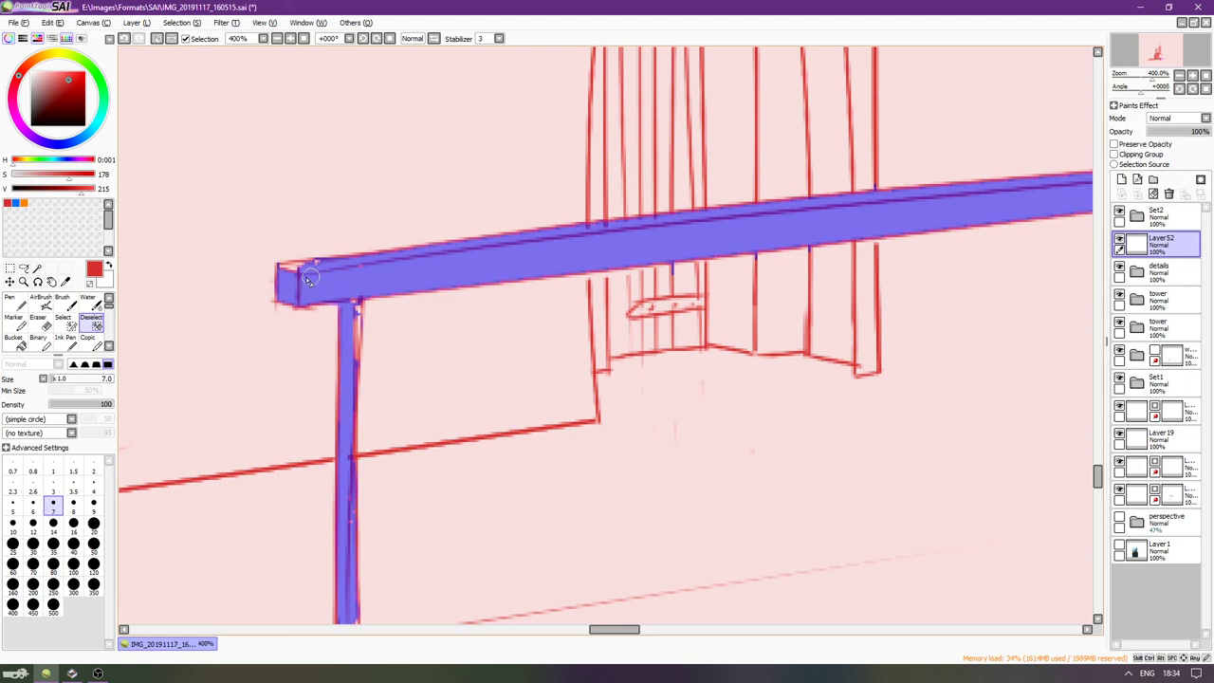
click(63, 323)
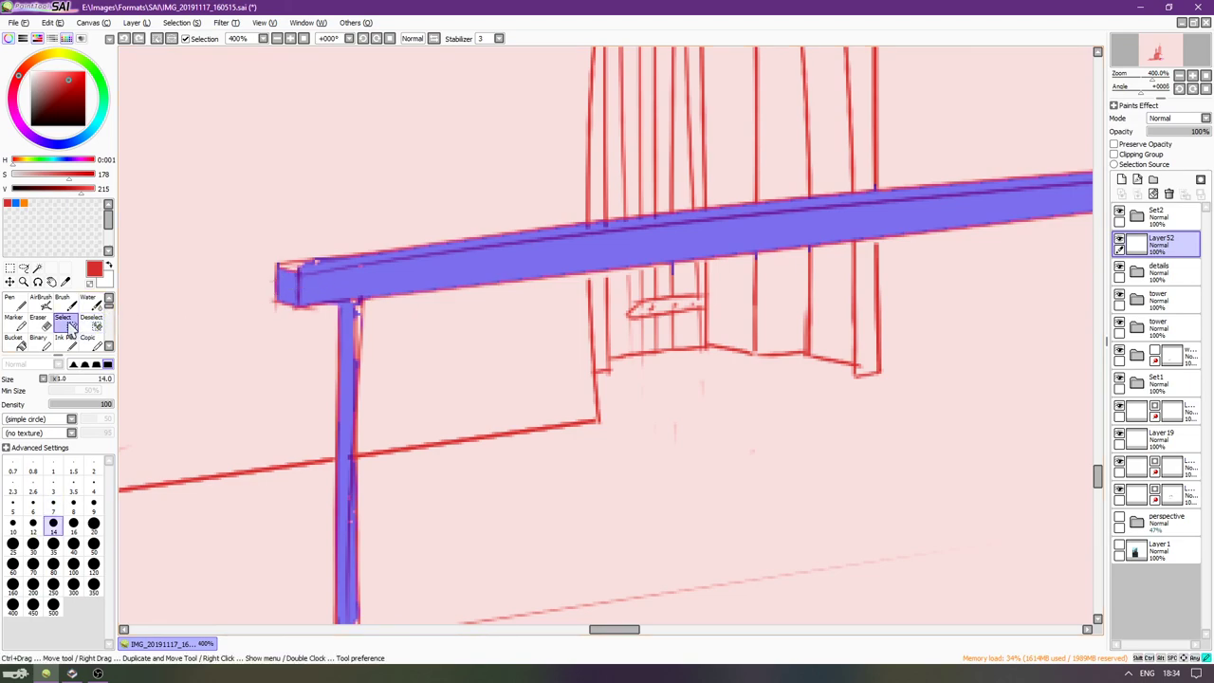
key(bracketleft)
key(bracketleft)
key(bracketleft)
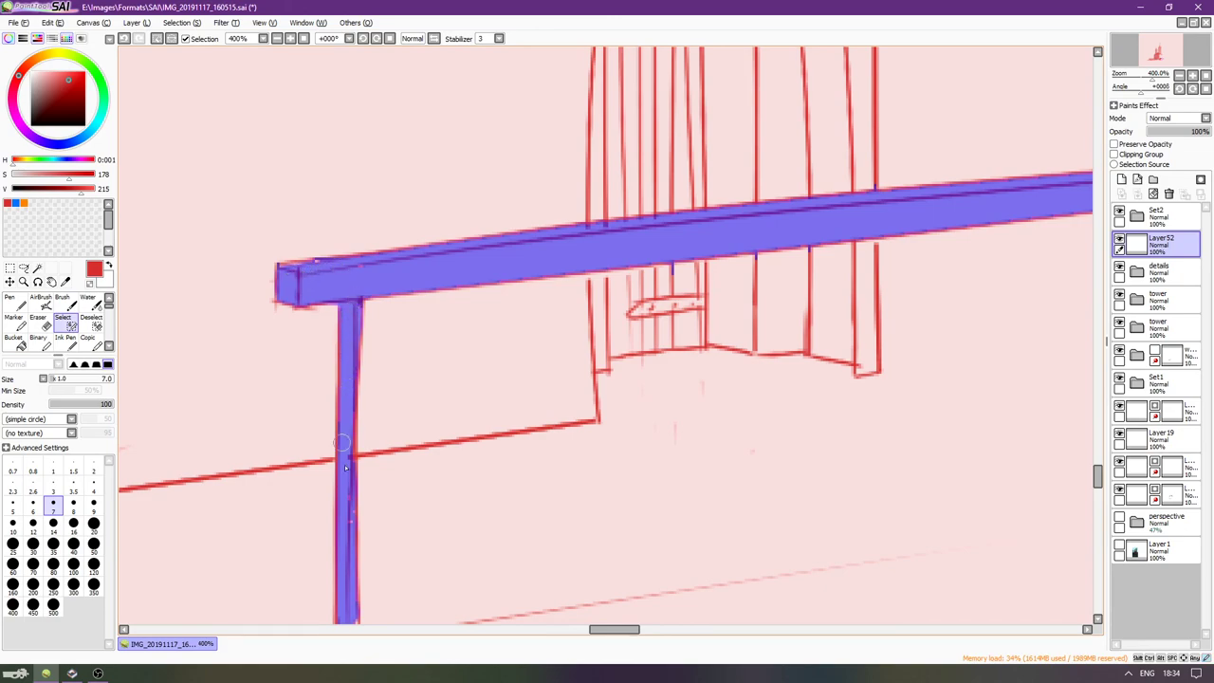
drag(350, 514, 350, 551)
drag(680, 178, 619, 239)
scroll(618, 243, right, 10)
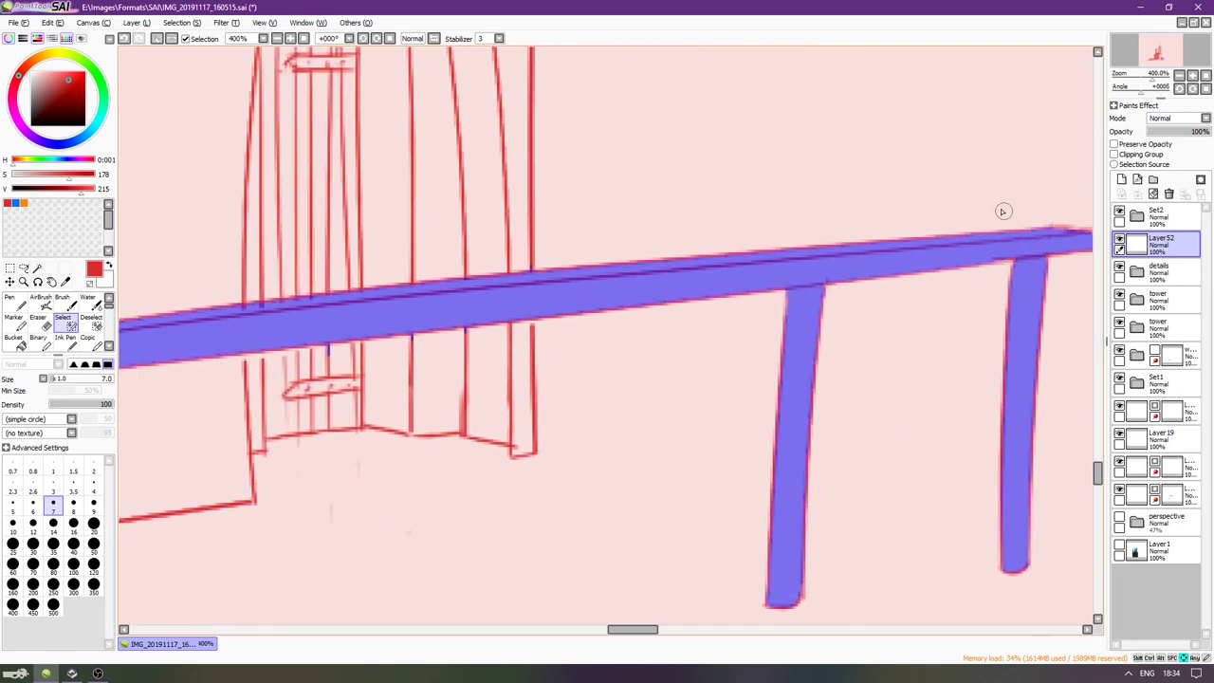
scroll(1003, 214, left, 5)
Expand the Set2 folder, make the side wall's shading on Layer30 visible and select that layer.
click(1139, 219)
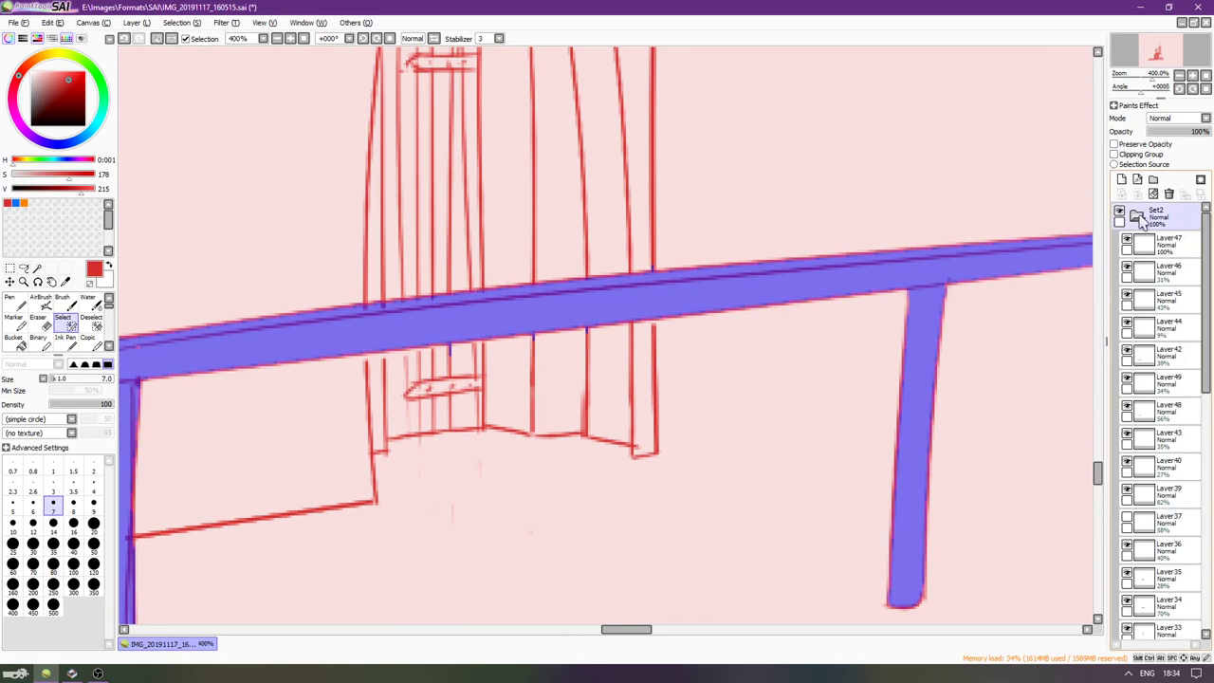
scroll(1152, 380, down, 5)
click(1159, 436)
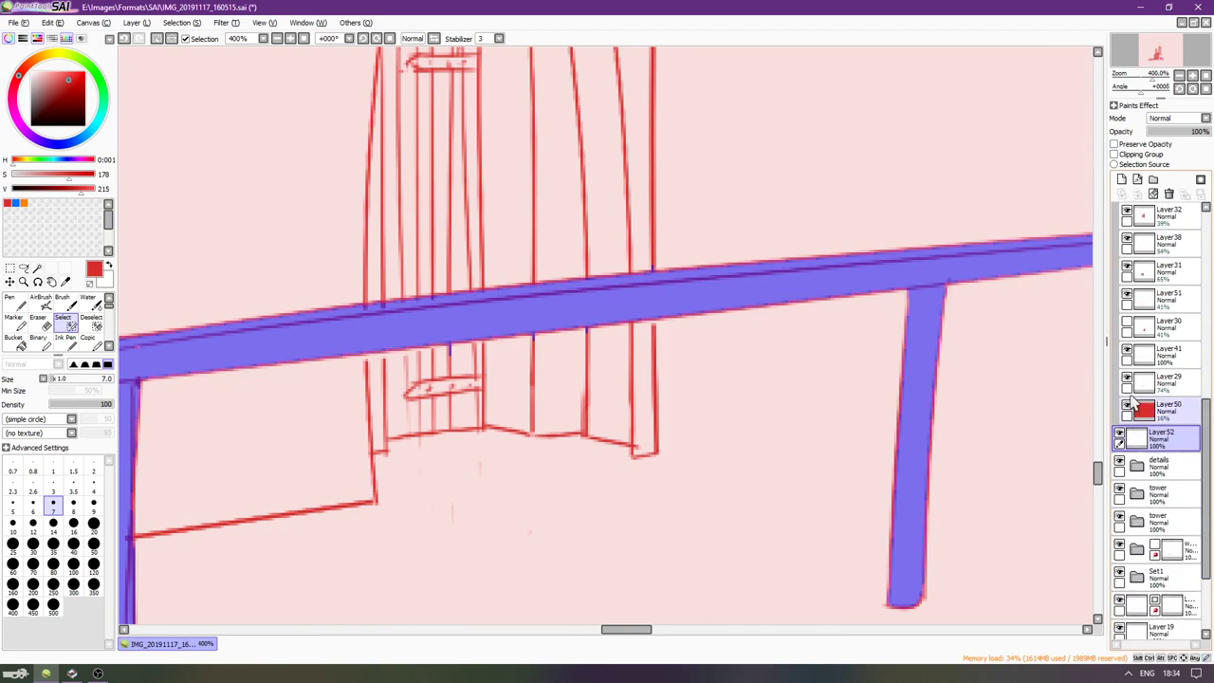
click(1127, 322)
click(1164, 326)
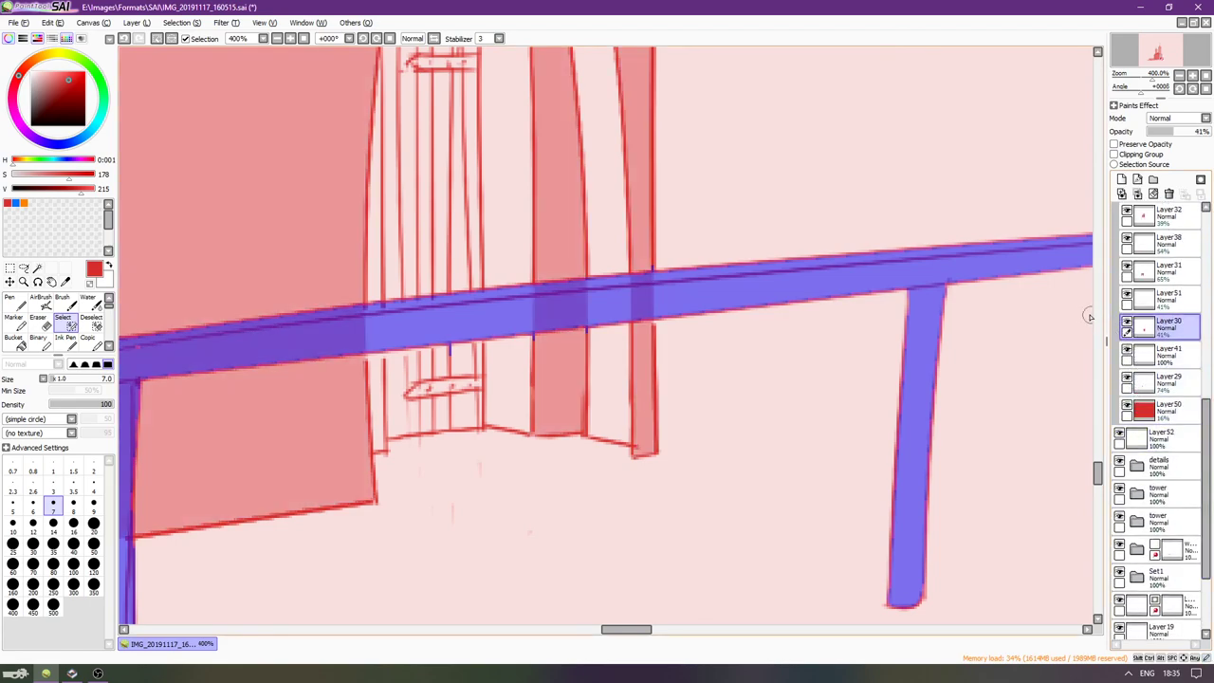
Erase Layer30's shading inside the selected rail and near post, enlarging the Eraser to size 35.
key(e)
drag(938, 269, 959, 269)
drag(820, 328, 1146, 309)
key(Right)
key(Right)
key(Up)
key(Up)
key(Right)
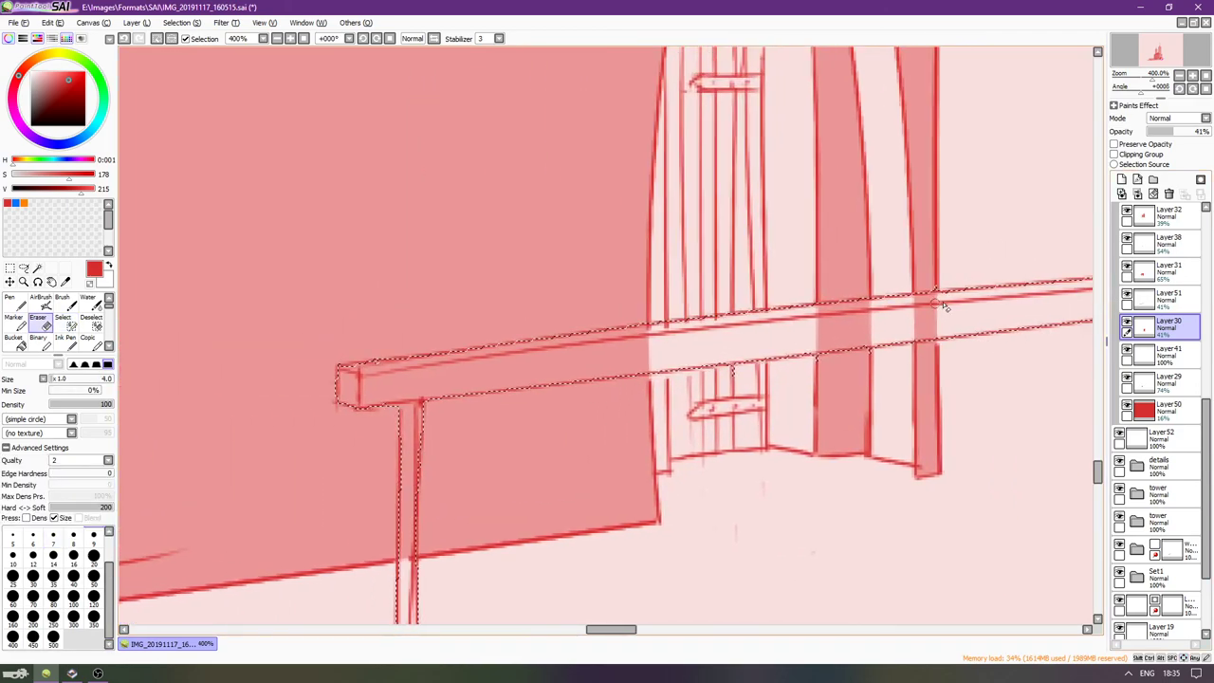
key(bracketright)
key(bracketright)
key(bracketright)
key(bracketright)
key(bracketright)
key(bracketright)
key(bracketright)
key(bracketright)
key(bracketright)
key(bracketright)
key(bracketright)
key(bracketright)
key(bracketright)
mouse_move(650, 352)
mouse_down()
mouse_move(621, 337)
mouse_move(614, 356)
mouse_move(340, 396)
mouse_up()
key(Down)
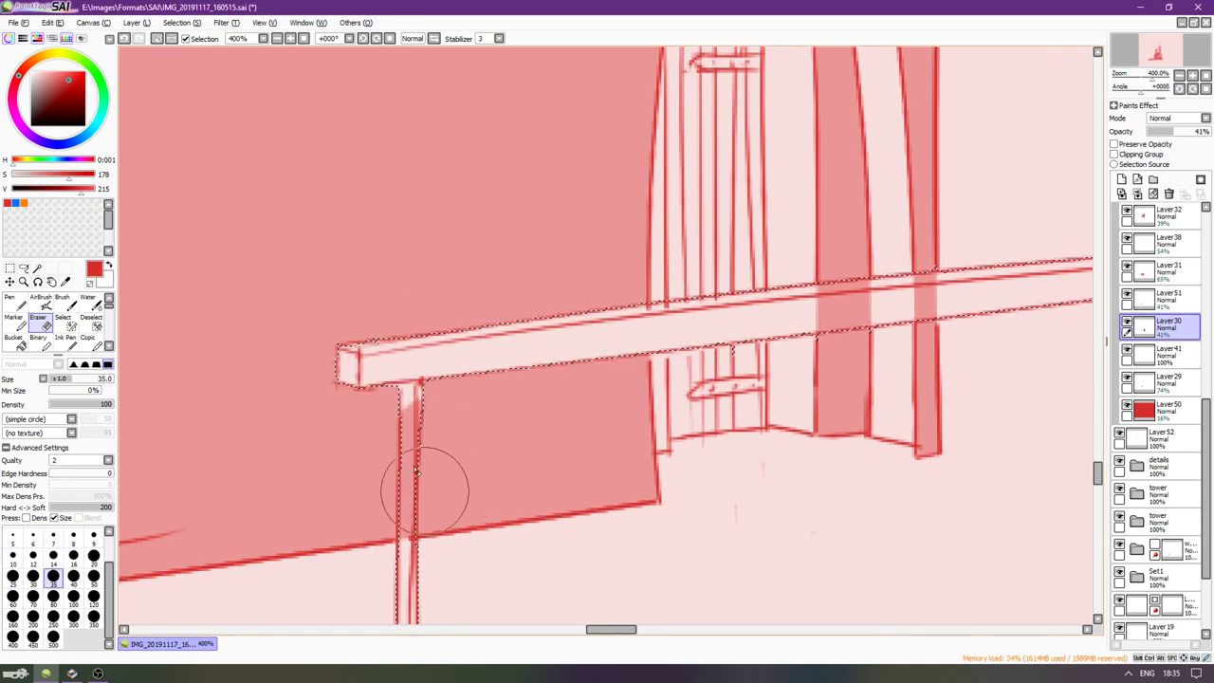
drag(411, 442, 398, 556)
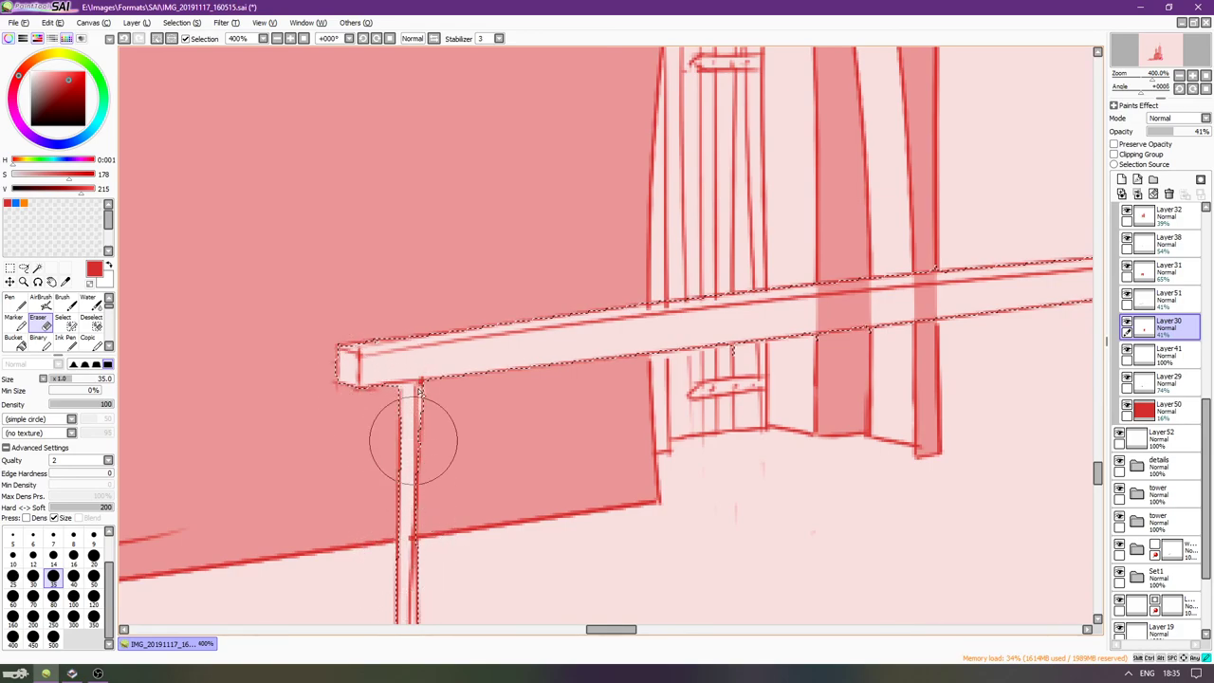
scroll(556, 352, right, 10)
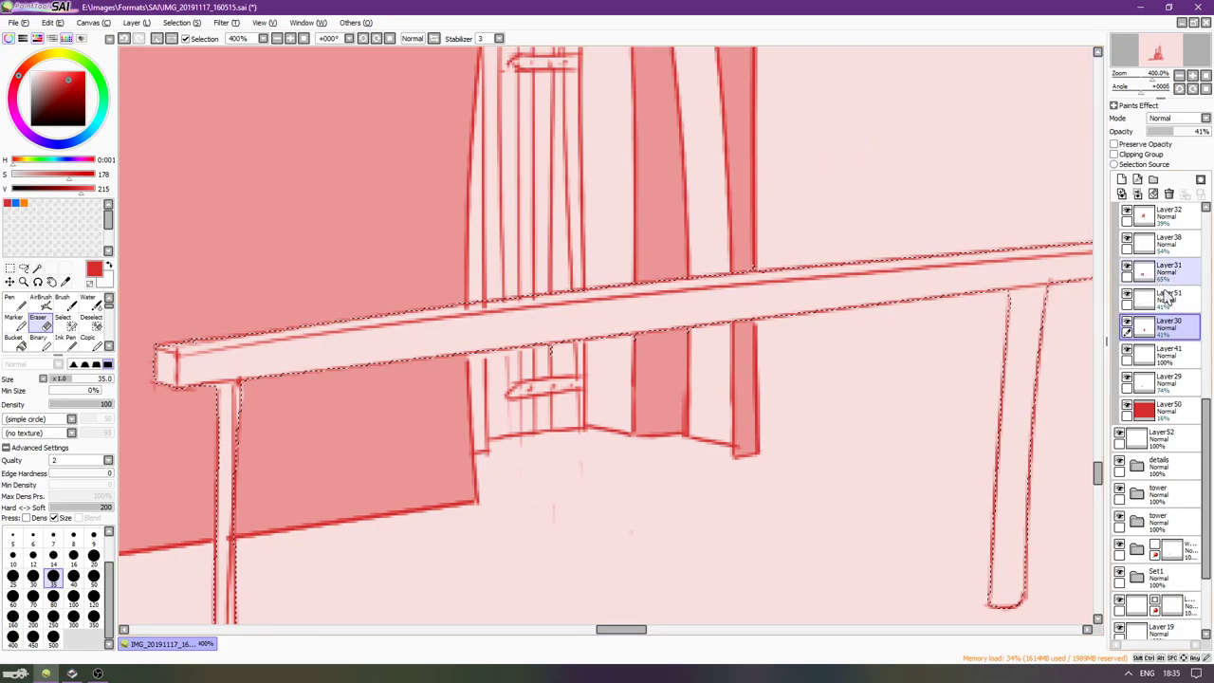
Make Layer37's doorway shading visible, erase the part inside the selected rail with the size 35 Eraser and clear the selection.
scroll(1207, 398, up, 5)
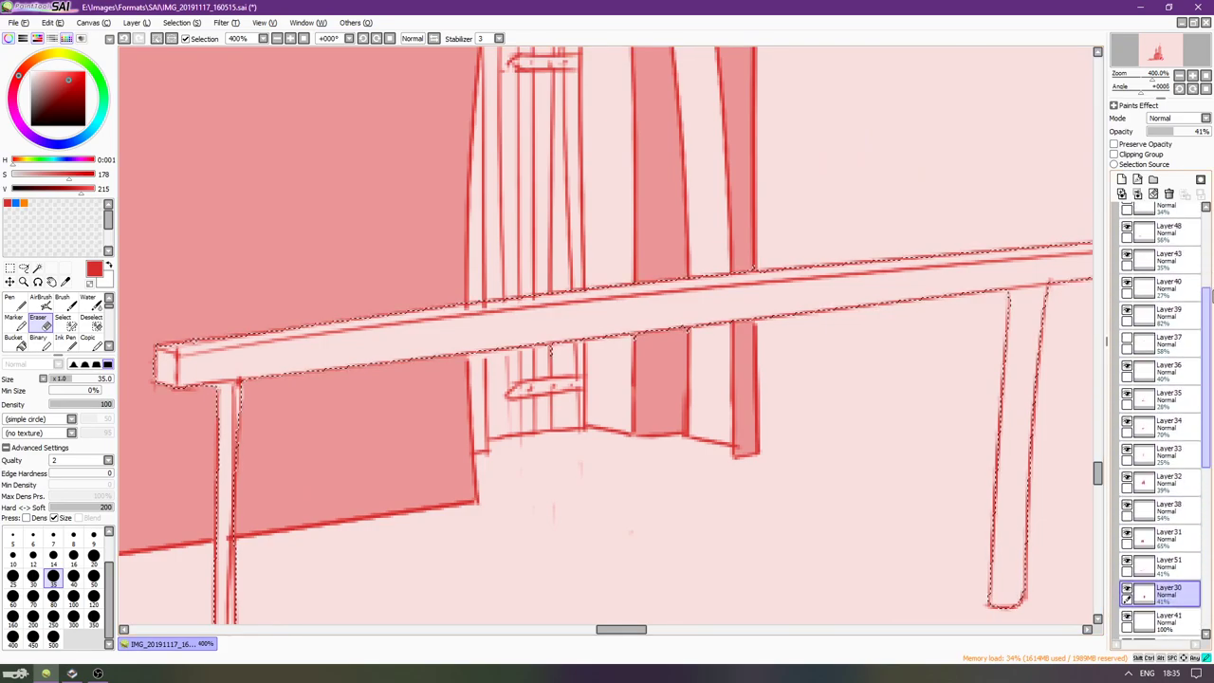
click(1159, 375)
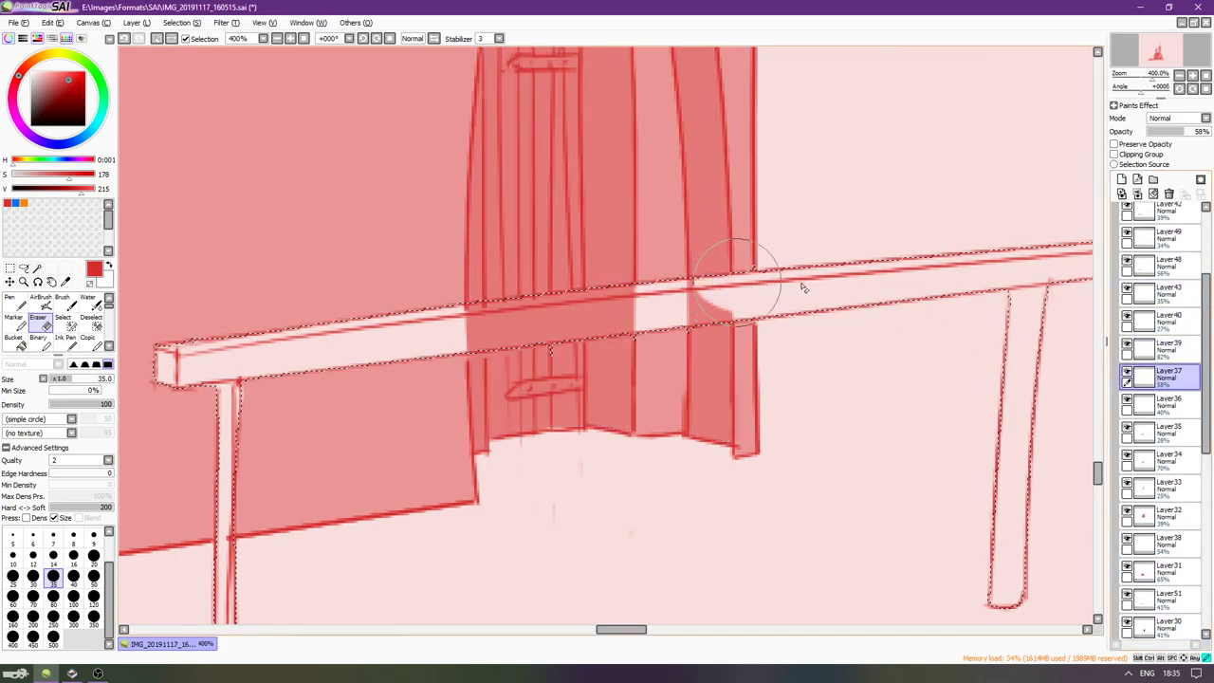
drag(604, 313, 496, 320)
key(ctrl+d)
scroll(697, 268, down, 4)
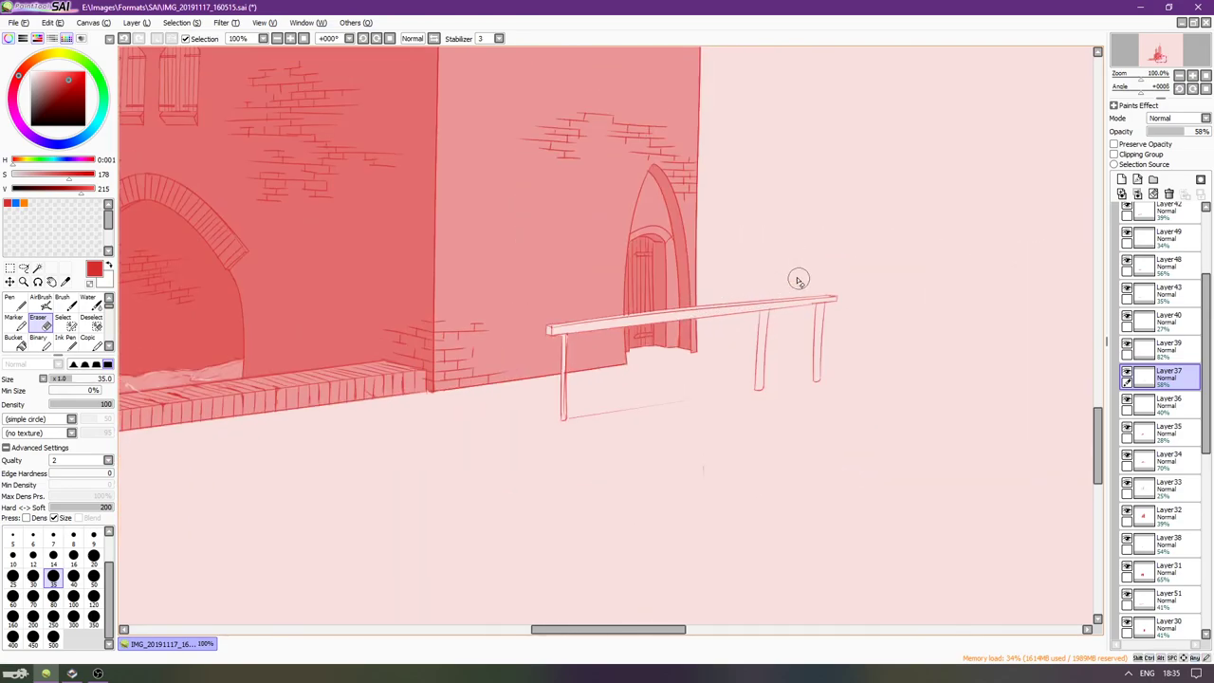
Load Layer47's fence shape as a selection, add a layer above it, fill the selection with red using the Bucket and deselect.
scroll(605, 384, up, 2)
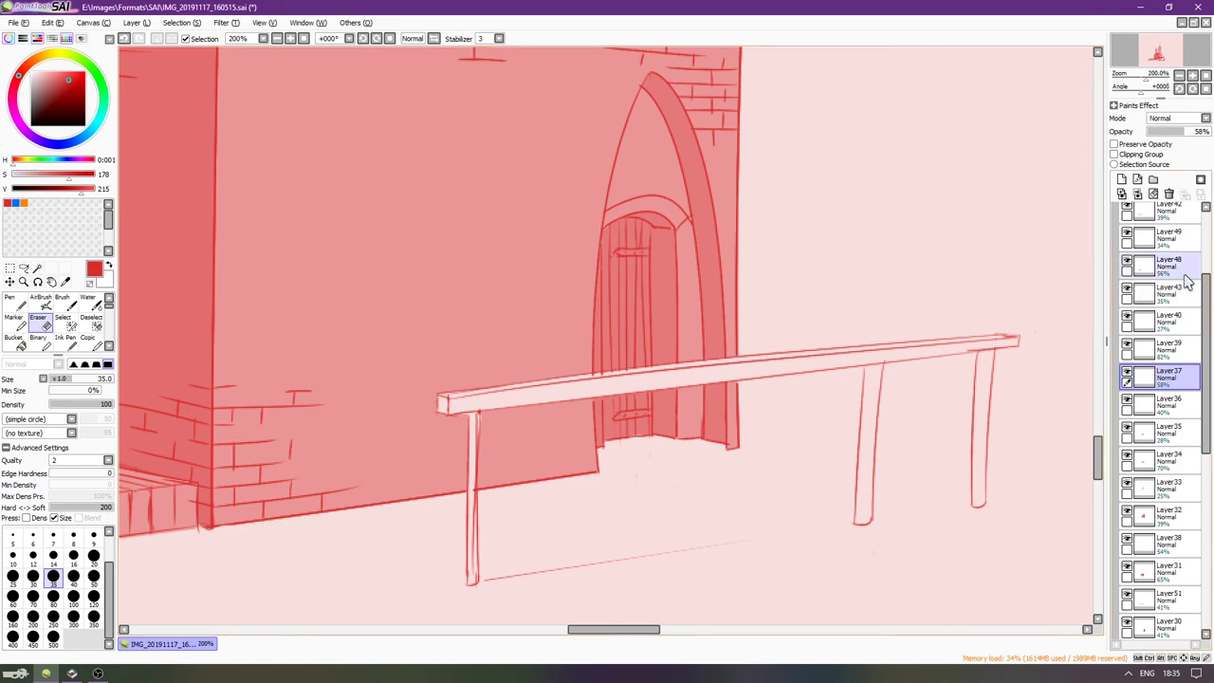
drag(1209, 273, 1202, 208)
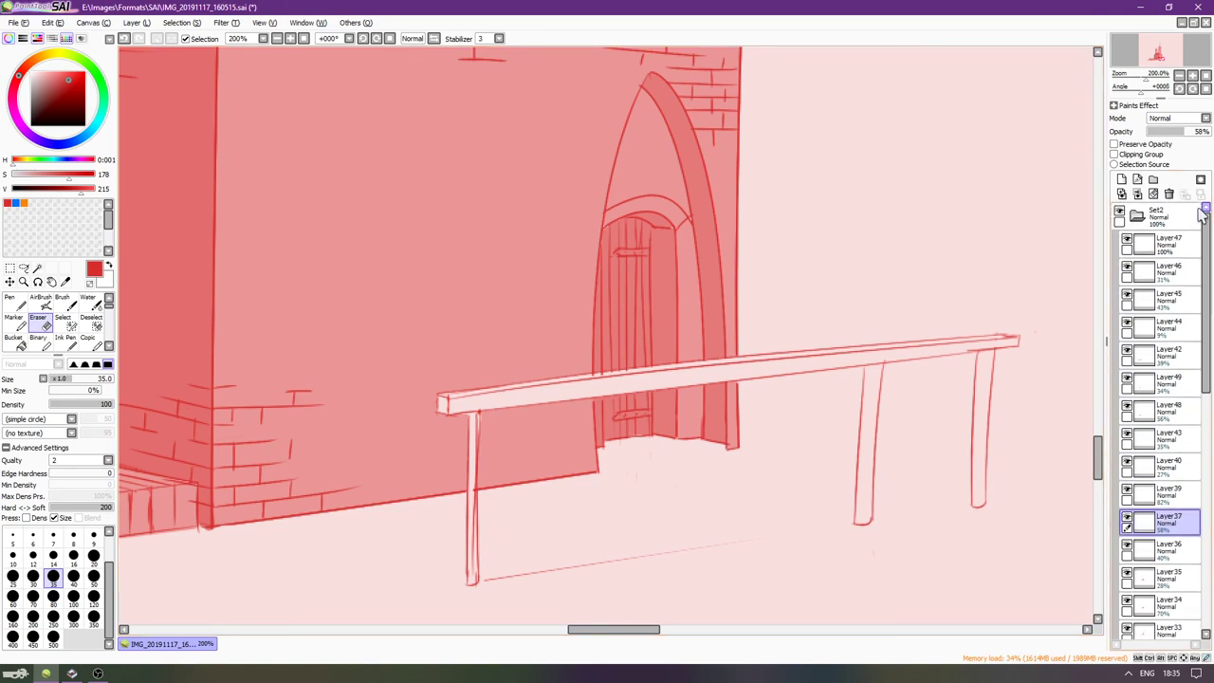
ctrl+click(1137, 245)
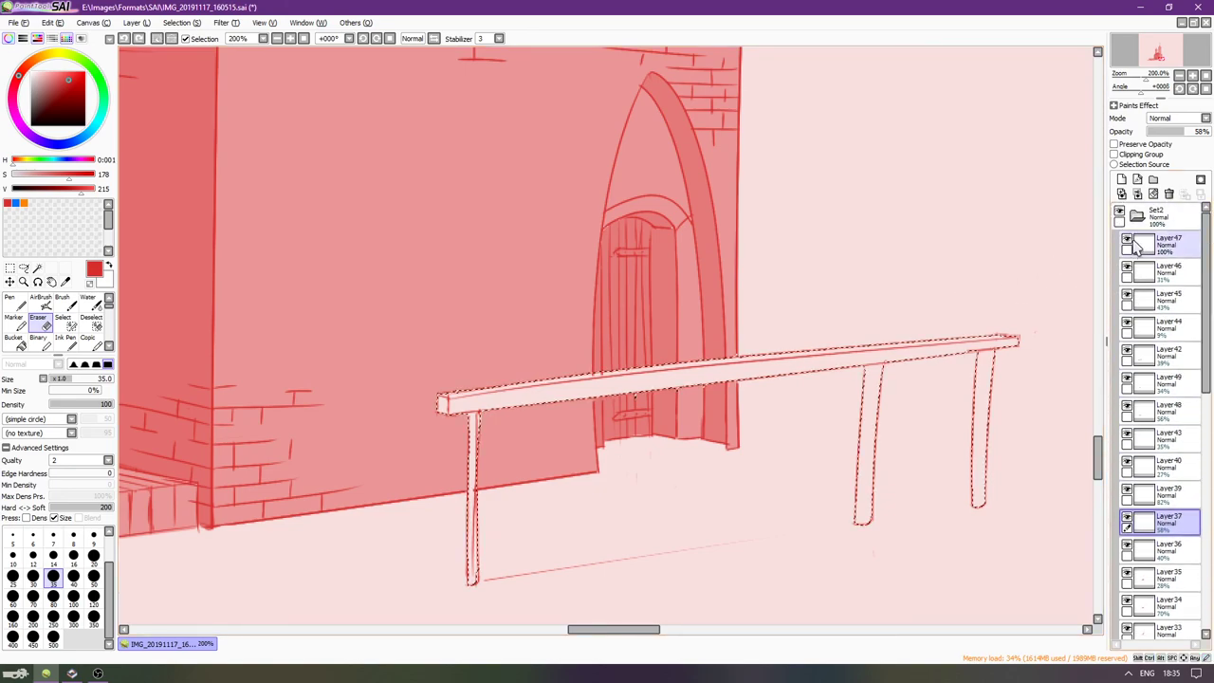
click(1156, 246)
click(1122, 179)
key(g)
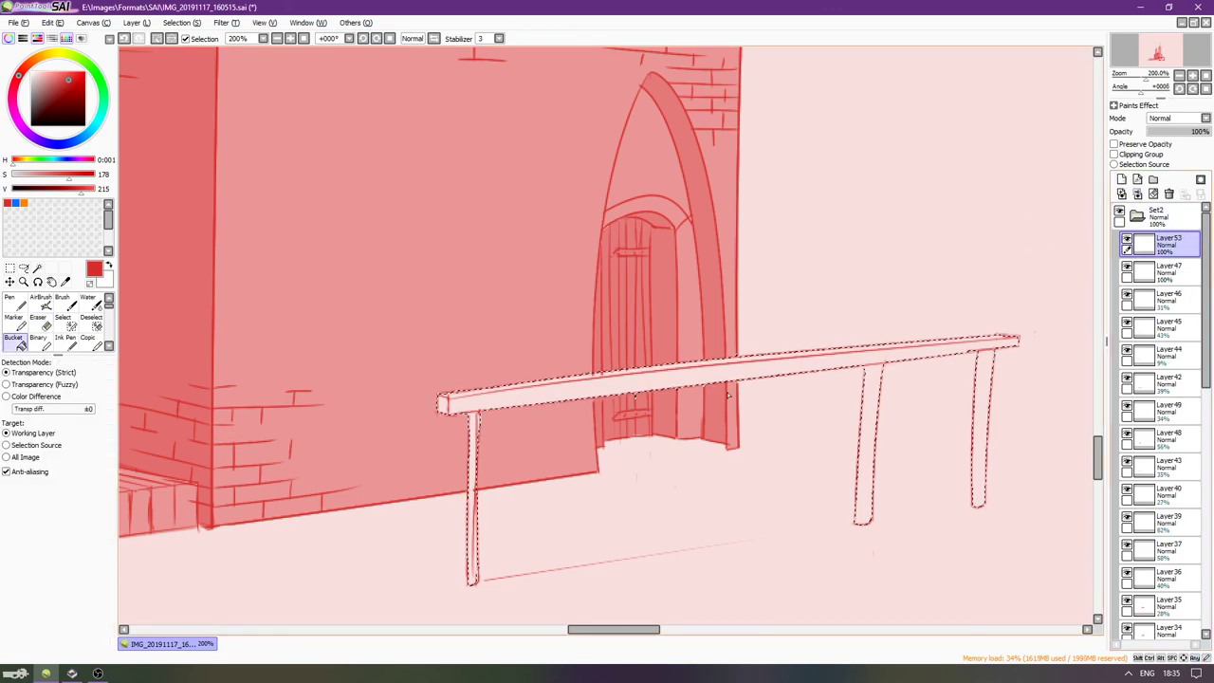
click(730, 391)
key(ctrl+d)
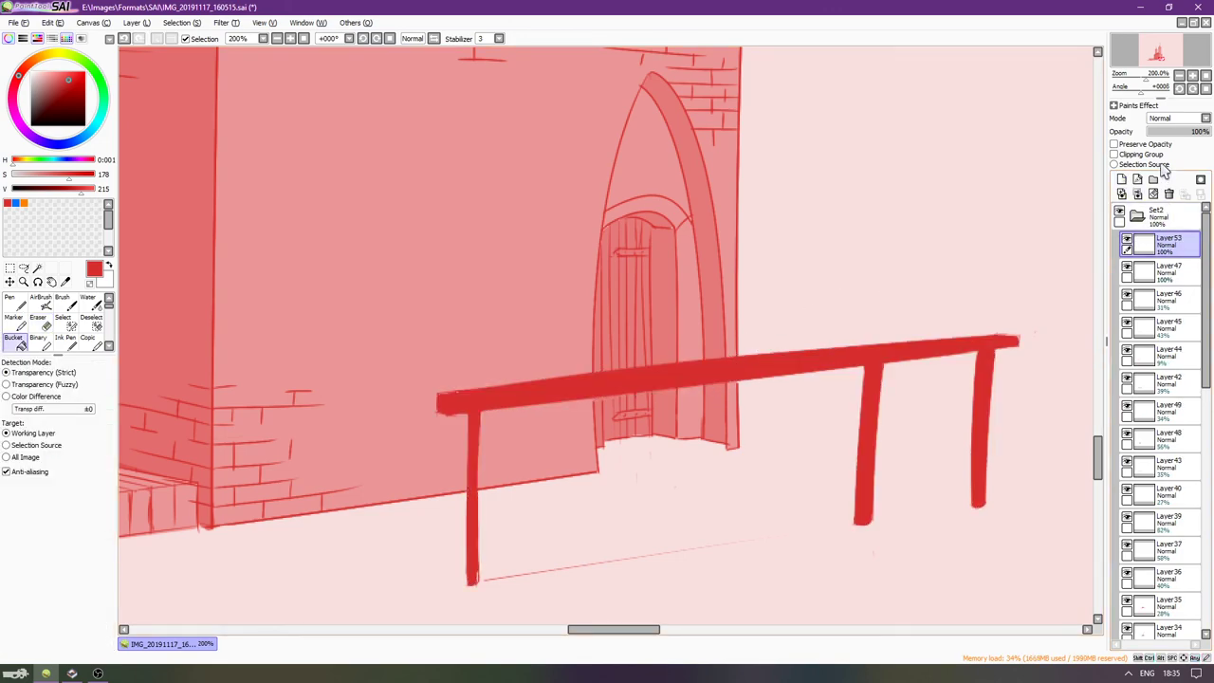
Lower the opacity of the fence fill layer to 54%.
click(1174, 132)
drag(1175, 132, 1180, 133)
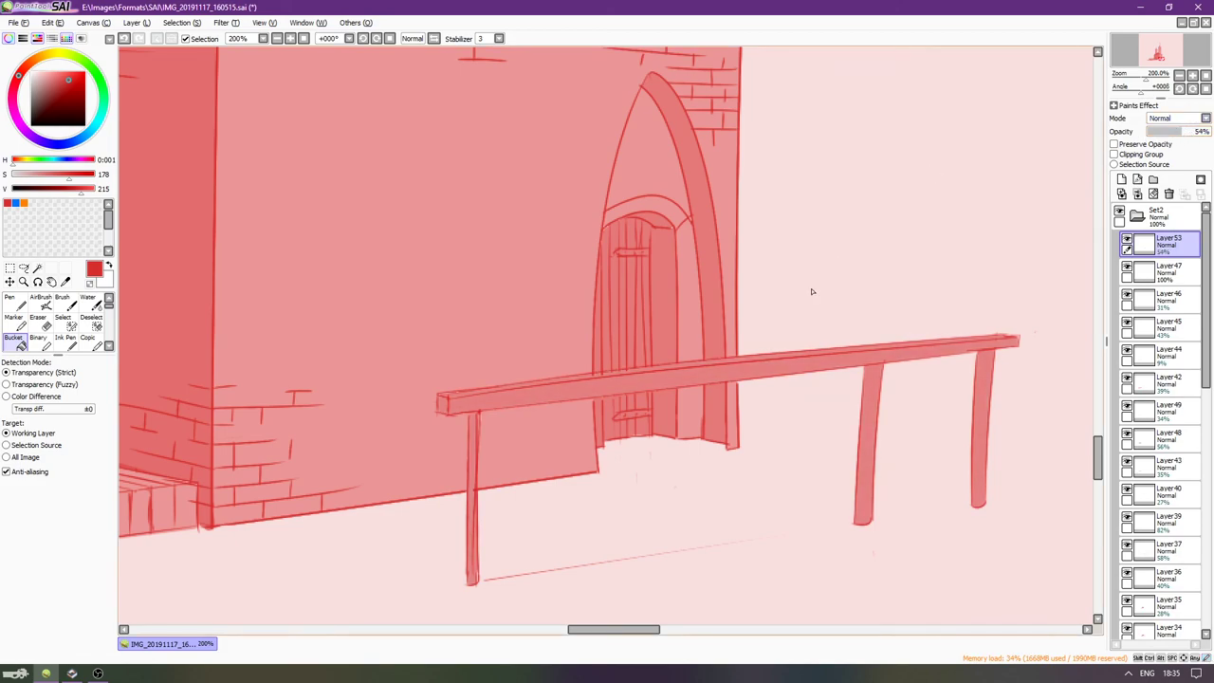
scroll(801, 308, down, 2)
scroll(787, 325, down, 2)
drag(882, 166, 802, 247)
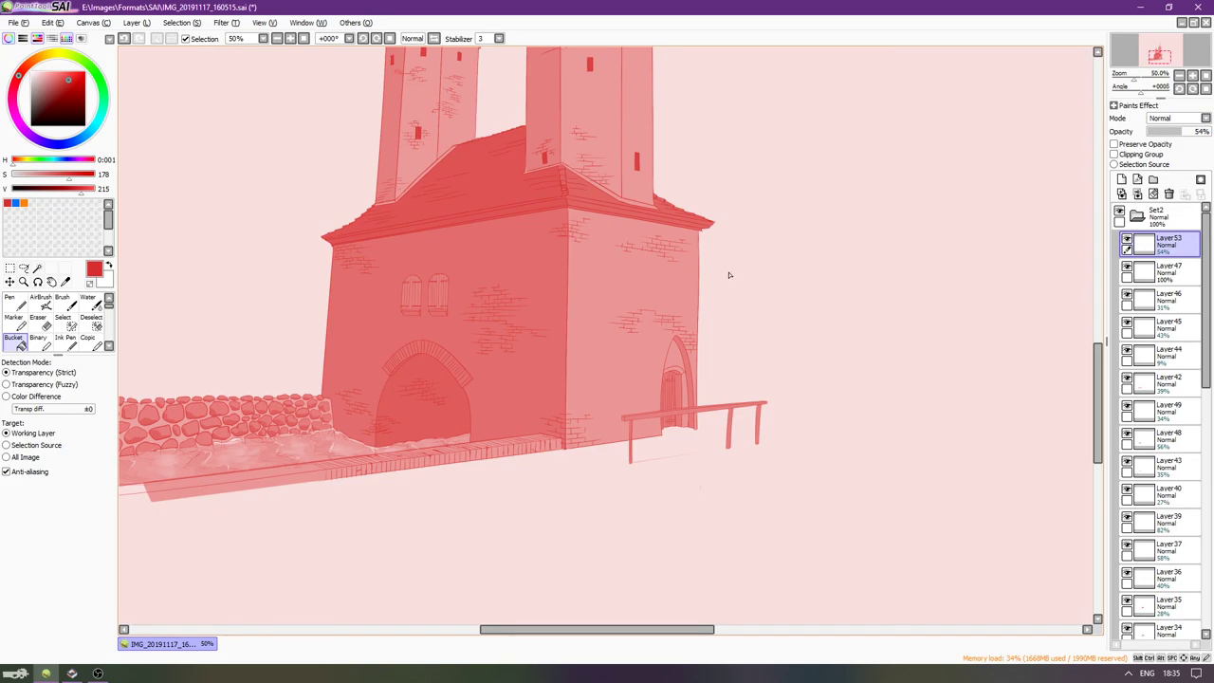
scroll(712, 263, down, 1)
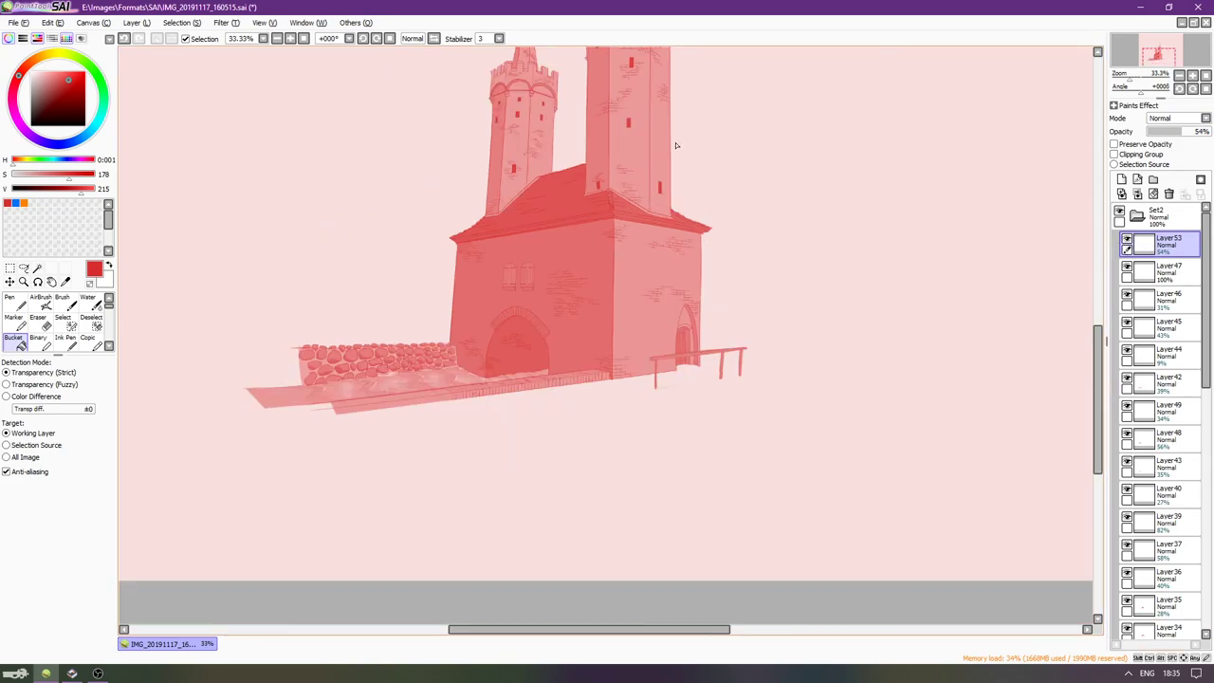
Collapse the Set2 folder and add a new layer directly above Layer52 for the ground details.
scroll(674, 143, up, 1)
click(1137, 216)
click(1124, 243)
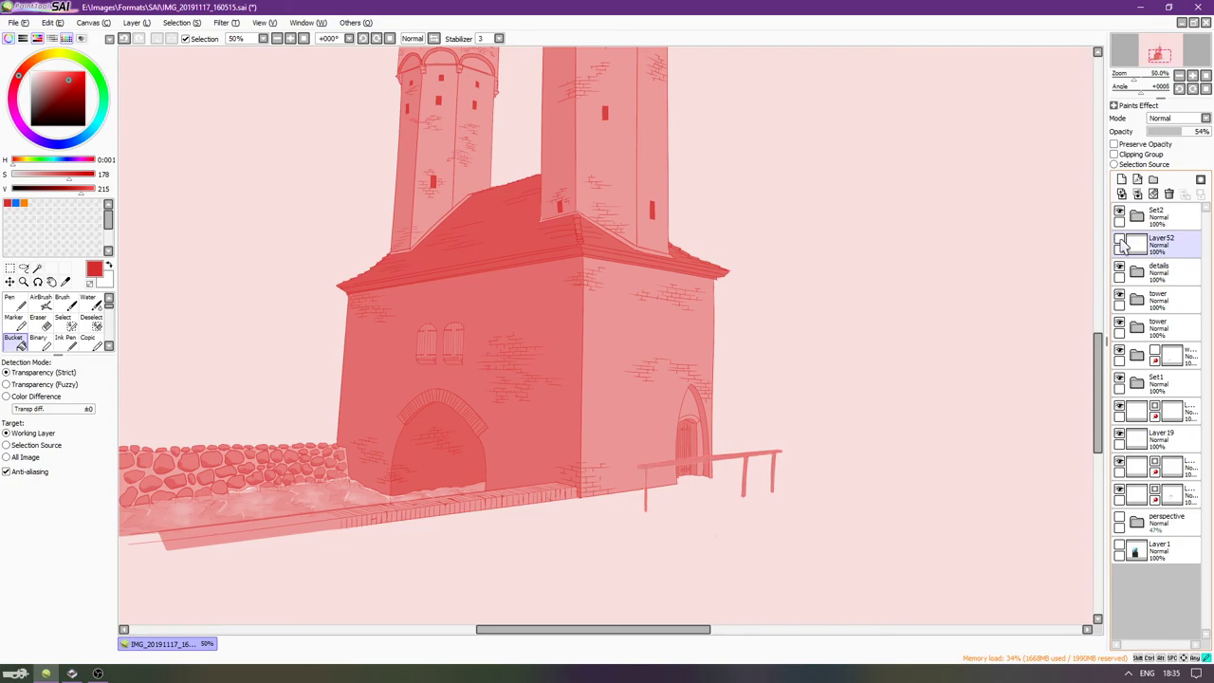
click(1120, 179)
scroll(768, 489, up, 2)
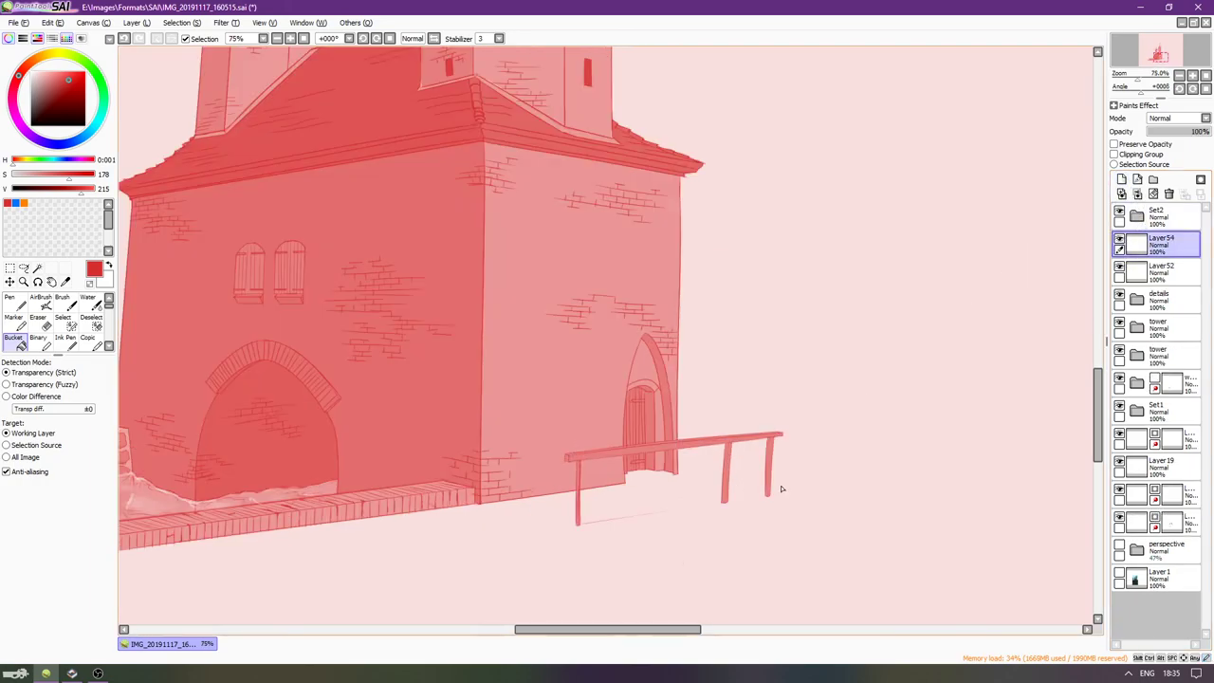
scroll(657, 507, up, 3)
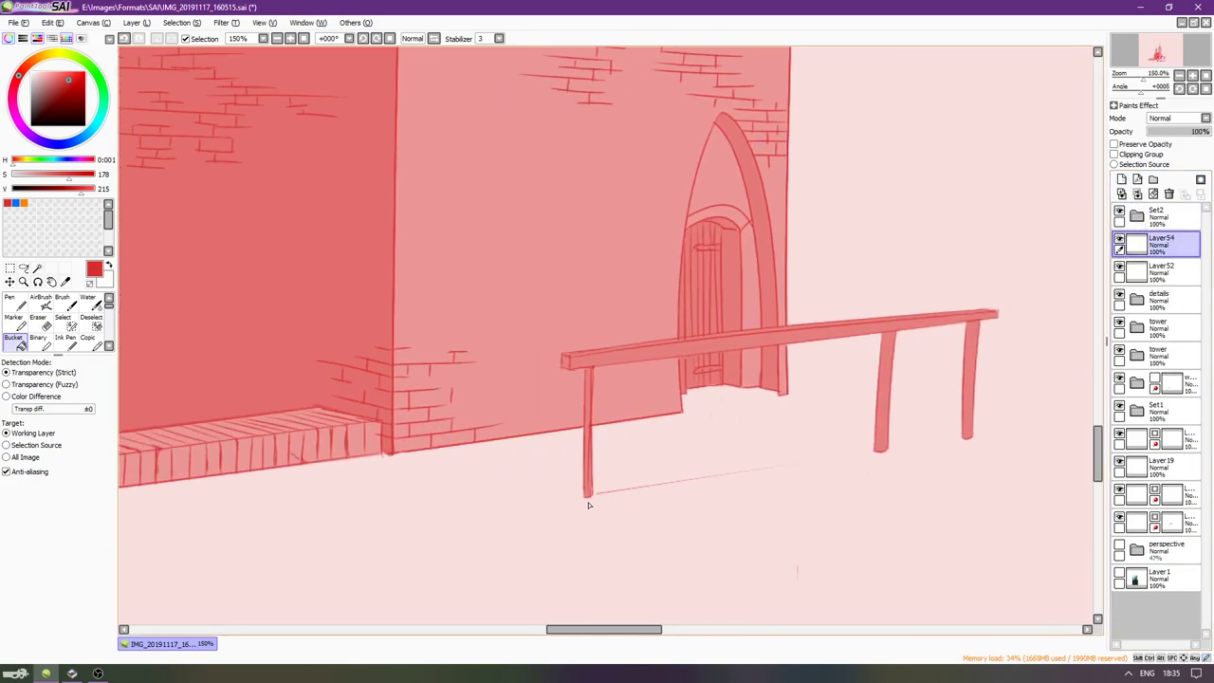
scroll(615, 484, up, 1)
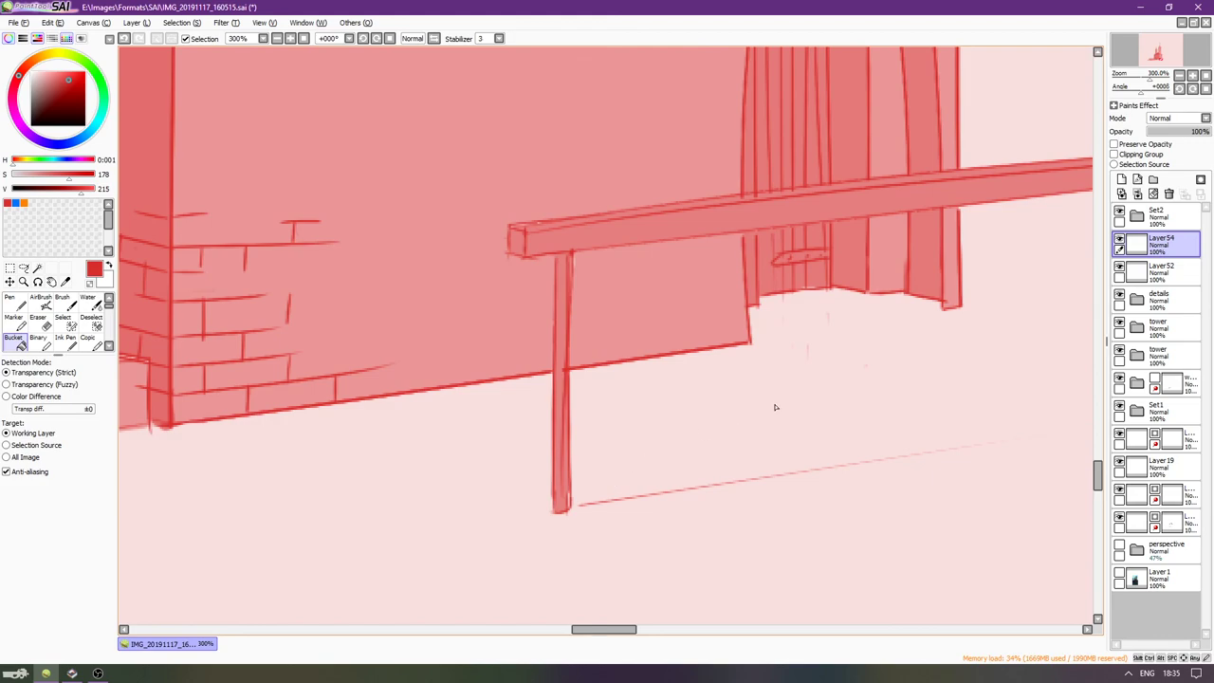
scroll(775, 400, down, 2)
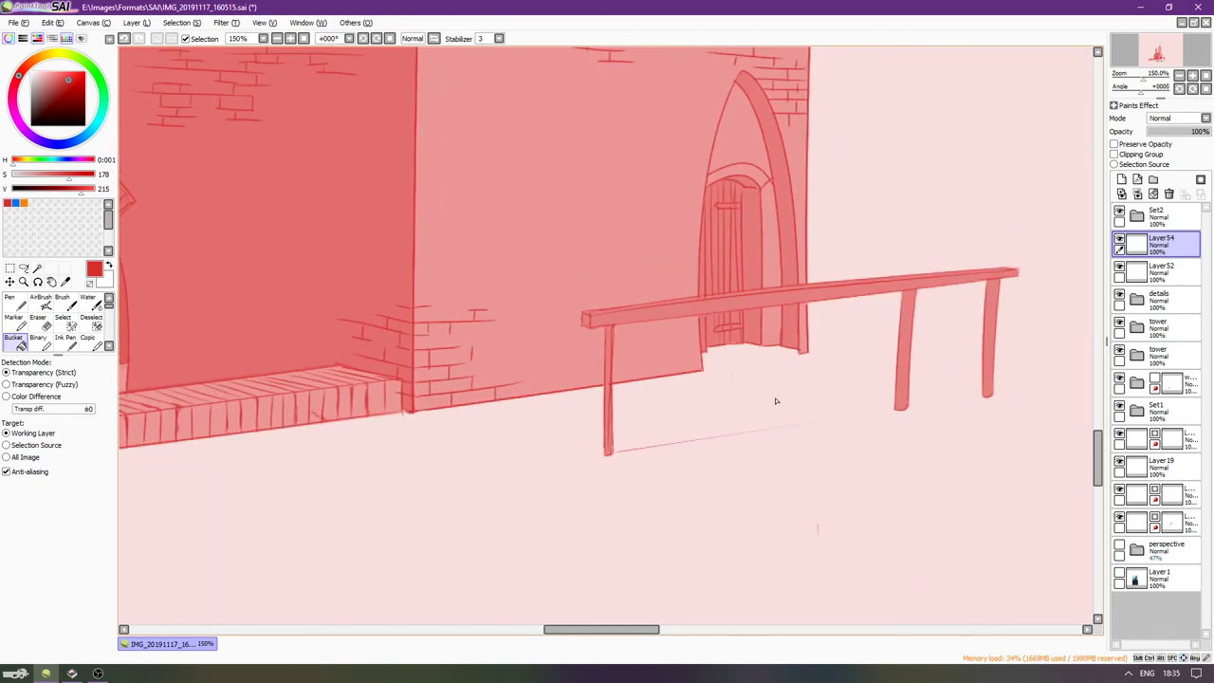
Draw grass blades around the base of the near fence post with the Pen at size 0.8.
key(n)
scroll(618, 512, up, 4)
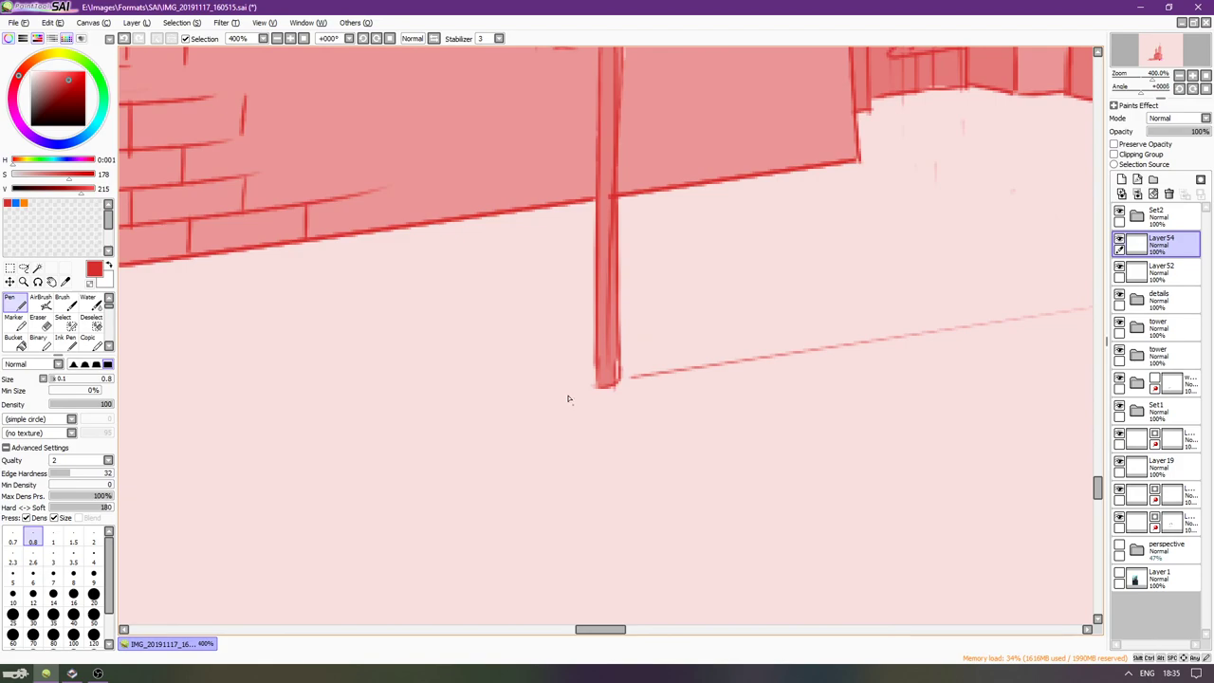
key(ctrl+z)
mouse_move(599, 383)
mouse_down()
mouse_move(576, 353)
mouse_move(584, 336)
mouse_move(577, 356)
mouse_up()
key(ctrl+z)
mouse_move(598, 383)
mouse_down()
mouse_move(559, 369)
mouse_move(569, 380)
mouse_move(592, 369)
mouse_up()
drag(602, 389, 605, 368)
mouse_move(654, 332)
mouse_down()
mouse_move(637, 372)
mouse_move(665, 352)
mouse_move(641, 404)
mouse_move(669, 381)
mouse_move(624, 400)
mouse_up()
Draw a small grass tuft beside the foot of the middle fence post.
key(Right)
key(Right)
key(Right)
key(Right)
key(Right)
key(Right)
key(Right)
key(Right)
key(Right)
key(Right)
key(Right)
key(Right)
key(Right)
key(Right)
key(Right)
key(Right)
key(Right)
key(Right)
key(Right)
key(Right)
key(Right)
key(Right)
key(Right)
key(Right)
key(Right)
key(Right)
key(Right)
key(Right)
key(Right)
key(Right)
key(Right)
key(Right)
key(Right)
key(Right)
key(Up)
key(Up)
key(Up)
key(Up)
key(Up)
key(Up)
key(Up)
key(Up)
key(Up)
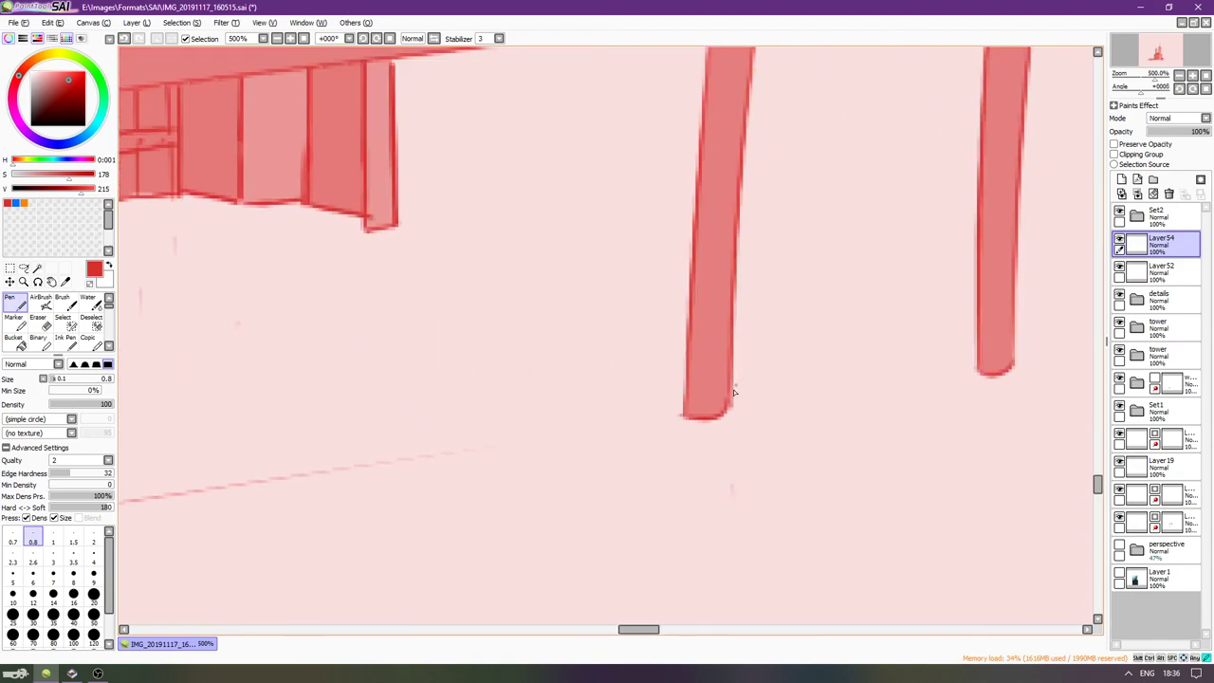
mouse_move(746, 363)
mouse_down()
mouse_move(735, 411)
mouse_move(733, 375)
mouse_move(743, 406)
mouse_move(760, 403)
mouse_move(740, 424)
mouse_up()
Draw a small grass tuft at the wall-side foot of the far fence post.
key(Right)
key(Right)
key(Right)
key(Right)
key(Right)
key(Right)
key(Right)
key(Right)
key(Right)
key(Right)
key(Right)
key(Right)
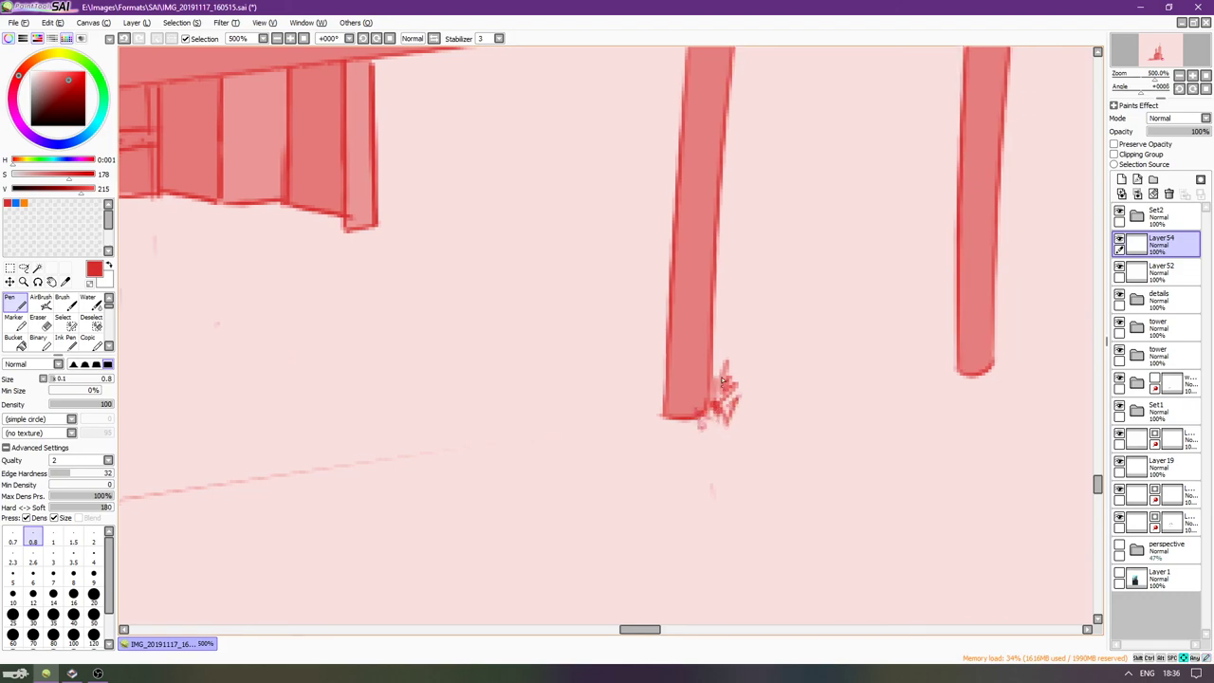
drag(728, 347, 717, 358)
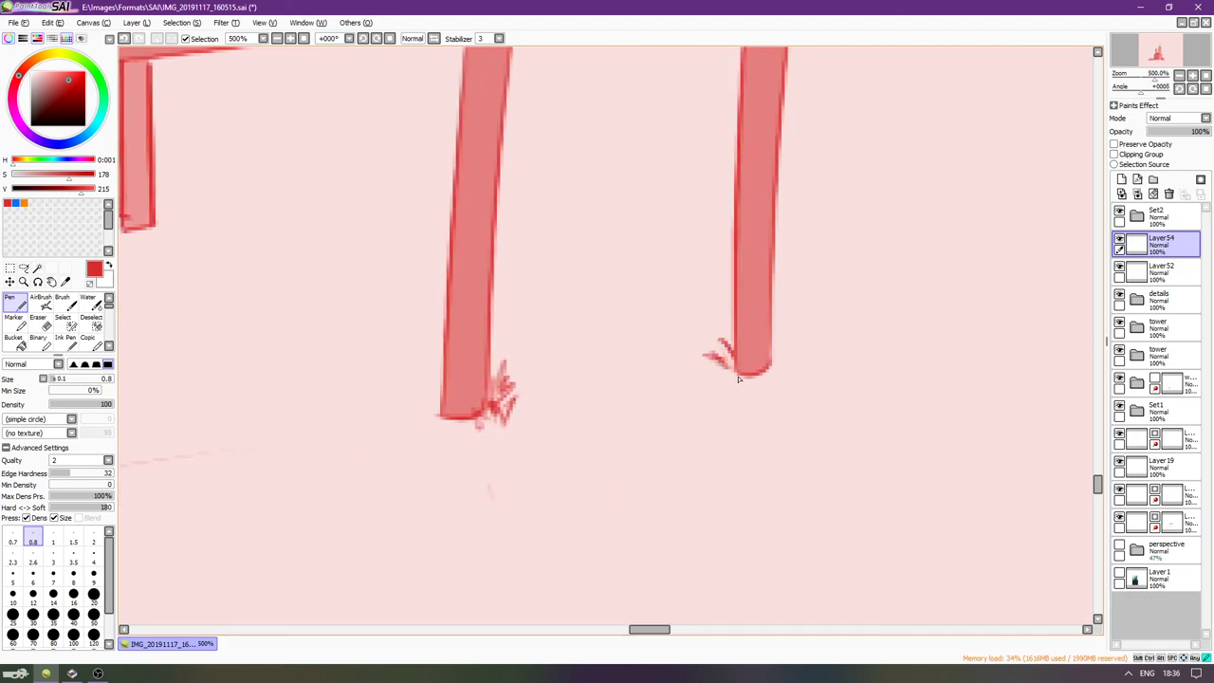
Sketch short ground strokes in front of the arched doorway's threshold.
key(Left)
key(Left)
key(Left)
key(Left)
key(Left)
key(Left)
key(Left)
key(Left)
key(Left)
key(Left)
key(Left)
key(Left)
key(Left)
key(Left)
key(Left)
key(Left)
key(Left)
key(Left)
key(Left)
key(Left)
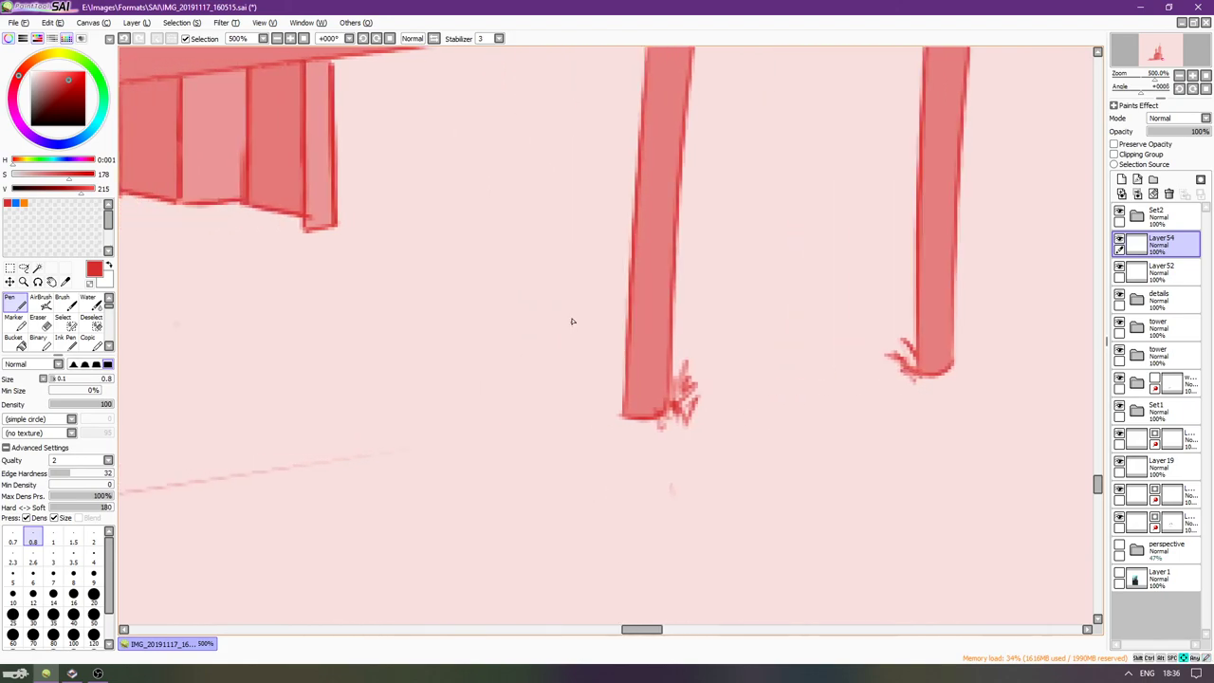
key(Page_Down)
key(Page_Down)
scroll(623, 295, down, 1)
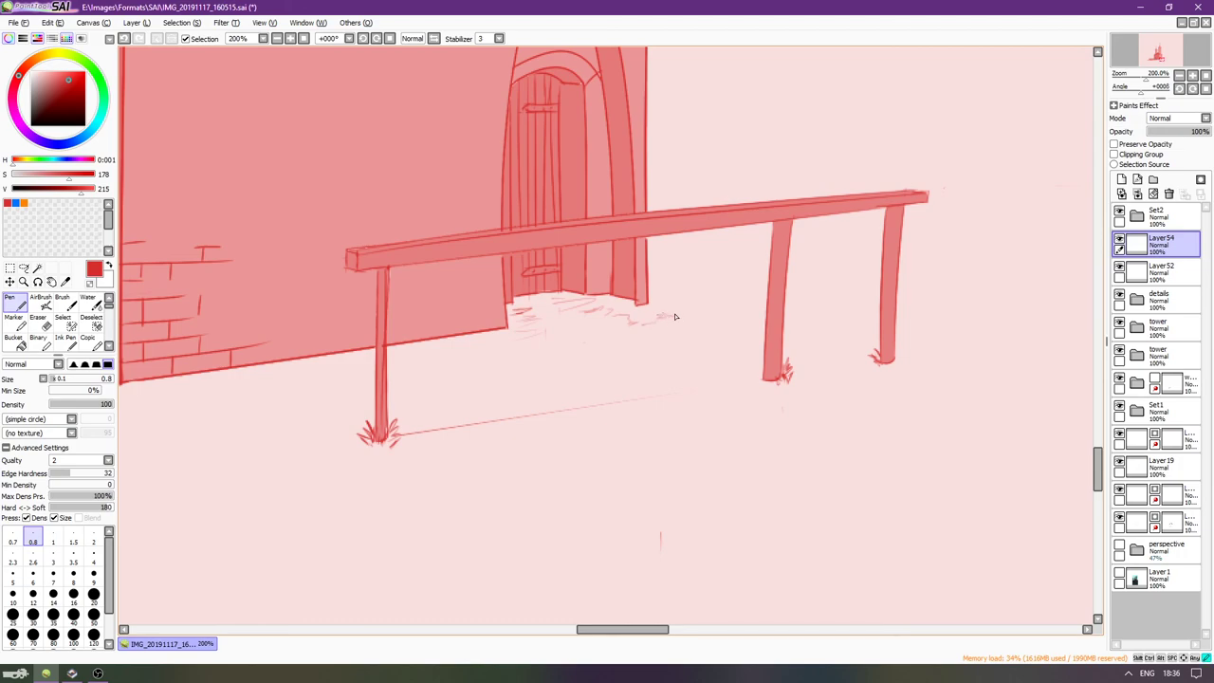
Draw faint ground contour lines under the fence and along the base of the side wall and brick curb.
scroll(642, 399, left, 1)
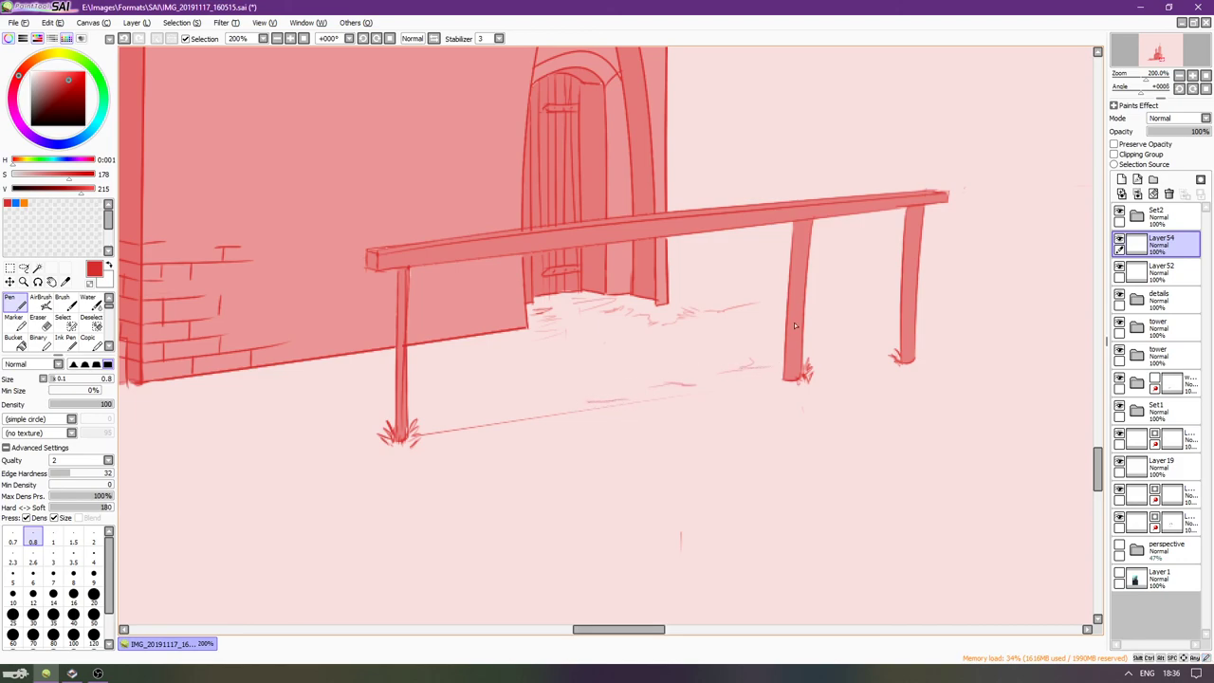
scroll(795, 325, left, 12)
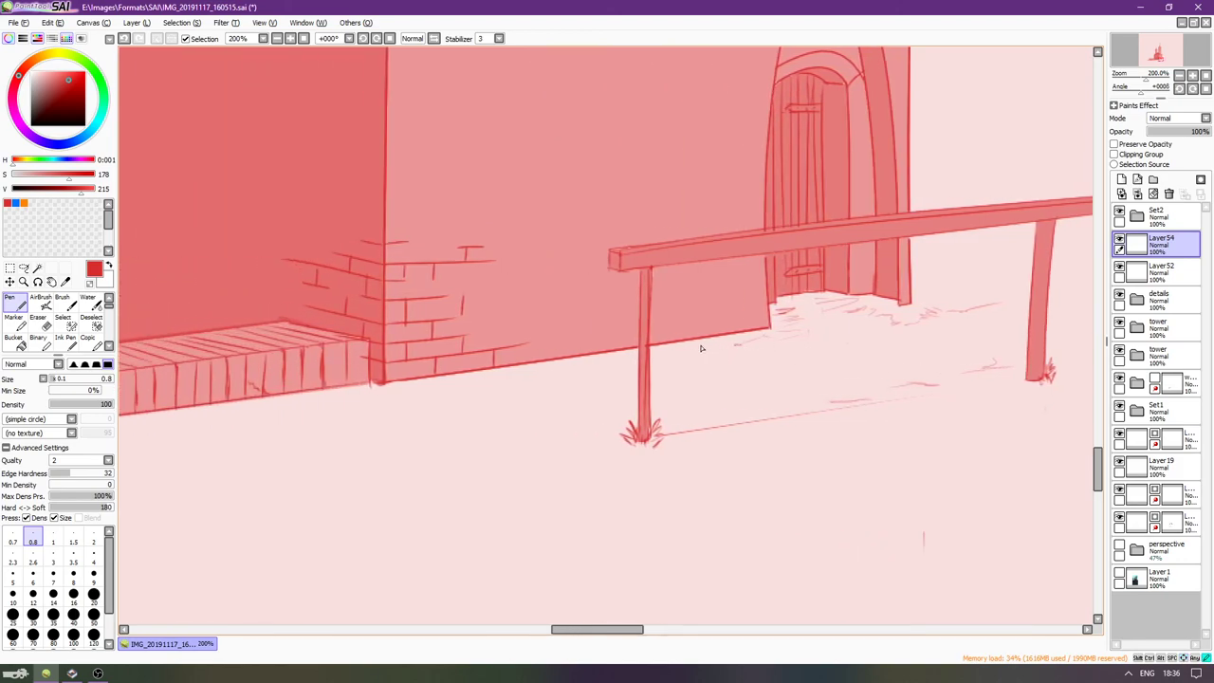
scroll(494, 393, left, 8)
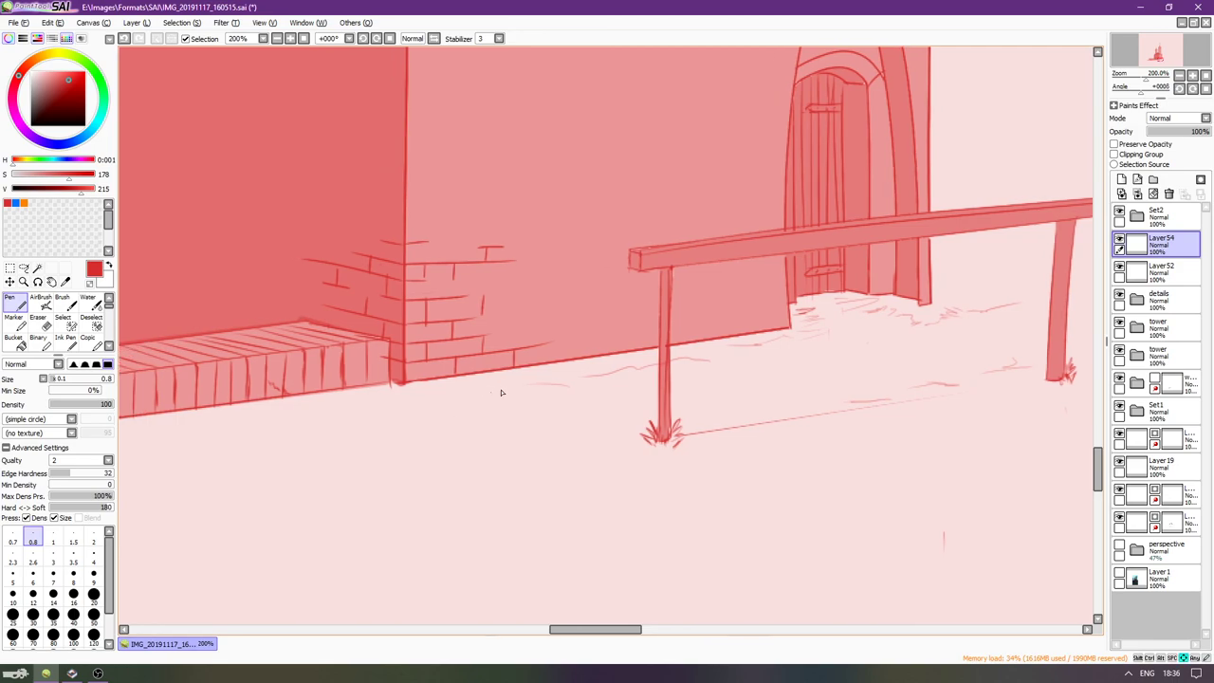
scroll(693, 379, down, 3)
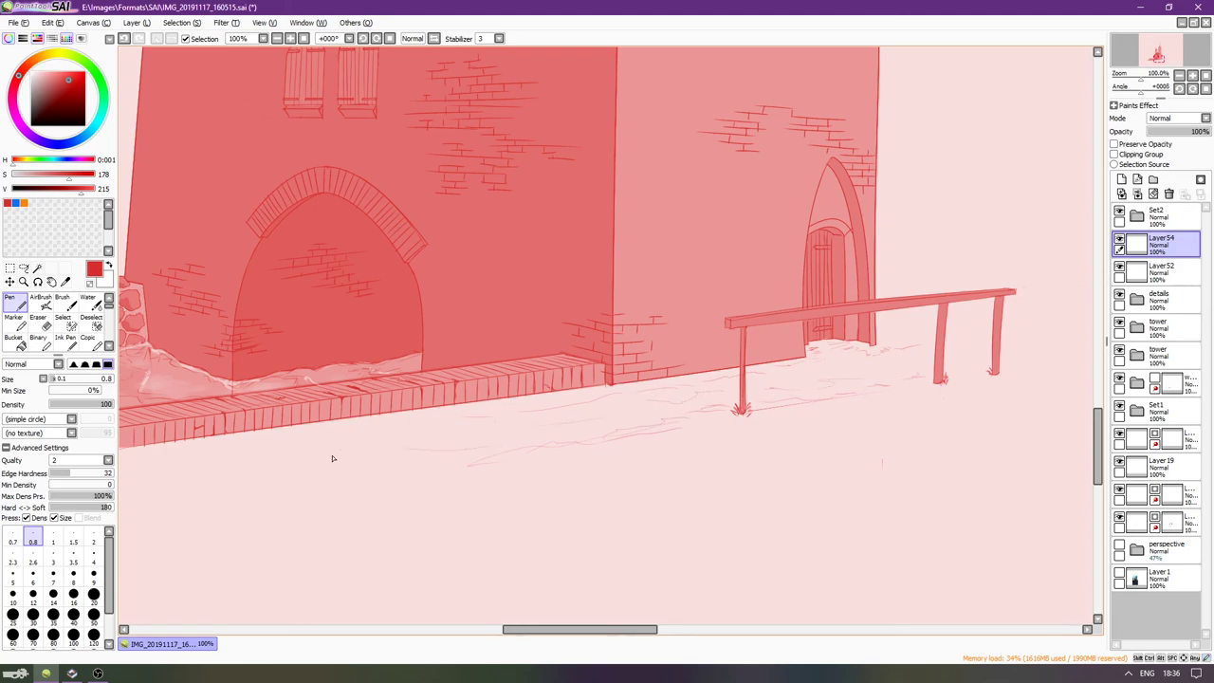
Extend the faint ground lines around the fence posts and beyond the far post.
scroll(666, 471, right, 5)
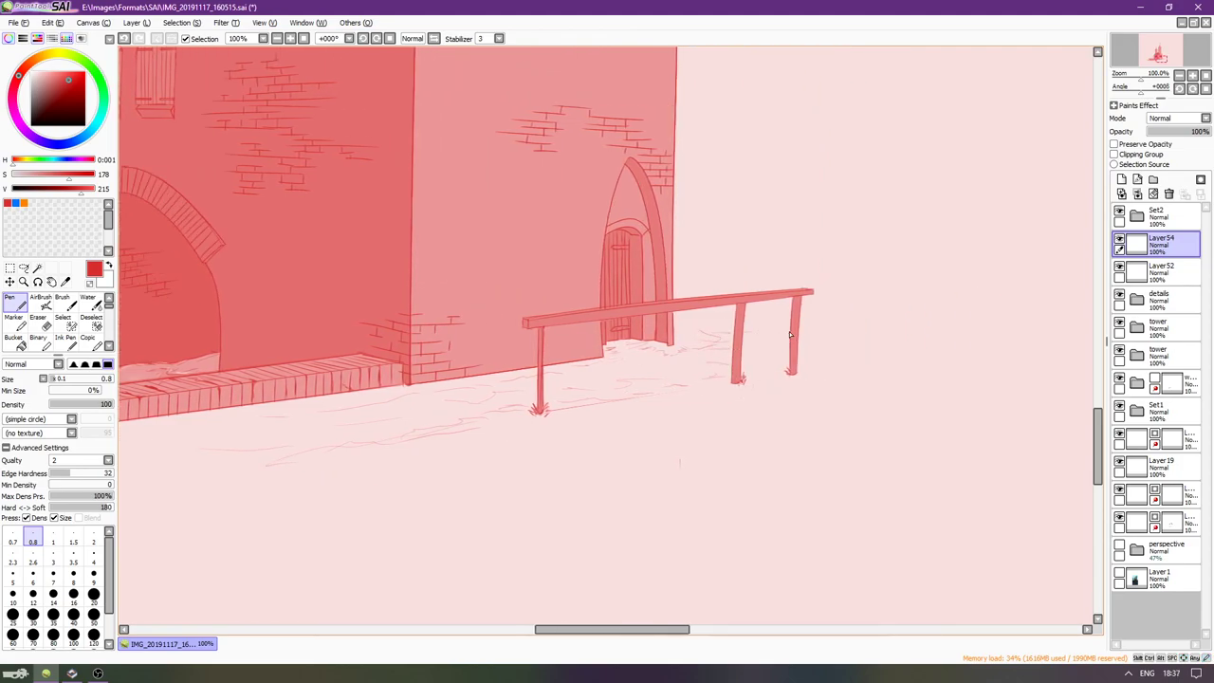
scroll(776, 375, right, 1)
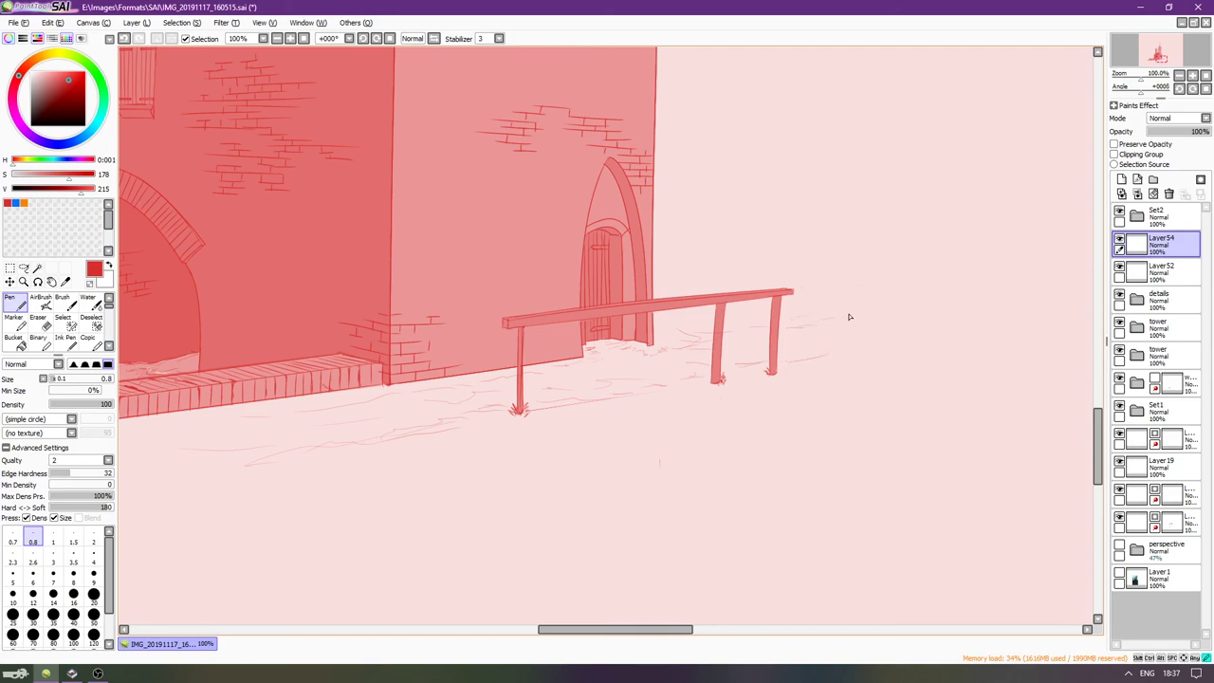
scroll(849, 317, up, 4)
drag(753, 487, 773, 426)
drag(702, 376, 683, 417)
drag(539, 435, 740, 436)
scroll(739, 435, left, 1)
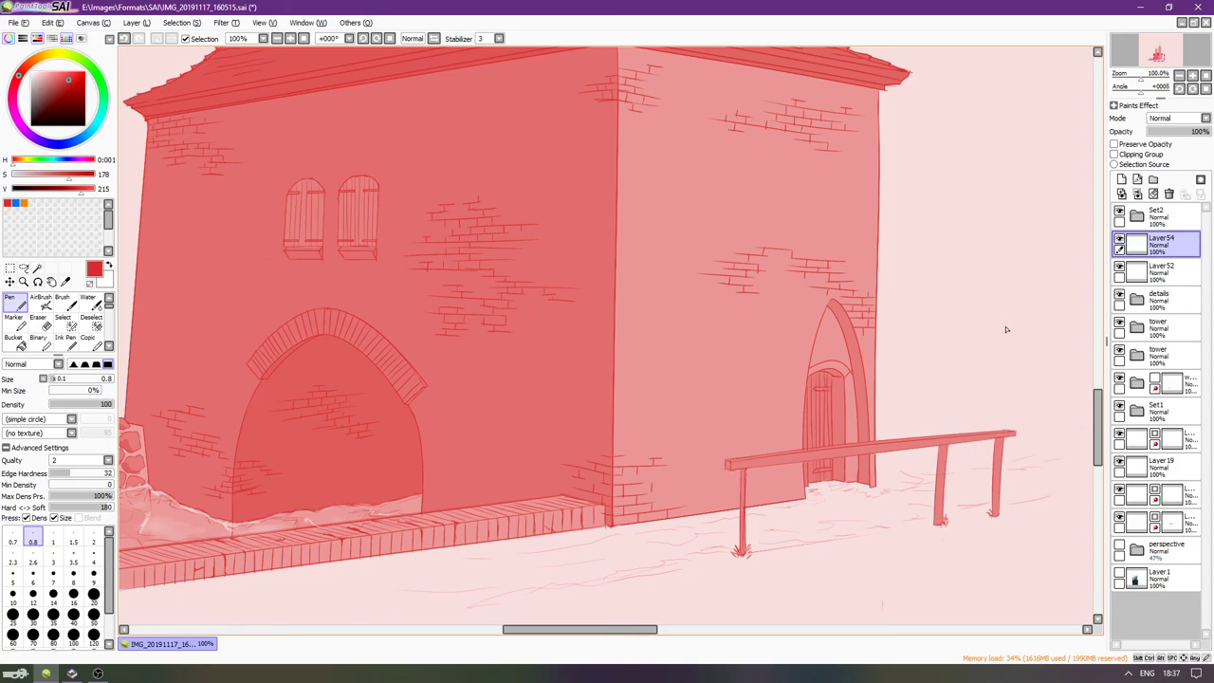
Add a new layer above the Set2 folder at the top of the layer stack.
scroll(1041, 309, down, 2)
drag(1035, 309, 1005, 327)
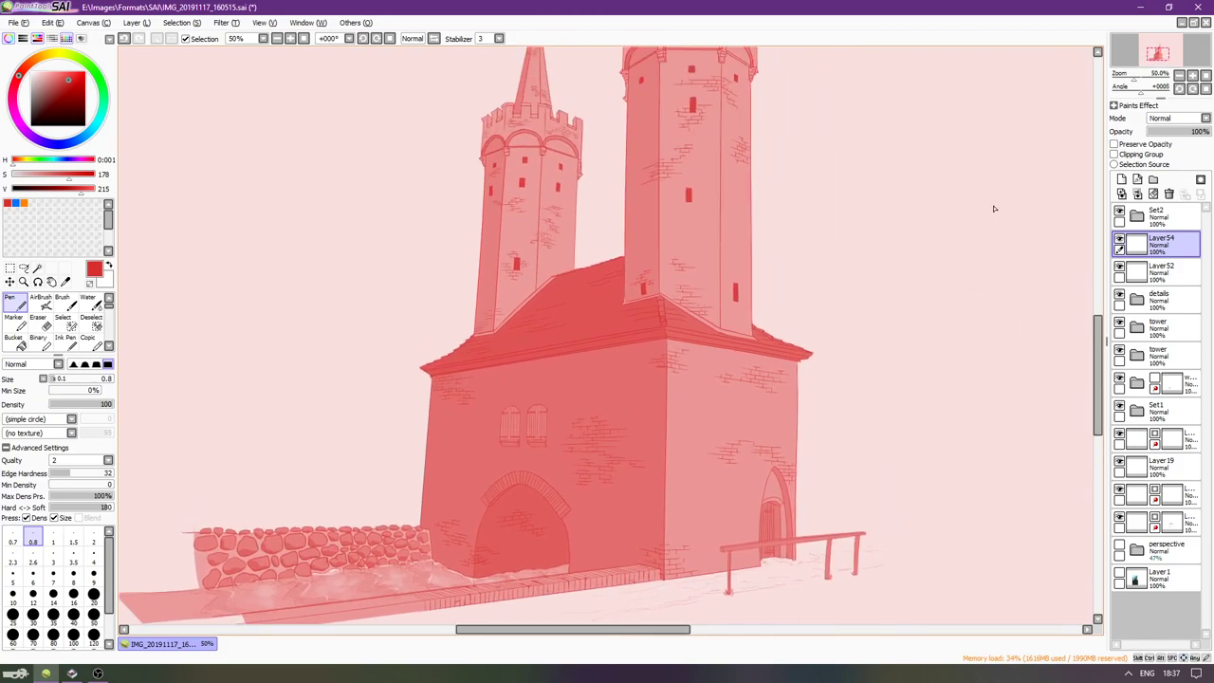
click(1157, 217)
scroll(1149, 237, up, 2)
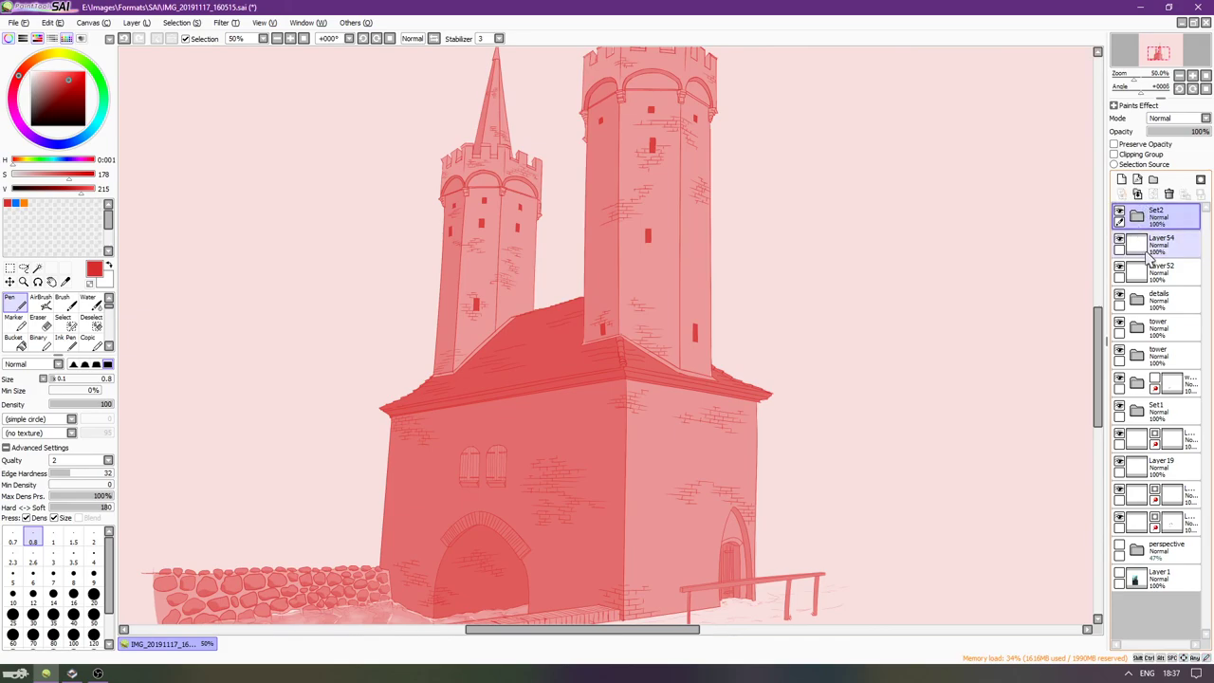
click(1121, 179)
scroll(768, 305, down, 1)
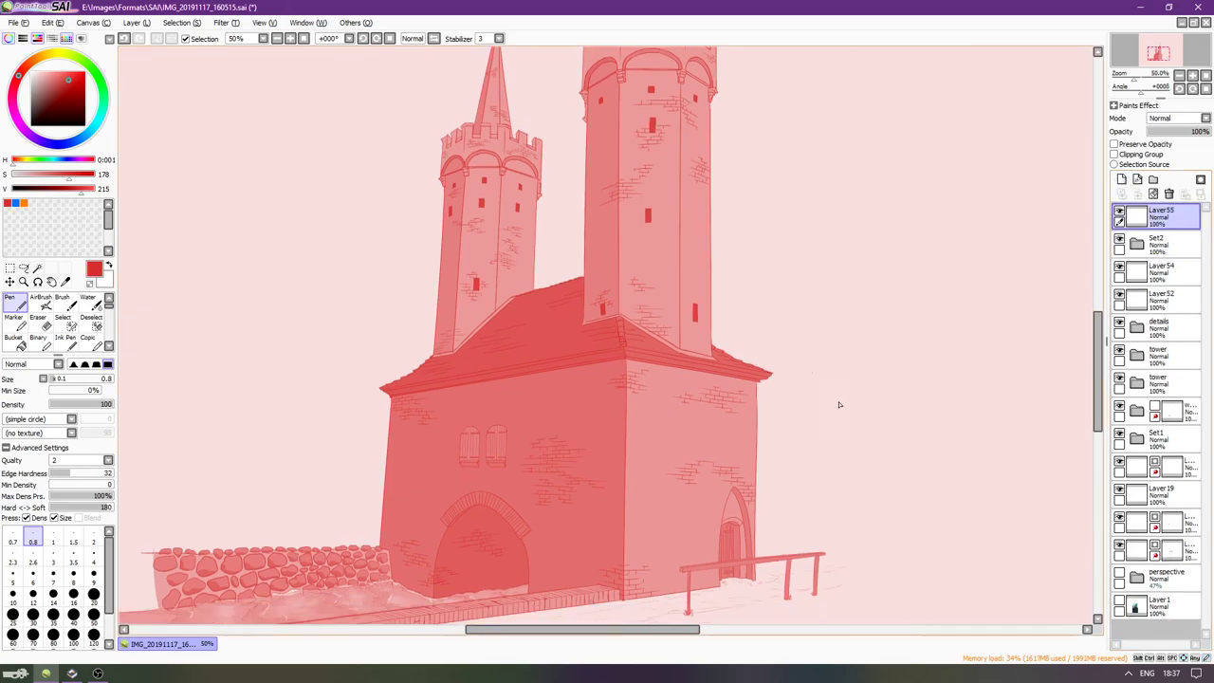
drag(793, 308, 773, 329)
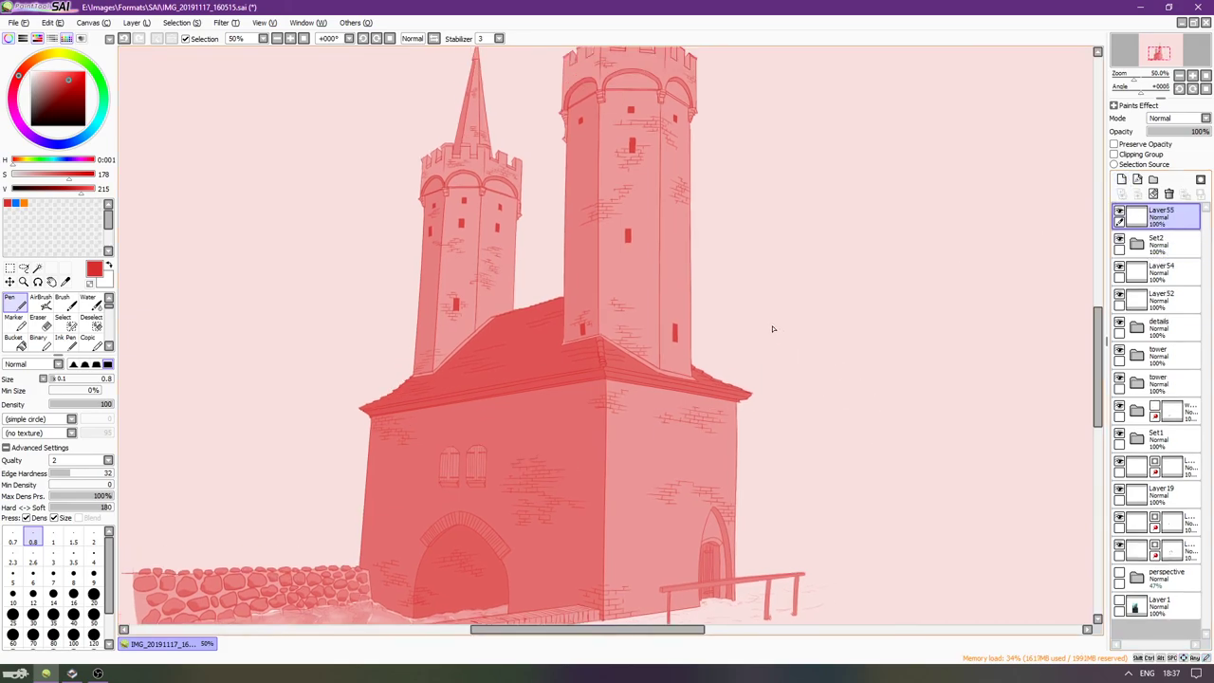
Crop the canvas width to 3142 pixels around the centre, keeping the full height.
scroll(563, 270, down, 1)
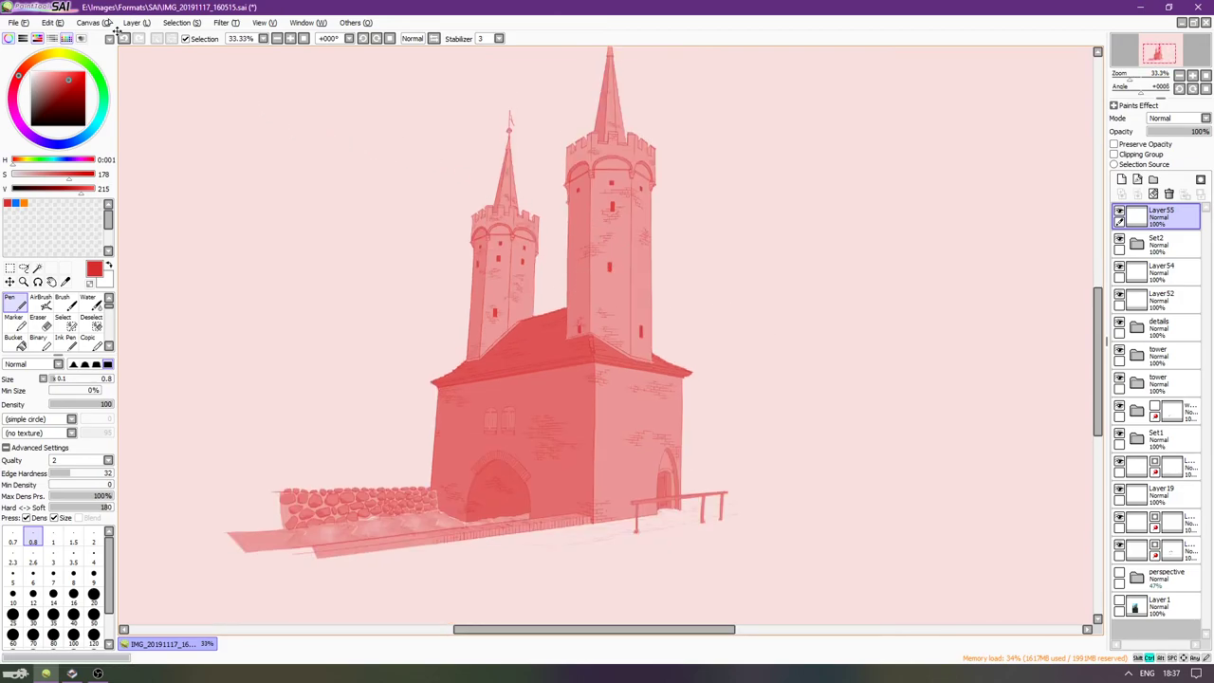
click(90, 23)
click(149, 52)
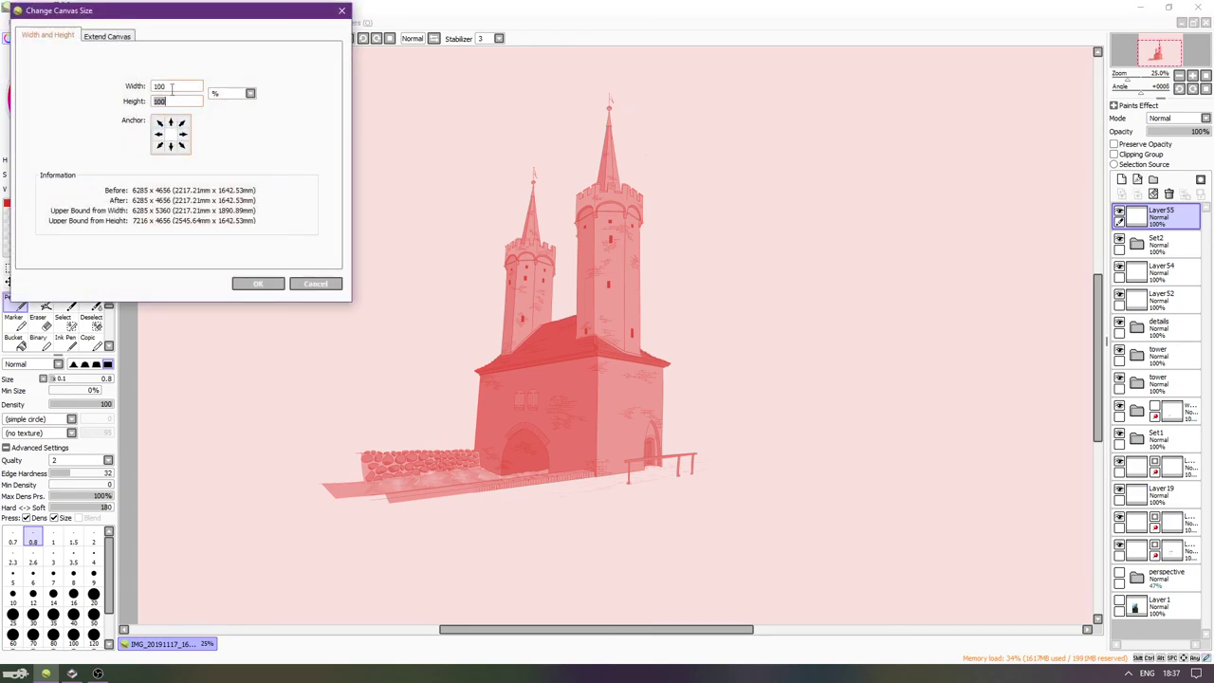
click(252, 284)
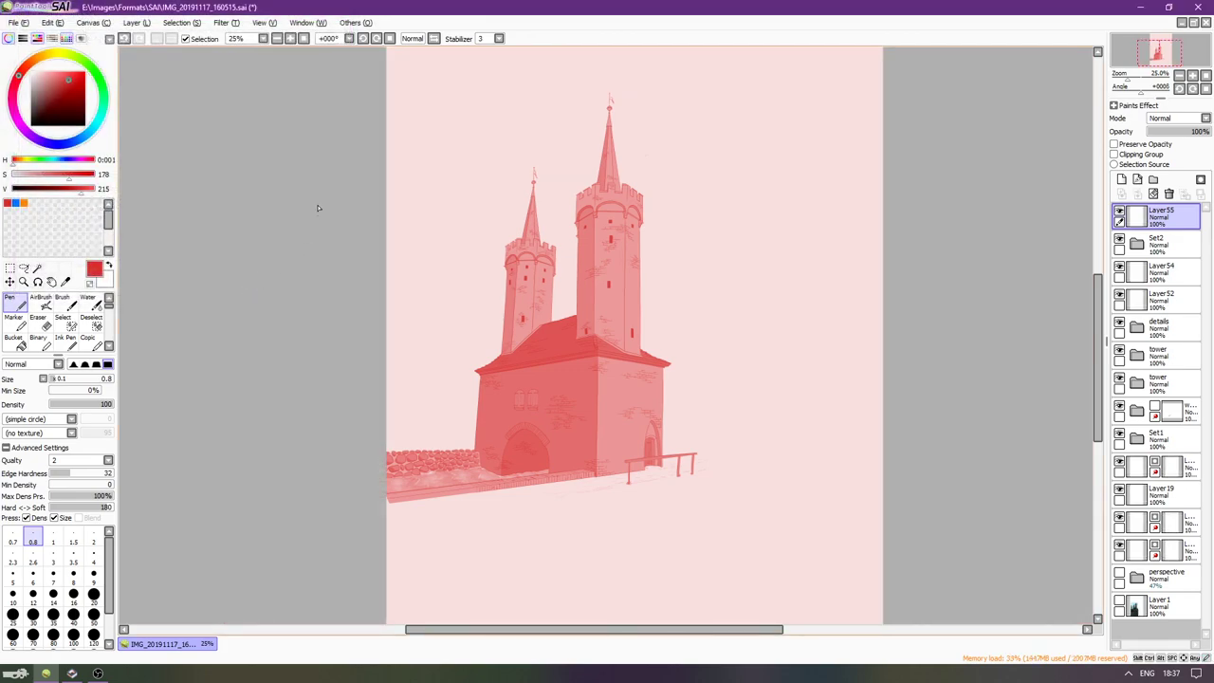
Crop the canvas width to 70% with the middle-left anchor, trimming empty background beyond the fence.
click(94, 22)
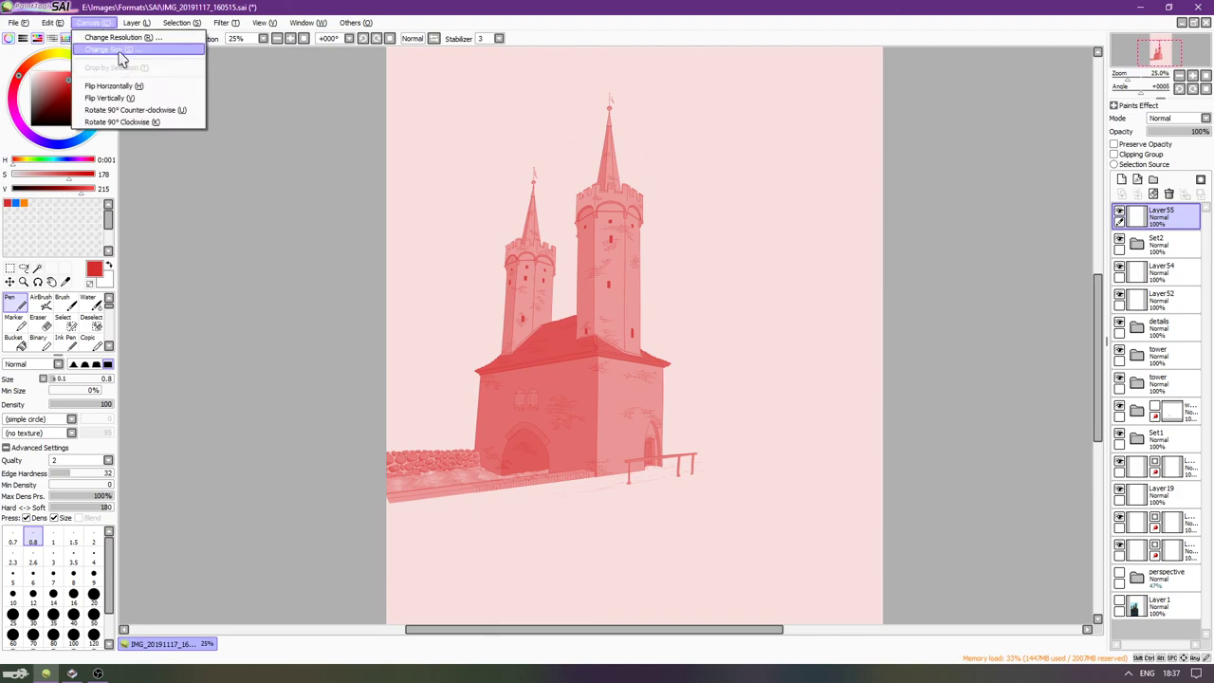
click(114, 50)
click(157, 138)
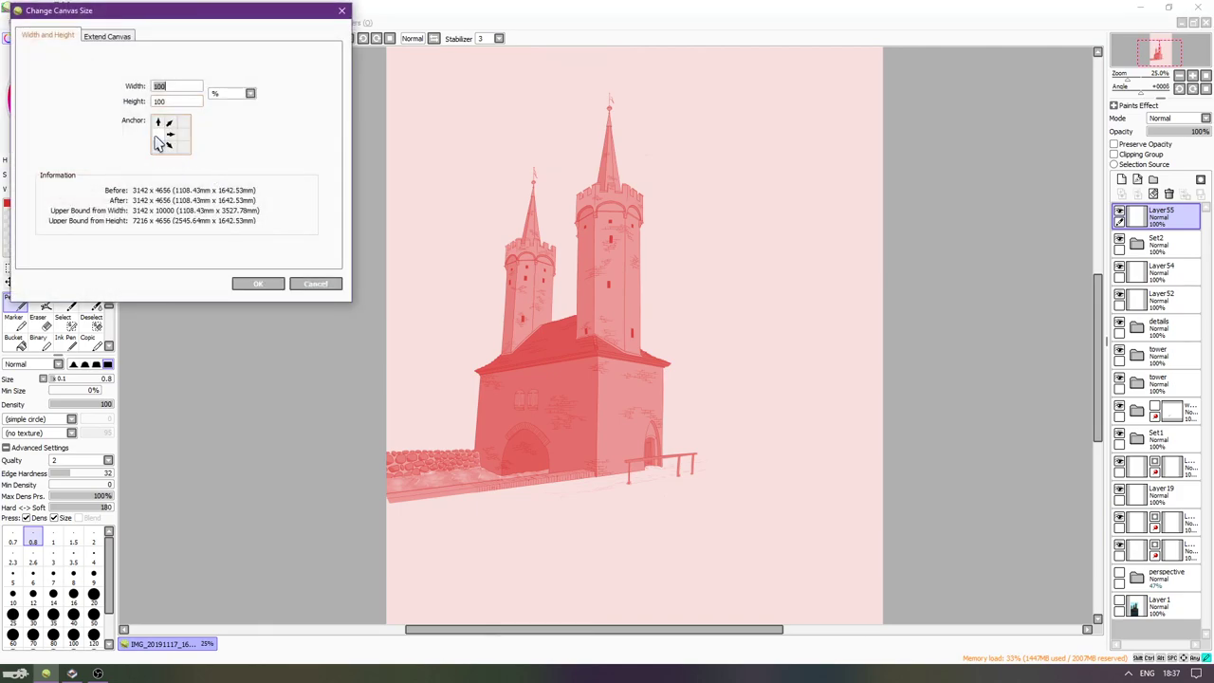
text(70)
key(Return)
Crop the canvas width to 85% with the centre anchor, trimming both sides equally.
click(100, 23)
click(123, 53)
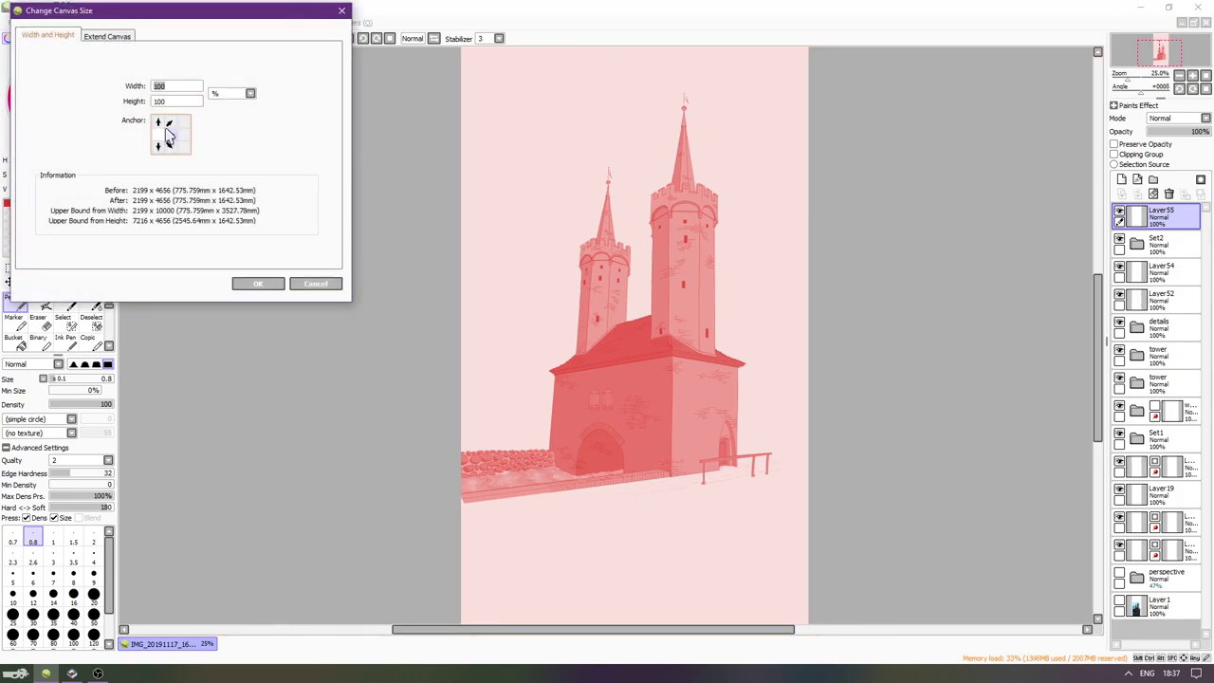
click(171, 135)
text(85)
key(Return)
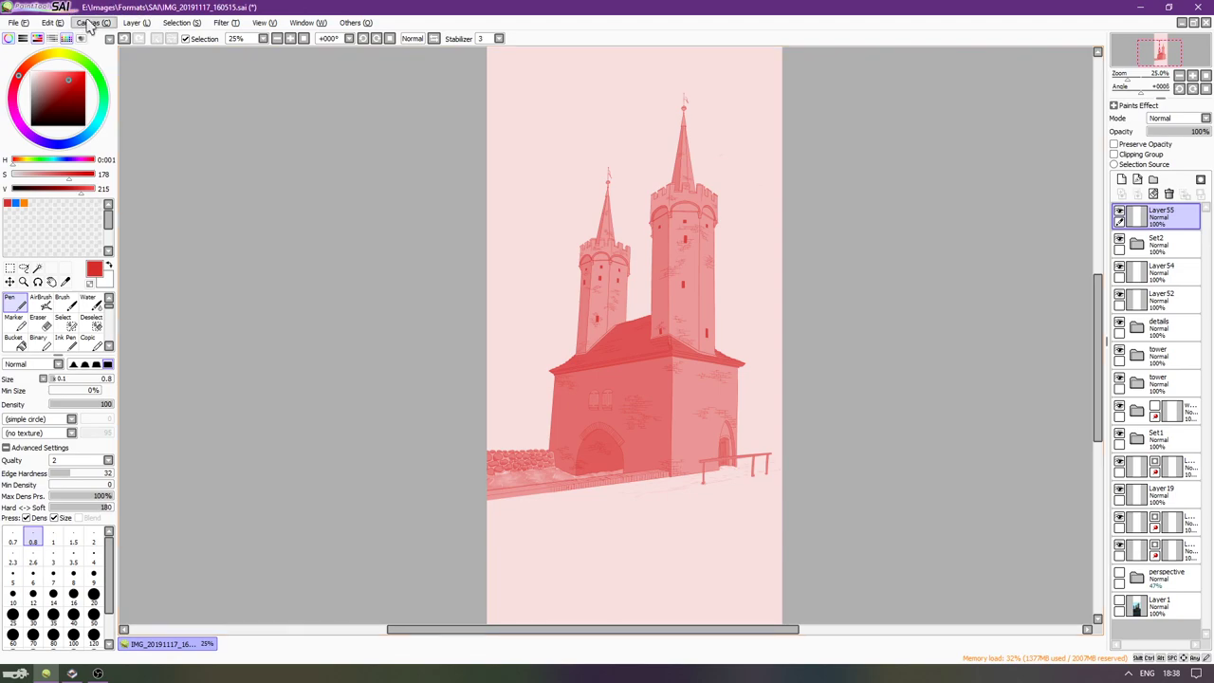
Try to crop the canvas height to 70% with the top-centre anchor.
click(91, 23)
click(121, 51)
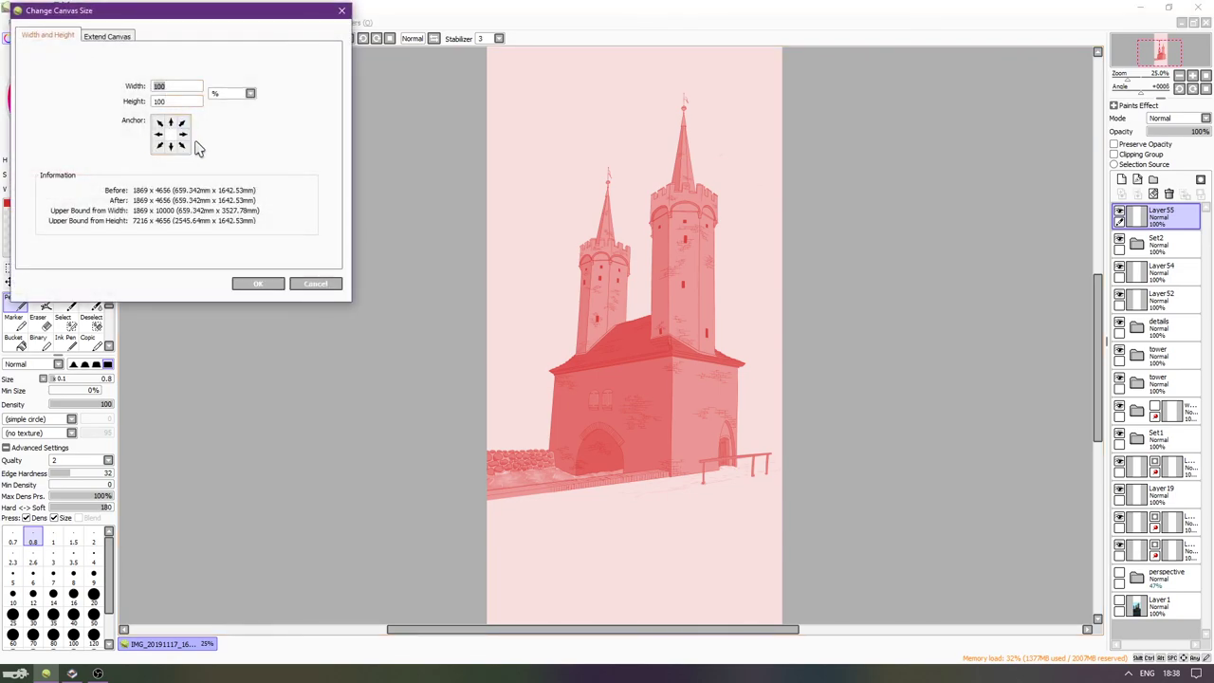
click(171, 122)
double_click(158, 101)
text(70)
key(Return)
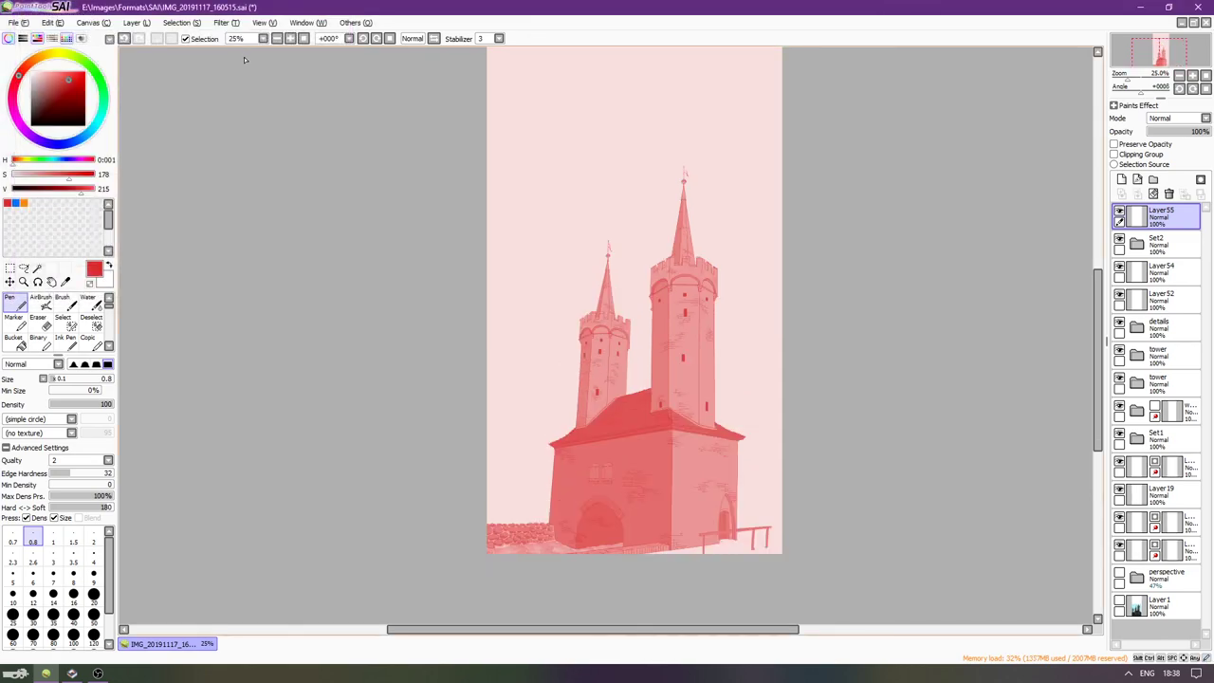
key(ctrl+z)
Crop the canvas height to 90% twice in a row with the top-centre anchor, trimming the empty area below the ground.
click(90, 22)
click(133, 51)
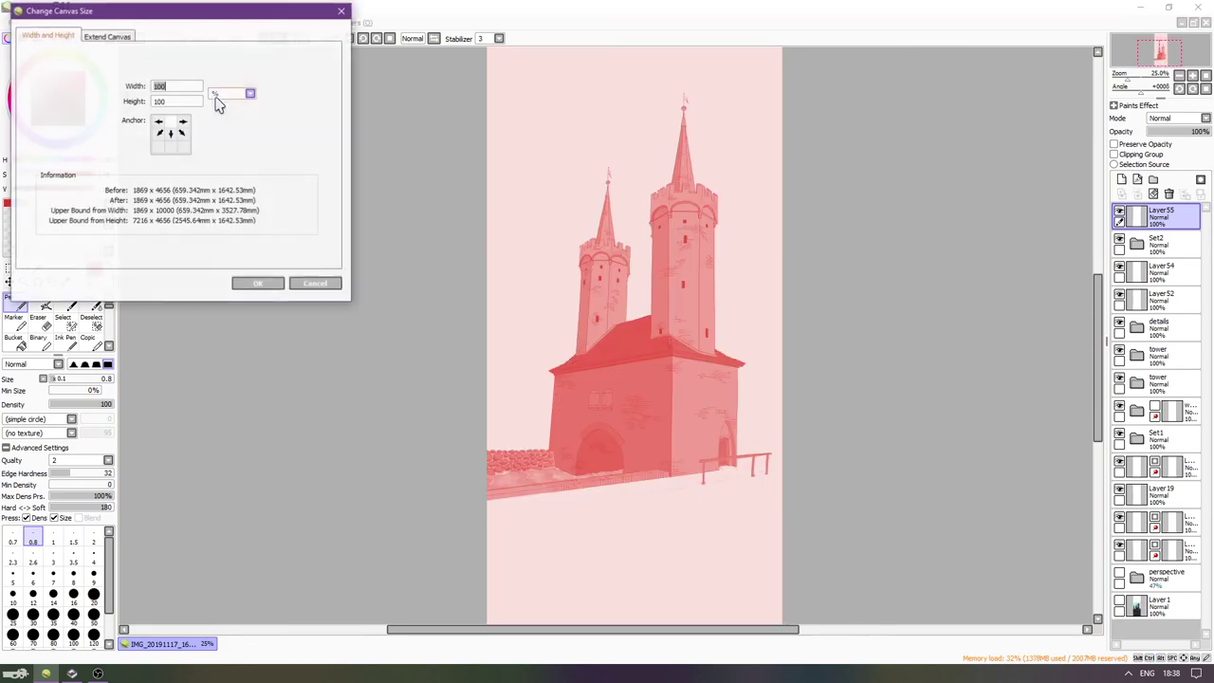
double_click(180, 102)
text(90)
key(Return)
click(105, 24)
click(111, 51)
drag(176, 101, 152, 103)
text(90)
key(Return)
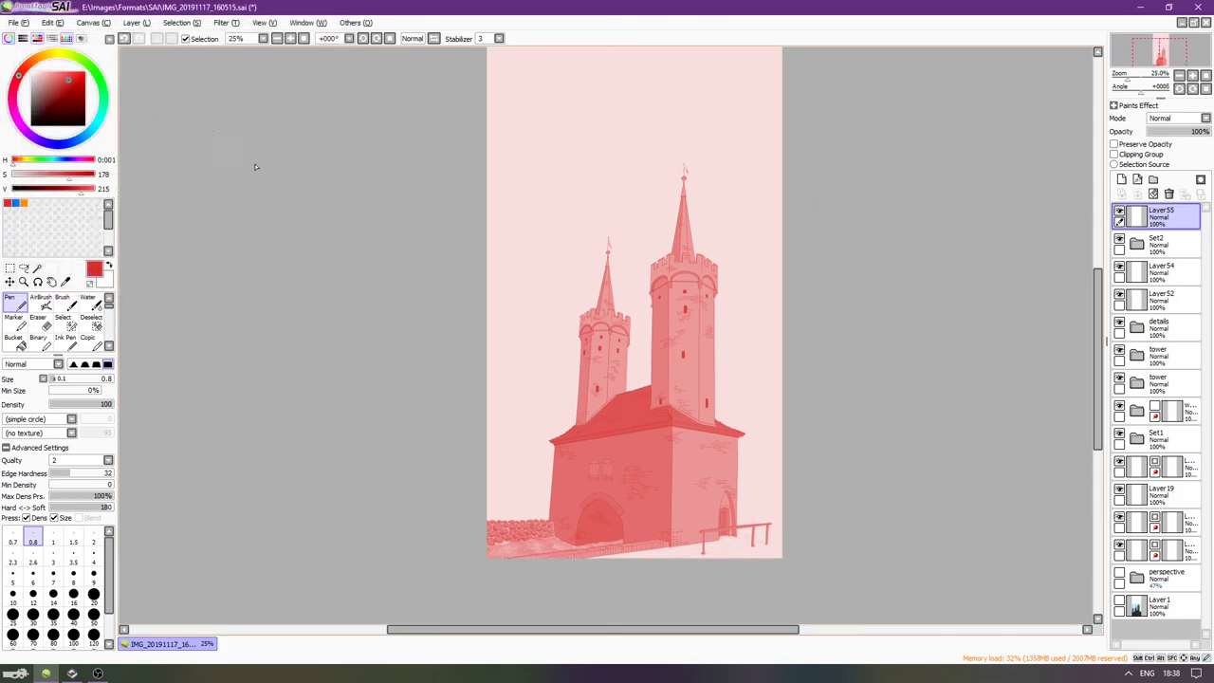
scroll(582, 413, up, 1)
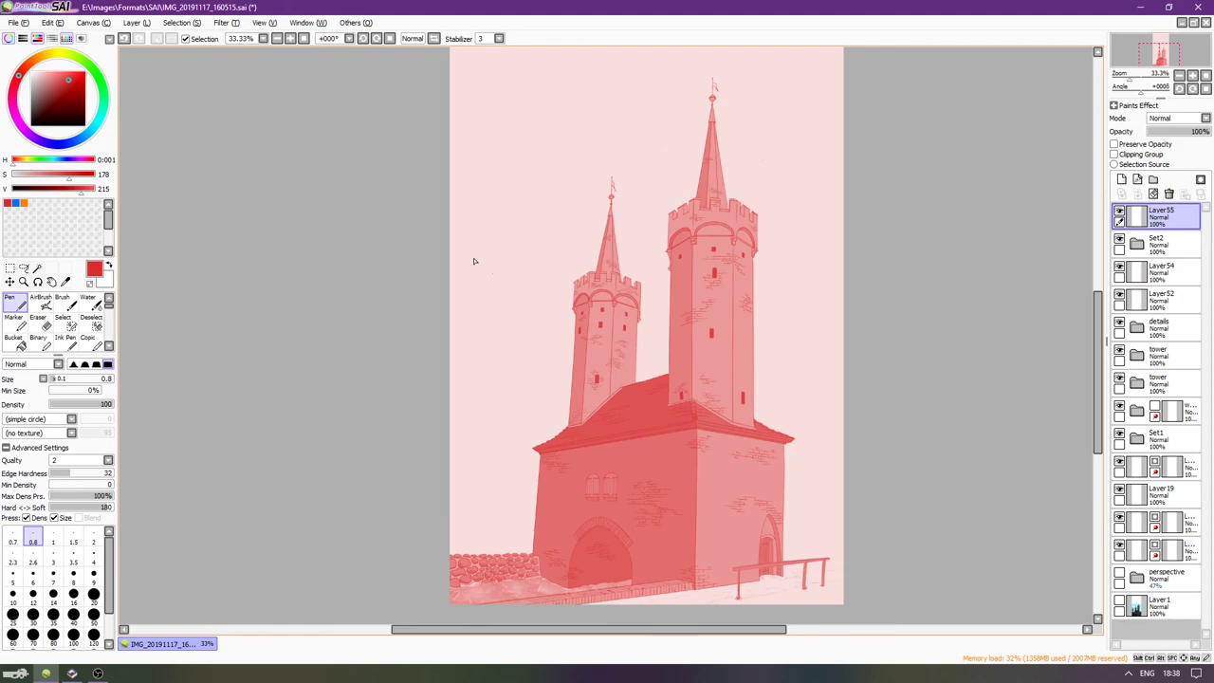
scroll(426, 304, down, 2)
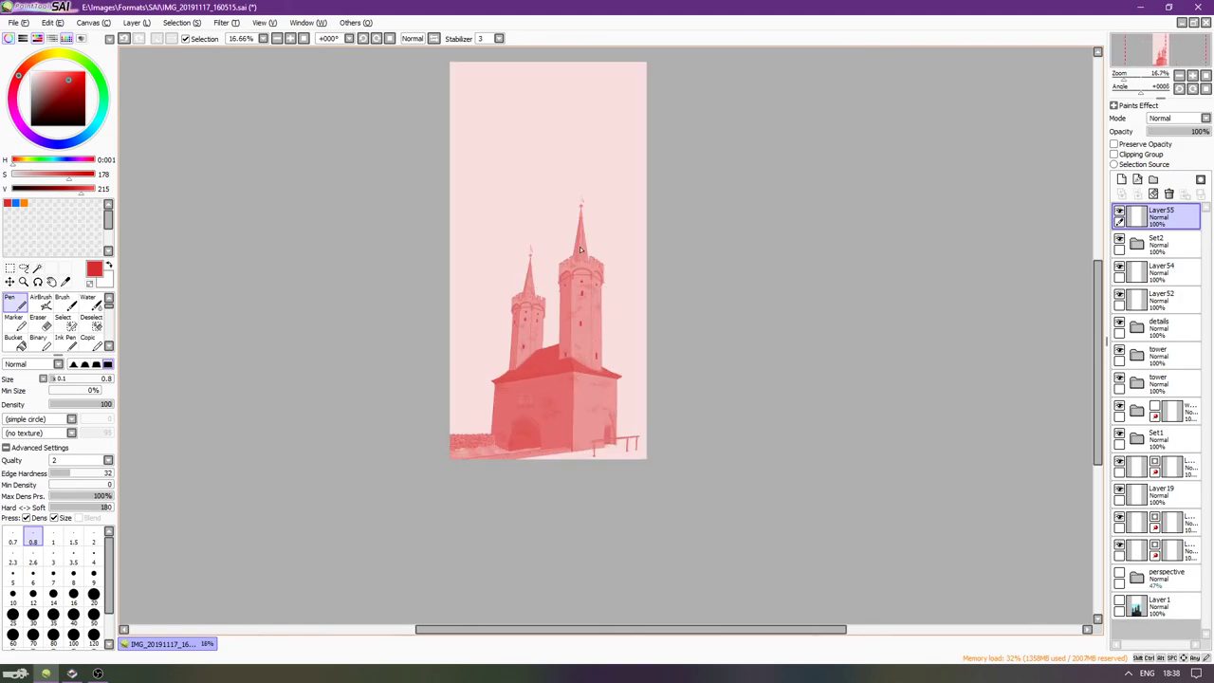
Switch to the bottom-centre anchor and crop the canvas height to 90% twice, trimming empty sky above the towers.
click(90, 22)
click(107, 45)
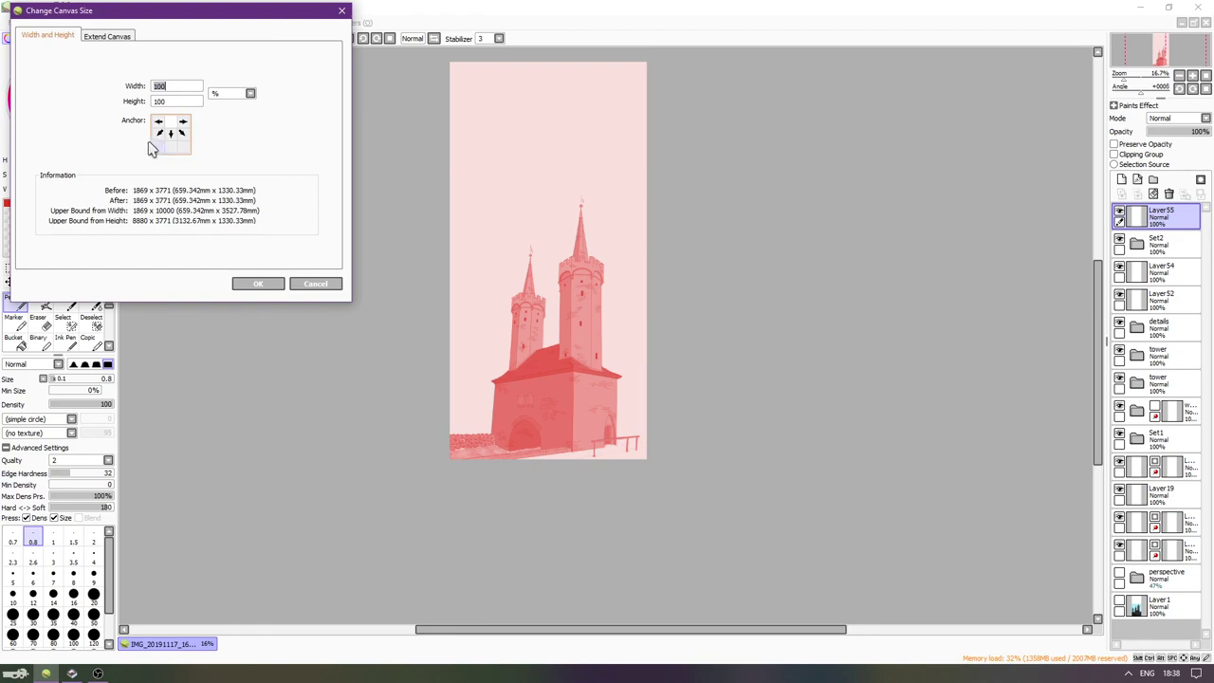
click(171, 146)
click(174, 101)
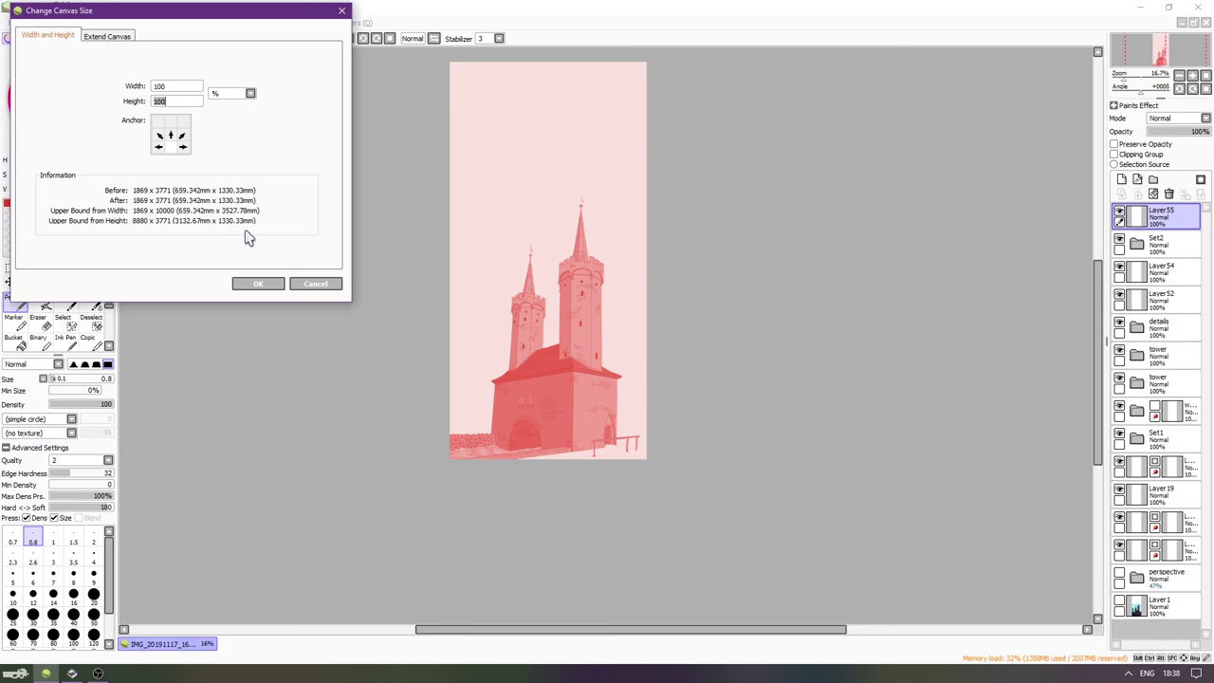
text(90)
key(Return)
click(87, 22)
click(104, 52)
double_click(159, 100)
text(90)
key(Return)
Try to crop the canvas height to 80% with the bottom-centre anchor.
click(124, 25)
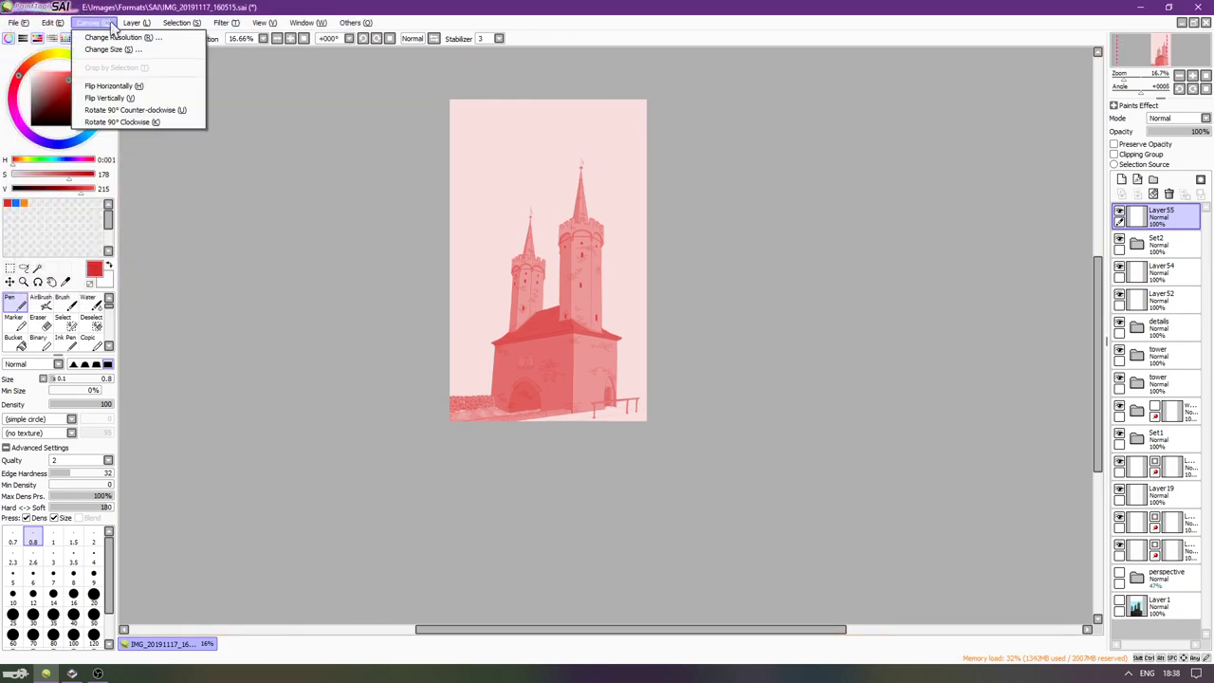
click(105, 52)
double_click(172, 101)
text(80)
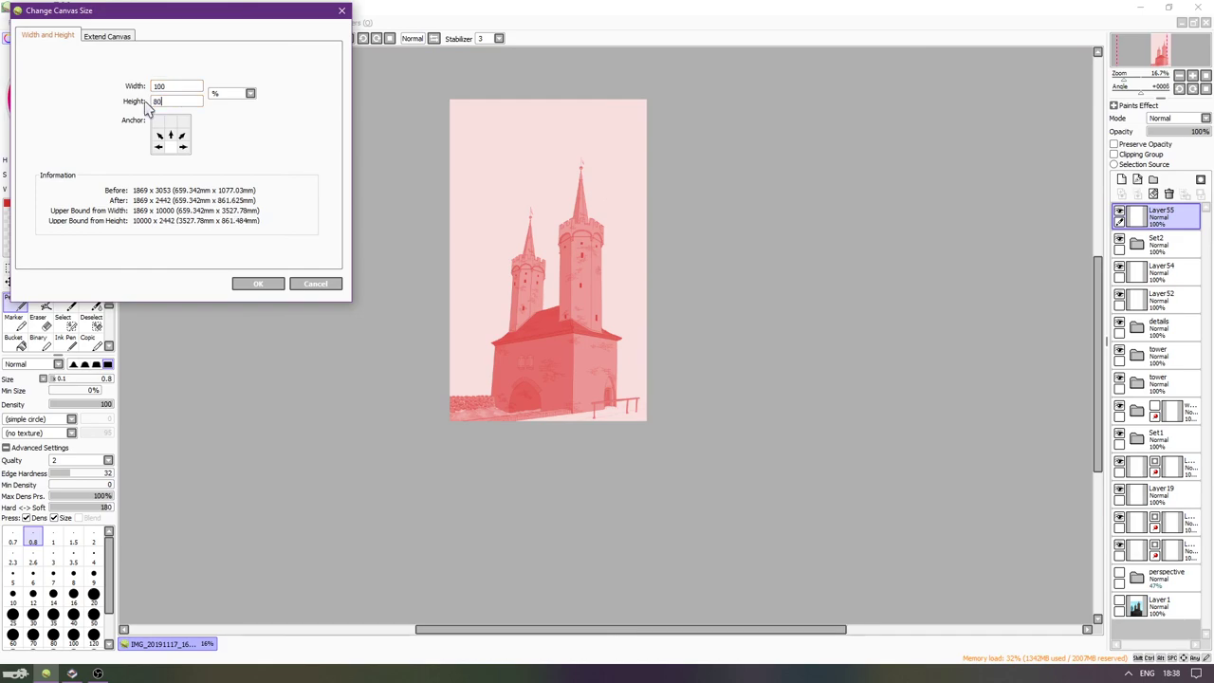
key(Return)
key(ctrl+z)
Crop the canvas height to 90% with the bottom-centre anchor.
click(90, 22)
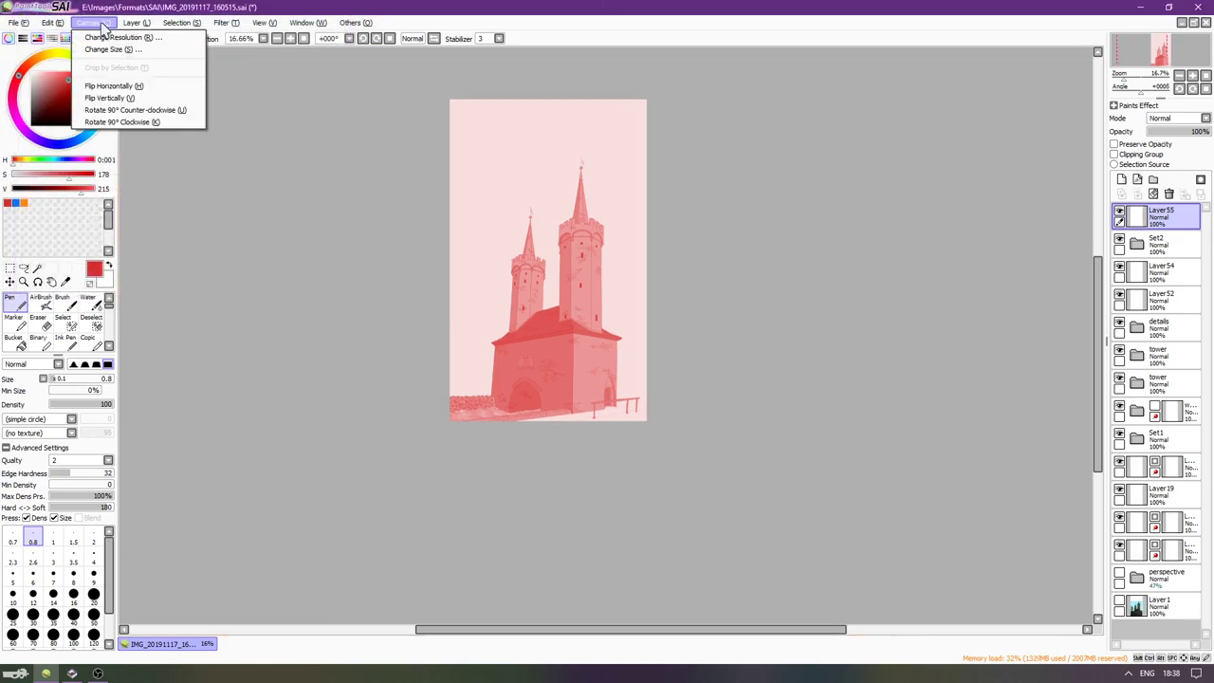
click(132, 54)
double_click(172, 100)
text(90)
key(Return)
Expand the Set2 folder and add a new layer above its topmost layer, Layer53.
scroll(556, 171, up, 2)
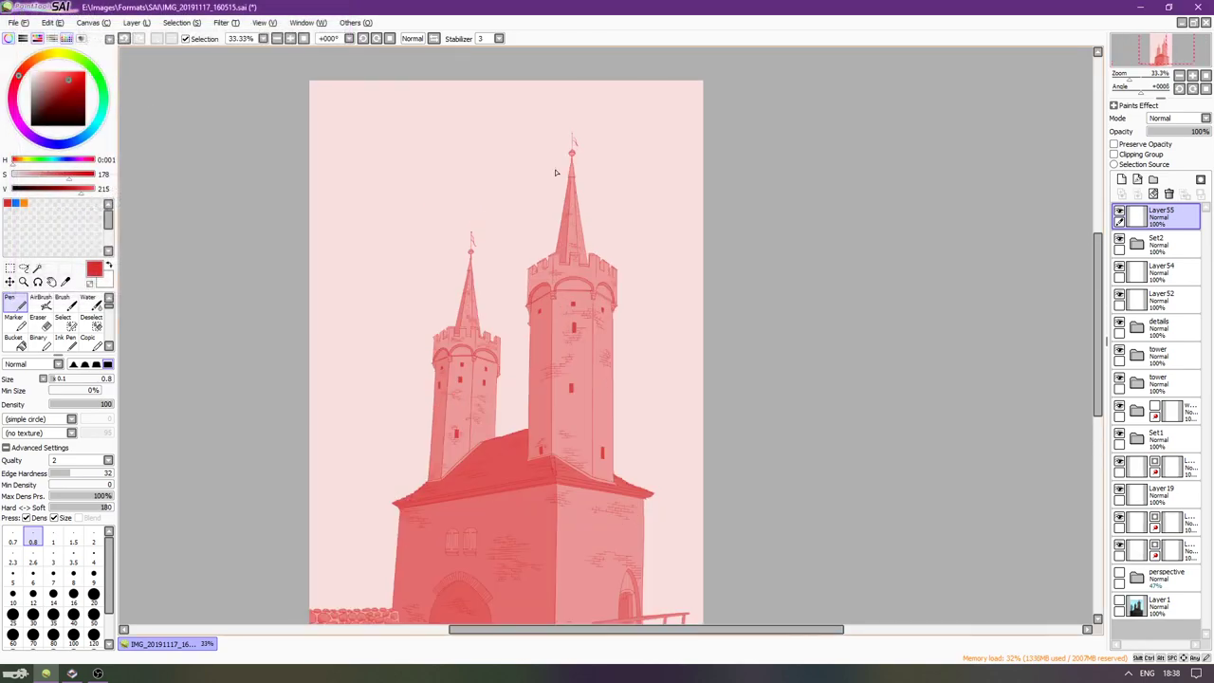
scroll(555, 54, up, 1)
scroll(556, 168, down, 2)
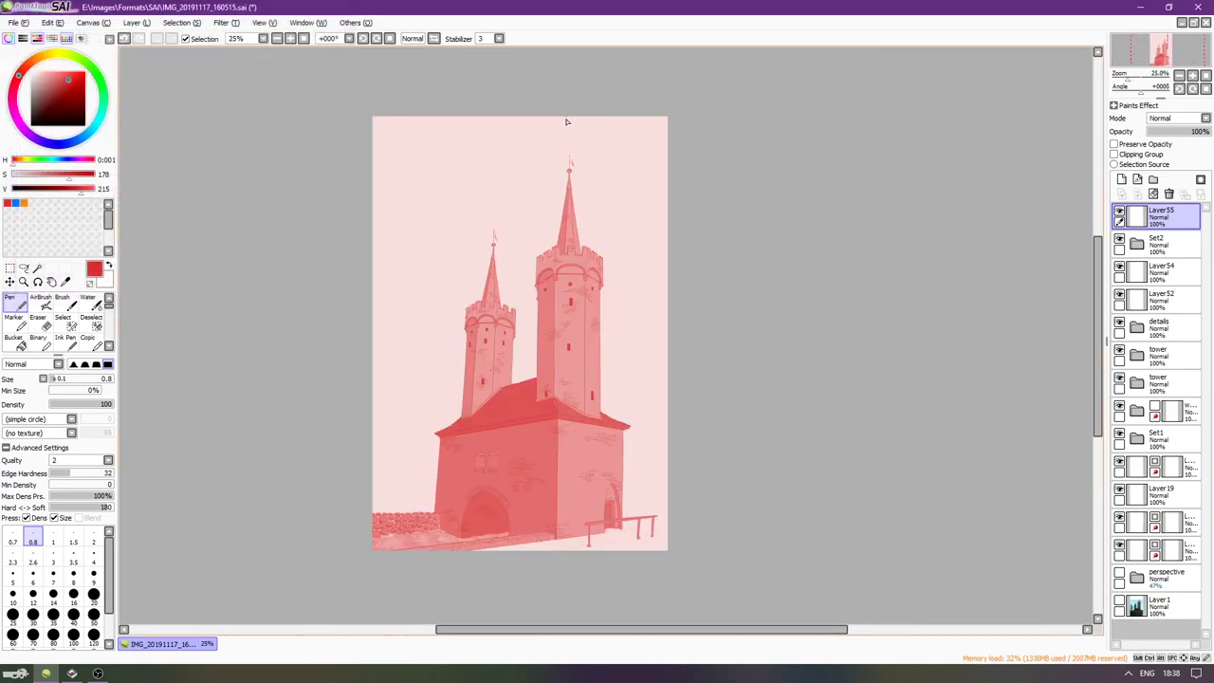
scroll(566, 119, up, 1)
scroll(533, 190, up, 1)
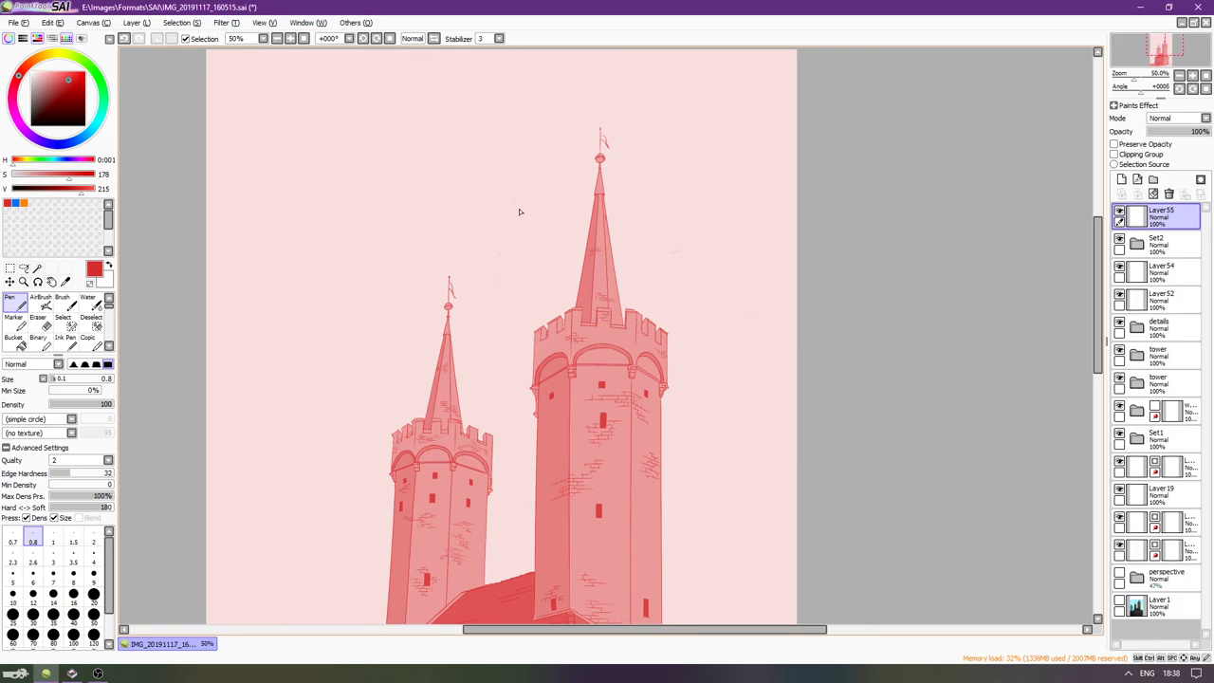
click(1136, 243)
click(1164, 270)
click(1121, 178)
Select the interiors of the flags on both tower spires with the Magic Wand, detecting by strict transparency across the whole image.
scroll(645, 282, up, 2)
scroll(588, 143, down, 2)
scroll(564, 54, up, 1)
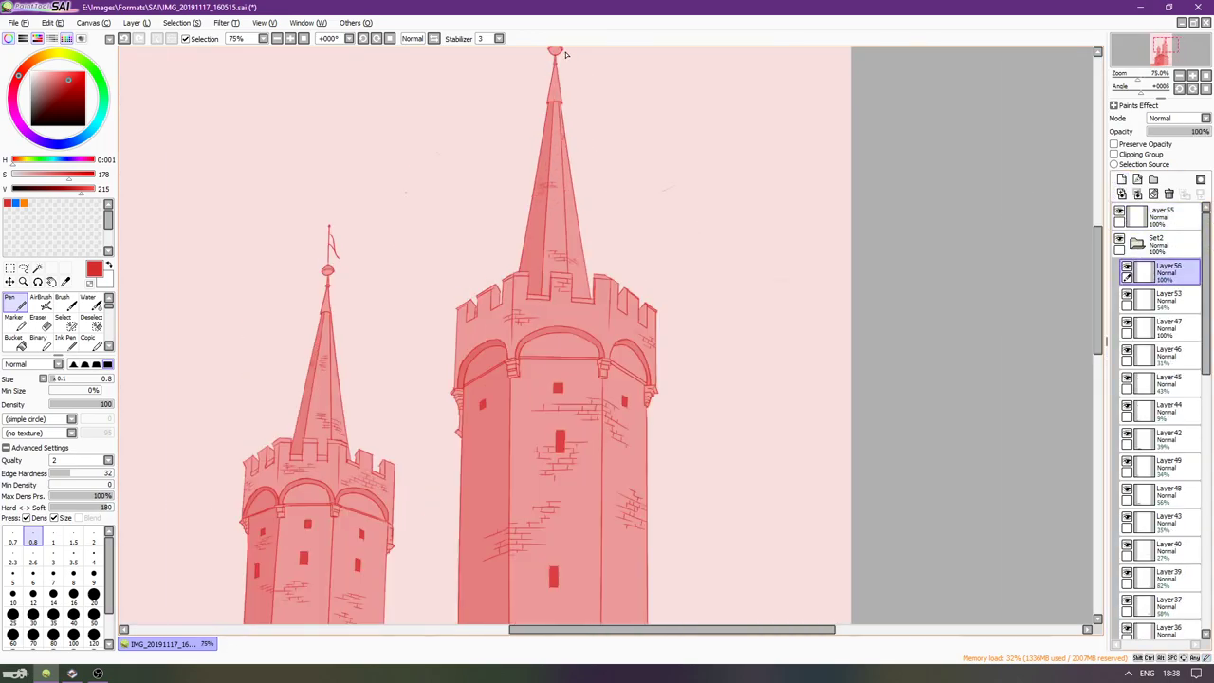
scroll(642, 170, down, 2)
scroll(578, 168, up, 6)
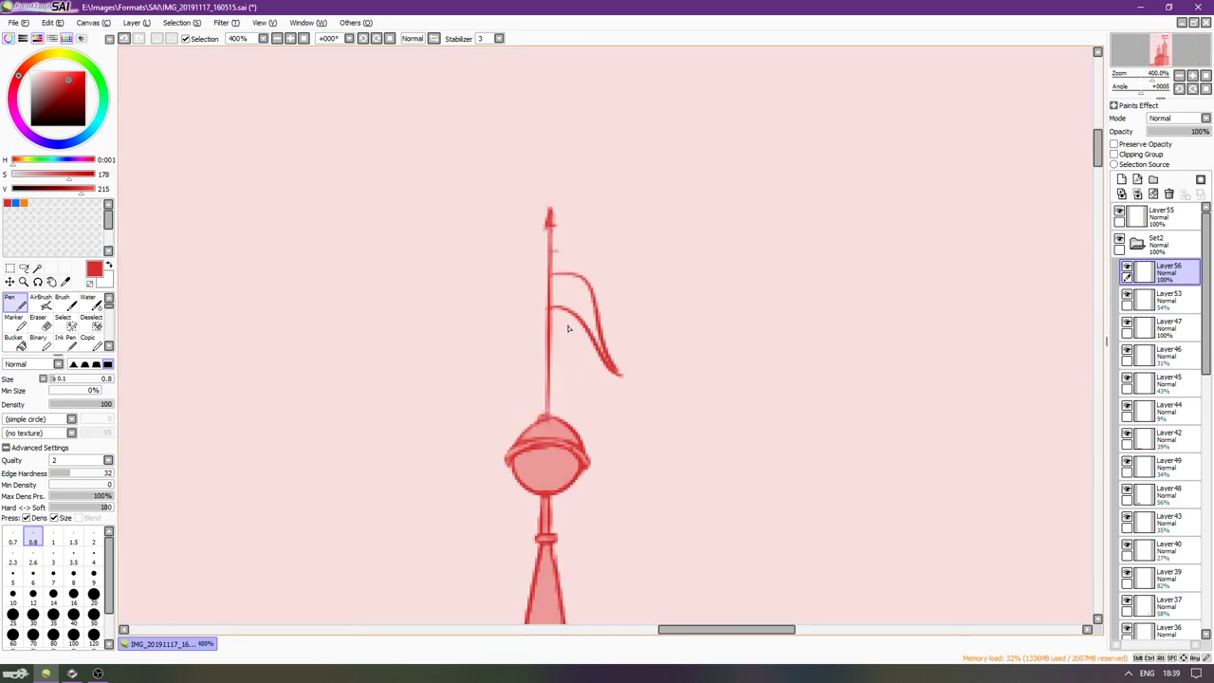
click(37, 269)
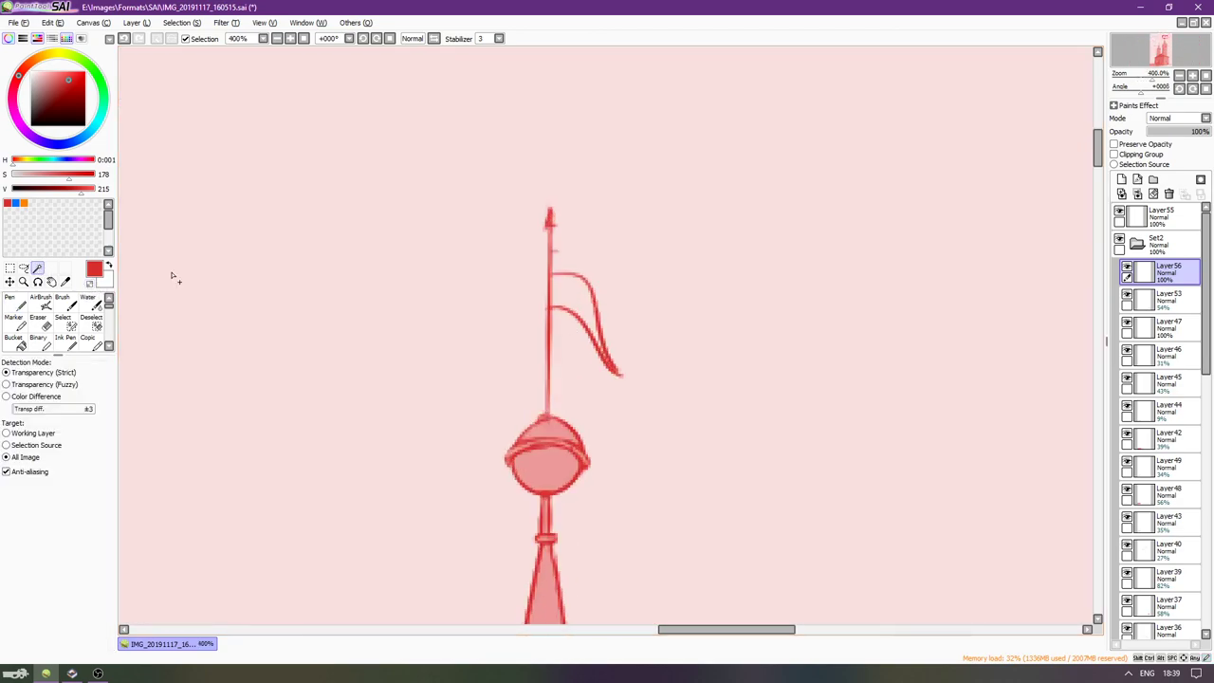
click(566, 300)
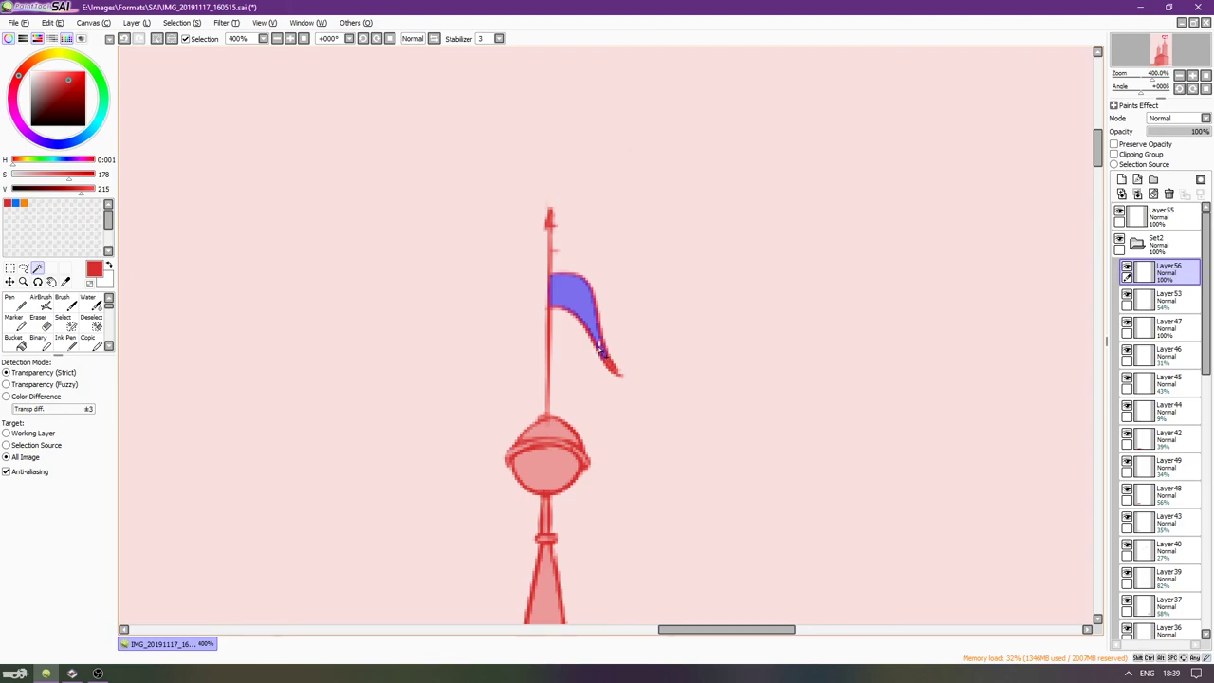
scroll(603, 351, down, 3)
scroll(764, 265, up, 1)
scroll(496, 510, up, 2)
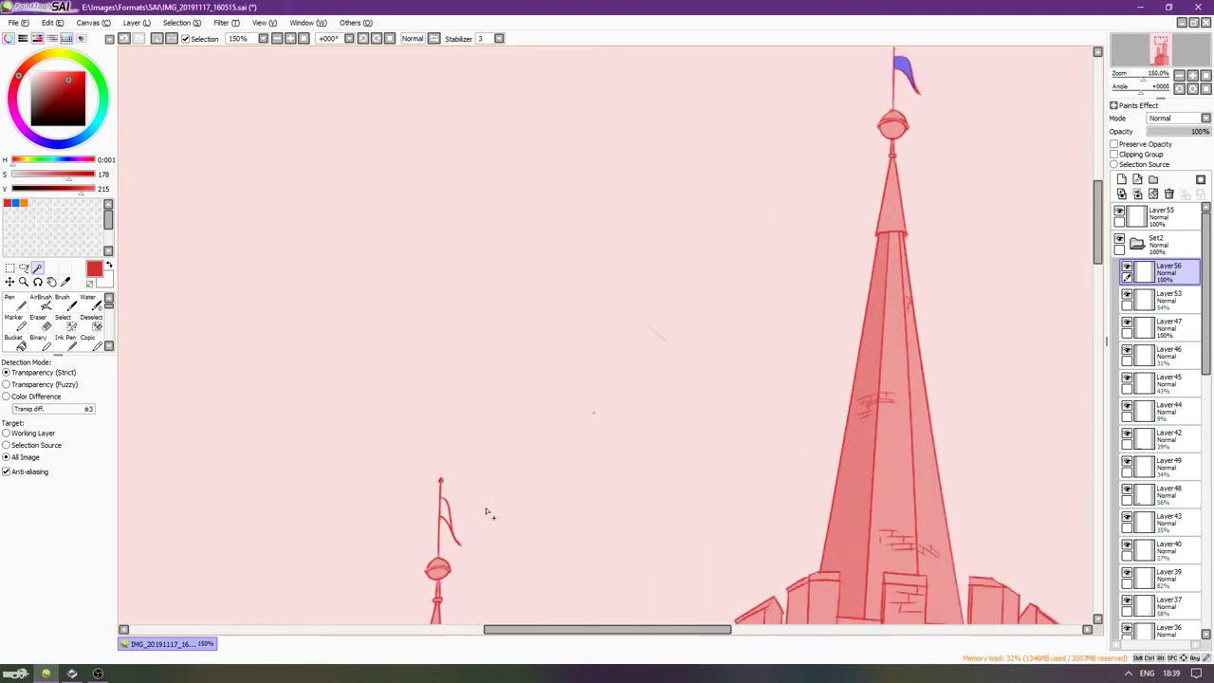
click(425, 512)
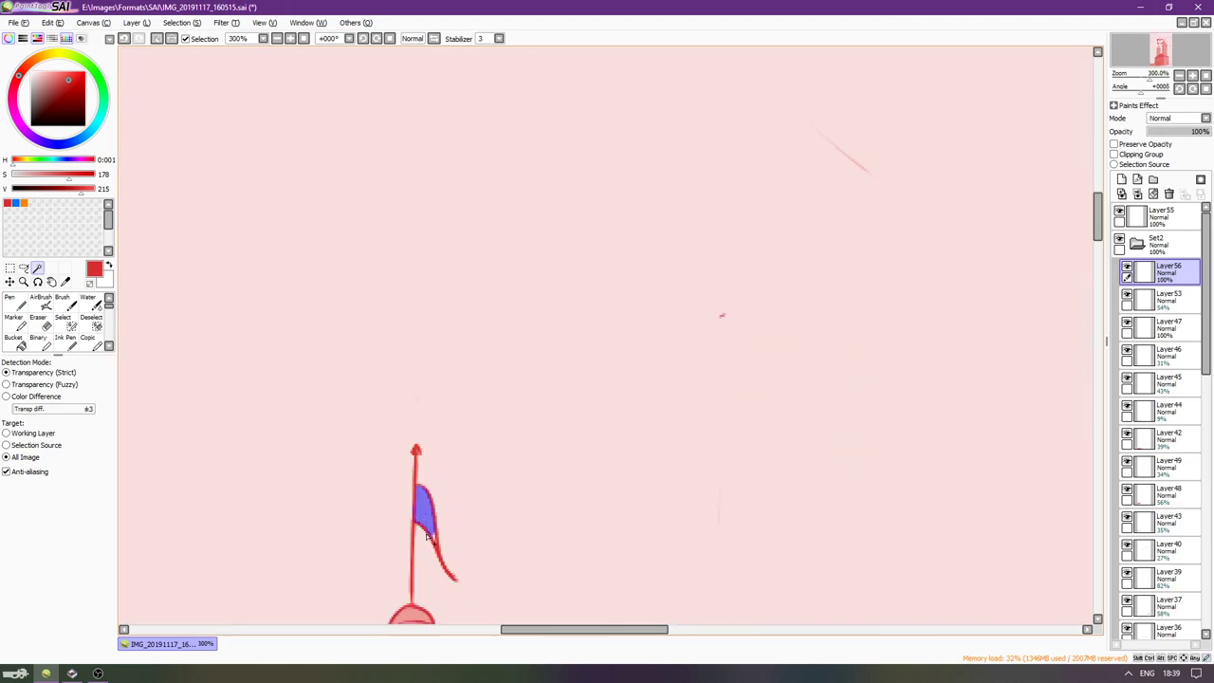
Fill the selected areas of both spire flags with the current red and clear the selection.
key(g)
click(433, 527)
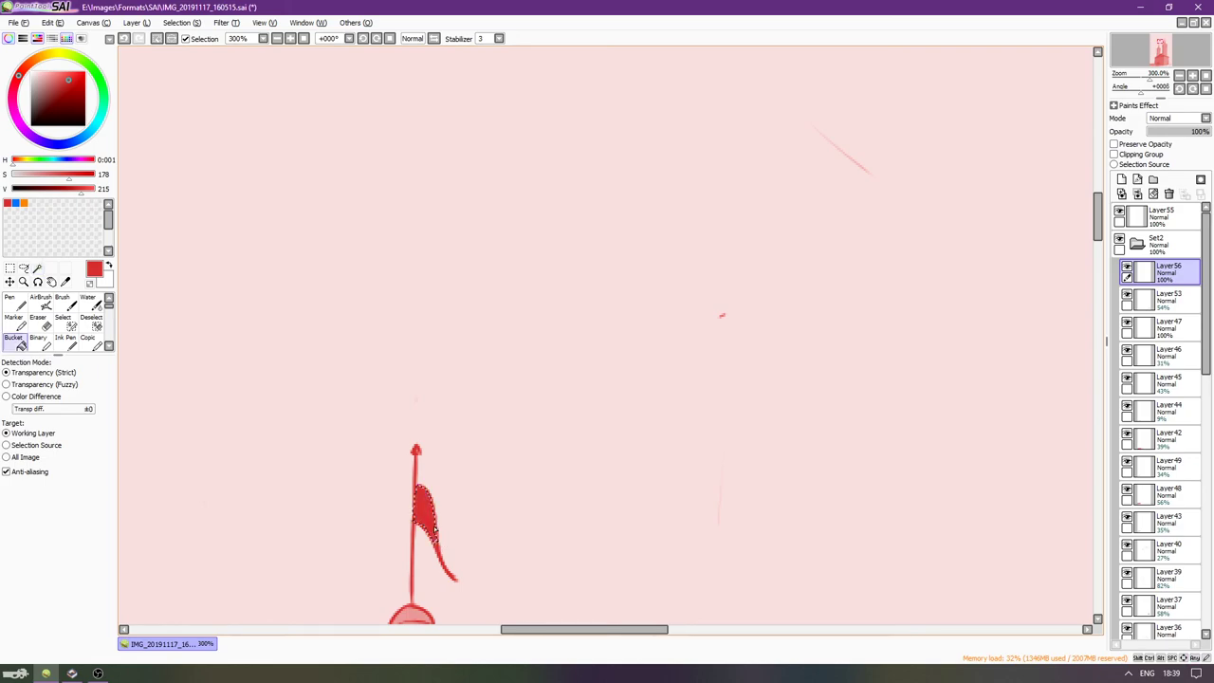
scroll(382, 452, down, 5)
scroll(608, 238, up, 3)
click(413, 473)
key(ctrl+d)
Lower the opacity of the flag fill layer to 69%.
scroll(704, 217, down, 5)
scroll(637, 340, up, 1)
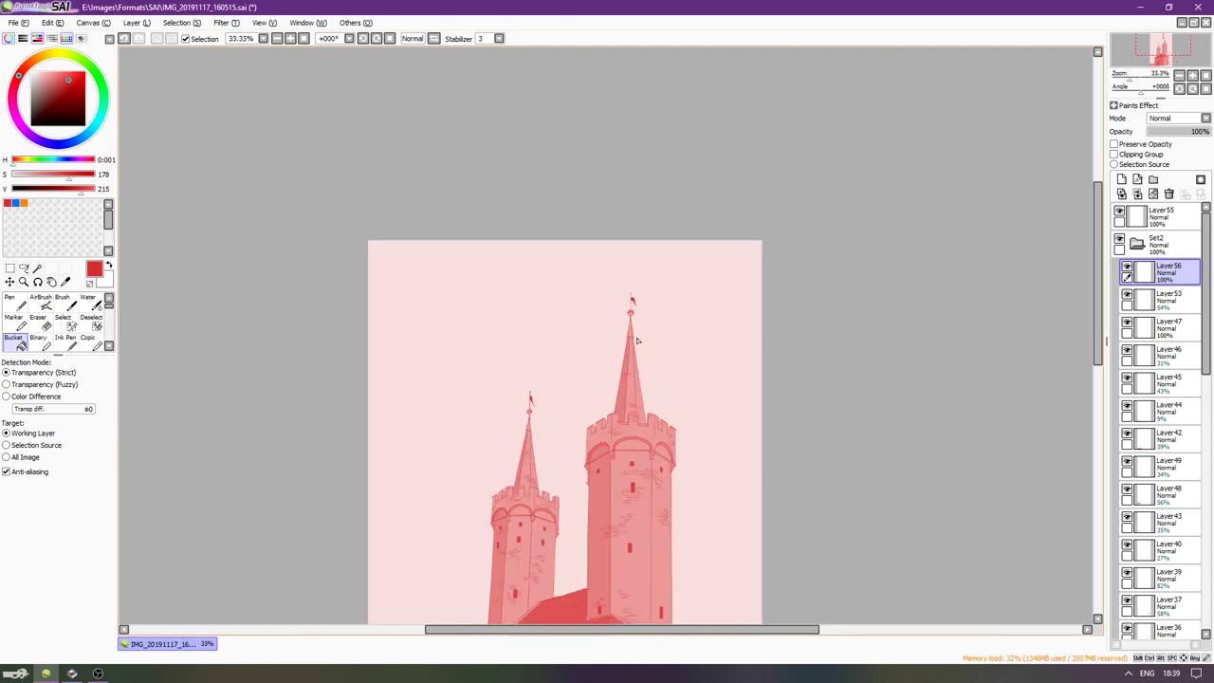
scroll(637, 340, up, 3)
mouse_move(1197, 134)
mouse_down()
mouse_move(1175, 138)
mouse_move(1193, 139)
mouse_up()
scroll(537, 238, down, 3)
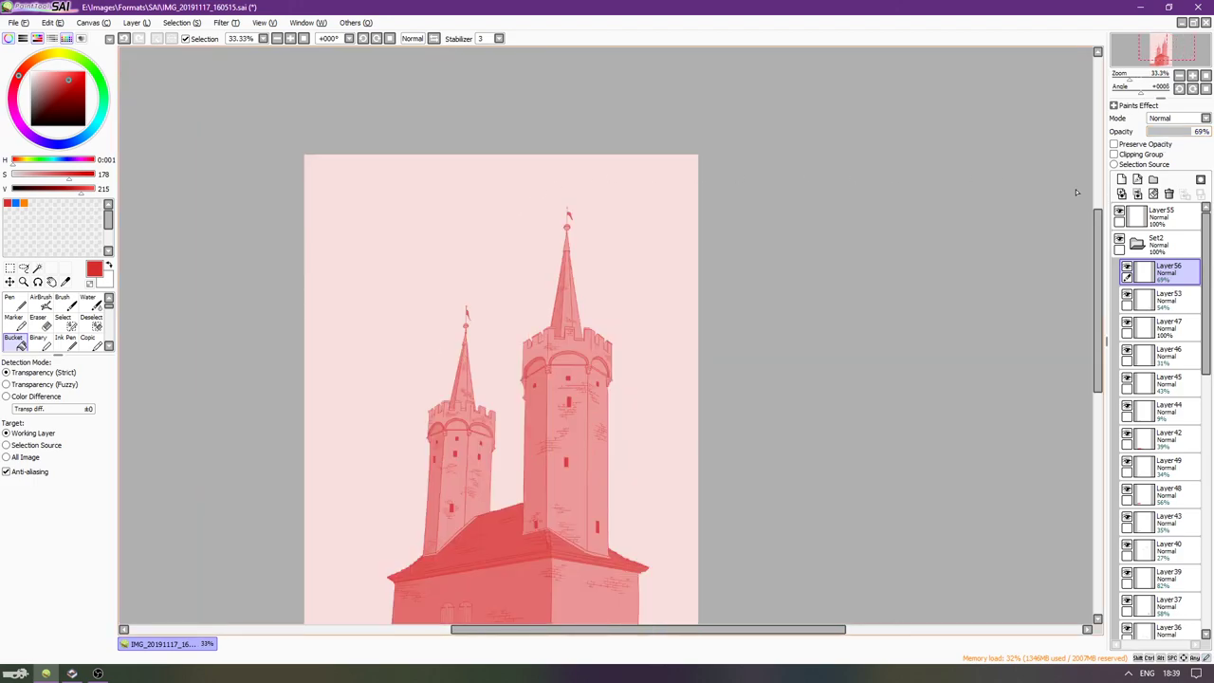
Make Layer55 the active layer and examine the gatehouse walls, stone wall and fence at different magnifications.
click(1167, 218)
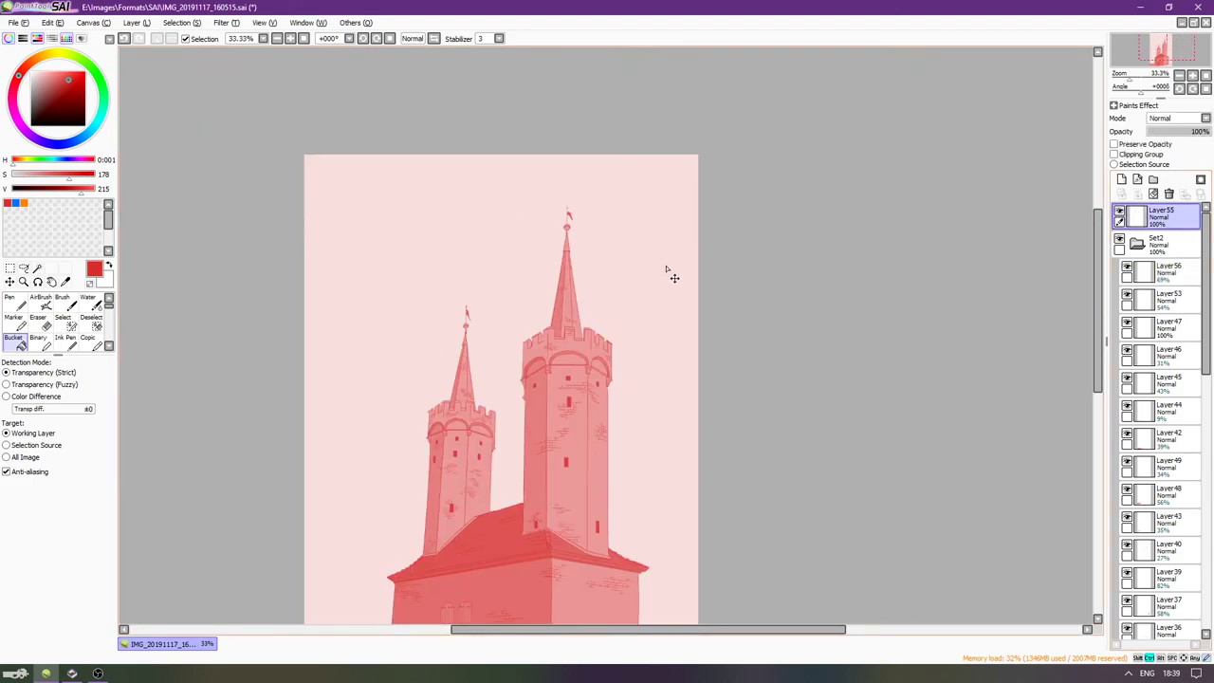
key(ctrl+t)
scroll(690, 154, down, 2)
scroll(668, 347, up, 2)
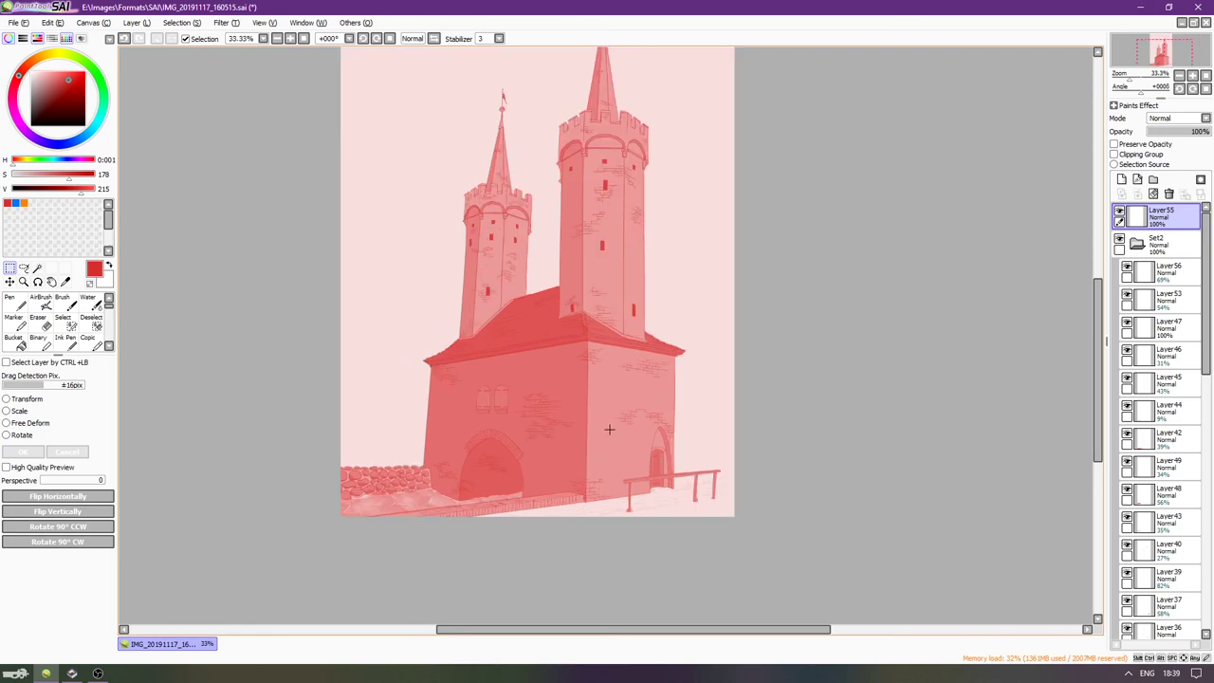
scroll(503, 313, up, 2)
scroll(598, 247, down, 1)
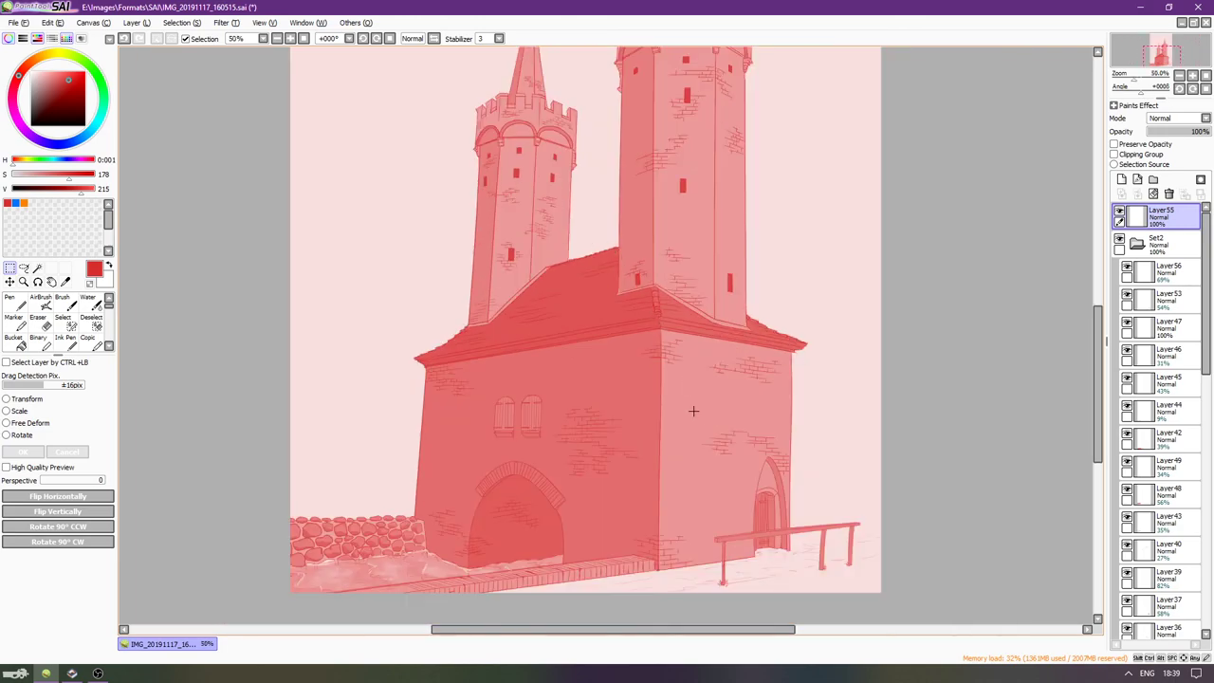
scroll(348, 479, up, 1)
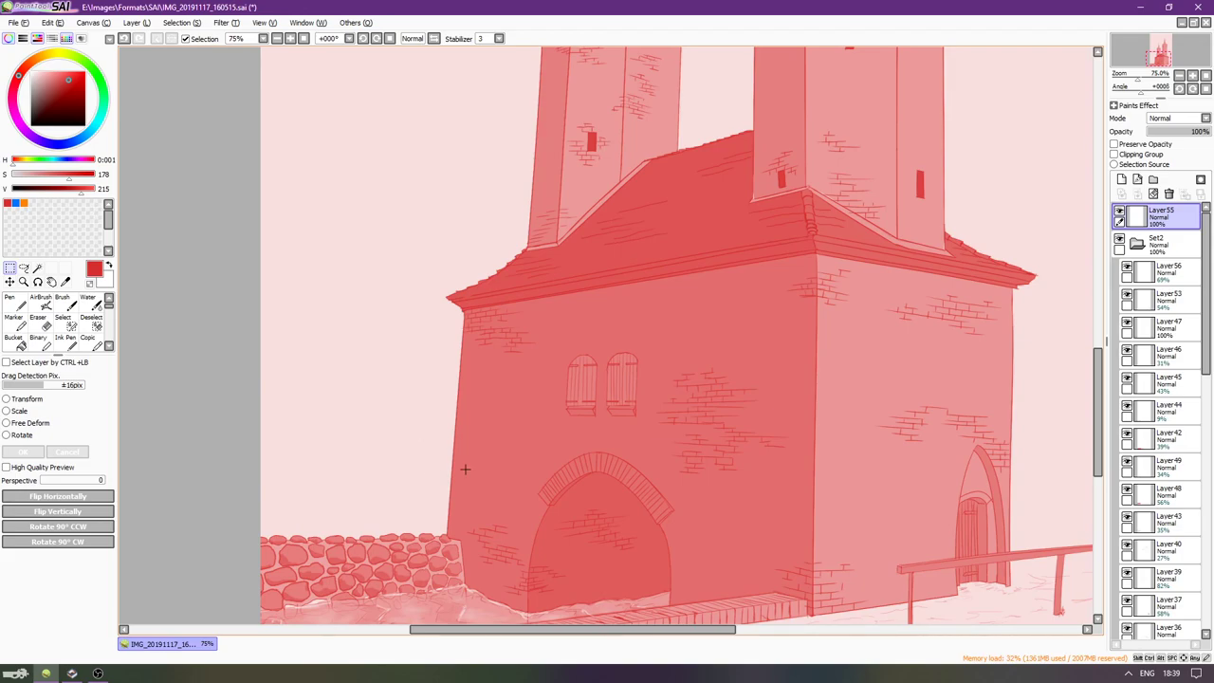
scroll(608, 417, down, 1)
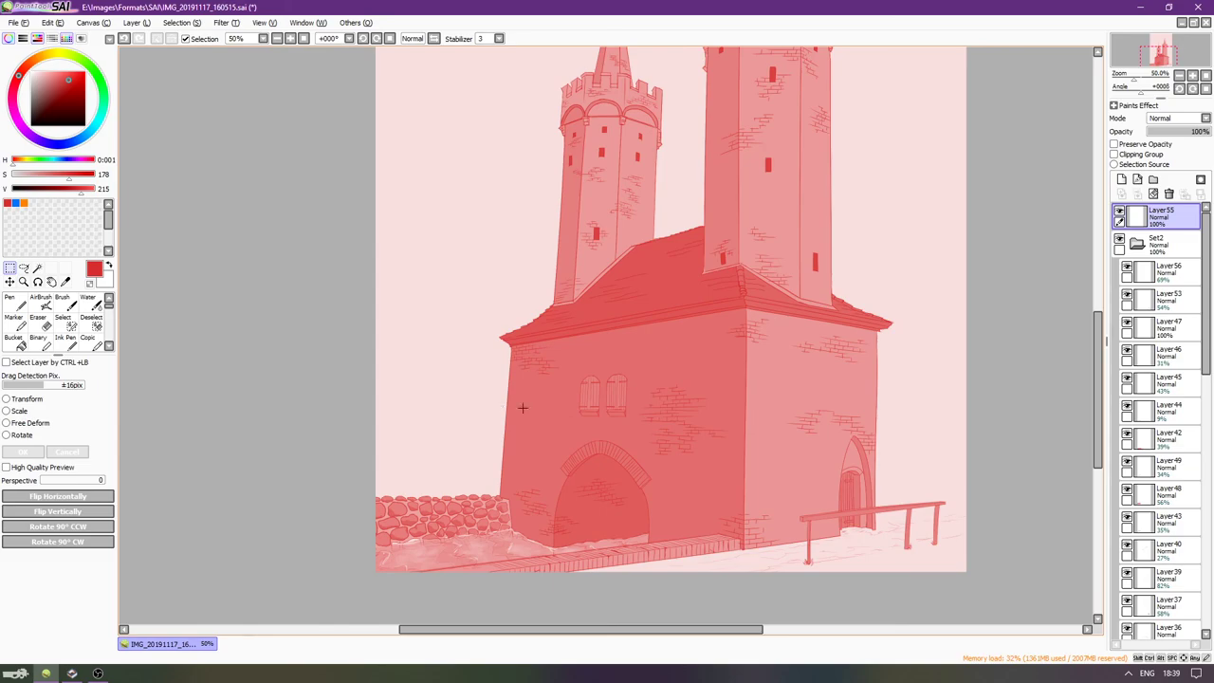
Sign the drawing with the 0.8 Pen, handwriting the artist's signature and 2019 in the sky between the two towers above the roof.
scroll(589, 291, up, 1)
scroll(633, 378, down, 2)
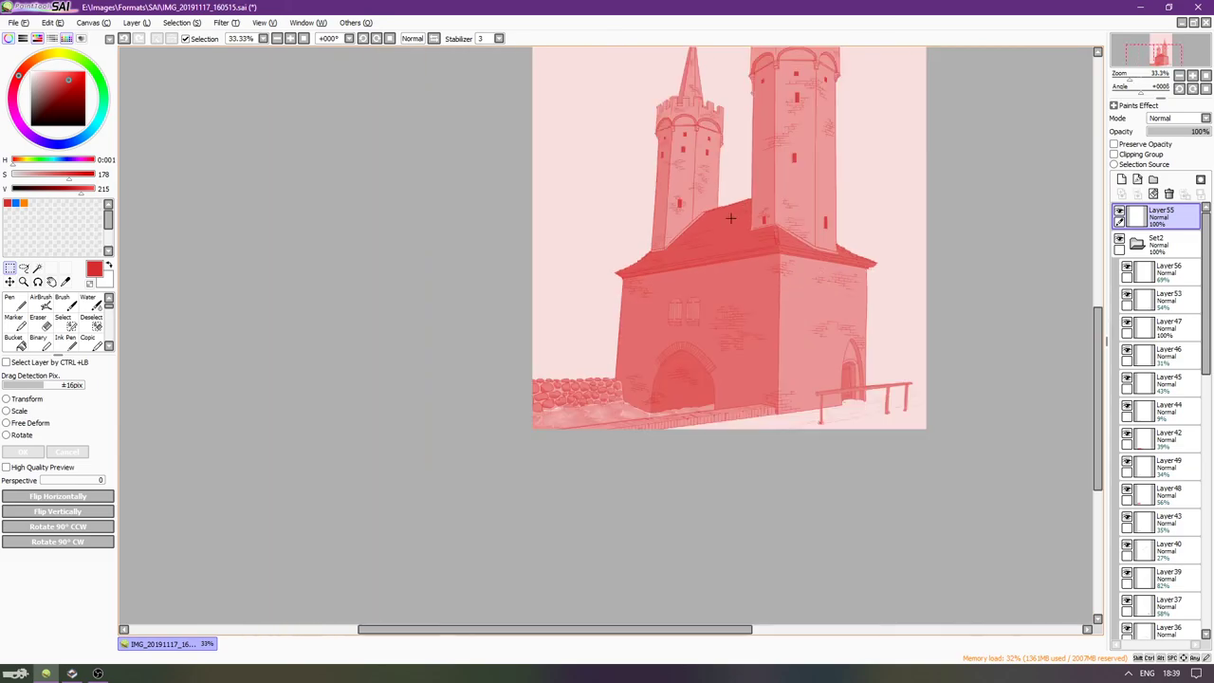
scroll(749, 138, up, 4)
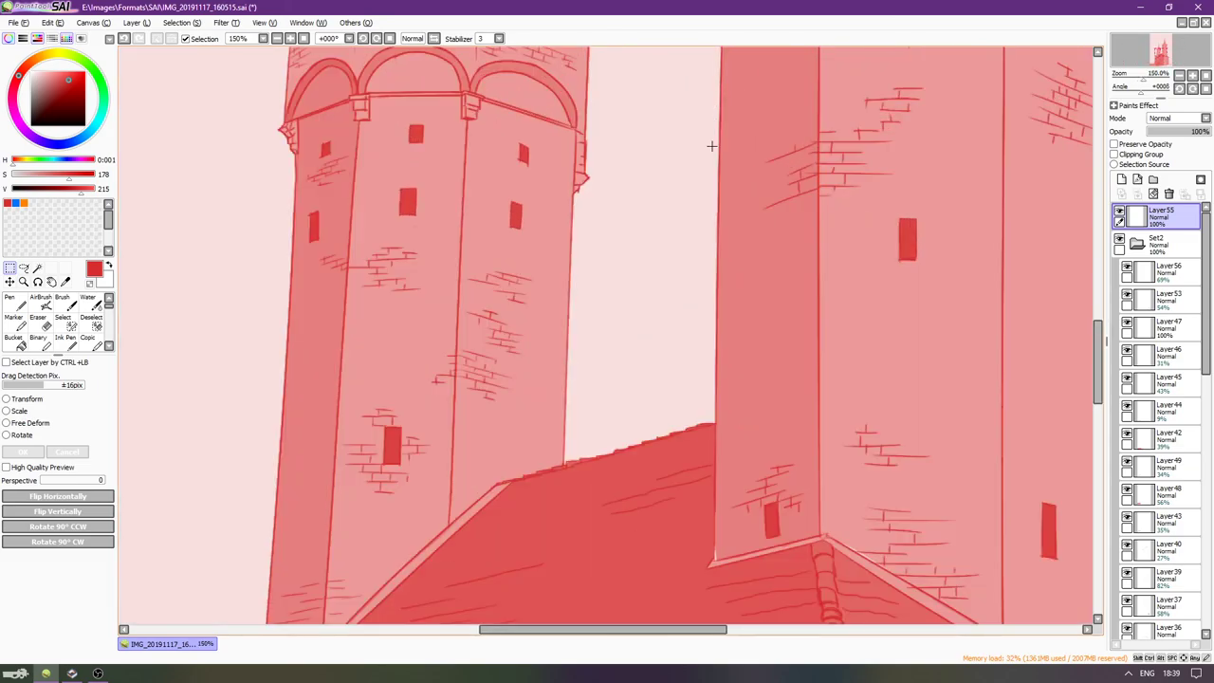
key(n)
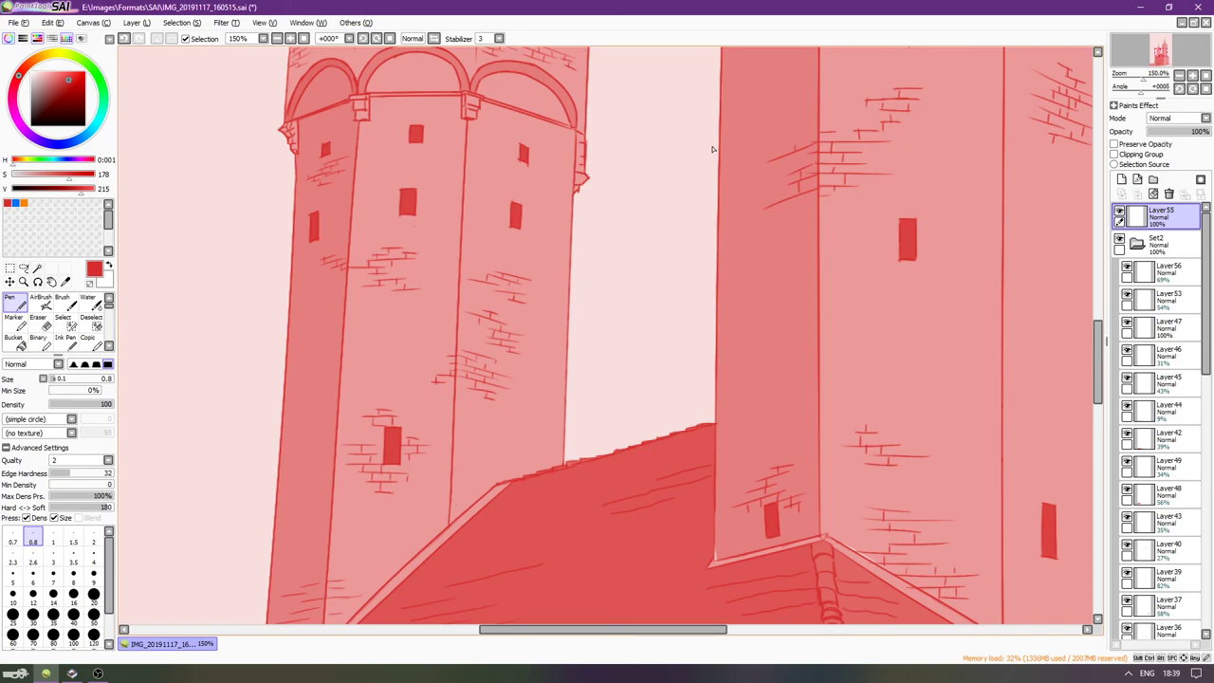
mouse_move(588, 330)
mouse_down()
mouse_move(627, 352)
mouse_move(642, 349)
mouse_move(643, 332)
mouse_move(666, 358)
mouse_move(611, 382)
mouse_move(645, 383)
mouse_up()
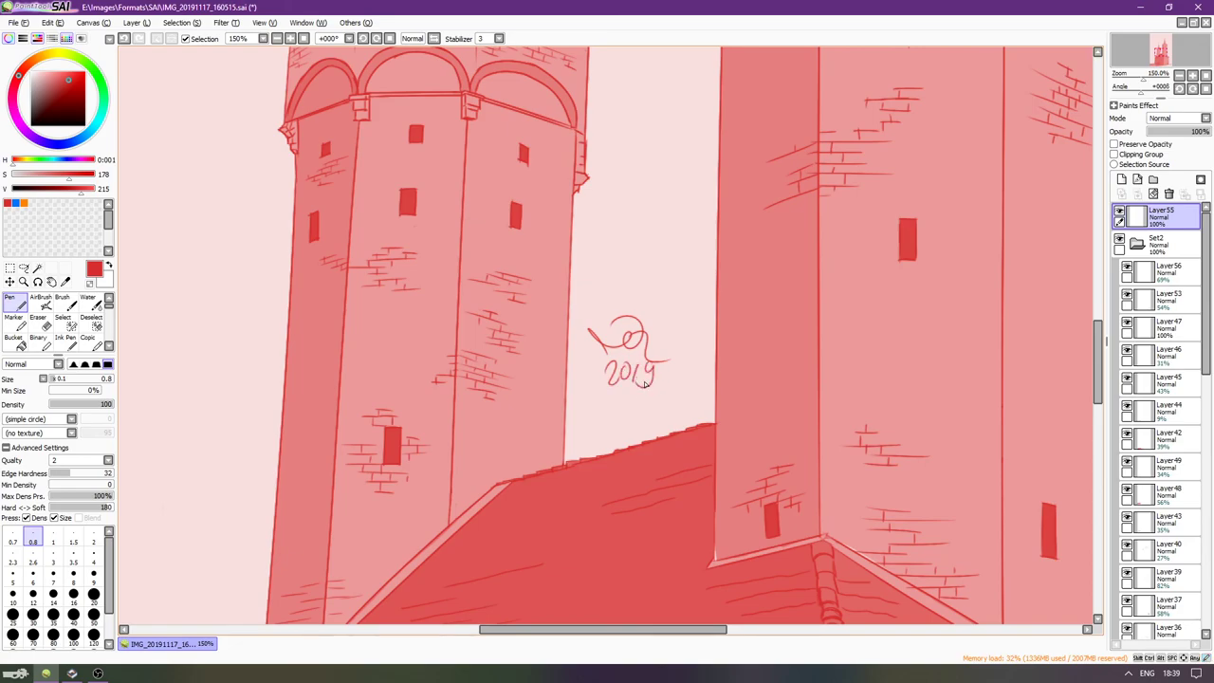
Start exporting the canvas as a JPEG and choose the Desktop as the destination folder.
click(19, 22)
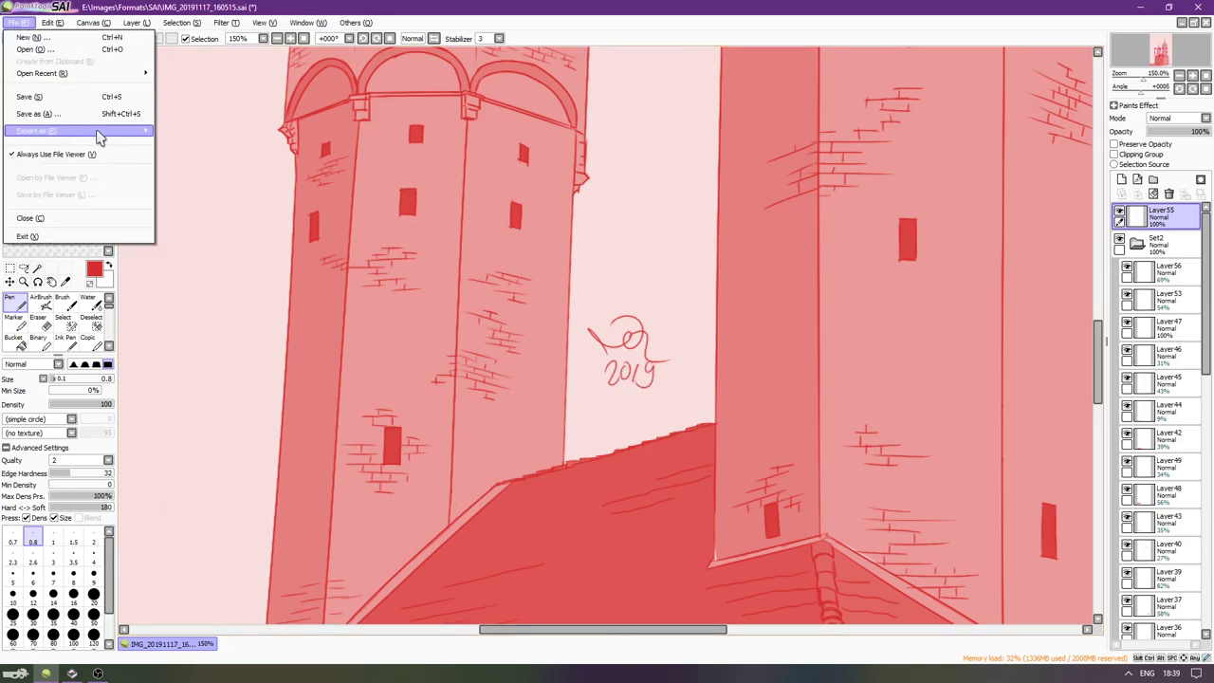
mouse_move(100, 138)
click(187, 168)
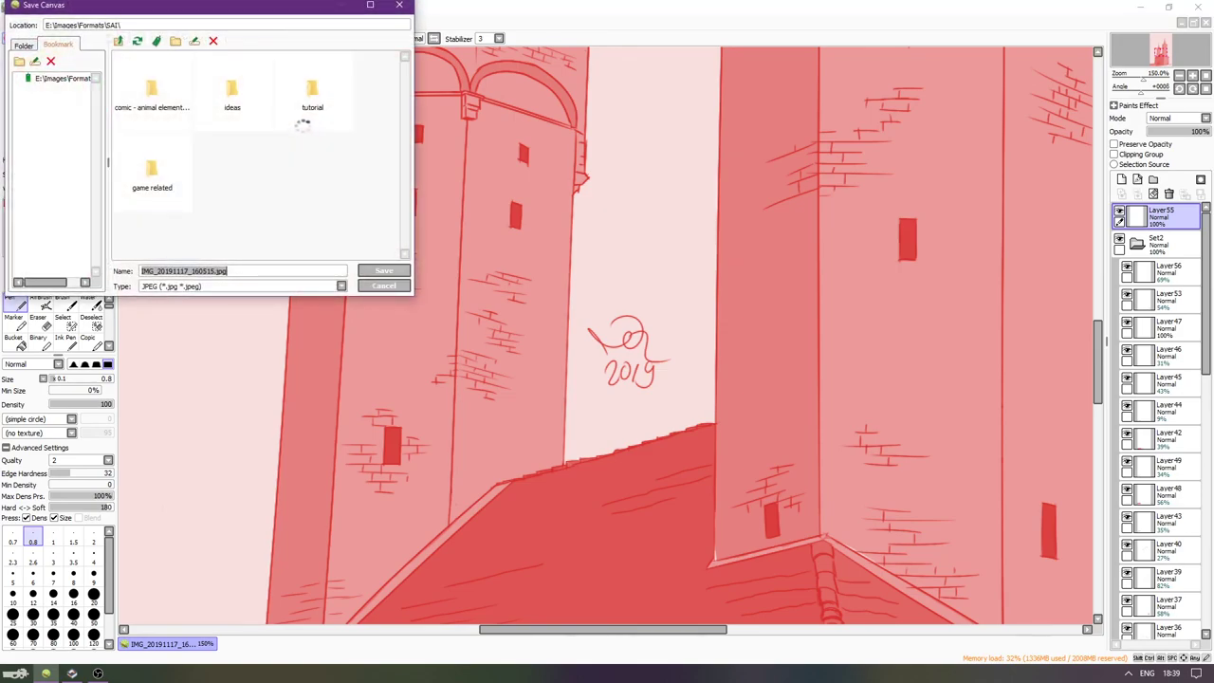
click(23, 44)
scroll(57, 161, up, 5)
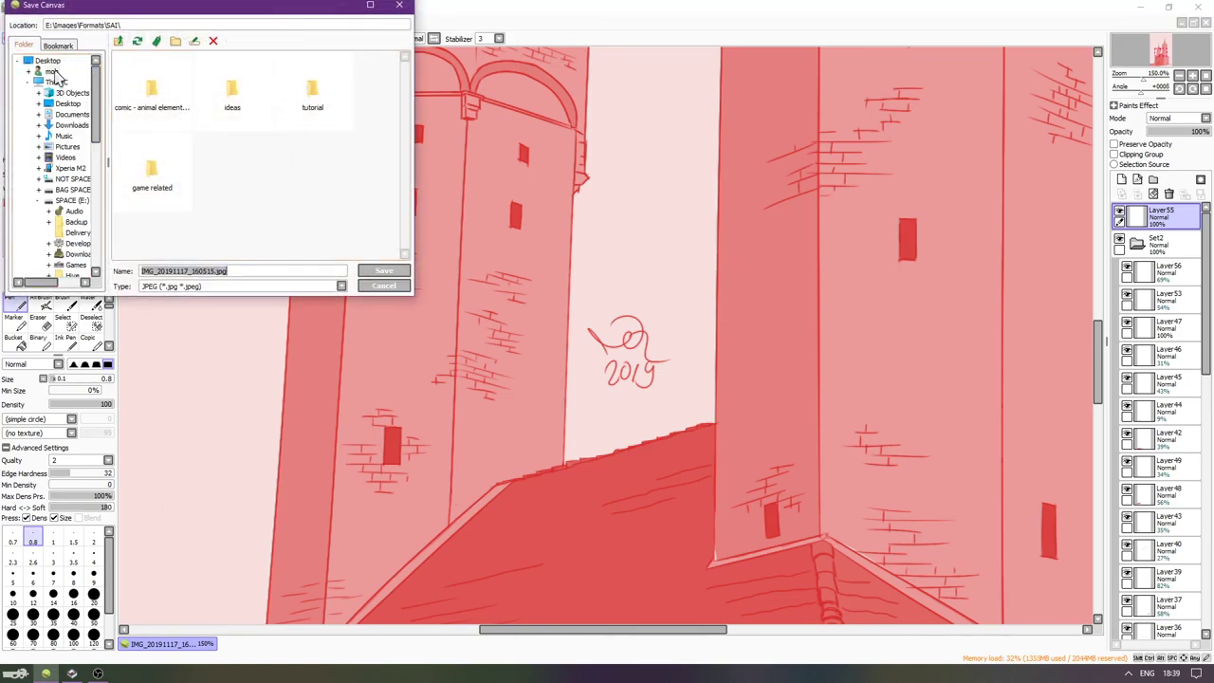
click(48, 60)
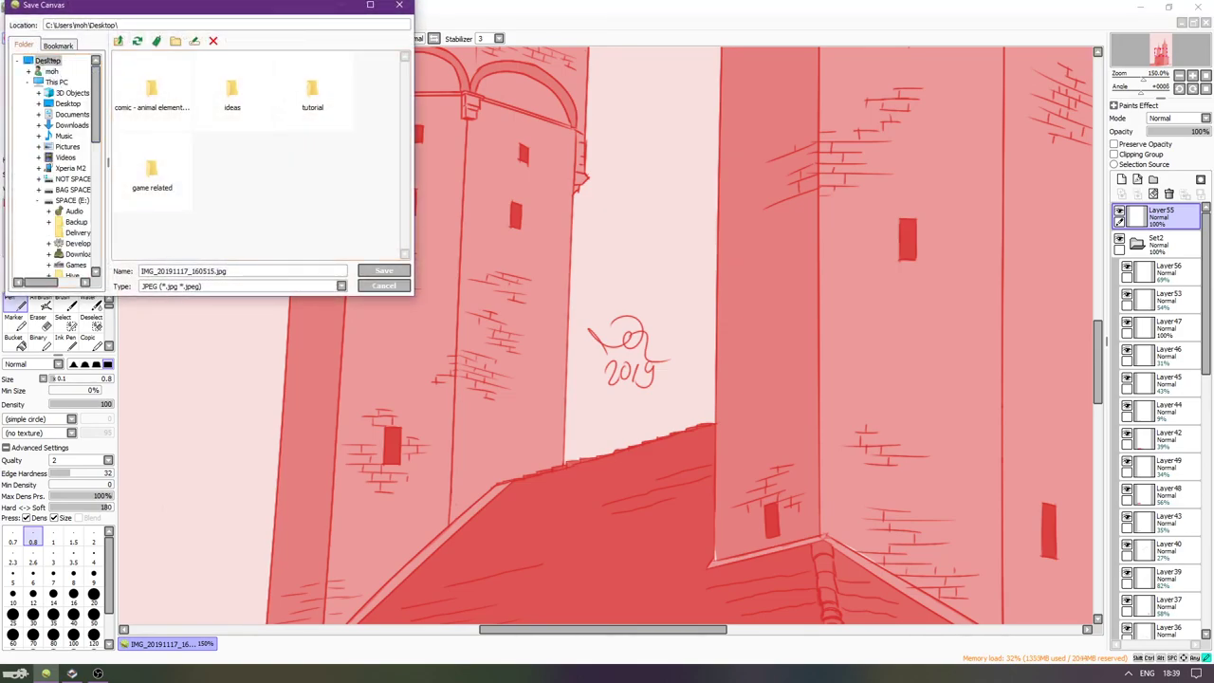
Name the JPEG "hometown tracing 2019-11-23" and save it with the offered quality settings.
click(267, 273)
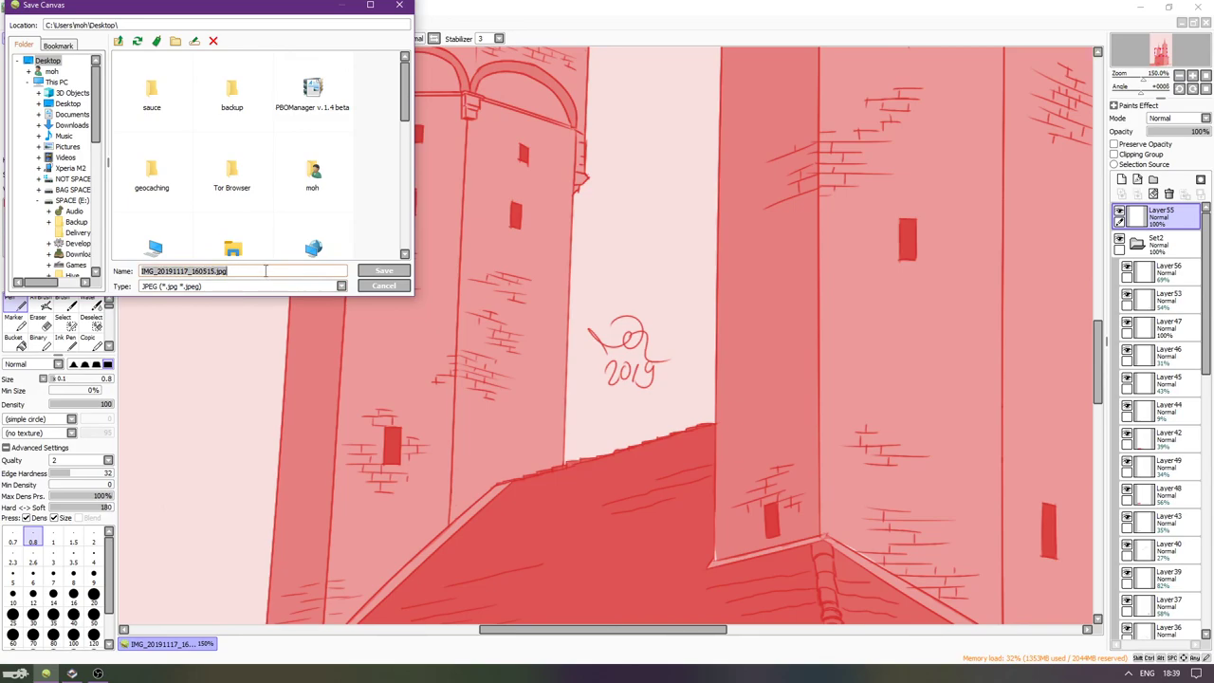
text(hometown tracing 2019-11-)
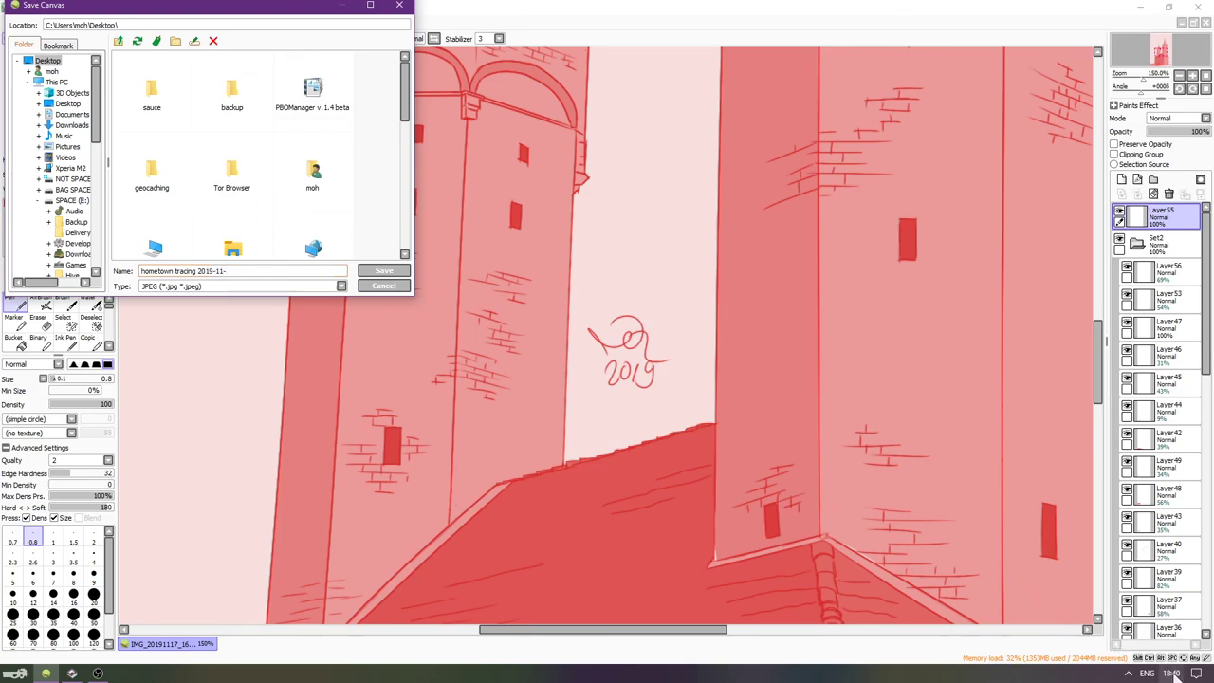
mouse_move(1173, 675)
text(23)
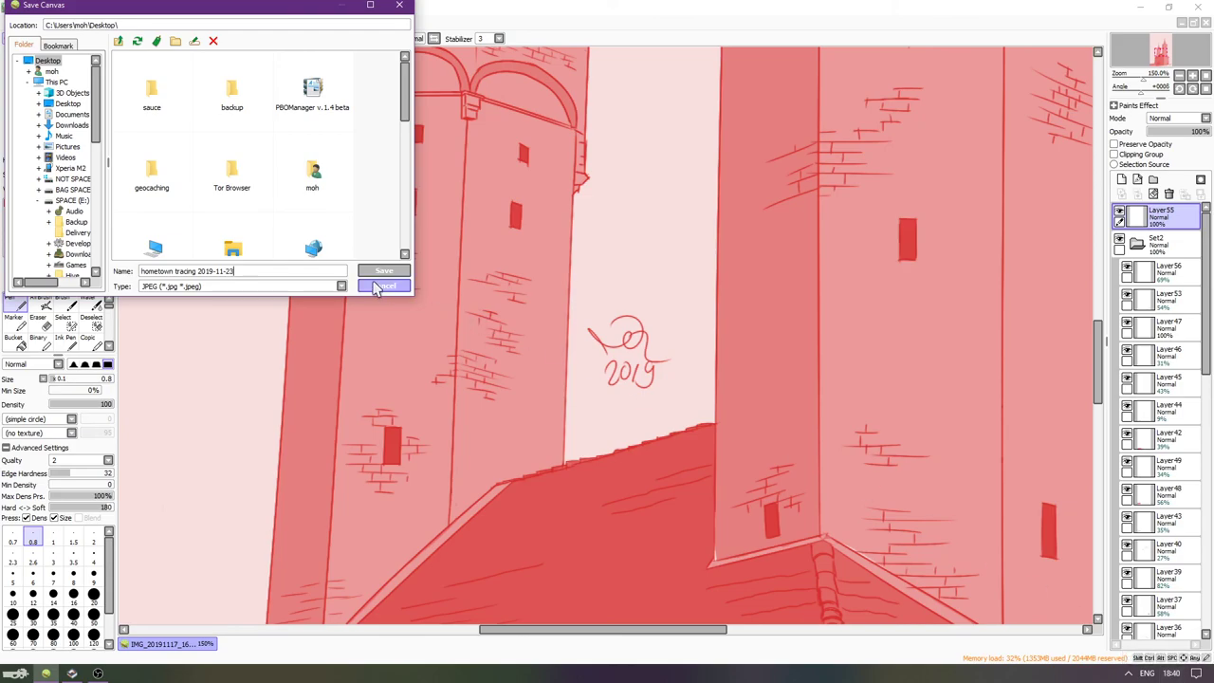
click(377, 274)
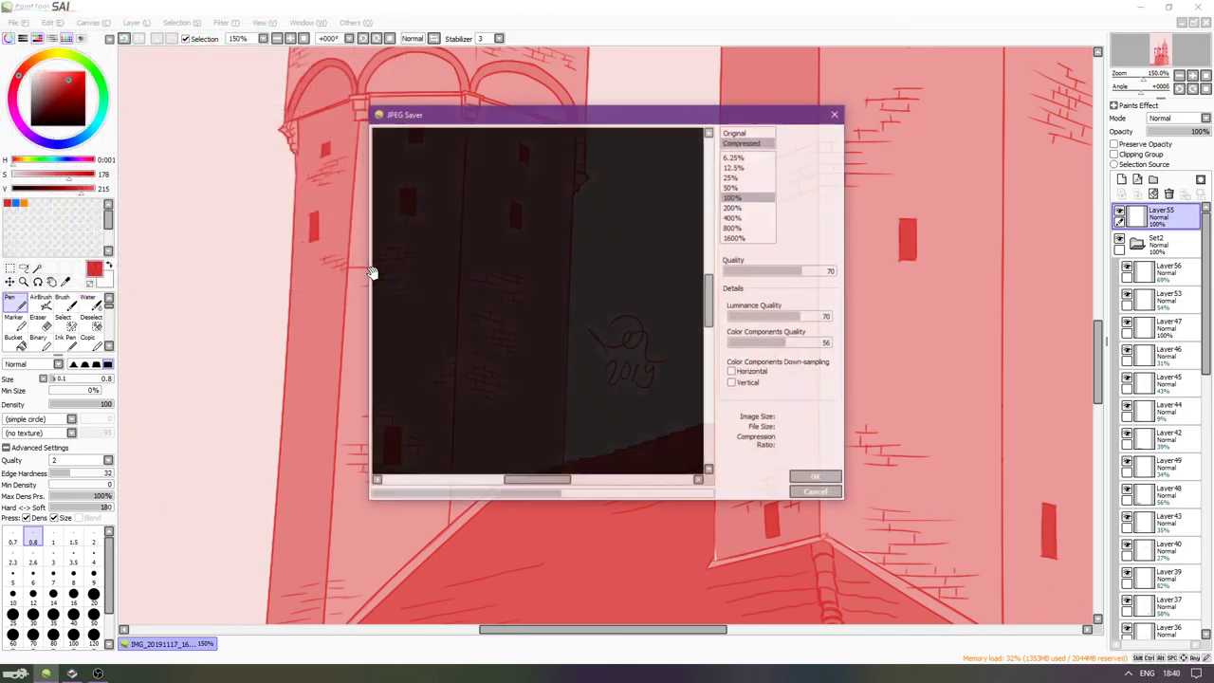
click(810, 479)
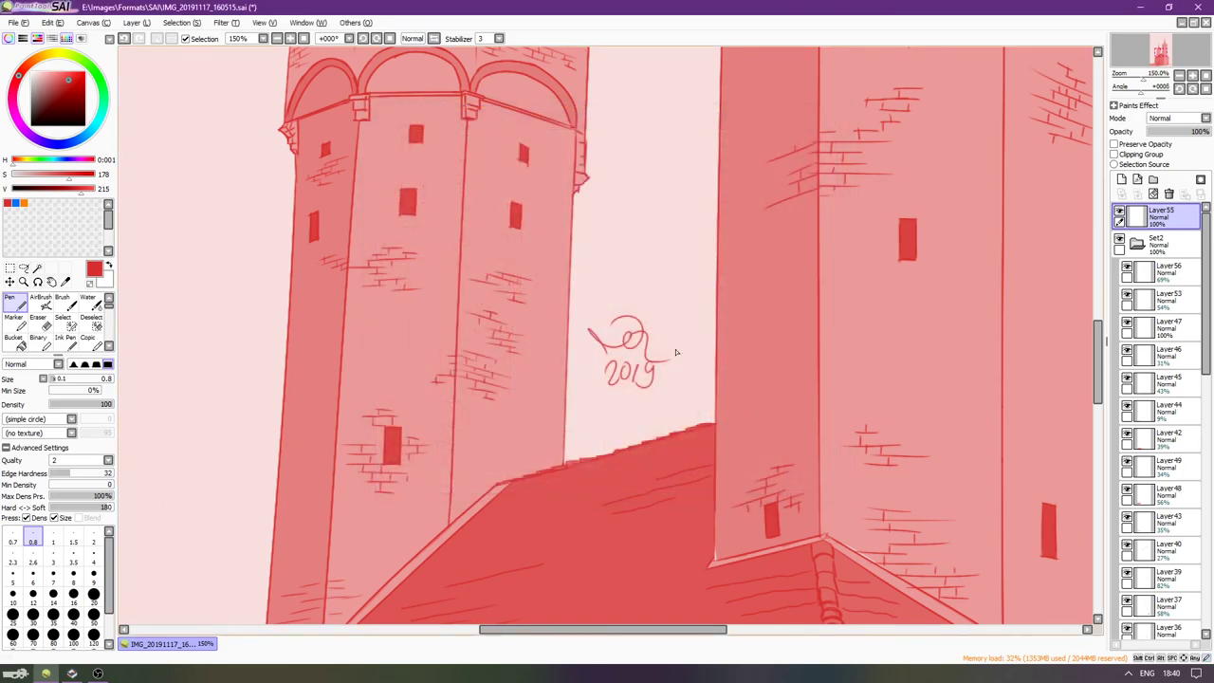
scroll(607, 318, down, 3)
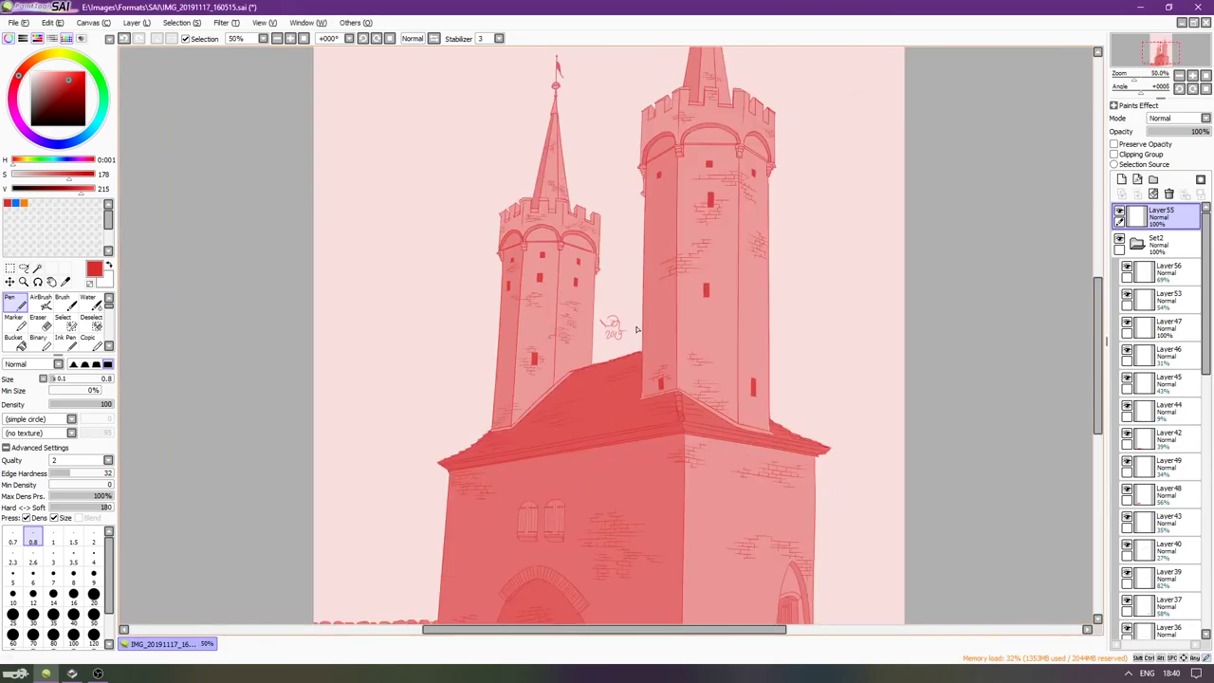
scroll(637, 329, down, 1)
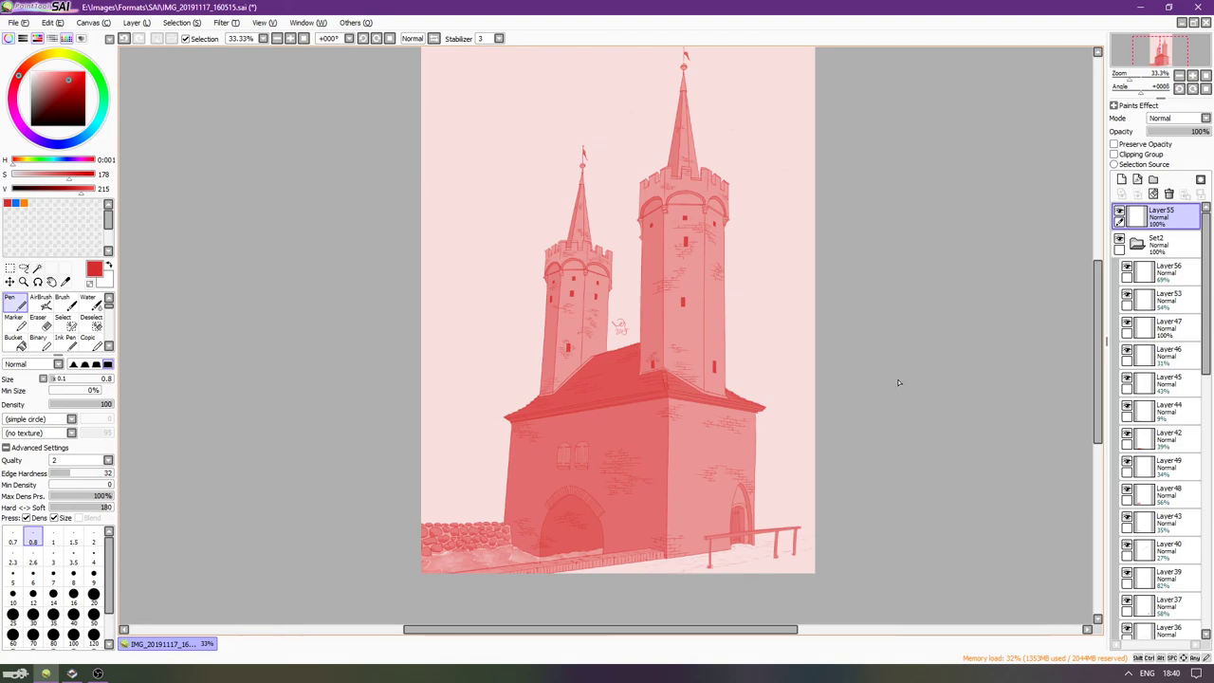
Switch to OBS, which is running in the background, and stop the live stream.
click(1129, 672)
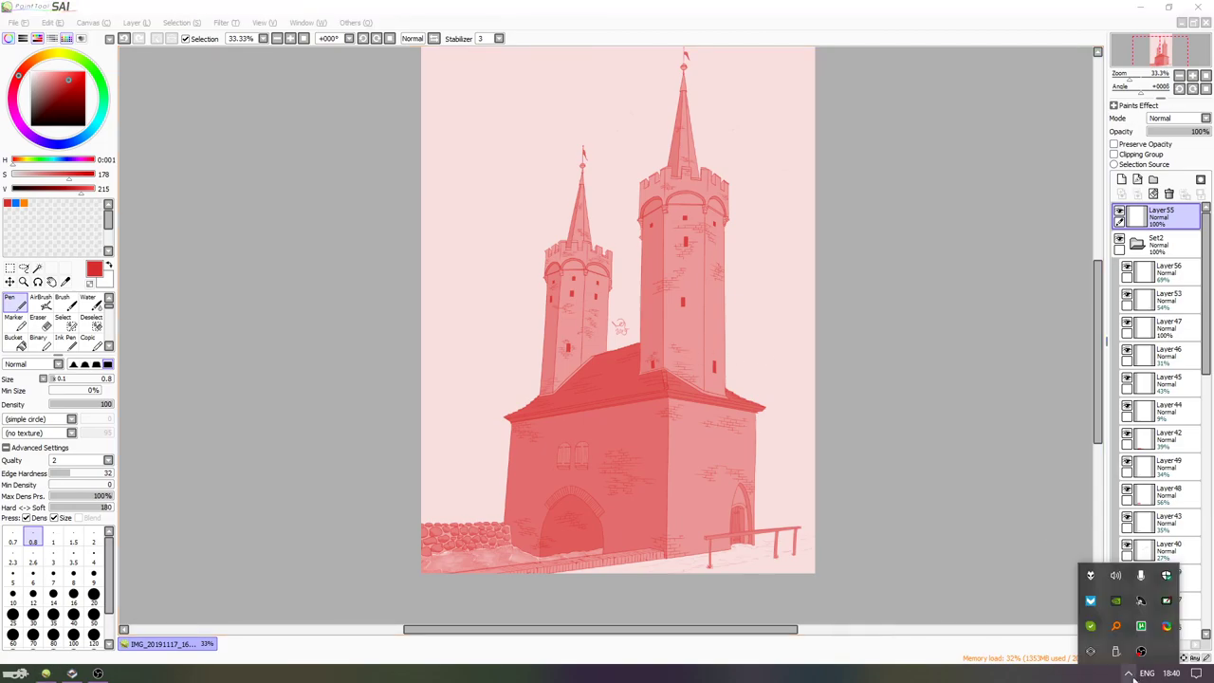
right_click(1142, 655)
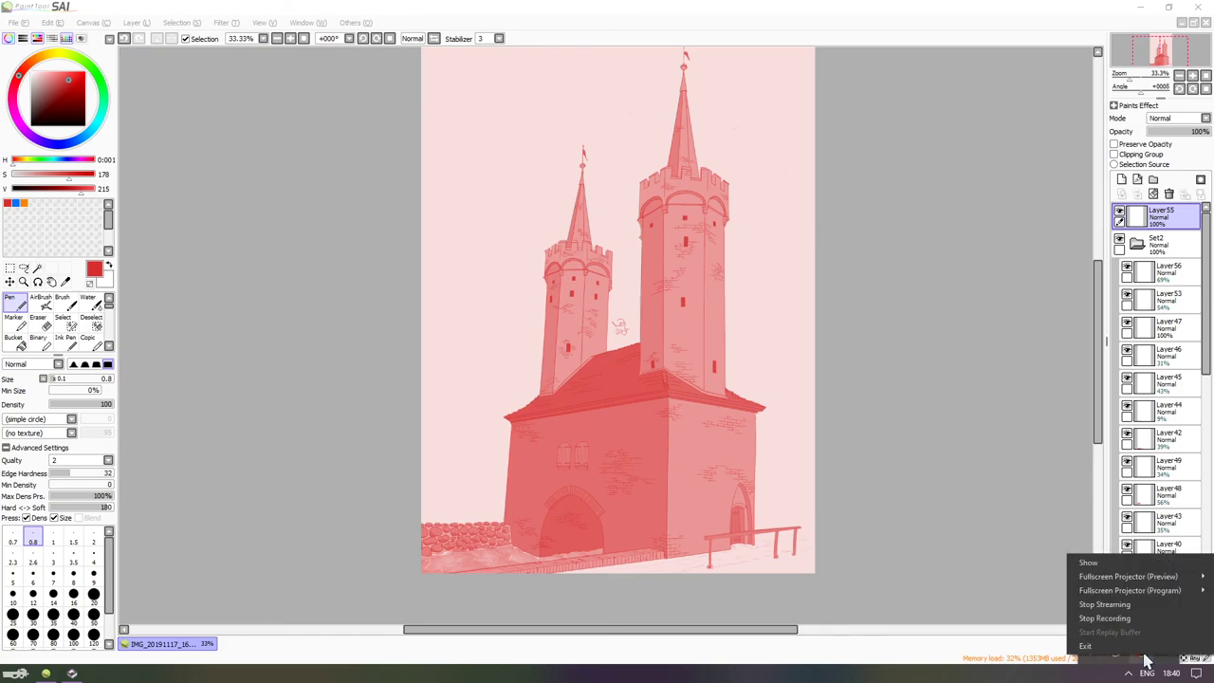
click(1081, 559)
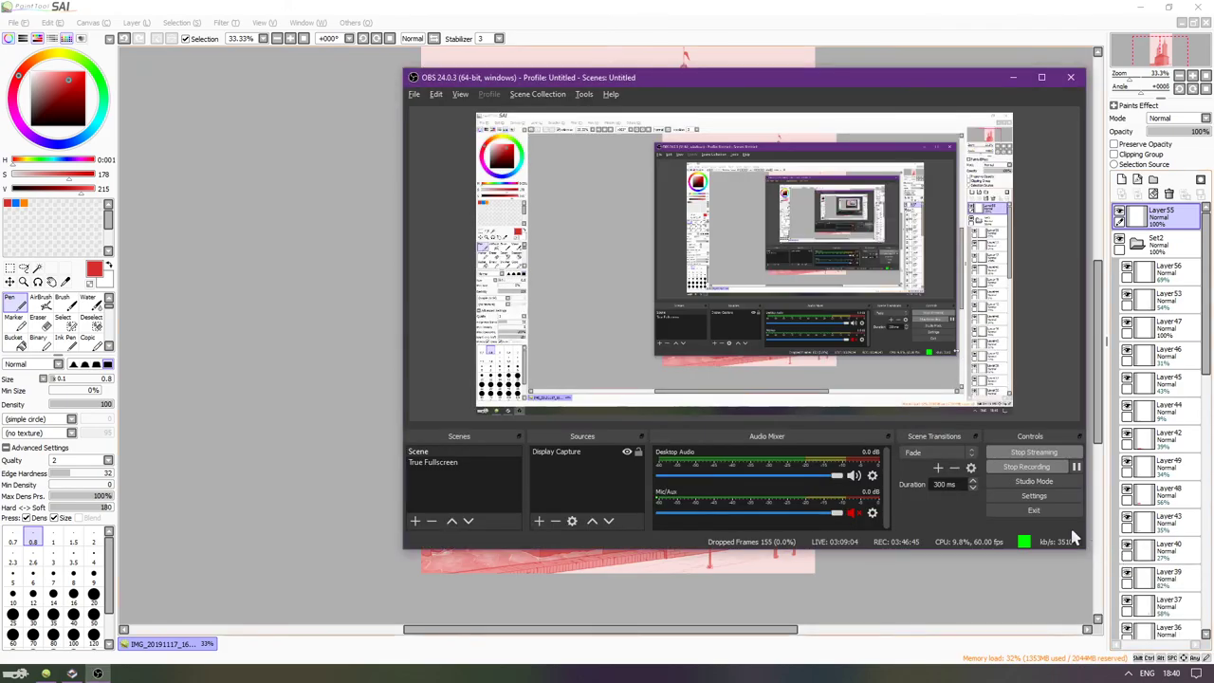
click(1038, 454)
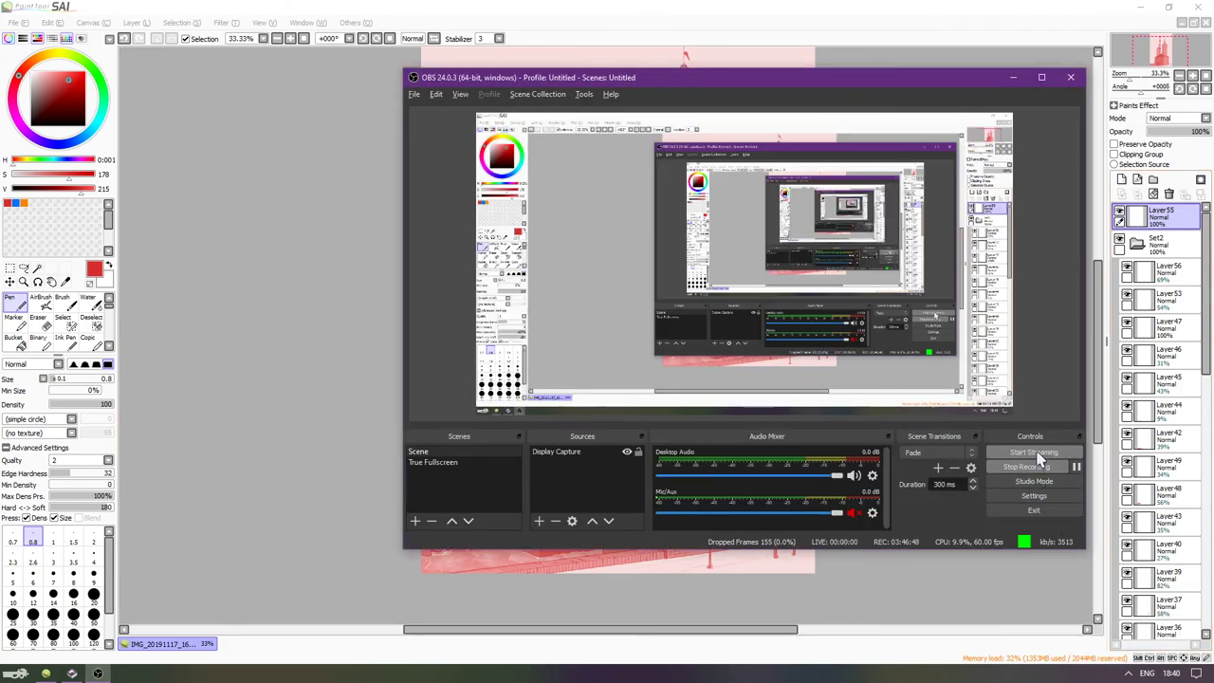